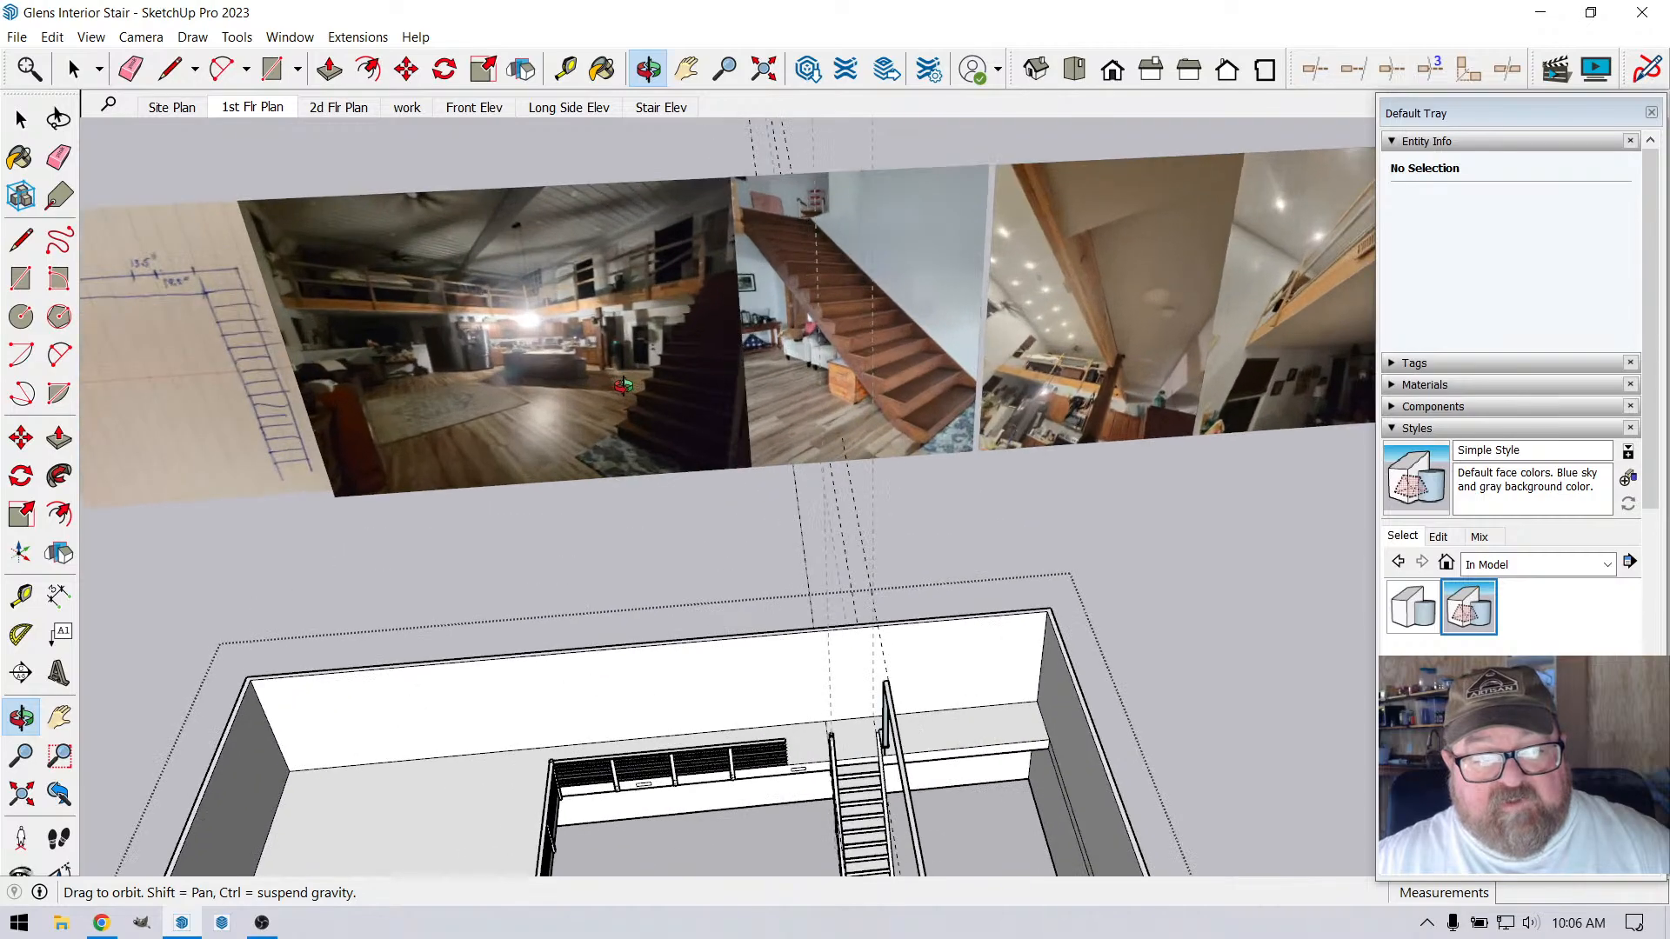
Compare the reference photos of the stair and loft railing with the modelled stair and loft
left_click_drag(710, 483, 790, 523)
scroll(760, 270, "up", 4)
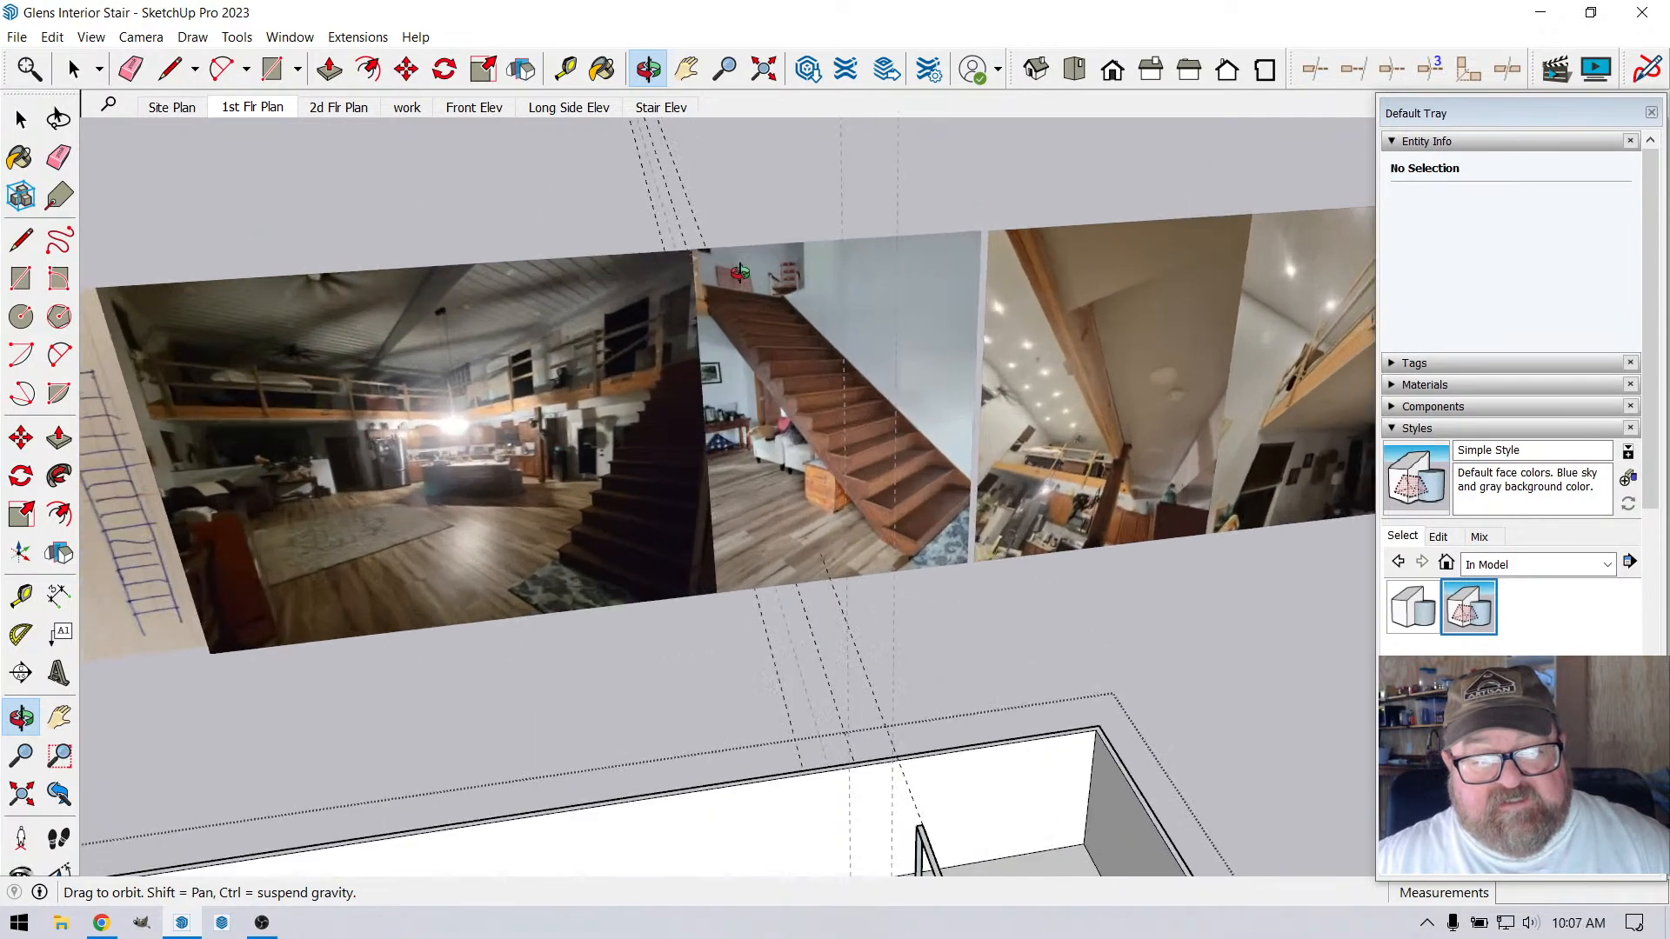
scroll(763, 300, "down", 4)
scroll(766, 737, "up", 2)
scroll(765, 737, "up", 2)
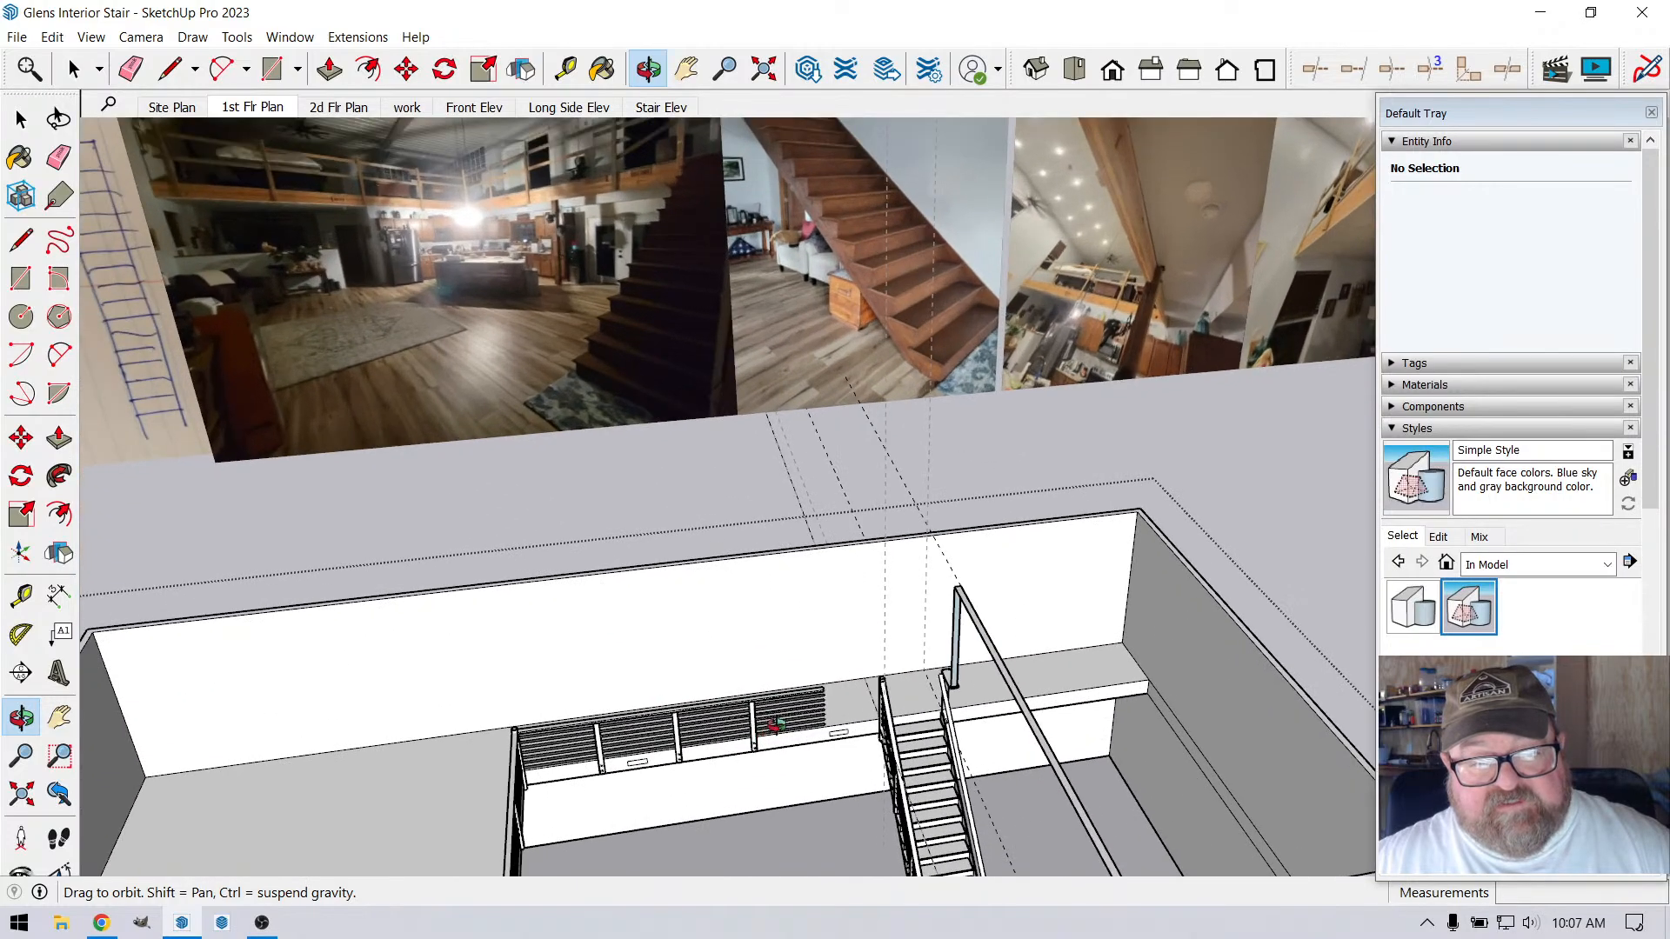
left_click_drag(766, 737, 798, 750)
scroll(799, 754, "down", 2)
scroll(835, 417, "up", 5)
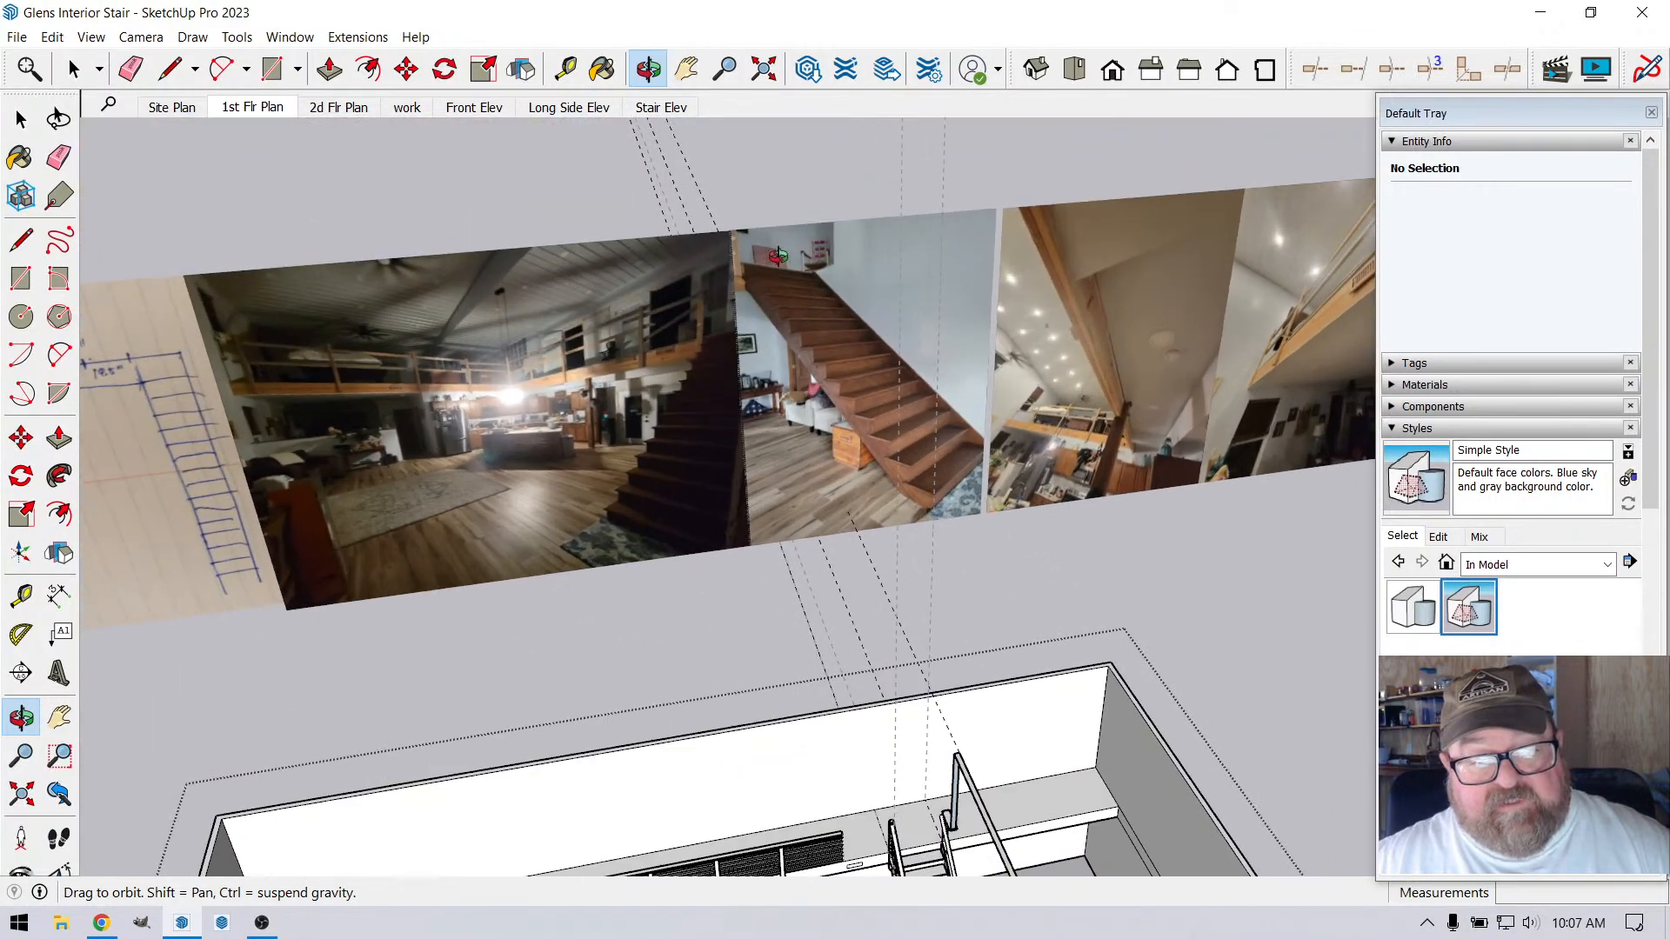
scroll(580, 433, "down", 2)
Examine the great room and staircase photos closely for the loft railing and stair layout
scroll(256, 467, "up", 1)
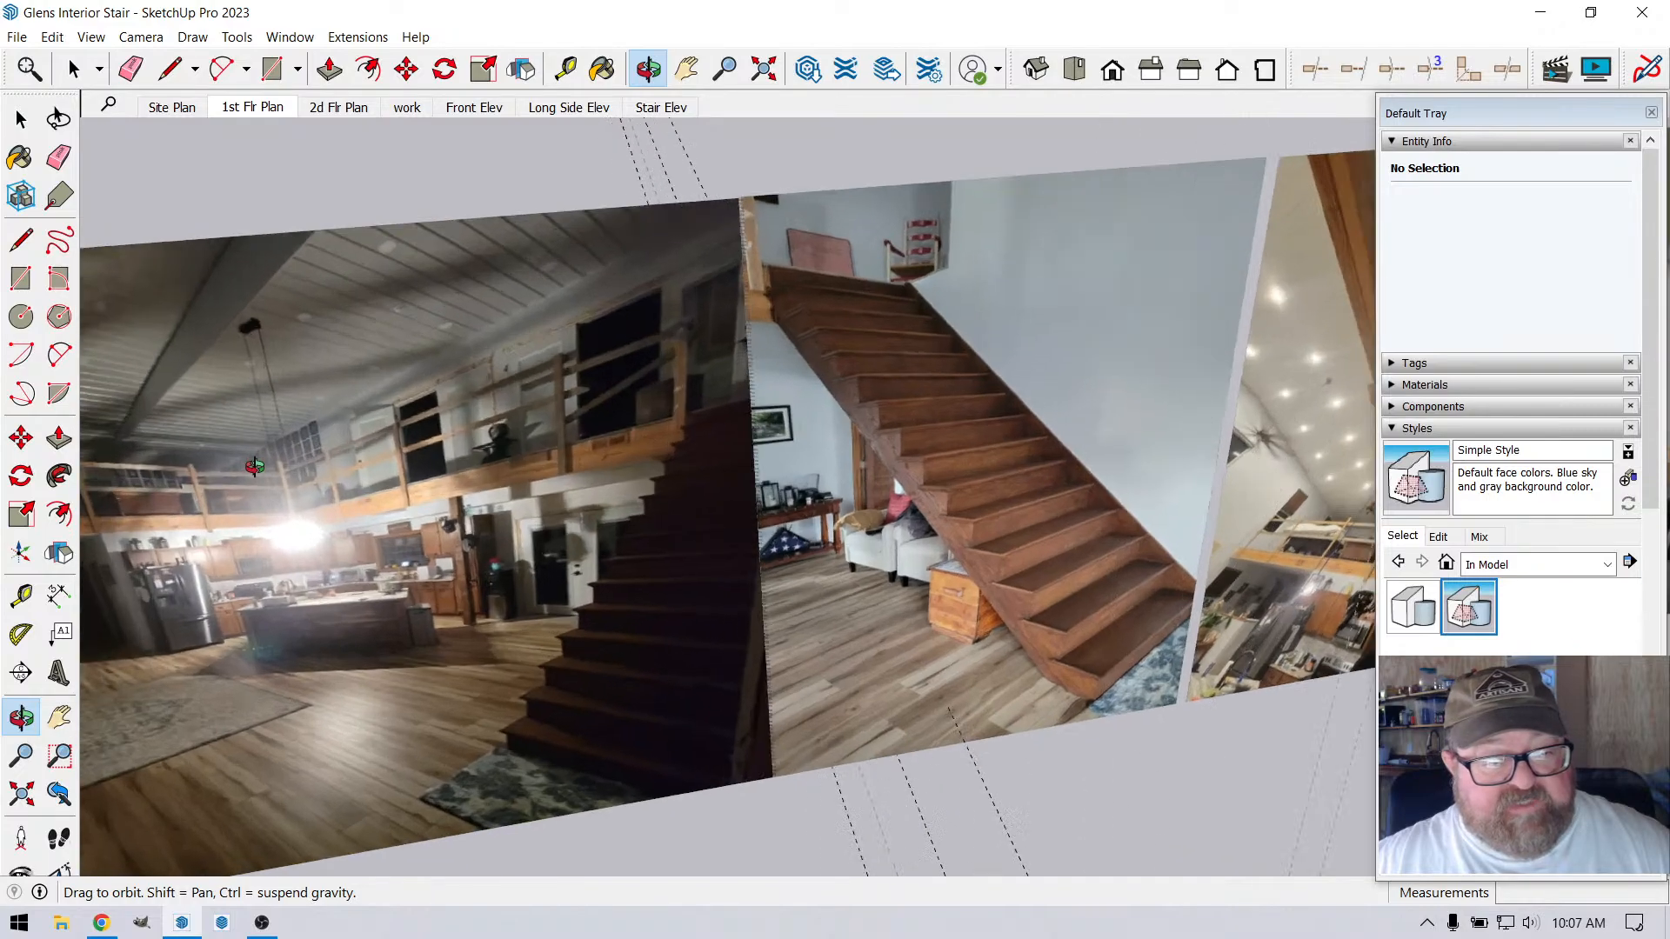
scroll(1122, 579, "down", 3)
scroll(520, 615, "up", 4)
scroll(522, 614, "up", 1)
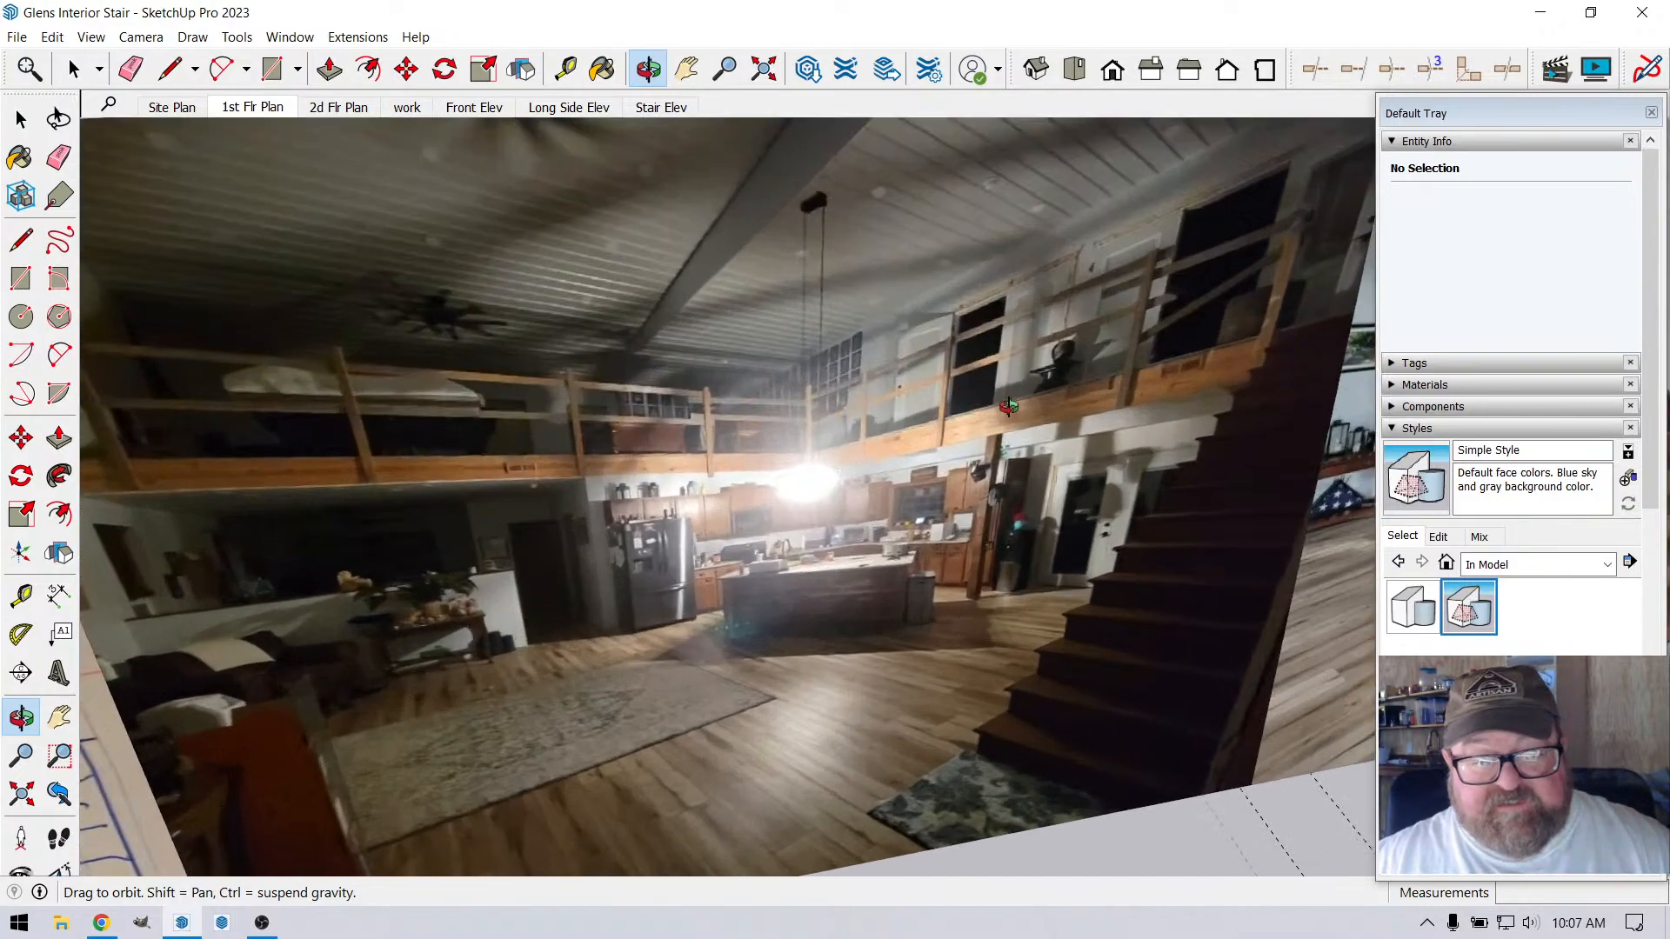
scroll(412, 482, "down", 4)
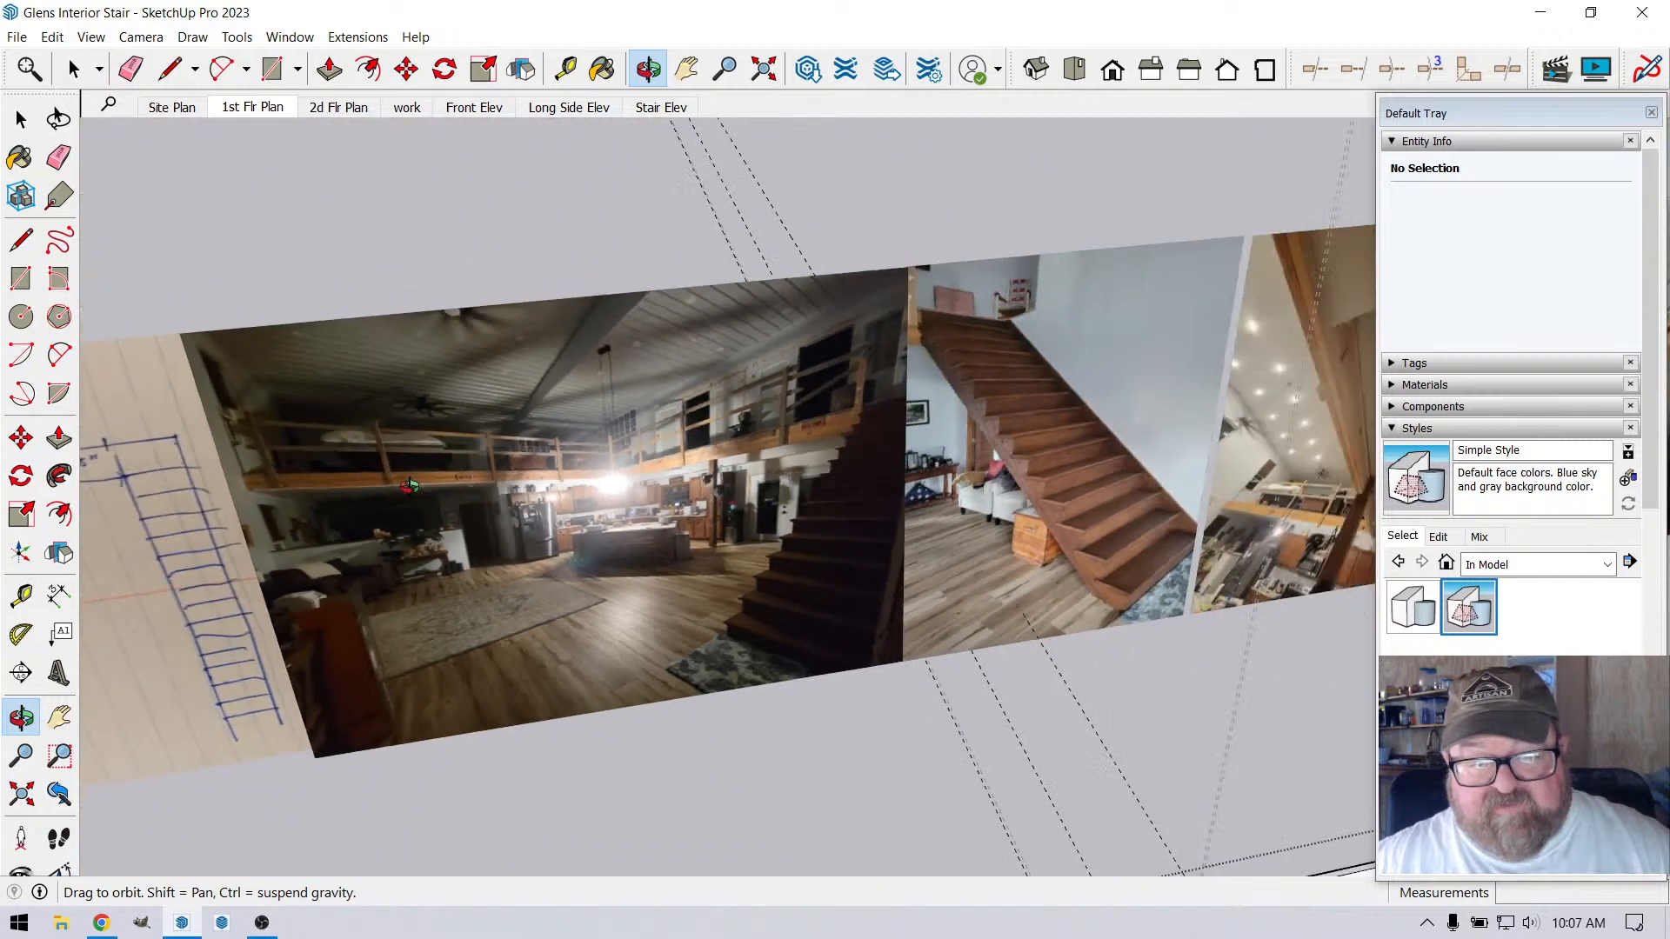
scroll(413, 481, "down", 3)
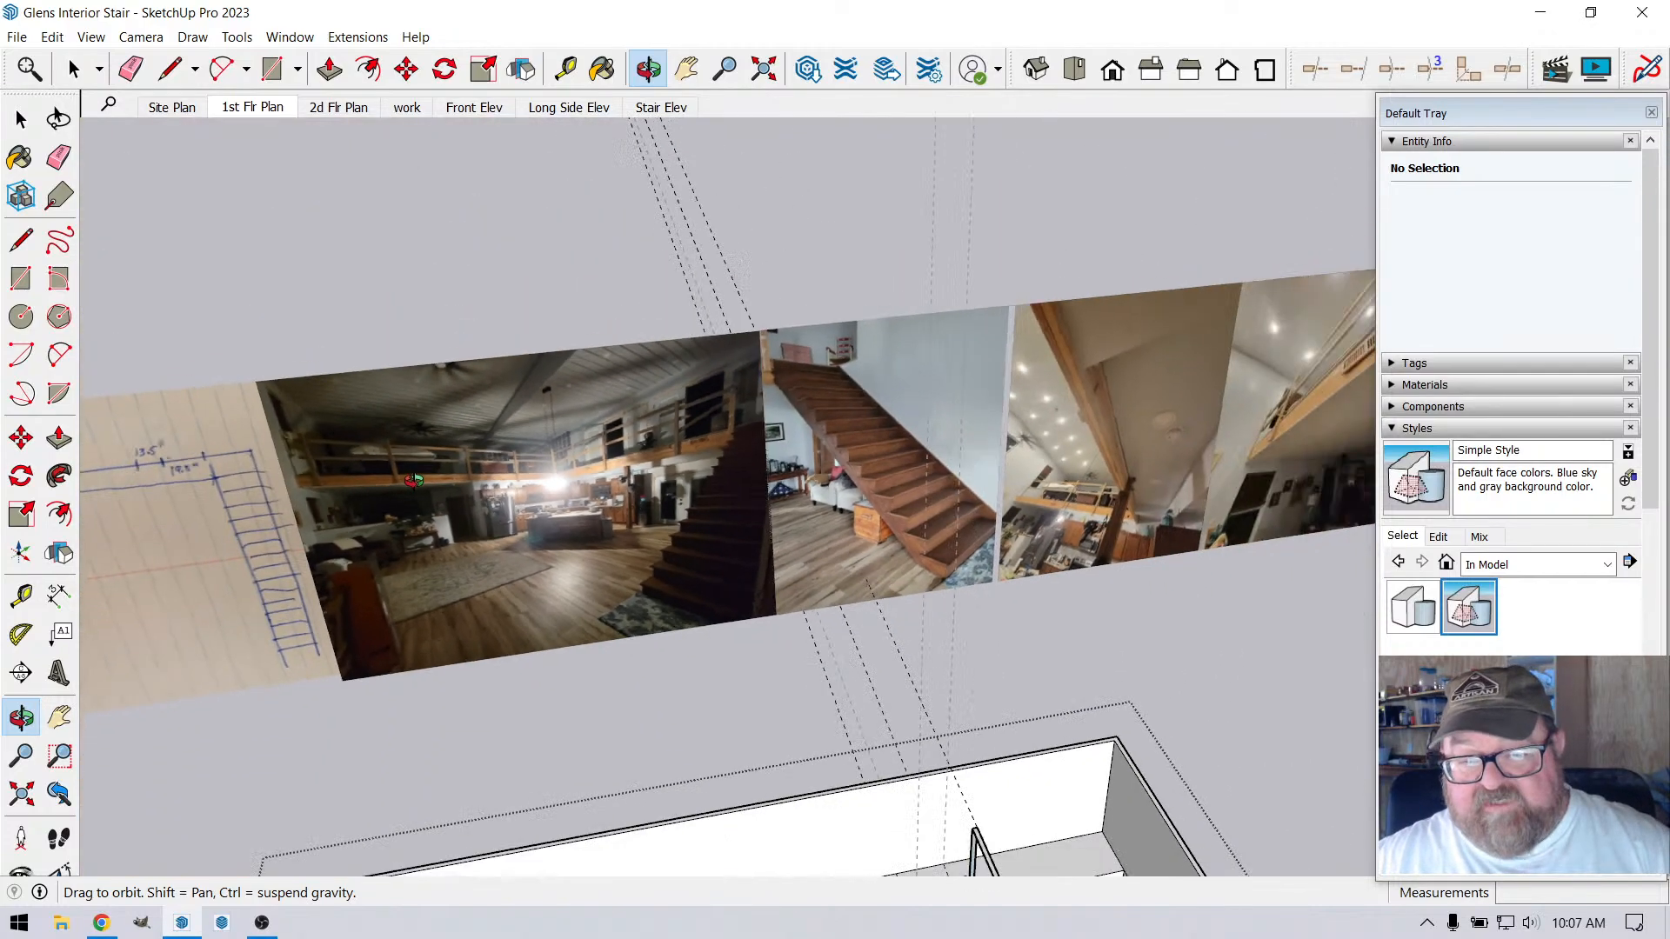
left_click_drag(783, 476, 949, 472)
scroll(789, 470, "up", 2)
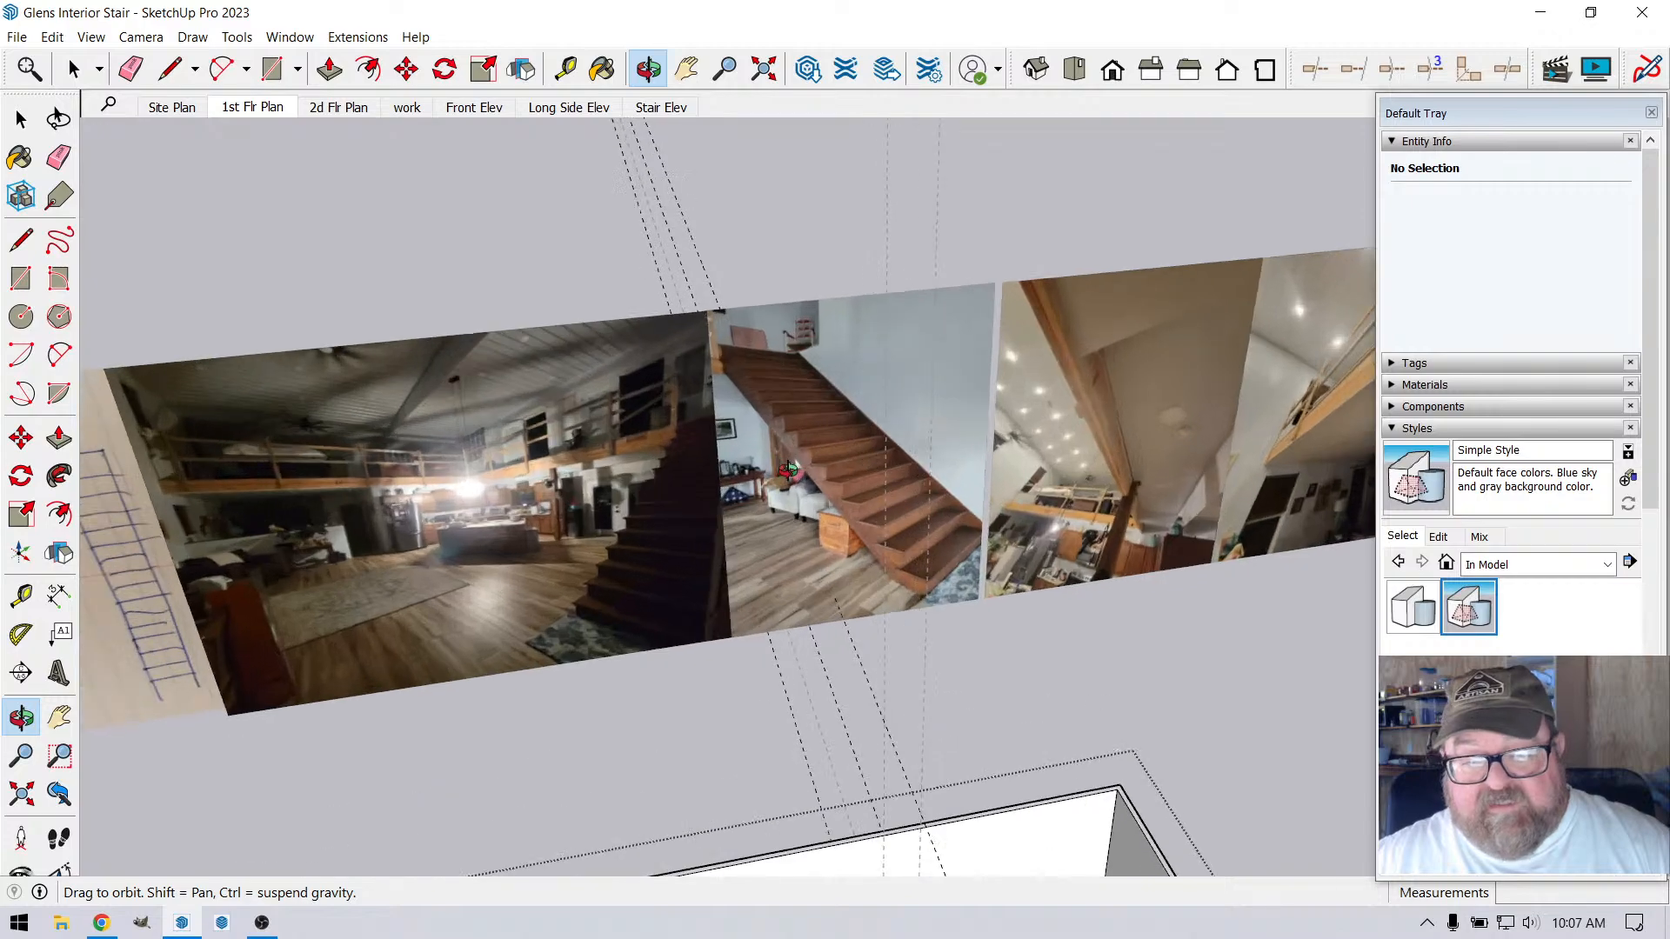
scroll(818, 428, "up", 3)
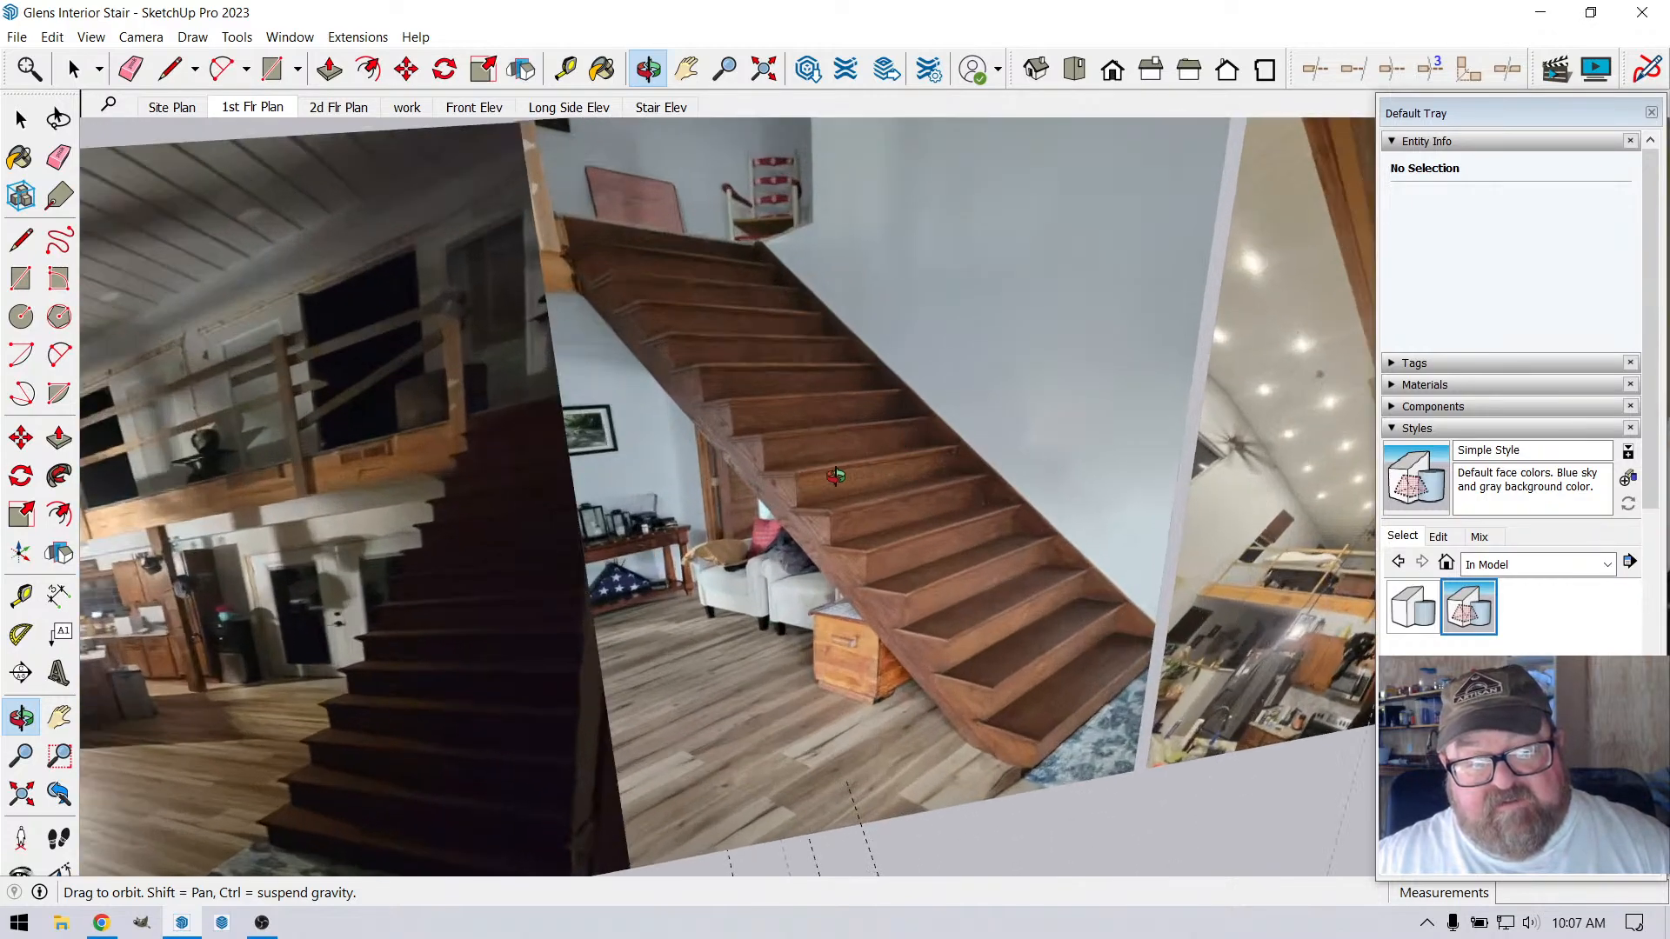
left_click_drag(960, 453, 420, 453)
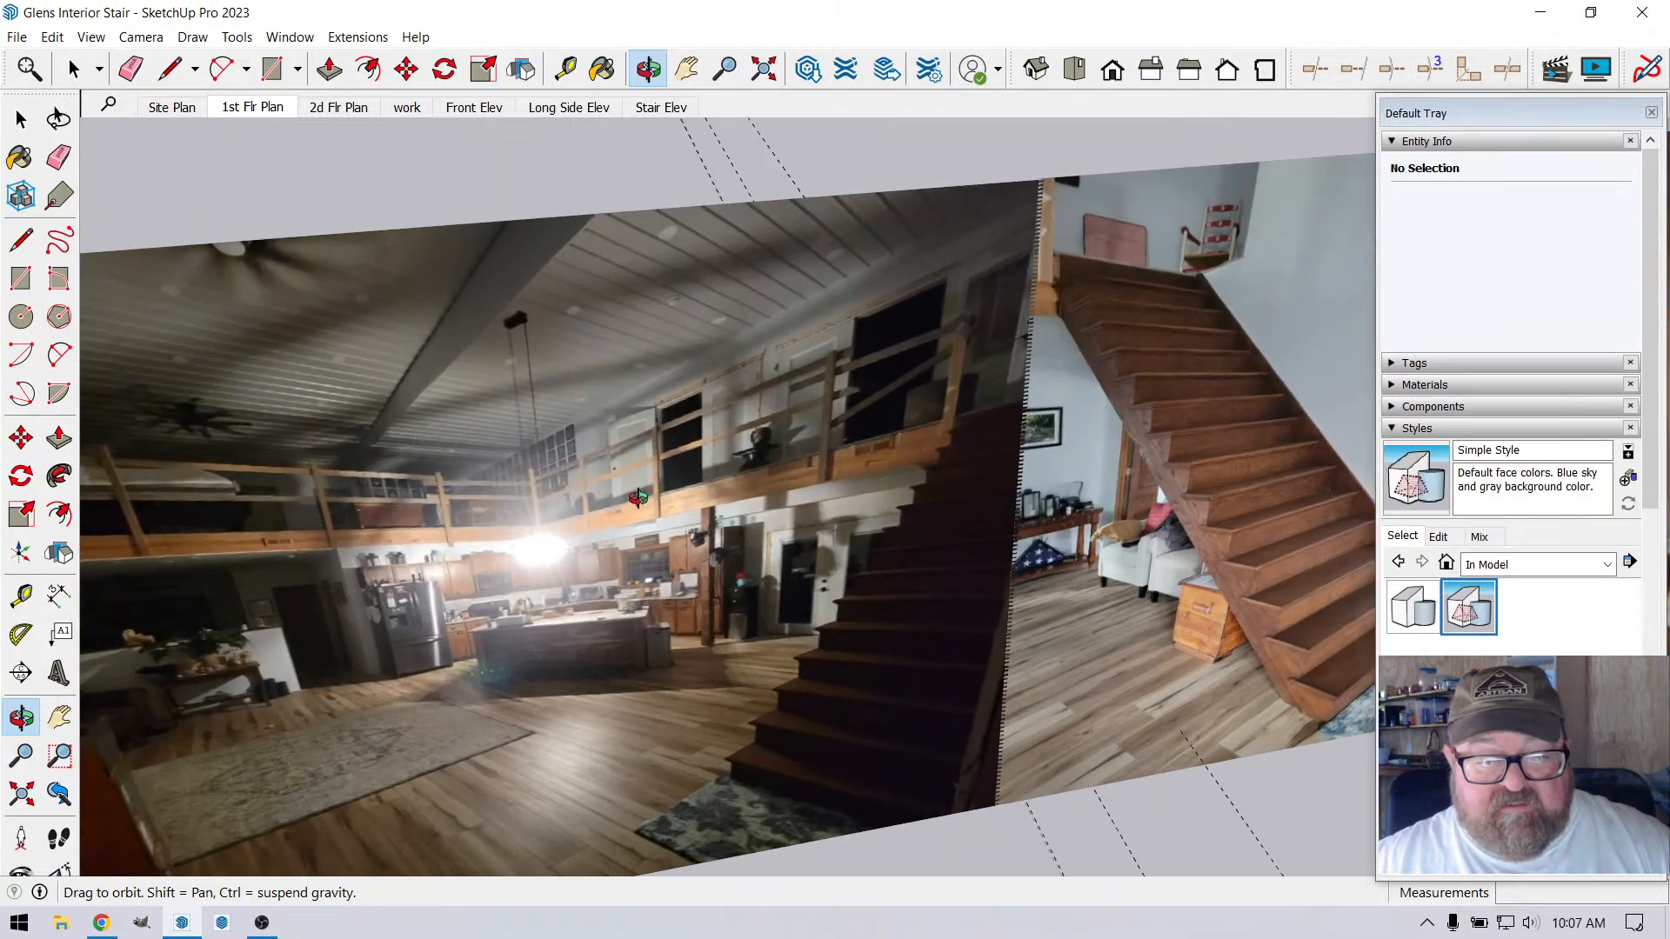
scroll(723, 450, "down", 10)
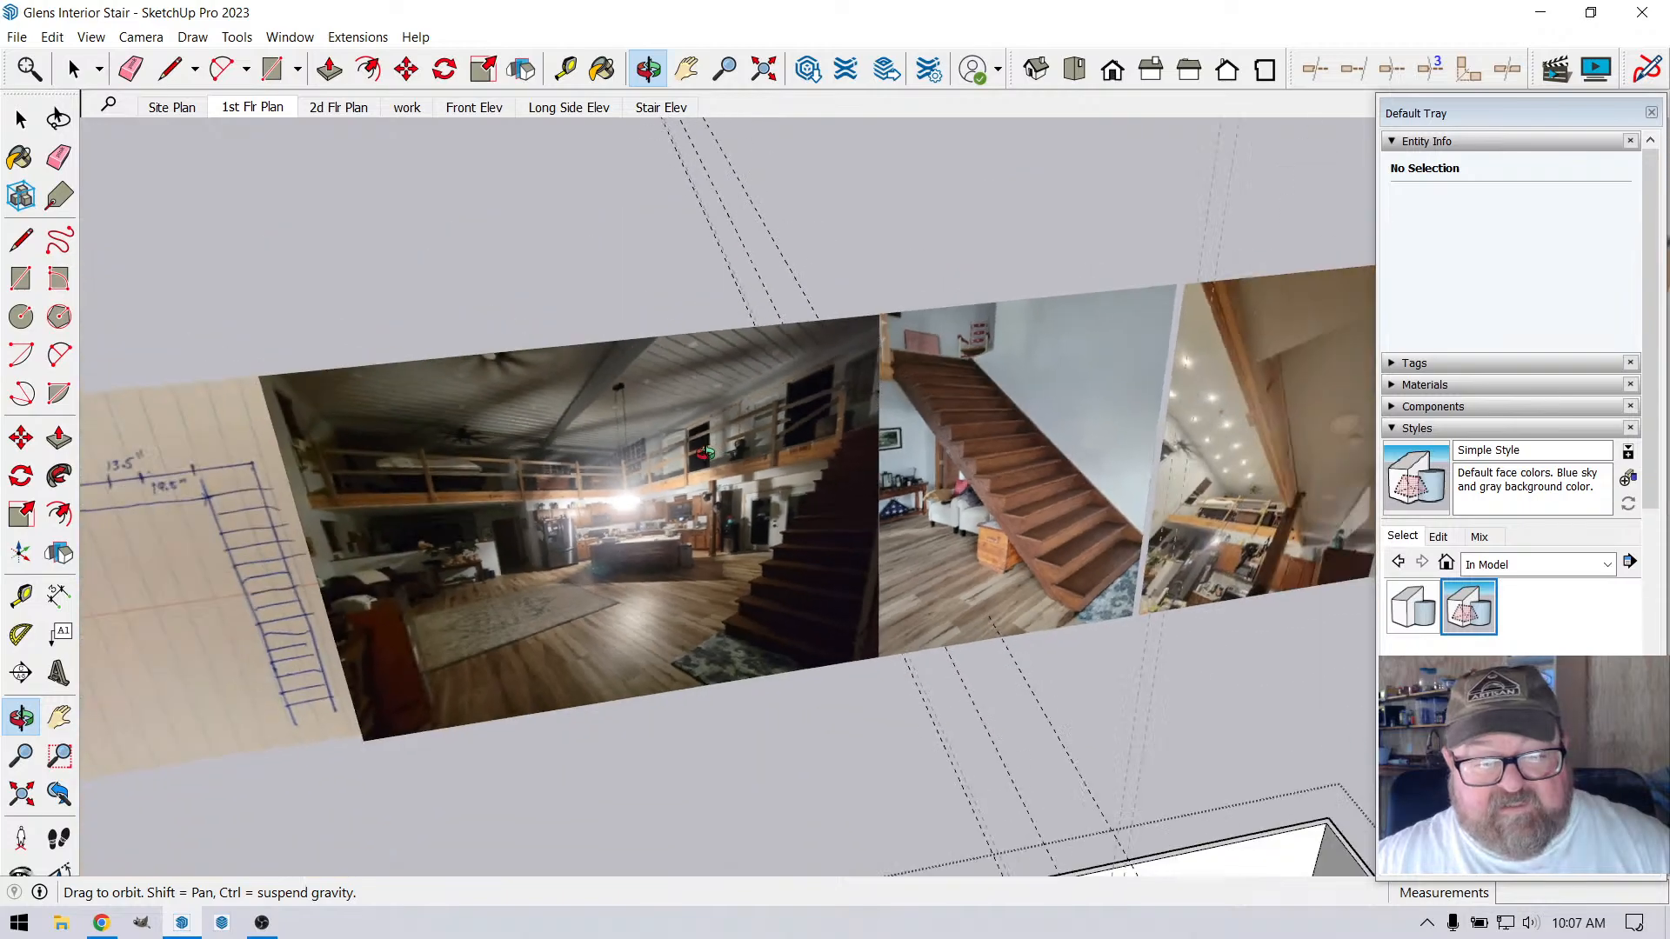
scroll(739, 684, "up", 2)
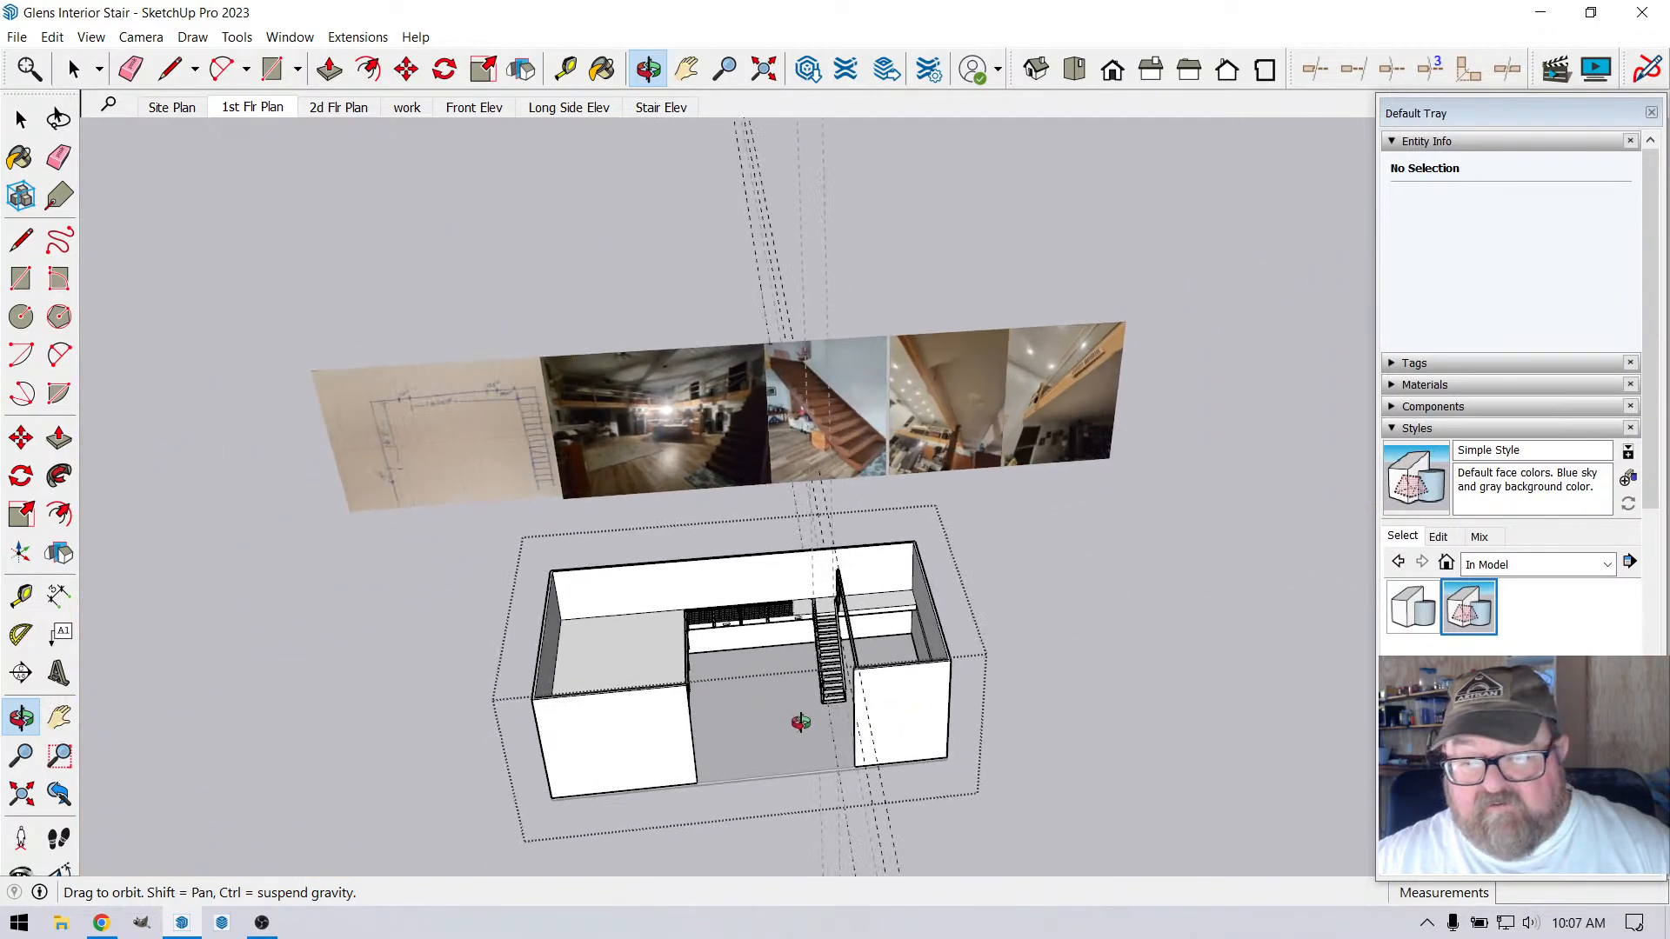
Make the 2D plan image tag in the 3 - Floor tag folder visible
left_click(1409, 363)
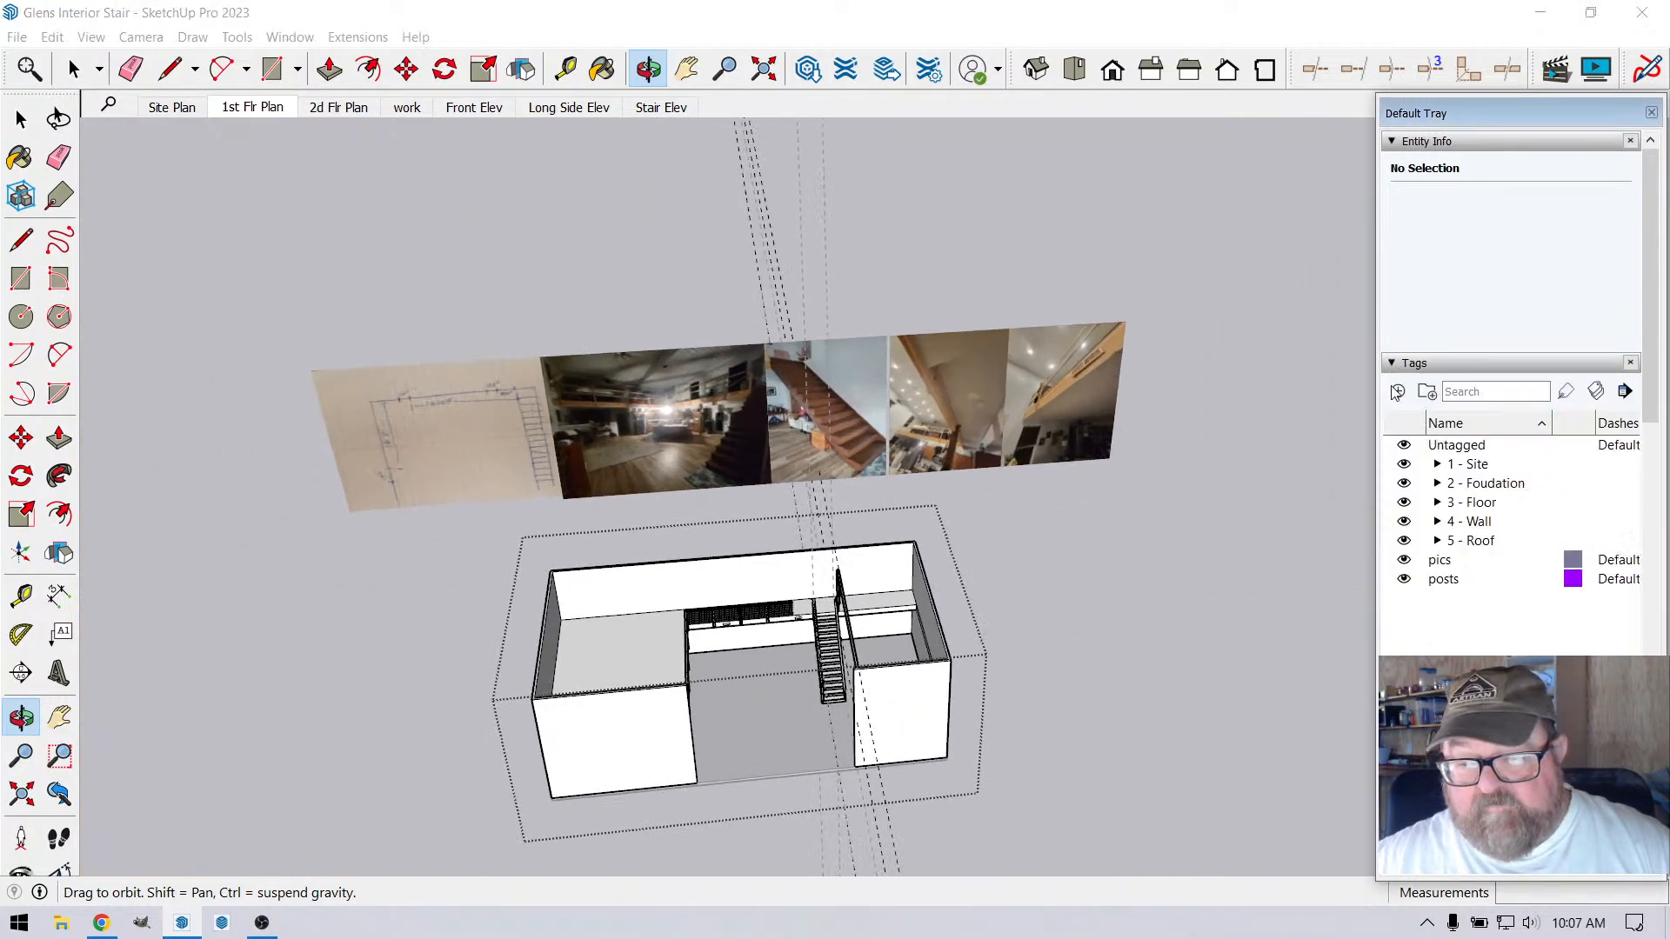
left_click(1438, 503)
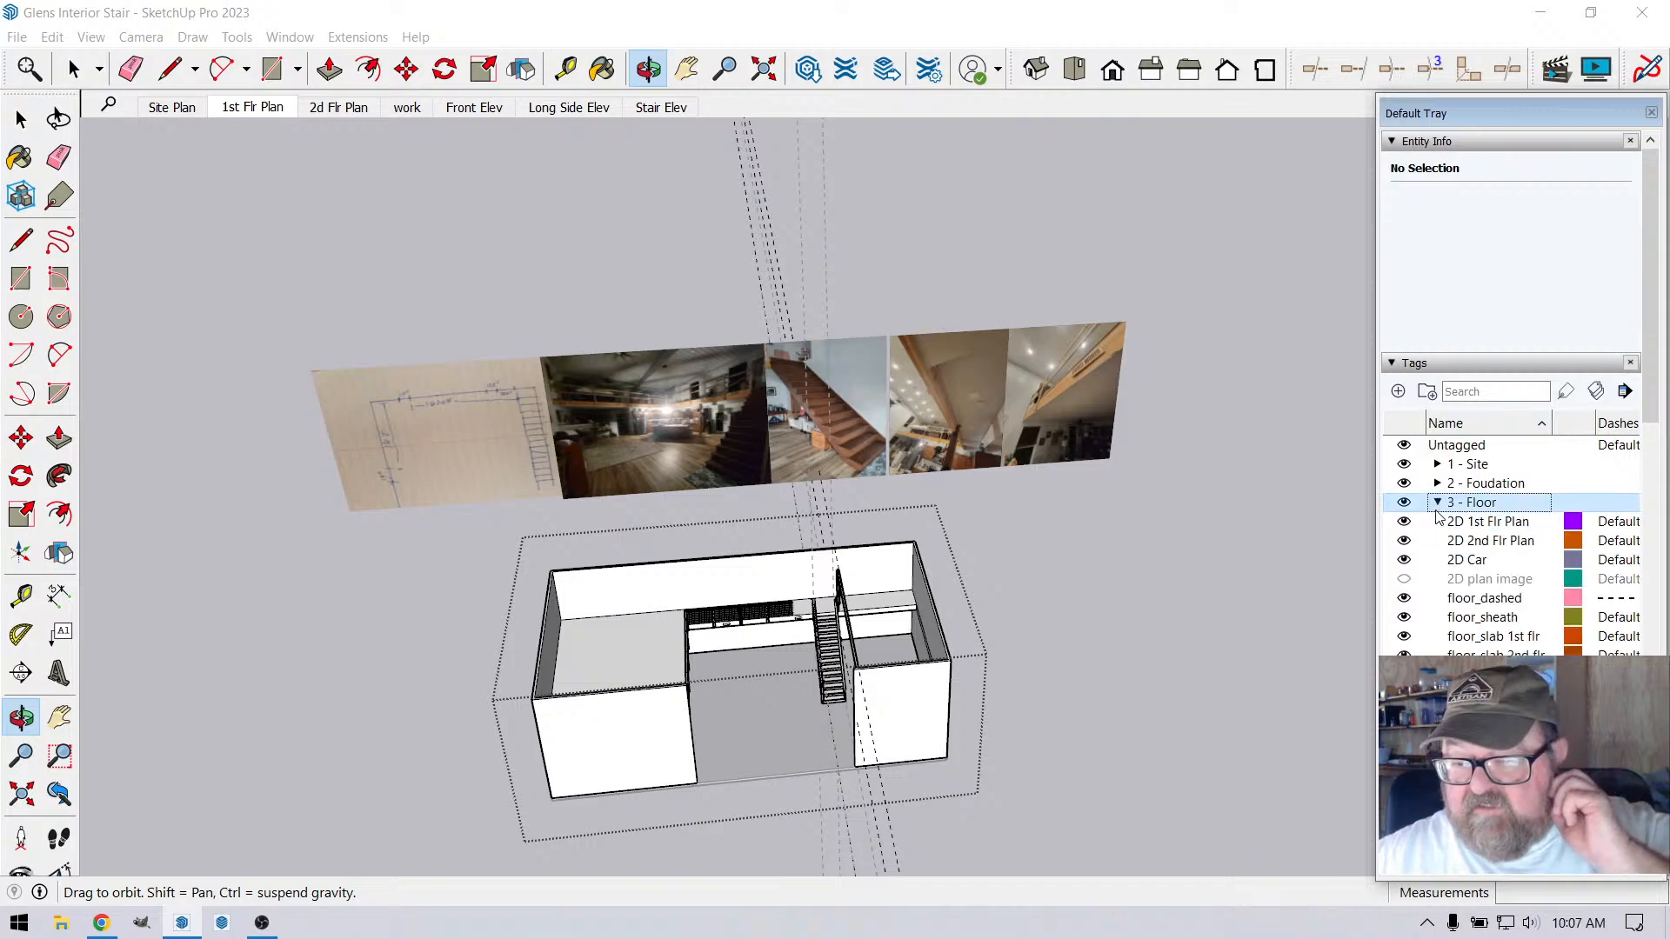
left_click(1404, 579)
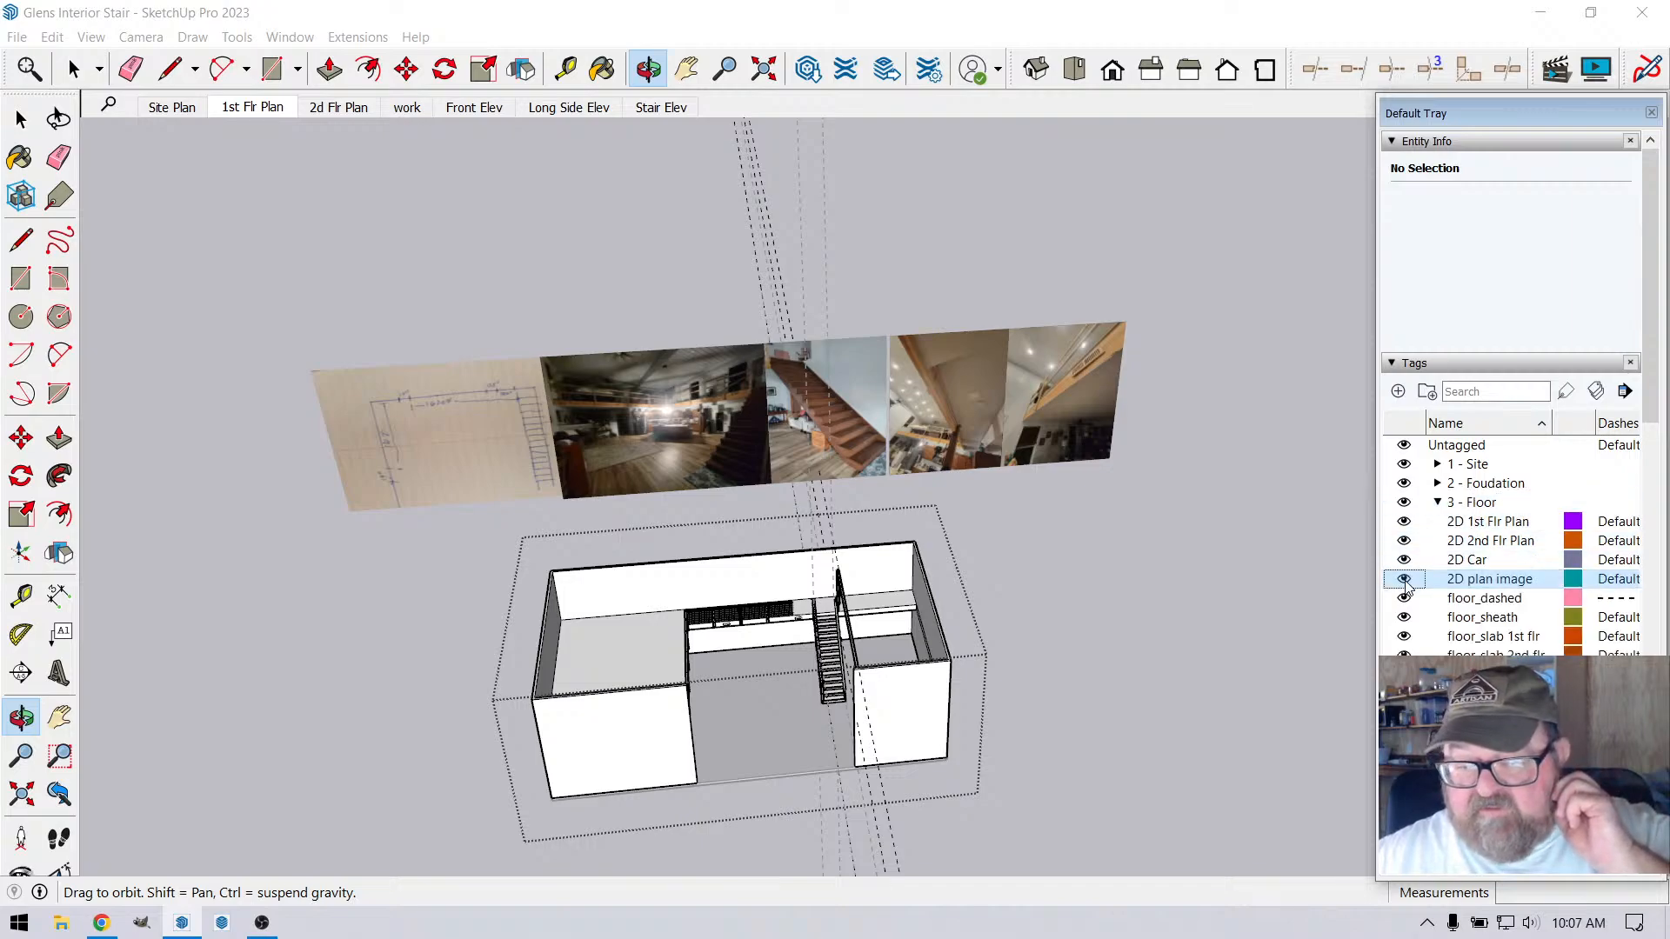
left_click_drag(1198, 569, 1189, 563)
scroll(841, 709, "up", 3)
left_click_drag(842, 709, 668, 255)
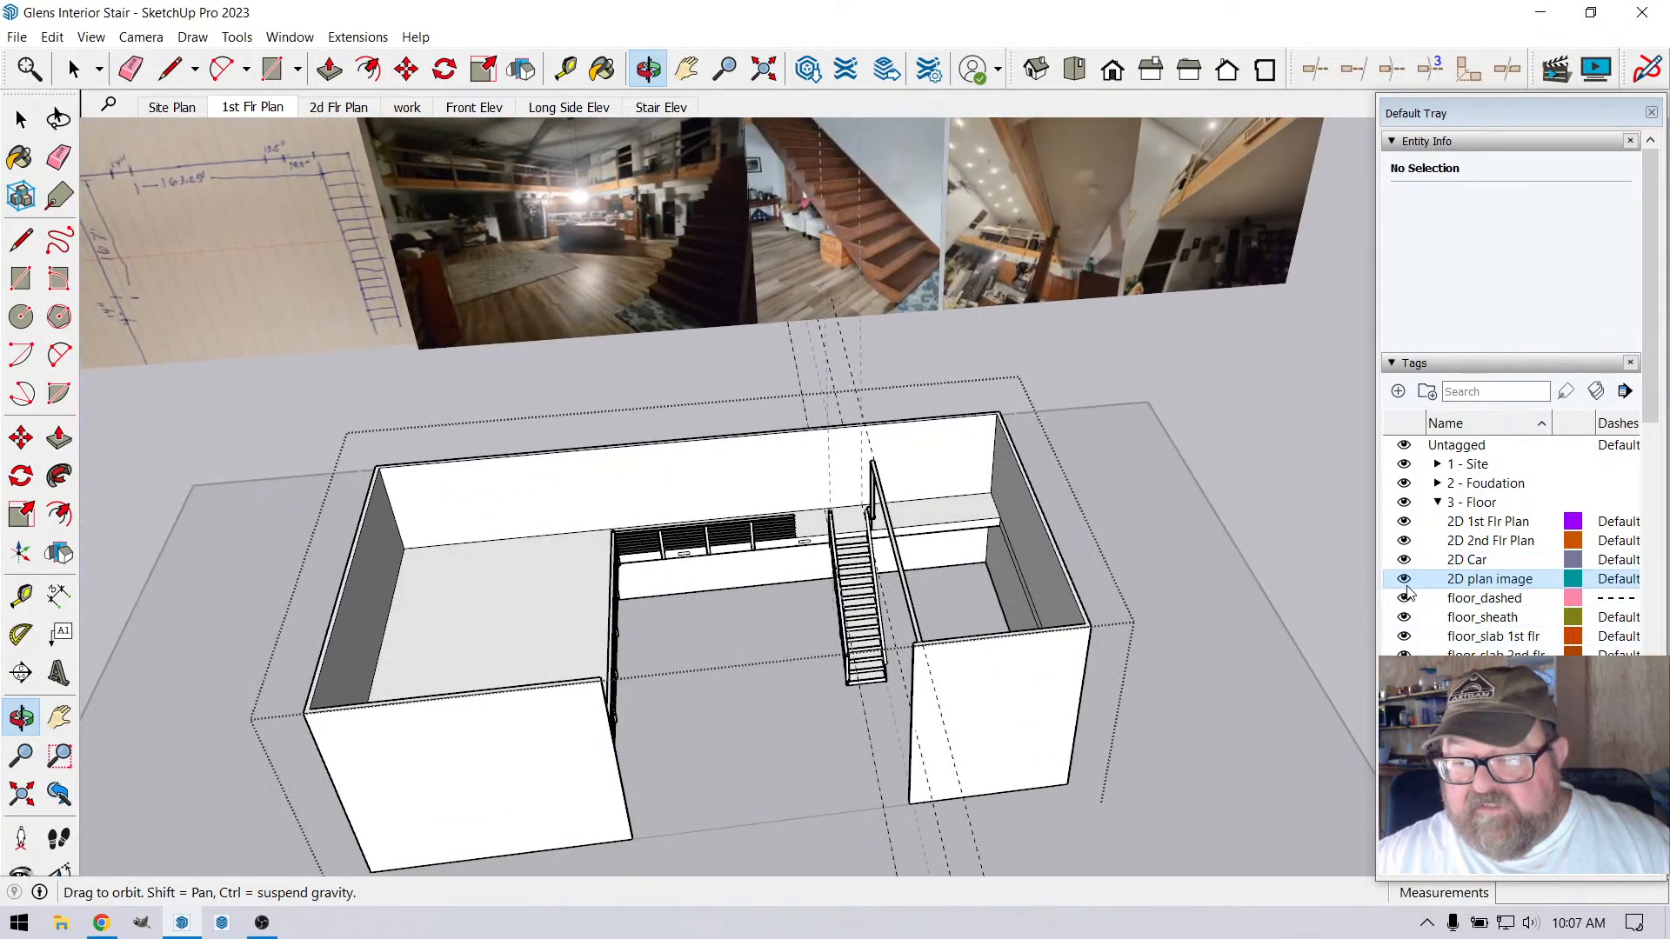
left_click(1404, 733)
scroll(833, 521, "down", 2)
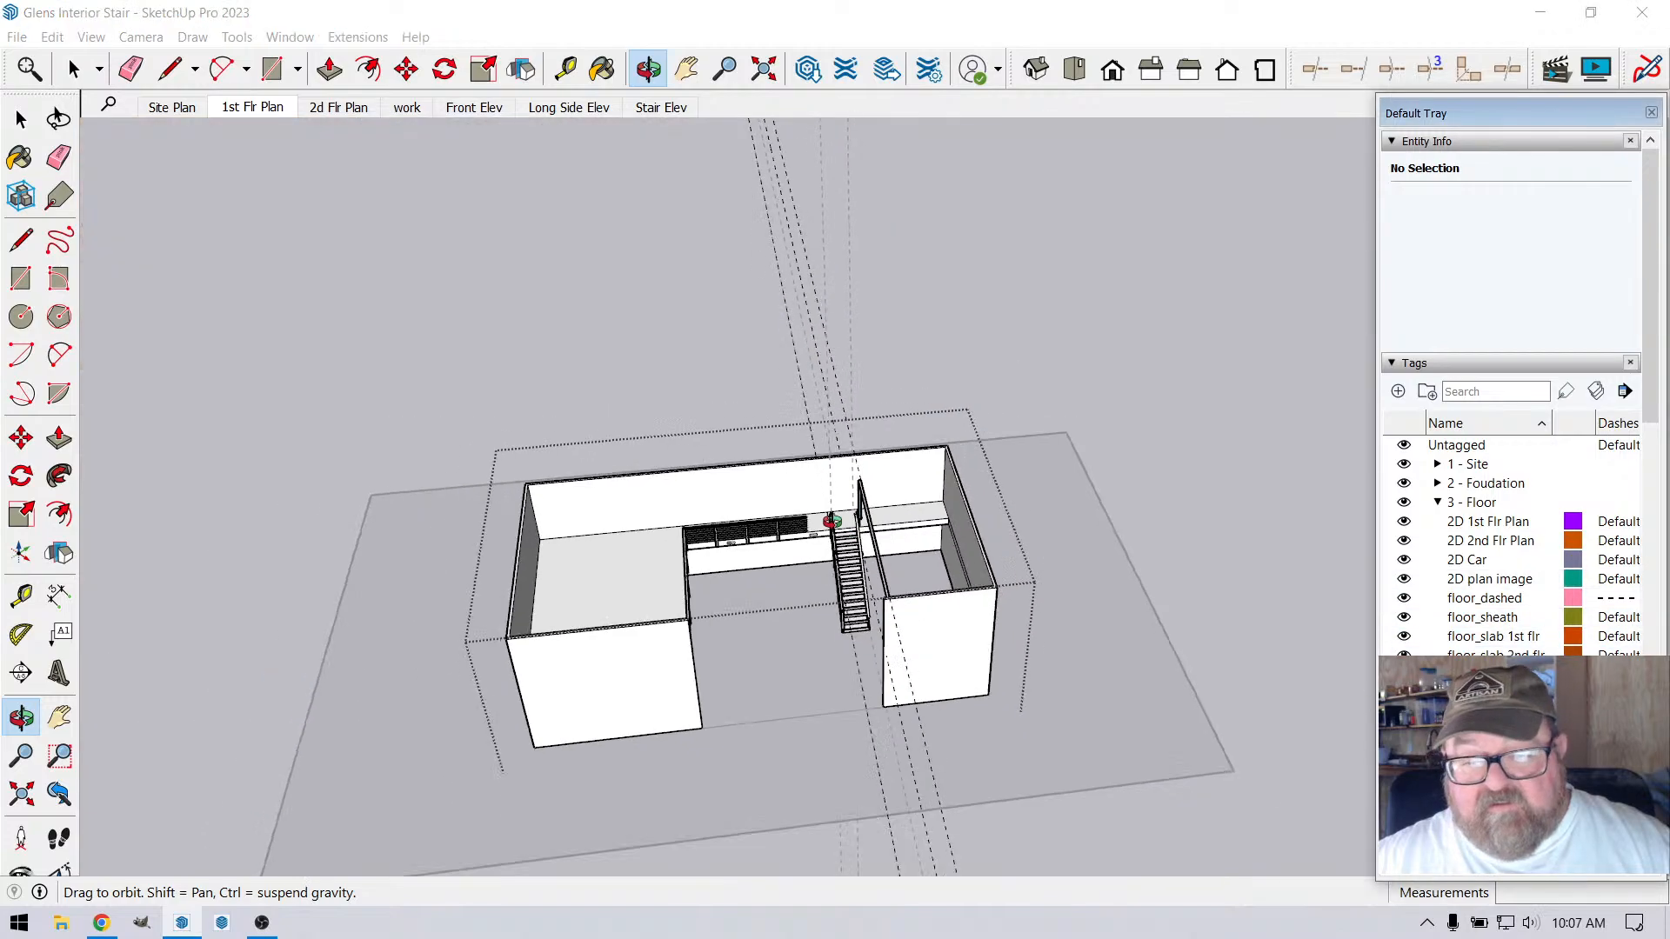
left_click(1404, 732)
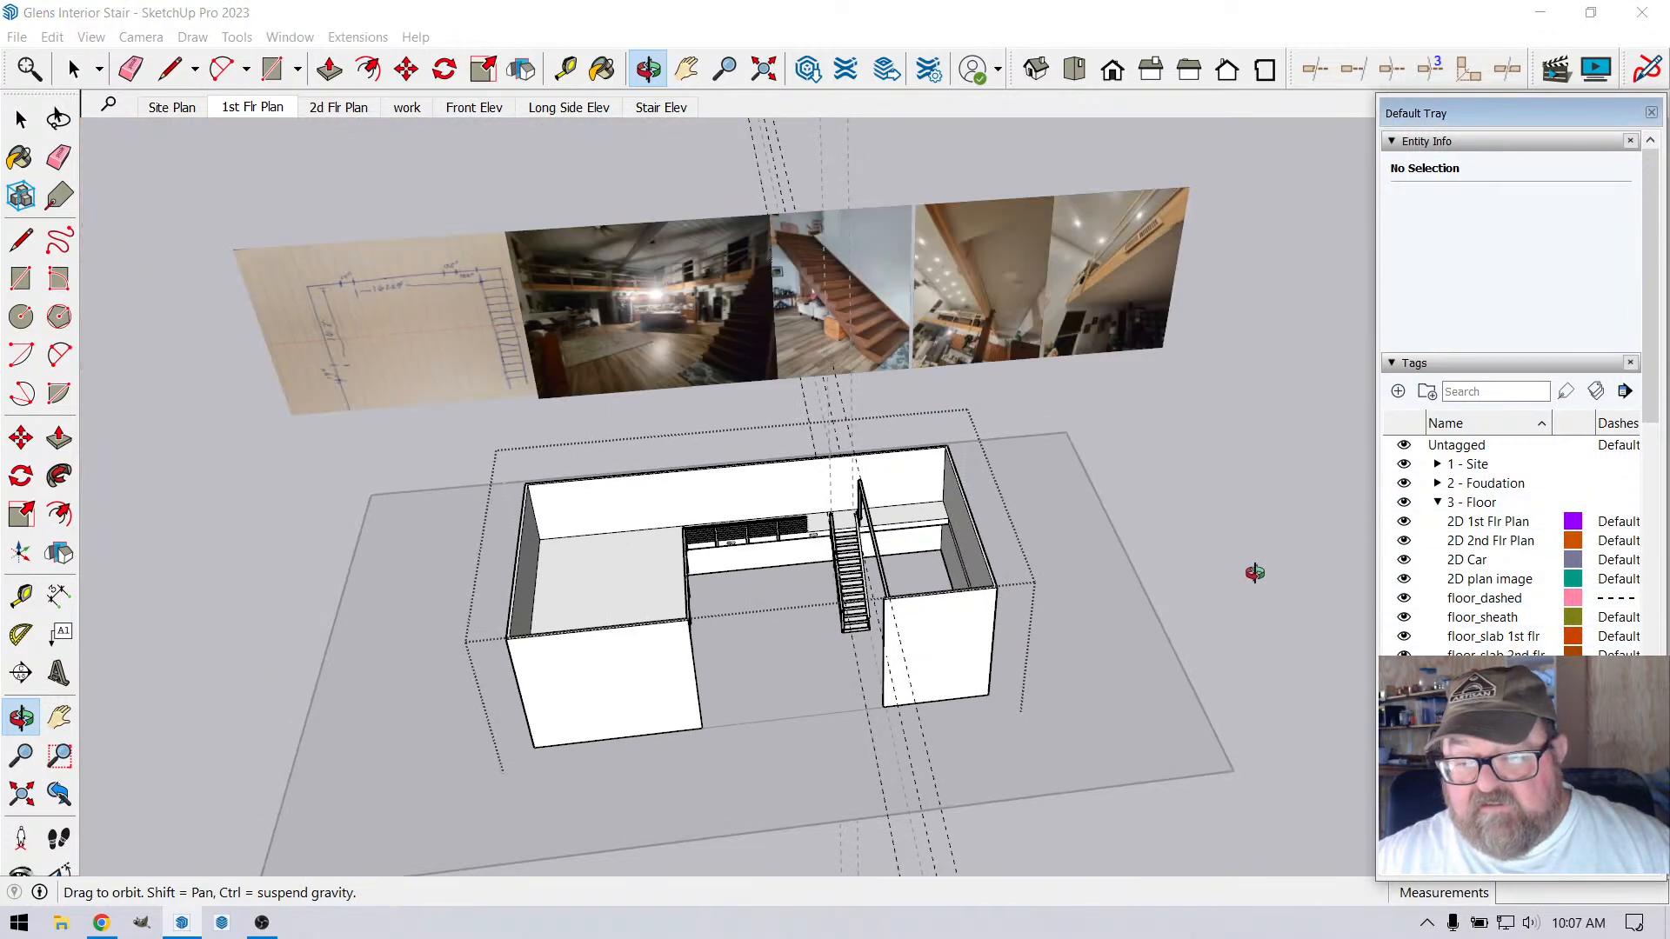
Examine the floor plan image beneath the model around the kitchen island and the drawn staircase
scroll(980, 609, "down", 3)
key("space")
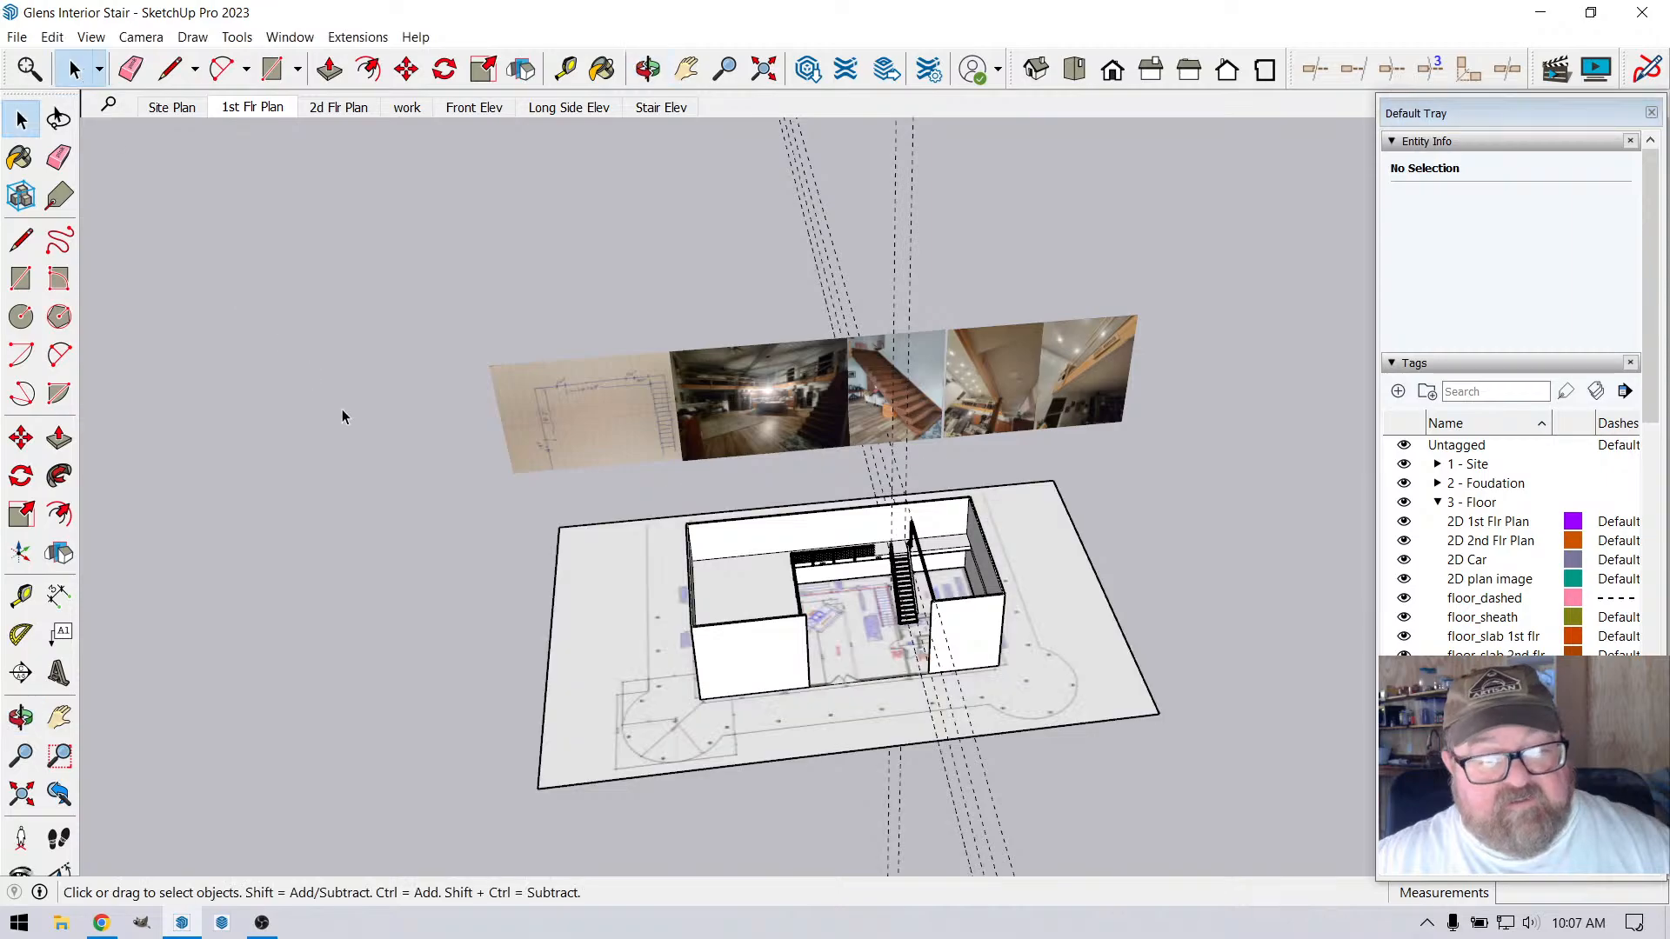
scroll(884, 707, "up", 4)
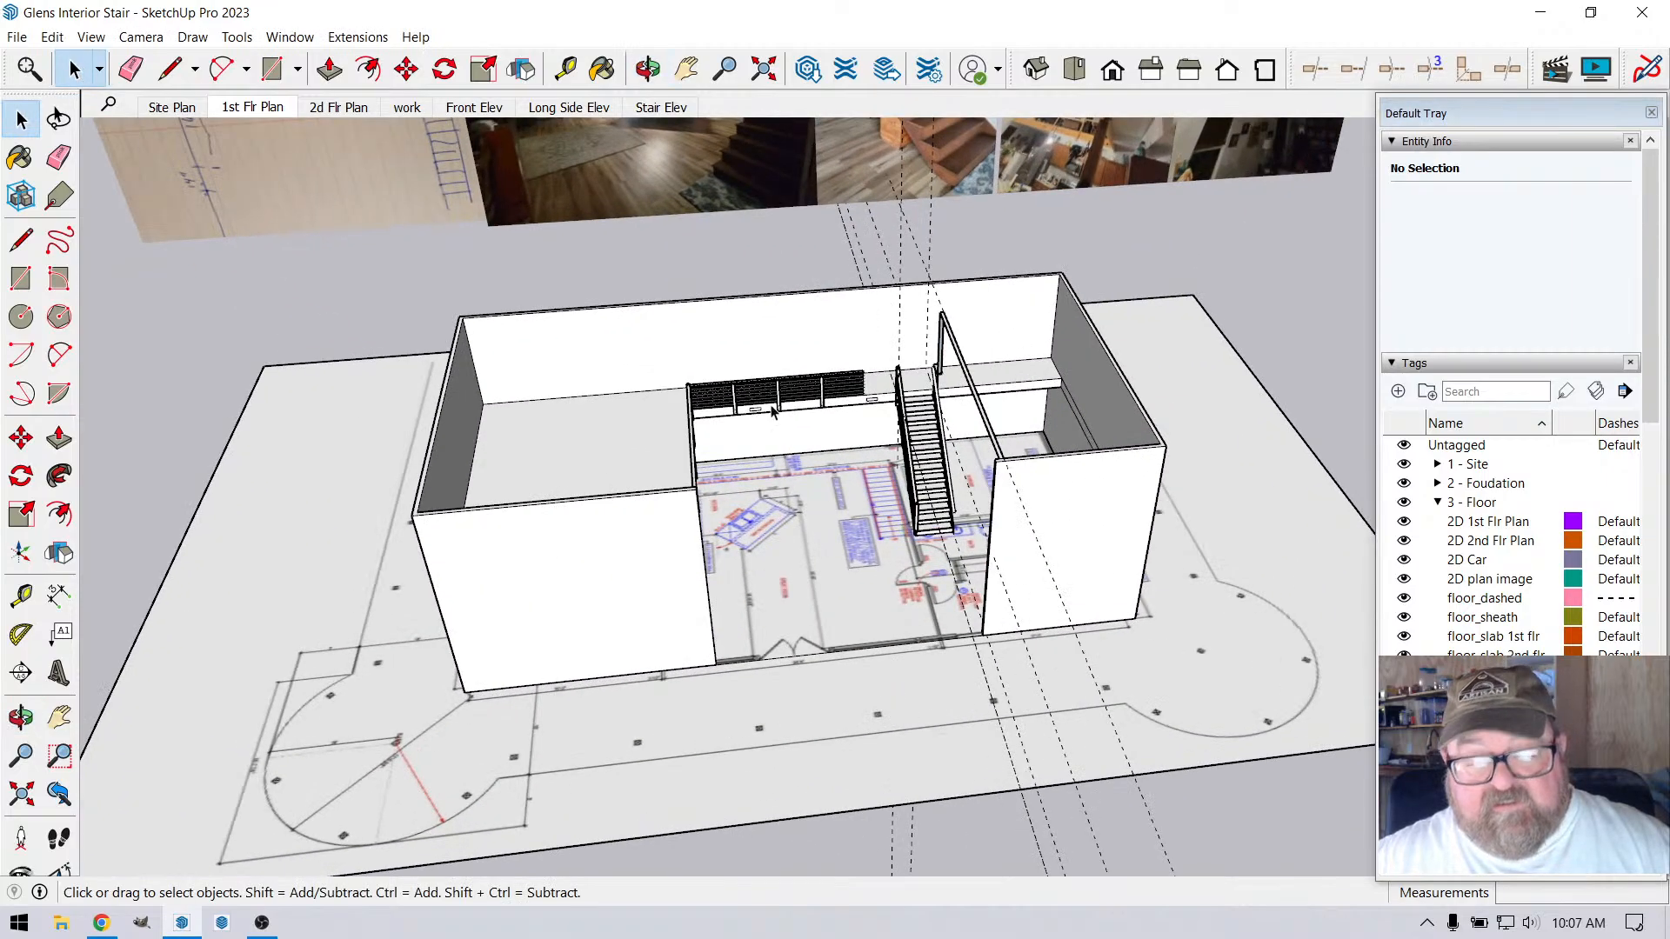
left_click(651, 77)
left_click_drag(731, 444, 646, 557)
scroll(837, 615, "up", 6)
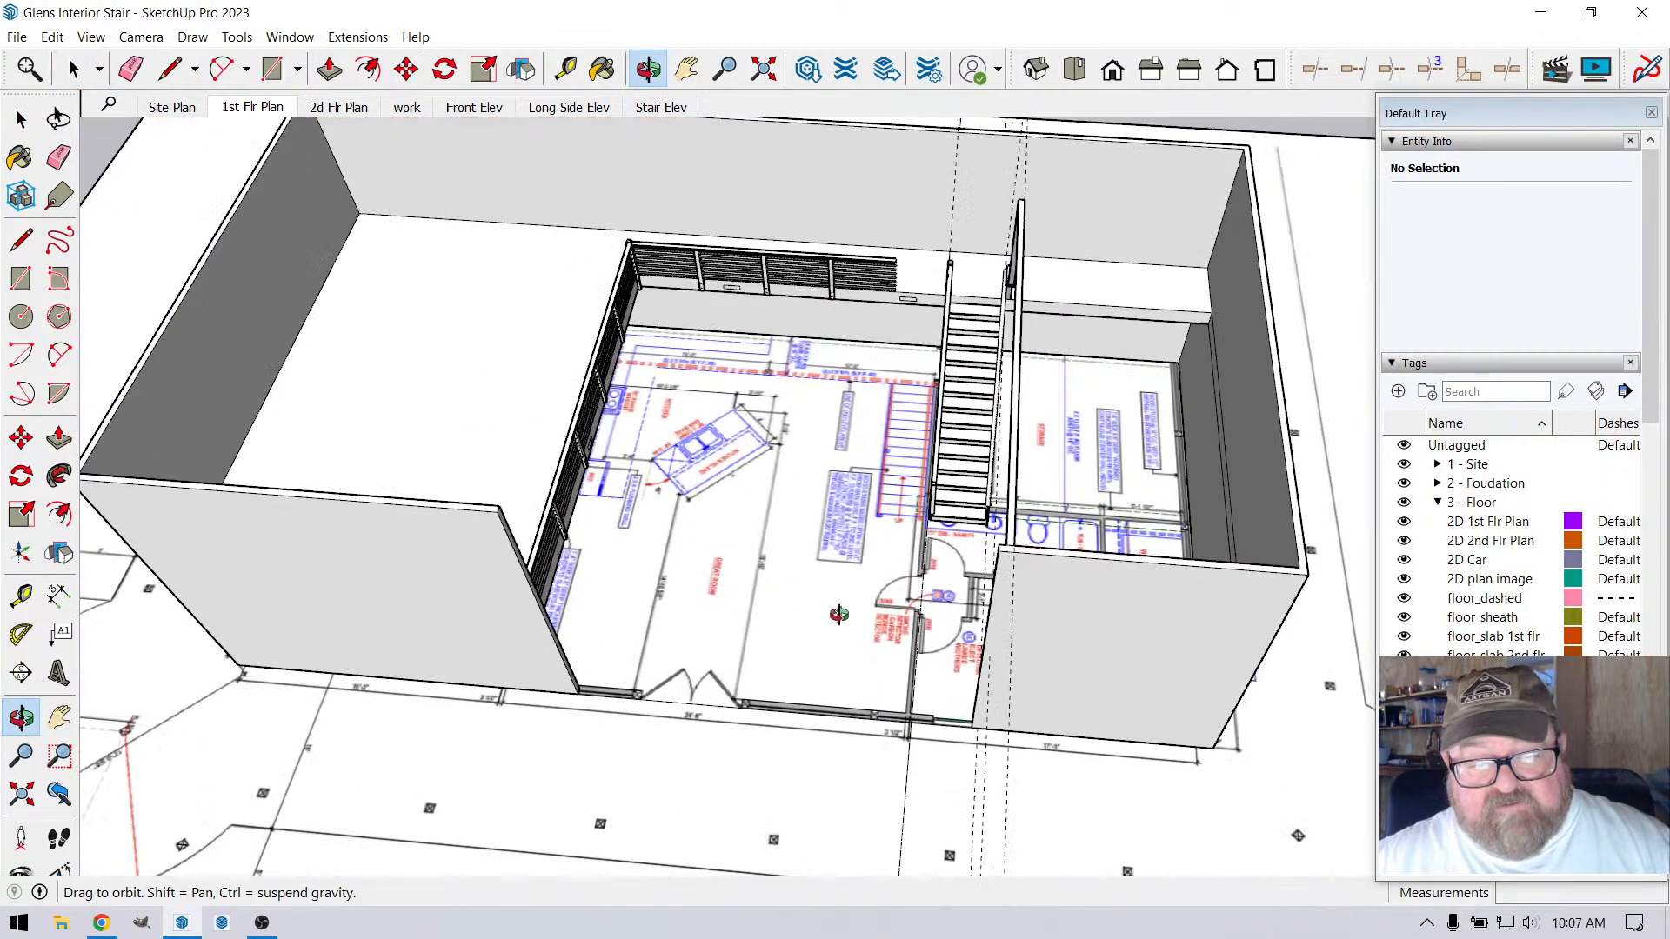
scroll(629, 426, "down", 2)
scroll(580, 345, "up", 5)
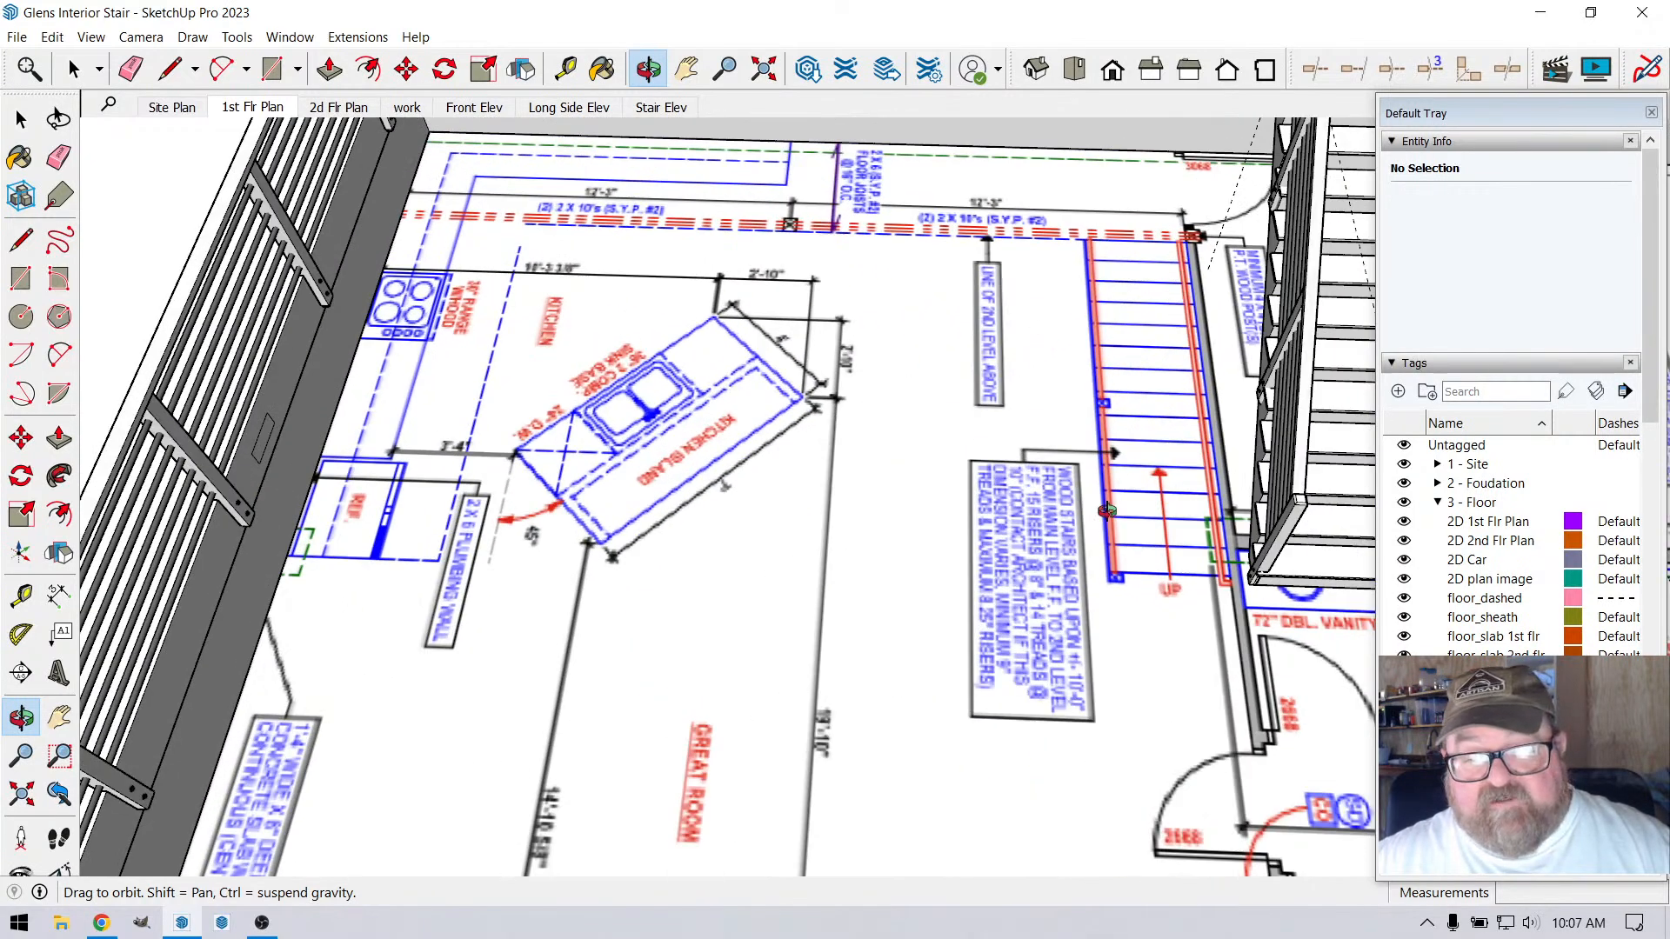
scroll(1005, 601, "down", 3)
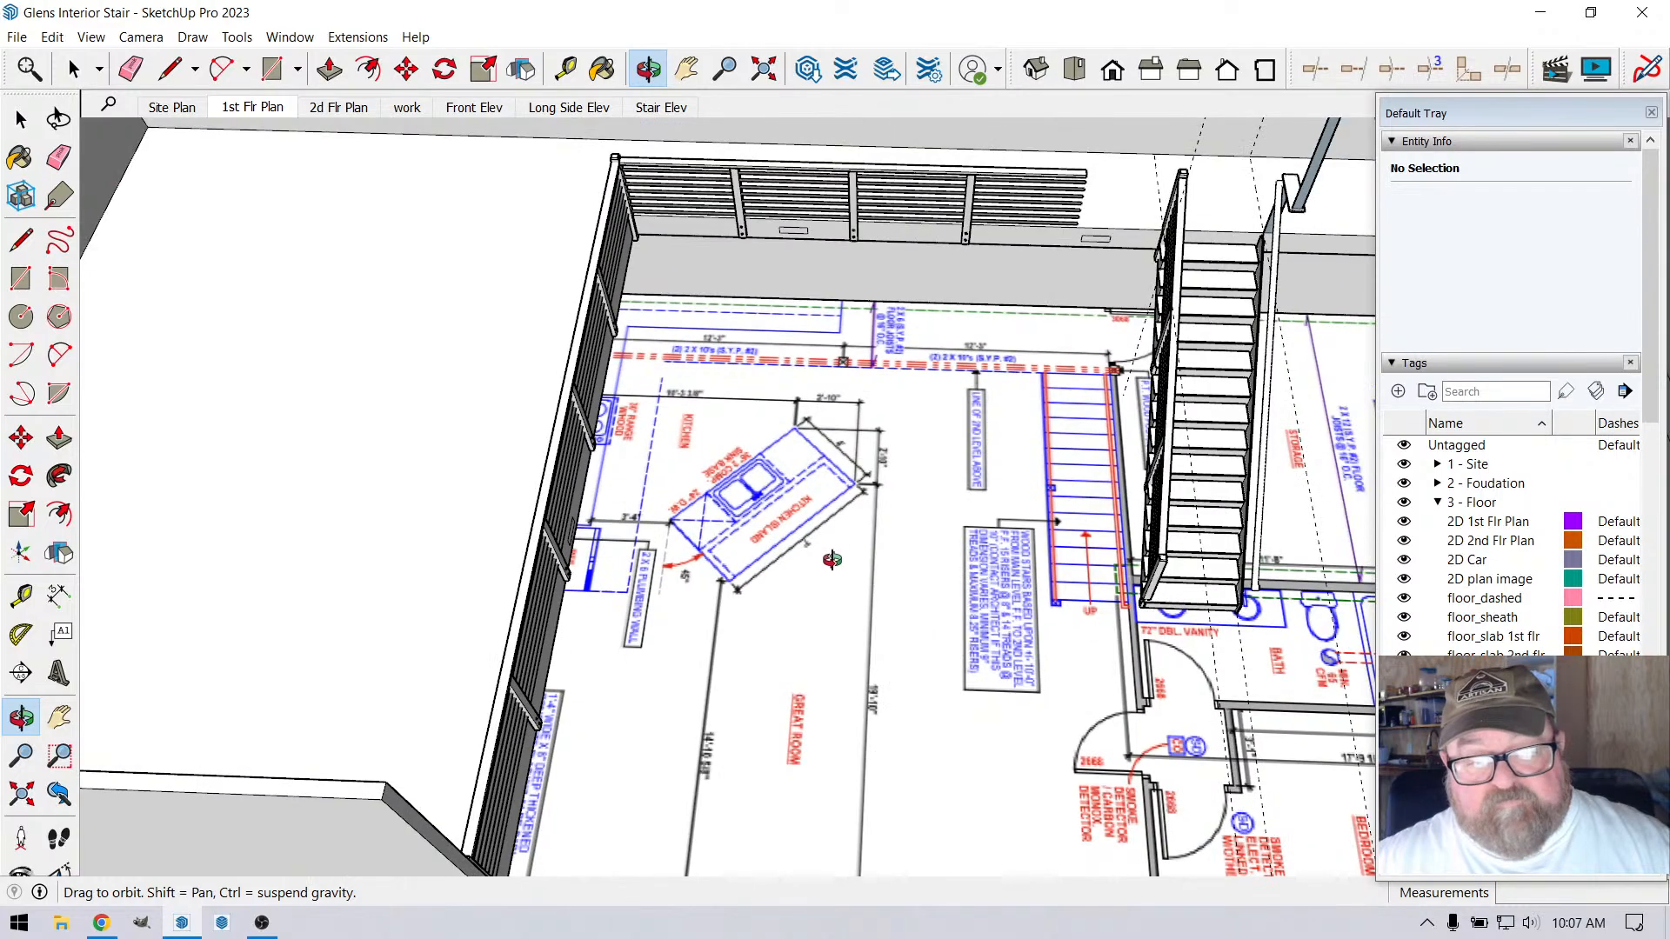
Move the floor plan image group about 3' 7" along the red axis to line up with the modelled building
left_click(74, 69)
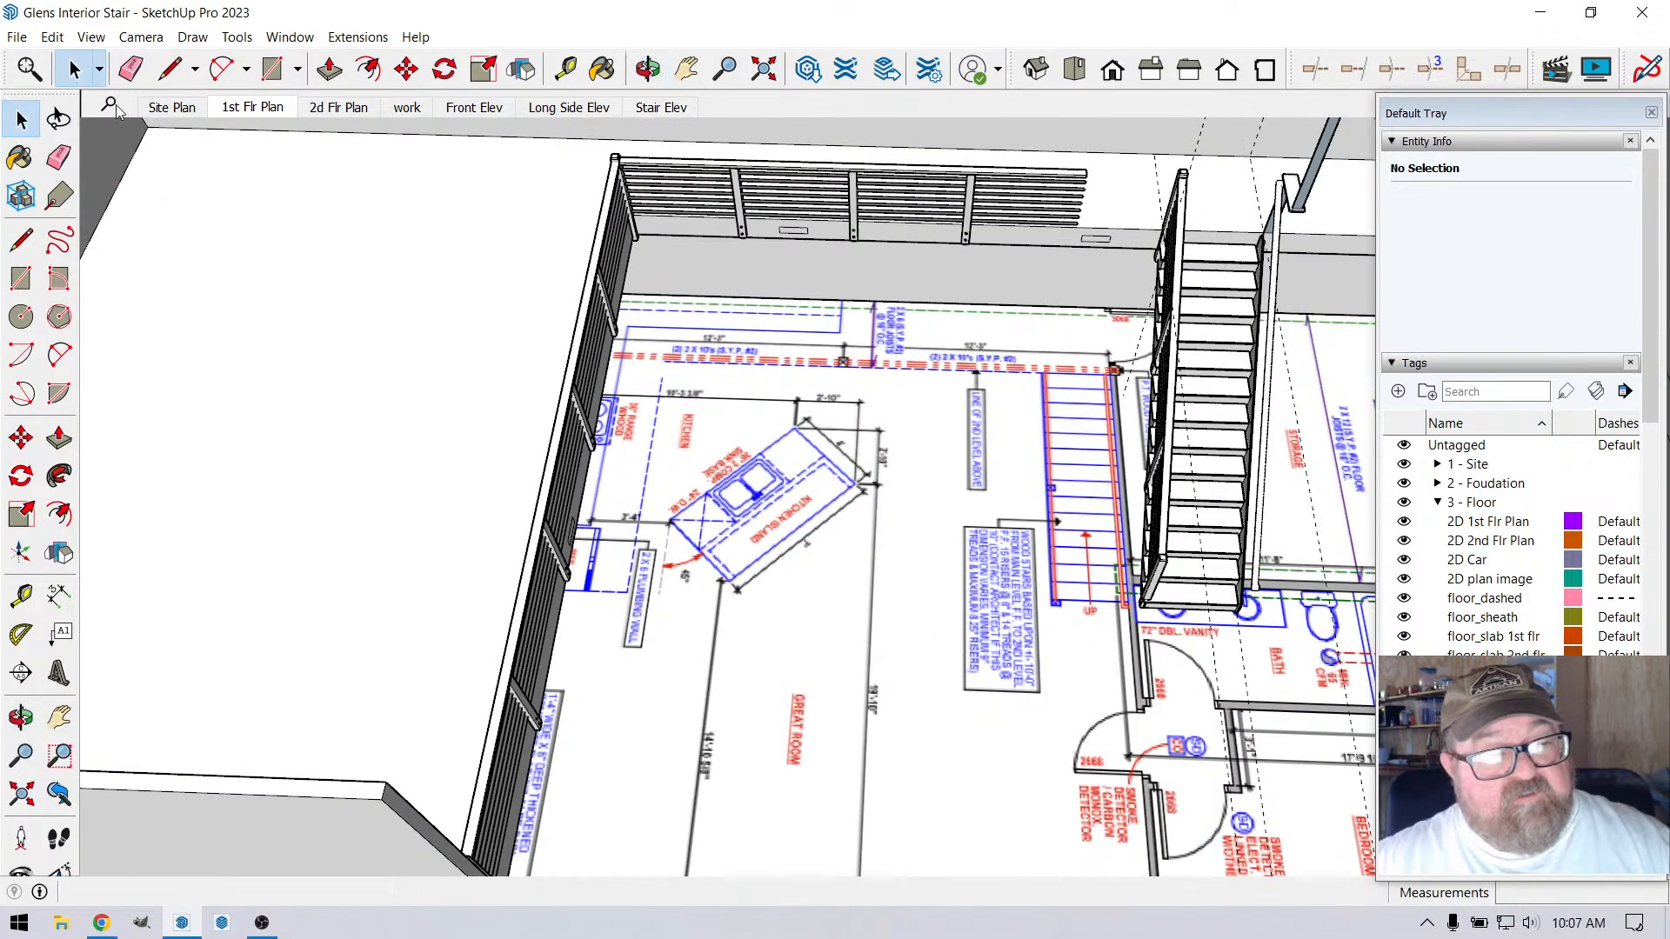
scroll(870, 474, "down", 2)
scroll(870, 474, "down", 2)
left_click(869, 474)
scroll(807, 675, "down", 2)
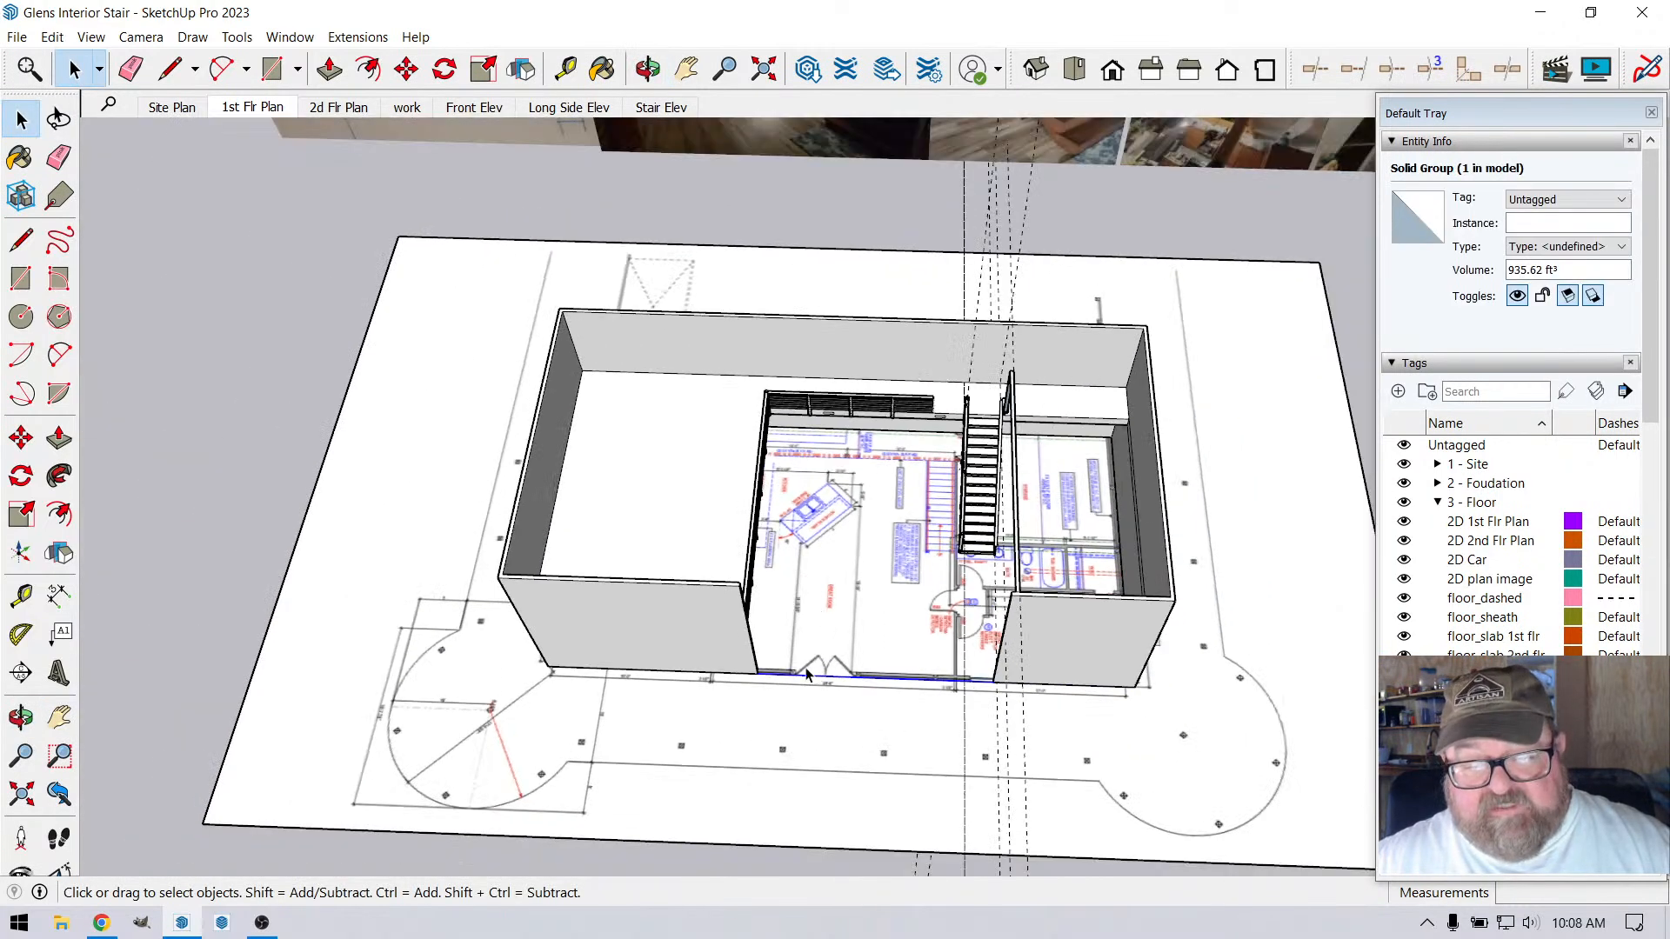
left_click(737, 780)
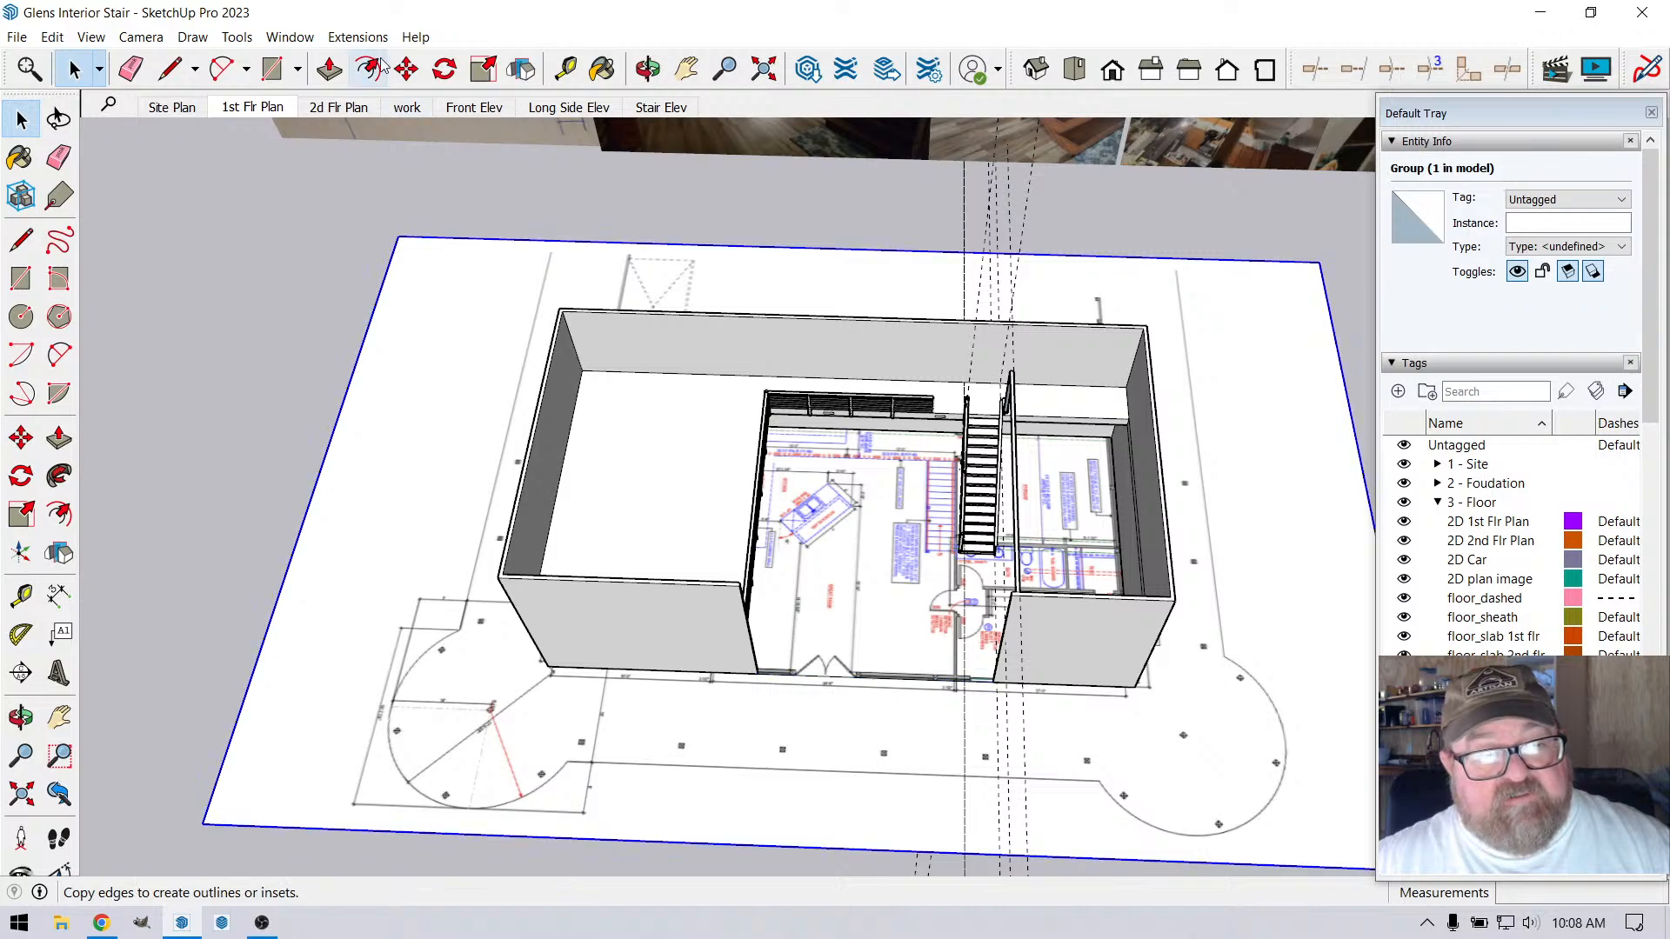
left_click(407, 69)
left_click(896, 781)
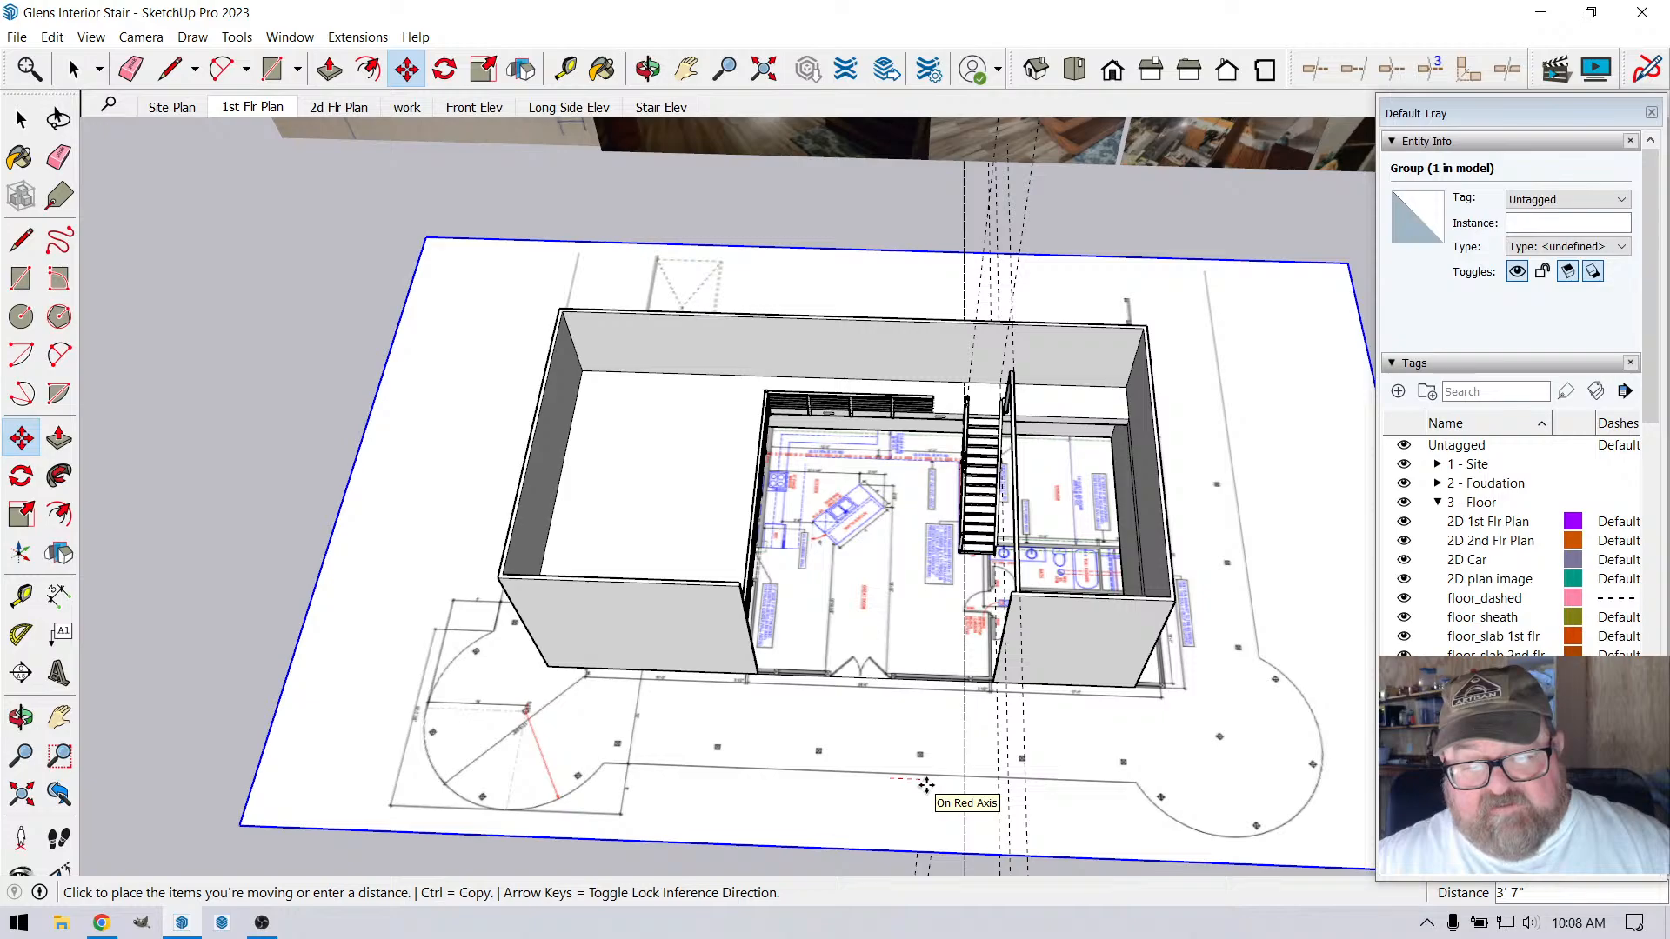
left_click(926, 786)
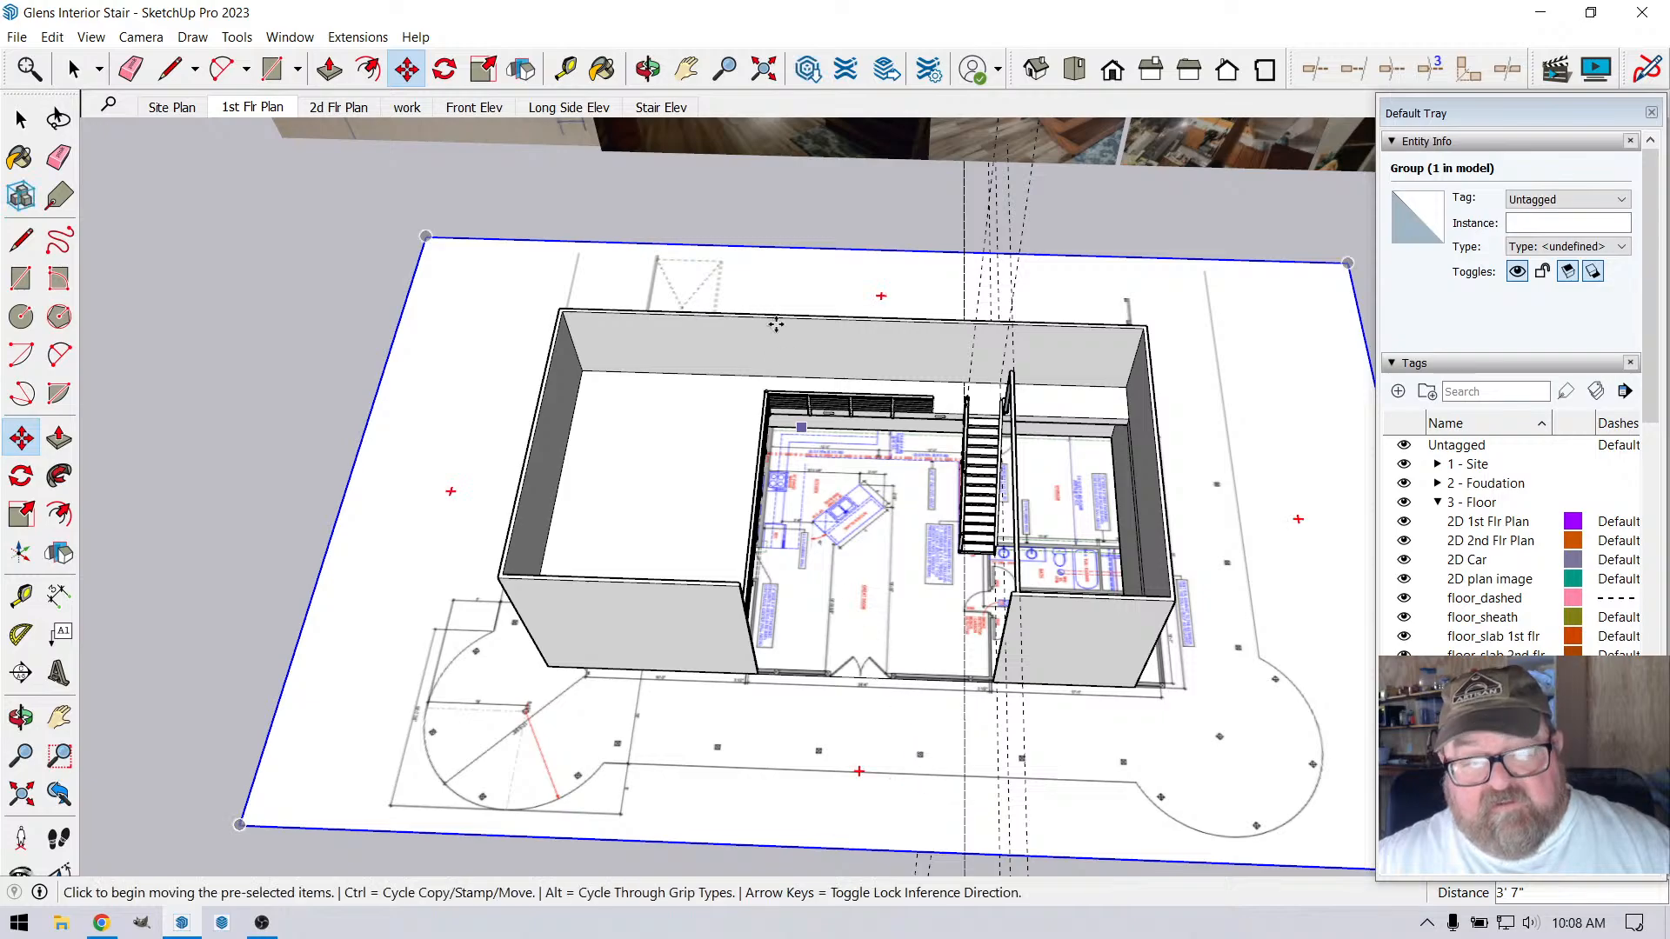
Check the moved plan's kitchen, bathroom and great room areas against the surrounding walls and loft railing
left_click(648, 68)
scroll(763, 493, "up", 6)
middle_click_drag(763, 492, 606, 490)
scroll(607, 491, "up", 5)
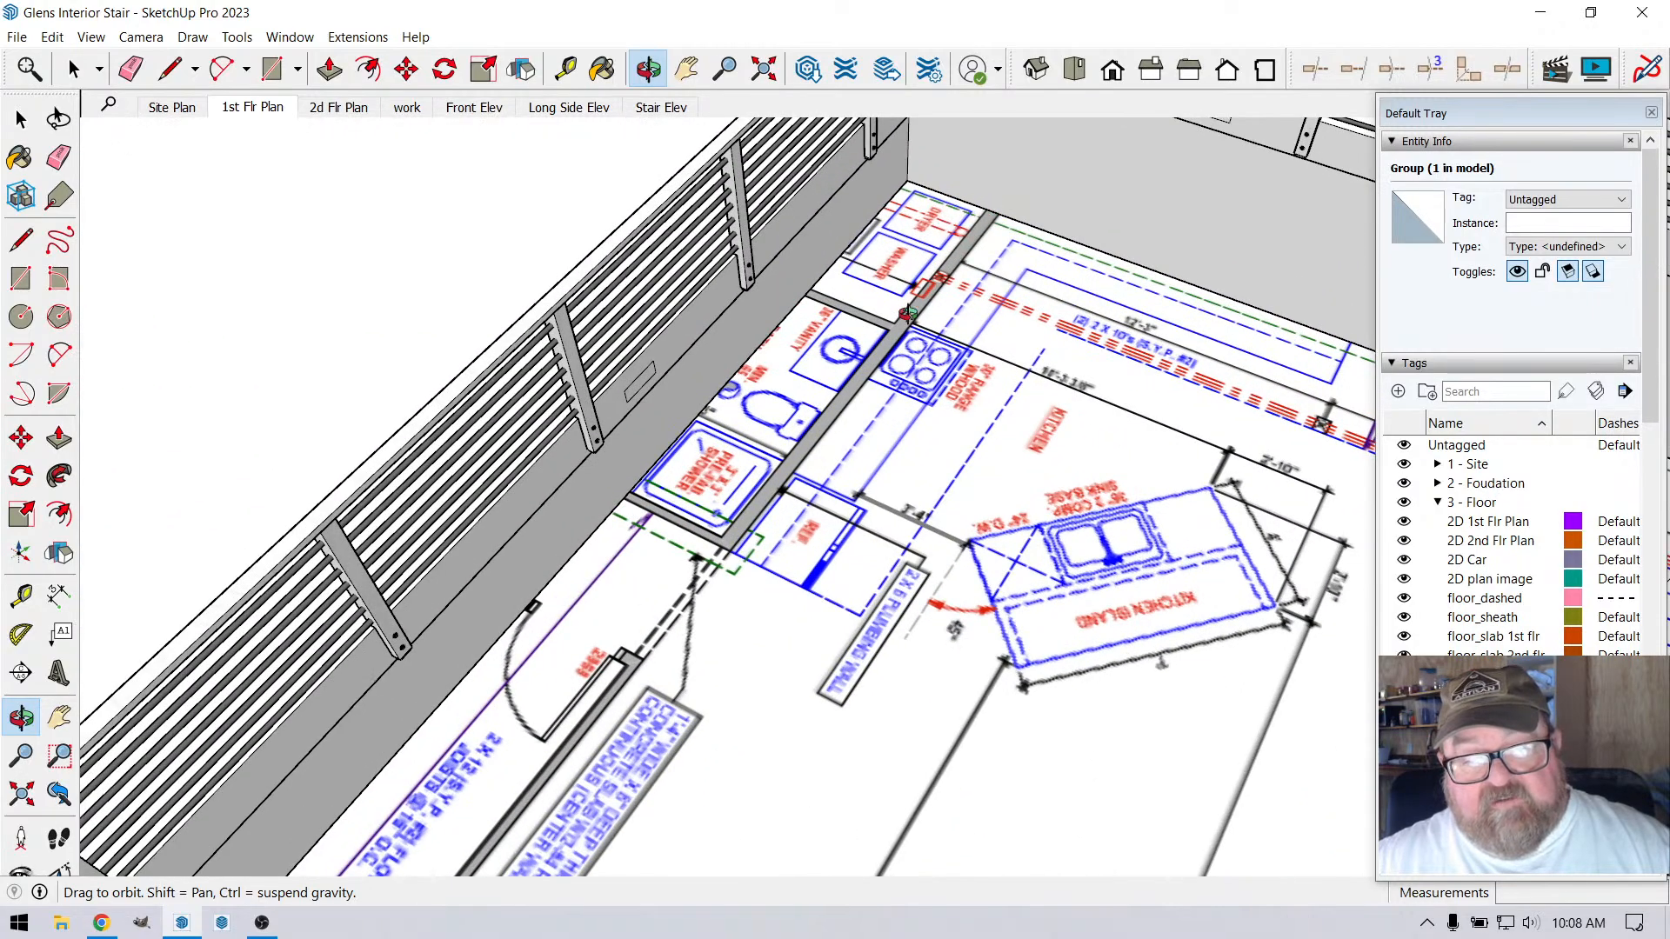
scroll(740, 531, "down", 3)
mouse_move(761, 522)
middle_mouse_down()
mouse_move(752, 488)
mouse_move(722, 470)
mouse_move(786, 520)
mouse_move(716, 497)
mouse_move(980, 530)
mouse_move(989, 514)
mouse_move(977, 566)
middle_mouse_up()
scroll(716, 498, "down", 4)
scroll(559, 499, "down", 3)
scroll(854, 575, "up", 3)
scroll(853, 575, "up", 2)
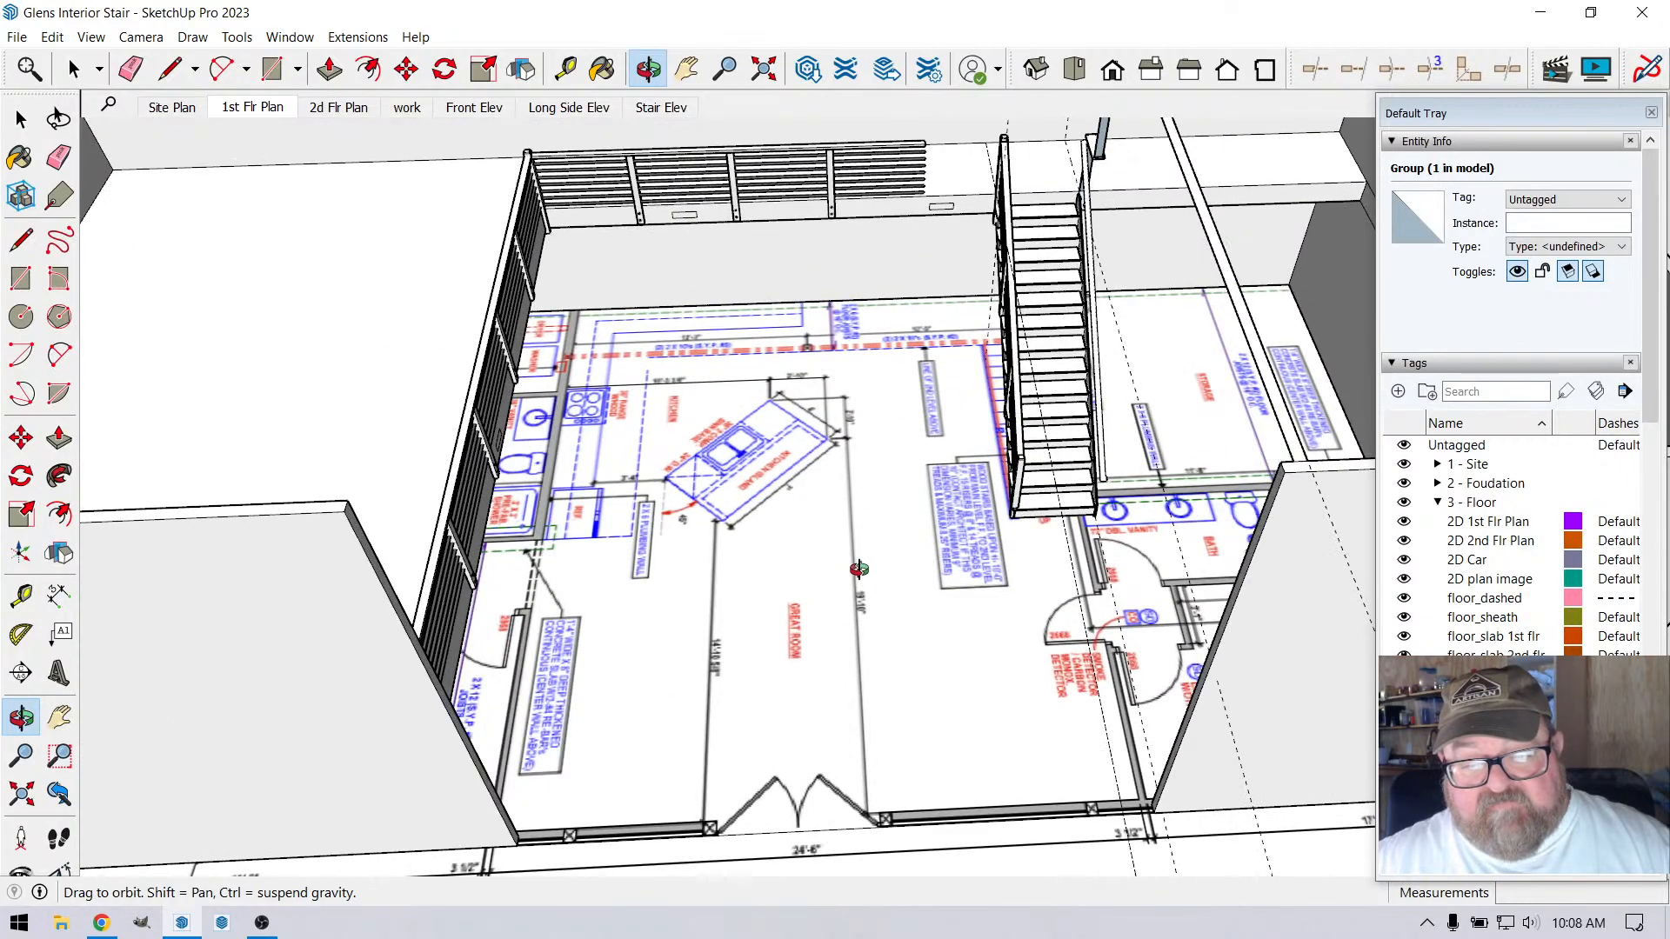
Inspect the base of the modelled stair against the staircase drawn on the floor plan
middle_click_drag(873, 570, 916, 566)
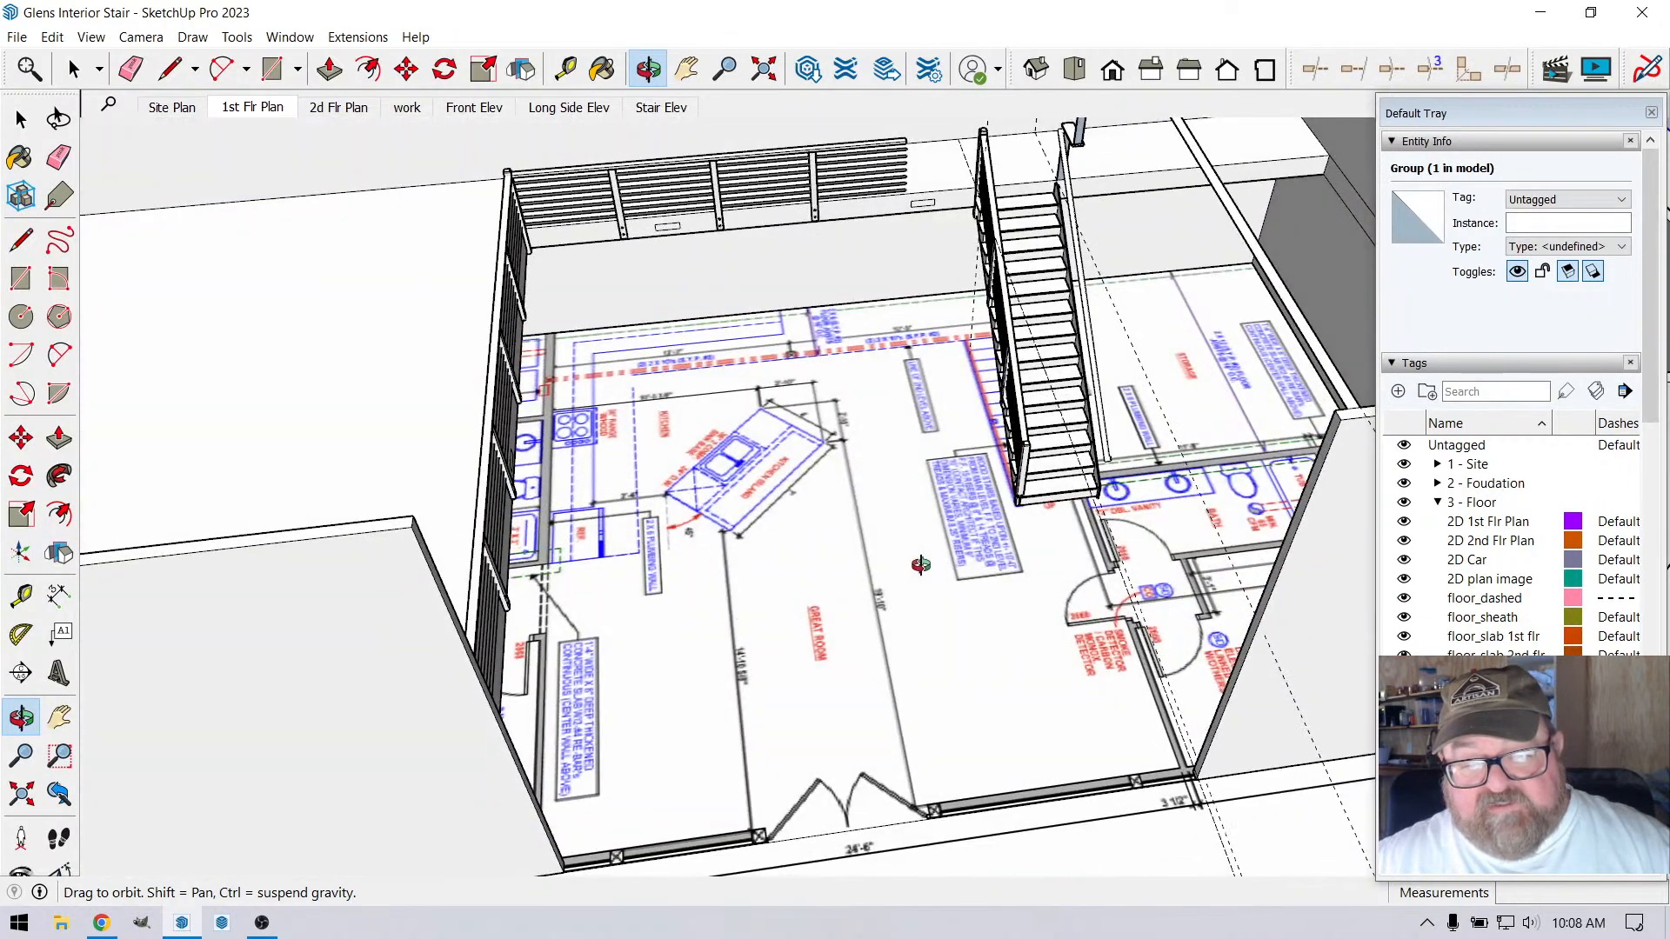
scroll(1027, 484, "up", 5)
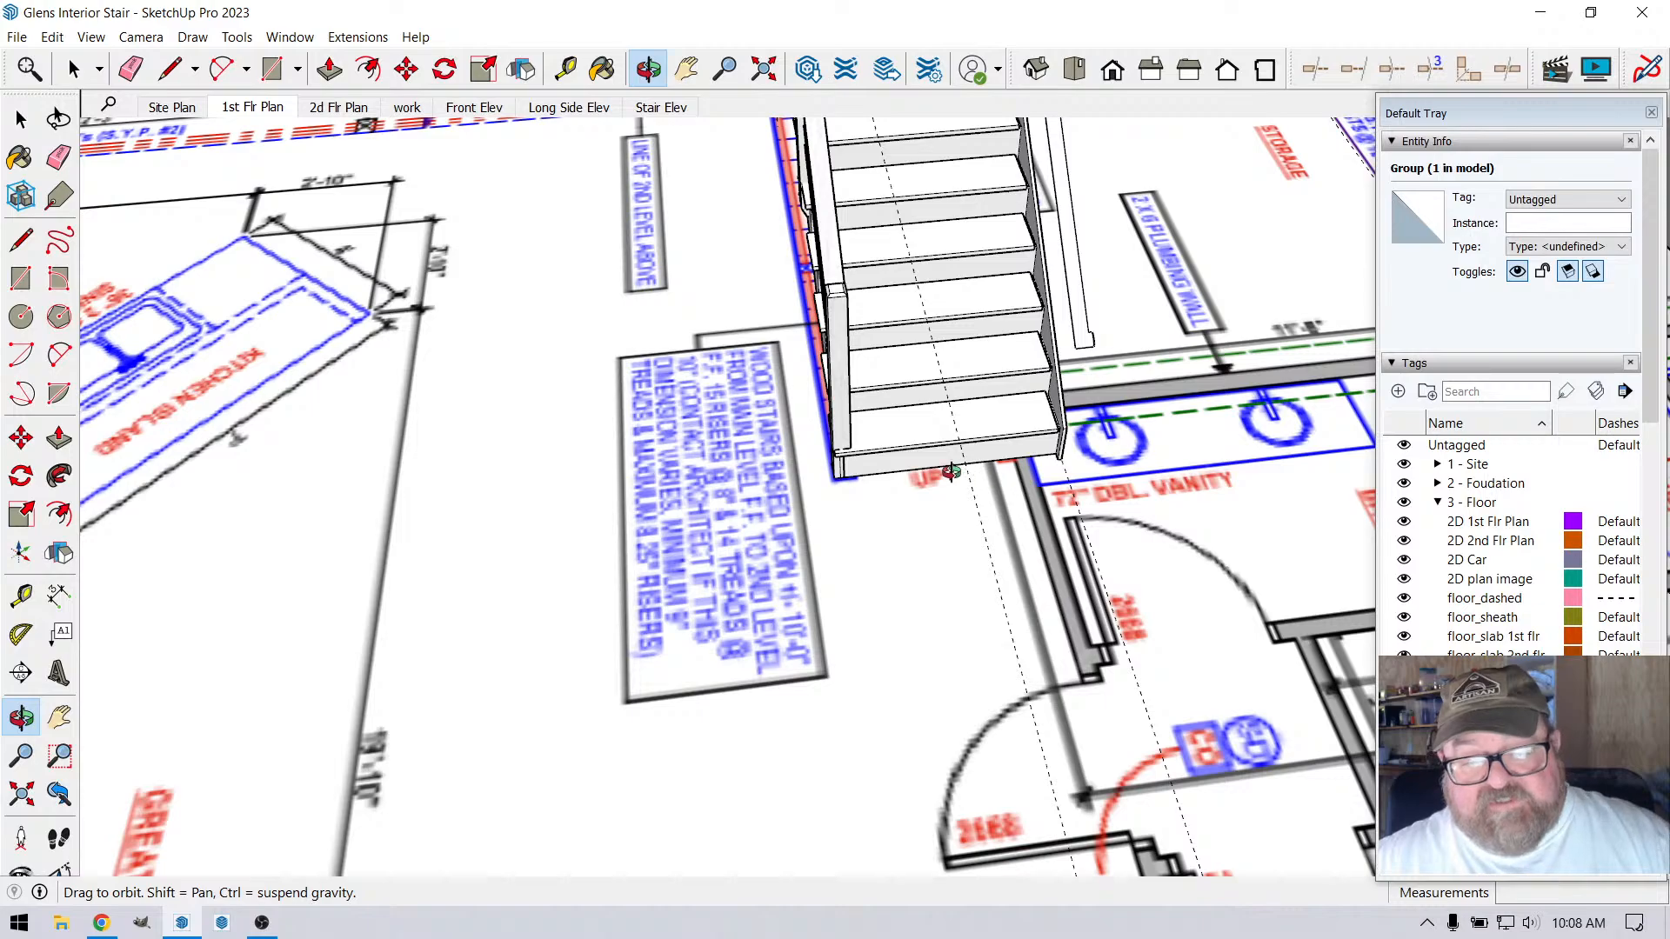
scroll(1027, 484, "up", 4)
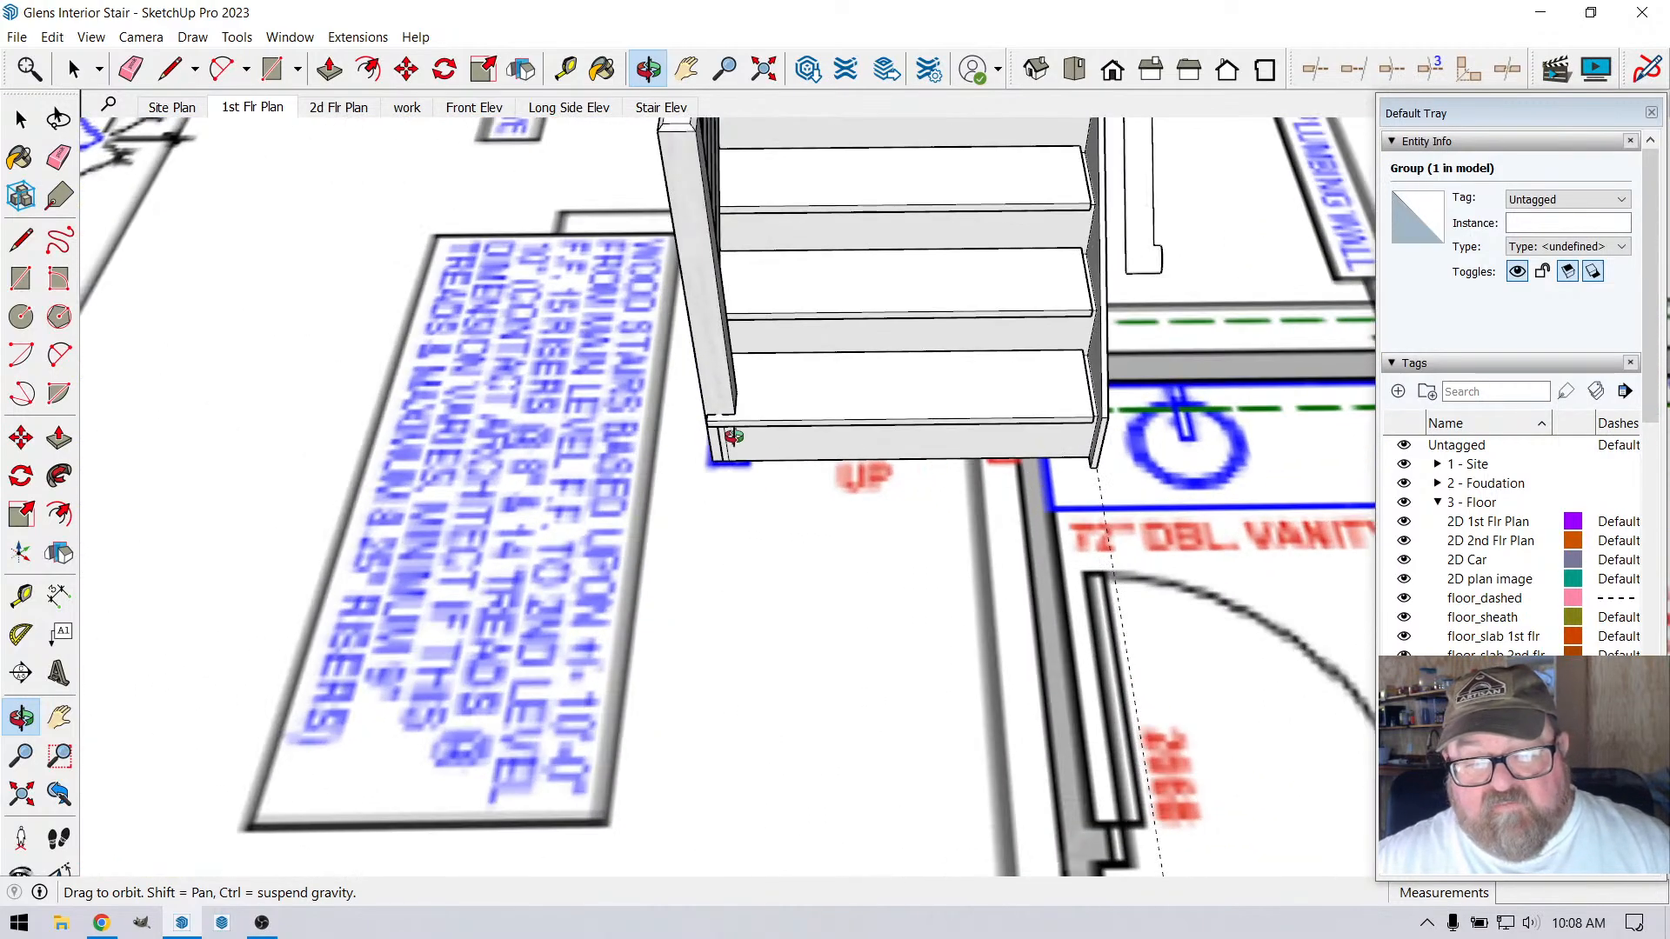
scroll(971, 565, "down", 6)
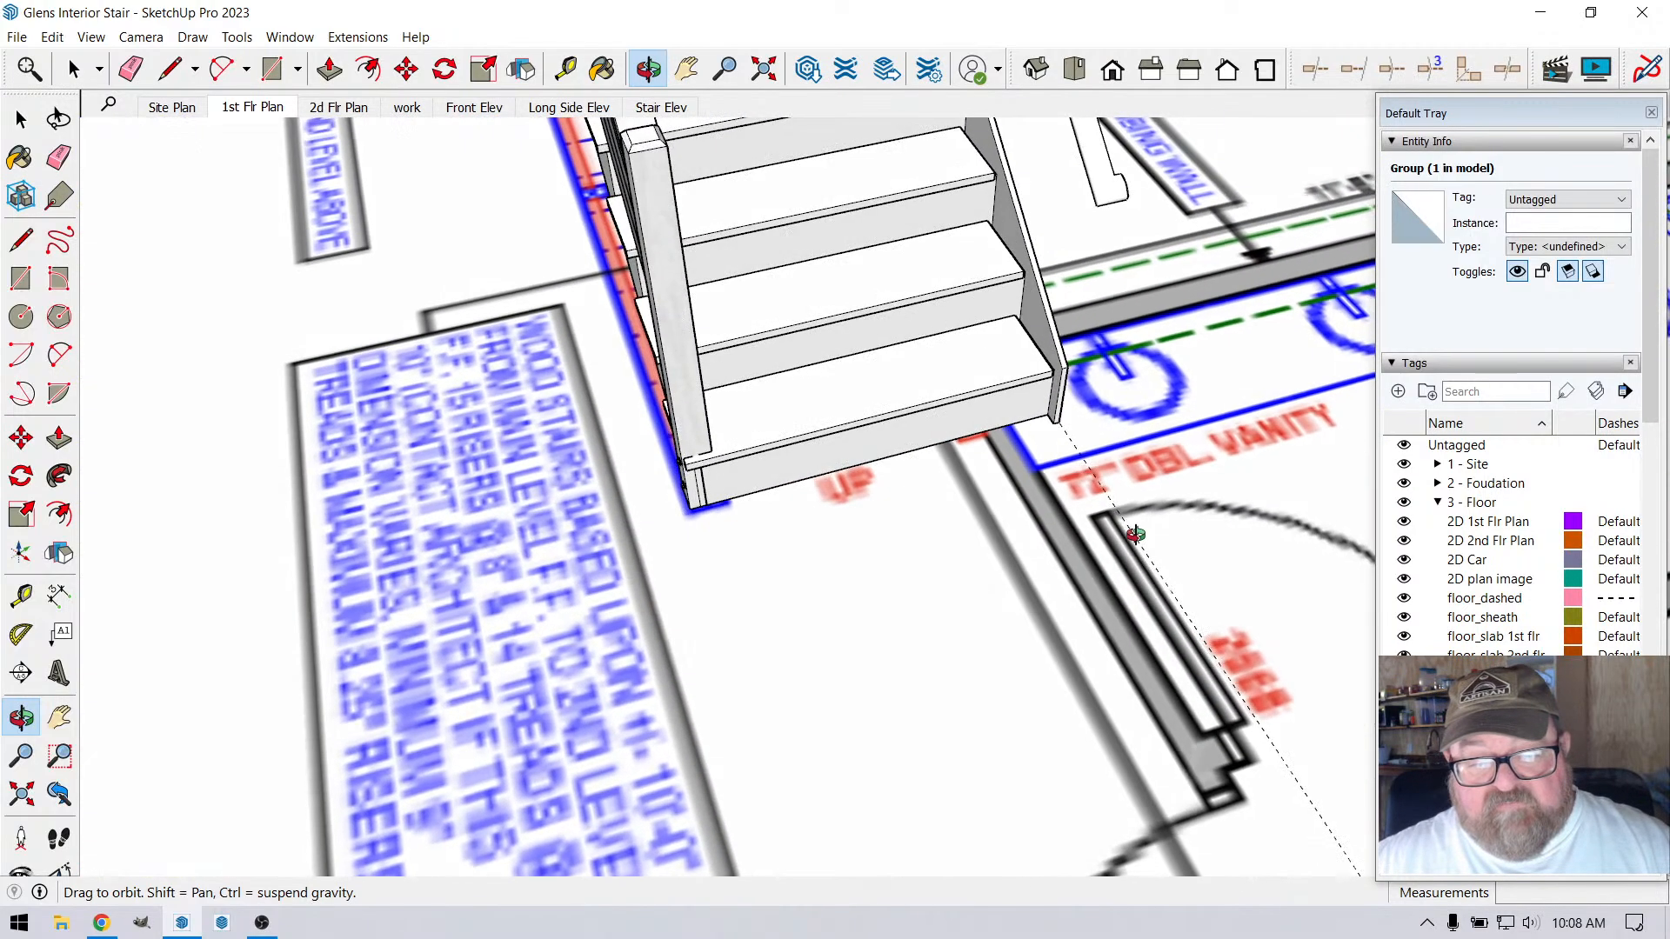
scroll(1029, 577, "down", 8)
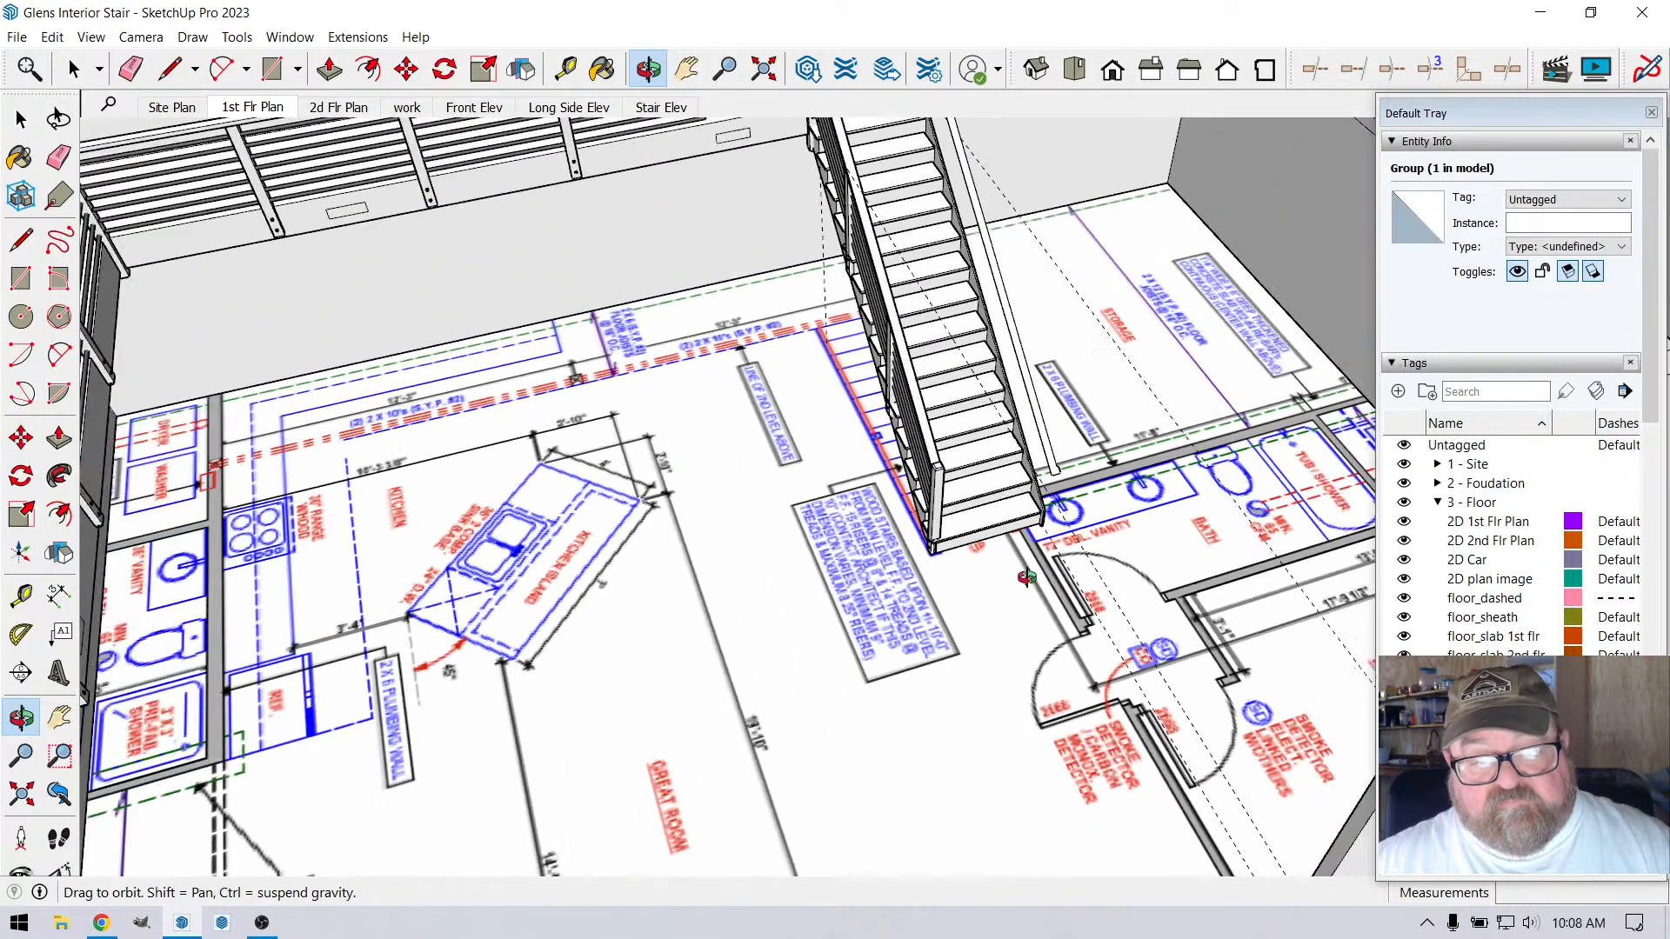
Inspect the loft railing's posts and horizontal rails along both loft edges, from the end wall around to the staircase
scroll(883, 519, "down", 5)
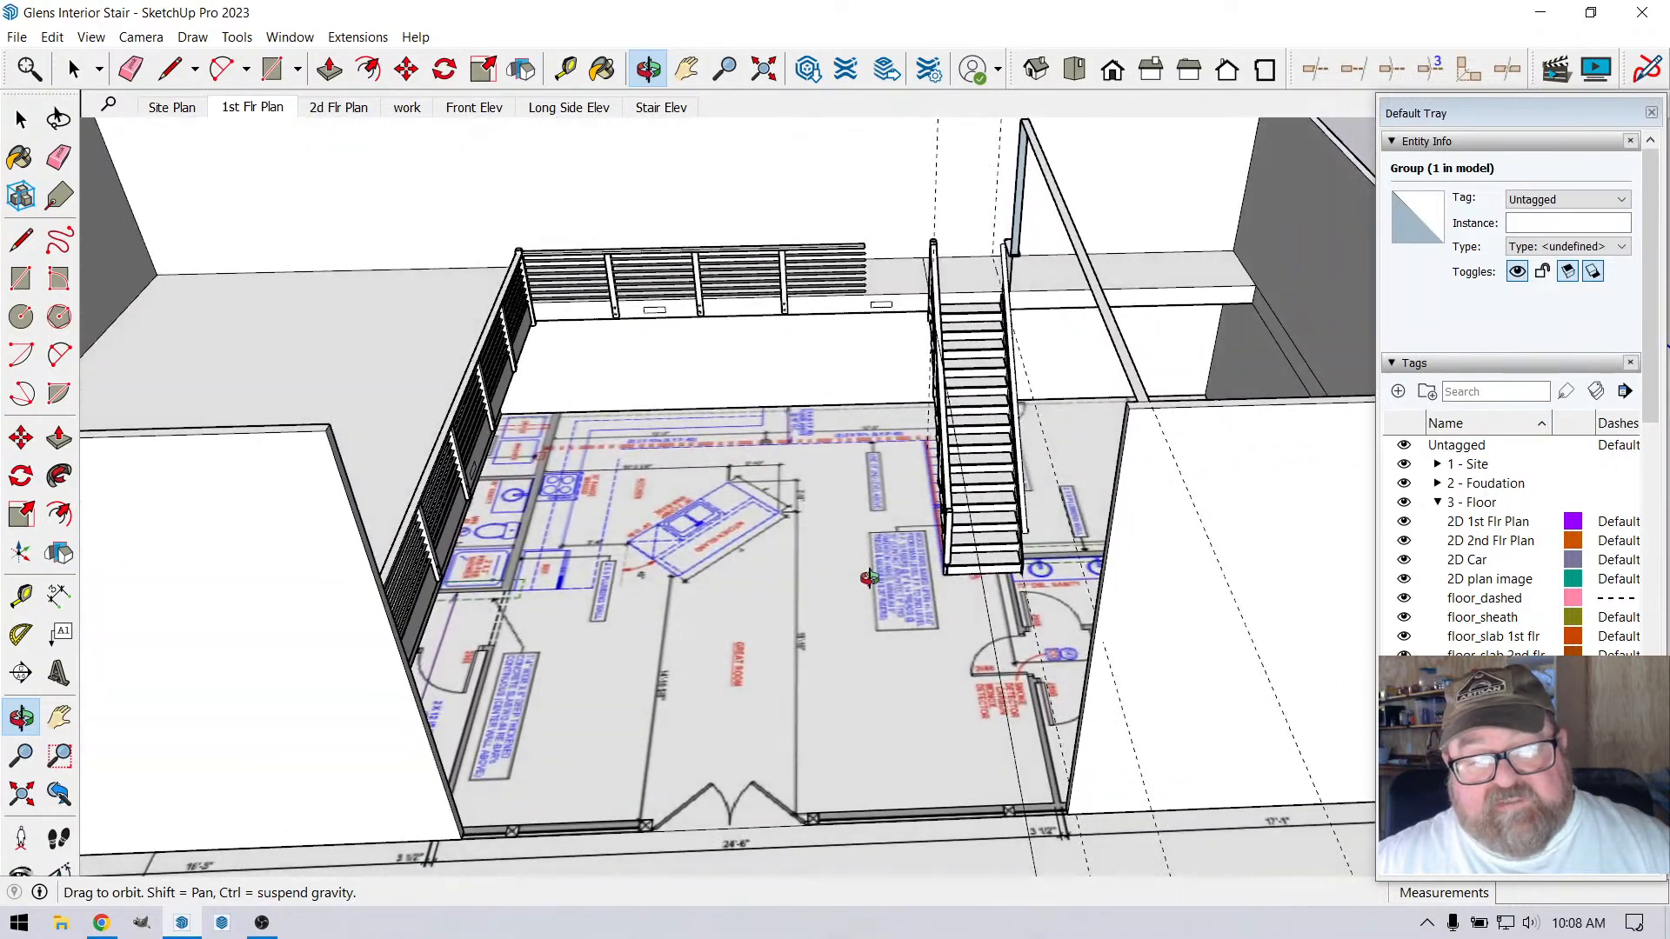
left_click_drag(758, 578, 566, 435)
scroll(567, 435, "up", 4)
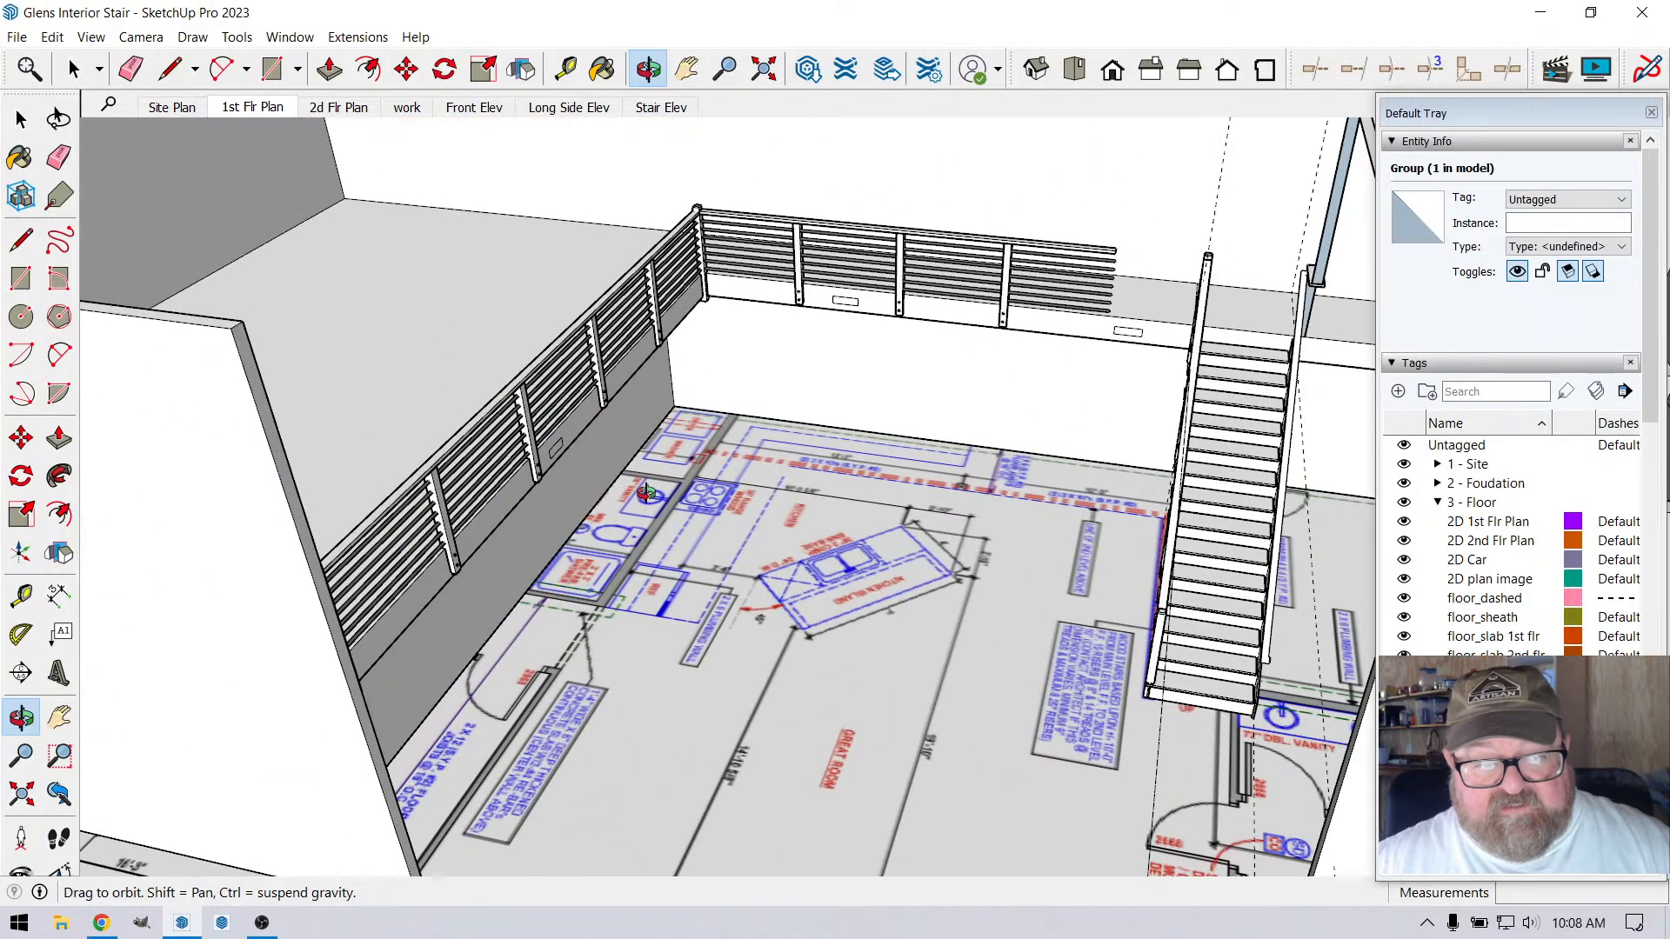
scroll(646, 493, "down", 3)
left_click_drag(646, 493, 603, 407)
scroll(446, 237, "up", 4)
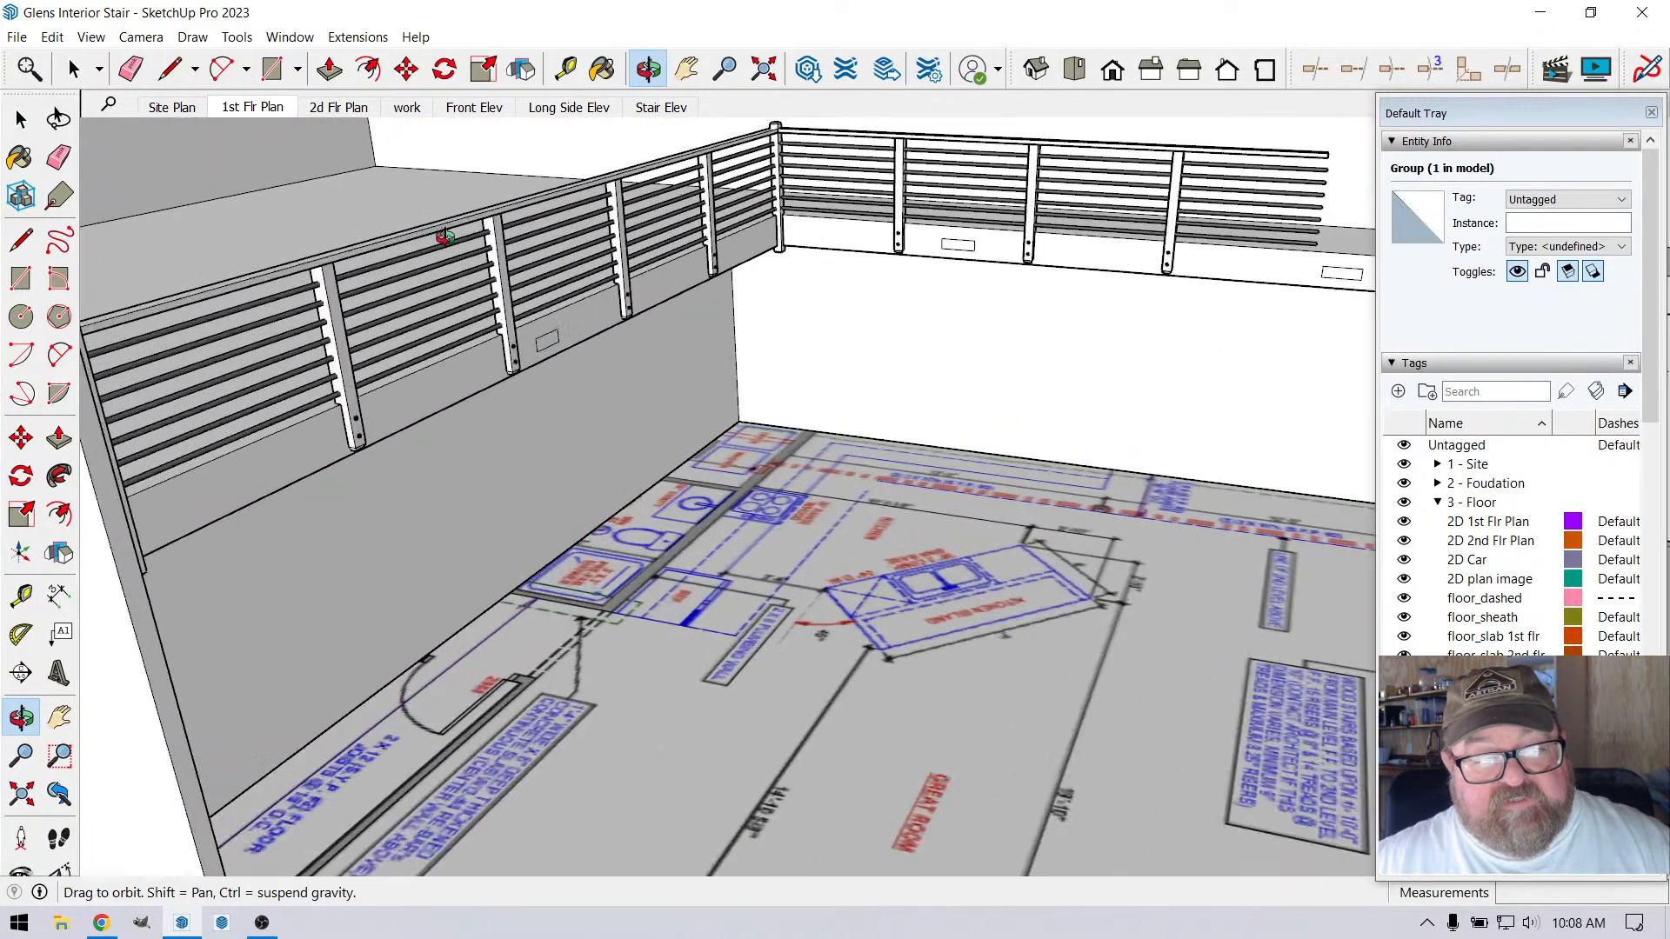
scroll(653, 478, "down", 4)
scroll(666, 461, "down", 3)
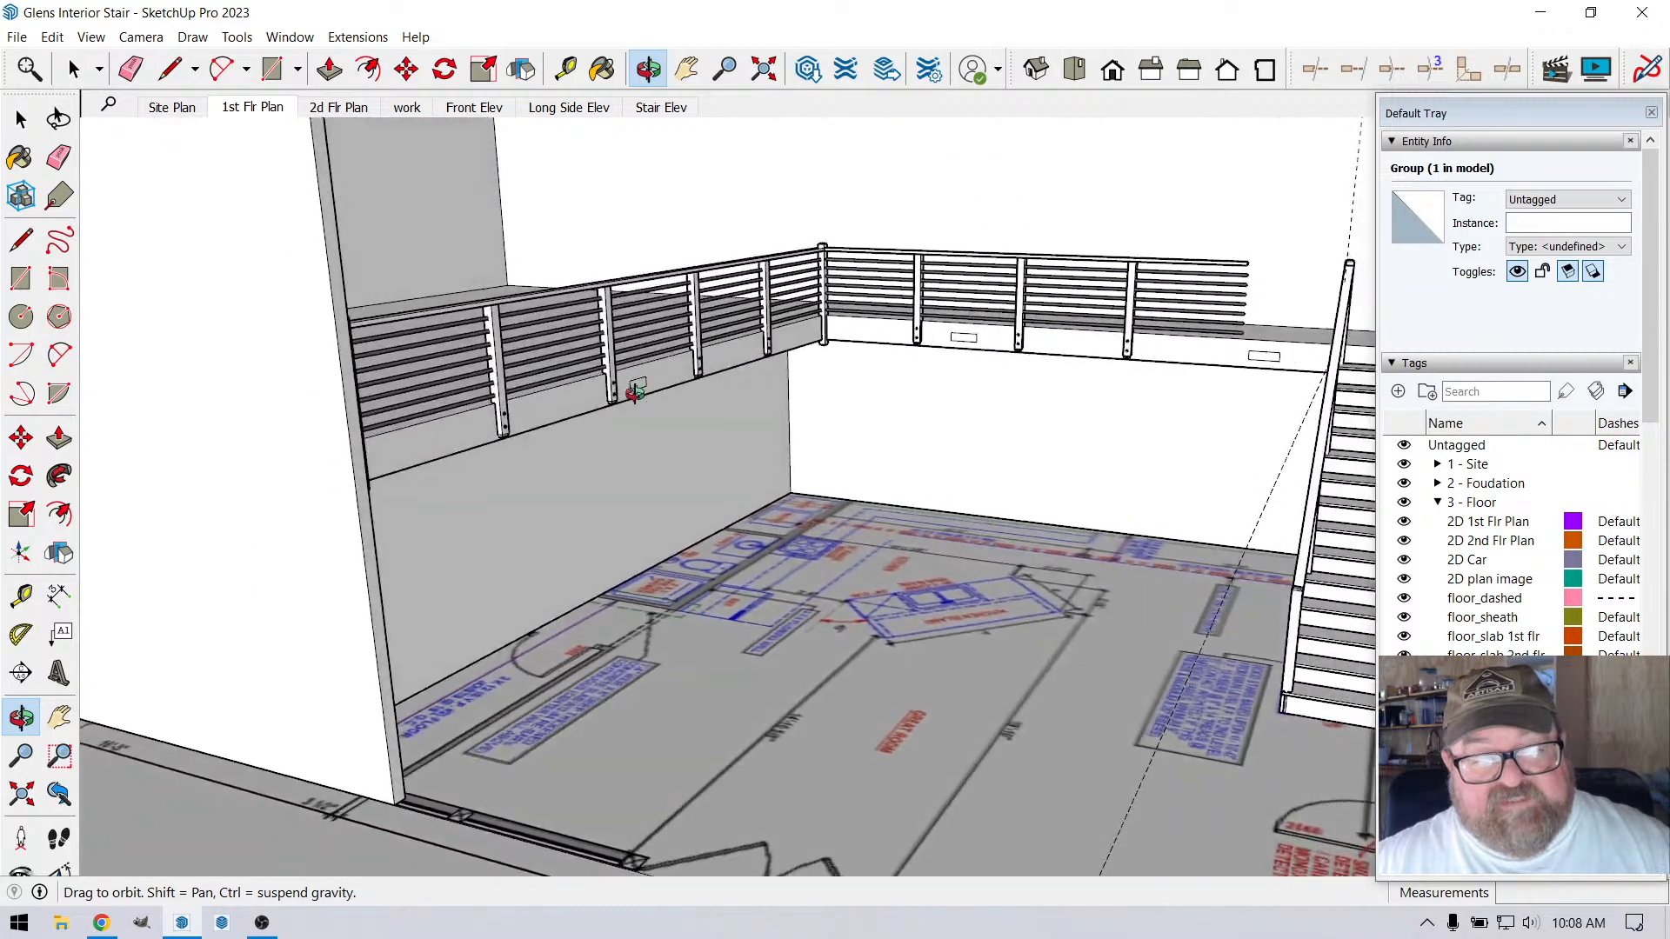
scroll(626, 407, "down", 2)
scroll(627, 406, "up", 3)
scroll(627, 406, "up", 2)
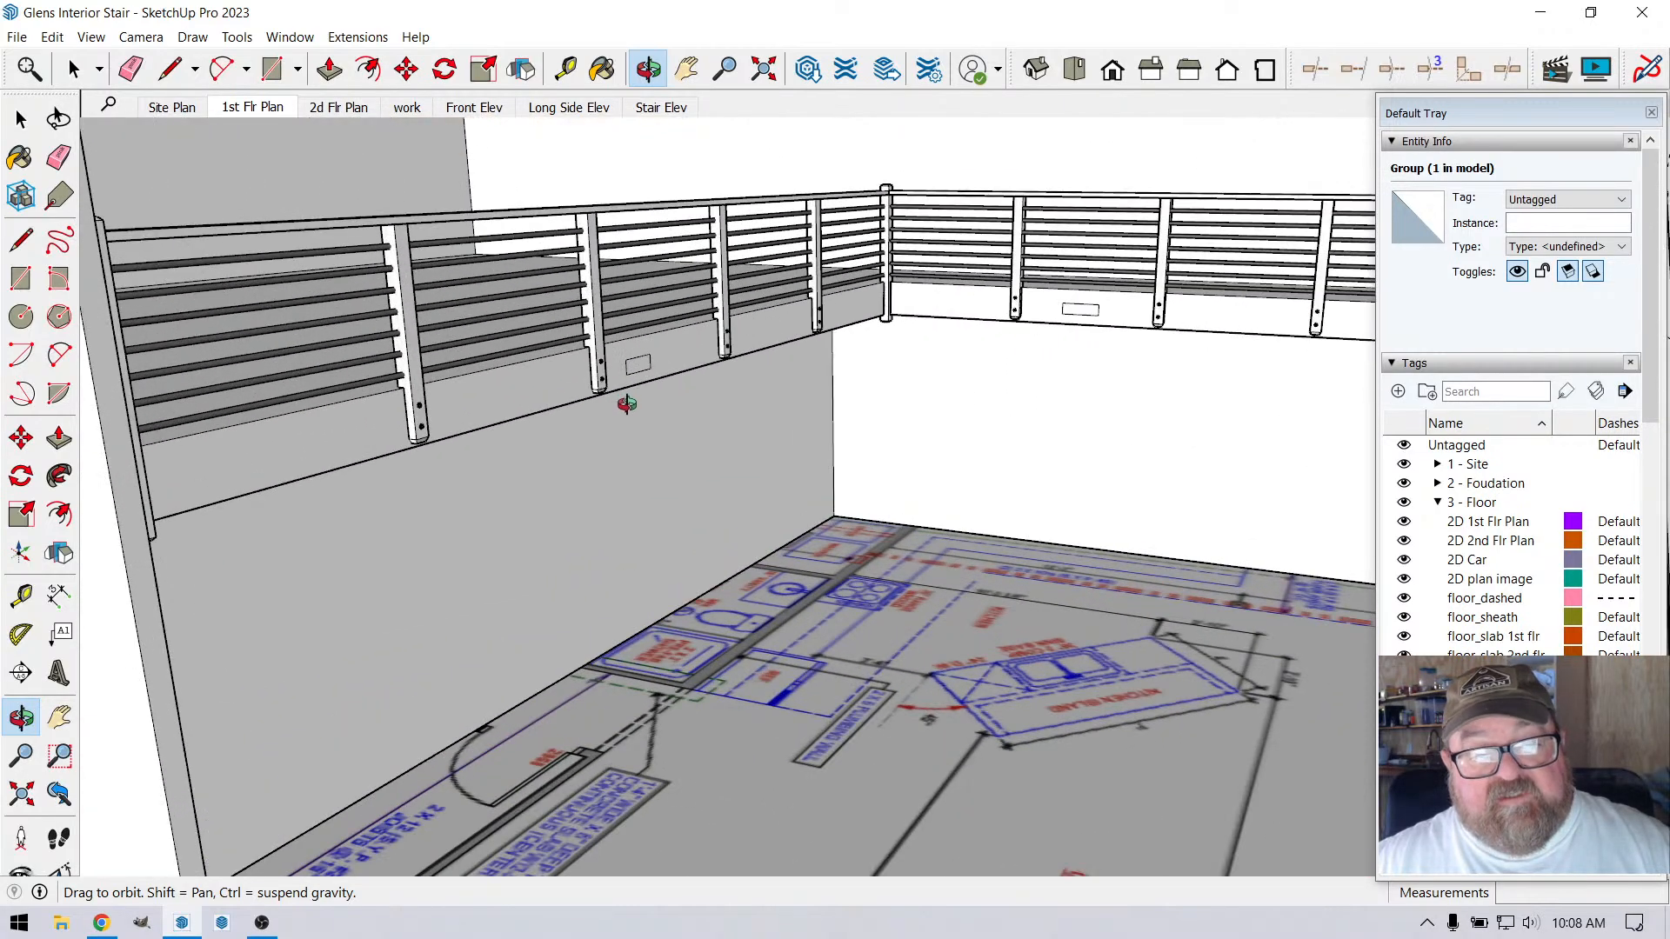
mouse_move(626, 404)
left_mouse_down()
mouse_move(608, 366)
mouse_move(593, 402)
left_mouse_up()
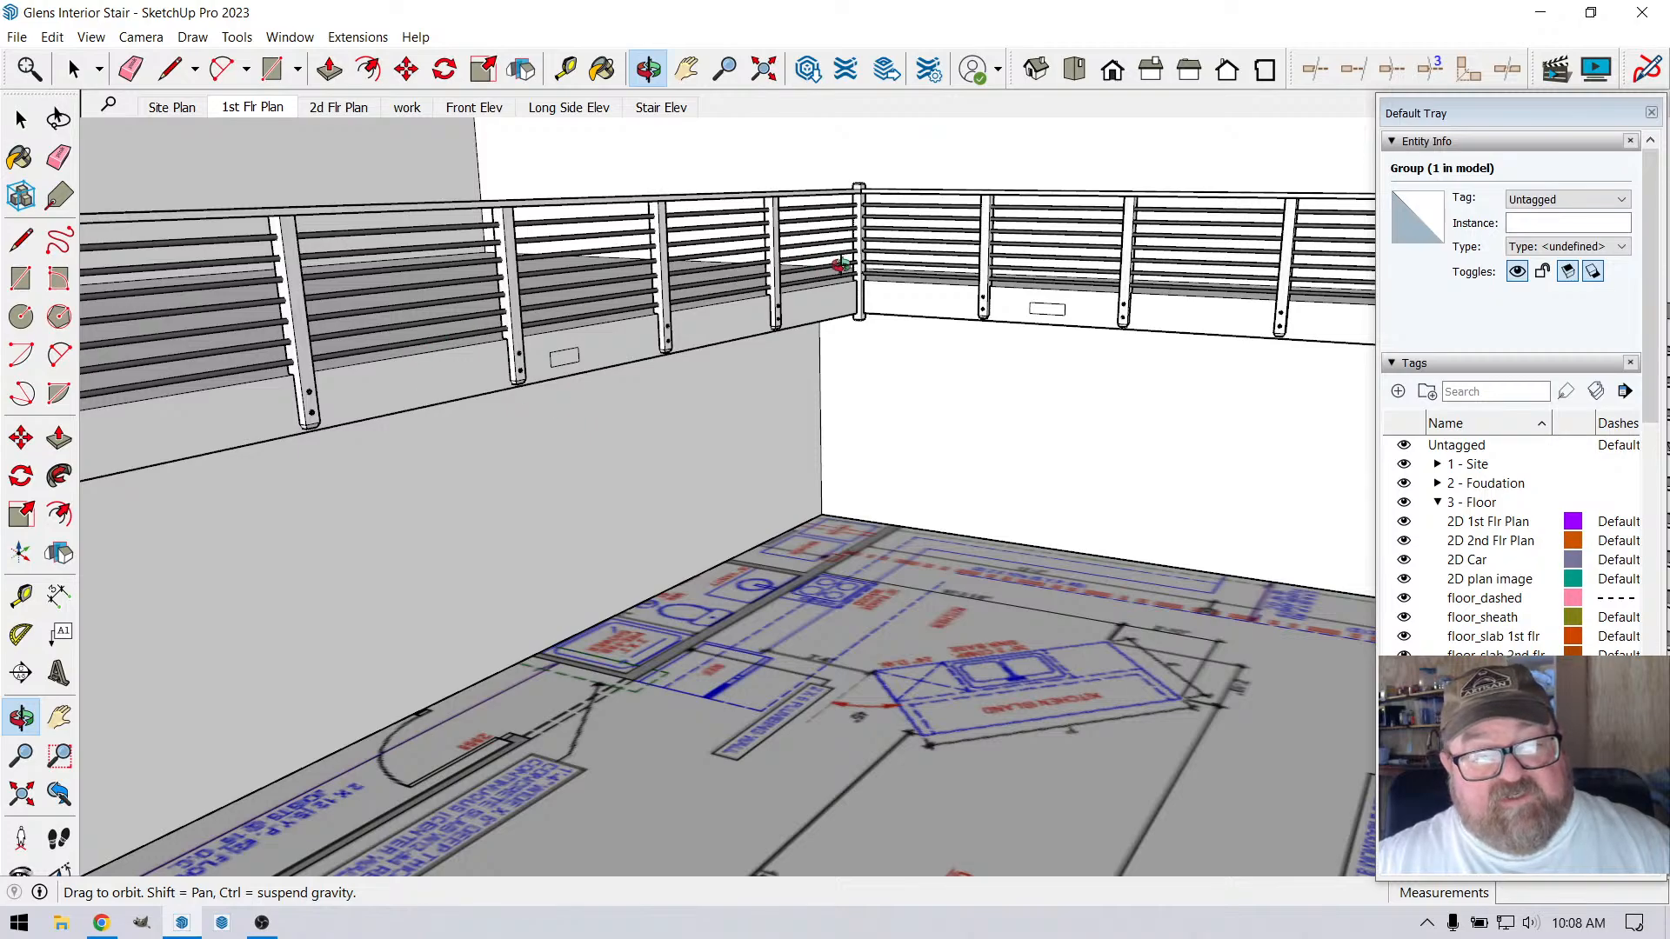
scroll(768, 455, "down", 5)
scroll(443, 438, "down", 1)
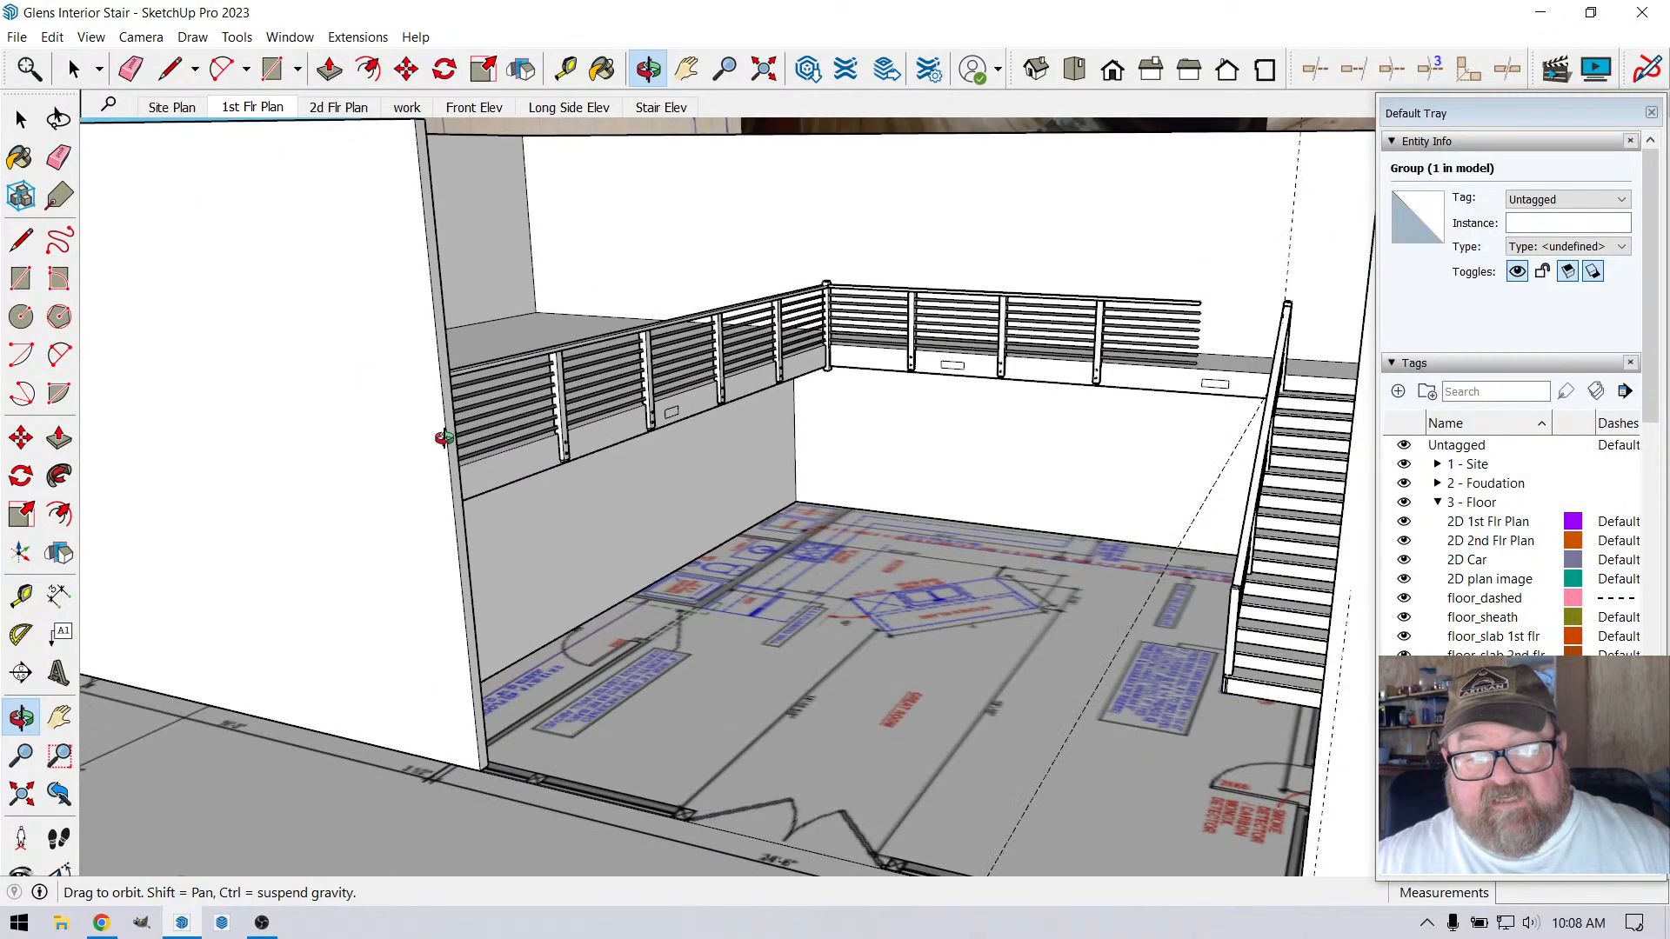
scroll(444, 438, "down", 1)
left_click_drag(748, 570, 934, 632)
scroll(632, 541, "down", 2)
Switch to LayOut and open the interior stair document with the A1 Plan & Elevations sheet
left_click(228, 915)
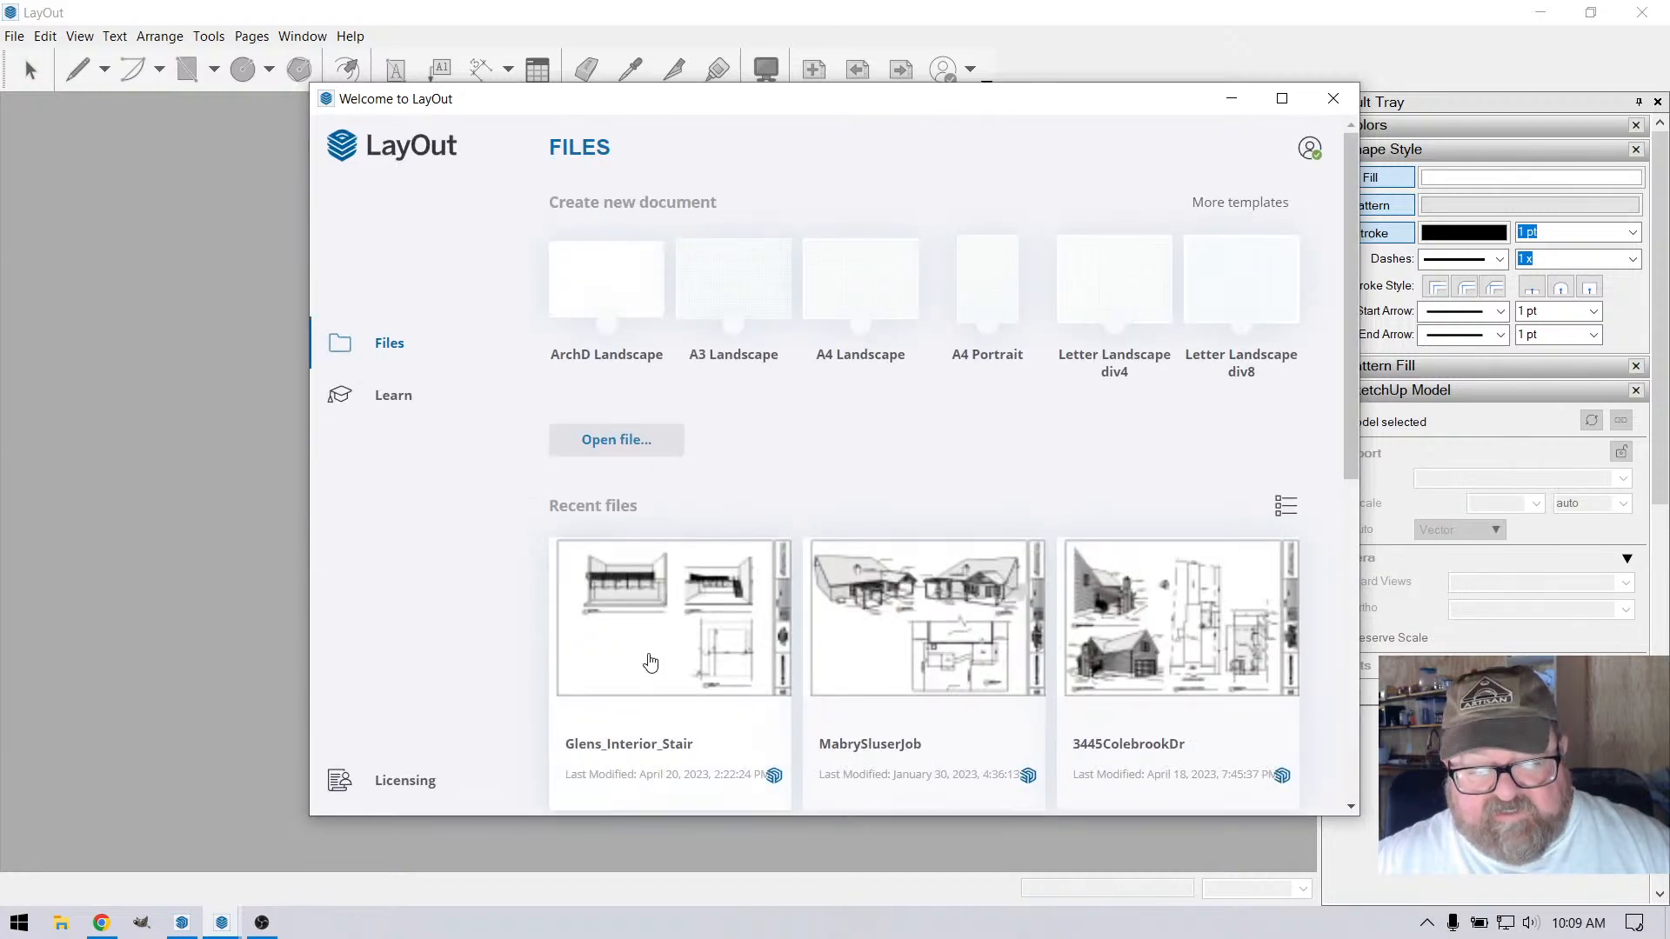
left_click(701, 620)
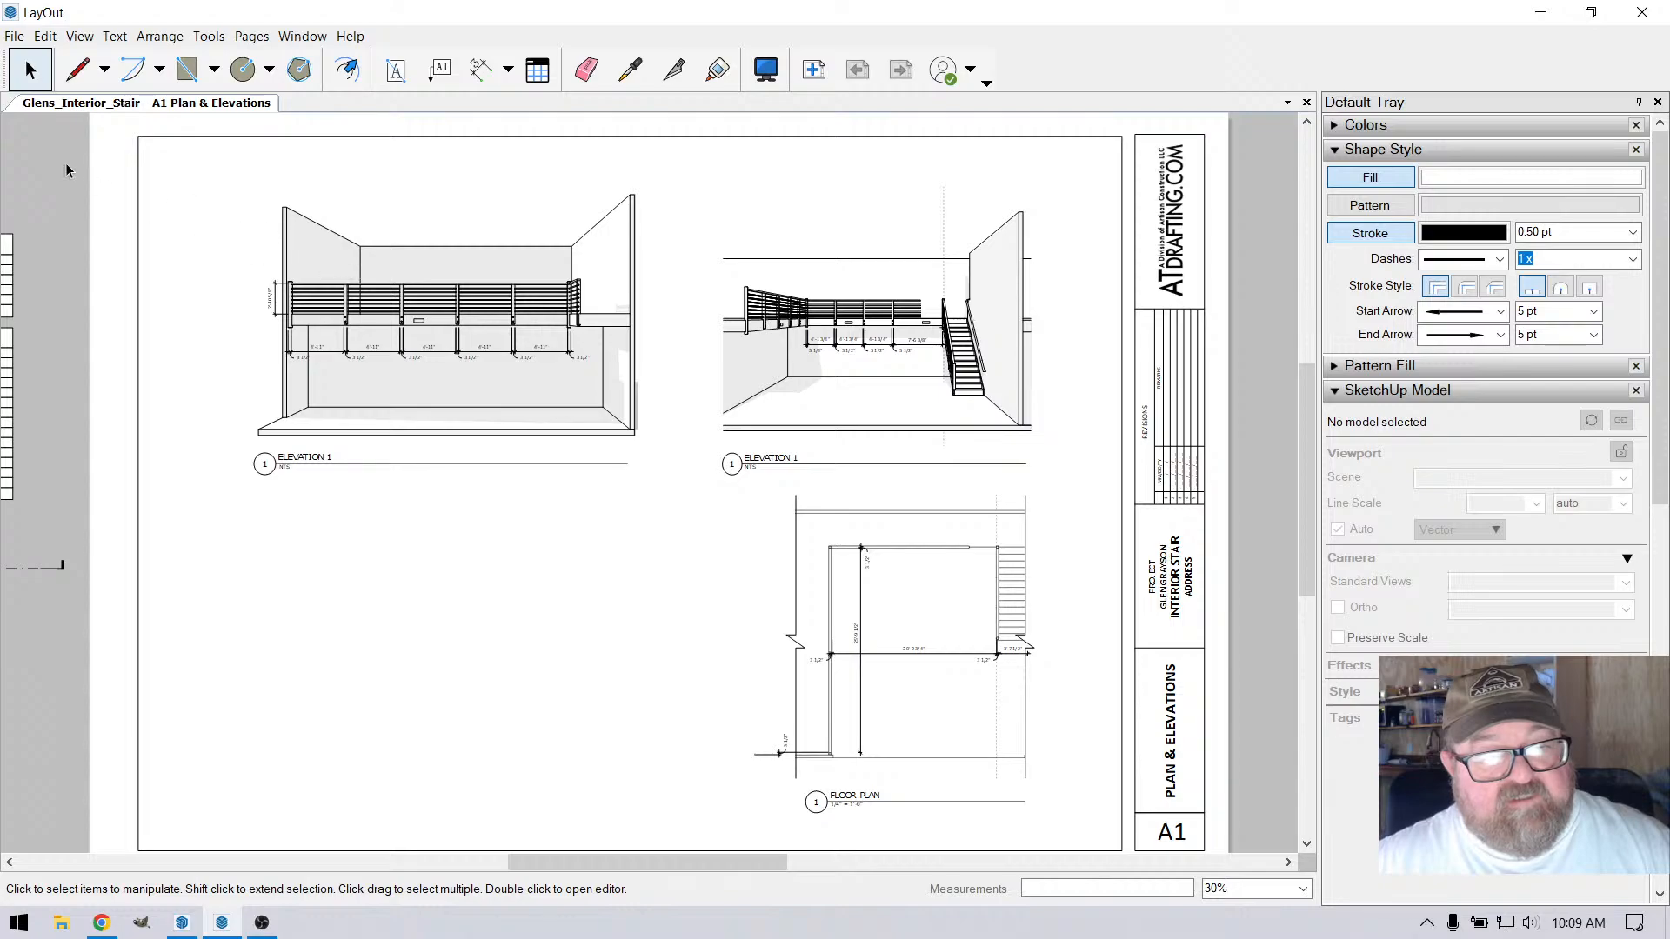
scroll(821, 513, "down", 1)
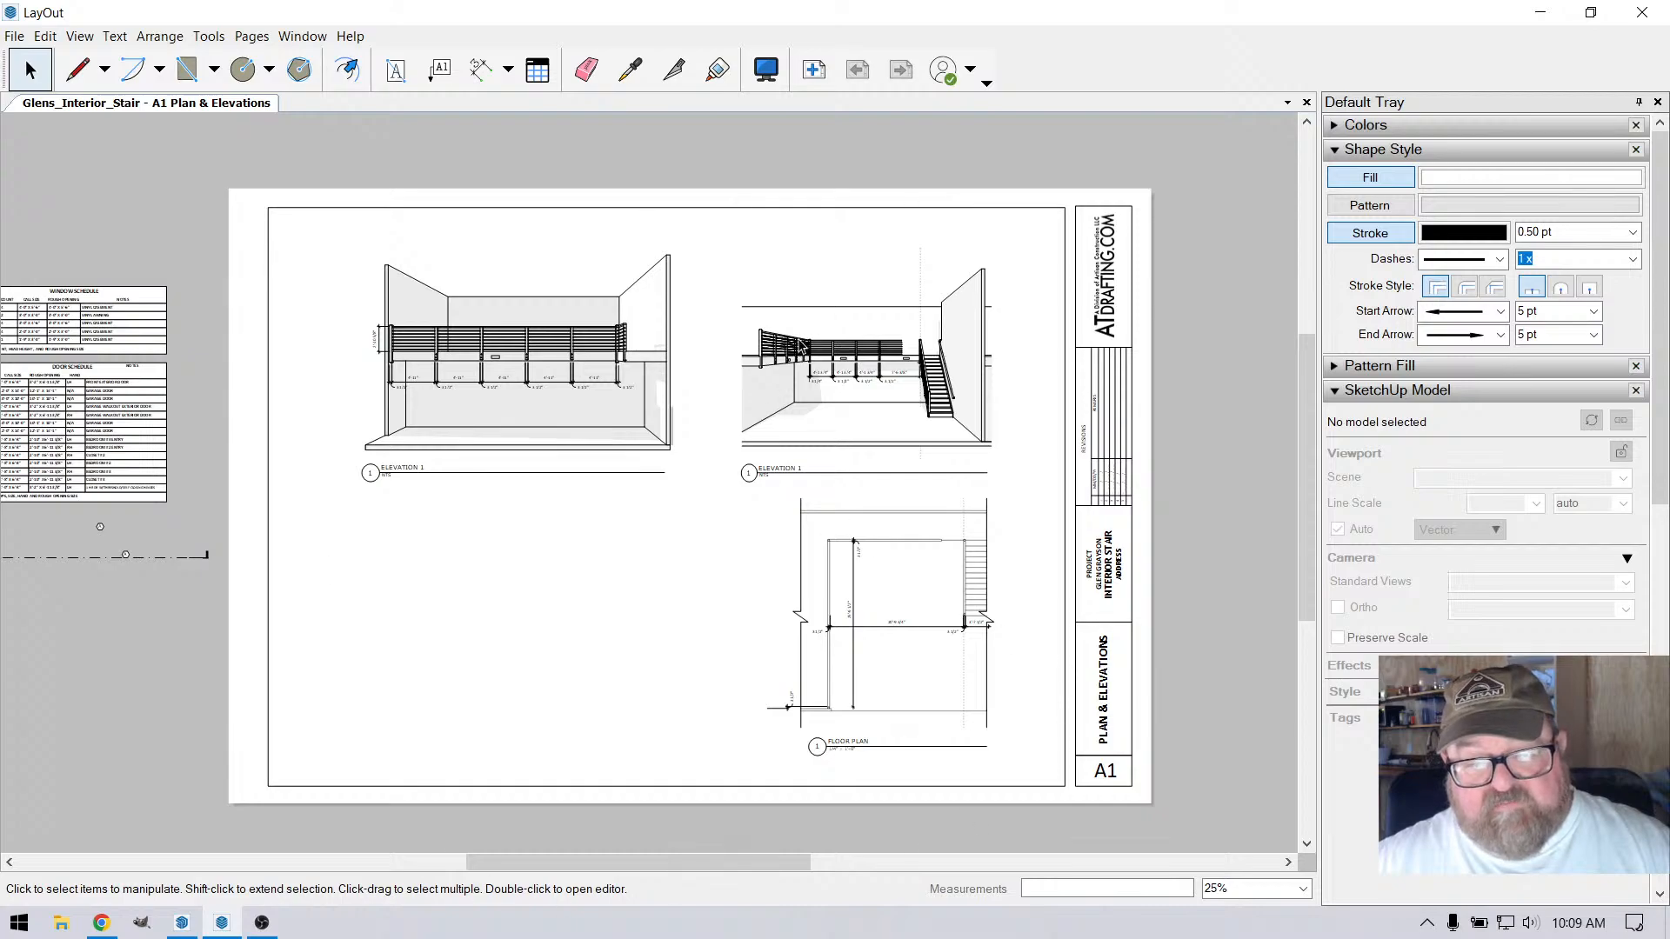
Examine the post spacing and railing height dimensions on the stair-side elevation and the long railing elevation
scroll(800, 345, "up", 5)
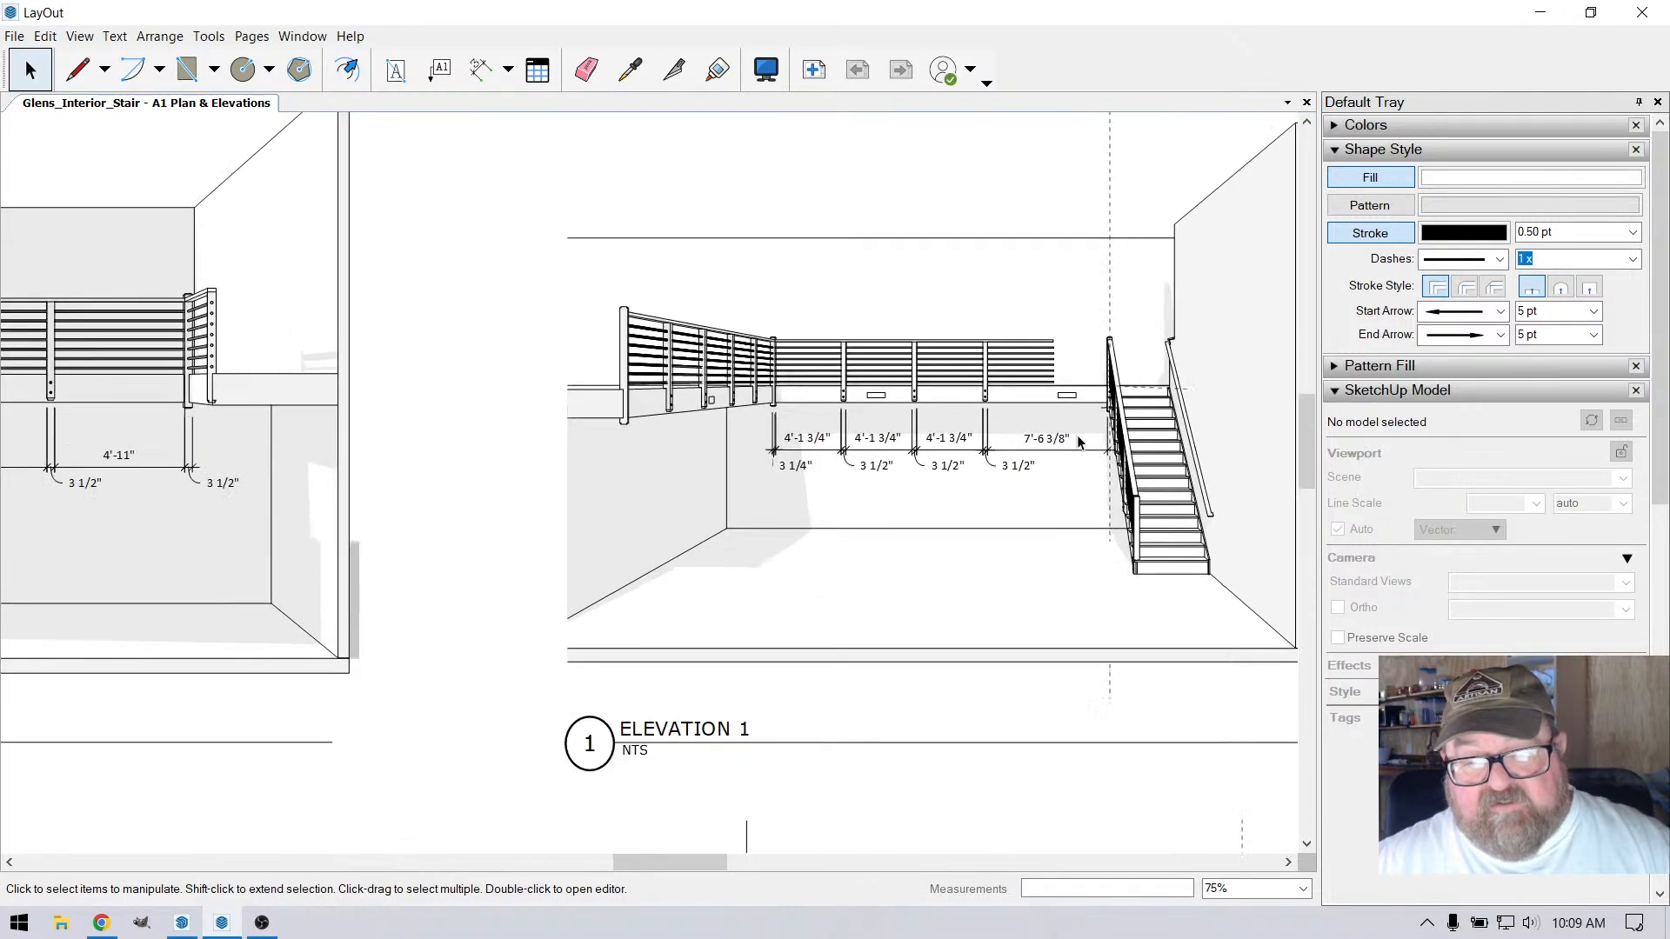
scroll(1079, 442, "up", 1)
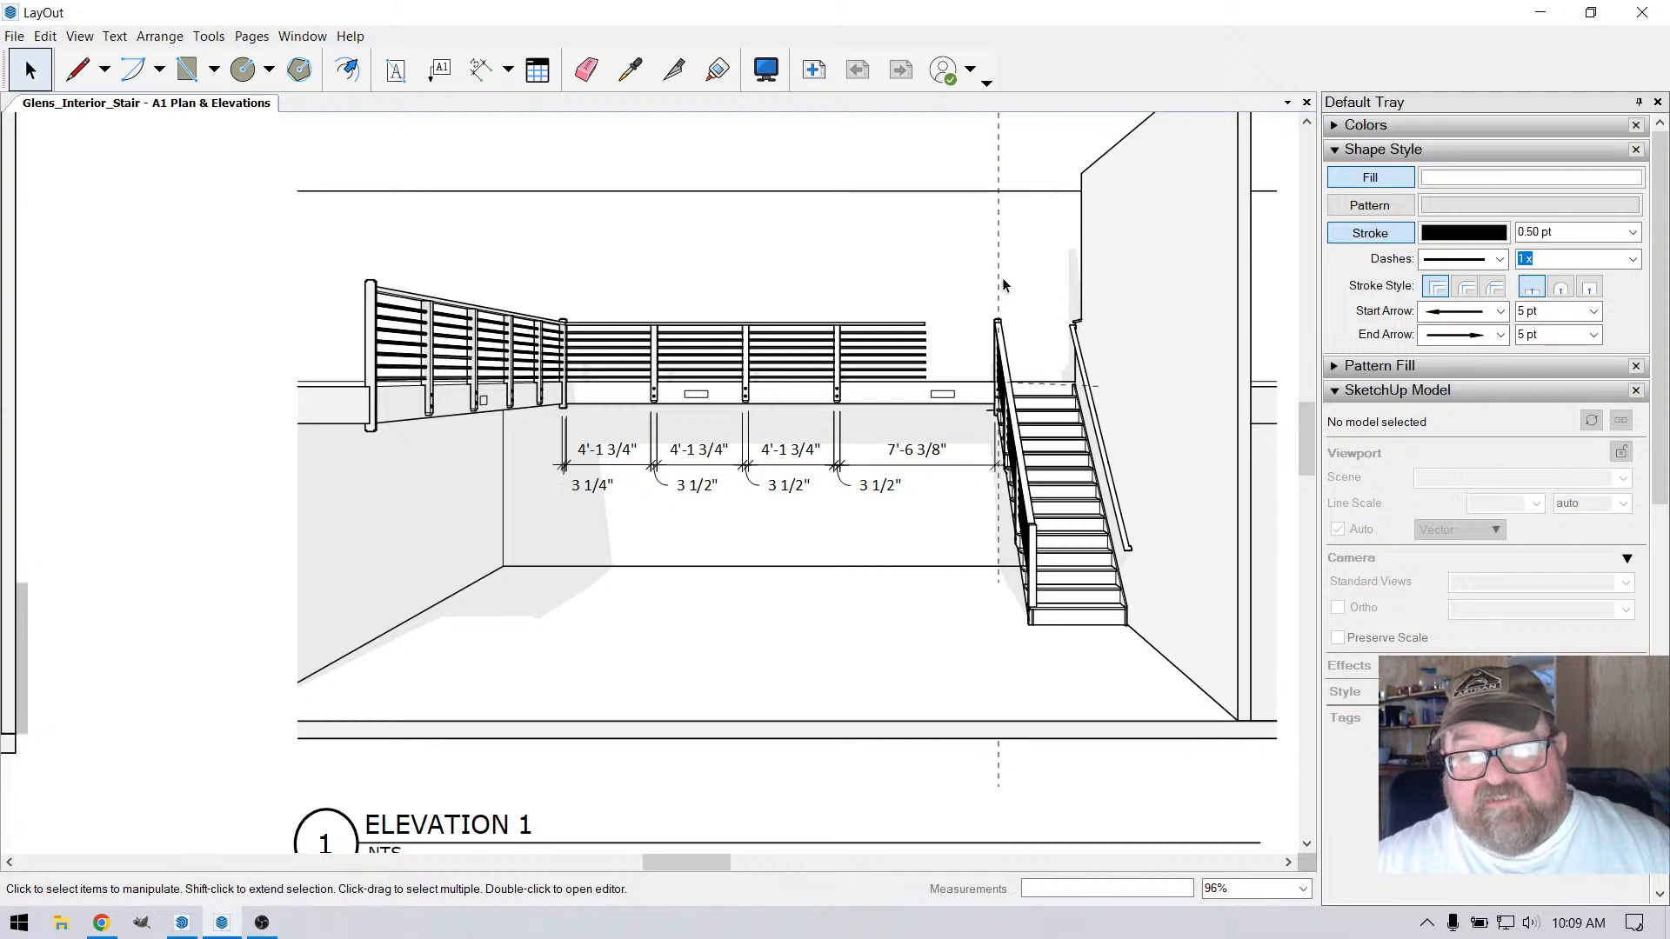
scroll(597, 520, "up", 1)
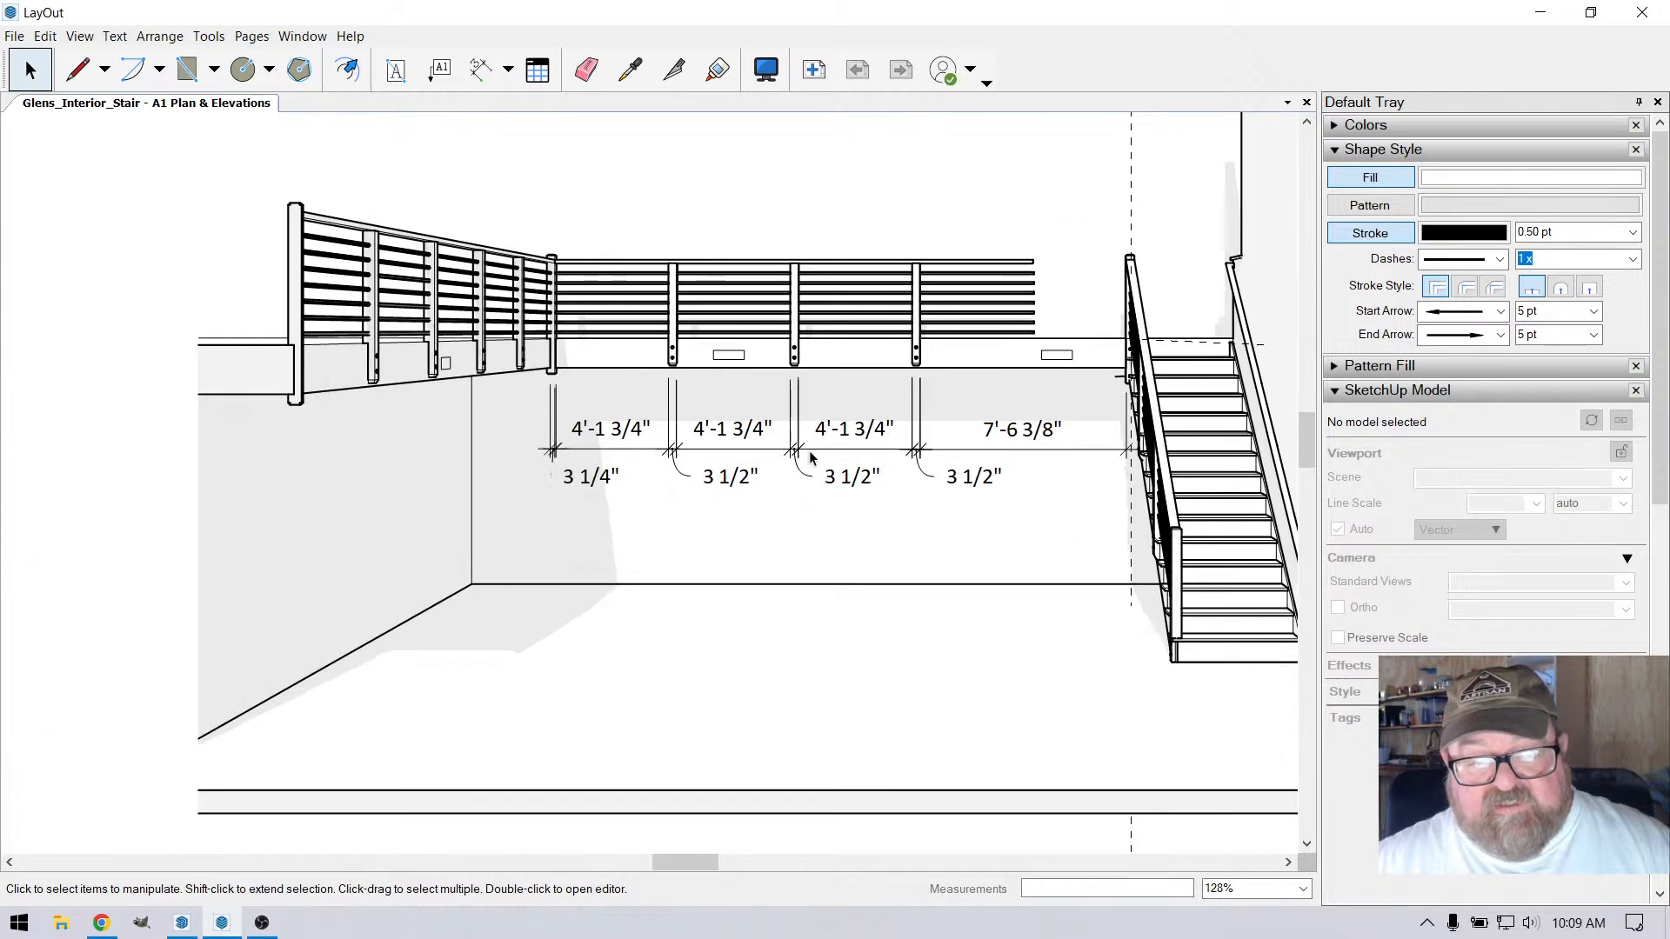
scroll(1003, 424, "up", 1)
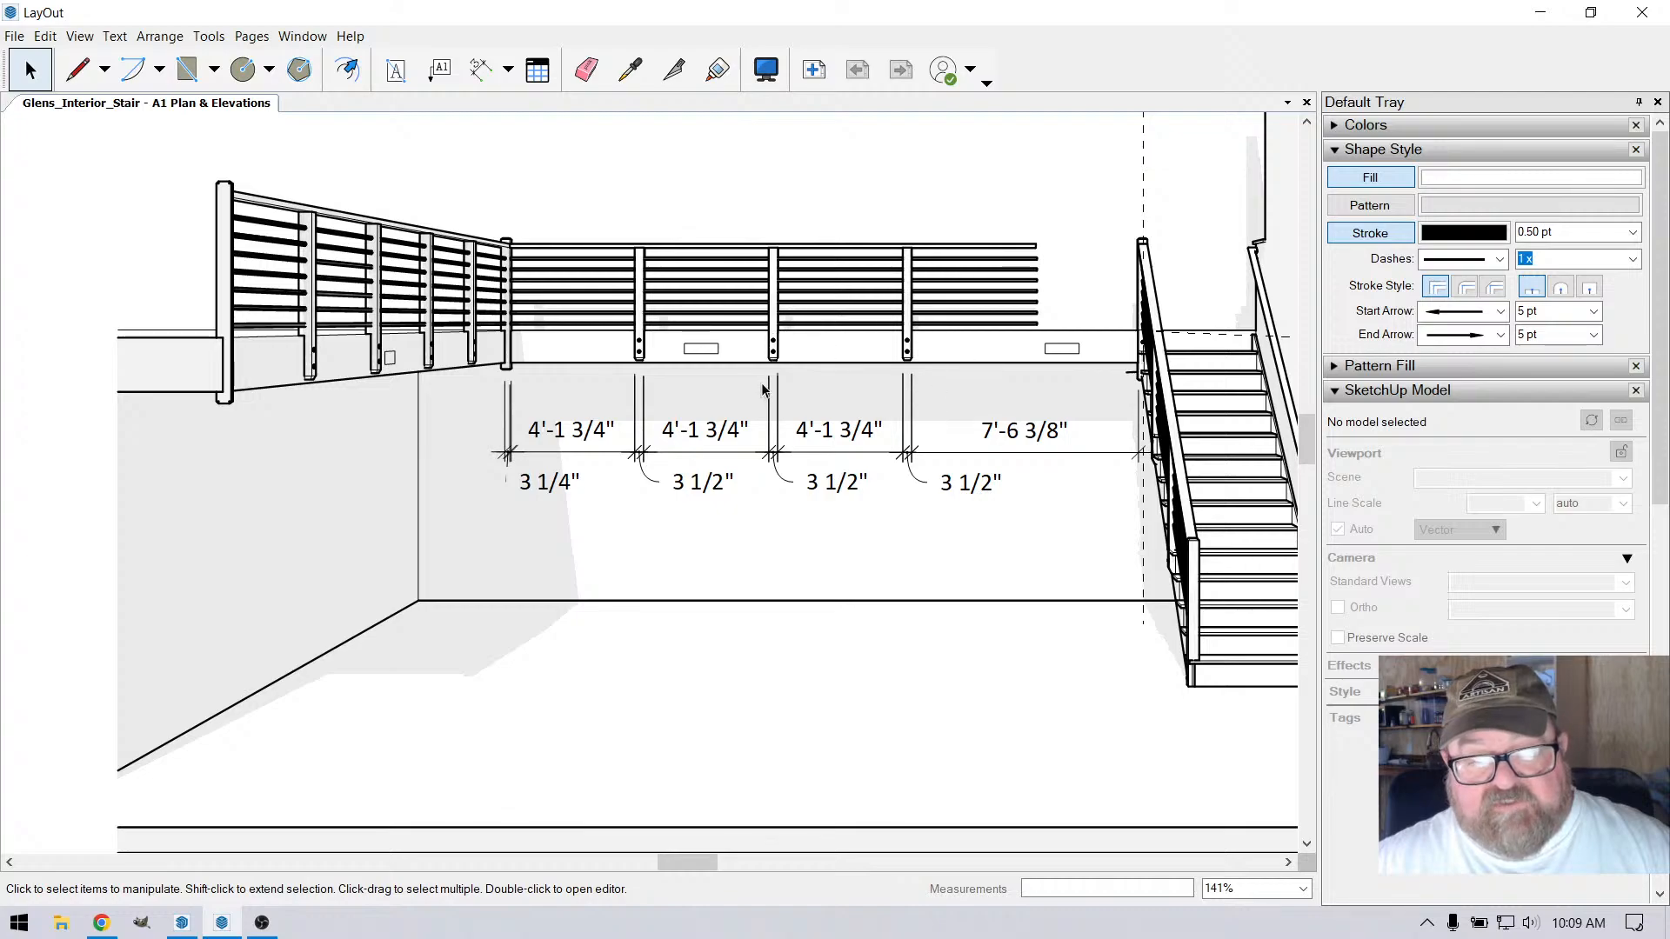
scroll(826, 448, "down", 5)
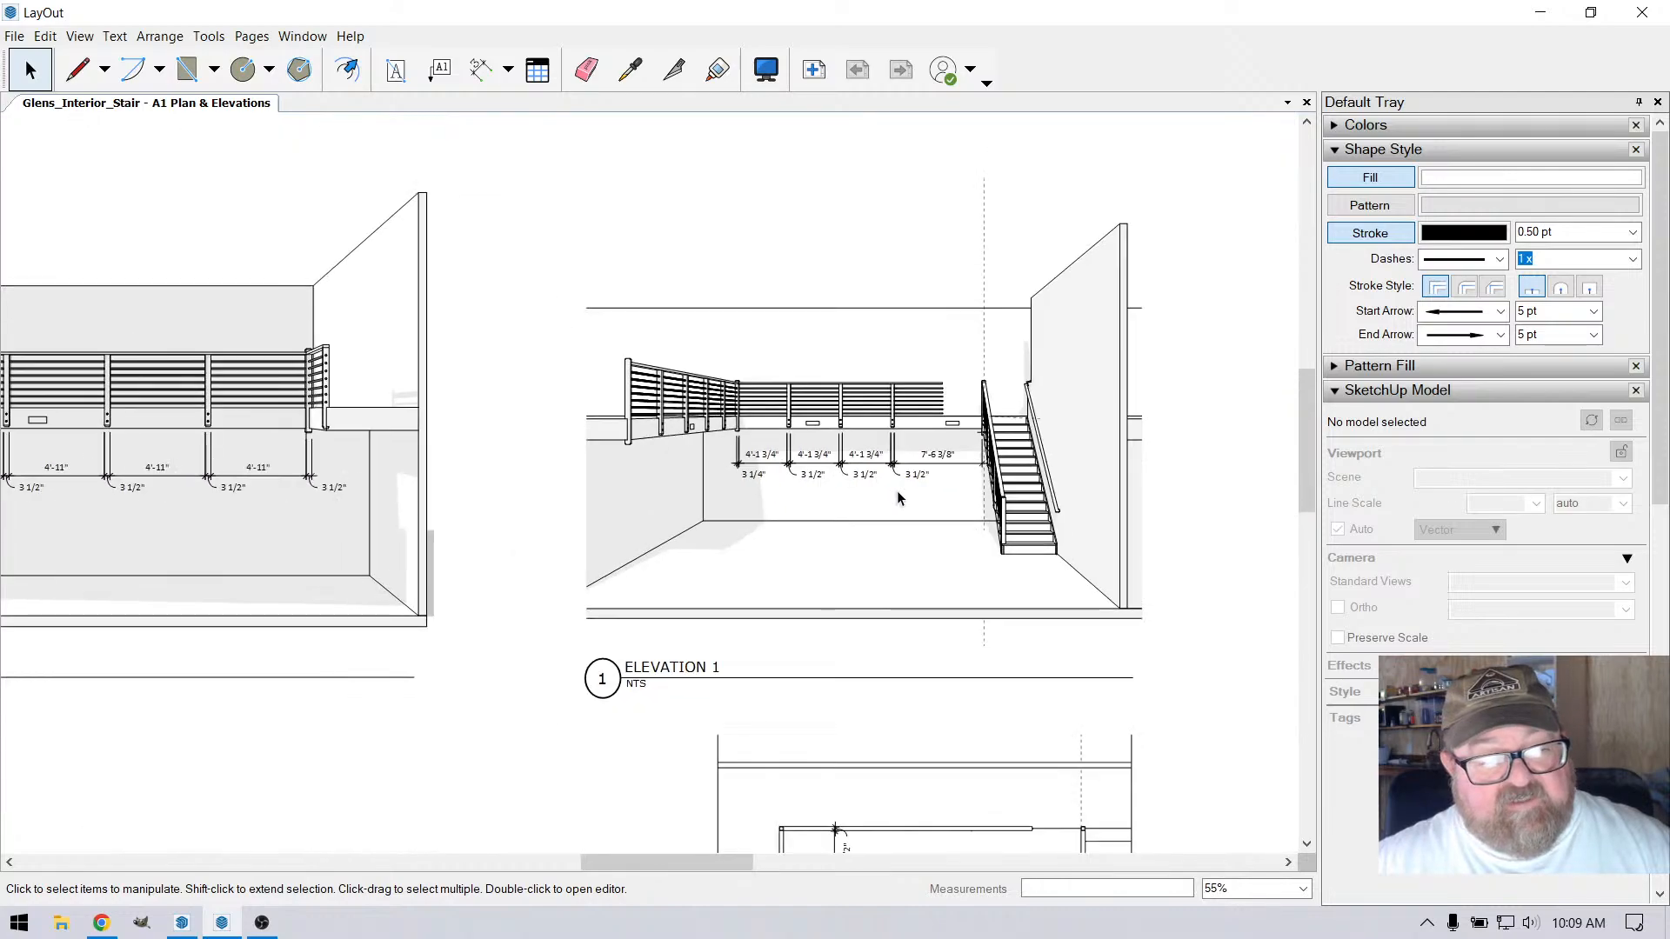
scroll(248, 436, "up", 4)
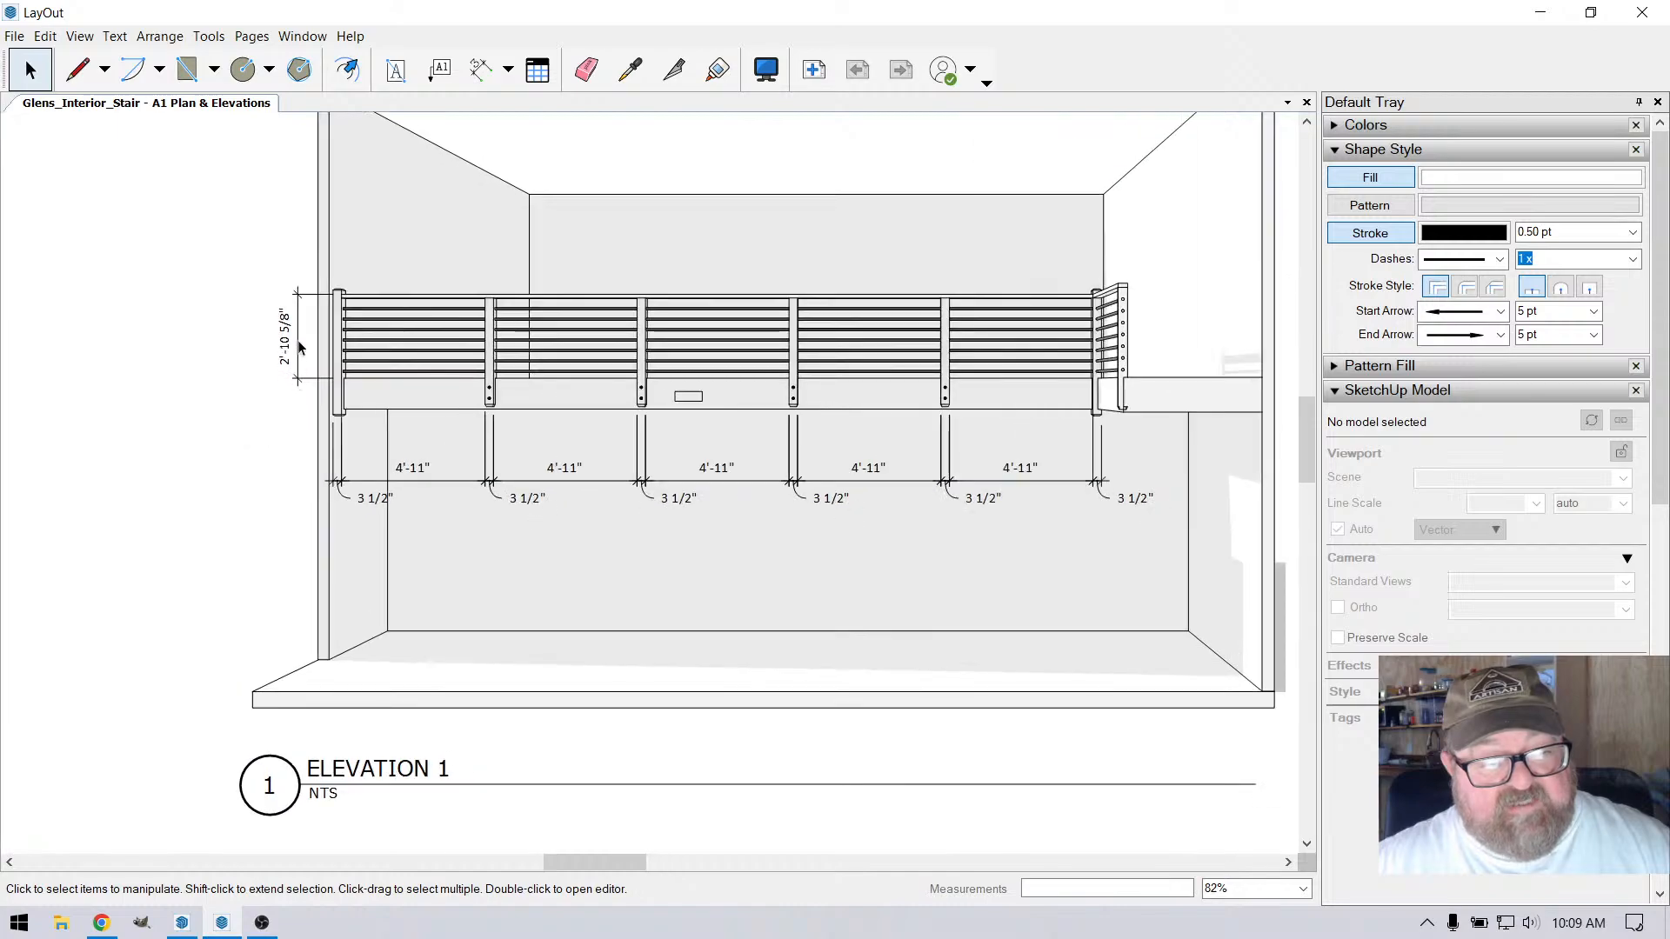
scroll(304, 356, "up", 2)
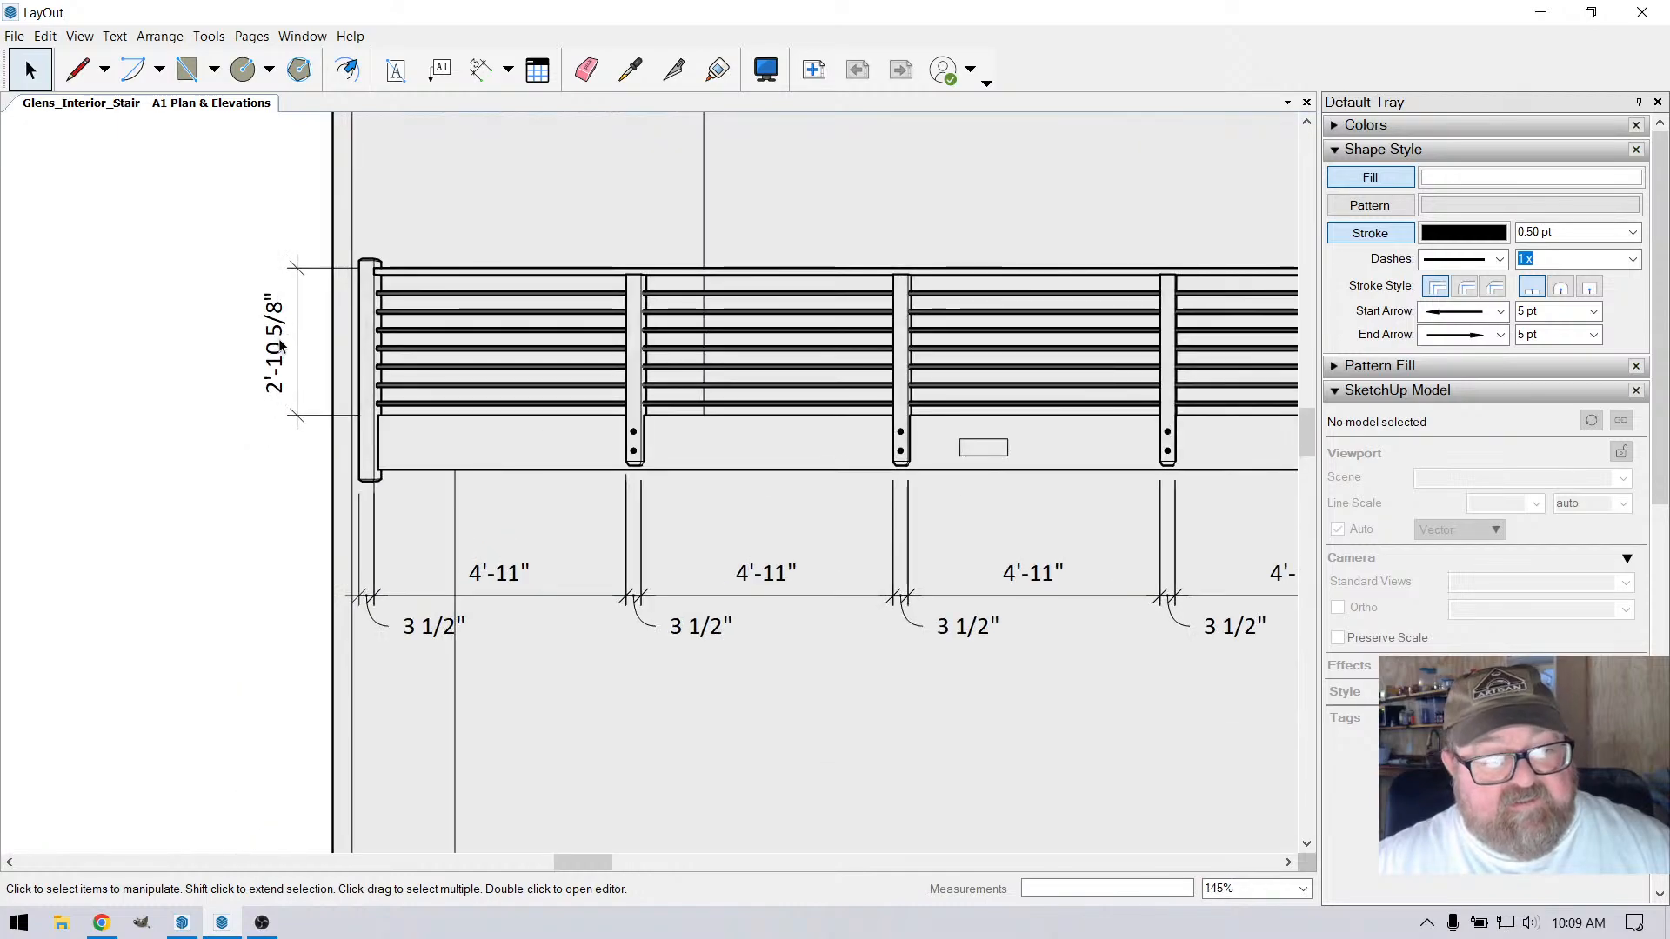
scroll(287, 343, "down", 1)
scroll(315, 344, "down", 1)
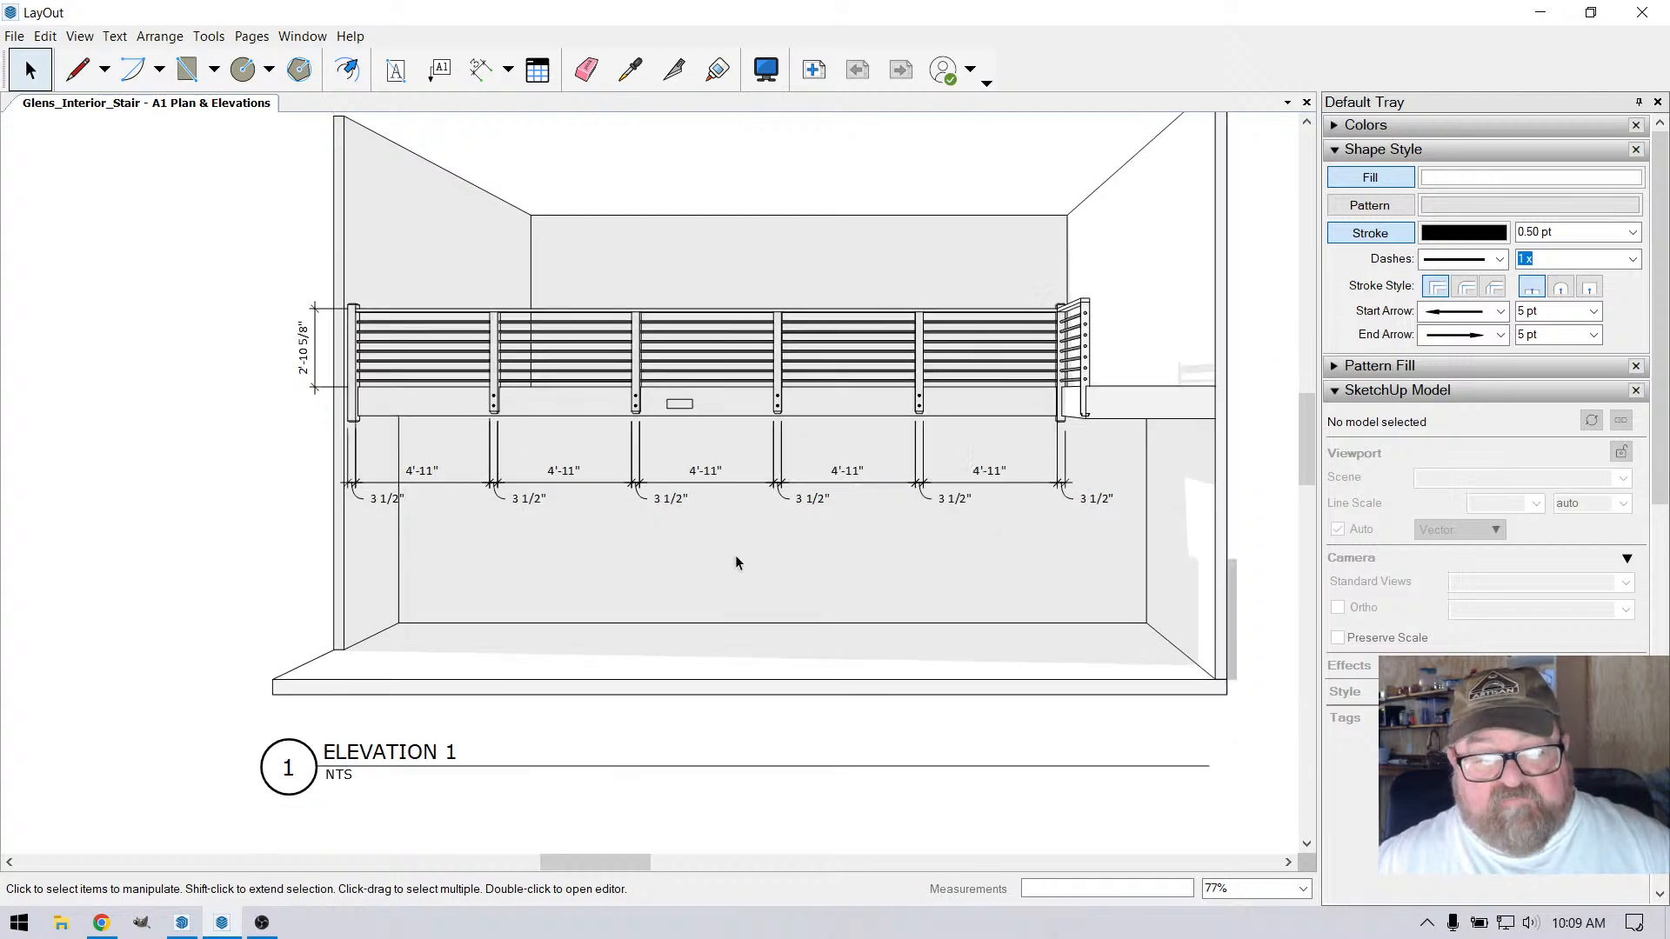
scroll(762, 297, "up", 1)
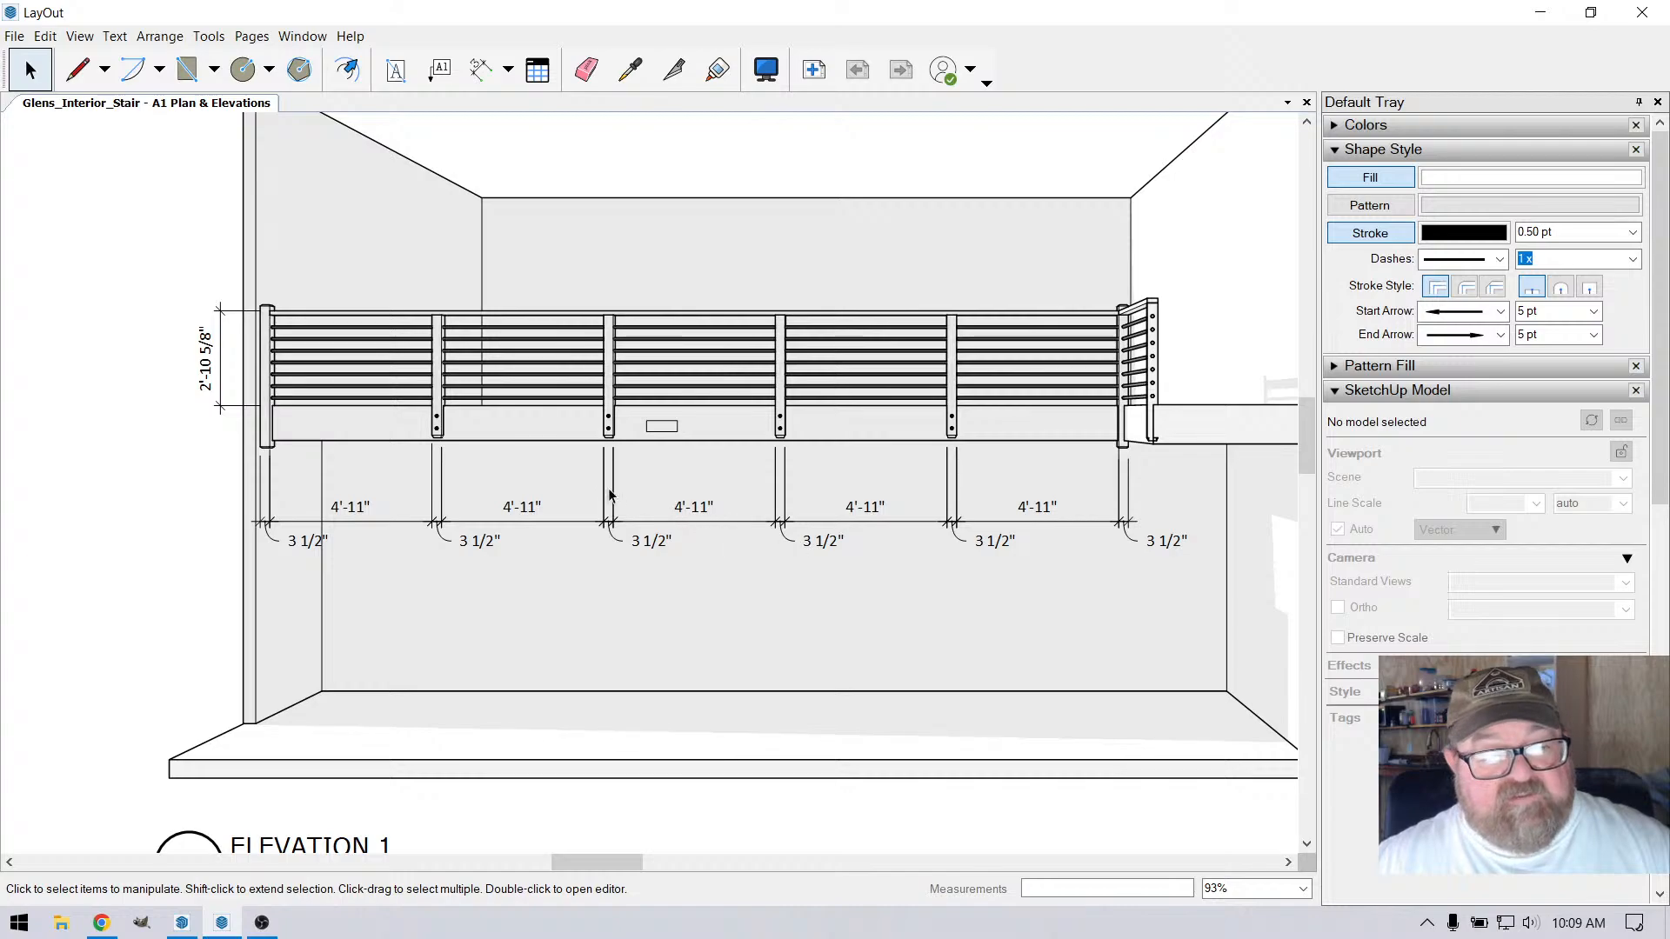
Add an overall linear dimension from the end wall to the corner post's centre, below the long railing elevation's post-spacing dimensions
left_click(440, 69)
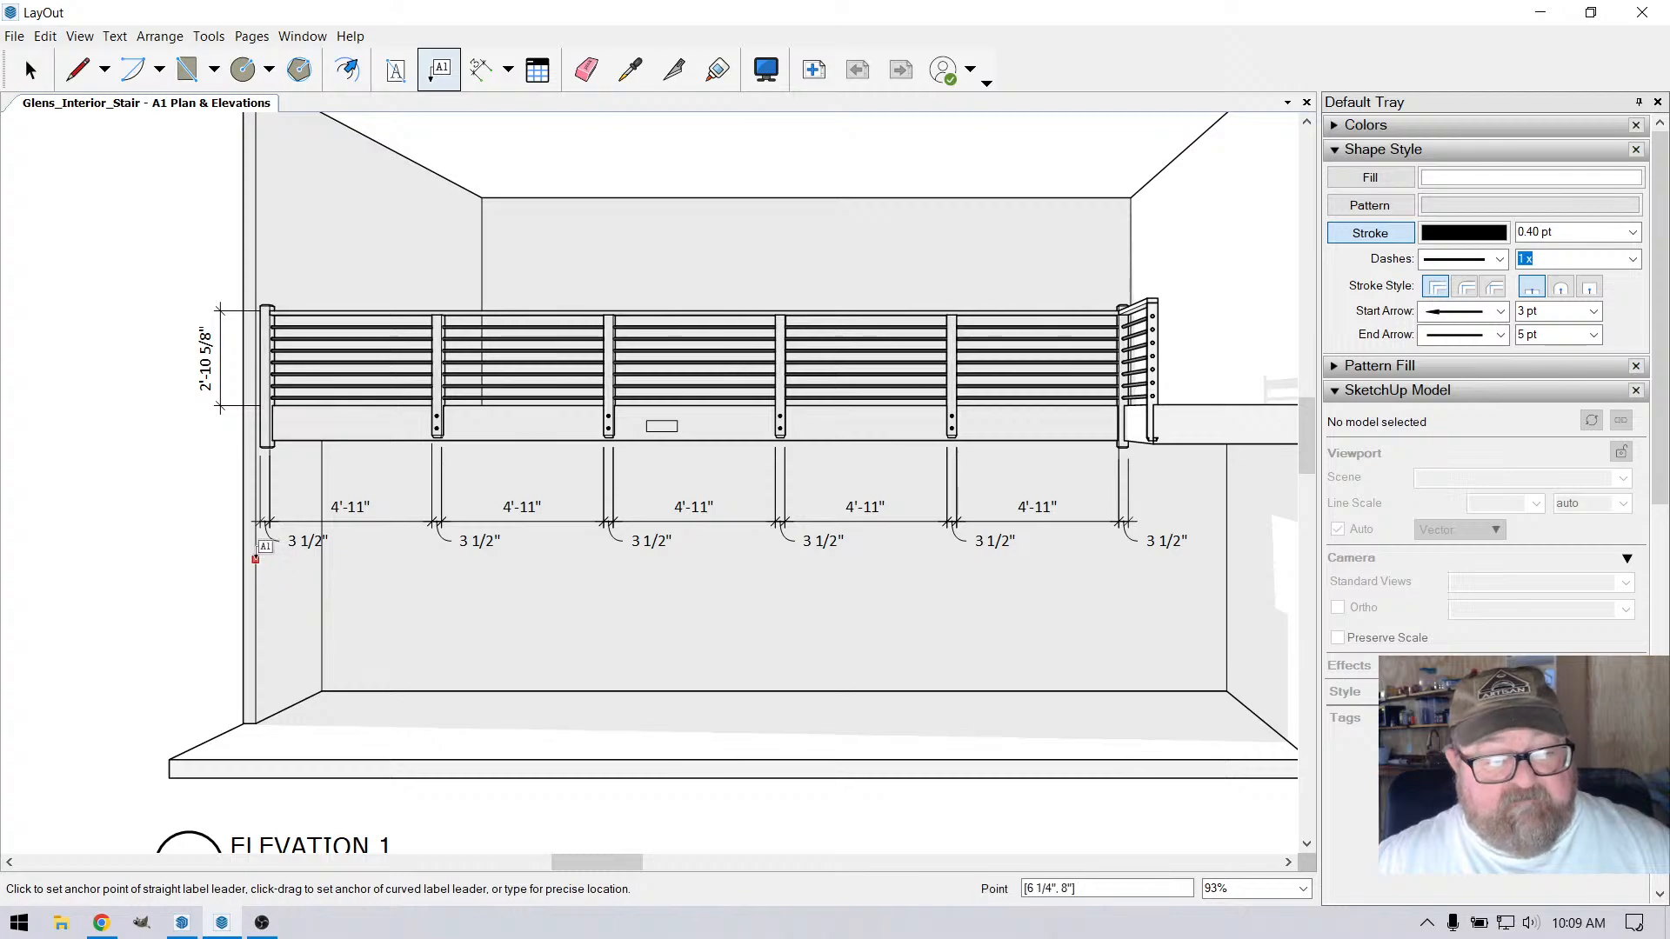
left_click(480, 69)
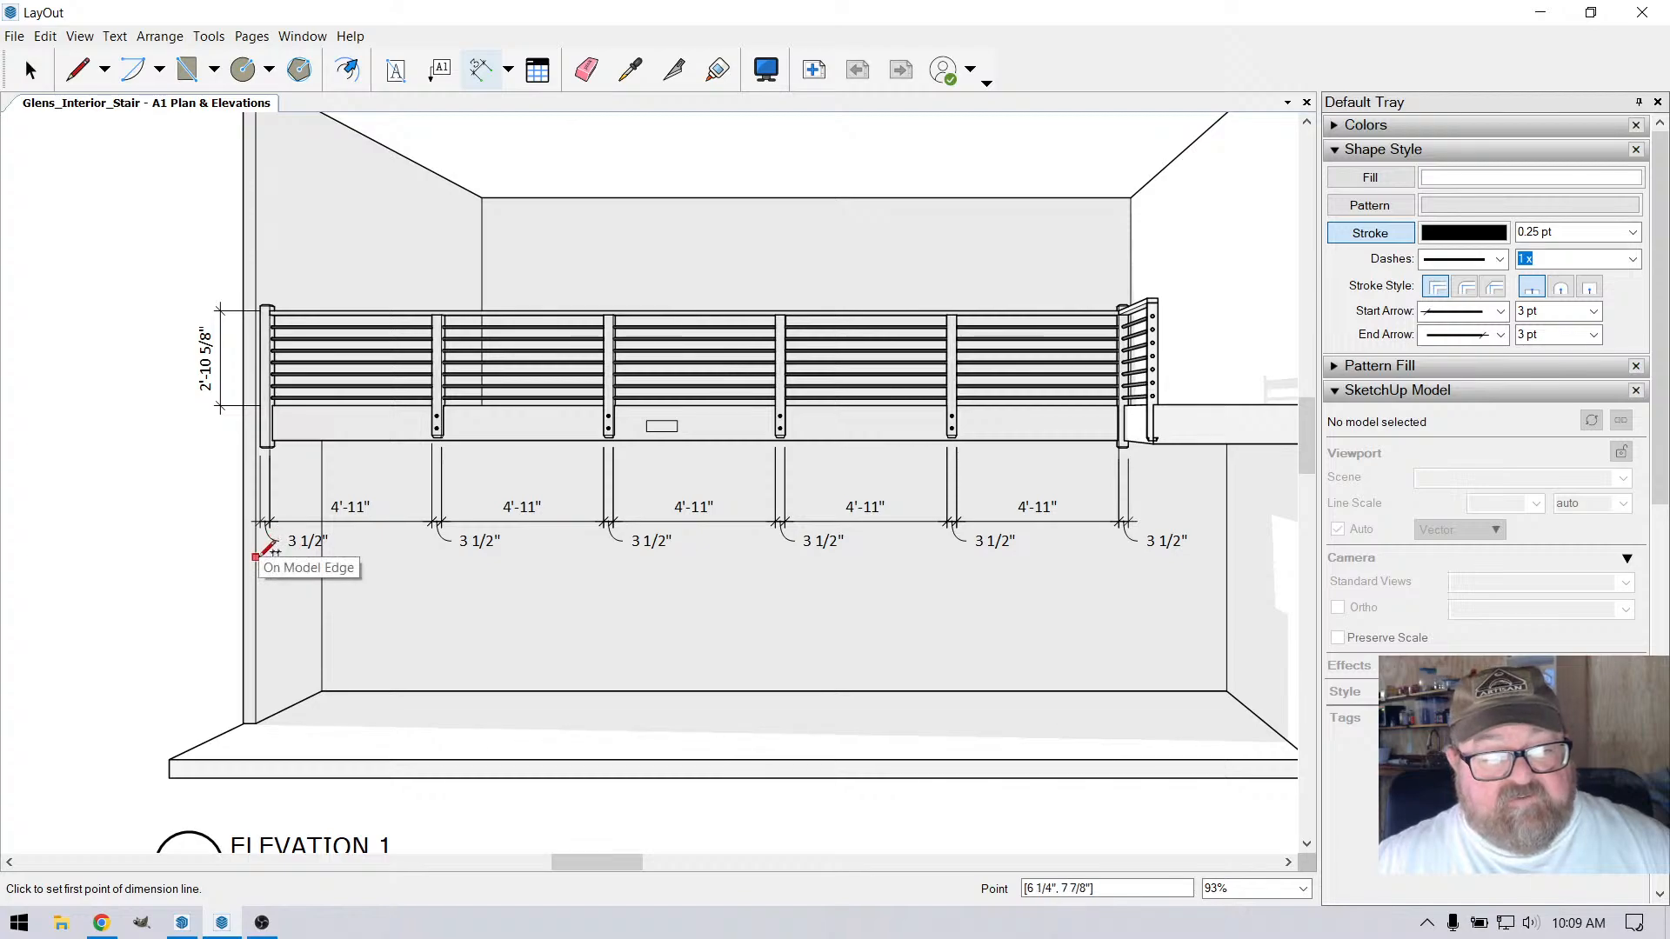
left_click(261, 434)
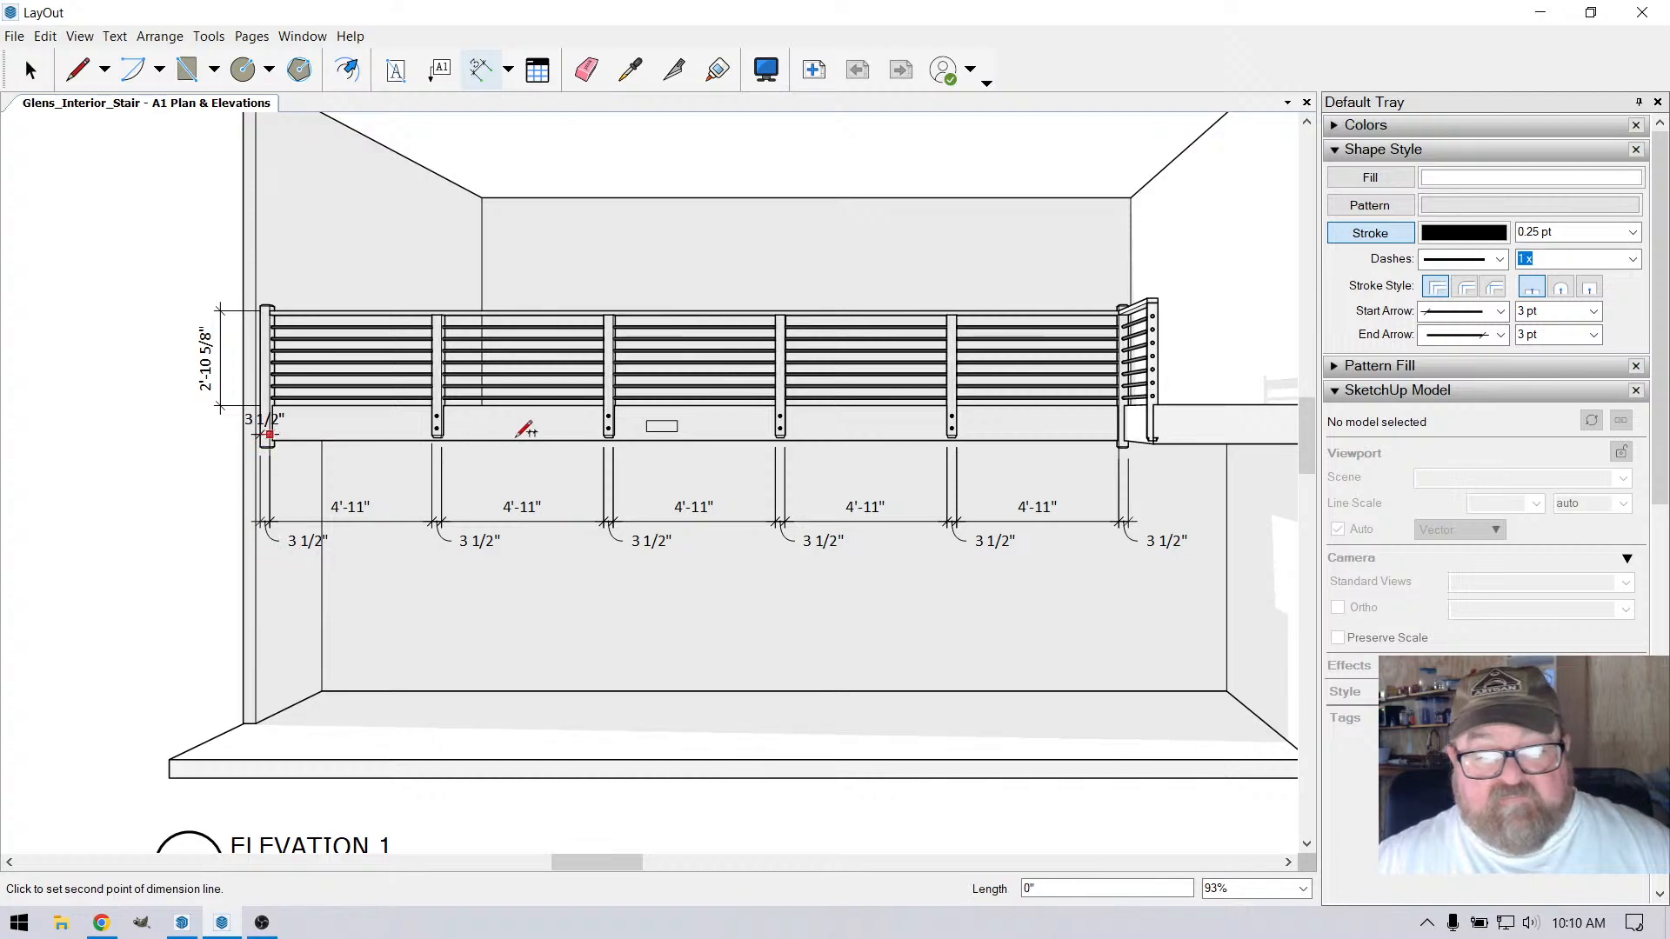
scroll(1131, 470, "up", 4)
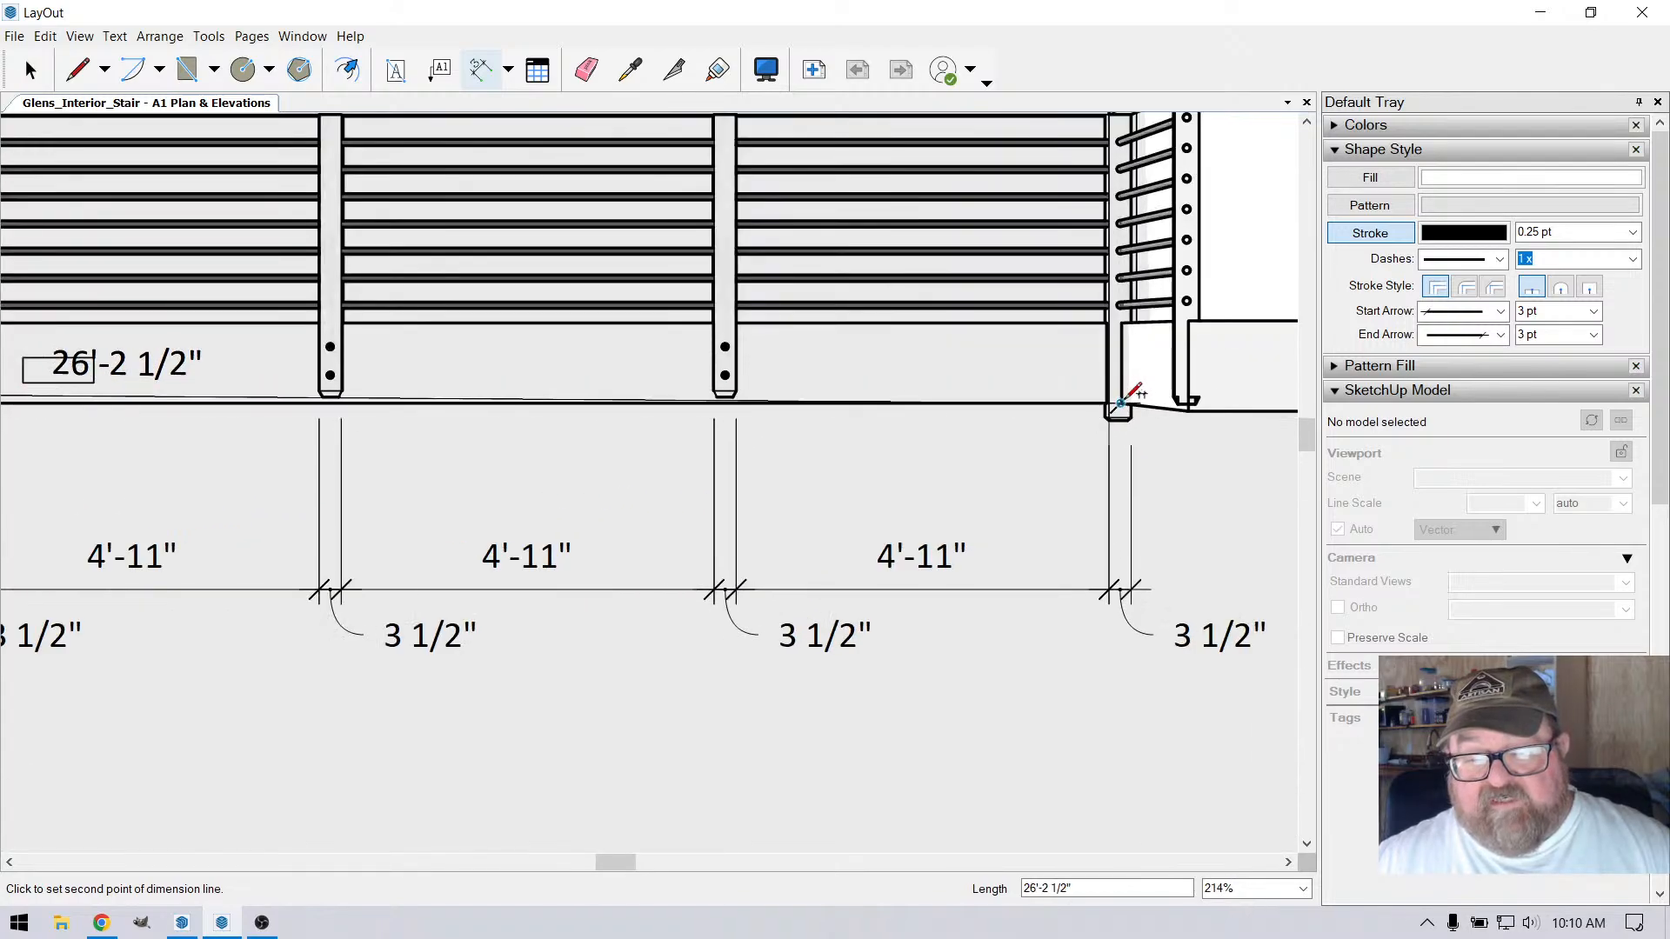
left_click(1122, 389)
scroll(1128, 448, "down", 4)
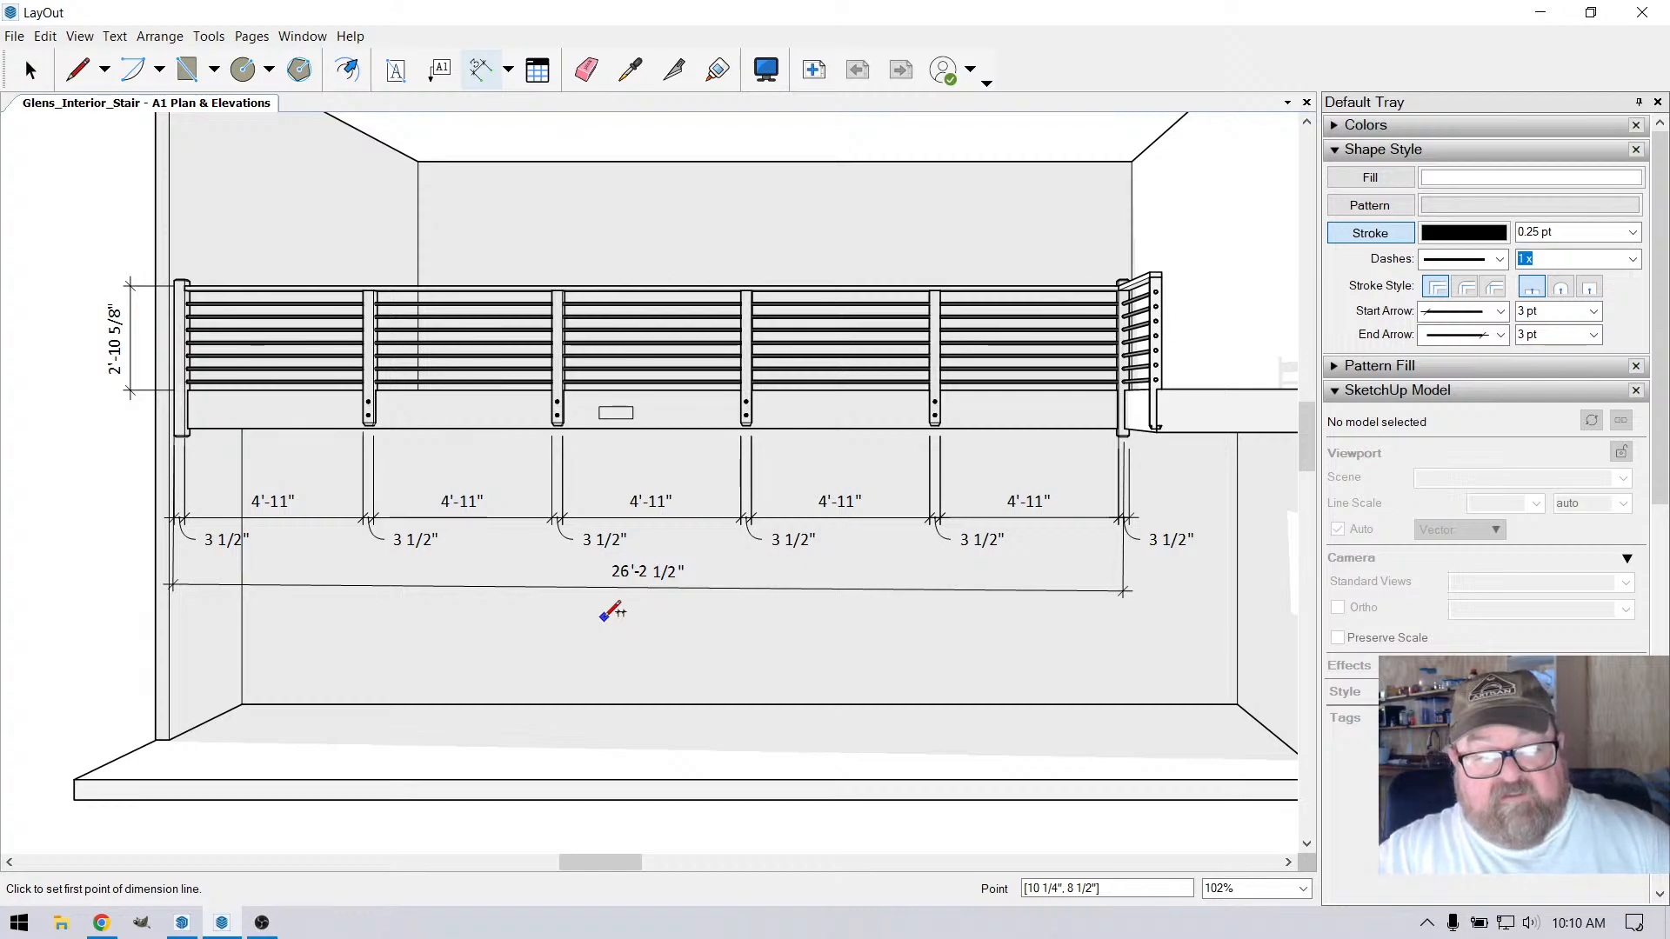
Review the stair-side elevation's dimensions and the overall layout of the A1 sheet
scroll(606, 613, "down", 5)
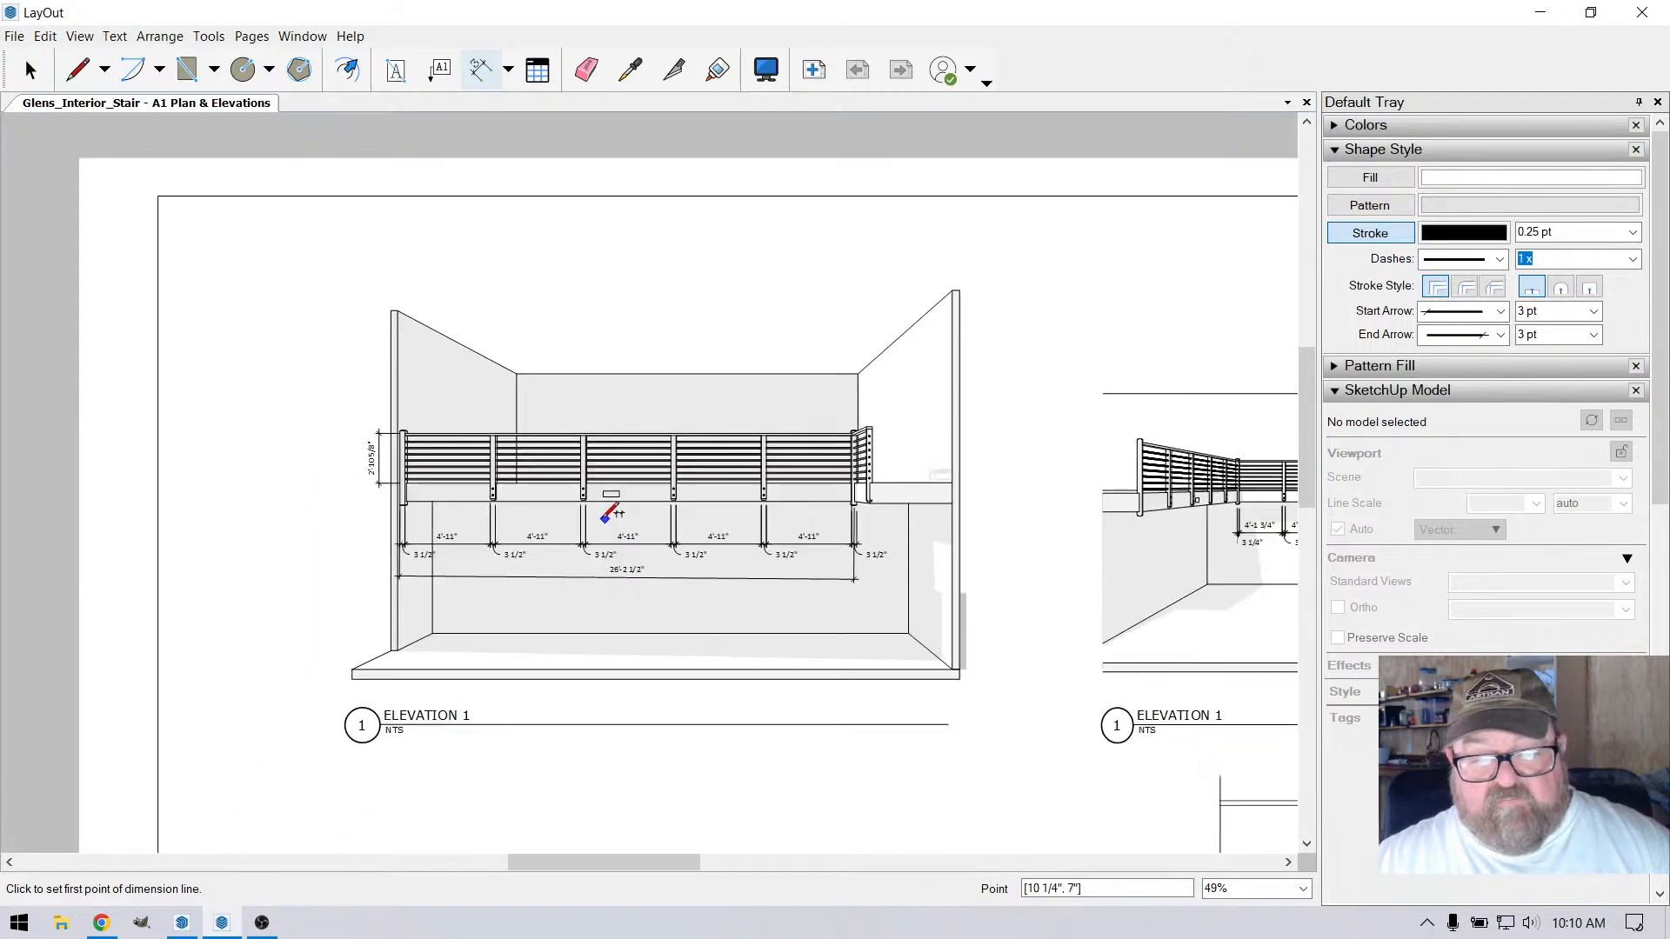
scroll(1166, 578, "up", 5)
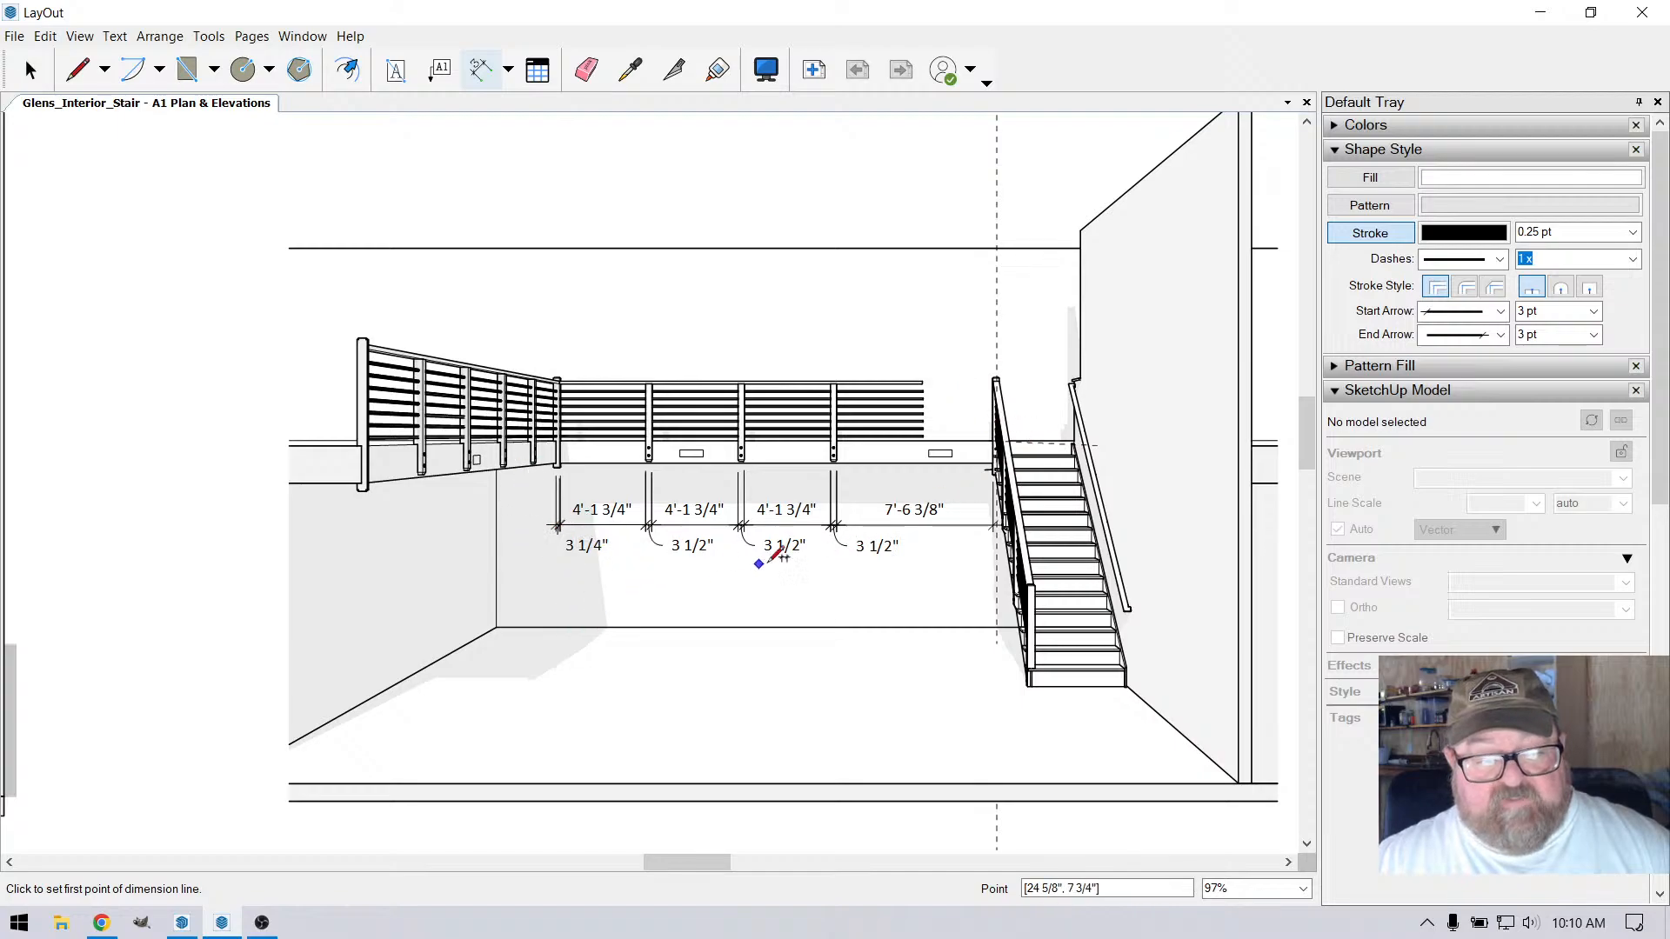
scroll(771, 558, "down", 6)
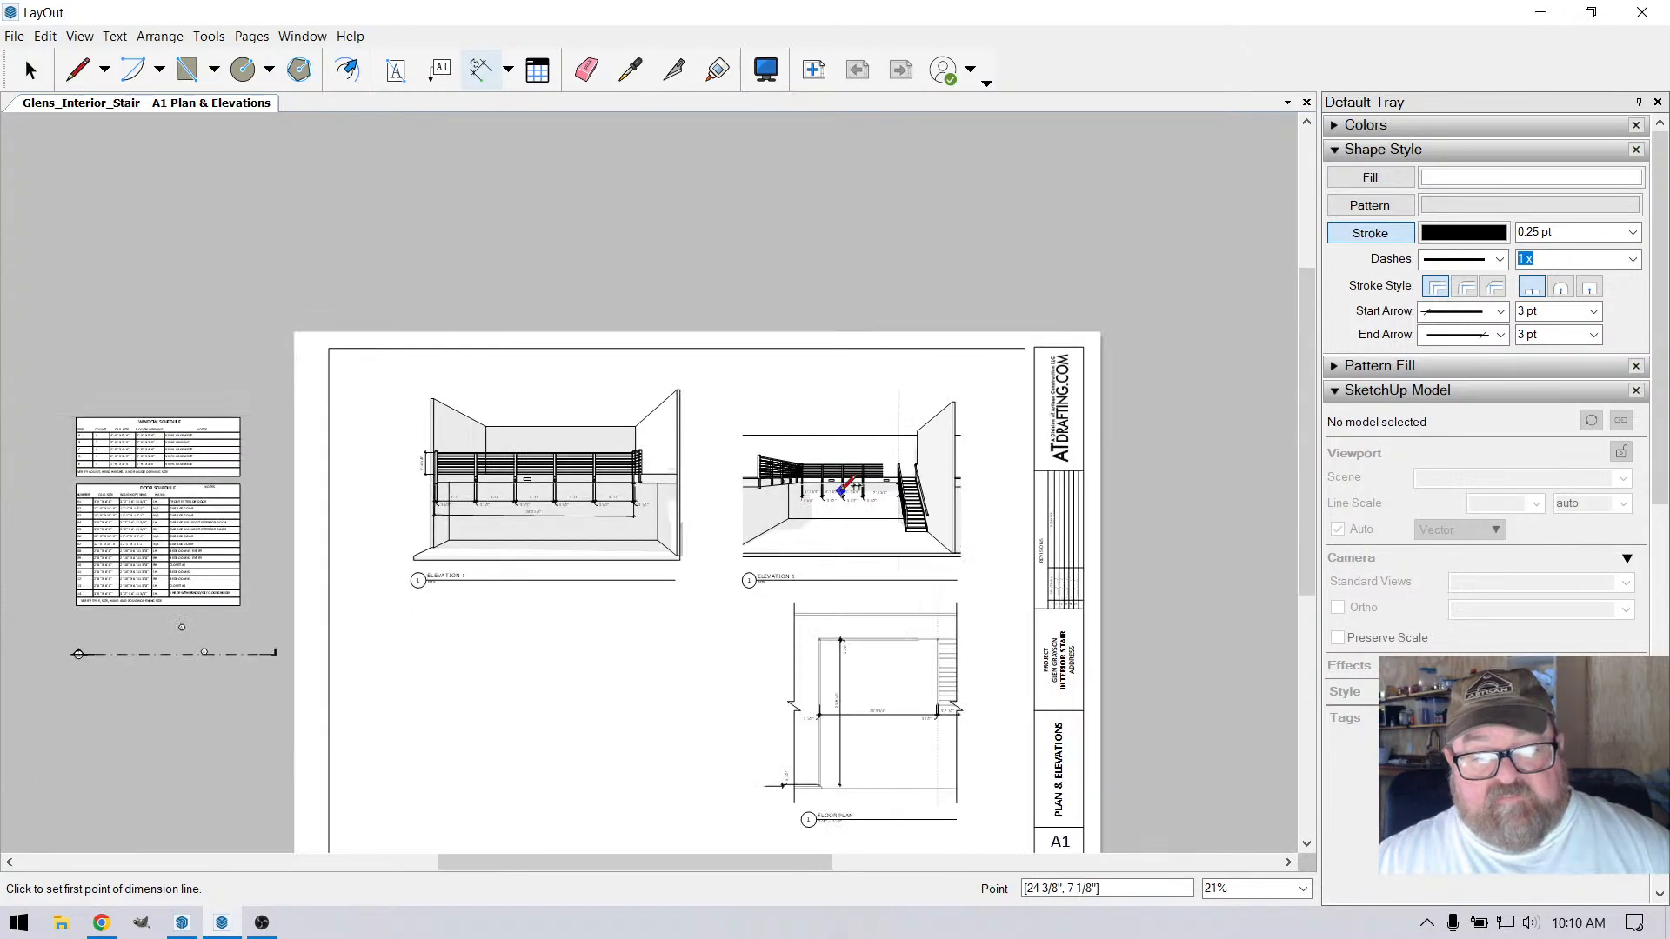
scroll(836, 493, "down", 3)
scroll(789, 647, "up", 3)
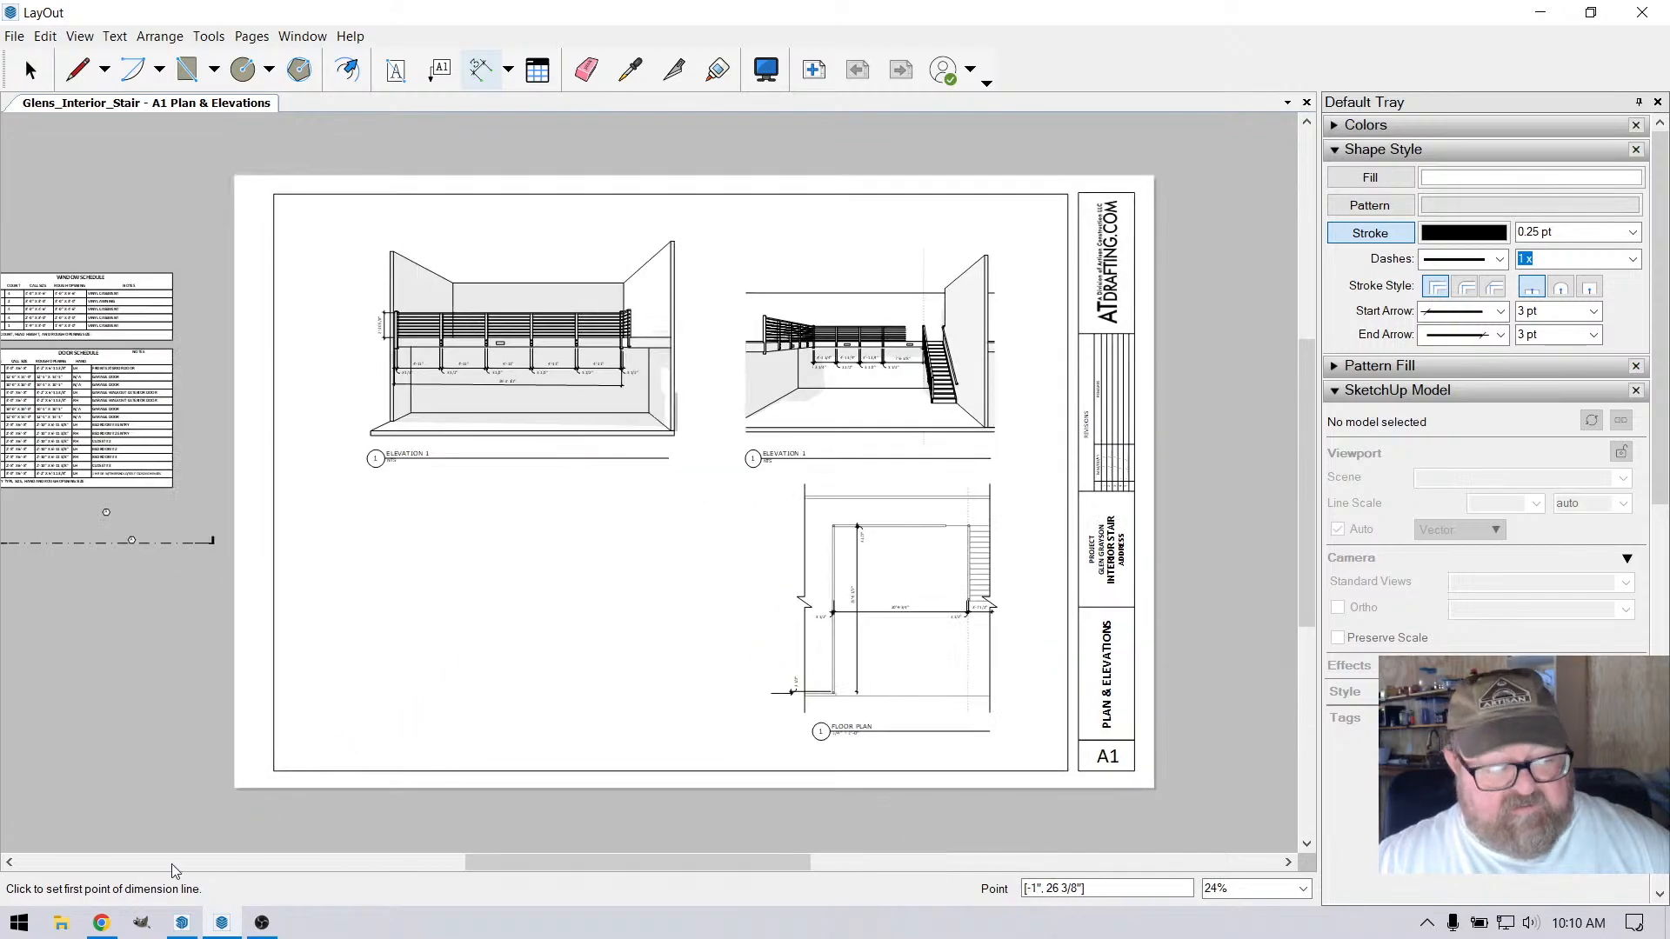
Switch back to the interior stair model in SketchUp and hide the 2D plan image tag
left_click(181, 932)
left_click_drag(462, 604, 807, 687)
scroll(1126, 508, "up", 4)
scroll(566, 421, "down", 4)
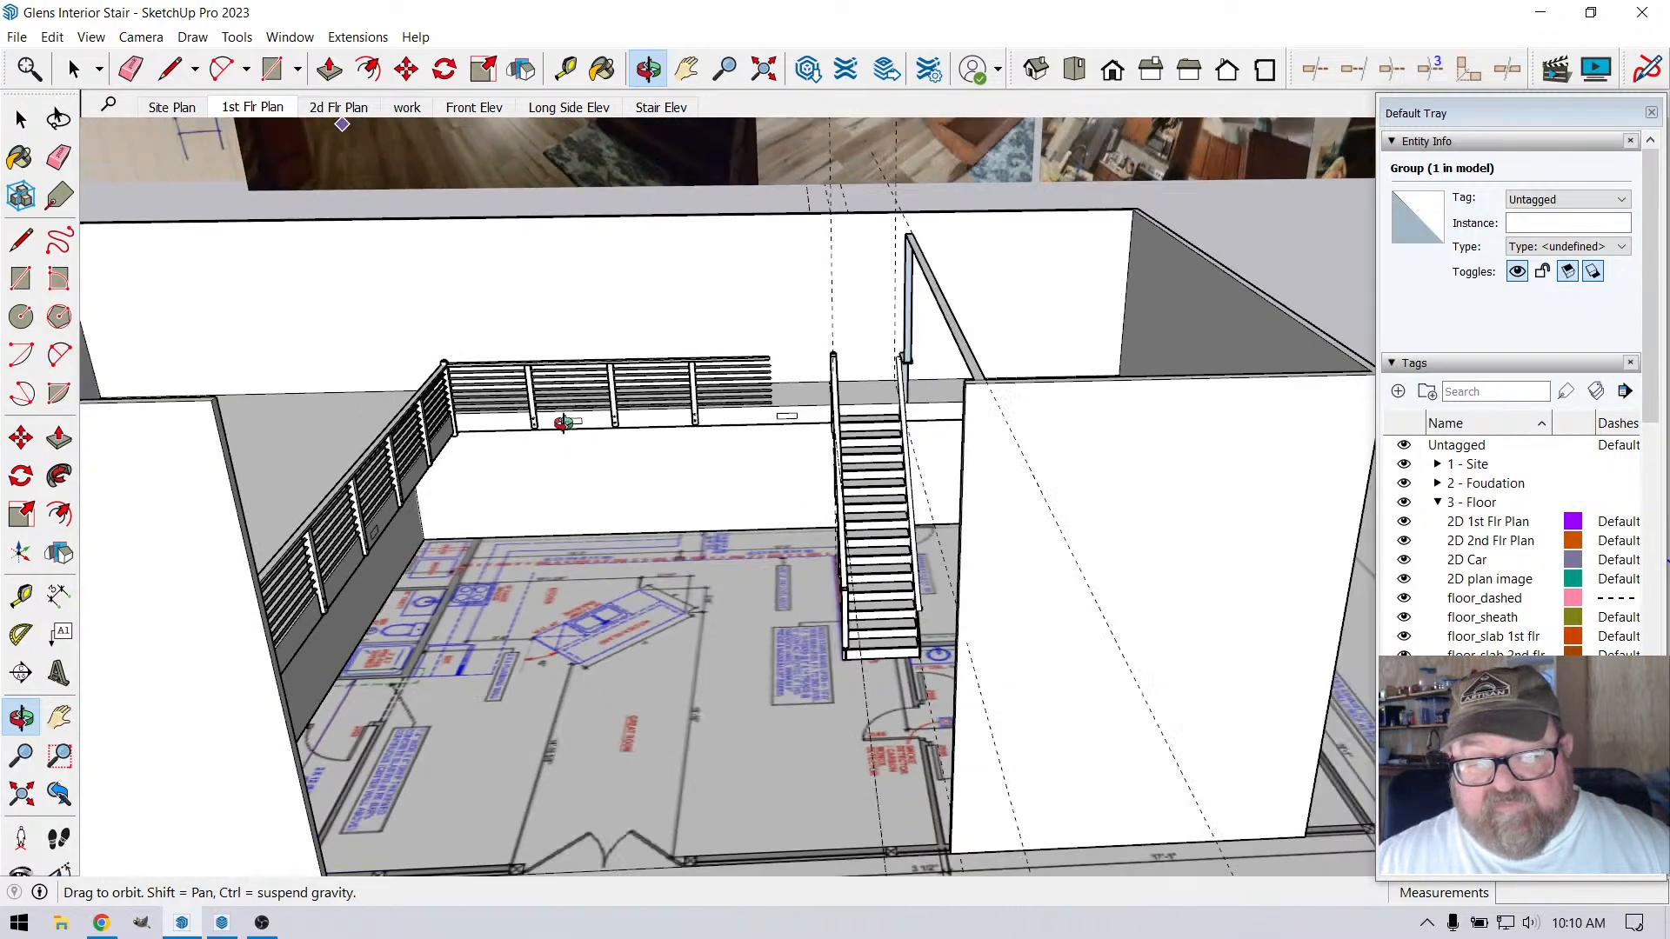
scroll(651, 456, "down", 3)
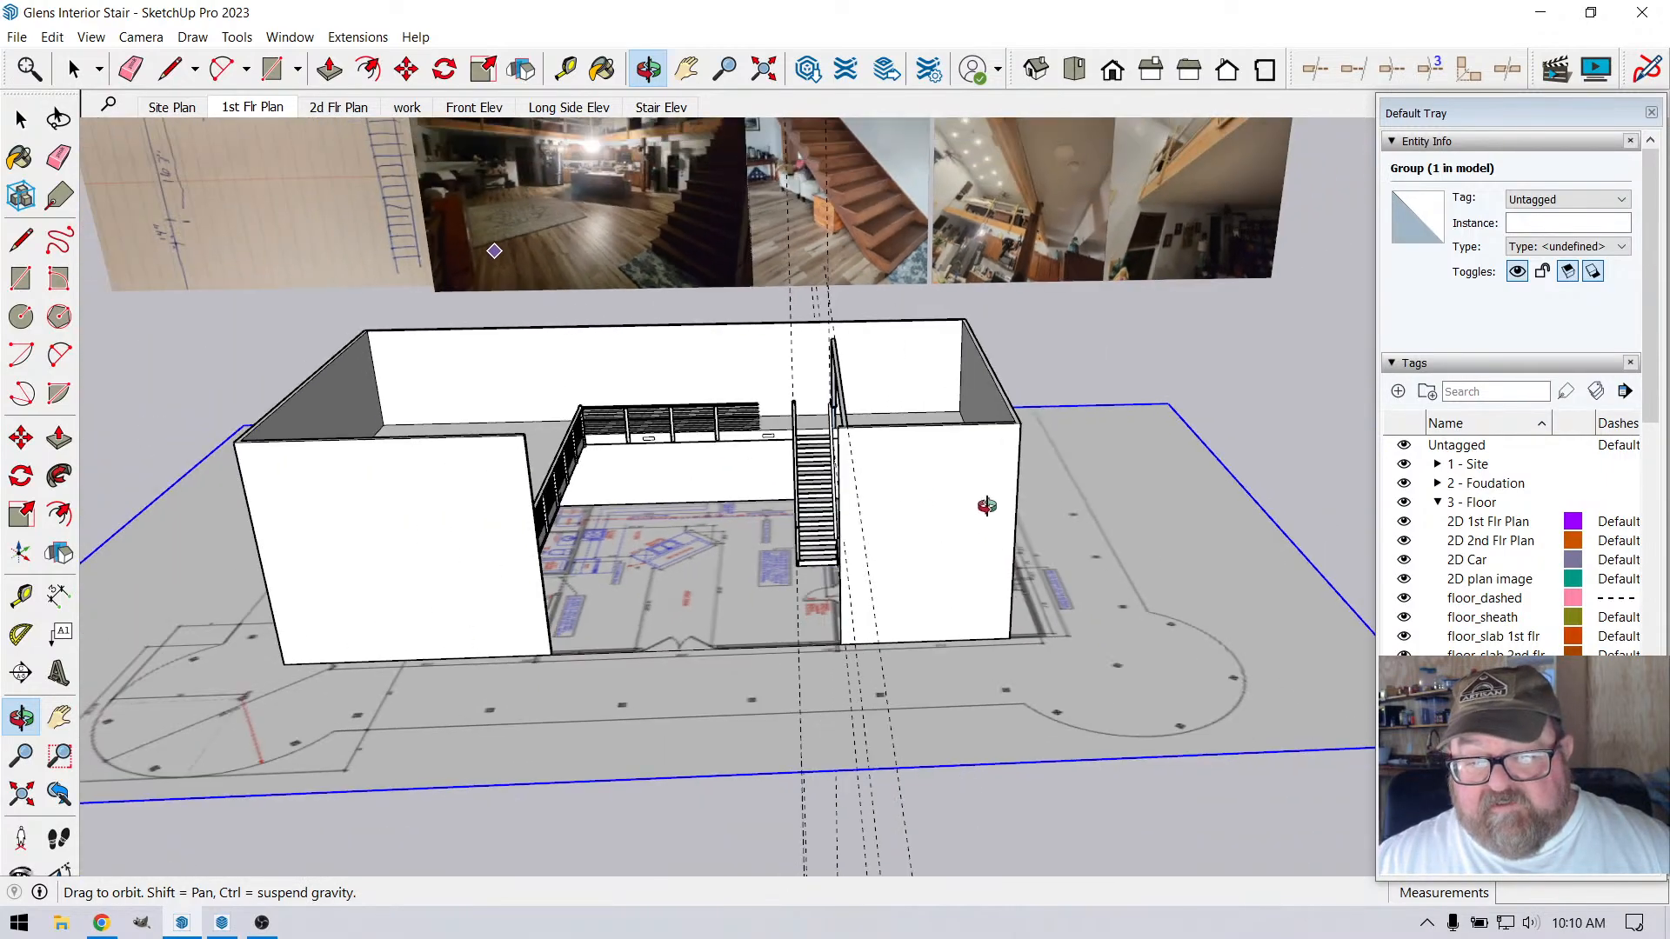
left_click(1405, 581)
Inspect the top of the staircase where the handrail, landing edge and beam support post meet
mouse_move(723, 492)
middle_mouse_down()
mouse_move(870, 514)
mouse_move(856, 522)
mouse_move(854, 457)
mouse_move(843, 477)
mouse_move(943, 421)
mouse_move(901, 520)
mouse_move(671, 581)
mouse_move(843, 644)
mouse_move(785, 582)
mouse_move(995, 514)
mouse_move(870, 452)
mouse_move(775, 377)
mouse_move(902, 527)
mouse_move(794, 559)
mouse_move(783, 448)
mouse_move(813, 545)
mouse_move(953, 367)
mouse_move(801, 328)
mouse_move(794, 548)
mouse_move(824, 567)
middle_mouse_up()
scroll(829, 500, "up", 5)
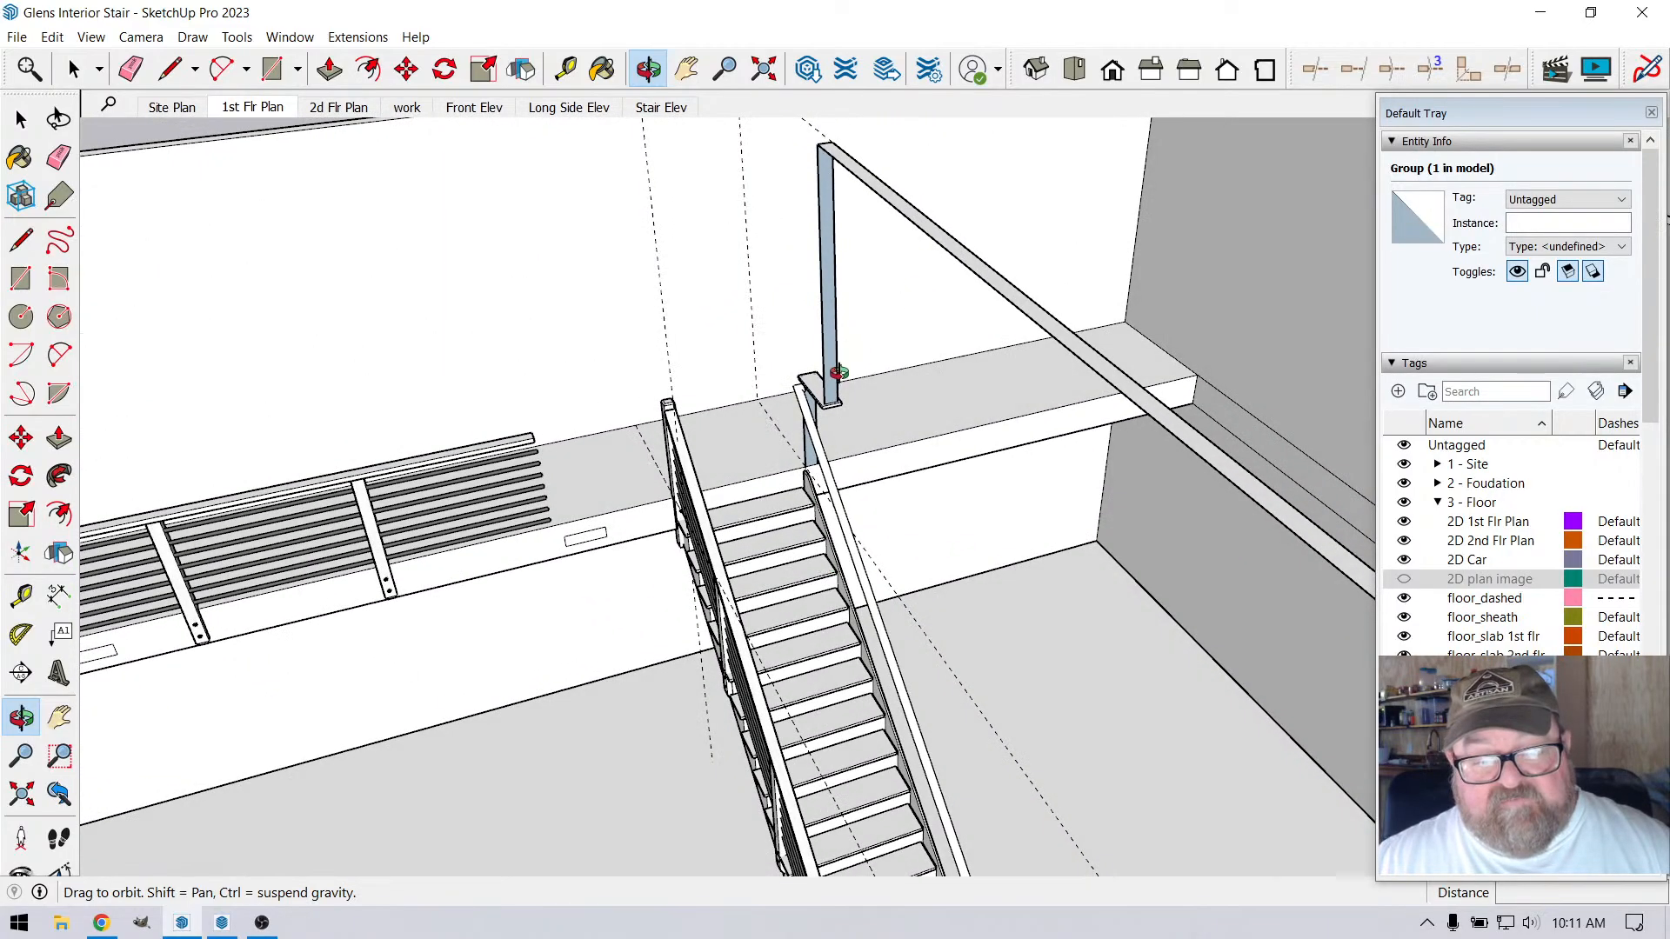
scroll(836, 374, "down", 4)
middle_click_drag(852, 497, 787, 580)
scroll(787, 580, "up", 10)
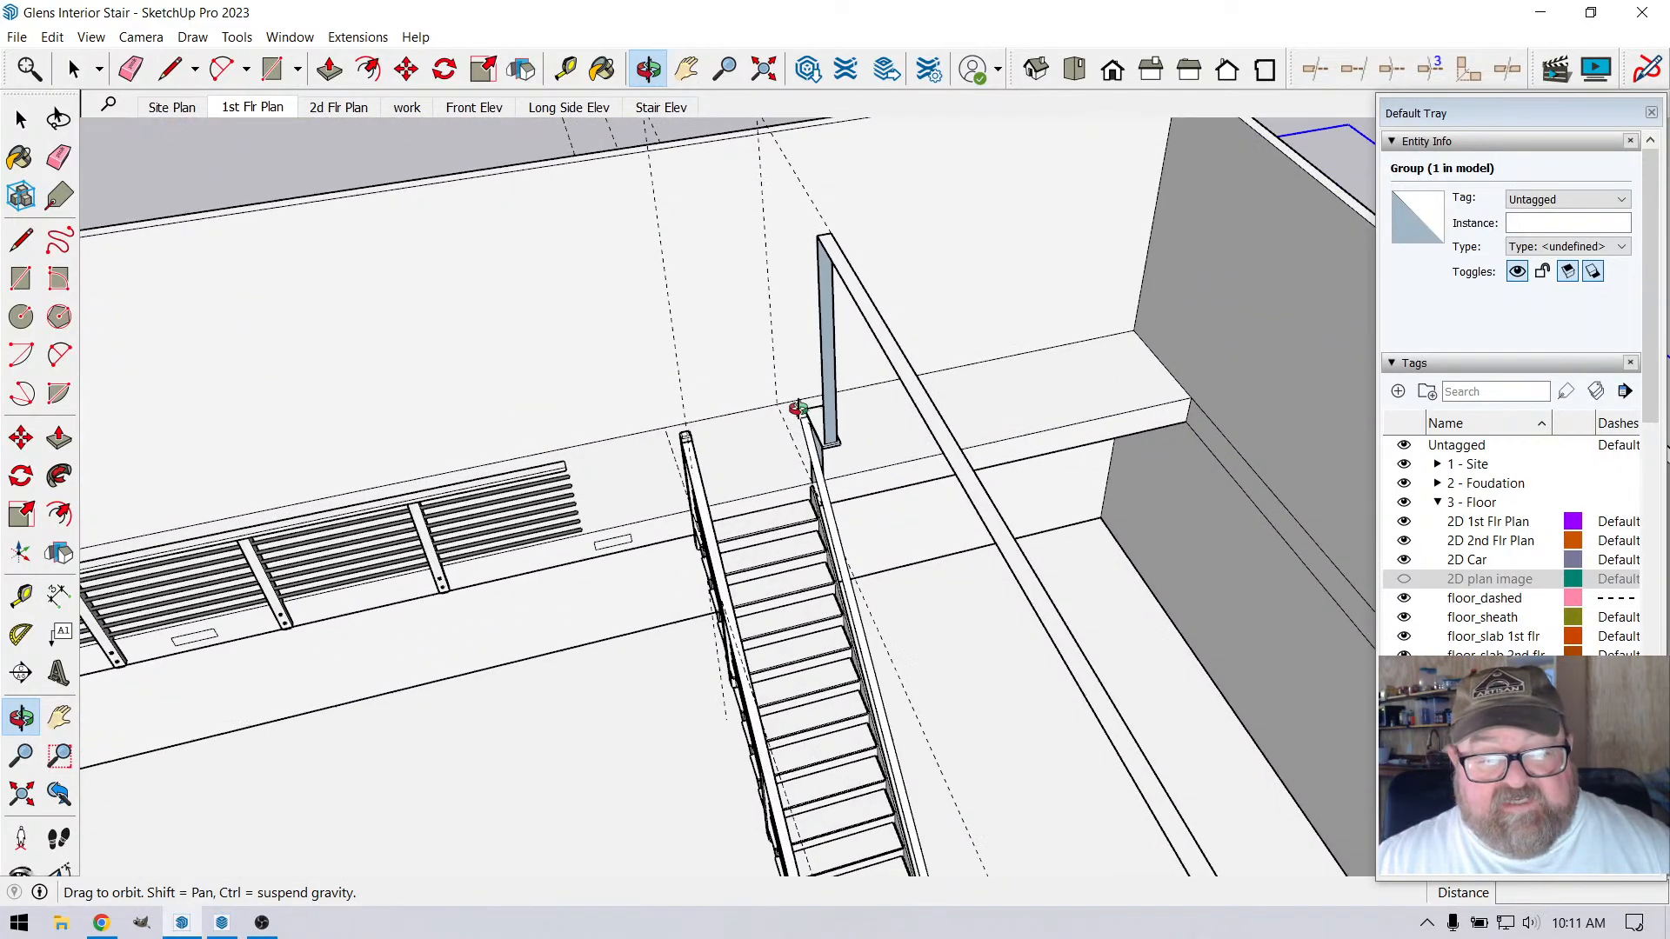
scroll(775, 474, "up", 5)
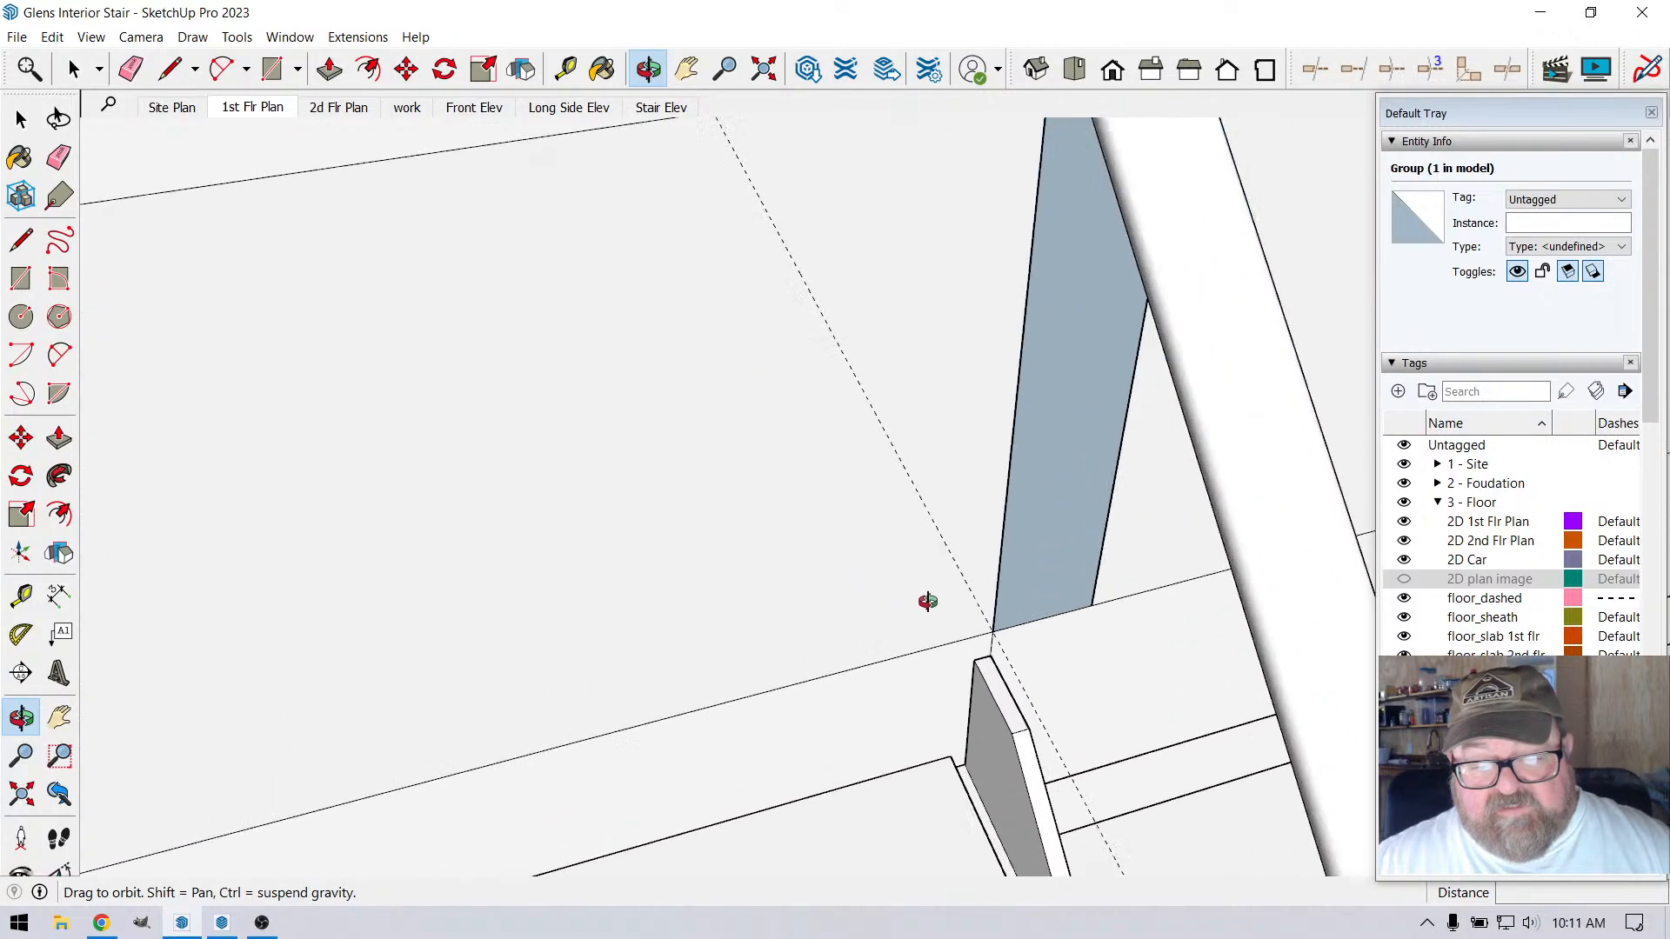
left_click_drag(939, 626, 875, 588)
scroll(875, 588, "down", 5)
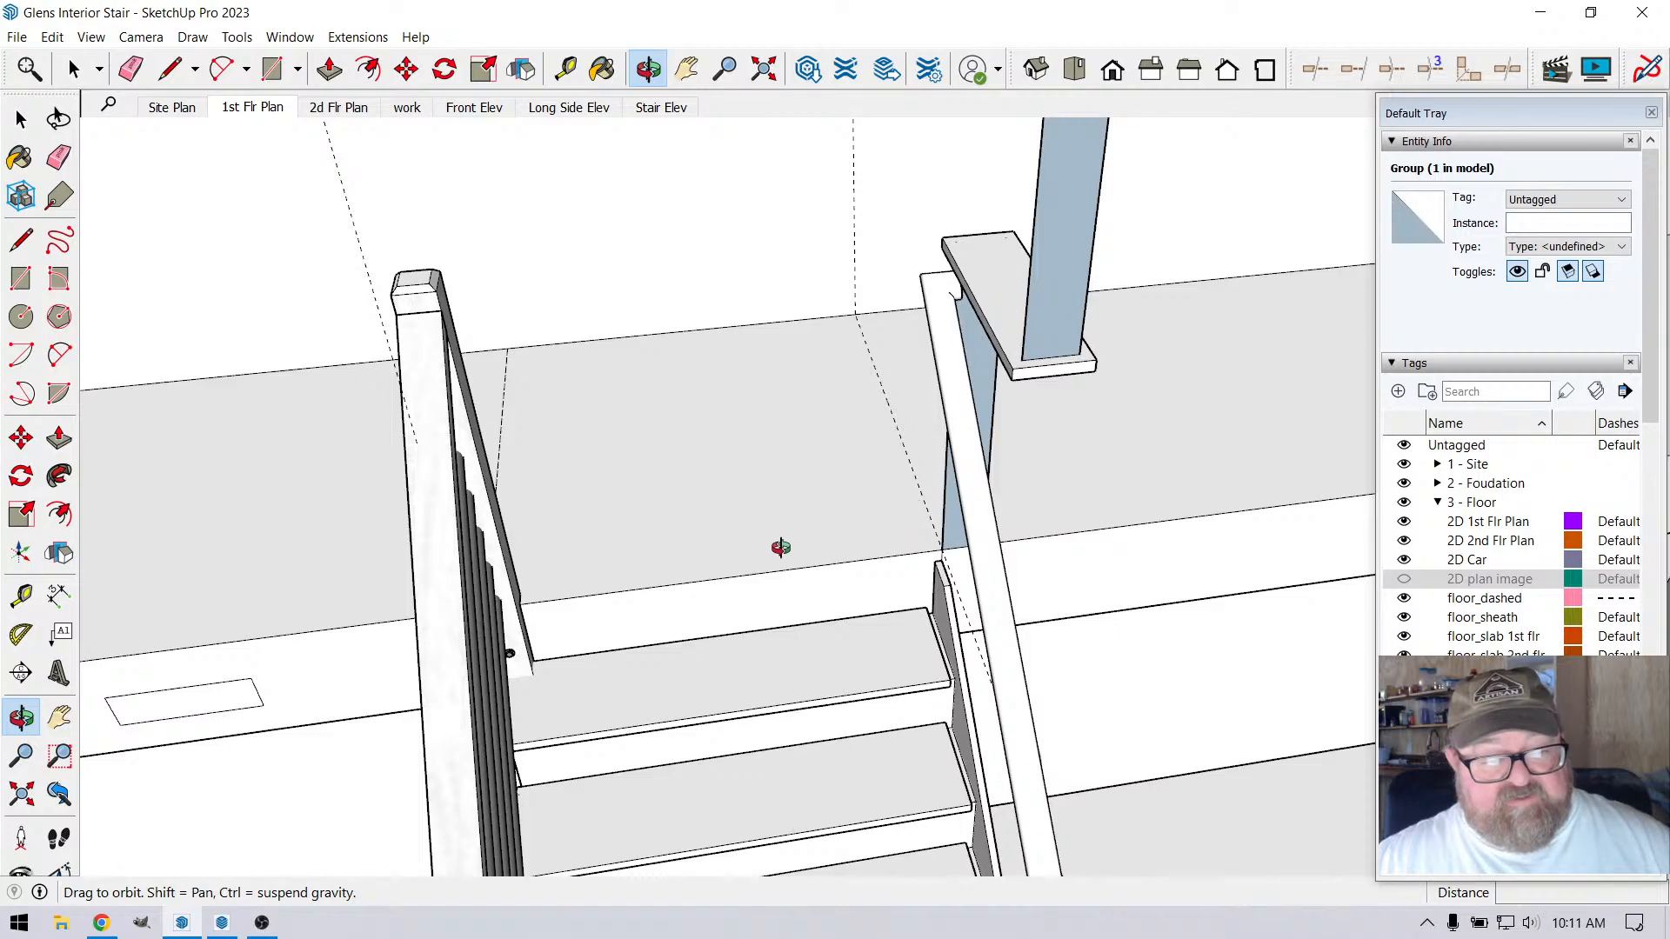
scroll(780, 548, "down", 5)
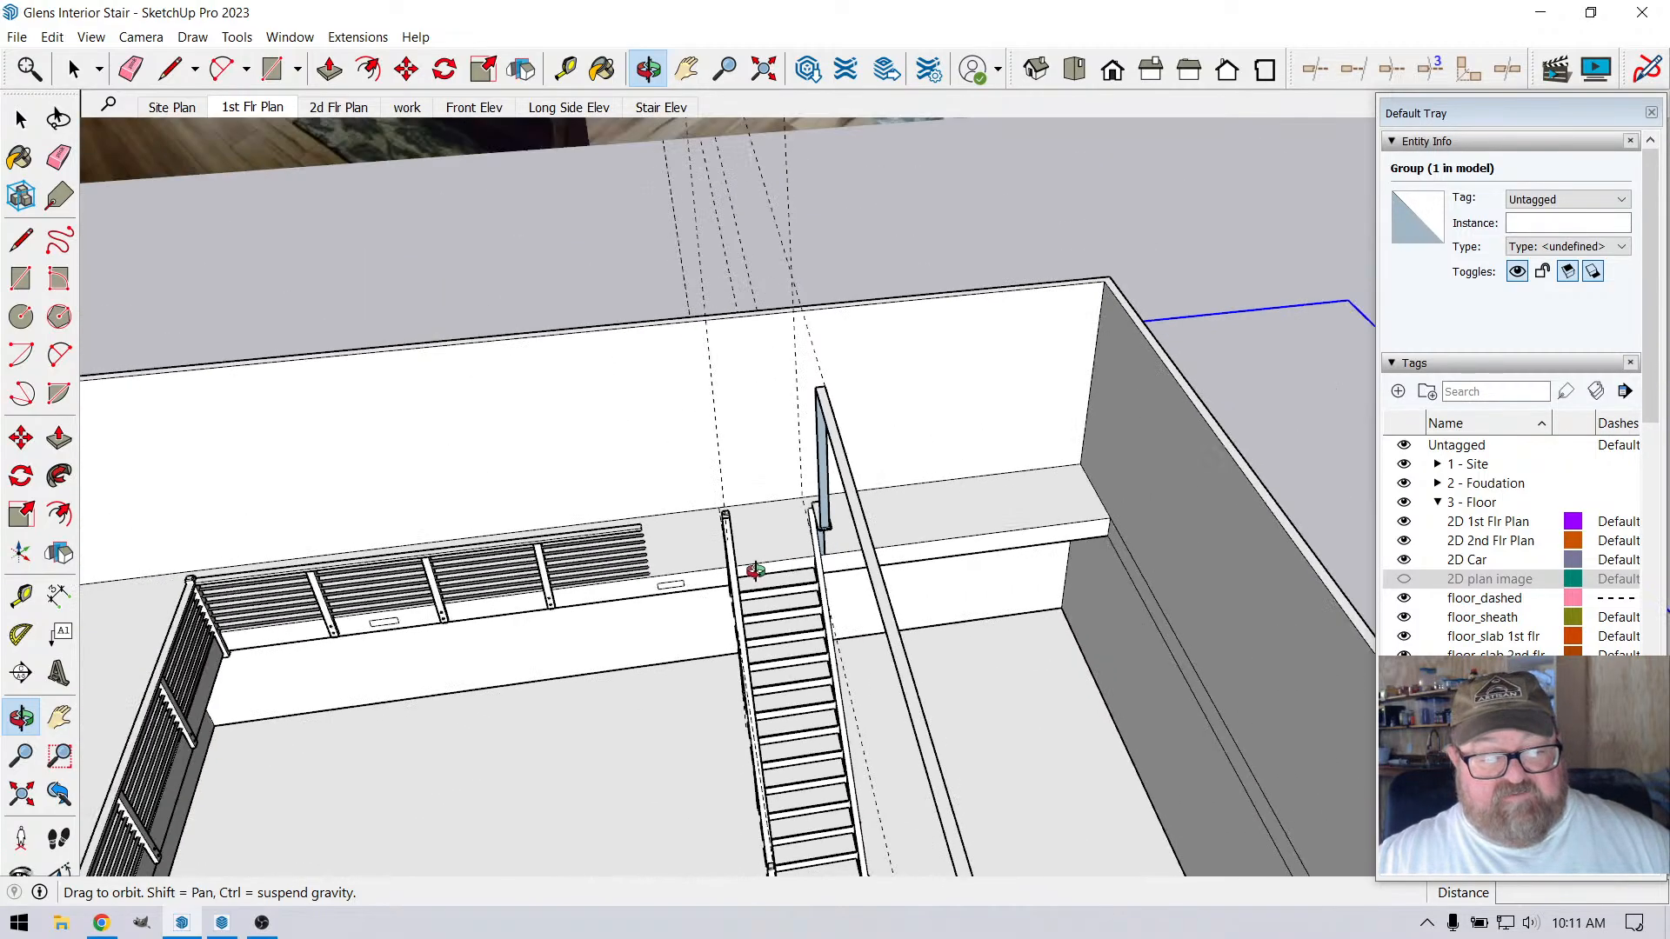
Offset a guide line by 252 from the side loft's floor edge, along the rear loft edge towards the stair
scroll(759, 621, "up", 5)
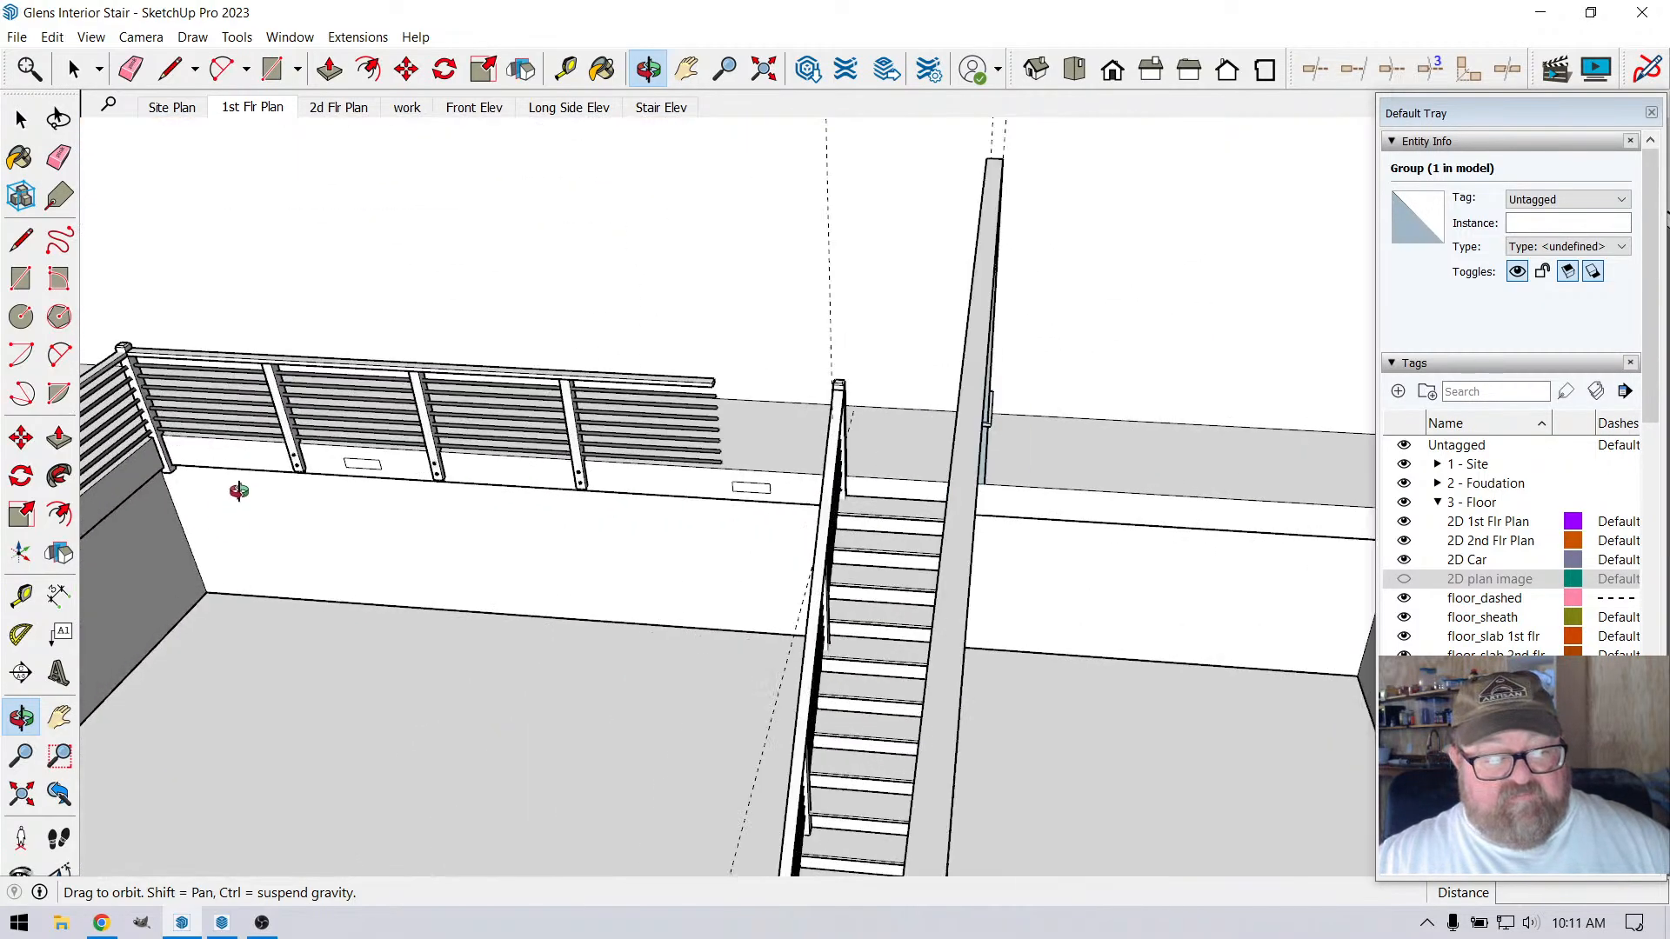
scroll(840, 595, "up", 6)
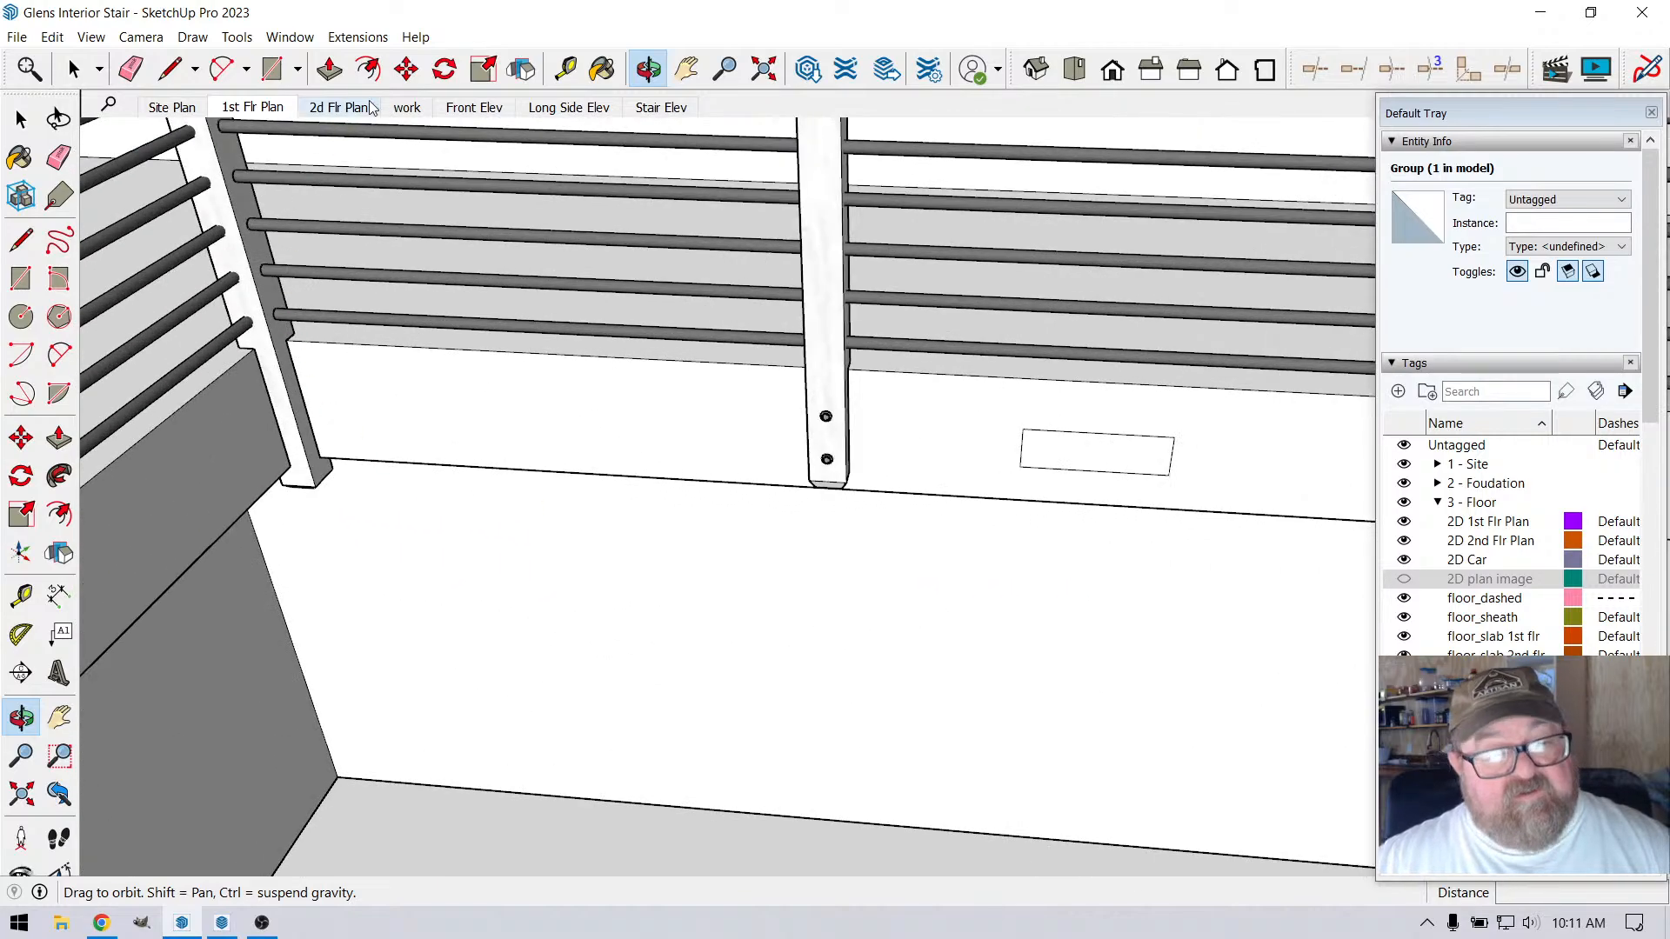
left_click(566, 69)
left_click(243, 353)
scroll(247, 349, "down", 8)
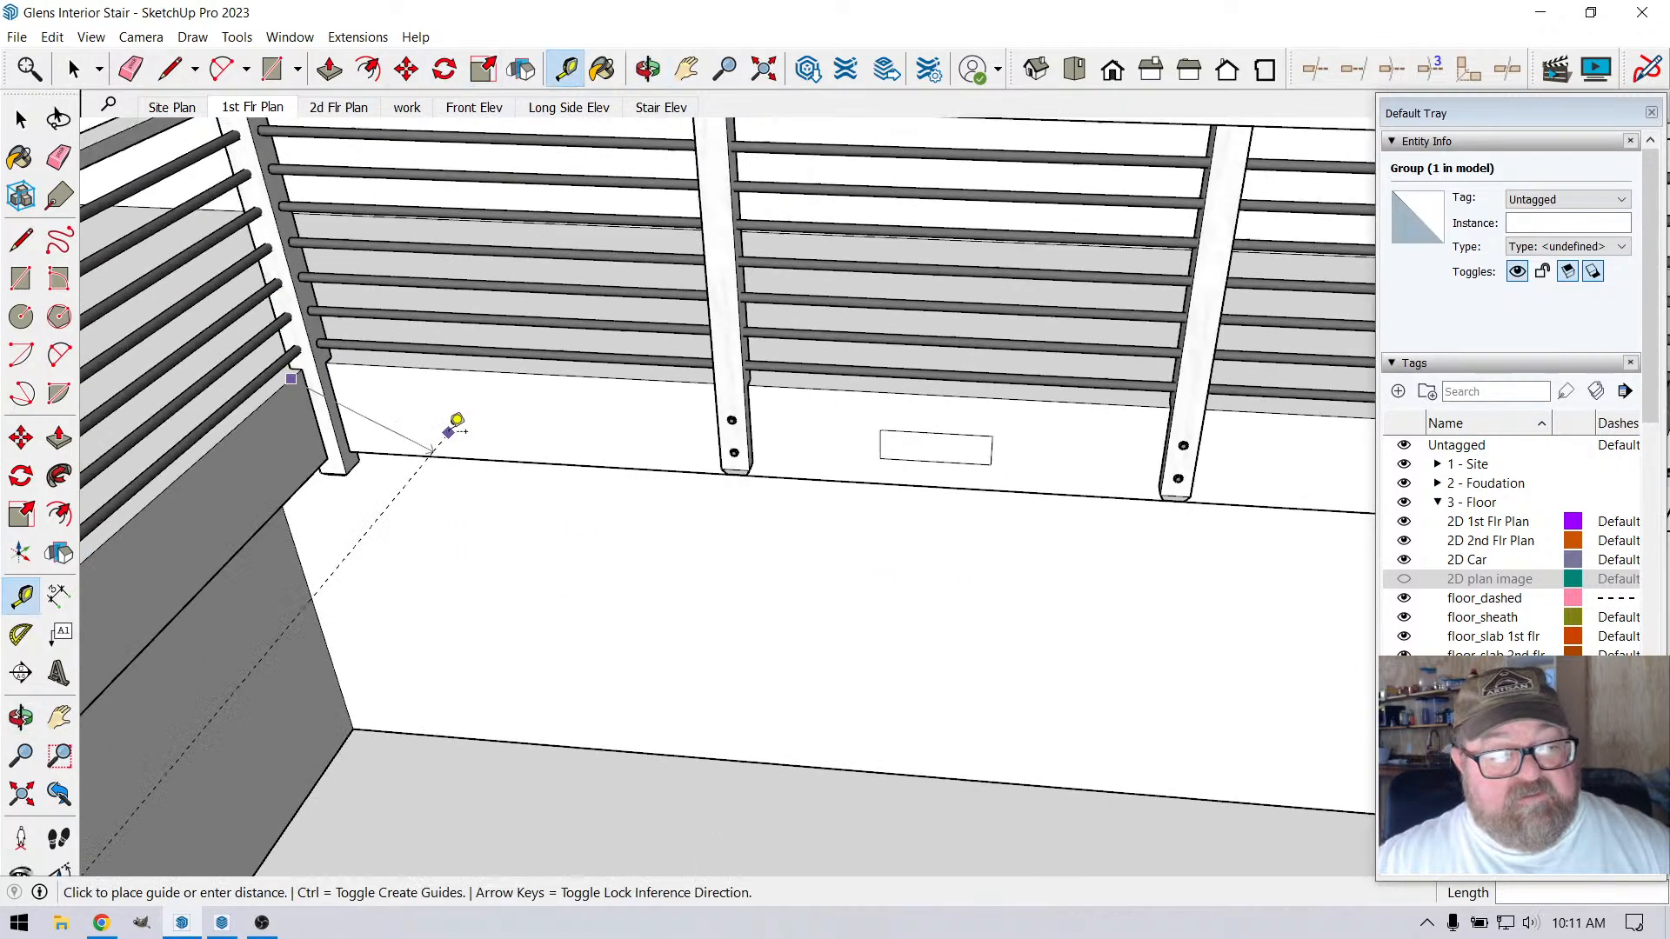
scroll(1047, 388, "up", 4)
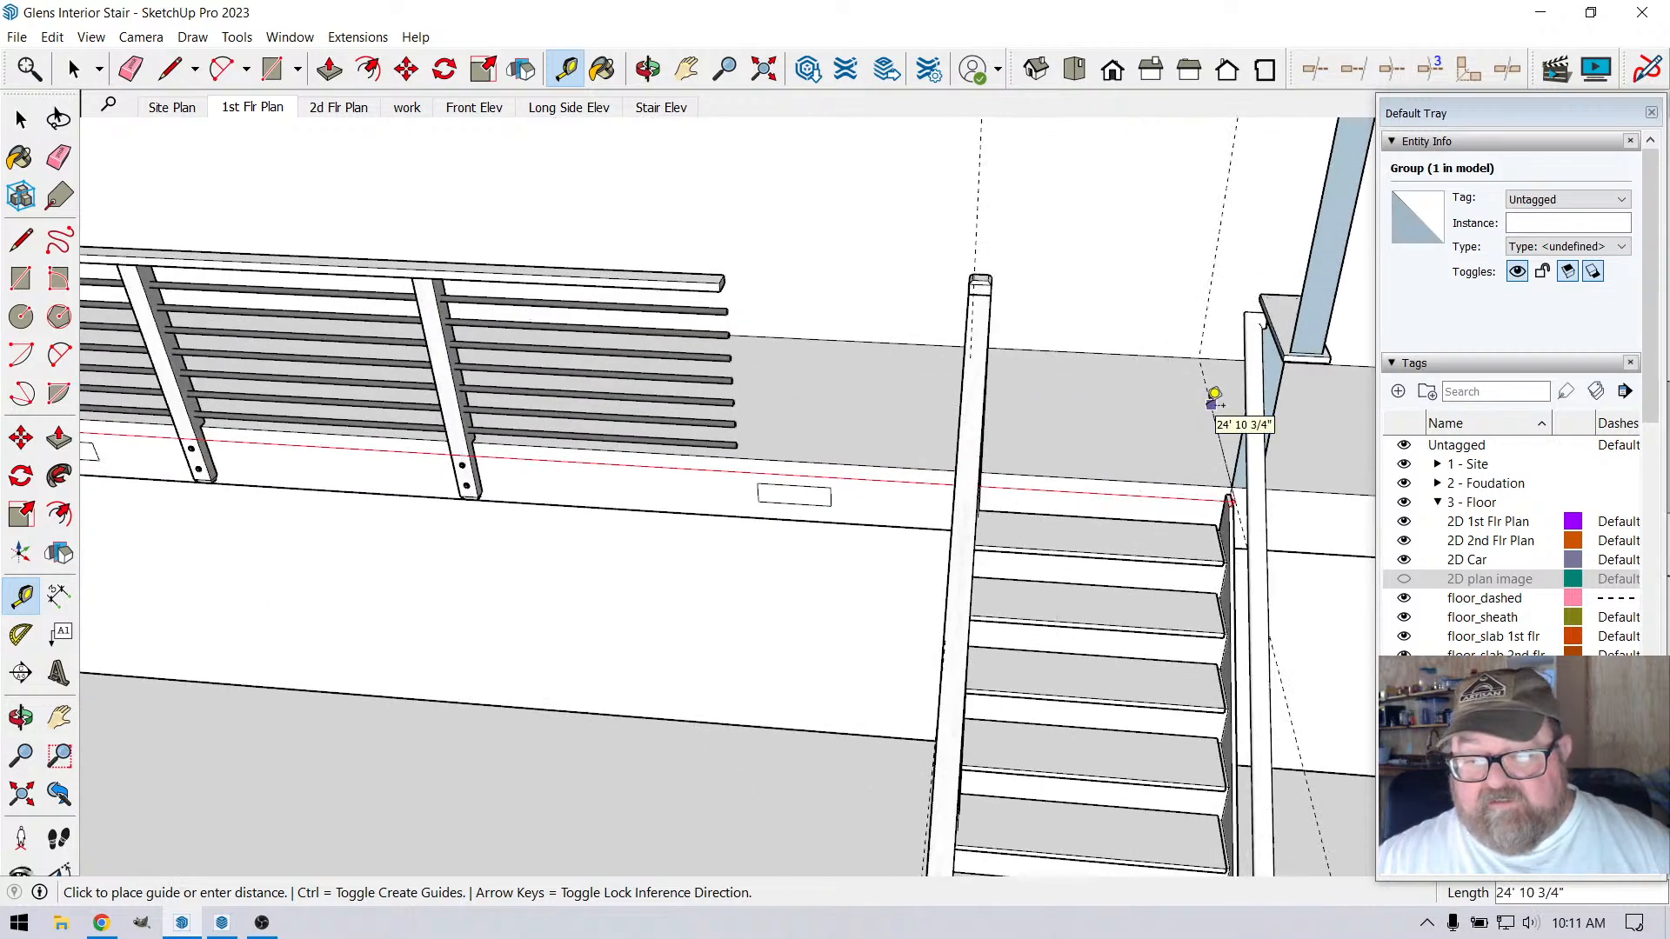
type("25")
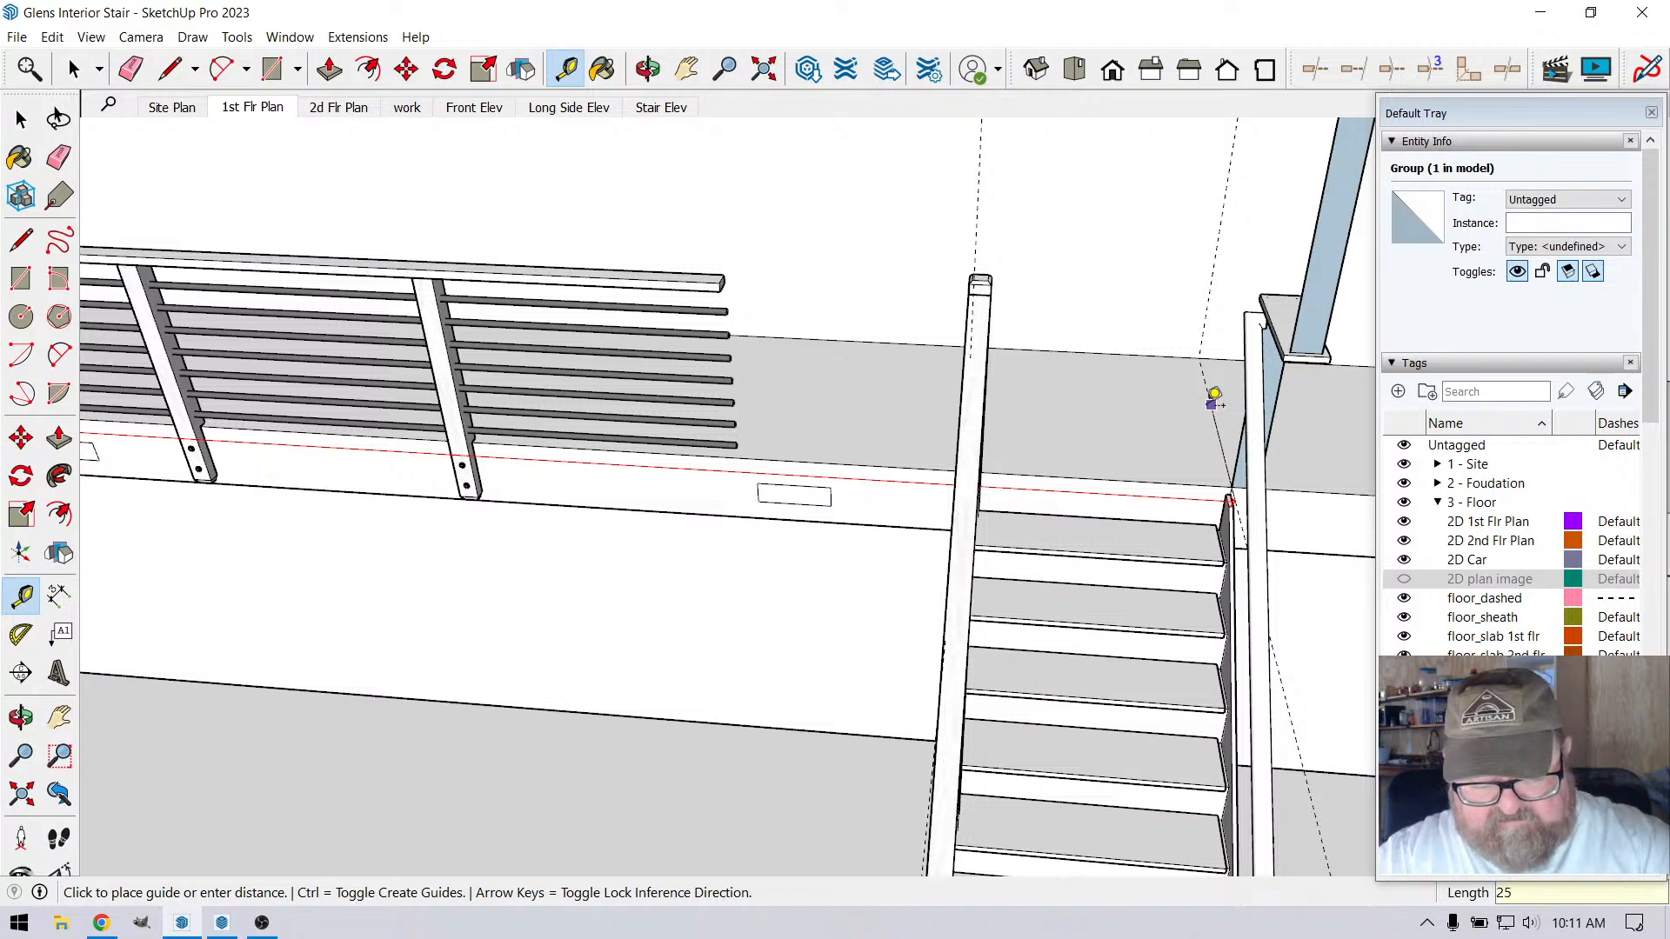
type("2")
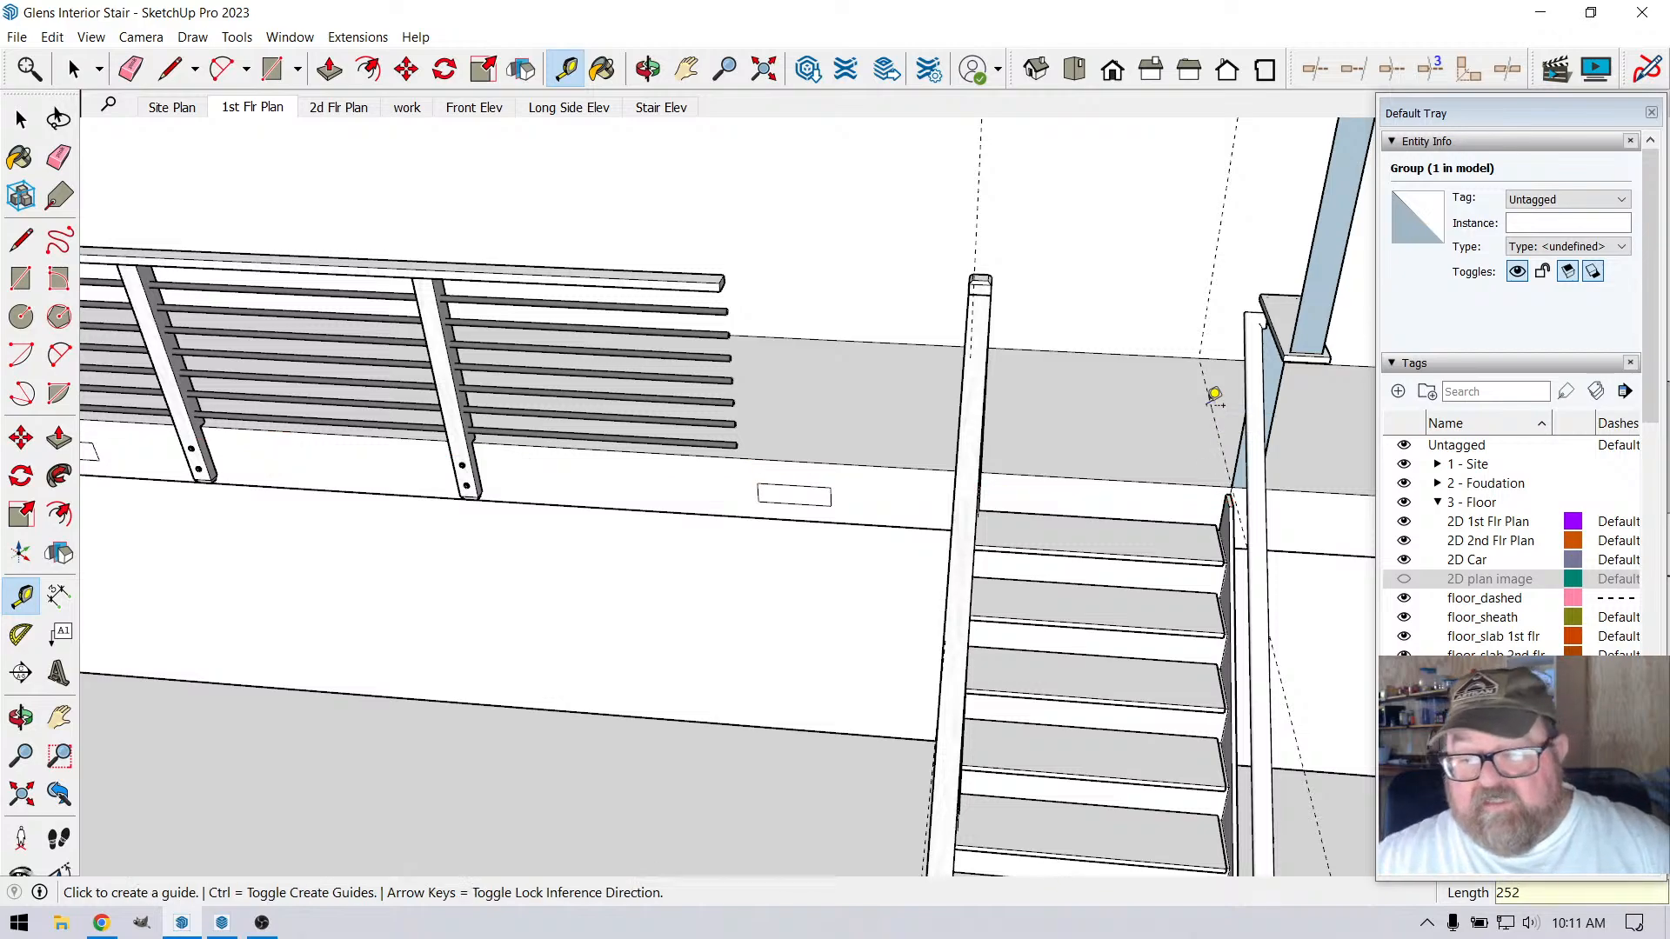
Examine the L-shaped loft railing and how the beam post, handrail and stringer line up at the stair top
scroll(1200, 407, "down", 1)
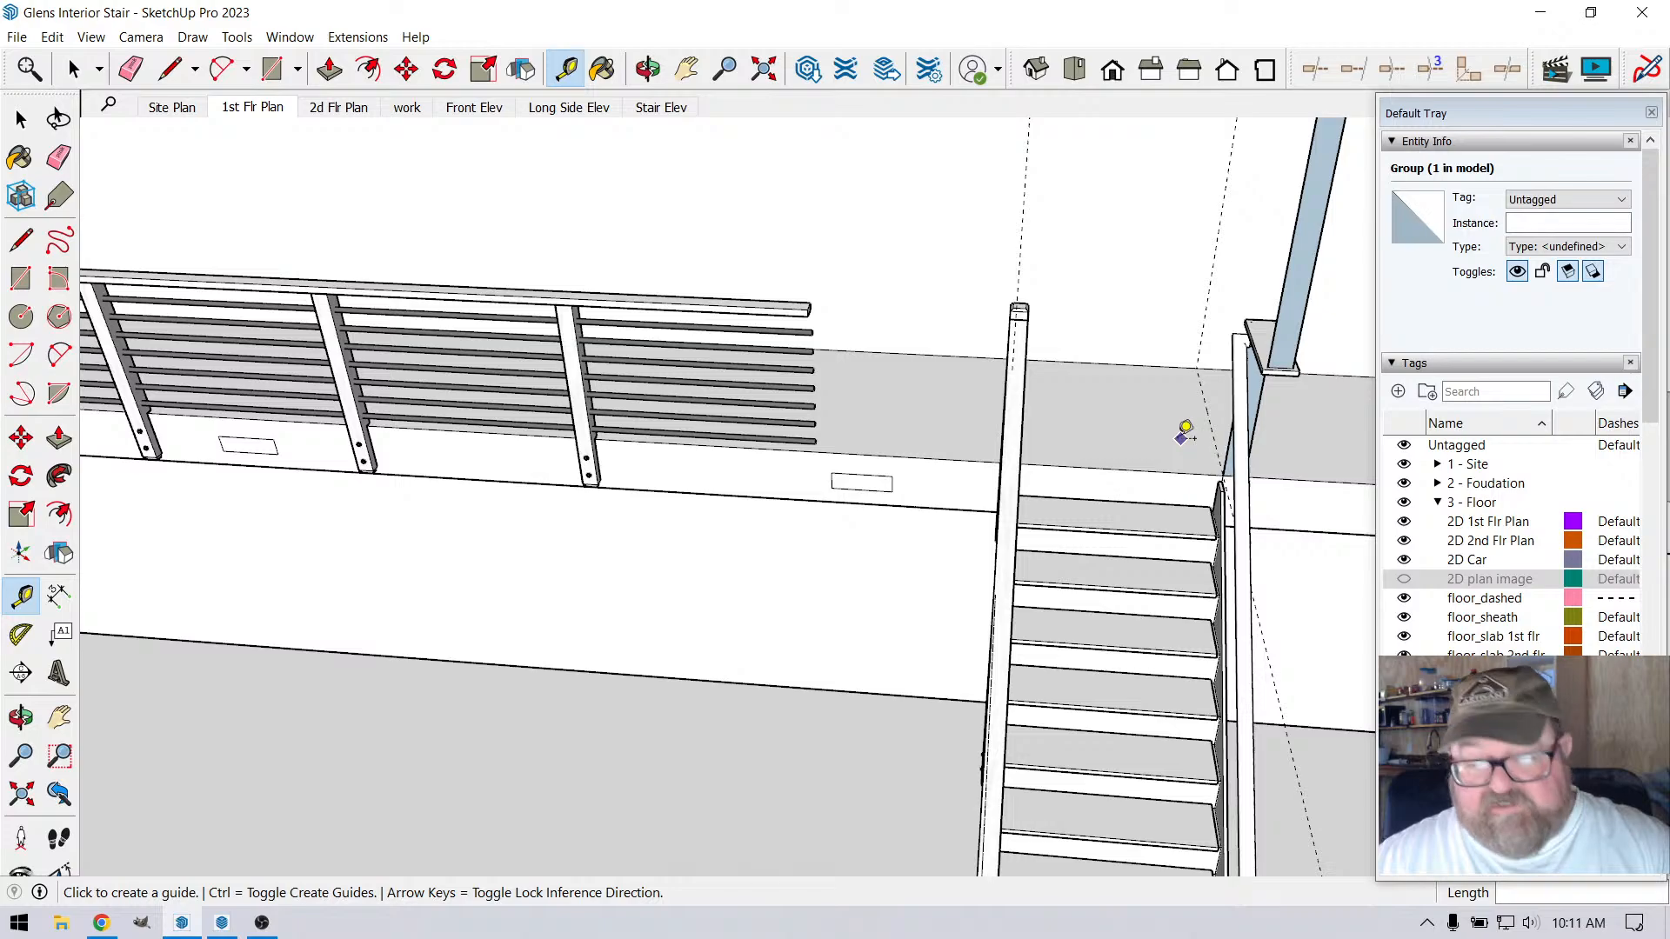
scroll(1146, 437, "down", 1)
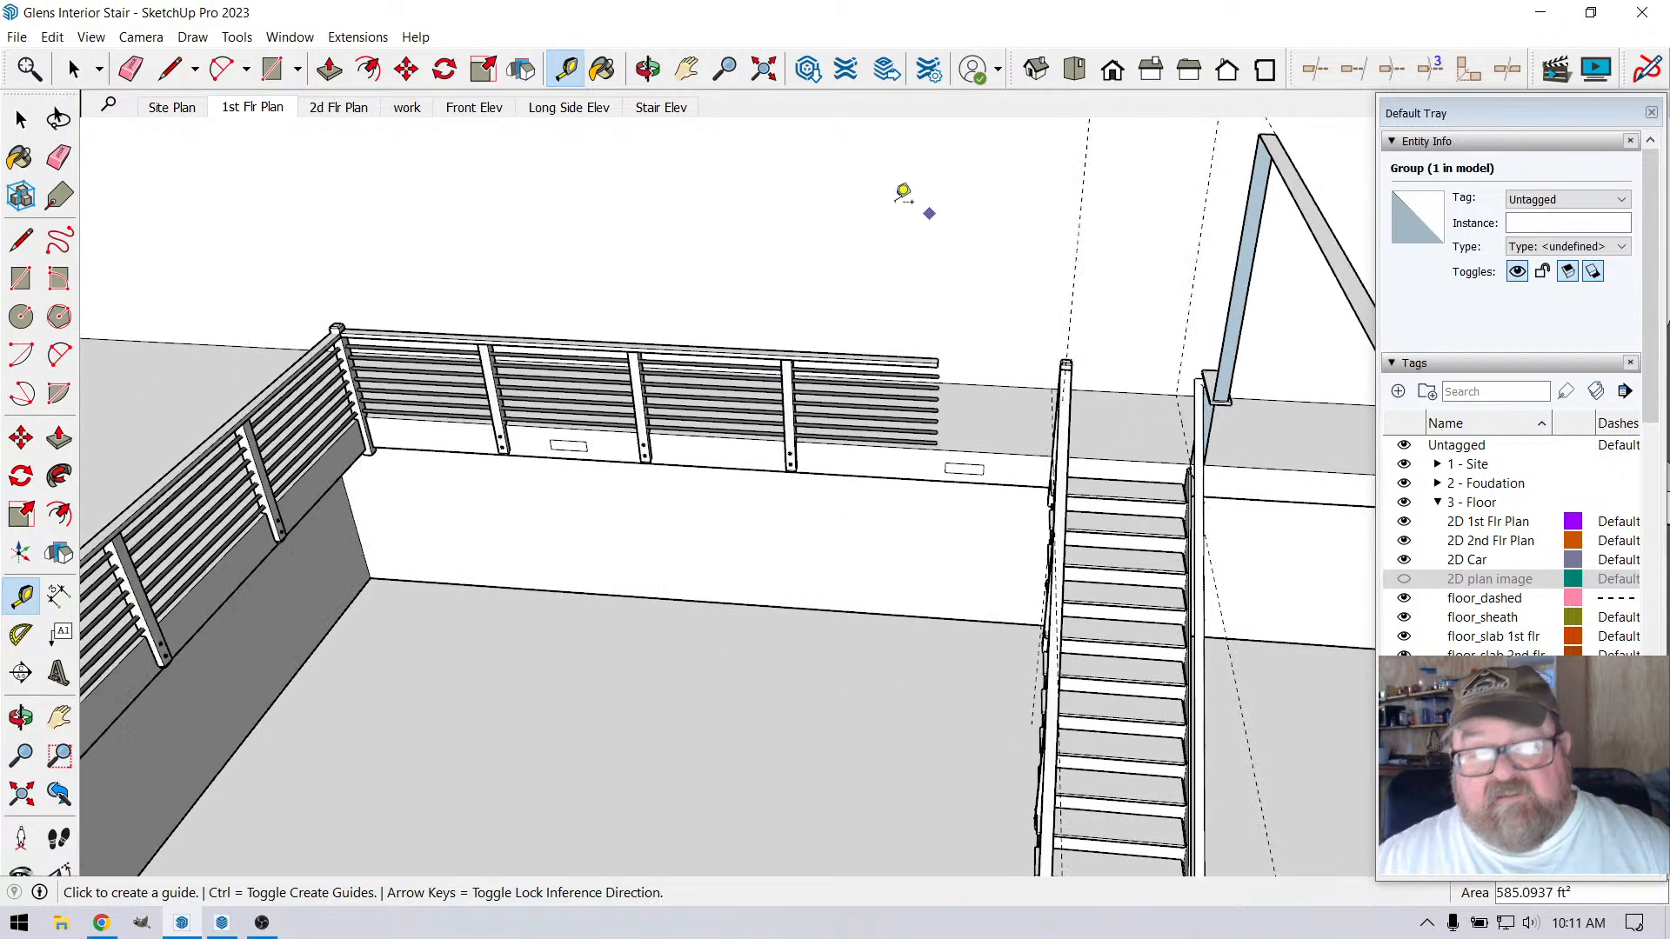
scroll(907, 191, "down", 1)
left_click(648, 68)
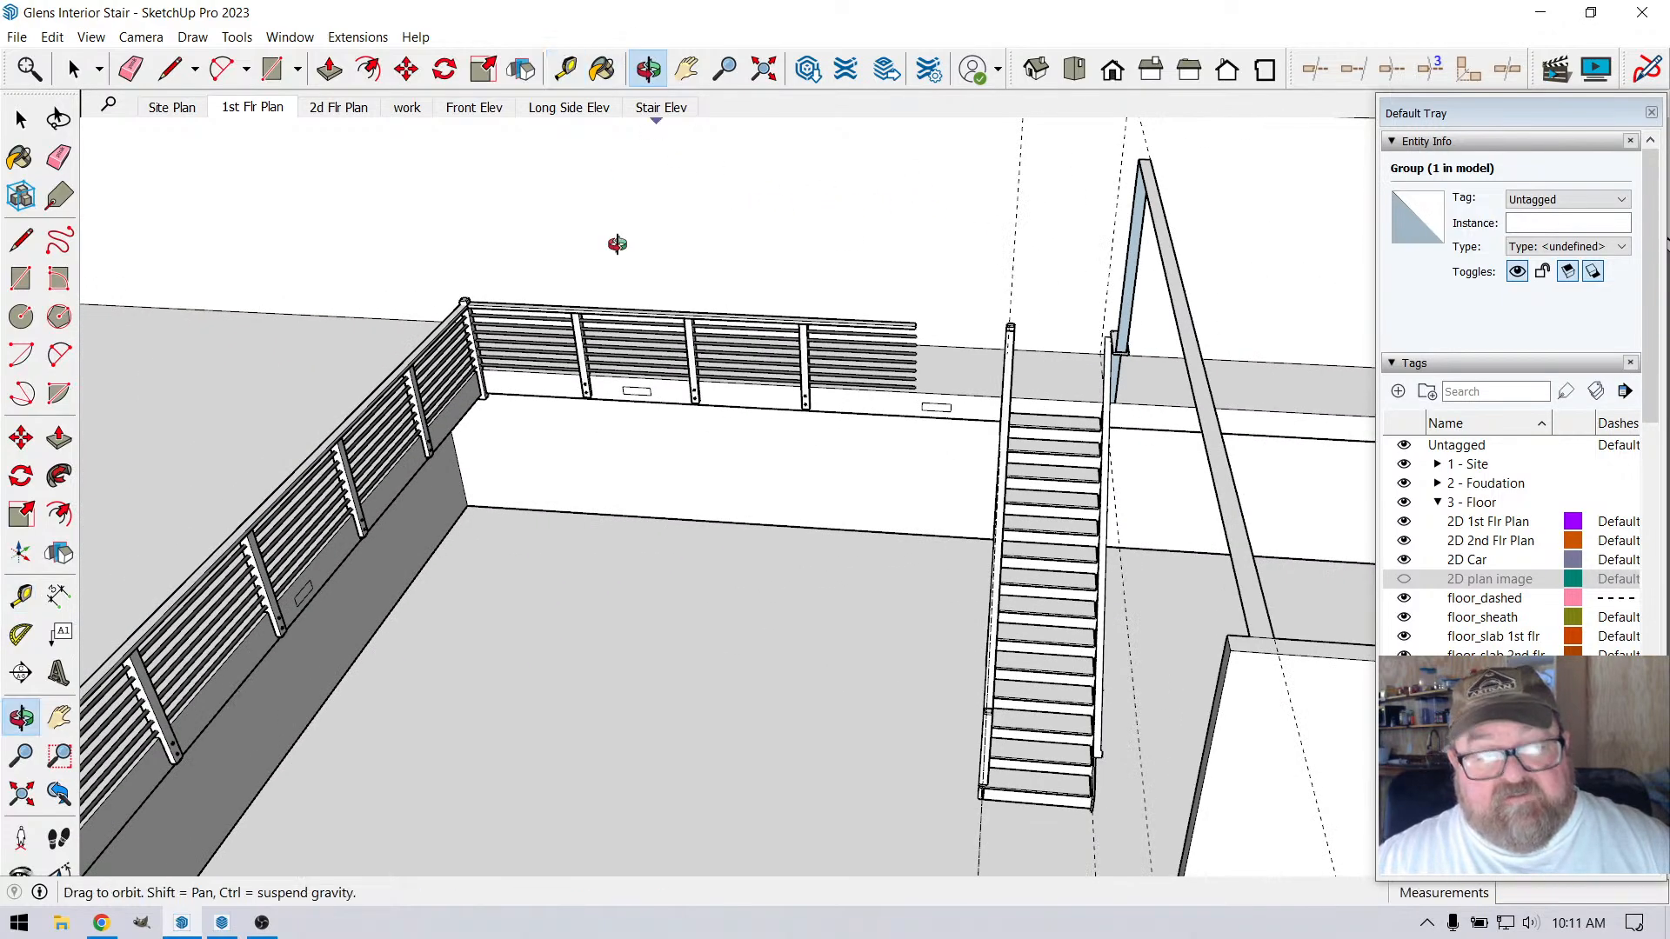
left_click_drag(574, 355, 558, 345)
scroll(977, 343, "up", 4)
left_click_drag(977, 342, 989, 309)
scroll(988, 309, "up", 4)
scroll(988, 308, "up", 1)
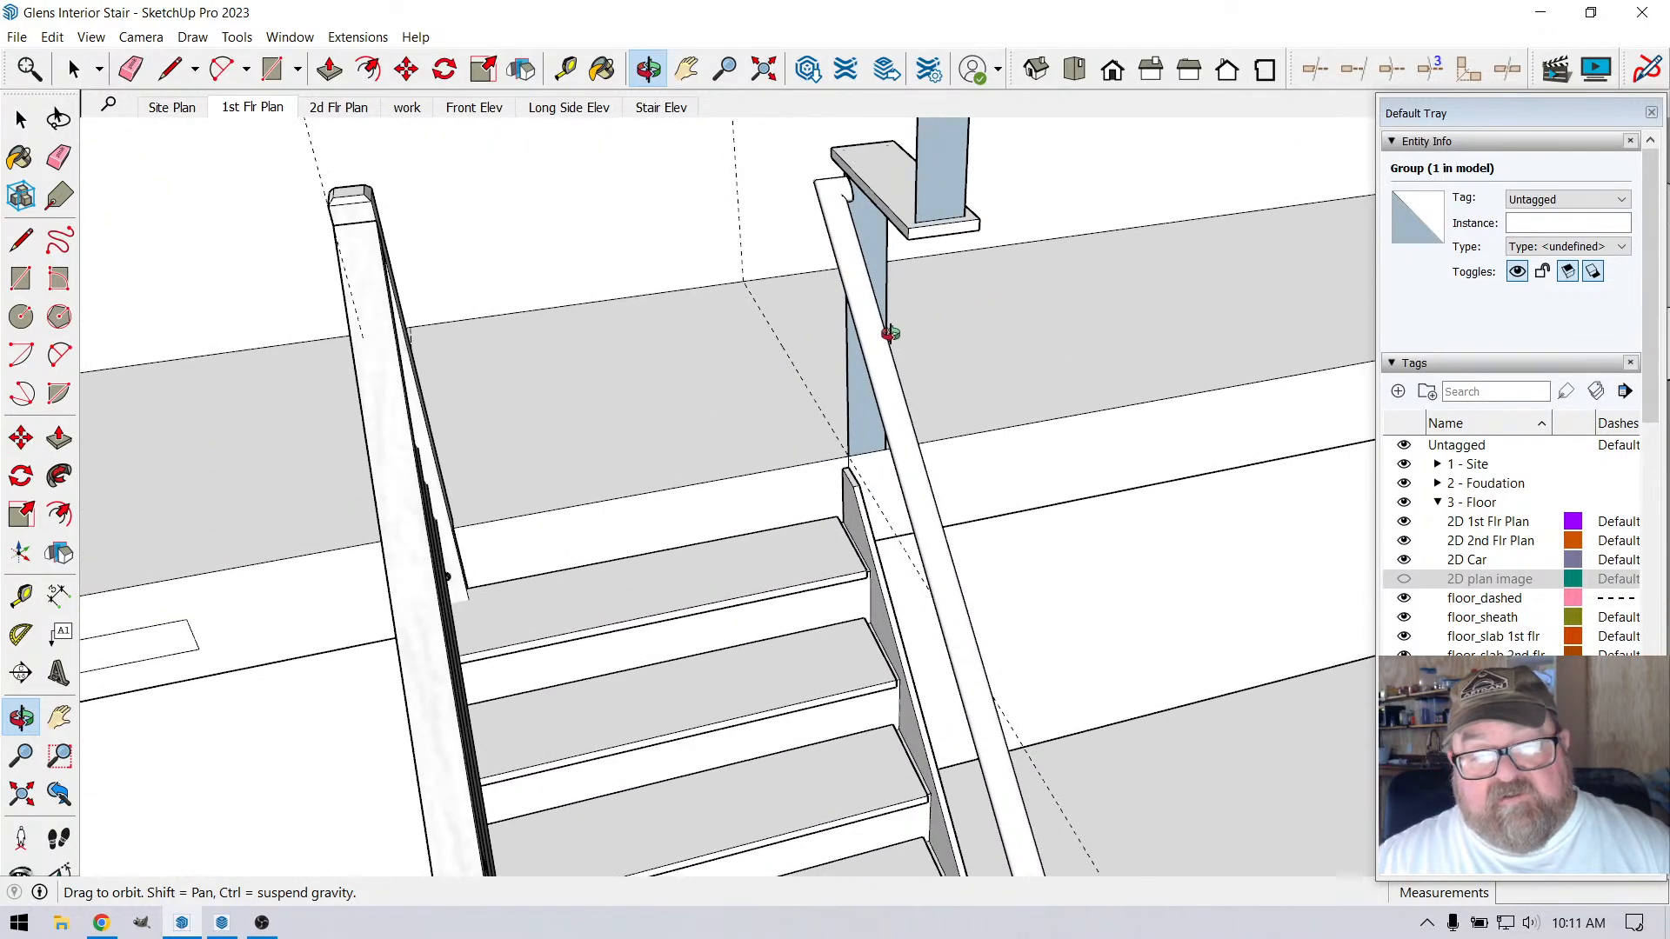
left_click(171, 70)
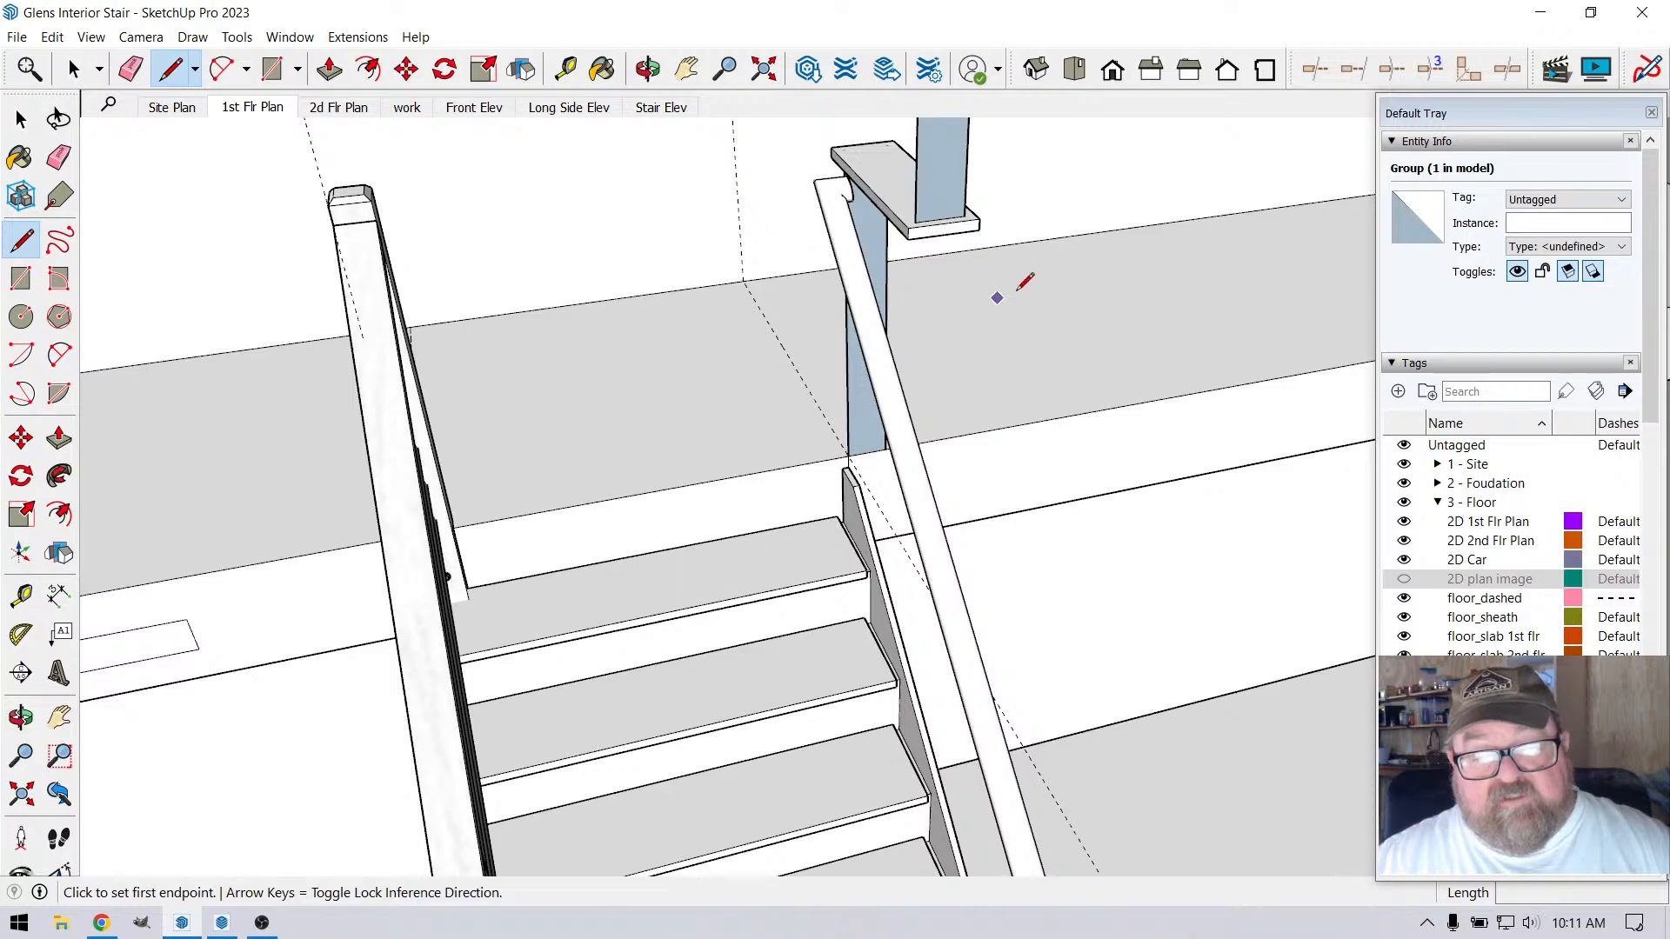
scroll(1007, 279, "up", 4)
left_click(649, 69)
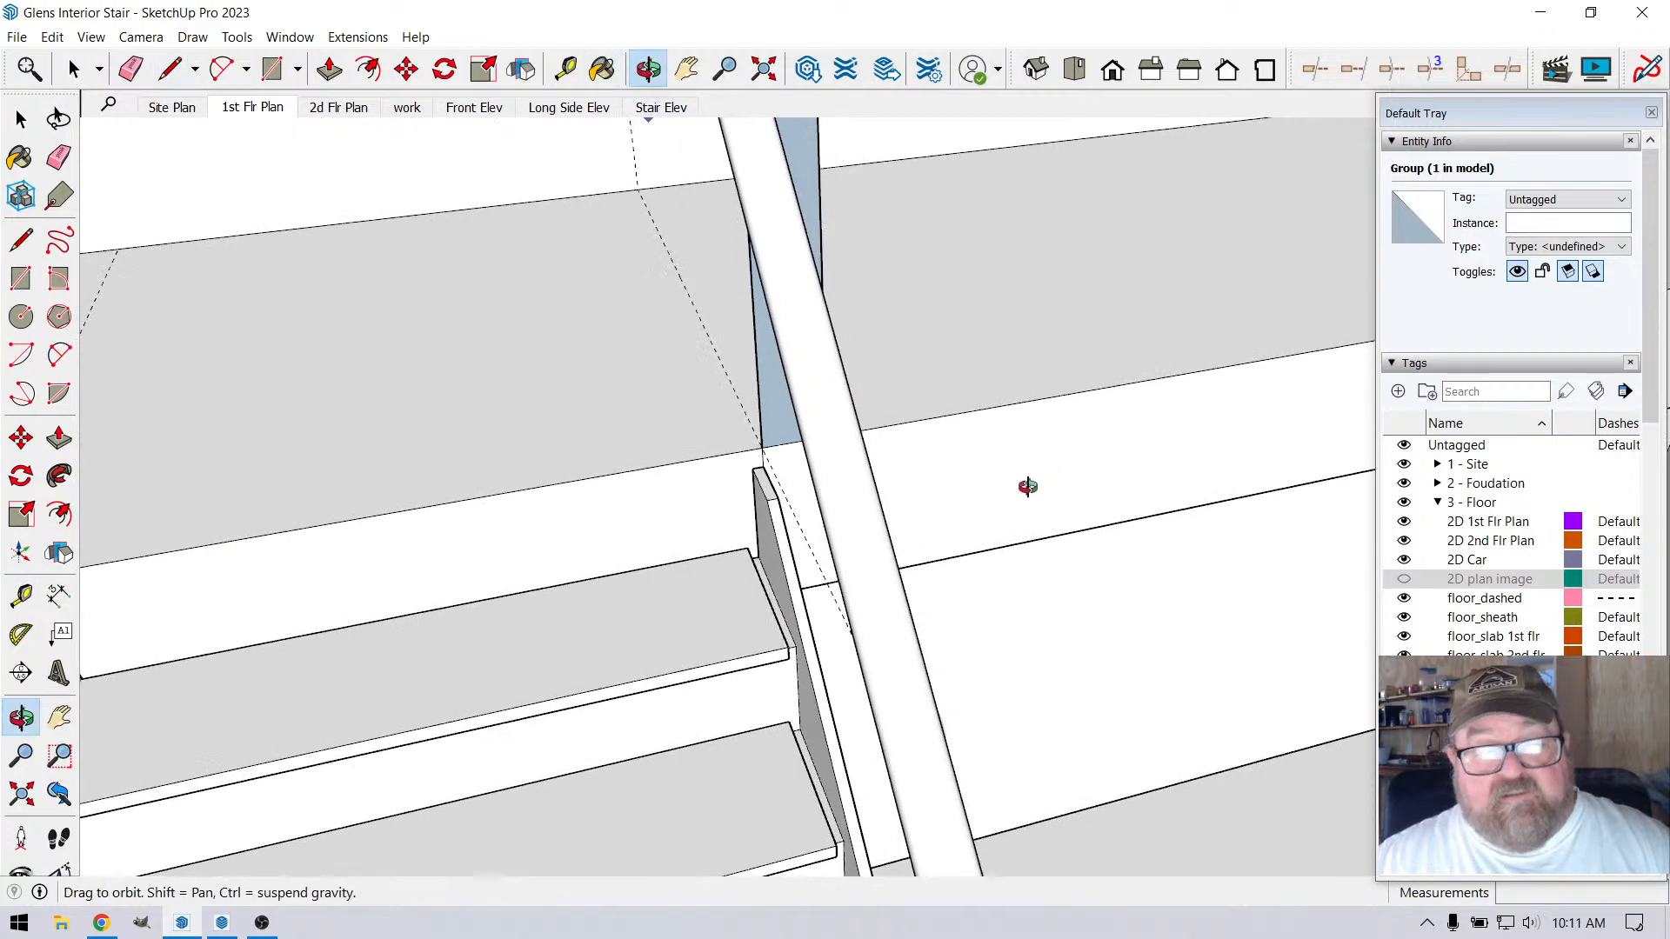
left_click_drag(1029, 485, 922, 302)
scroll(923, 302, "down", 1)
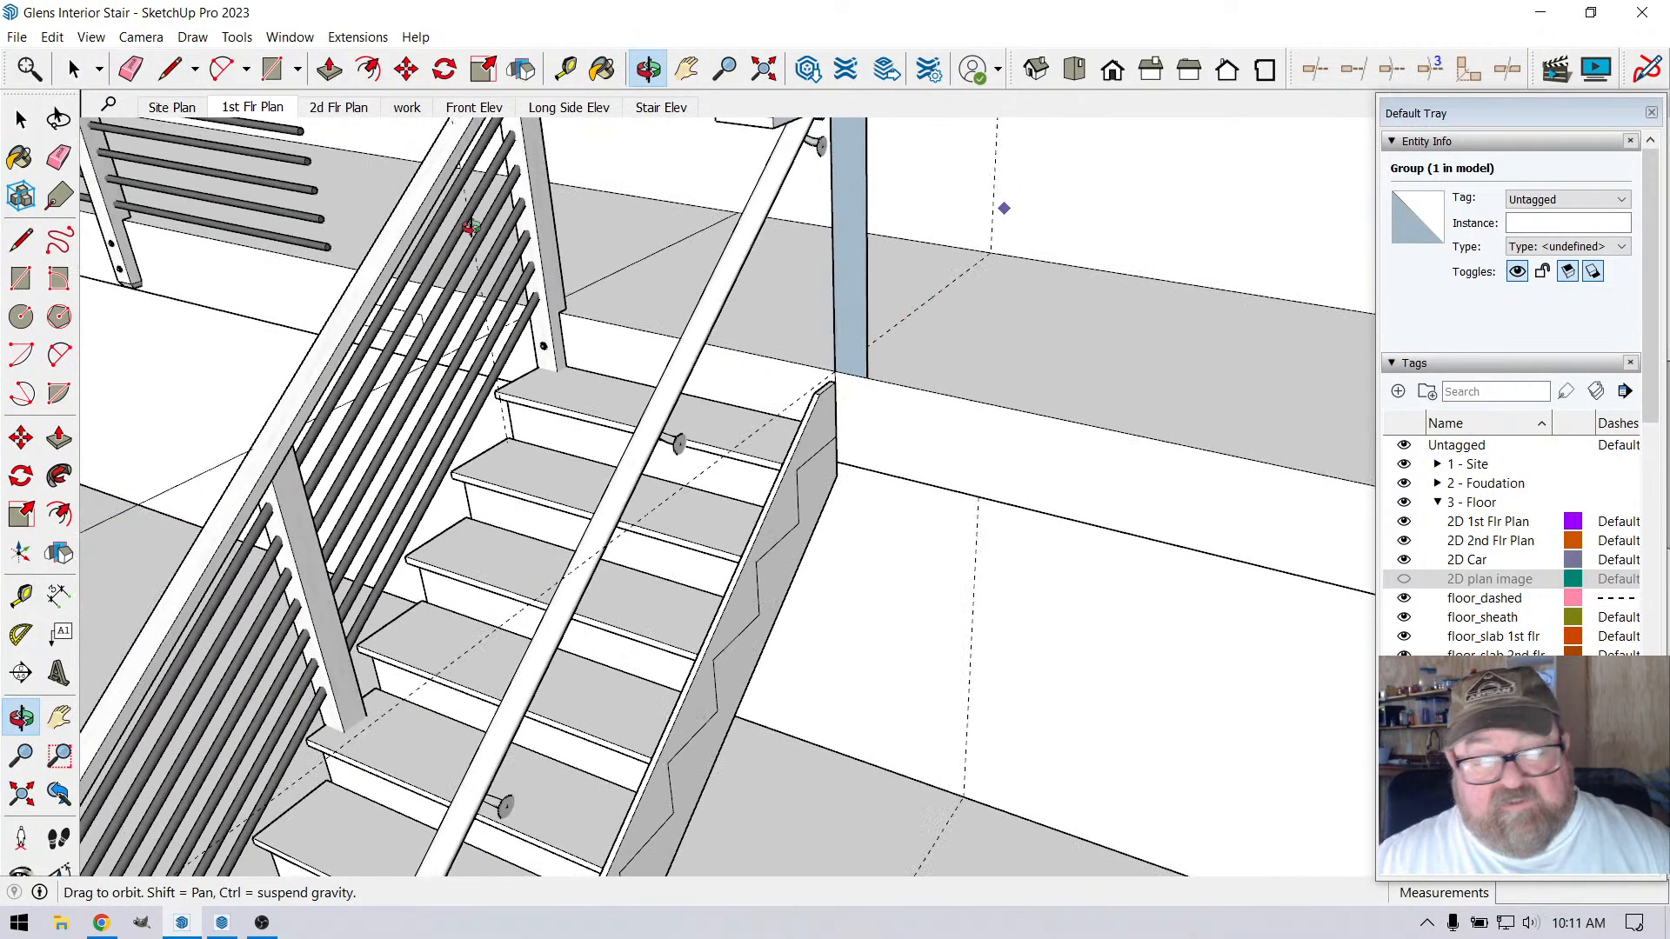
left_click(169, 71)
scroll(886, 311, "down", 1)
left_click(845, 359)
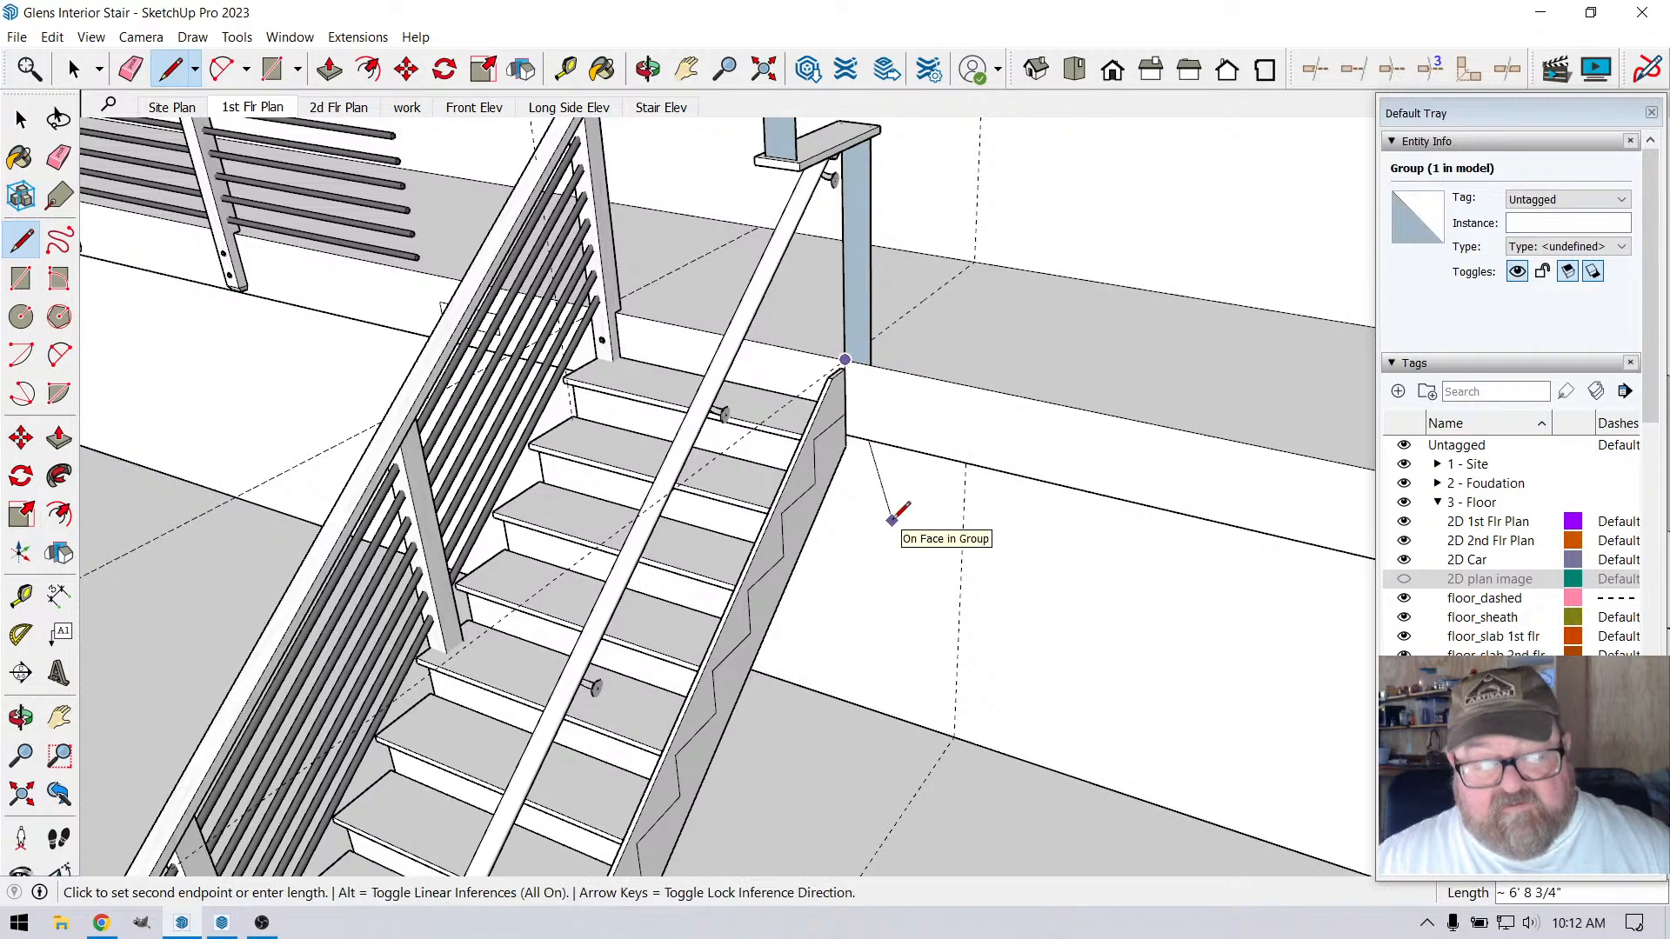
key("Escape")
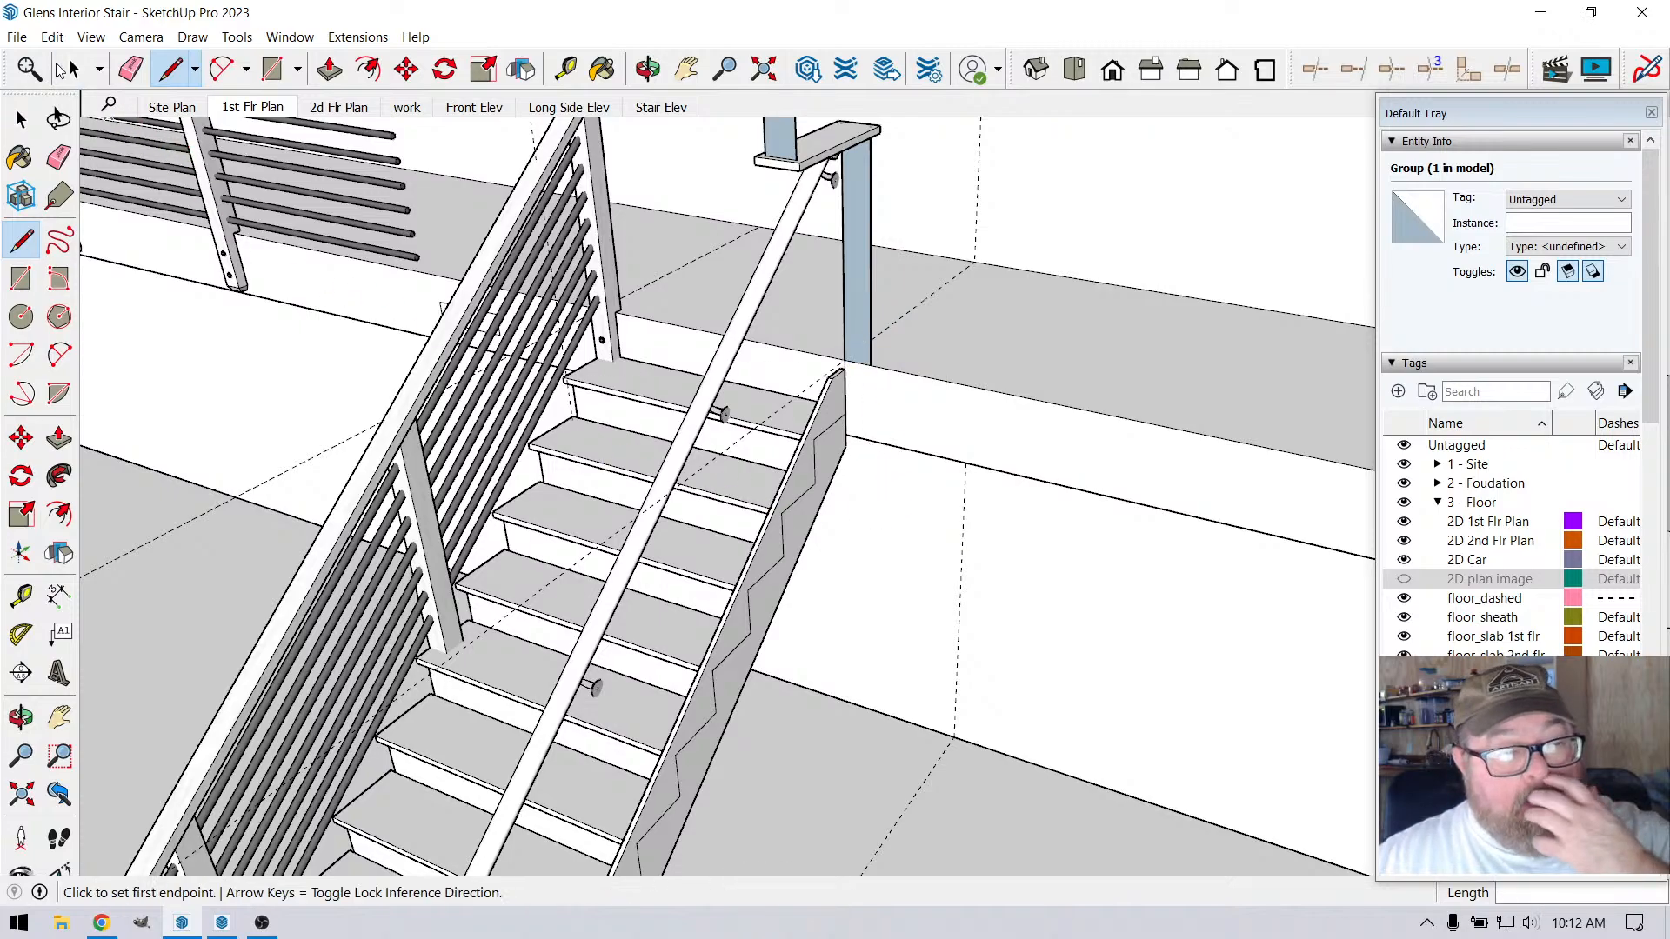
Open the group containing the loft landing and the walls for editing
key("space")
left_click(952, 453)
left_click(925, 430)
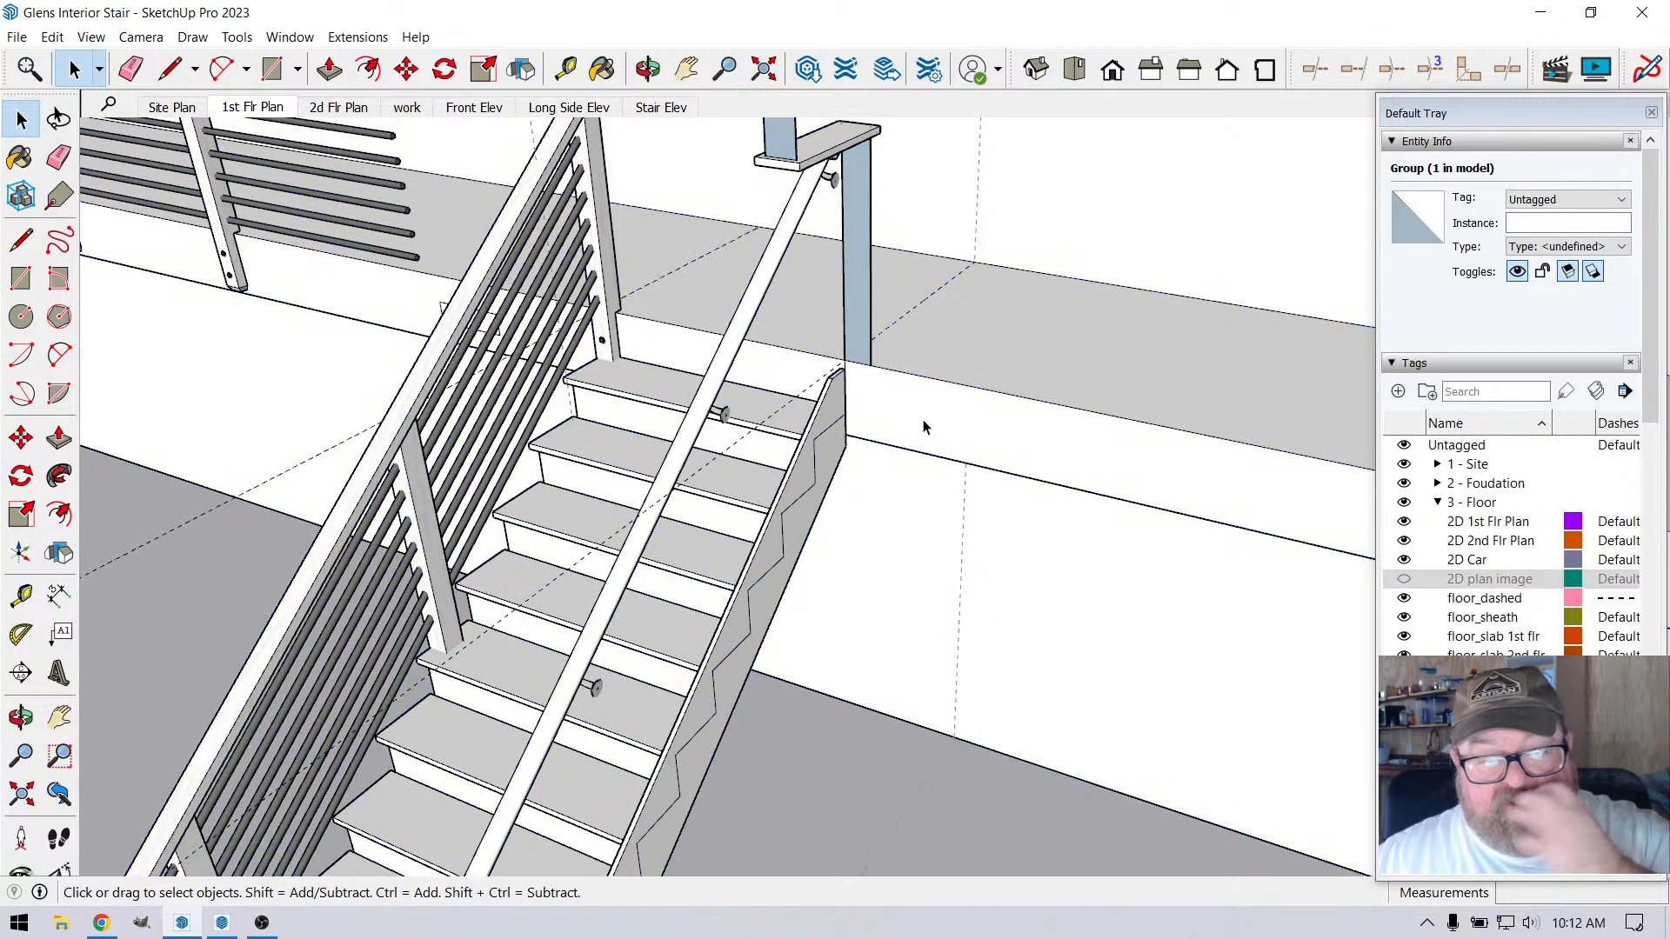
Try to draw a vertical line from the landing edge at the support post's base straight down to the floor
left_click(187, 75)
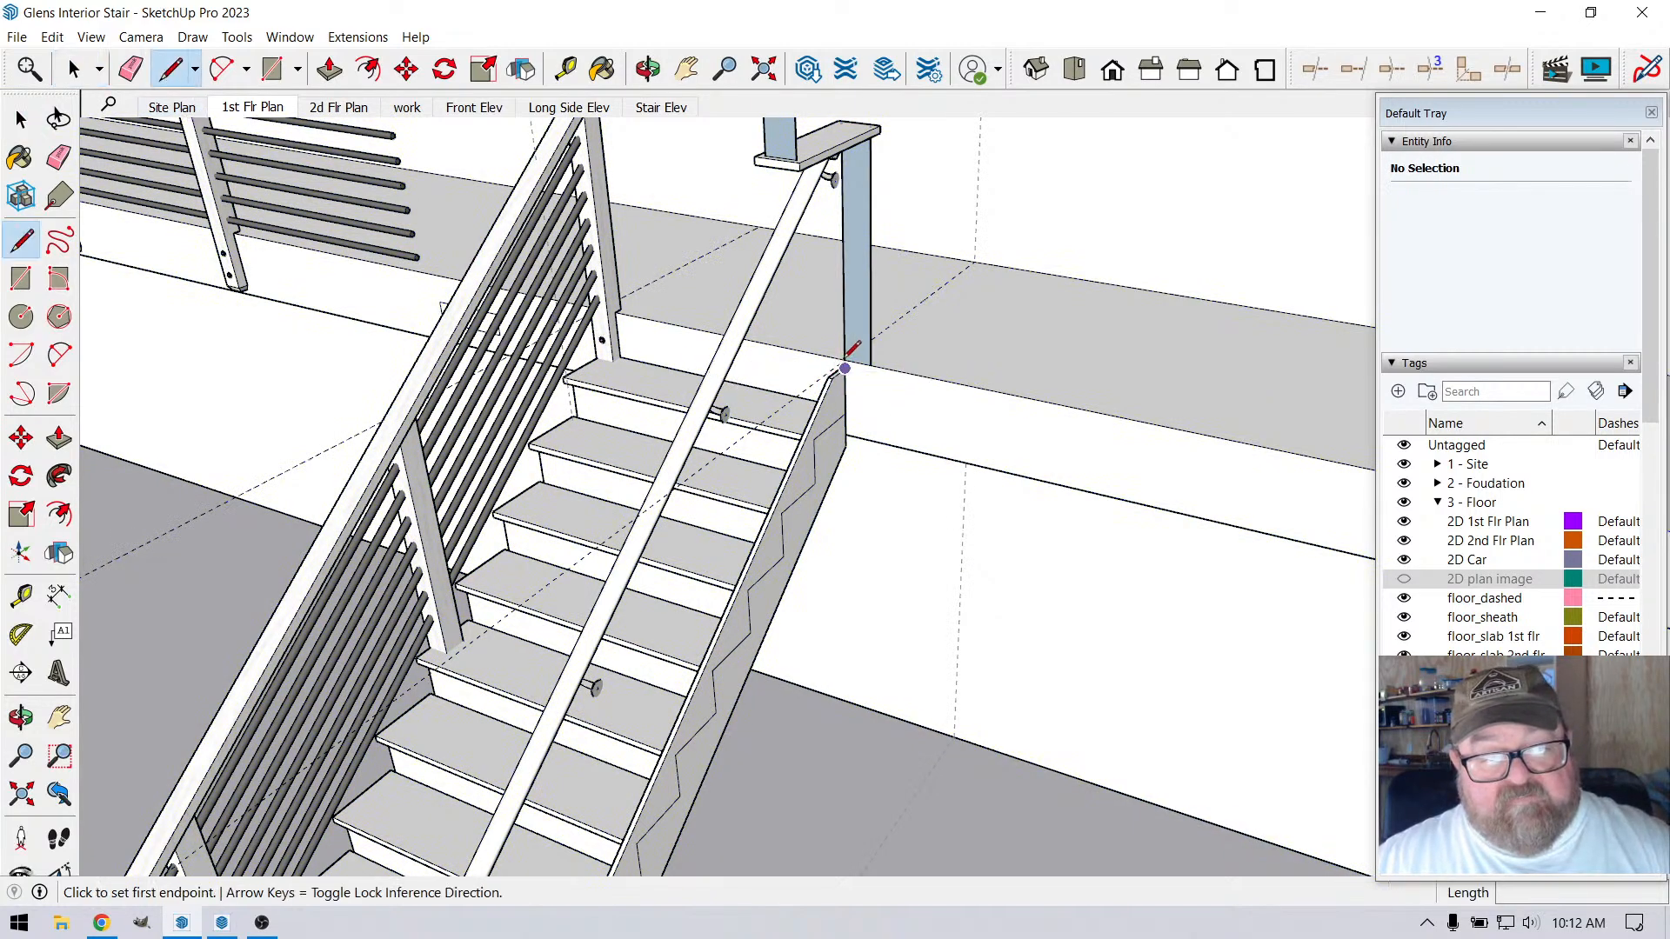
left_click(845, 357)
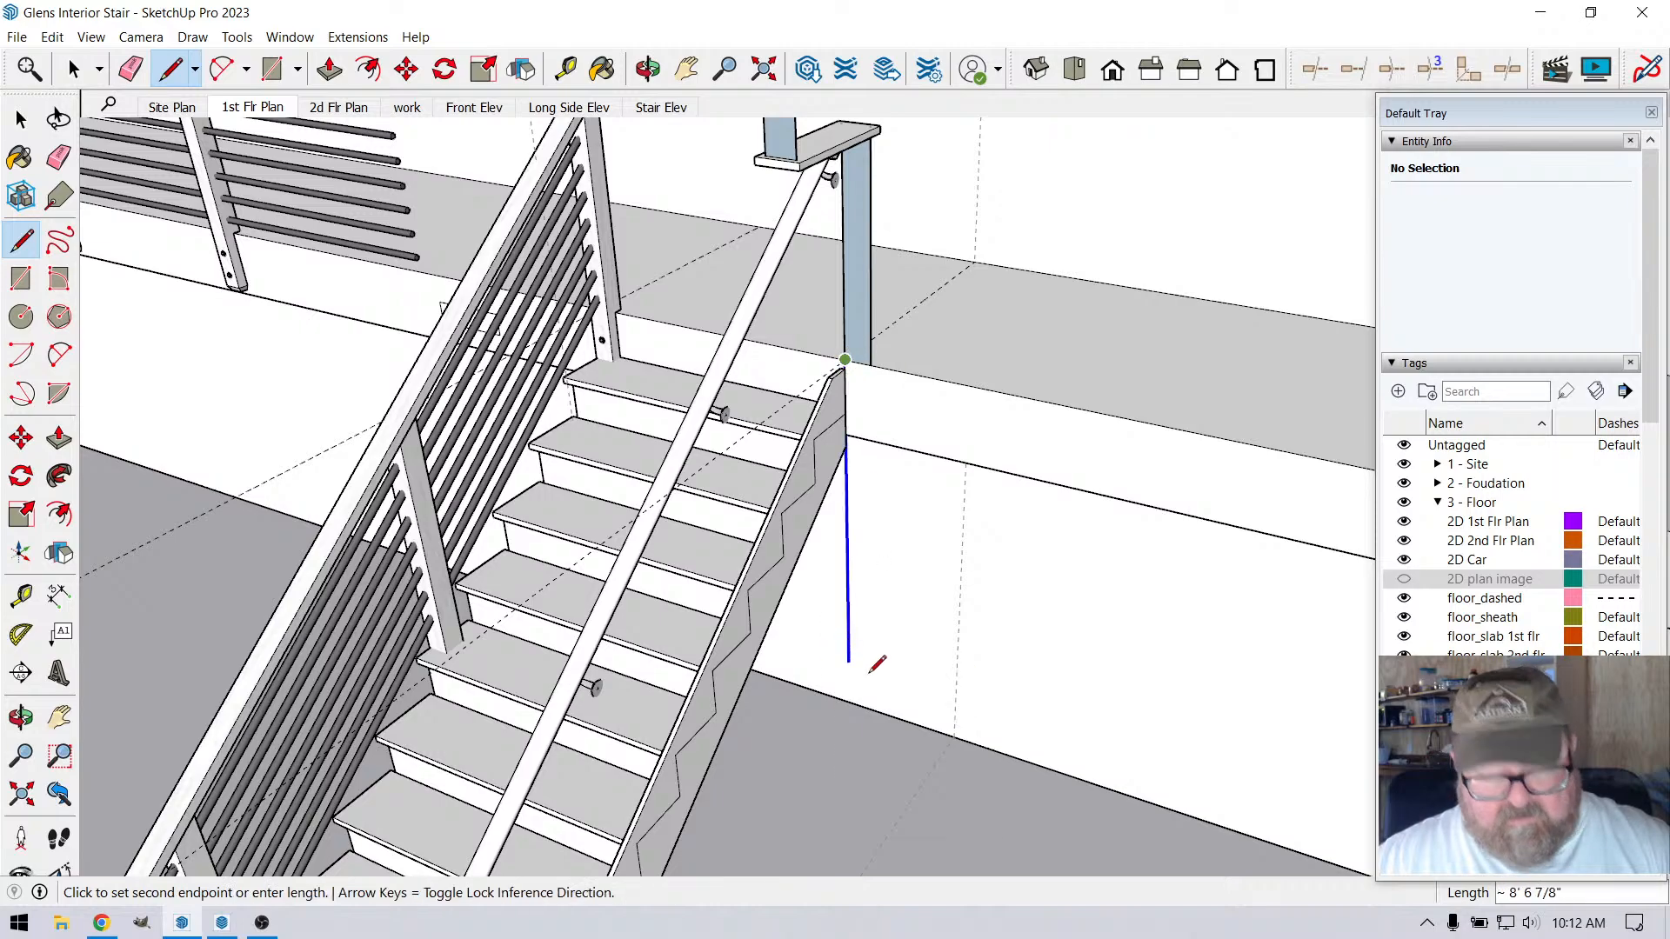
scroll(961, 745, "down", 3)
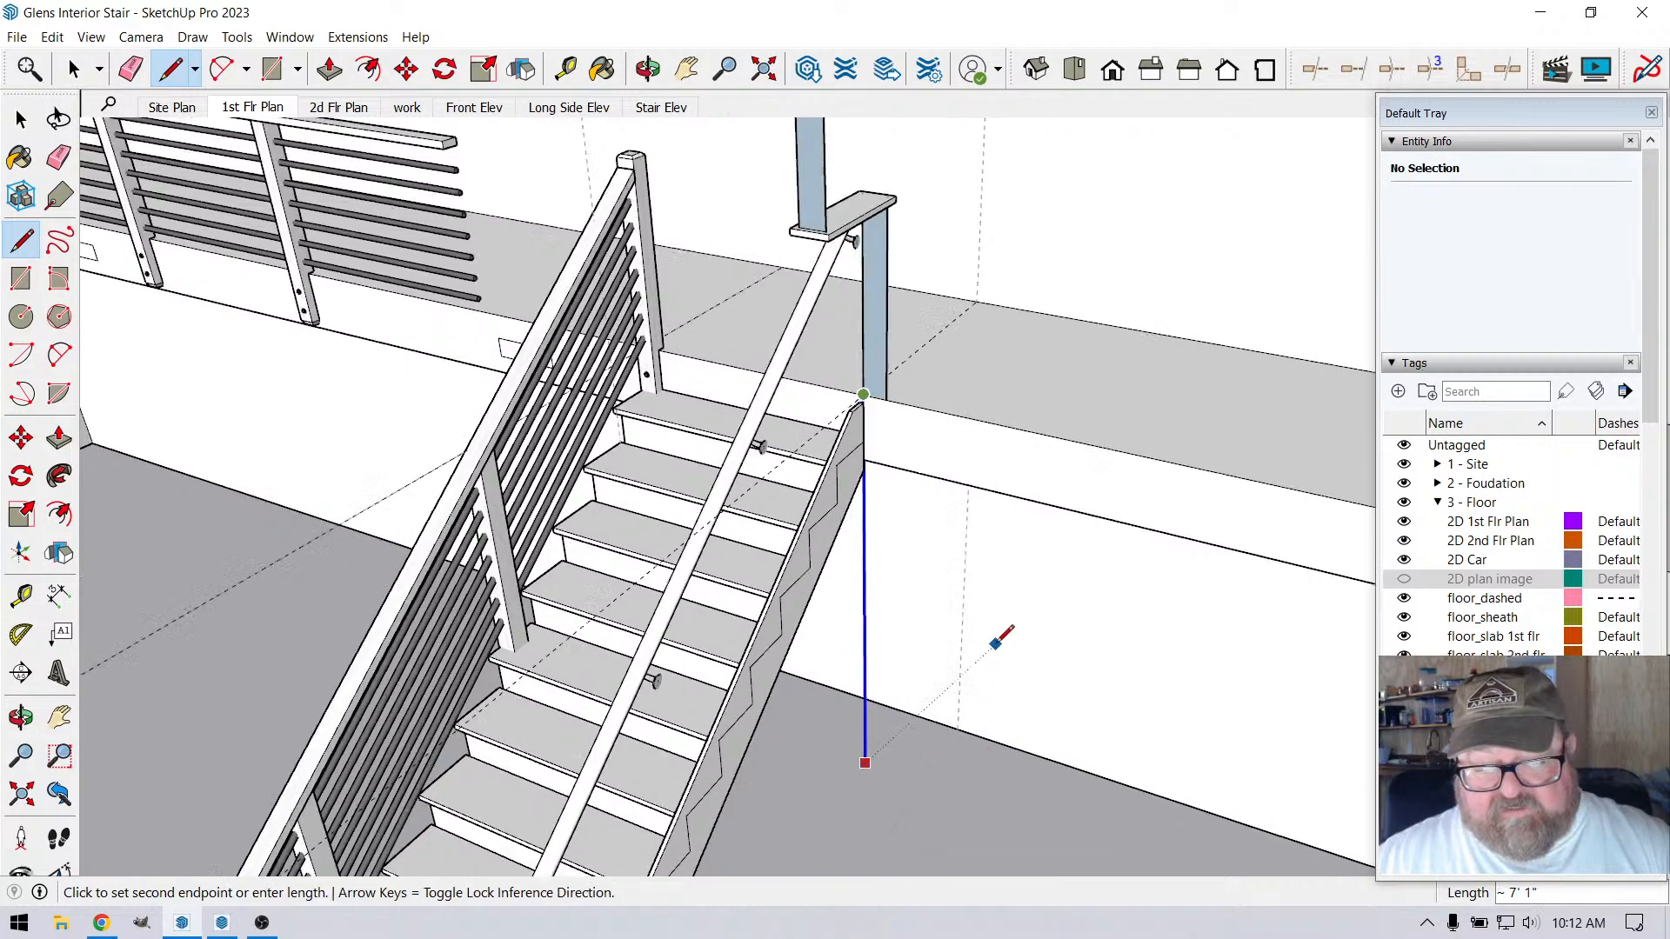
left_click(911, 816)
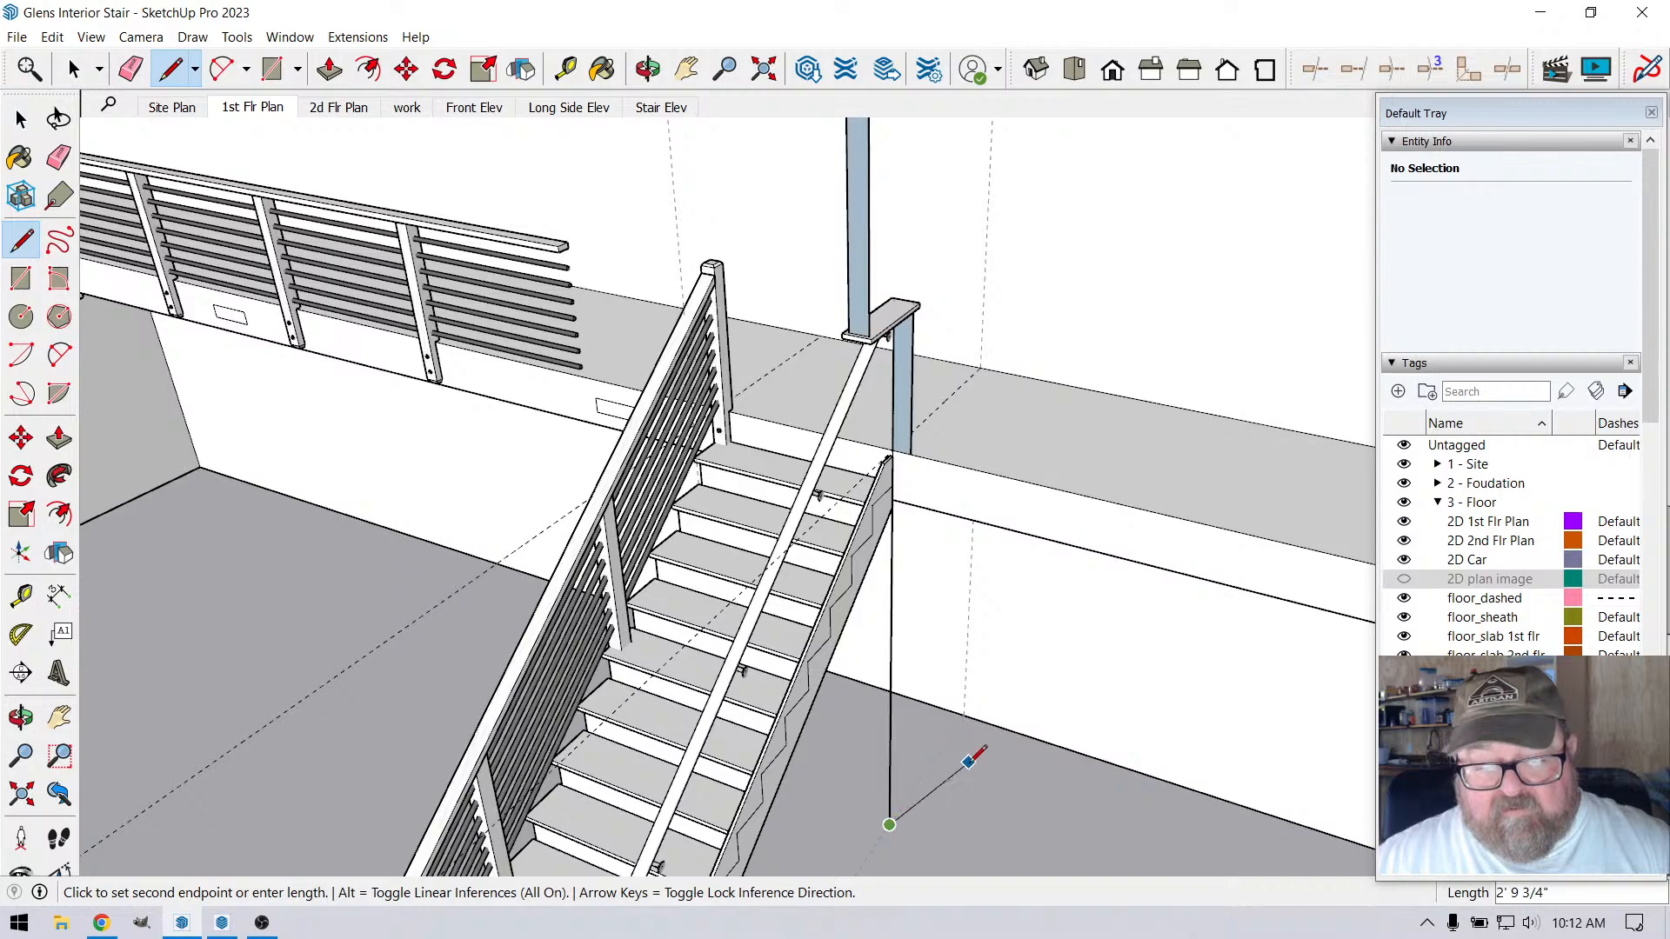
Try to continue the outline along the floor to the wall beneath the landing, 8' 6 3/8" up it and back towards the stringer
scroll(958, 719, "up", 4)
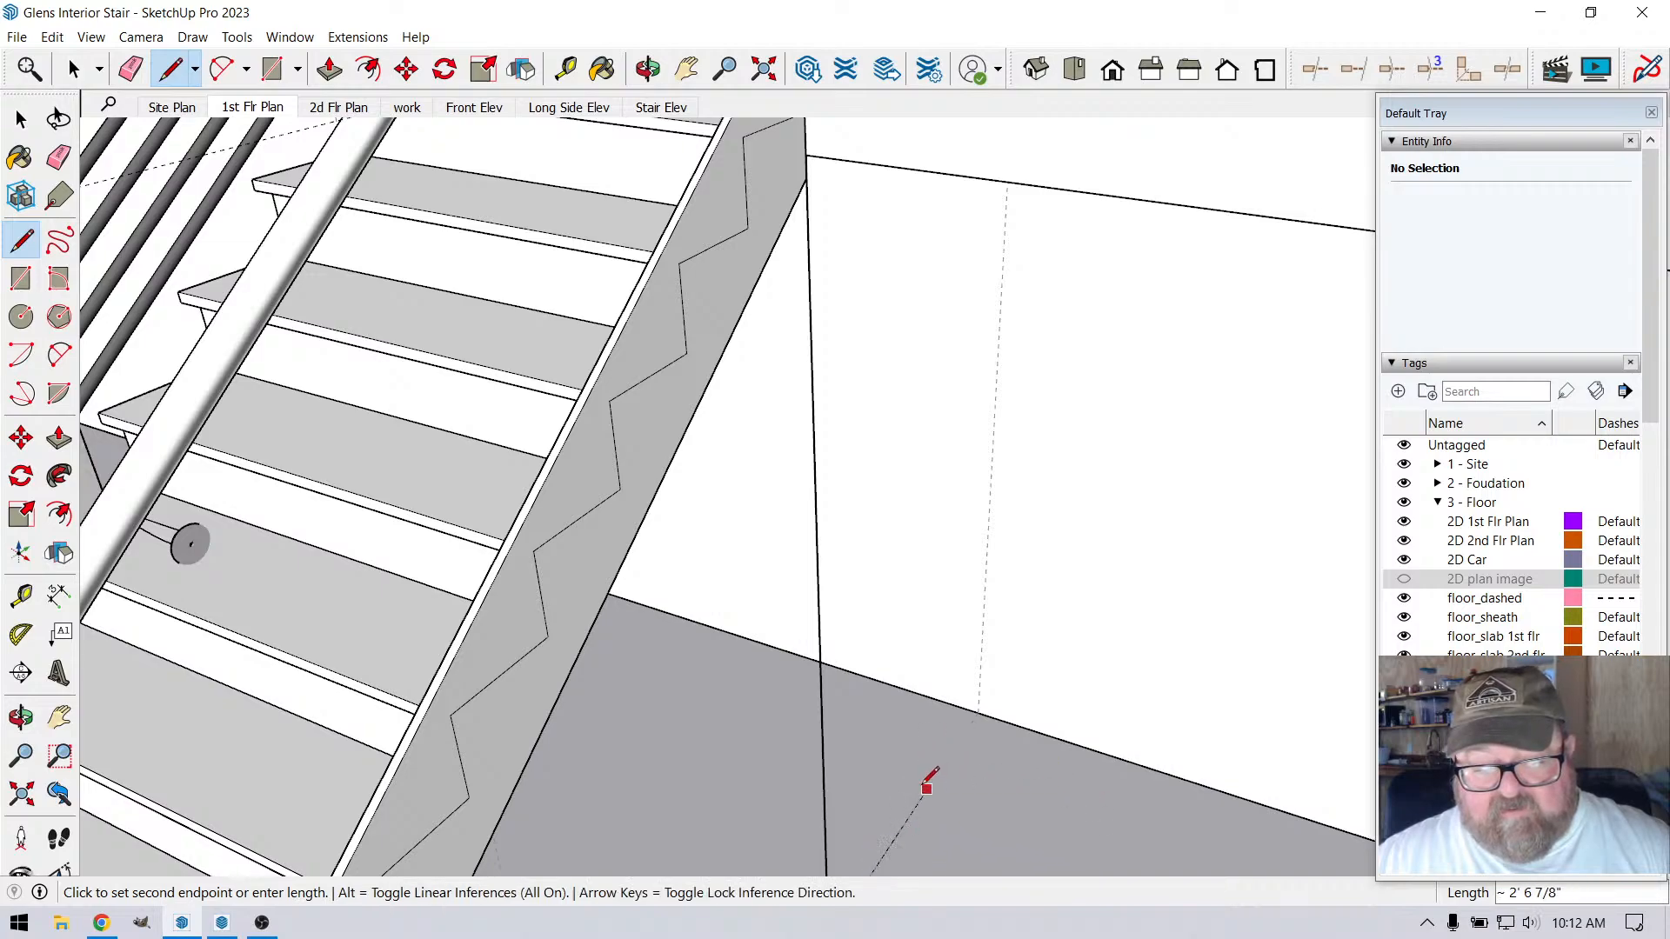
key("Left")
left_click(978, 712)
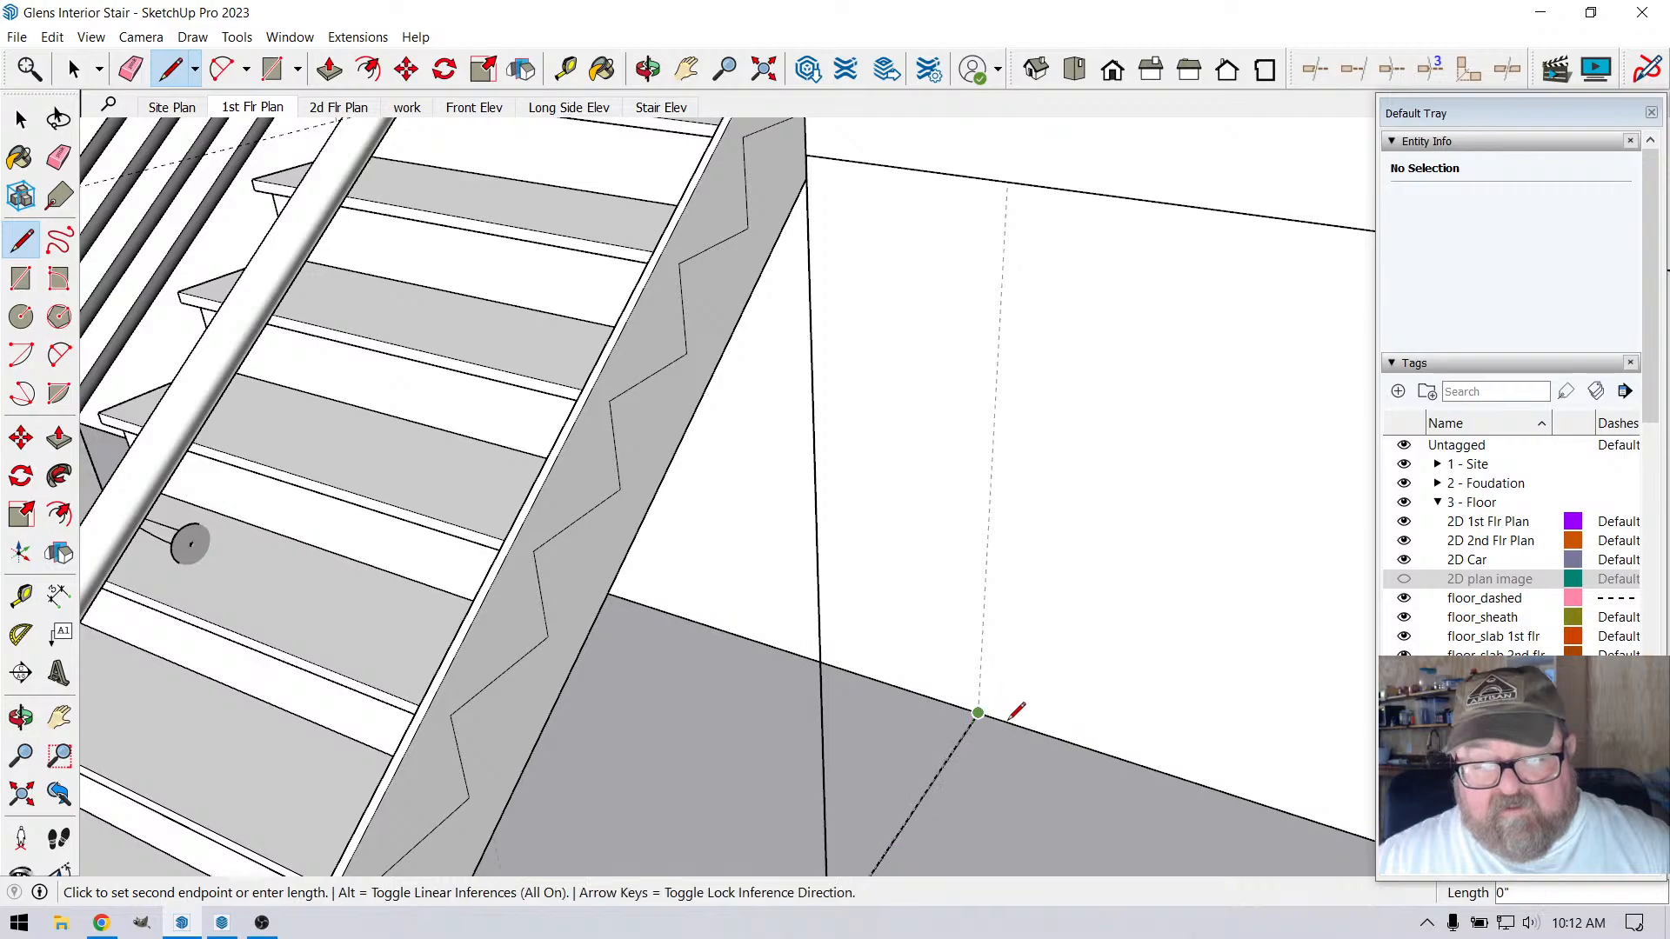
mouse_move(980, 708)
middle_mouse_down()
mouse_move(1055, 727)
mouse_move(1010, 696)
middle_mouse_up()
scroll(1049, 656, "down", 4)
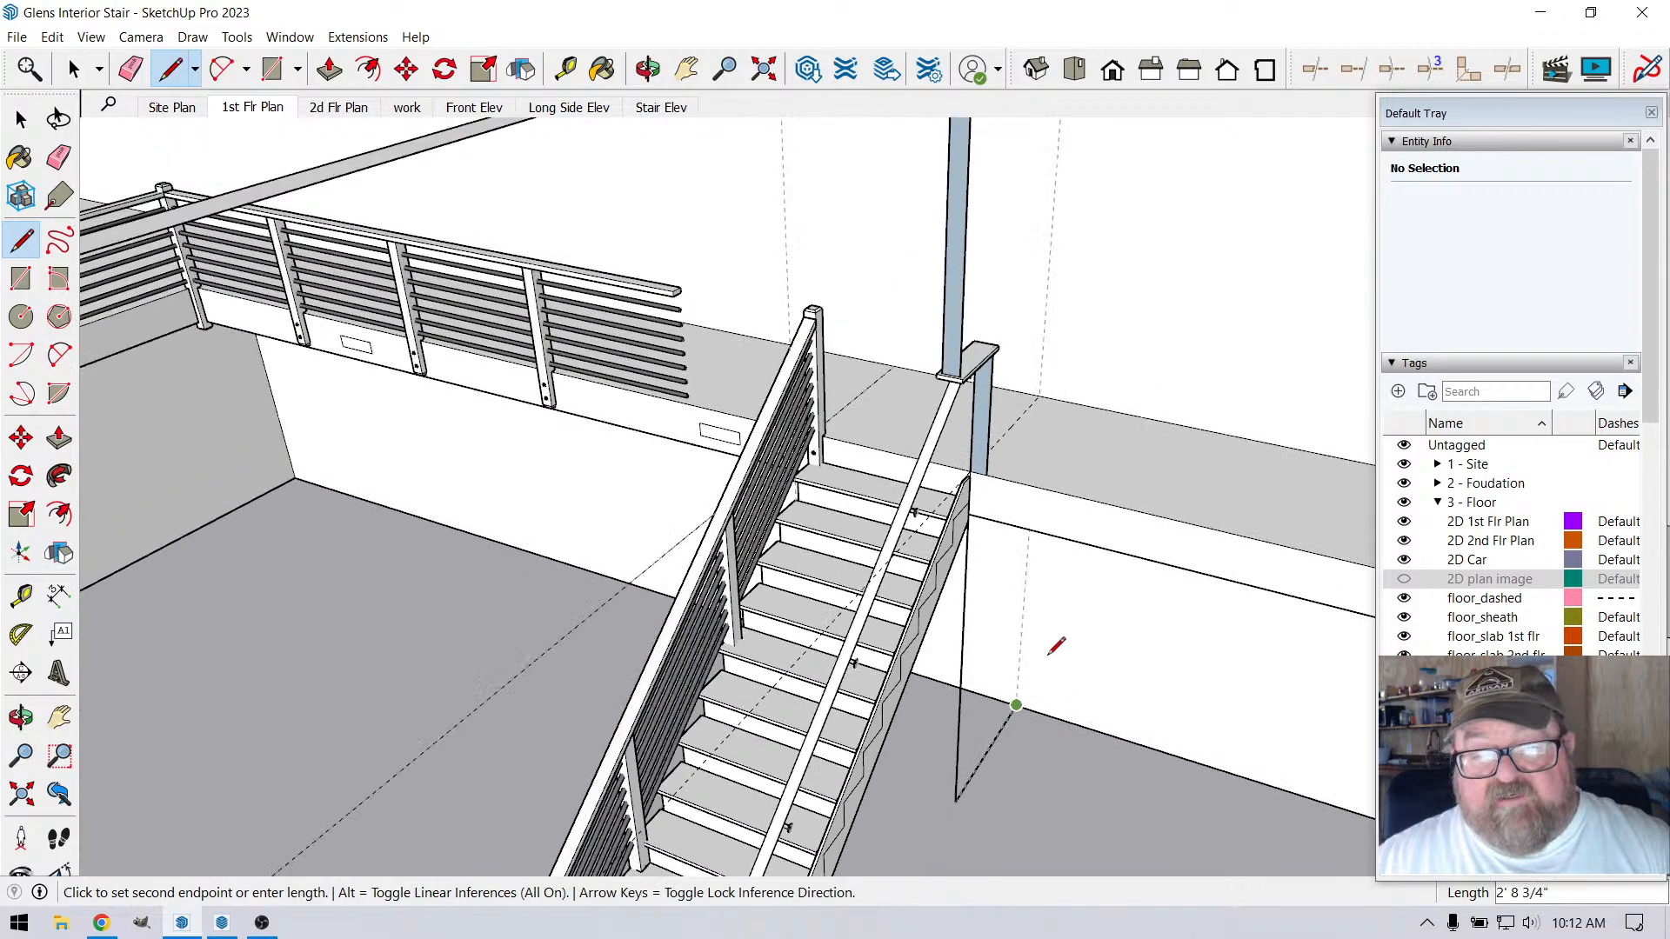
scroll(1043, 559, "up", 3)
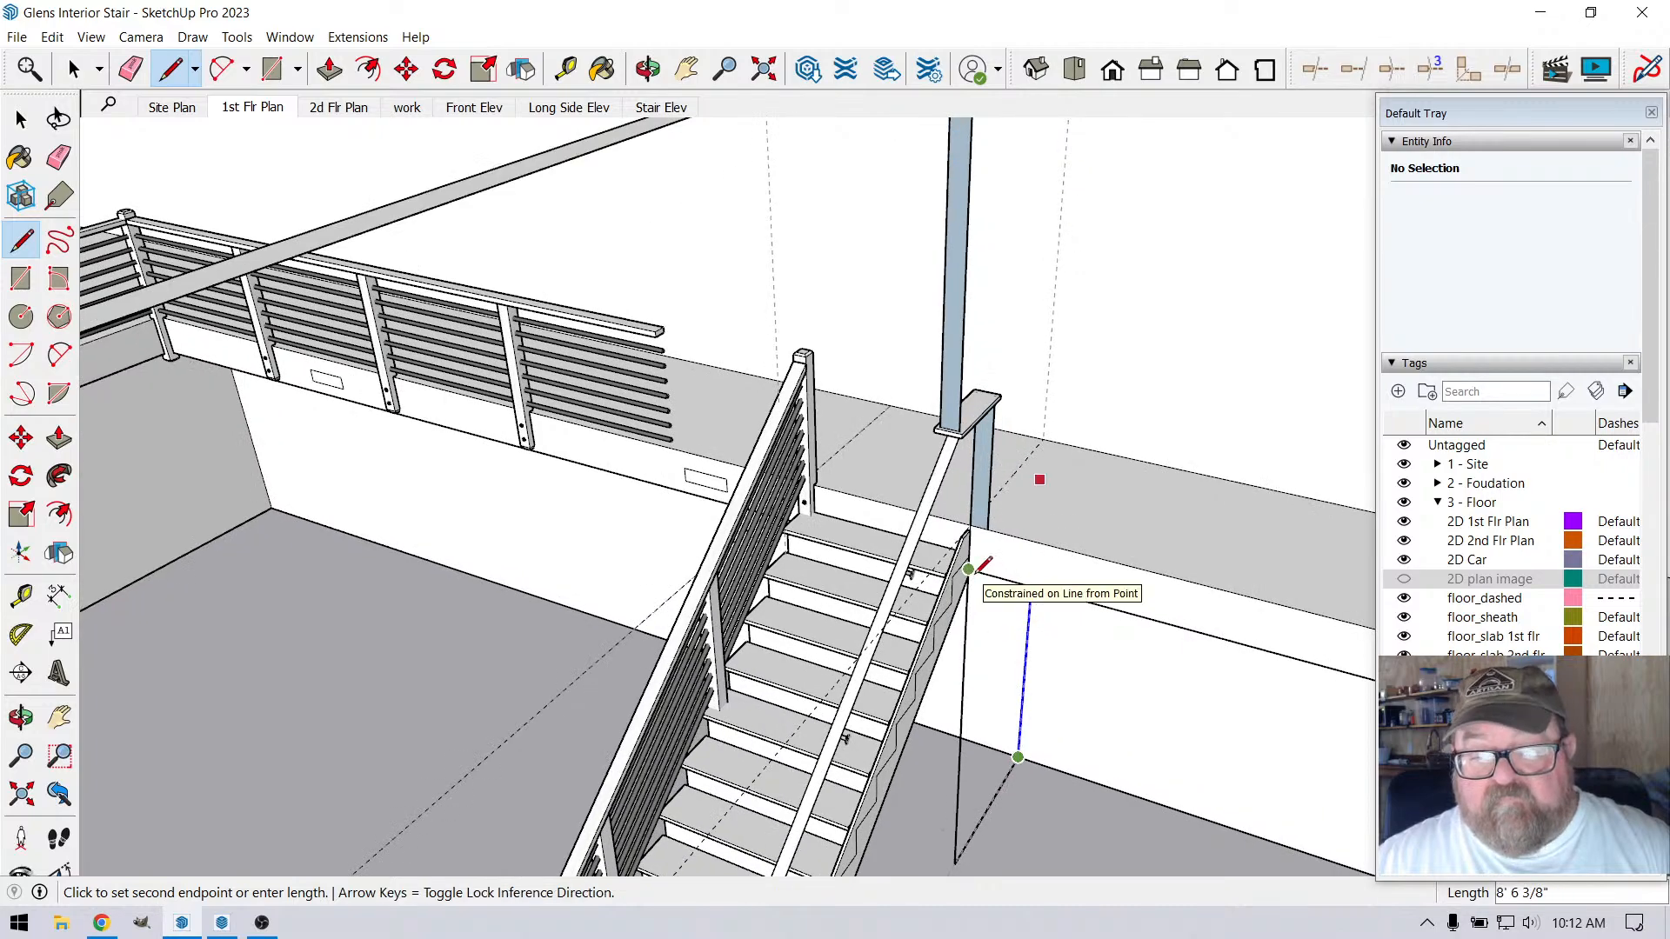
left_click(981, 571)
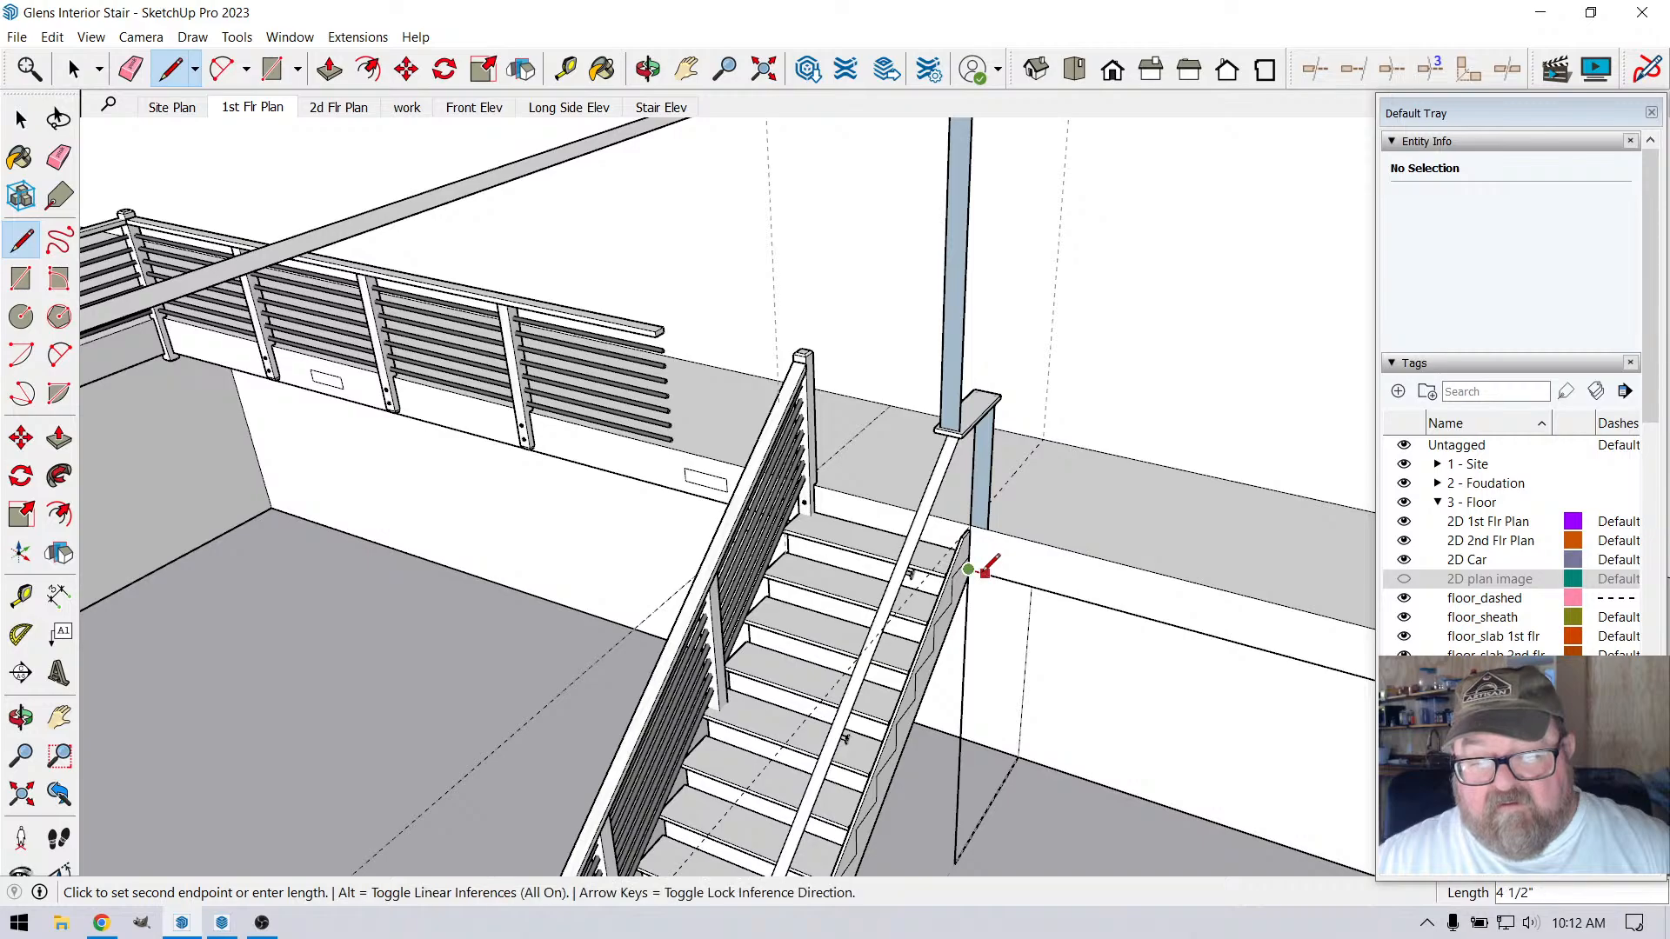
Remove the trial lines drawn between the landing edge, the floor and the wall beside the stair
left_click(648, 69)
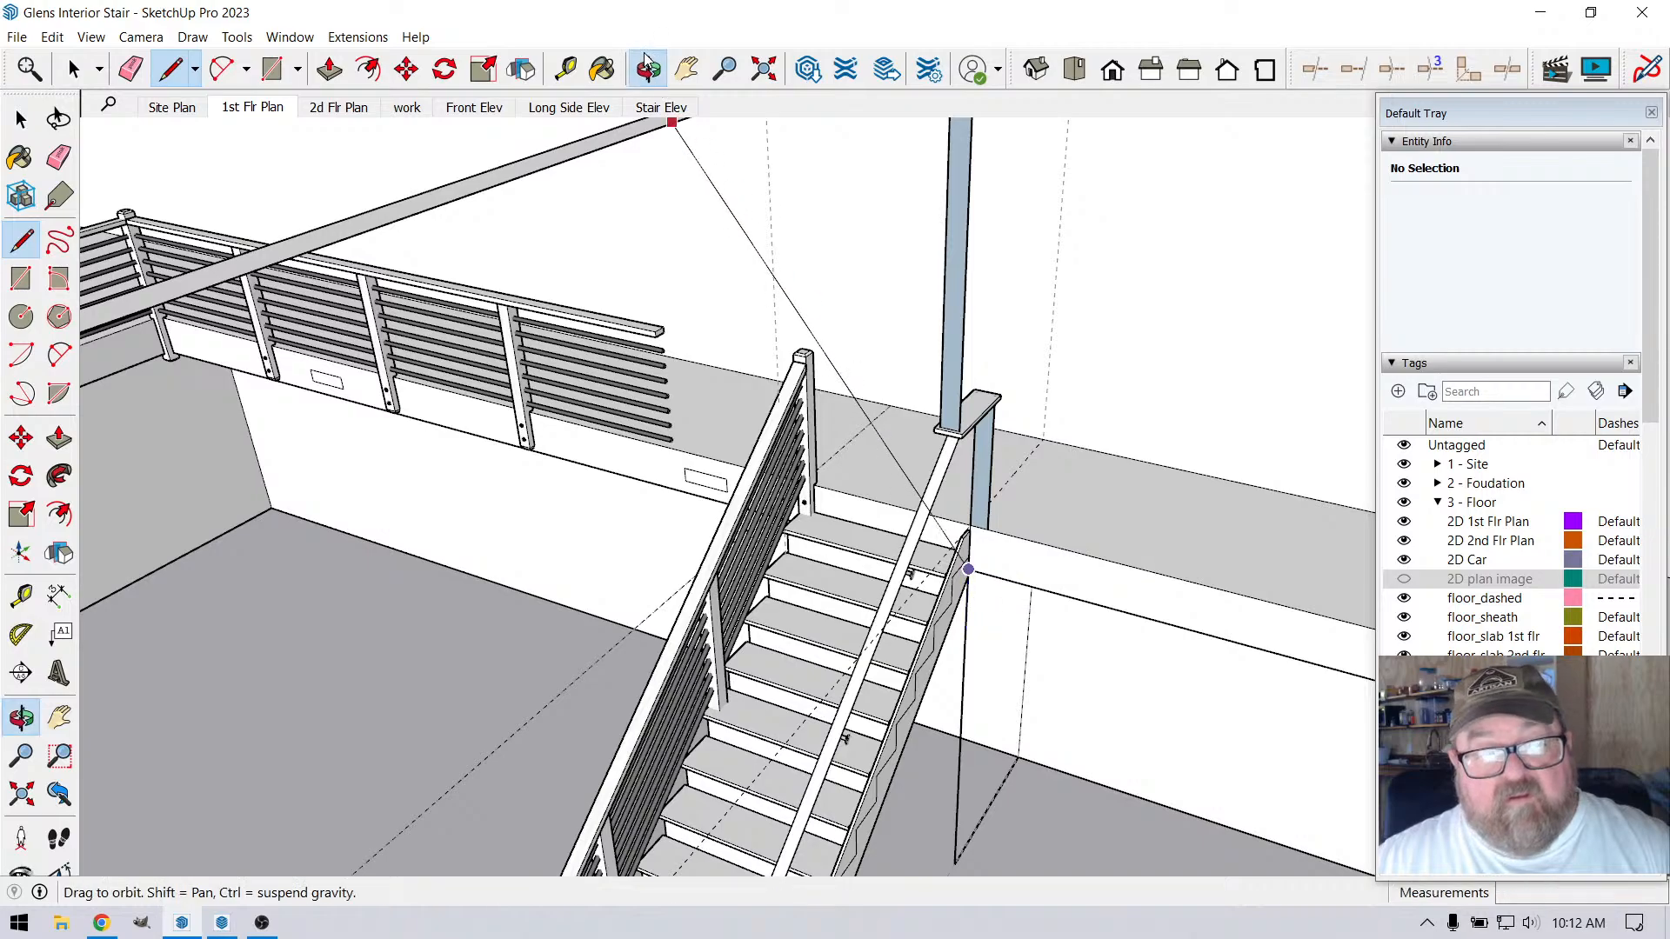
left_click_drag(922, 417, 887, 246)
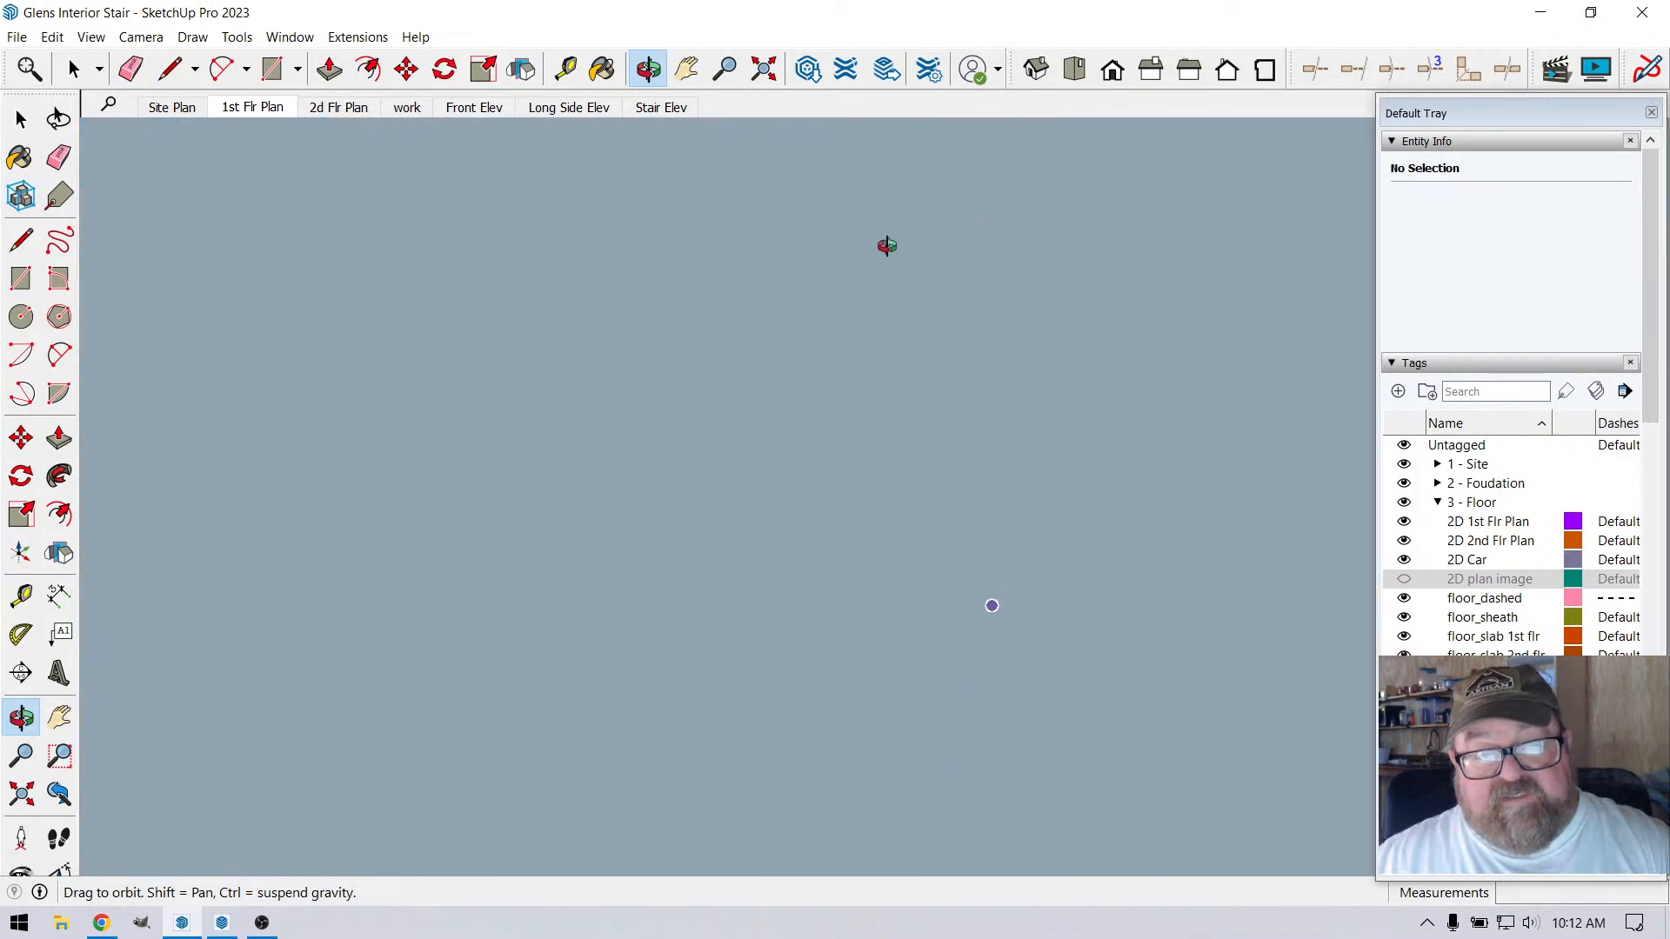
left_click(764, 71)
scroll(722, 514, "up", 10)
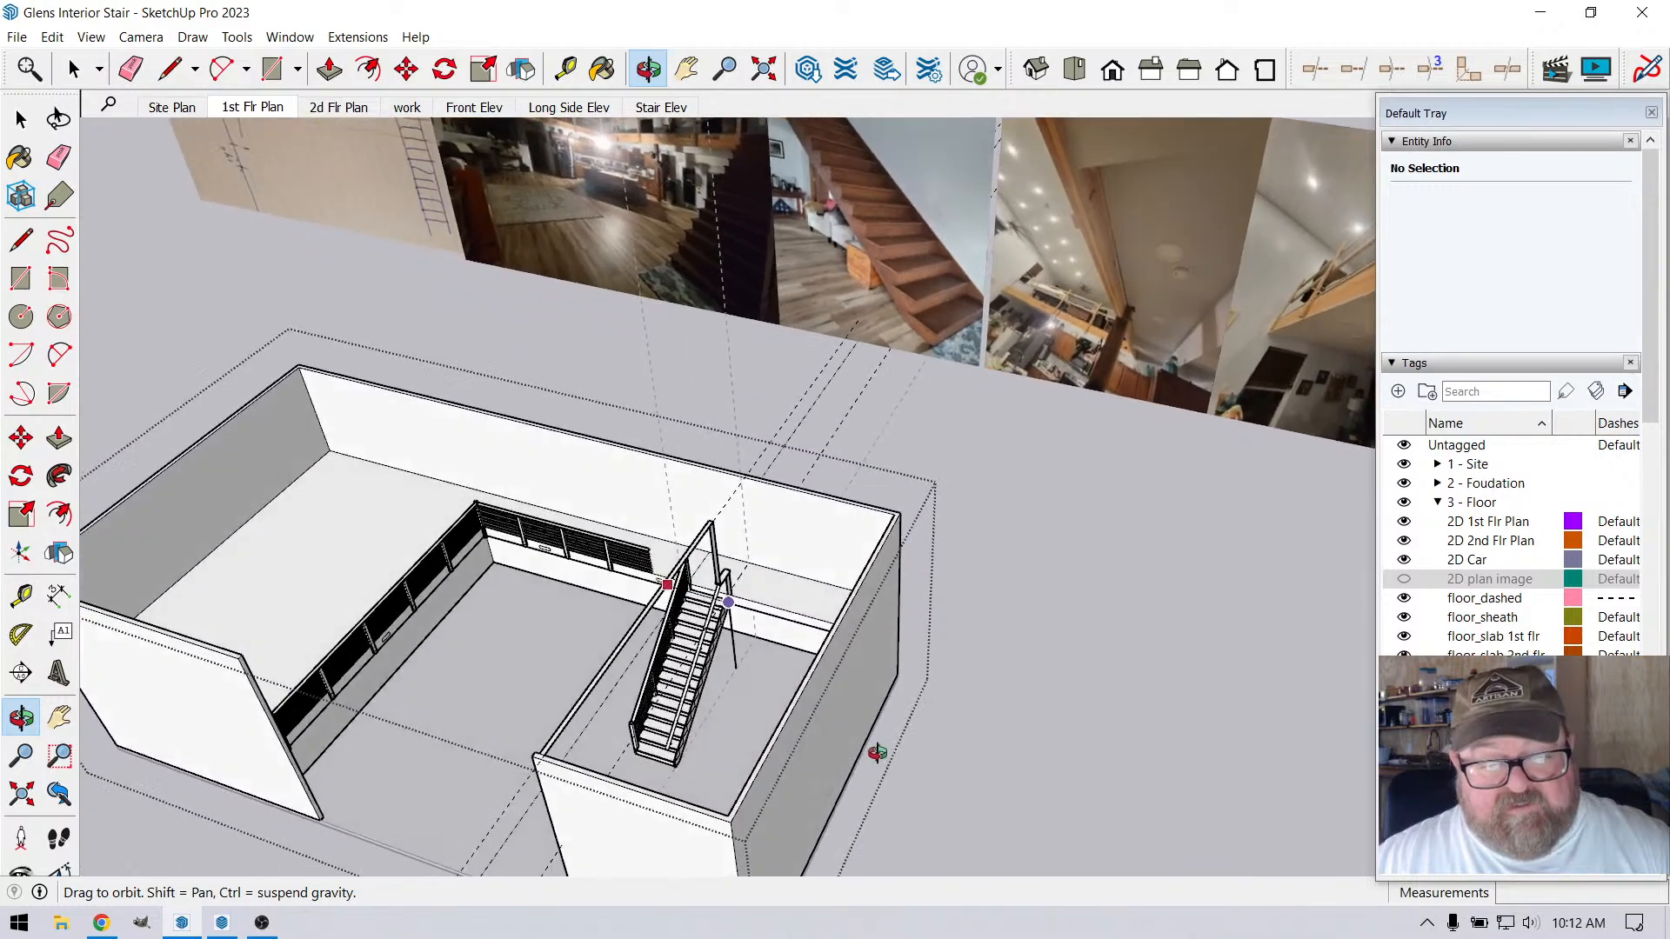
scroll(722, 601, "up", 4)
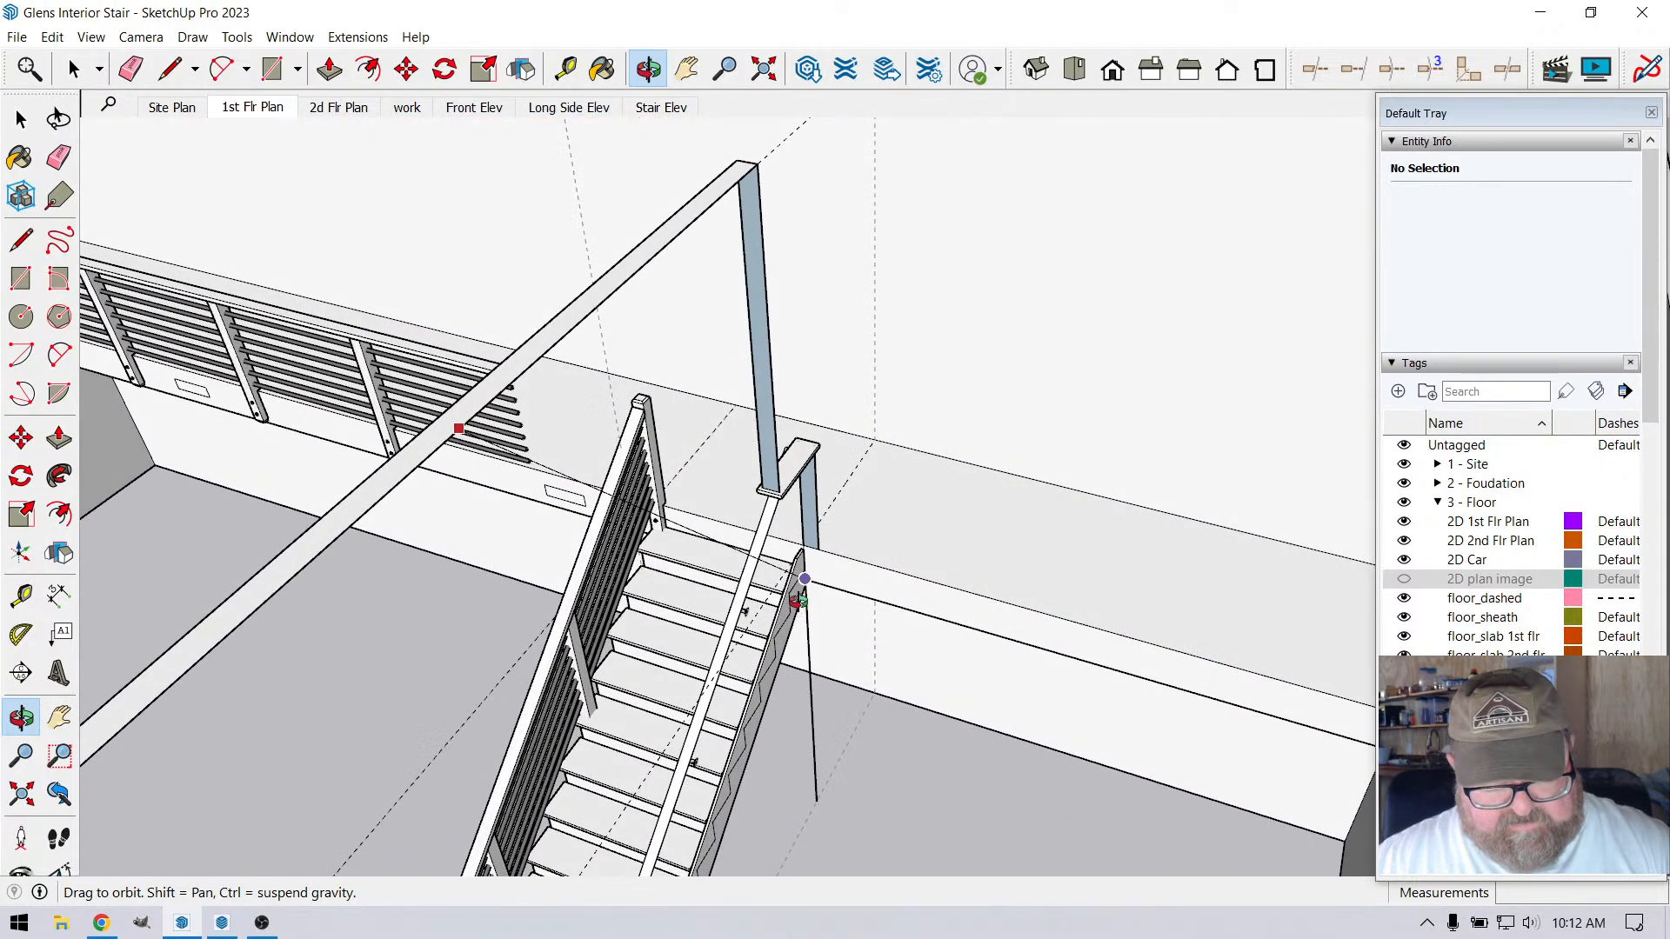
left_click_drag(787, 600, 564, 442)
key("space")
scroll(881, 571, "up", 3)
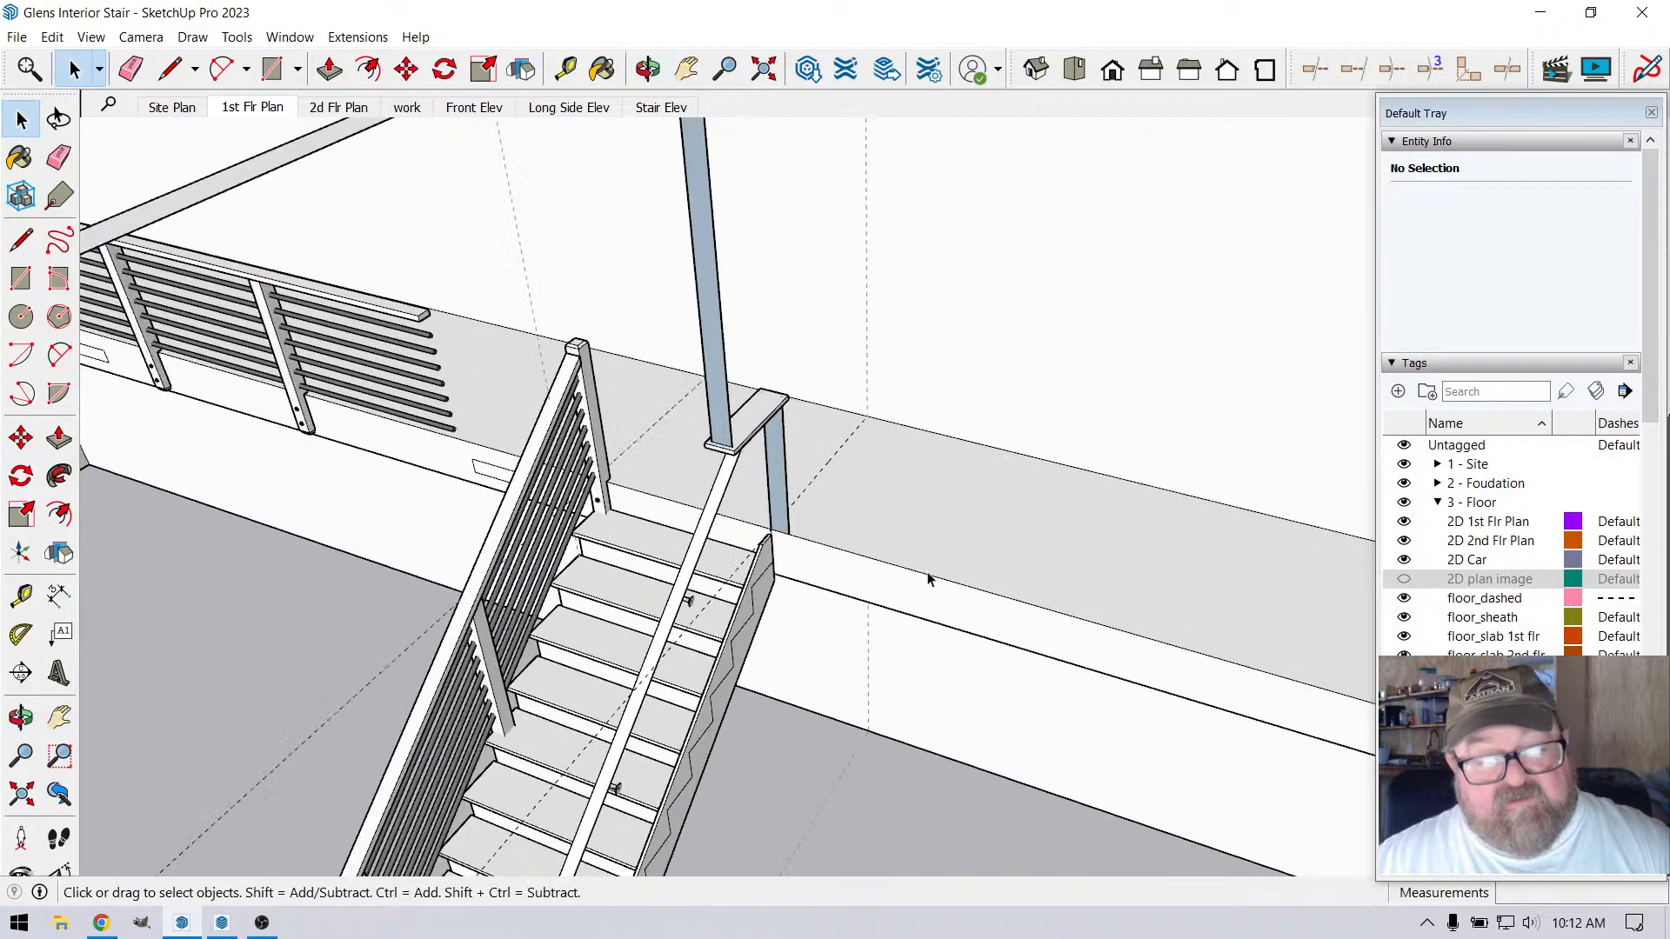
Delete the guides in the open building group and close the group
left_click(648, 69)
scroll(895, 634, "up", 5)
scroll(889, 570, "down", 6)
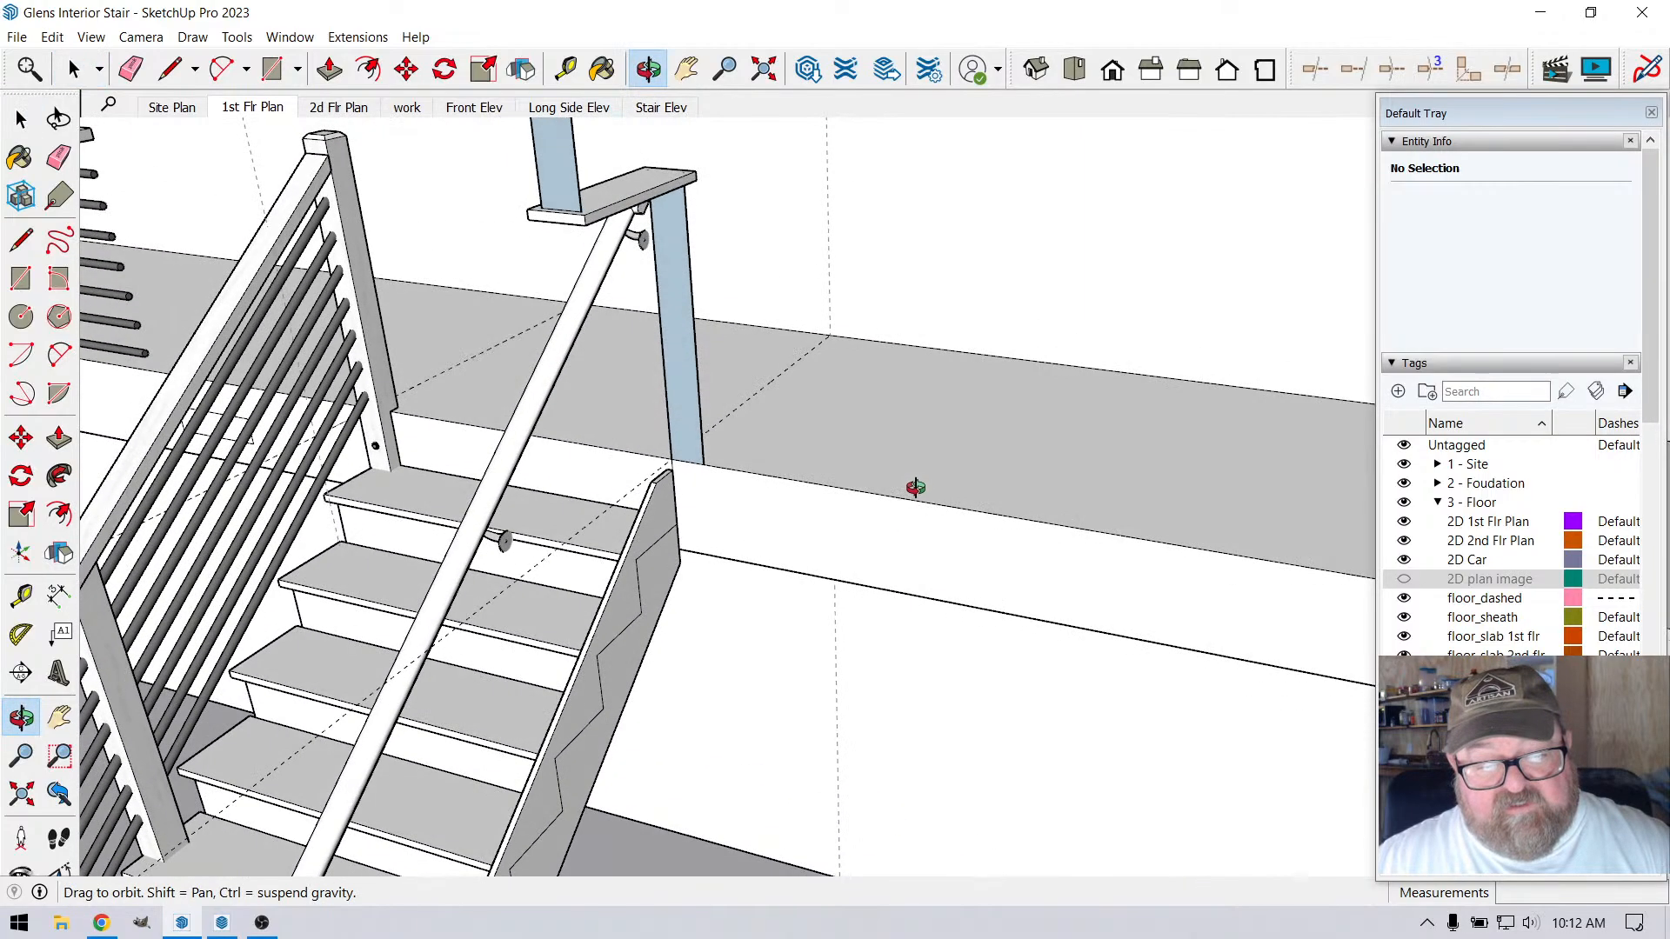
left_click_drag(918, 521, 921, 561)
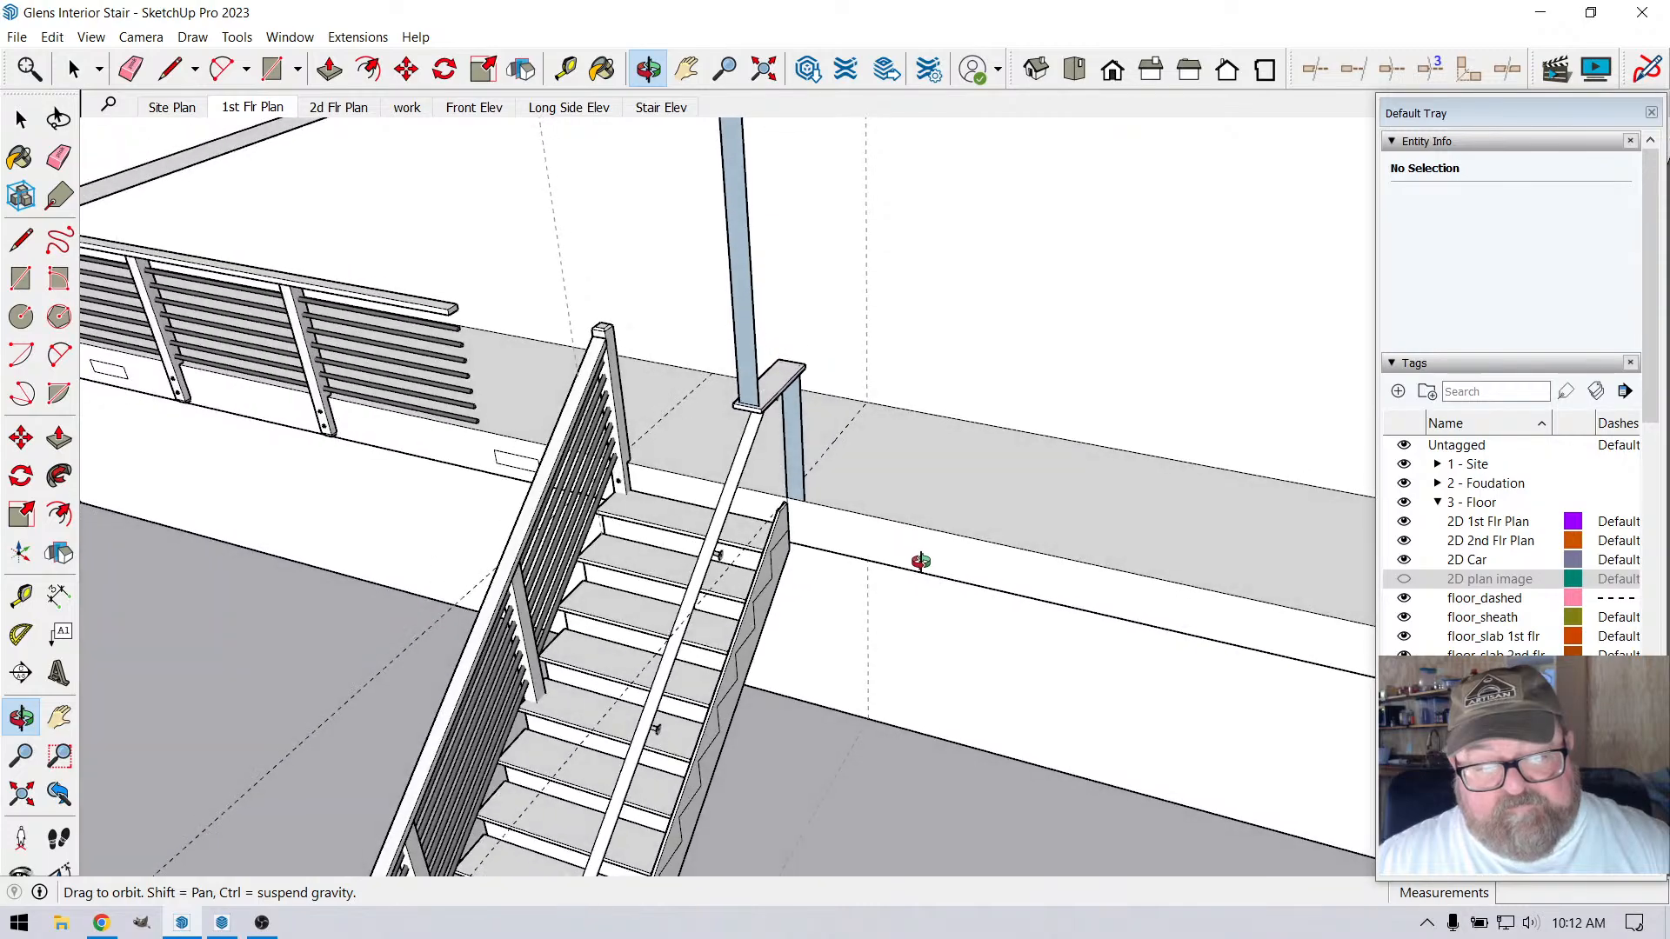
scroll(922, 561, "down", 2)
scroll(921, 561, "down", 2)
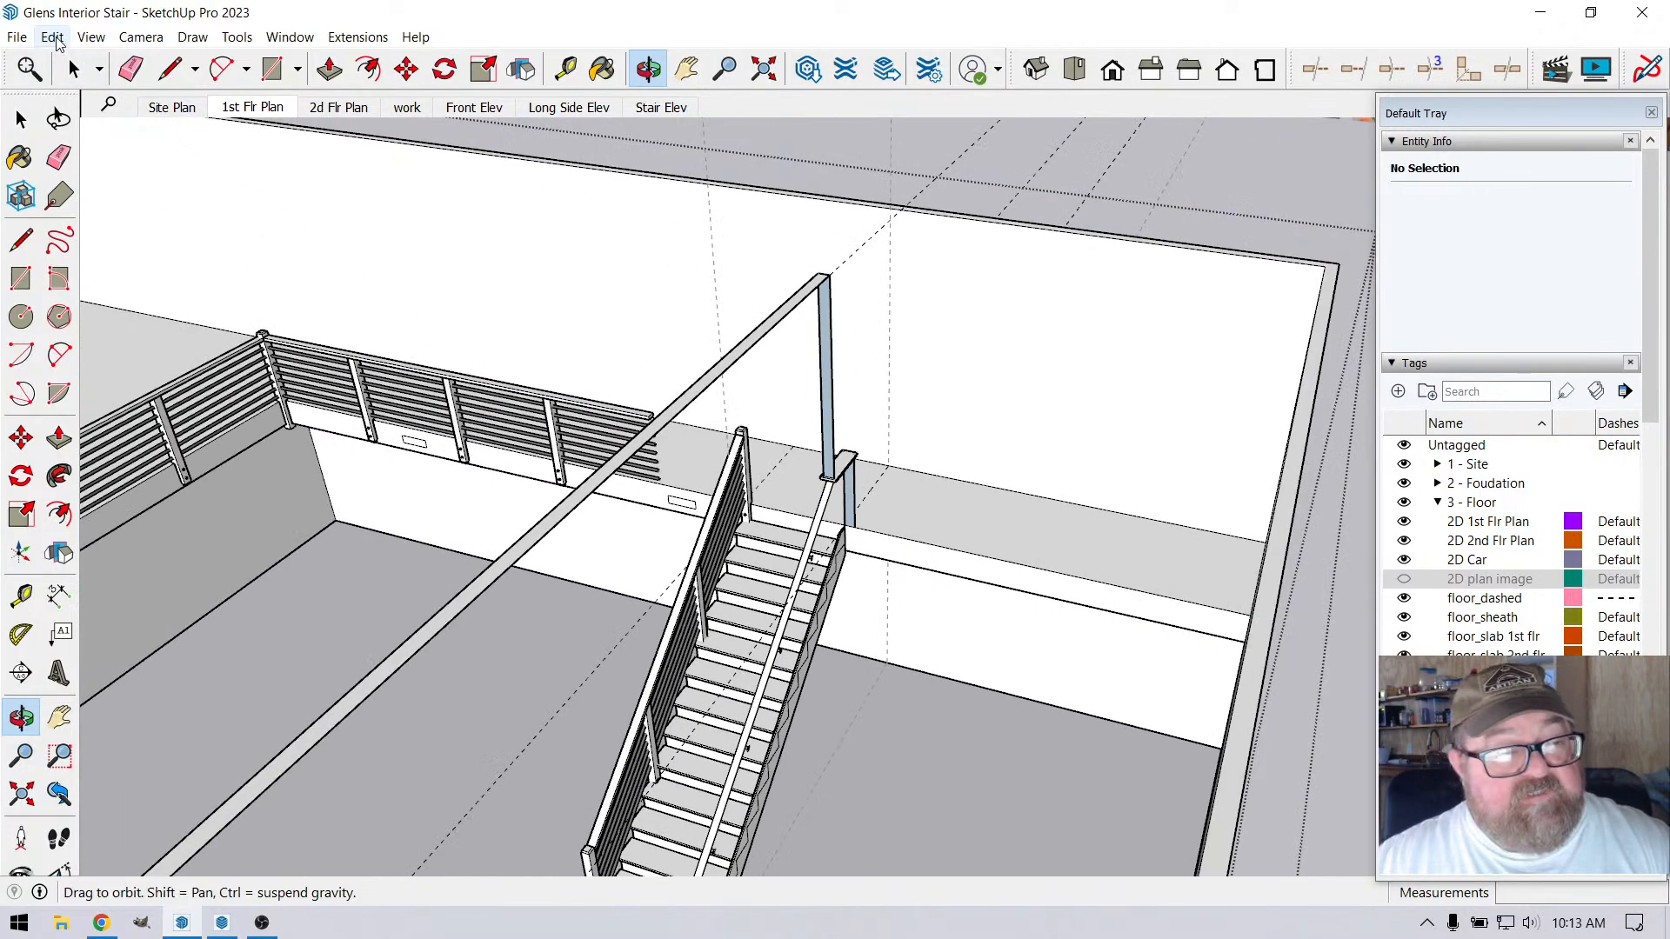
left_click(52, 36)
left_click(105, 218)
scroll(887, 597, "up", 3)
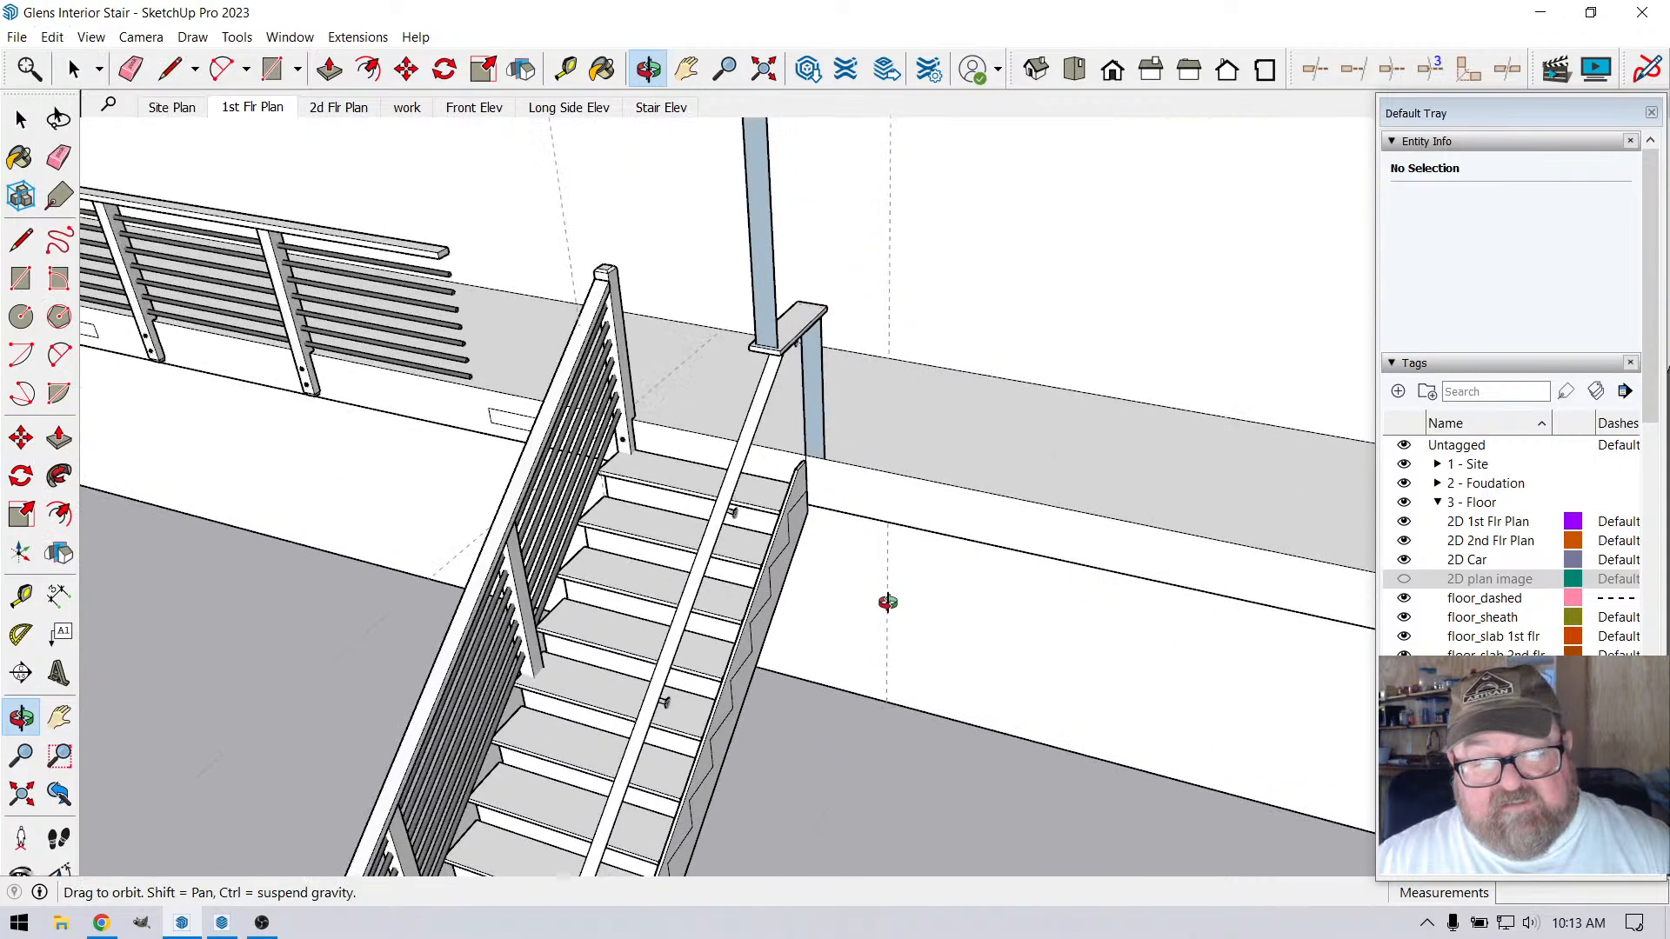
scroll(905, 597, "down", 5)
key("space")
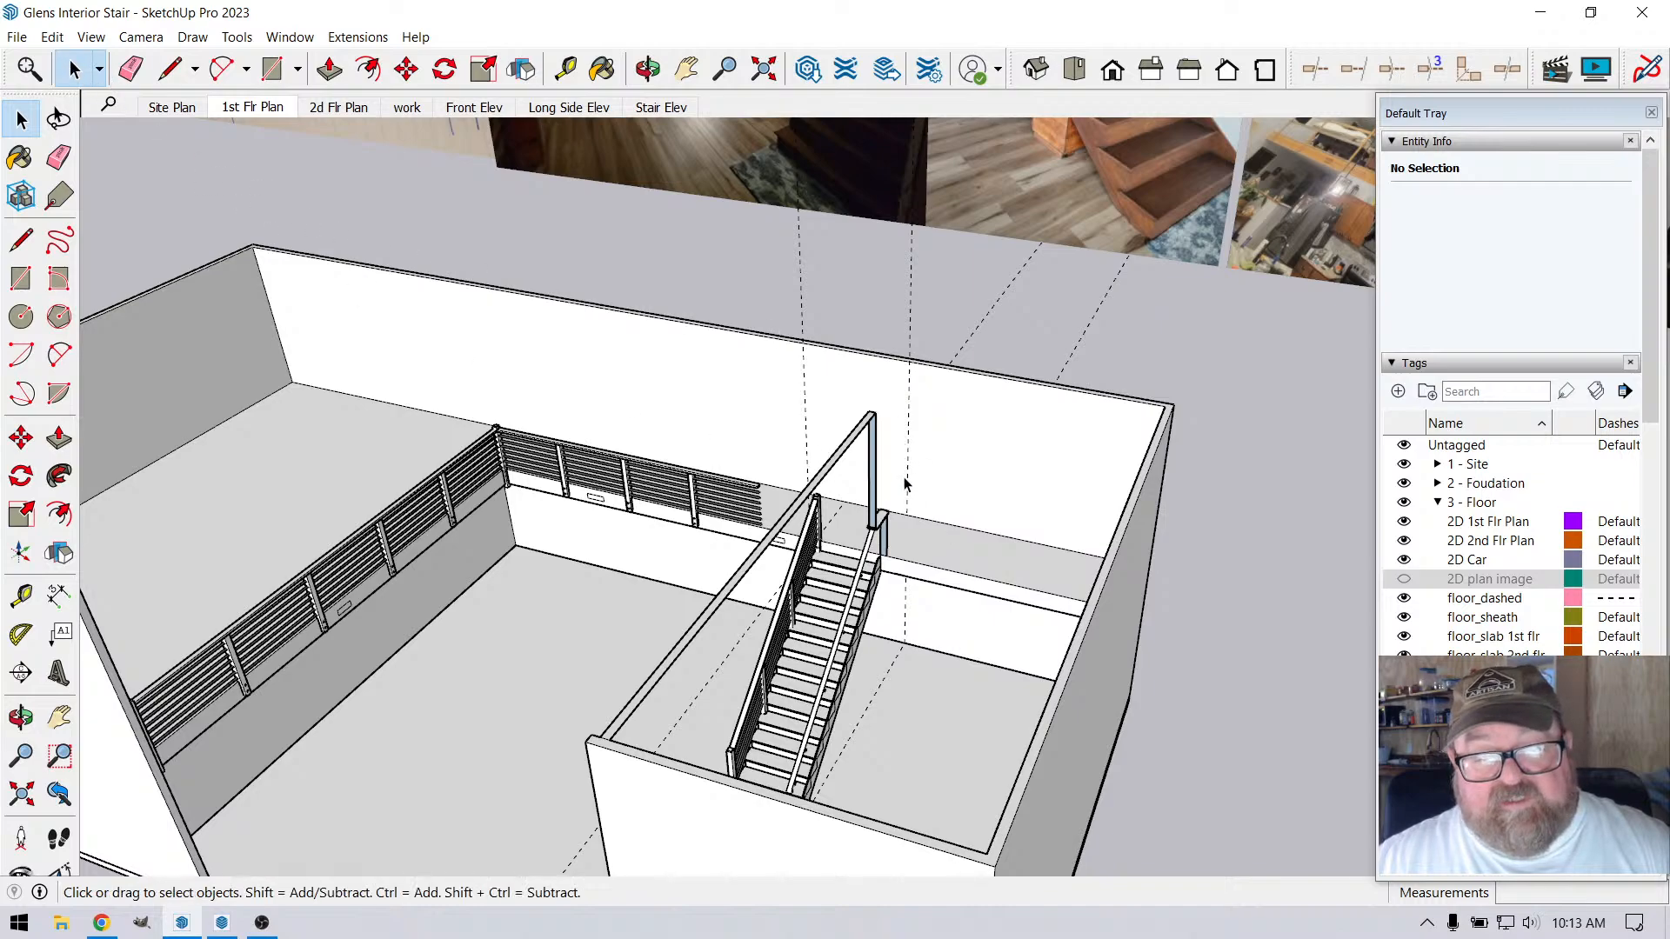
Delete all the remaining guides in the model
left_click(52, 37)
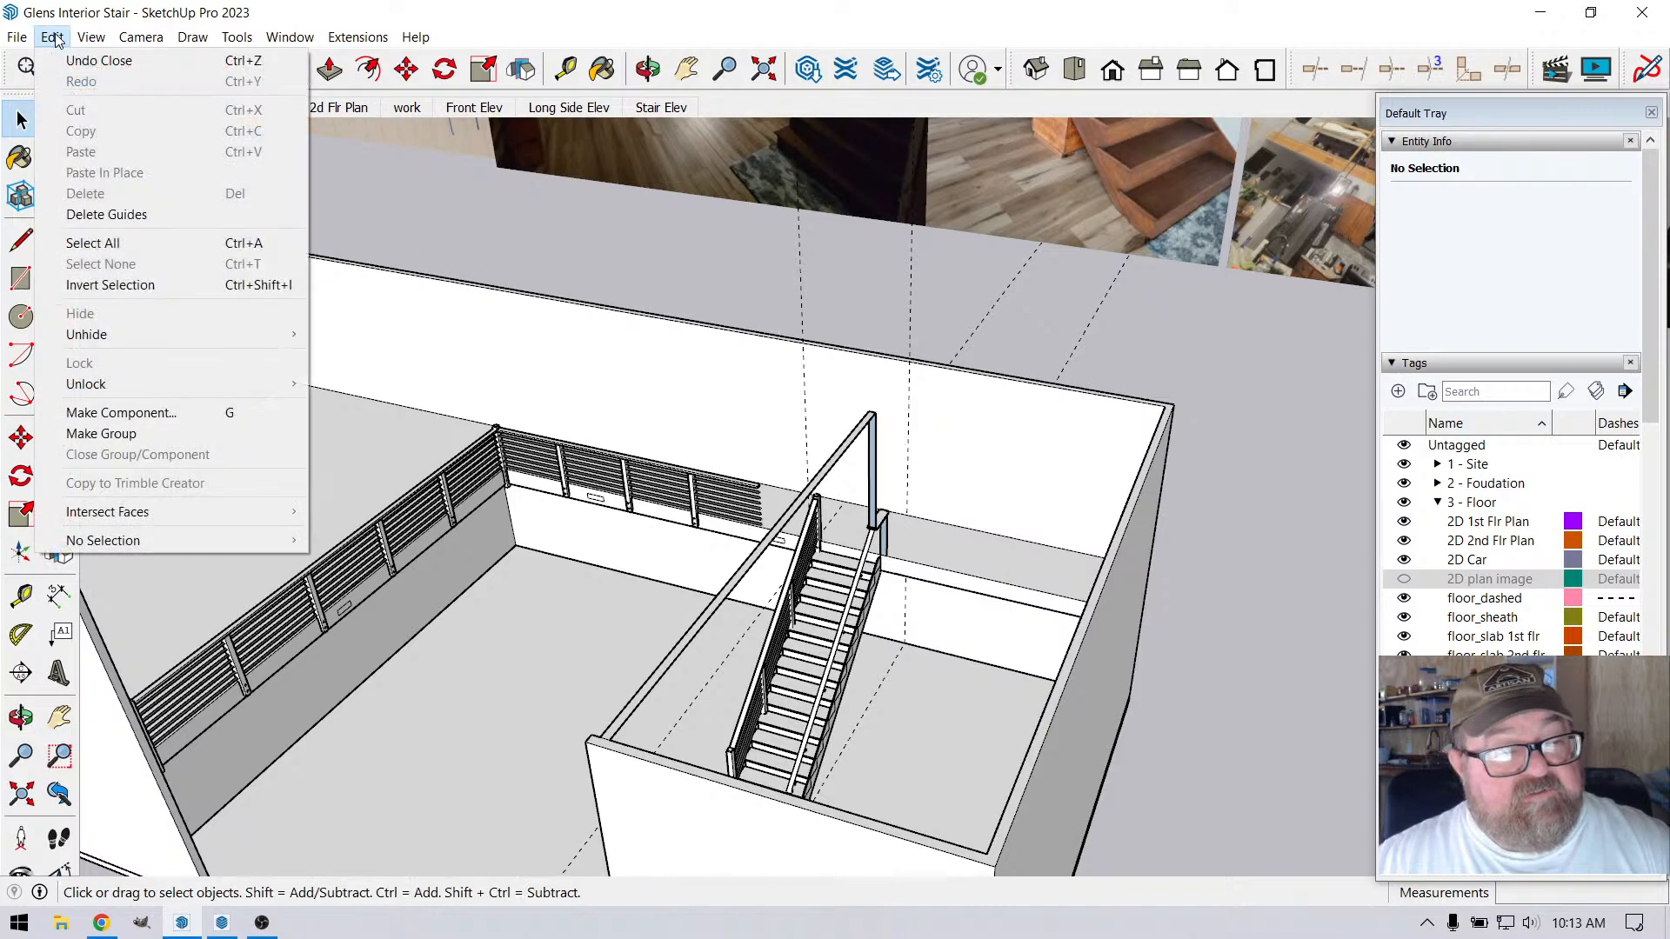
left_click(91, 207)
scroll(801, 574, "up", 8)
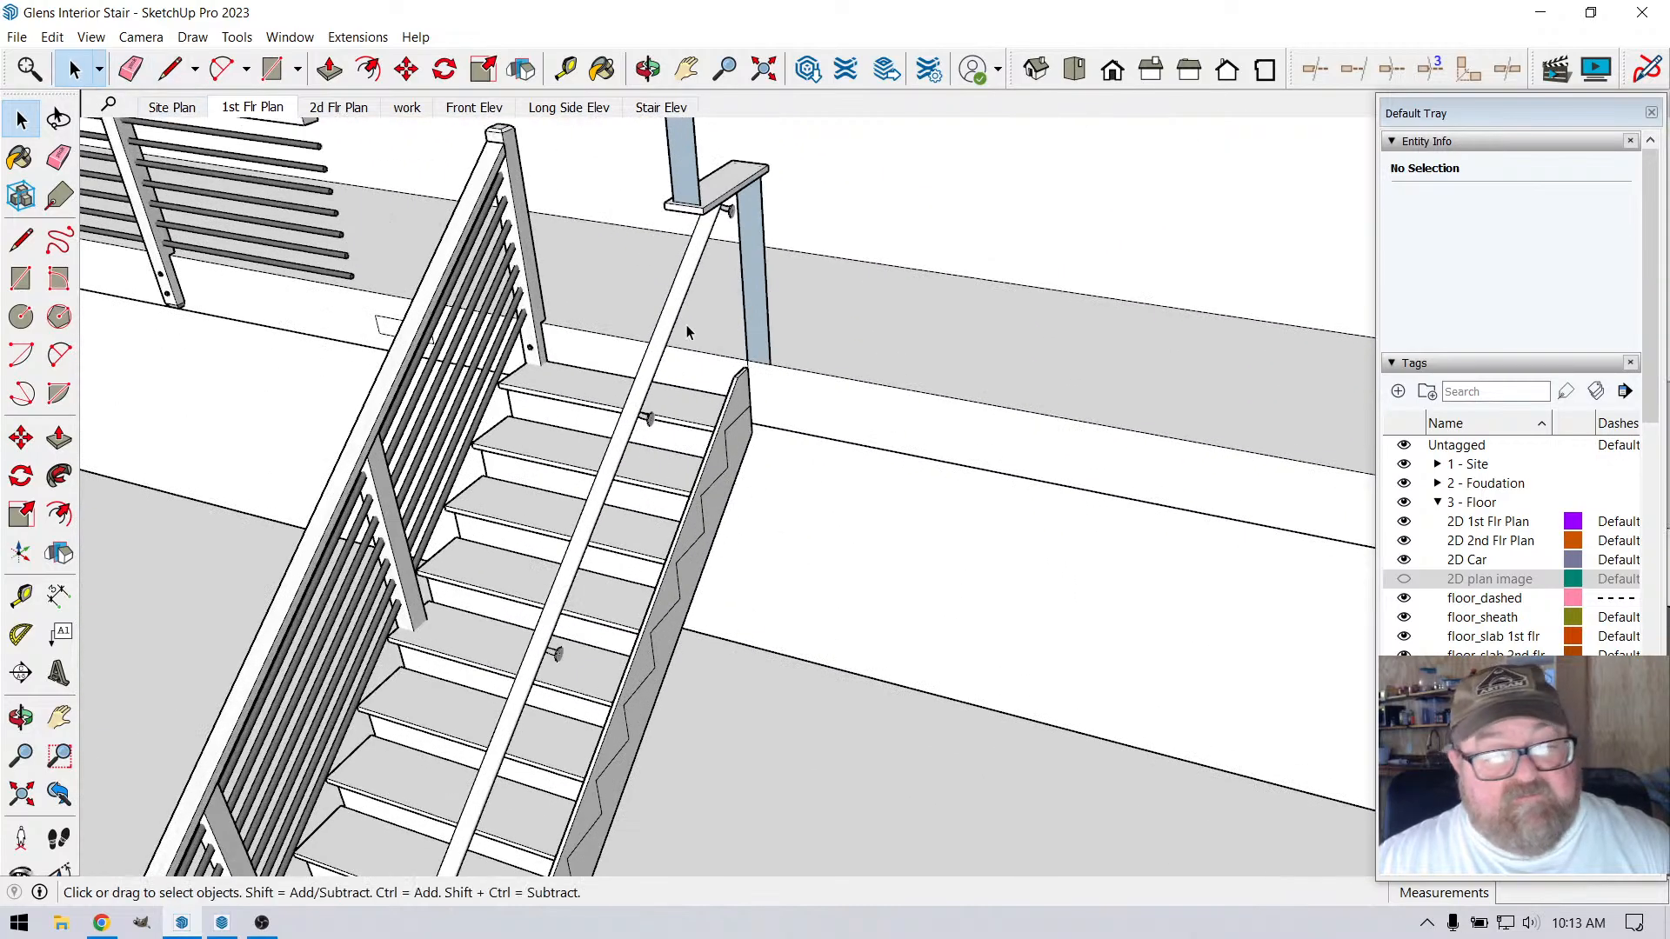
left_click(759, 379)
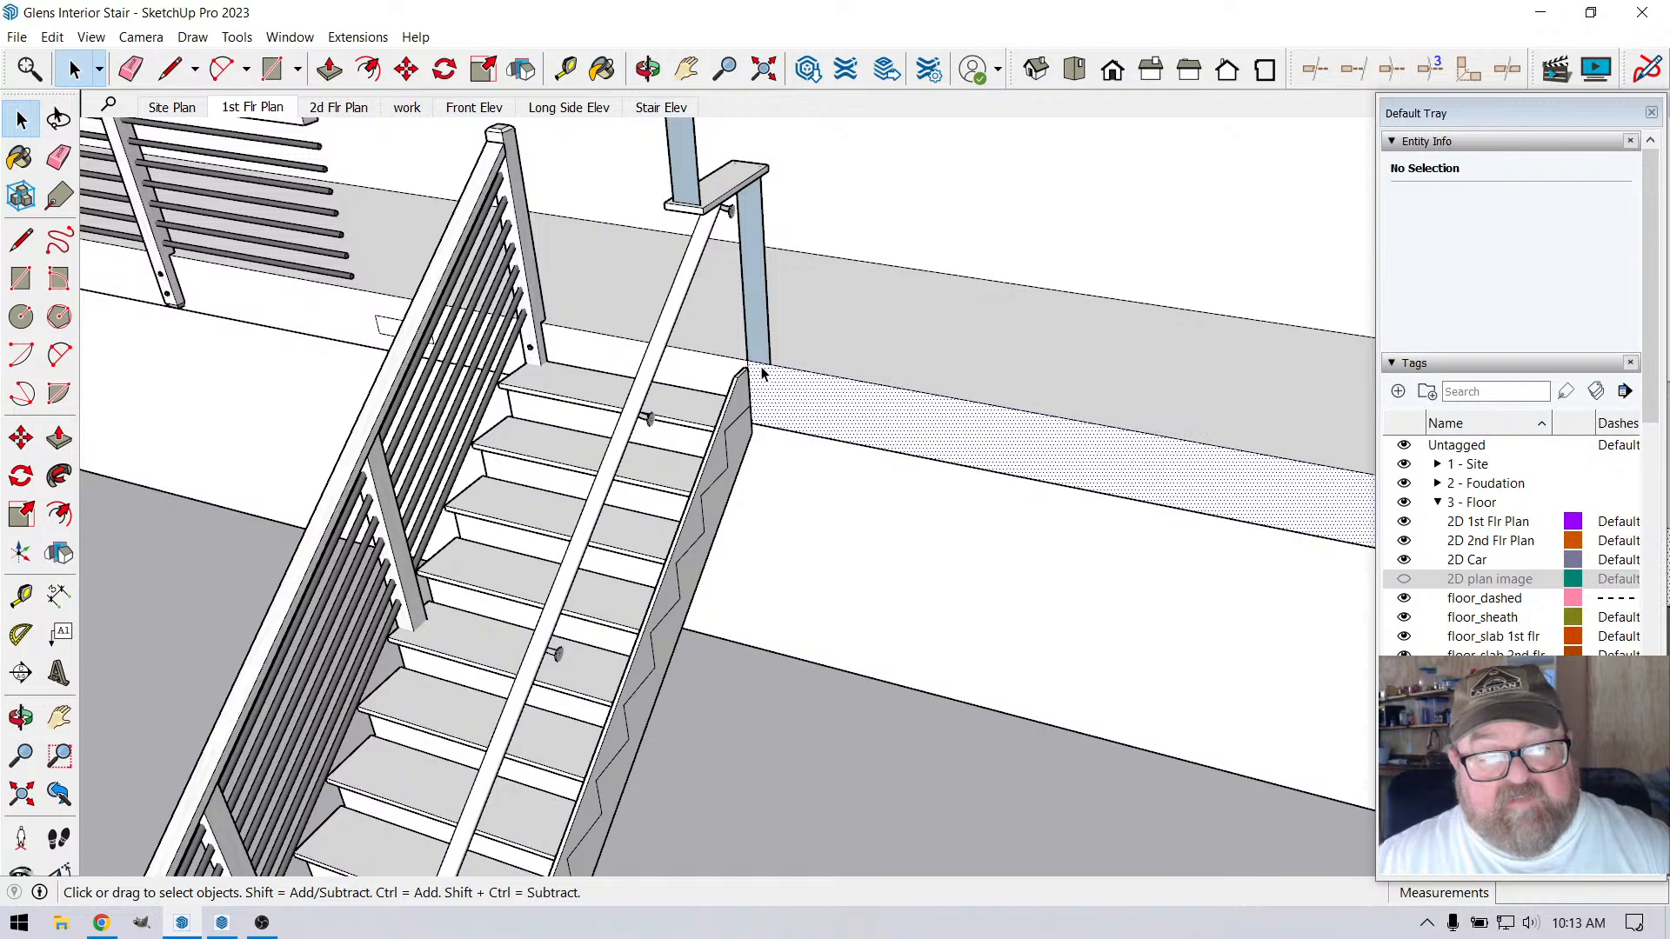
left_click(159, 69)
scroll(812, 488, "up", 5)
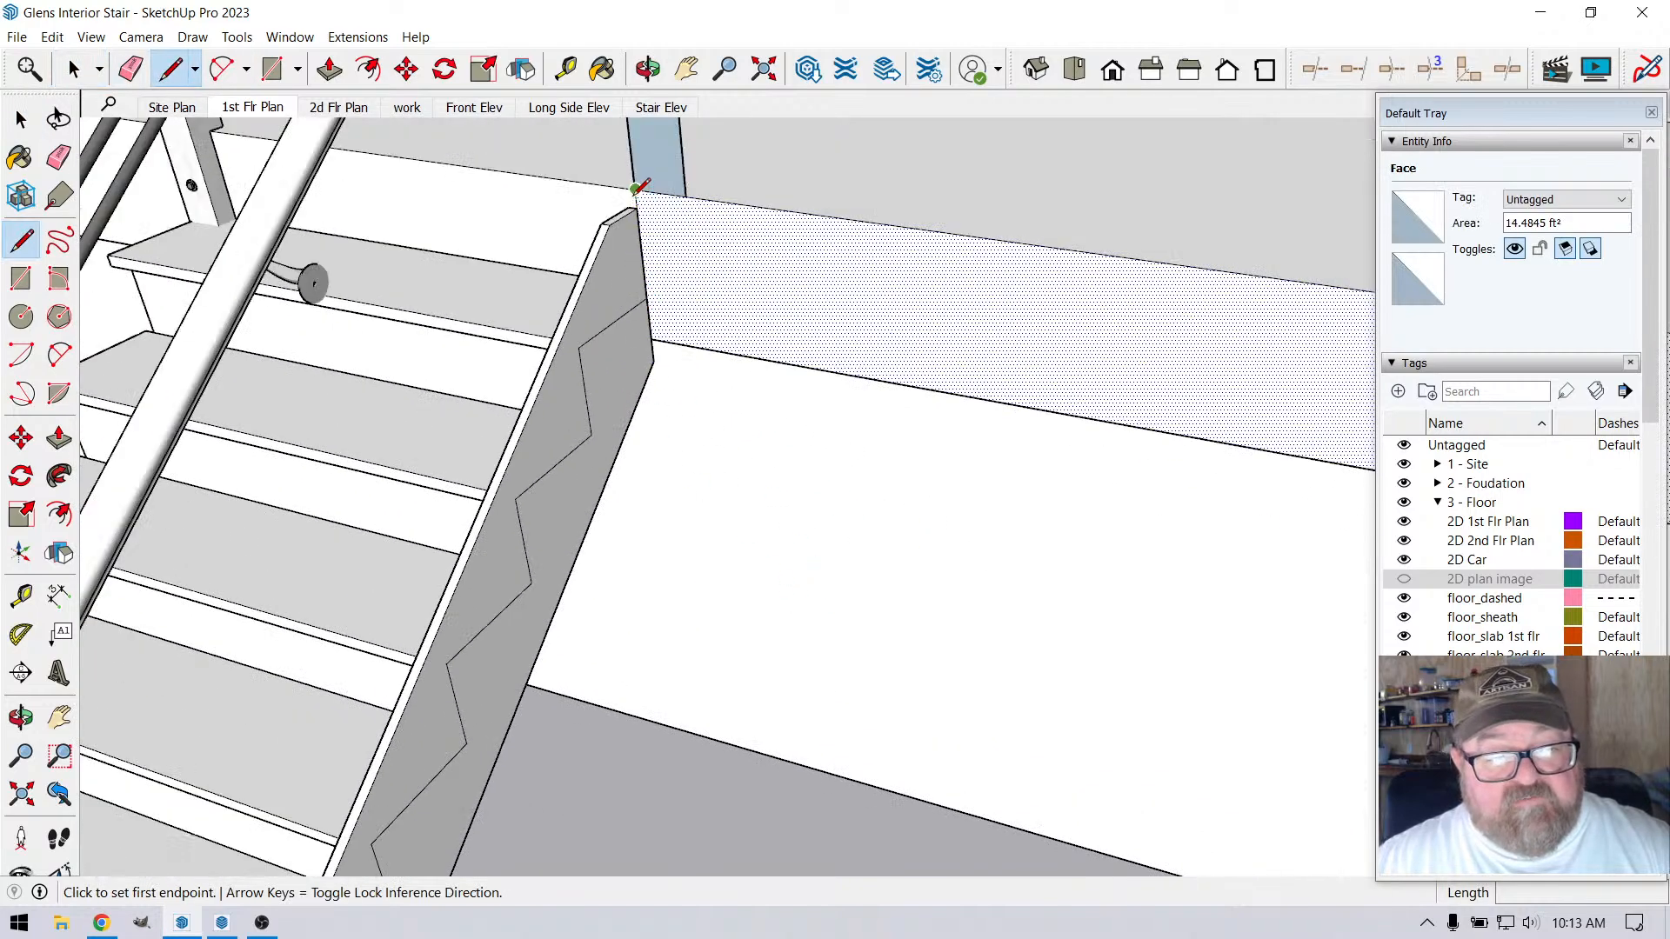
scroll(637, 187, "down", 3)
left_click(634, 190)
scroll(679, 269, "up", 2)
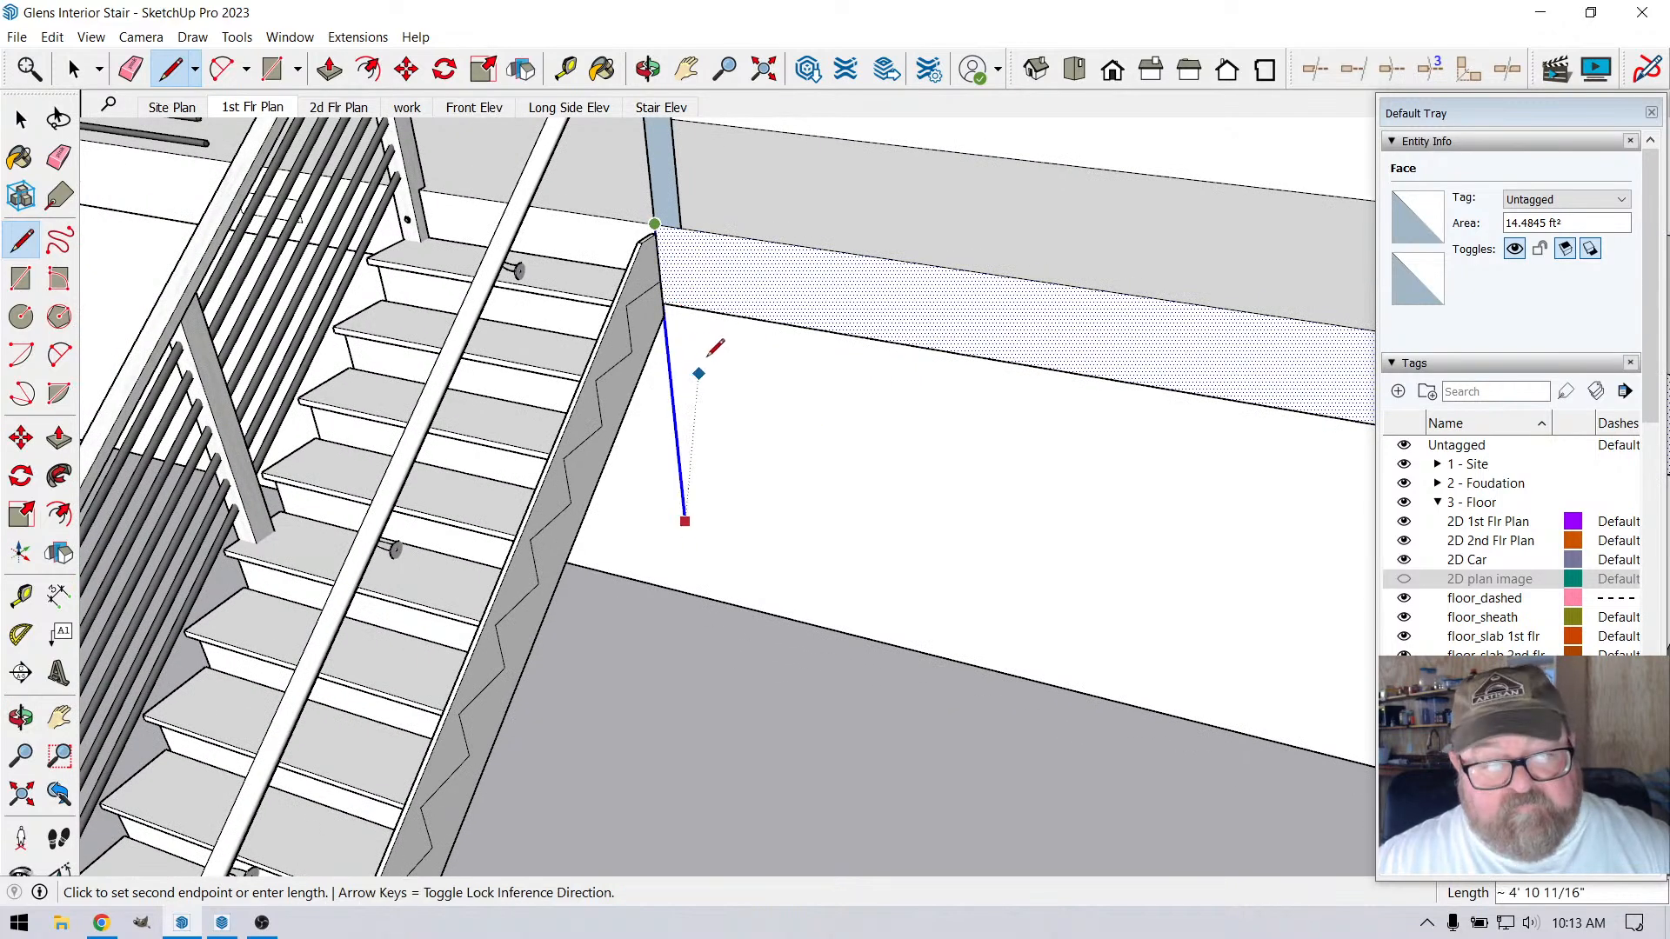
key("Escape")
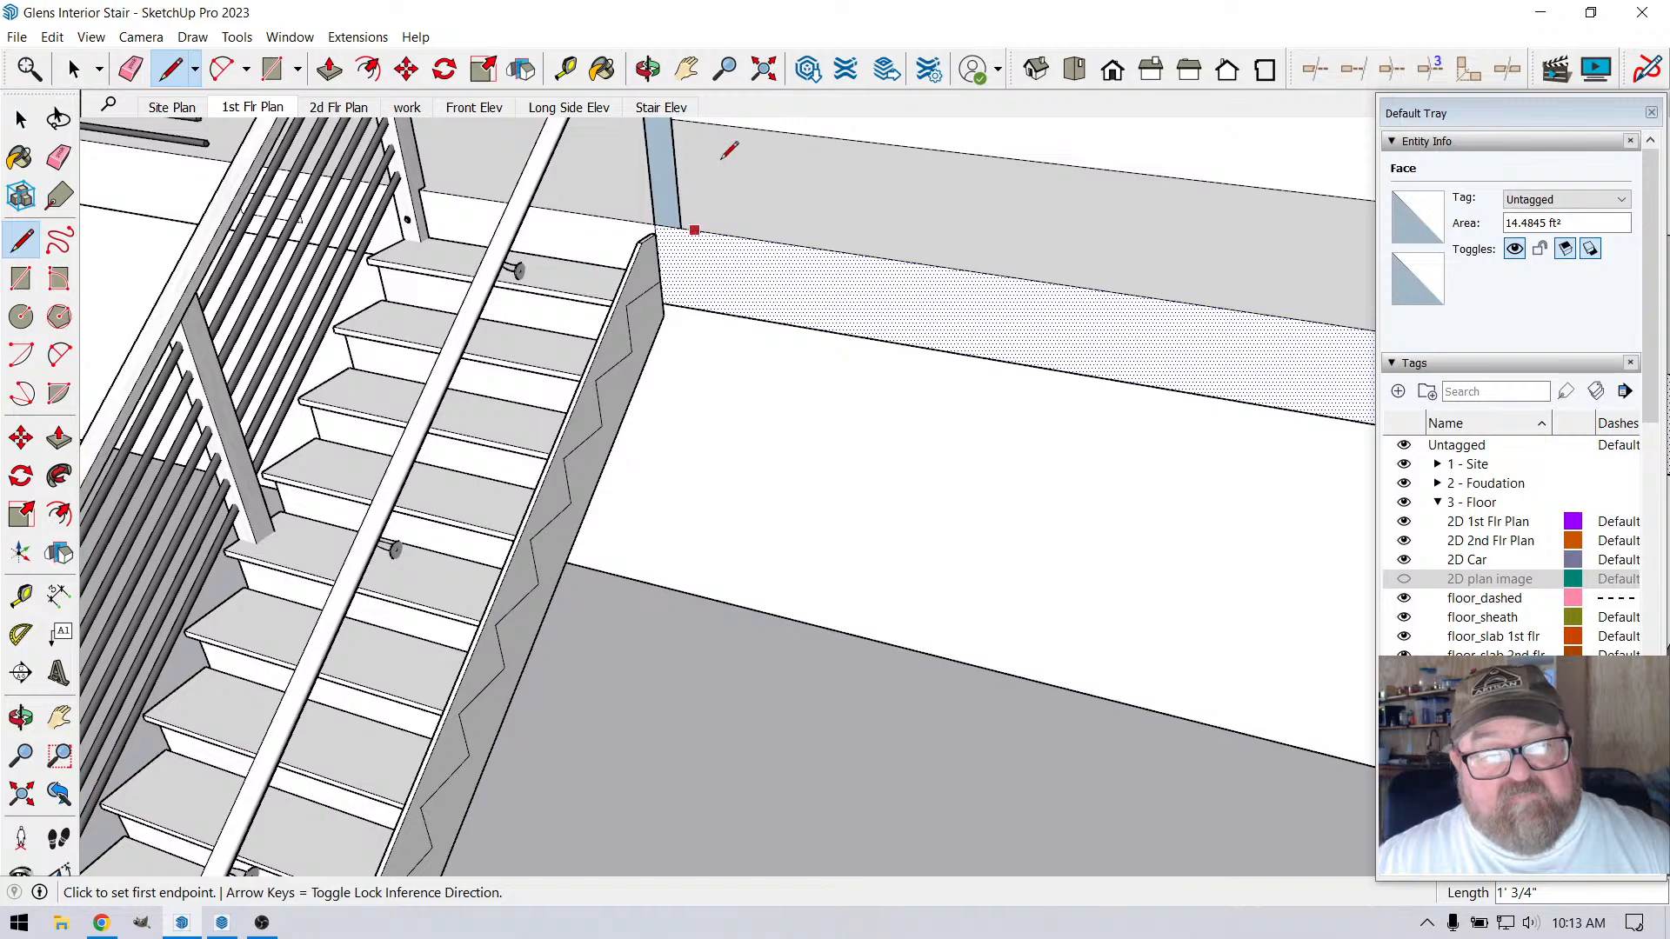
Draw a line about 4' 2 13/16" long across the landing's underside from the stringer's upper end to the wall
left_click(648, 68)
scroll(671, 157, "up", 3)
left_click_drag(671, 156, 809, 309)
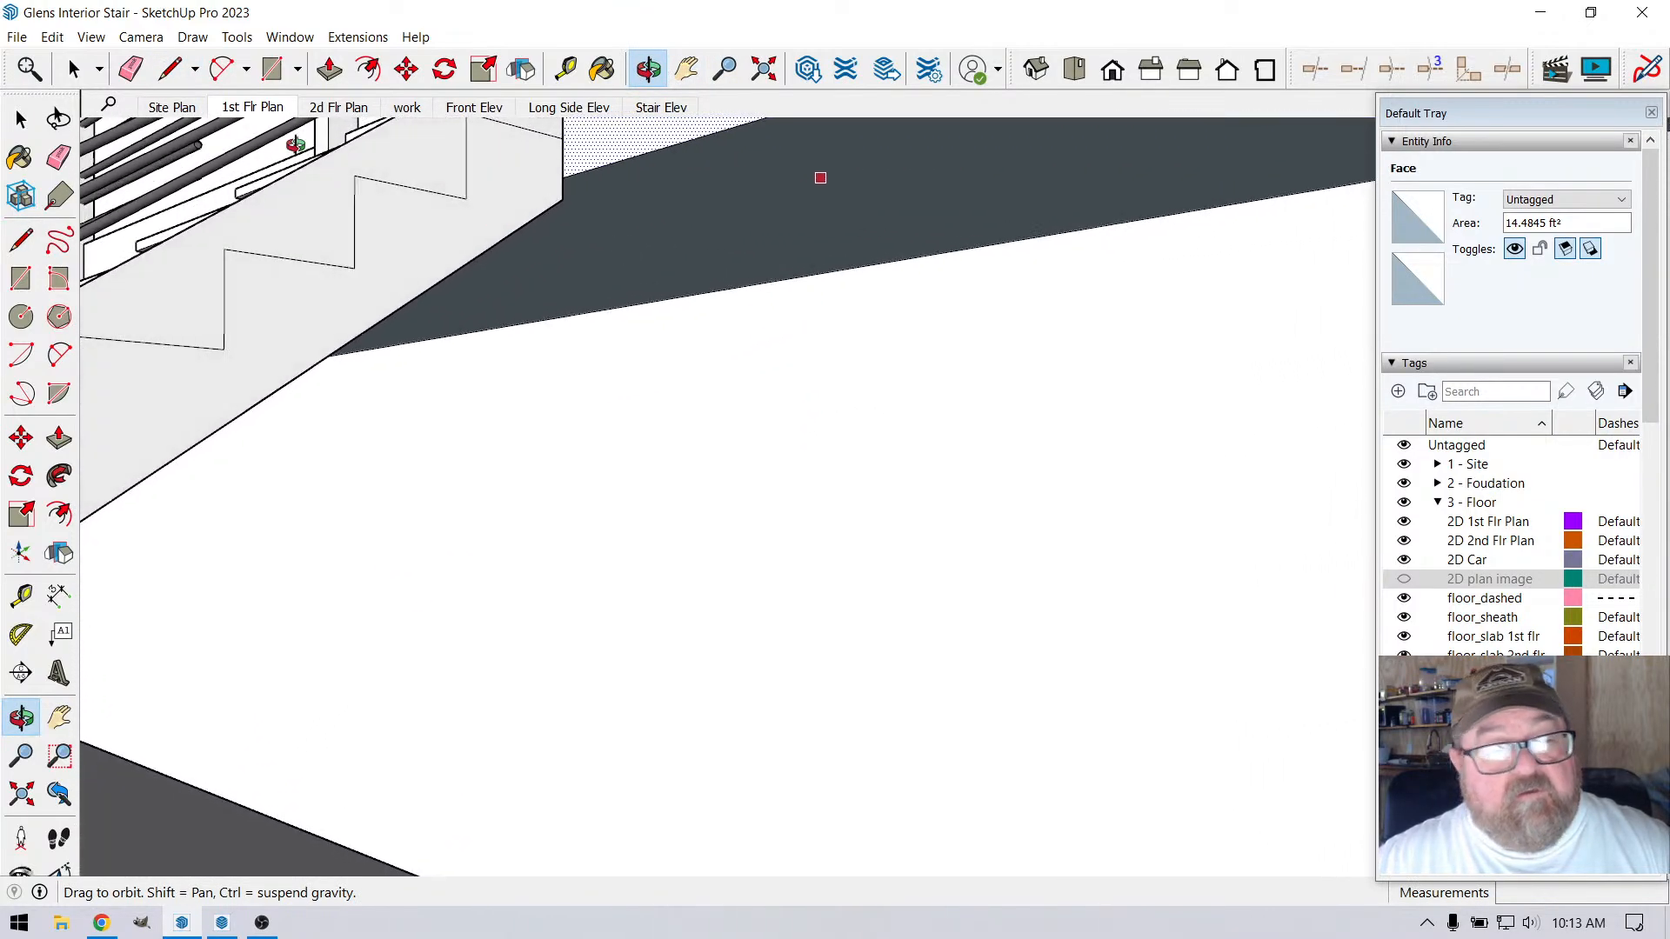
left_click(171, 69)
left_click(563, 176)
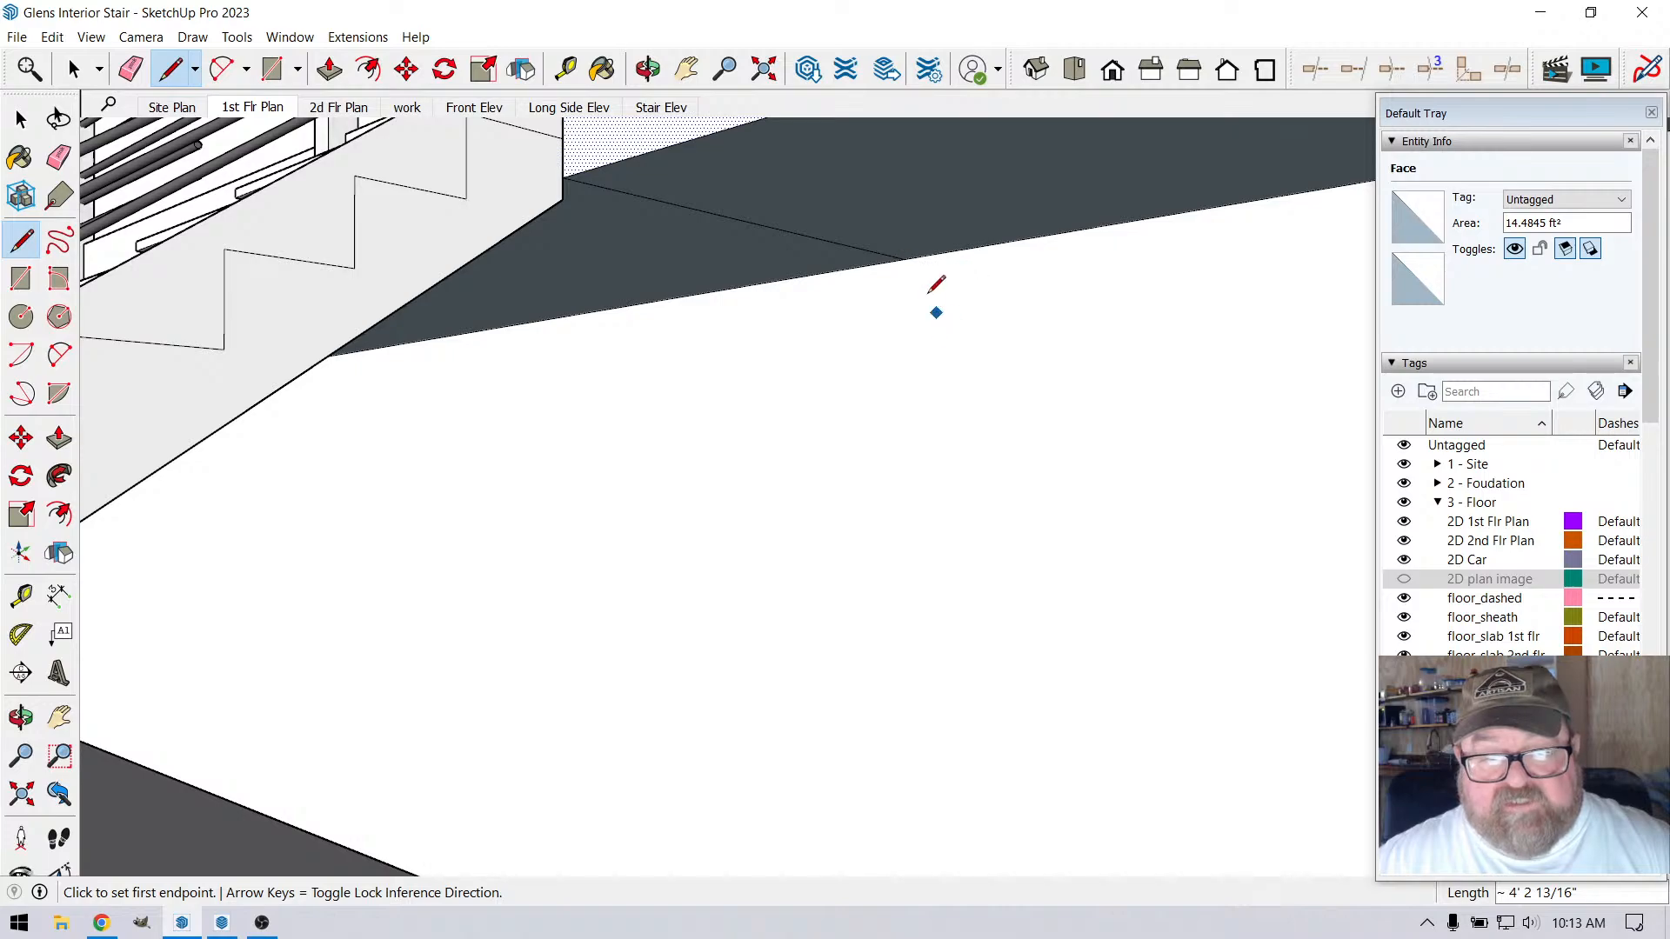
left_click(904, 257)
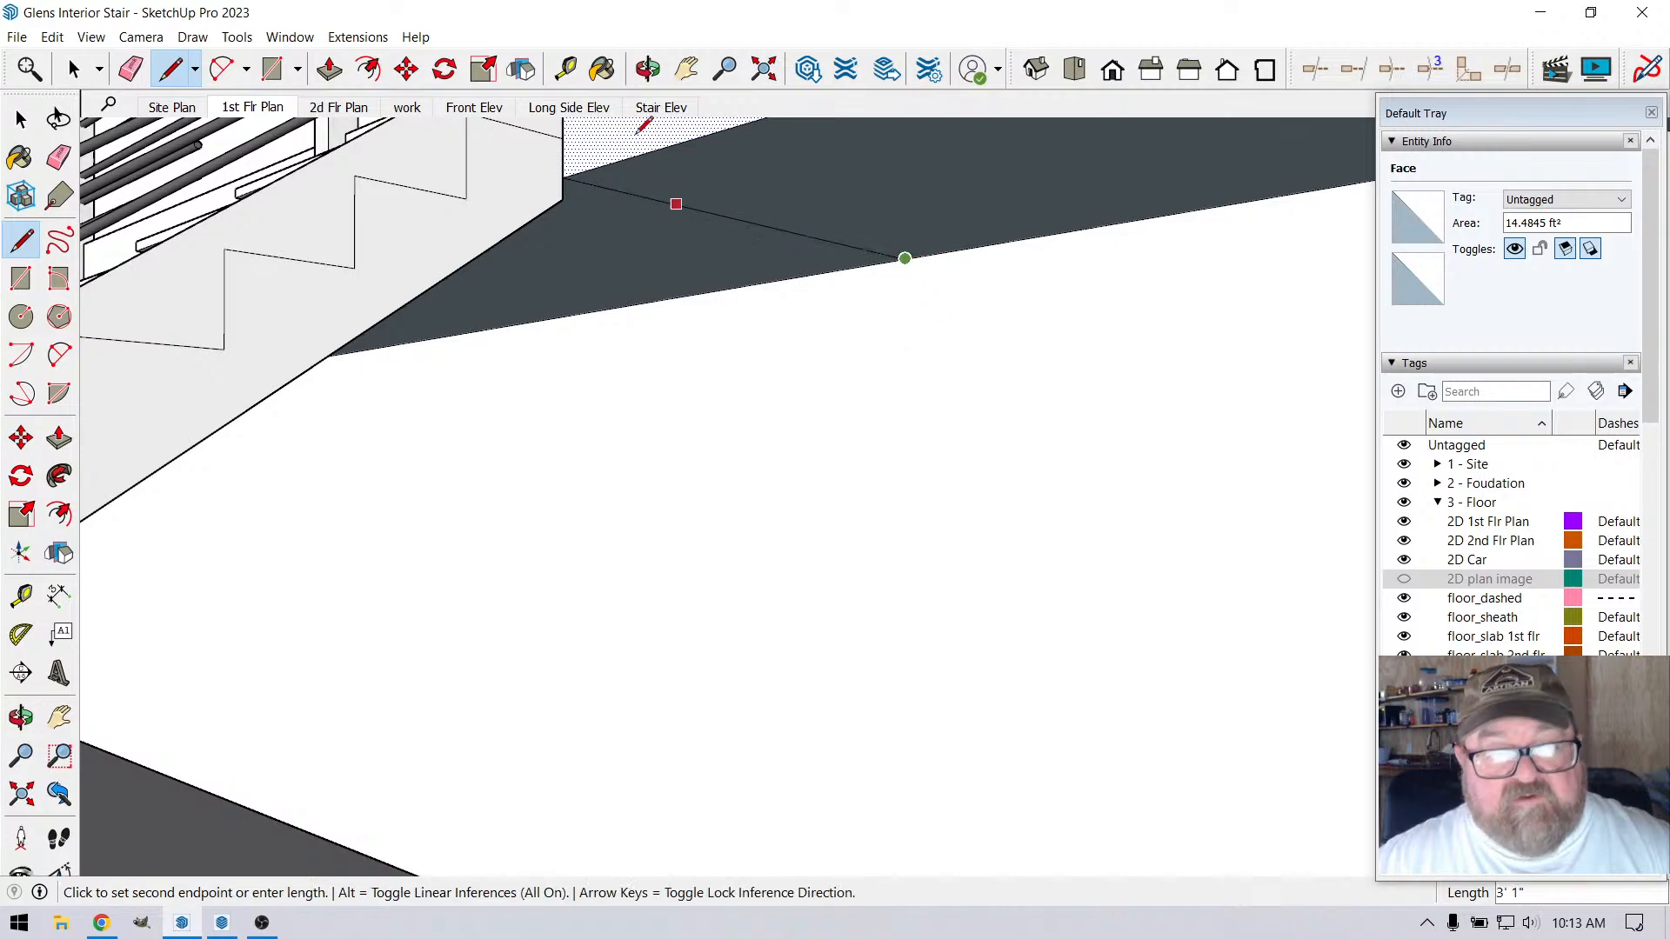
Draw an 8' 6 1/4" vertical line down the wall from the end of the underside line to the floor
left_click(648, 69)
left_click_drag(787, 418, 833, 329)
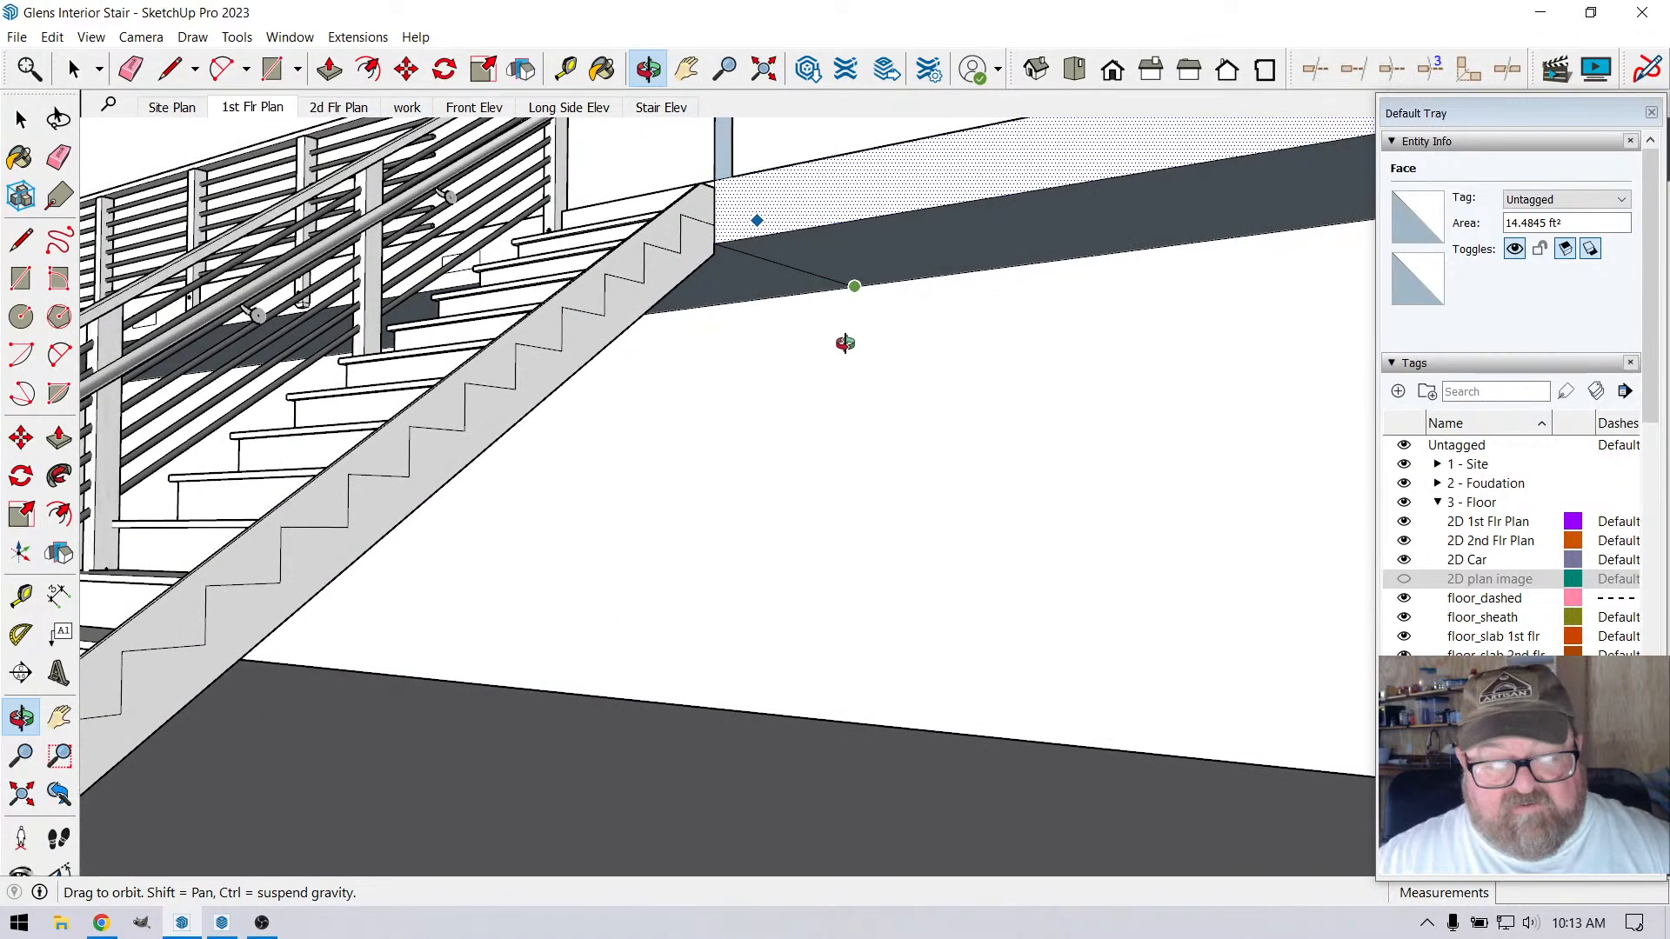
key("Escape")
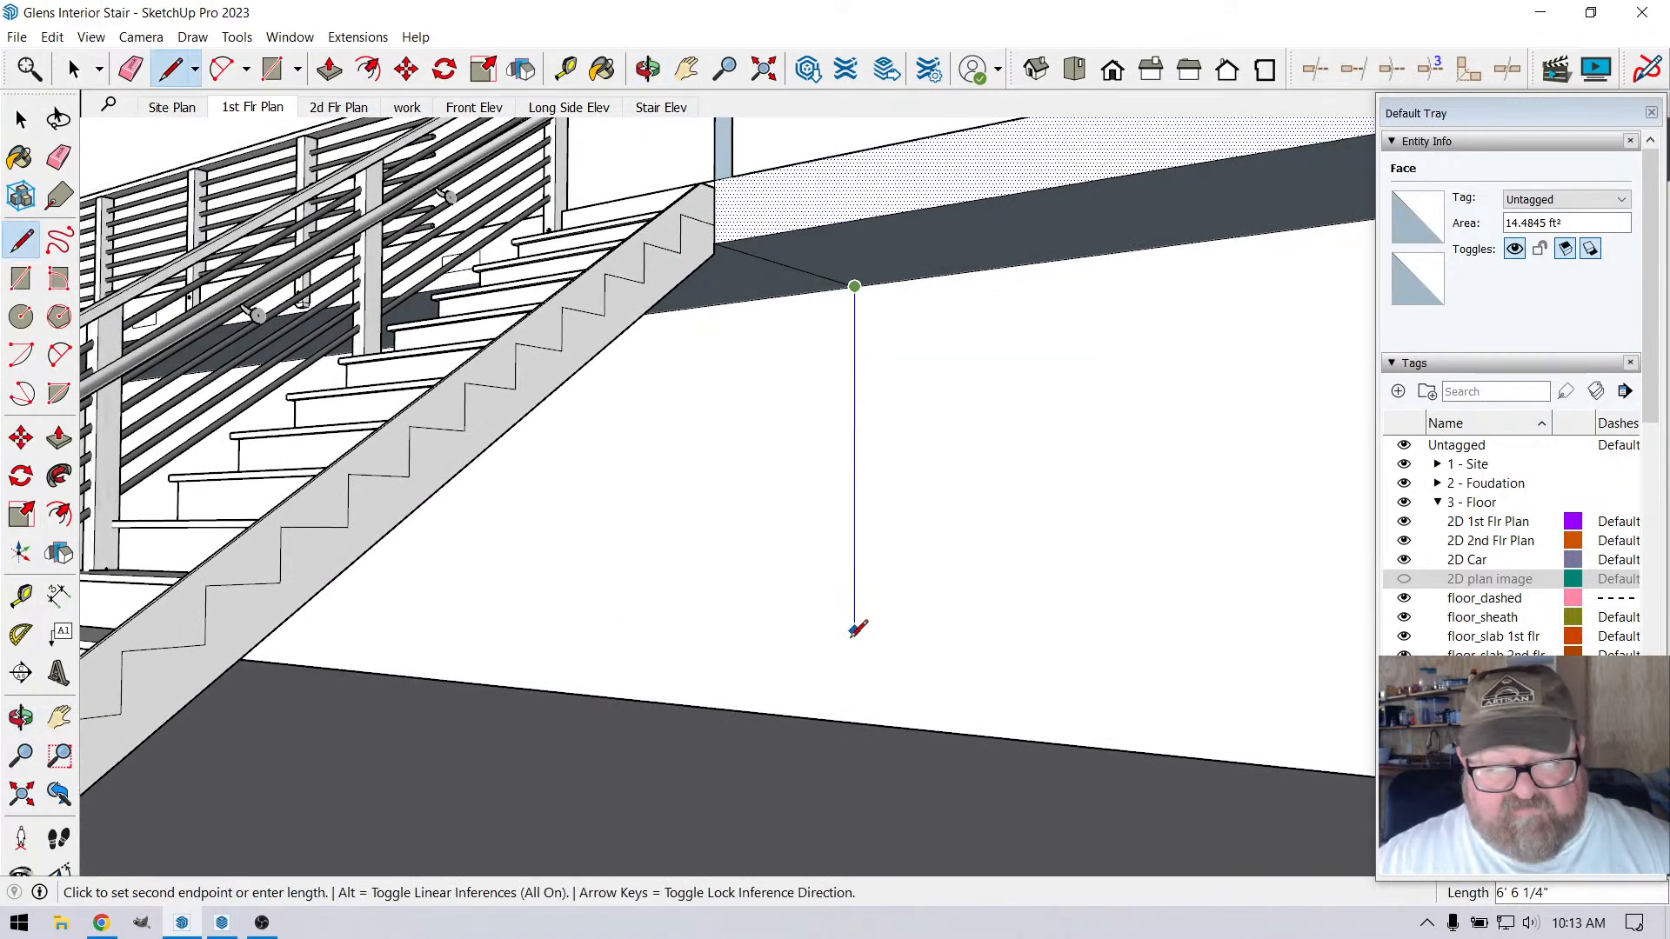
left_click(856, 721)
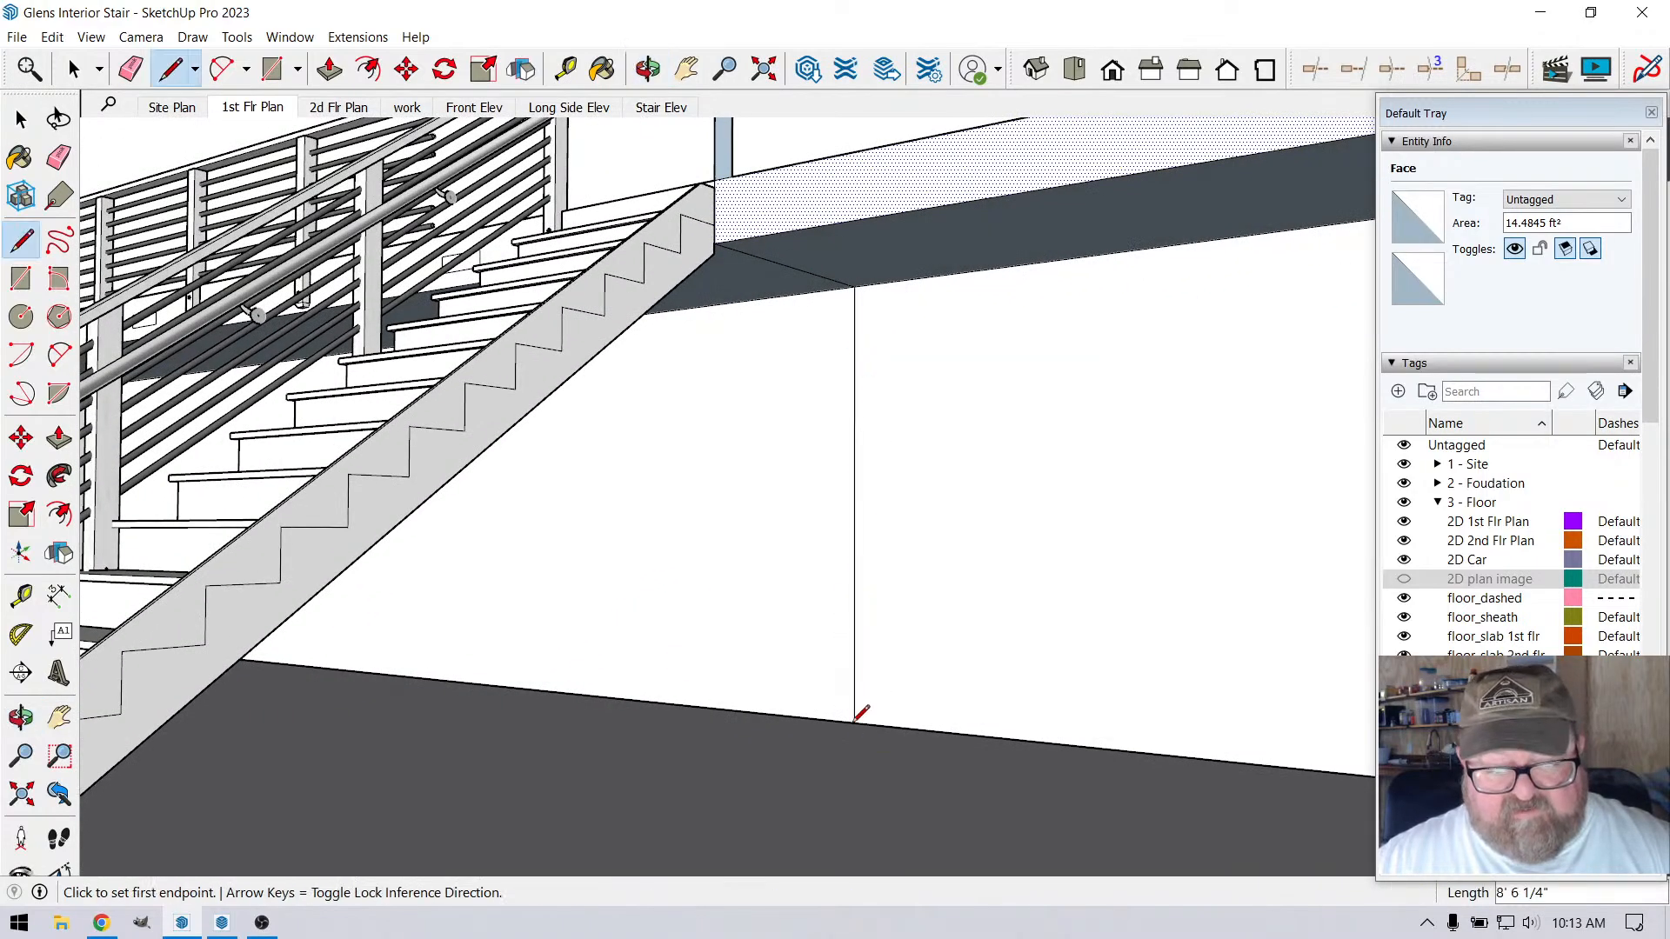
Draw a floor line about 4' 2 13/16" long out from the wall and close the outline up to the landing edge at the post
left_click(648, 69)
left_click_drag(757, 167, 799, 527)
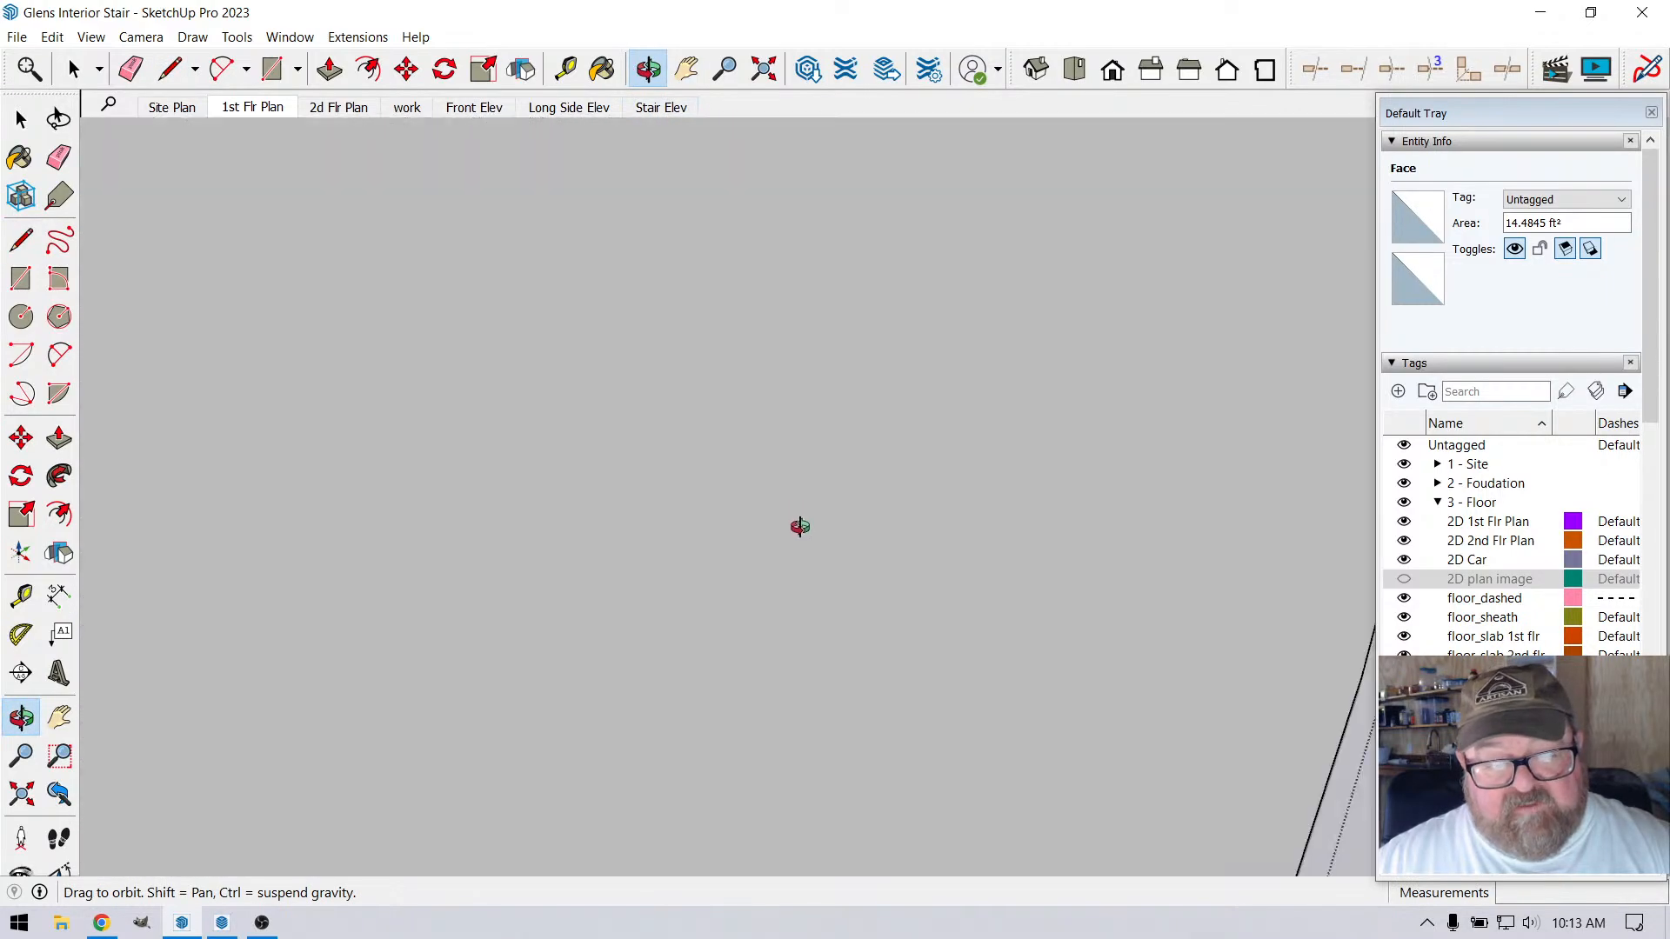
mouse_move(806, 243)
left_mouse_down()
mouse_move(1049, 530)
mouse_move(1178, 552)
mouse_move(1183, 574)
mouse_move(1070, 610)
mouse_move(774, 415)
left_mouse_up()
left_click(171, 69)
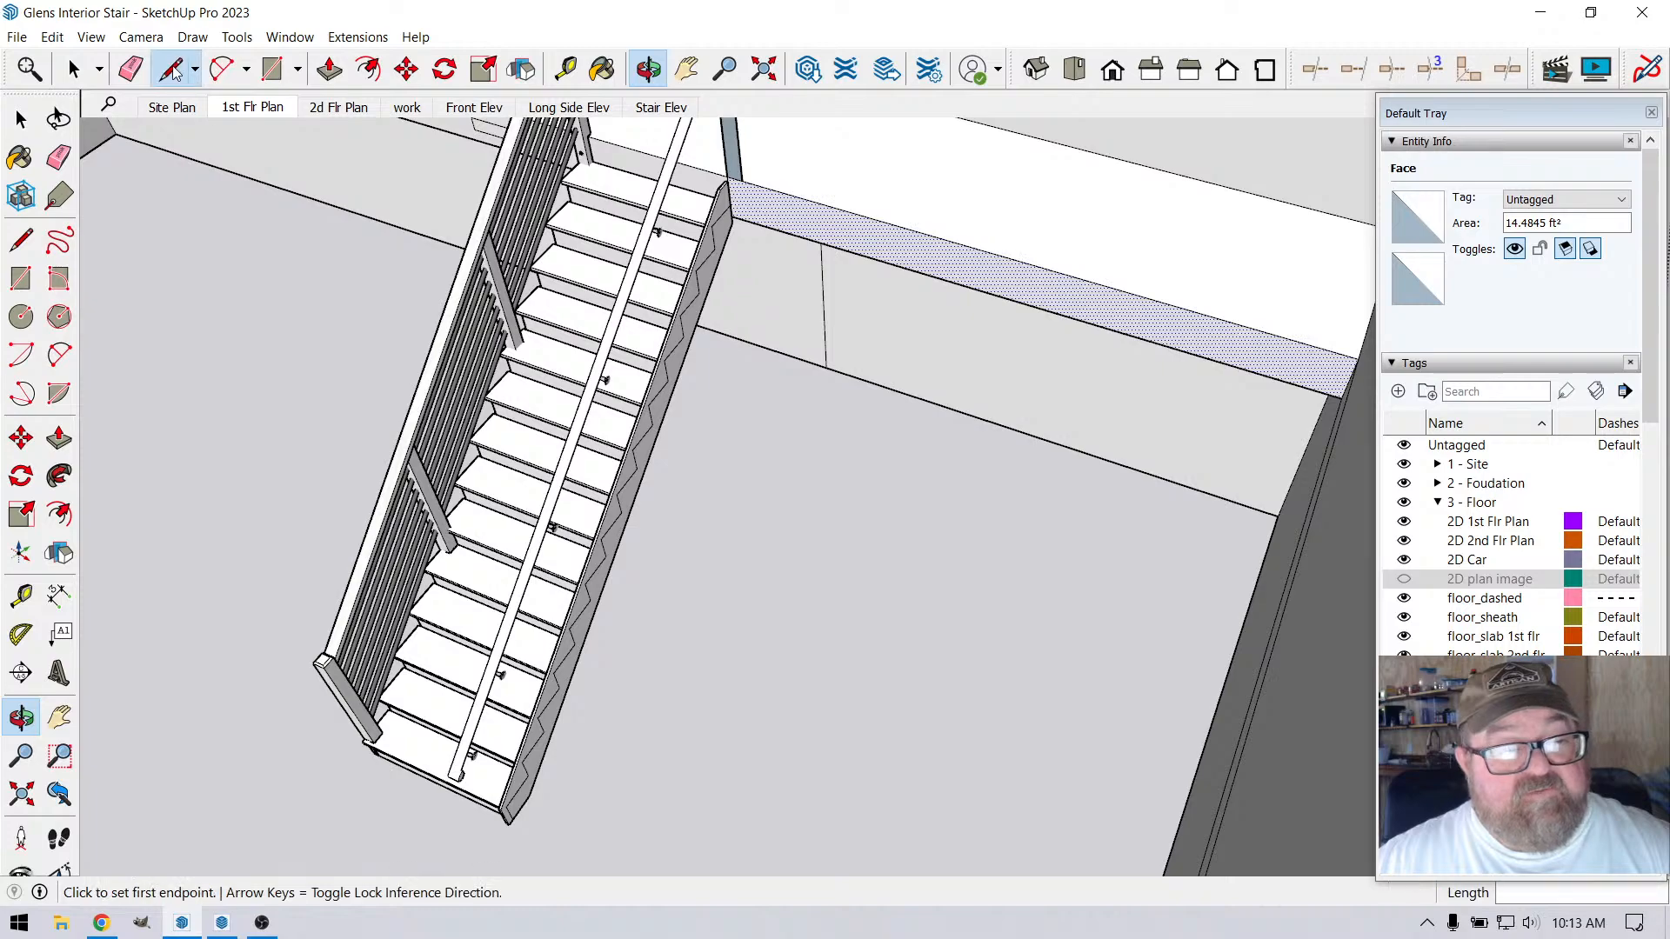
left_click(827, 367)
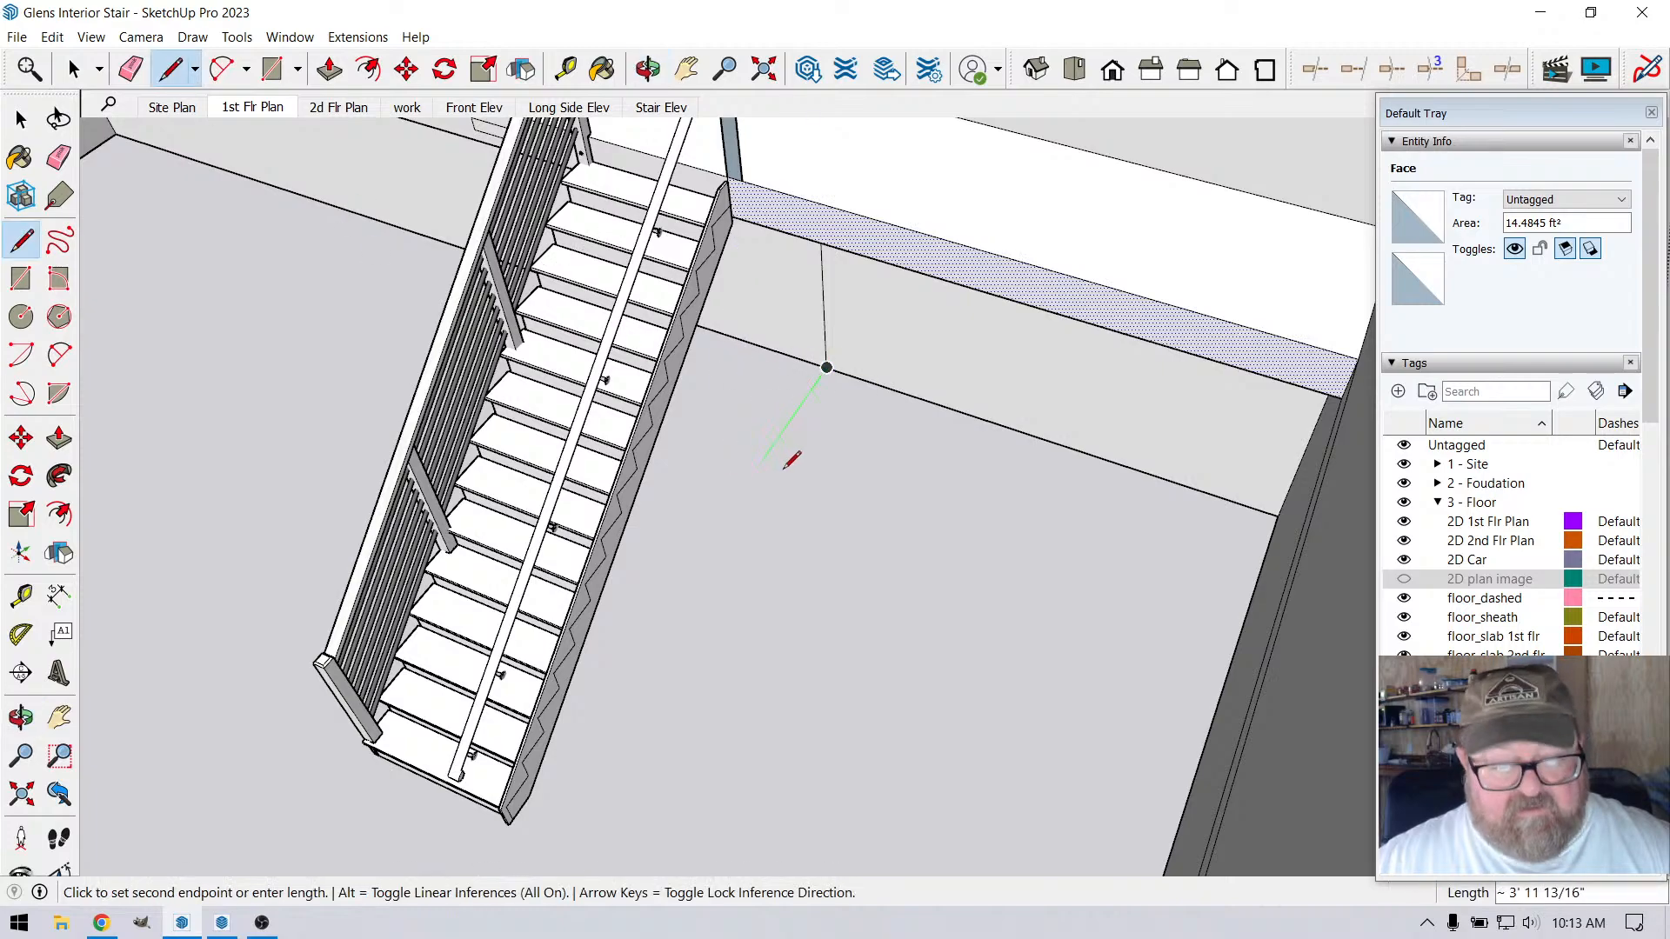
key("Left")
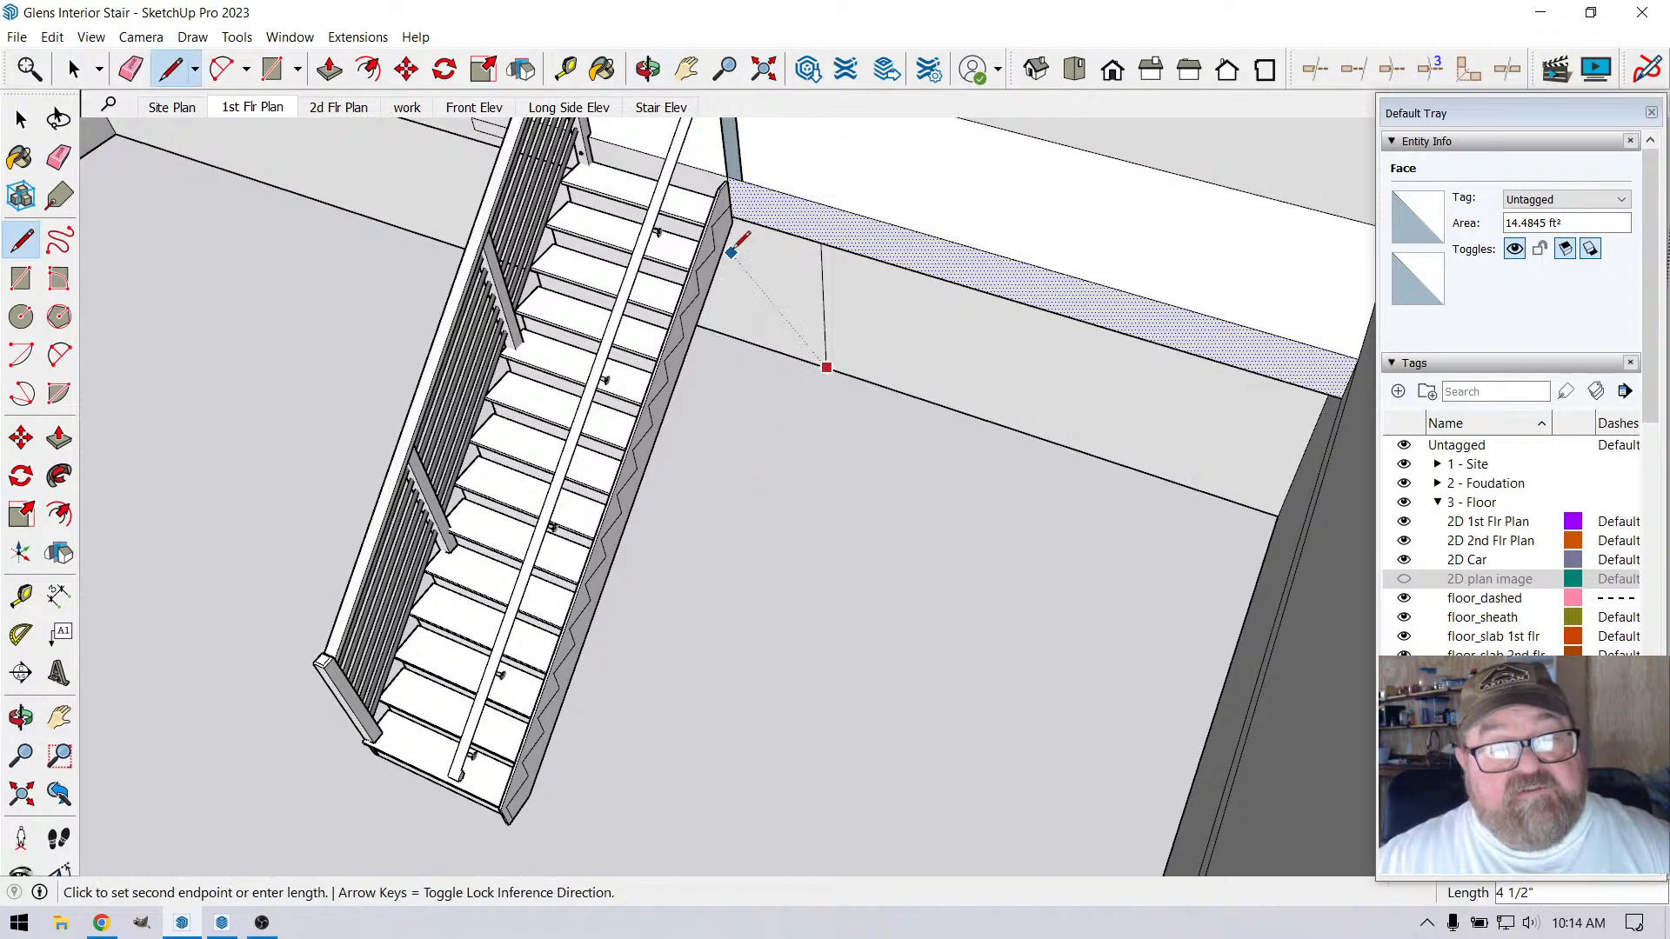
left_click(728, 182)
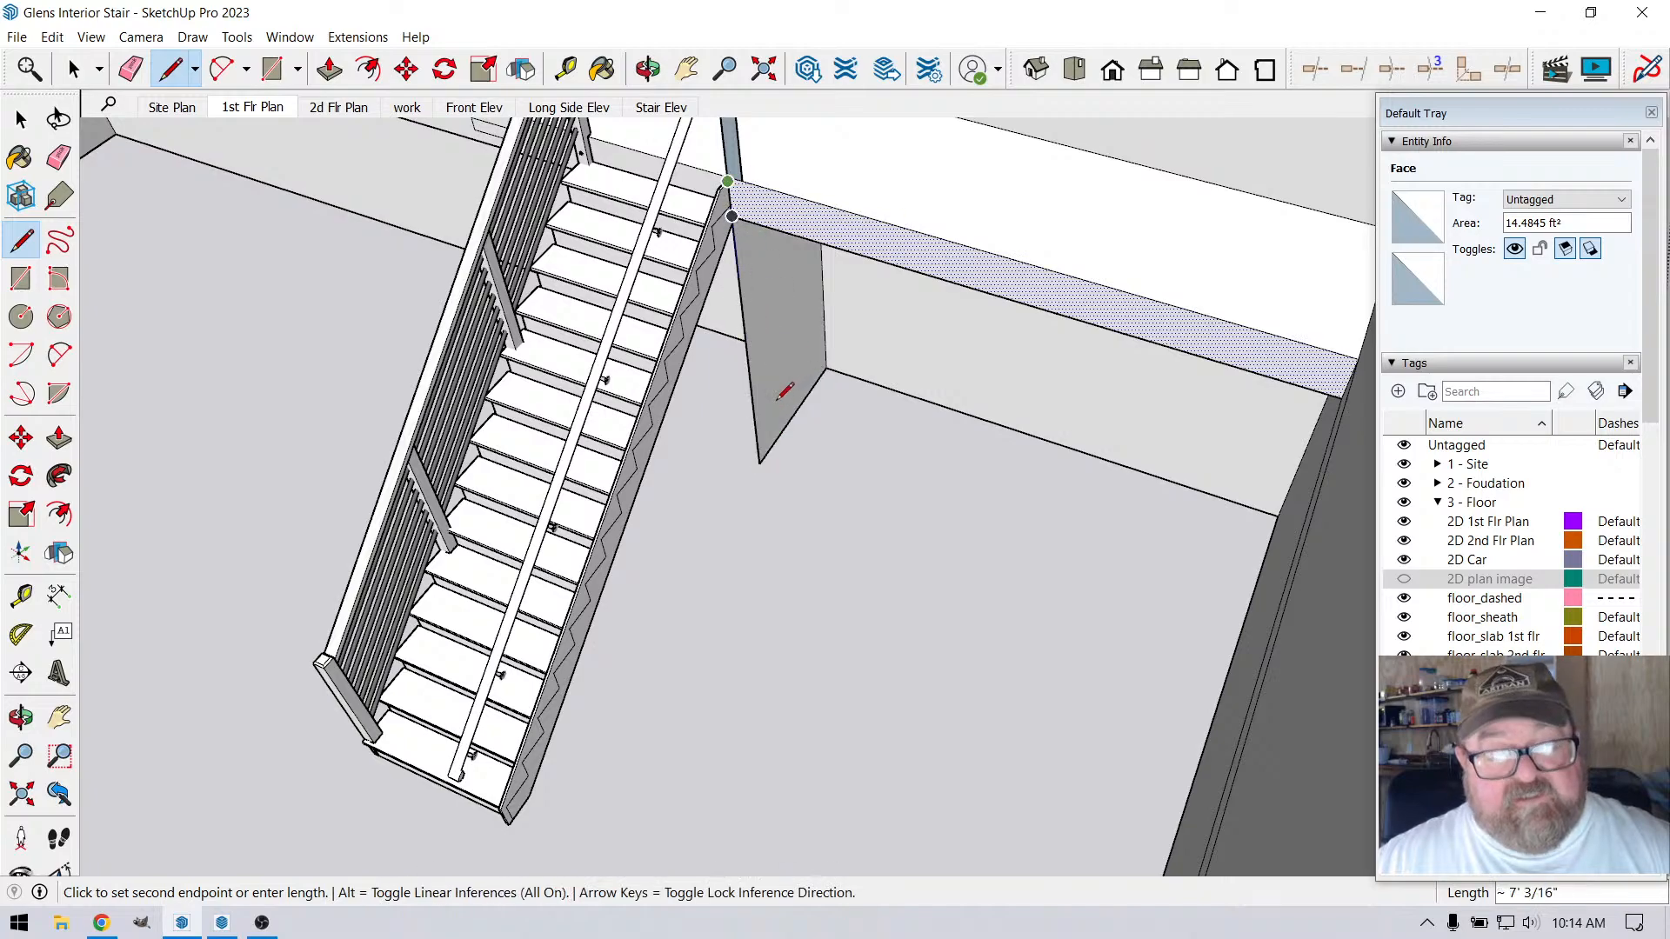
key("Escape")
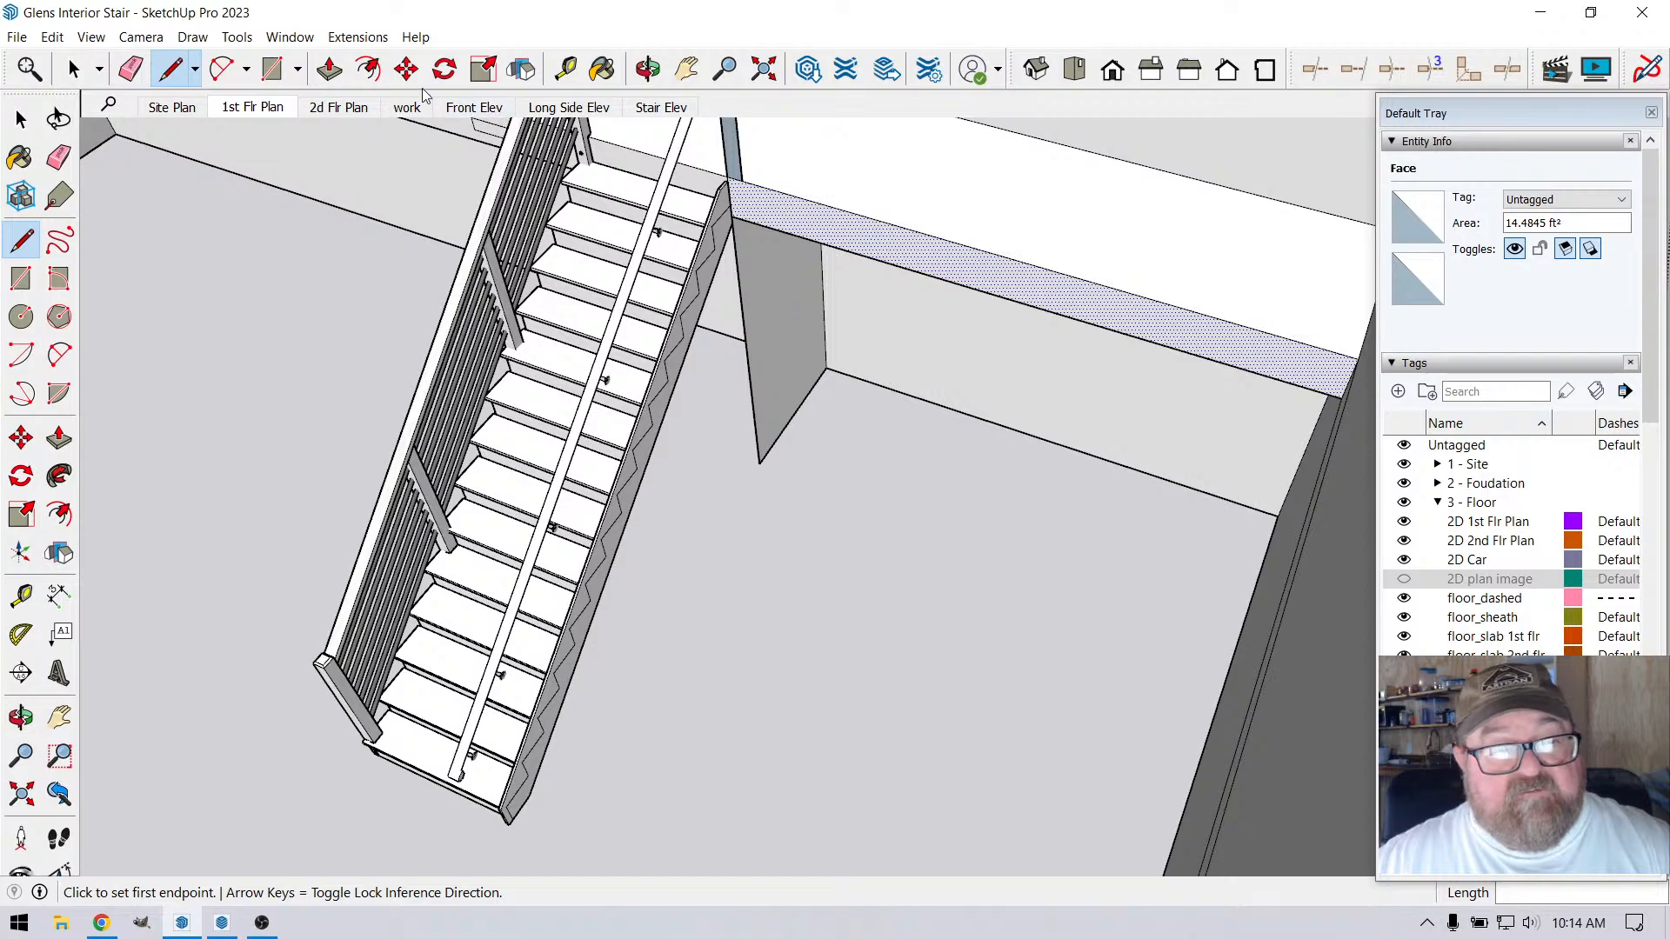
Extrude the new vertical face beneath the landing 4 1/2" to match the post's thickness
left_click(330, 69)
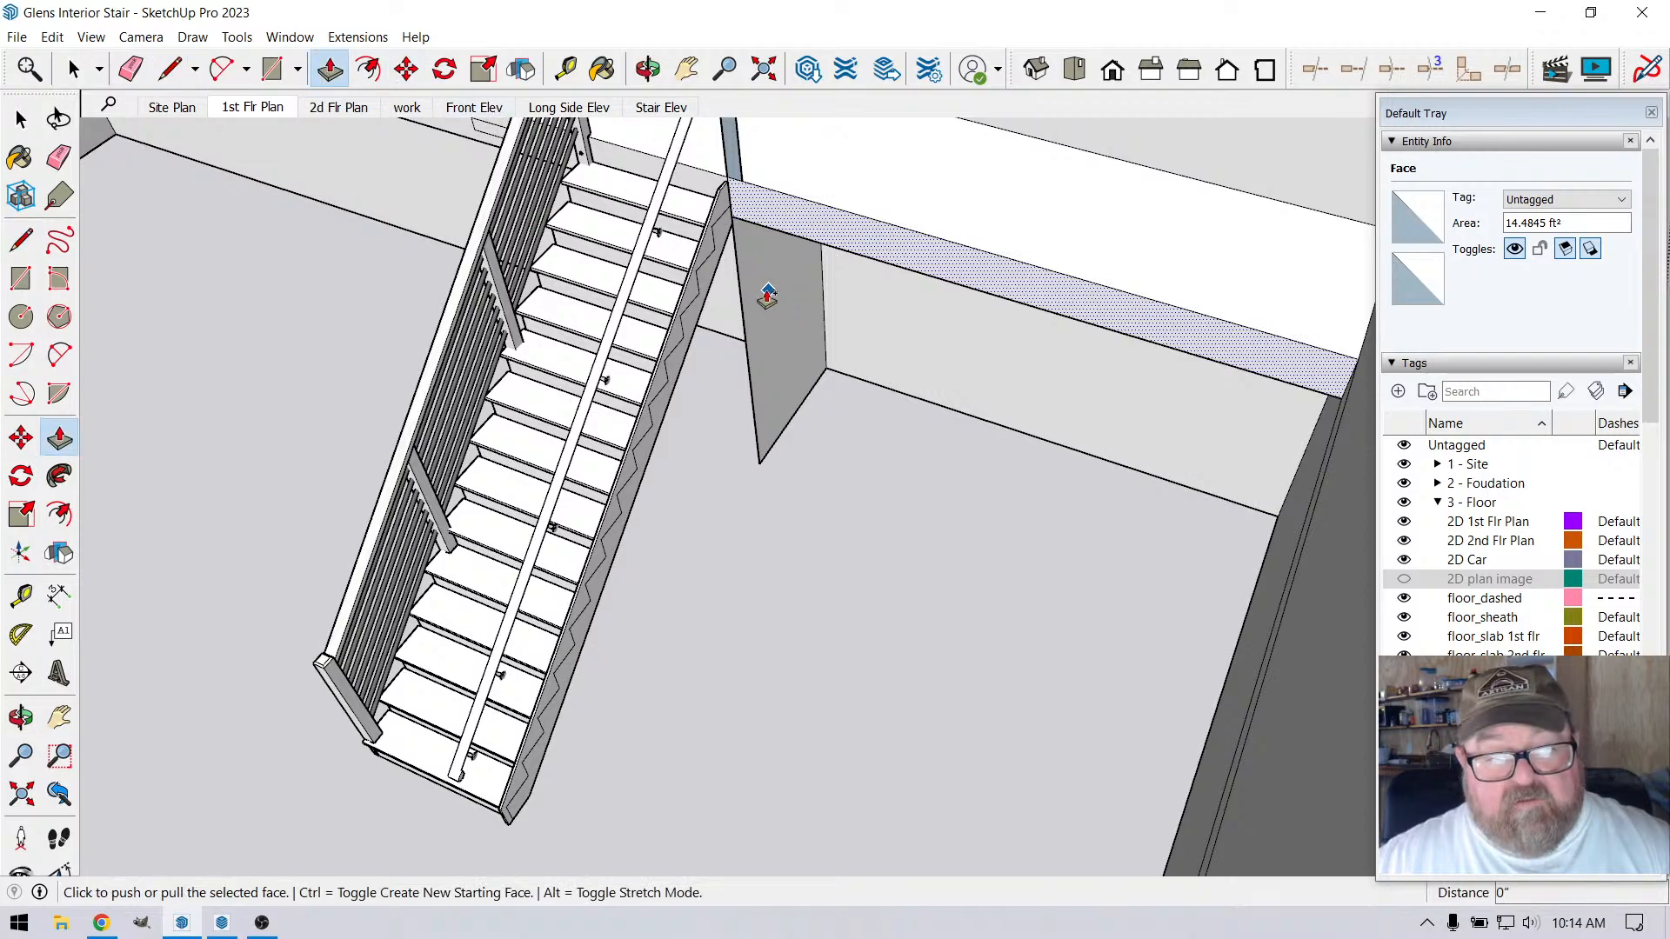
left_click(767, 296)
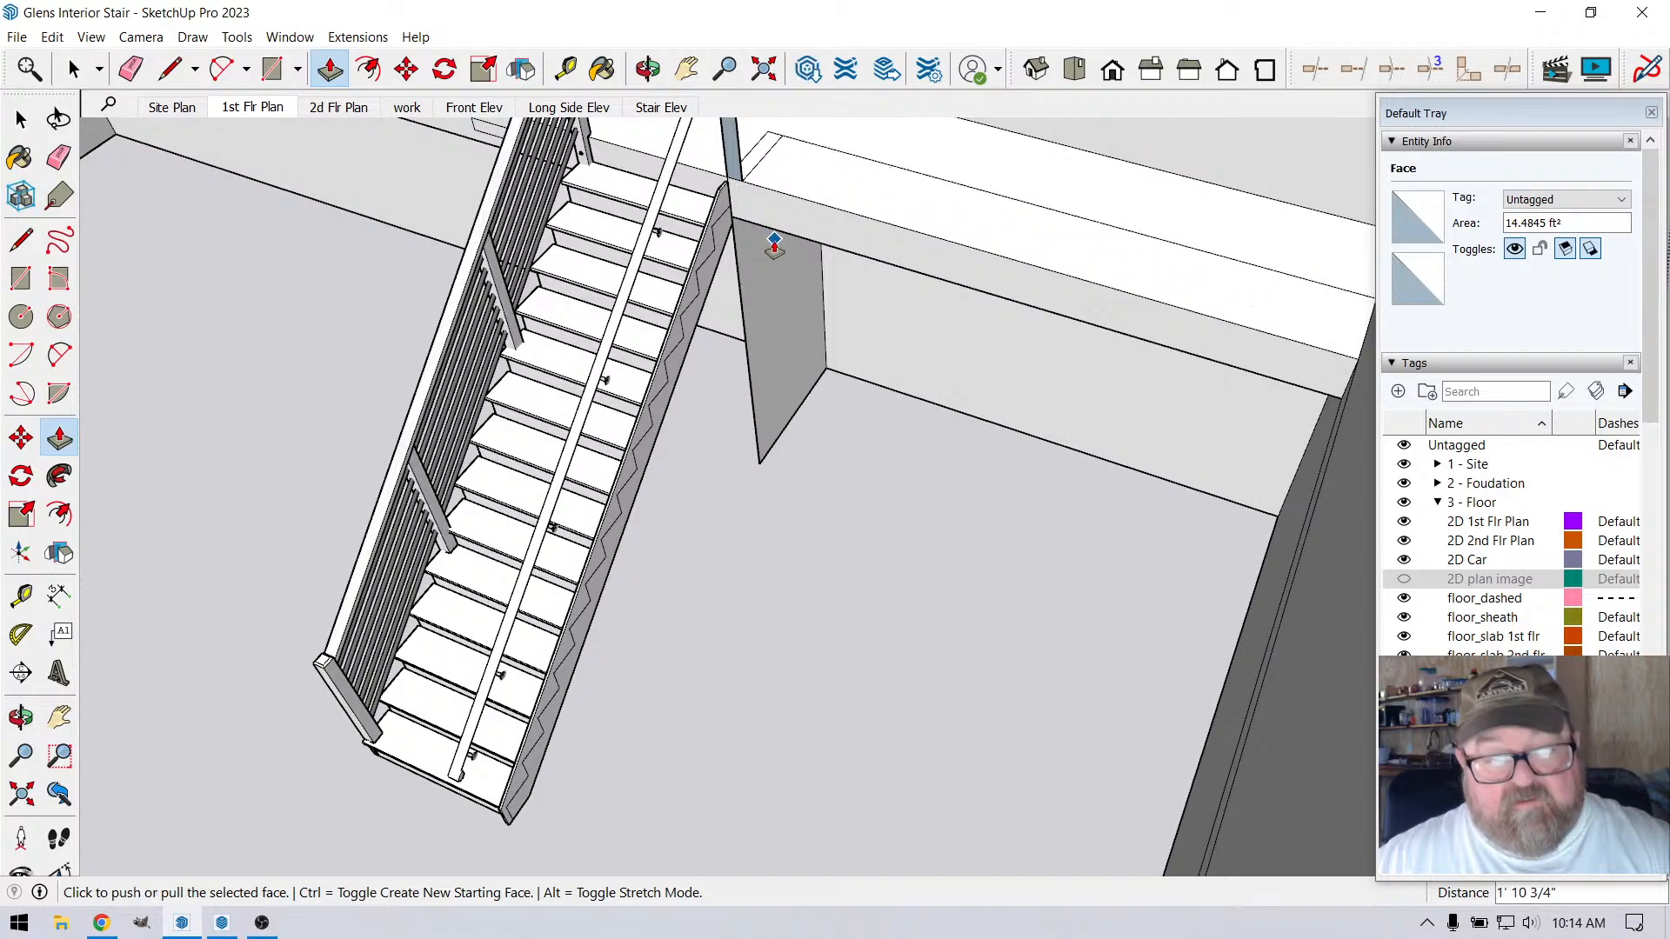
left_click(790, 360)
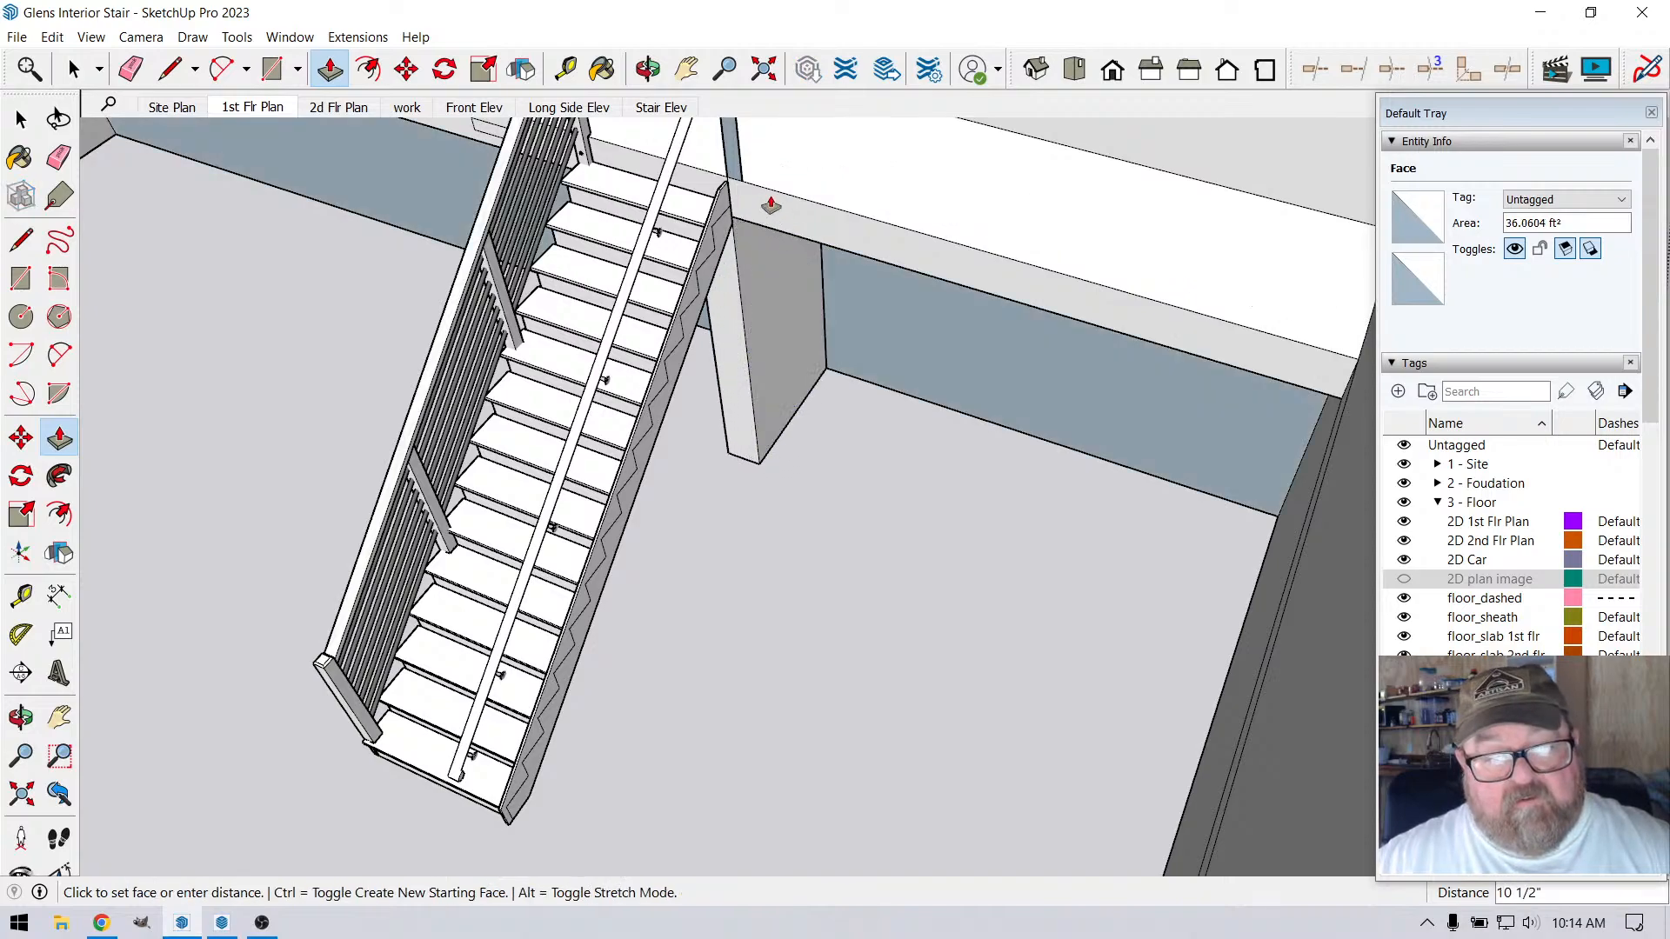
left_click(744, 191)
scroll(836, 409, "down", 5)
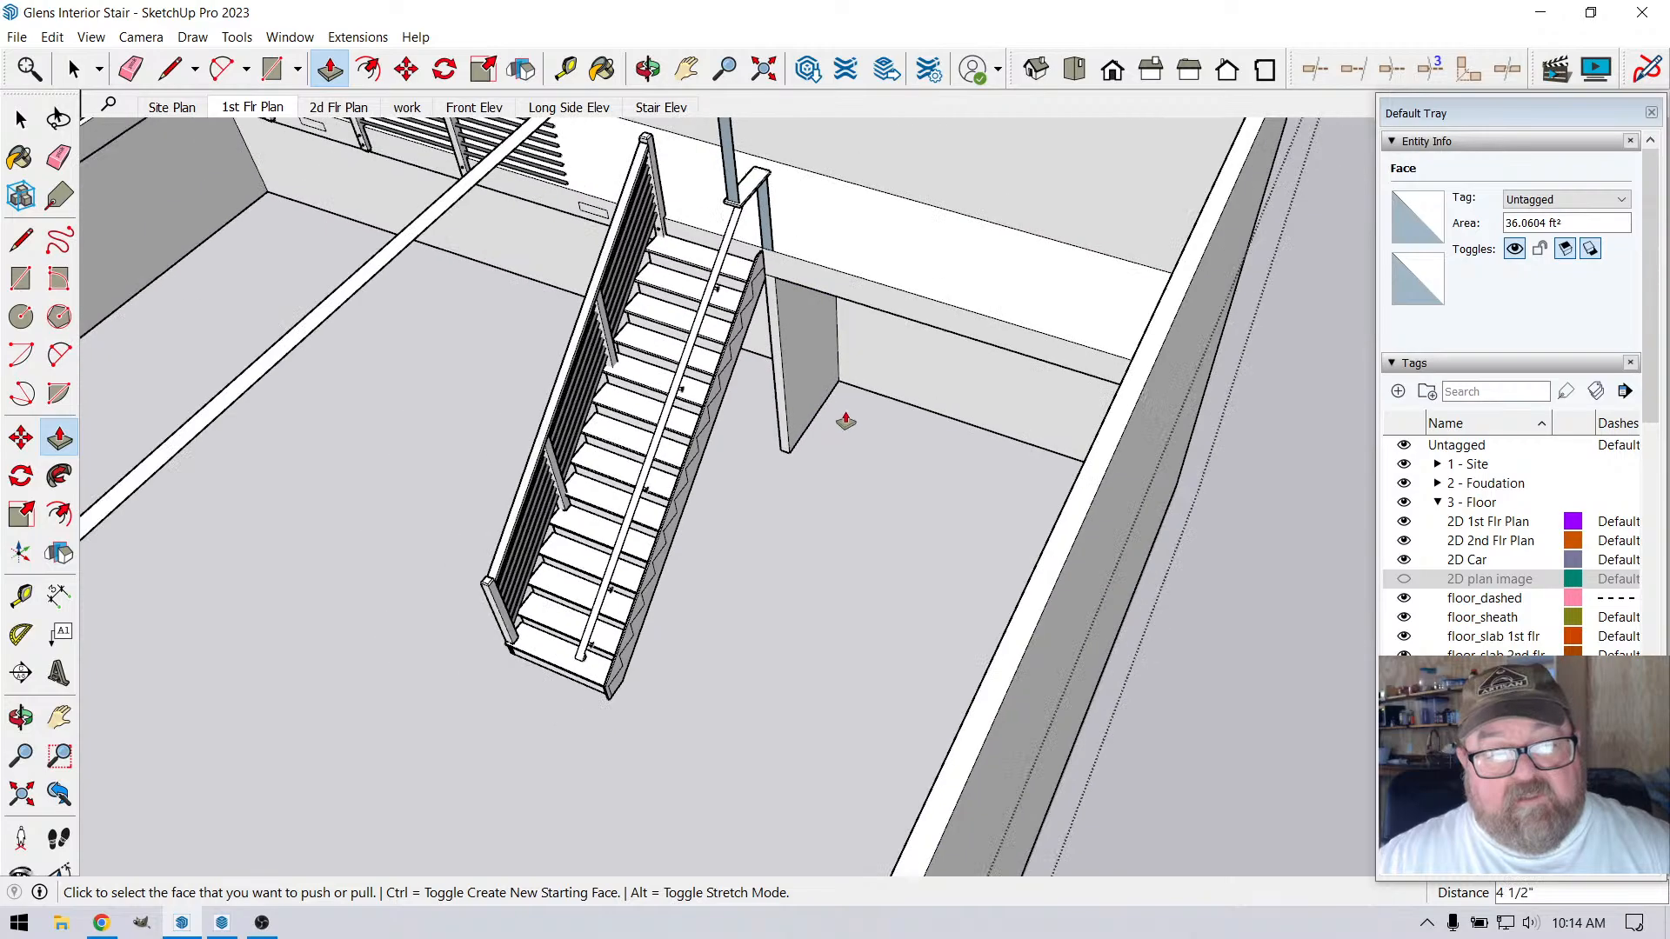
Extend the partition wall about 26' 2 7/16" along the stair to the end wall and raise its top 10' 11 1/4" to the beam
left_click(806, 376)
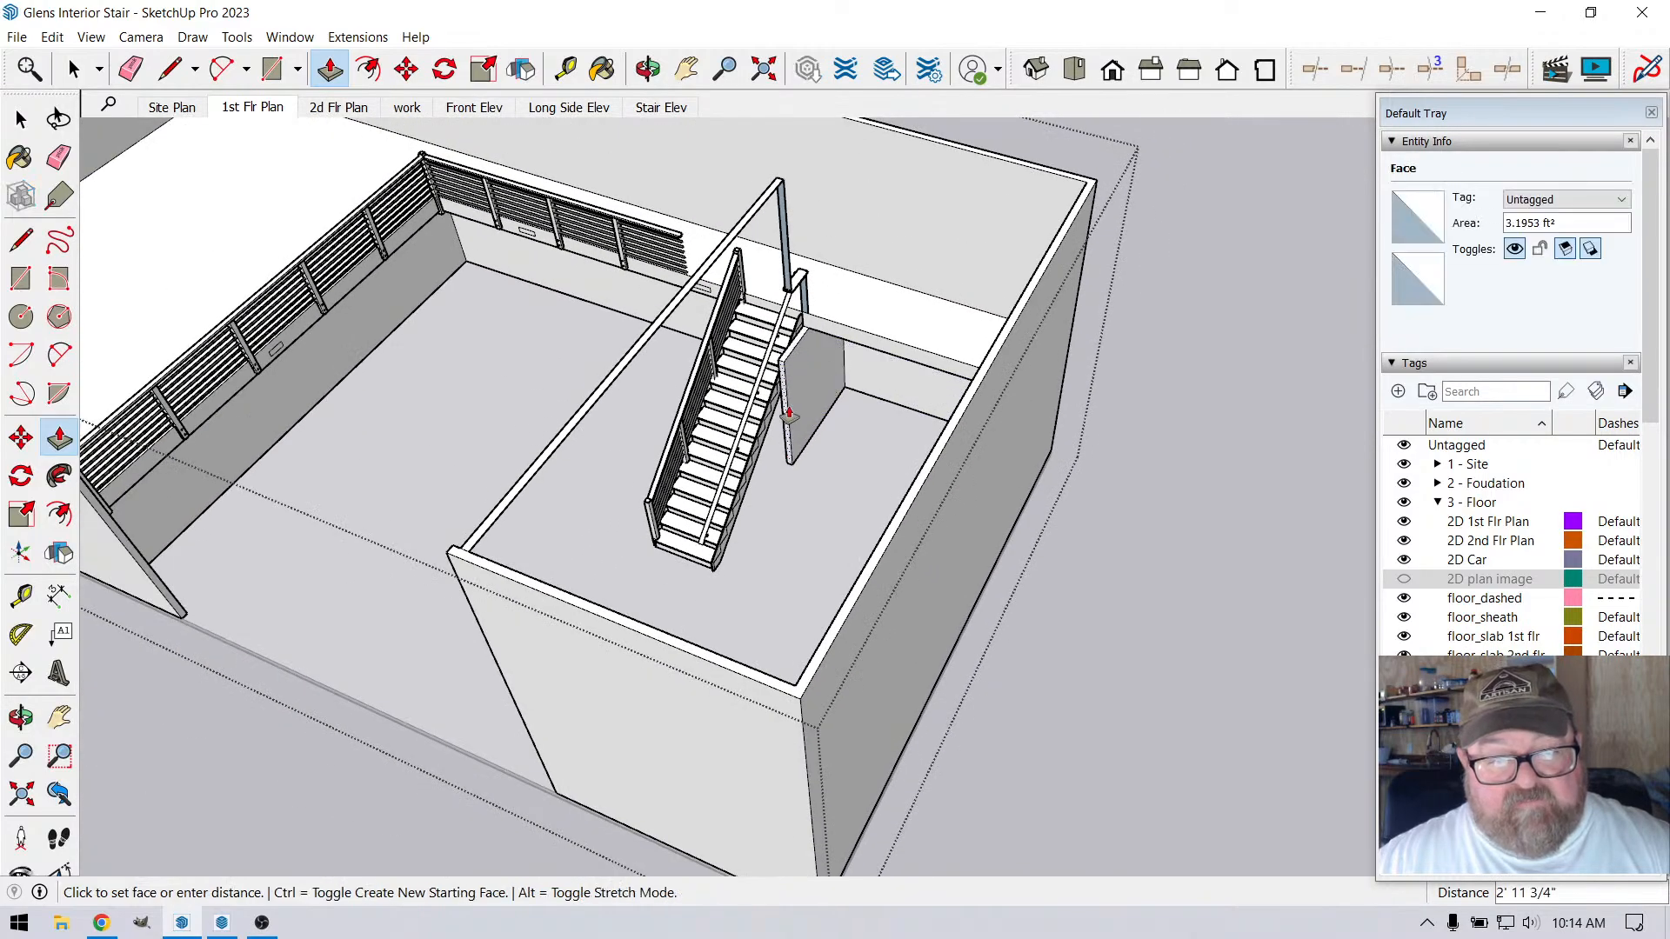
left_click(477, 561)
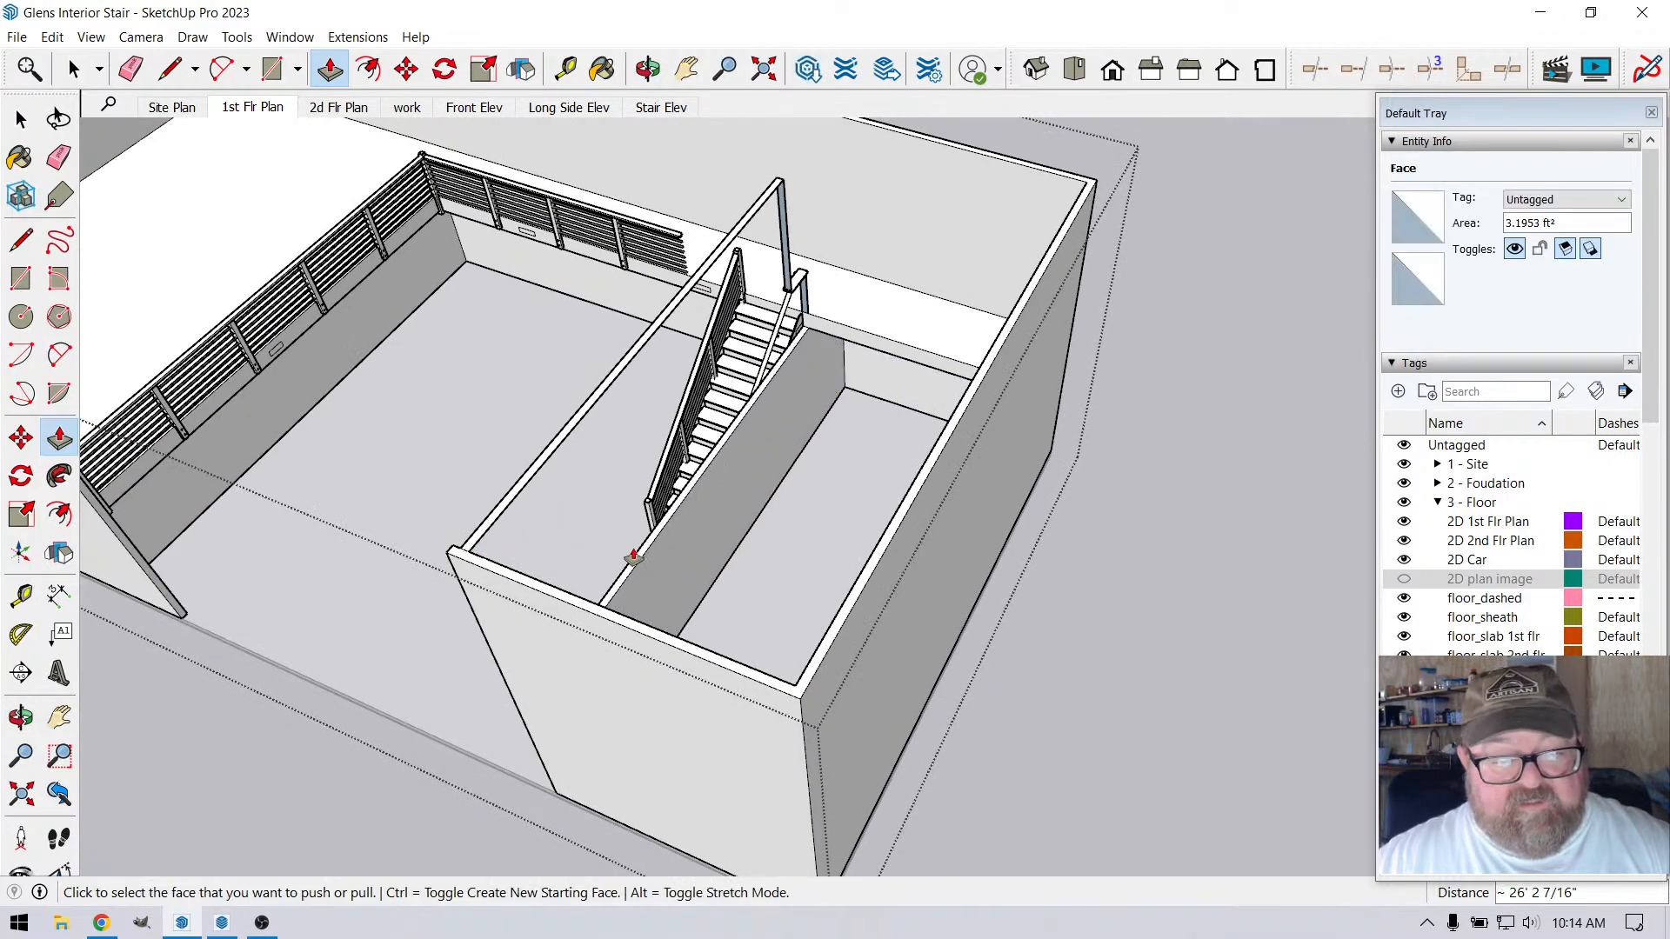
left_click(633, 564)
left_click(540, 470)
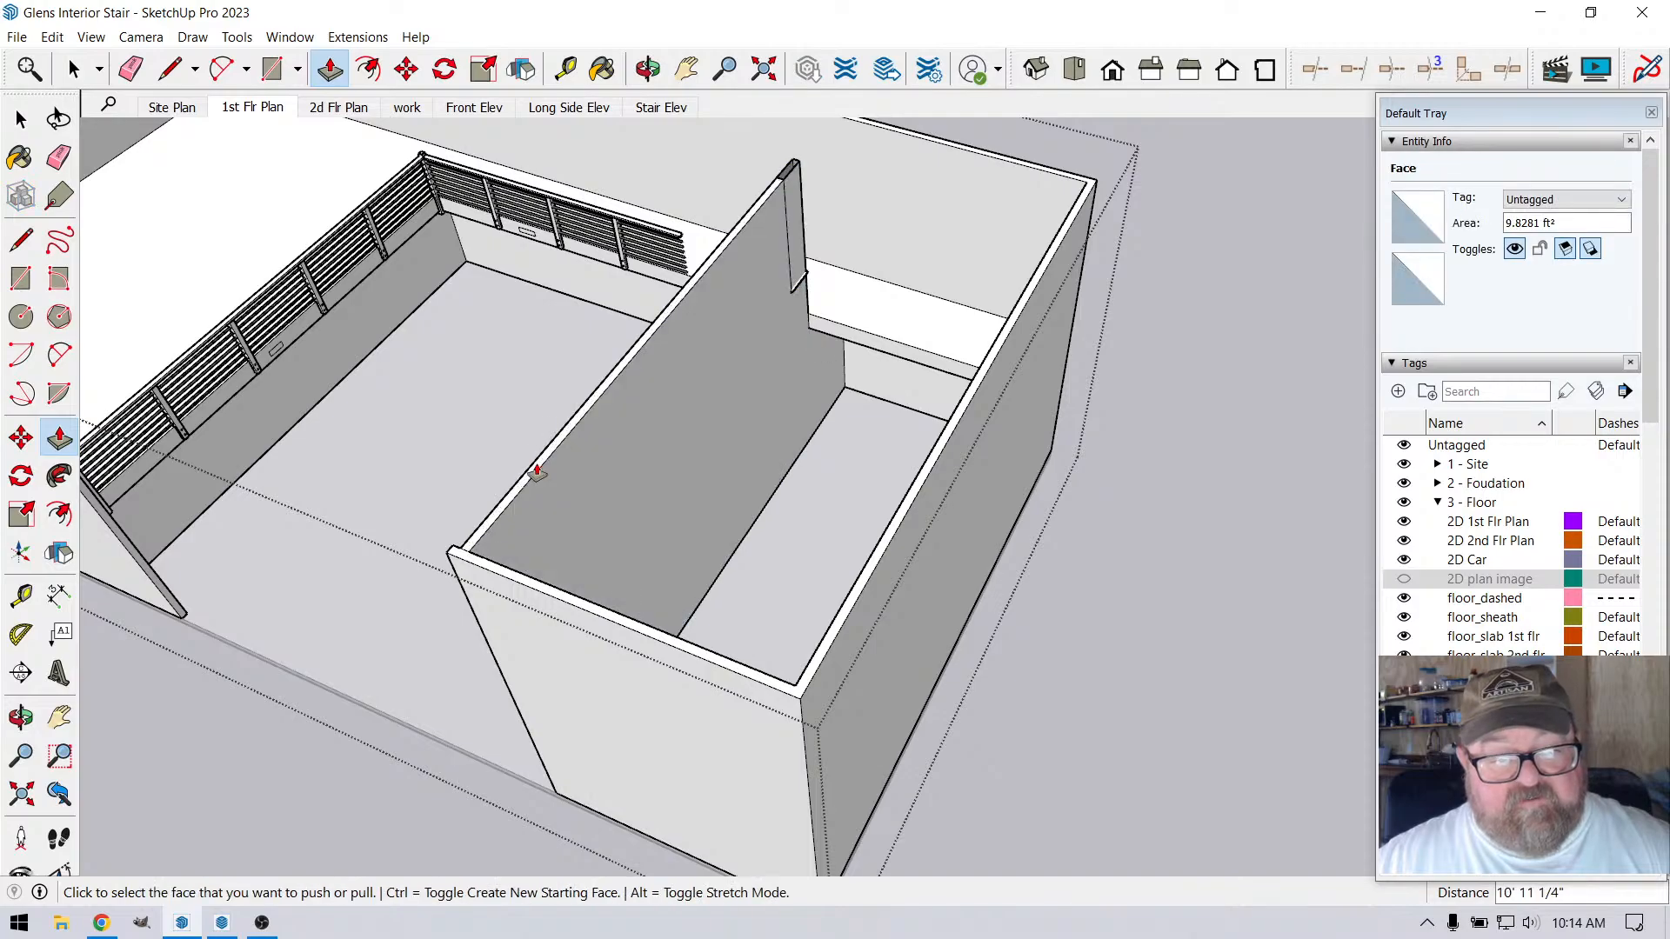
Cap the open gap at the partition wall's upper end with a 4 1/2" wide rectangle
scroll(690, 459, "up", 3)
scroll(739, 348, "up", 5)
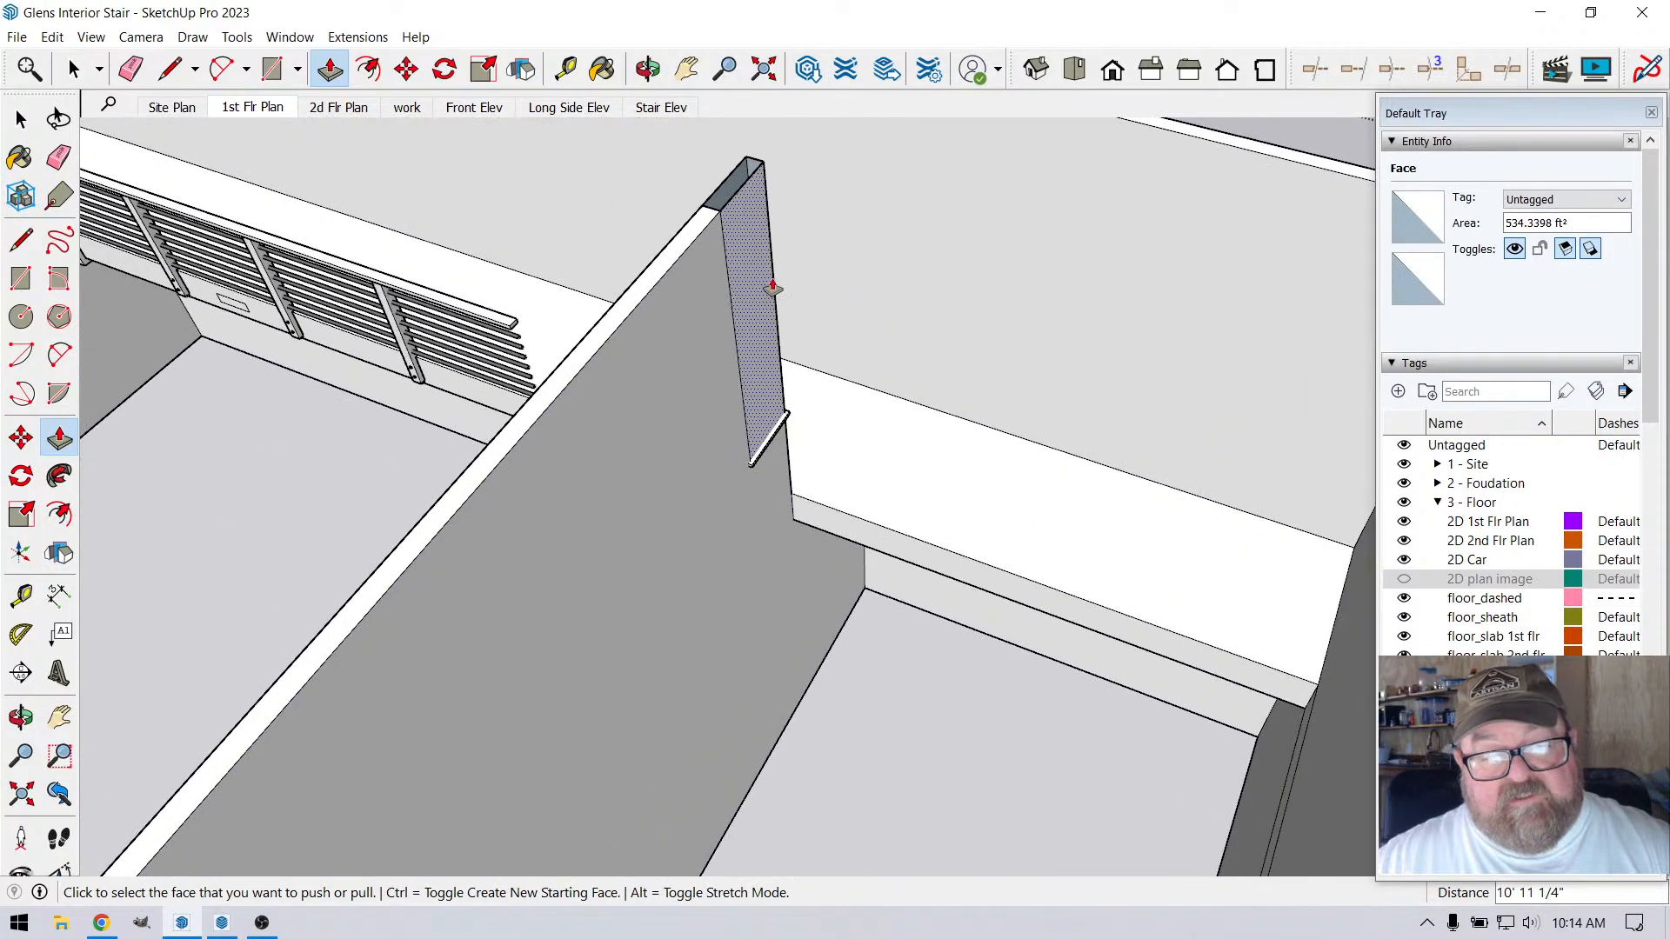
scroll(622, 522, "down", 3)
scroll(653, 303, "up", 4)
key("r")
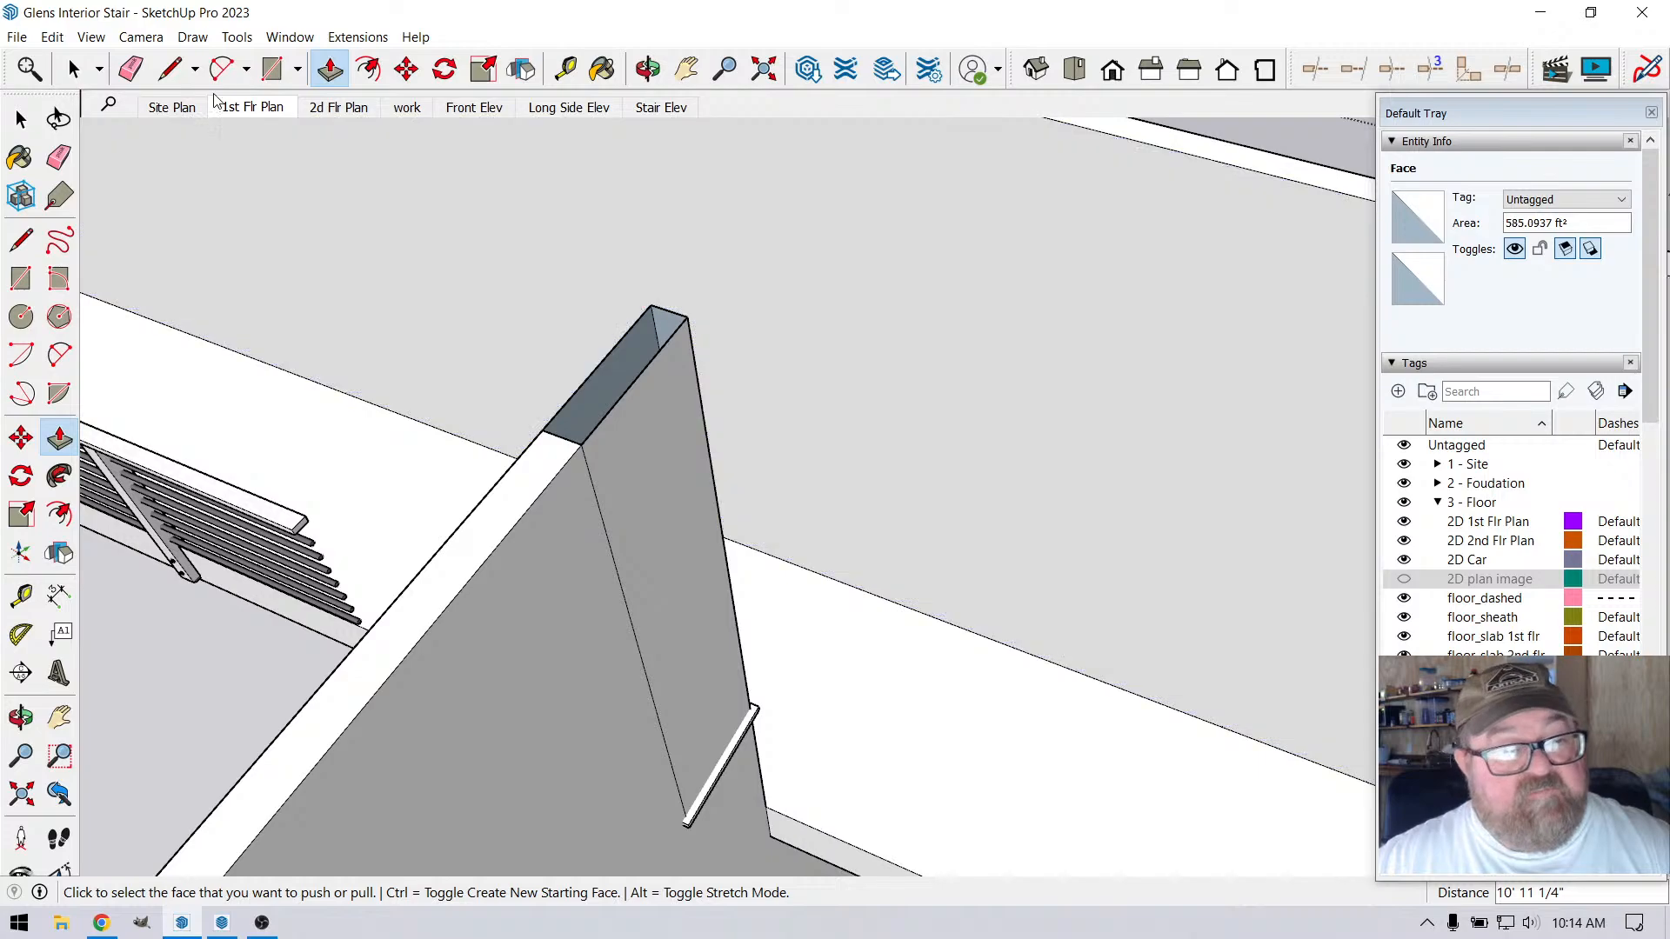
left_click(650, 304)
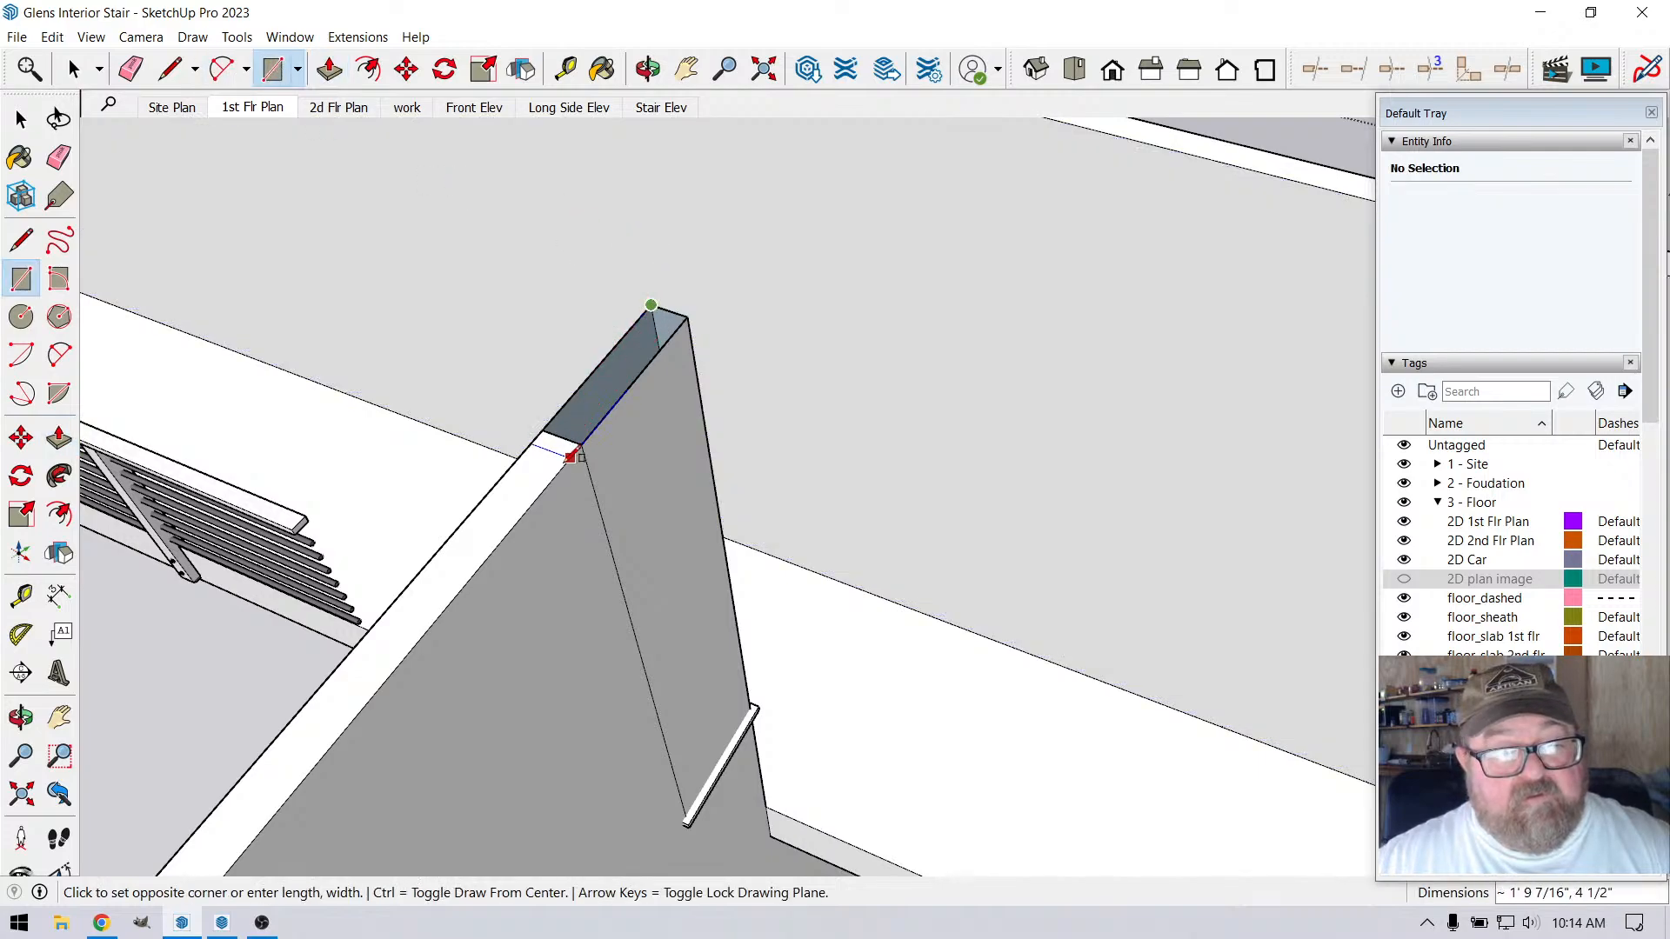
left_click(582, 444)
Try to erase the seam edges between the capped end section and the rest of the partition wall
left_click(130, 69)
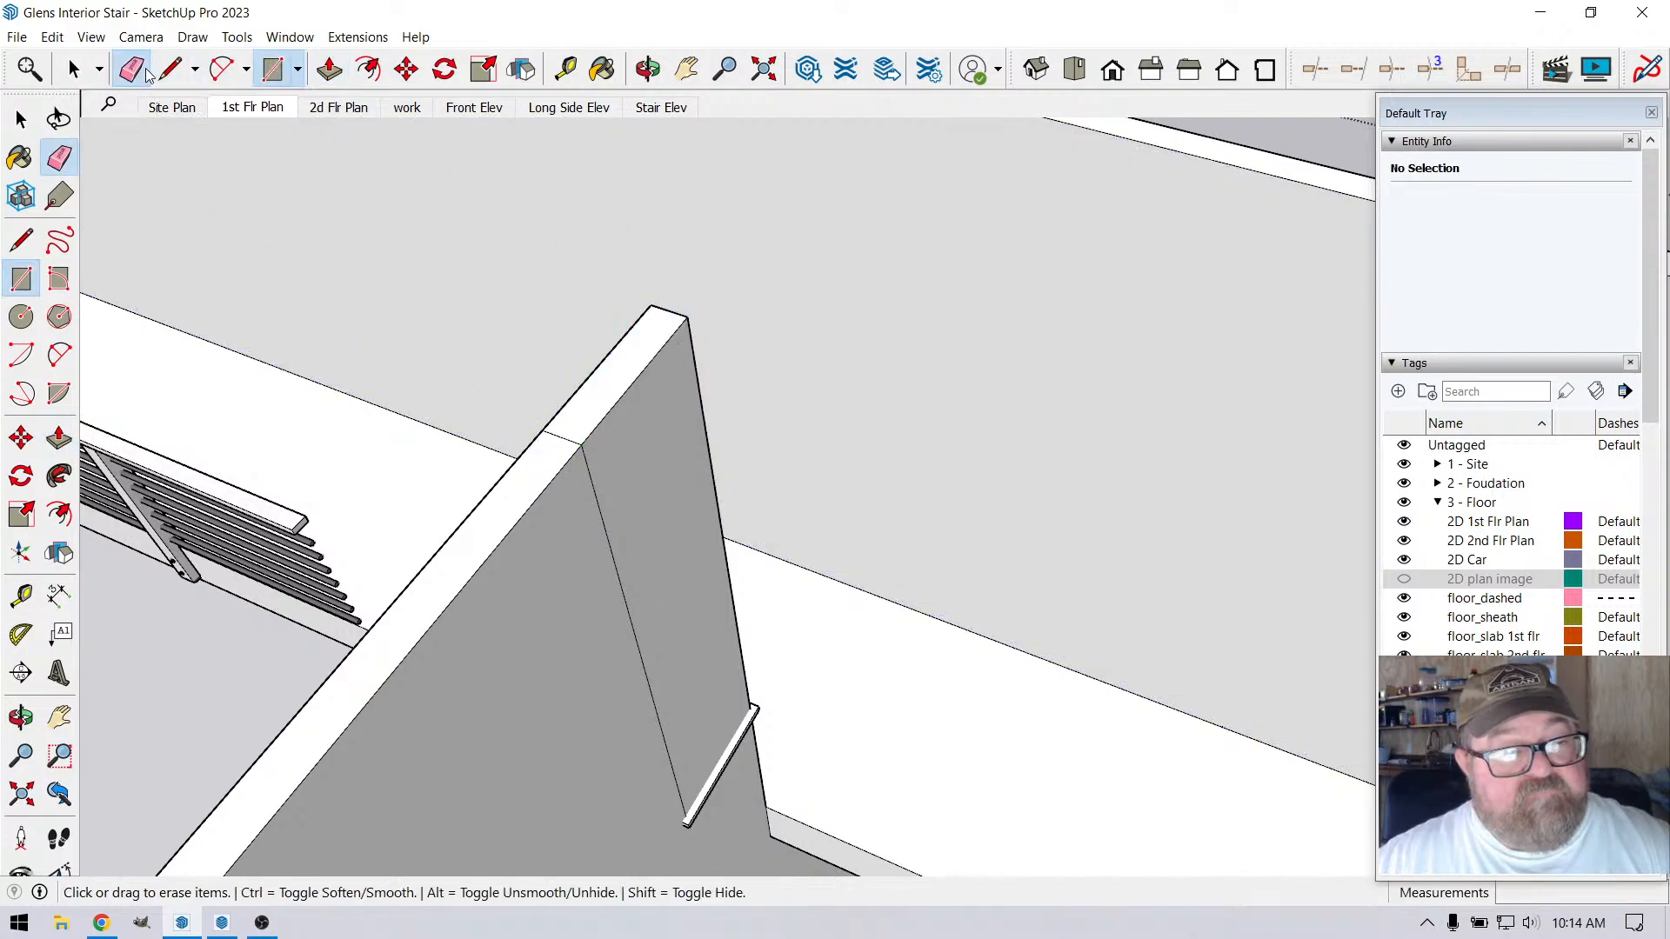
left_click(585, 453)
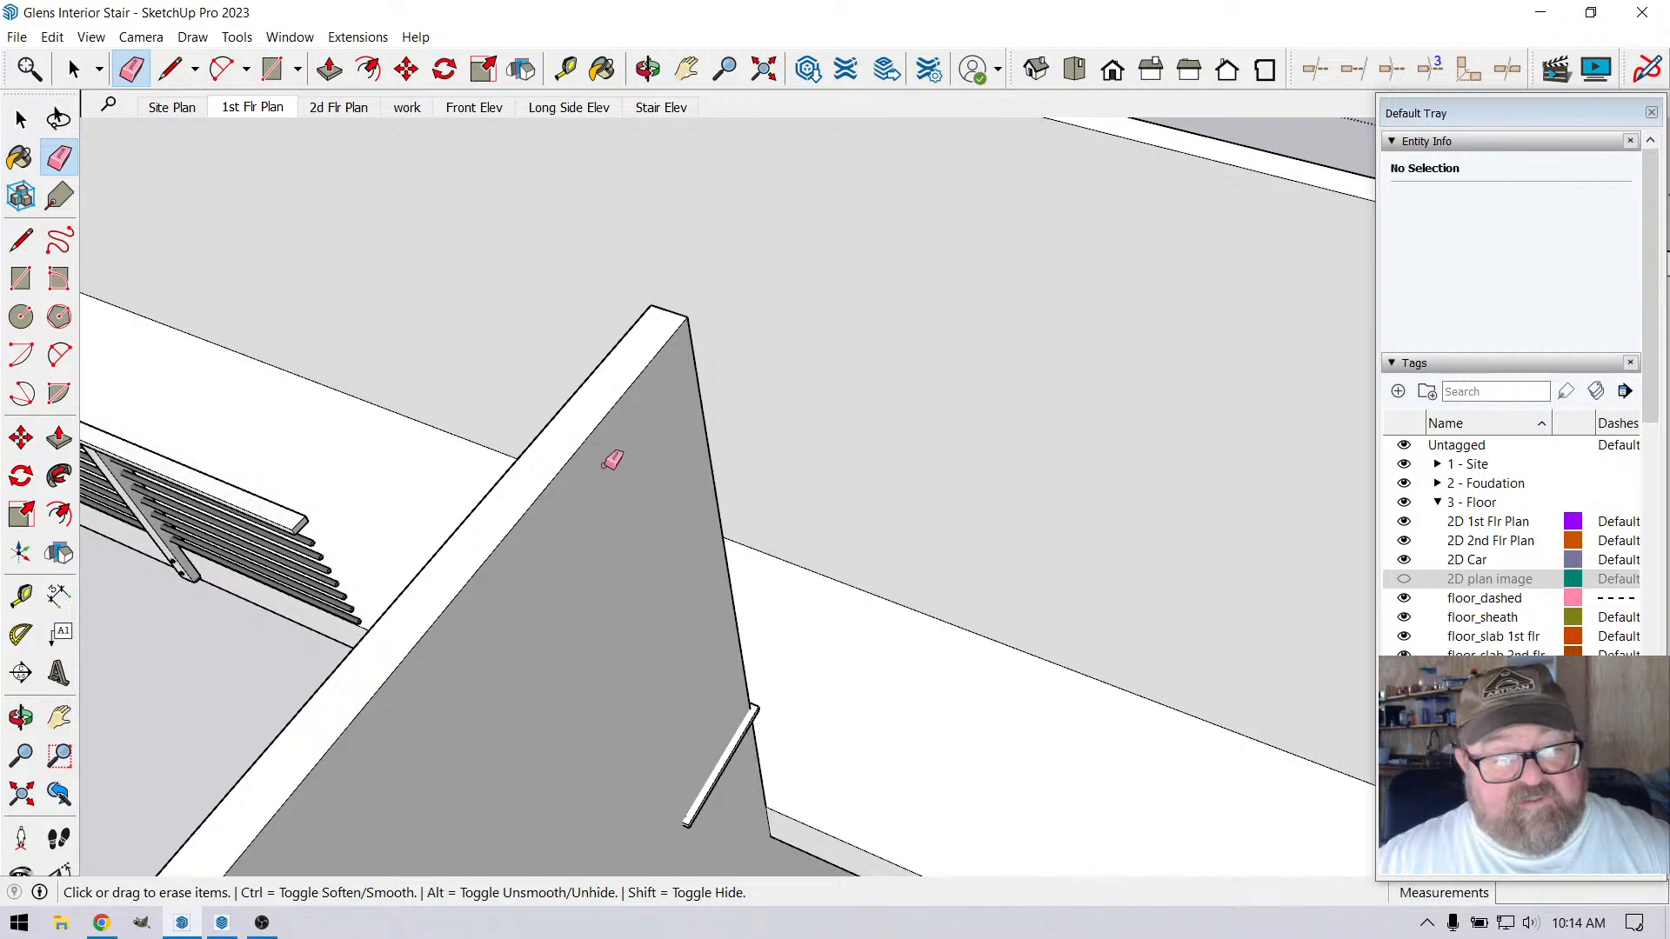
scroll(766, 459, "down", 2)
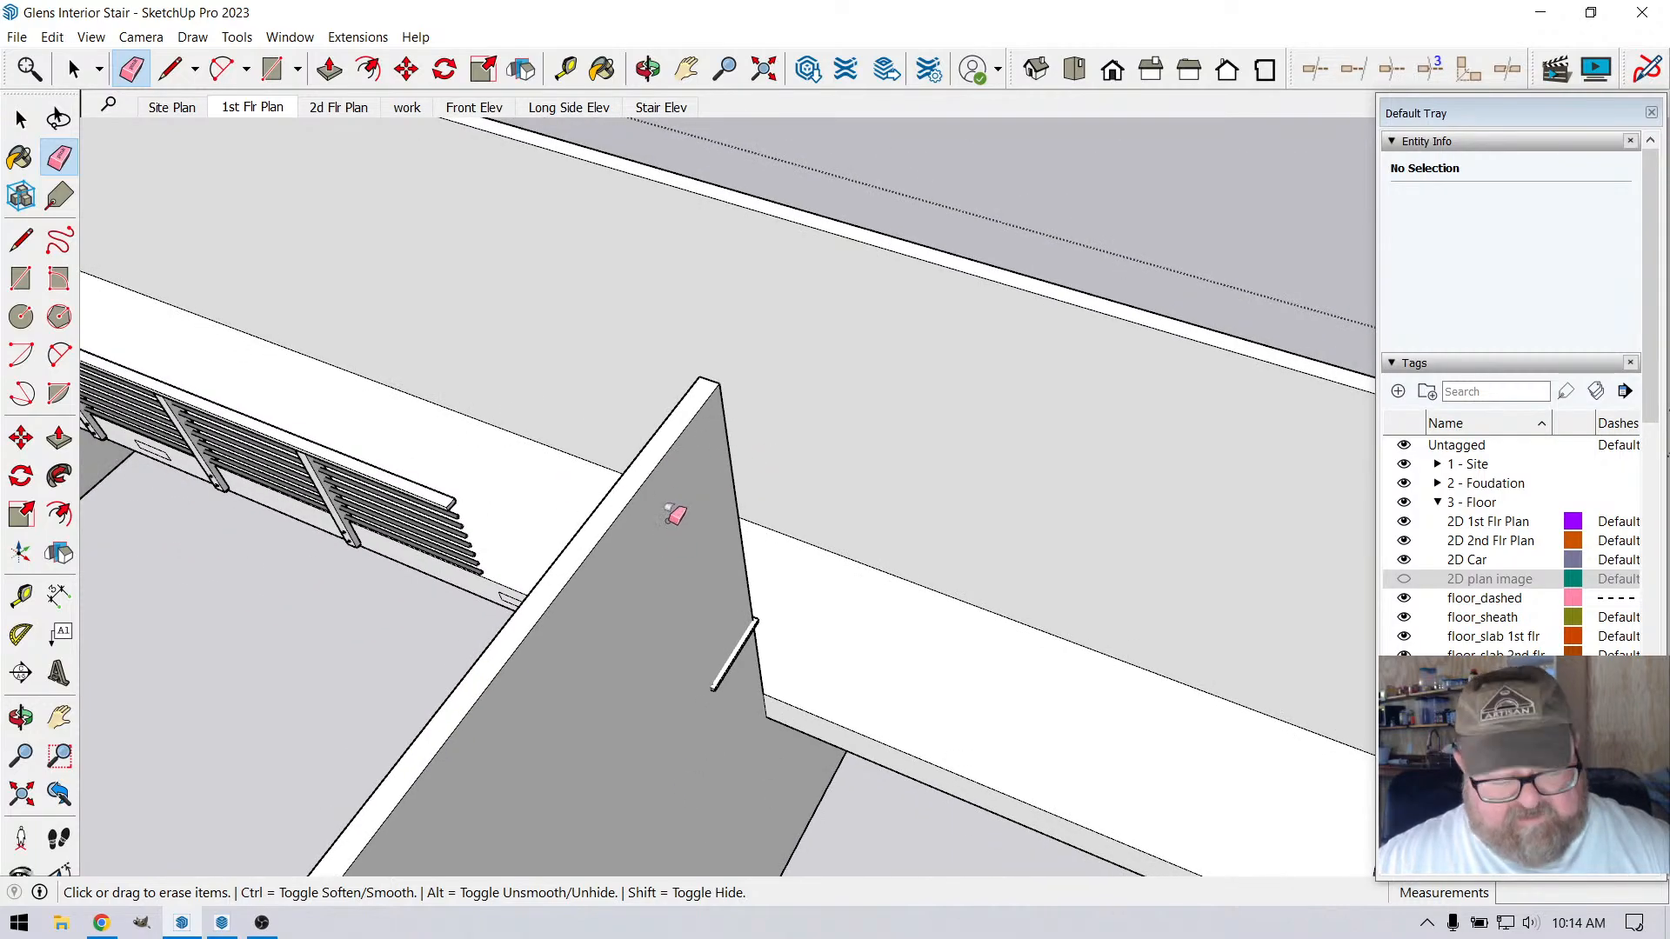
key("ctrl+z")
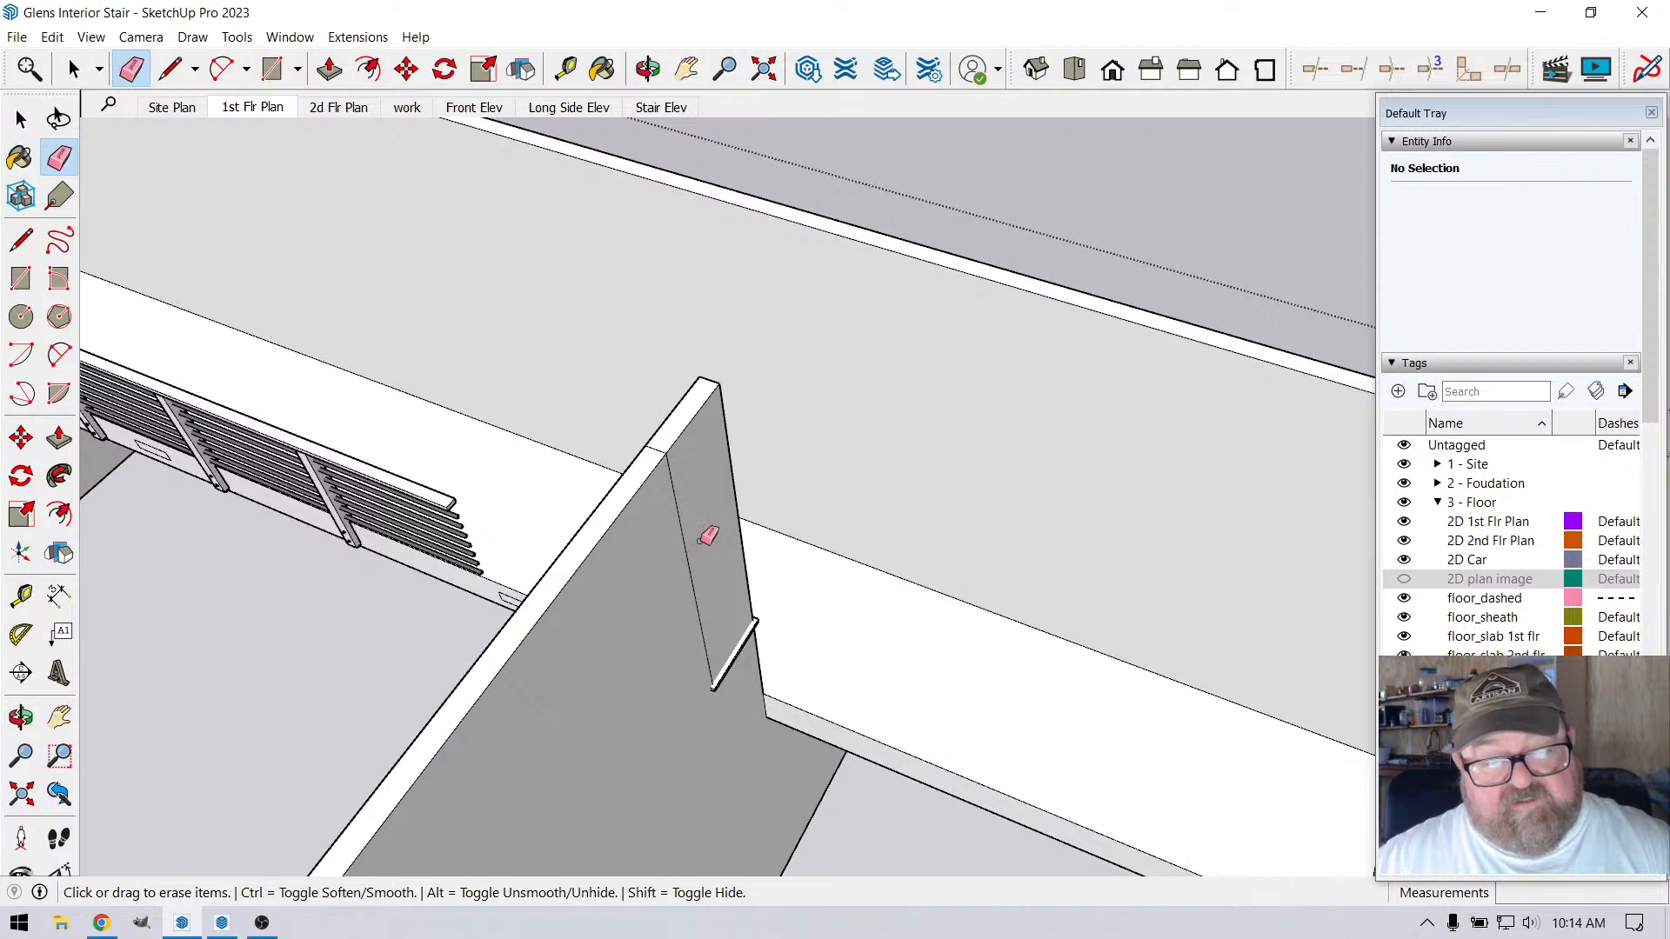
Push the capped end section of the partition wall down 7' to the cap above the landing
left_click(331, 70)
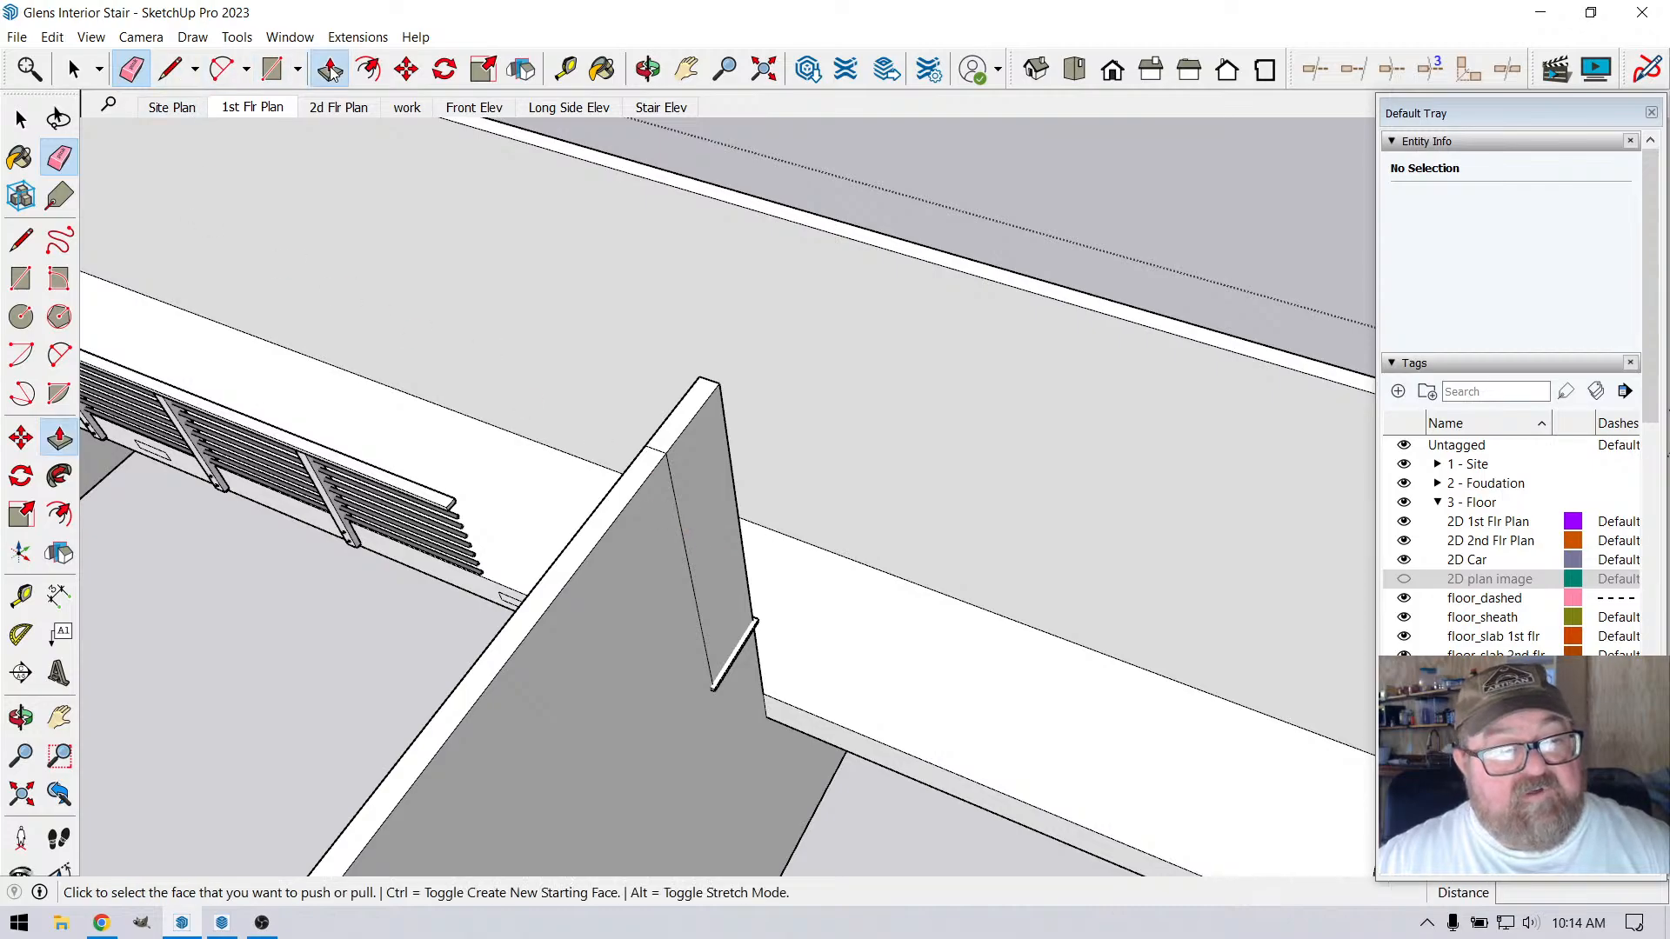
scroll(597, 447, "down", 3)
scroll(682, 466, "up", 3)
left_click(644, 309)
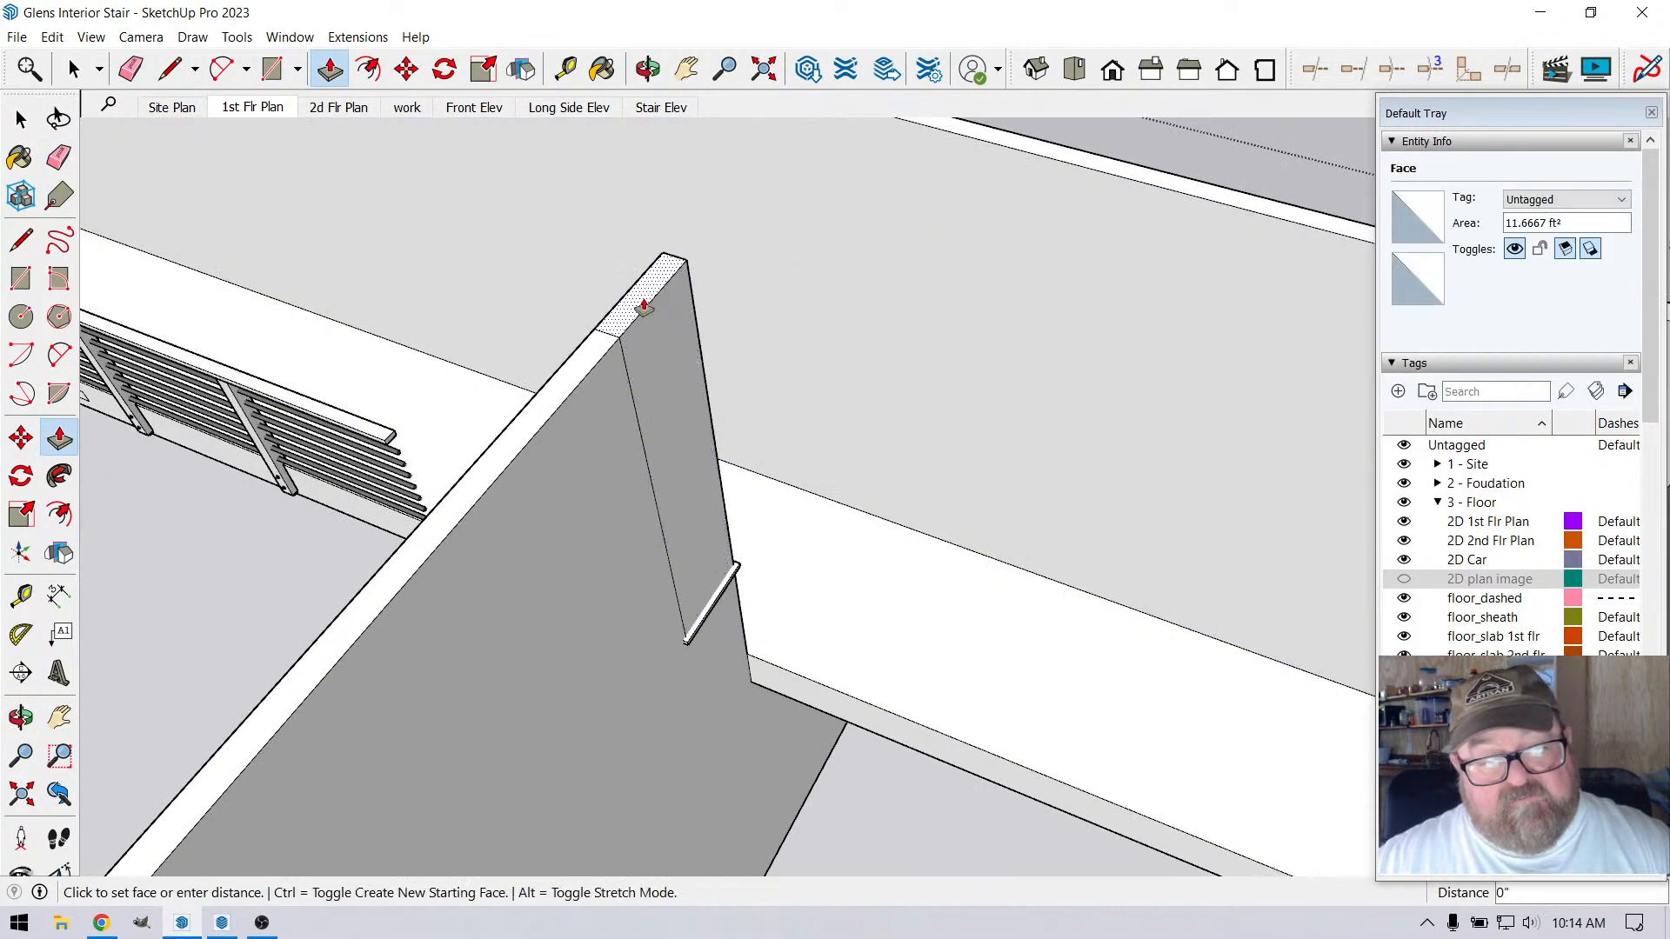
left_click(688, 646)
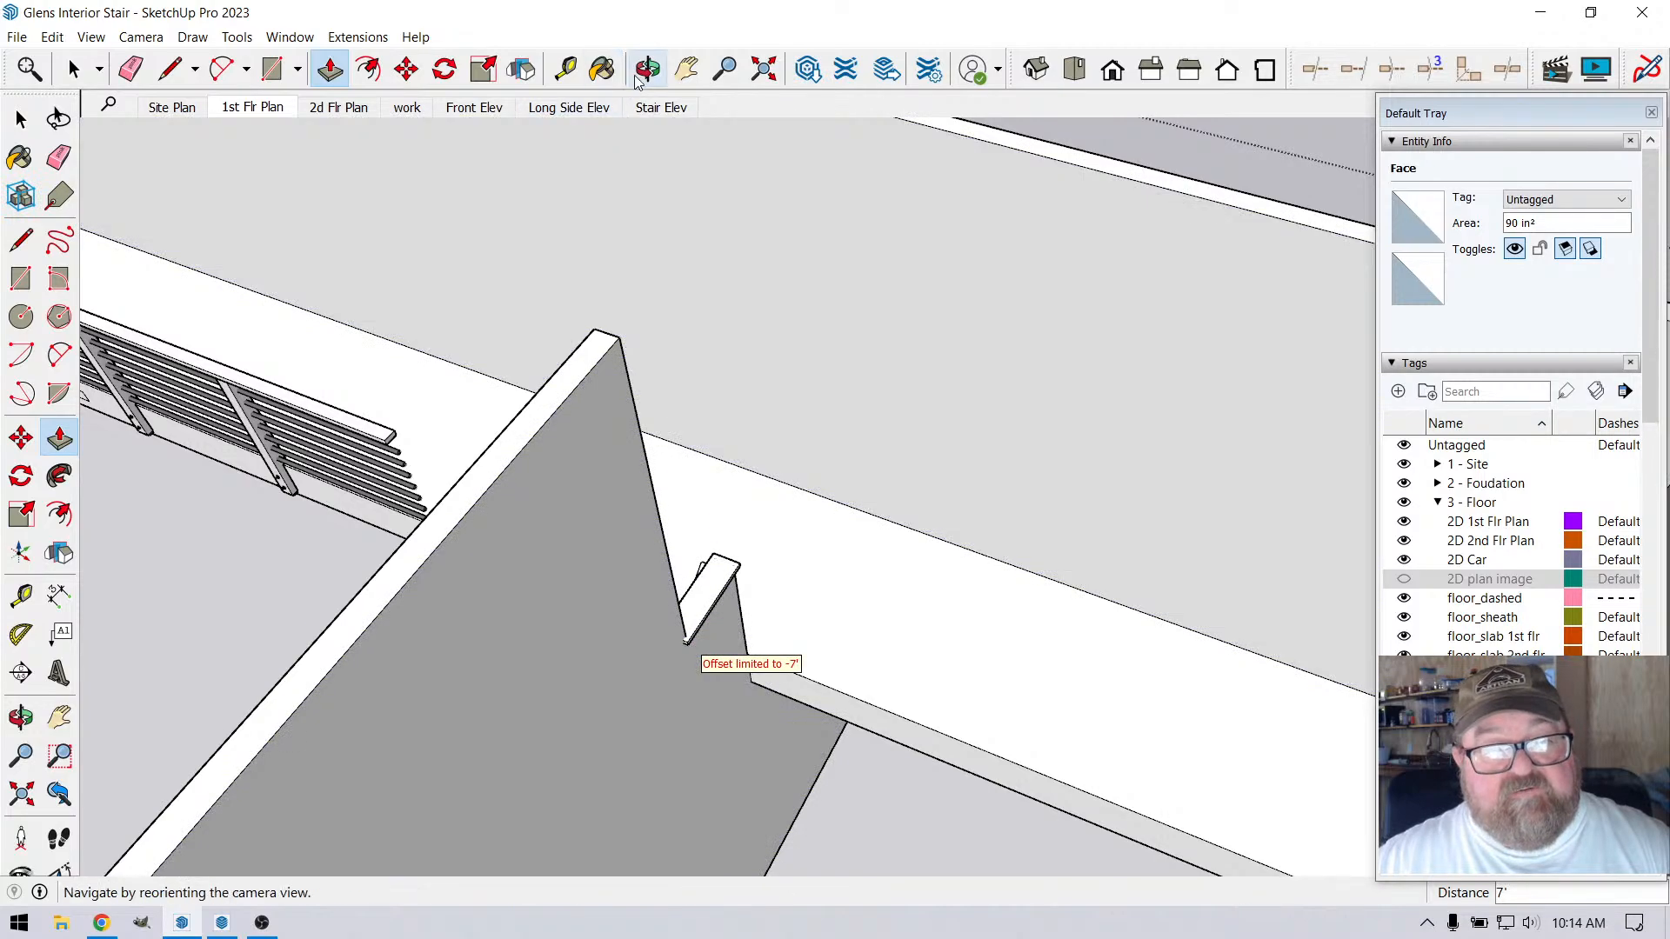
Inspect the partition wall, stair and loft railing from above
key("o")
left_click_drag(600, 376, 1118, 745)
scroll(1119, 745, "down", 1)
scroll(584, 494, "up", 5)
mouse_move(730, 581)
left_mouse_down()
mouse_move(638, 571)
mouse_move(740, 582)
left_mouse_up()
scroll(823, 703, "down", 2)
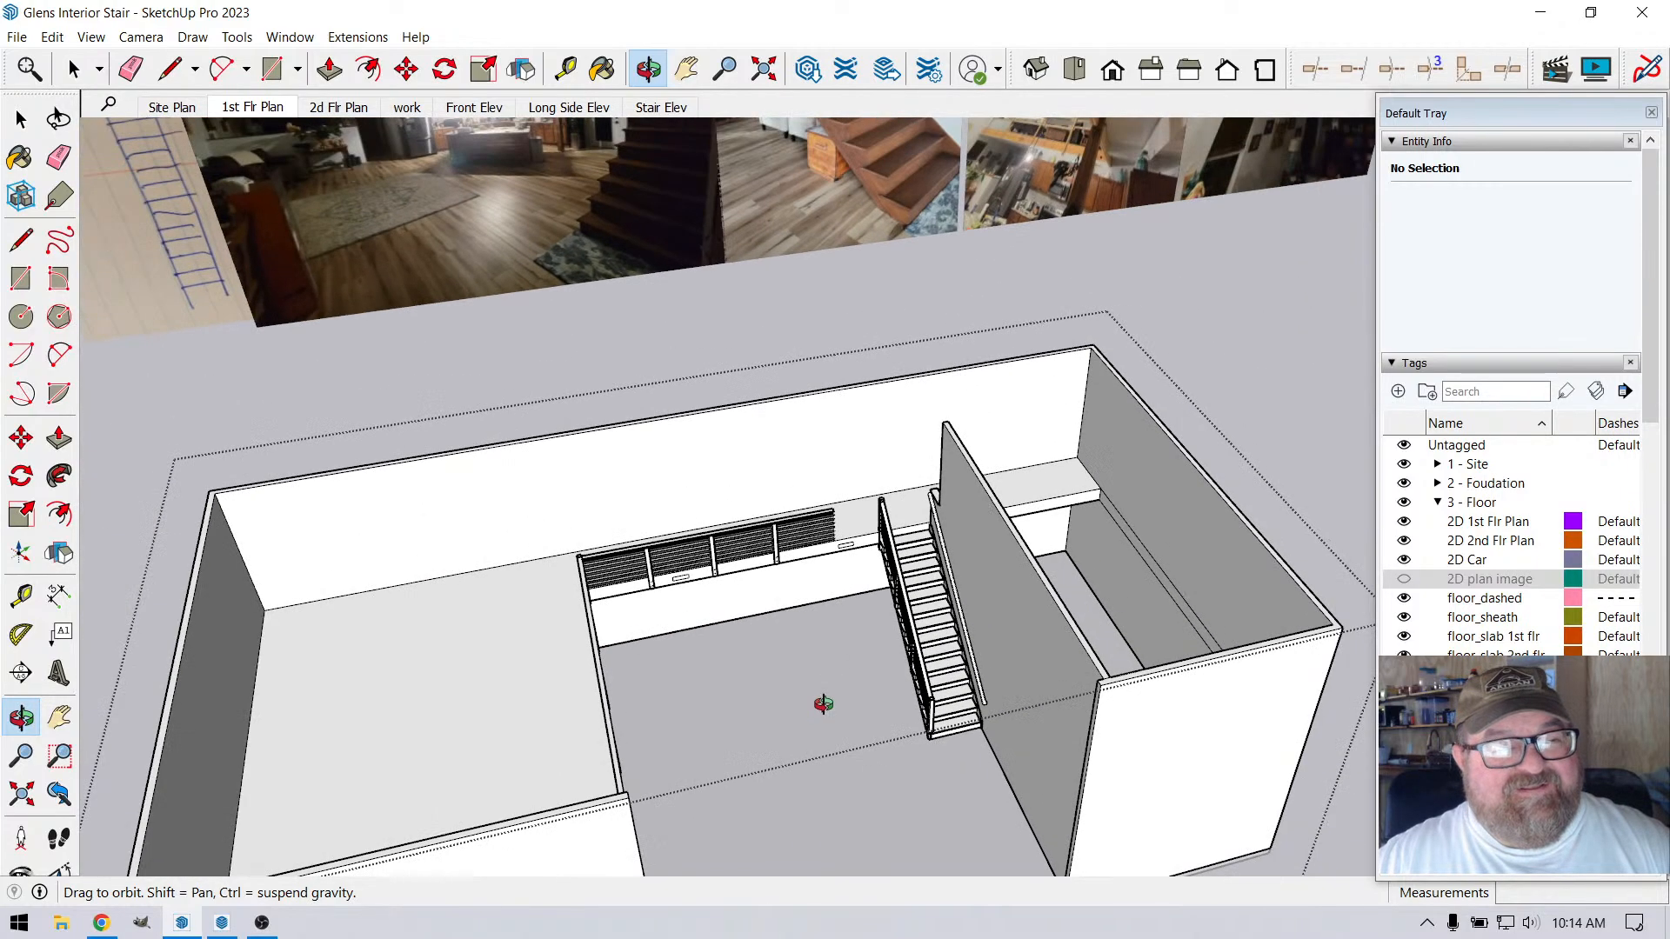
scroll(862, 557, "up", 4)
scroll(980, 672, "down", 4)
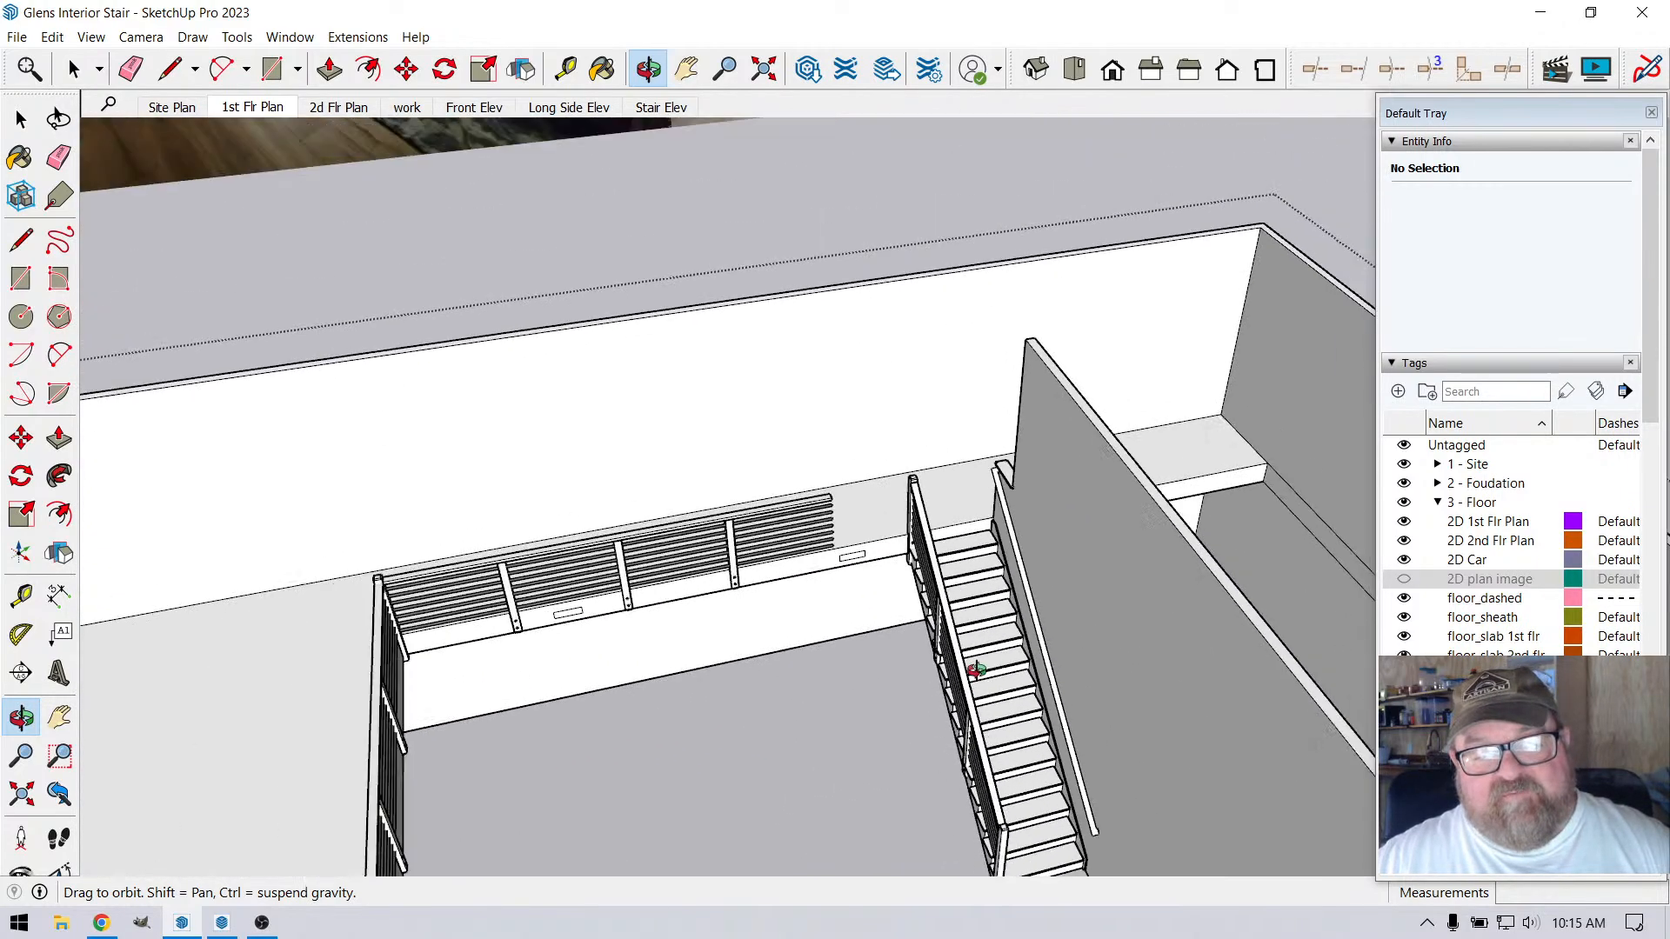
scroll(979, 673, "down", 2)
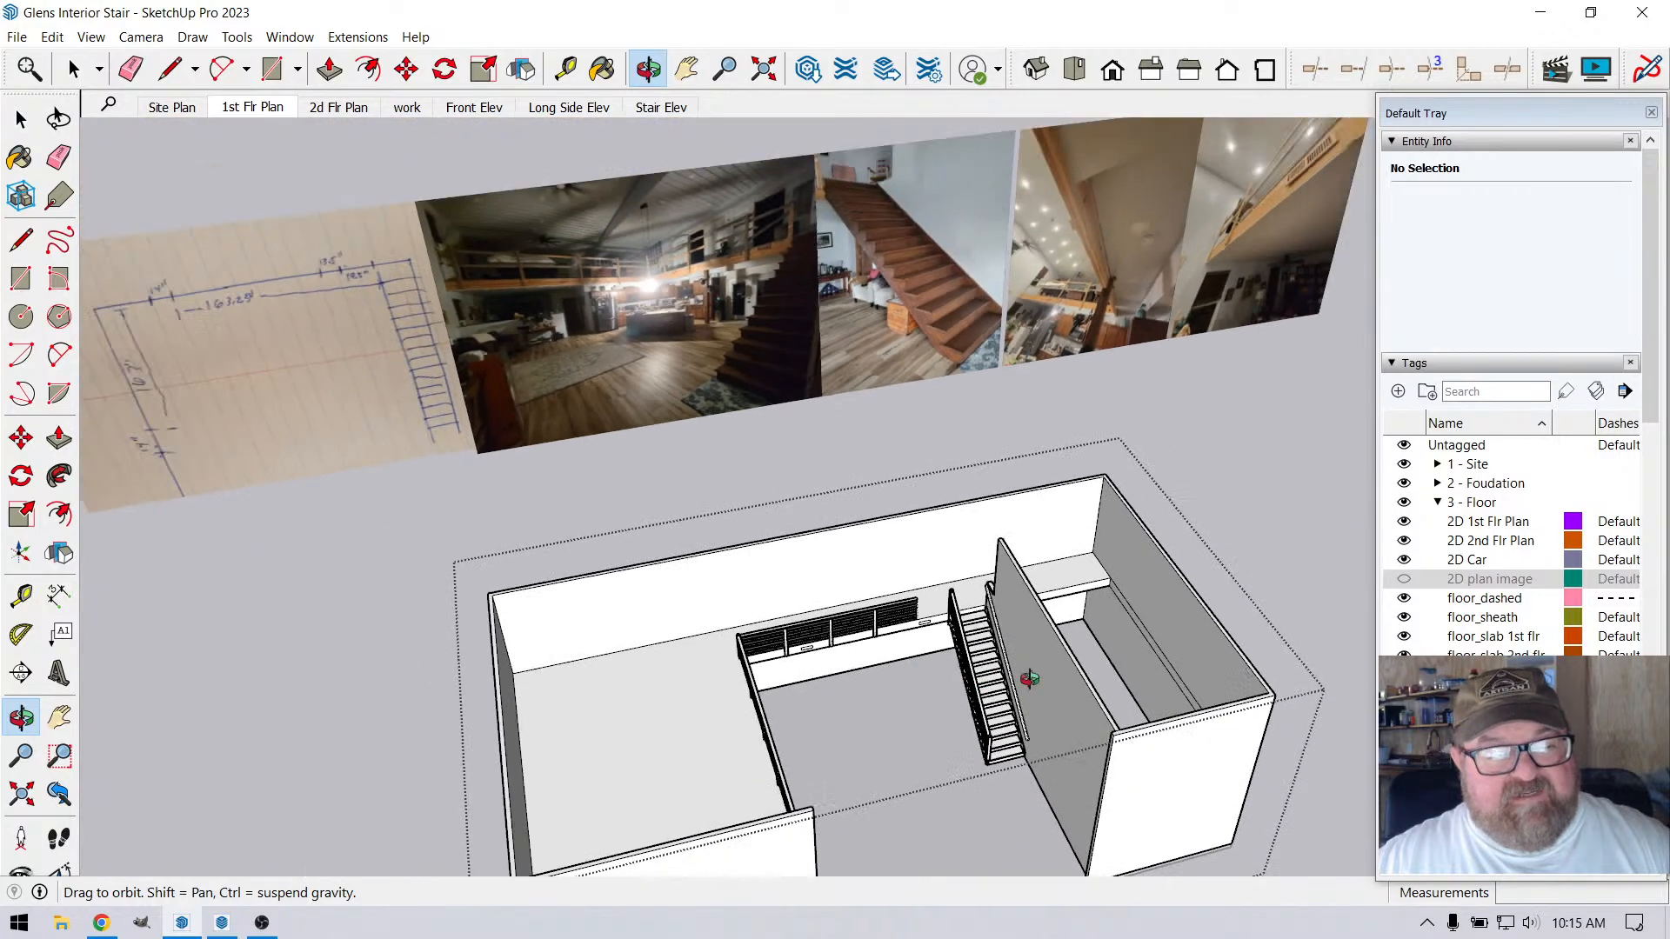
Examine the hand sketch for the vent width and its spacing from the stair along the loft beam, comparing with the model
scroll(1031, 679, "down", 1)
scroll(397, 494, "up", 2)
scroll(435, 426, "up", 3)
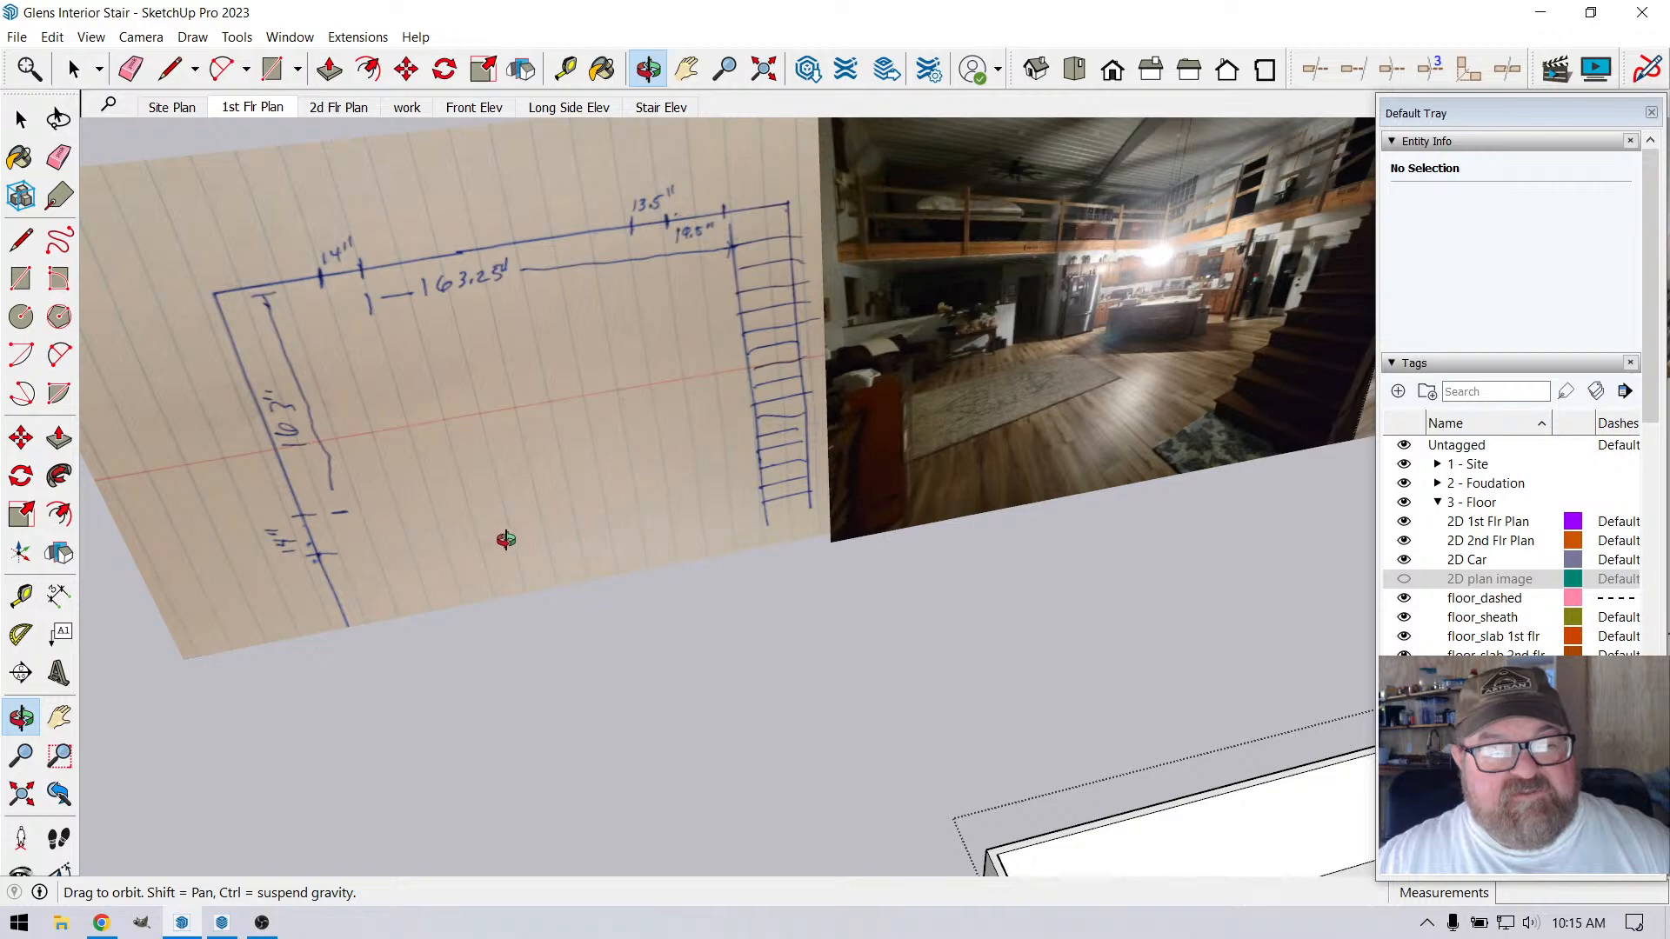
scroll(506, 540, "down", 3)
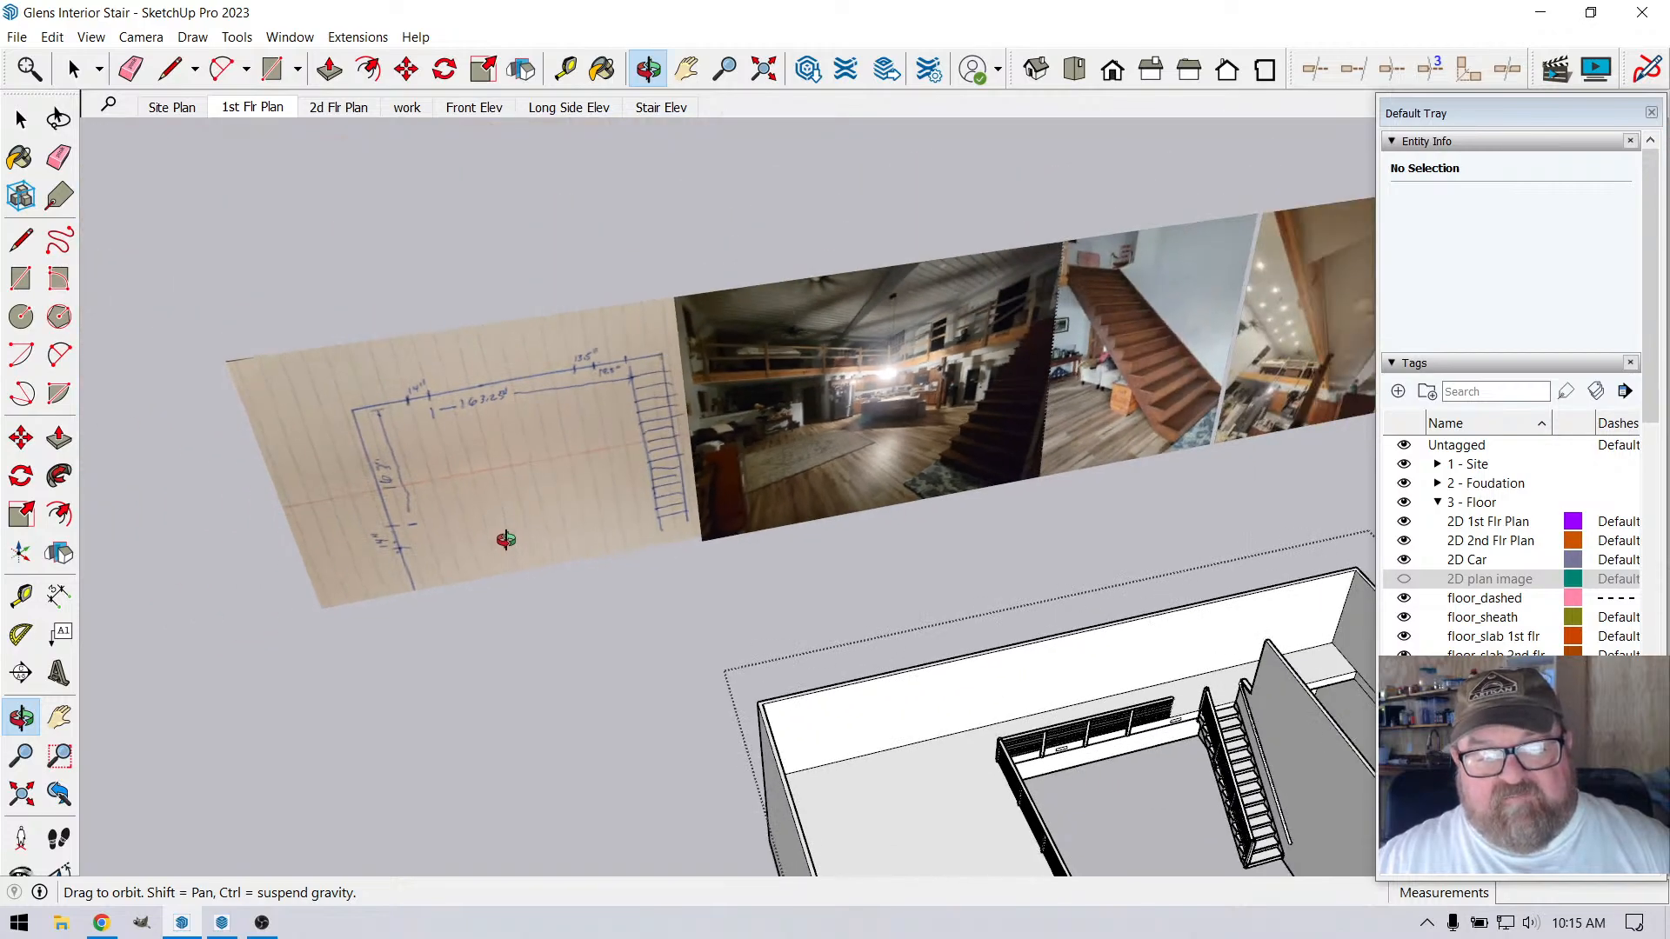
scroll(423, 424, "up", 3)
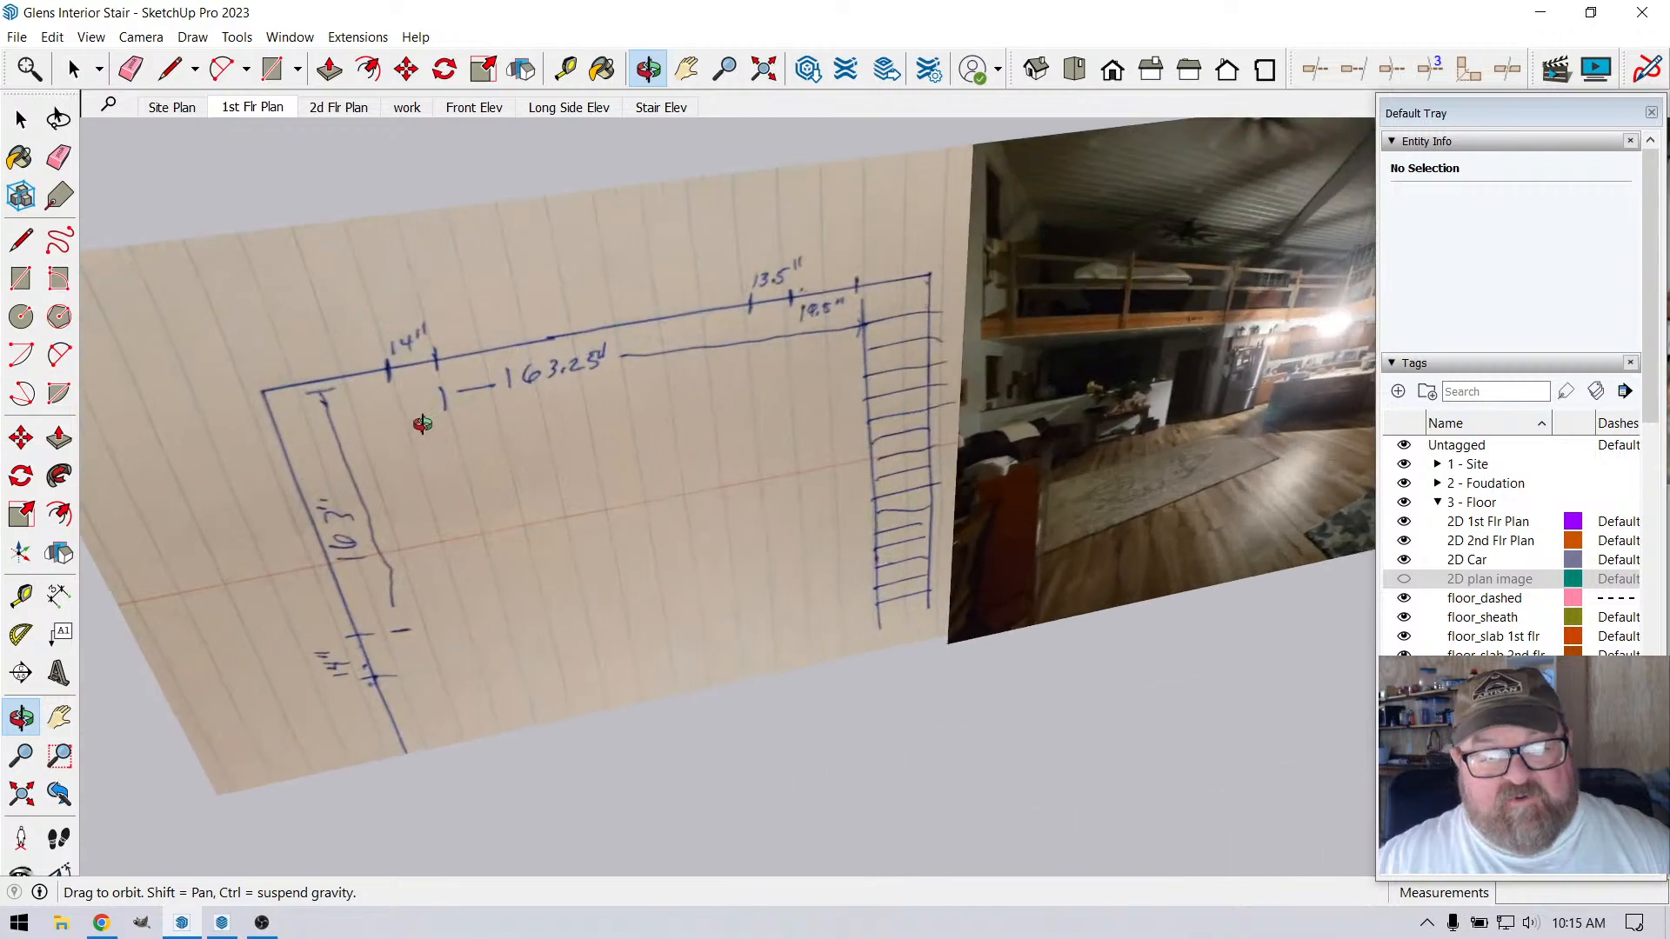
scroll(406, 467, "down", 3)
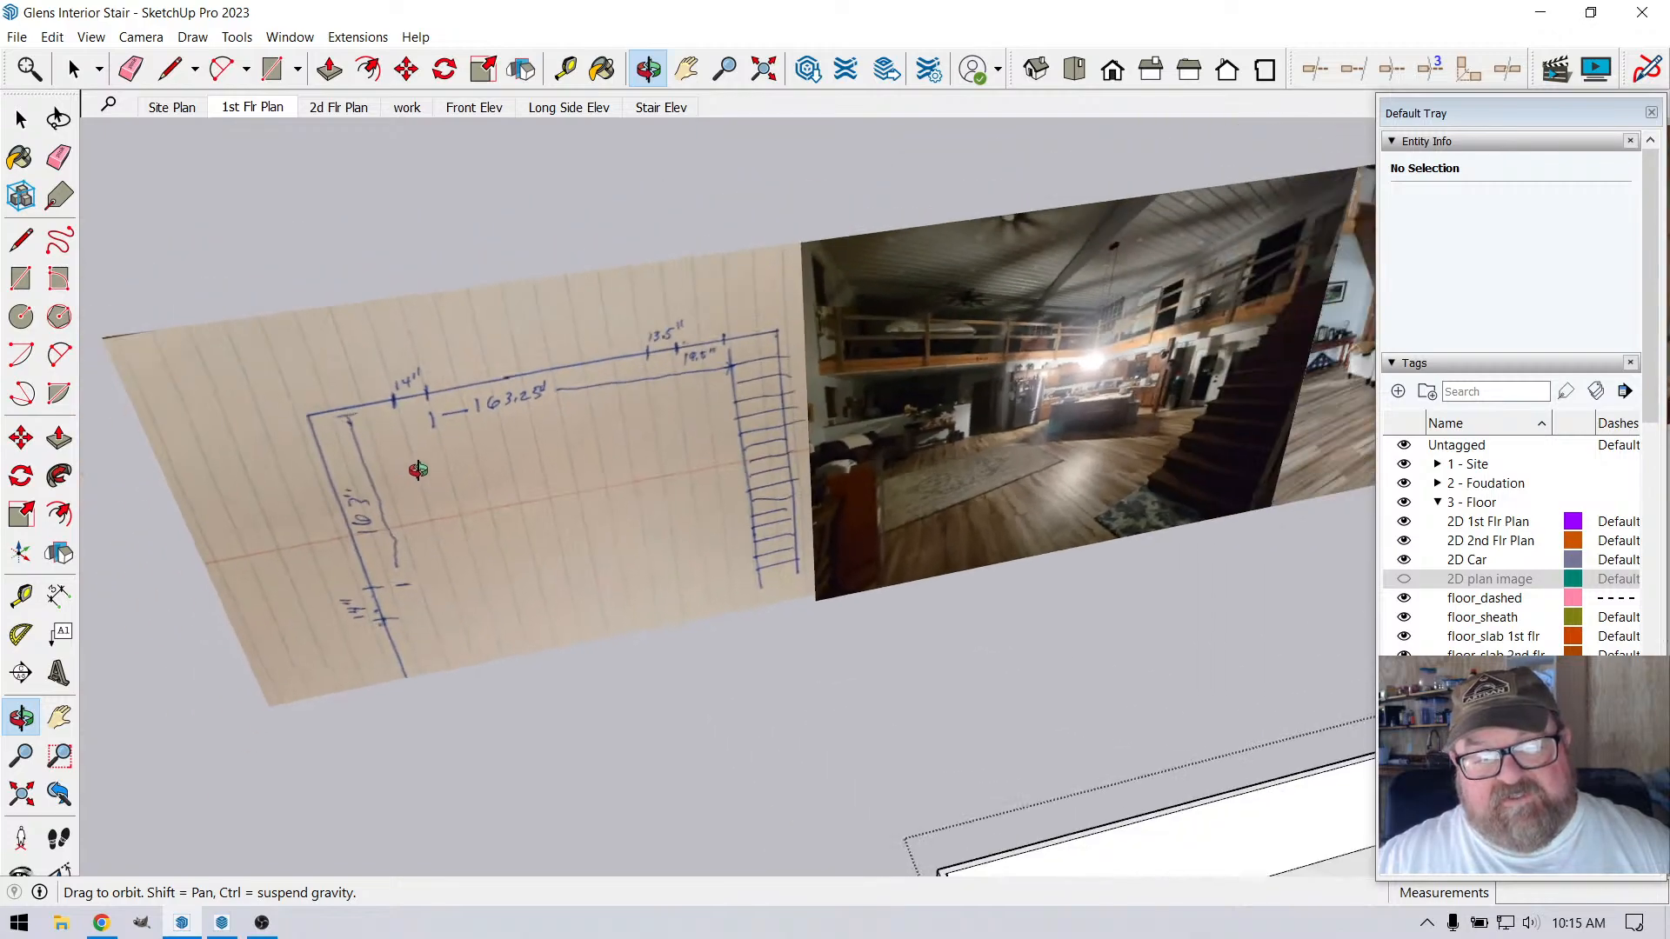
scroll(828, 493, "up", 5)
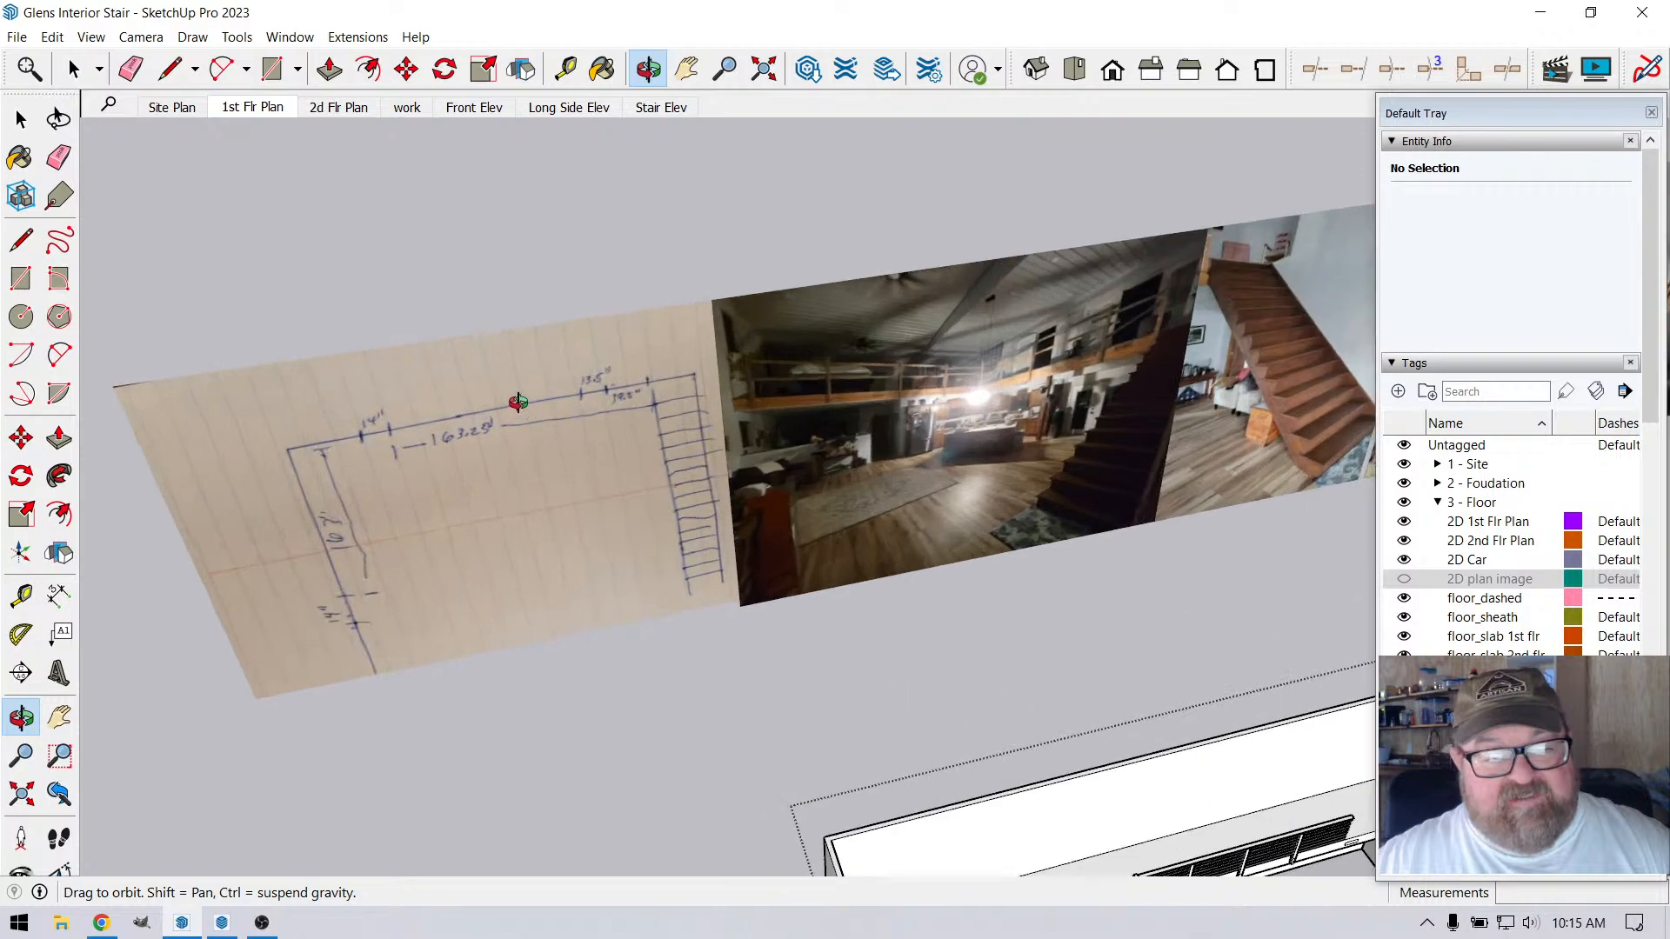
scroll(813, 494, "up", 1)
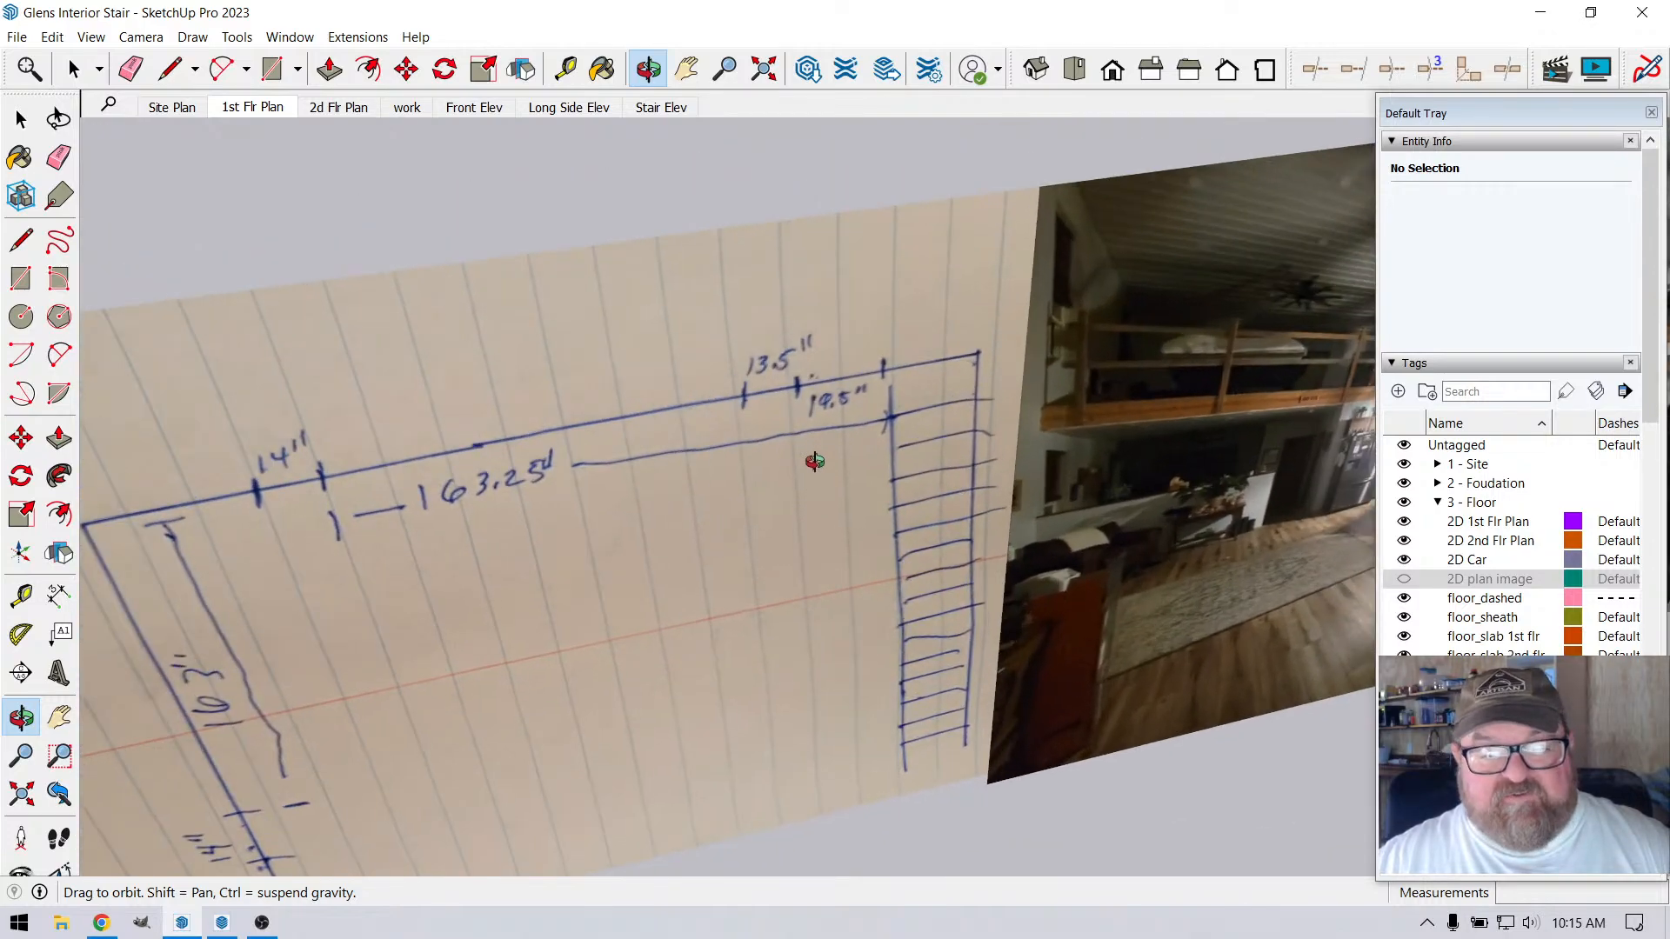
scroll(814, 461, "up", 2)
scroll(449, 418, "down", 4)
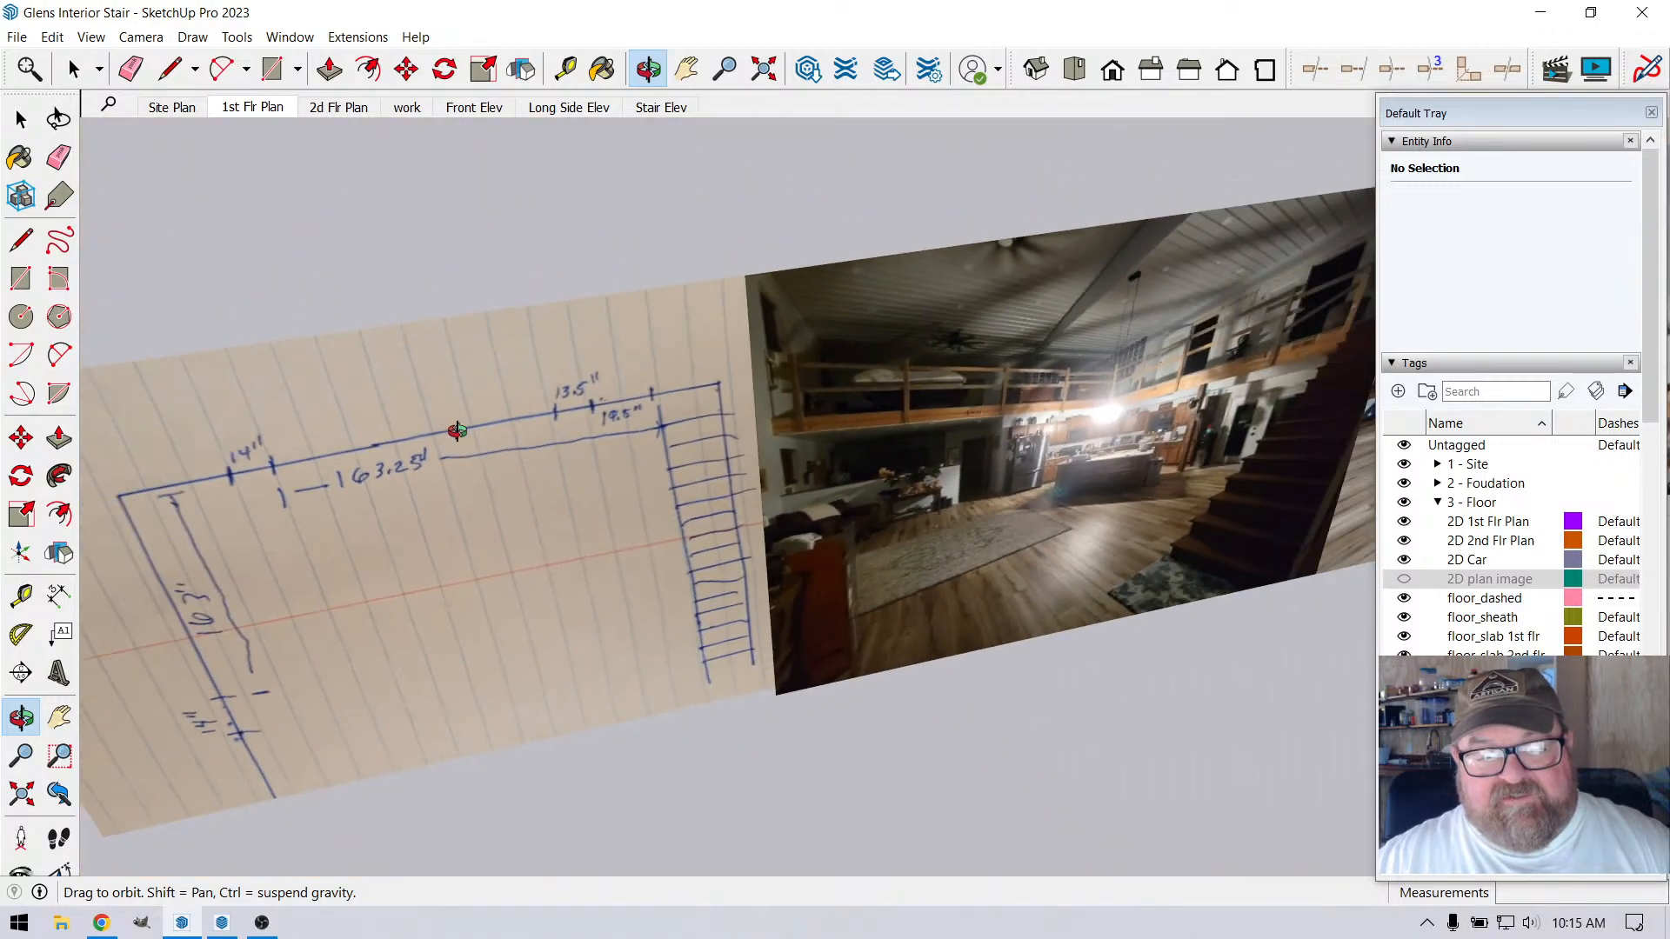
scroll(457, 431, "down", 5)
scroll(924, 658, "up", 2)
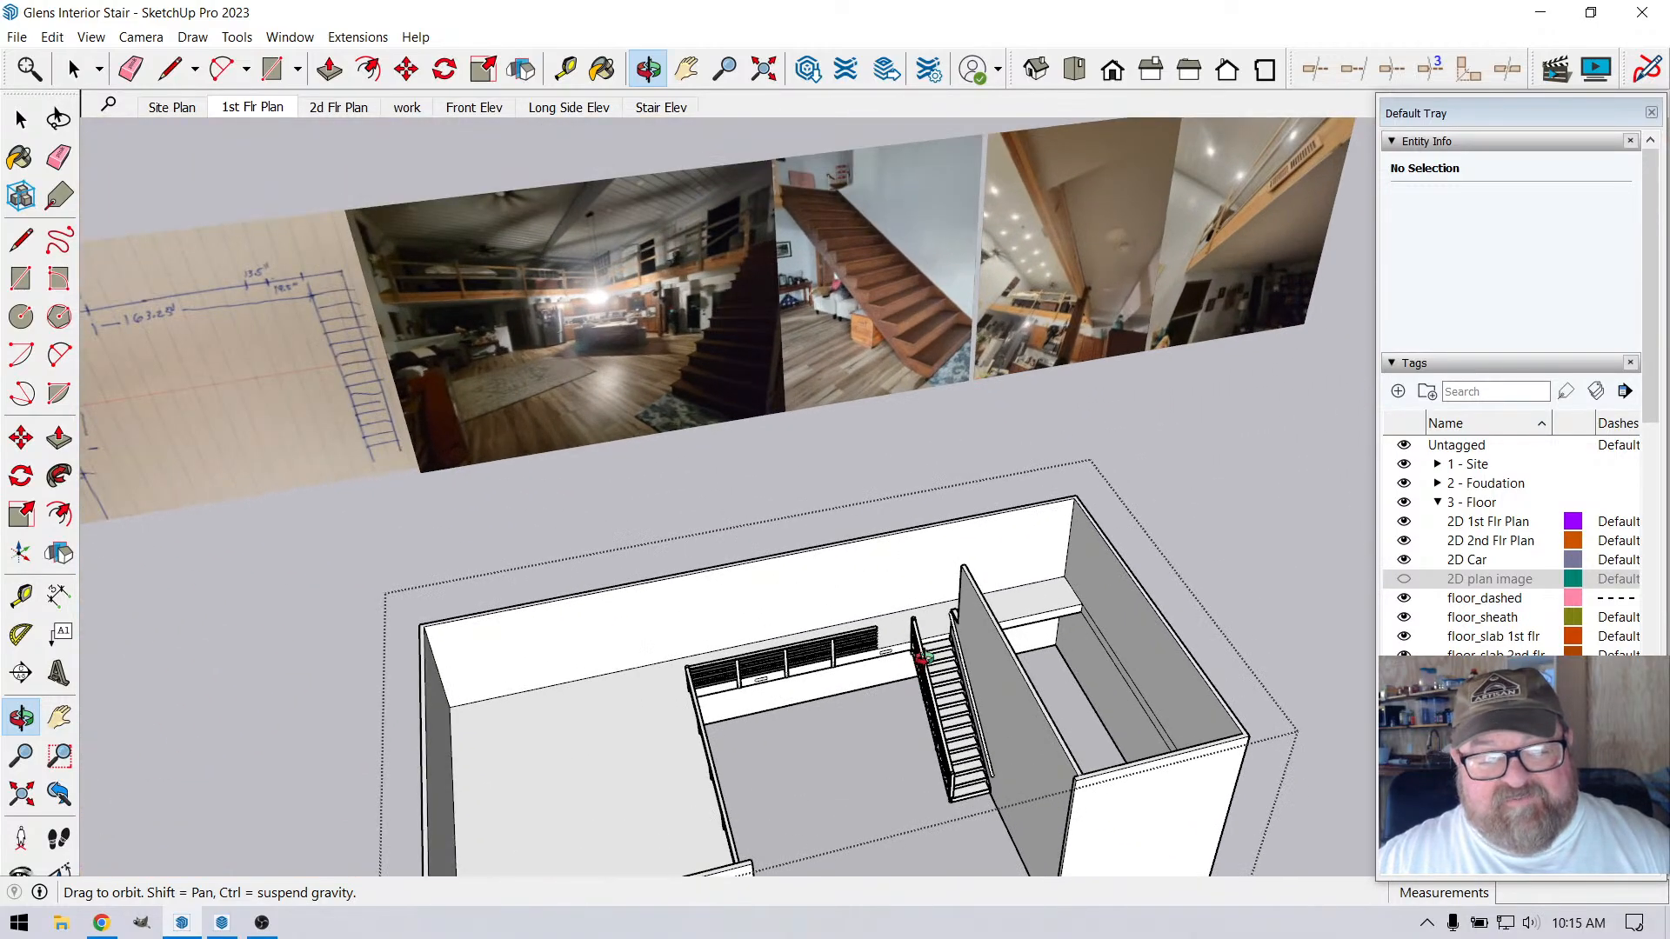
scroll(924, 658, "down", 3)
scroll(566, 379, "up", 5)
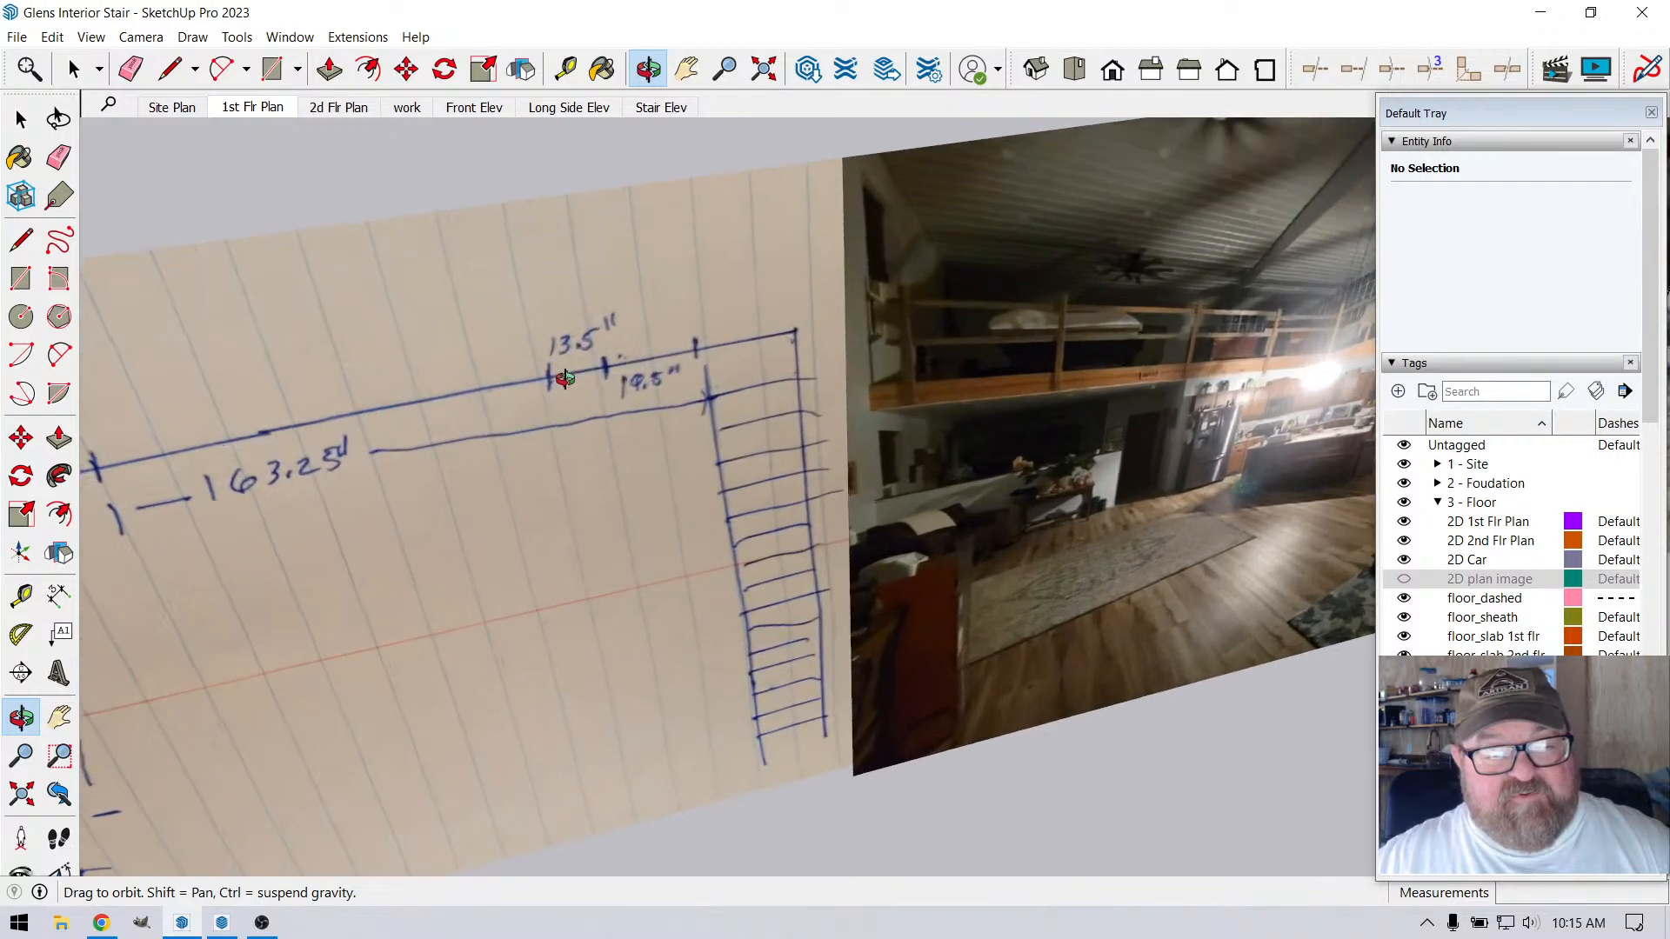
scroll(565, 378, "up", 2)
scroll(444, 411, "down", 7)
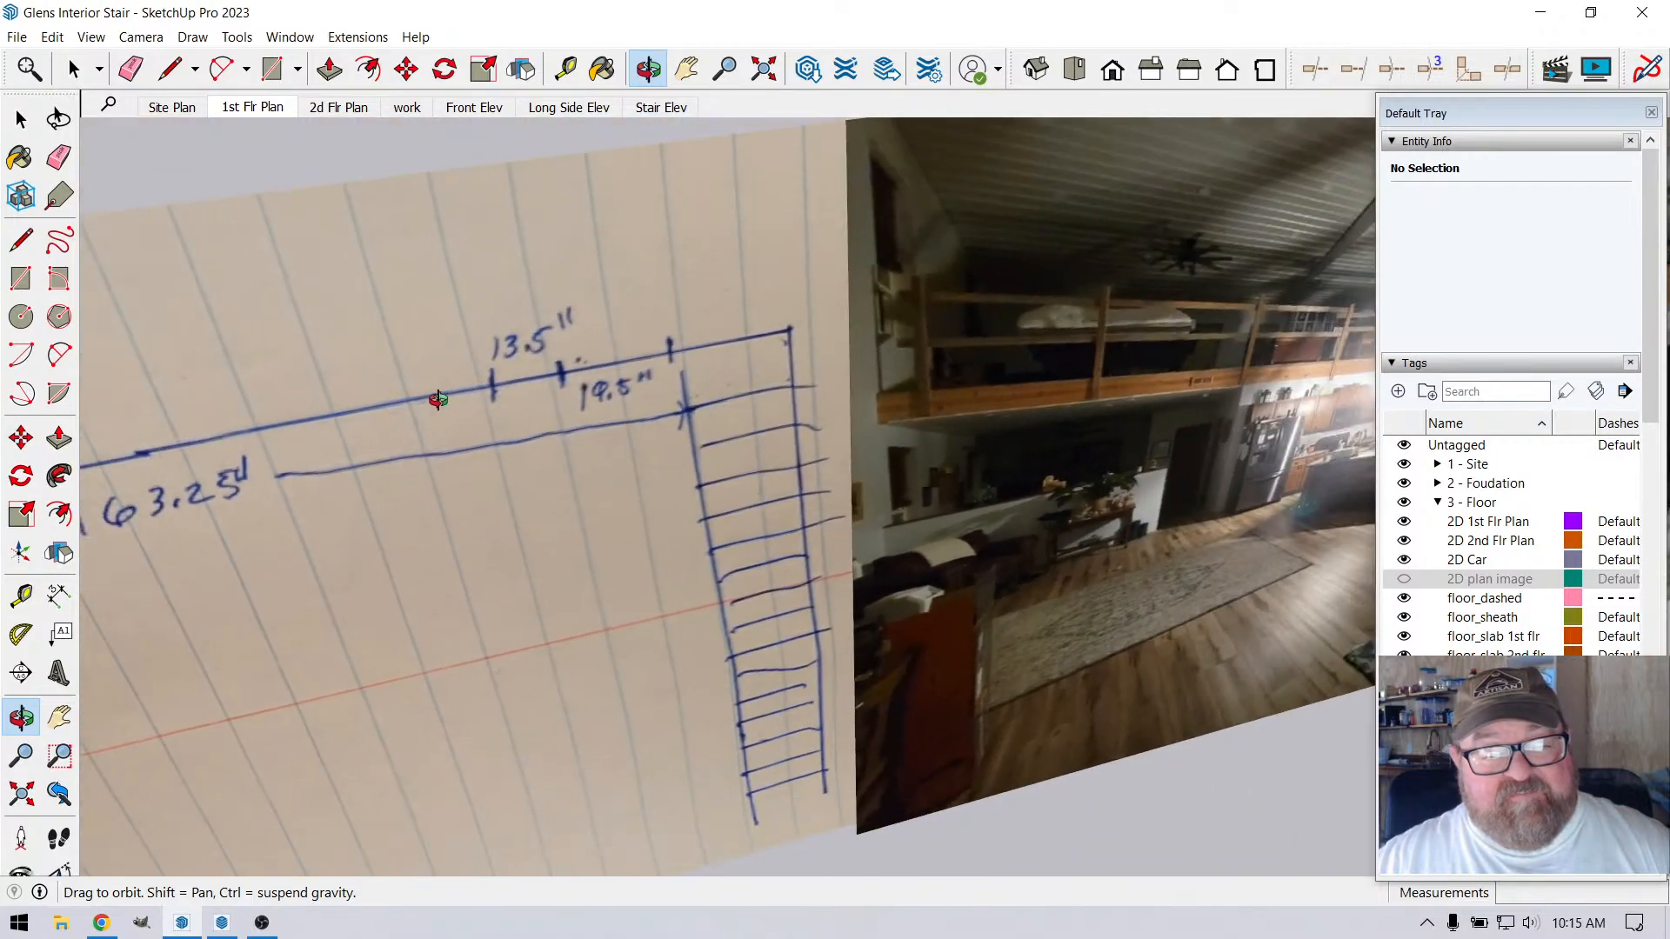
Place a vertical guide 10" back from the top riser's edge, beside the stair's upper newel post
scroll(1018, 805, "up", 10)
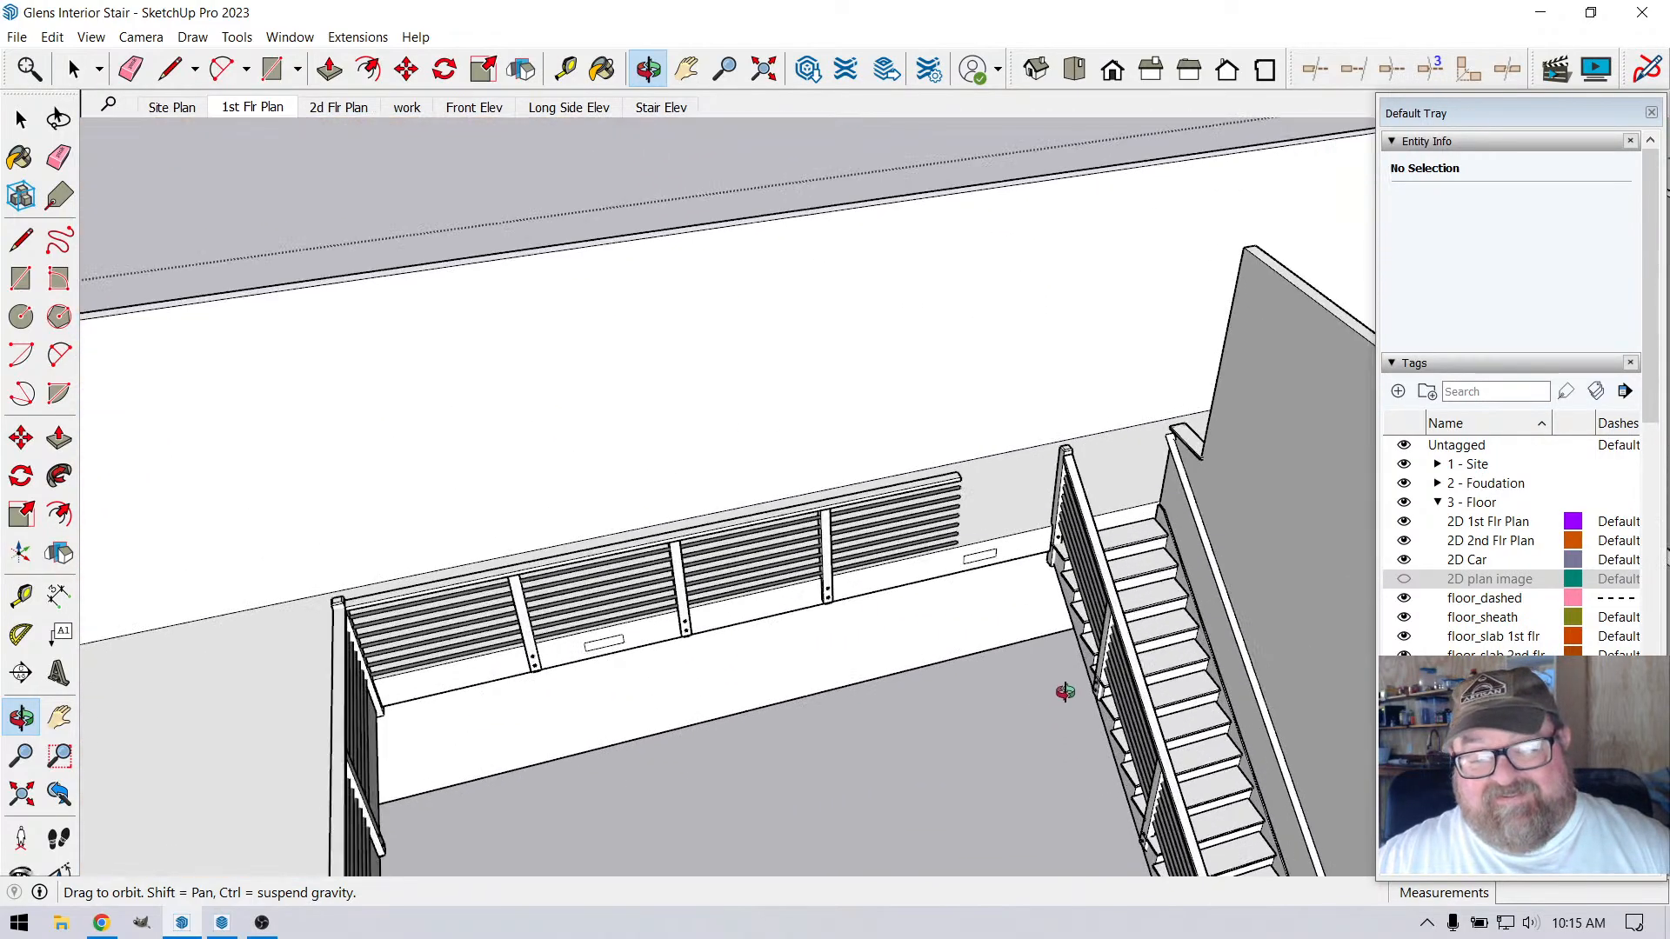
scroll(891, 467, "up", 3)
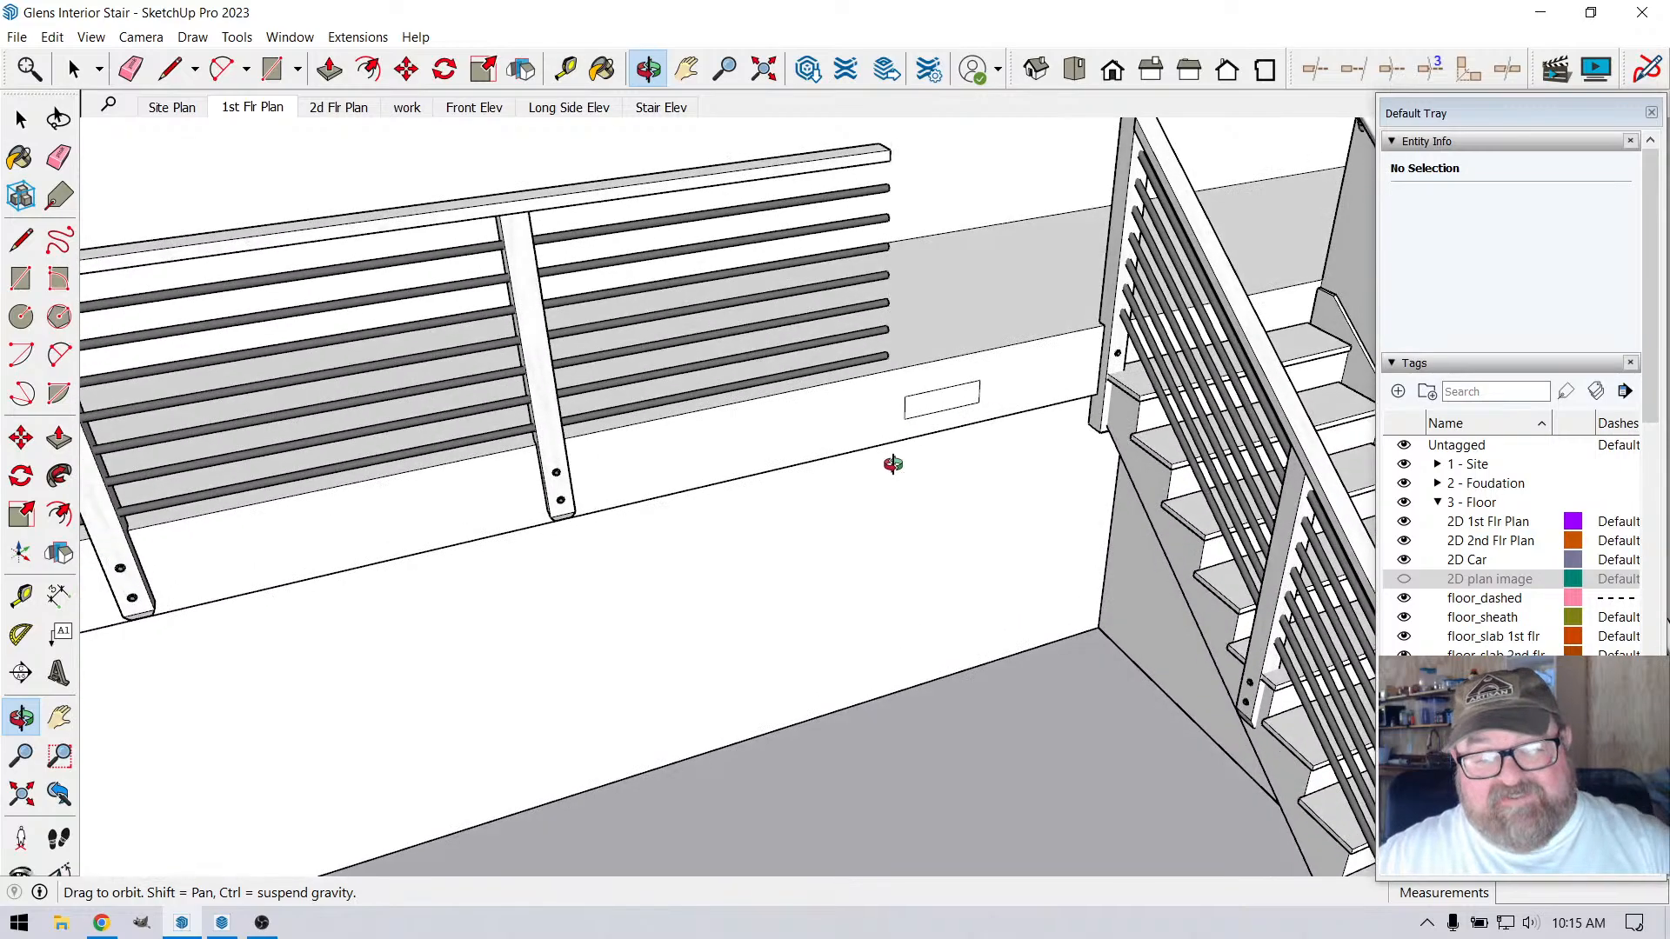
scroll(1052, 357, "up", 4)
middle_click_drag(940, 391, 582, 322)
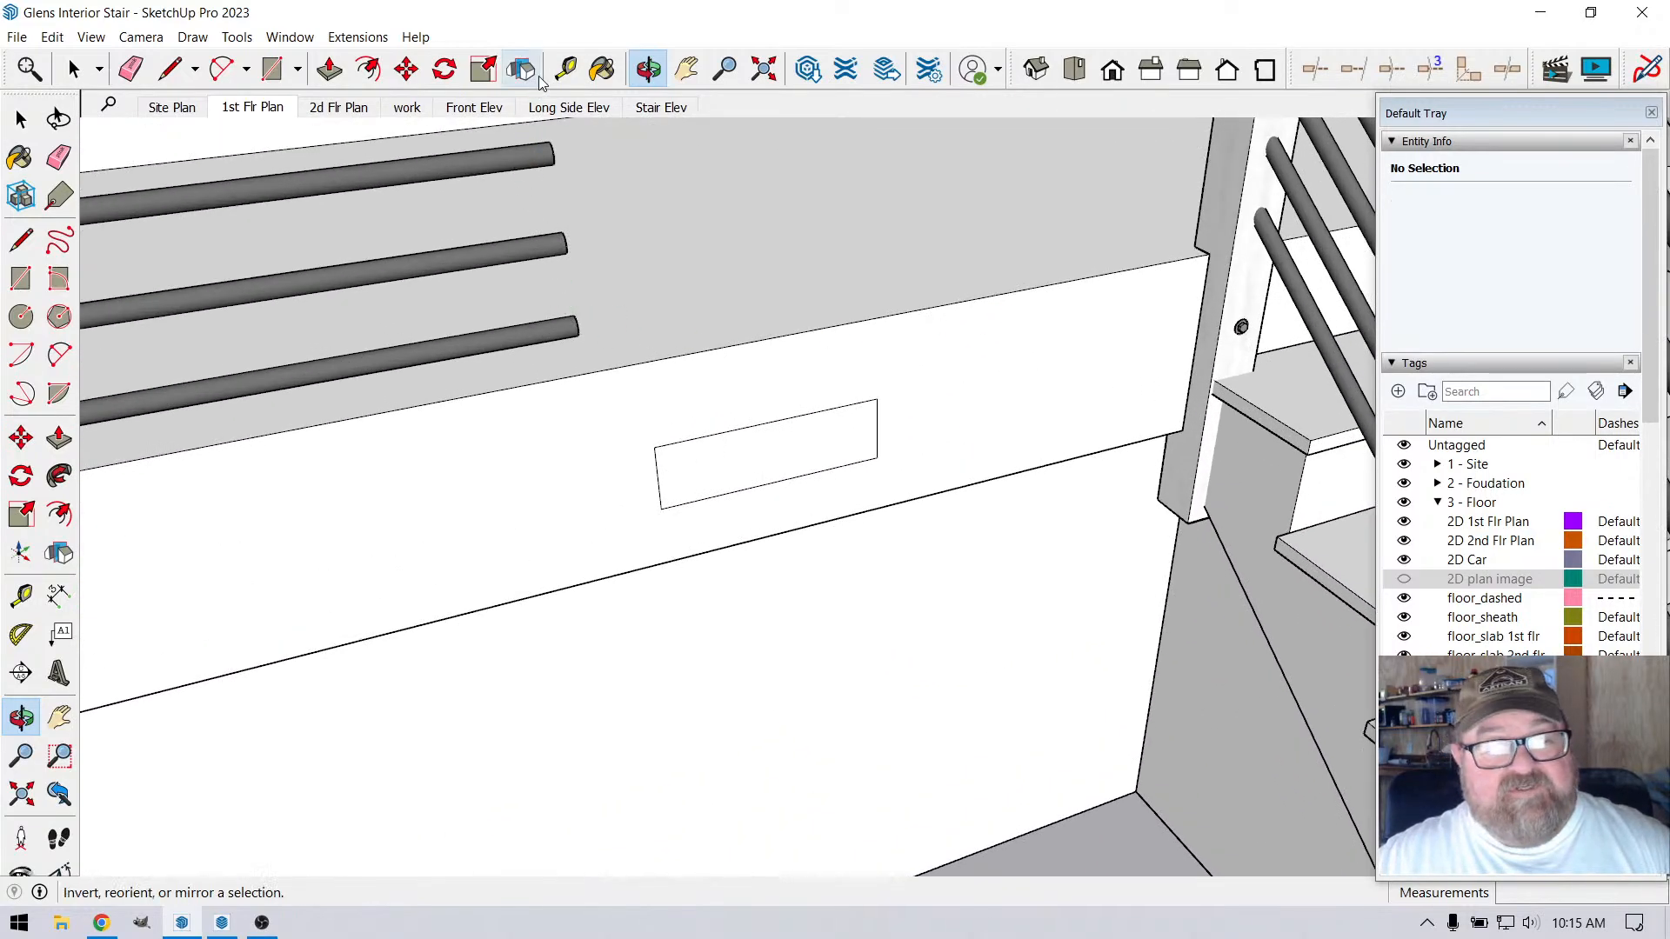
key("t")
scroll(1083, 482, "up", 3)
scroll(1093, 476, "down", 2)
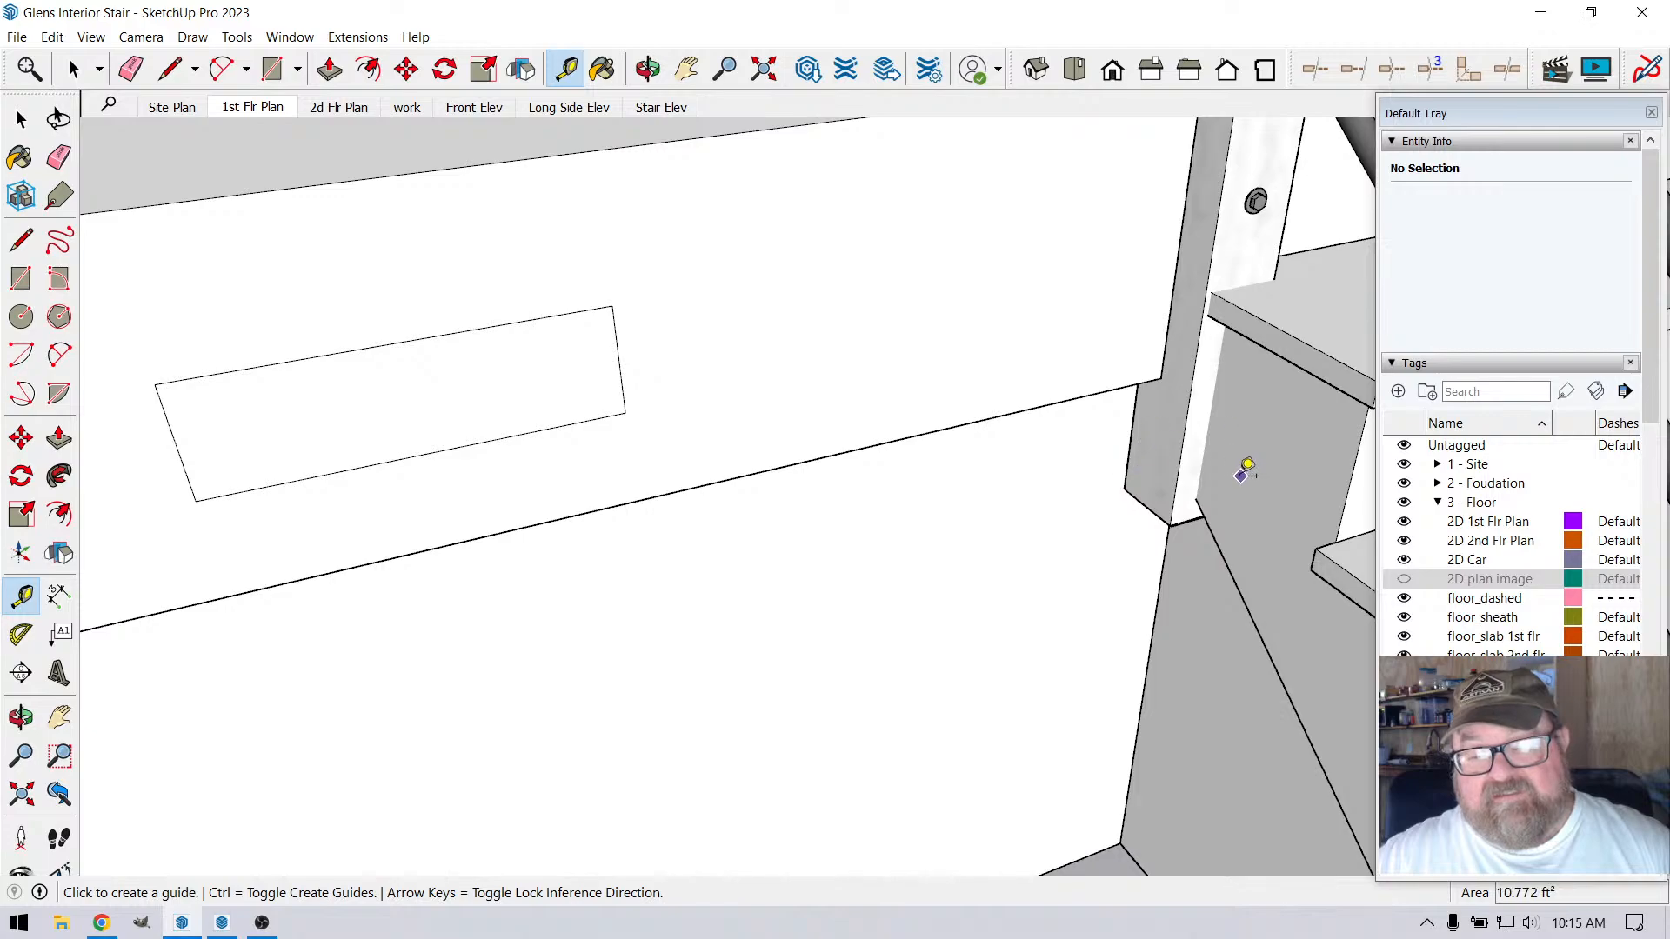
scroll(717, 491, "down", 2)
left_click(1142, 473)
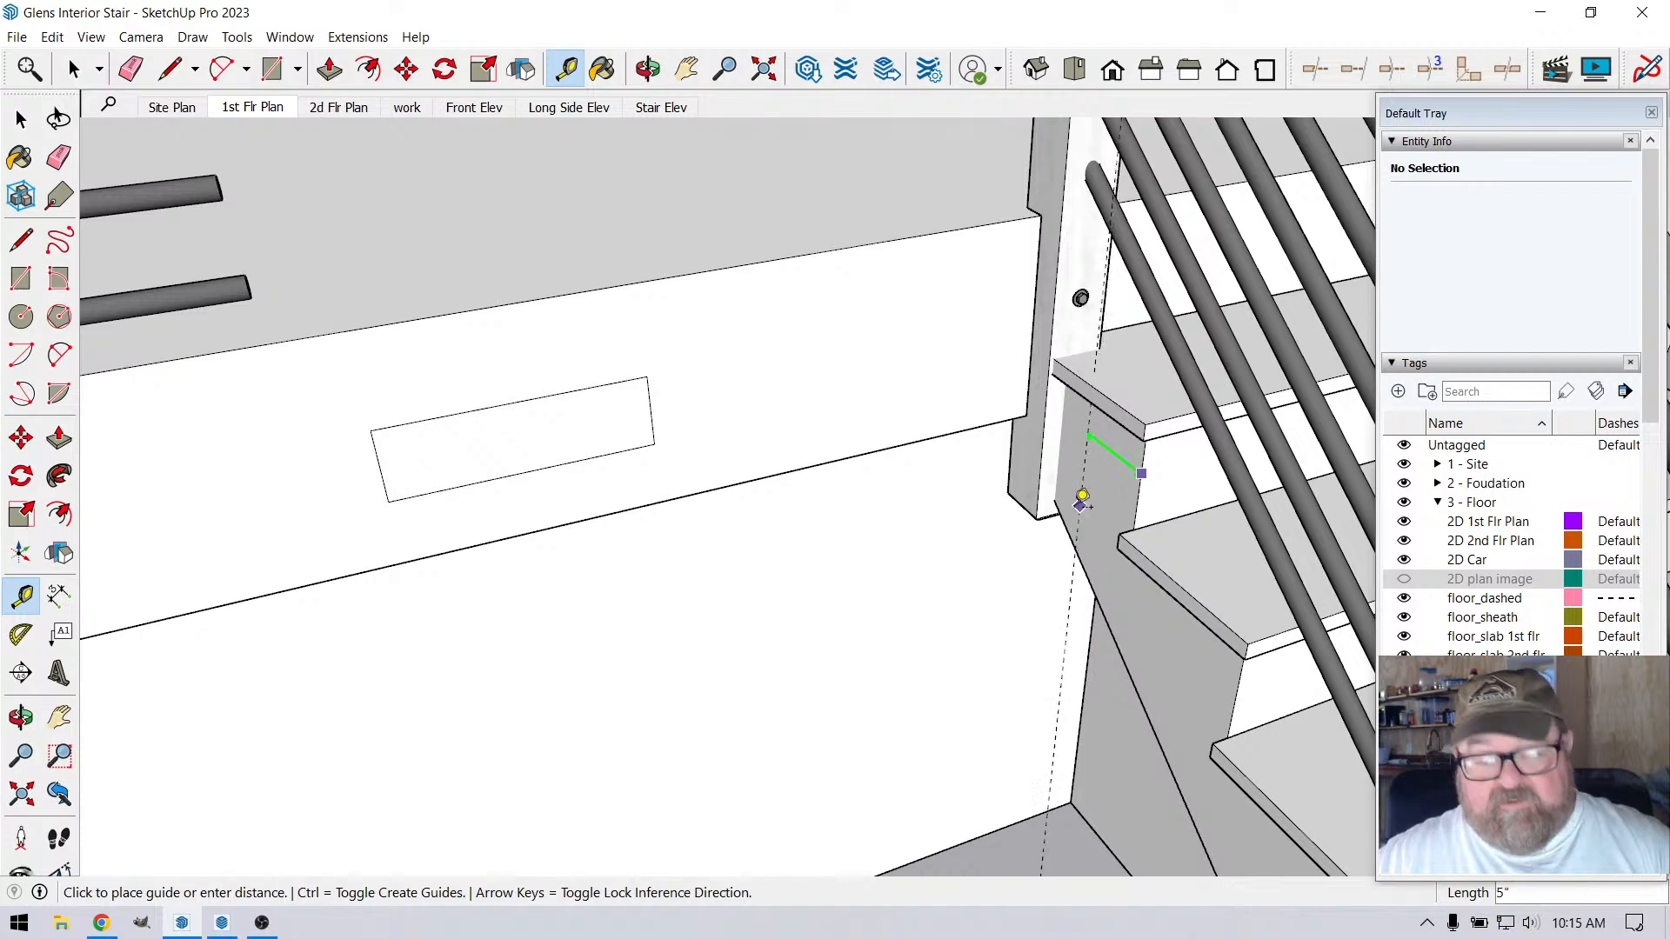
left_click(997, 398)
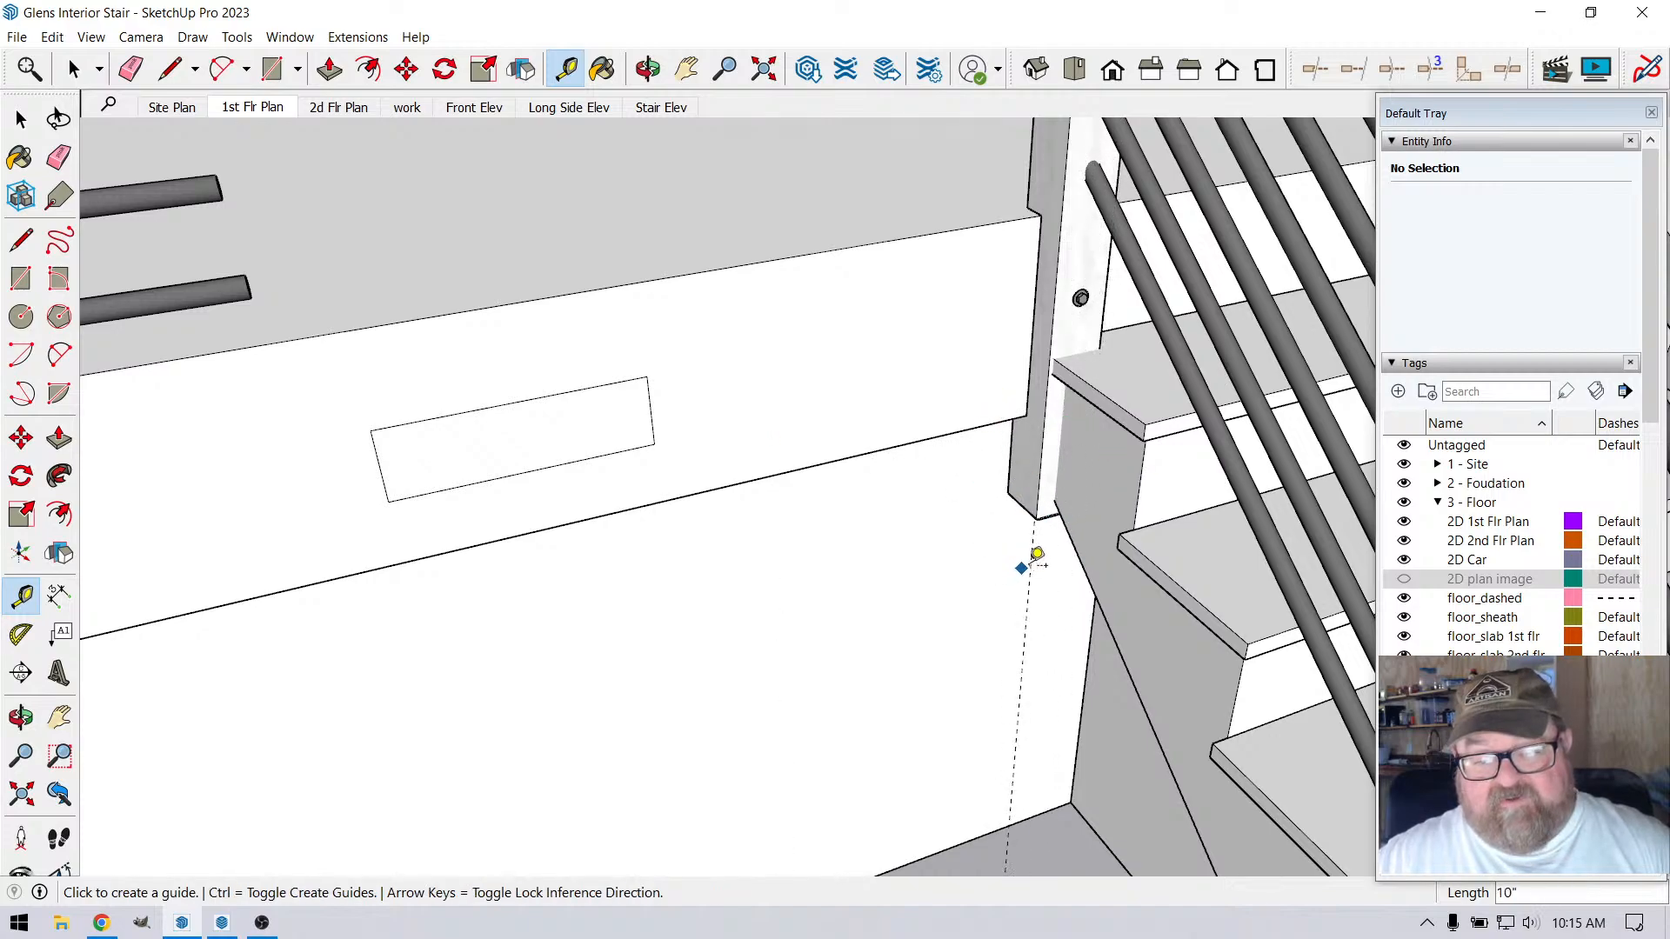
Place a second vertical guide 19.75" from the stair guide, toward the vent rectangle on the beam
left_click(1026, 561)
type("19.7")
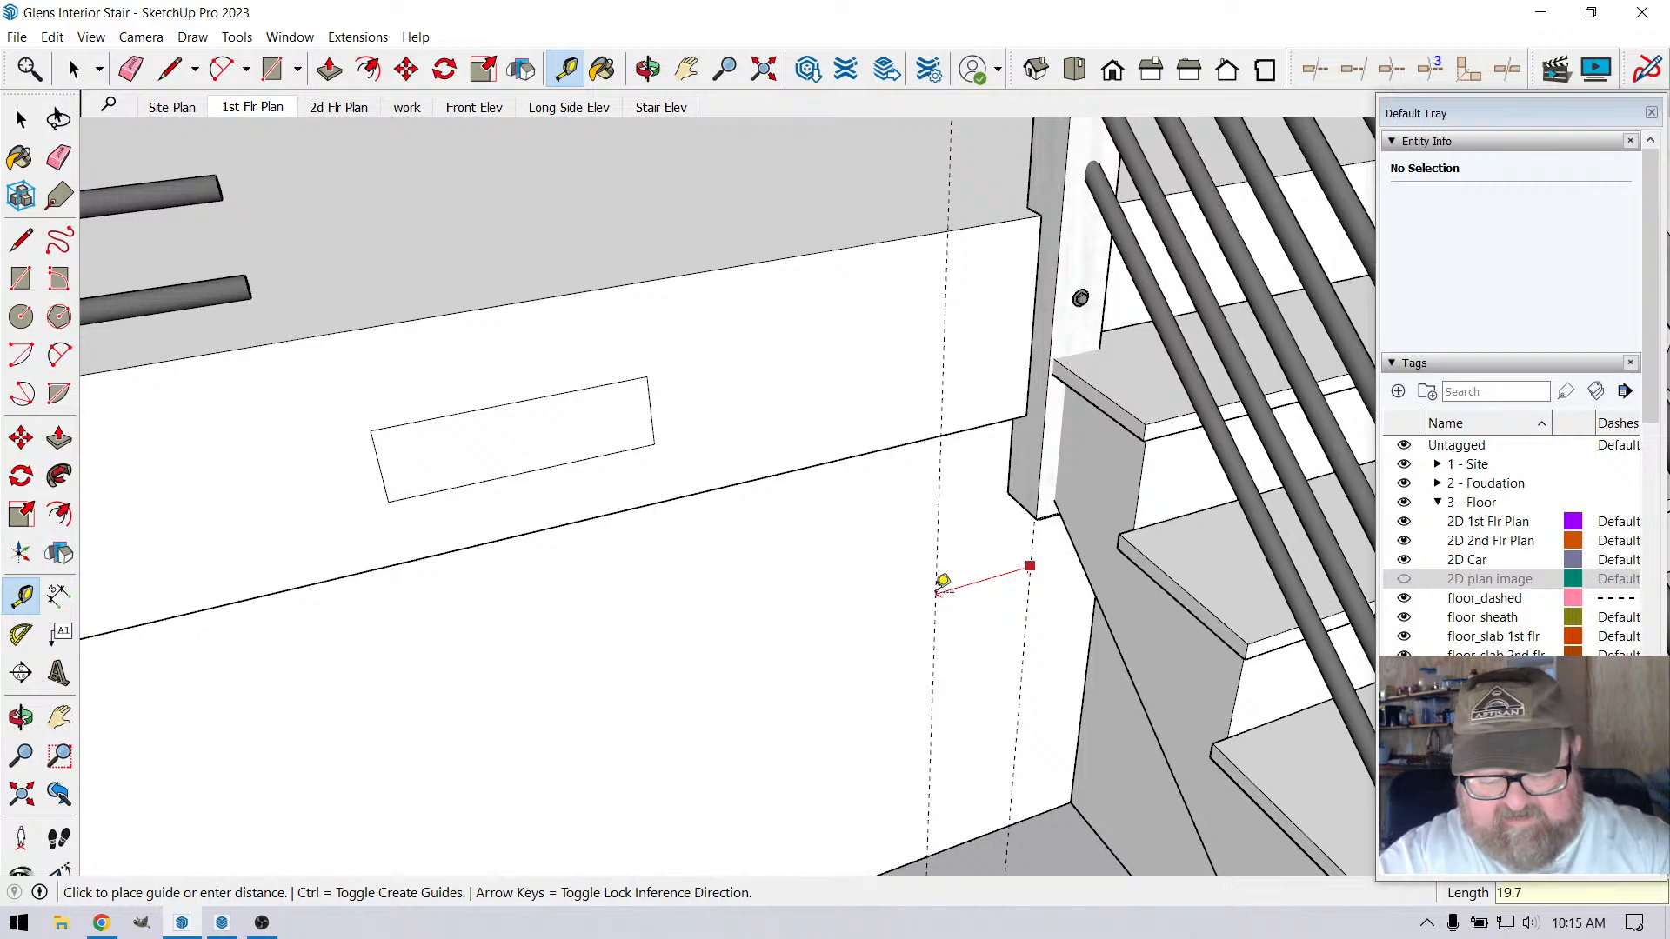
type("5")
key("Return")
scroll(869, 604, "down", 5)
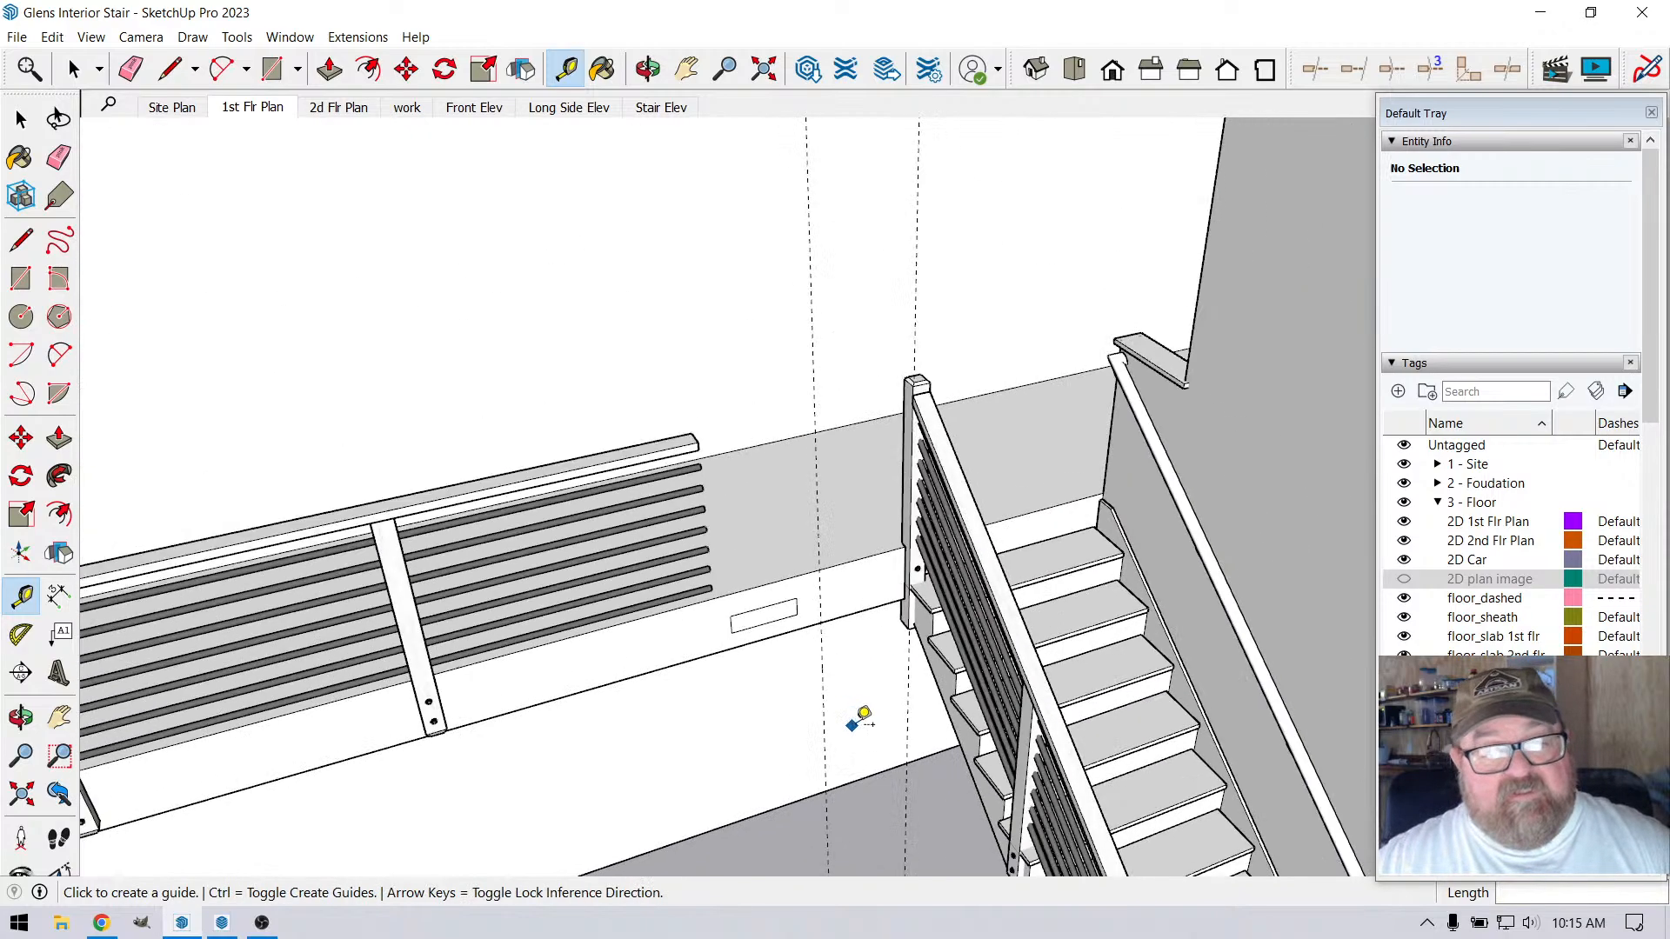
Recheck the sketch, place a vertical guide 19.5" from the stair guide toward the vent and erase the 19.75" guide
scroll(894, 711, "down", 8)
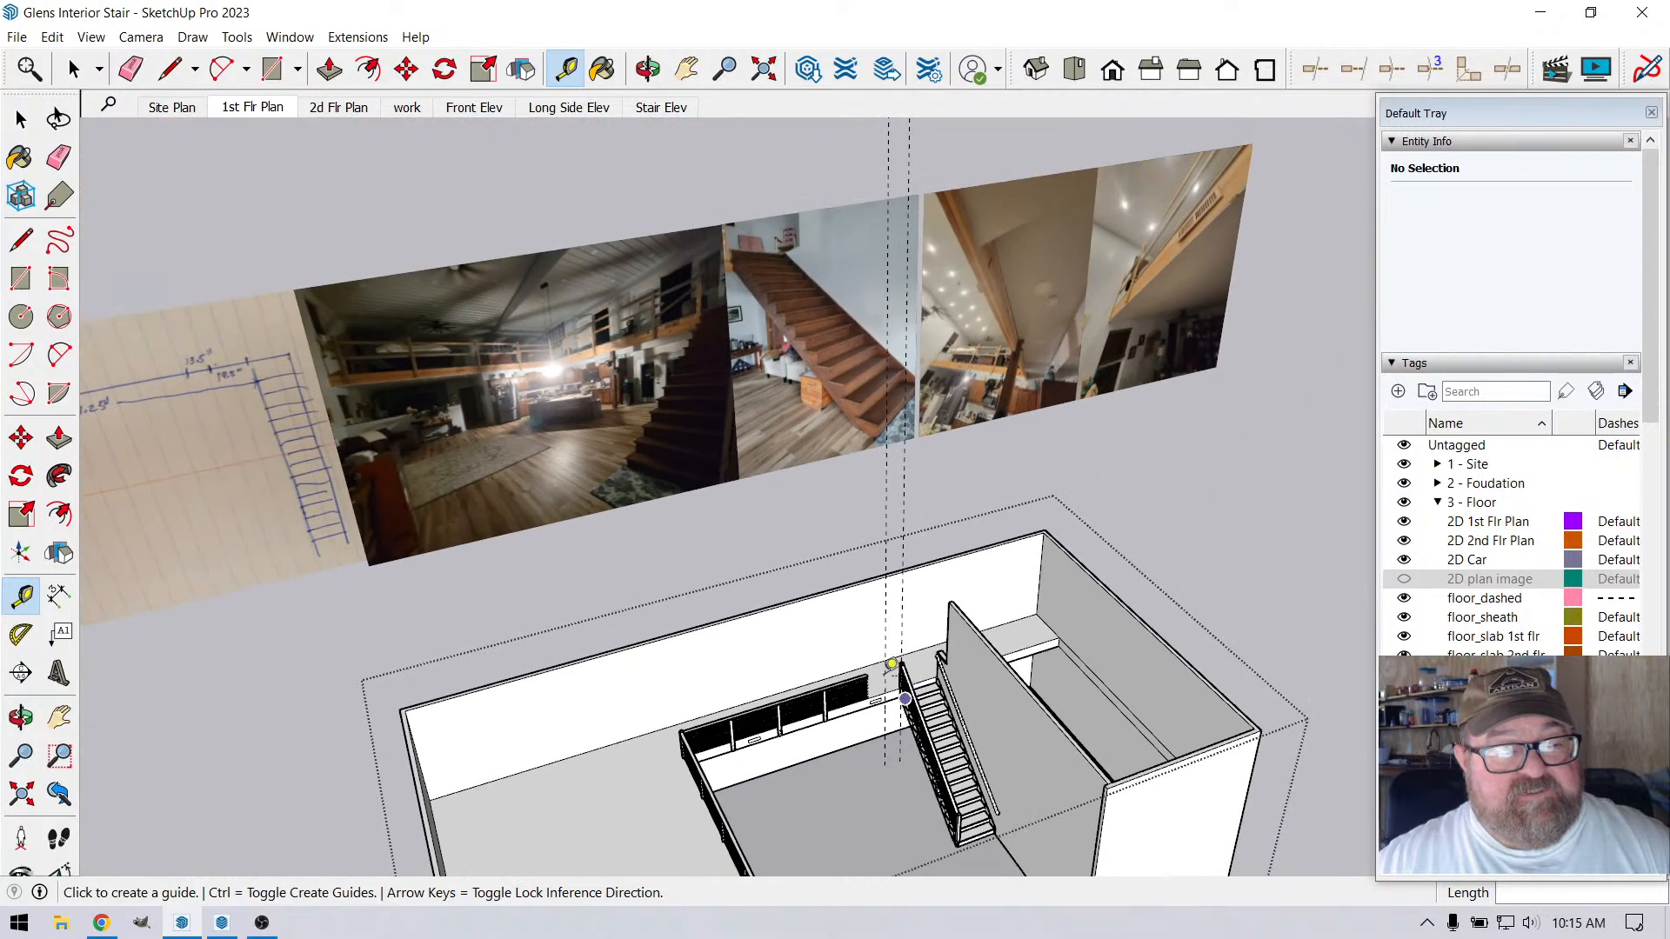
scroll(193, 355, "up", 8)
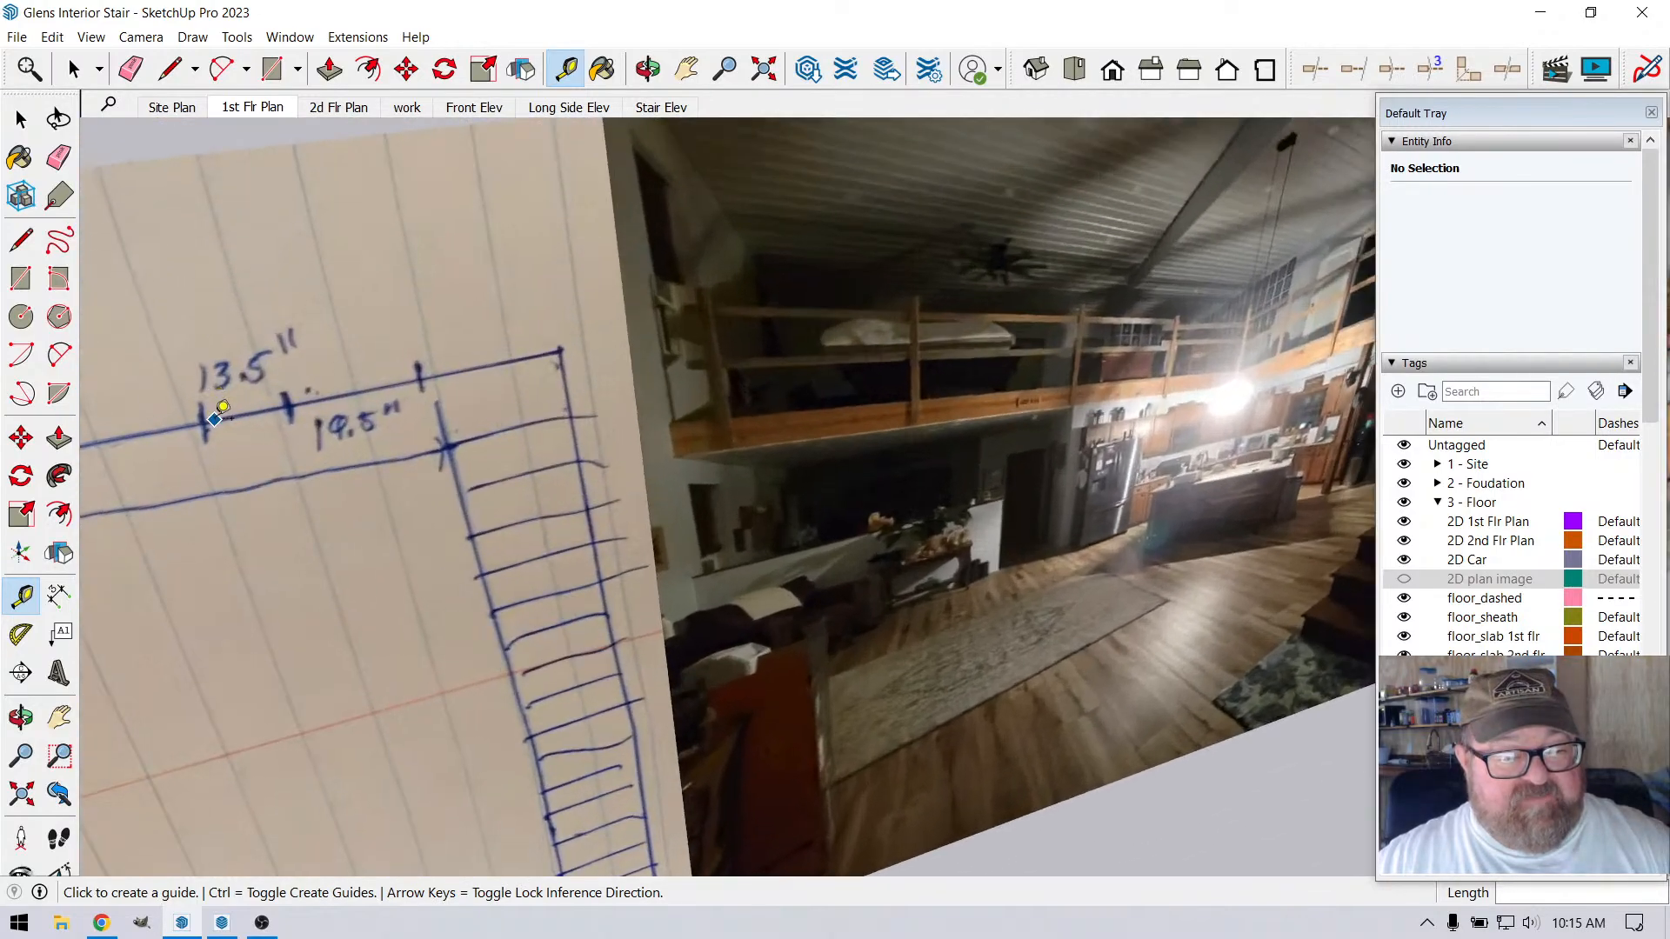
scroll(214, 420, "down", 5)
scroll(757, 725, "up", 6)
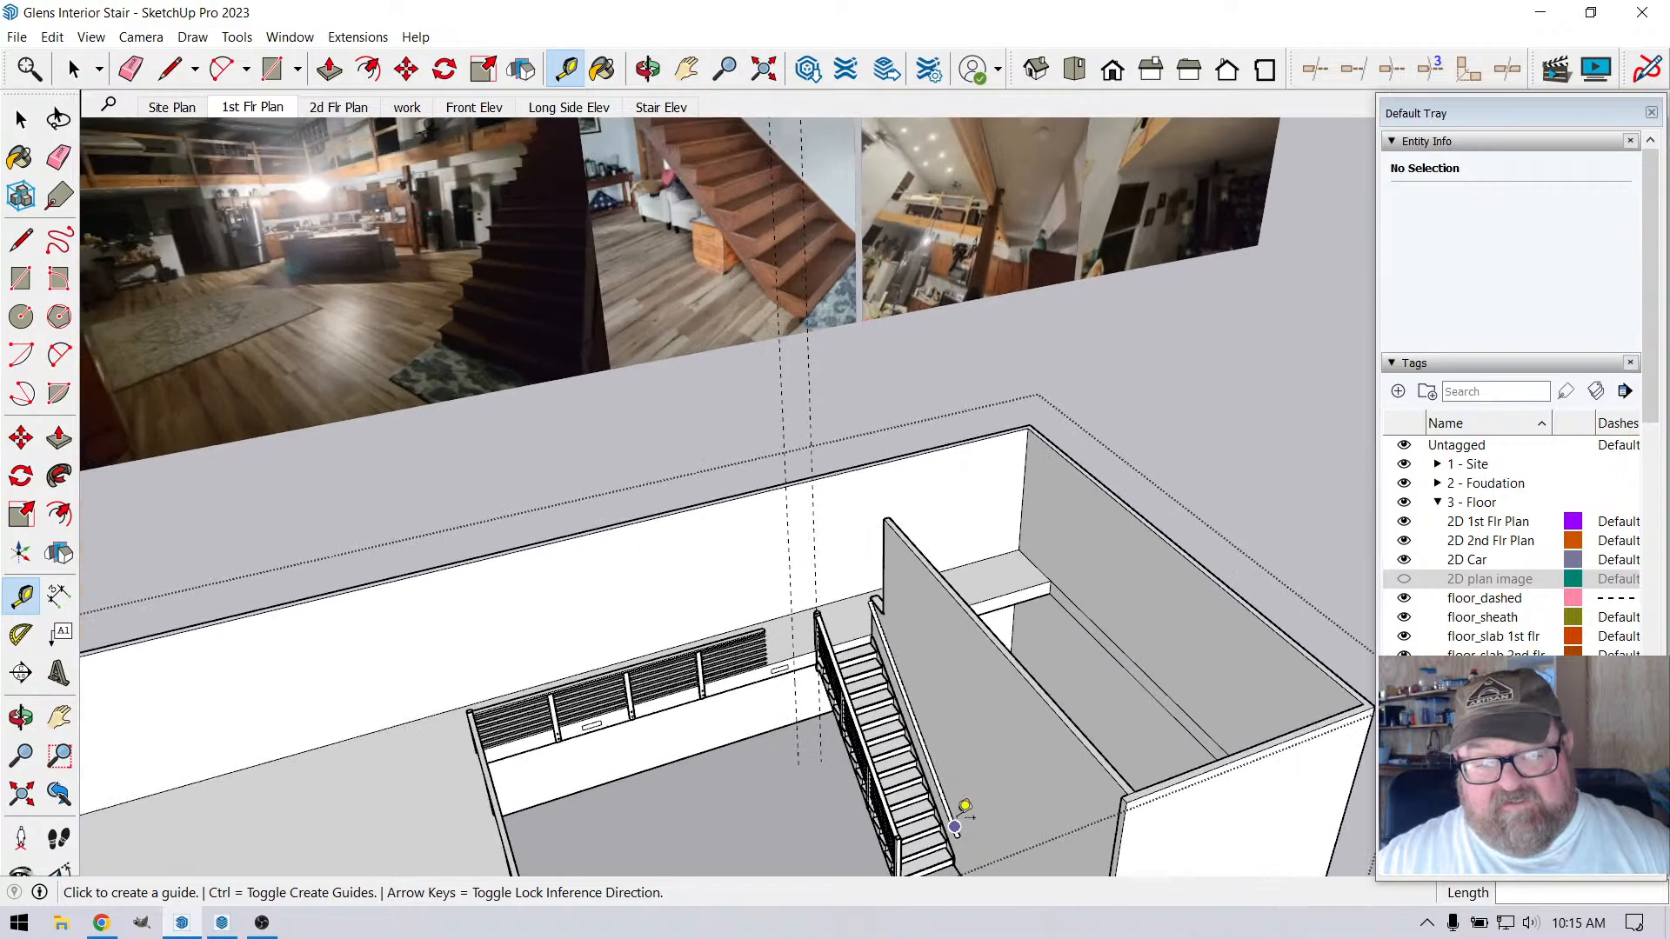
scroll(757, 721, "up", 5)
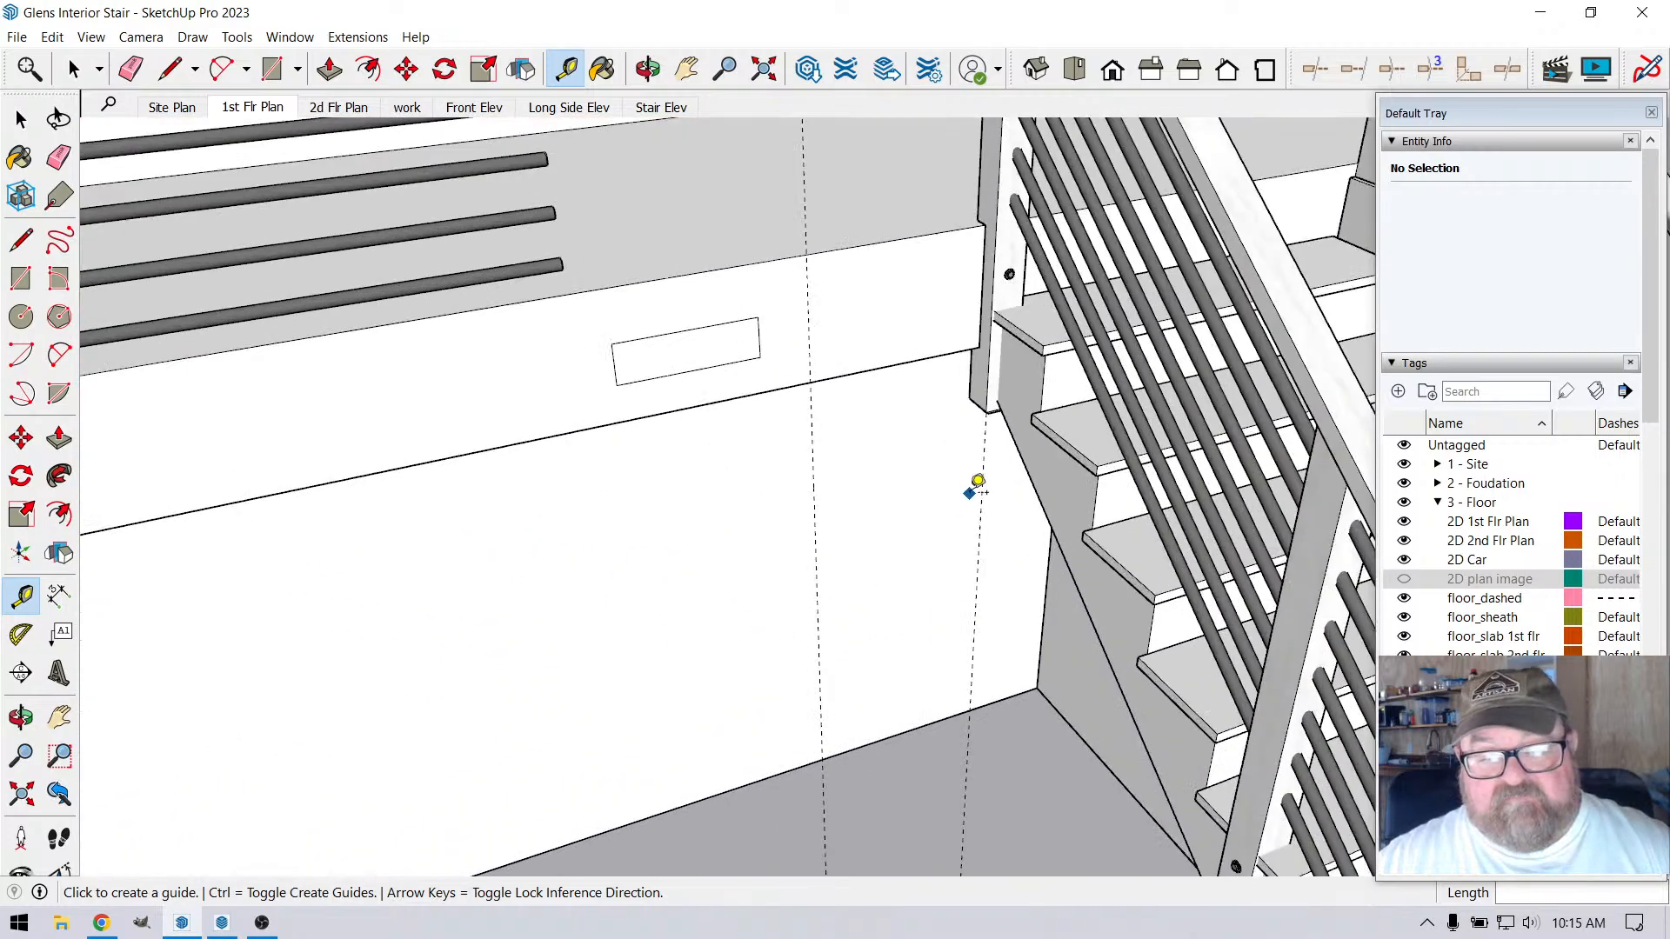
left_click(981, 483)
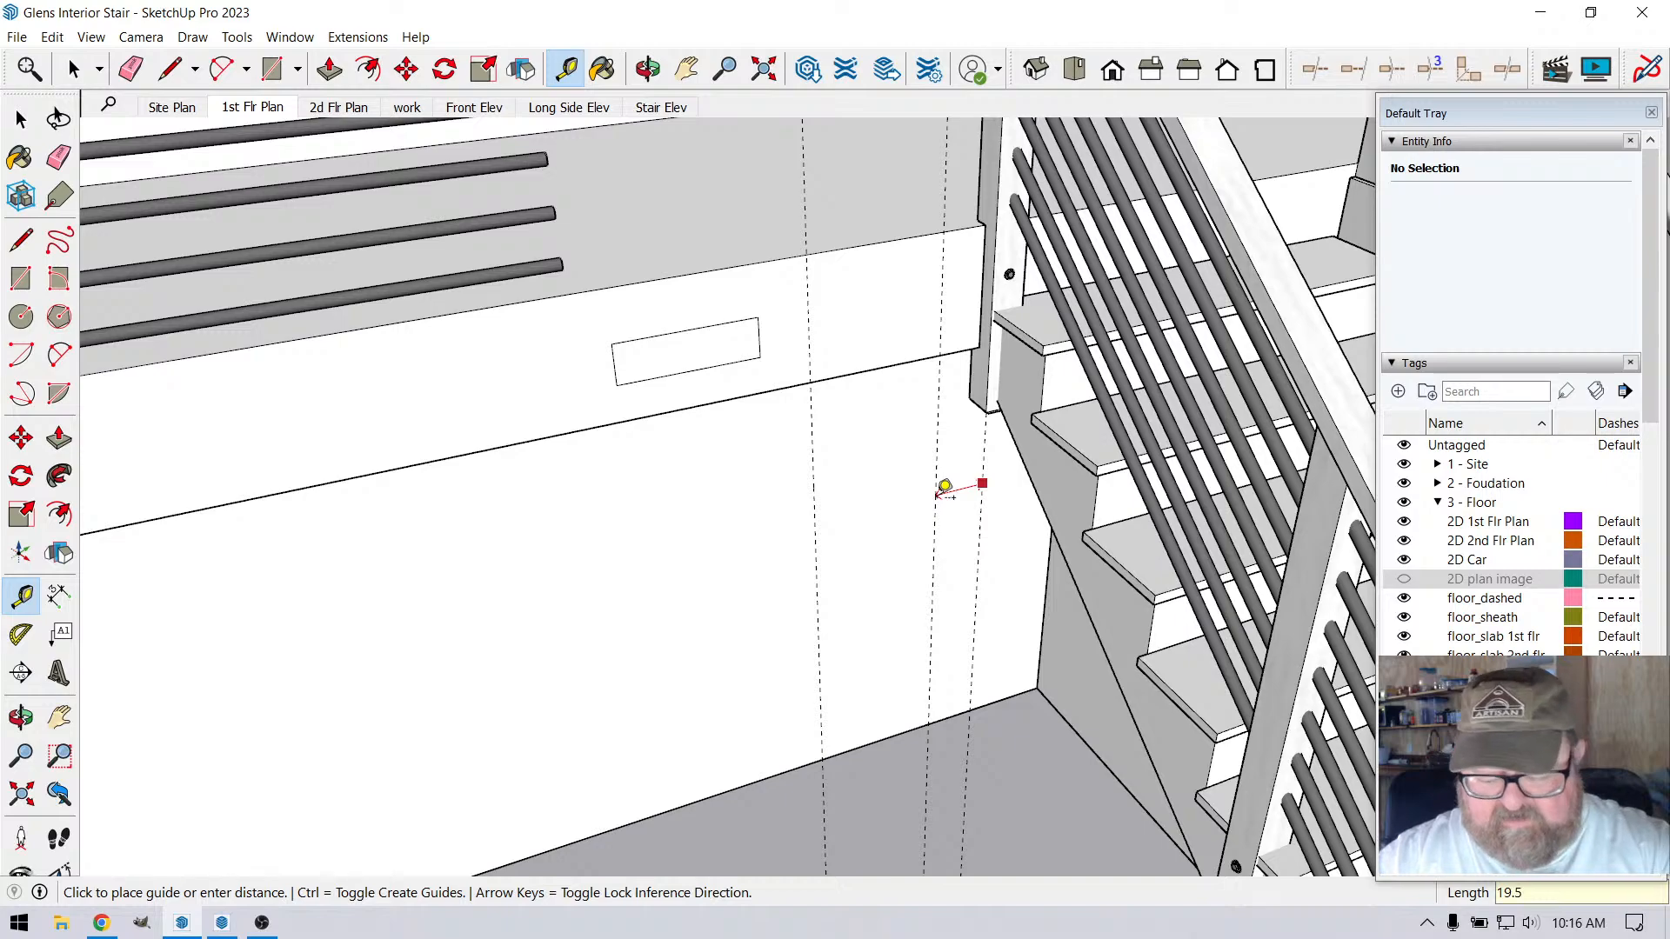
type("19.5")
key("Return")
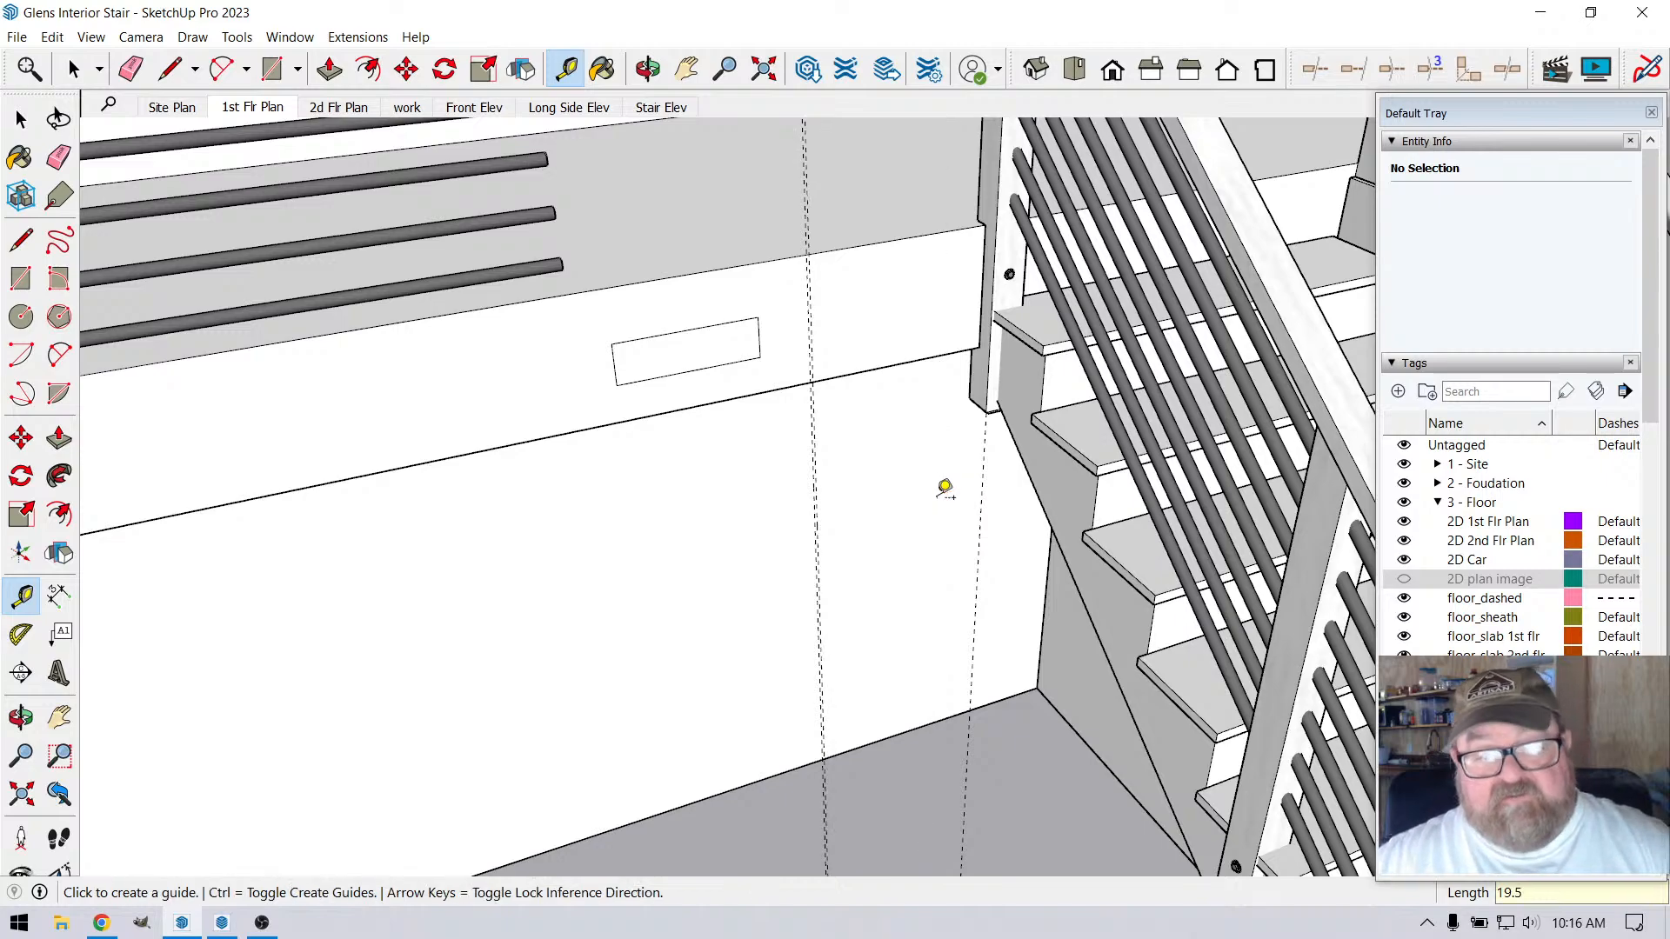
left_click(130, 68)
scroll(769, 317, "up", 4)
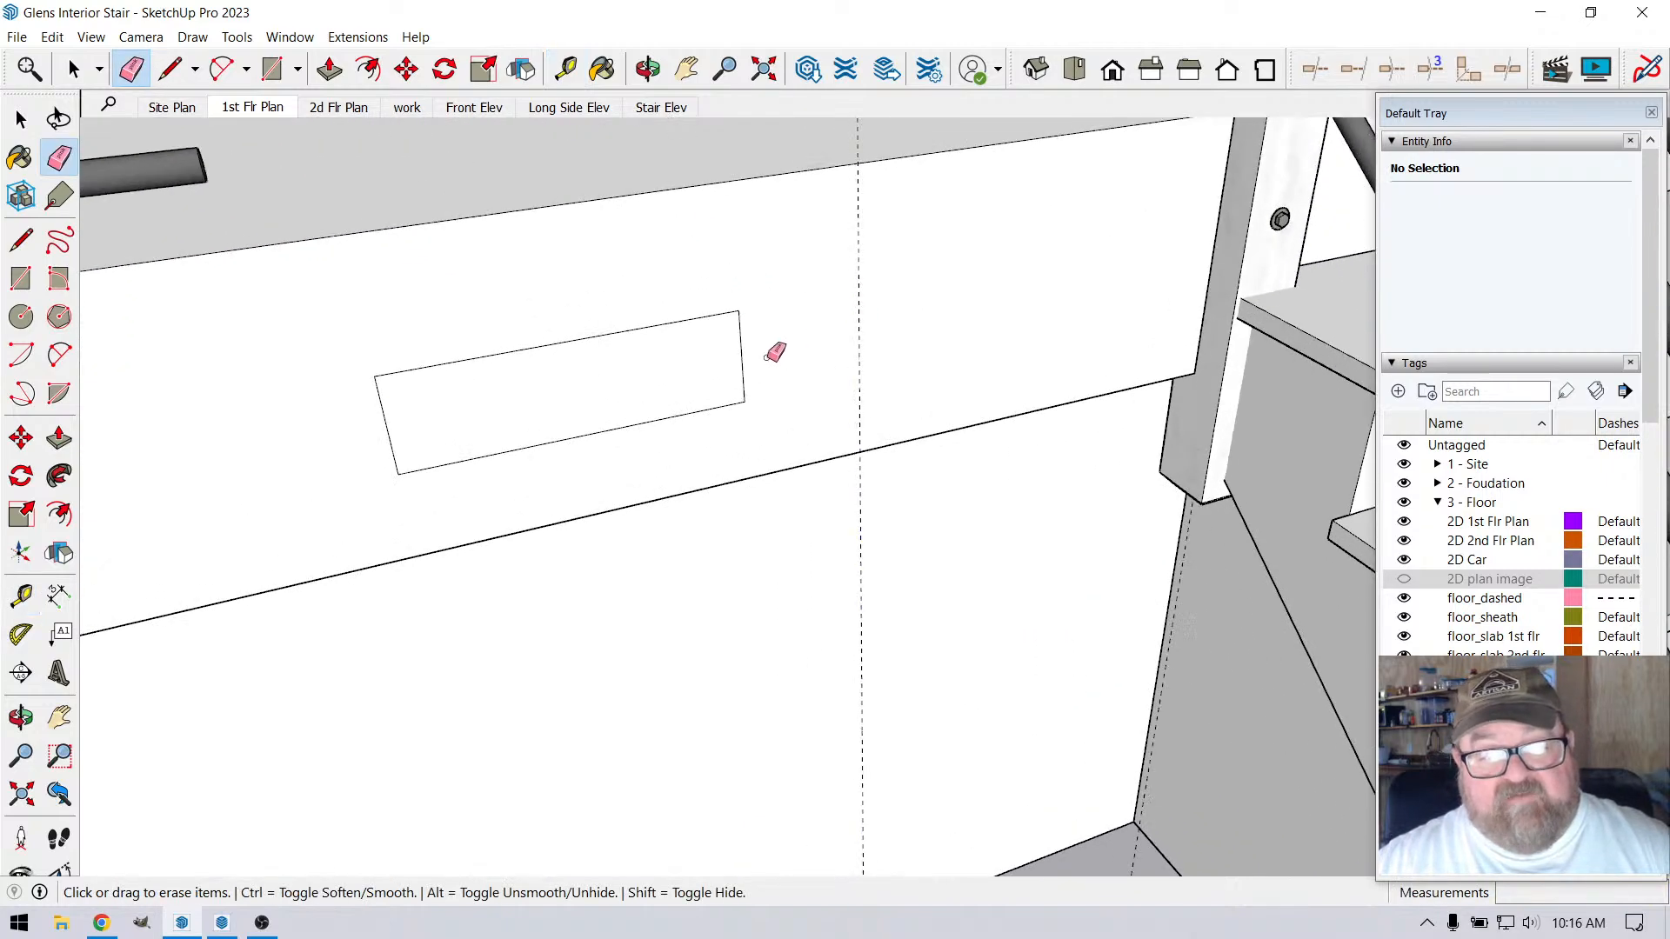
scroll(755, 369, "down", 2)
Move the vent rectangle nearest the stair along the beam until its stair-side edge meets the 19.5" guide
left_click(73, 68)
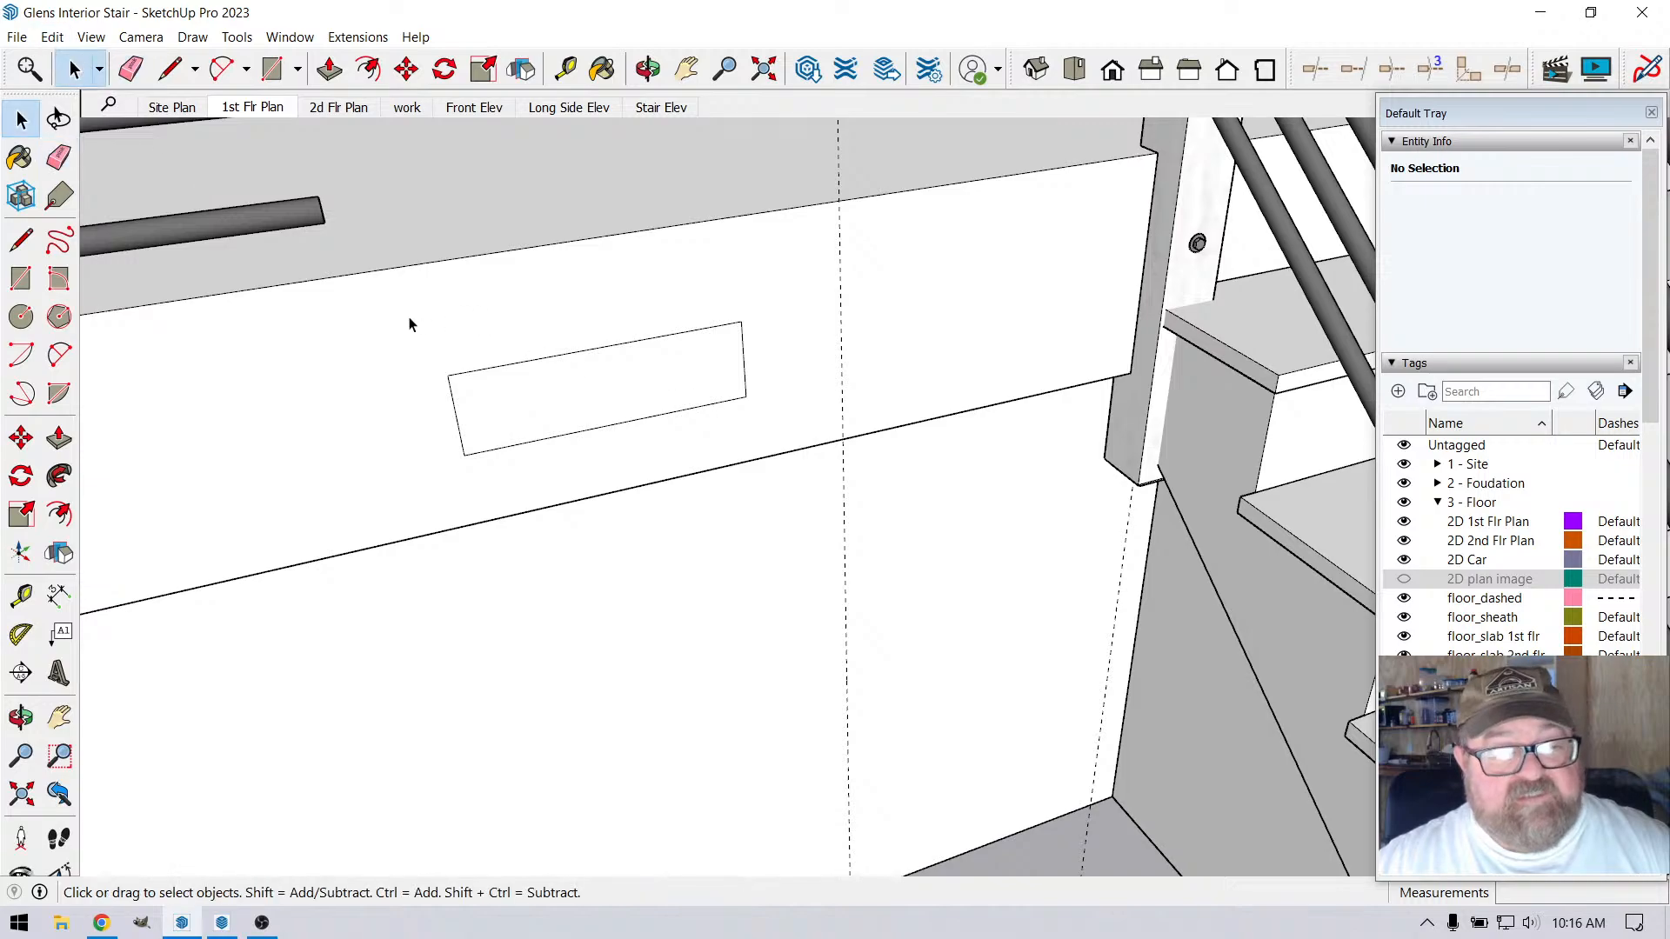
left_click_drag(410, 325, 779, 455)
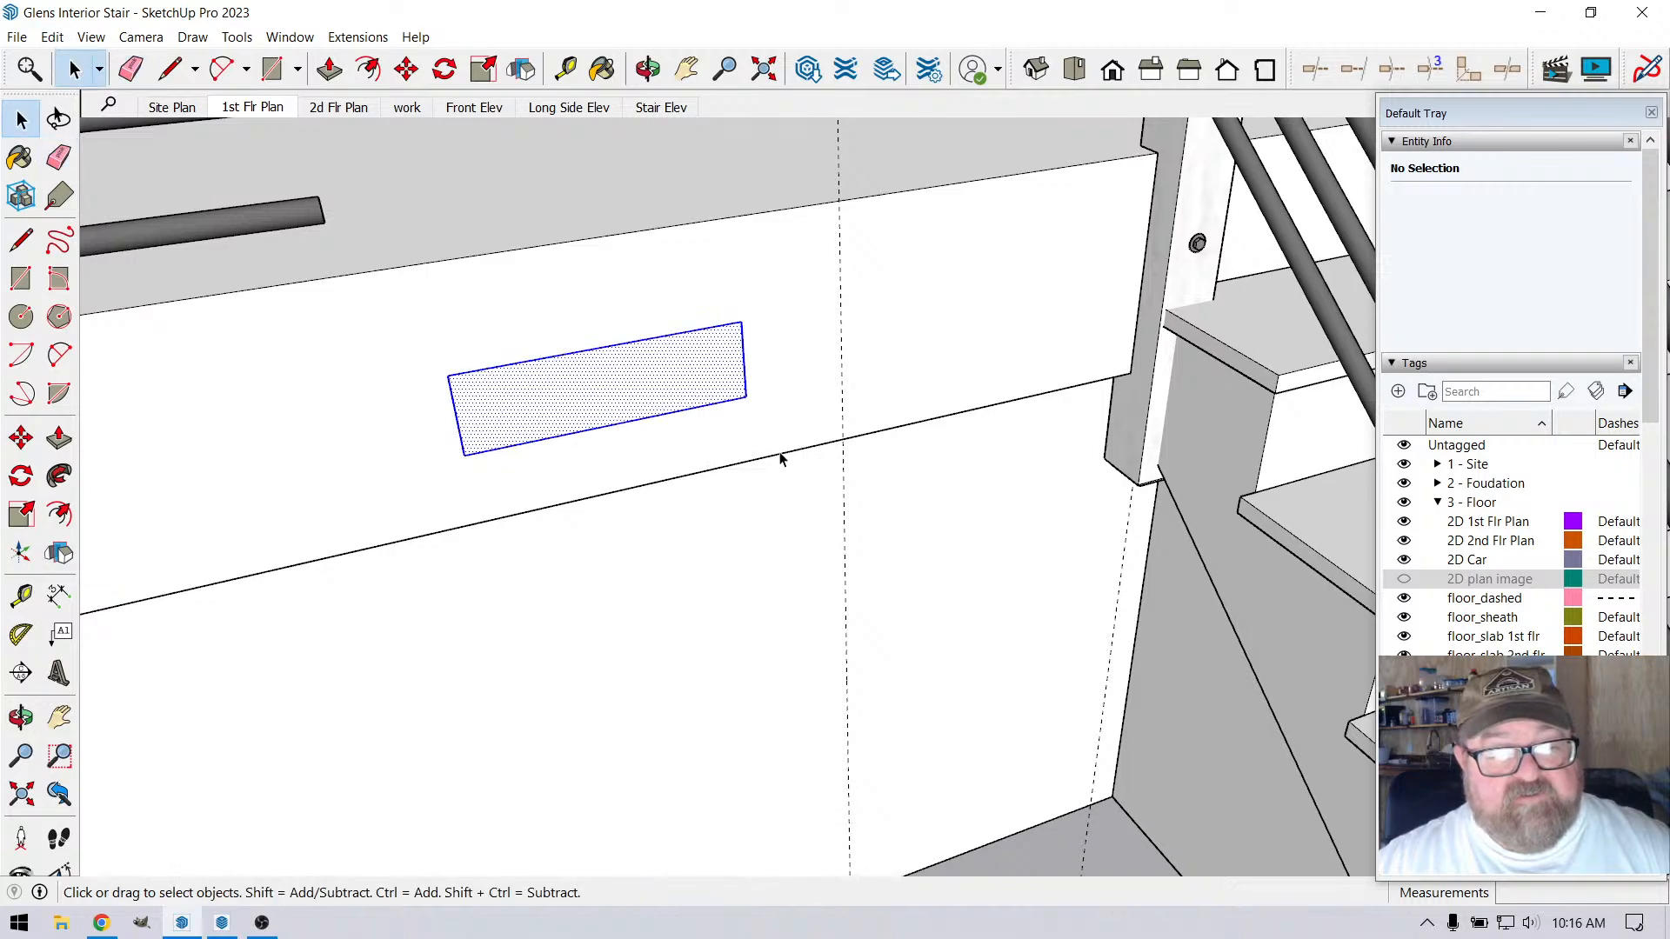
left_click(418, 82)
left_click(744, 396)
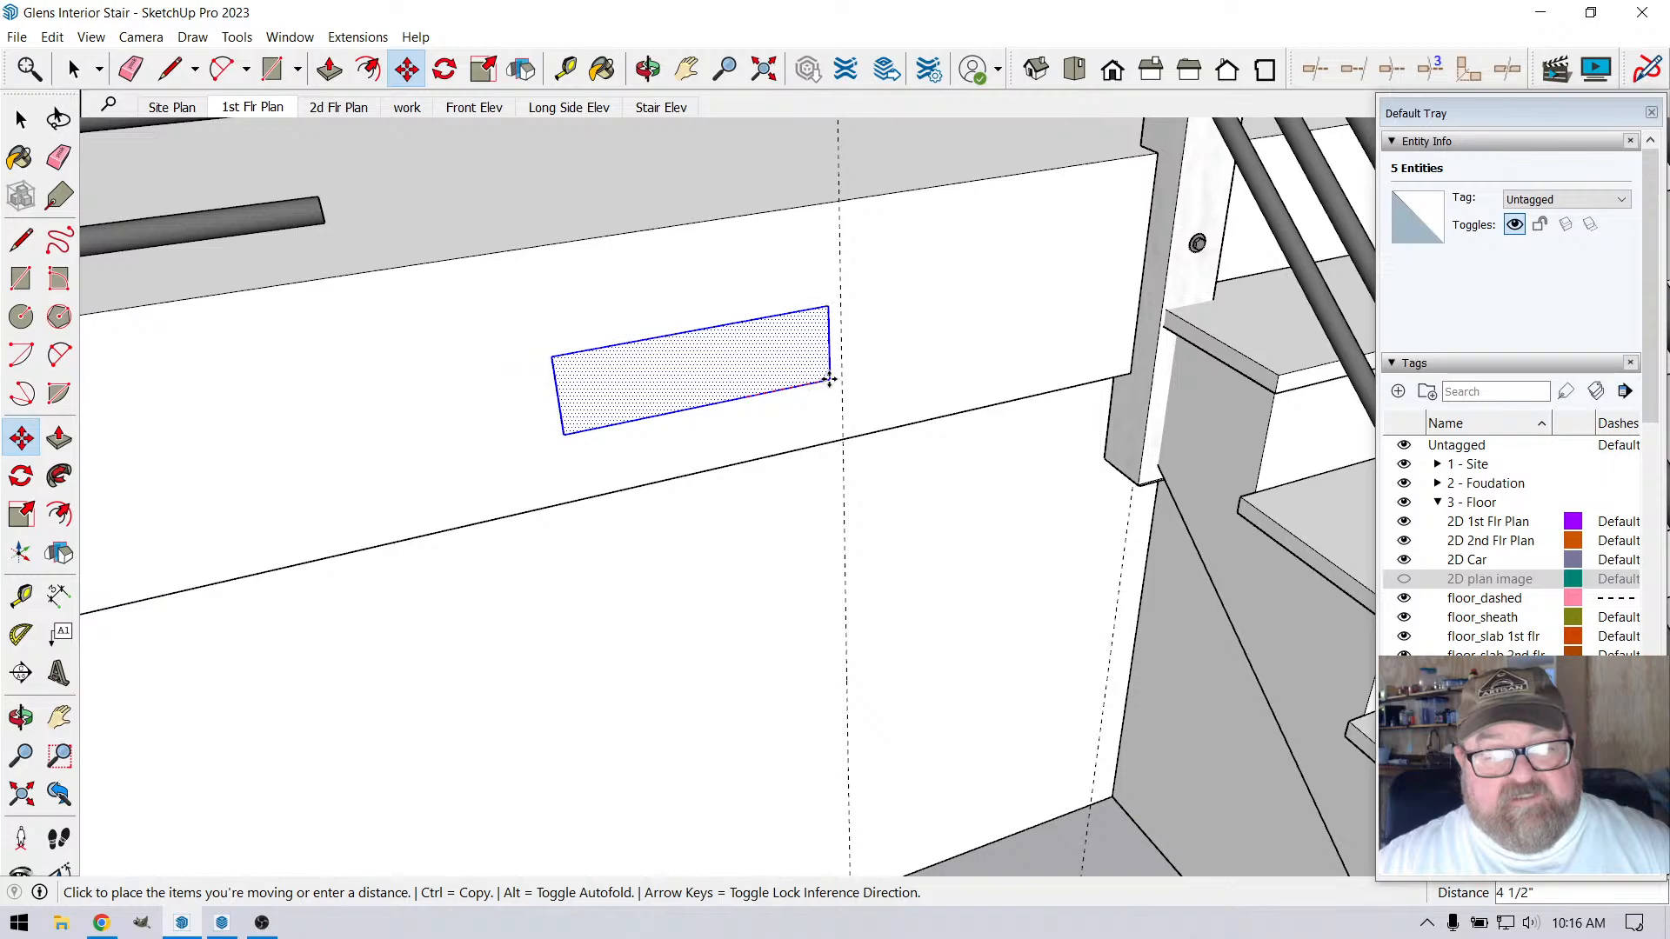
left_click(836, 371)
Compare the vent placement on the beam with the reference photo of the vent grille
scroll(734, 567, "down", 6)
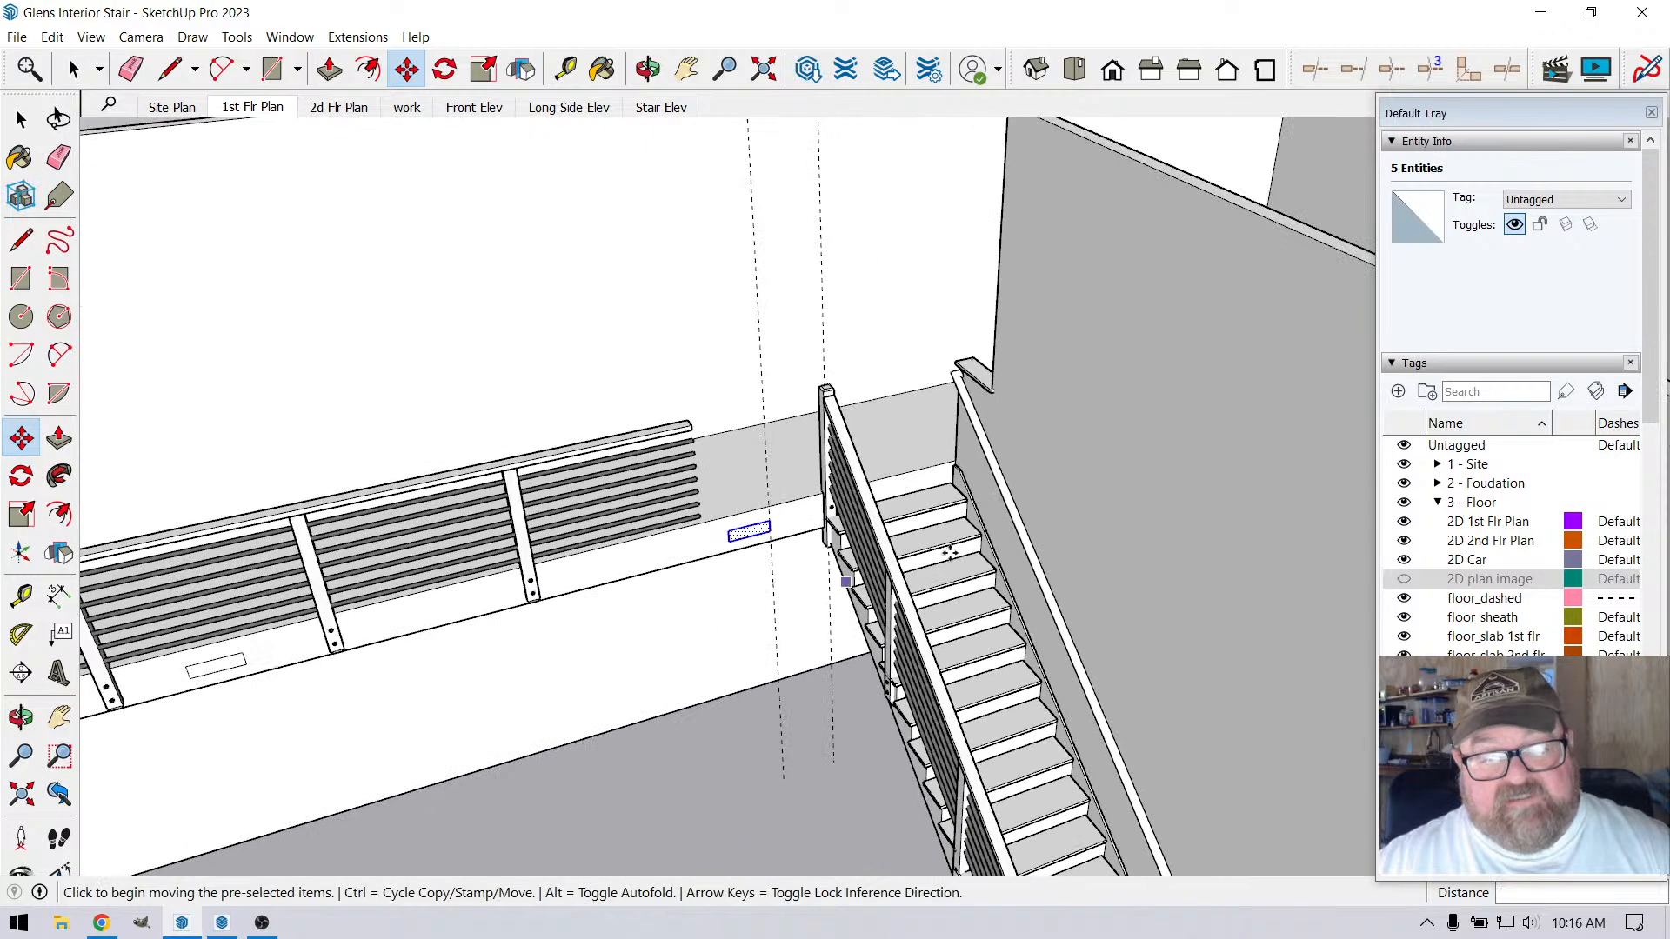
scroll(813, 663, "down", 8)
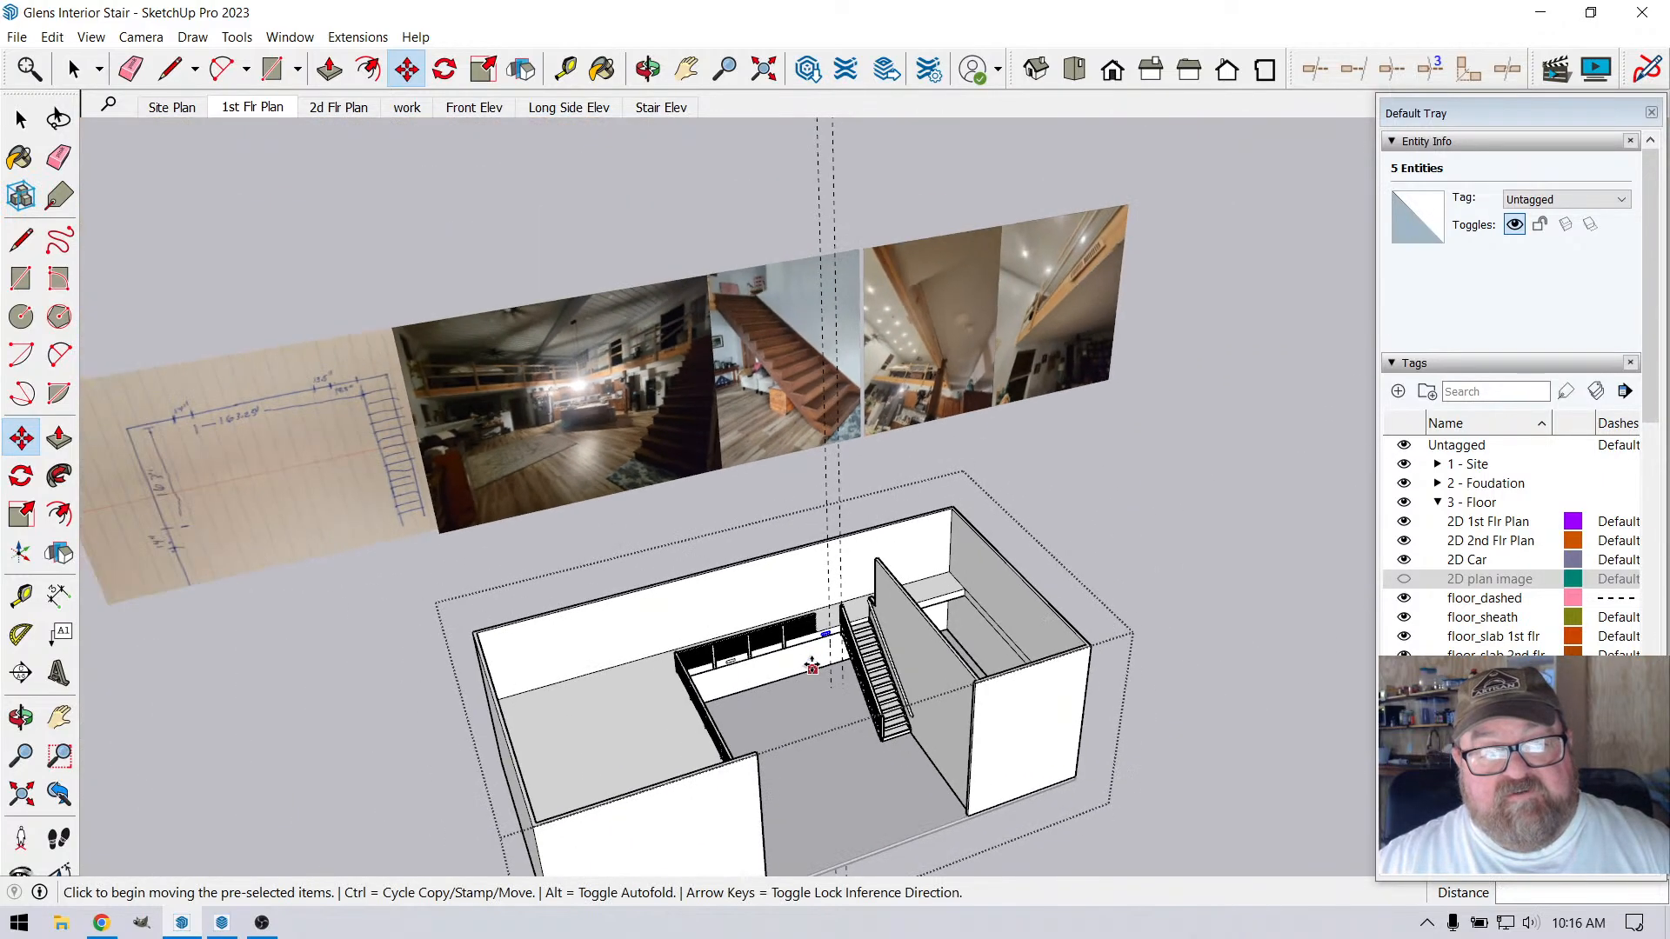
scroll(1125, 300, "up", 6)
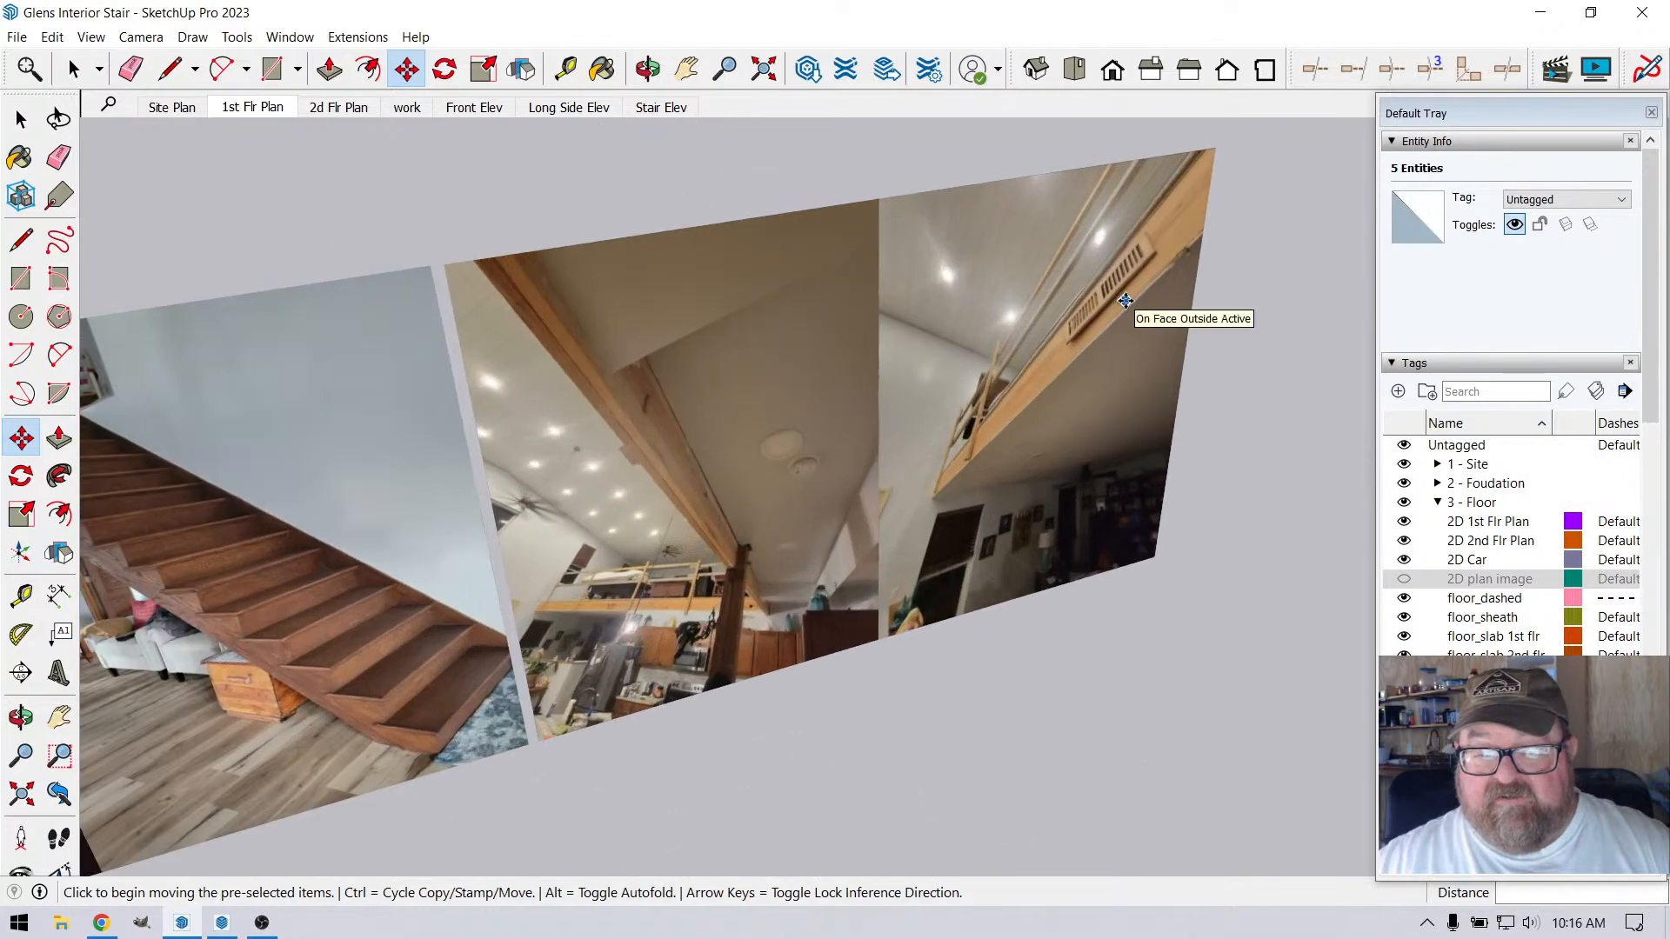
scroll(1118, 306, "down", 6)
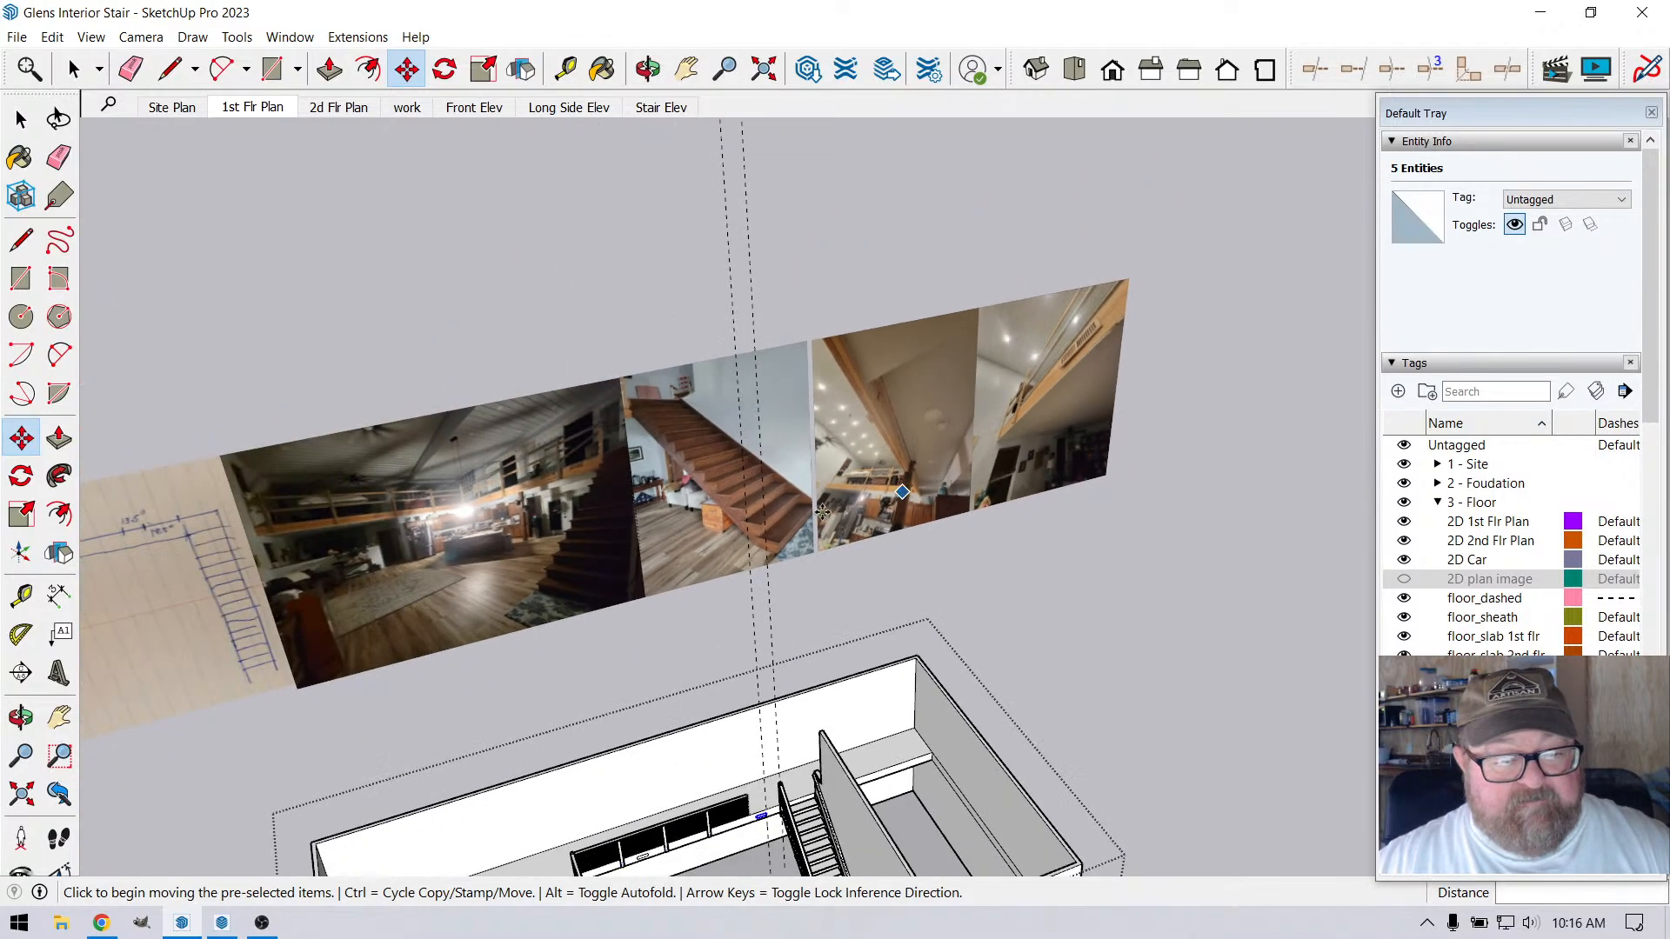
Examine the client's photos and sketch for the position of the second vent along the beam
scroll(822, 512, "up", 8)
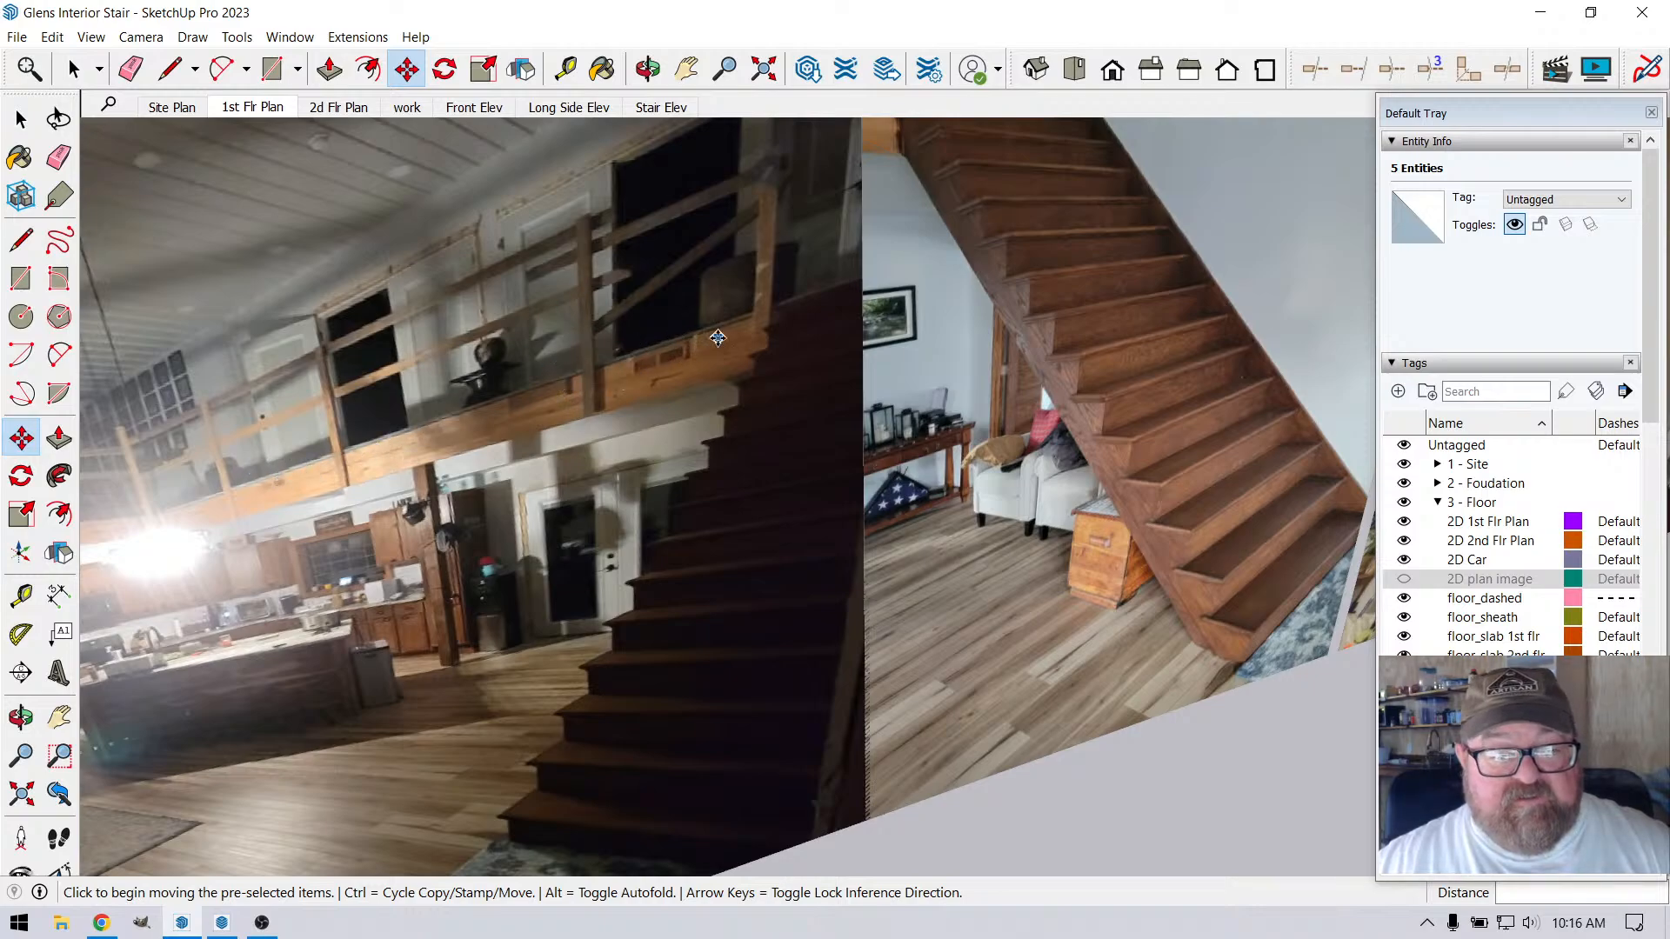
scroll(861, 550, "down", 5)
scroll(866, 557, "down", 6)
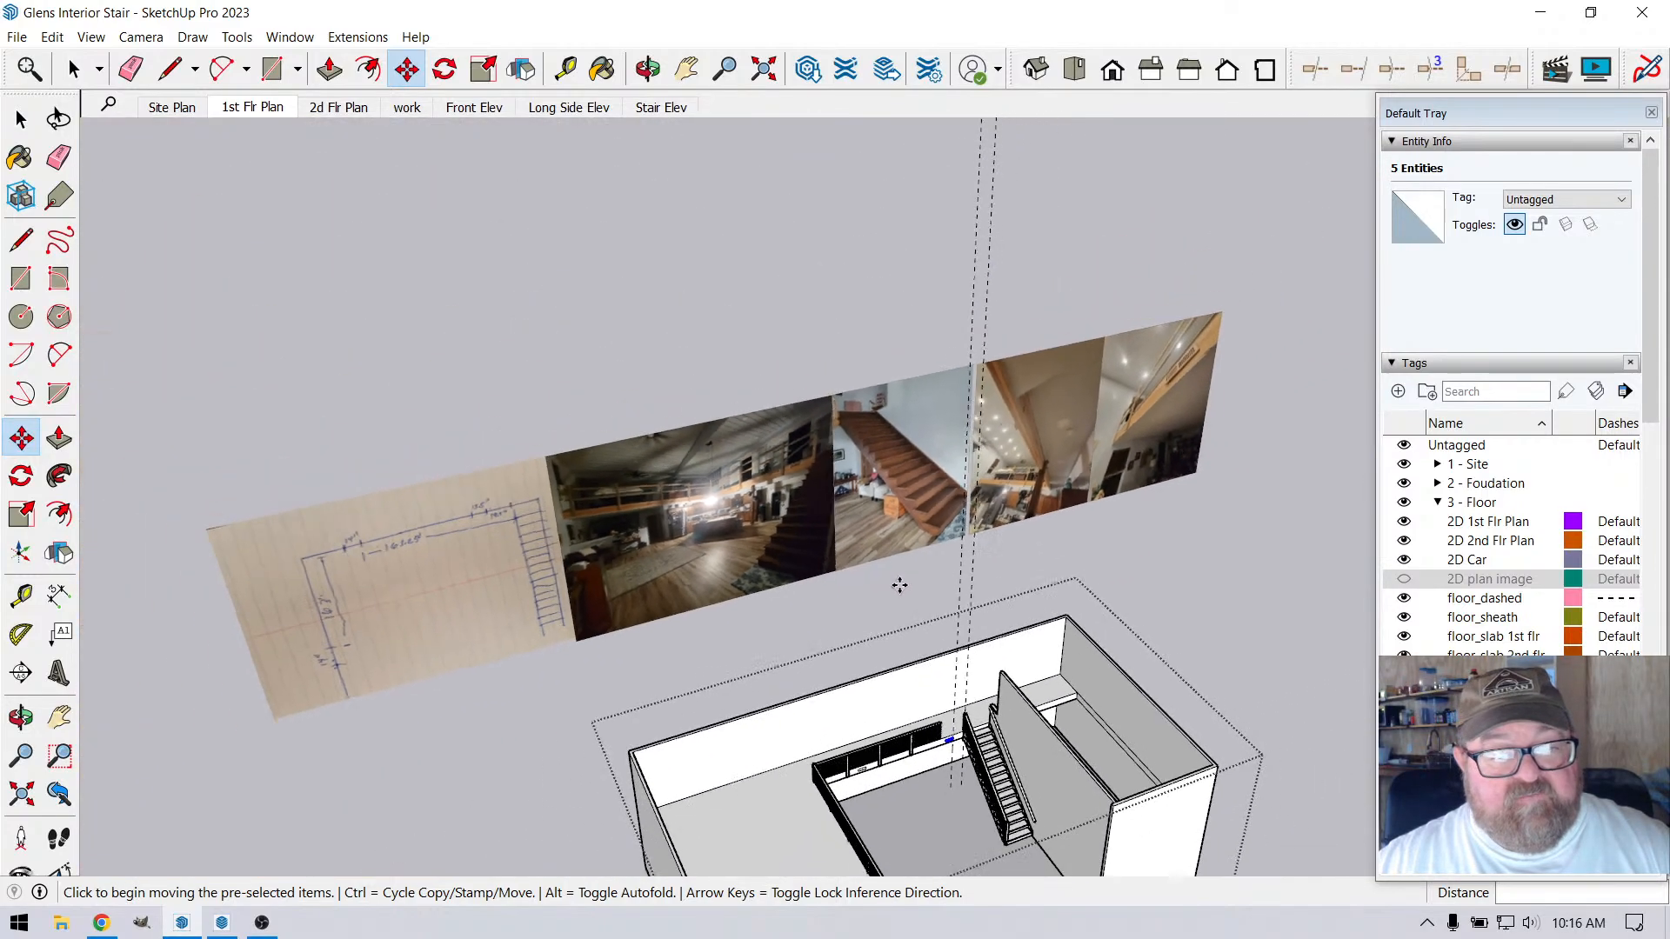
scroll(476, 512, "up", 8)
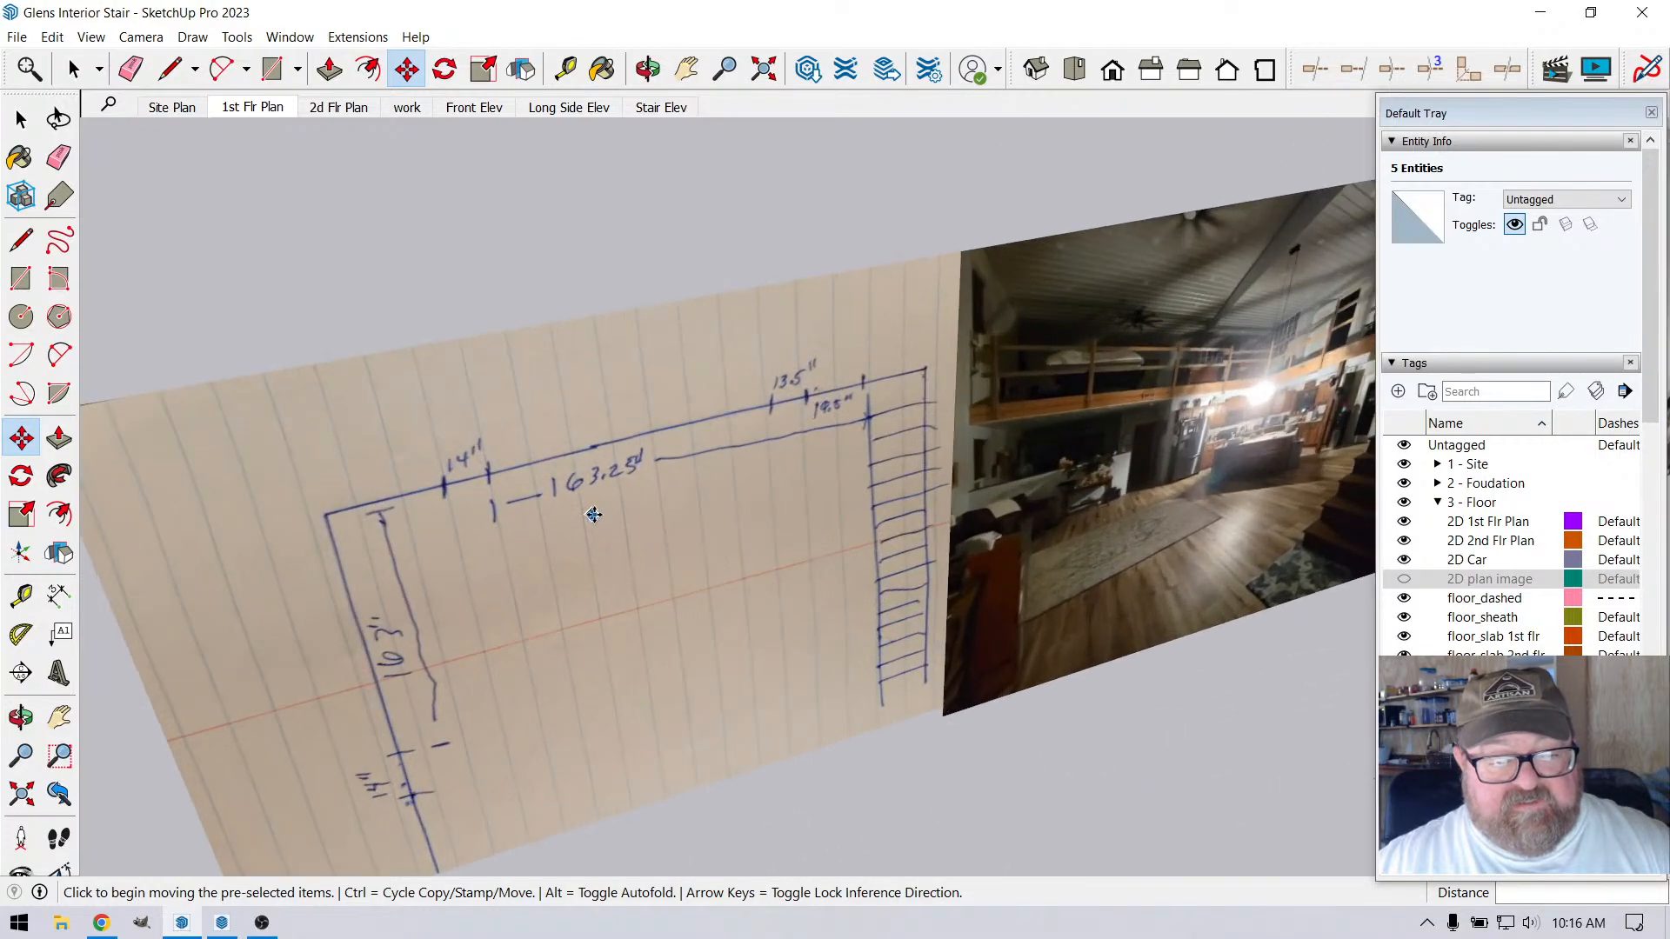
scroll(473, 531, "down", 7)
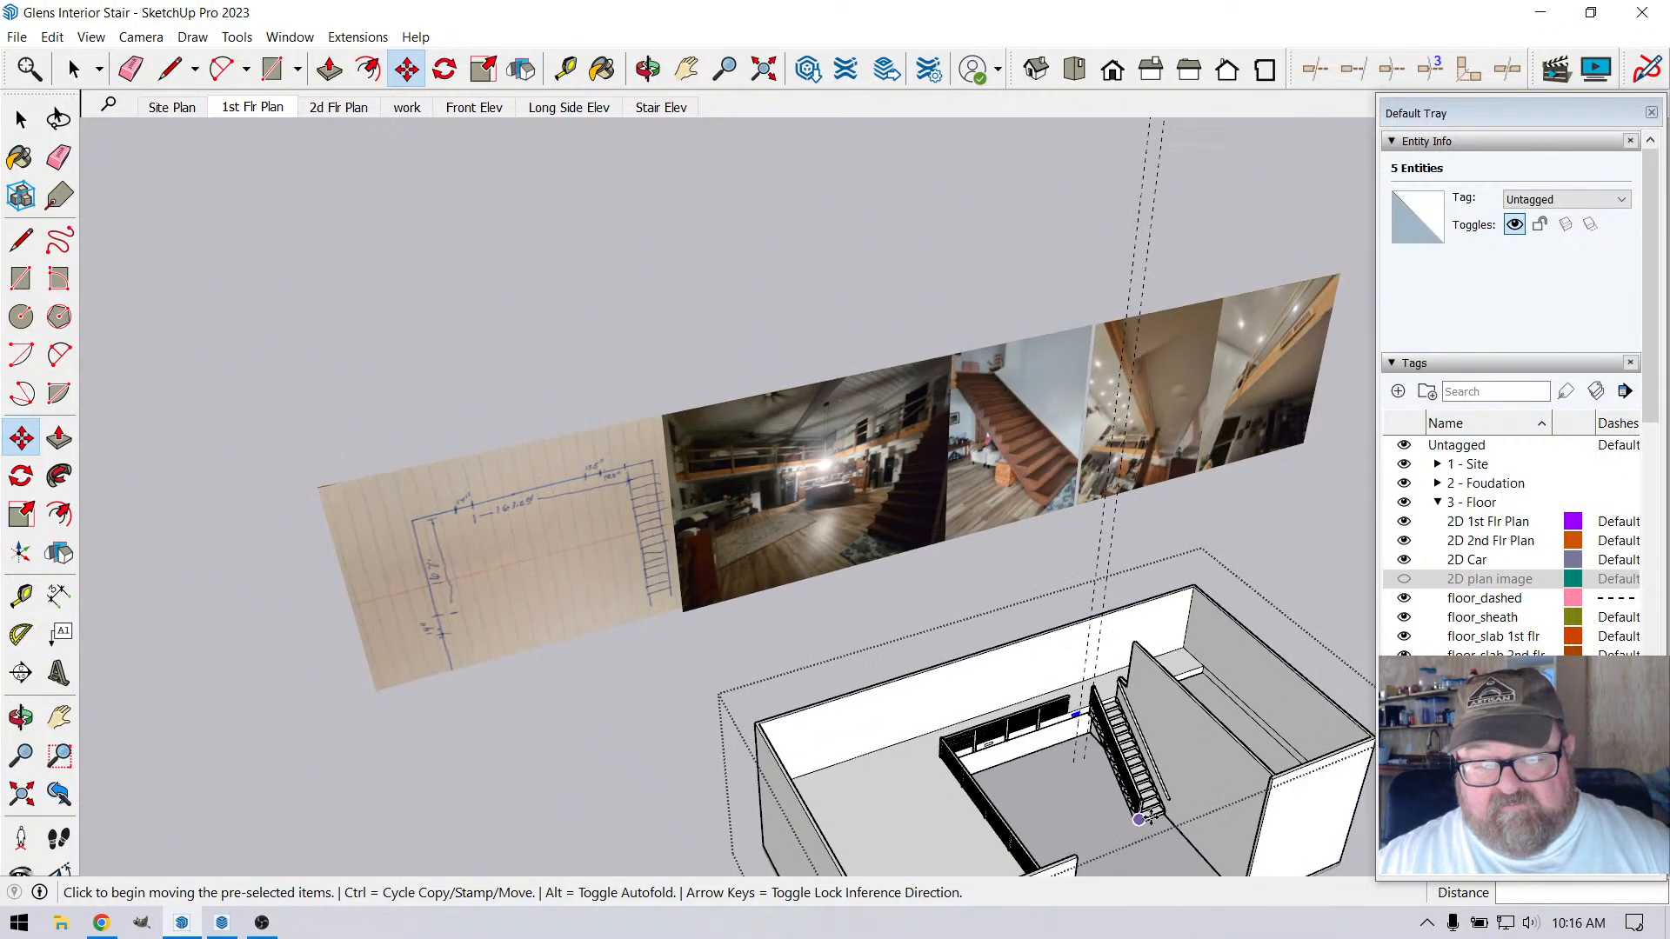
scroll(1092, 679, "up", 5)
scroll(504, 519, "down", 4)
scroll(177, 314, "up", 10)
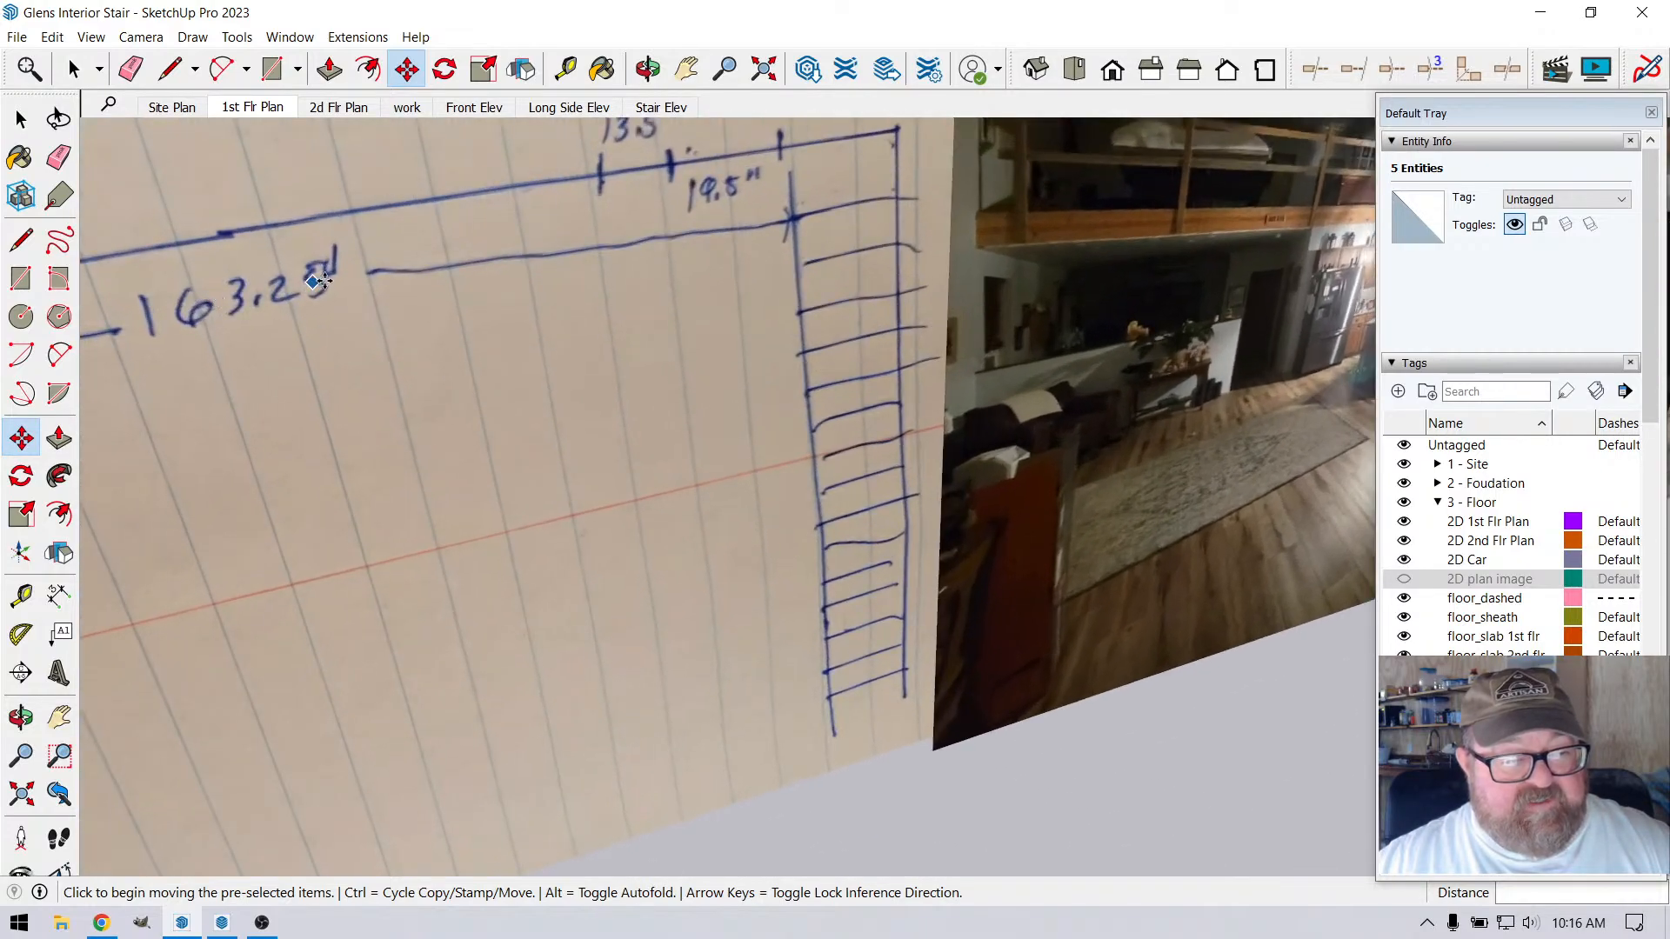
Place a vertical guide 163.25" from the stair guide along the beam toward the farther vent rectangle
scroll(317, 280, "down", 7)
scroll(1100, 709, "up", 4)
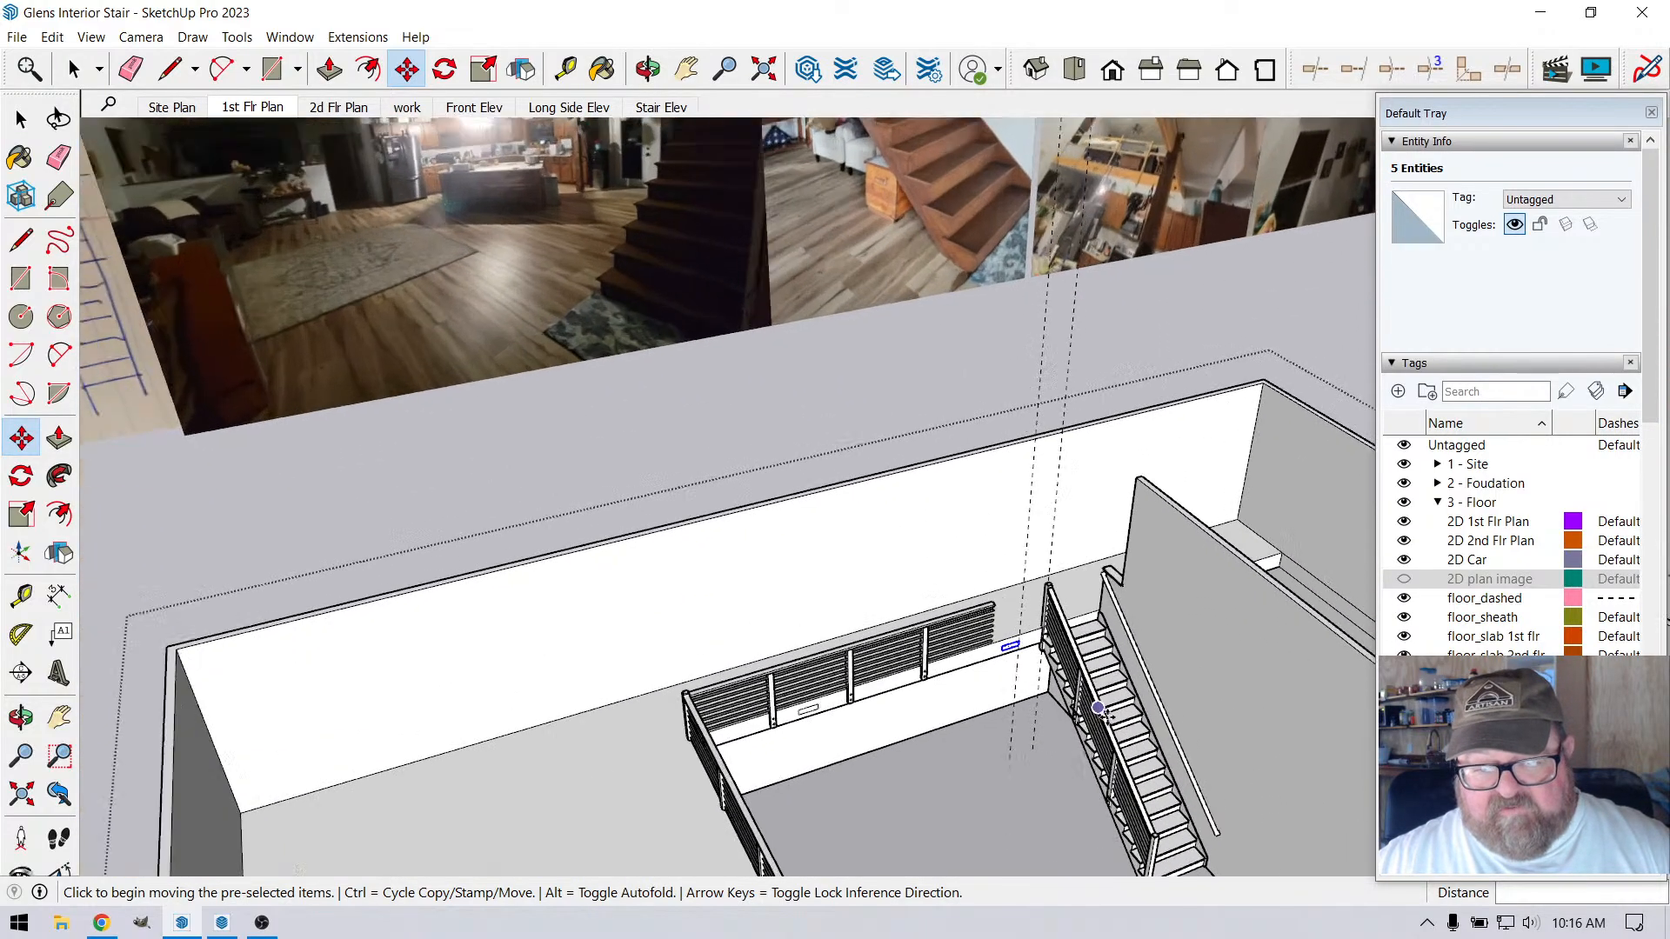
scroll(1100, 709, "up", 5)
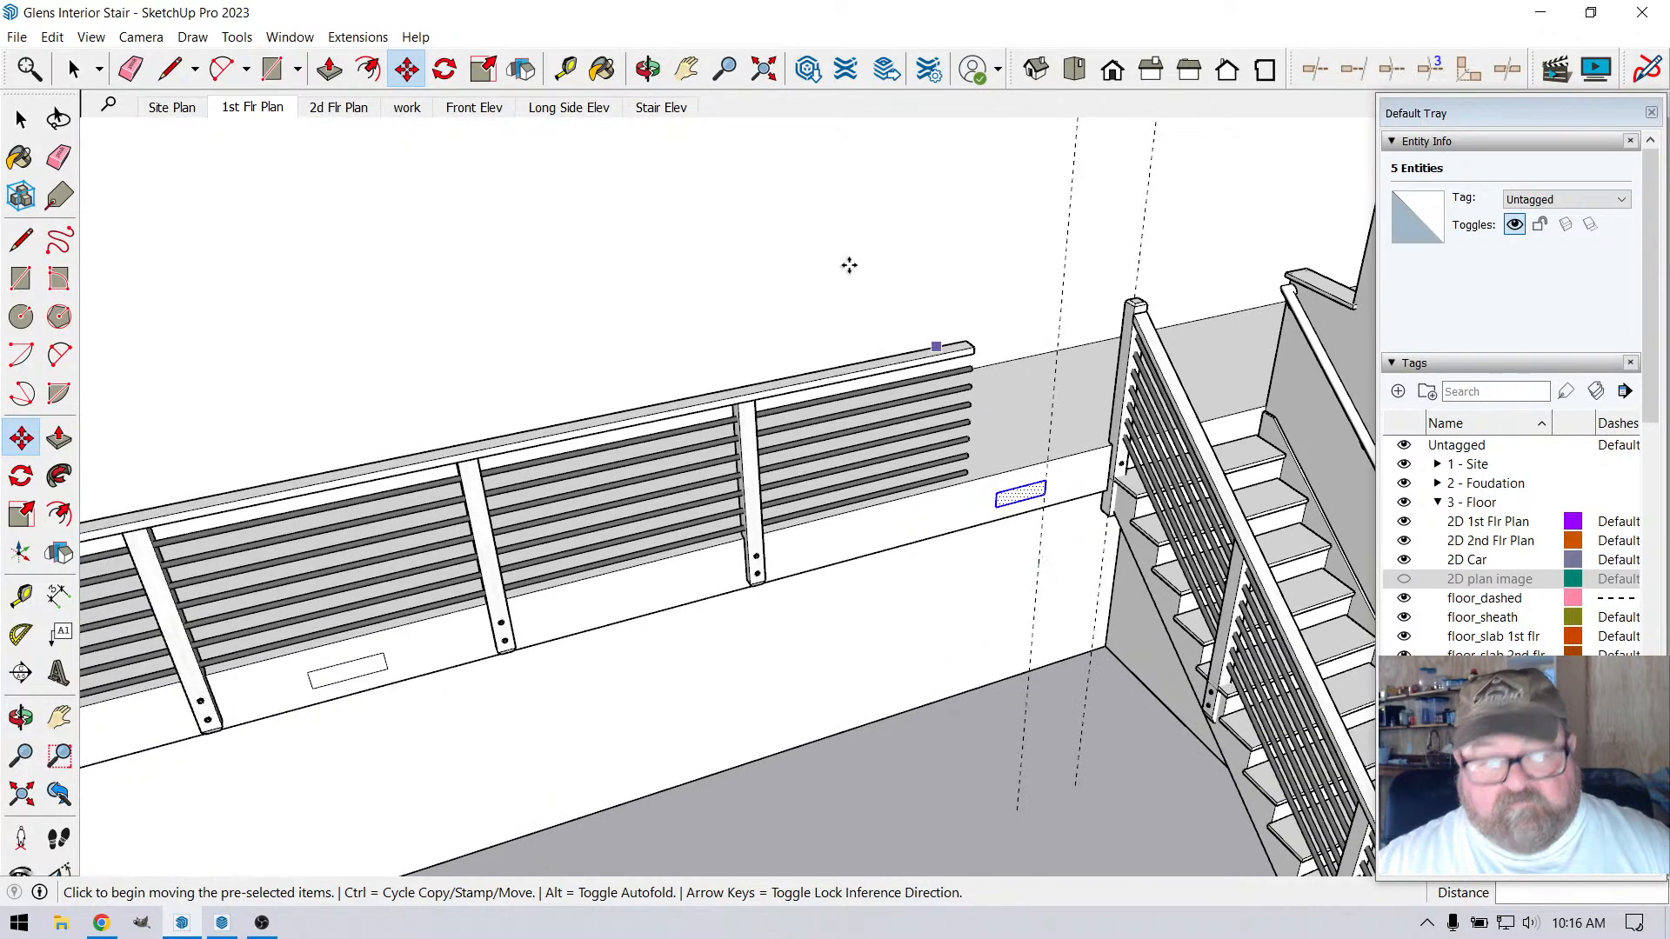
key("t")
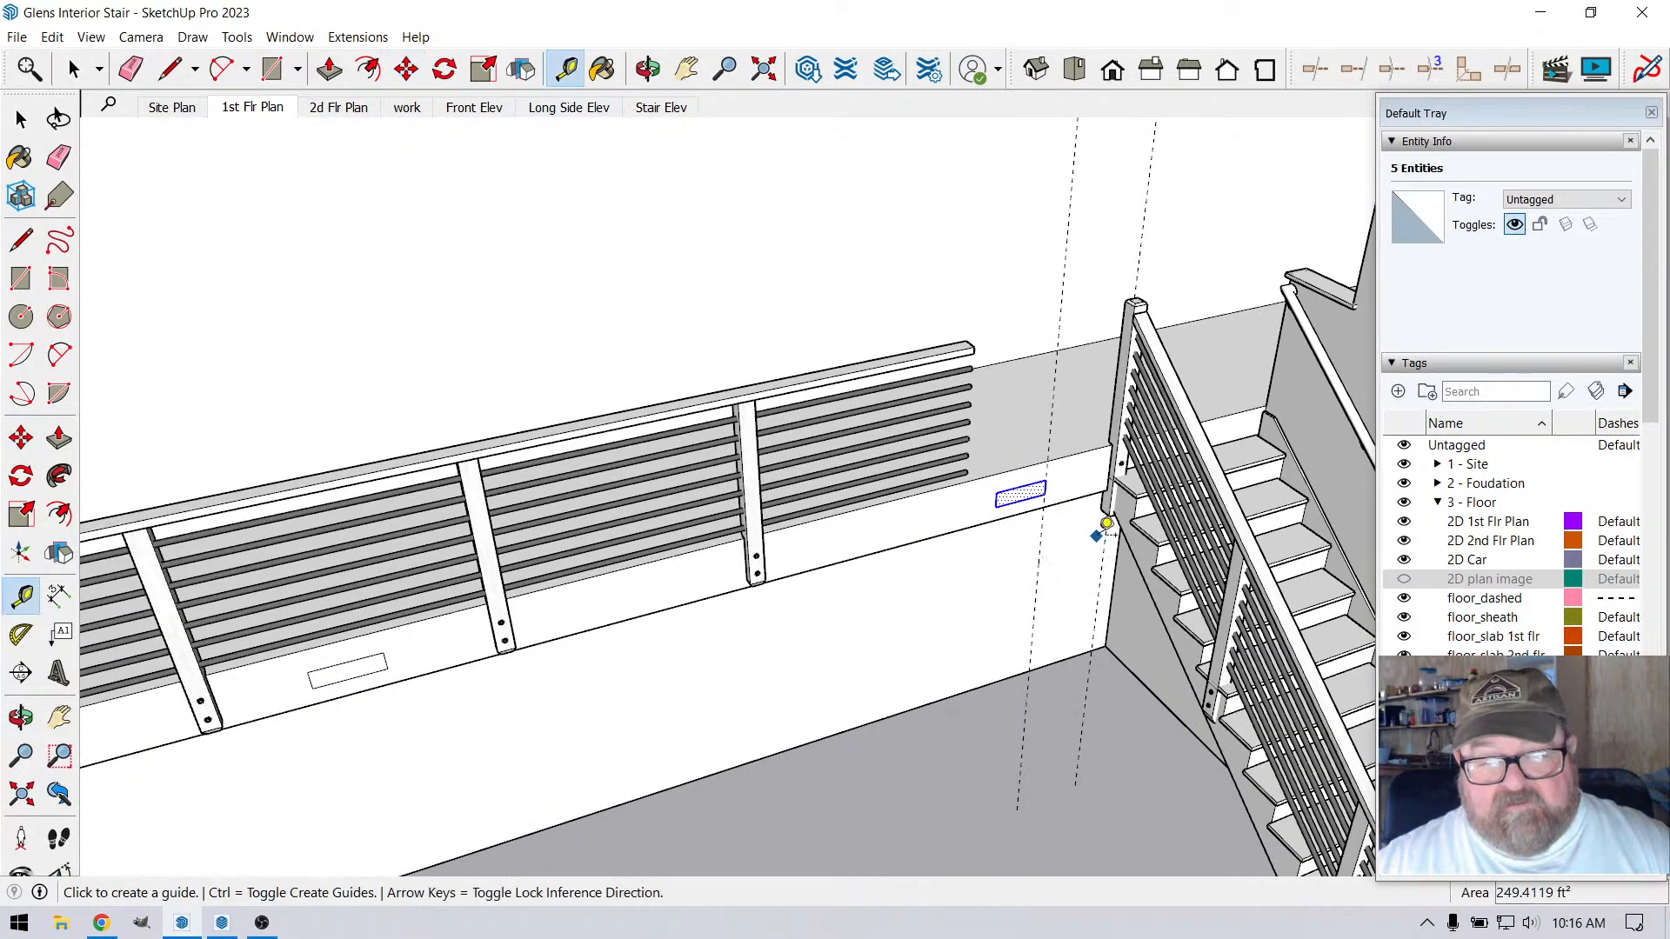
left_click(1103, 532)
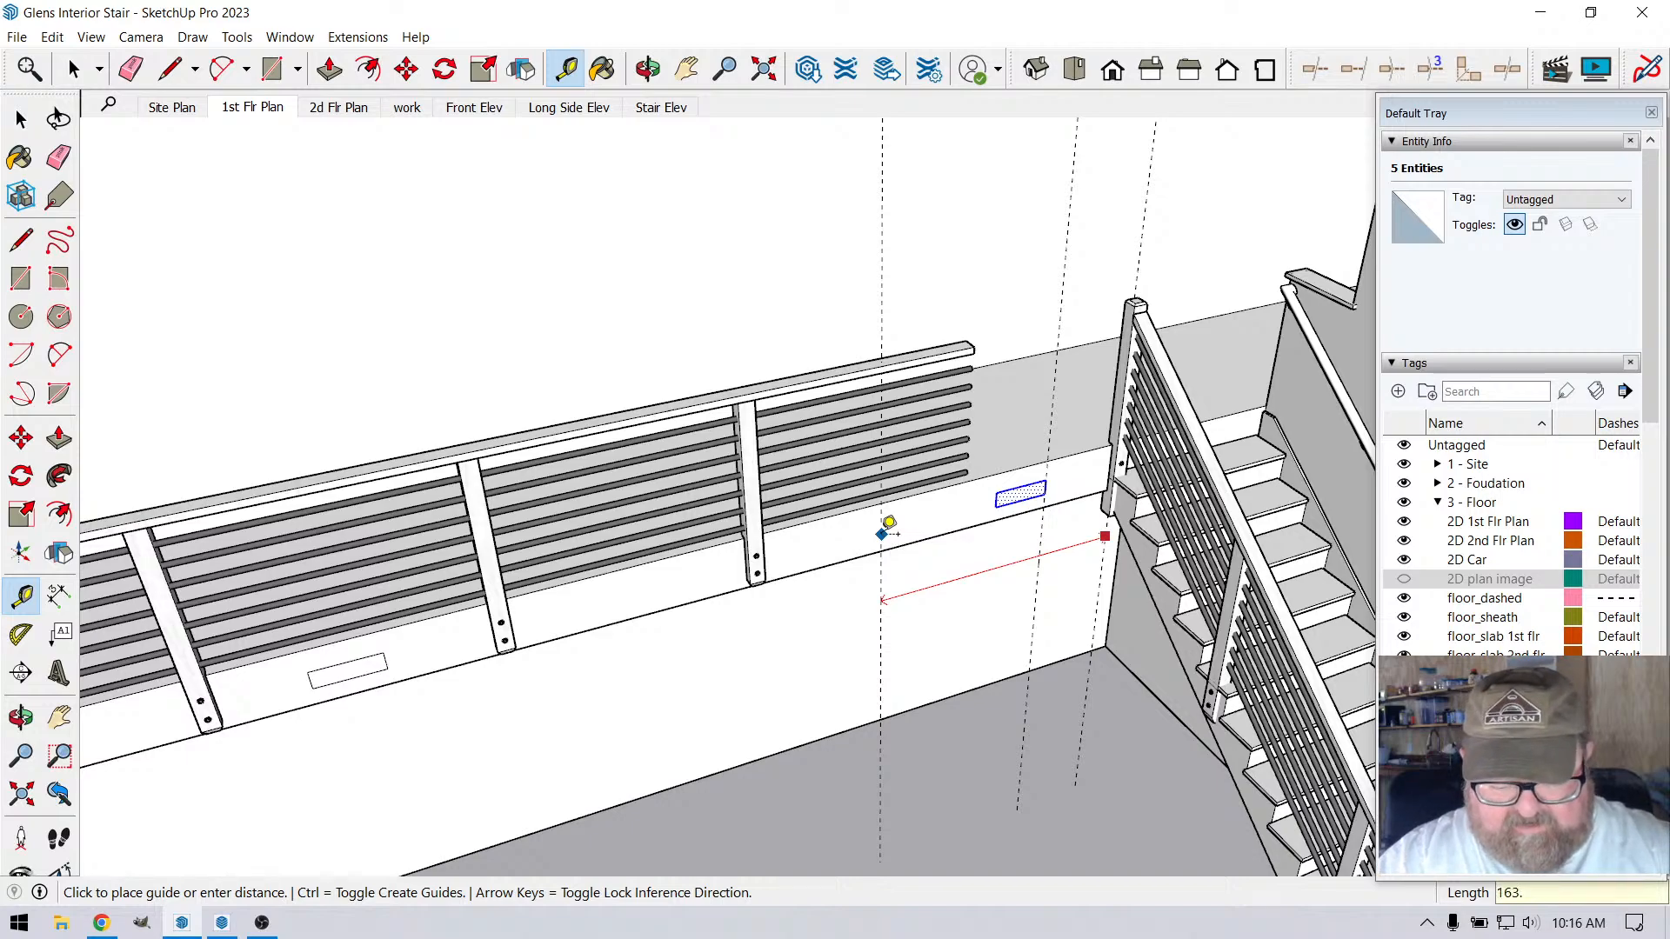
key("Return")
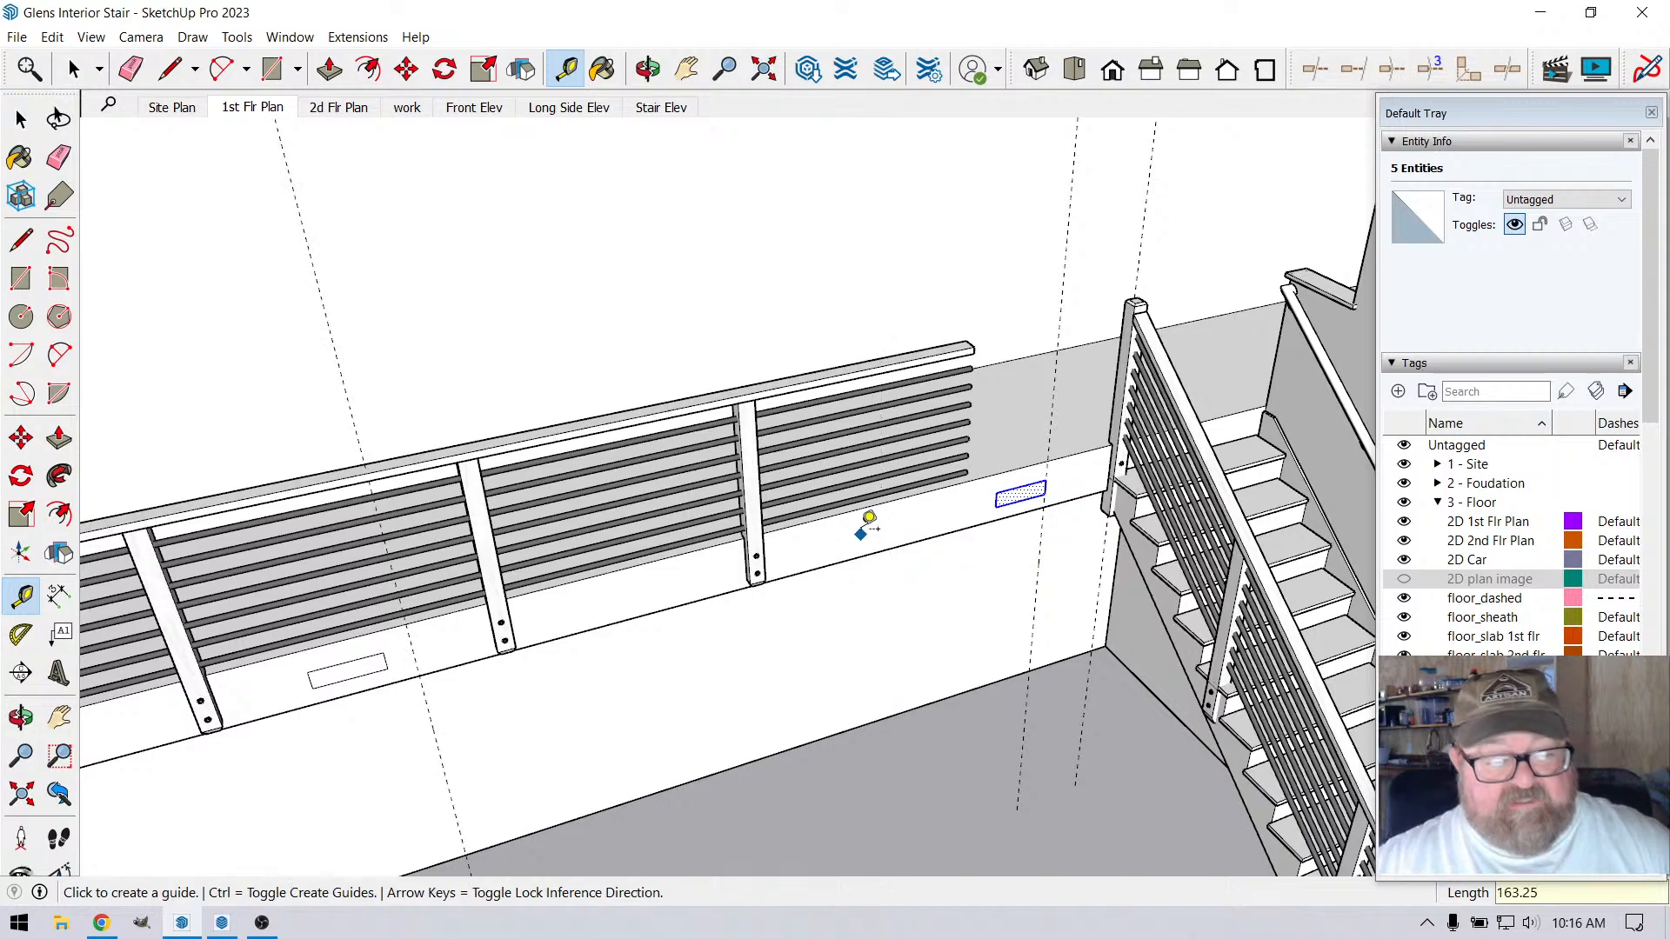
Move the farther vent rectangle along the beam until its stair-side edge meets the 163.25" guide
scroll(861, 527, "down", 4)
scroll(484, 645, "up", 3)
left_click(74, 69)
scroll(657, 787, "up", 3)
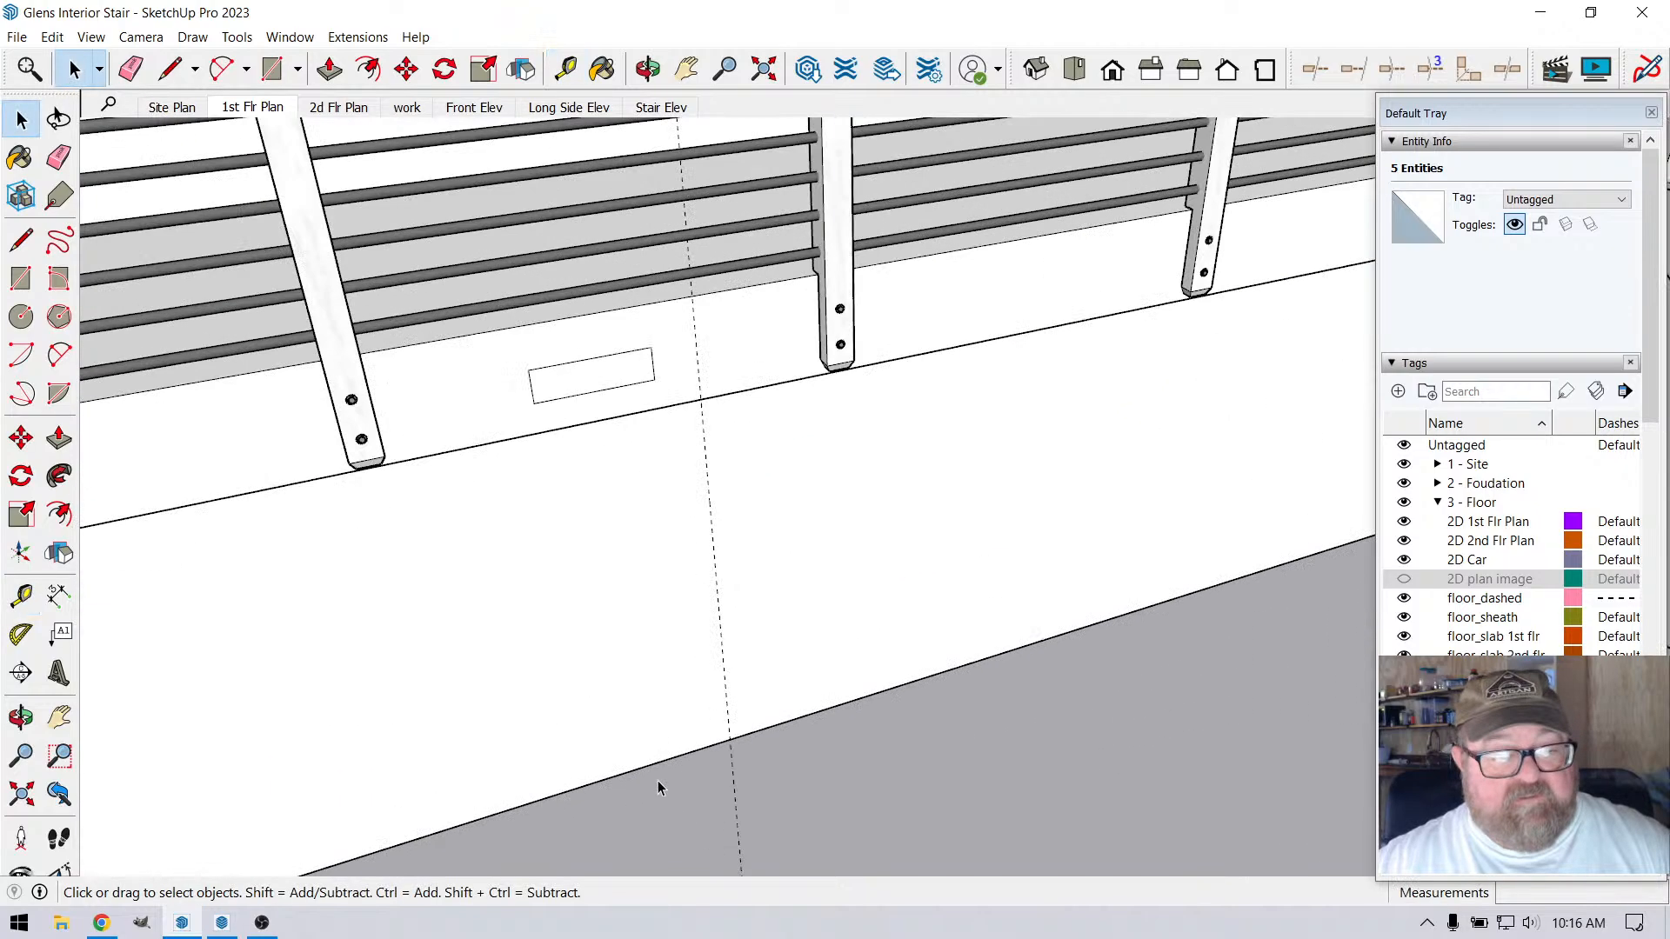
left_click_drag(516, 345, 678, 435)
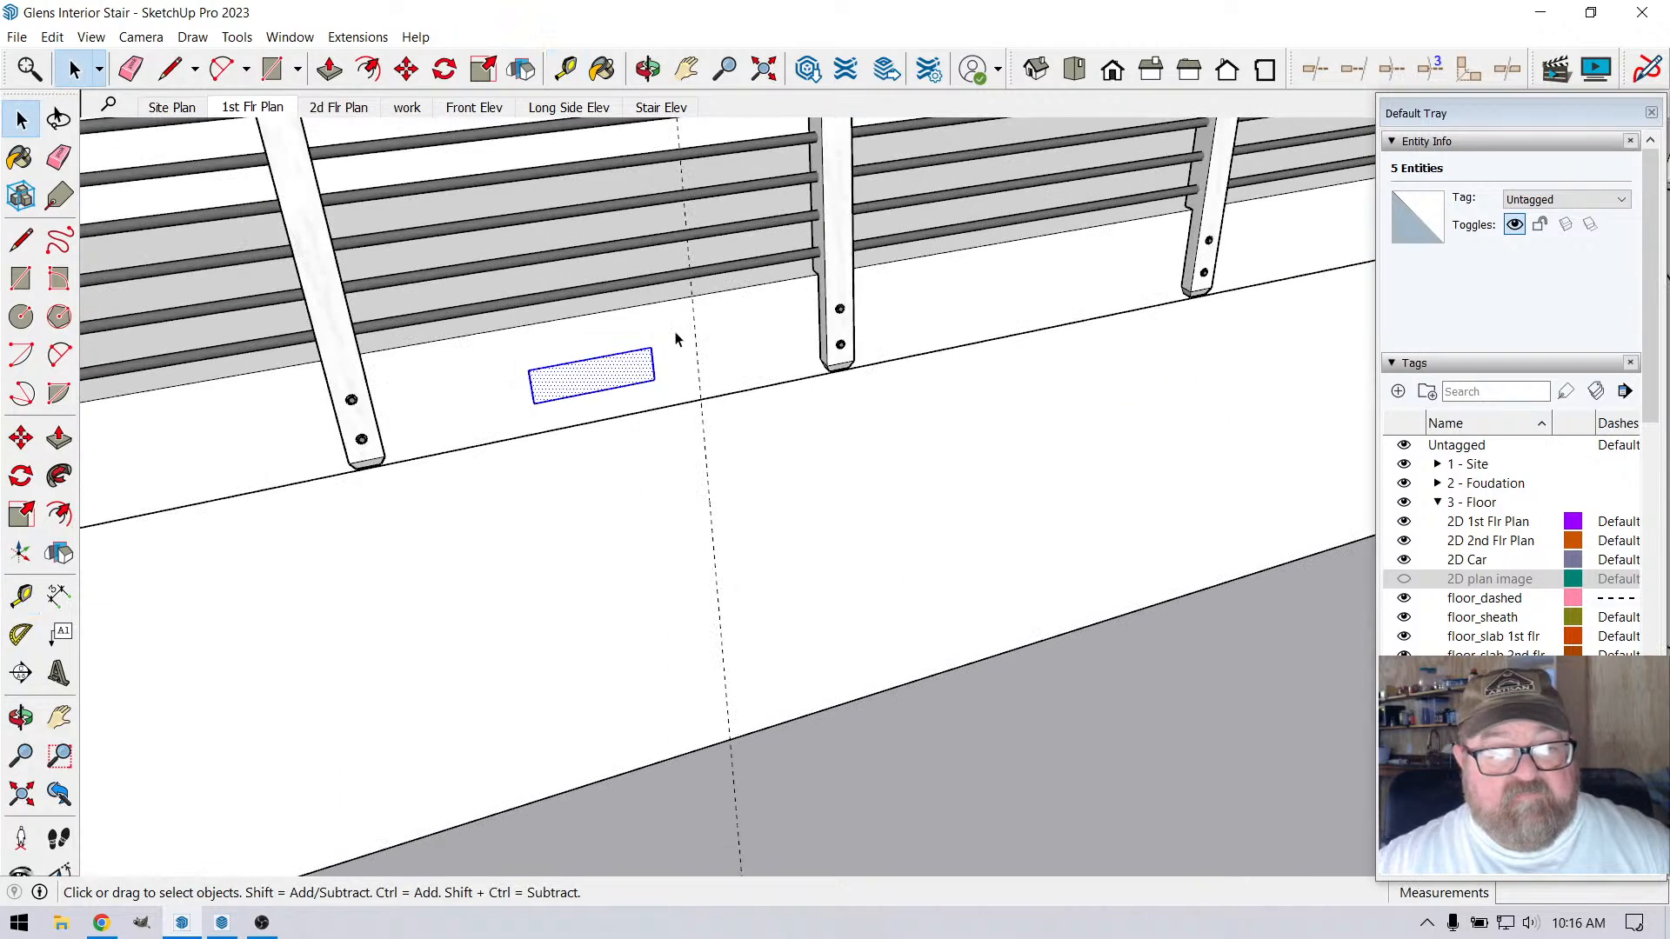
scroll(687, 314, "up", 2)
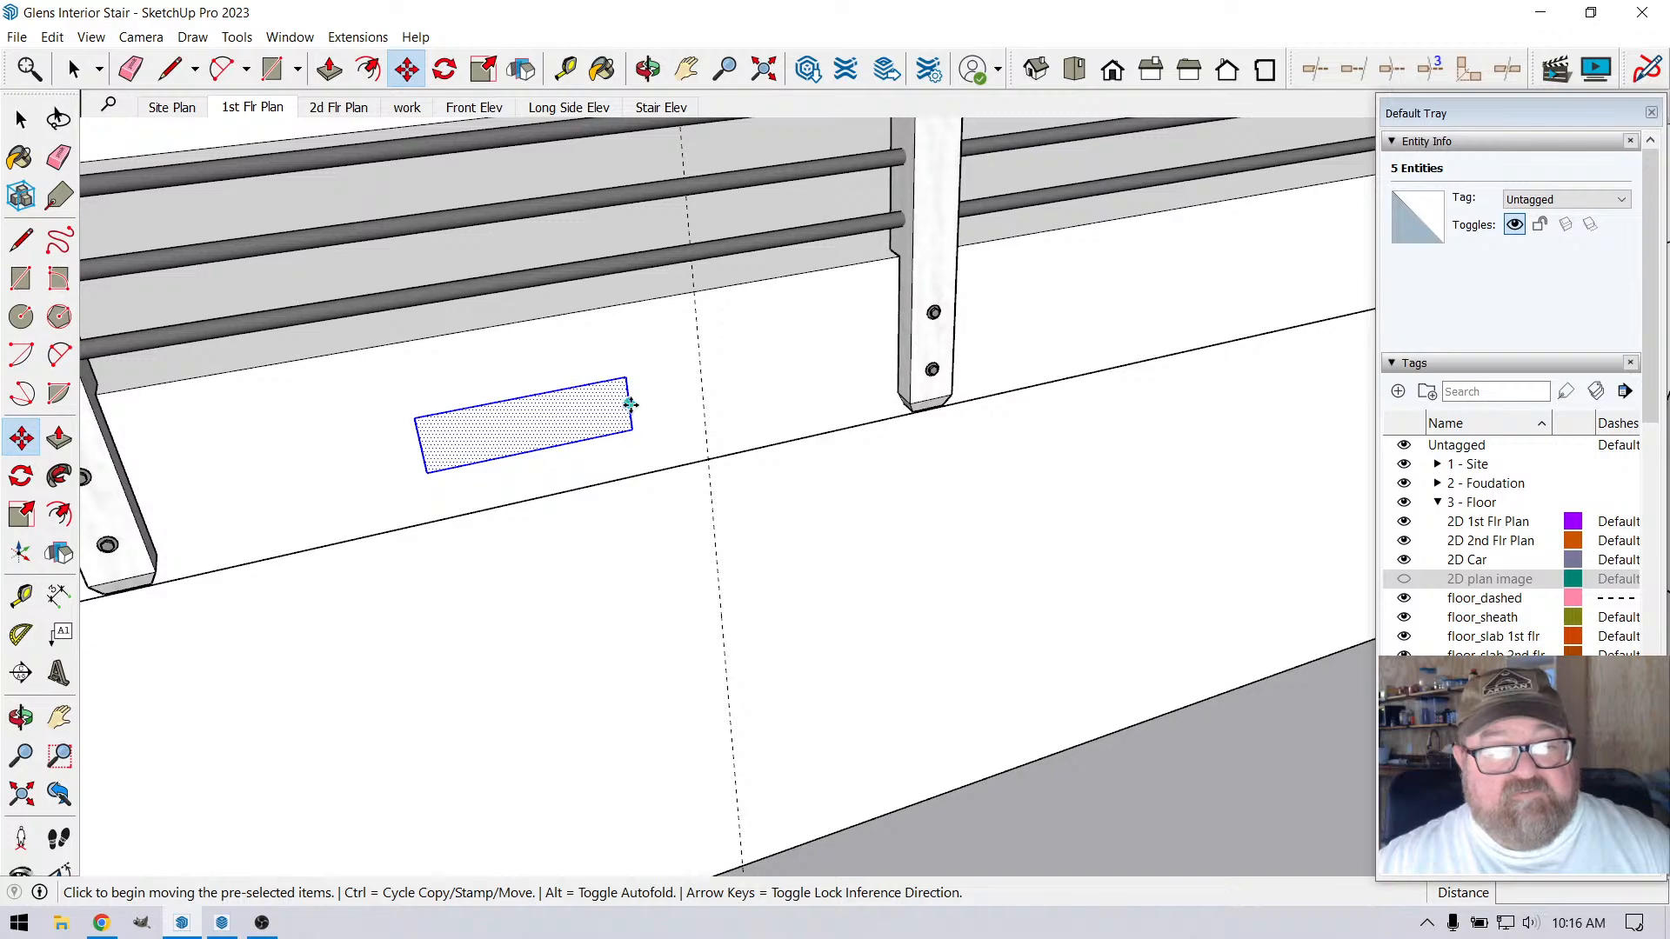
left_click(627, 379)
left_click(699, 363)
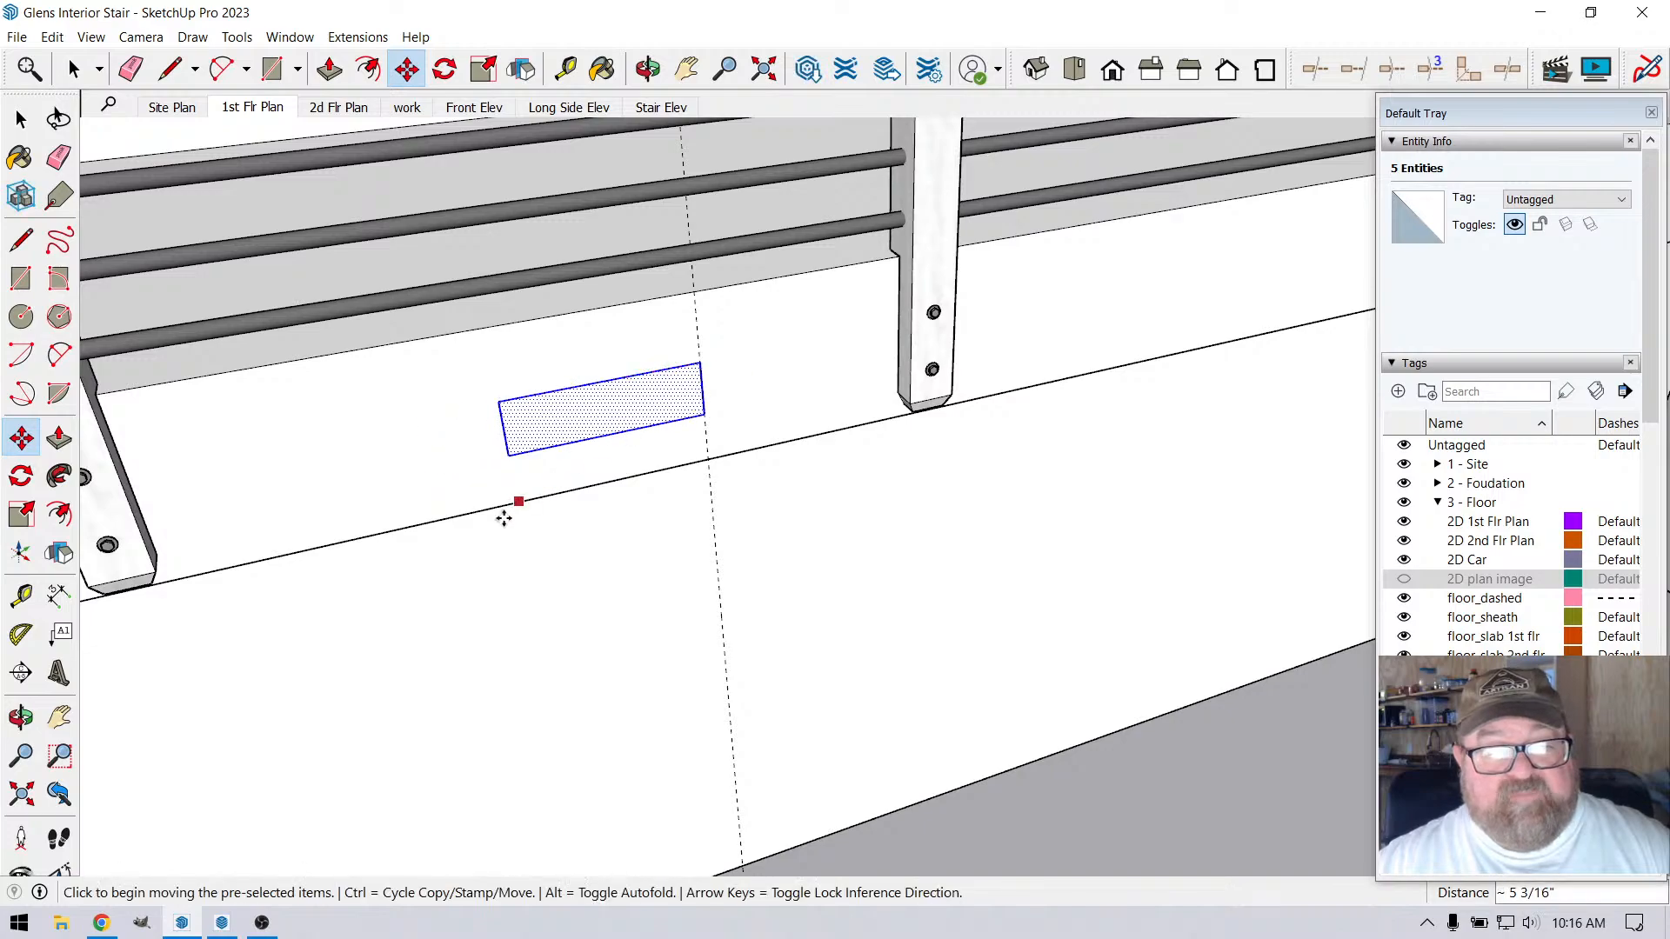
Erase the three vertical guides crossing the beam and the stair
scroll(503, 519, "down", 10)
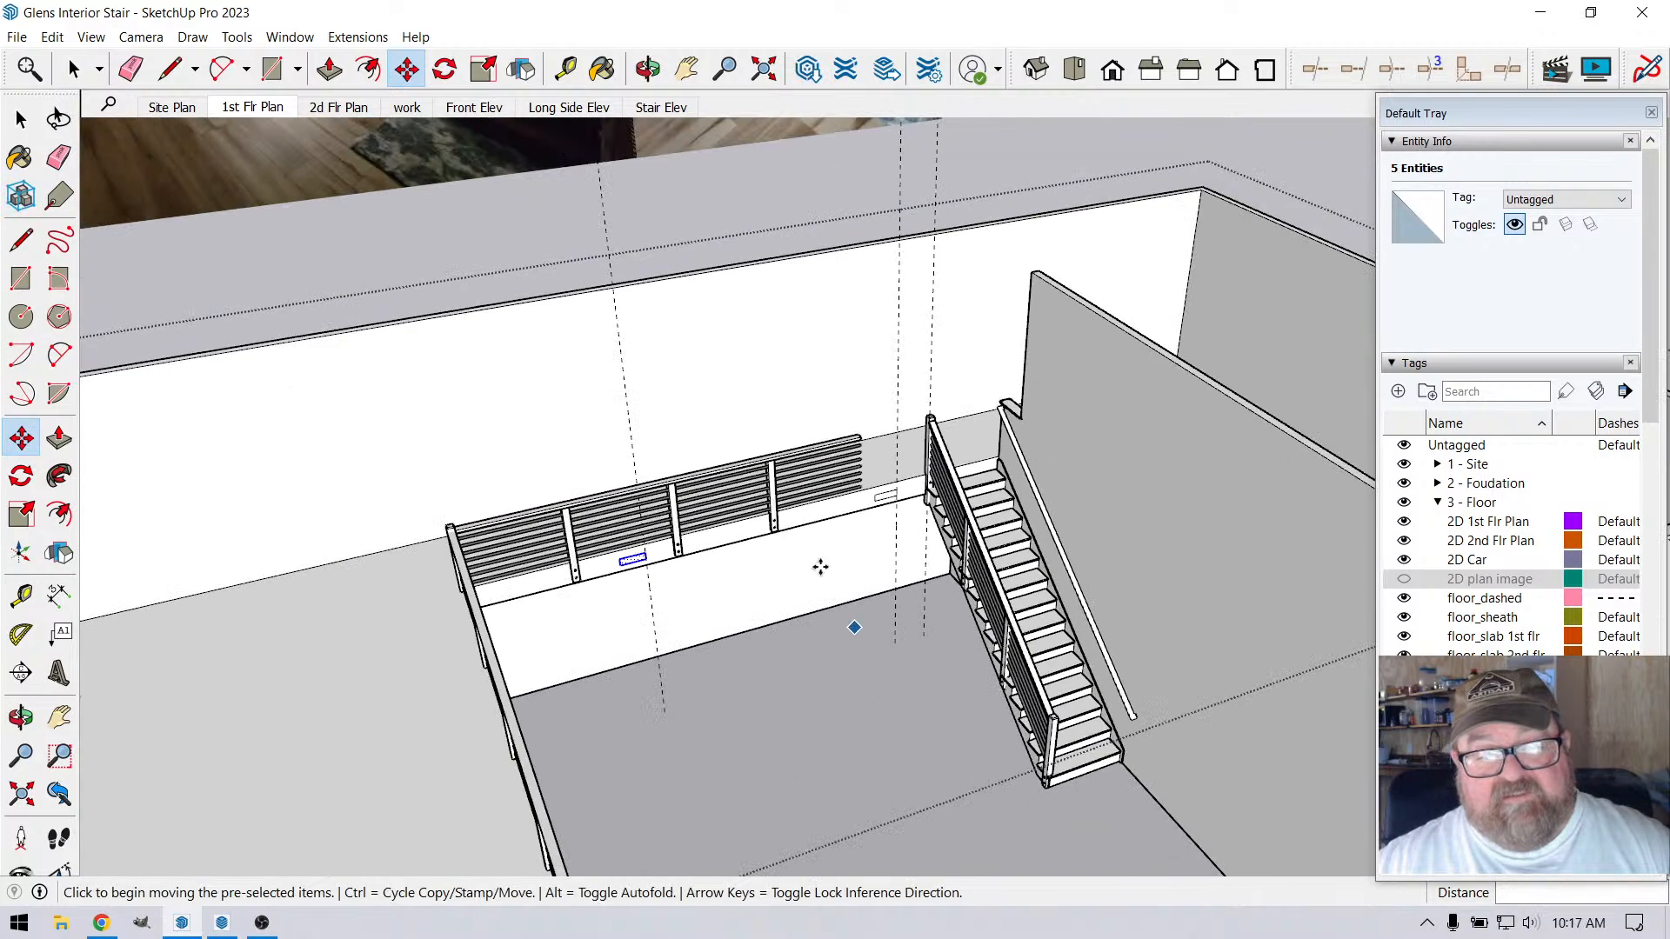
left_click(648, 69)
left_click_drag(635, 572, 600, 537)
scroll(504, 539, "up", 4)
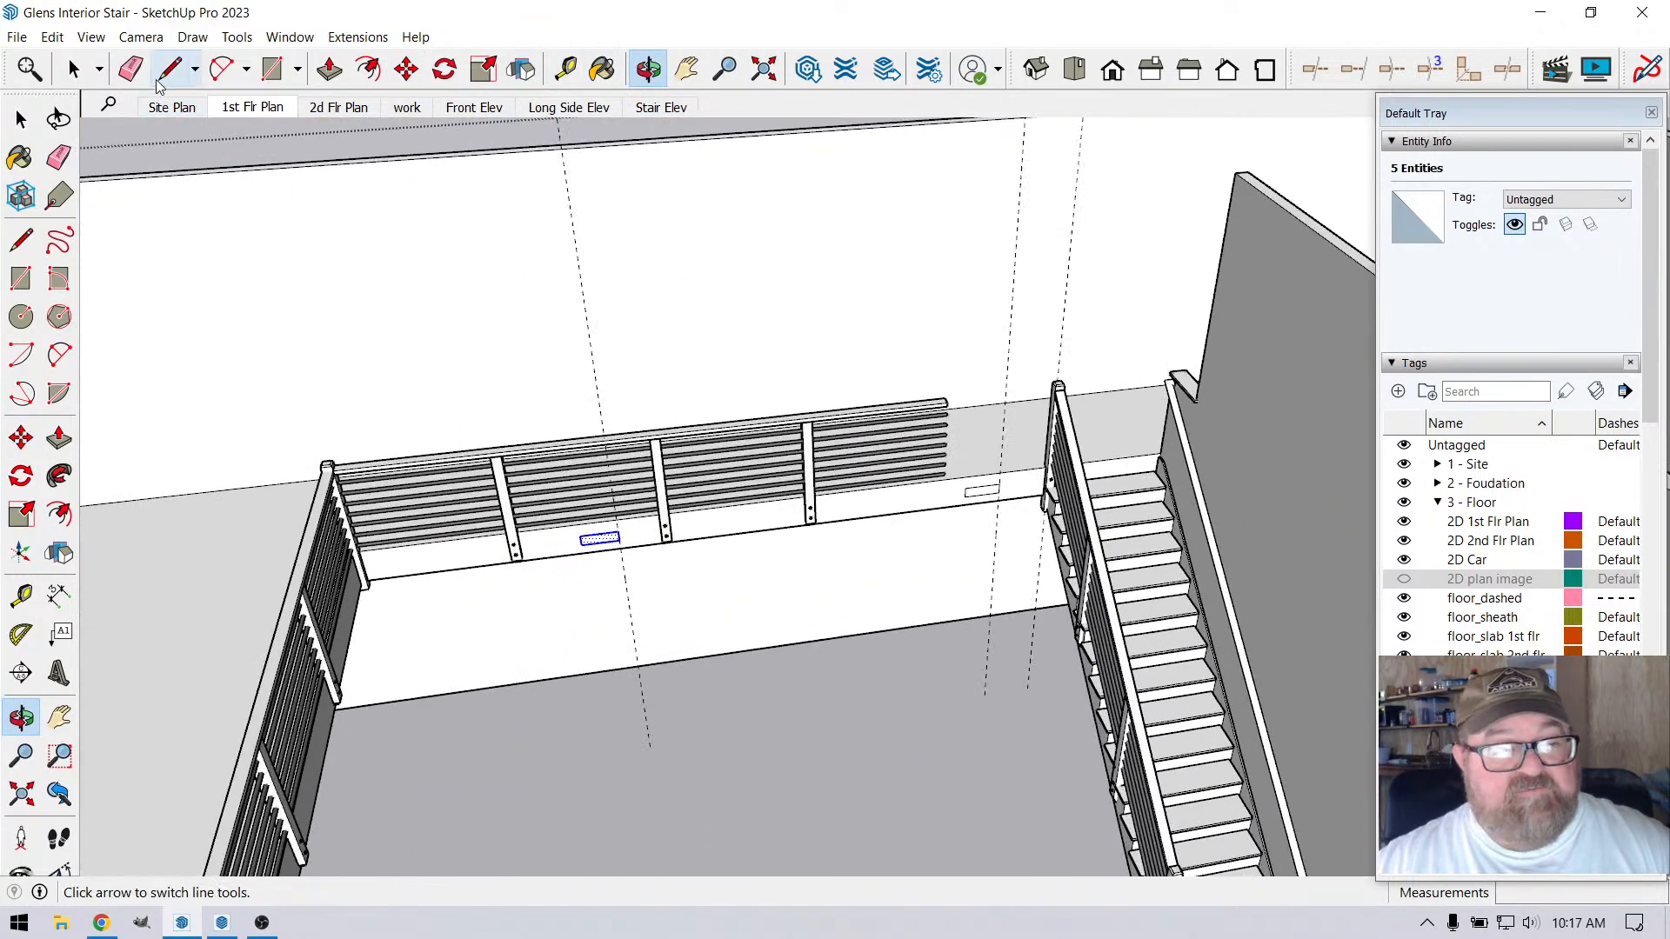
left_click(131, 68)
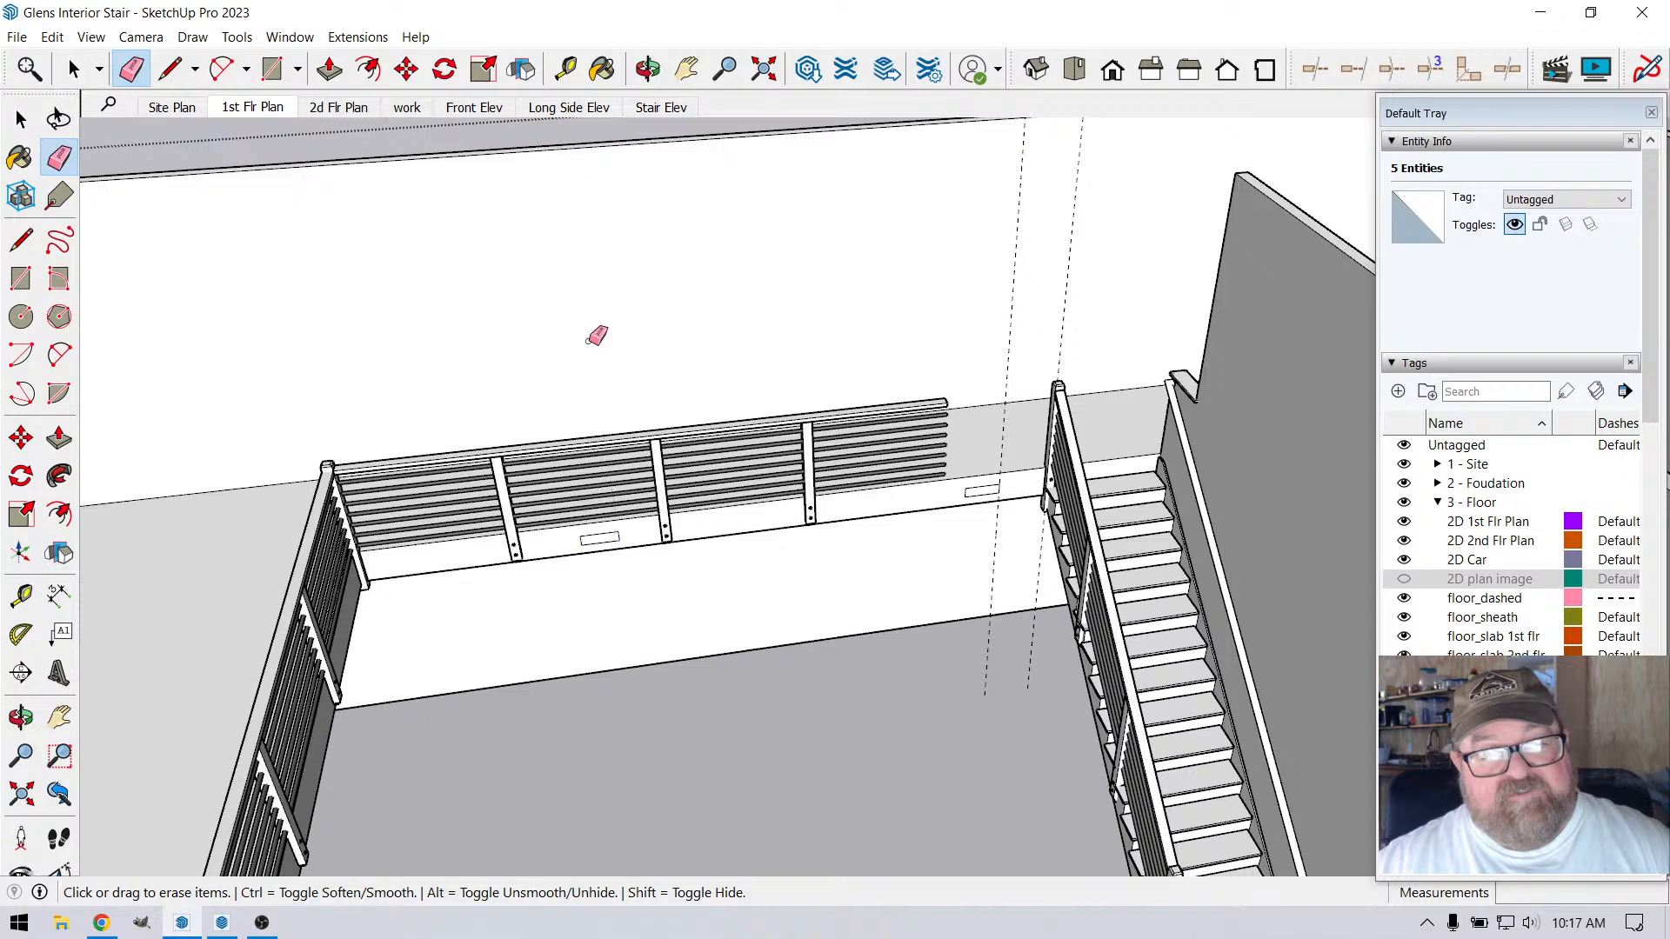
left_click_drag(955, 357, 987, 347)
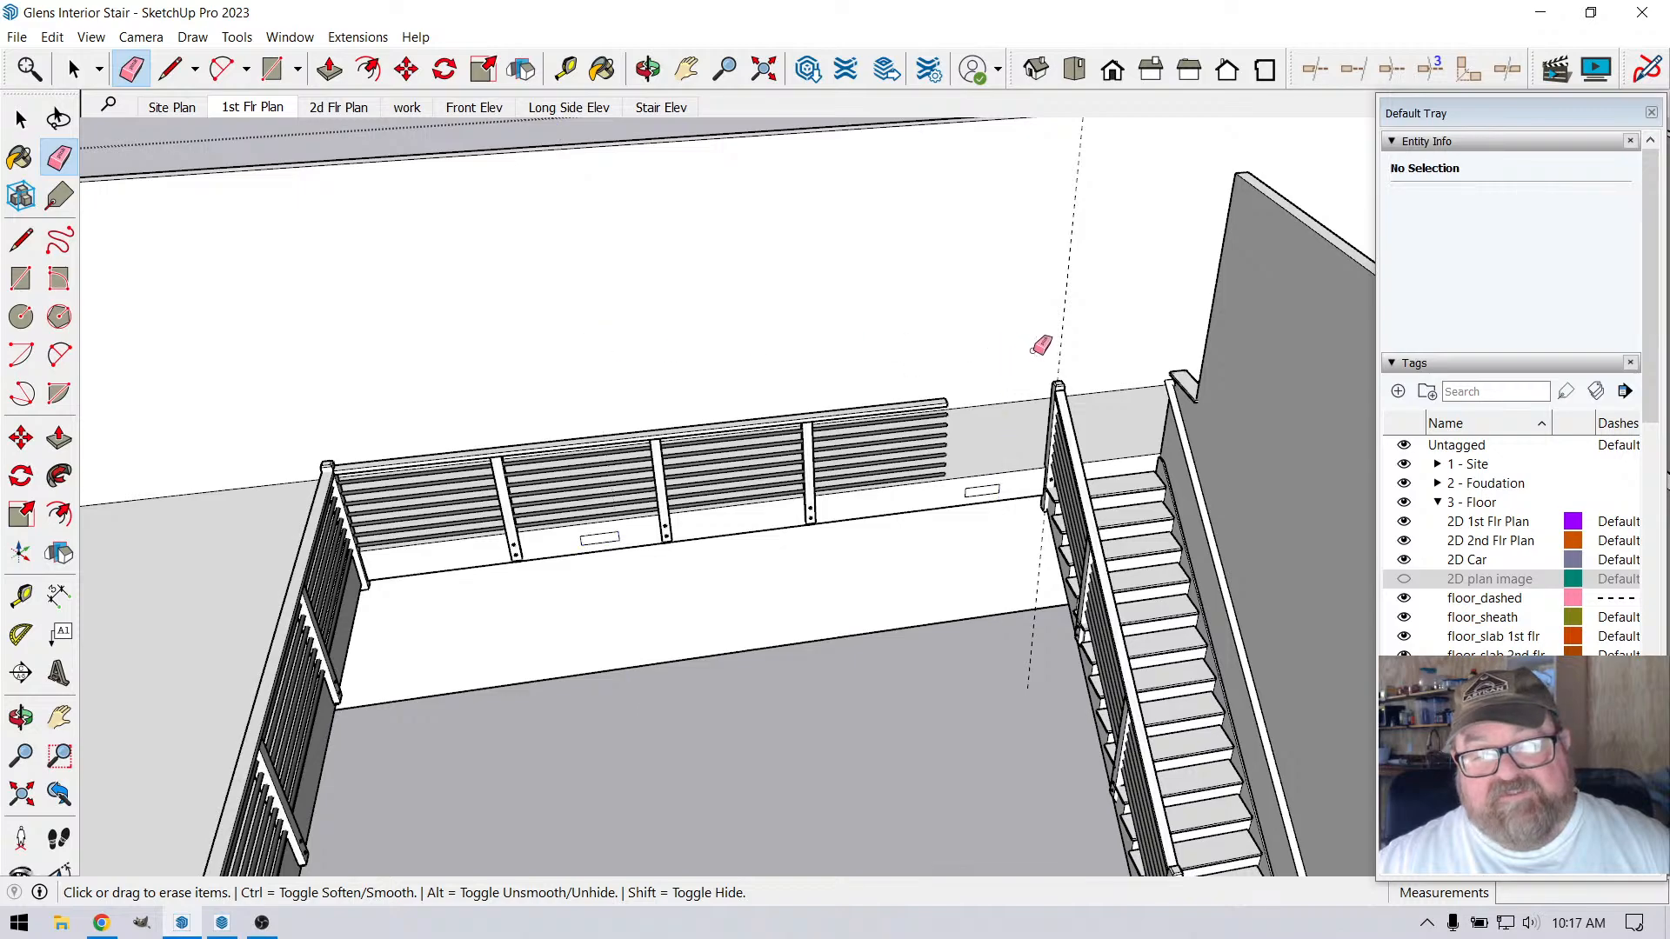
left_click(1059, 337)
scroll(825, 446, "down", 2)
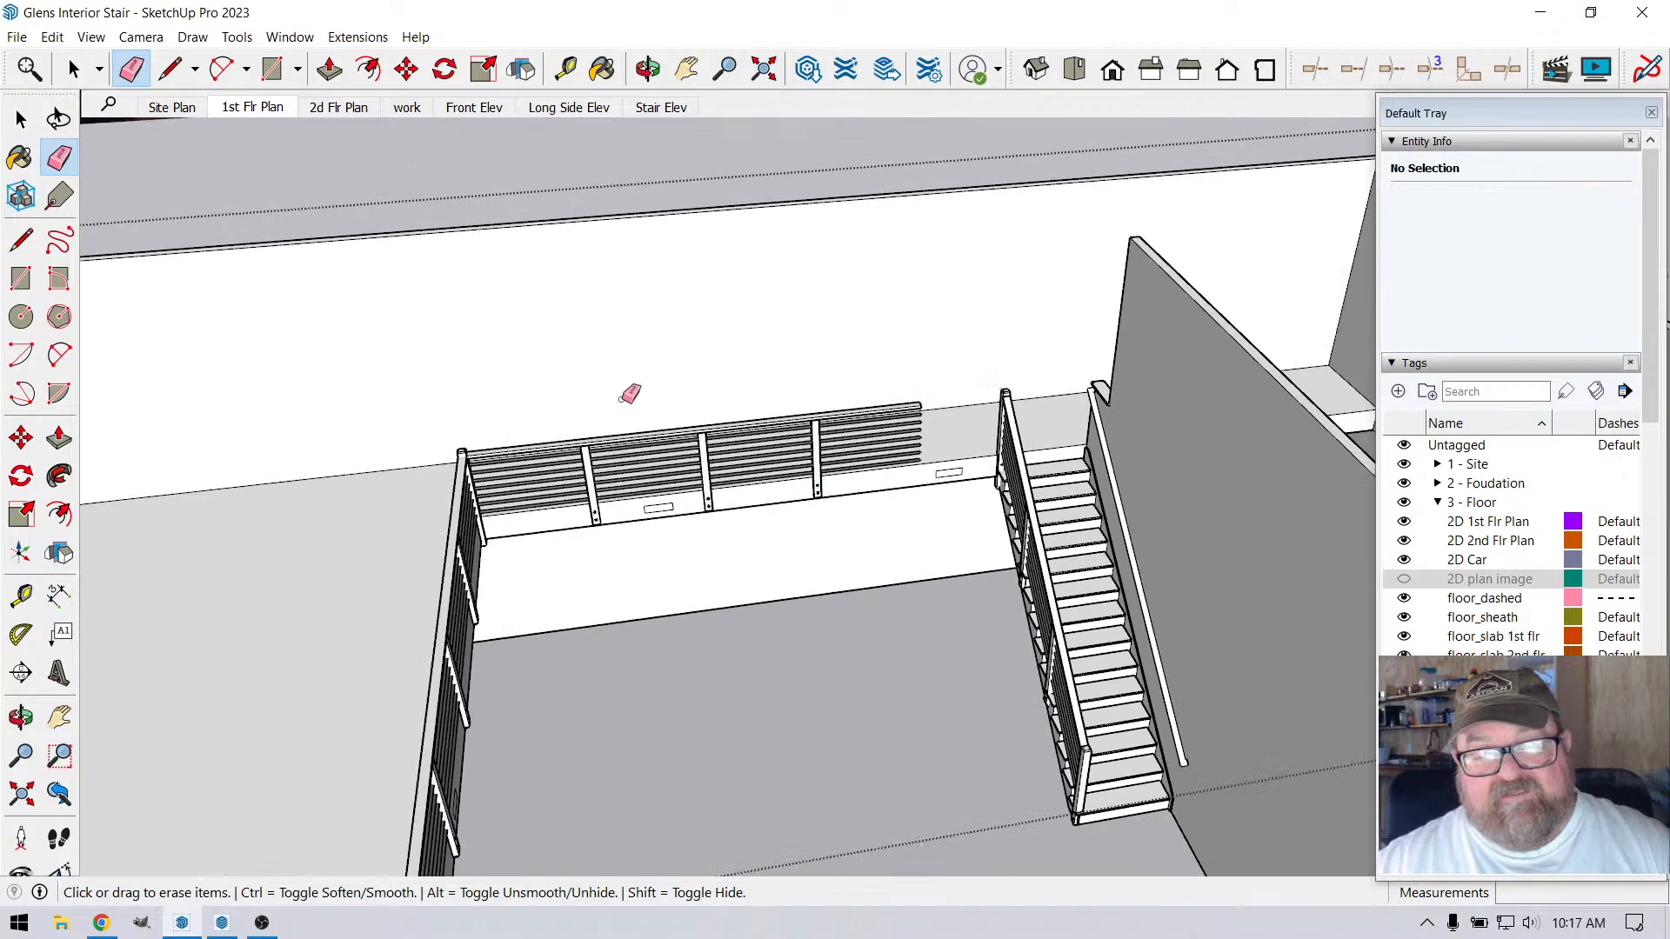
Inspect both vents below the loft railing, switch to YouTube Studio to check the live stream dashboard, and return to SketchUp
left_click(648, 69)
left_click_drag(694, 497, 653, 555)
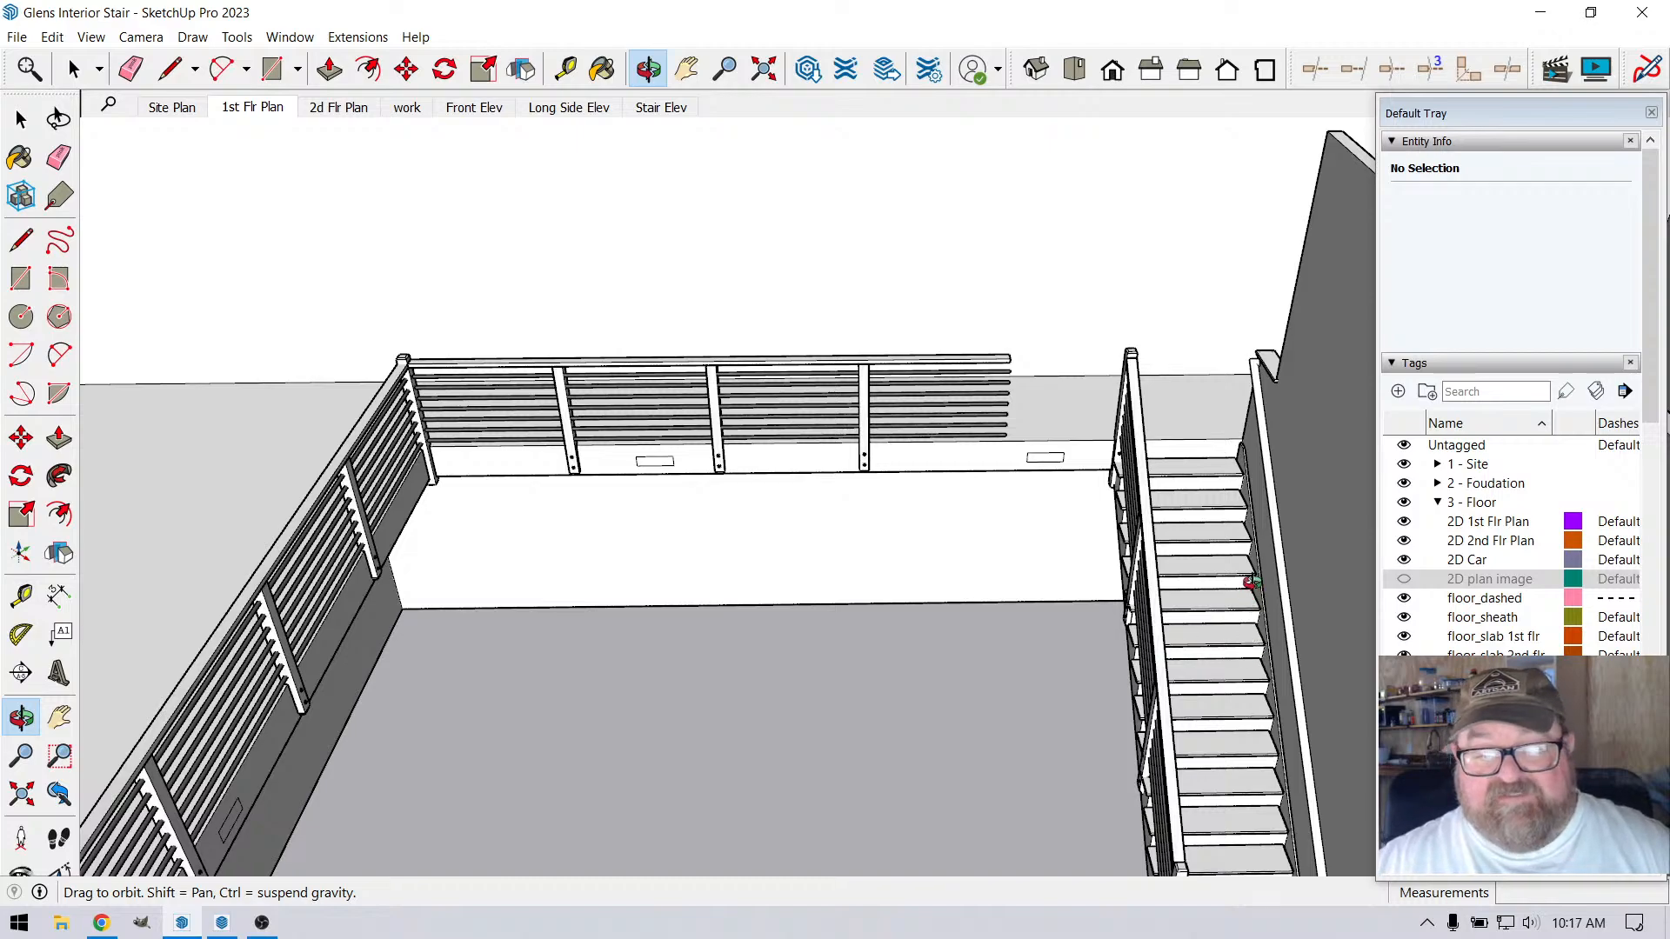
scroll(962, 447, "up", 6)
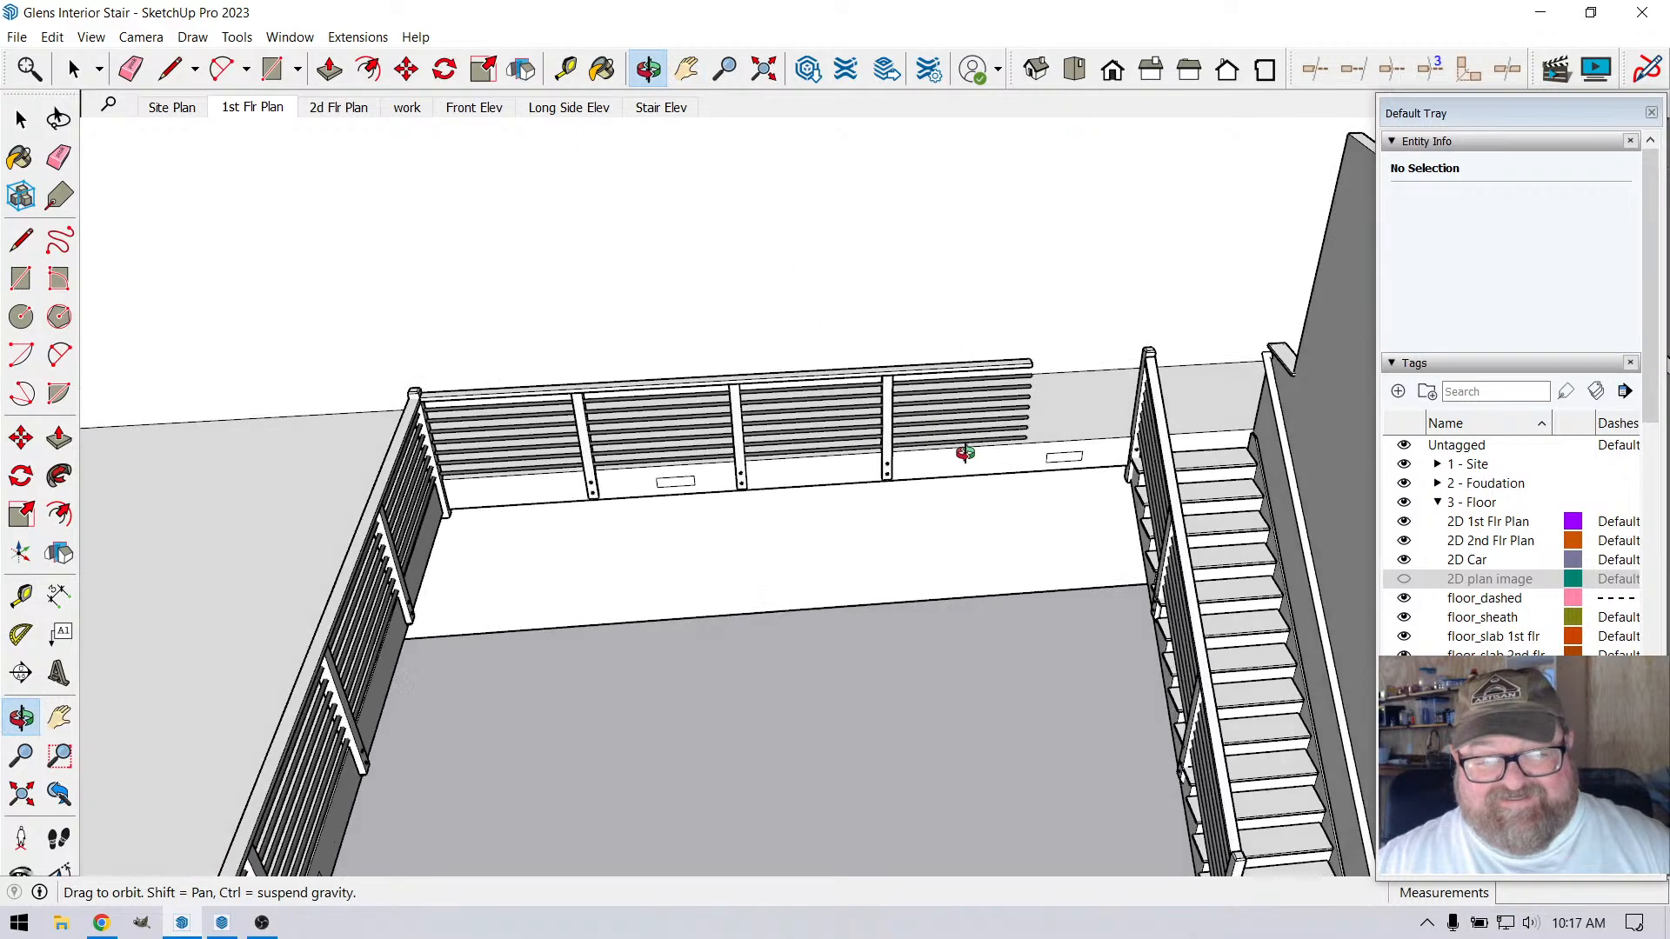
scroll(1012, 398, "down", 3)
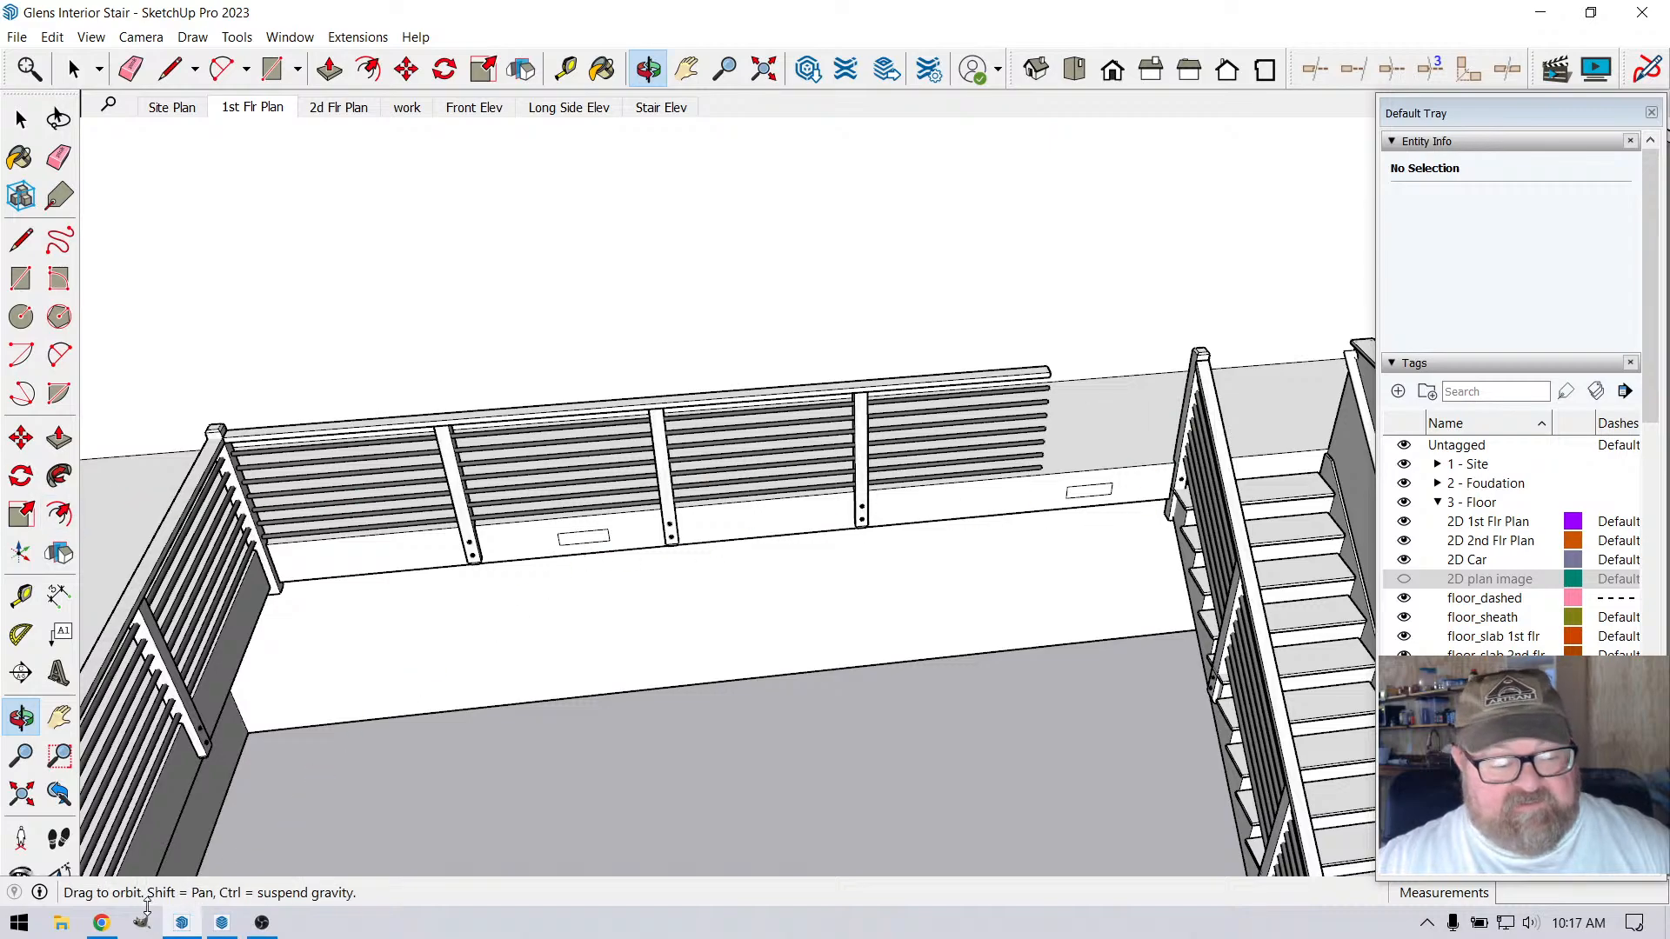
left_click(102, 923)
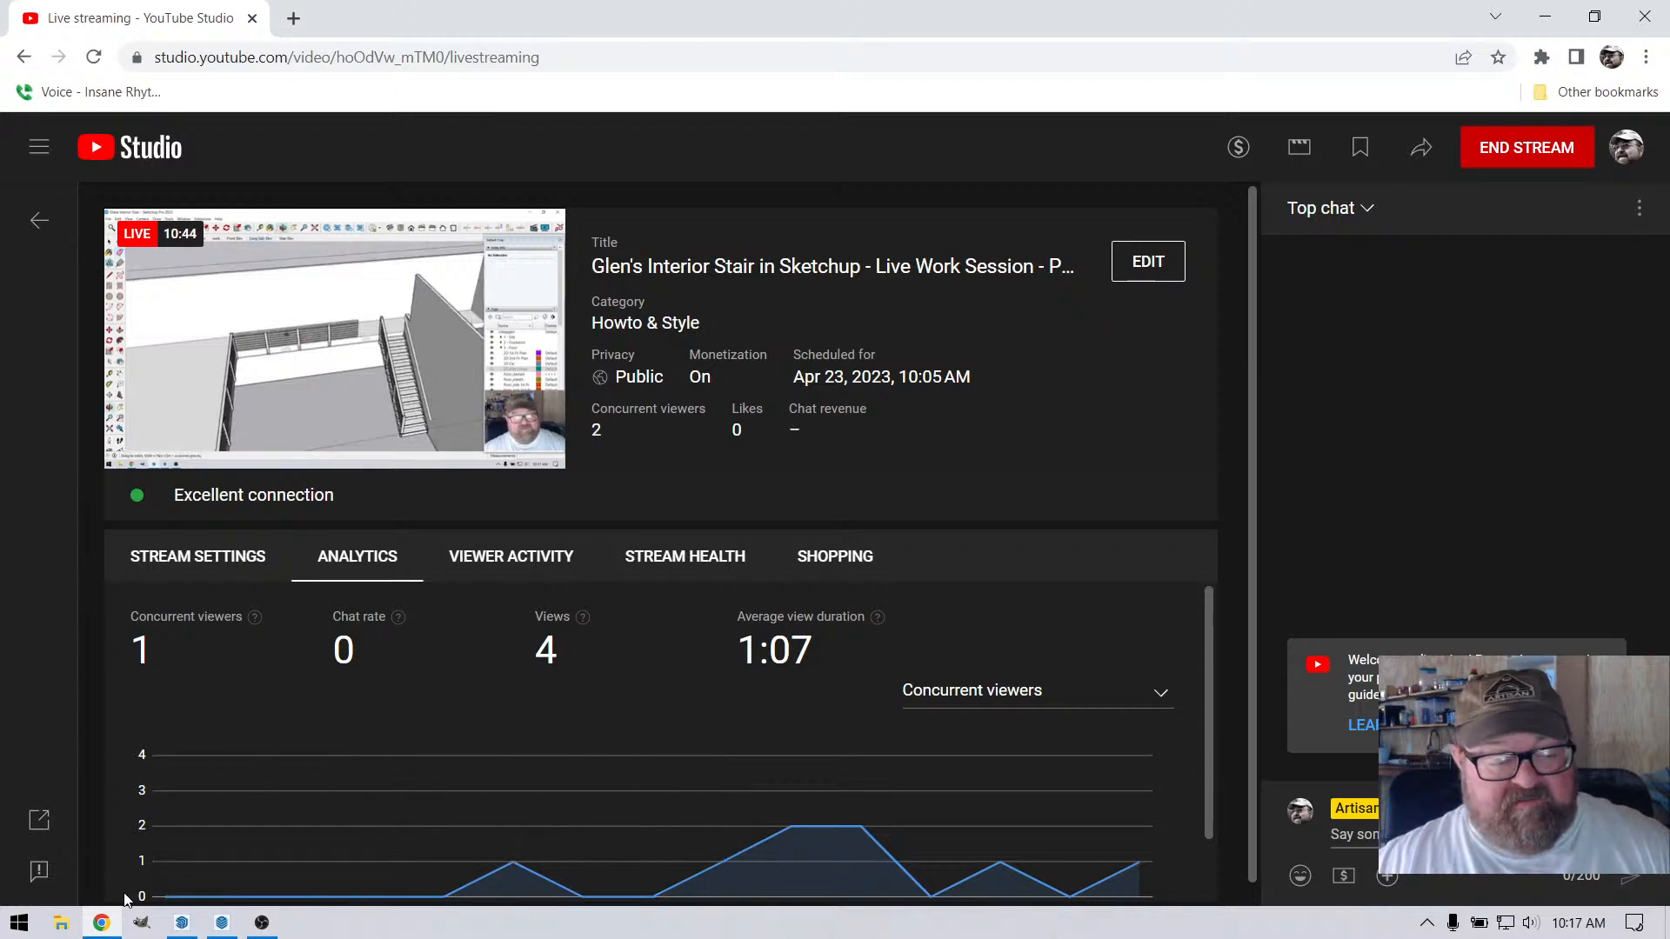
left_click(209, 896)
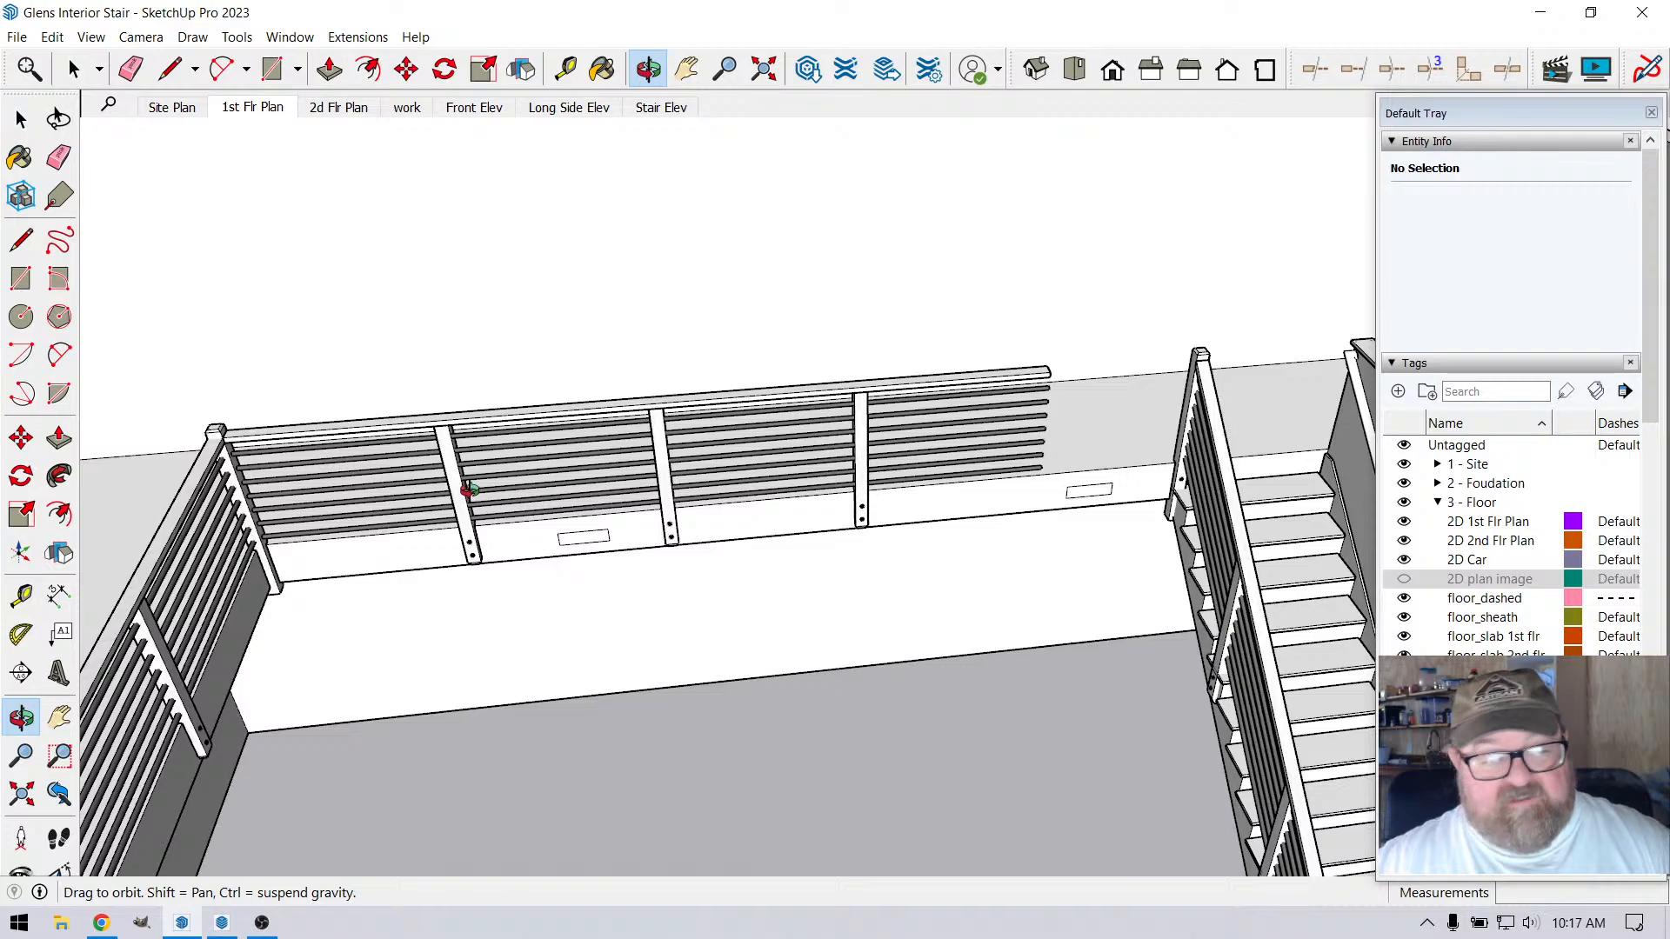
Delete the two intermediate loft railing posts on either side of the middle post above the vented beam
left_click_drag(470, 490, 505, 472)
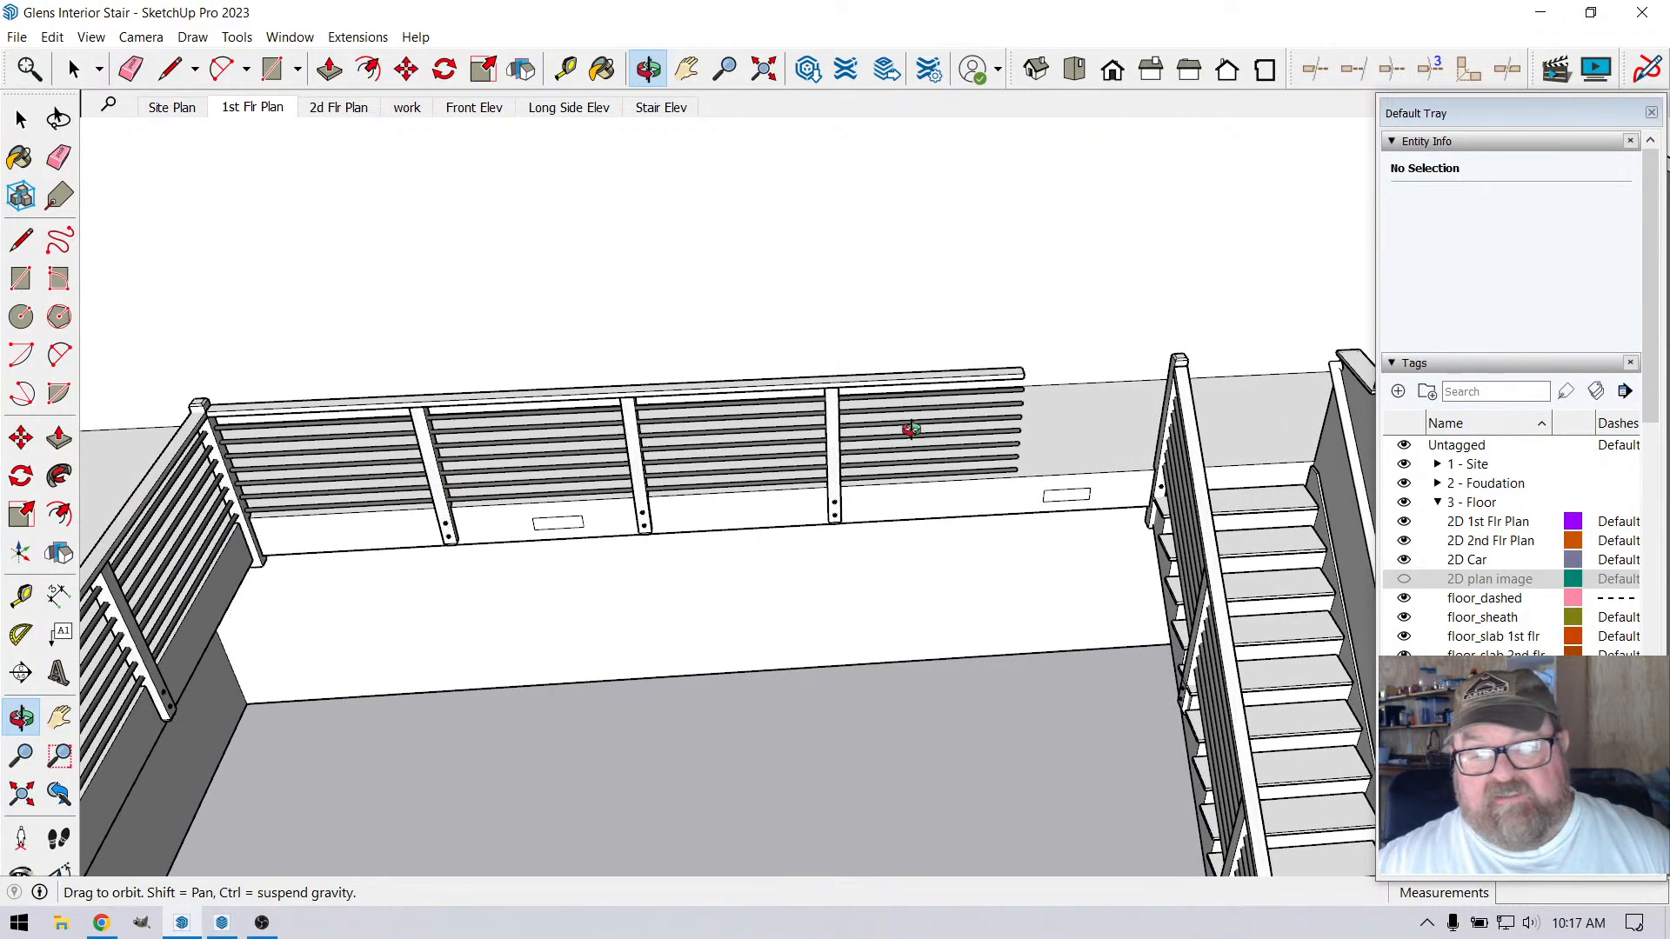
left_click_drag(910, 430, 822, 439)
left_click(87, 68)
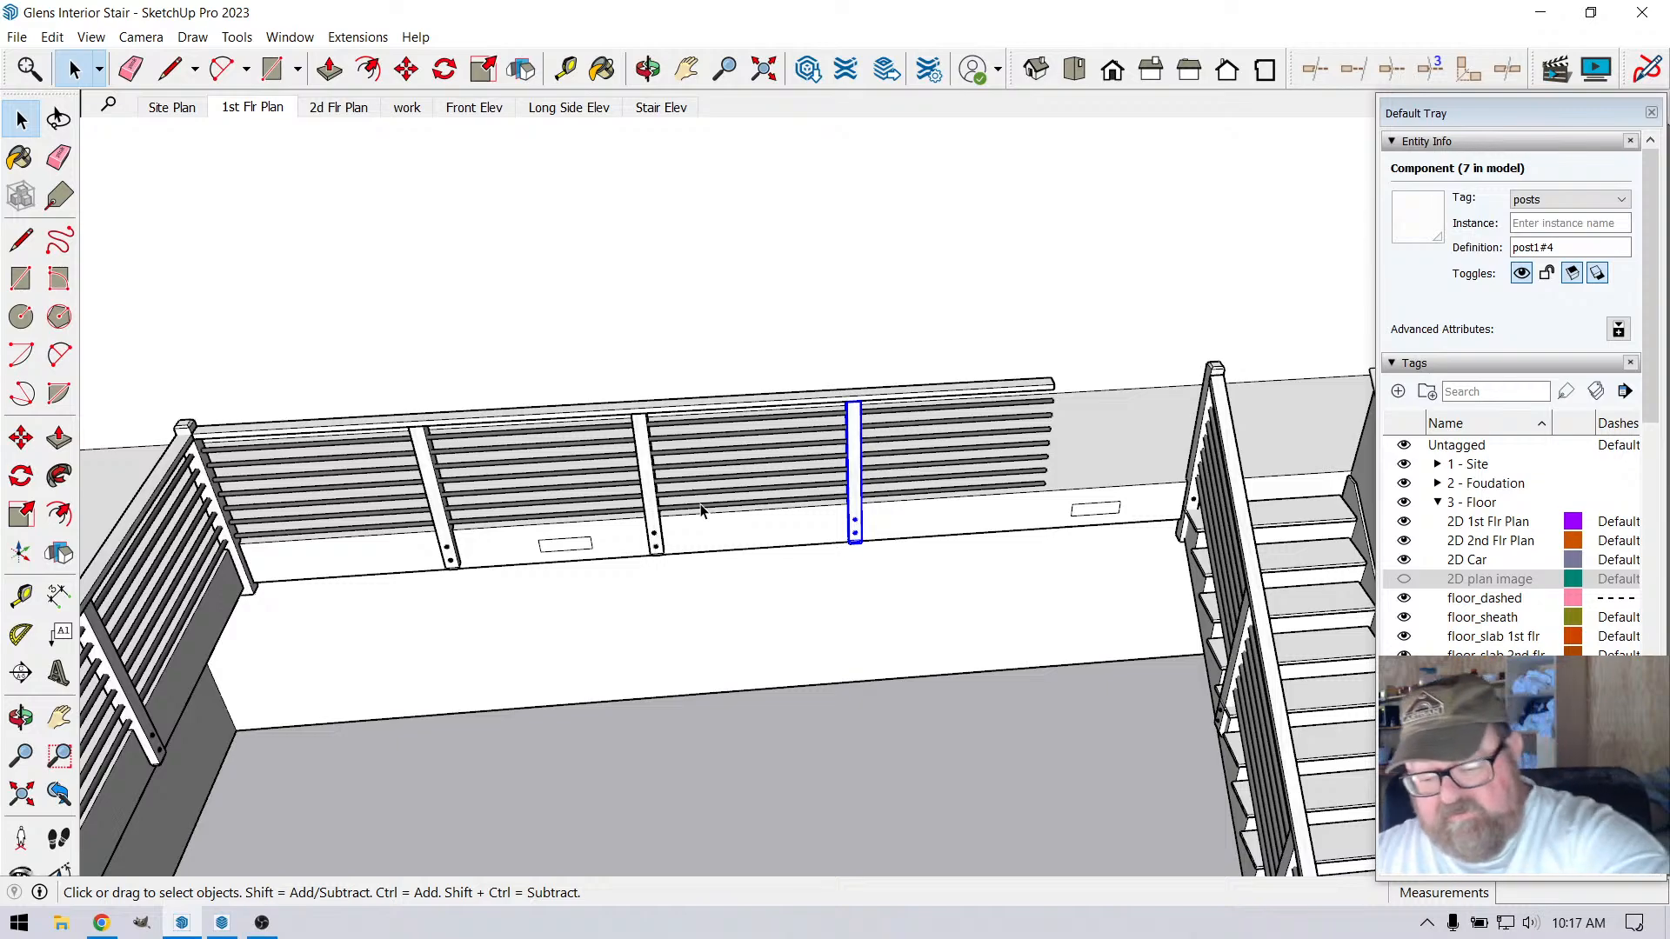
key("Delete")
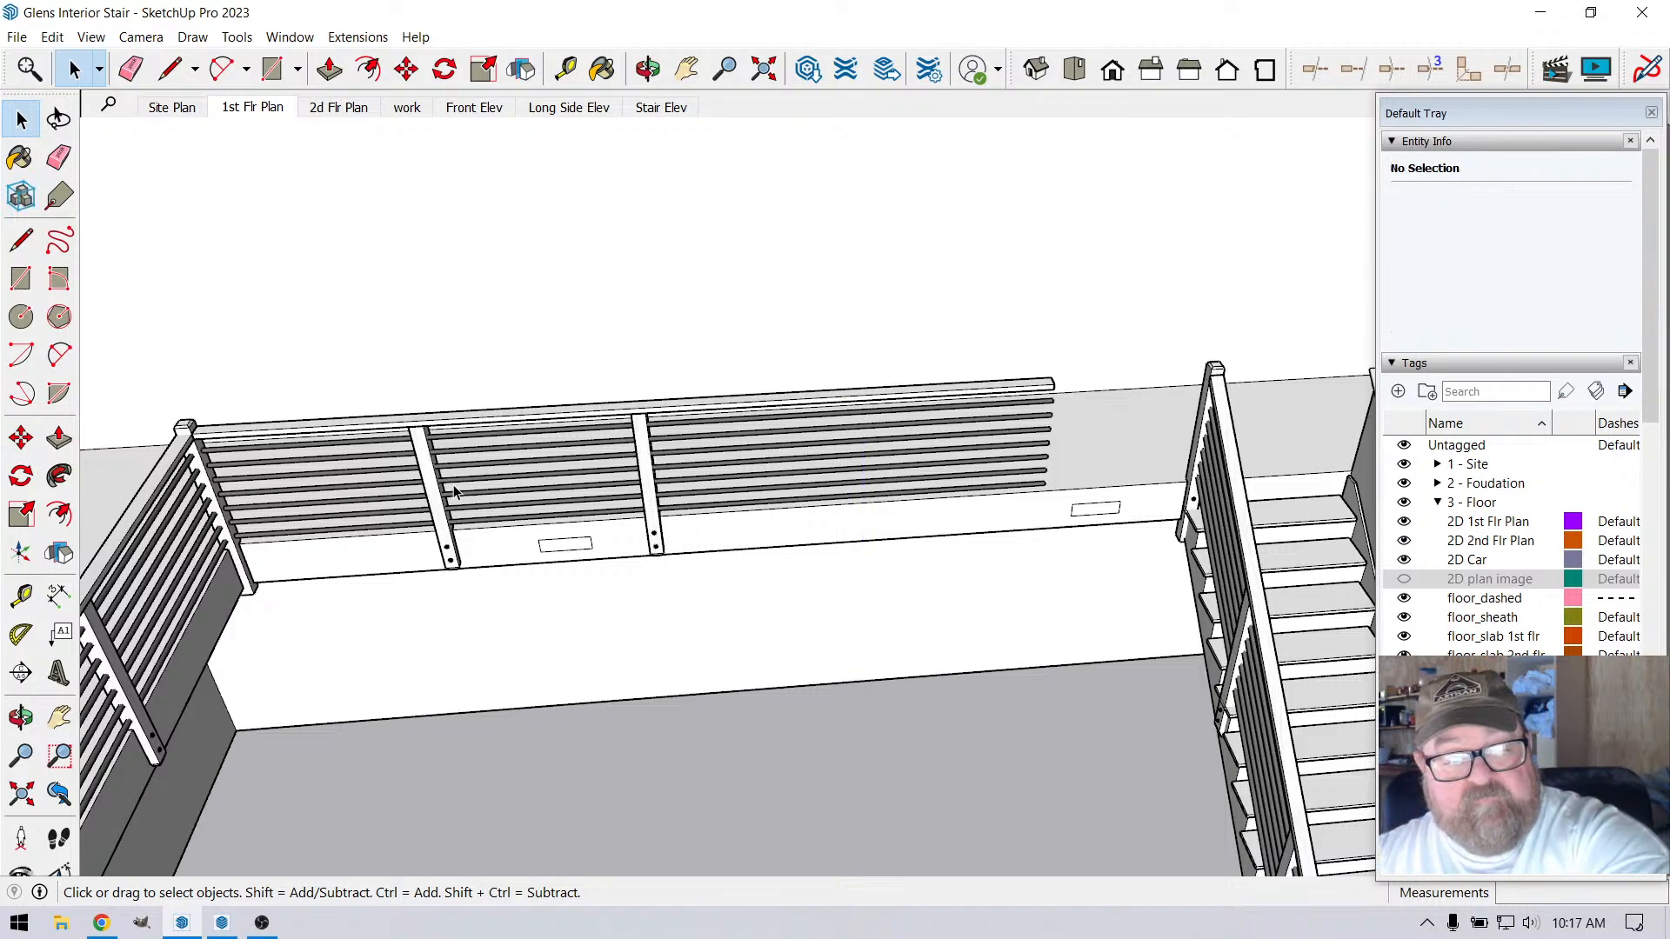
left_click(421, 483)
key("Delete")
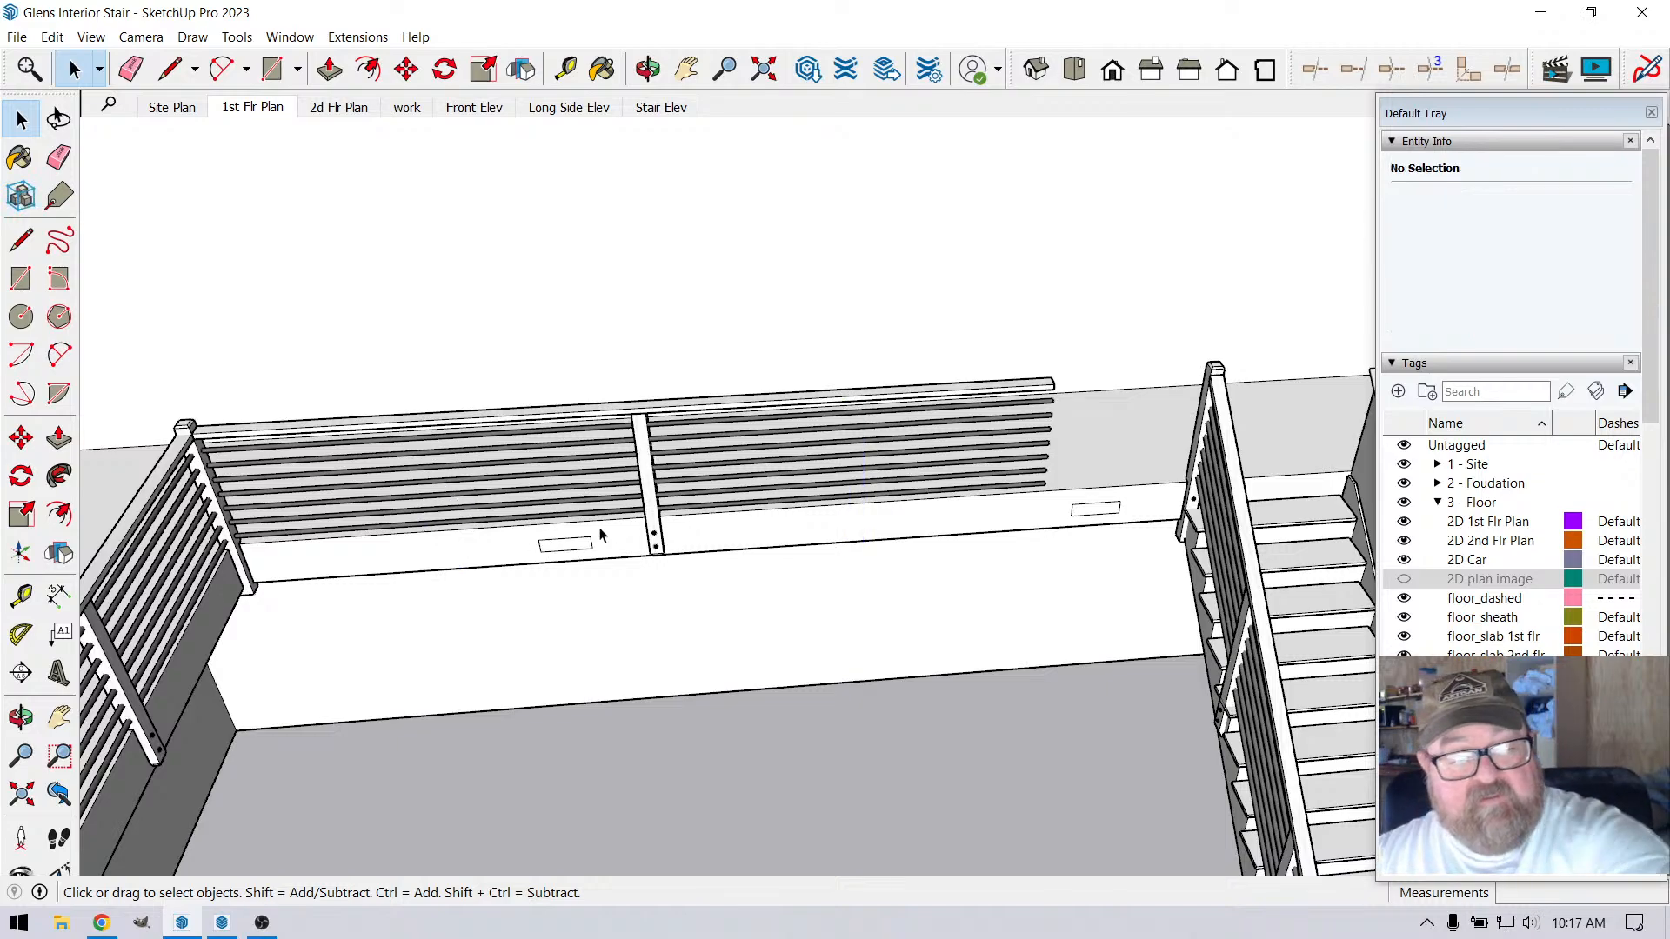
Move the middle loft railing post by its top corner along the railing onto the outer corner of the stair-side corner post
left_click(651, 498)
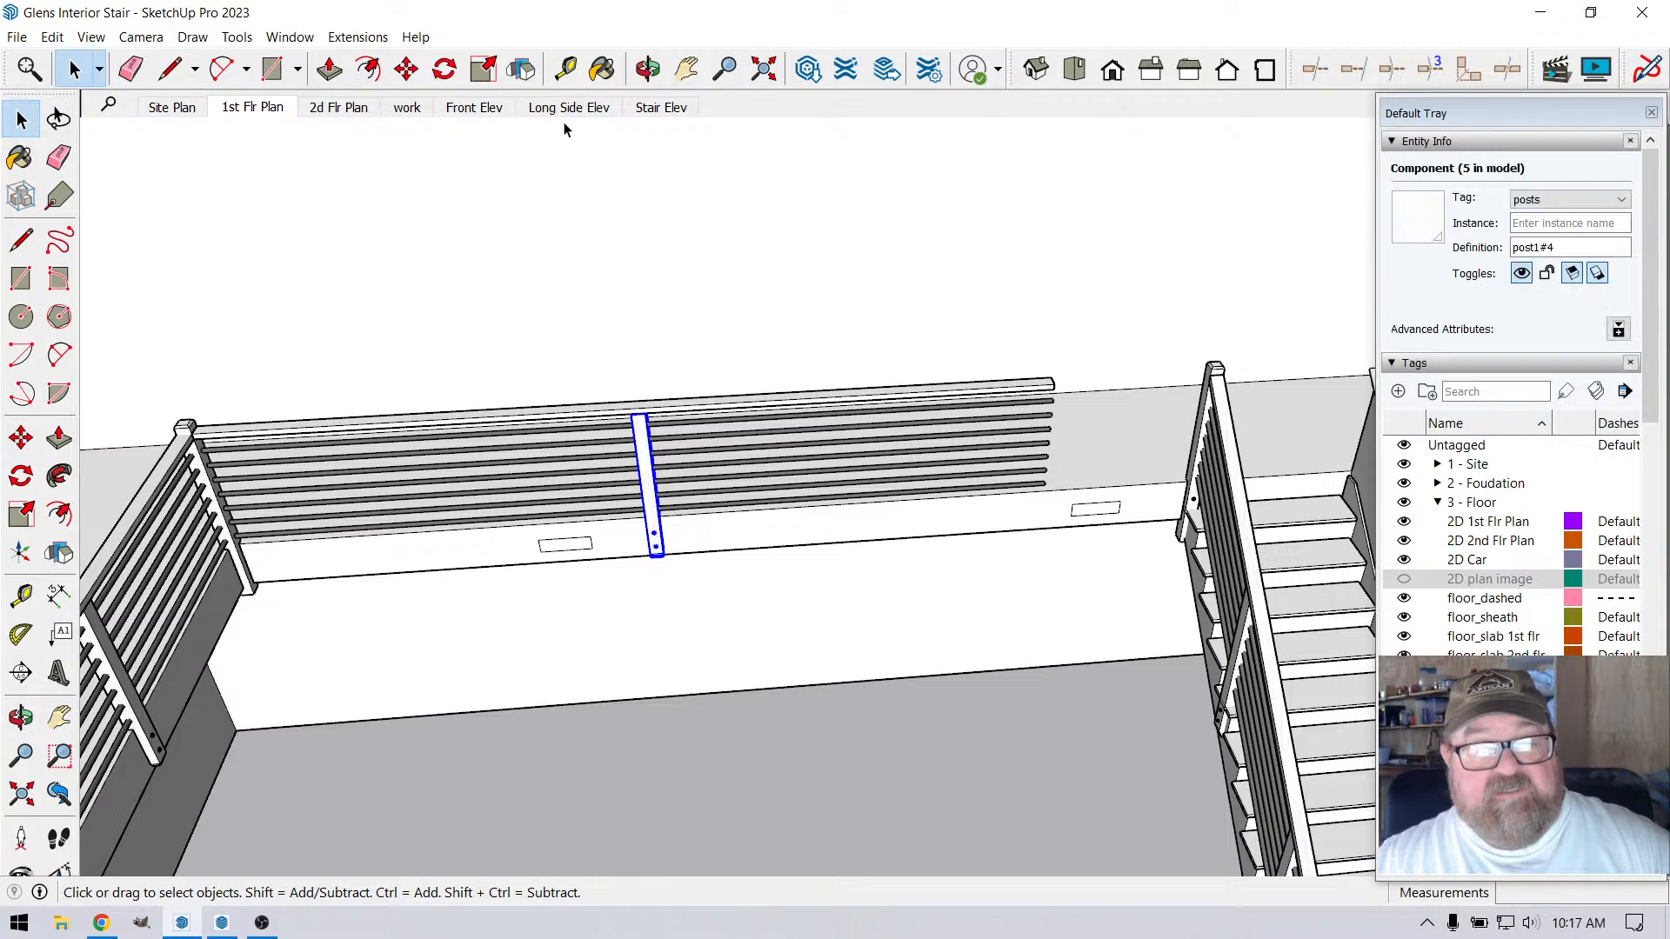
left_click(406, 69)
scroll(610, 313, "up", 2)
scroll(664, 496, "up", 5)
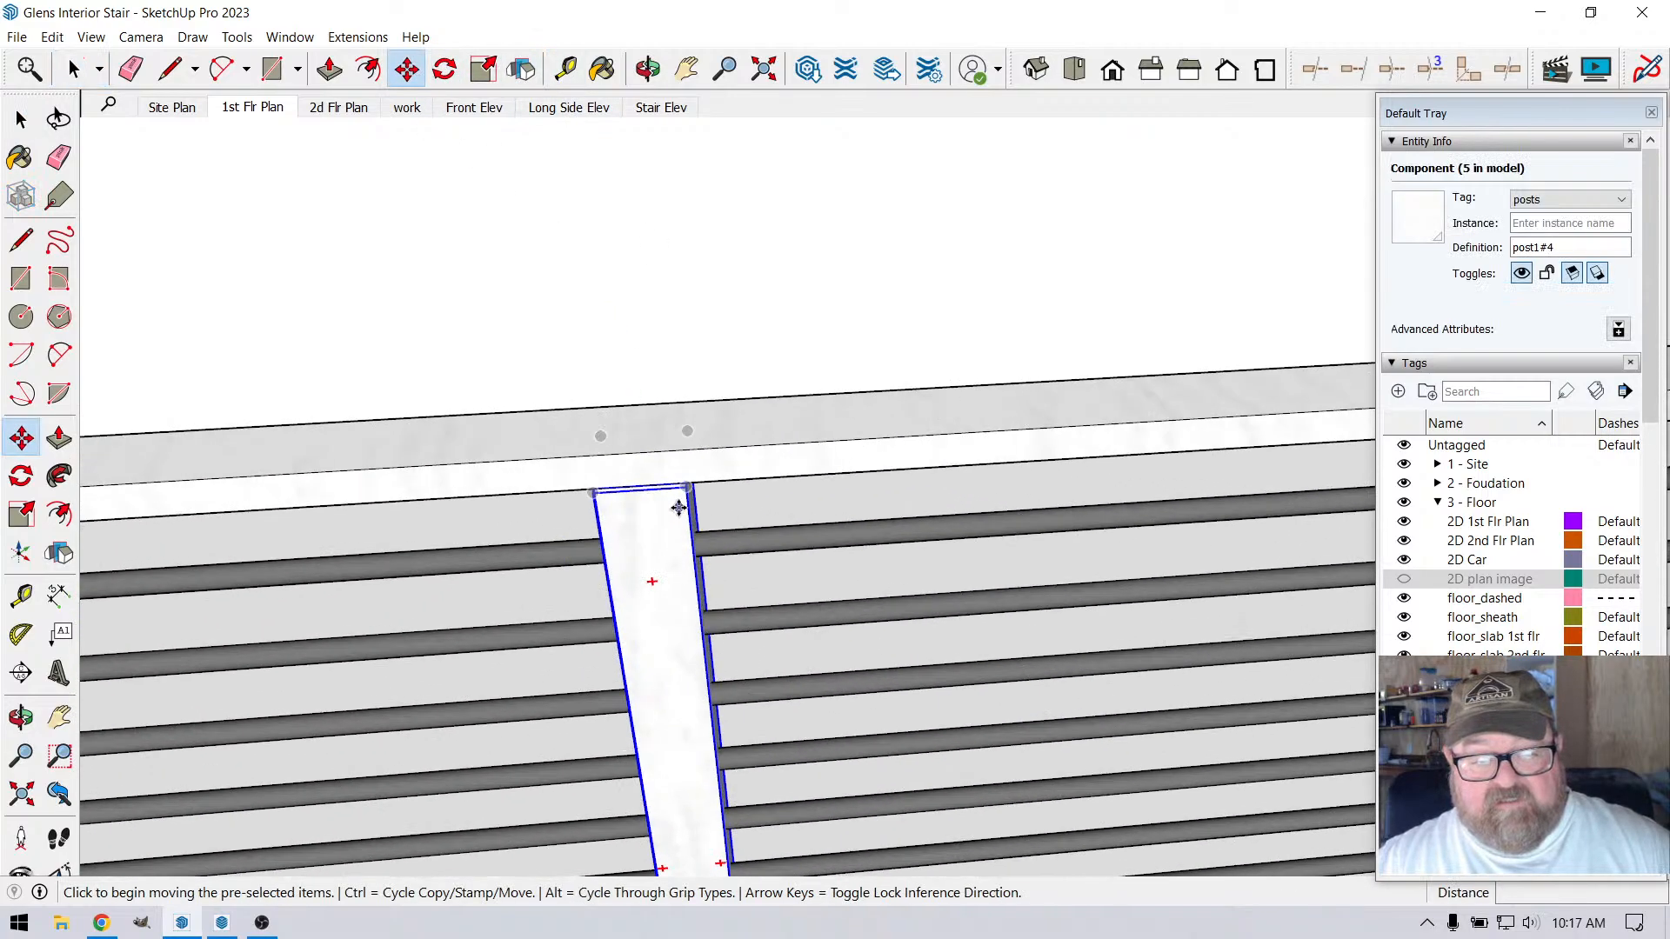
scroll(705, 485, "up", 4)
scroll(701, 481, "down", 2)
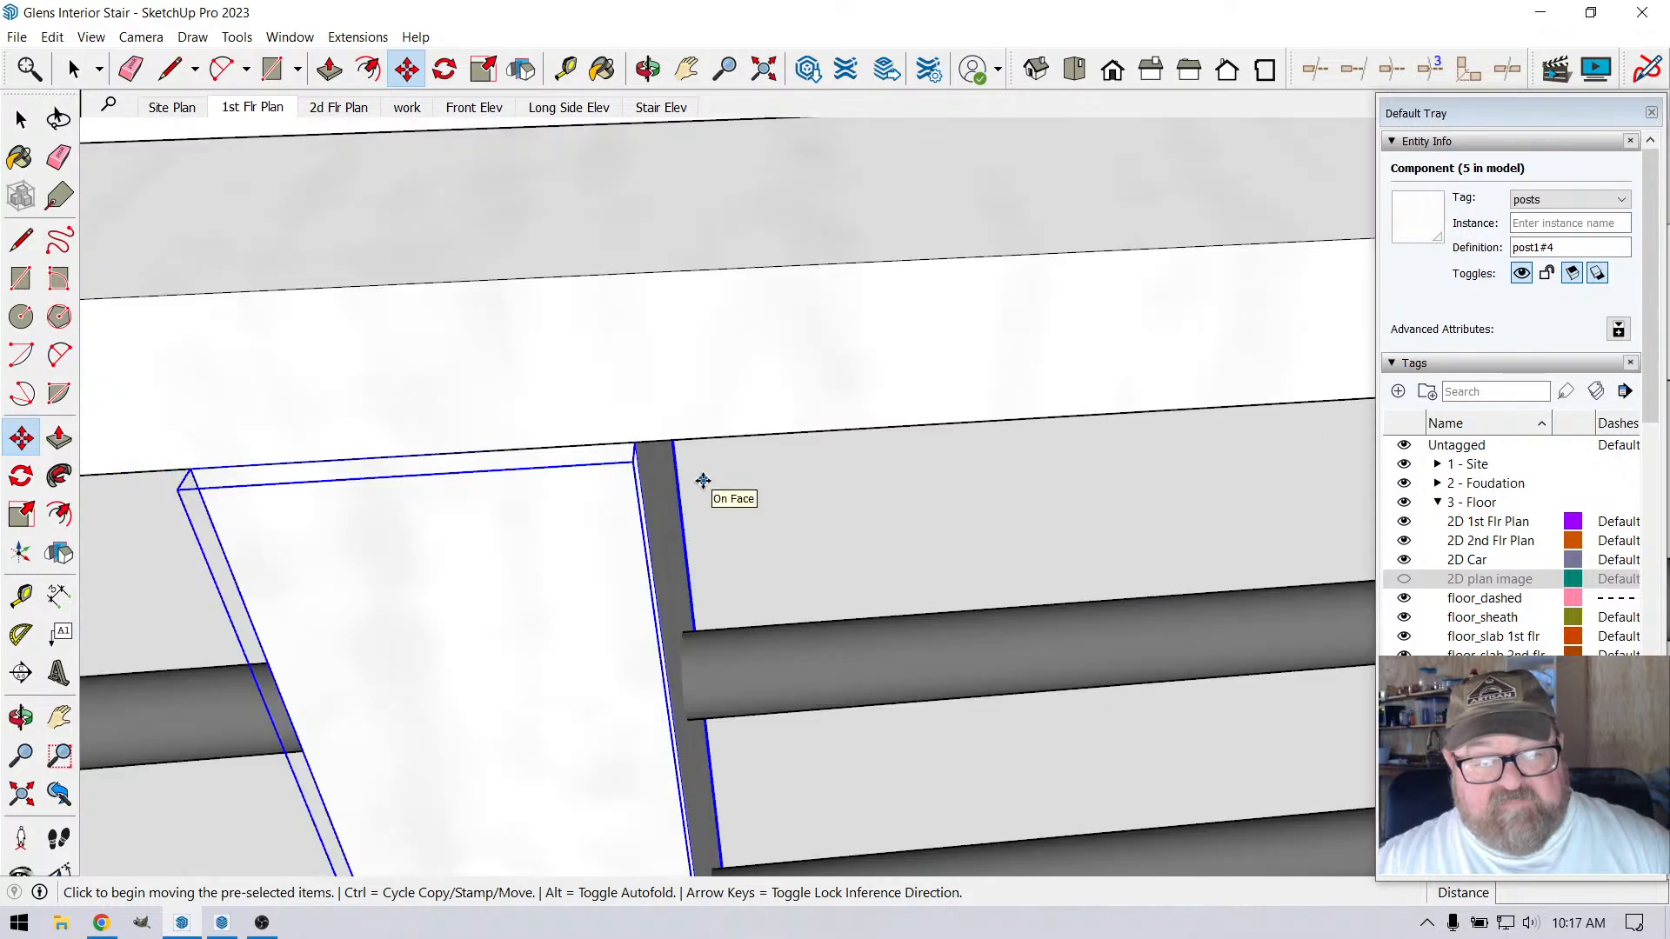
scroll(620, 448, "down", 5)
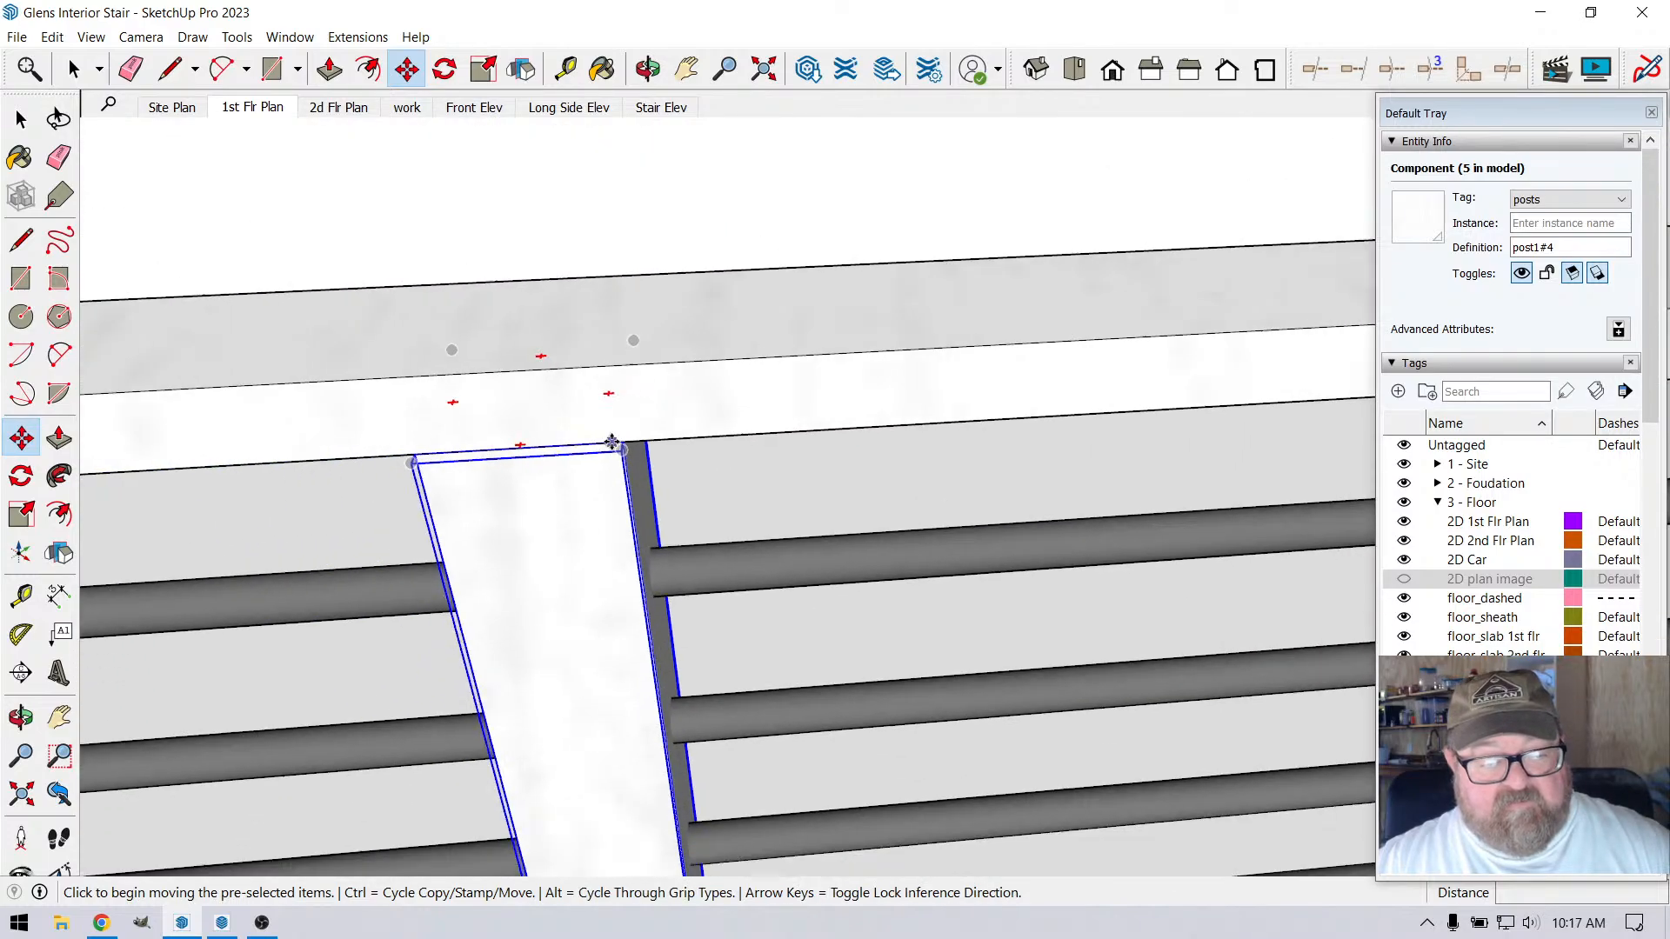
scroll(601, 445, "down", 5)
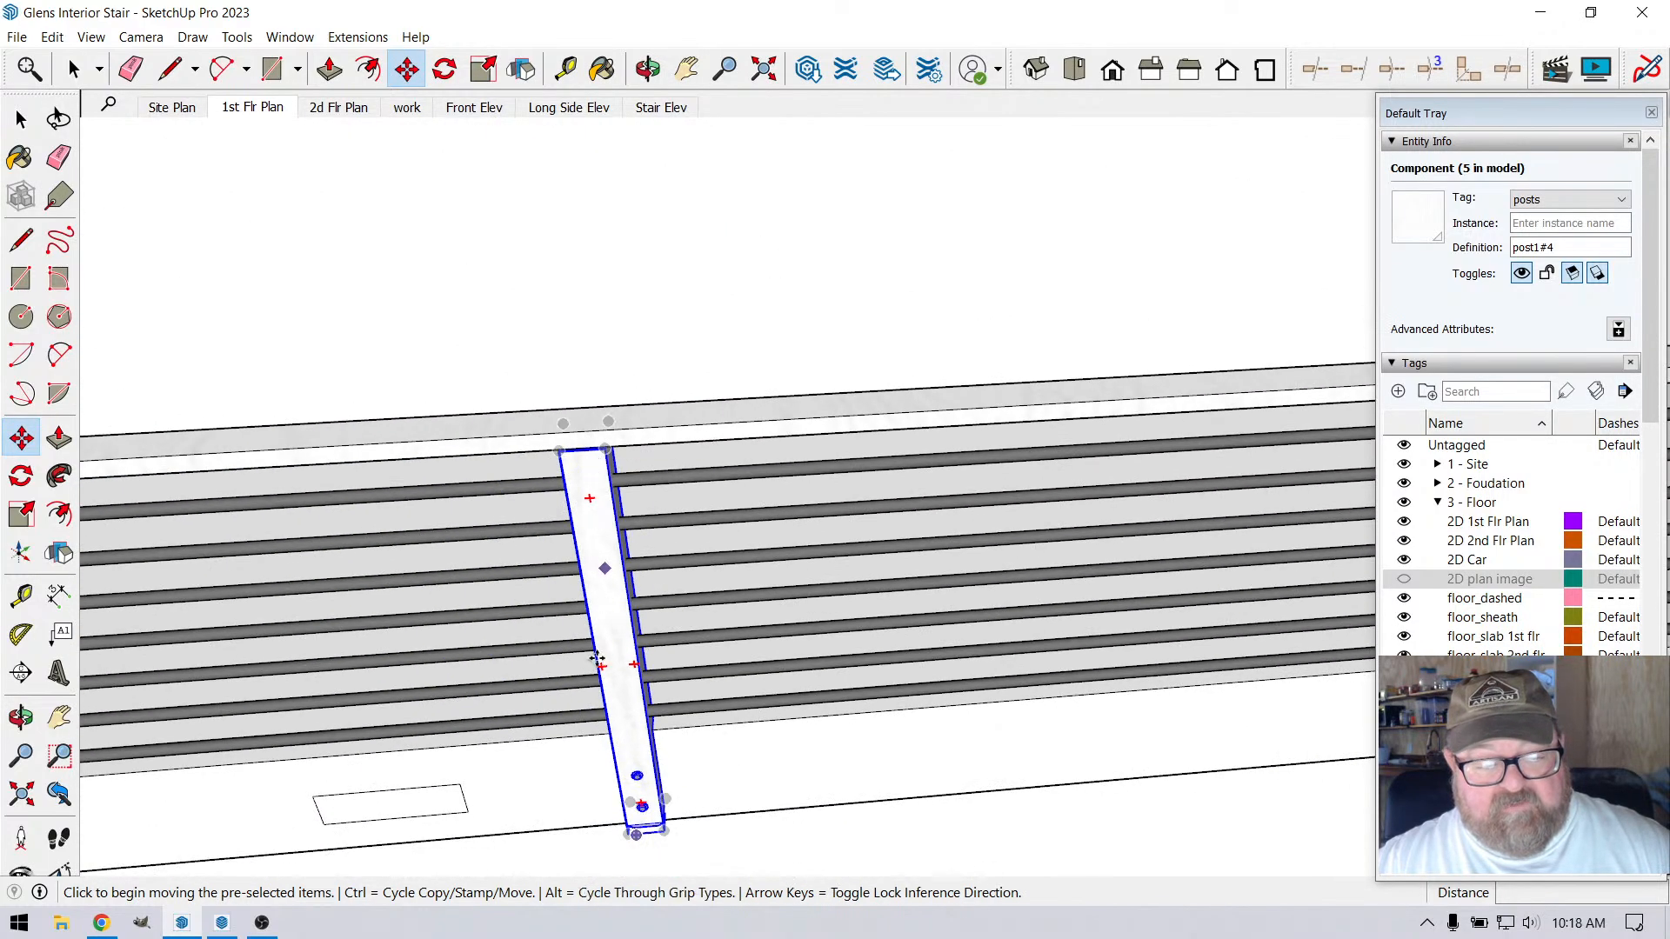
scroll(644, 788, "up", 5)
scroll(643, 799, "down", 2)
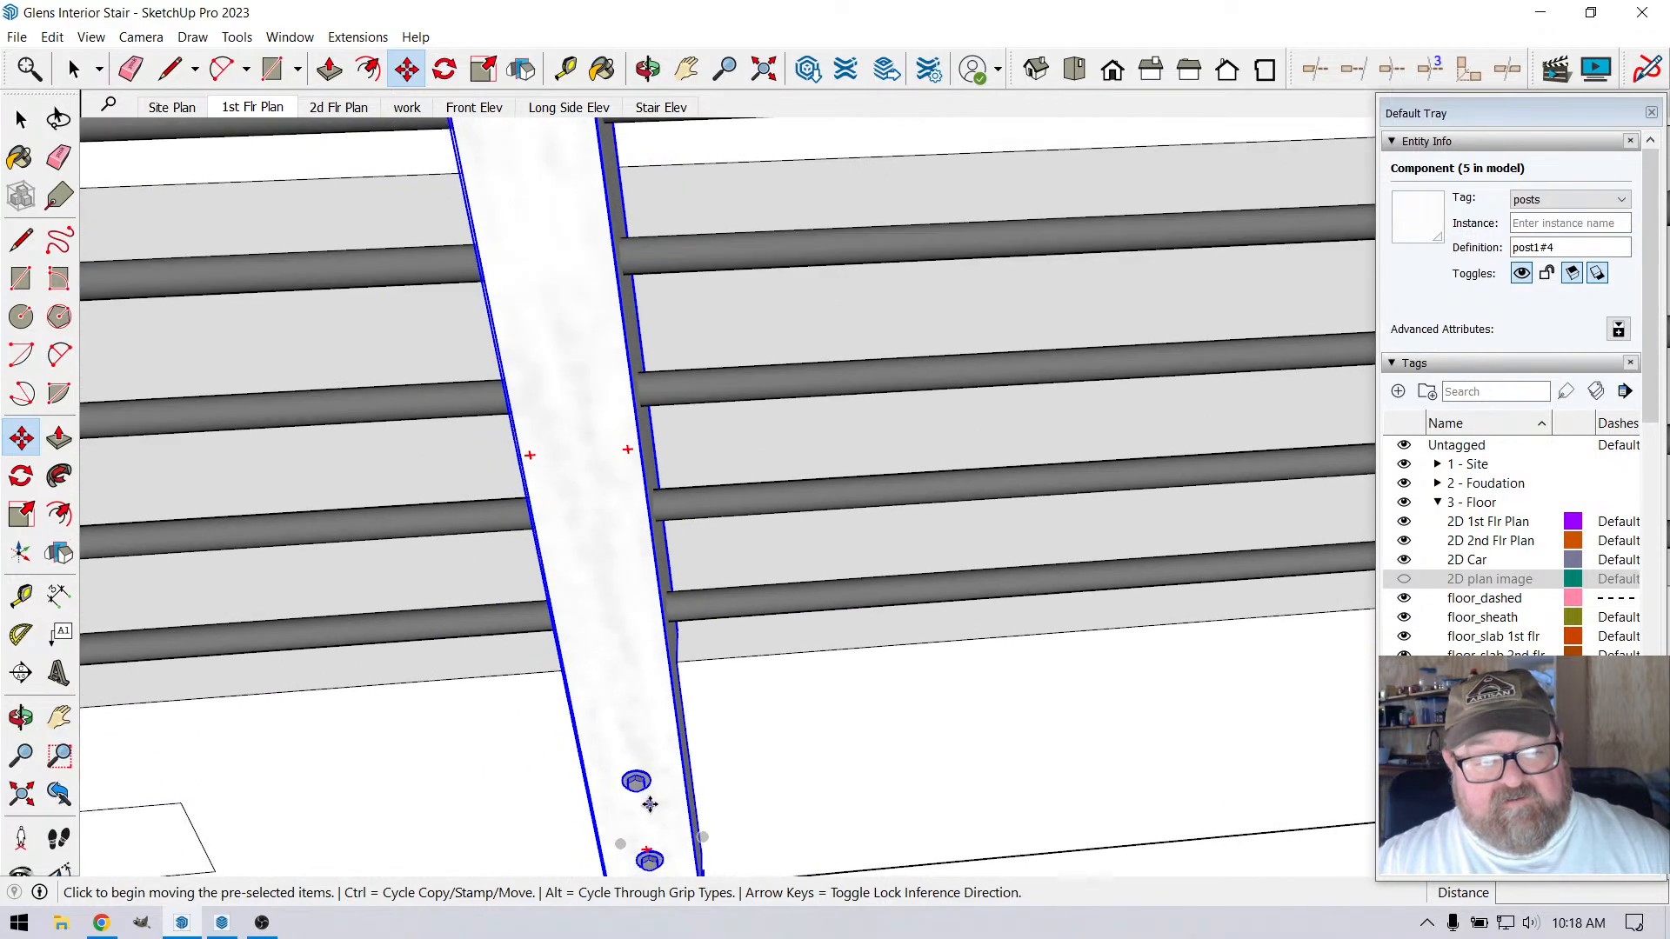
scroll(650, 803, "down", 5)
scroll(603, 432, "up", 6)
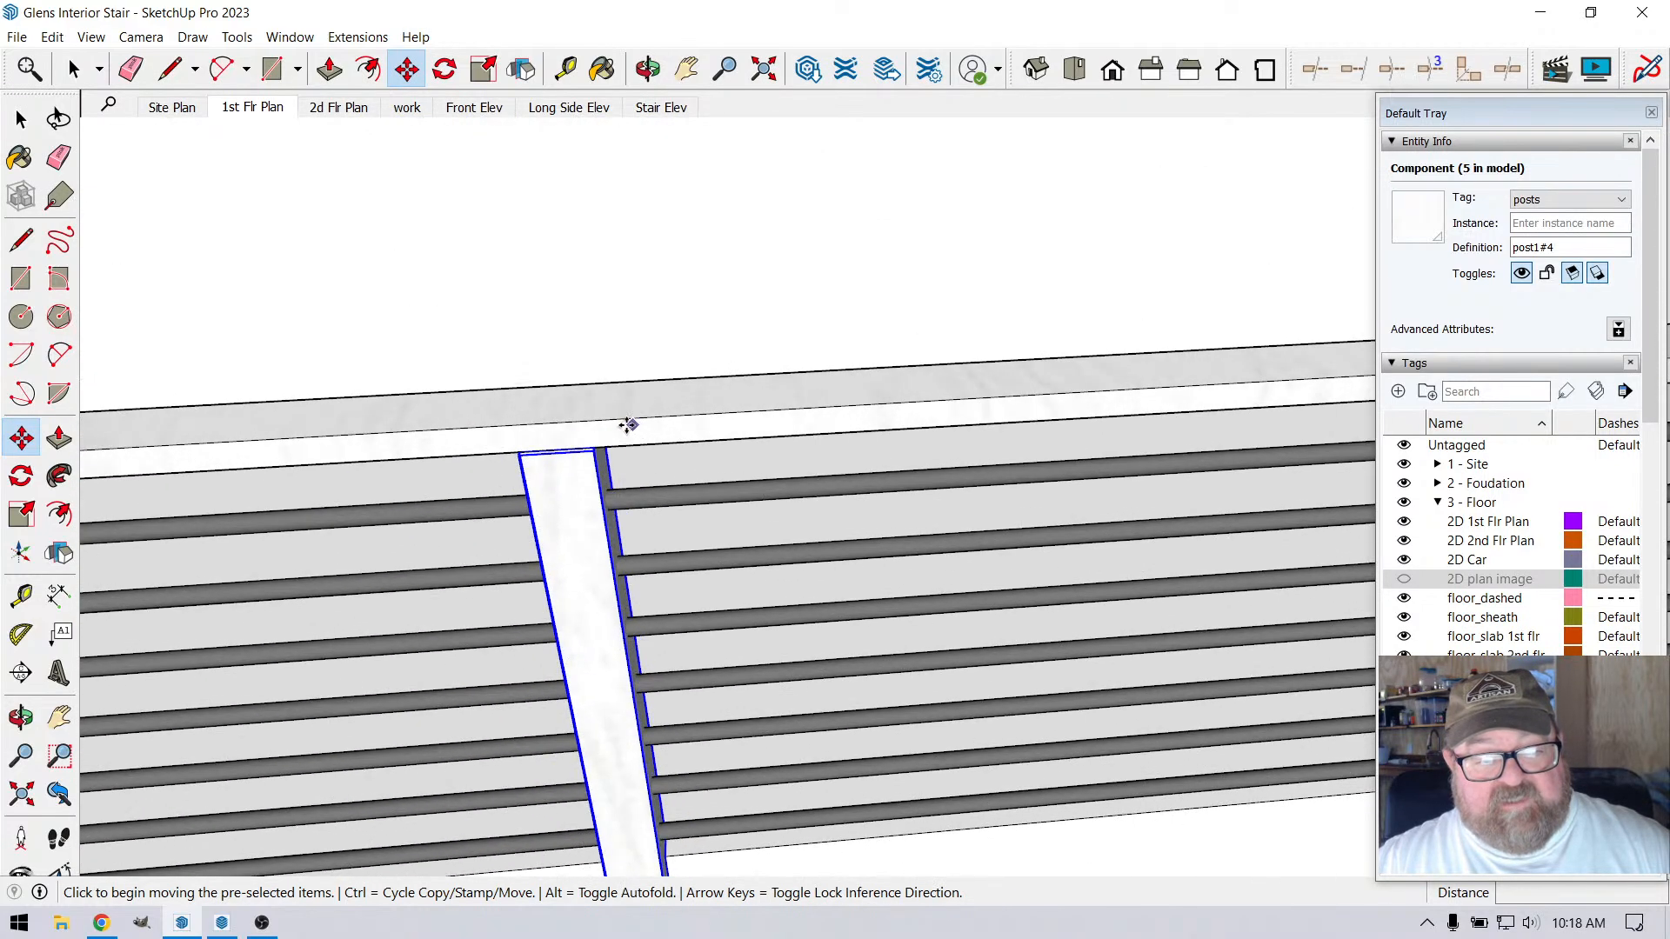
scroll(602, 432, "up", 4)
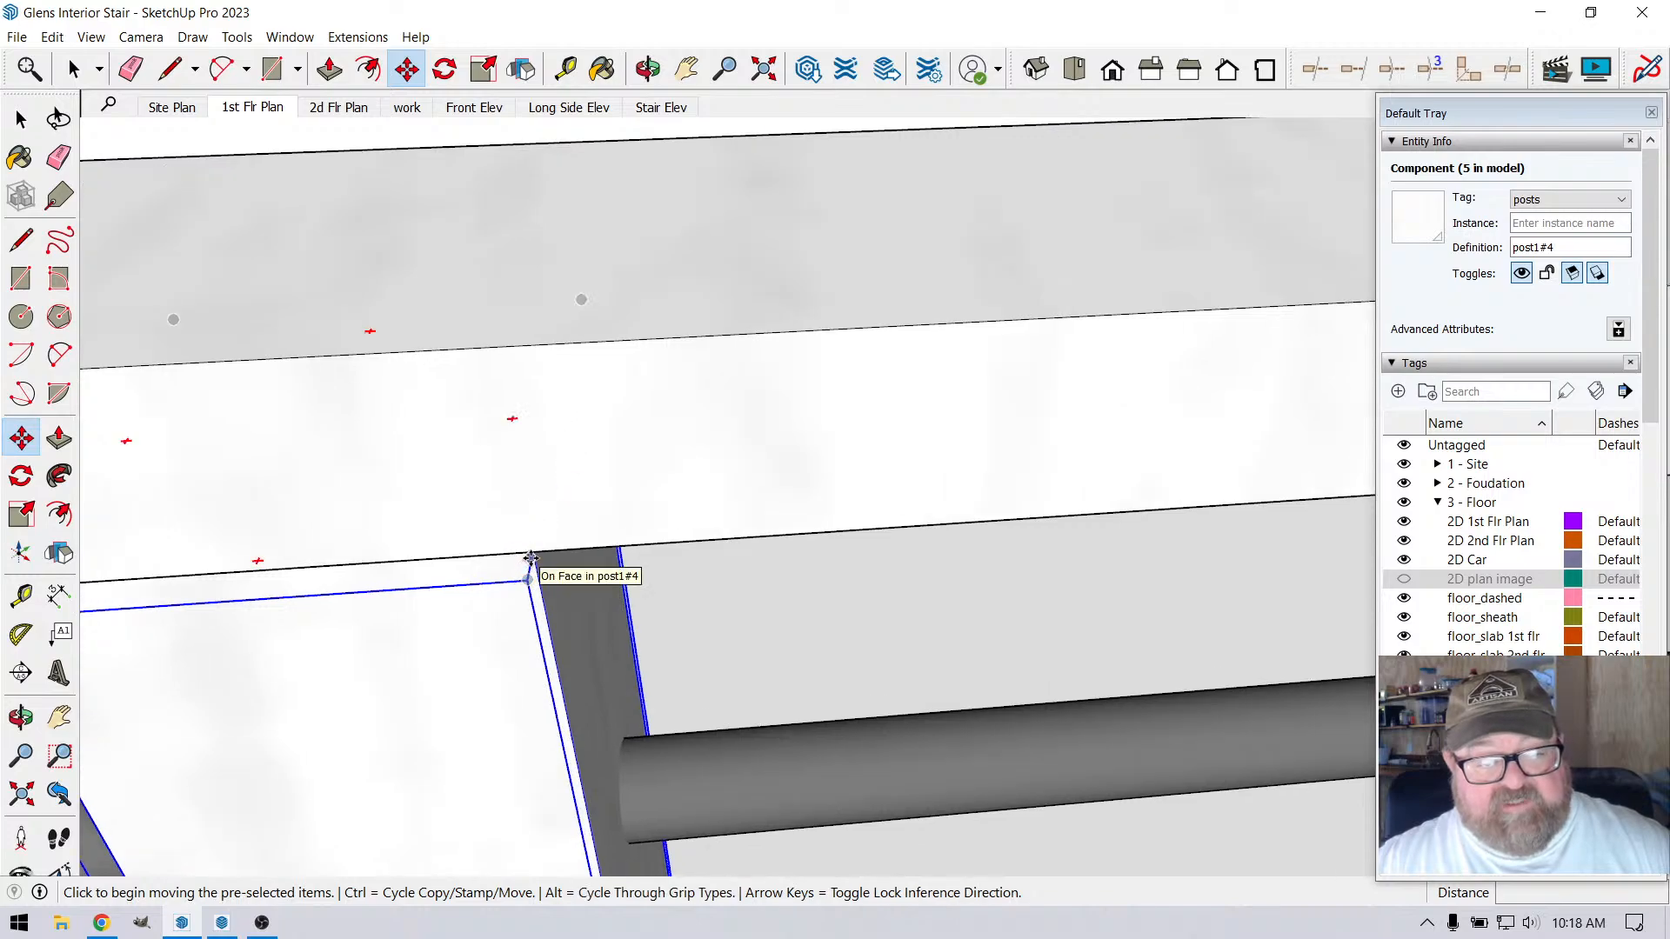
left_click(531, 552)
scroll(582, 577, "down", 5)
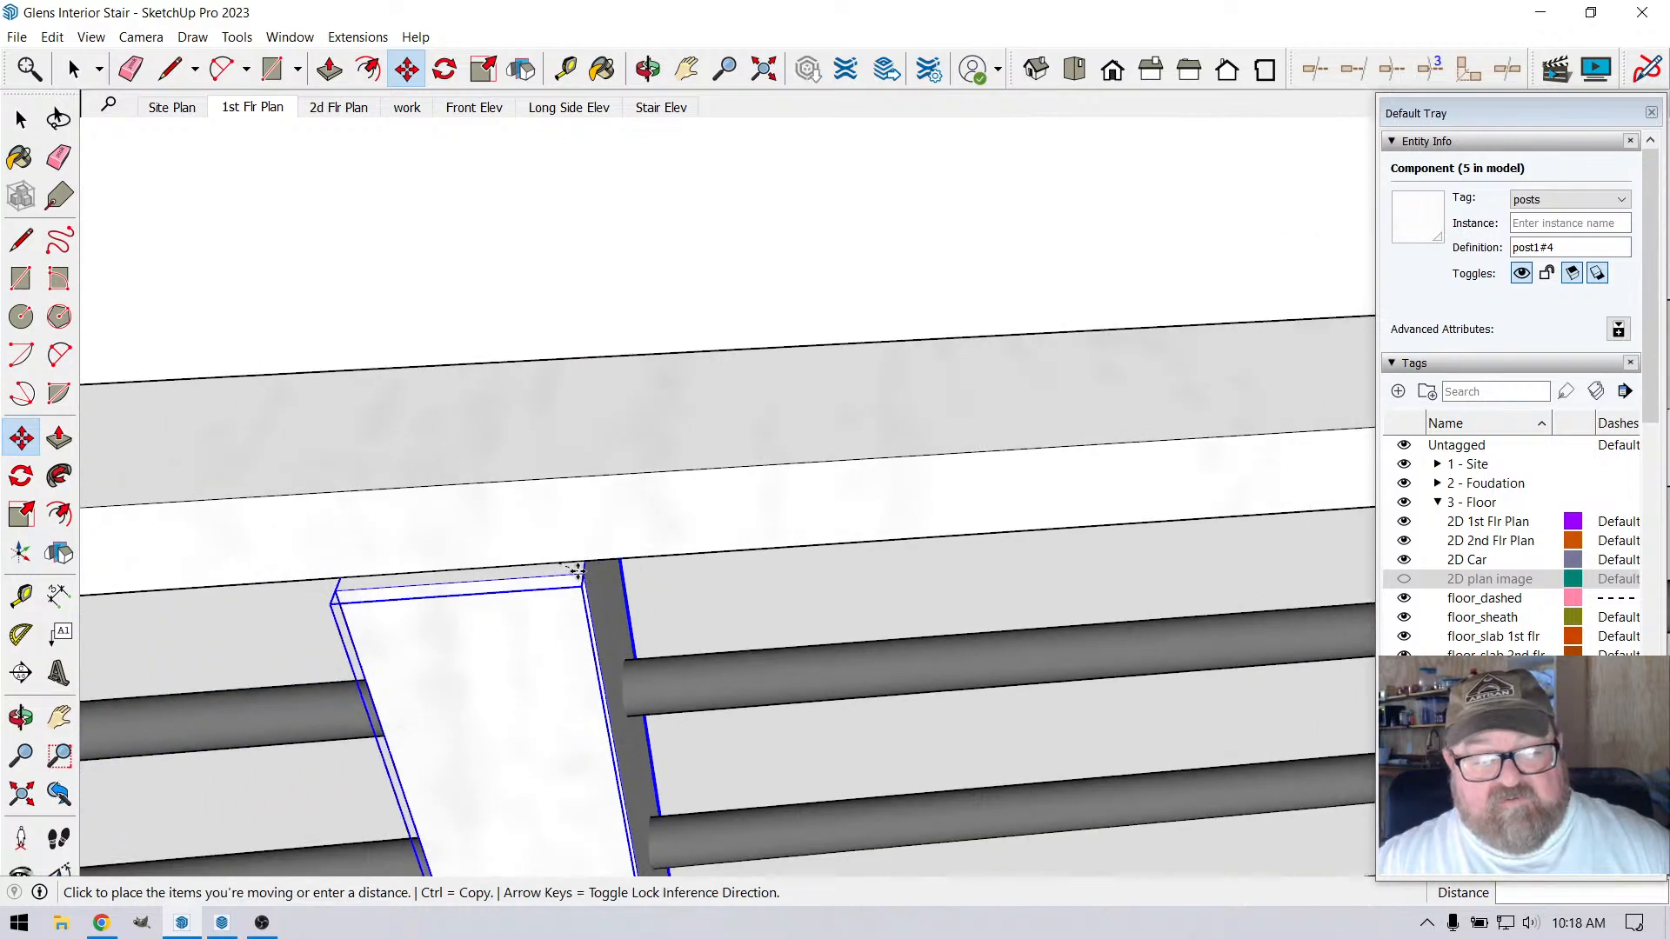
scroll(582, 577, "down", 5)
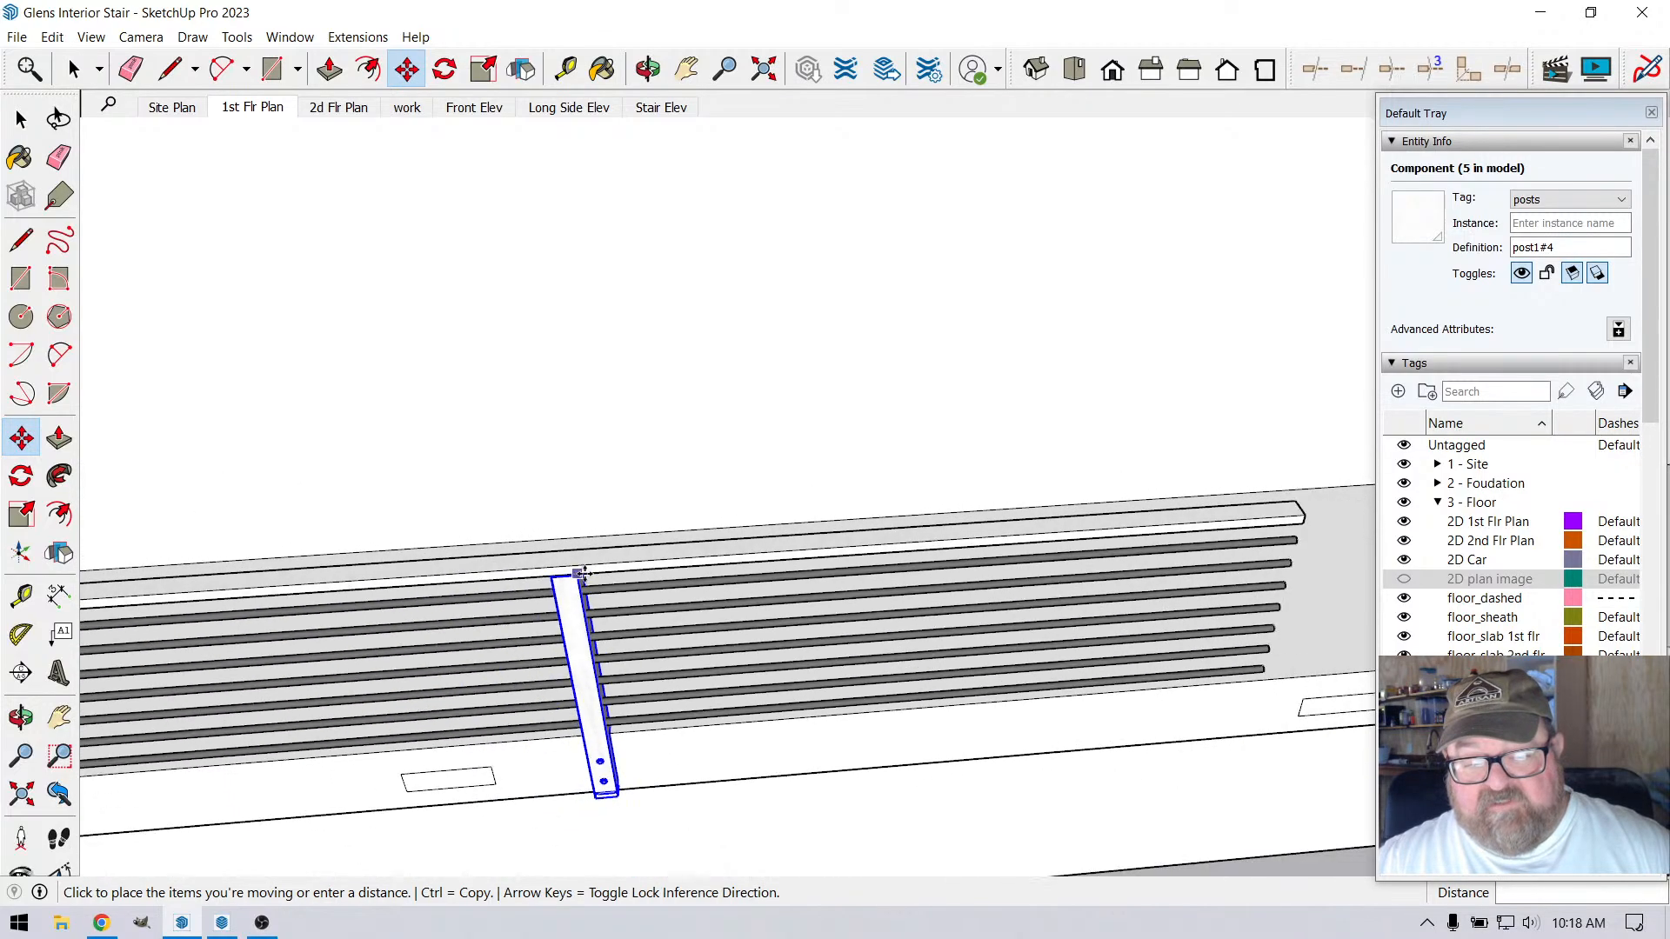
scroll(1226, 548, "up", 6)
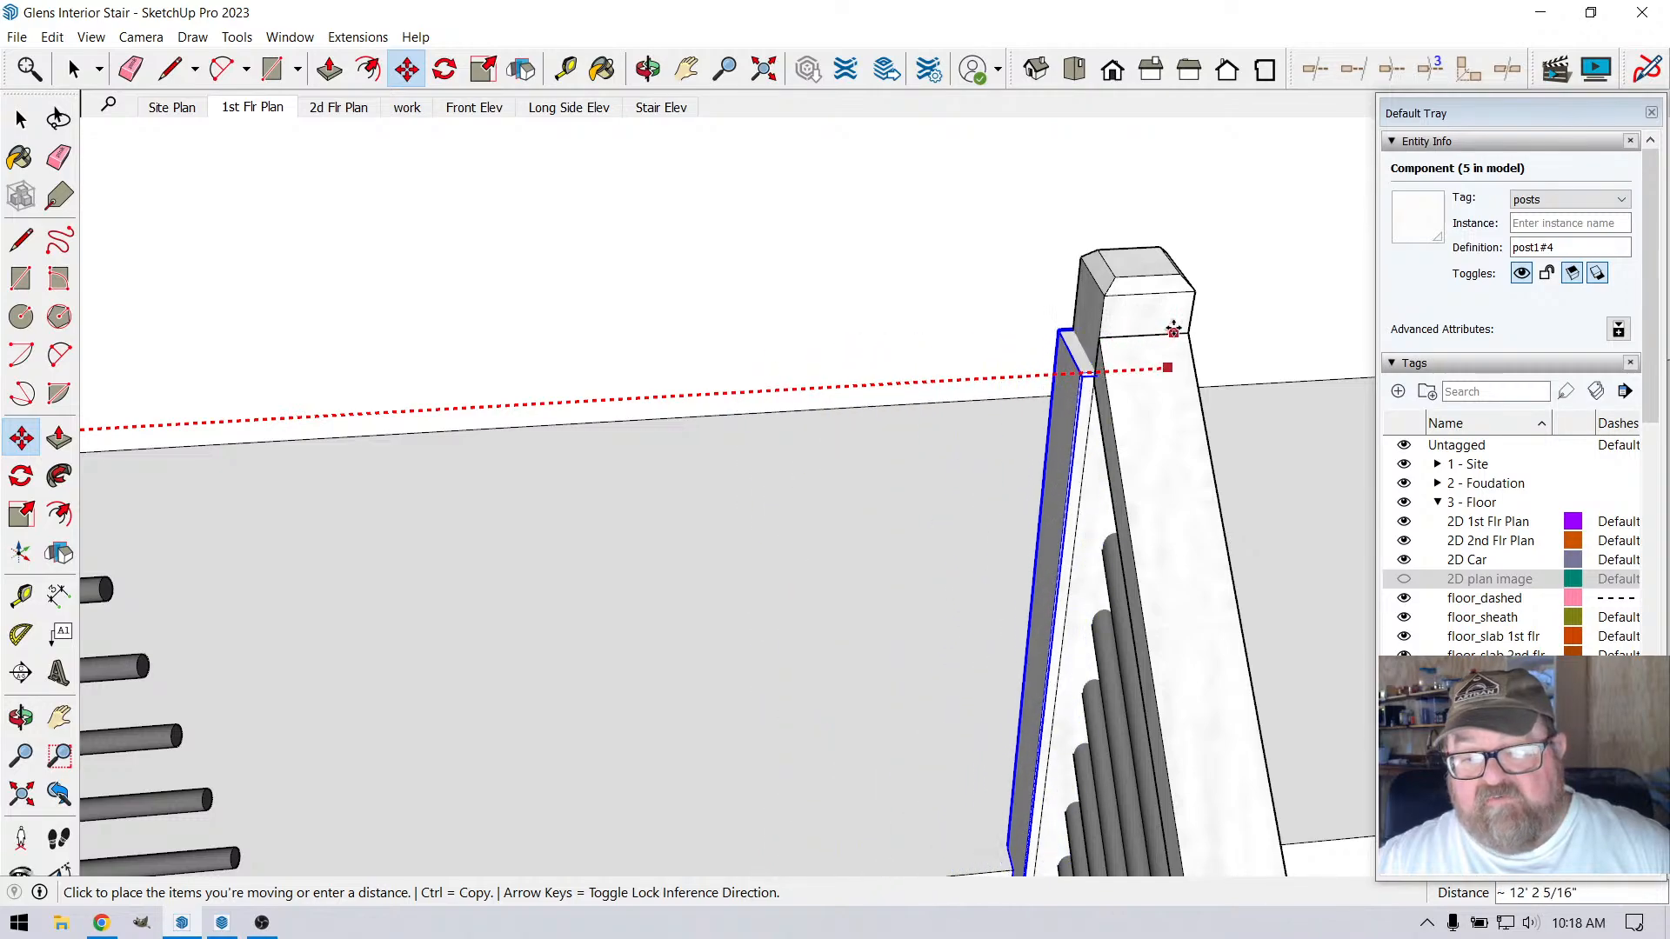
left_click(1182, 328)
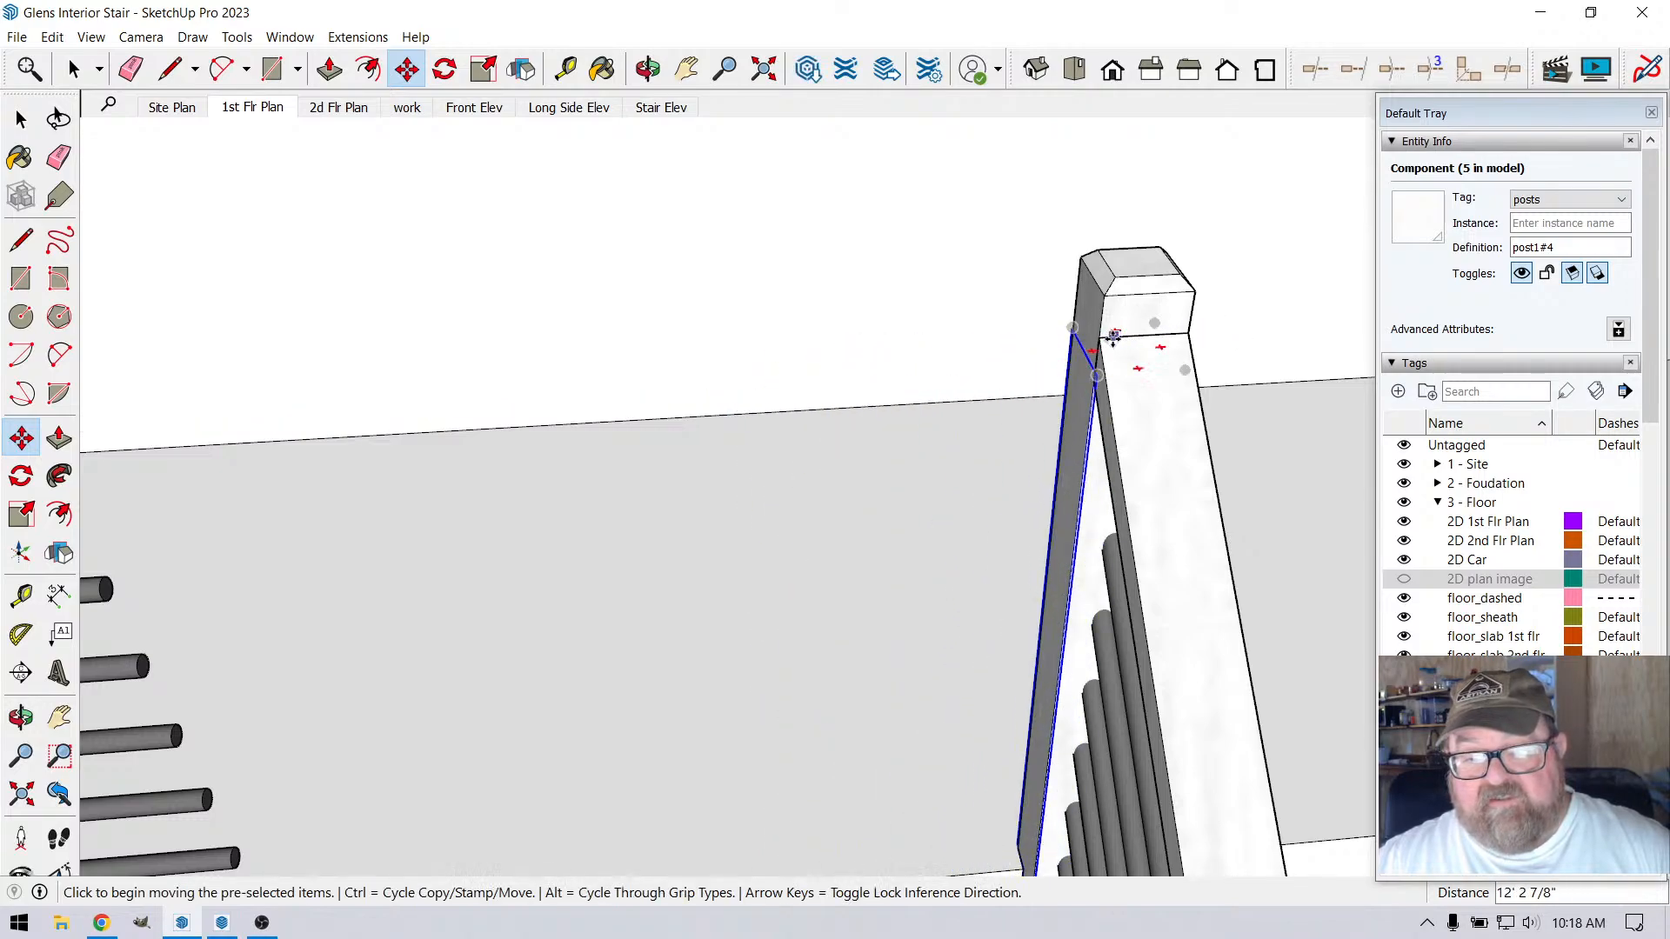
Copy the moved post 21' 1 1/4" along the railing to the opposite corner post and divide the distance into four equal spaces
left_click(1098, 337)
scroll(1235, 409, "down", 3)
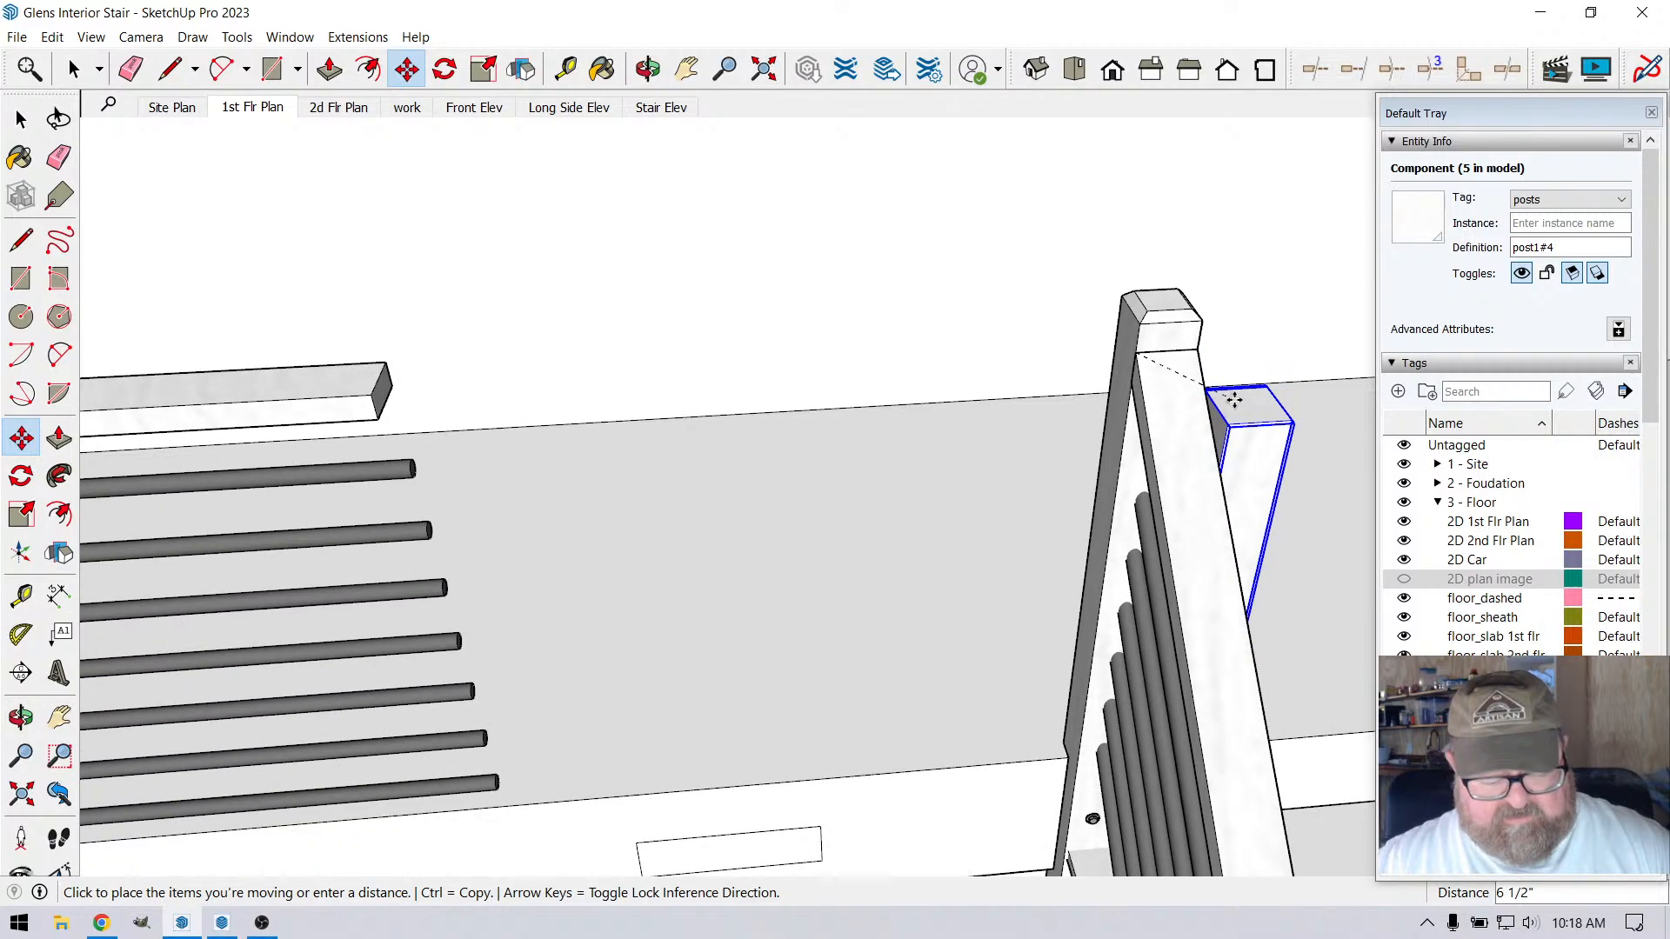
scroll(1261, 409, "down", 1)
key("ctrl")
scroll(1292, 391, "down", 6)
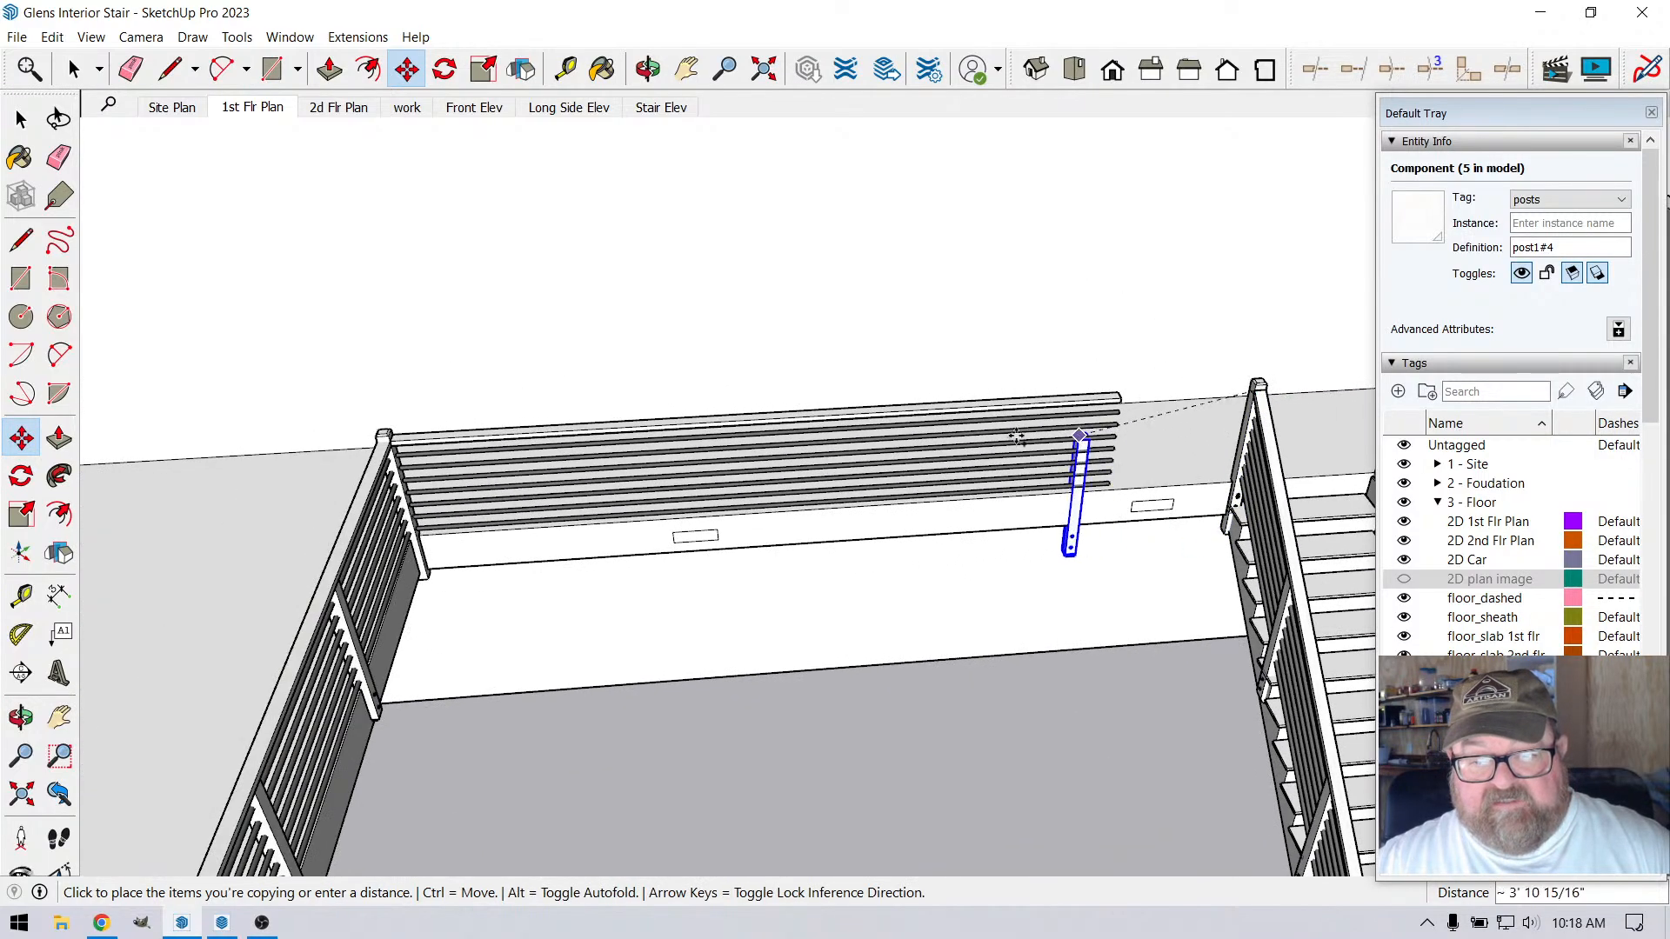
scroll(357, 442, "up", 3)
scroll(295, 442, "up", 3)
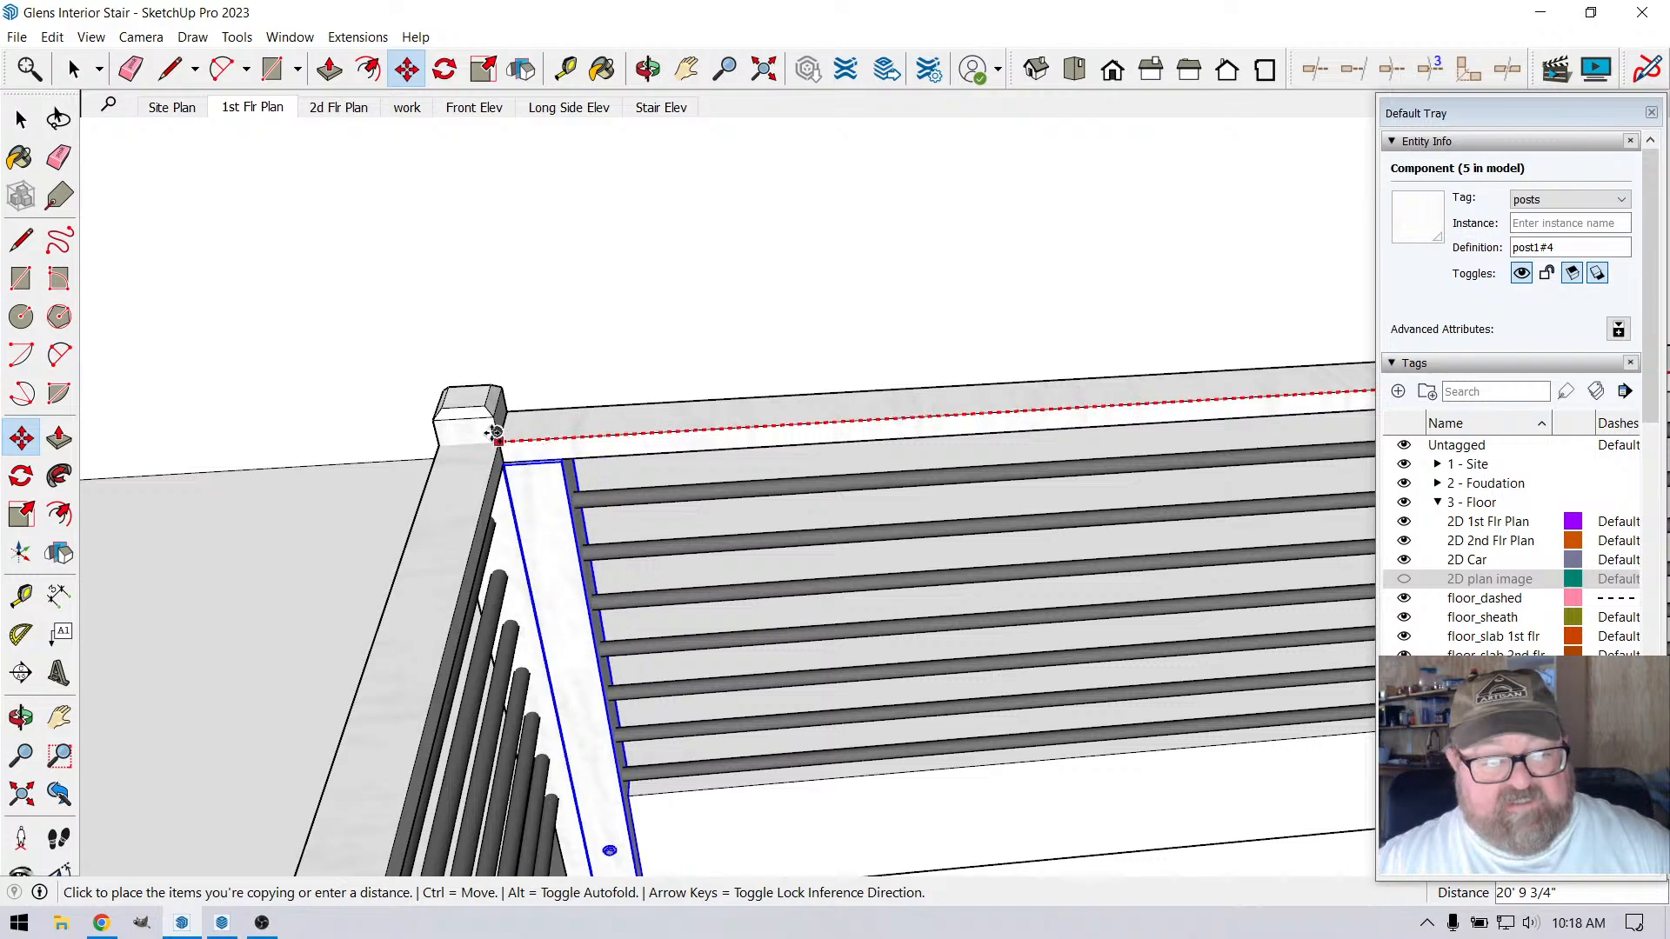
left_click(442, 439)
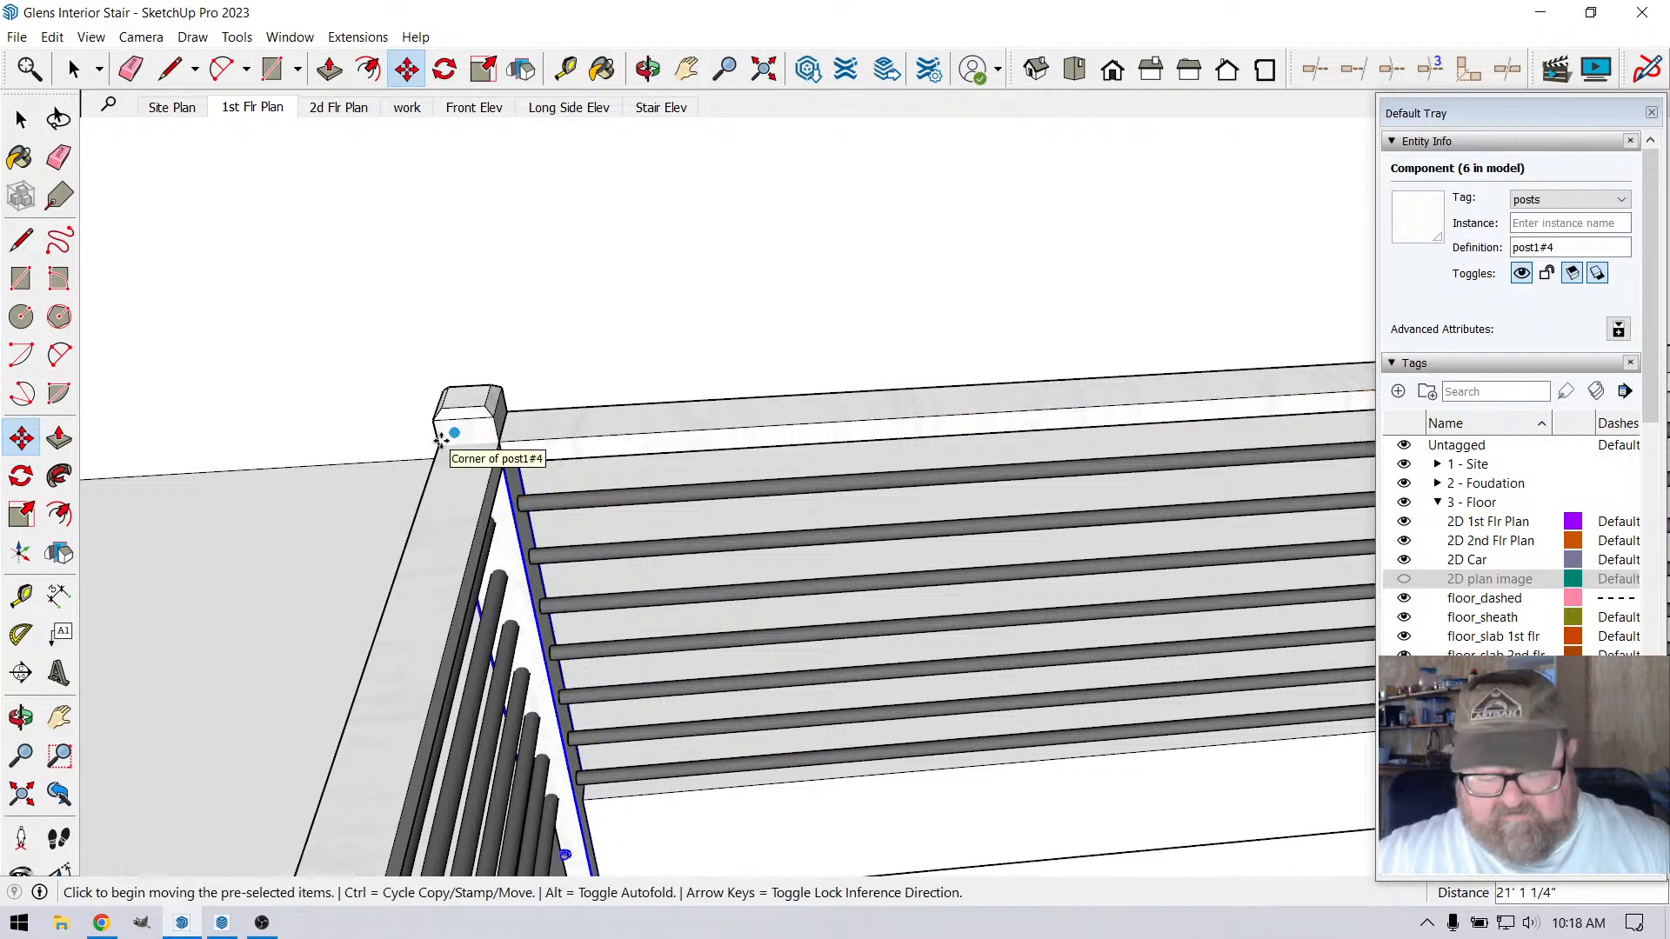
type("/4")
key("Return")
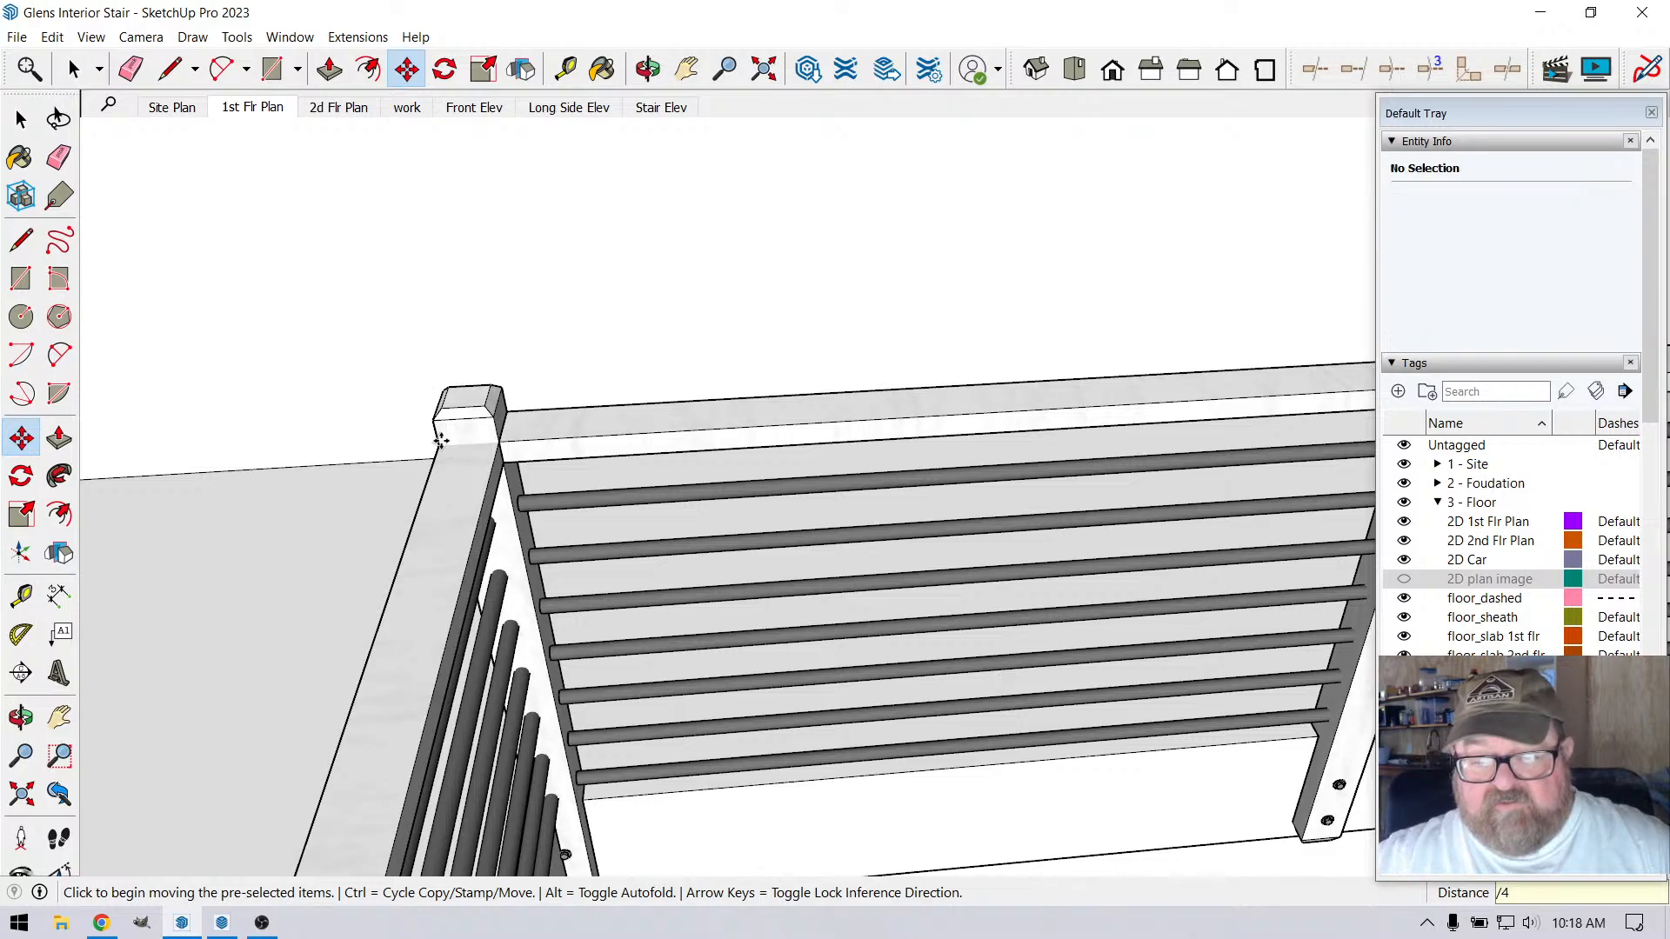
Measure the clear gap between the two intermediate posts on either side of the vent farther from the stair
scroll(442, 441, "down", 2)
scroll(407, 449, "down", 5)
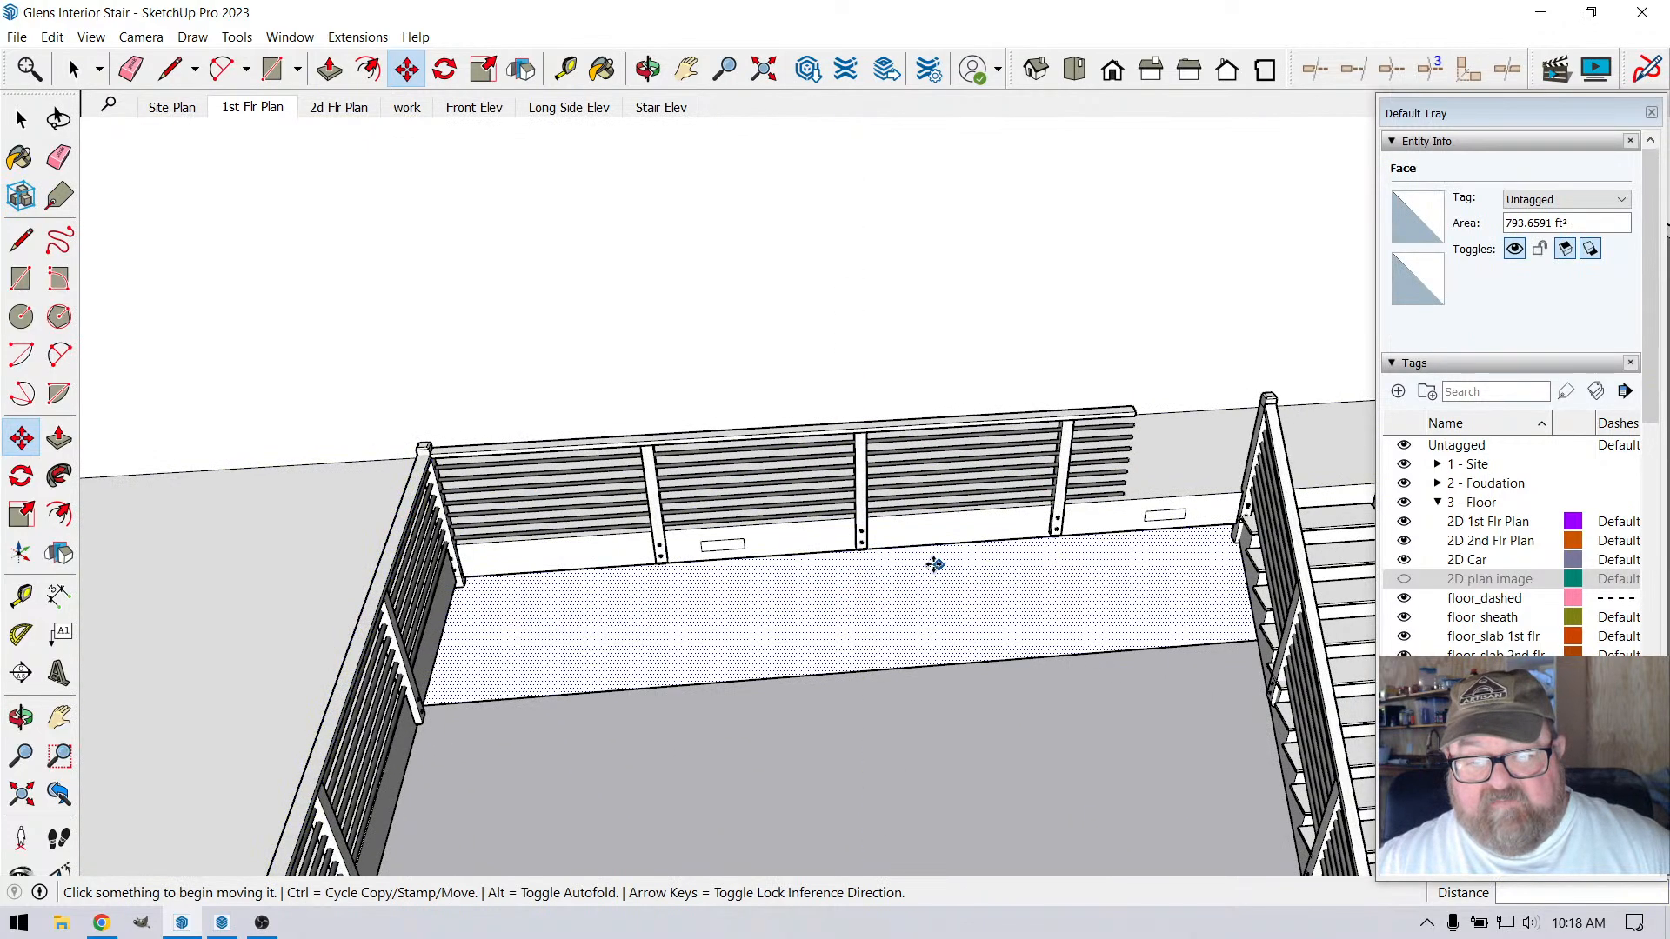
key("t")
left_click(565, 68)
scroll(1087, 752, "up", 3)
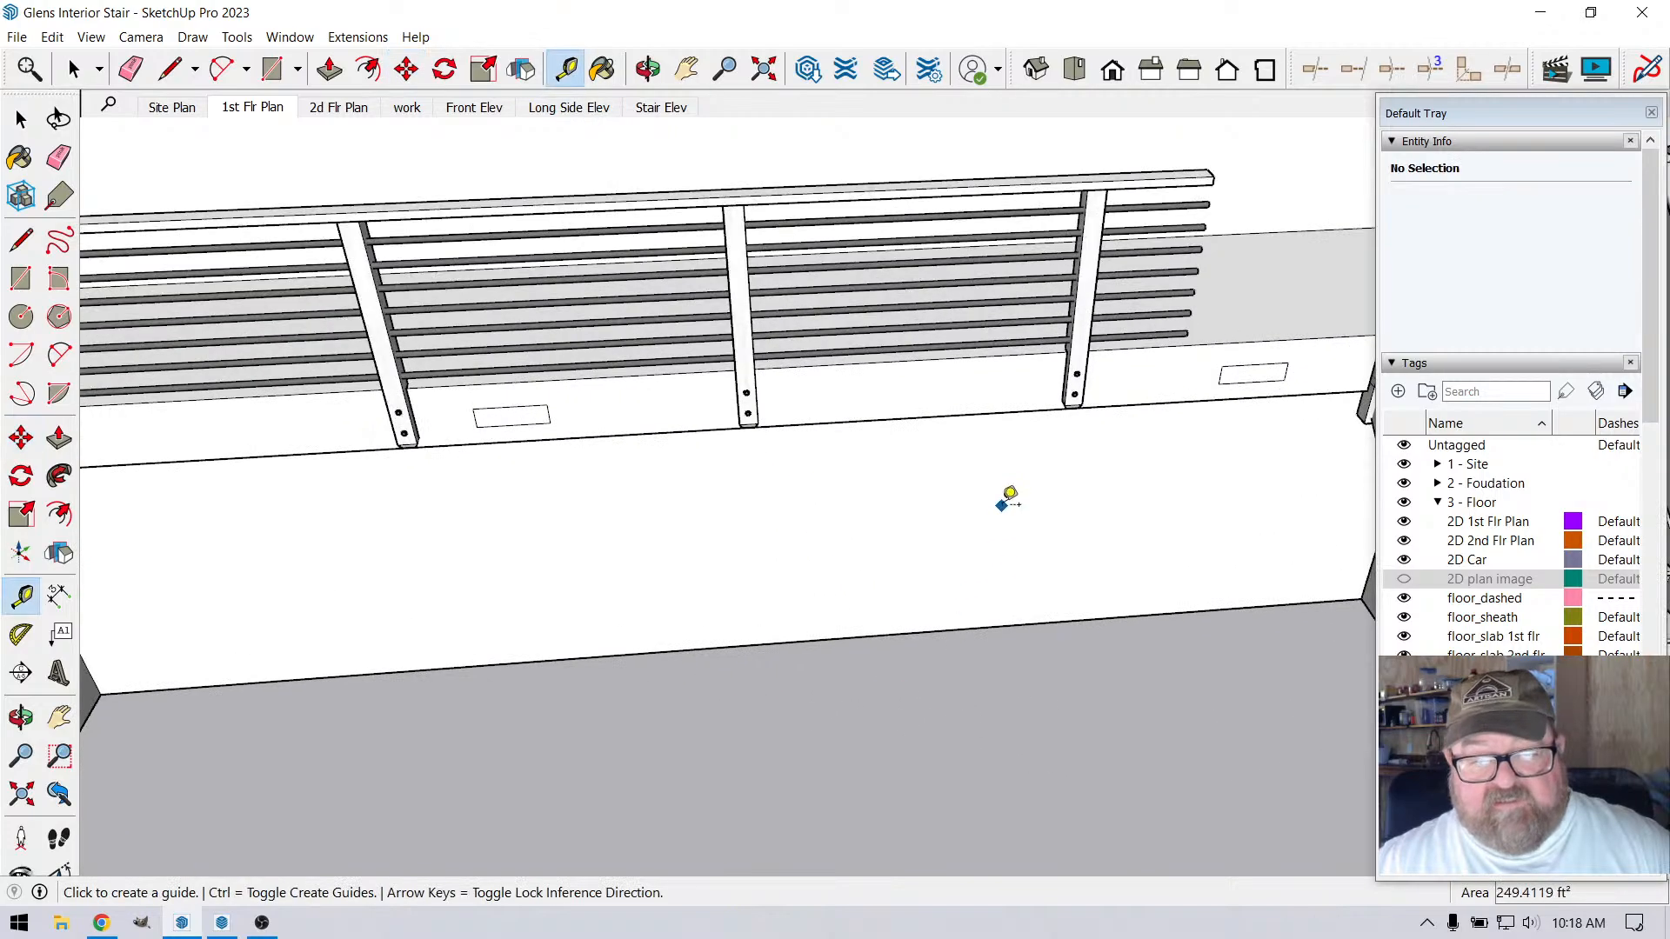
scroll(1014, 574, "down", 2)
scroll(609, 361, "up", 4)
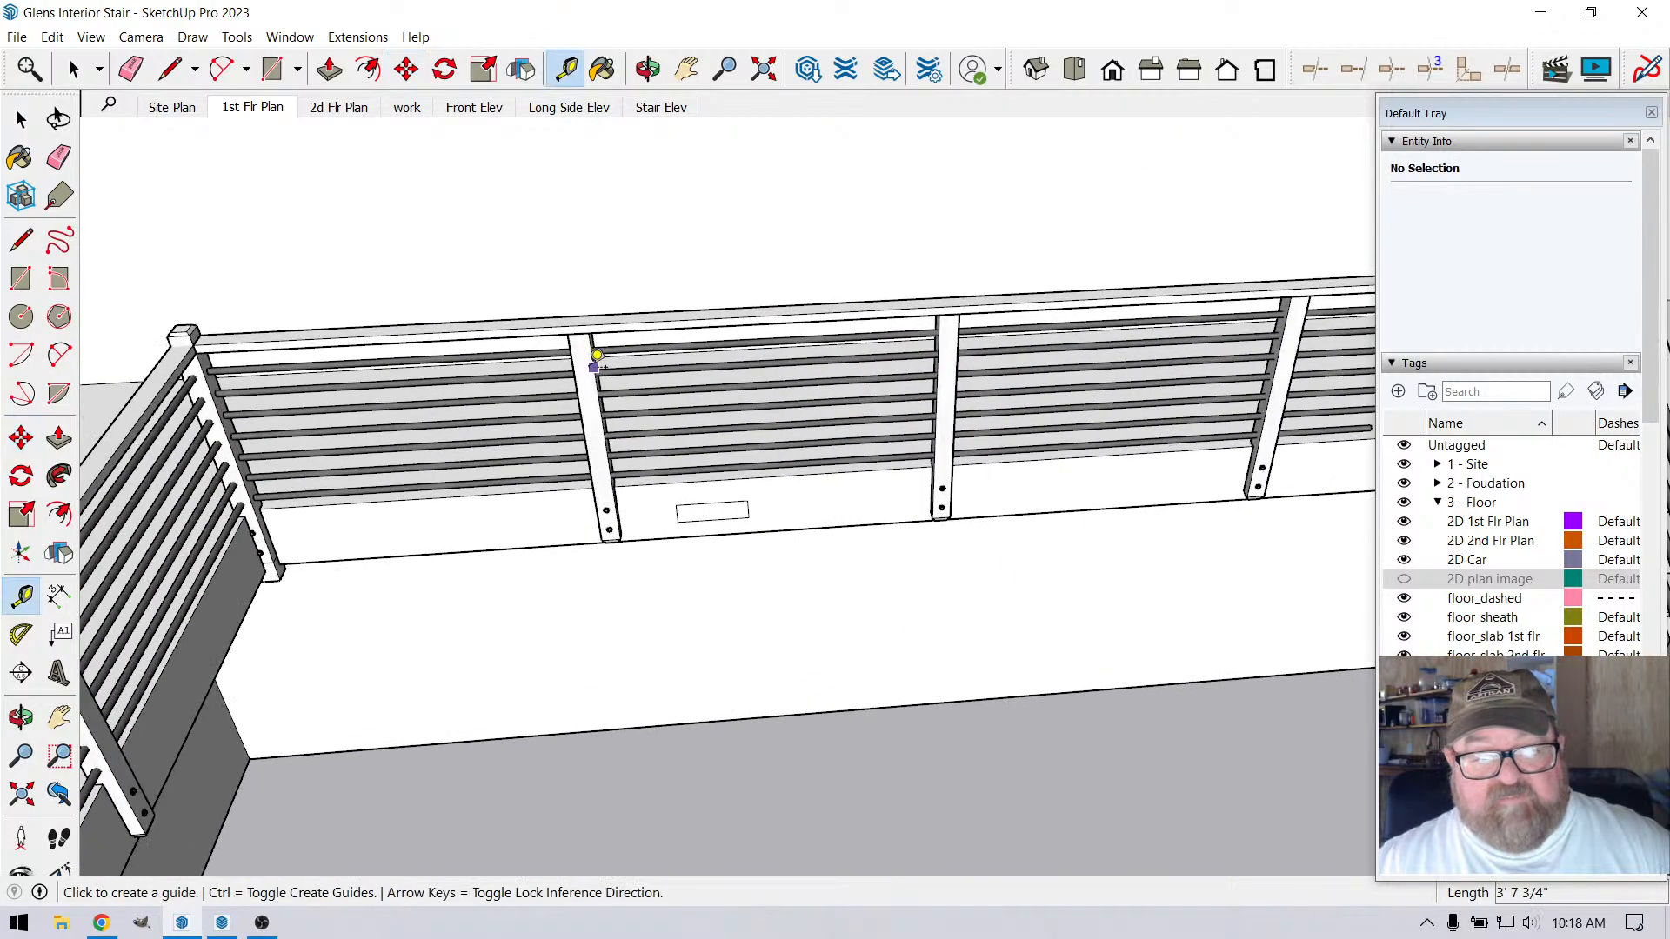
left_click(596, 361)
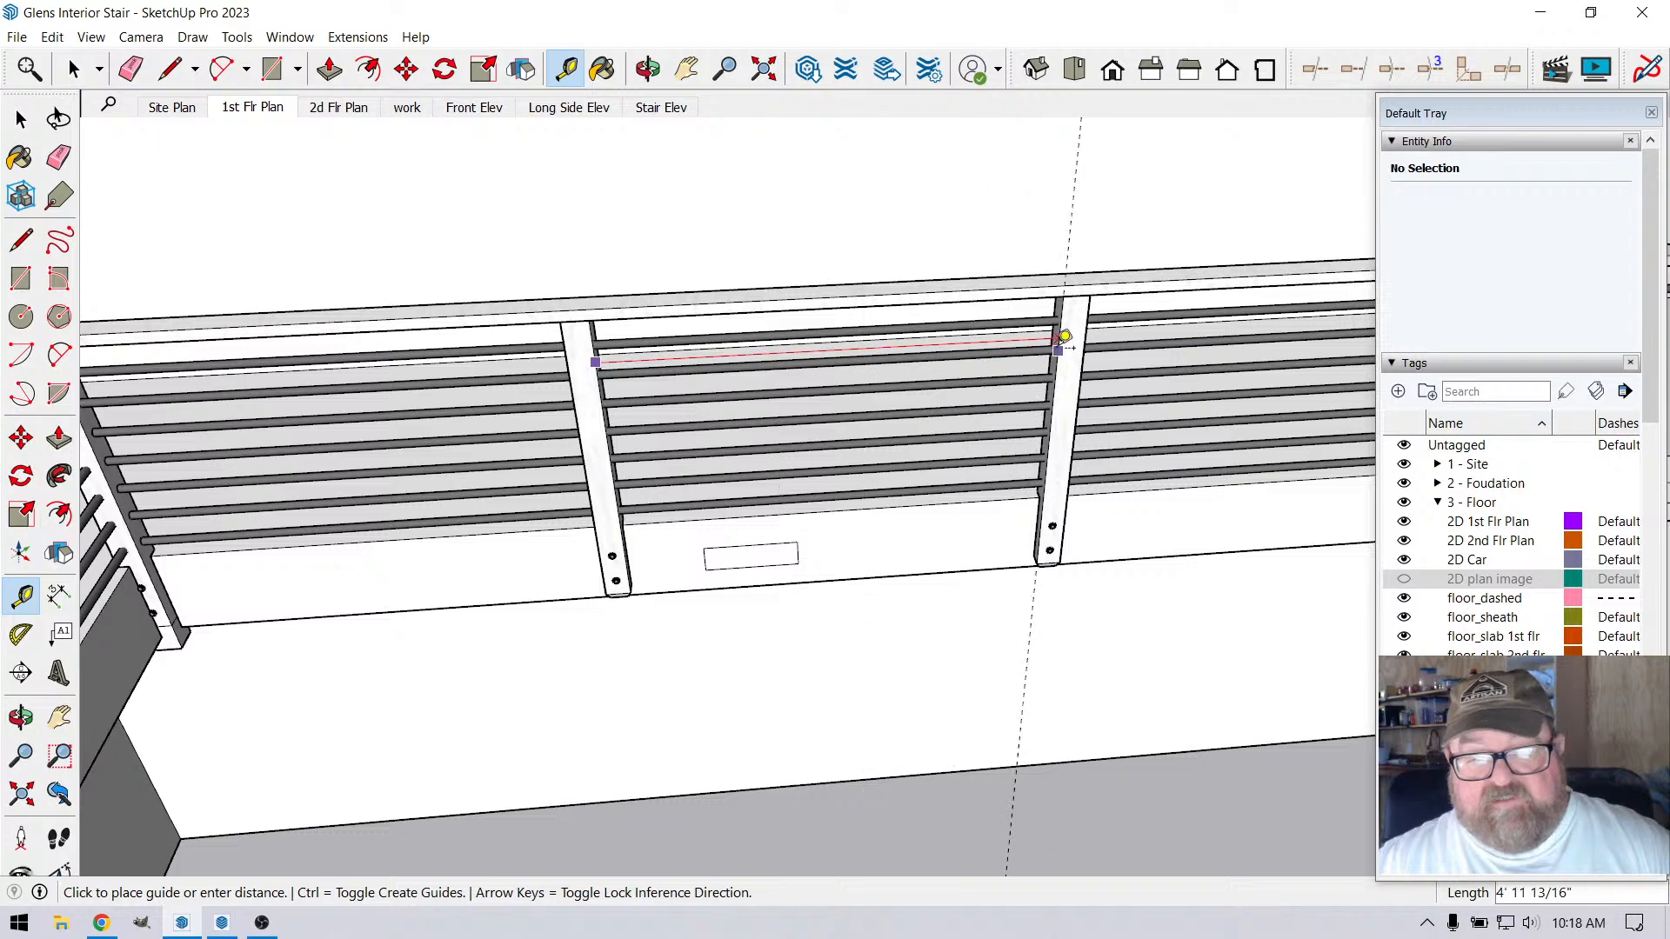
left_click(1065, 336)
scroll(1043, 365, "down", 5)
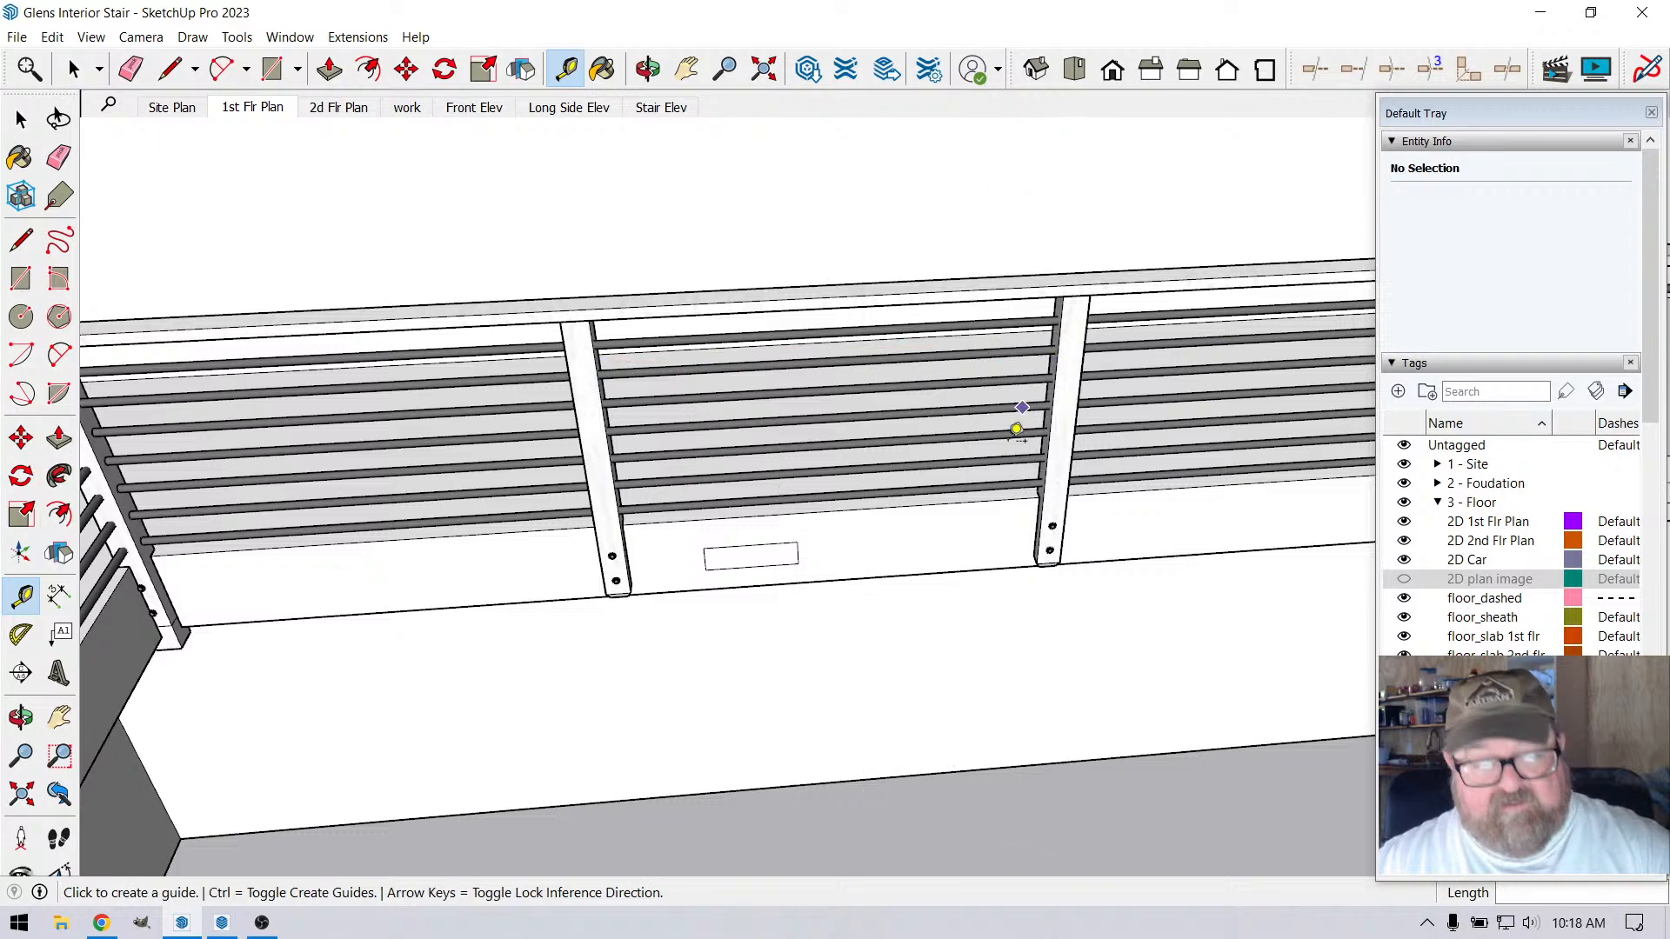
Delete the two end post copies that overlap the corner posts of the loft railing
scroll(594, 448, "up", 3)
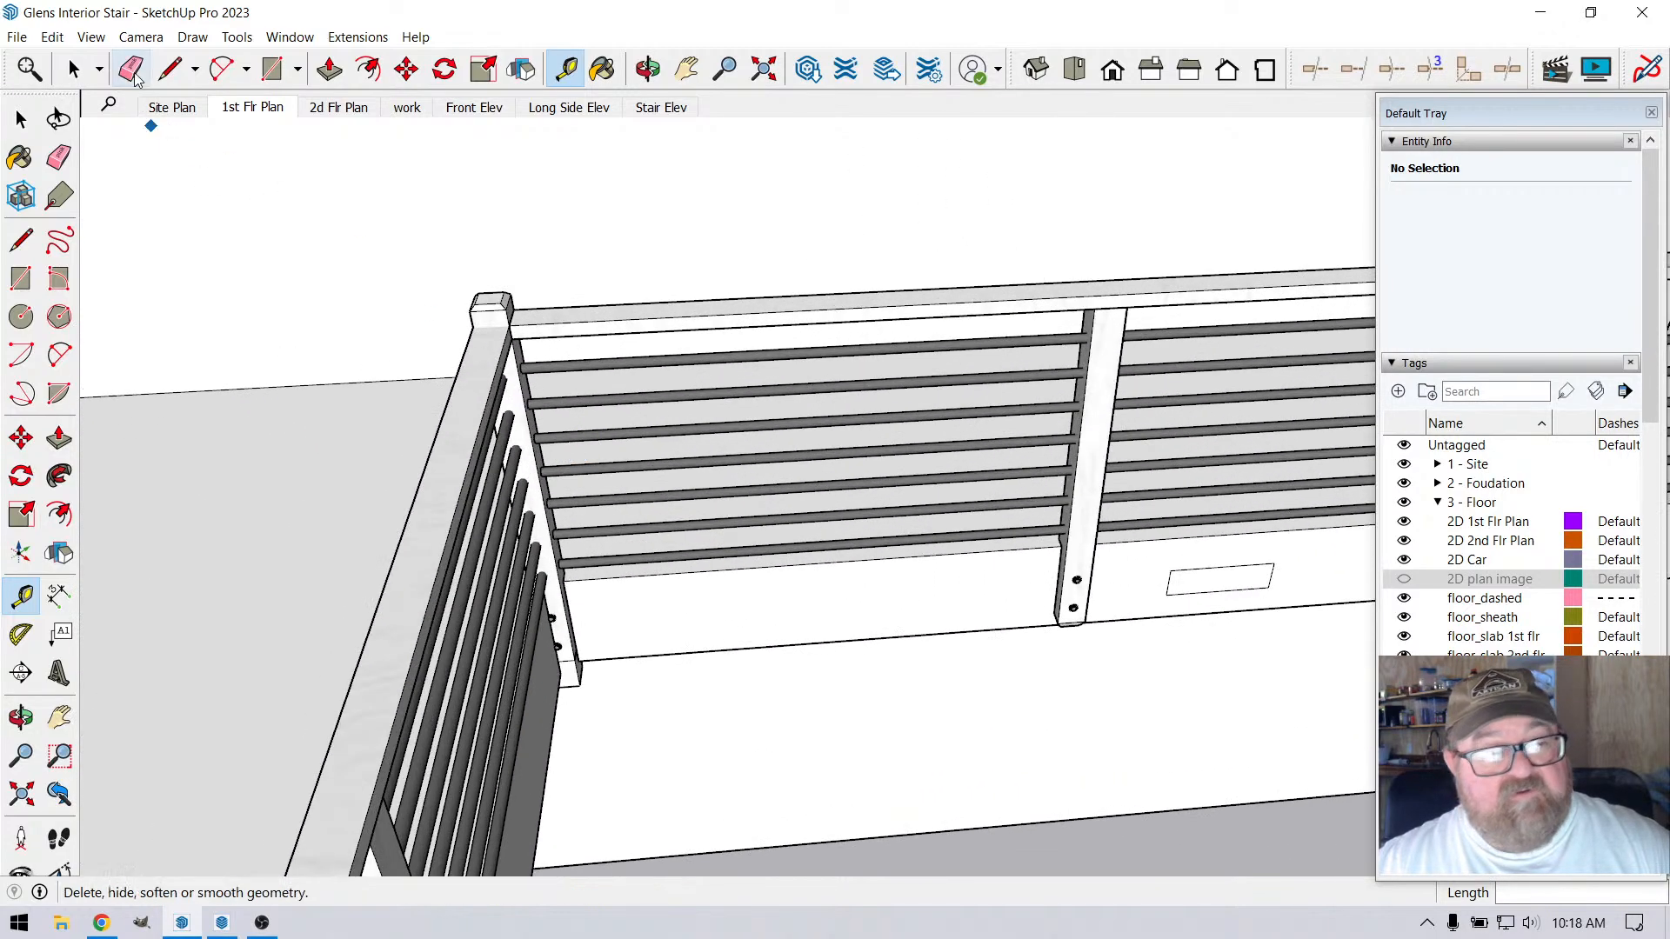
left_click(73, 69)
scroll(483, 347, "up", 2)
left_click(486, 365)
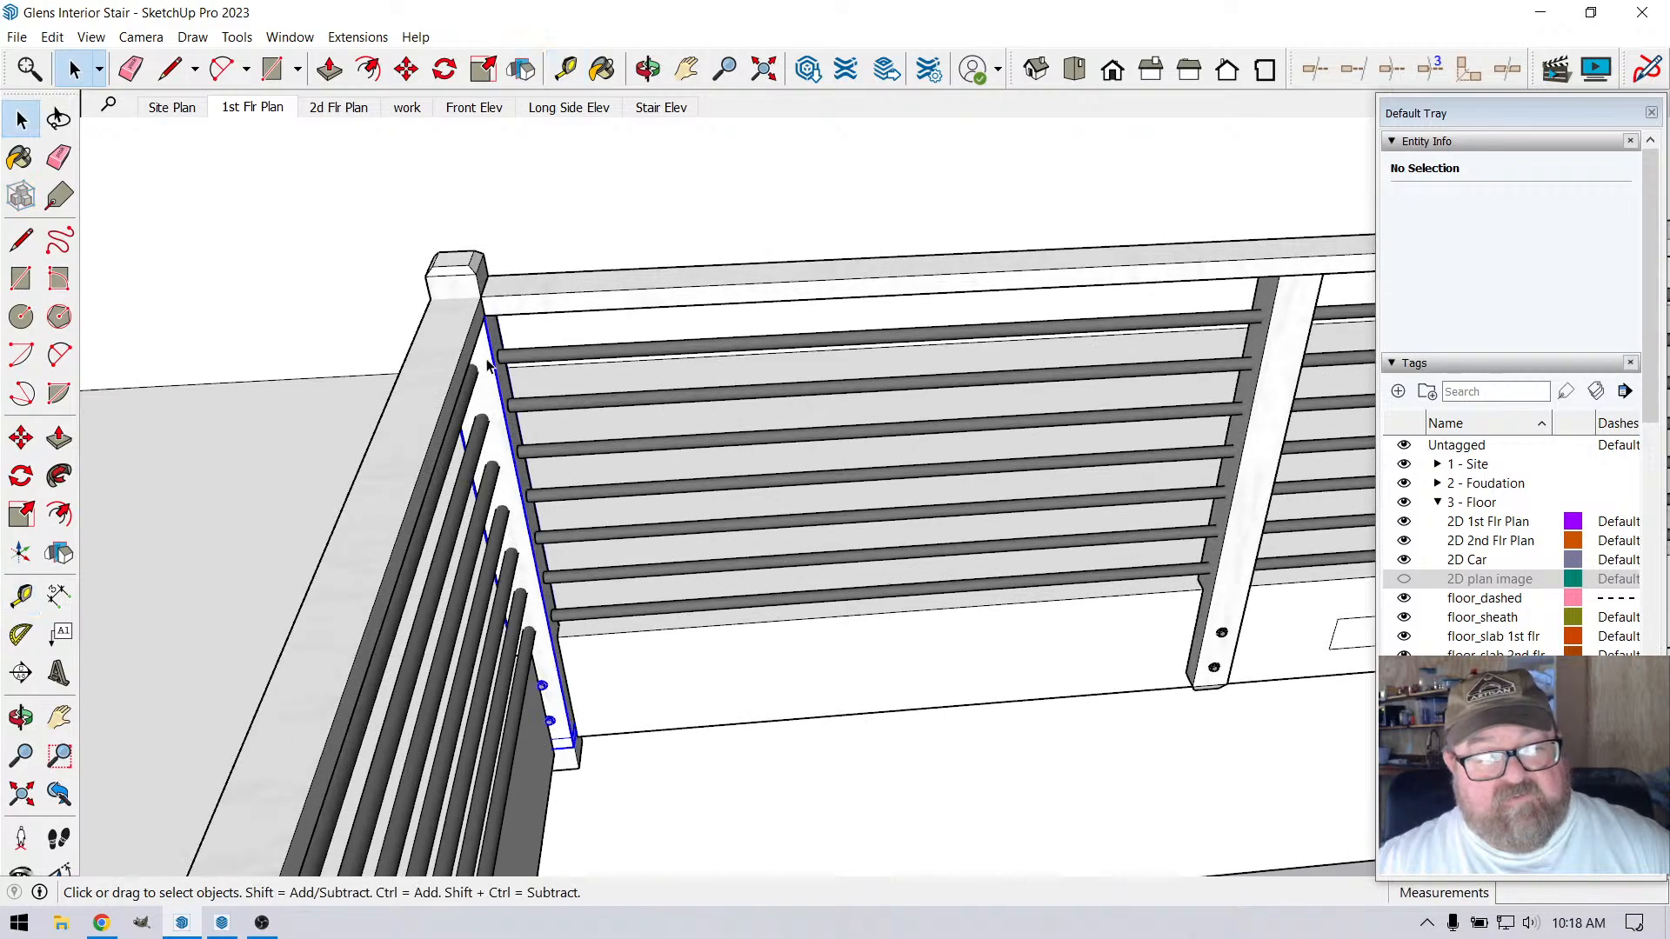
key("Delete")
scroll(472, 458, "down", 3)
scroll(473, 458, "down", 6)
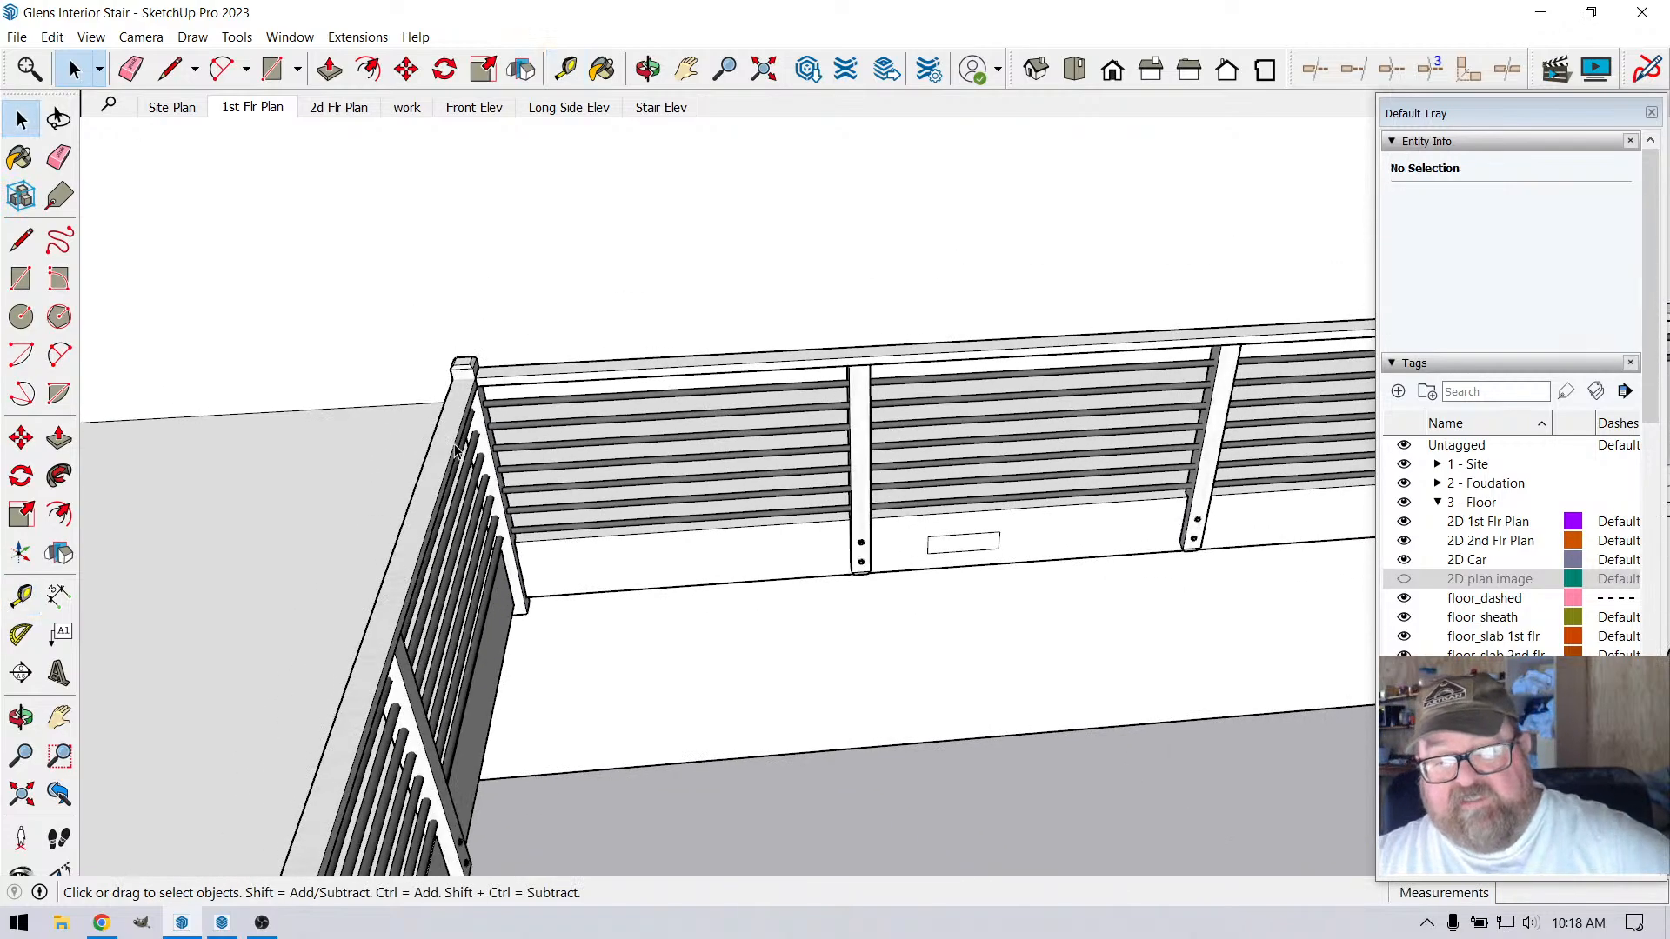
scroll(1206, 415, "up", 4)
scroll(1206, 414, "up", 2)
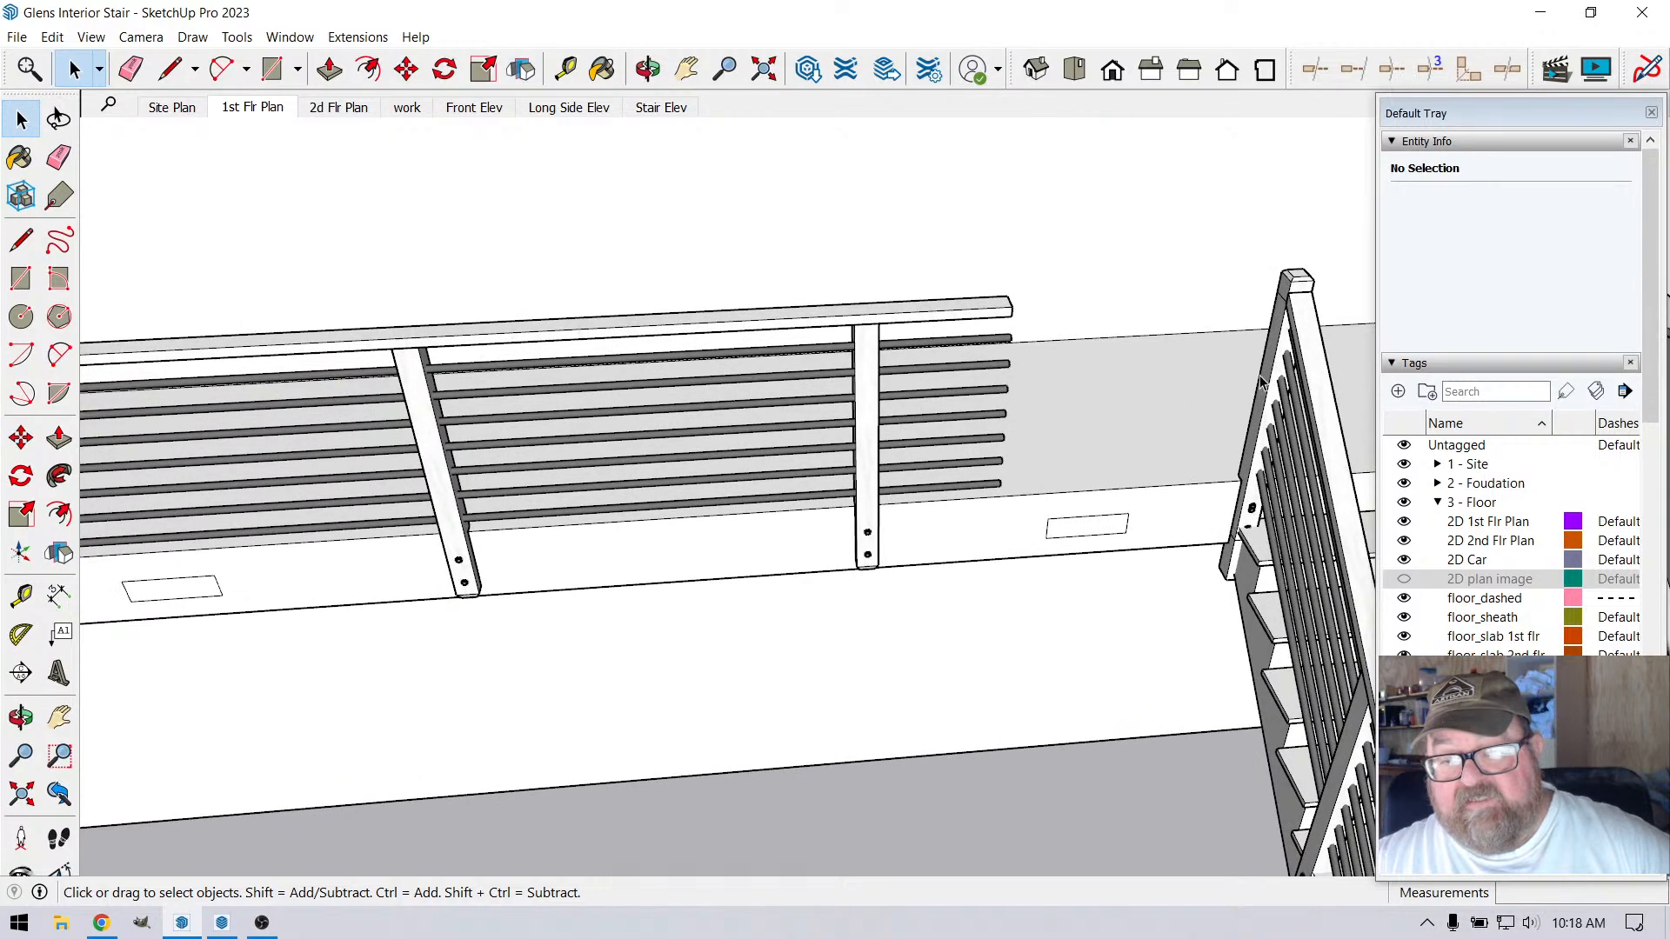
left_click(1275, 345)
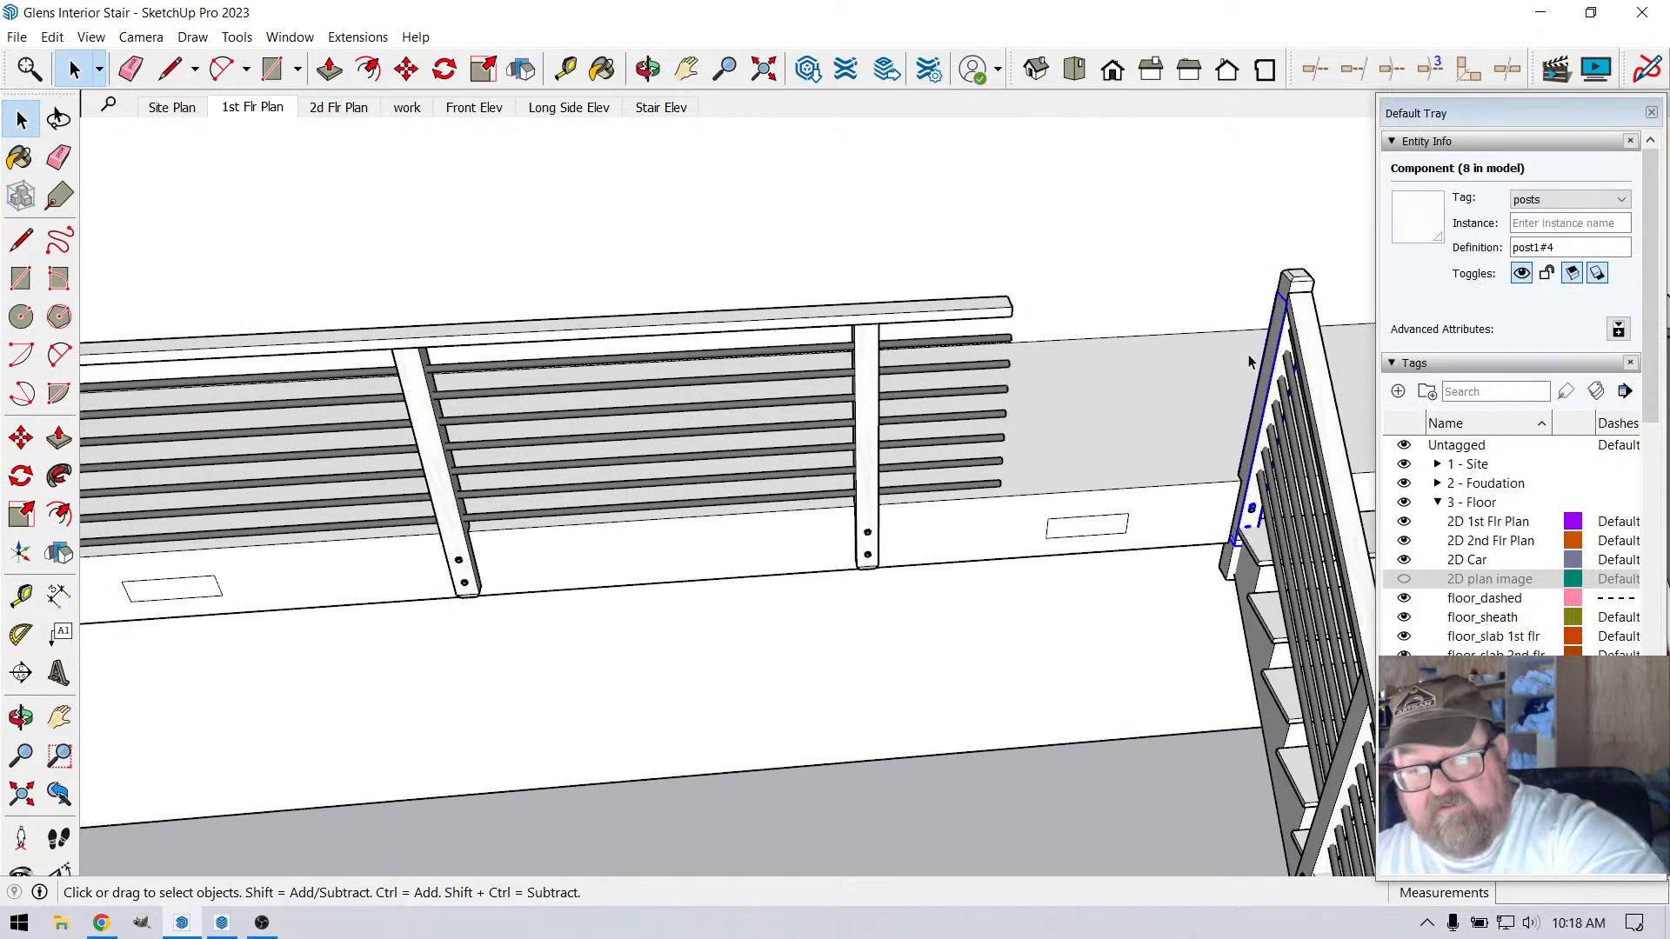
key("Delete")
scroll(1111, 395, "down", 3)
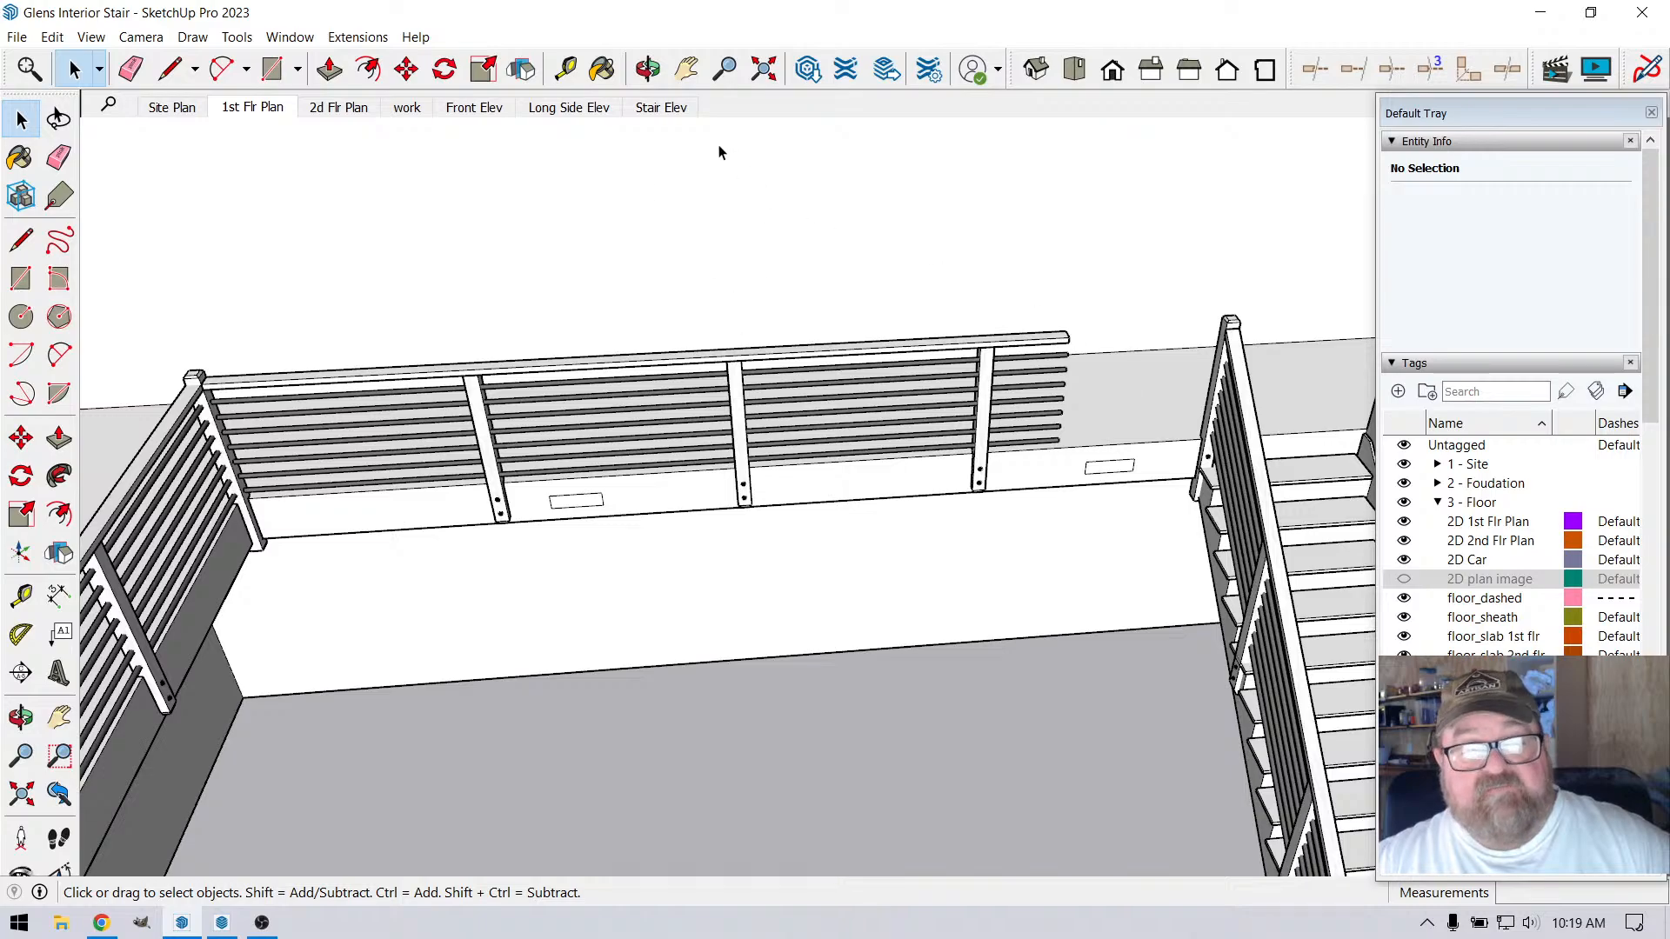
Extend the open end of the loft railing's top rail 3' 4 3/4" to meet the stair-side corner post
left_click(648, 69)
scroll(1305, 361, "up", 3)
scroll(1072, 374, "up", 2)
left_click_drag(1062, 382, 809, 383)
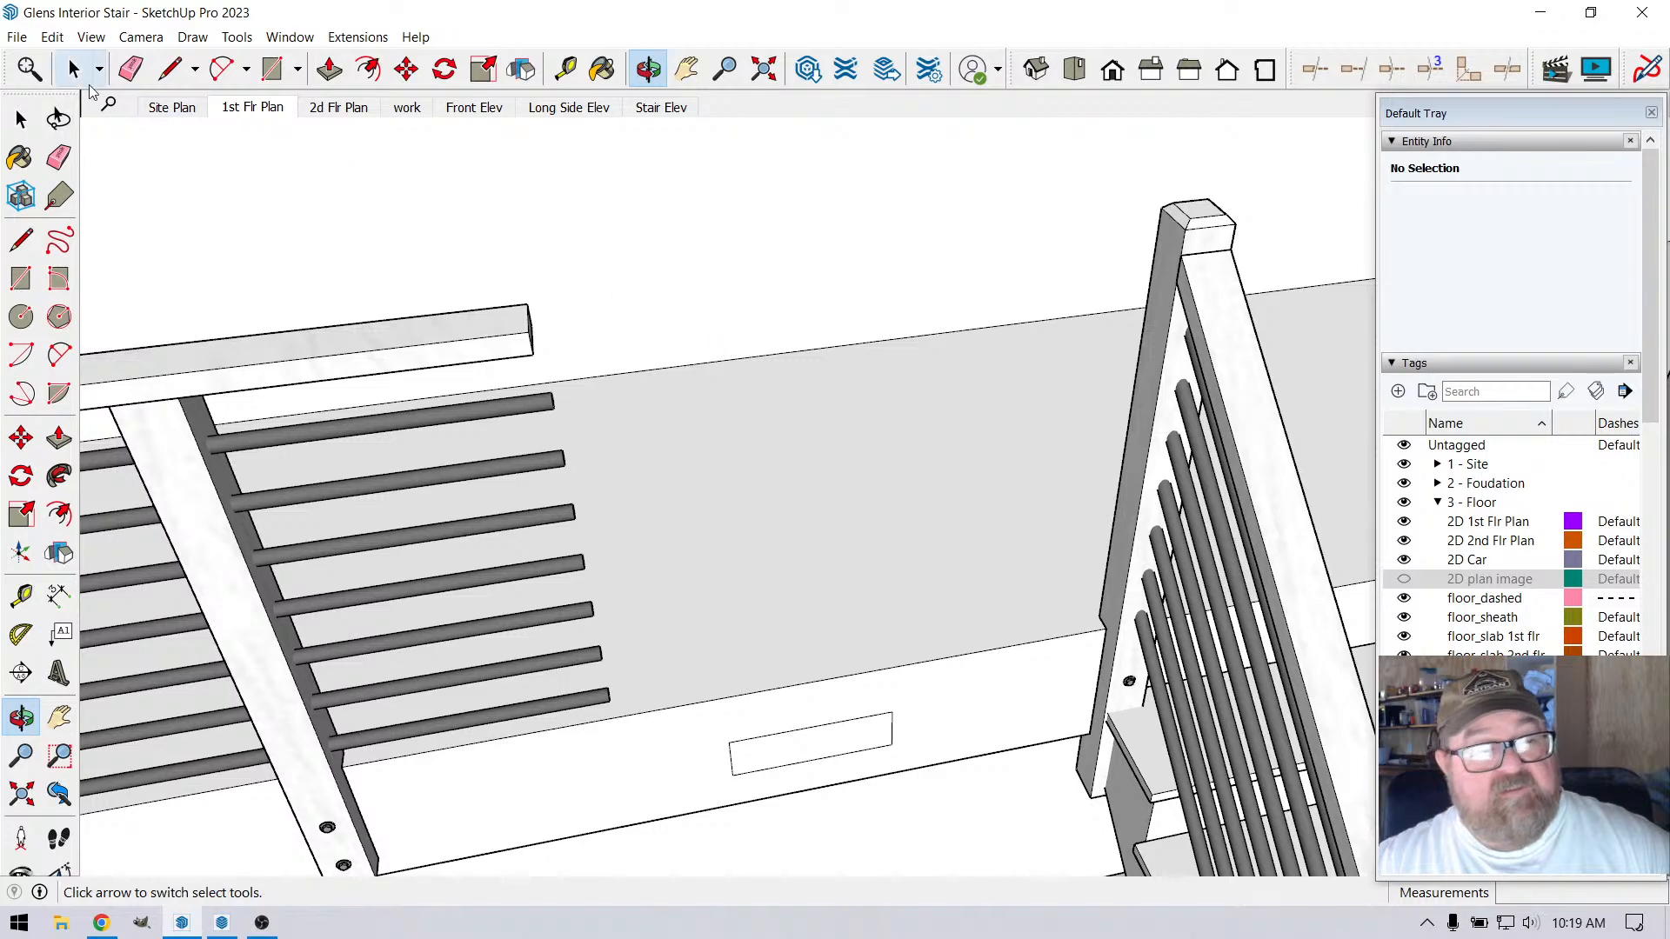
left_click(74, 70)
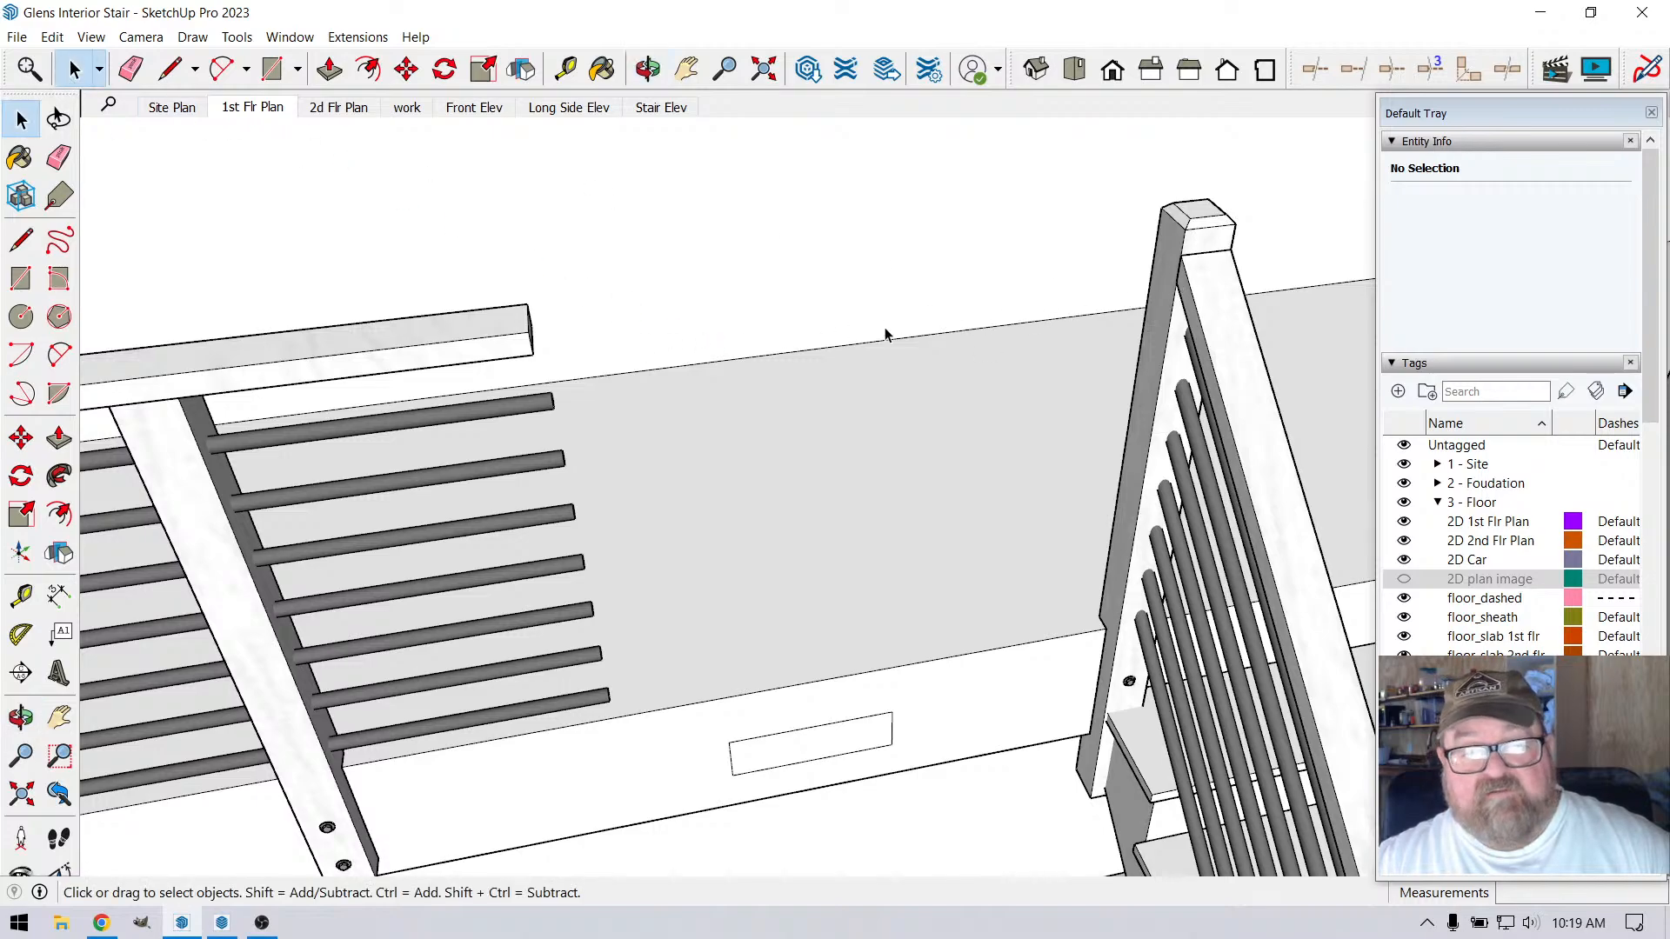
double_click(514, 338)
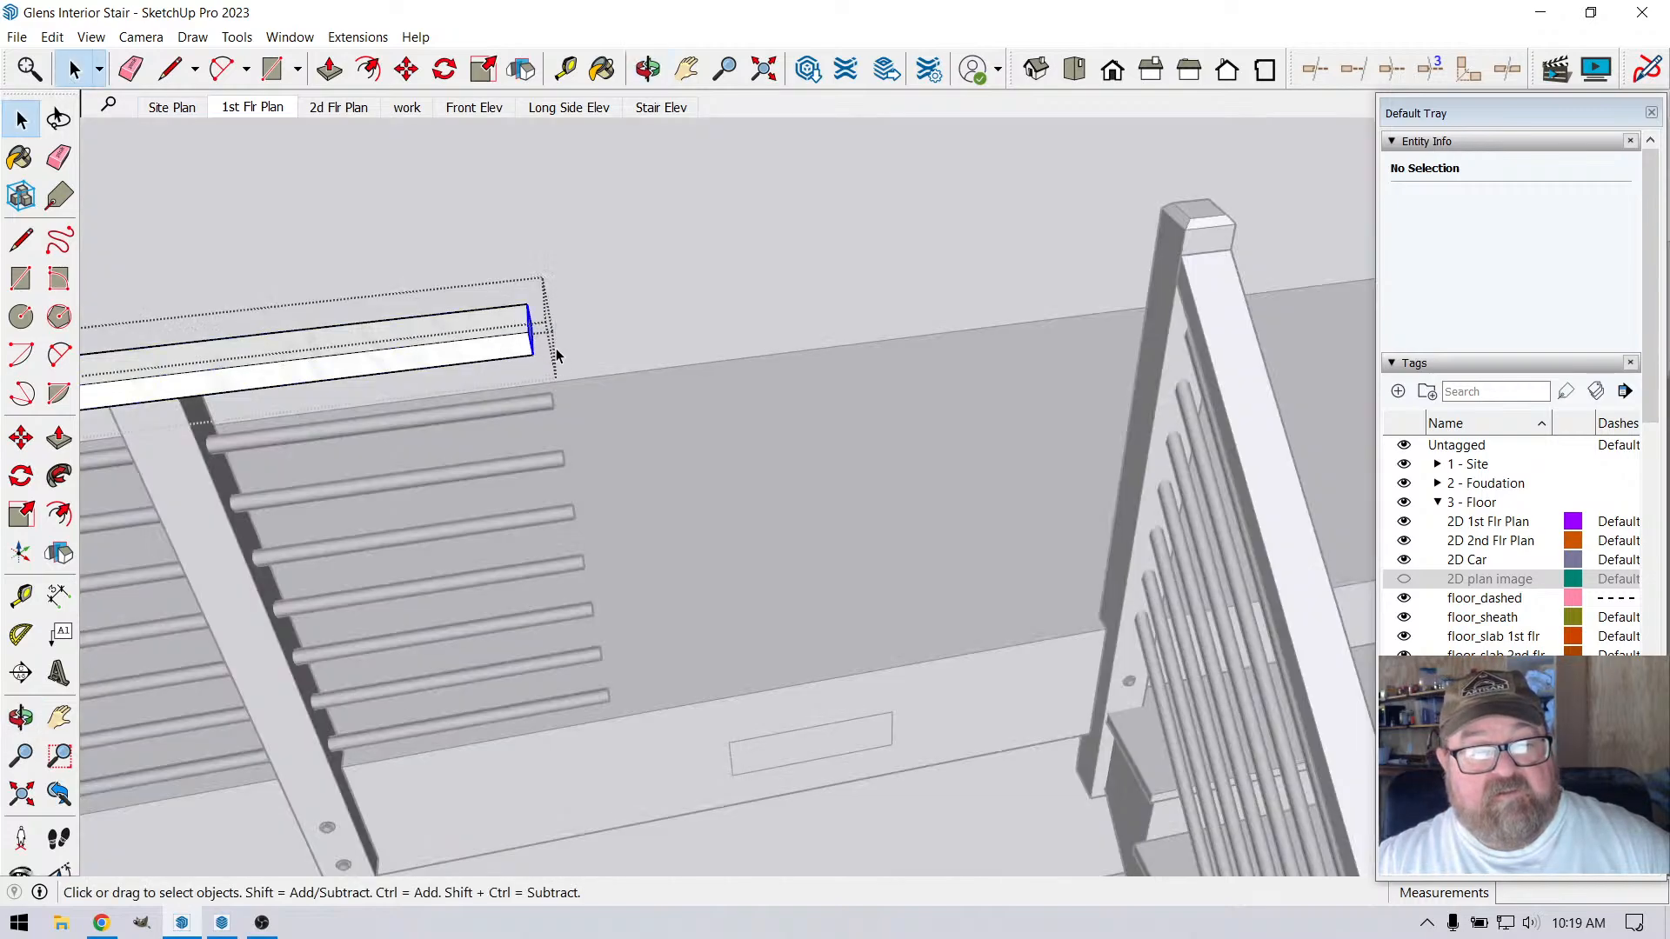
left_click(407, 69)
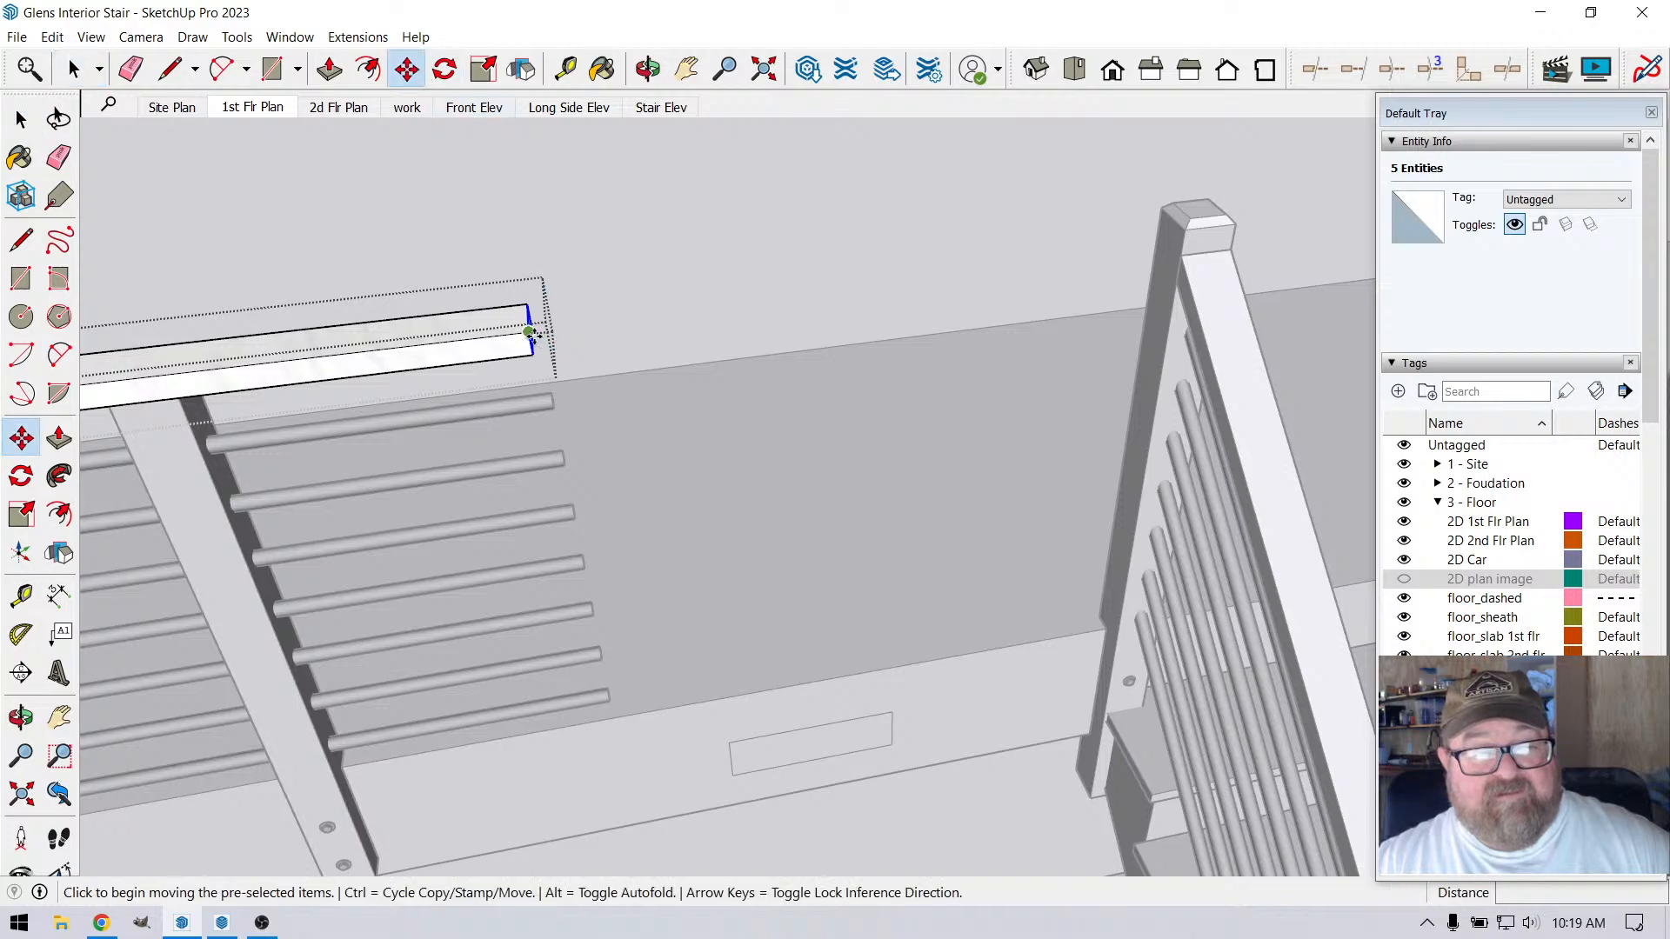
left_click(531, 331)
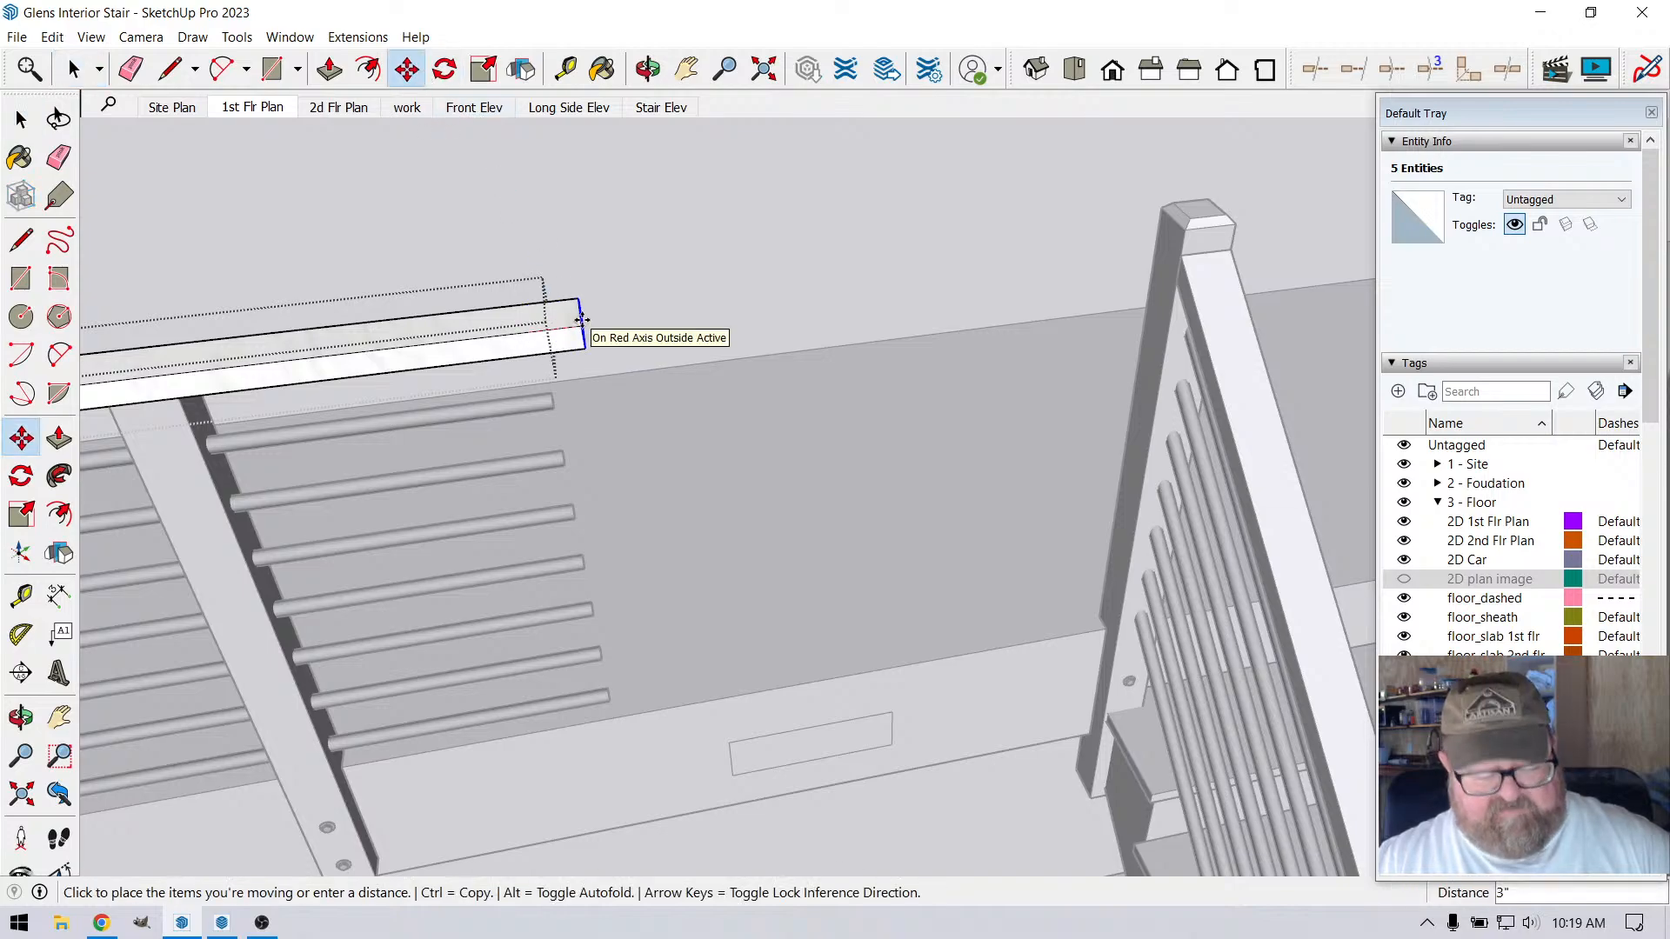
left_click(1178, 255)
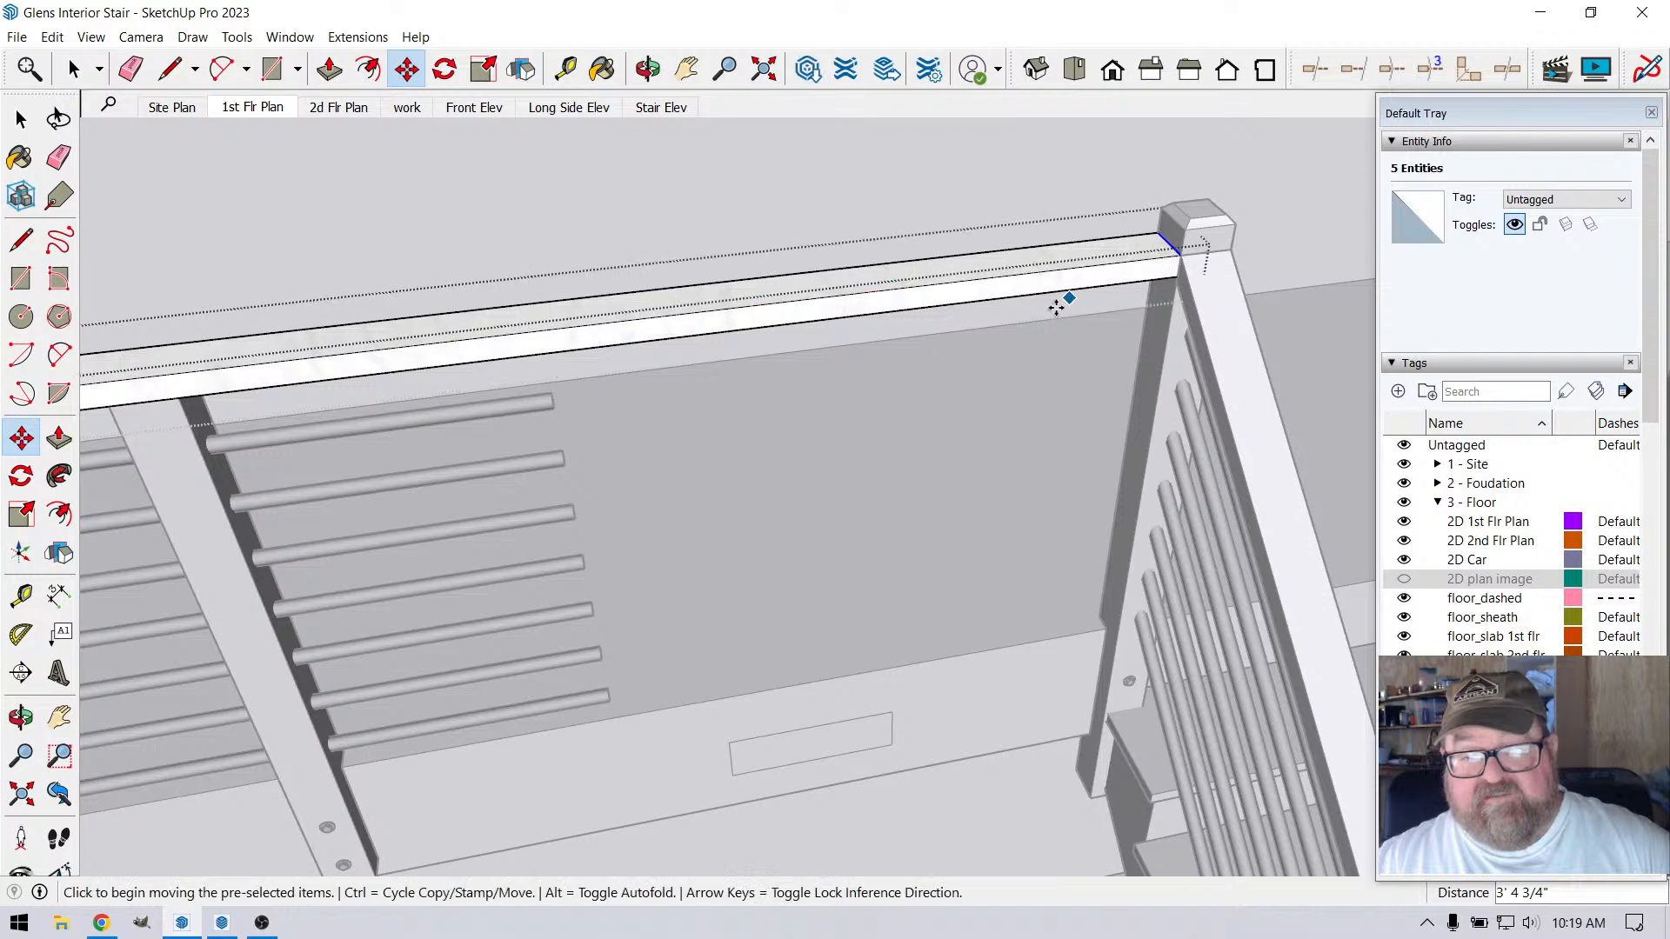
scroll(1055, 313, "down", 3)
scroll(1055, 313, "down", 1)
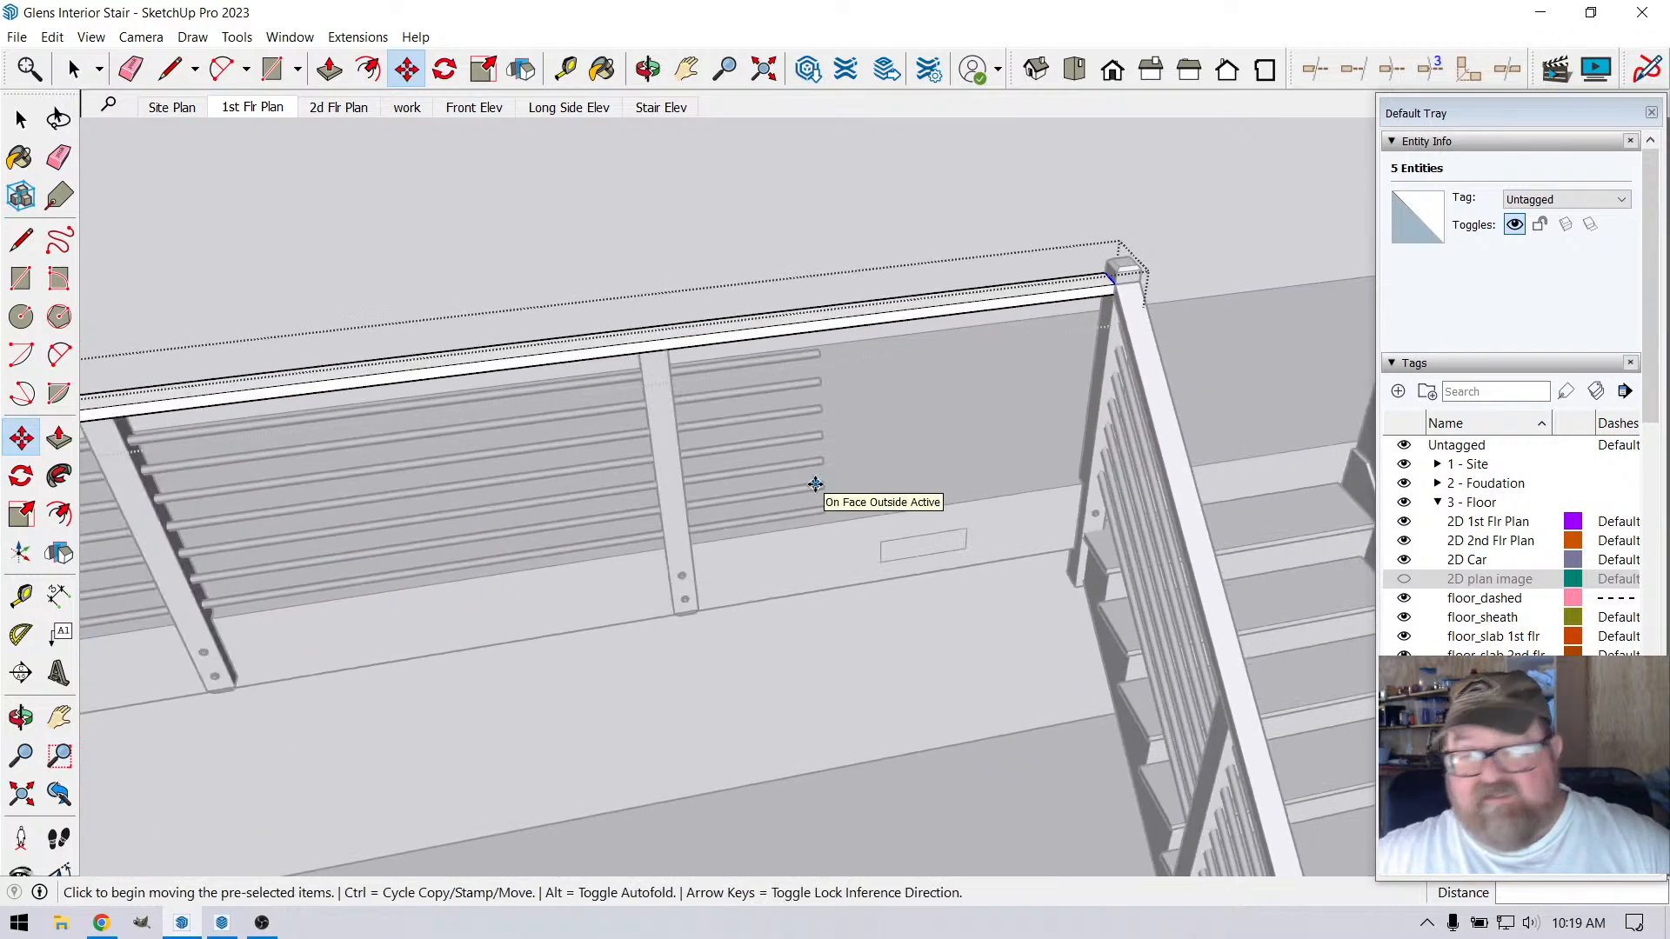
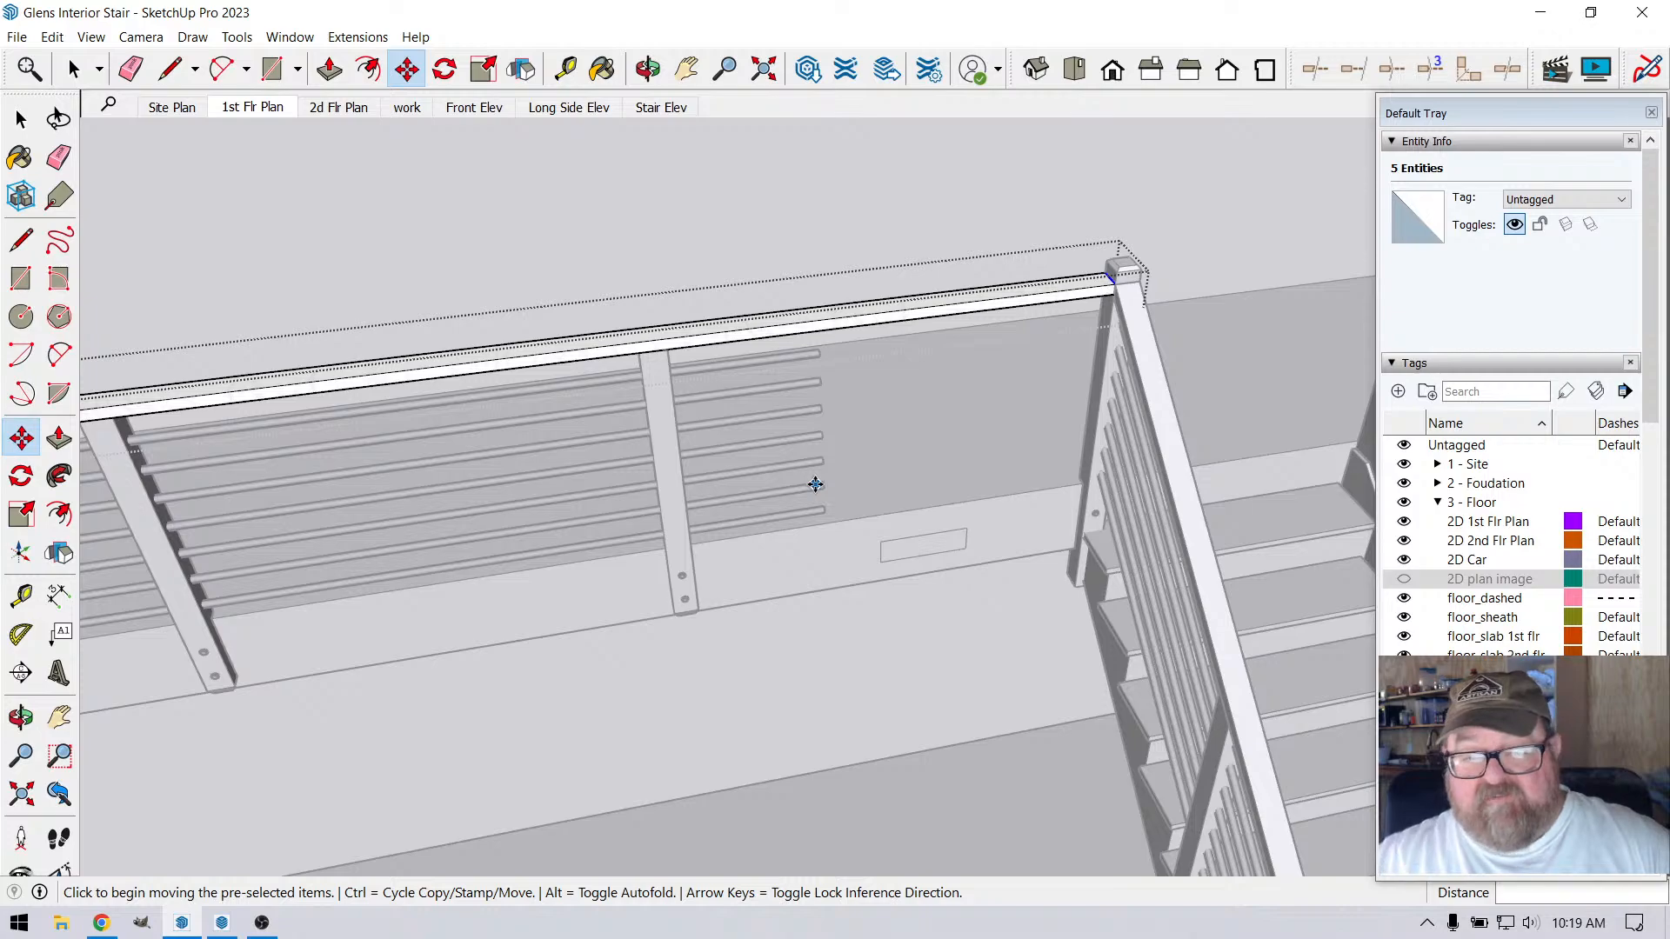
Extend the open ends of the loft railing's horizontal round rails 3' 4 1/4" to the stair-side corner post
left_click(71, 65)
left_click(615, 250)
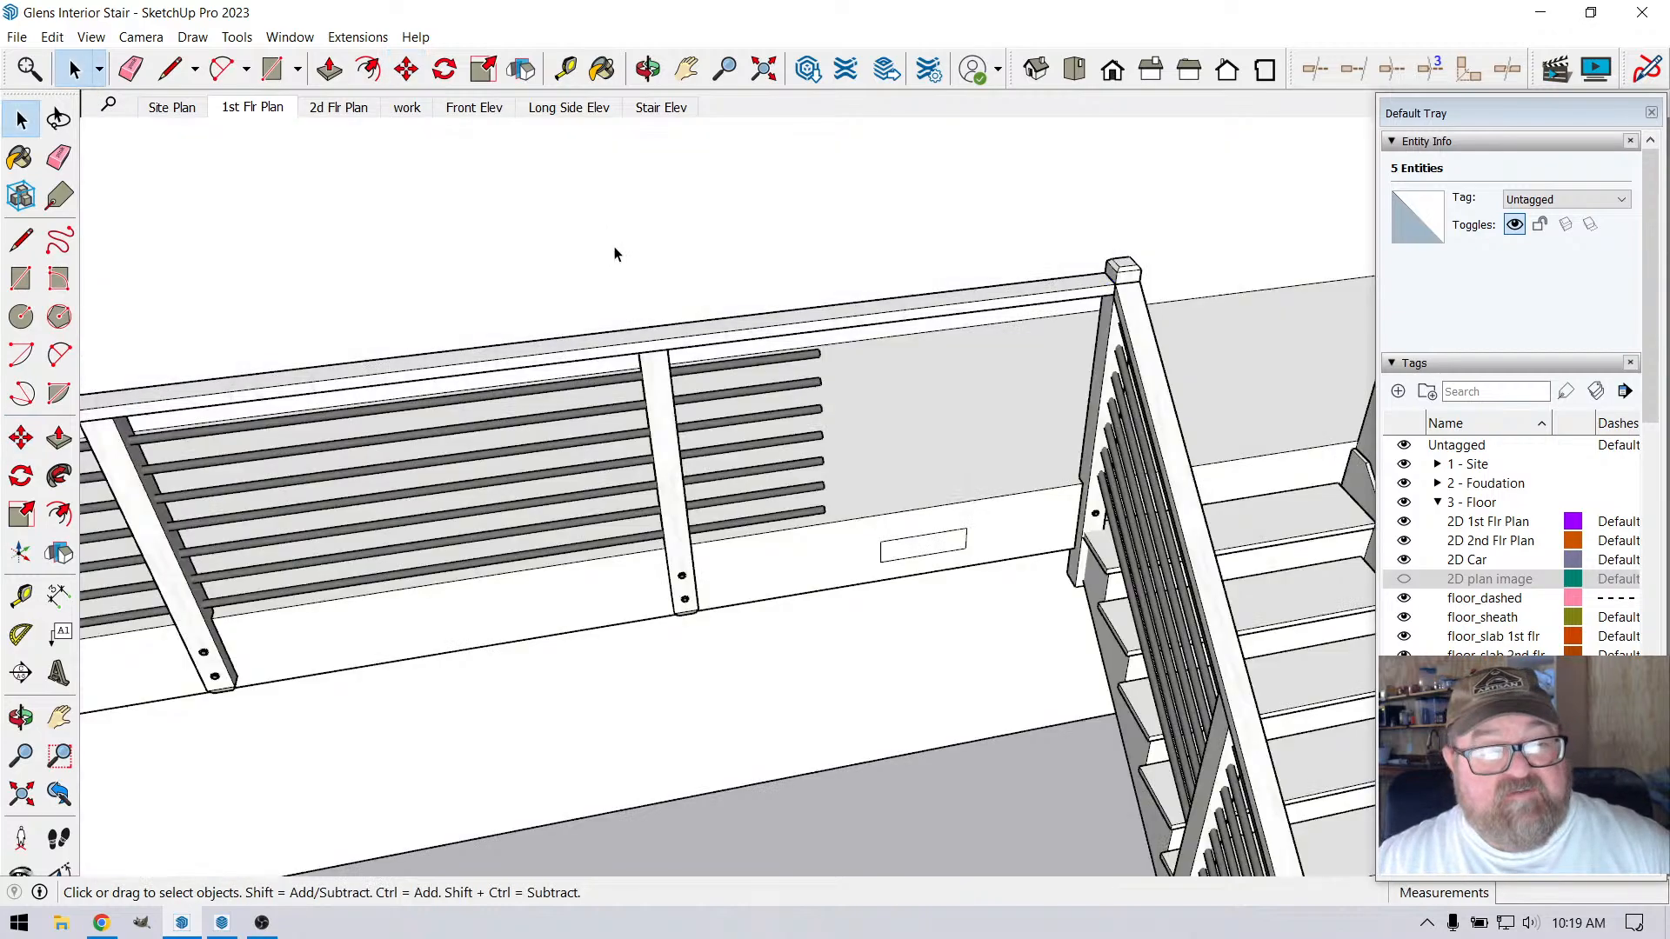
scroll(941, 389, "up", 3)
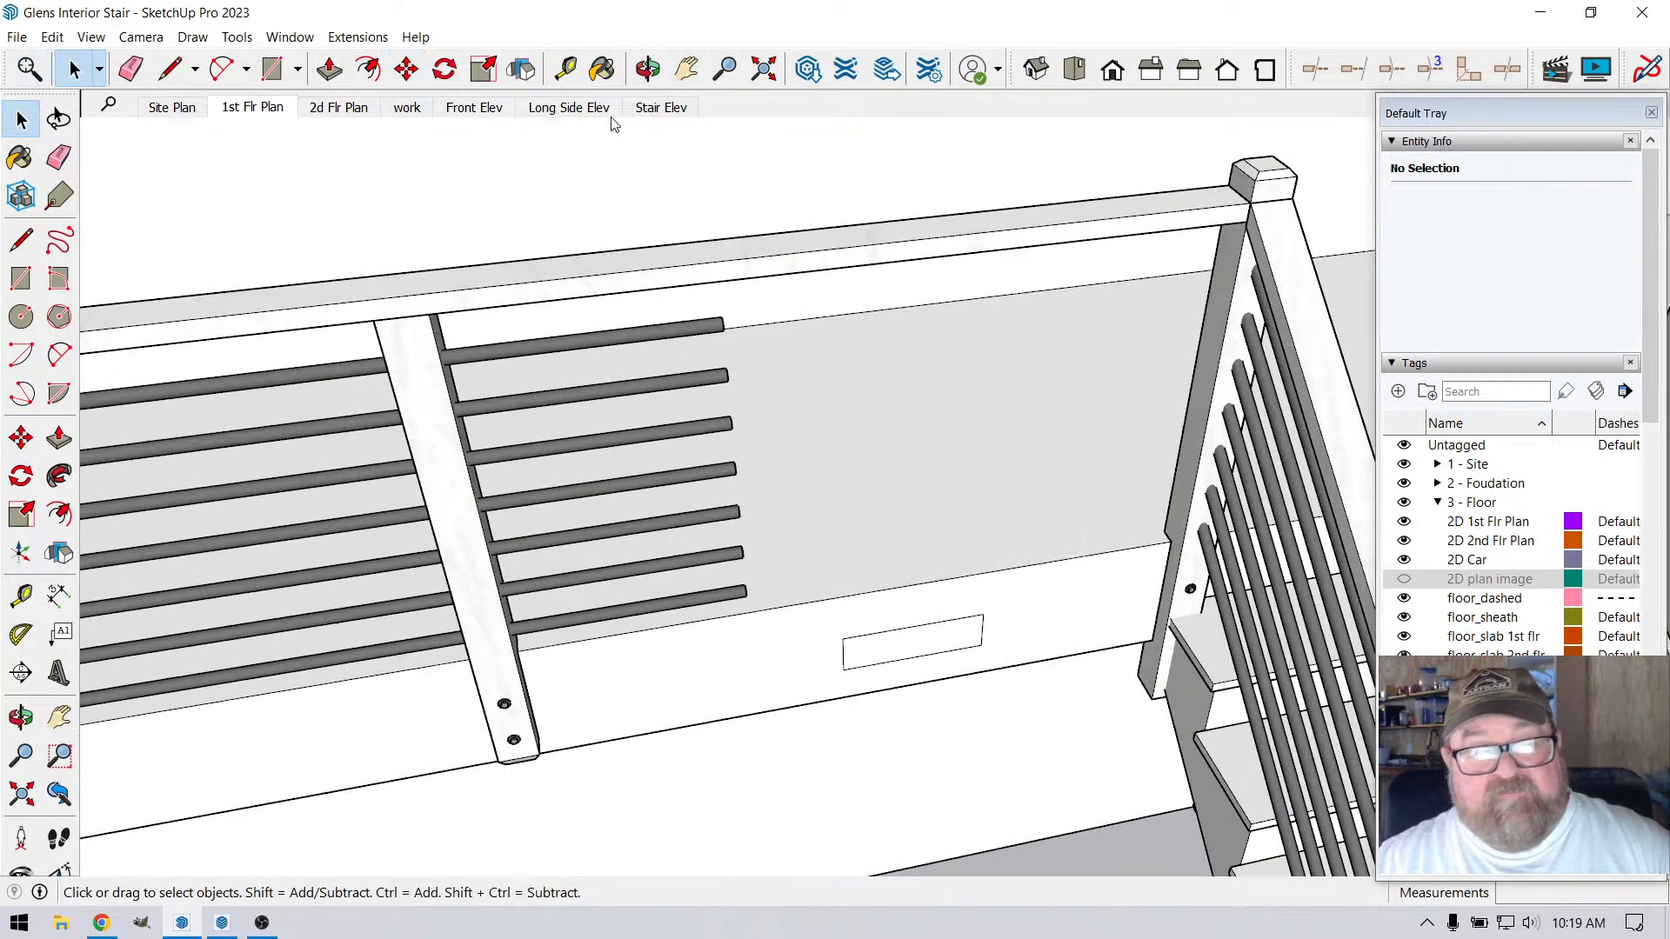
middle_click_drag(624, 183, 963, 576)
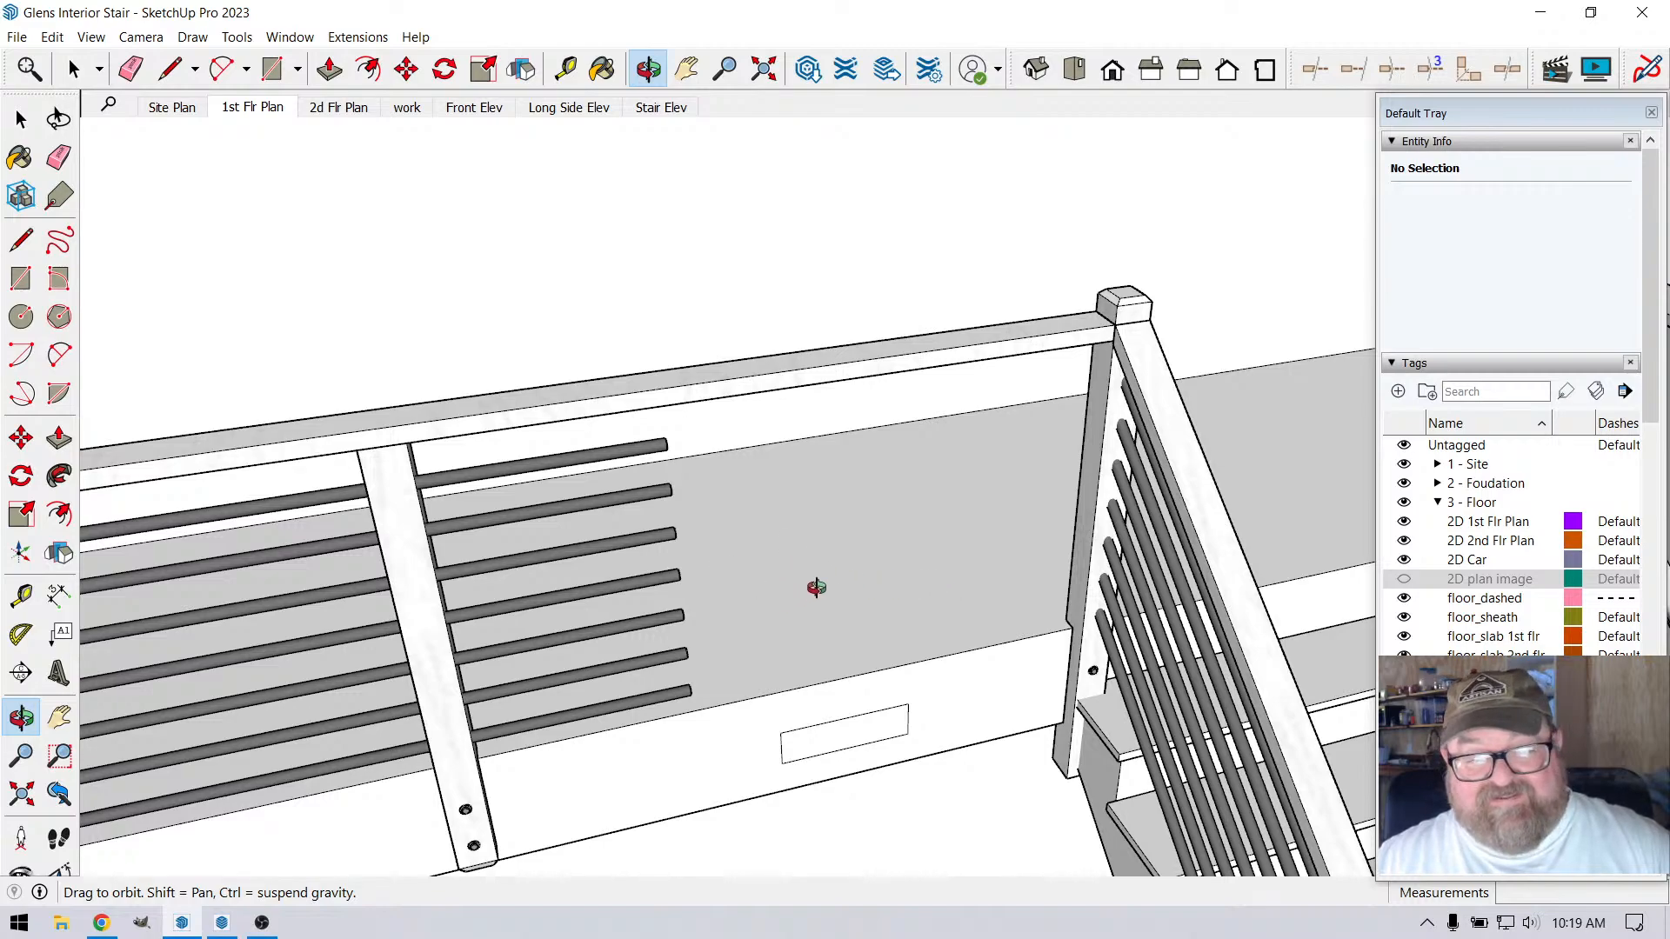
key("space")
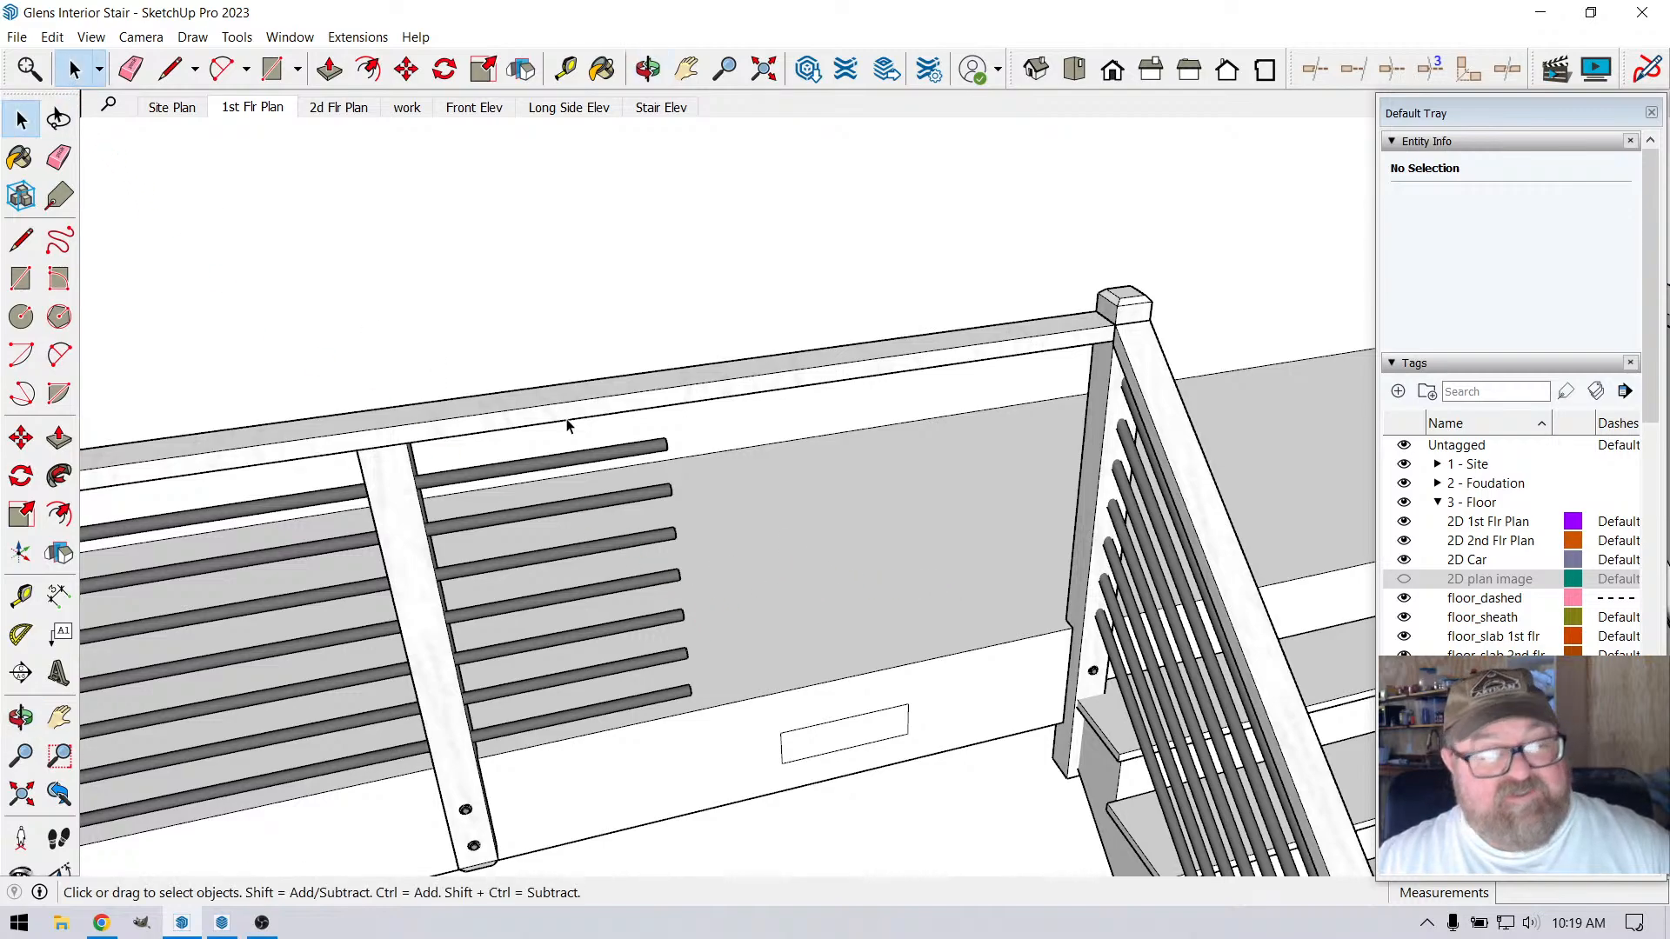
double_click(633, 451)
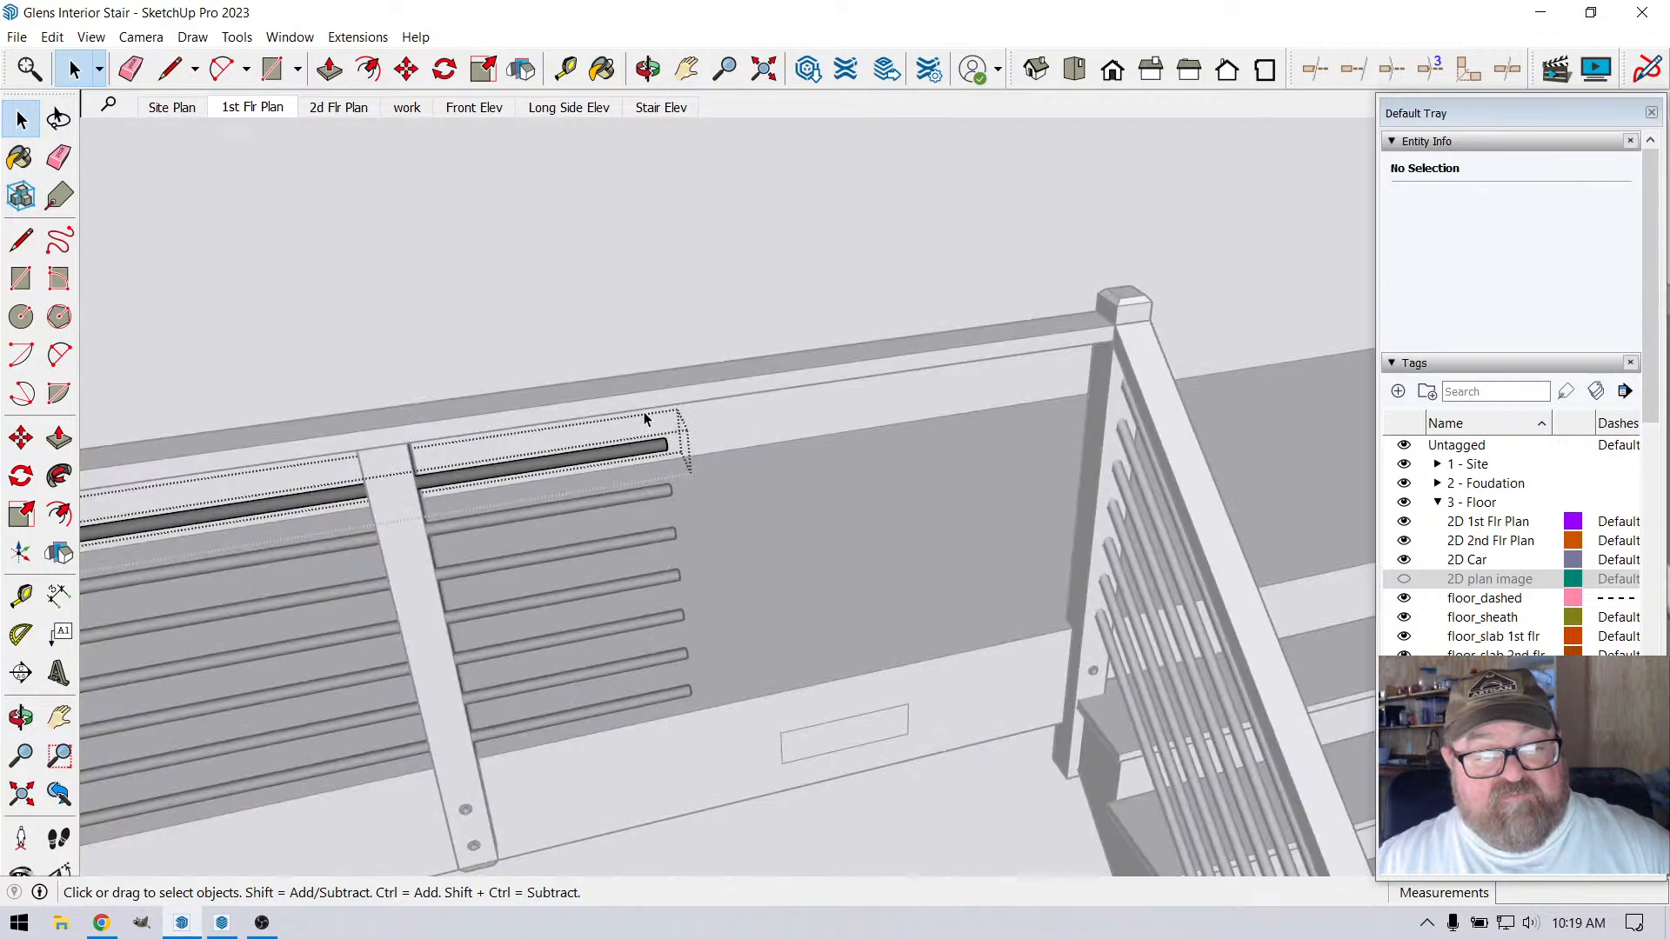
key("ctrl+a")
left_click(406, 69)
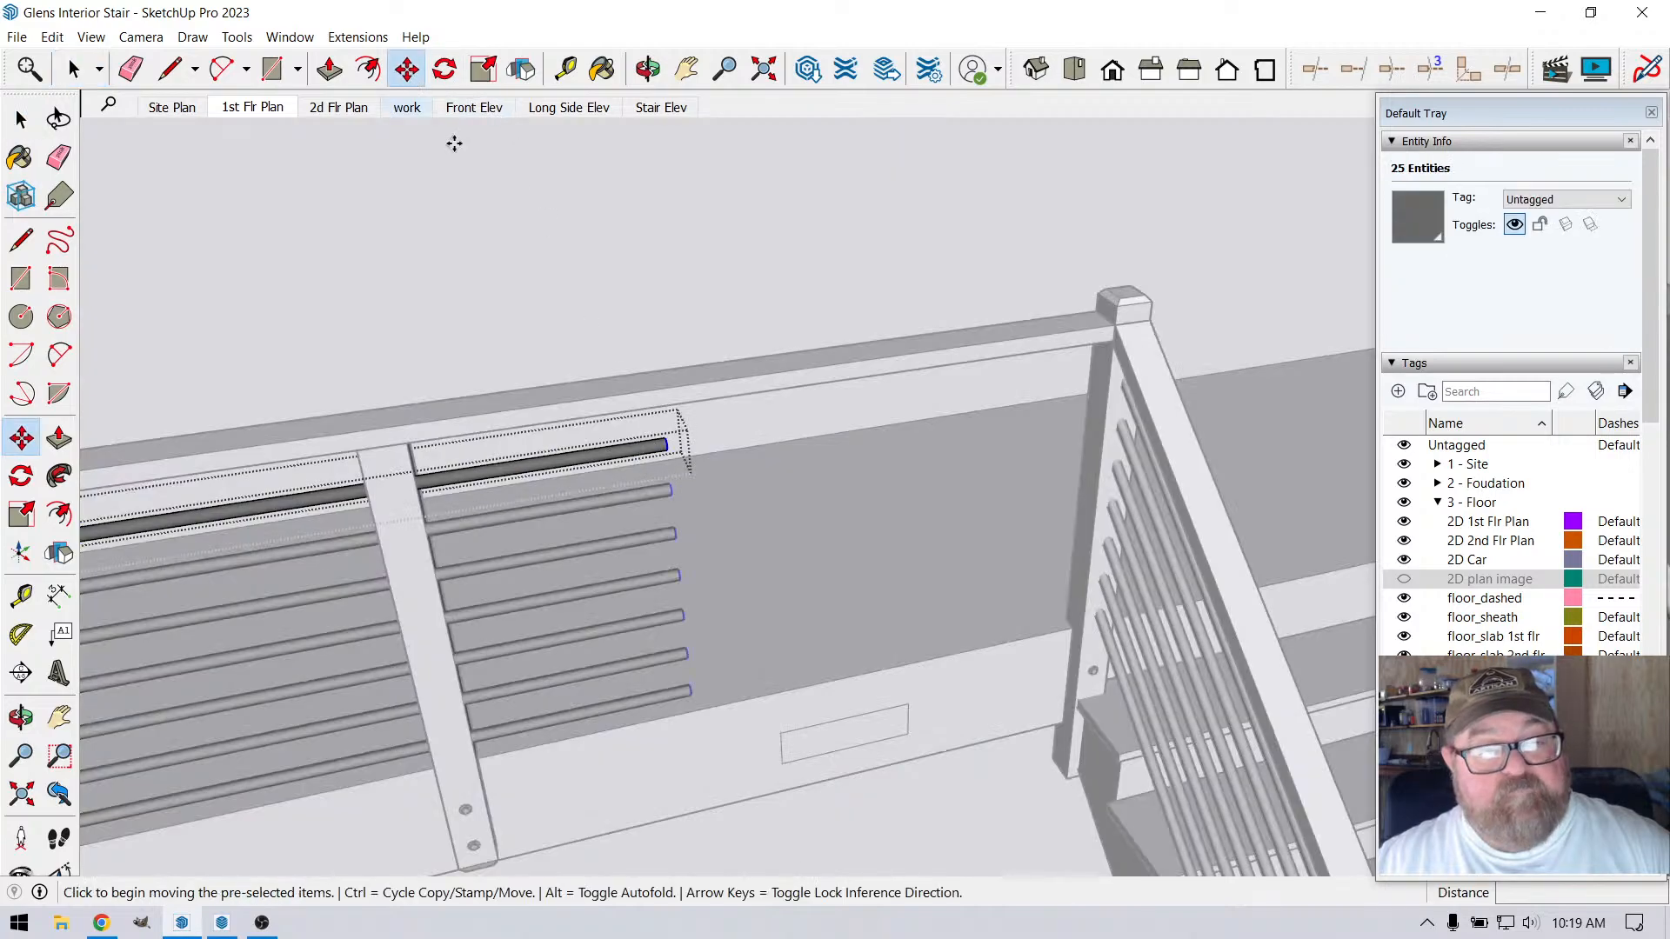
left_click(668, 444)
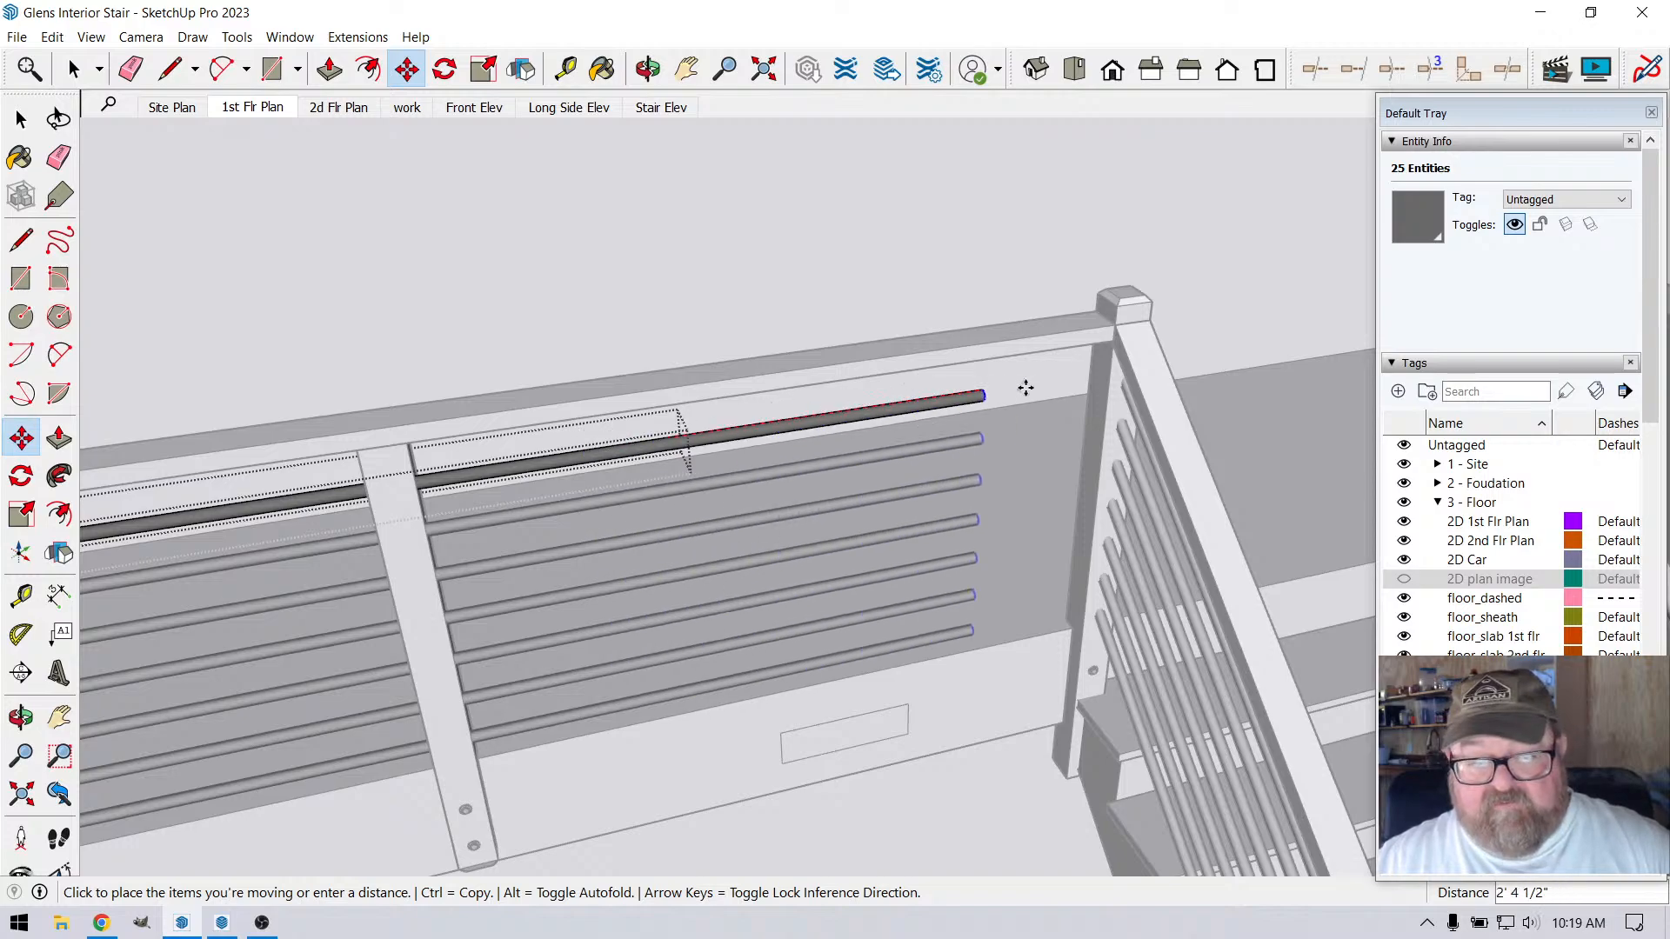
scroll(1057, 379, "up", 2)
scroll(1063, 374, "up", 2)
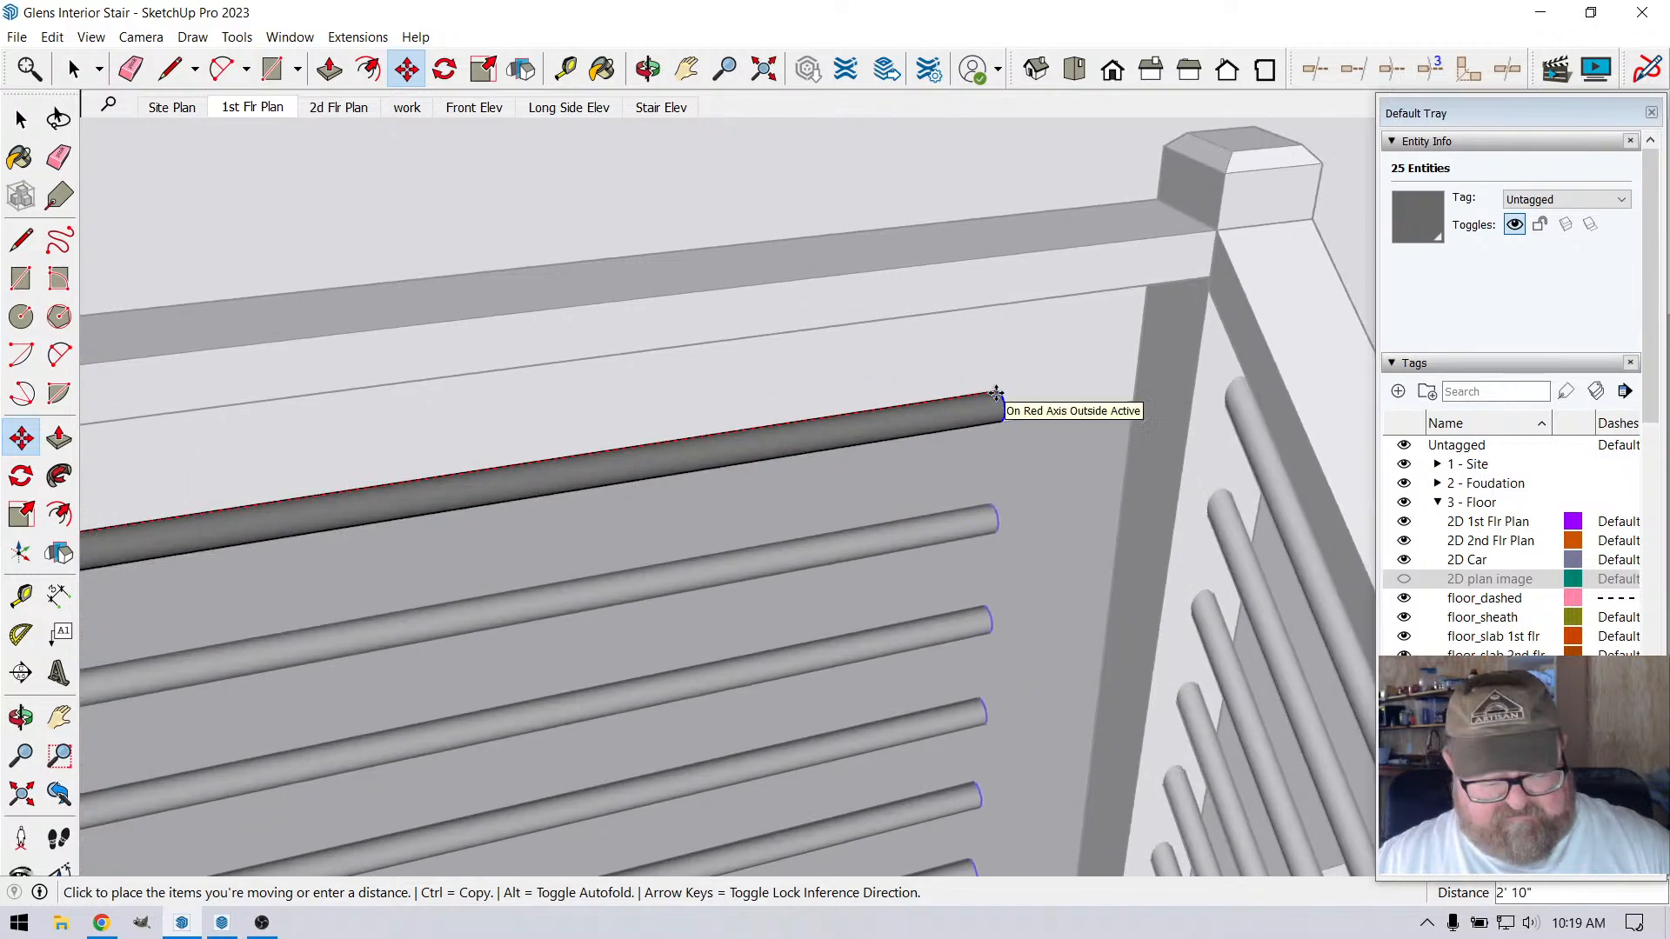
left_click(1166, 364)
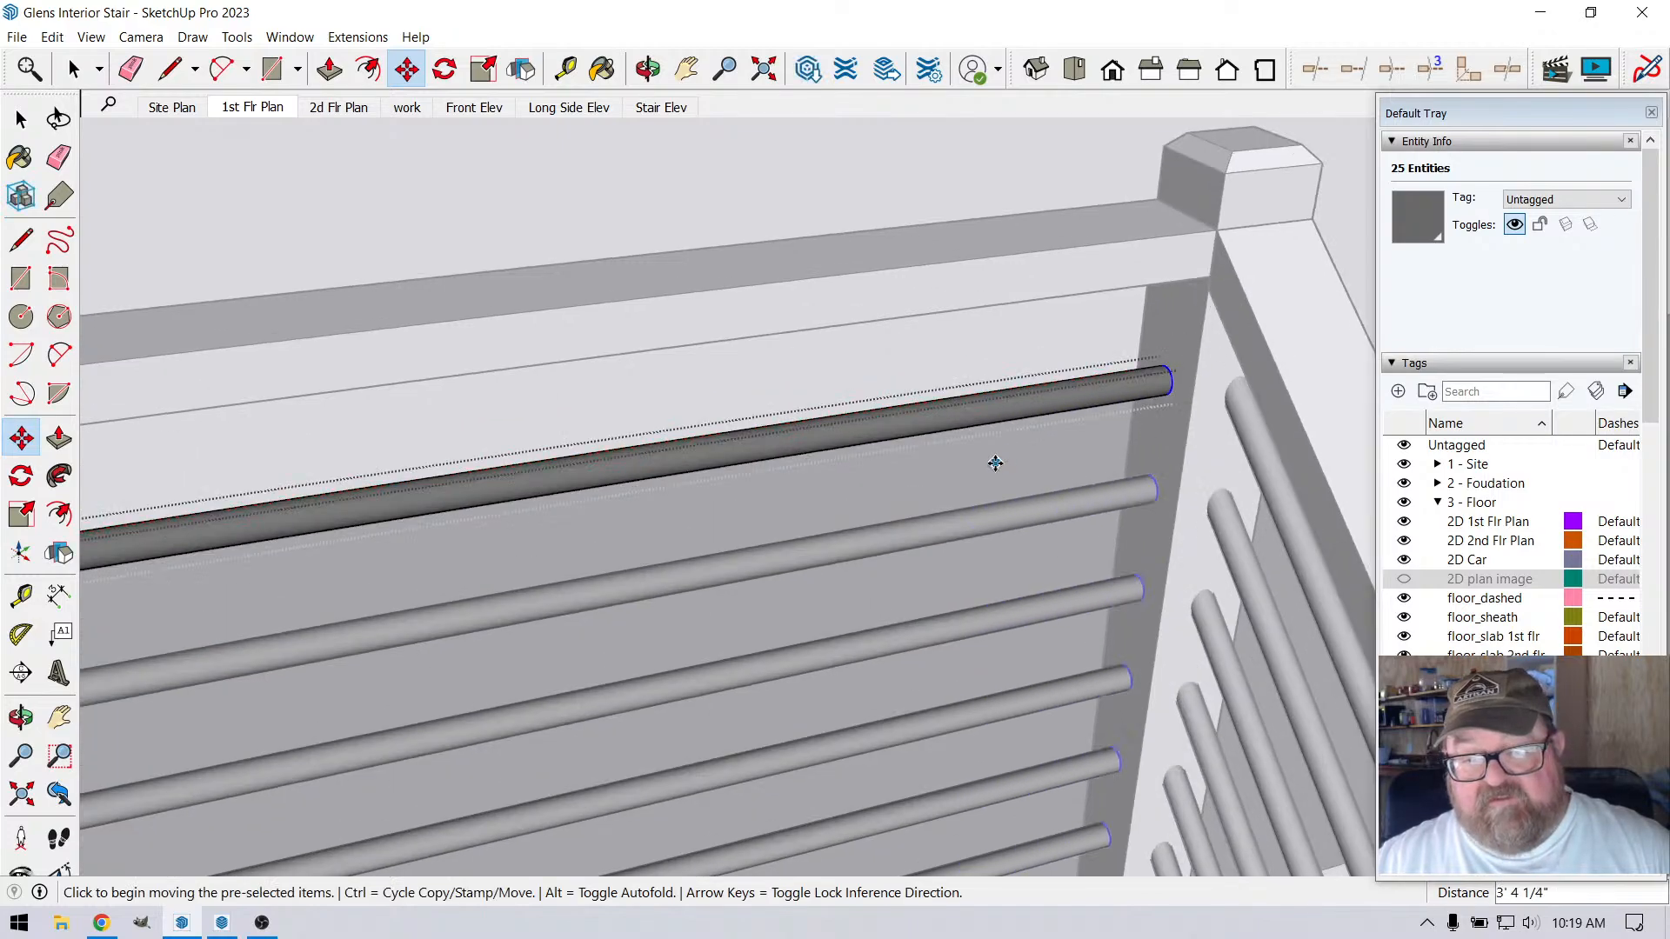
Measure the vertical gap between the top rail's underside and the uppermost round rail at the corner post
scroll(992, 462, "down", 3)
left_click(649, 69)
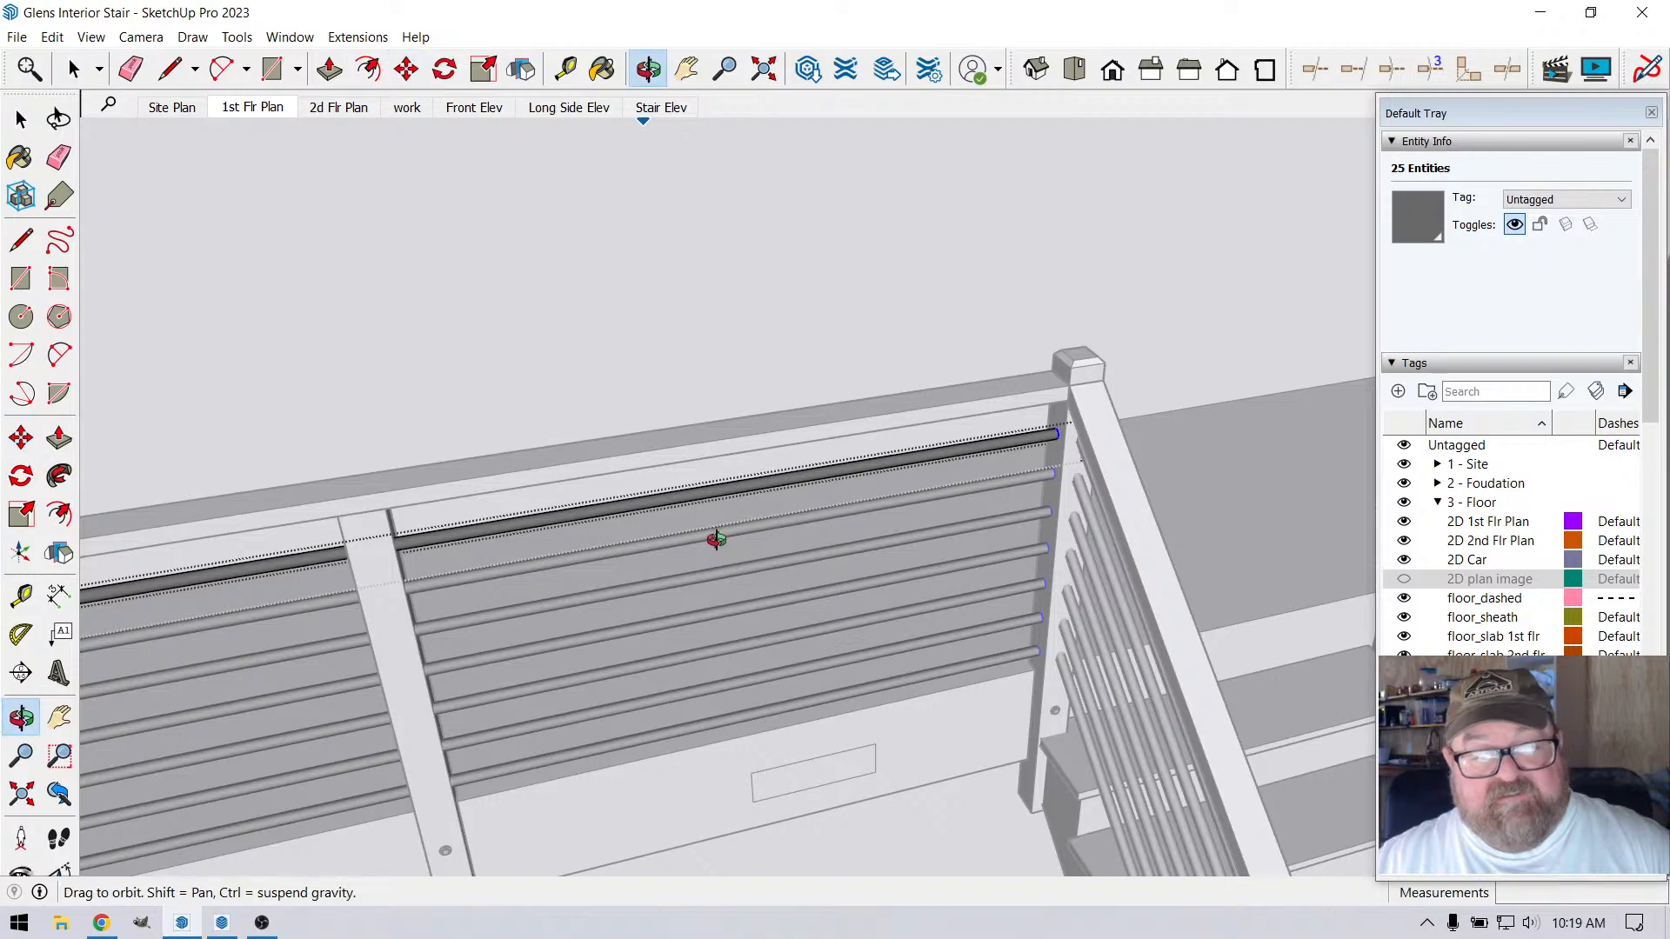
left_click_drag(713, 540, 759, 353)
scroll(978, 453, "up", 5)
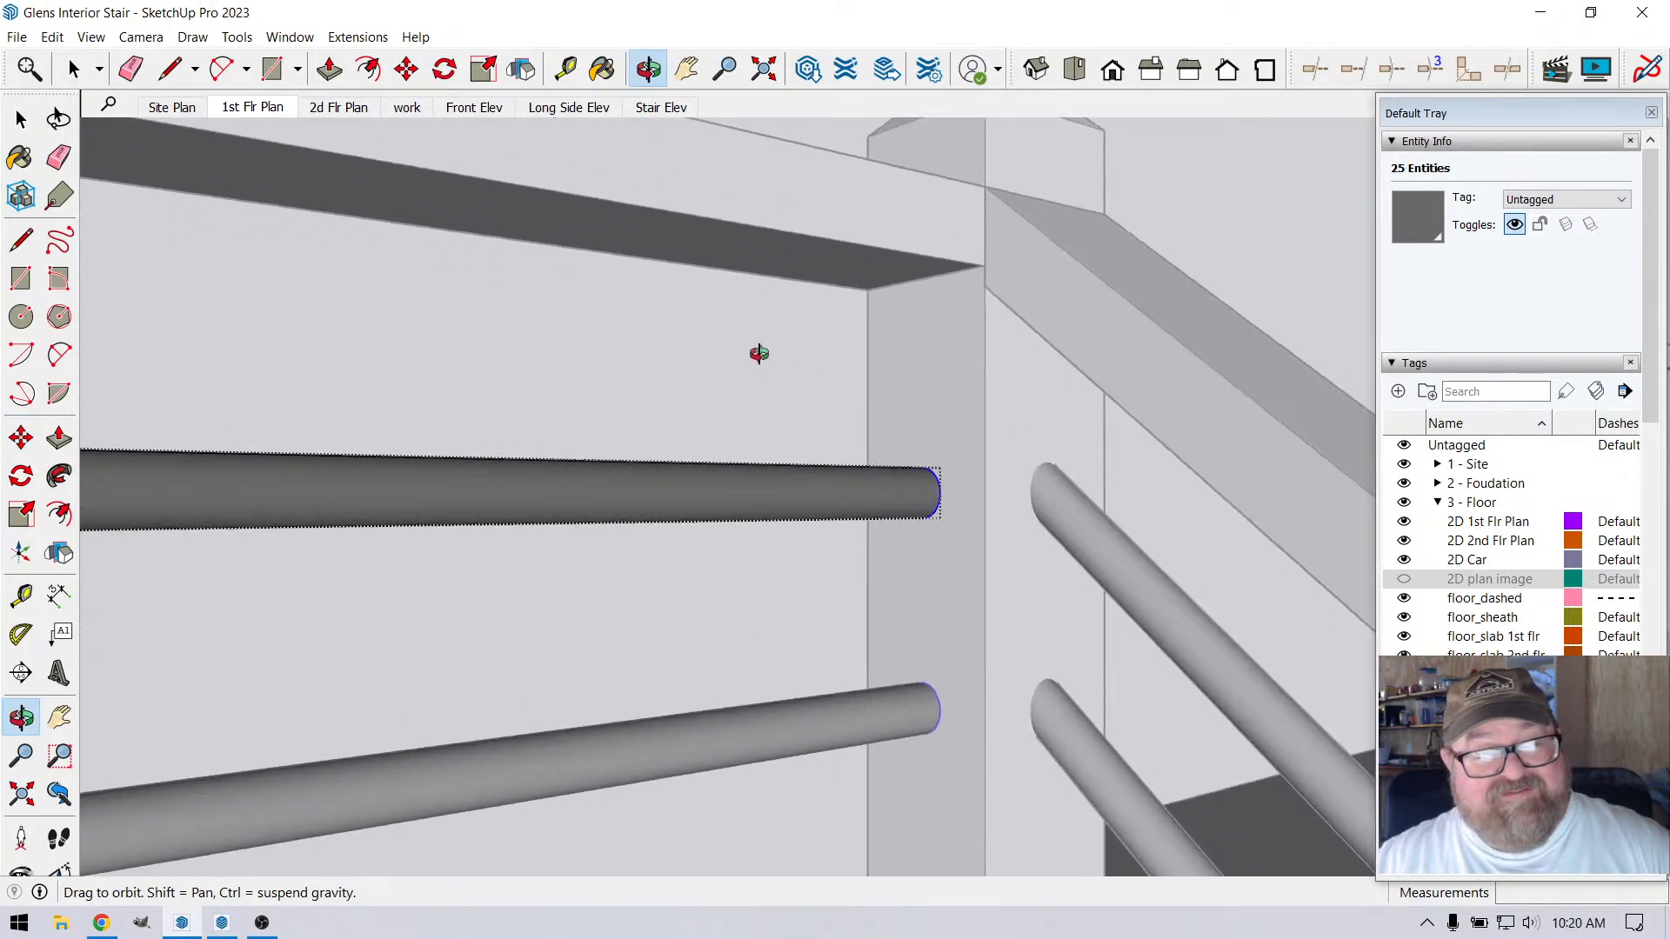
left_click(565, 69)
scroll(915, 357, "up", 2)
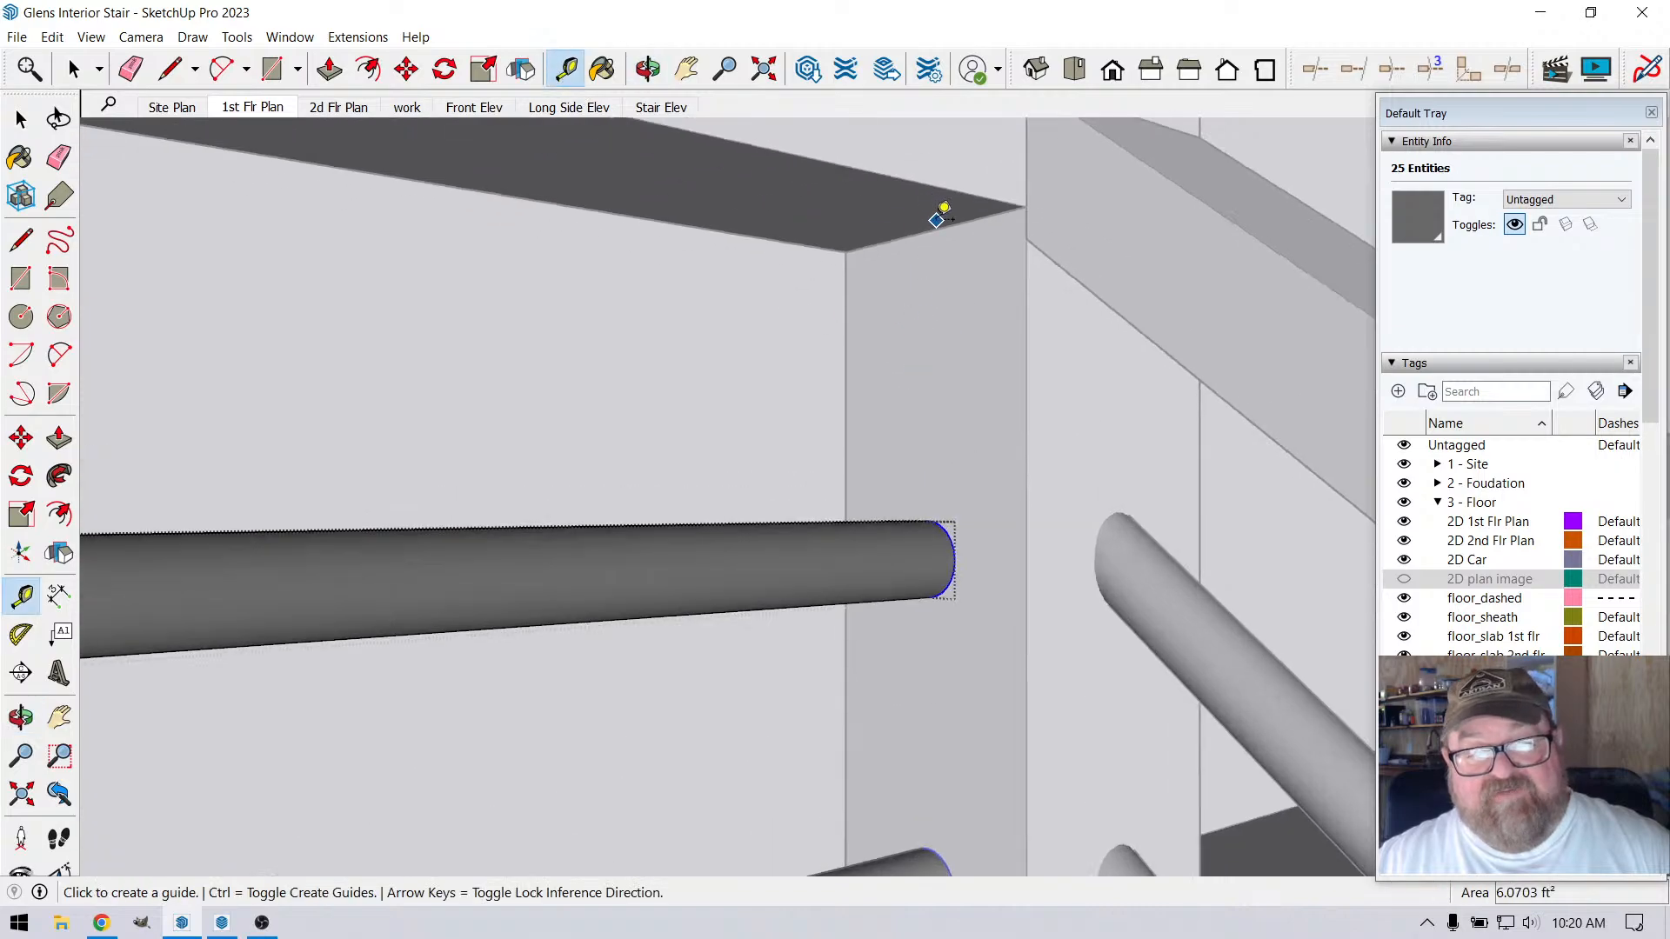
left_click(942, 226)
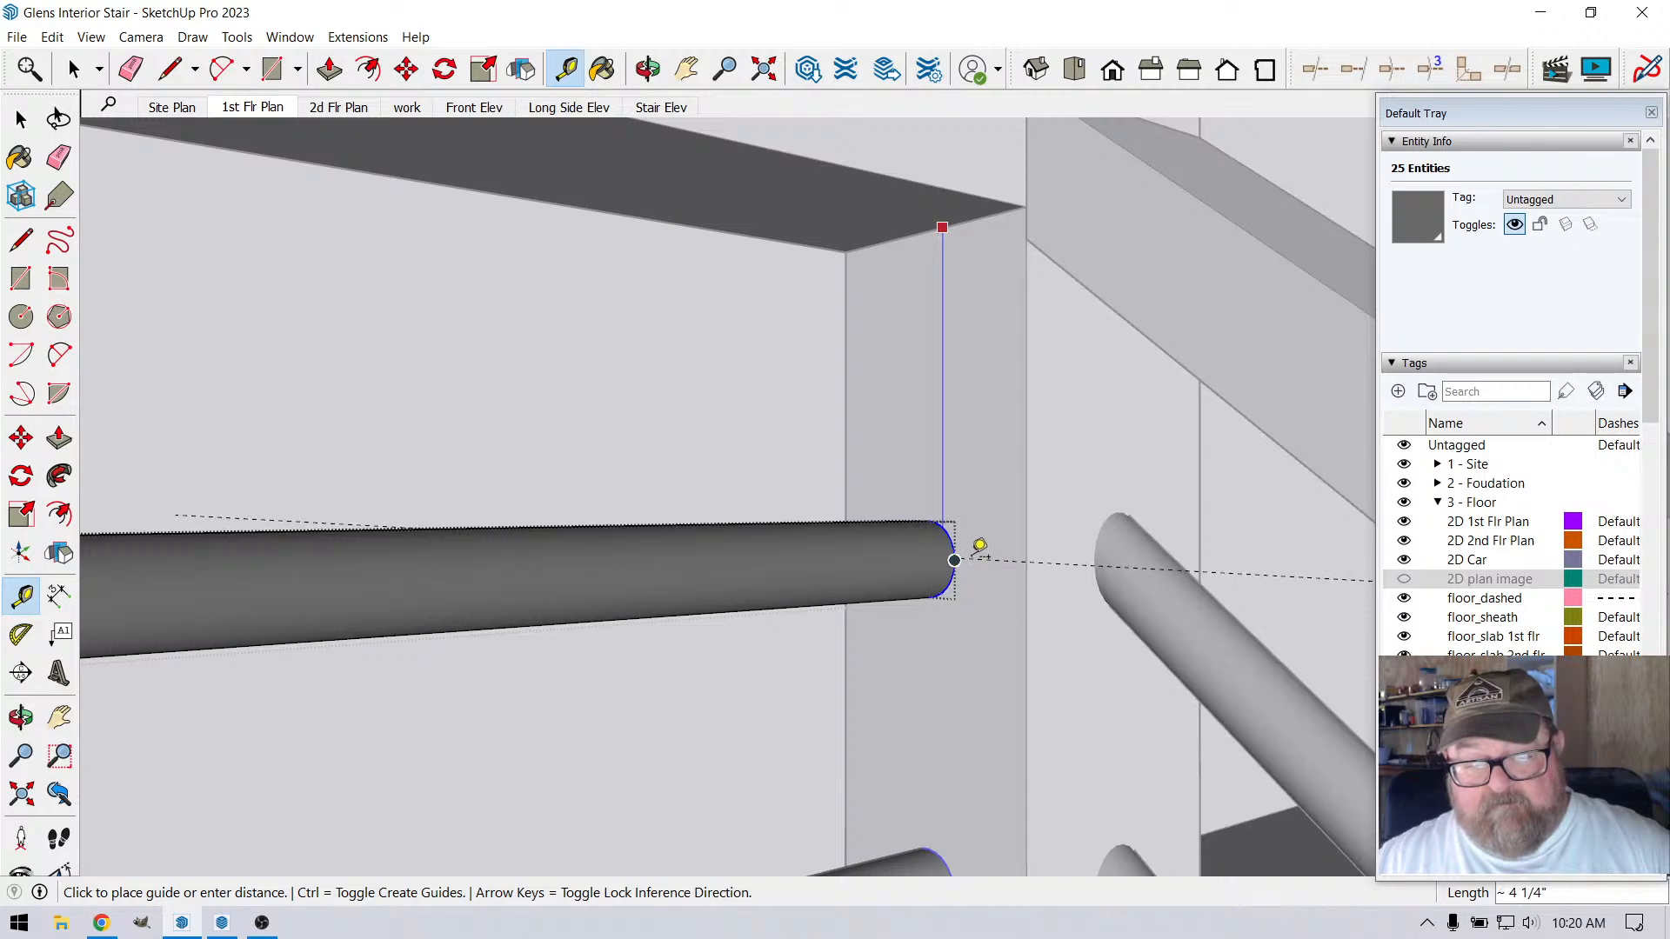
left_click(960, 402)
scroll(946, 331, "down", 5)
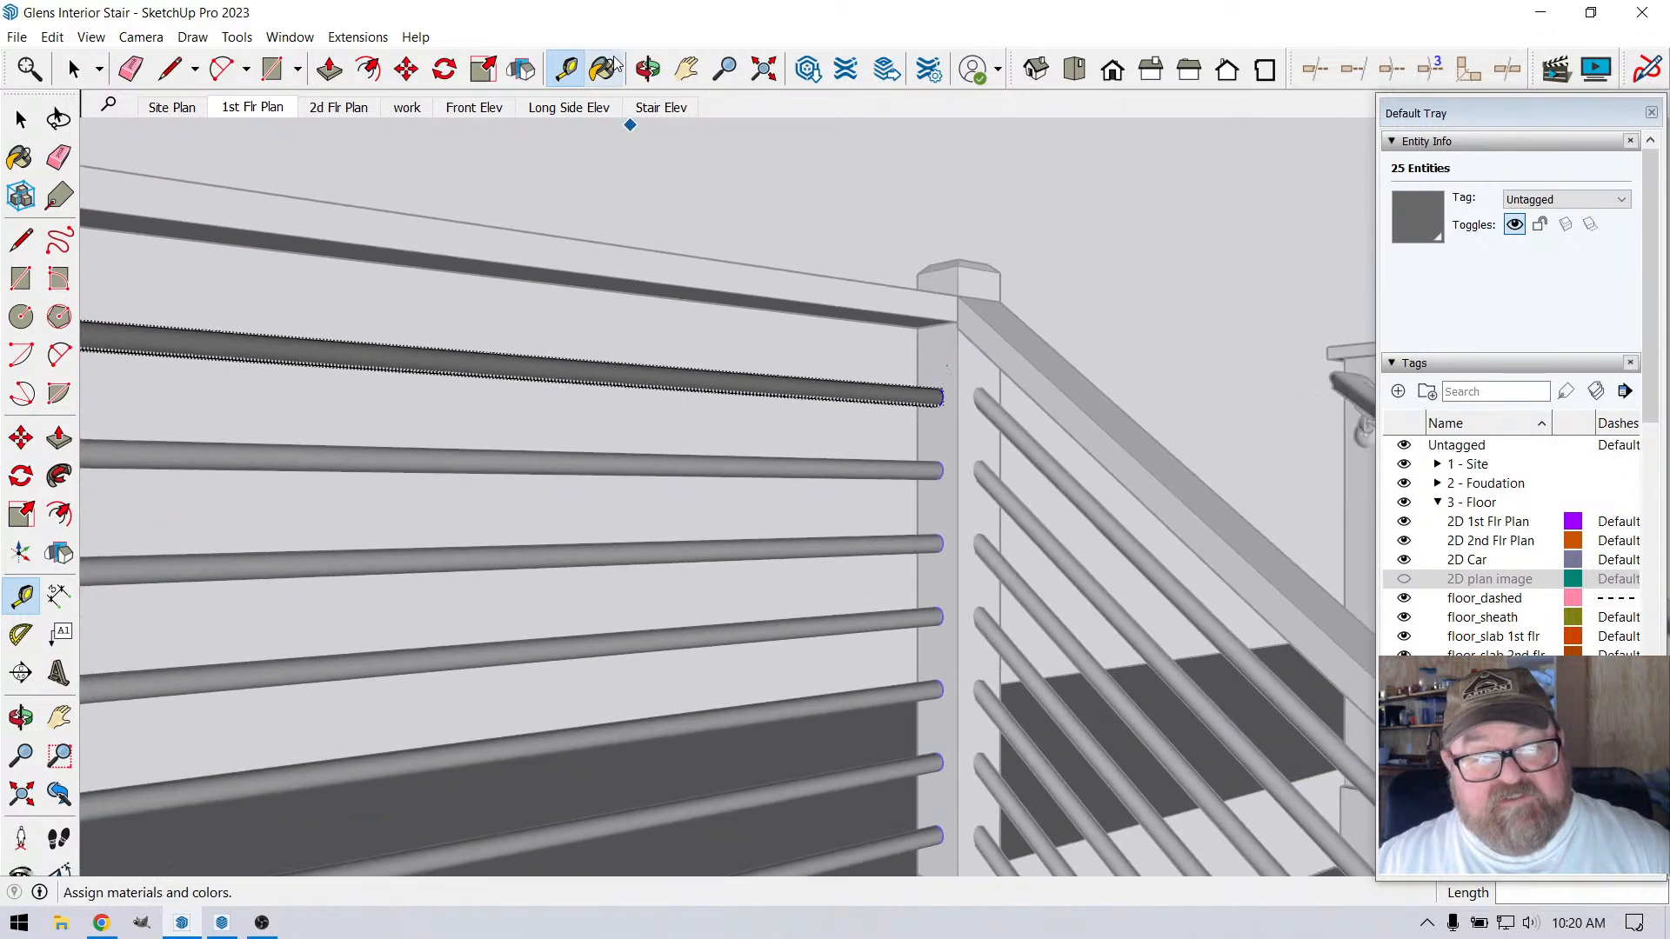
left_click(648, 68)
left_click_drag(987, 346, 997, 355)
left_click_drag(904, 540, 905, 616)
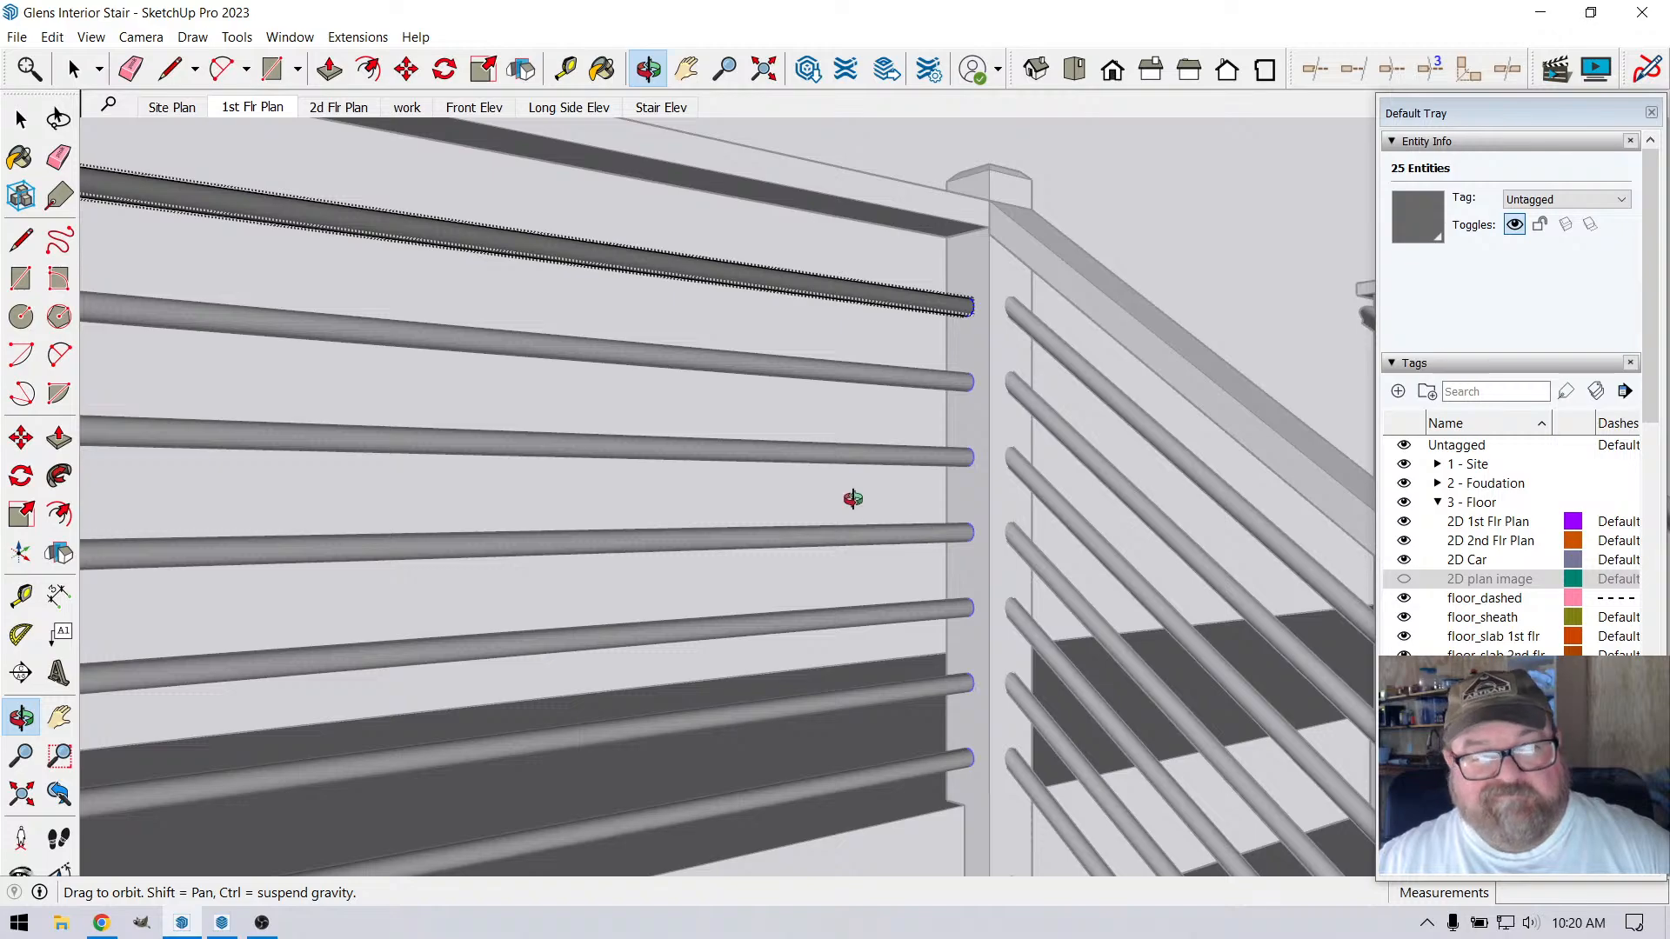
left_click(170, 70)
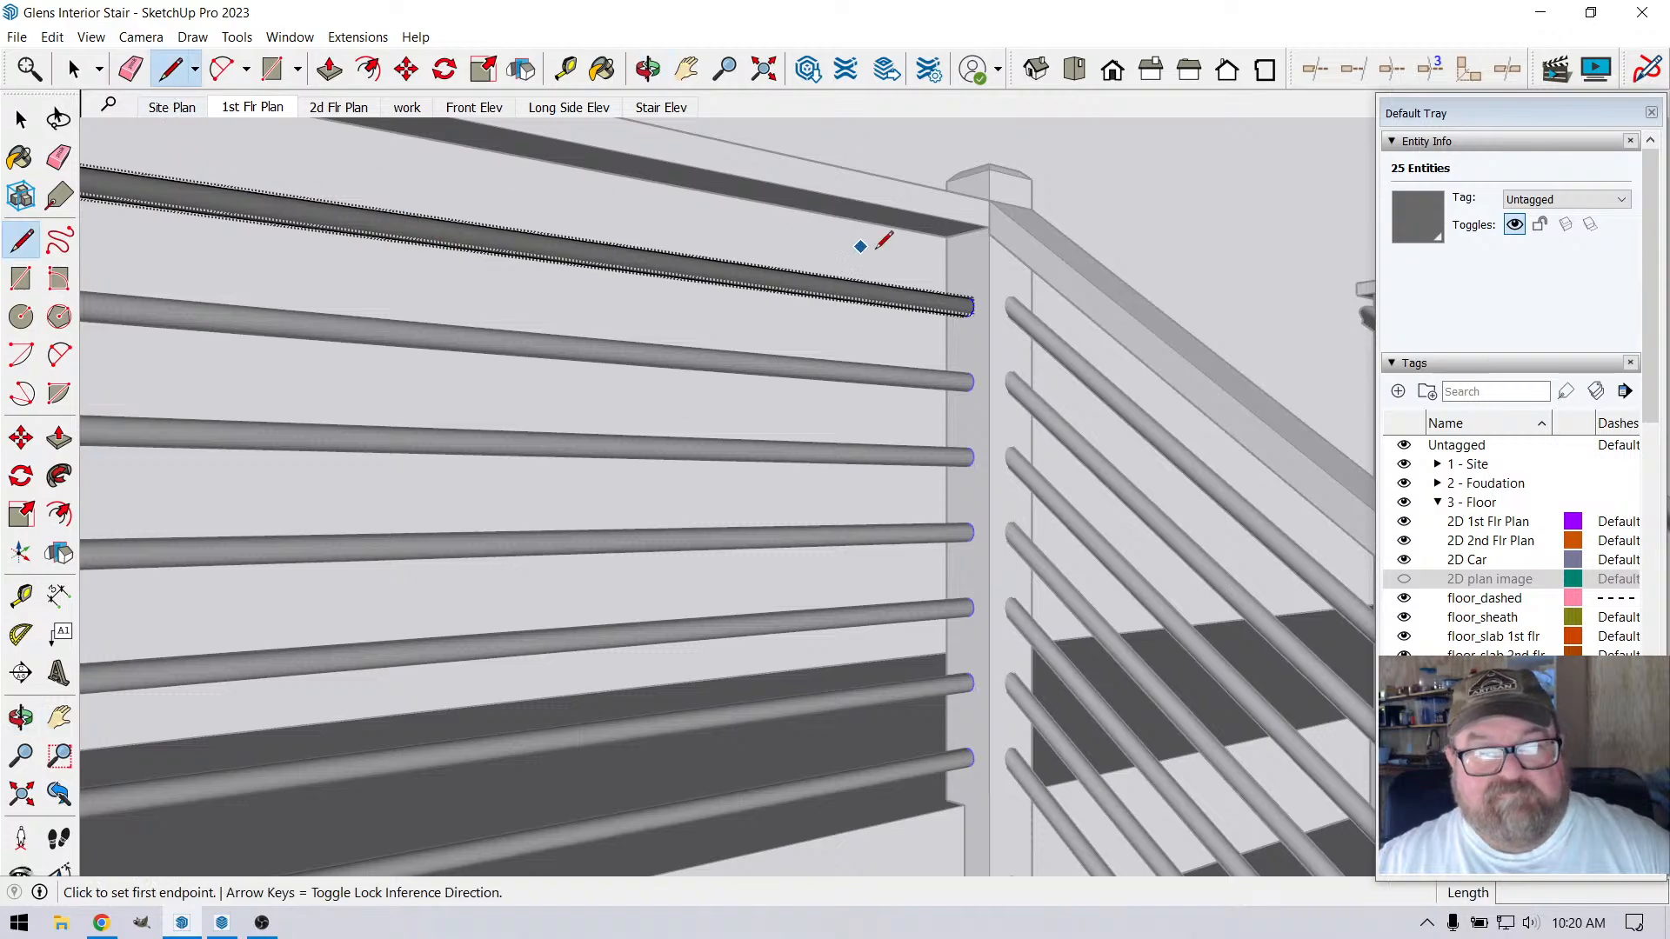
left_click(968, 230)
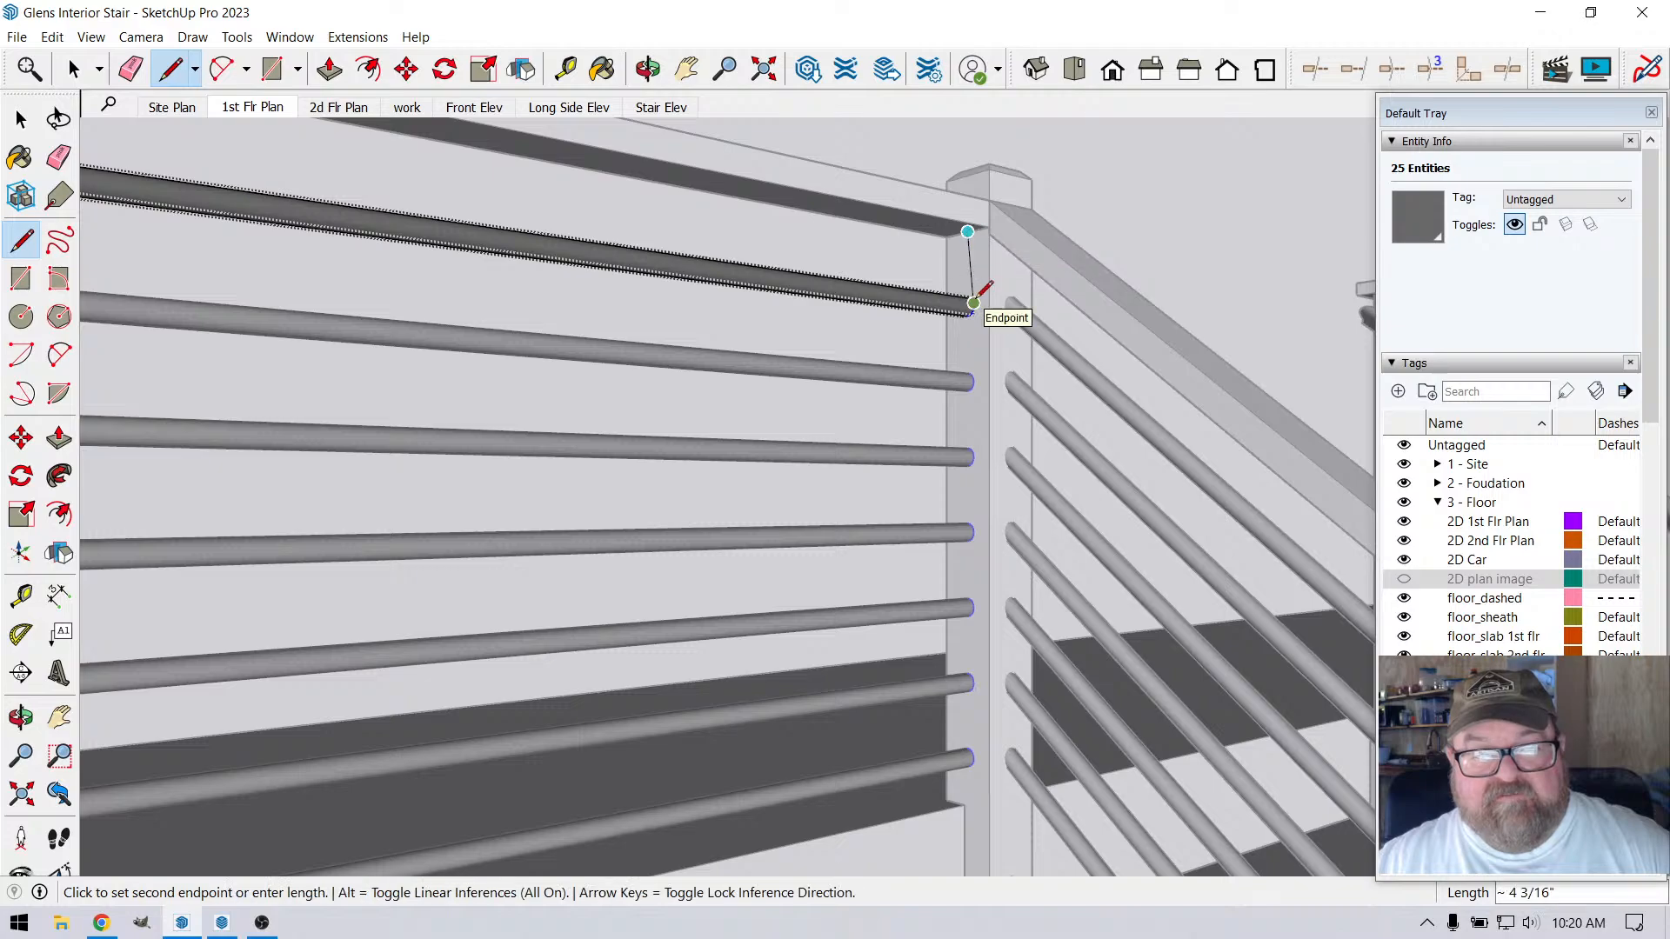
scroll(971, 237, "up", 3)
key("Escape")
scroll(964, 259, "up", 3)
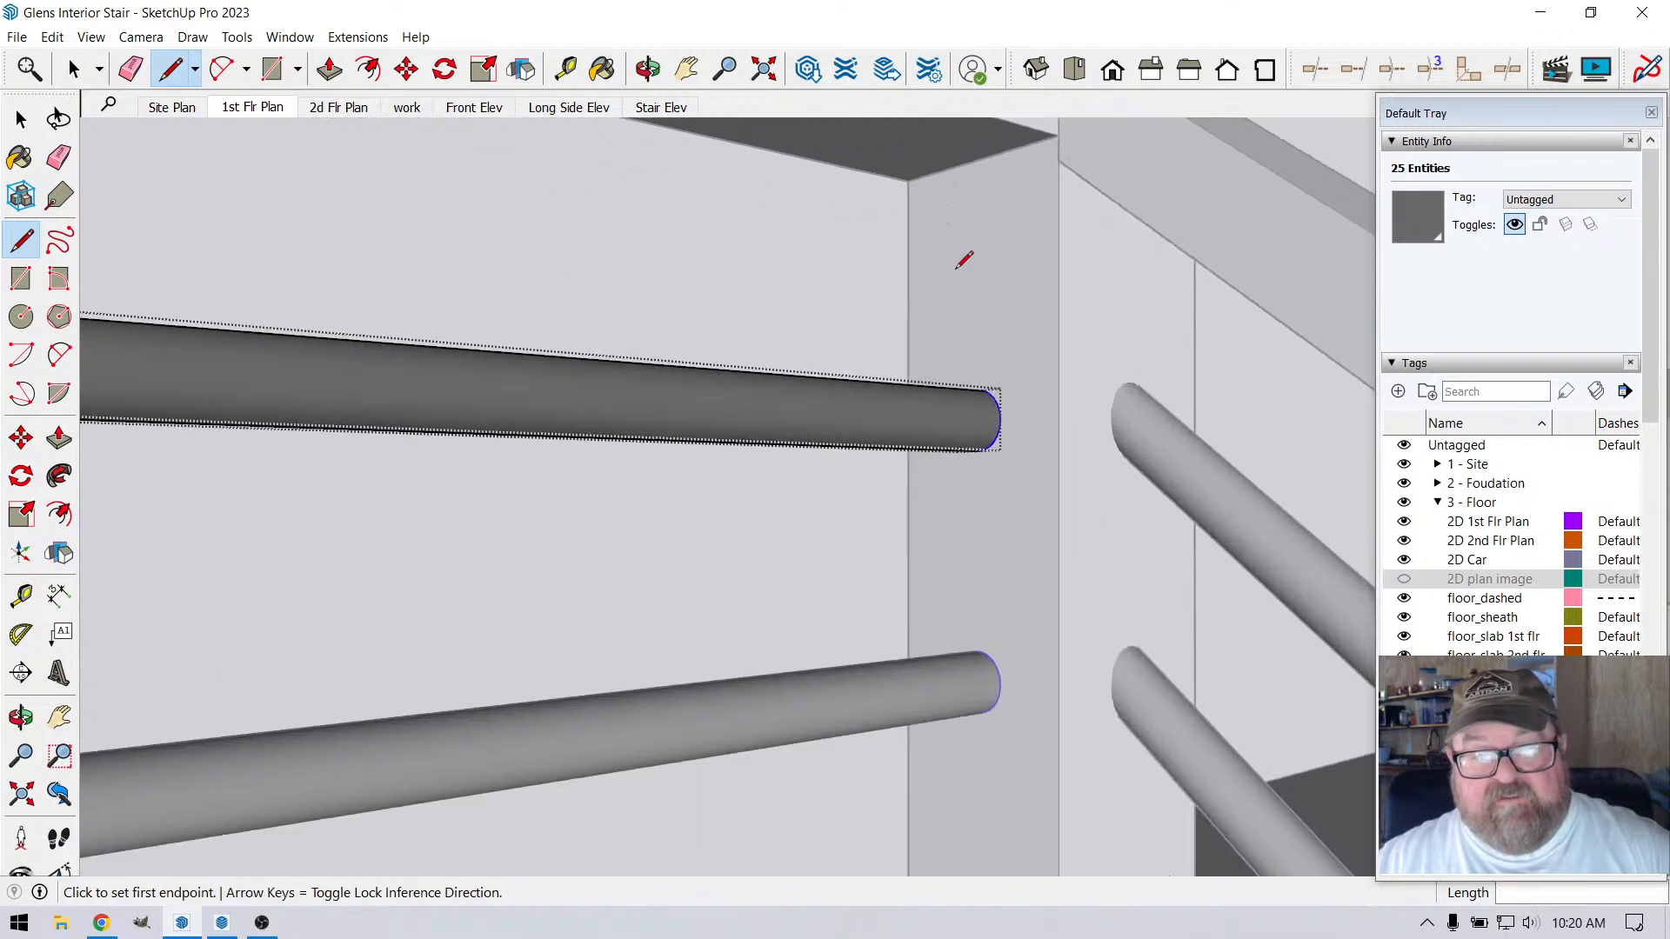
Draw a vertical reference line about 2' 8 15/16" long down the corner post from the top rail's underside
left_click(980, 160)
scroll(981, 265, "down", 5)
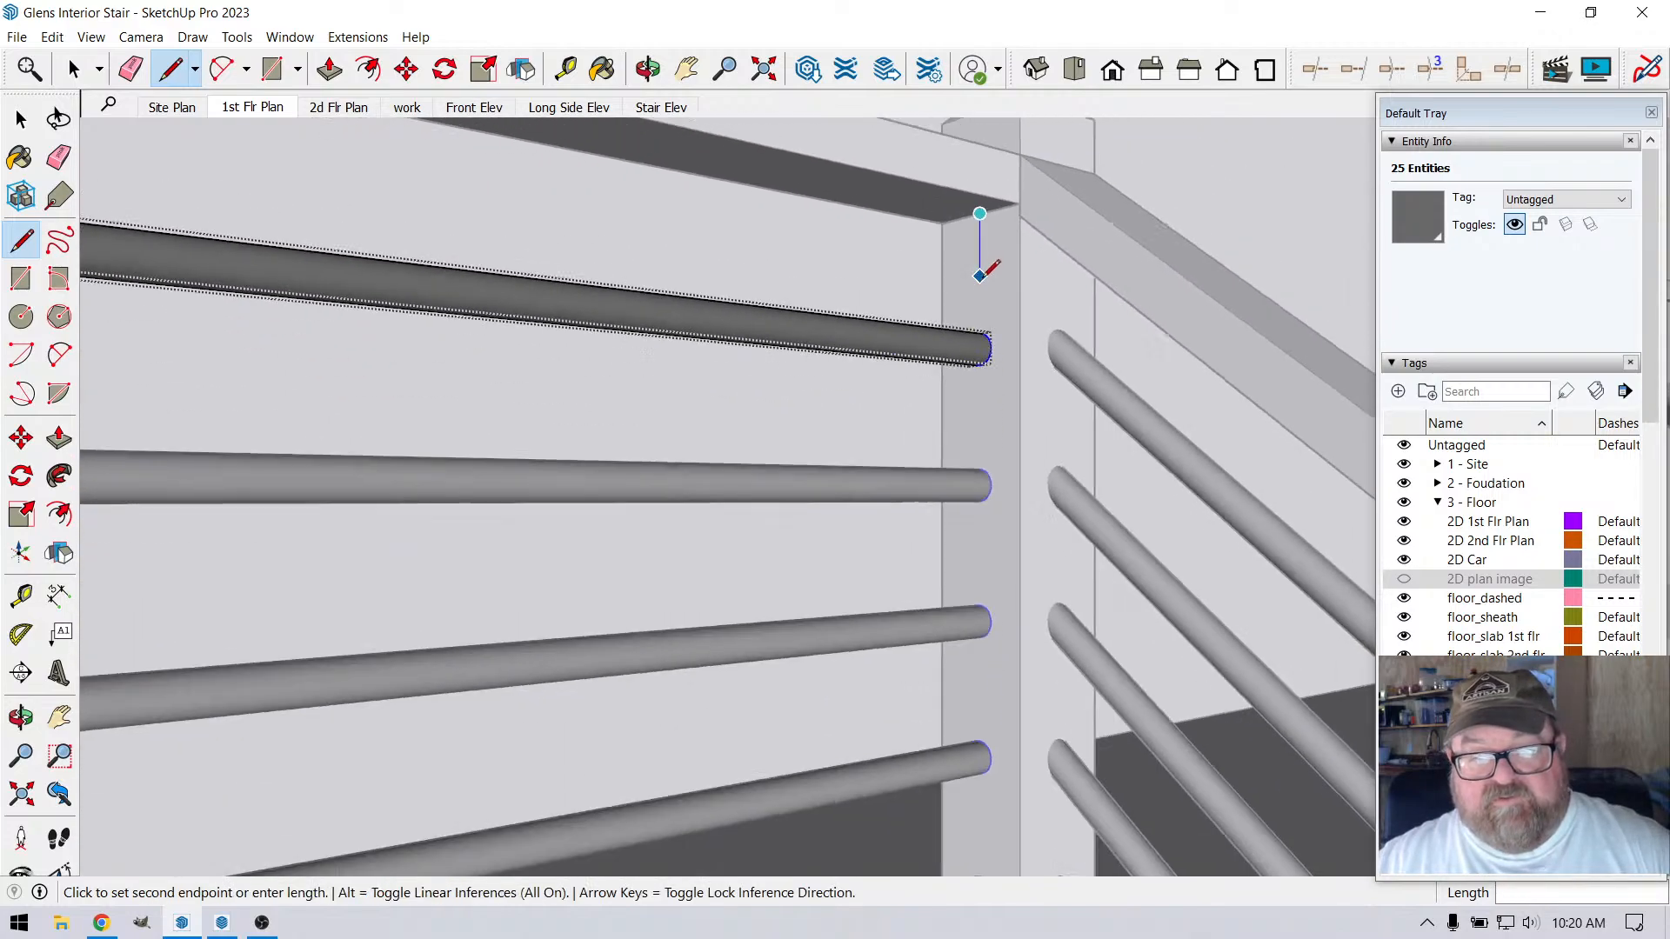
scroll(983, 555, "up", 3)
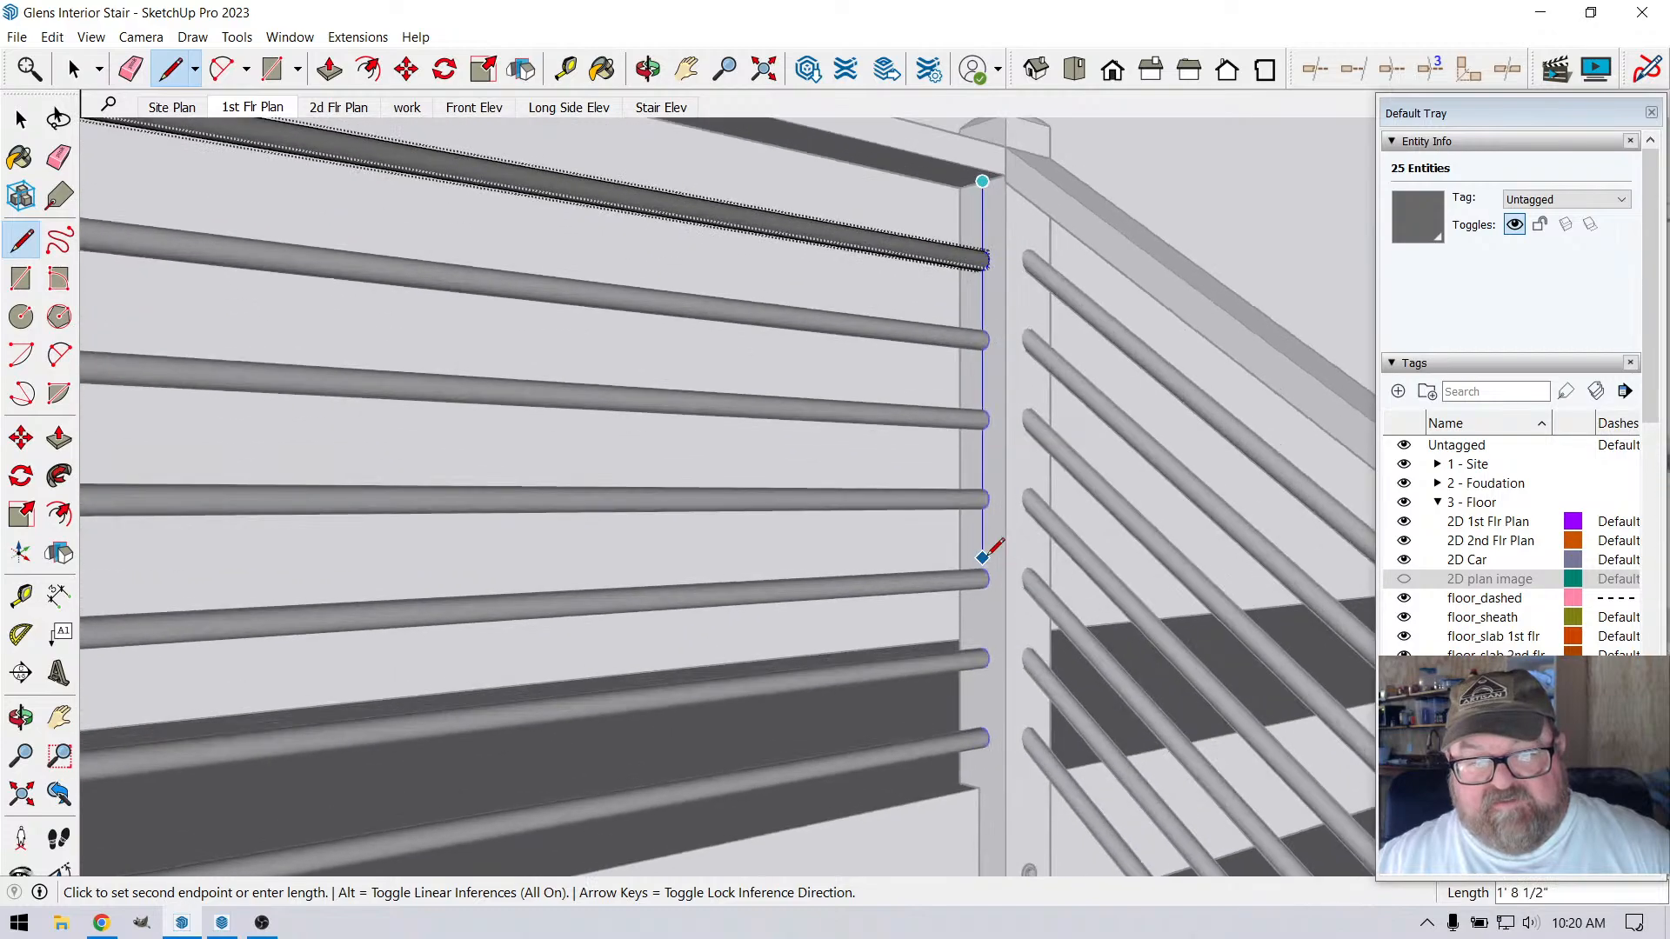
scroll(983, 557, "down", 2)
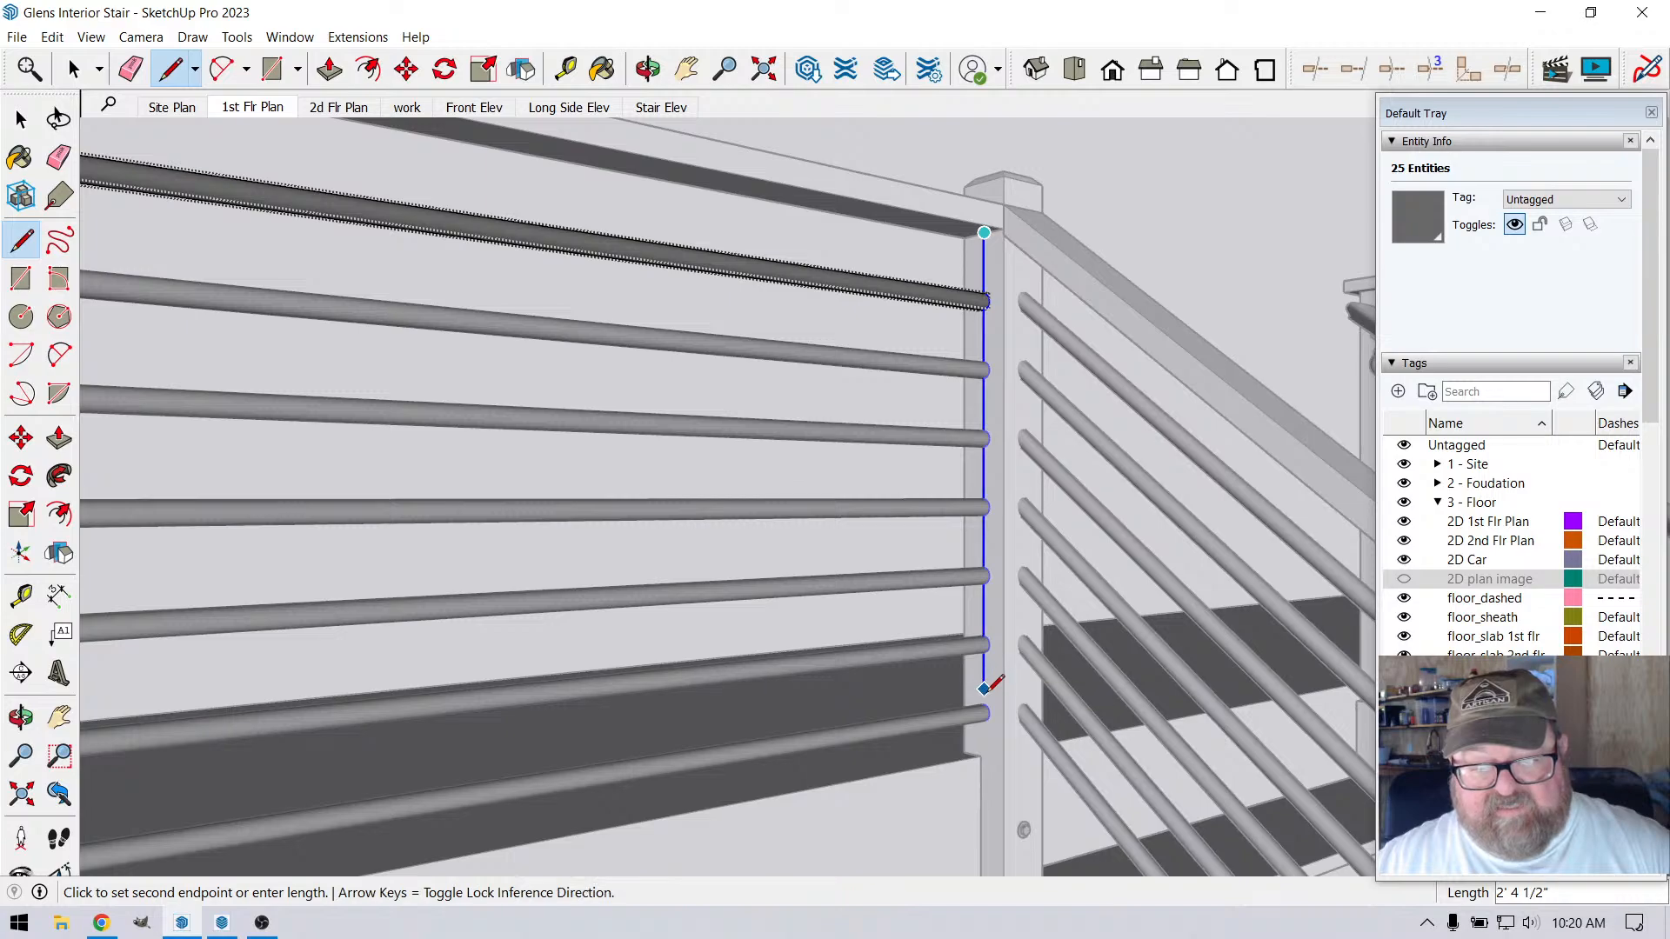
scroll(976, 759, "up", 1)
scroll(976, 755, "up", 4)
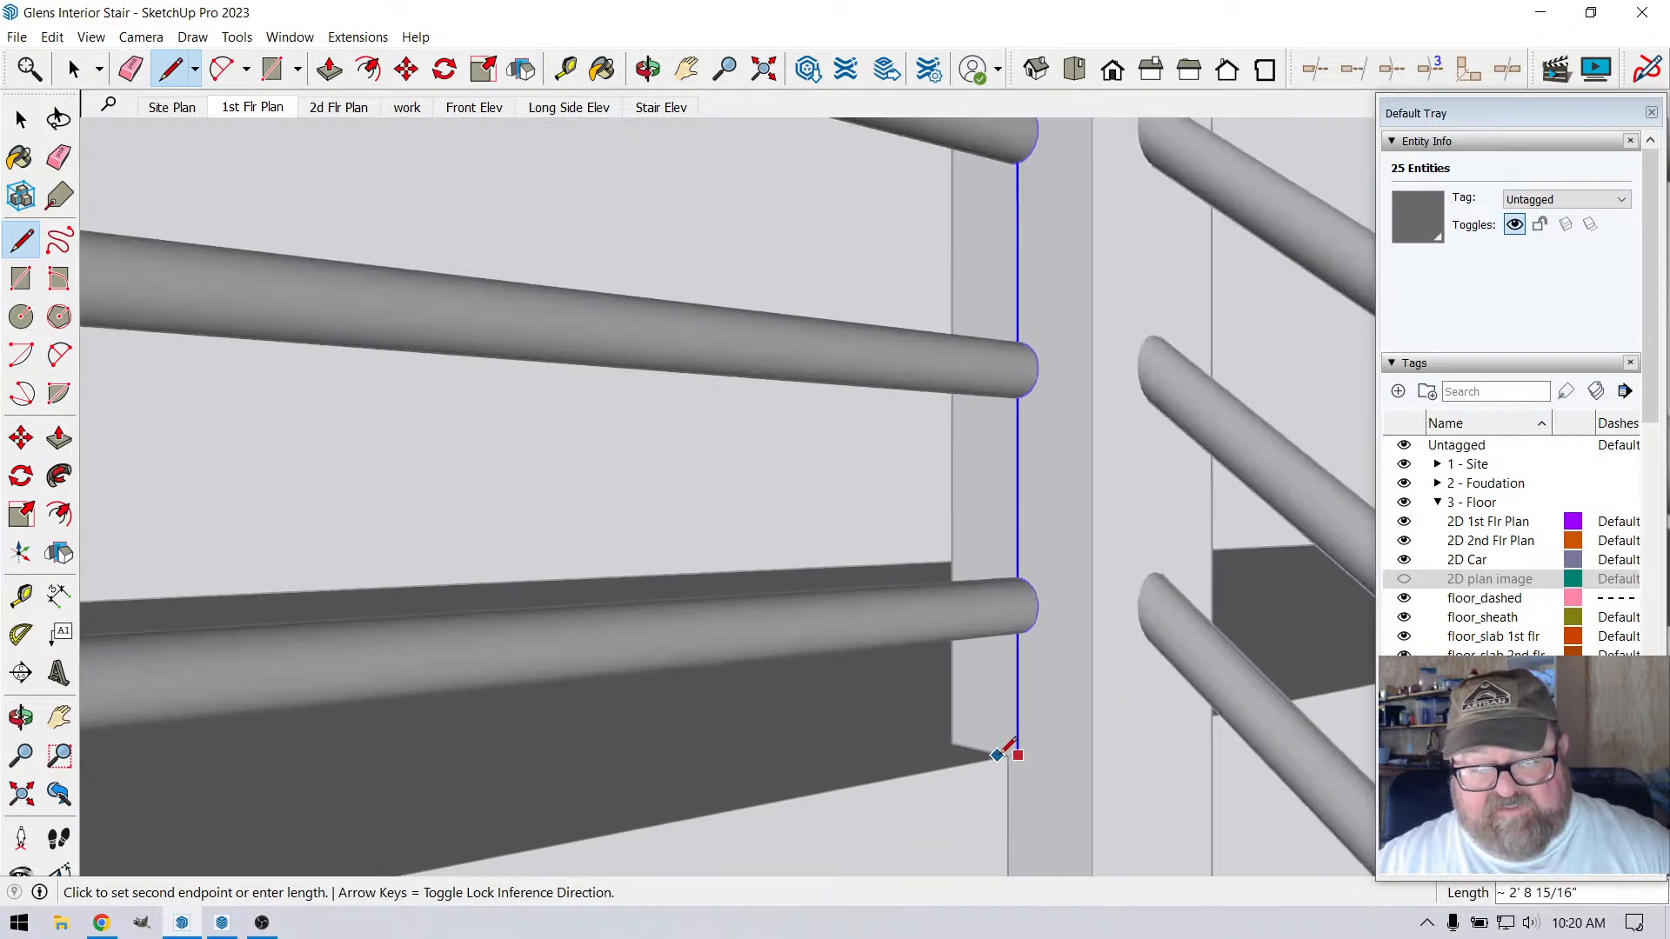
left_click(1007, 756)
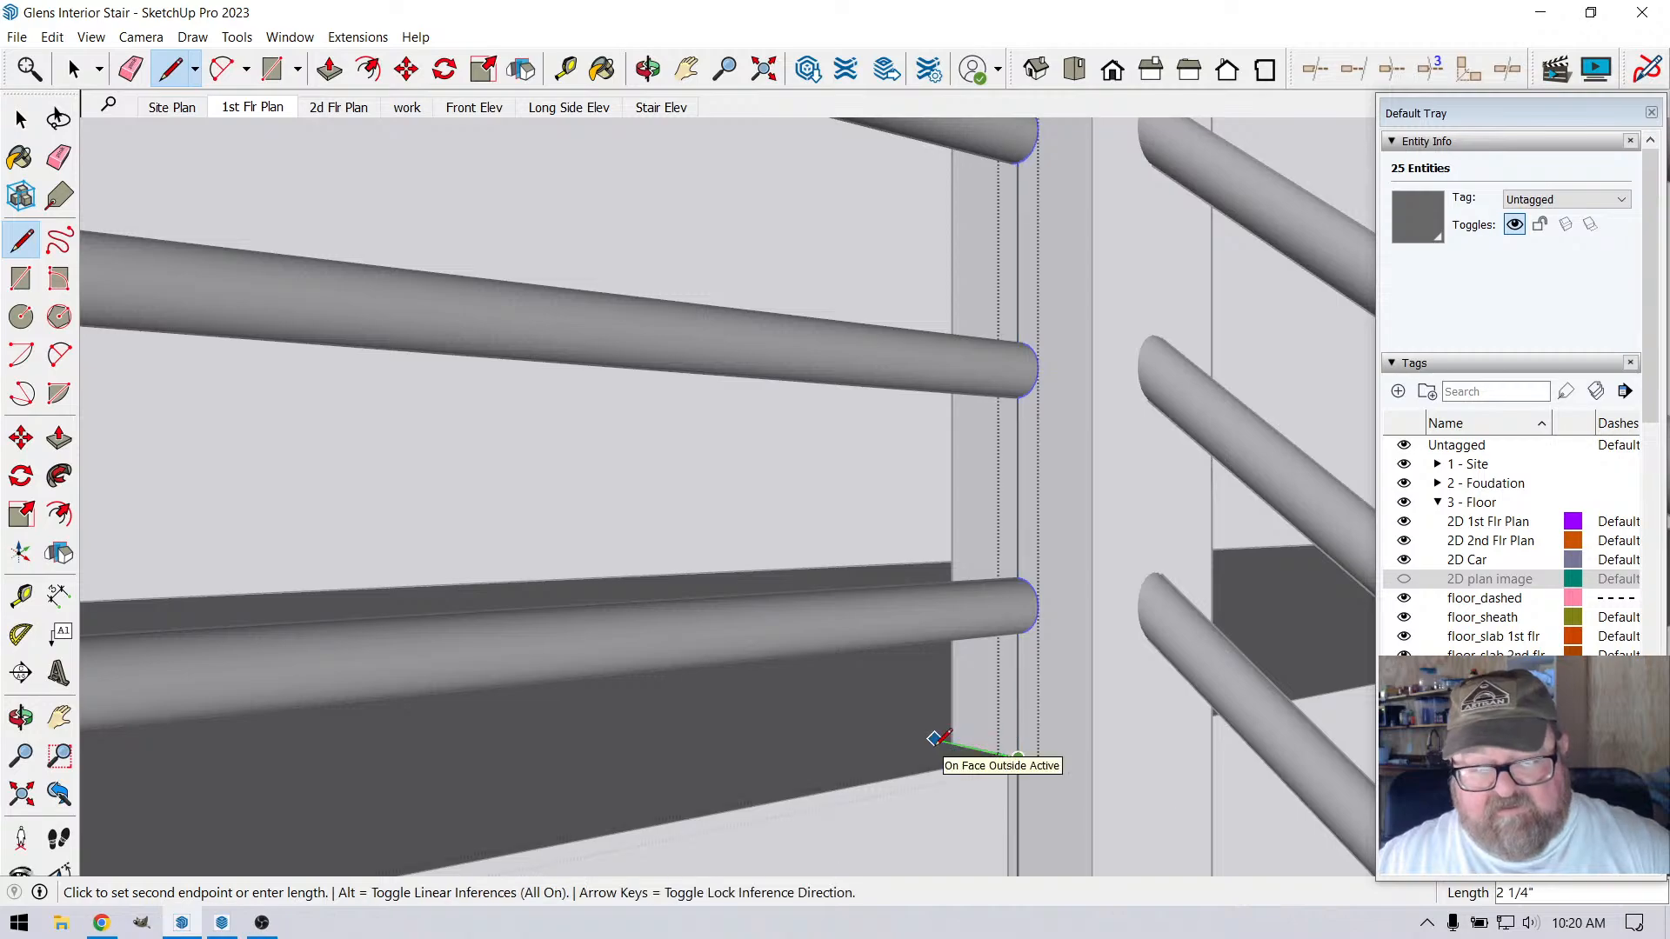
key("Escape")
scroll(946, 735, "down", 3)
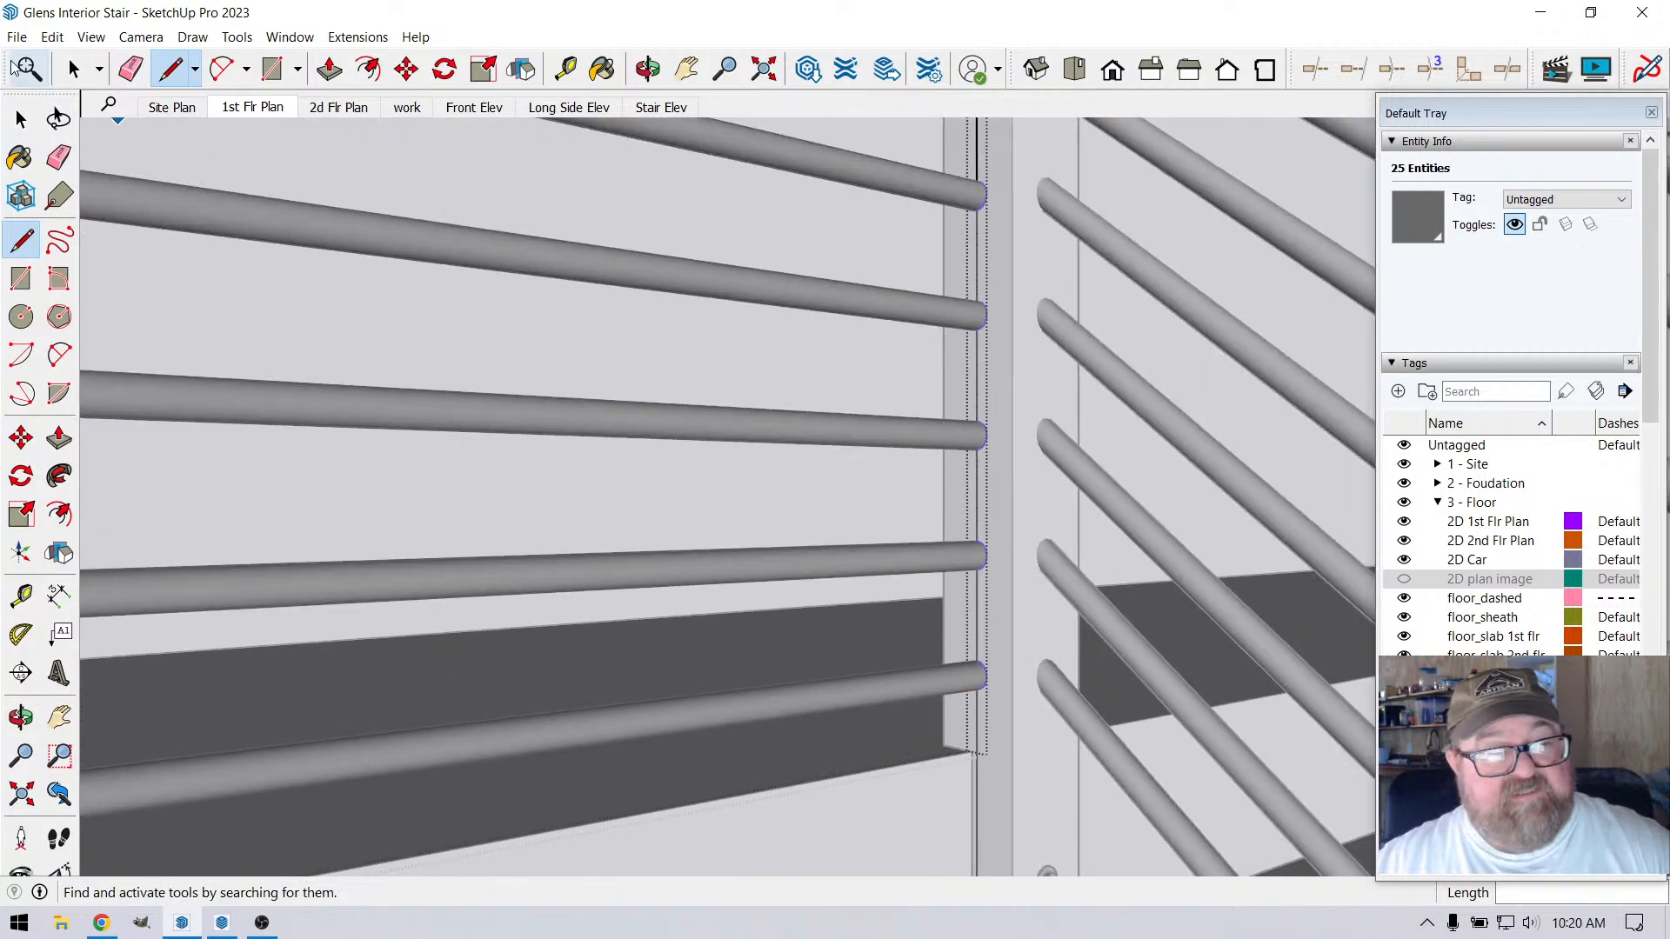
Delete the vertical reference line that crosses the round rail ends at the corner post
left_click(73, 68)
scroll(943, 632, "down", 2)
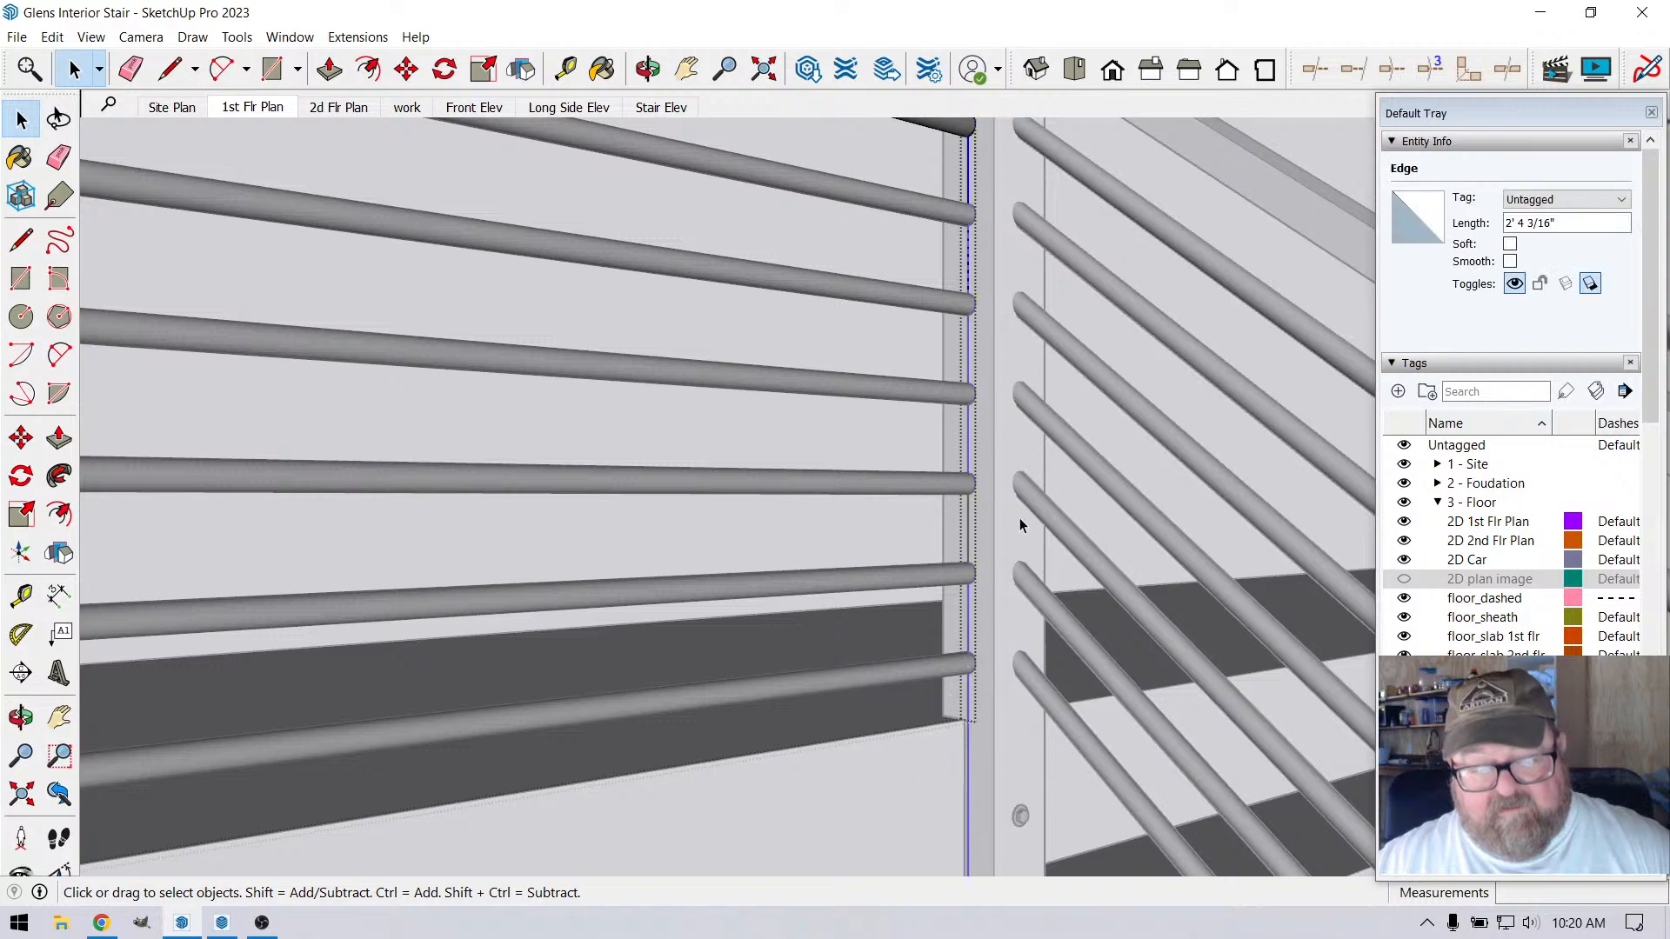
key("Delete")
scroll(1003, 573, "down", 1)
scroll(975, 493, "down", 1)
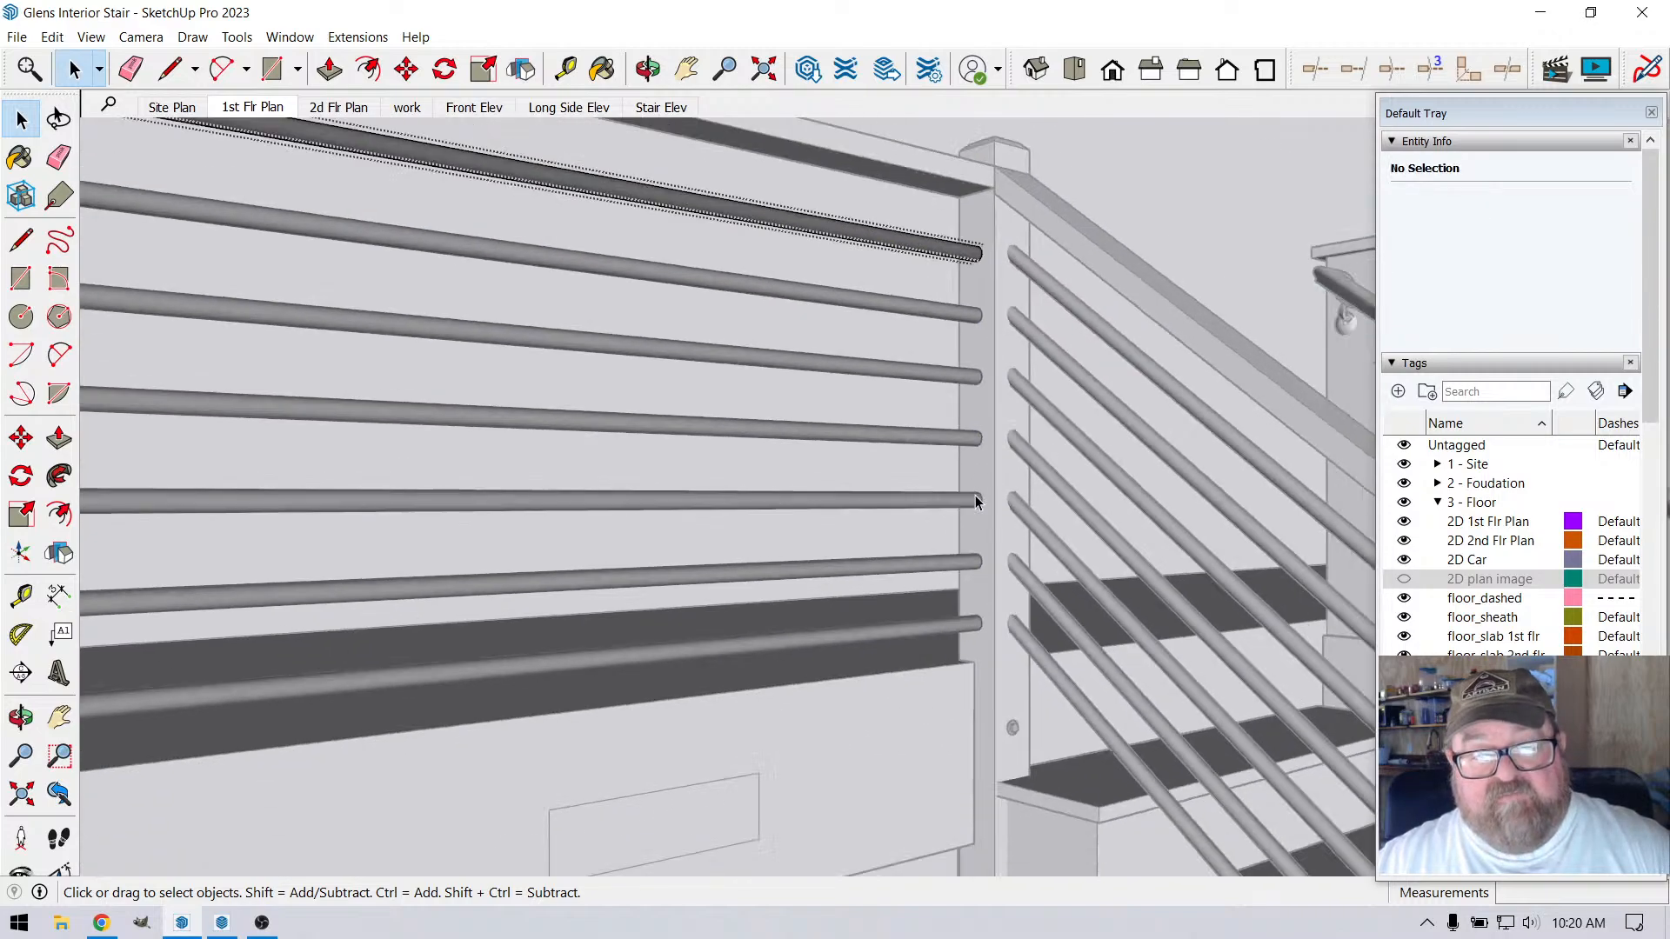
Redraw the vertical reference line about 2' 8 15/16" long from the top rail's underside to the corner post's notch
scroll(981, 165, "up", 4)
left_click(173, 69)
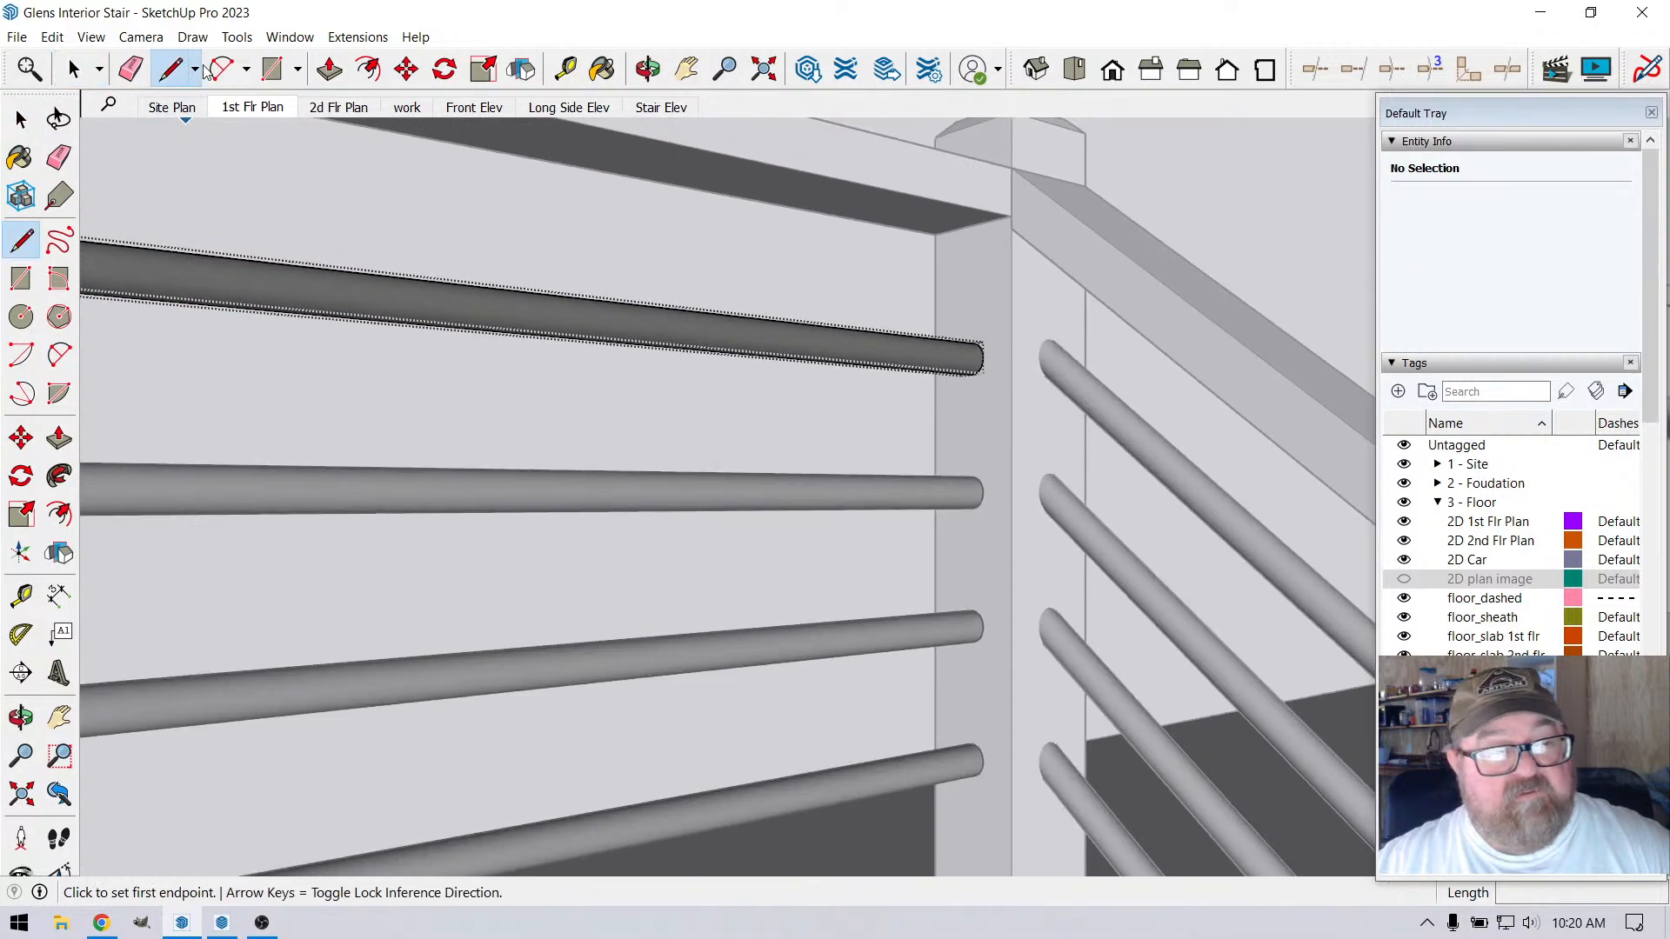
scroll(801, 224, "up", 7)
scroll(843, 320, "down", 3)
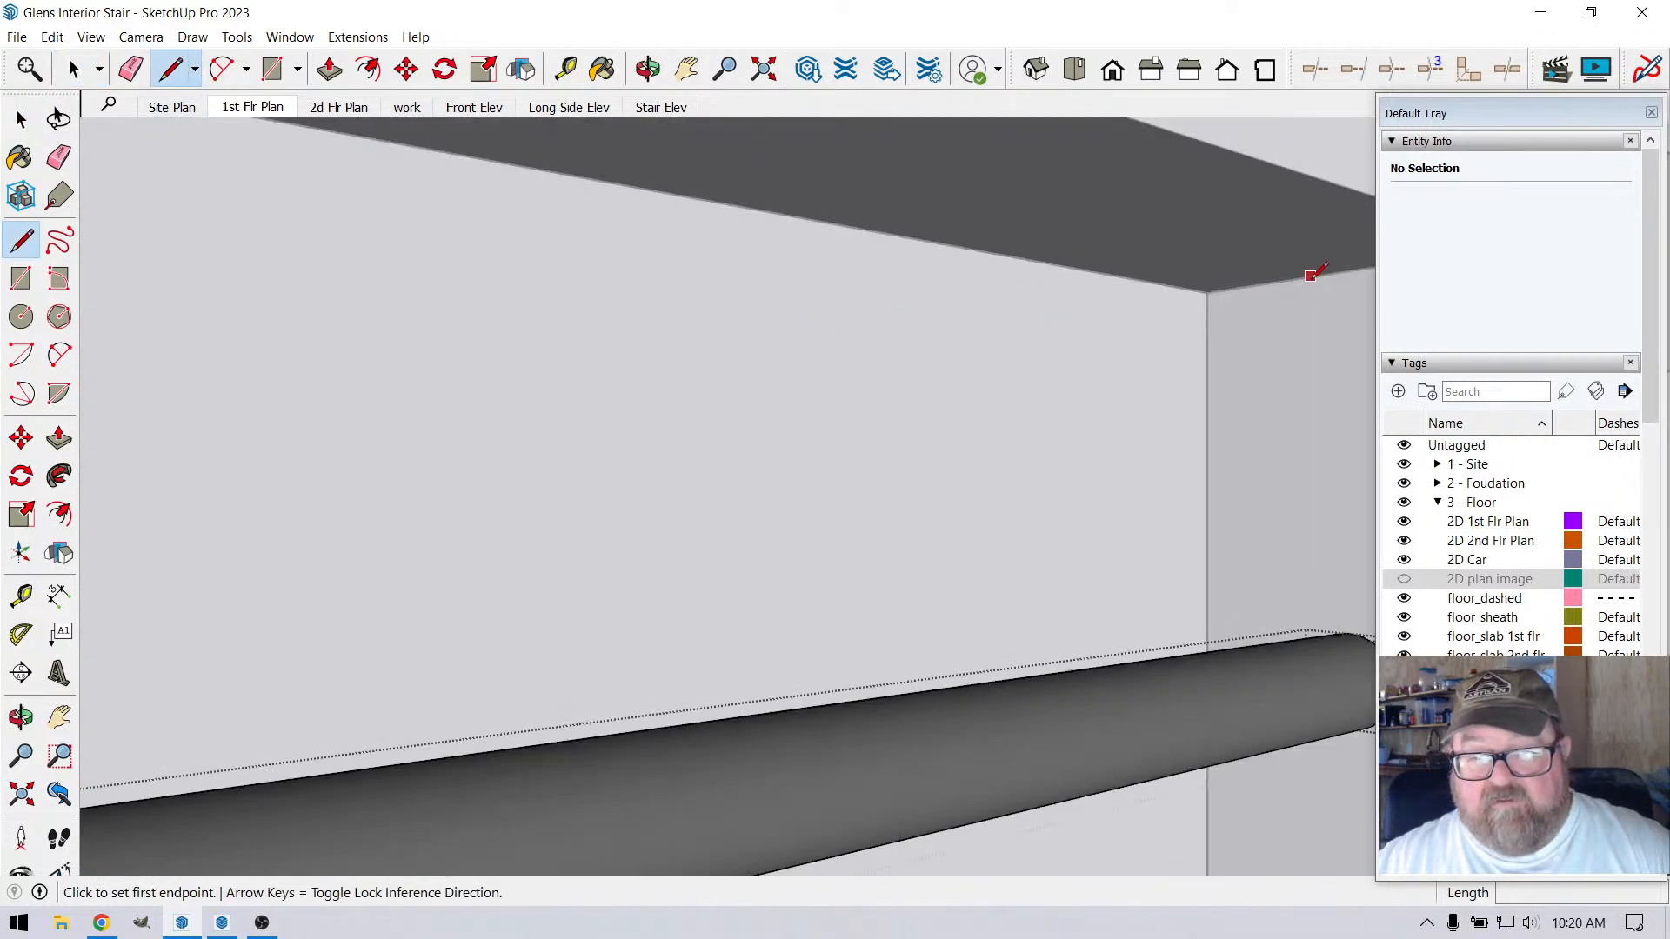
left_click(1349, 269)
scroll(992, 280, "down", 4)
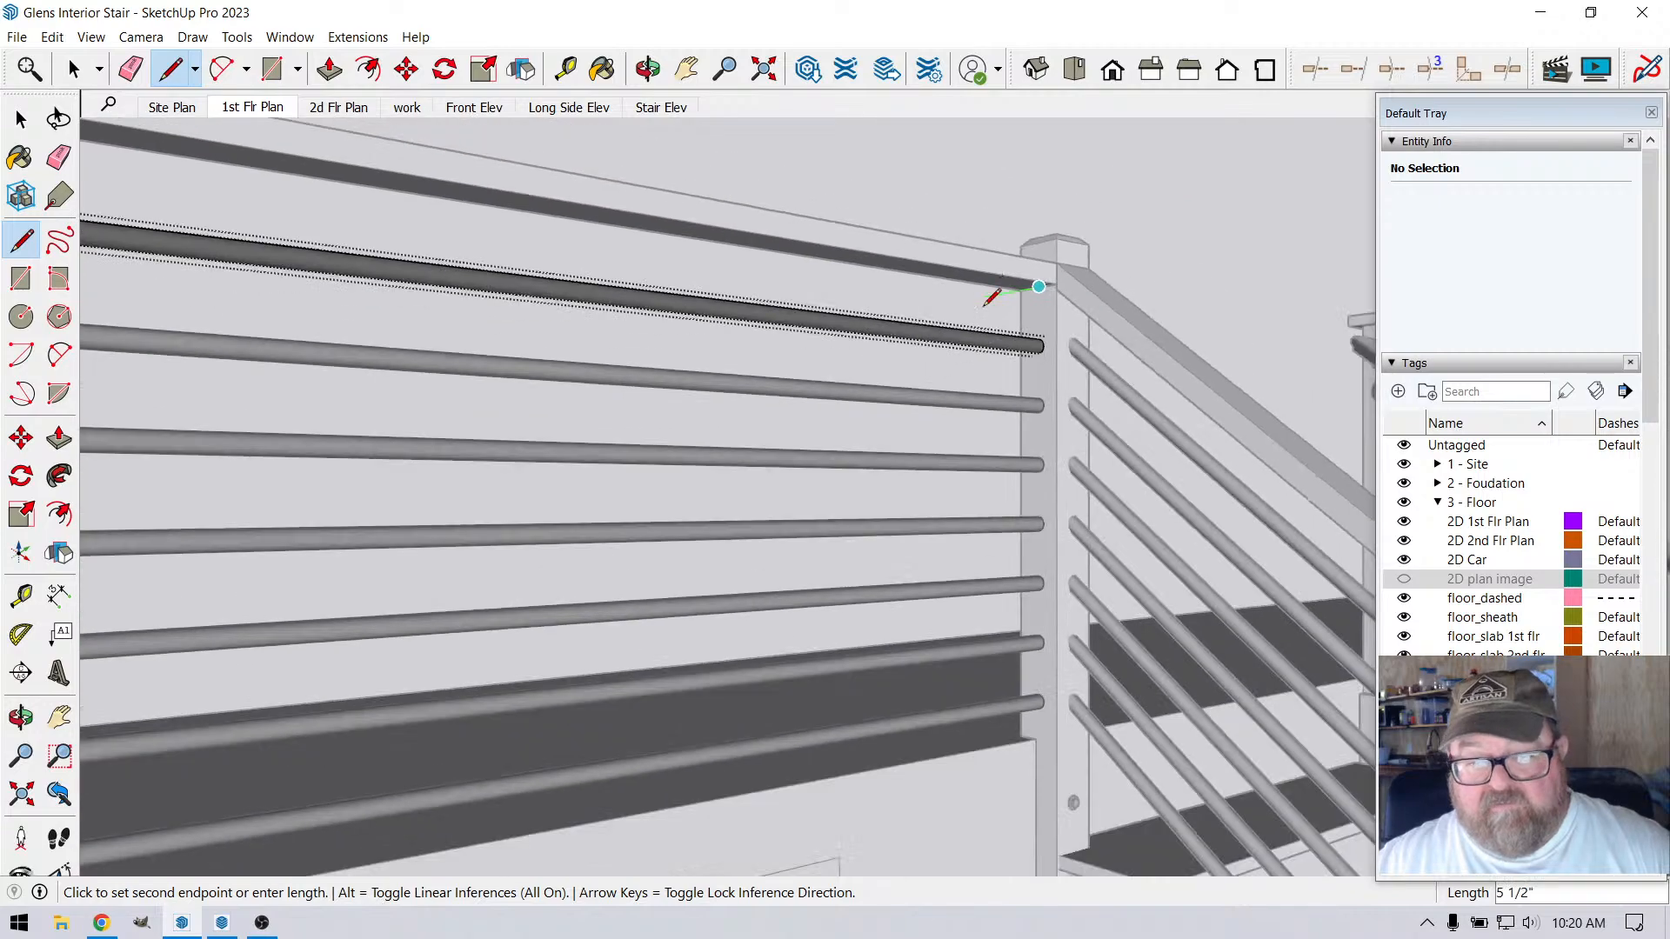
scroll(989, 801, "up", 4)
scroll(1094, 721, "up", 3)
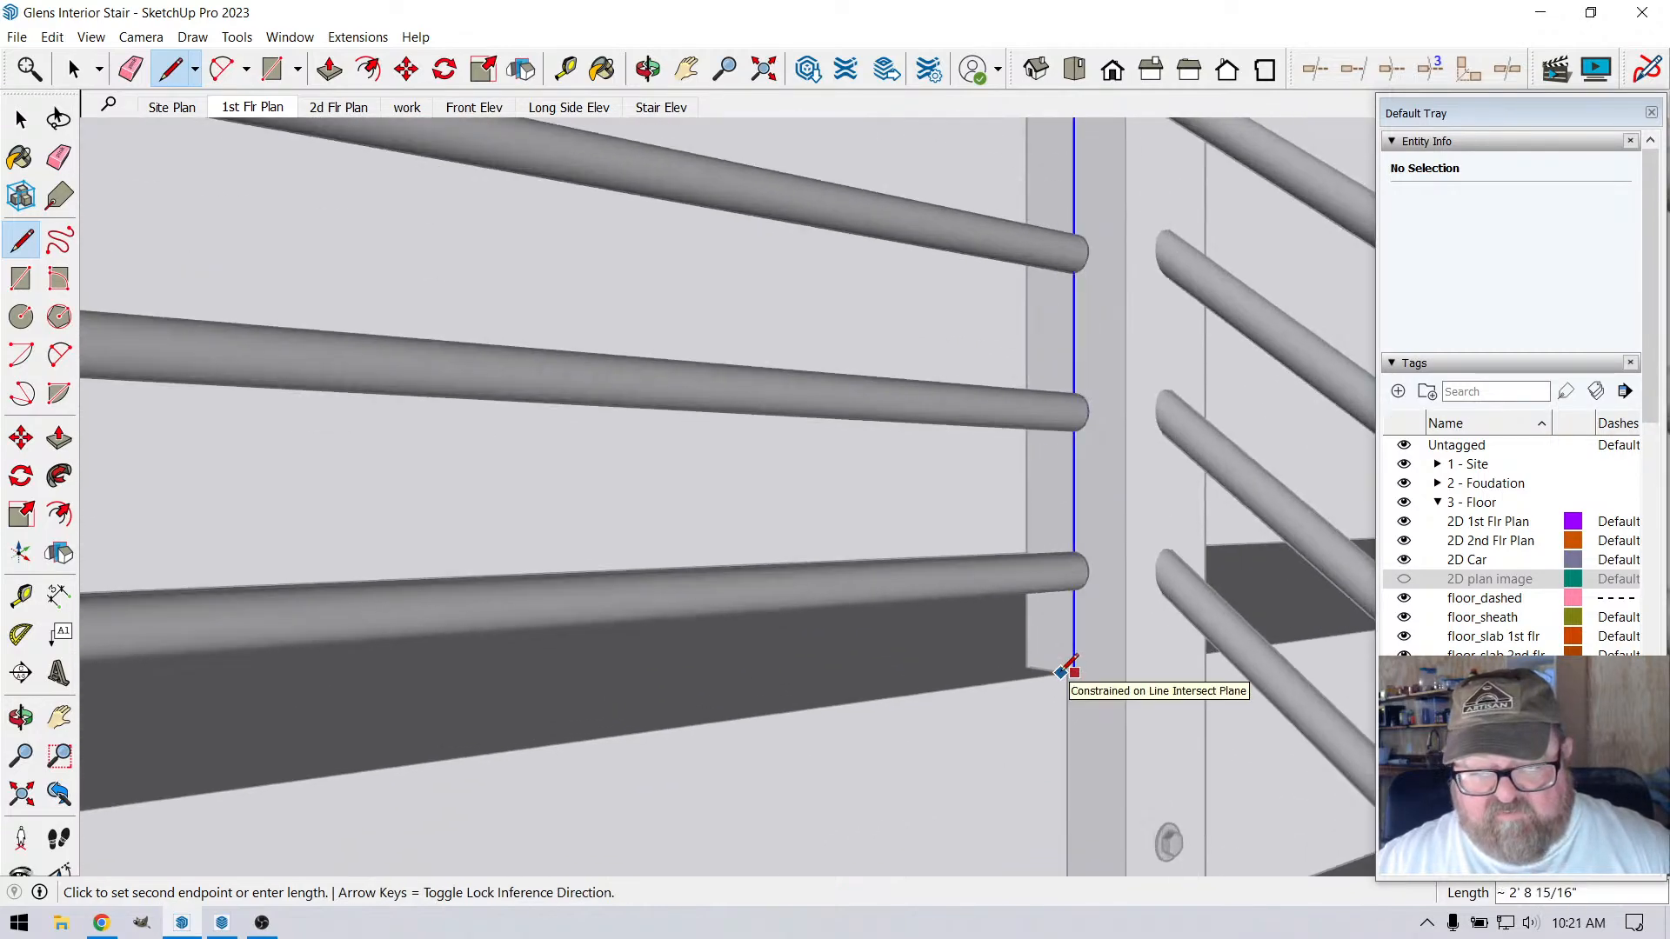
left_click(1072, 669)
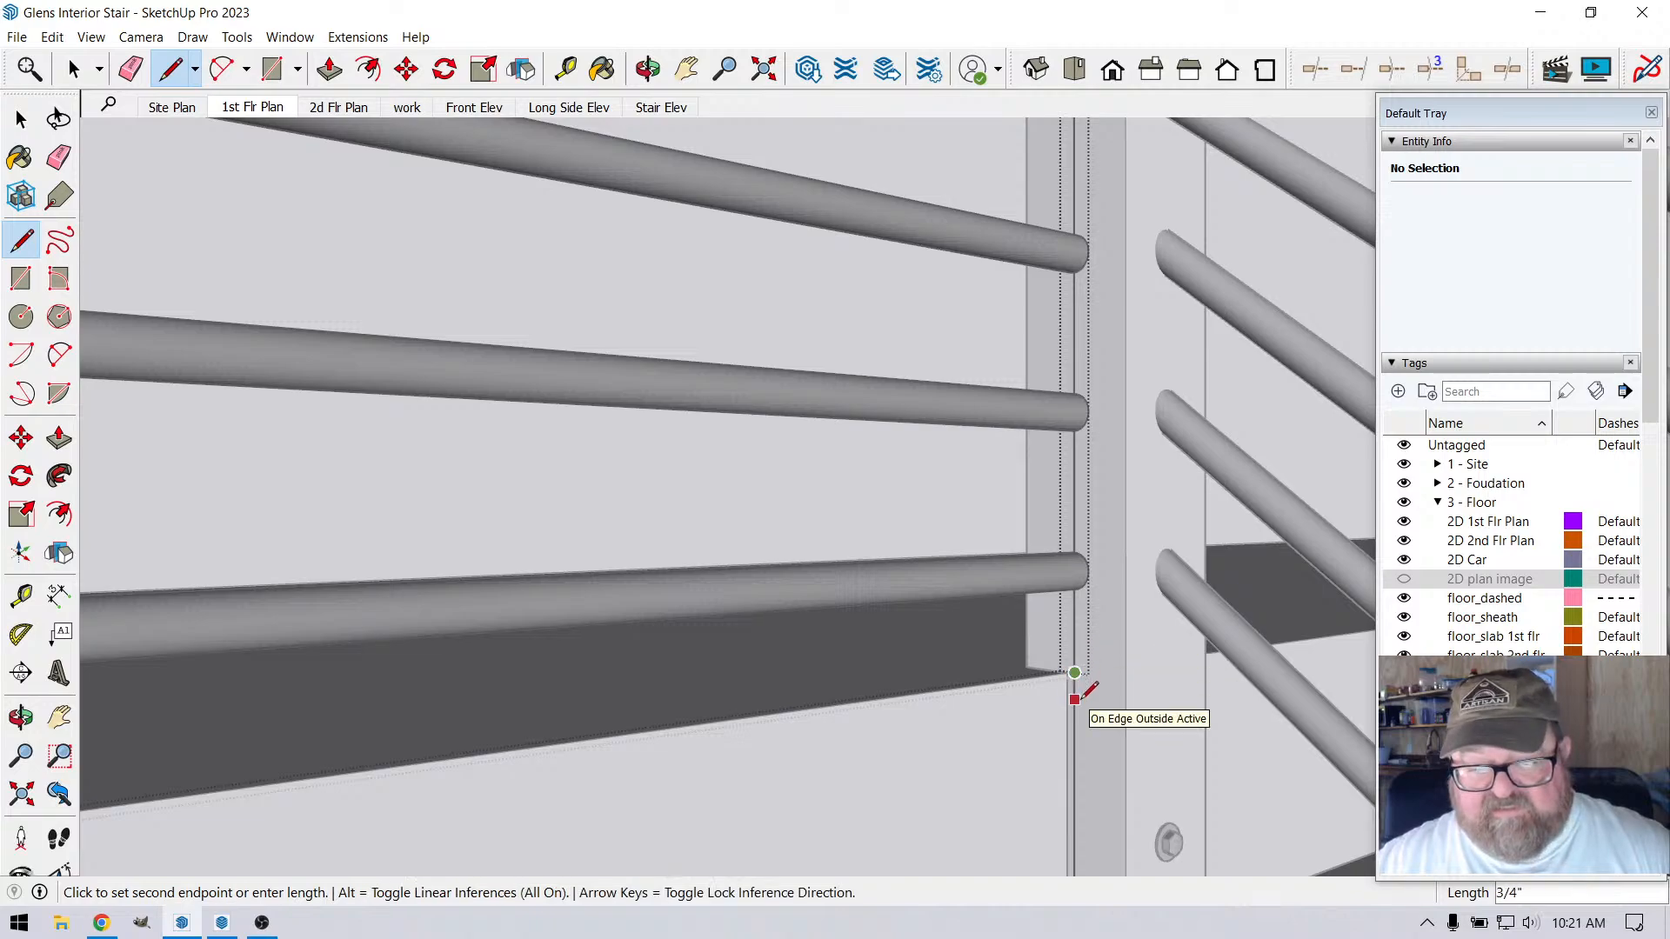
Remove the redrawn vertical line from the corner post while keeping the round rails open for editing
left_click(74, 69)
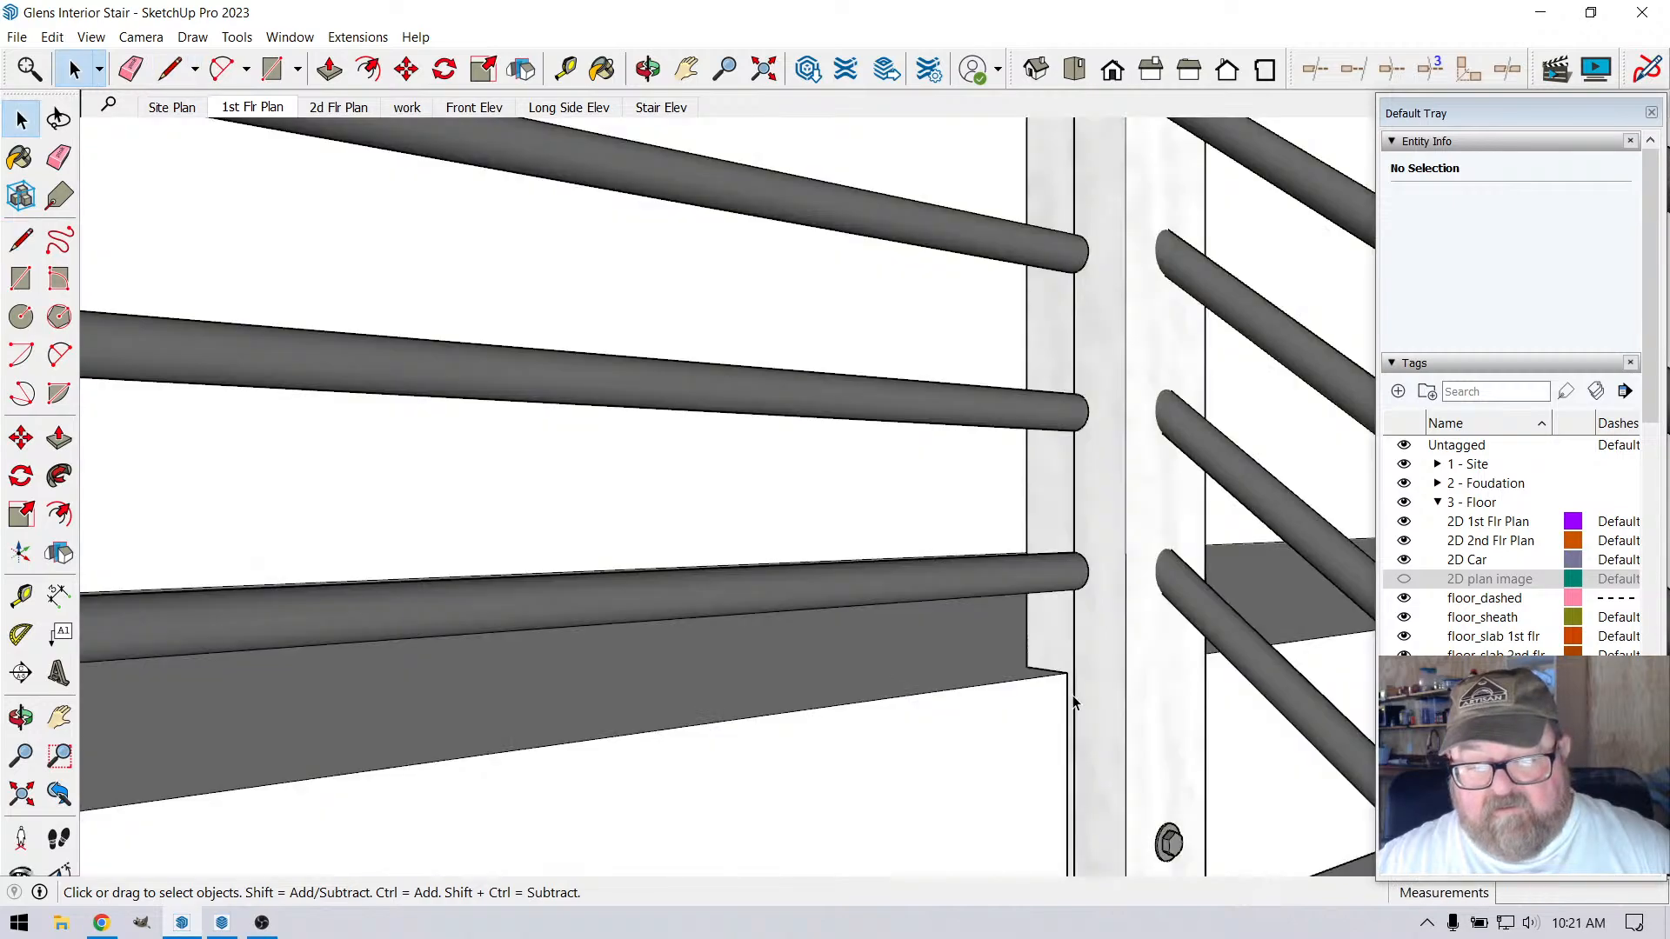
left_click(1074, 701)
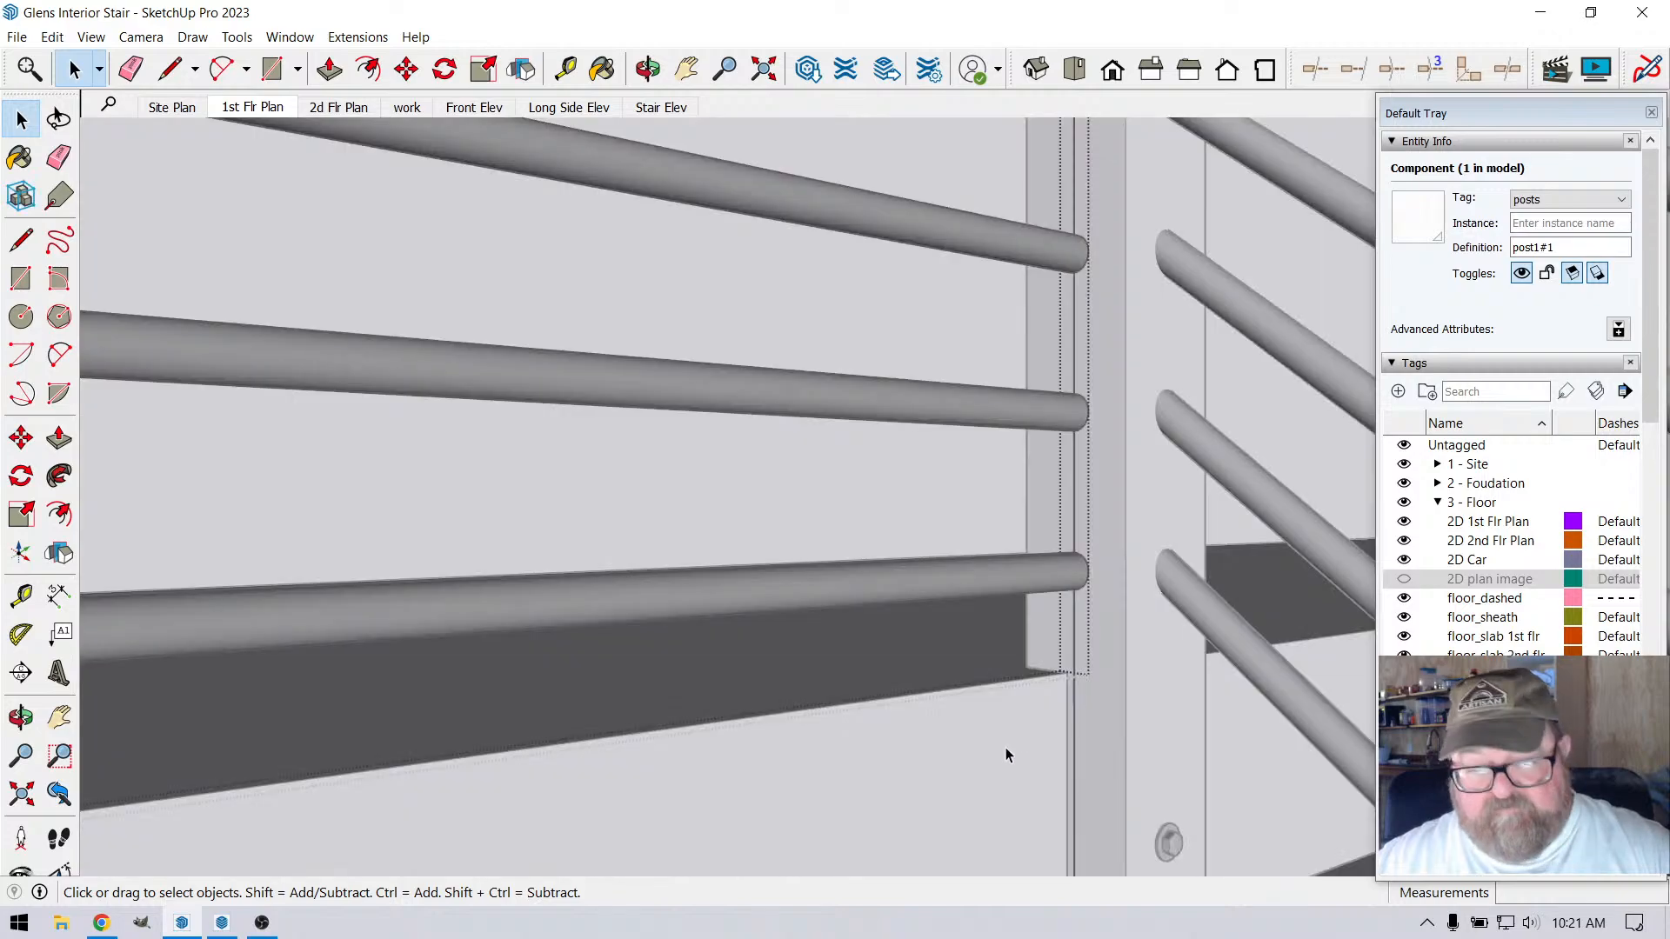
left_click(1001, 759)
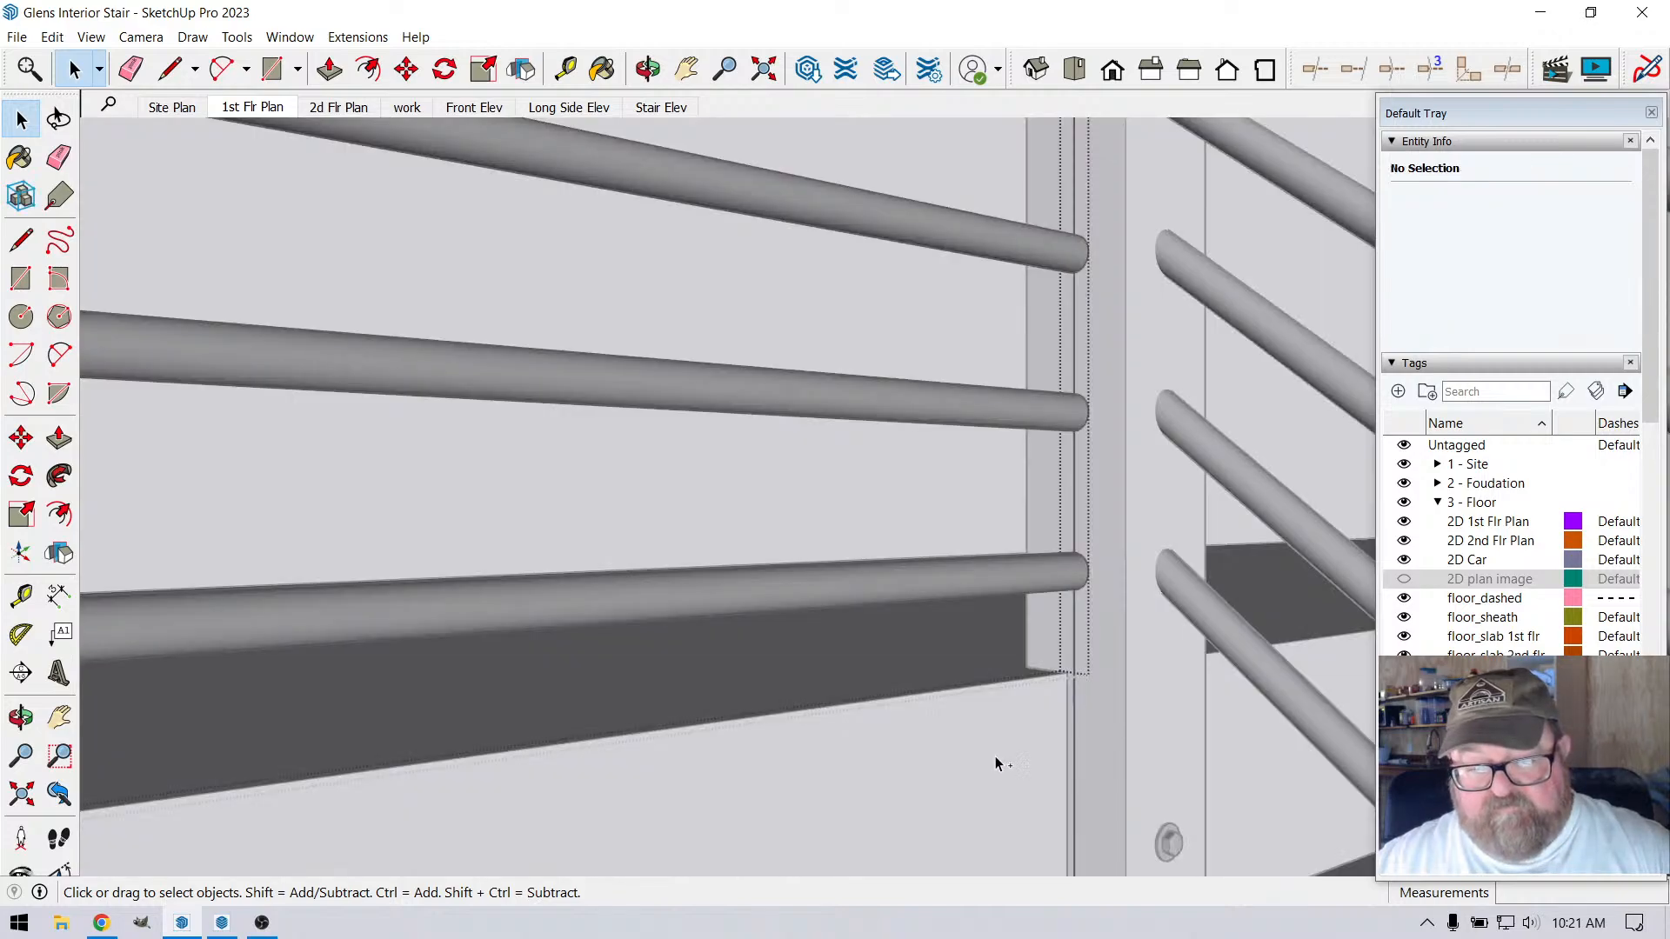
scroll(995, 769, "down", 1)
scroll(1000, 771, "down", 2)
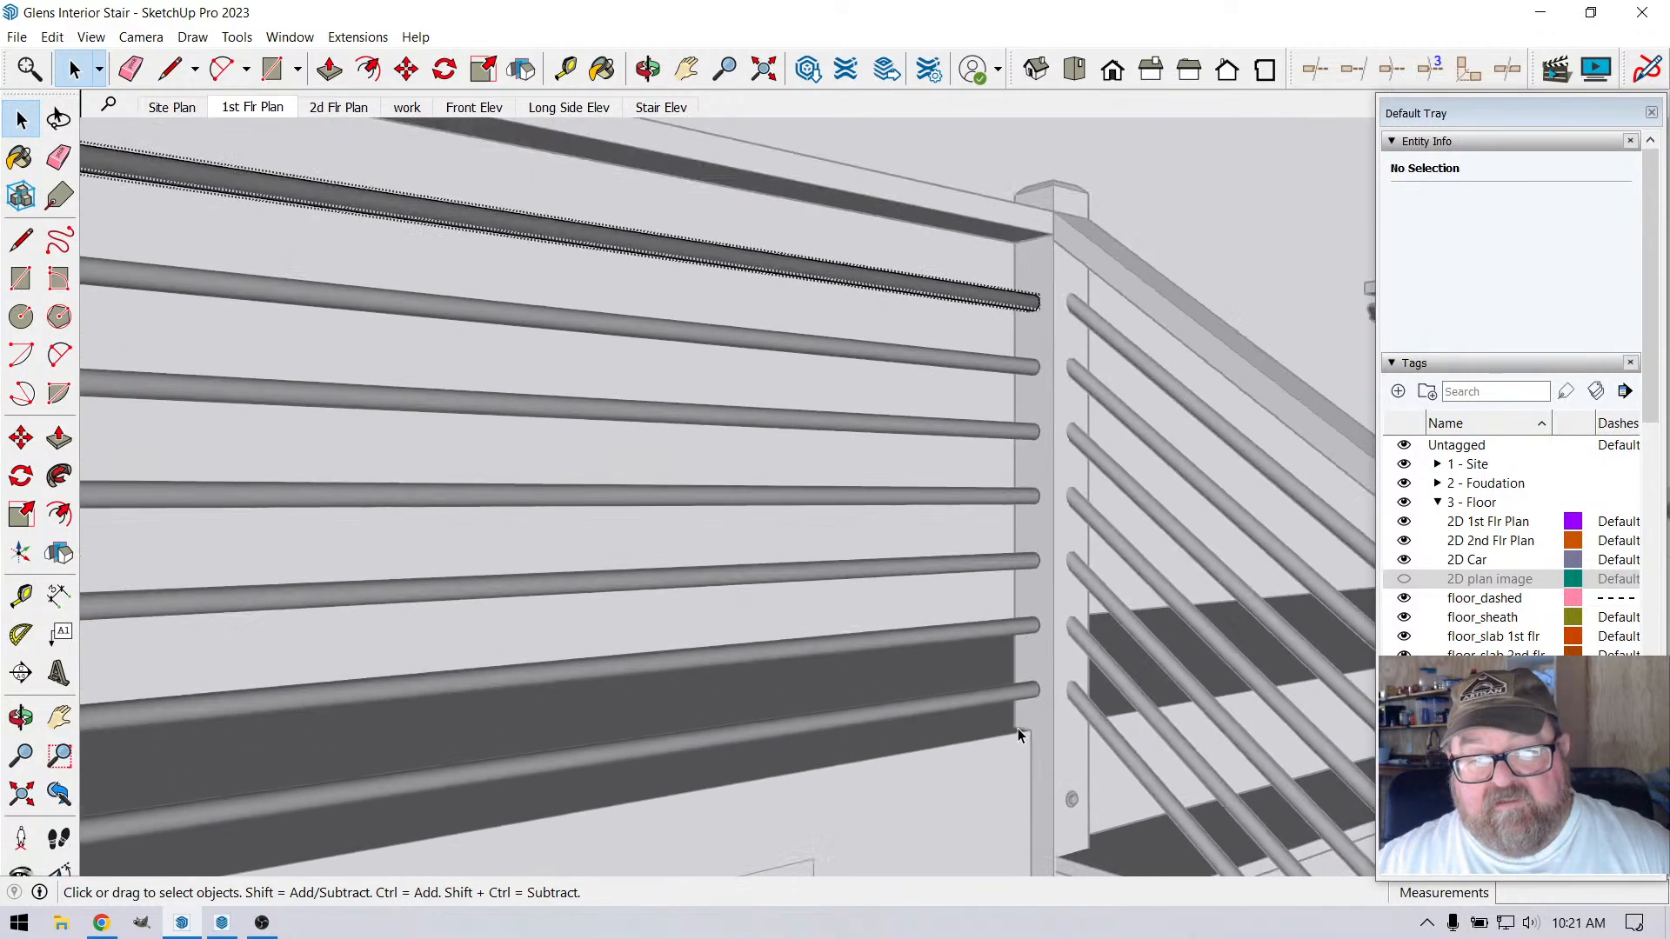
Draw a vertical line 2' 9" long from the top rail's underside to the level of the corner post's notch
scroll(1000, 257, "up", 3)
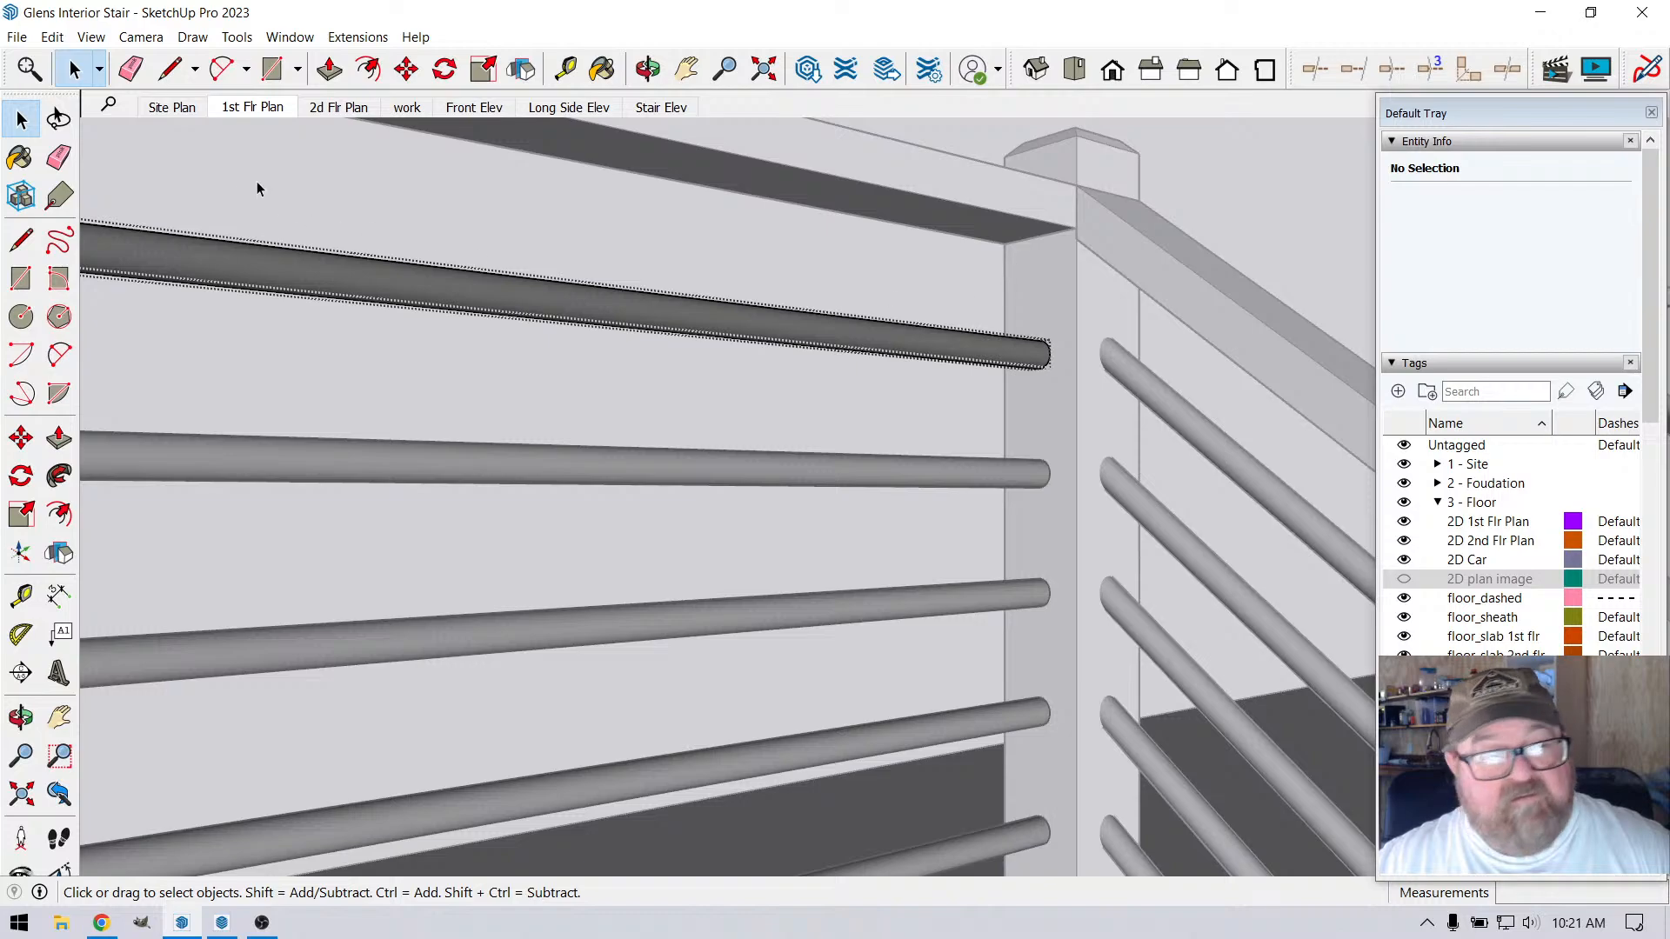
left_click(167, 69)
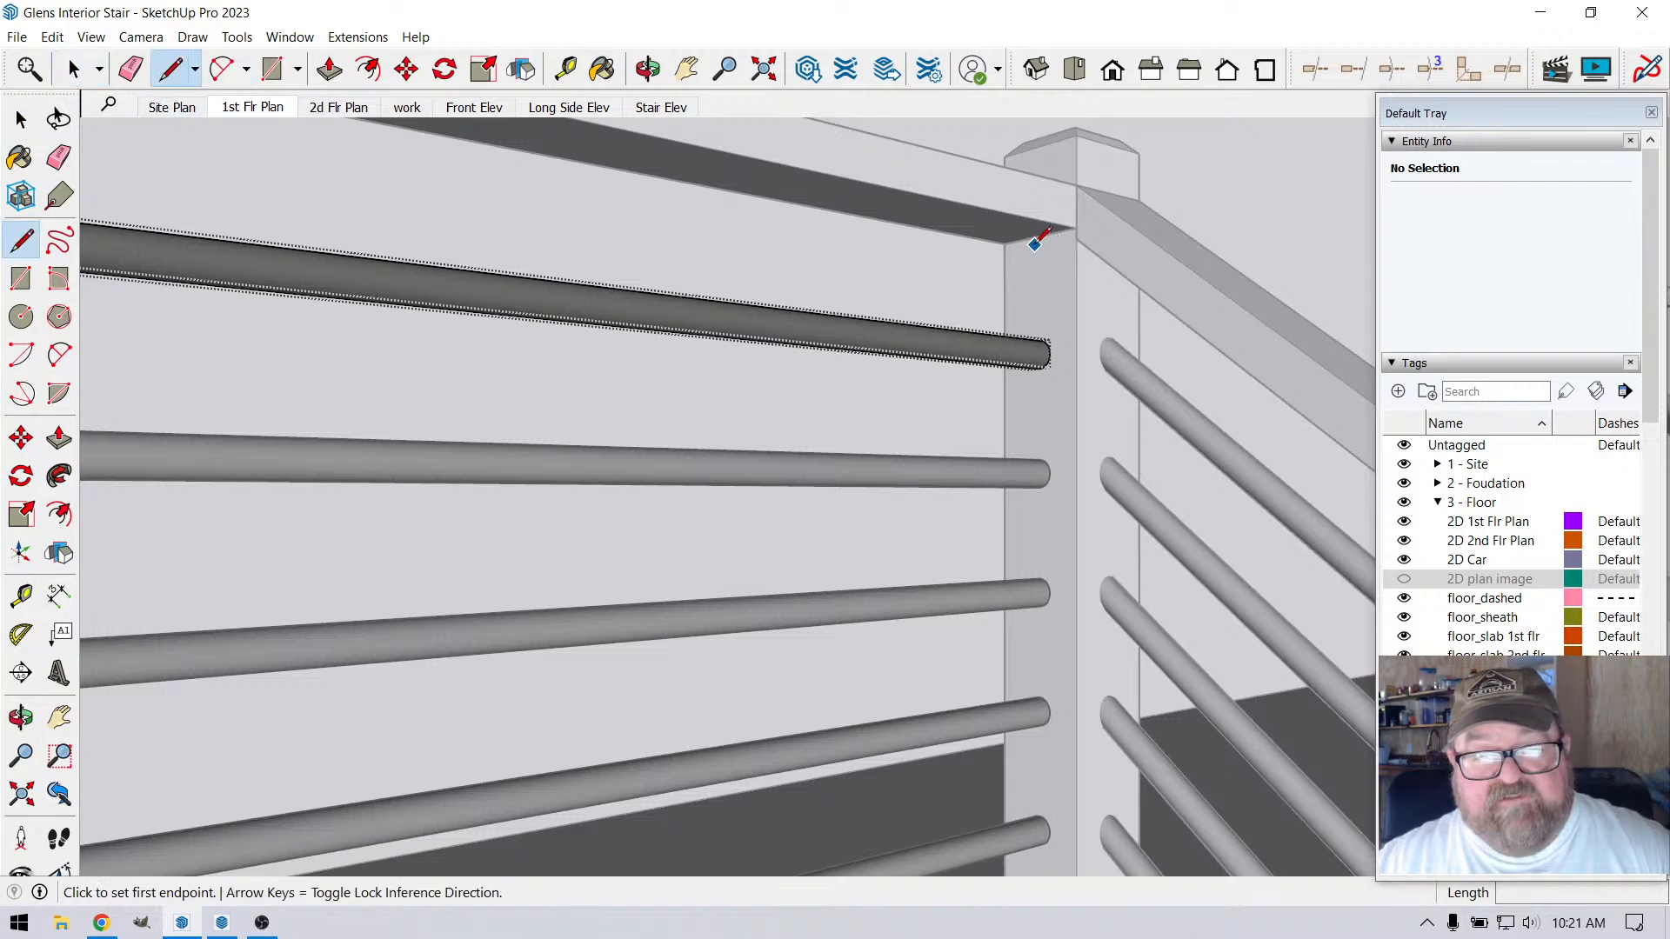
left_click(1042, 232)
scroll(1036, 253, "down", 3)
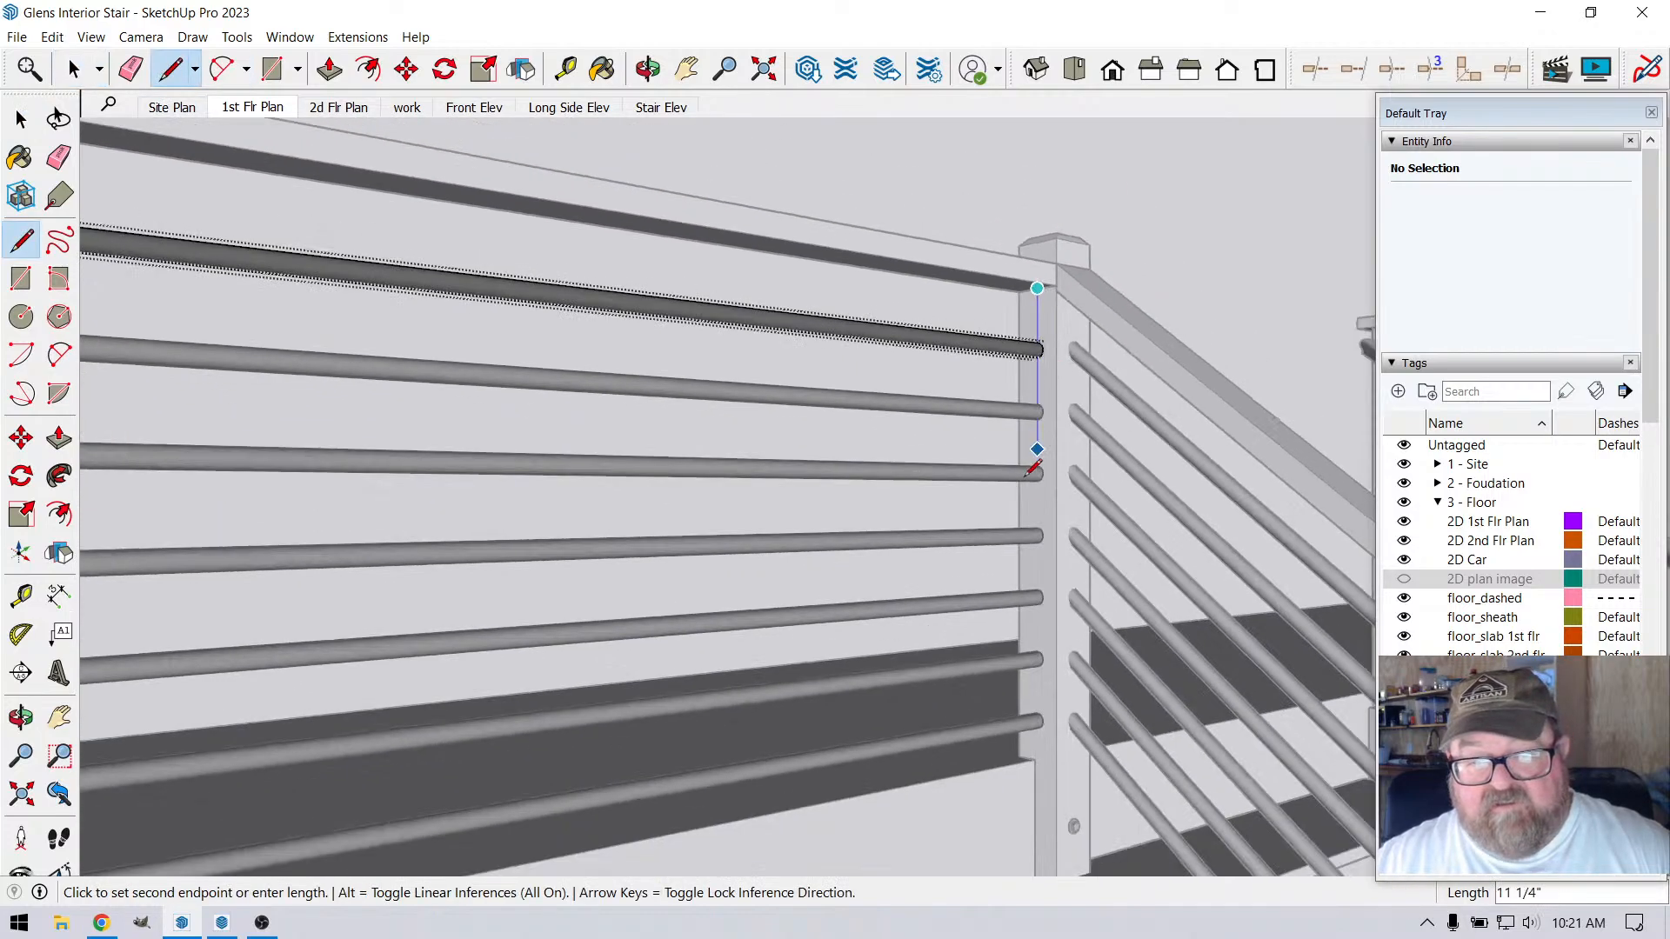
scroll(1040, 737, "up", 2)
scroll(1042, 748, "up", 3)
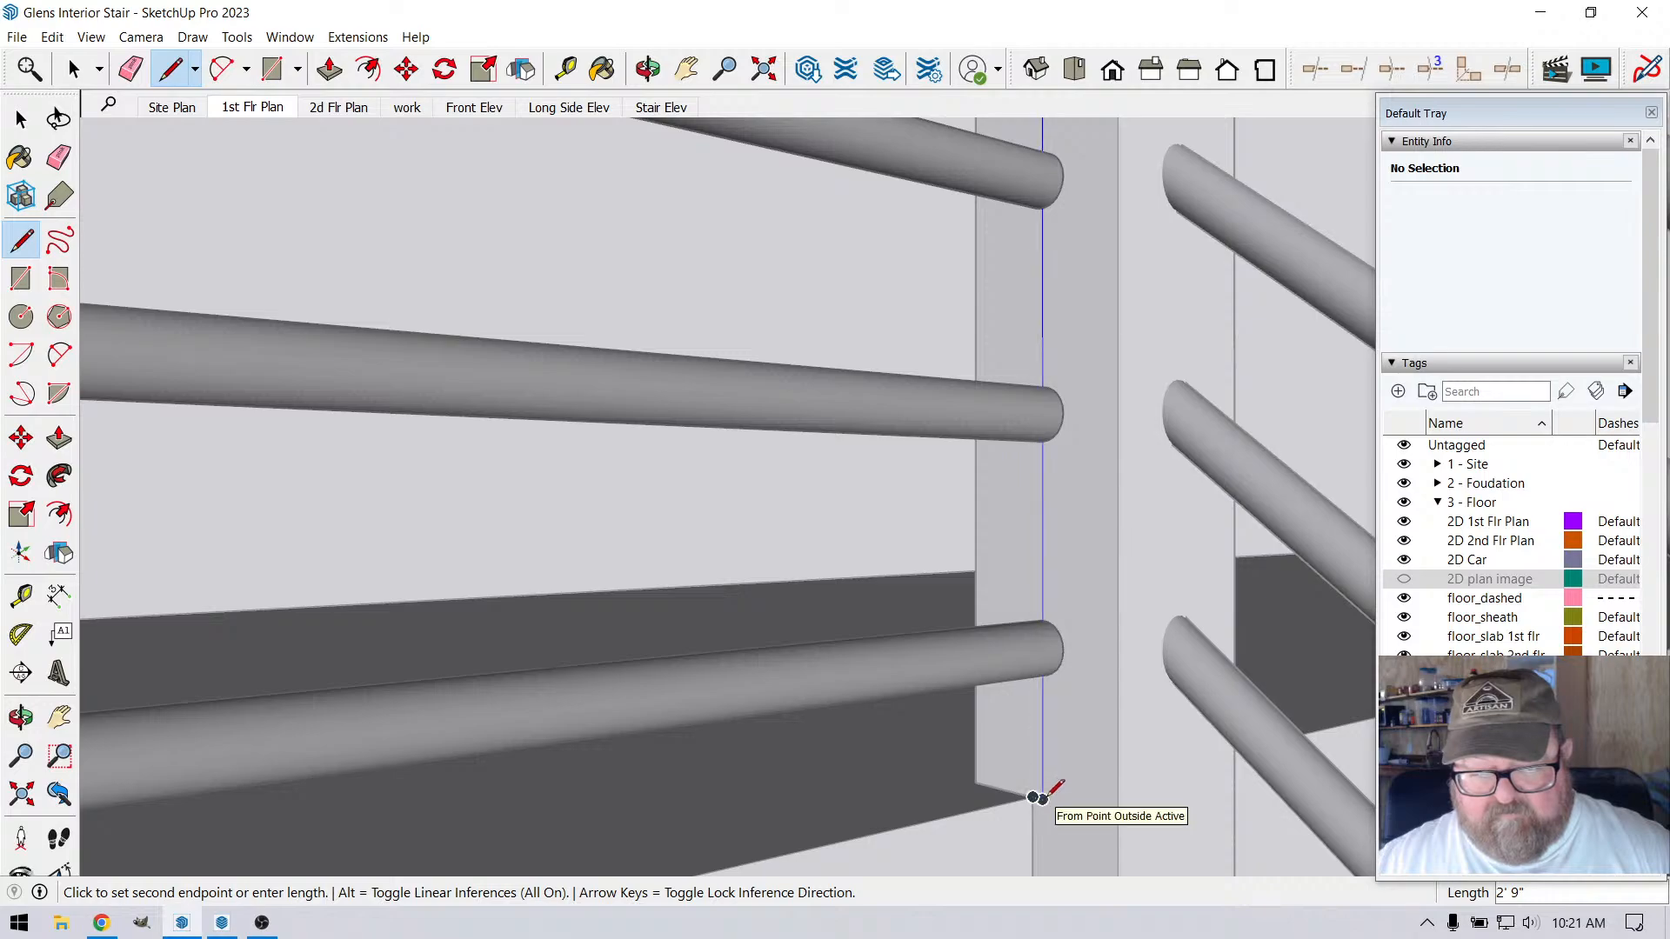
left_click(1042, 798)
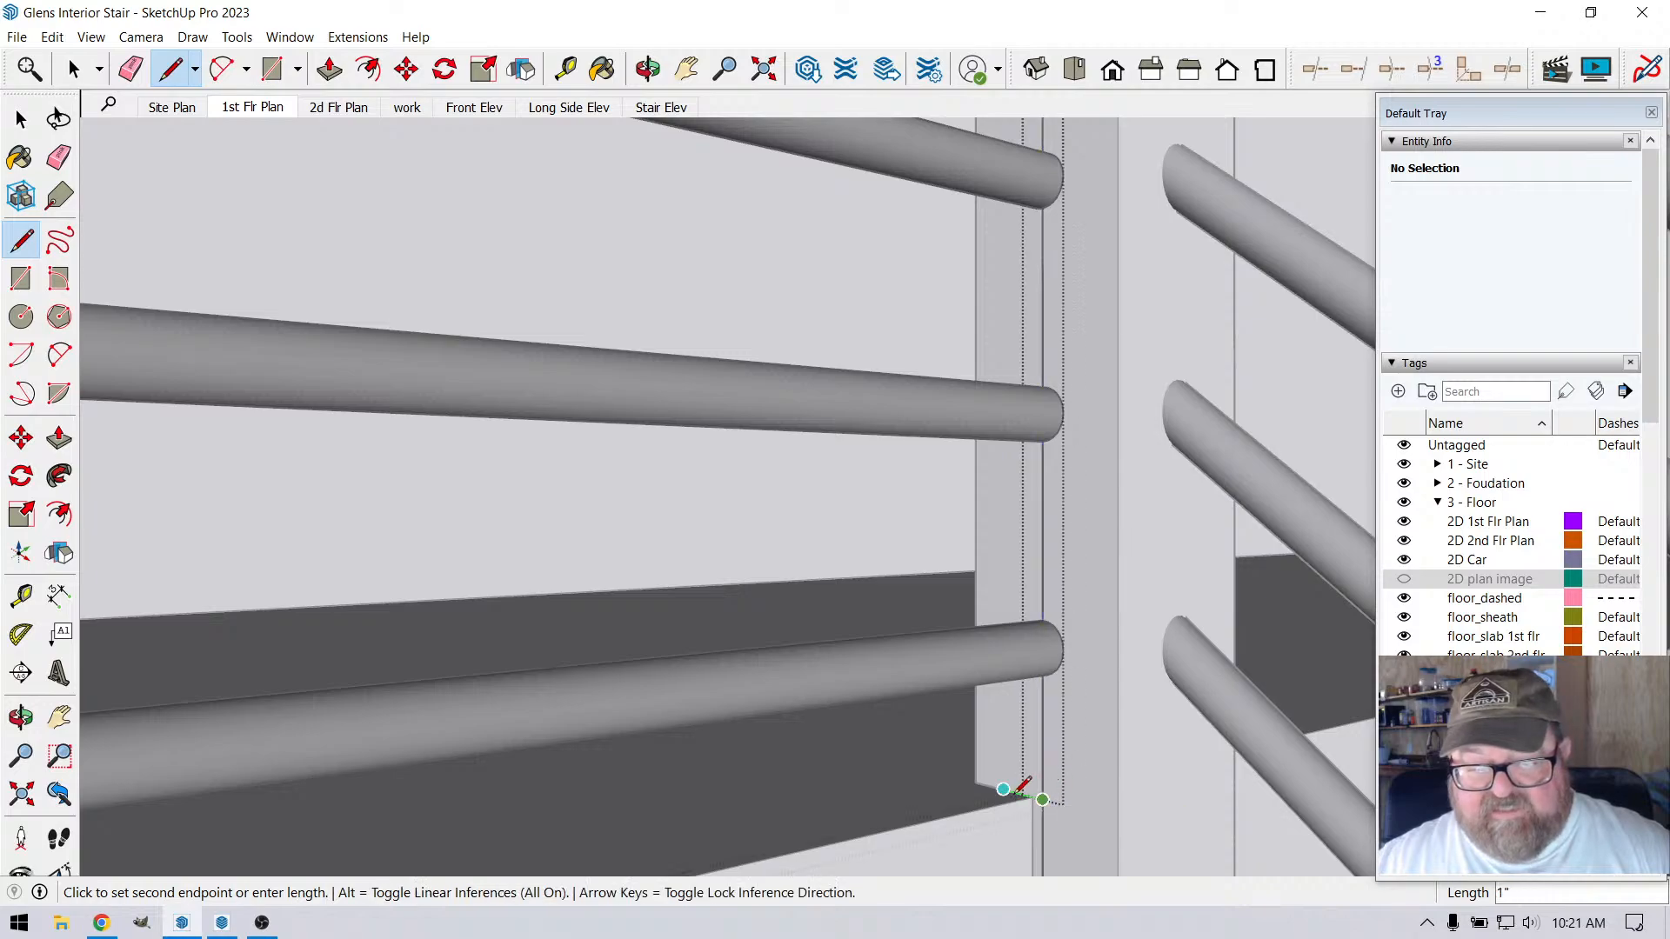
Examine the vertical line's lower end around the corner post's notch and the bottom of the post
scroll(1031, 579, "down", 2)
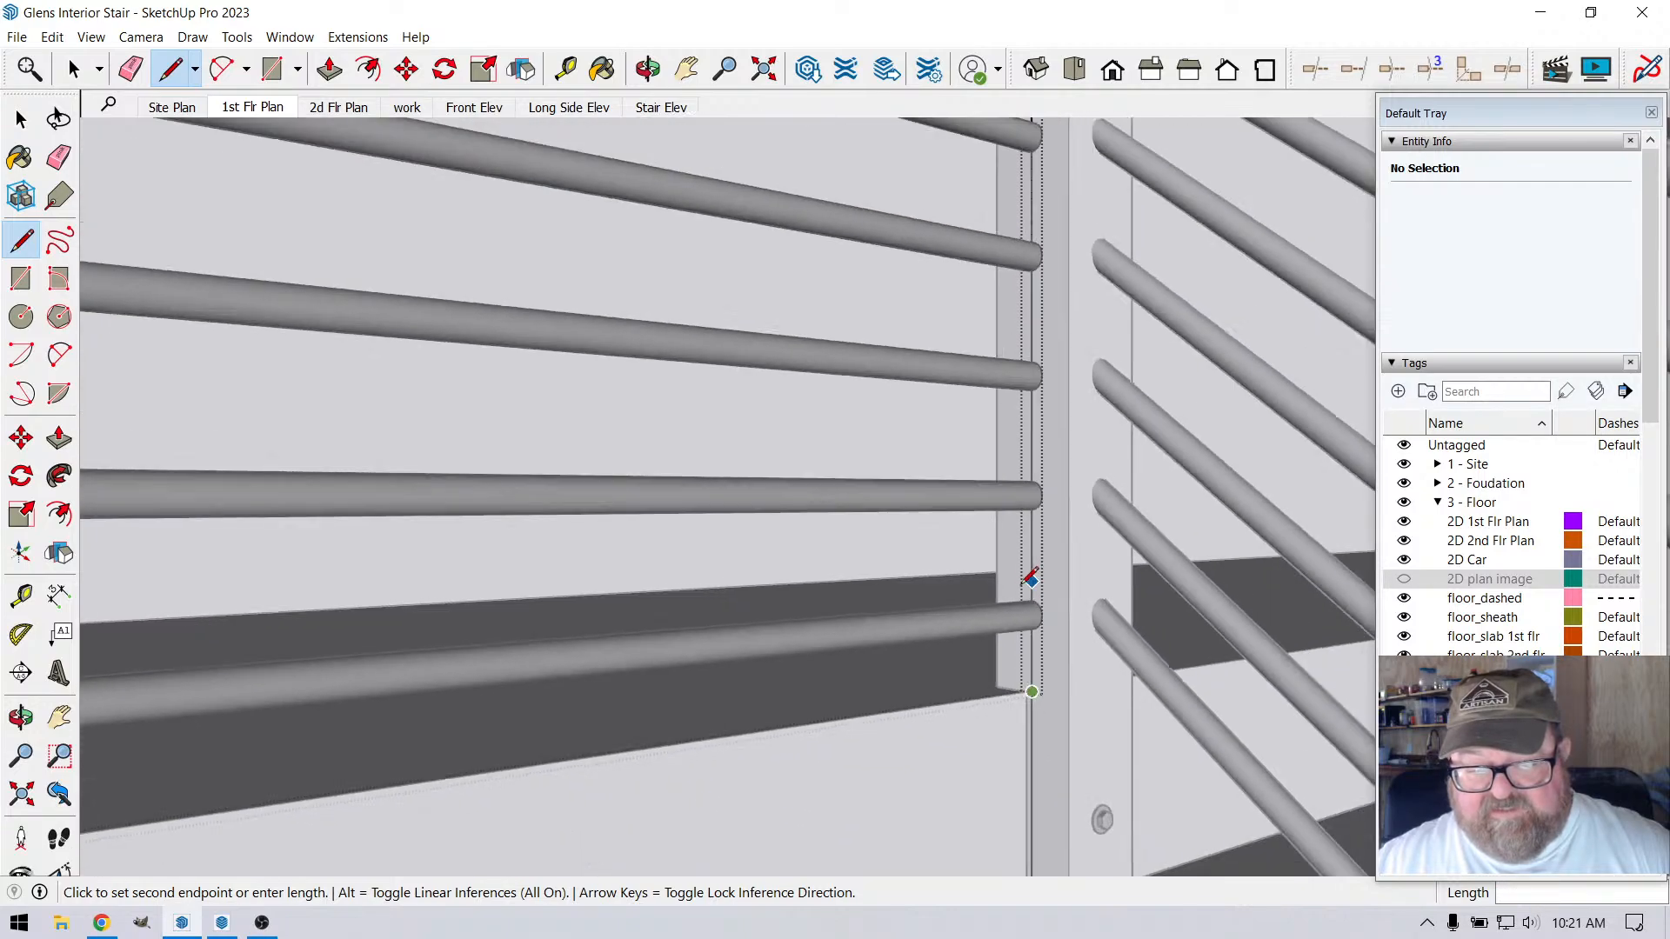
scroll(1028, 582, "down", 3)
left_click(648, 70)
scroll(992, 330, "down", 2)
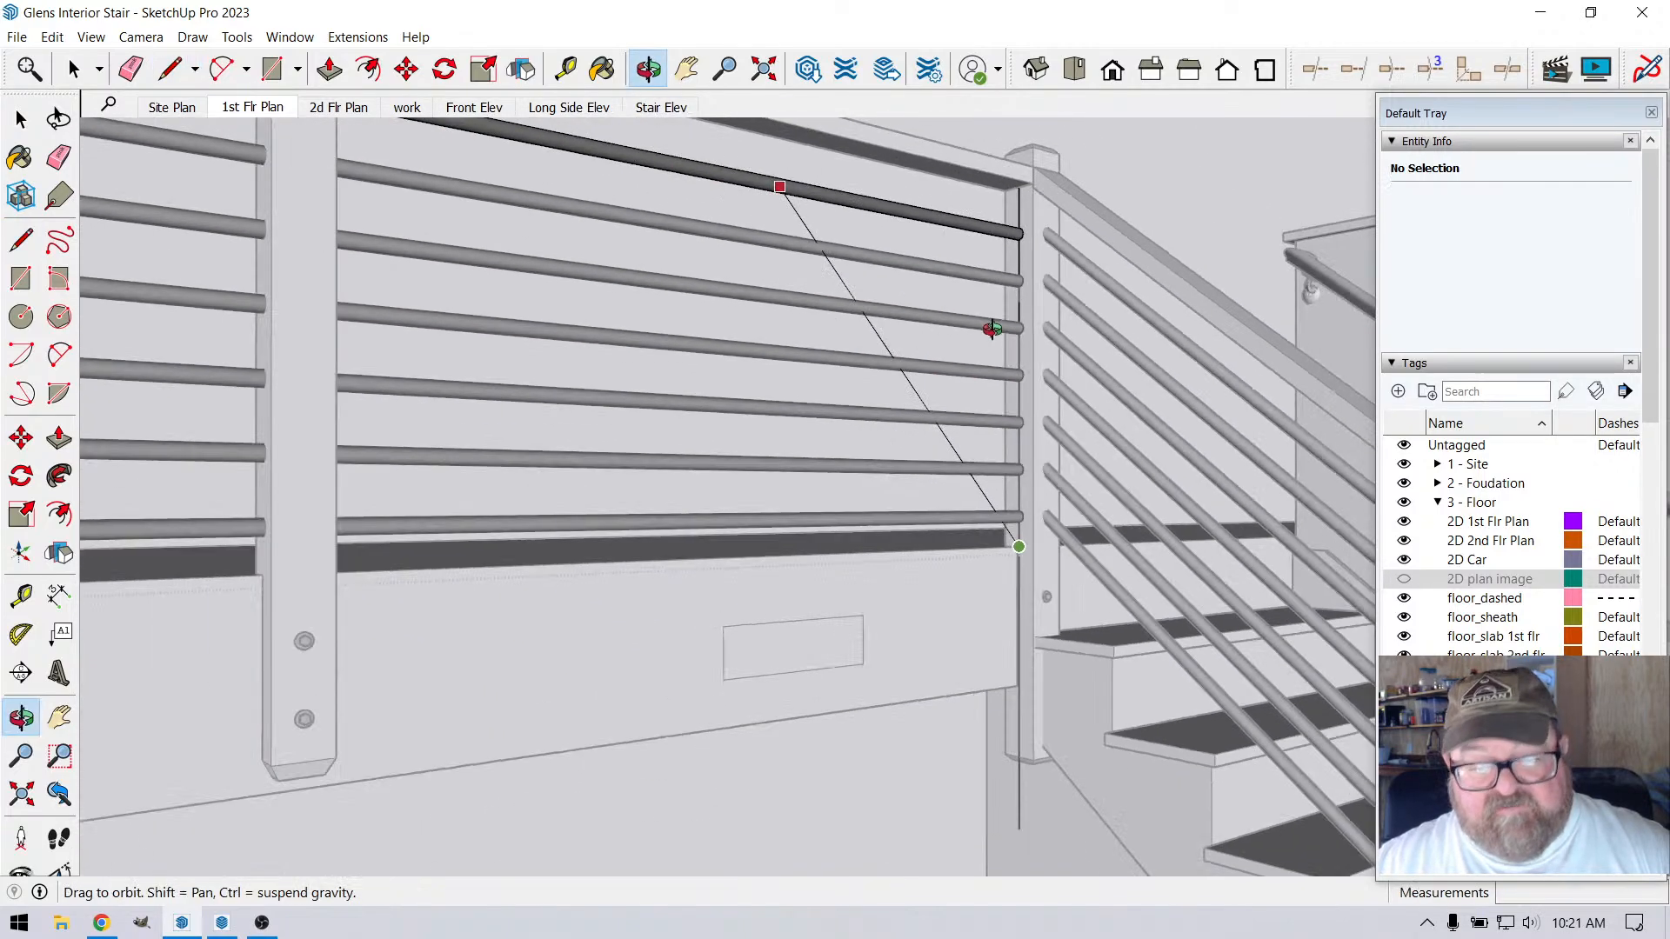
scroll(993, 330, "down", 1)
scroll(1005, 668, "up", 5)
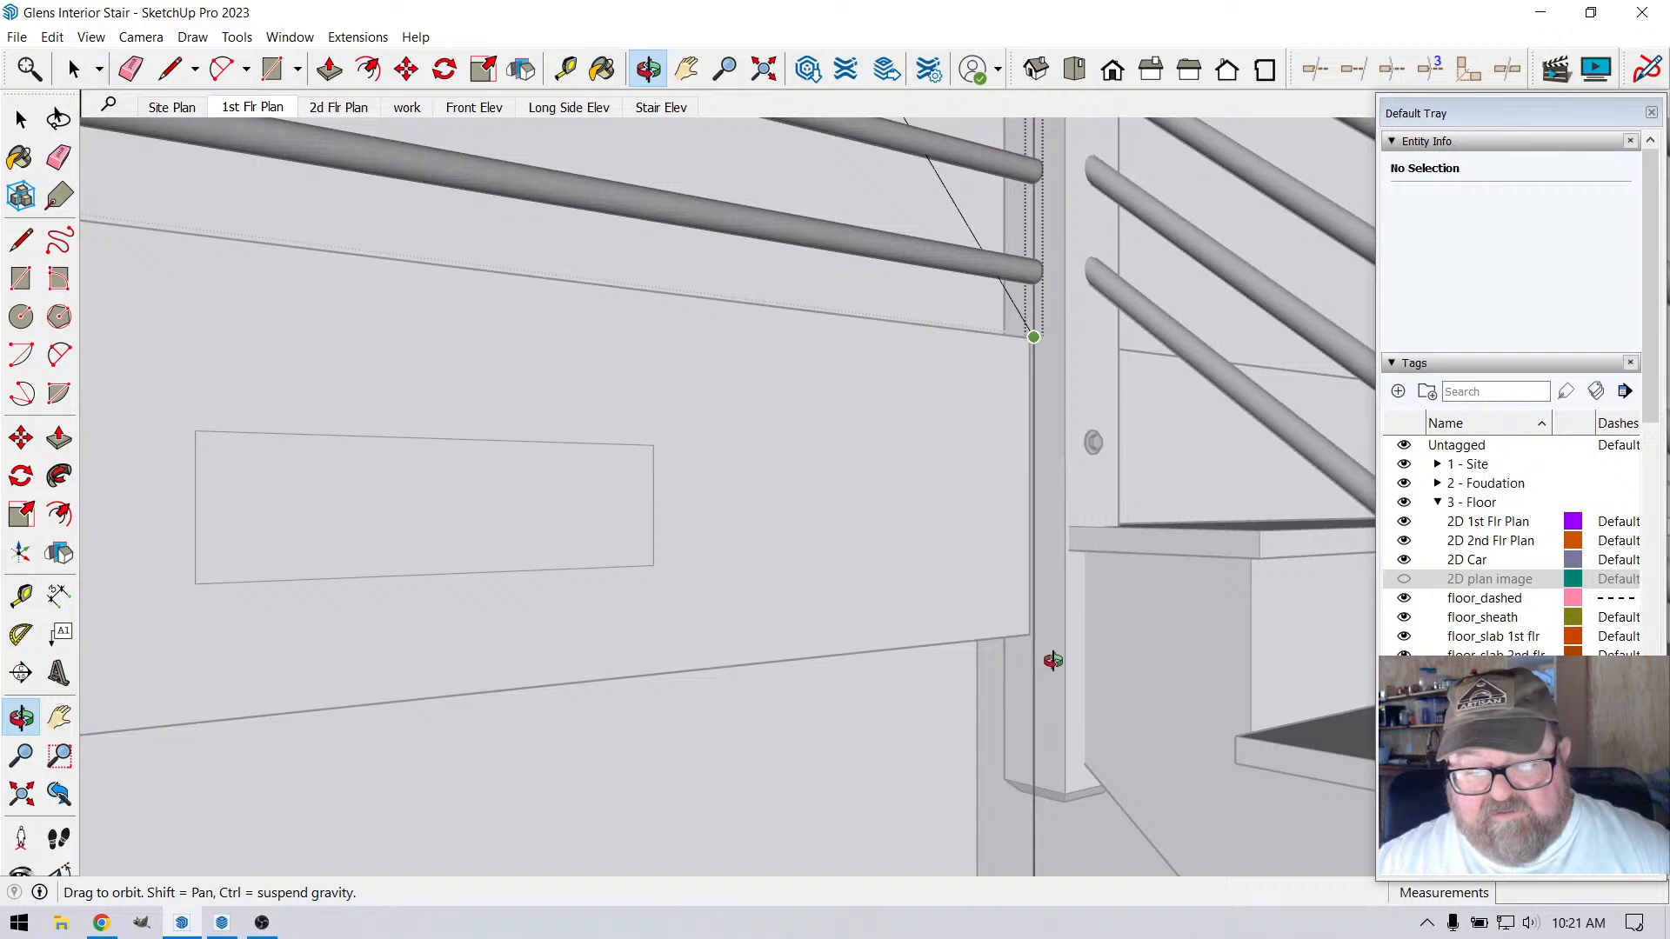
scroll(1031, 731, "down", 1)
scroll(1015, 708, "up", 1)
scroll(1059, 839, "up", 3)
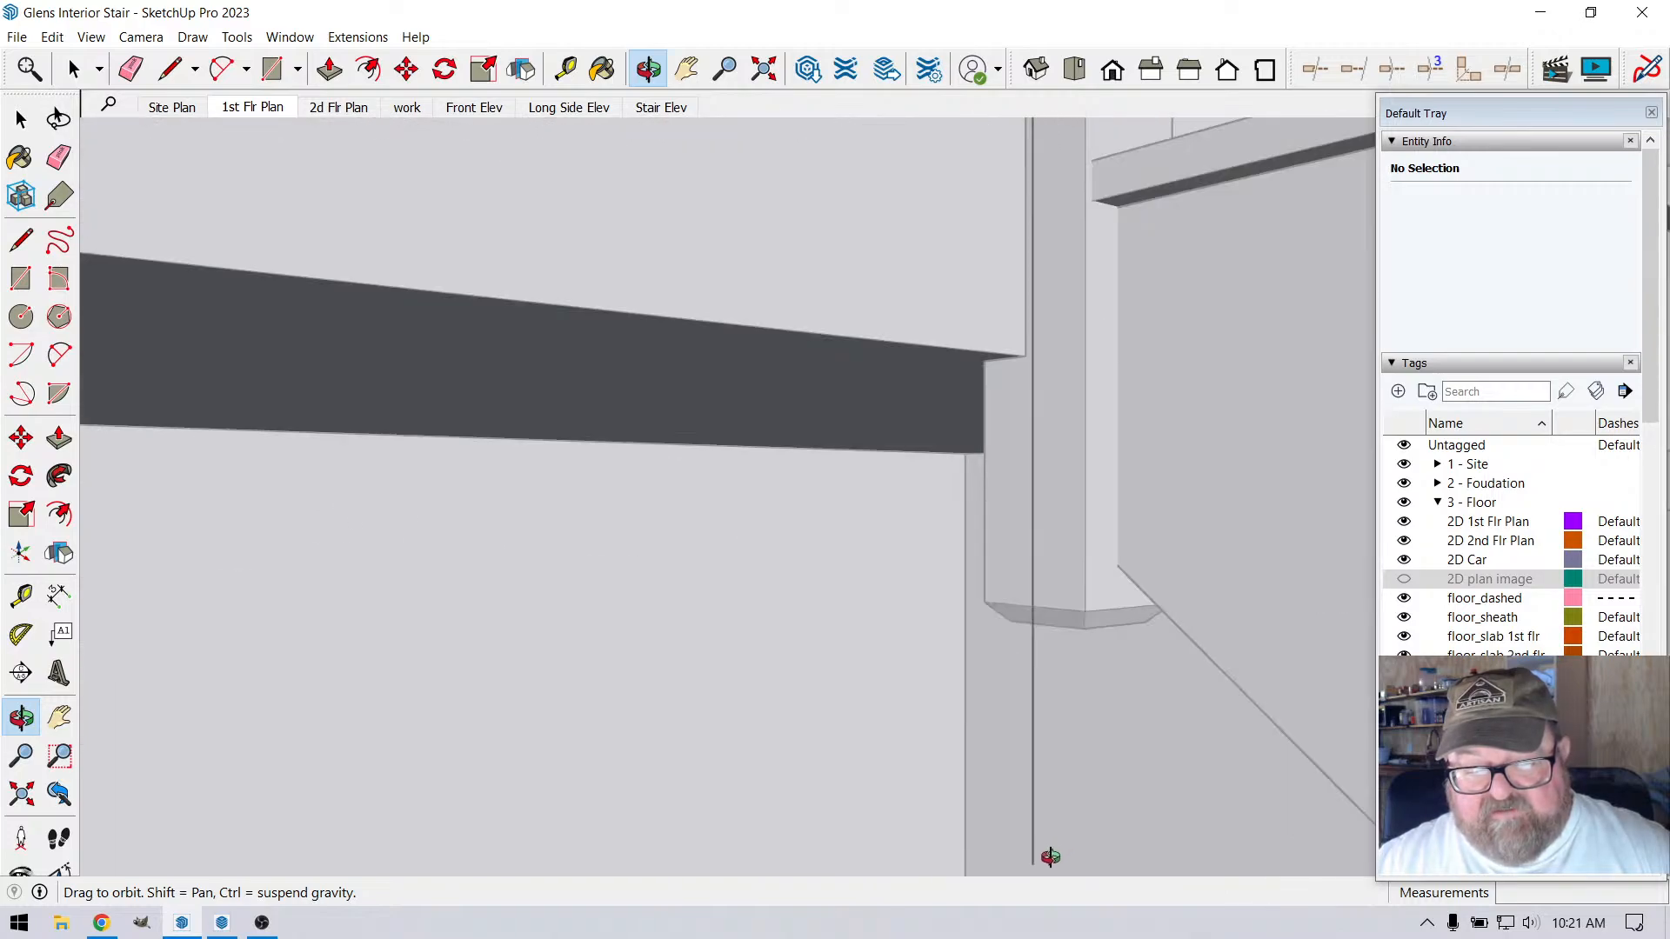
scroll(1044, 850, "down", 3)
scroll(1001, 474, "up", 5)
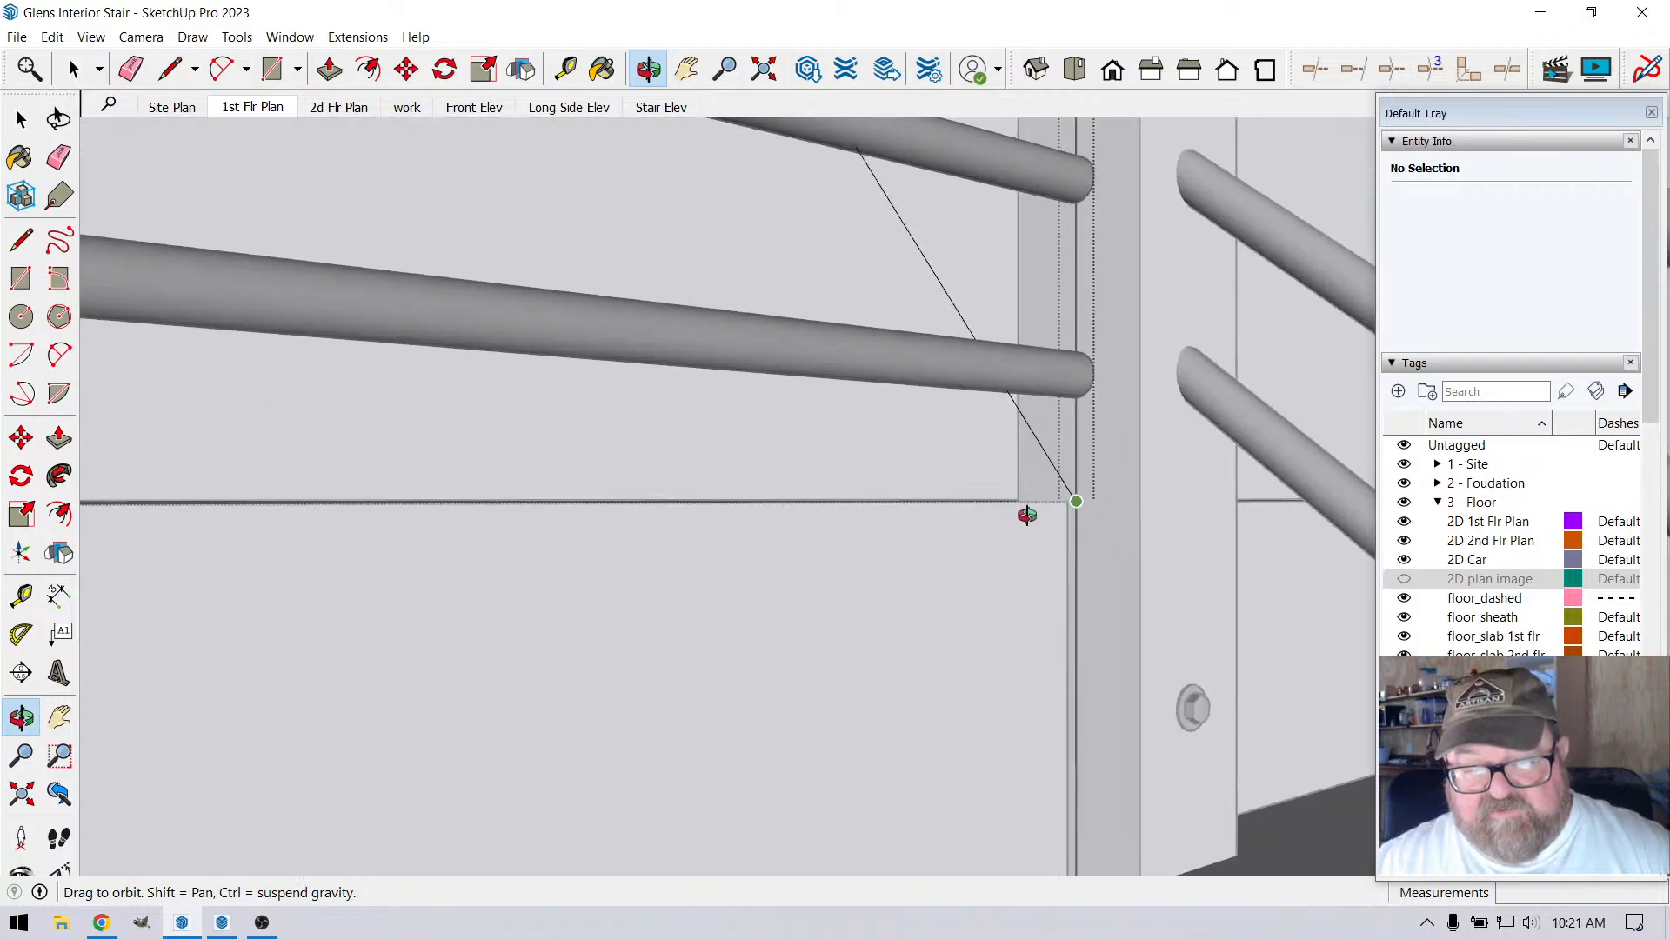
key("l")
scroll(1070, 501, "up", 2)
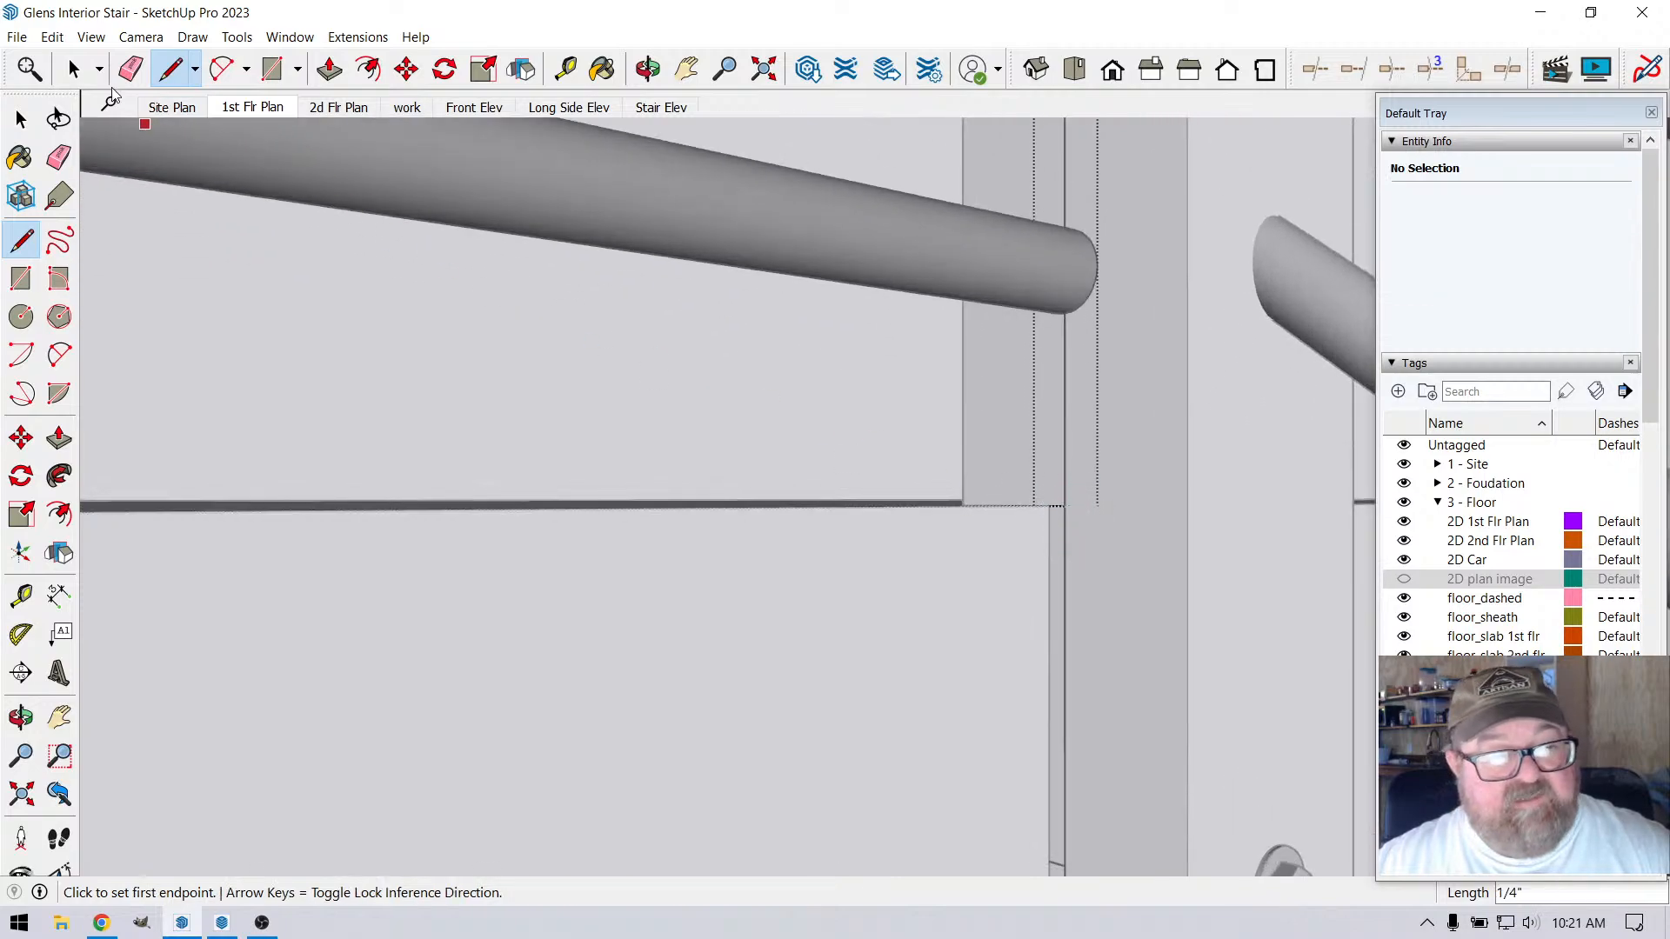
Erase the vertical line beside the round rail ends at the corner post and close the round rails' editing context
left_click(130, 68)
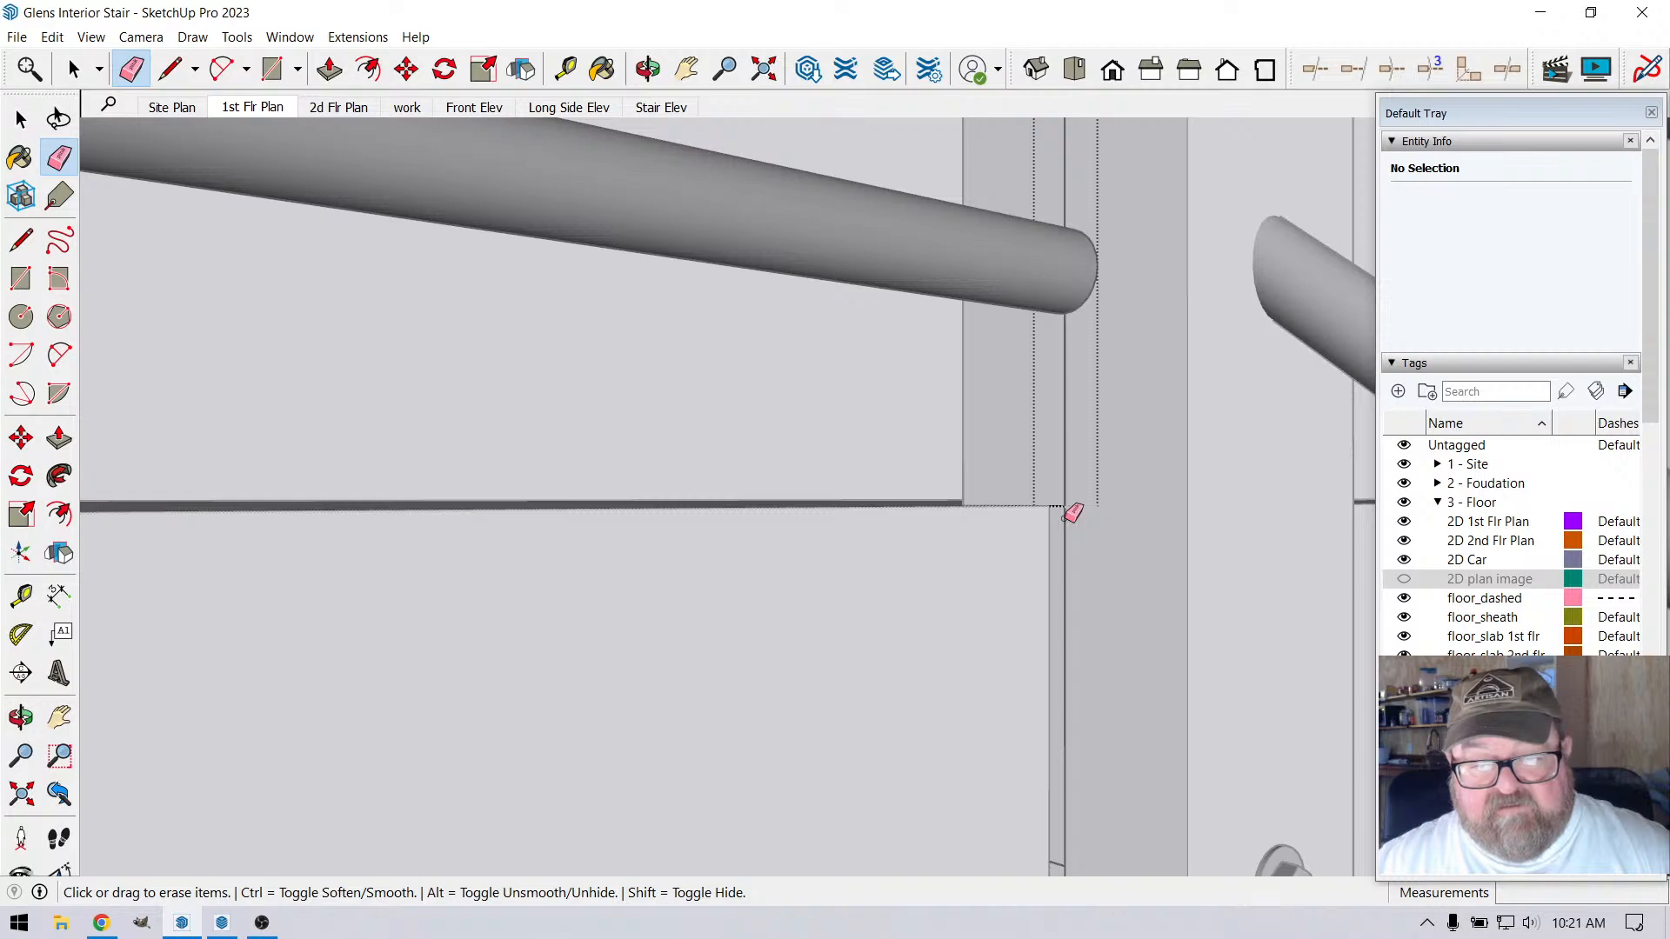
scroll(1070, 520, "up", 3)
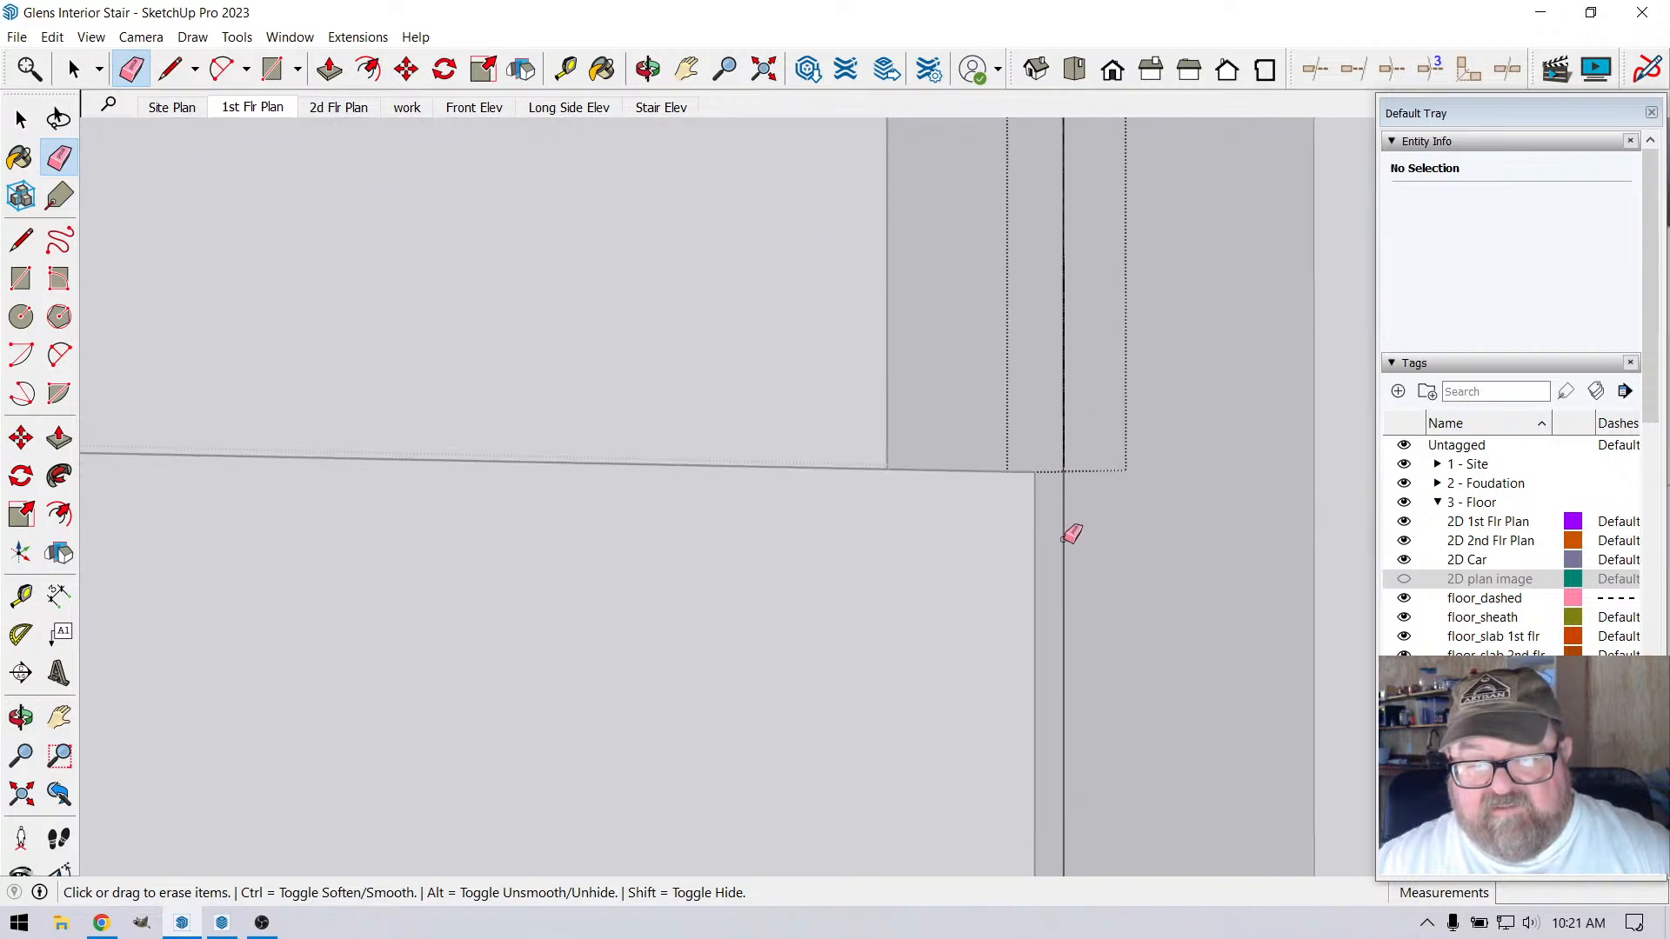
scroll(1070, 536, "down", 5)
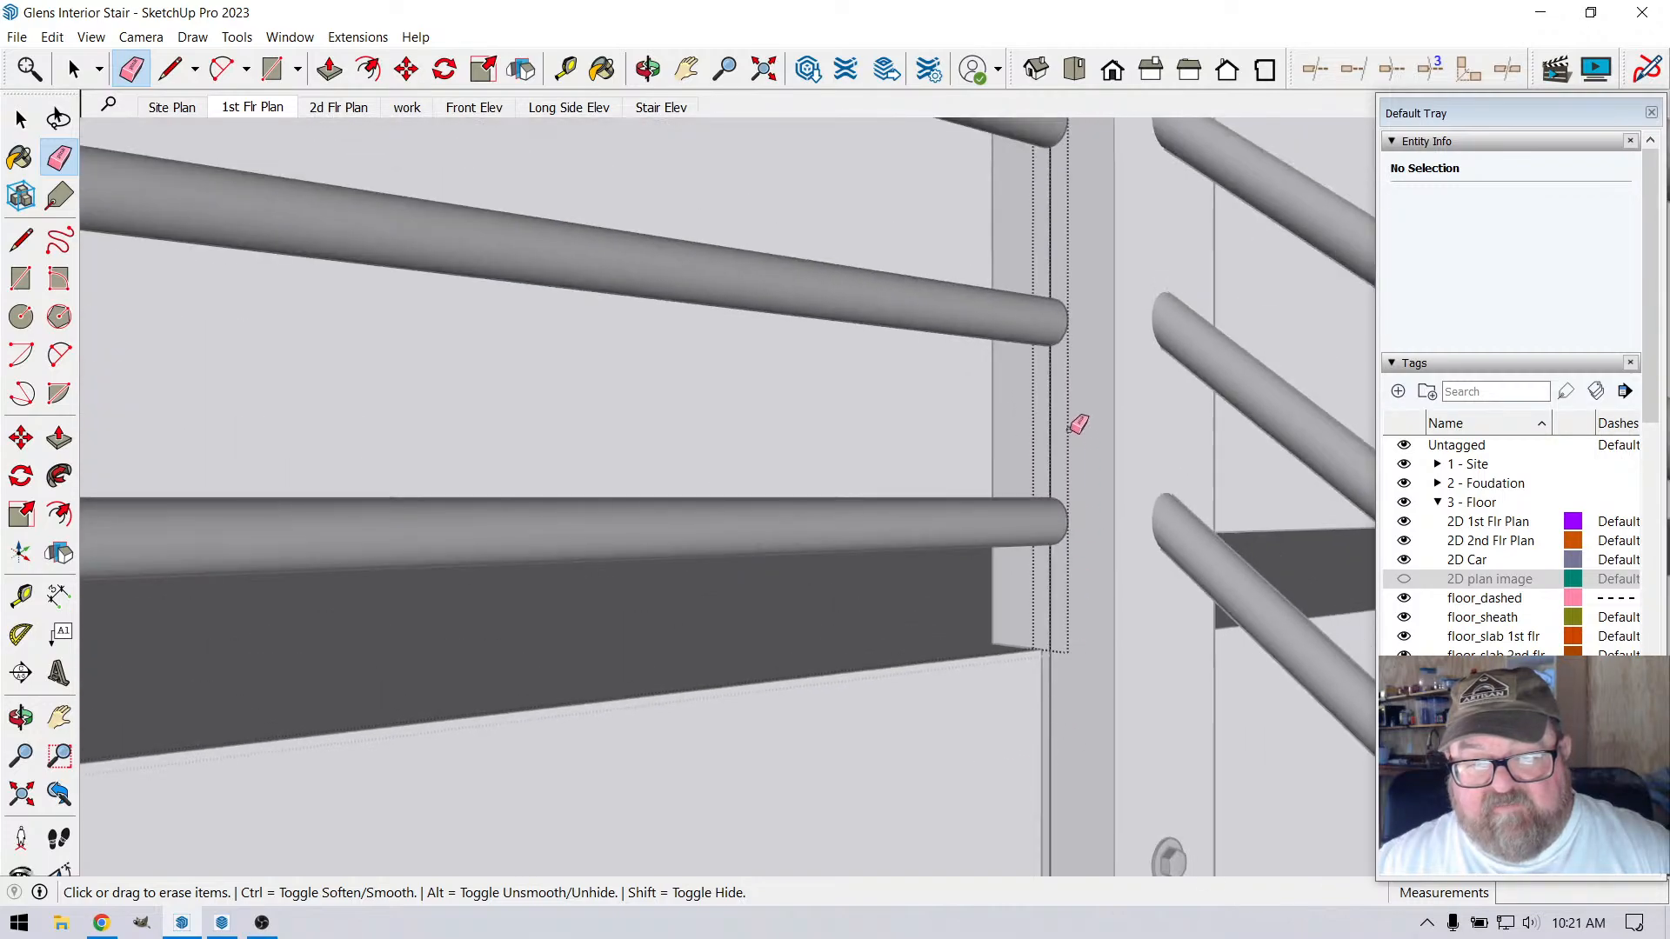
left_click(1054, 417)
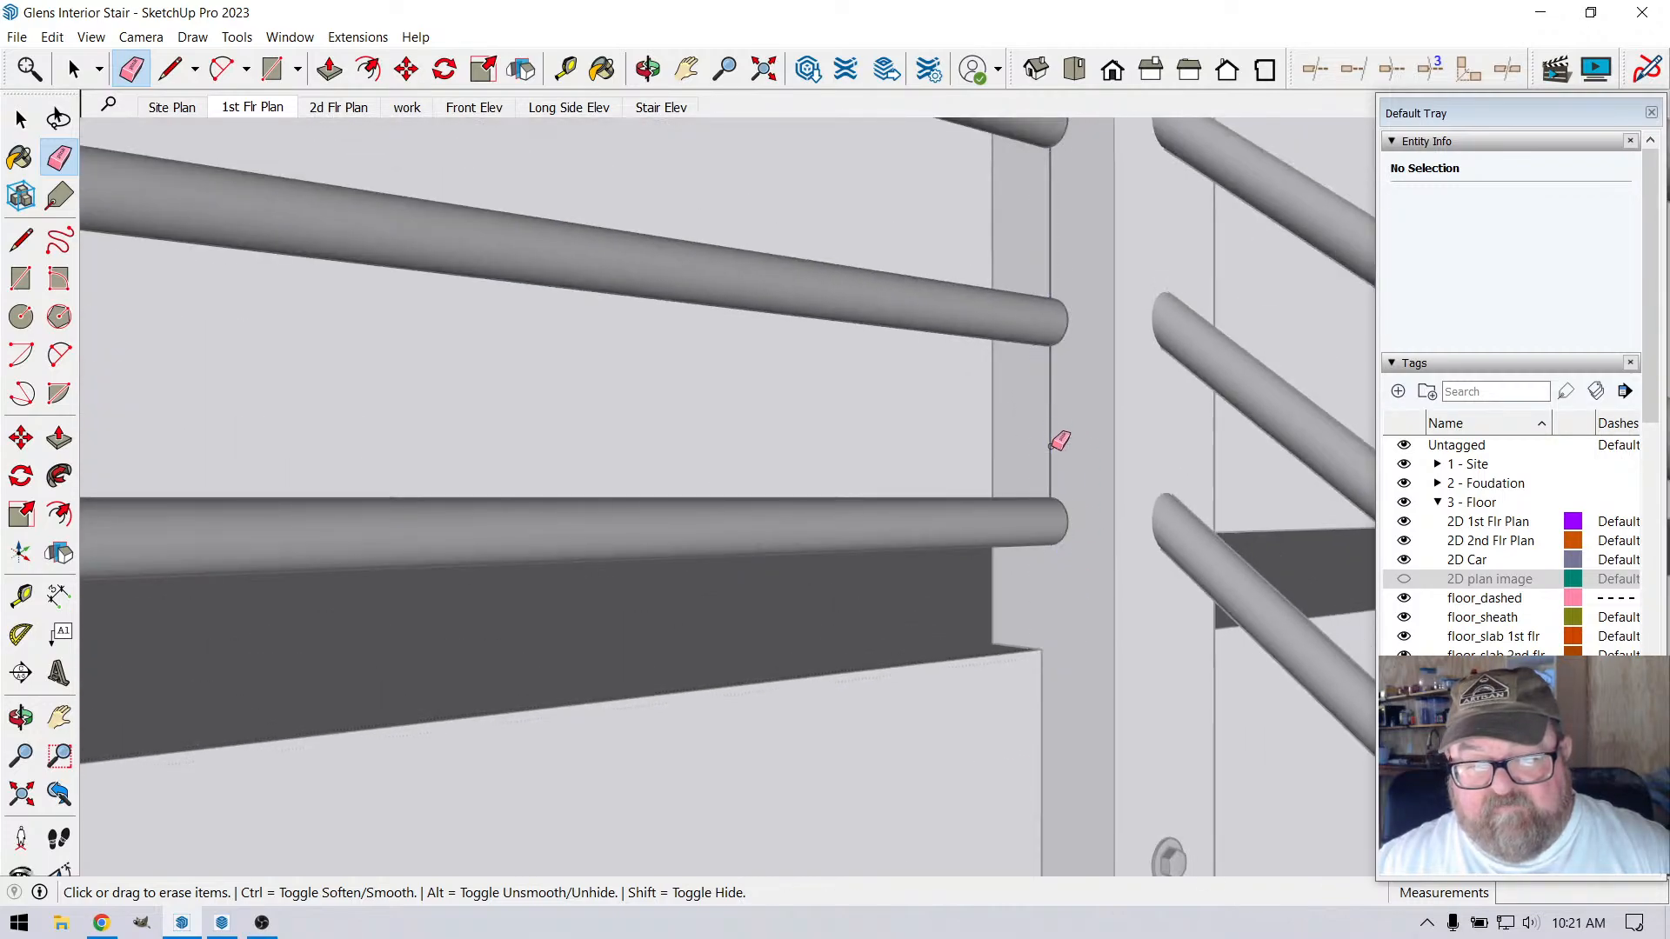
scroll(1039, 739, "down", 5)
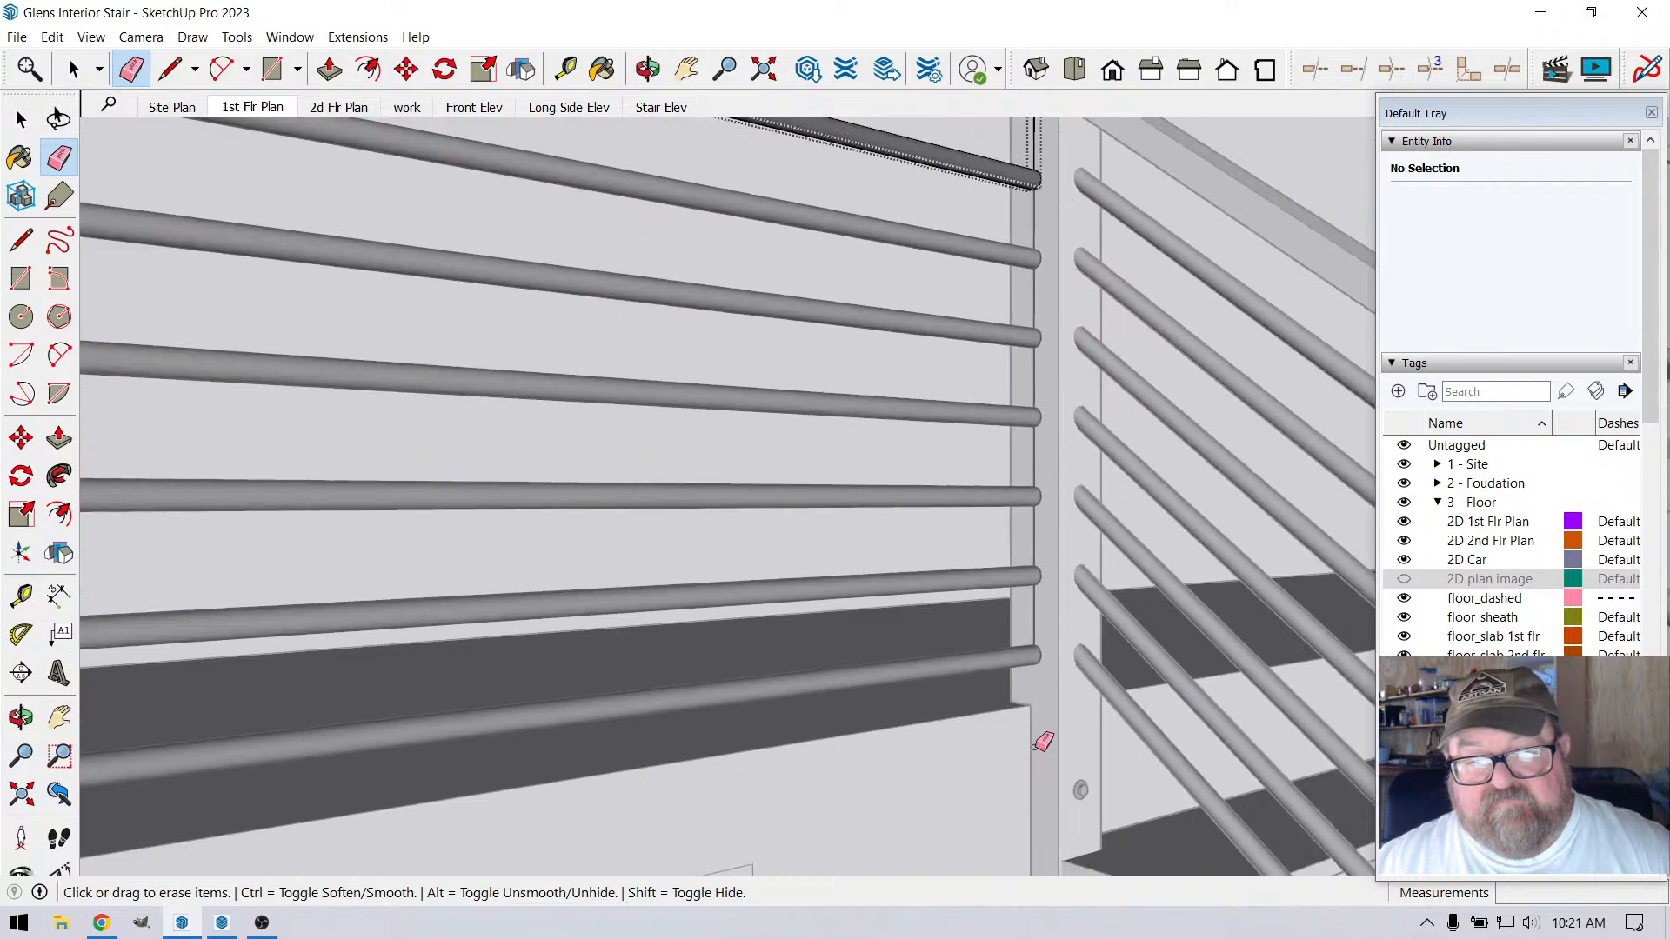
key("ctrl+z")
key("ctrl+z")
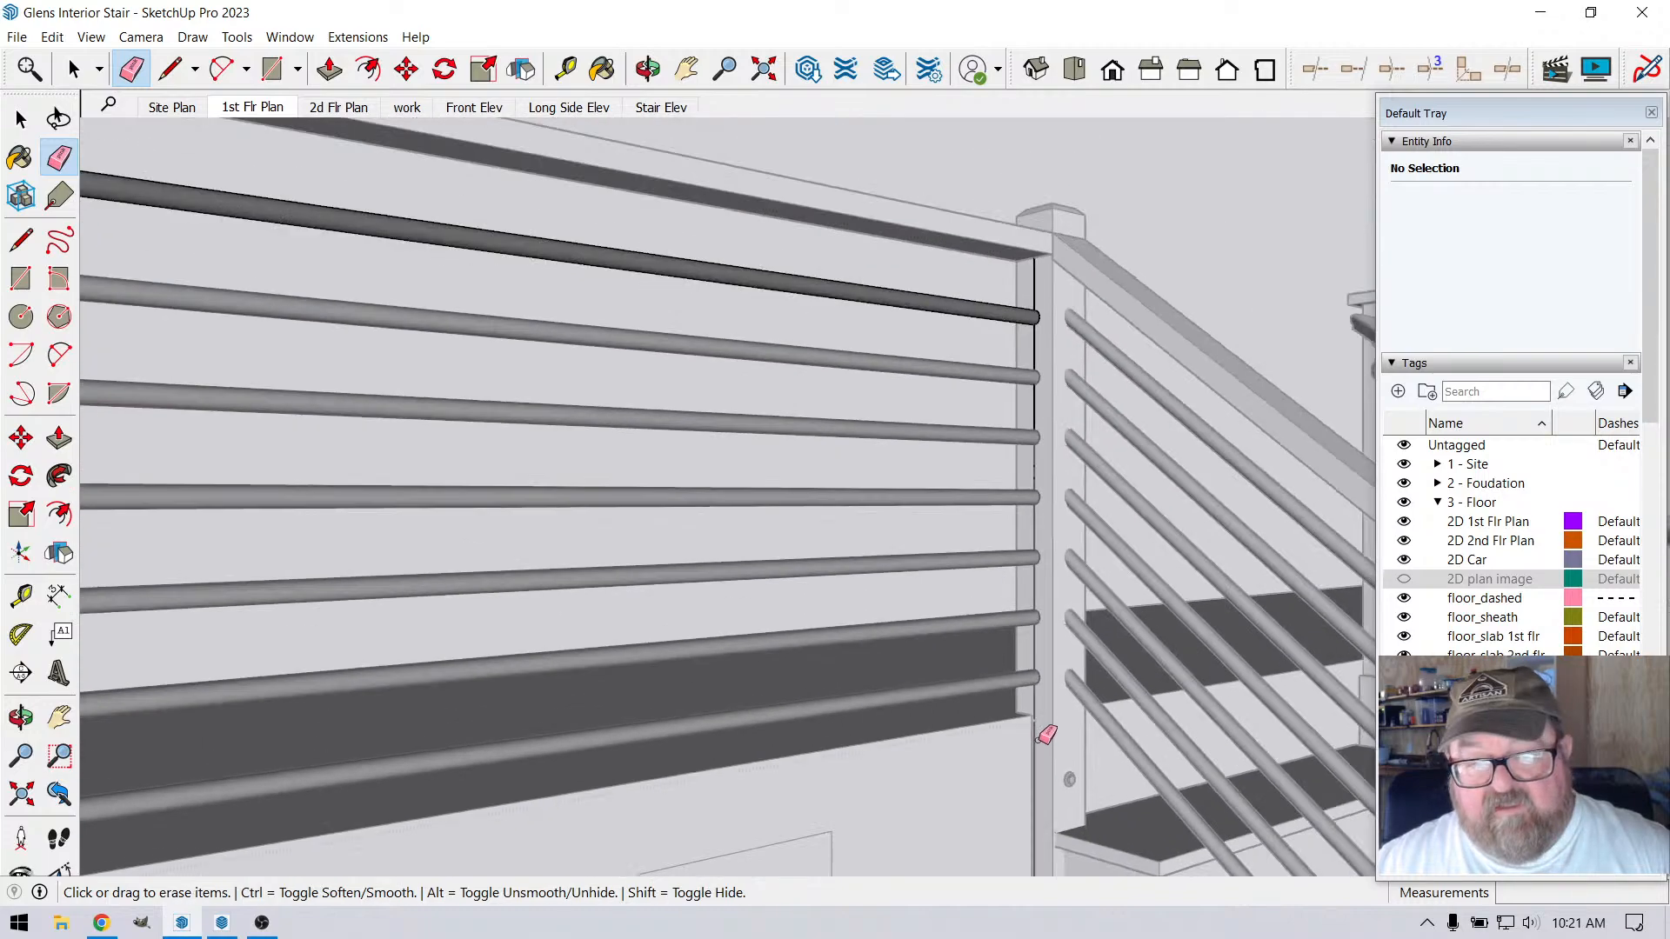
left_click(1037, 418)
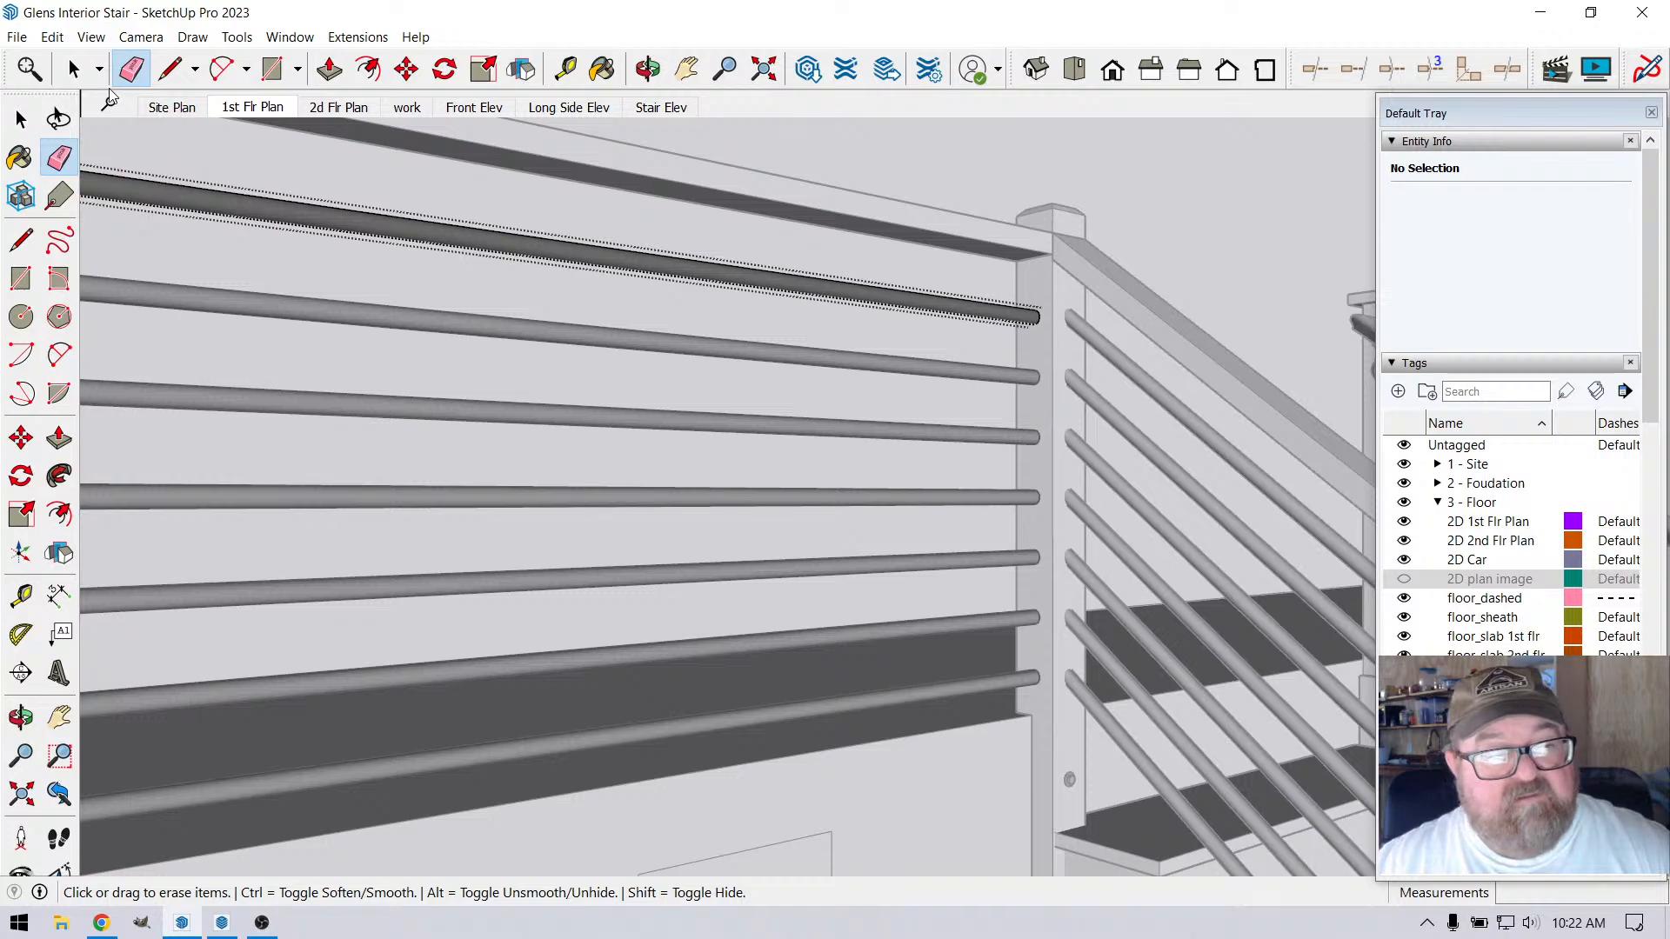
left_click(79, 67)
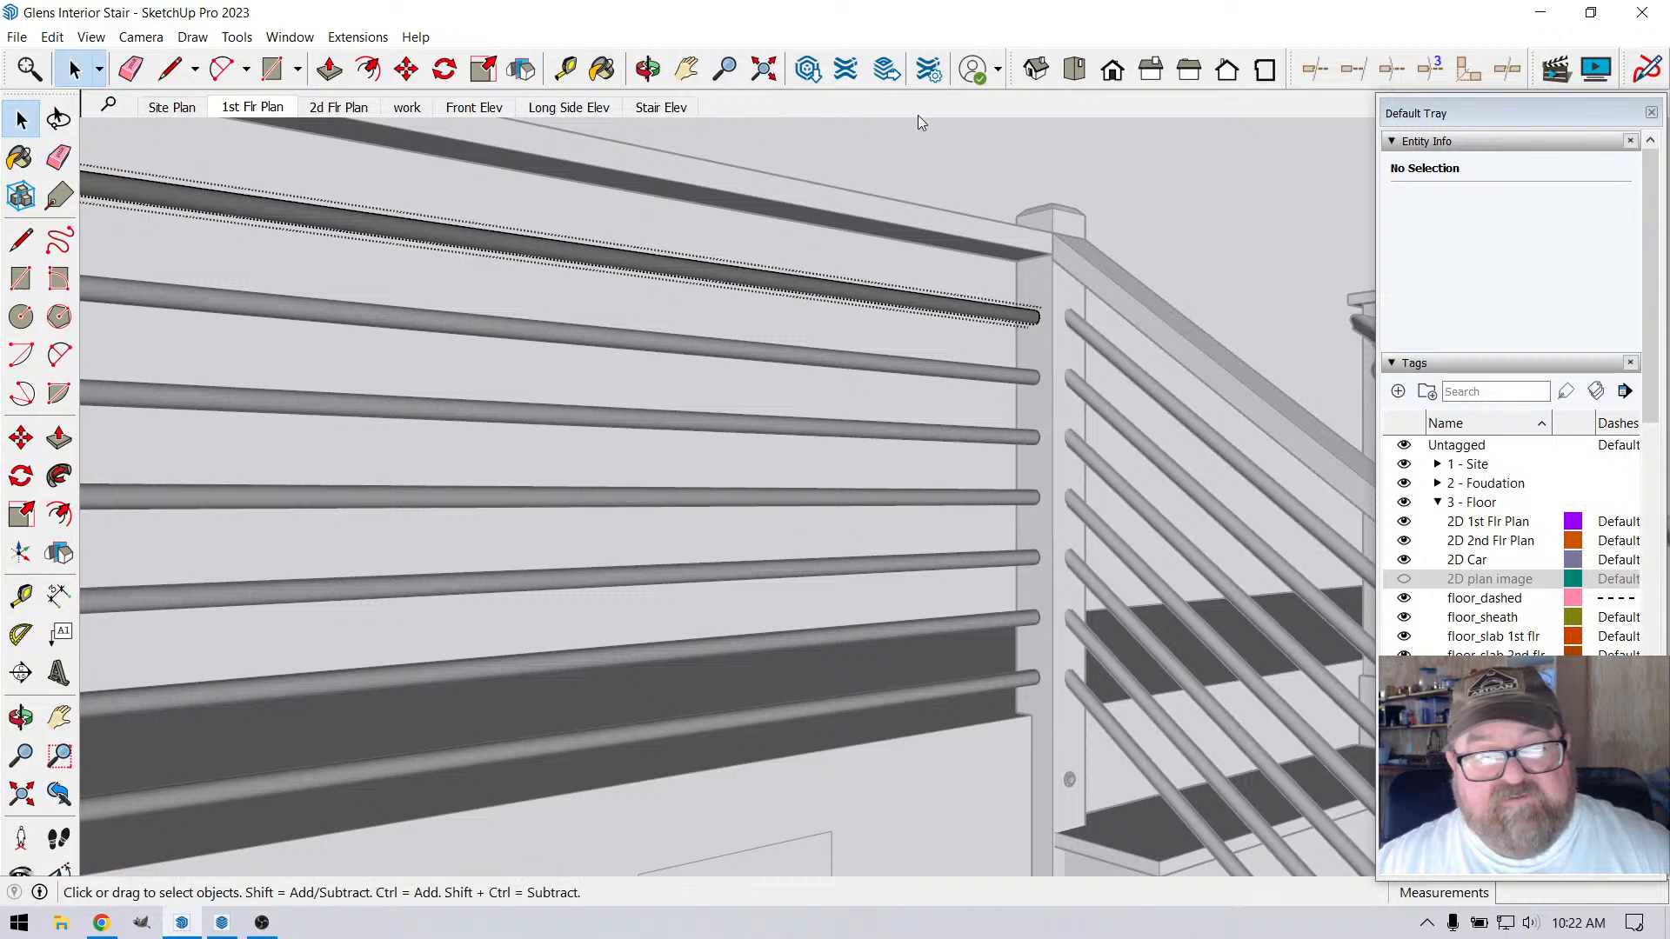
left_click(927, 159)
Place a vertical guide 1.75" in from the corner post's edge, on the face where the round rails end
scroll(1031, 225, "up", 3)
scroll(1030, 270, "up", 2)
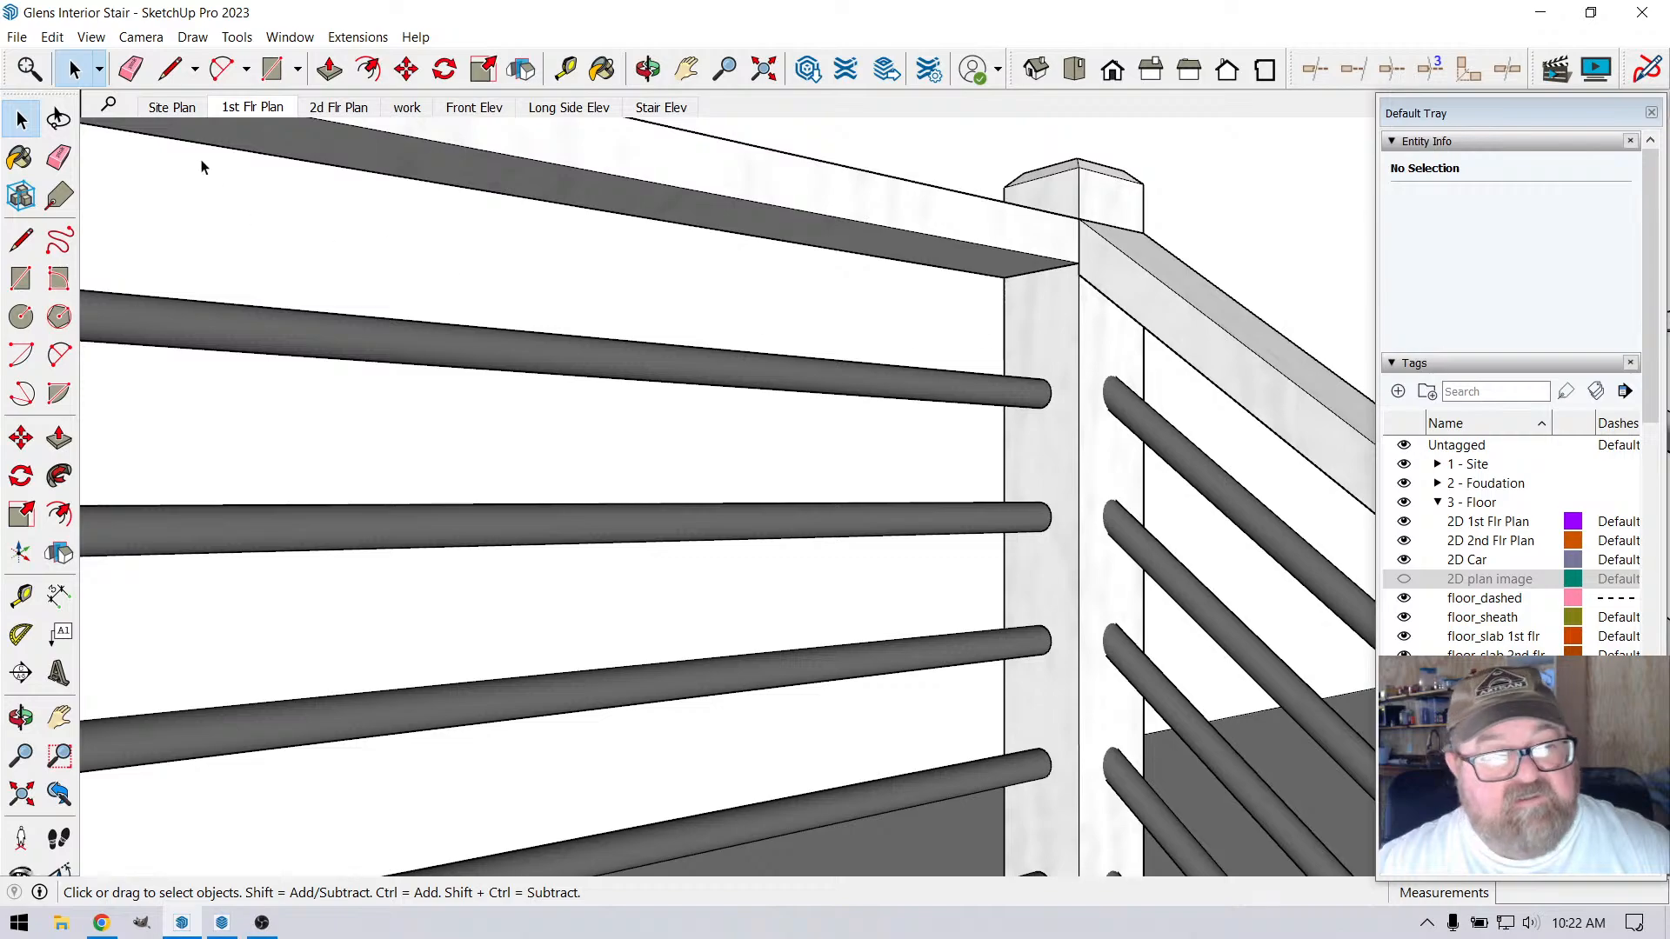
left_click(170, 69)
scroll(996, 370, "up", 2)
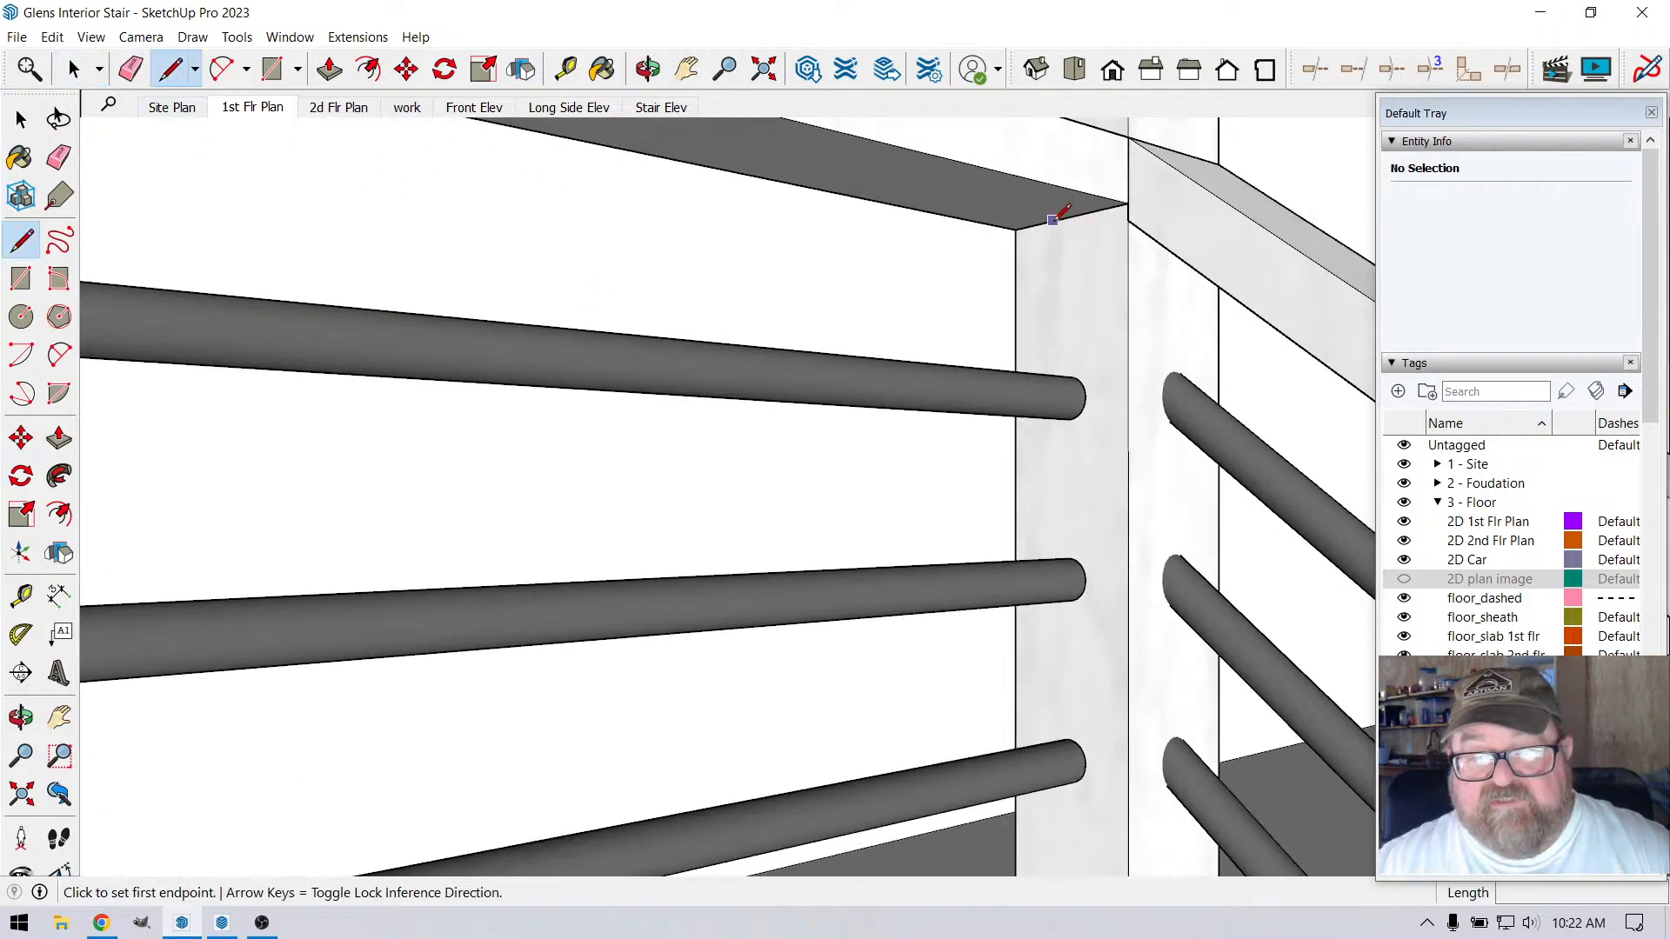
left_click(565, 68)
left_click(1070, 217)
left_click(1015, 310)
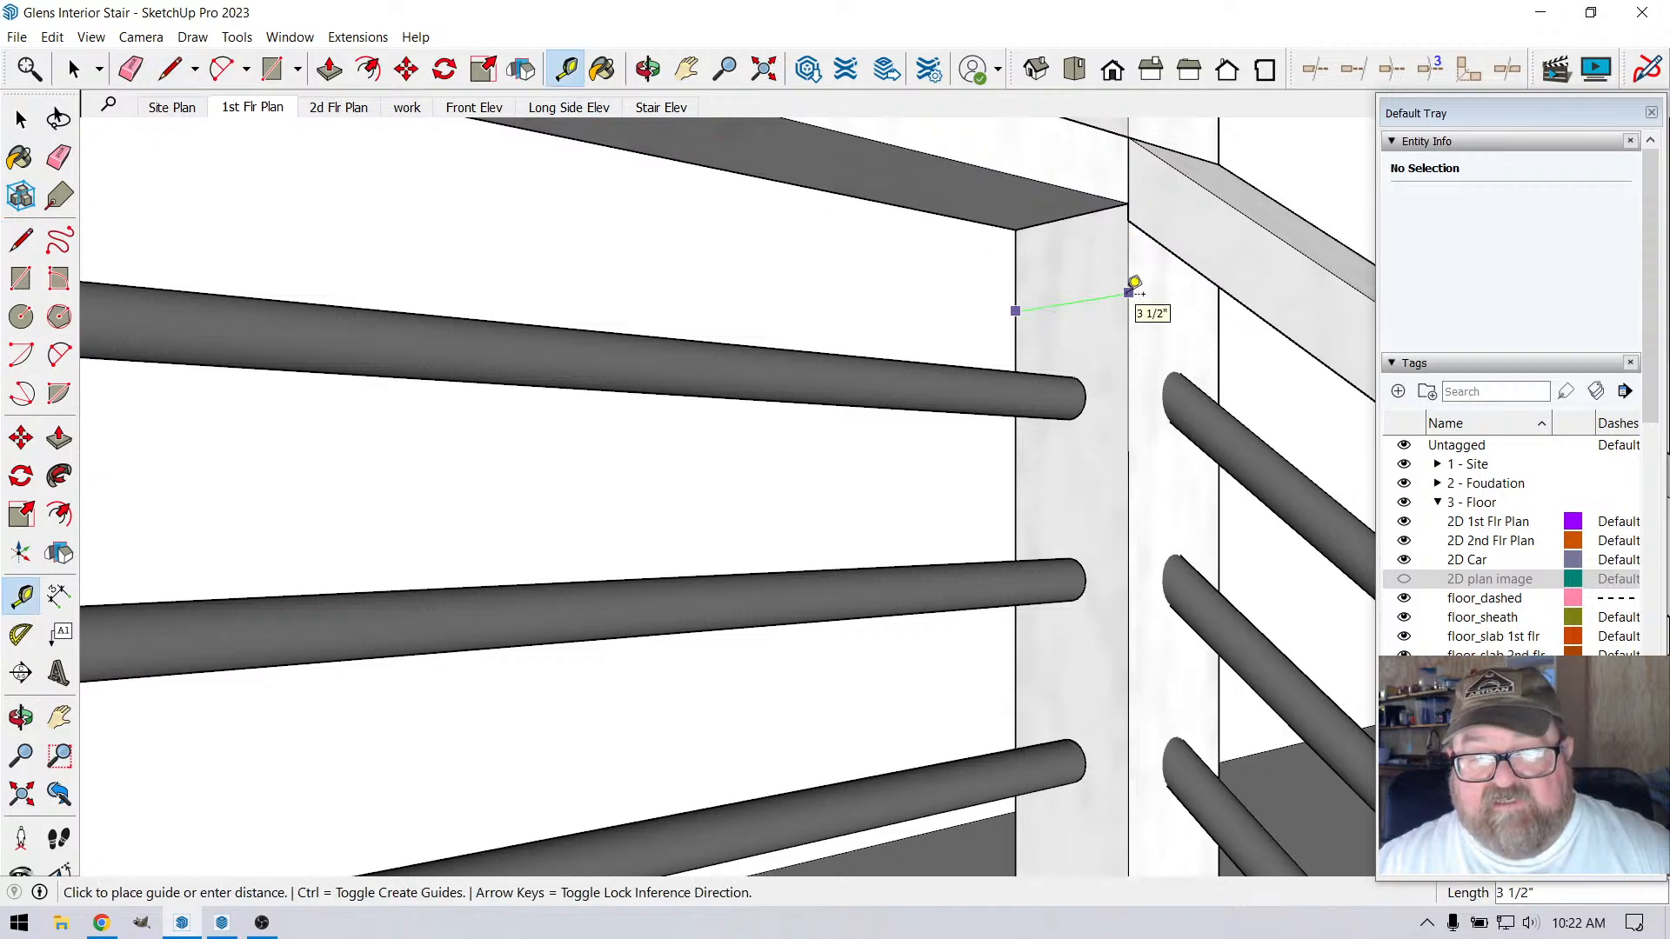
type("1.75")
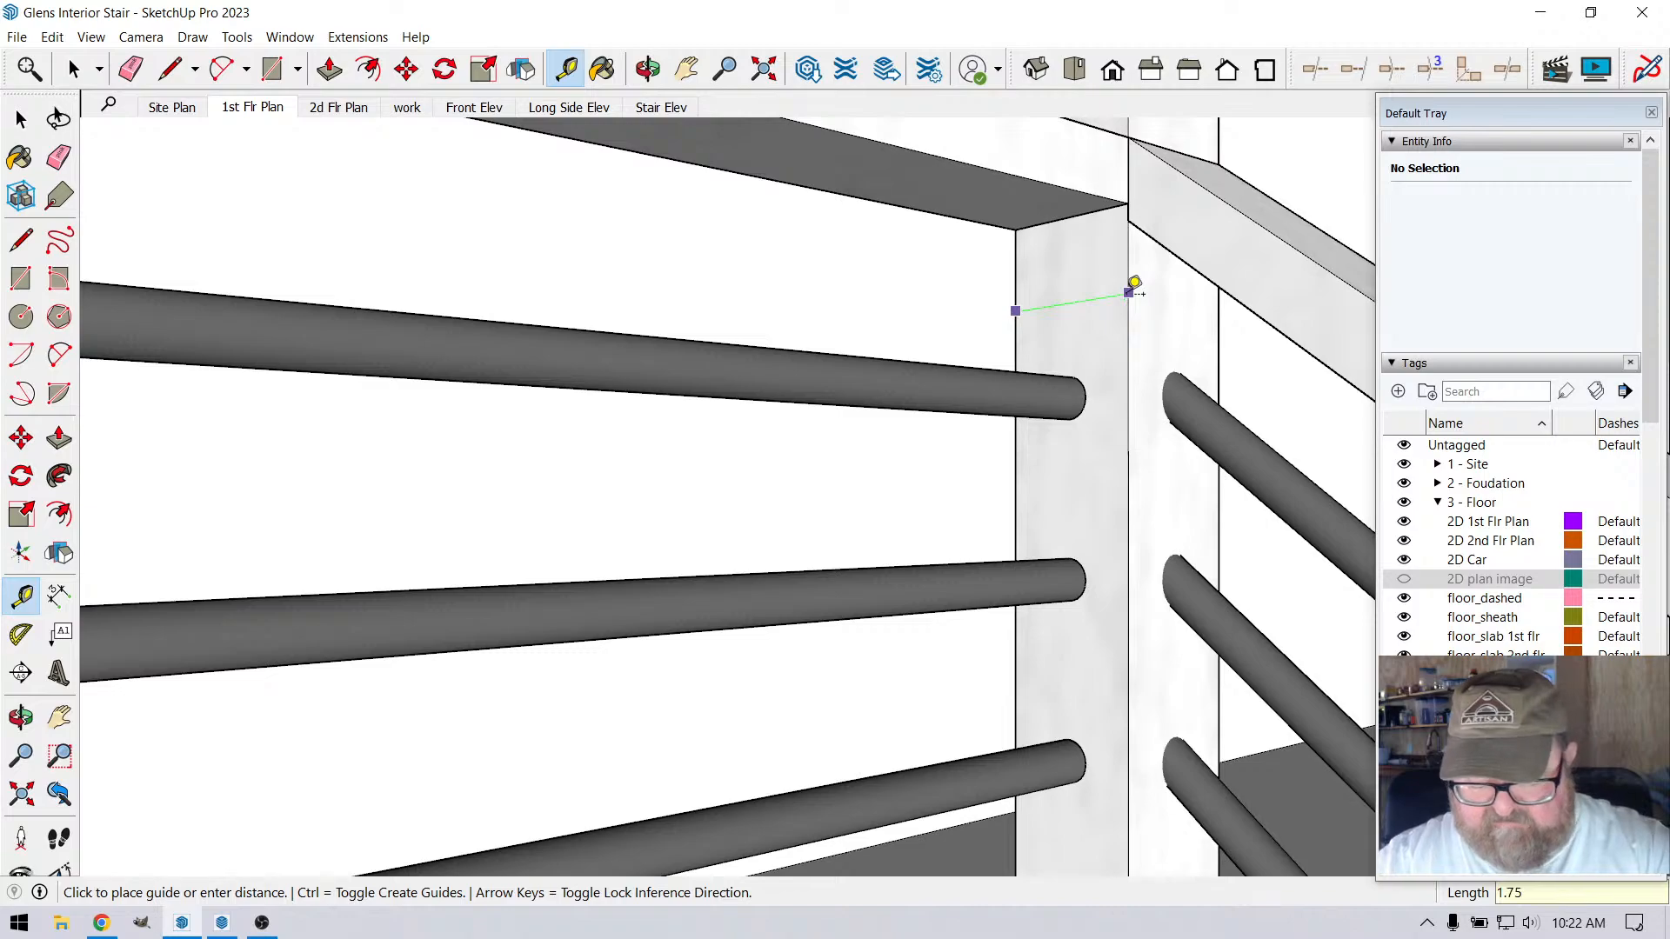
key("Return")
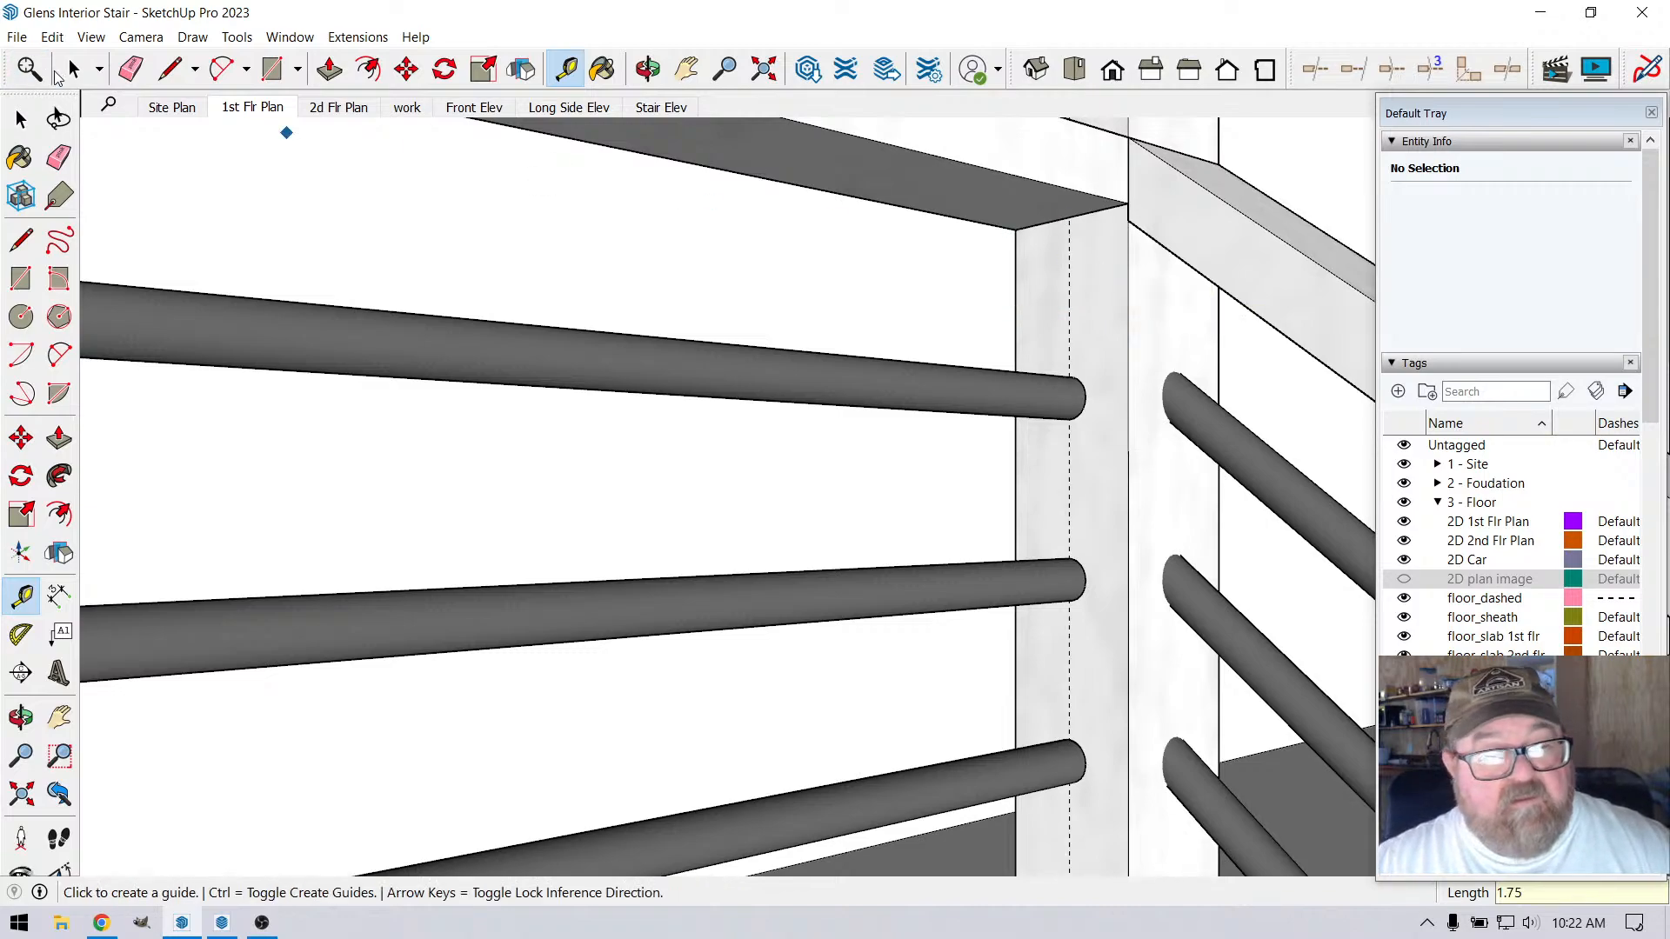
Draw a vertical 2' 9" line along the guide from the top rail's underside to the level of the corner post's notch
key("l")
left_click(1070, 216)
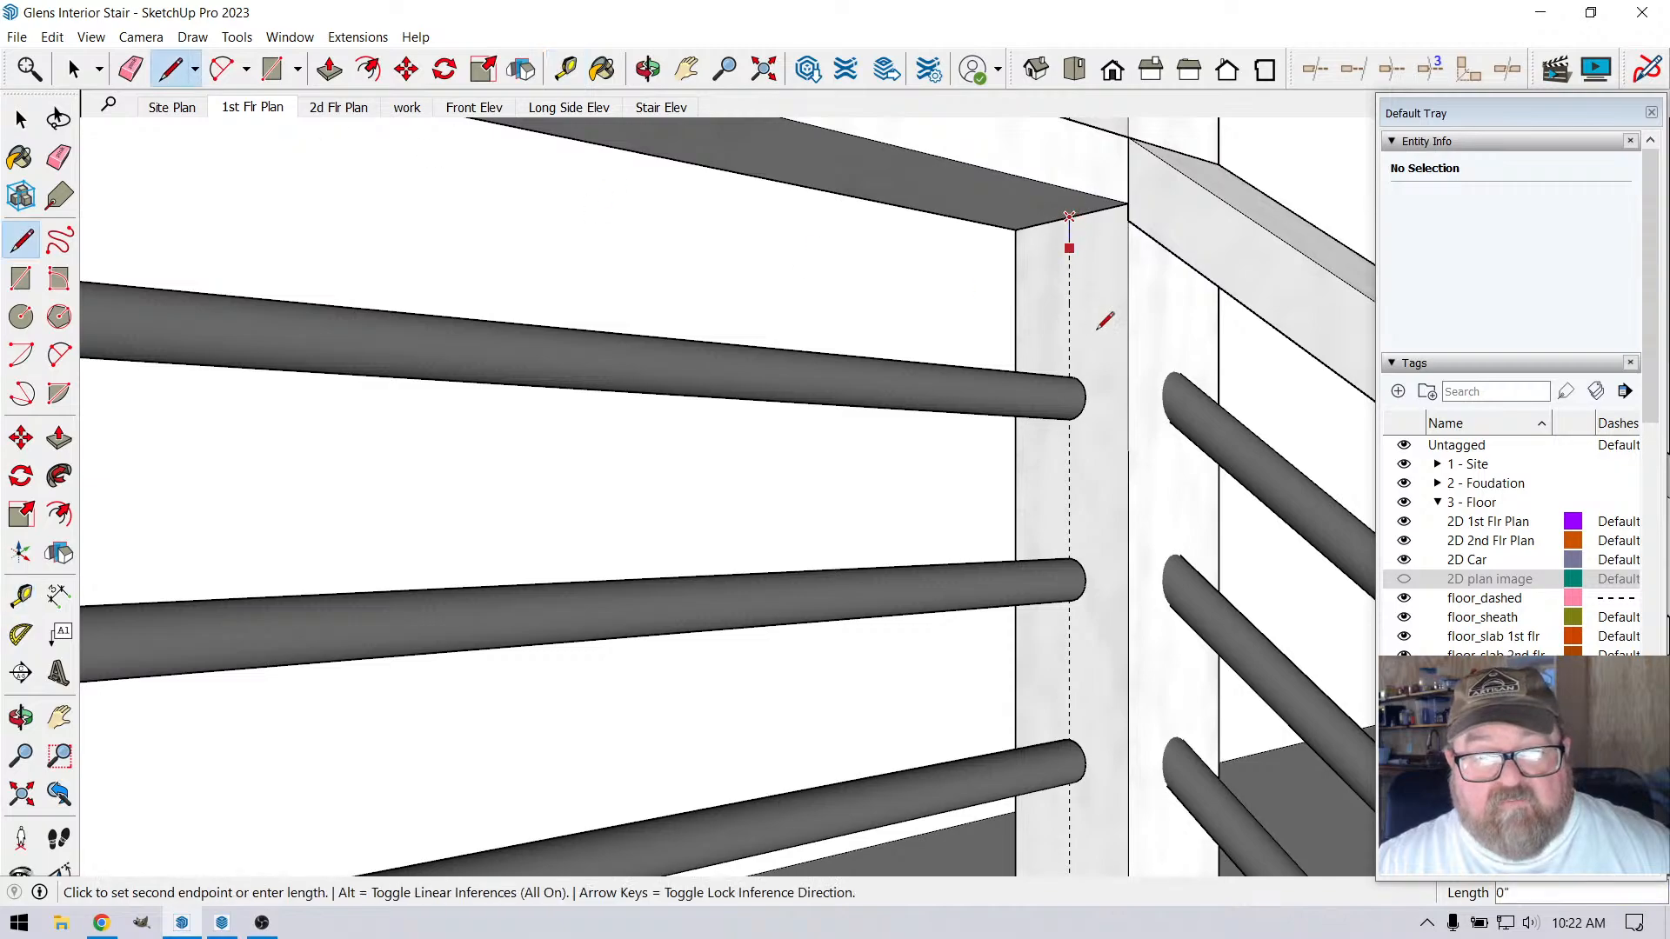
scroll(1078, 305, "down", 5)
scroll(1043, 384, "up", 6)
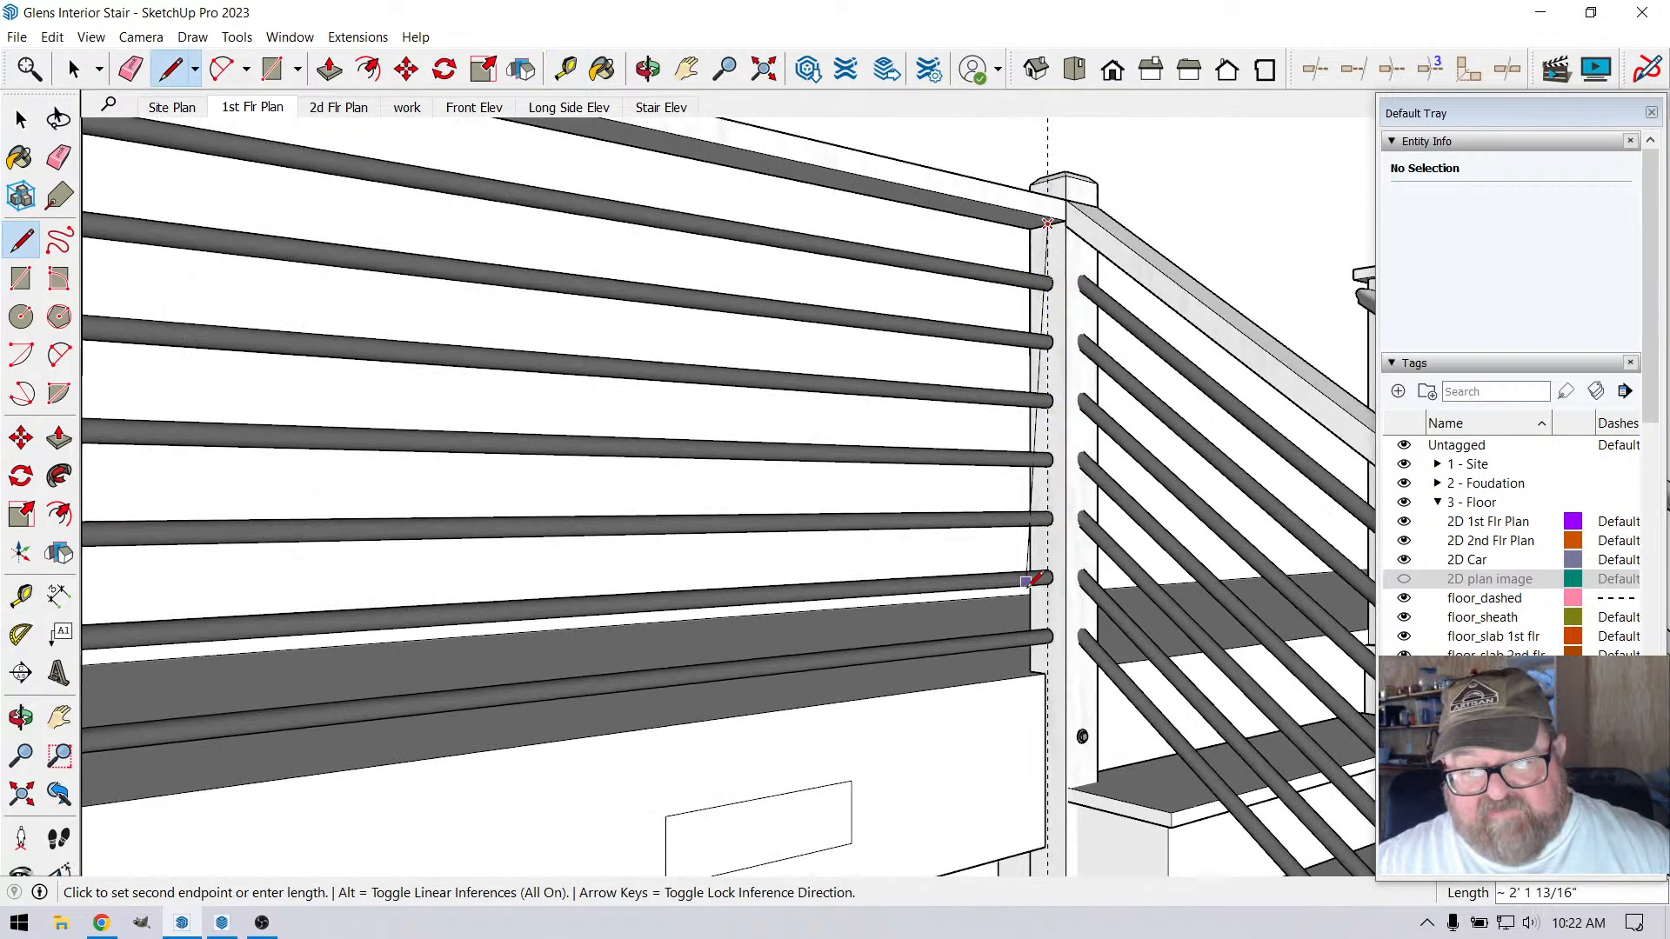
scroll(1098, 674, "up", 3)
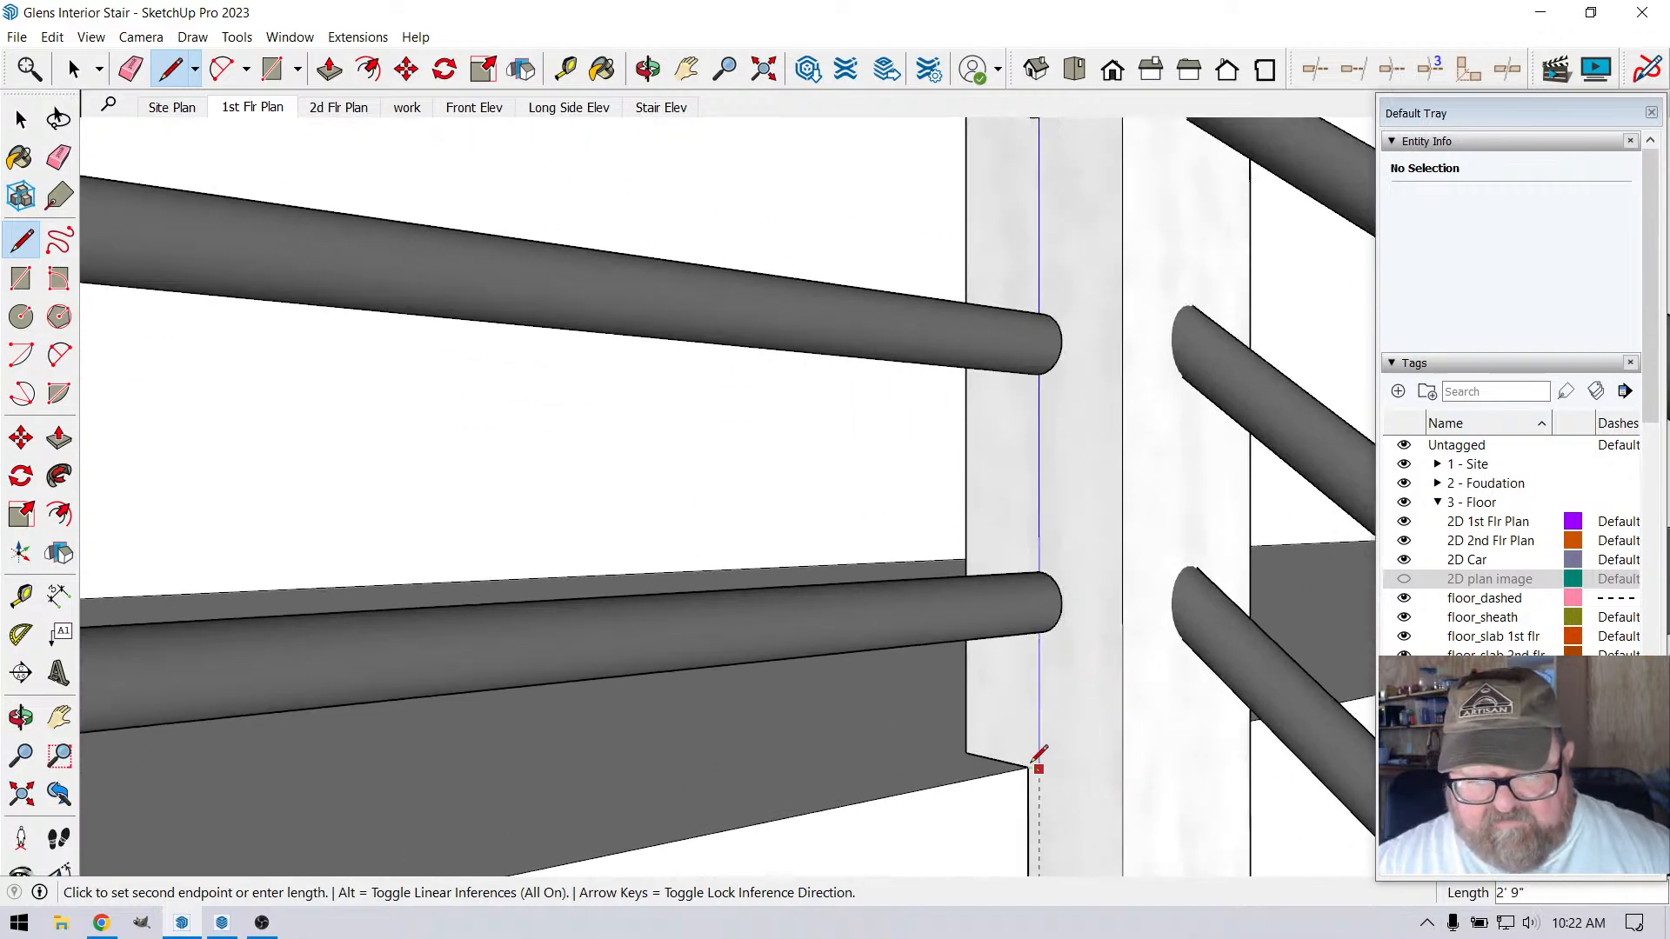
key("Up")
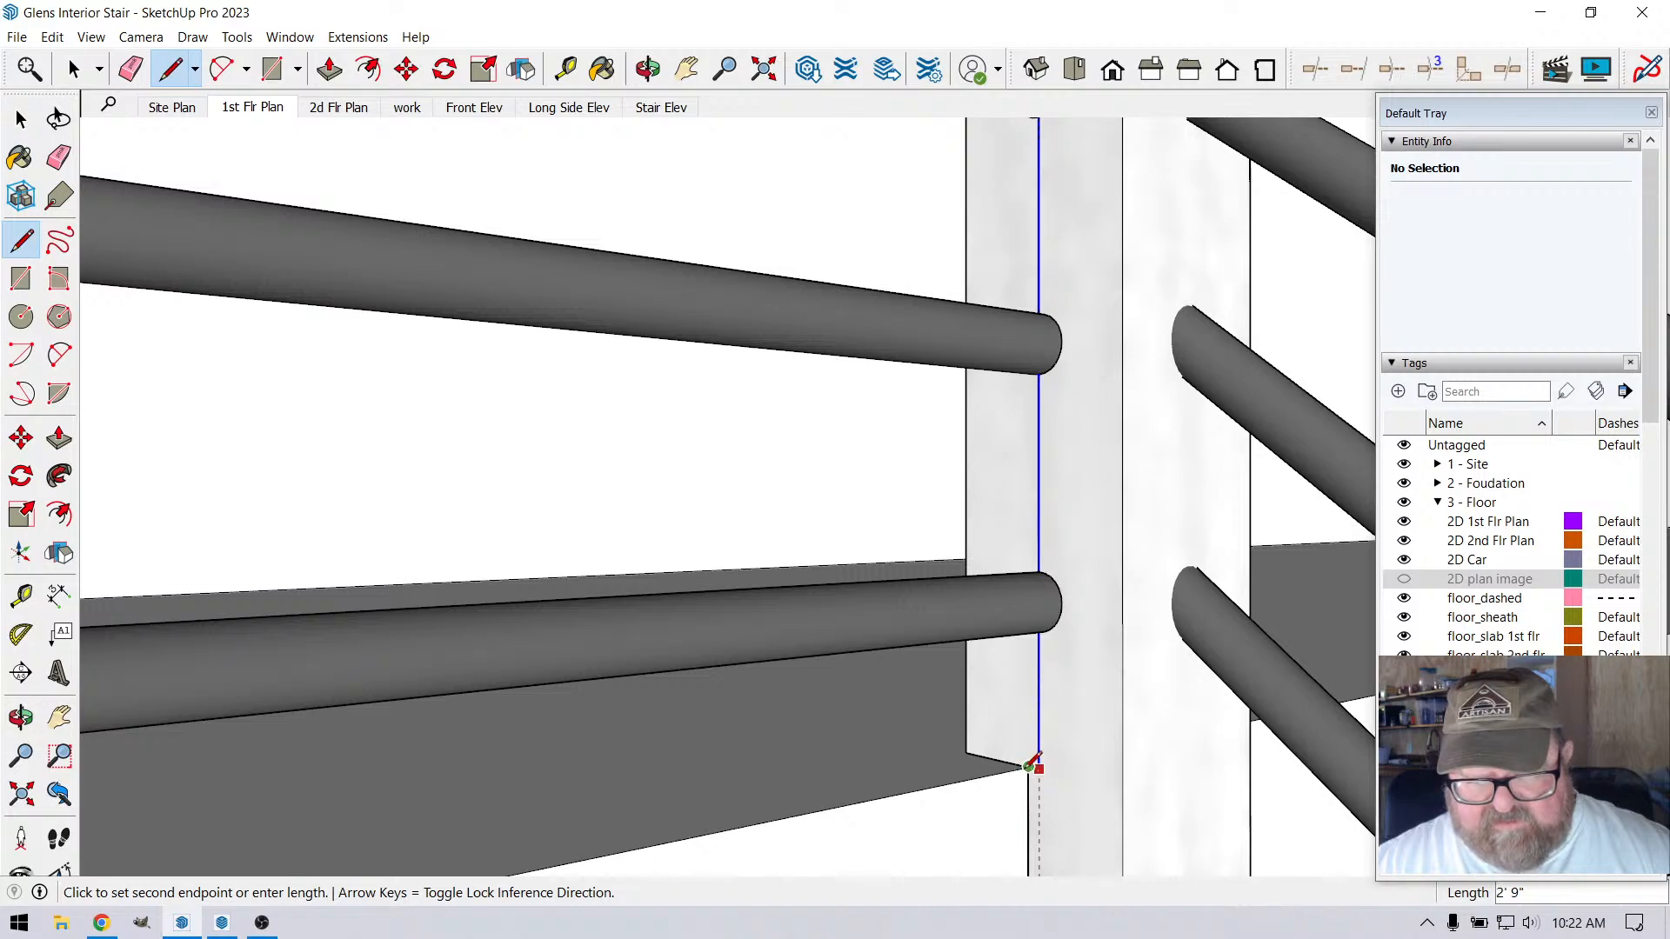
left_click(1038, 767)
key("Escape")
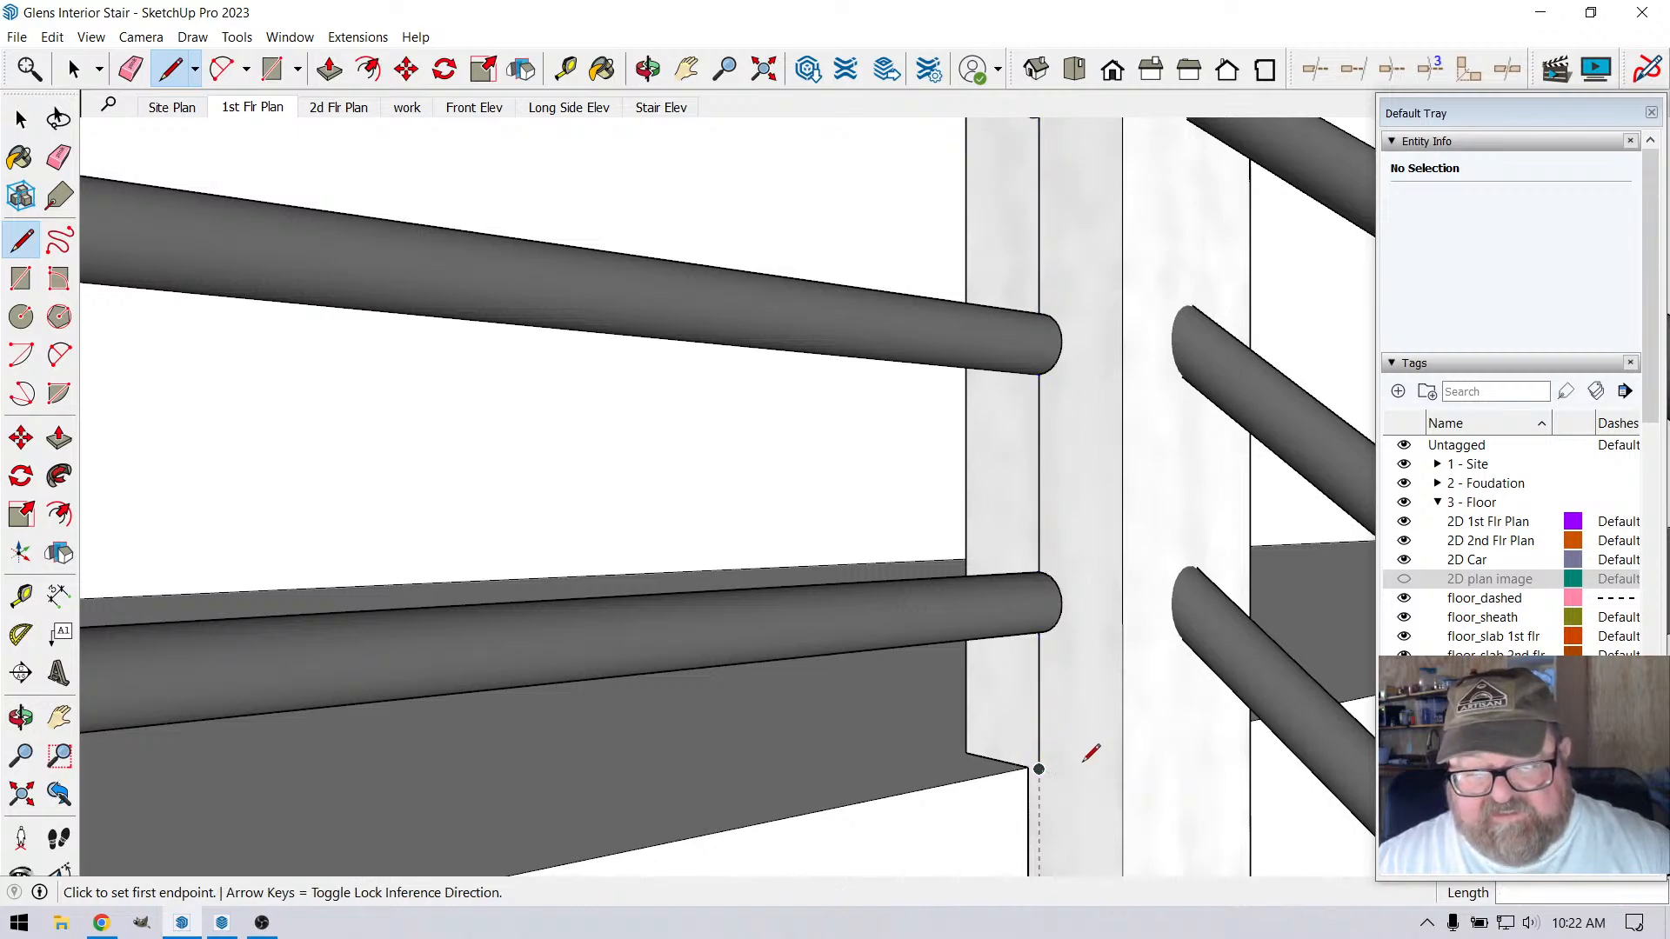
Compare the round rails' vertical spacing against the 2' 9" line divided into 6 equal segments and erase the line from the corner post
scroll(1085, 755, "down", 2)
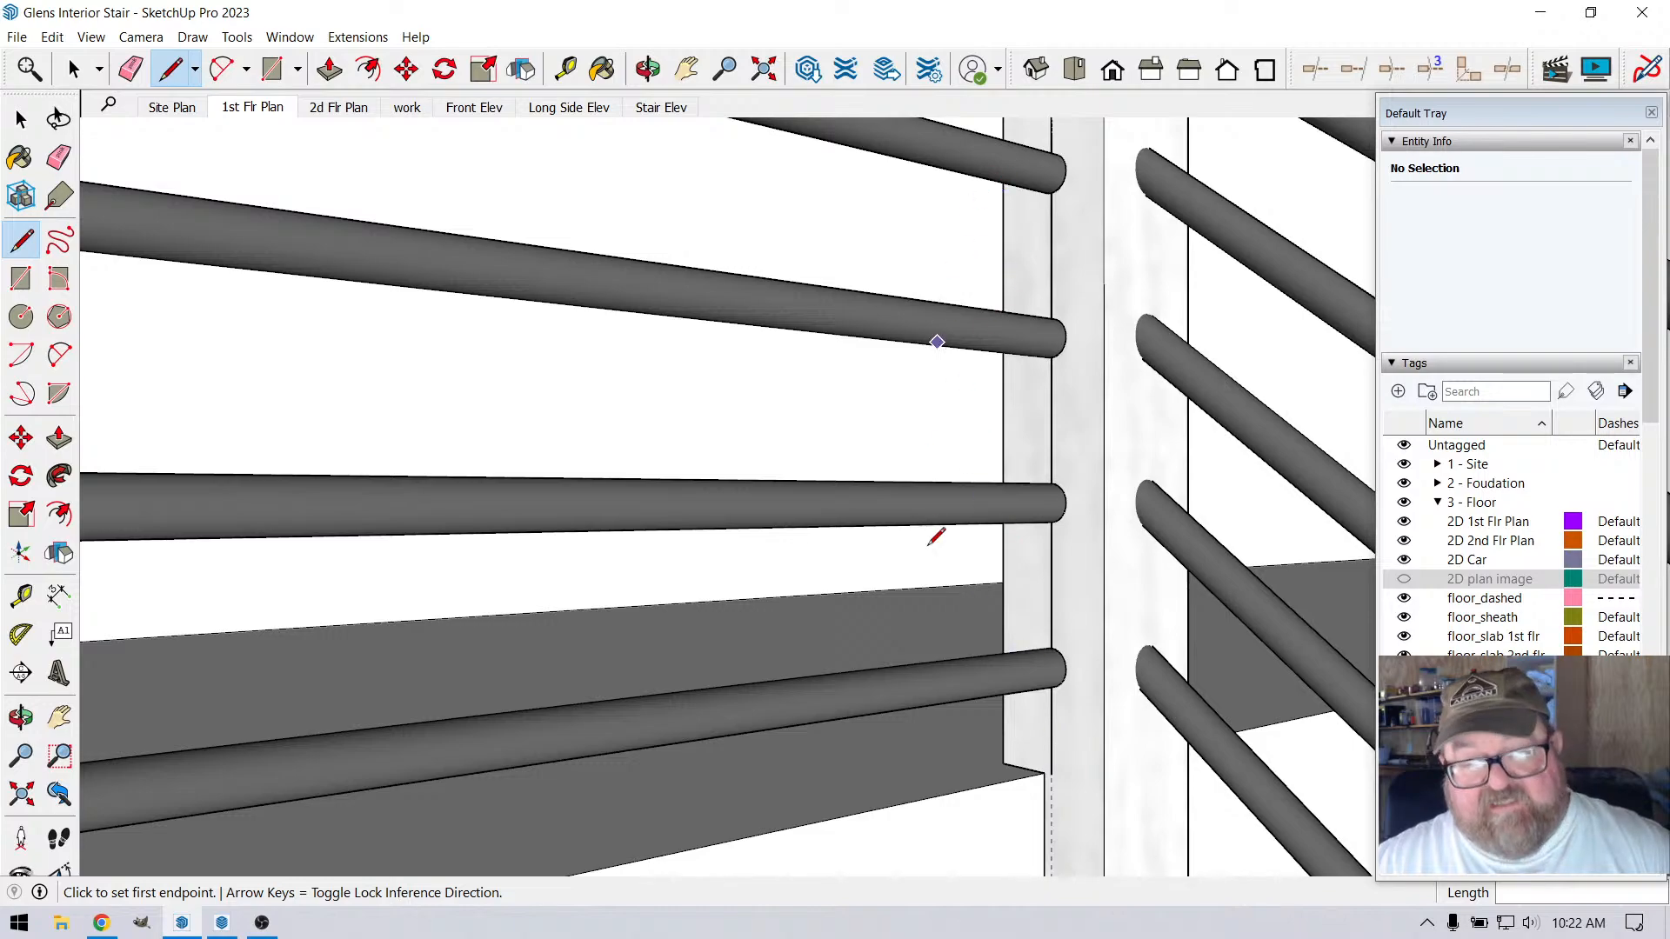
scroll(937, 537, "down", 1)
left_click(75, 69)
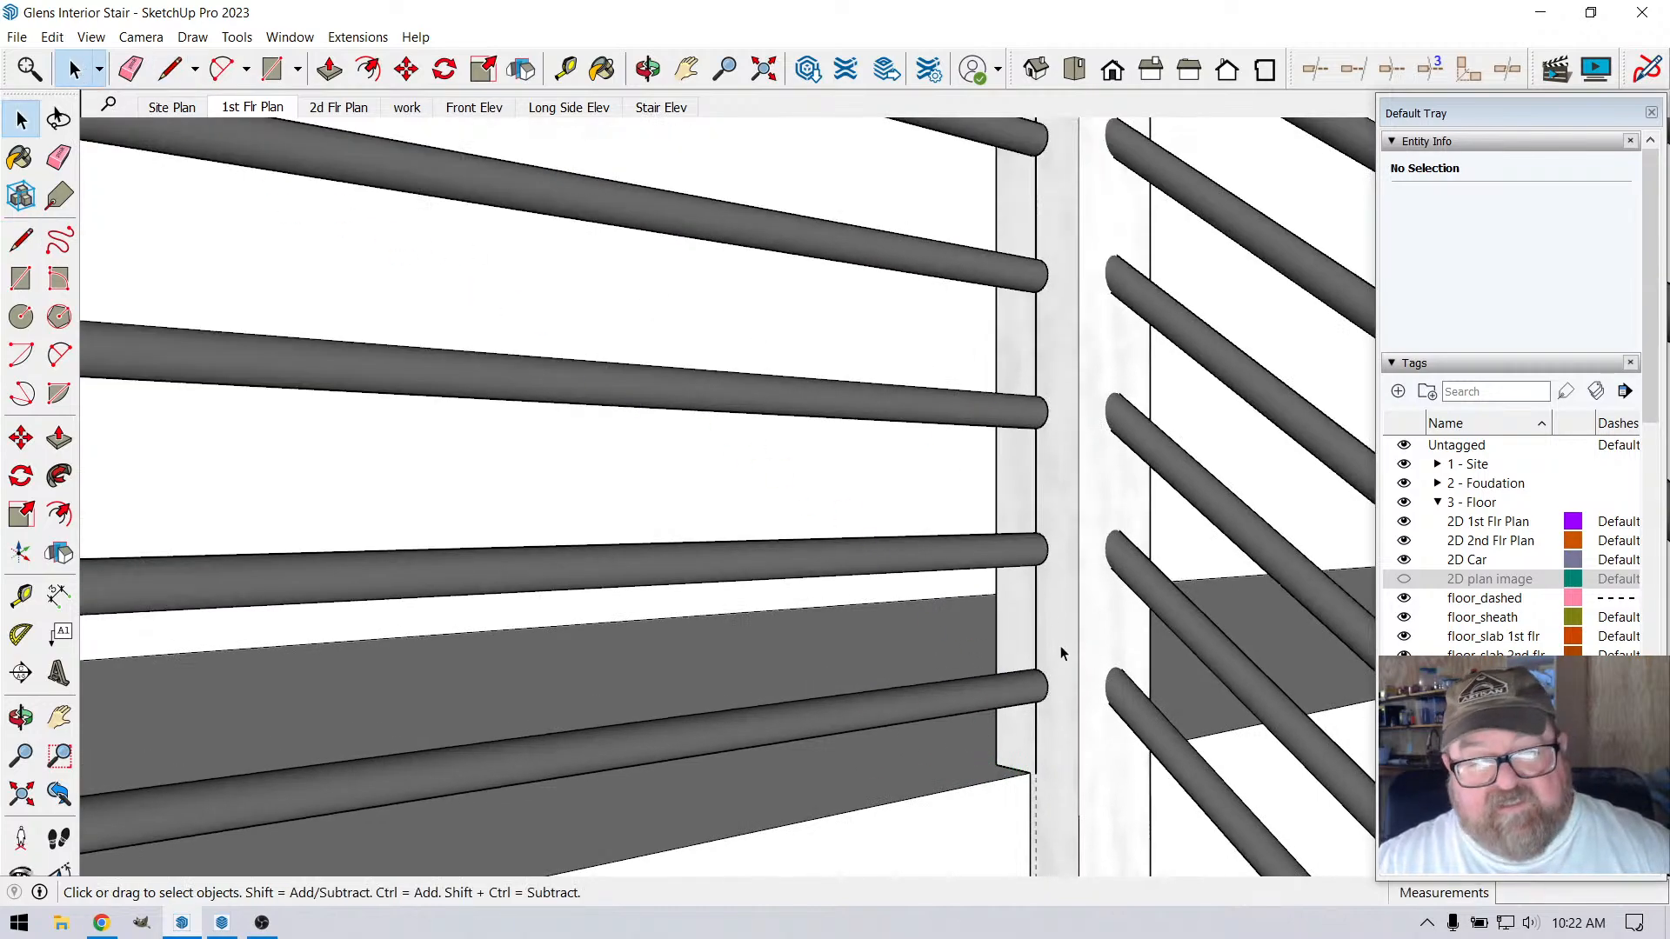
scroll(1062, 654, "down", 1)
right_click(1041, 425)
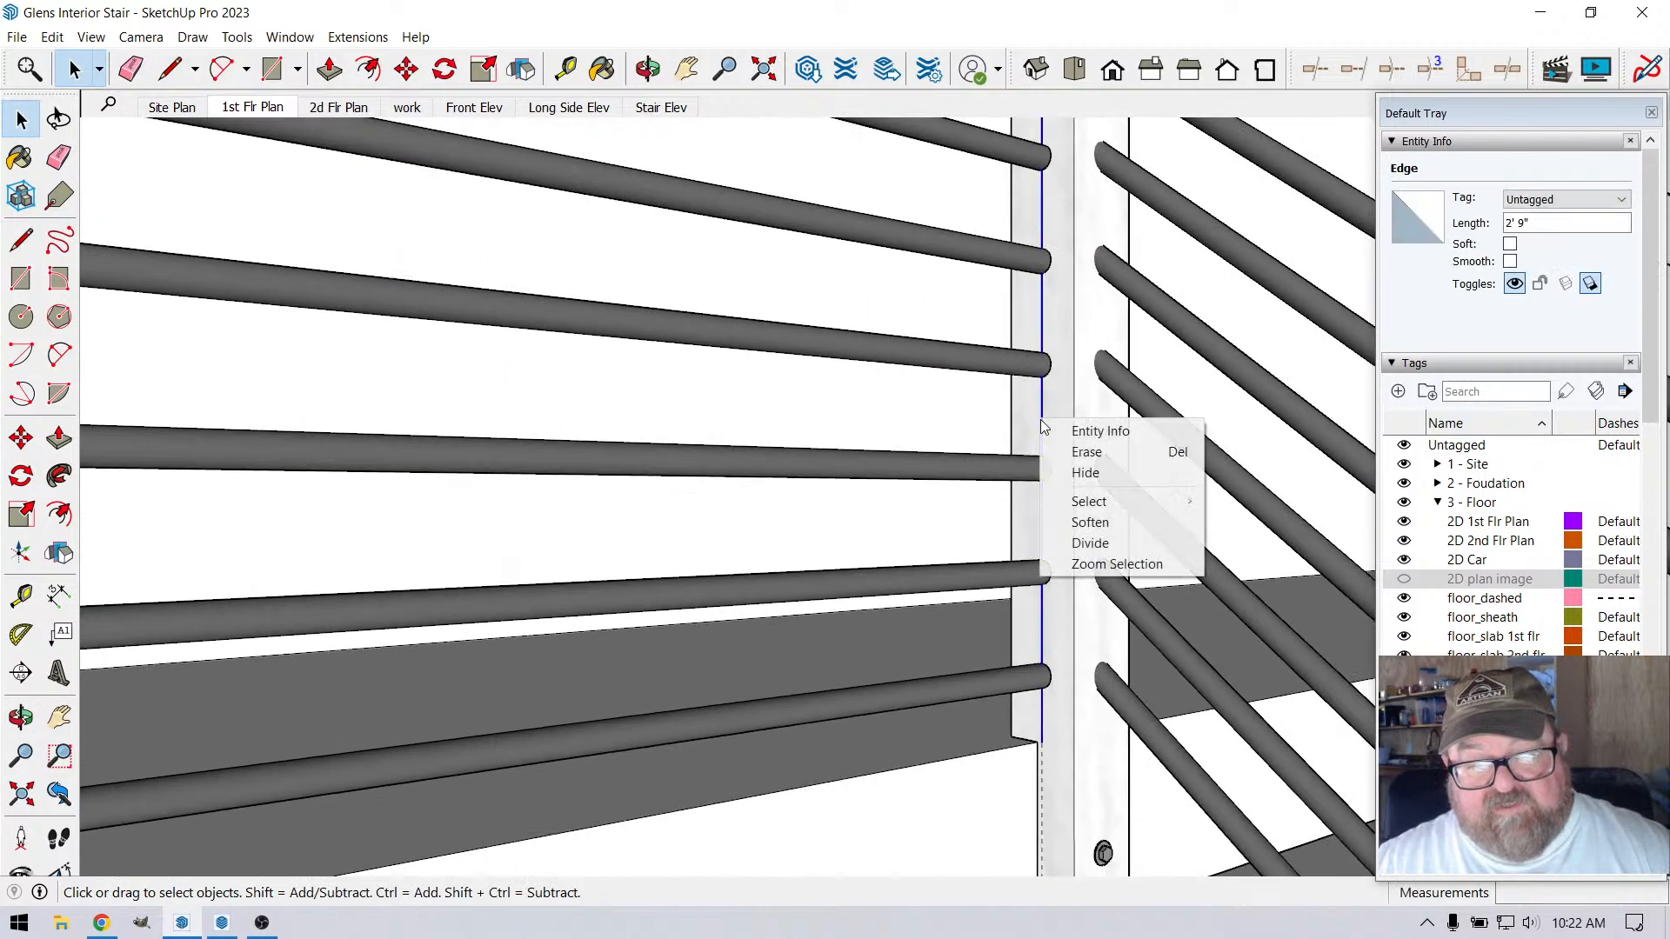
left_click(1075, 544)
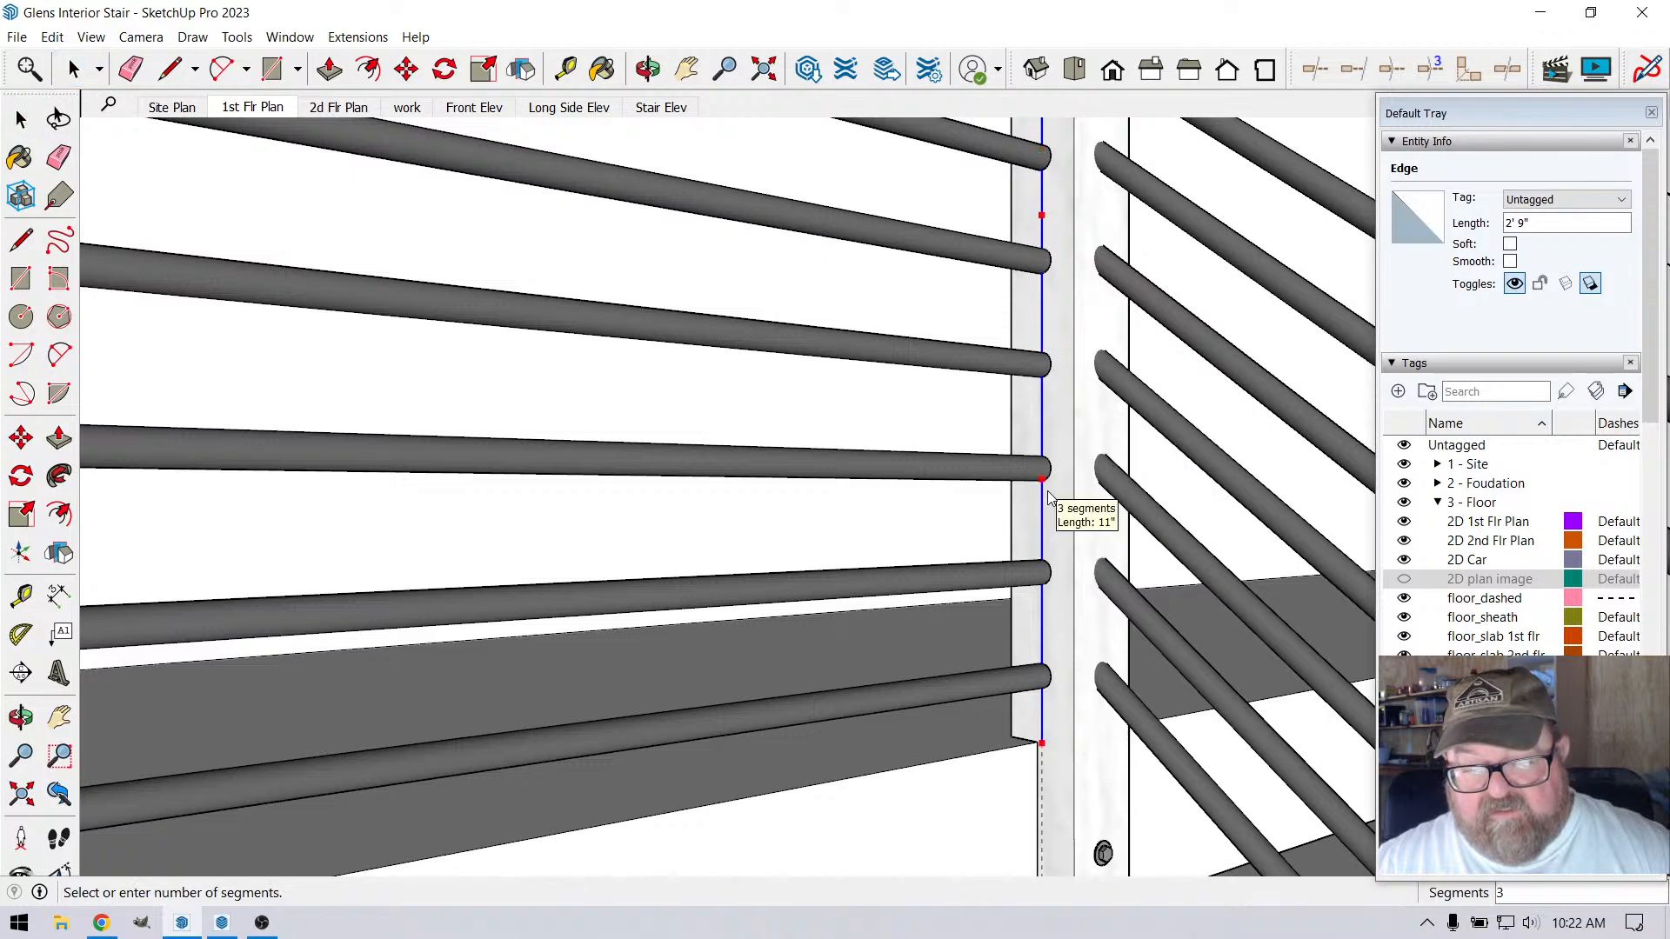
scroll(1049, 488, "down", 4)
scroll(1052, 366, "up", 5)
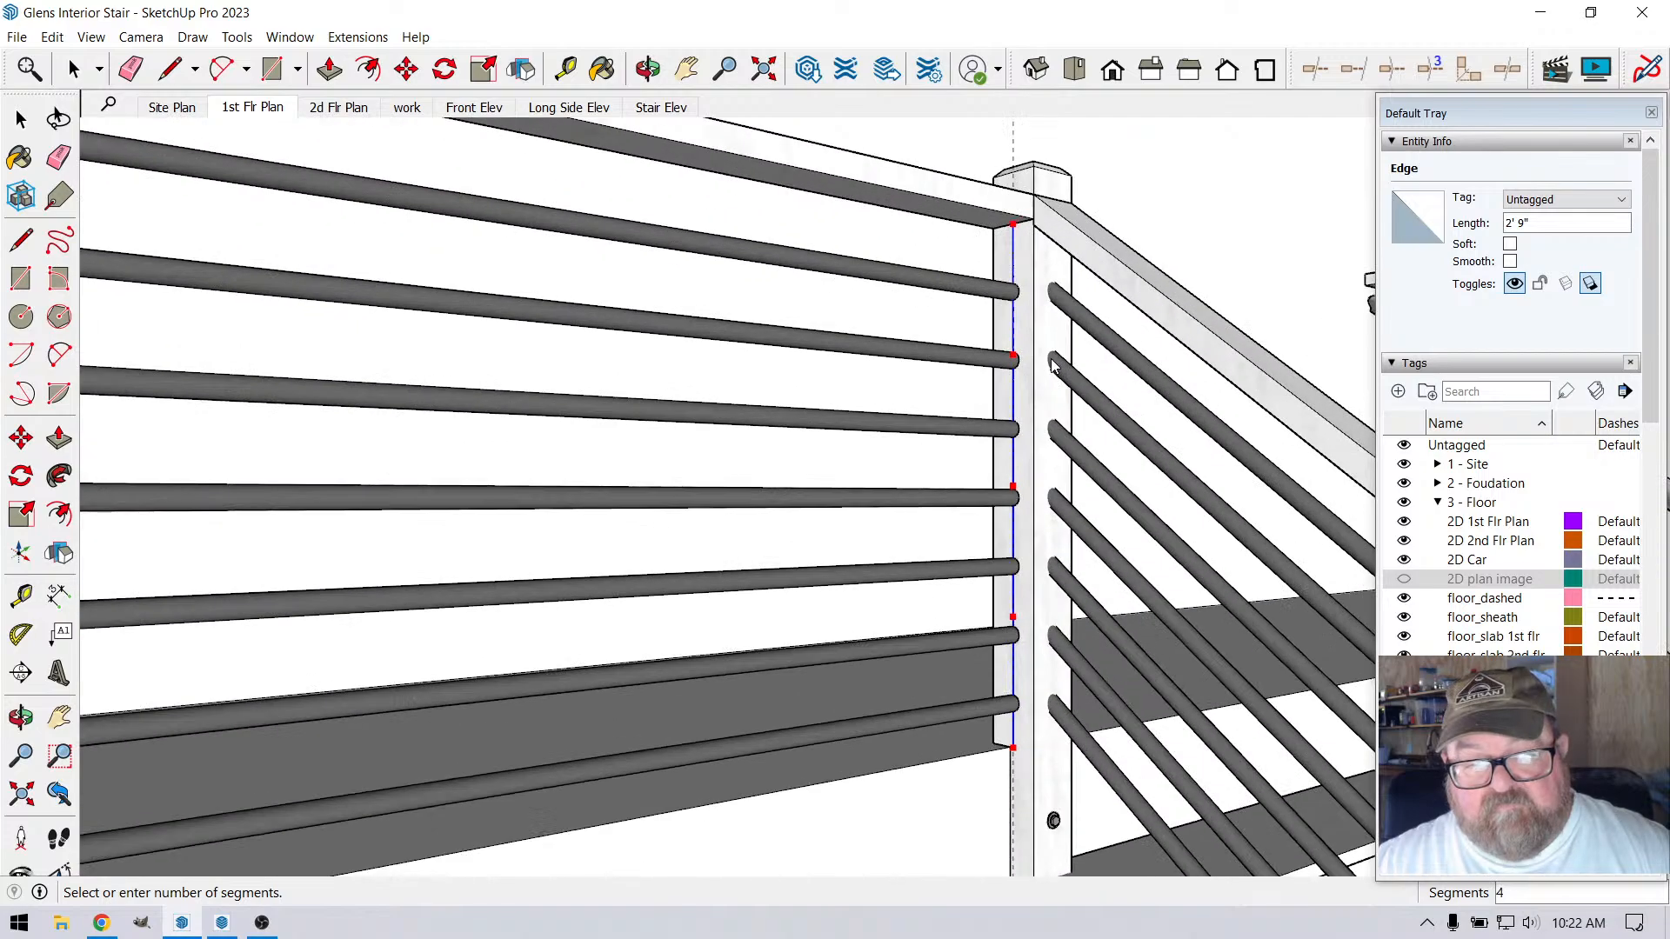
scroll(1053, 365, "up", 1)
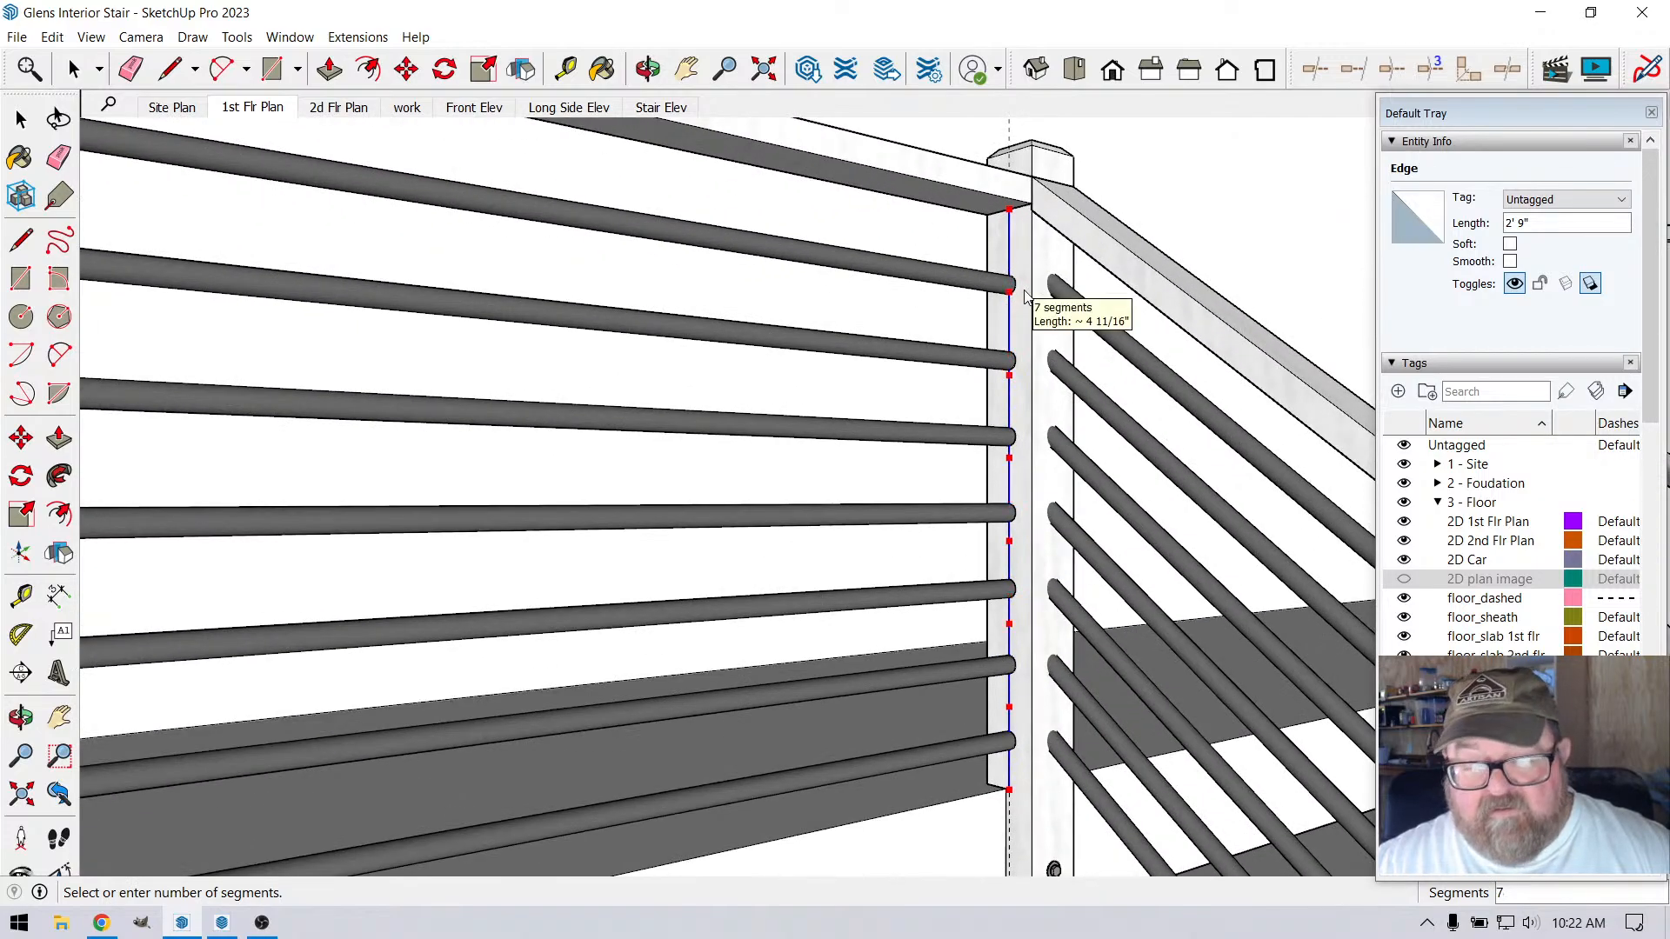
scroll(1025, 296, "up", 3)
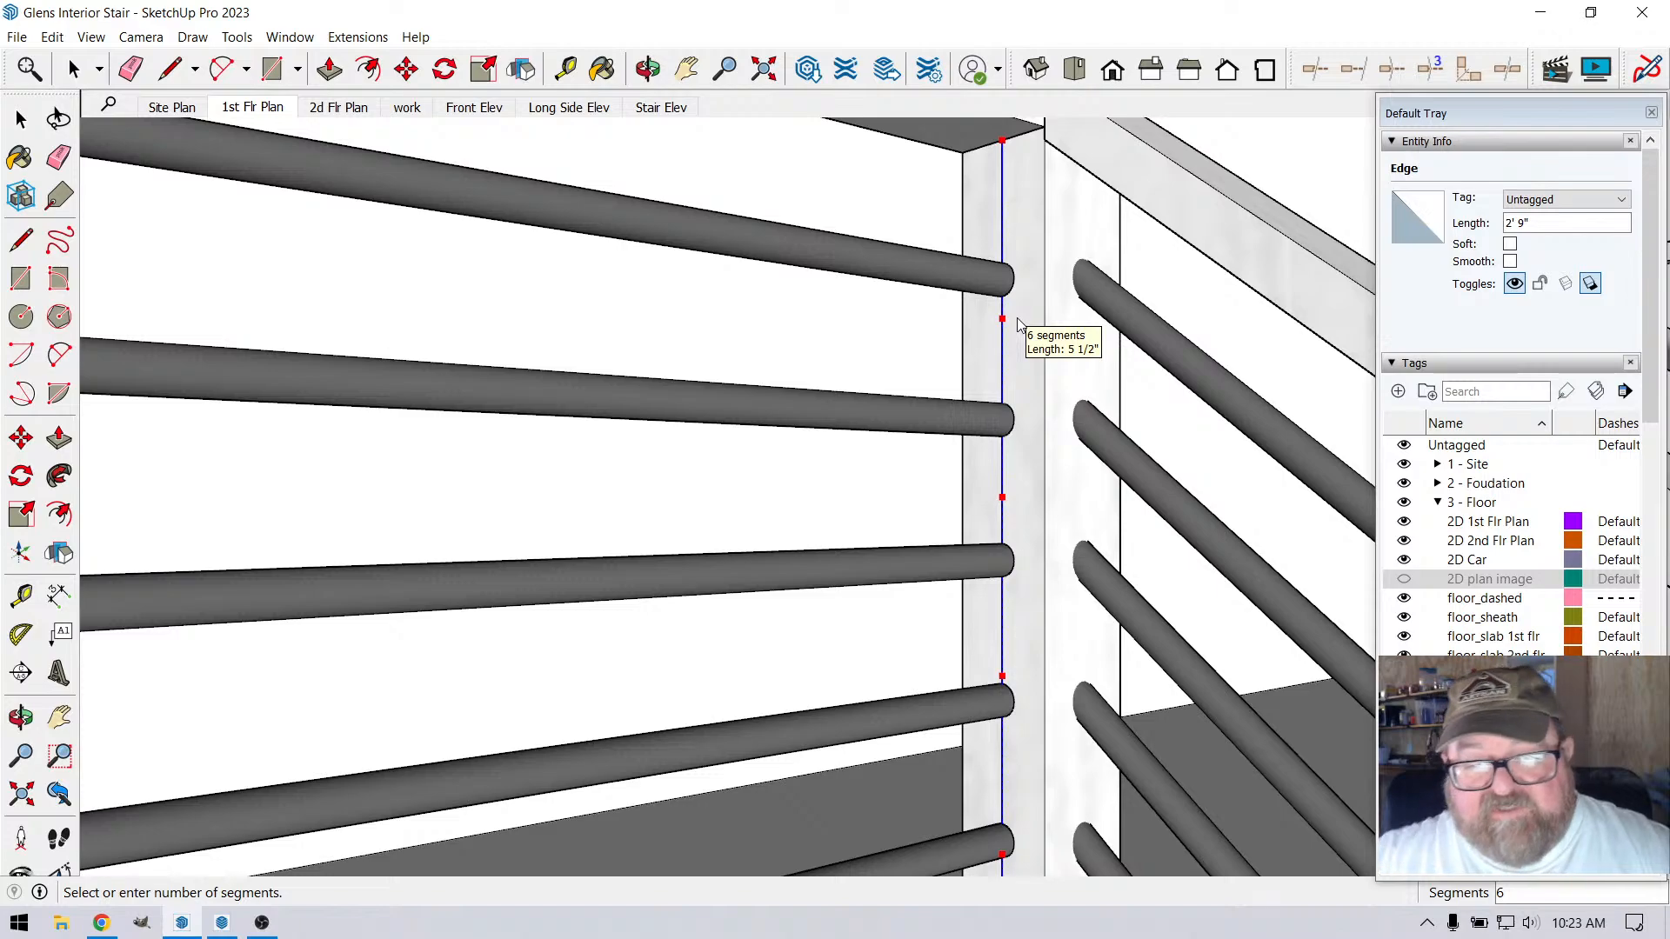
left_click(1016, 328)
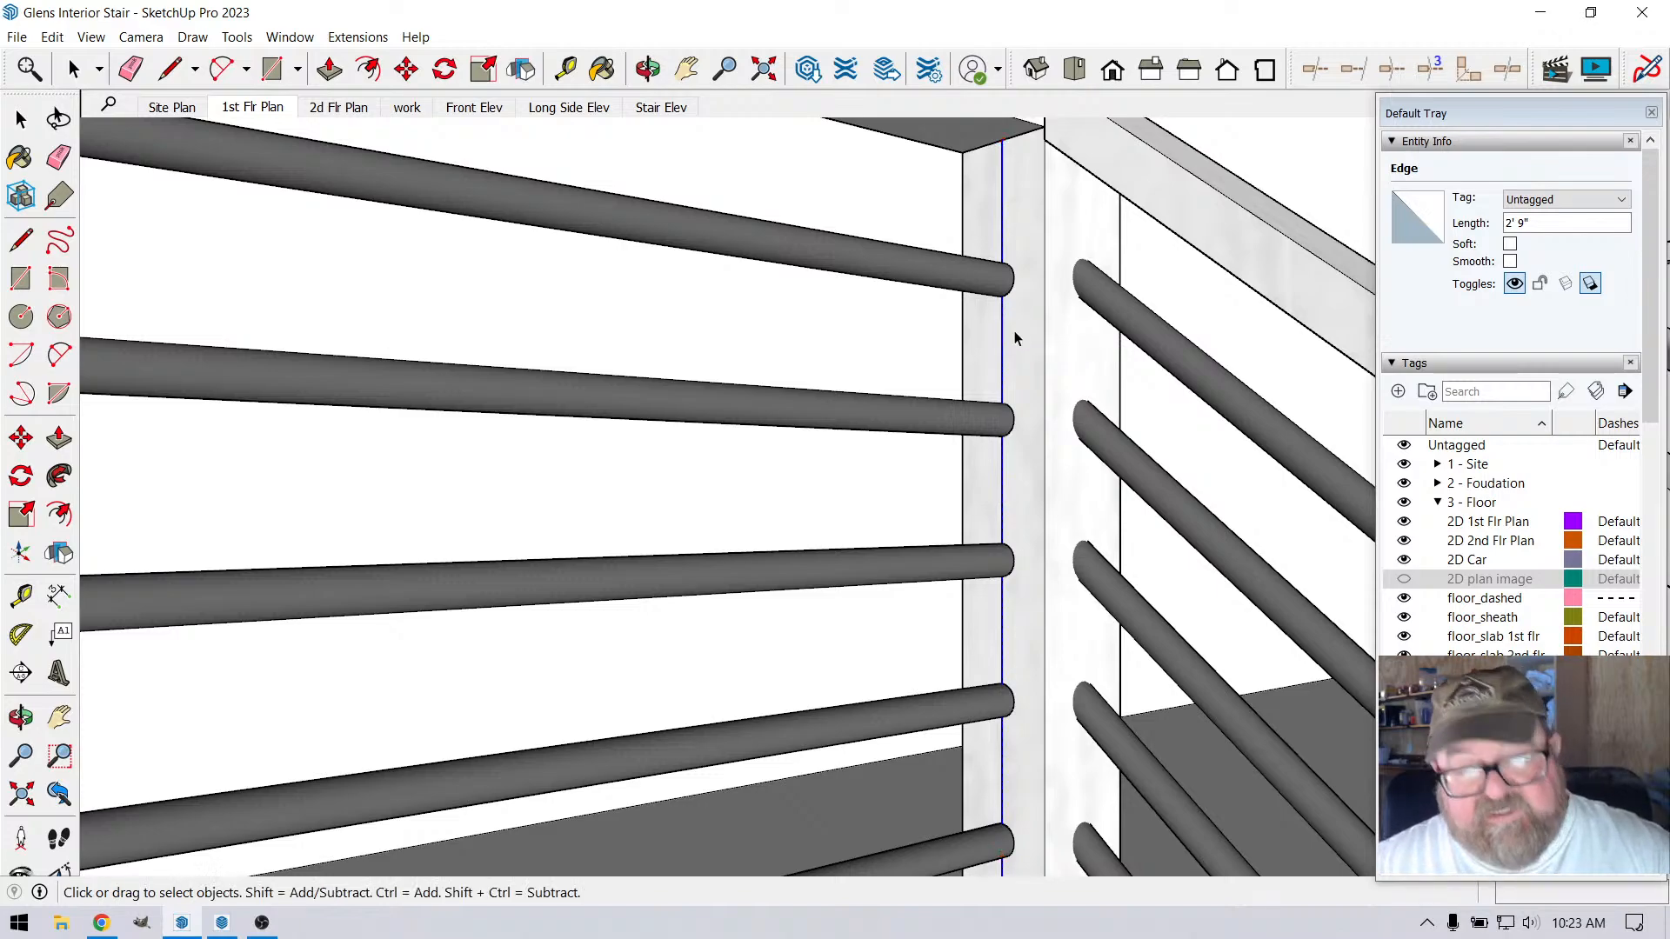
scroll(1014, 333, "down", 2)
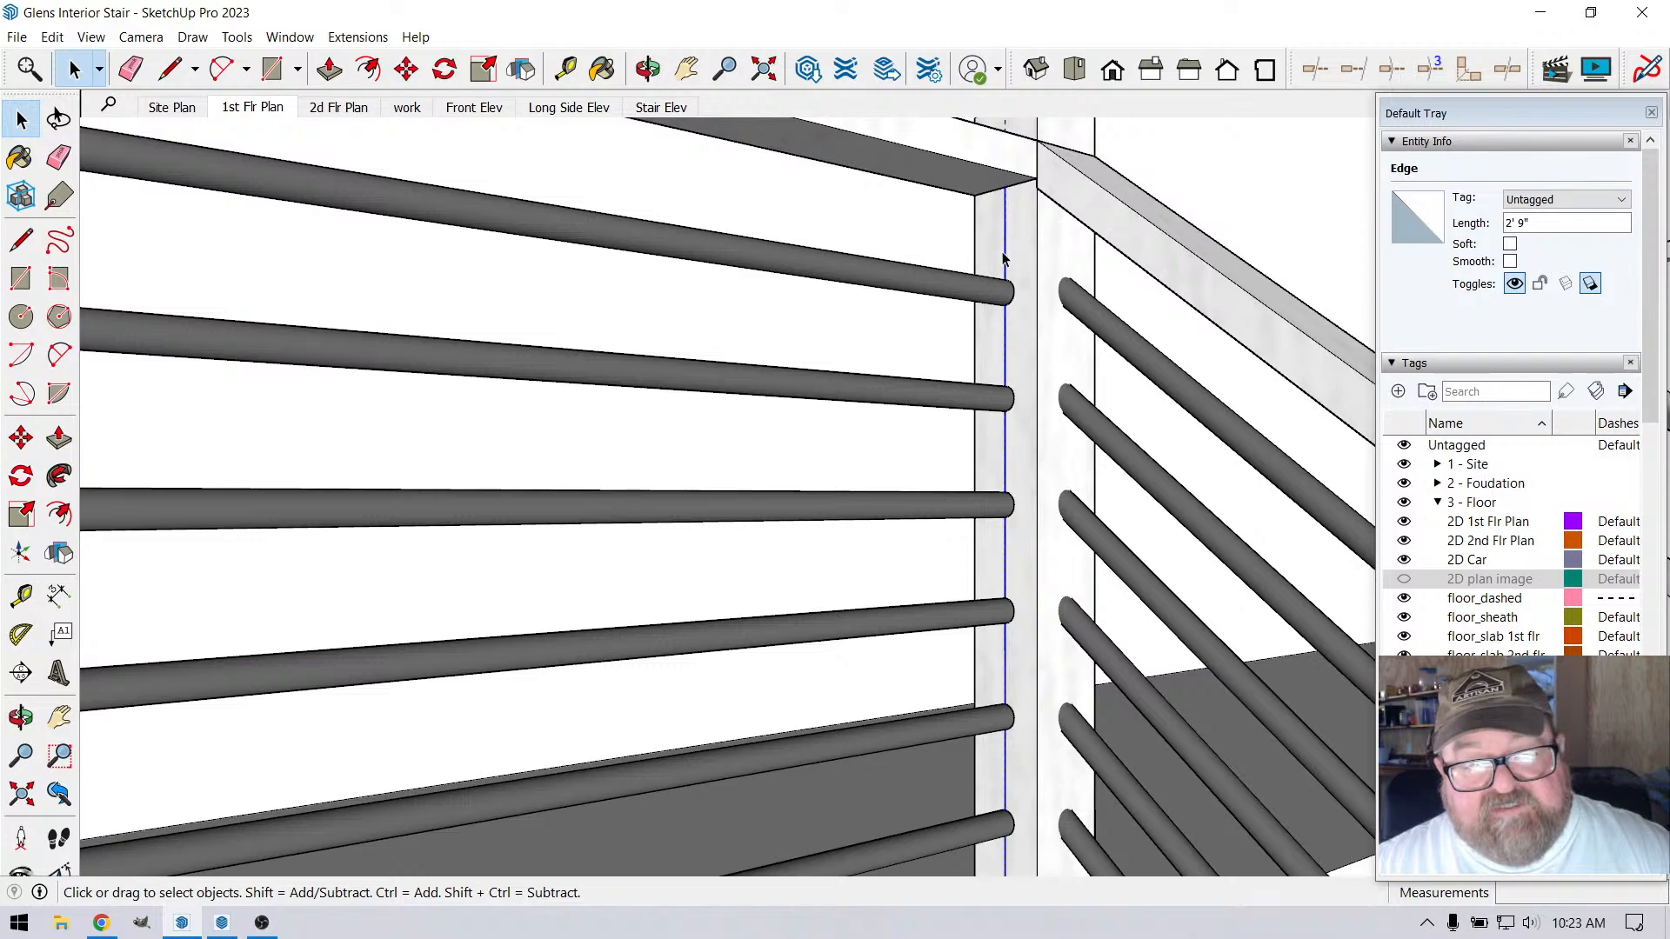
key("Escape")
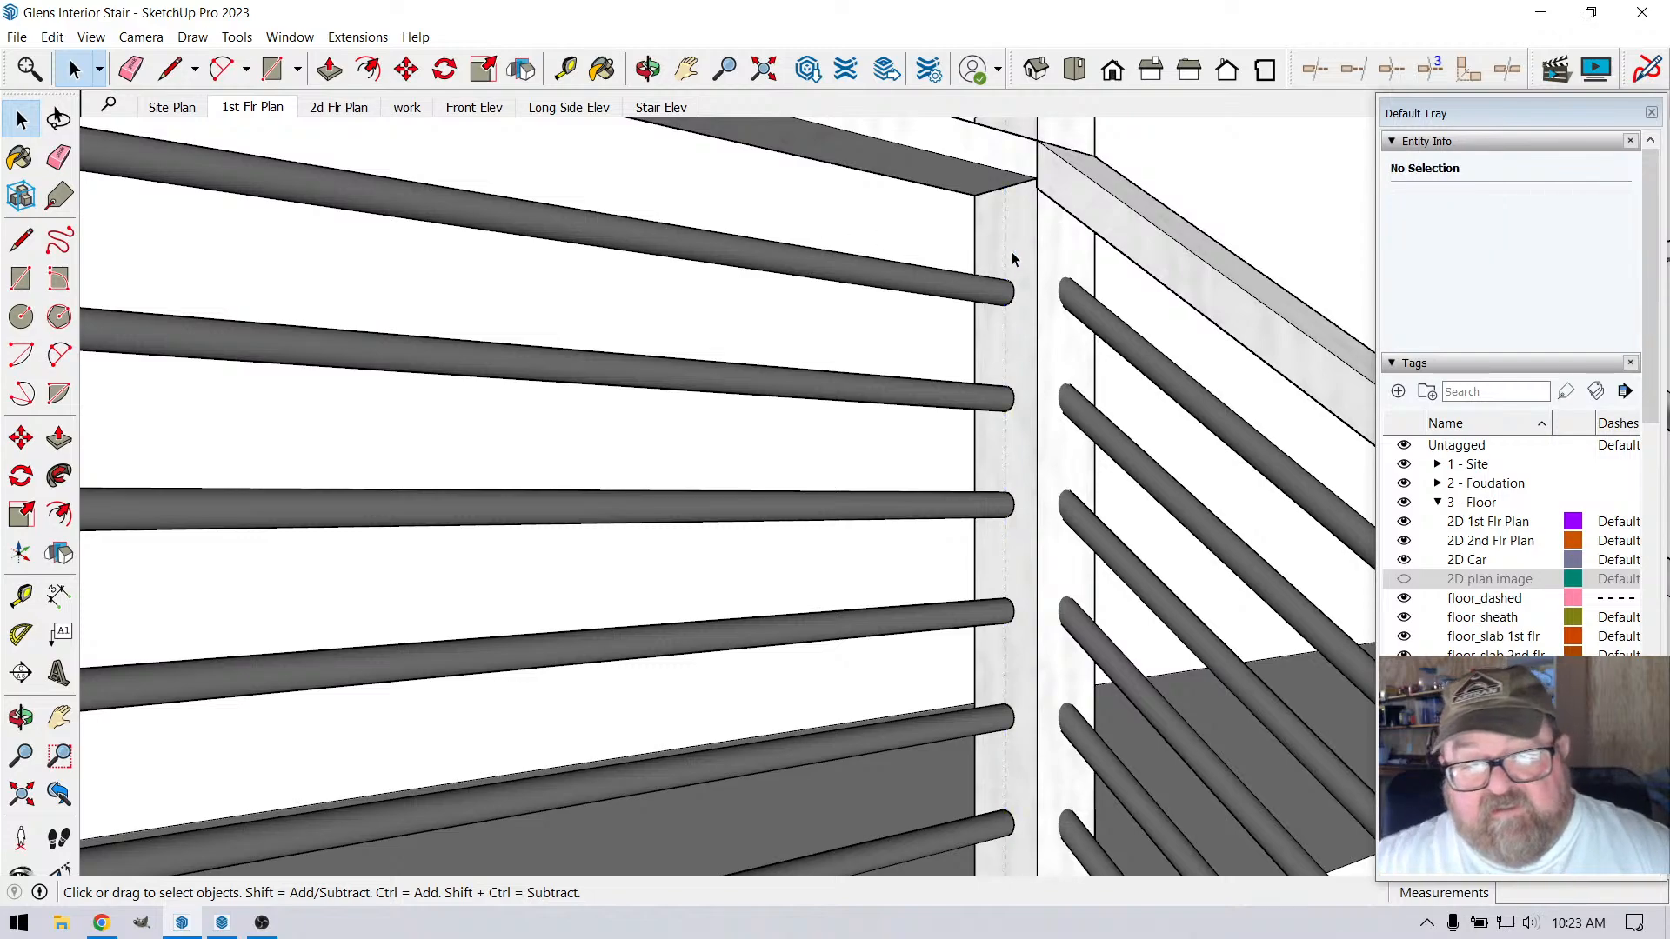
Place a horizontal guide 36" above the loft floor edge, next to the stair corner post
scroll(1011, 252, "down", 3)
left_click_drag(877, 412, 831, 399)
left_click(567, 69)
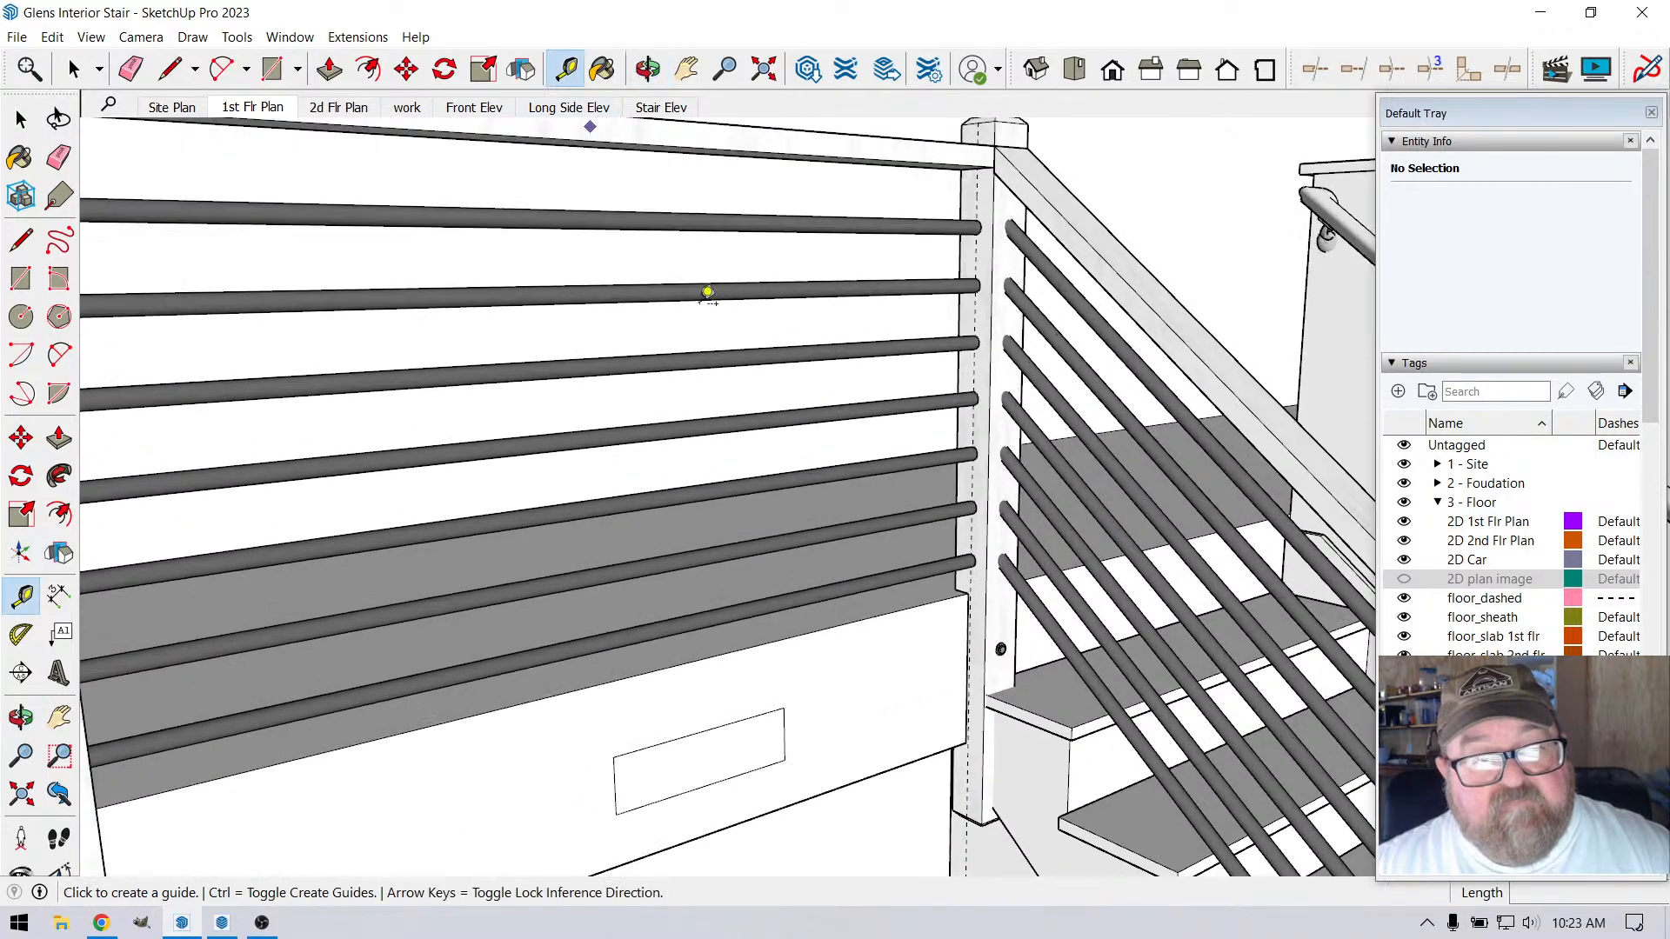
left_click(879, 571)
scroll(930, 417, "down", 3)
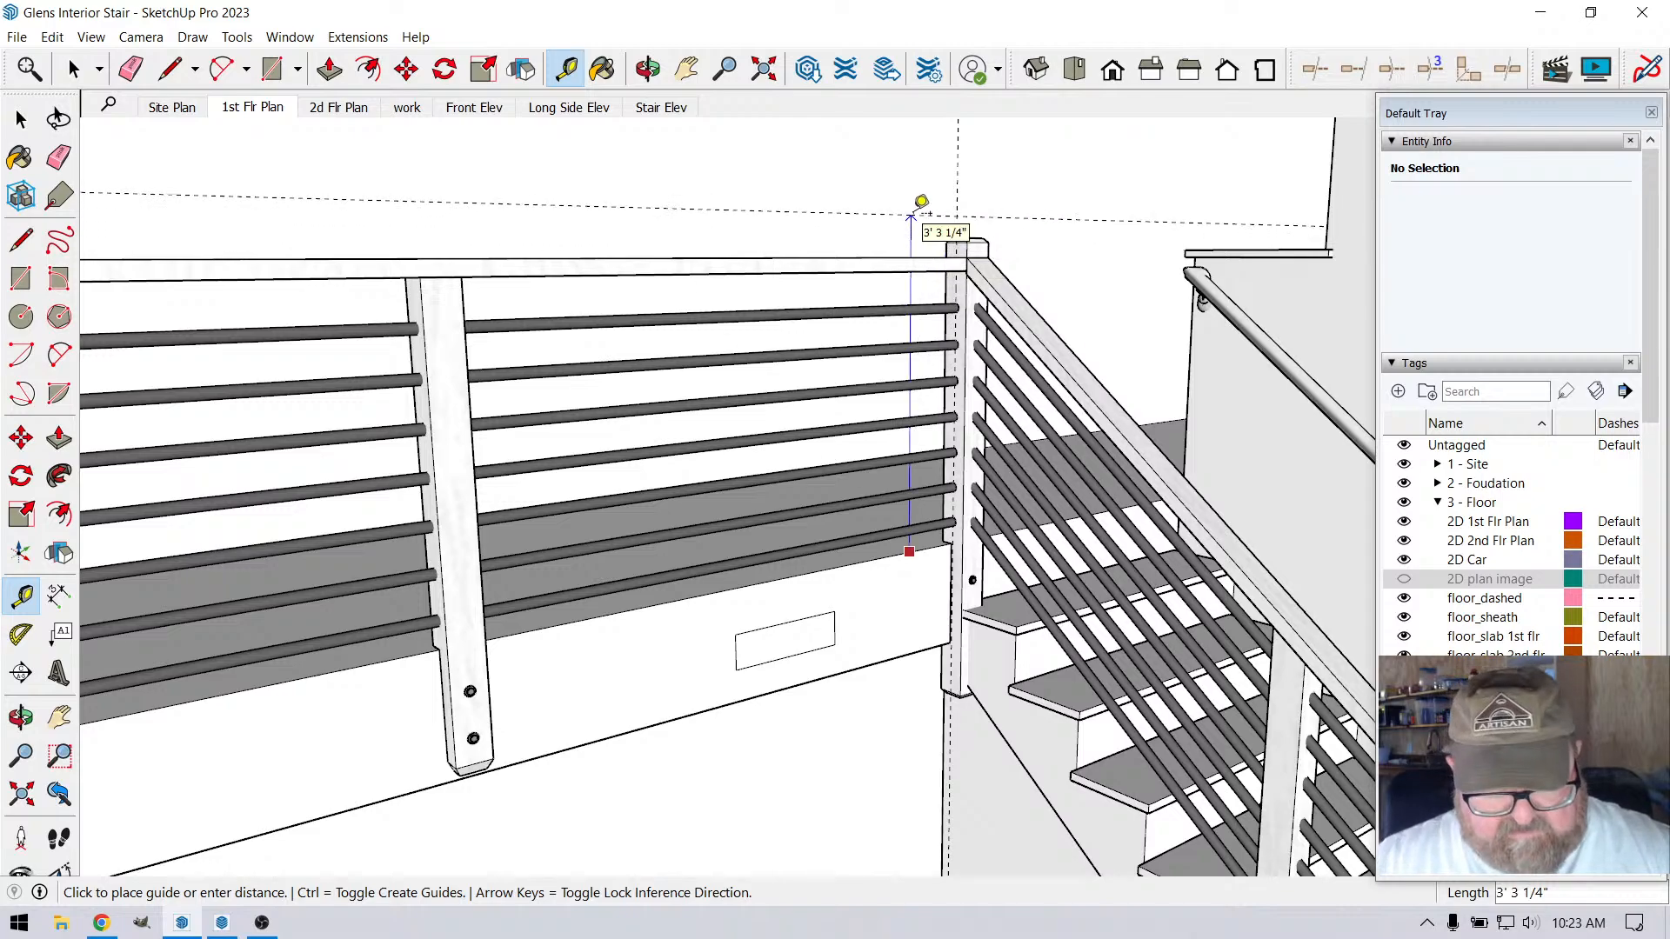
type("36")
key("Return")
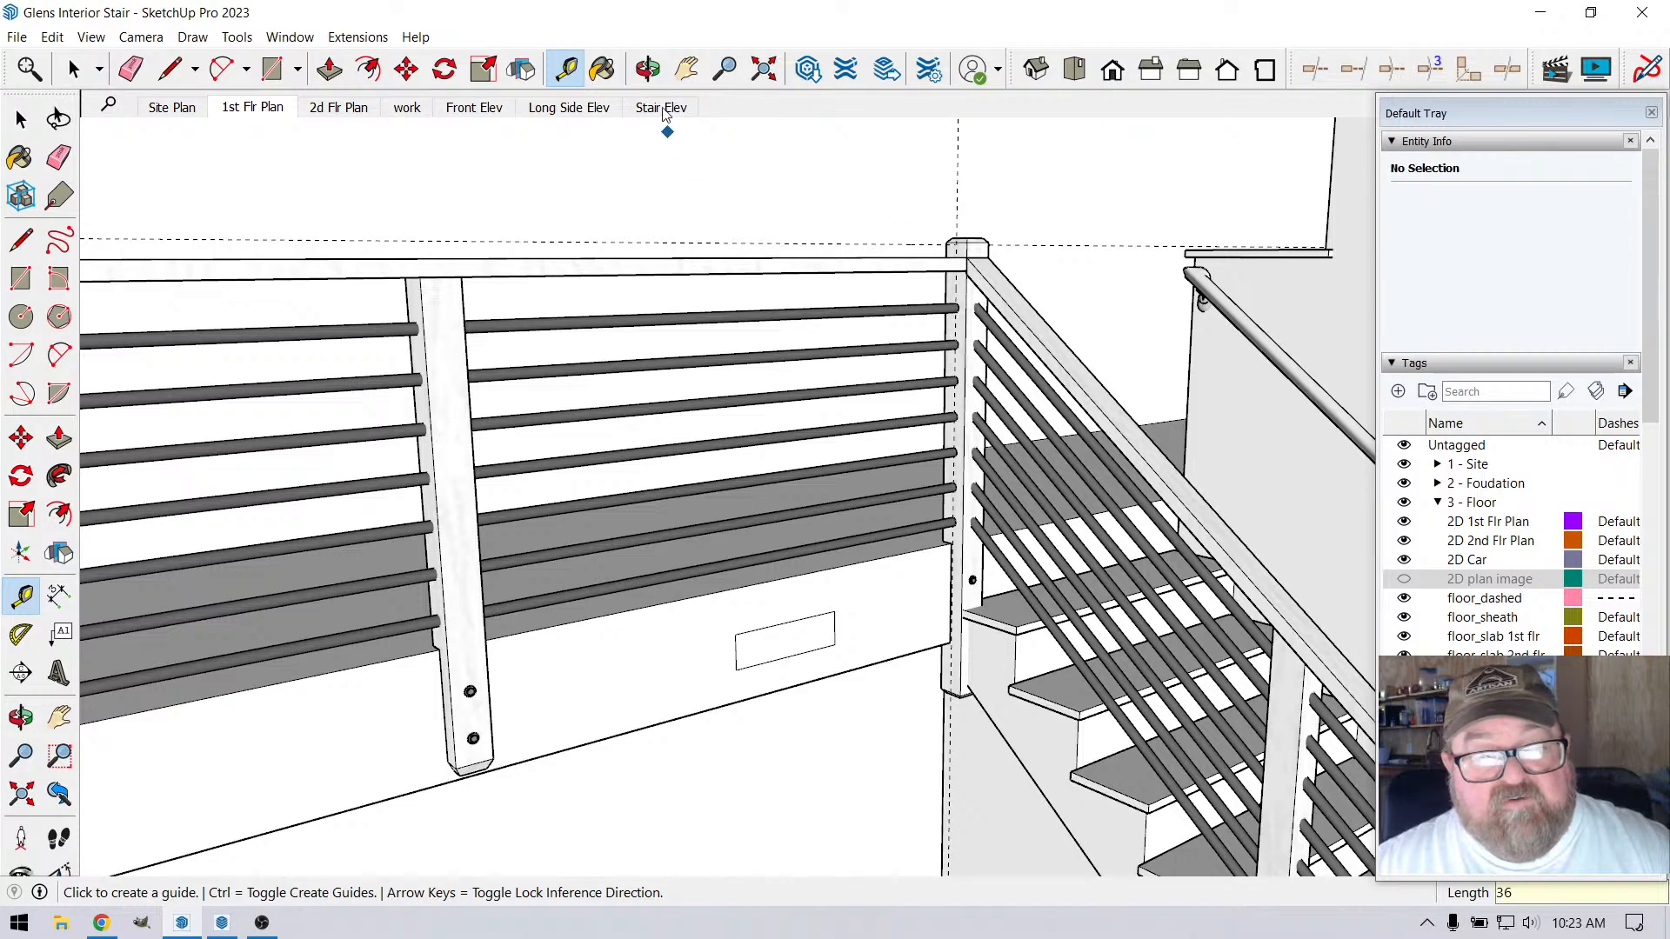
Raise the cap of the stair corner post by 1/2" within its component and close the component
left_click(649, 71)
left_click_drag(1055, 365, 986, 505)
scroll(1000, 202, "up", 3)
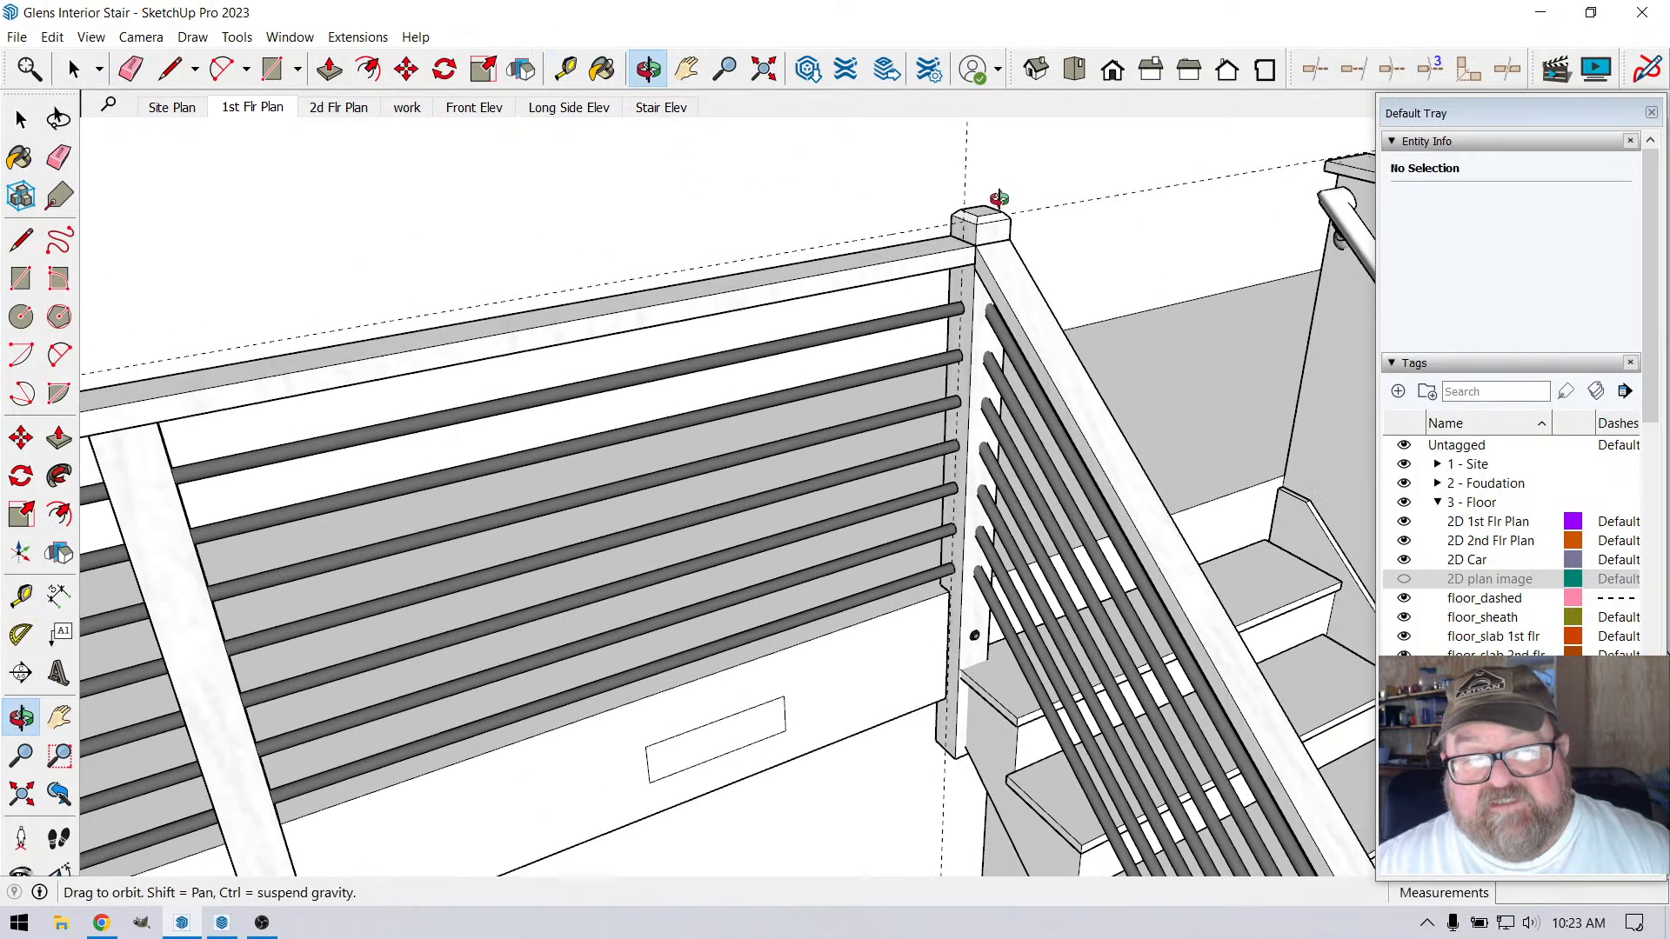
scroll(999, 198, "up", 2)
left_click_drag(951, 253, 1021, 309)
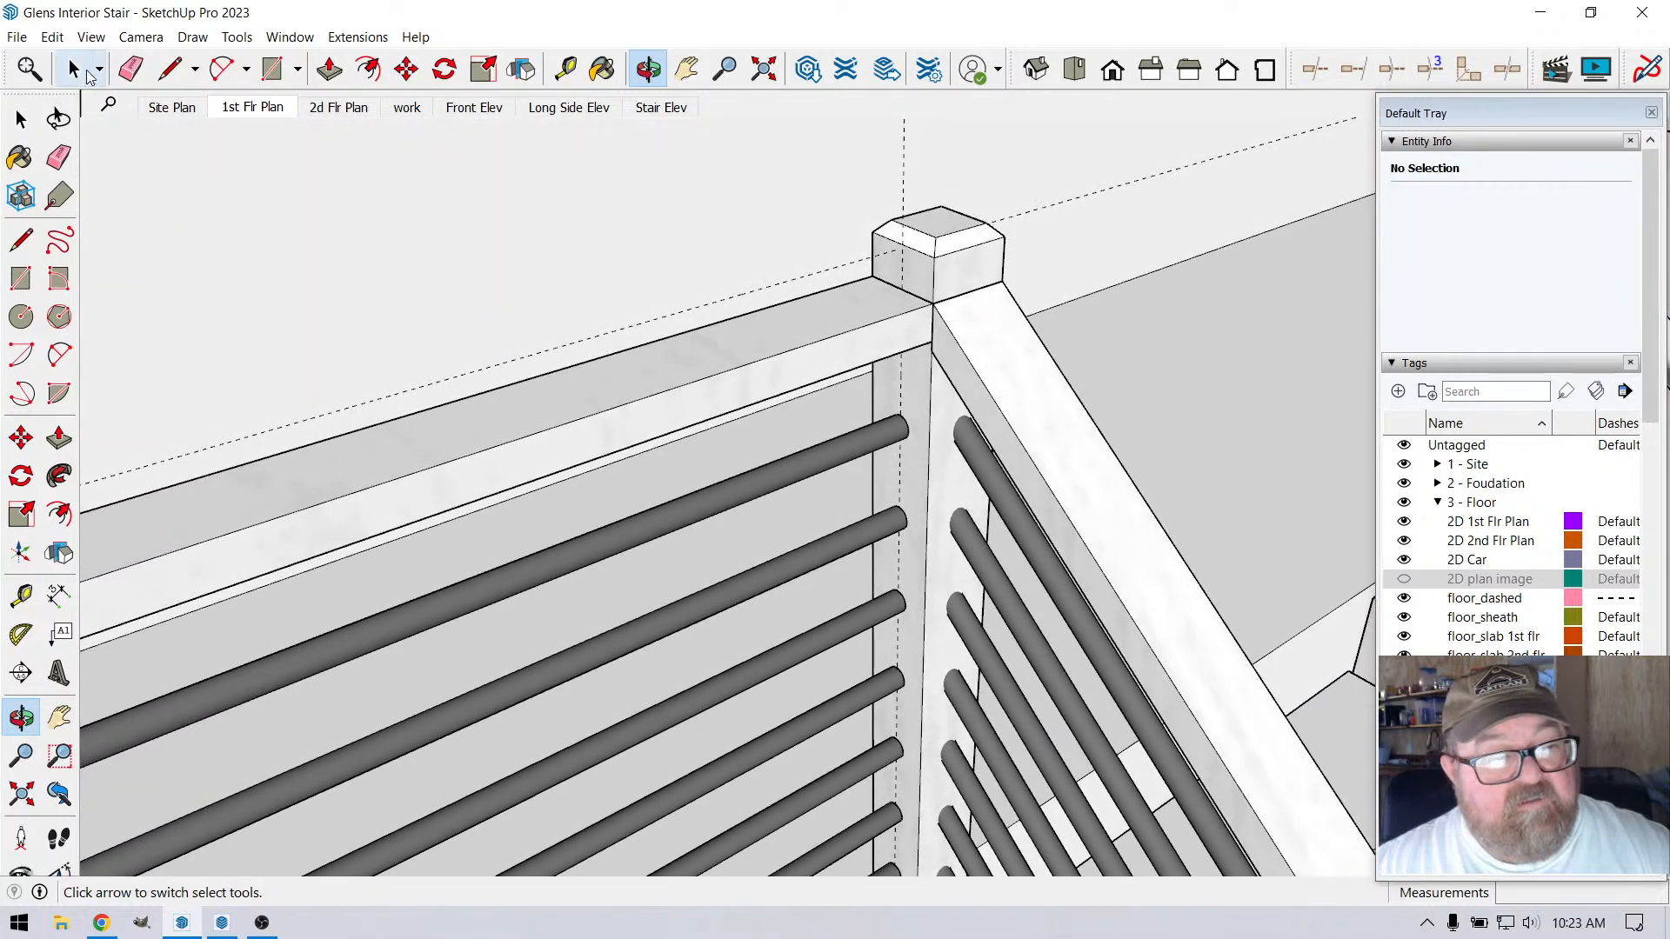
left_click(87, 73)
double_click(924, 263)
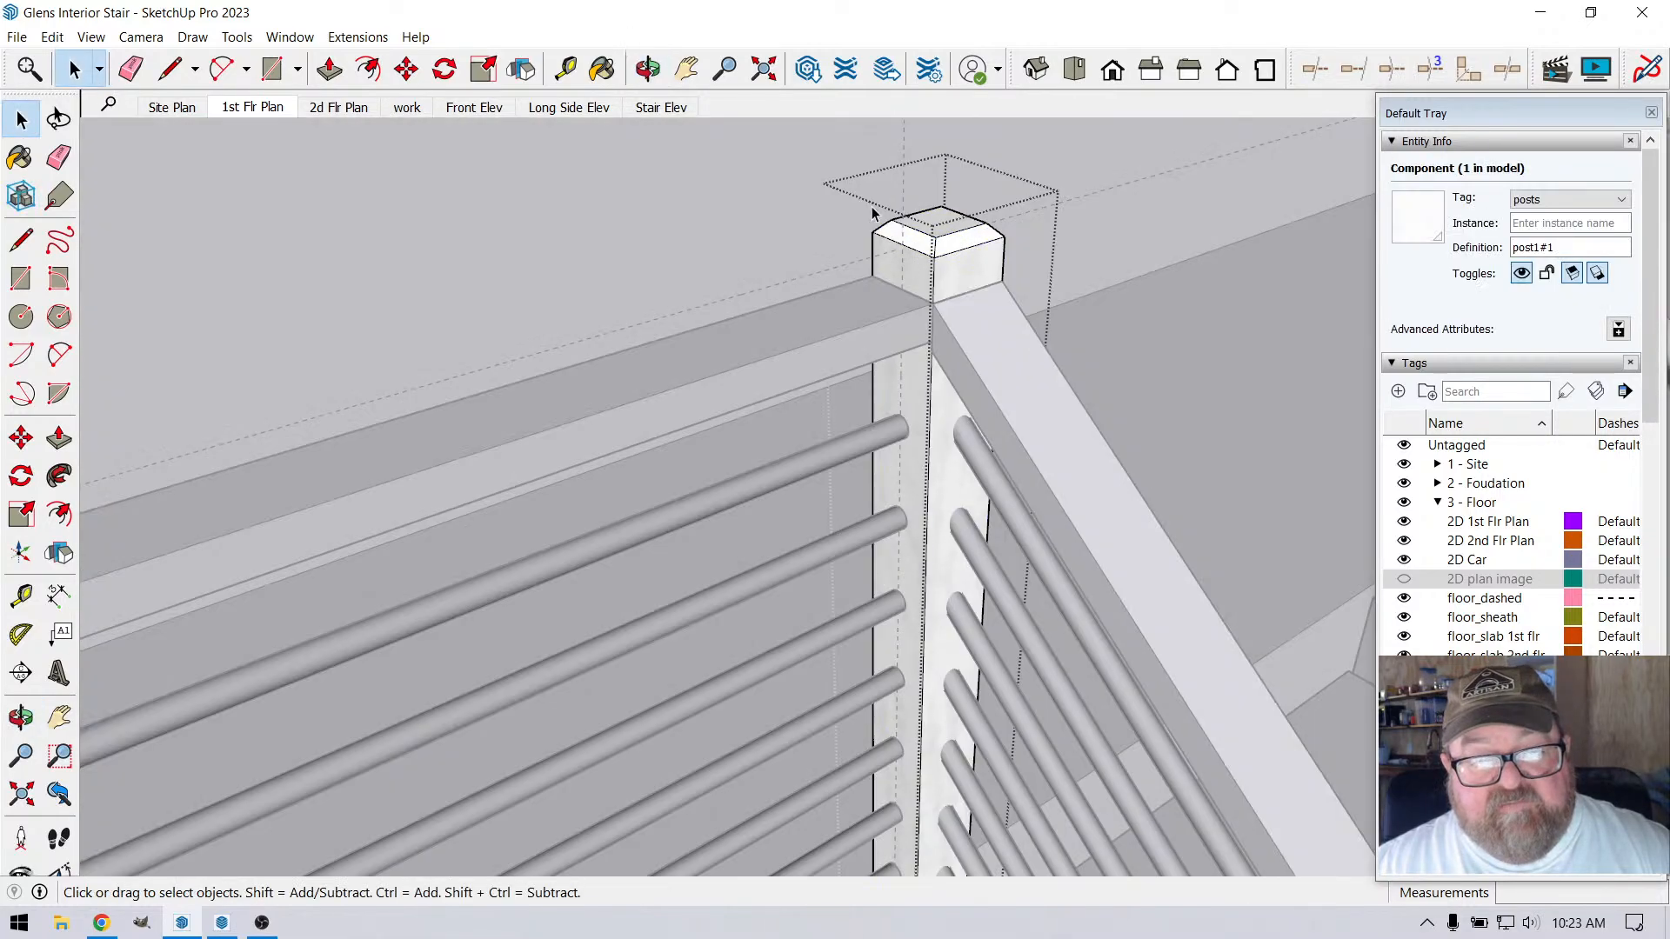
left_click_drag(849, 178, 1030, 267)
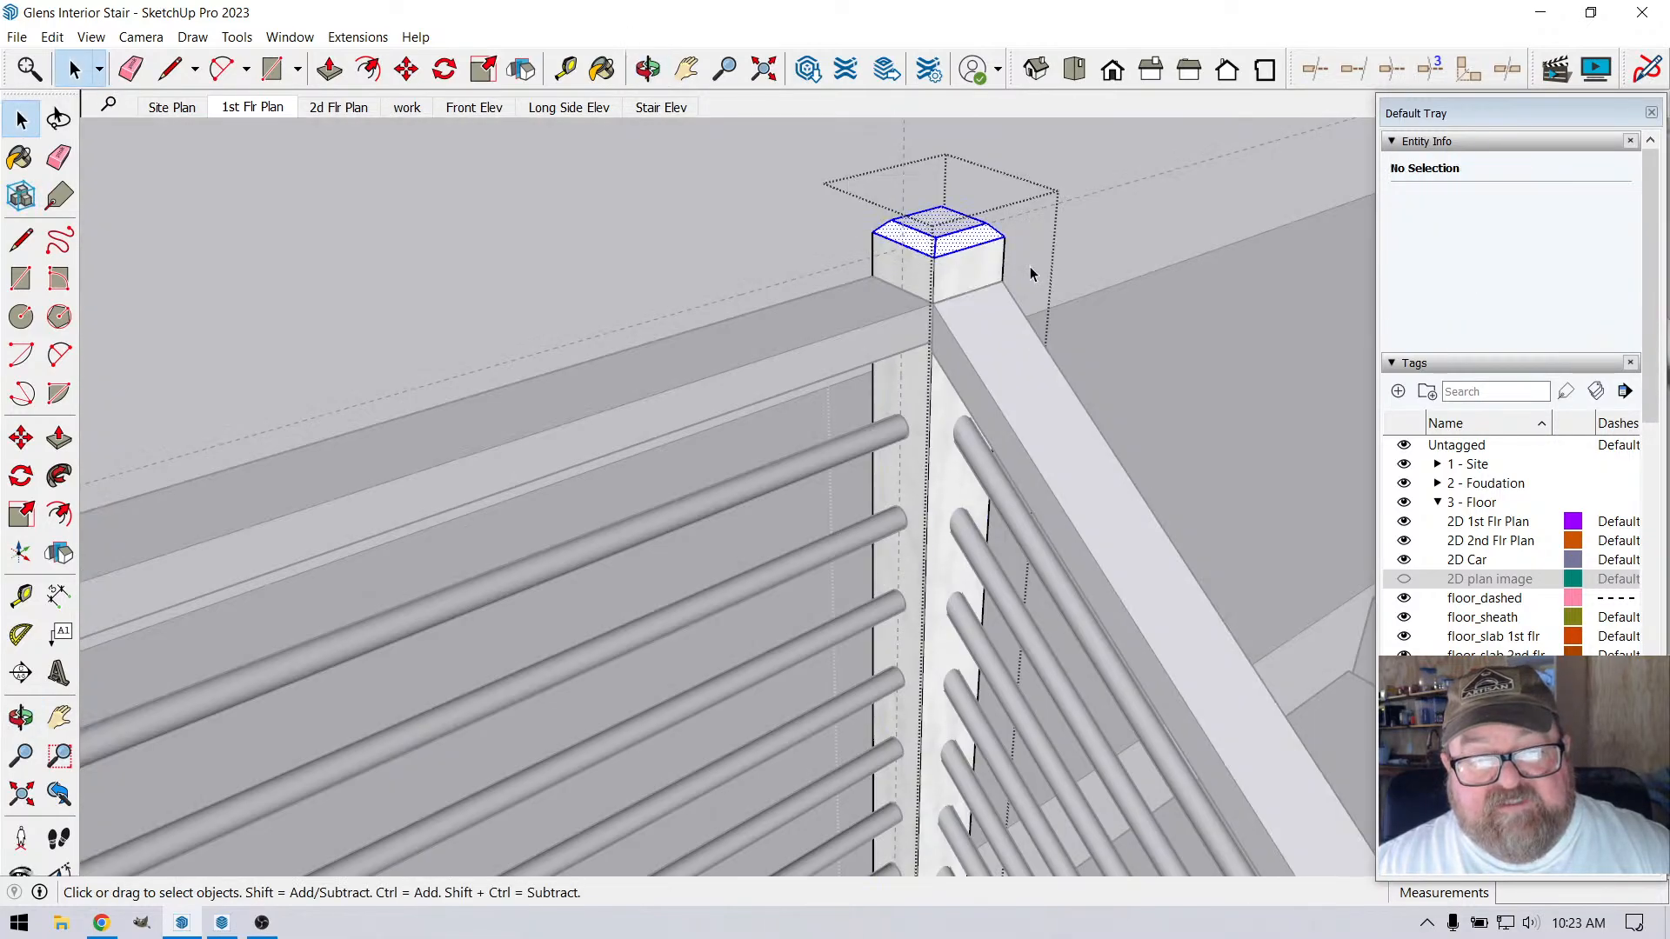
left_click(406, 69)
left_click(931, 300)
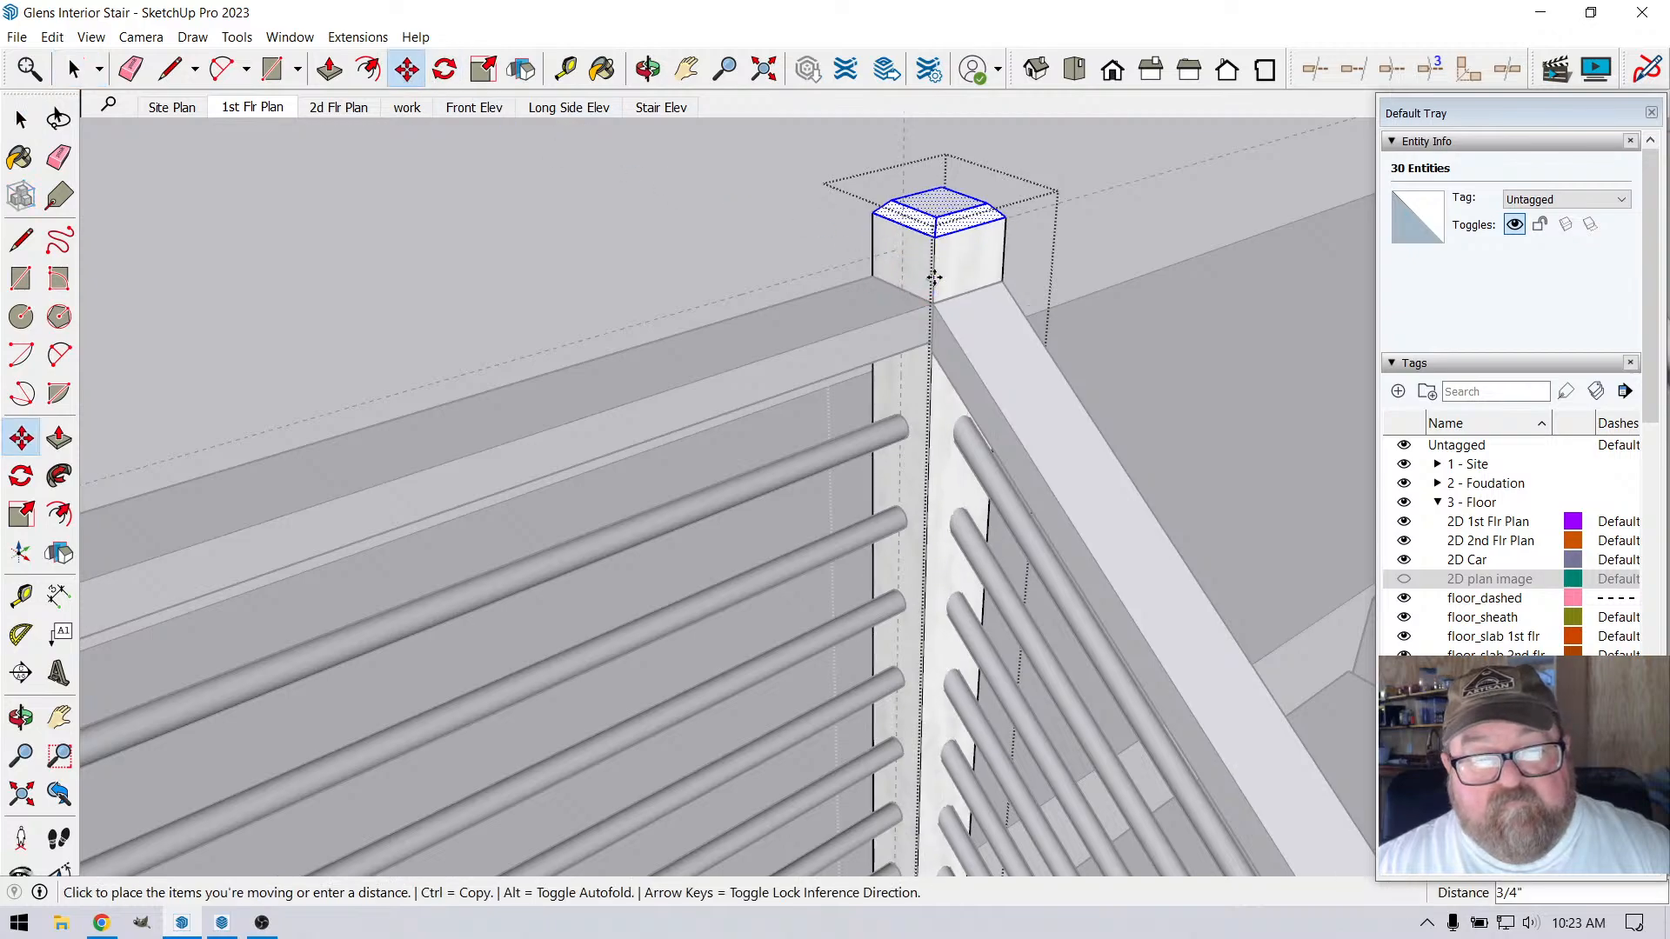
type("1/2")
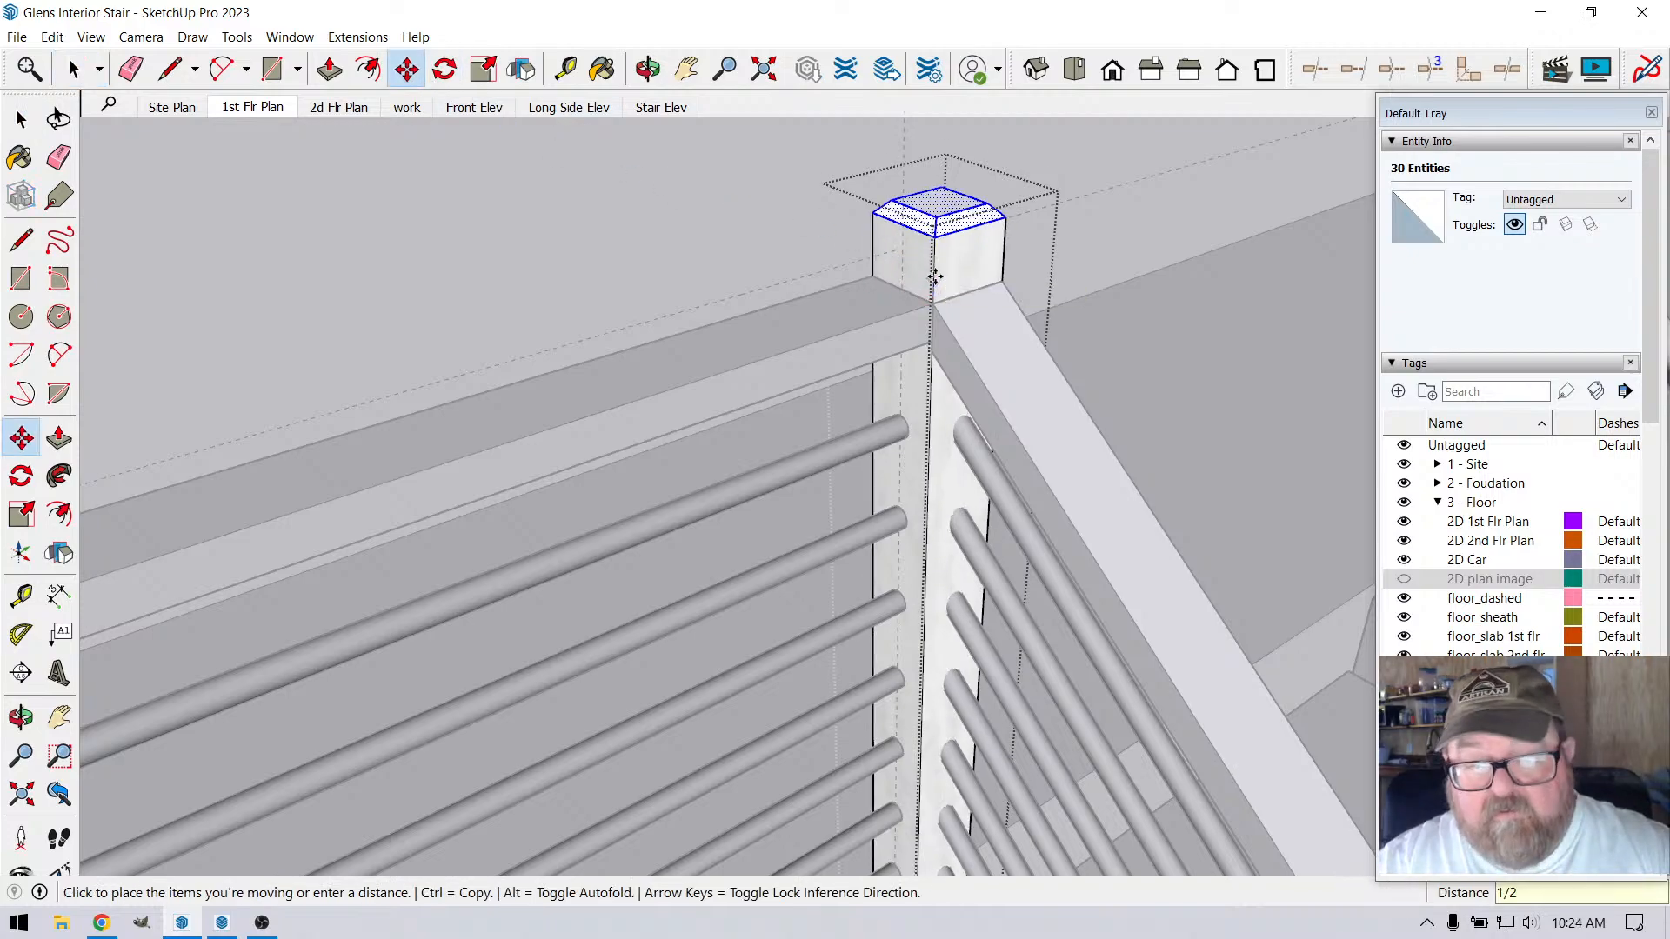
key("Return")
left_click(74, 69)
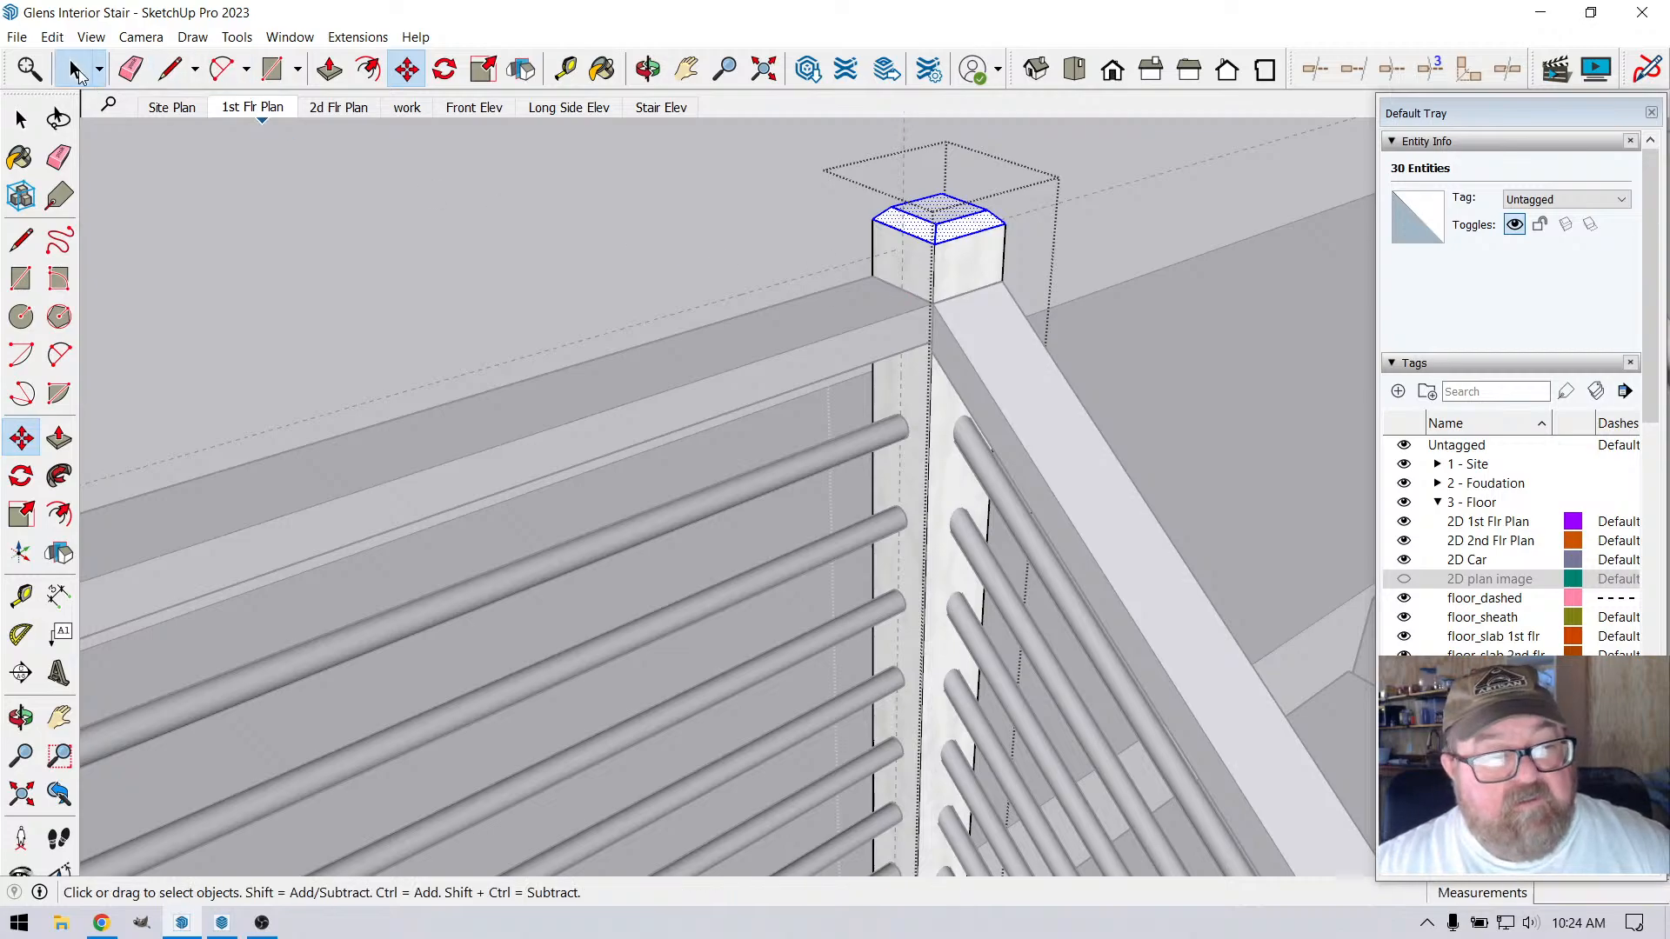
left_click(614, 259)
Move the loft's top rail straight up 1 3/8" at the stair corner post to meet the 36" guide
left_click(722, 335)
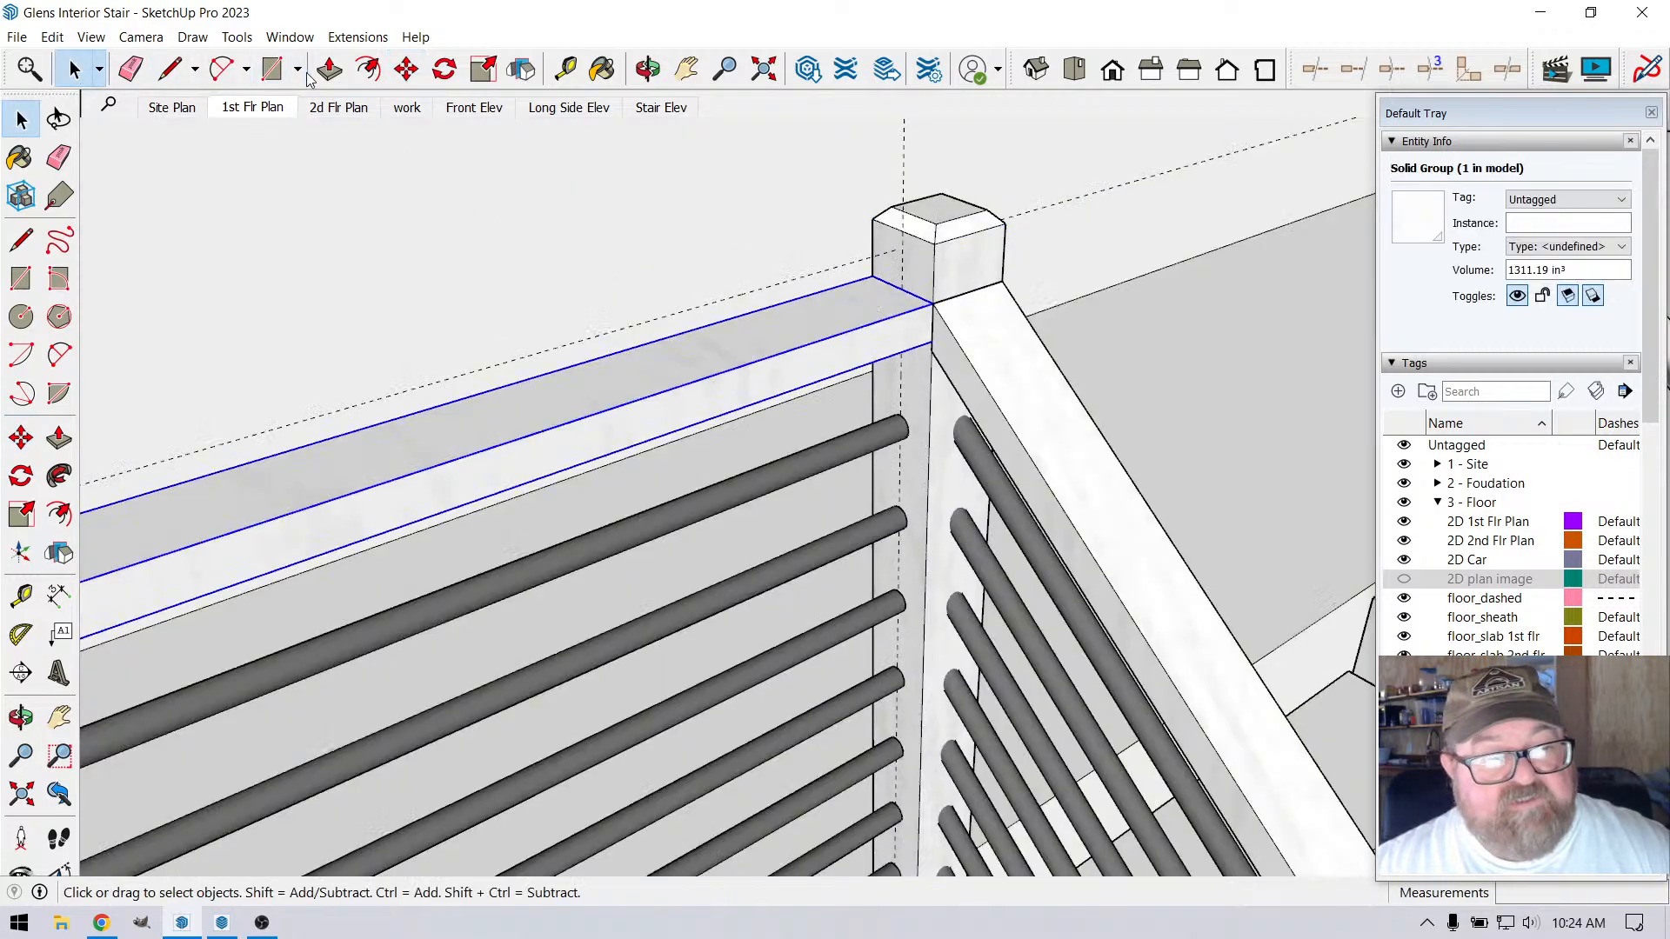
left_click(406, 70)
left_click(933, 304)
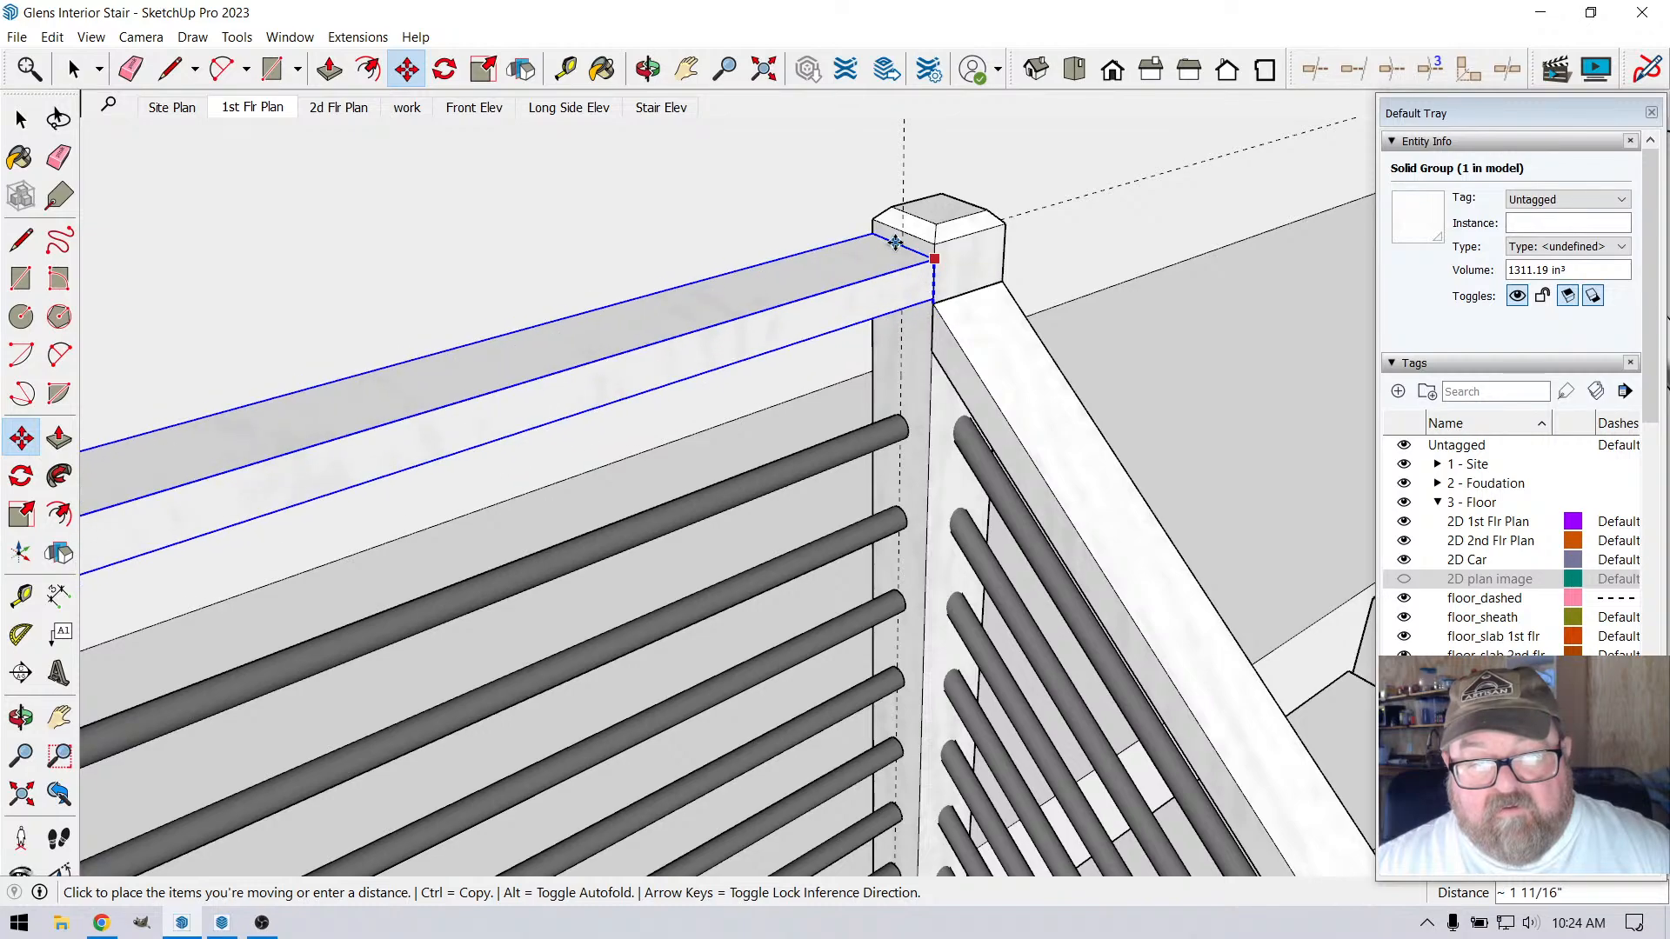
scroll(901, 247, "up", 4)
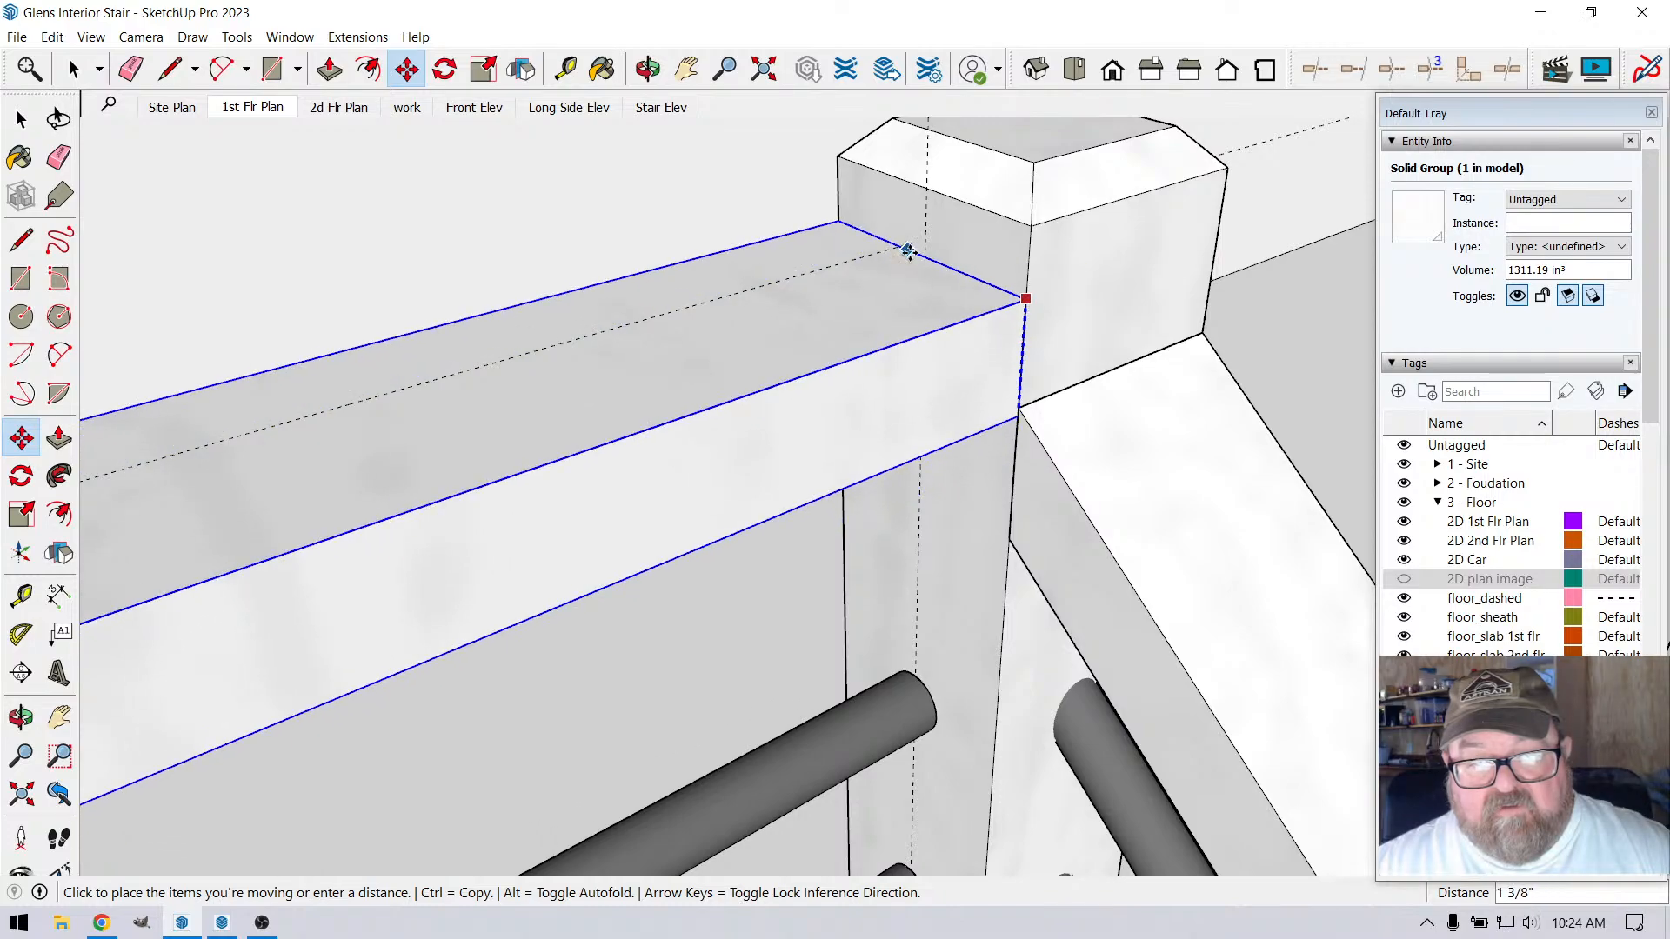
left_click(1000, 304)
scroll(1018, 300, "down", 4)
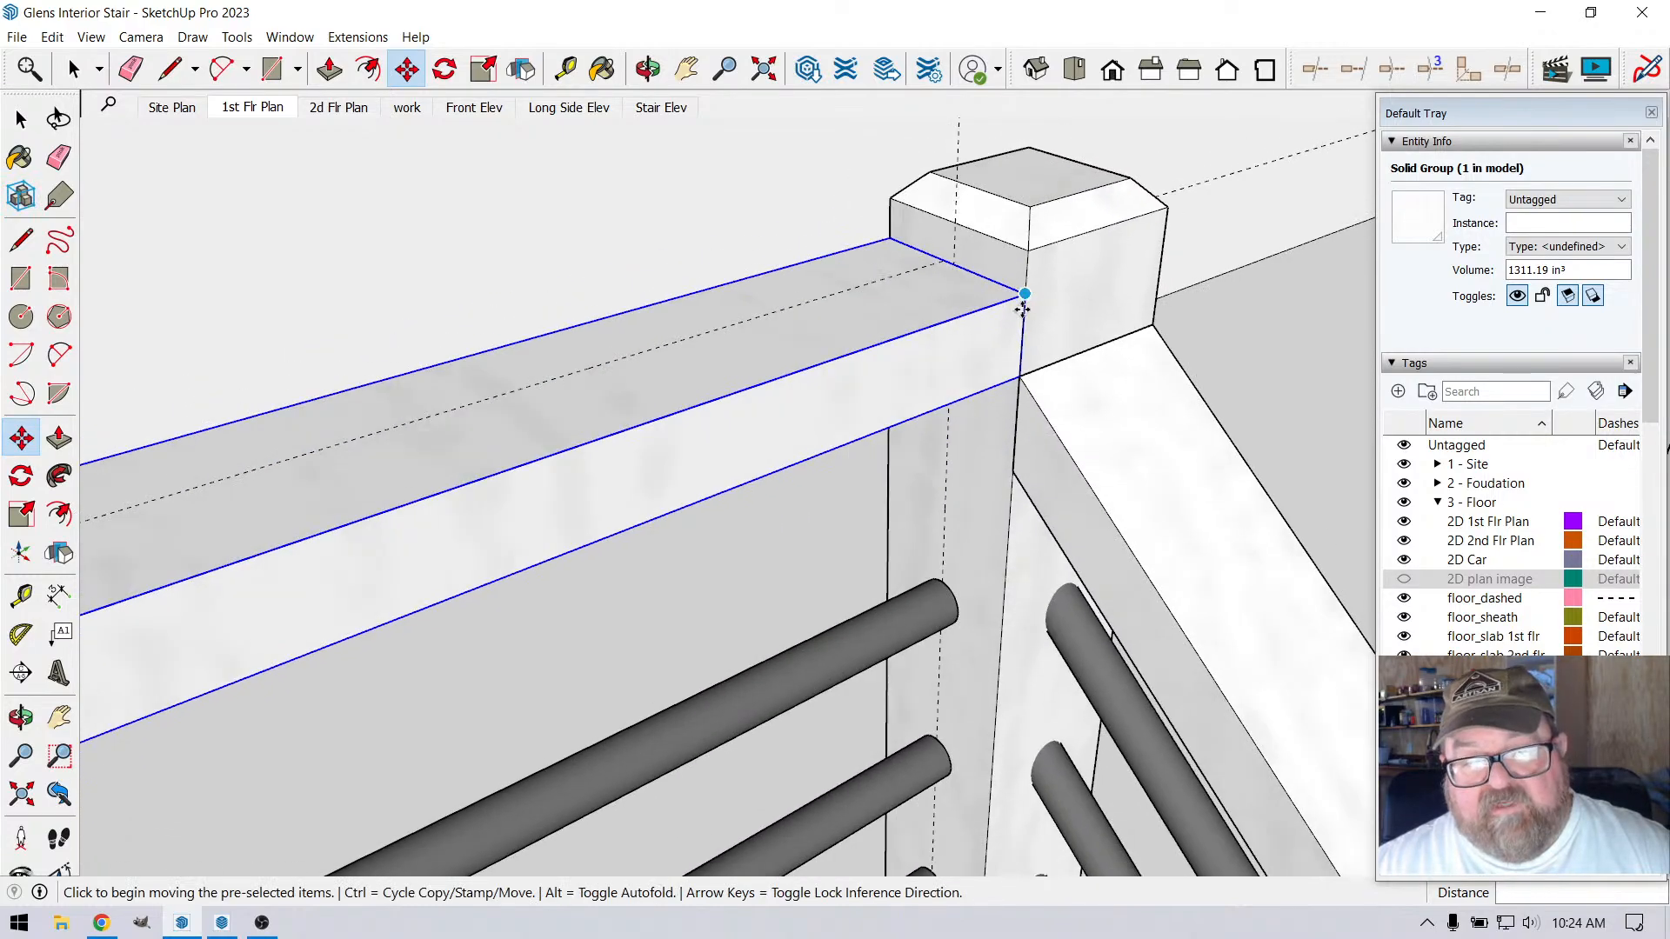
scroll(765, 287, "down", 1)
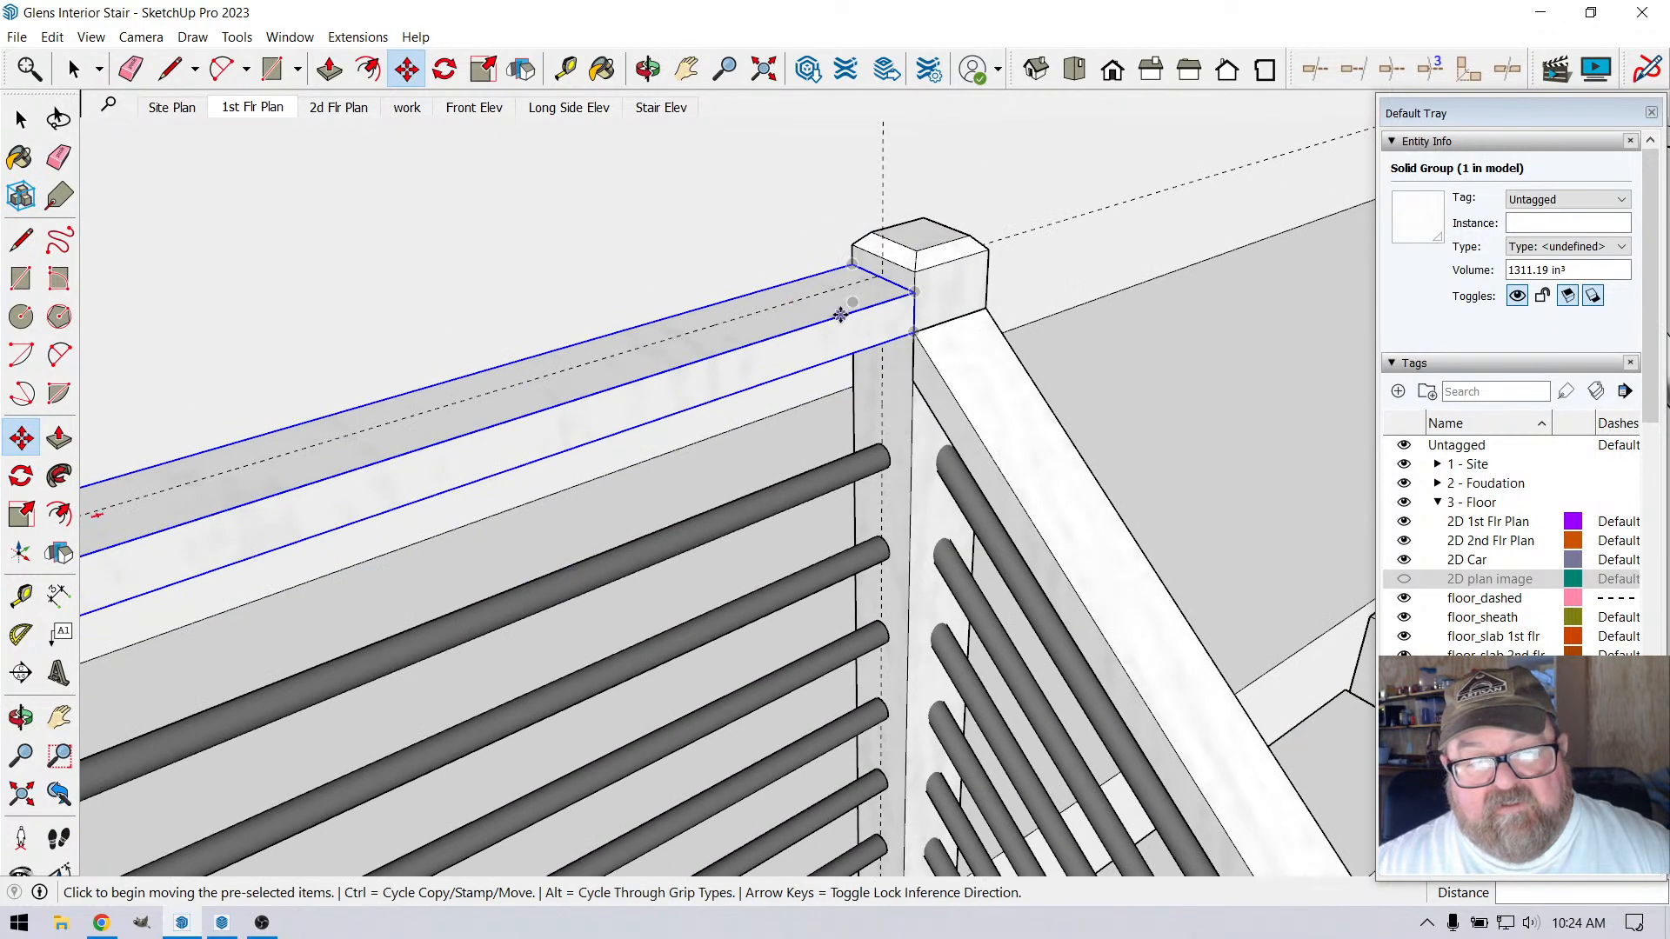
Erase the horizontal 36" guide above the loft railing
left_click(131, 69)
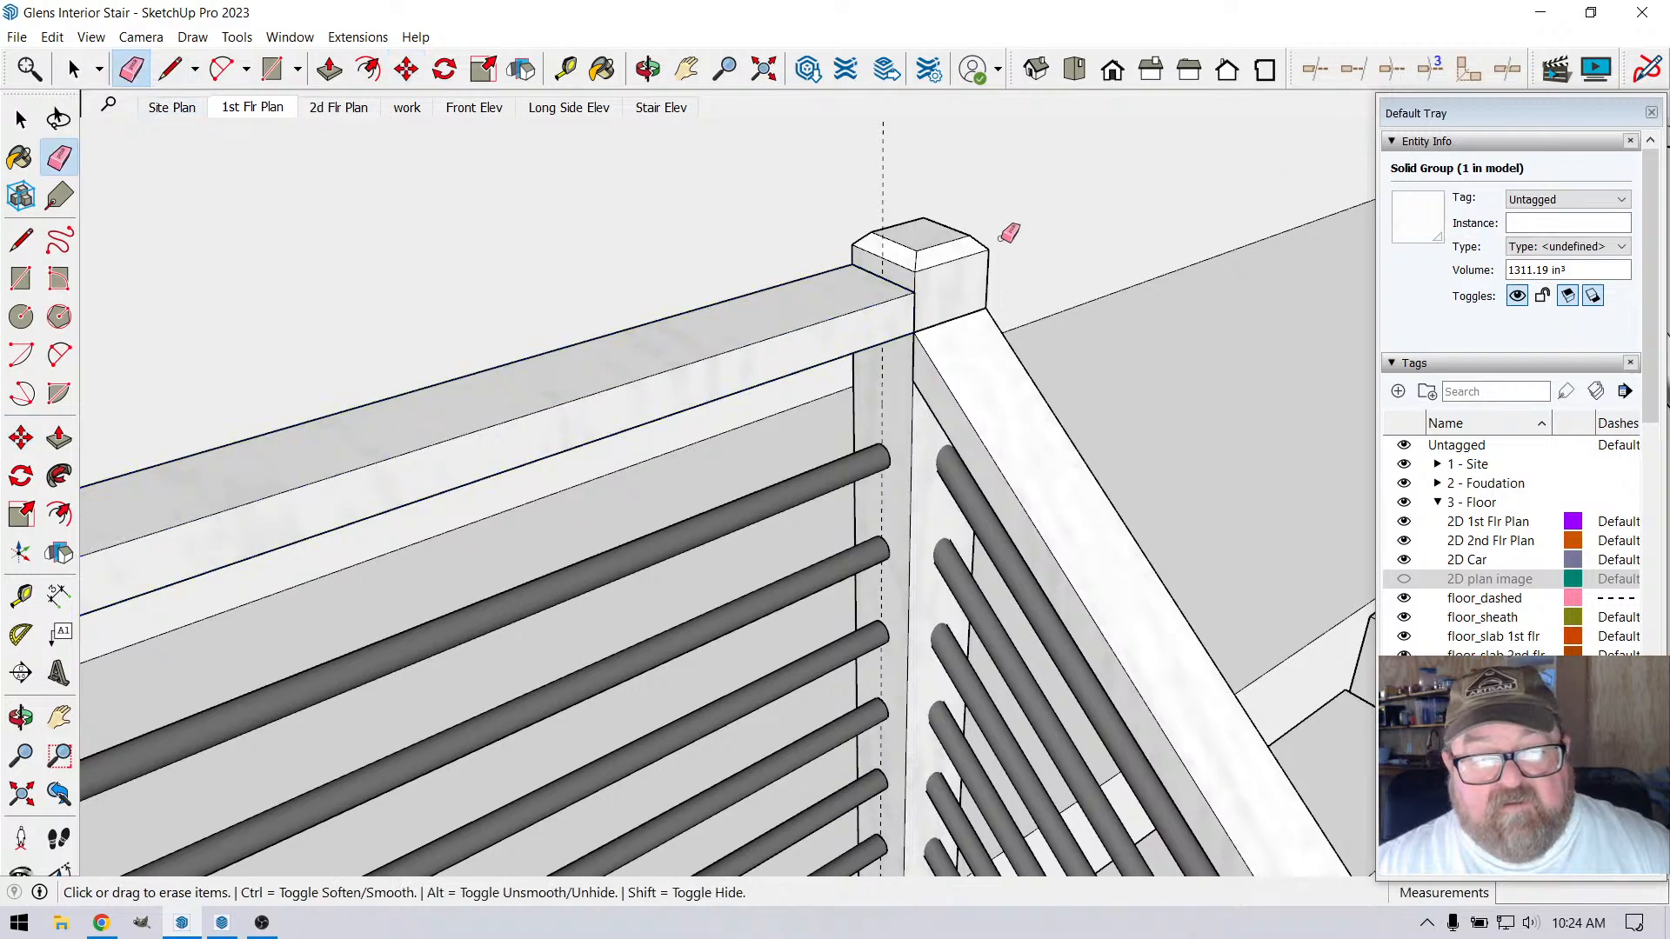
scroll(1014, 269, "down", 4)
scroll(1062, 349, "down", 3)
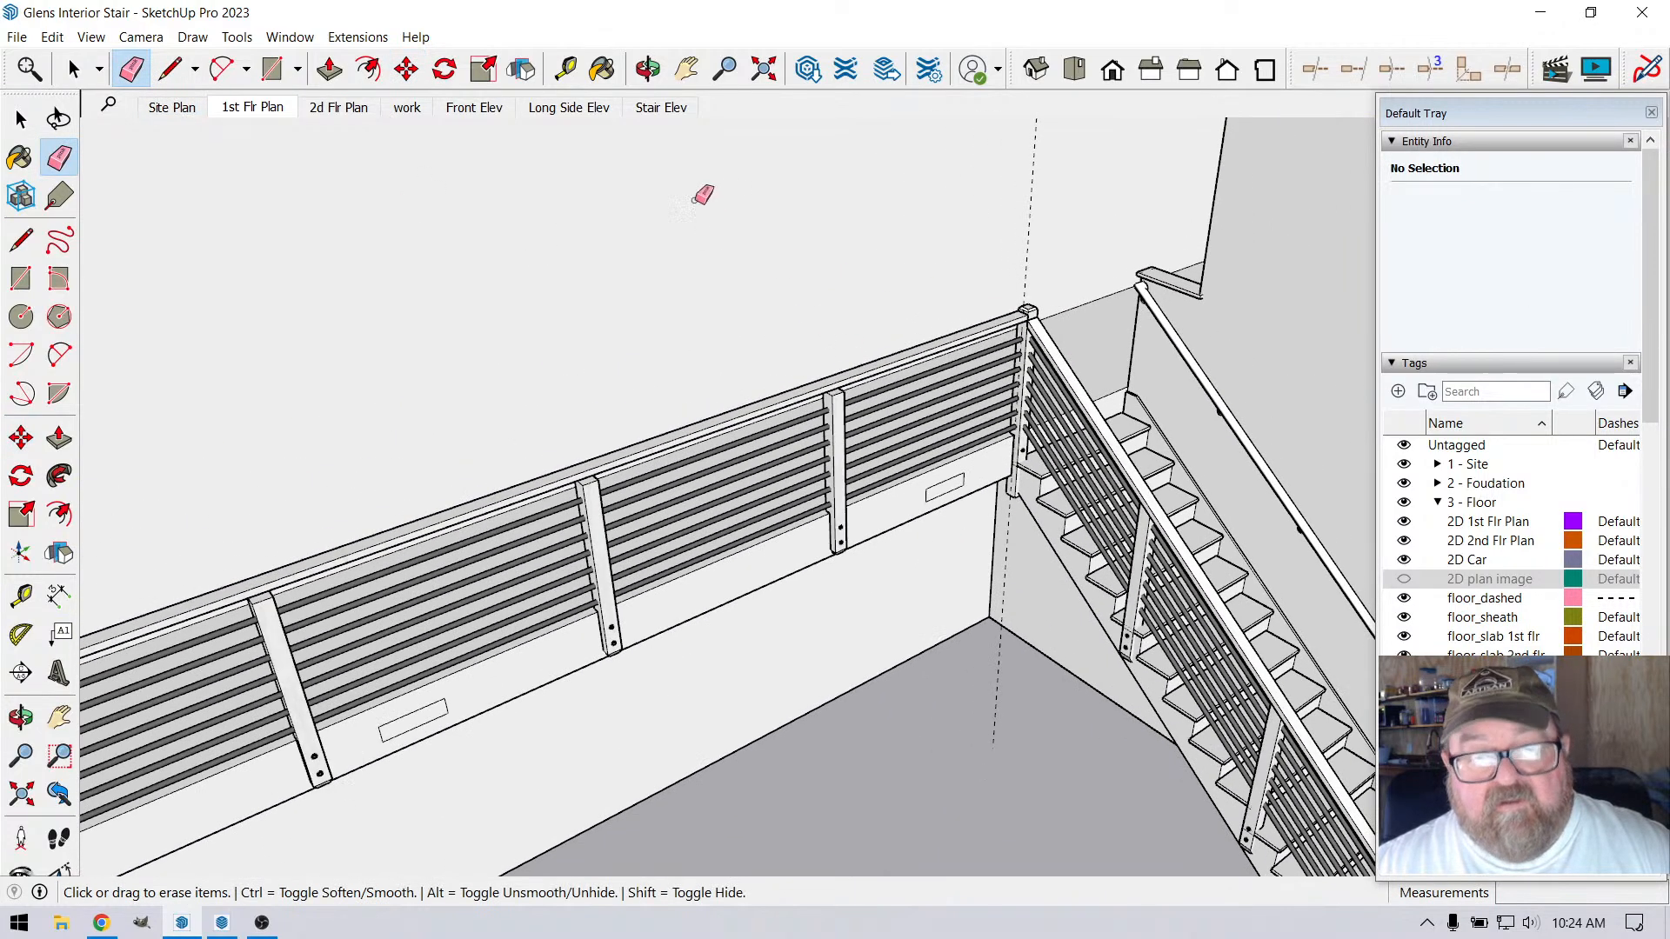
Move the adjoining top rail at the loft's other corner post up 1 1/2" to align with the raised loft rail
left_click(648, 69)
mouse_move(1187, 392)
left_mouse_down()
mouse_move(1177, 414)
mouse_move(1145, 417)
left_mouse_up()
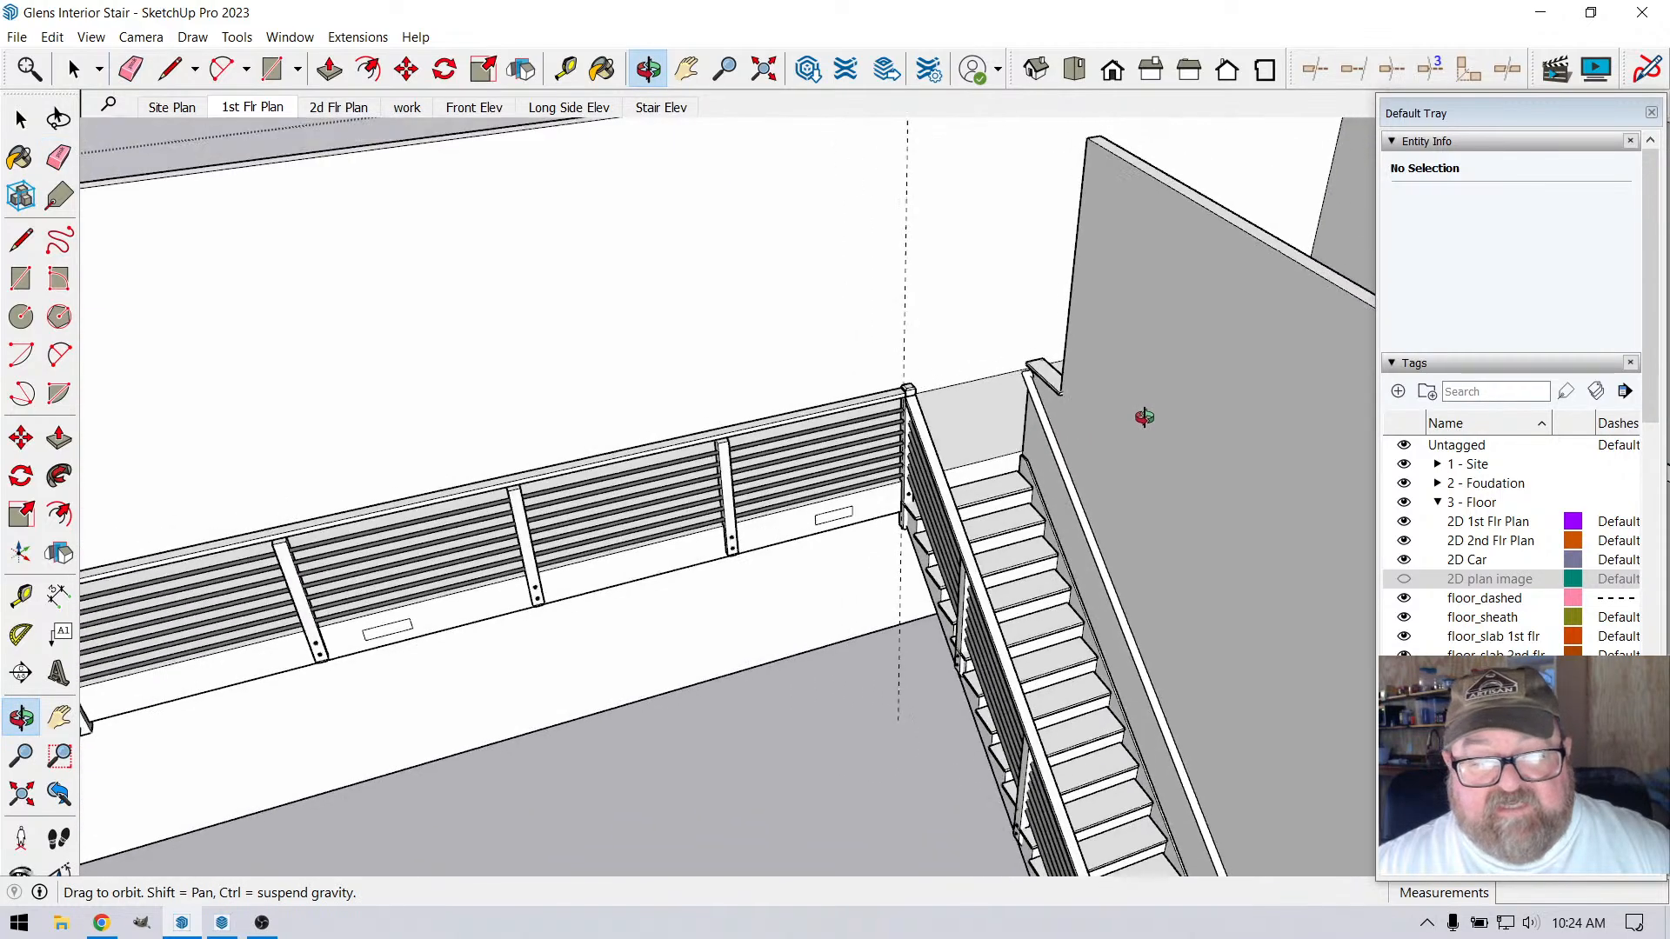
scroll(1145, 417, "down", 3)
scroll(477, 530, "up", 6)
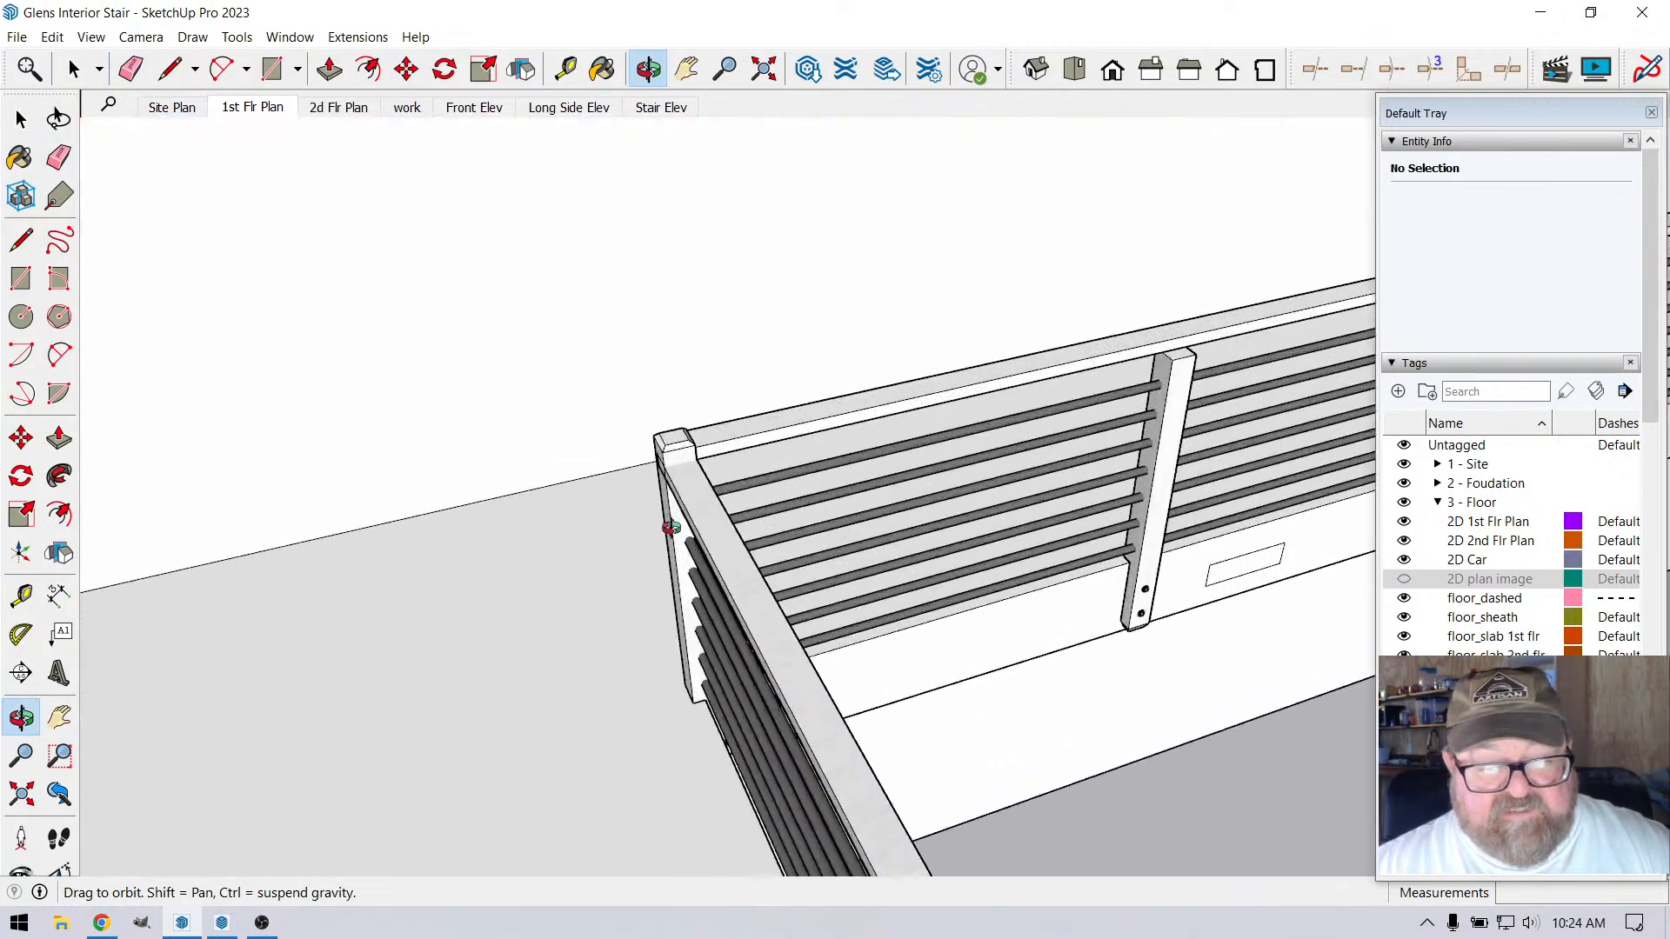
scroll(670, 526, "up", 2)
left_click_drag(780, 514, 316, 429)
scroll(919, 423, "up", 4)
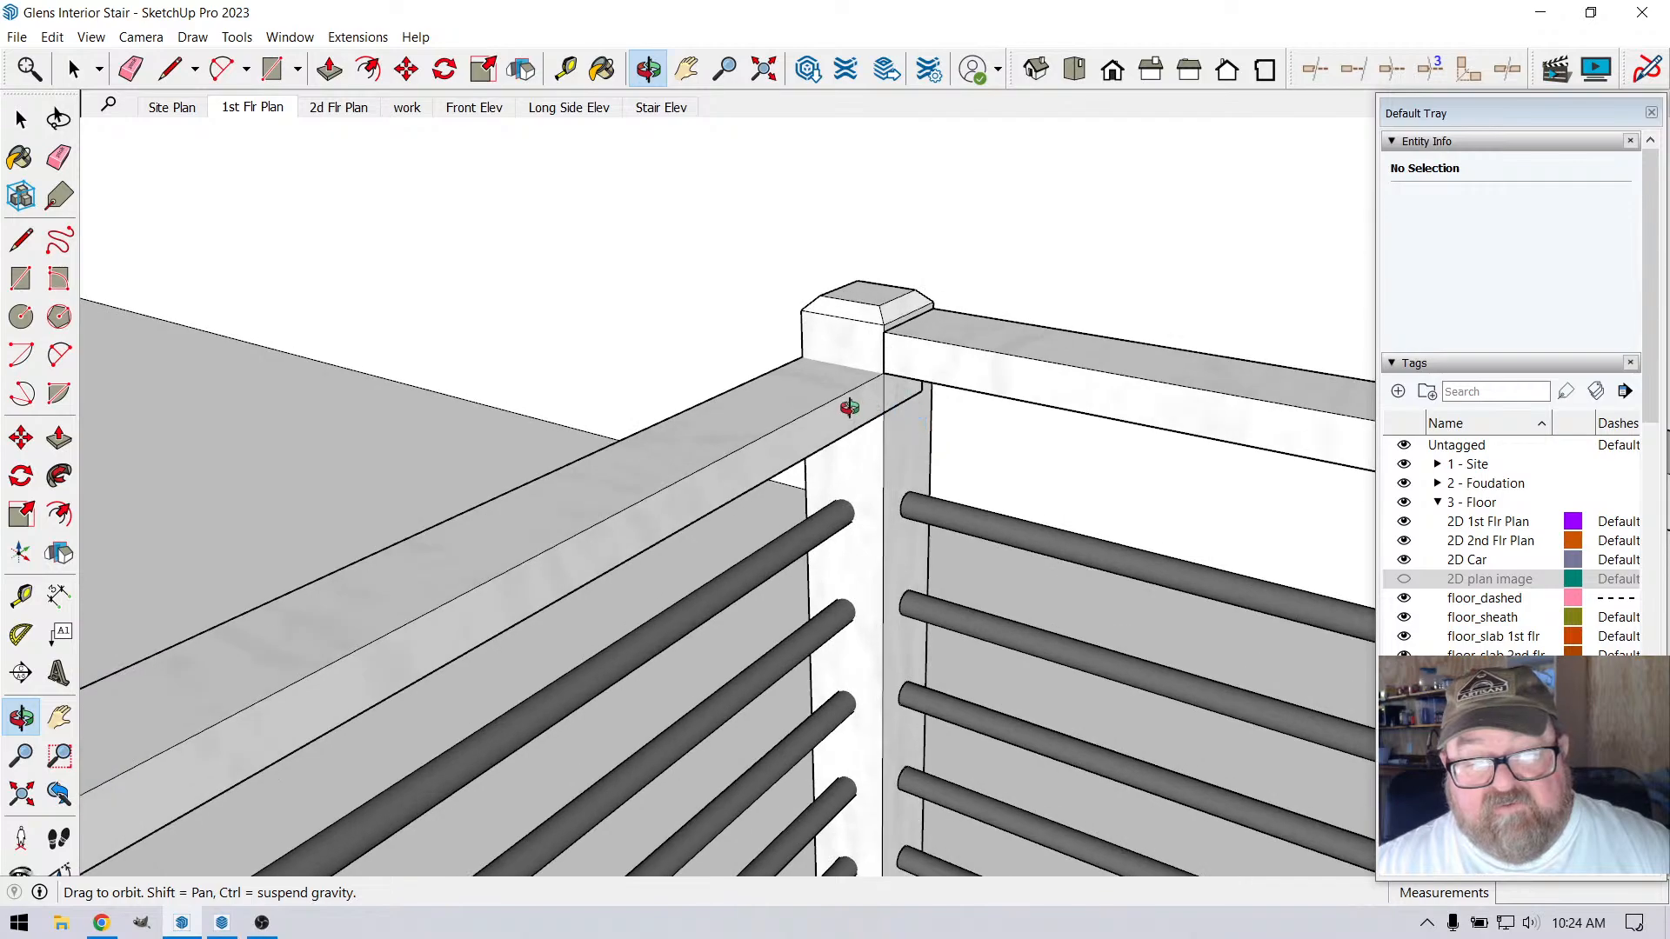
left_click_drag(850, 407, 806, 378)
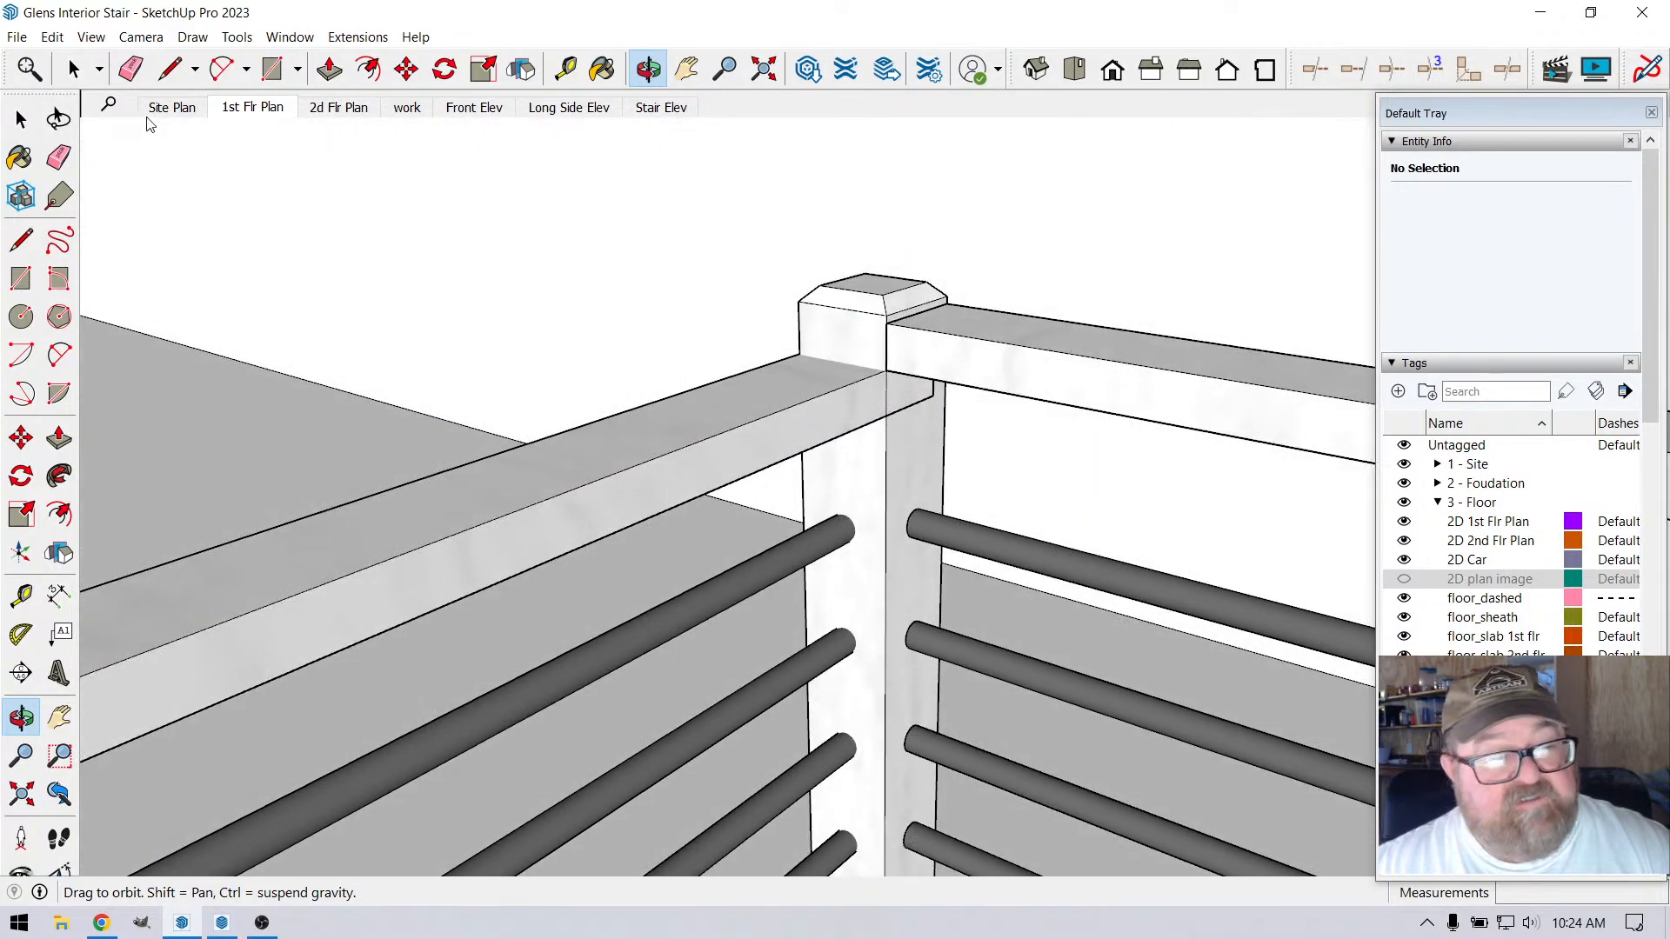
key("space")
scroll(813, 362, "up", 2)
left_click(807, 389)
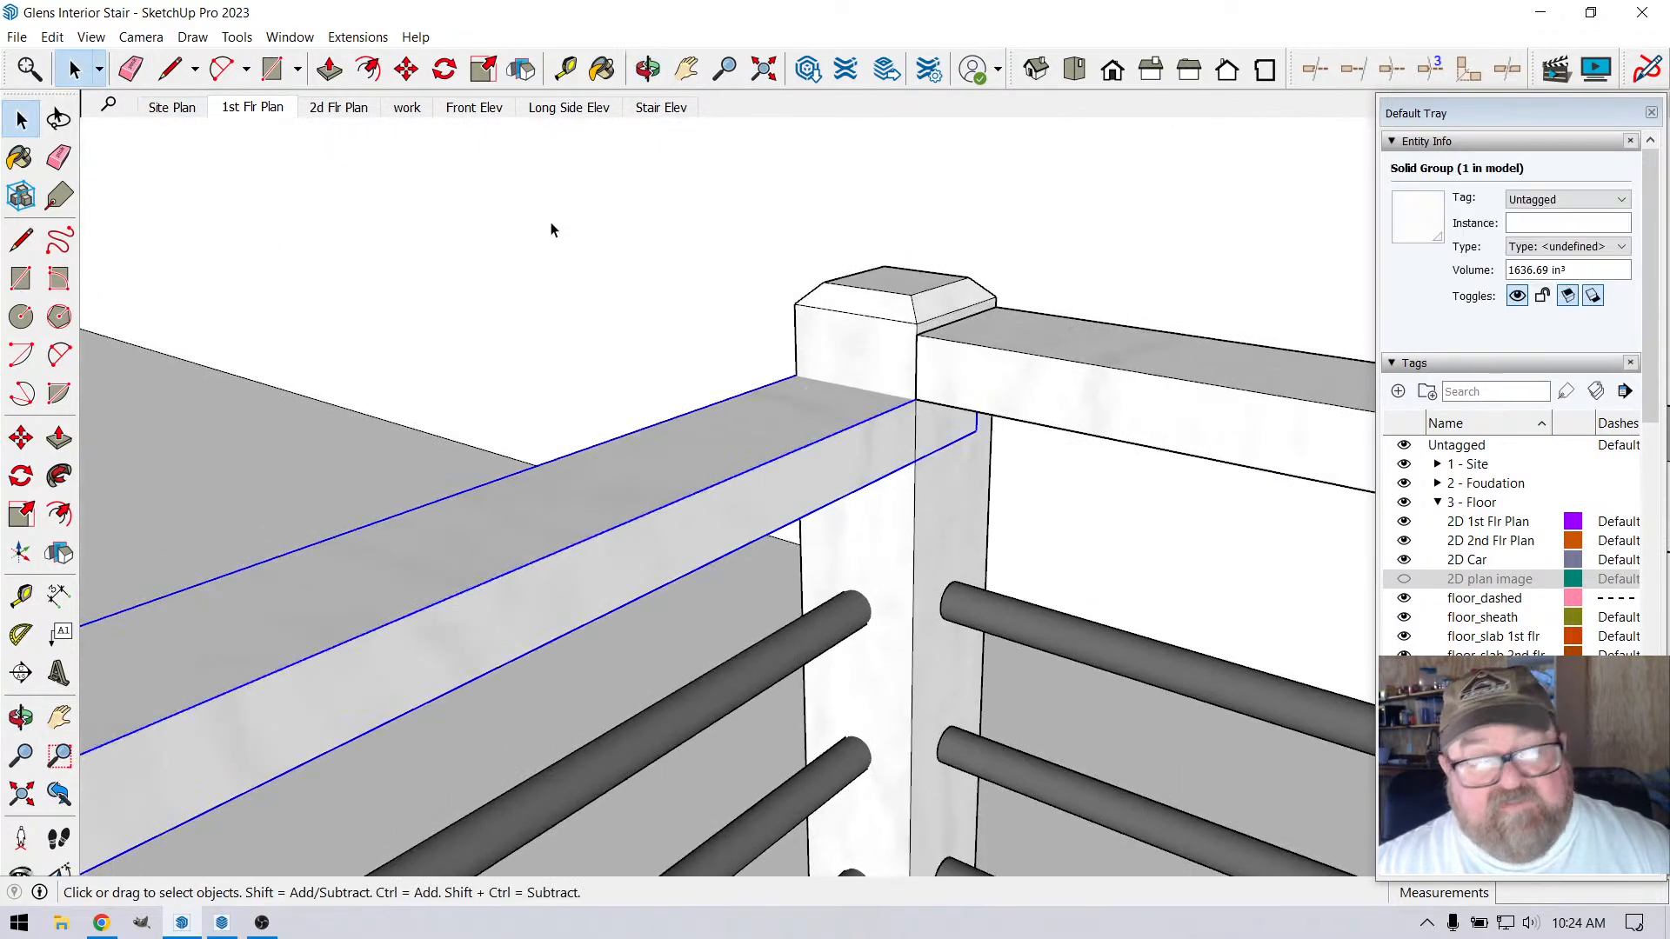
key("m")
left_click(915, 400)
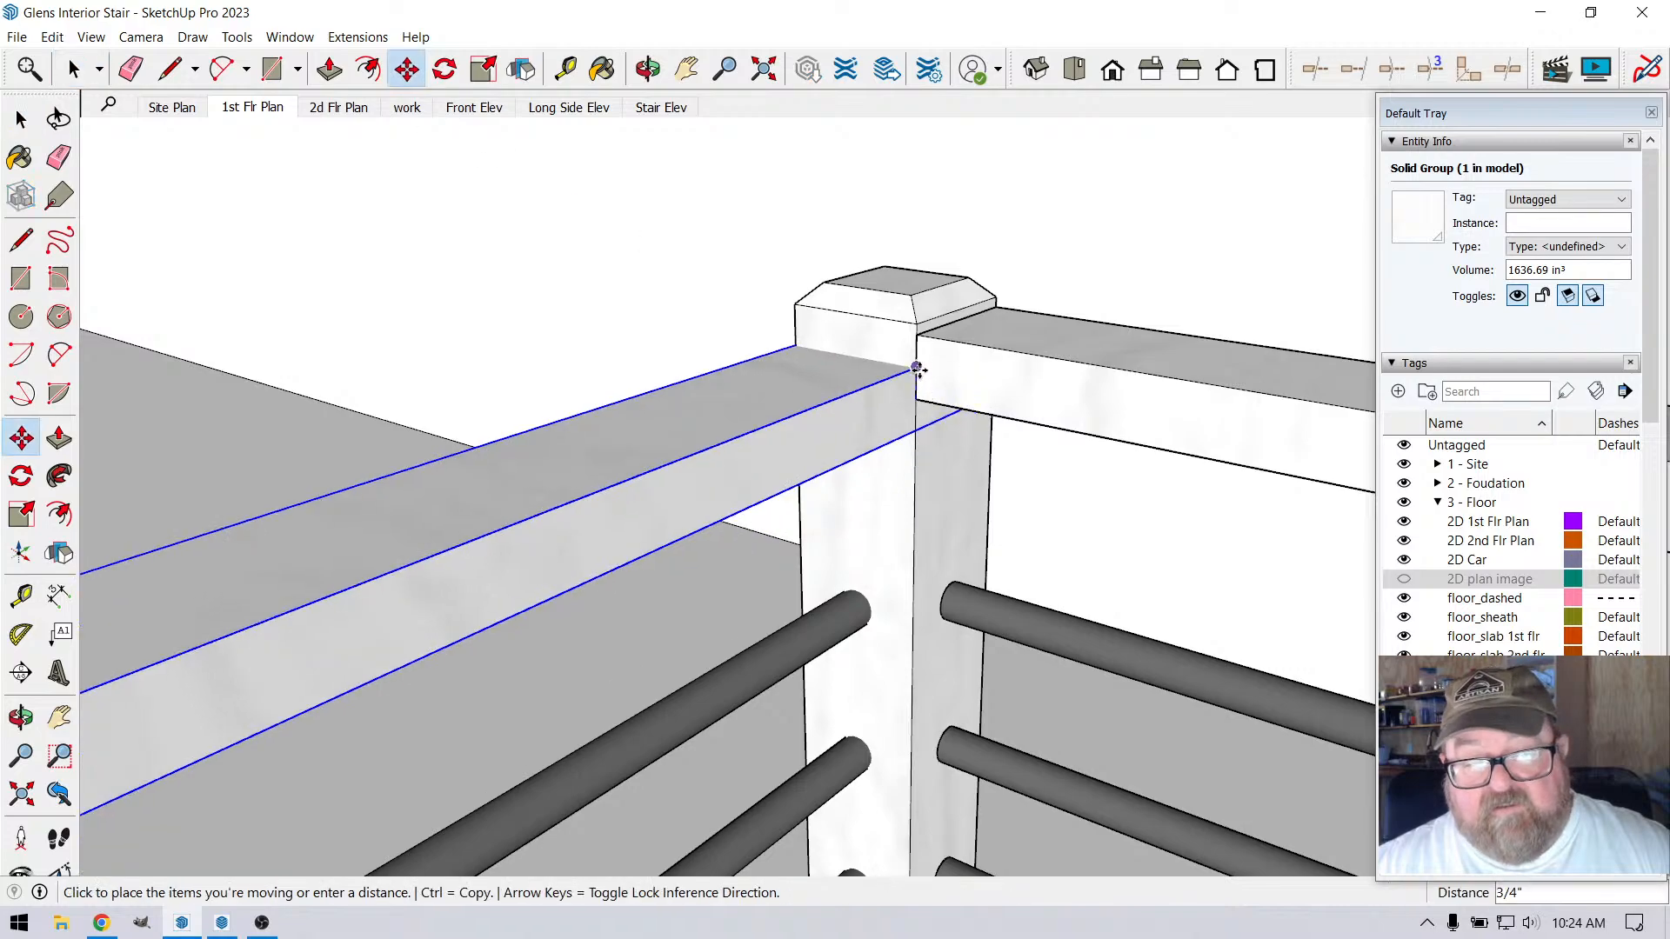
left_click(916, 337)
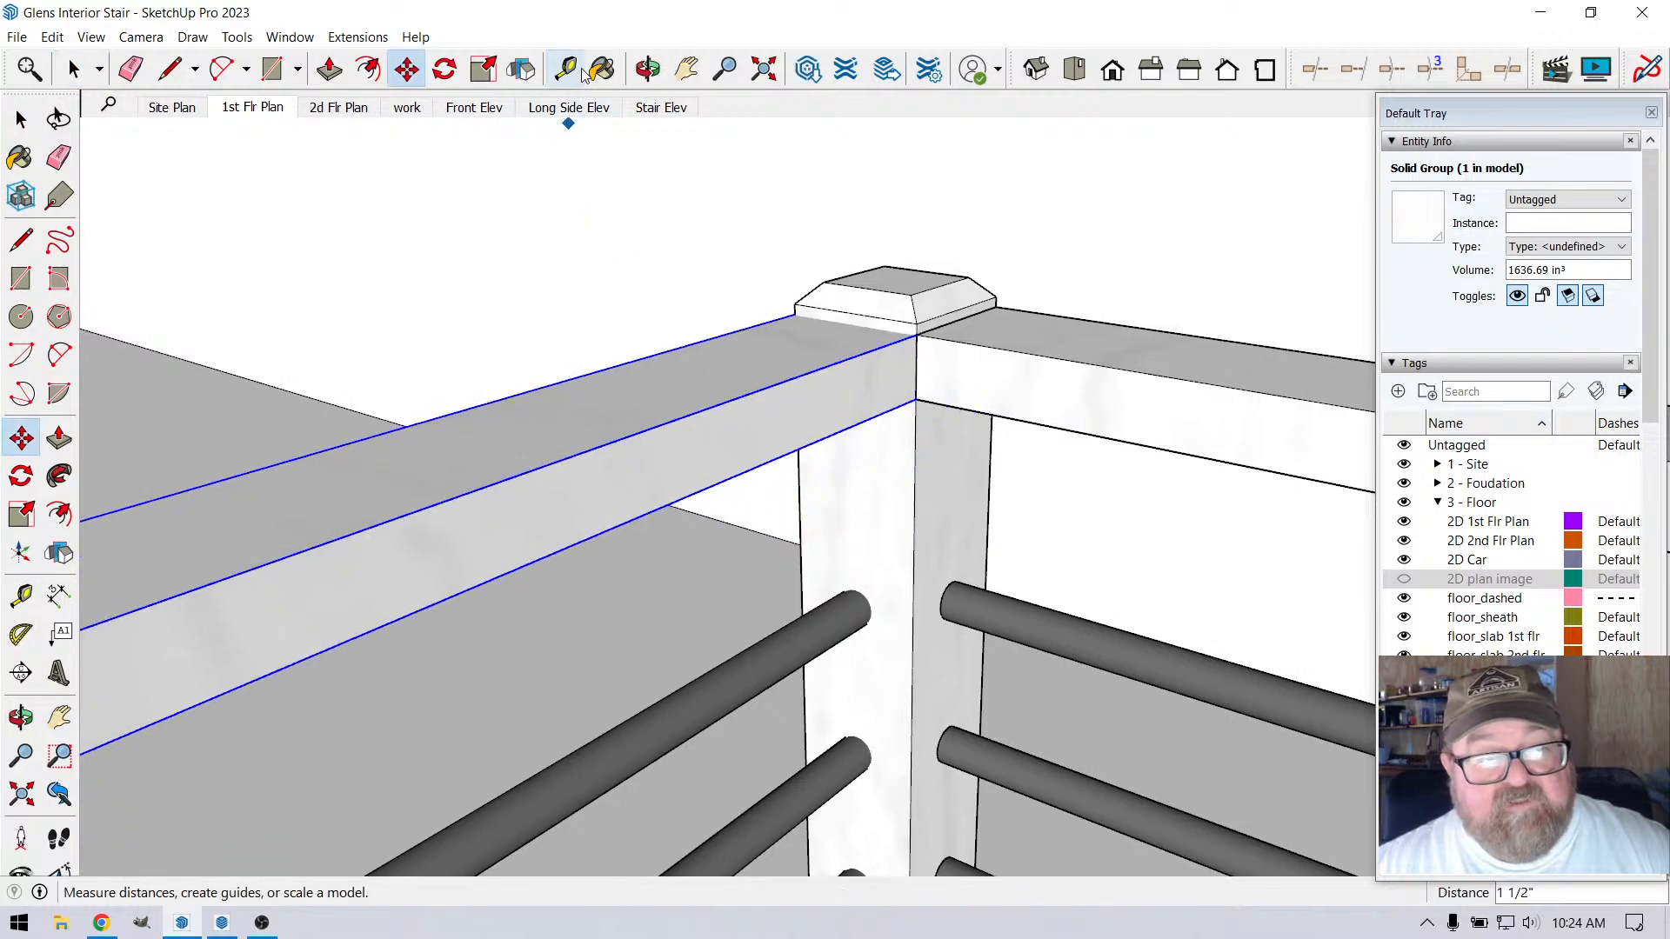
left_click(648, 69)
left_click_drag(662, 365, 577, 441)
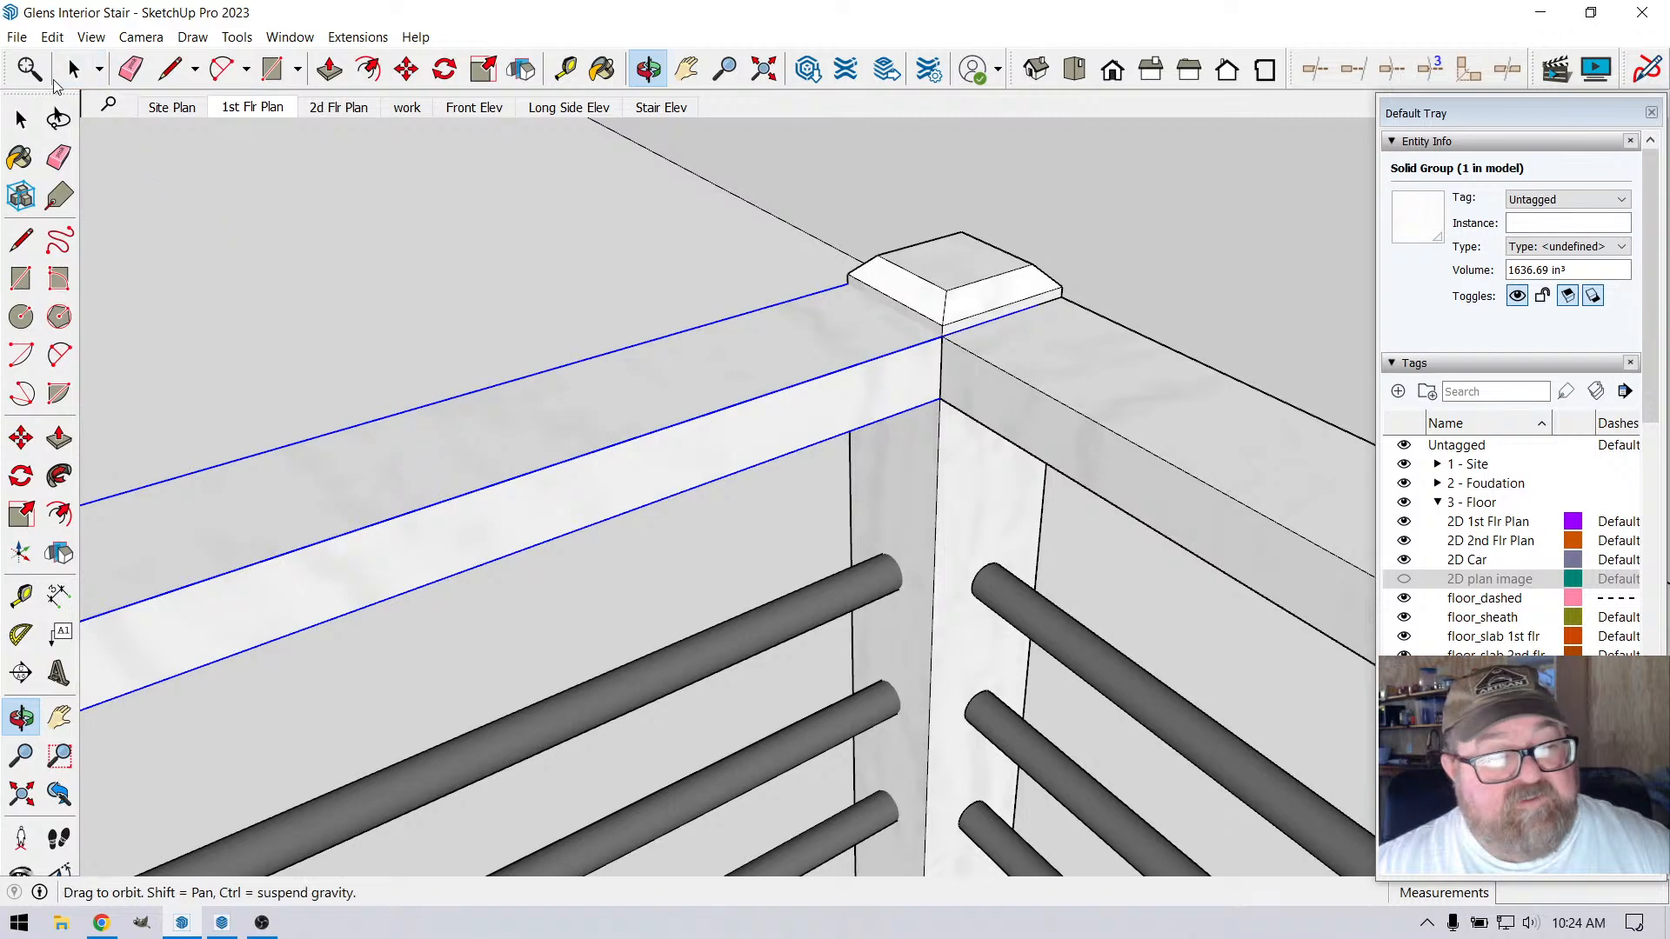
Edit the raised top rail's group and move its end at the corner post back 3 1/2"
left_click(38, 72)
left_click(69, 72)
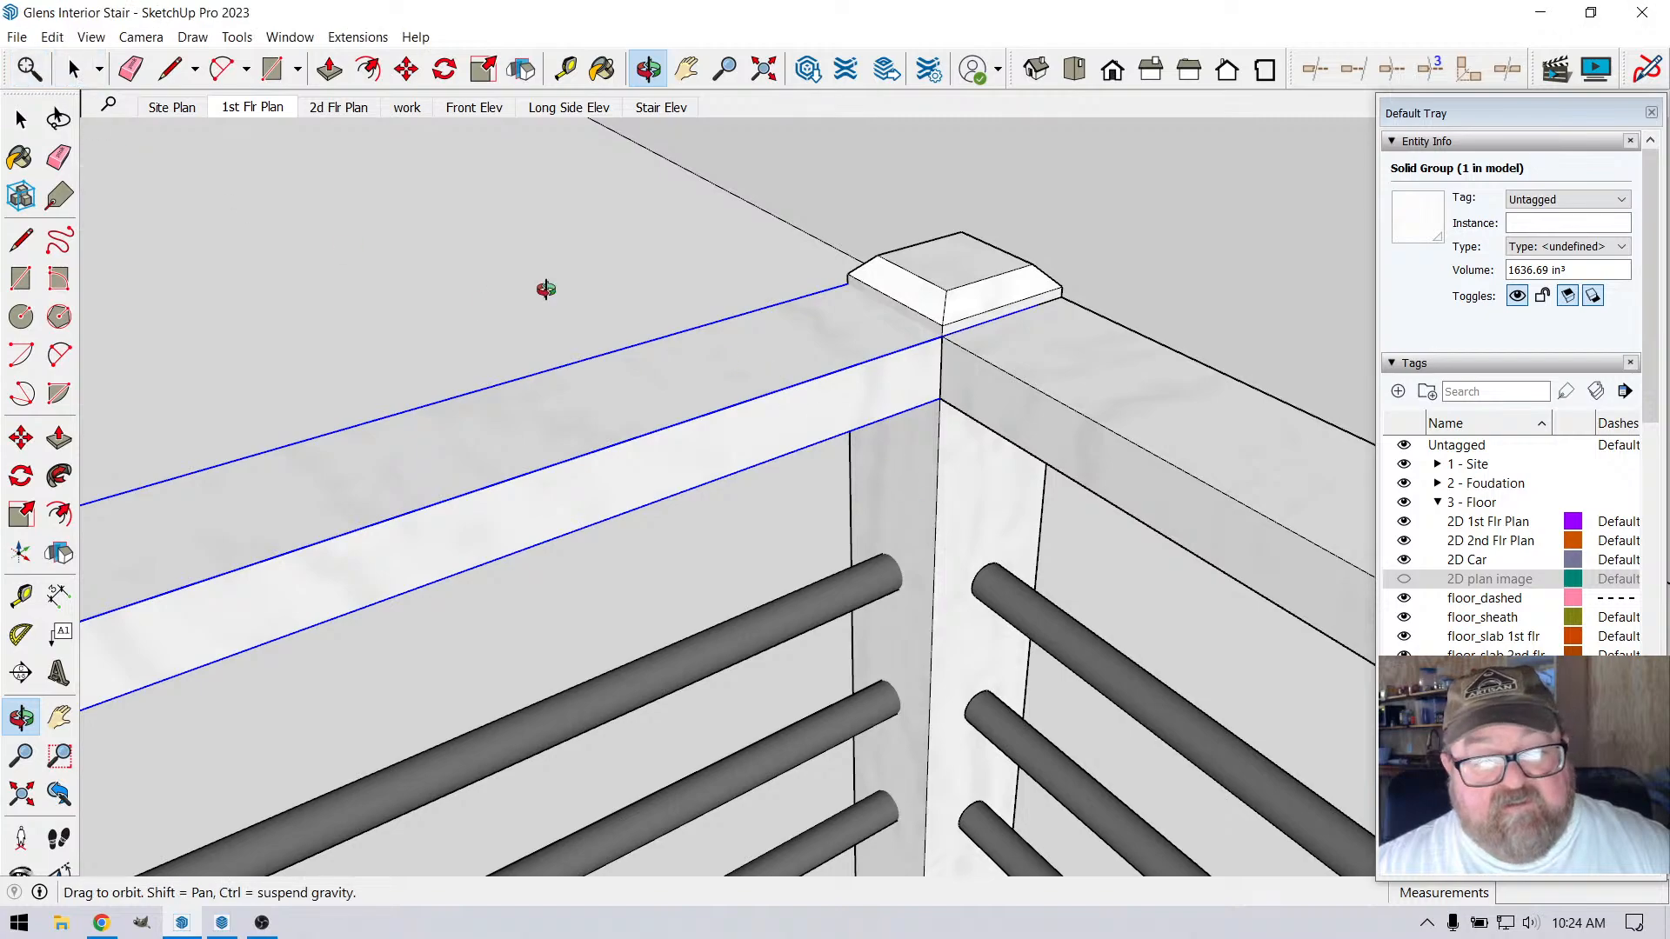
key("space")
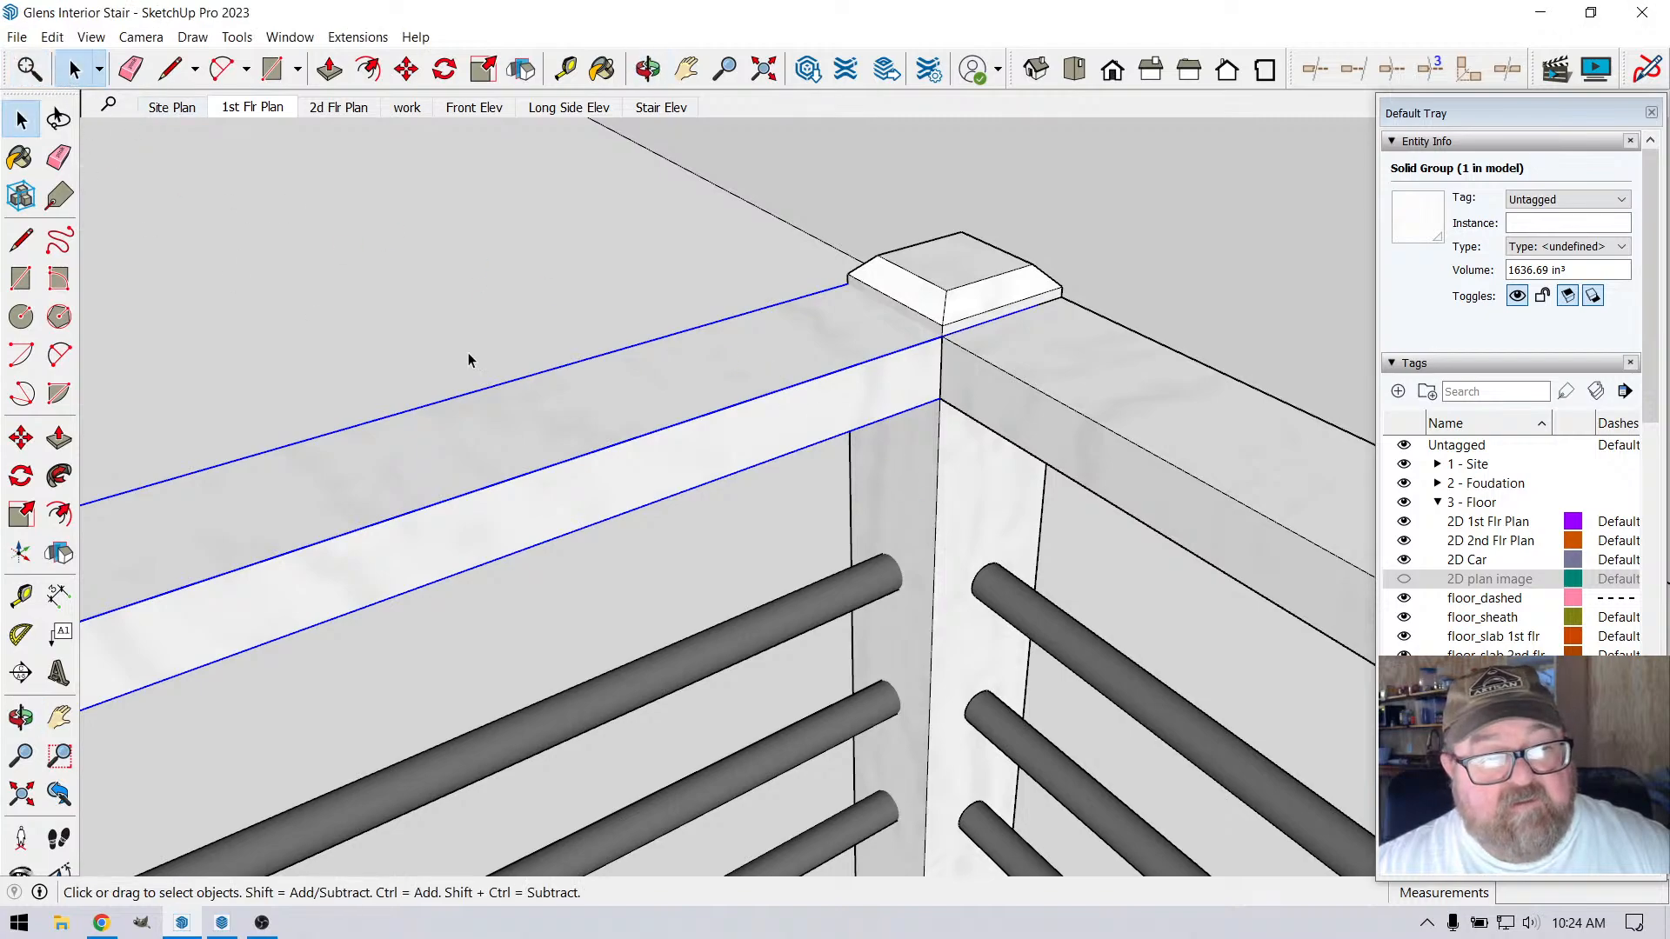
double_click(673, 401)
left_click(675, 252)
right_click(794, 346)
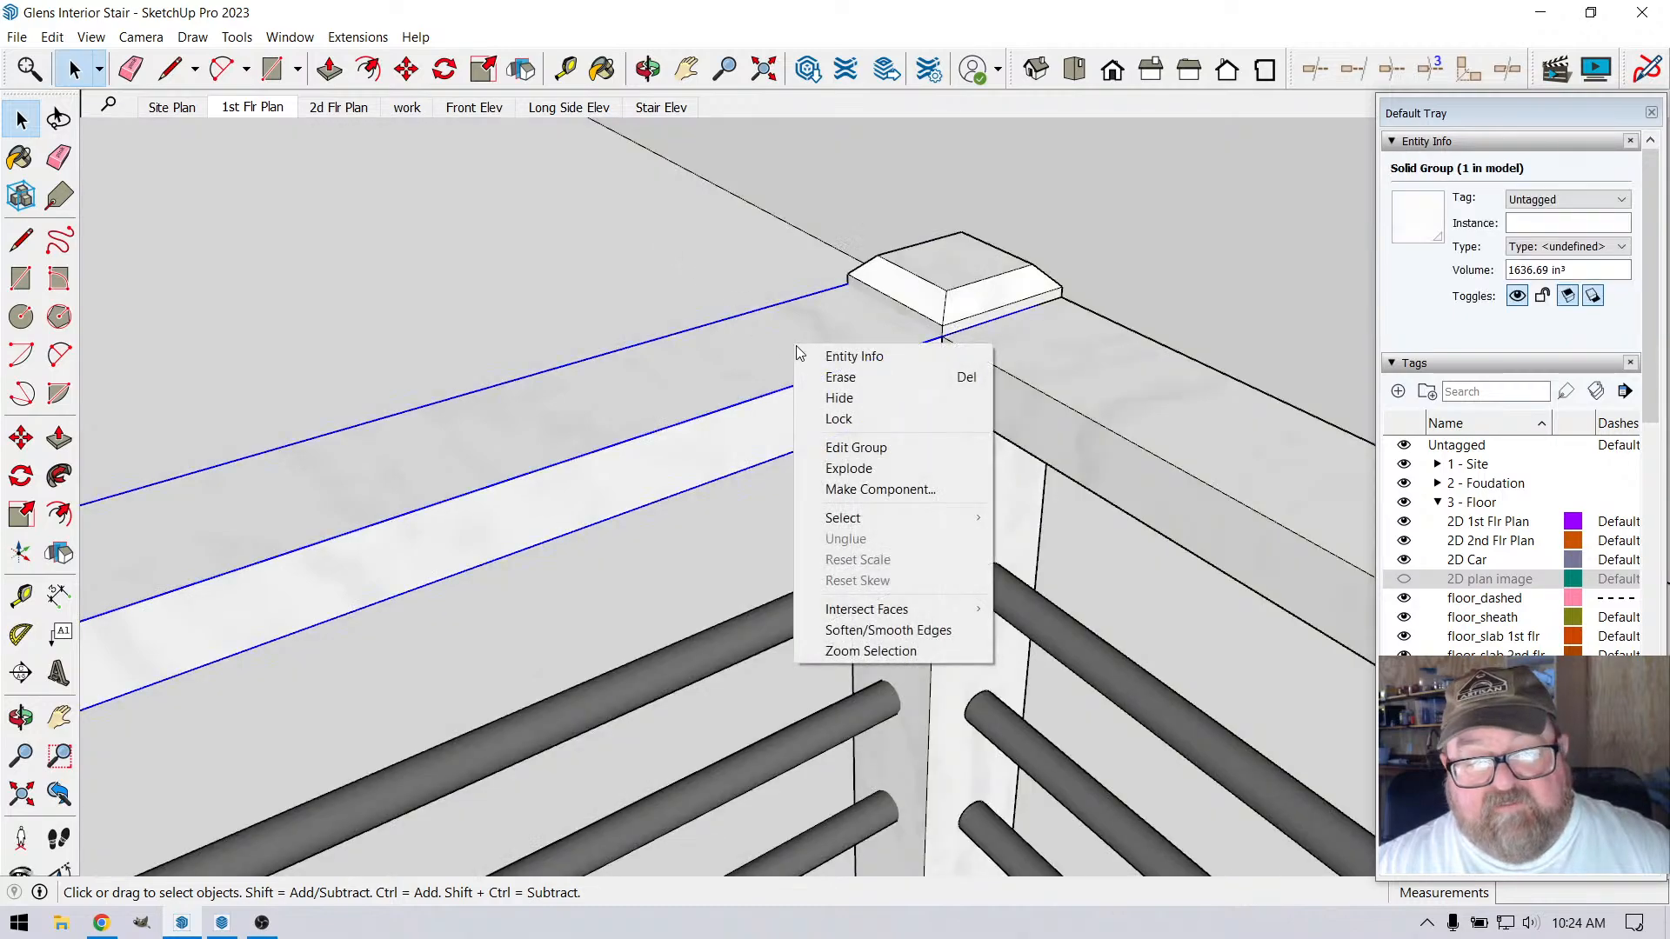
left_click(849, 468)
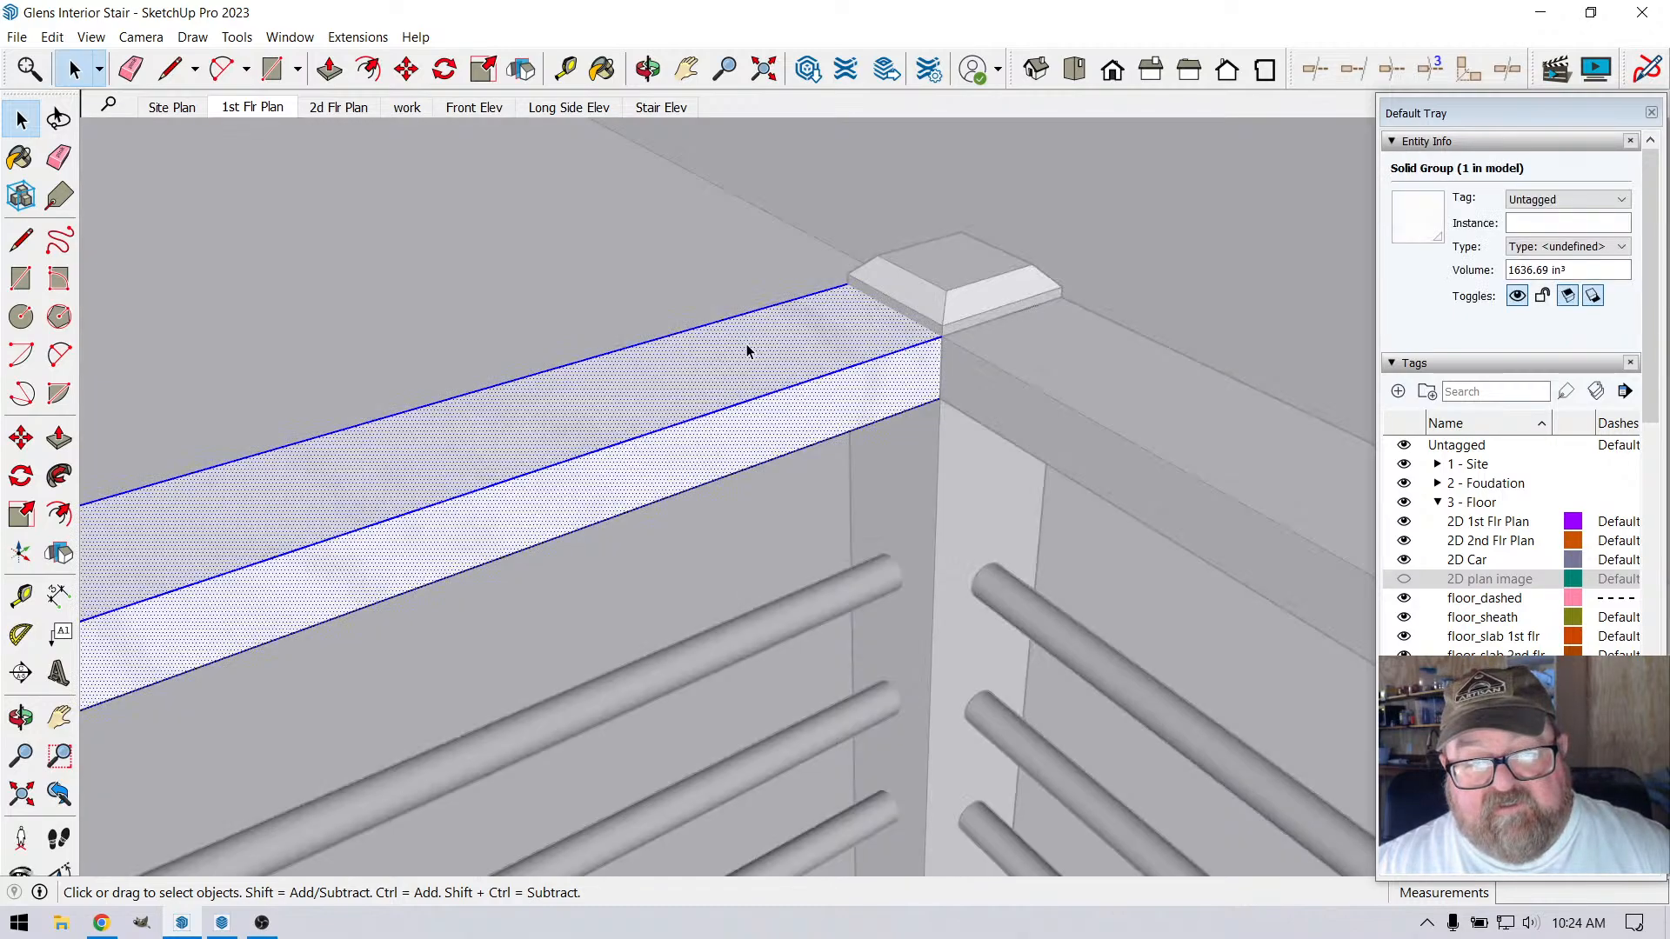
left_click_drag(854, 177, 1110, 480)
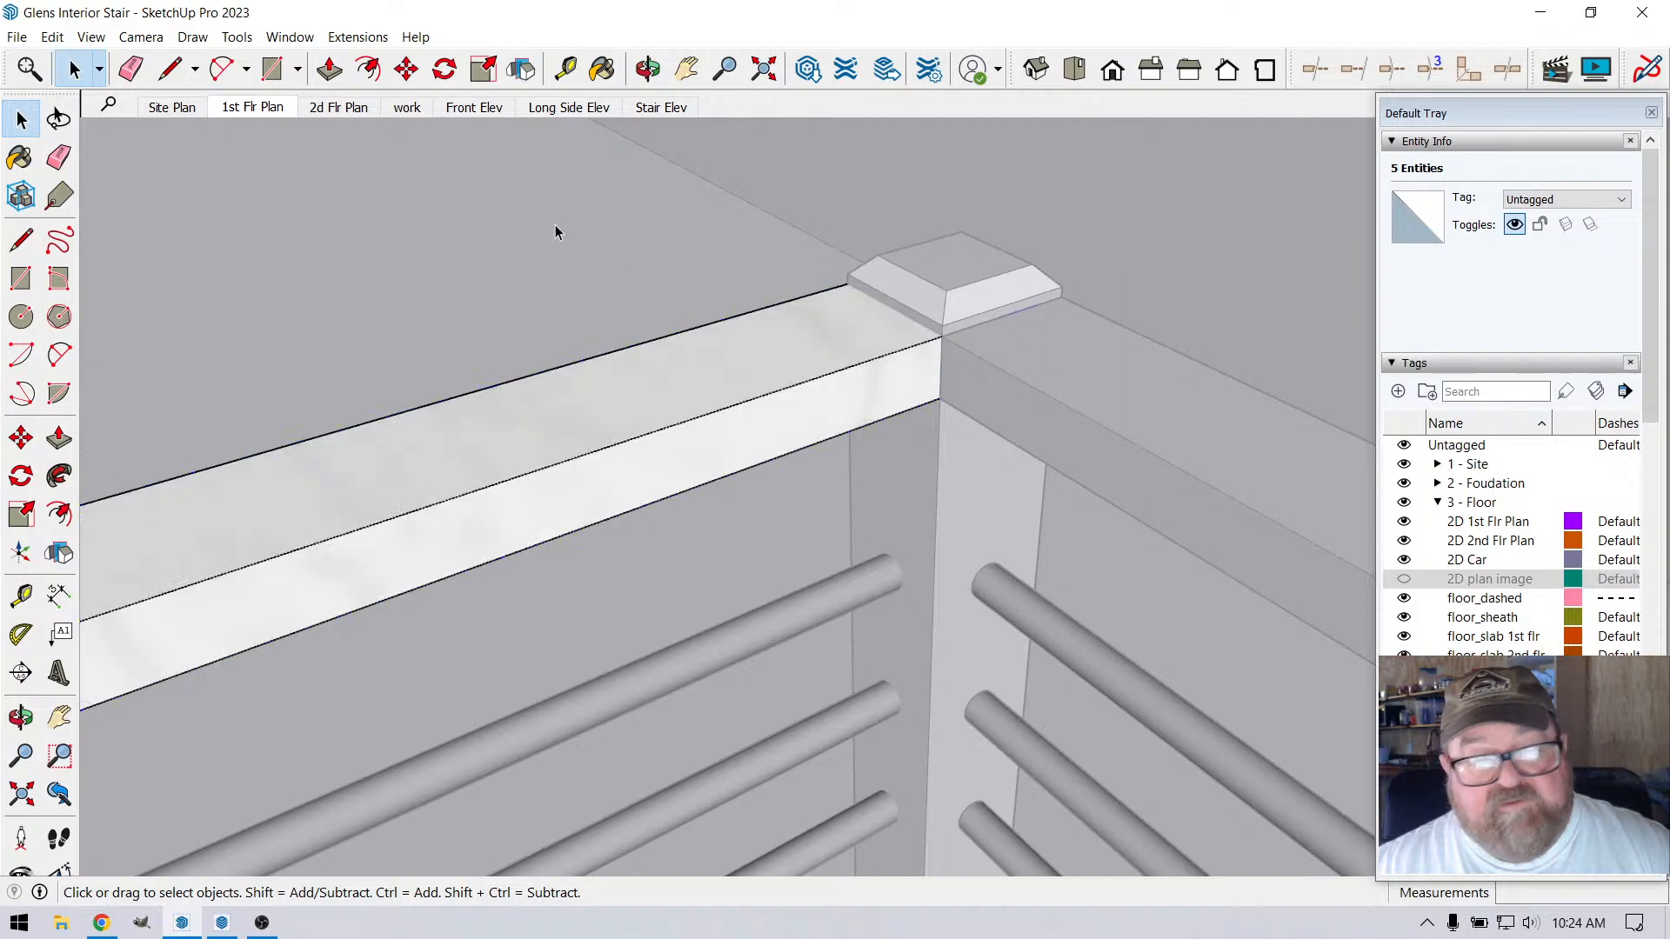
key("m")
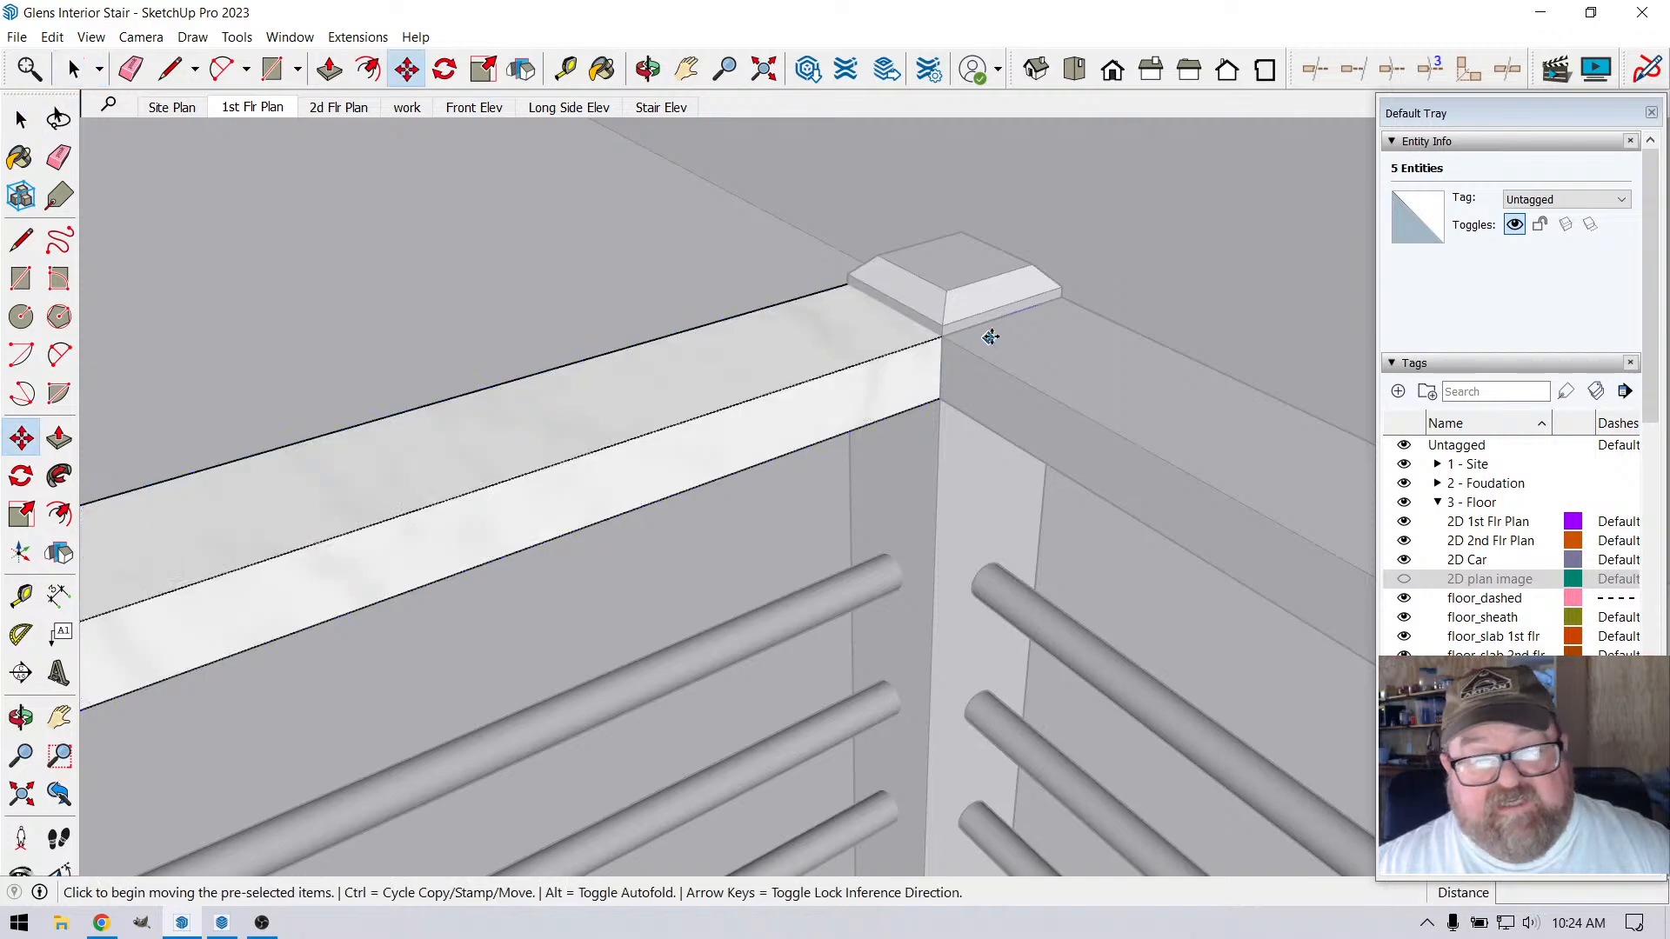
left_click(1062, 293)
left_click(943, 325)
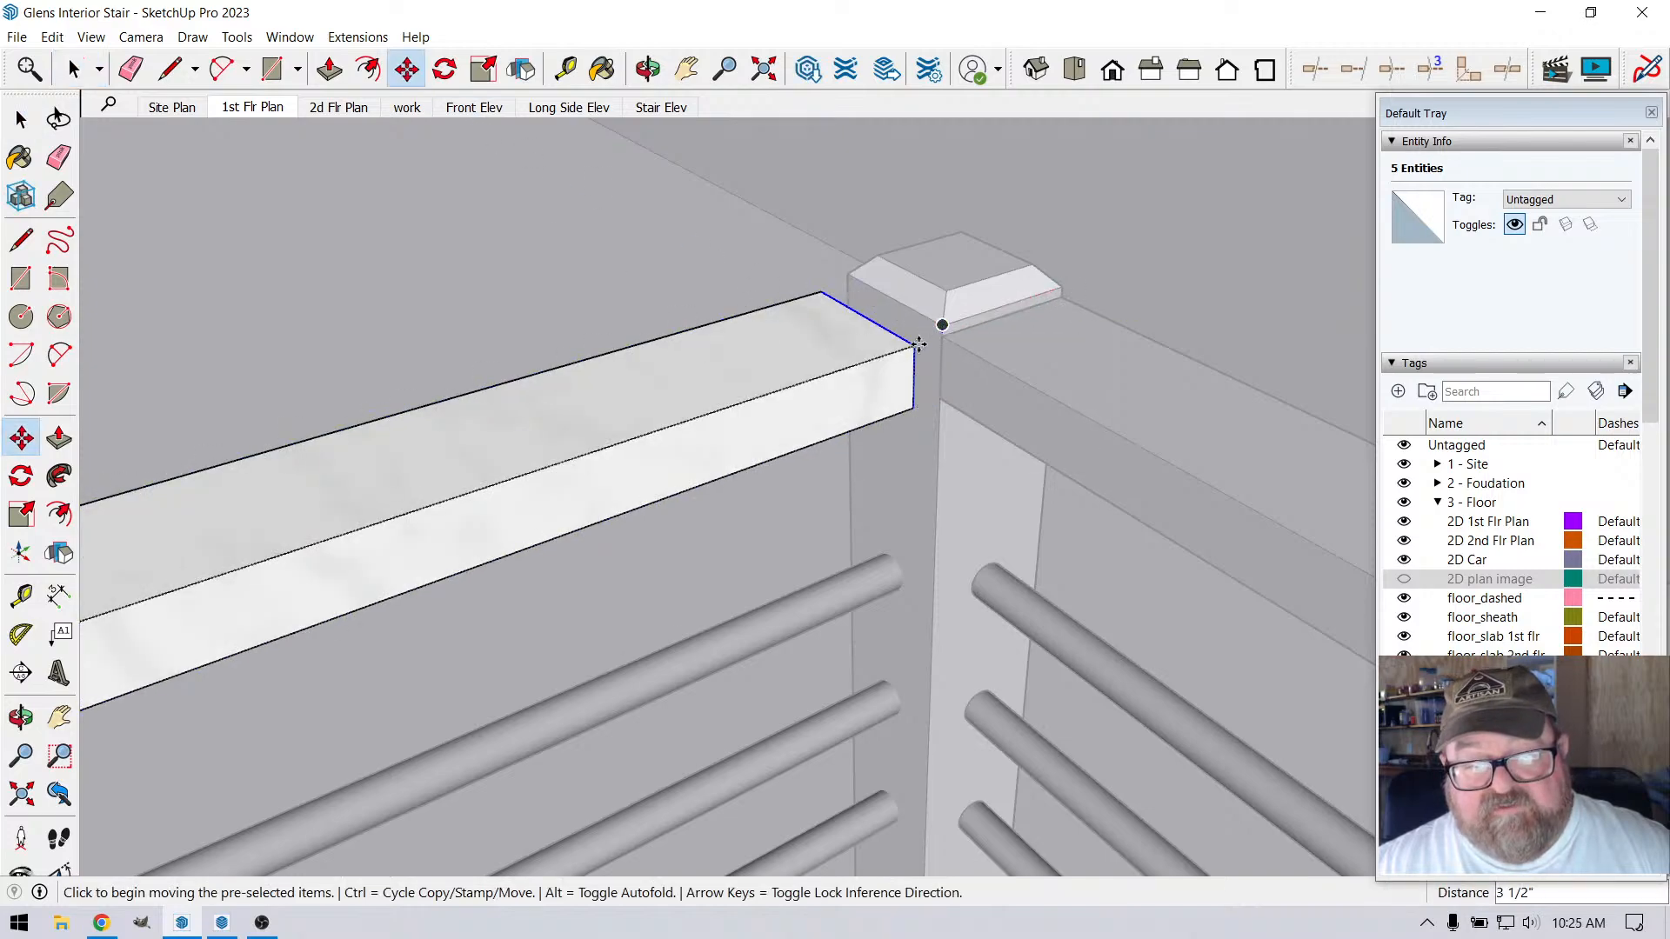
Extend that rail end 3/4" to meet the adjoining top rail's corner and close the group
left_click(918, 343)
left_click(941, 338)
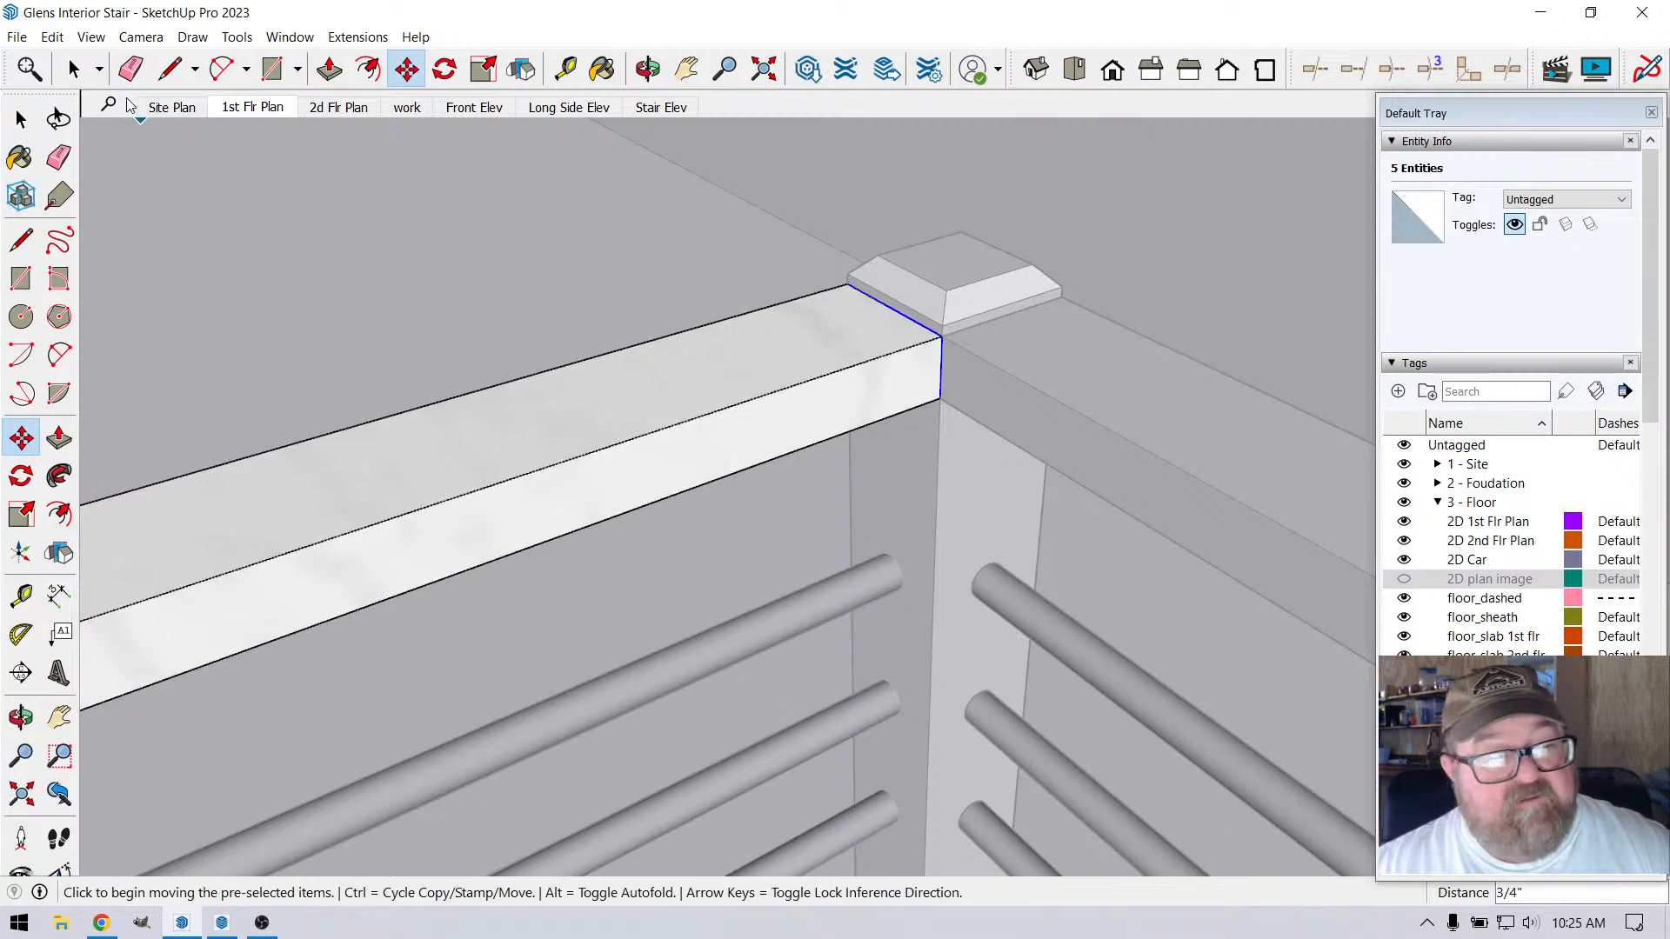
left_click(75, 70)
left_click(206, 152)
scroll(932, 272, "down", 1)
scroll(937, 326, "up", 3)
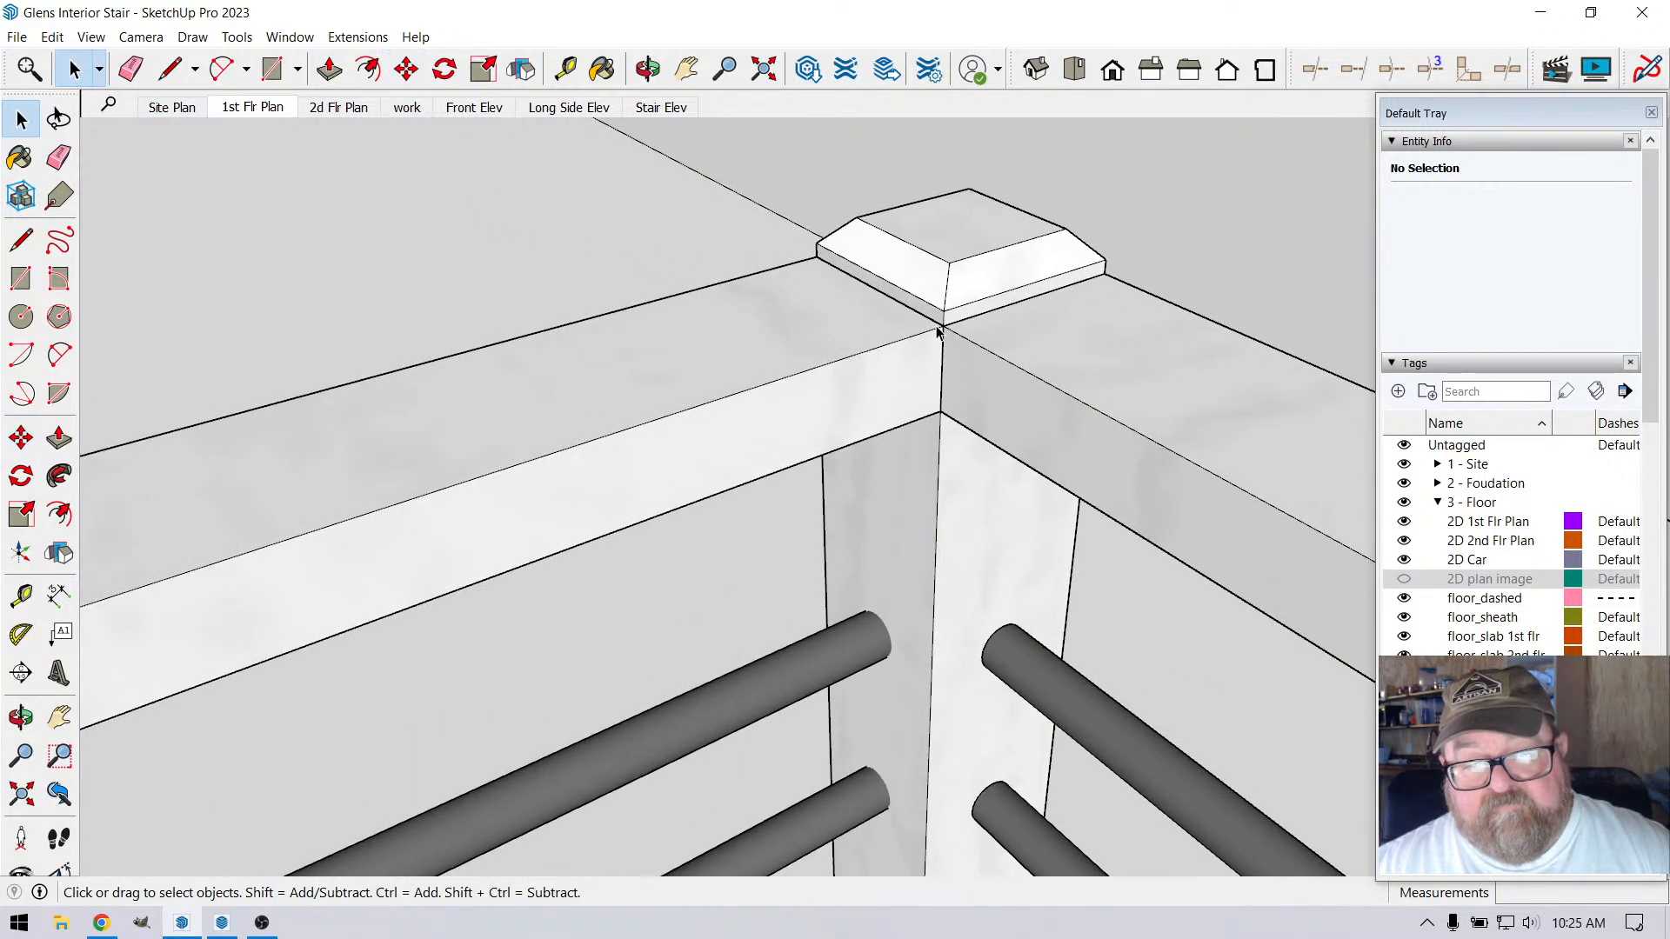
scroll(736, 193, "down", 4)
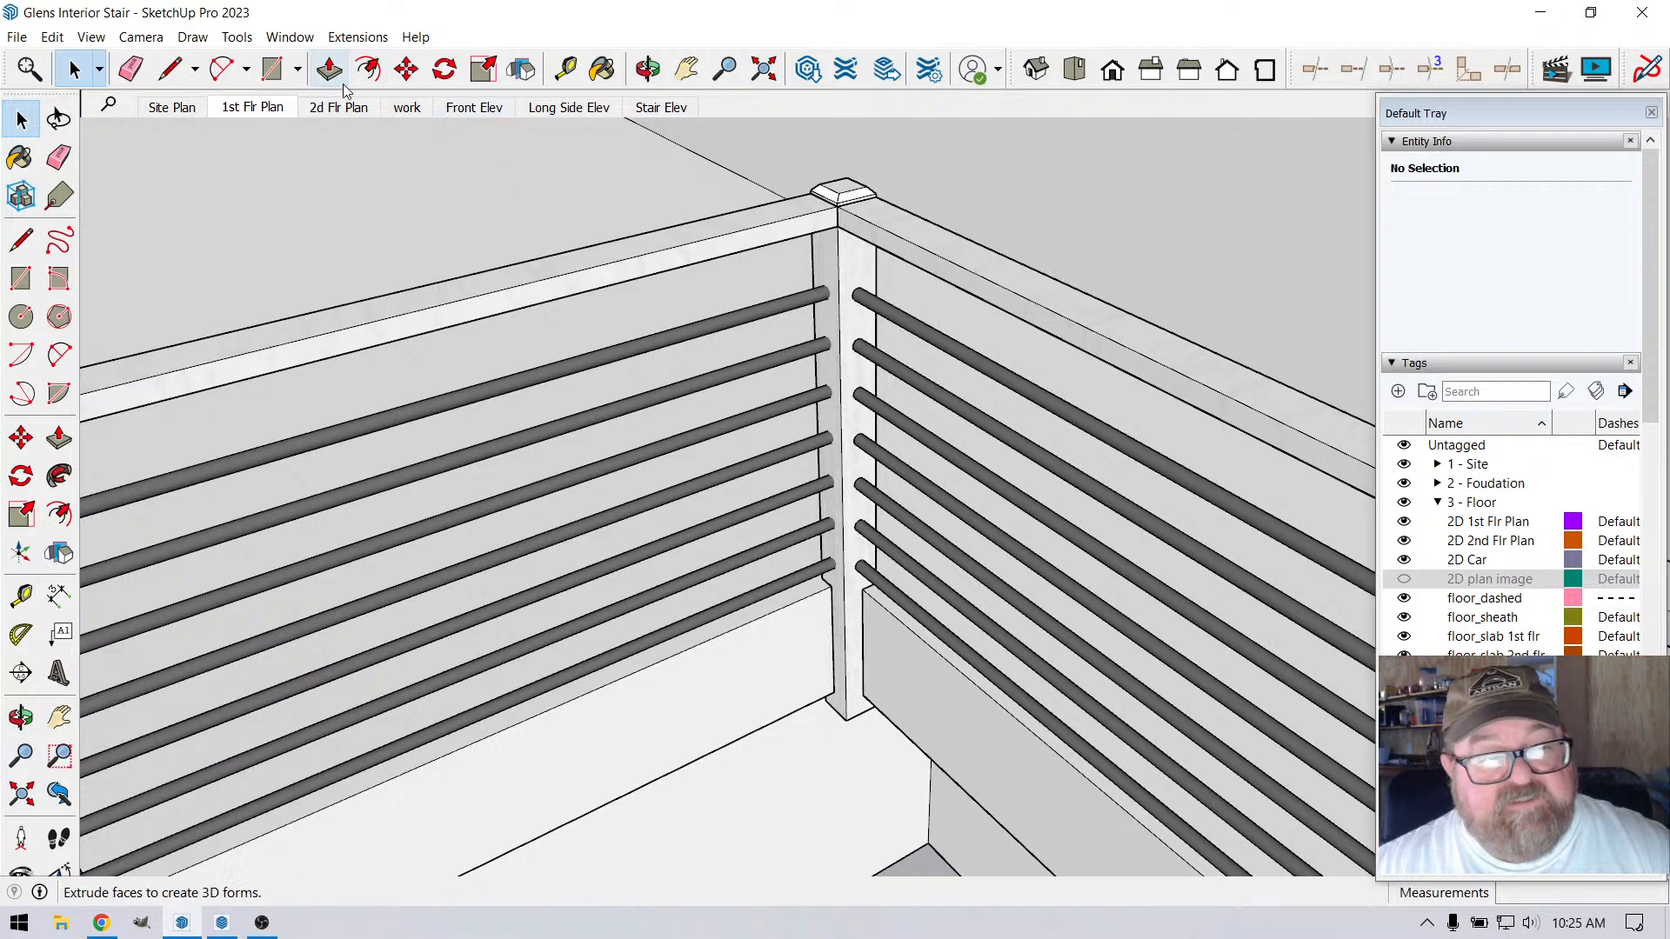
left_click(169, 68)
left_click(833, 587)
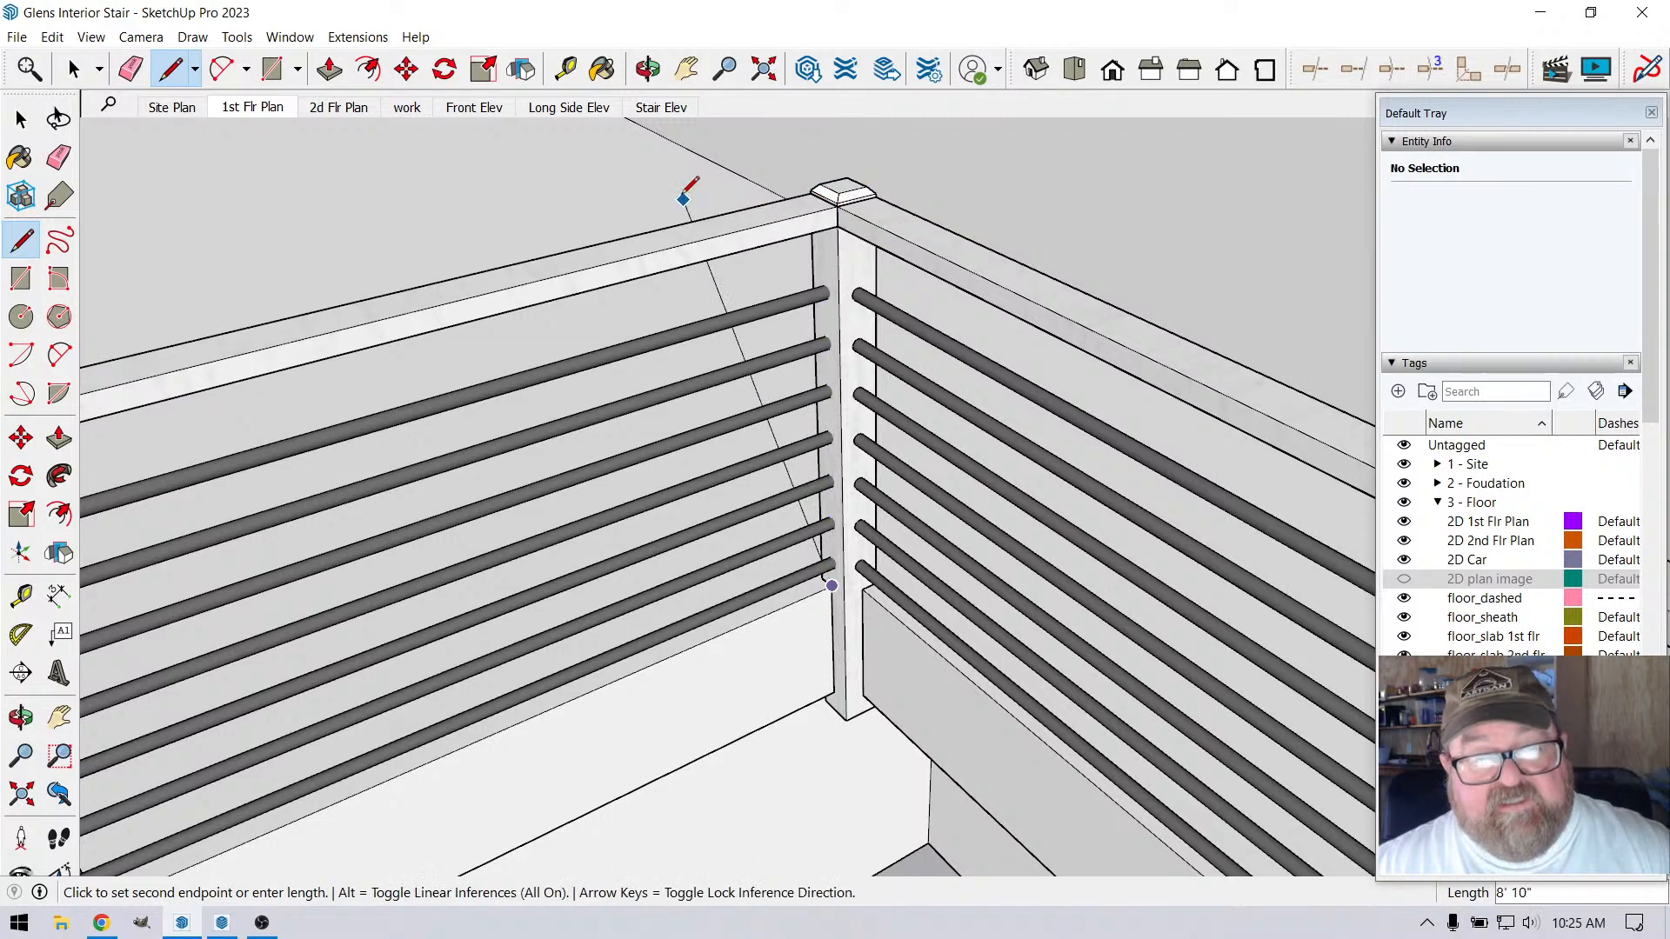
scroll(857, 209, "up", 3)
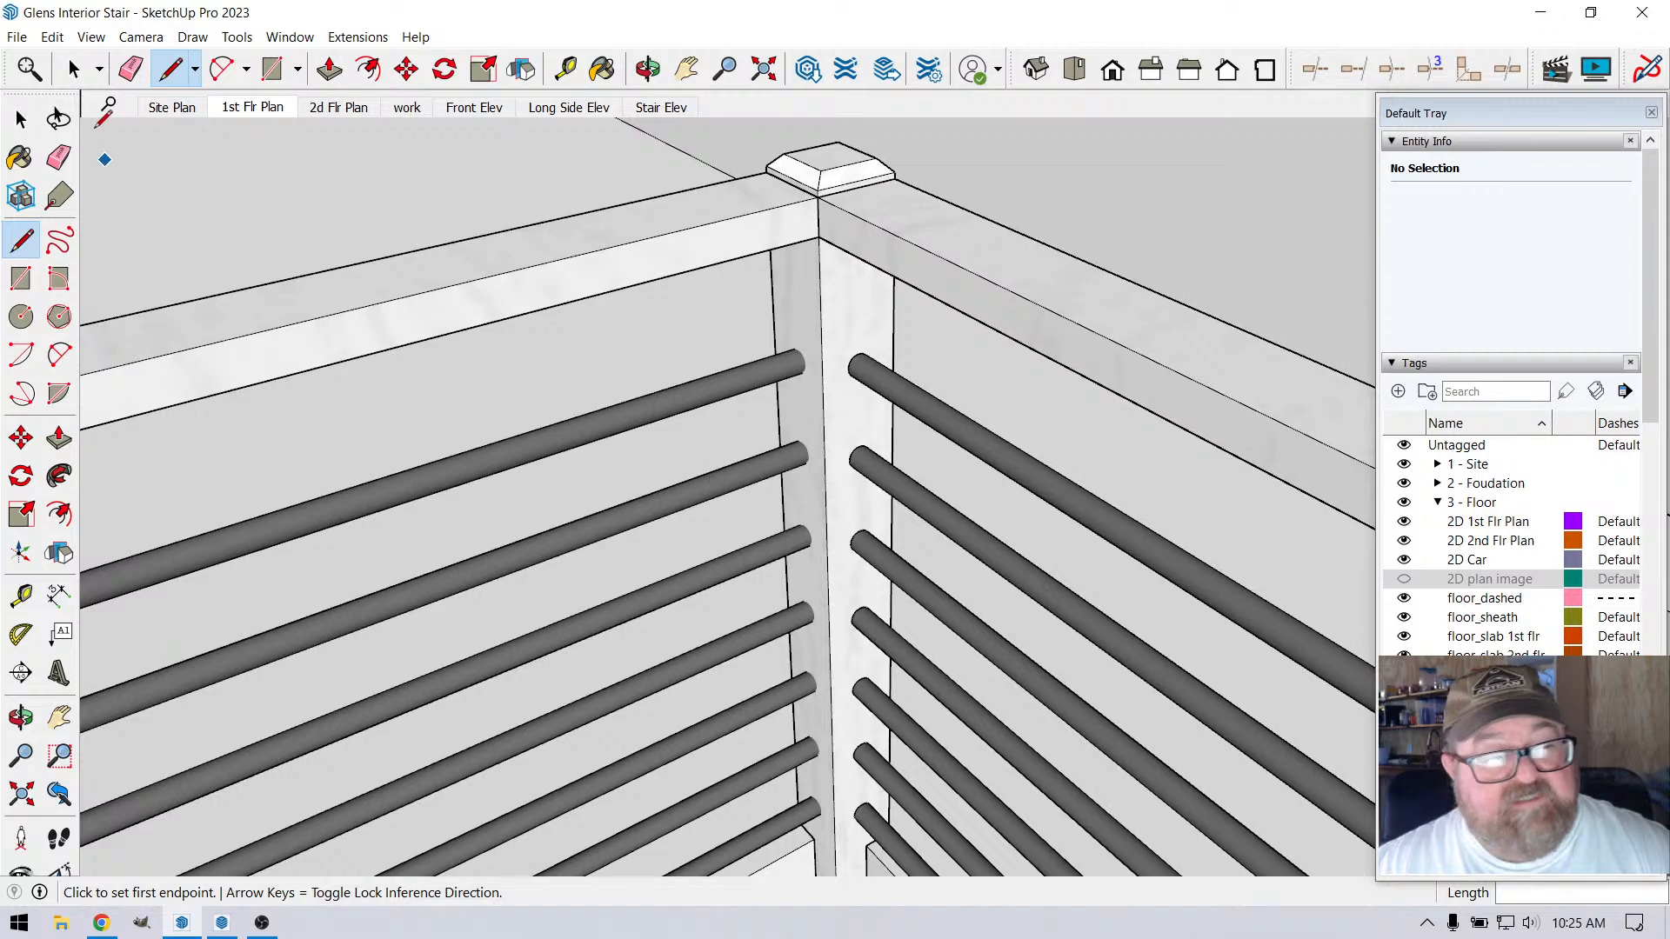
left_click(75, 70)
Raise the cap of the corner post between the two top rails by 1/2" within its component and close it
scroll(1118, 454, "down", 2)
scroll(951, 312, "up", 2)
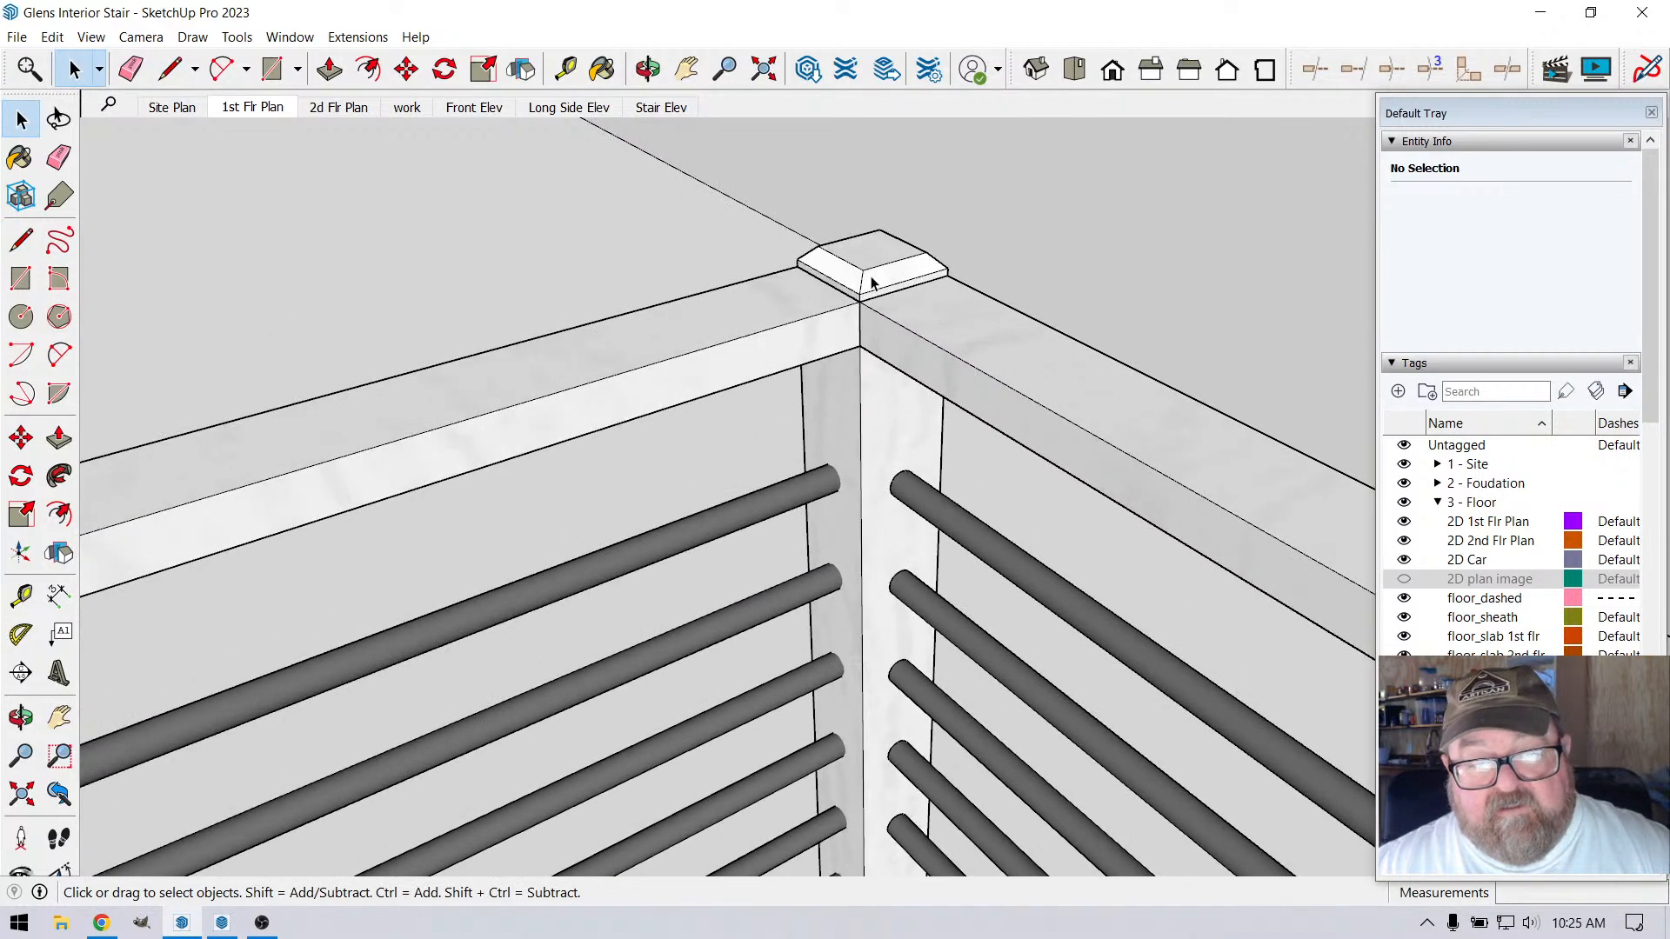
double_click(813, 237)
left_click_drag(777, 208, 1001, 335)
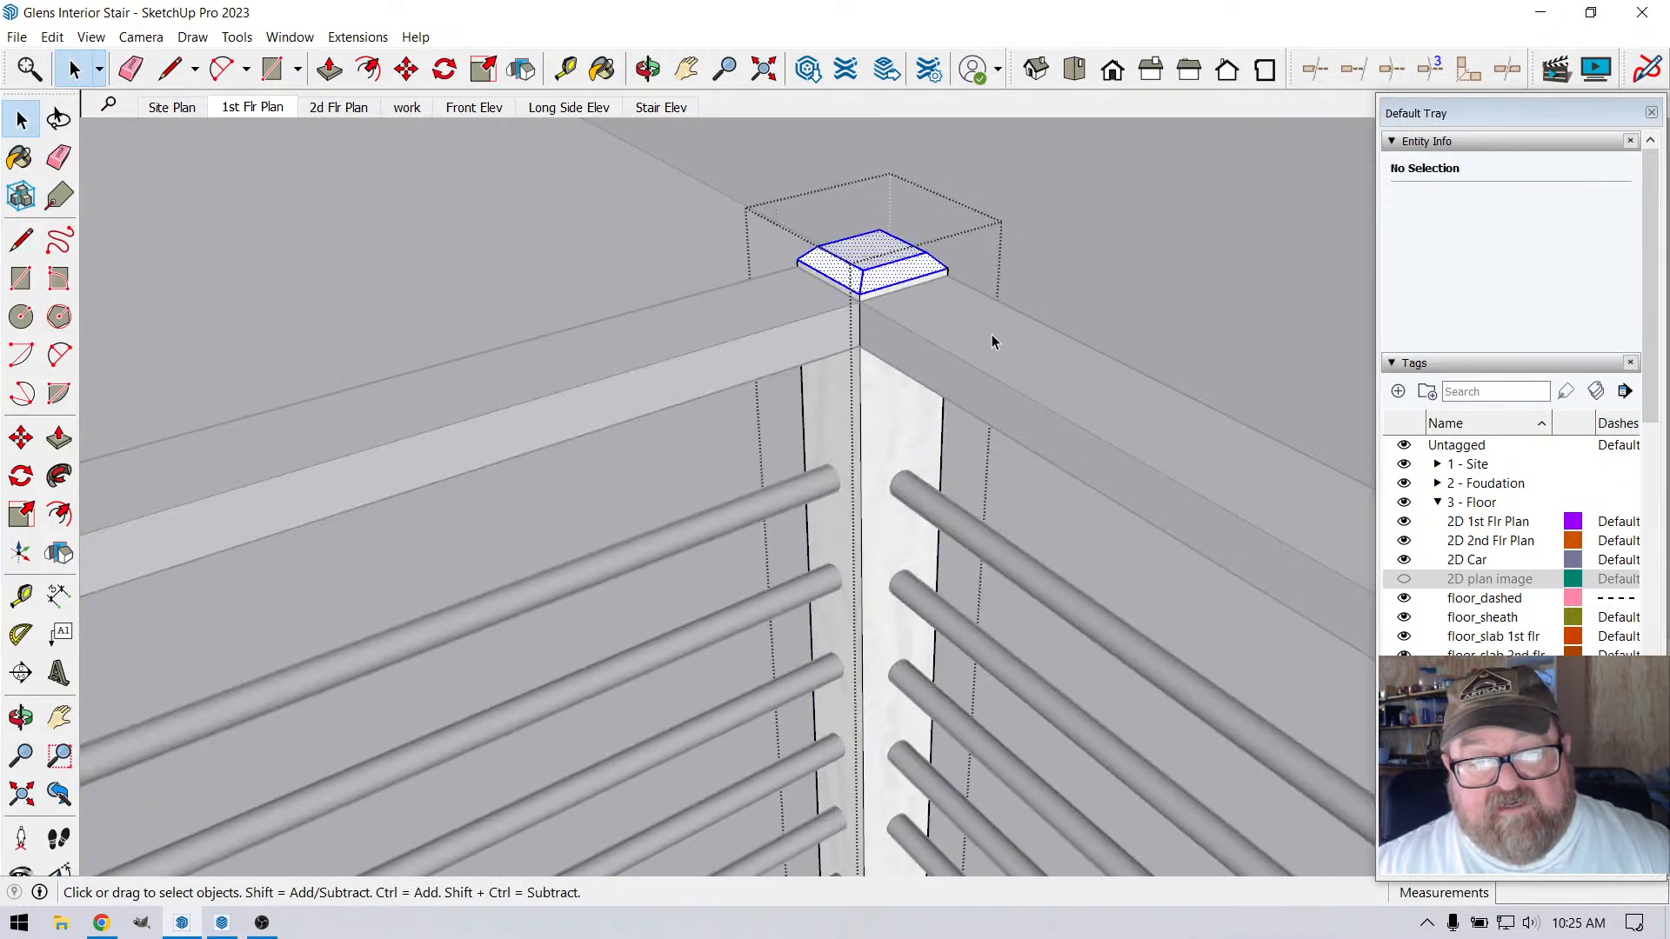
left_click(406, 70)
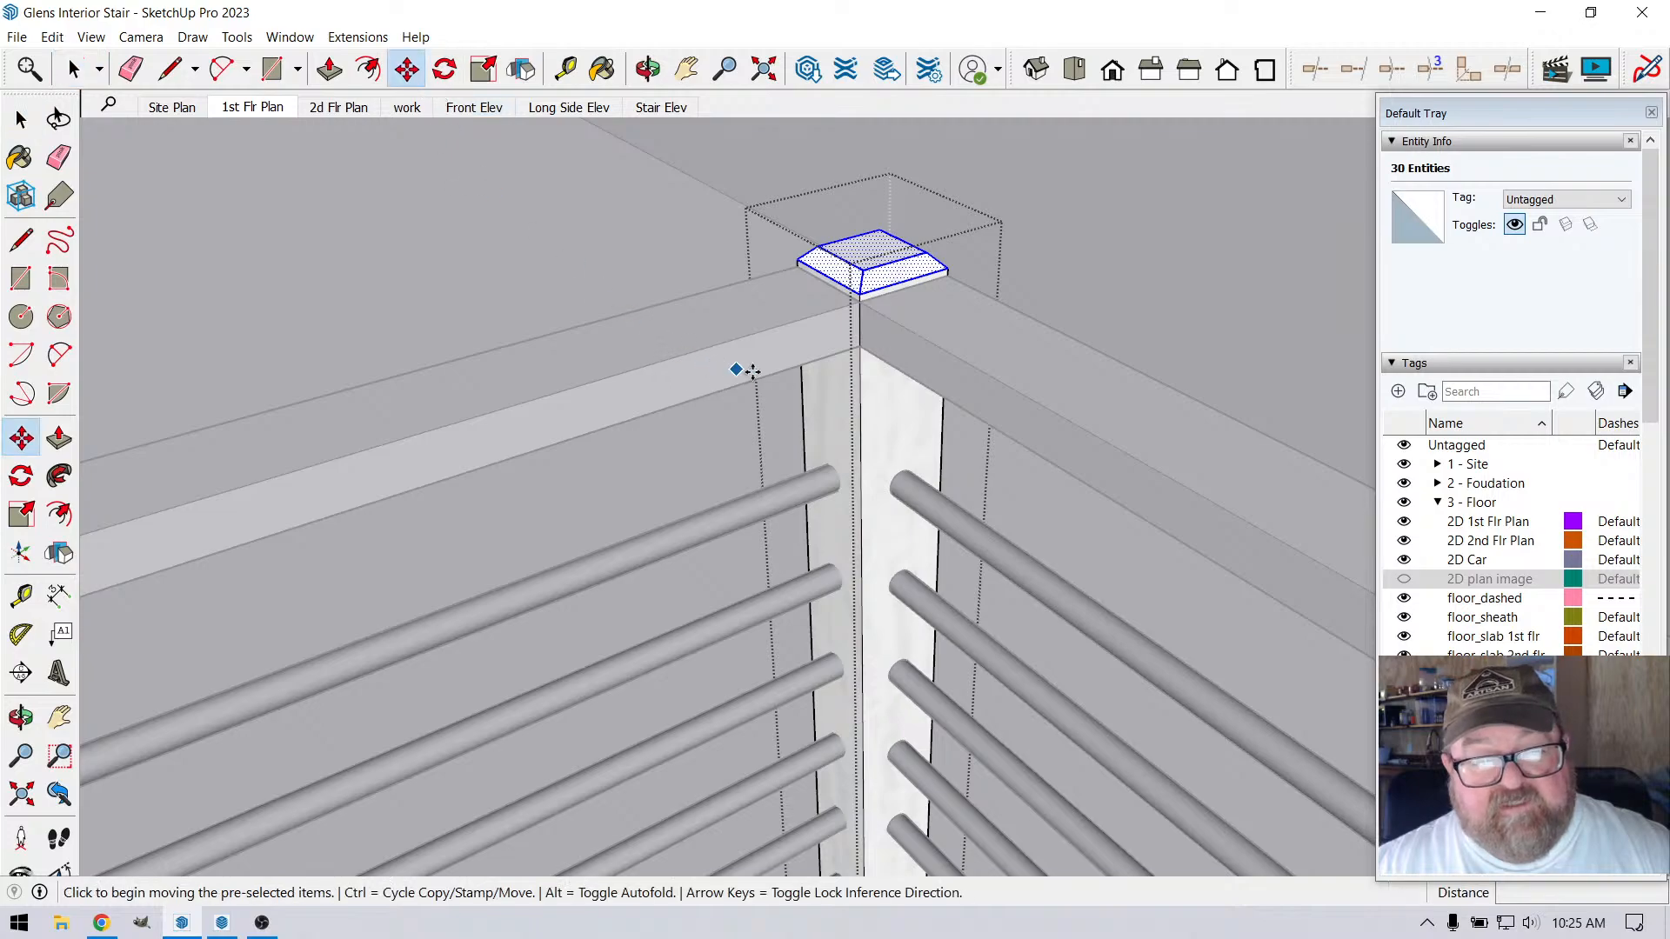
left_click(862, 402)
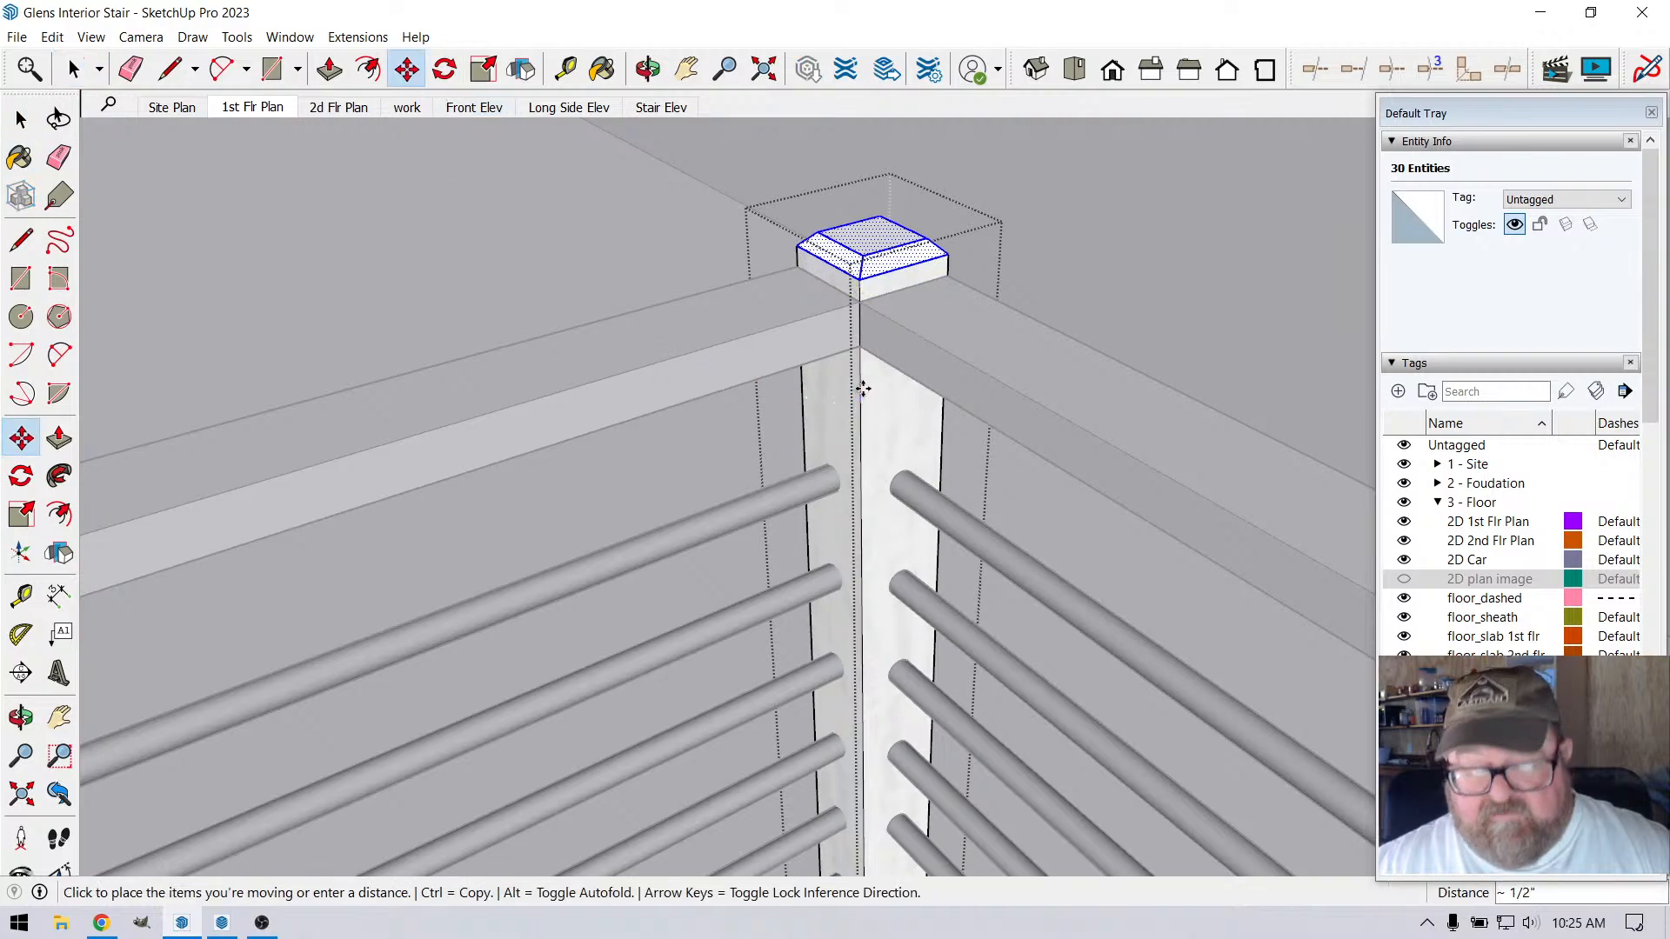
type("1/2")
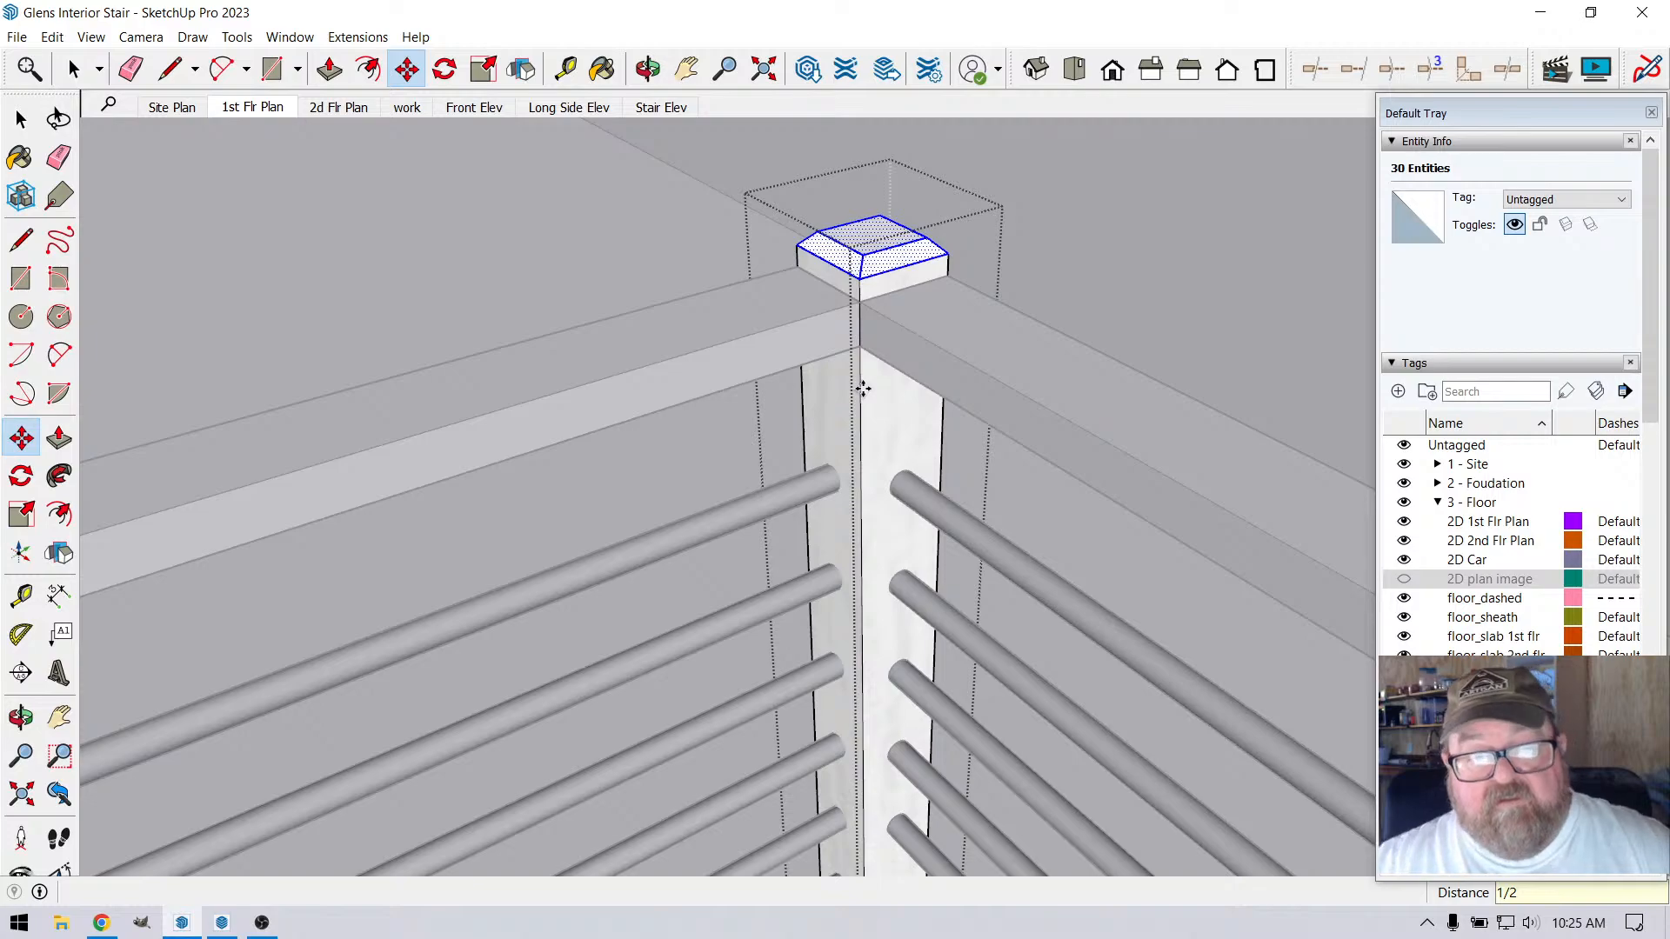
key("space")
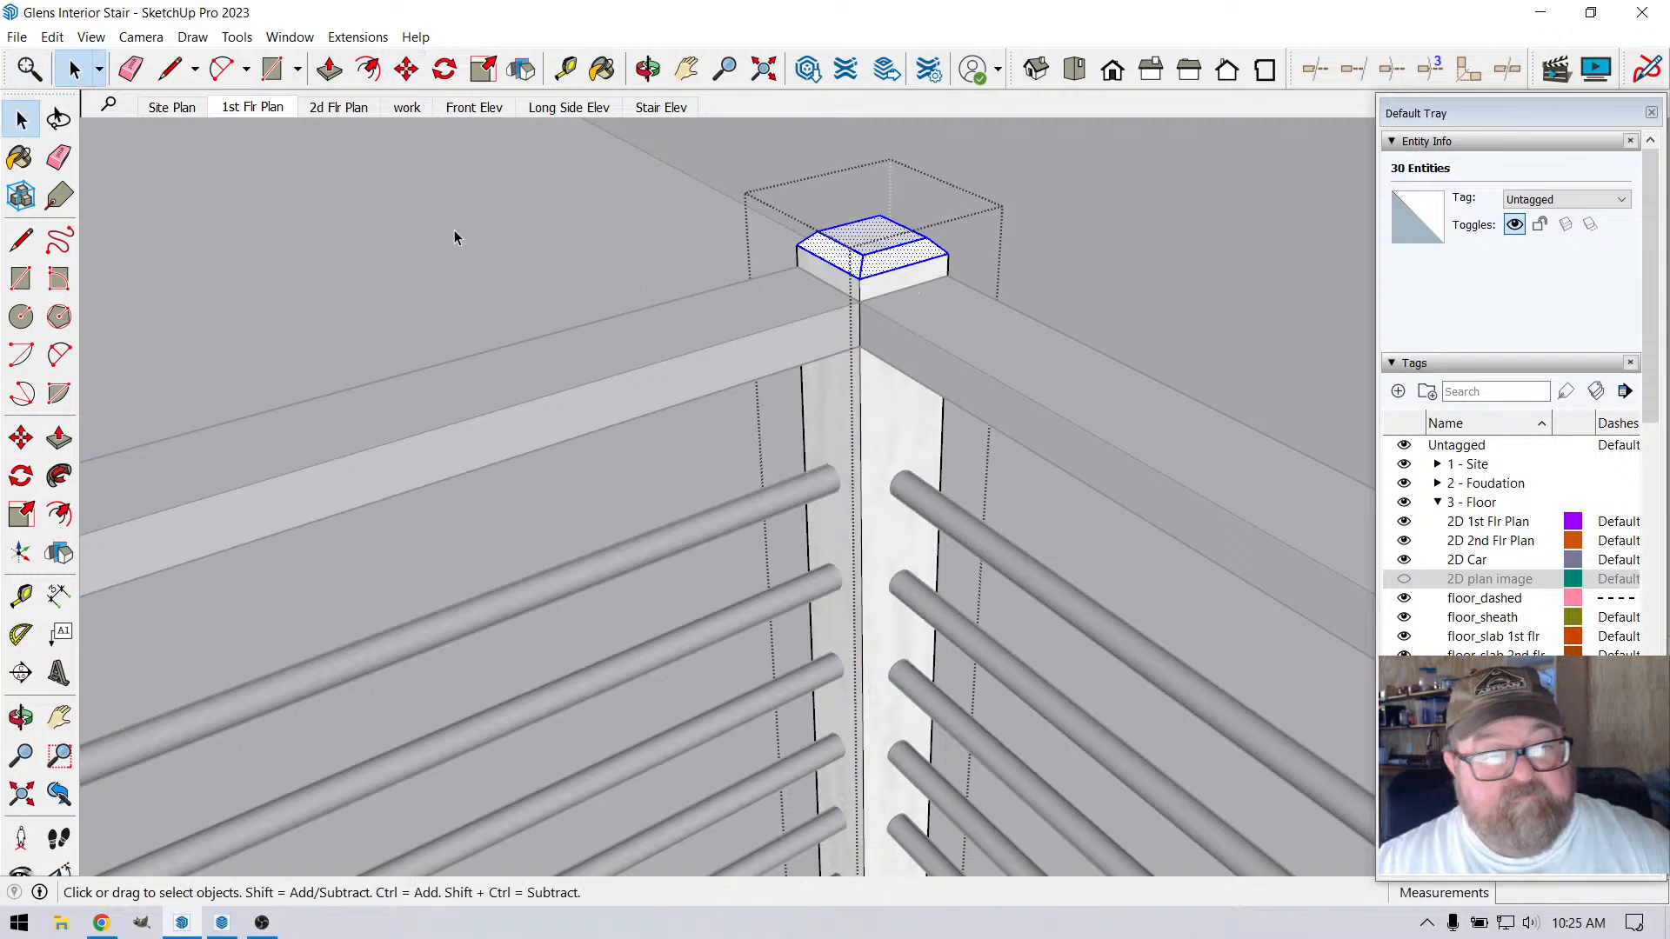
left_click(455, 234)
Open an intermediate railing post's component and push/pull its top face up 1 1/2" to meet the raised top rail
left_click(648, 69)
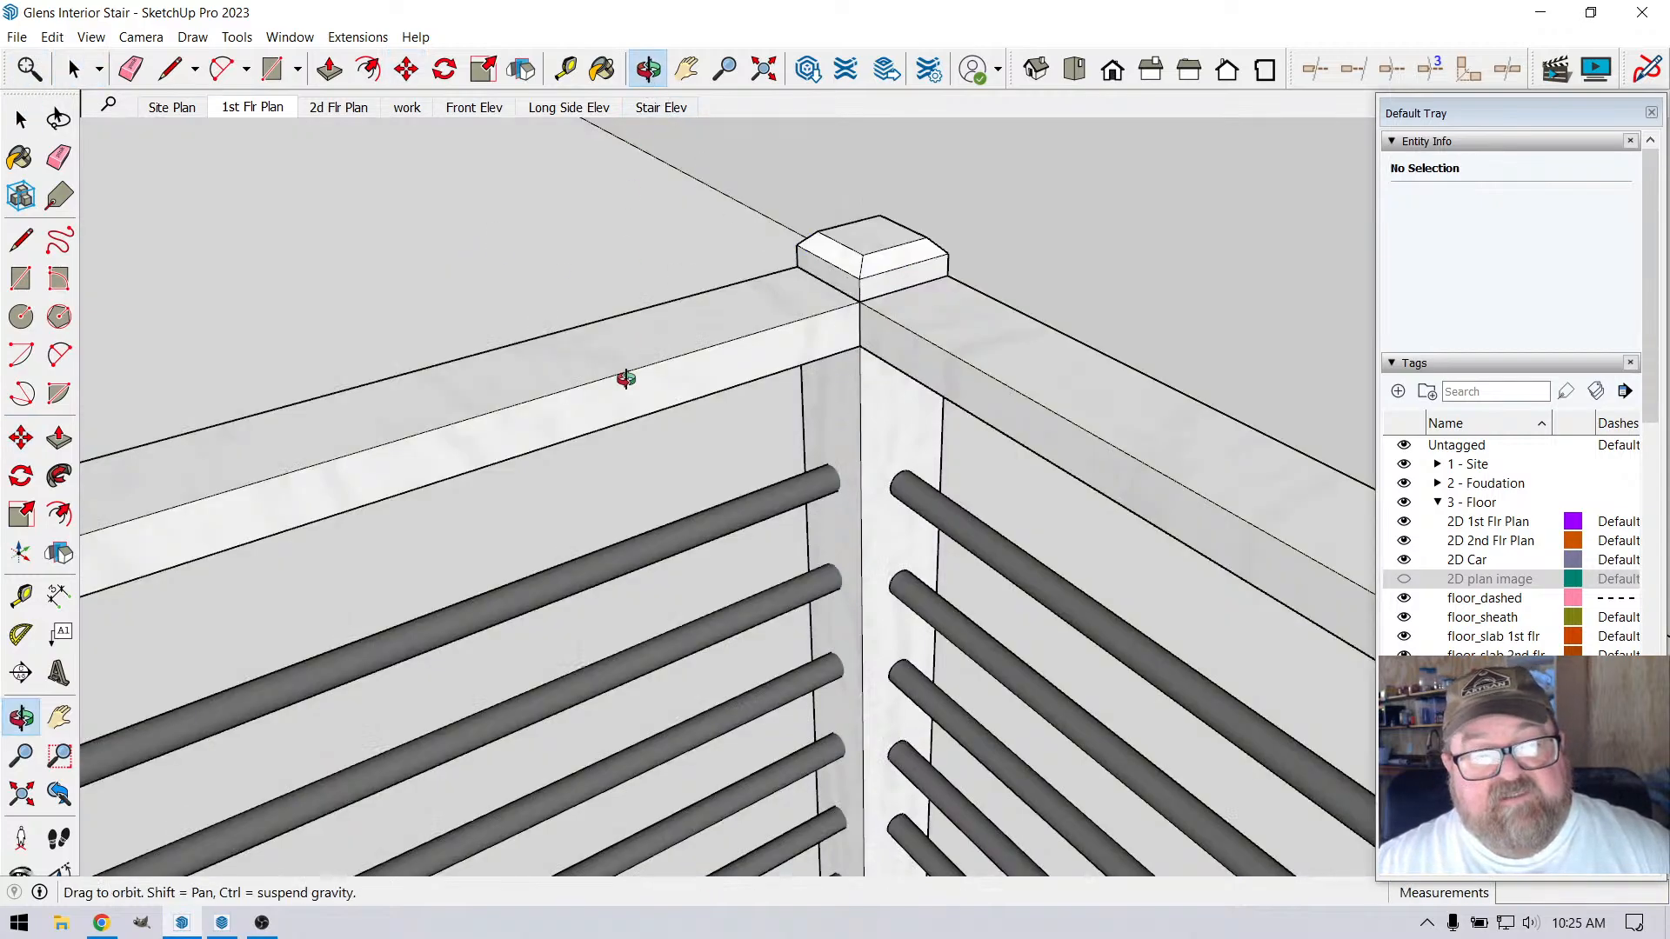
left_click_drag(626, 372, 898, 458)
scroll(898, 457, "up", 3)
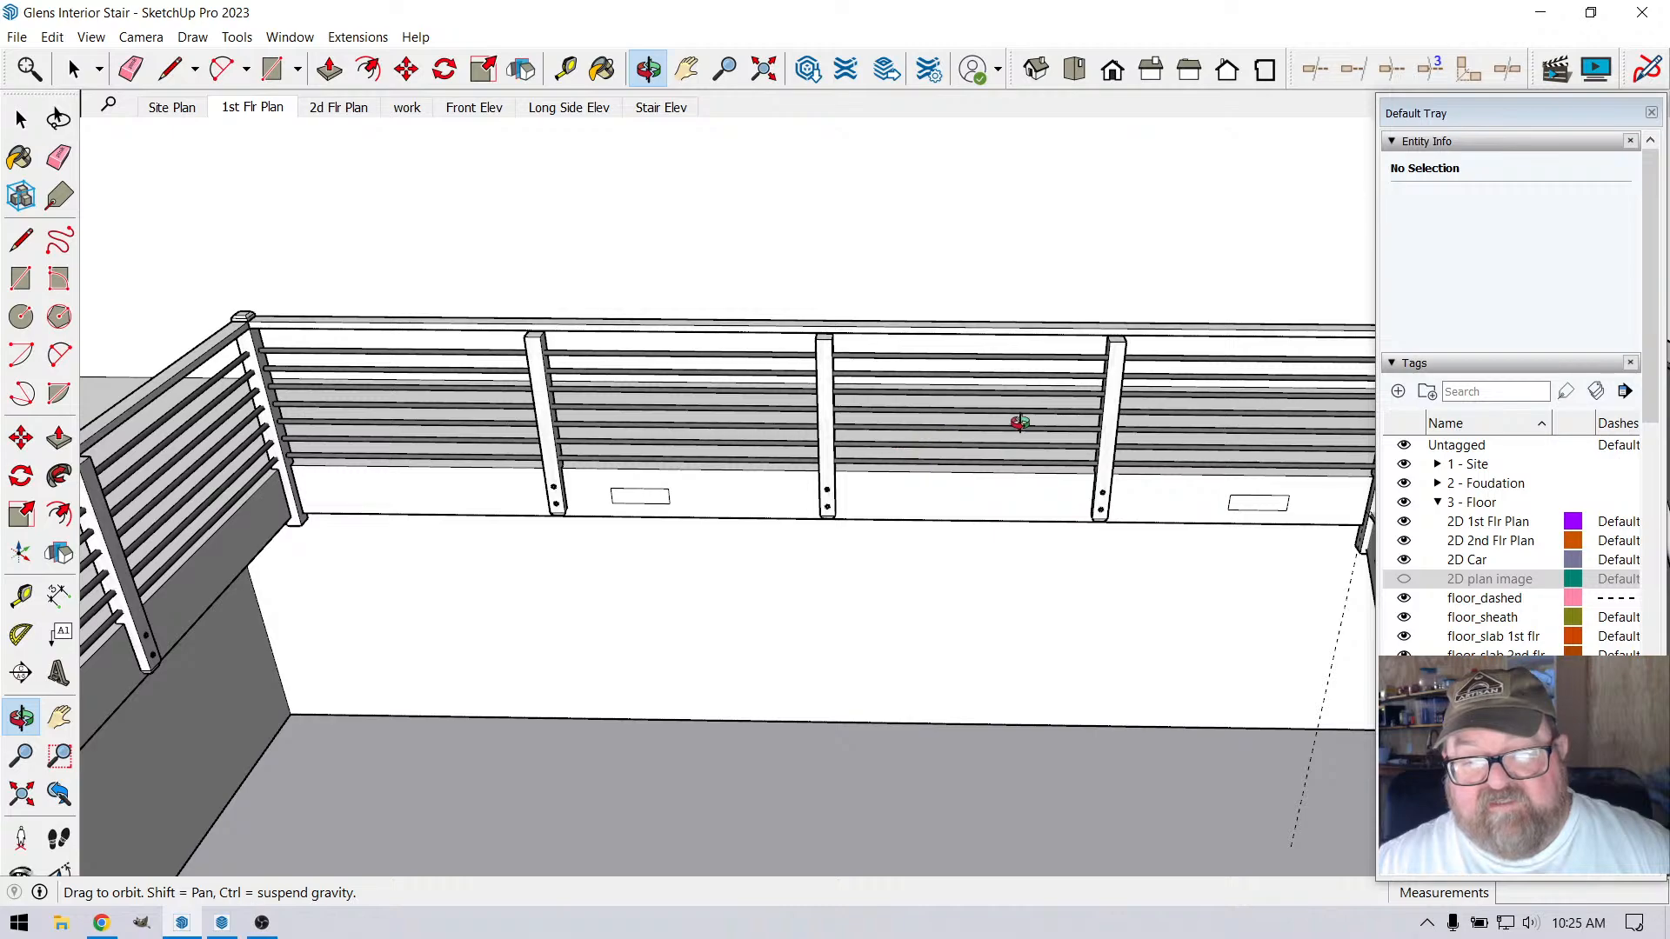
left_click_drag(1019, 421, 1083, 391)
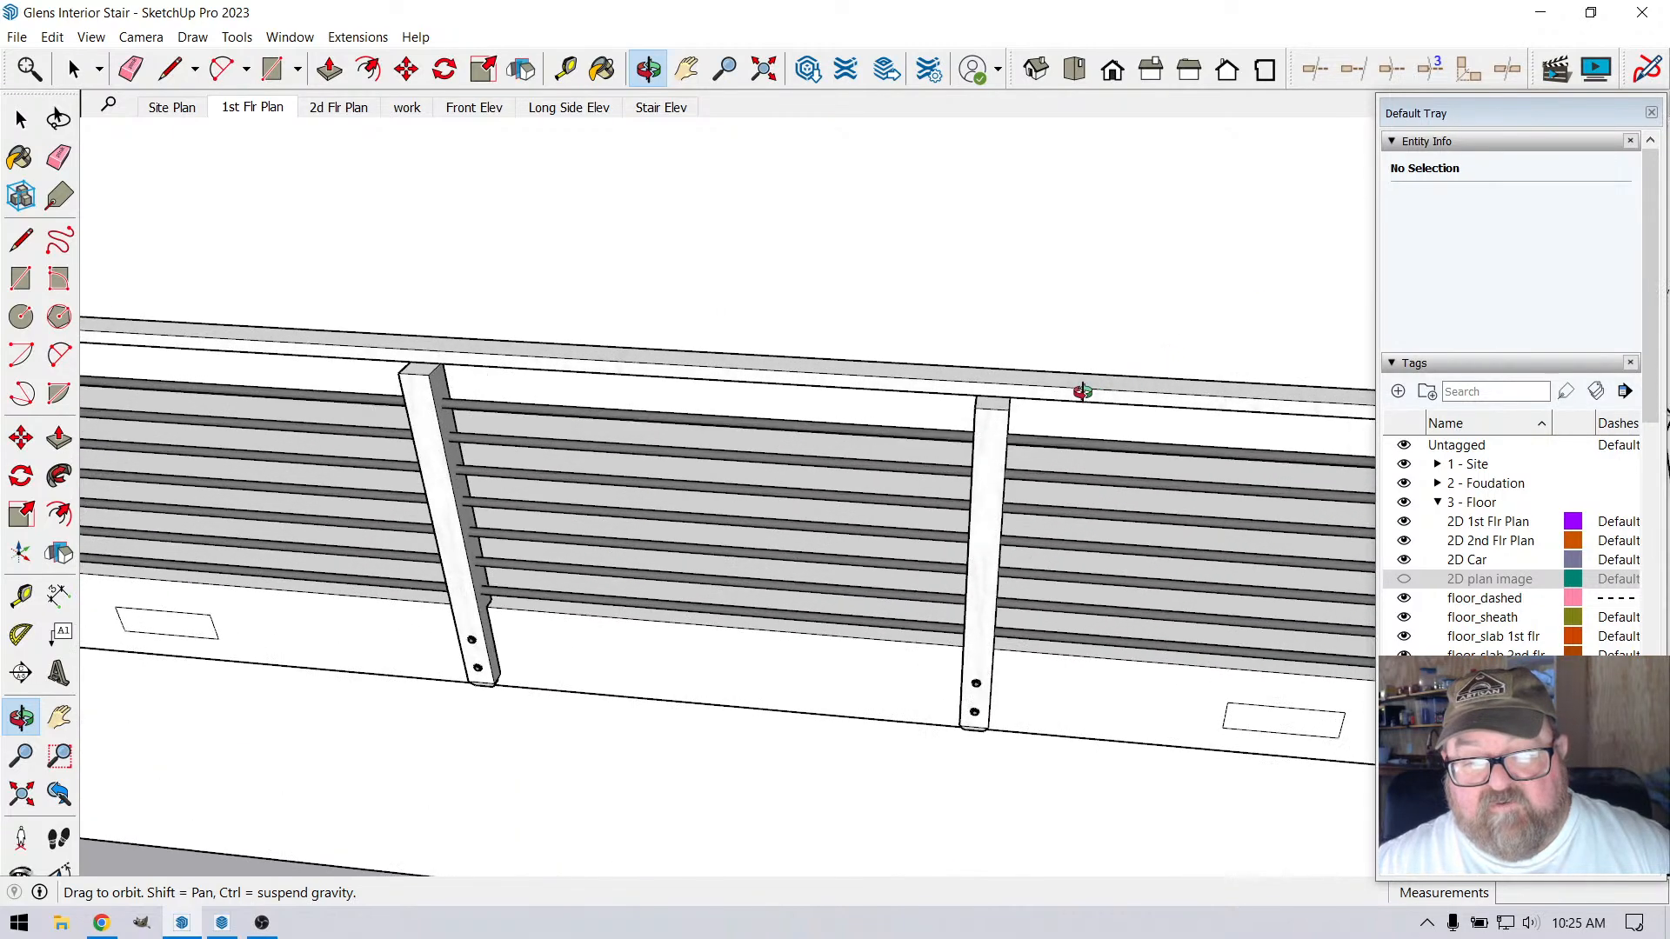
scroll(1083, 391, "up", 3)
key("space")
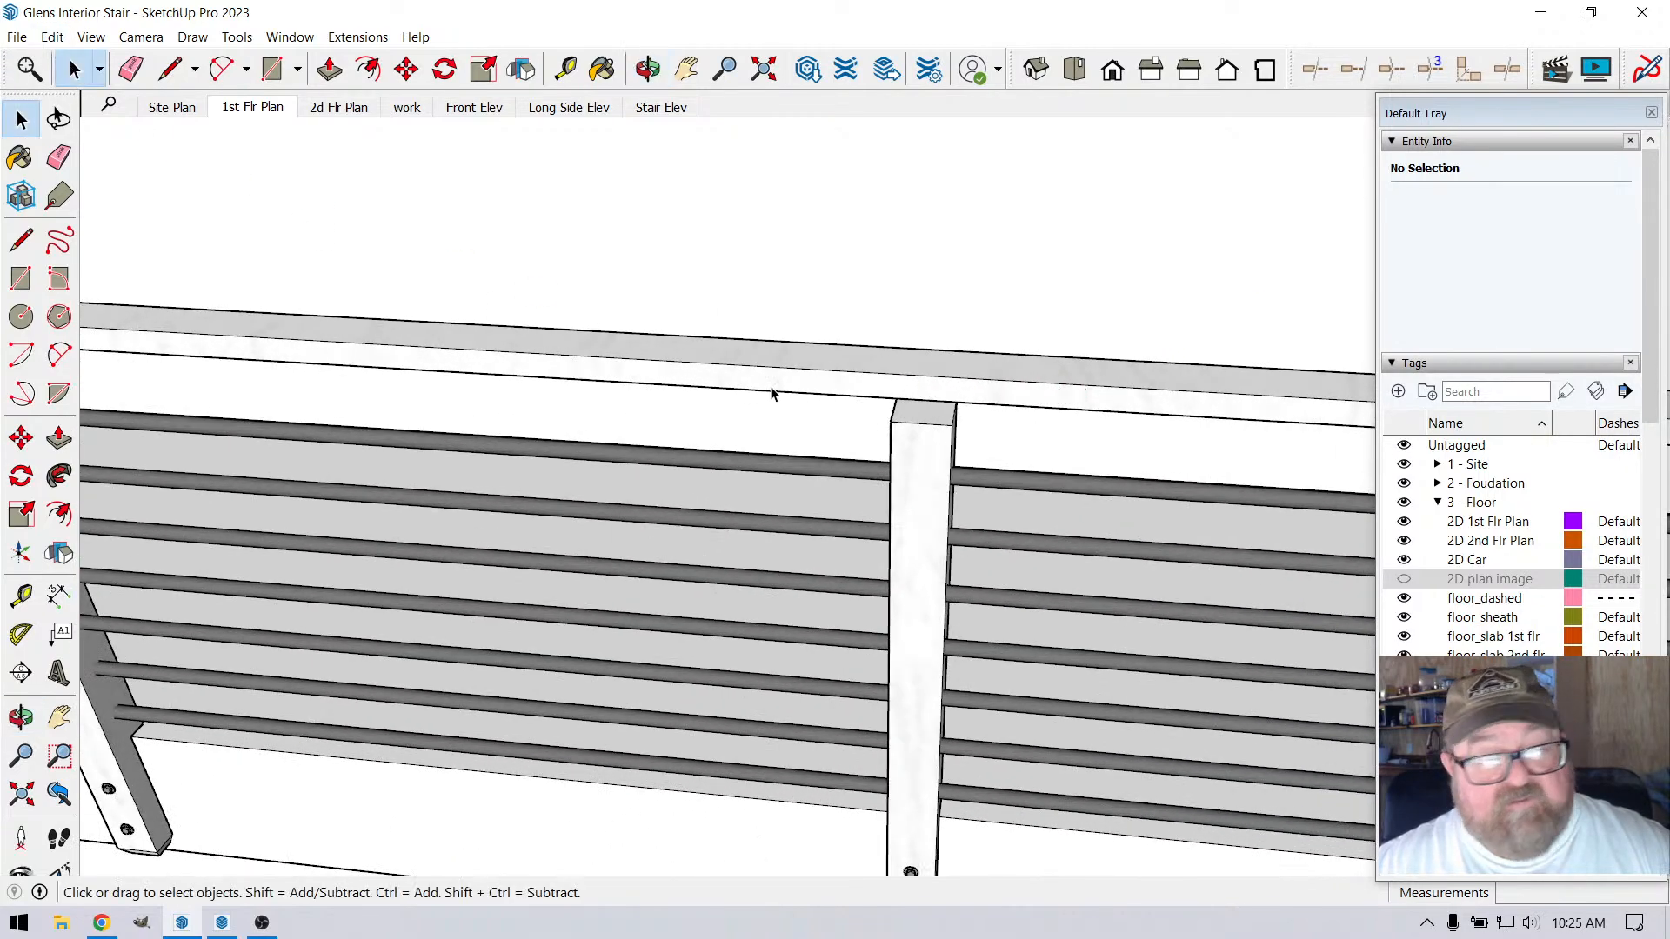
double_click(971, 446)
left_click(330, 68)
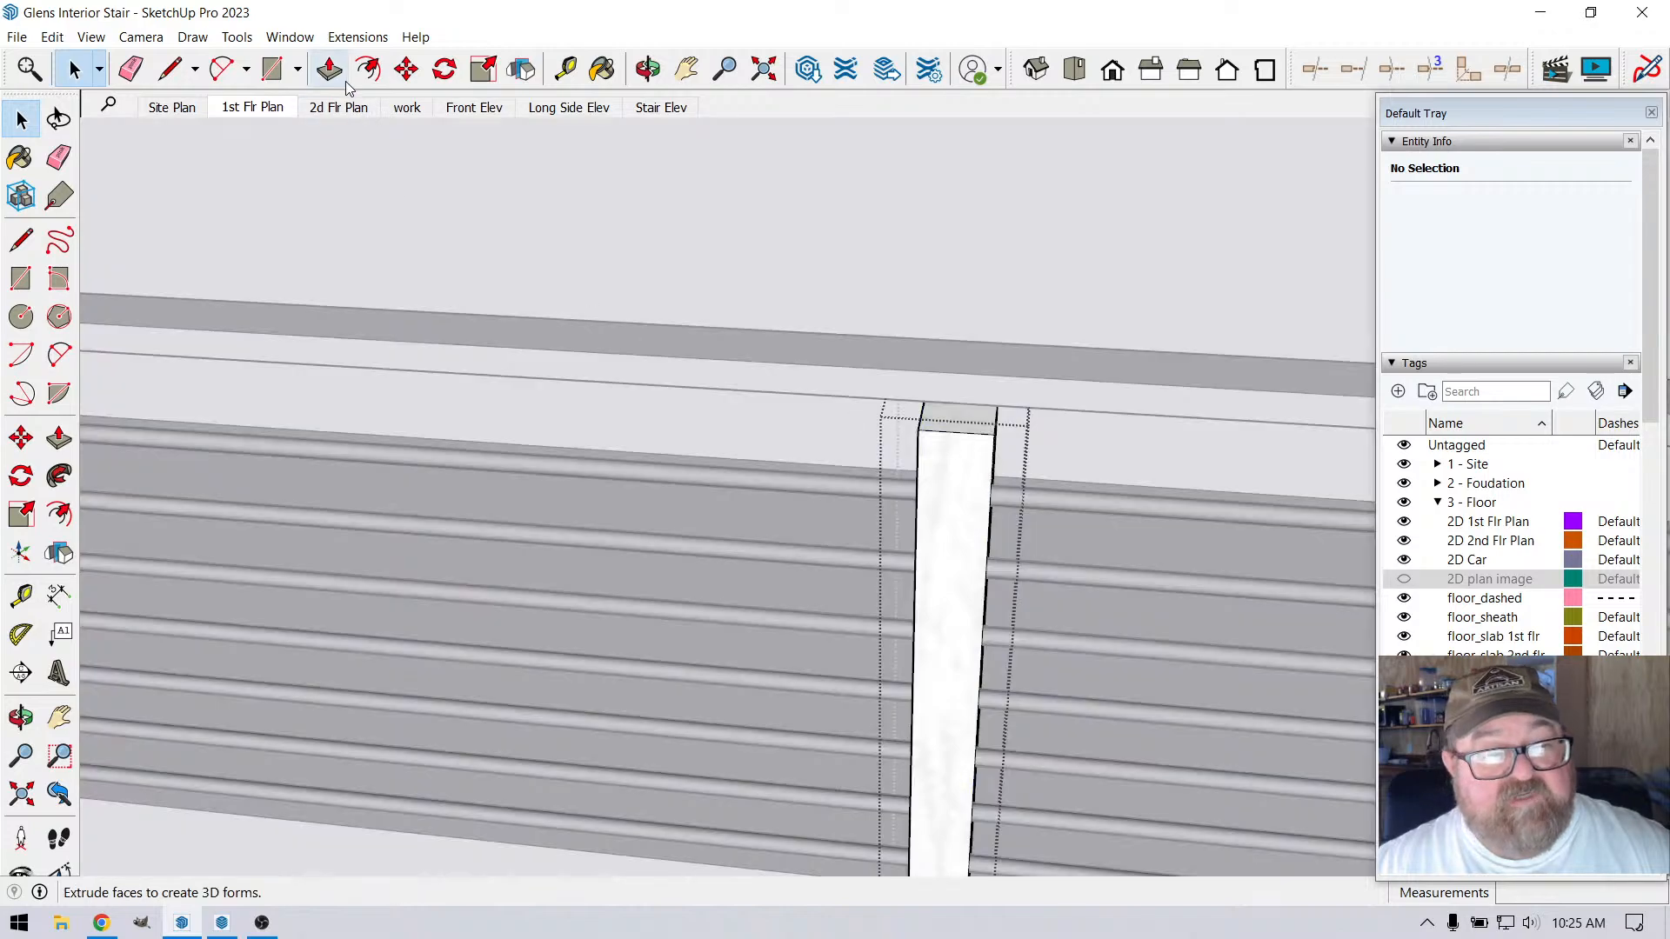
left_click(957, 424)
left_click(983, 413)
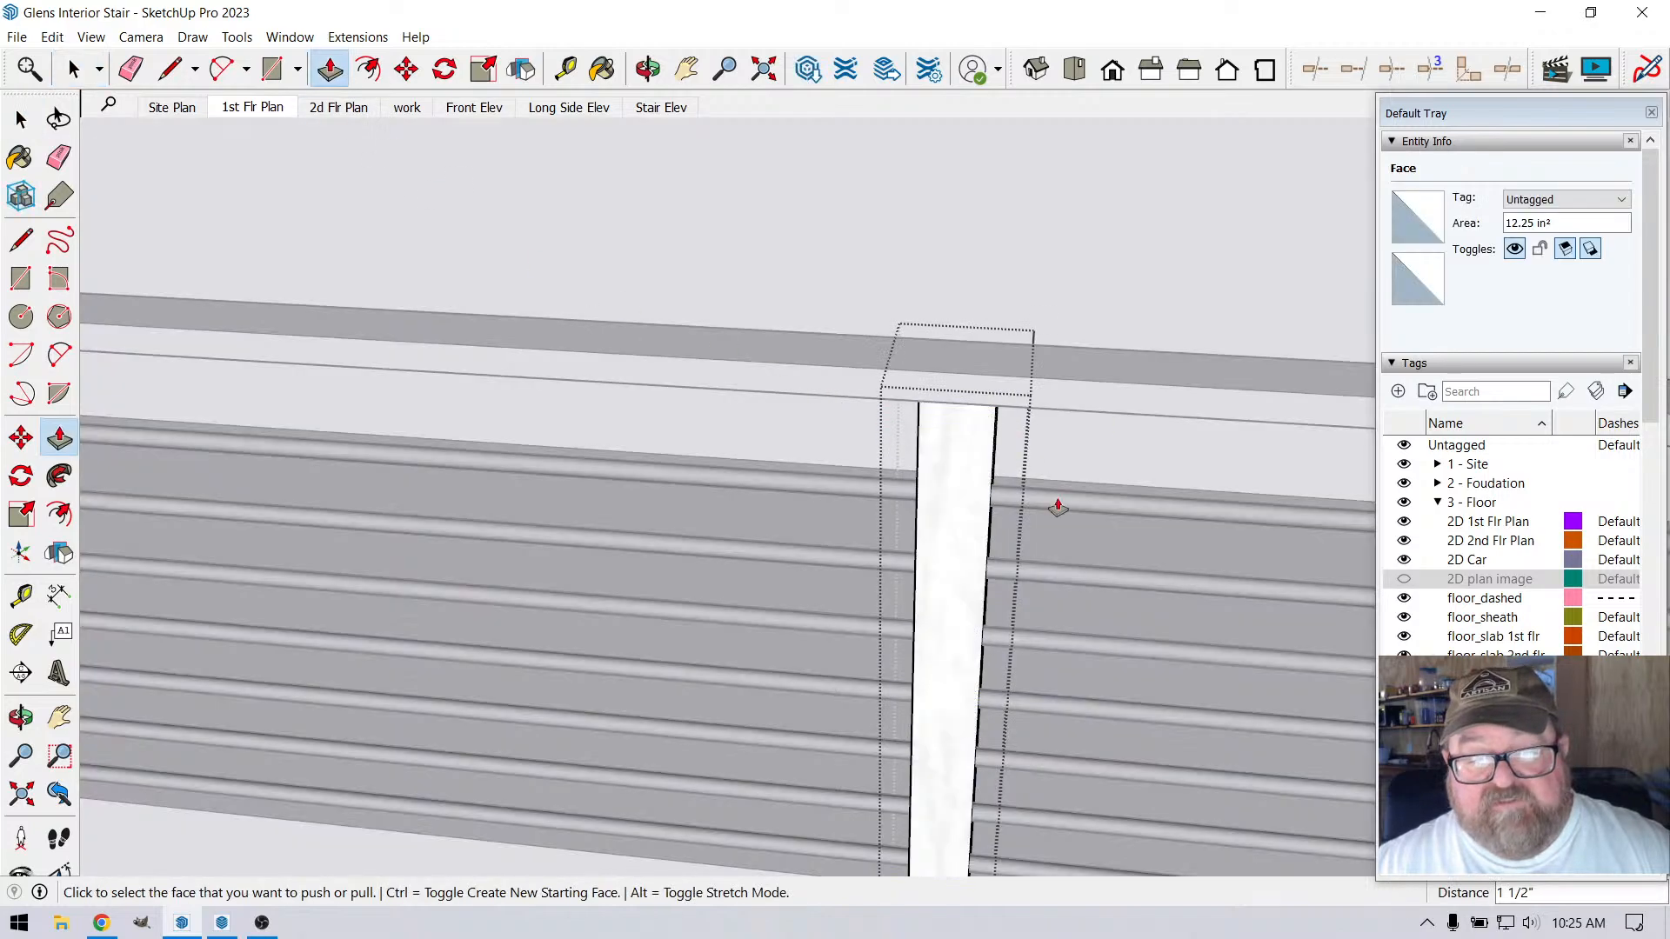
Leave the intermediate post and open the end post's component against the wall at the far end of the adjoining railing
scroll(1061, 539, "down", 5)
scroll(1062, 549, "down", 3)
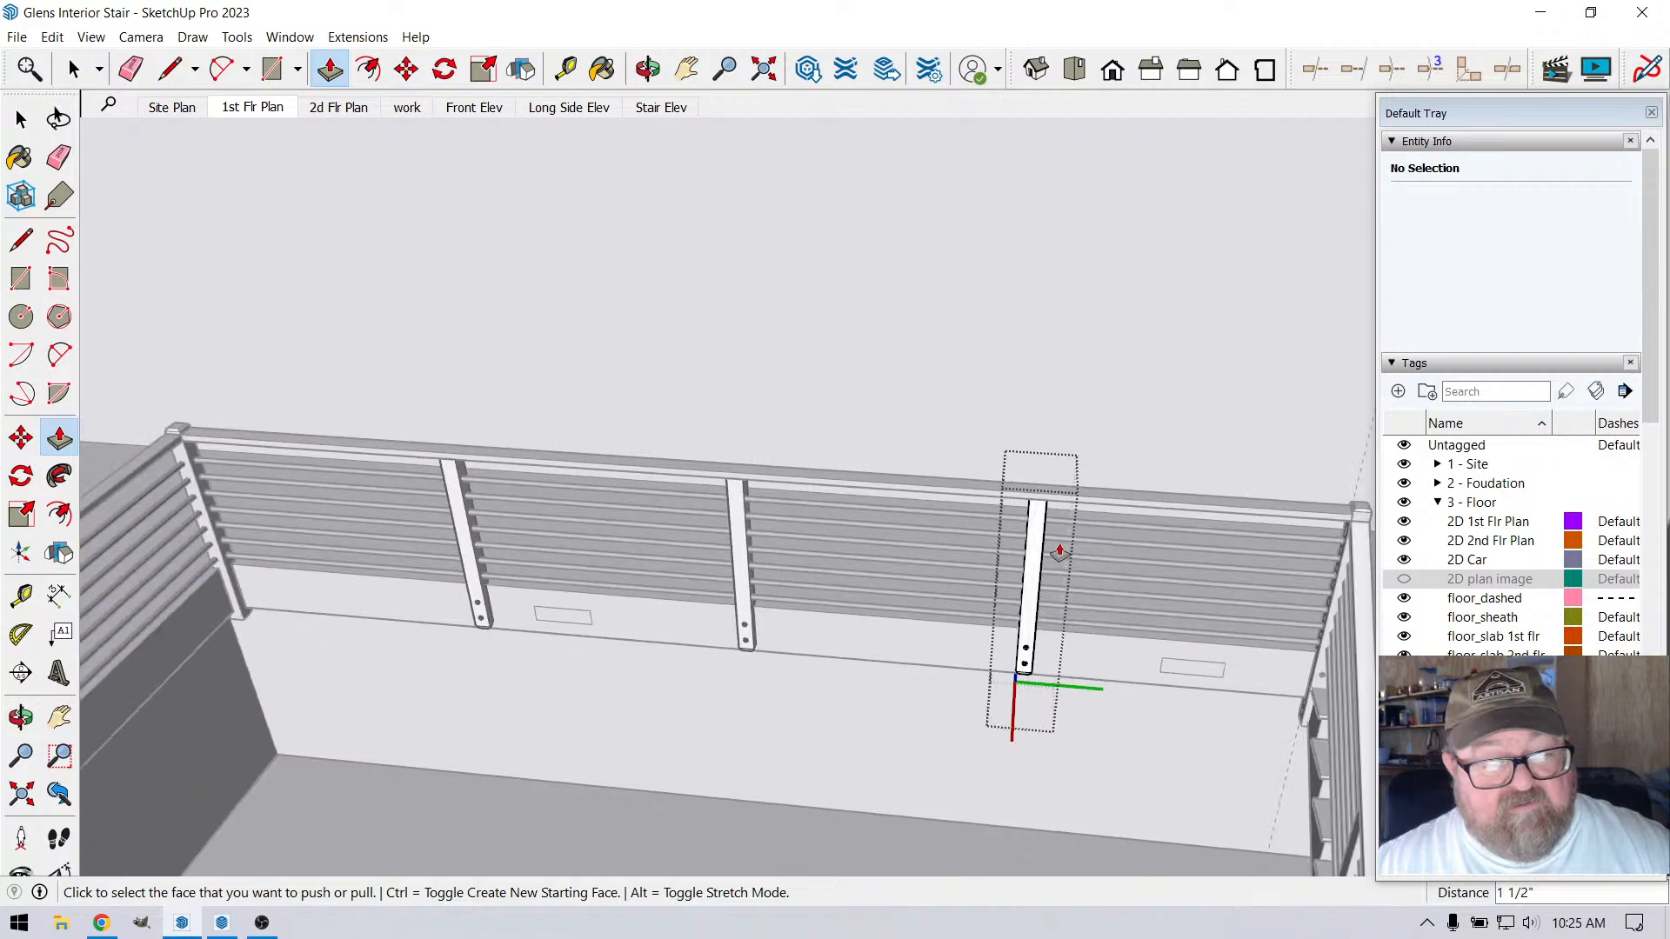
left_click(648, 69)
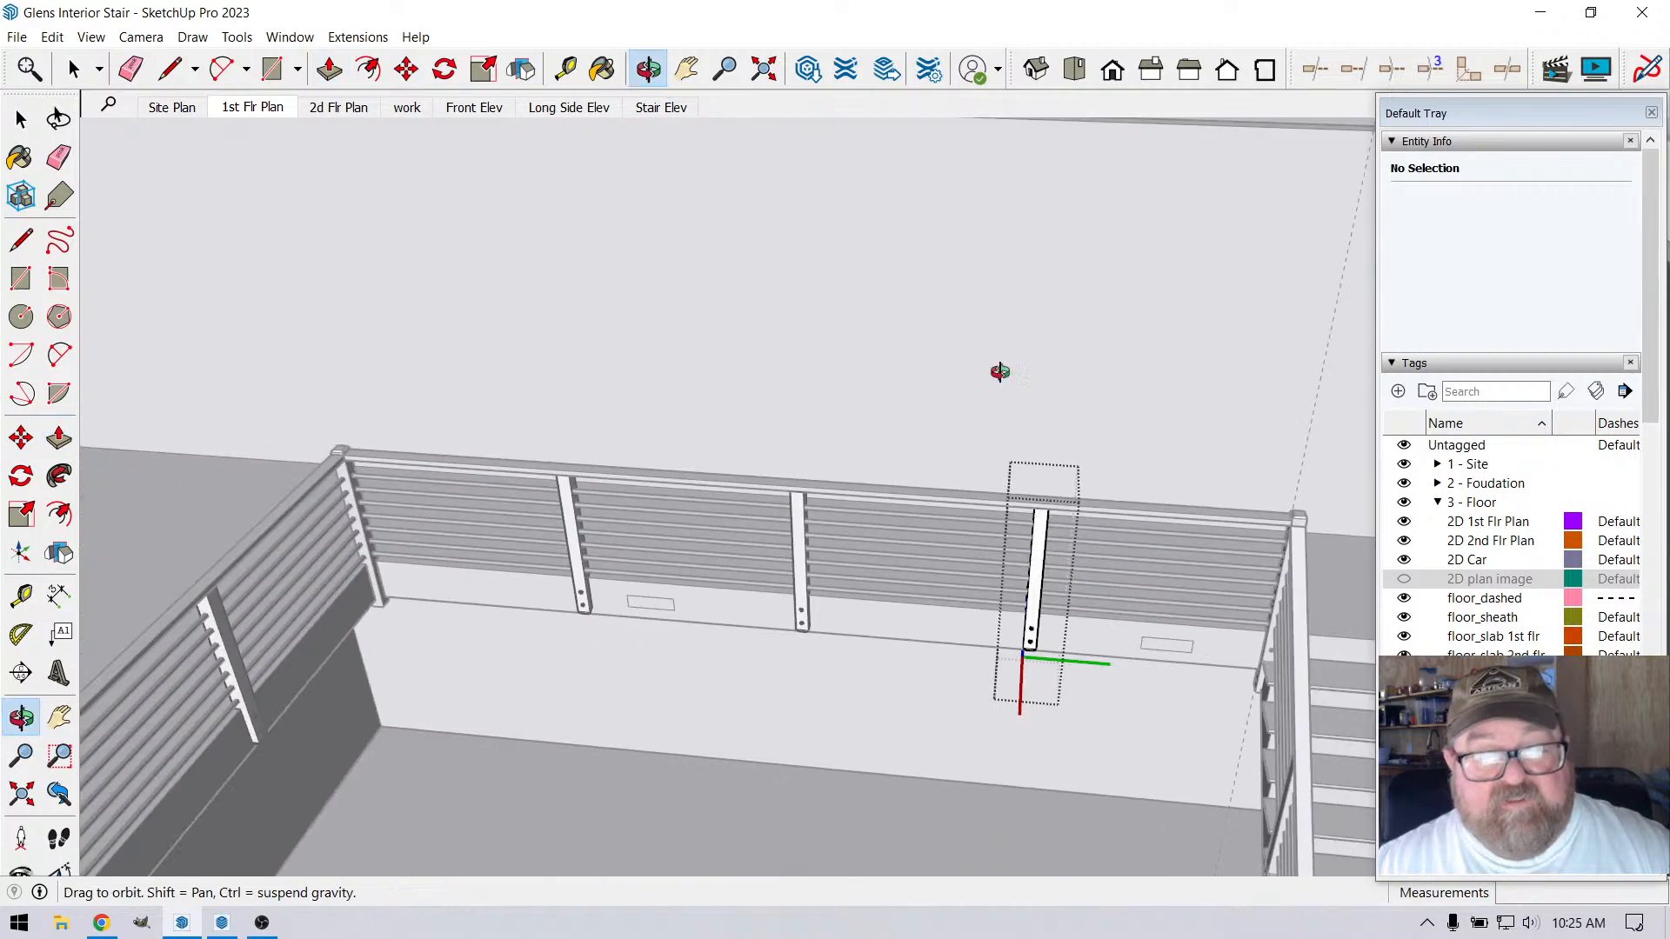
left_click_drag(1000, 372, 768, 687)
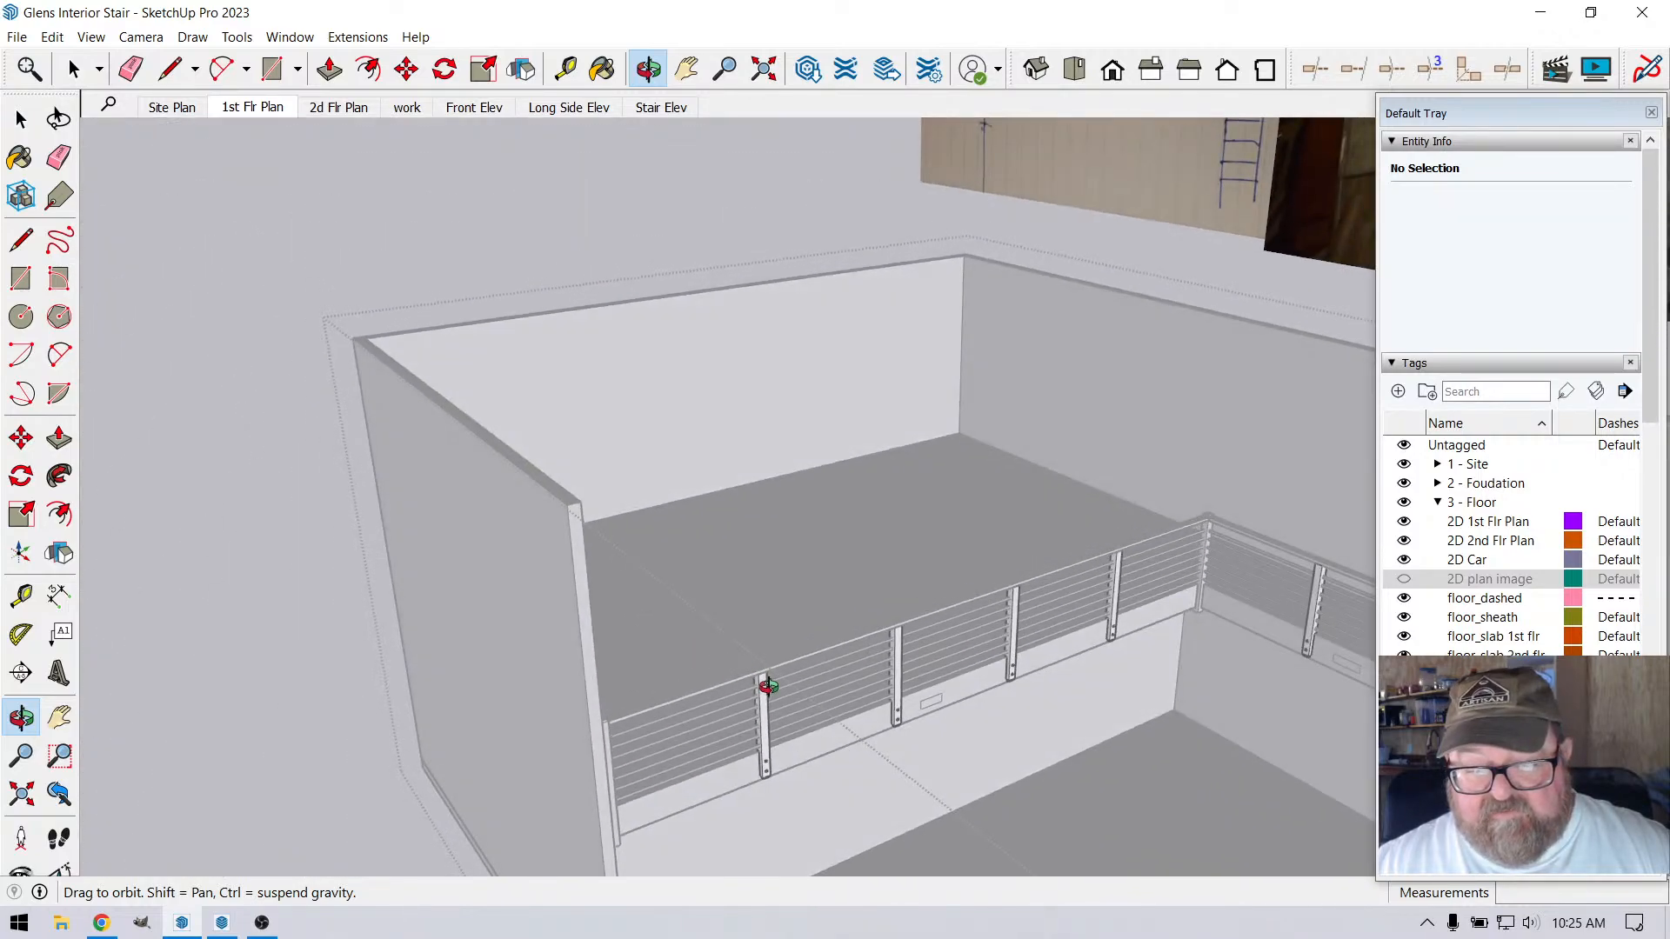
left_click_drag(998, 623, 1313, 572)
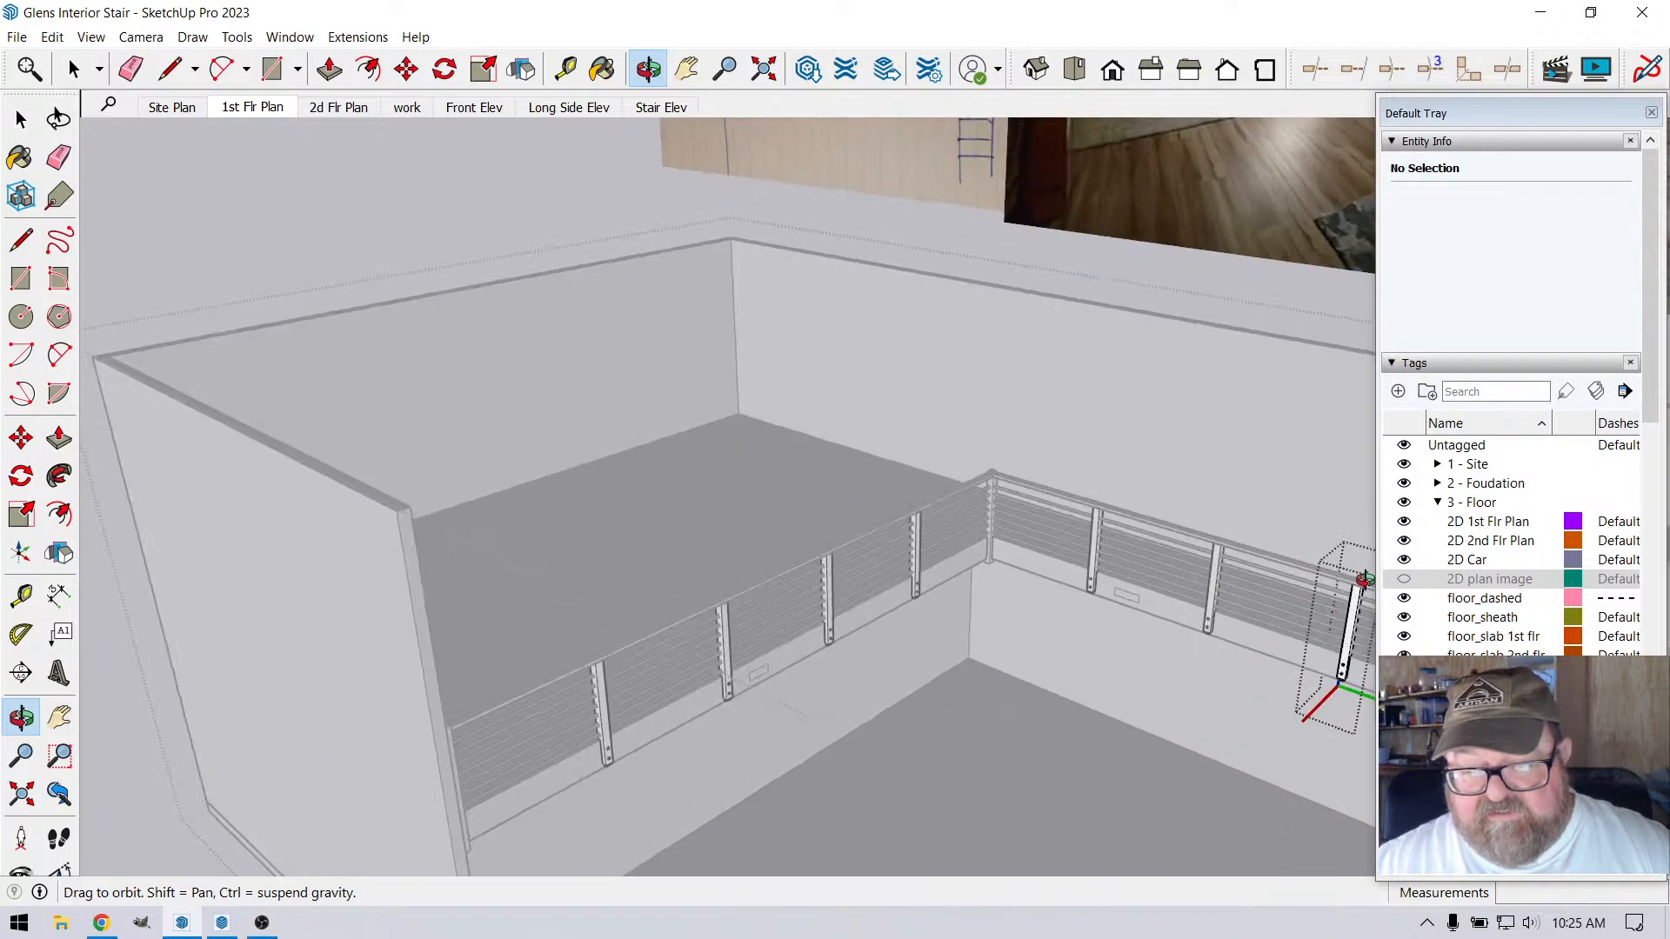
left_click_drag(789, 671, 196, 547)
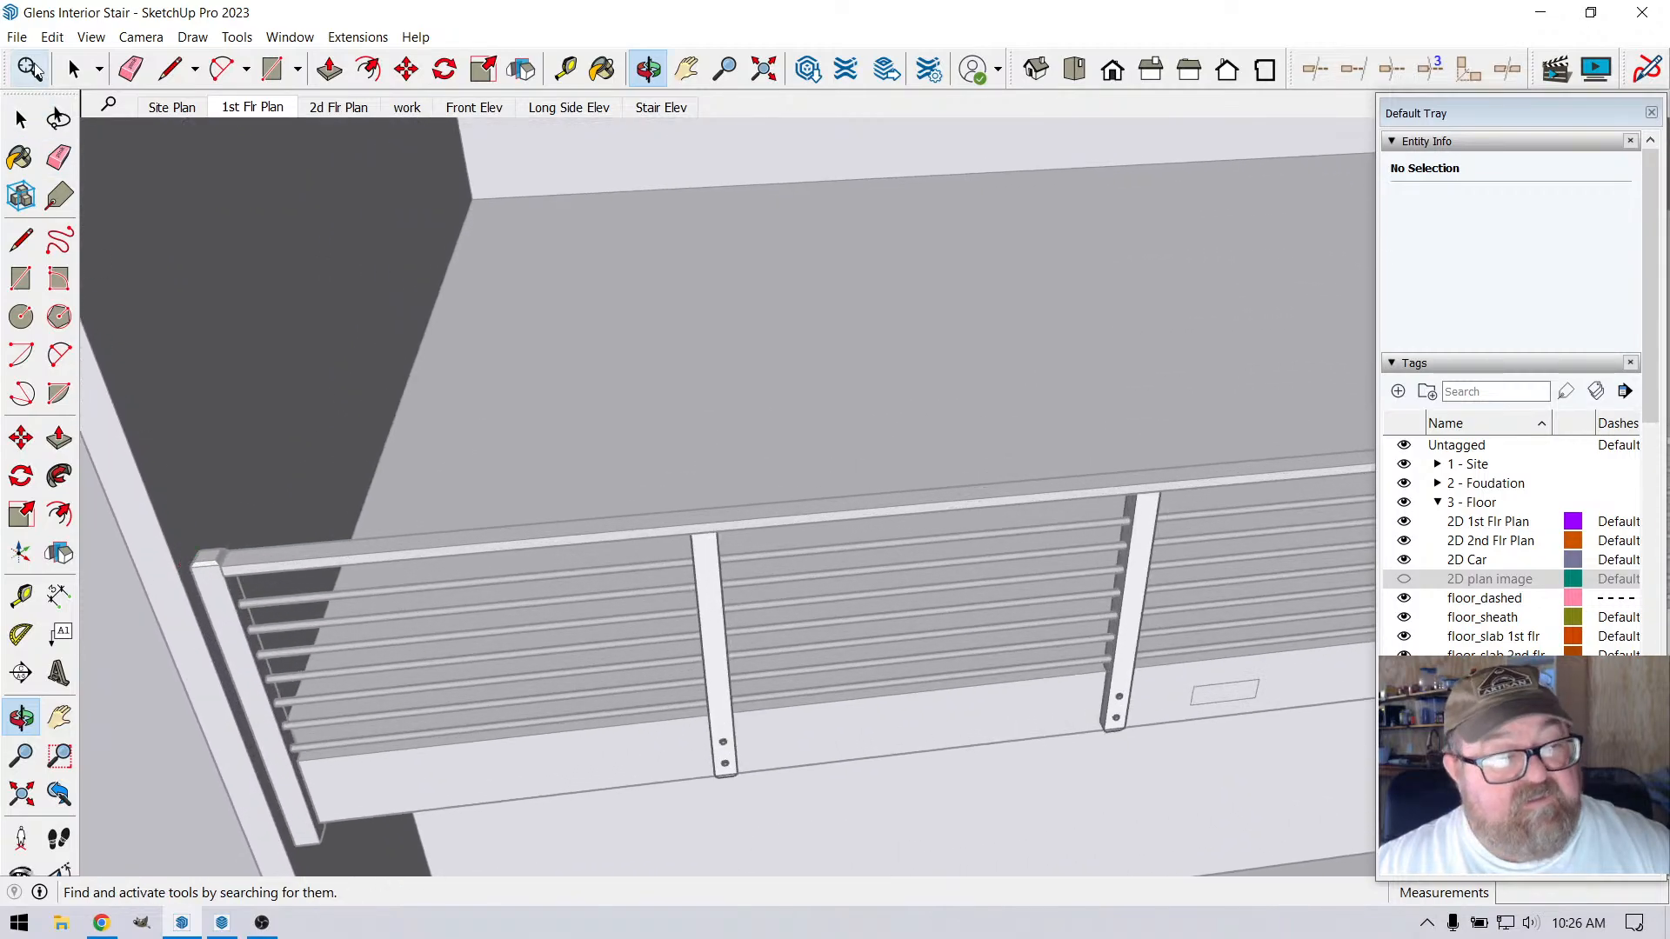
left_click(71, 62)
scroll(207, 765, "down", 2)
scroll(371, 615, "up", 5)
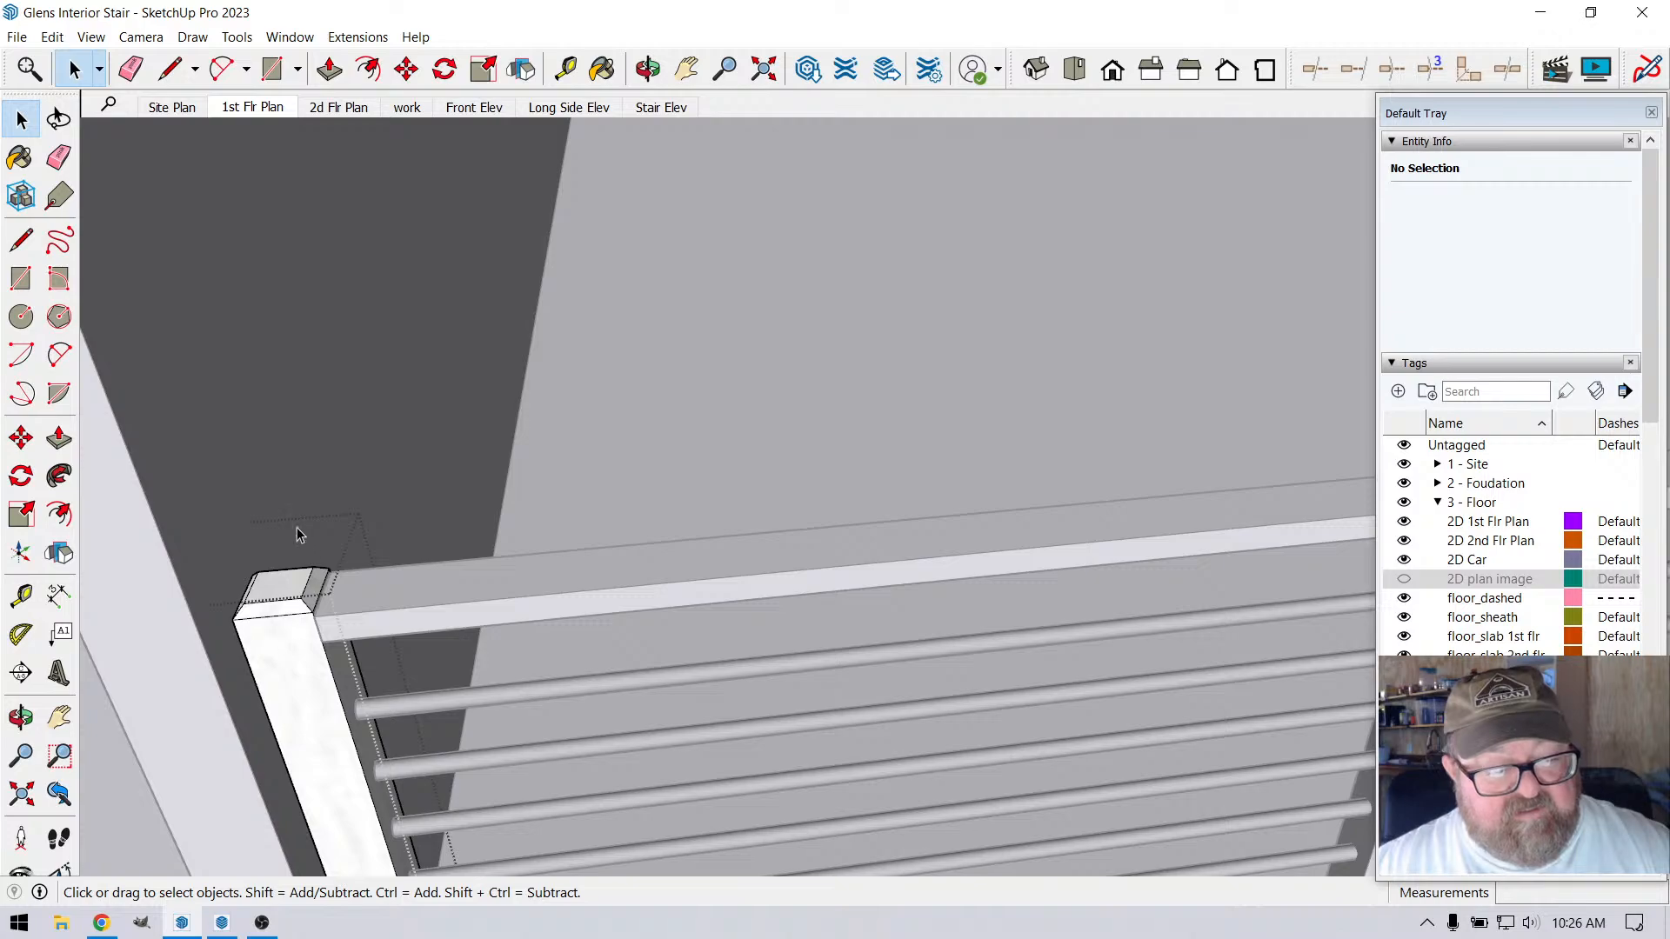
scroll(296, 534, "down", 3)
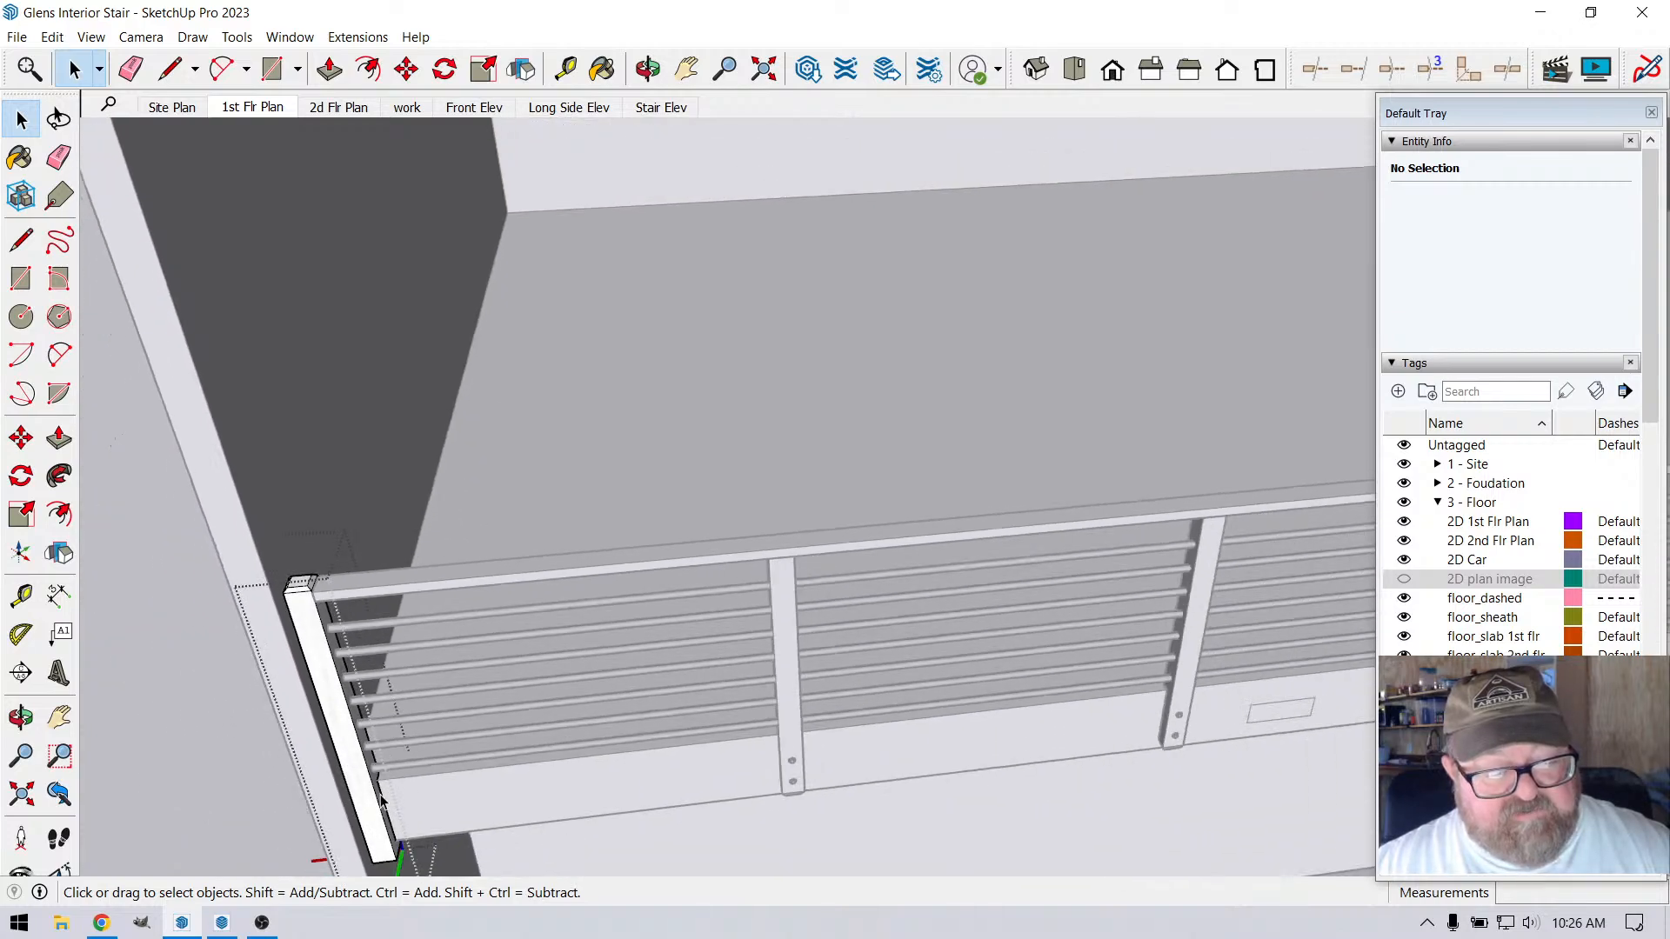
scroll(510, 706, "down", 4)
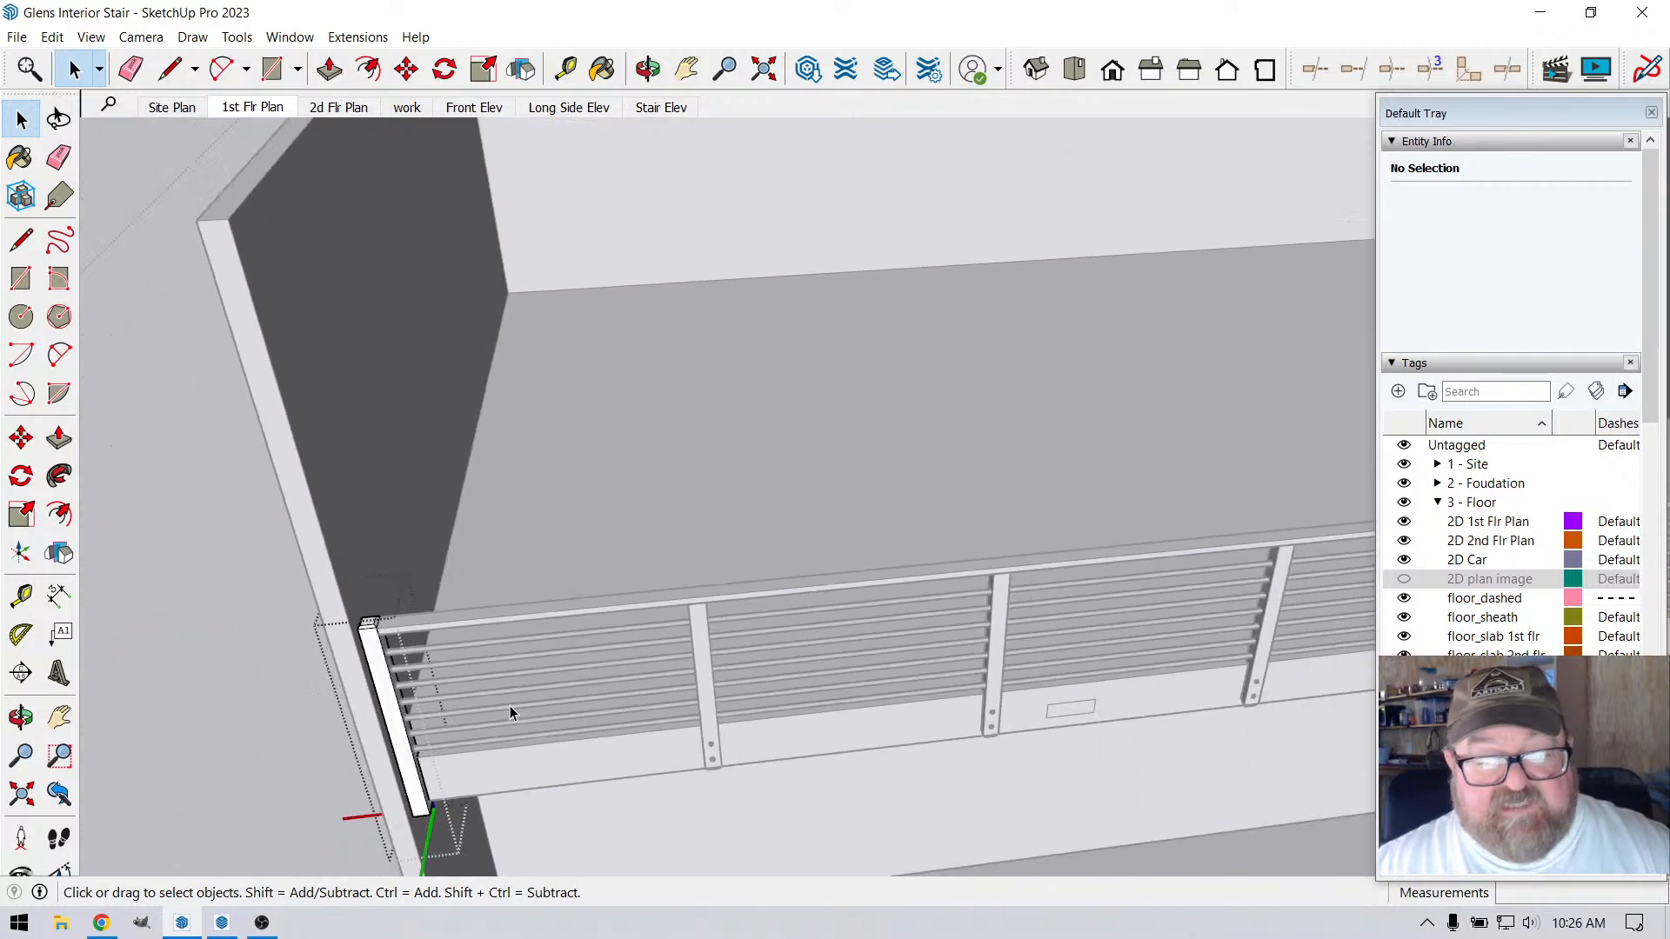
Move the end post's cap geometry up 1/2" within its component and close the component
middle_click_drag(967, 621, 1333, 602)
scroll(581, 583, "up", 6)
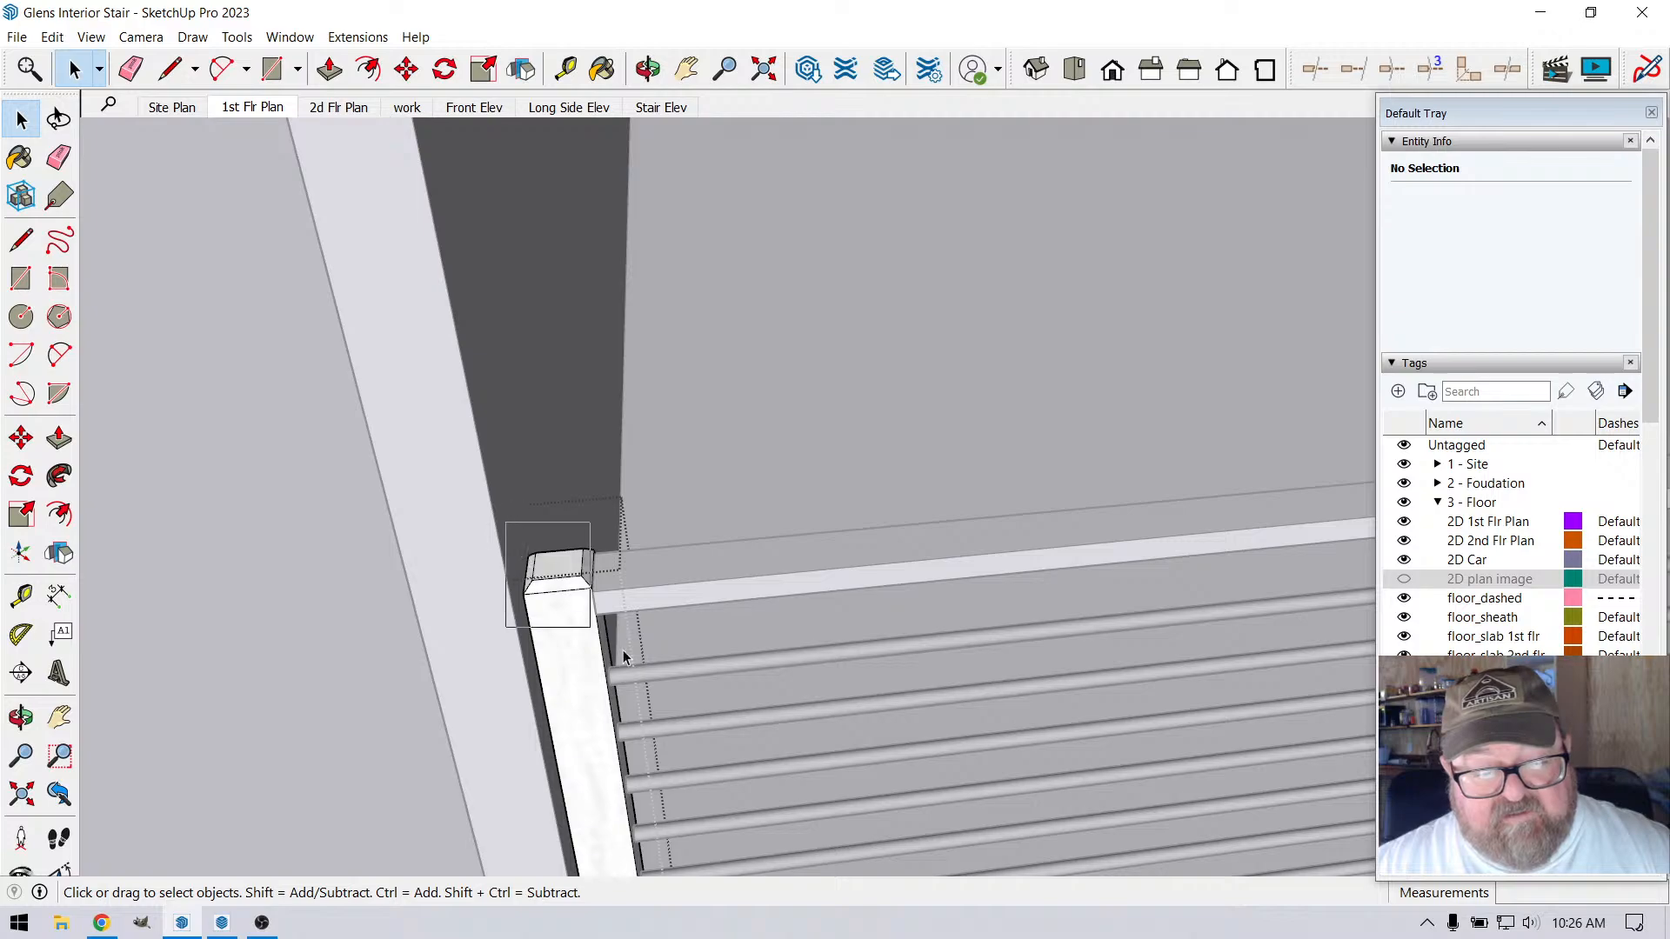
left_click_drag(623, 659, 620, 648)
scroll(614, 520, "up", 2)
key("m")
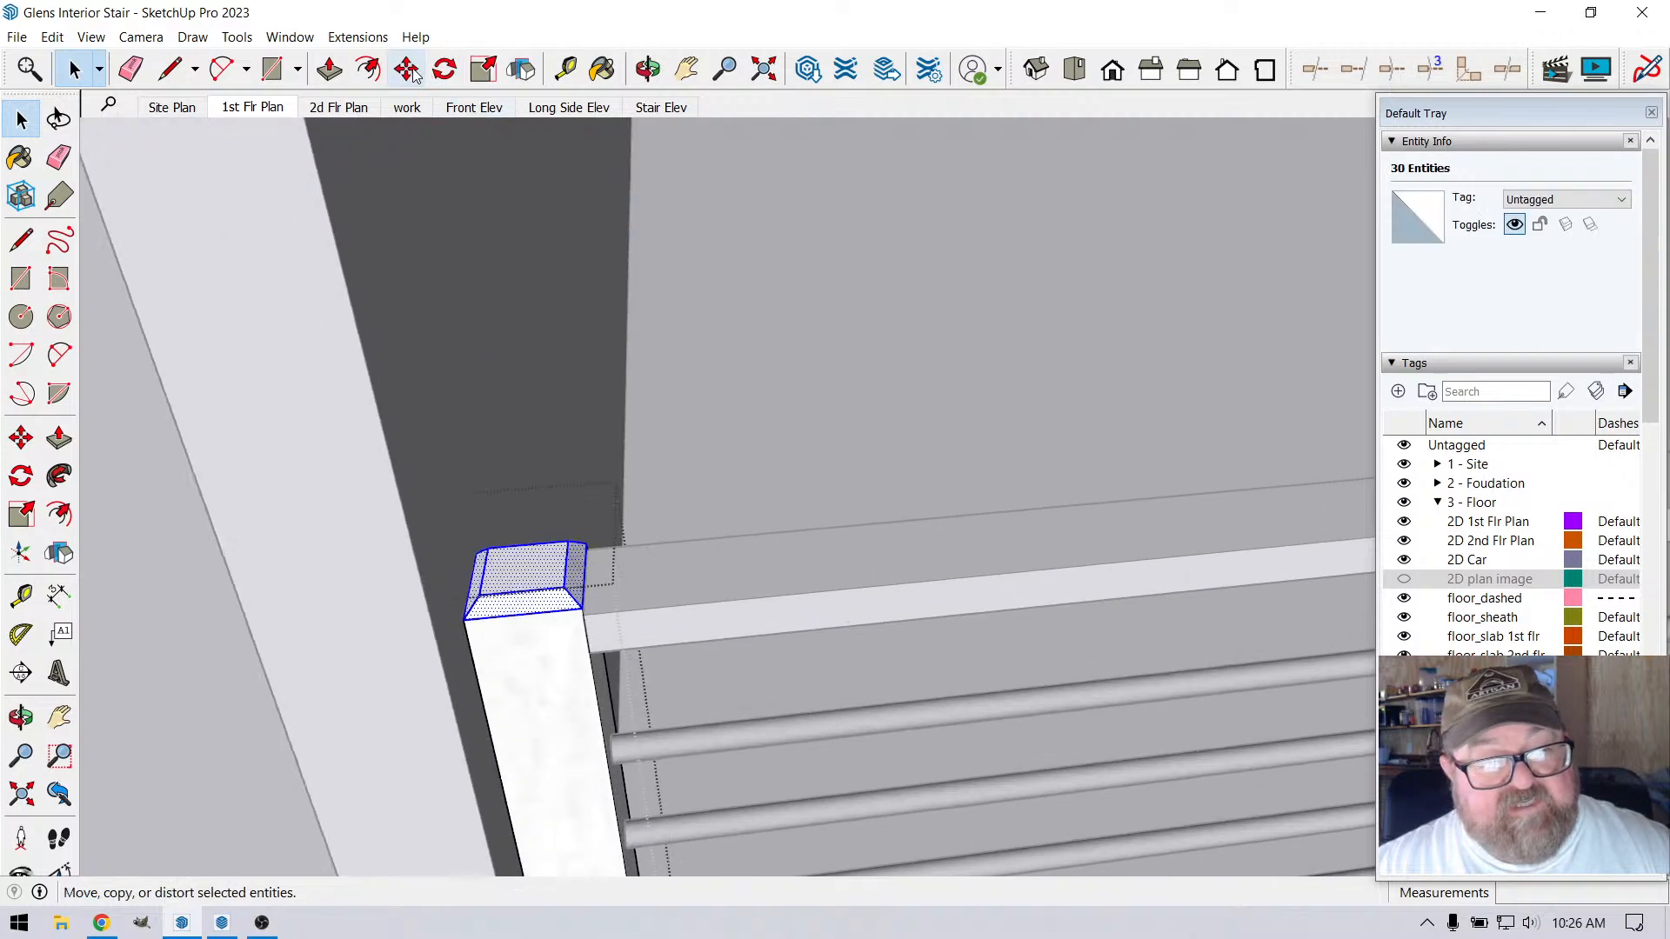
left_click(587, 689)
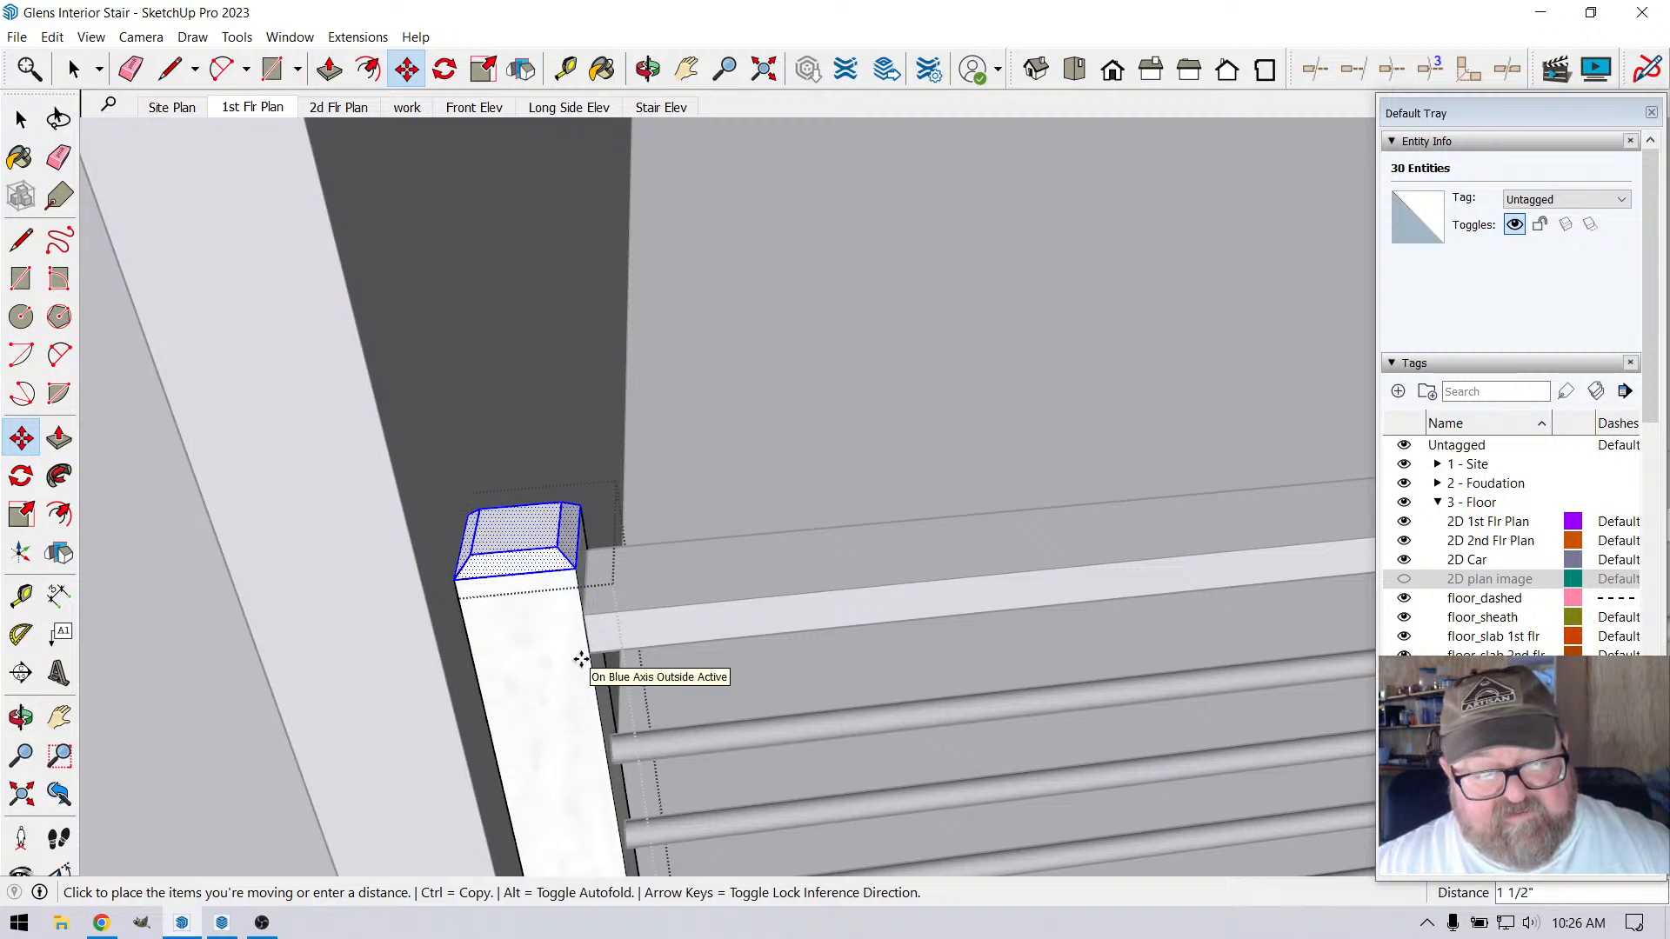
type("1/2")
key("Return")
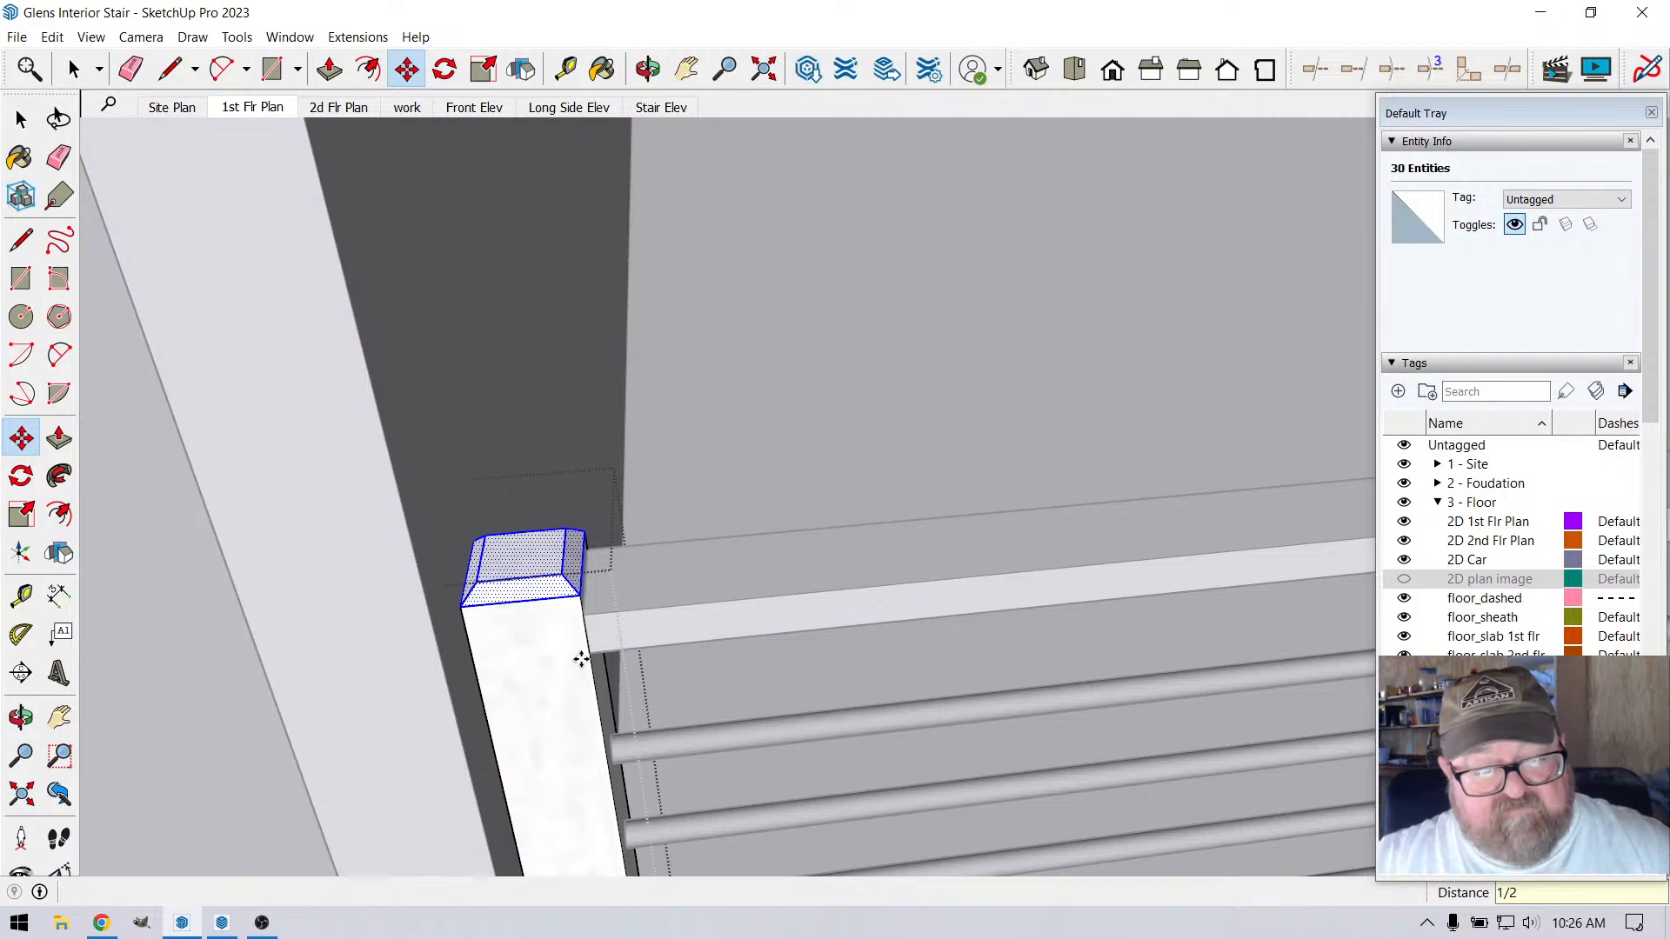
left_click(648, 68)
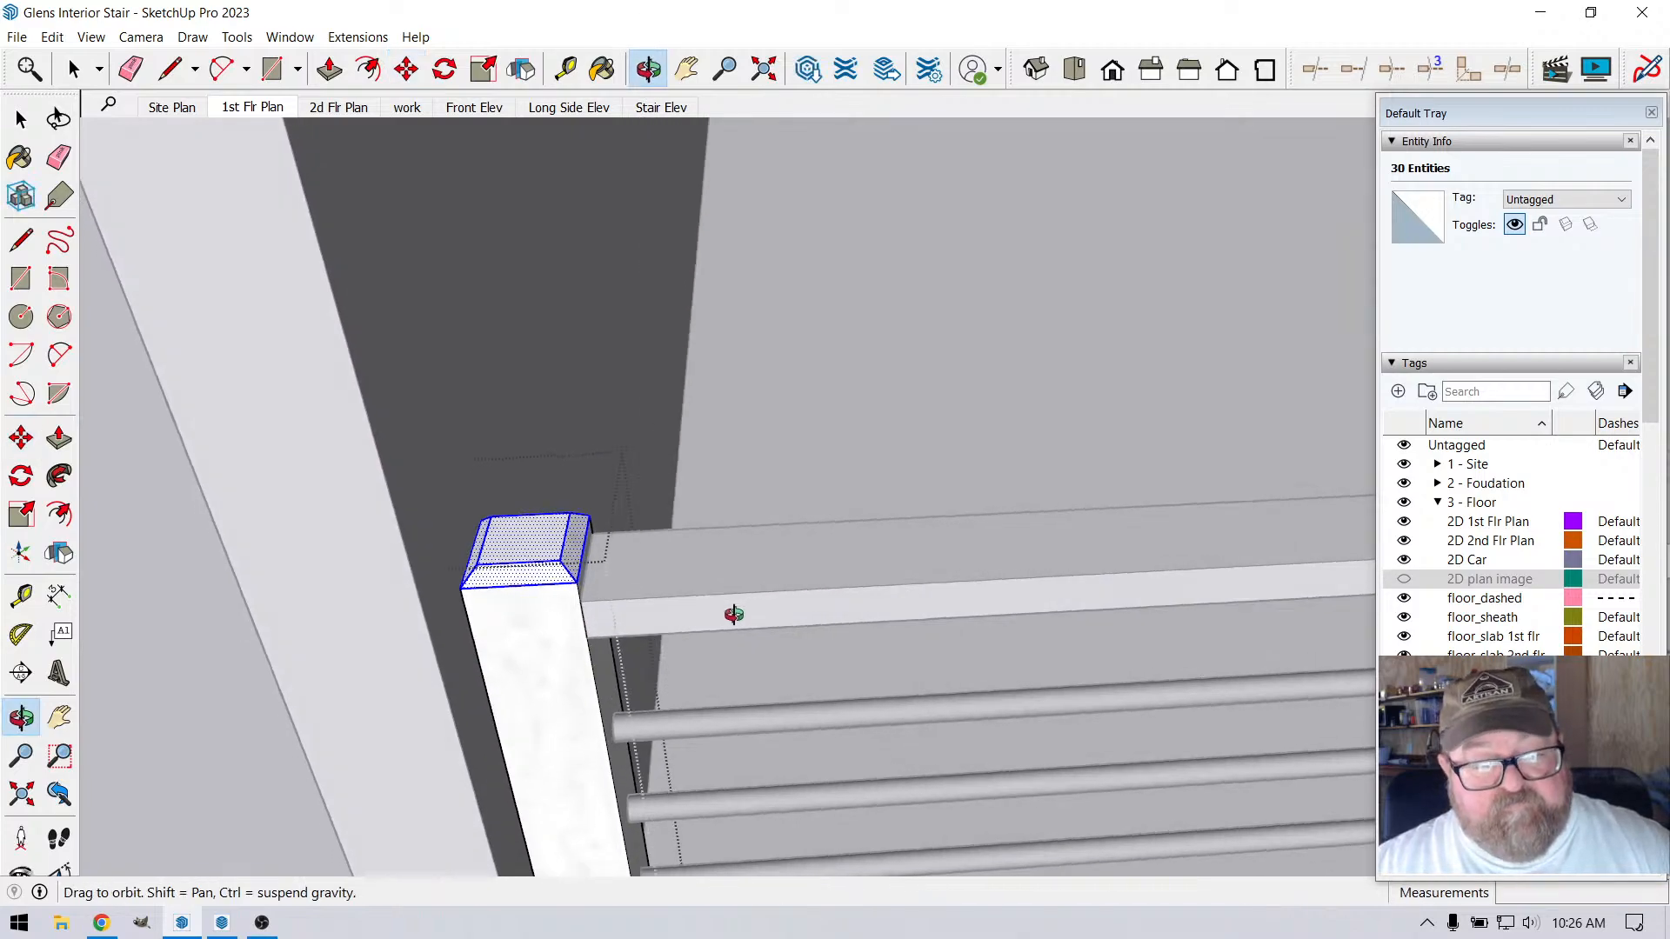
left_click_drag(734, 612, 450, 476)
left_click(78, 73)
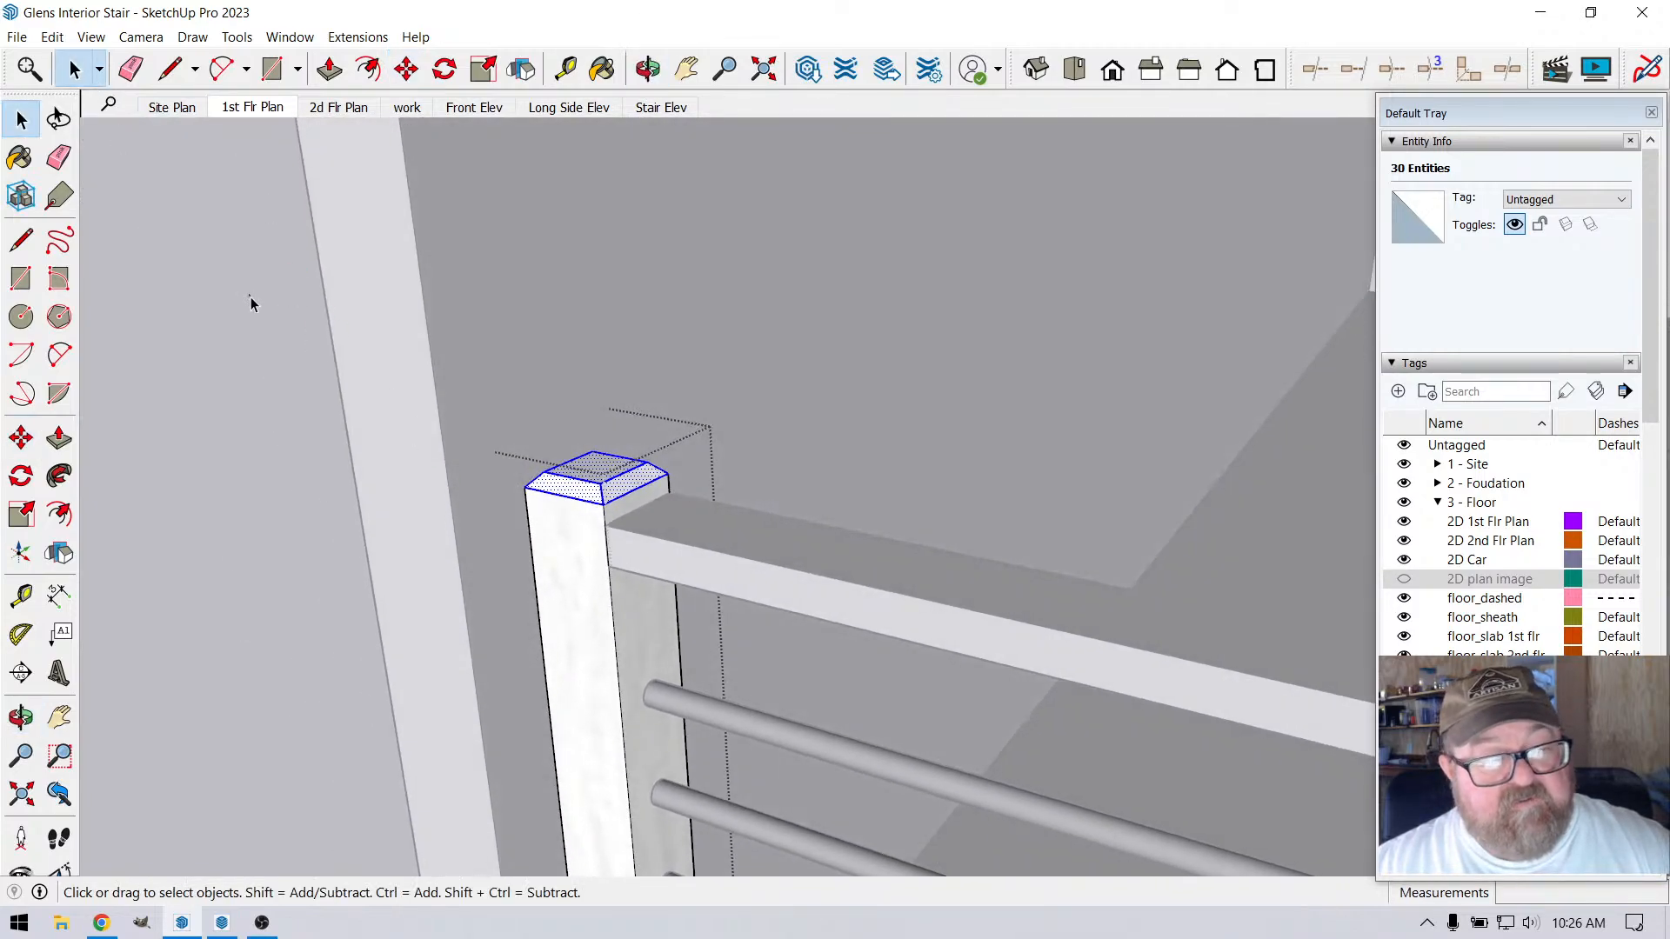
left_click(392, 475)
Inside the nearest intermediate post's component, copy its two lag bolts 5' 2 1/2" across onto the end post
scroll(406, 489, "down", 2)
left_click(648, 68)
left_click_drag(609, 639, 607, 702)
left_click_drag(552, 549, 575, 683)
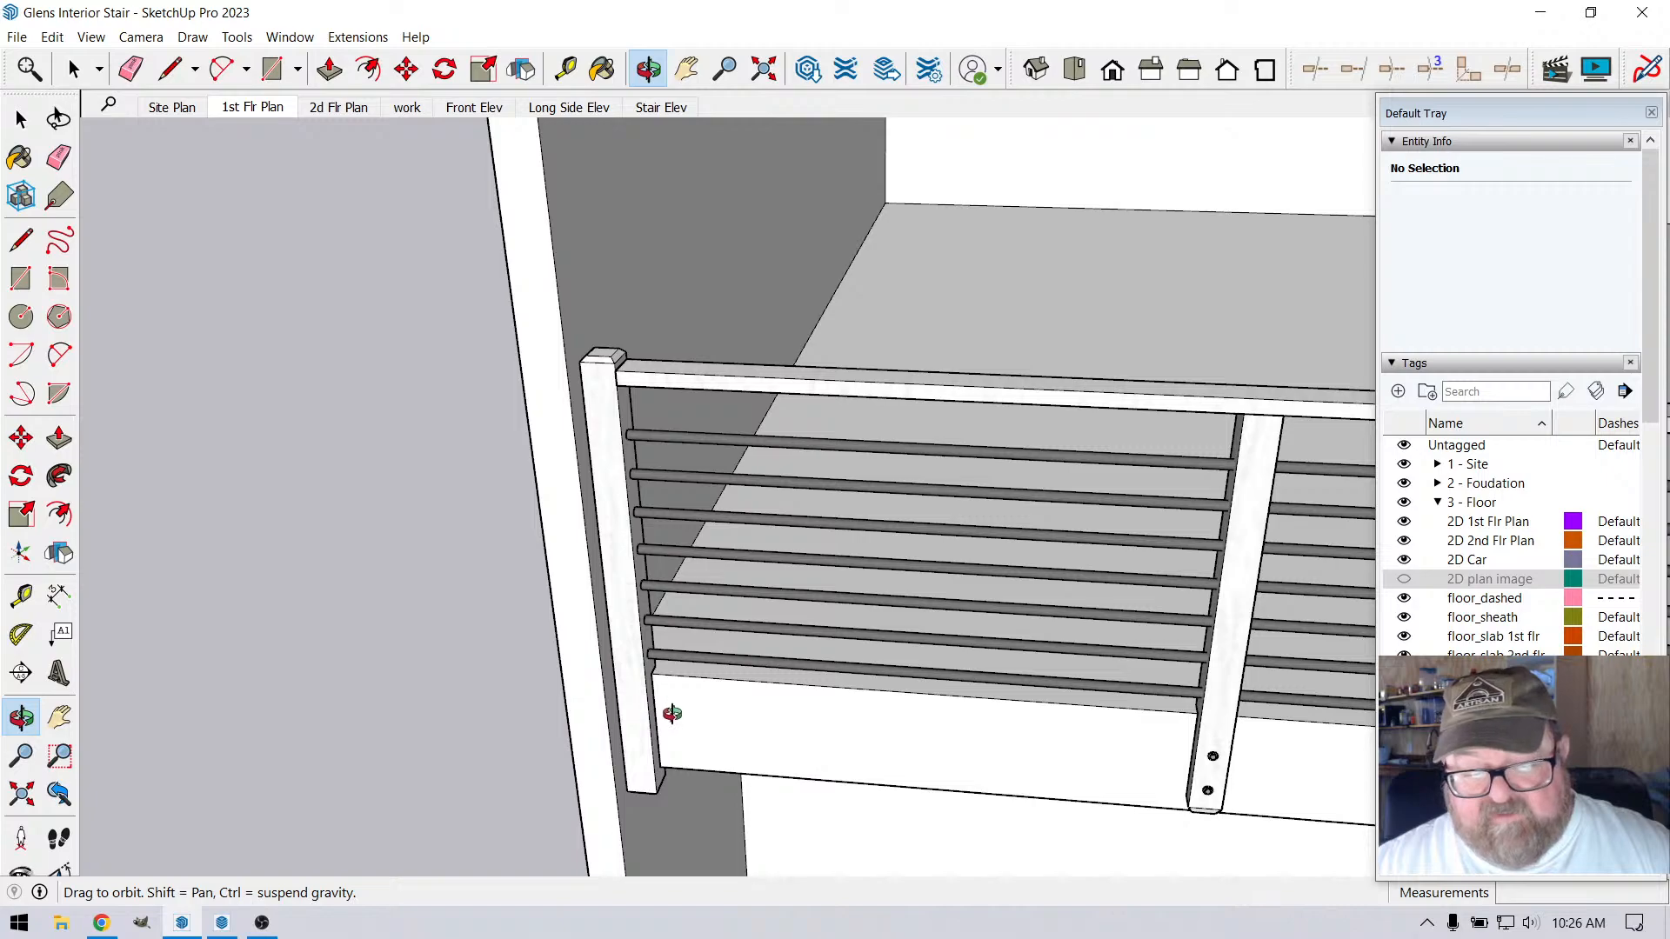
key("space")
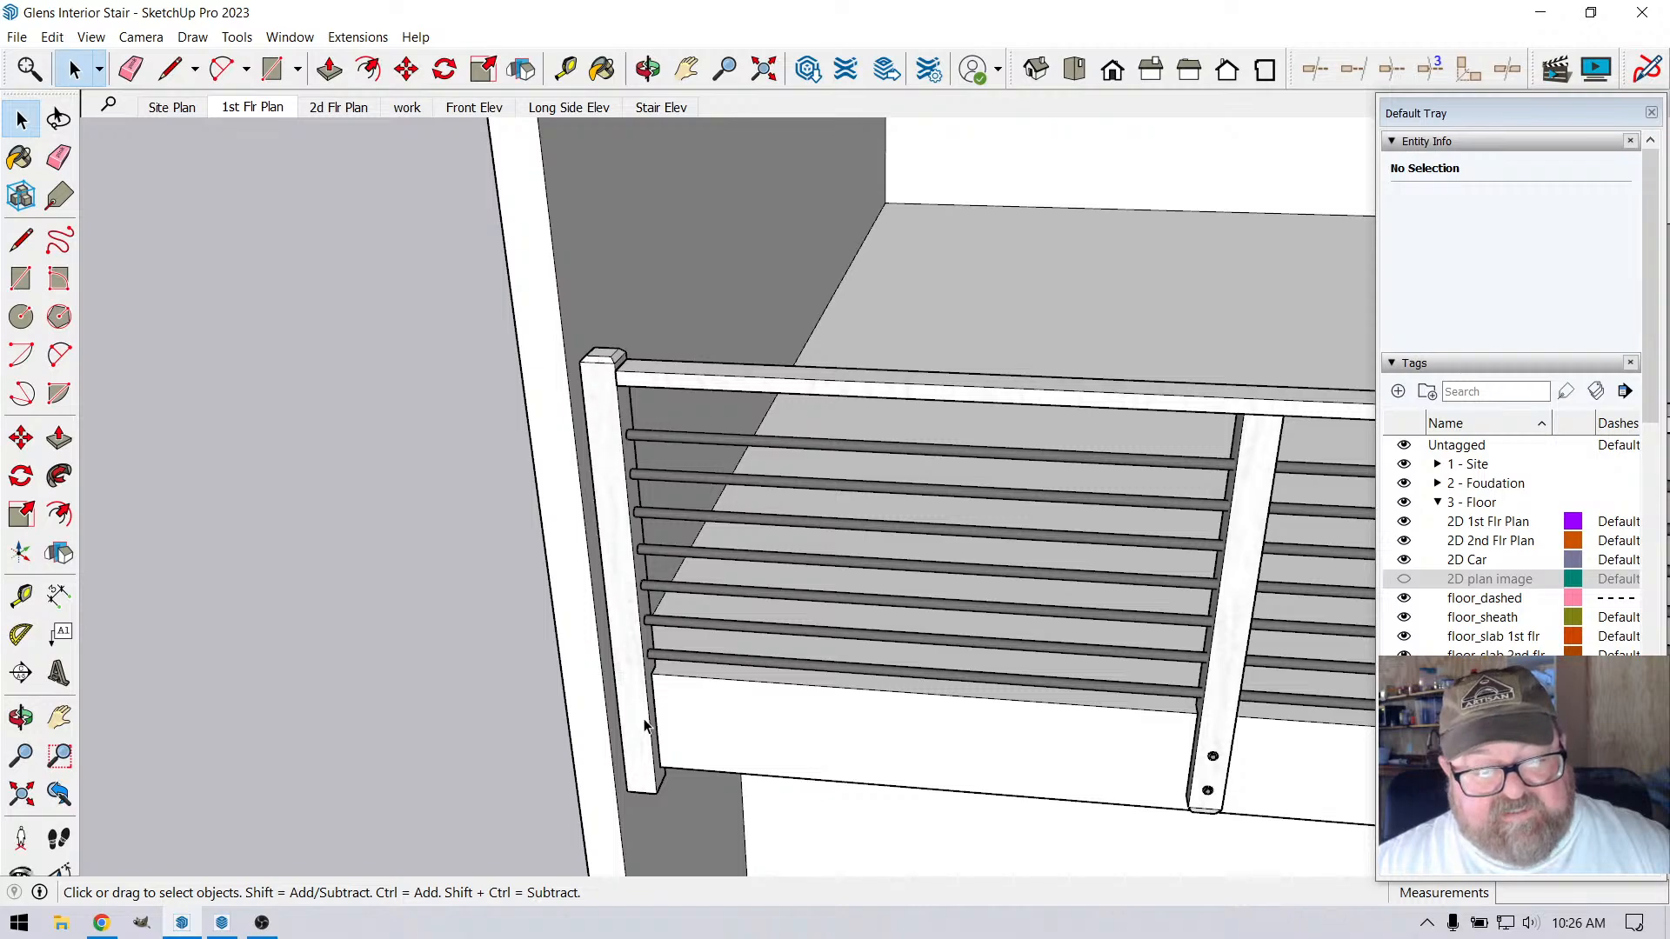
left_click(1202, 773)
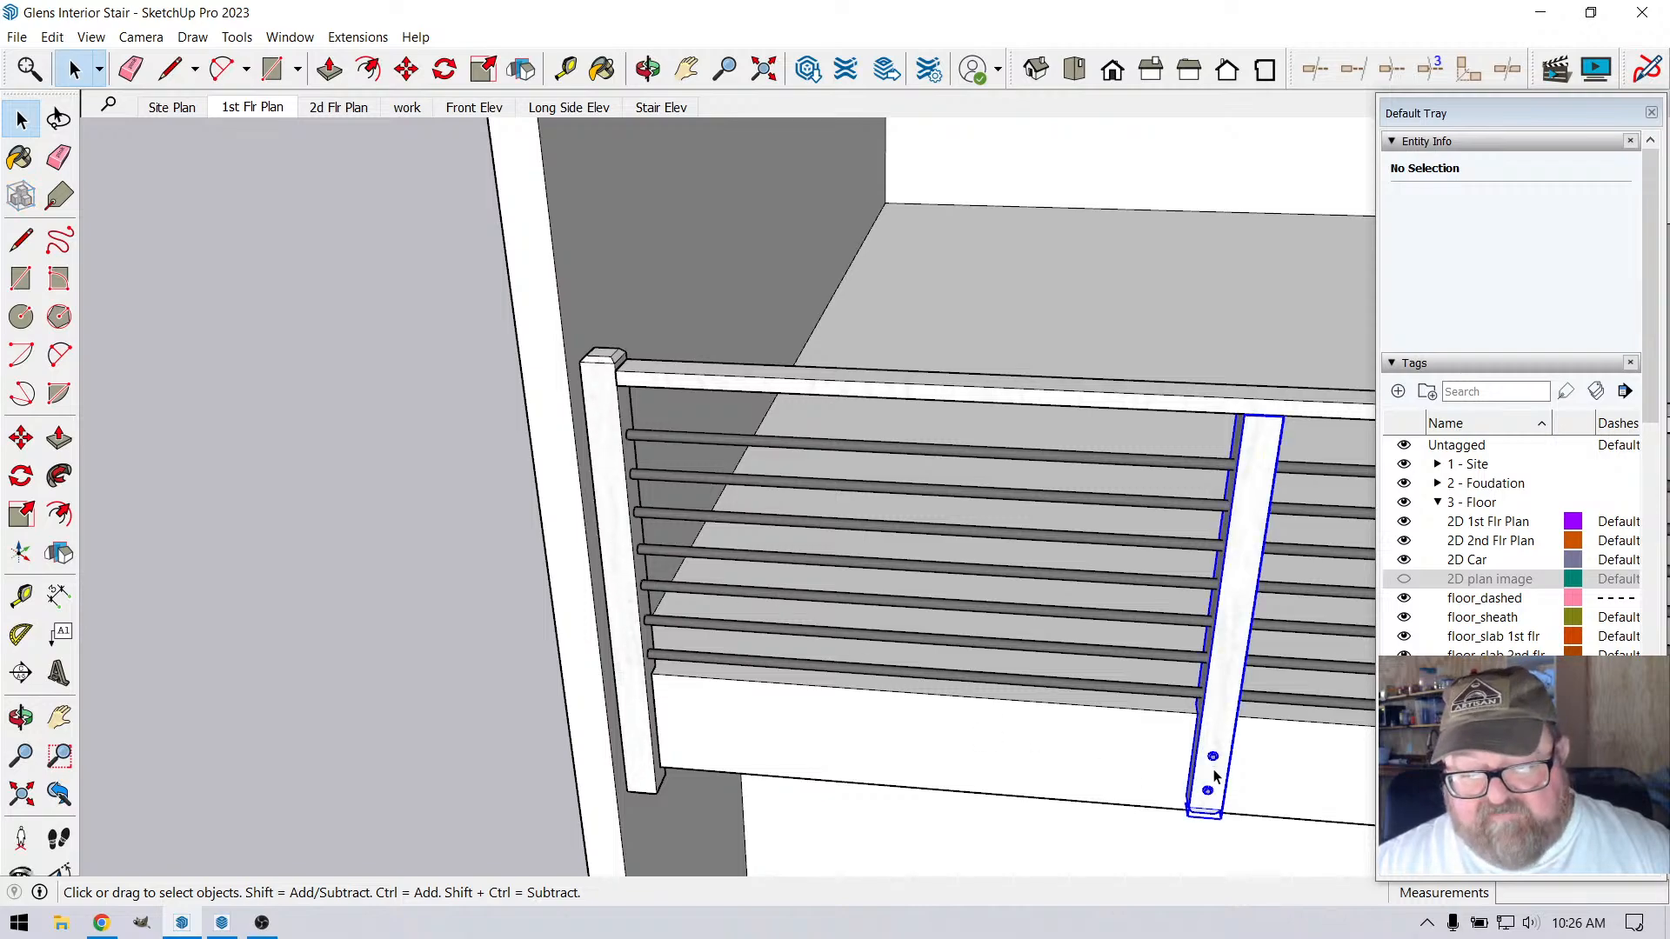
double_click(1216, 755)
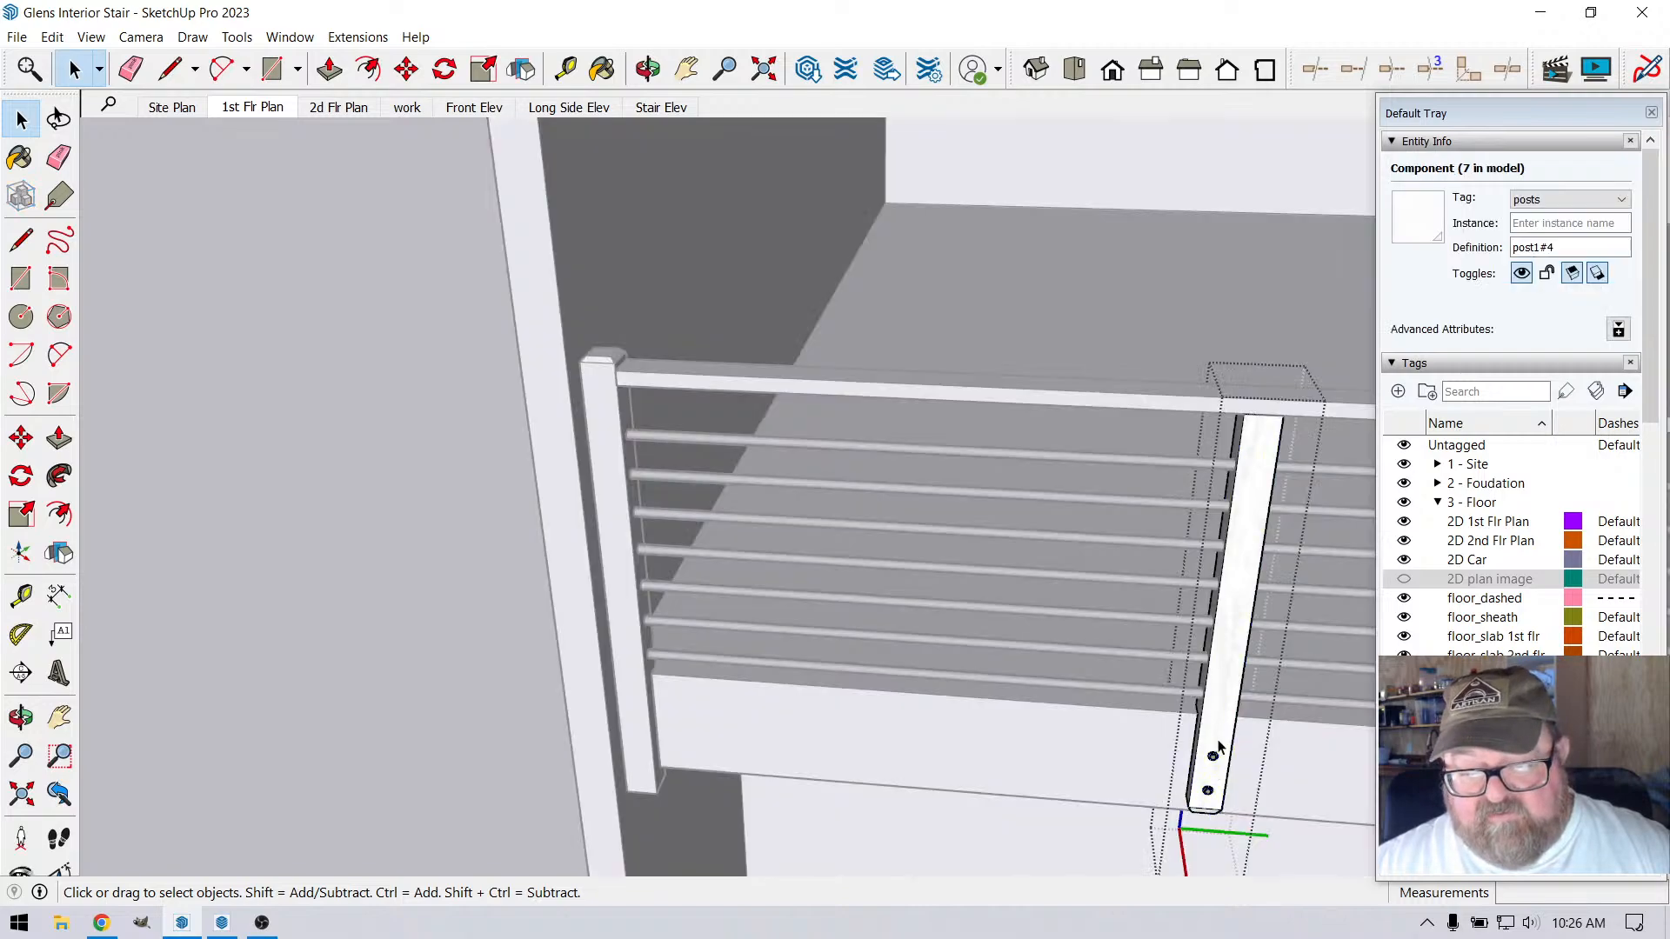
left_click(1208, 792)
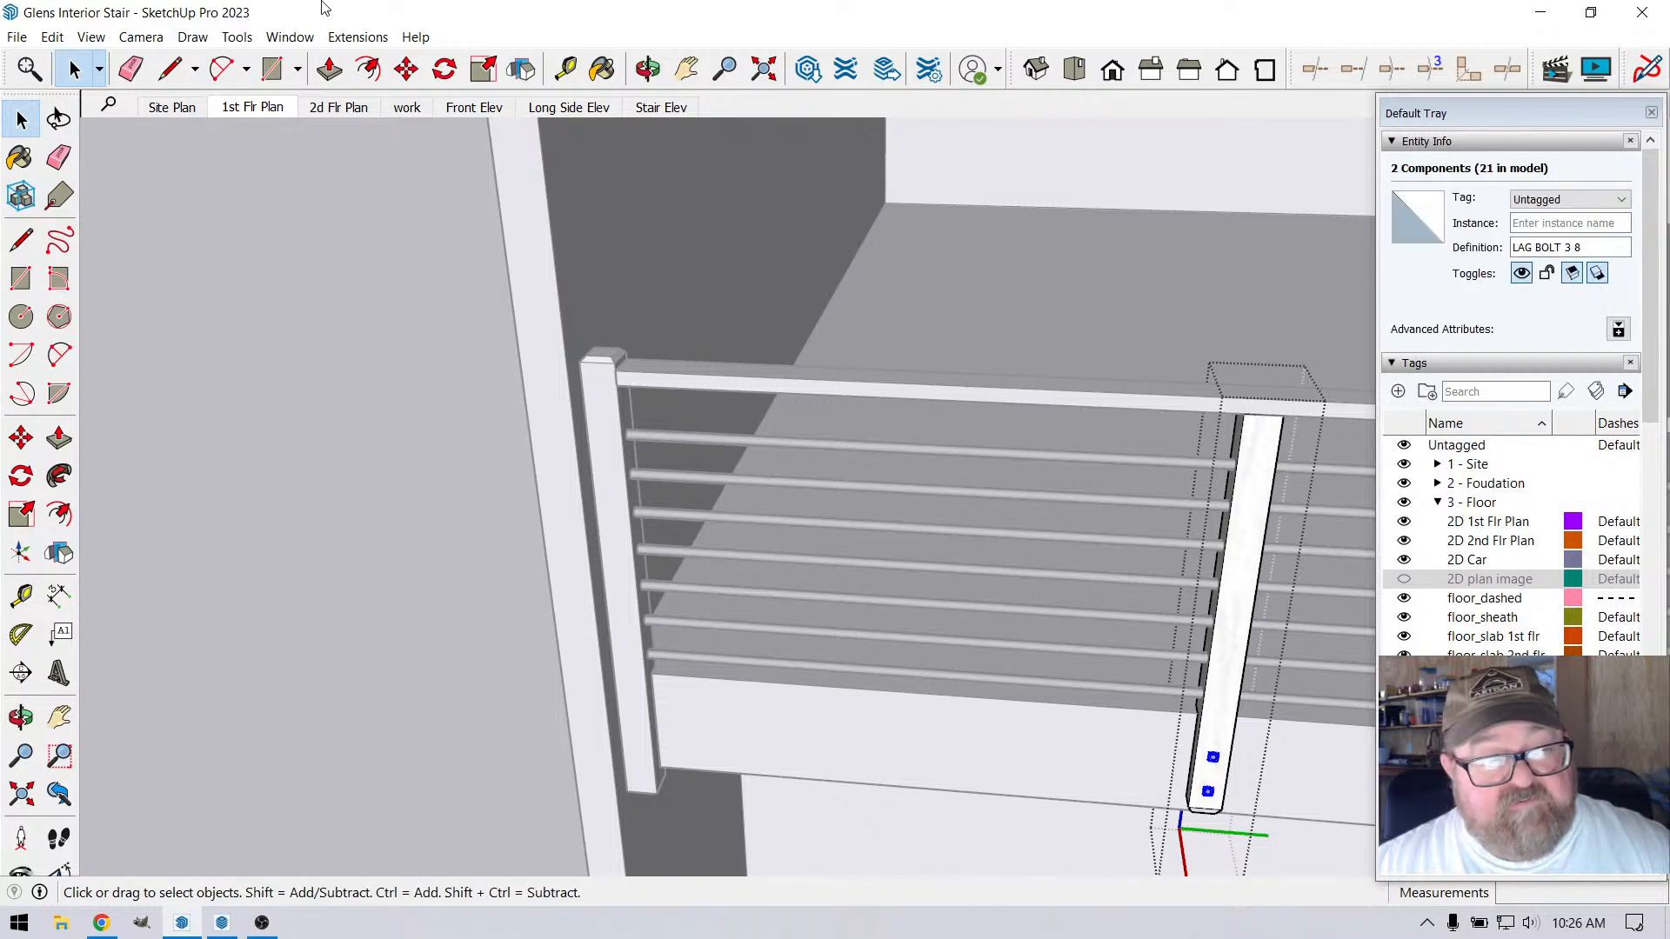
left_click(406, 69)
left_click(1233, 741)
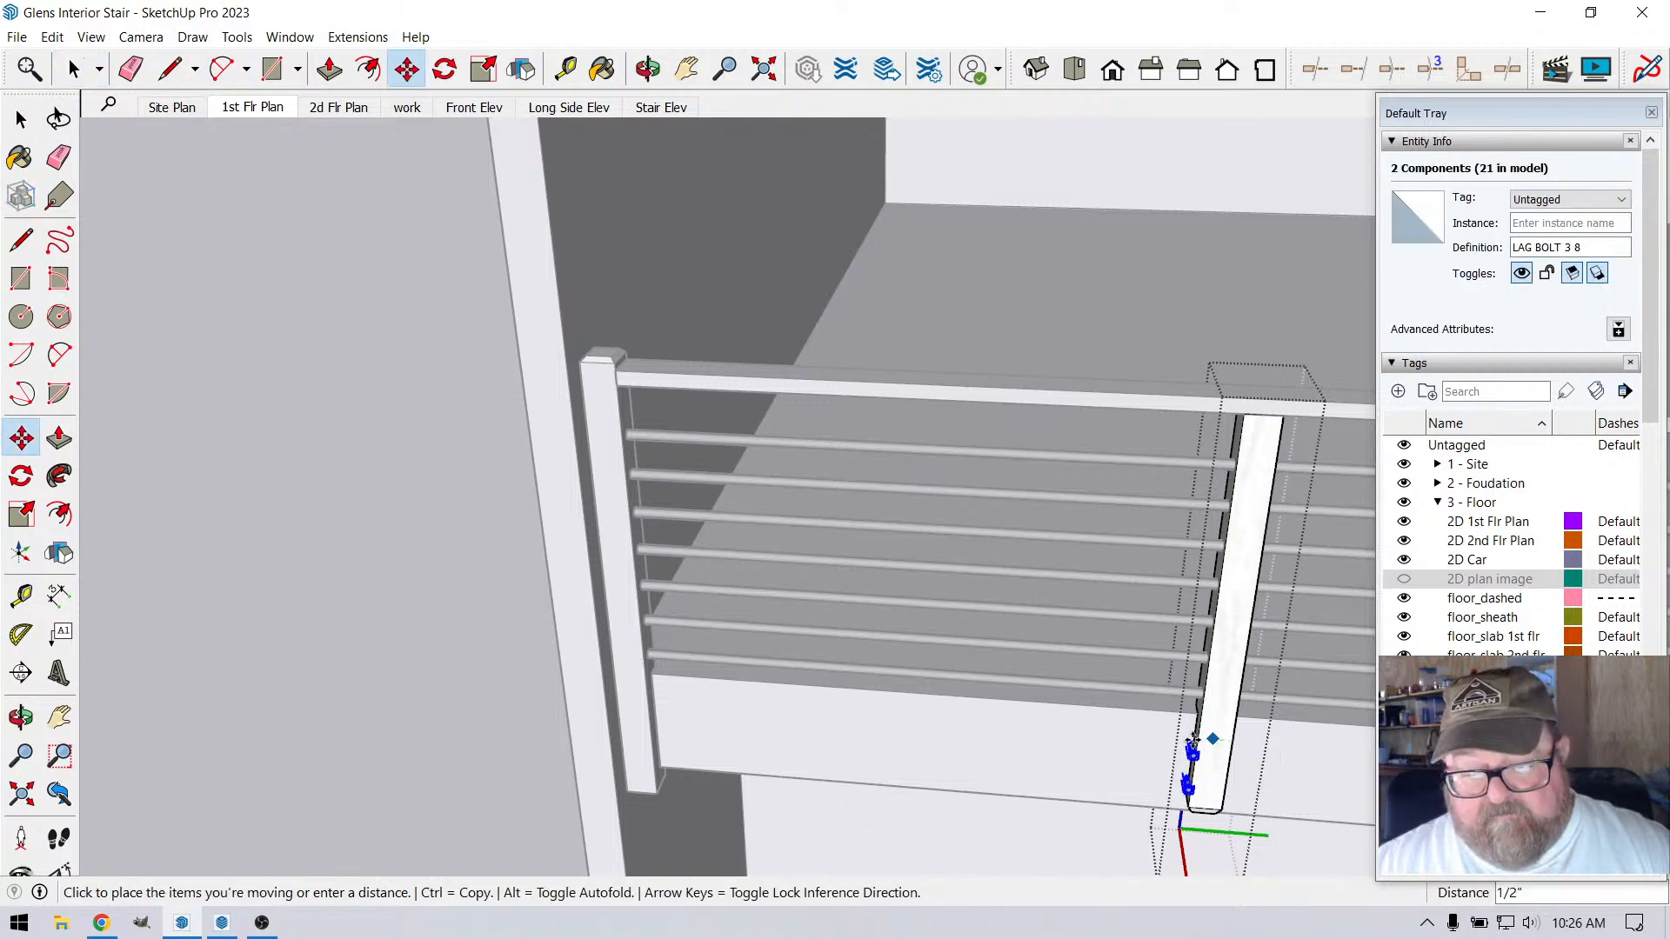
key("ctrl")
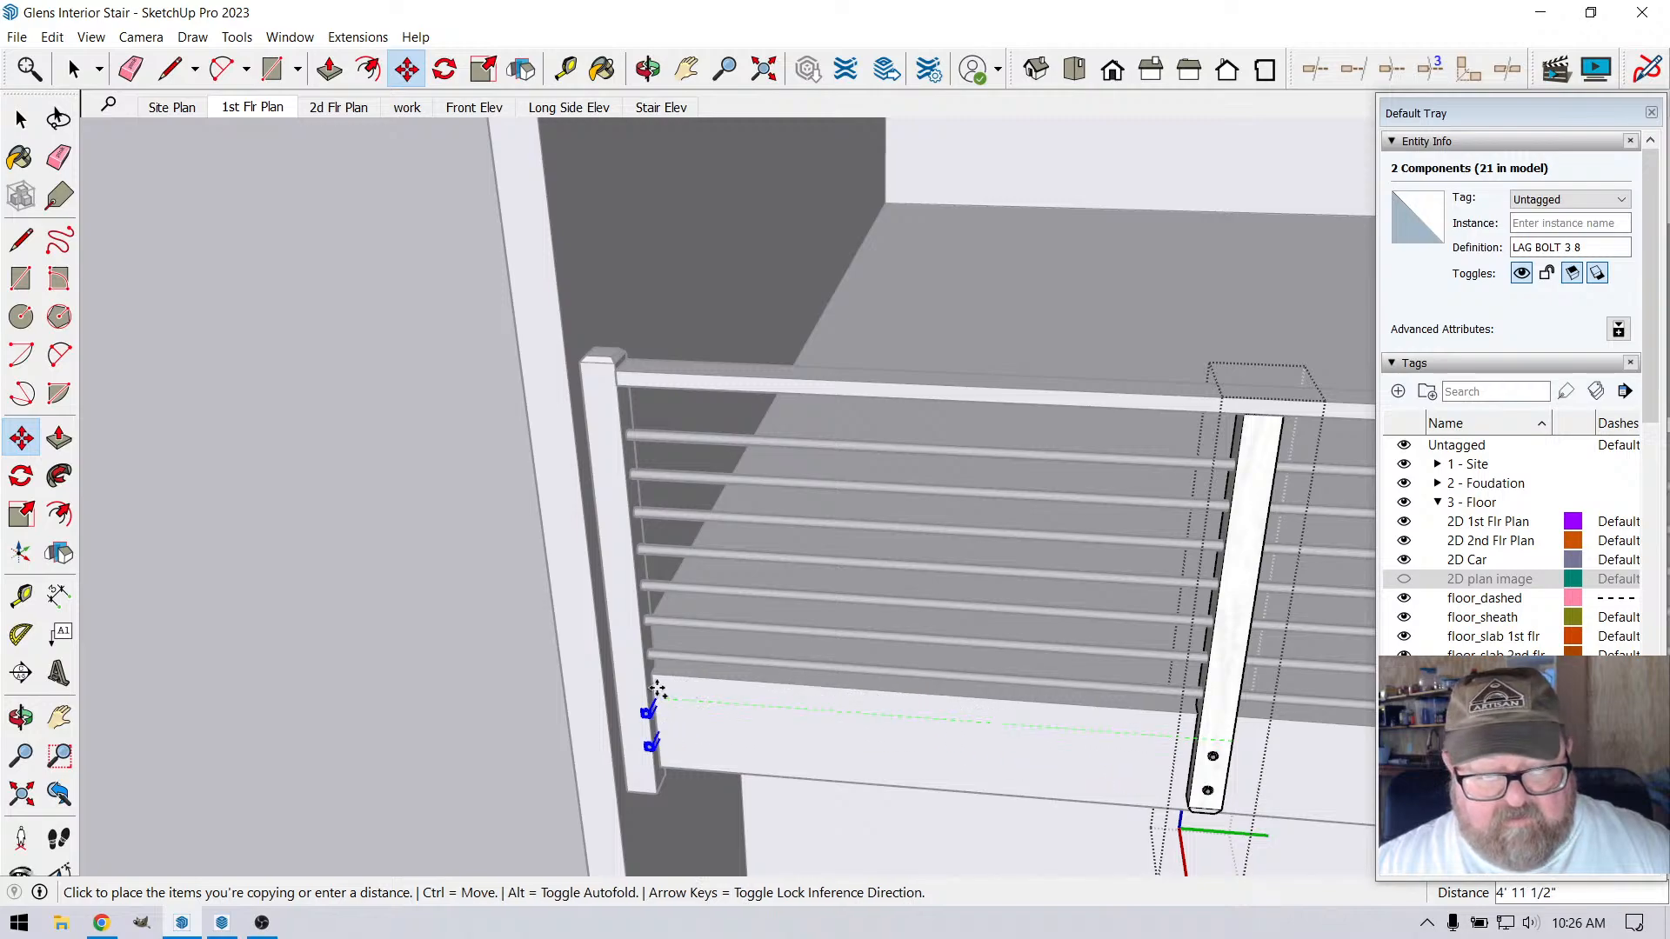
left_click(648, 691)
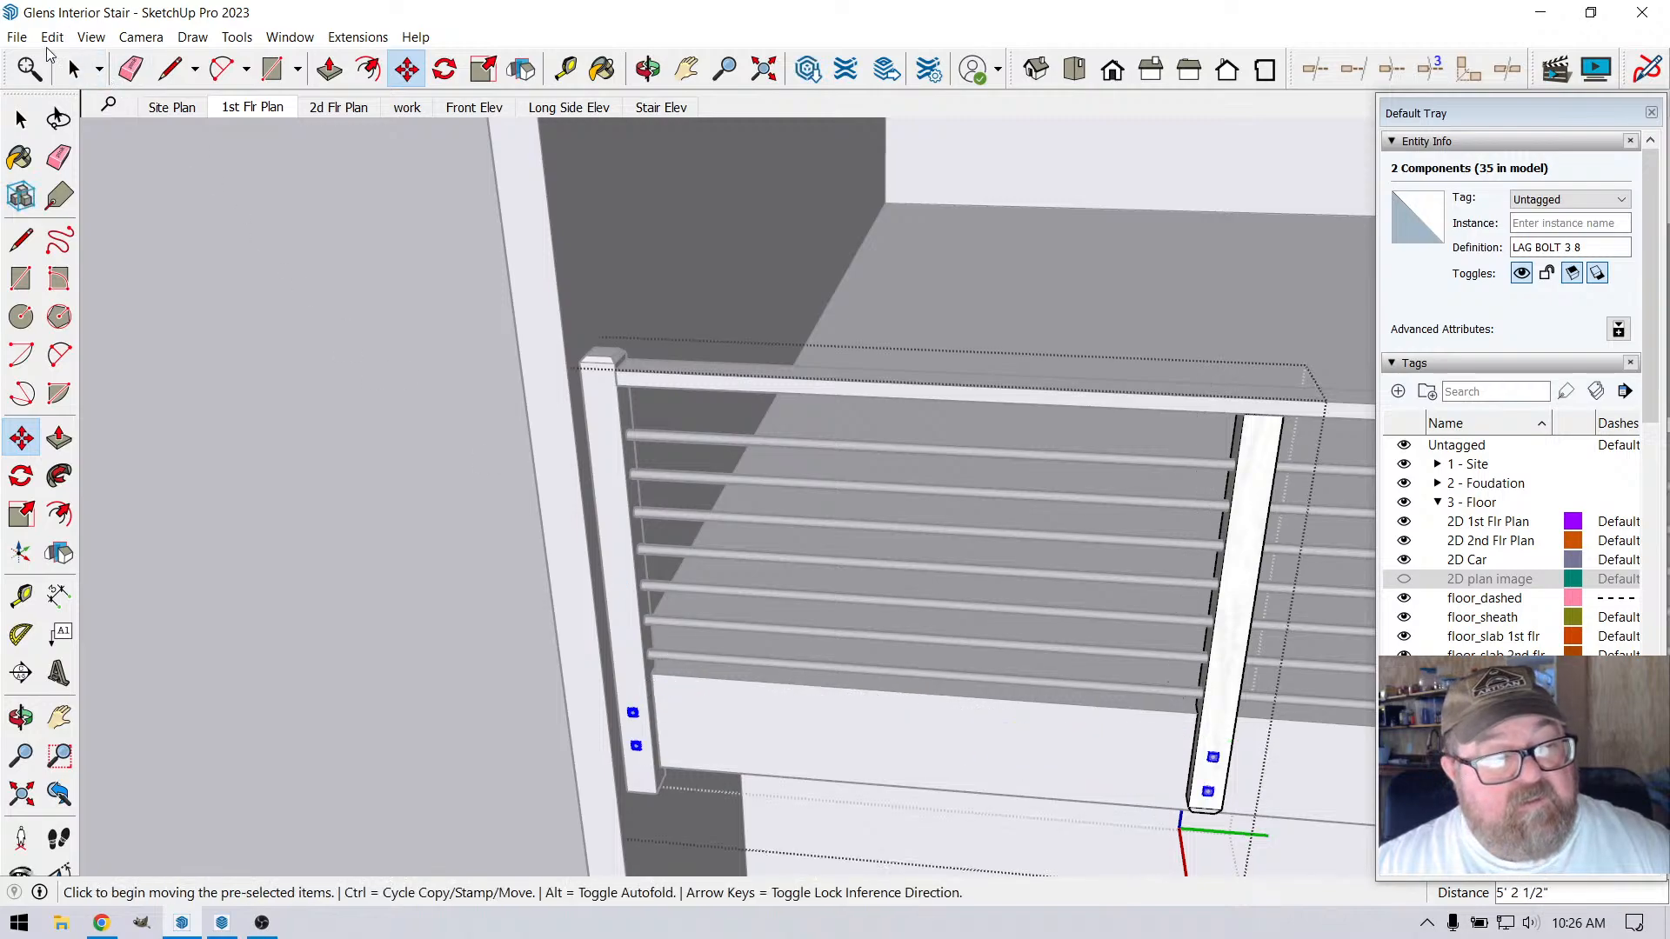
Cut the copied lag bolts, paste them in place inside the end post's component, and close it
left_click(50, 38)
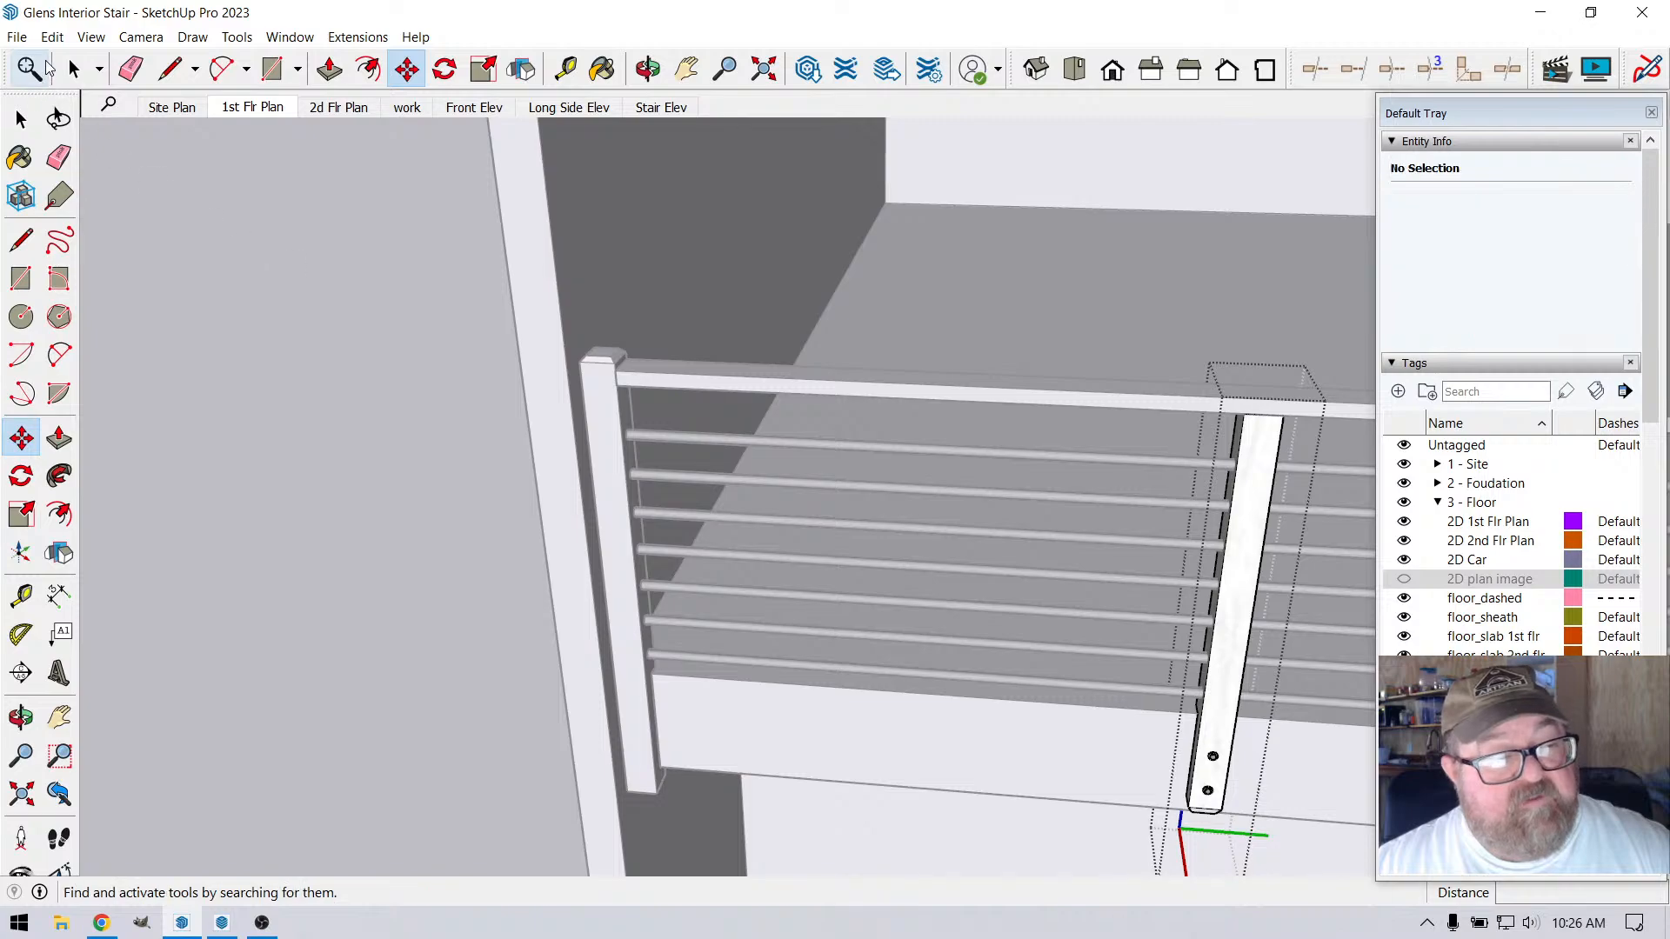
left_click(73, 69)
left_click(321, 308)
left_click(605, 451)
double_click(607, 456)
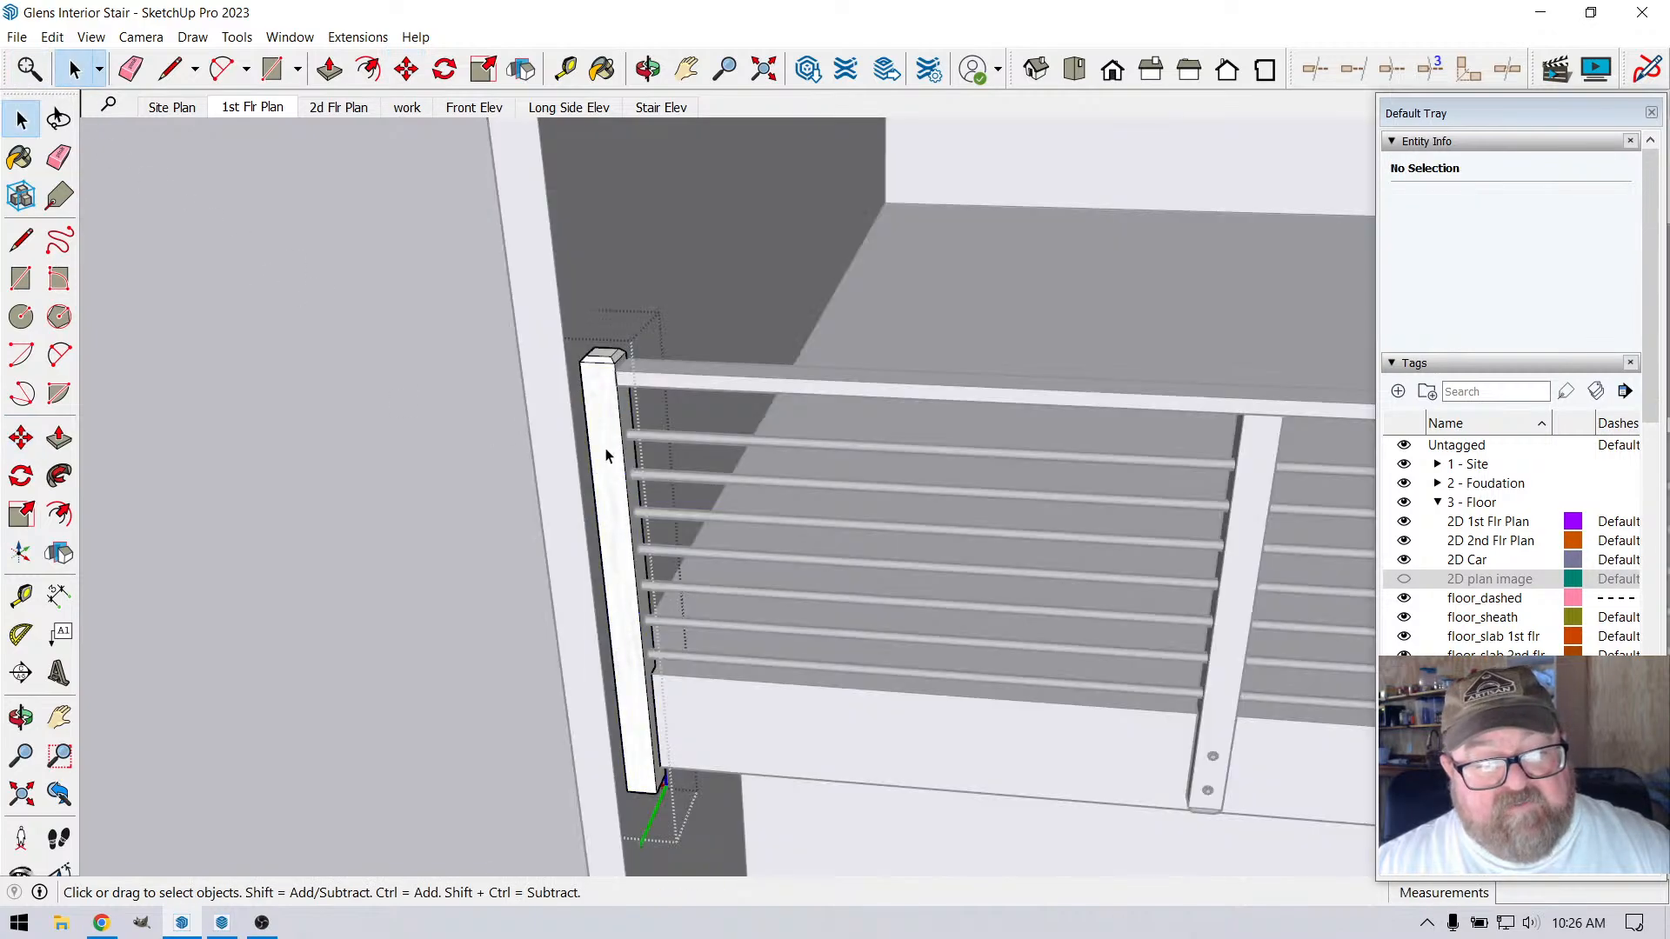
left_click(52, 36)
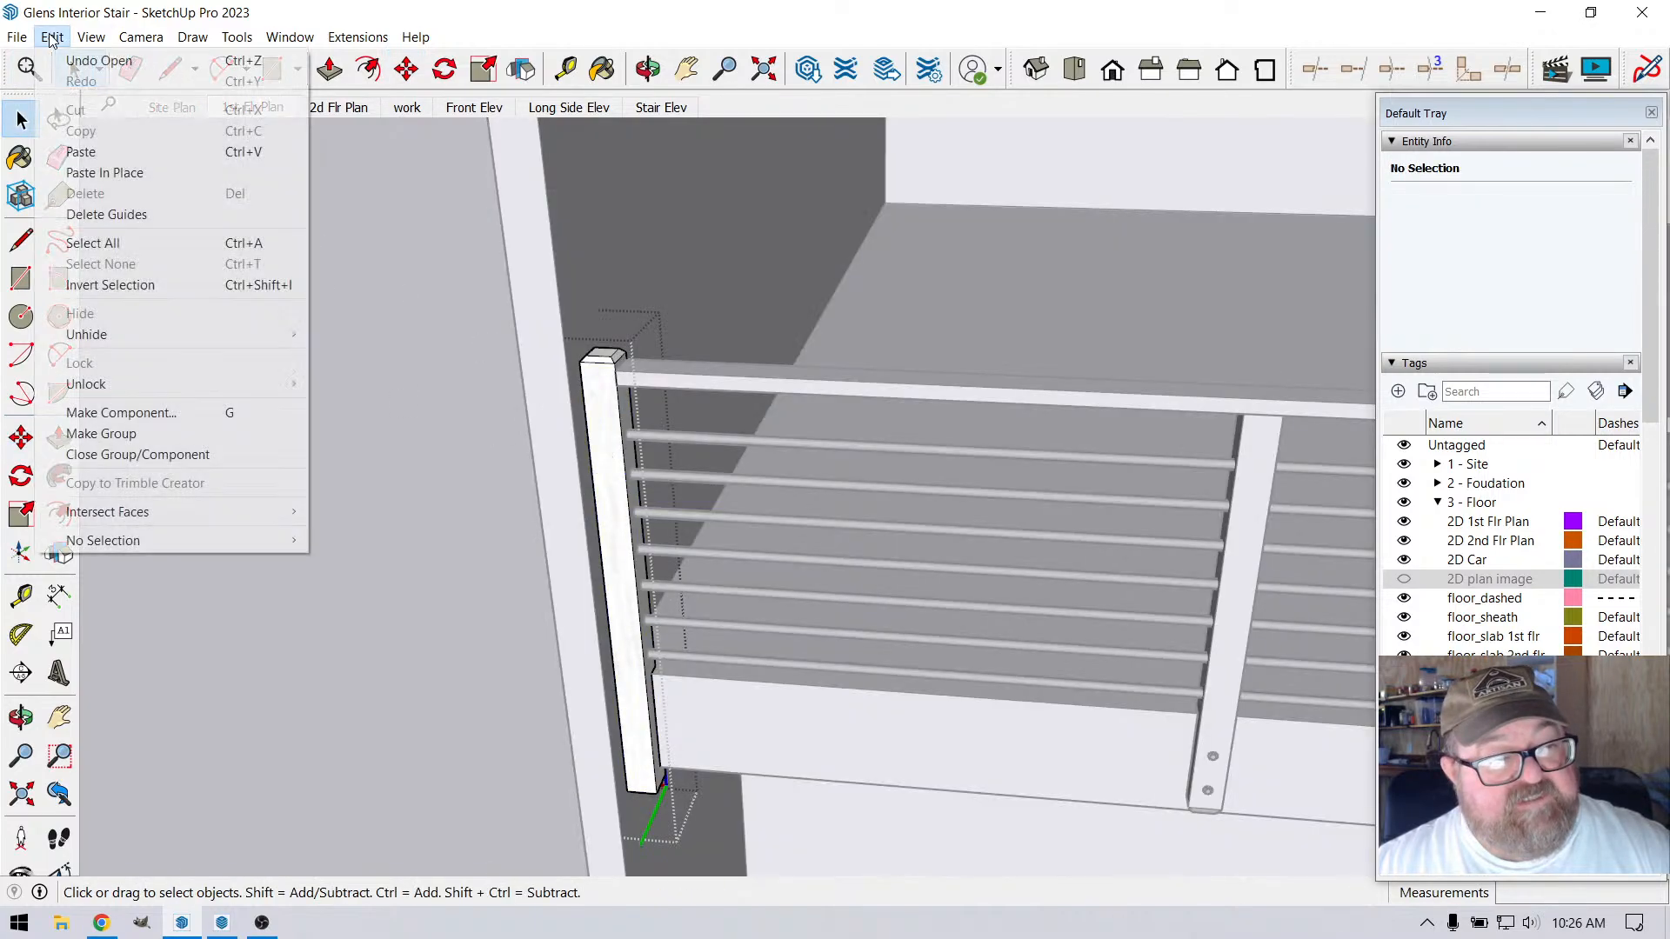
left_click(96, 173)
left_click(267, 383)
Examine the railing run and the notched base of the corner post where the two loft railings meet
scroll(612, 478, "down", 2)
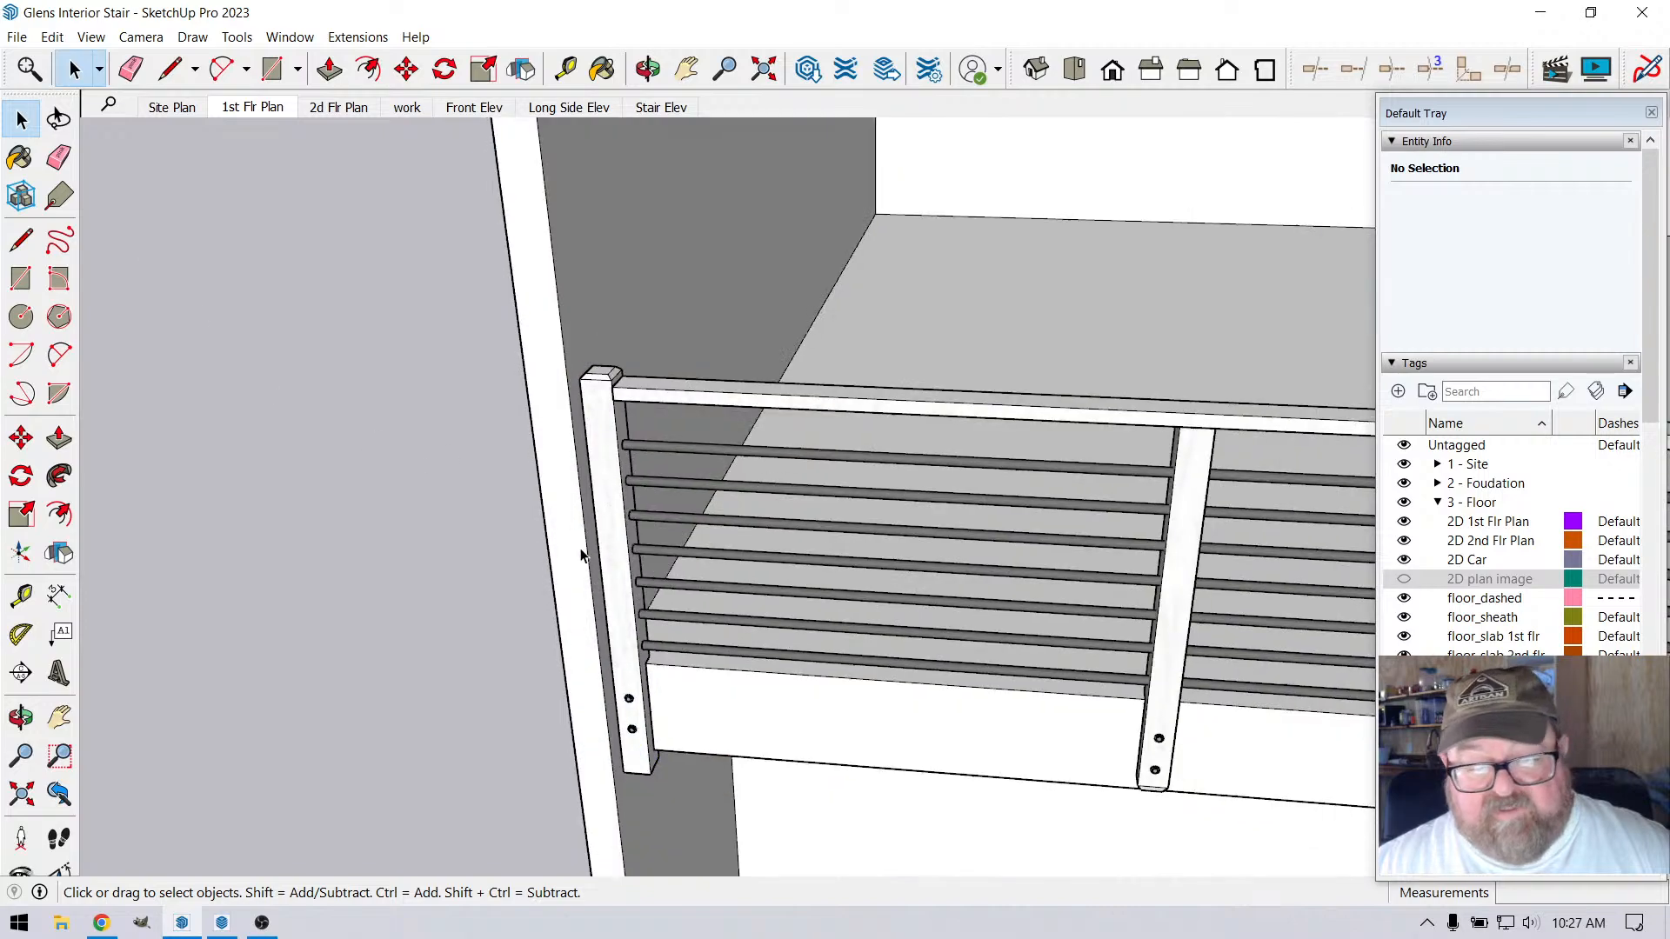
left_click(647, 69)
left_click_drag(674, 561, 689, 598)
scroll(688, 599, "down", 2)
scroll(1258, 529, "up", 8)
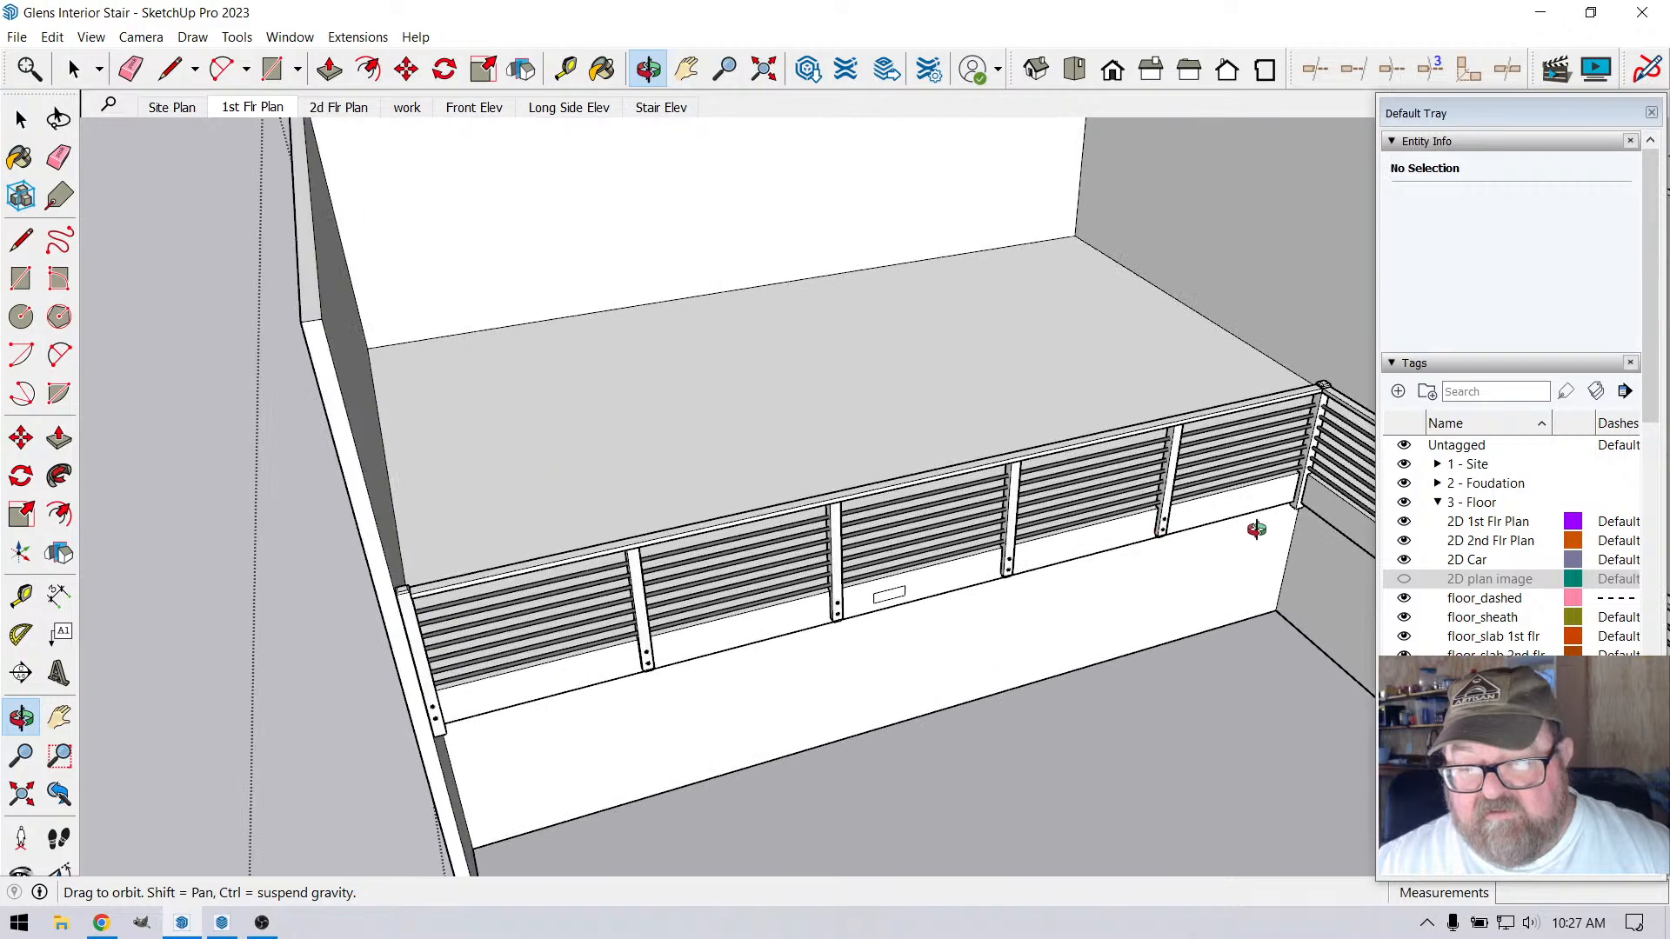
scroll(1290, 455, "up", 5)
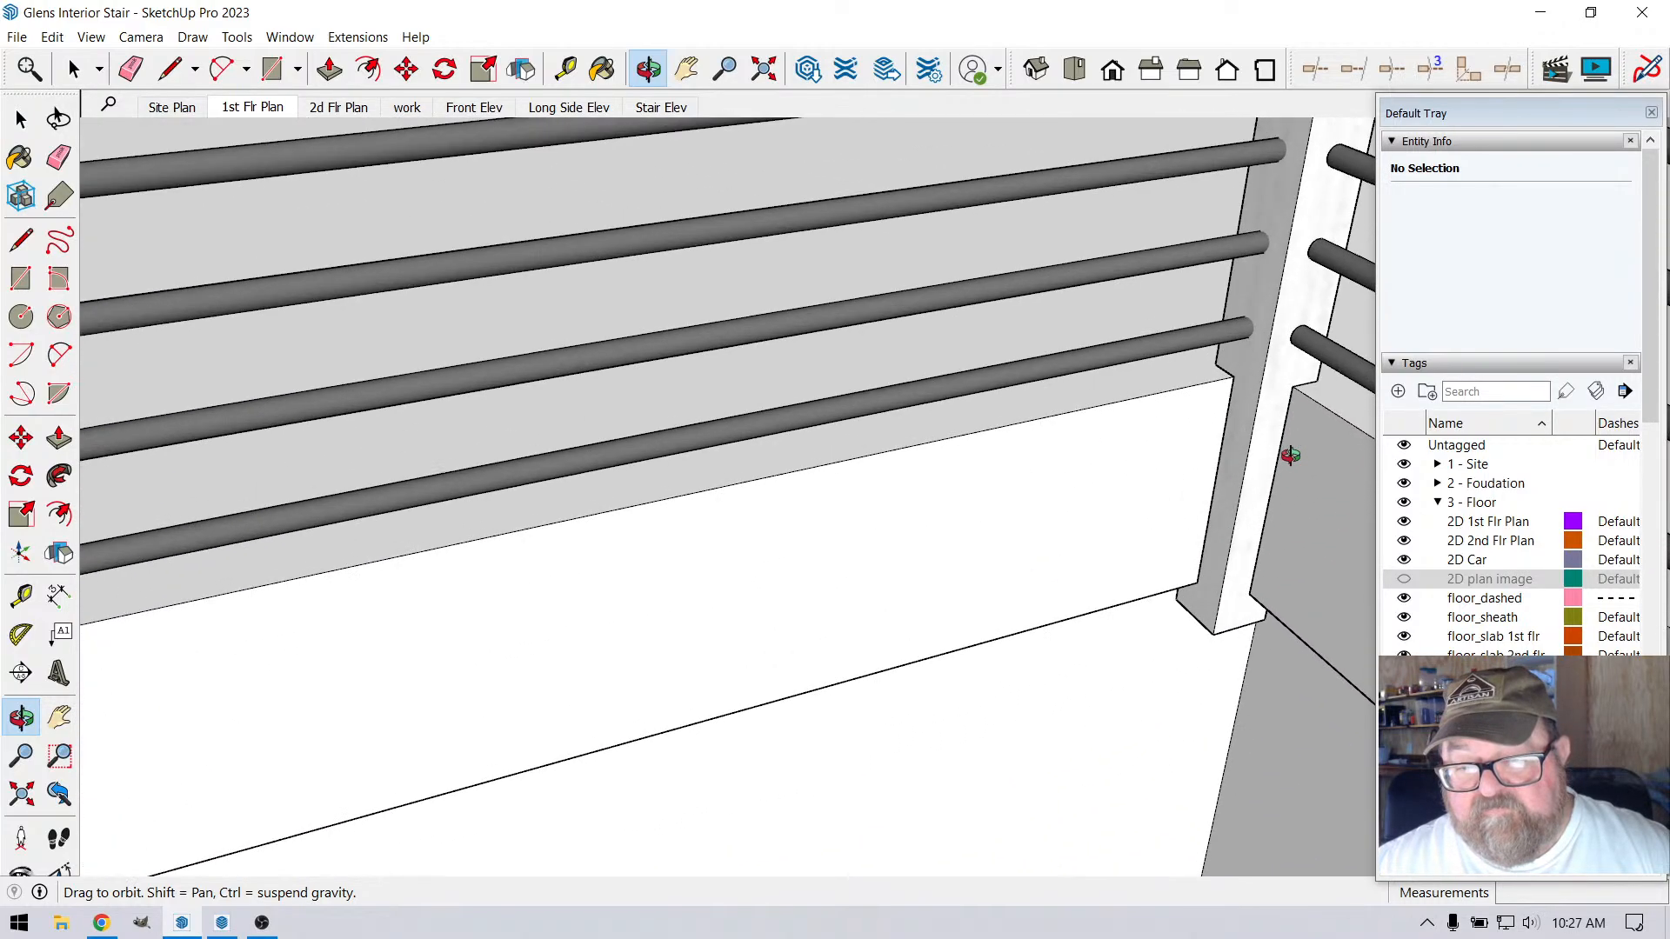
left_click_drag(1271, 507, 1322, 497)
scroll(1124, 510, "down", 3)
scroll(1197, 480, "up", 5)
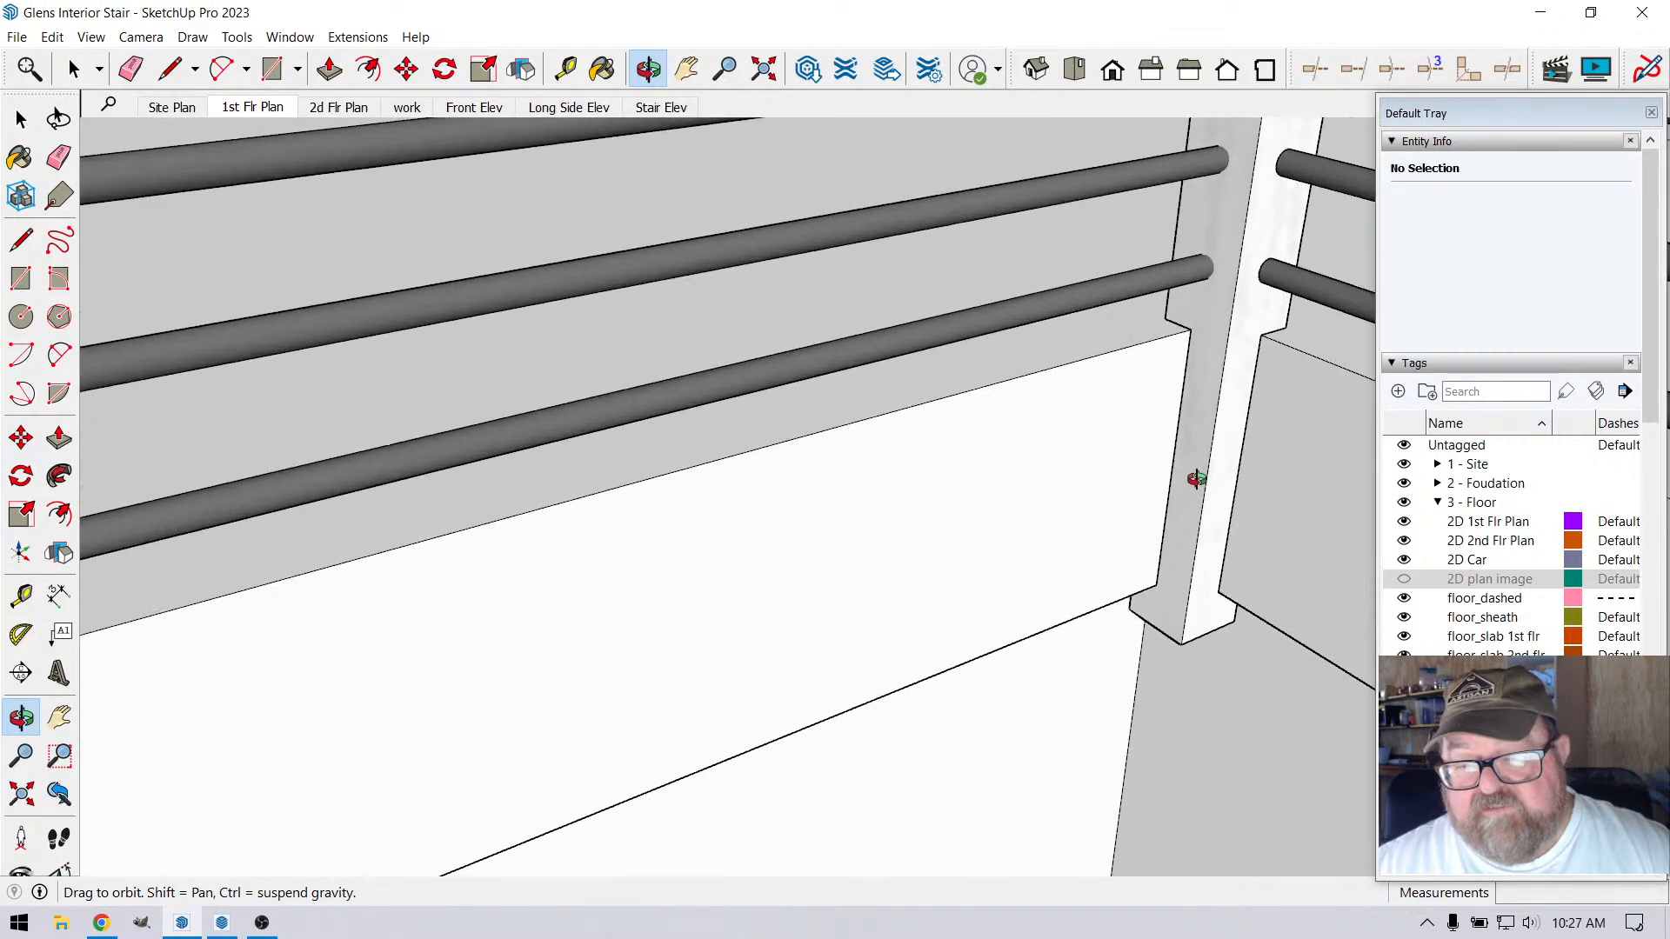
scroll(1203, 449, "down", 8)
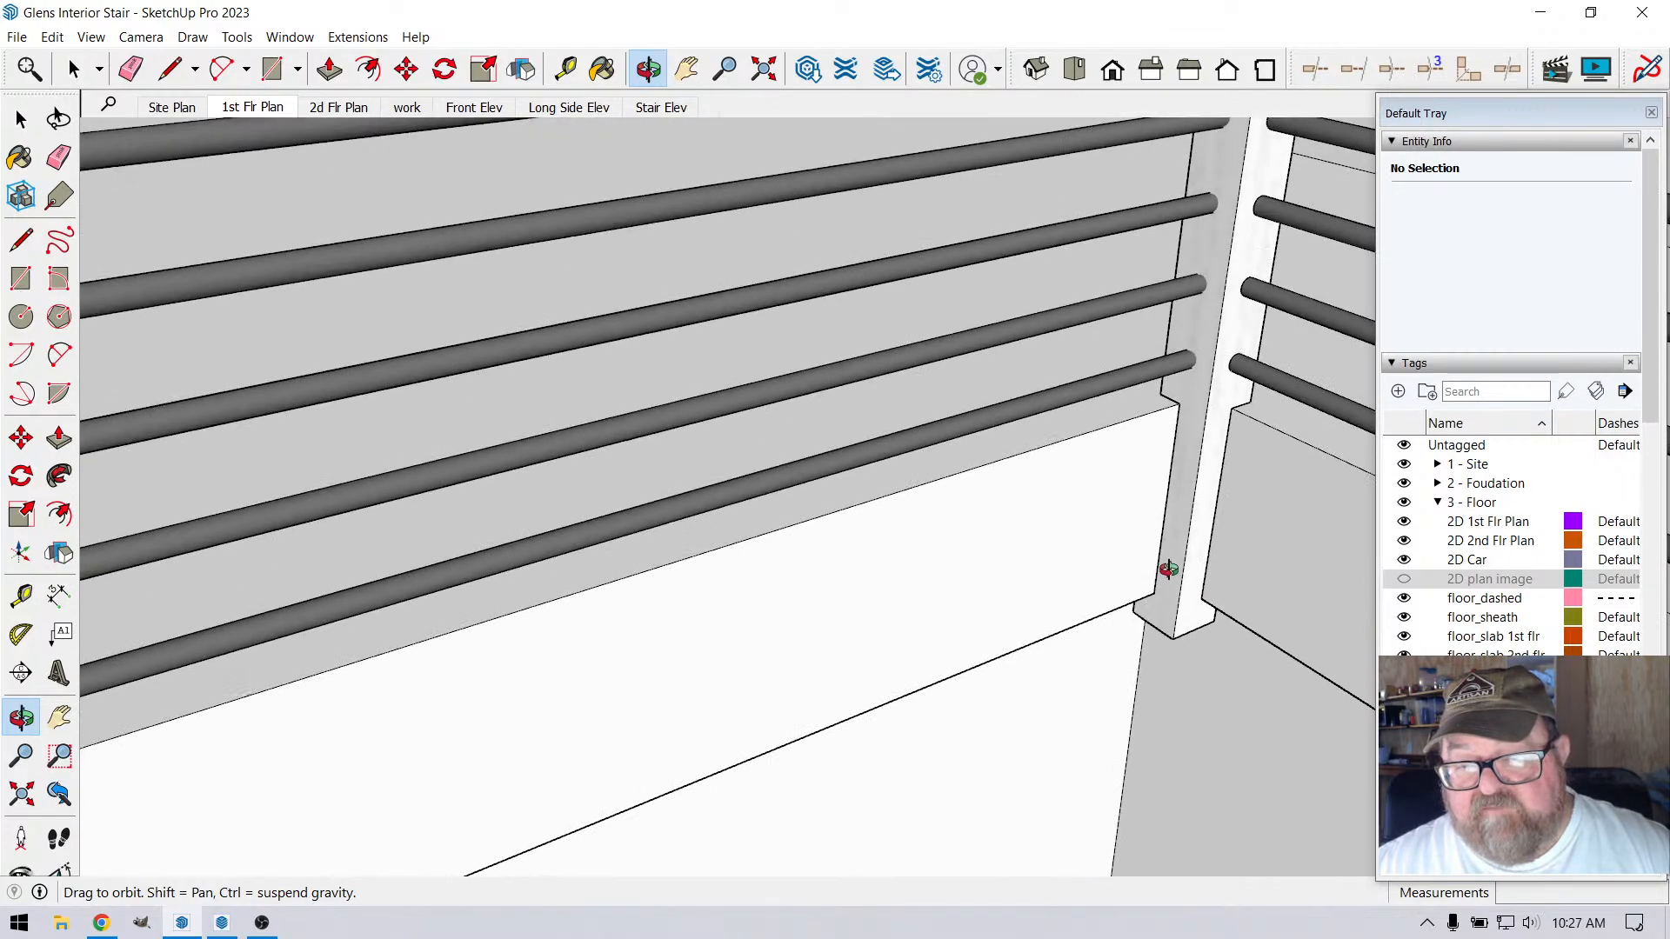
scroll(861, 487, "down", 4)
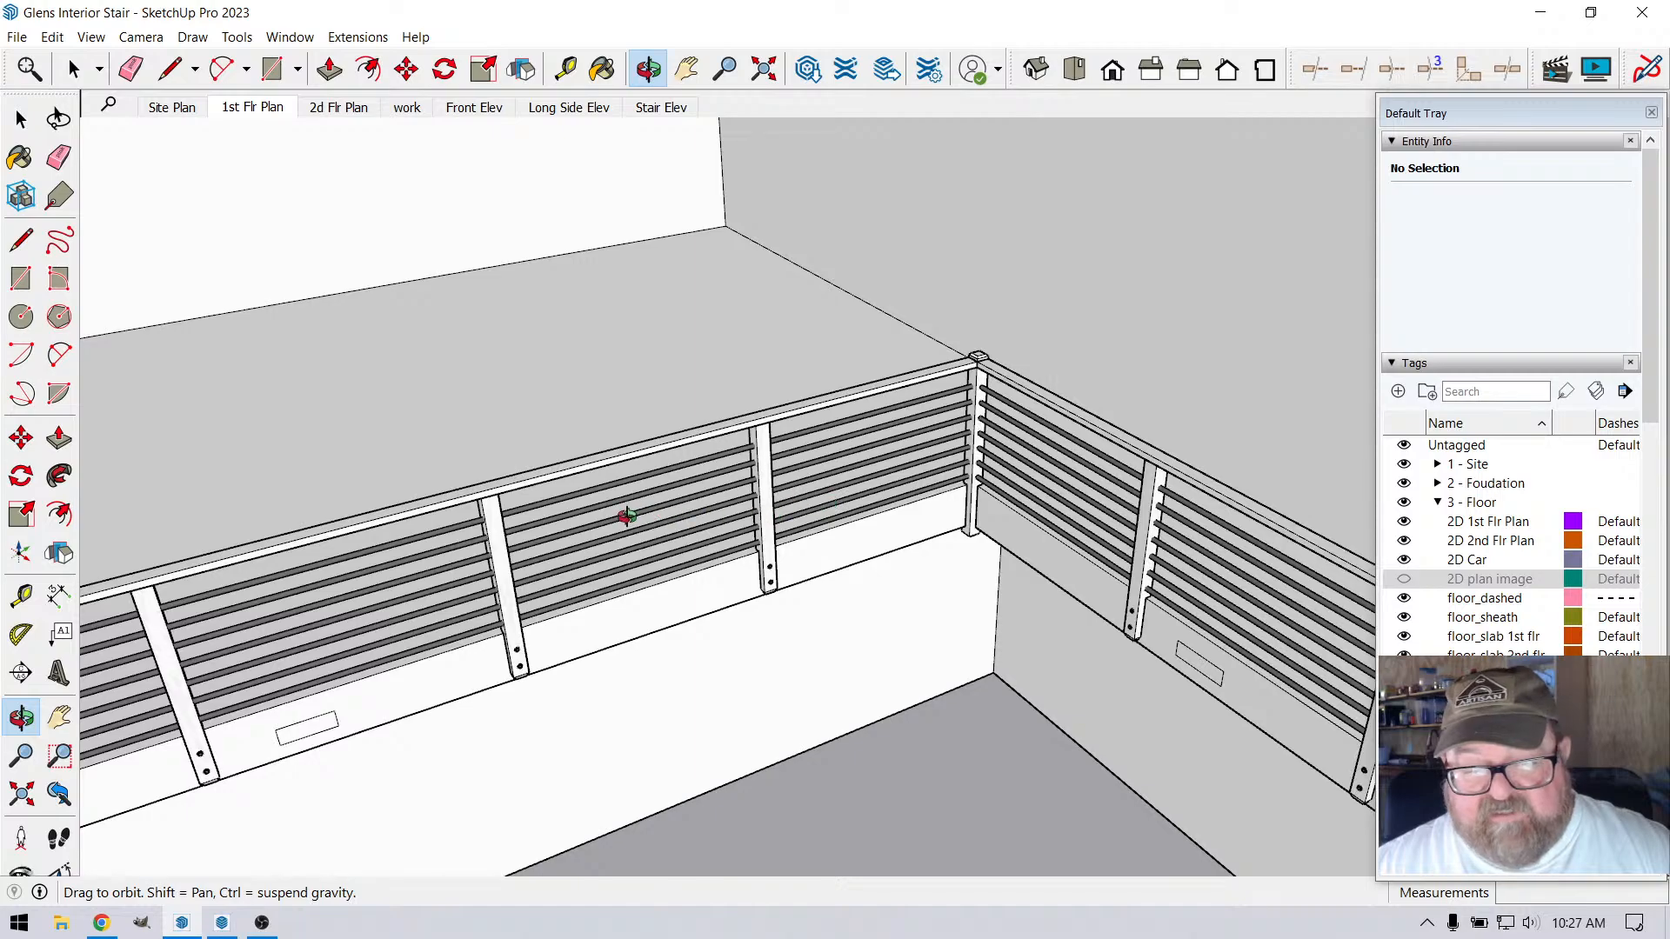
Inspect the lower part of the corner post at the top of the stairs, including its bolts and rail ends
left_click_drag(626, 511, 705, 441)
scroll(679, 444, "down", 3)
scroll(680, 444, "down", 3)
left_click_drag(739, 504, 1059, 488)
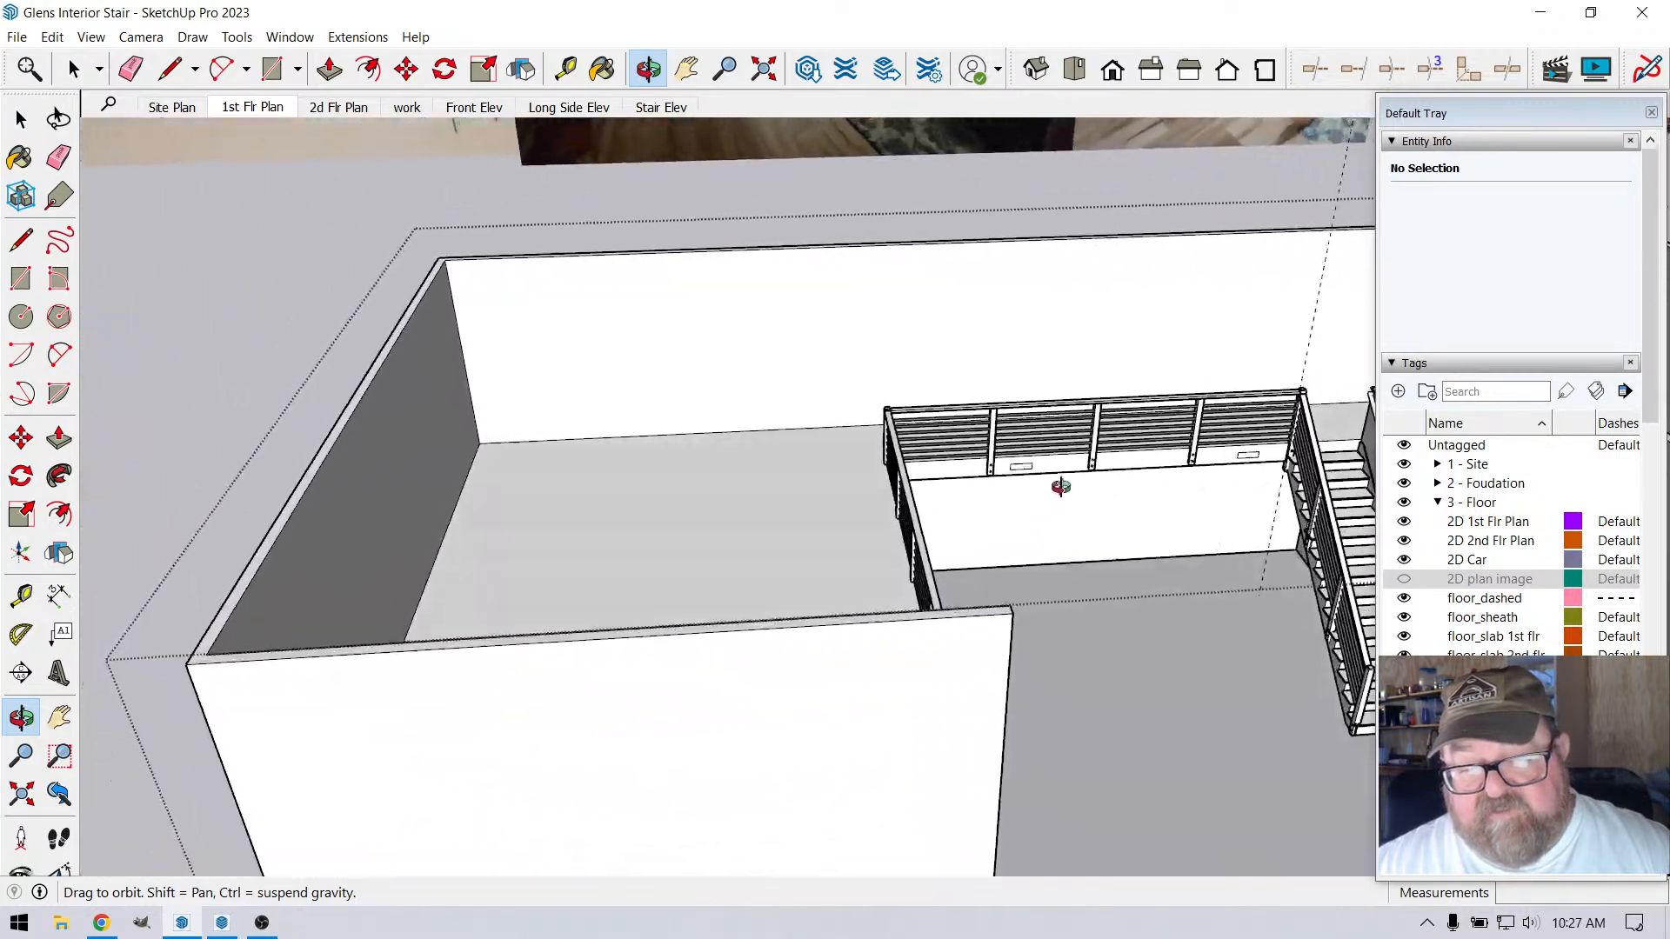
scroll(943, 499, "down", 3)
left_click_drag(943, 499, 1285, 416)
scroll(1285, 416, "up", 4)
scroll(1169, 474, "up", 8)
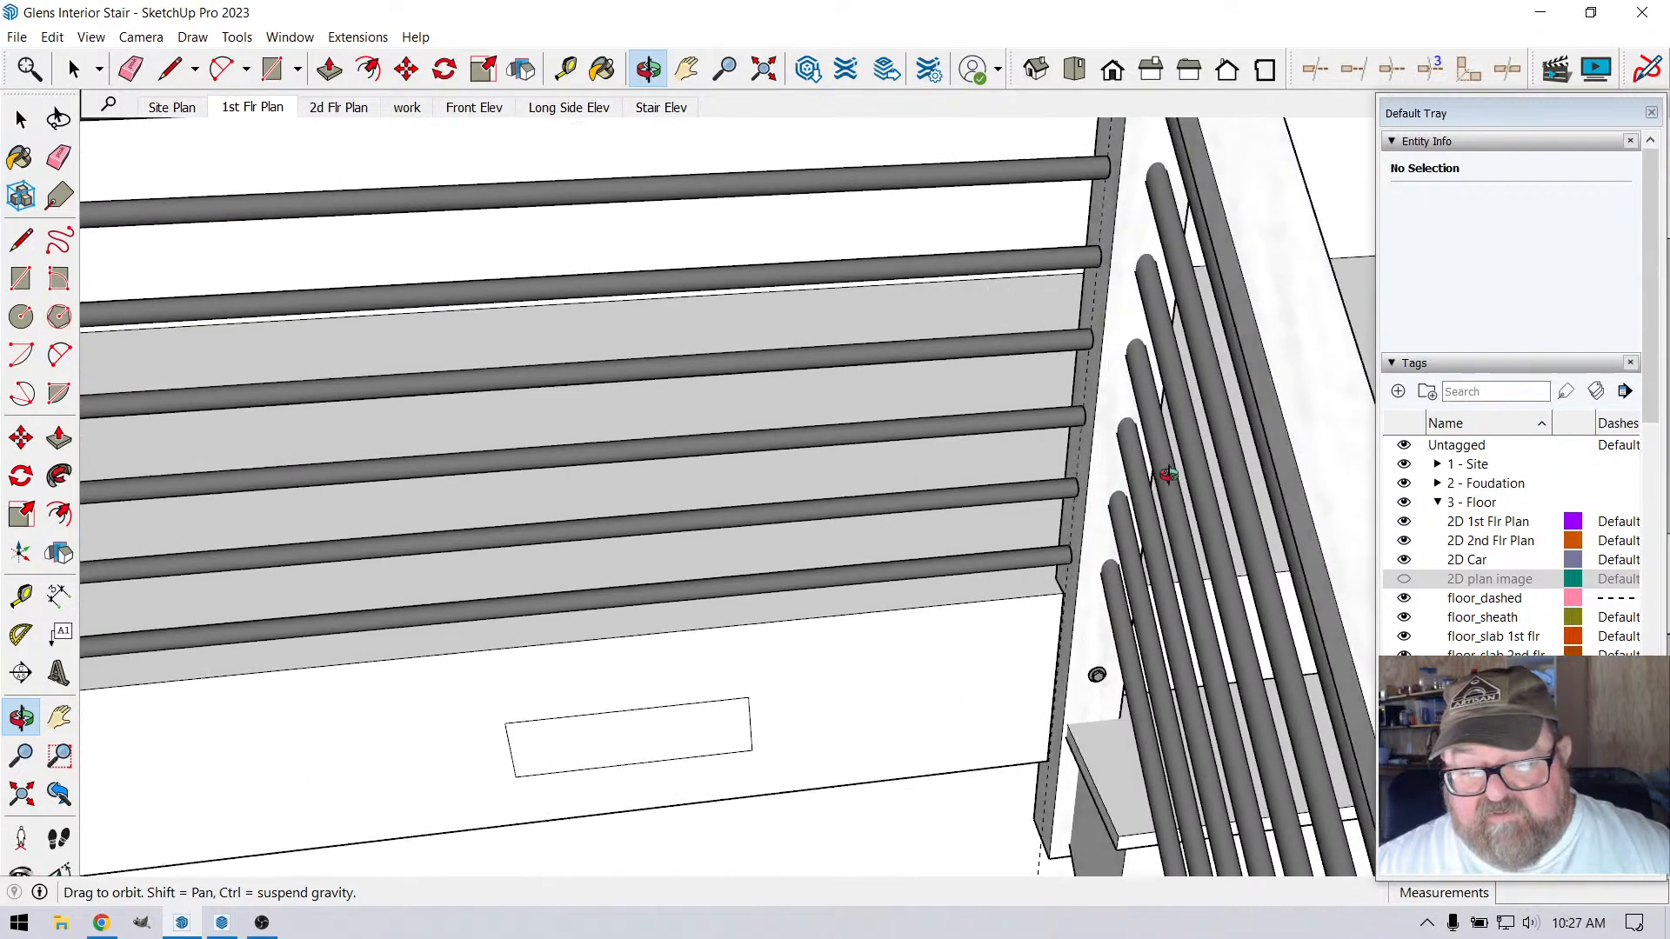
left_click_drag(1168, 474, 1121, 626)
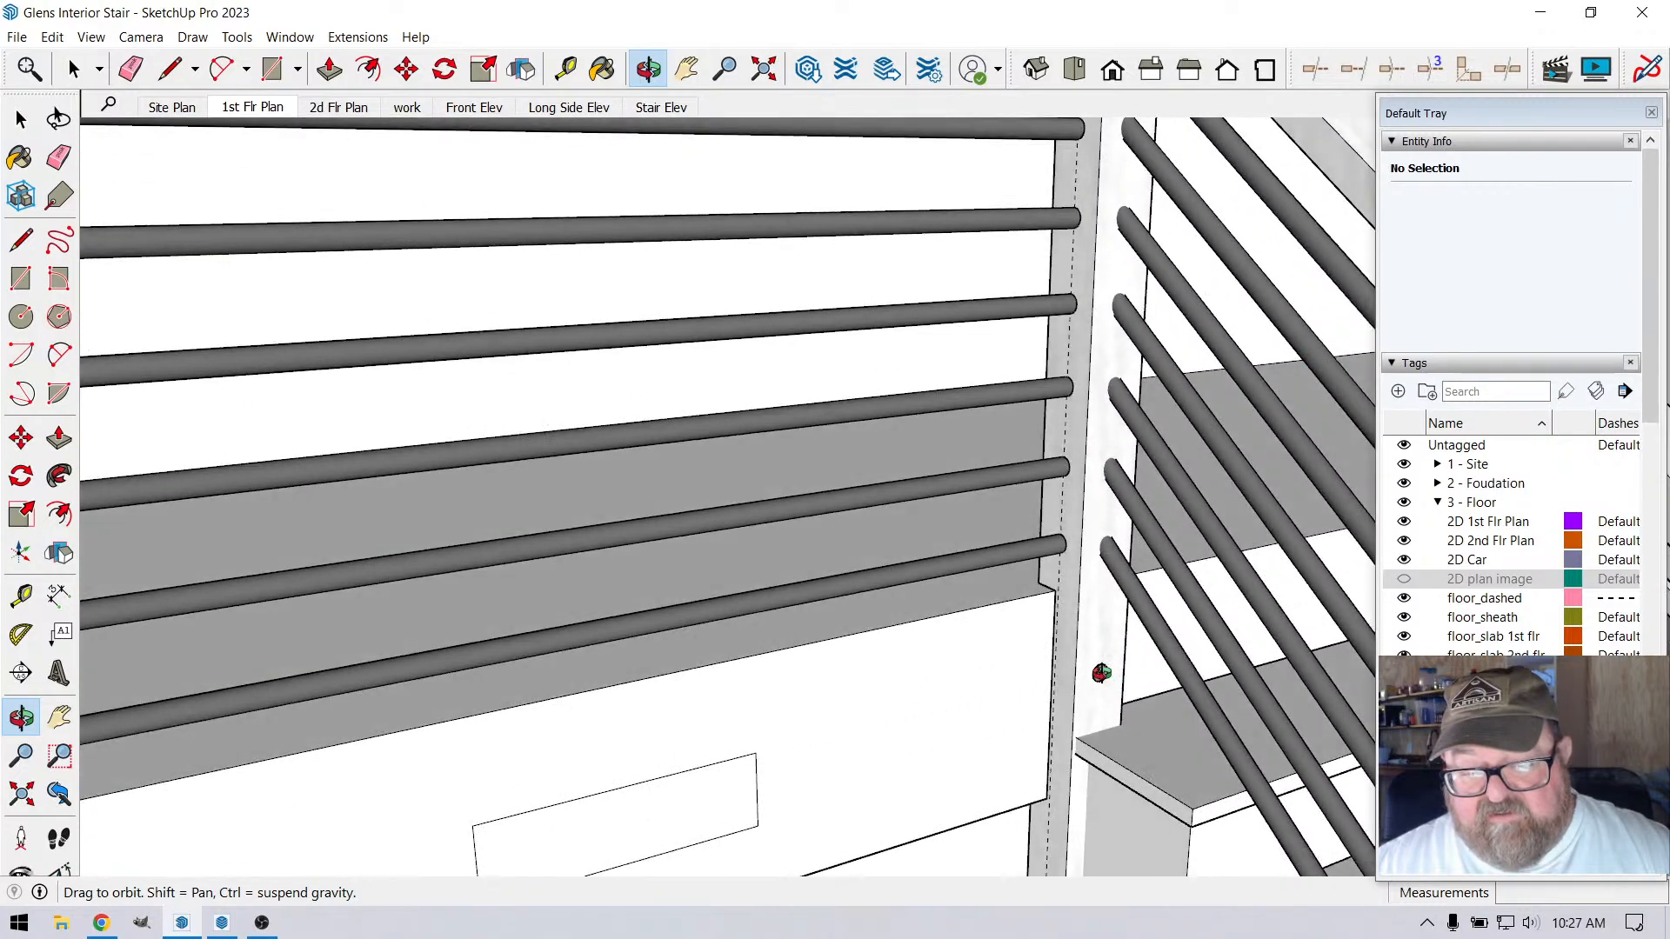
scroll(1097, 668, "up", 5)
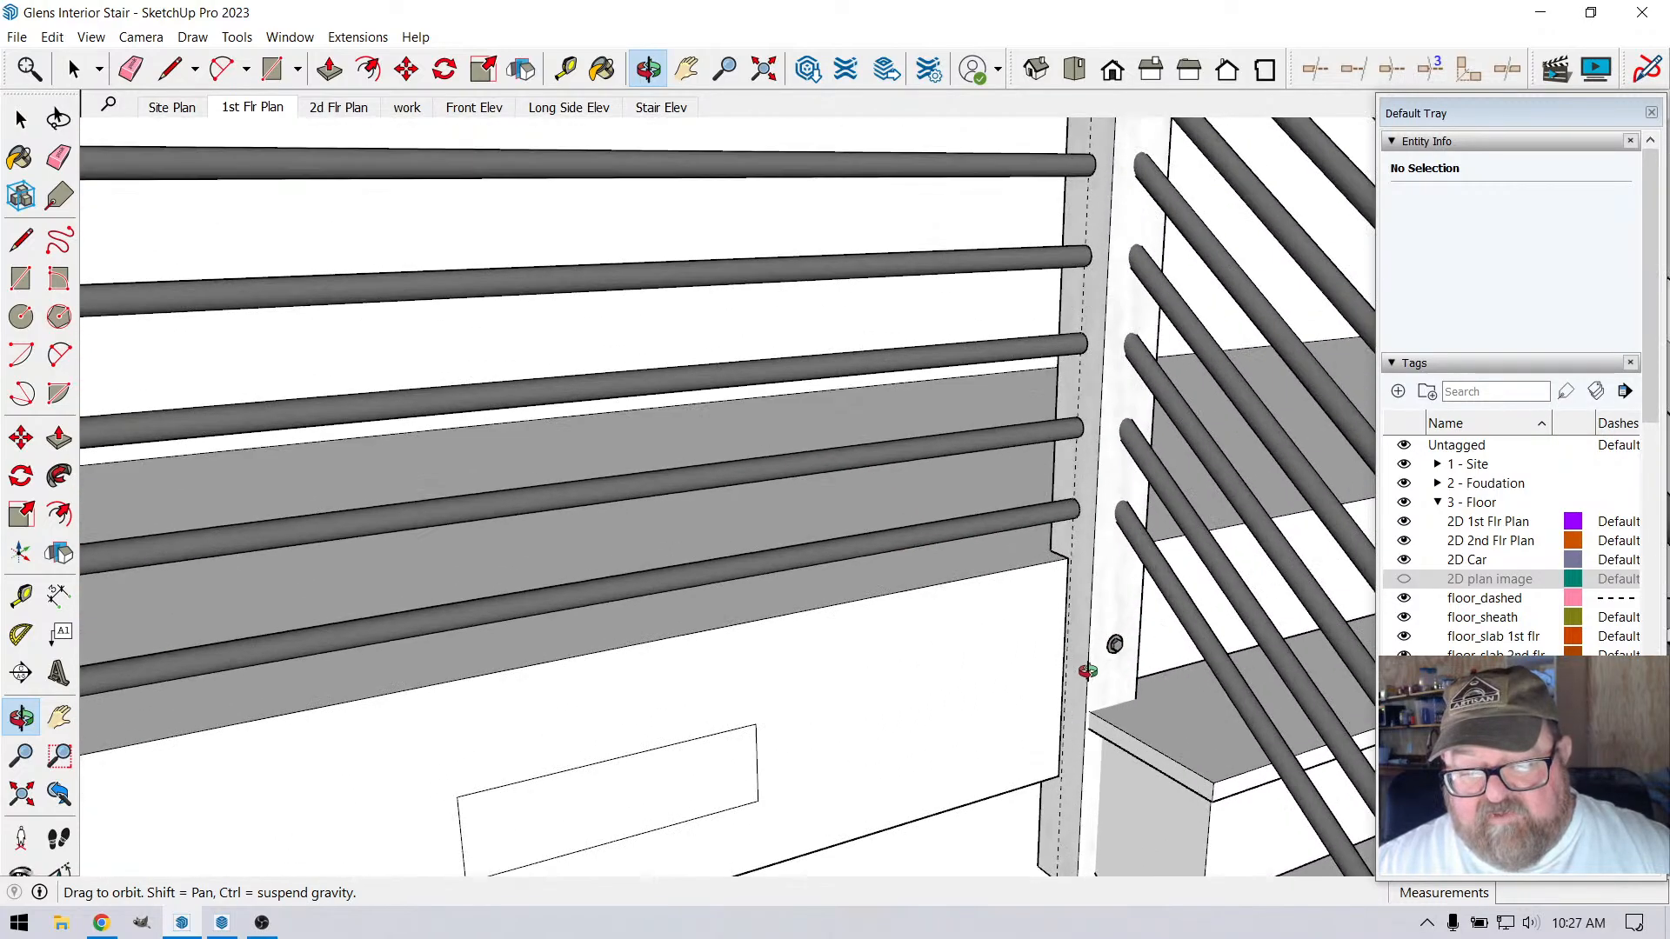
Examine the corner post's notched base, the adjoining rail ends and the loft edge board beside the top of the stairs
mouse_move(1123, 519)
left_mouse_down()
mouse_move(1260, 443)
mouse_move(1178, 504)
mouse_move(1148, 563)
mouse_move(1151, 528)
left_mouse_up()
scroll(1122, 619, "down", 6)
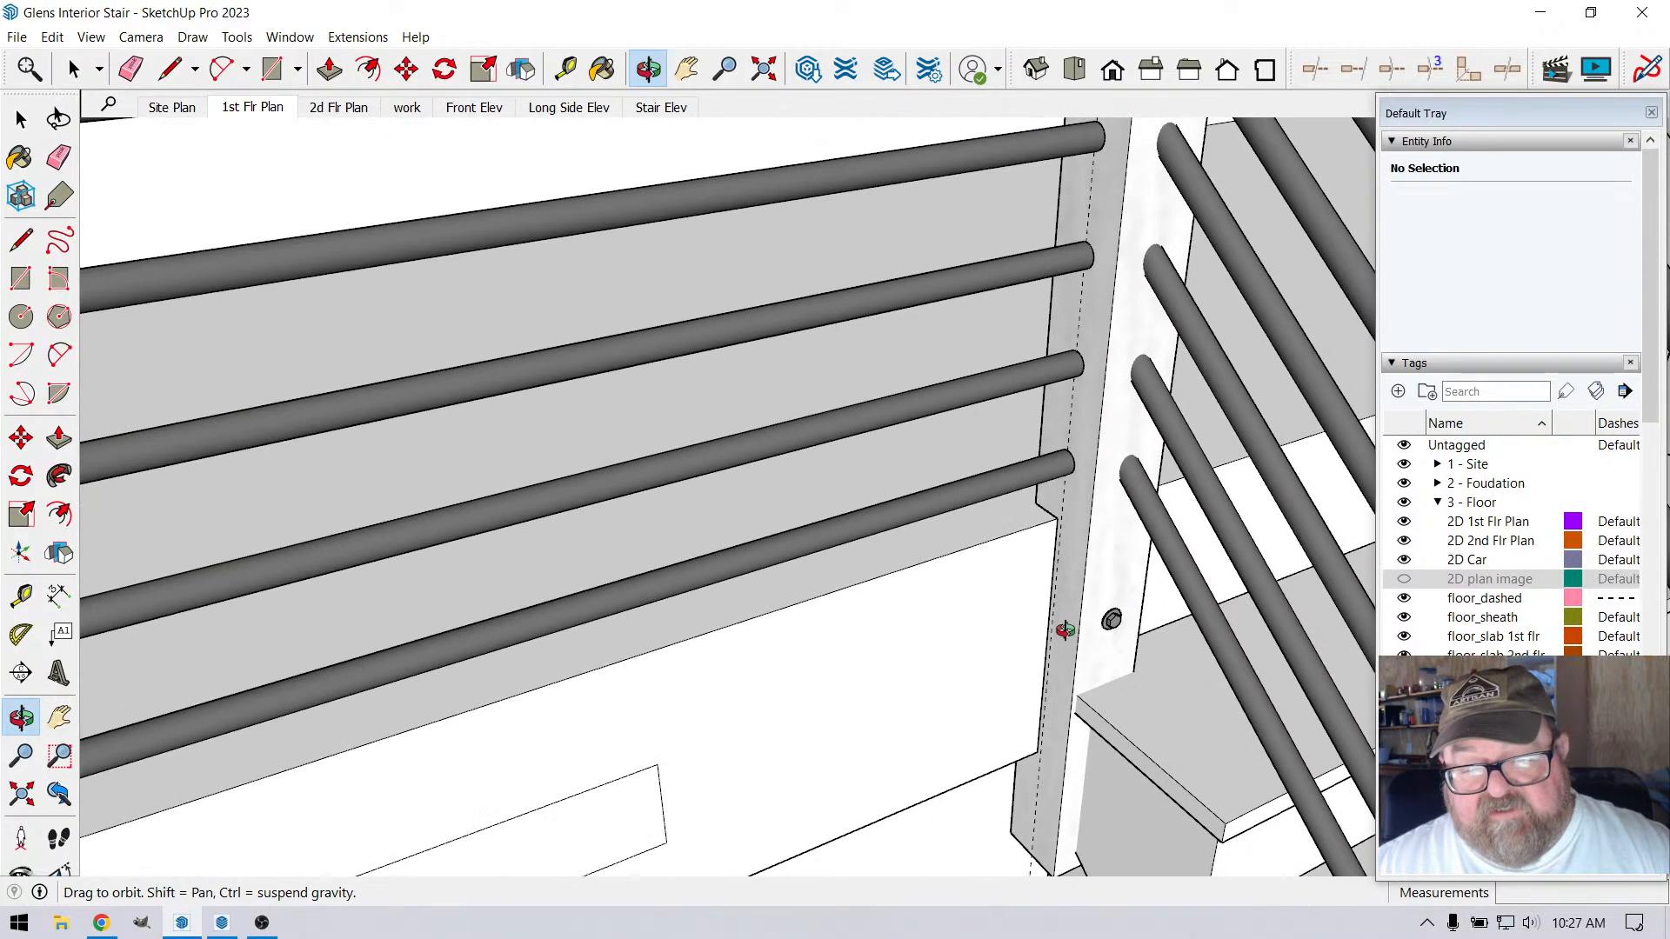
scroll(1058, 630, "down", 5)
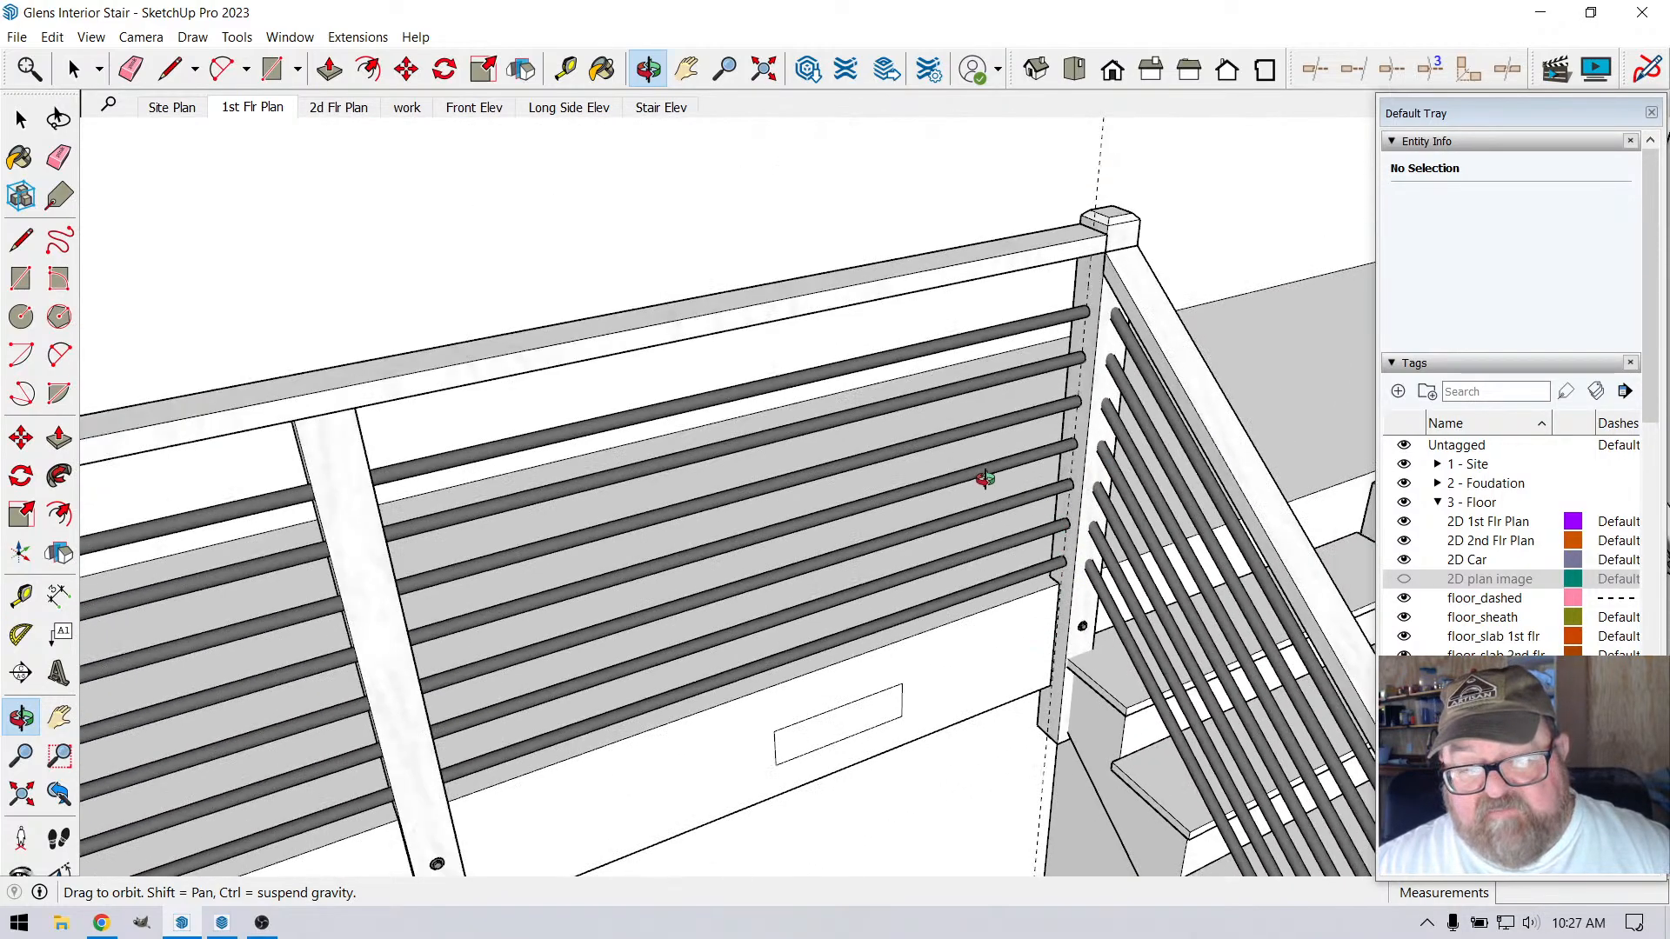
scroll(981, 461, "down", 2)
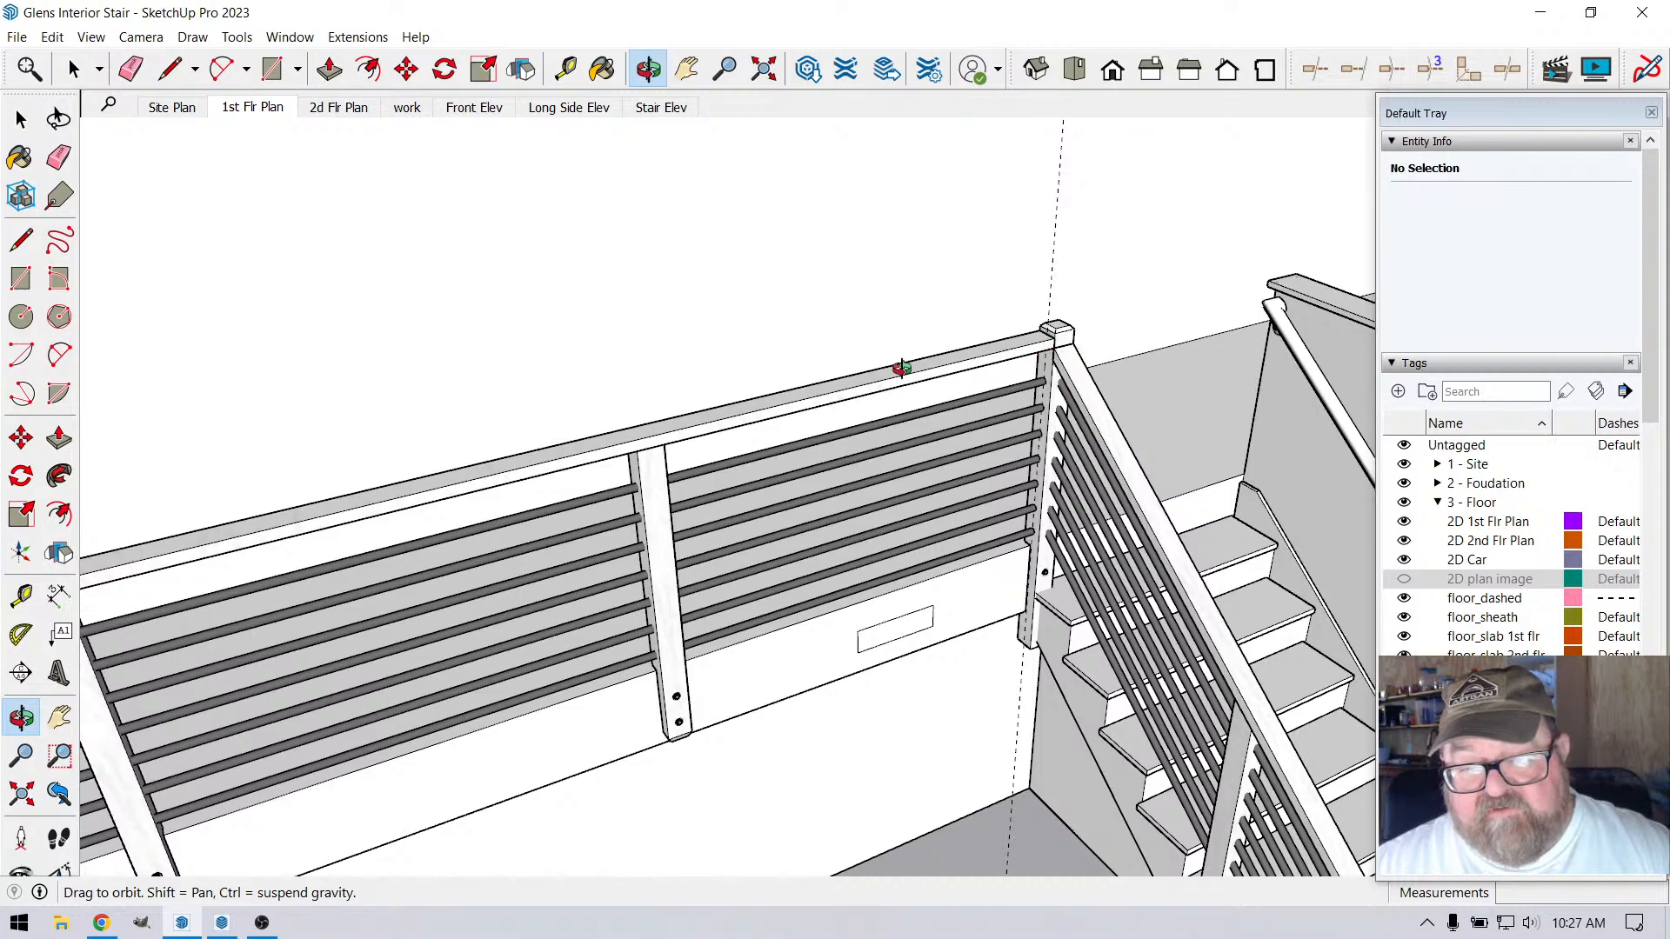
scroll(961, 374, "up", 8)
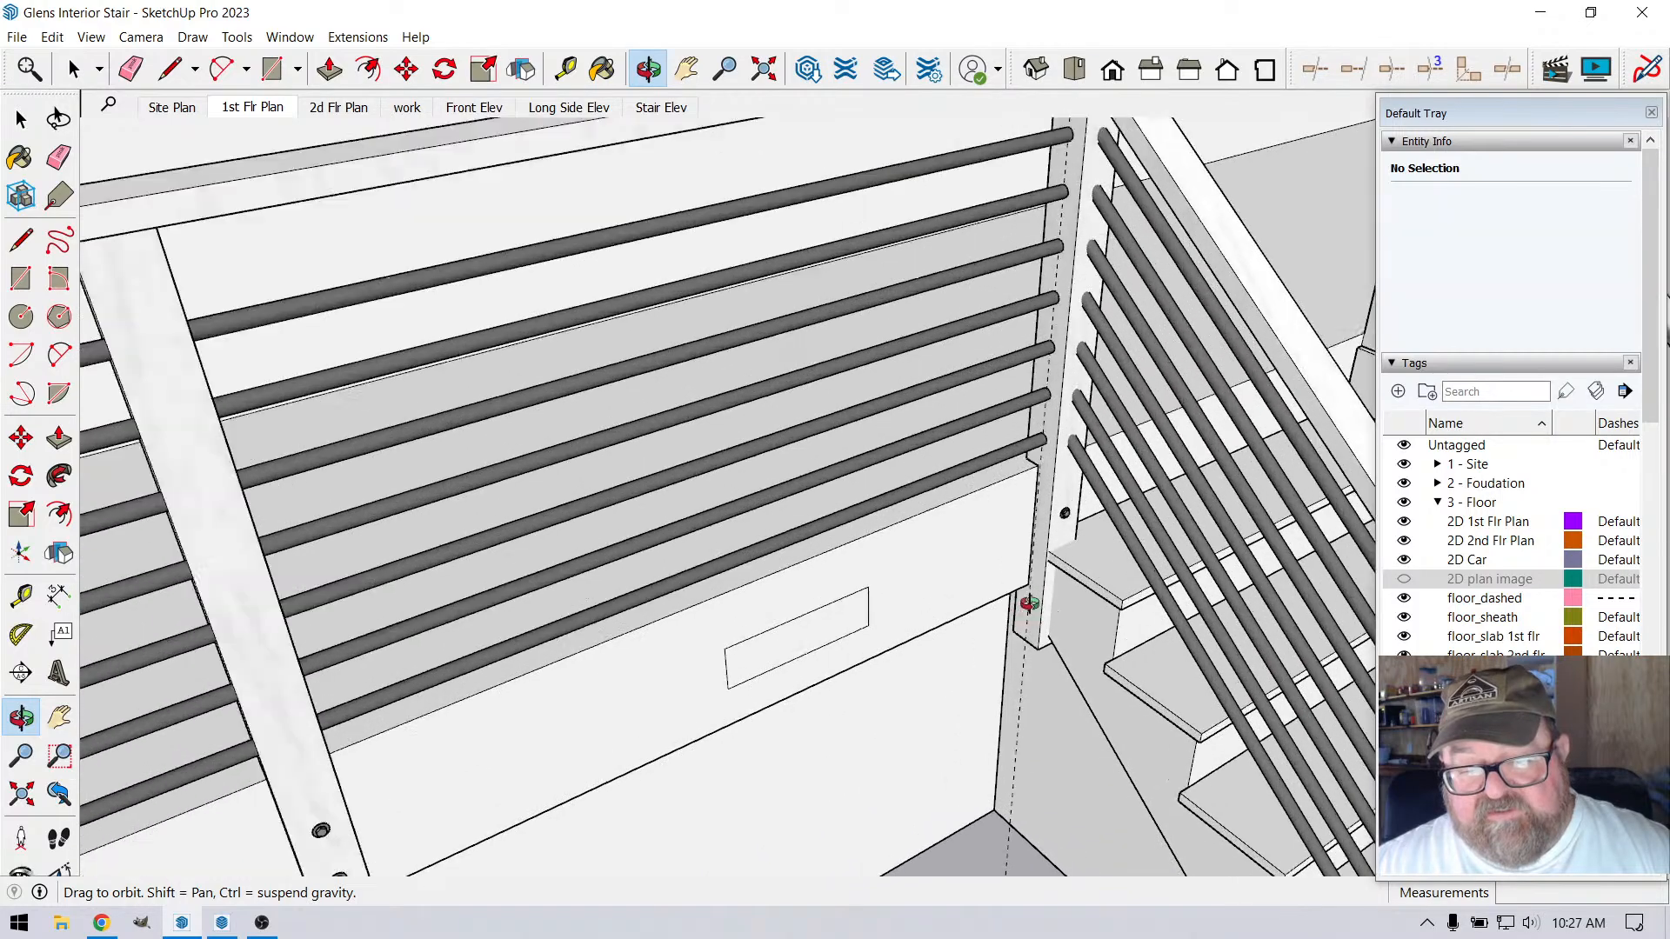
scroll(980, 534, "down", 6)
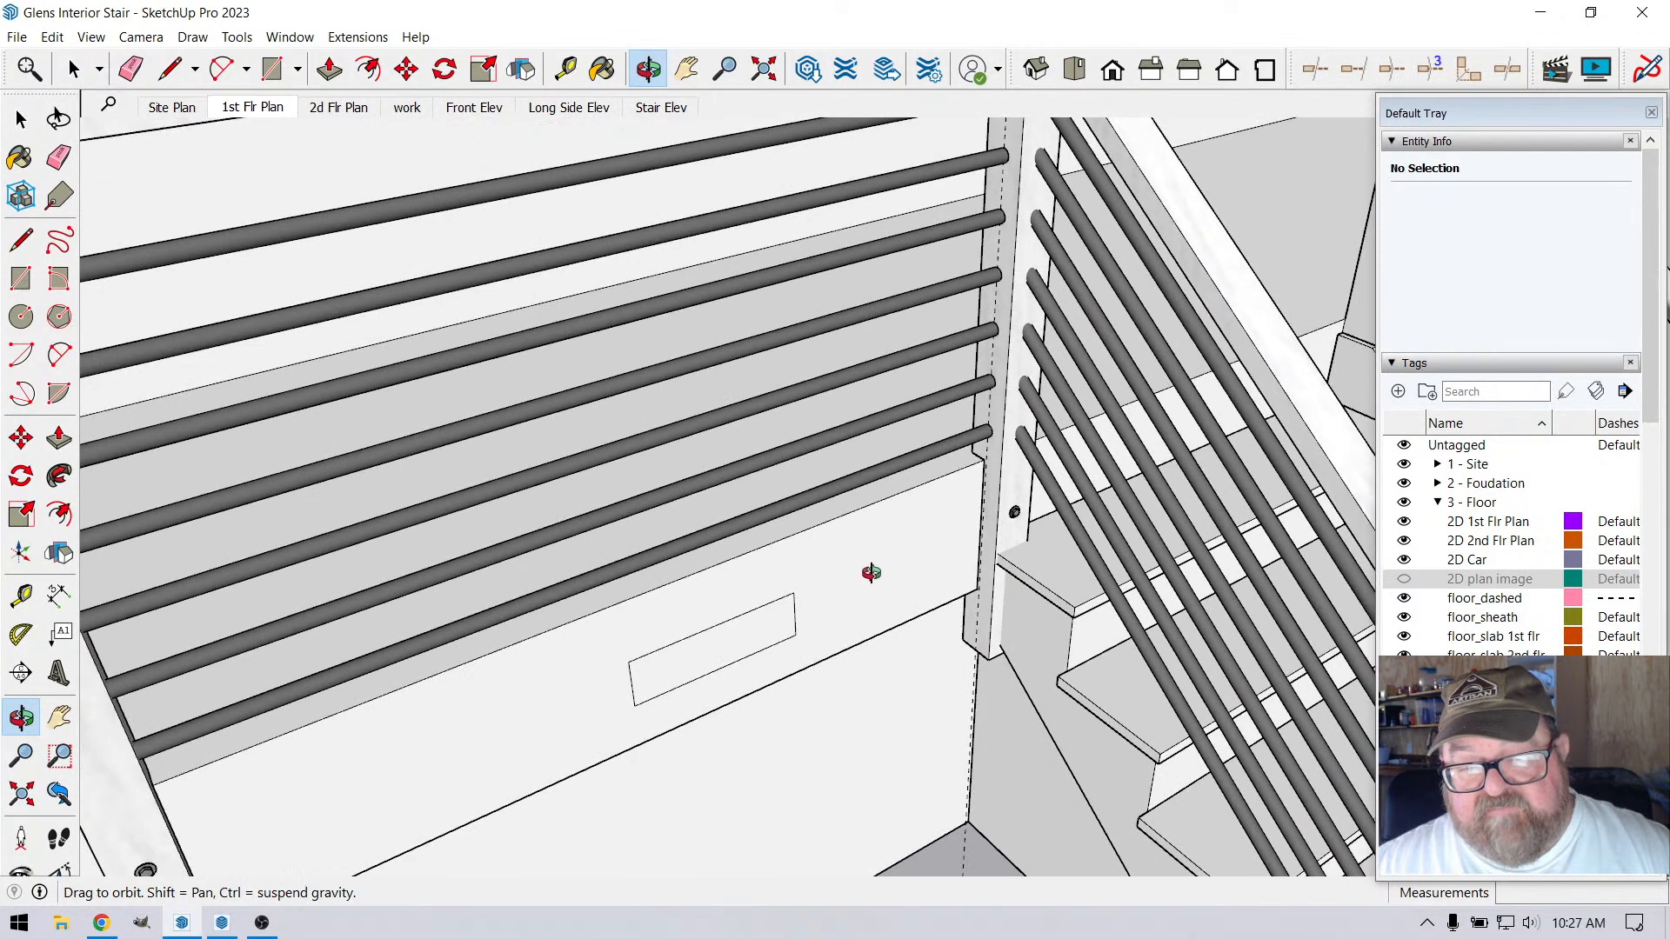
scroll(986, 581, "up", 6)
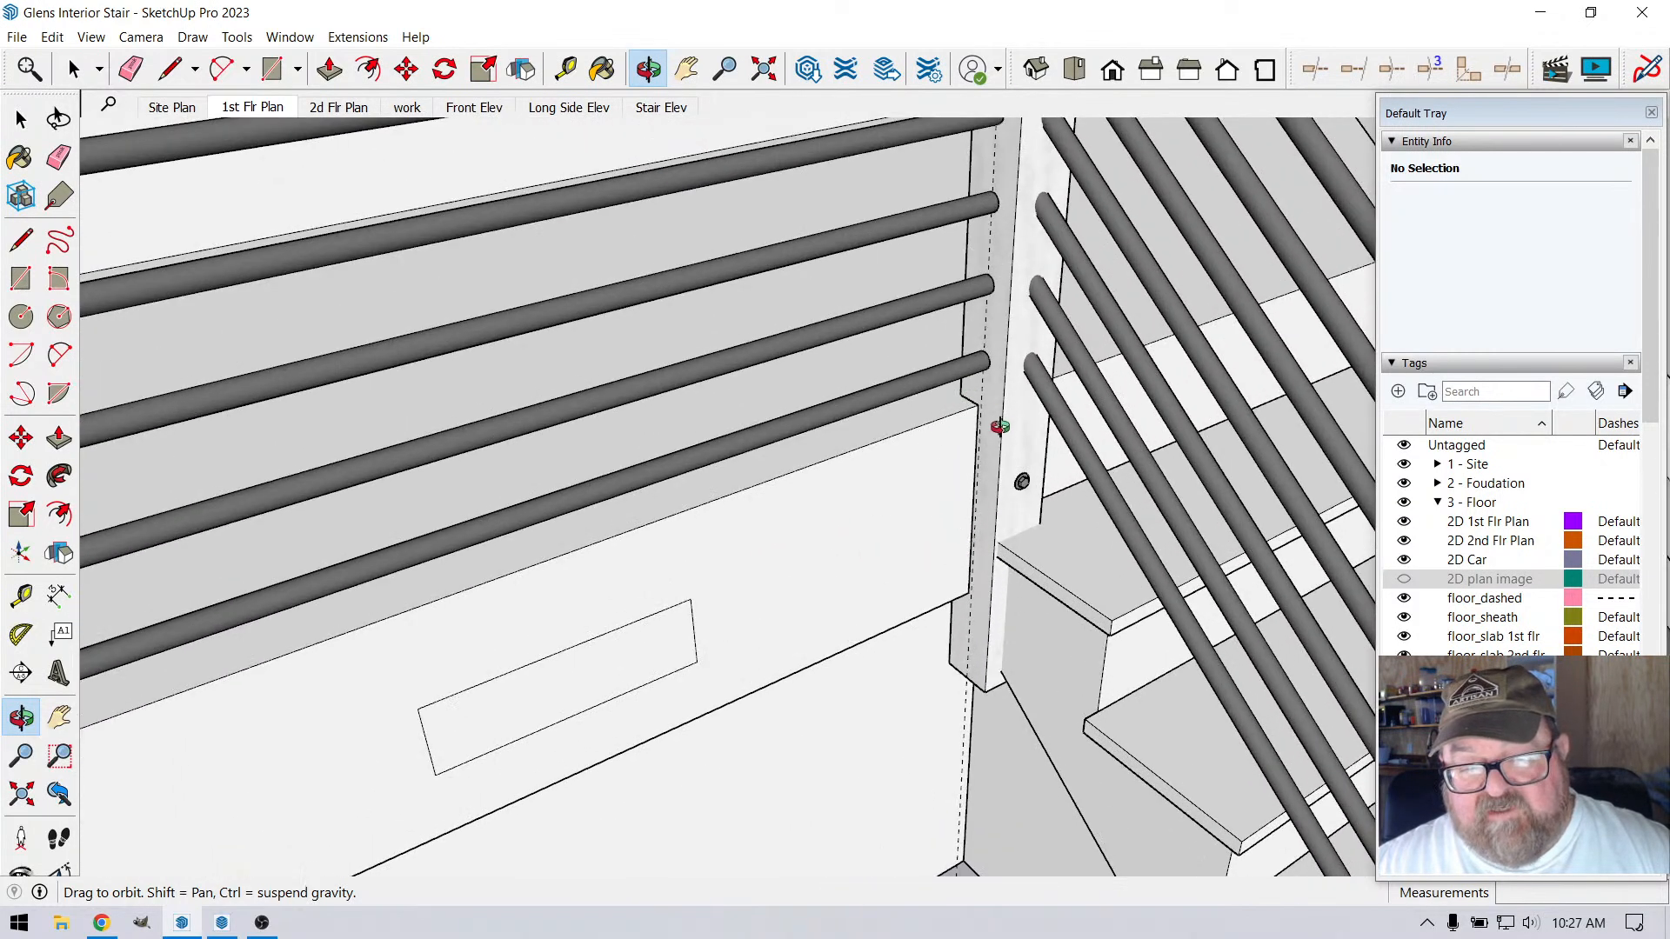
scroll(1001, 427, "up", 8)
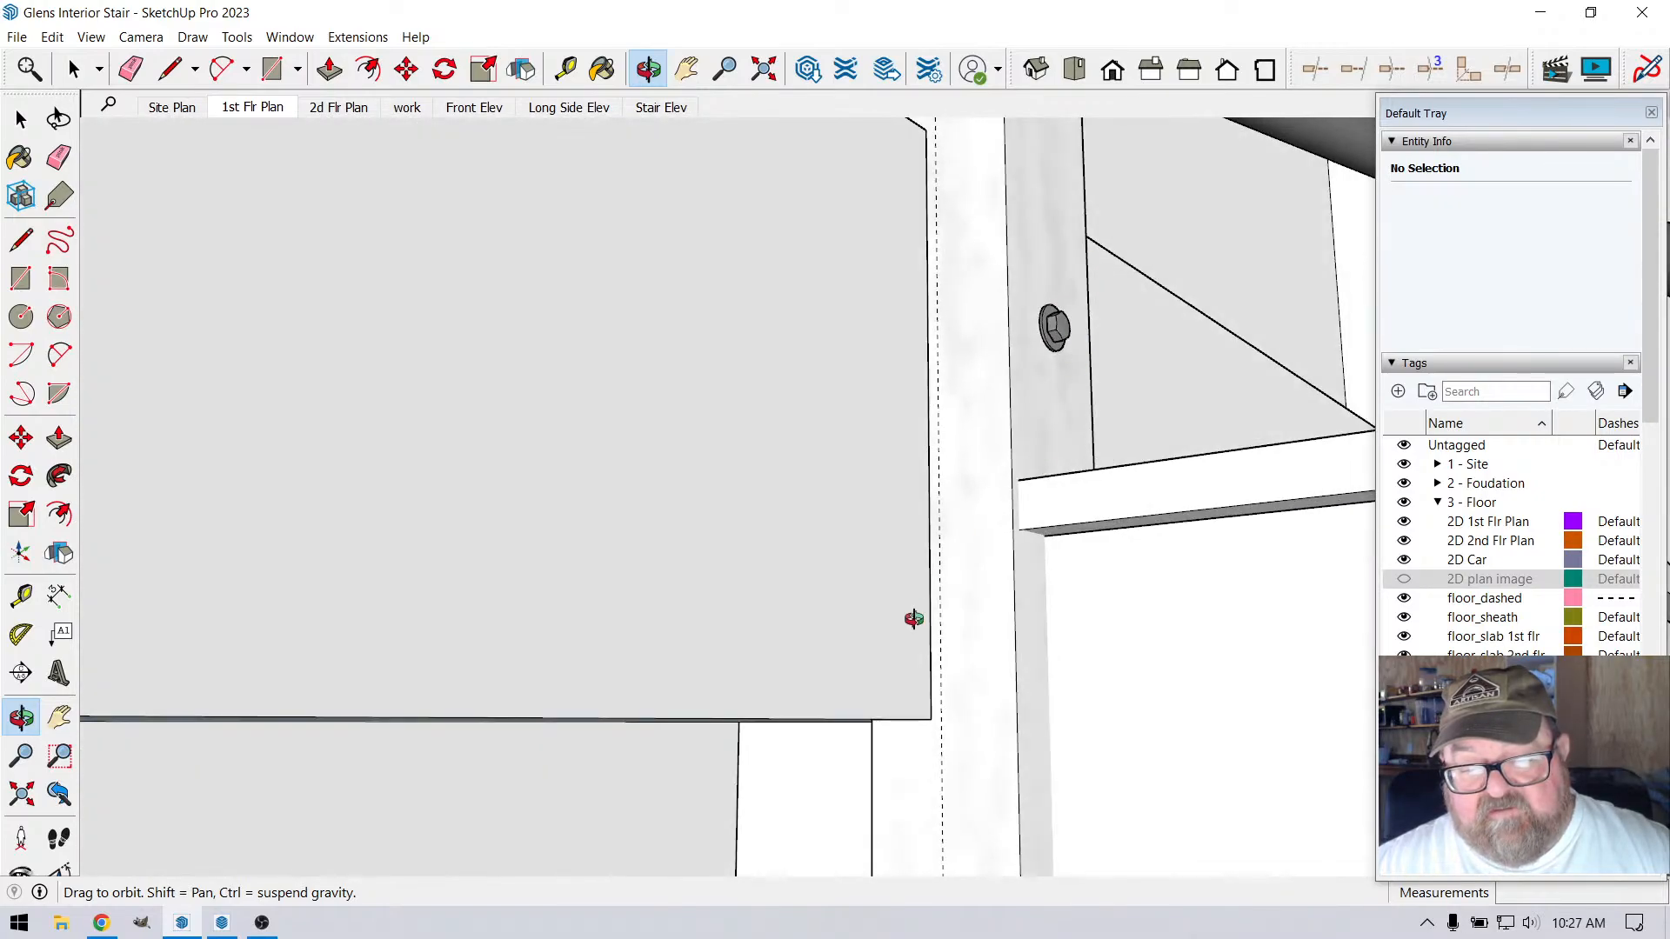
Reverse the back-facing face on the underside of the loft floor beside the corner post
left_click_drag(914, 619, 812, 389)
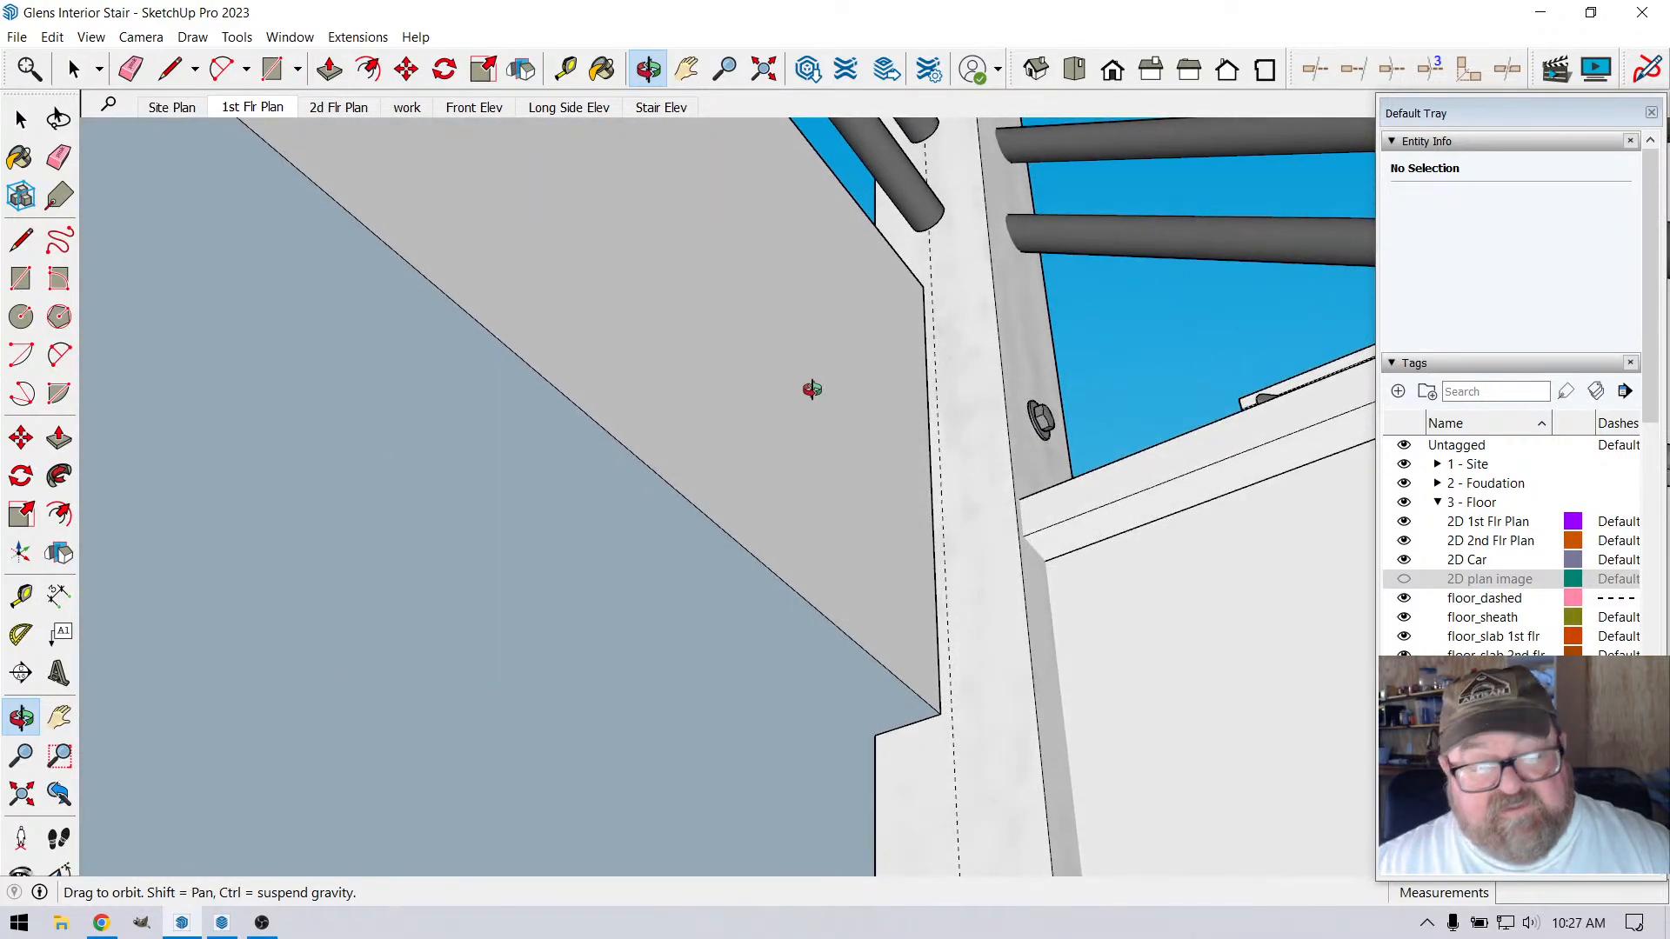
left_click(73, 69)
left_click(432, 420)
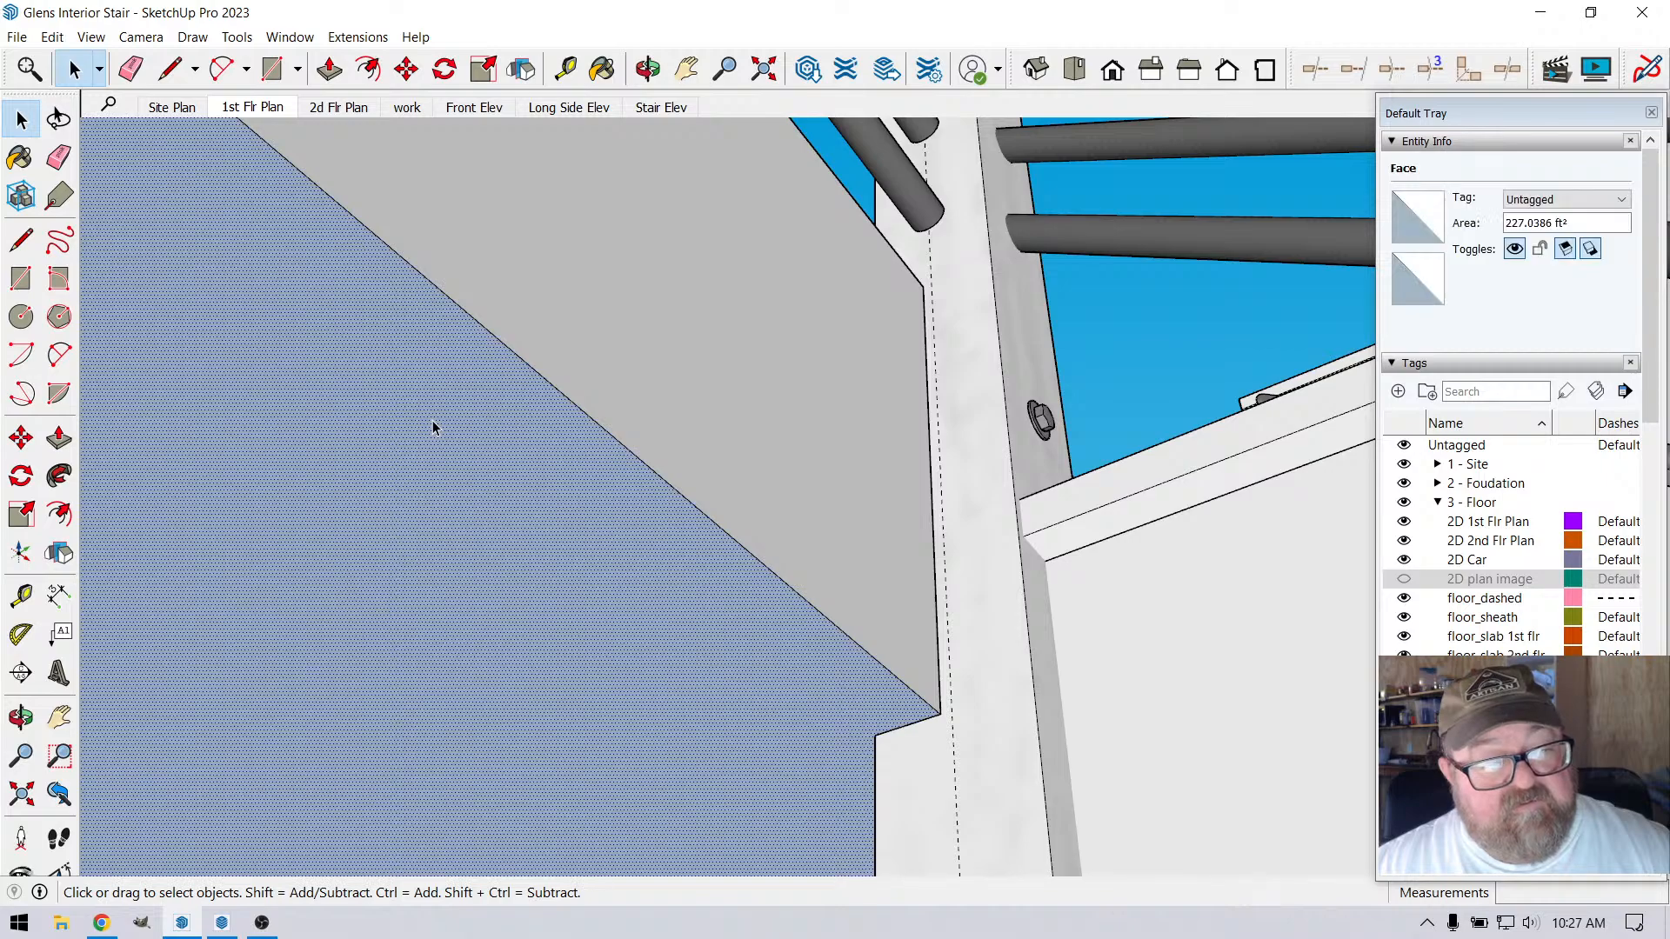
right_click(432, 420)
left_click(522, 604)
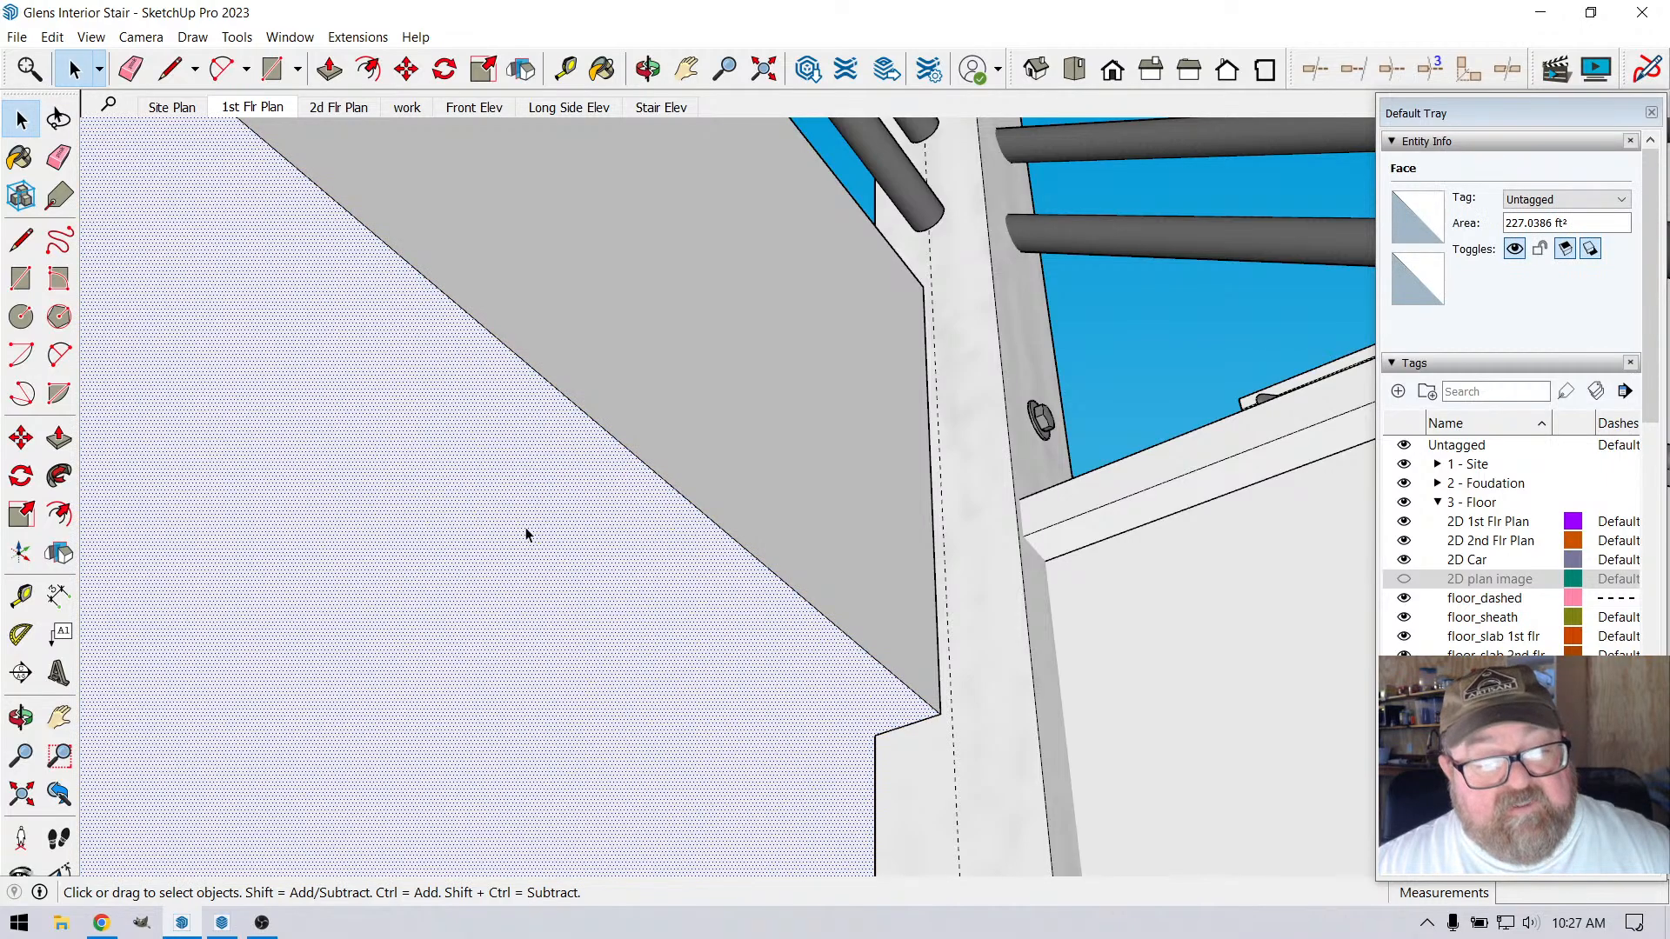
Draw a vertical 2' 10 1/2" line down the corner post from the top rail's underside to the level of the notch
left_click(648, 69)
left_click_drag(988, 402, 876, 604)
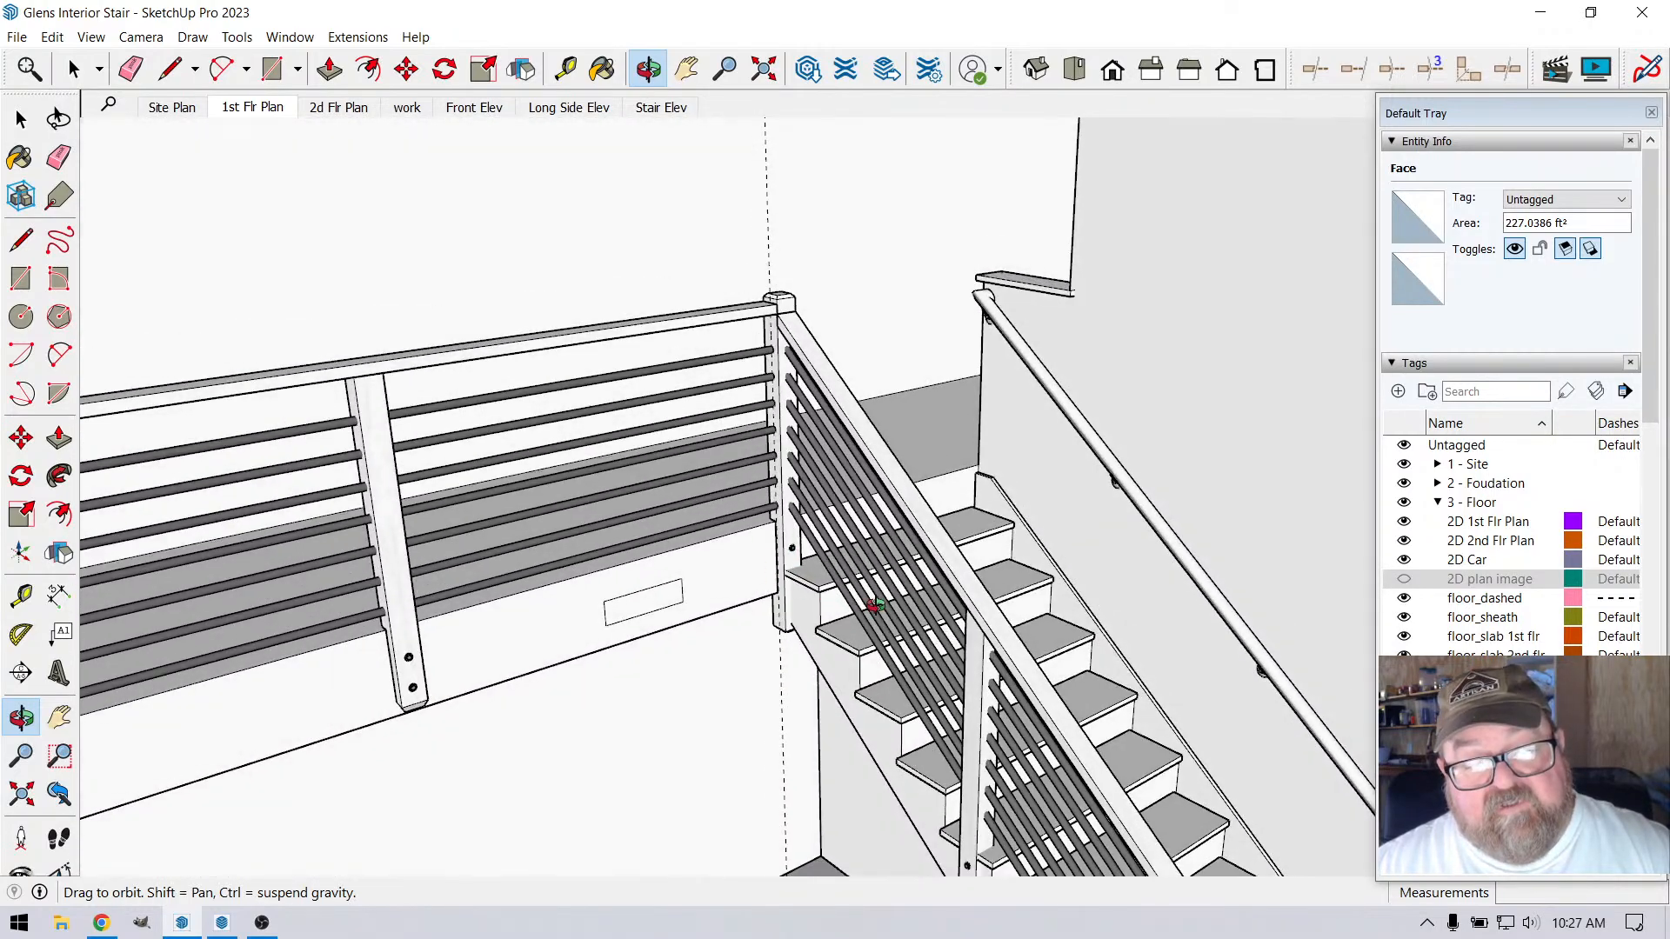
left_click_drag(692, 557, 916, 620)
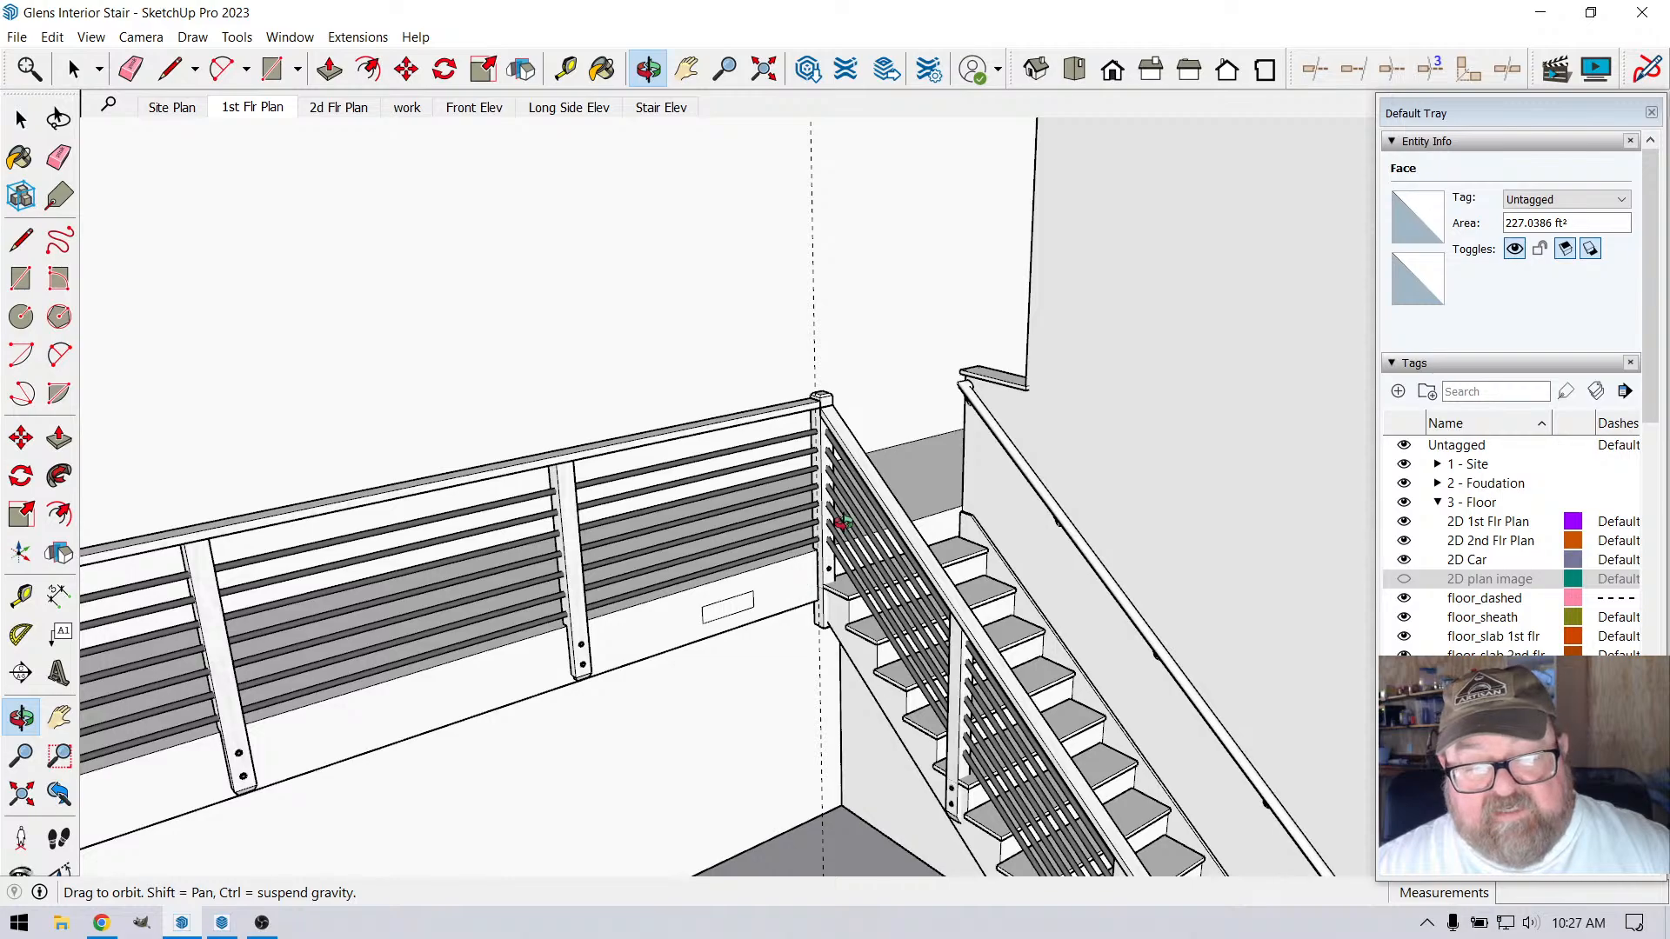
scroll(839, 522, "up", 5)
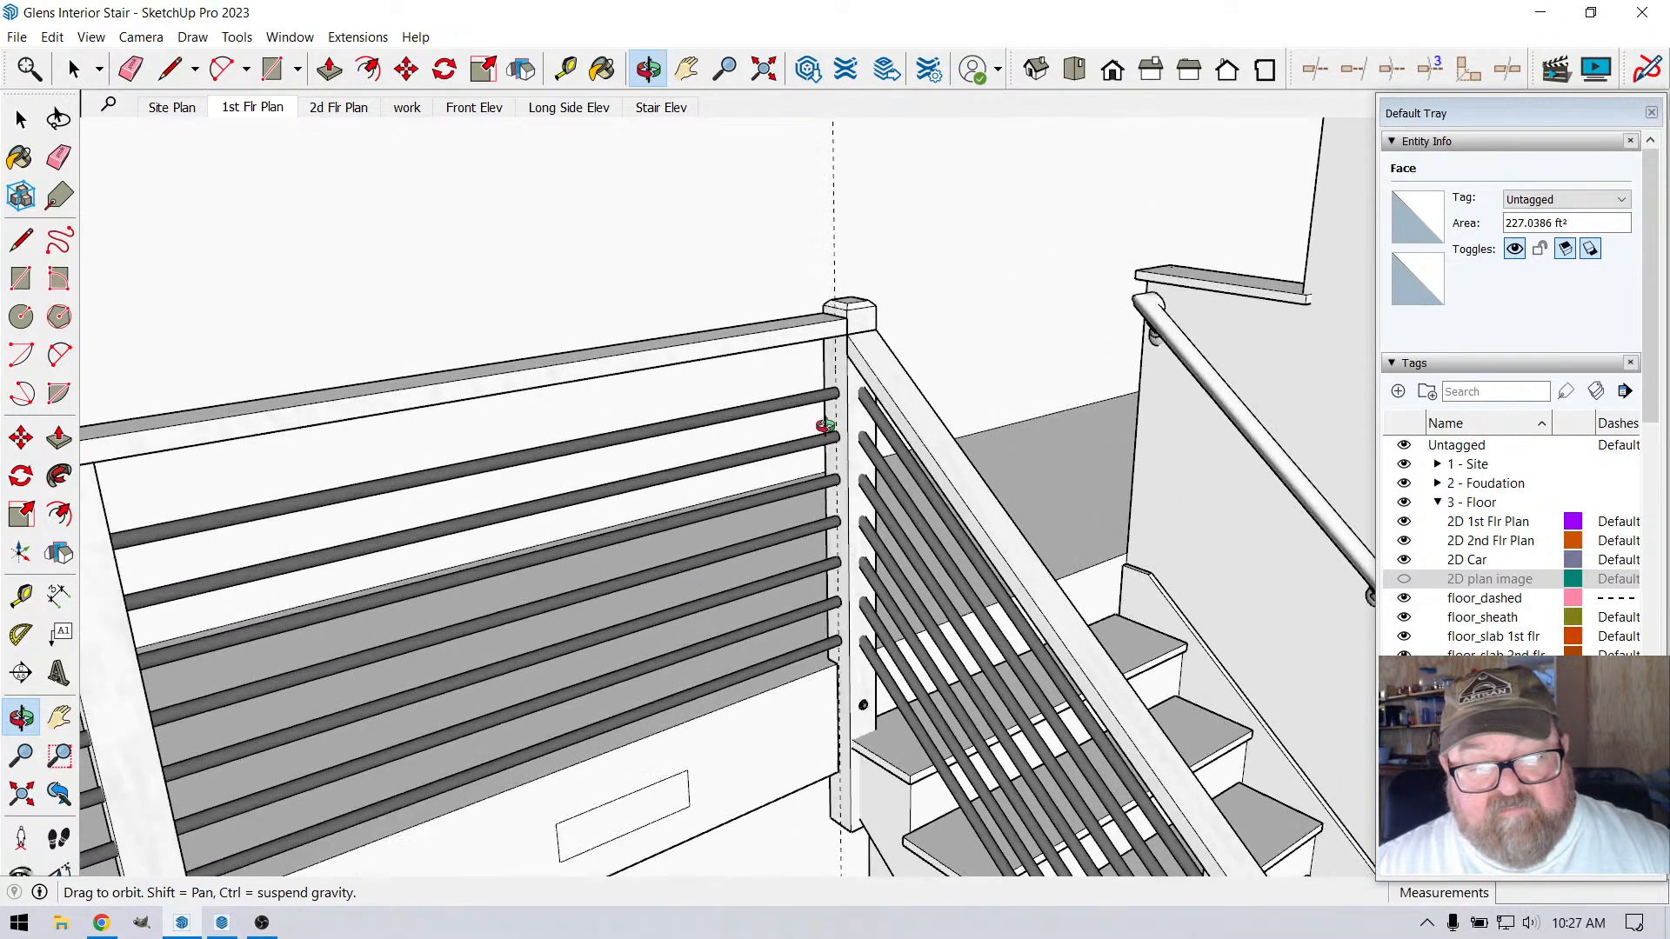
scroll(825, 418, "up", 2)
left_click_drag(825, 419, 856, 437)
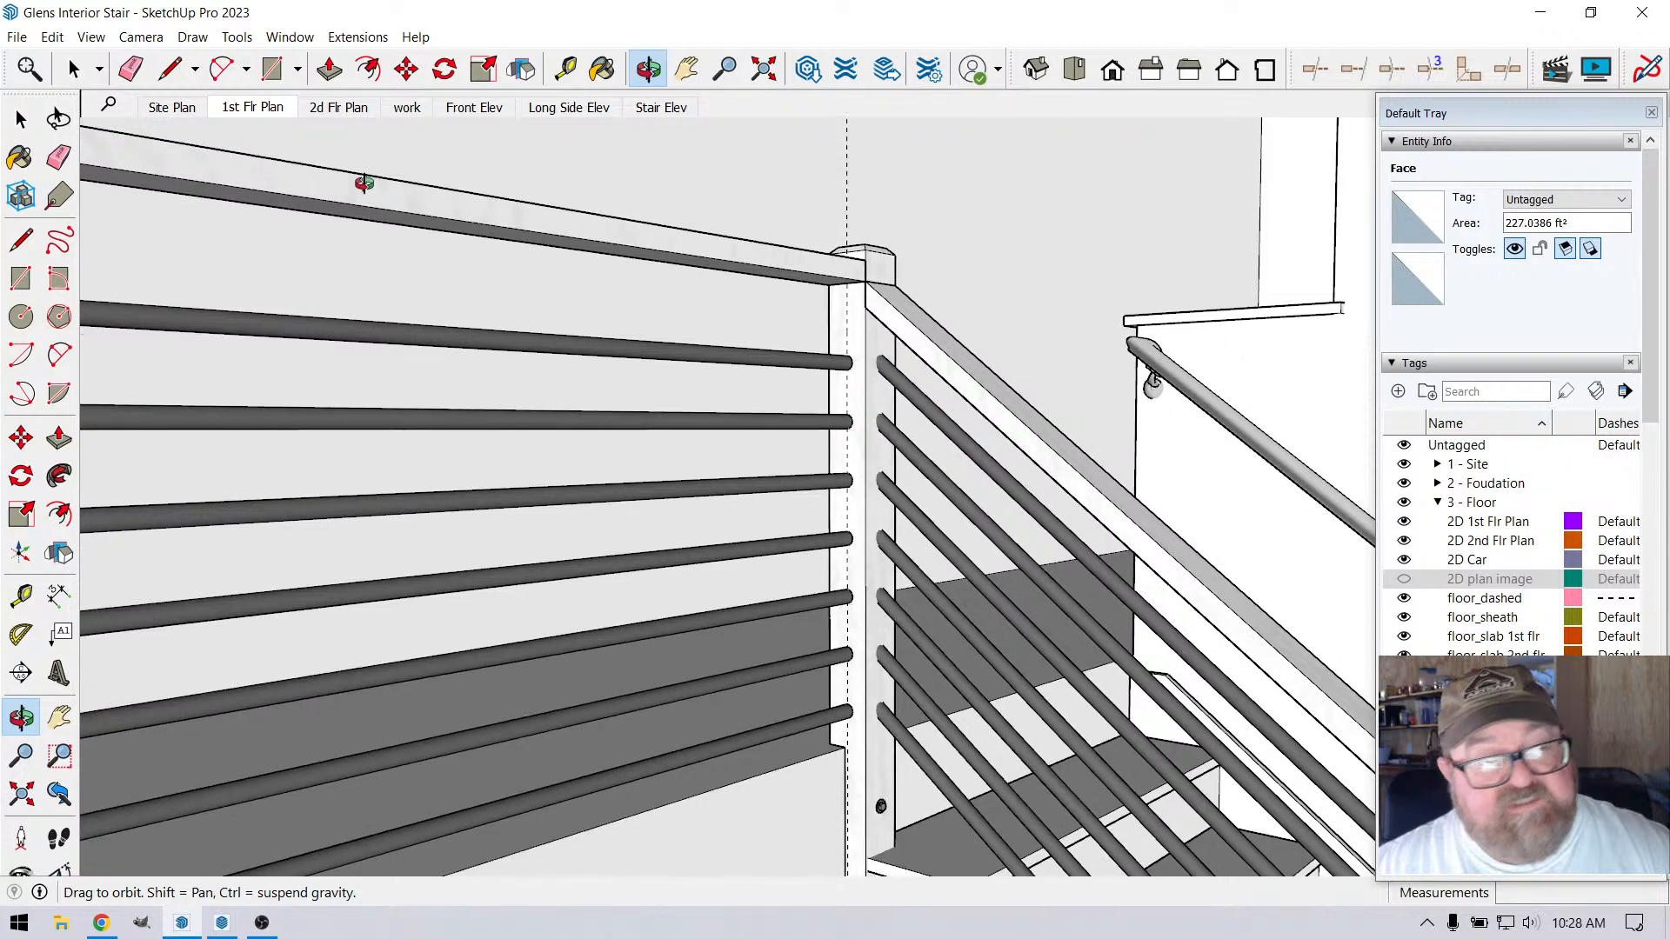
left_click(178, 80)
scroll(830, 350, "up", 4)
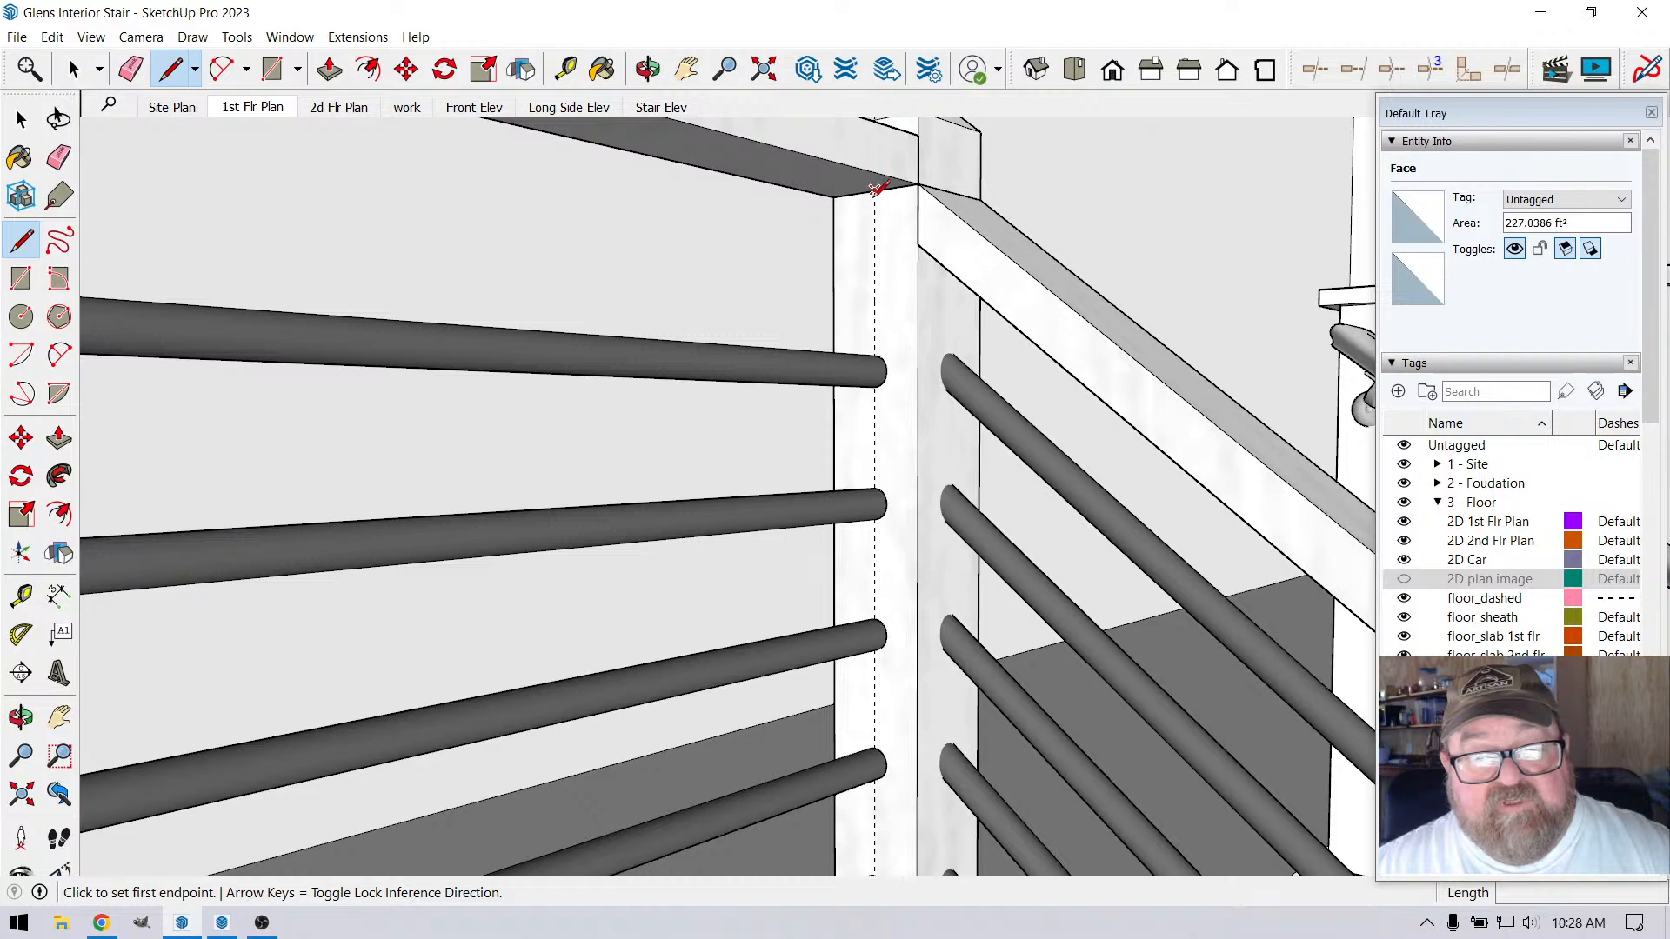
left_click(875, 197)
scroll(817, 209, "down", 3)
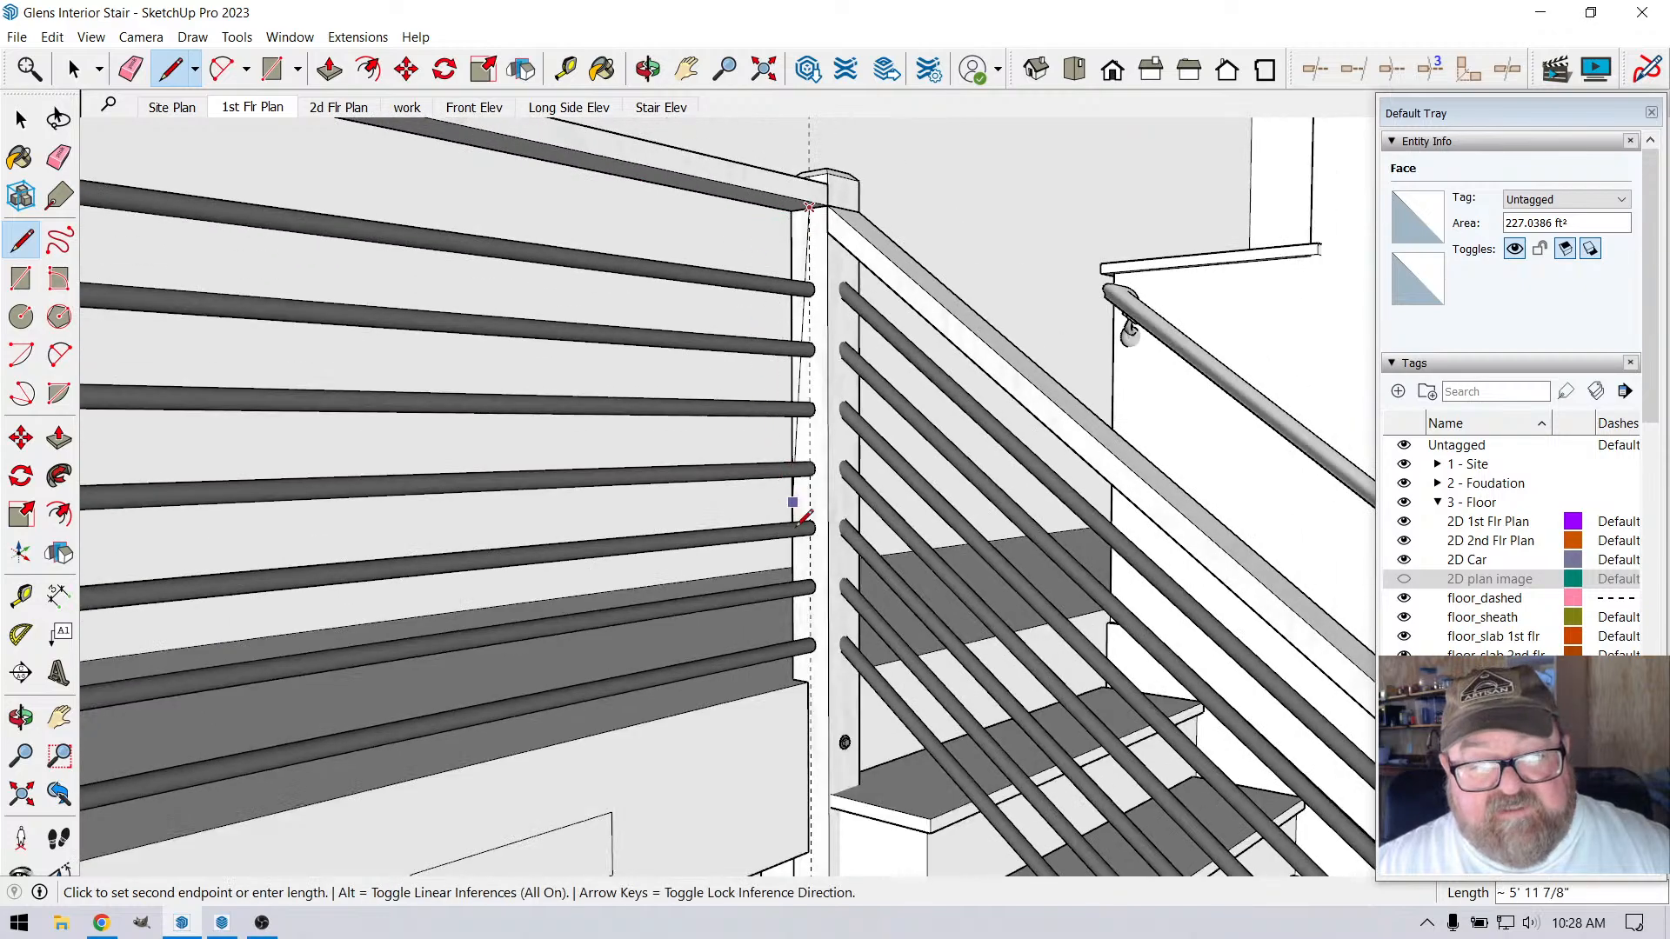
scroll(799, 533, "up", 3)
scroll(798, 533, "up", 4)
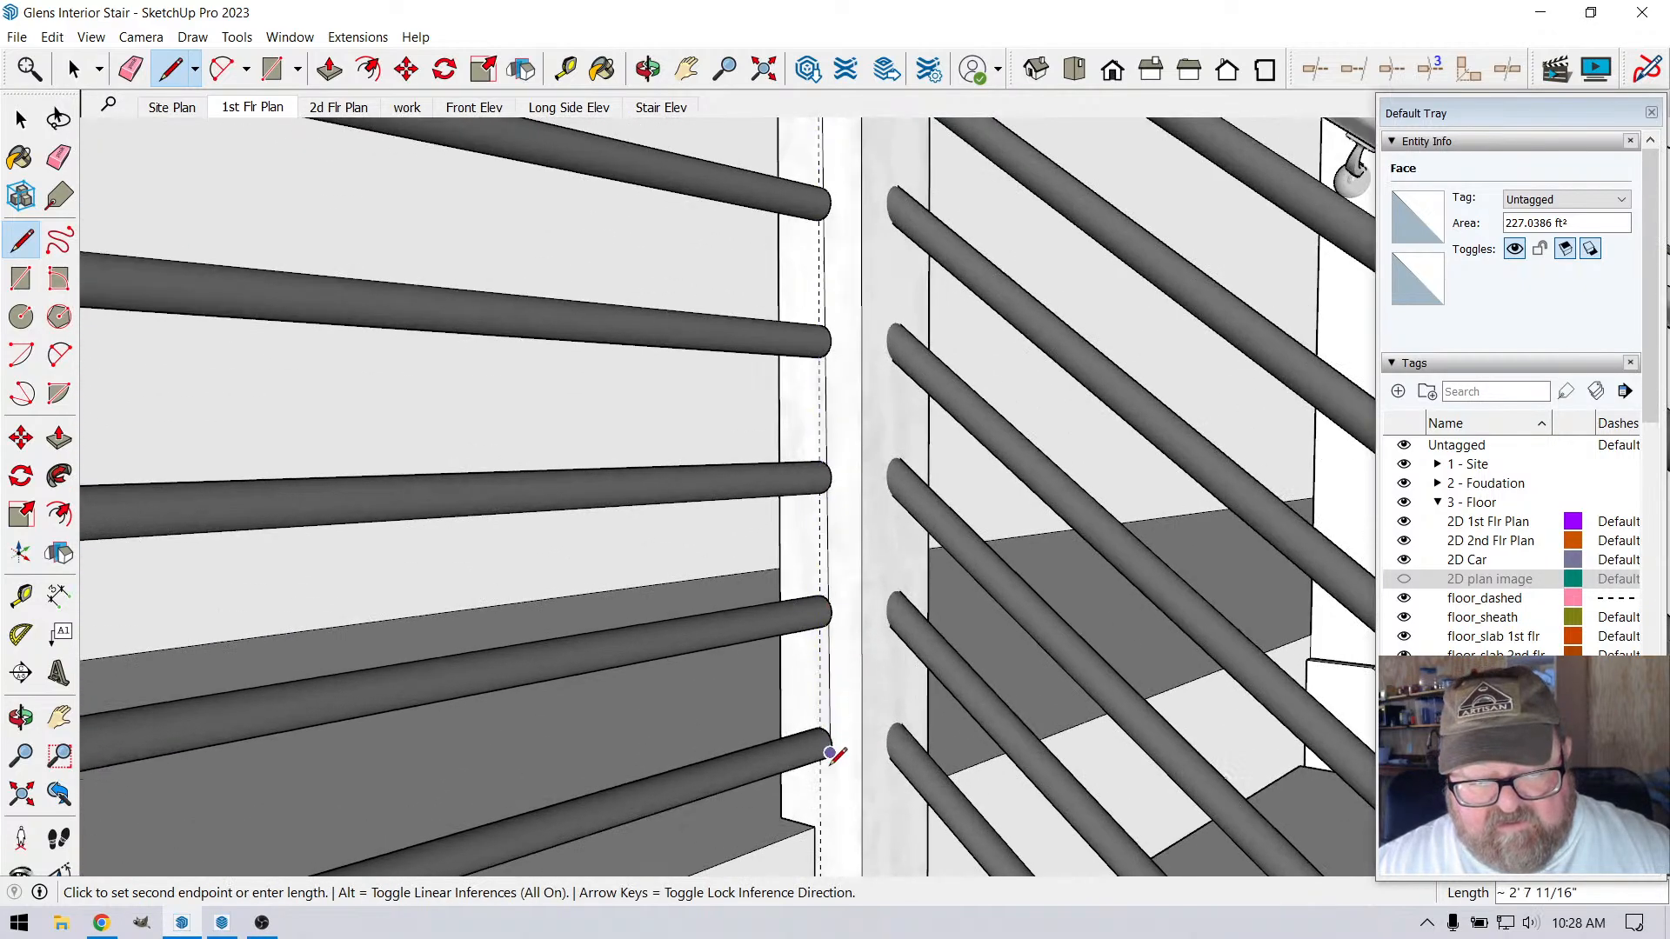
scroll(828, 682, "up", 5)
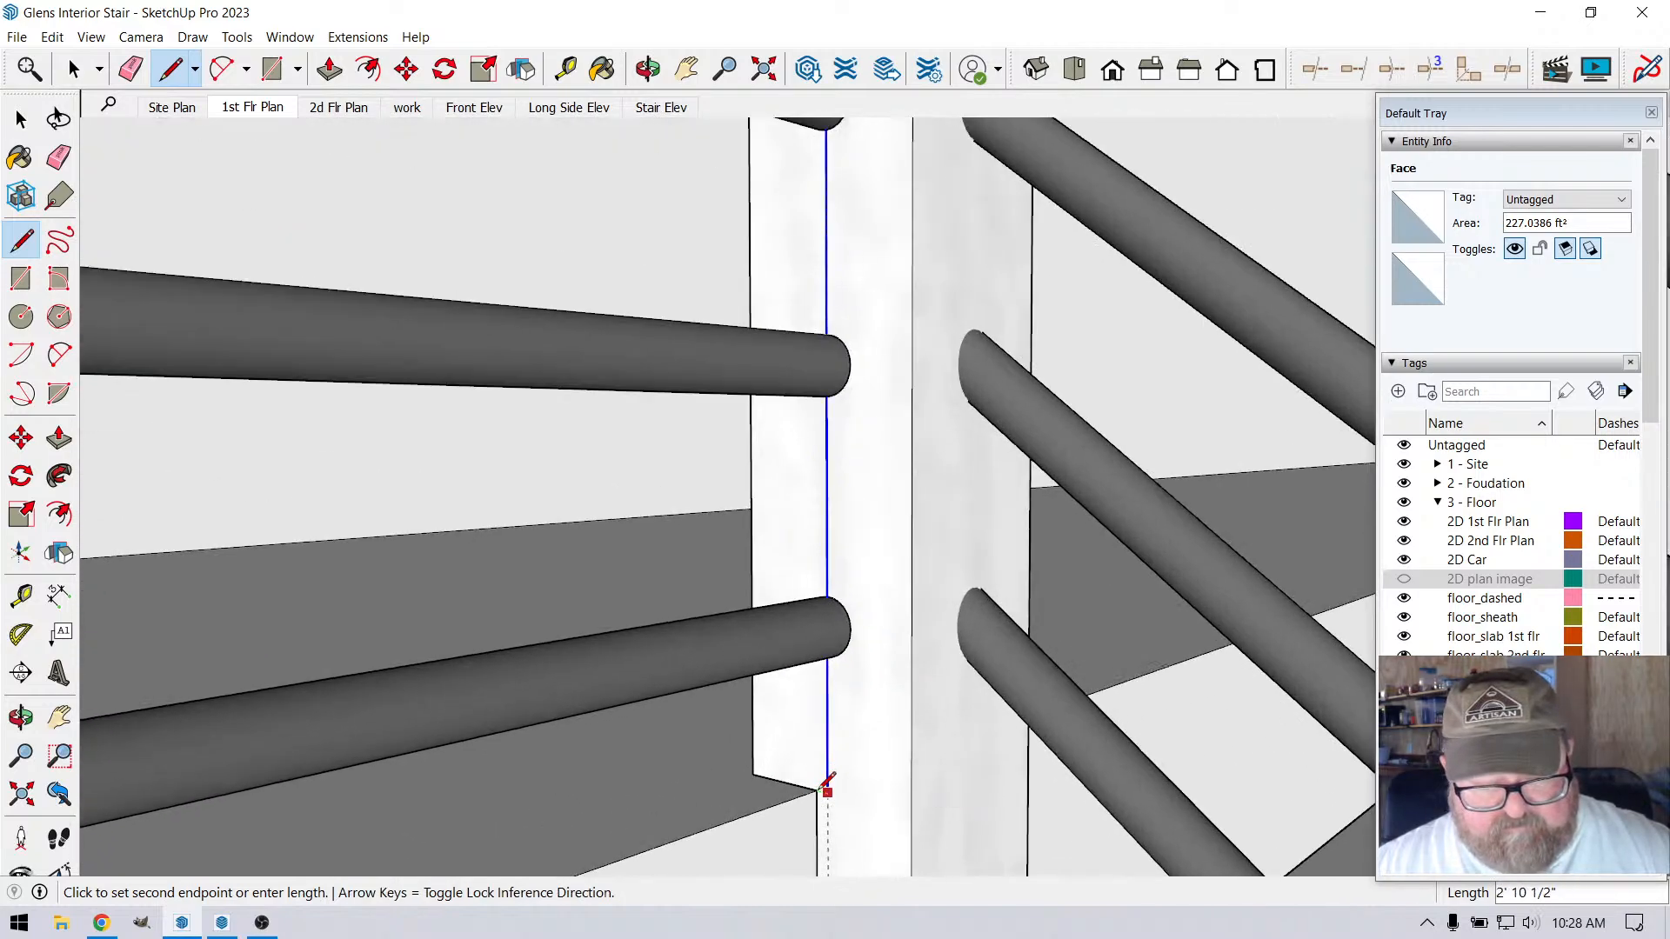
left_click(827, 789)
key("Escape")
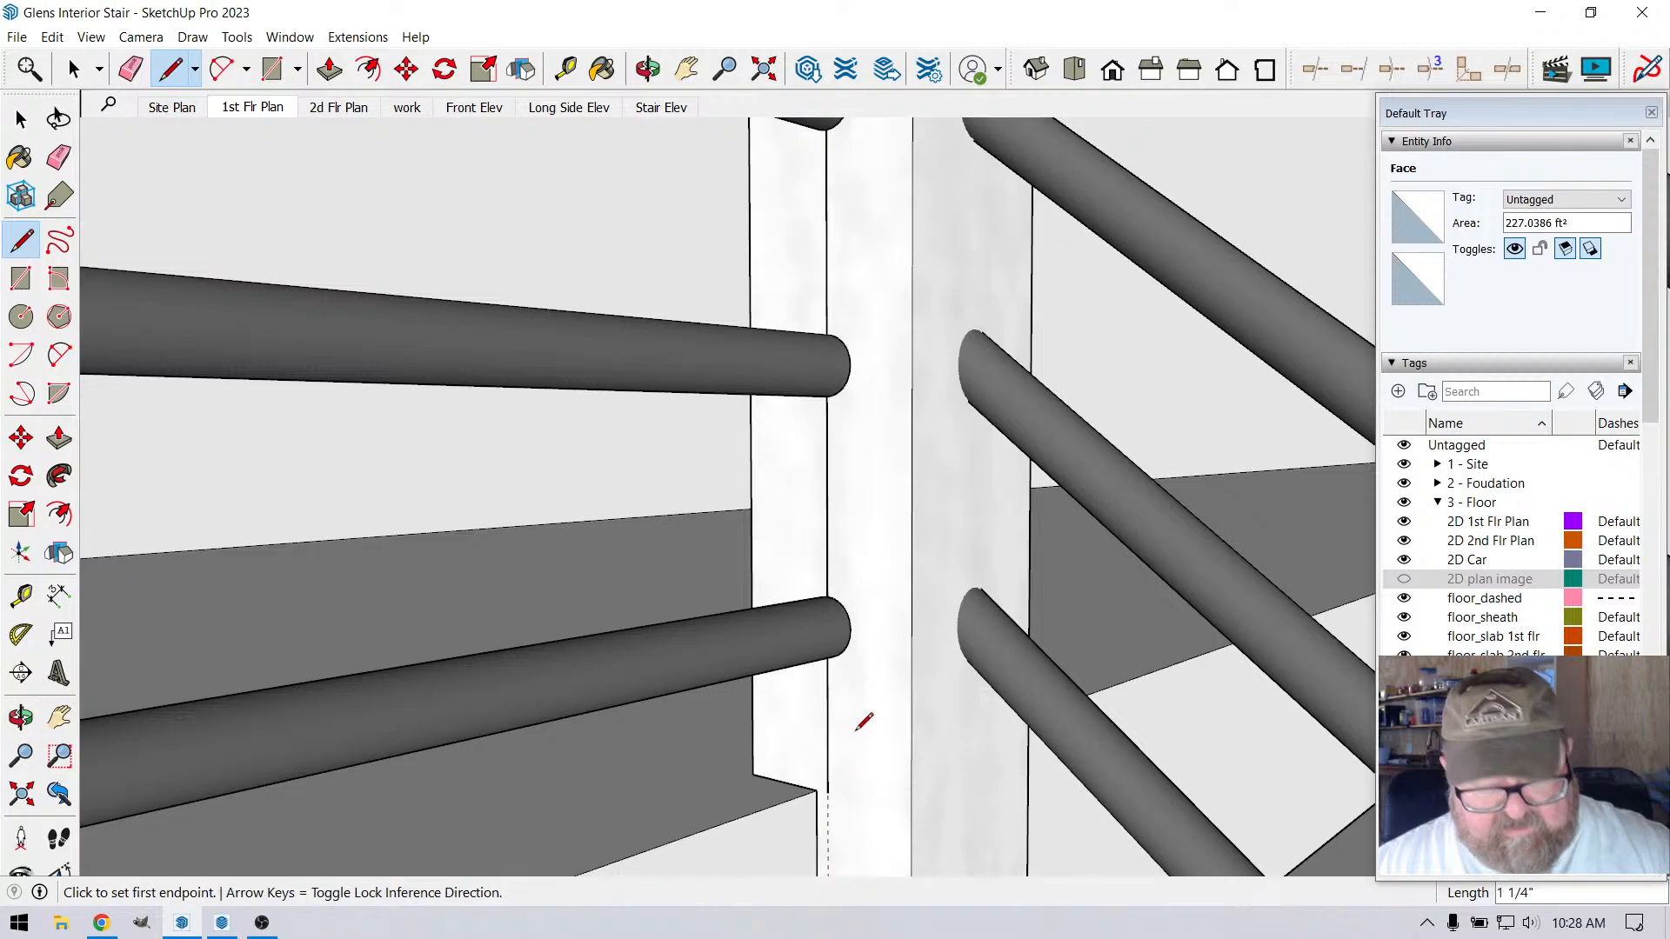
Delete the vertical line just drawn on the corner post's face
scroll(864, 721, "down", 2)
scroll(835, 609, "down", 2)
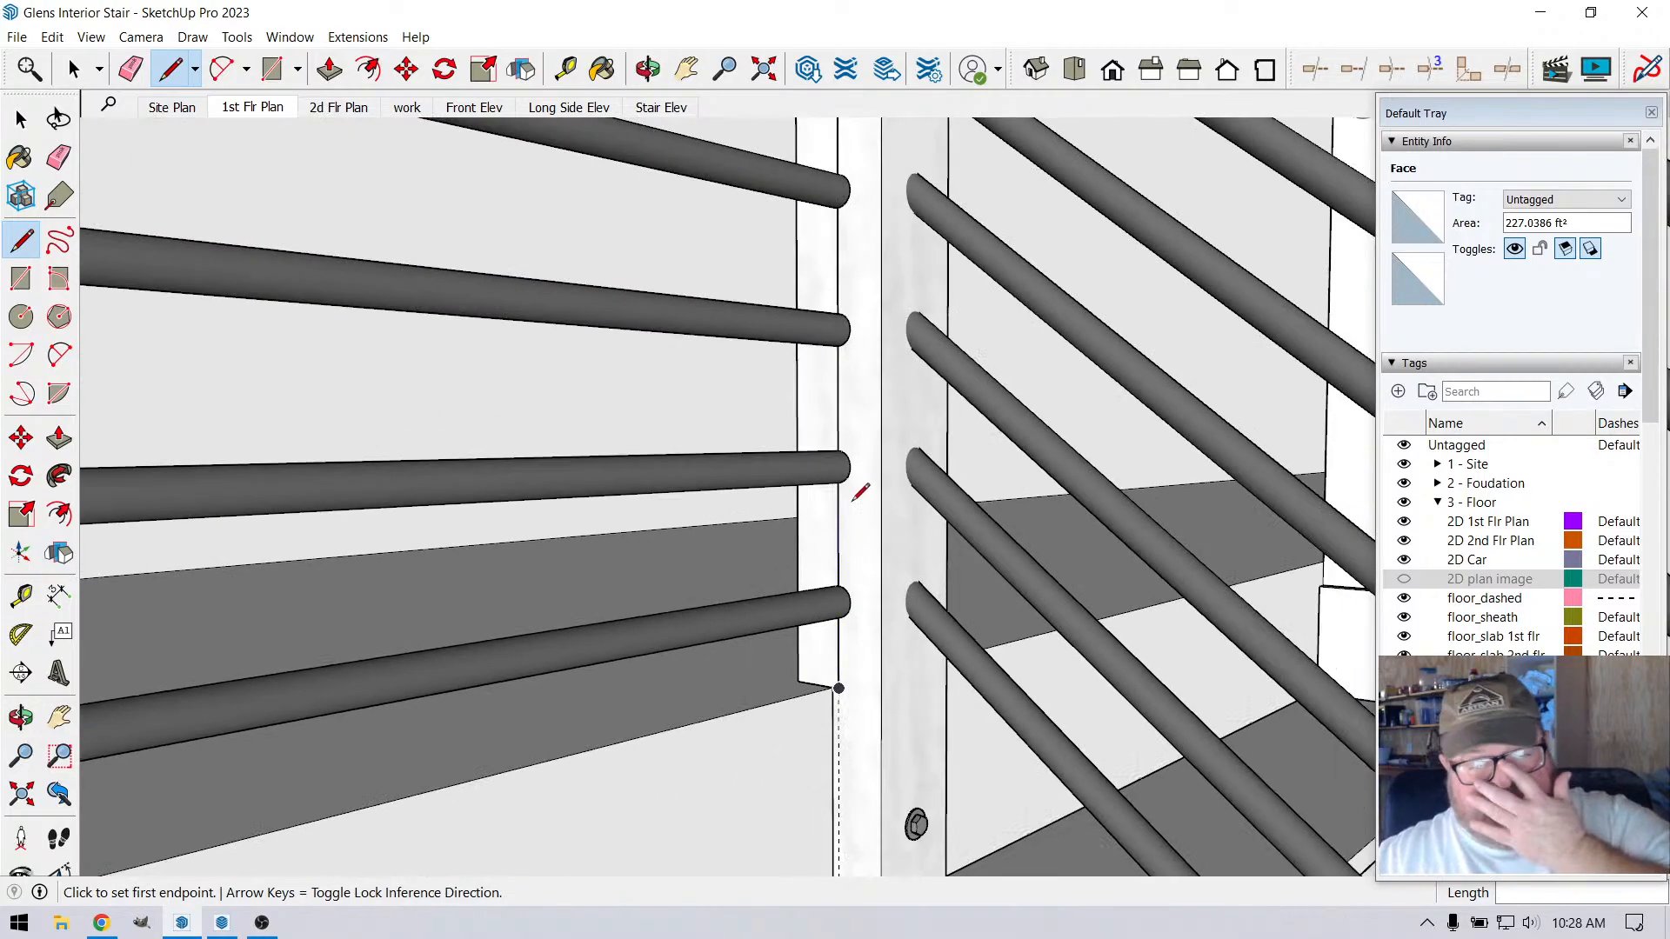
scroll(855, 498, "down", 3)
left_click(648, 68)
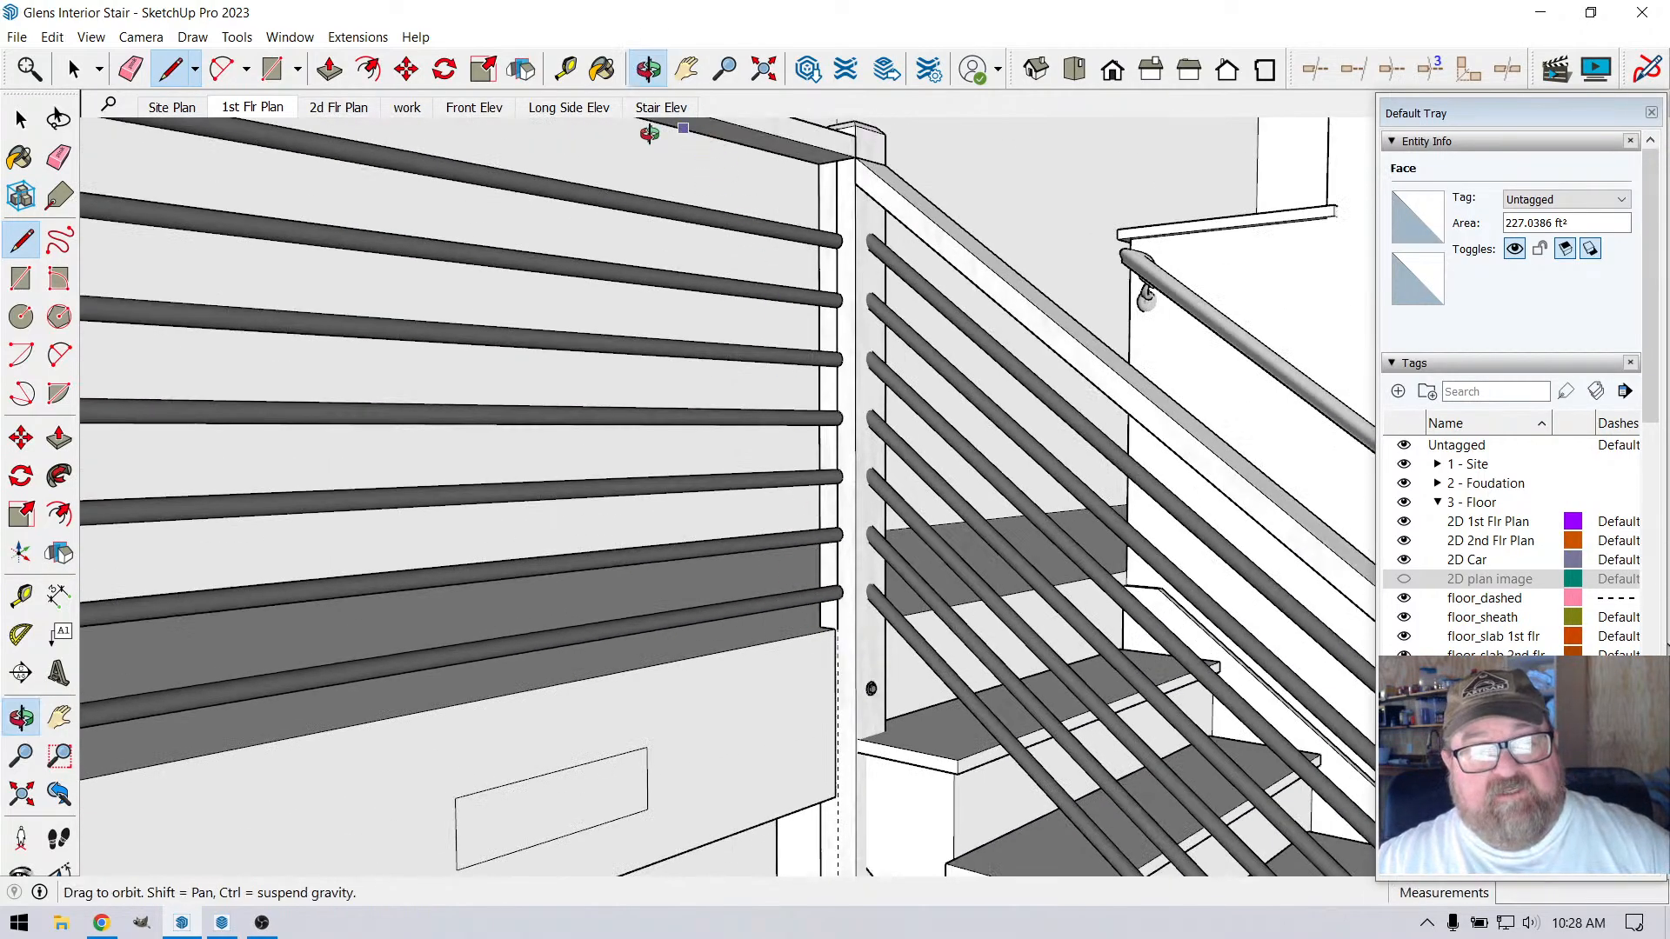
left_click_drag(714, 713, 924, 615)
scroll(783, 550, "up", 4)
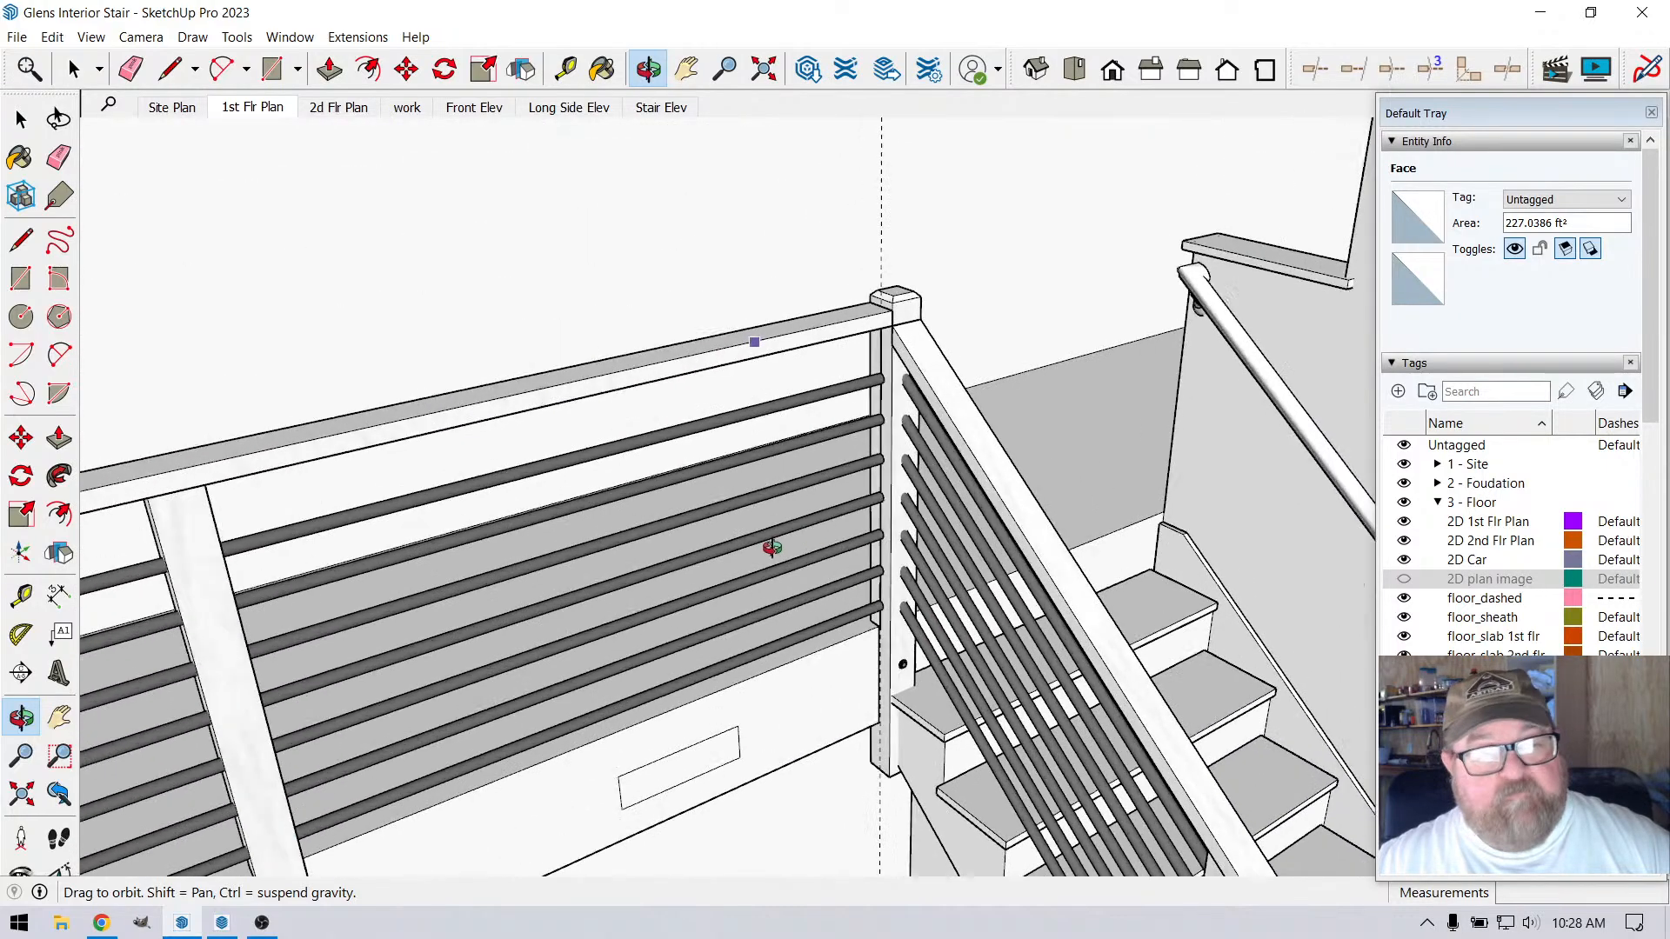
scroll(803, 554, "down", 4)
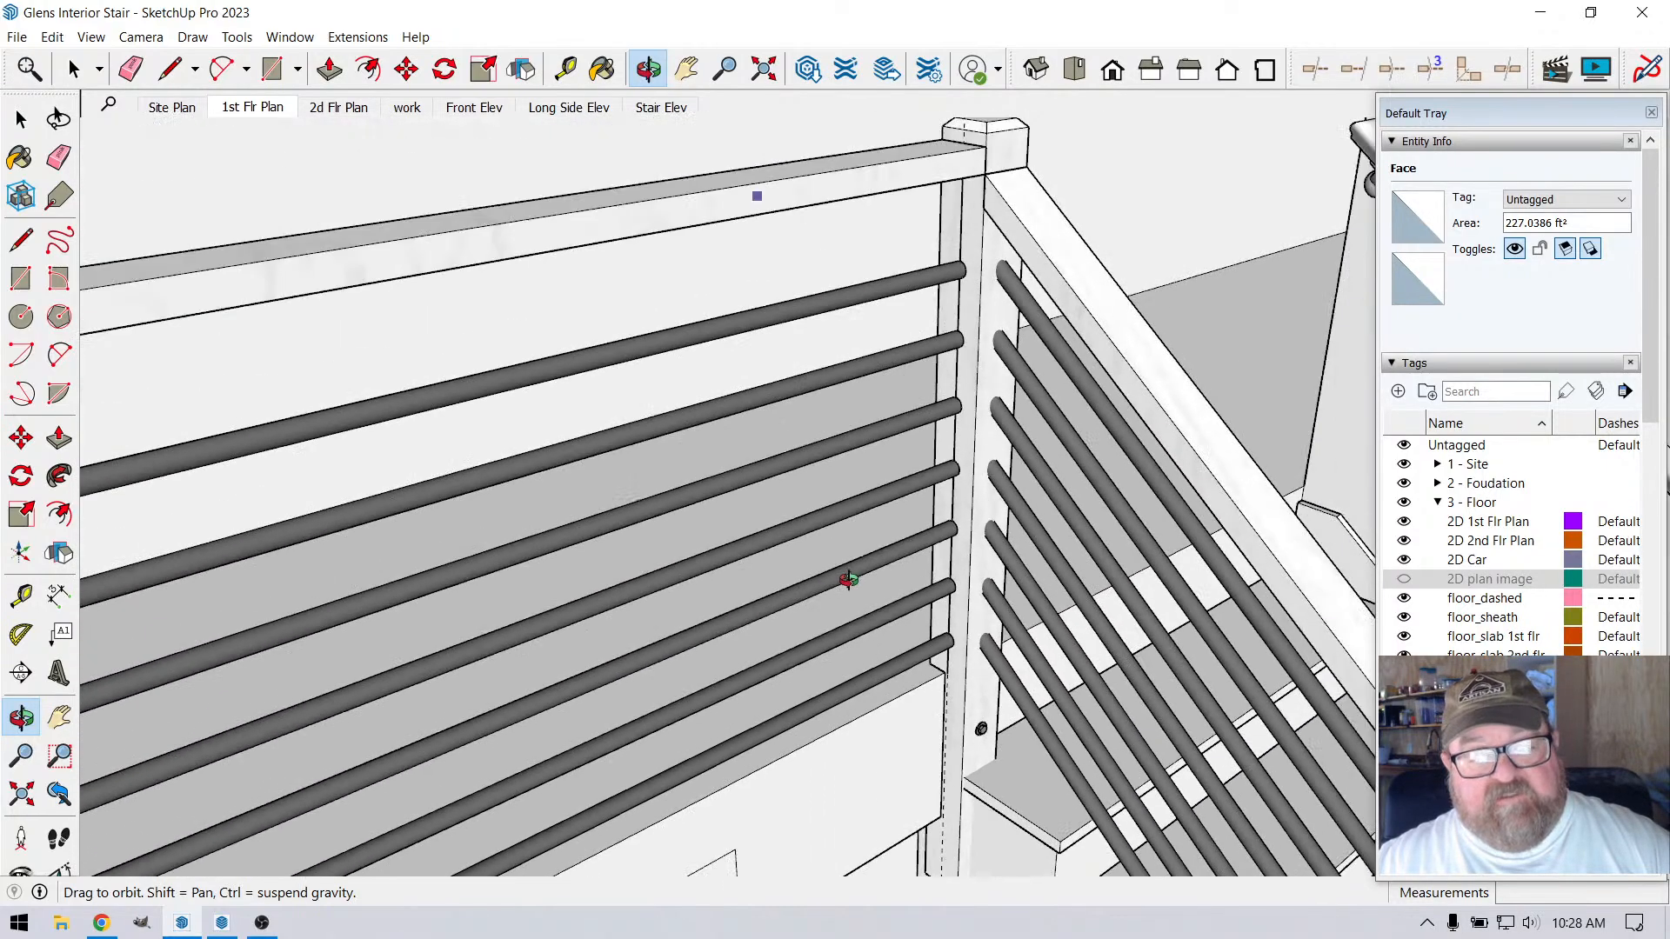
left_click(71, 69)
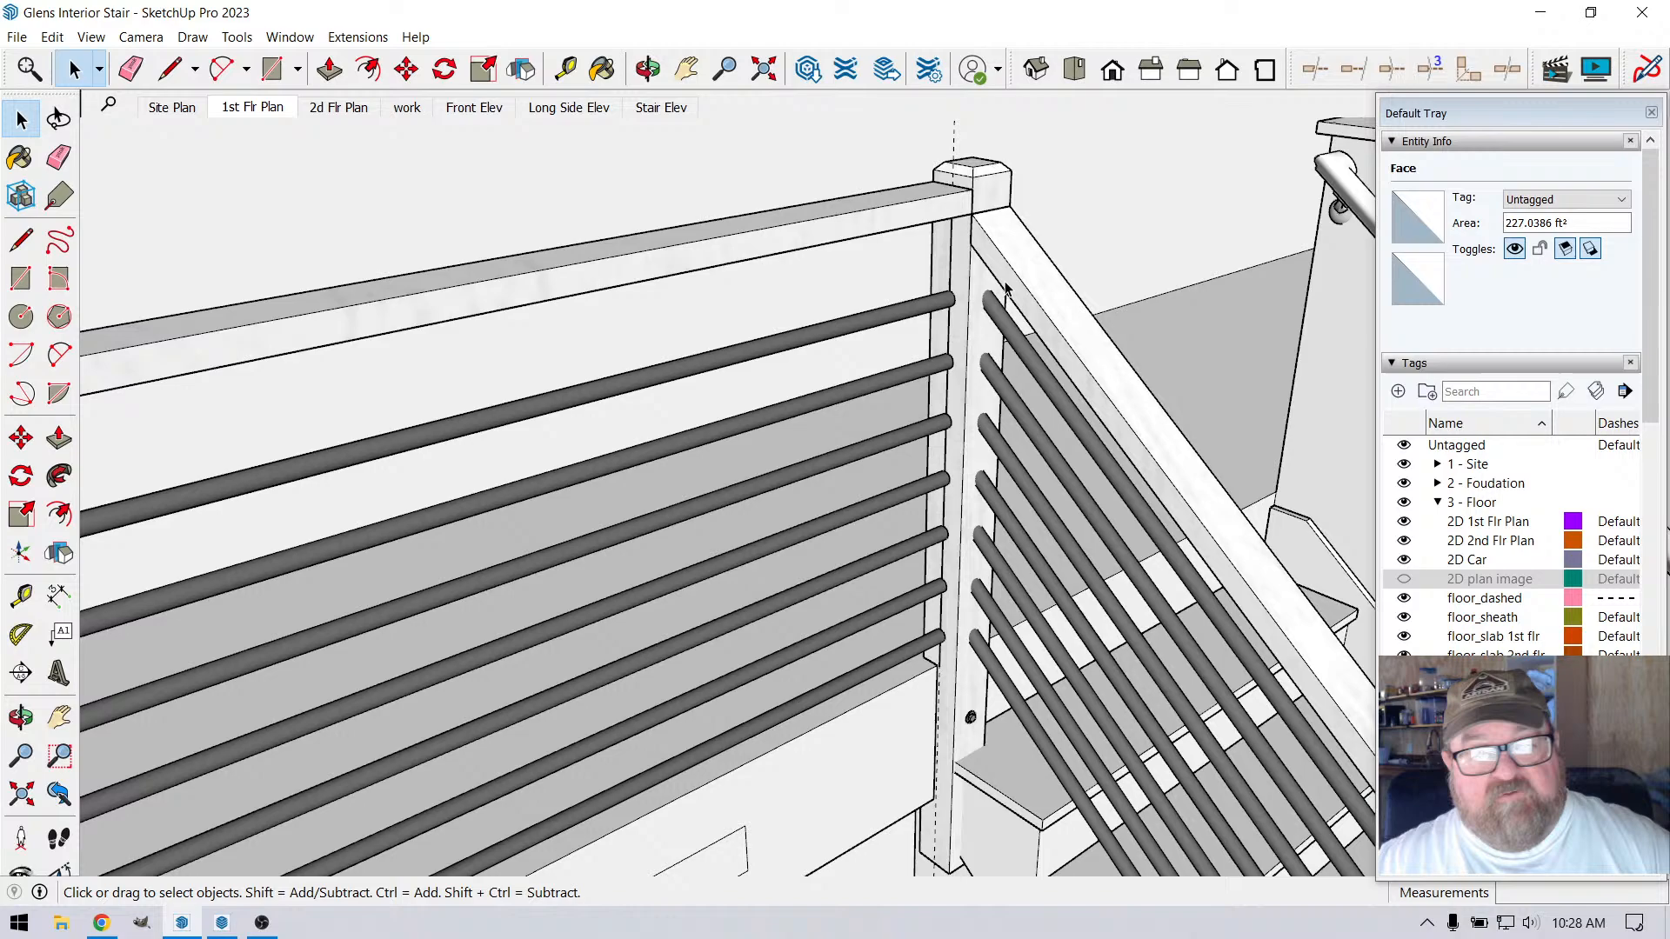
left_click(950, 267)
key("Delete")
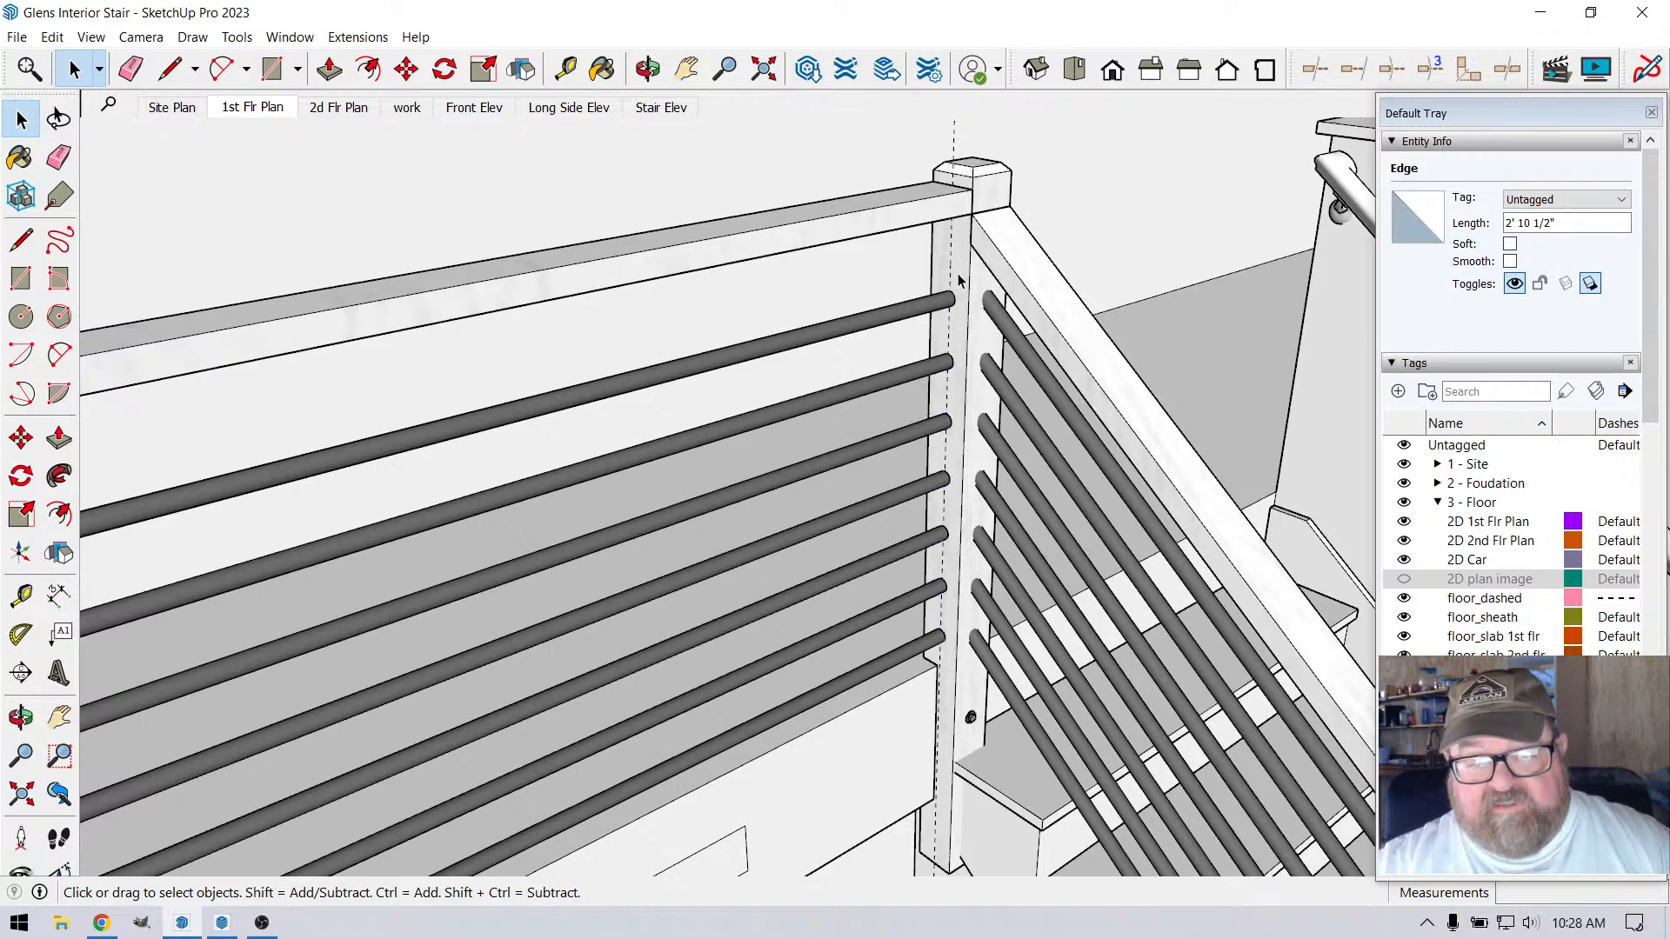
Inspect how the corner post's base and bolt meet the loft edge board and the top stair tread
left_click(648, 70)
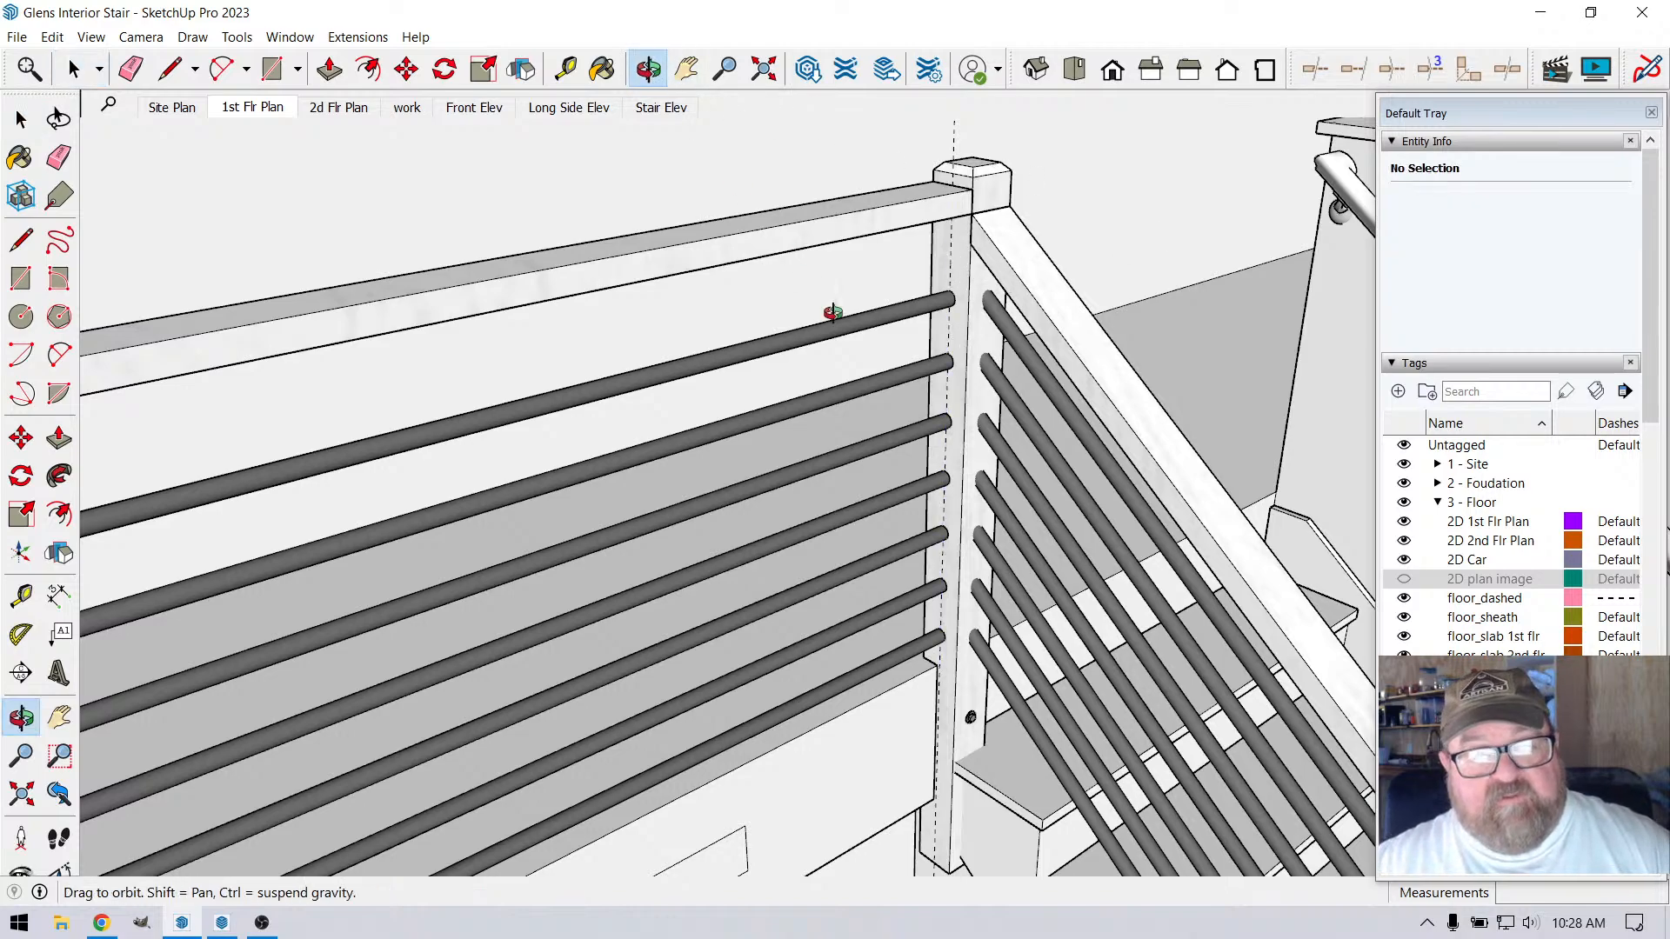
scroll(864, 347, "down", 3)
scroll(943, 613, "up", 5)
scroll(871, 570, "up", 5)
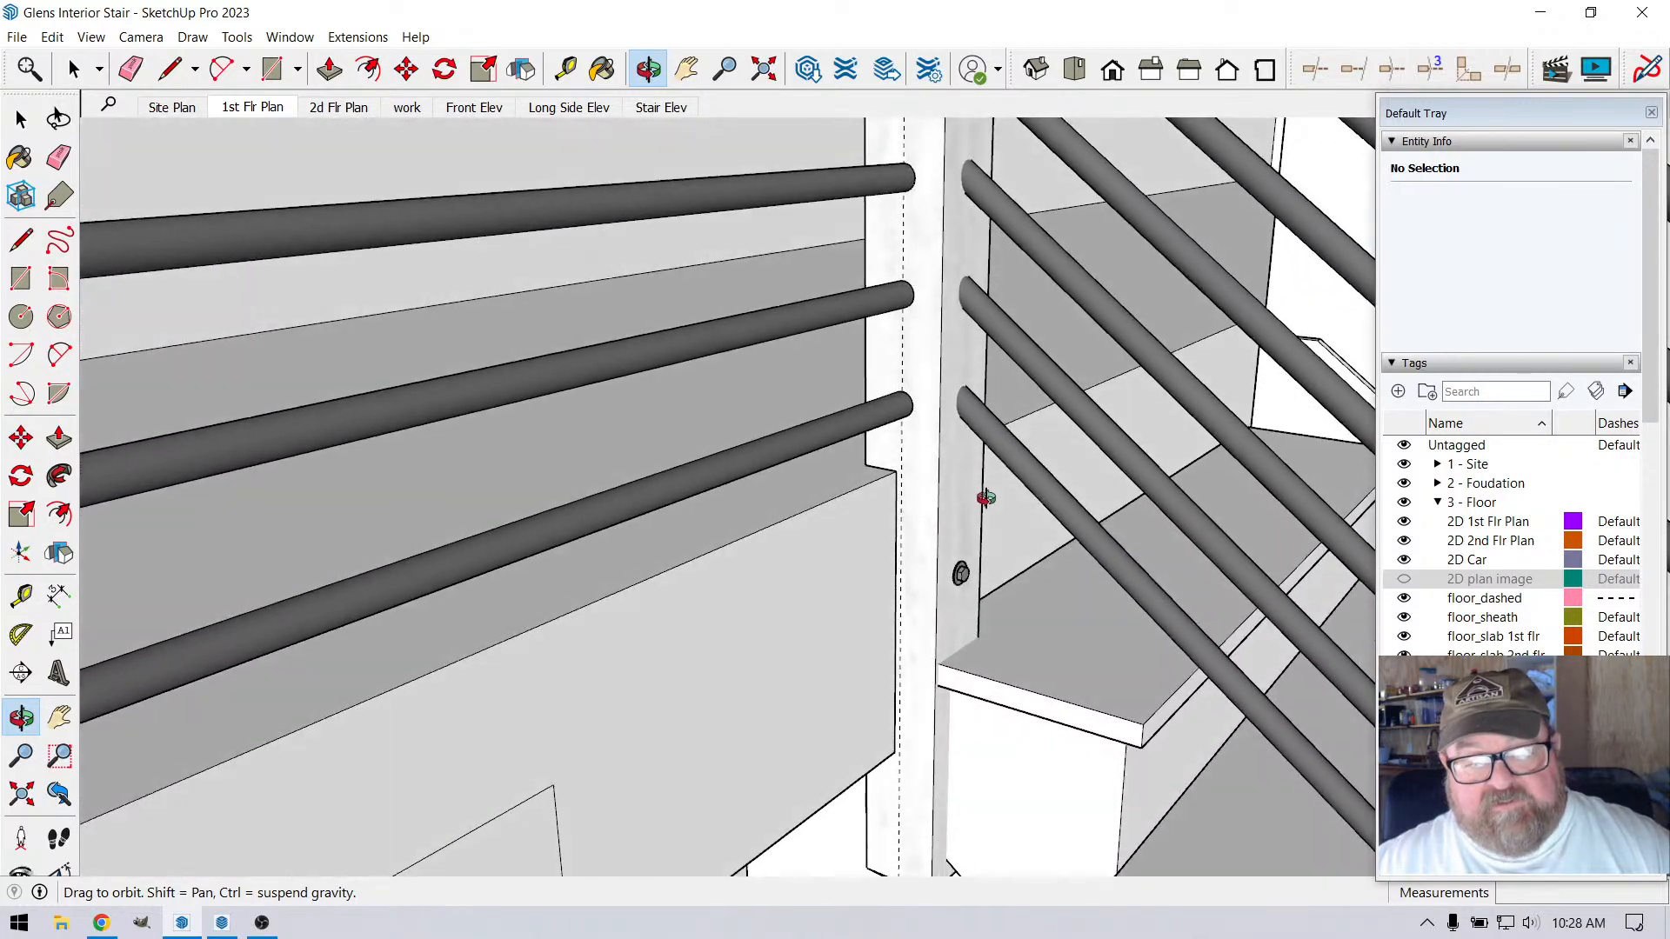
left_click_drag(912, 511, 899, 552)
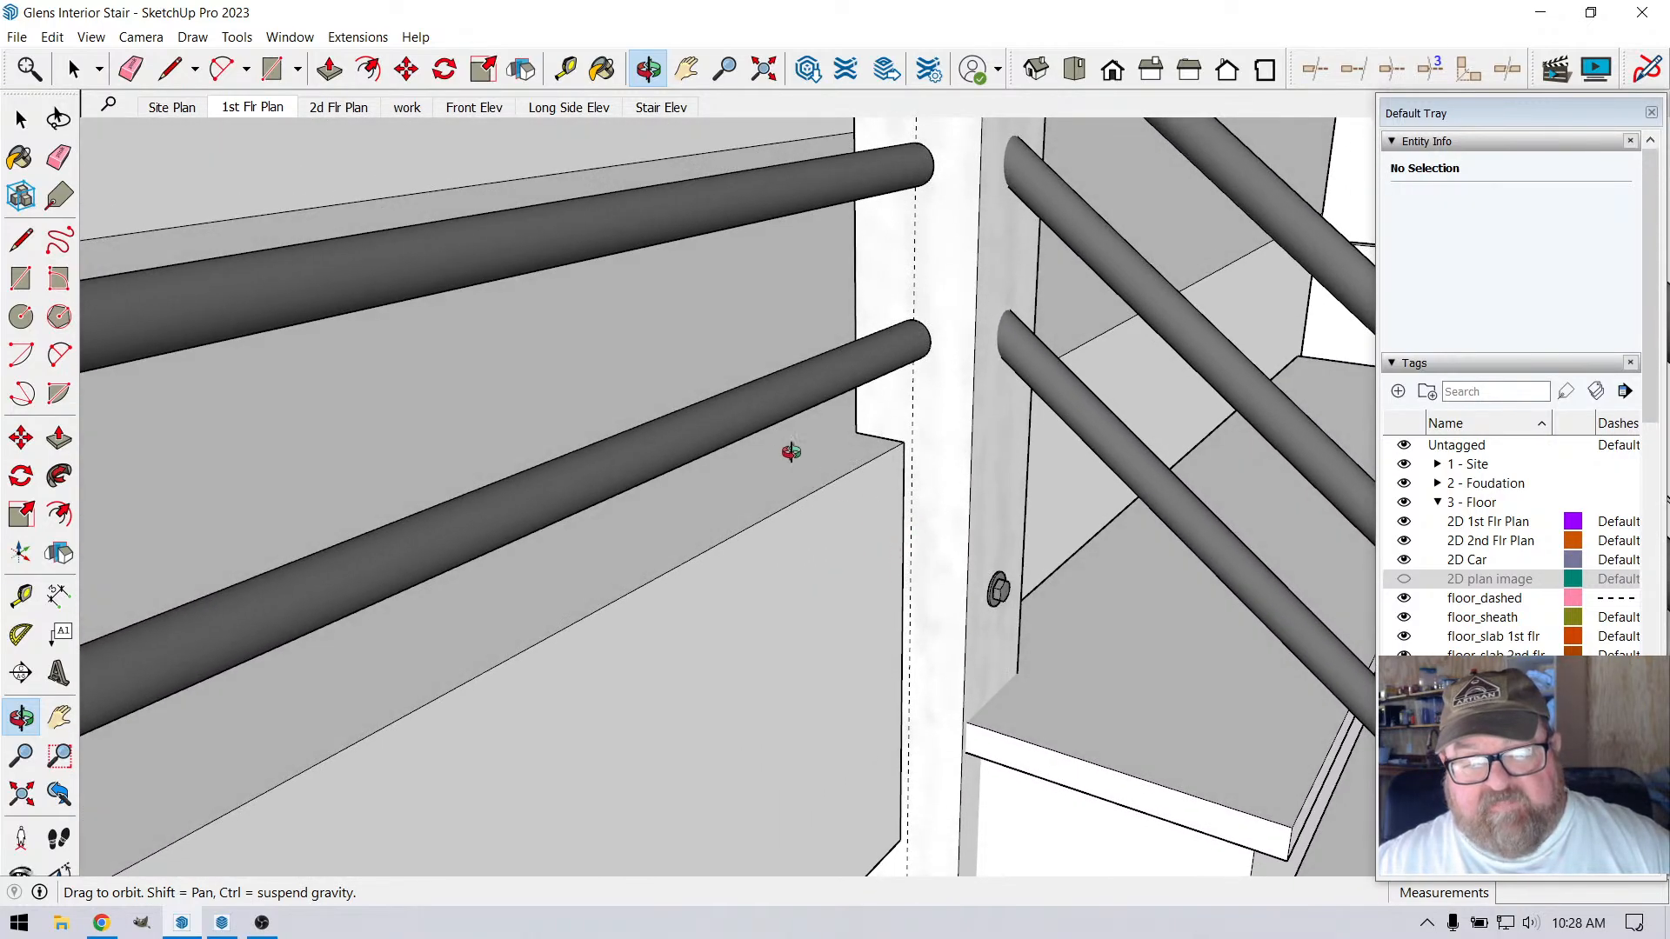
scroll(780, 445, "down", 3)
scroll(969, 687, "up", 3)
scroll(983, 701, "up", 1)
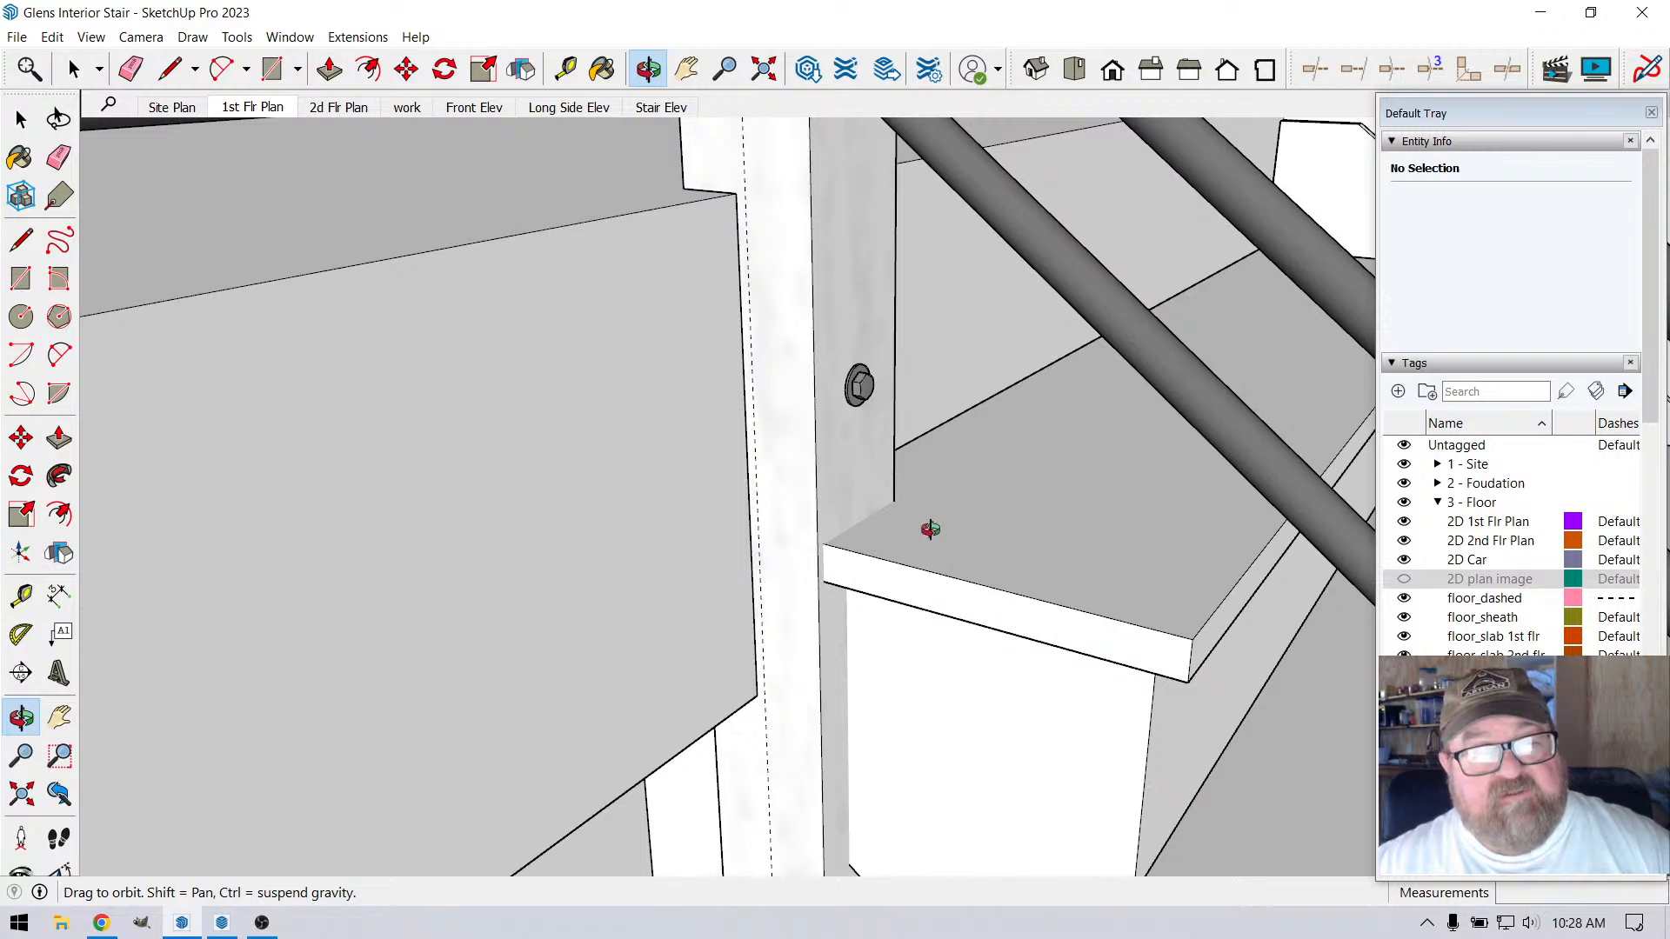
scroll(789, 567, "down", 7)
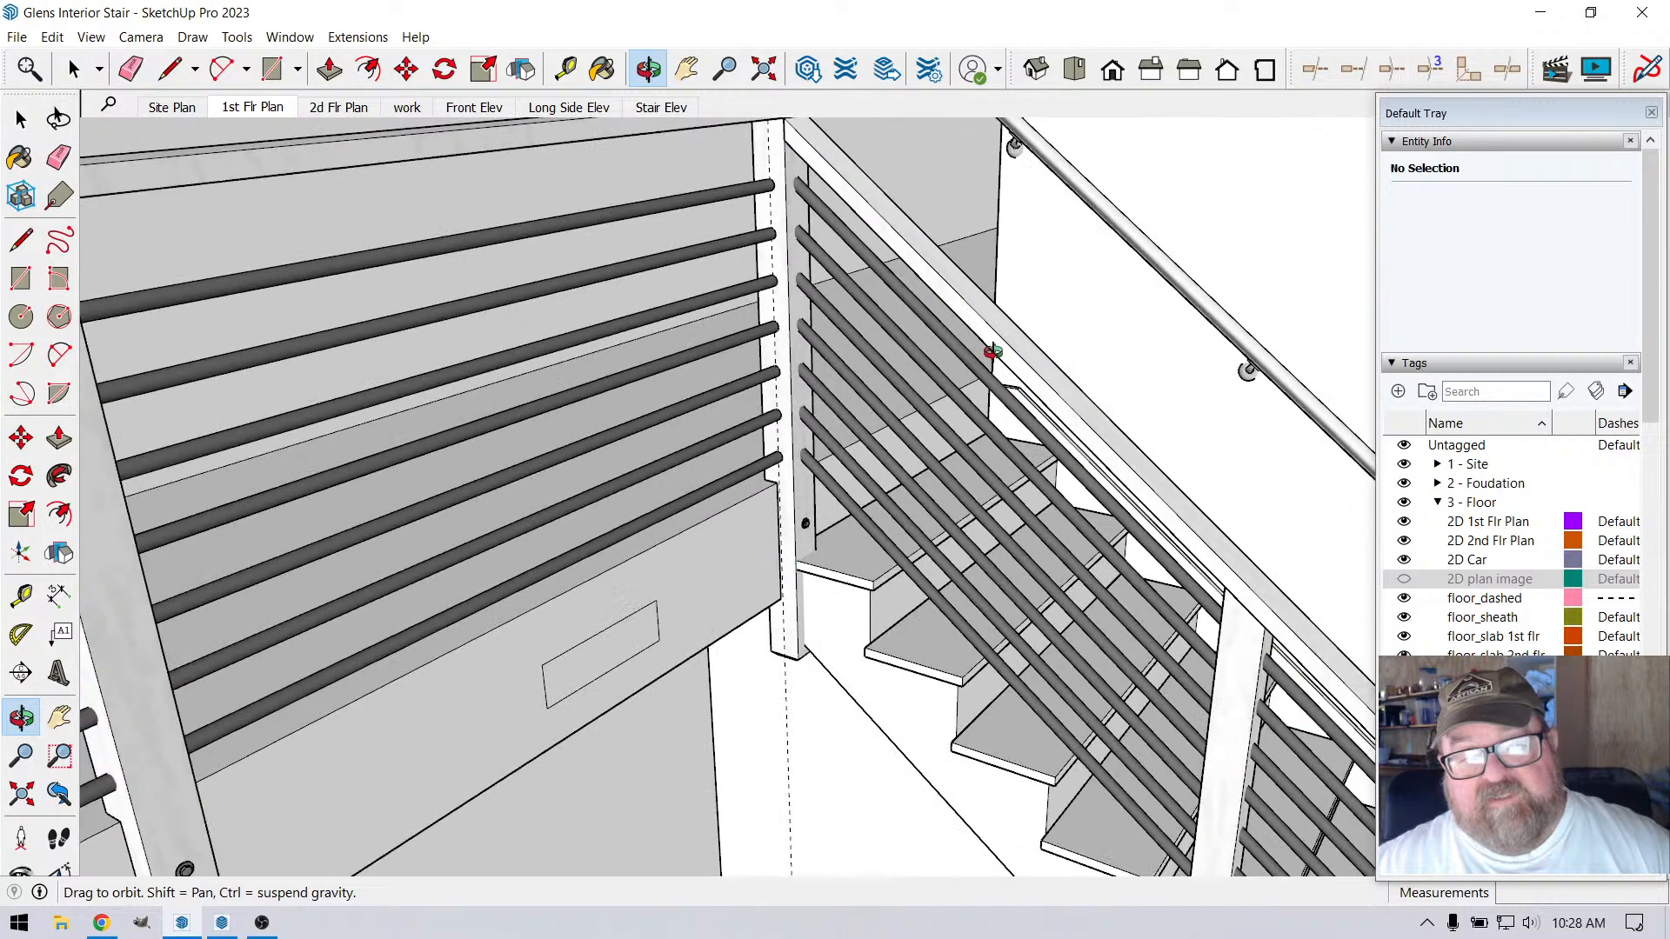
left_click_drag(992, 351, 1026, 469)
Draw a 4" by 3/4" upright rectangular profile on the loft floor where its edge meets the stair wall
scroll(995, 258, "up", 4)
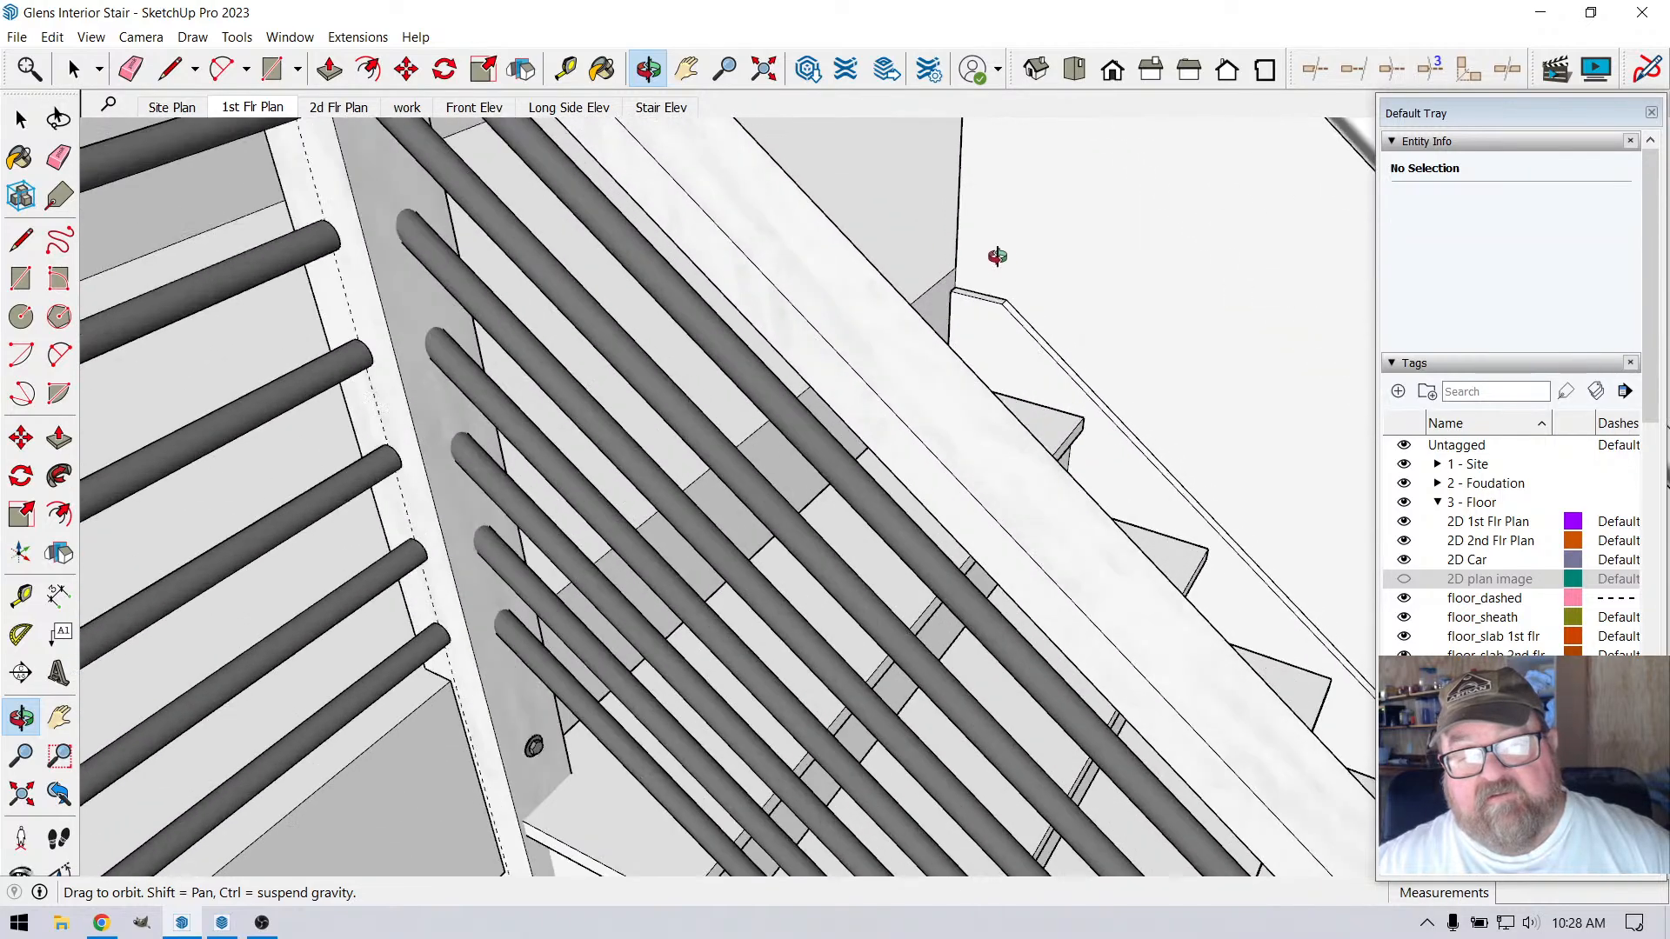
scroll(925, 261, "up", 6)
left_click_drag(905, 324, 907, 294)
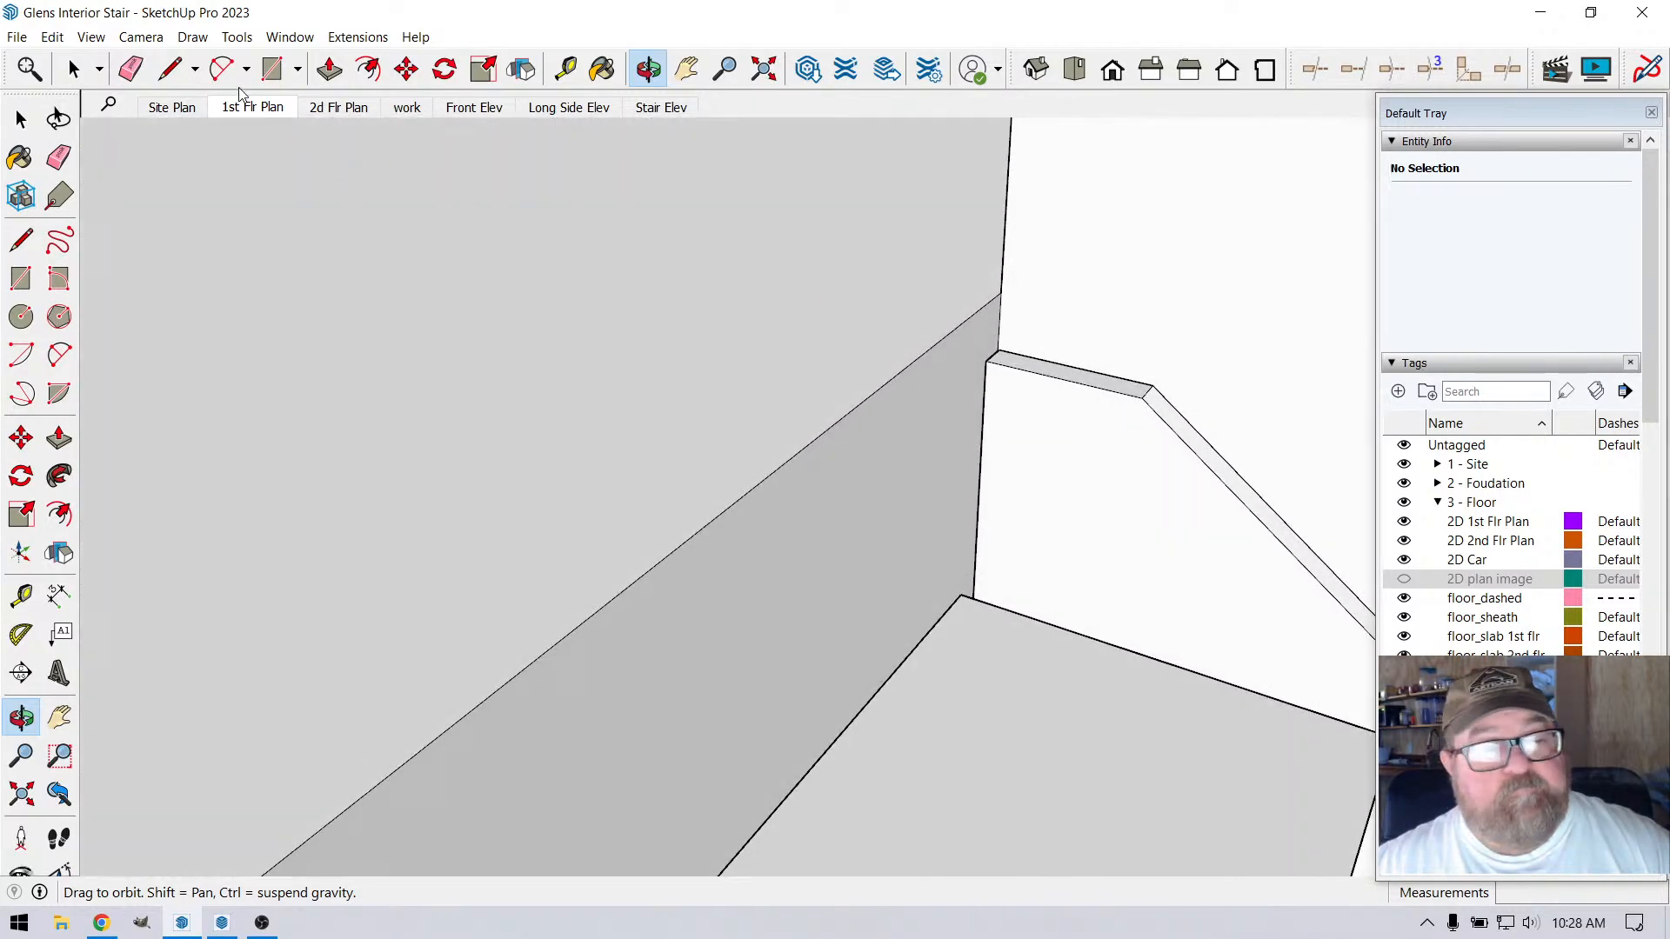
left_click(178, 69)
scroll(1014, 287, "up", 4)
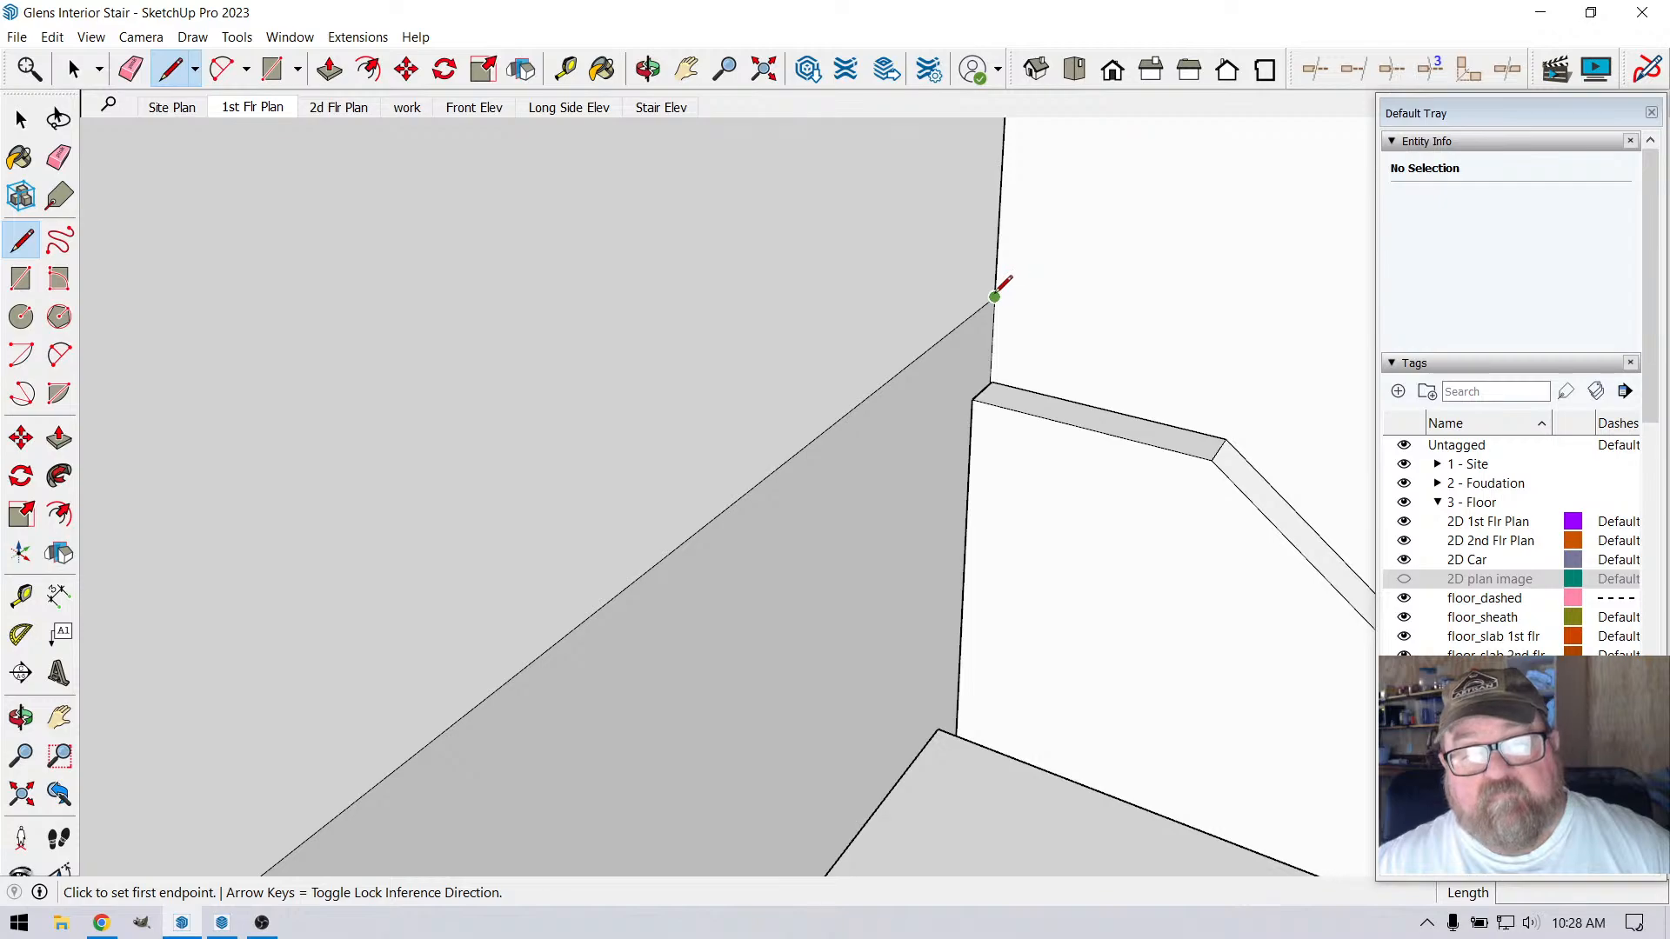
left_click(994, 297)
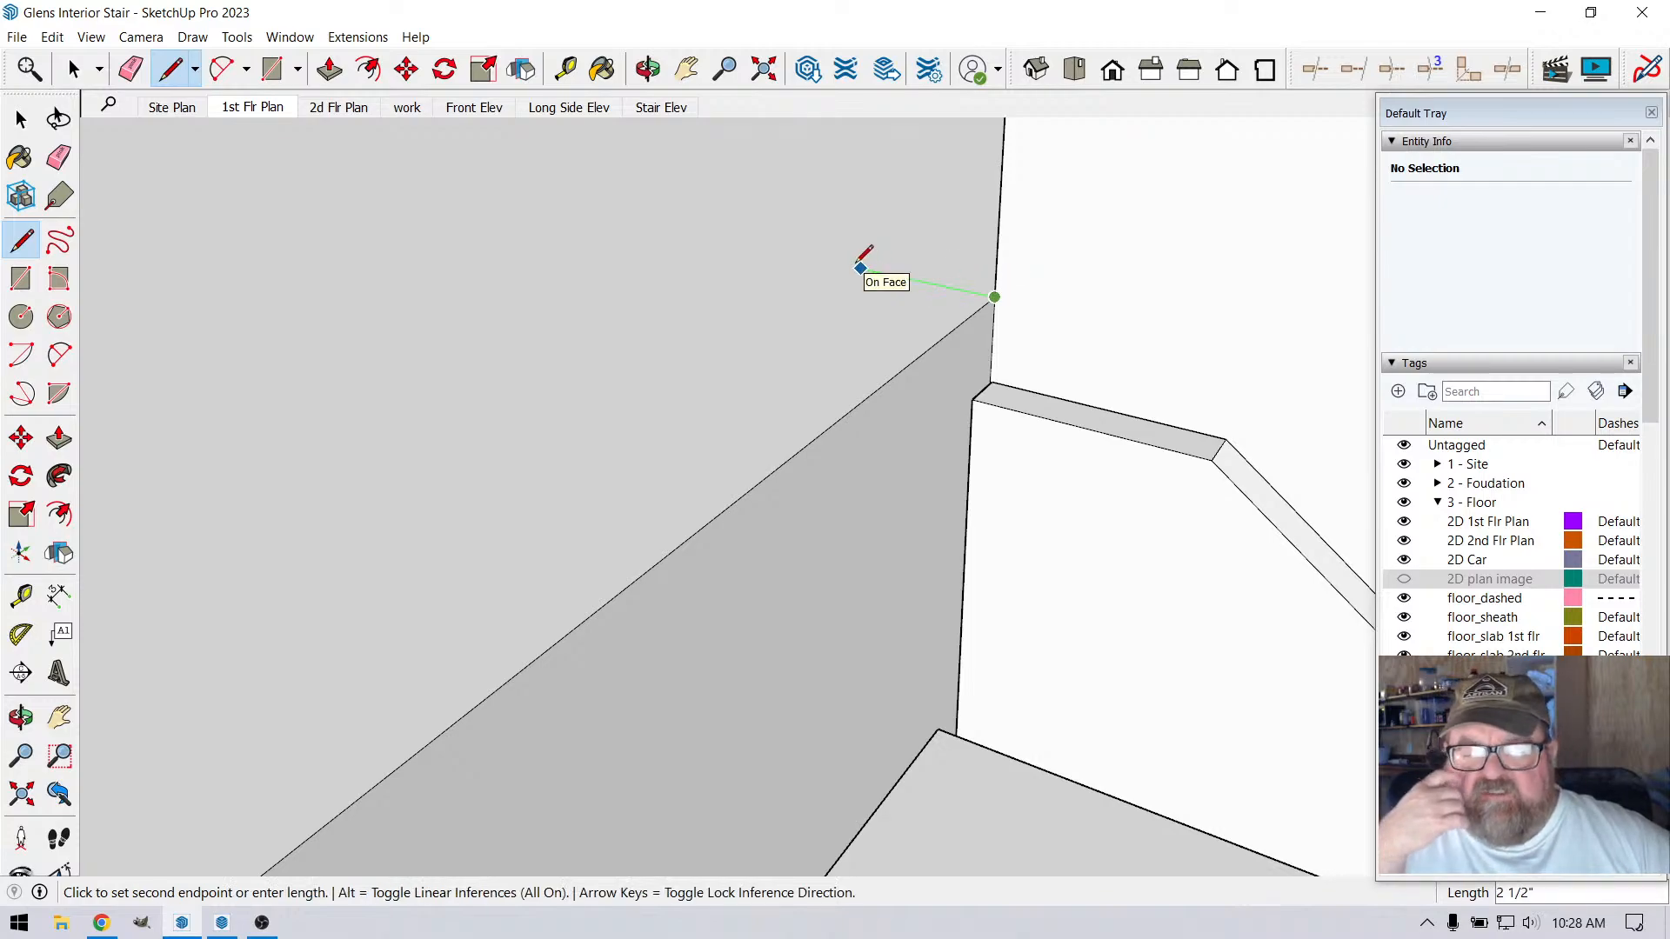
key("Return")
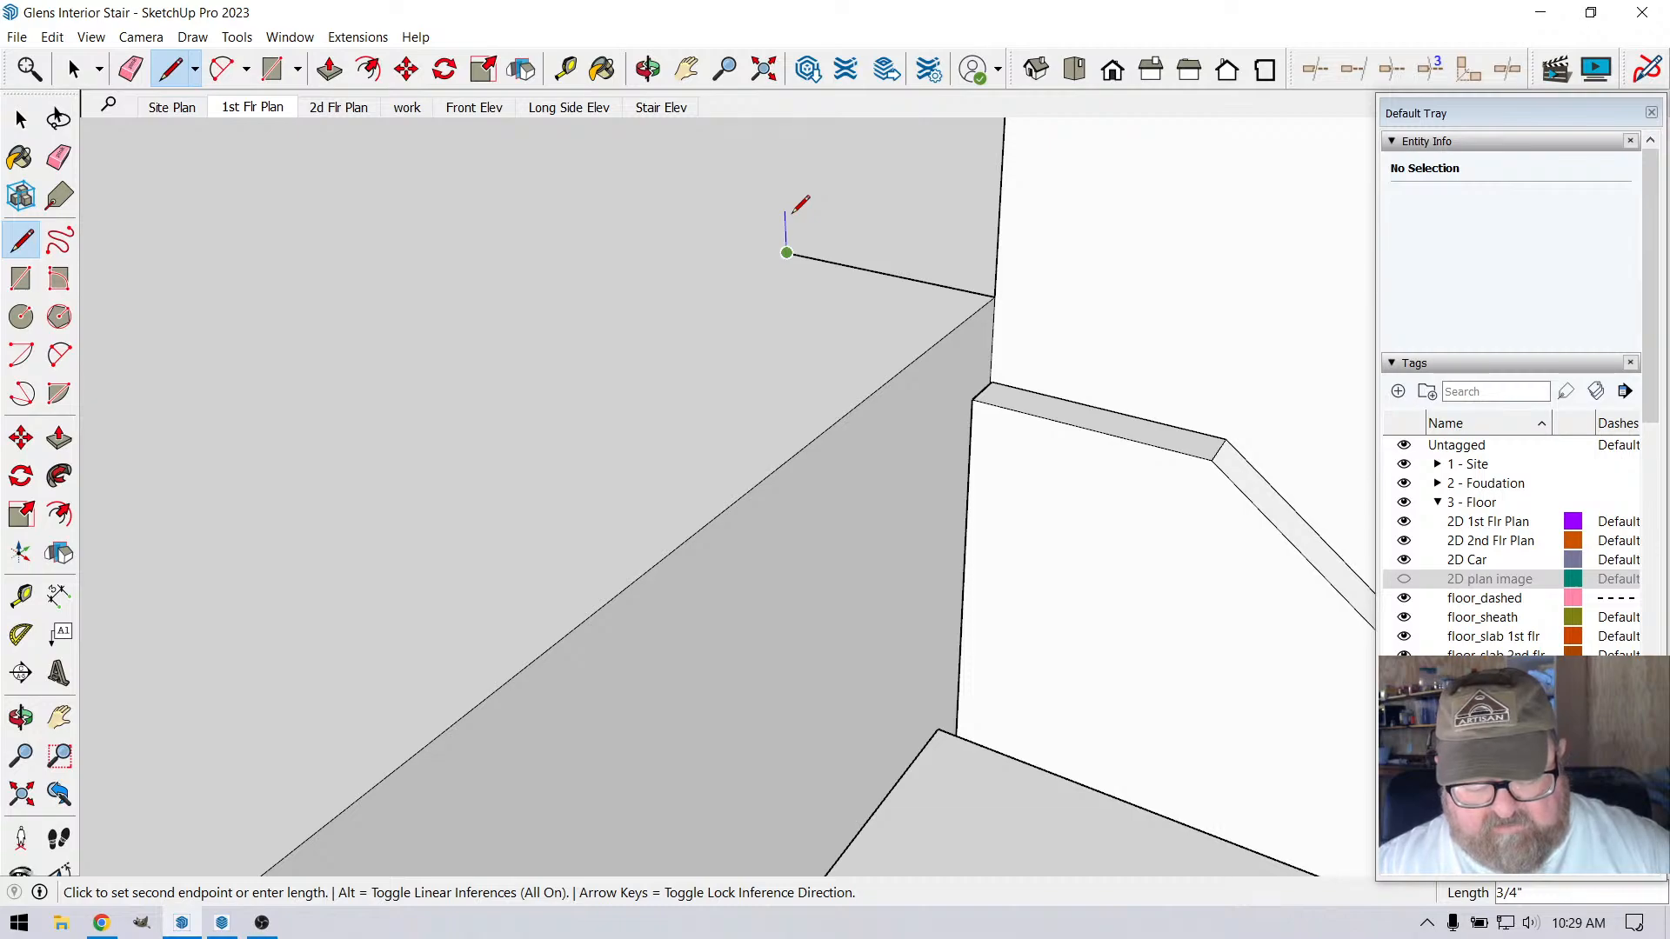
type("/4")
key("Return")
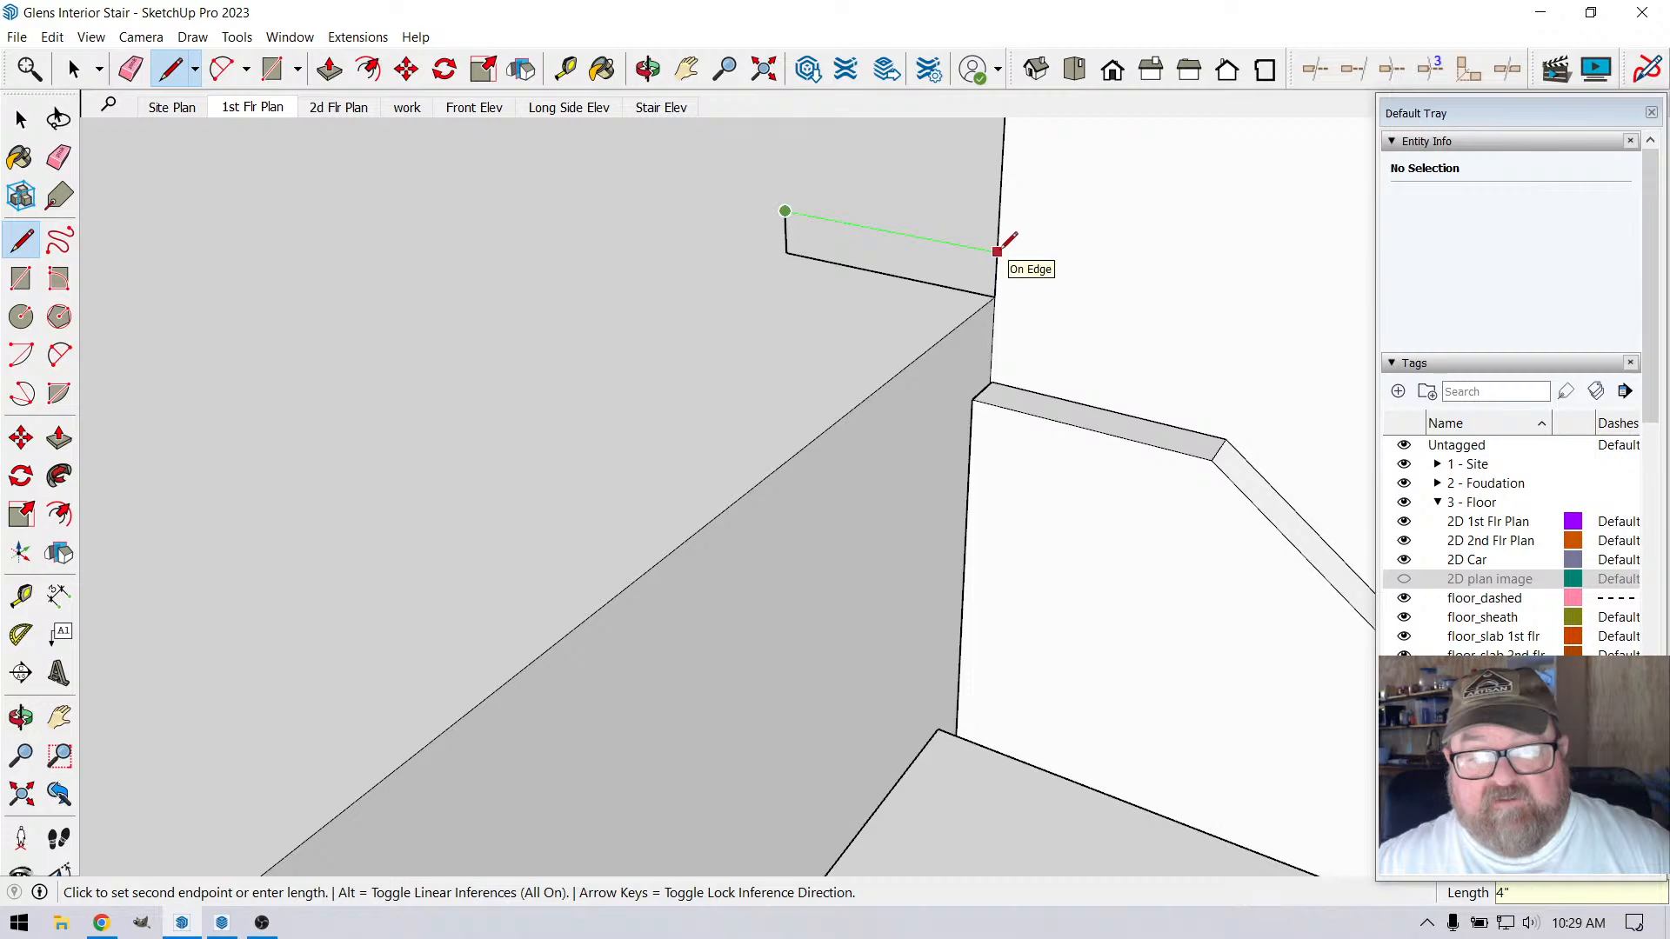
left_click(1007, 246)
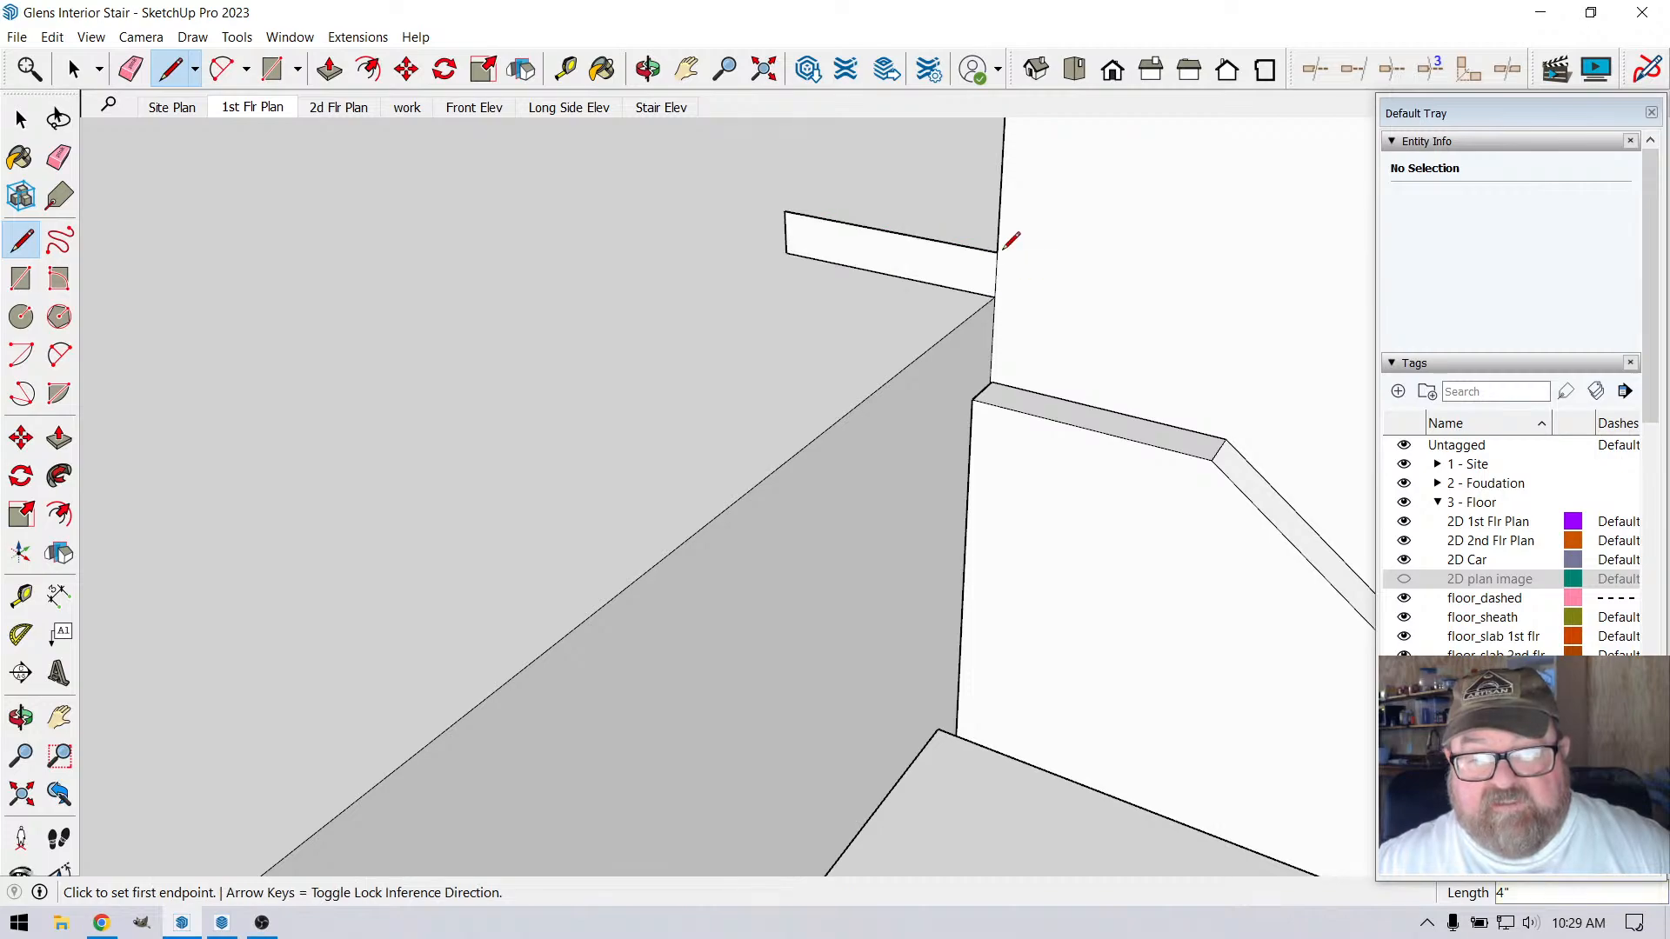
left_click(998, 252)
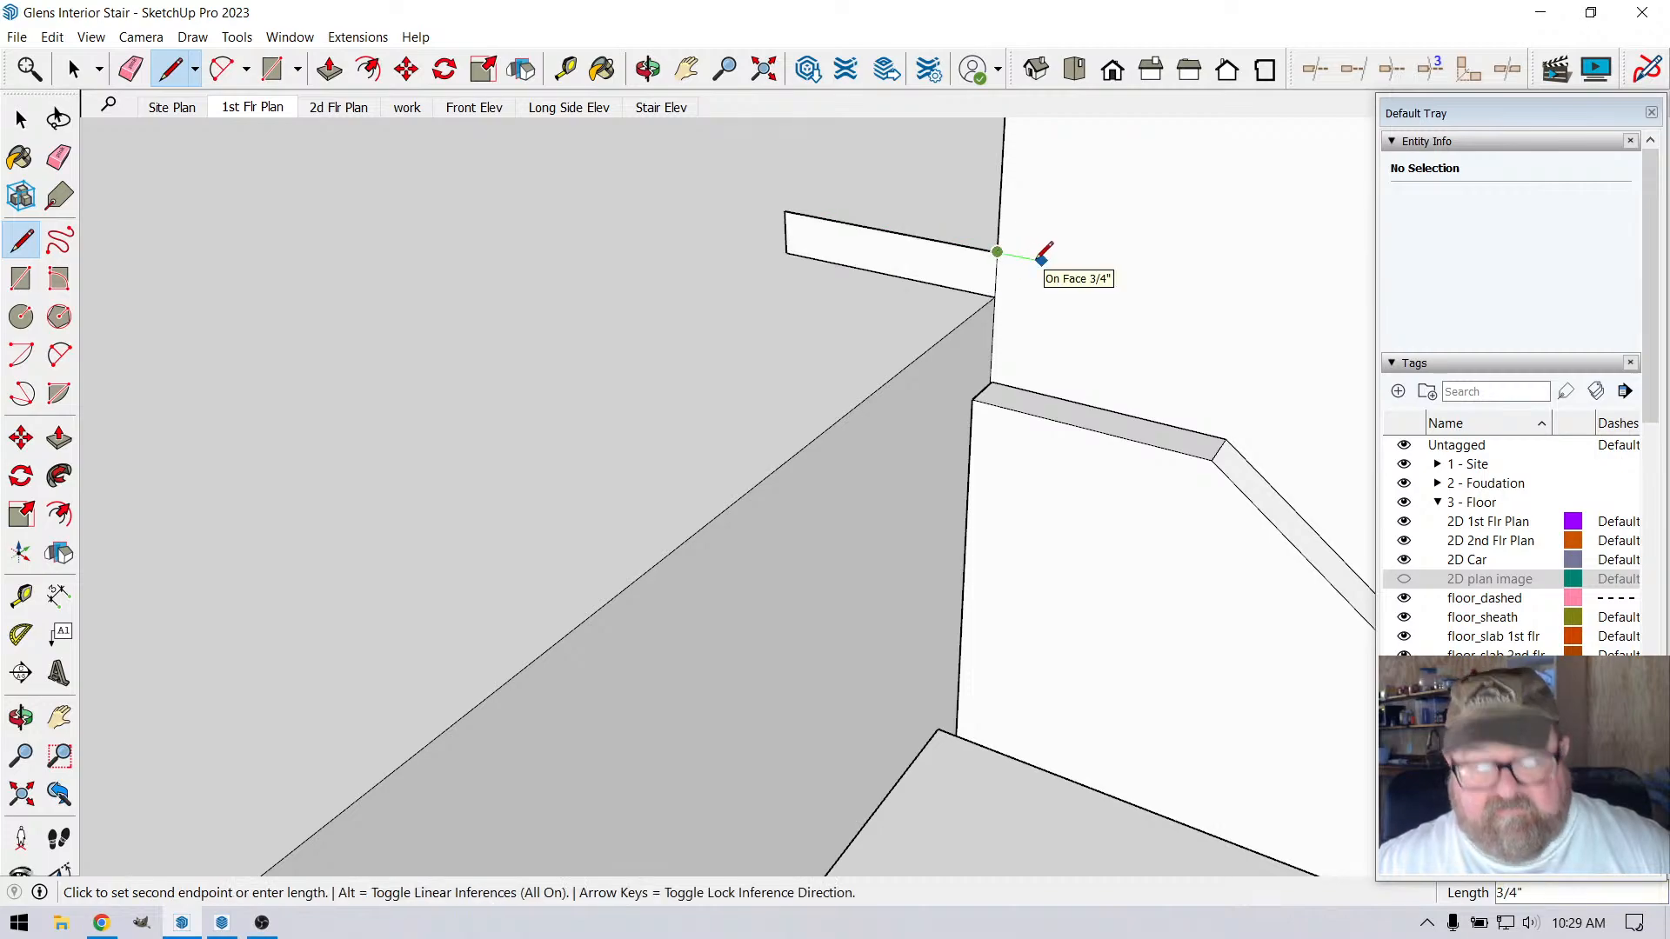
type("1")
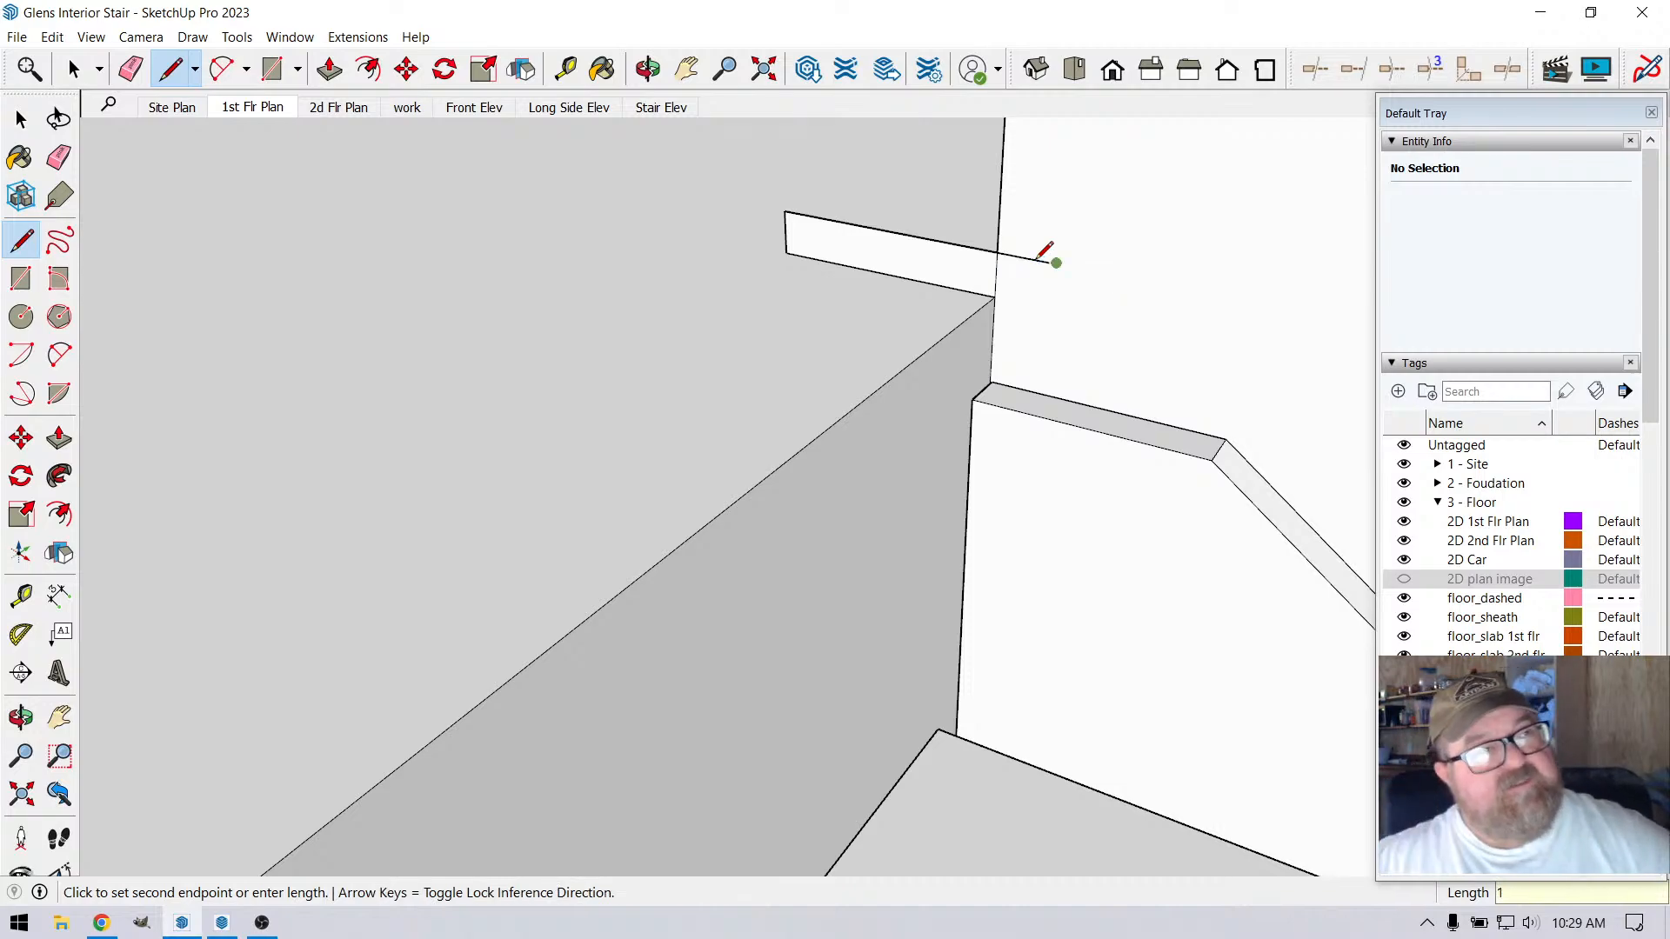
key("Escape")
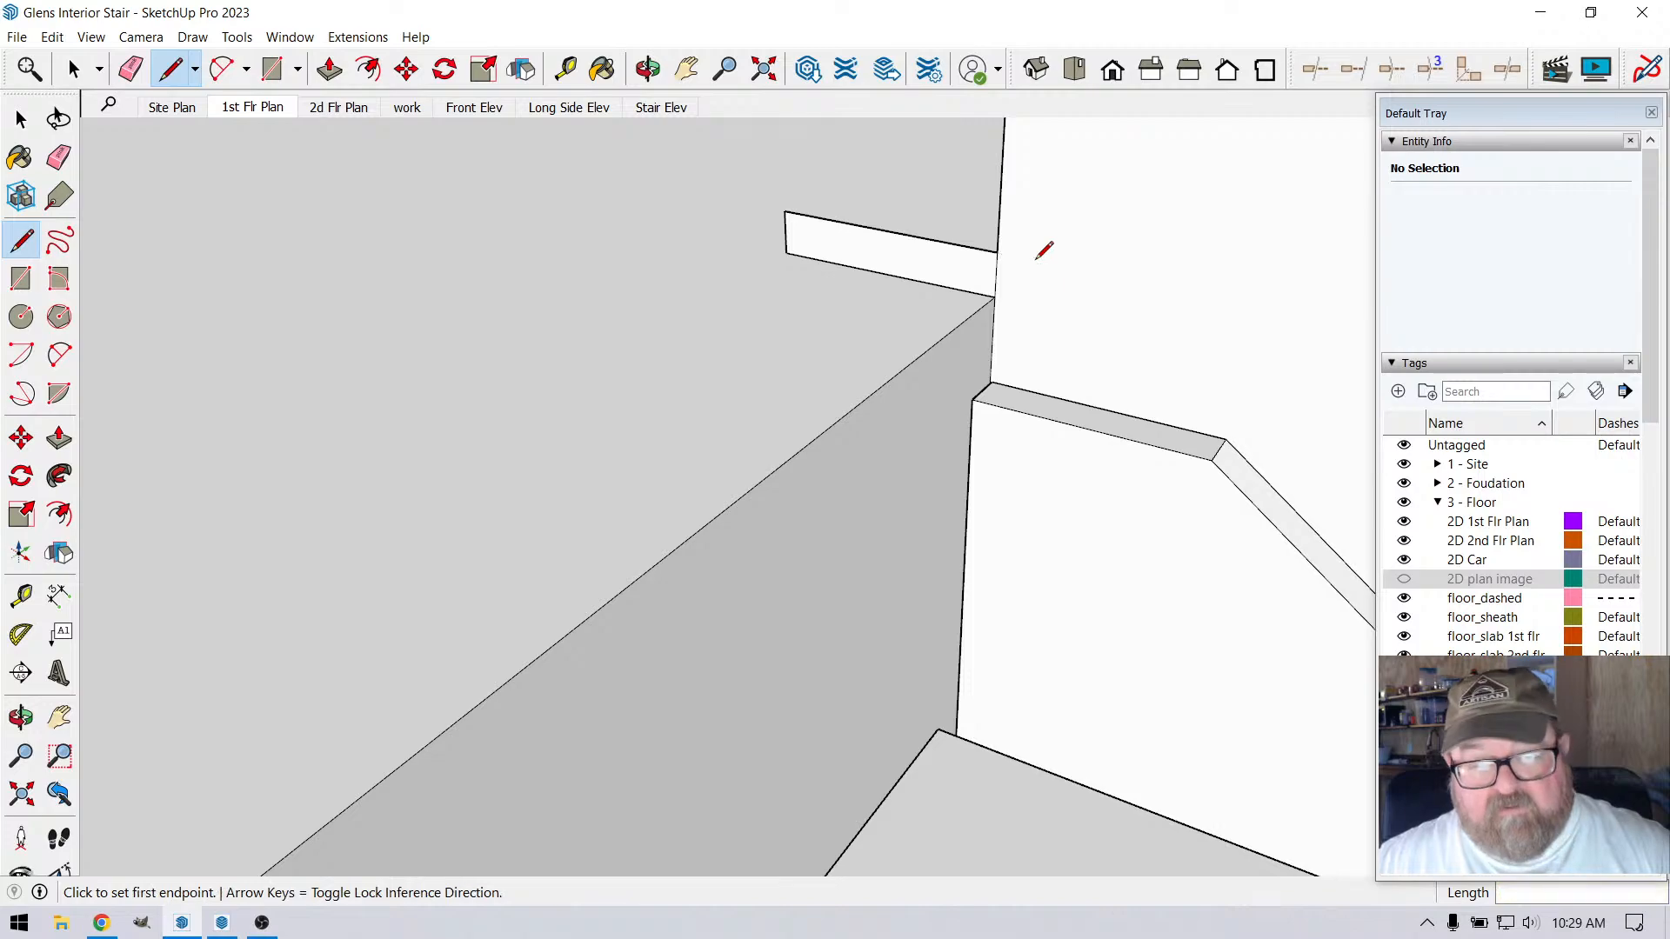
Extend the 3/4" thick profile with lines 1.75" past the loft floor edge, over the stair side
left_click(997, 251)
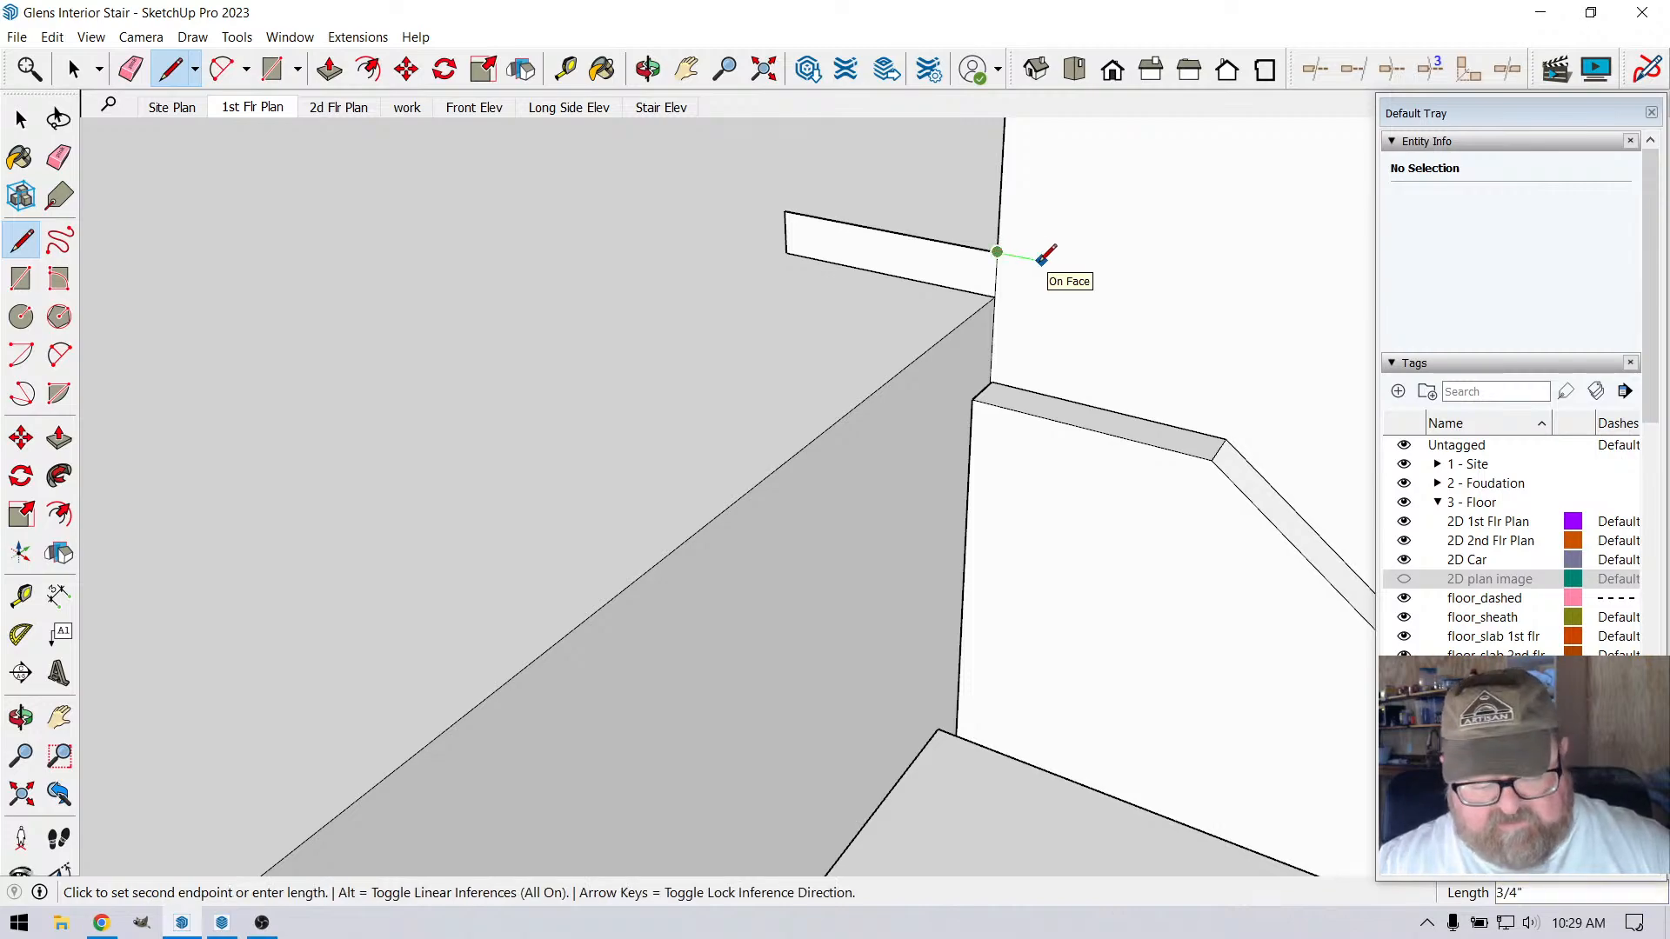
type("1.7")
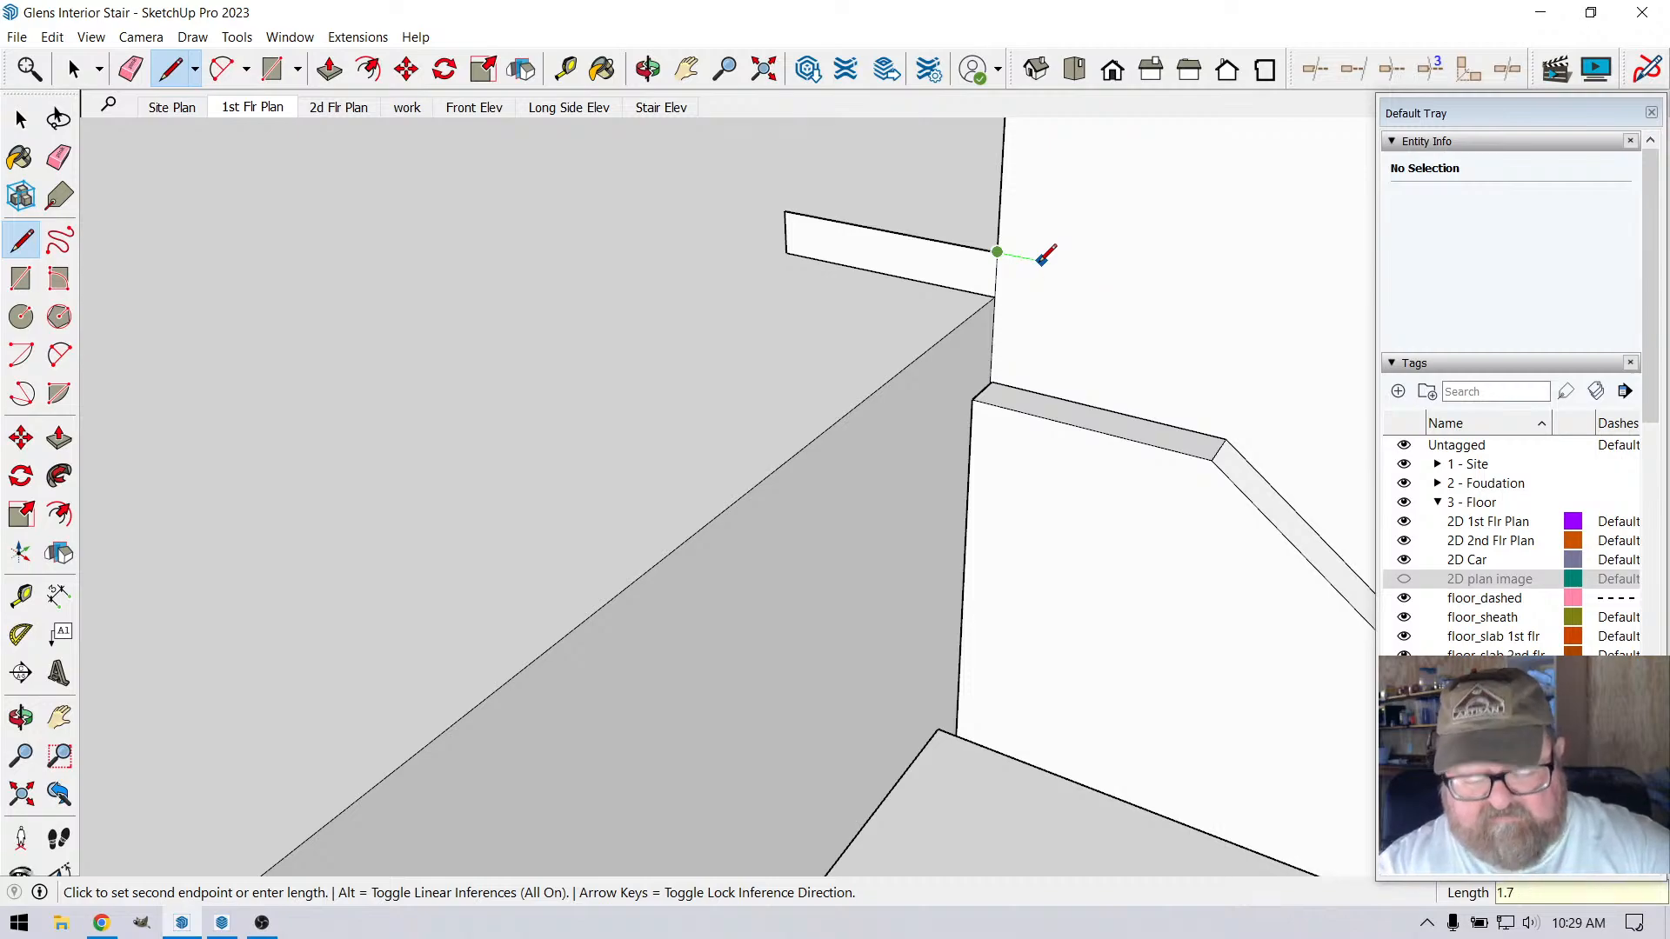
type("5")
key("Return")
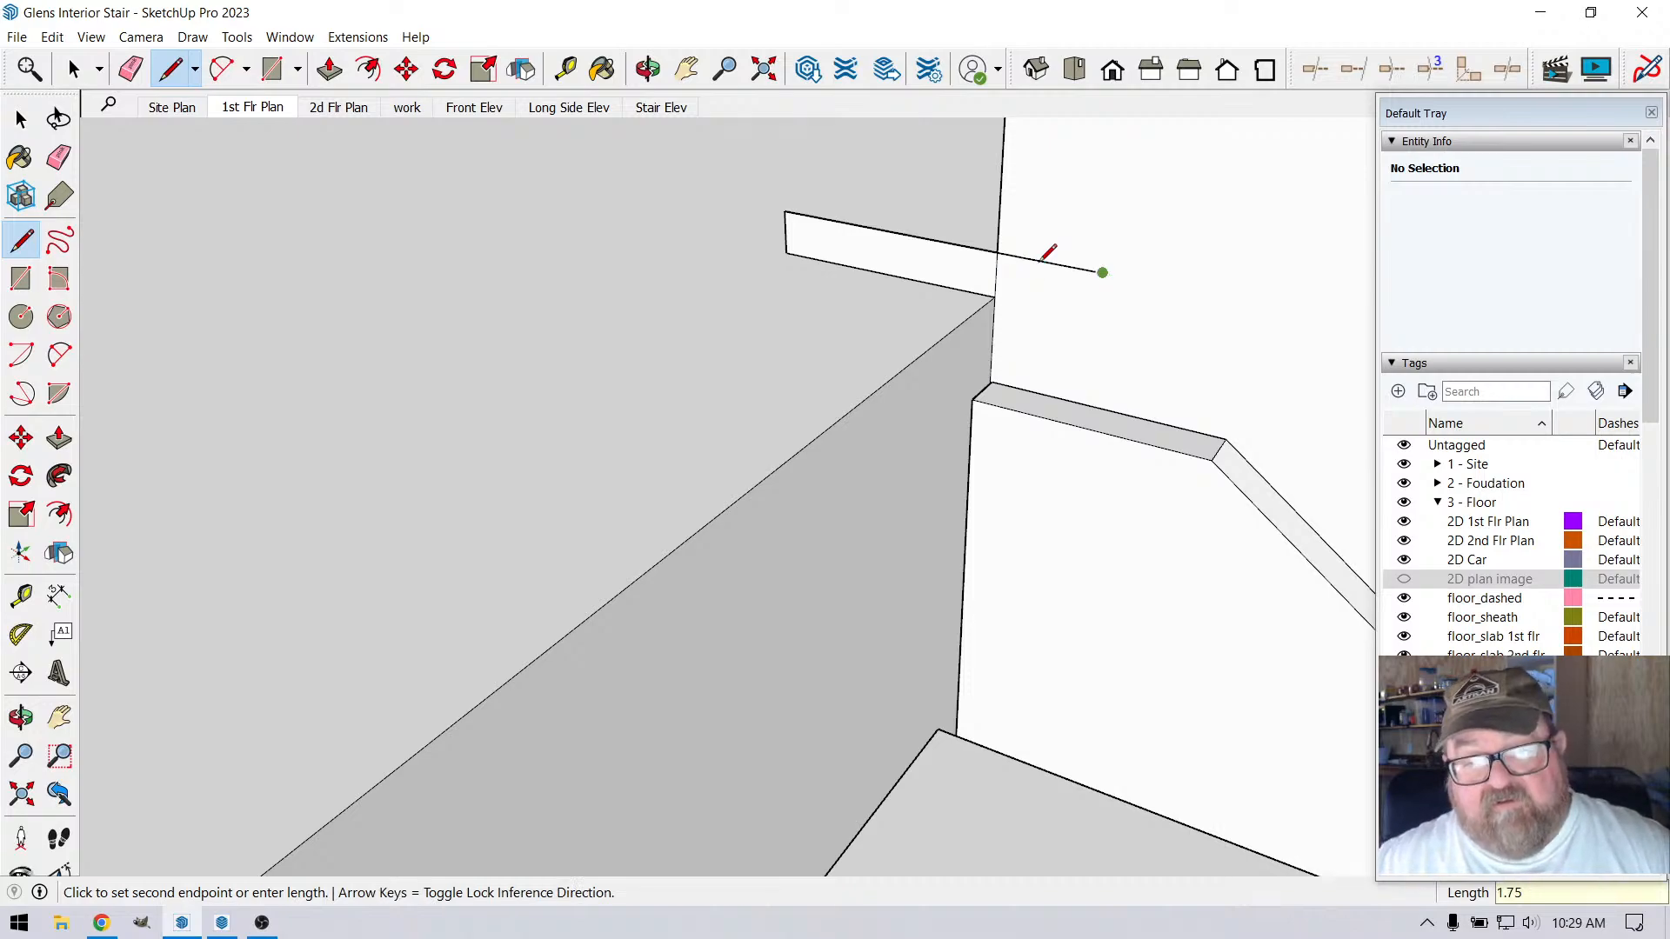
left_click(1098, 318)
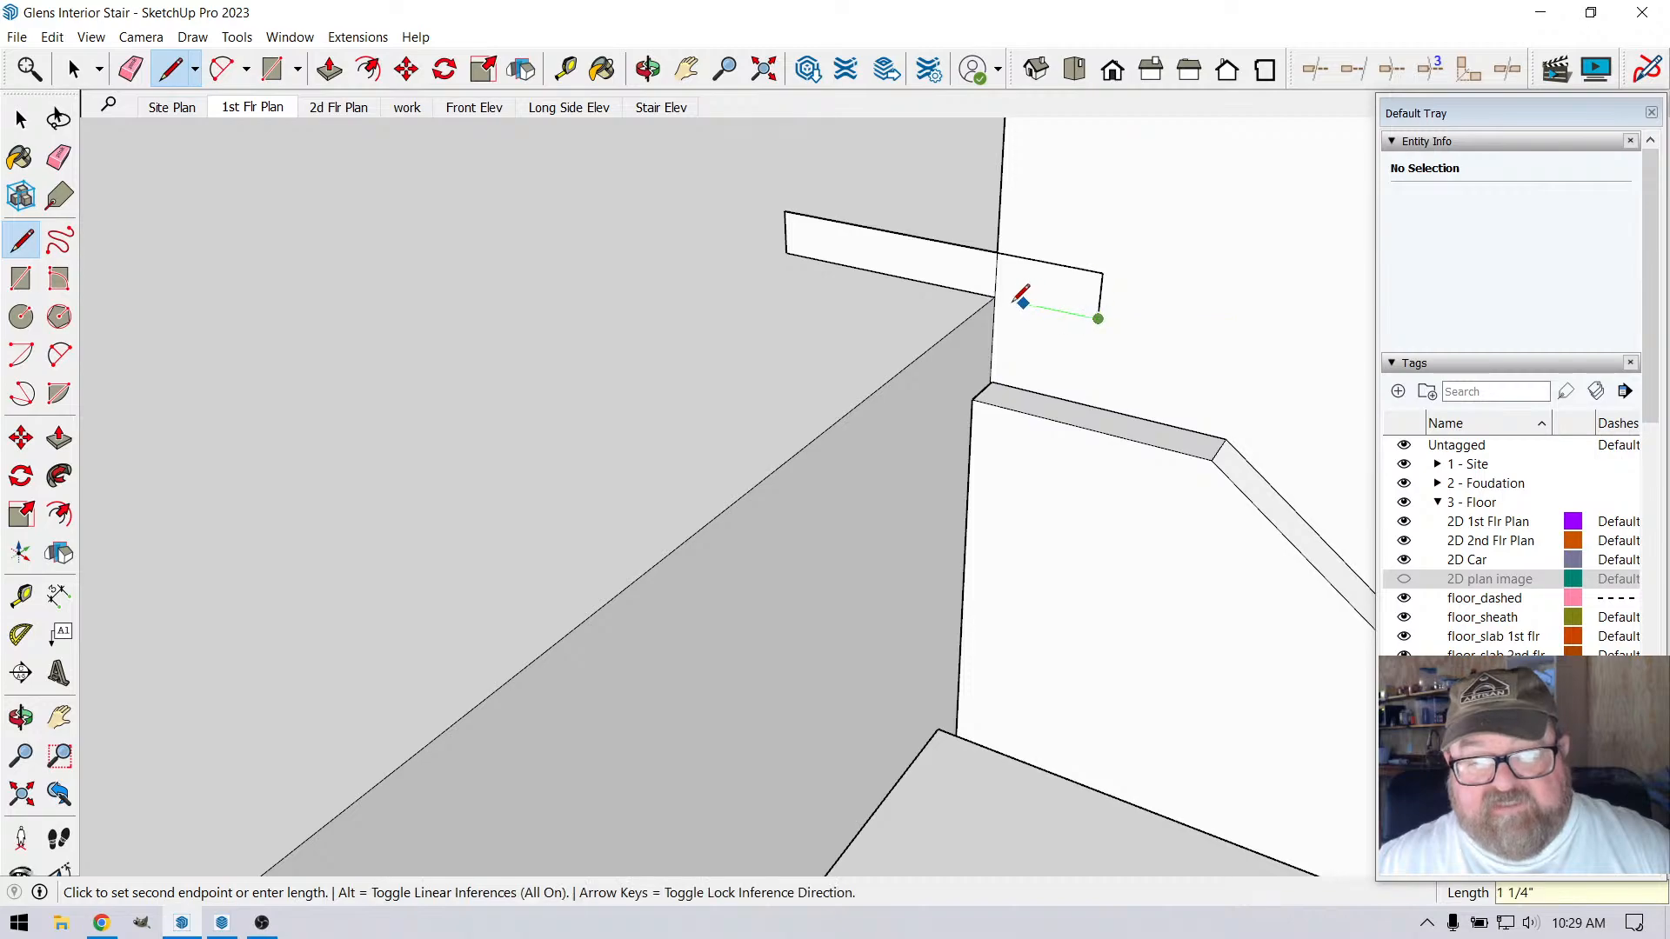
left_click(994, 297)
Group both parts of the flat nosing profile, including the line dividing them
scroll(1035, 267, "up", 2)
scroll(1047, 263, "up", 2)
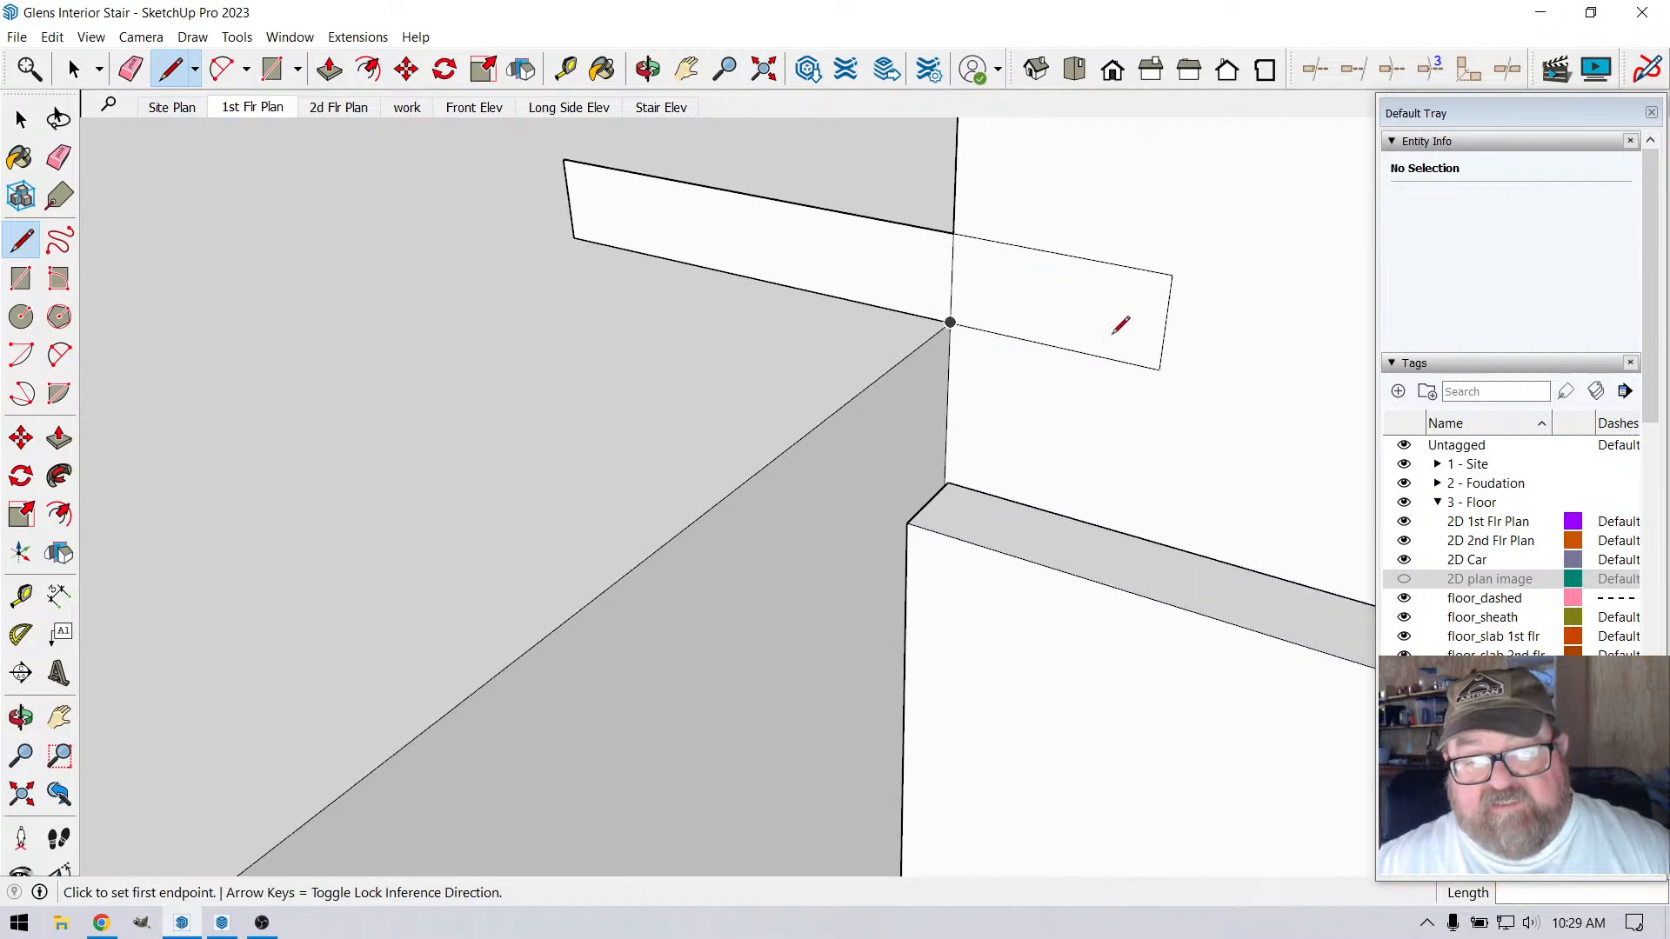
scroll(1118, 325, "up", 2)
scroll(1014, 337, "down", 1)
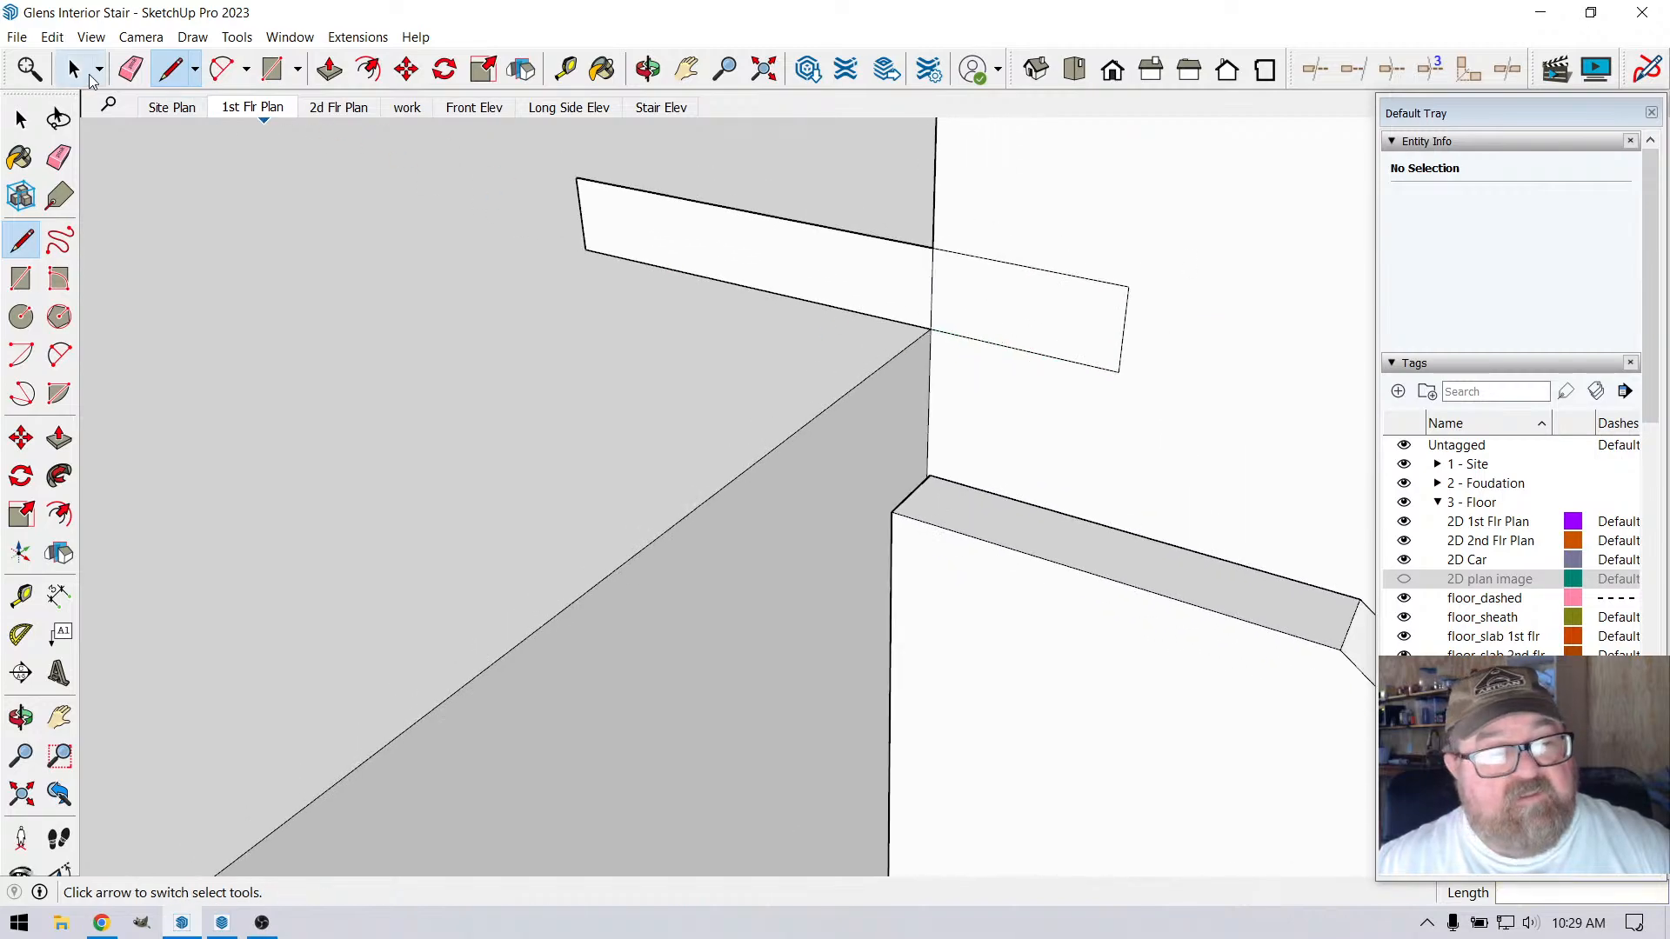
left_click(73, 68)
triple_click(604, 215)
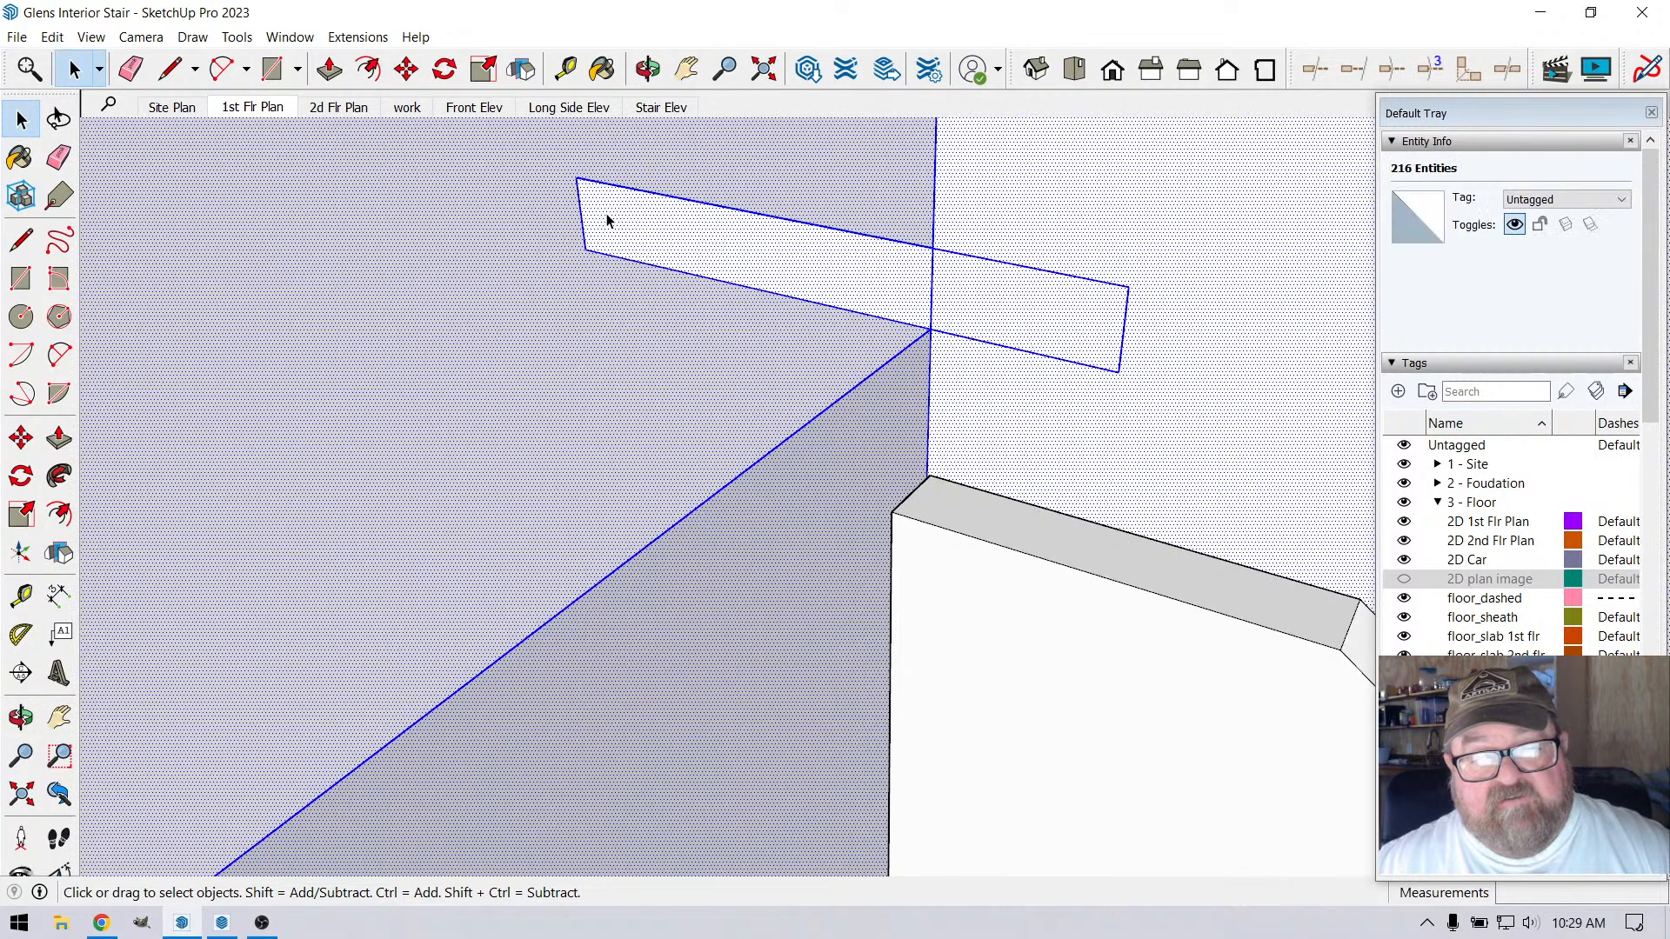
left_click(605, 215)
left_click_drag(560, 174, 940, 350)
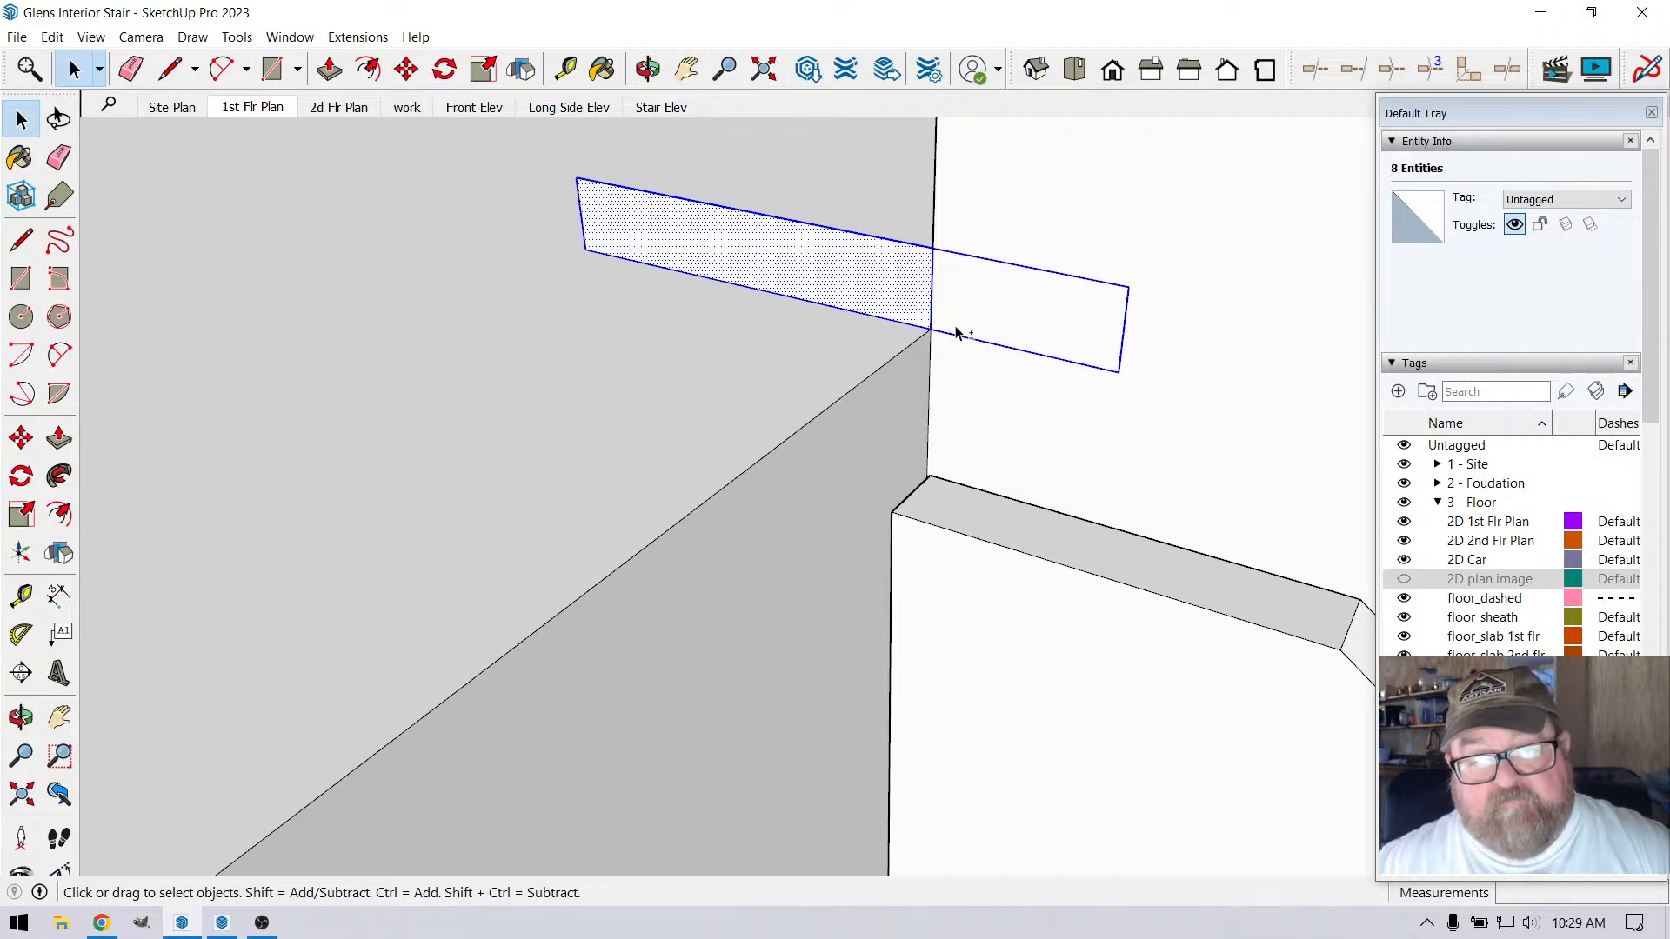
right_click(887, 297)
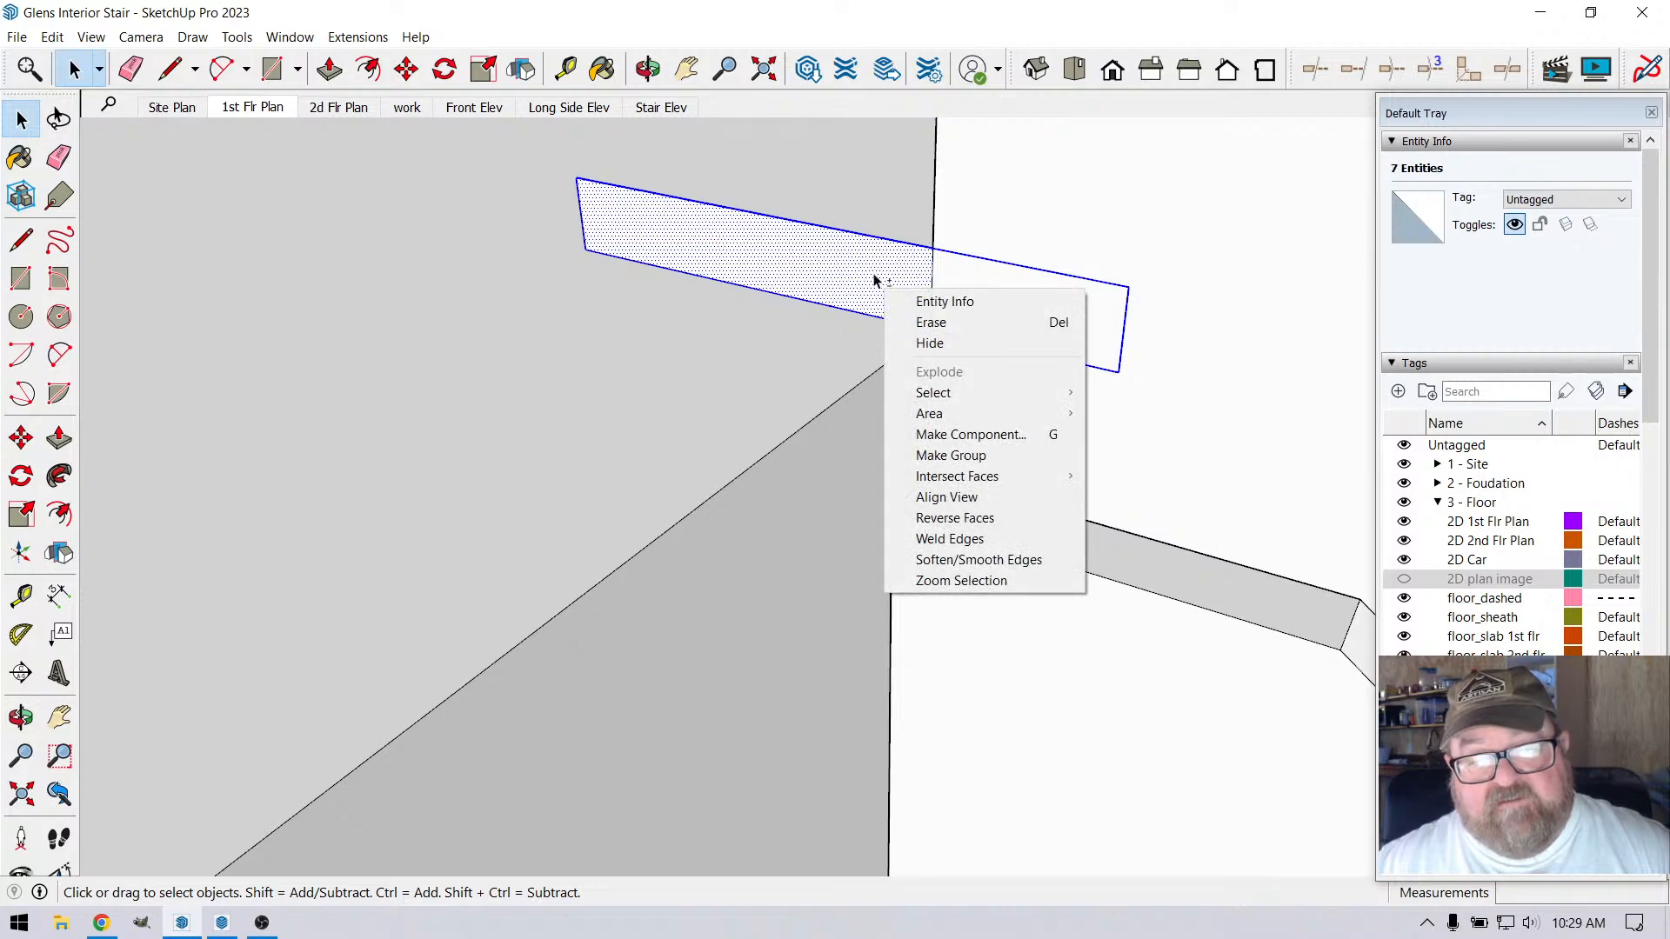
left_click(873, 275, "shift")
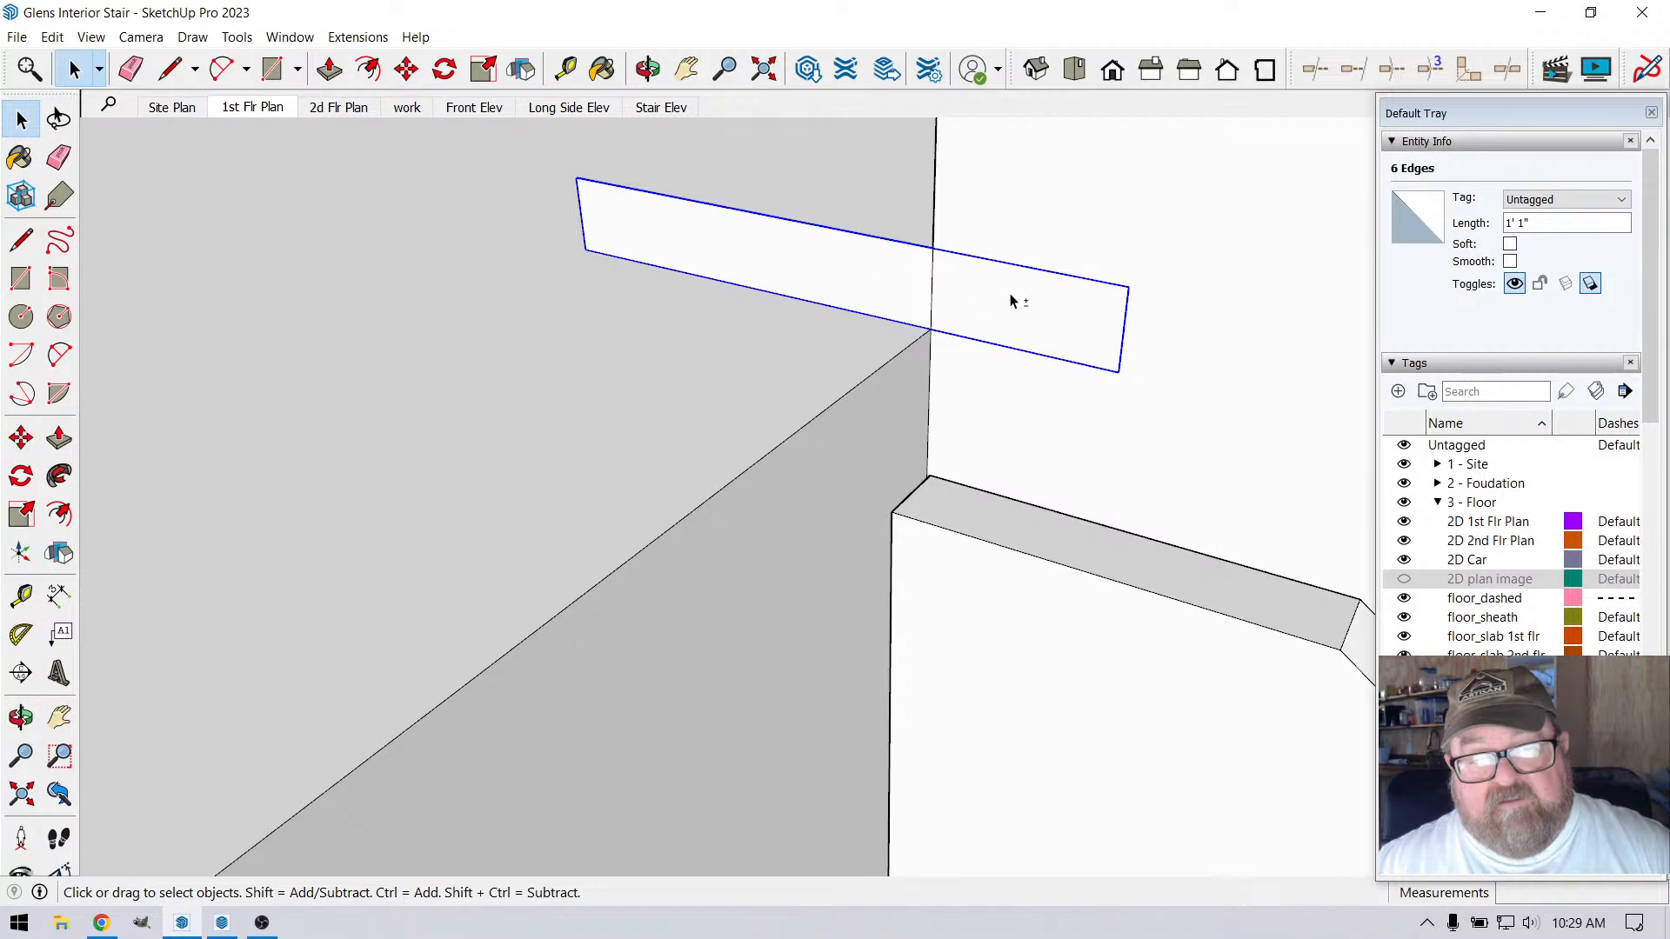
left_click(1012, 302, "shift")
left_click(908, 287, "shift")
right_click(907, 287)
left_click(954, 452)
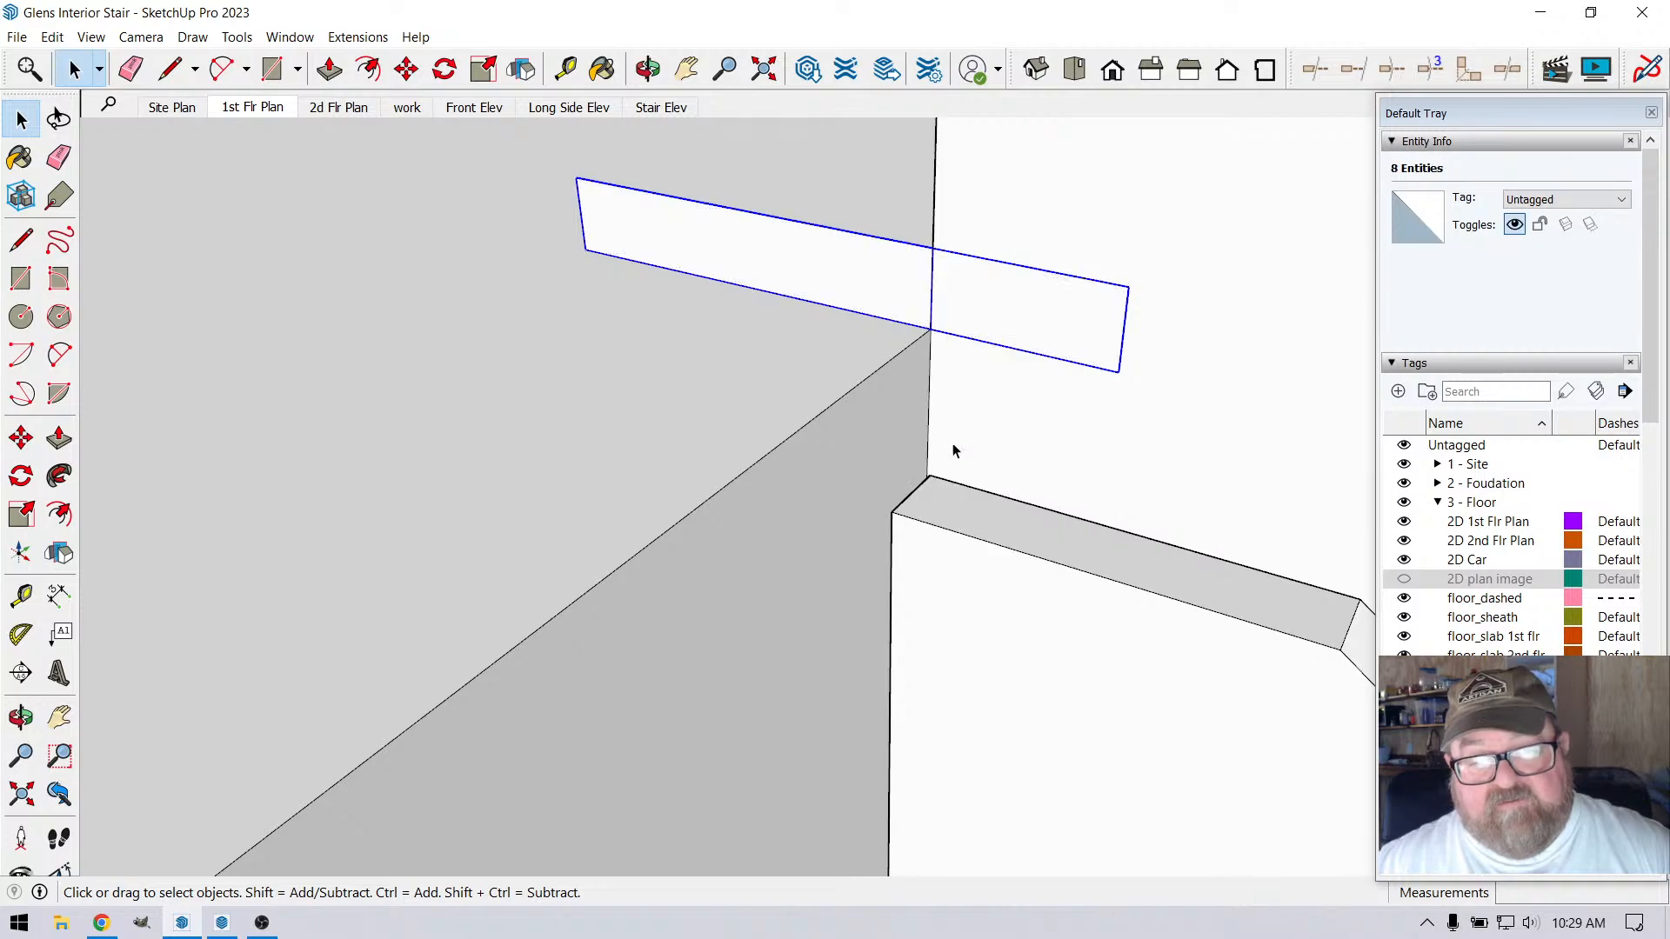
Move the nosing profile group along the loft floor edge, away from the stair wall
key("m")
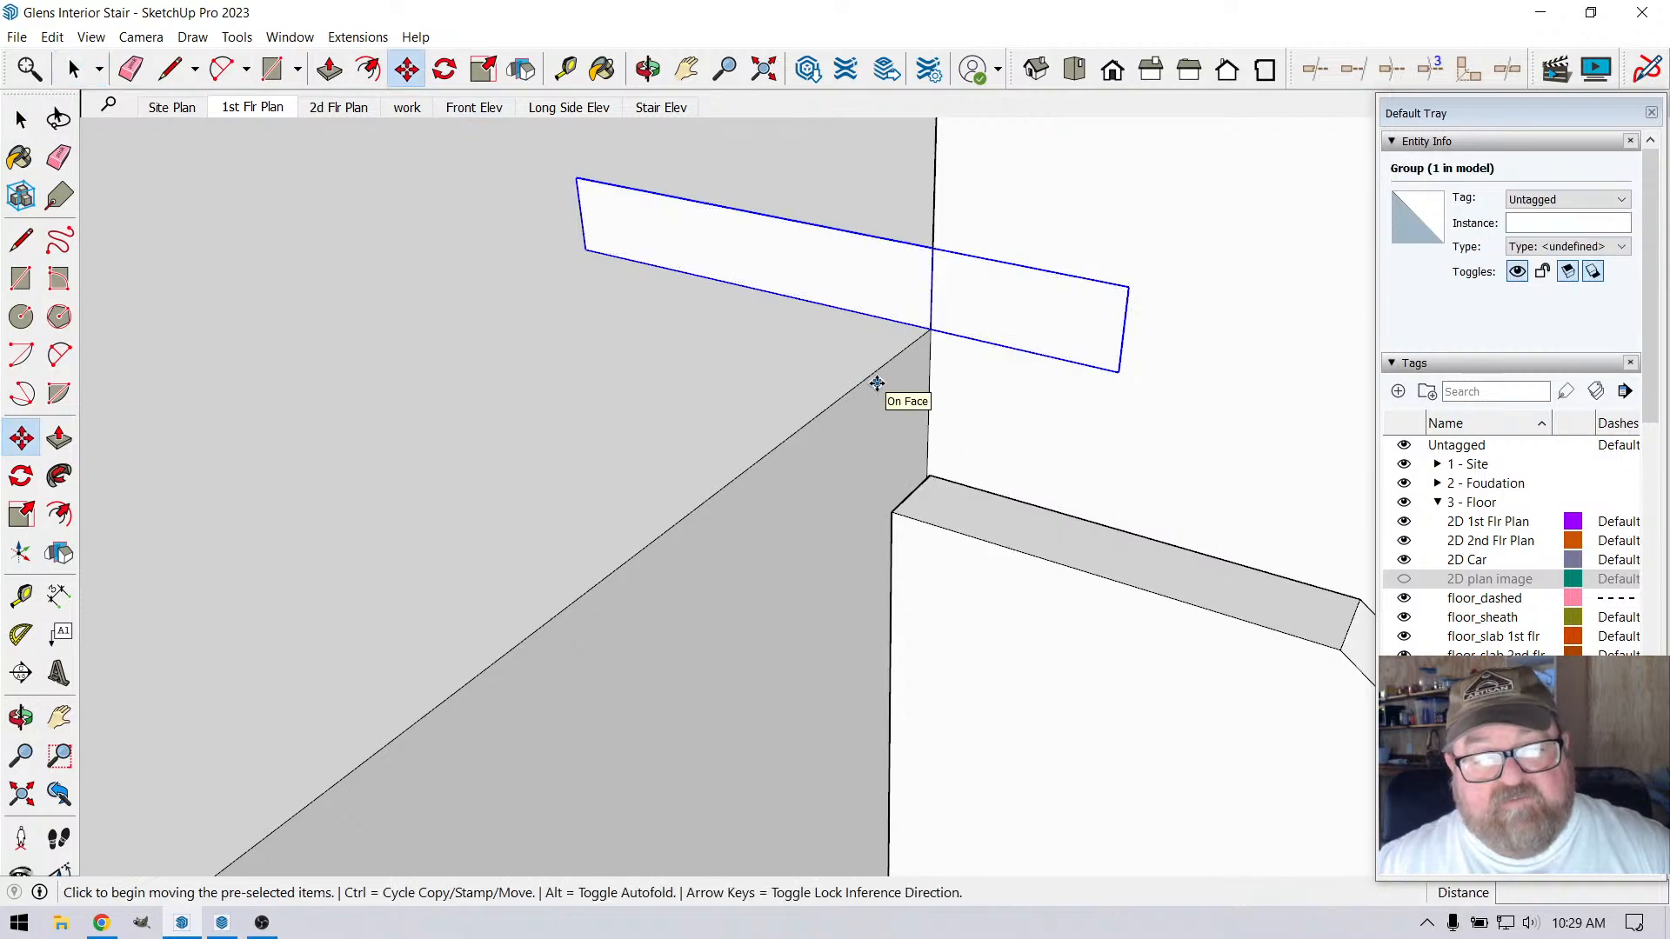
left_click(877, 370)
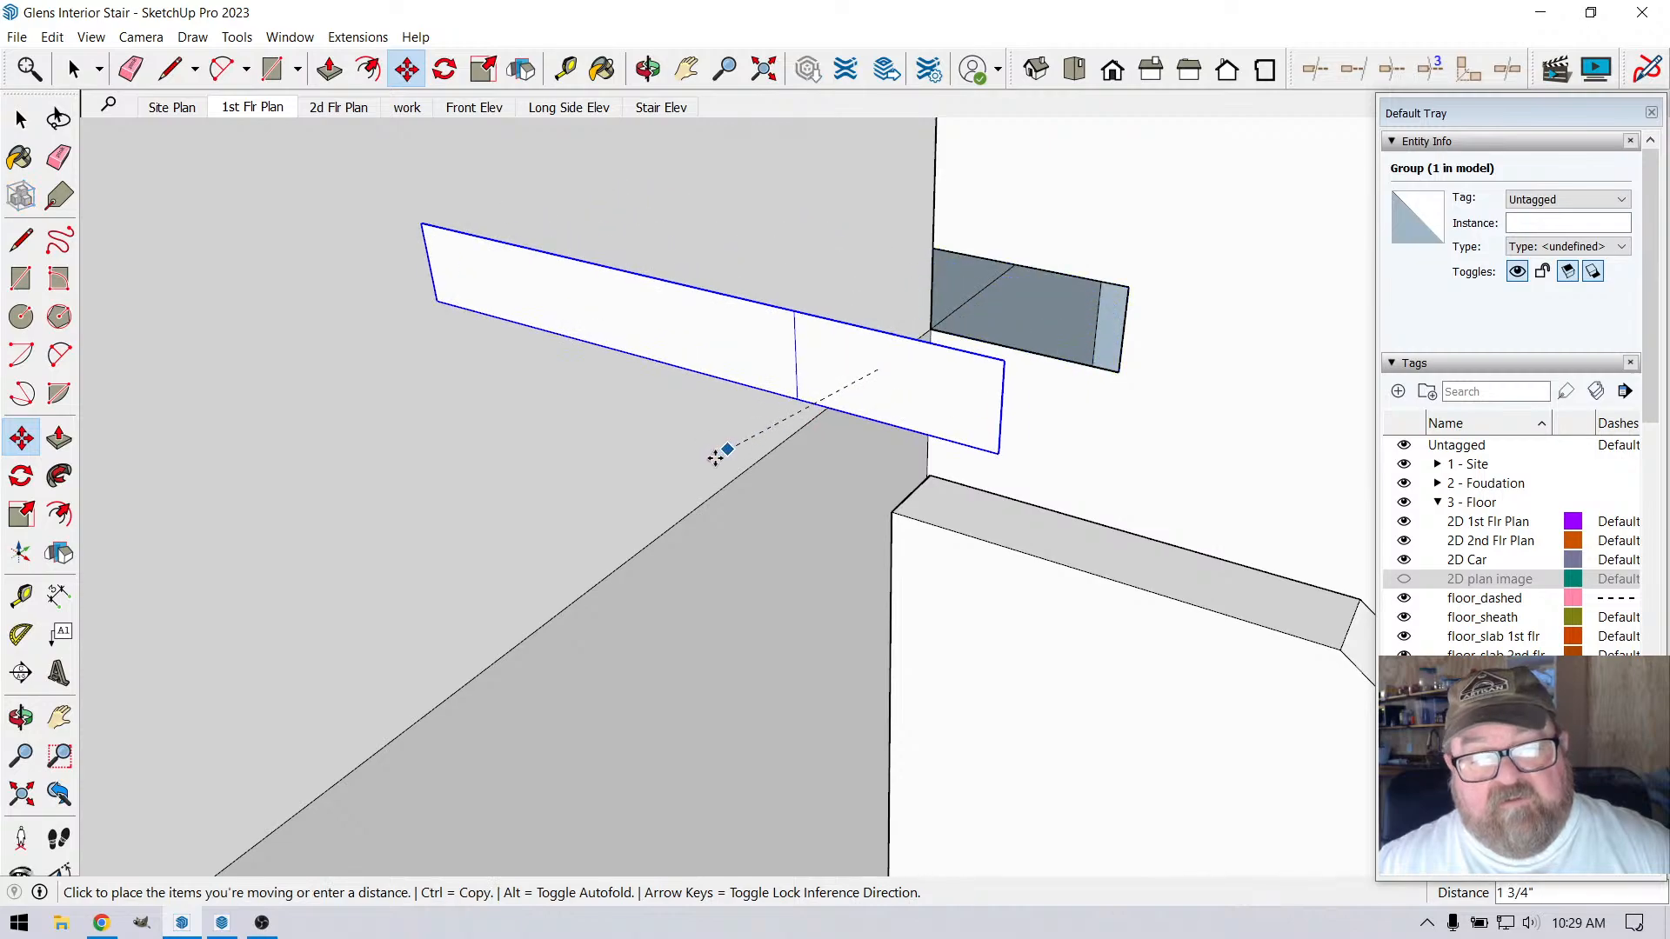
left_click(720, 485)
left_click(73, 69)
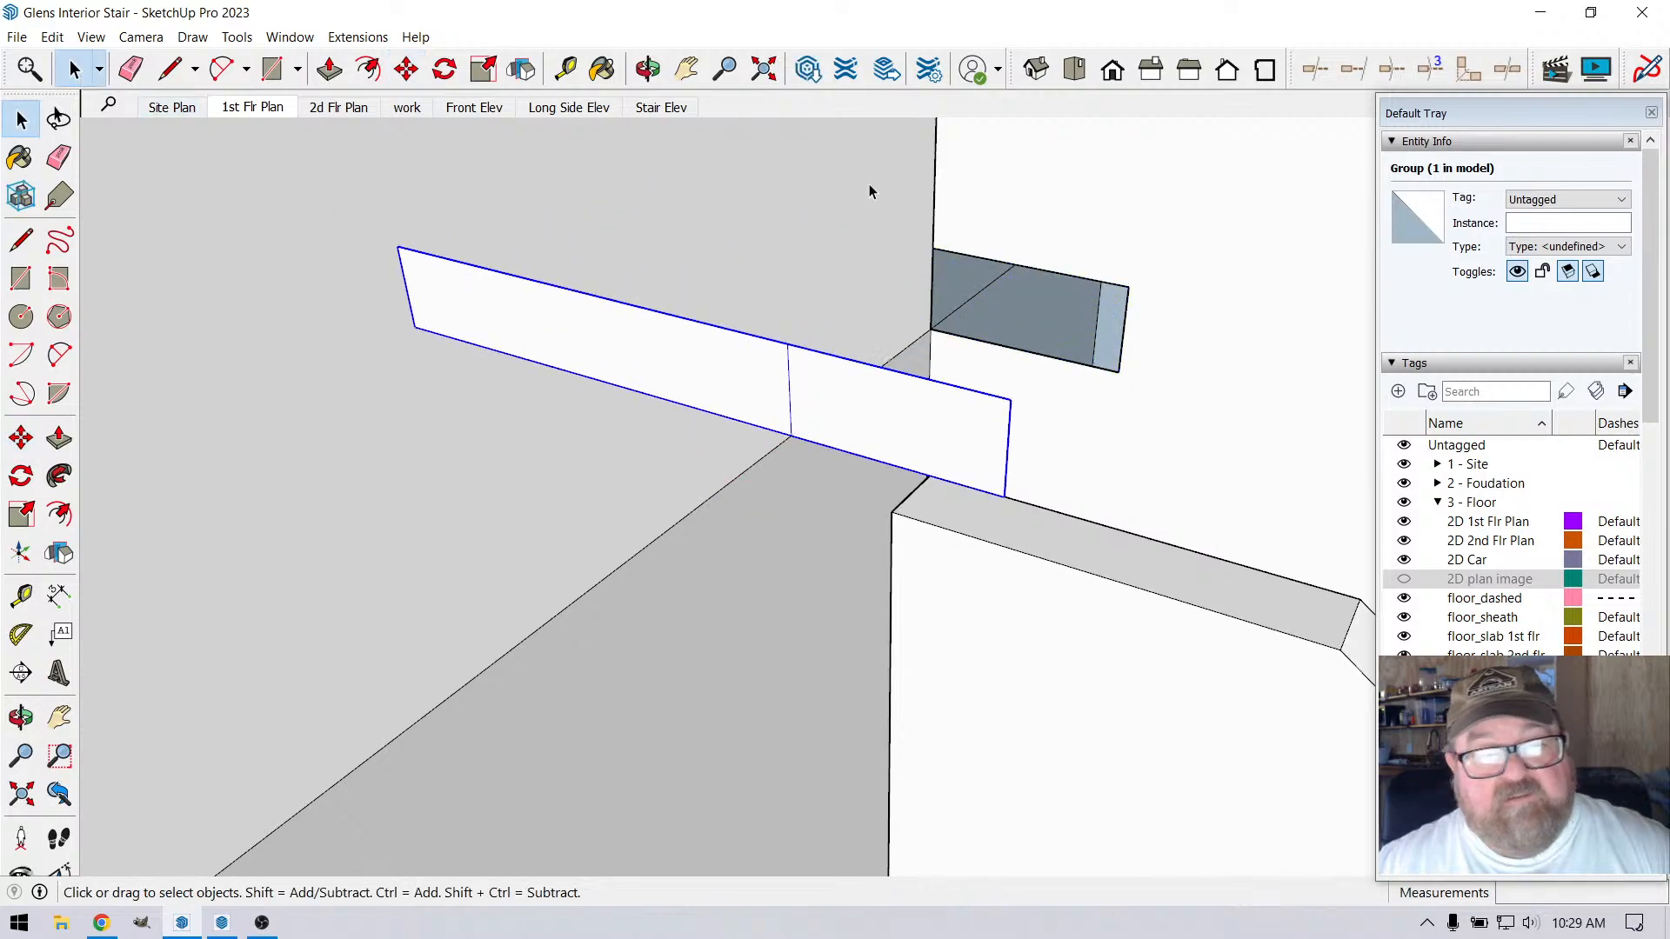
Patch the hole left in the stair wall with a 1 3/4" by 3/4" rectangle and erase its outline
left_click(870, 191)
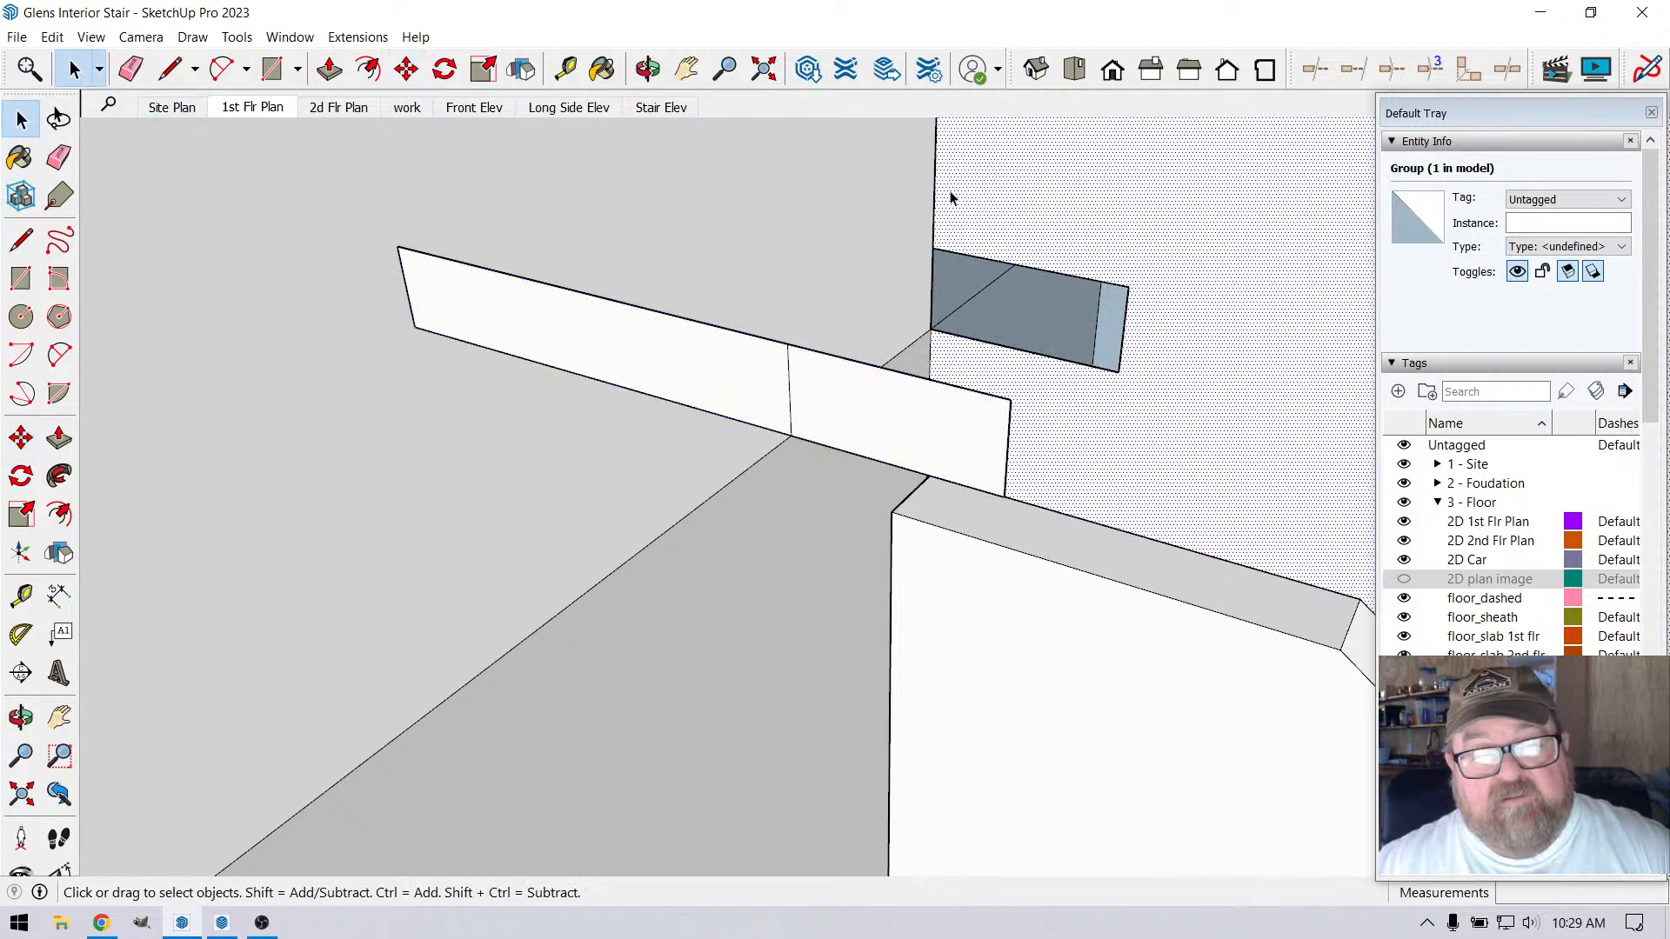
left_click(271, 69)
left_click(932, 248)
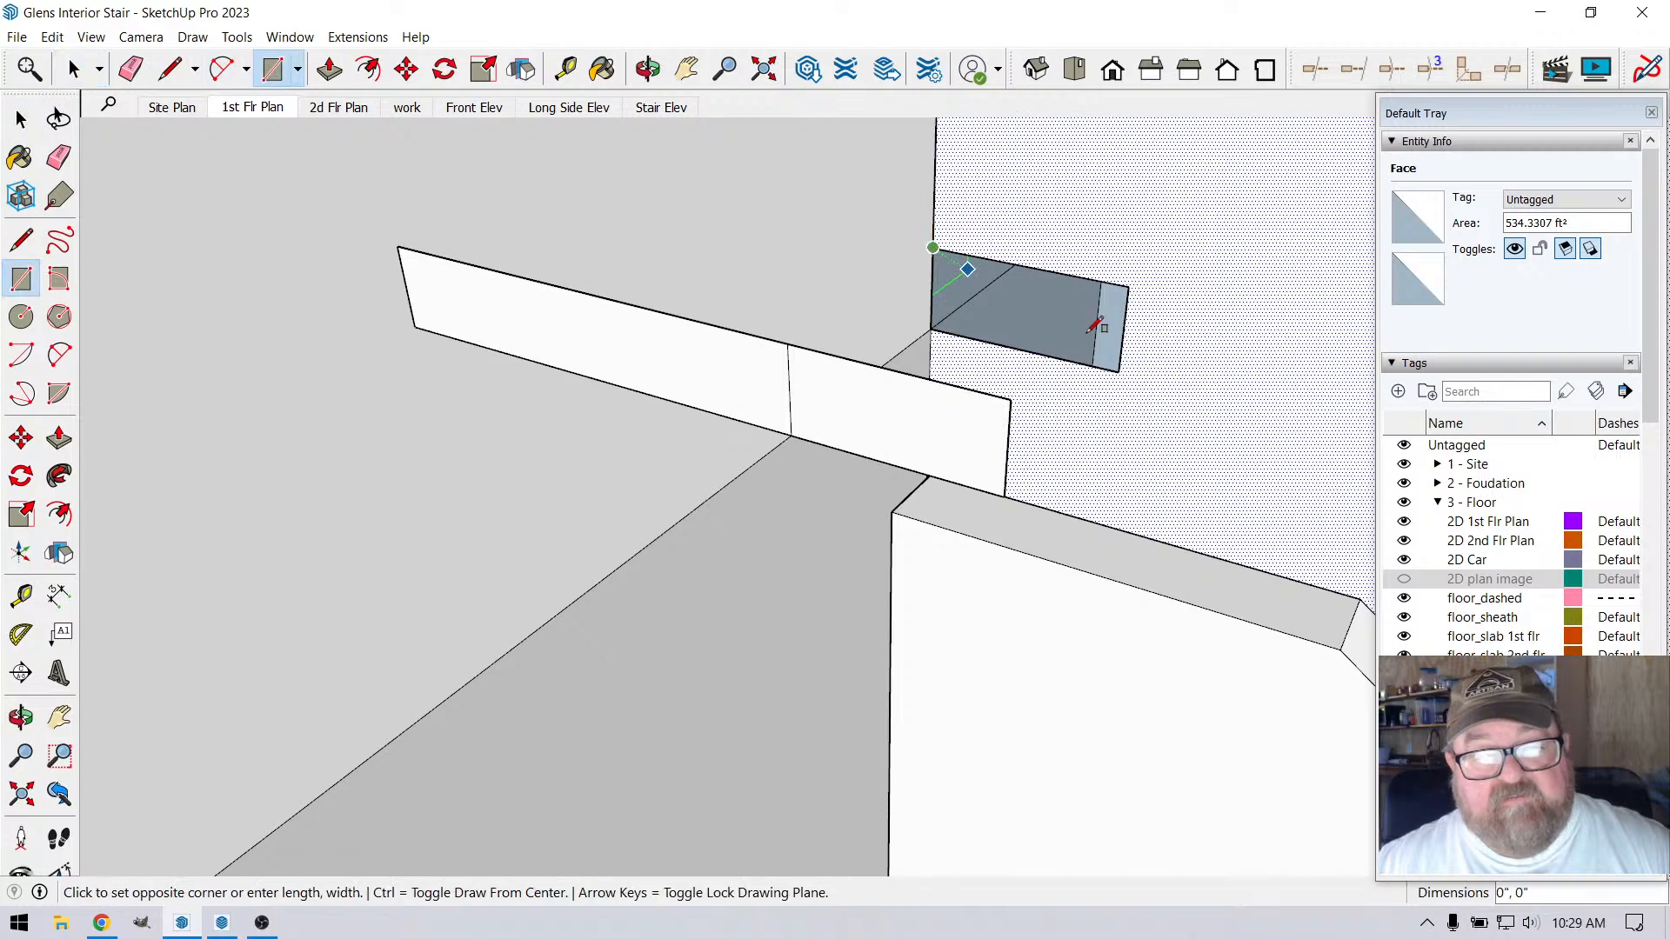
left_click(1120, 371)
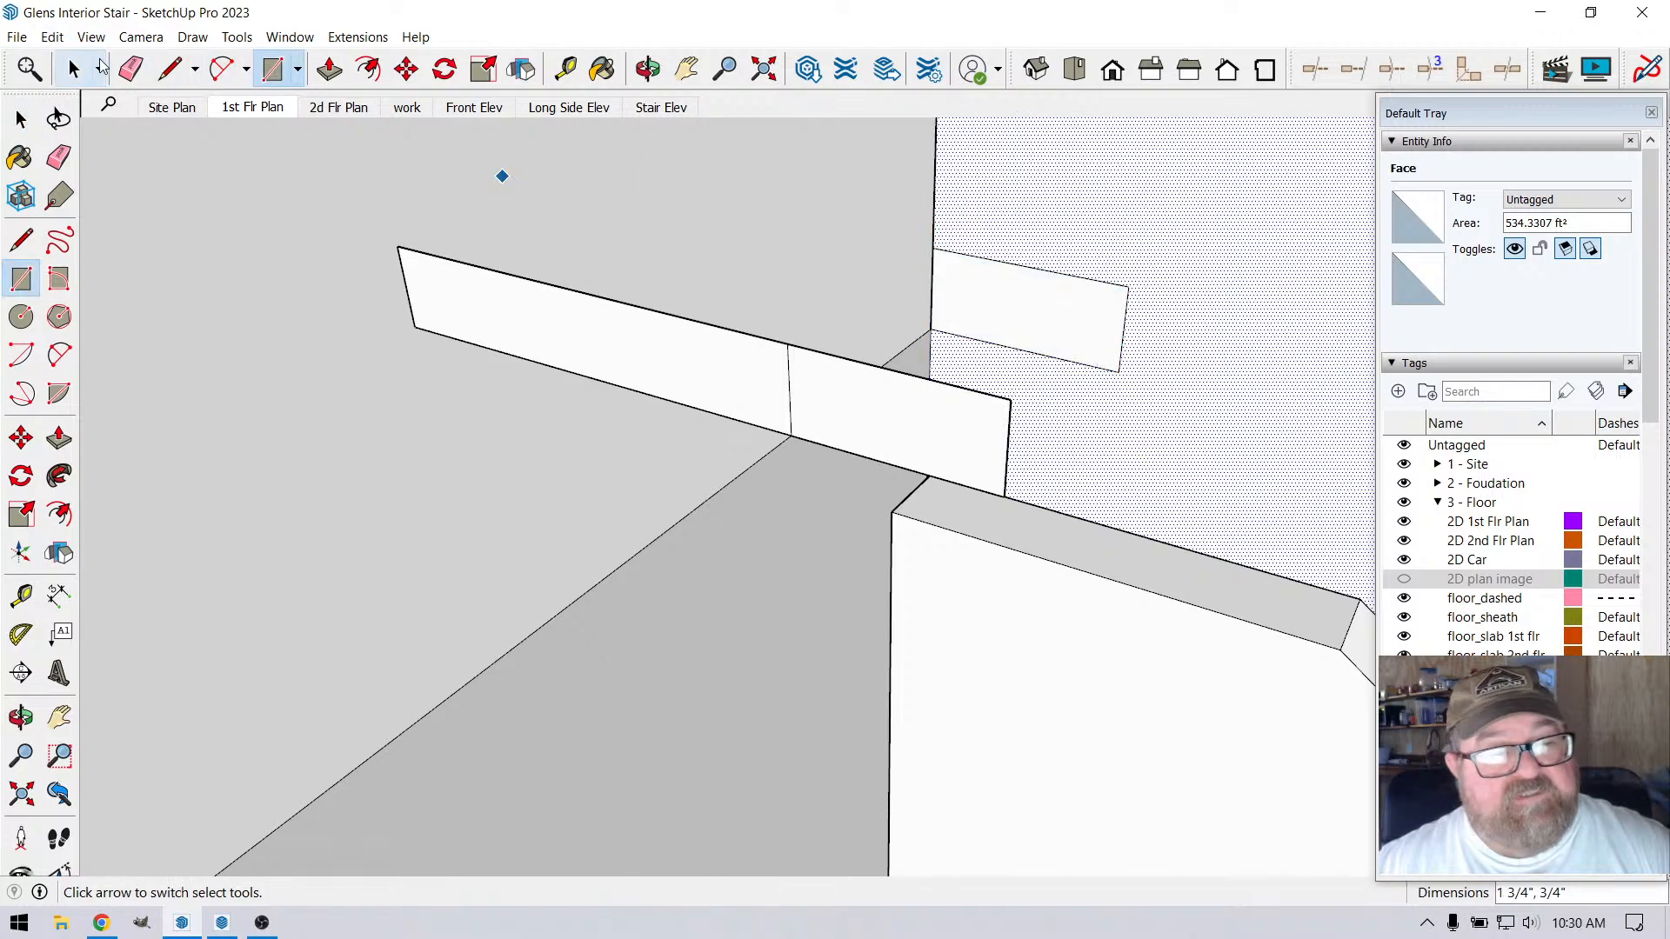
left_click(131, 68)
left_click(988, 256)
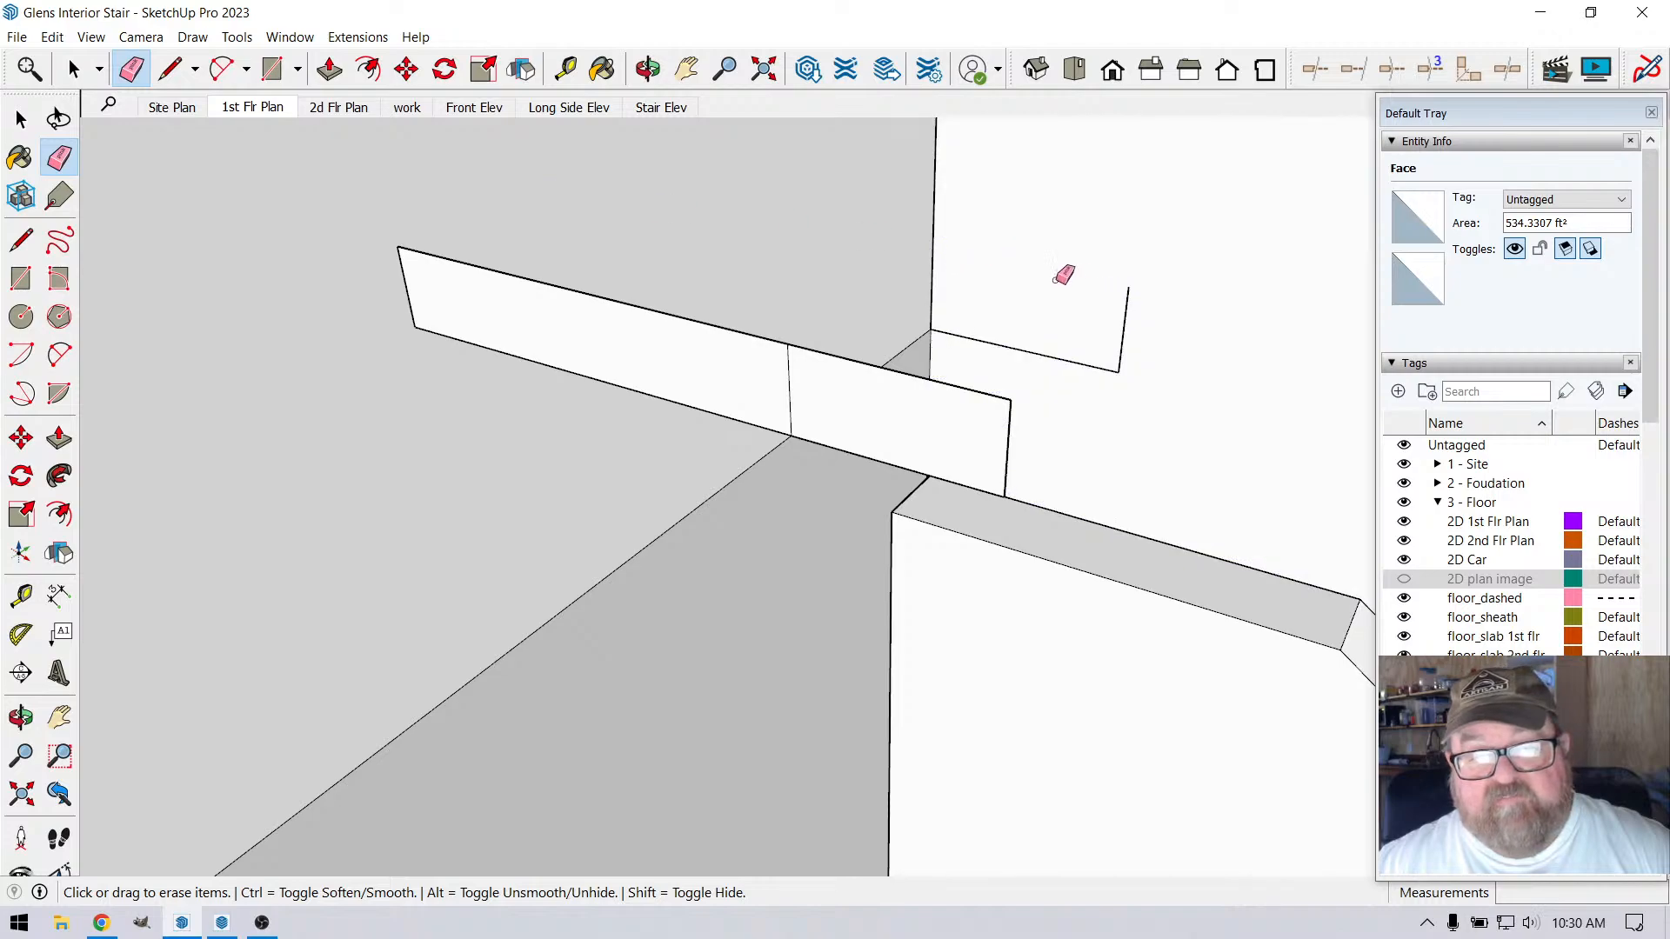
left_click(1083, 356)
mouse_move(1083, 356)
middle_mouse_down()
mouse_move(943, 354)
mouse_move(529, 265)
middle_mouse_up()
key("space")
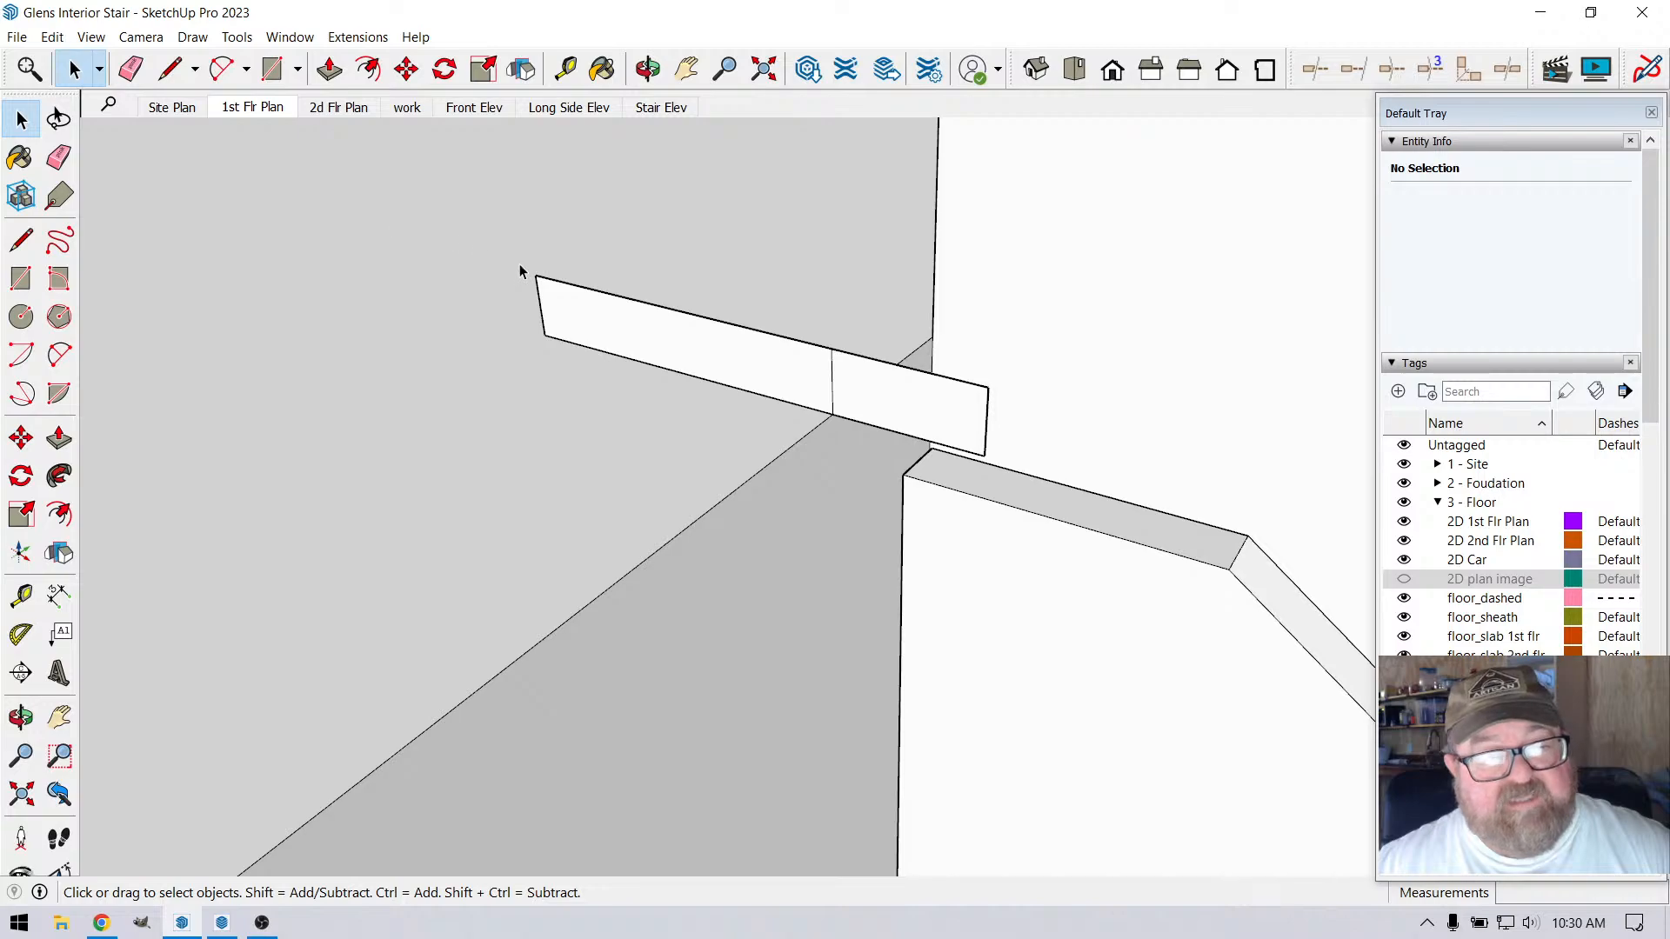
Cut the nosing profile group from the wall geometry and close the group being edited
left_click_drag(519, 263, 1000, 465)
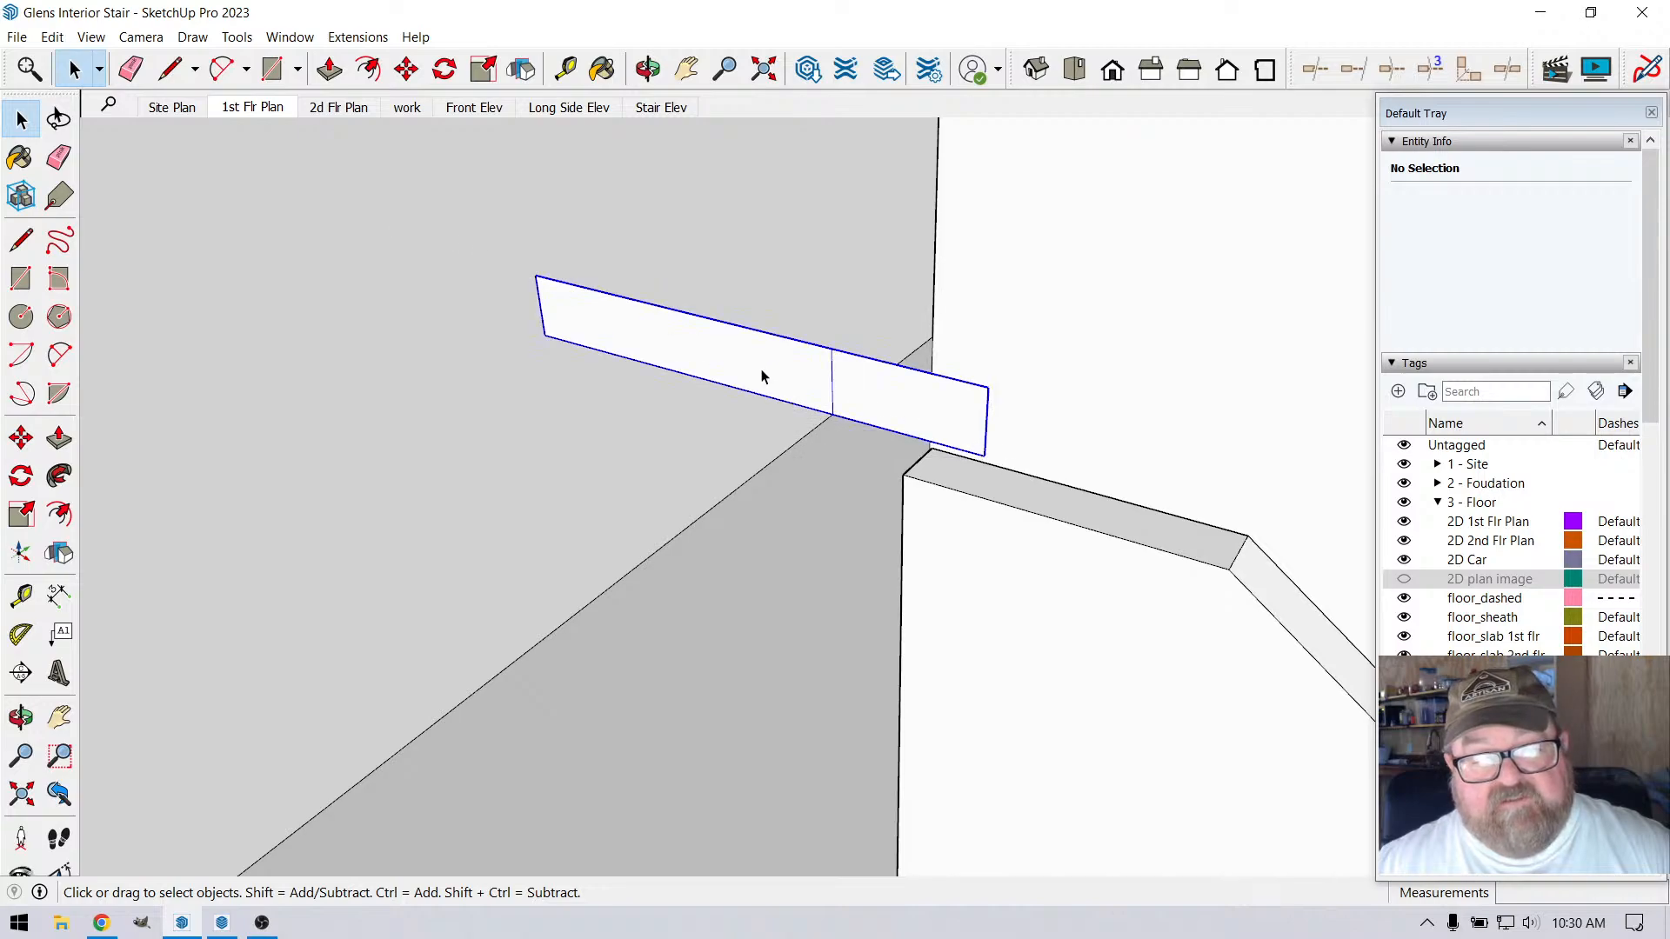
scroll(157, 159, "down", 2)
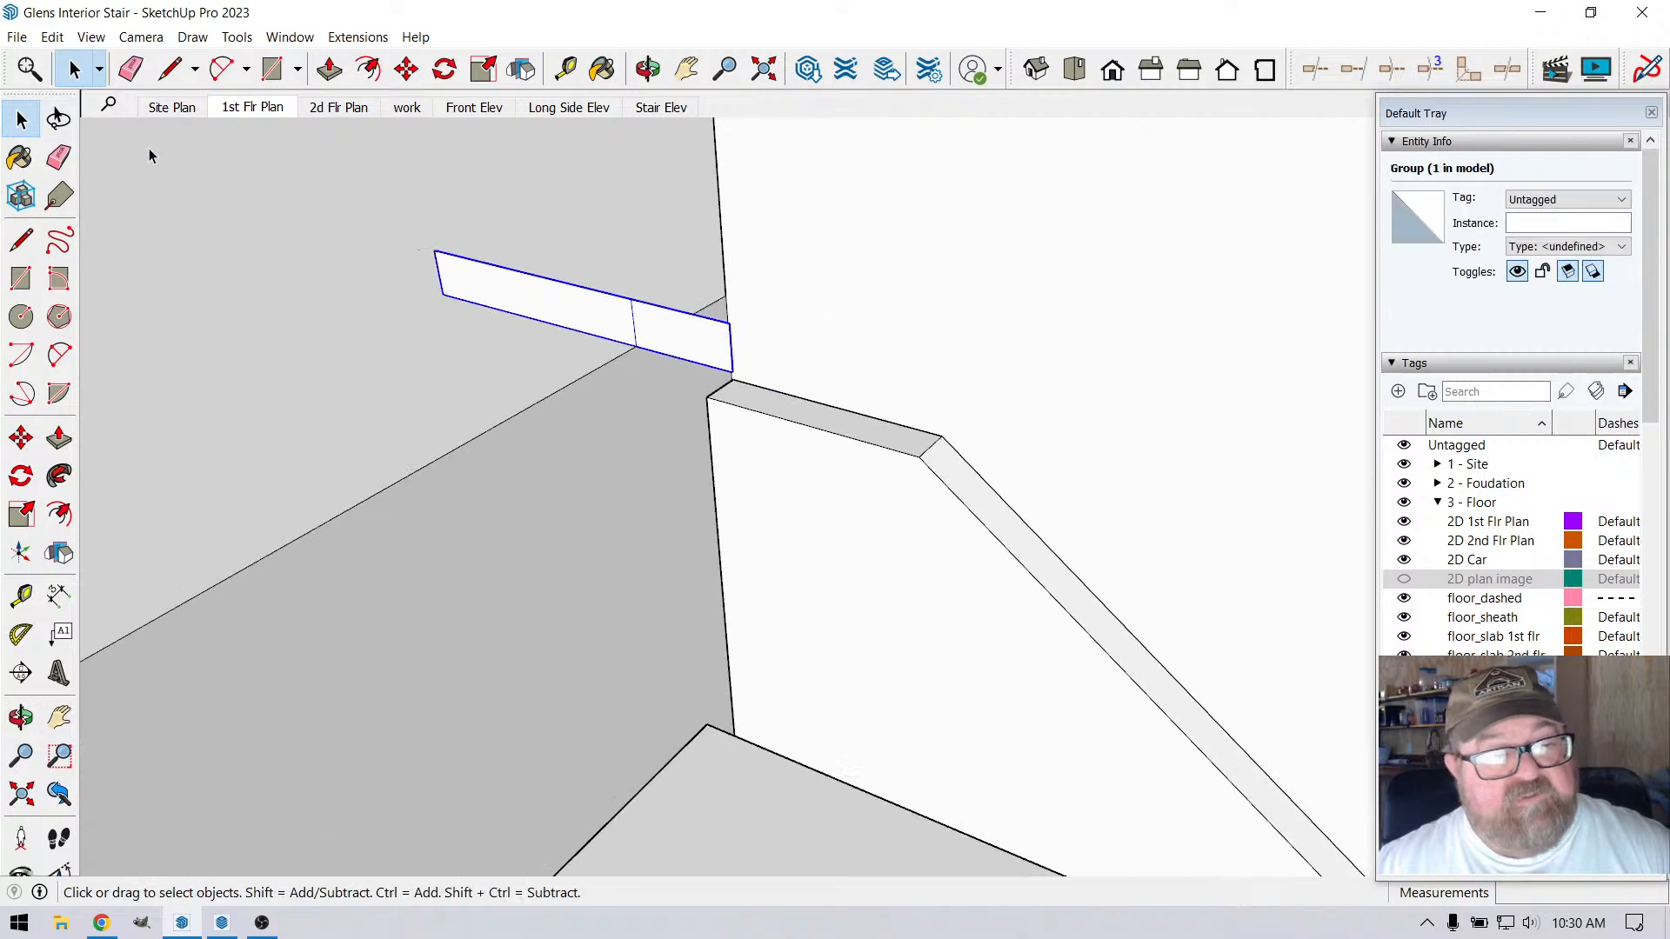
left_click(753, 254)
left_click(473, 276)
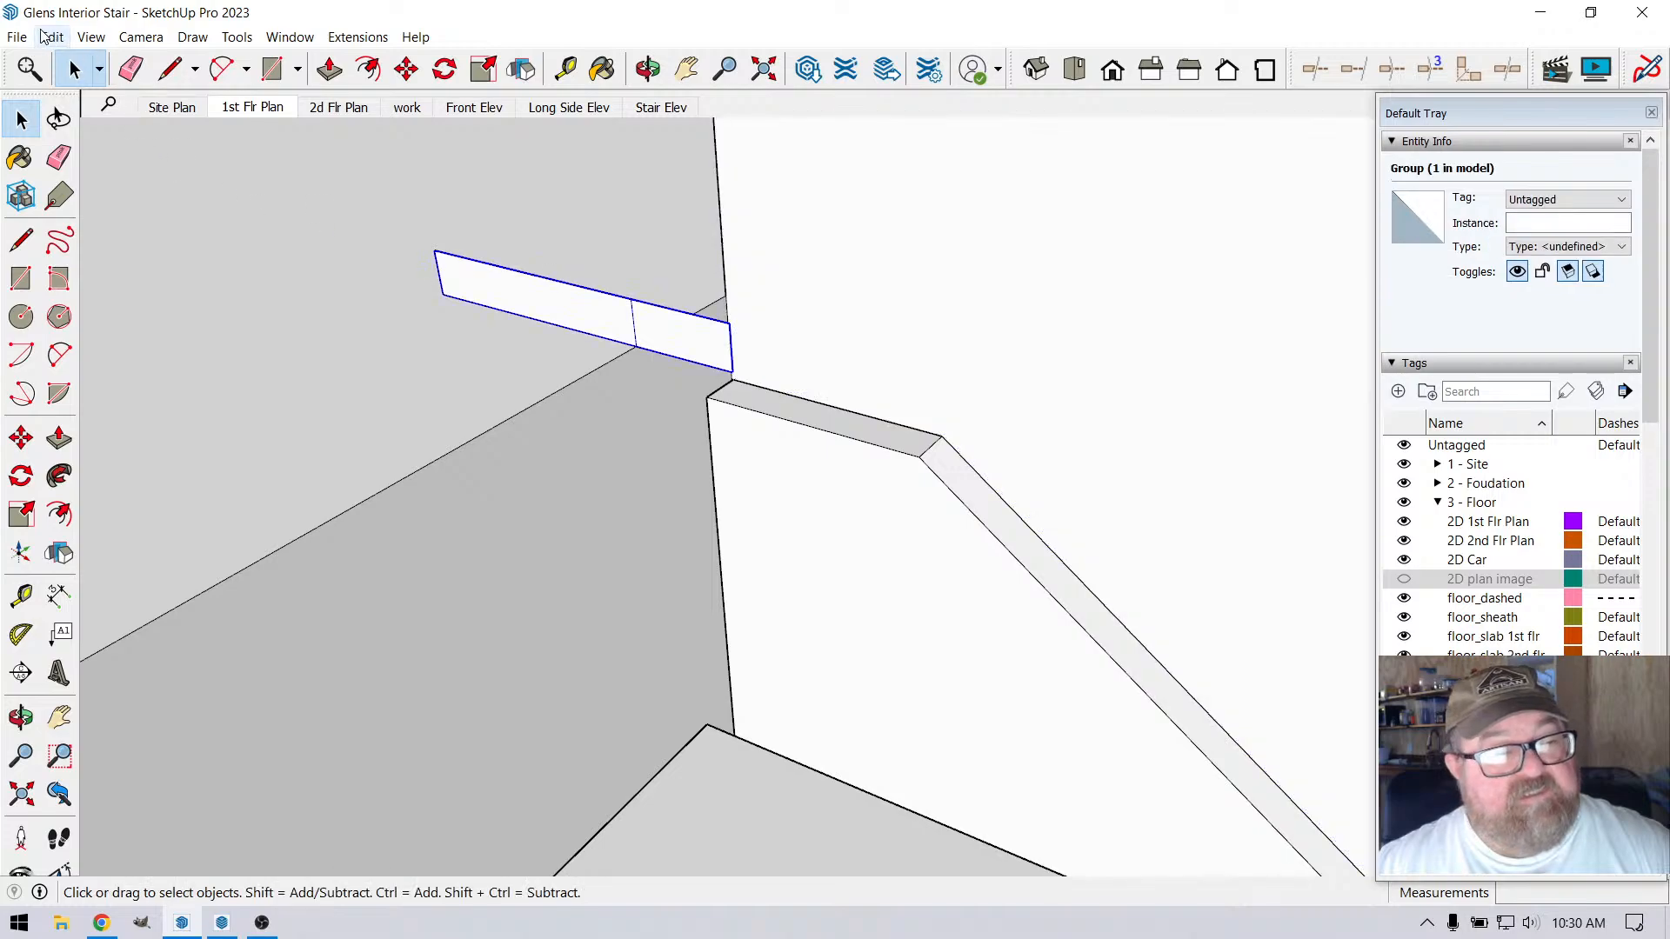
left_click(52, 37)
left_click(77, 112)
scroll(687, 477, "down", 5)
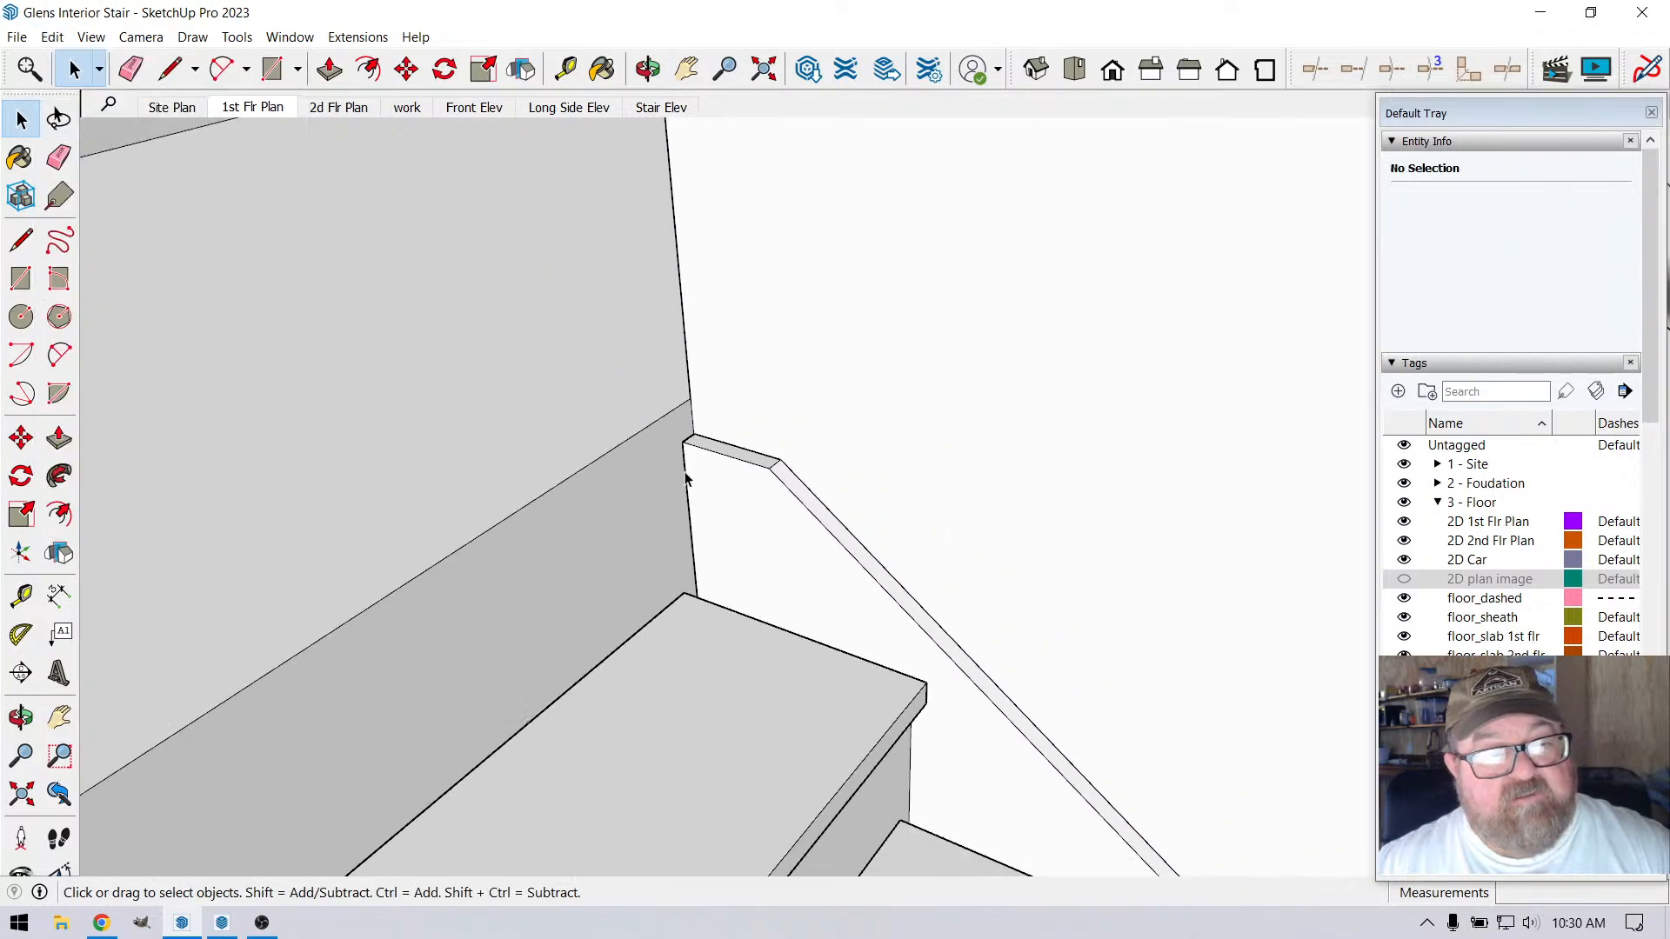
scroll(703, 489, "down", 5)
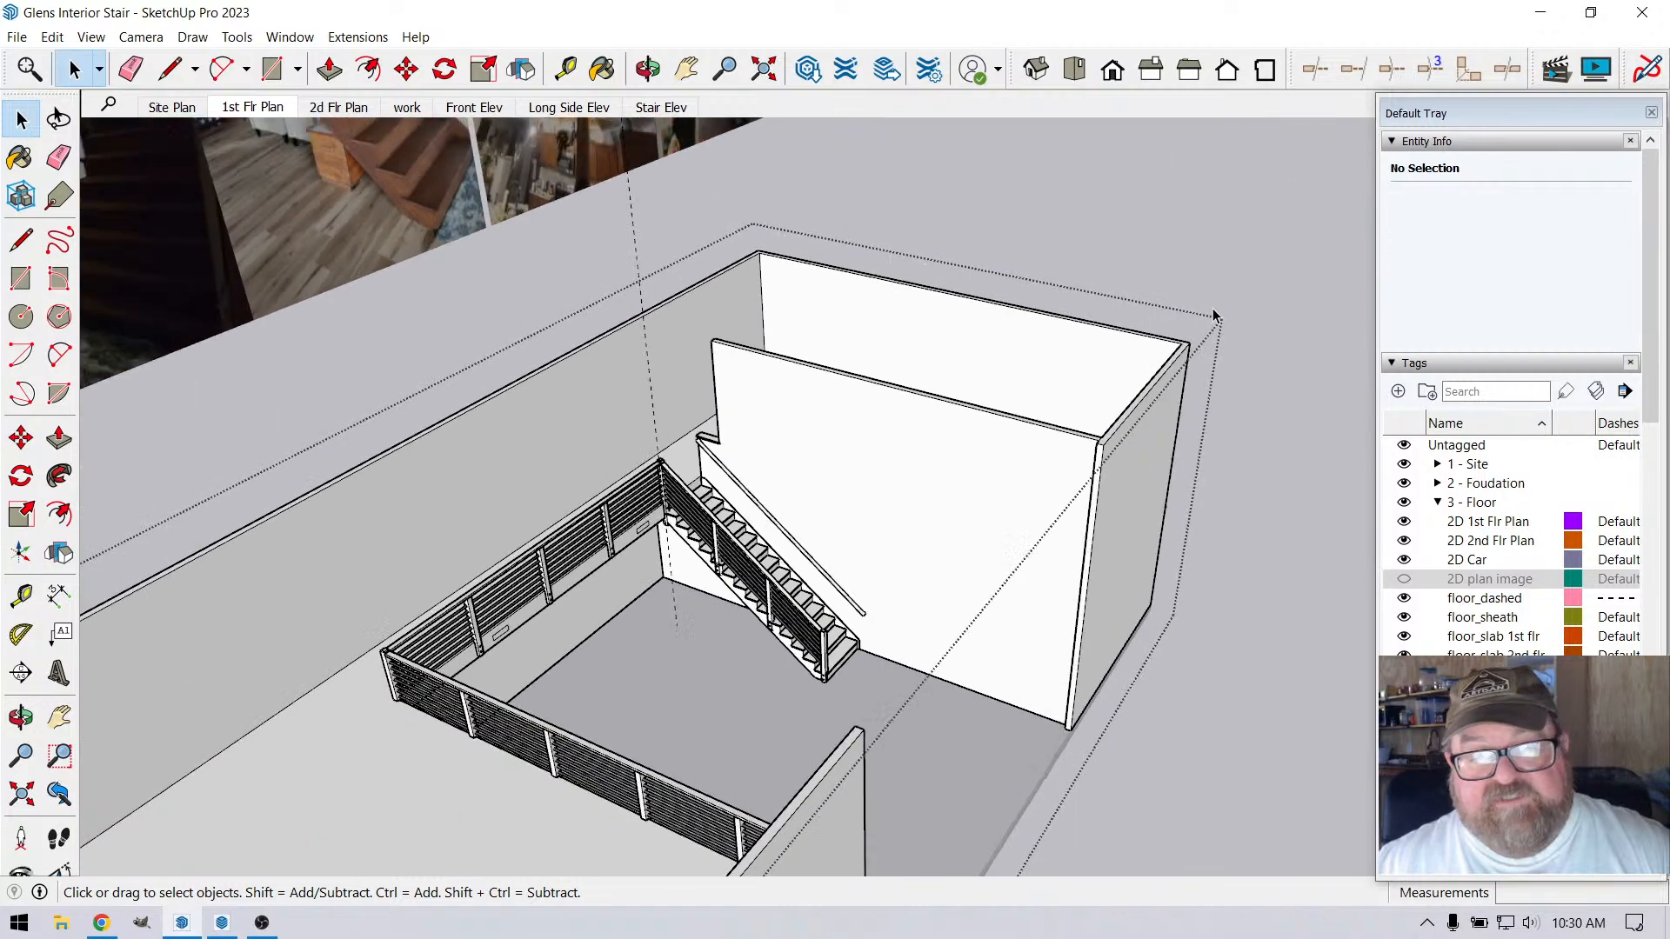
left_click(586, 251)
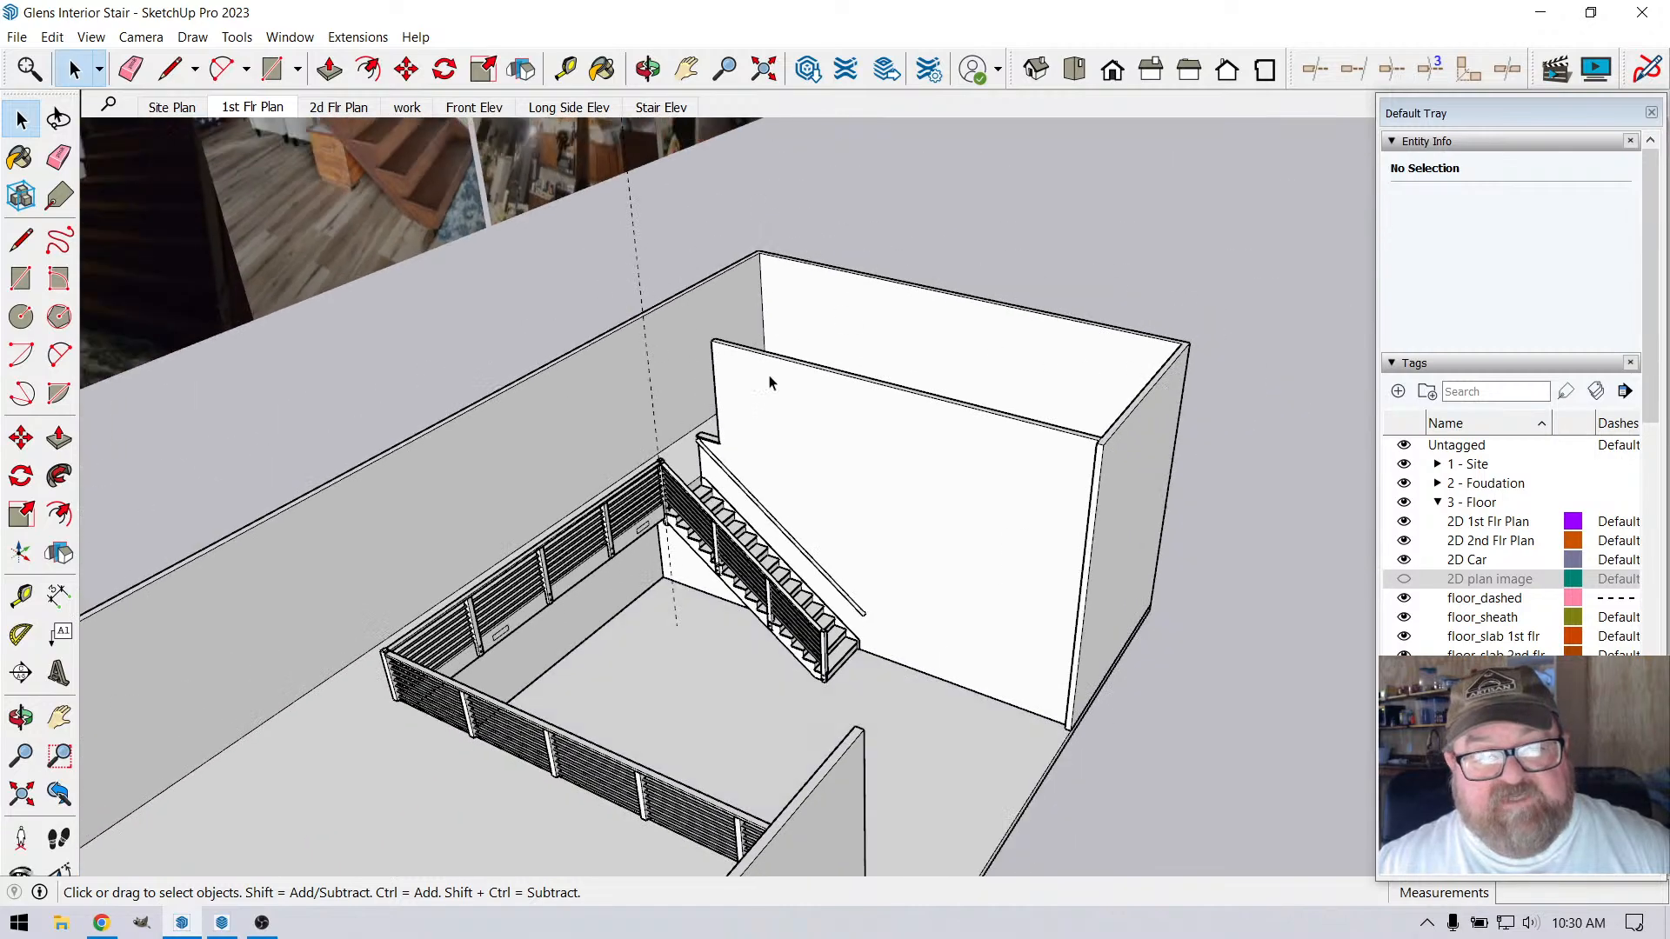
Paste the nosing profile group in place at the top of the stairs, outside the wall group
left_click(775, 376)
double_click(775, 375)
triple_click(776, 376)
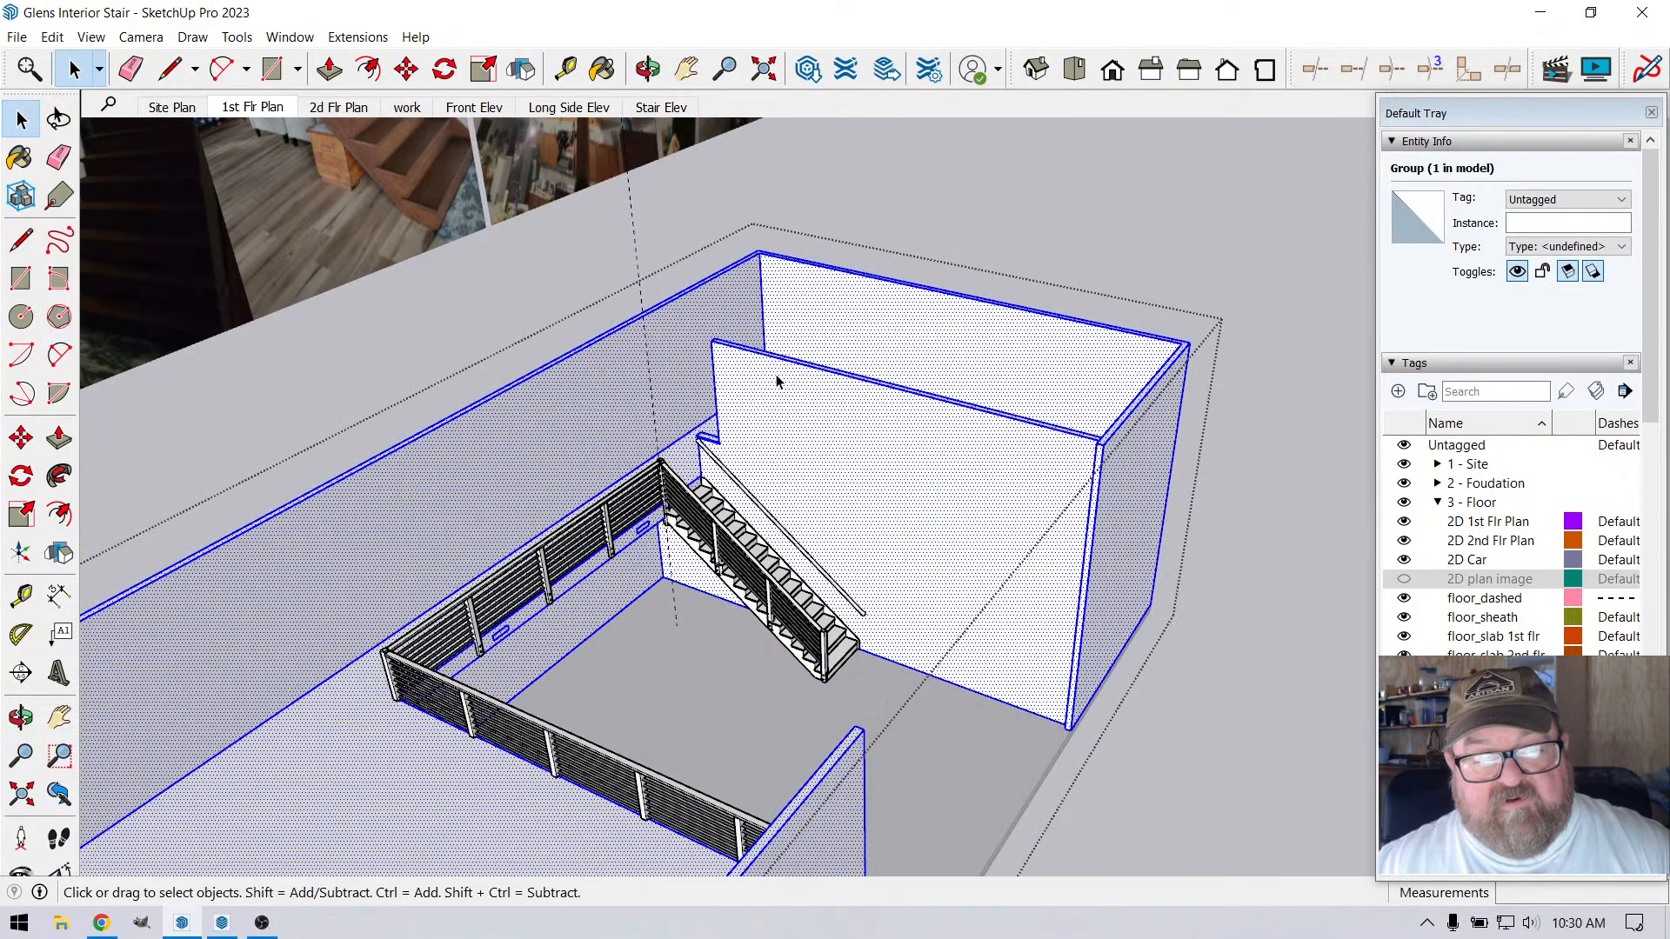
left_click(576, 238)
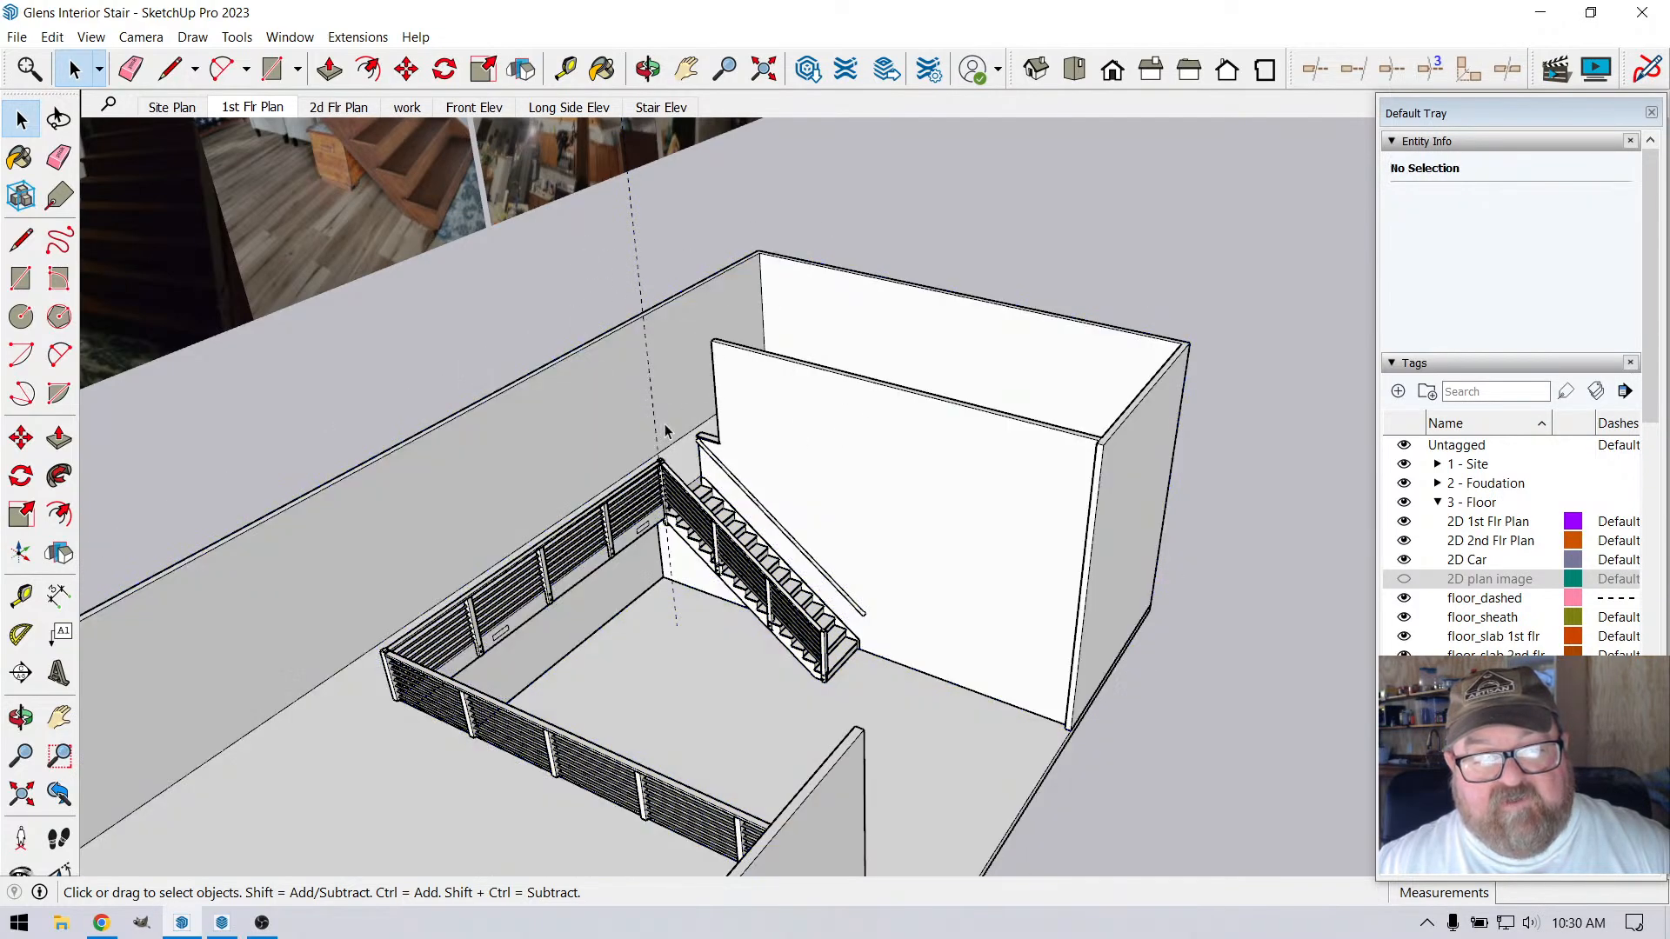
scroll(665, 430, "up", 10)
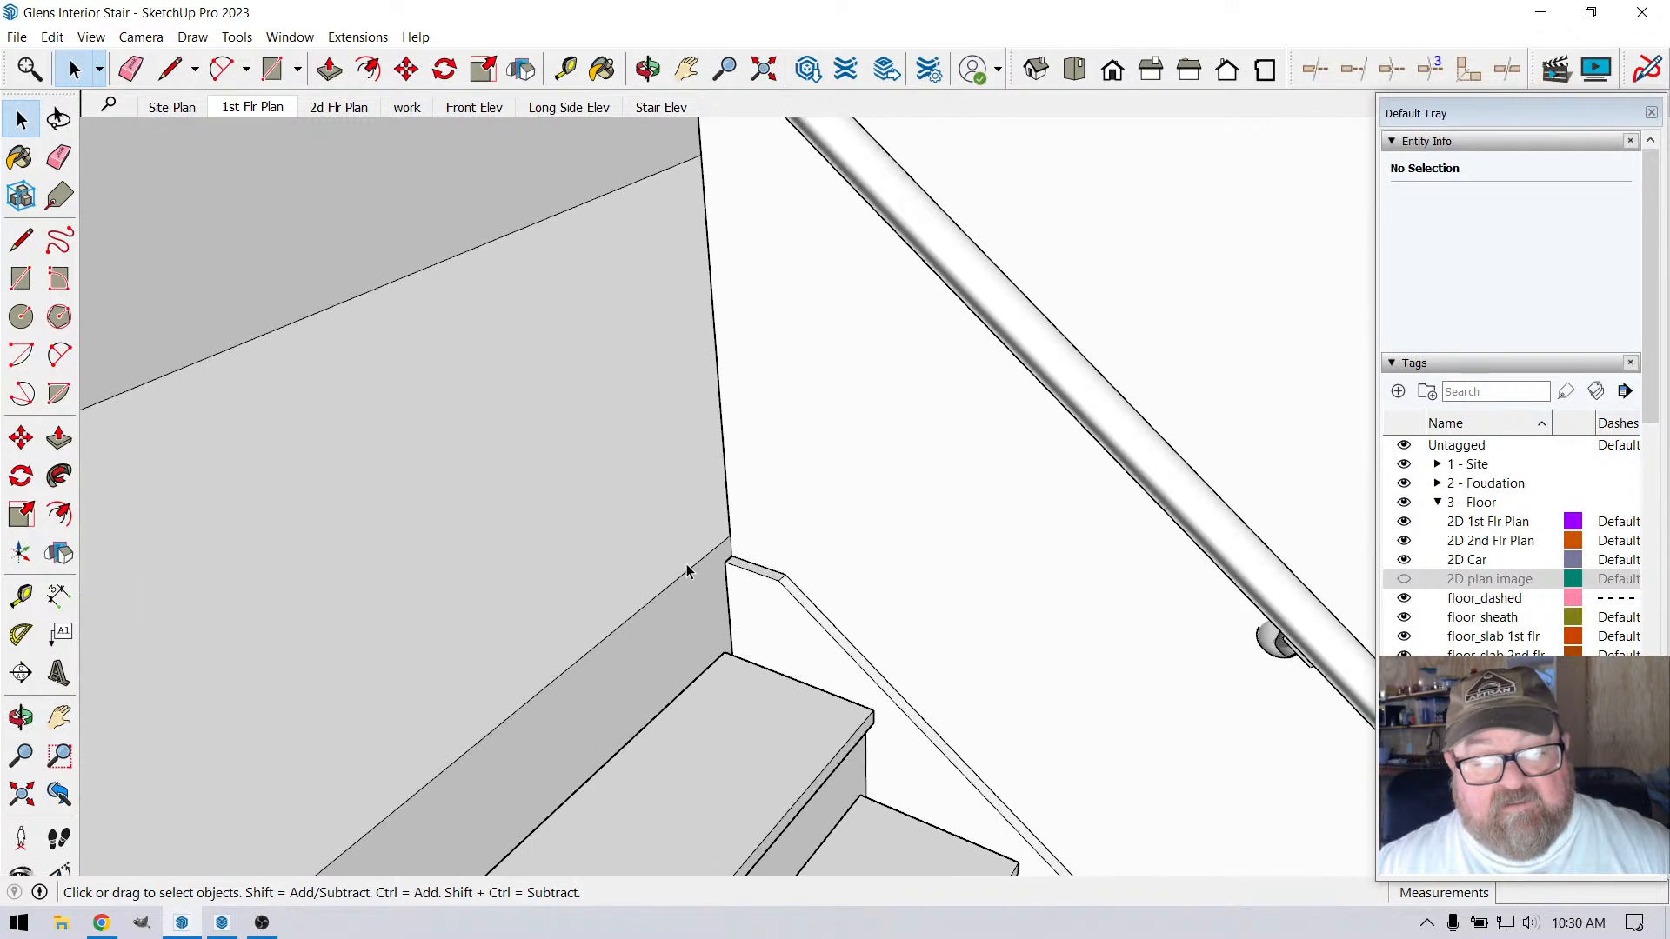
scroll(687, 571, "up", 5)
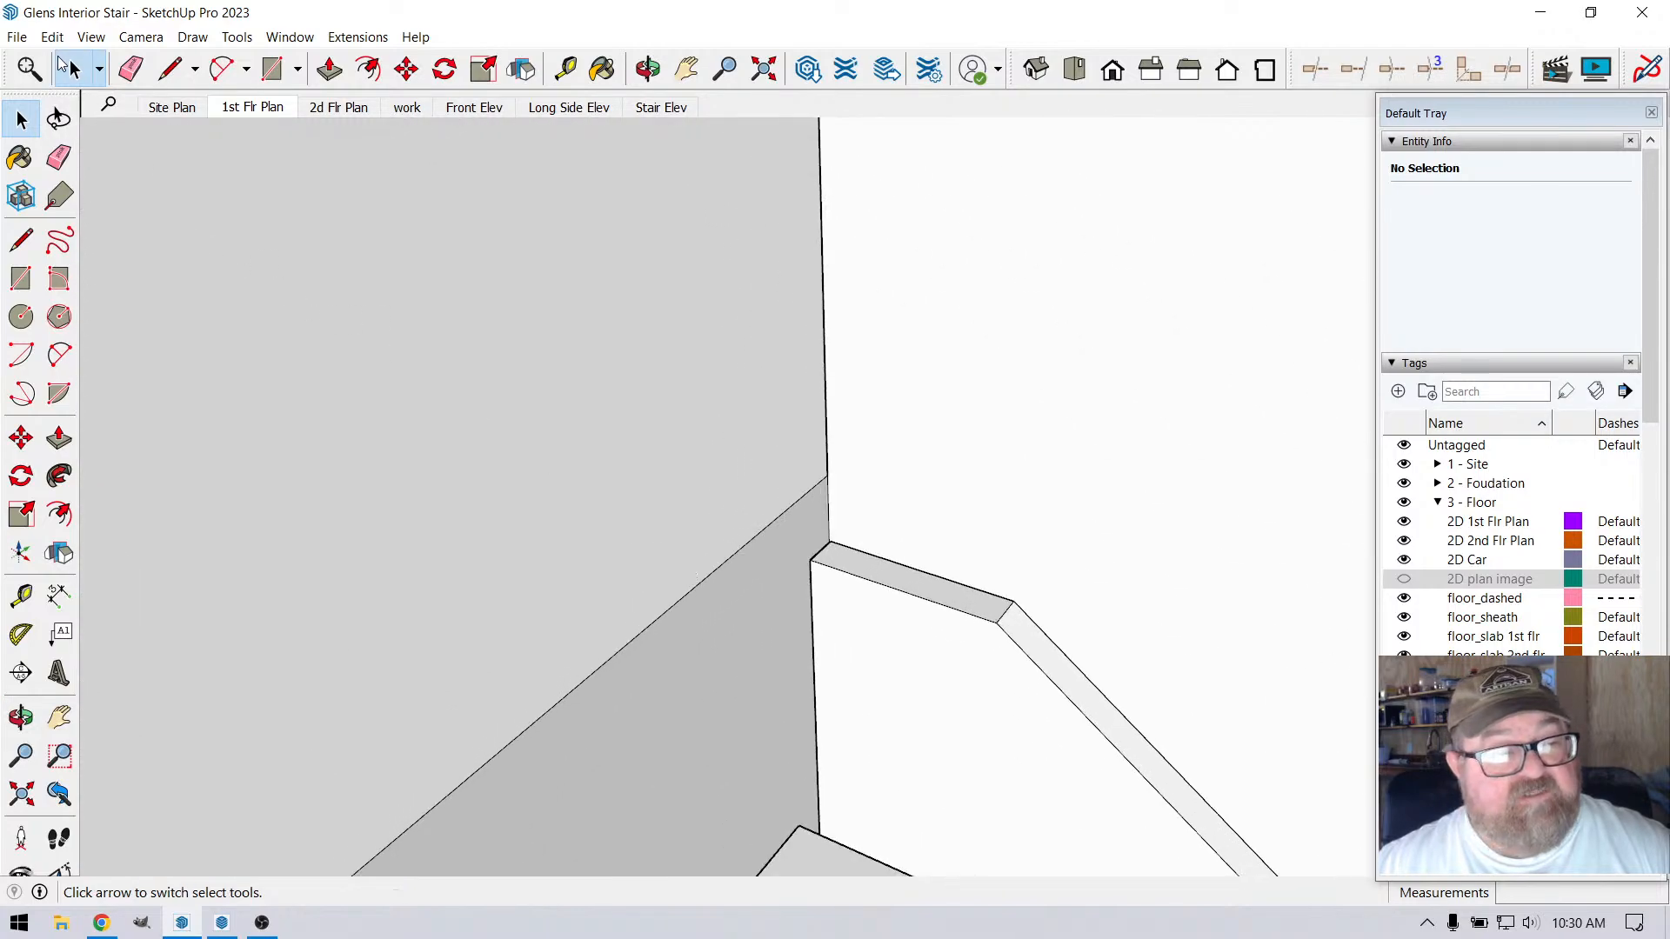
left_click(52, 37)
left_click(118, 171)
scroll(769, 551, "up", 2)
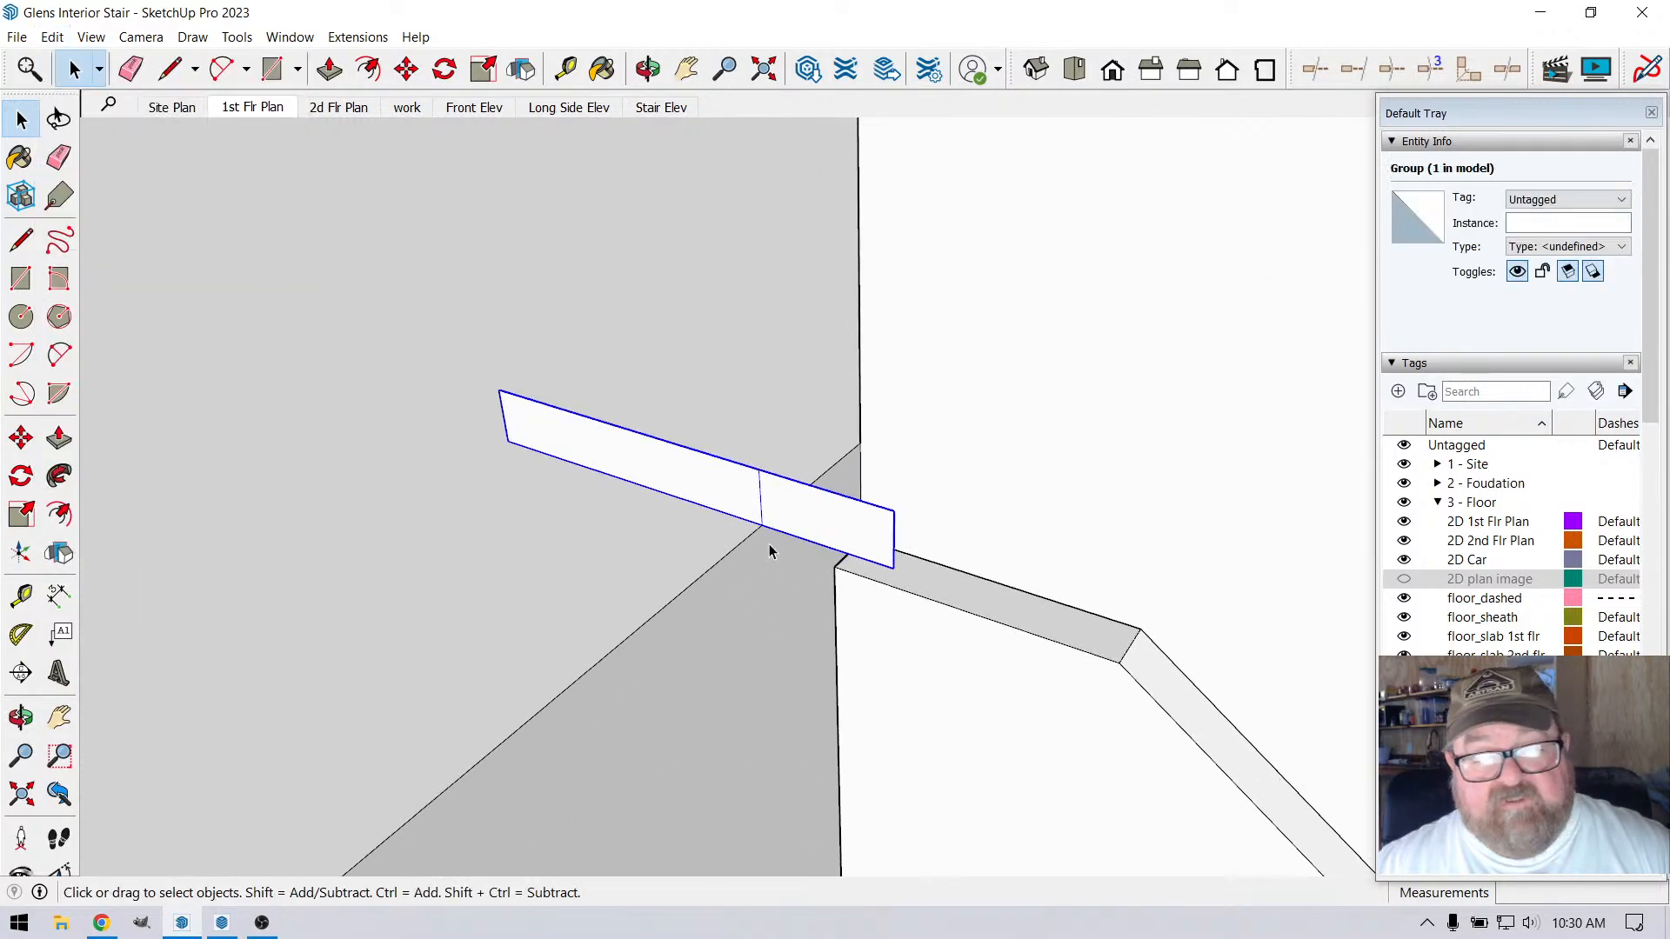
Open the nosing profile group and delete the line dividing its two parts
left_click(883, 441)
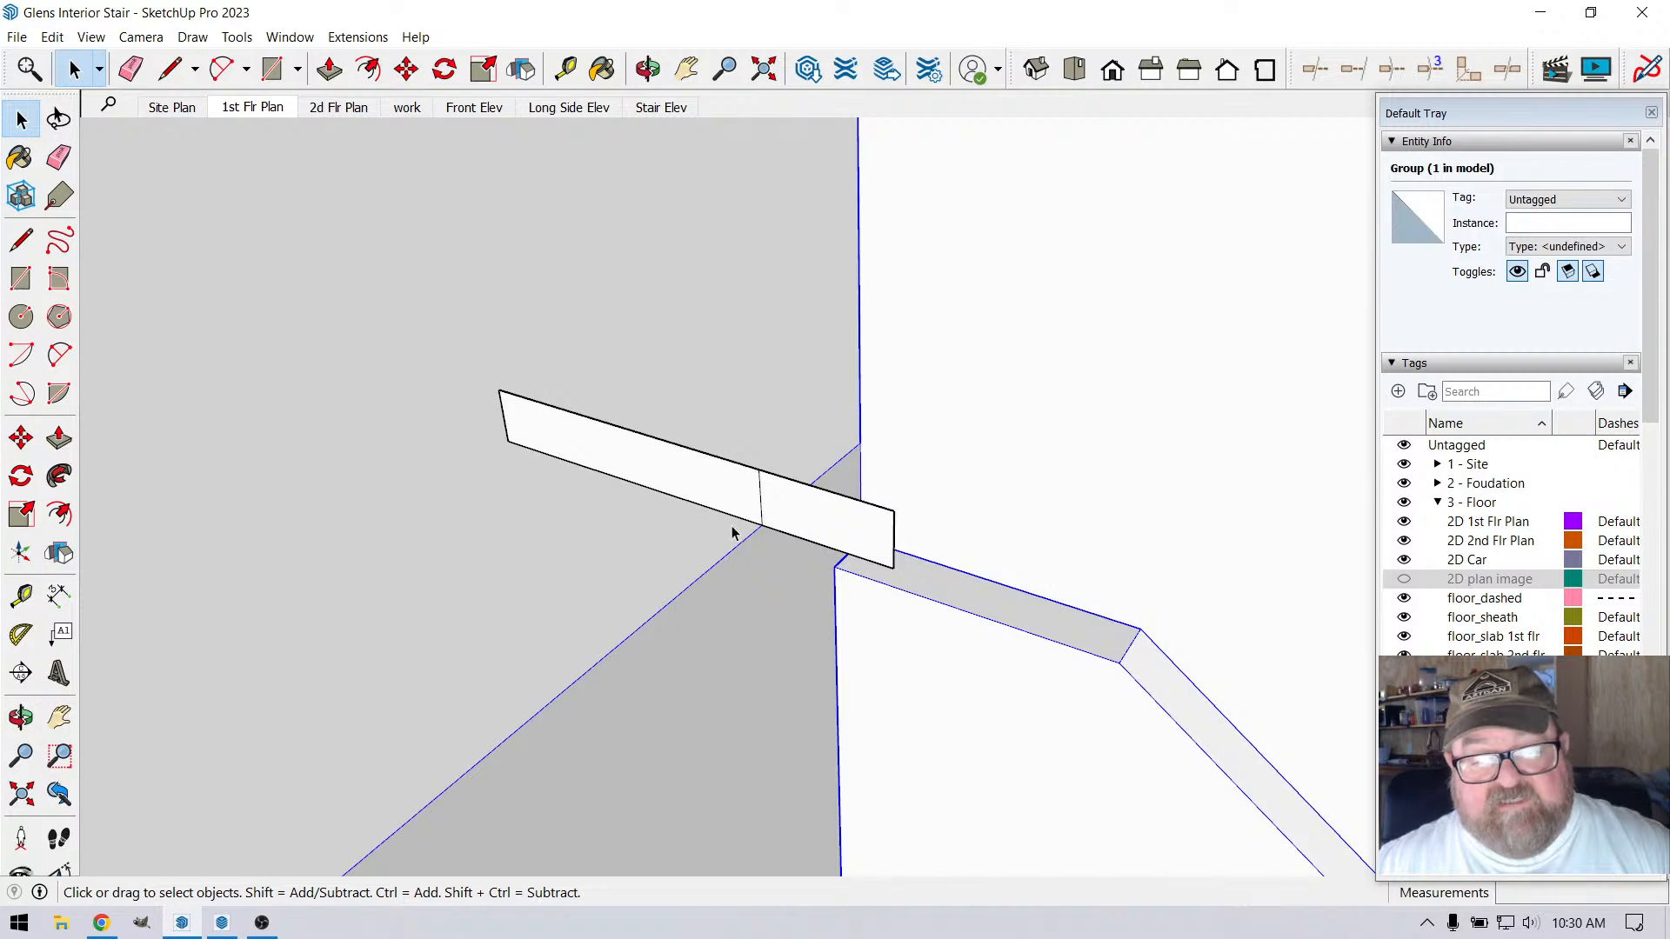
scroll(757, 505, "up", 2)
double_click(771, 488)
left_click(775, 494)
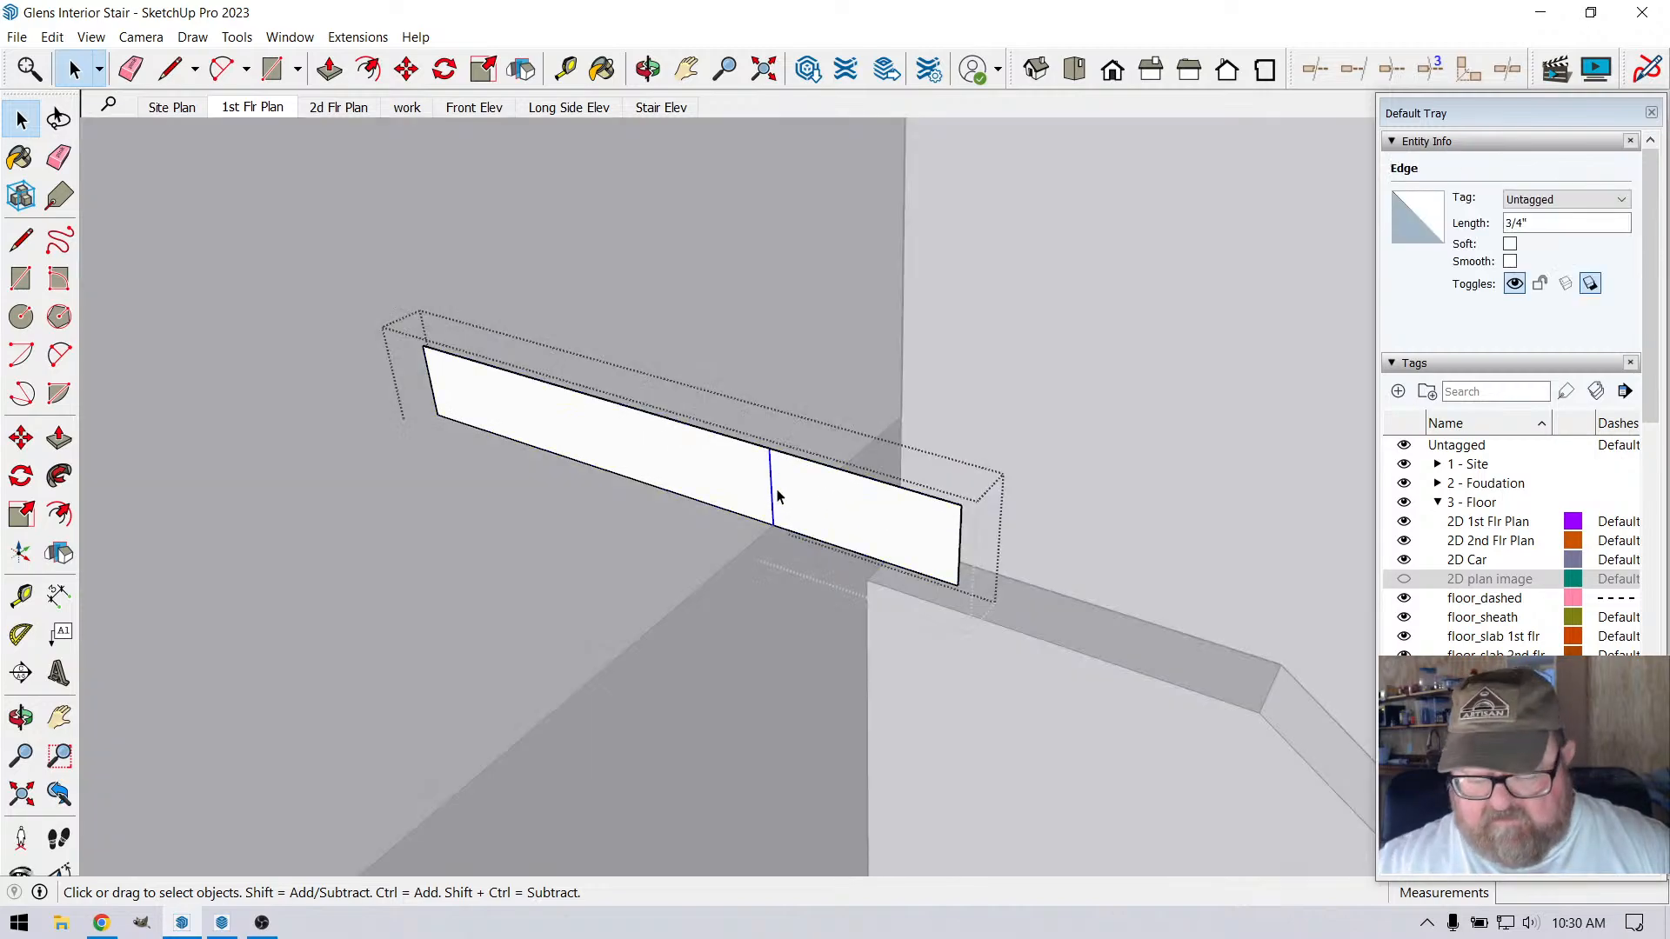
key("Escape")
Measure the nosing profile's thickness between its lower and upper edges
left_click(648, 69)
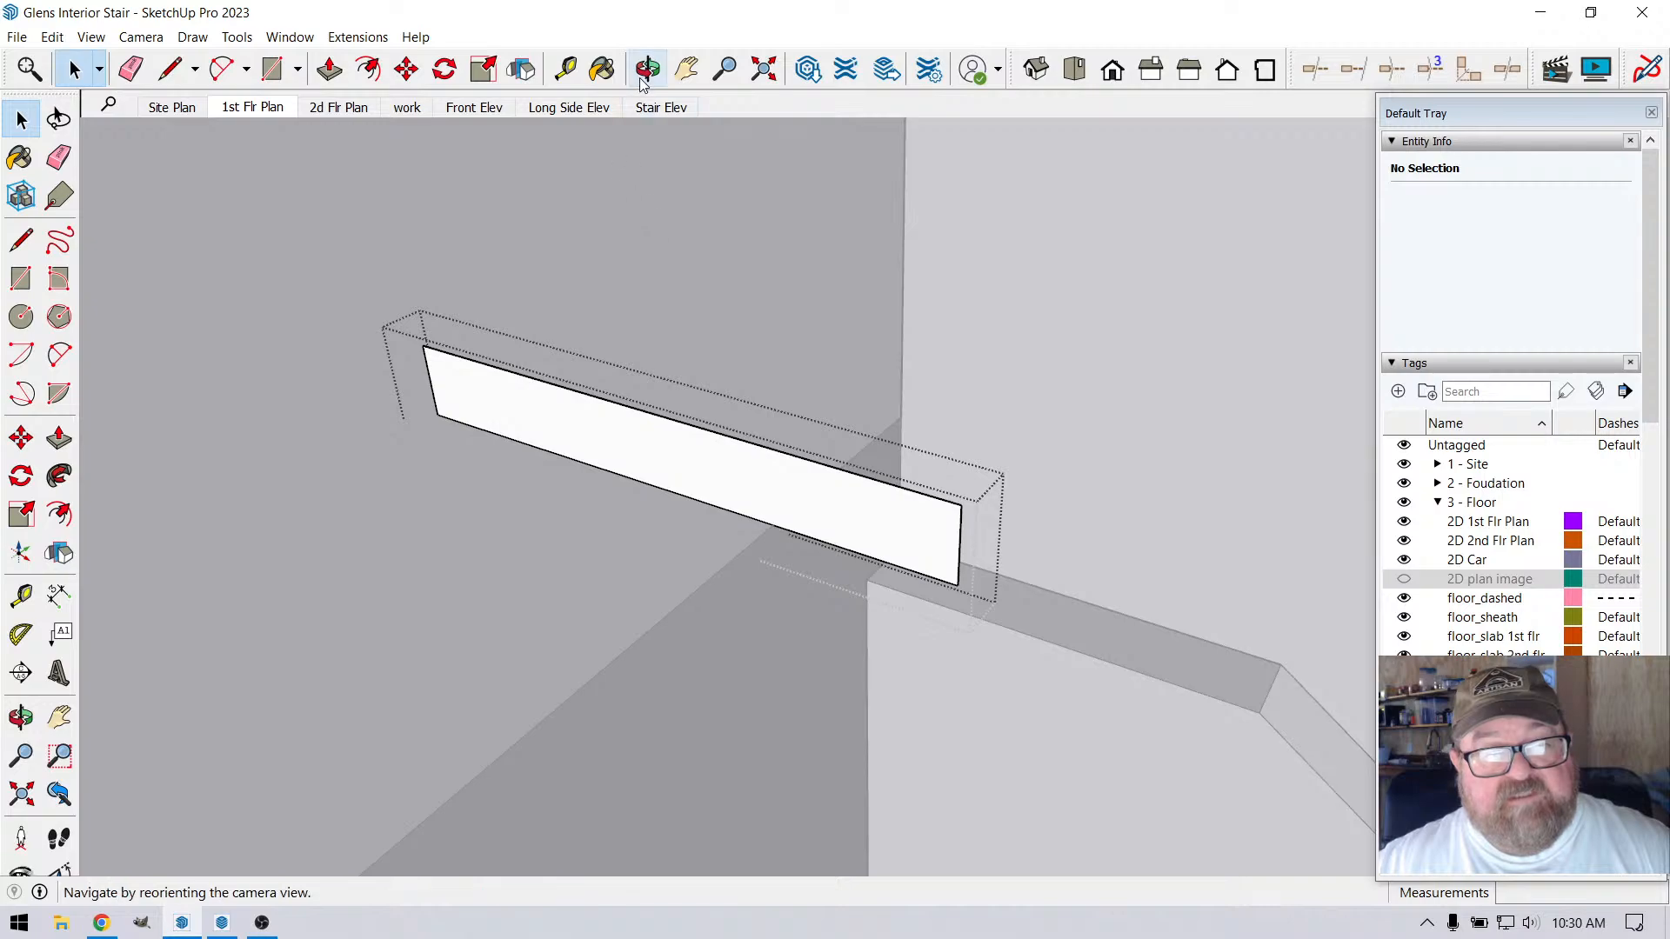
left_click_drag(757, 522, 759, 486)
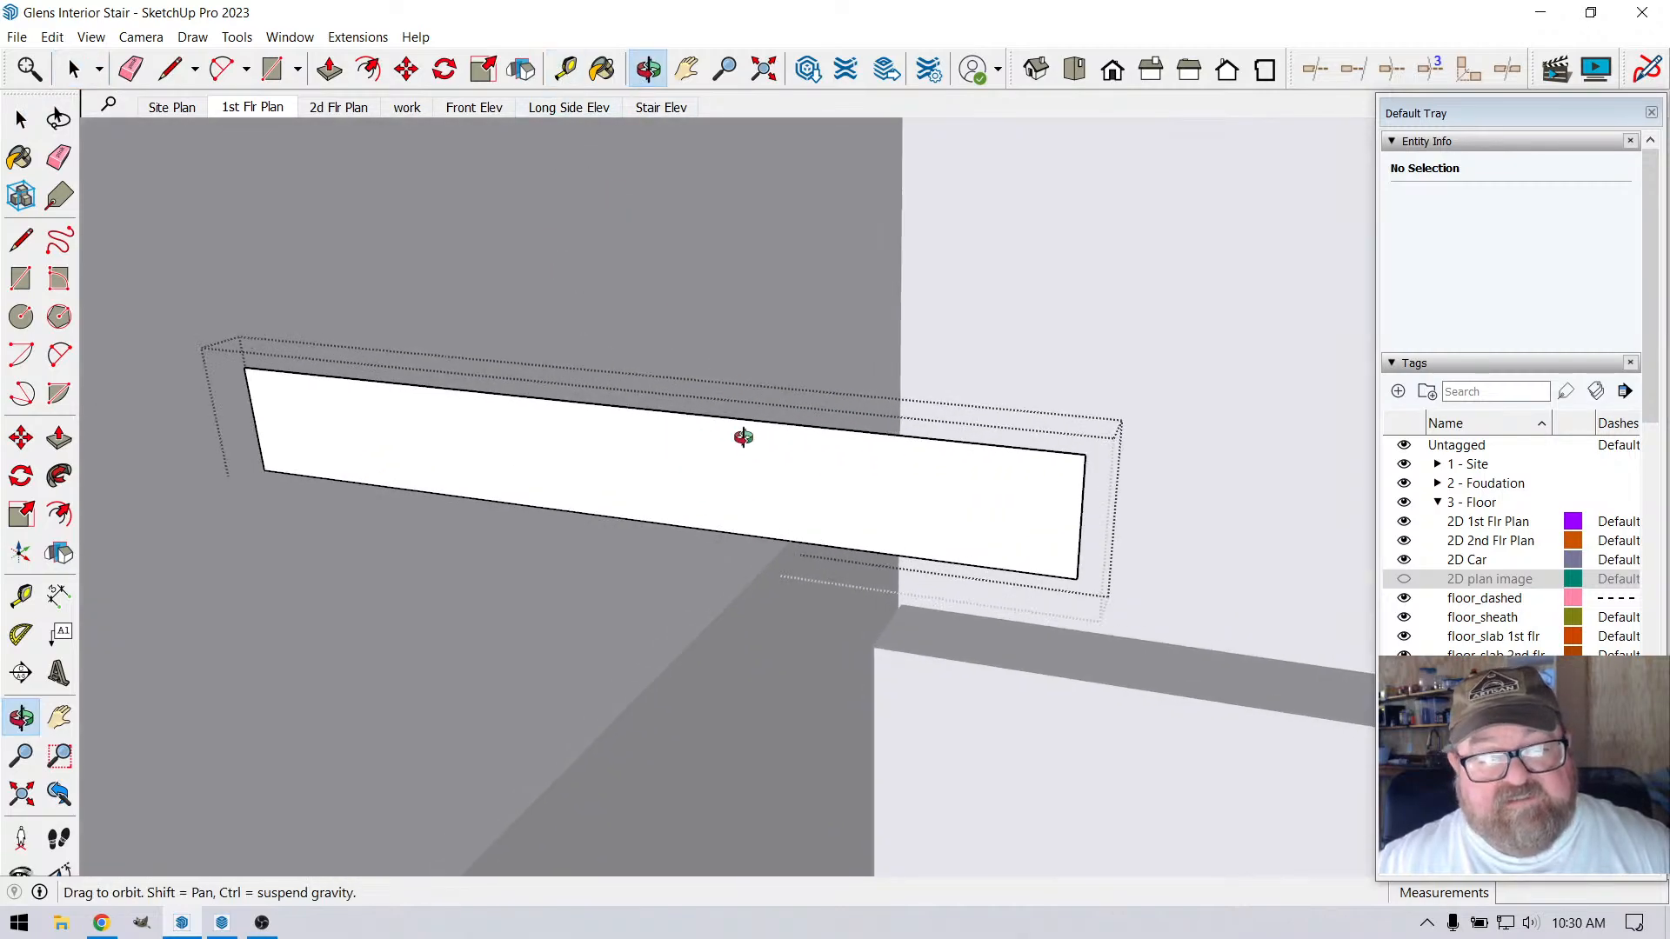
left_click(567, 69)
left_click(502, 493)
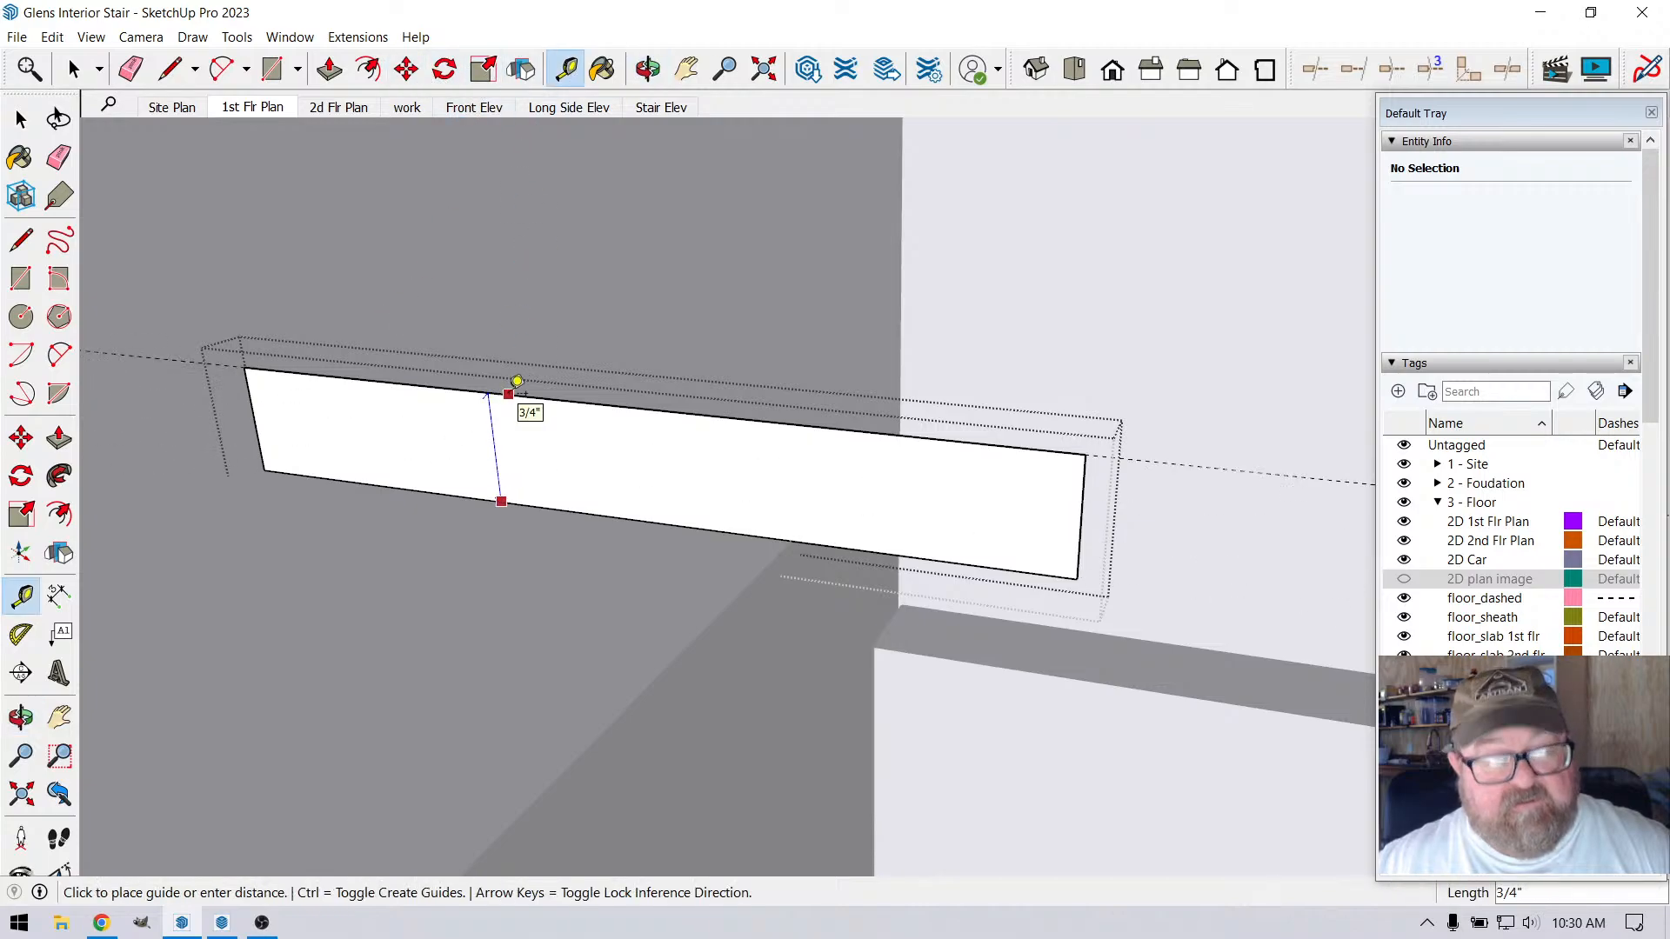
key("Escape")
Place a horizontal guide 1" below the top edge of the nosing profile
scroll(658, 355, "down", 2)
scroll(713, 486, "up", 2)
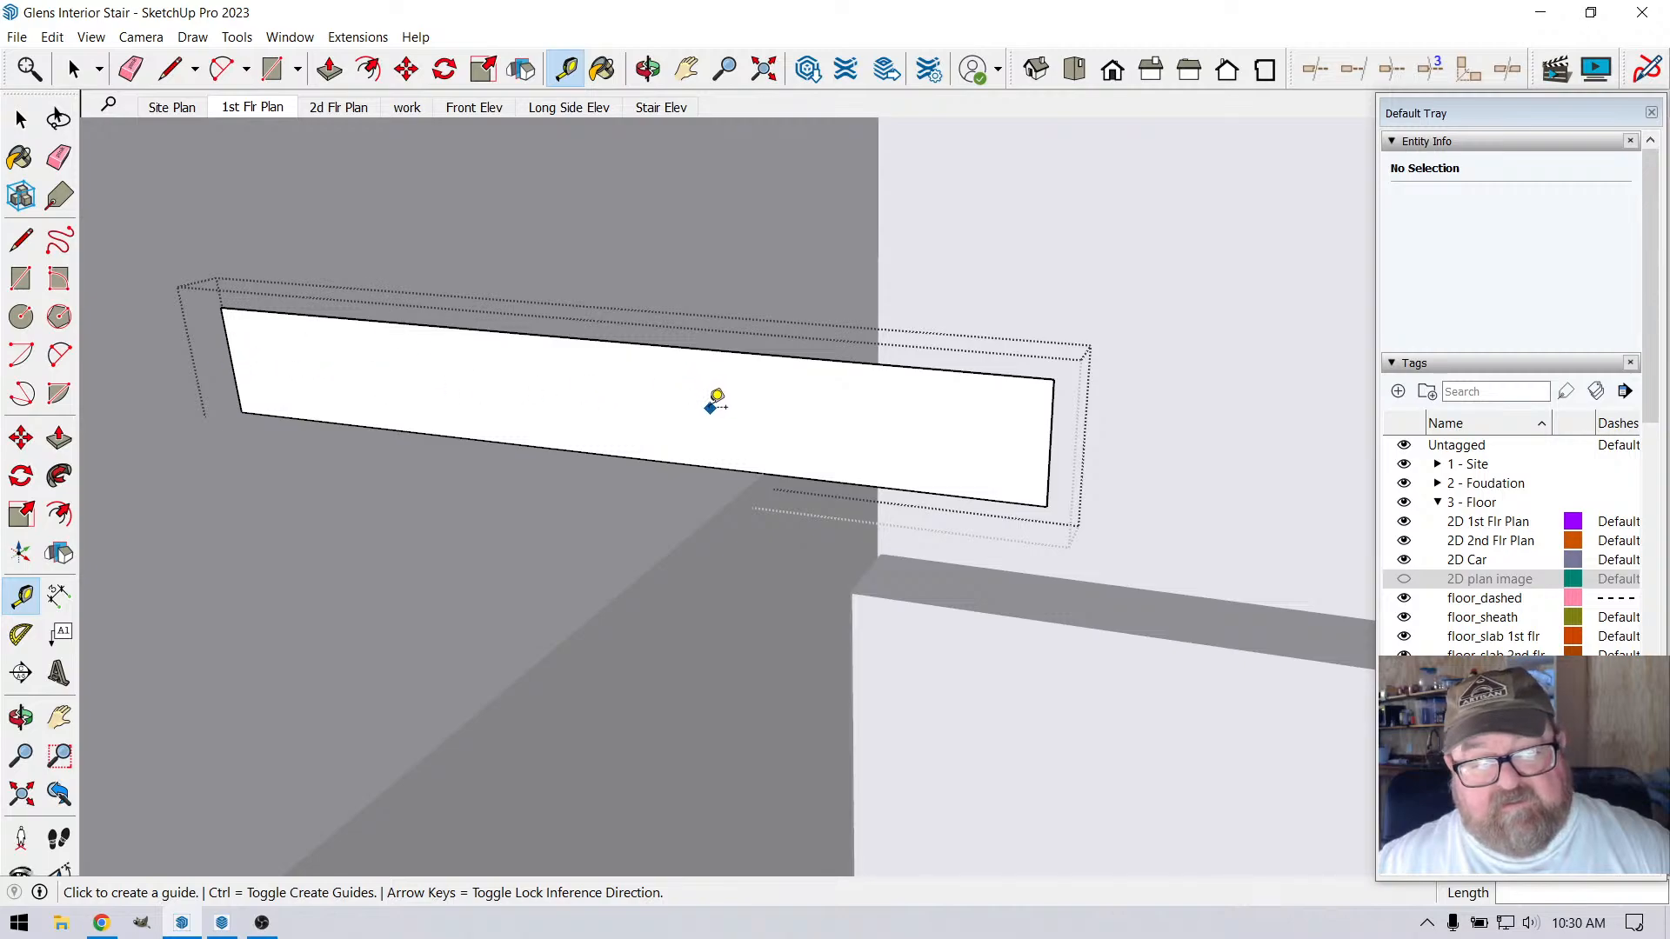
scroll(544, 334, "down", 1)
scroll(918, 445, "up", 1)
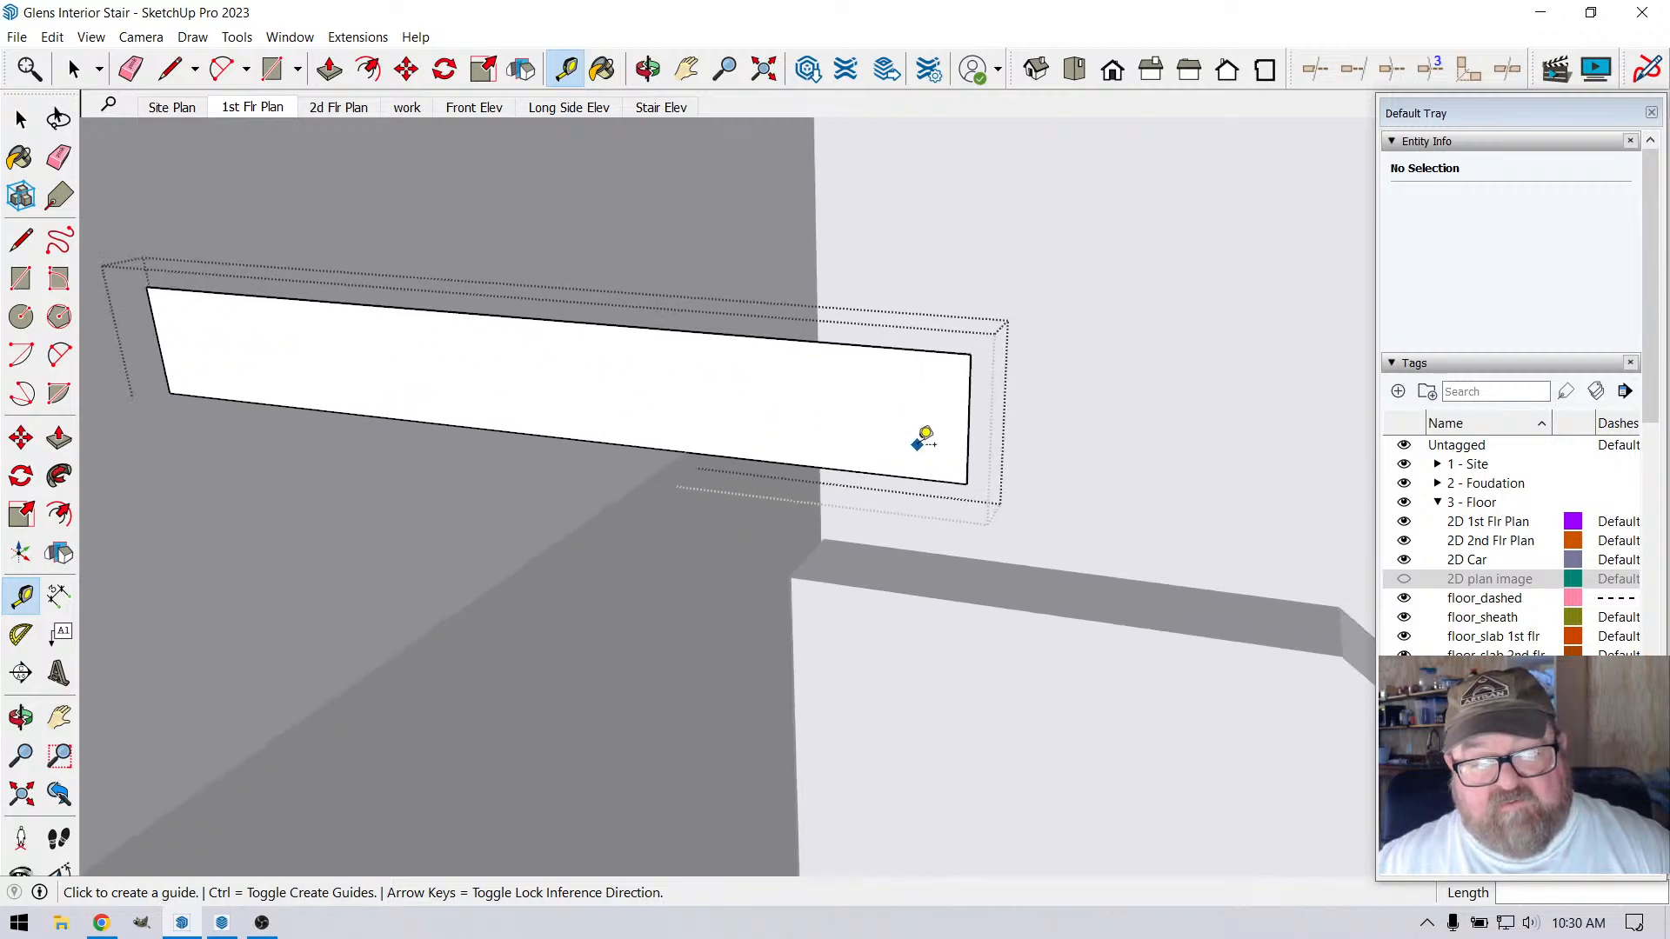
scroll(924, 440, "up", 1)
scroll(857, 357, "down", 1)
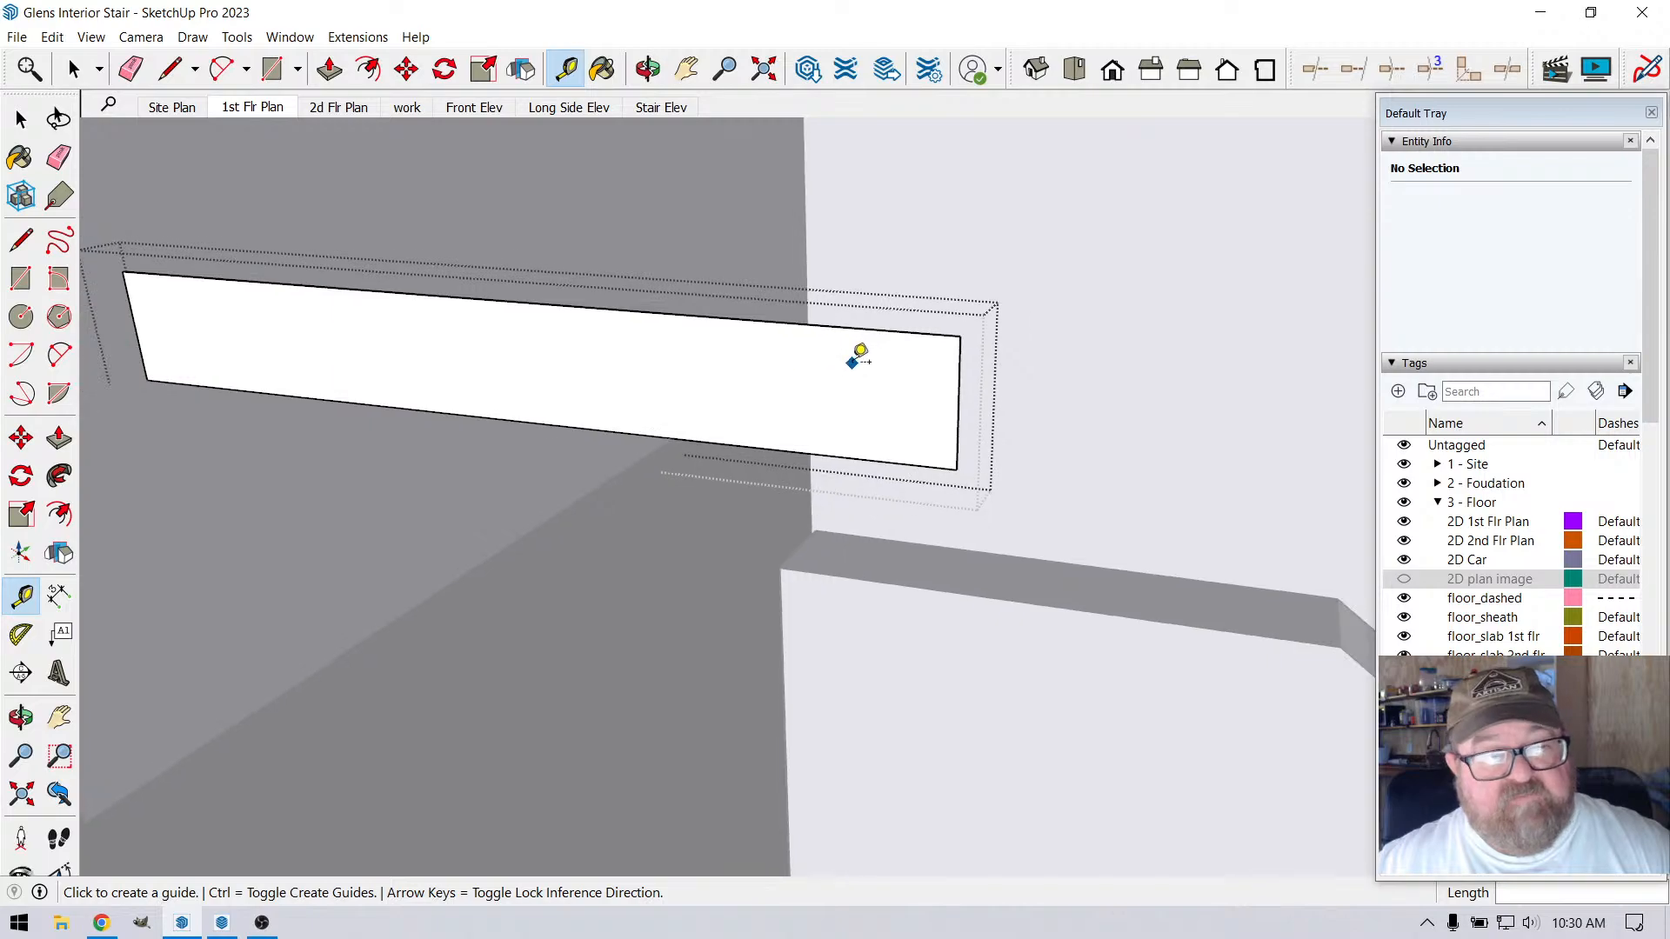
scroll(854, 448, "up", 2)
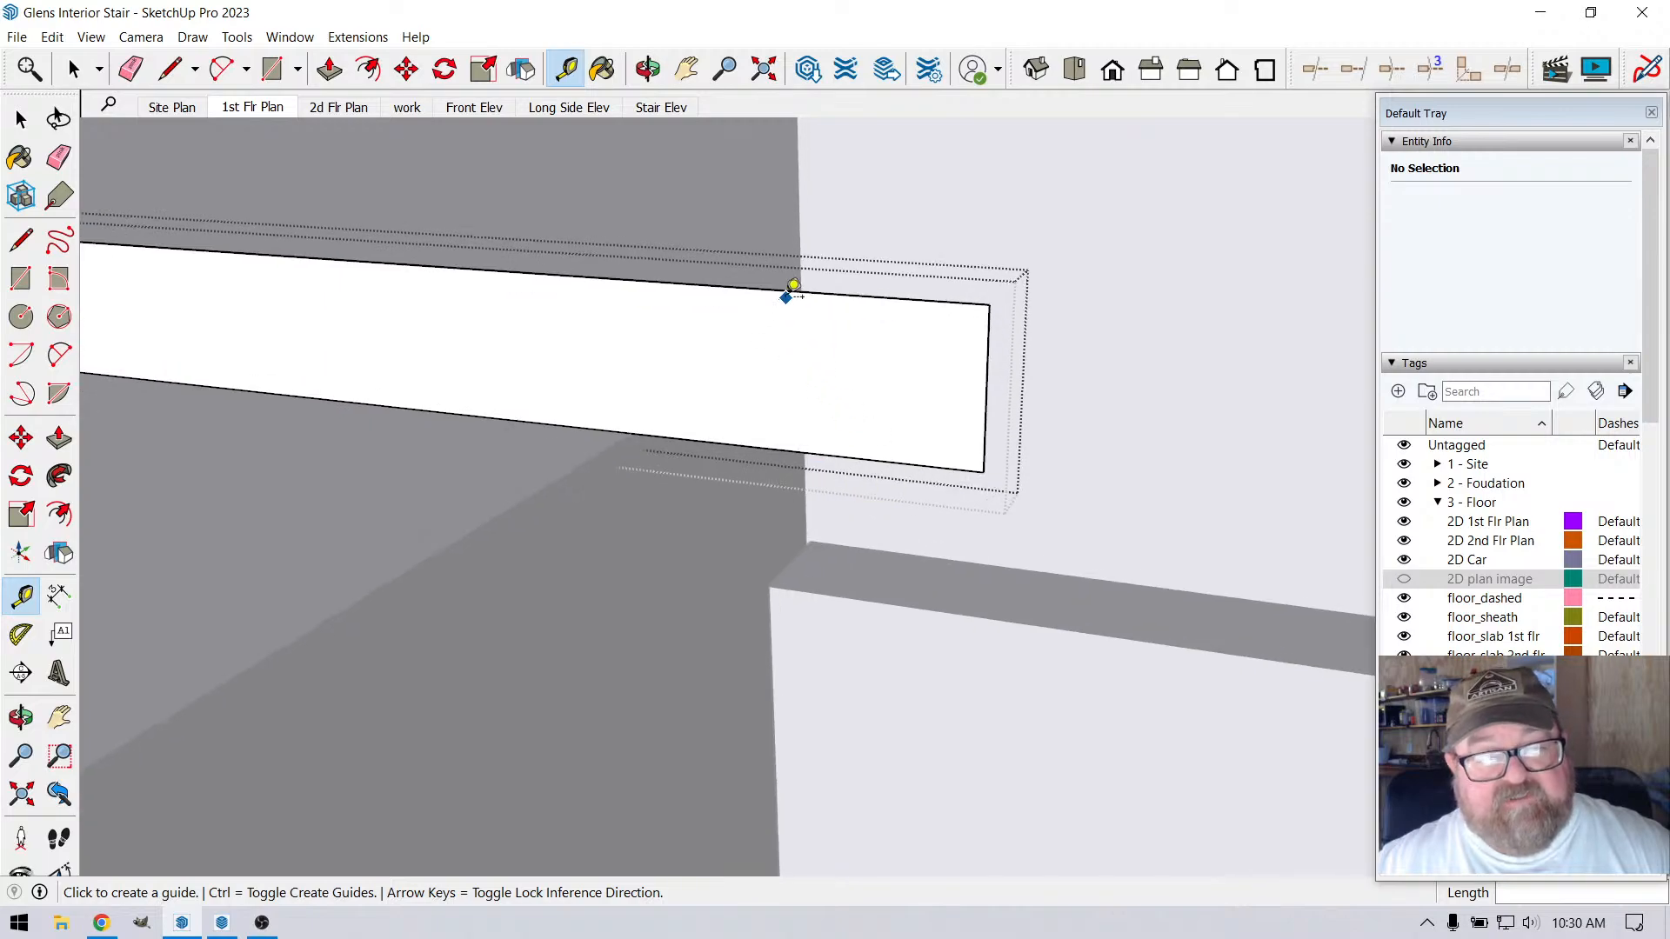
left_click(786, 289)
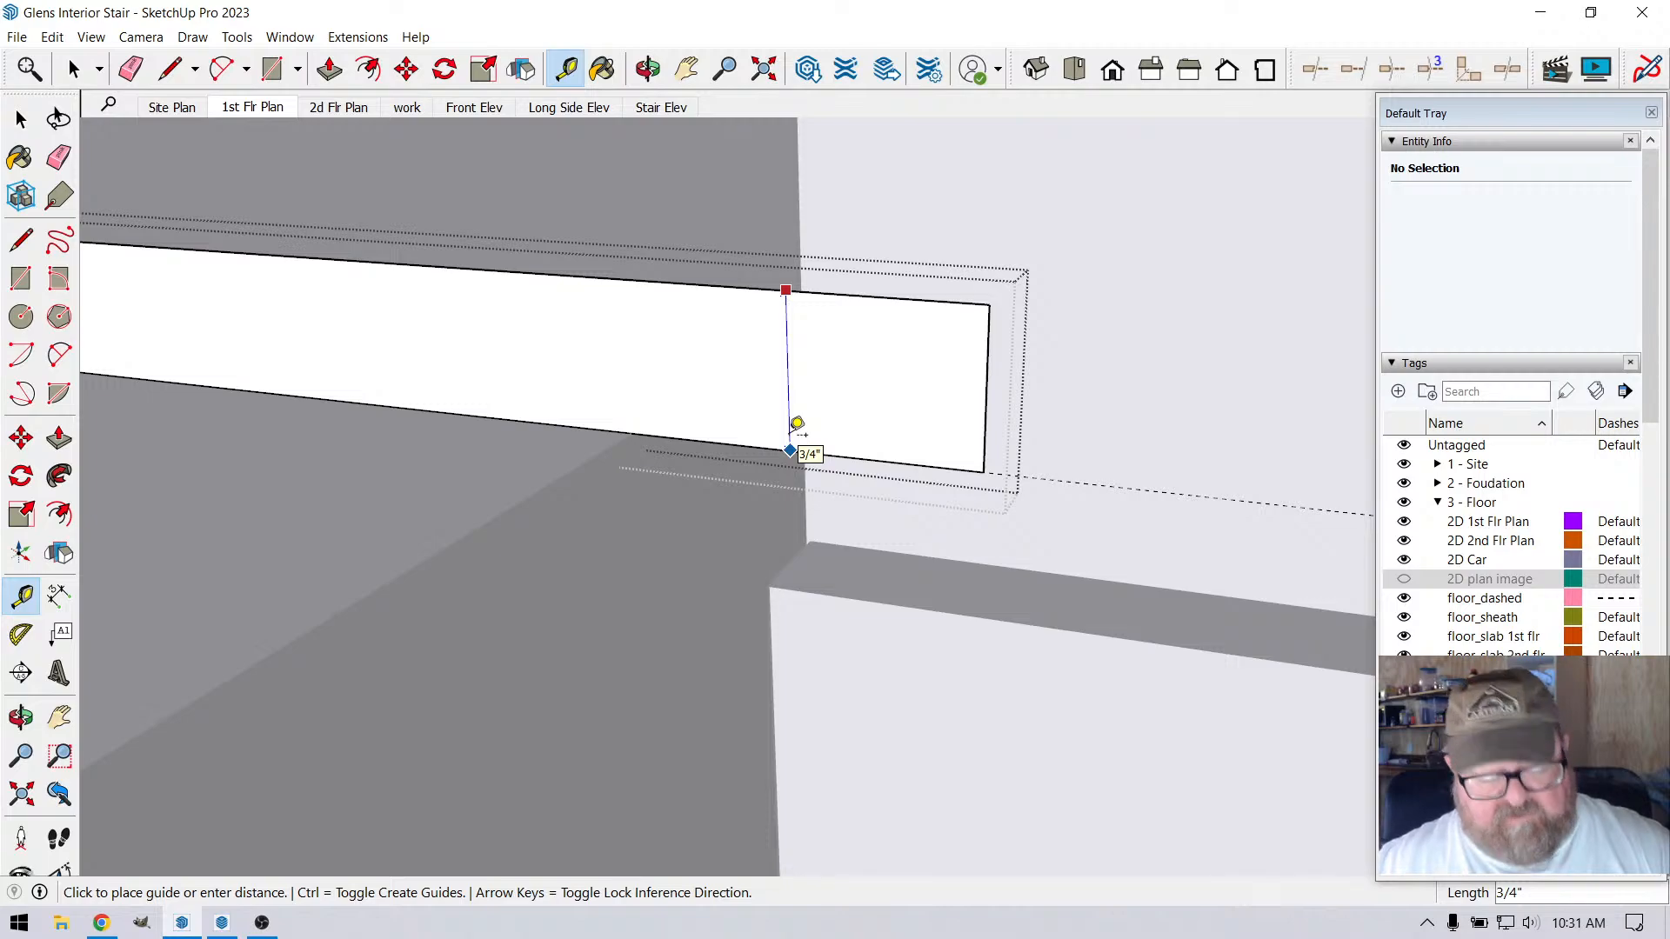
type("1")
key("Return")
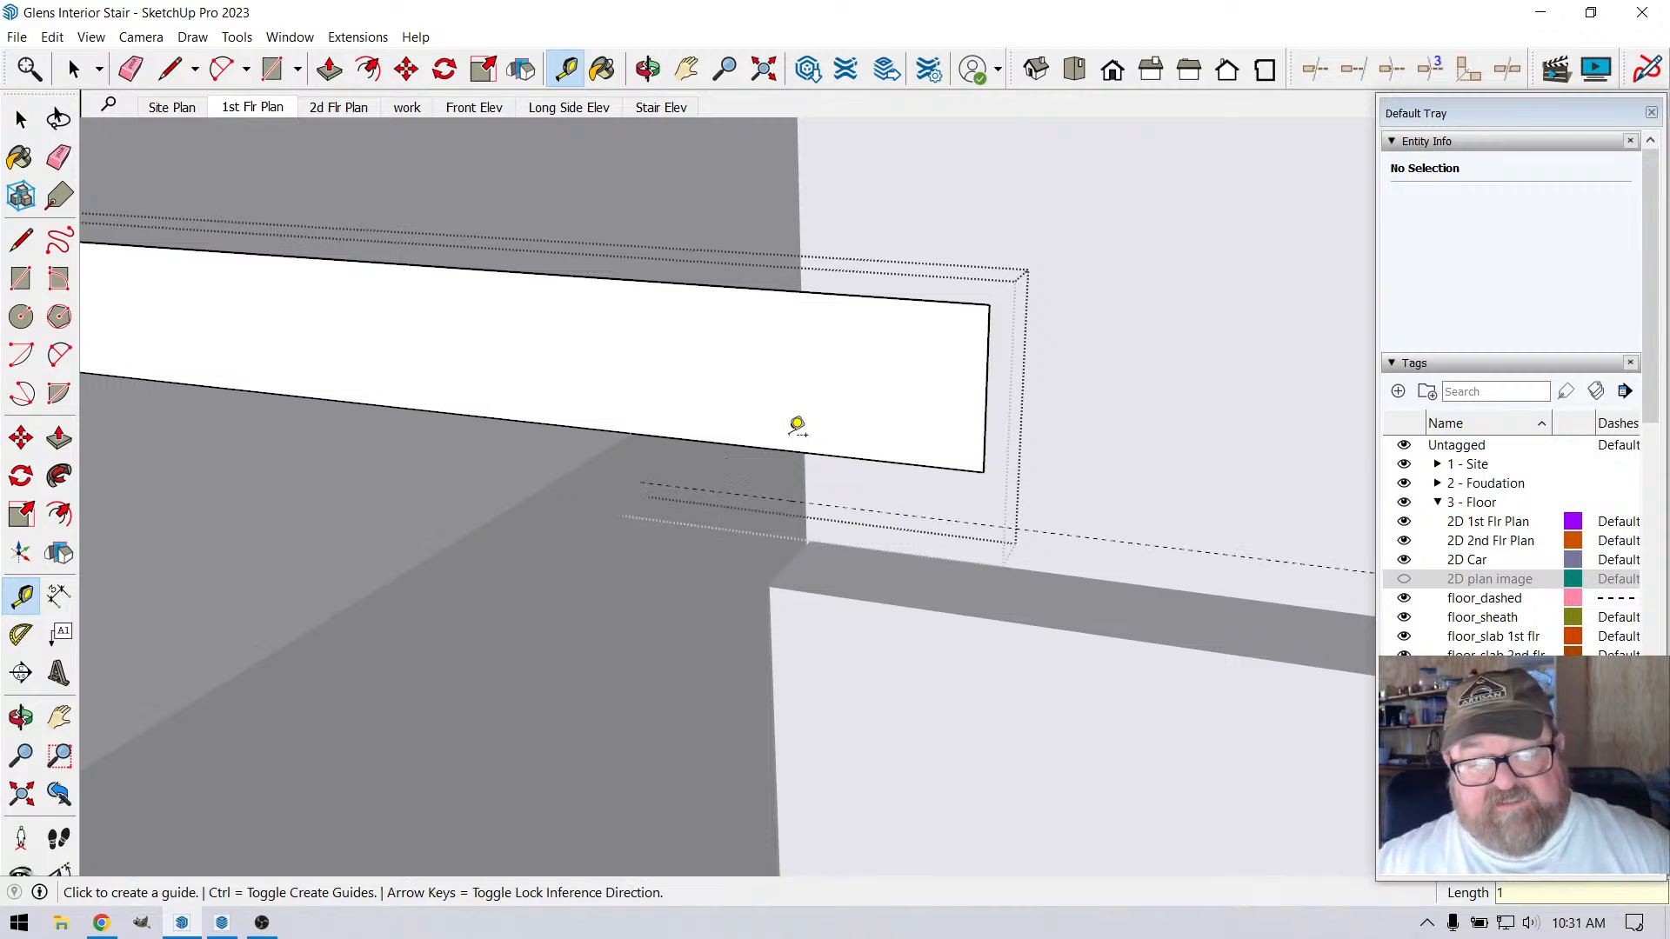
Add a 1 3/4" by 1/4" lip under the profile's overhang down to the guide and erase the line between them
key("l")
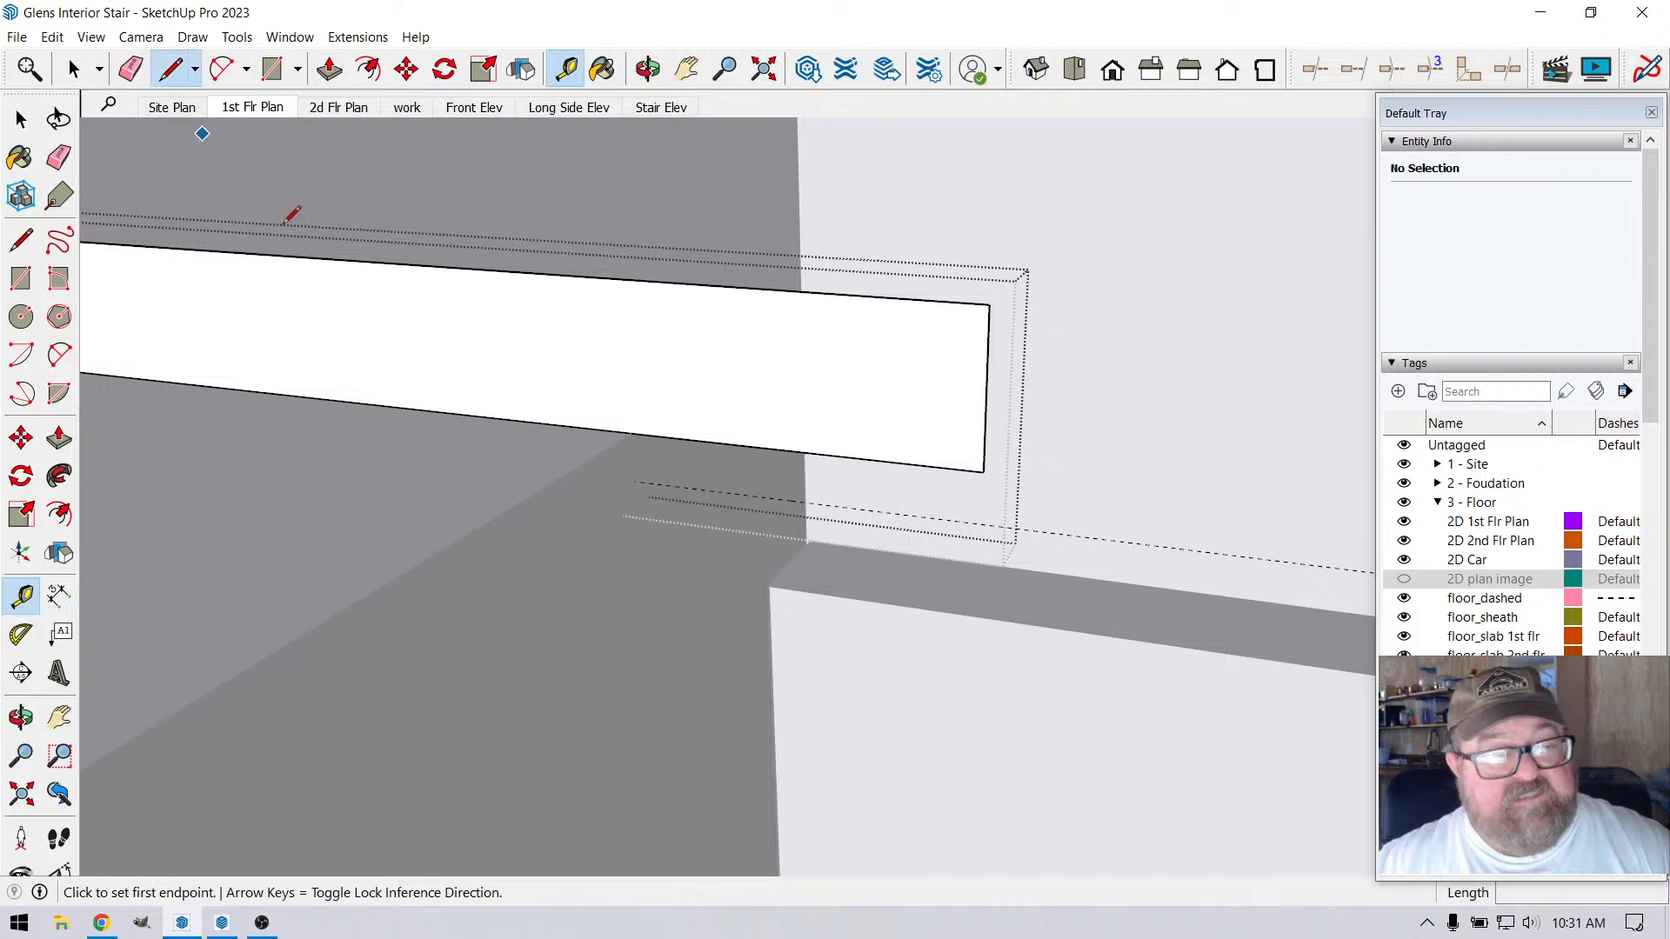
left_click(632, 433)
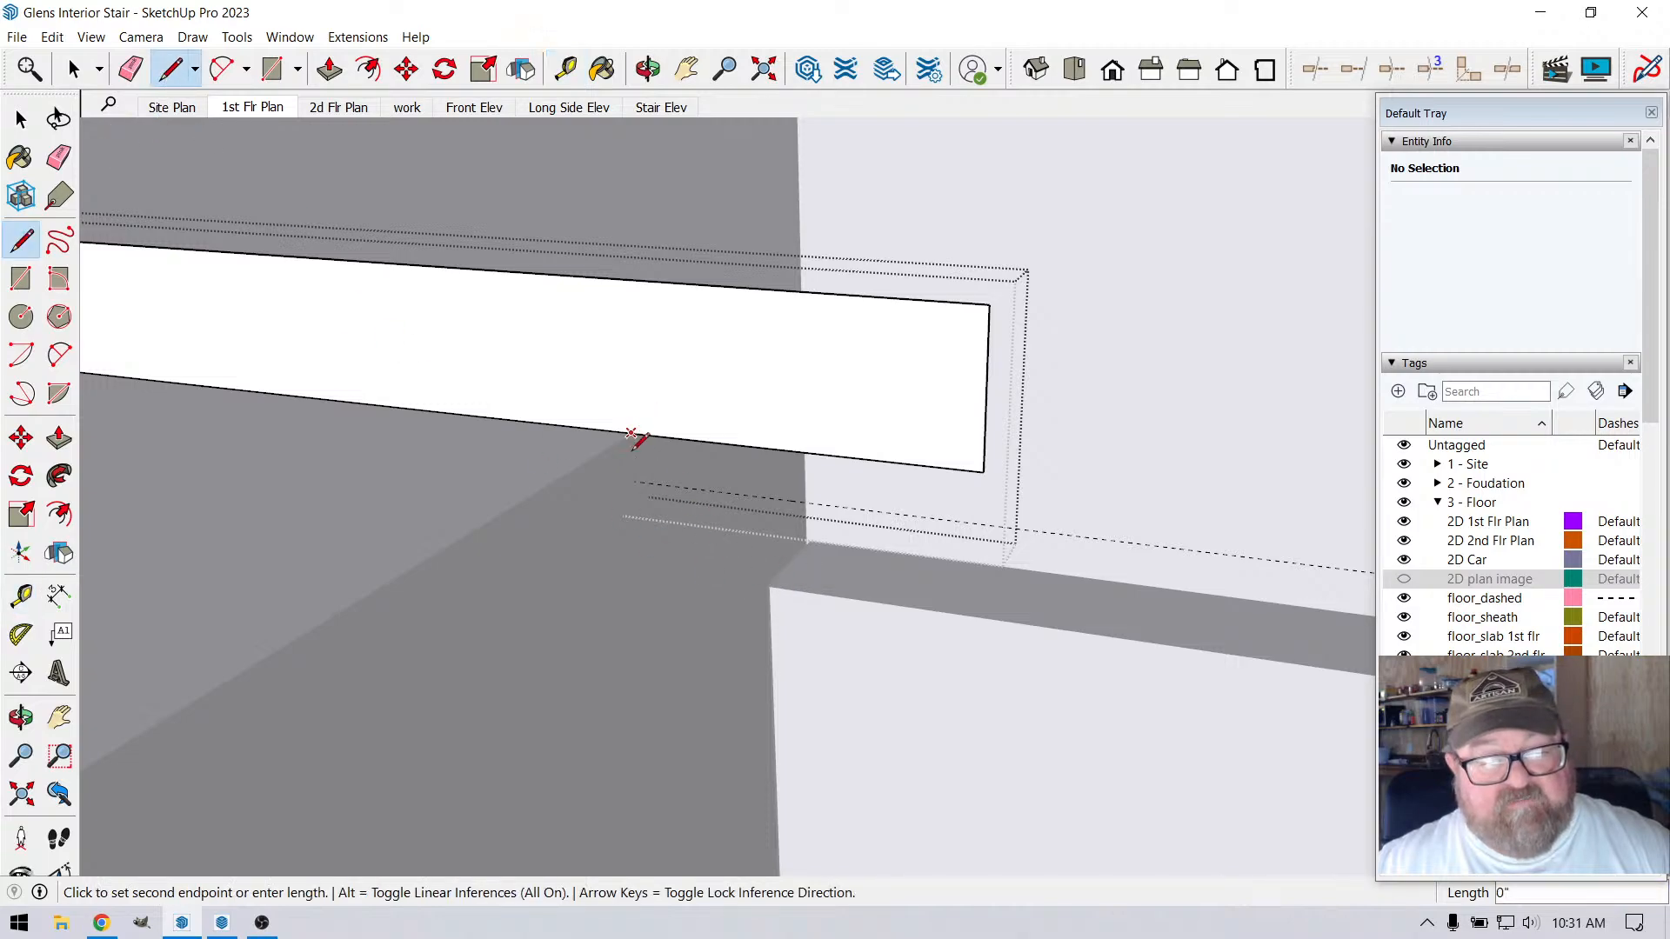
left_click(636, 481)
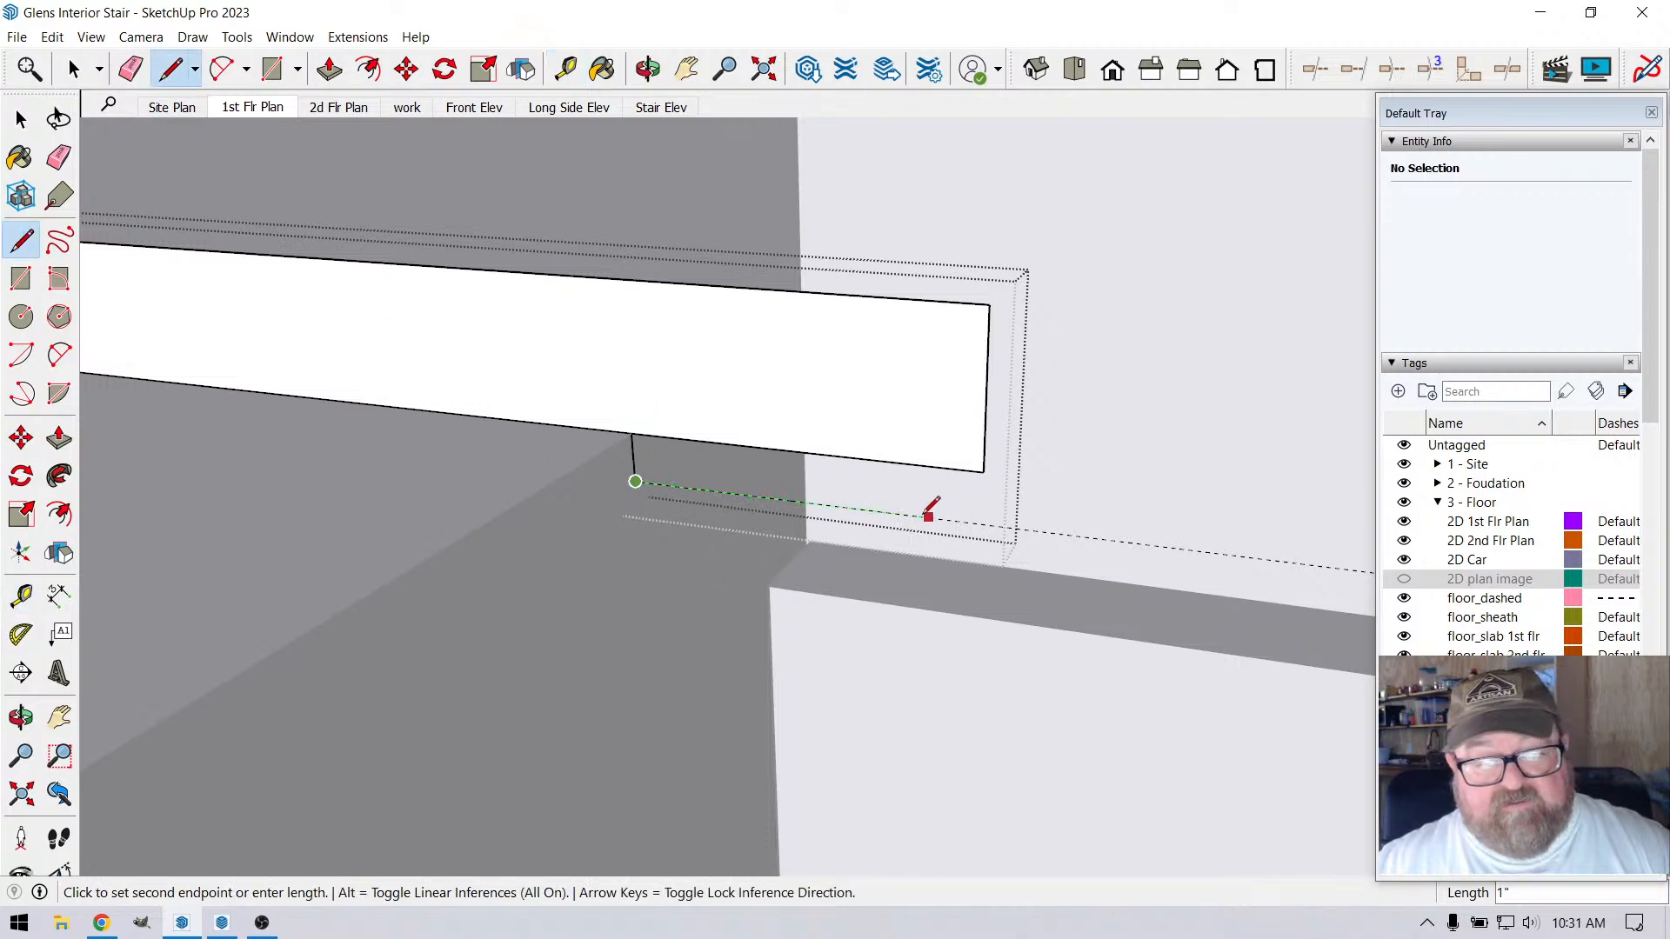
left_click(982, 523)
left_click(984, 470)
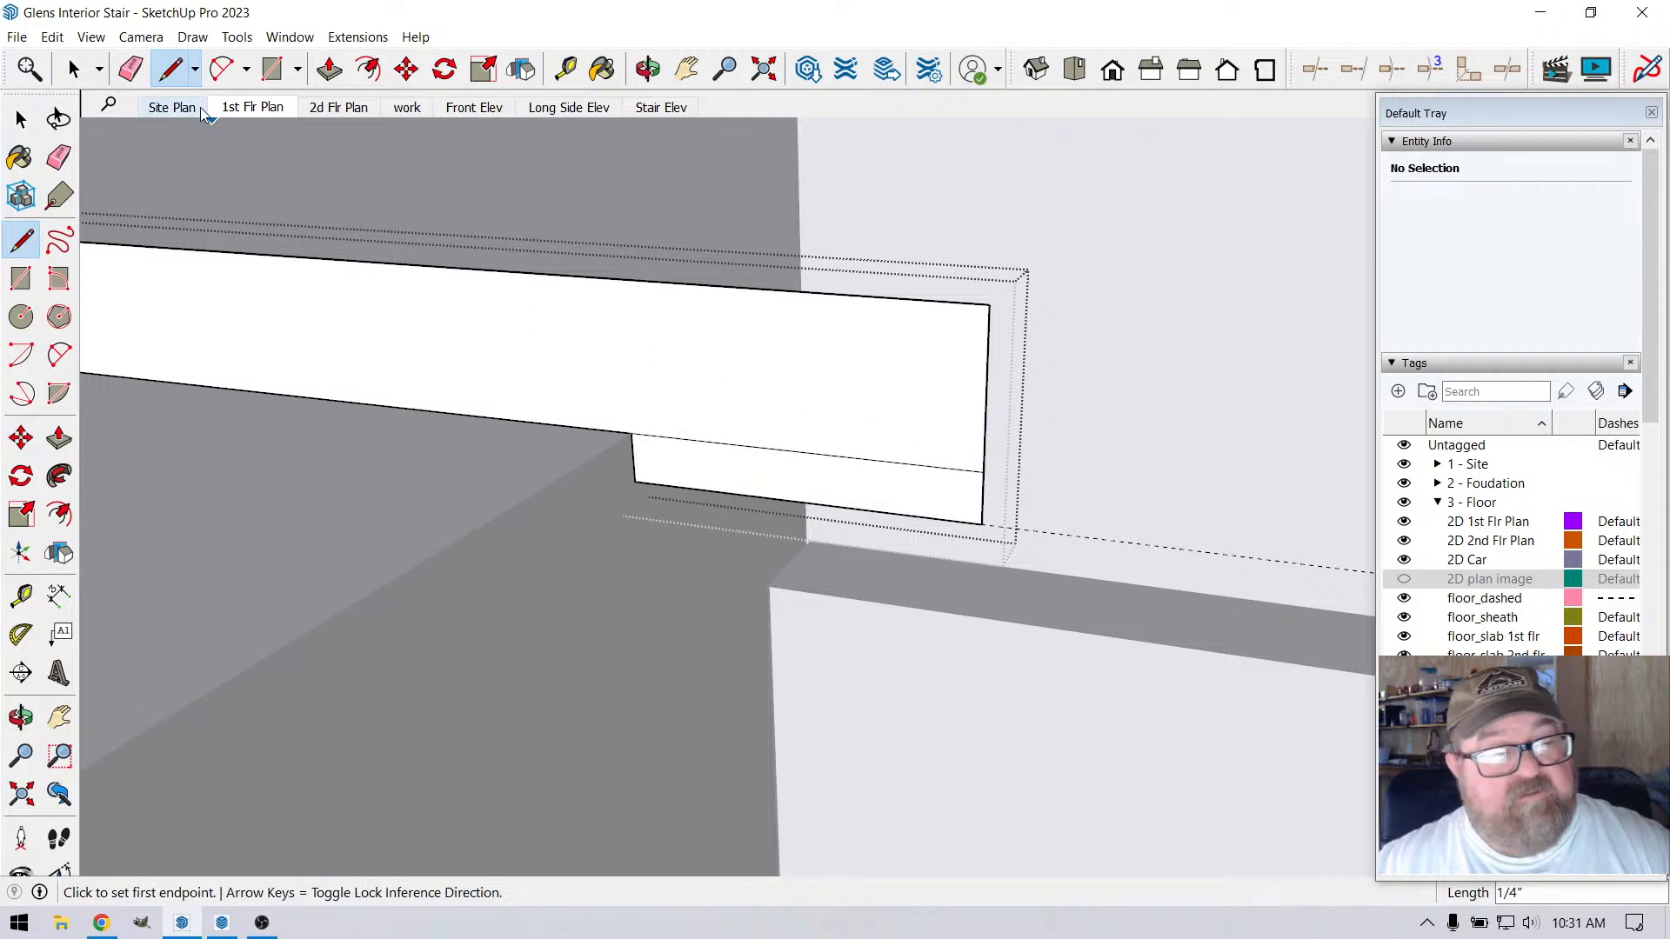
key("e")
left_click(735, 445)
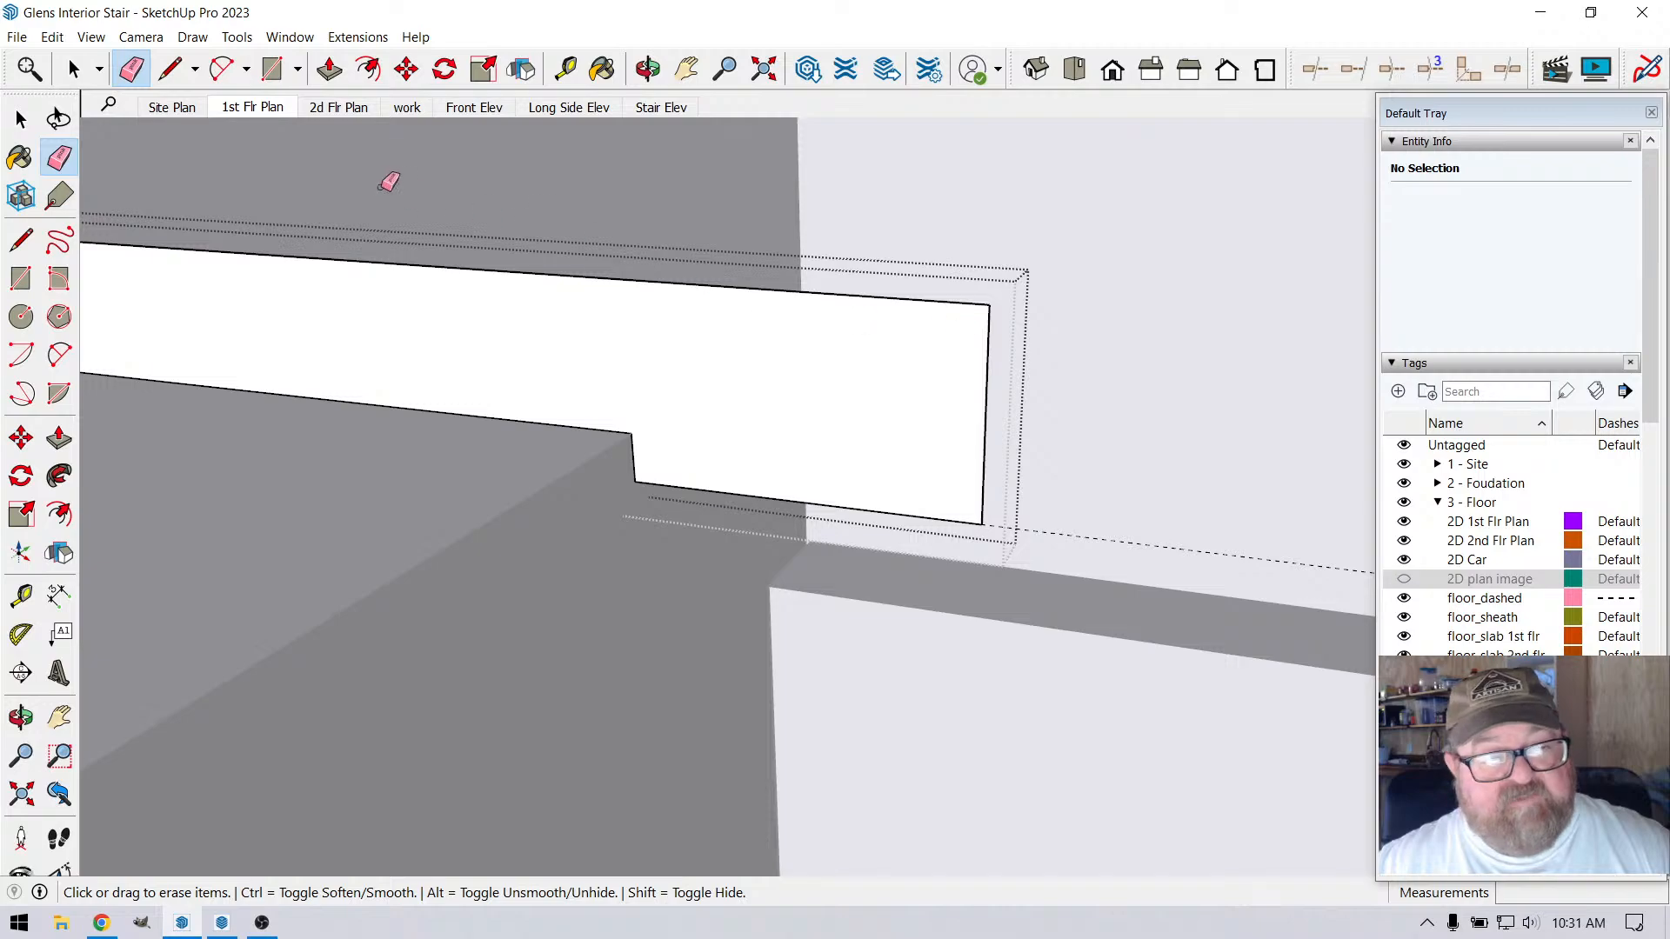
Place guides 1/4" inside the front, top and bottom edges of the nosing profile
key("t")
left_click(987, 359)
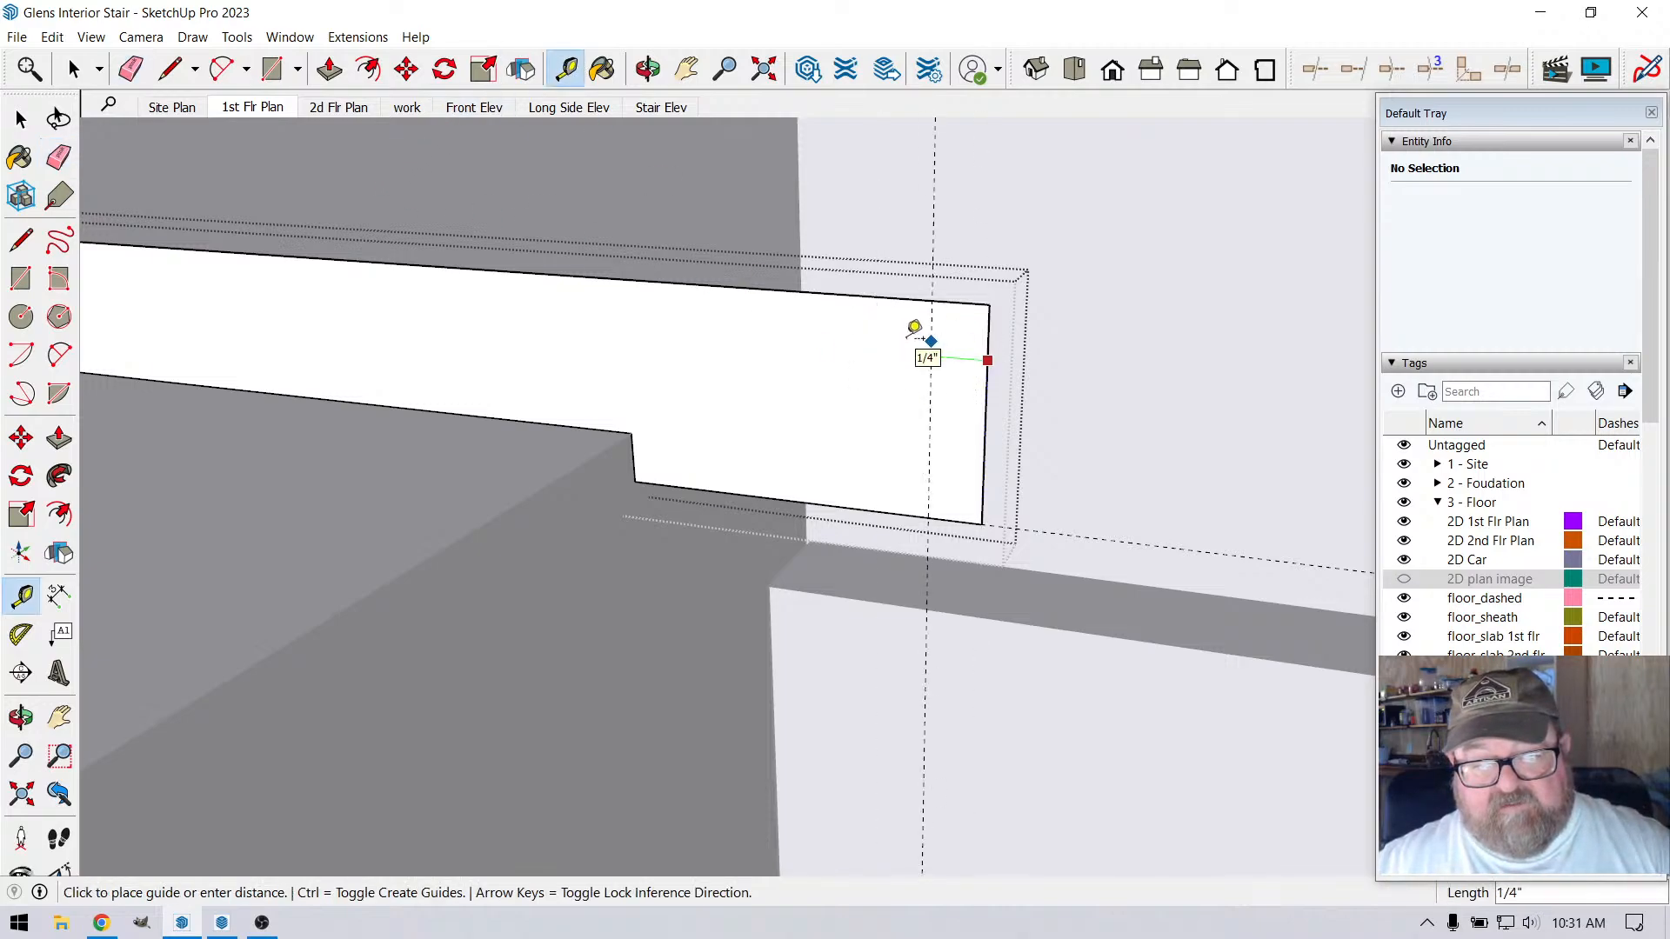
left_click(927, 341)
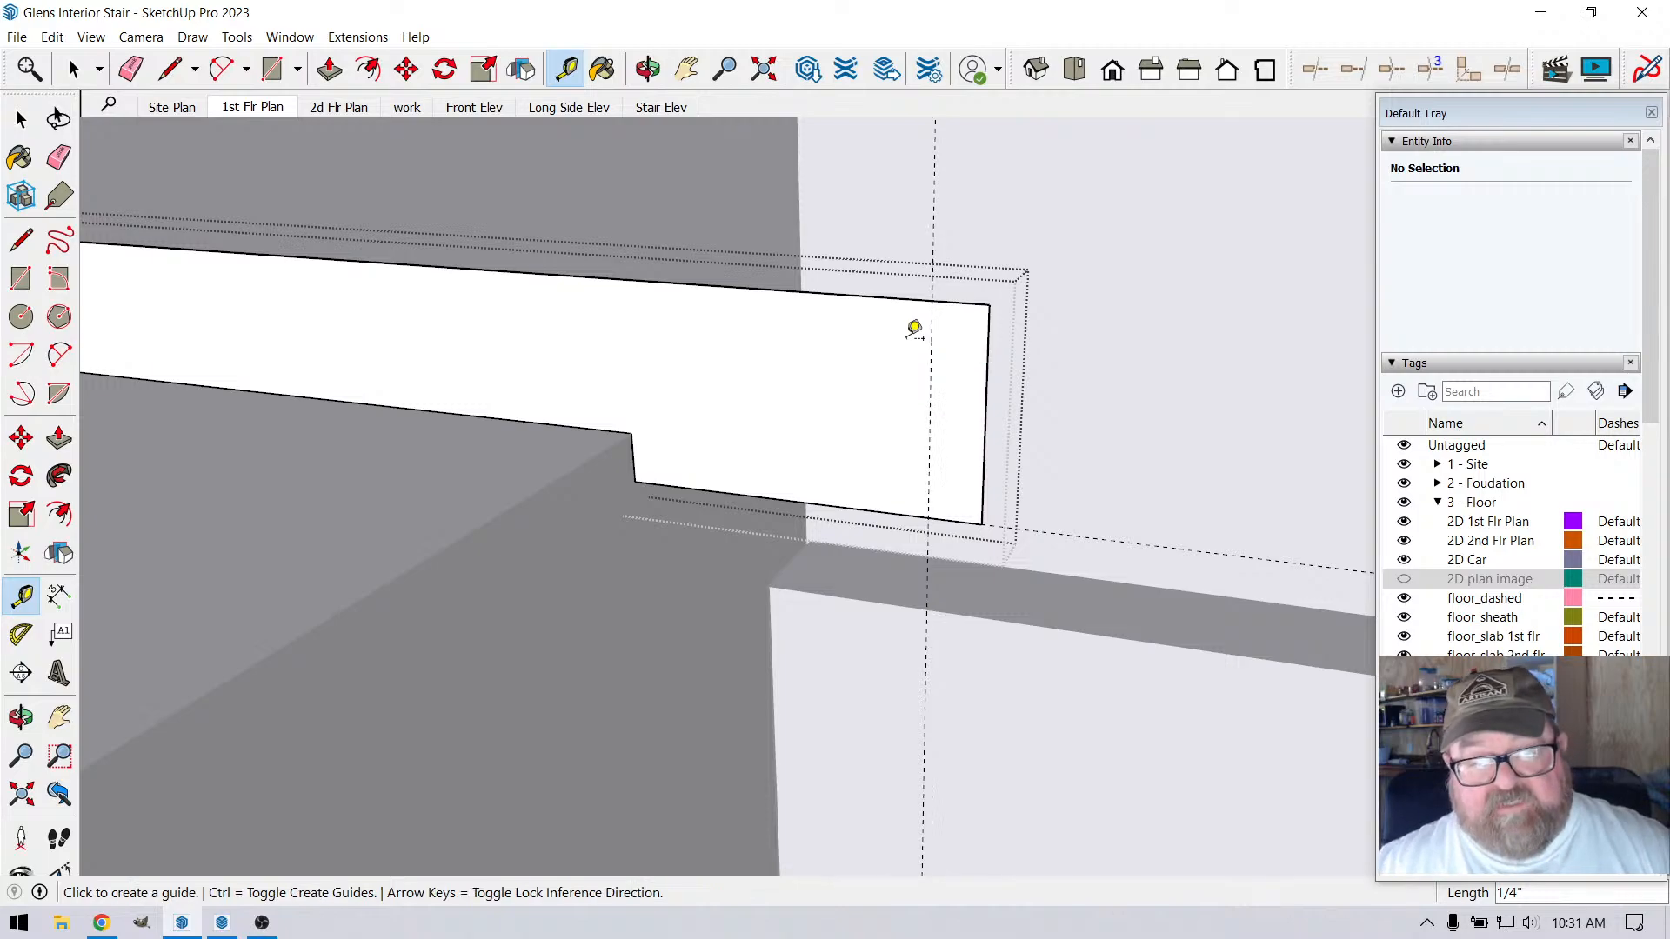
left_click(900, 299)
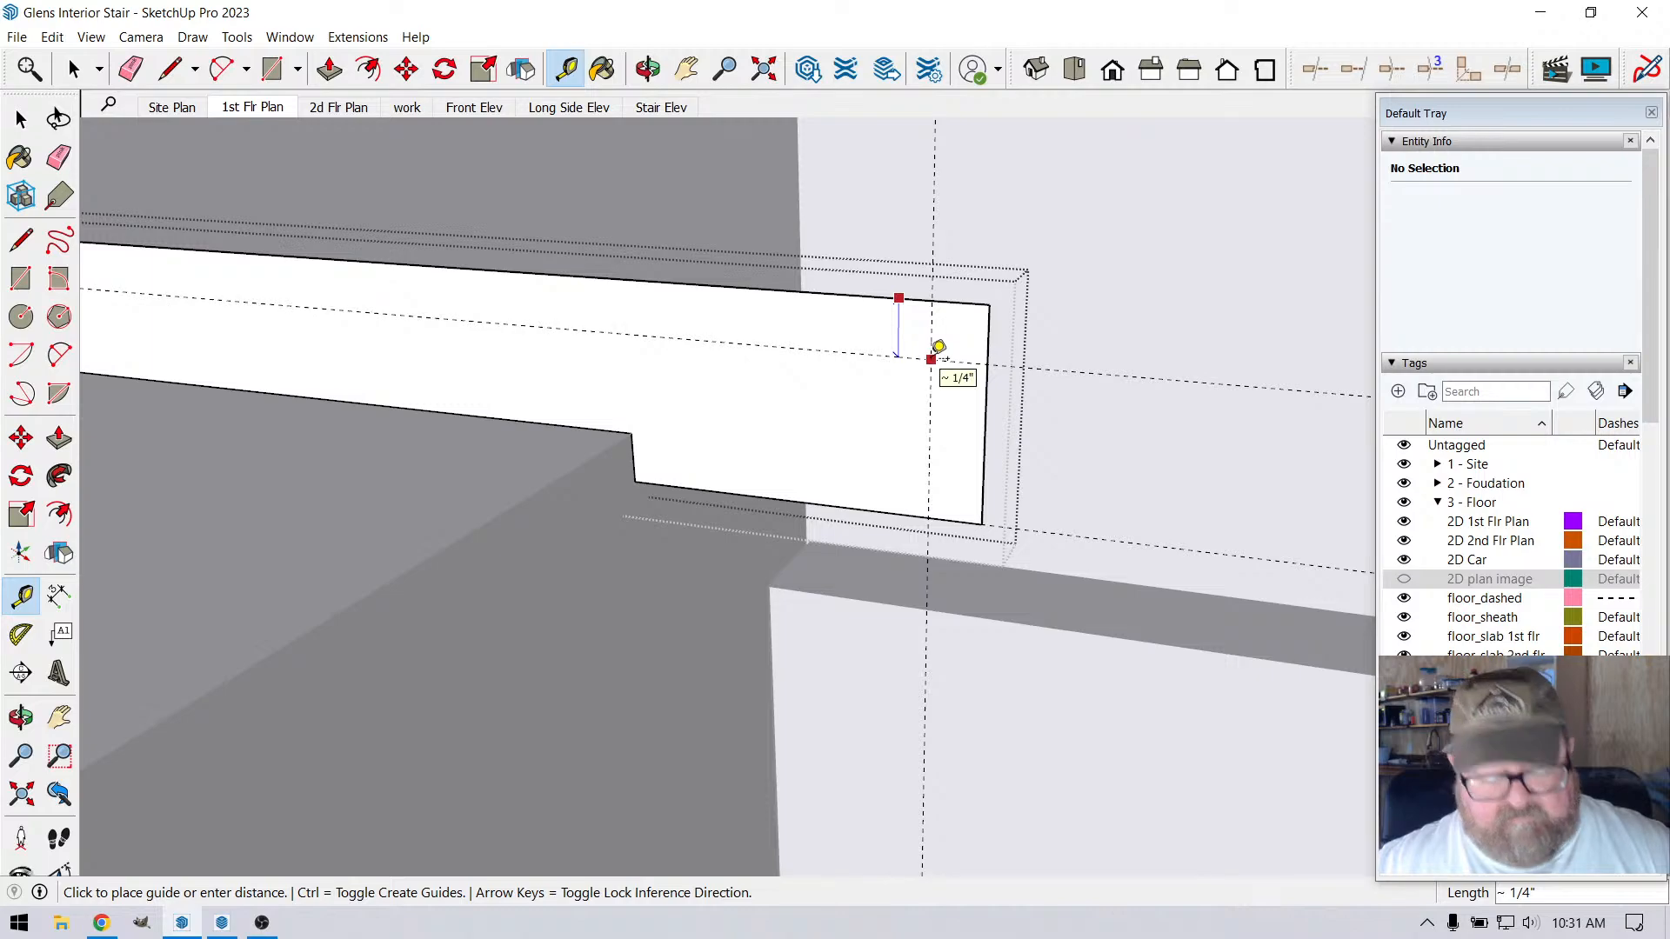
type("1/4")
key("Return")
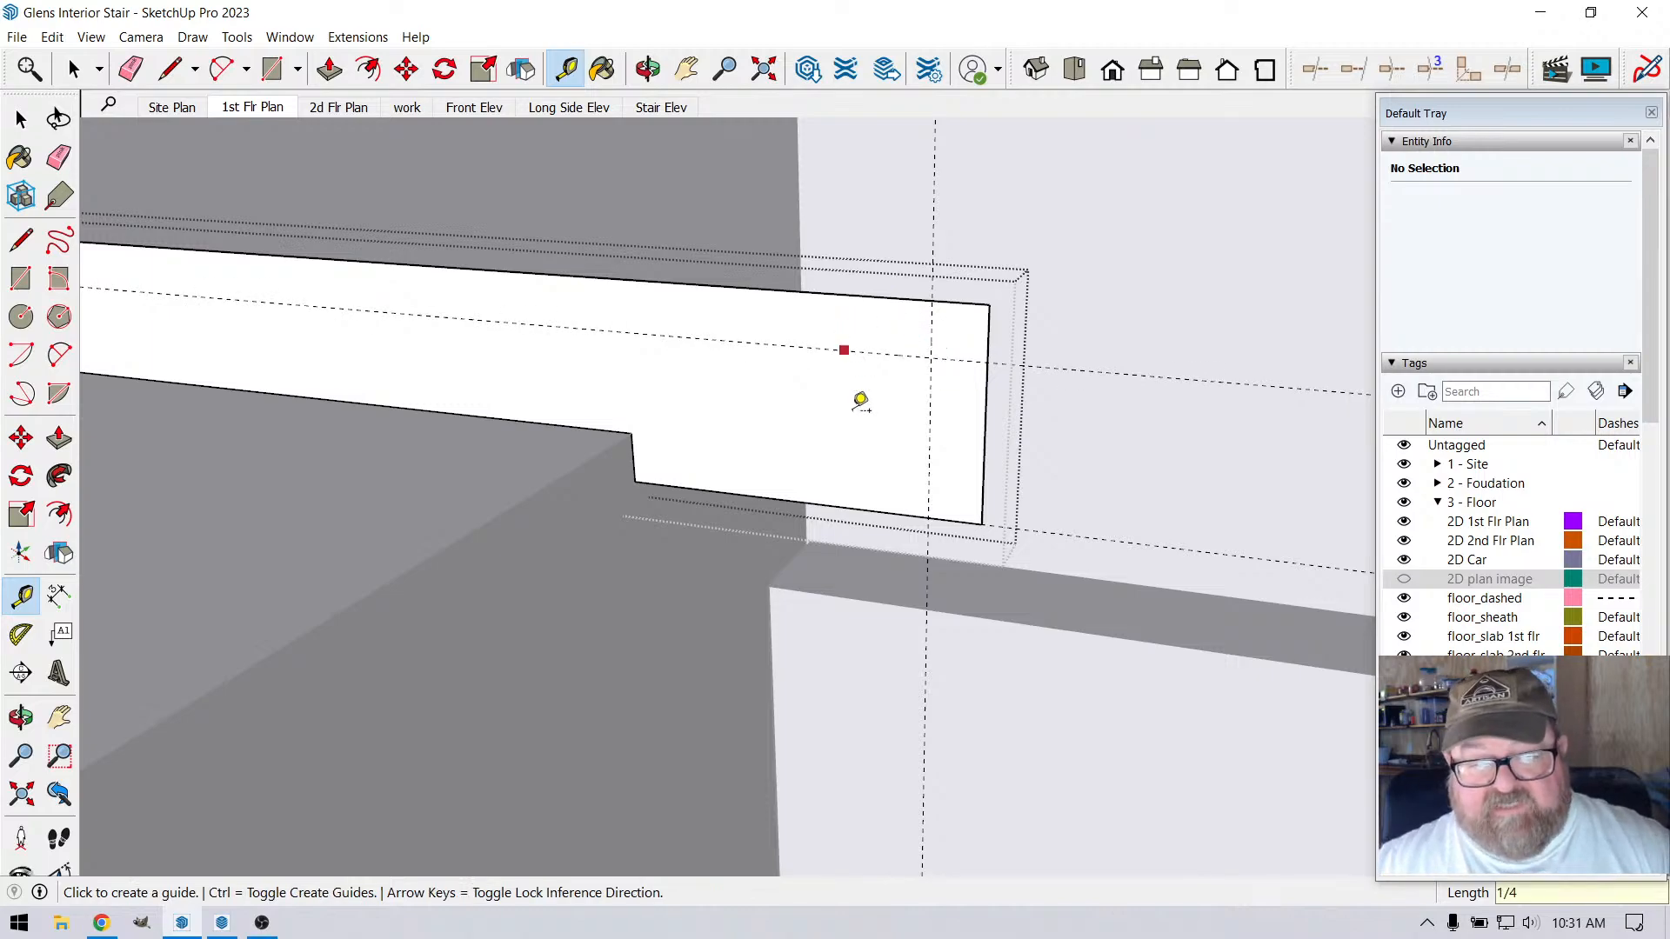
left_click(888, 511)
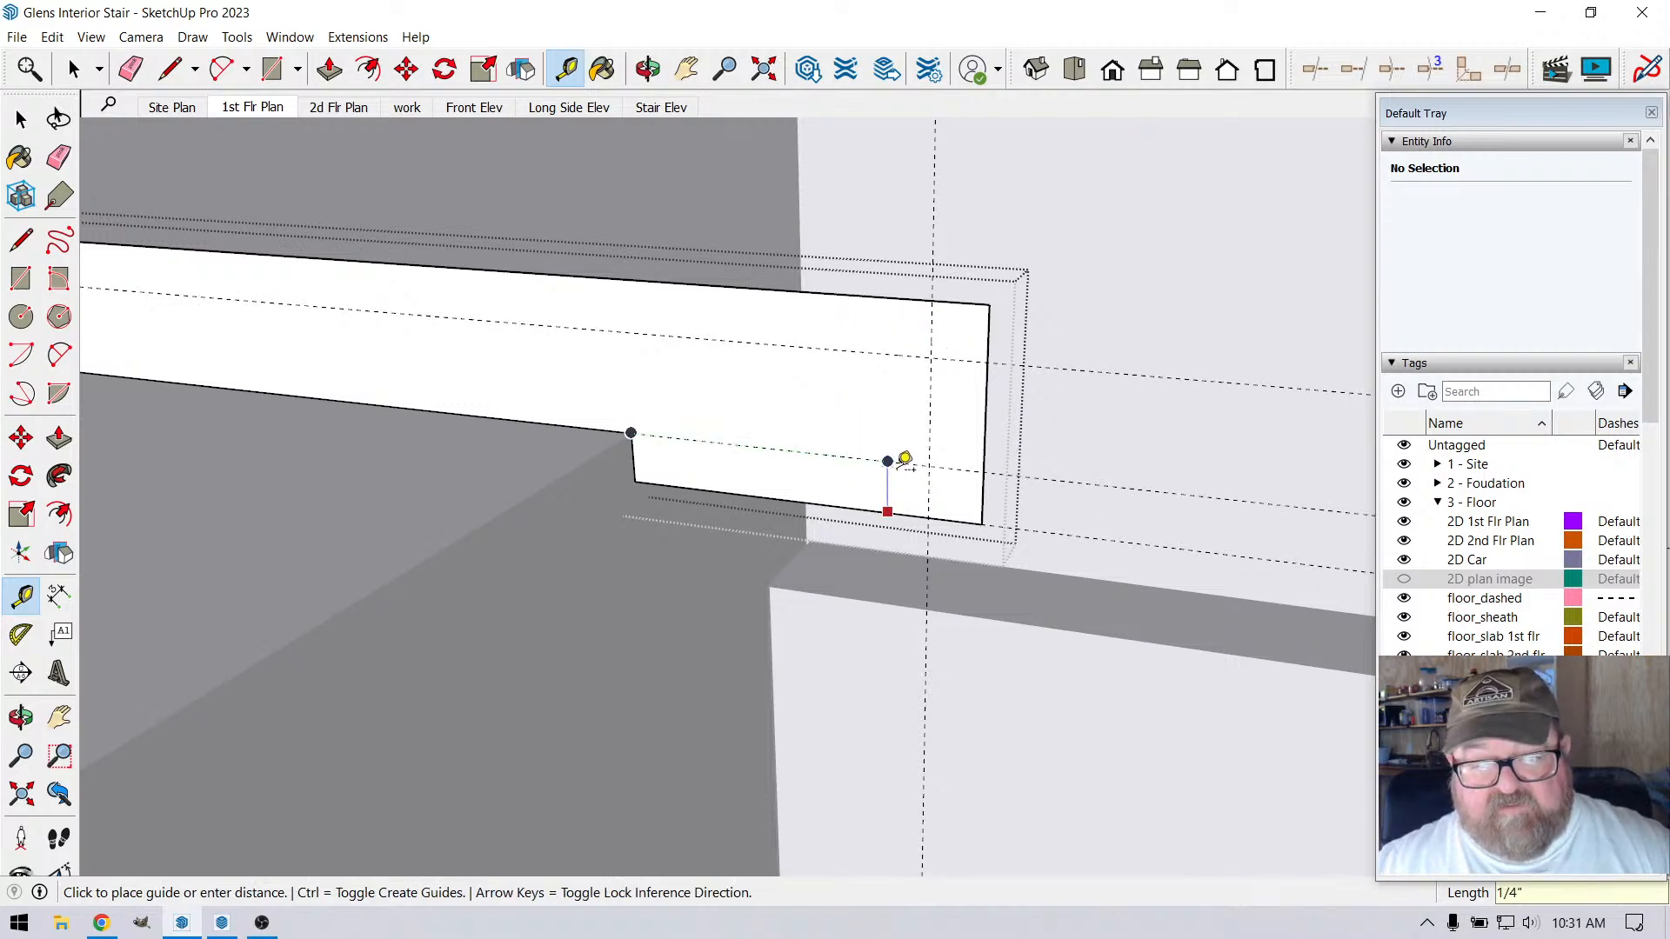
left_click(905, 461)
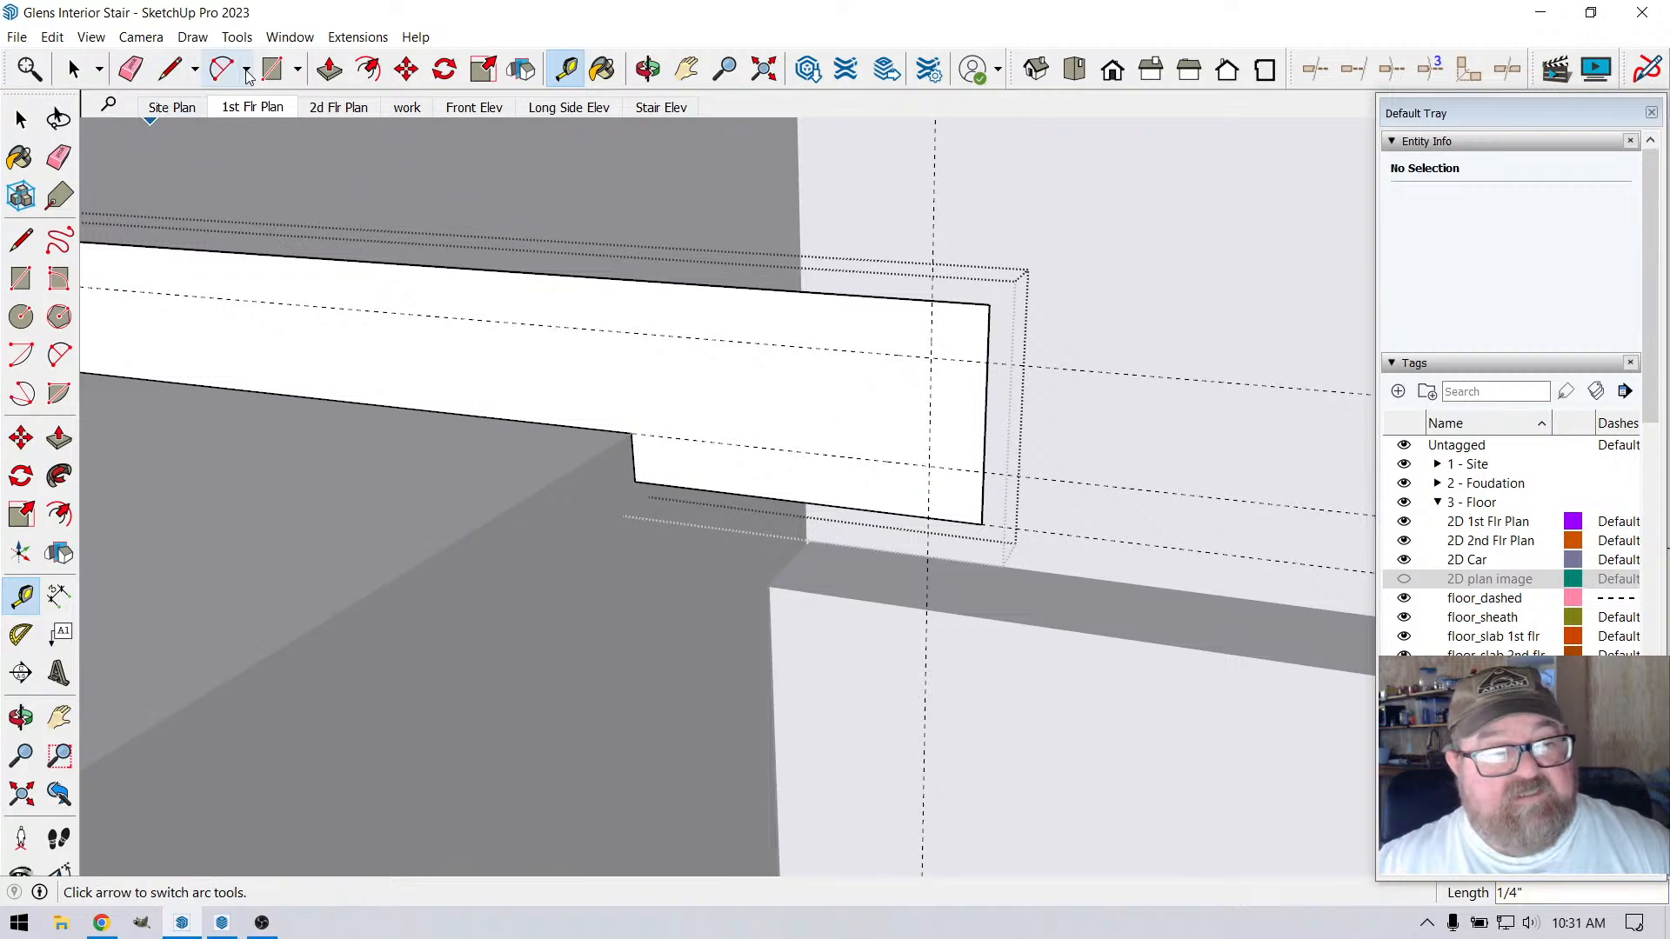
Draw two circles of 1/4" radius centred on the guide intersections at the profile's front corners
left_click(272, 69)
left_click(297, 70)
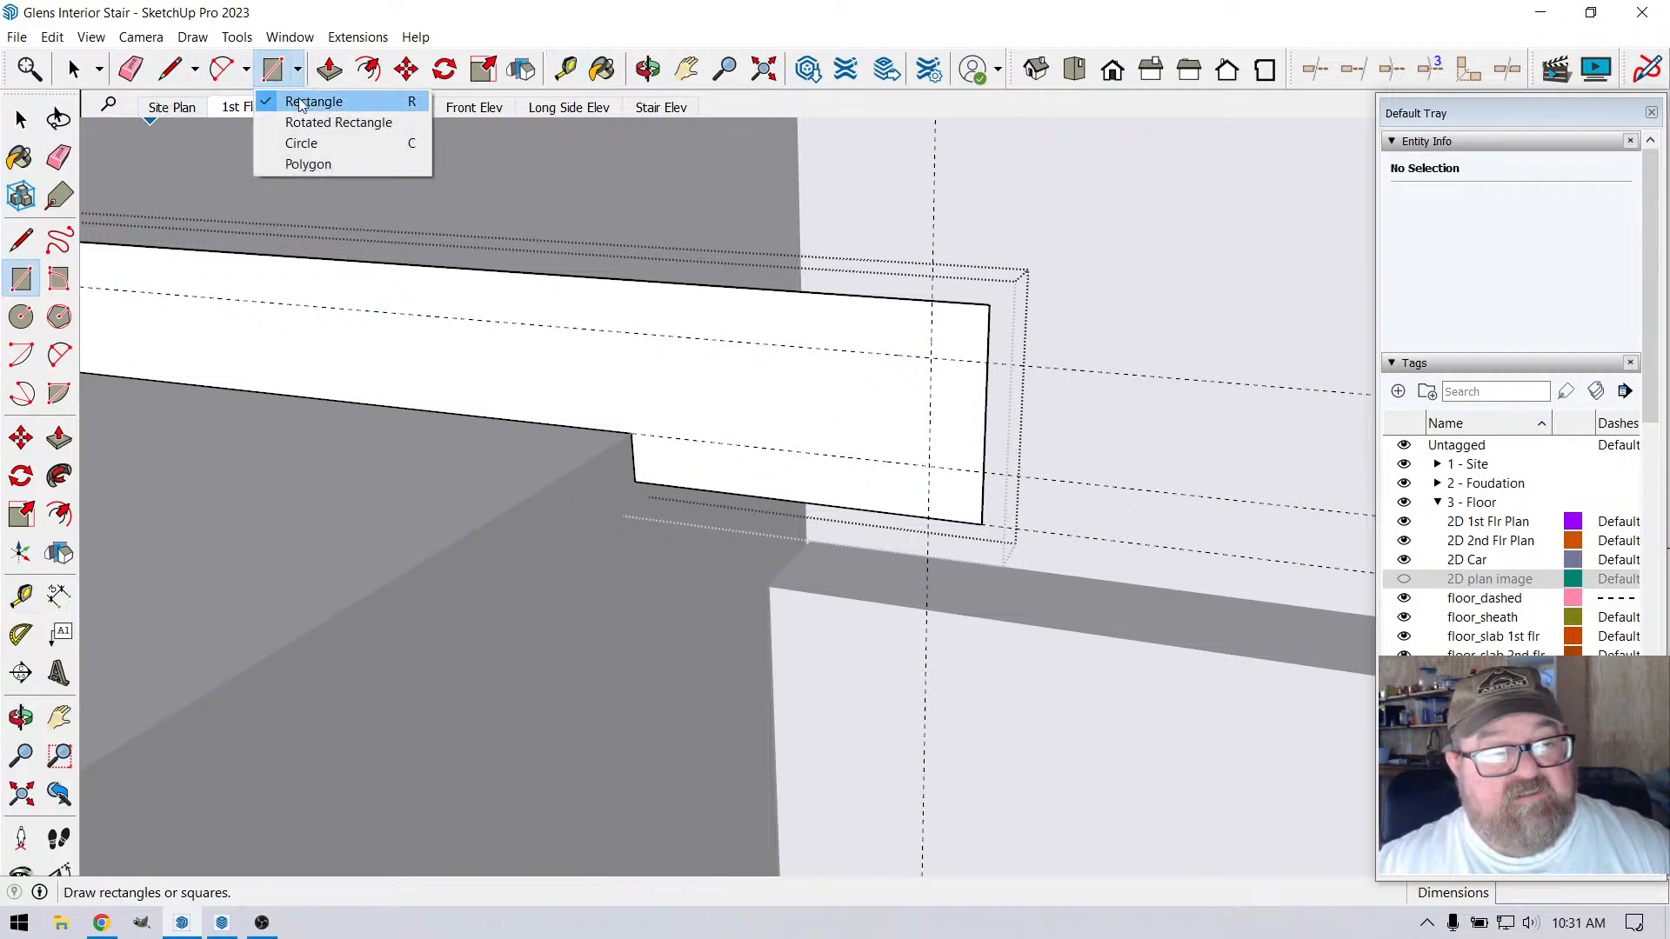
left_click(301, 143)
left_click(931, 356)
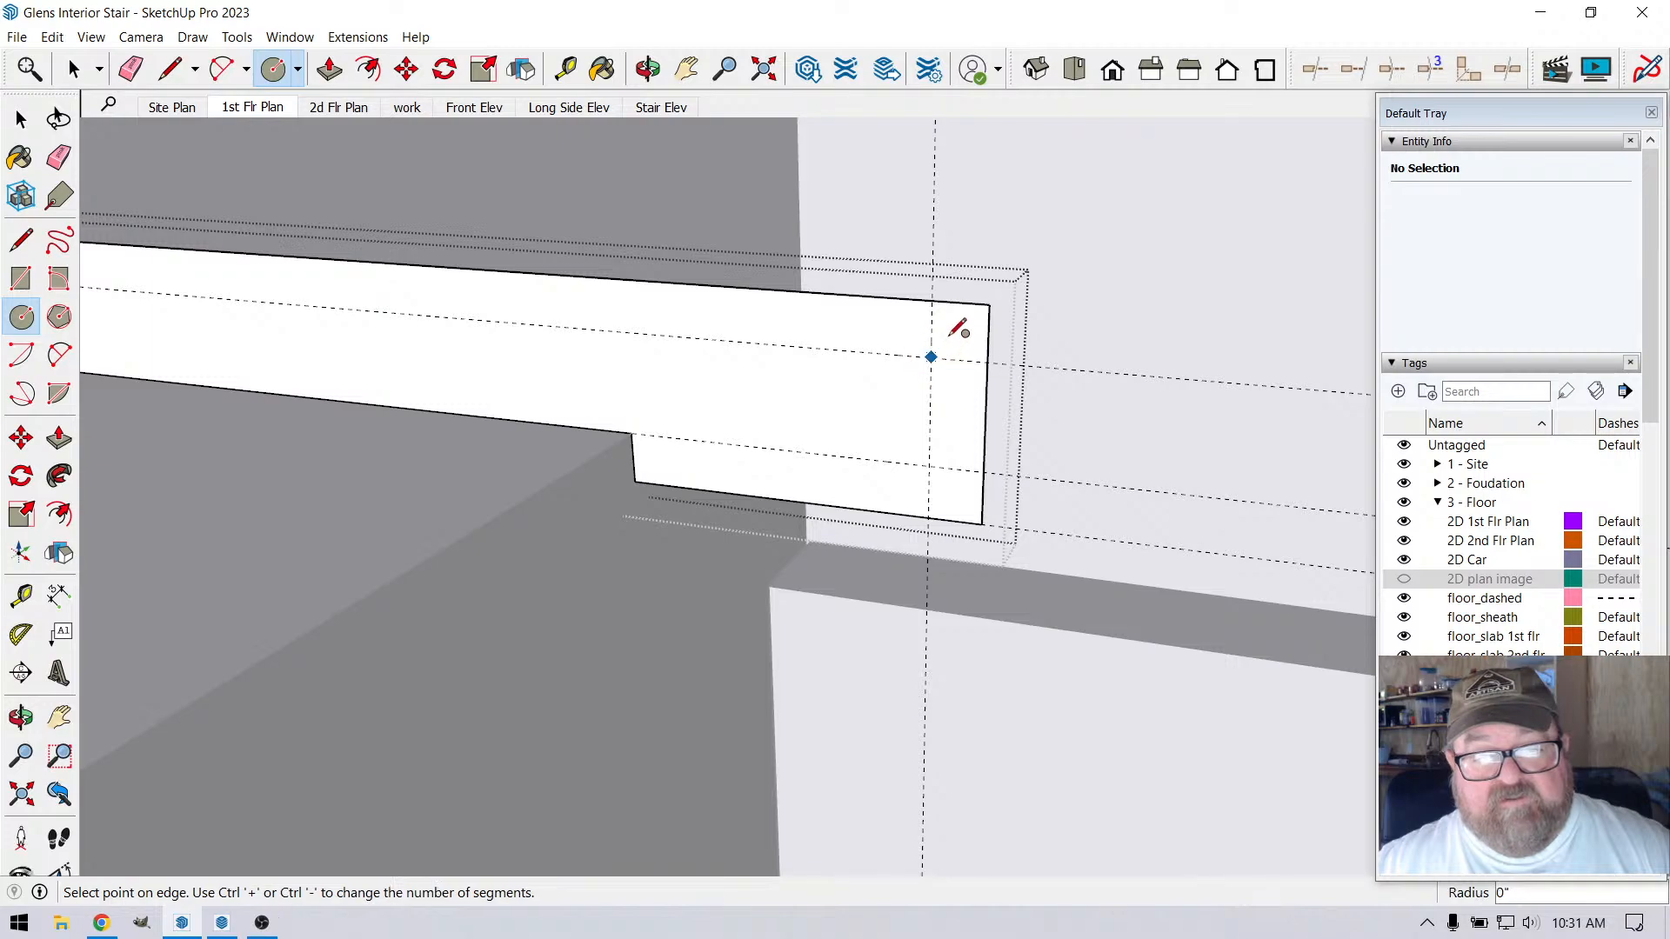
left_click(936, 300)
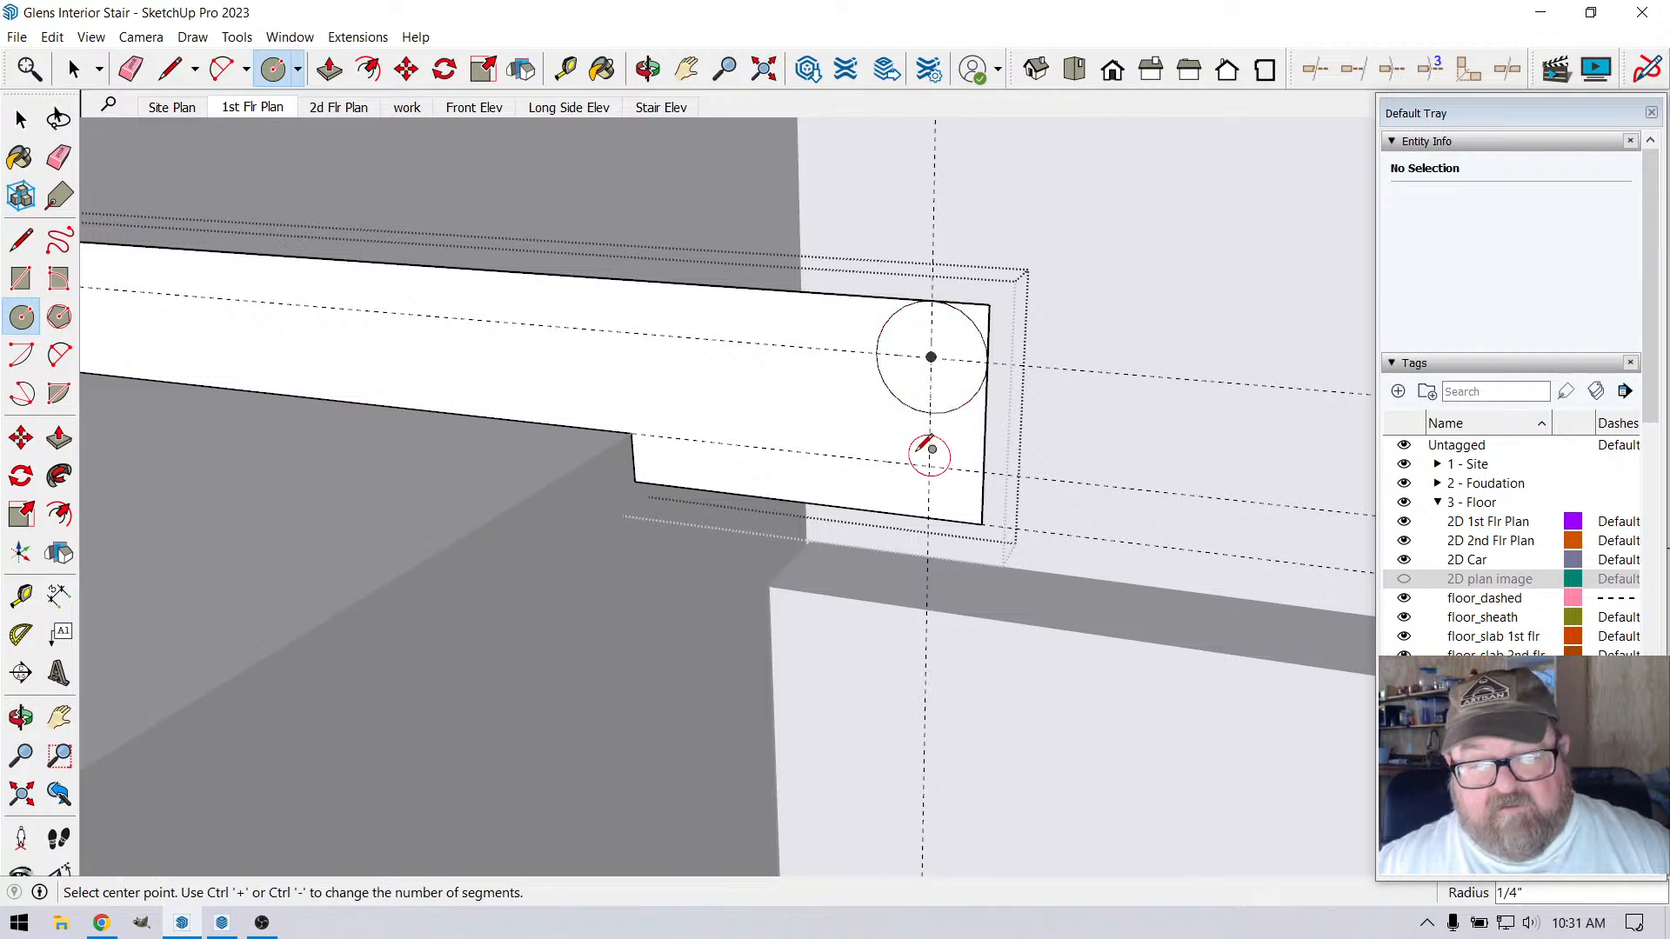
left_click(930, 468)
left_click(930, 522)
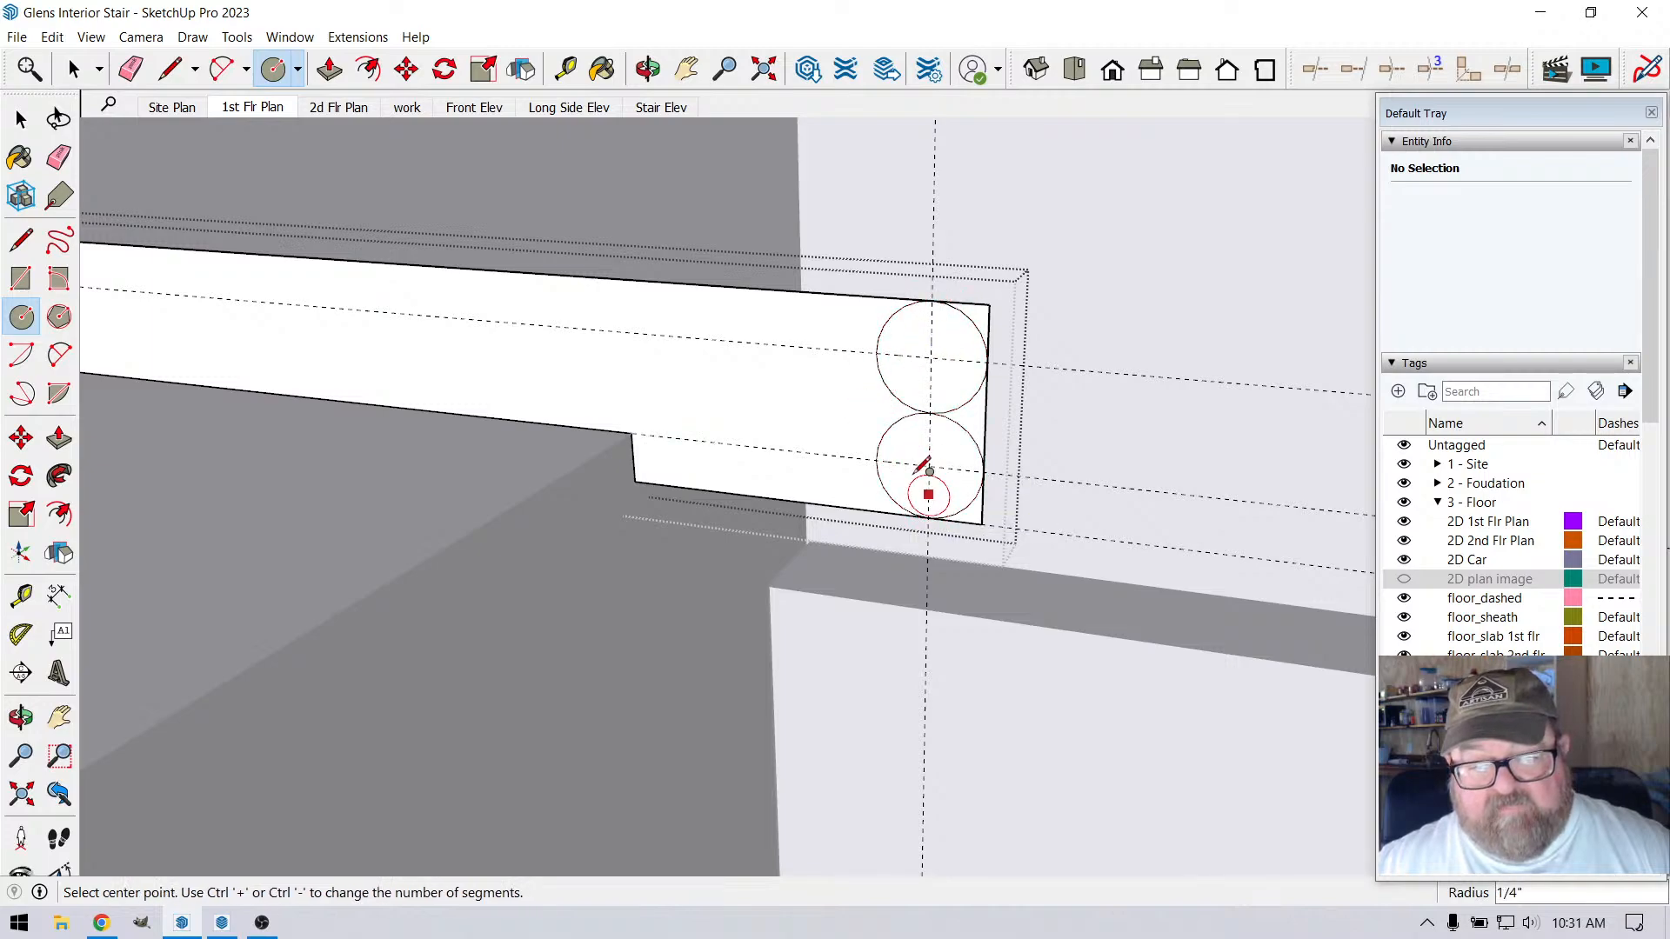
Erase the square corners outside the circles and the leftover inner arcs to round the nosing's front edge
left_click(170, 68)
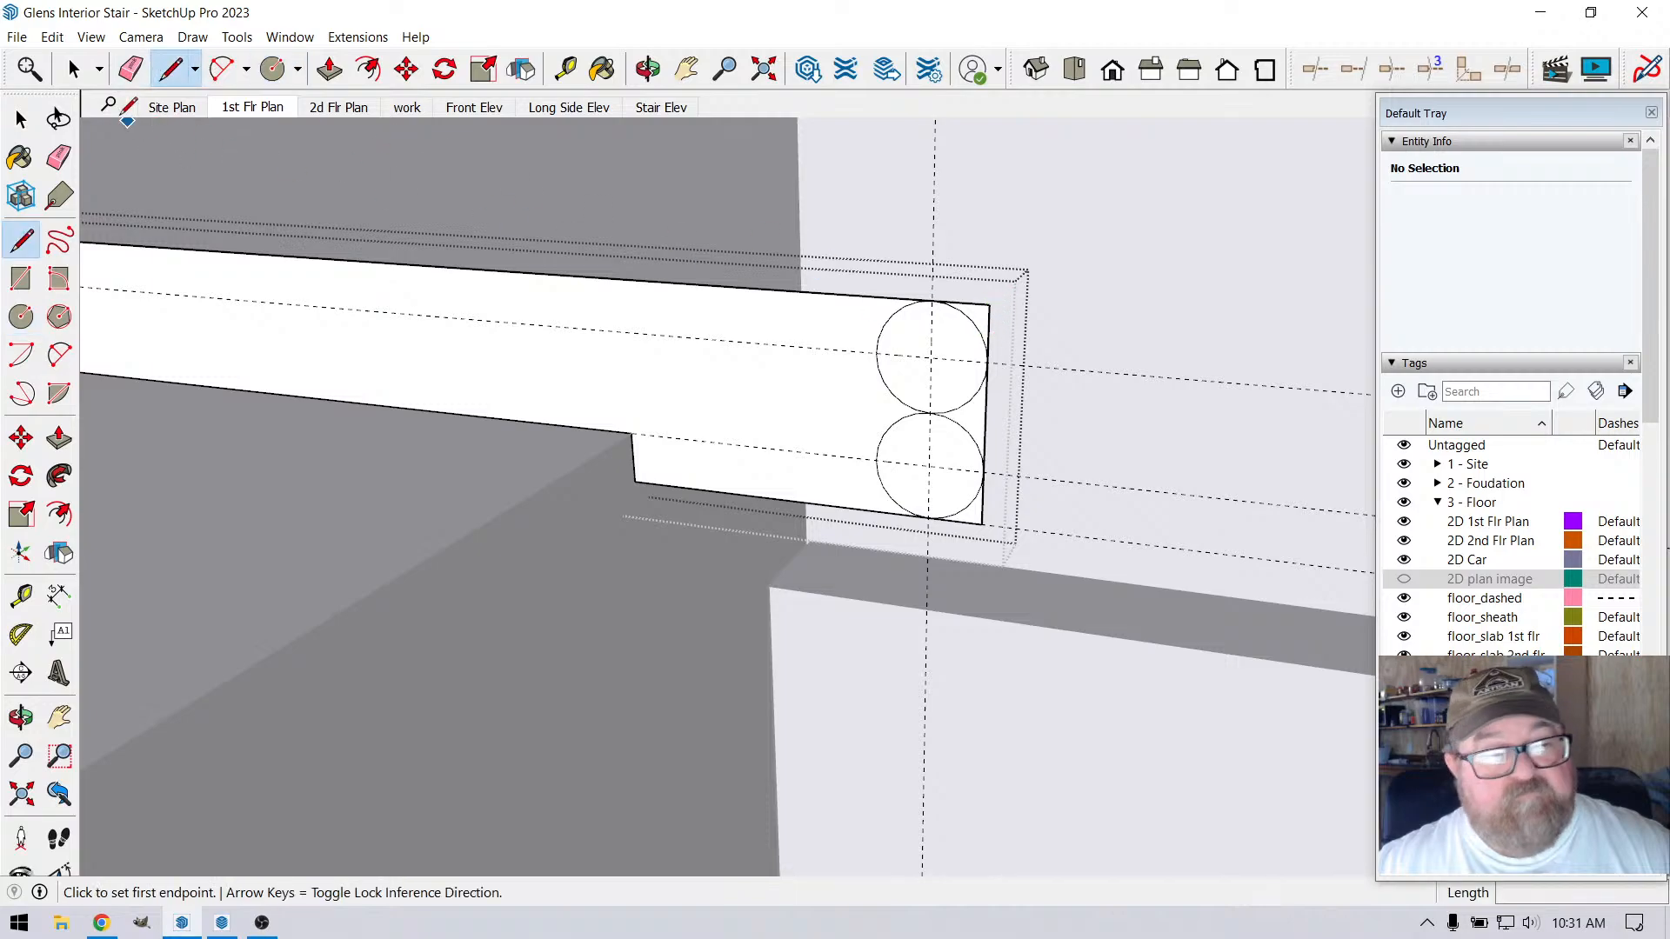
left_click(130, 68)
left_click_drag(994, 300, 996, 343)
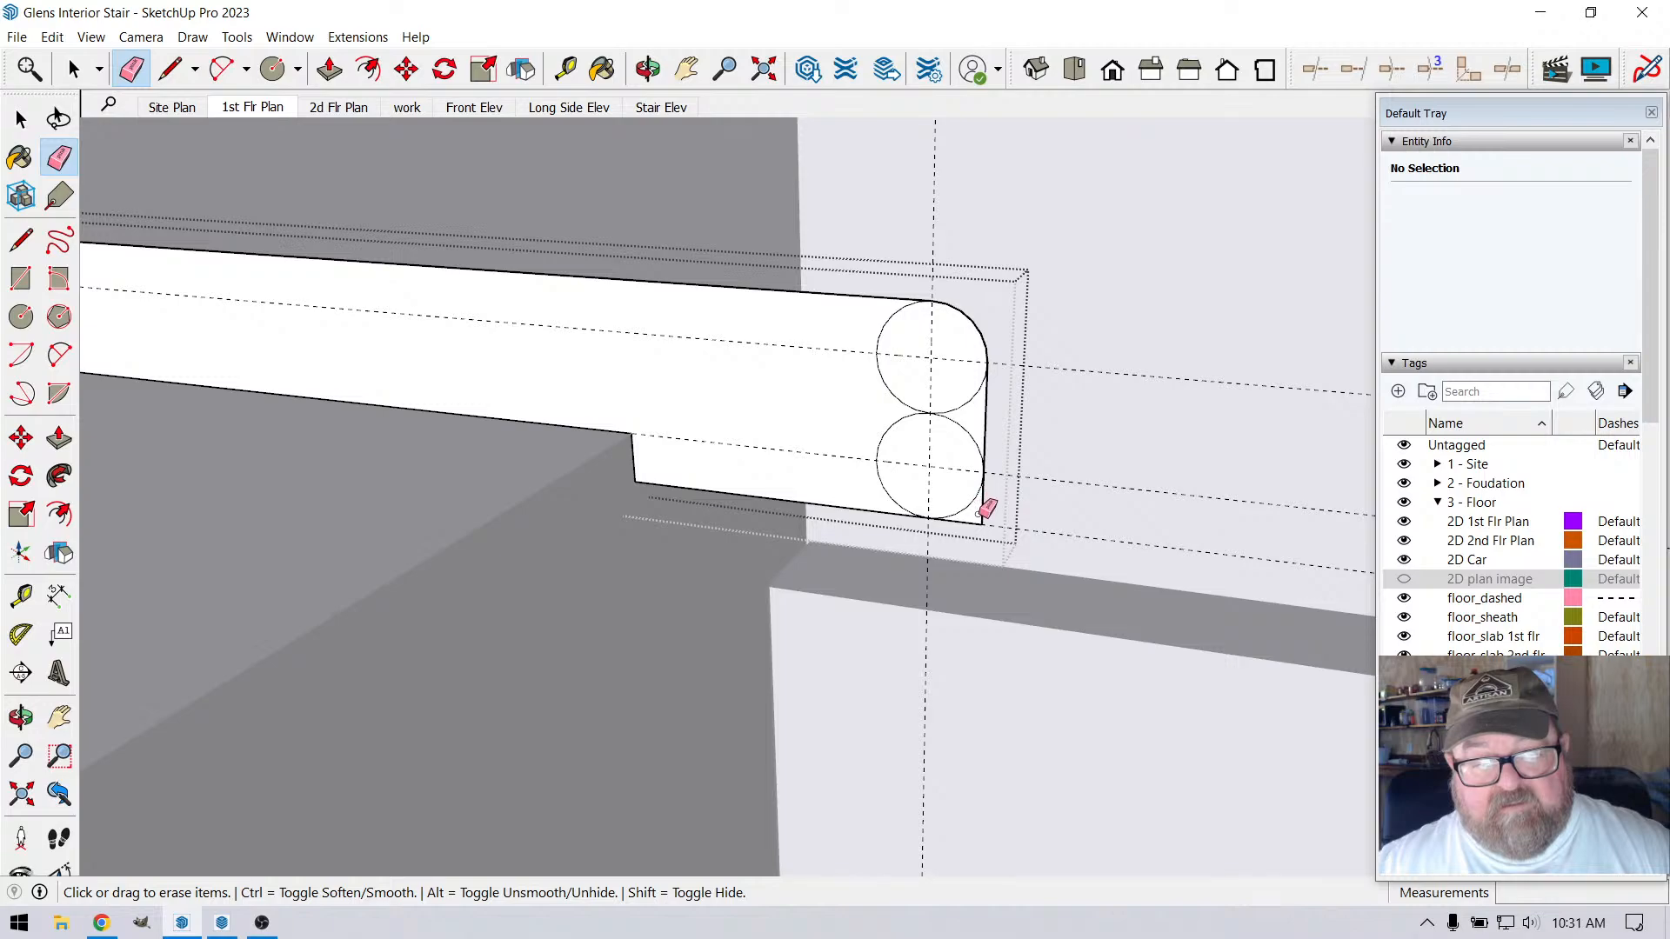
left_click_drag(987, 508, 985, 519)
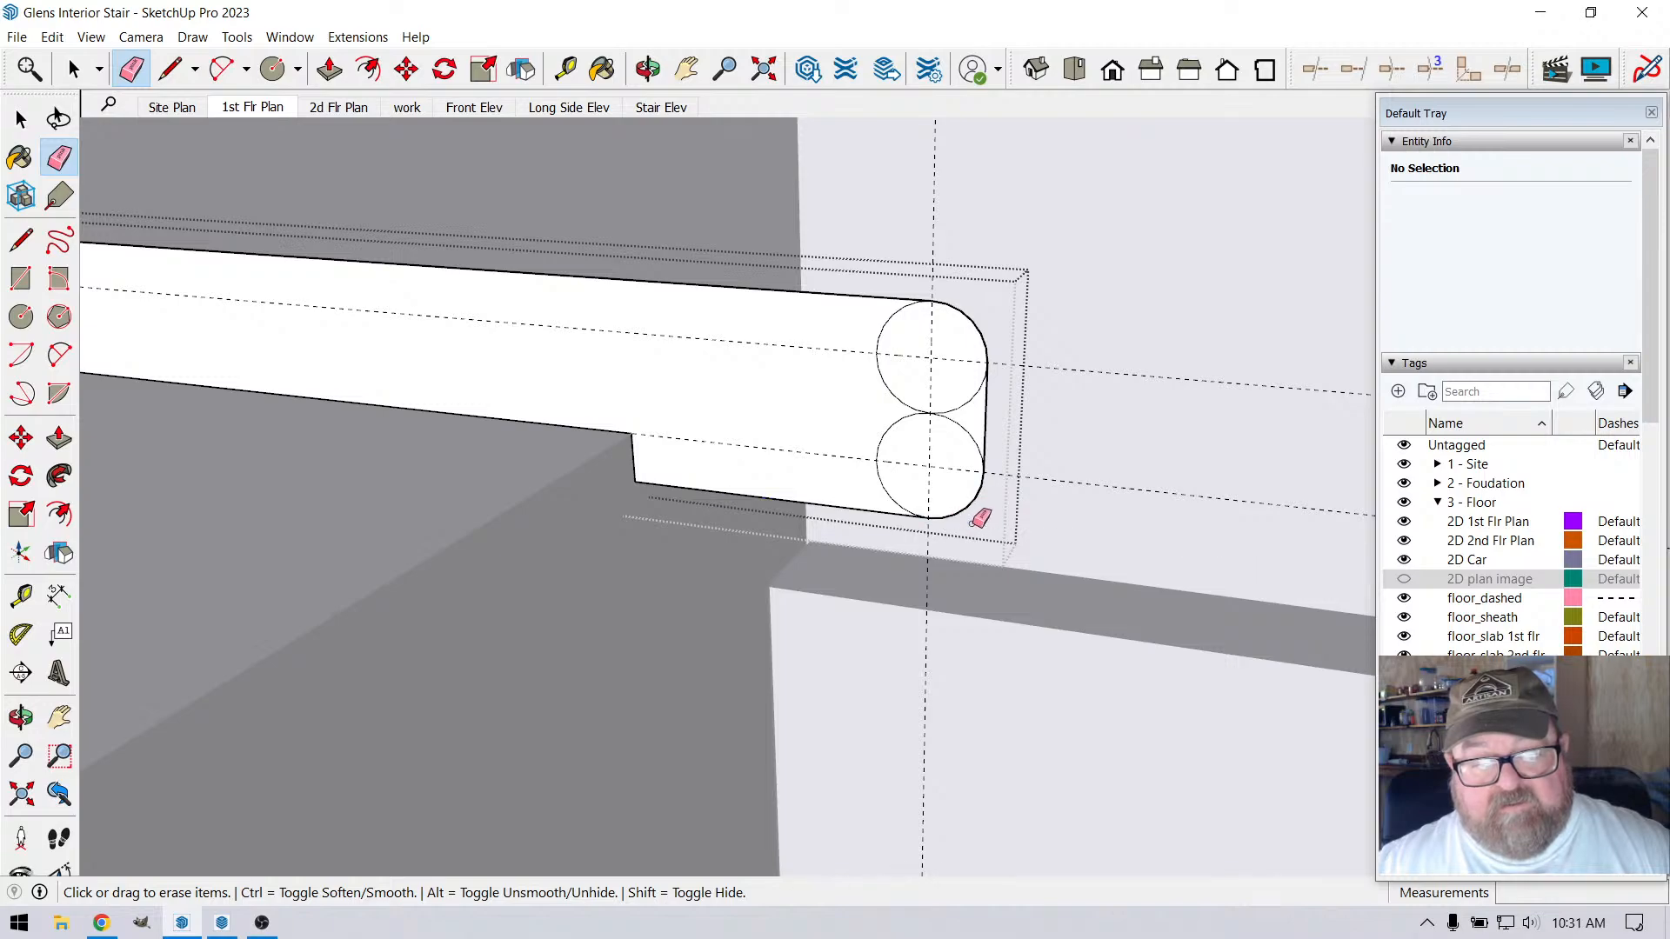
left_click(951, 411)
left_click_drag(927, 427, 904, 383)
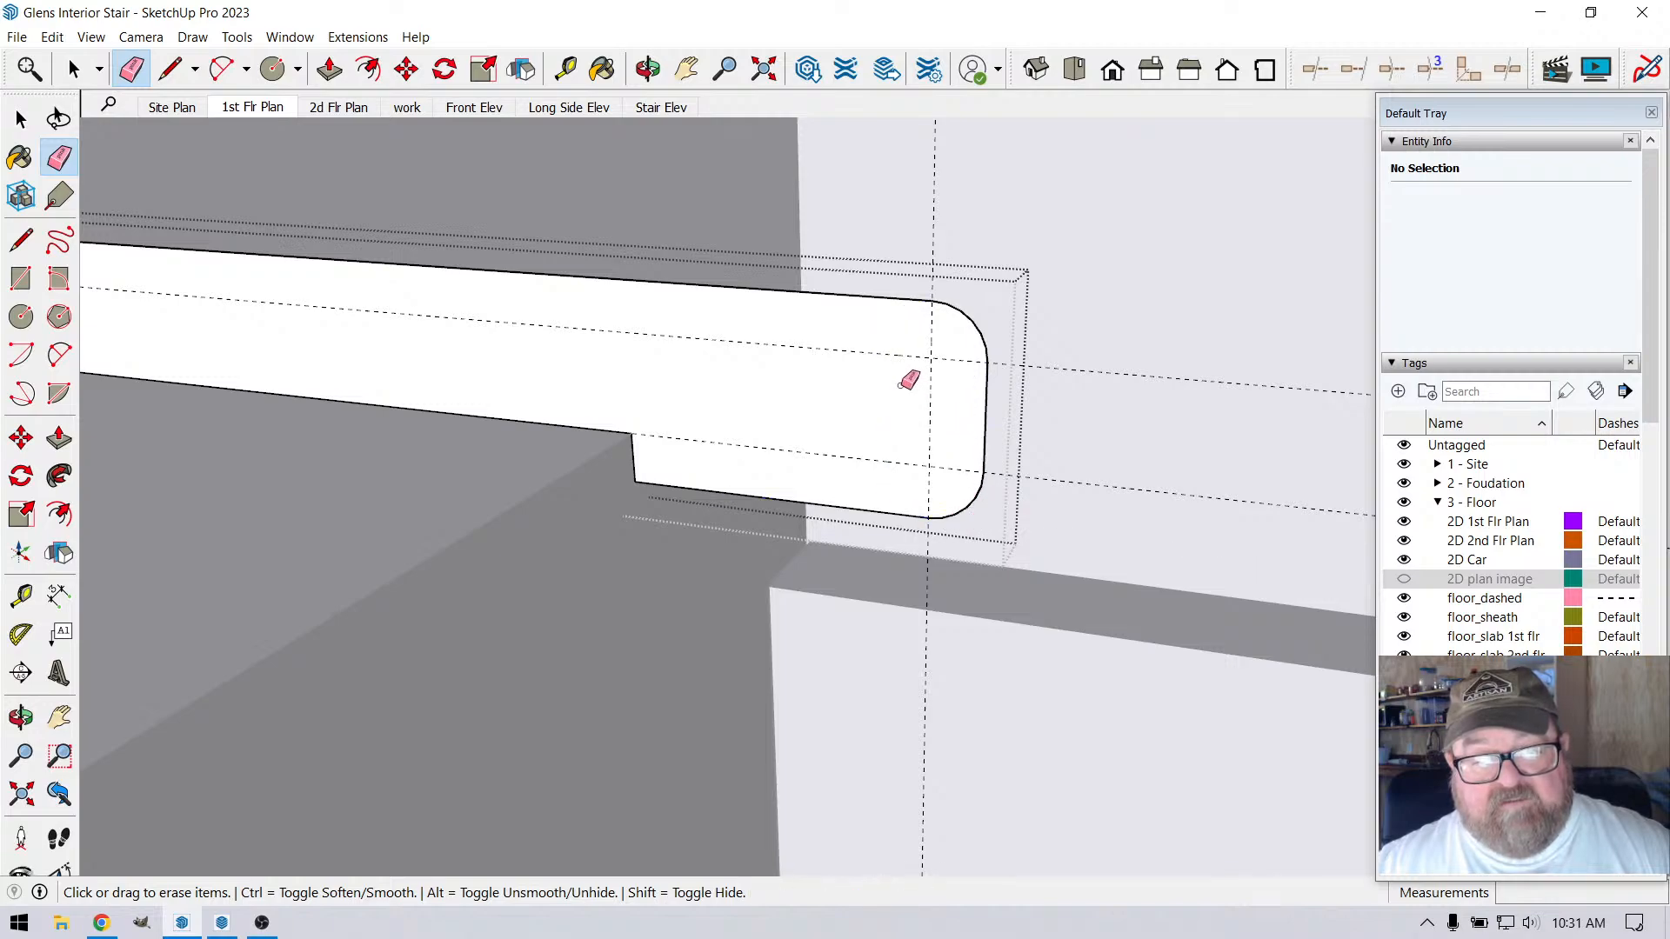
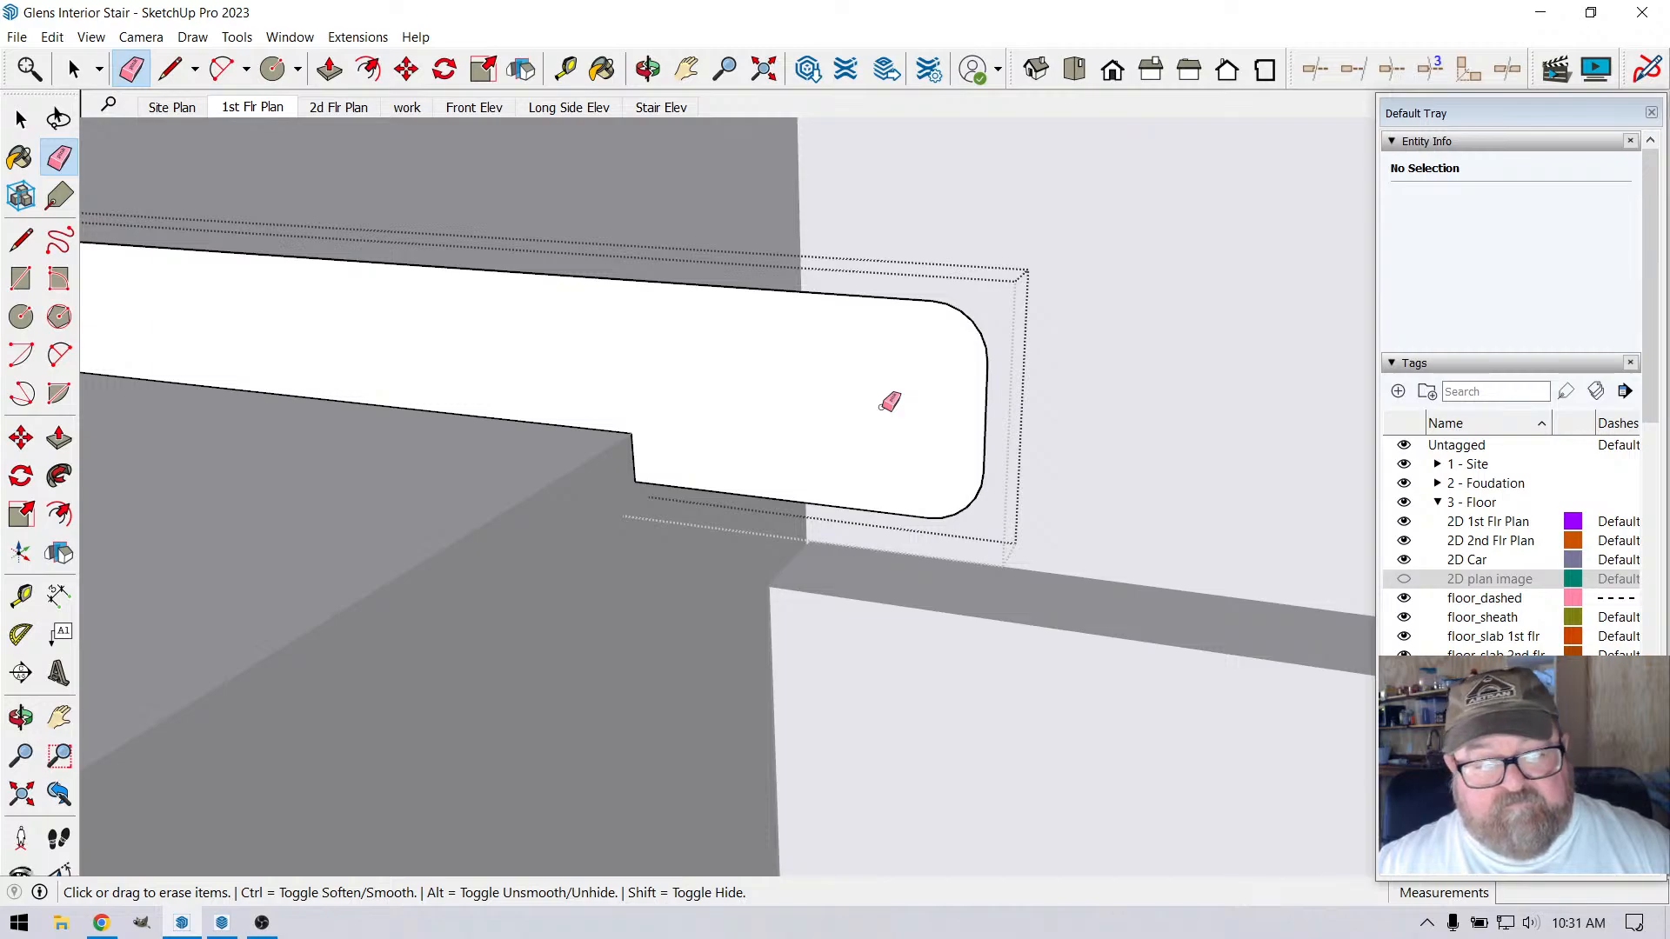
Move the rounded nosing profile group along the red axis until its lip notch meets the loft floor edge at the wall corner
scroll(917, 496, "down", 3)
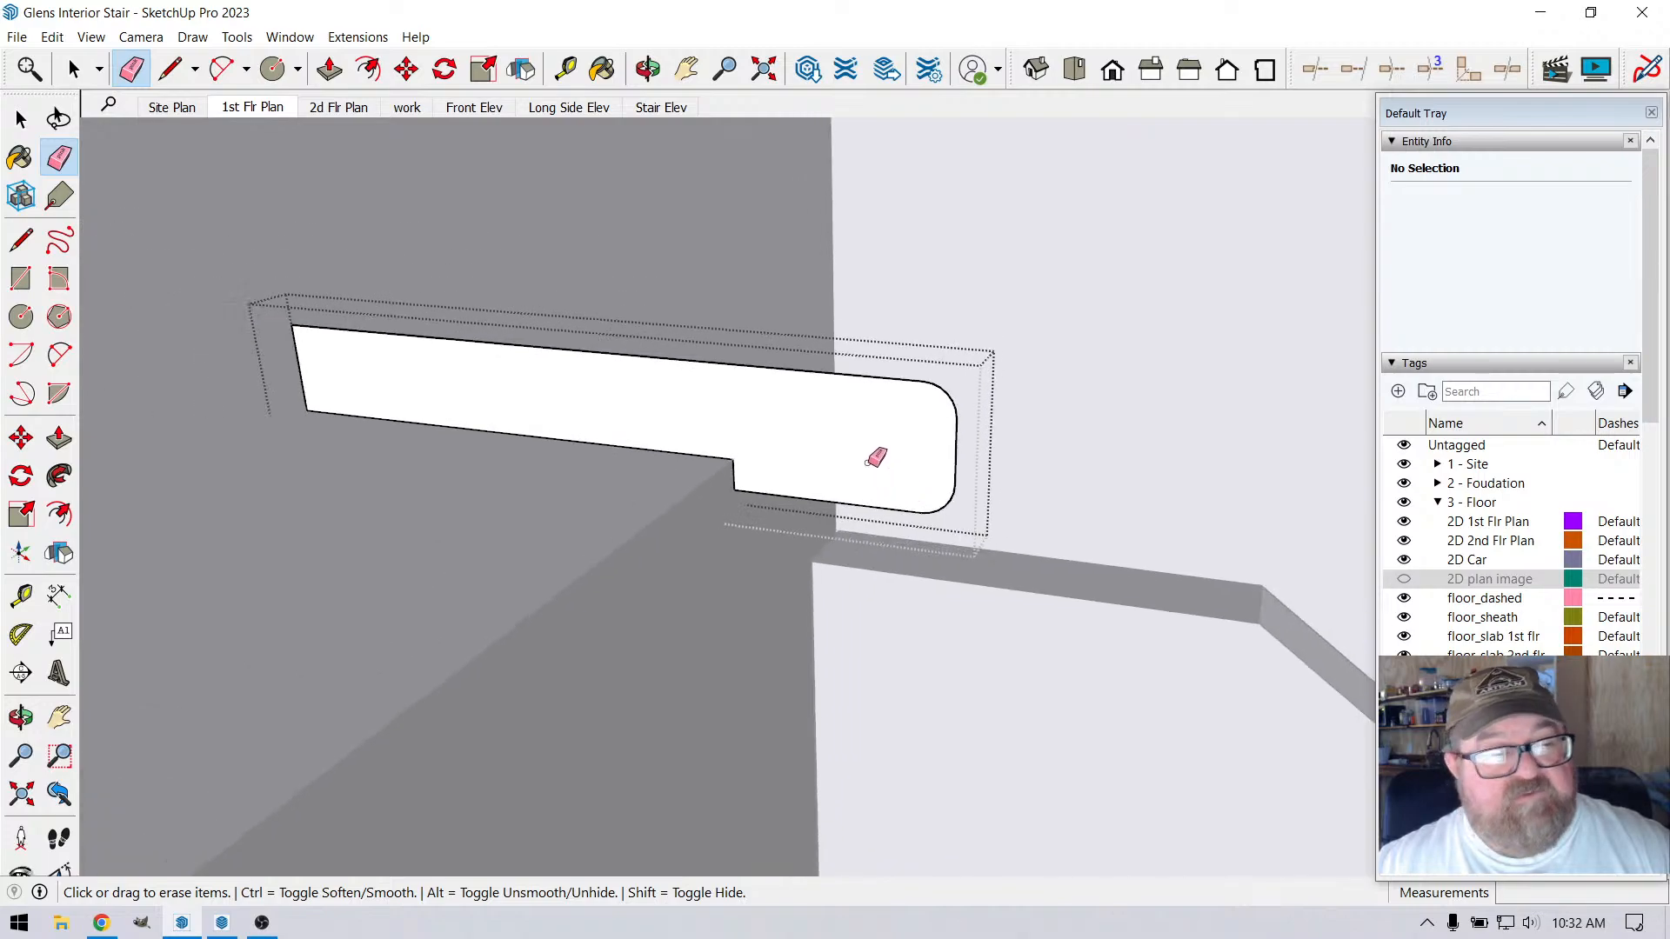
left_click(648, 69)
left_click_drag(764, 455, 597, 514)
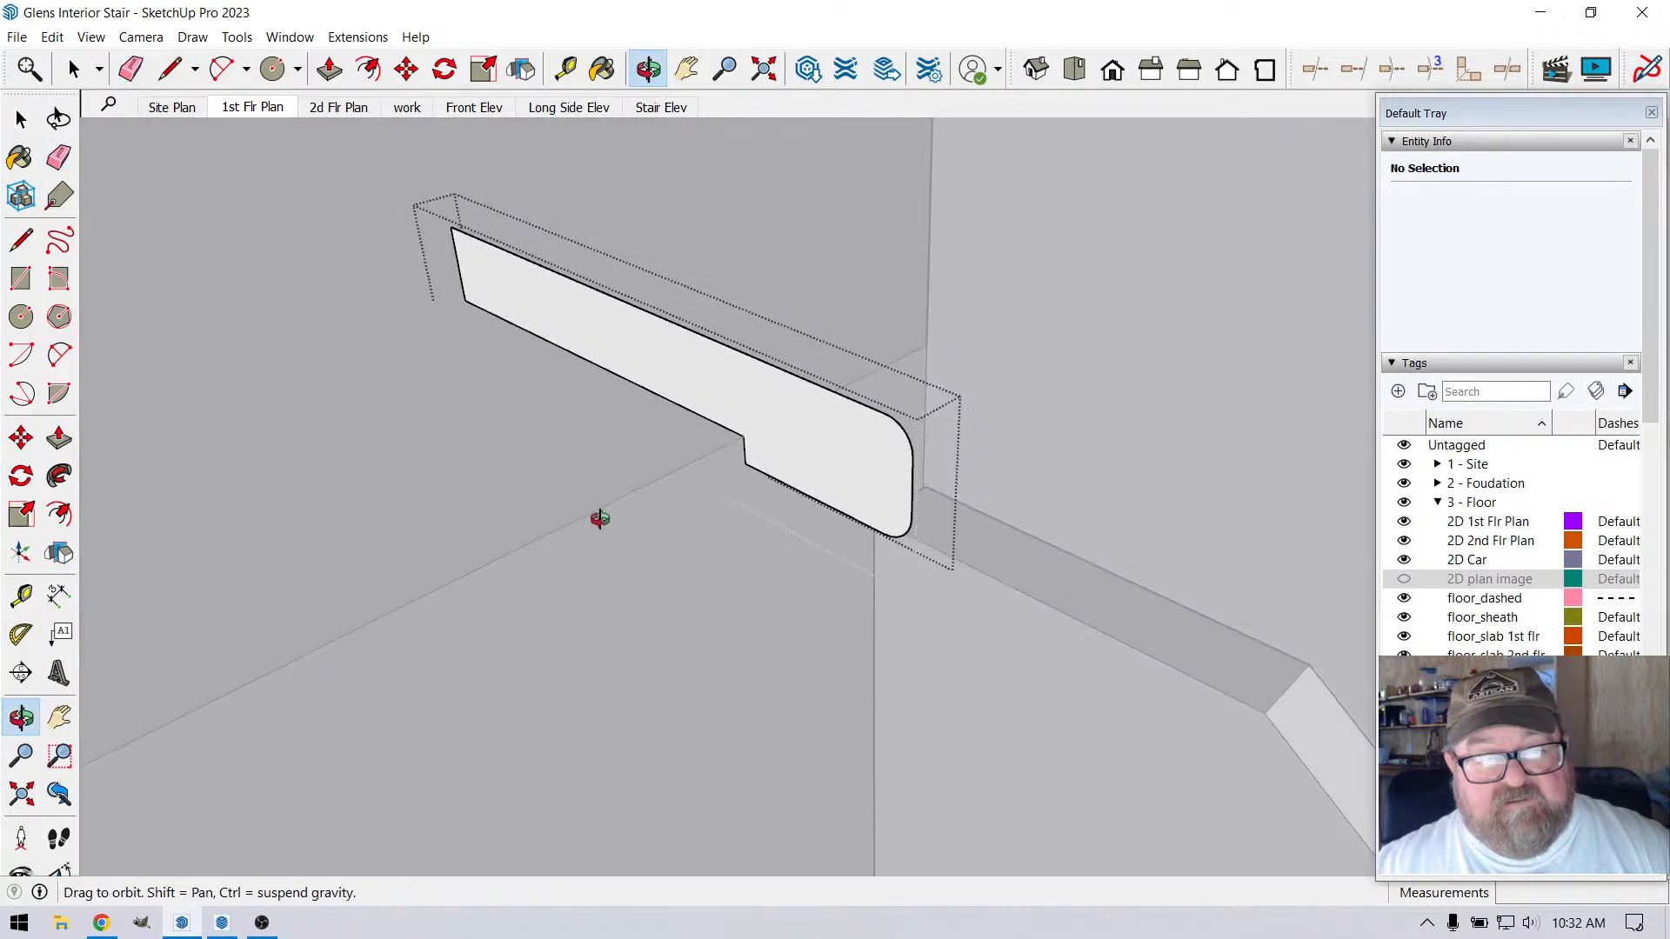
left_click_drag(759, 426, 787, 411)
left_click(74, 68)
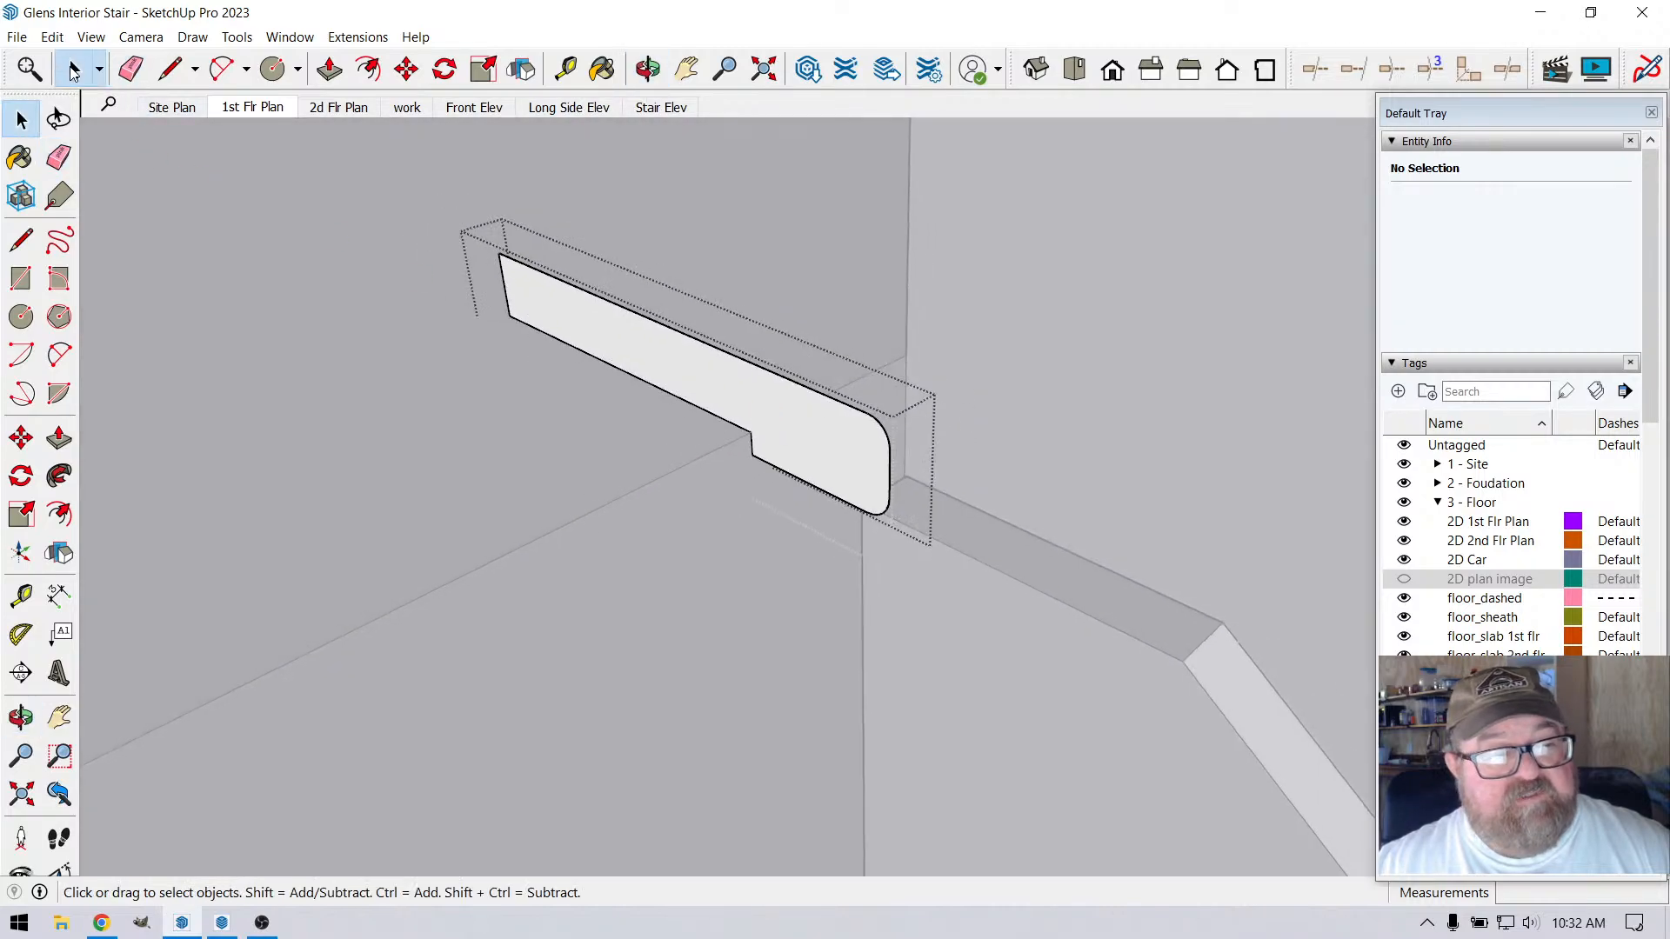
left_click(280, 170)
left_click(691, 355)
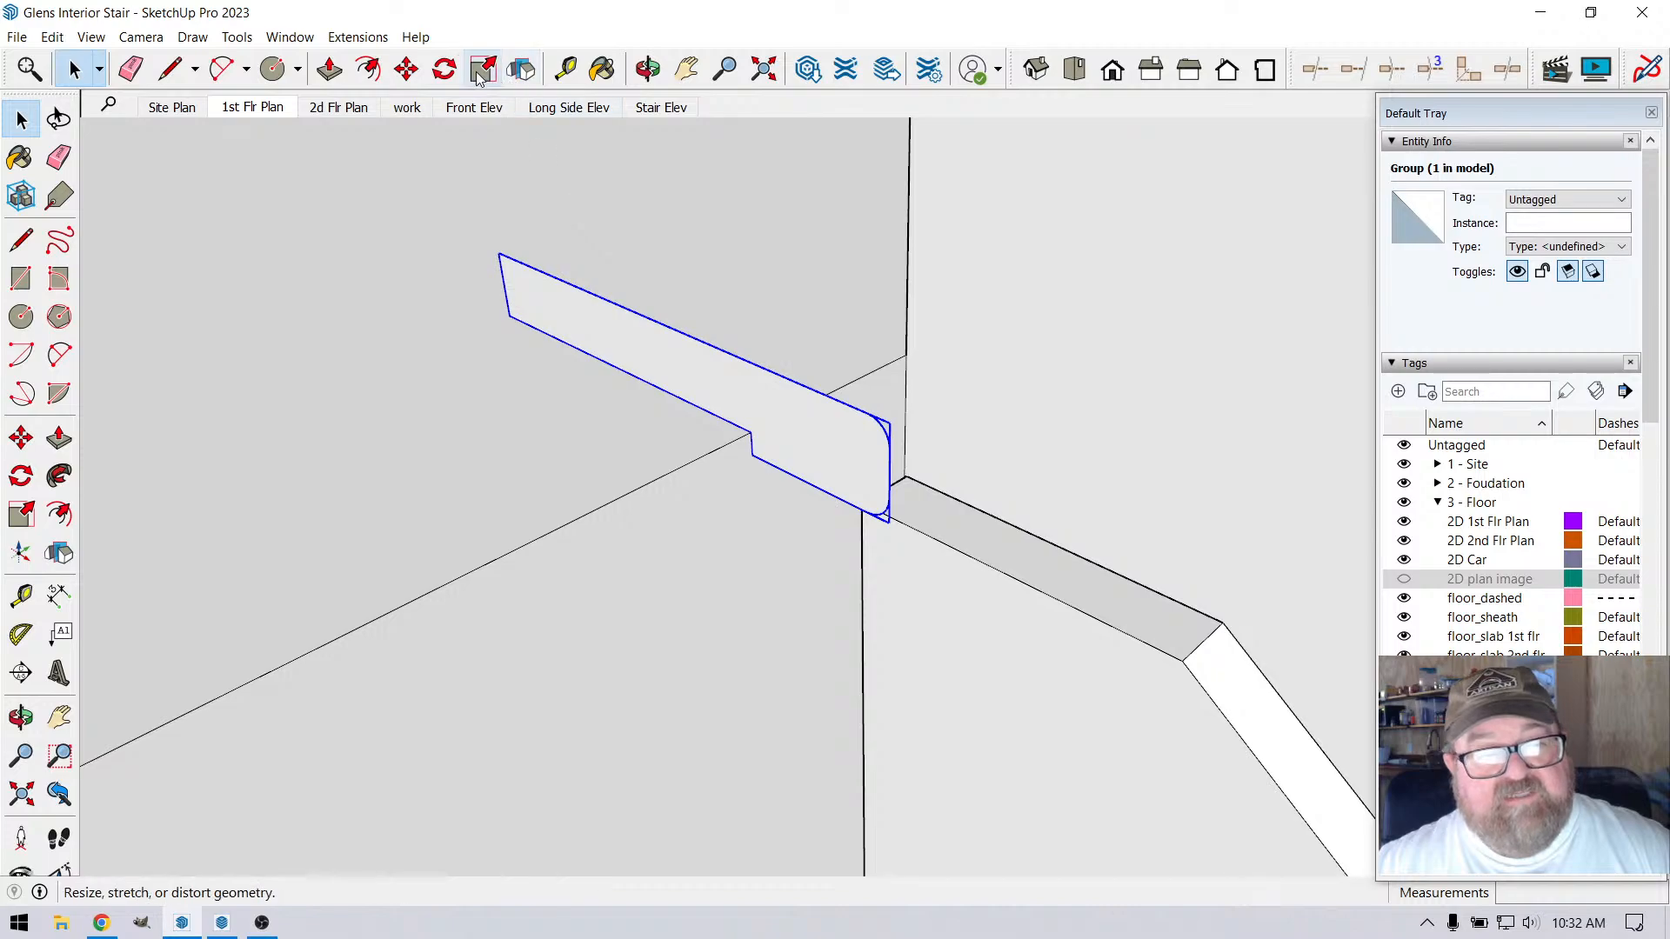
left_click(406, 69)
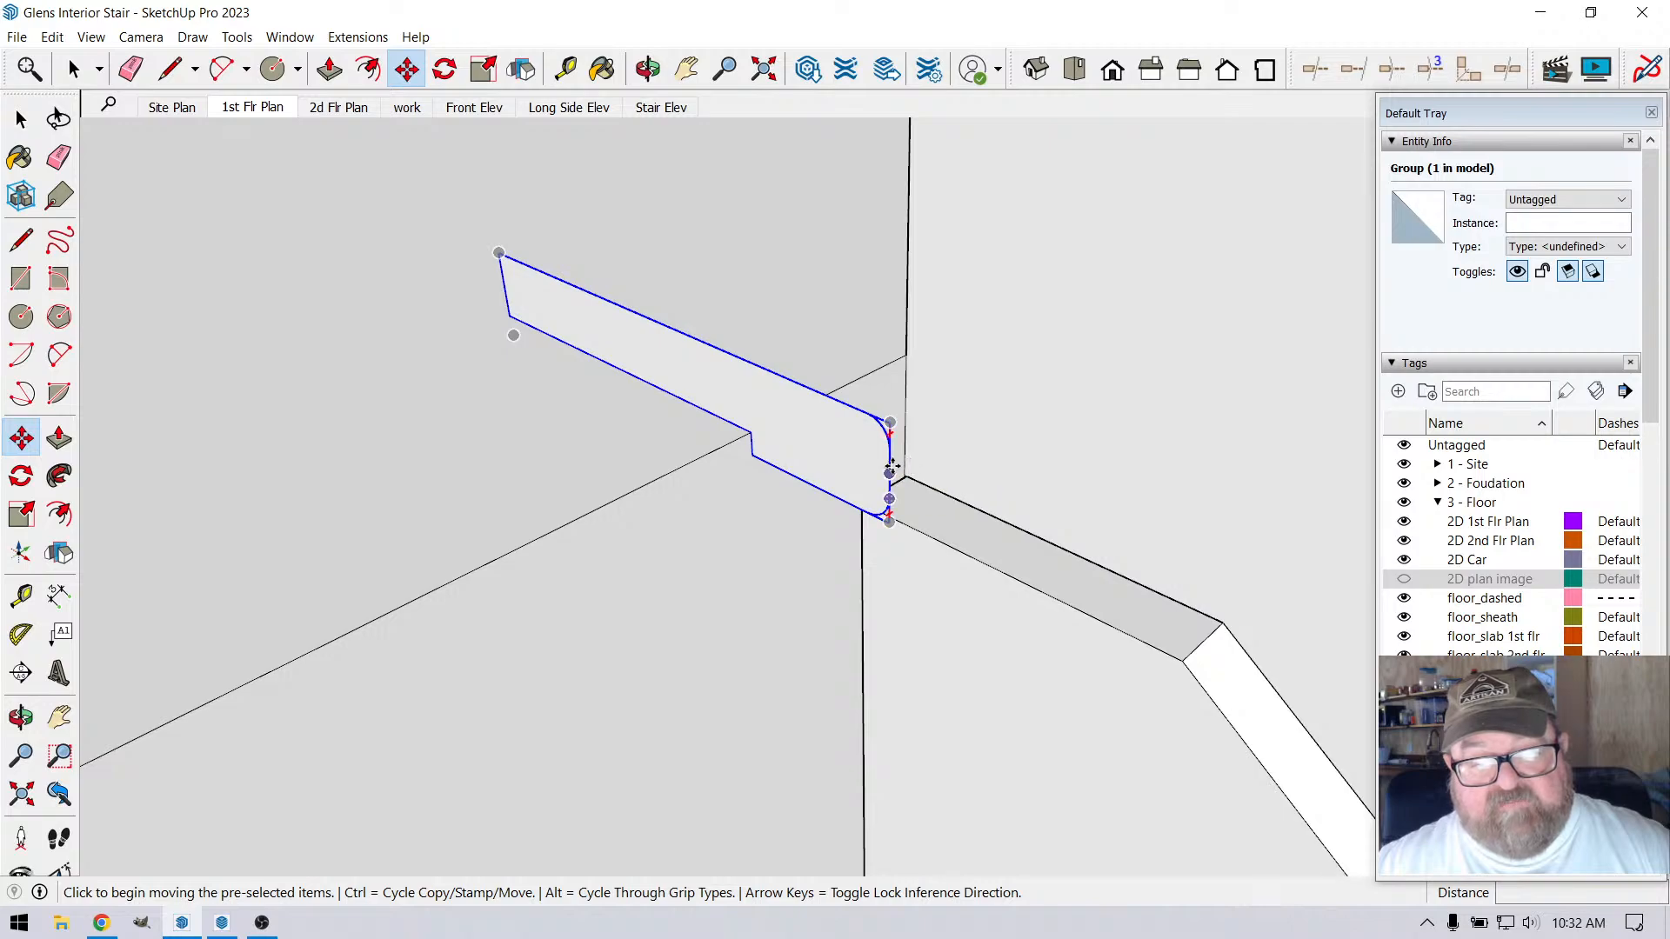
left_click(905, 471)
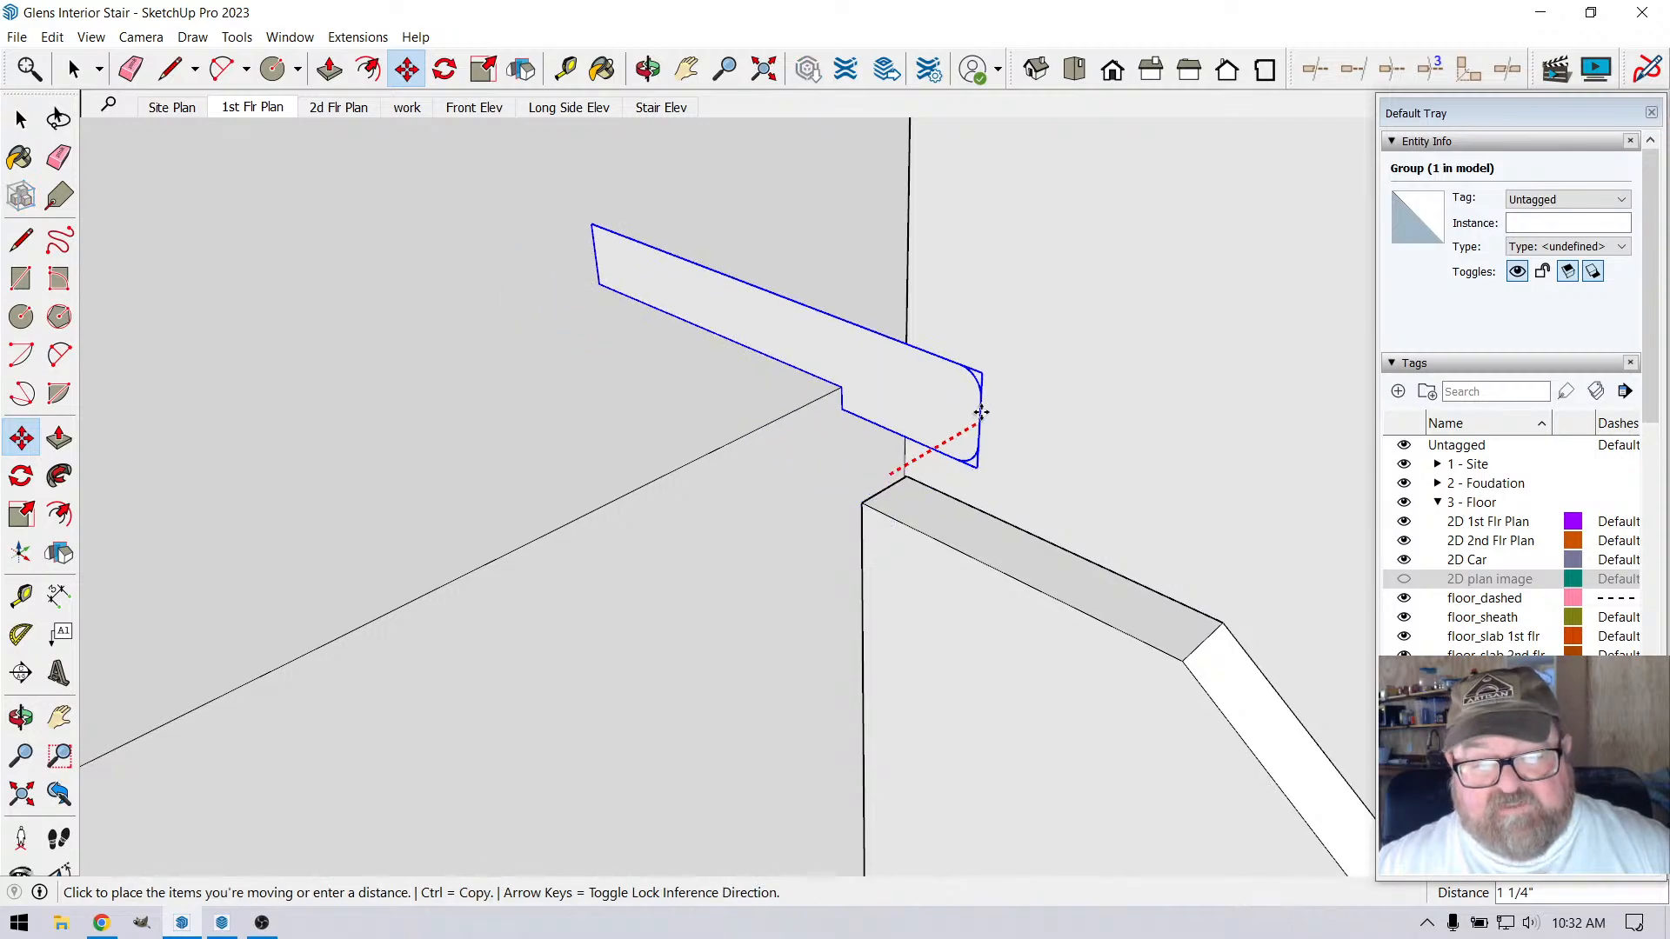
left_click(1040, 387)
scroll(930, 498, "down", 2)
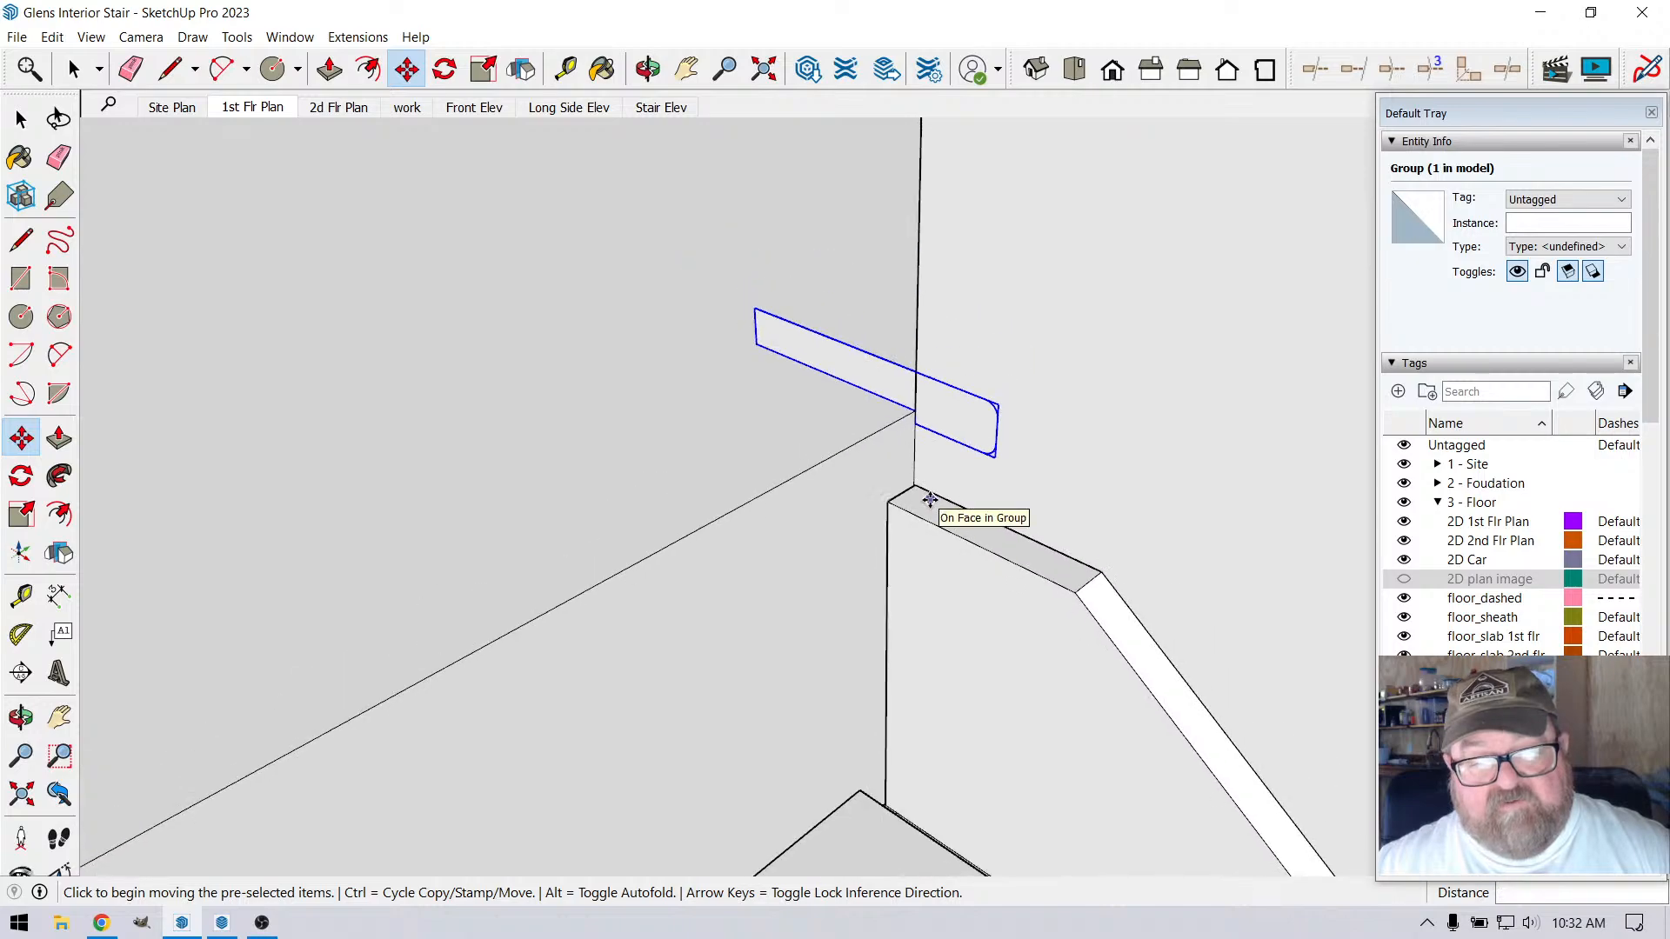
left_click(170, 70)
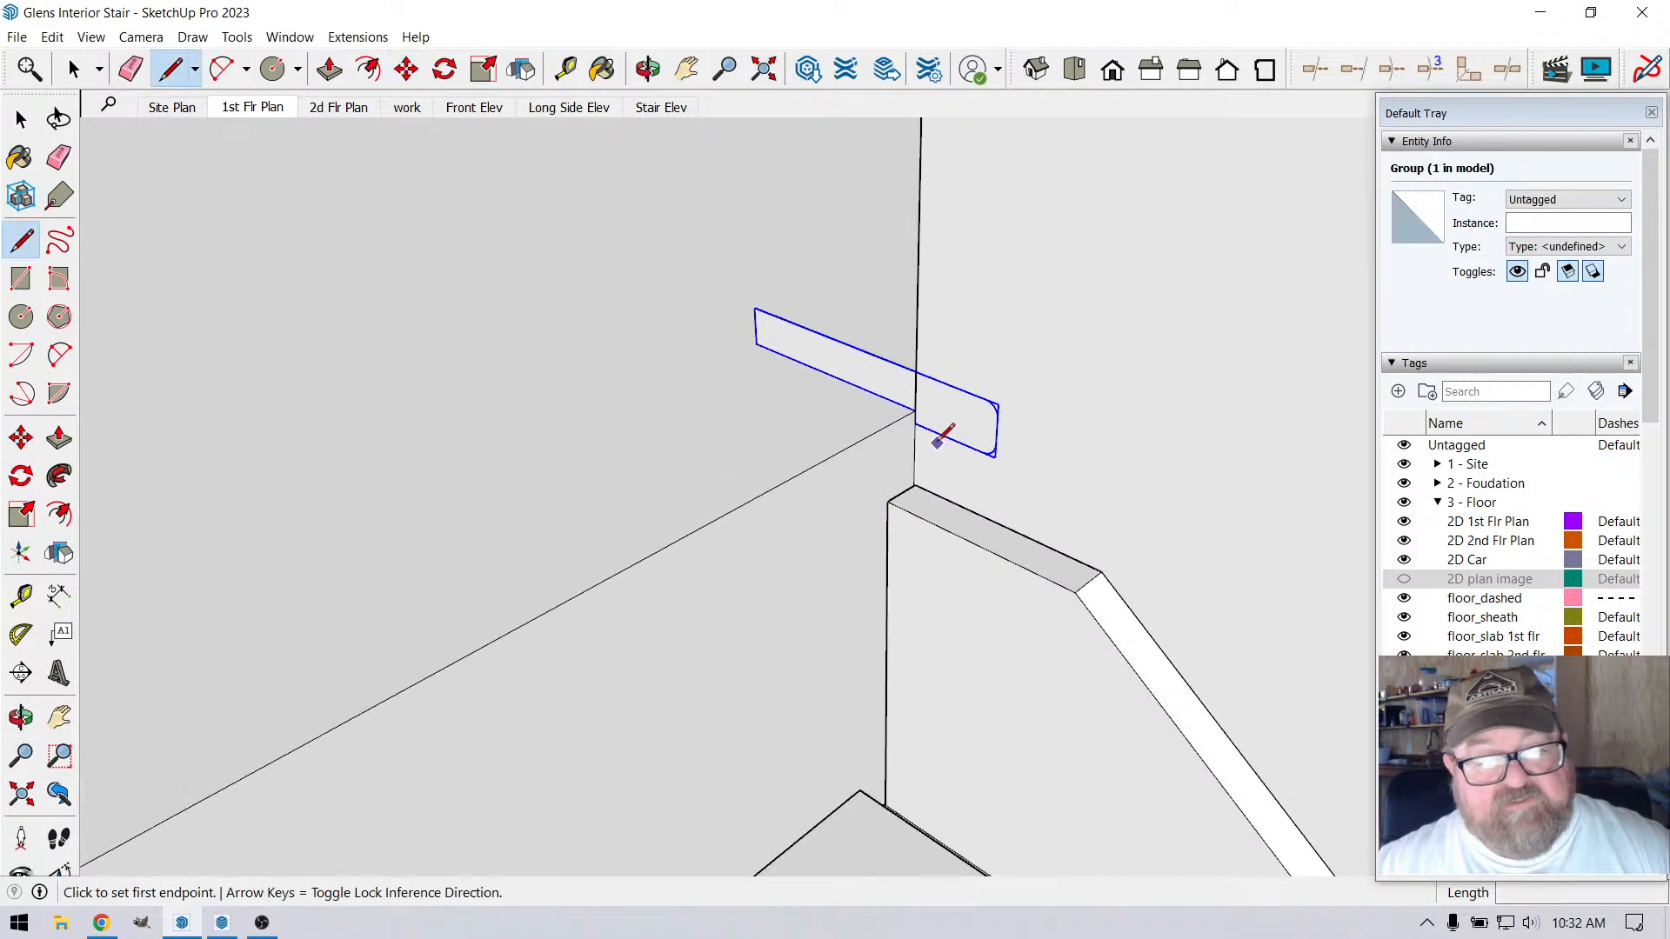
left_click(913, 406)
middle_click_drag(914, 405, 861, 446)
key("Escape")
scroll(850, 453, "up", 5)
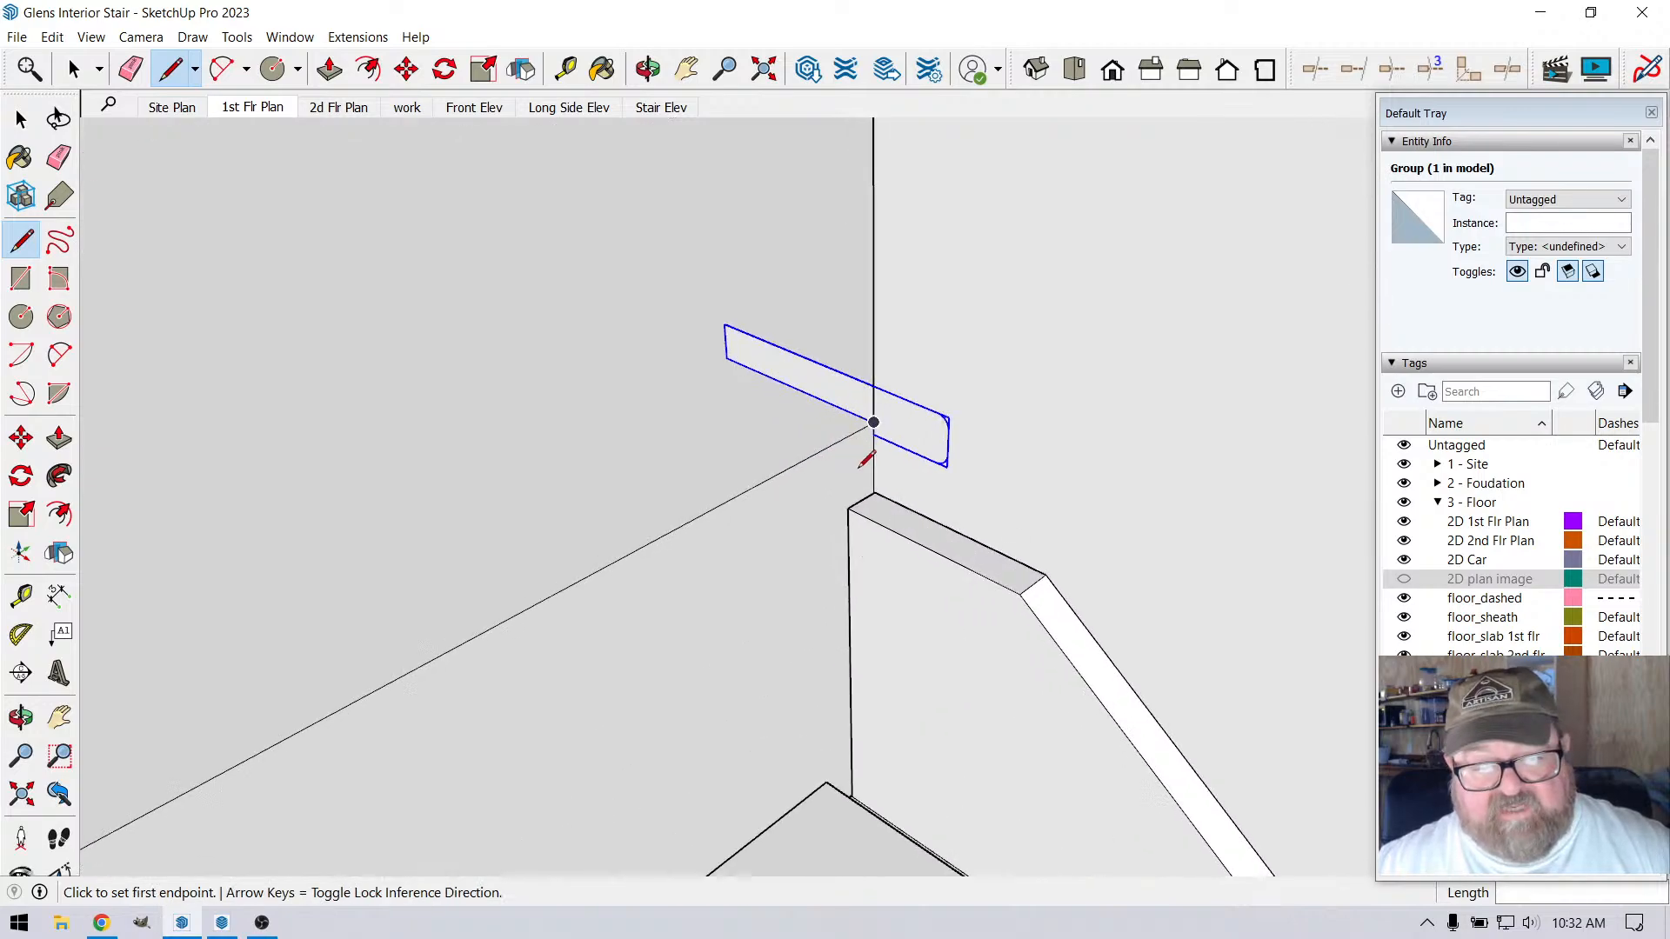
left_click(1022, 455)
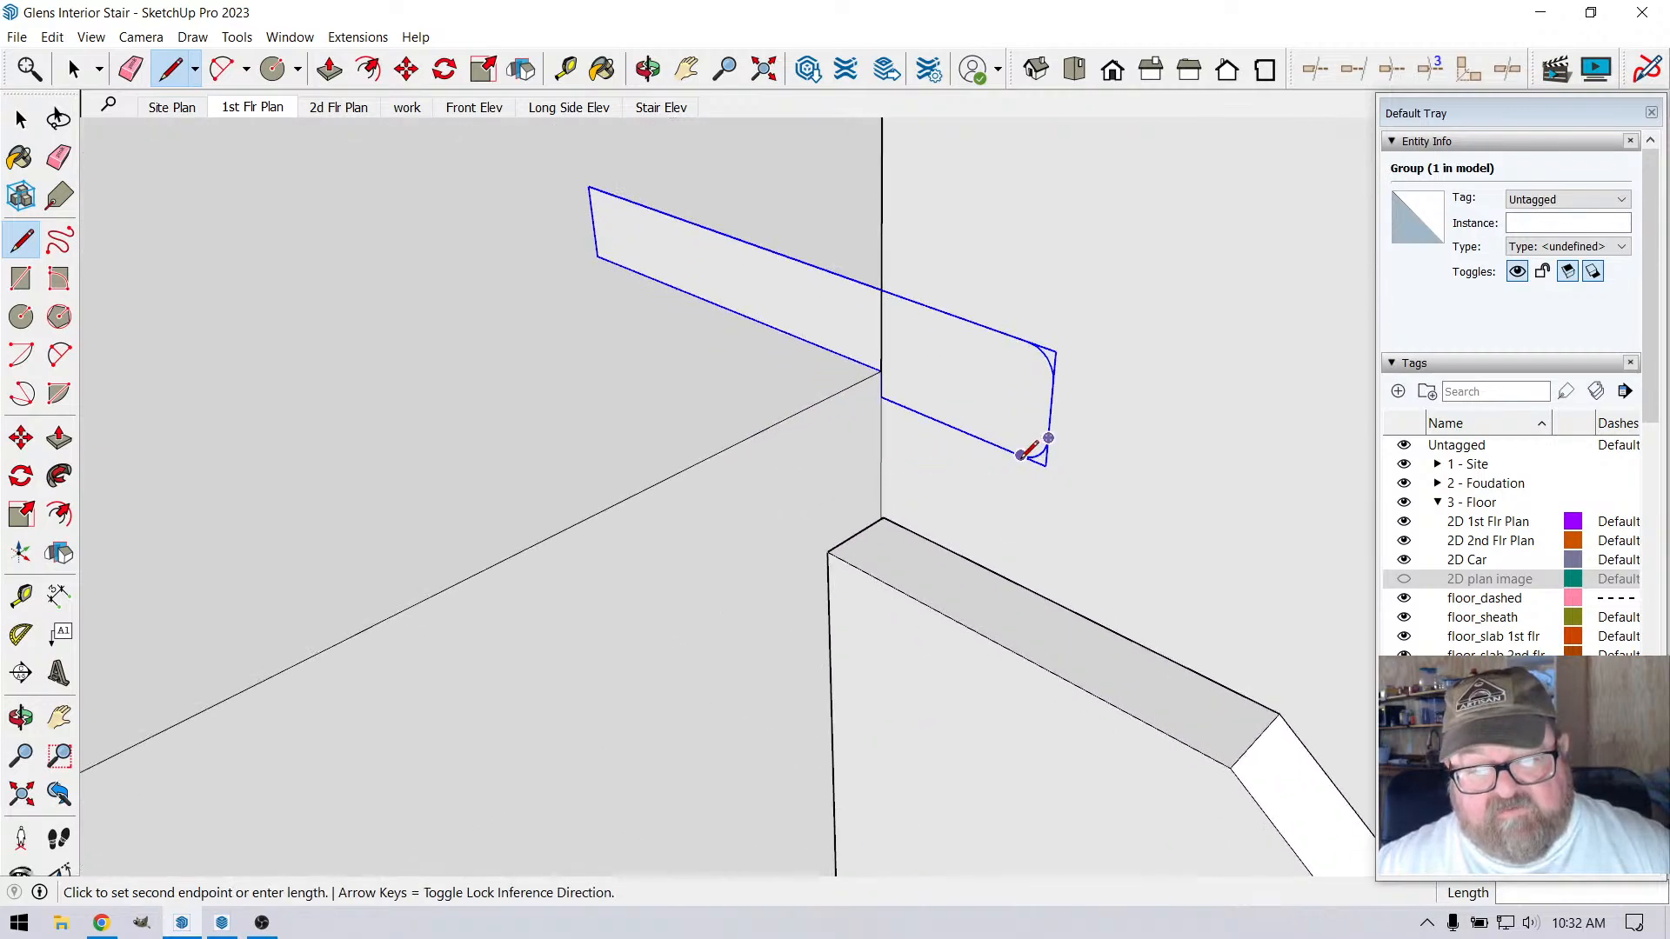
key("Escape")
Place a guide parallel to the loft floor edge, 1 3/4" out at the nosing profile's lower front corner
key("t")
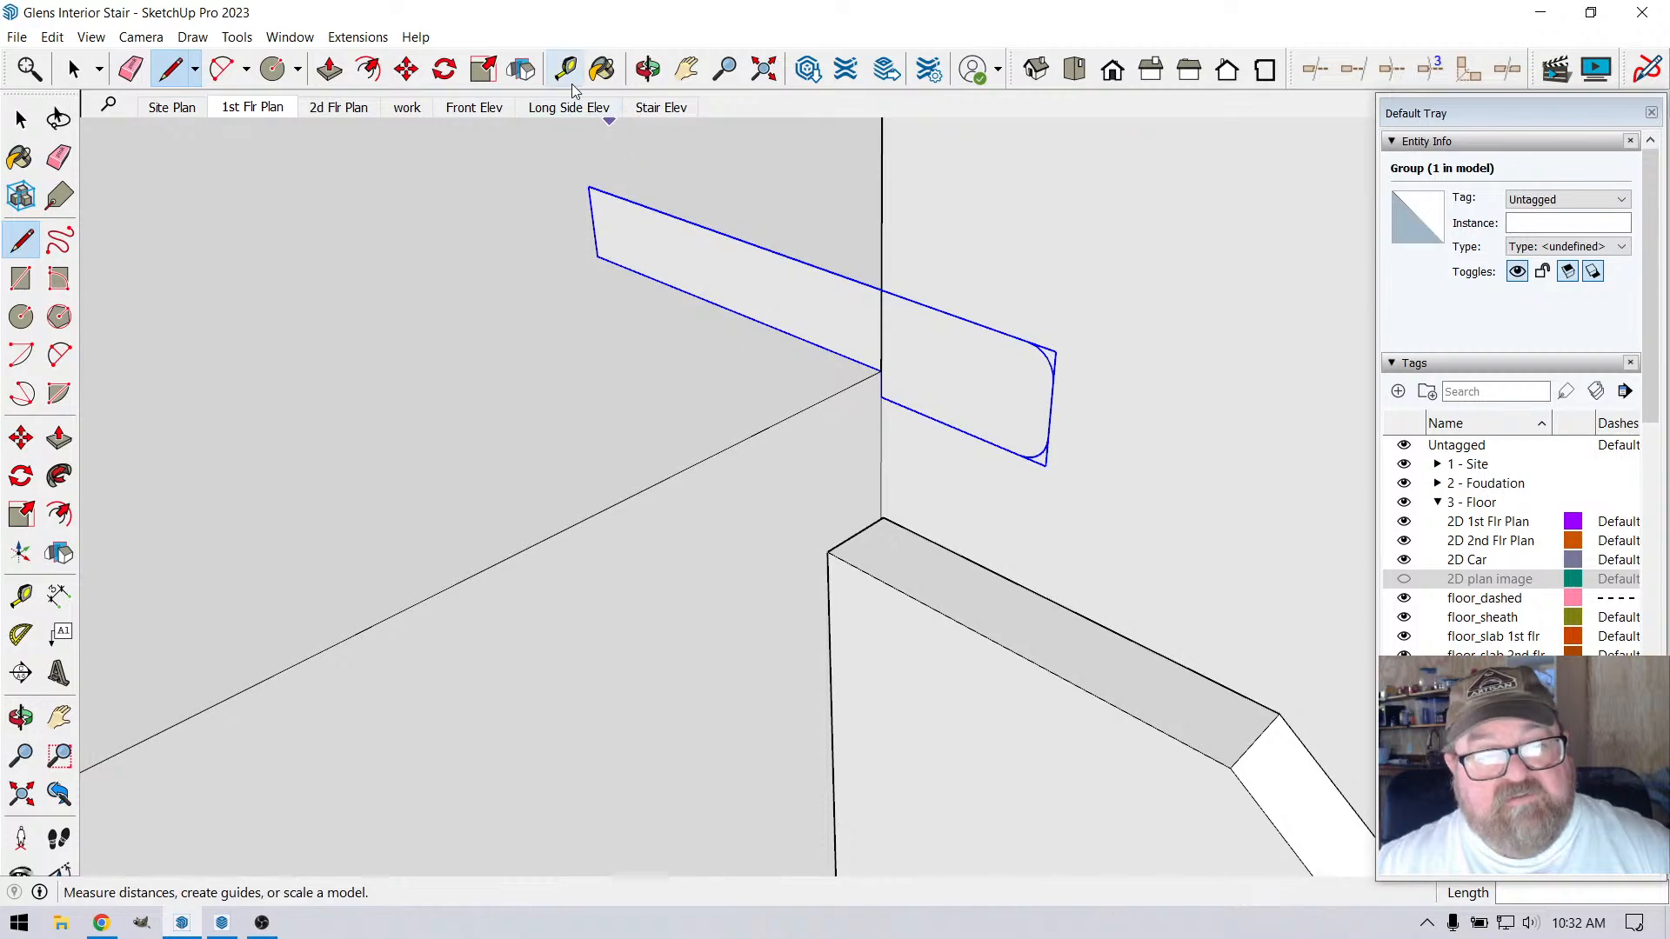
left_click(850, 386)
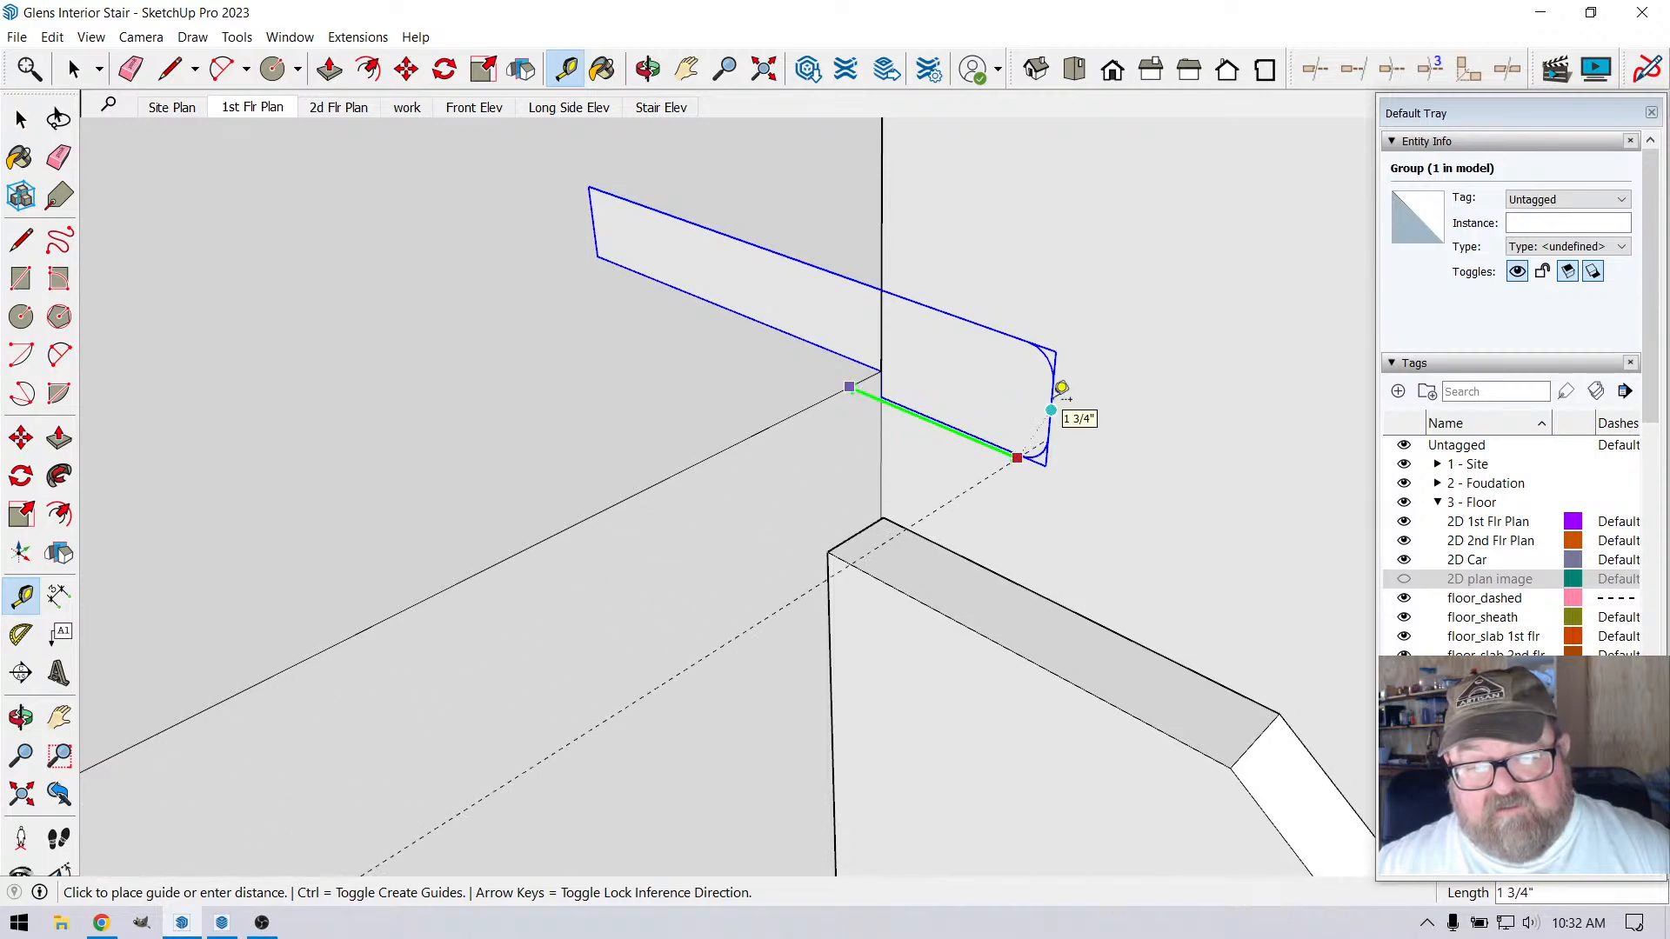
left_click(1061, 388)
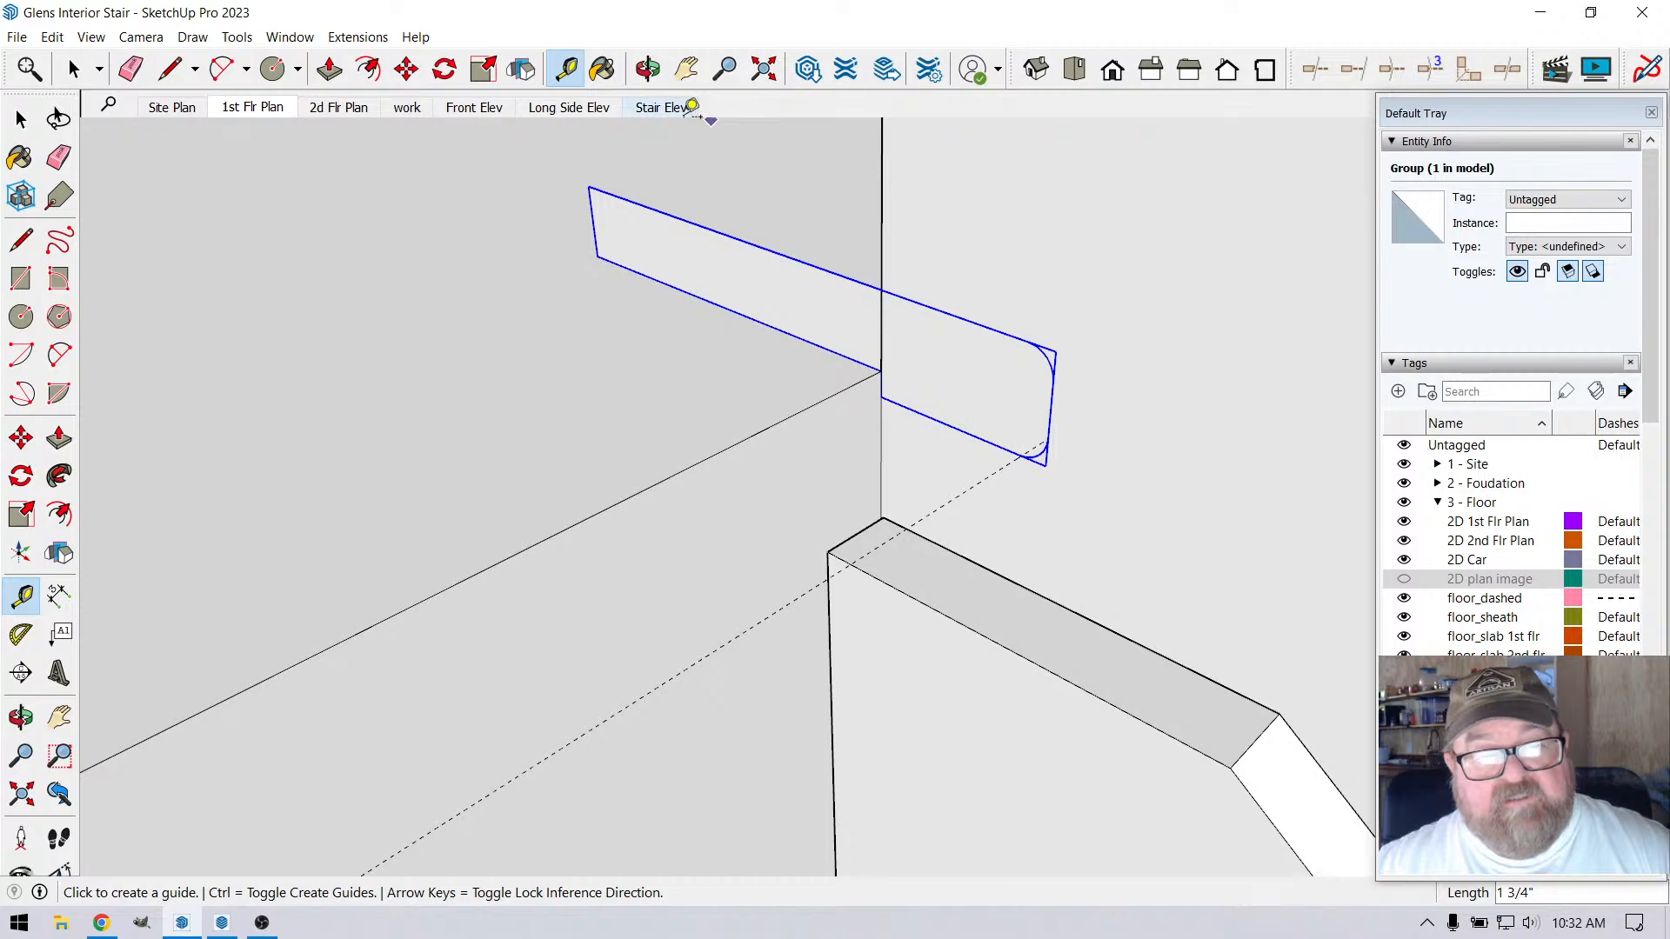
Draw a 24' 8 3/4" path line from the nosing profile's lower front corner along the guide to the railing's corner post
left_click(161, 74)
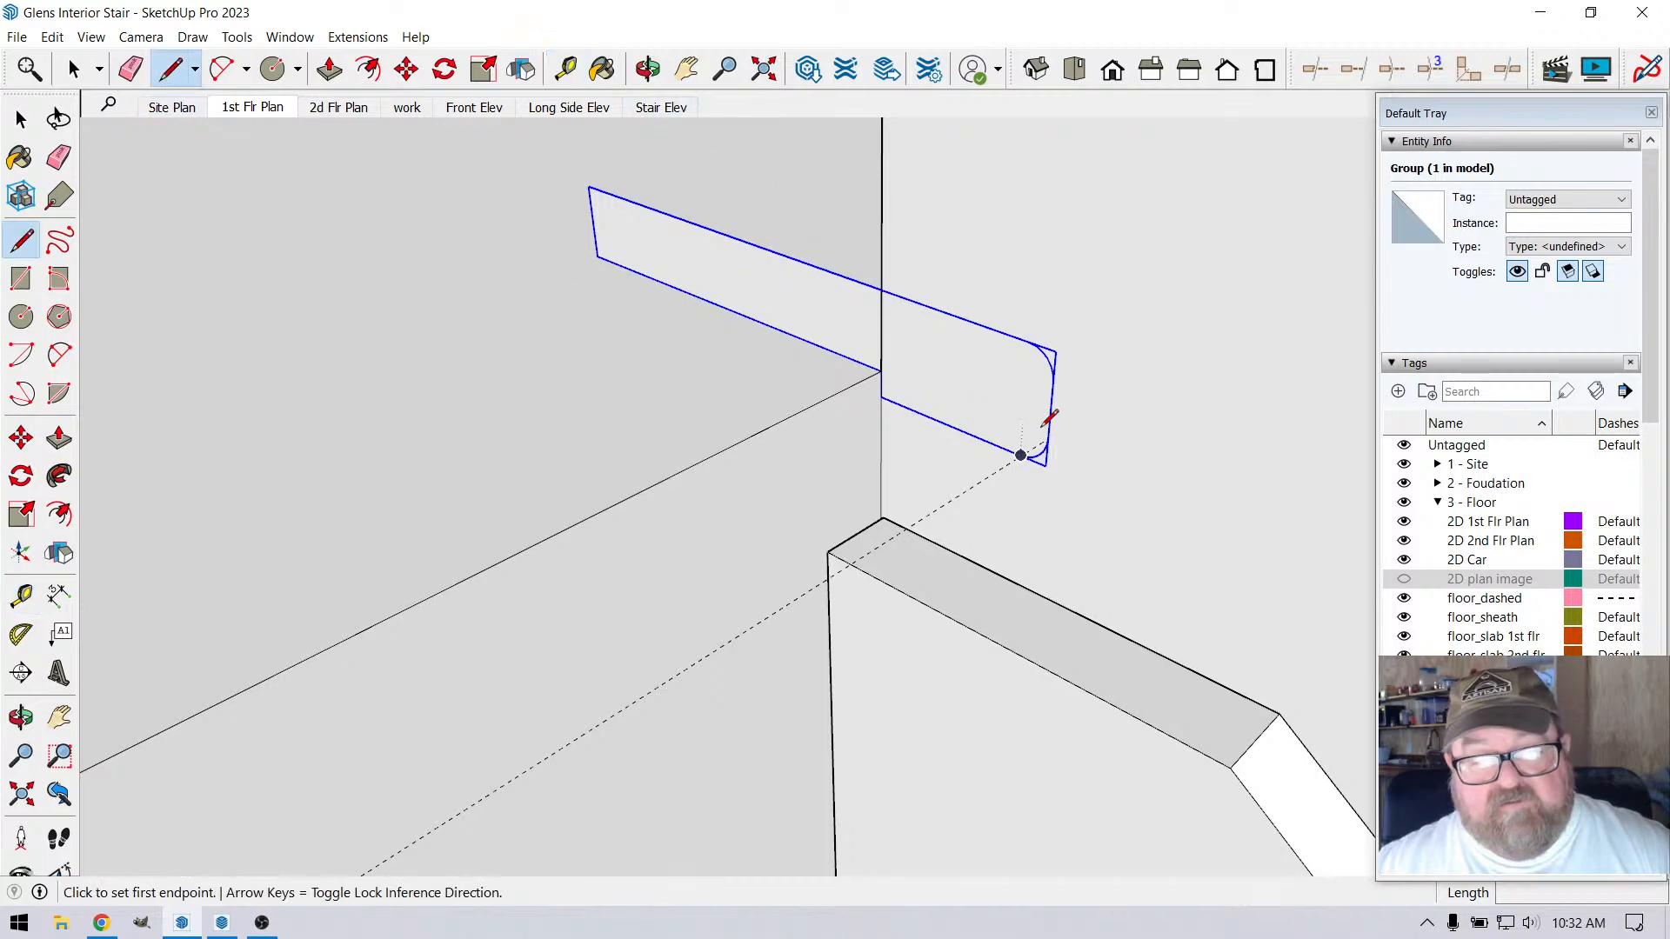
left_click(1022, 454)
scroll(895, 417, "down", 5)
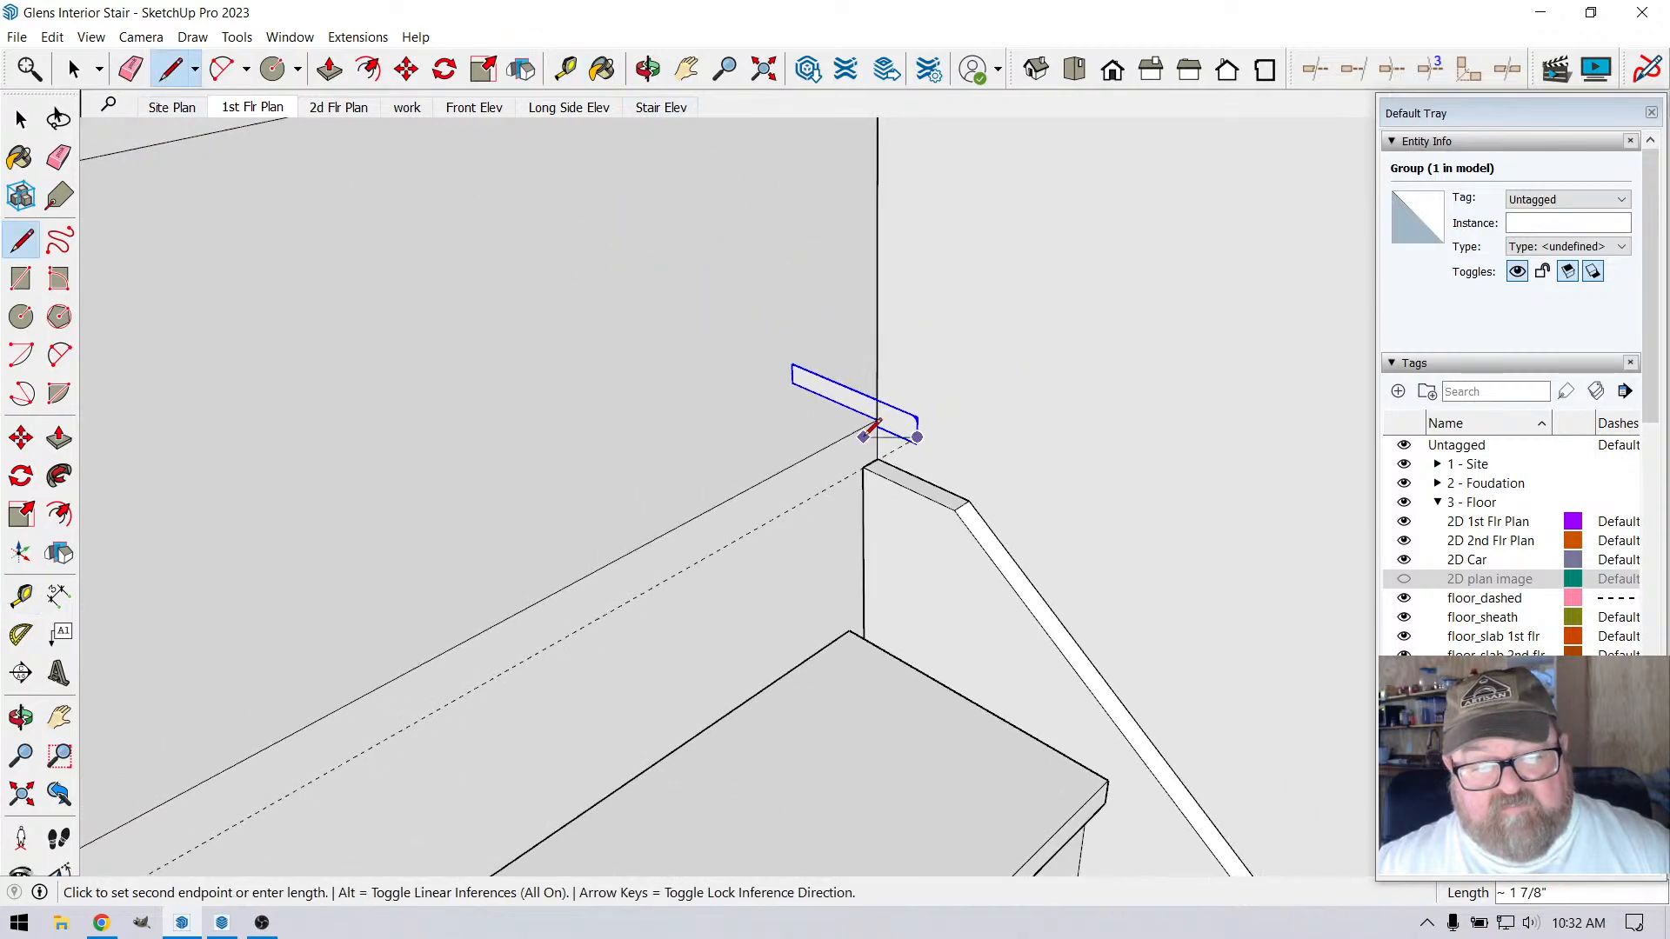
scroll(870, 430, "down", 8)
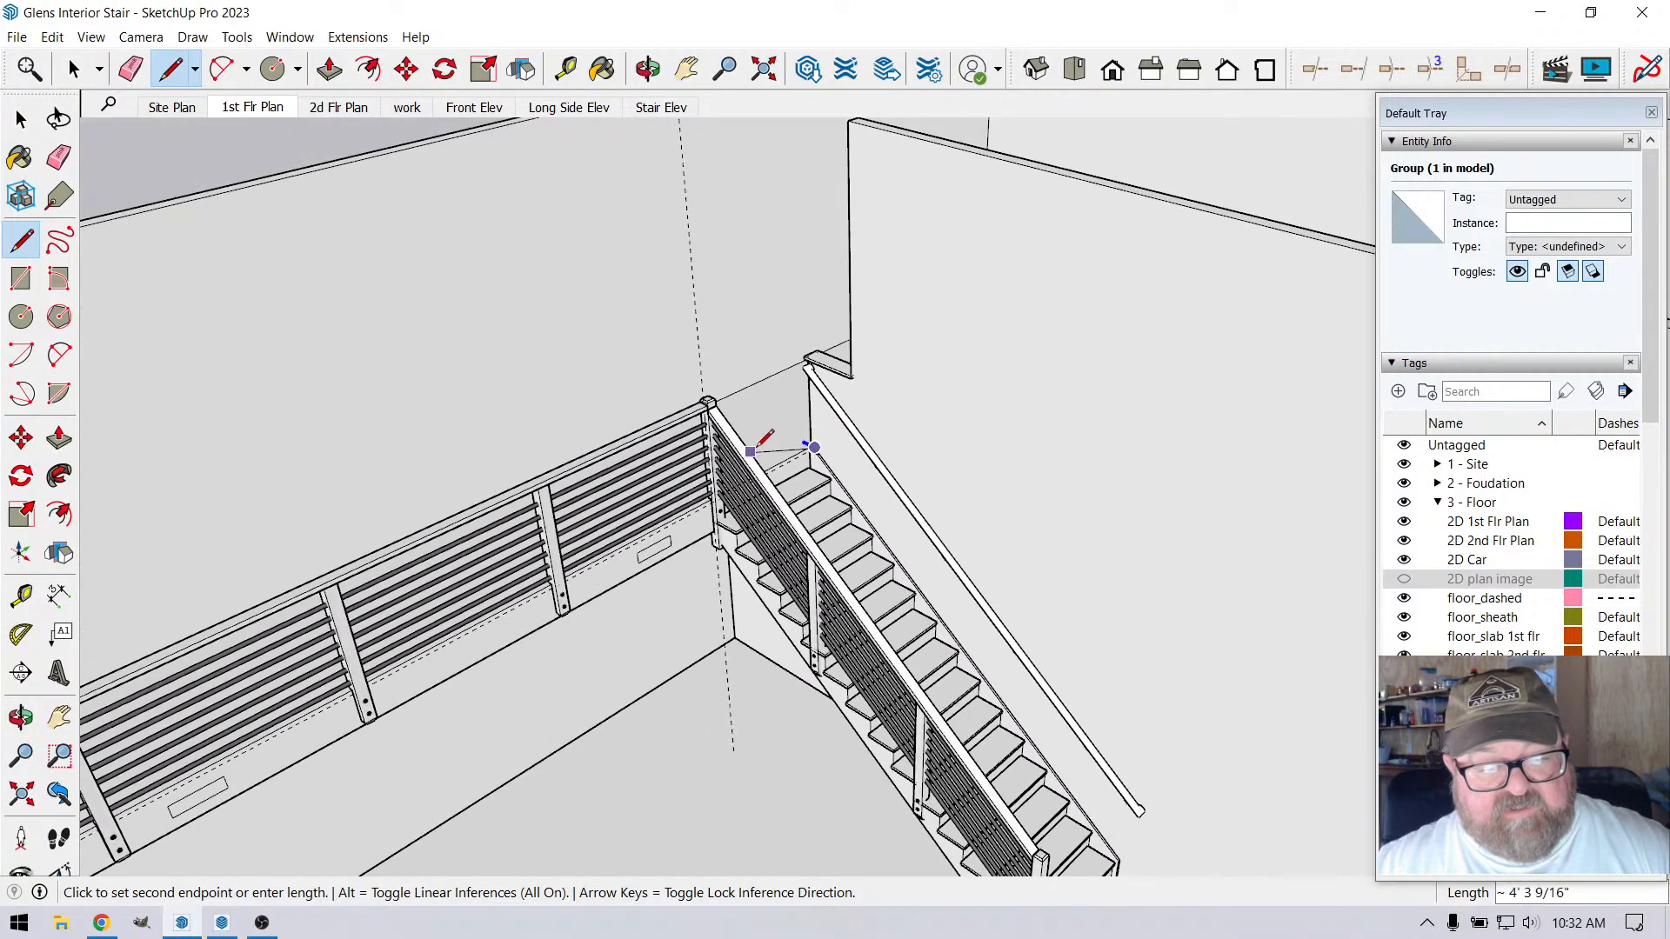
scroll(753, 451, "down", 5)
left_click(649, 70)
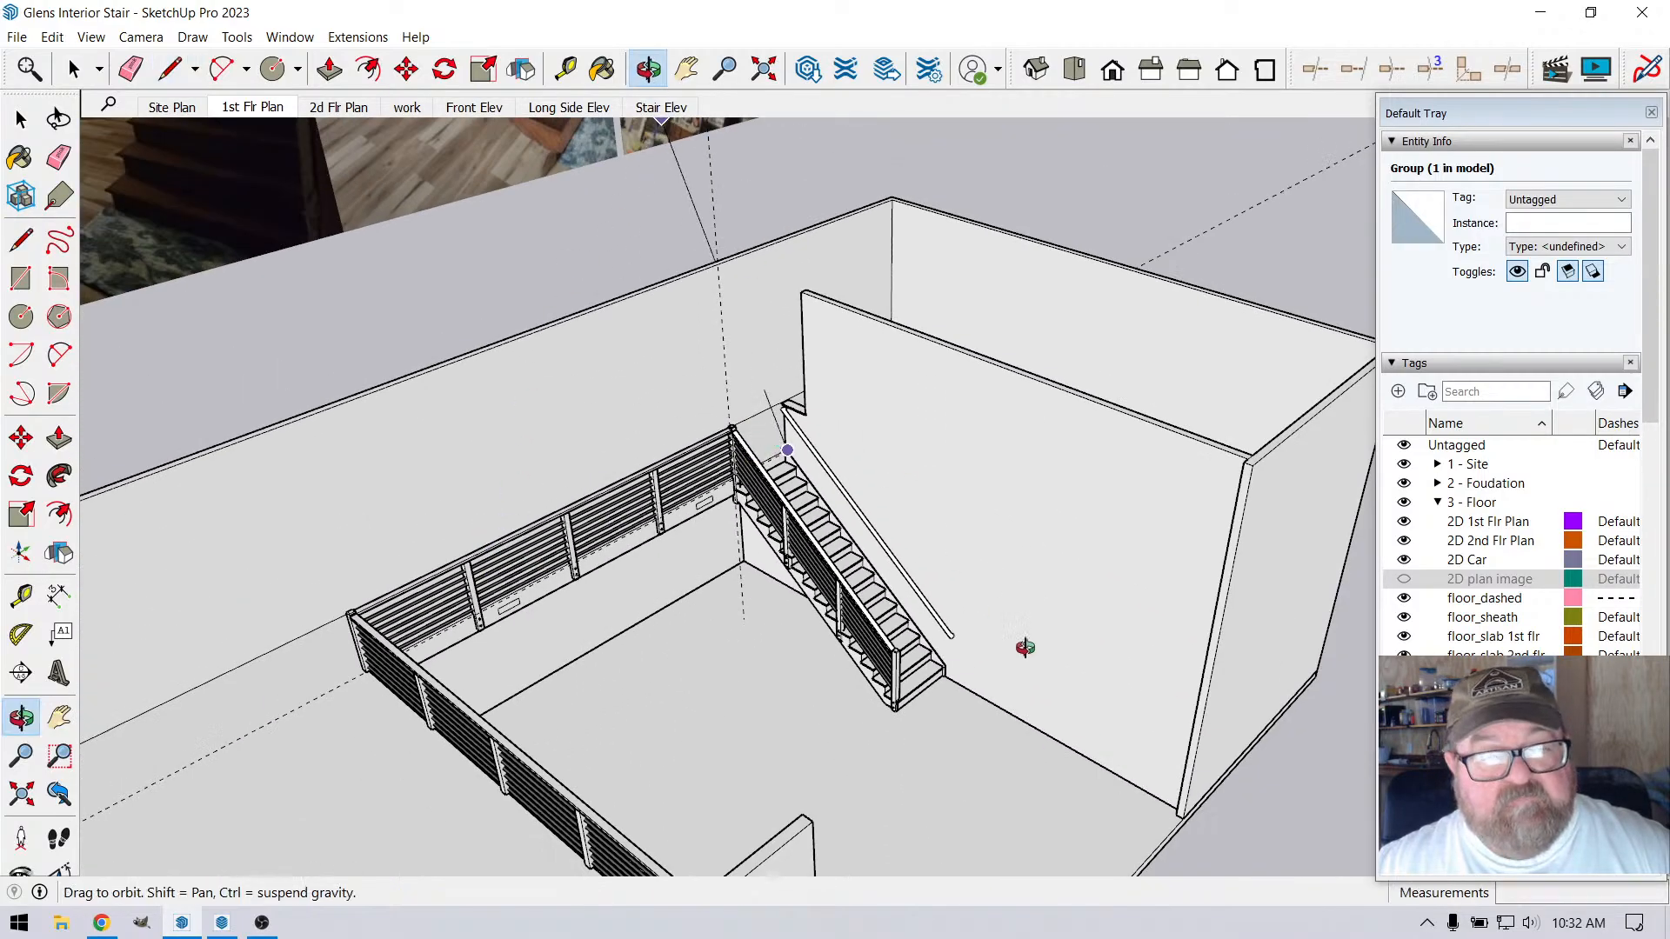
left_click_drag(1026, 648, 452, 48)
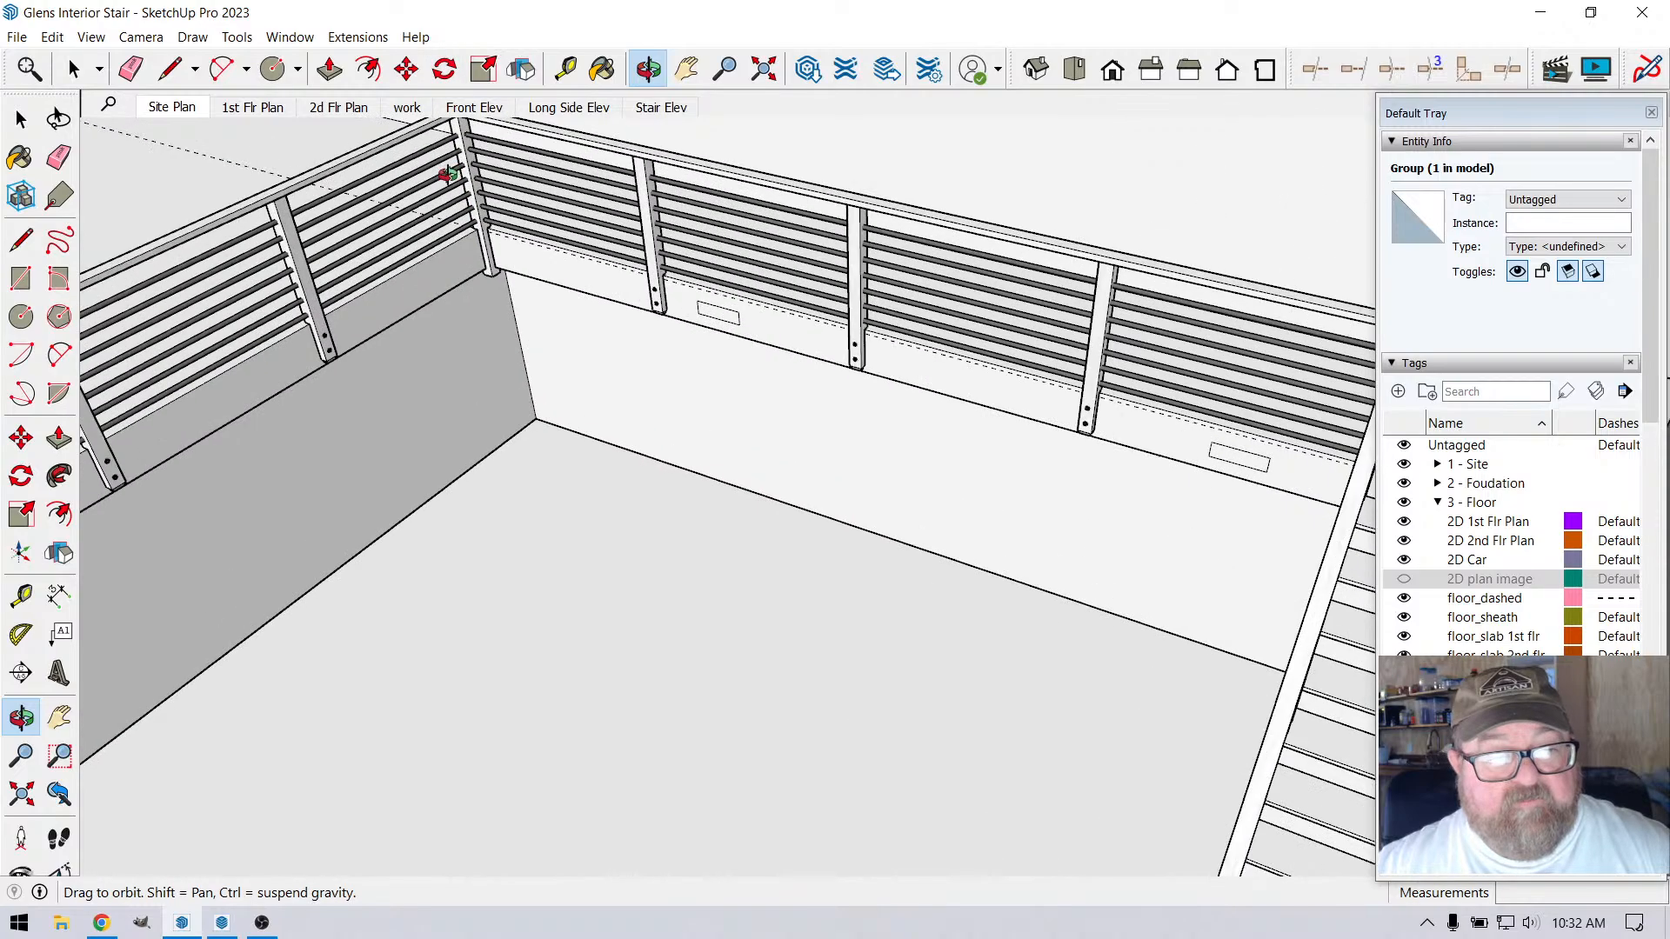
scroll(448, 174, "up", 10)
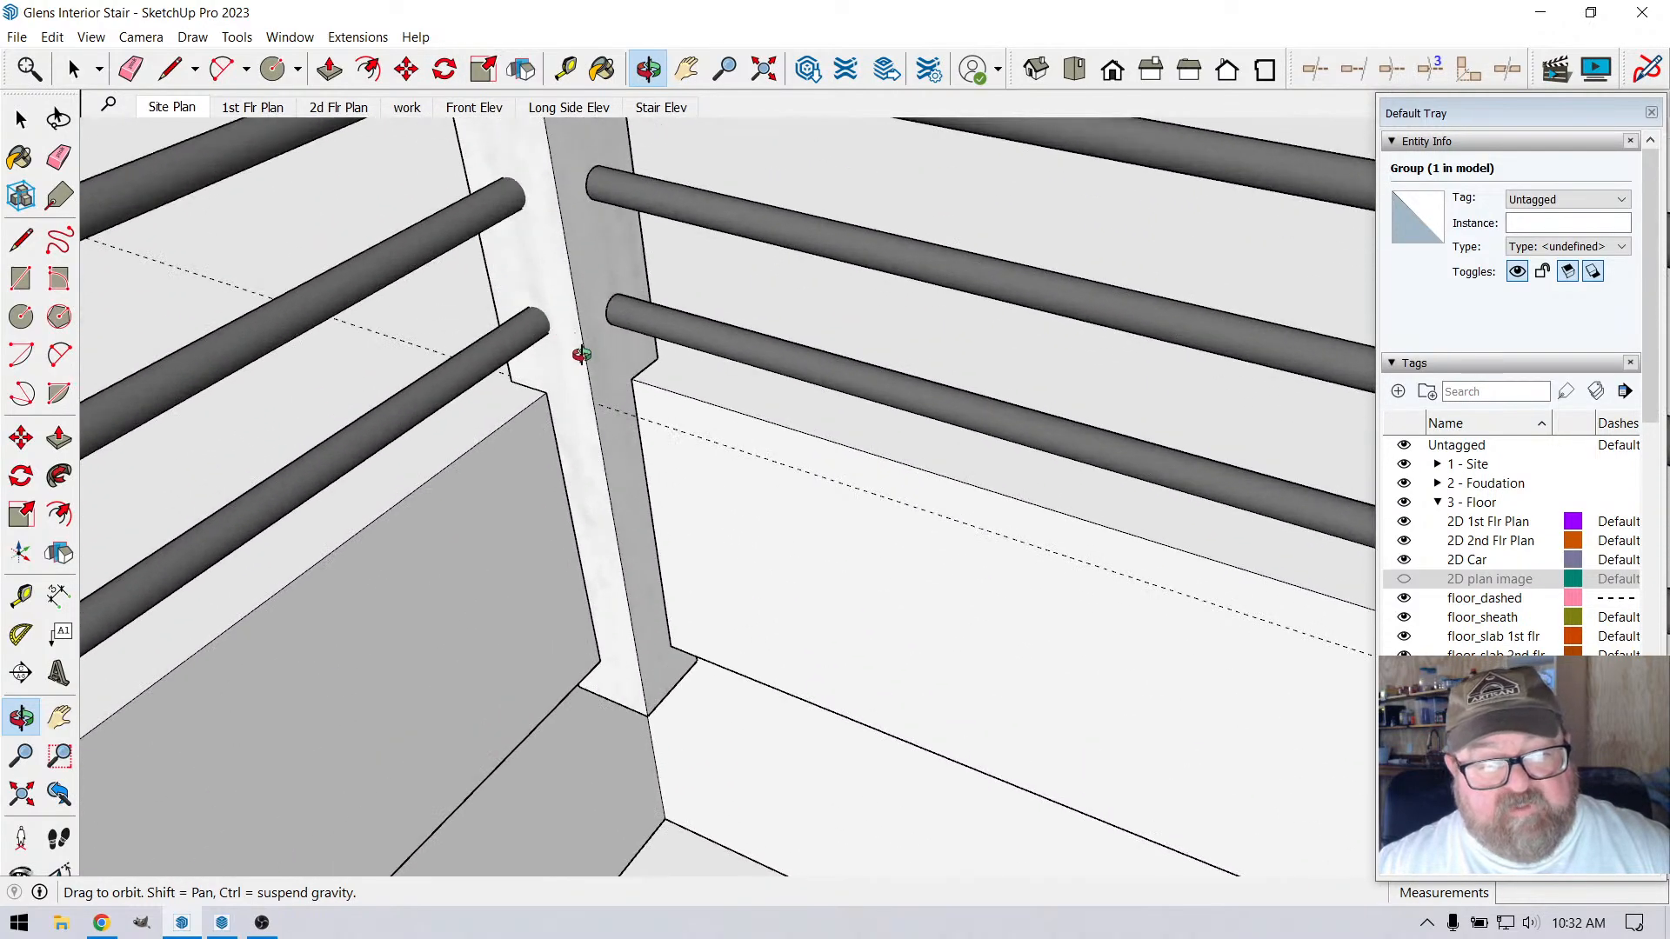
right_click(601, 360)
left_click(631, 373)
scroll(598, 396, "up", 2)
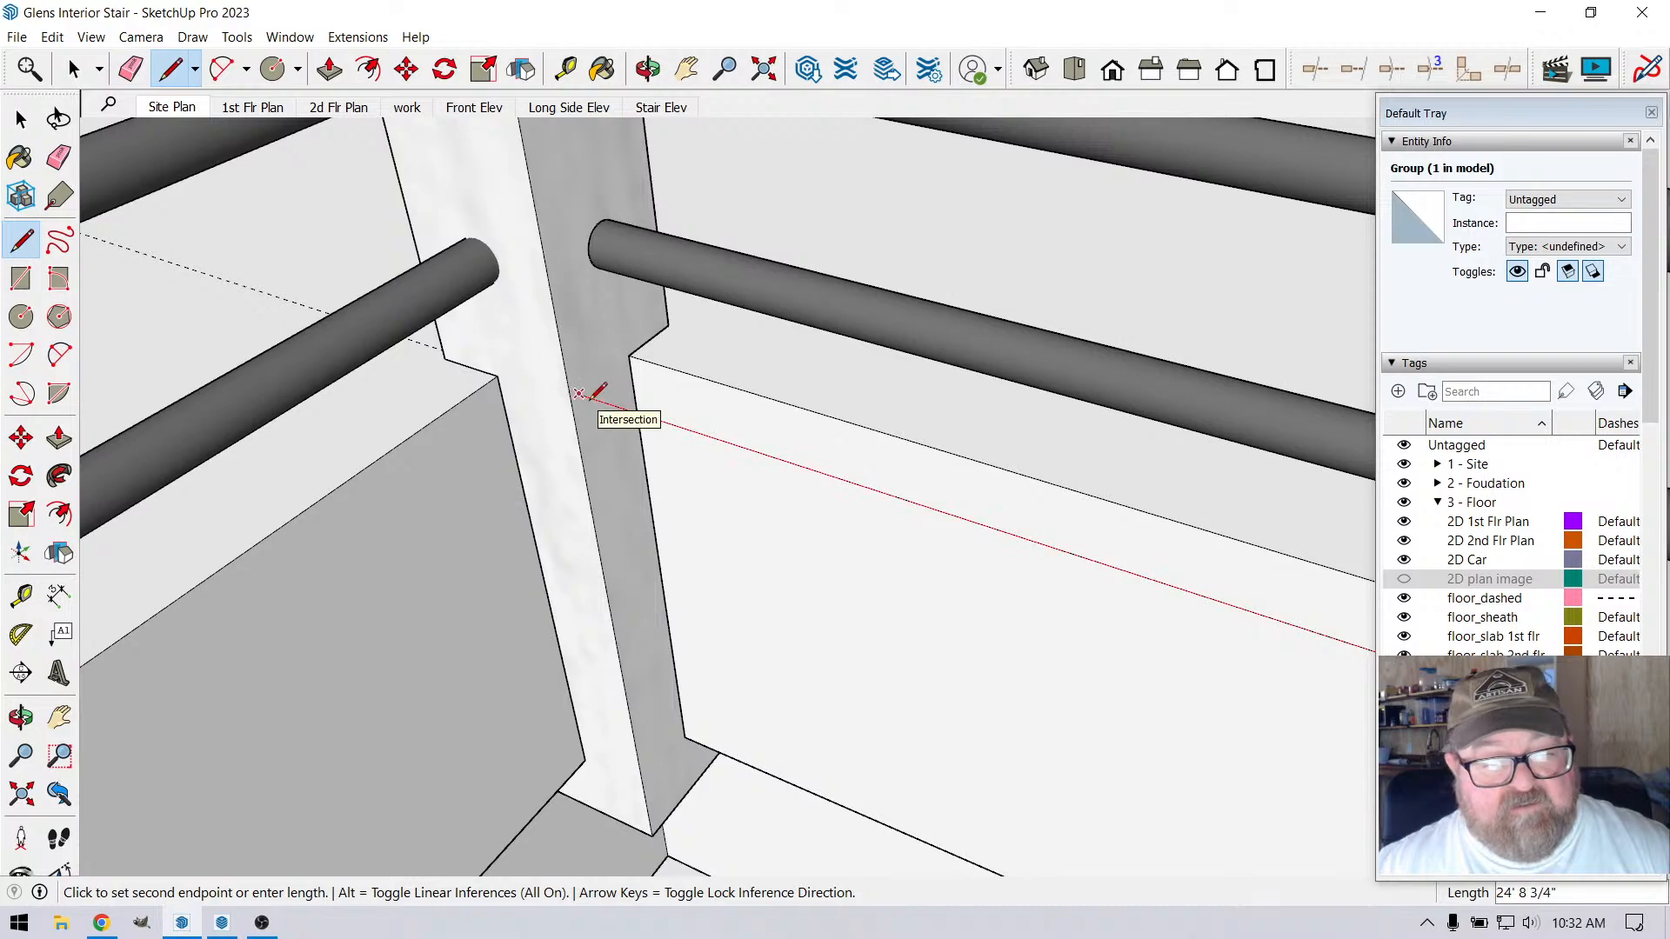
left_click(579, 393)
key("Escape")
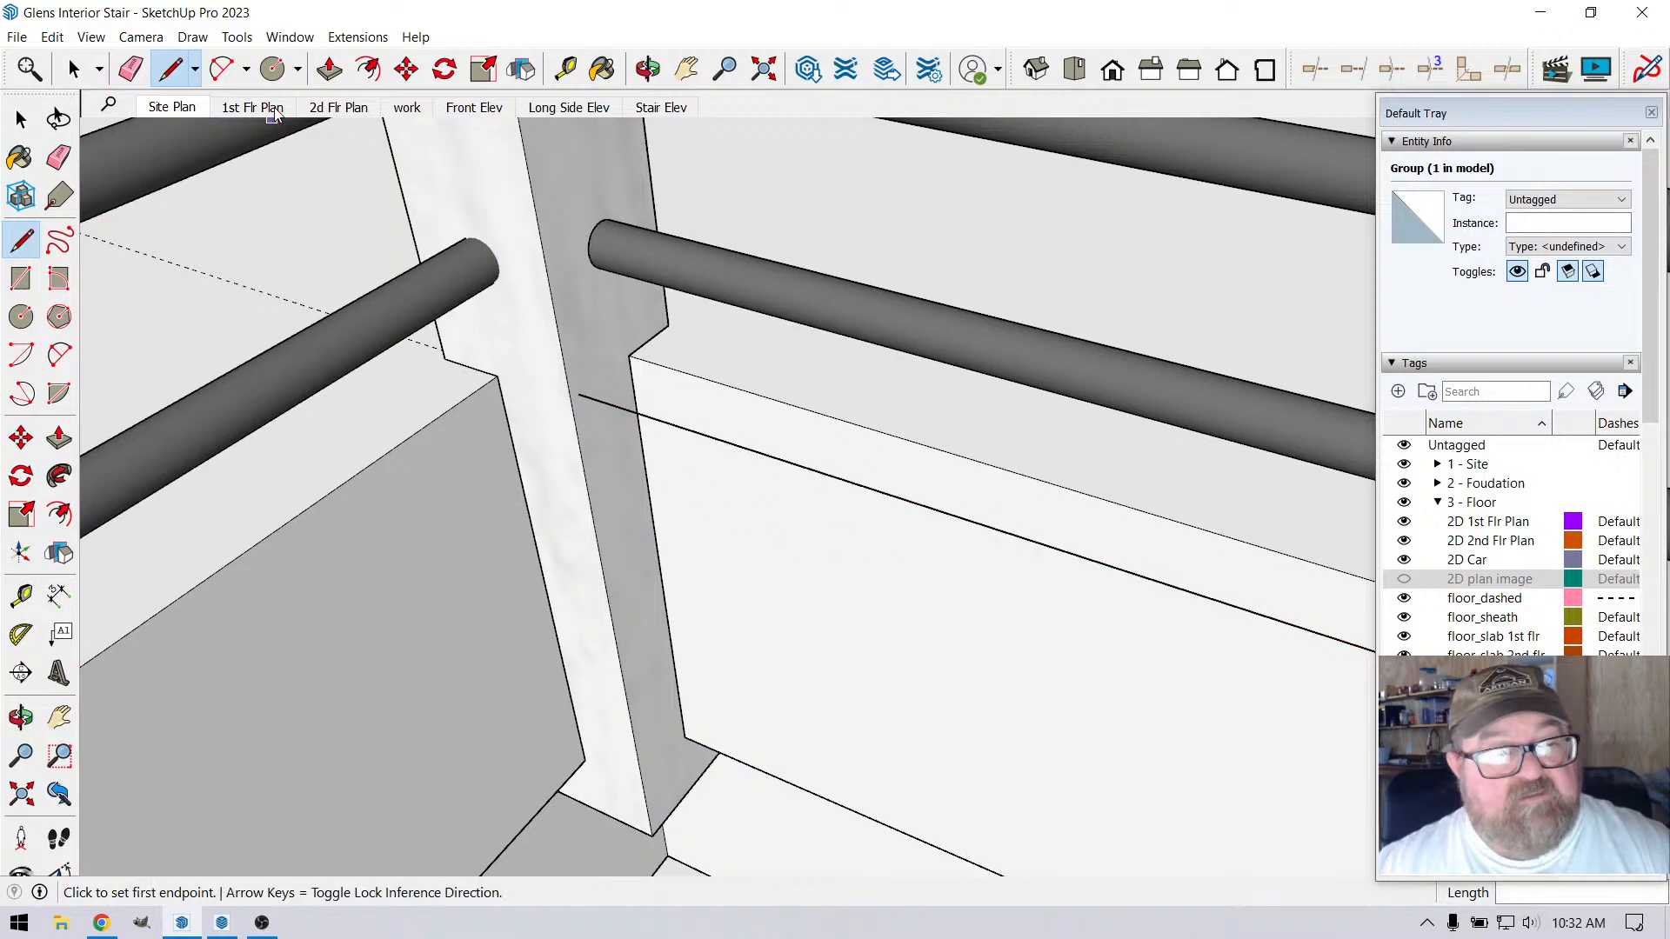
Place a guide 1.75" out from the adjoining loft floor edge at the corner post
left_click(602, 69)
left_click(565, 69)
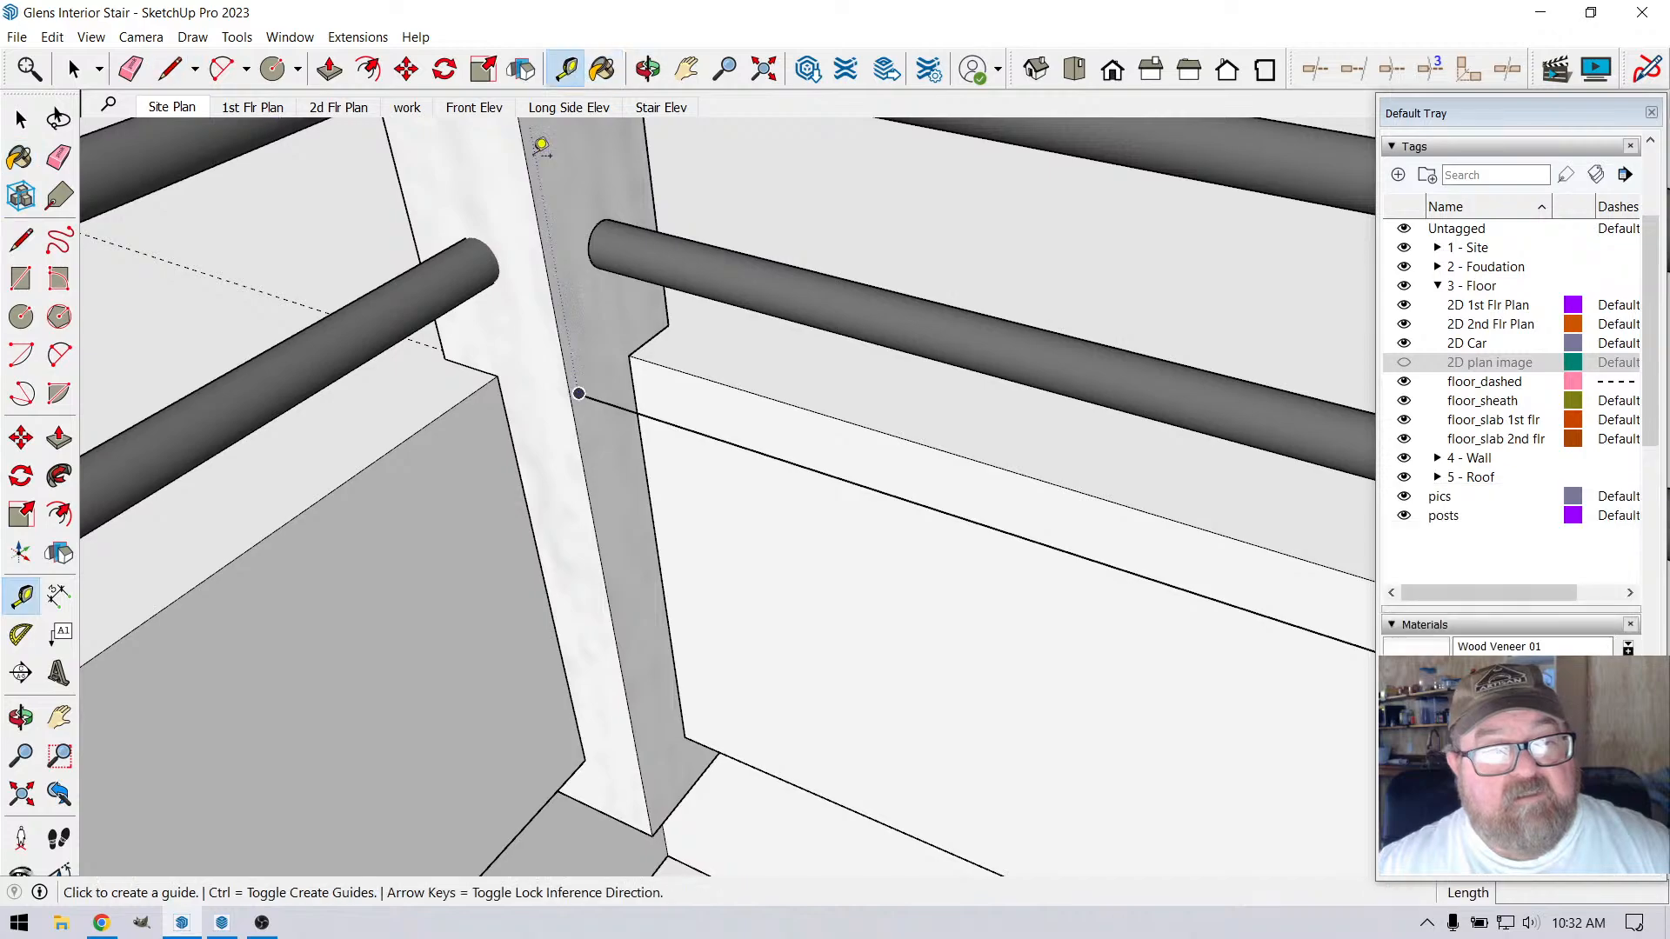
left_click(477, 389)
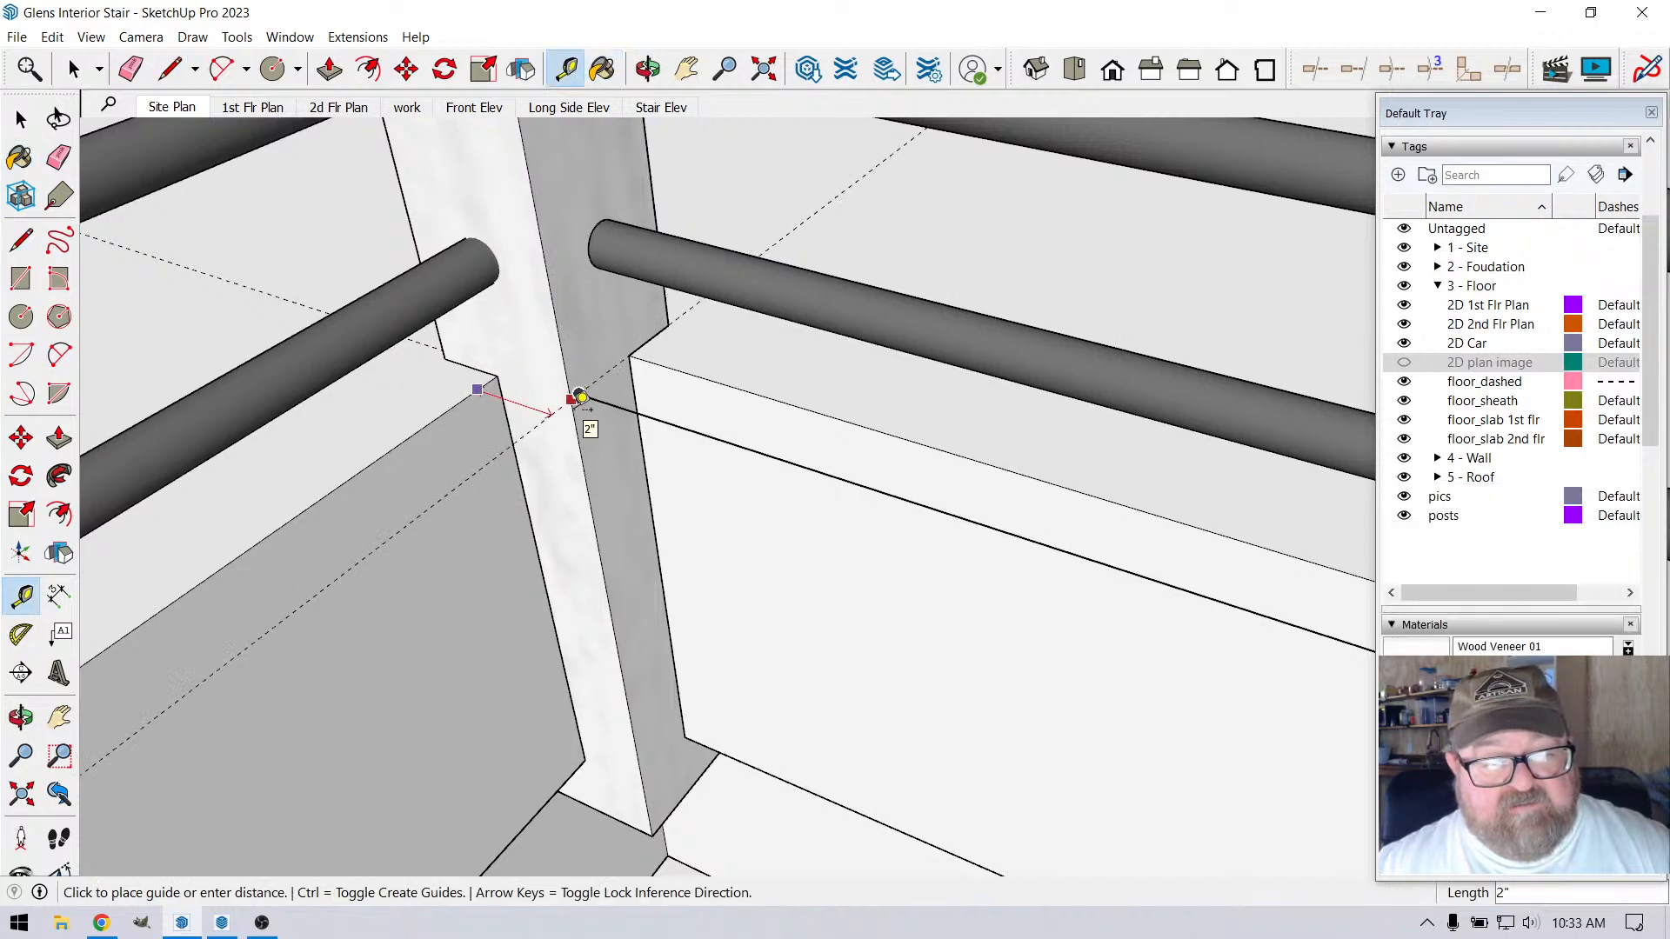
type("1.7")
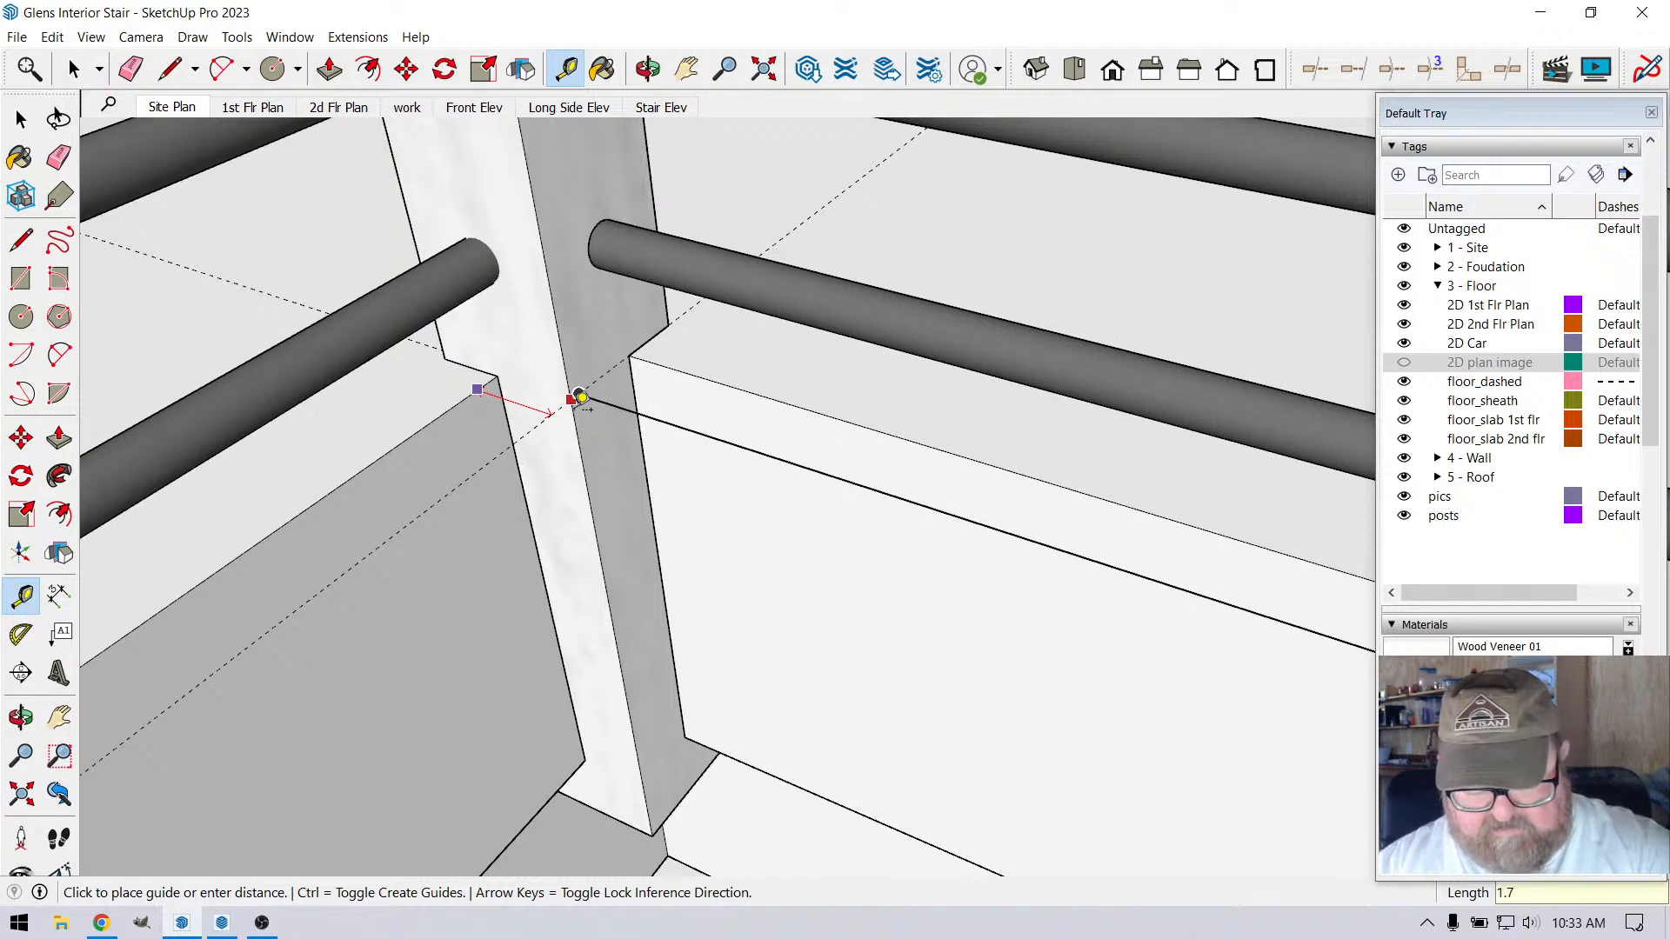
type("5")
key("Return")
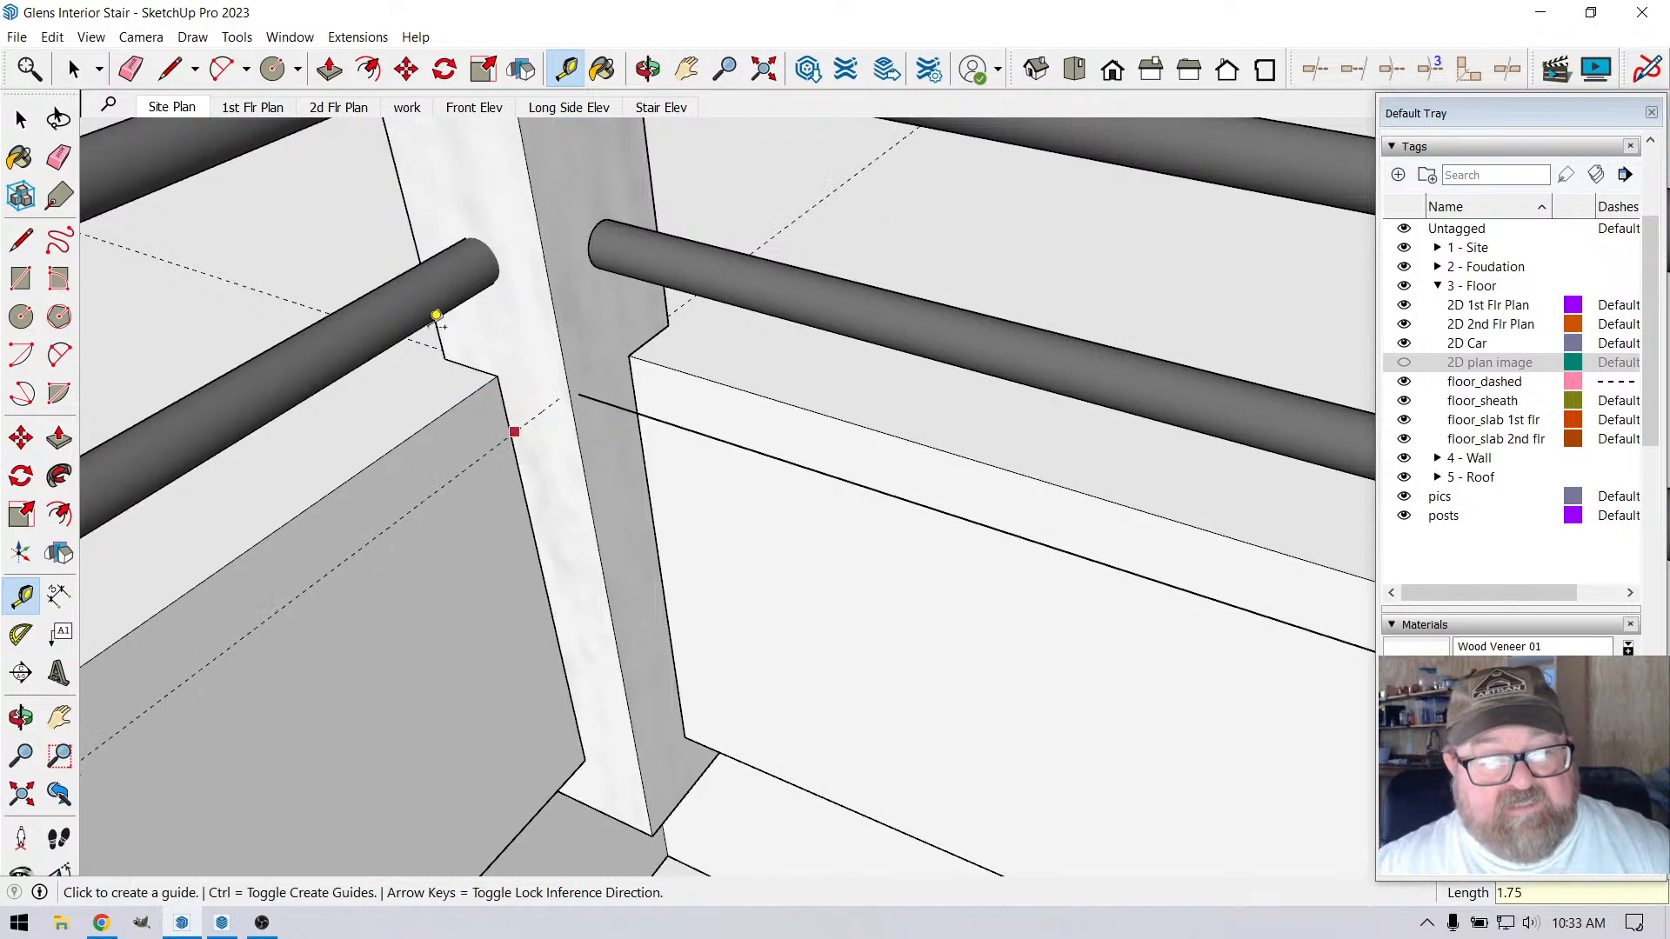
Check the corner post's tag and hide all railing posts by turning off the visibility of the posts tag
left_click(74, 69)
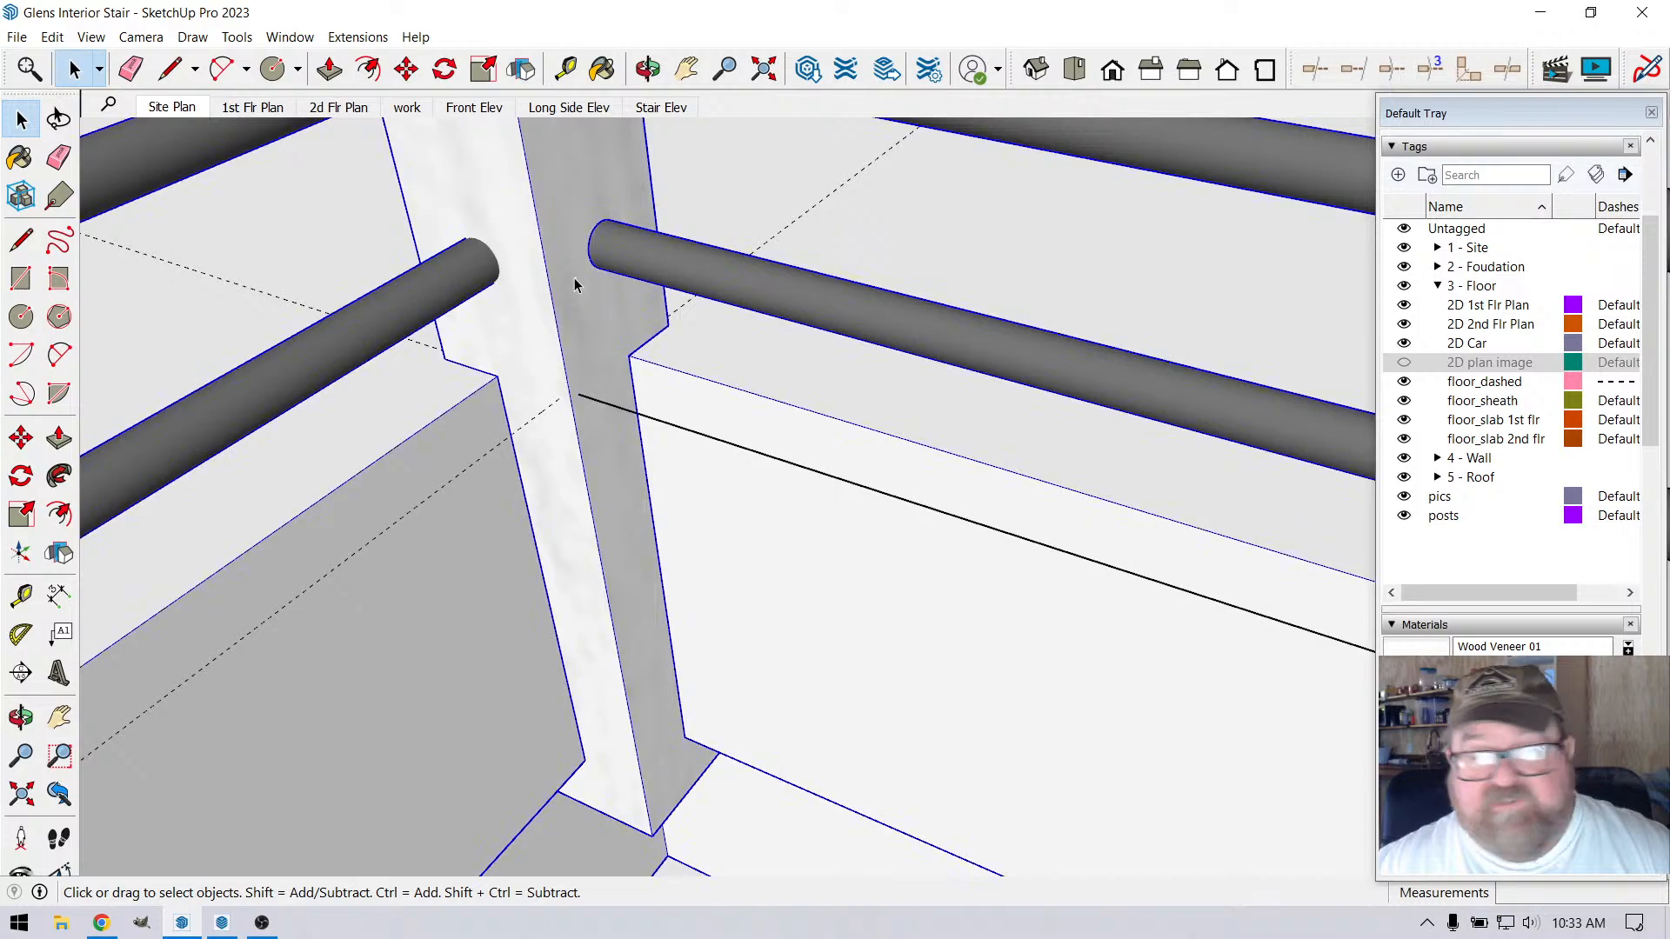
left_click(559, 318)
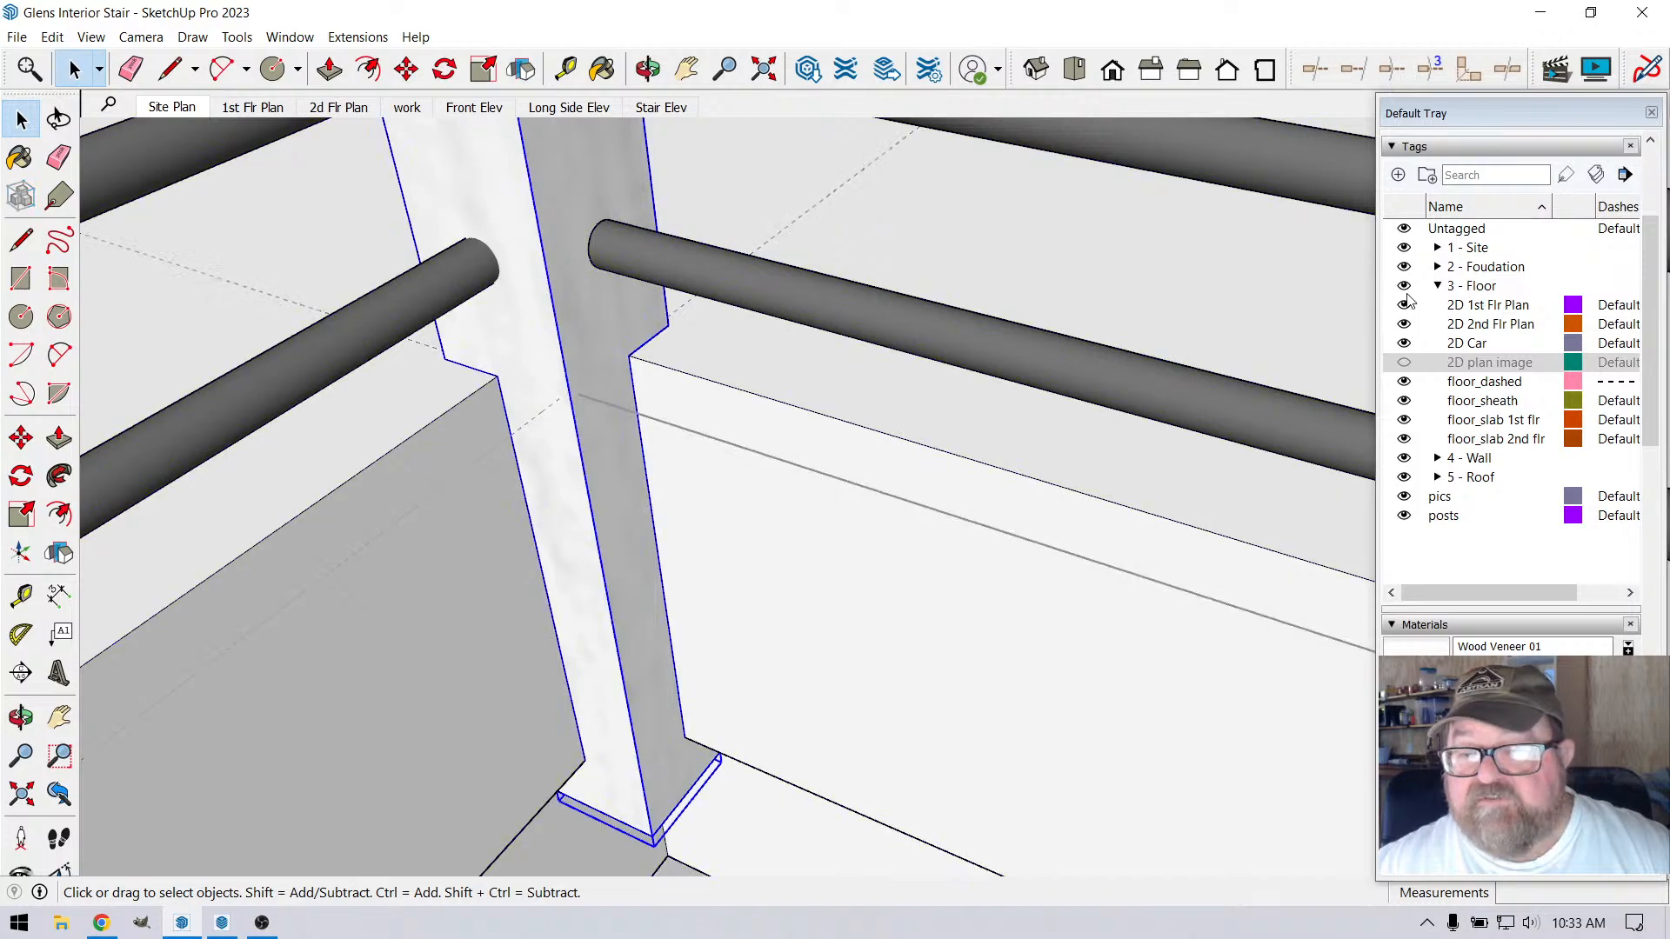
scroll(1498, 292, "up", 3)
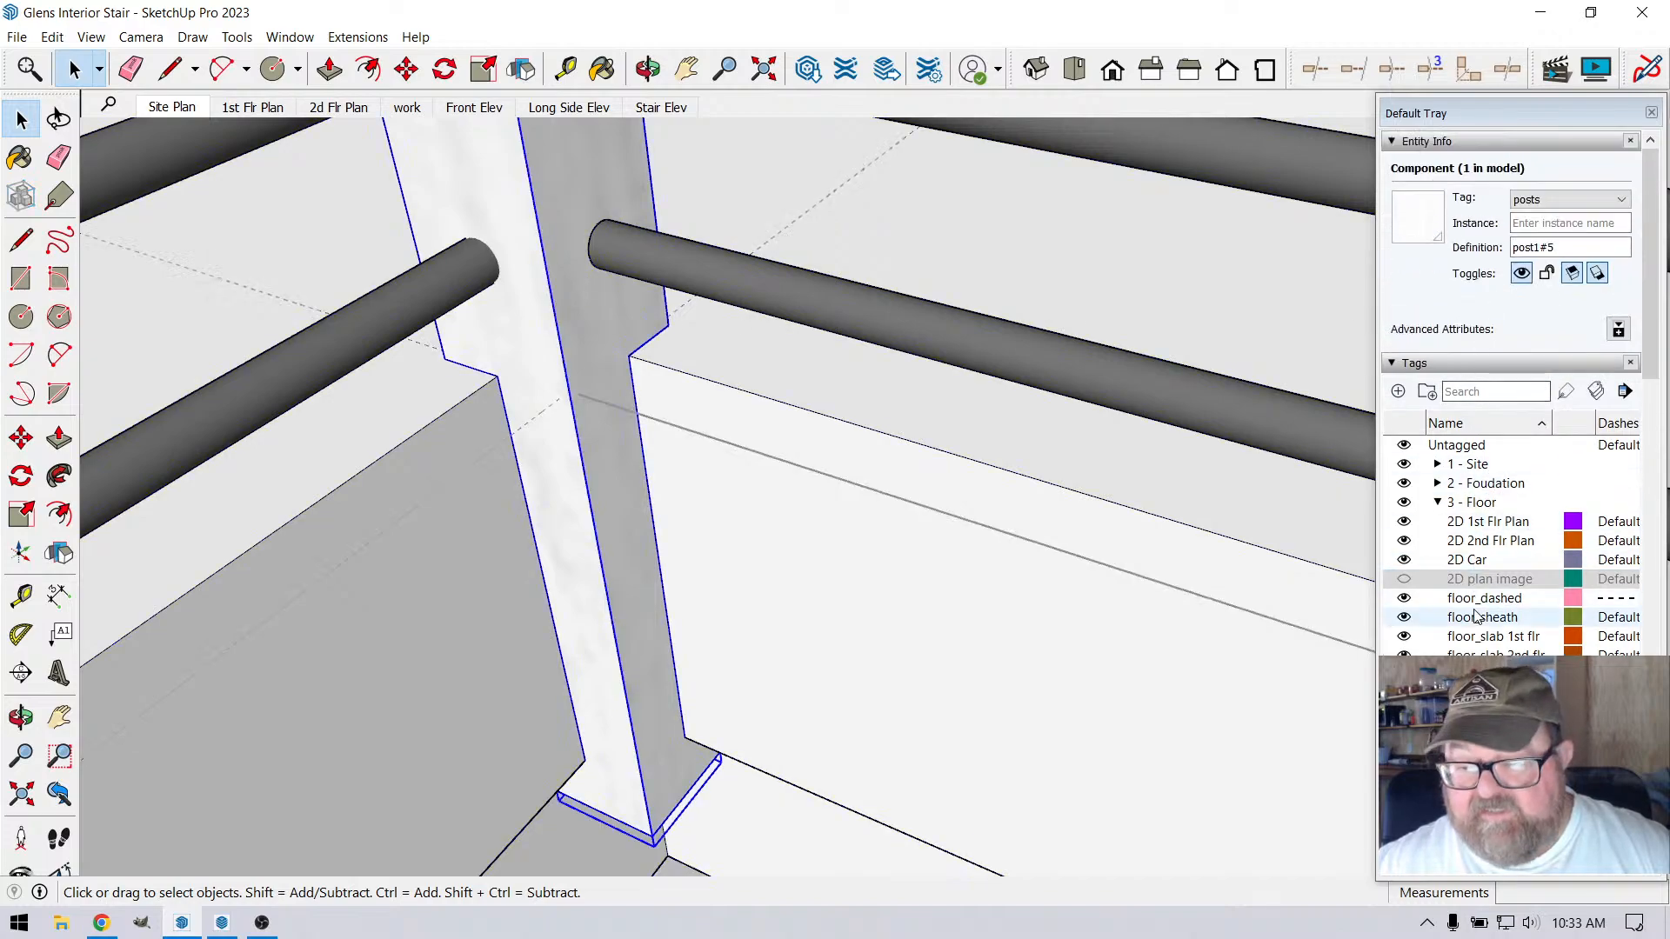
key("Delete")
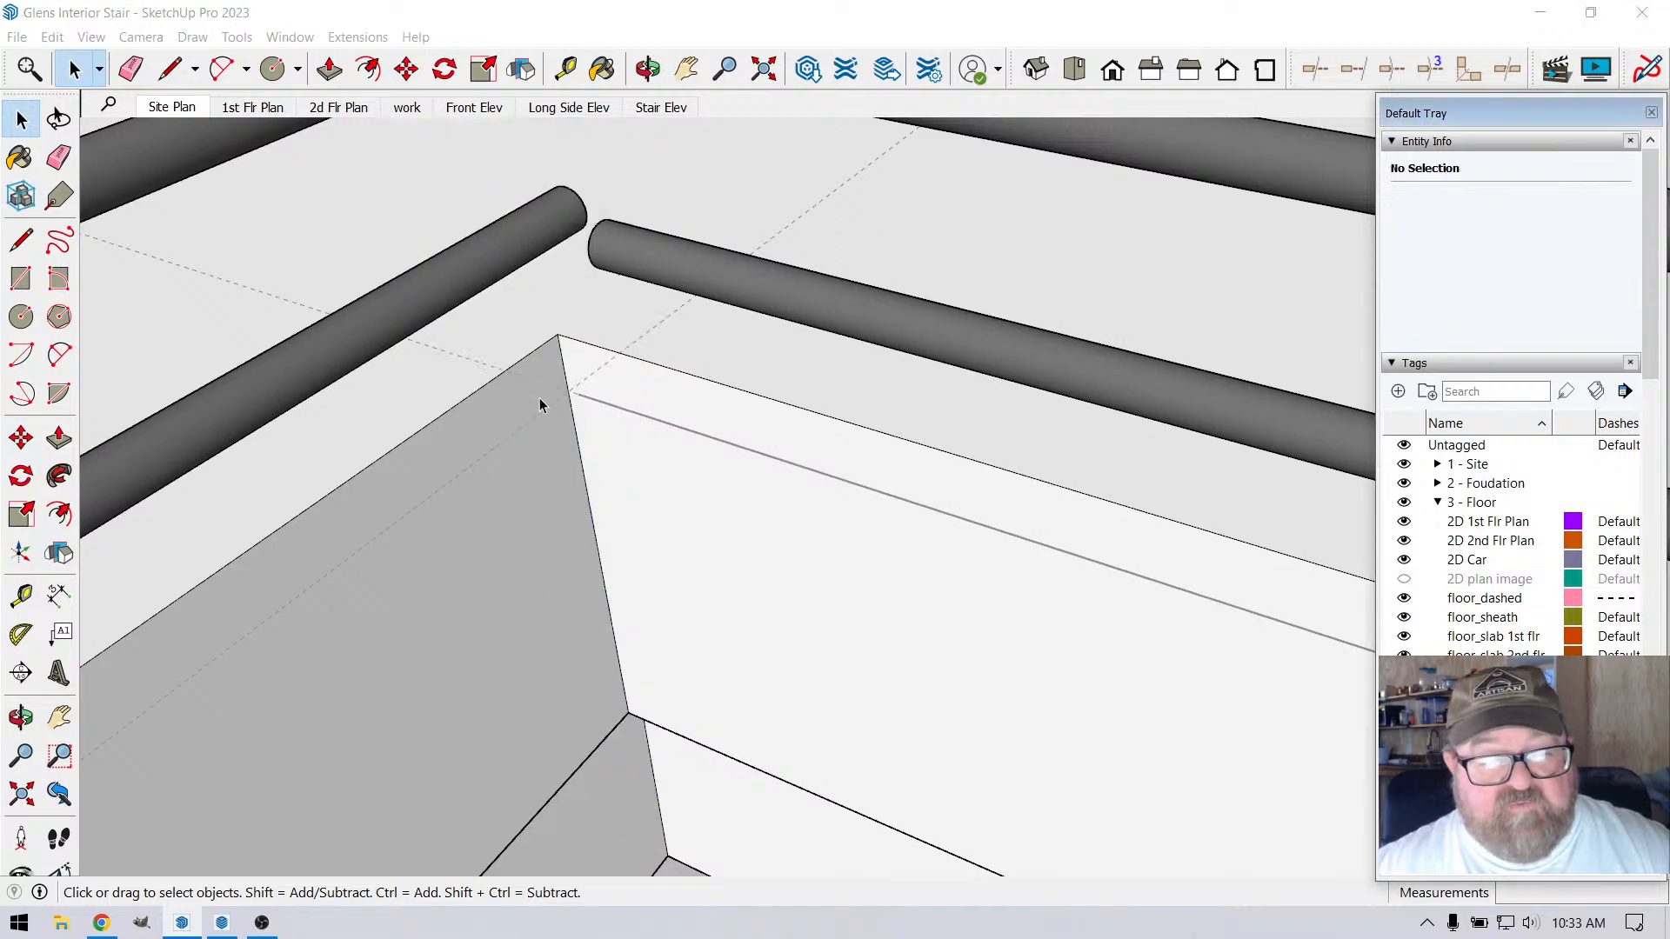
Draw a 26' 3/4" path line from the guide intersection at the loft floor corner along the second guide to the end wall
scroll(548, 388, "up", 3)
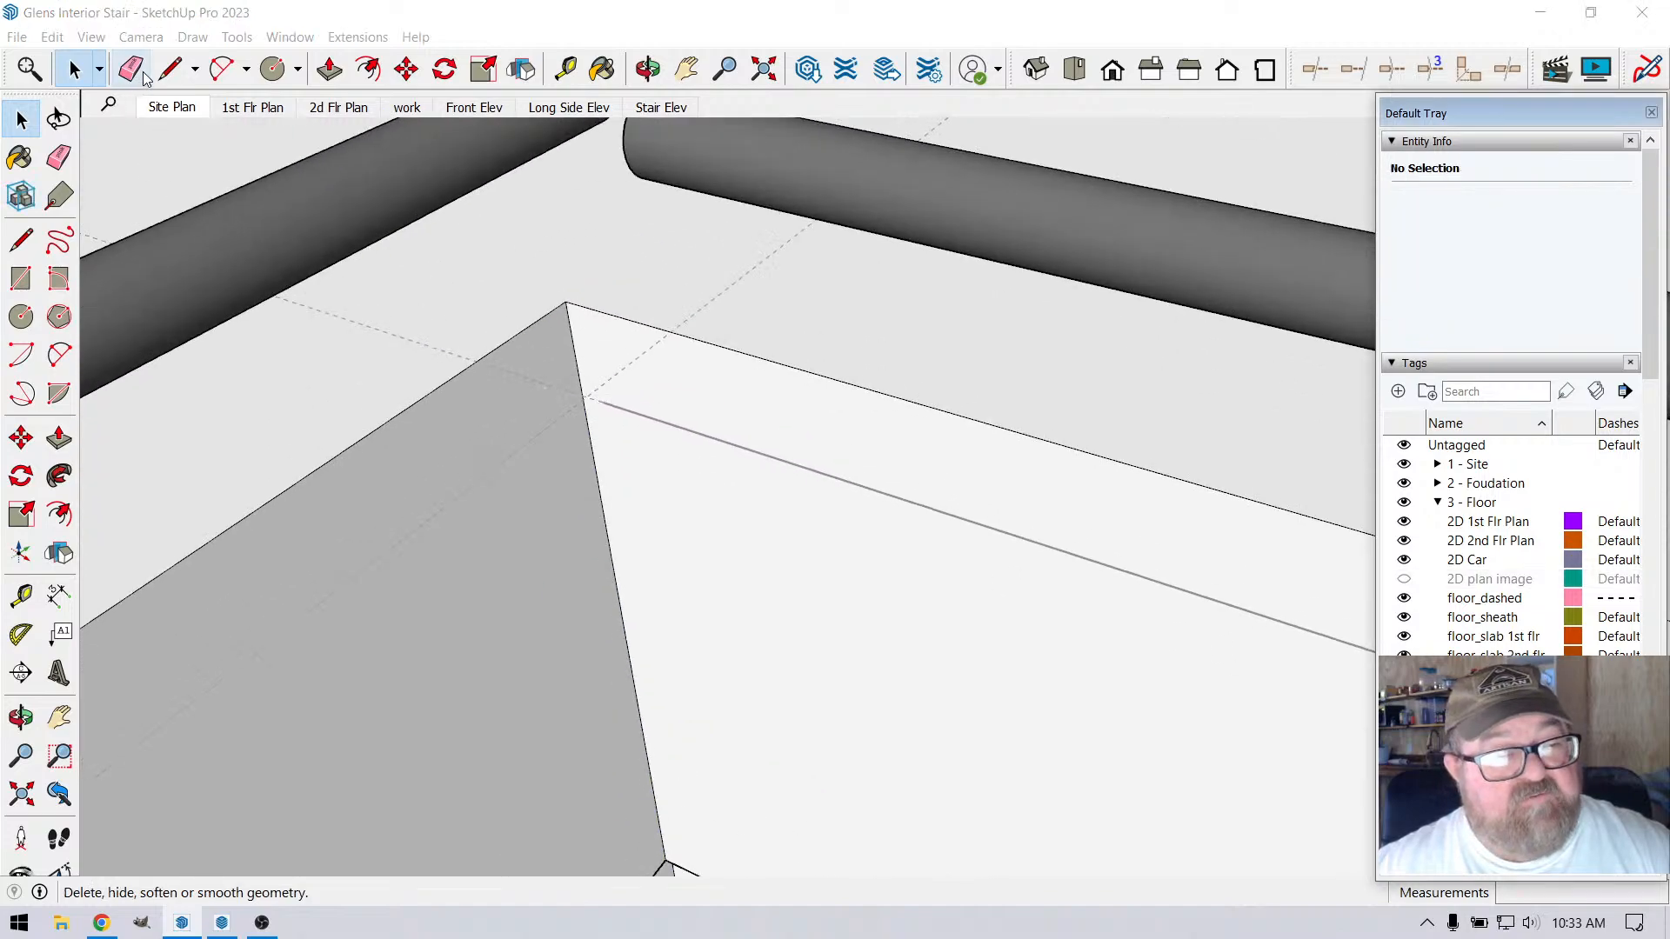
left_click(169, 68)
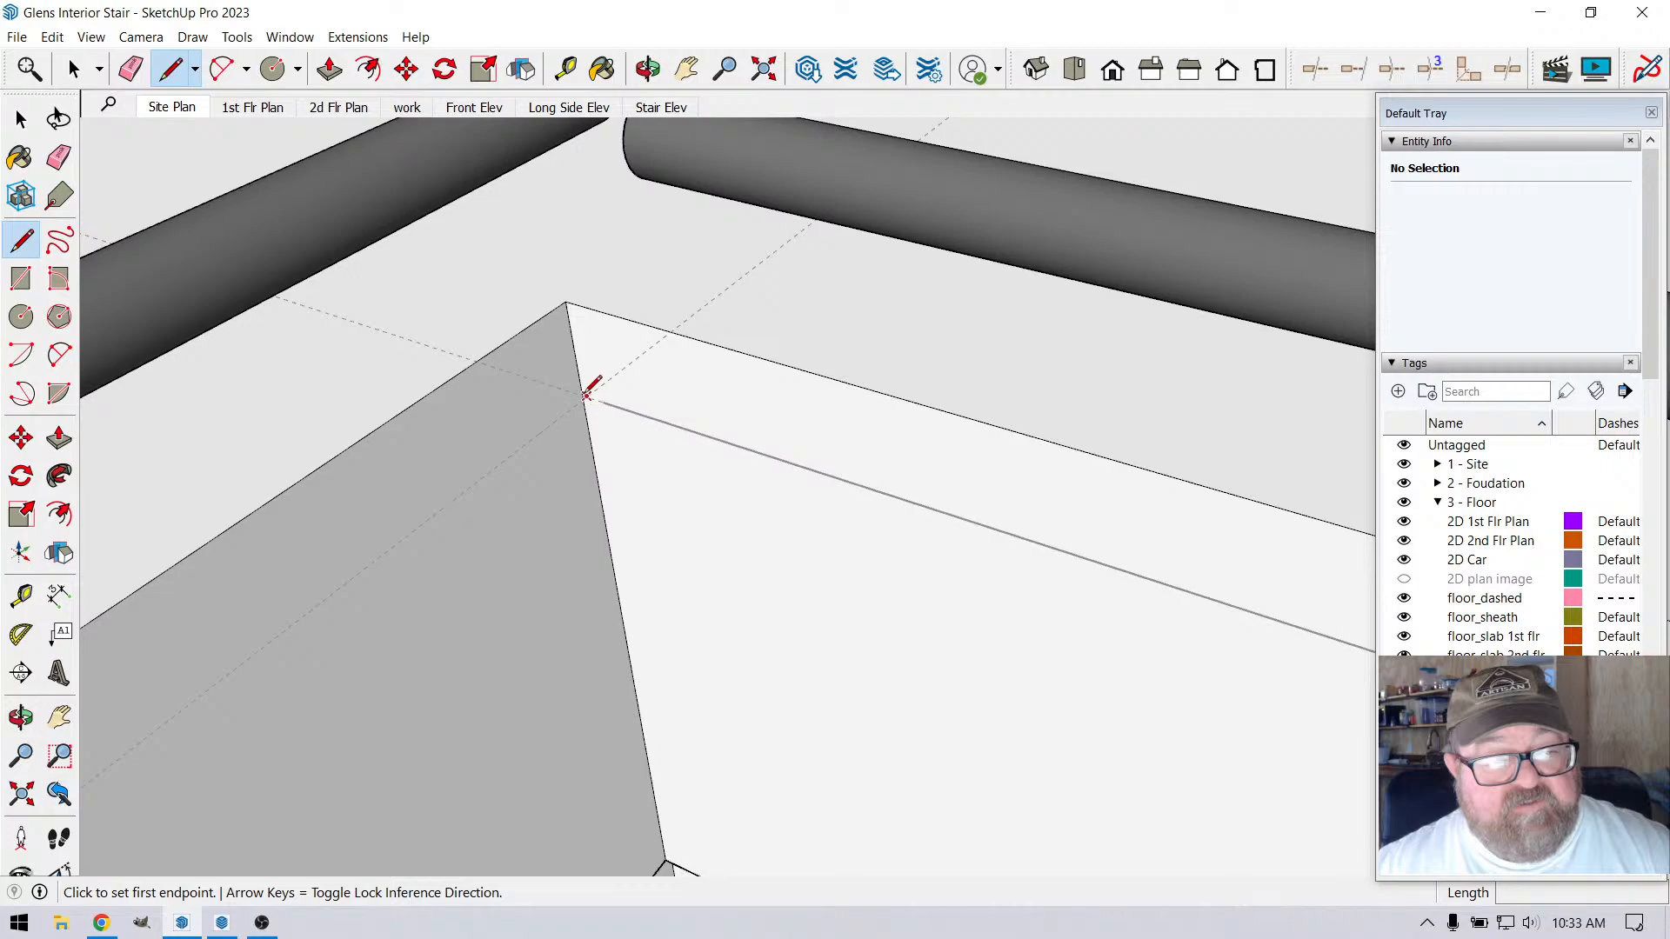
left_click(588, 393)
scroll(783, 287, "down", 6)
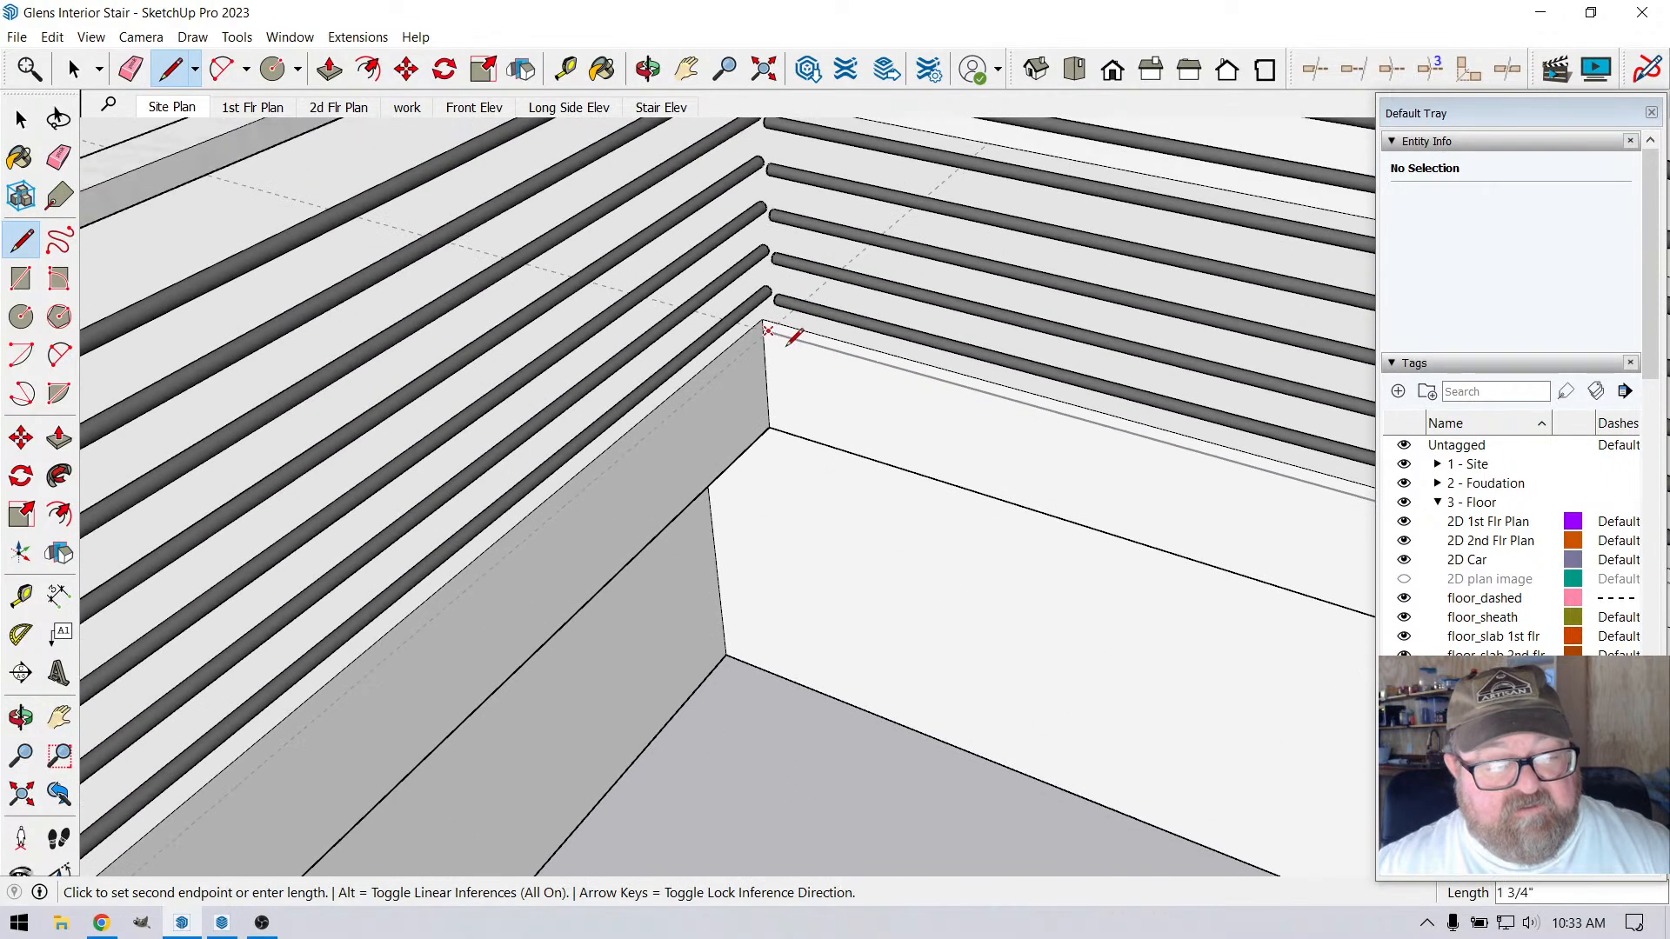
scroll(793, 337, "down", 6)
scroll(574, 565, "up", 4)
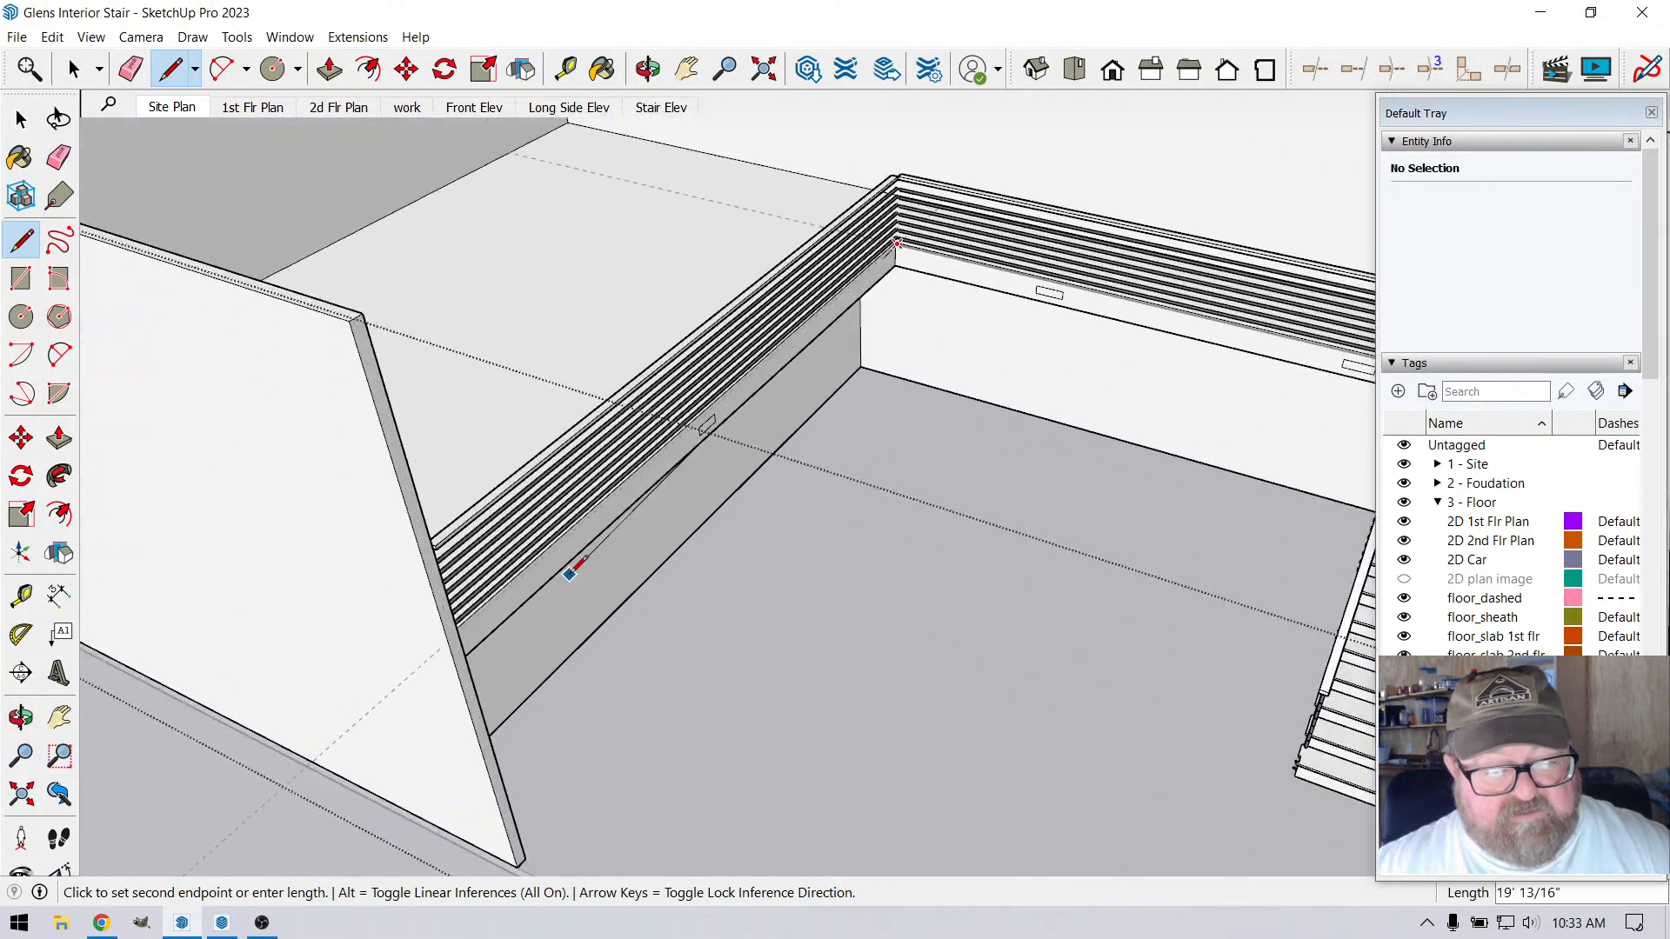
scroll(570, 570, "up", 2)
key("Left")
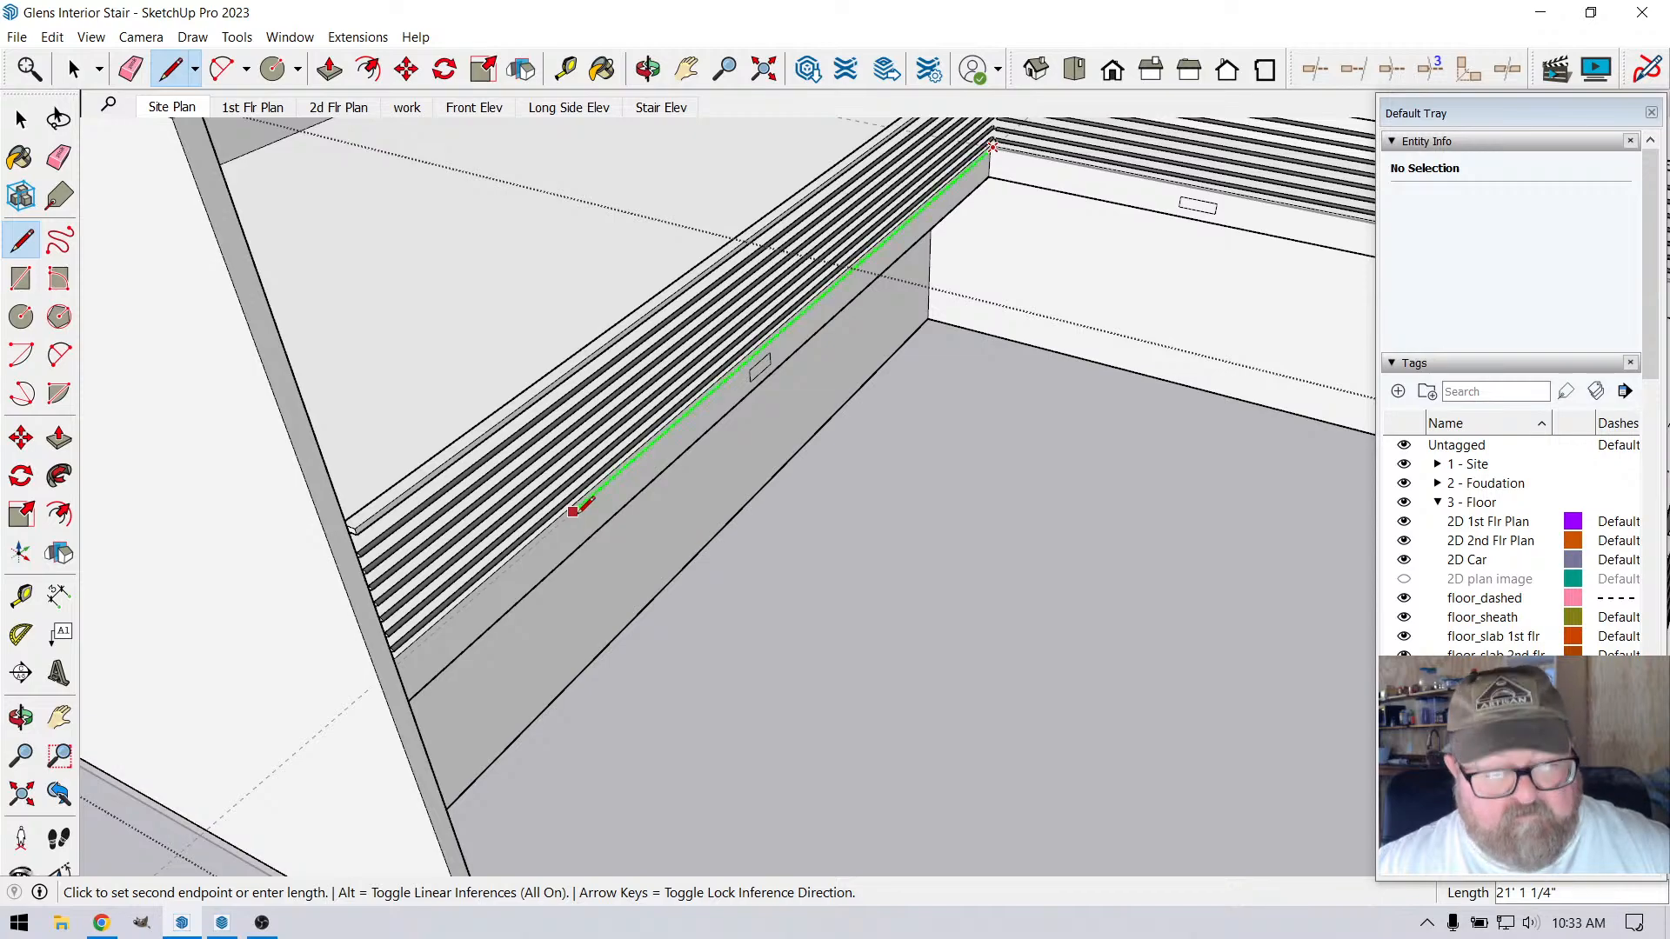
scroll(490, 576, "down", 2)
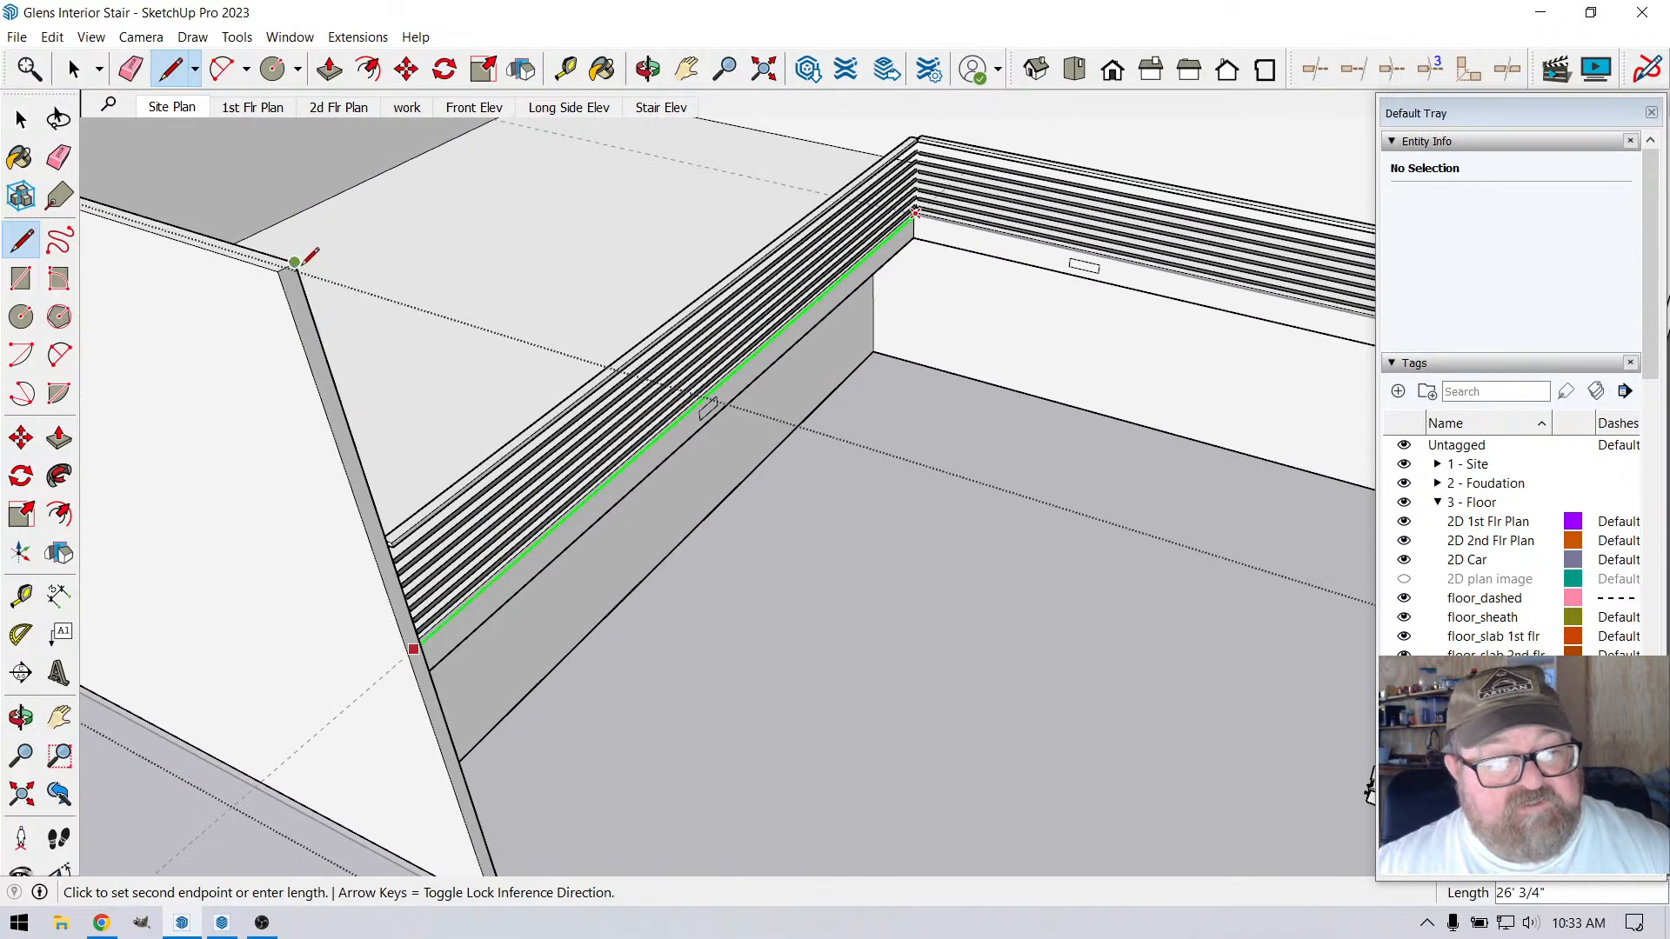
left_click(296, 262)
key("Escape")
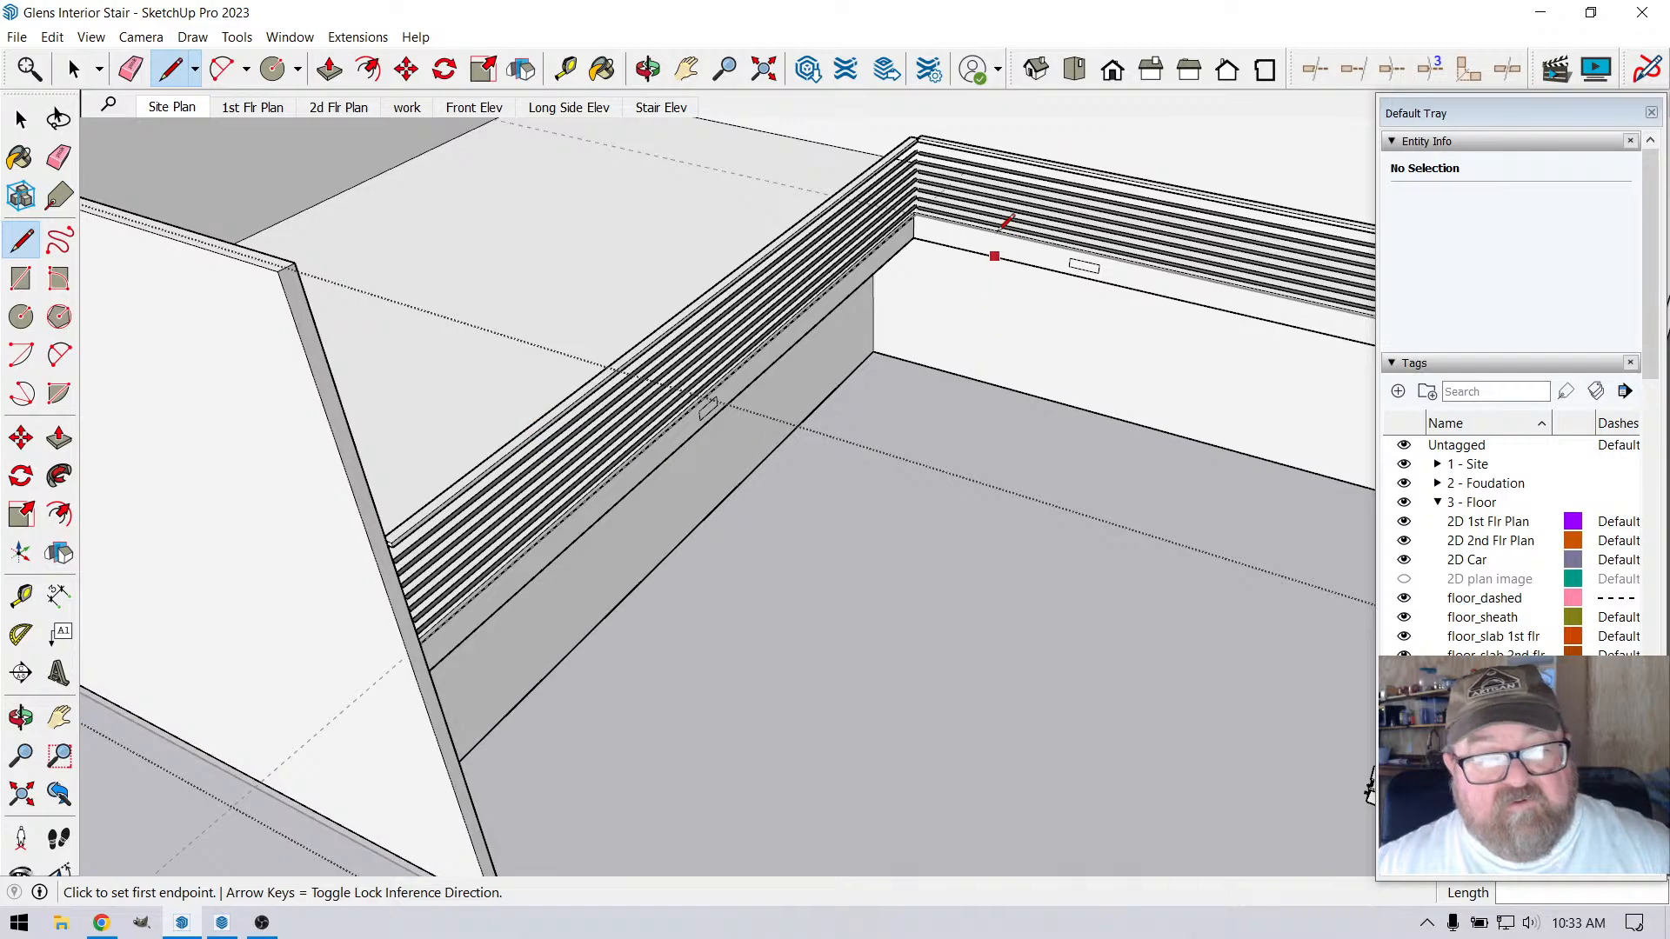
Draw a 1/4" line at the corner joining the new path line to the end of the adjoining one
scroll(1003, 228, "up", 6)
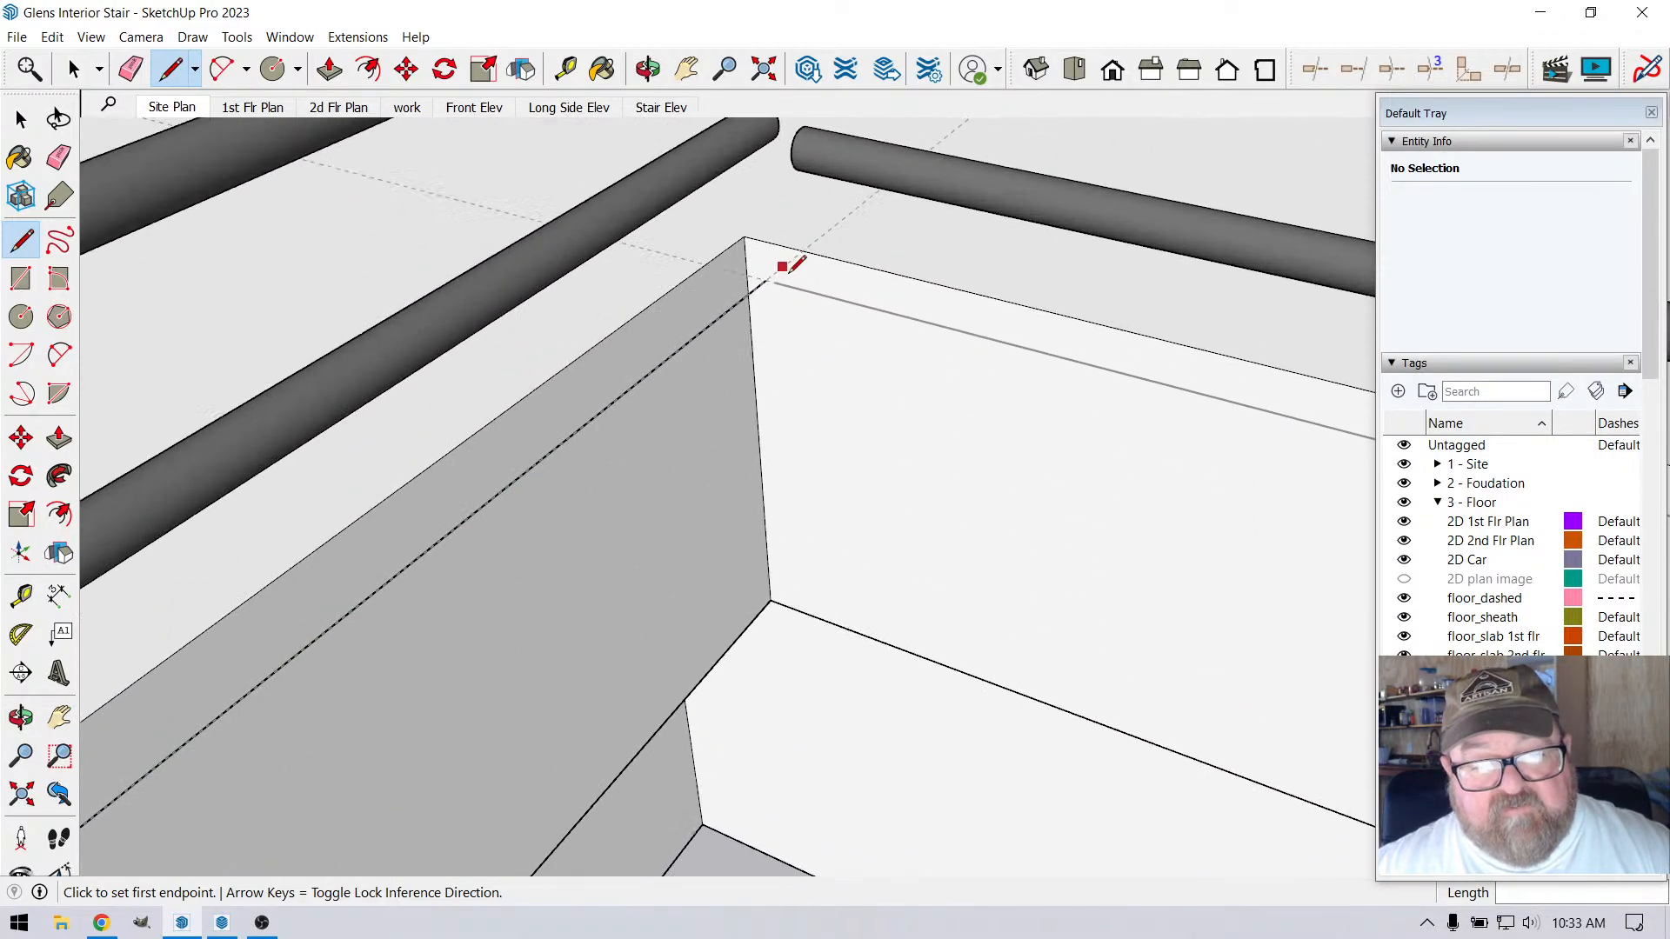
scroll(790, 270, "up", 4)
left_click(749, 296)
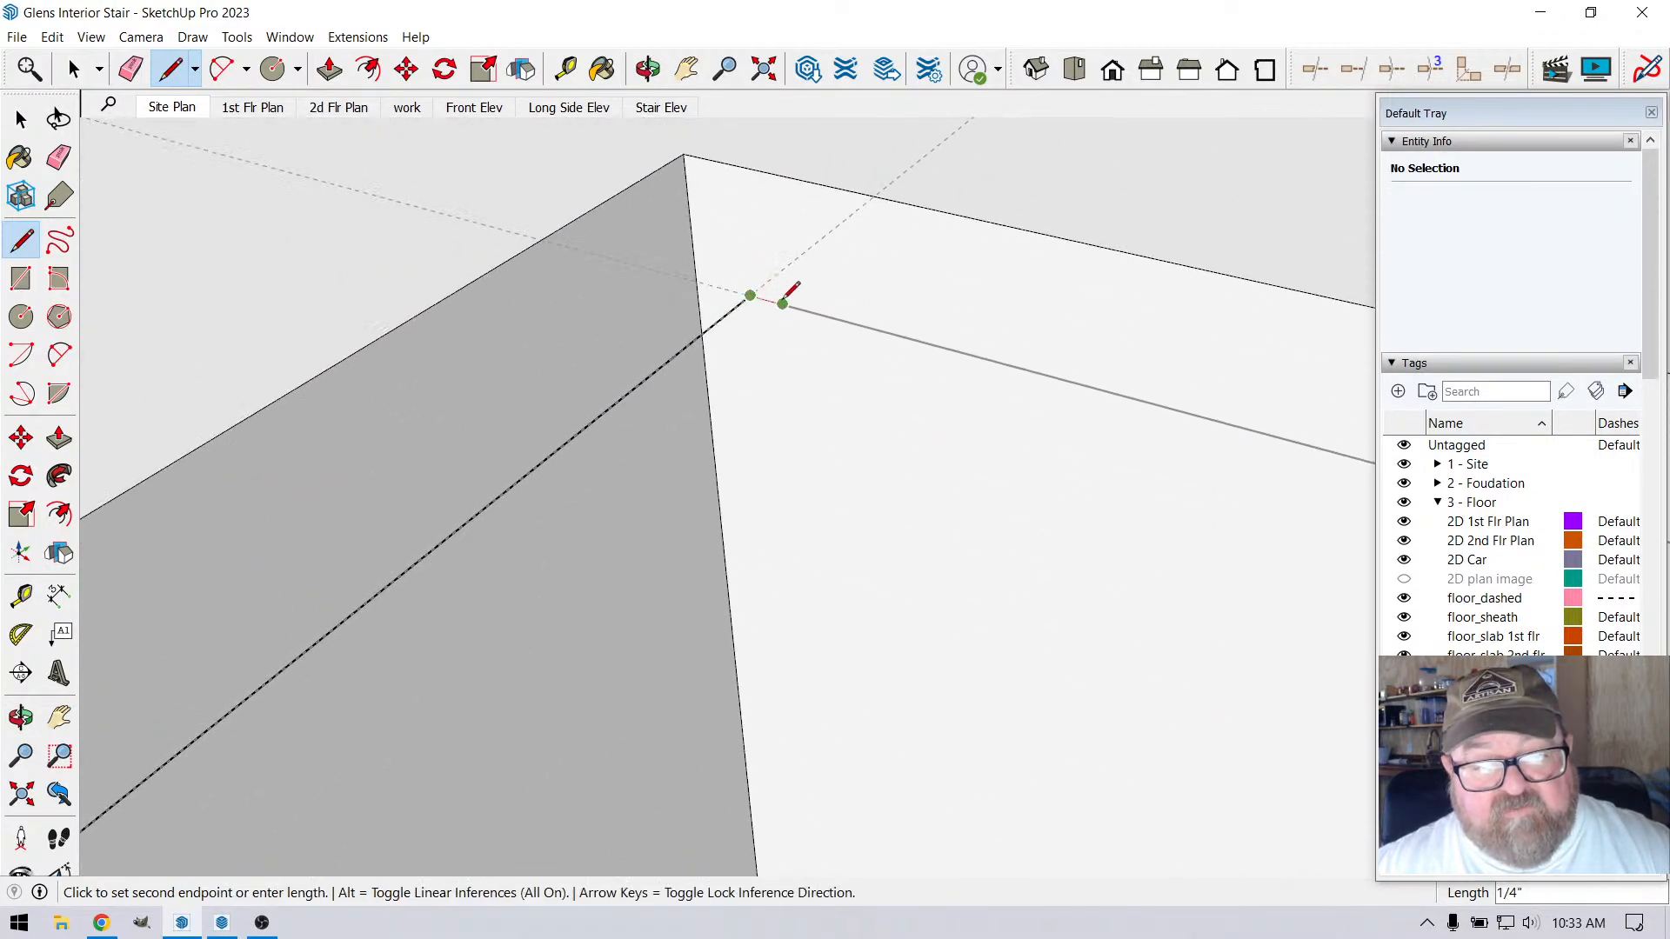
key("Escape")
key("space")
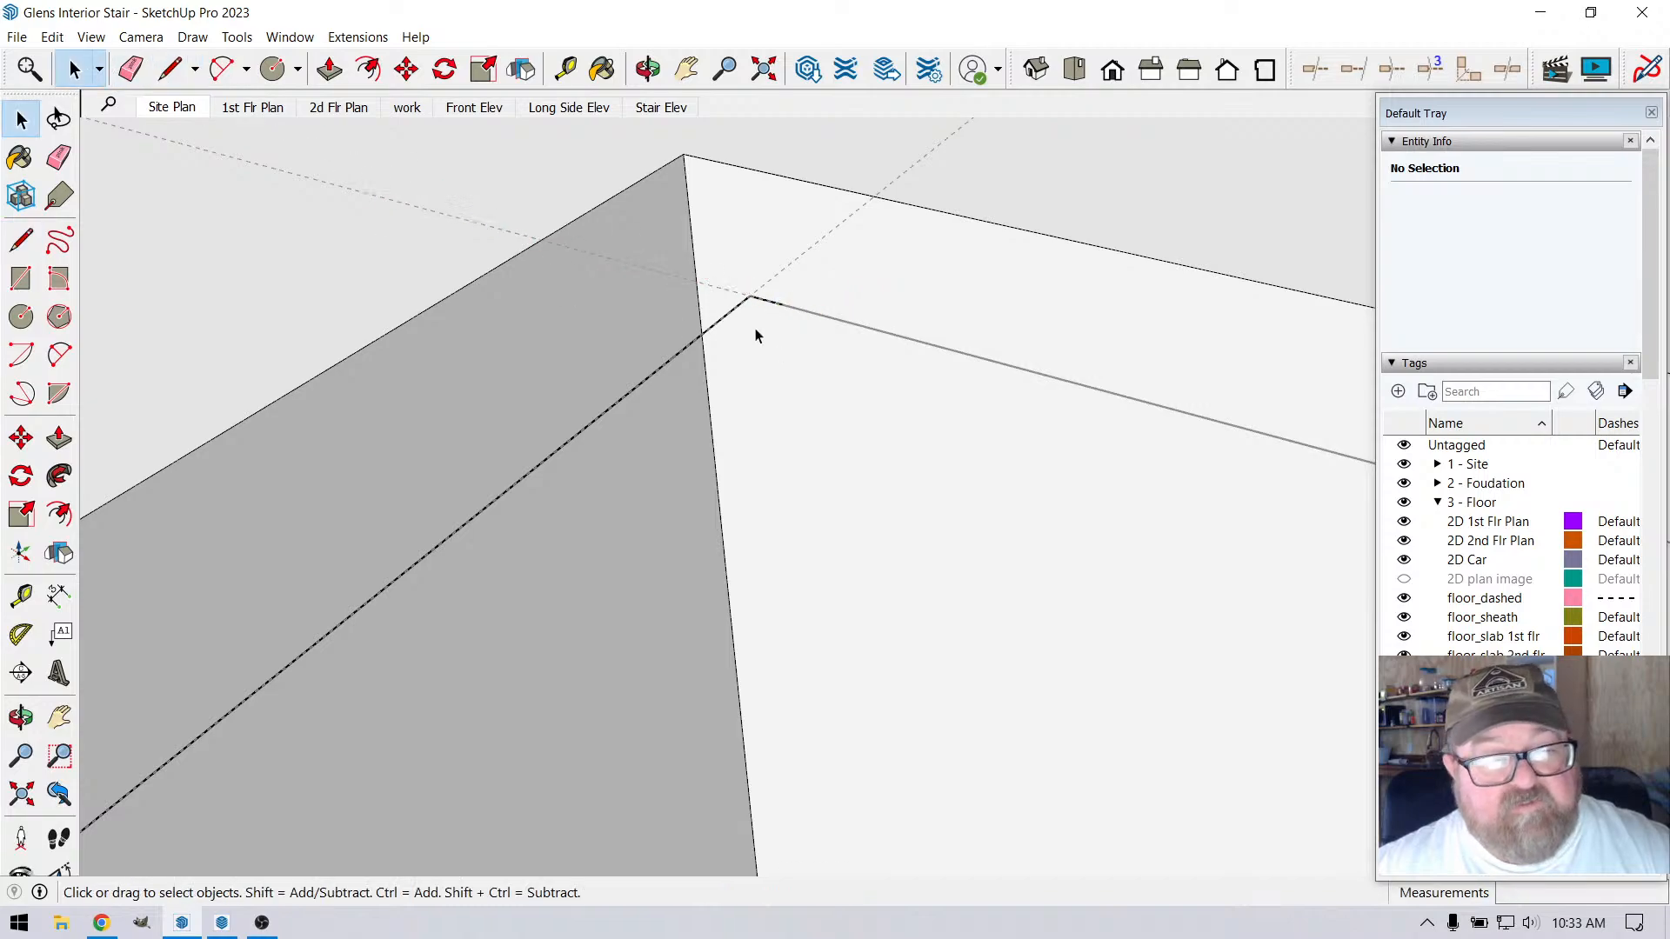
Try to select the two new corner edges together with the adjoining long path line
left_click(727, 321)
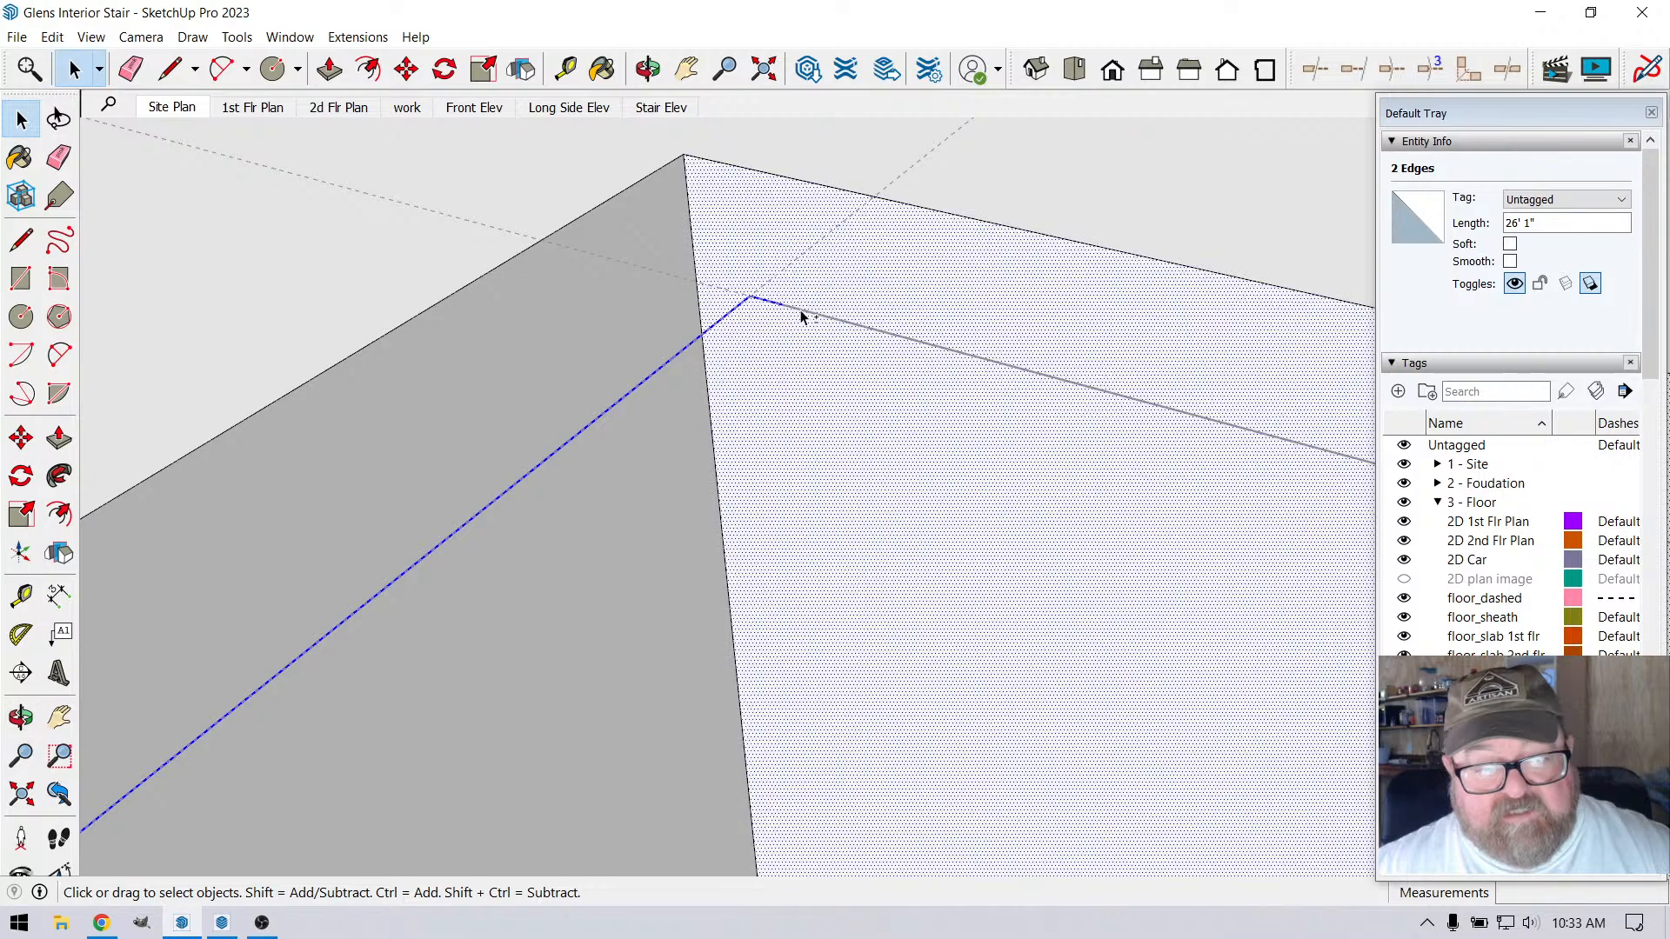
left_click(802, 309, "shift")
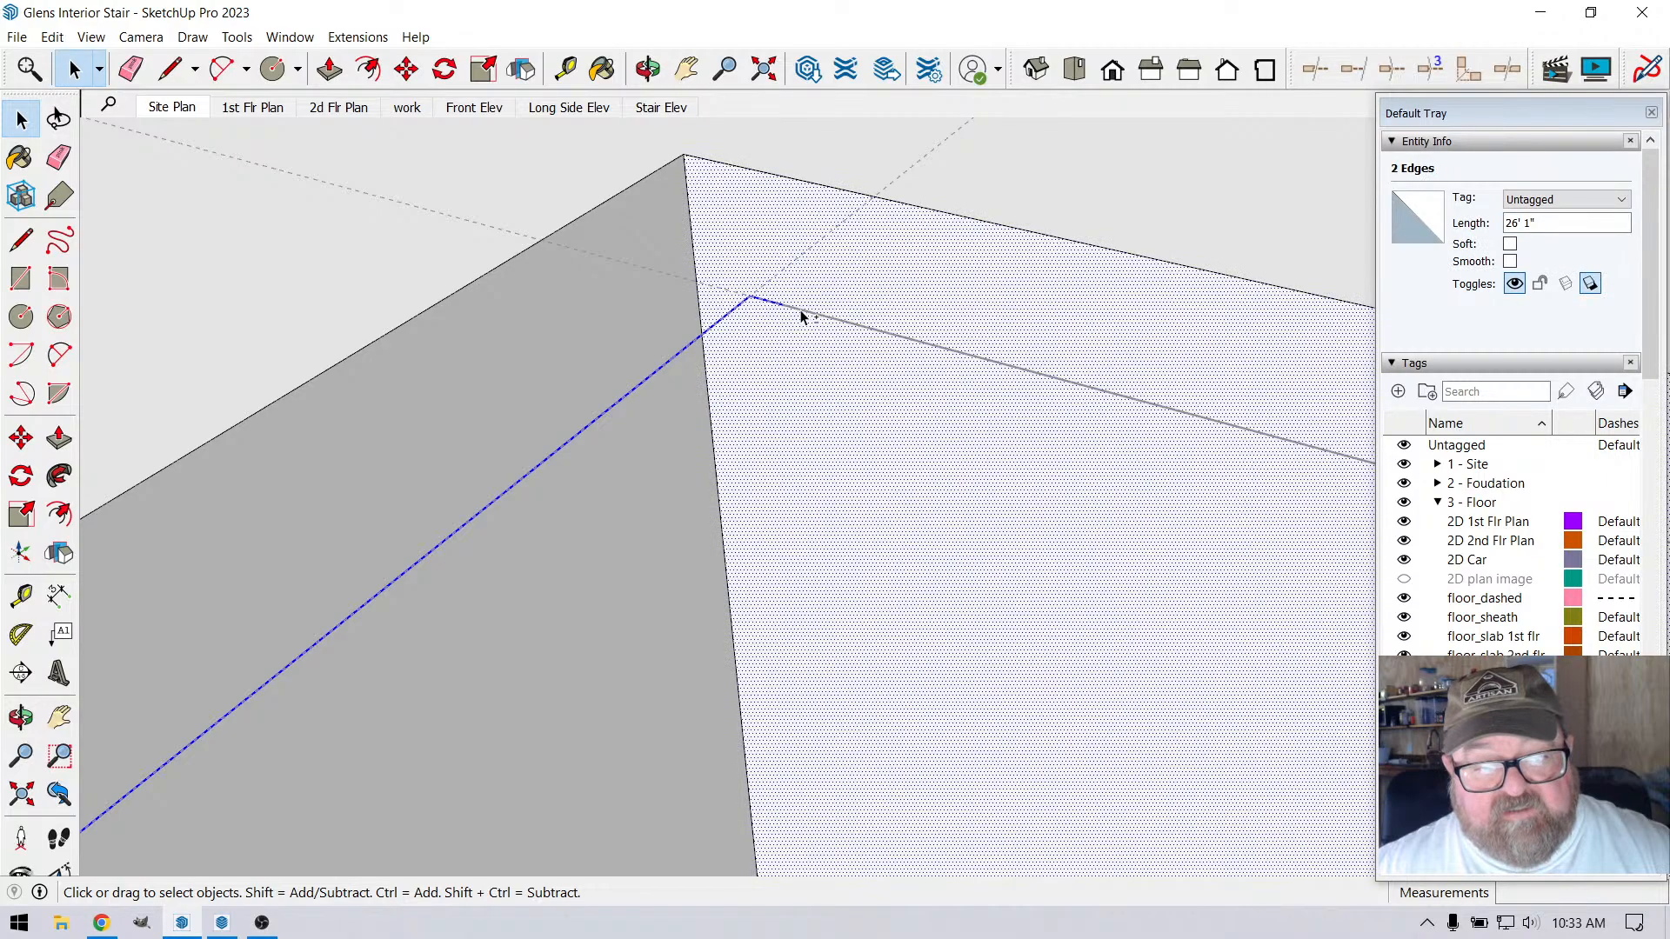
left_click(798, 325, "shift")
left_click(828, 328, "shift")
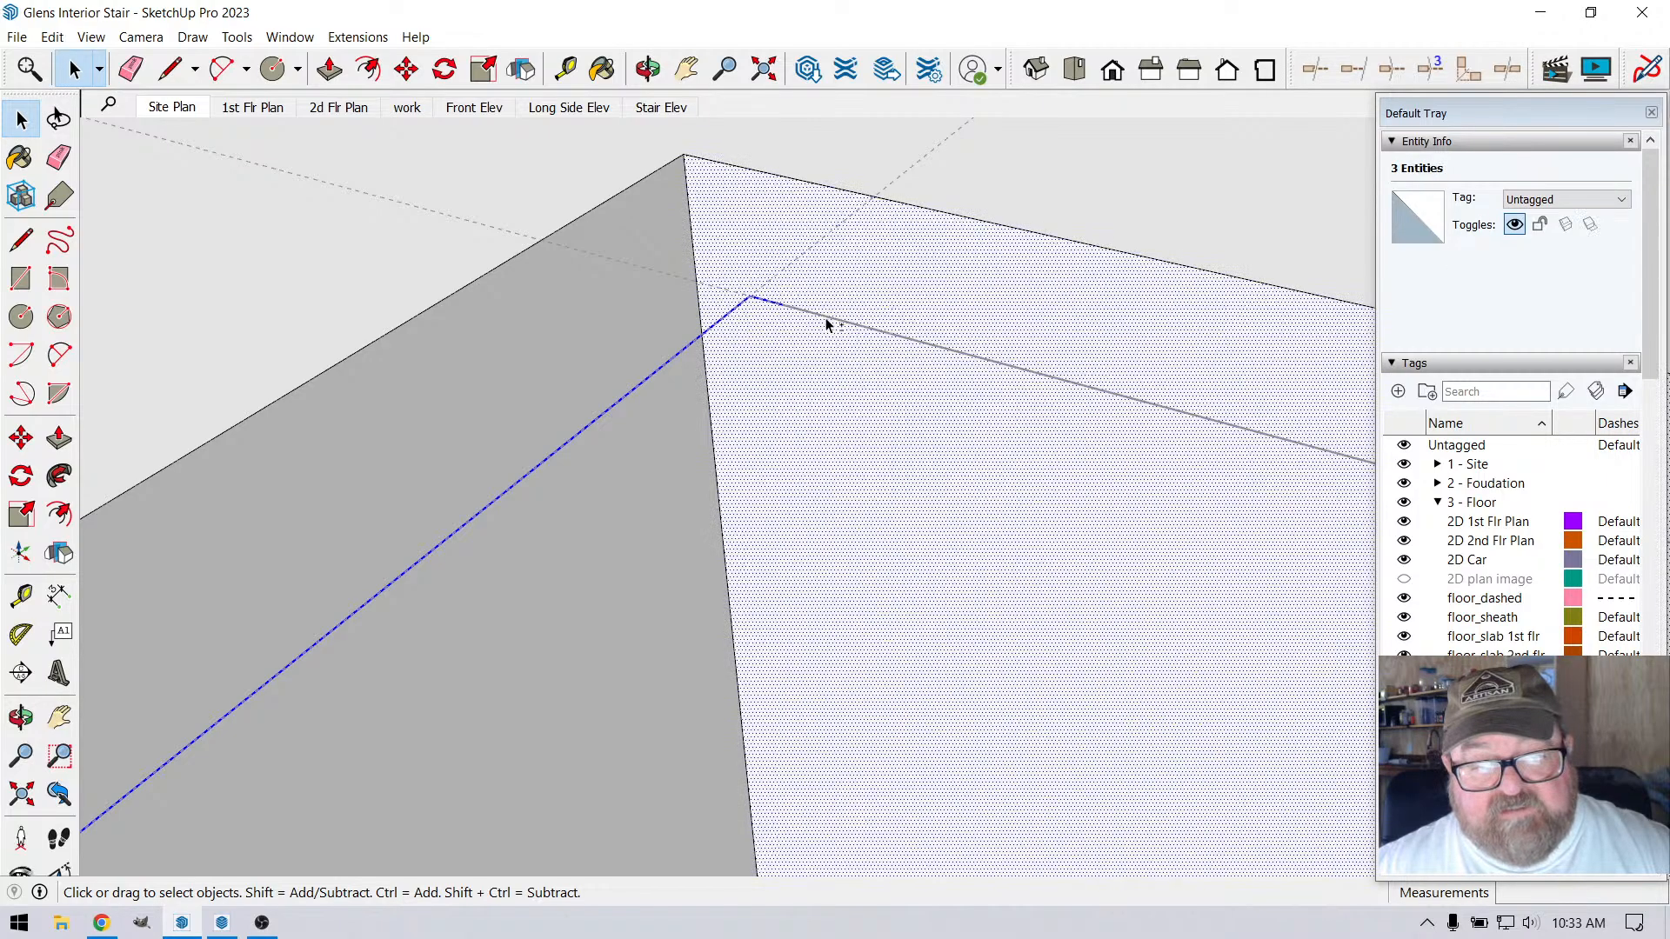
left_click(826, 319, "shift")
scroll(619, 337, "down", 4)
left_click(829, 347, "shift")
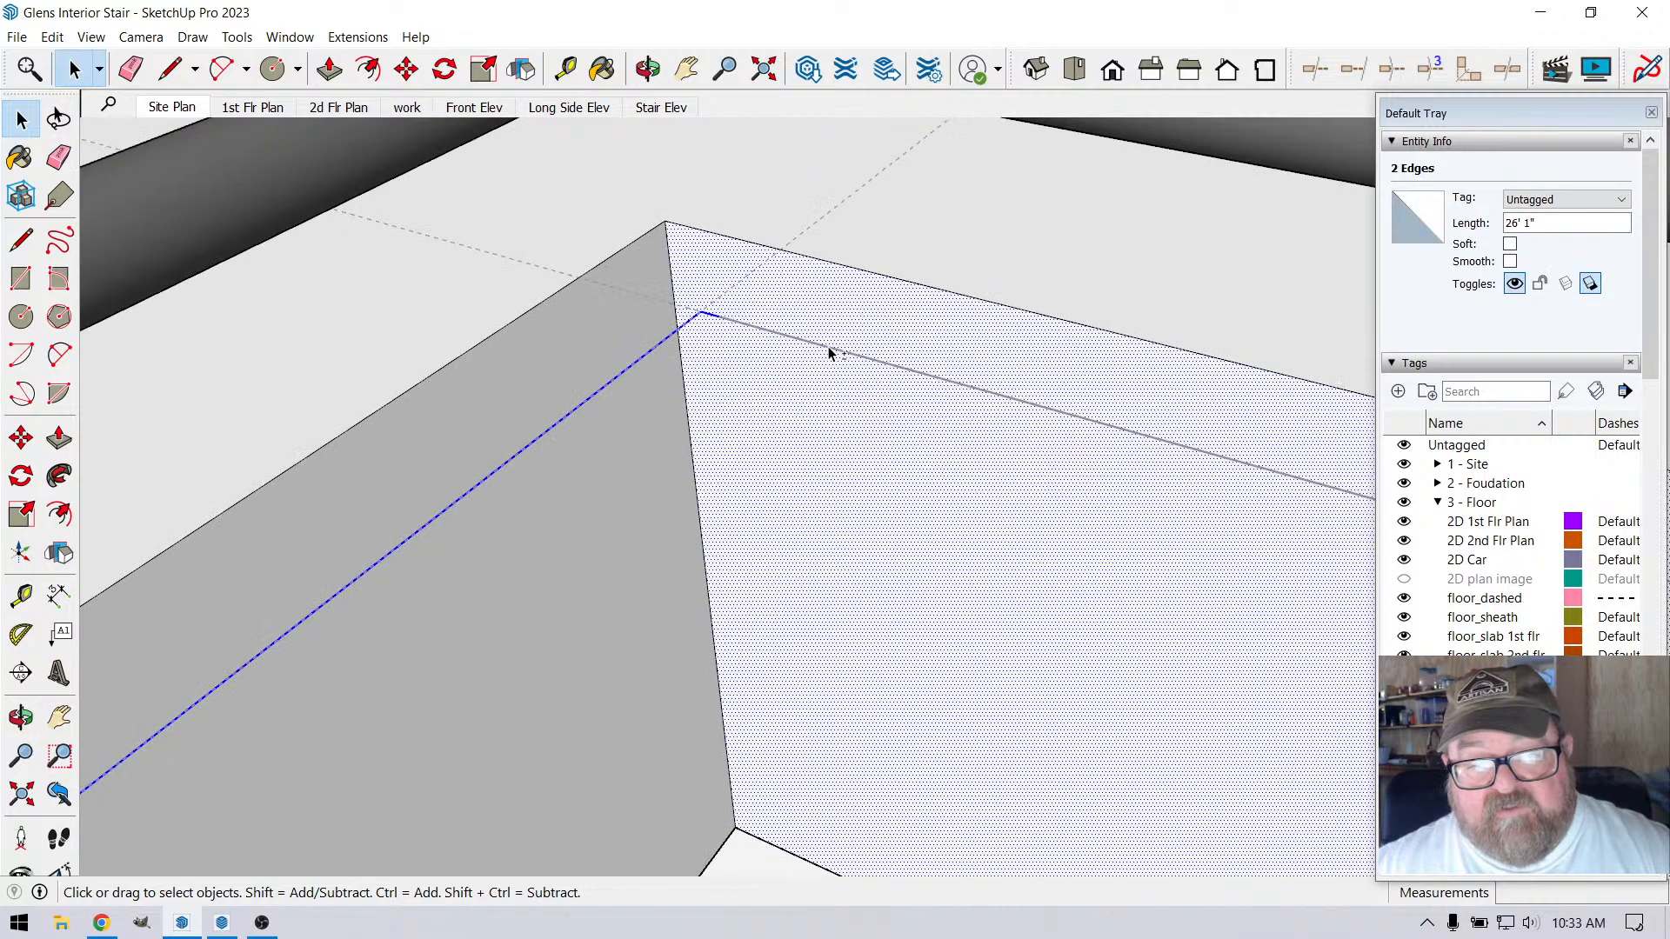
left_click(827, 352, "shift")
scroll(600, 348, "down", 5)
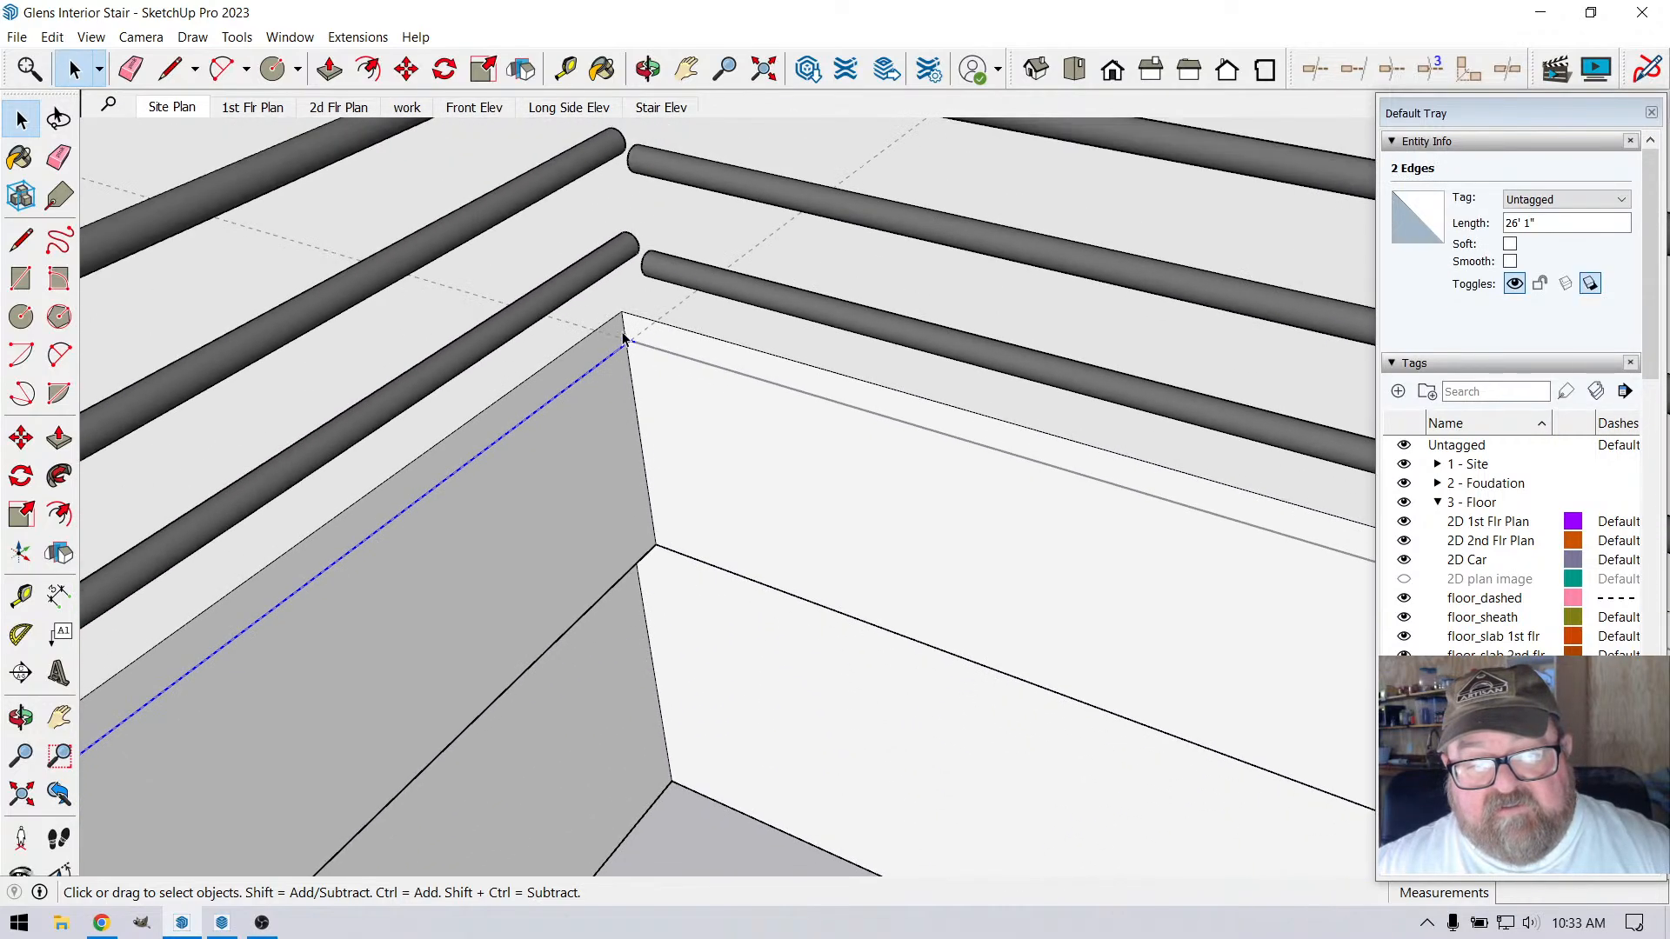
scroll(624, 340, "up", 5)
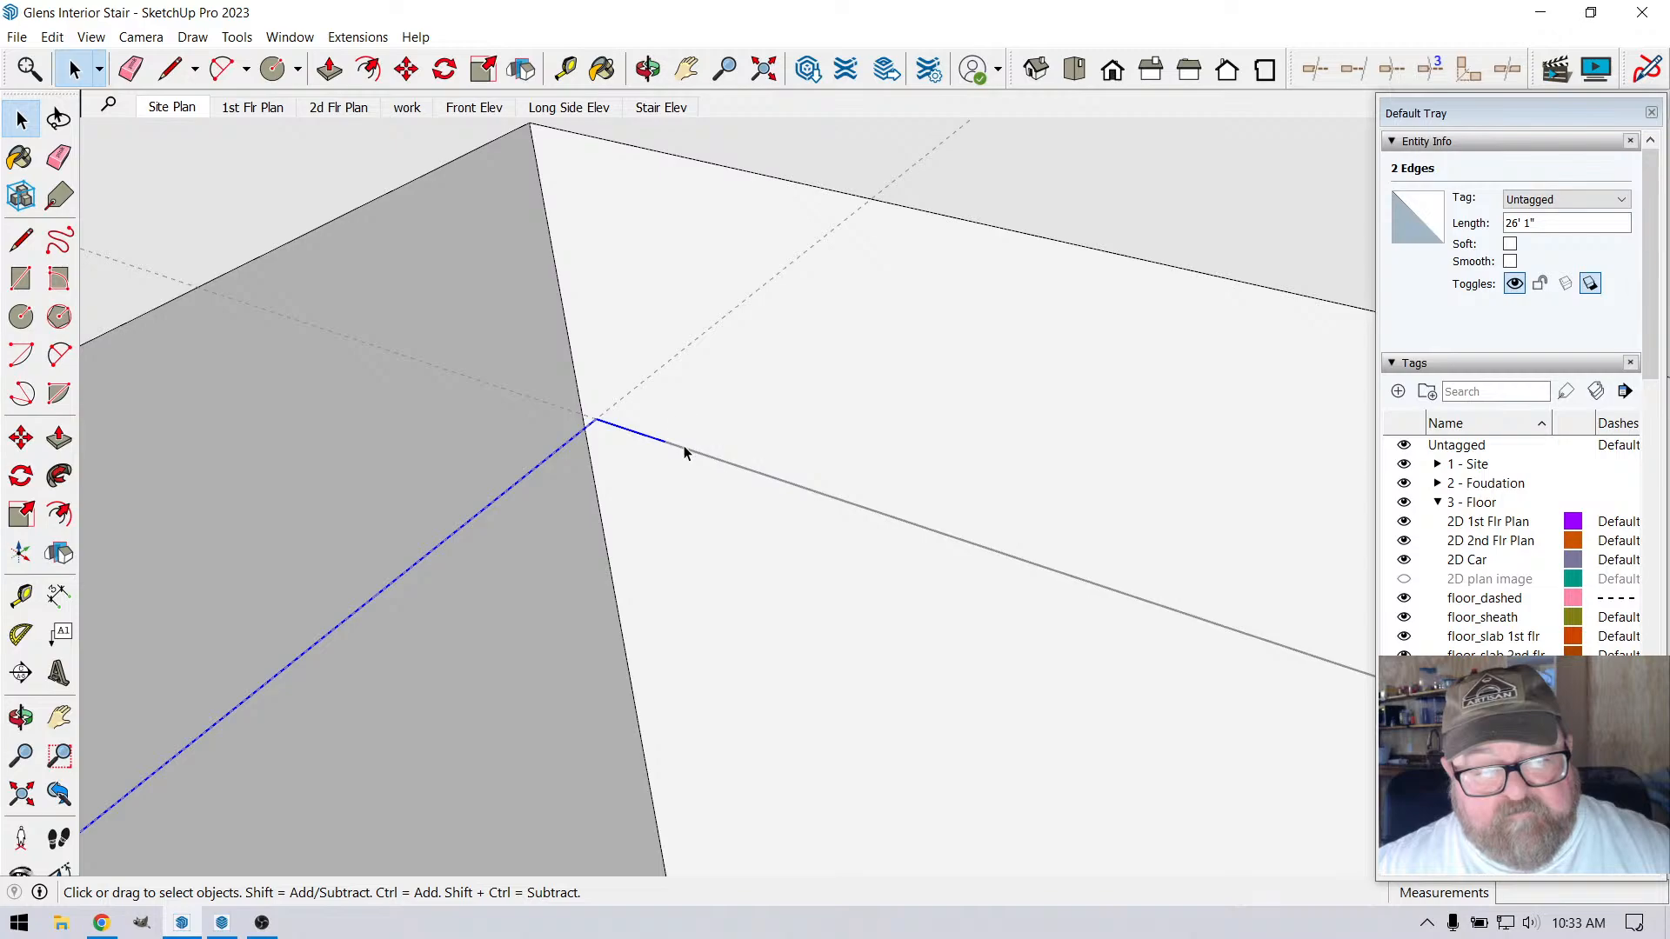
left_click(684, 450)
scroll(682, 421, "down", 3)
scroll(671, 428, "up", 1)
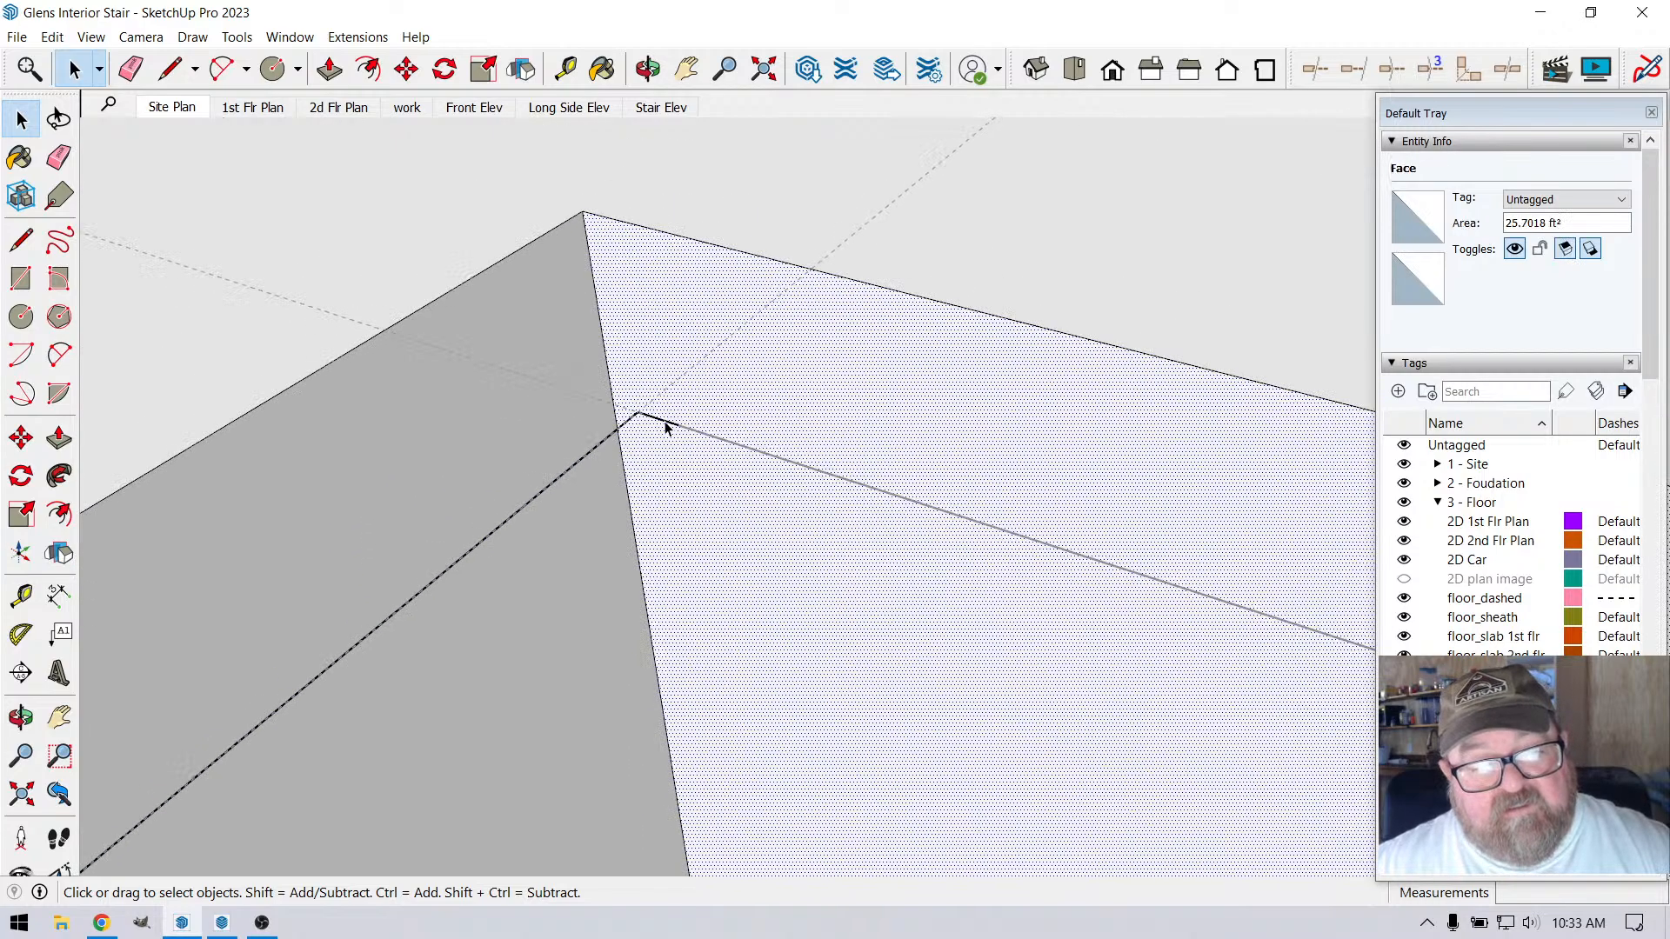
Cut the two new path edges out of the open group and paste them in place outside it with the adjoining path line
left_click(601, 445)
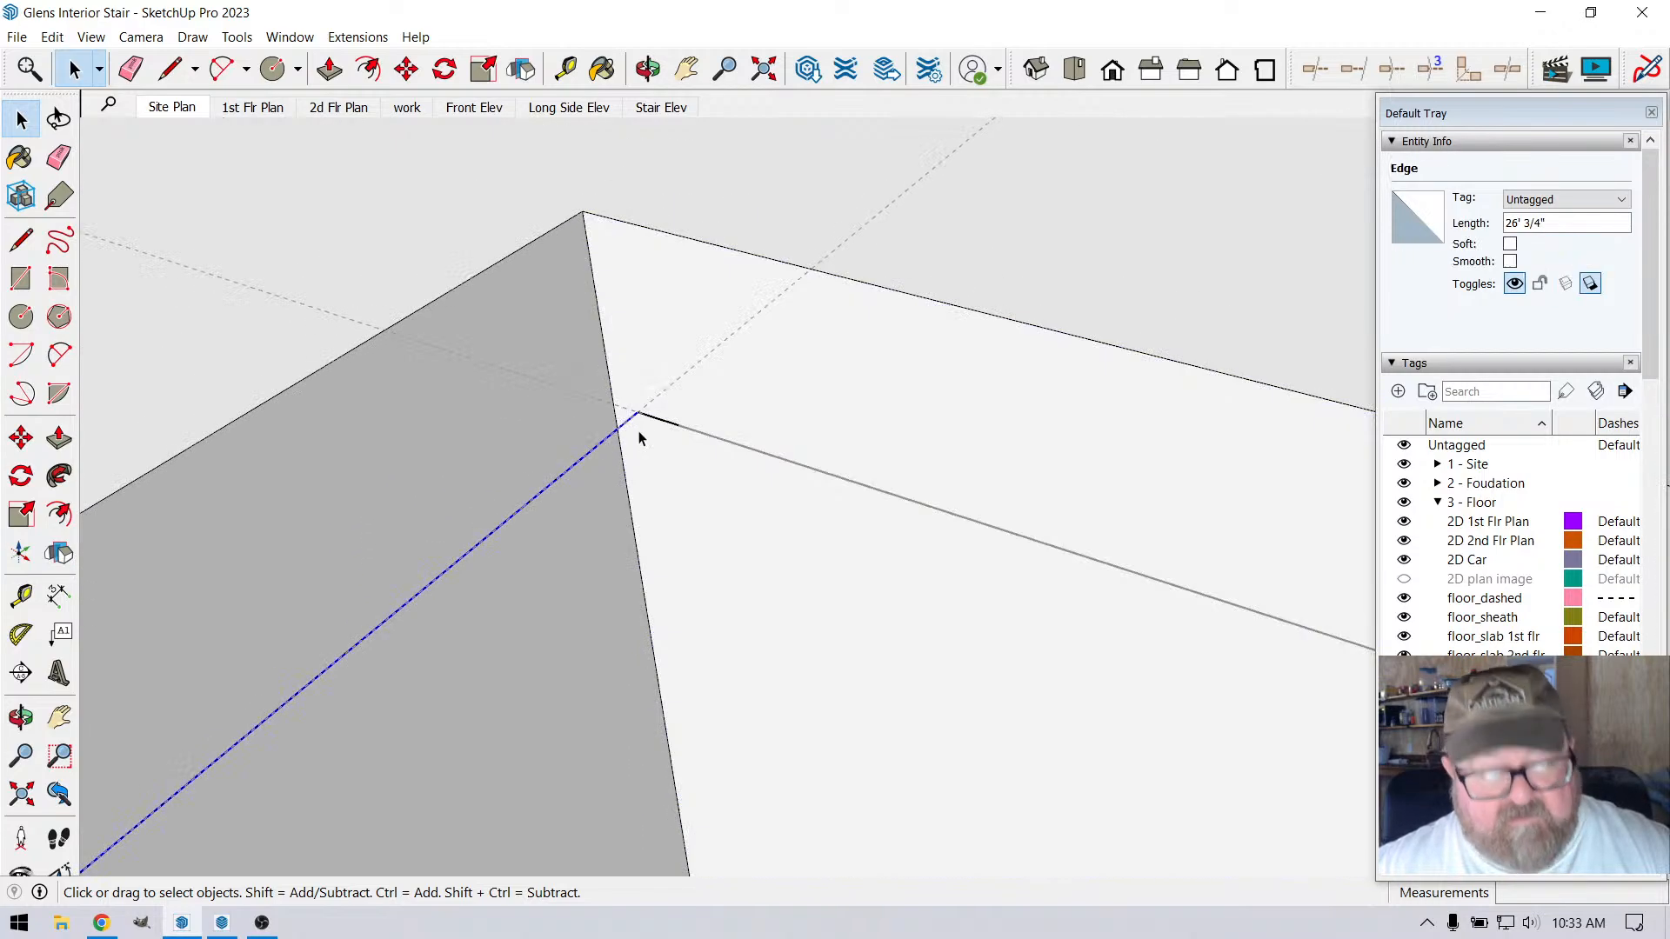
left_click(52, 36)
left_click(91, 108)
scroll(875, 509, "down", 1)
scroll(874, 509, "down", 5)
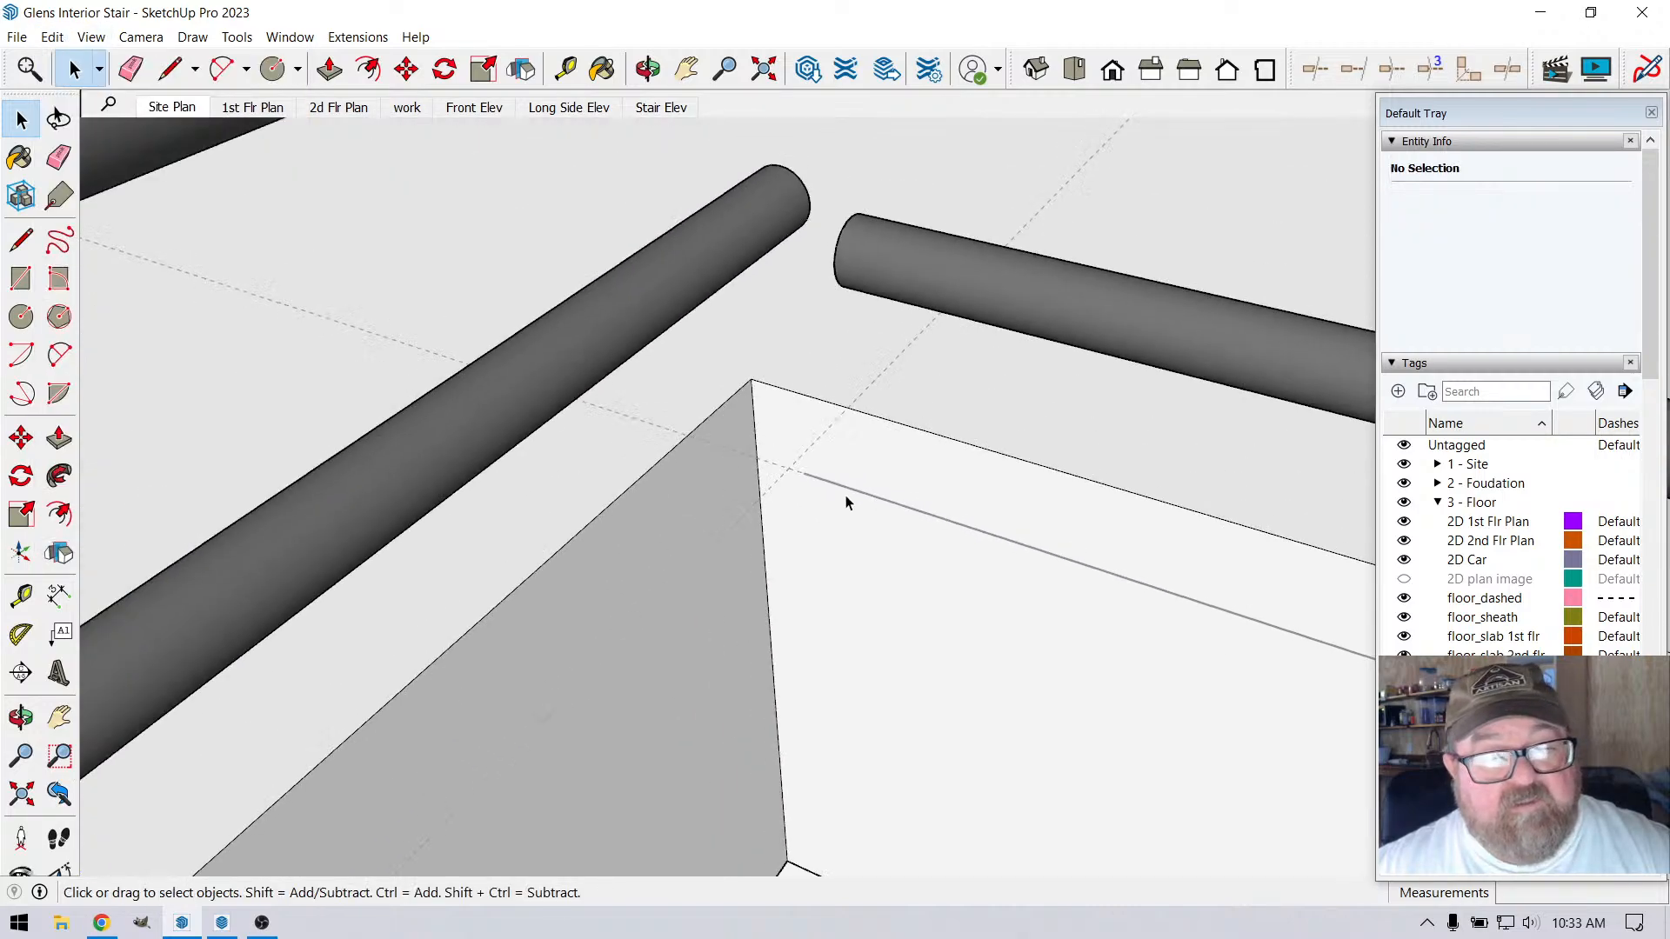
scroll(739, 468, "down", 8)
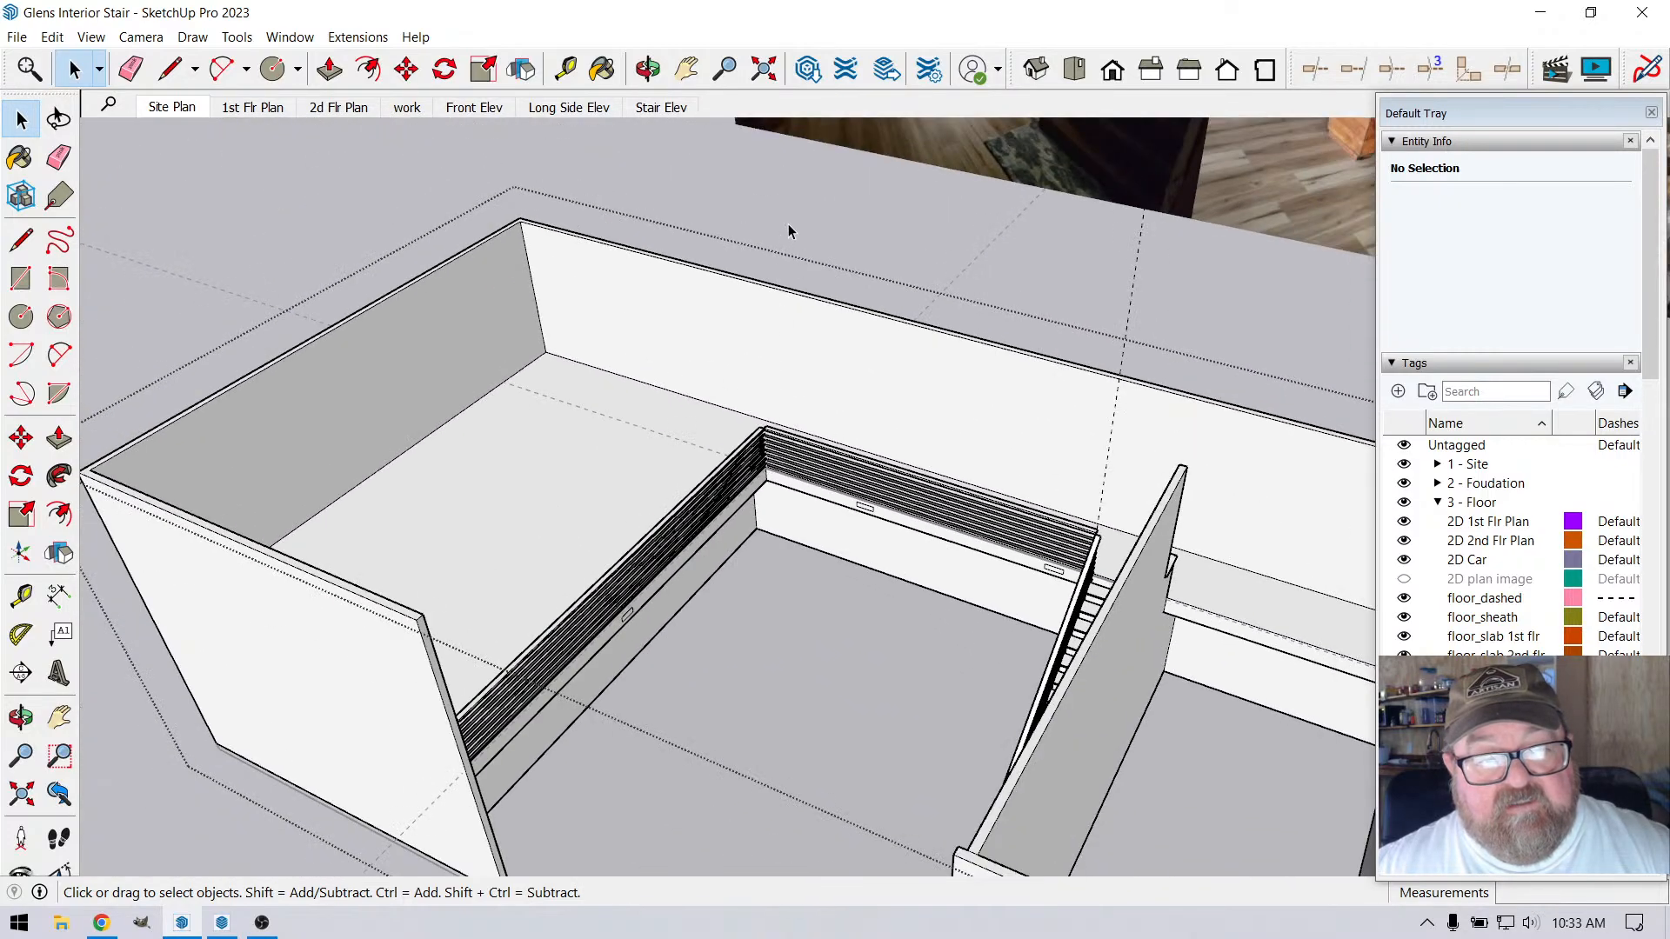
scroll(728, 474, "up", 10)
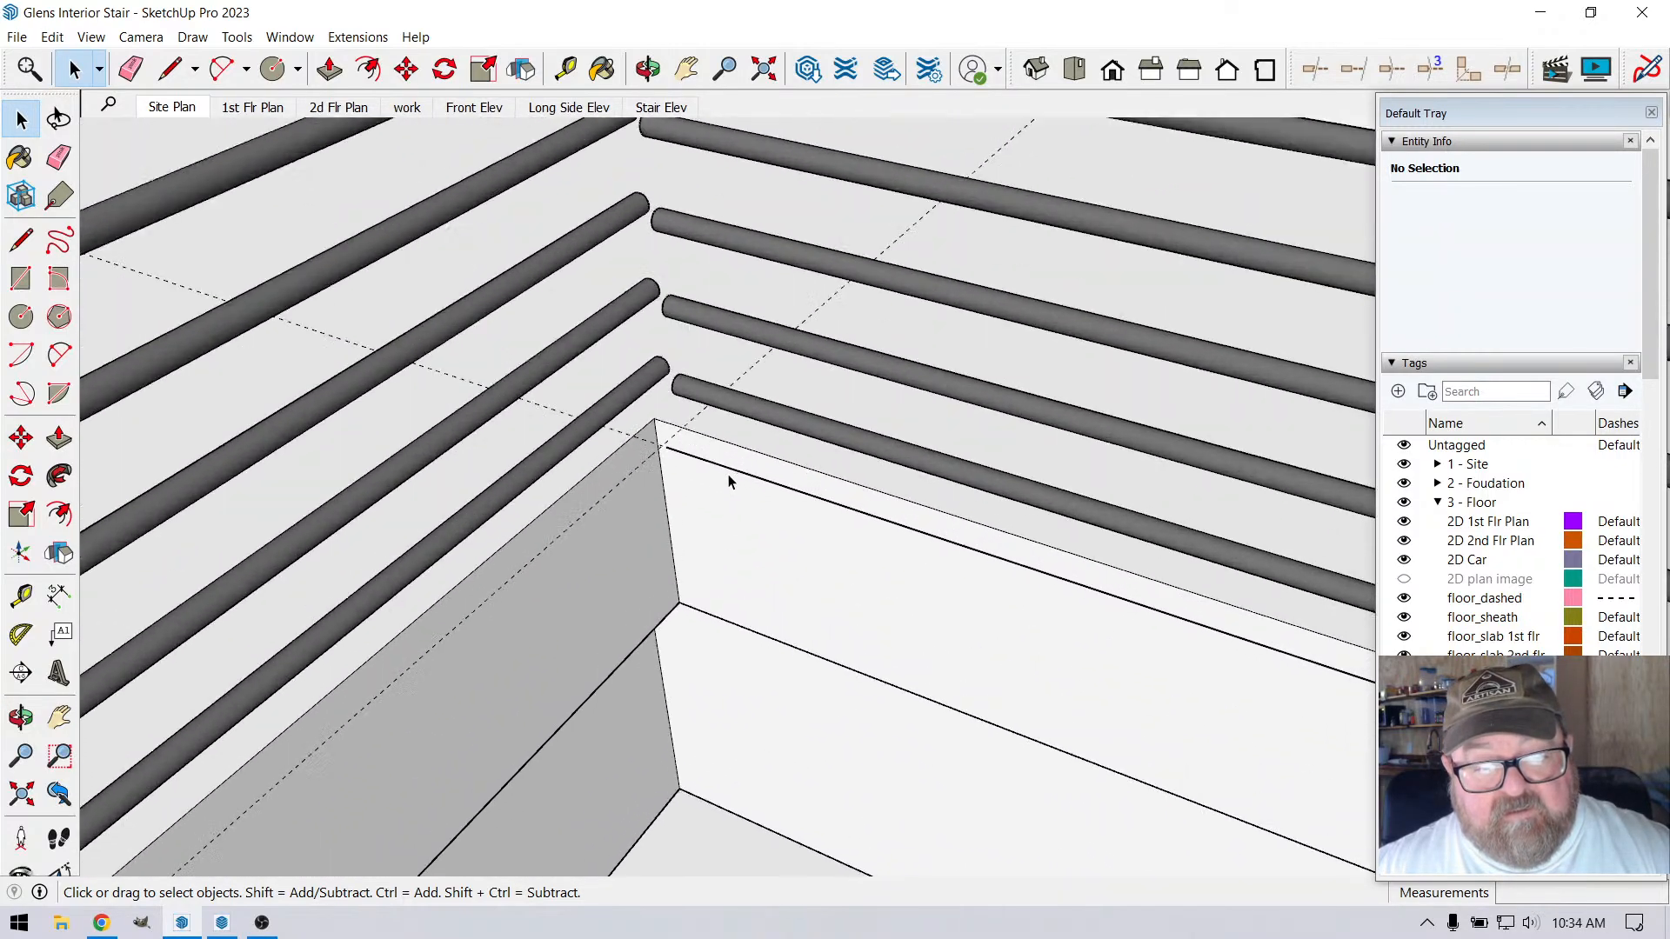
scroll(696, 465, "up", 4)
left_click(52, 36)
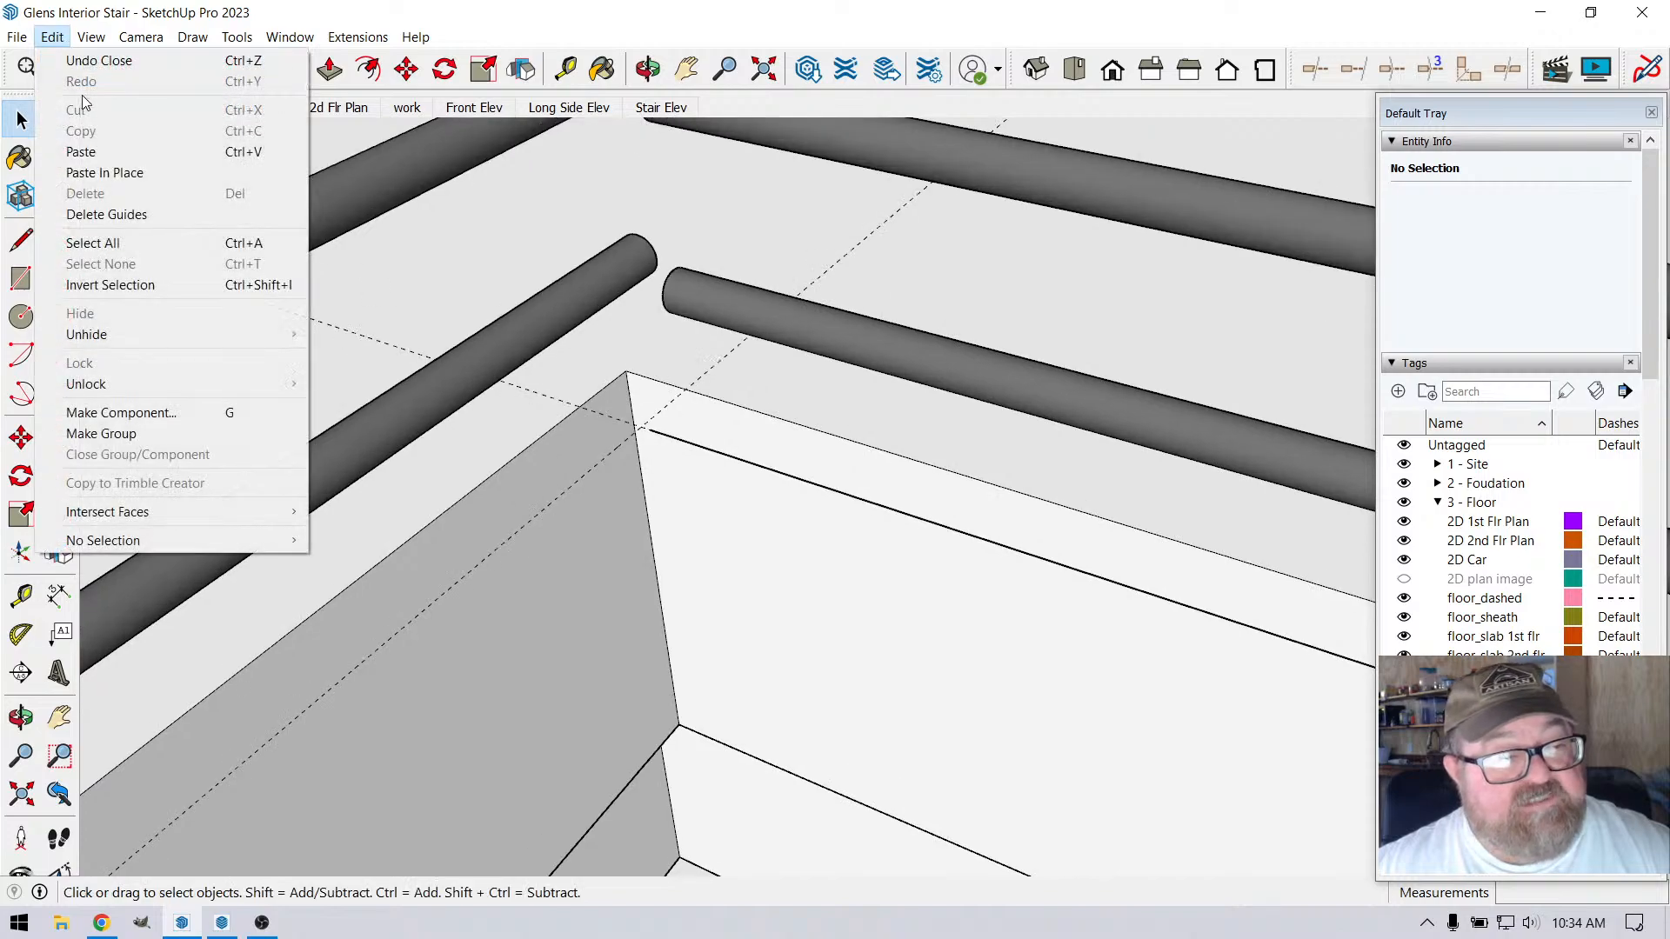
left_click(91, 167)
Weld the three selected path edges around the loft corner into a single curve
scroll(622, 443, "up", 2)
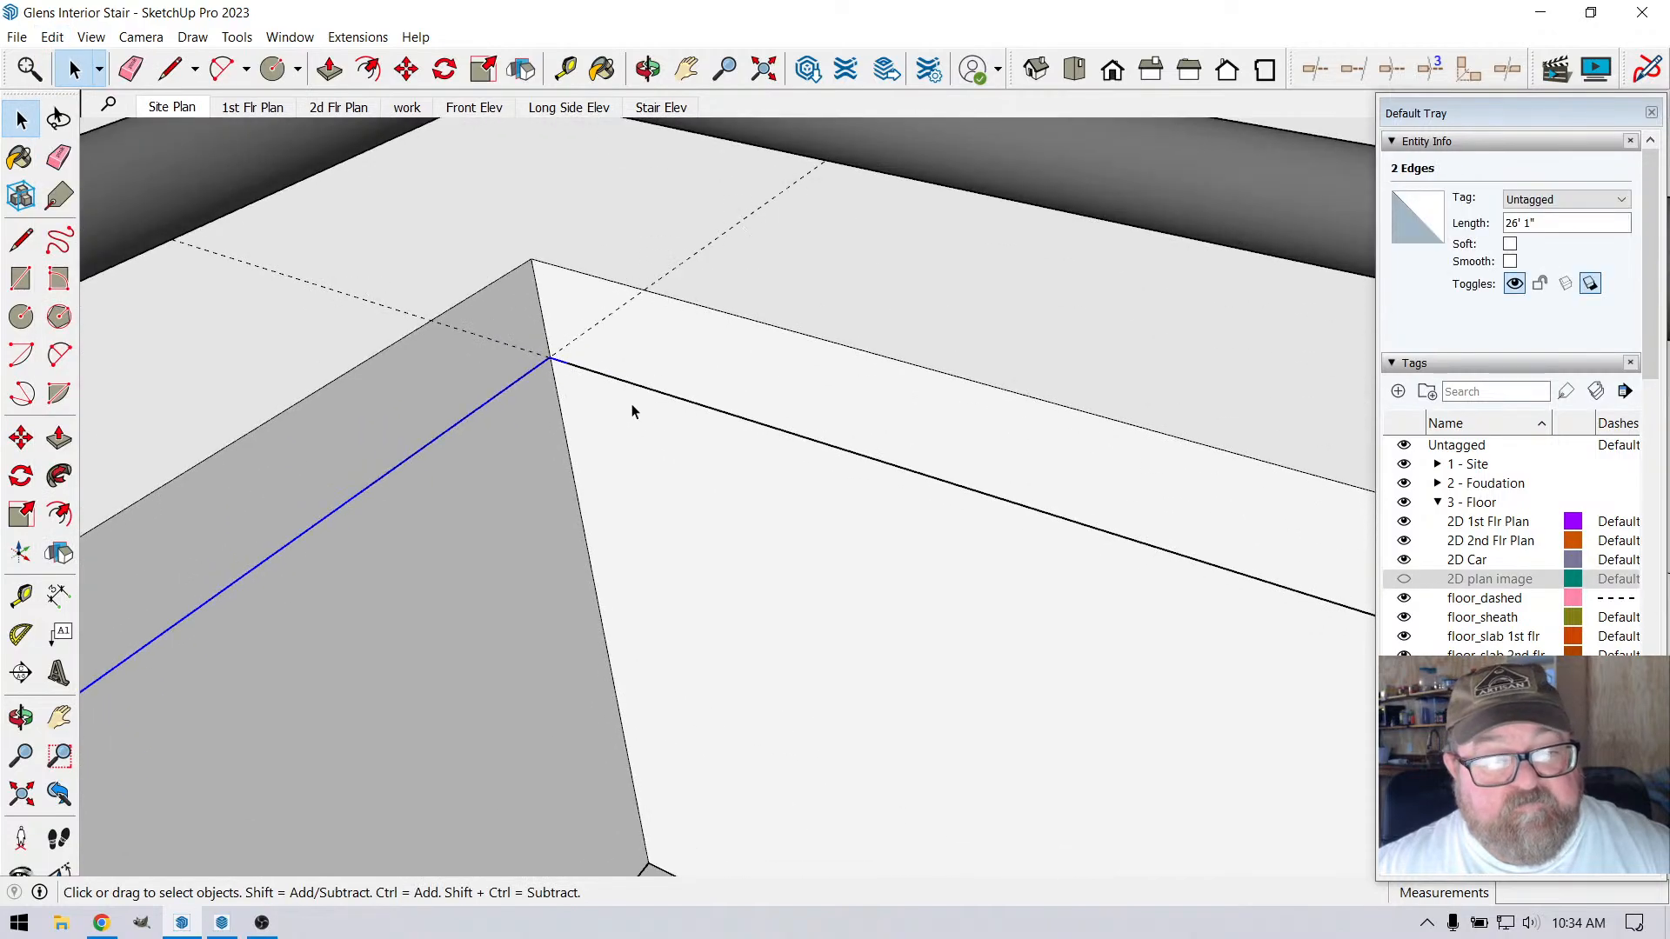
right_click(577, 374)
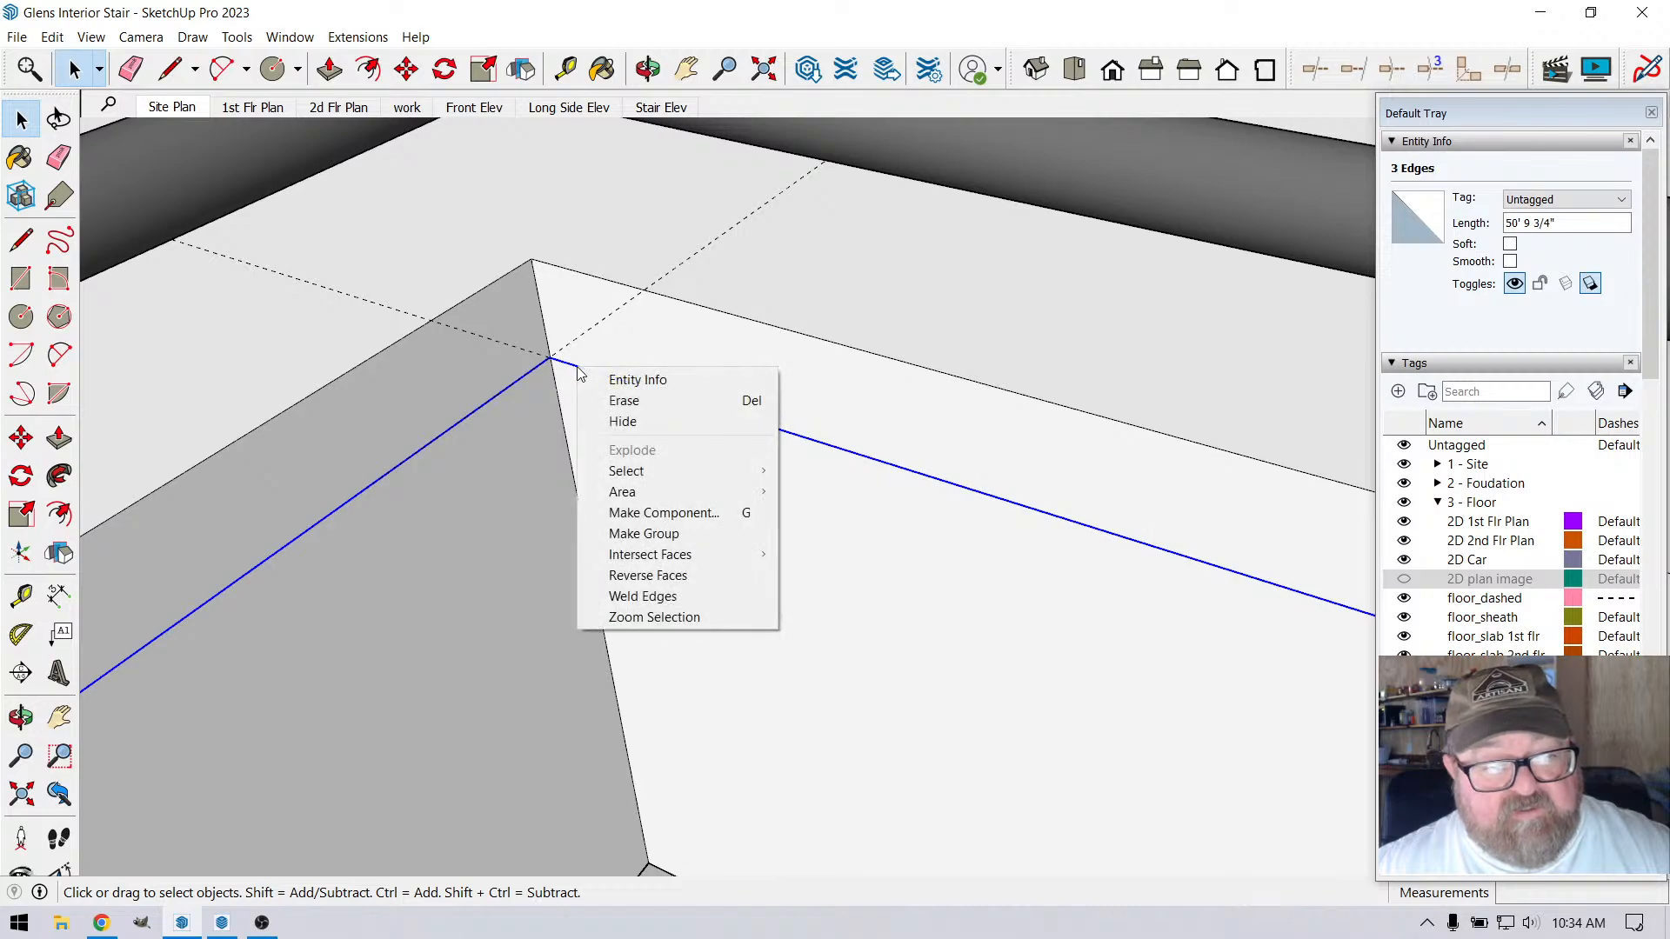
left_click(628, 595)
Cut the welded path curve and paste it in place inside the nosing profile's group
scroll(609, 418, "down", 3)
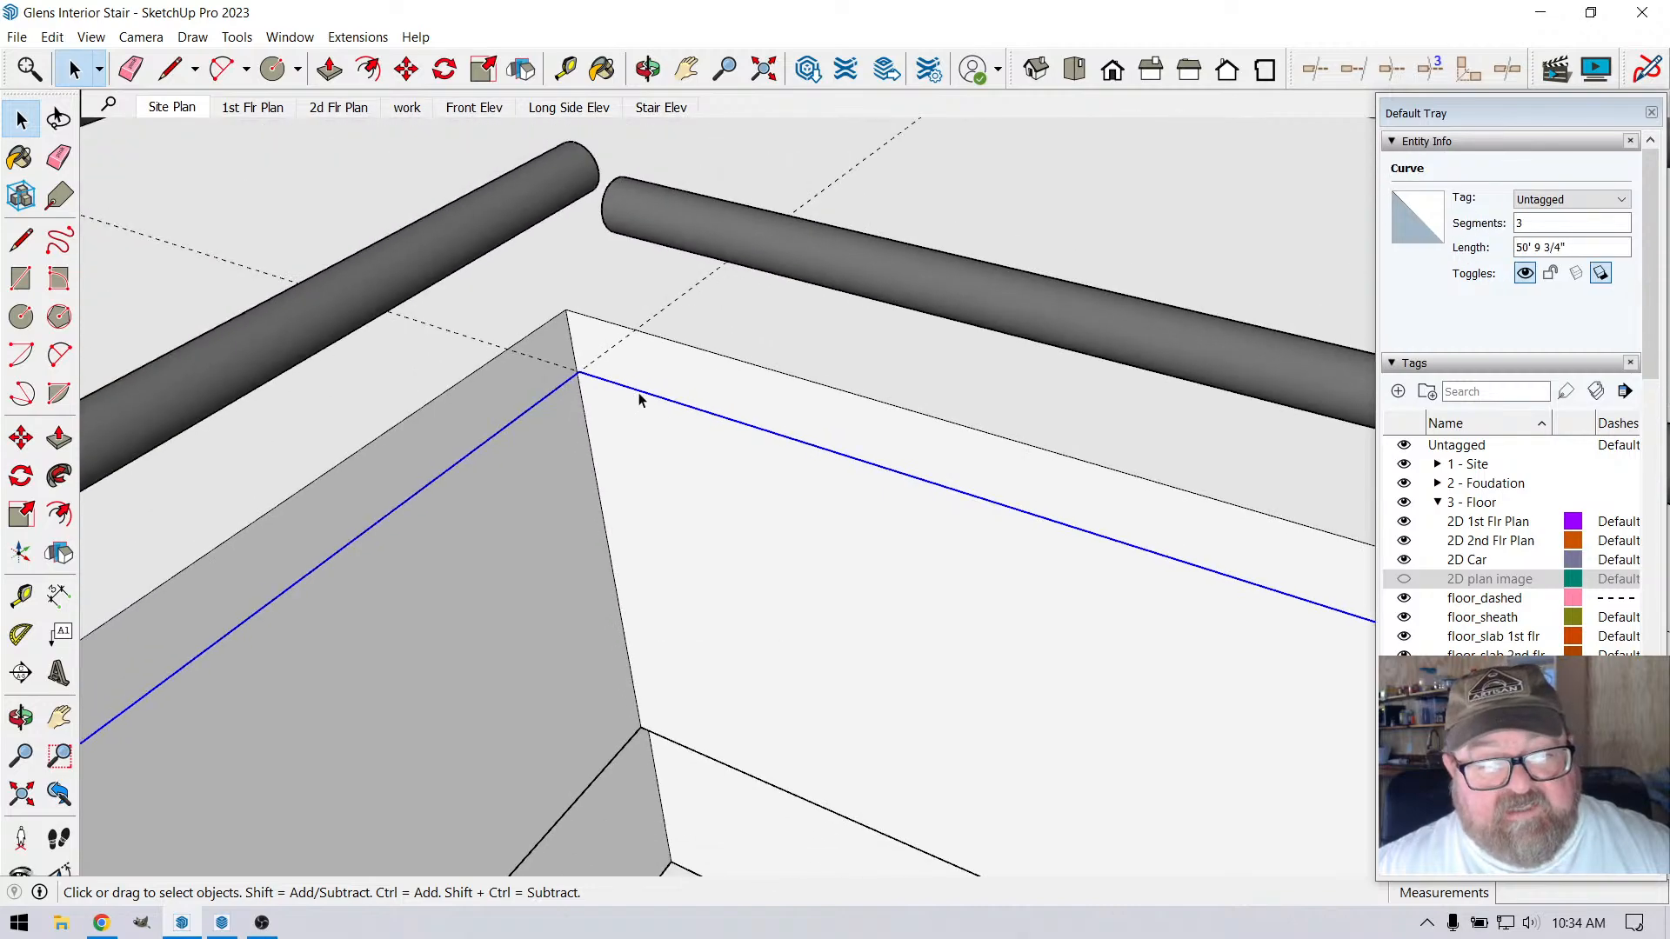
scroll(679, 407, "down", 5)
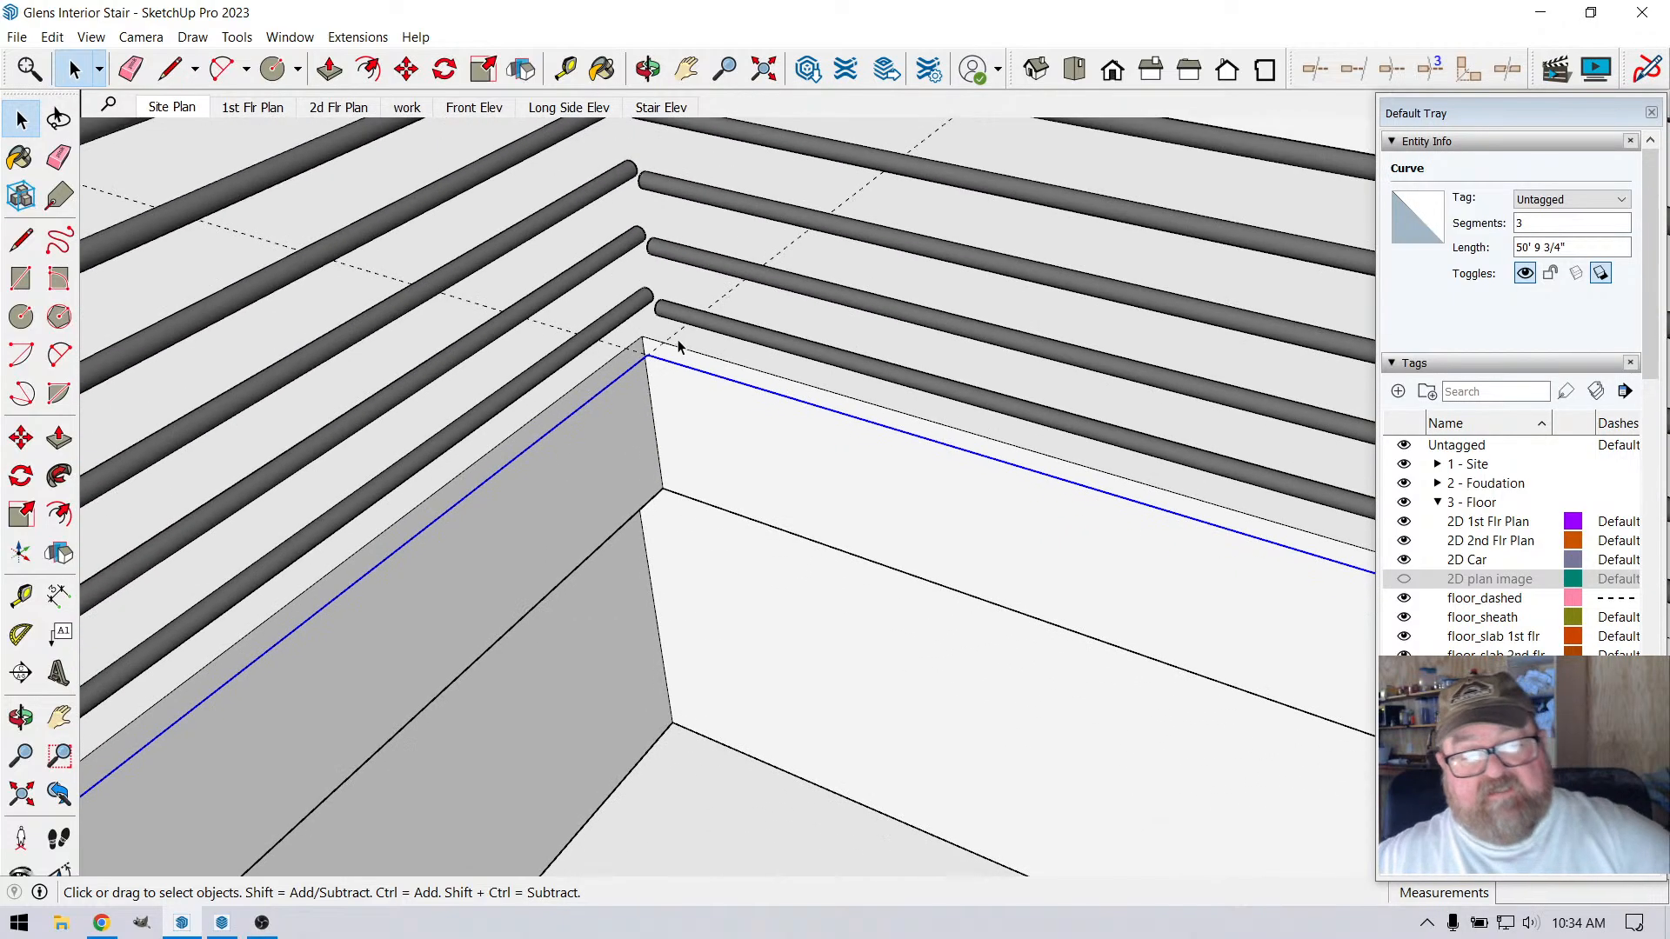
scroll(666, 345, "down", 5)
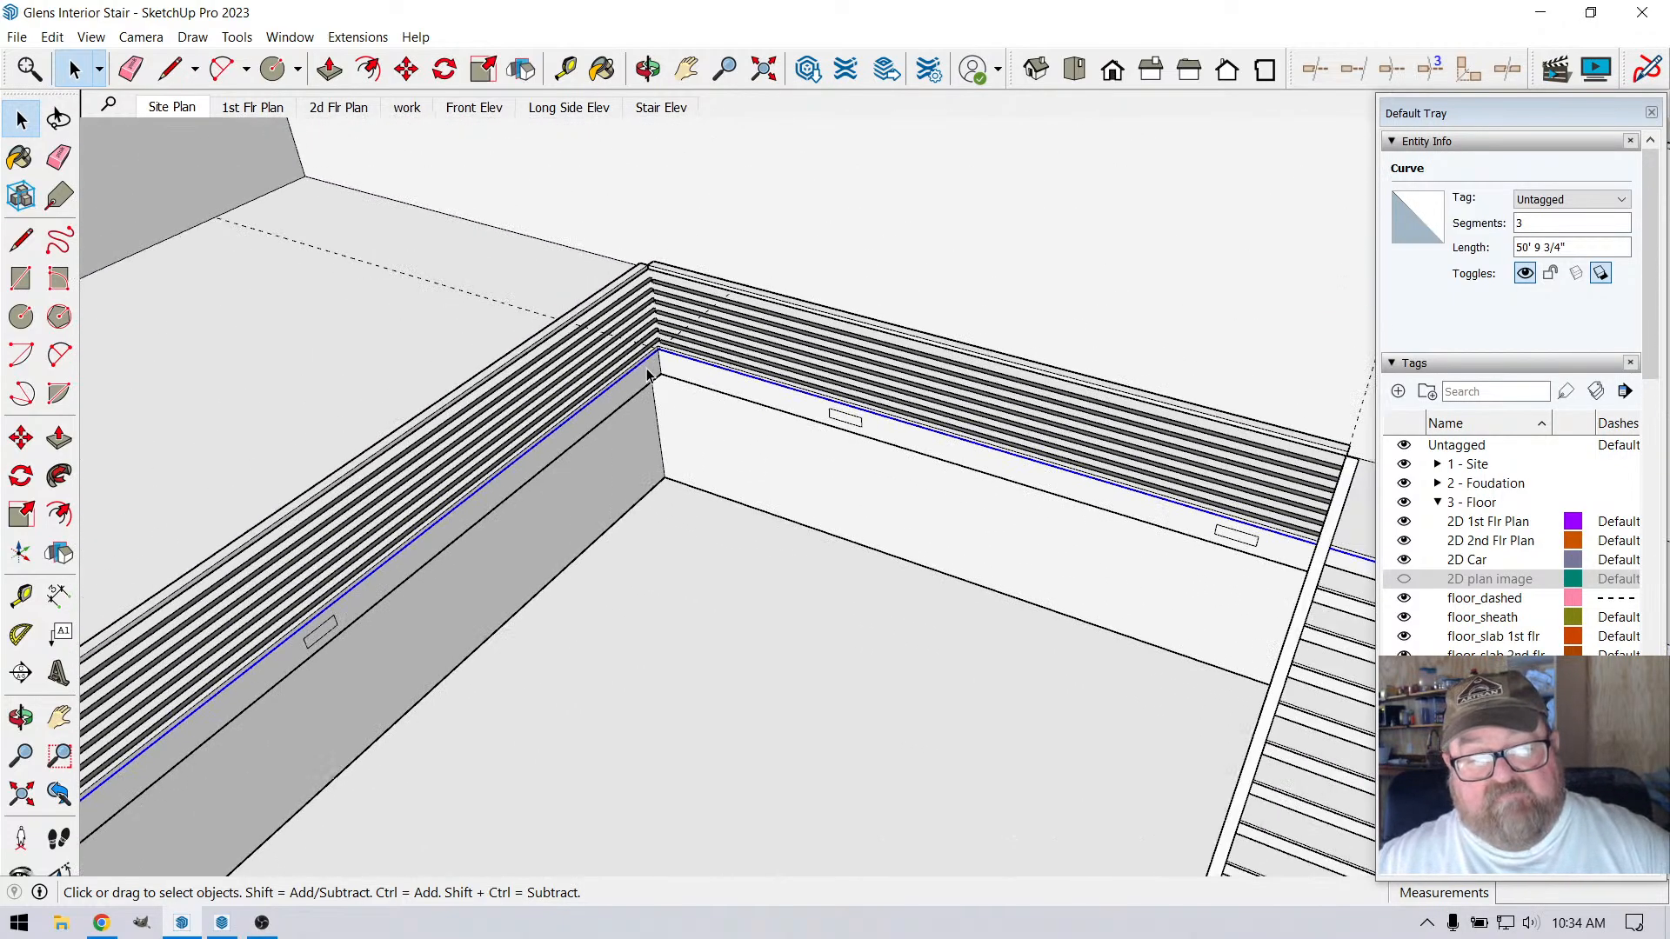
left_click(648, 69)
left_click_drag(634, 399, 908, 497)
scroll(1211, 331, "up", 8)
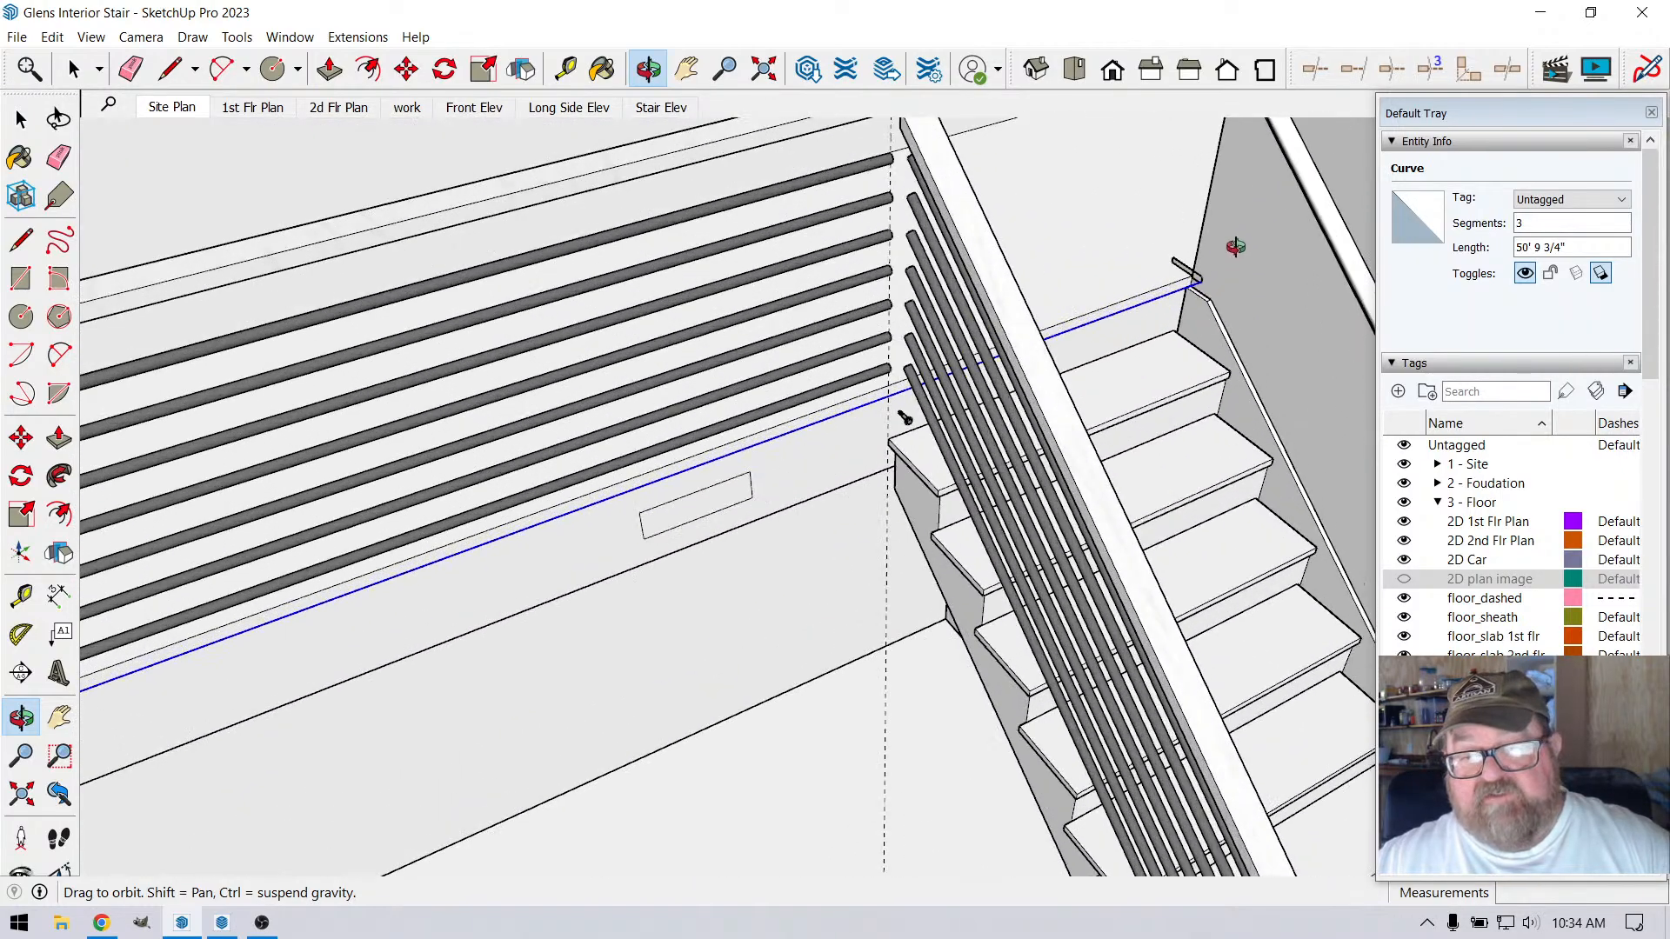
scroll(1209, 256, "up", 6)
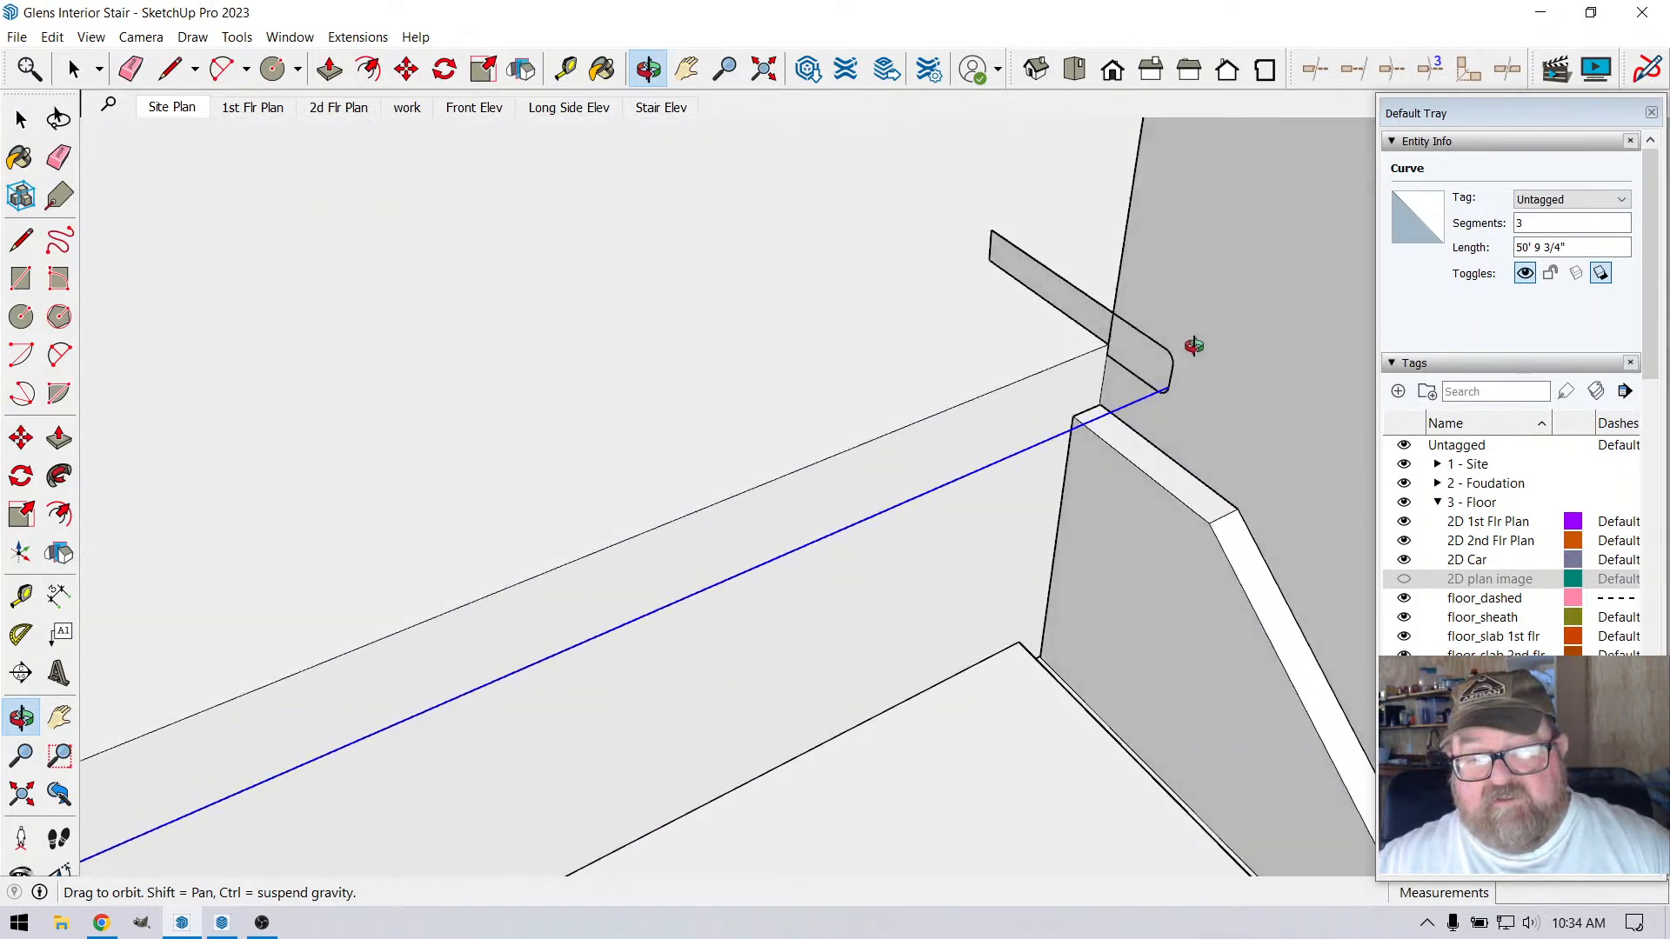
left_click(52, 36)
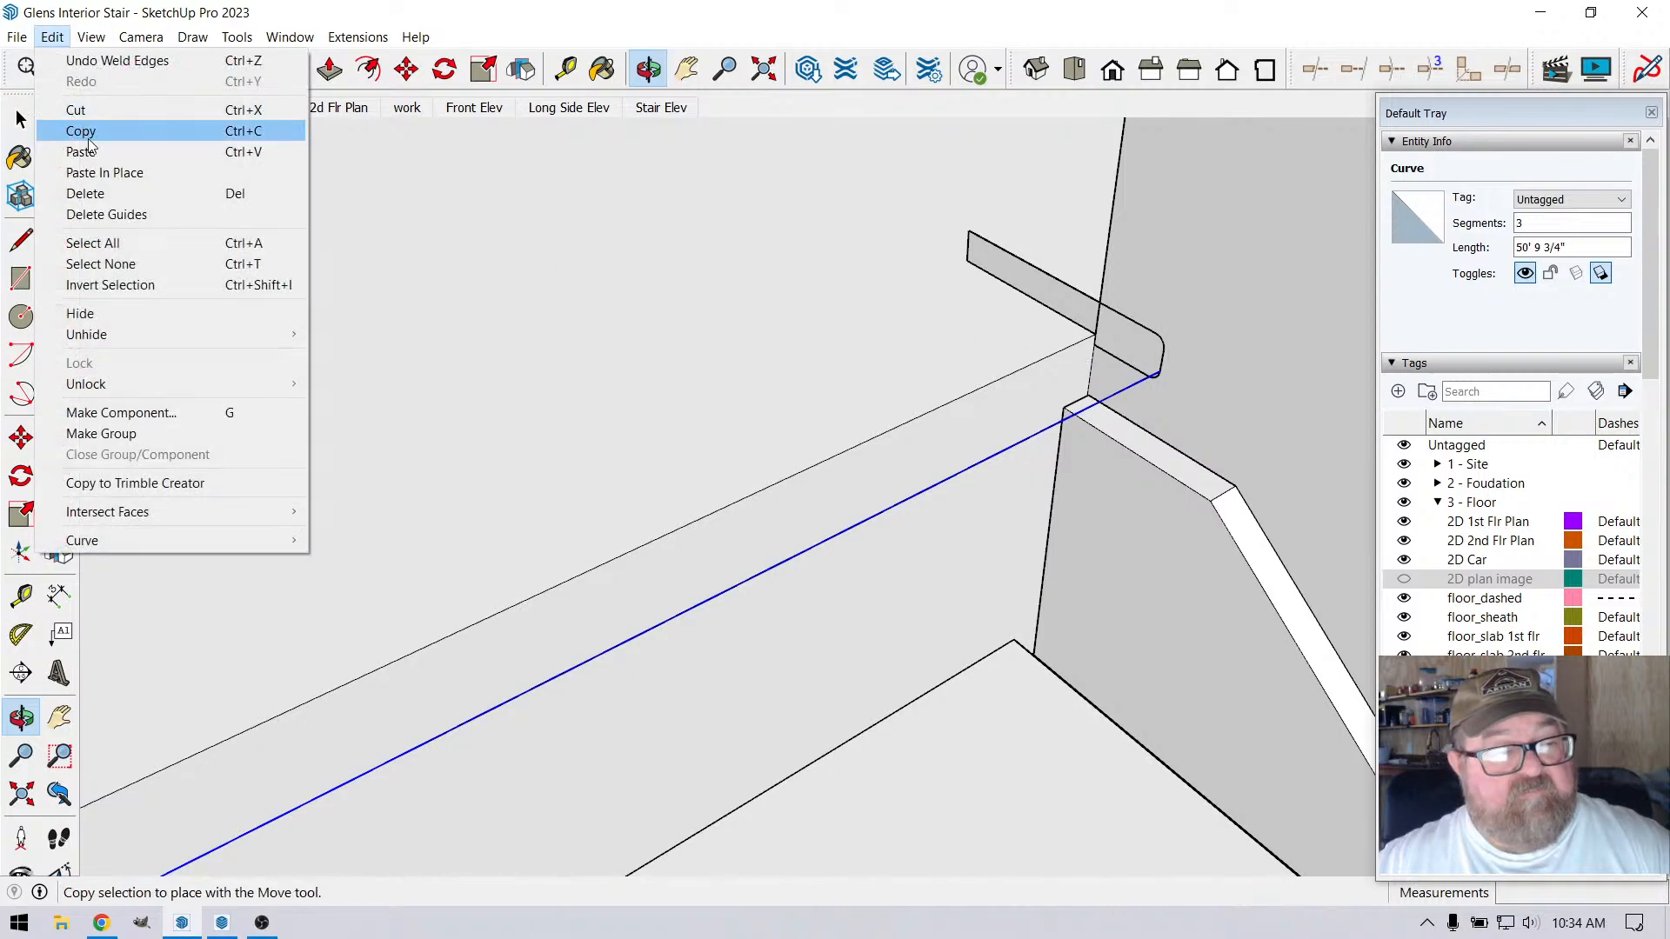
left_click(83, 151)
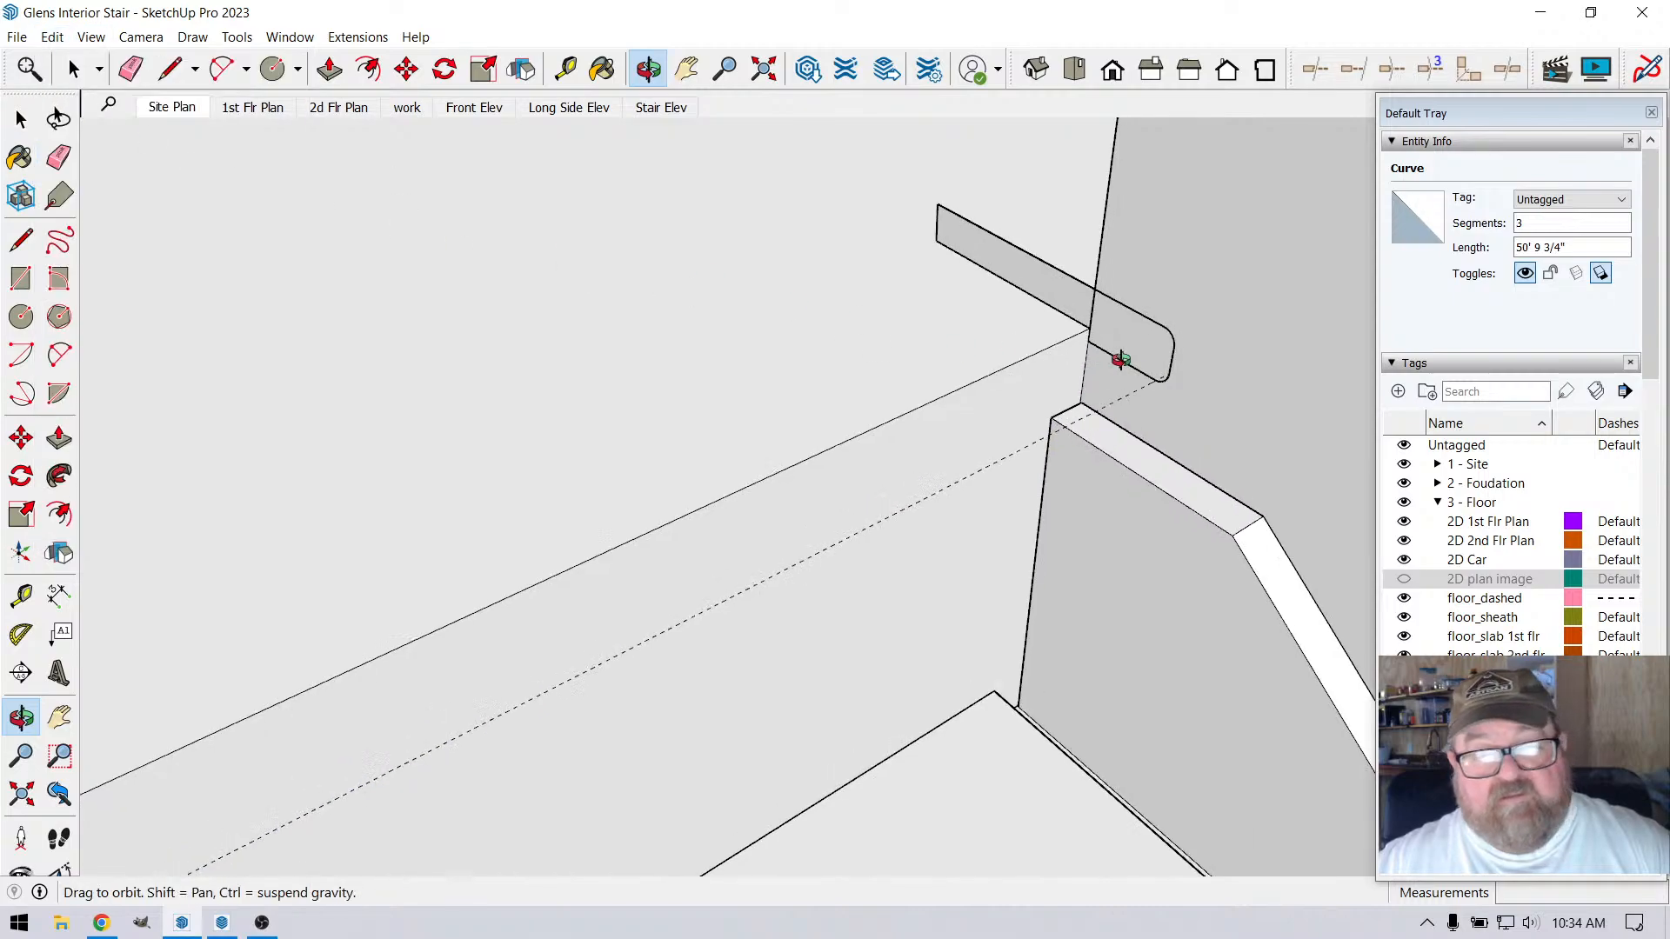
left_click(74, 69)
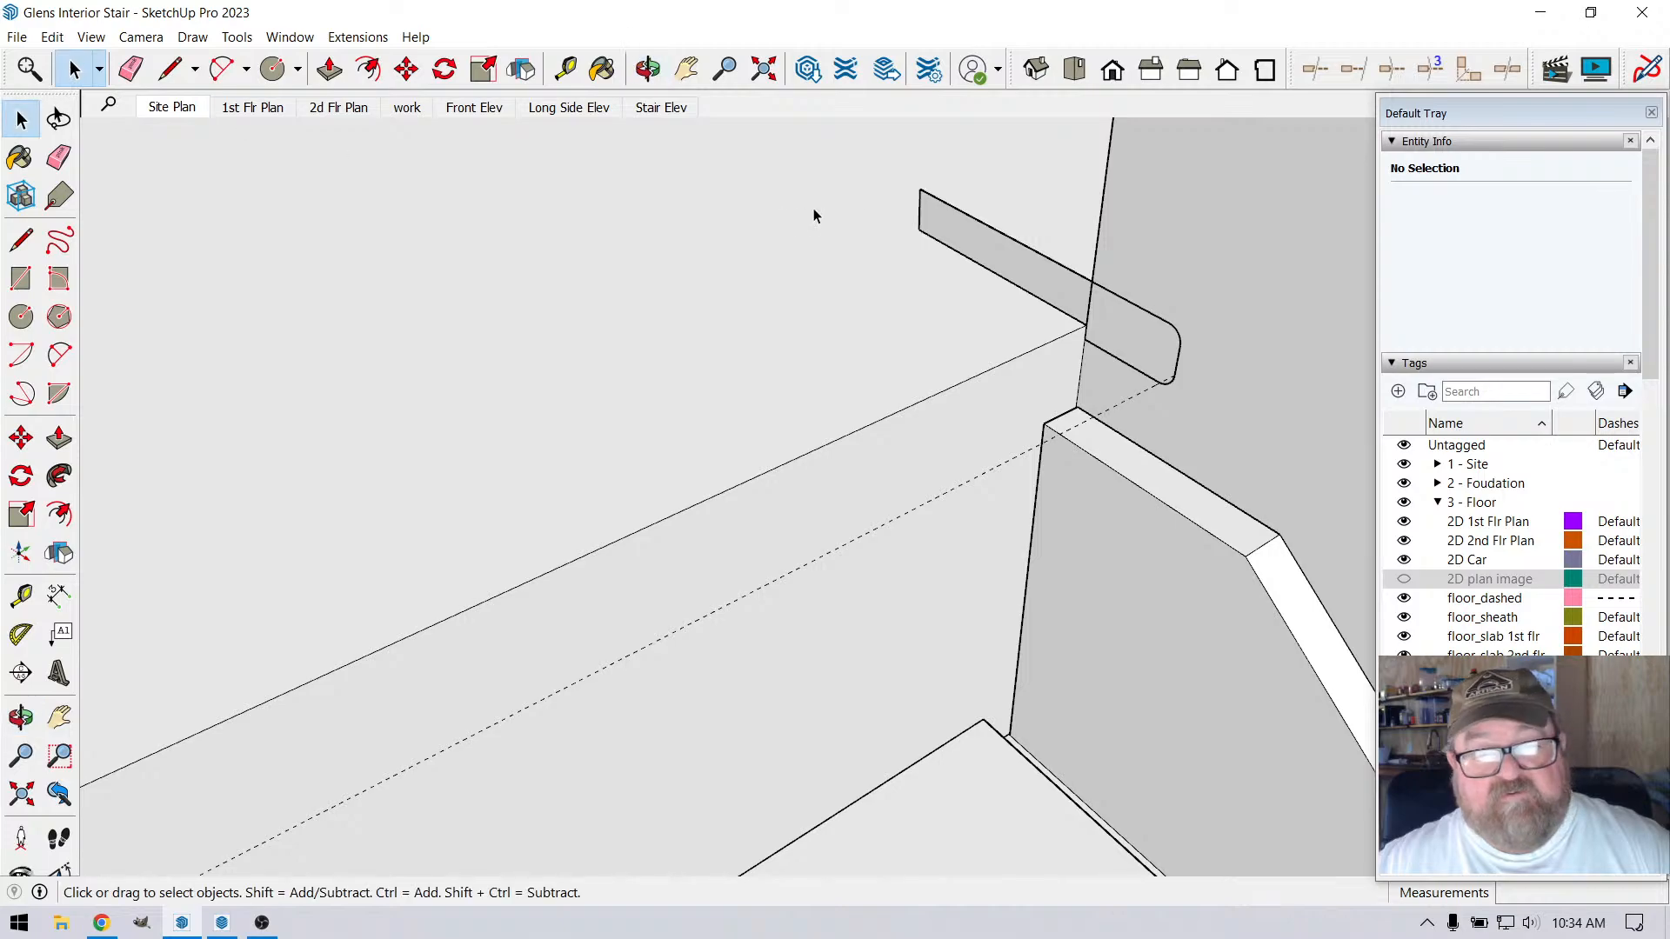
double_click(971, 245)
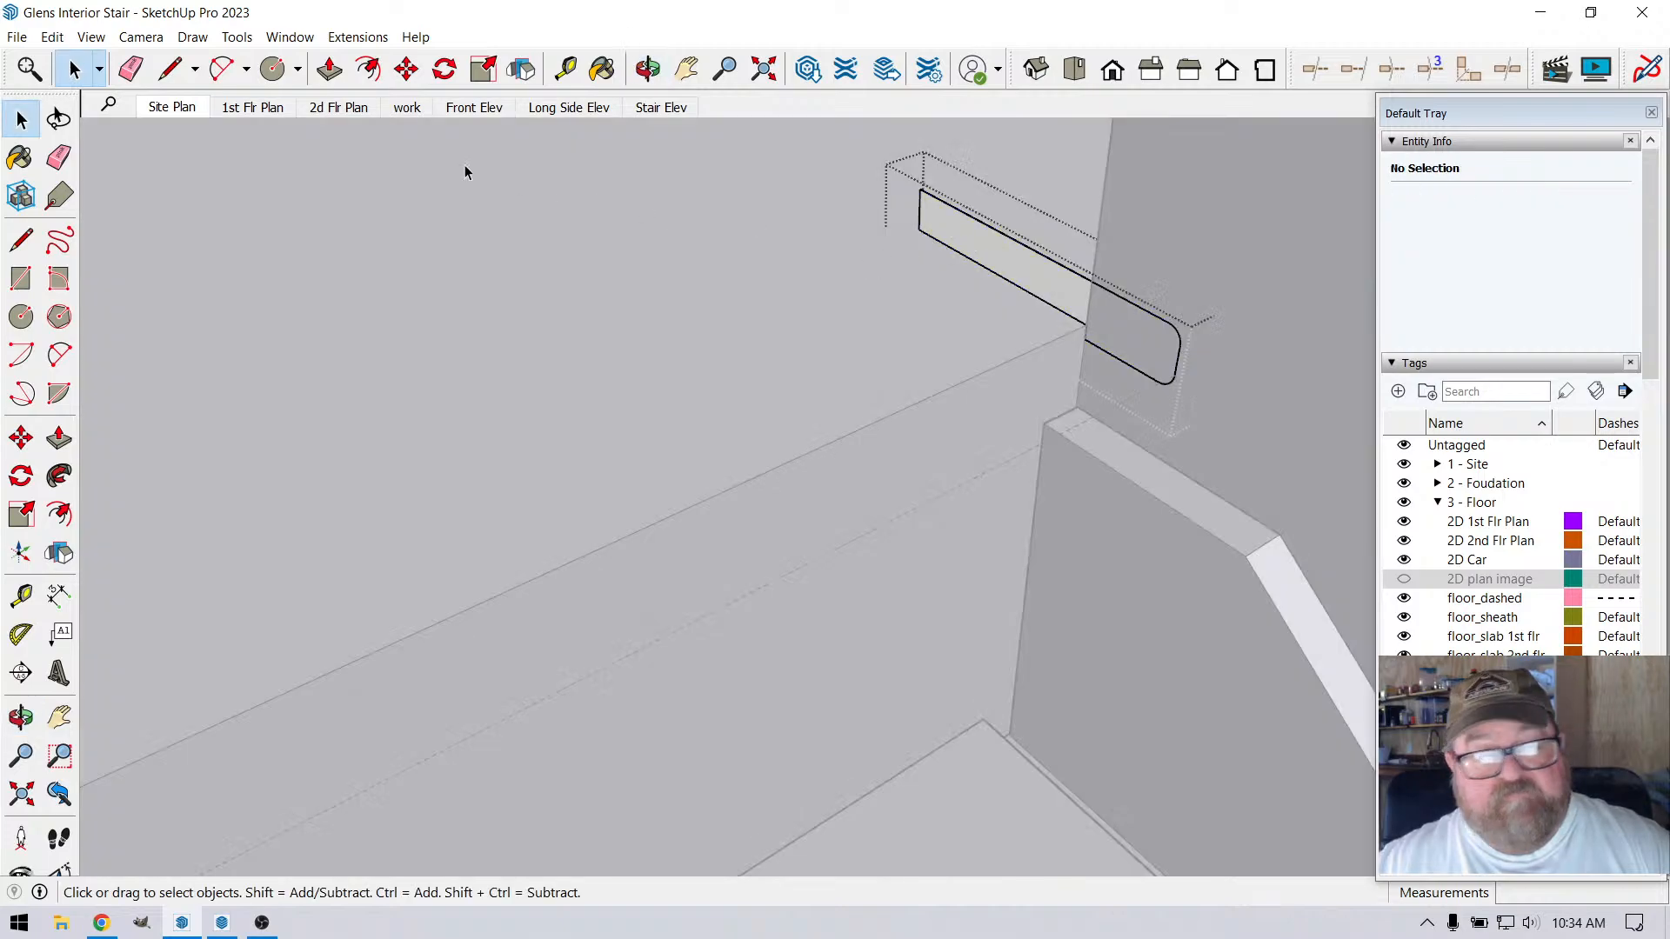
left_click(93, 39)
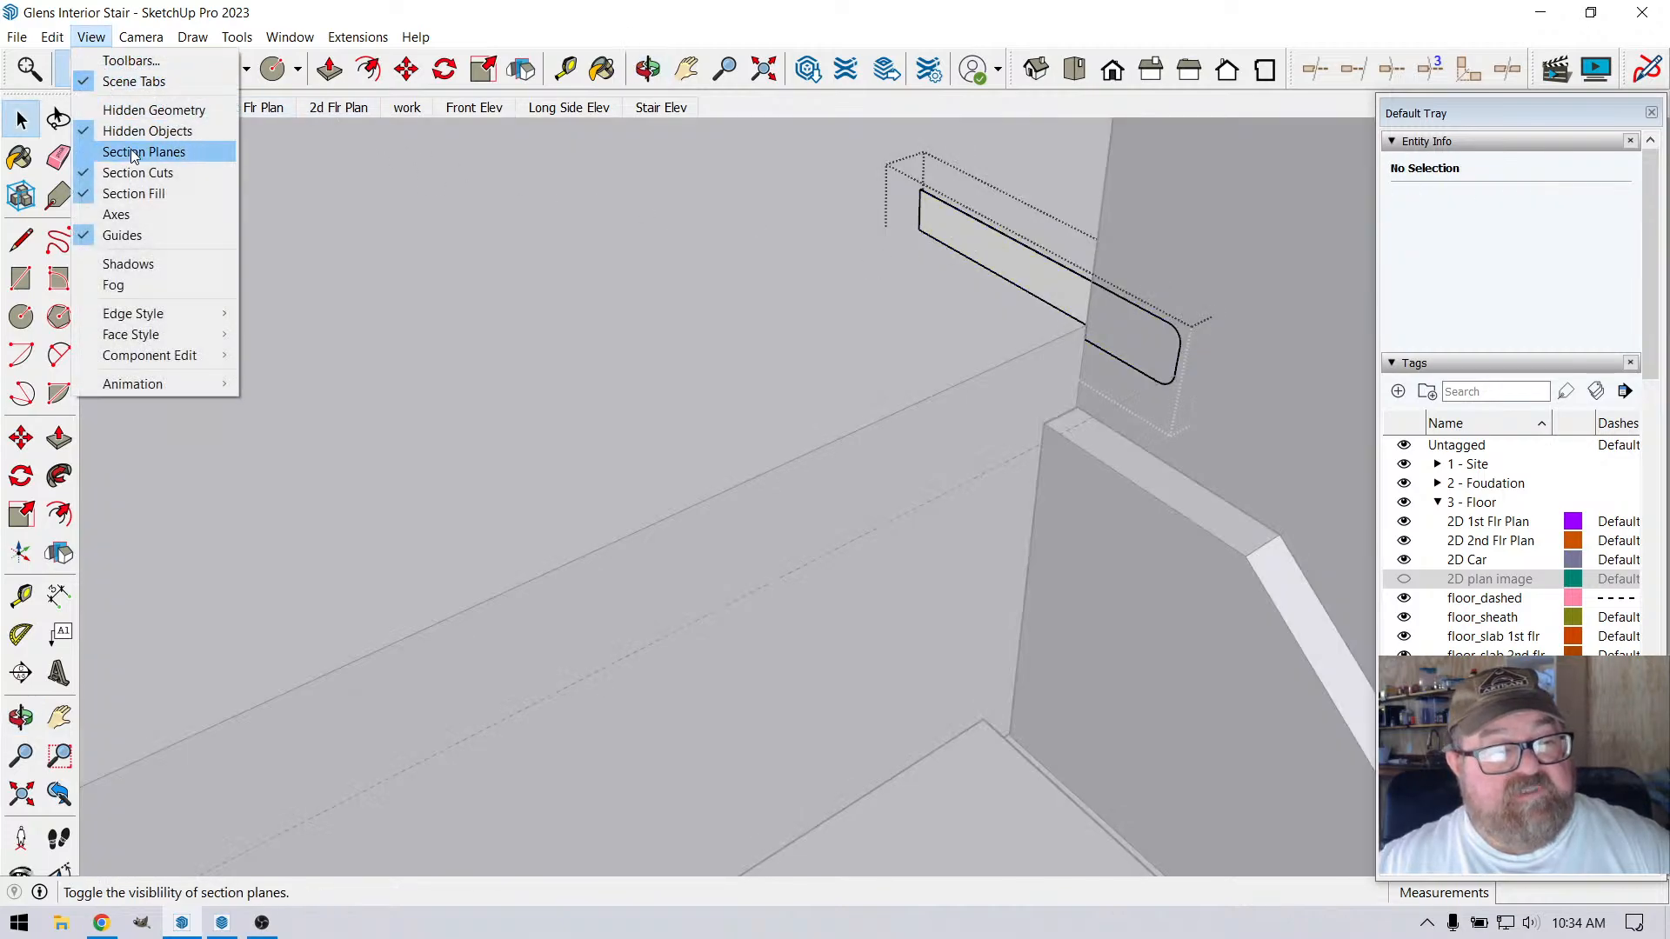
mouse_move(54, 37)
left_click(103, 172)
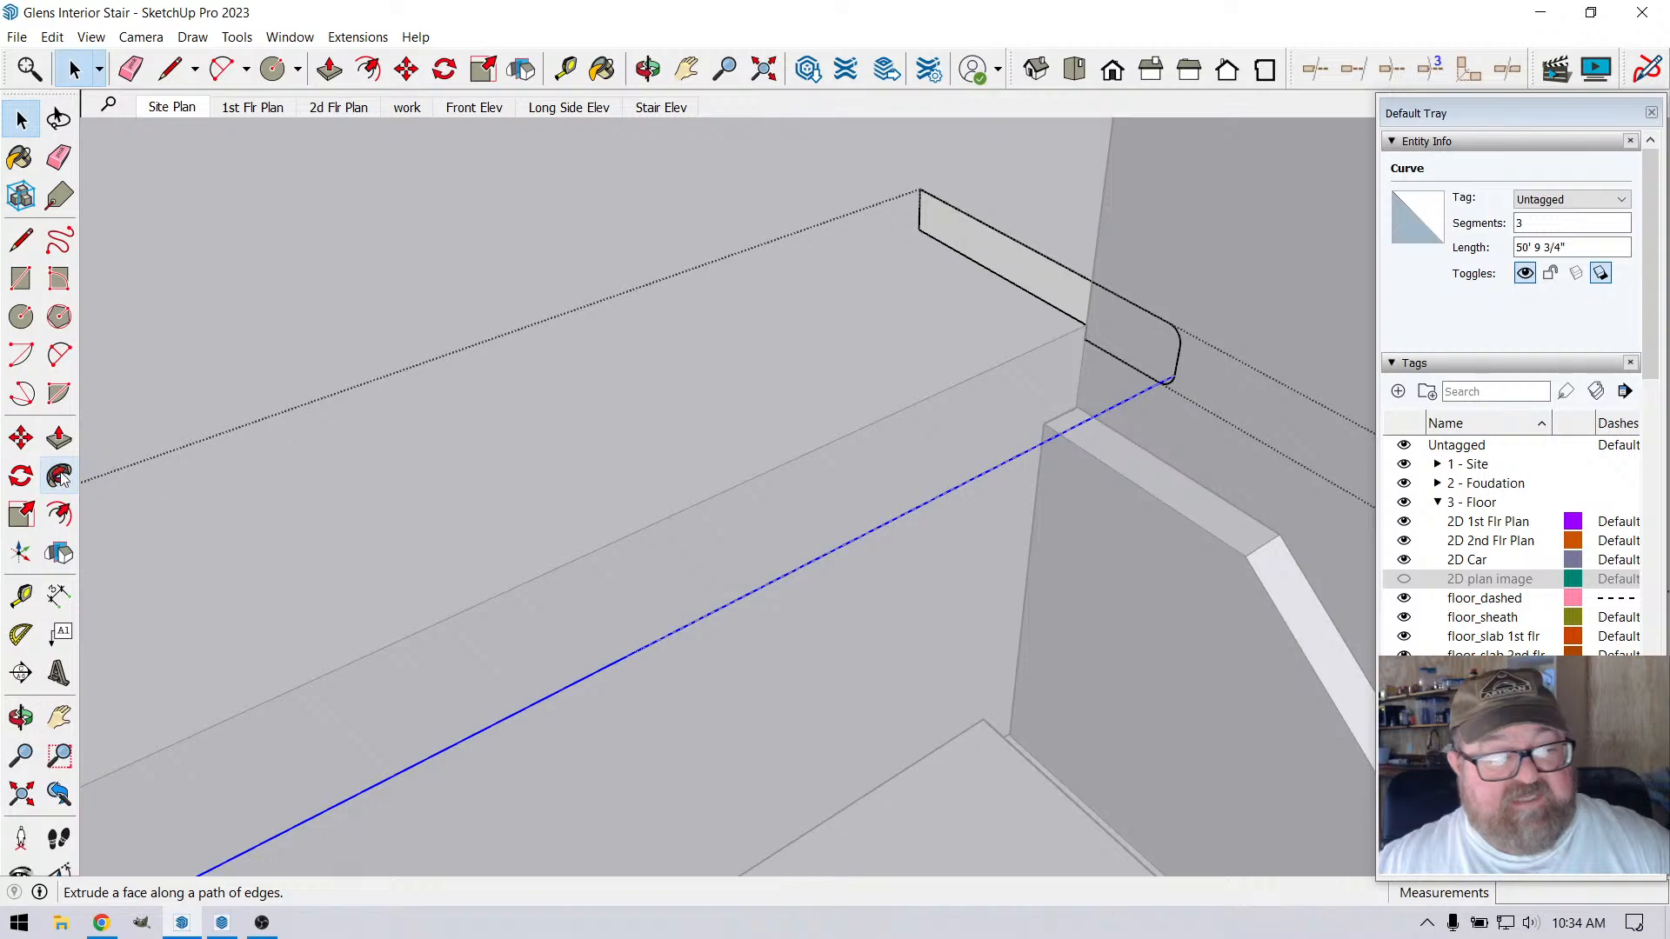
Extrude the rounded nosing profile along the welded loft-edge curve with Follow Me
left_click(1140, 372)
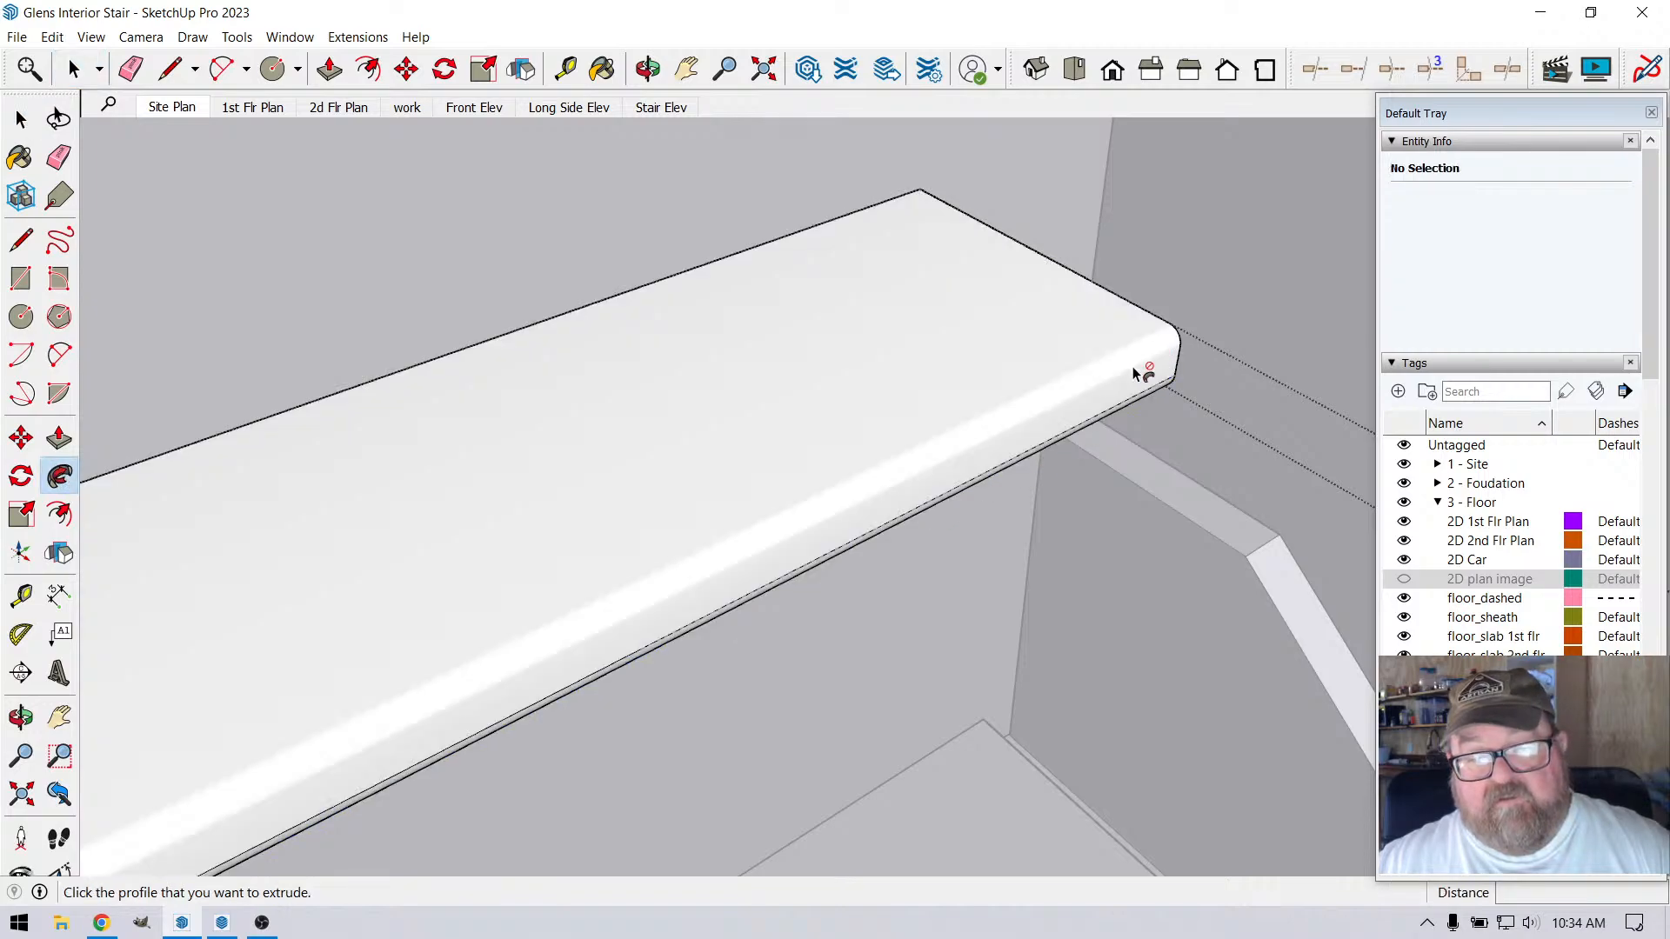
scroll(1047, 288, "down", 6)
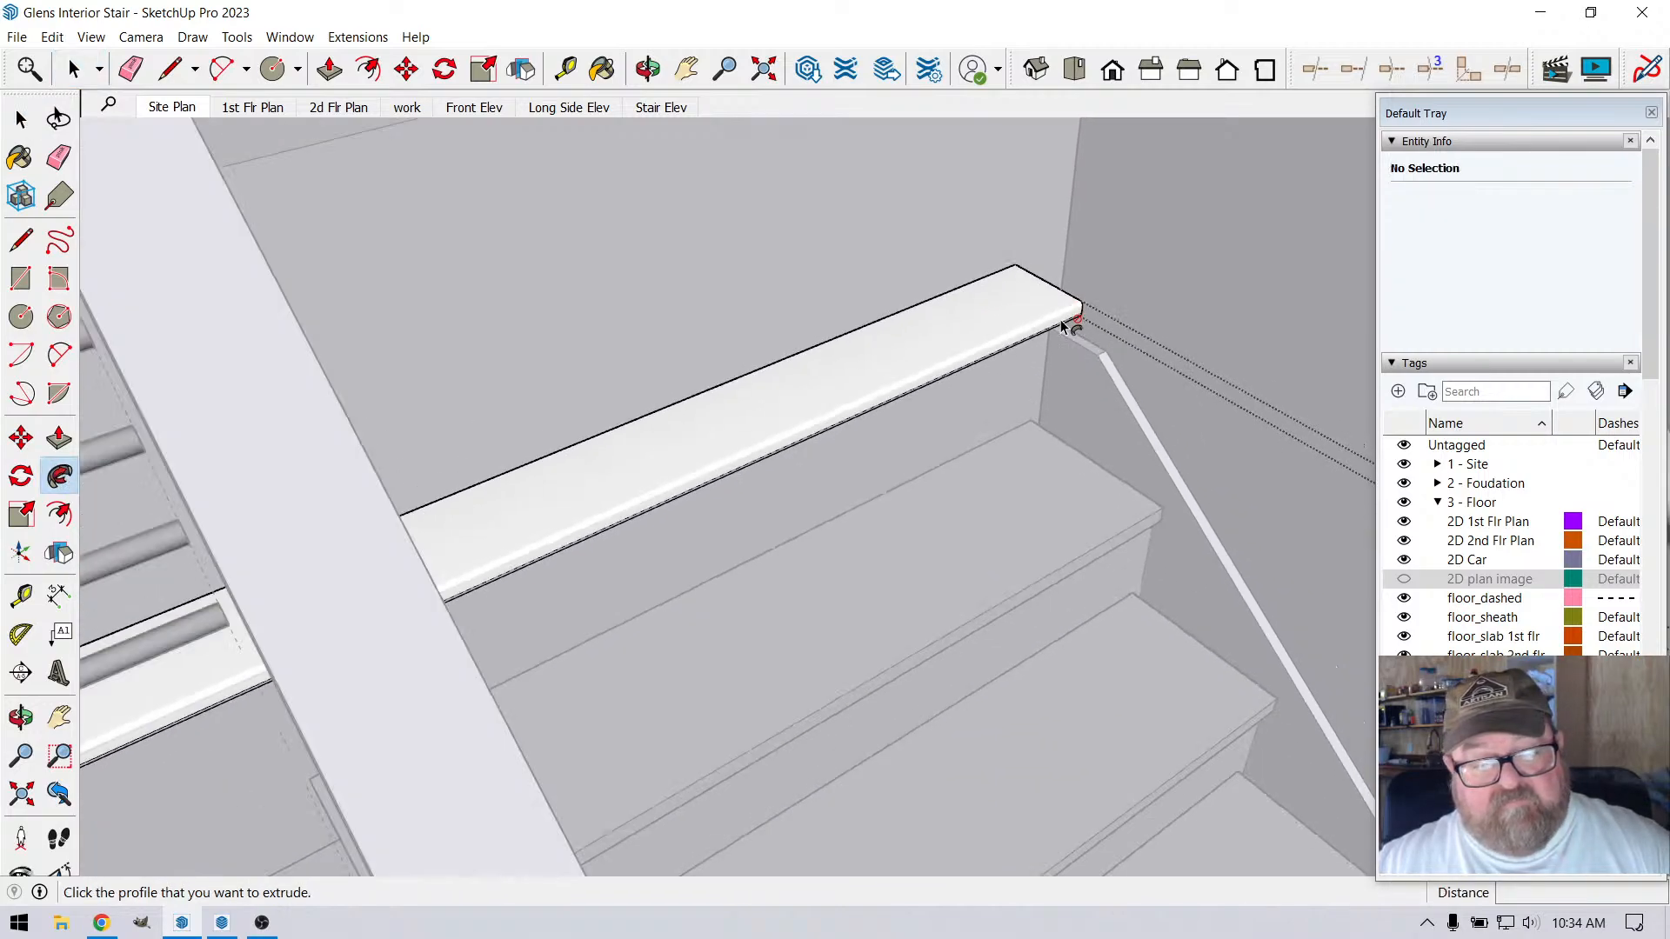
scroll(1094, 327, "down", 3)
scroll(522, 158, "down", 1)
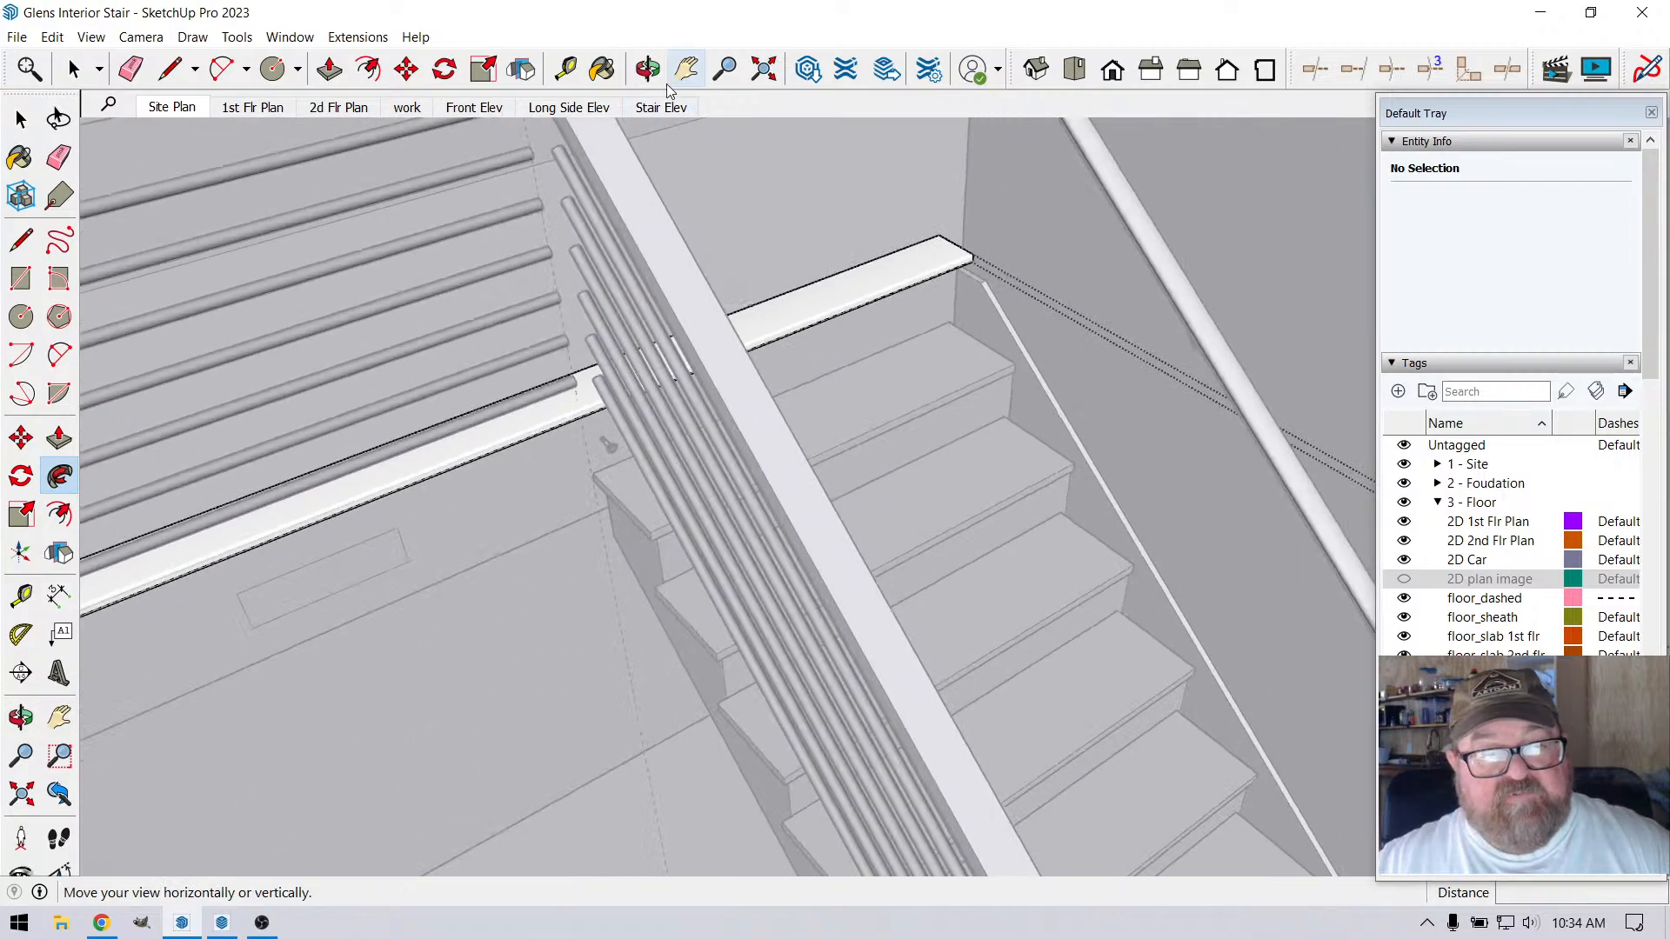
Examine the extruded nosing along the stair head and around the loft floor corner
left_click(649, 69)
scroll(556, 429, "up", 10)
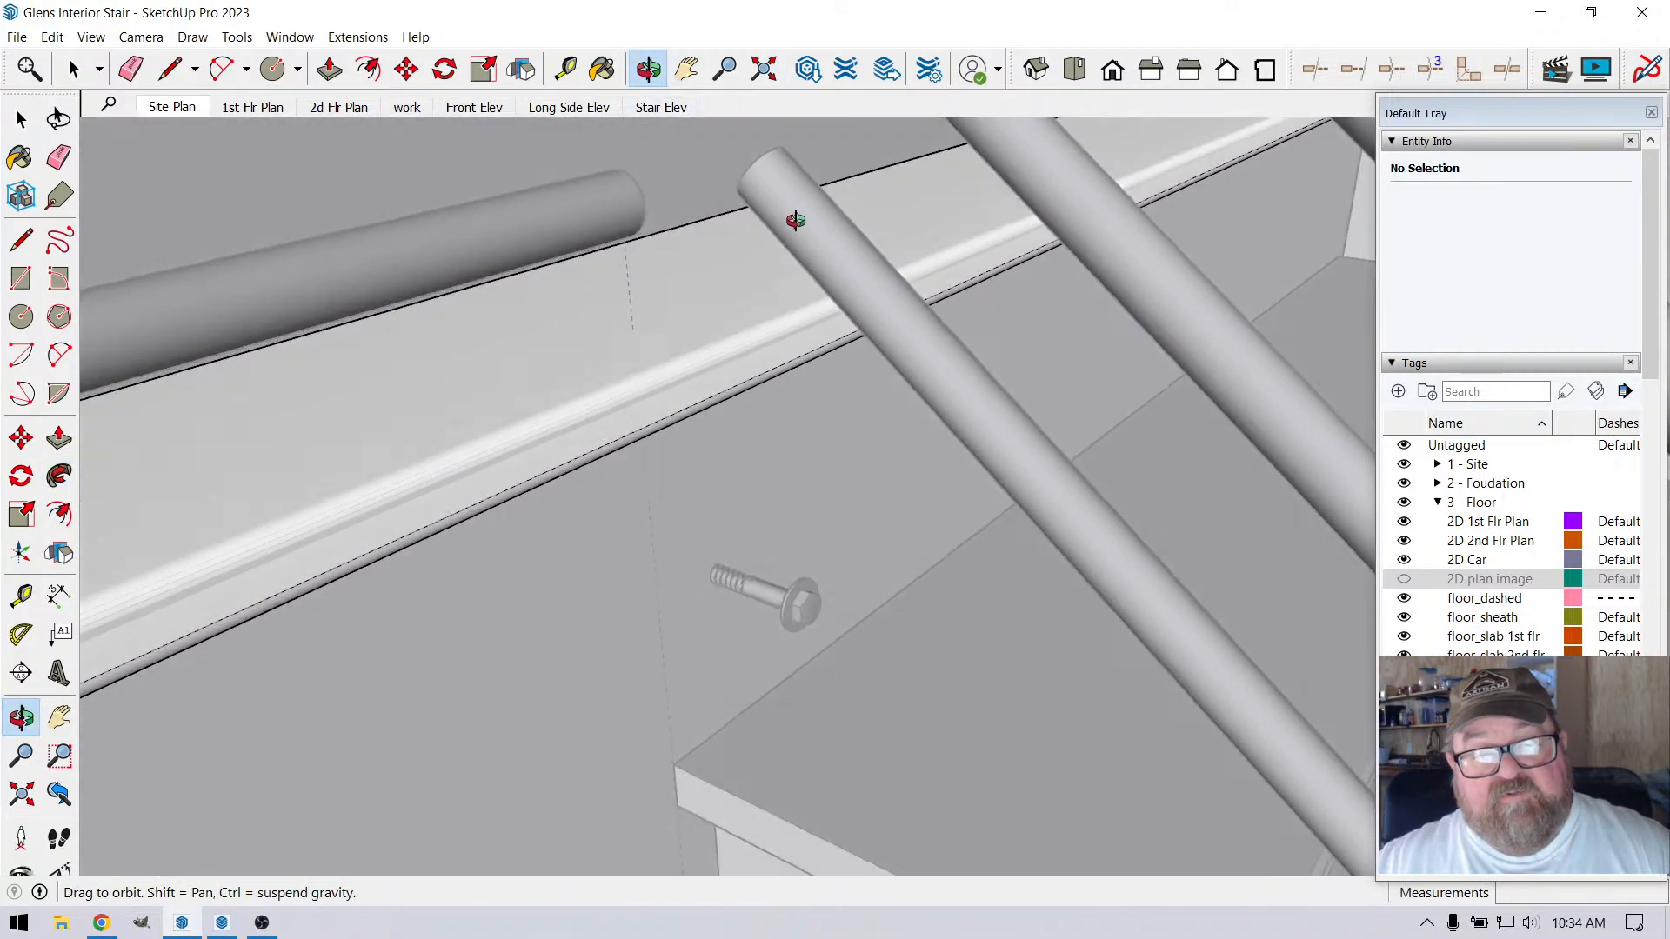
left_click_drag(796, 220, 1072, 442)
scroll(1072, 442, "down", 10)
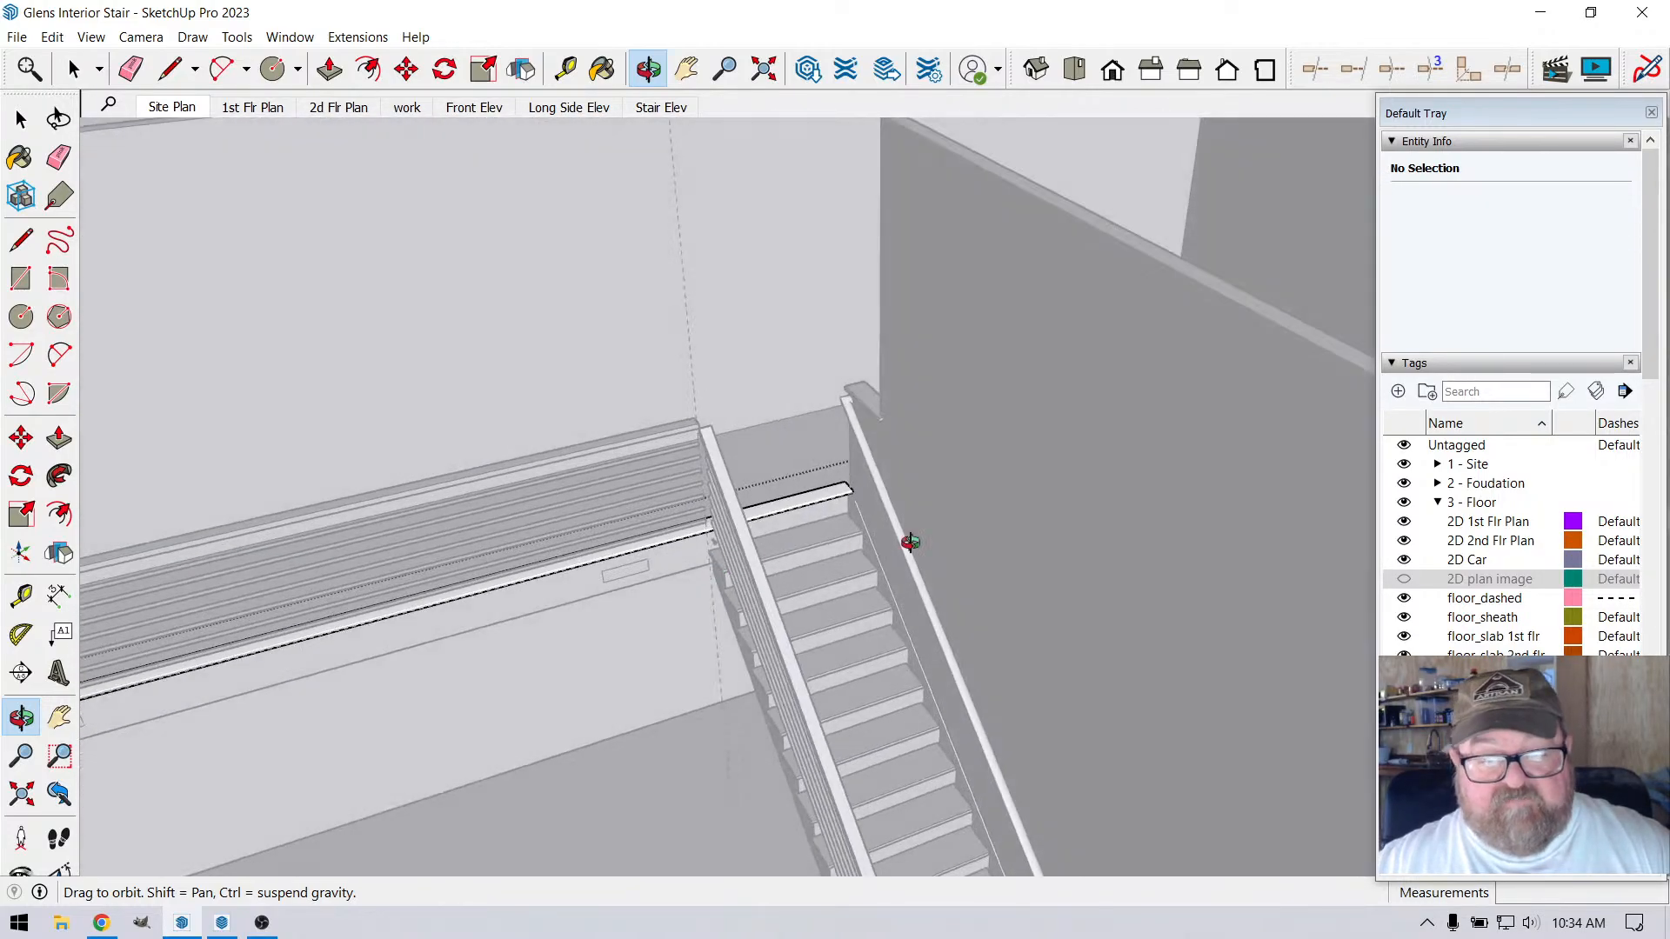
scroll(1033, 535, "down", 1)
left_click_drag(421, 682, 164, 571)
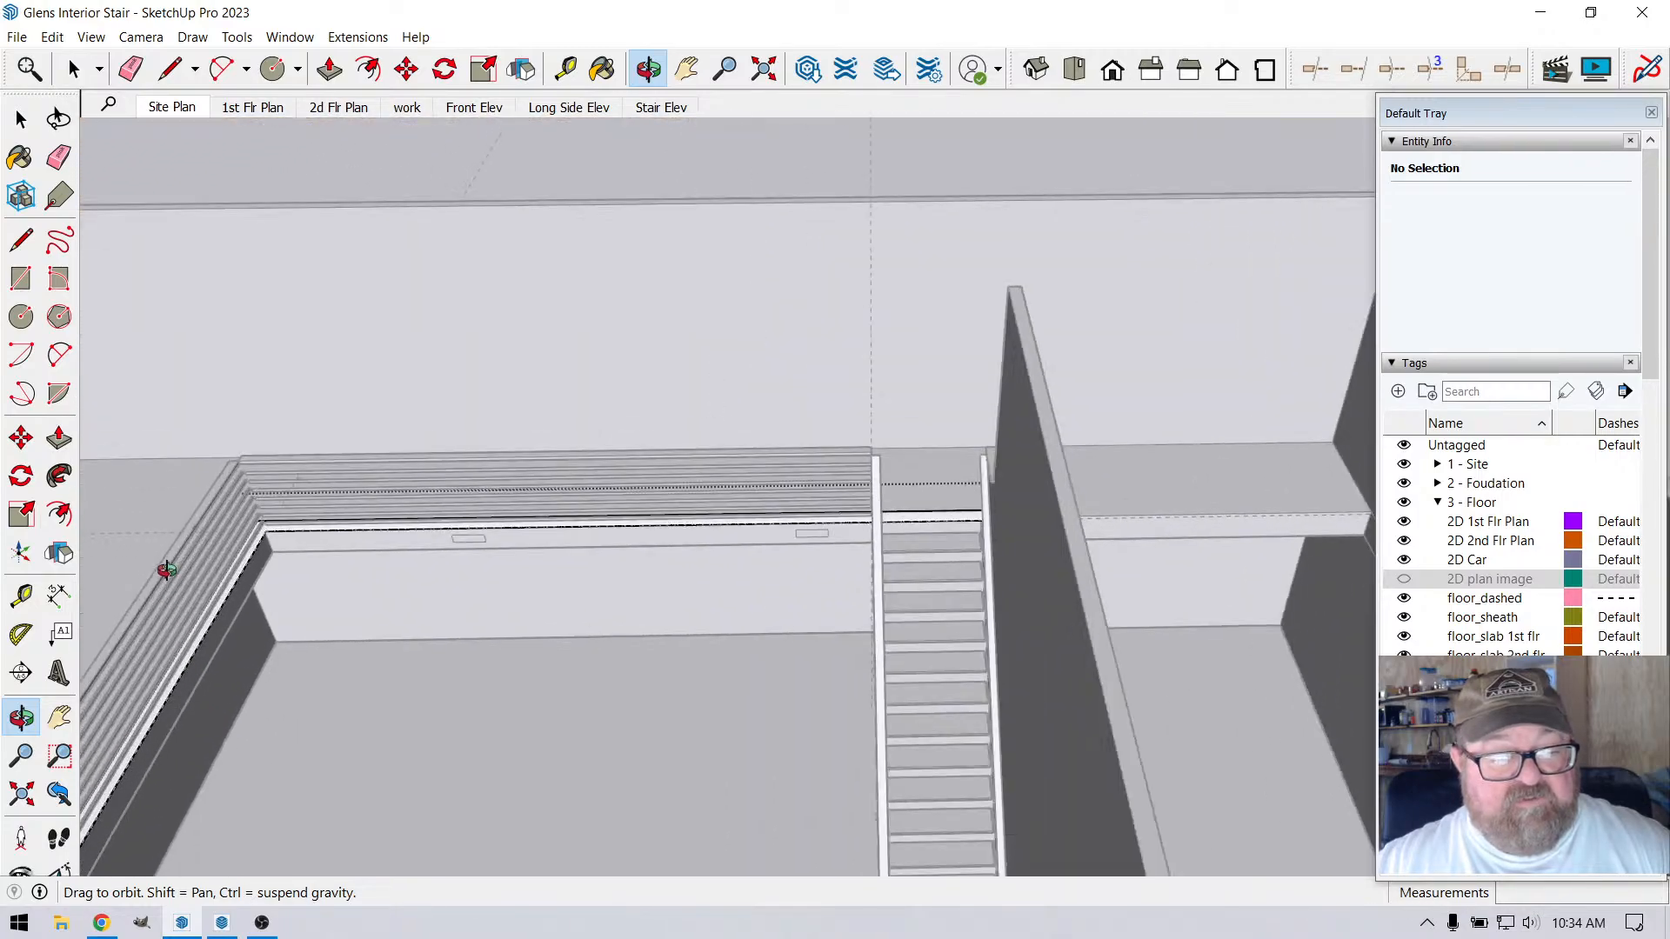
scroll(287, 533, "up", 4)
scroll(287, 533, "up", 6)
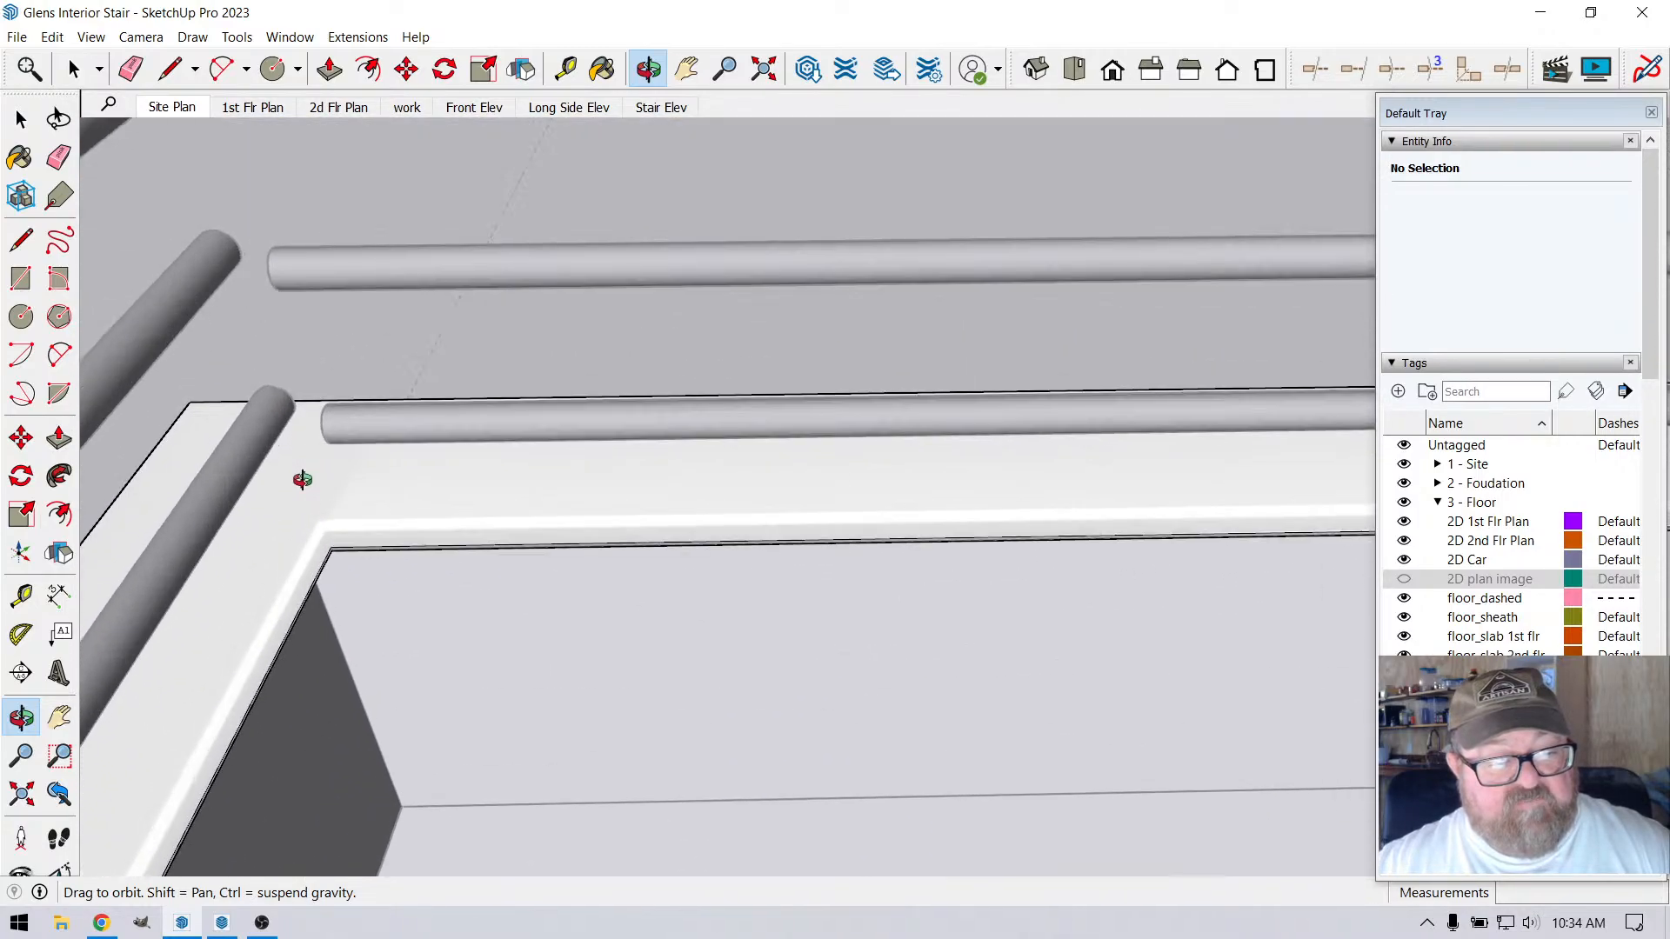
left_click_drag(302, 481, 588, 495)
scroll(483, 431, "down", 6)
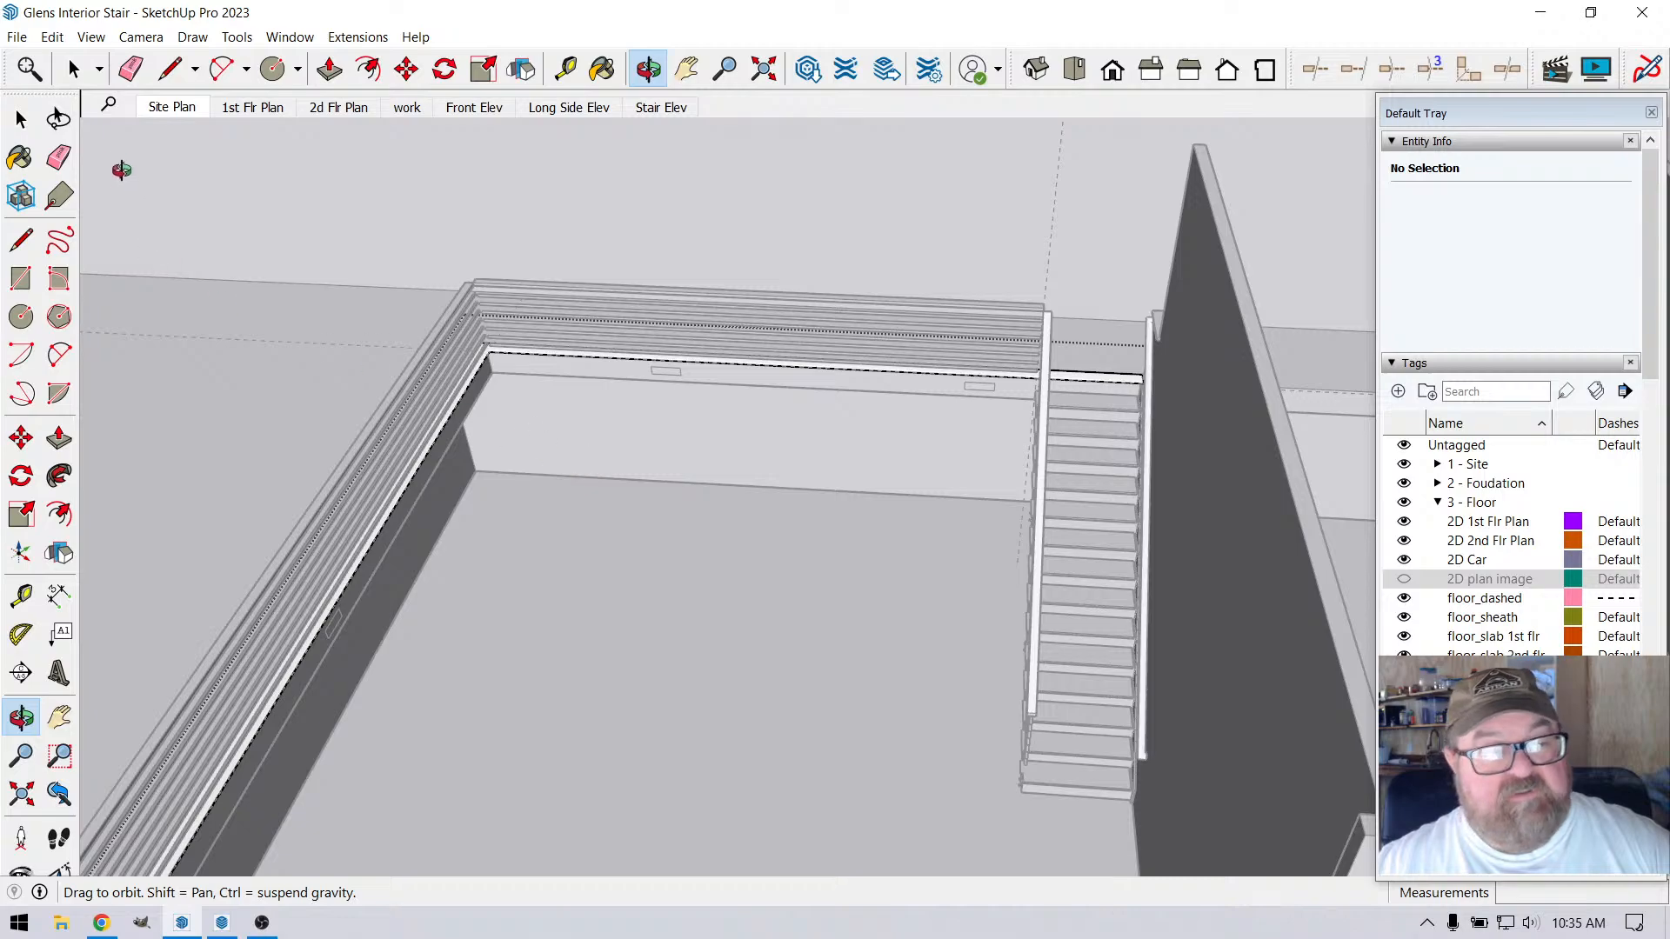
Leave the open group and move the nosing group 3/4" toward the stair, parallel to the stair-side loft edge
left_click(93, 73)
scroll(394, 328, "up", 6)
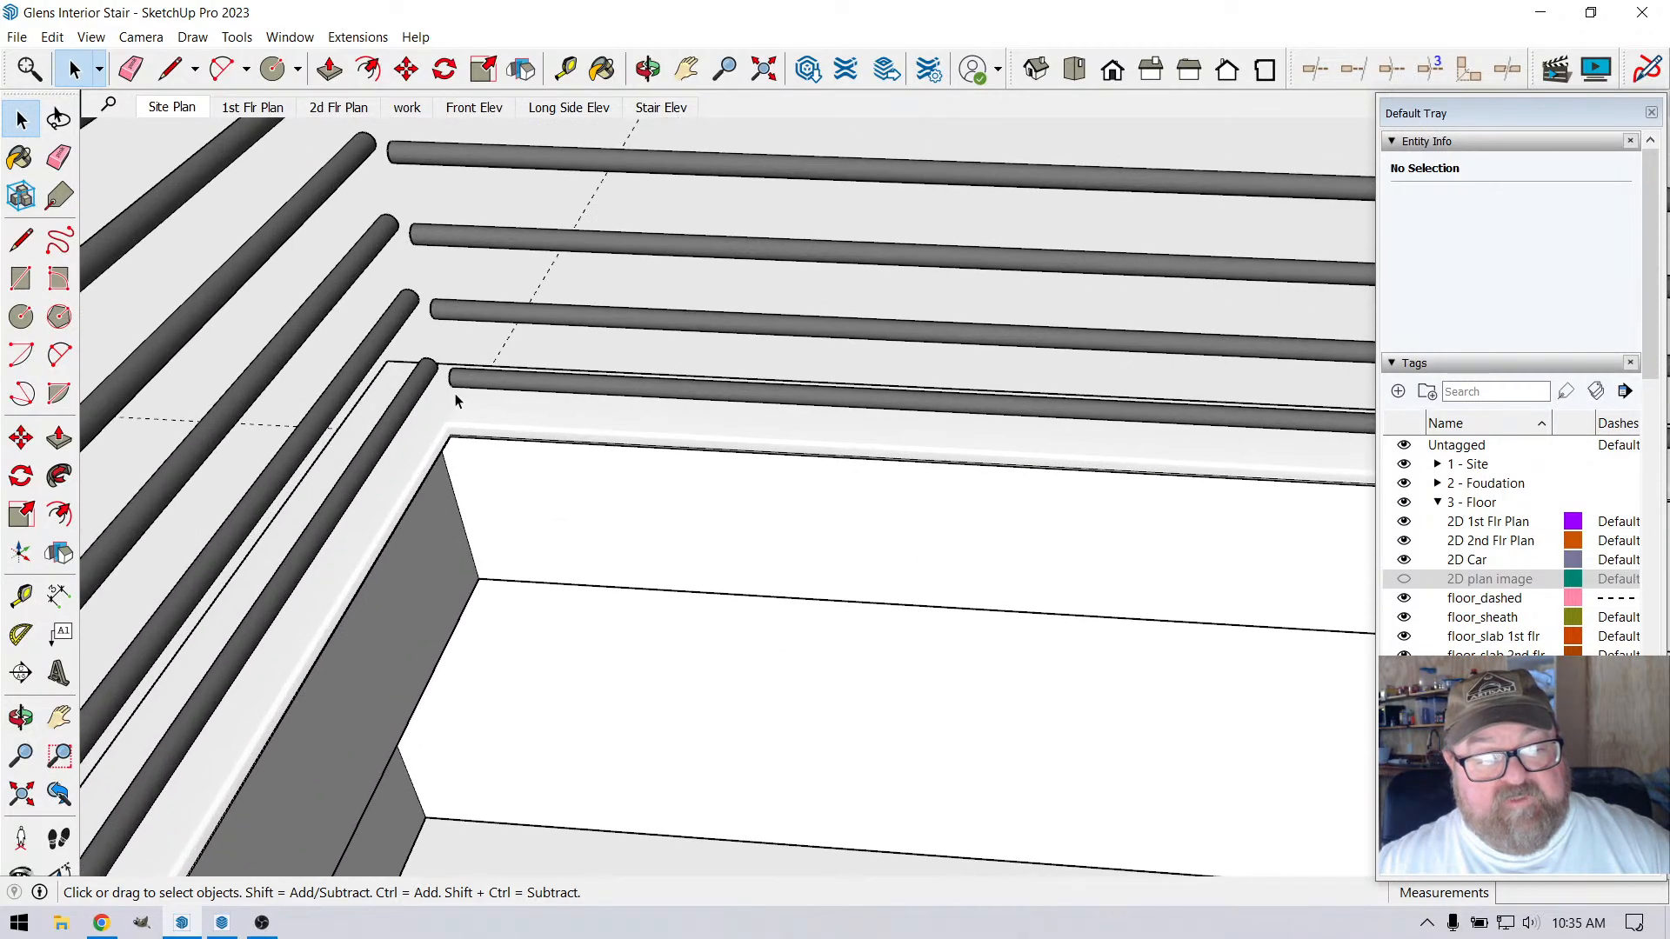
left_click(456, 400)
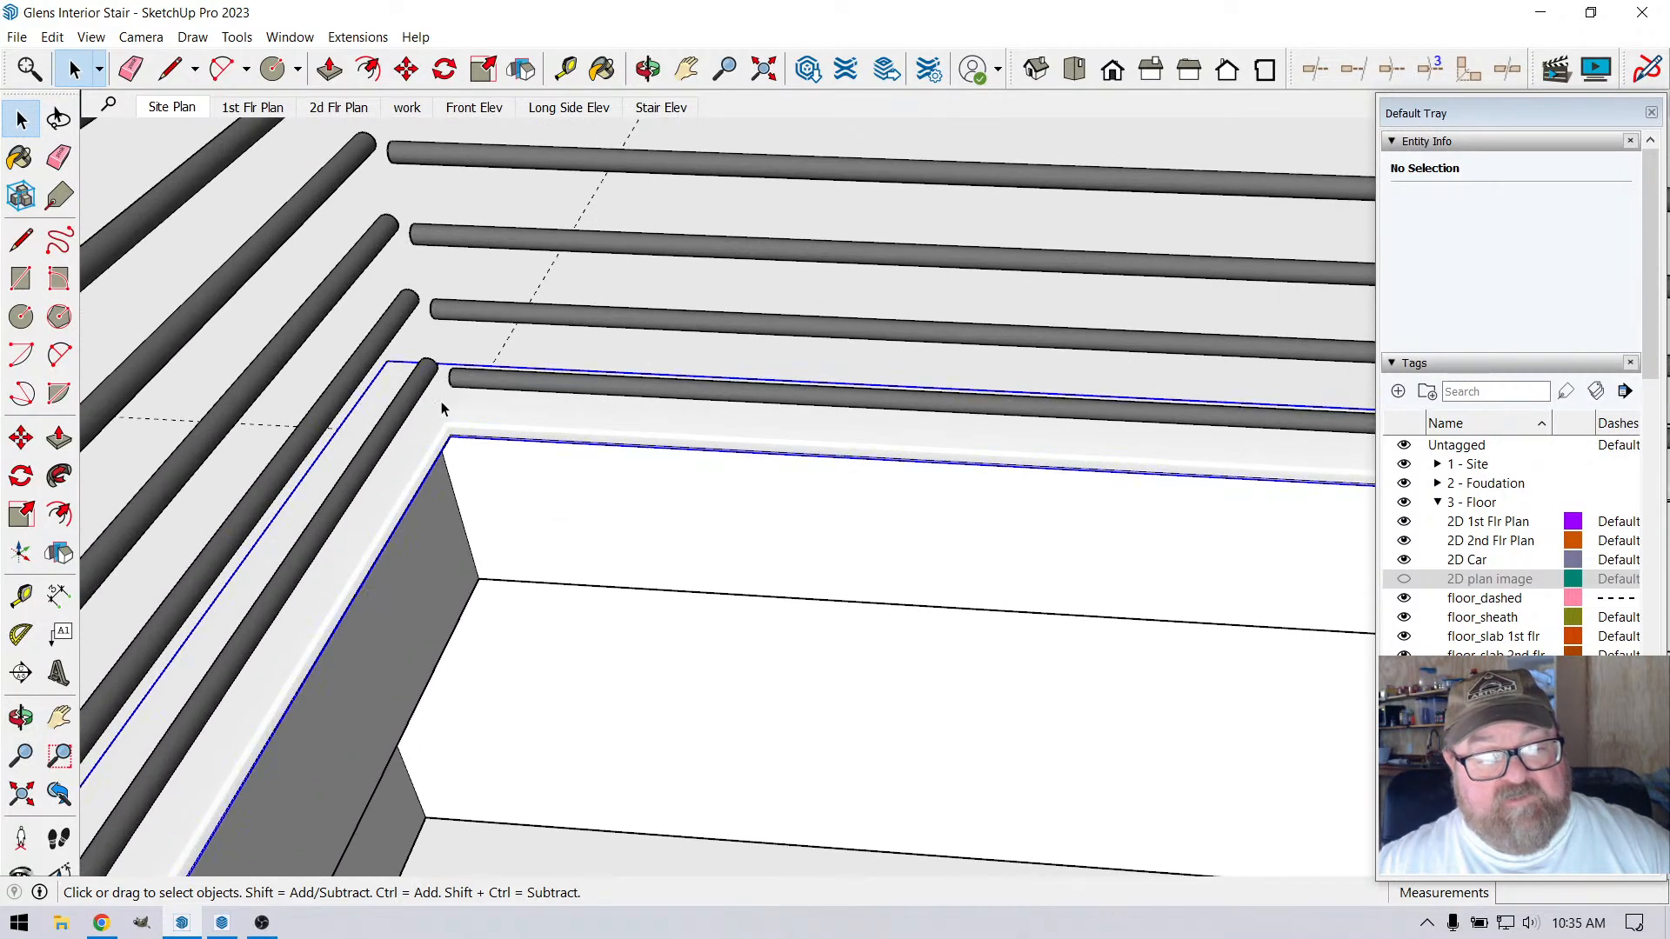
scroll(444, 374, "up", 3)
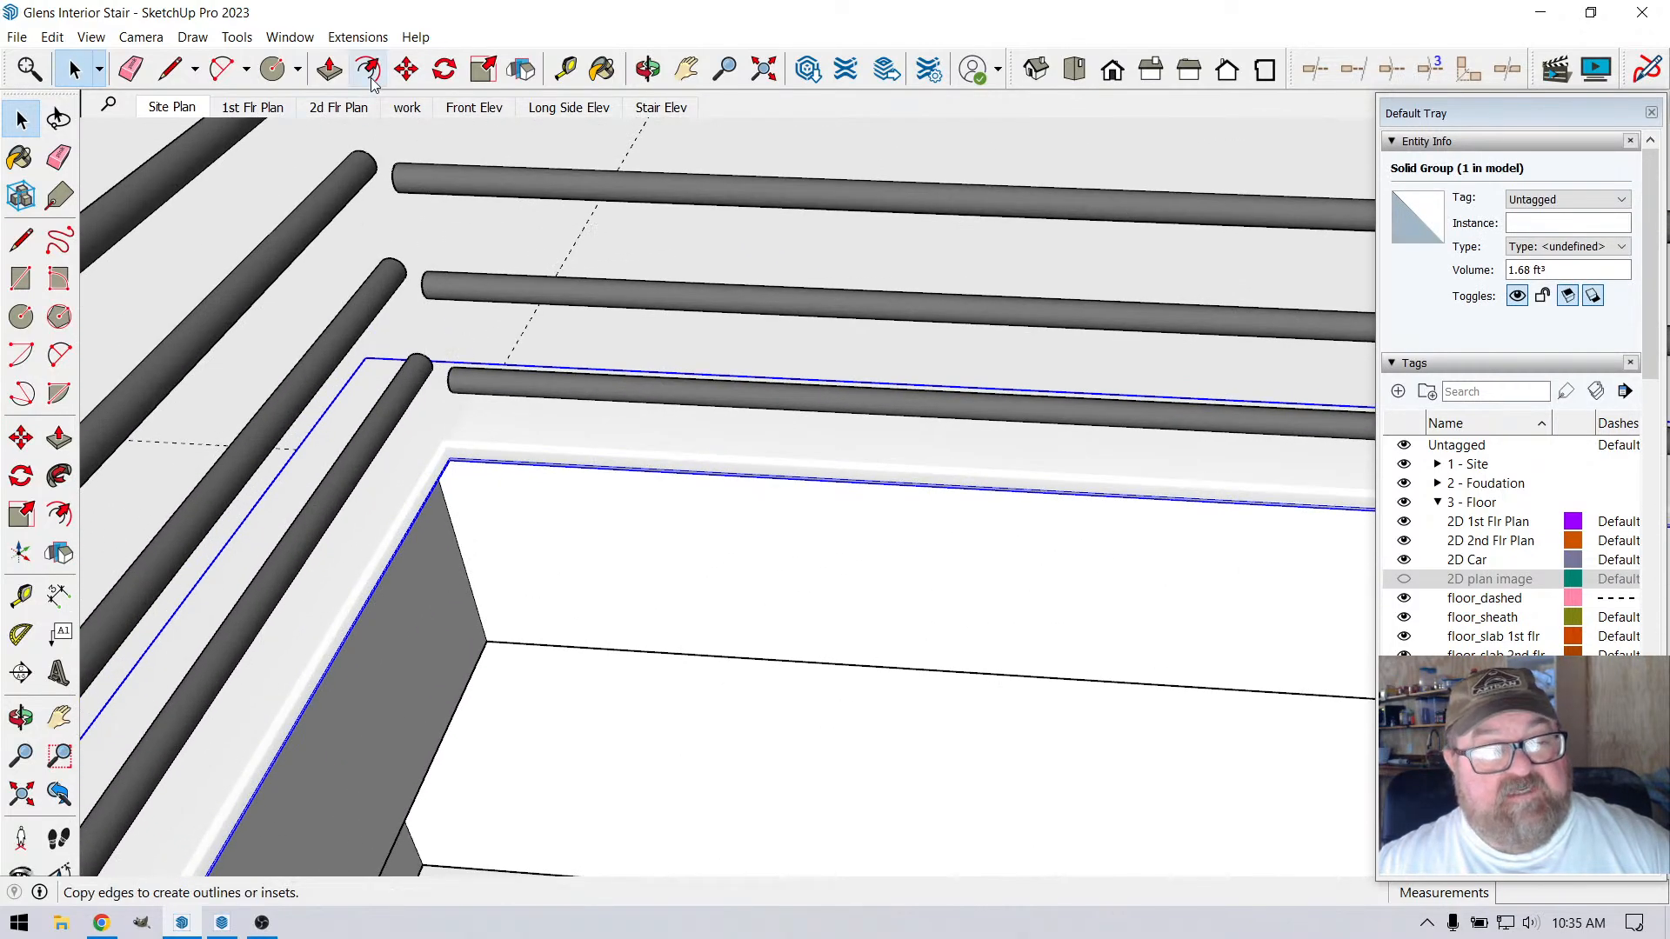
left_click(406, 70)
left_click(470, 341)
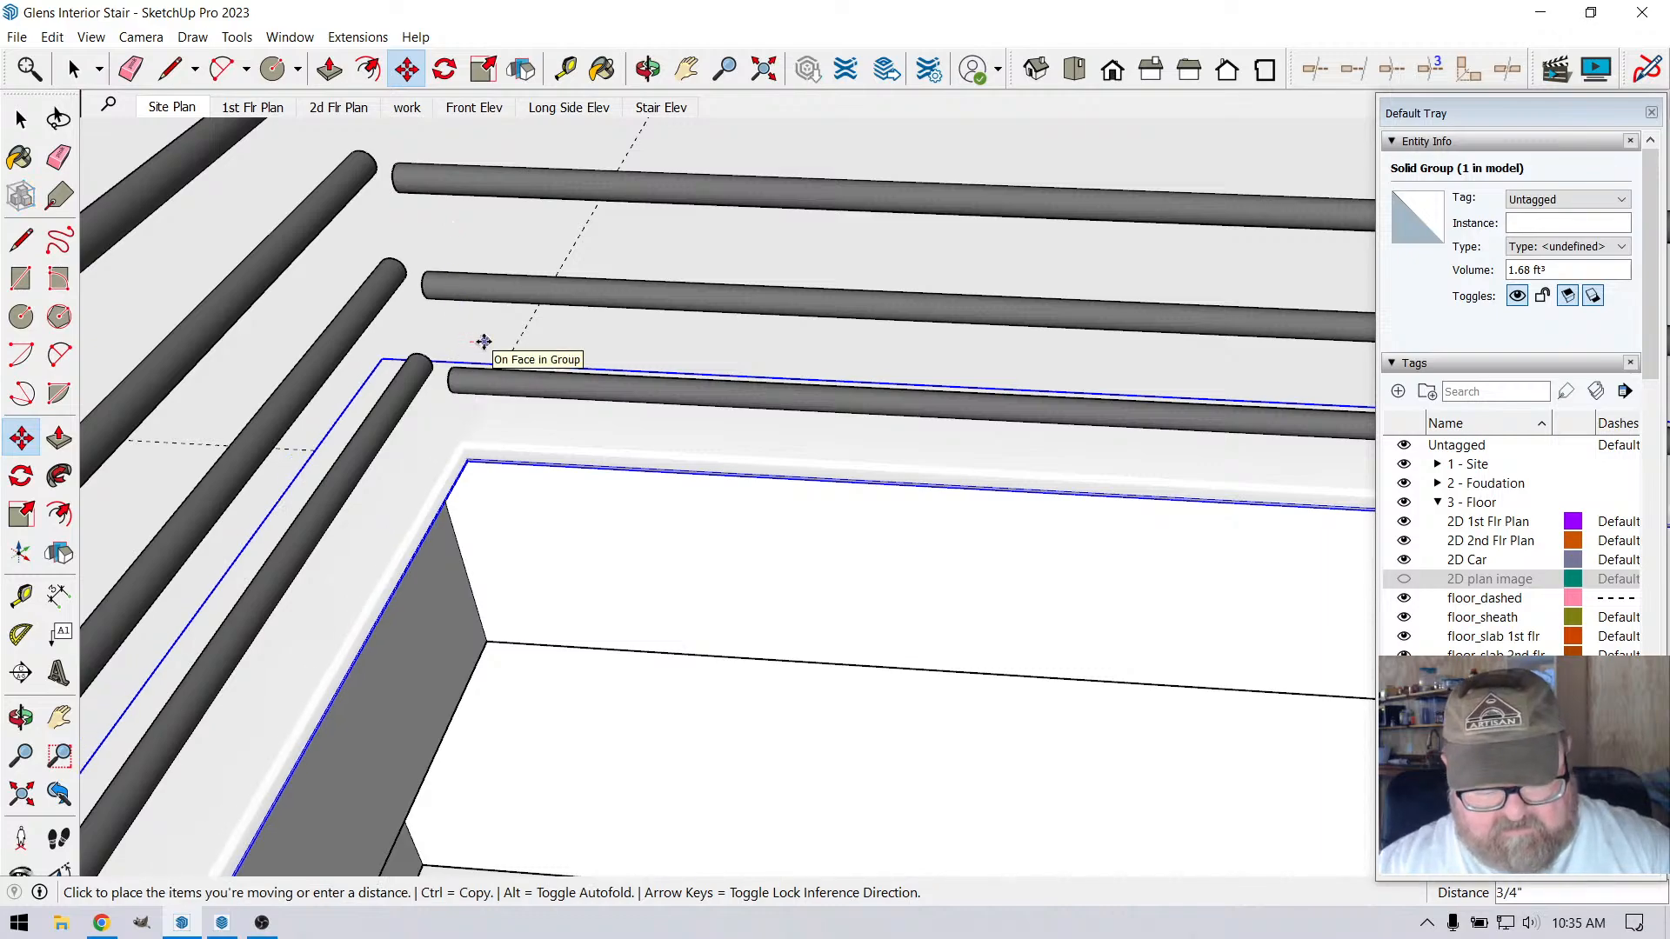
left_click(484, 342)
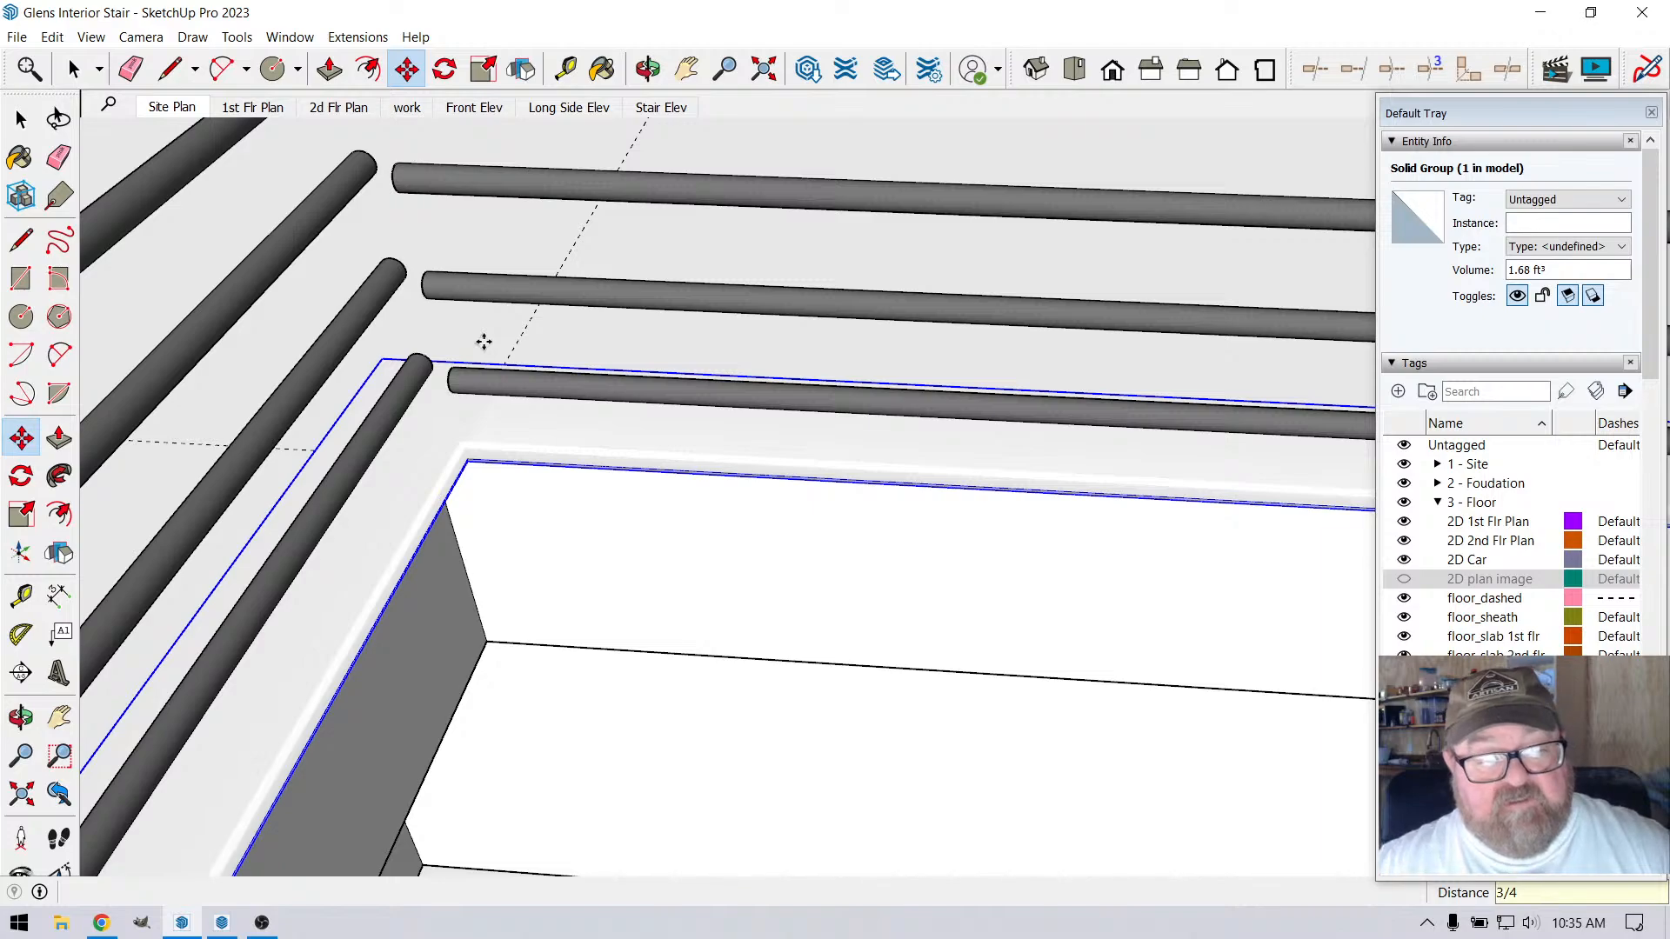
left_click(75, 70)
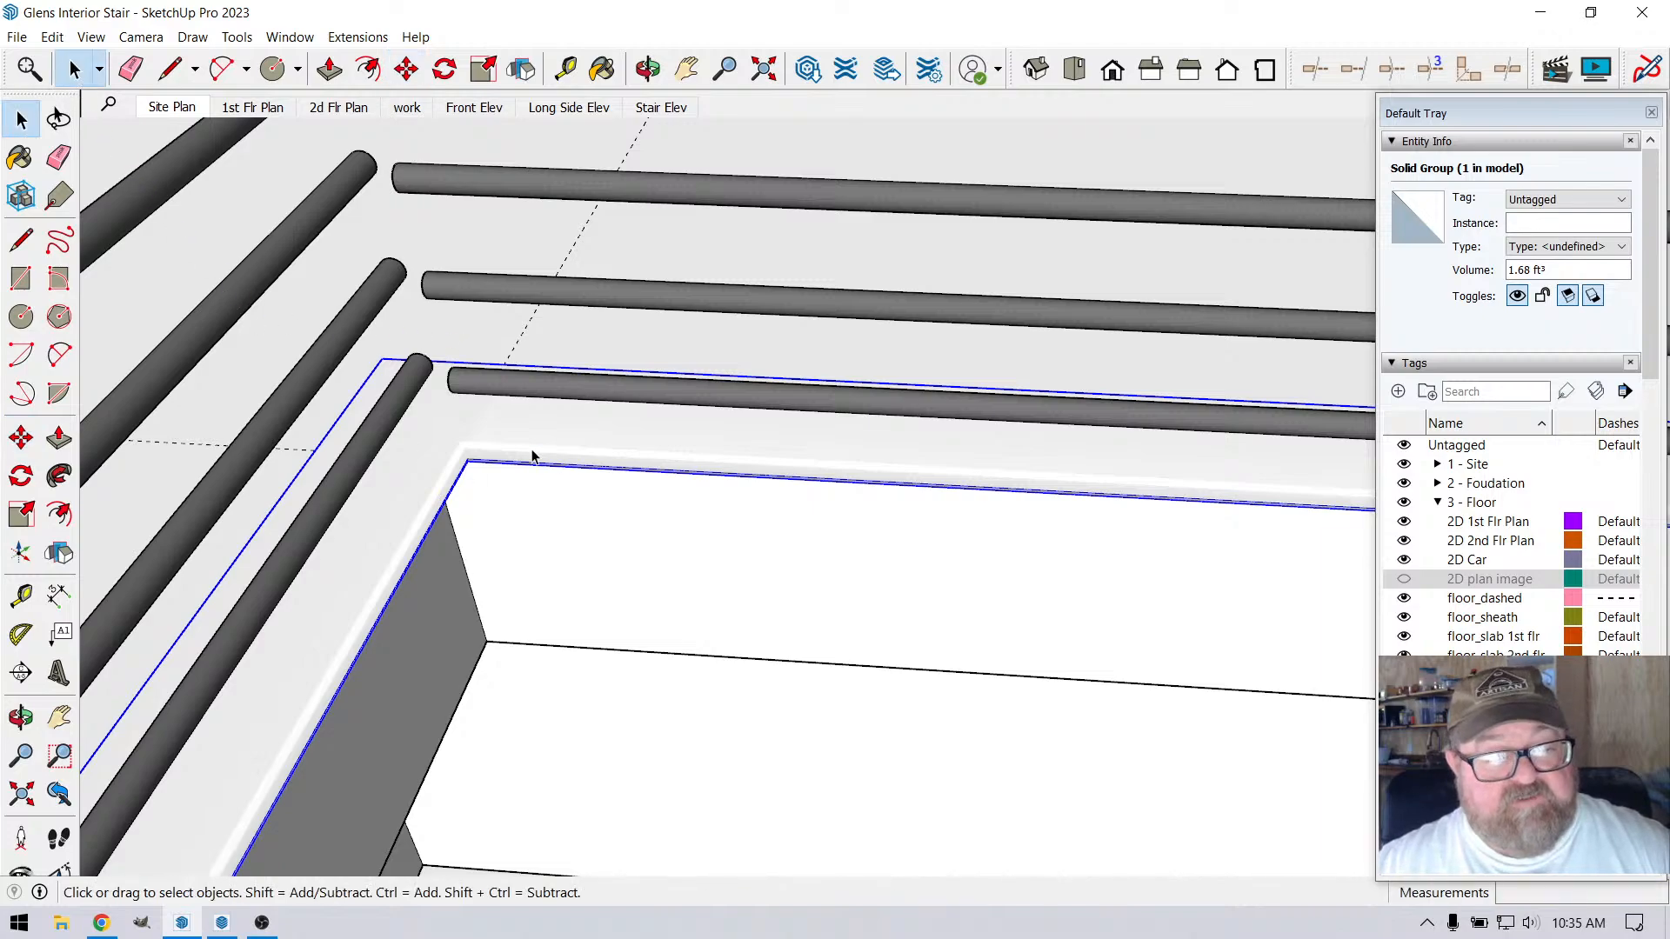
Move the nosing group another 3/4" out over the opening, perpendicular to the stair-side loft edge
left_click(407, 71)
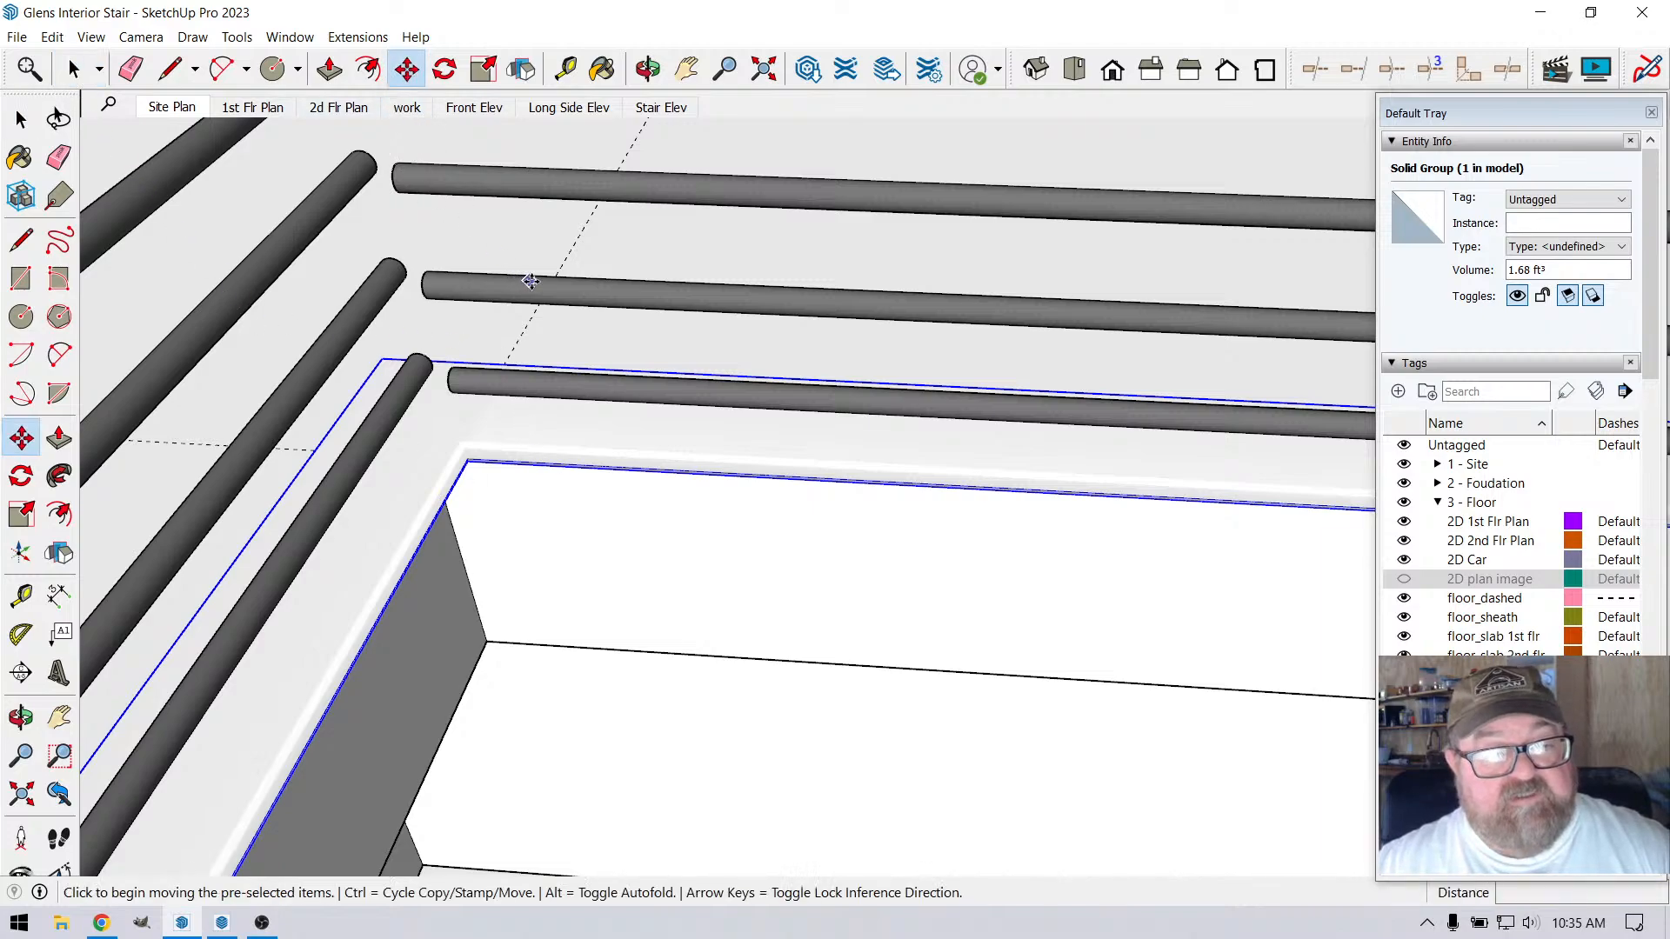
left_click(528, 323)
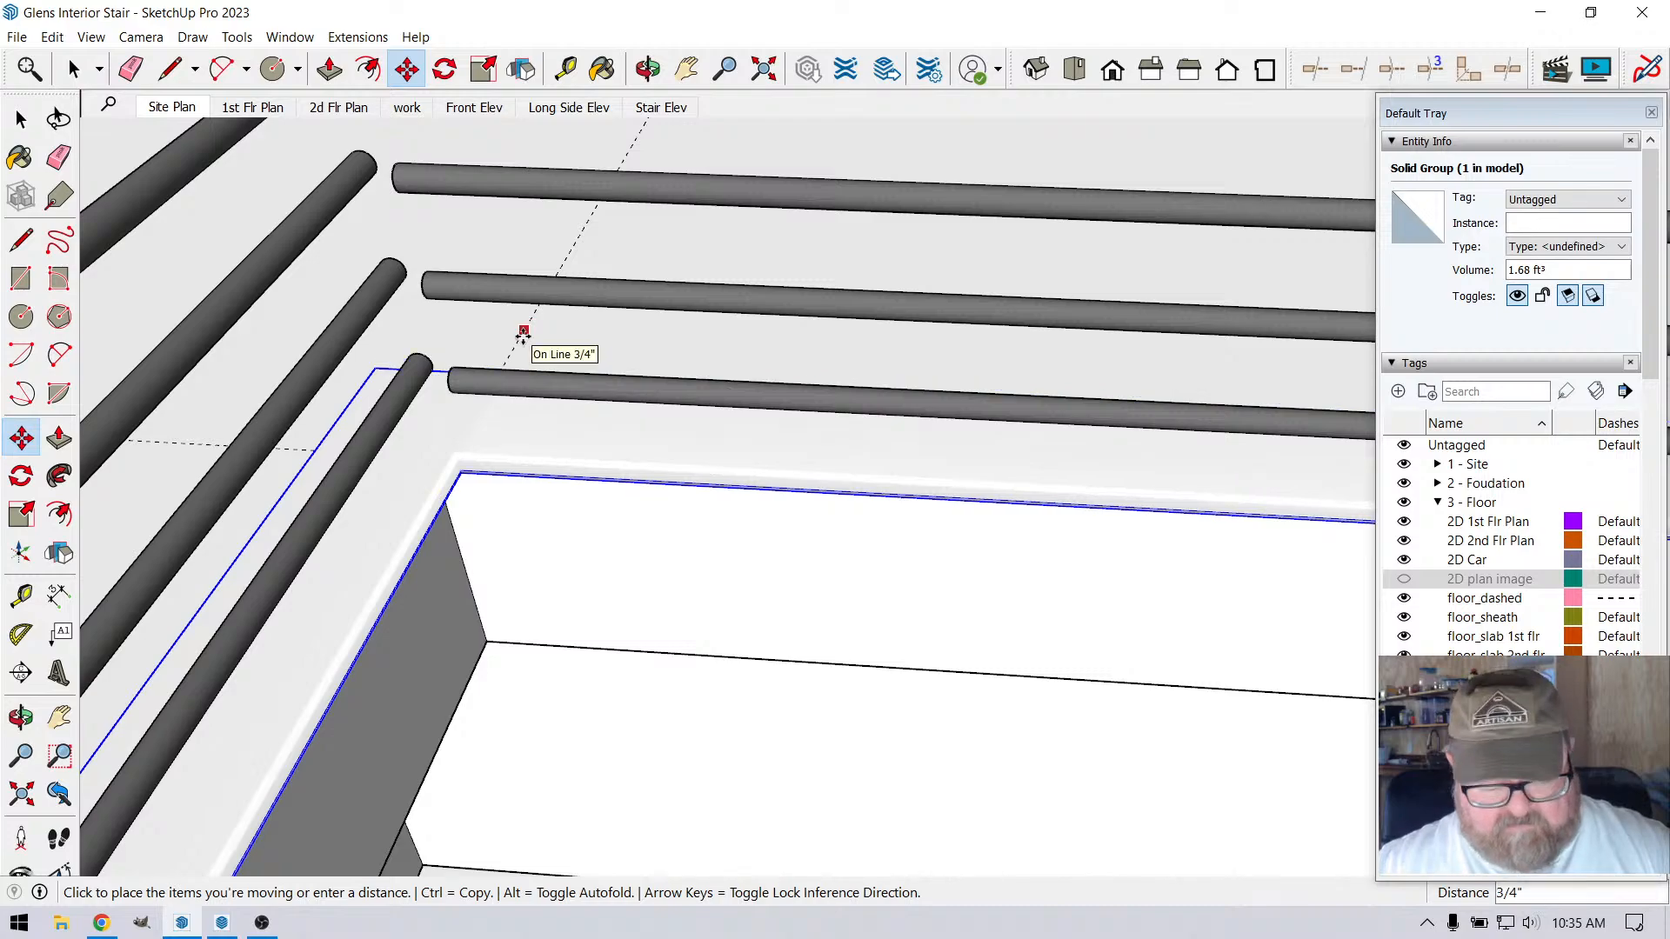
type("3/4")
key("Return")
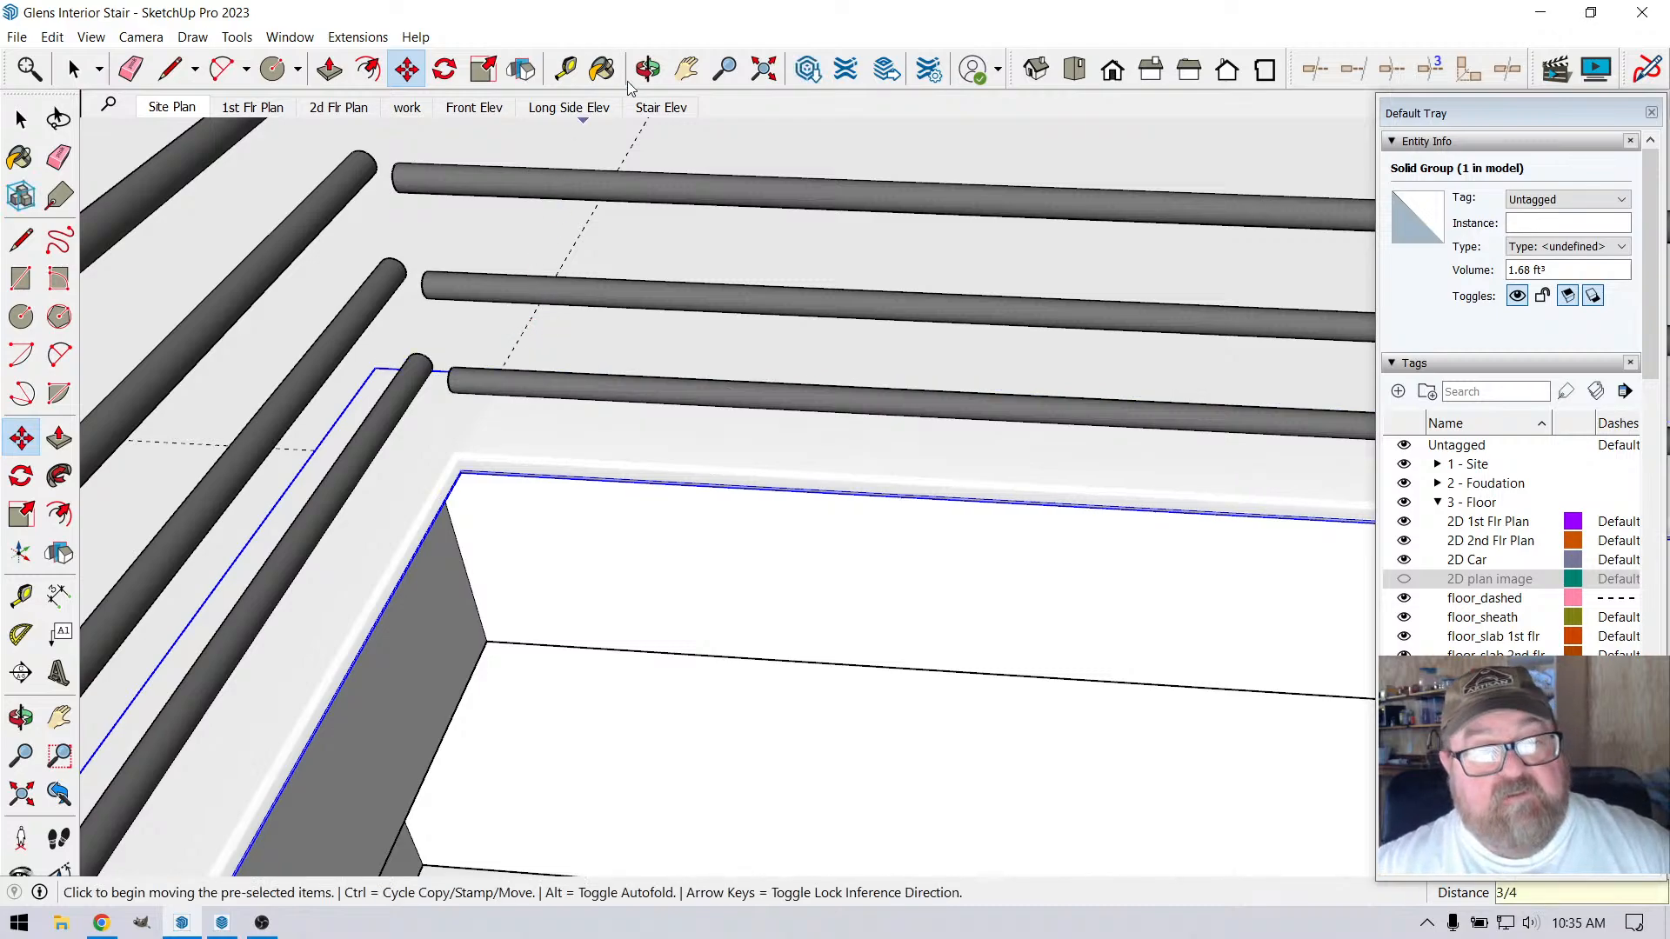
Examine the nosing at the loft corner and at its far end against the wall
key("o")
scroll(519, 399, "up", 5)
left_click_drag(520, 602, 574, 513)
scroll(564, 574, "down", 10)
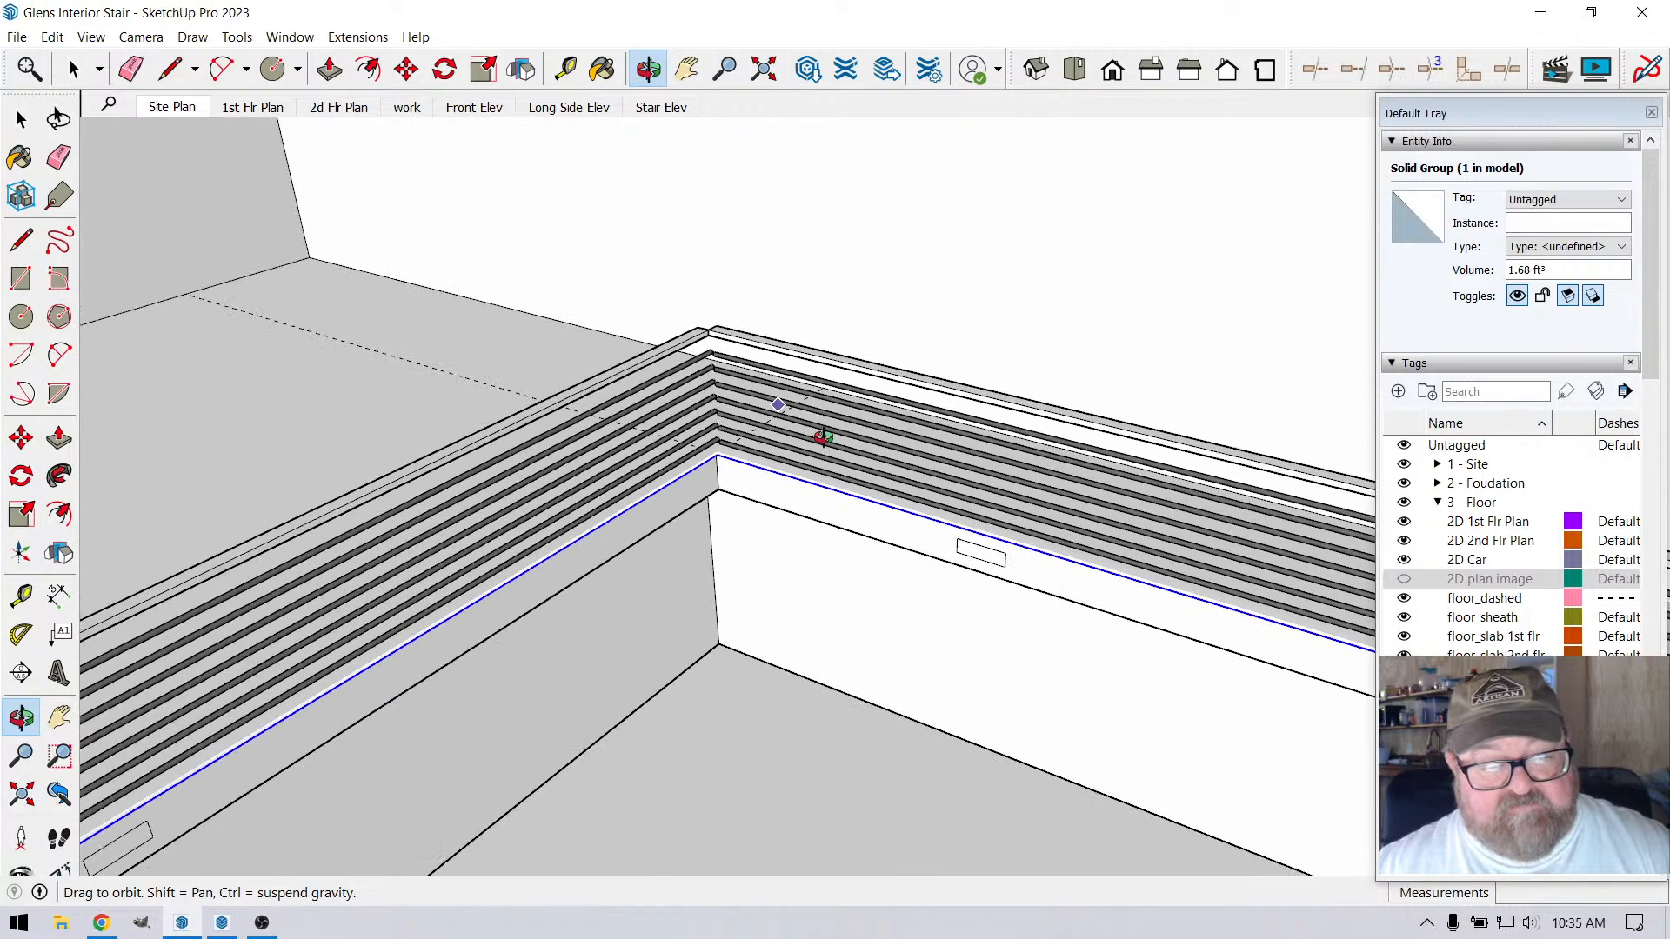
left_click_drag(600, 574, 357, 716)
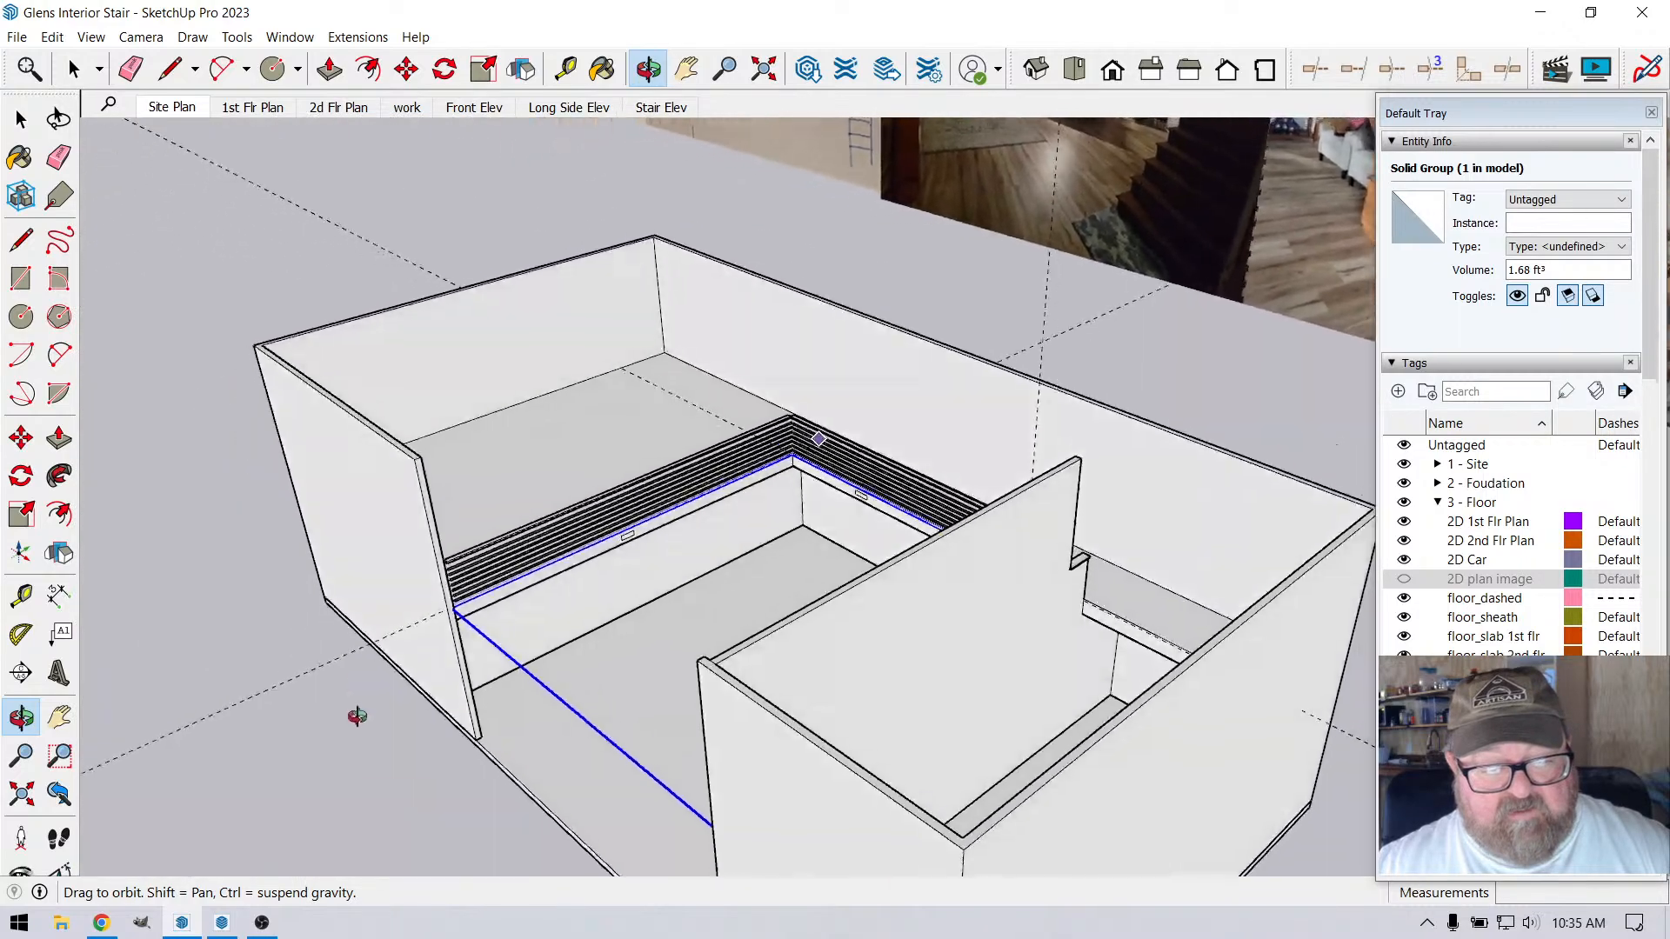
scroll(458, 612, "up", 10)
scroll(268, 572, "up", 4)
left_click_drag(463, 522, 282, 565)
key("space")
scroll(872, 470, "up", 2)
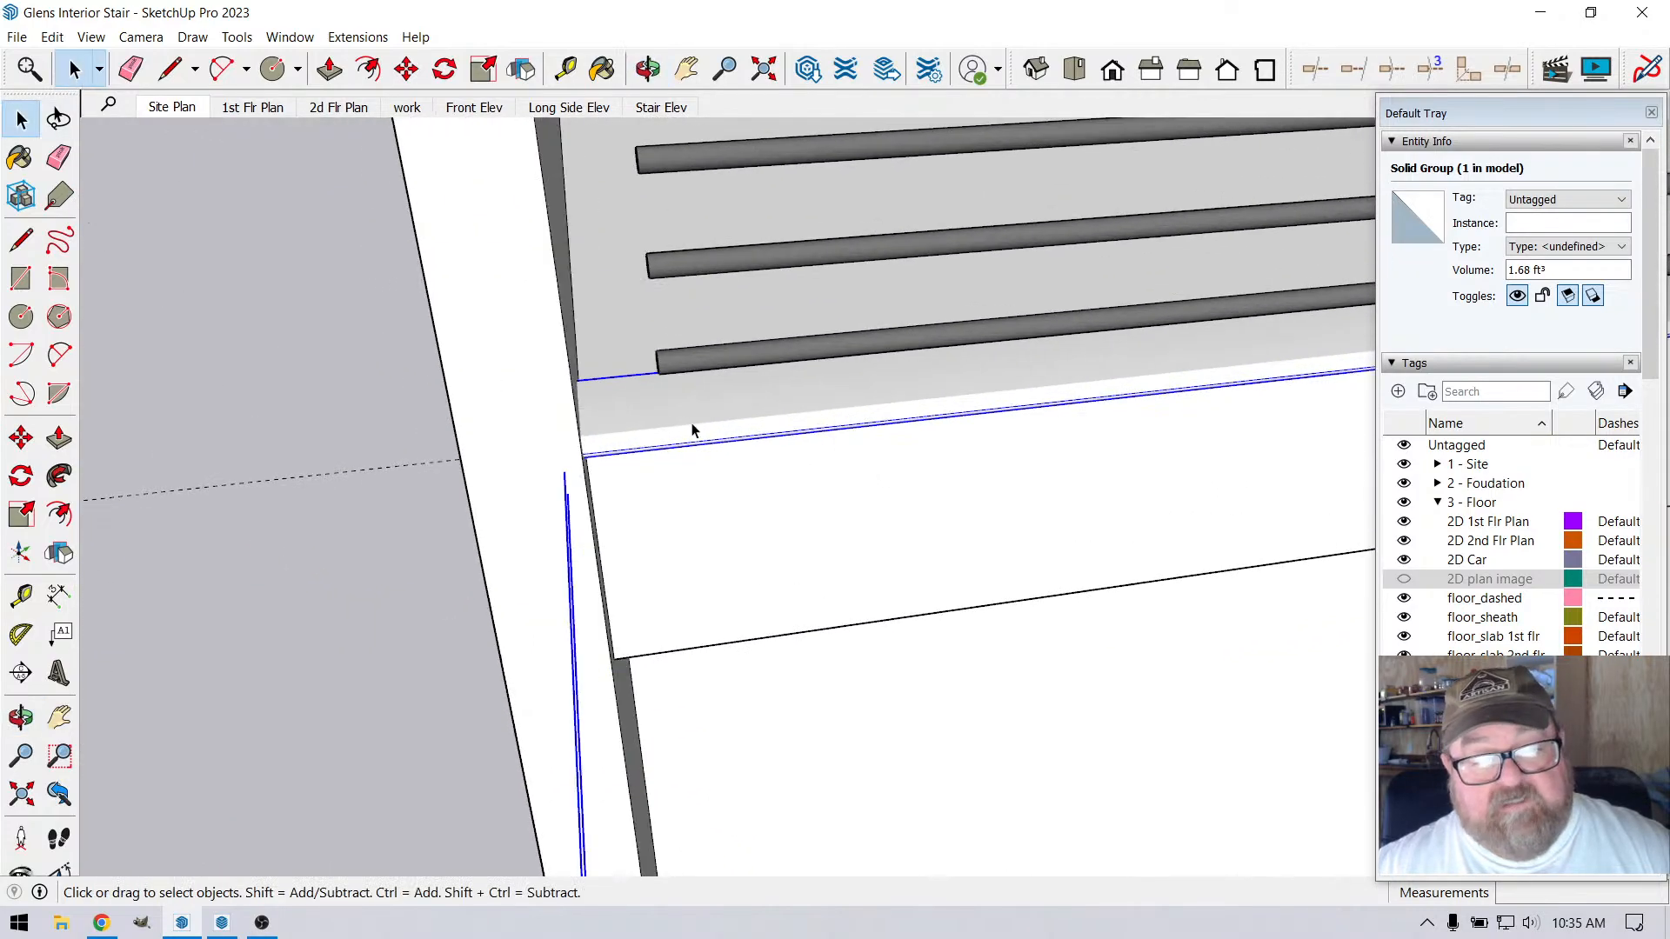
left_click(645, 75)
left_click_drag(746, 408, 592, 405)
left_click(64, 78)
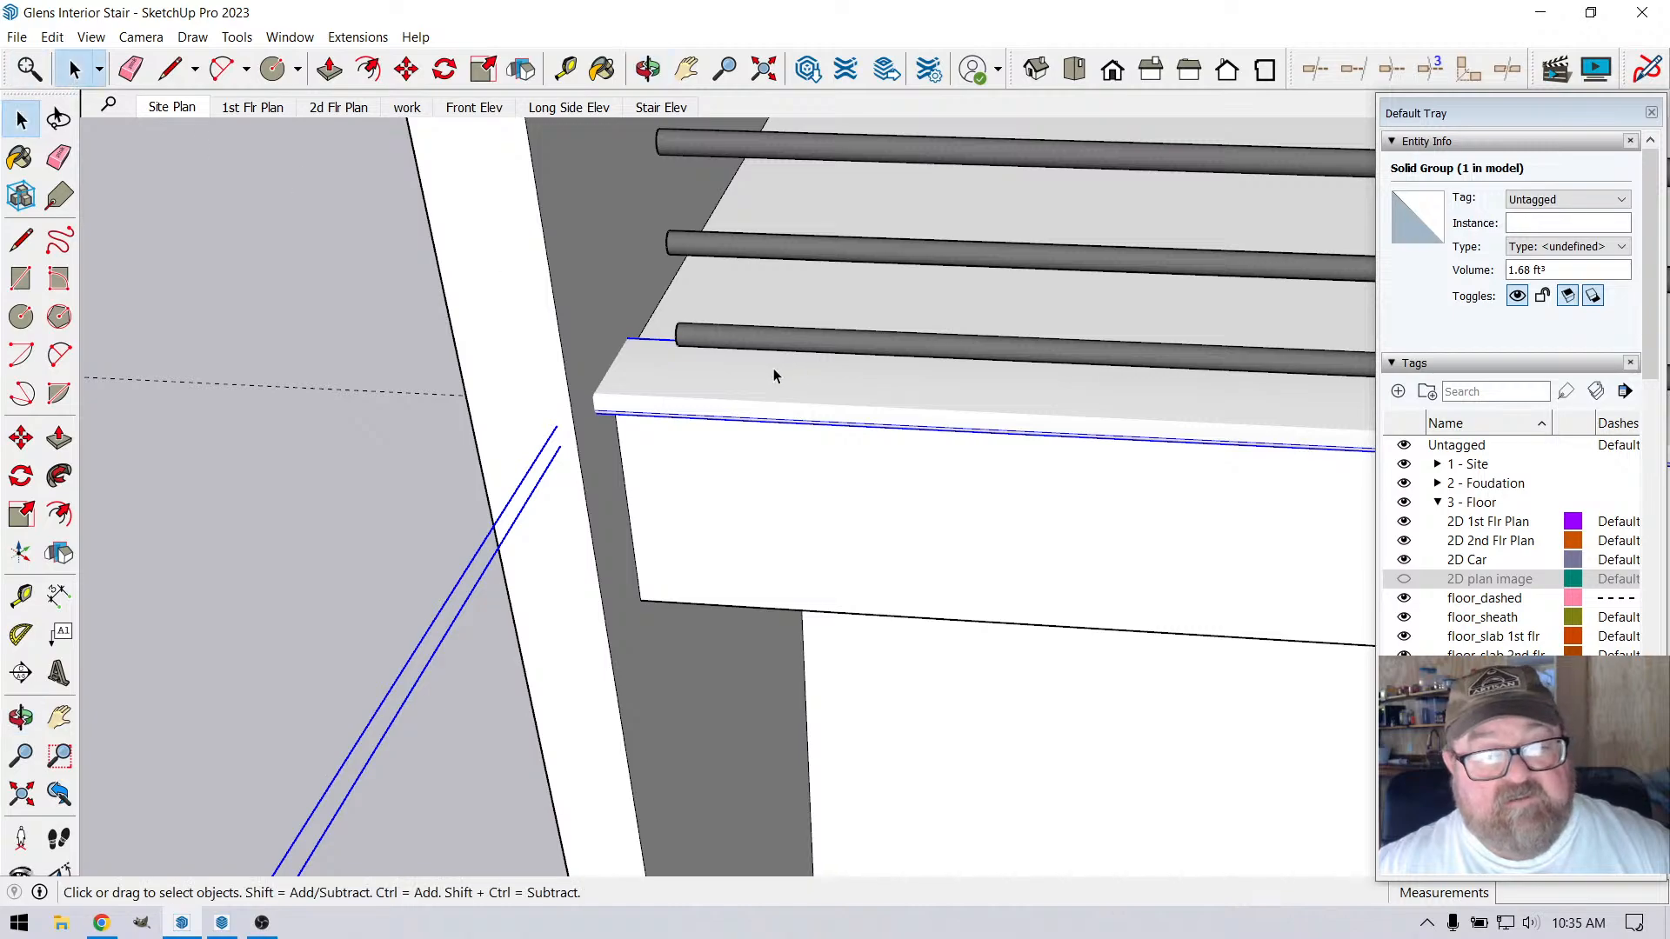
Open the nosing group and try to move the geometry at its wall end lengthwise along the nosing
double_click(774, 368)
left_click_drag(424, 272, 766, 453)
scroll(680, 469, "up", 2)
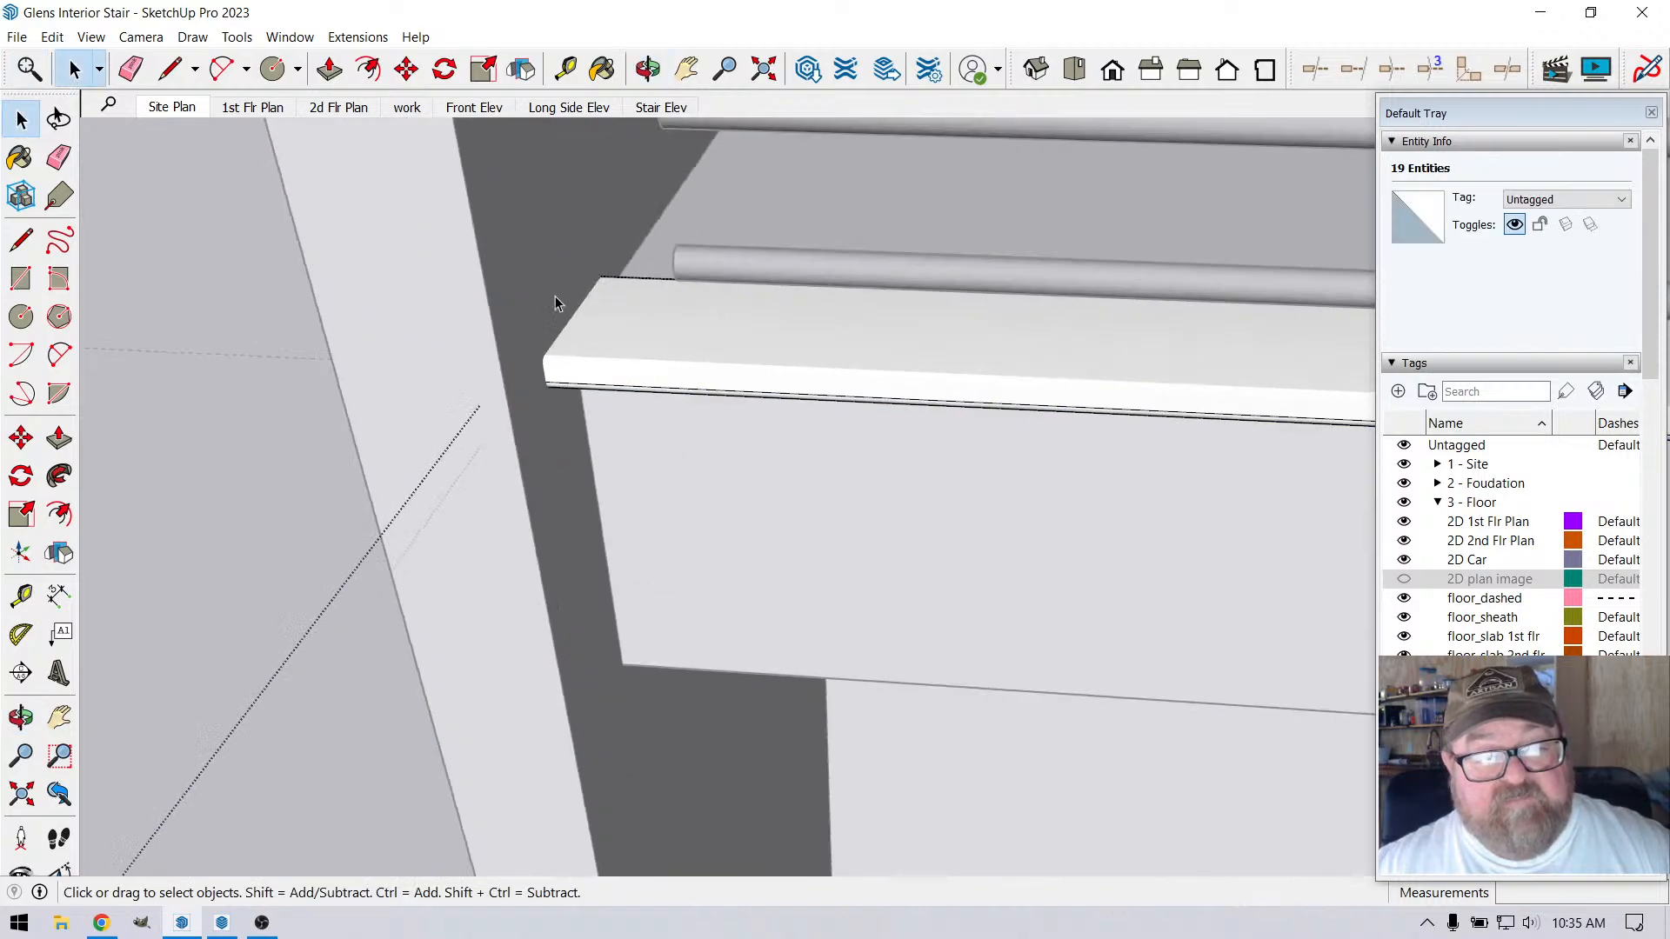
left_click(401, 73)
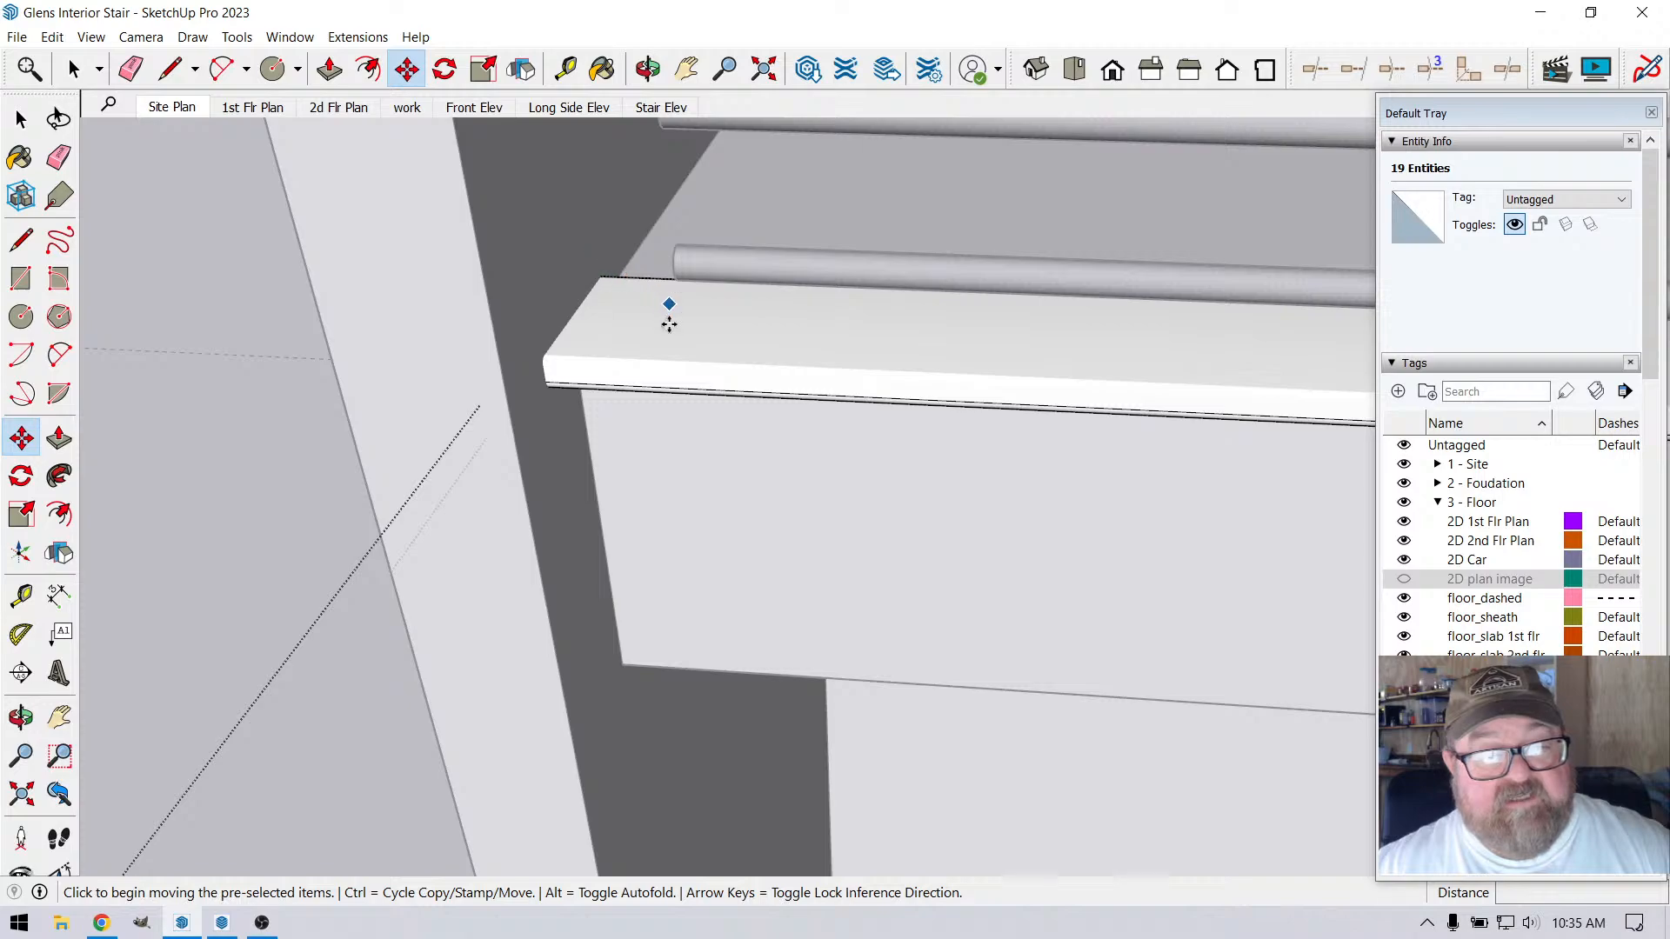
left_click(660, 335)
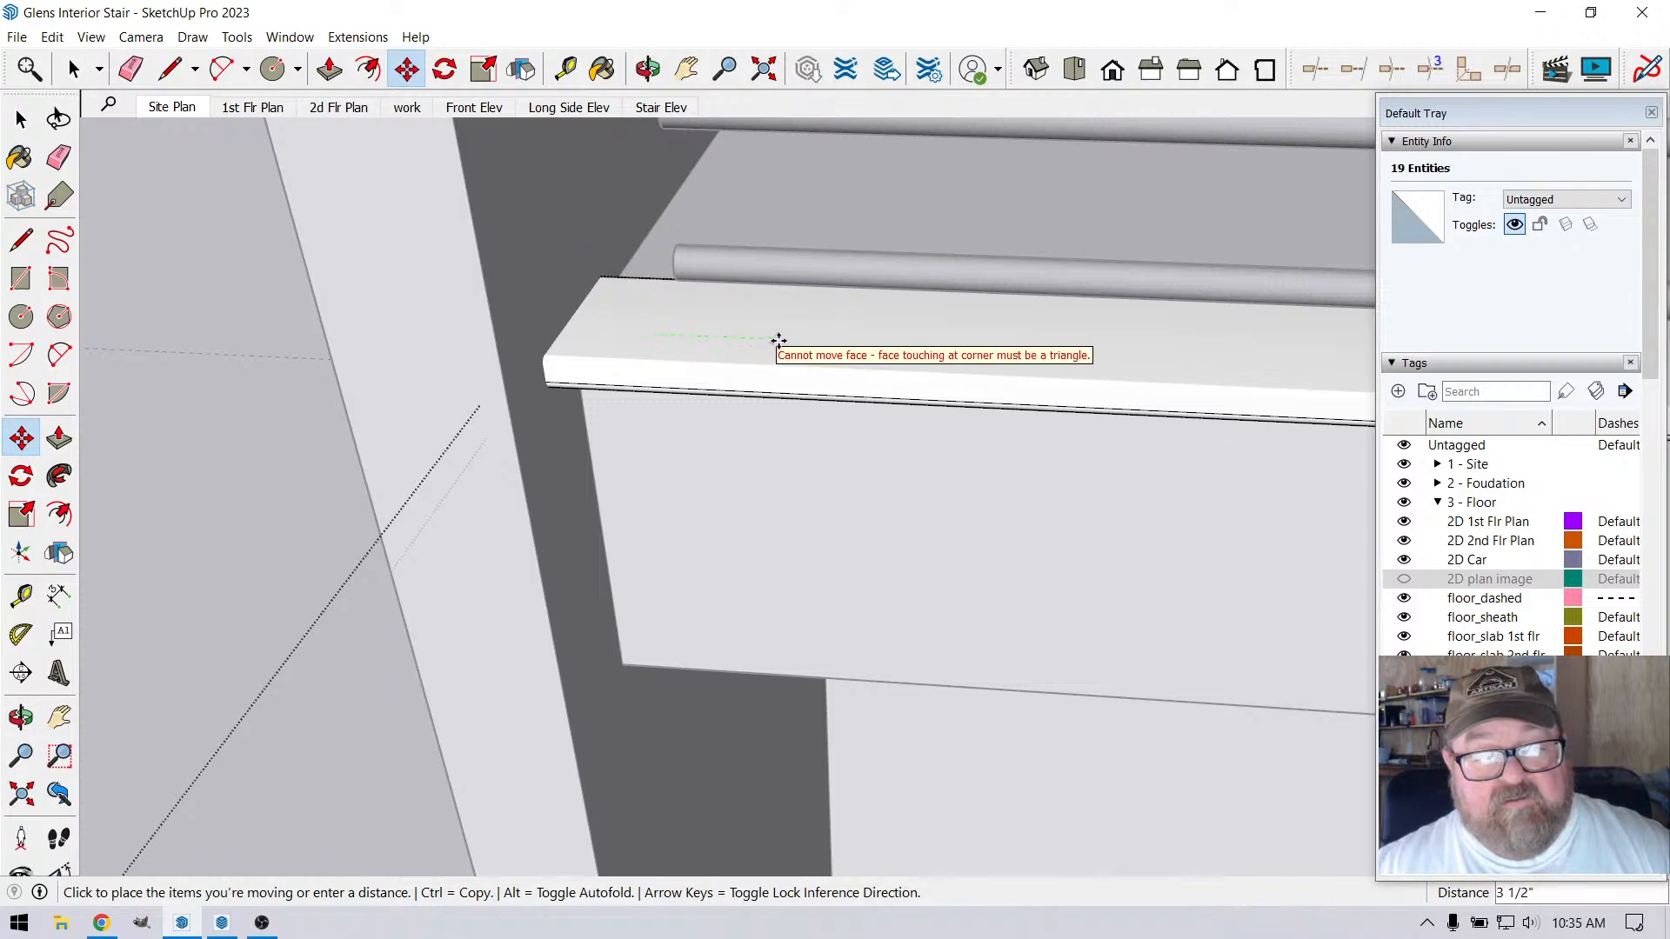
key("Escape")
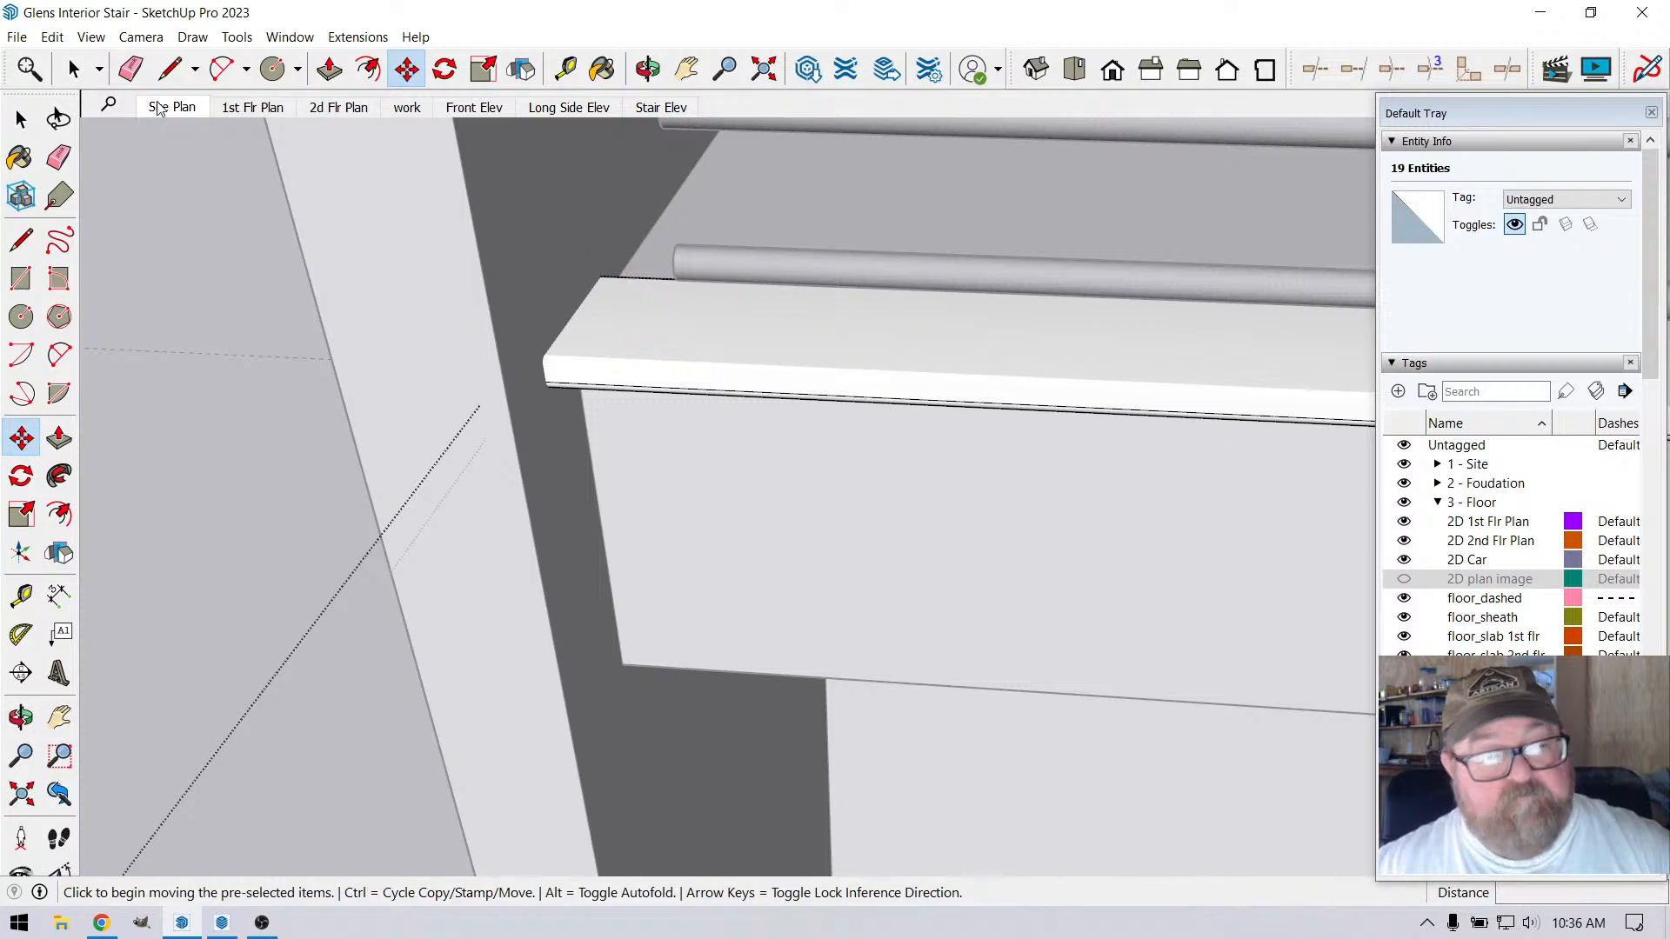
Reselect the nosing's wall-end geometry, try the lengthwise move again, and leave the group
key("space")
left_click(783, 336)
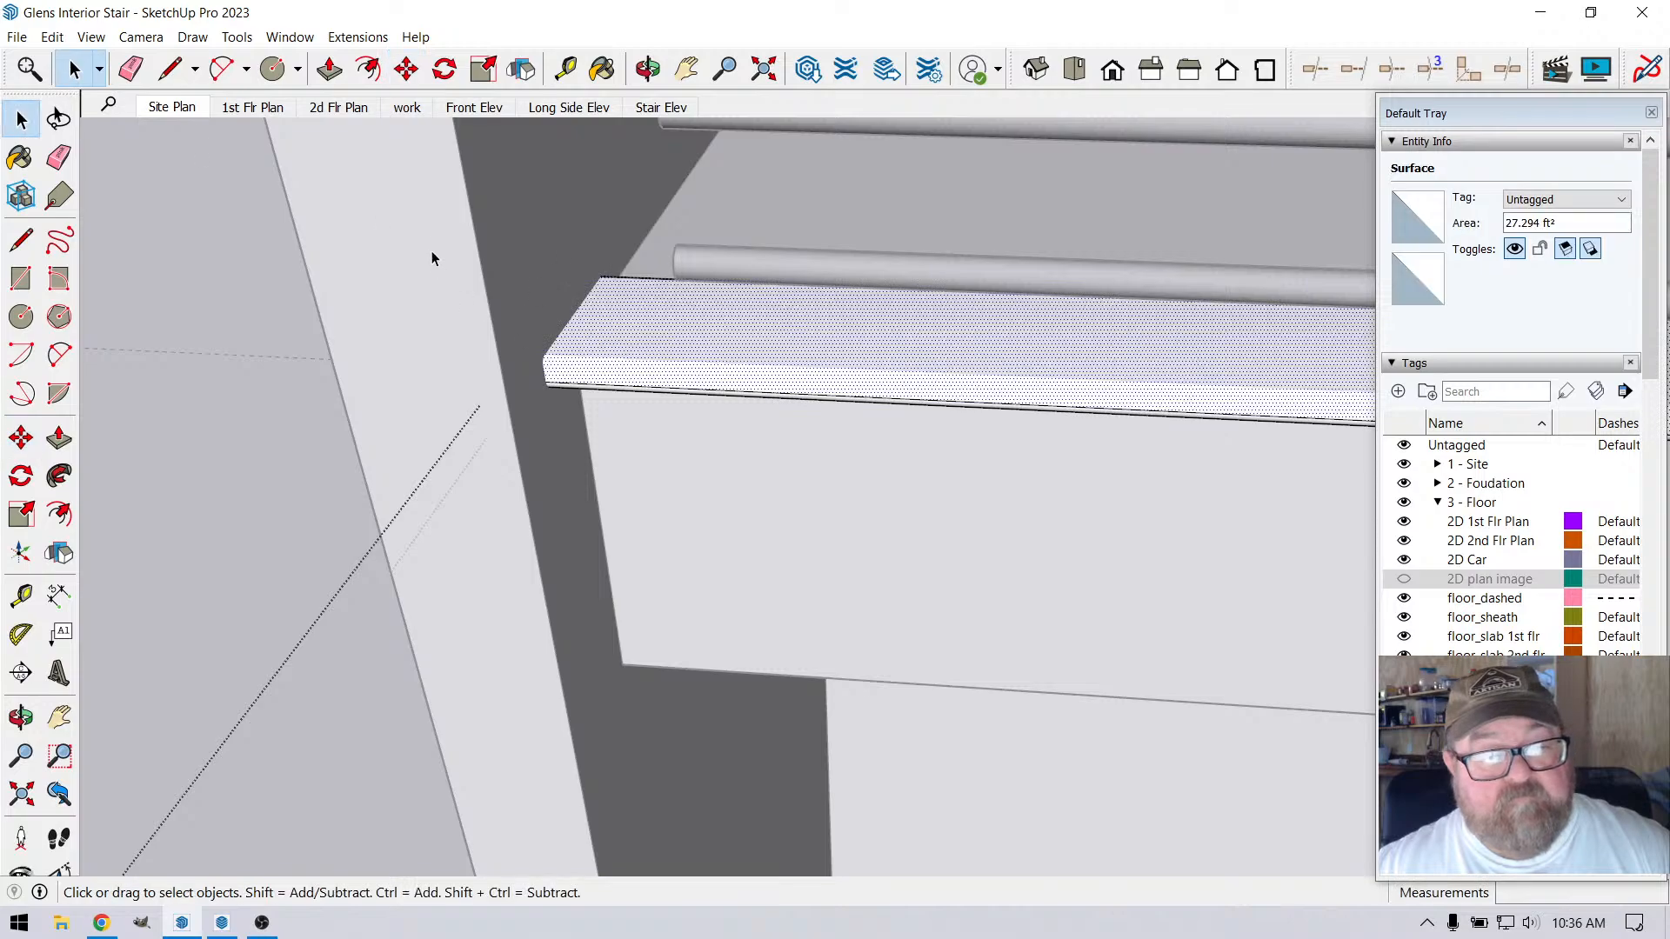
left_click_drag(677, 477, 677, 477)
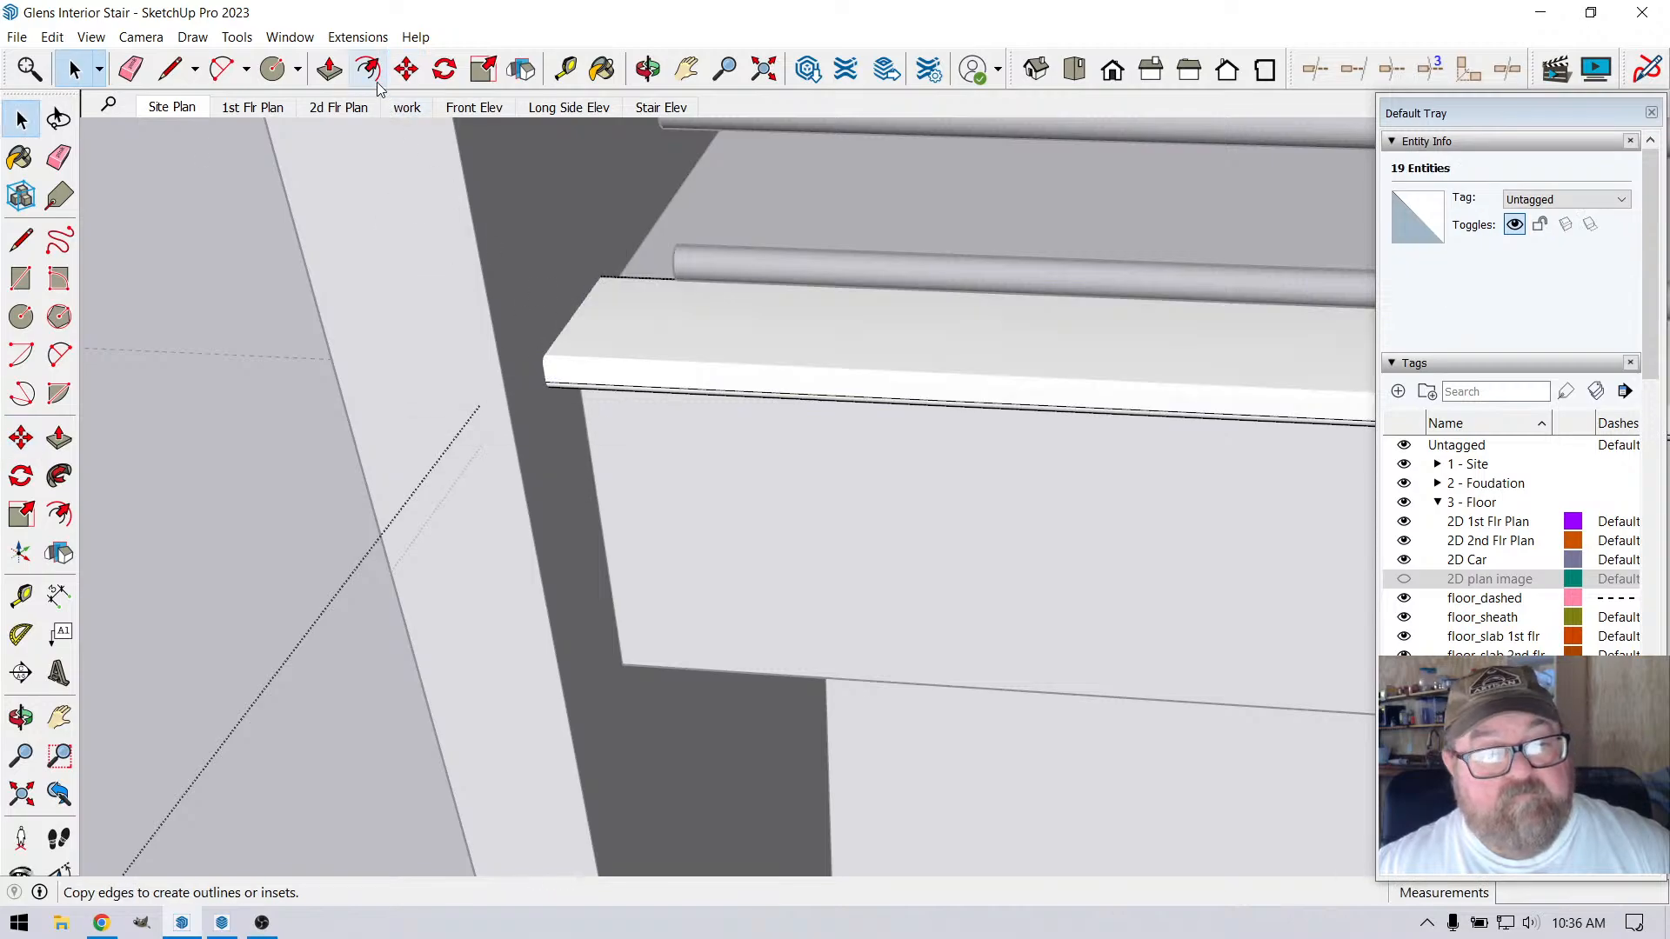
left_click(406, 68)
left_click(721, 338)
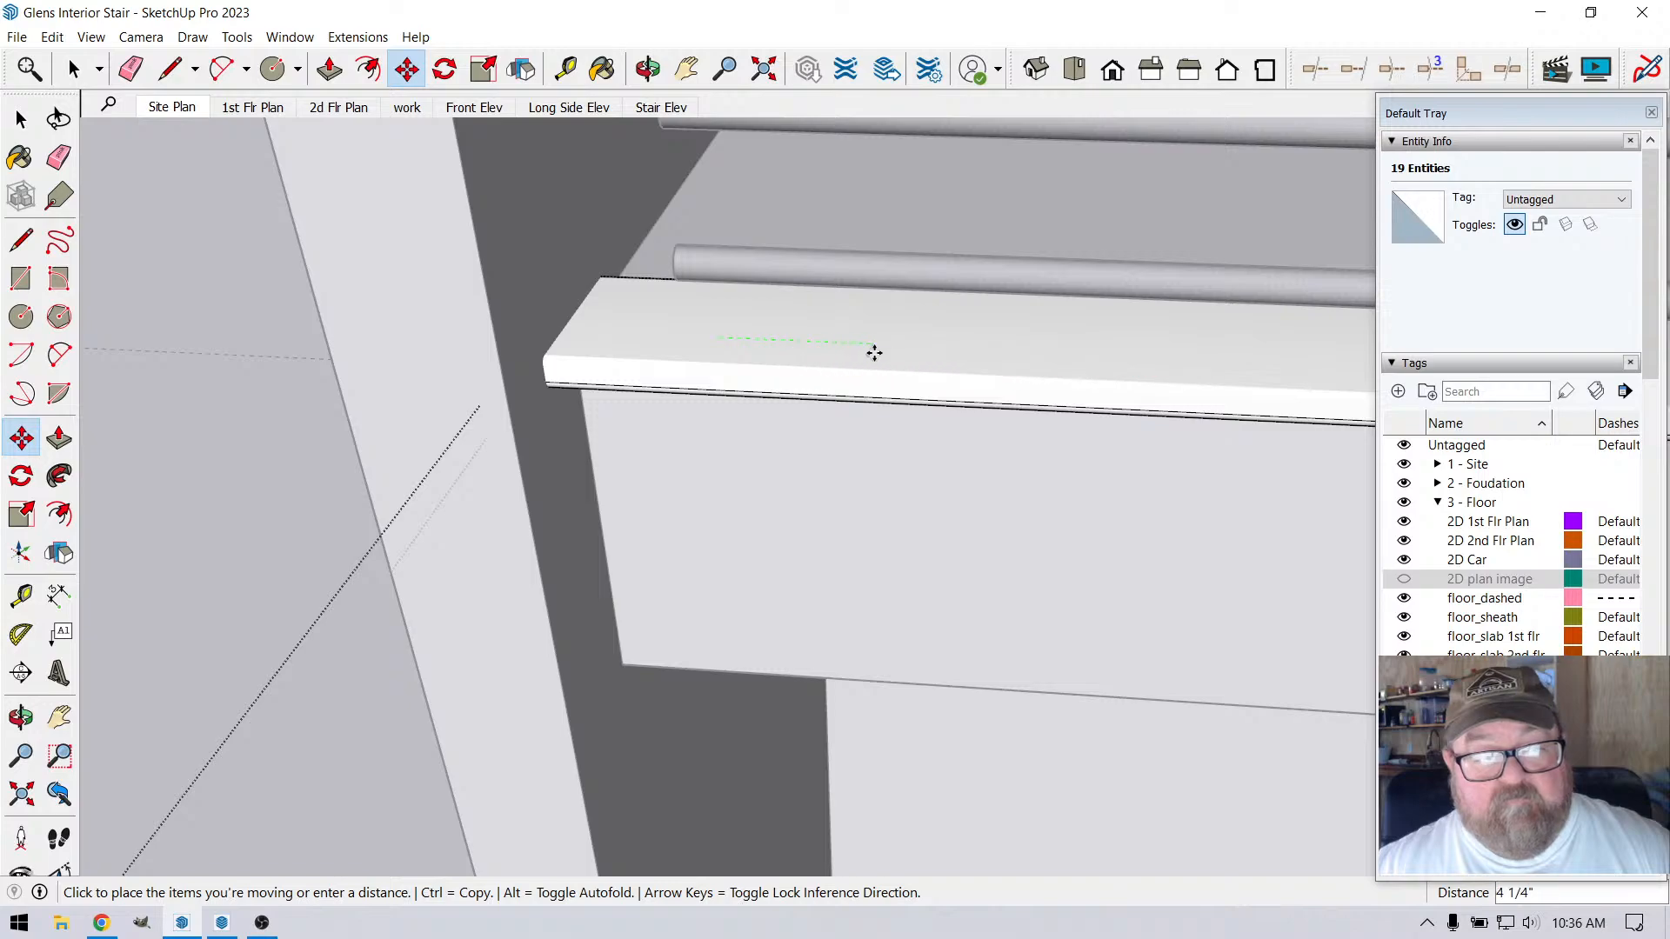
key("Escape")
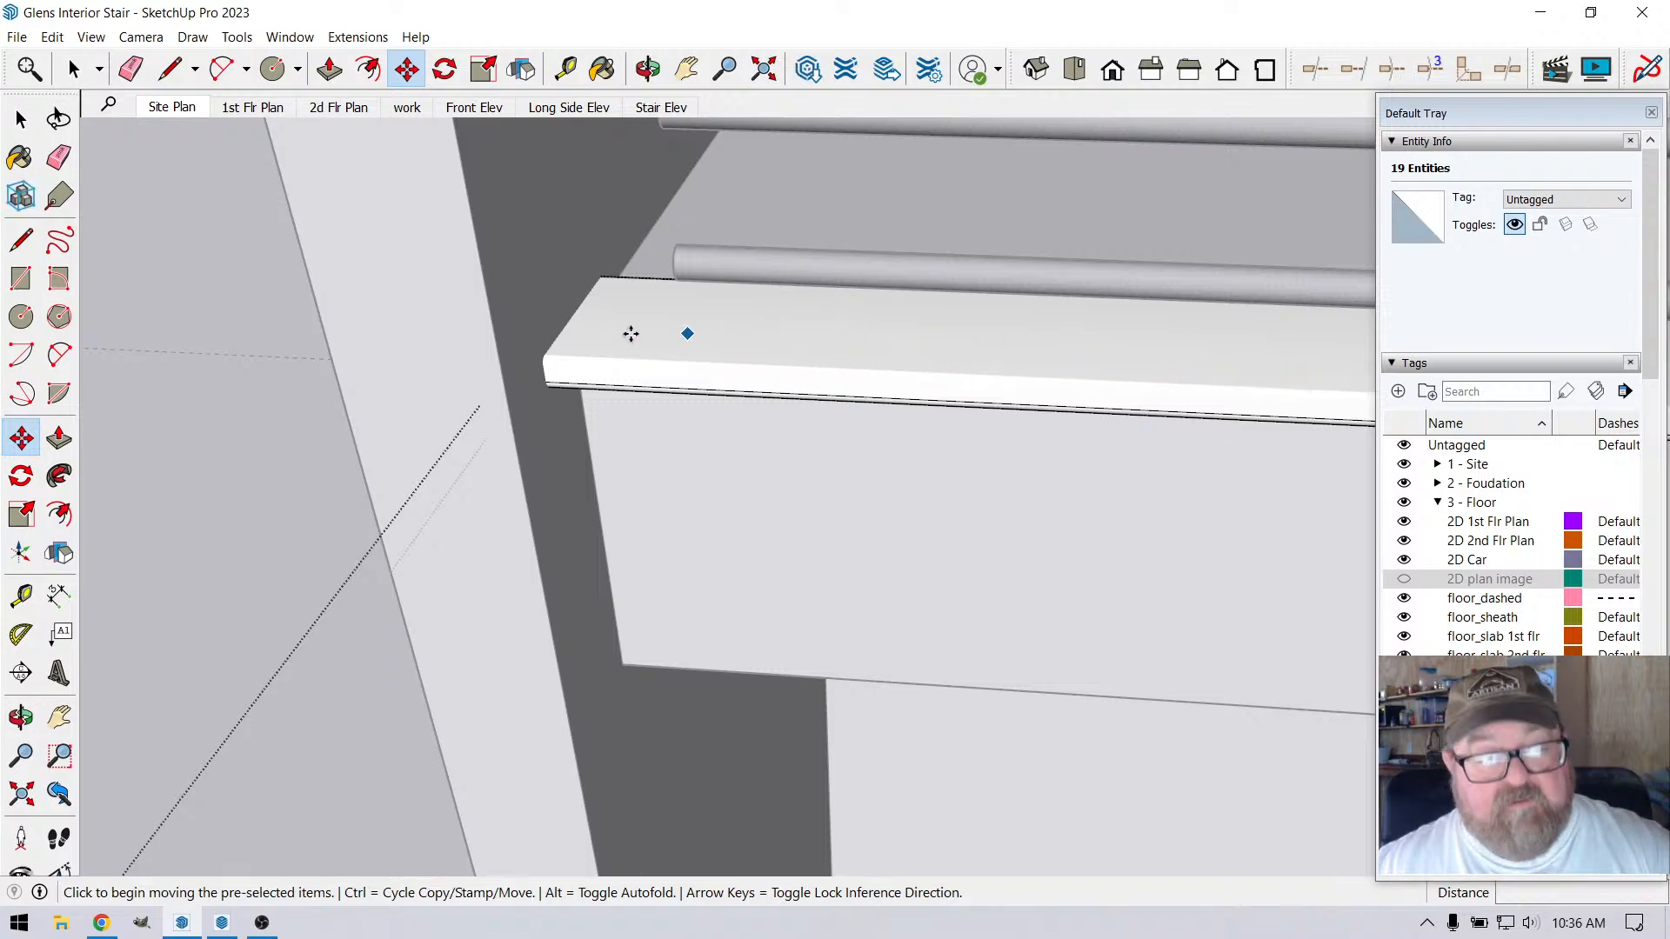
left_click(79, 69)
left_click(205, 245)
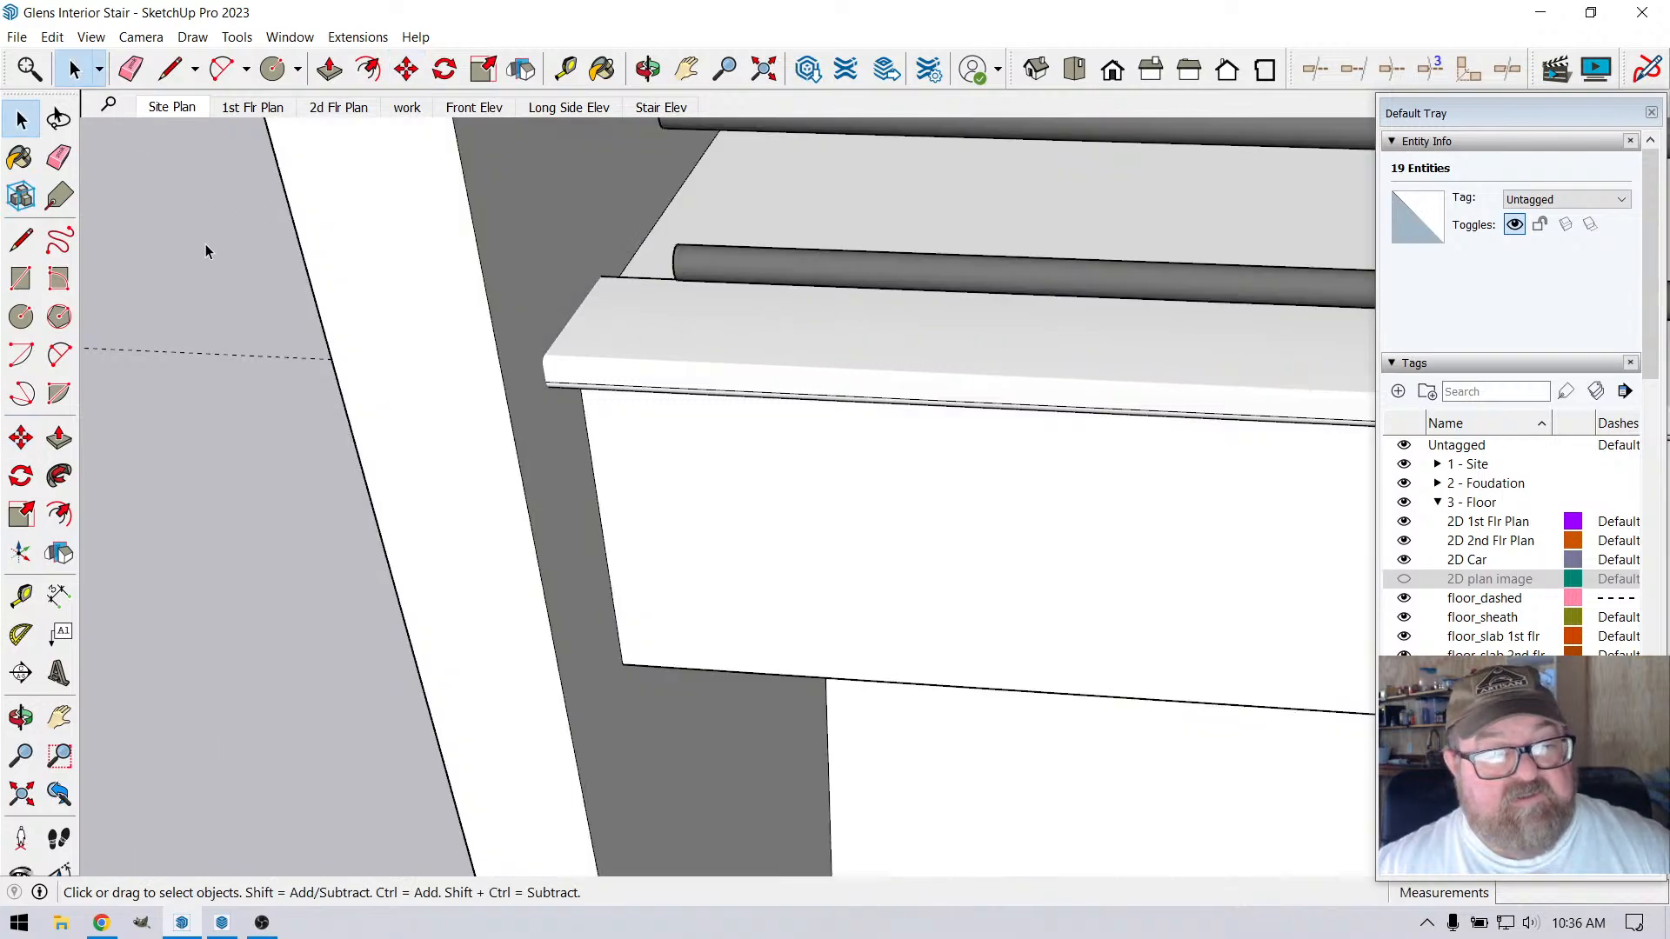
Move the whole nosing group 12" along the red axis, away from the loft edge, to expose its wall end
left_click(618, 321)
scroll(739, 467, "down", 3)
scroll(740, 466, "down", 1)
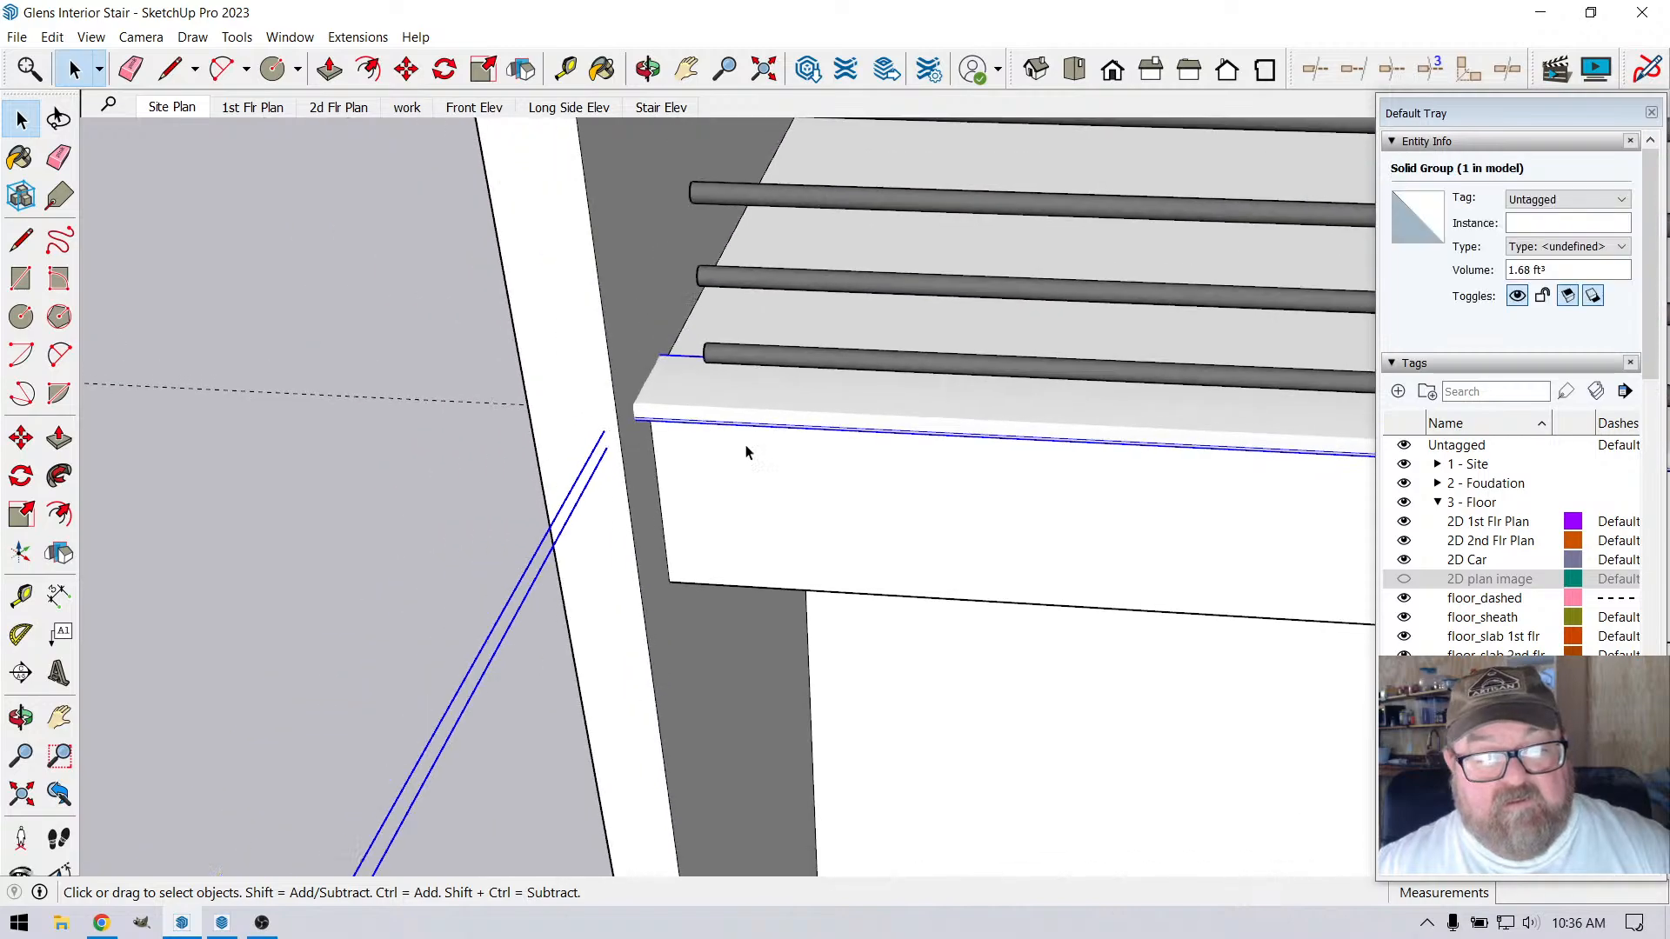
middle_click_drag(654, 146, 516, 162)
left_click(410, 73)
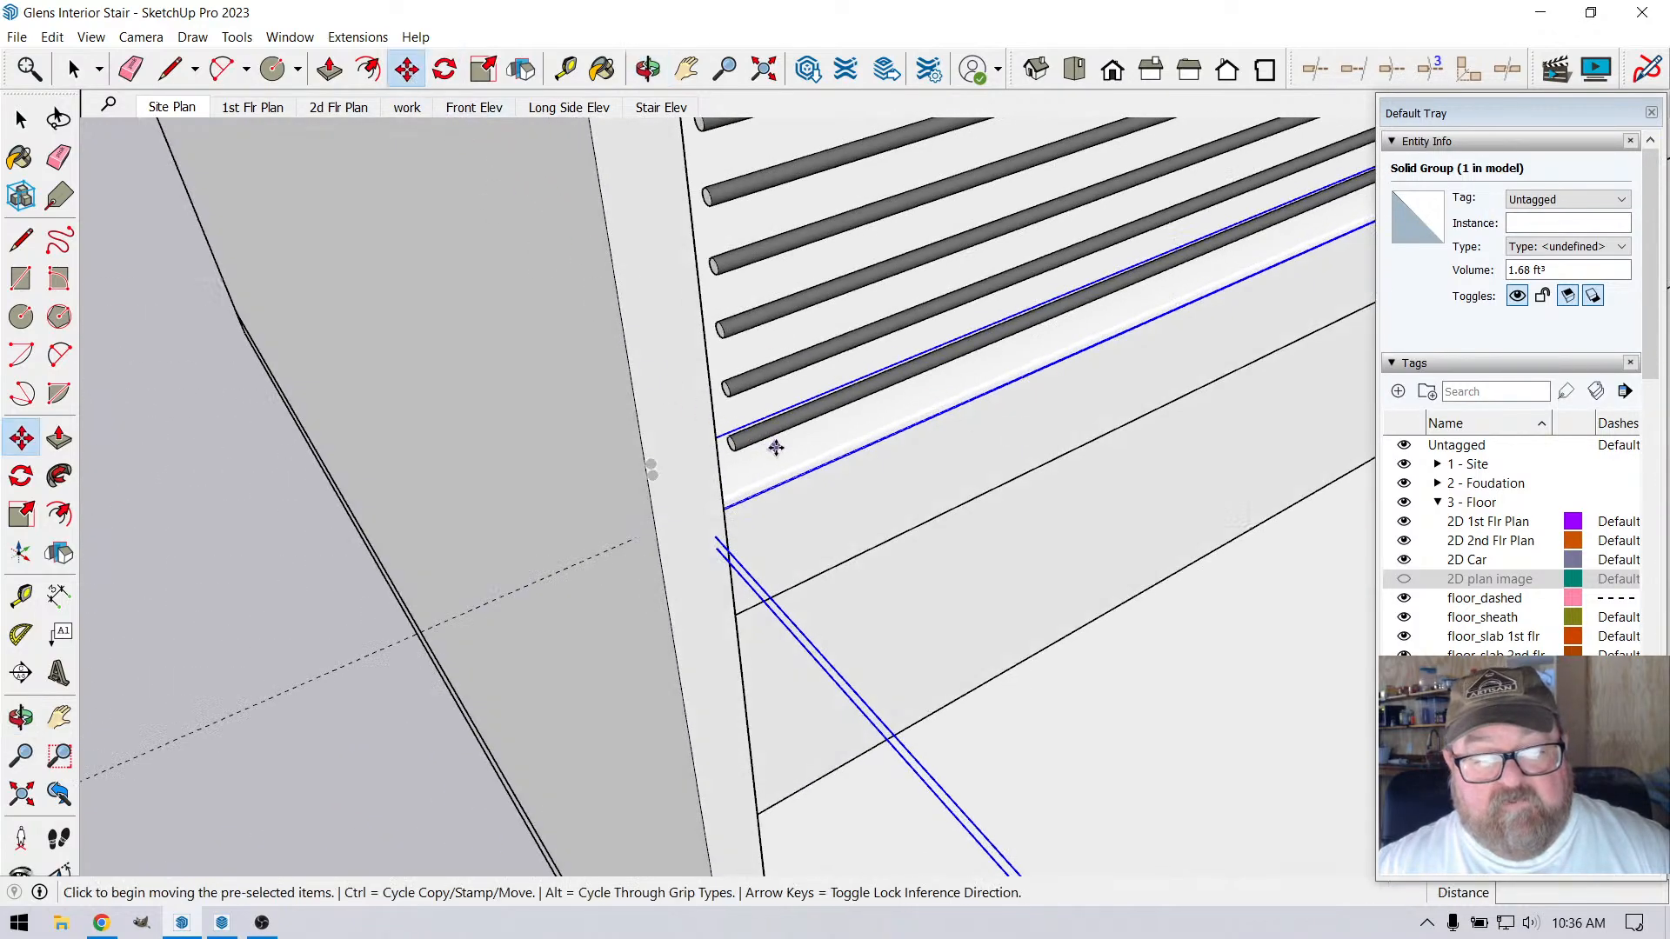
left_click(777, 449)
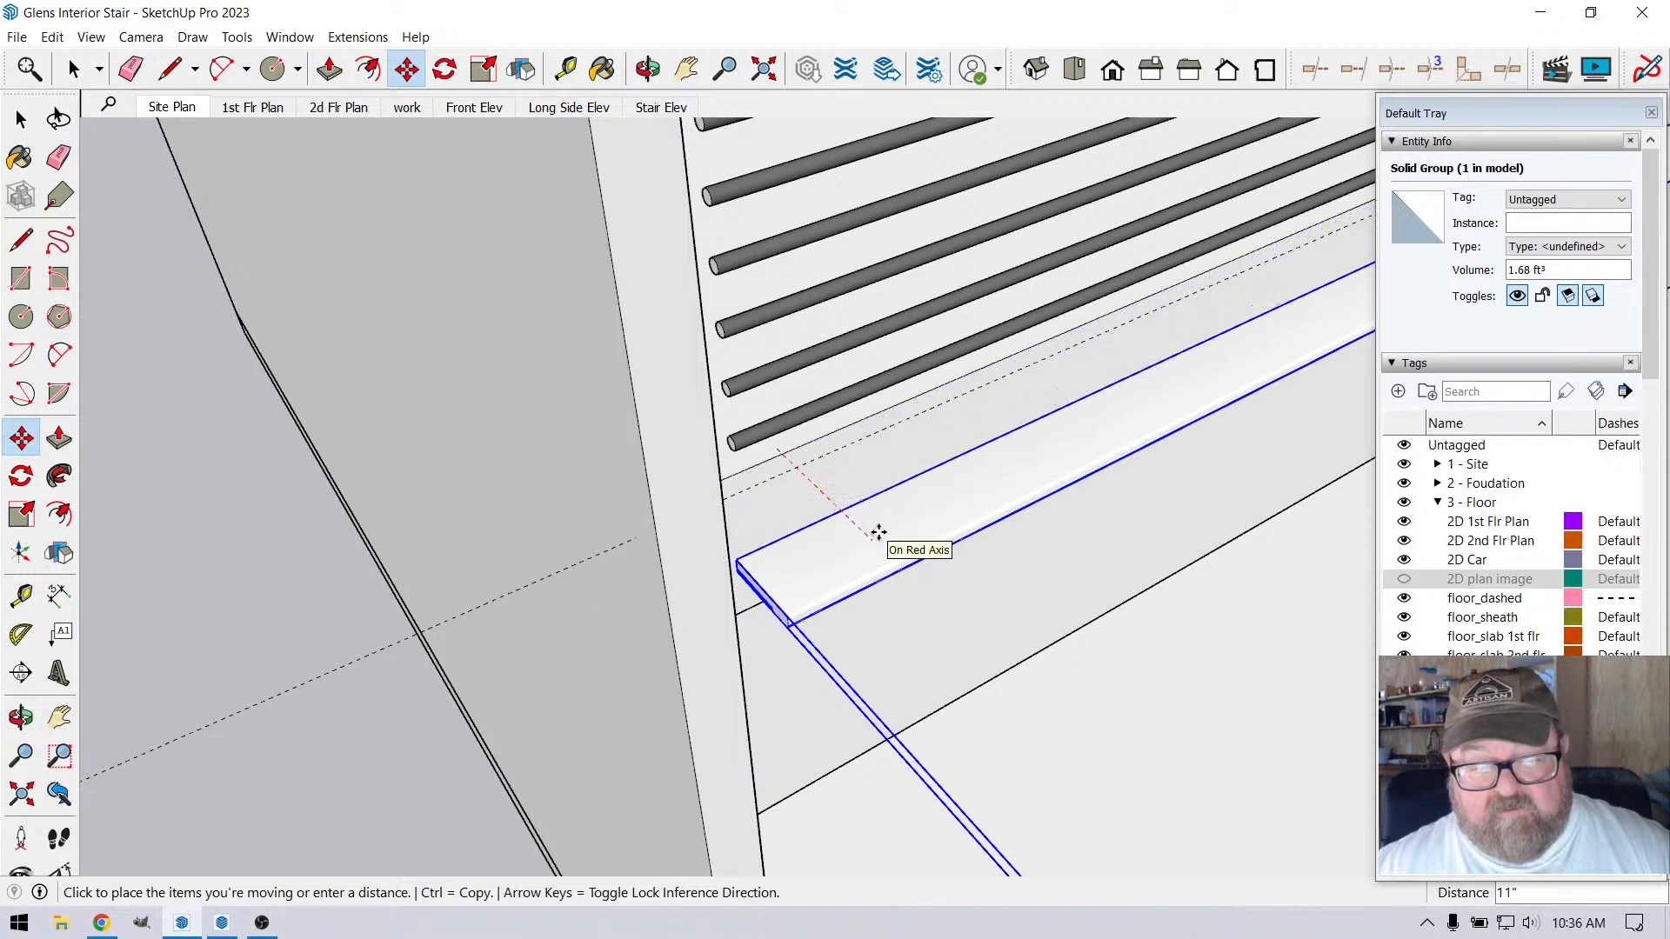
type("12")
key("Return")
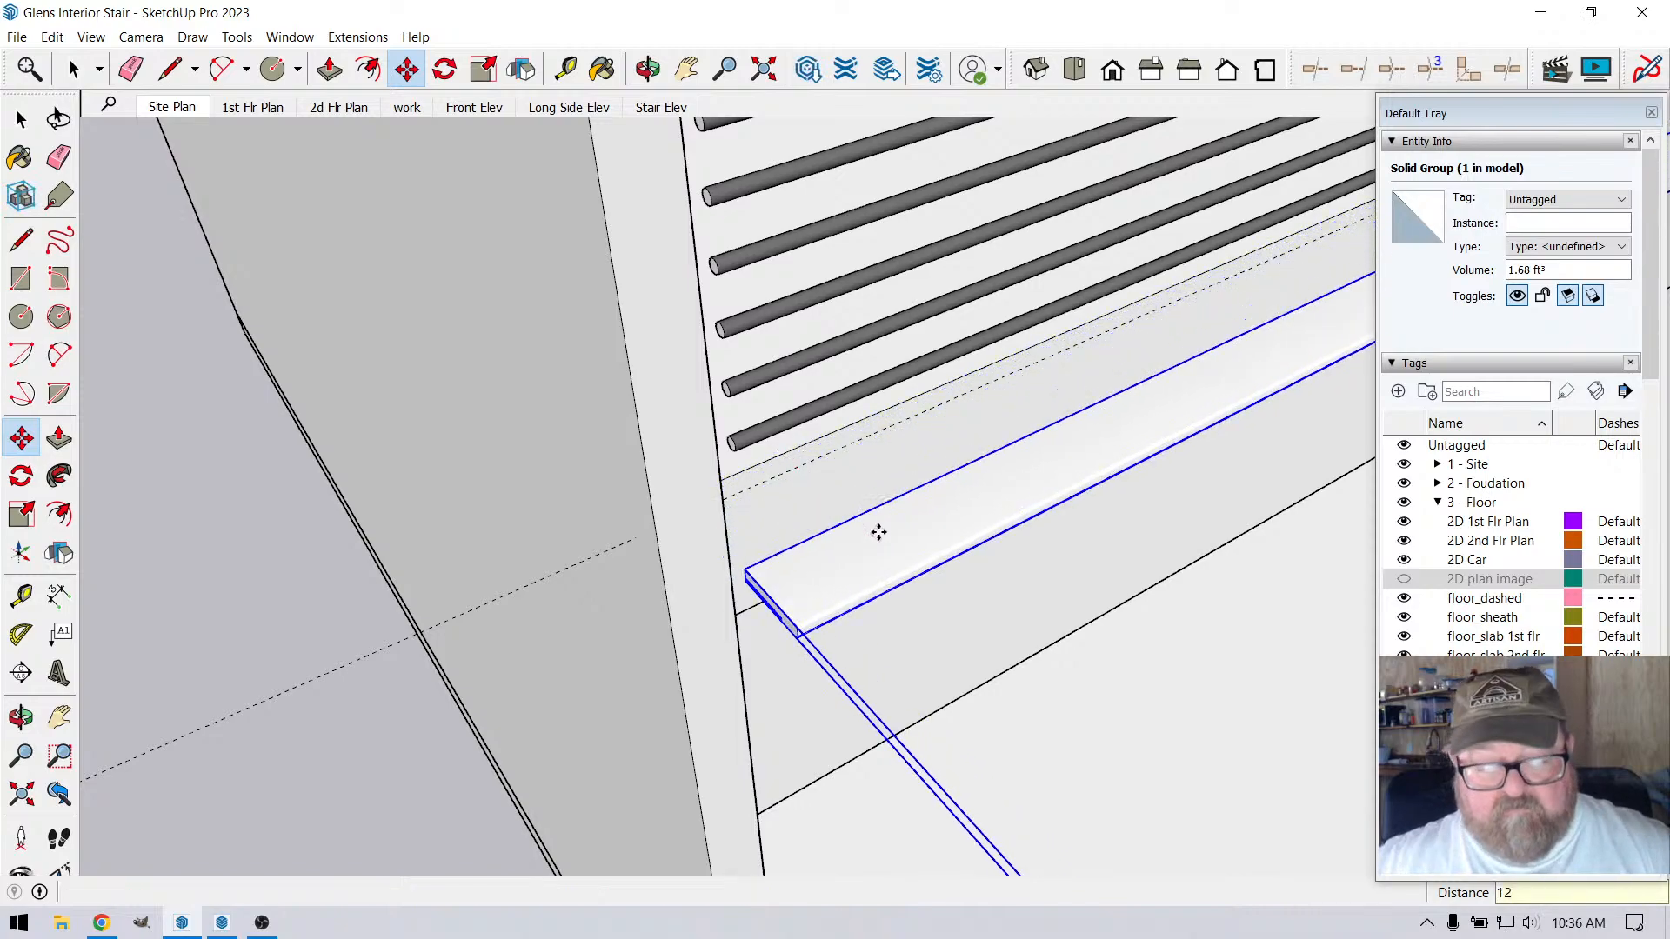
left_click(648, 69)
mouse_move(818, 609)
left_mouse_down()
mouse_move(843, 623)
mouse_move(794, 552)
mouse_move(865, 663)
mouse_move(910, 549)
mouse_move(913, 604)
left_mouse_up()
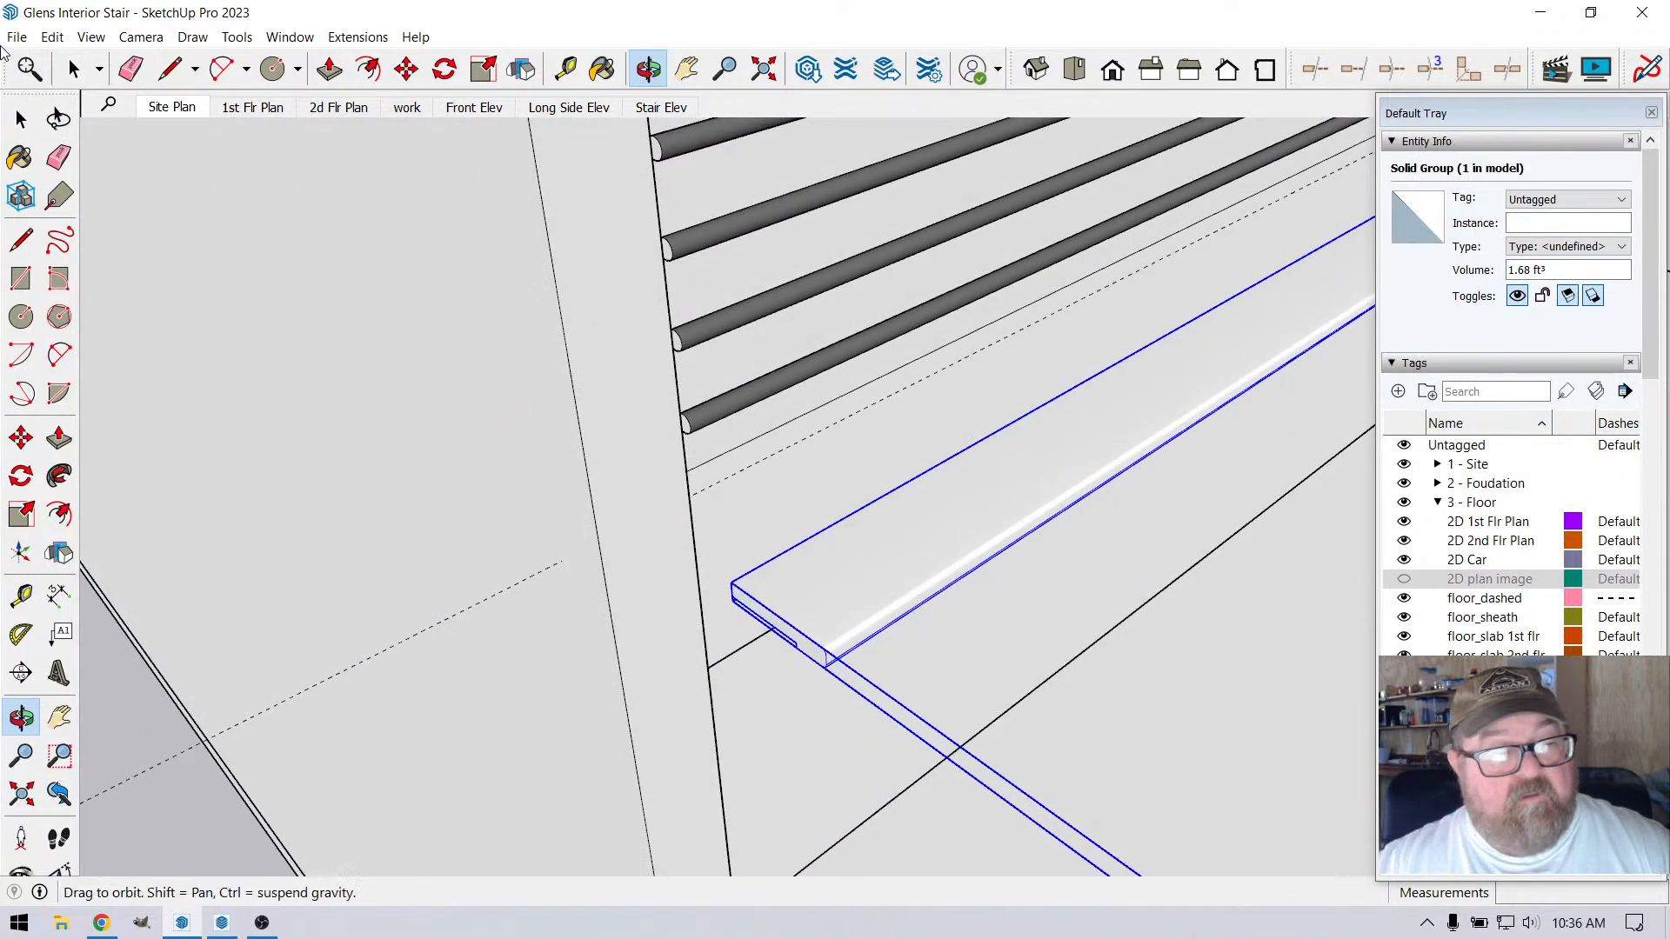
Open the nosing group for editing at its exposed wall end
key("shift+s")
left_click(651, 77)
scroll(775, 738, "up", 5)
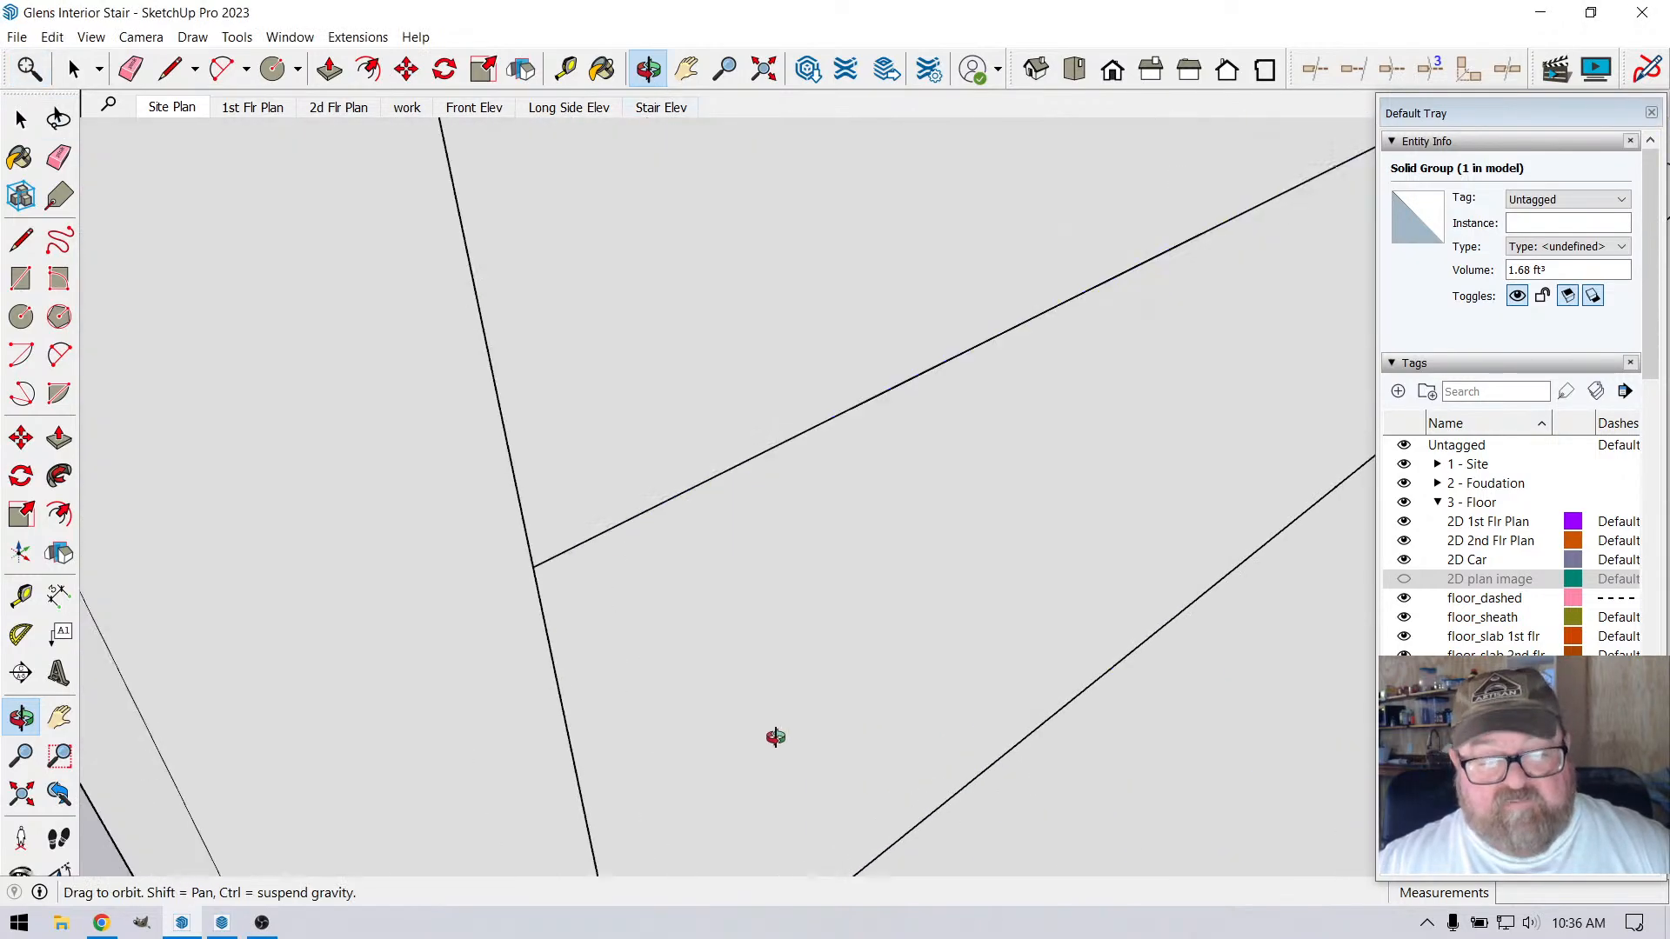
scroll(791, 730, "down", 4)
left_click_drag(834, 551, 866, 651)
scroll(866, 651, "up", 5)
scroll(296, 346, "down", 2)
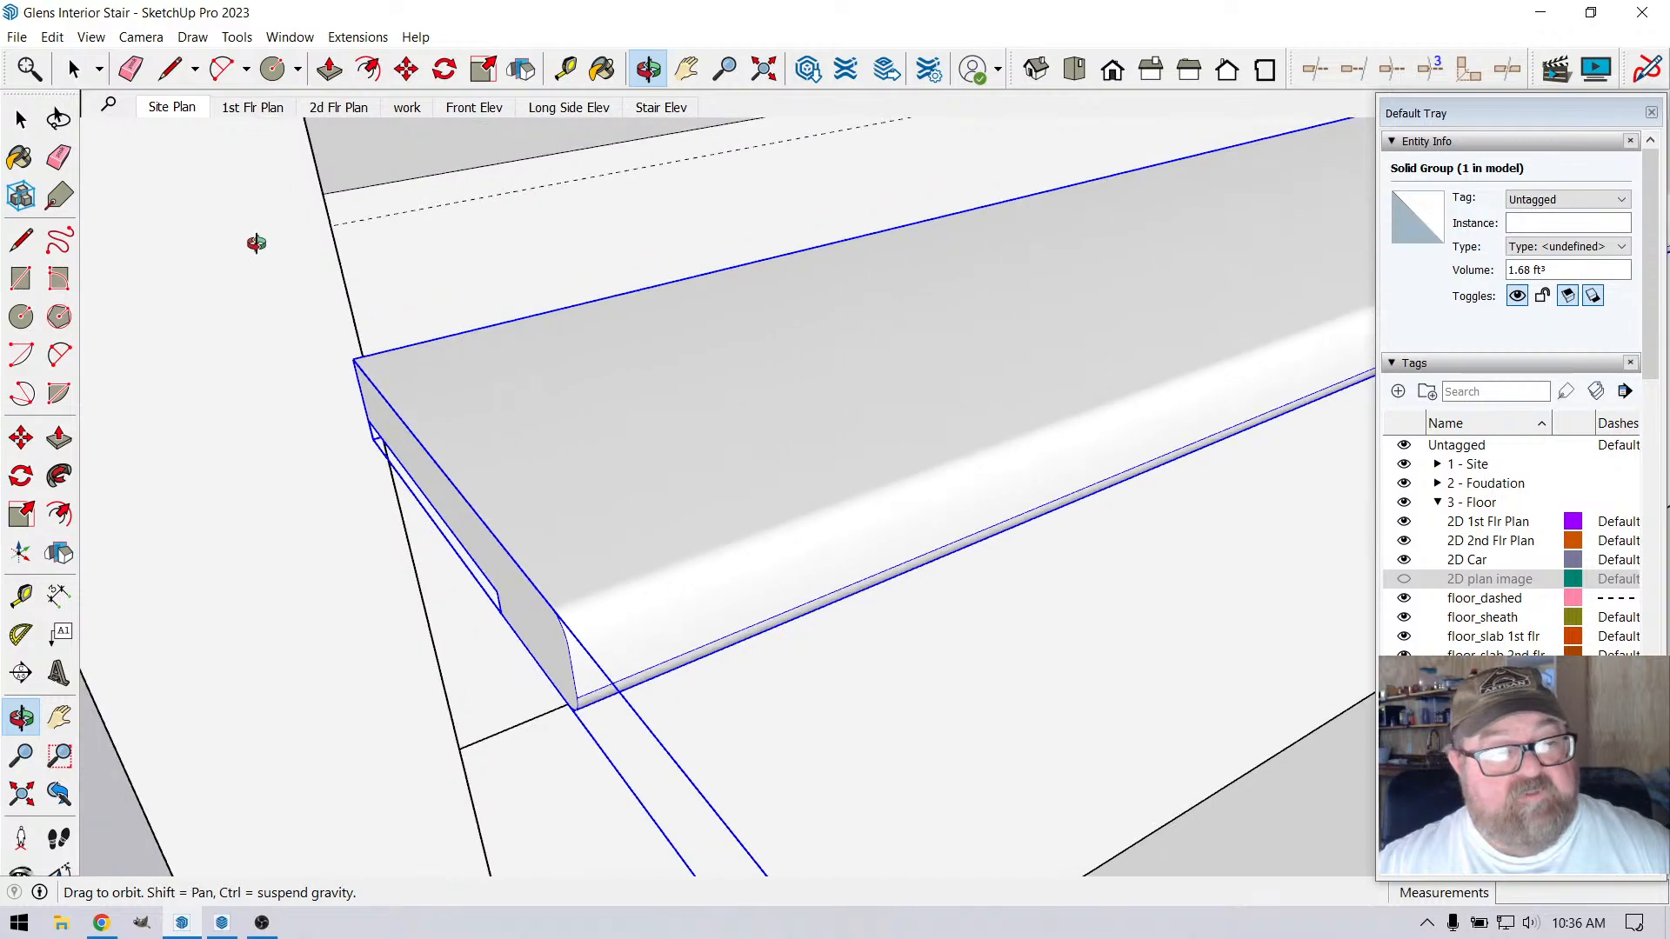
left_click(76, 71)
scroll(683, 597, "down", 2)
double_click(640, 507)
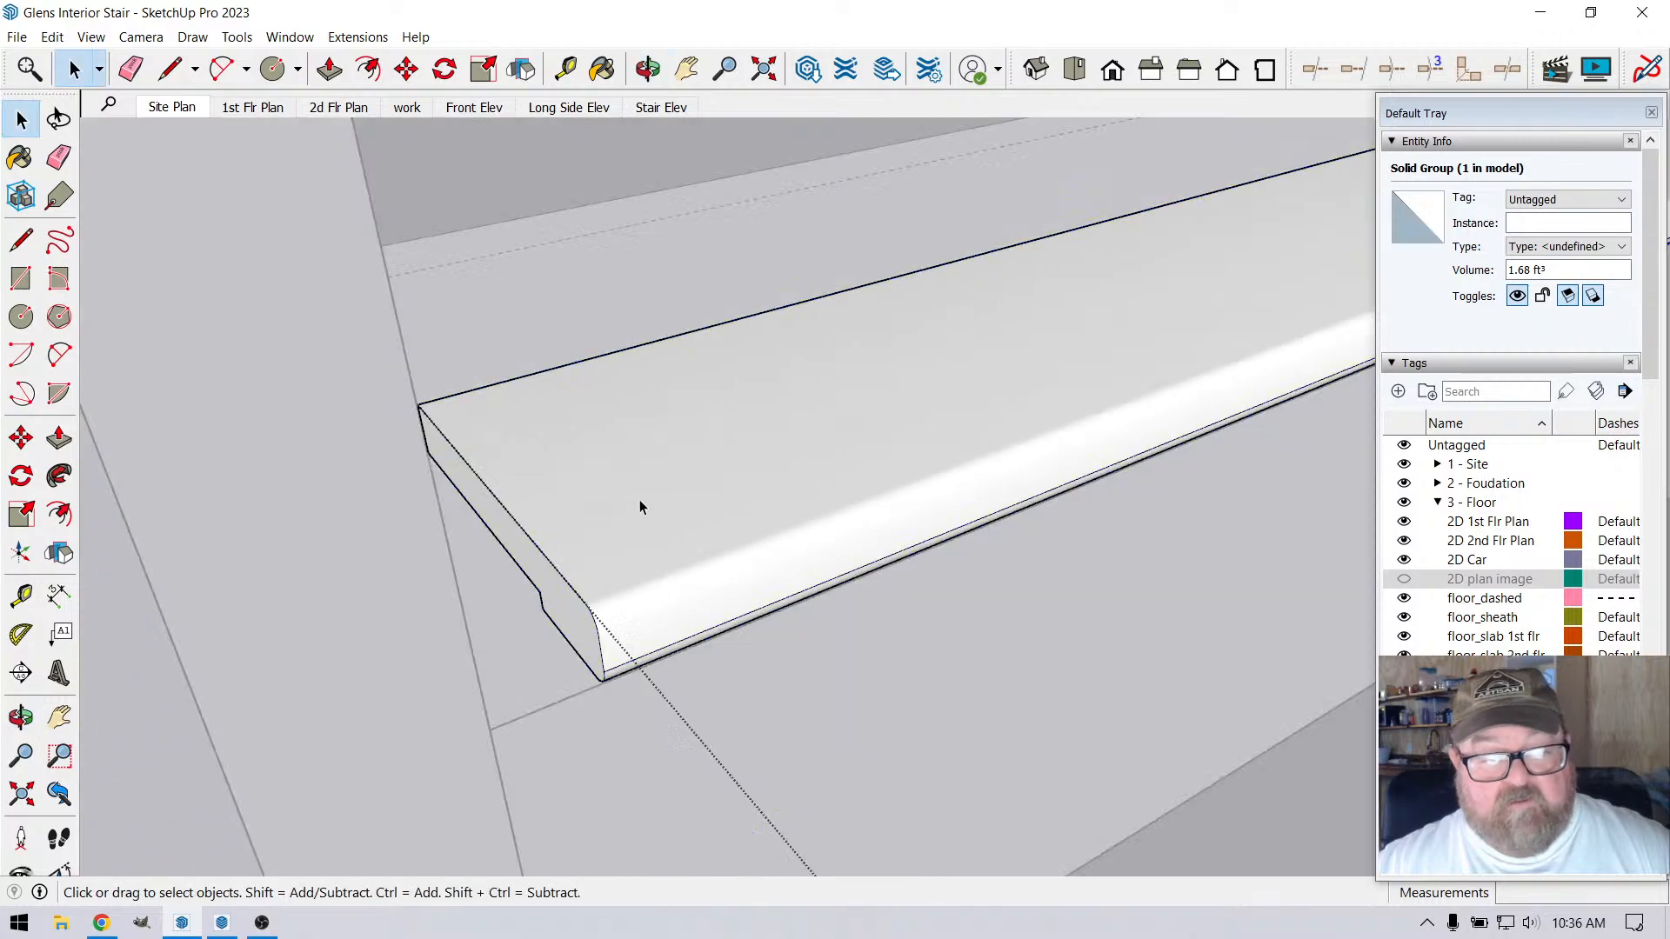
Select the complete end profile at the nosing's wall end and try to move it along the nosing
triple_click(639, 508)
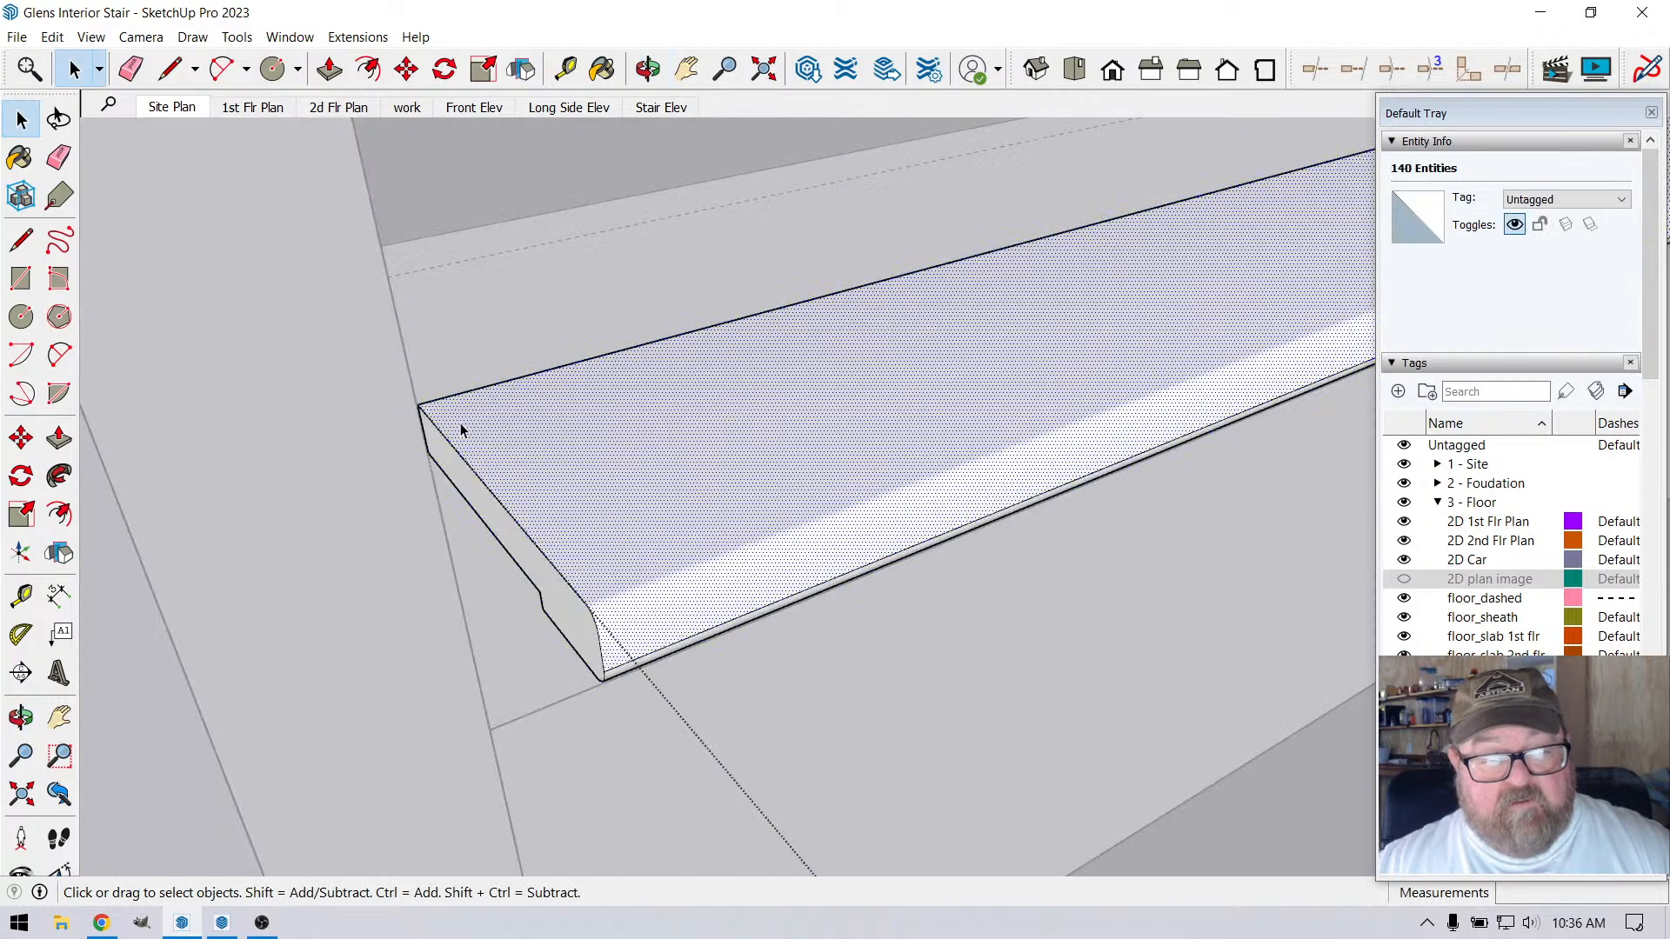
left_click_drag(365, 355, 691, 708)
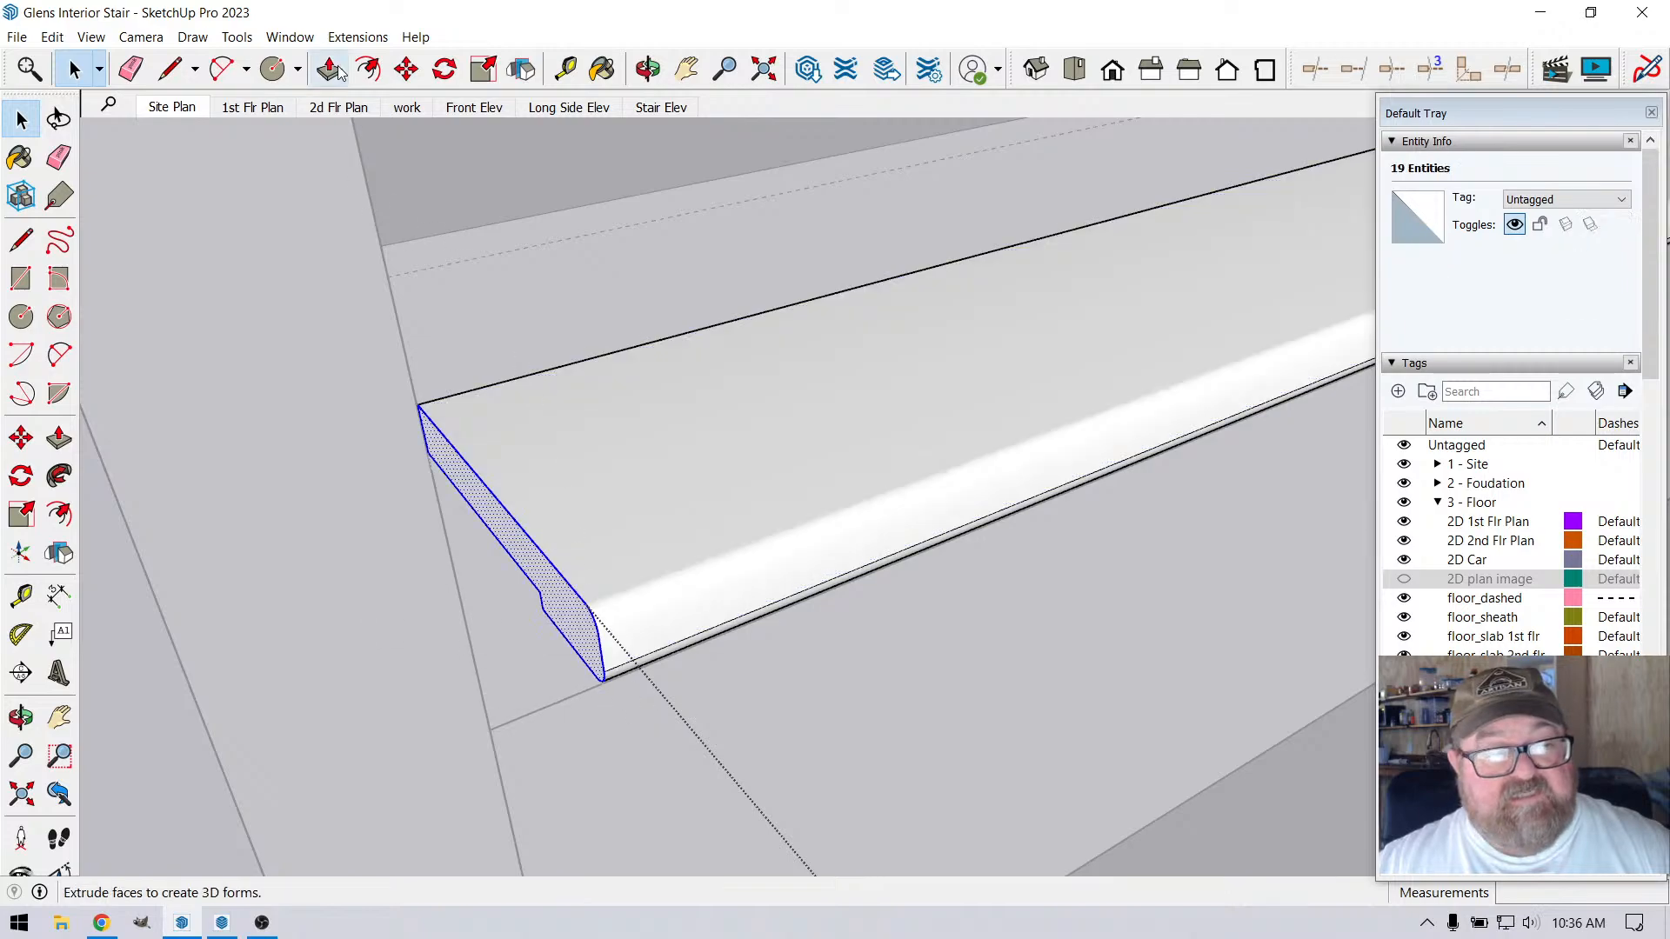
left_click(406, 69)
left_click(519, 523)
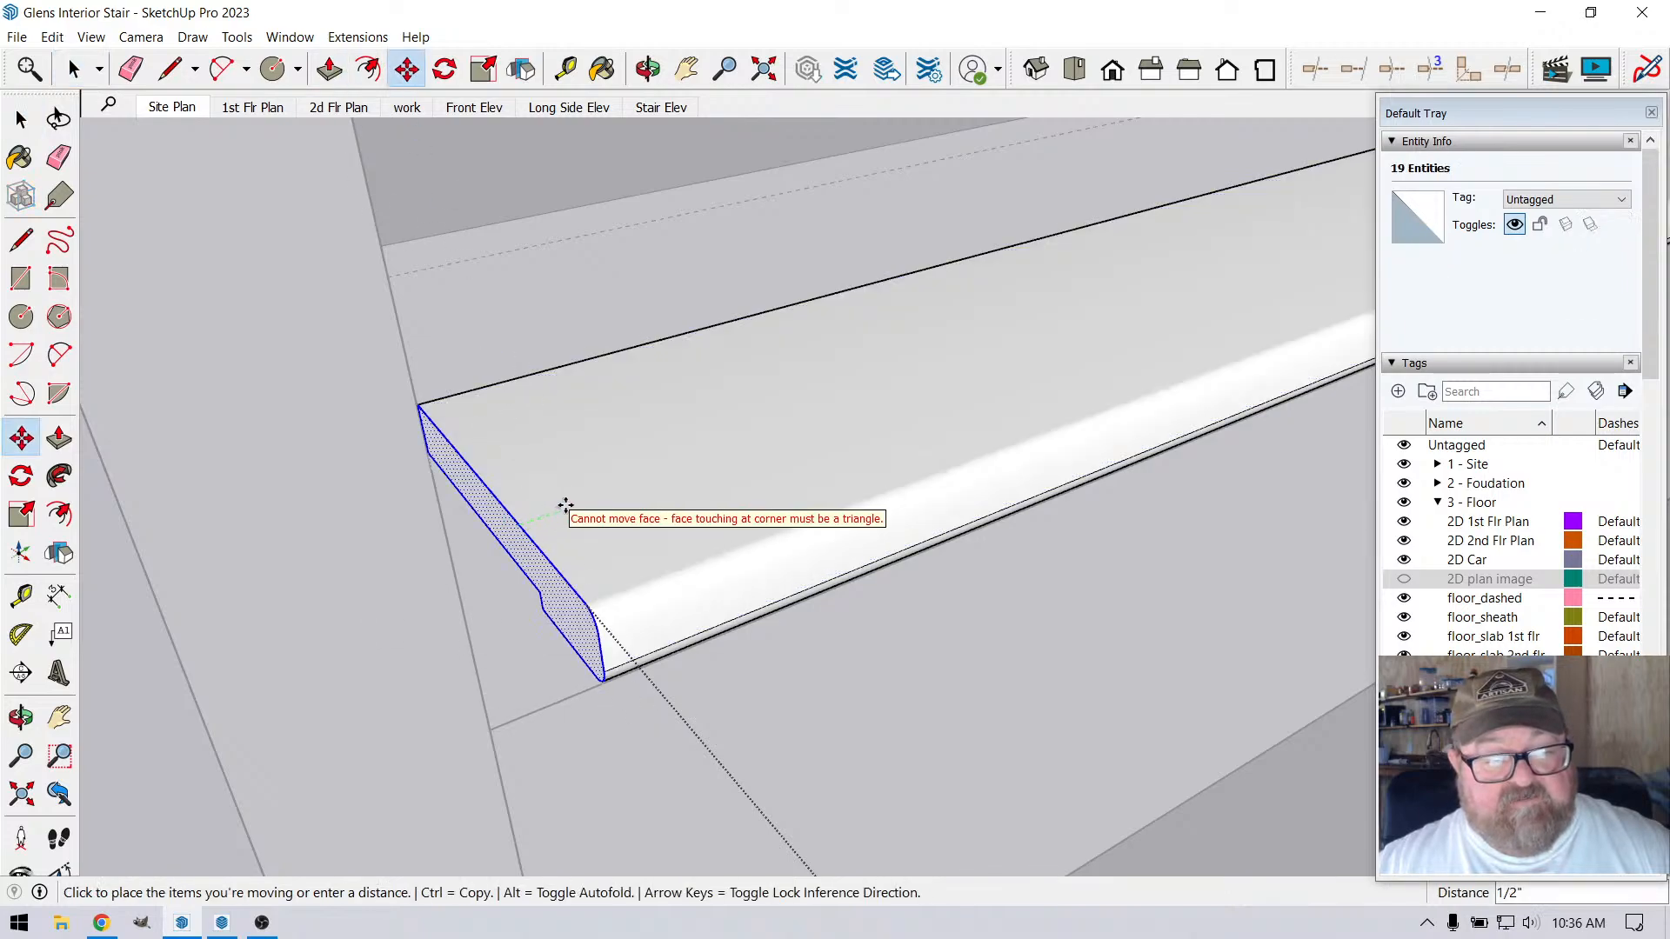
scroll(790, 533, "down", 1)
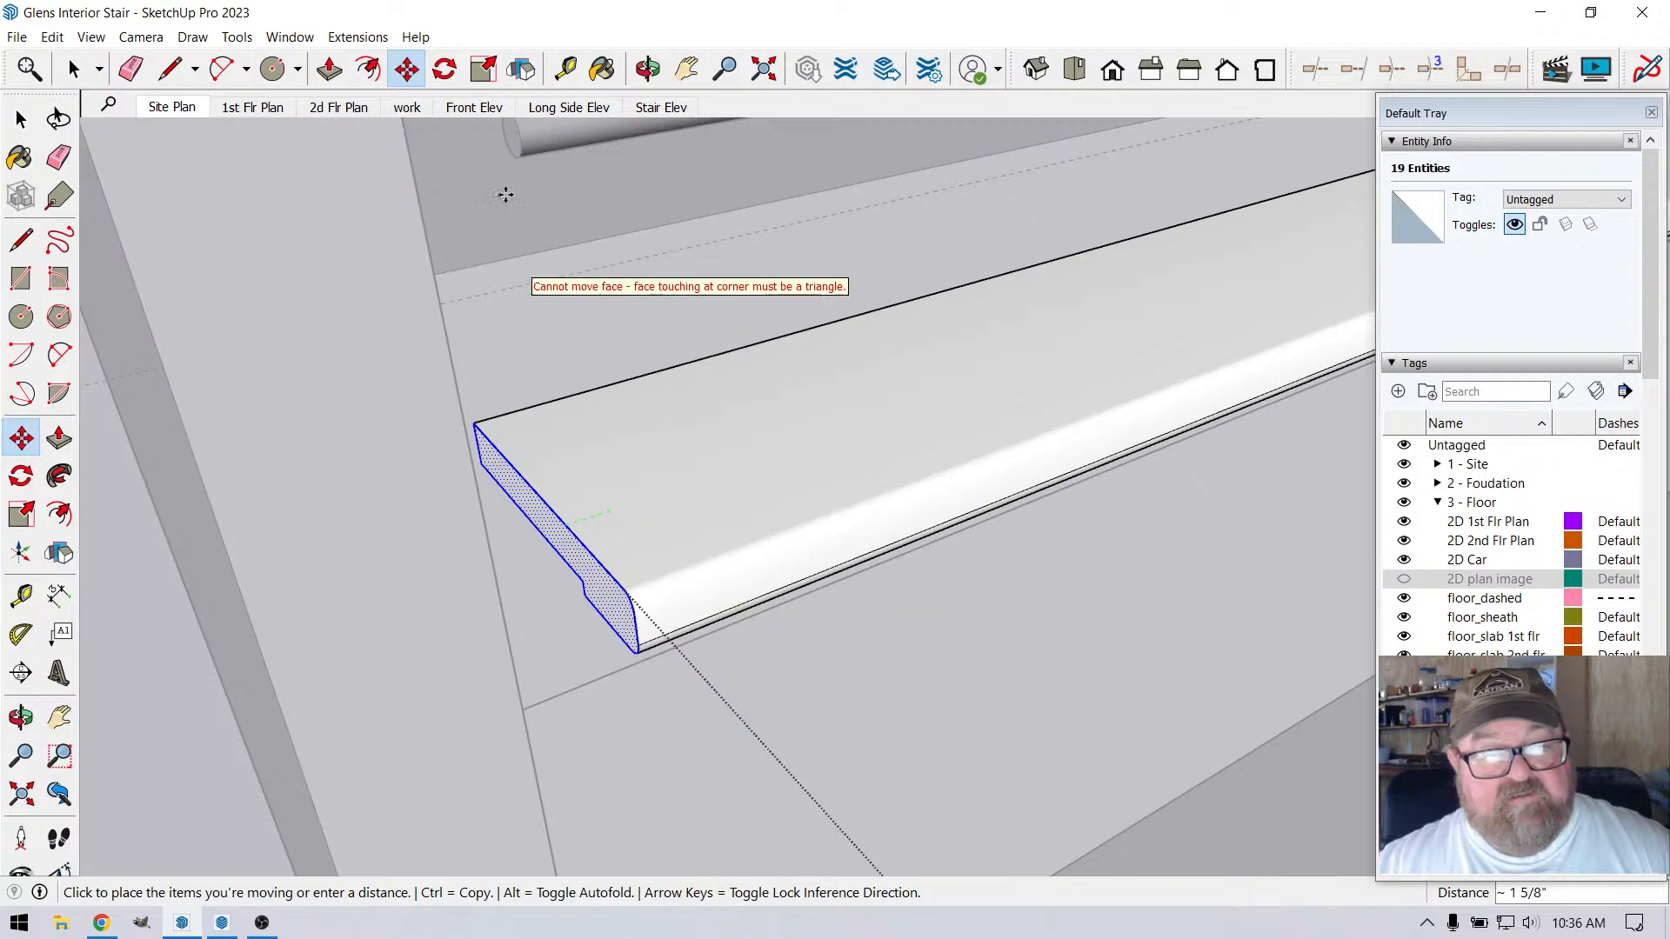
Push the nosing's wall-end face 3/4" inward to shorten the nosing
left_click(646, 66)
left_click_drag(664, 433, 744, 455)
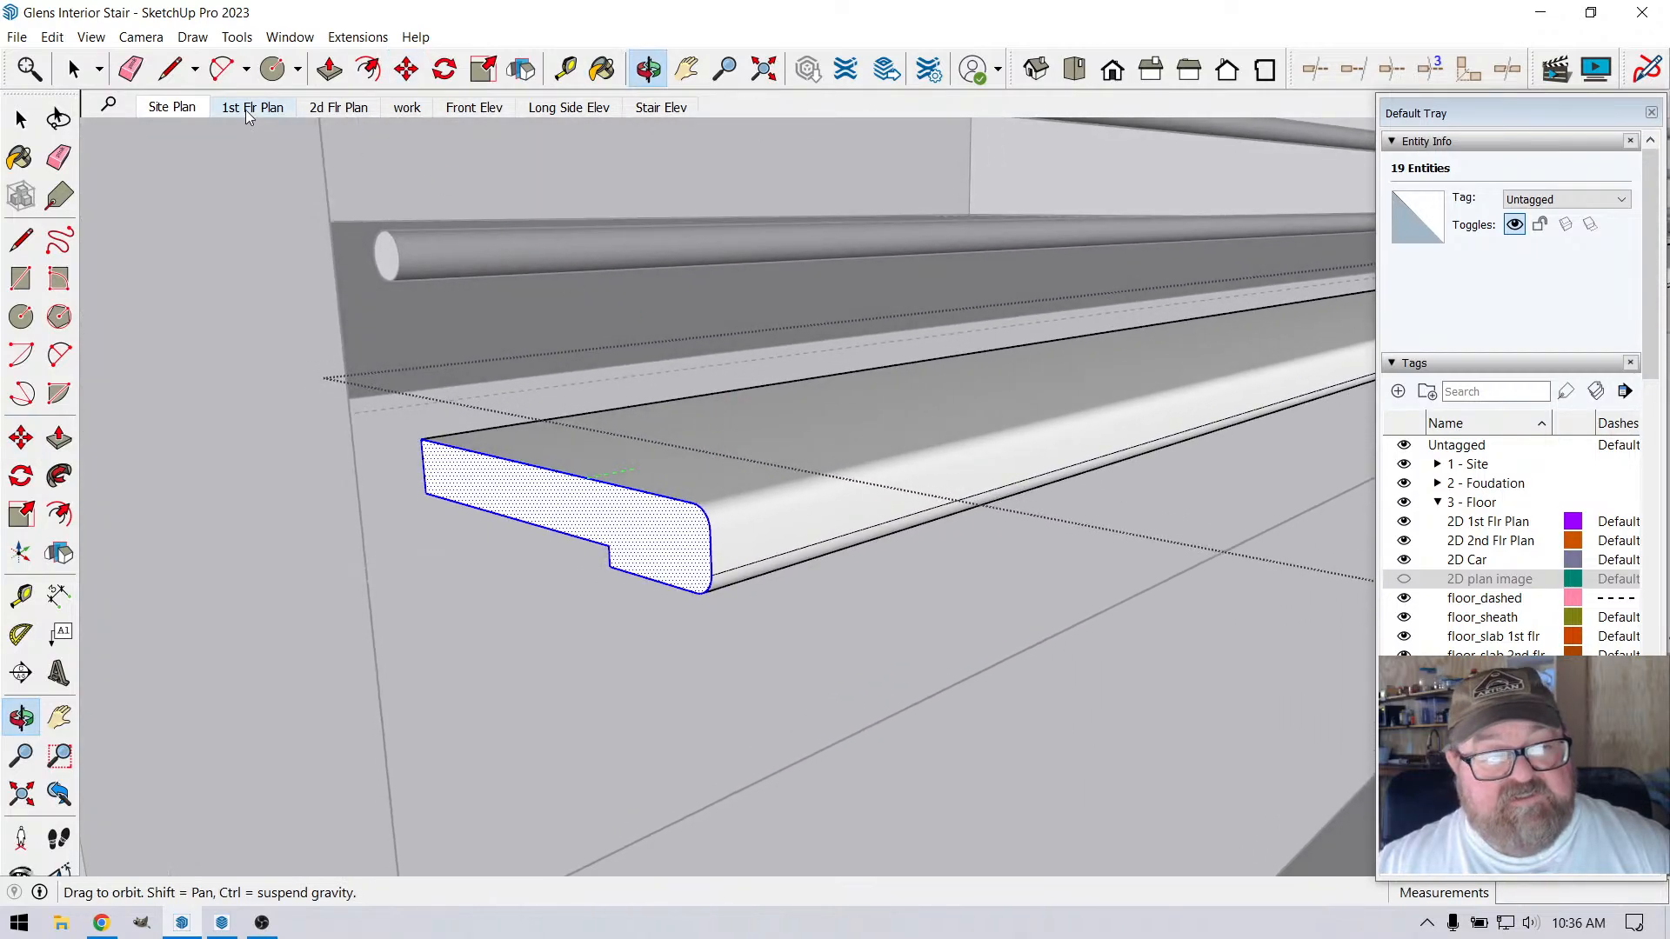
left_click(329, 69)
left_click(579, 496)
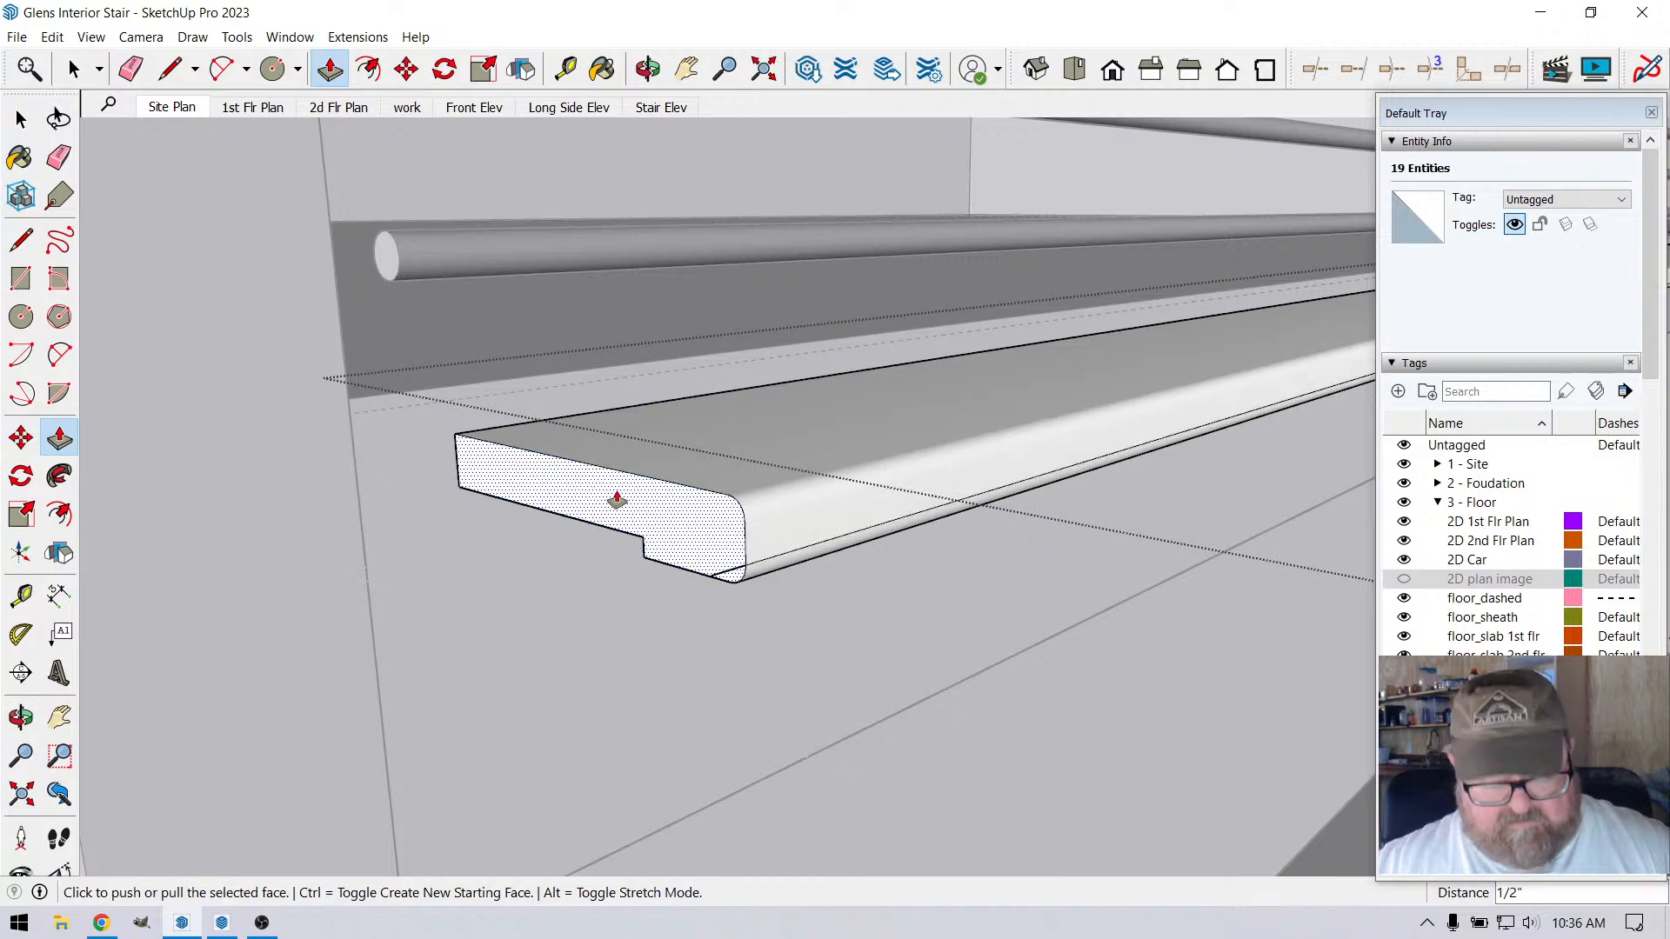
type("3/4")
key("Return")
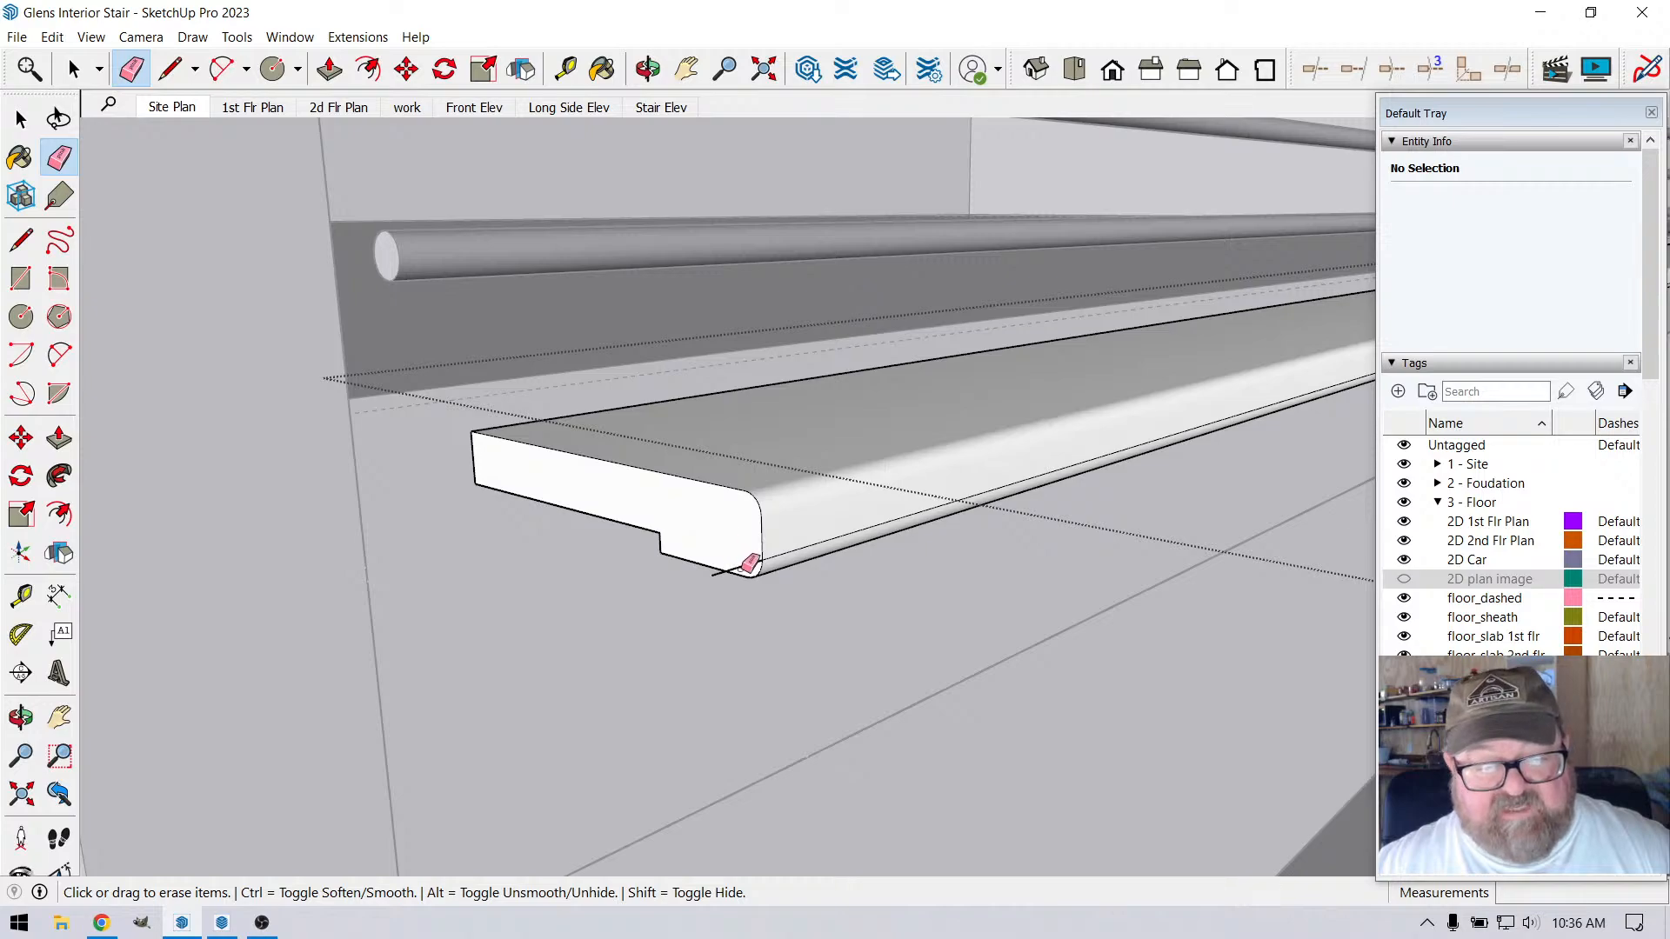
Erase the leftover edge stub at the shortened end and hide the long seam edge along the nosing's rounded lower front
left_click(739, 567)
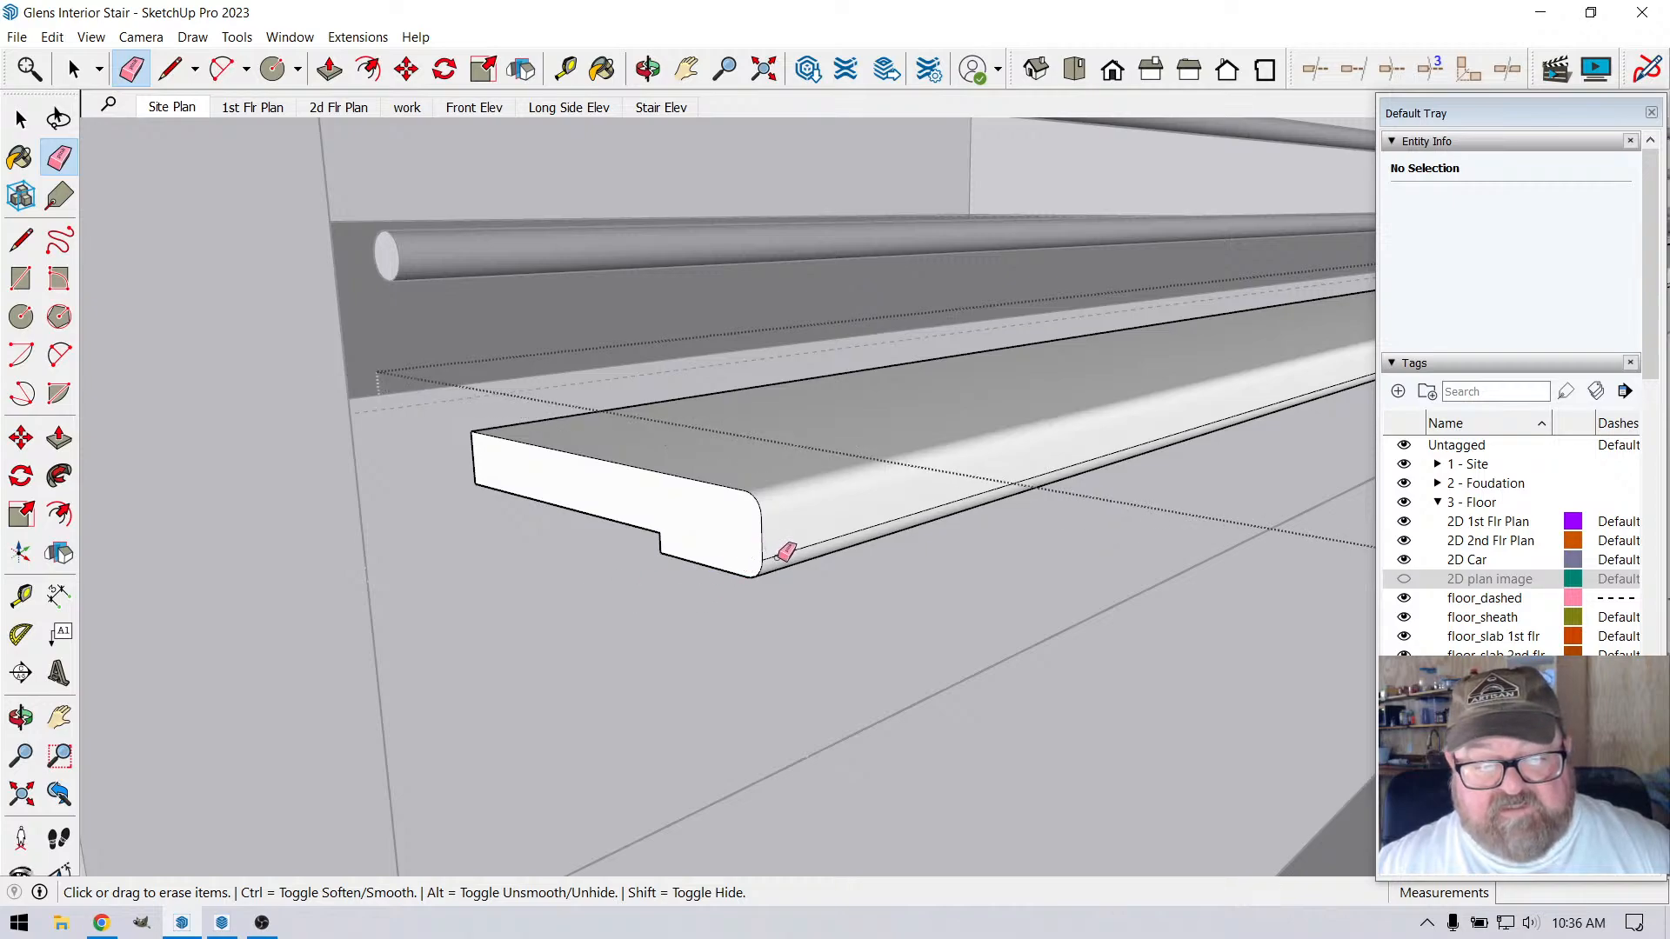
left_click(787, 552)
left_click(781, 560)
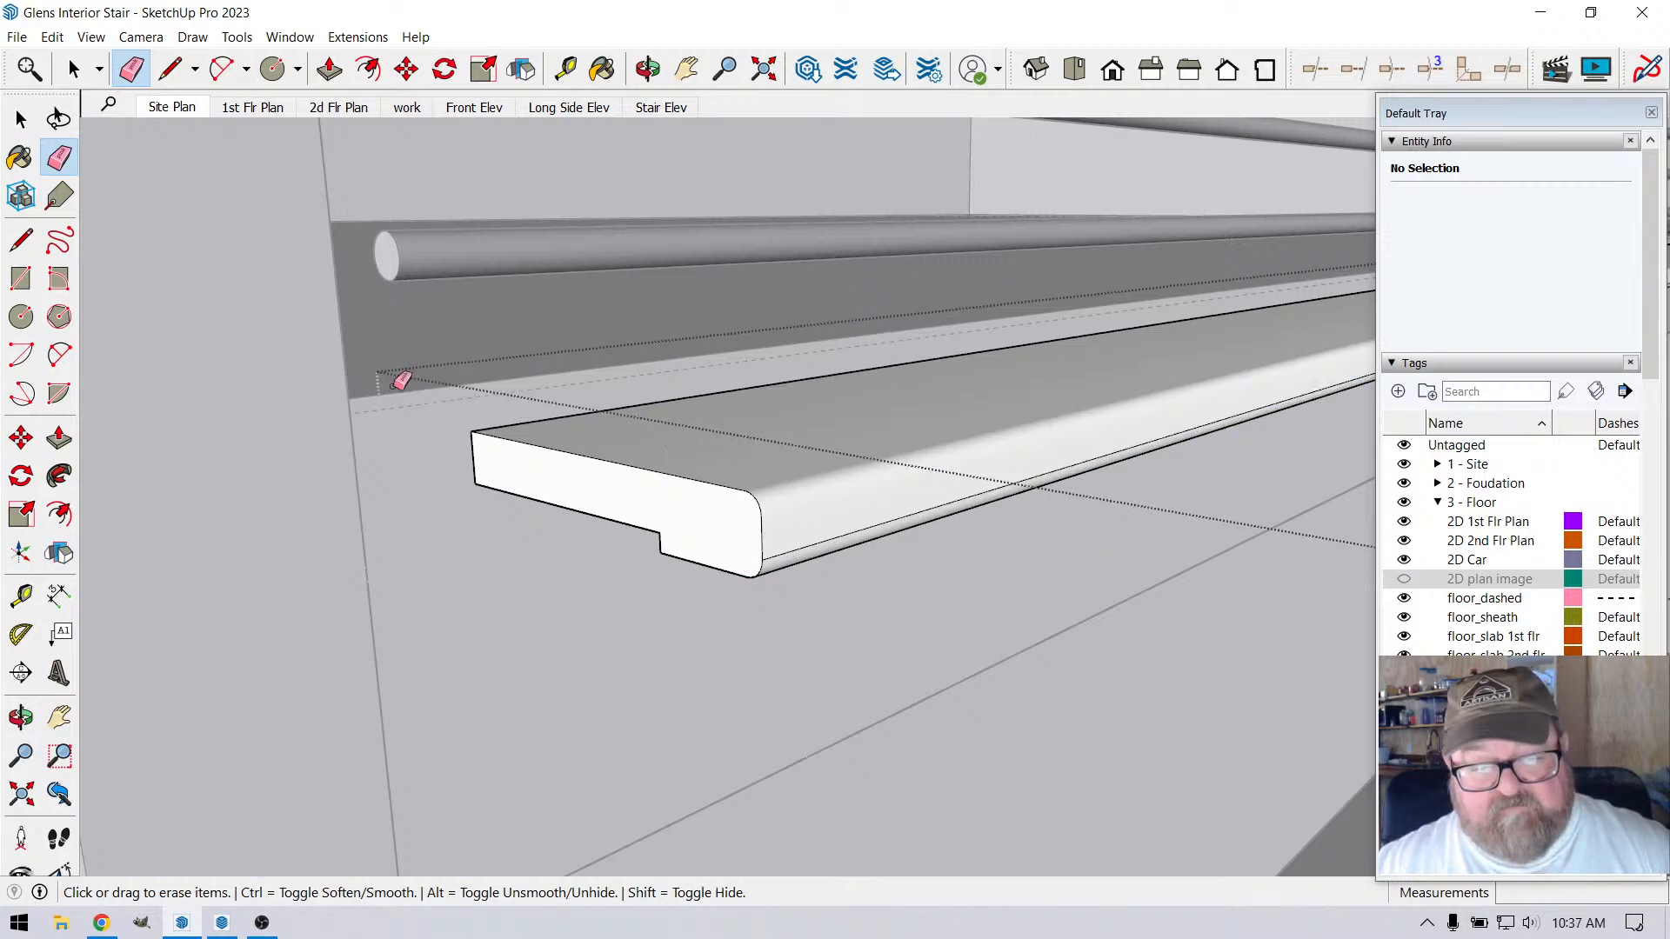
key("space")
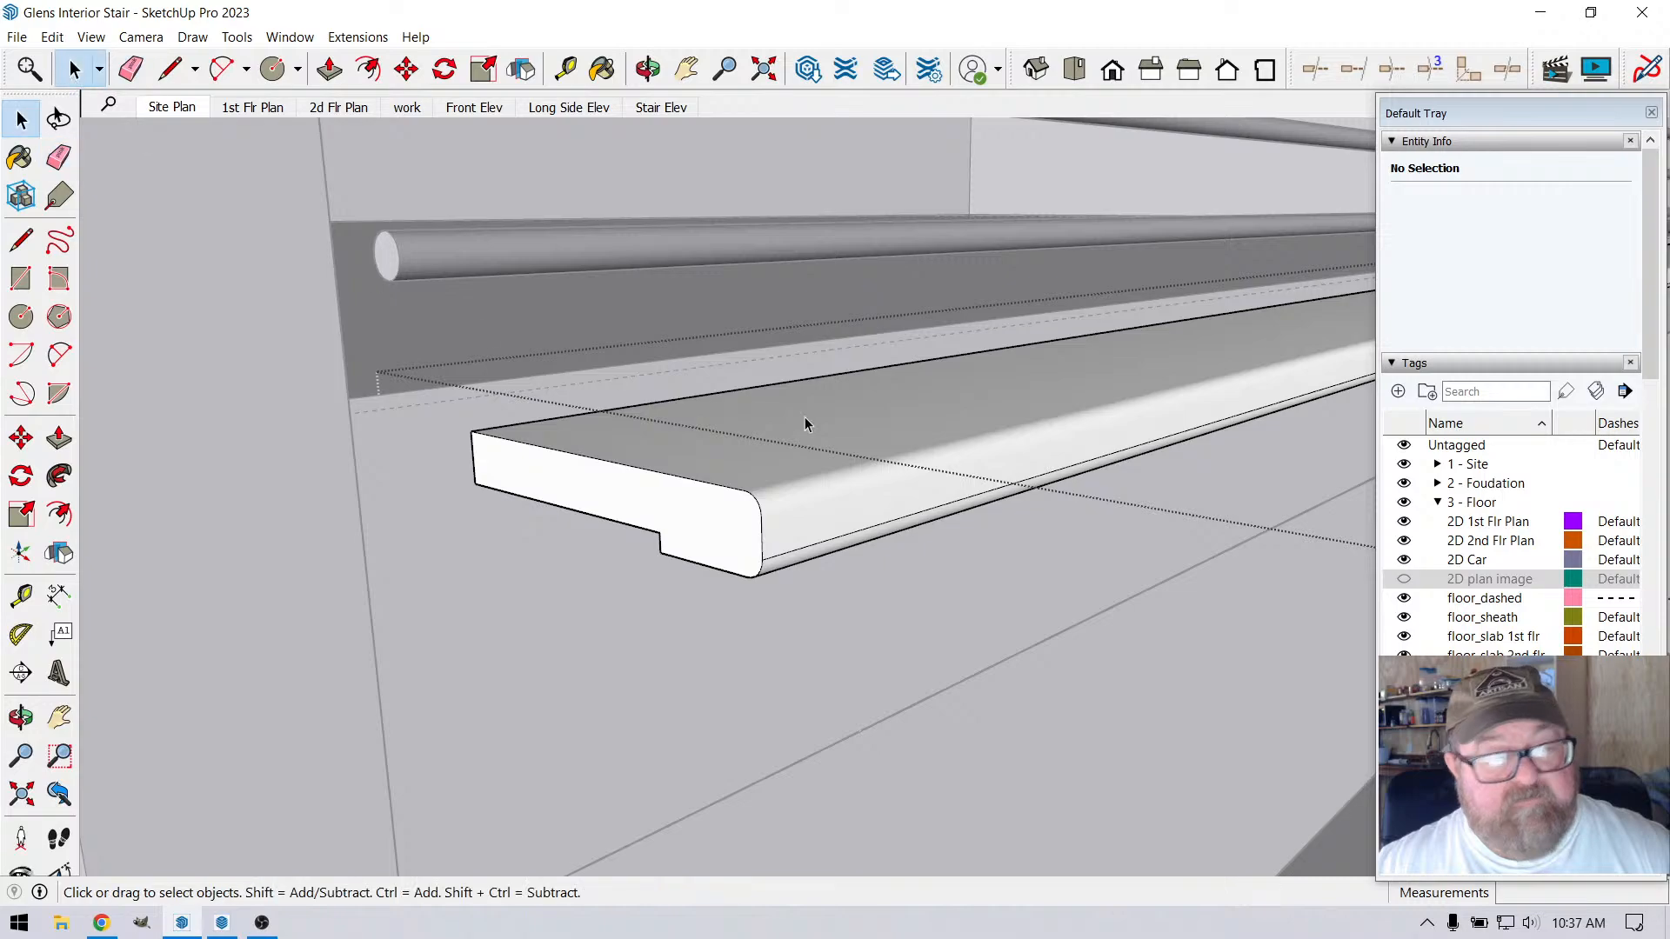
right_click(863, 537)
left_click(889, 585)
middle_click_drag(889, 592, 769, 643)
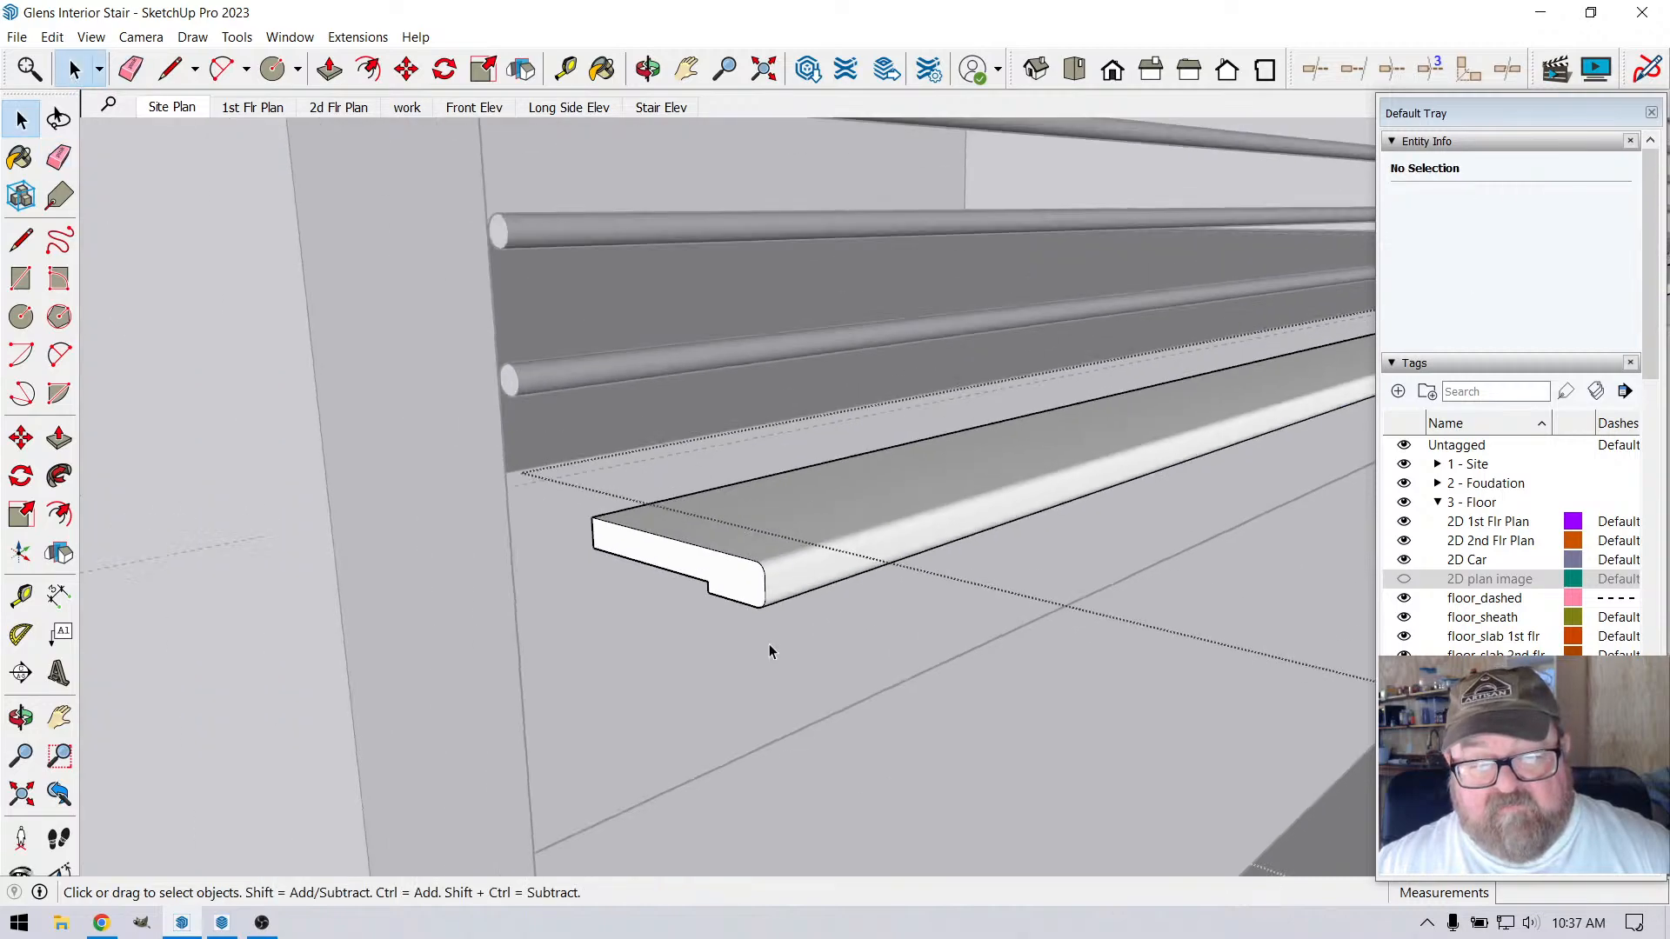
Leave the nosing group and move the whole nosing 12" along the red axis, back to the loft edge
left_click(647, 69)
left_click_drag(688, 409, 787, 614)
left_click(73, 69)
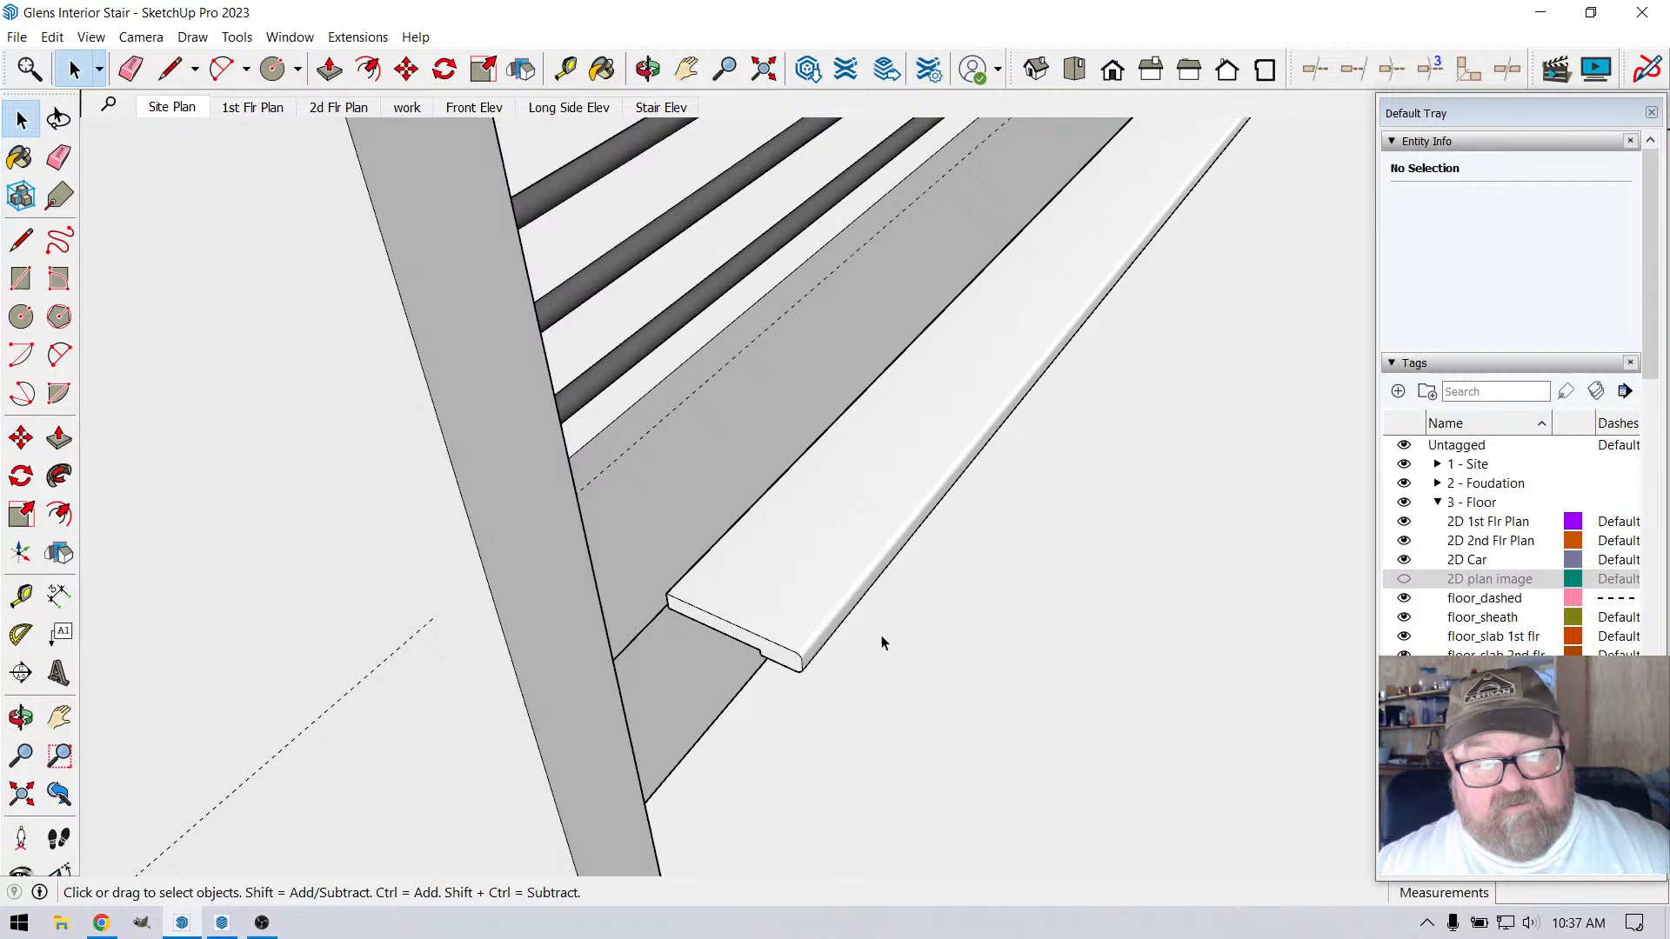
left_click(822, 550)
key("m")
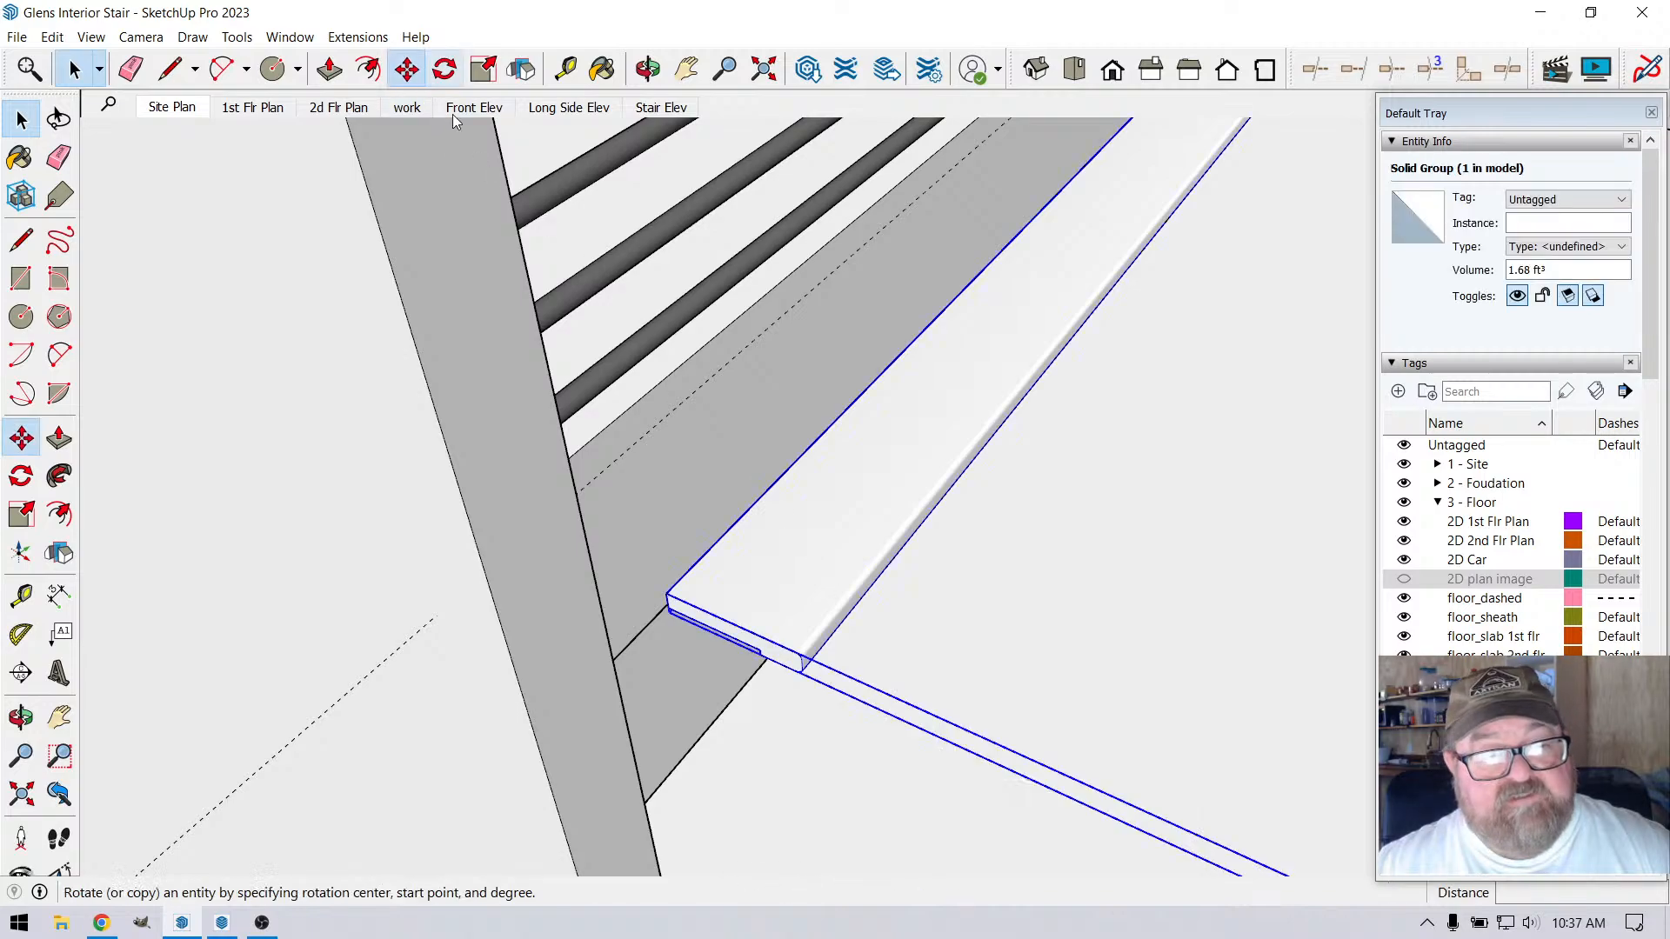
left_click(949, 465)
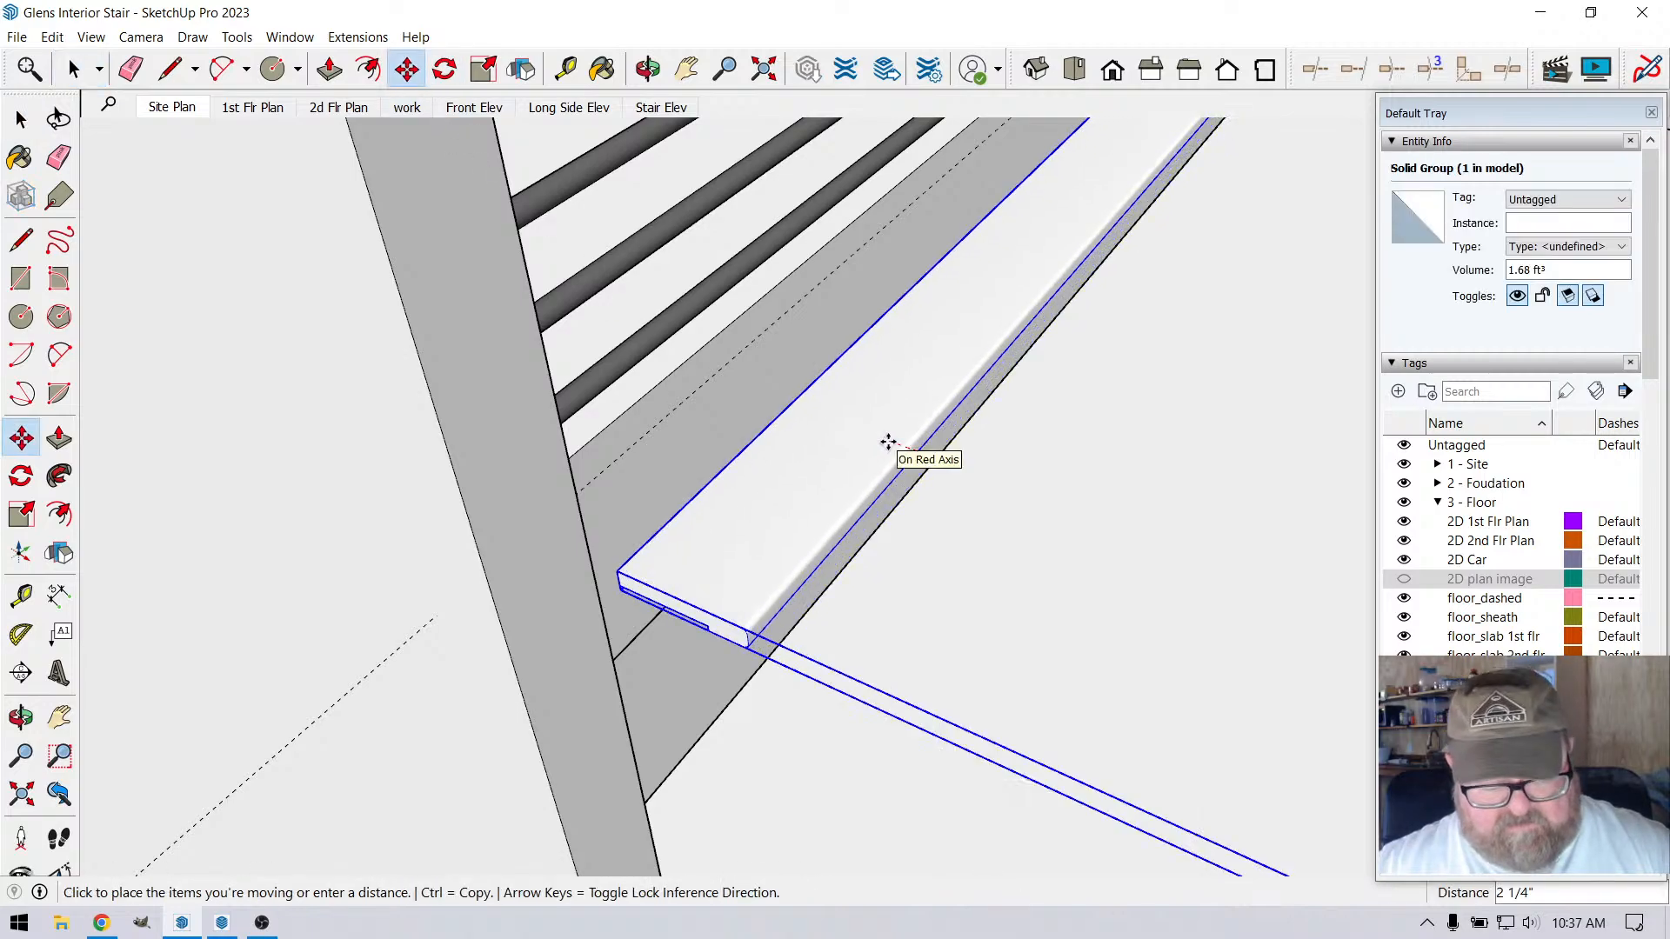
type("12")
key("Return")
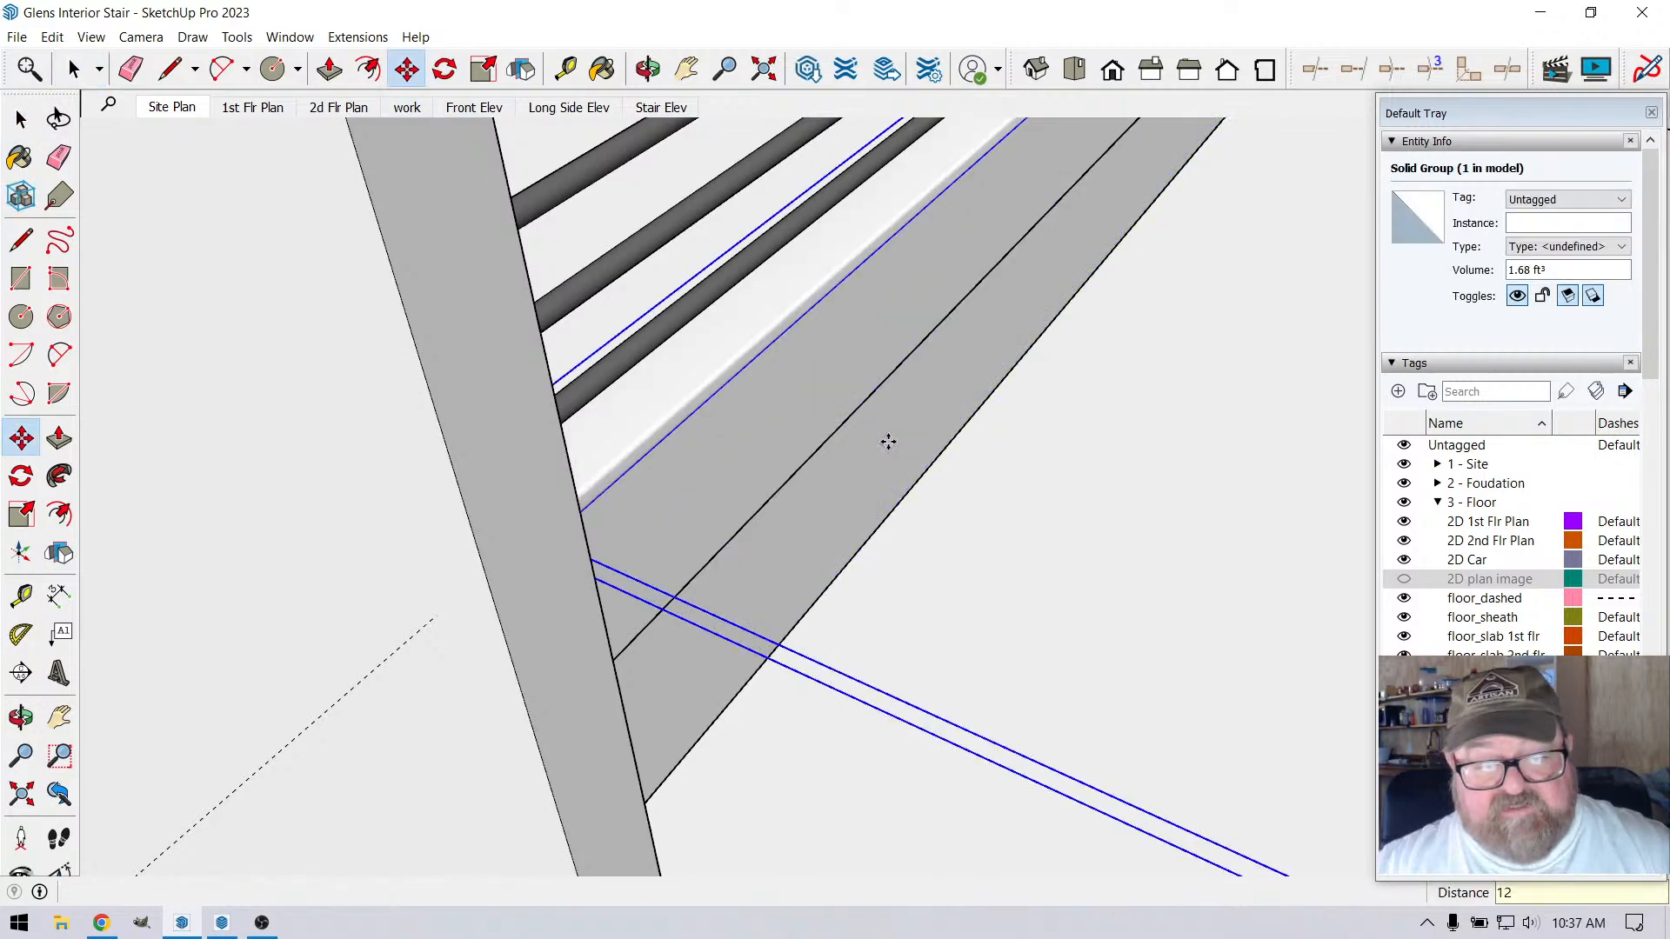
Open the nosing group and extend its end face 3 3/4" to align with the outer corner of the wall
left_click(648, 68)
left_click_drag(999, 429, 779, 414)
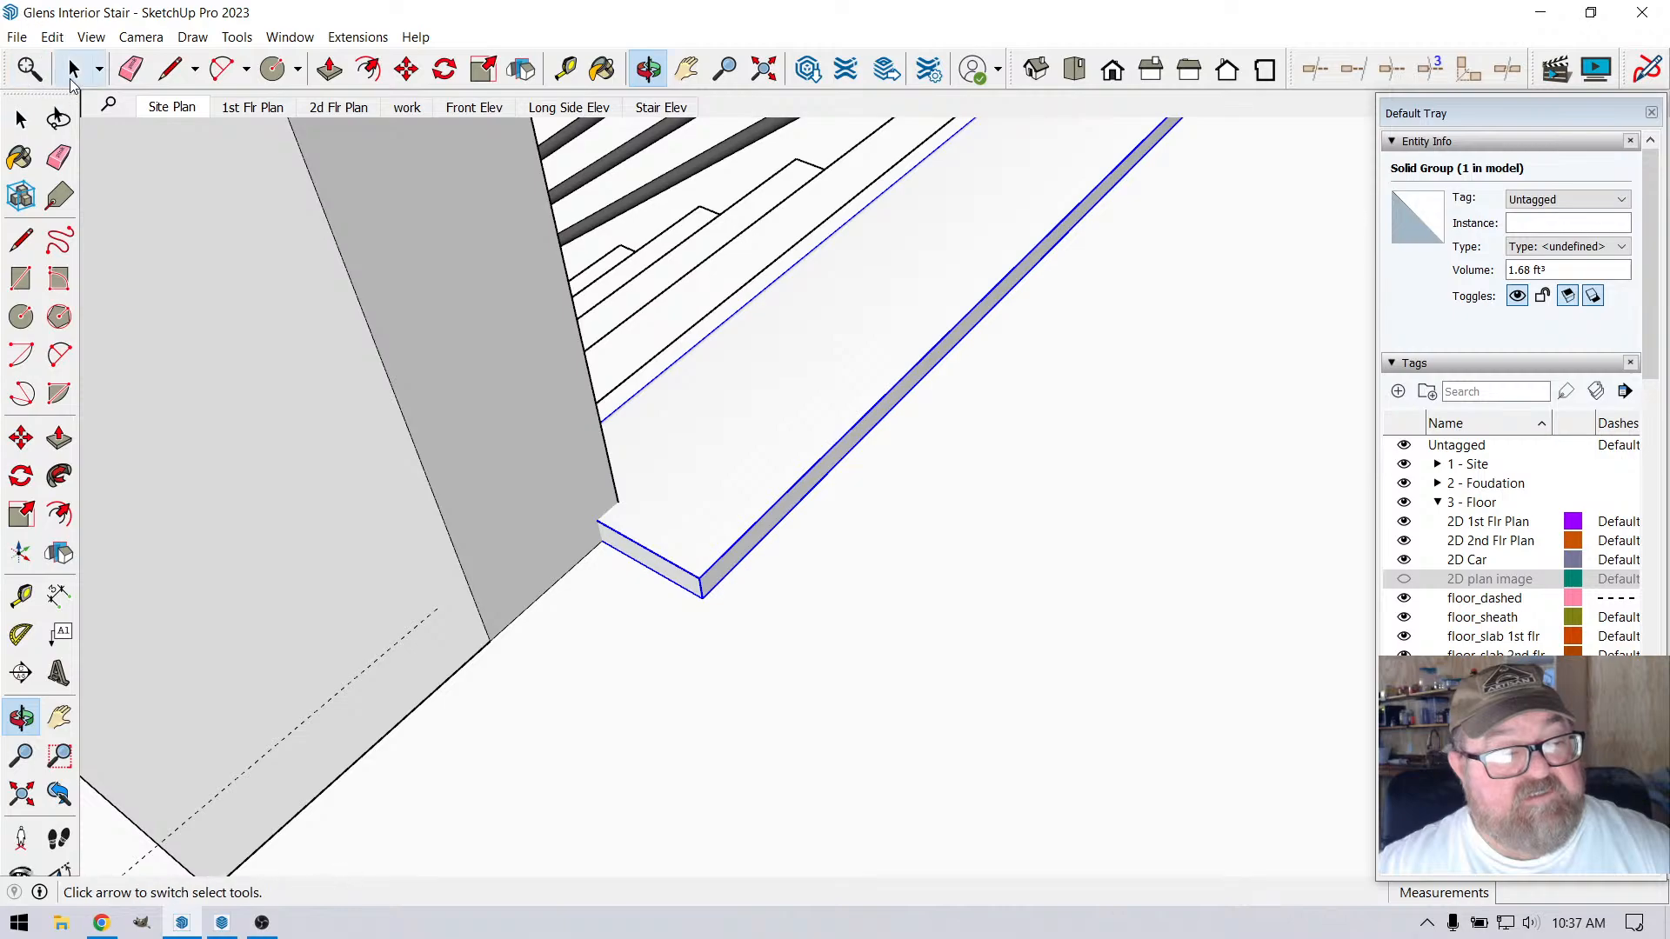
left_click(71, 80)
scroll(851, 386, "down", 2)
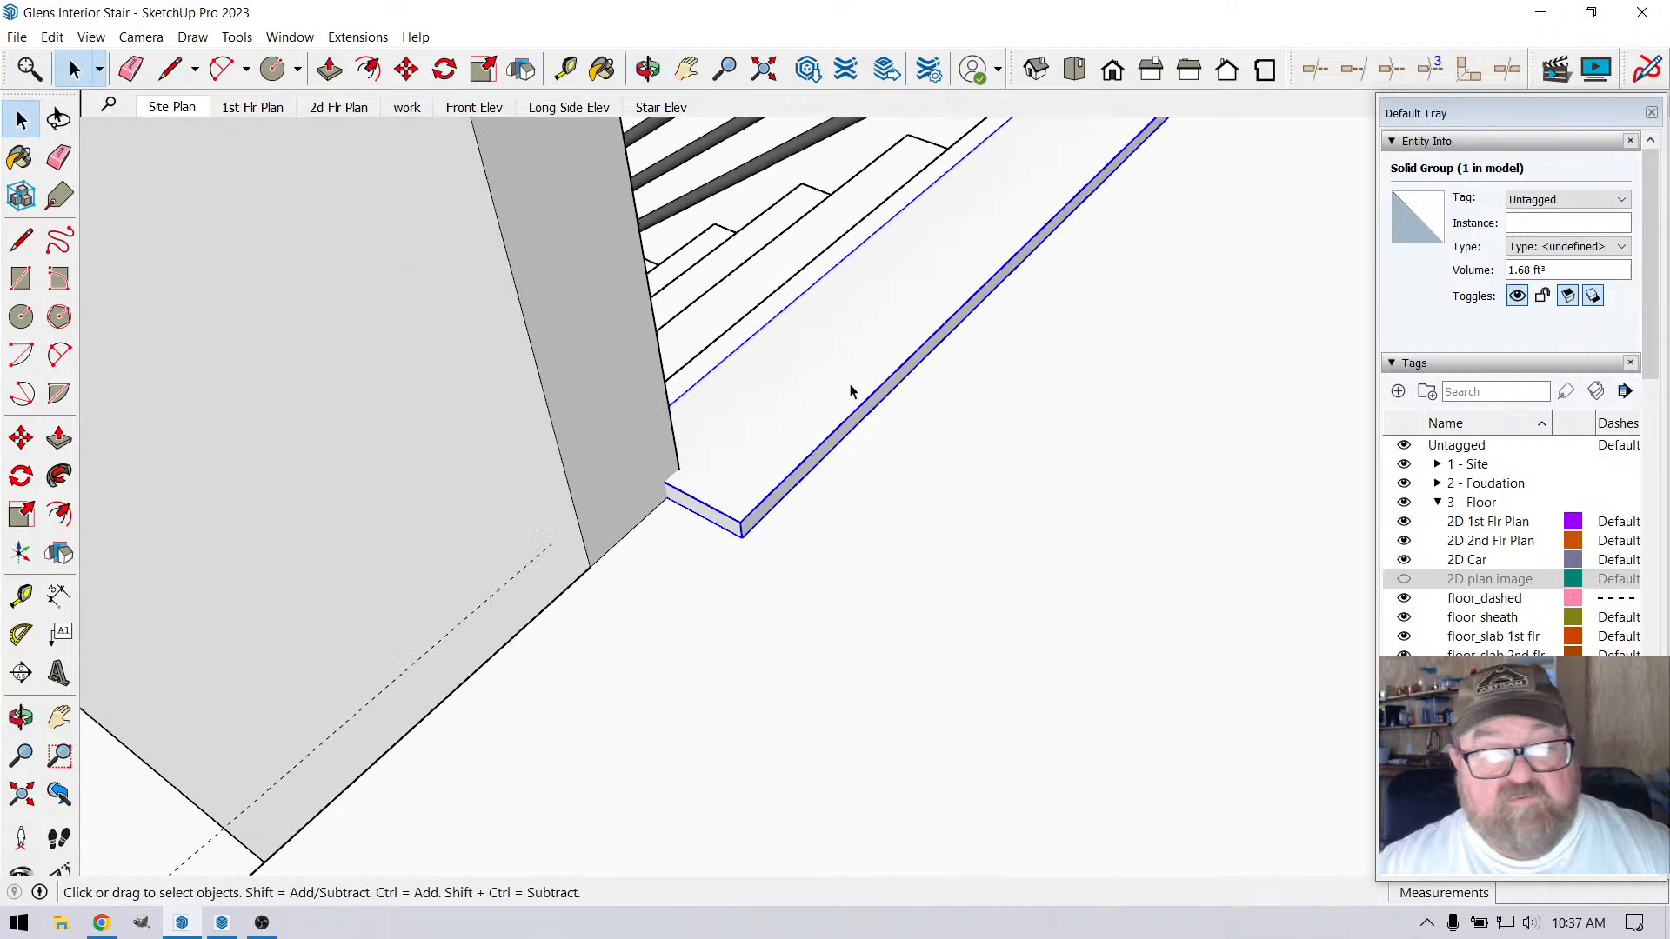
double_click(800, 403)
scroll(592, 587, "up", 3)
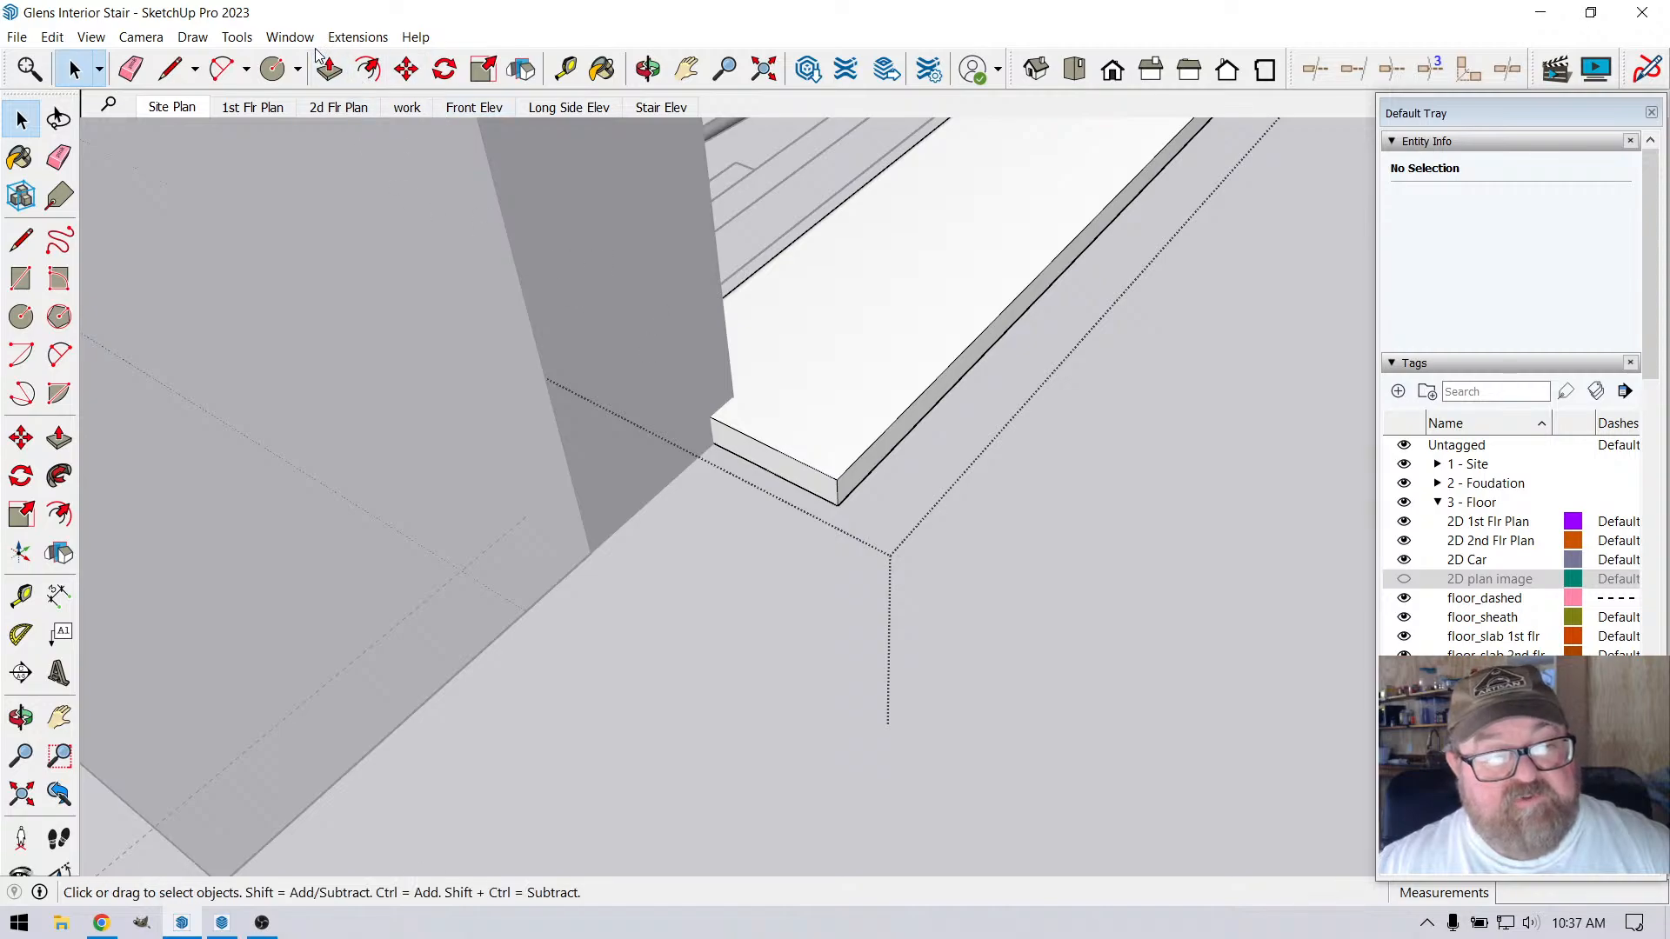
left_click(332, 72)
left_click(740, 428)
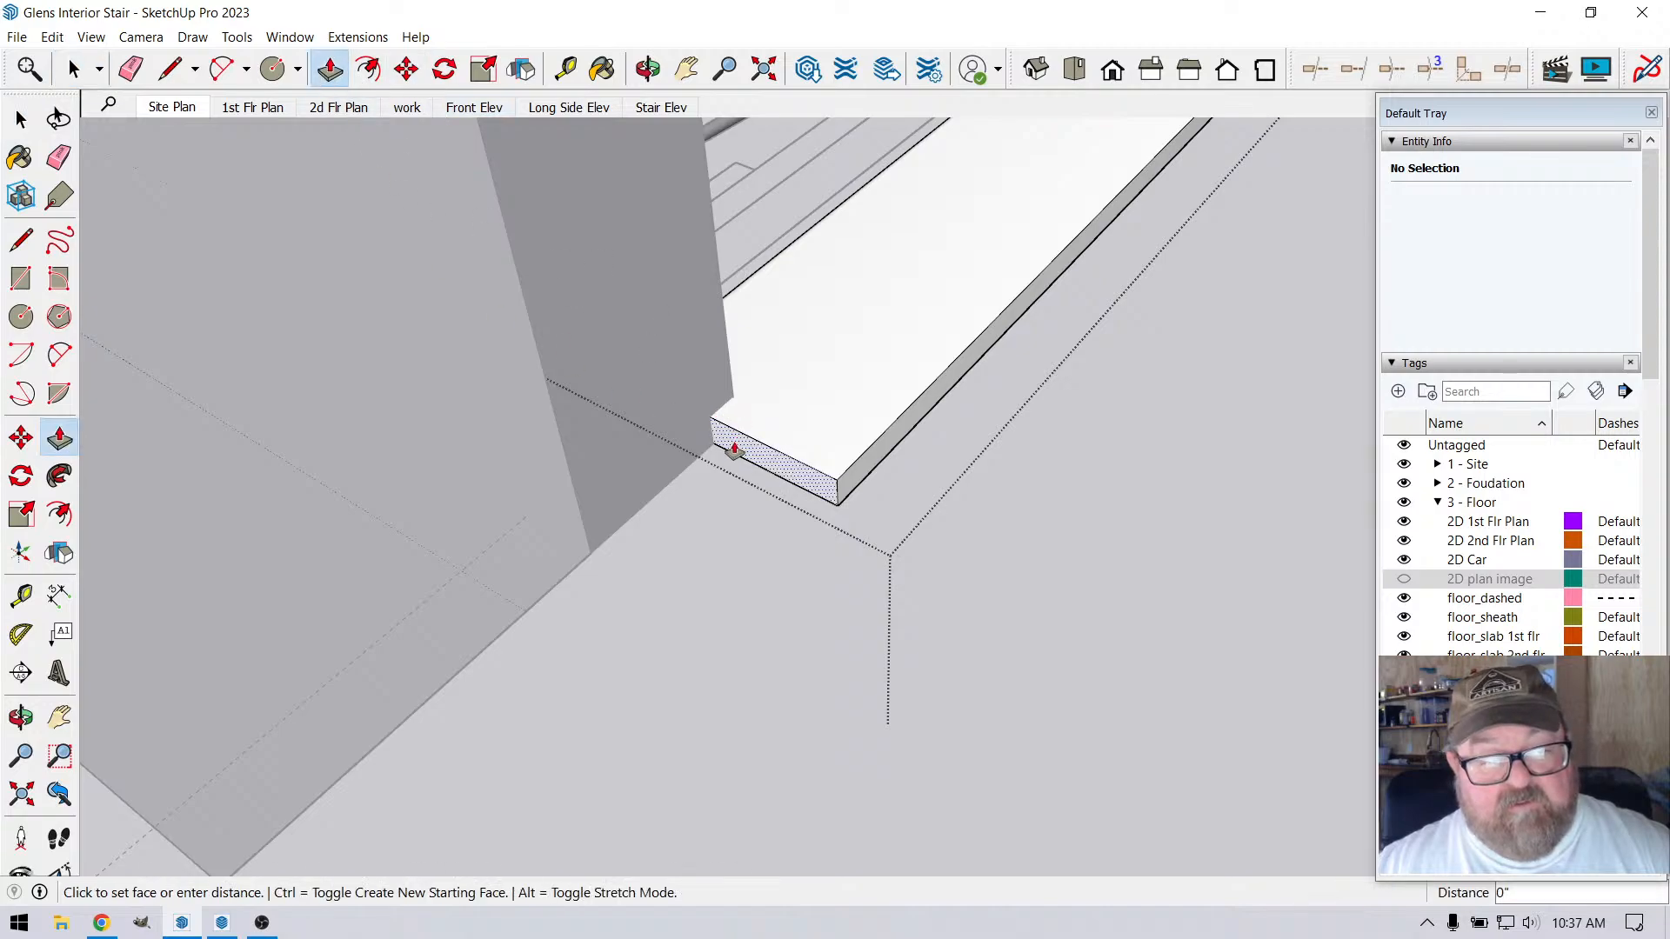
left_click(581, 499)
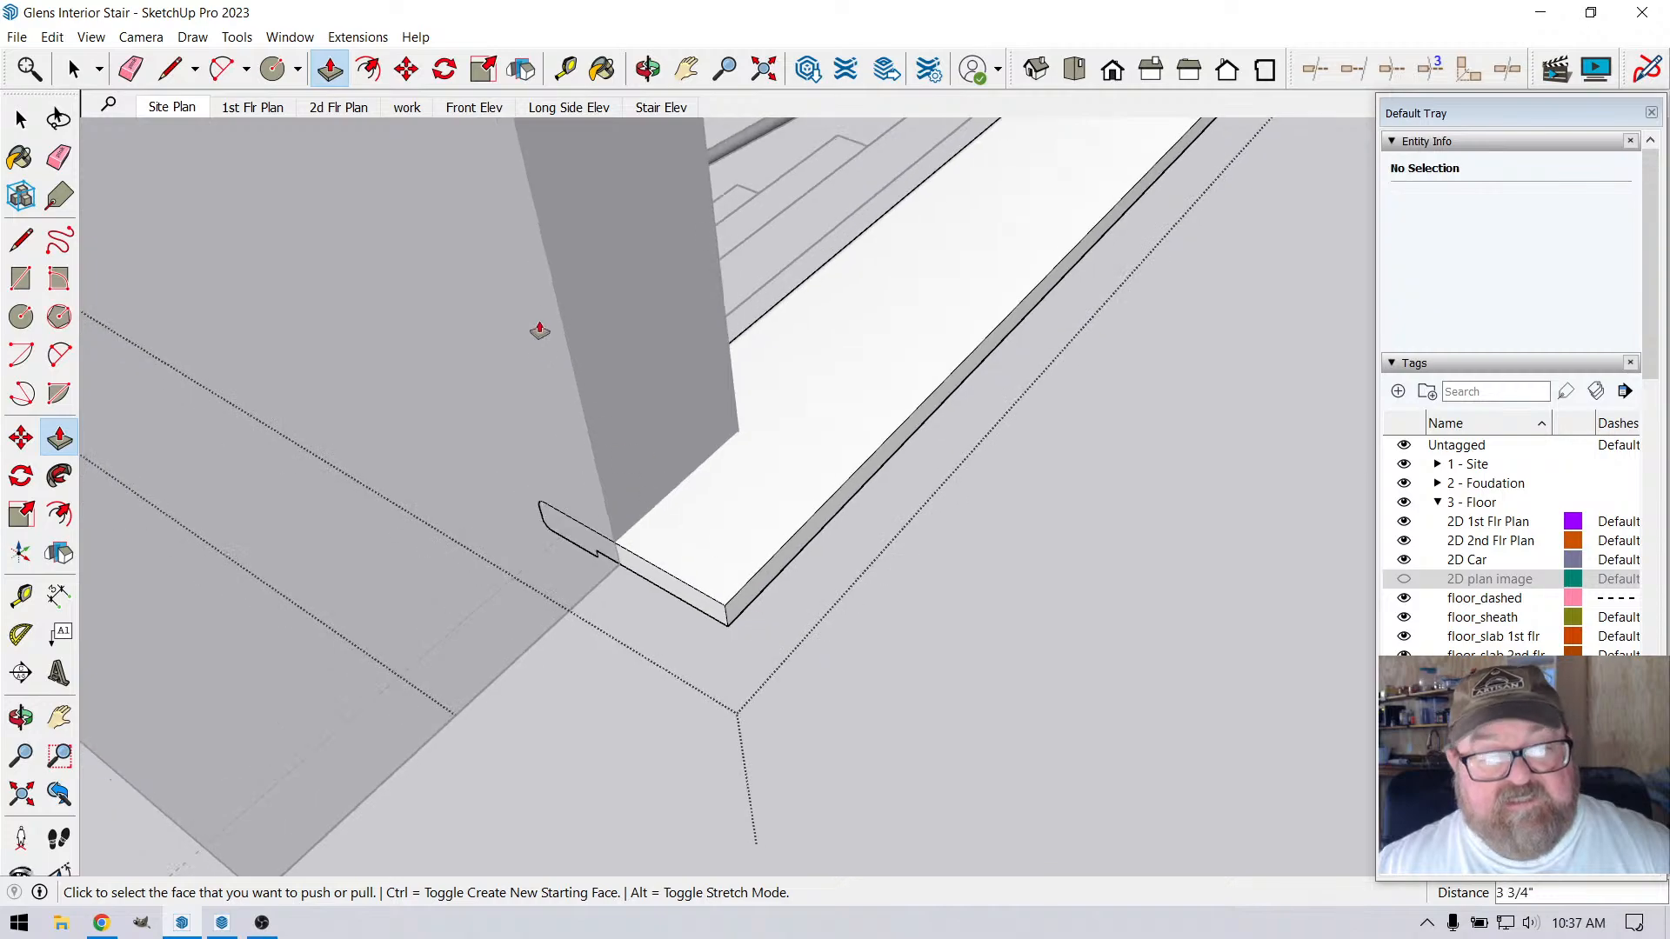
Split the extended end face with a vertical line at the wall corner and push the part inside the wall back 4 1/2"
left_click(648, 69)
left_click_drag(836, 306, 352, 463)
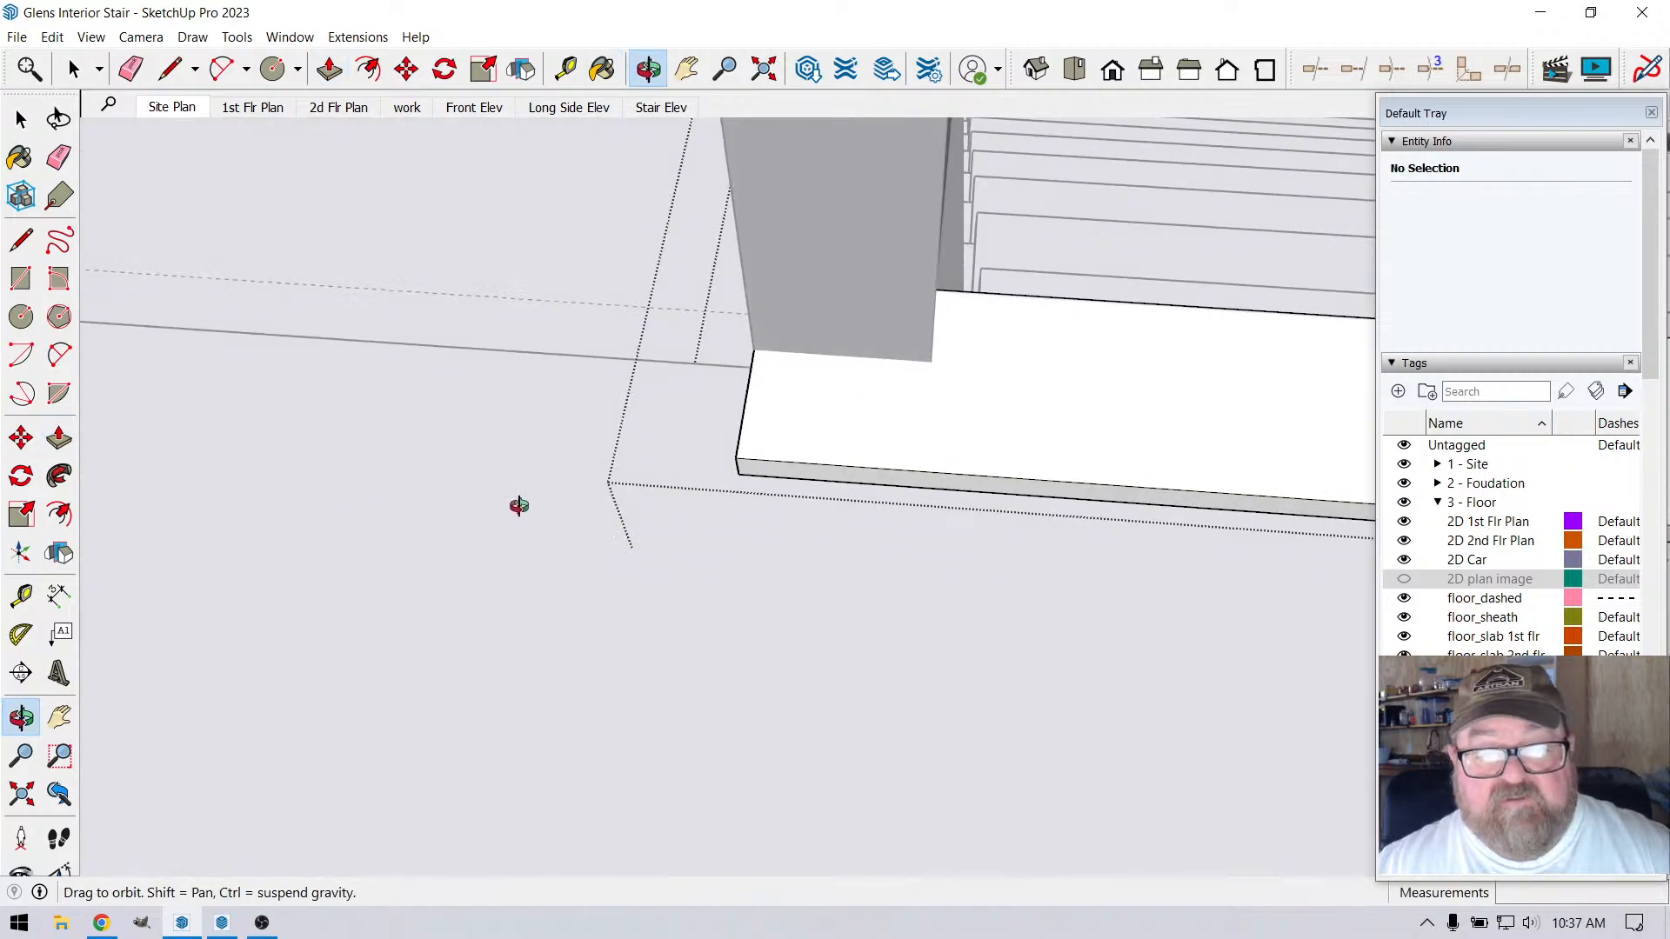
left_click_drag(577, 478, 1215, 299)
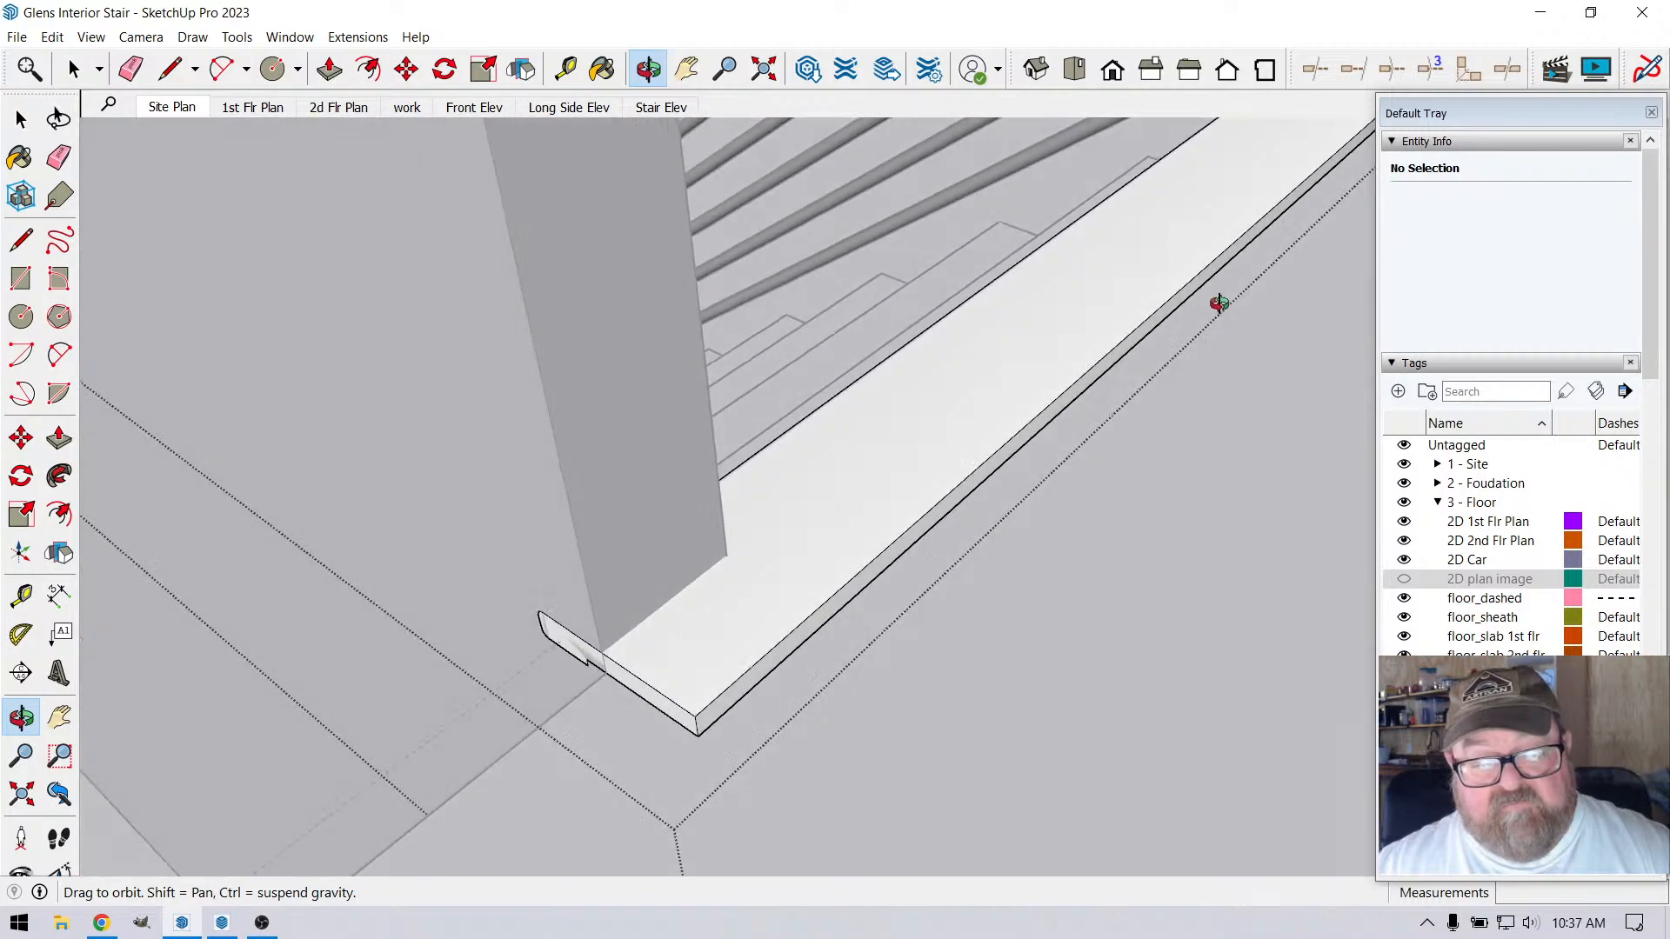
scroll(719, 615, "up", 3)
left_click(170, 69)
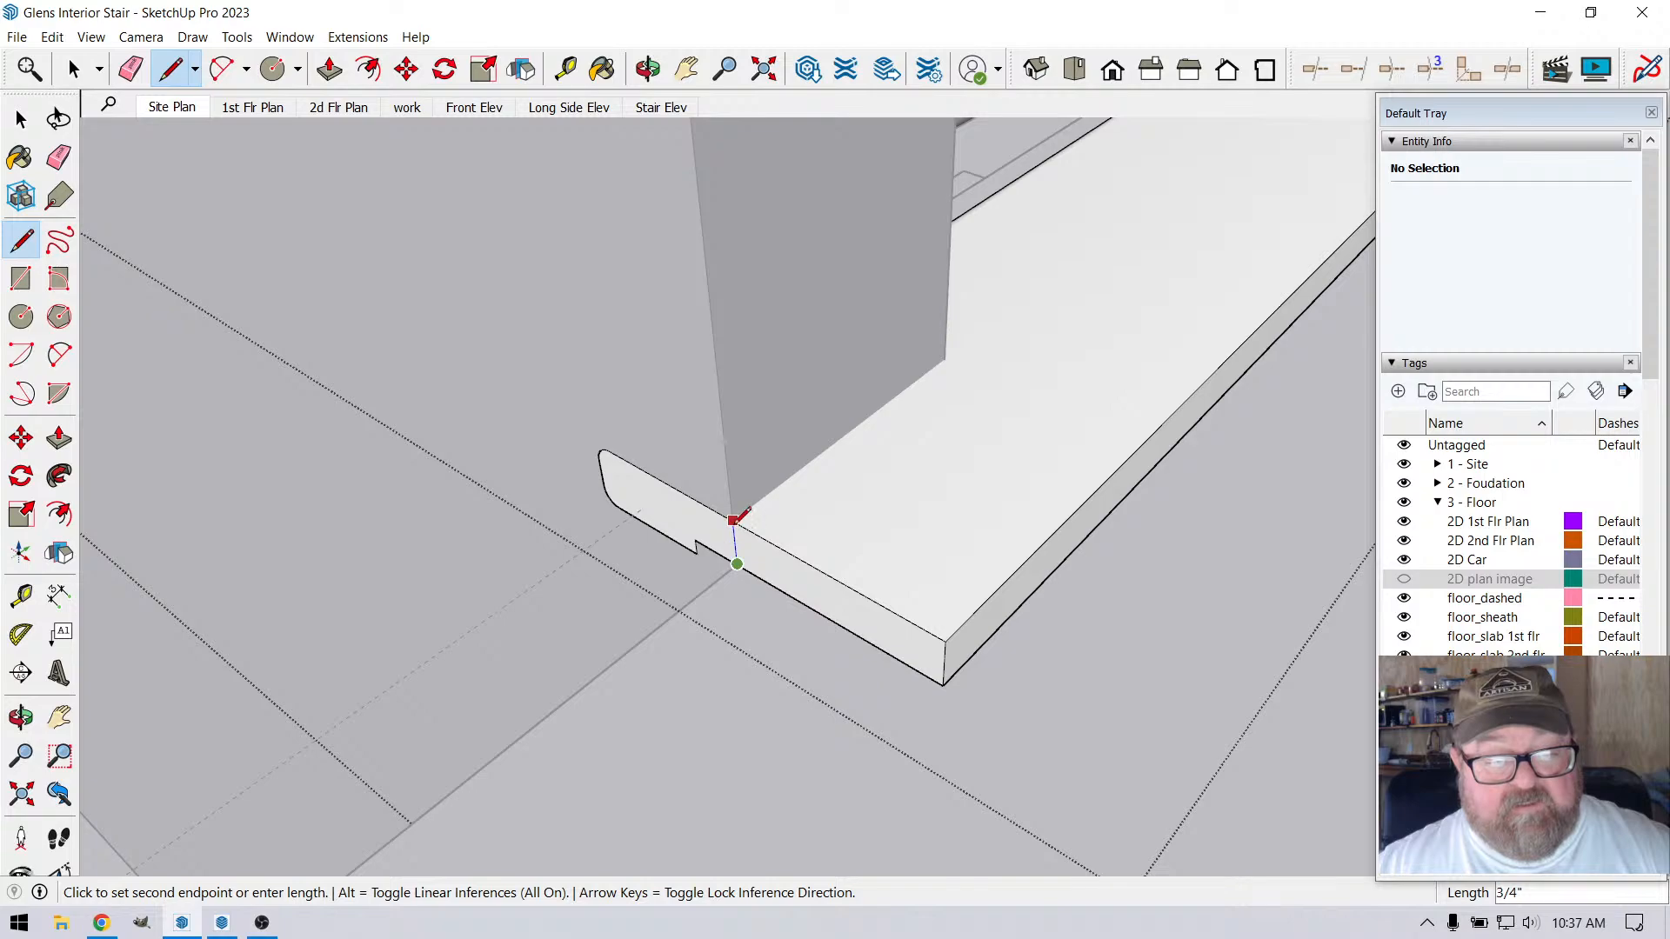
left_click(733, 521)
scroll(696, 609, "down", 1)
key("p")
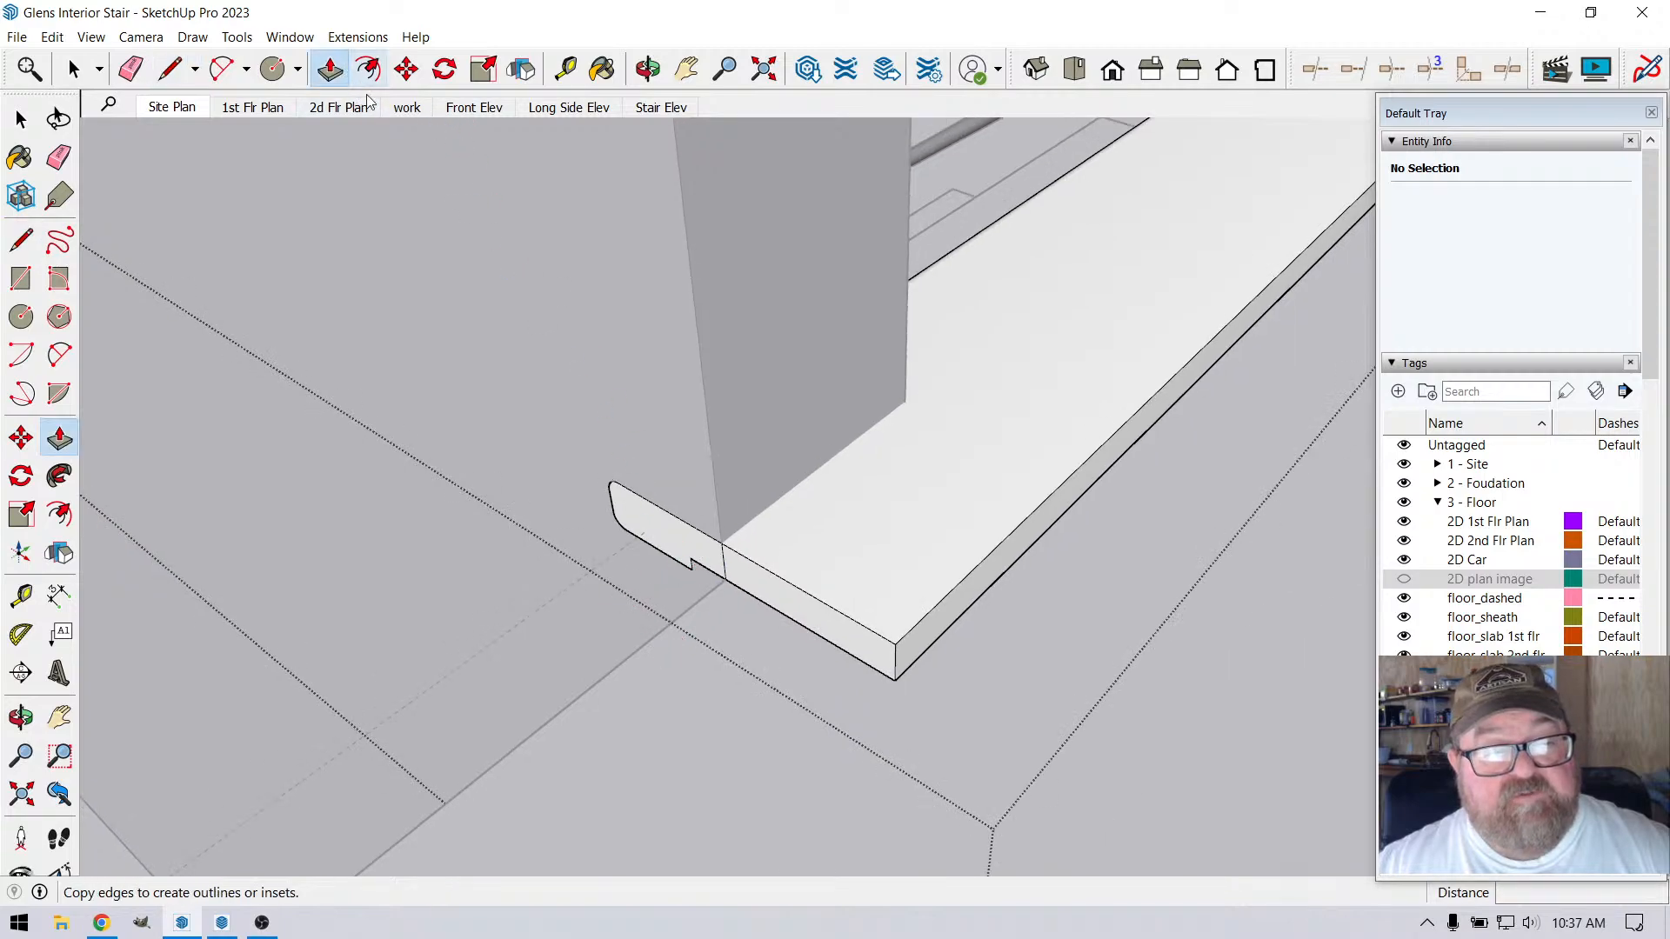
left_click(627, 511)
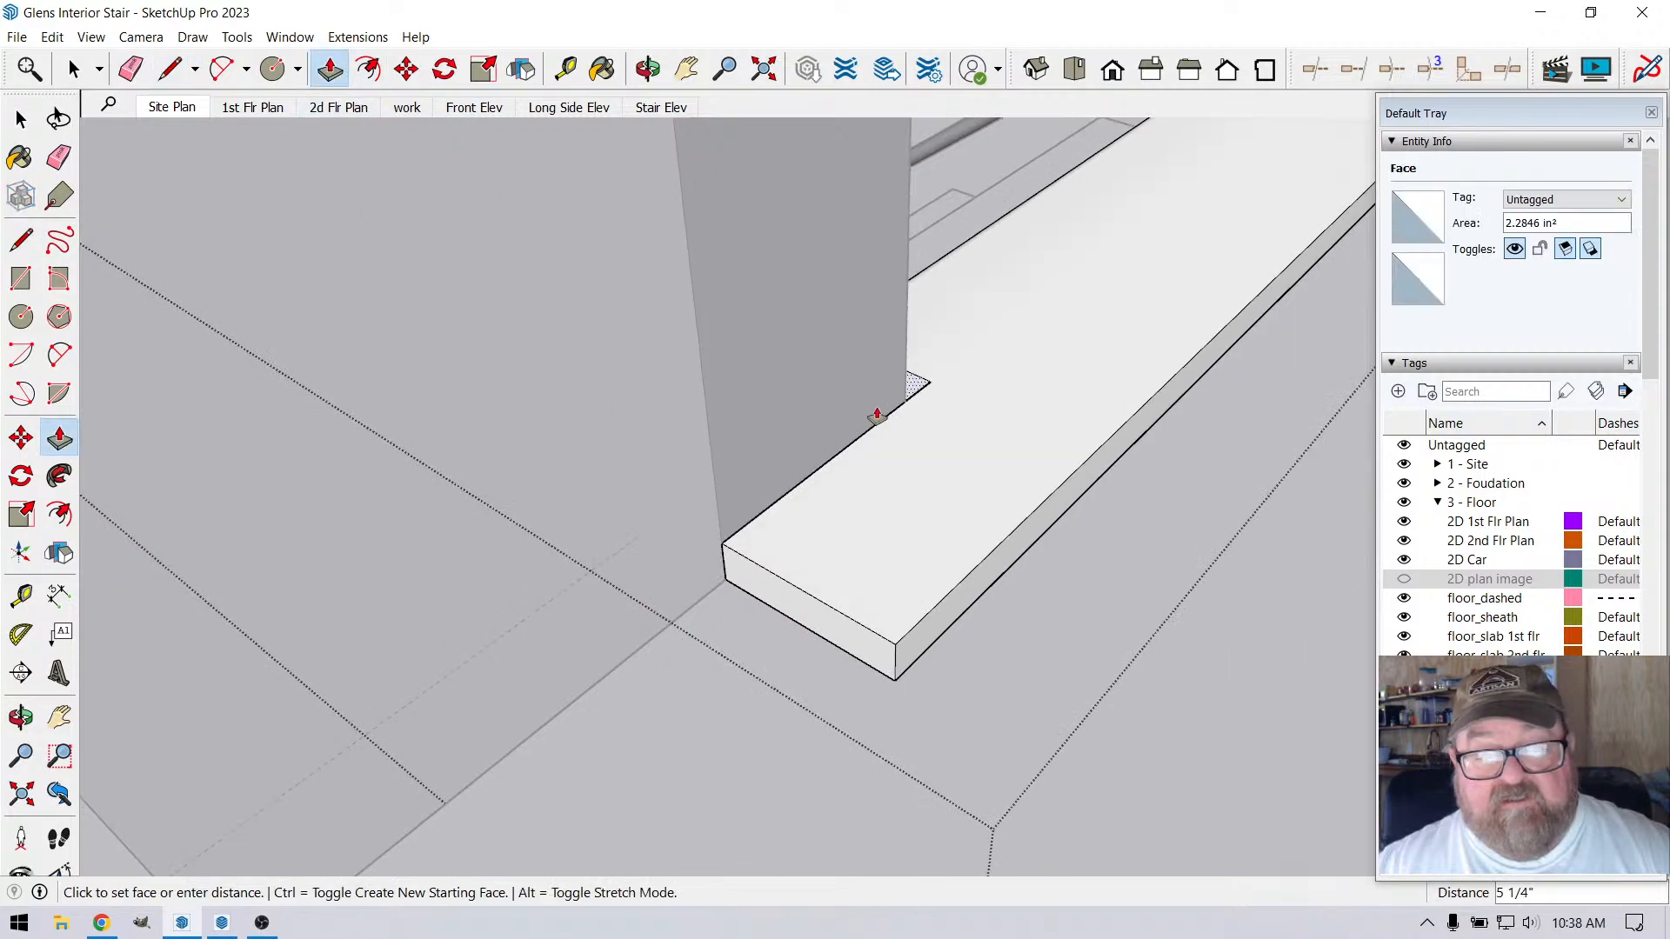
left_click(905, 401)
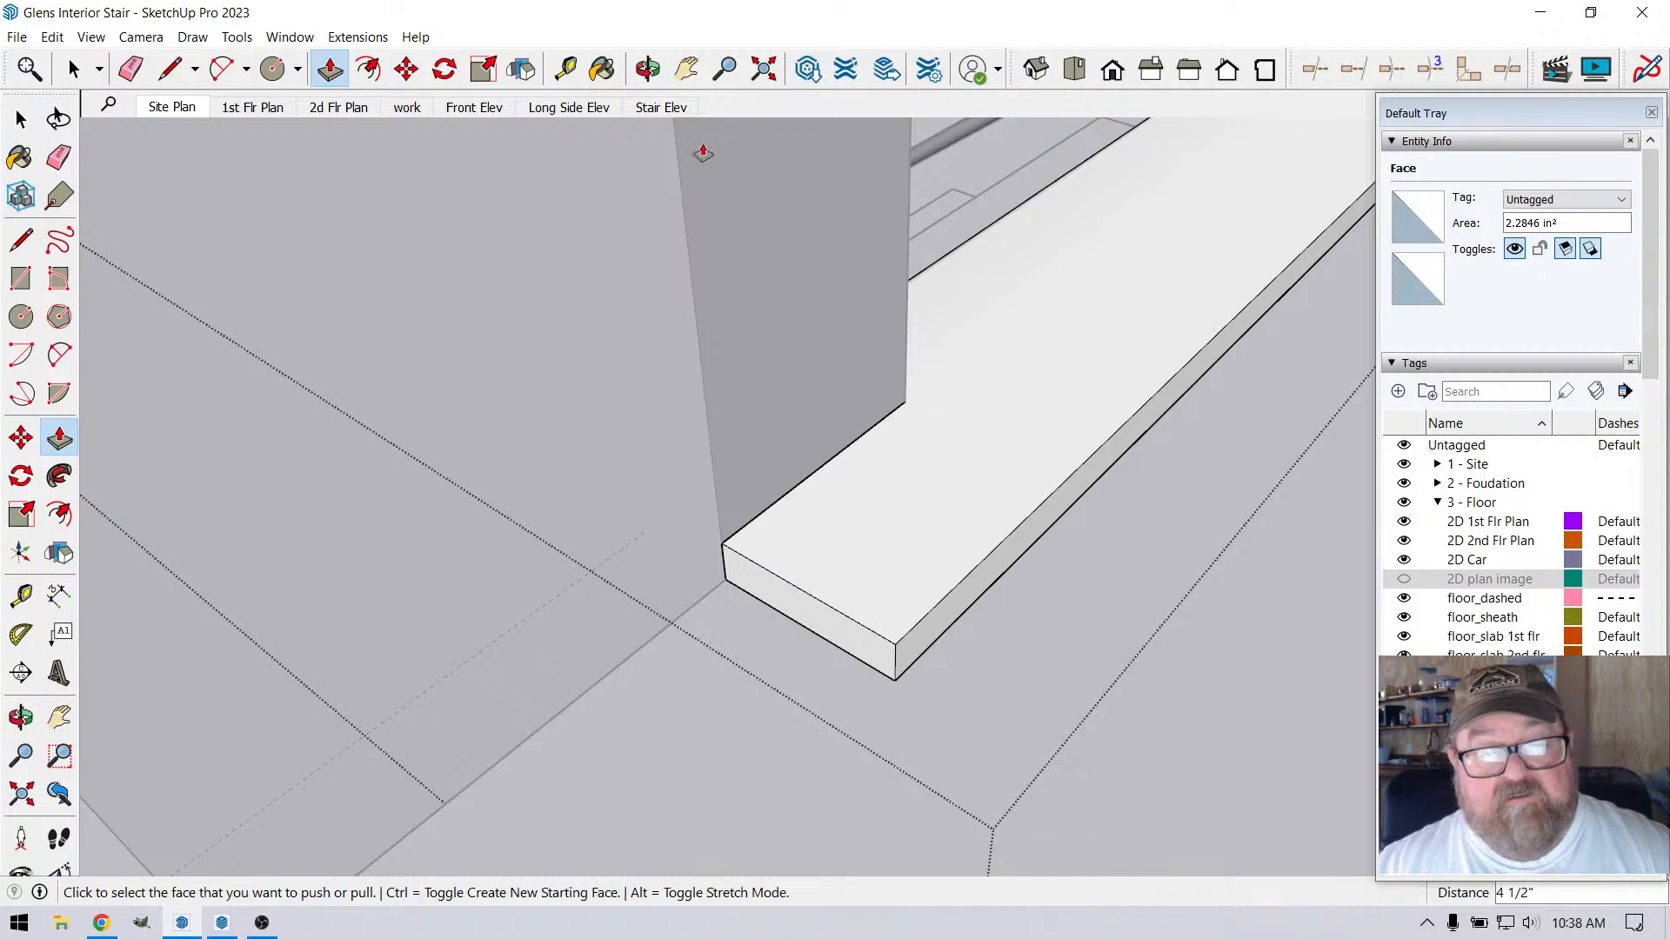
Hide the seam edge along the lower front of the notched nosing and close the group
left_click(648, 69)
left_click_drag(965, 326, 394, 497)
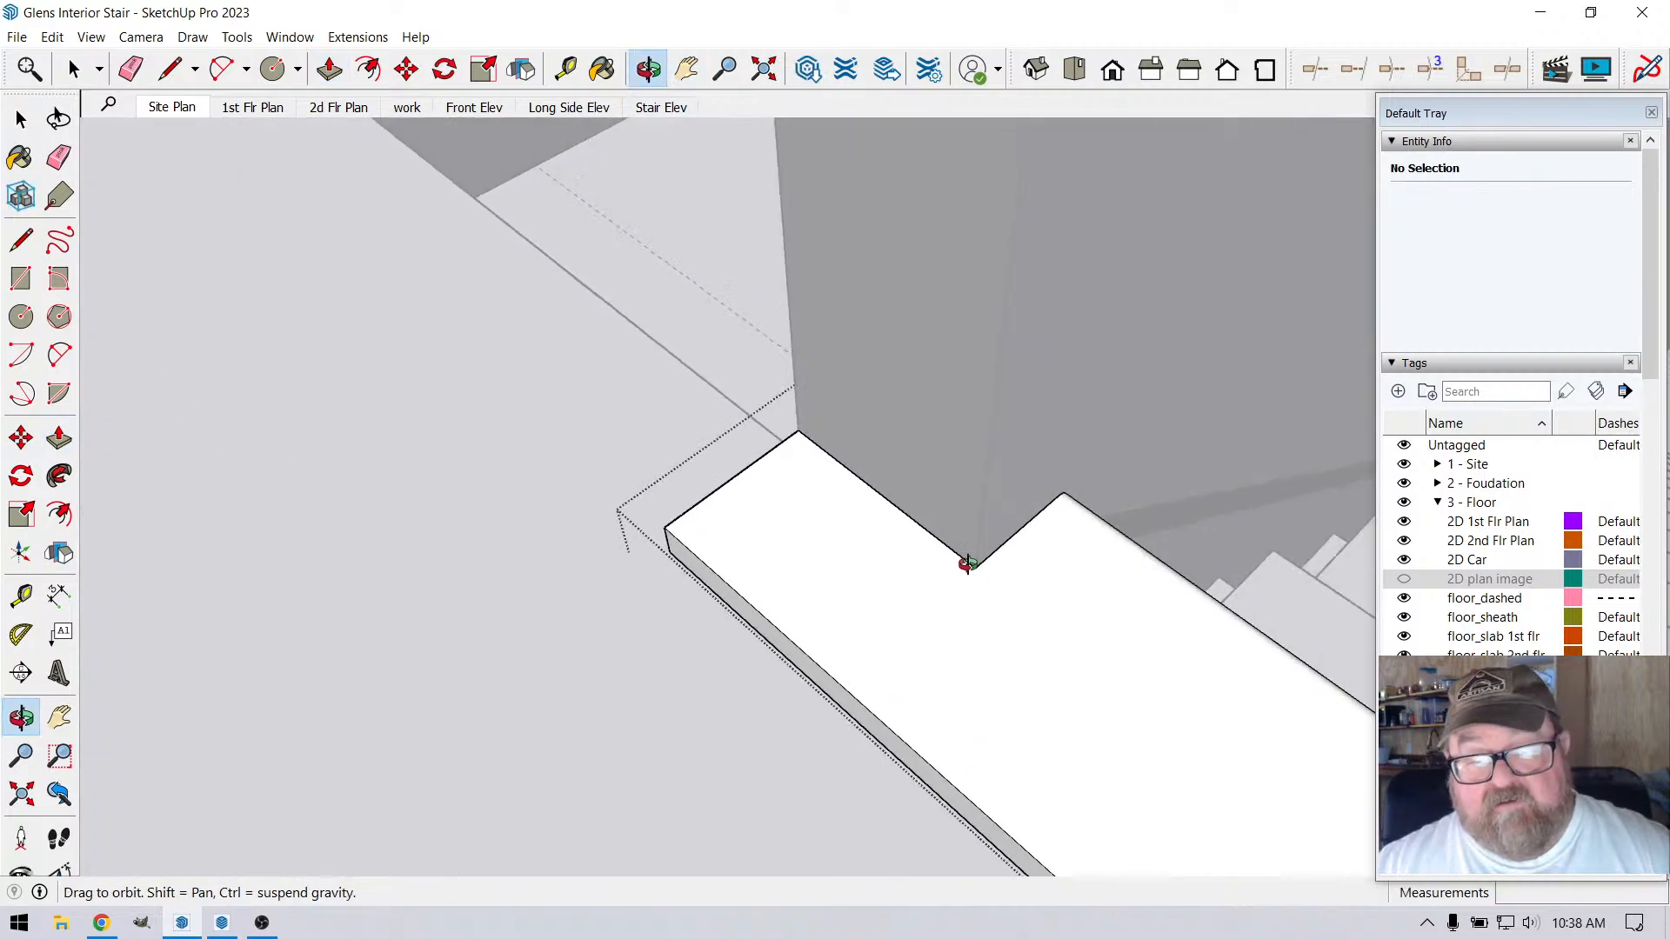
left_click_drag(896, 634, 332, 676)
left_click_drag(694, 664, 866, 445)
scroll(792, 472, "up", 4)
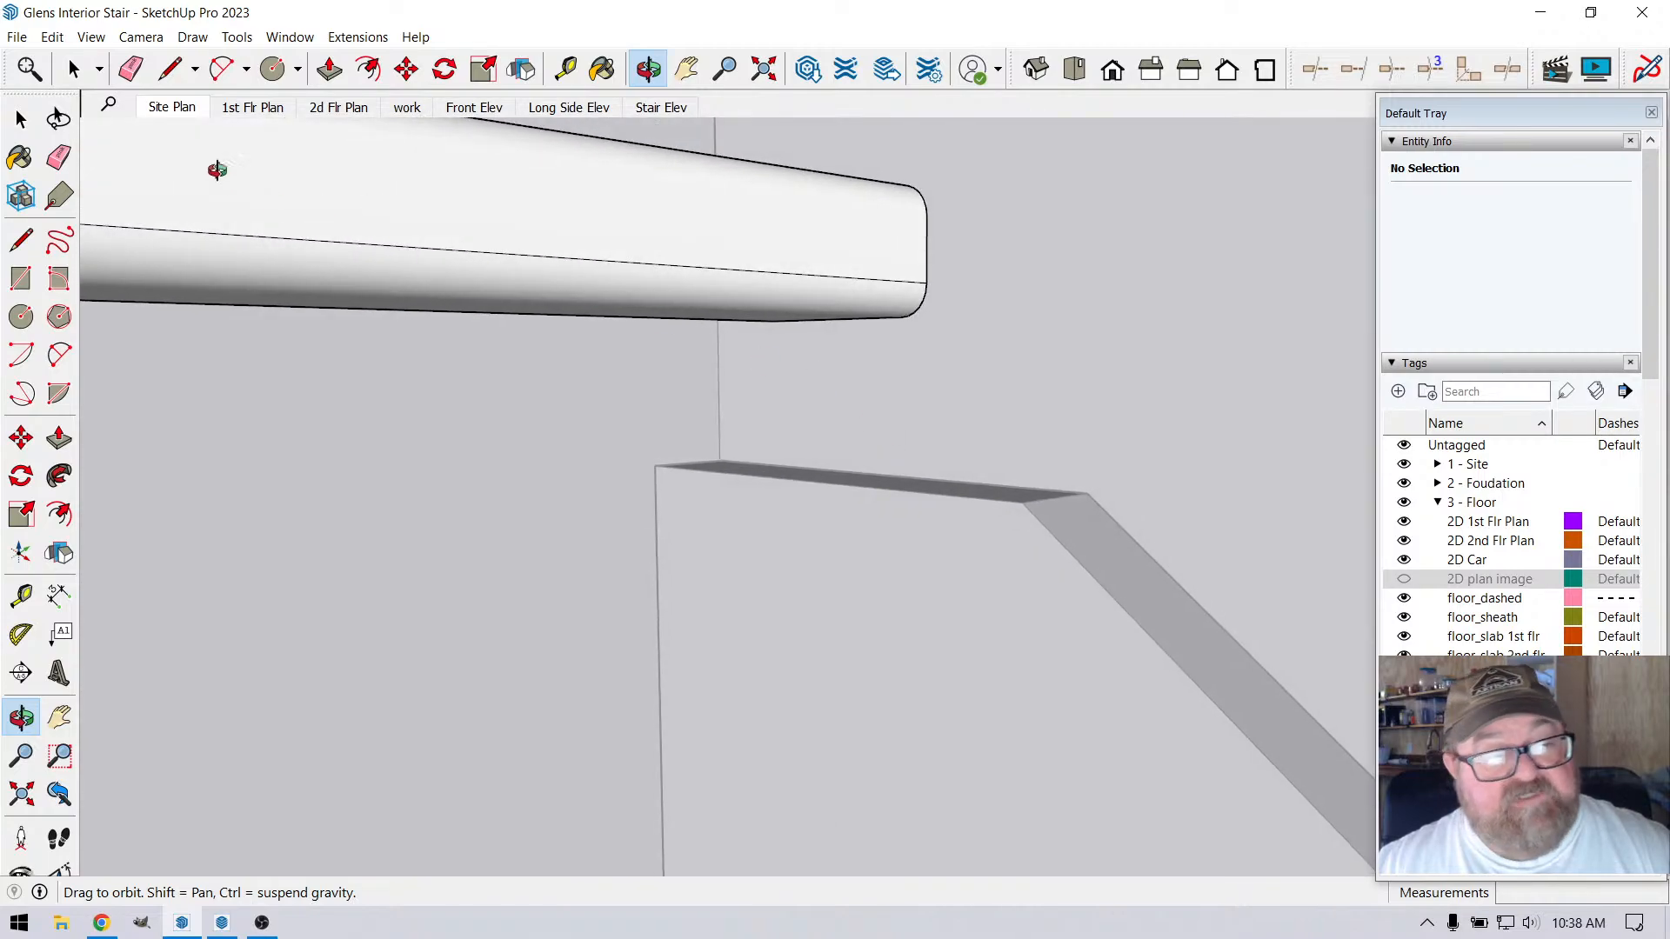
right_click(294, 247)
left_click(339, 296)
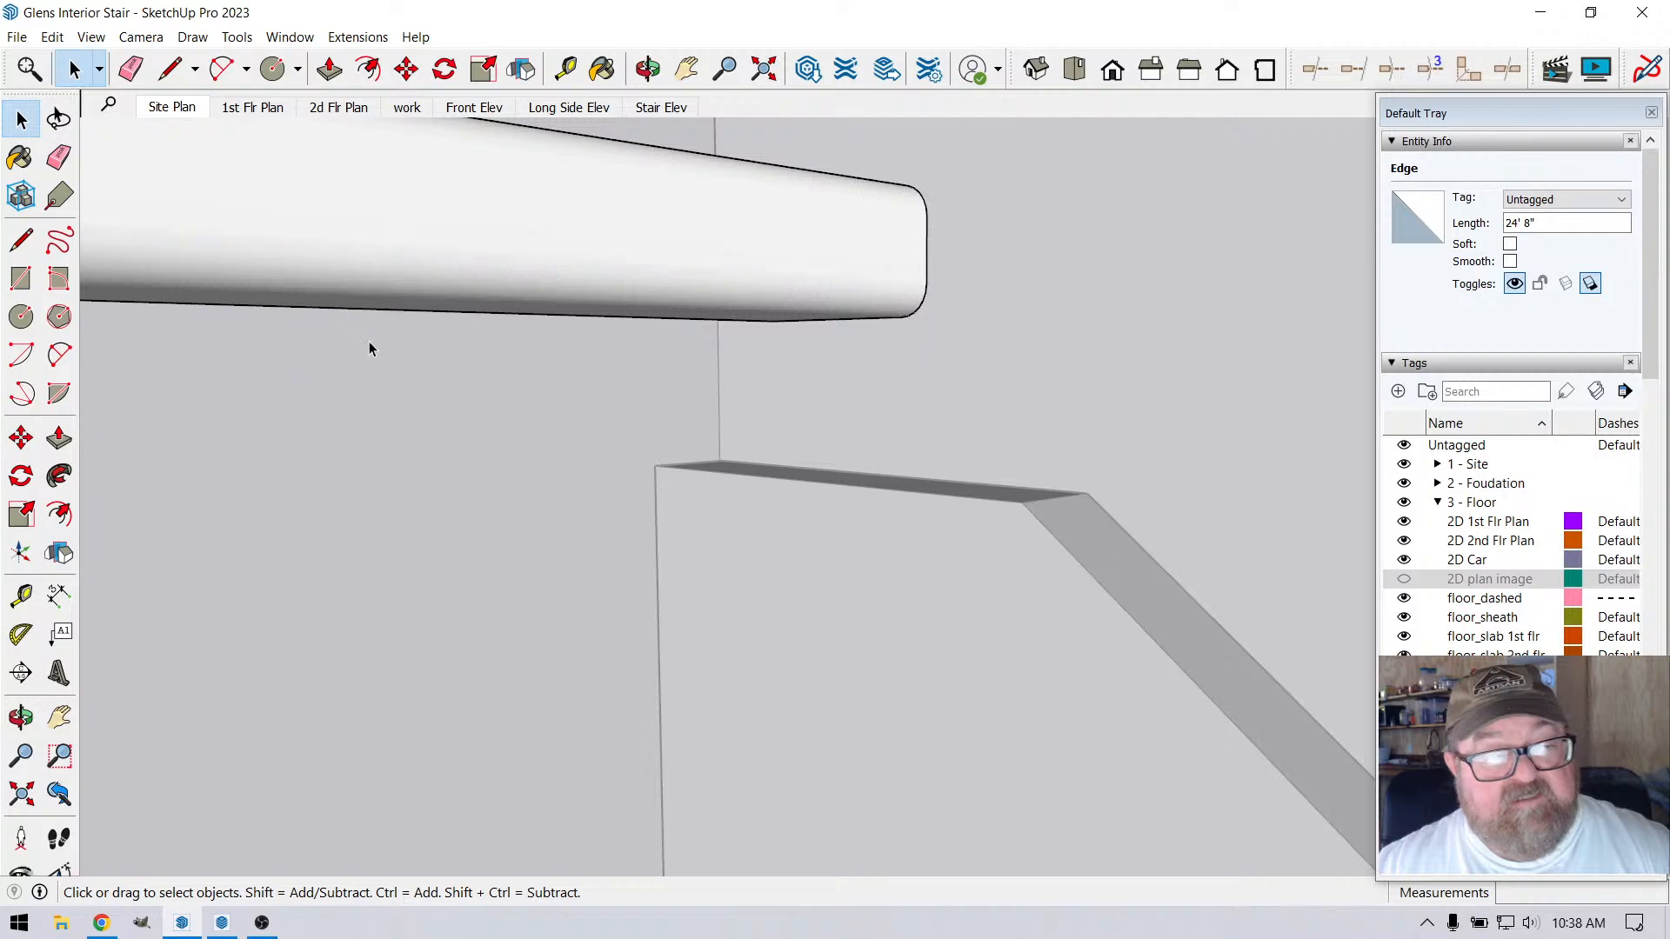
left_click(648, 69)
left_click_drag(836, 452, 787, 578)
left_click(75, 68)
scroll(525, 501, "down", 1)
left_click(748, 279)
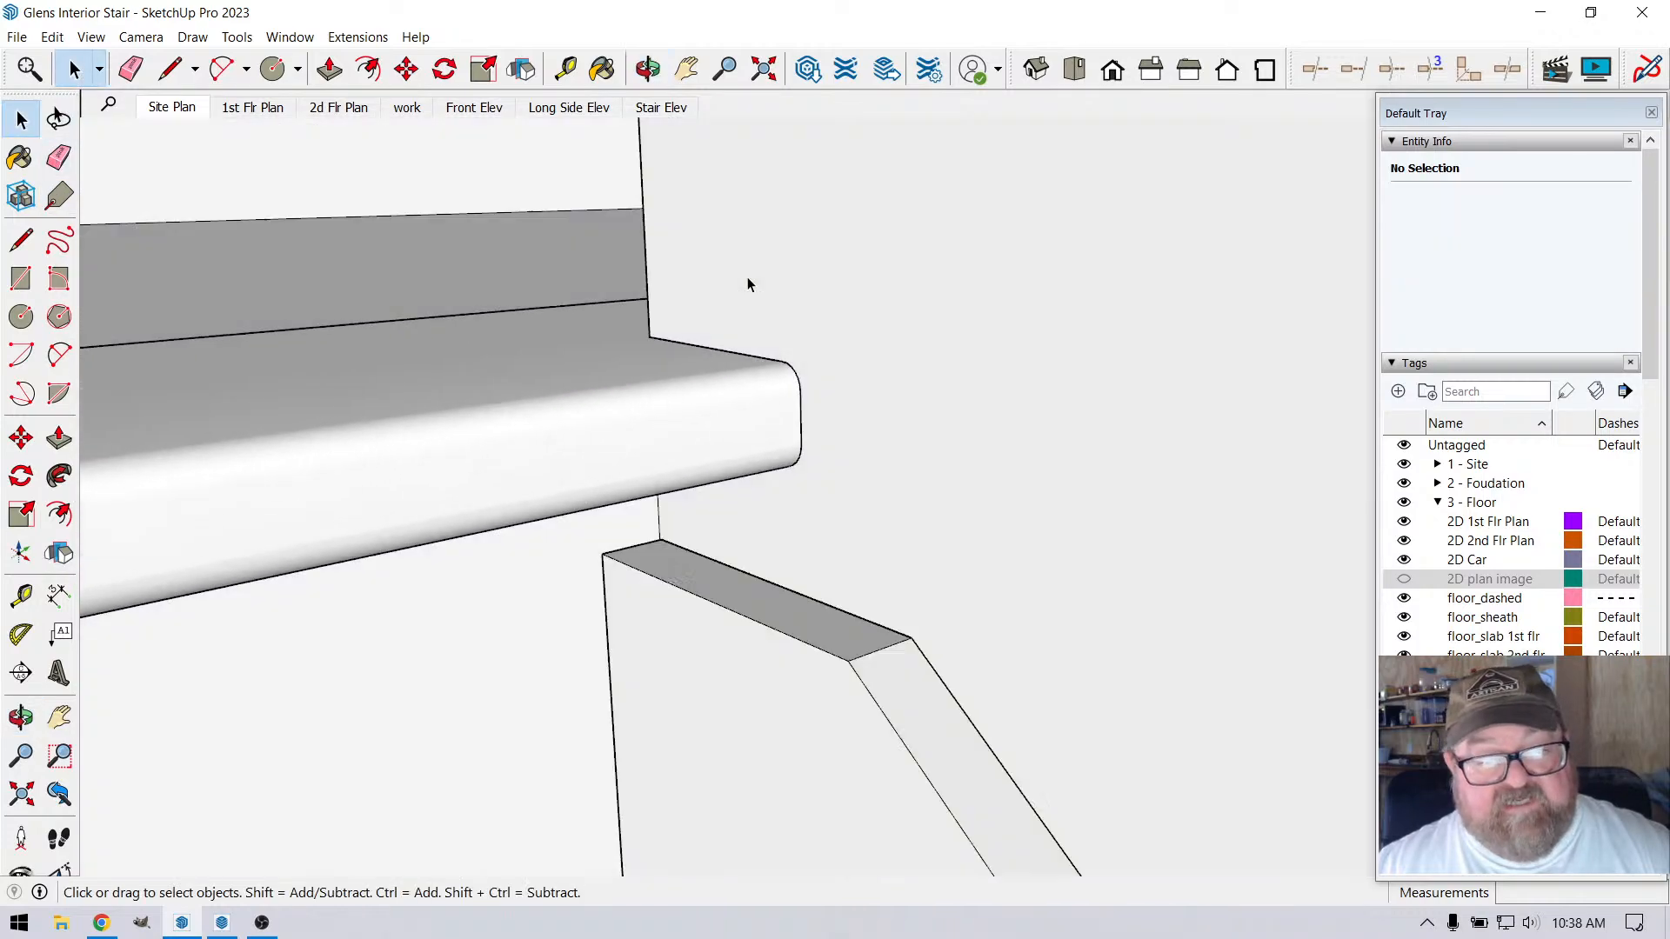
Inspect from above and below how the notched nosing end meets the wall and the sloped wall cap beneath it
scroll(762, 558, "down", 1)
left_click(758, 592)
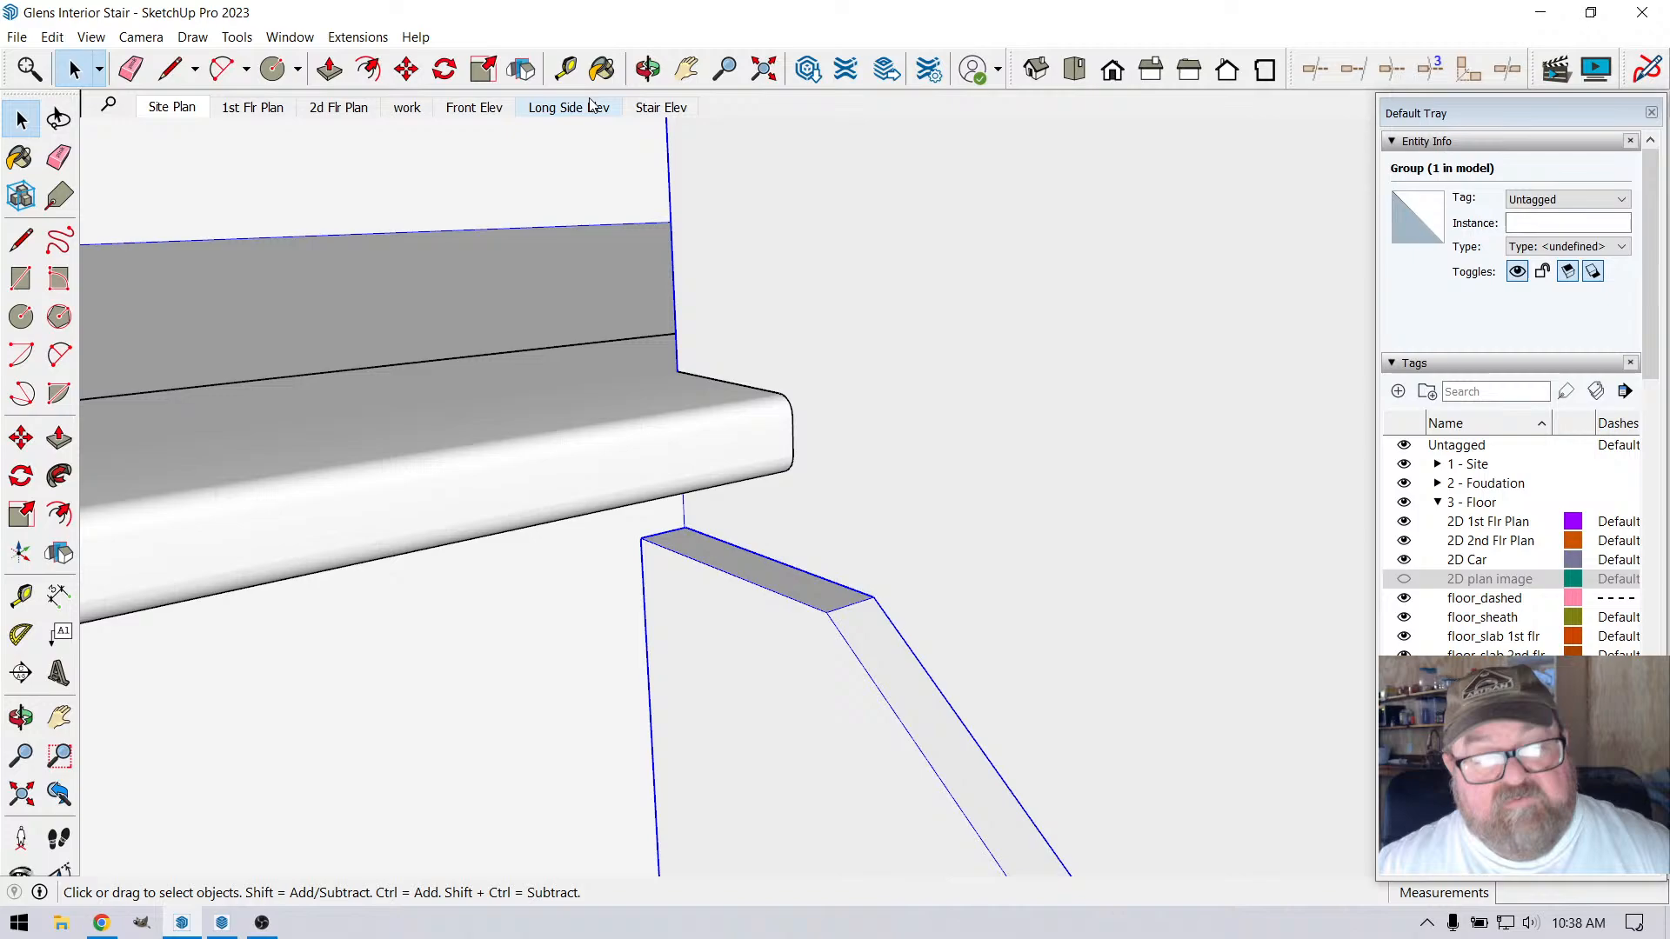
left_click(646, 68)
left_click_drag(757, 519, 777, 409)
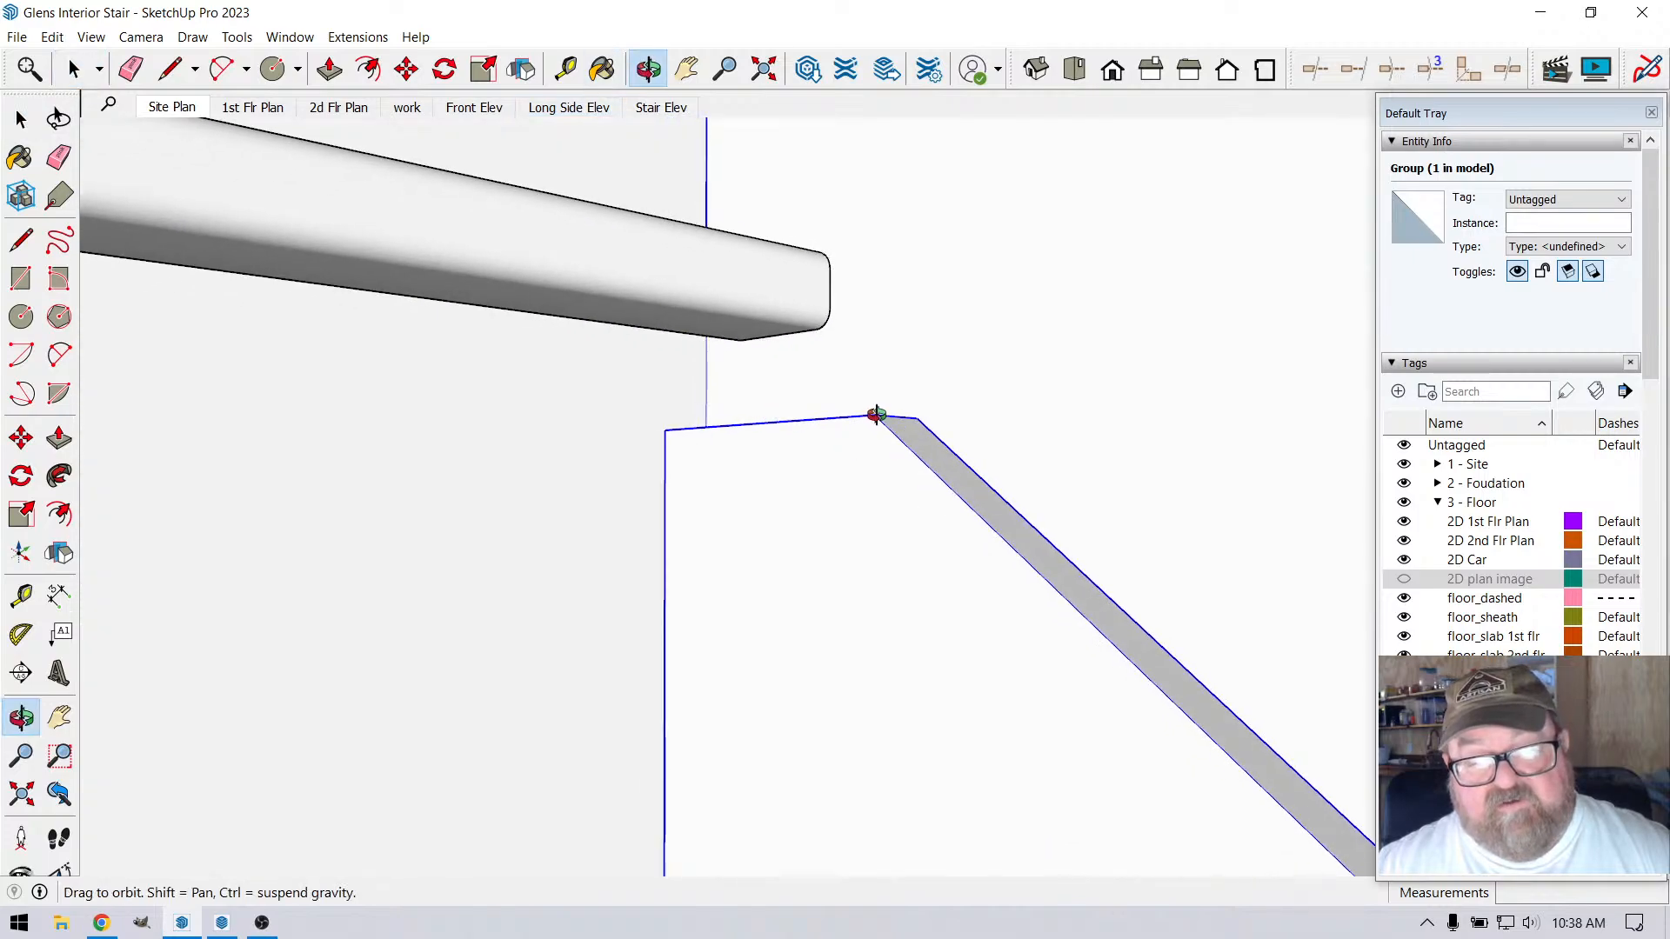
left_click_drag(877, 415, 936, 603)
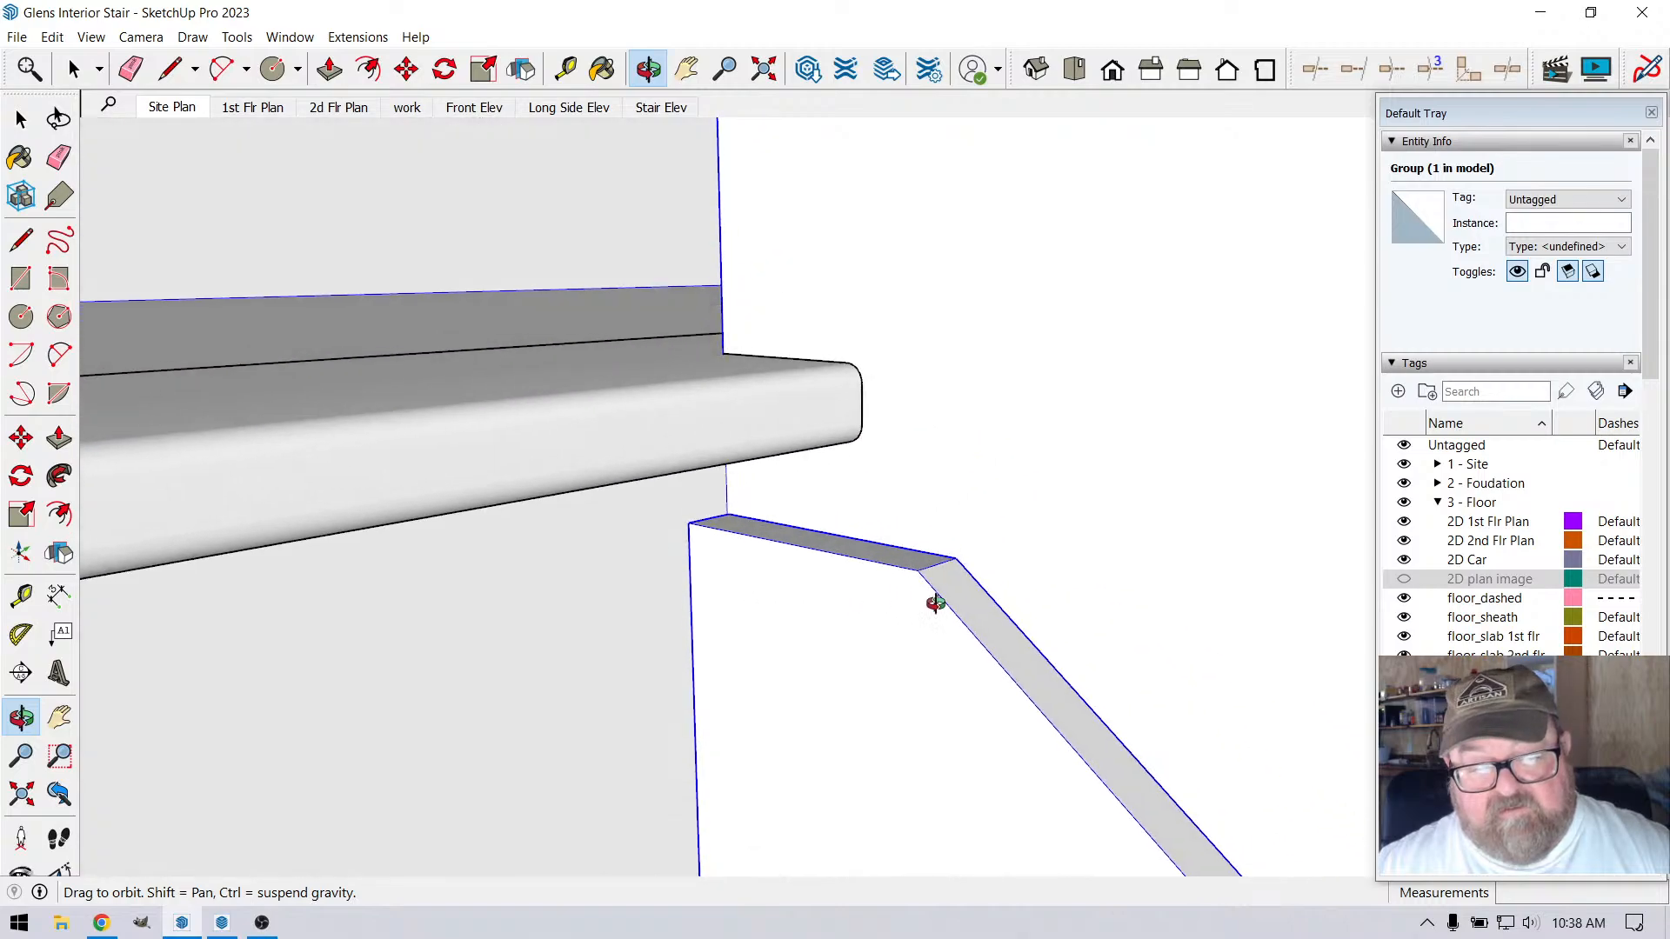
left_click_drag(825, 581, 973, 433)
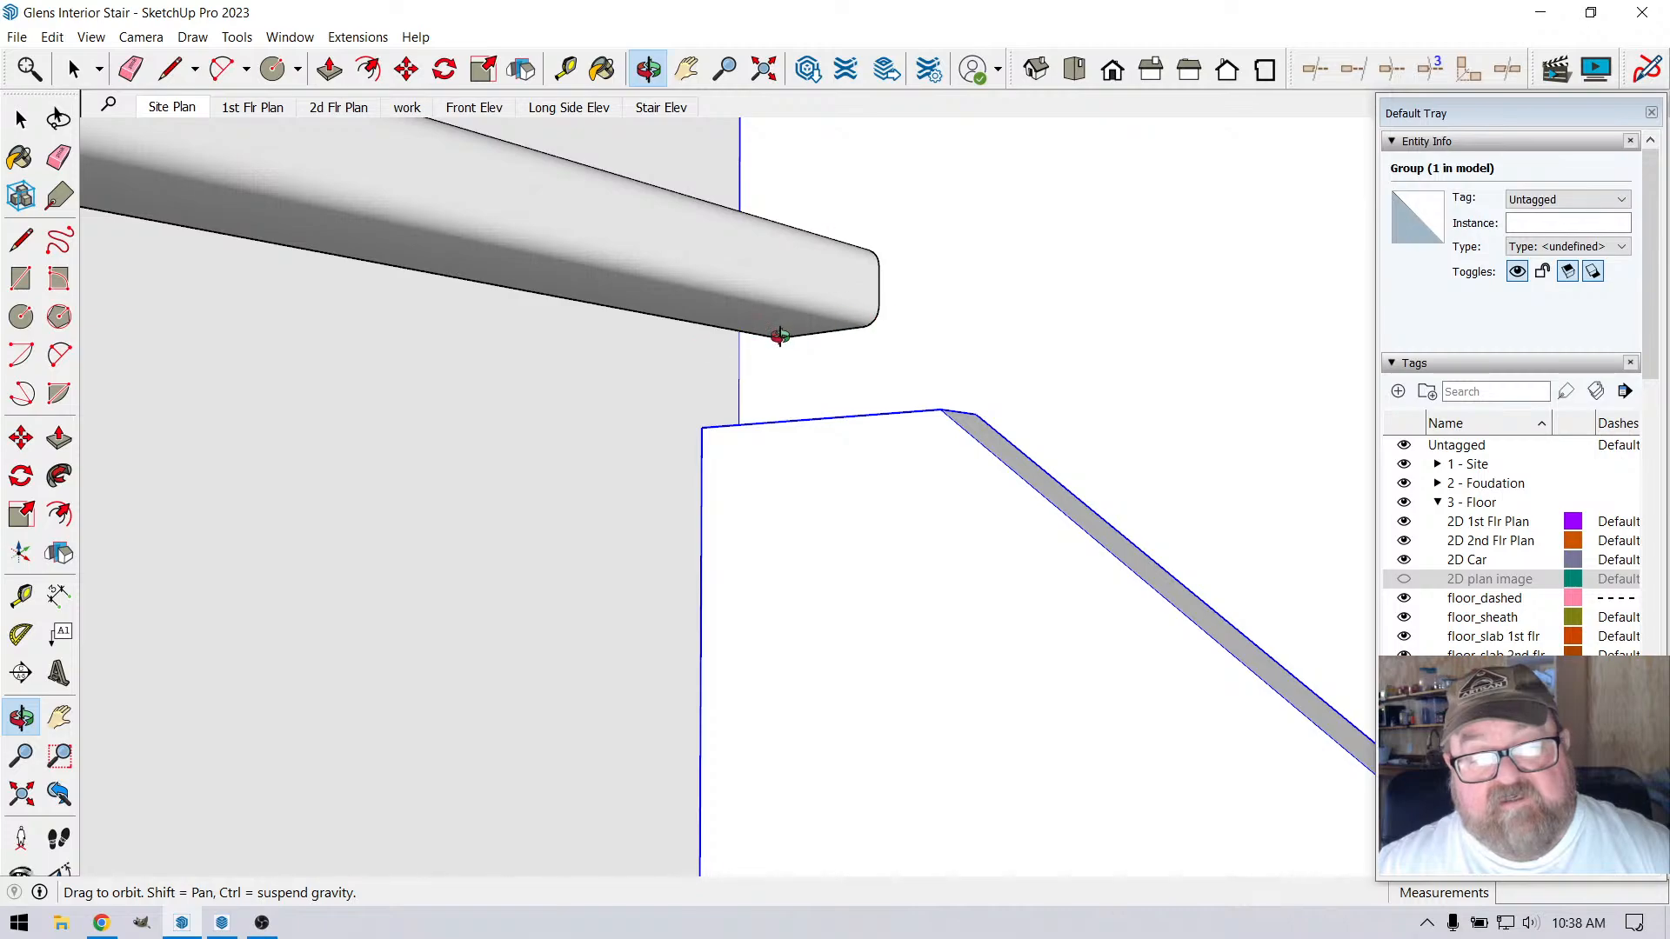
left_click_drag(779, 336, 1020, 520)
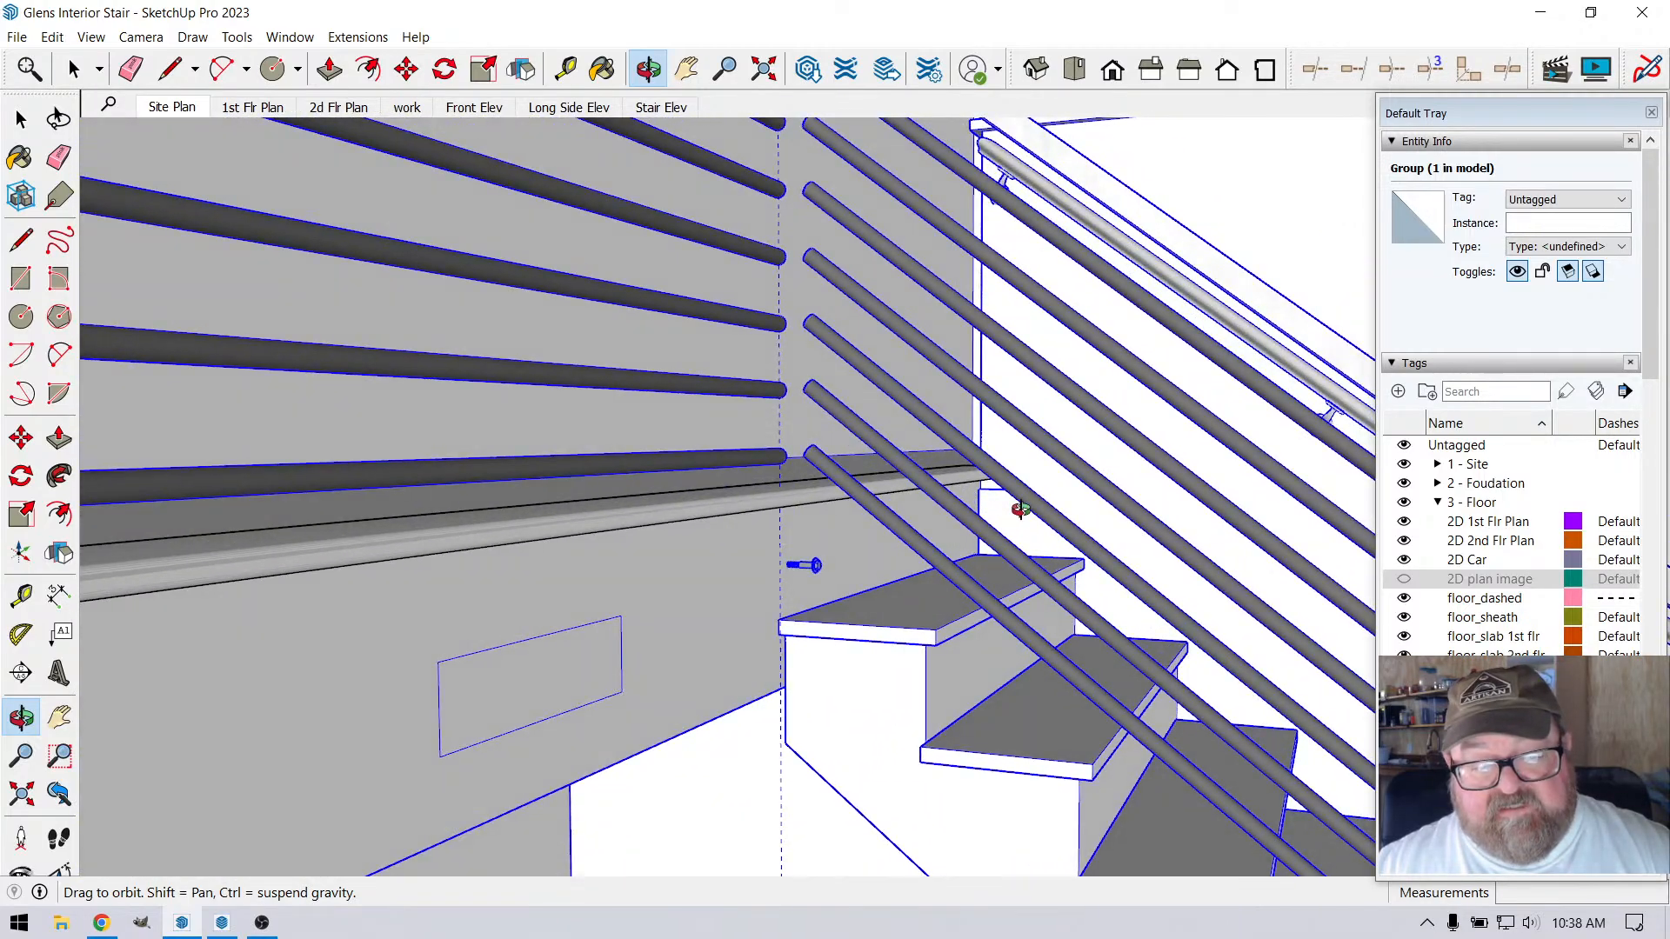
Examine the nosing where it passes behind the railing bars and ends above the top stair tread
scroll(860, 566, "up", 4)
left_click_drag(860, 566, 939, 533)
scroll(929, 511, "down", 4)
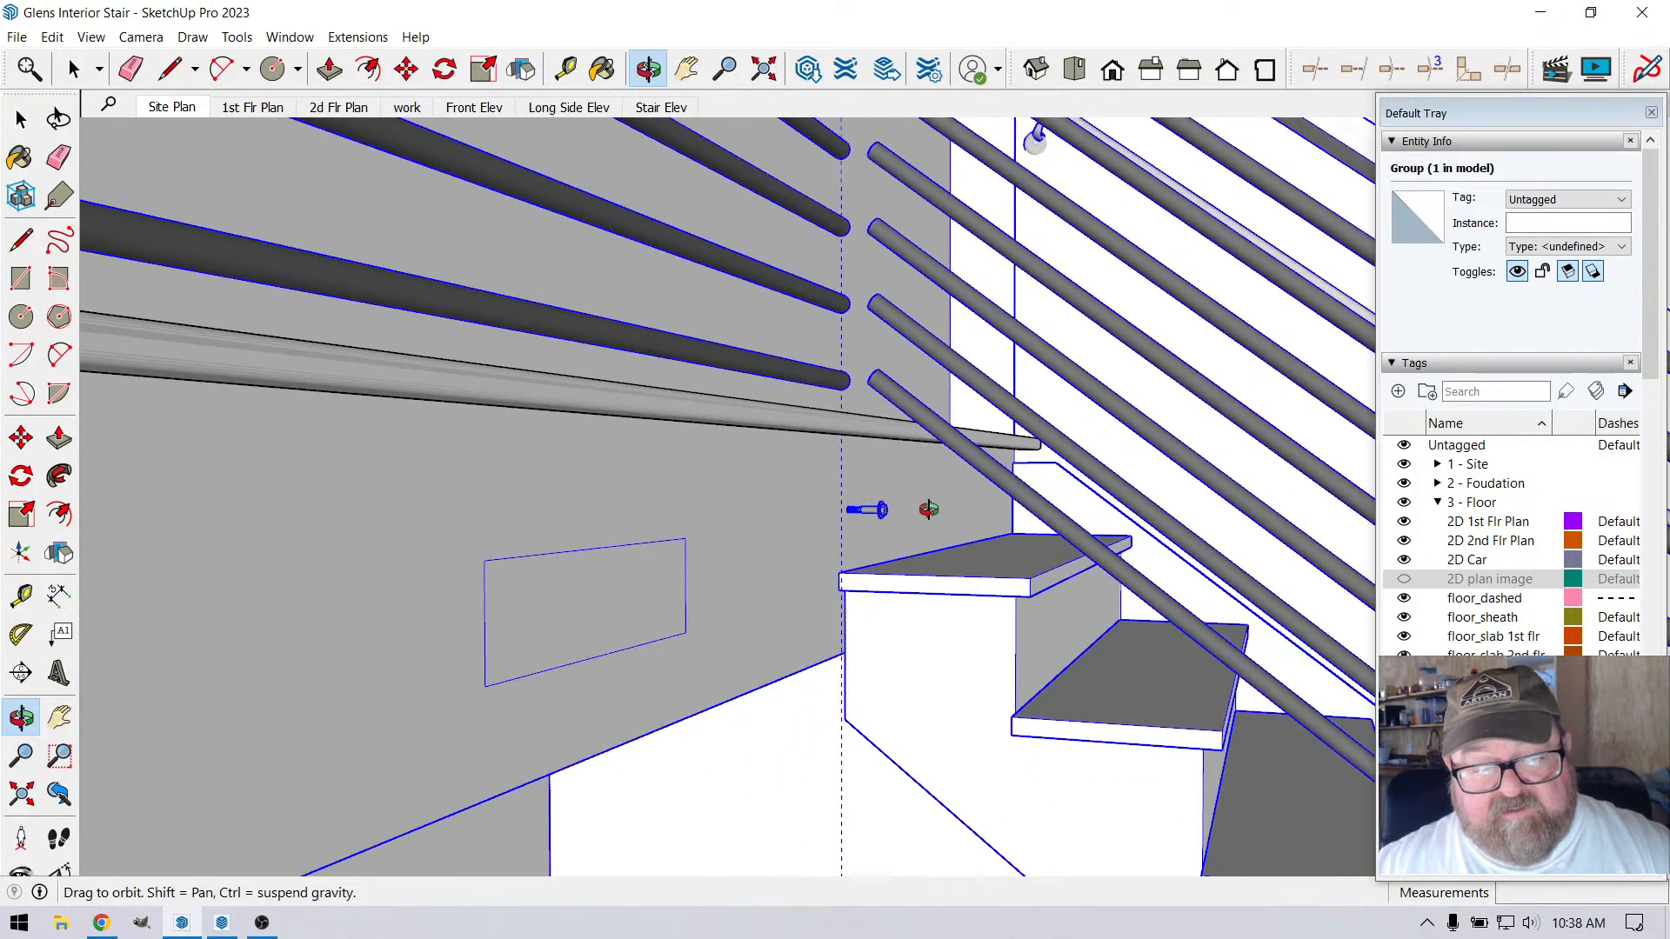
left_click_drag(879, 600, 608, 638)
scroll(947, 566, "down", 1)
scroll(953, 567, "down", 4)
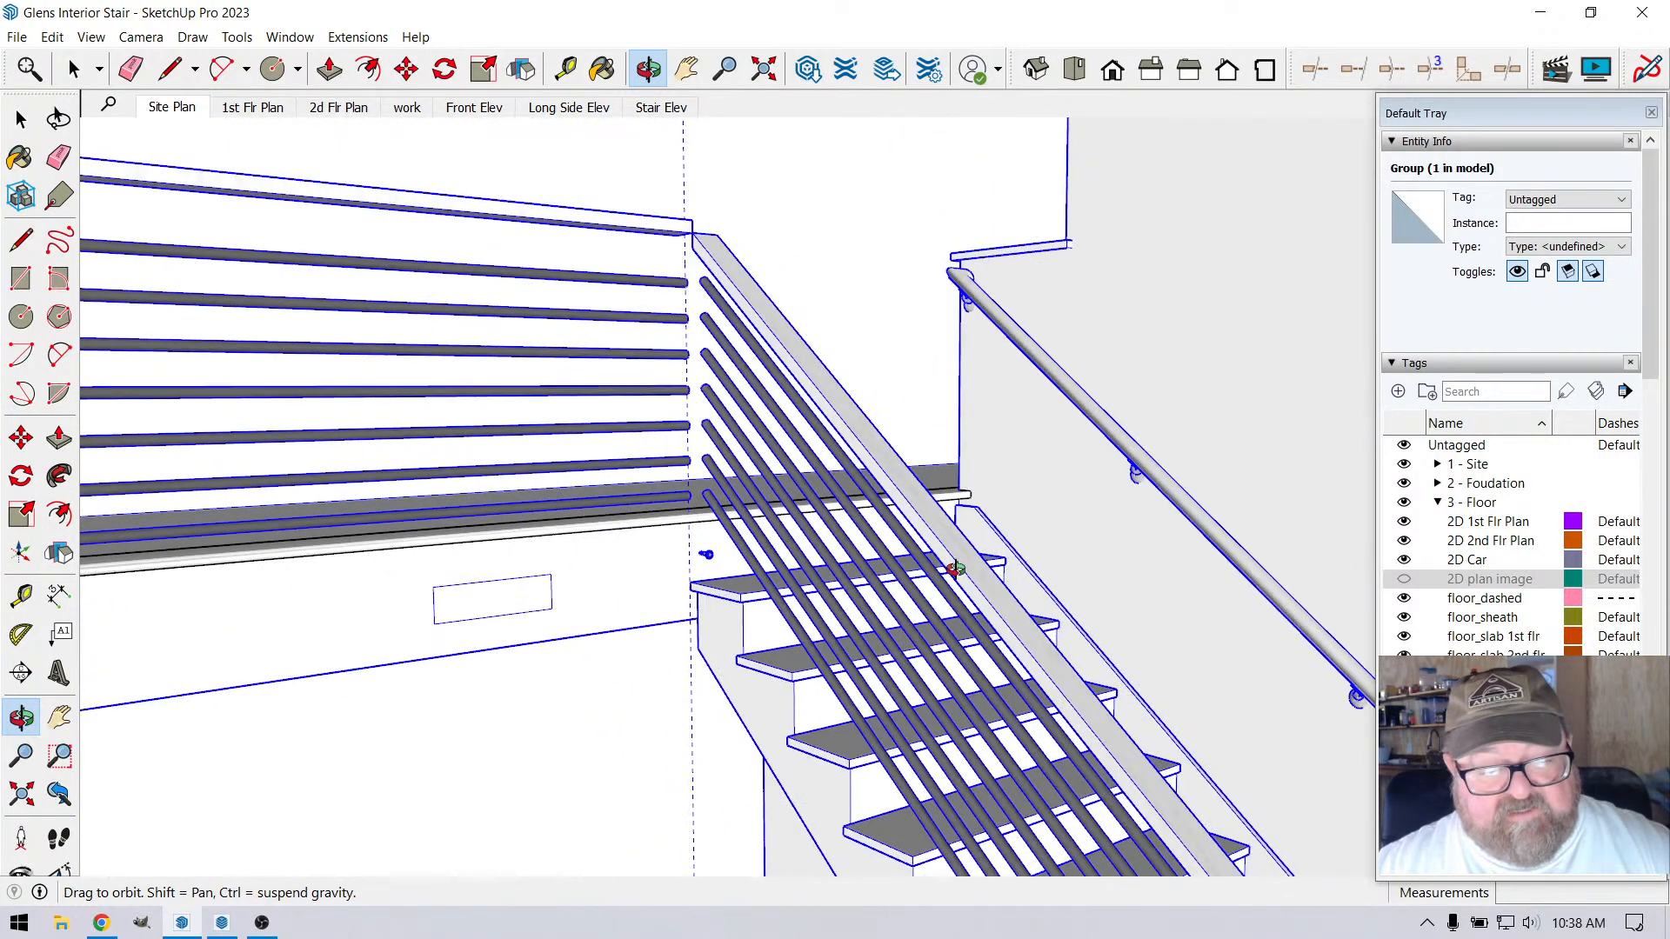
scroll(683, 585, "up", 6)
left_click_drag(681, 586, 857, 564)
scroll(857, 561, "up", 3)
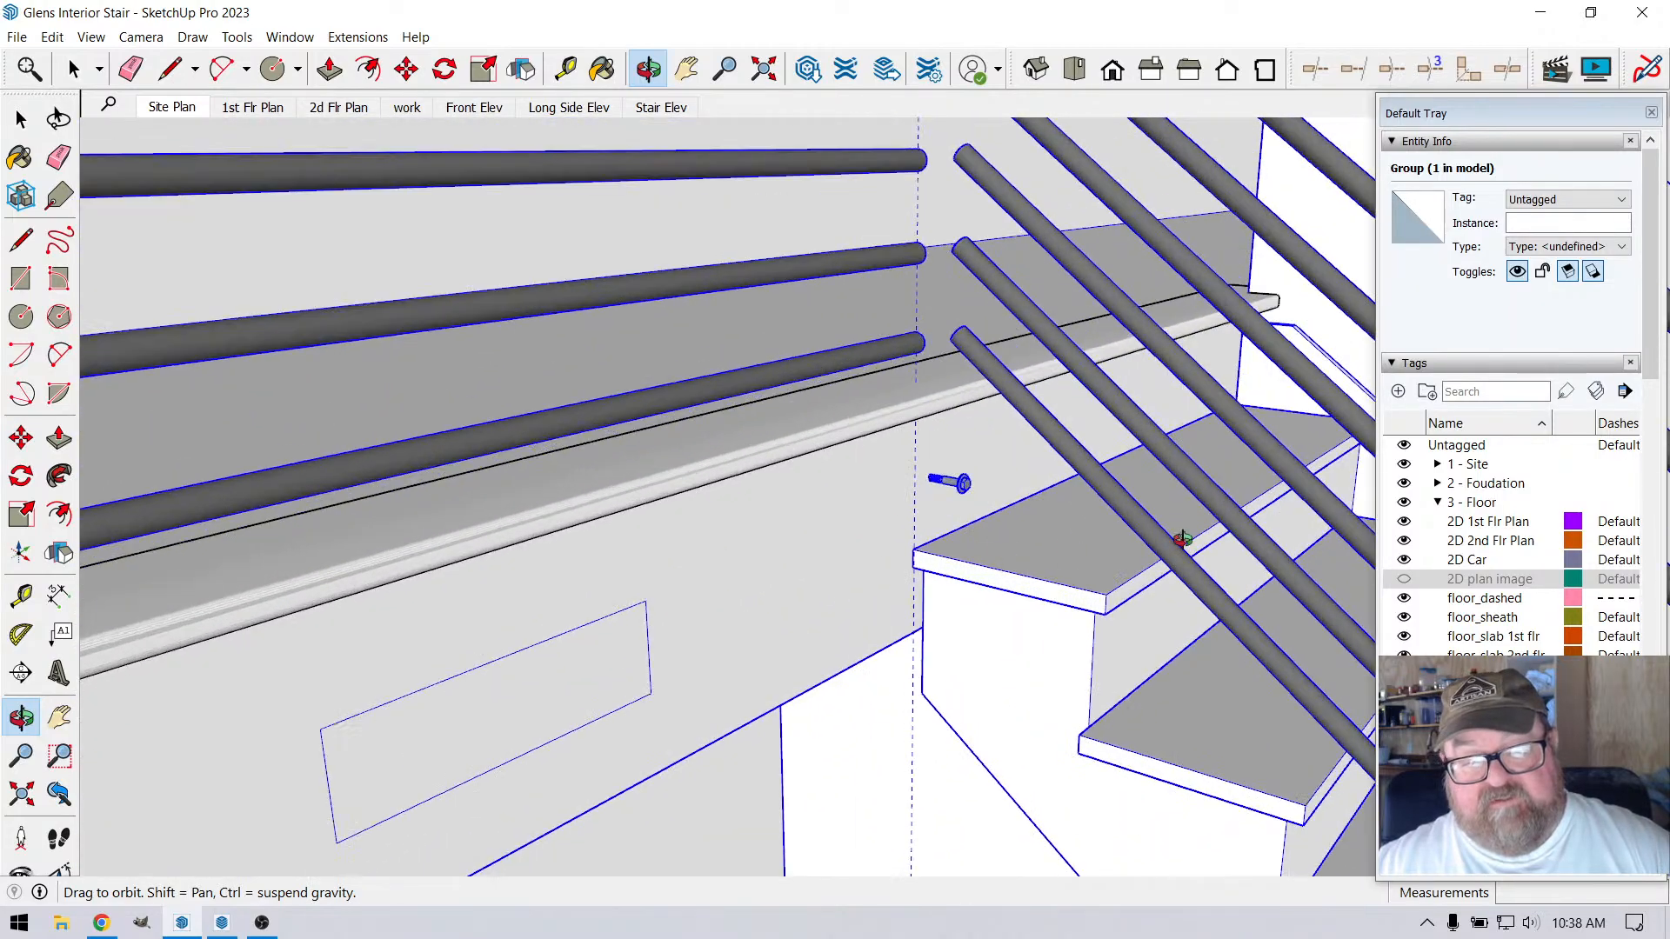
scroll(1183, 539, "down", 10)
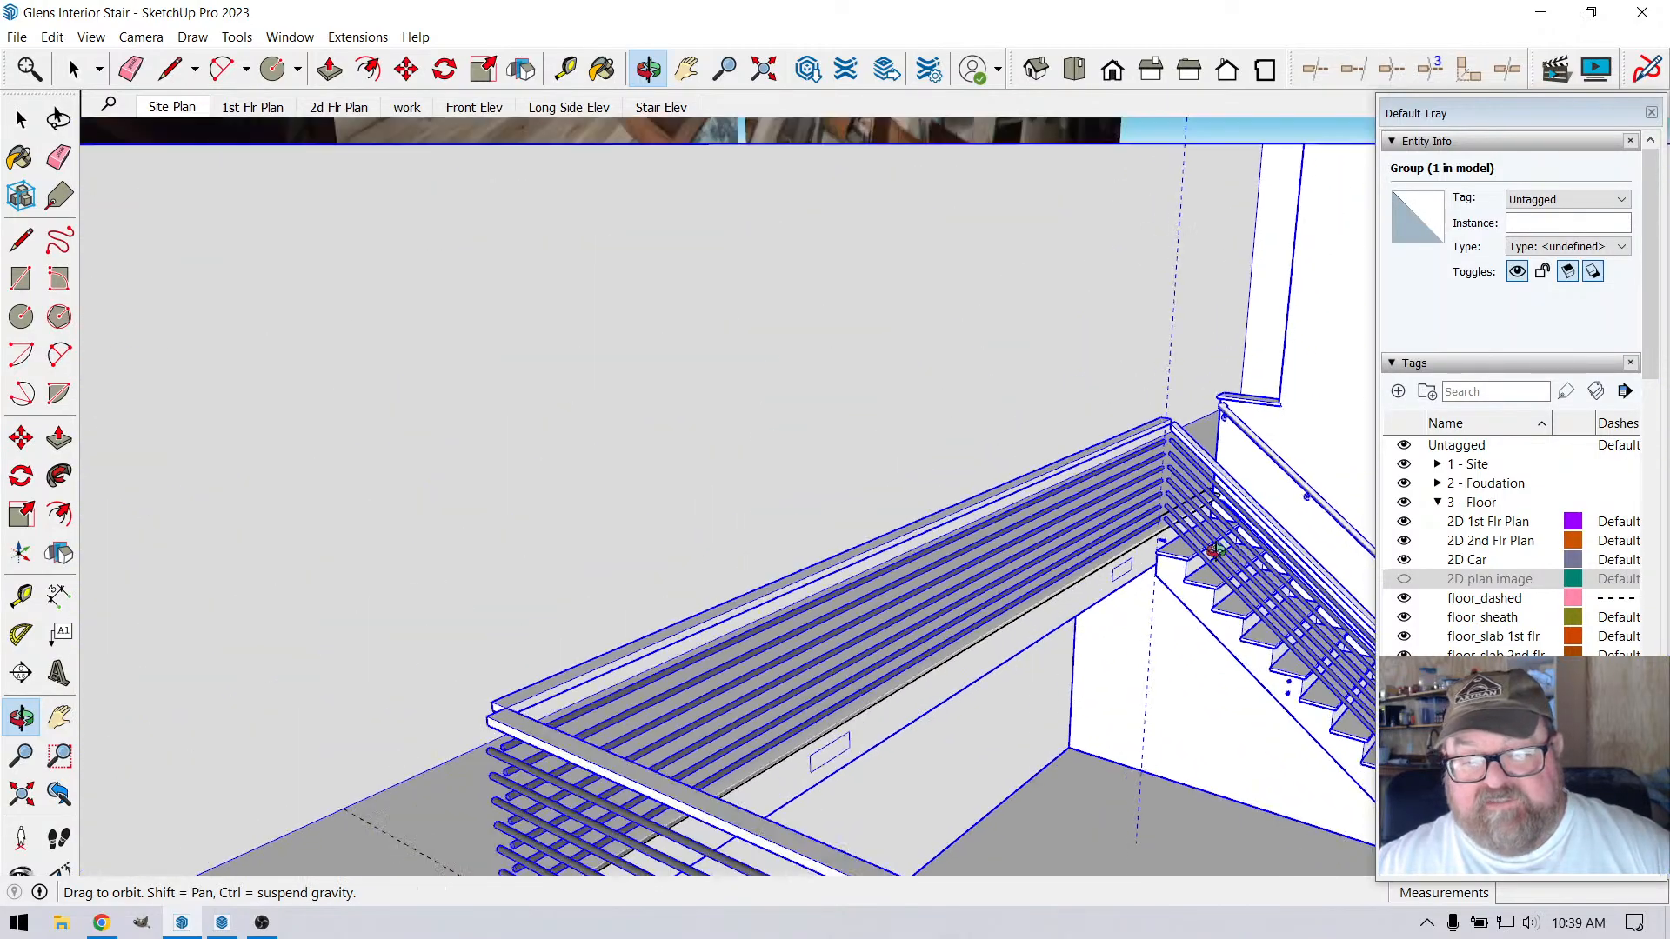
Make the 2D plan image tag visible to show the floor plan under the whole building
left_click_drag(1215, 549, 577, 569)
scroll(739, 584, "down", 5)
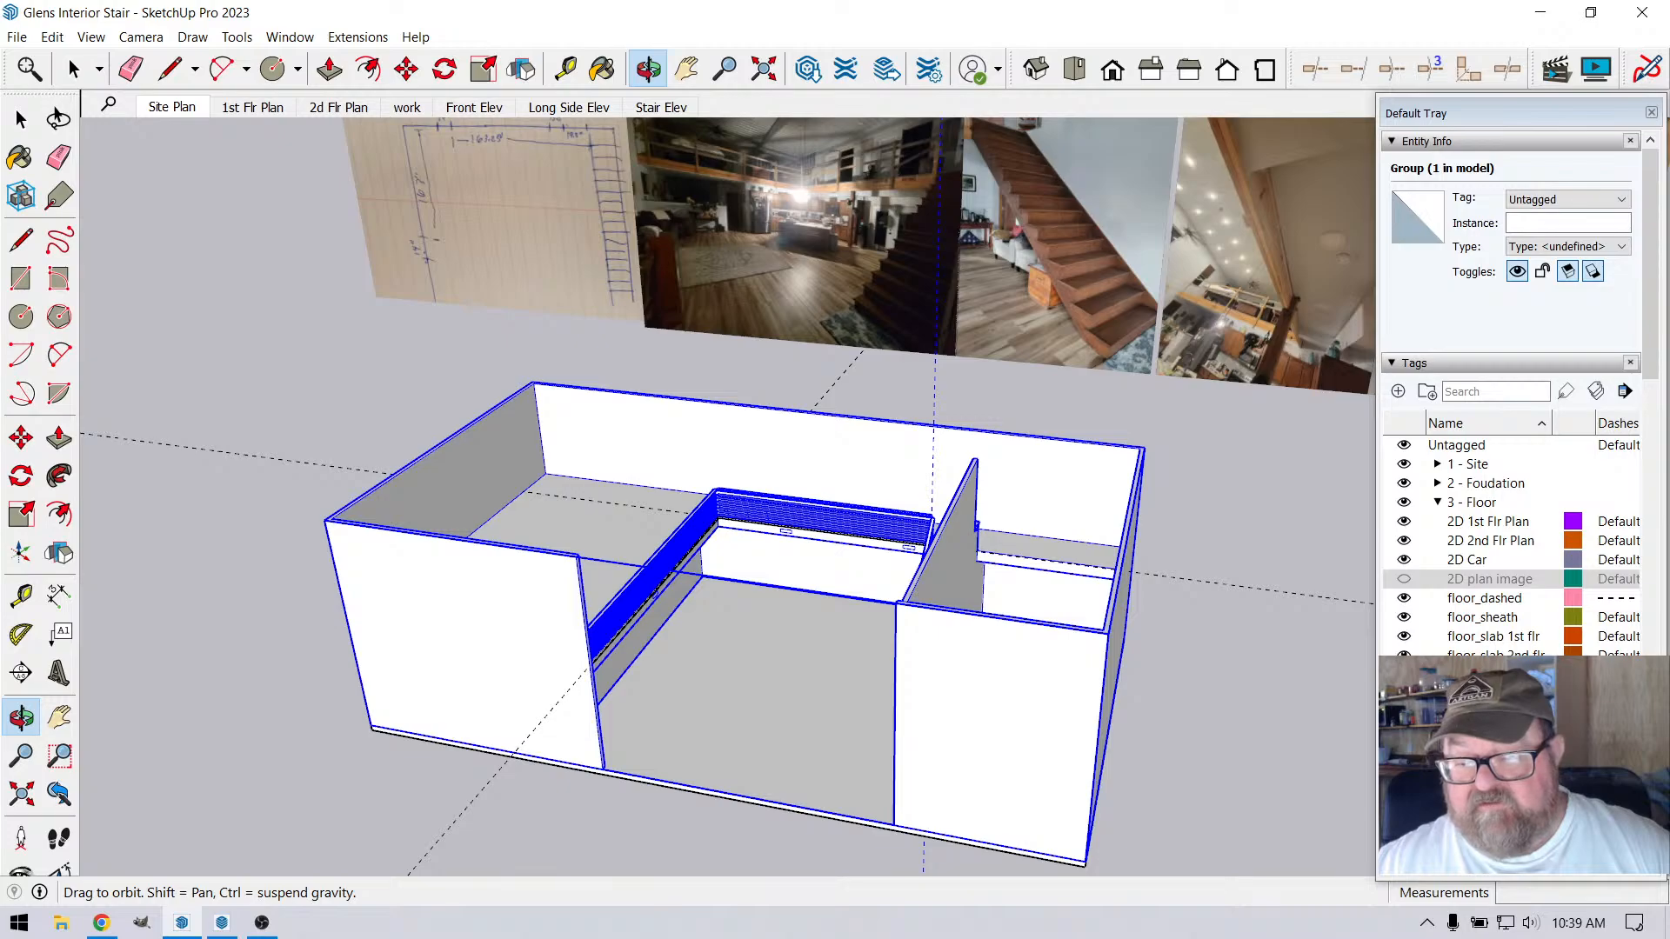
left_click(1404, 580)
scroll(901, 609, "down", 2)
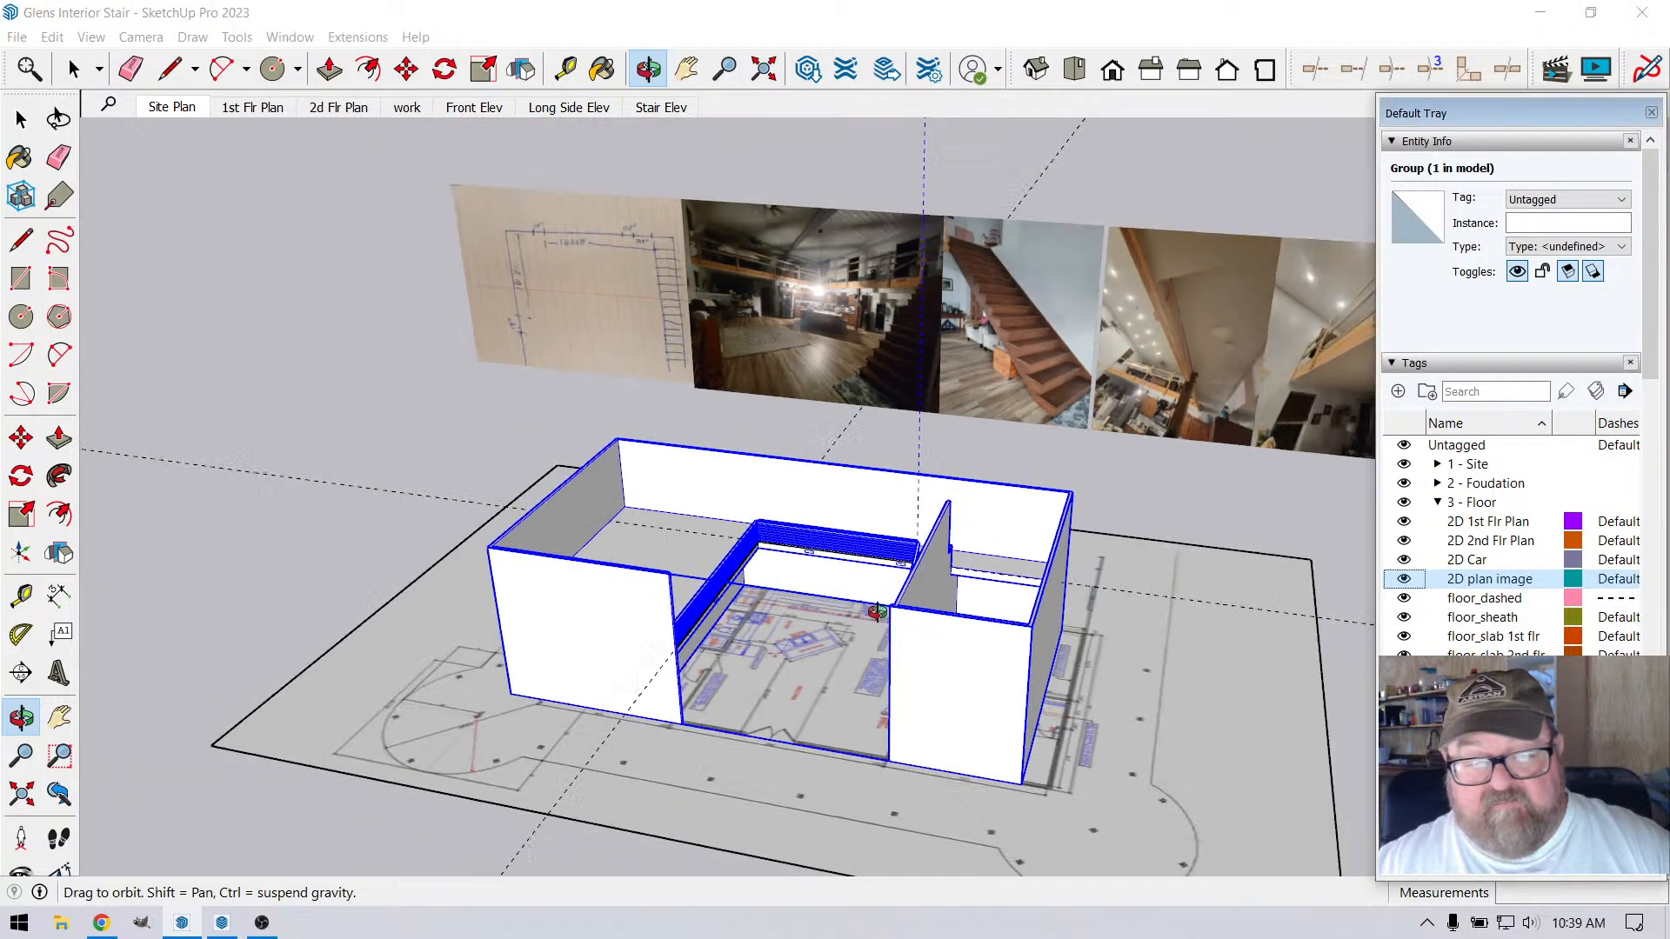
Study the interior loft photo and the hand sketch for the position of the vent opening along the loft face
scroll(783, 644, "up", 4)
scroll(754, 279, "up", 8)
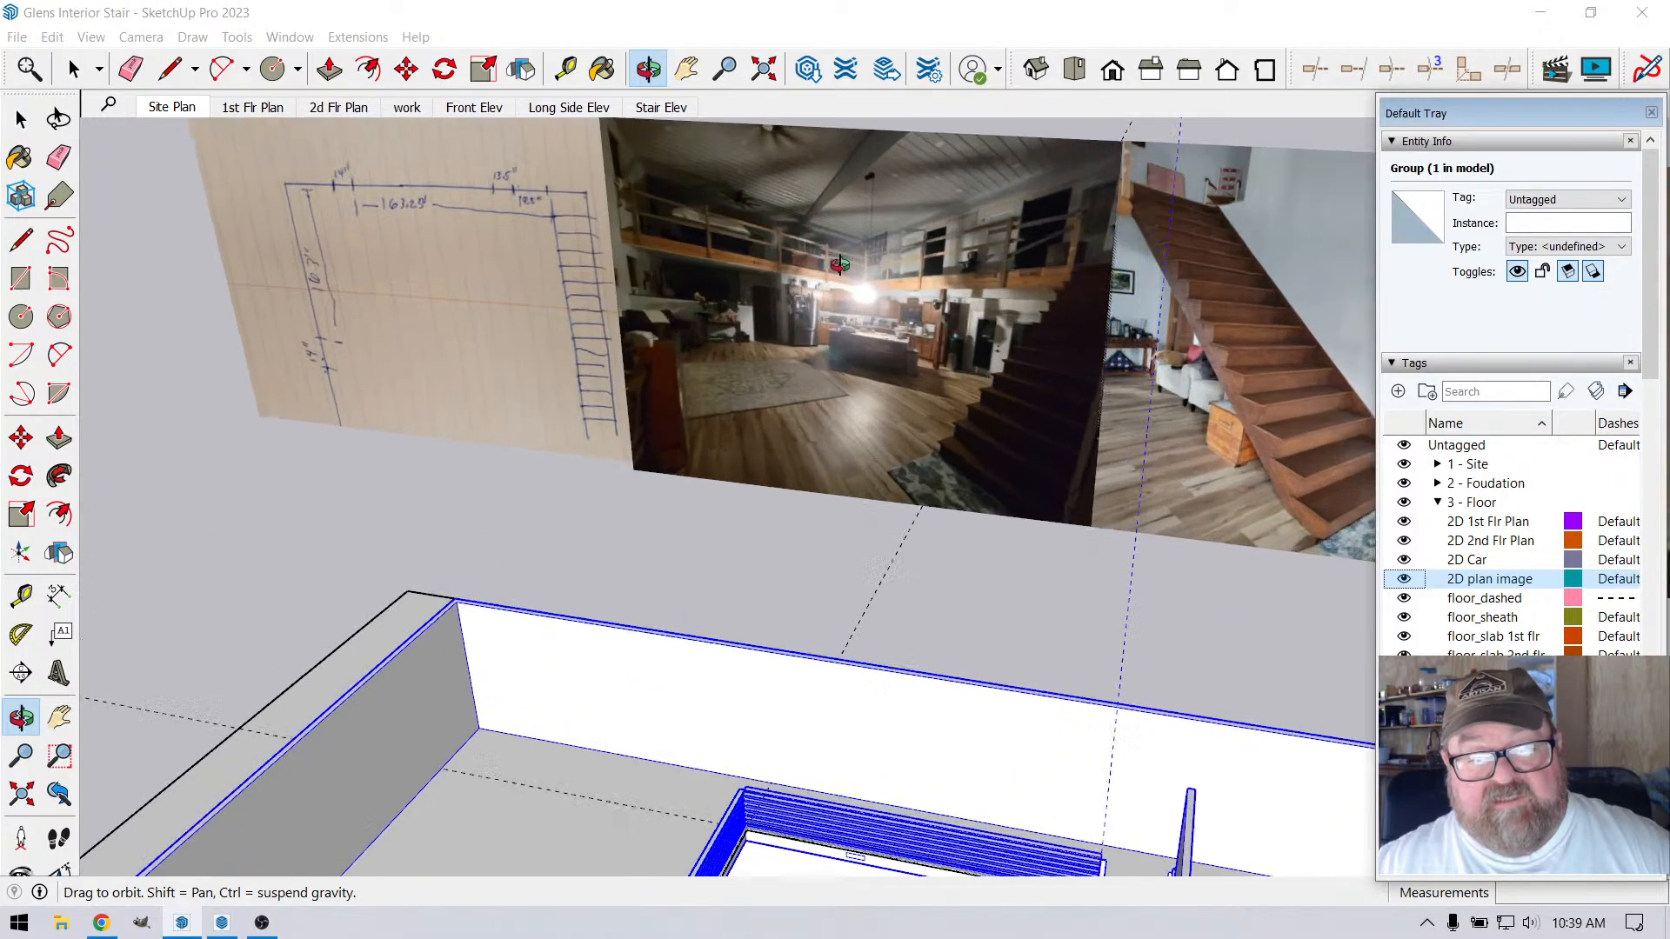
scroll(729, 303, "up", 2)
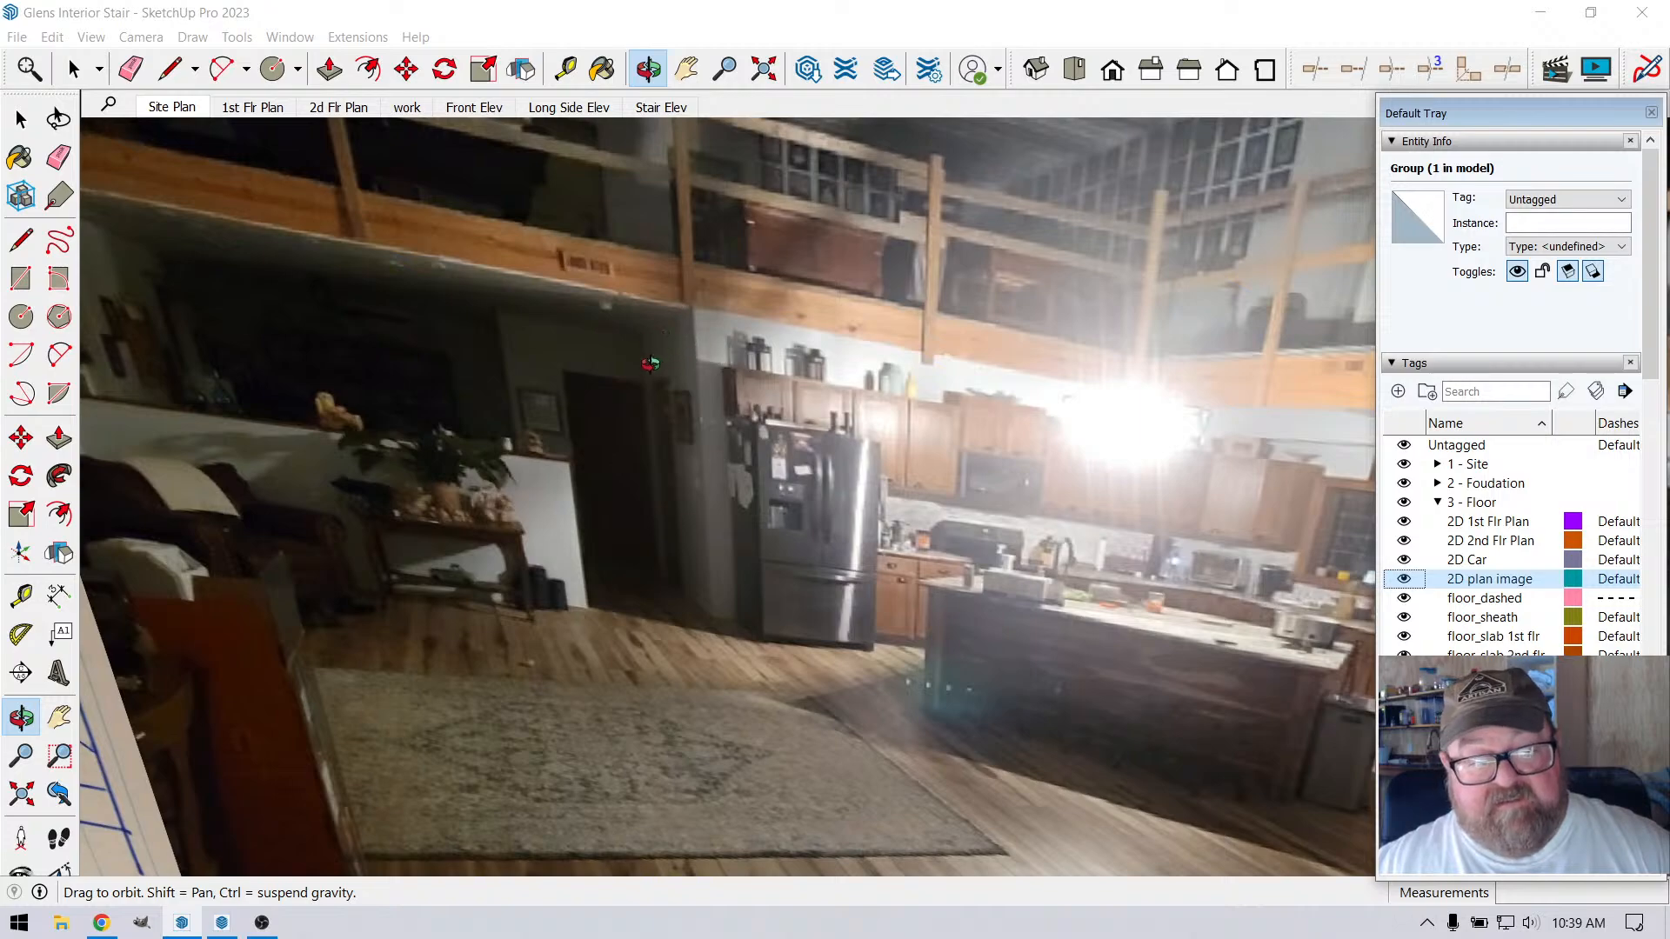
left_click_drag(651, 363, 624, 289)
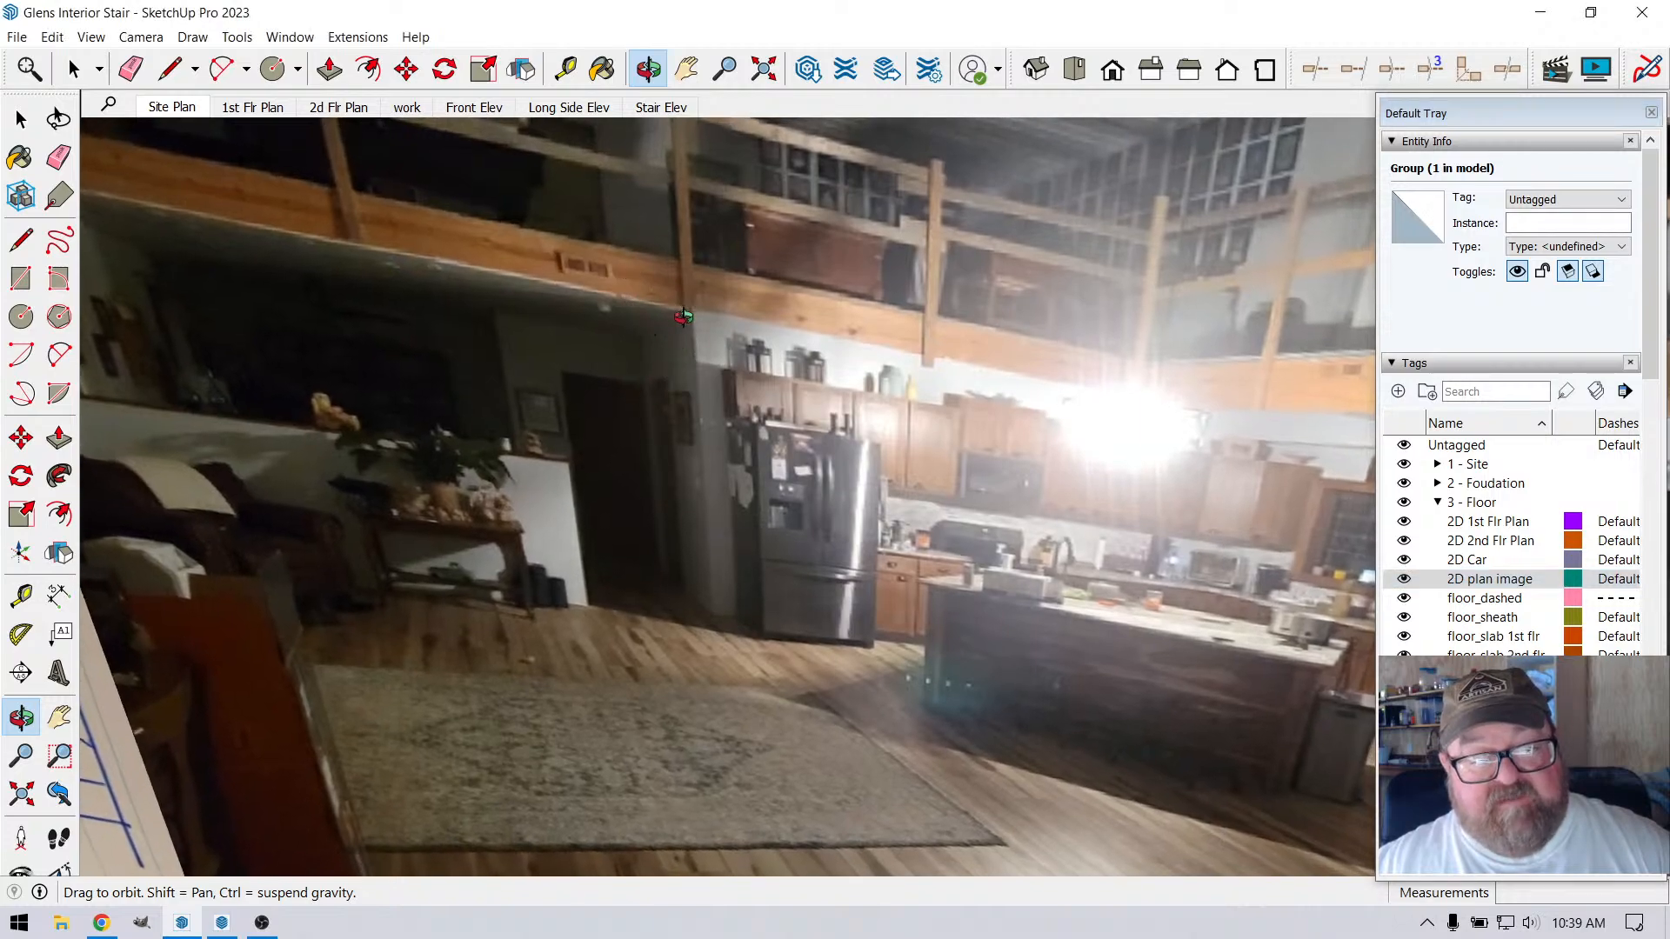
left_click_drag(736, 336, 1006, 403)
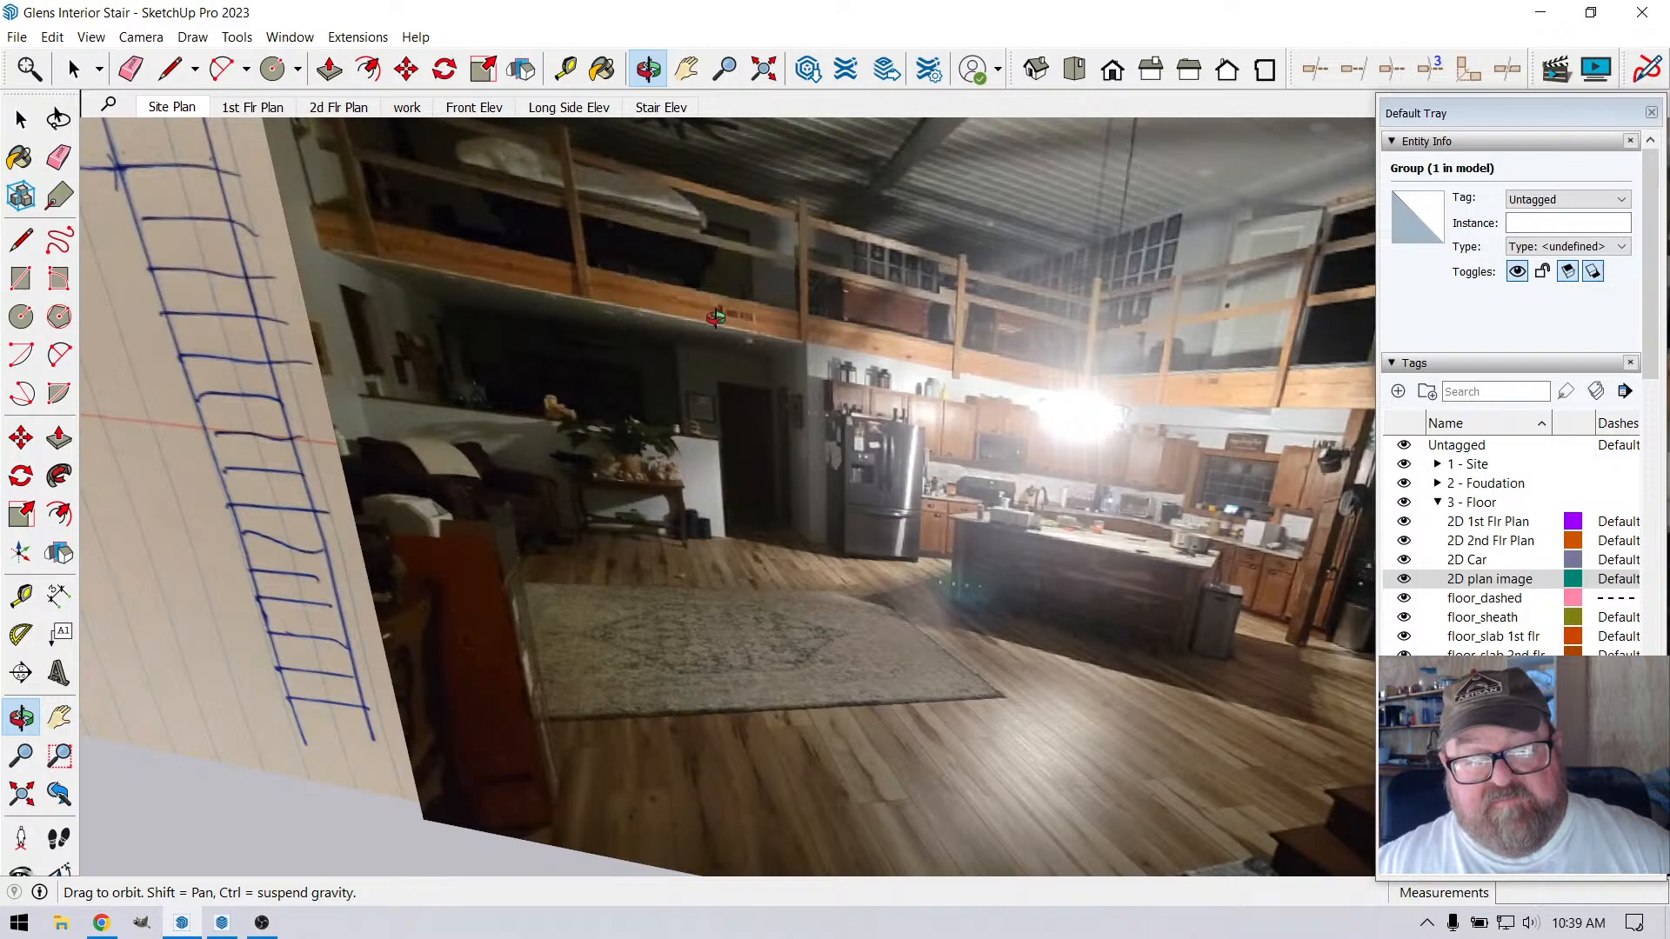
left_click_drag(874, 345, 1261, 442)
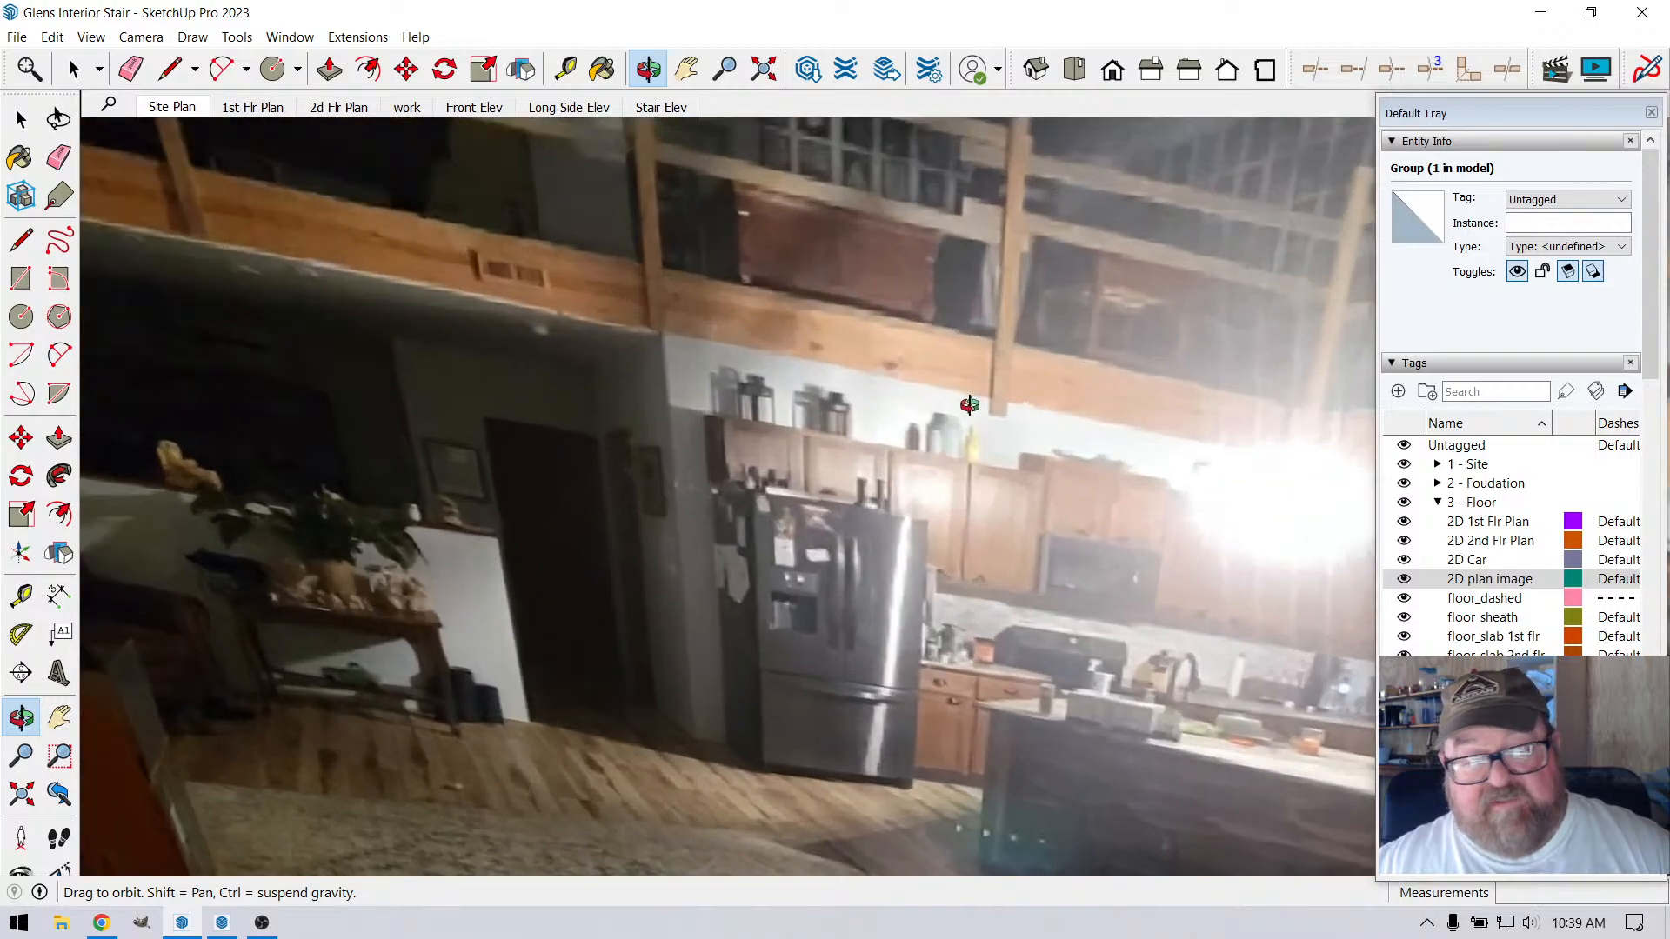
scroll(970, 404, "down", 8)
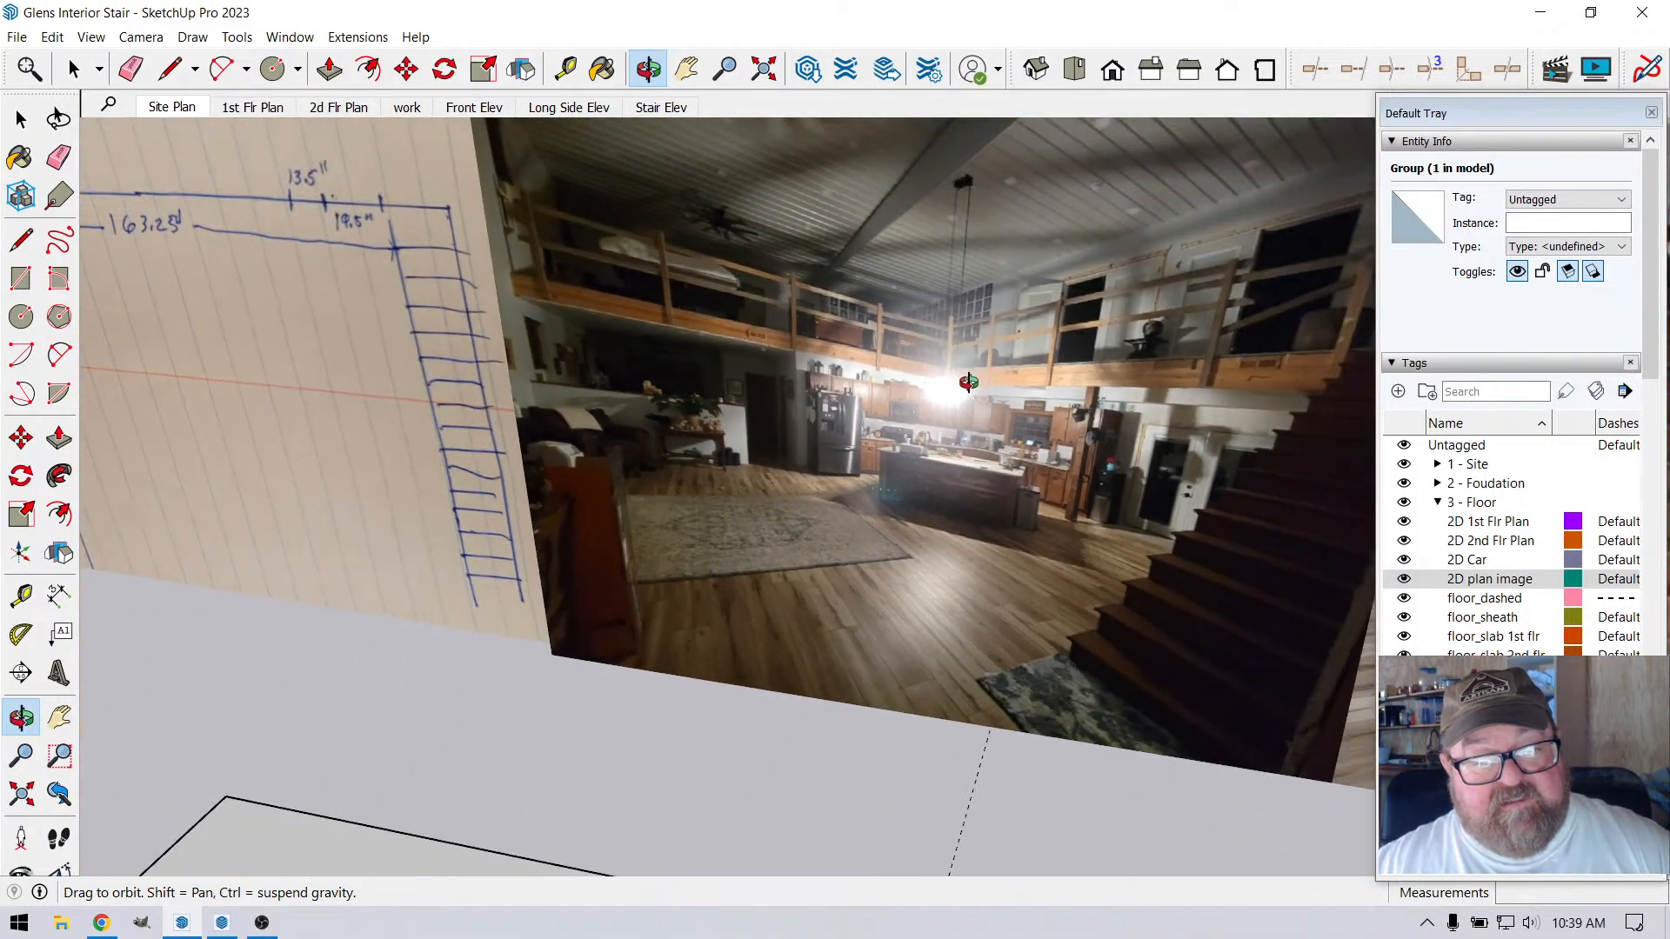
scroll(968, 383, "down", 10)
scroll(697, 347, "up", 5)
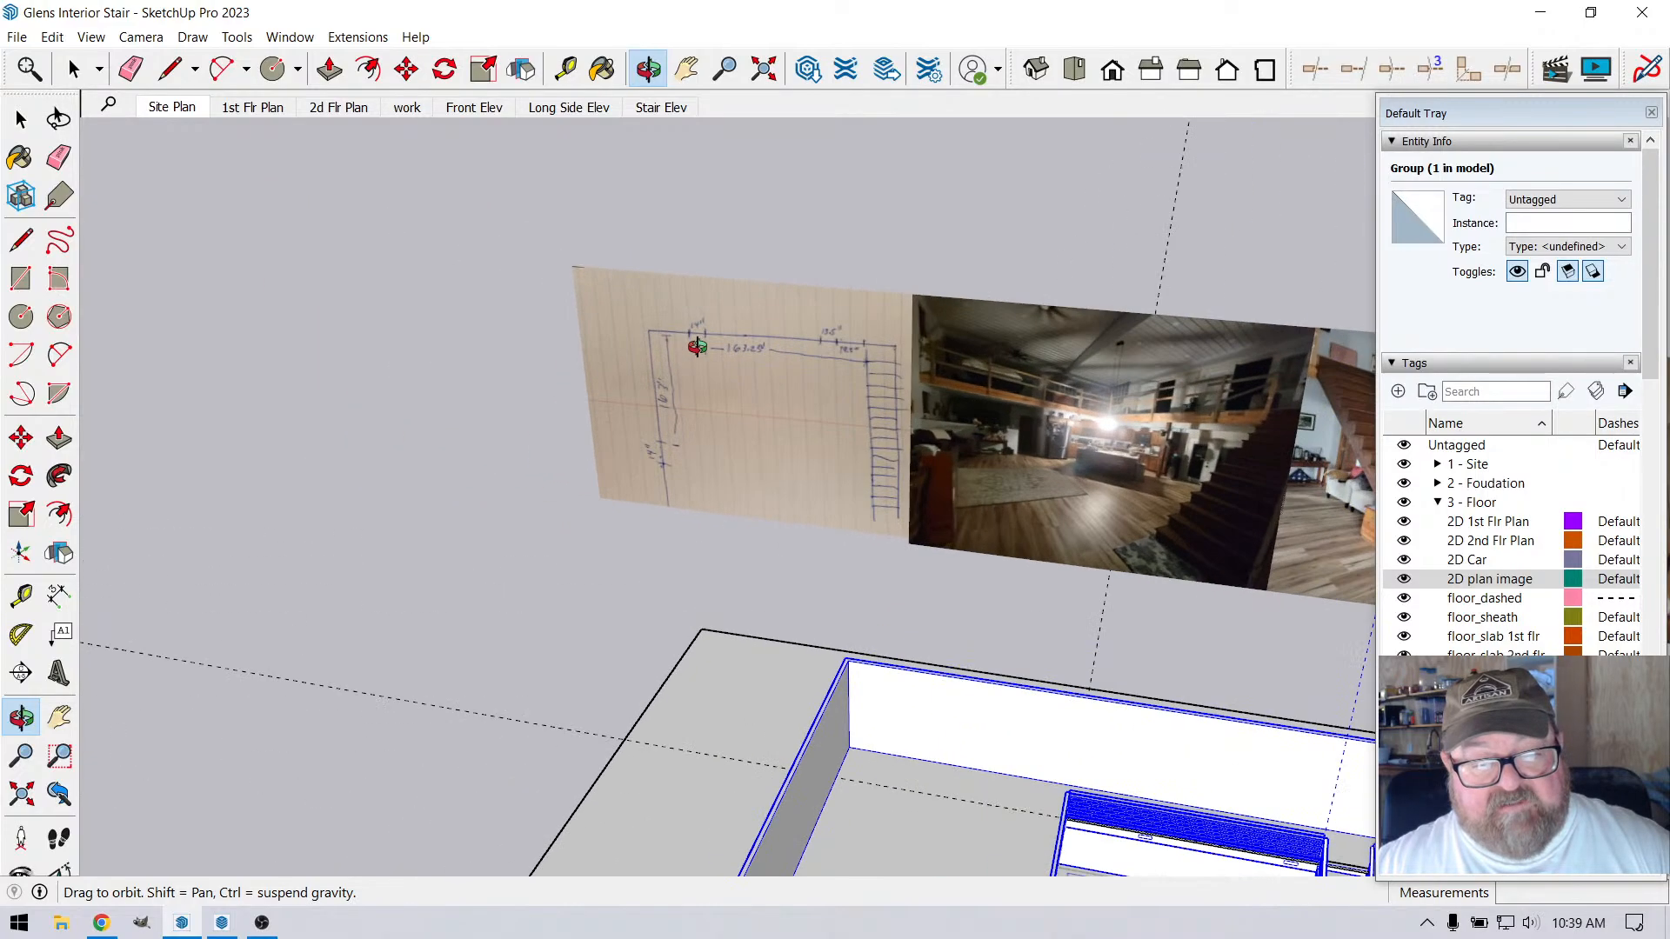
scroll(697, 347, "up", 8)
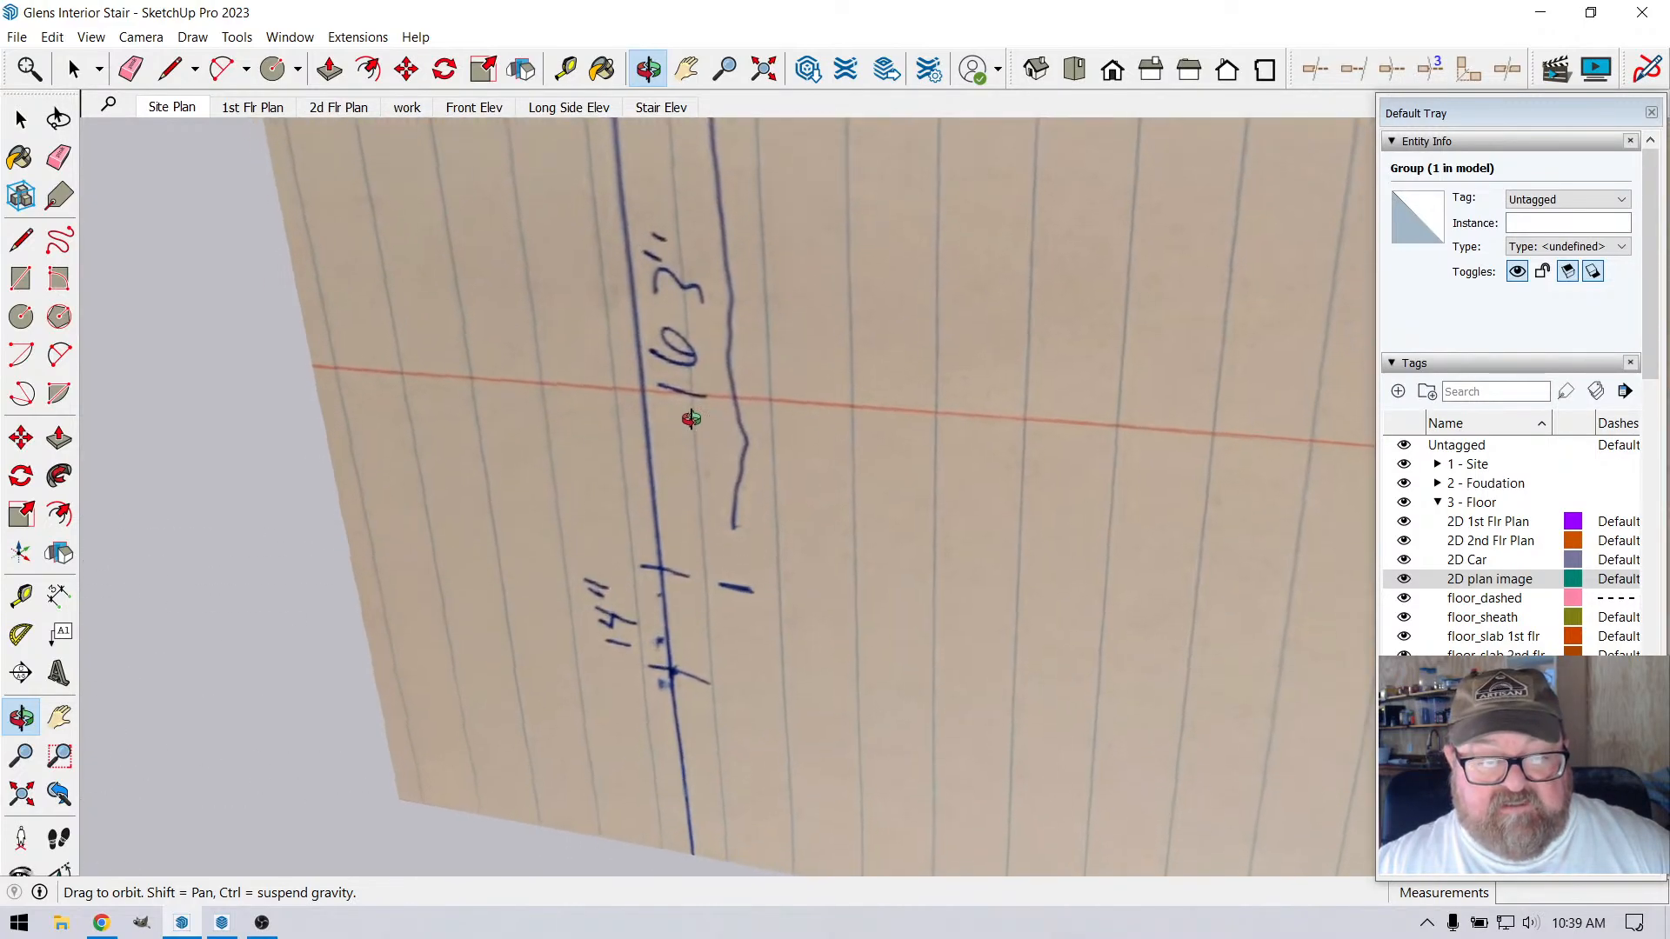
mouse_move(691, 418)
left_mouse_down()
mouse_move(891, 507)
mouse_move(735, 516)
left_mouse_up()
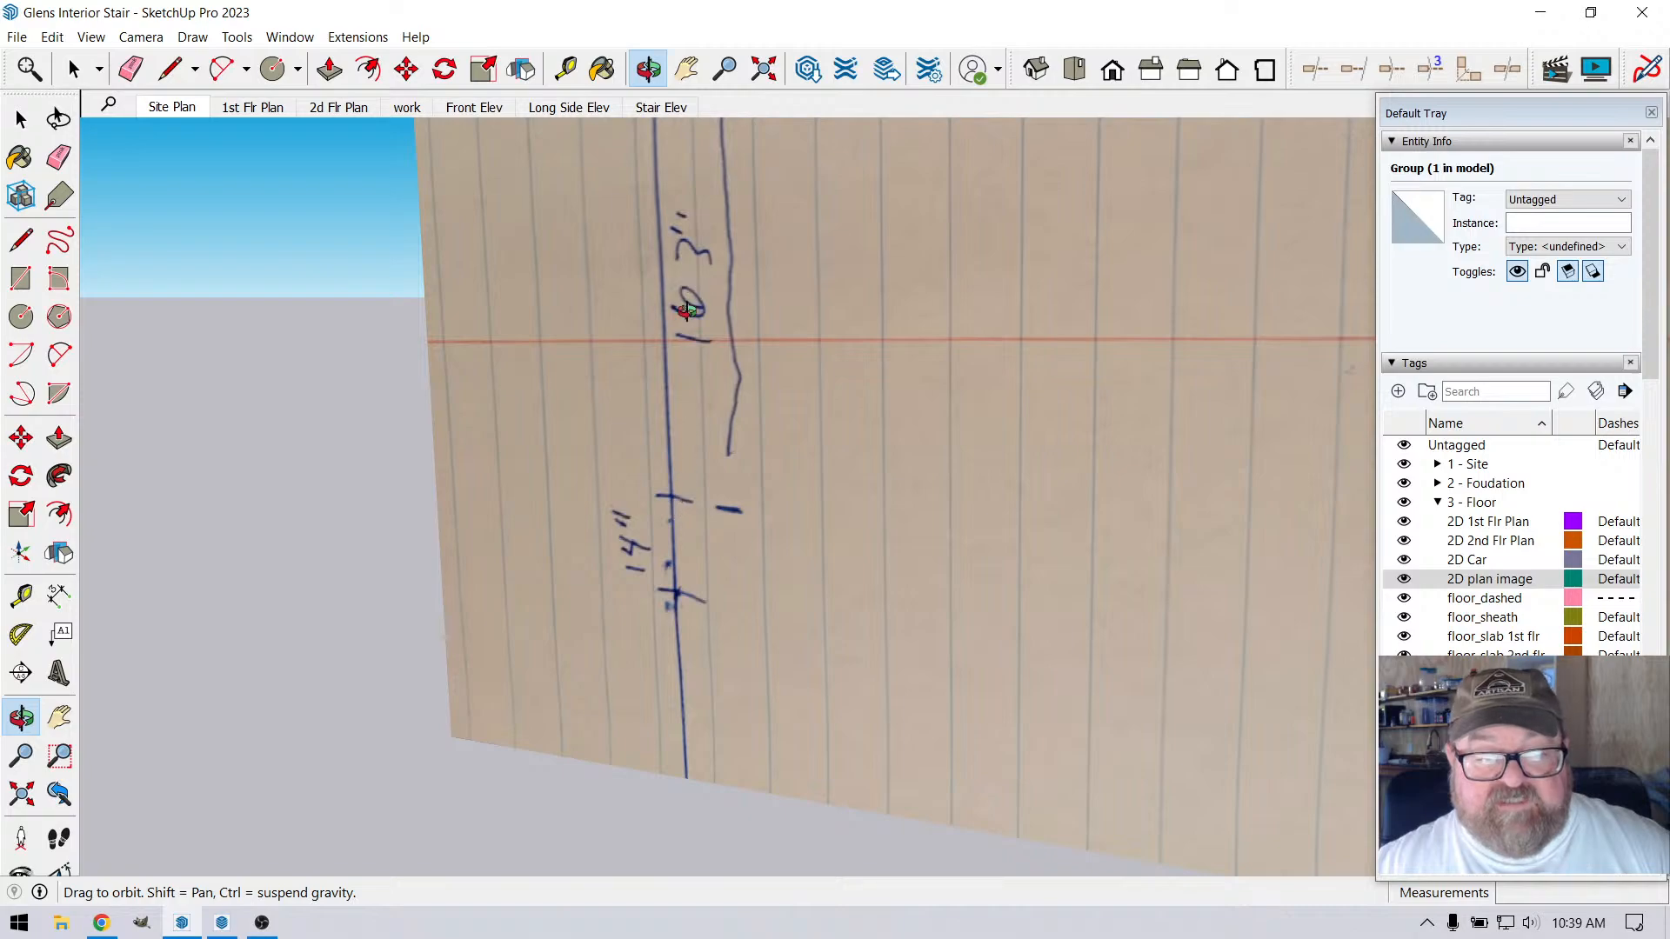
scroll(690, 296, "down", 8)
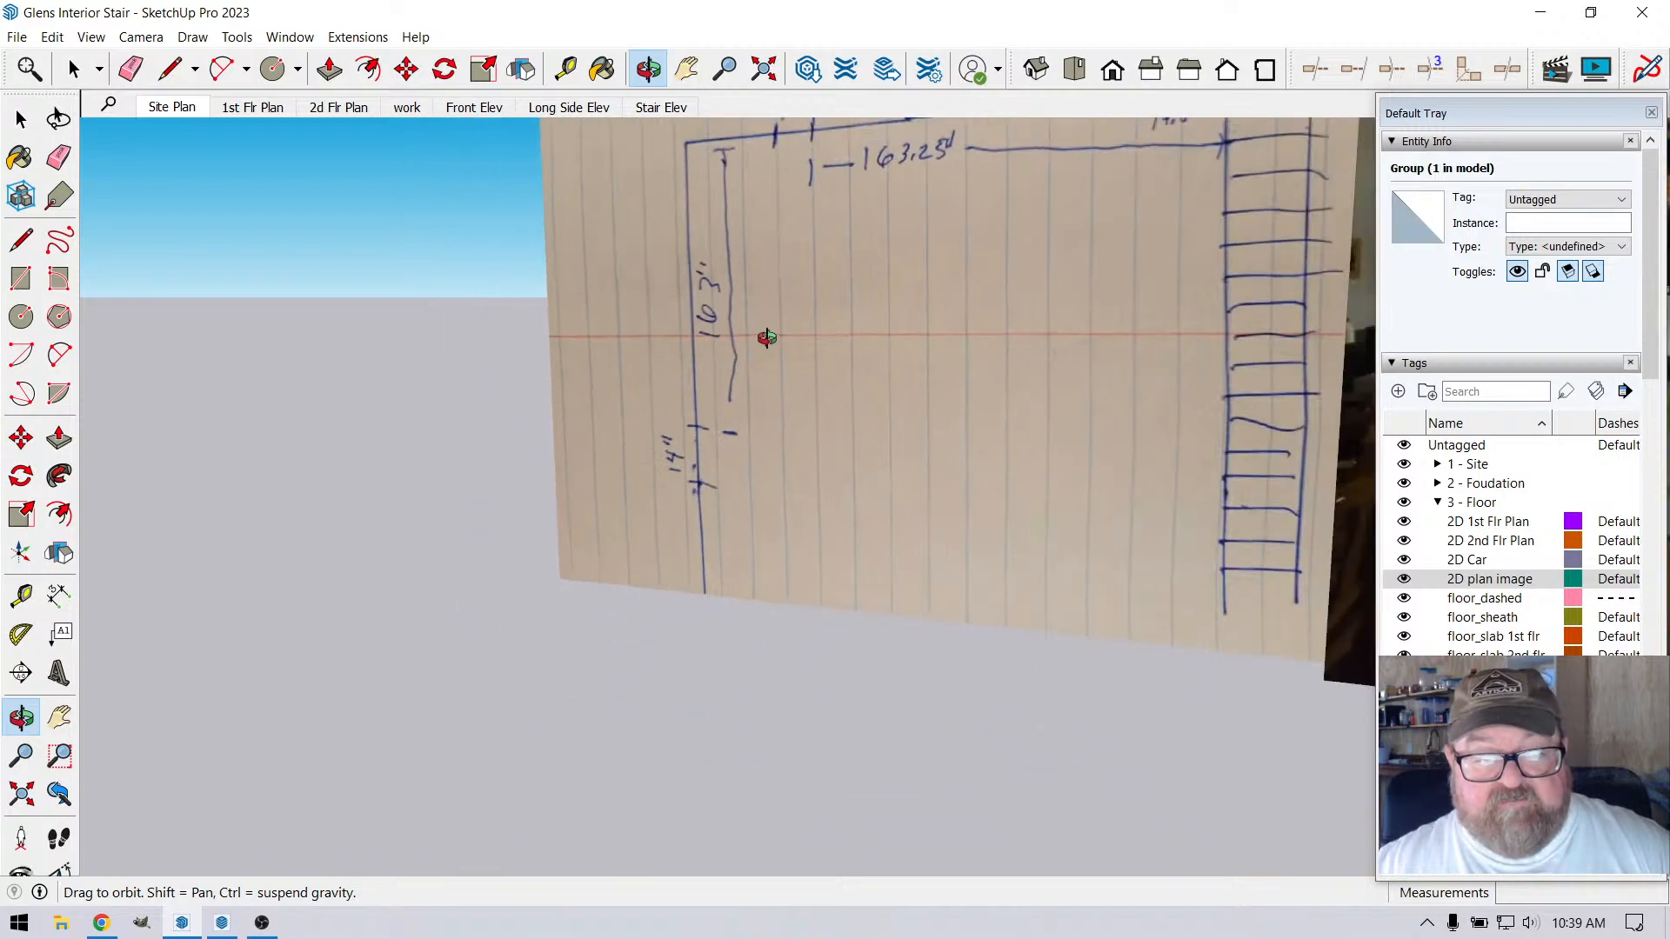
Check the vent rectangle's position with a vertical guide 163" from the loft's inner corner, and erase the guide
scroll(1115, 750, "up", 8)
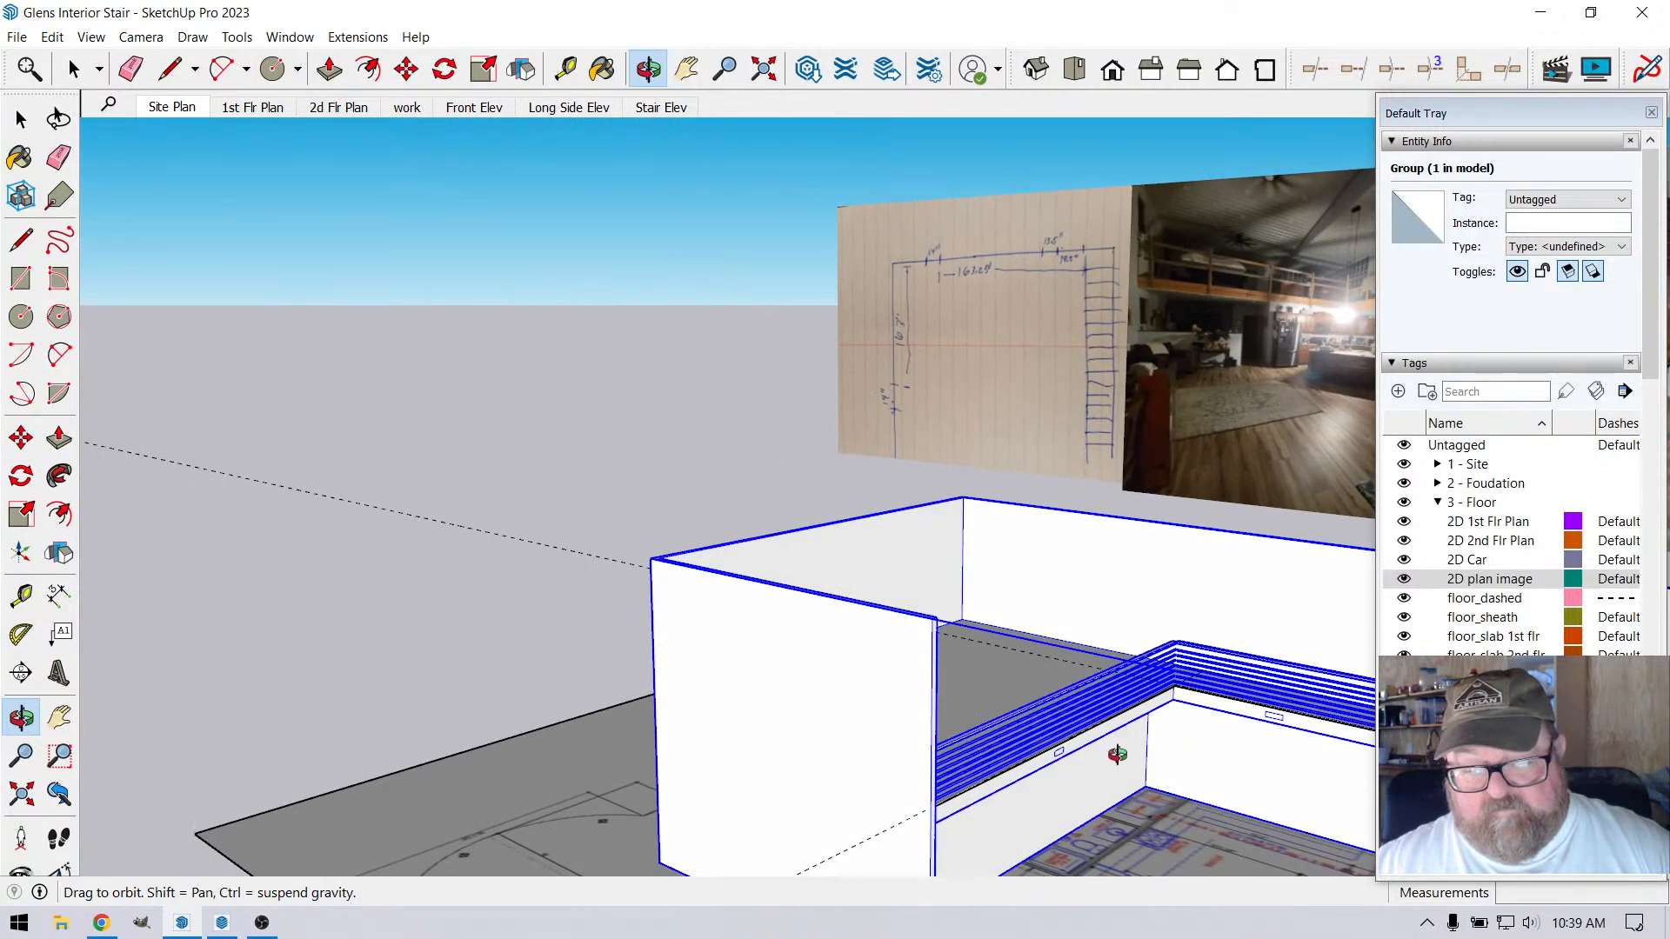
scroll(901, 602, "down", 3)
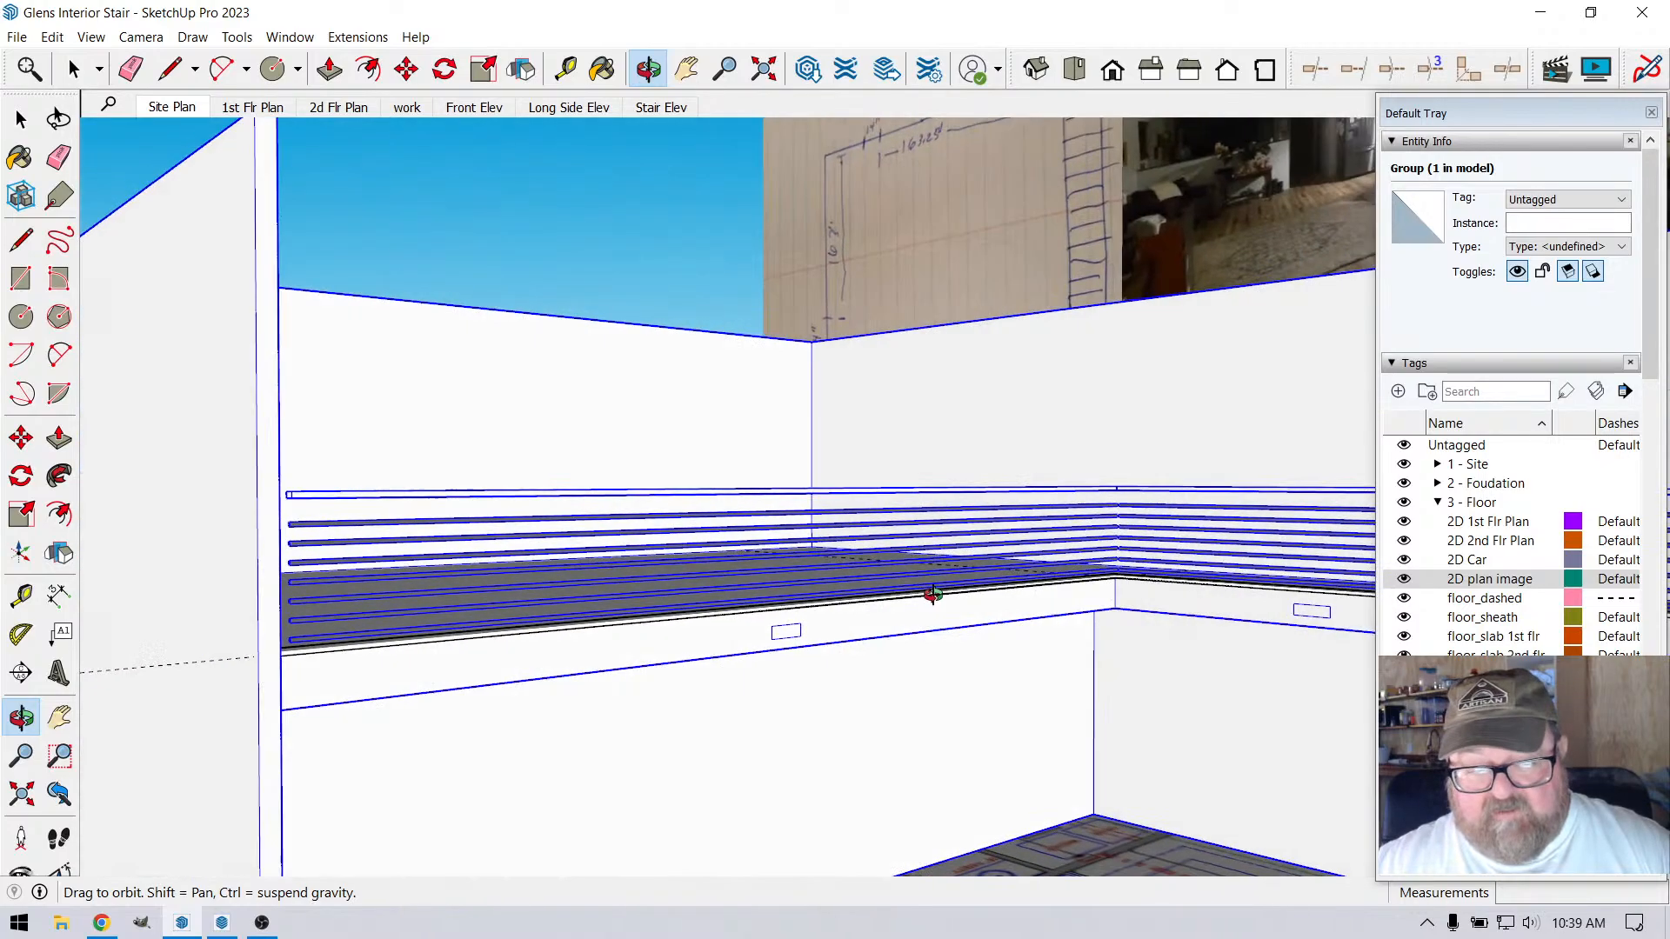
scroll(1093, 582, "up", 4)
left_click(571, 70)
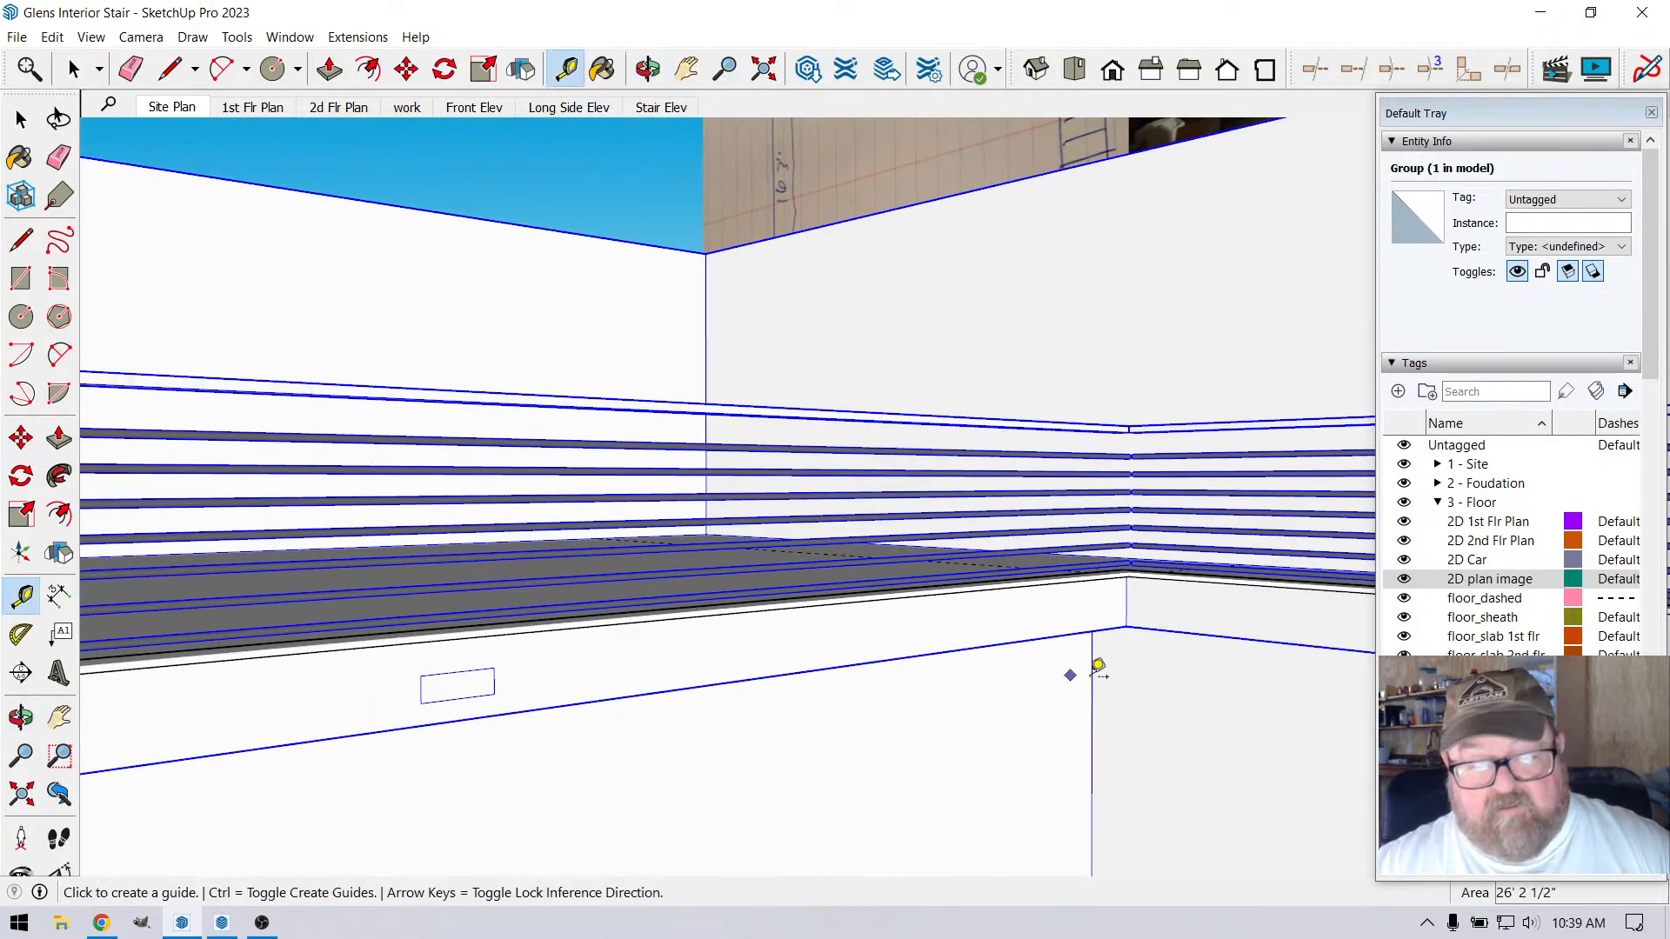
left_click(1134, 595)
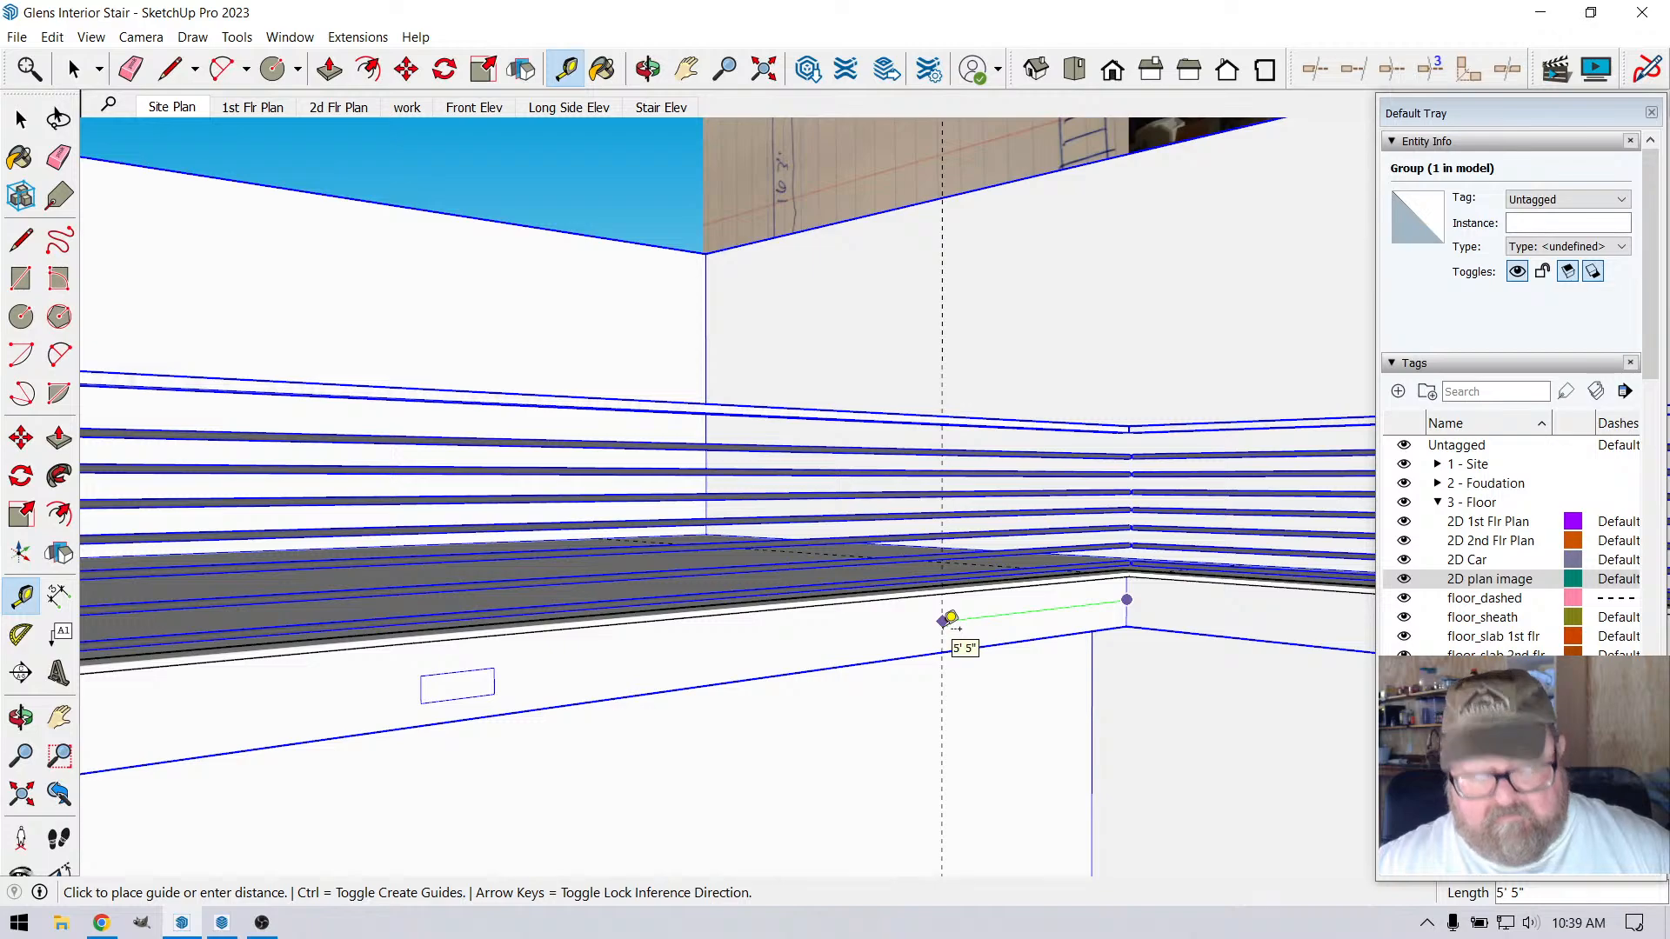
type("163")
key("Return")
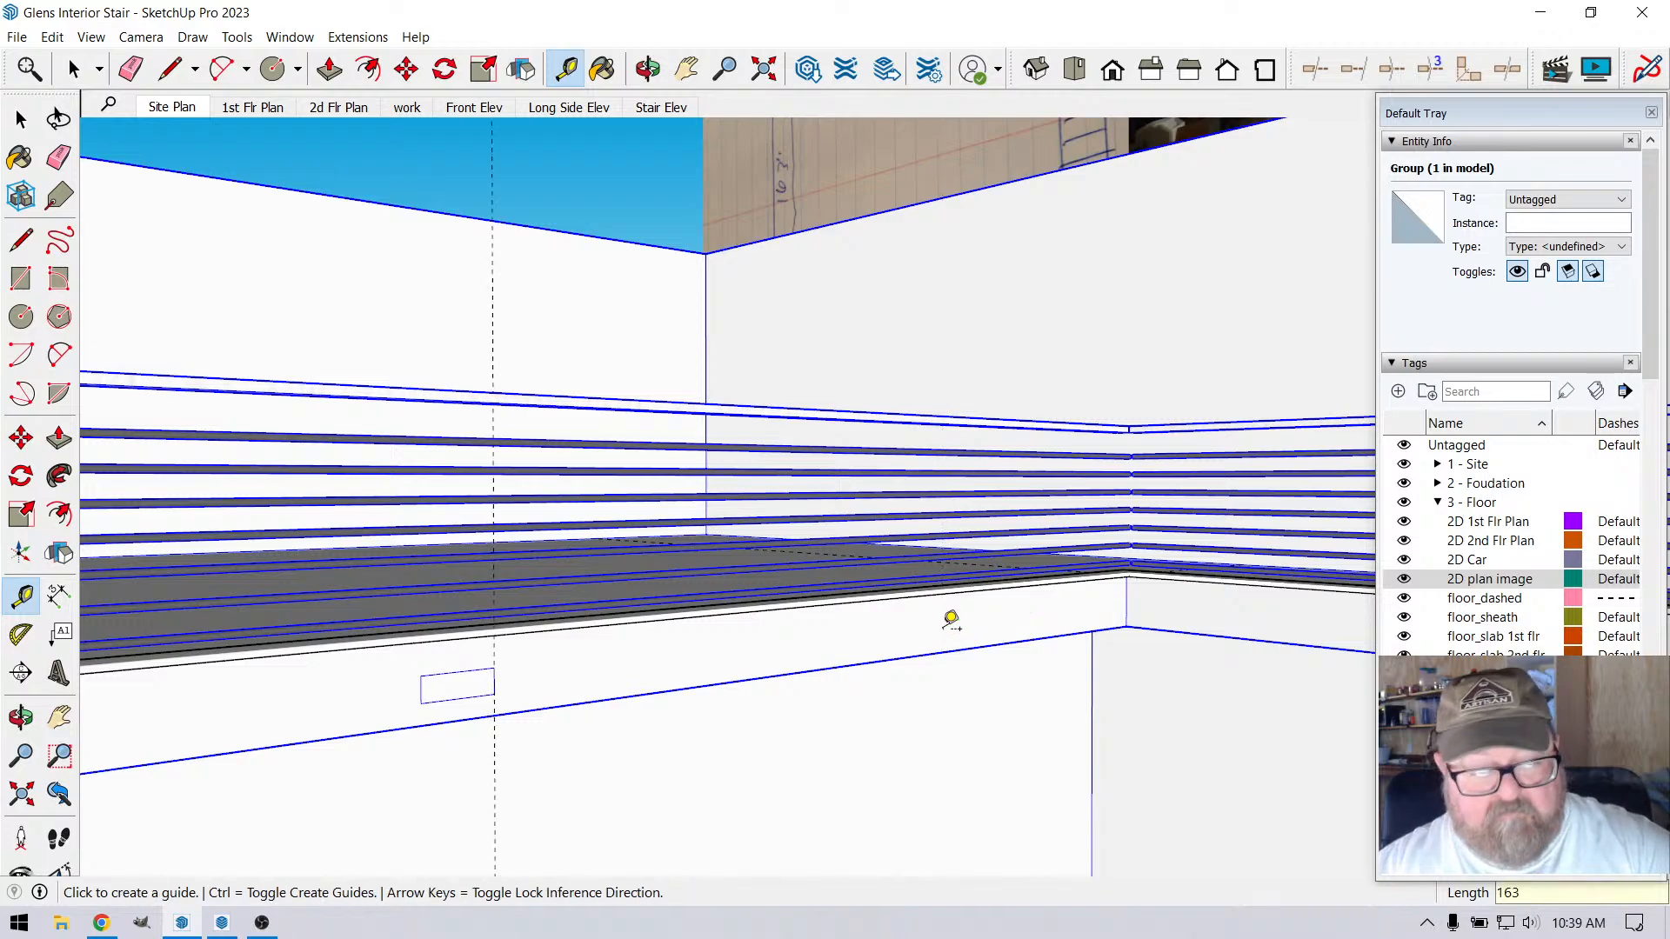
key("o")
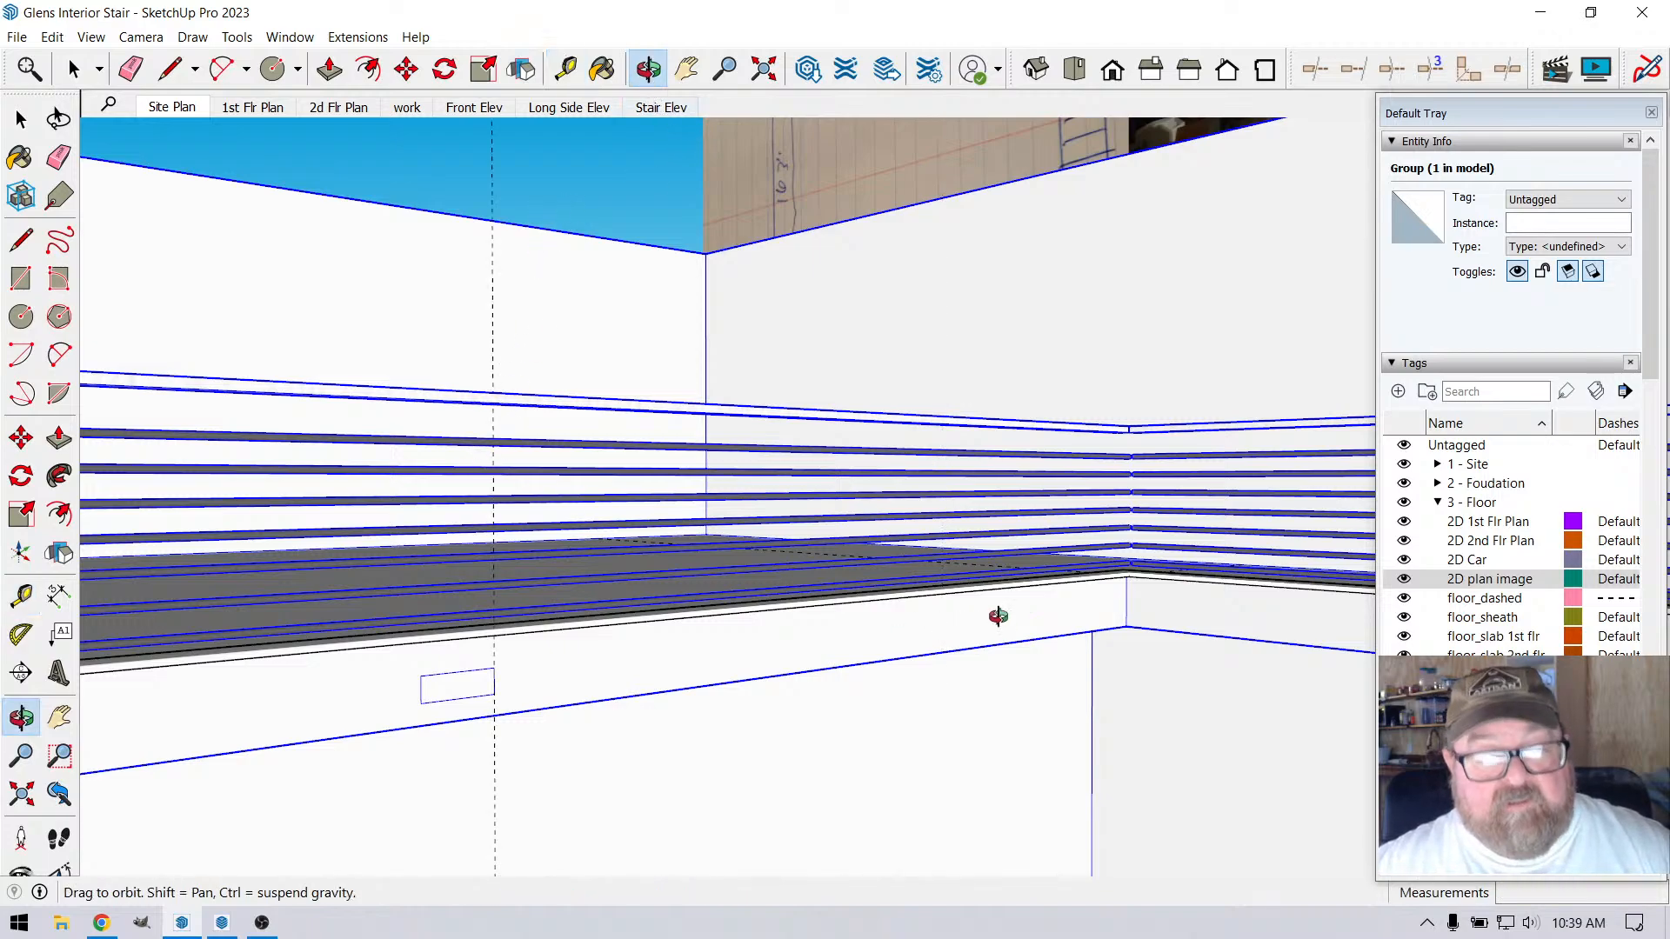
left_click_drag(995, 612, 693, 559)
key("e")
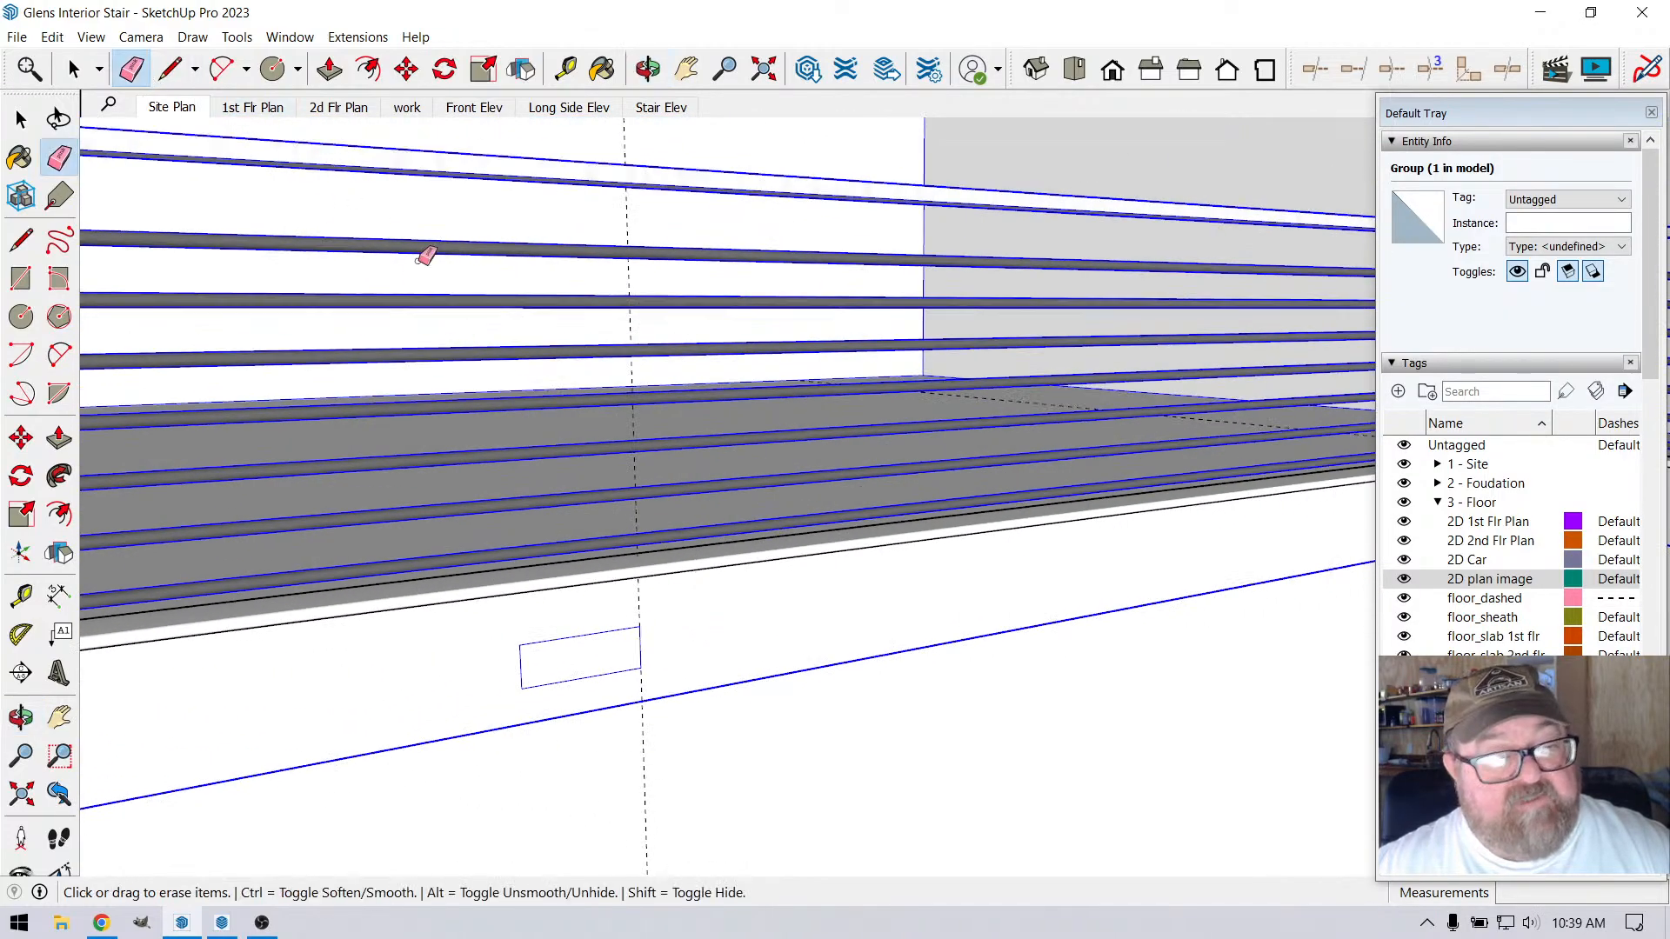
left_click(629, 224)
scroll(952, 560, "down", 4)
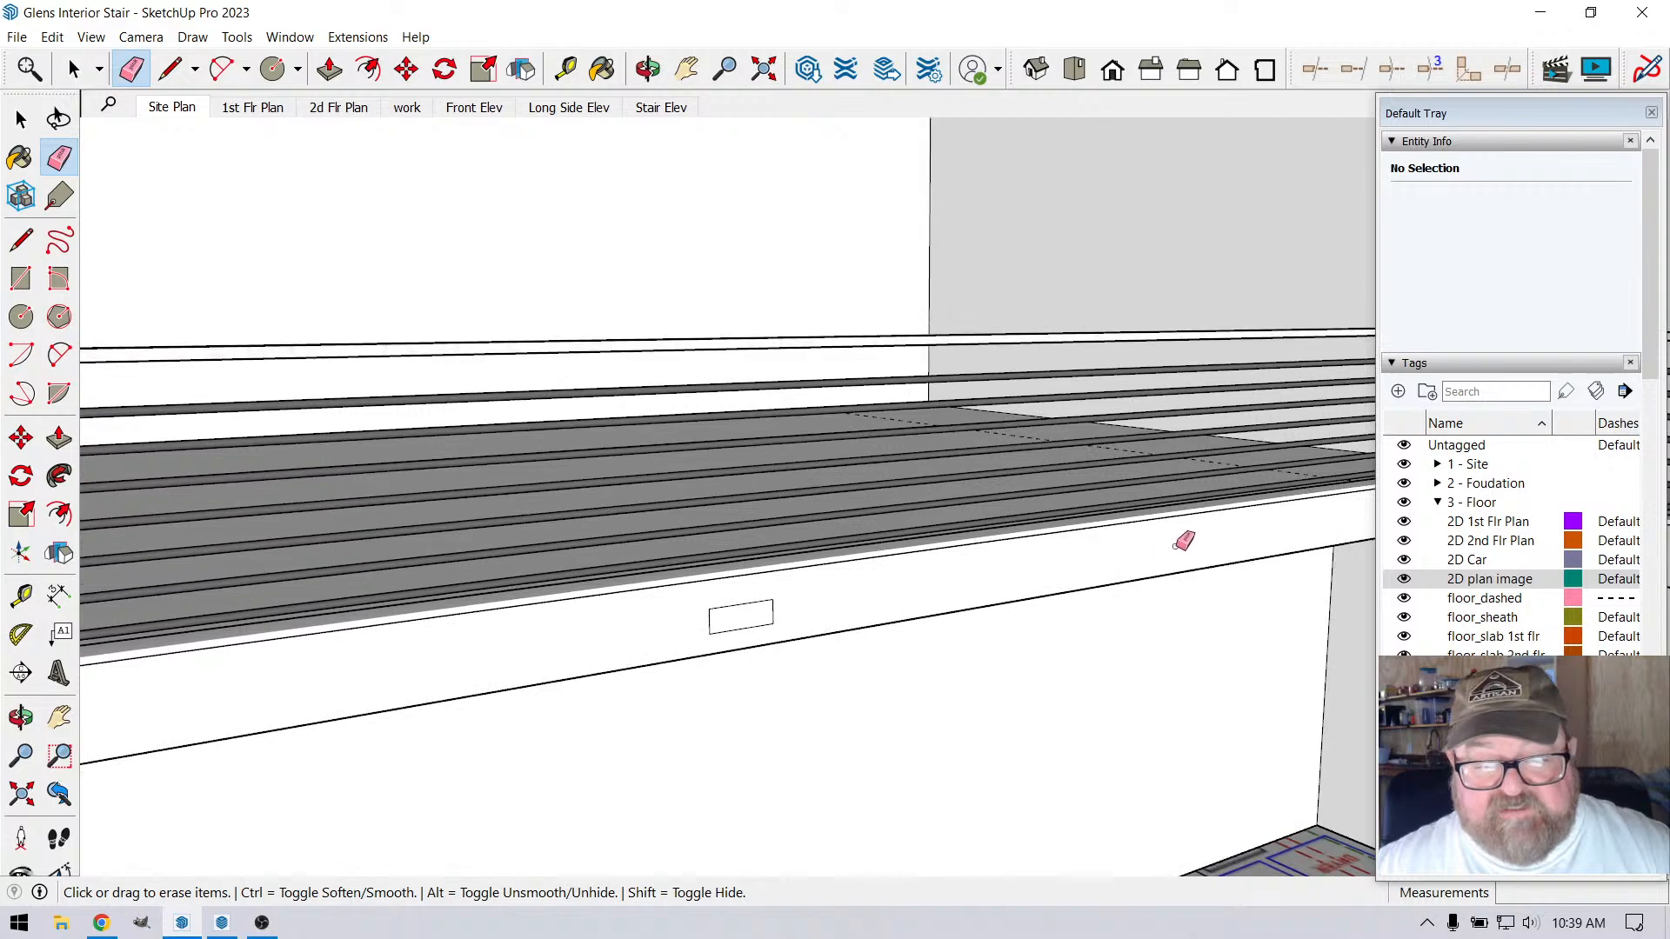
Examine the wall corner between the shower and the refrigerator on the floor plan below the loft
left_click(648, 69)
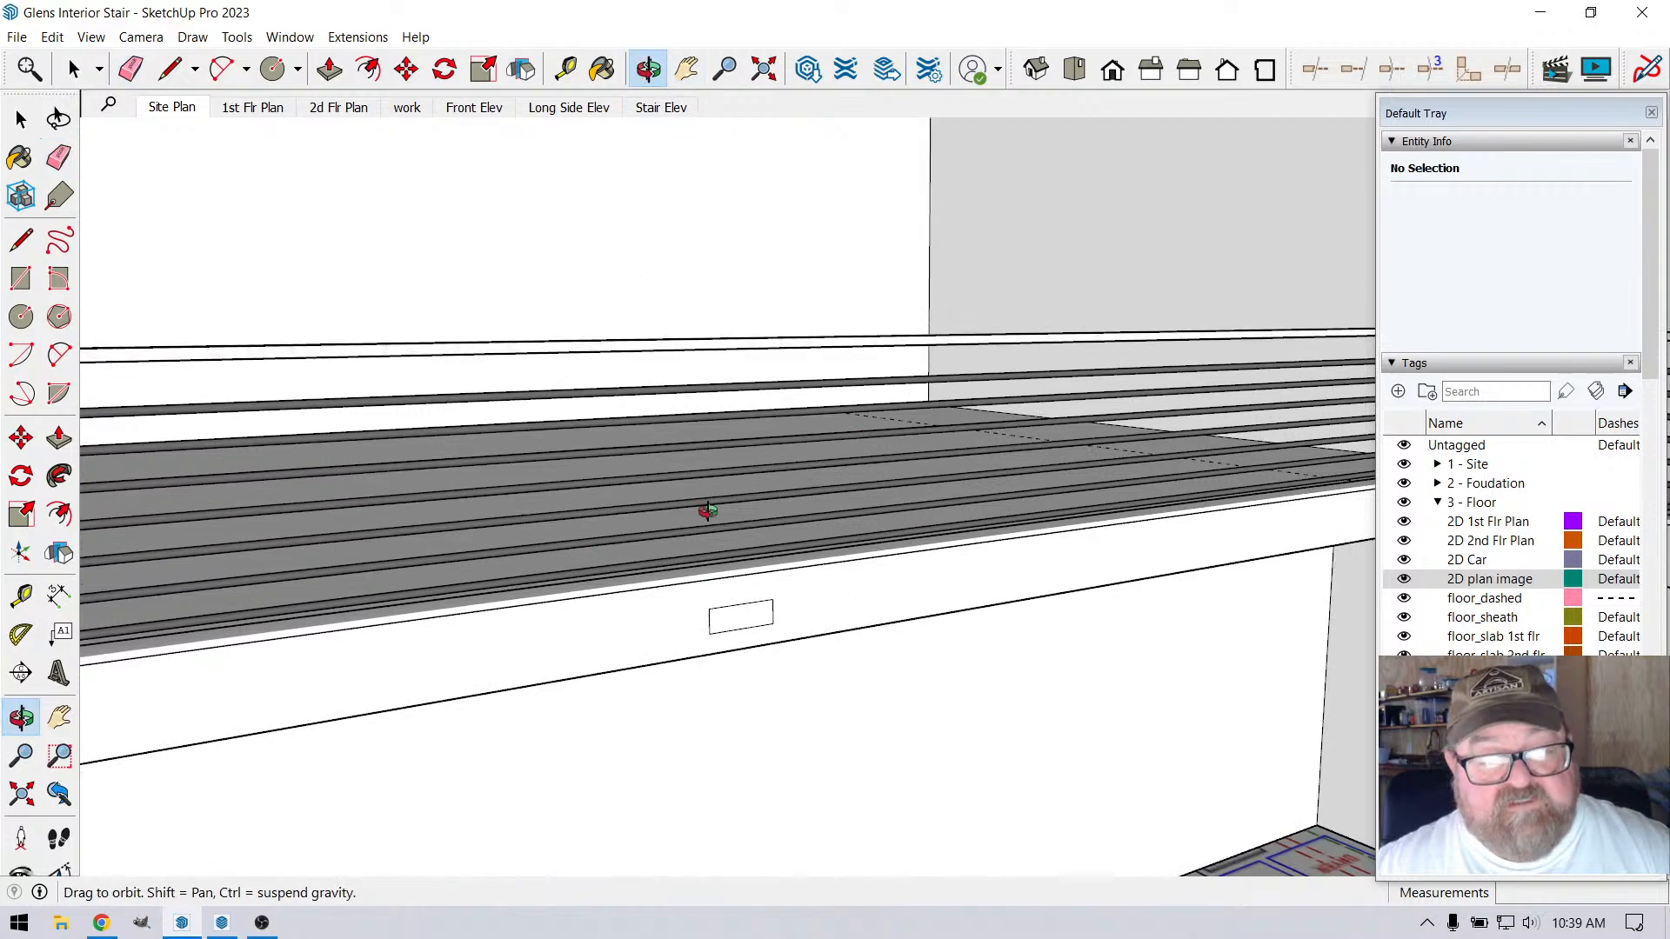
mouse_move(794, 565)
left_mouse_down()
mouse_move(905, 596)
mouse_move(822, 540)
mouse_move(861, 557)
mouse_move(946, 679)
mouse_move(791, 540)
mouse_move(909, 755)
mouse_move(789, 737)
left_mouse_up()
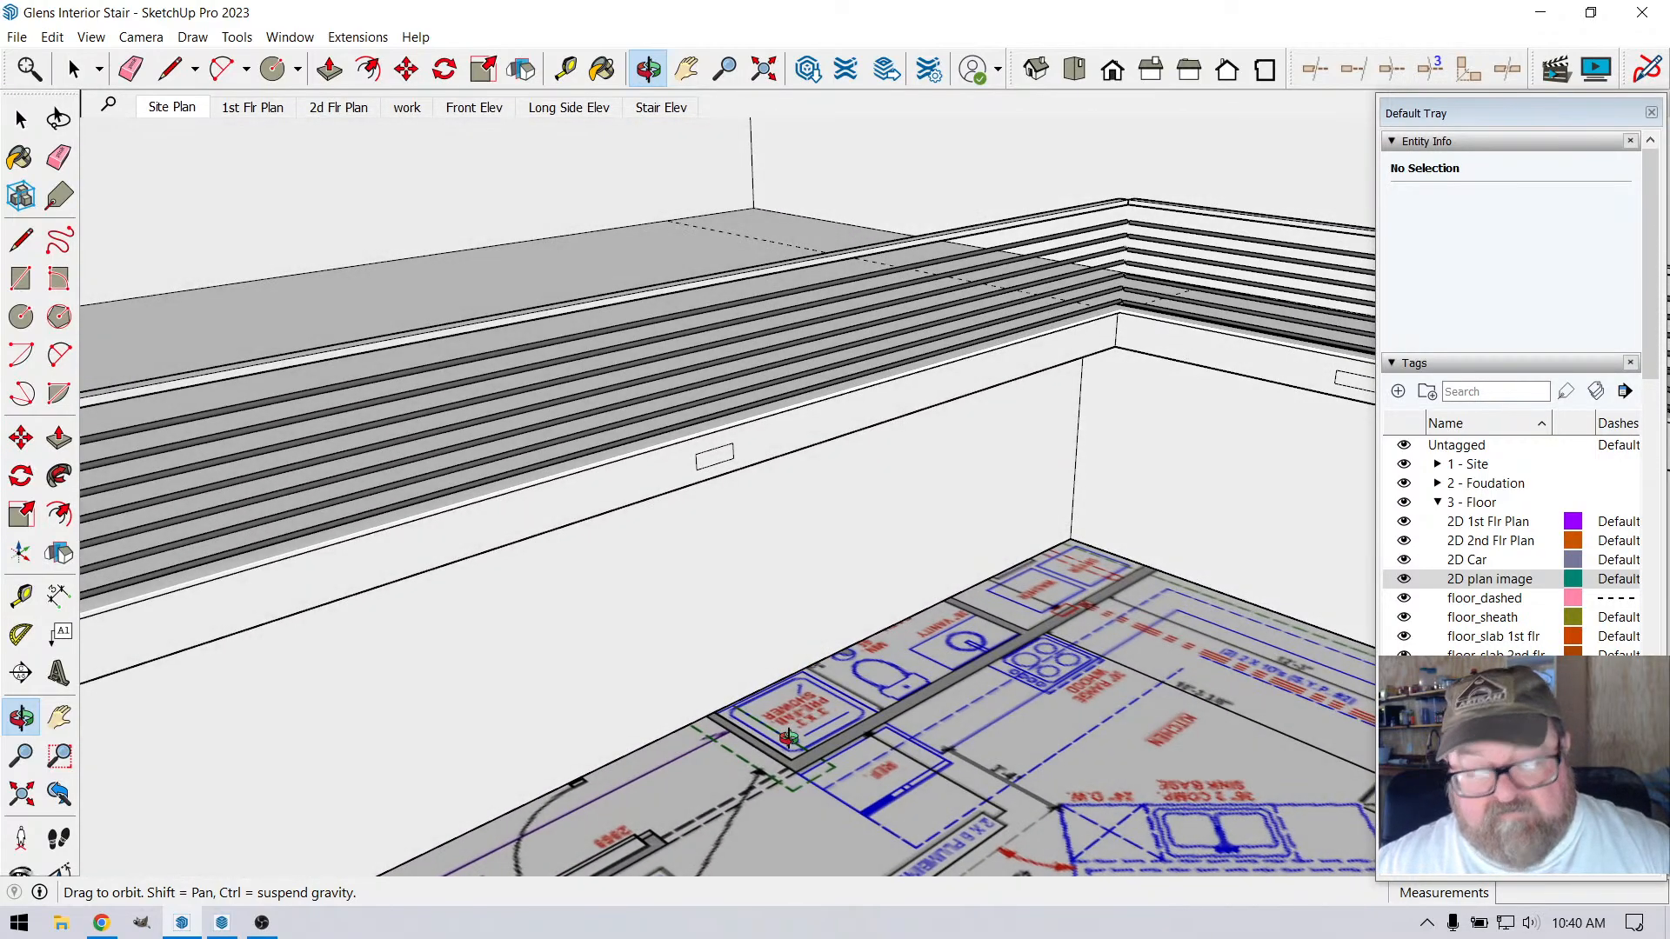
left_click(173, 69)
scroll(715, 722, "up", 2)
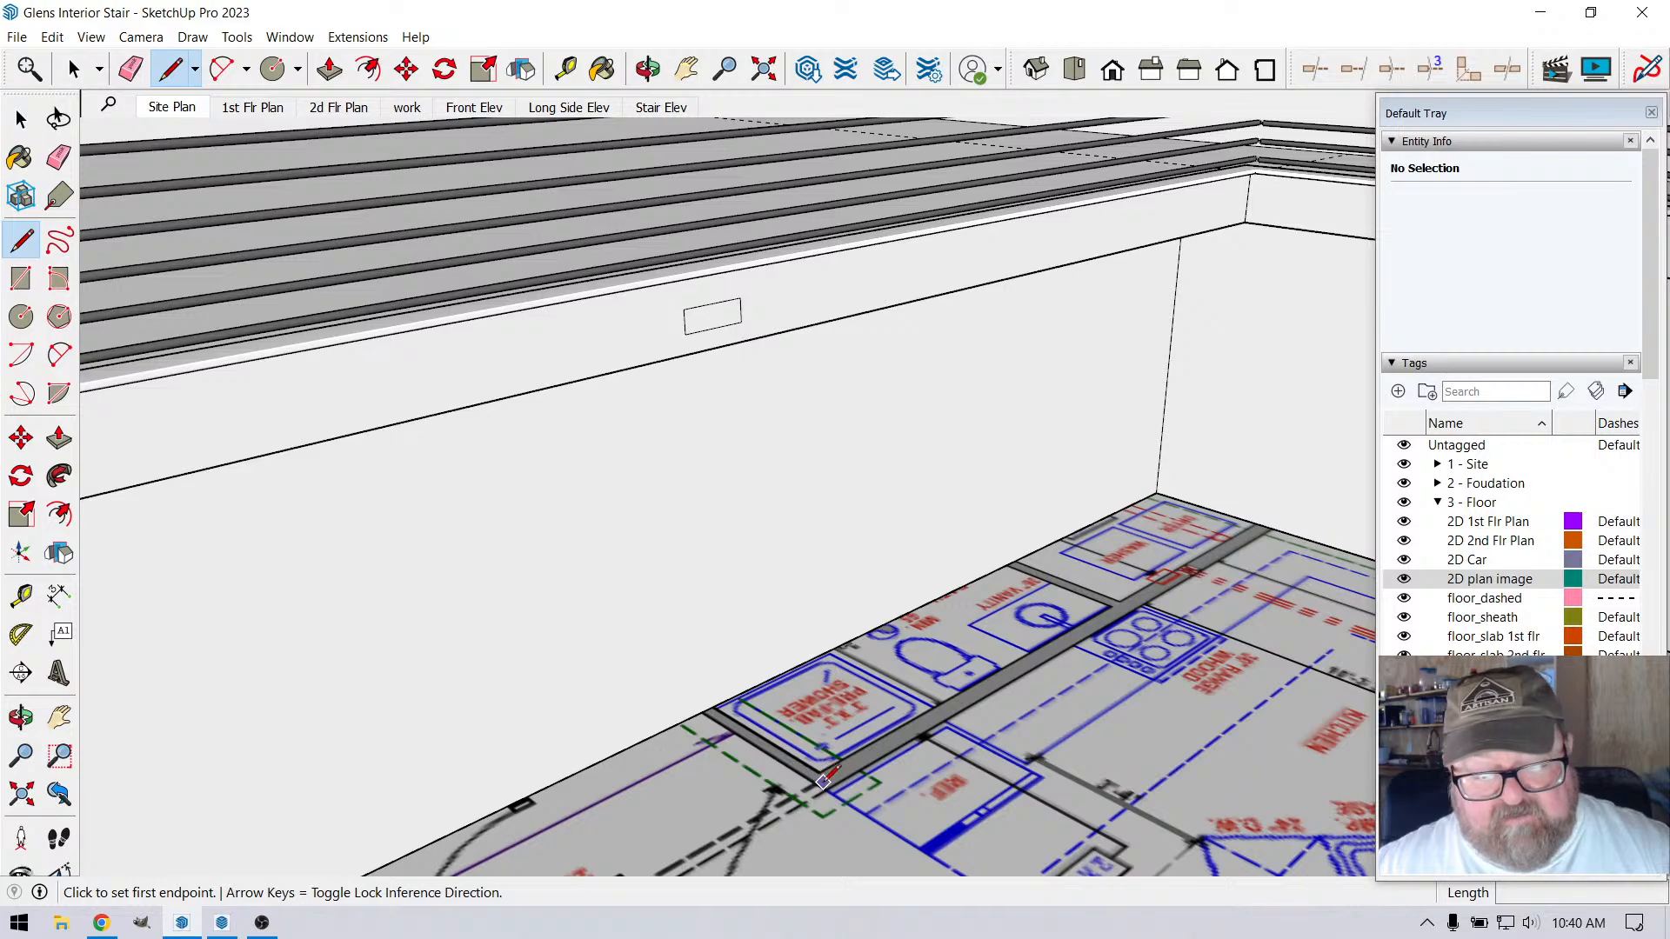
scroll(826, 789, "up", 3)
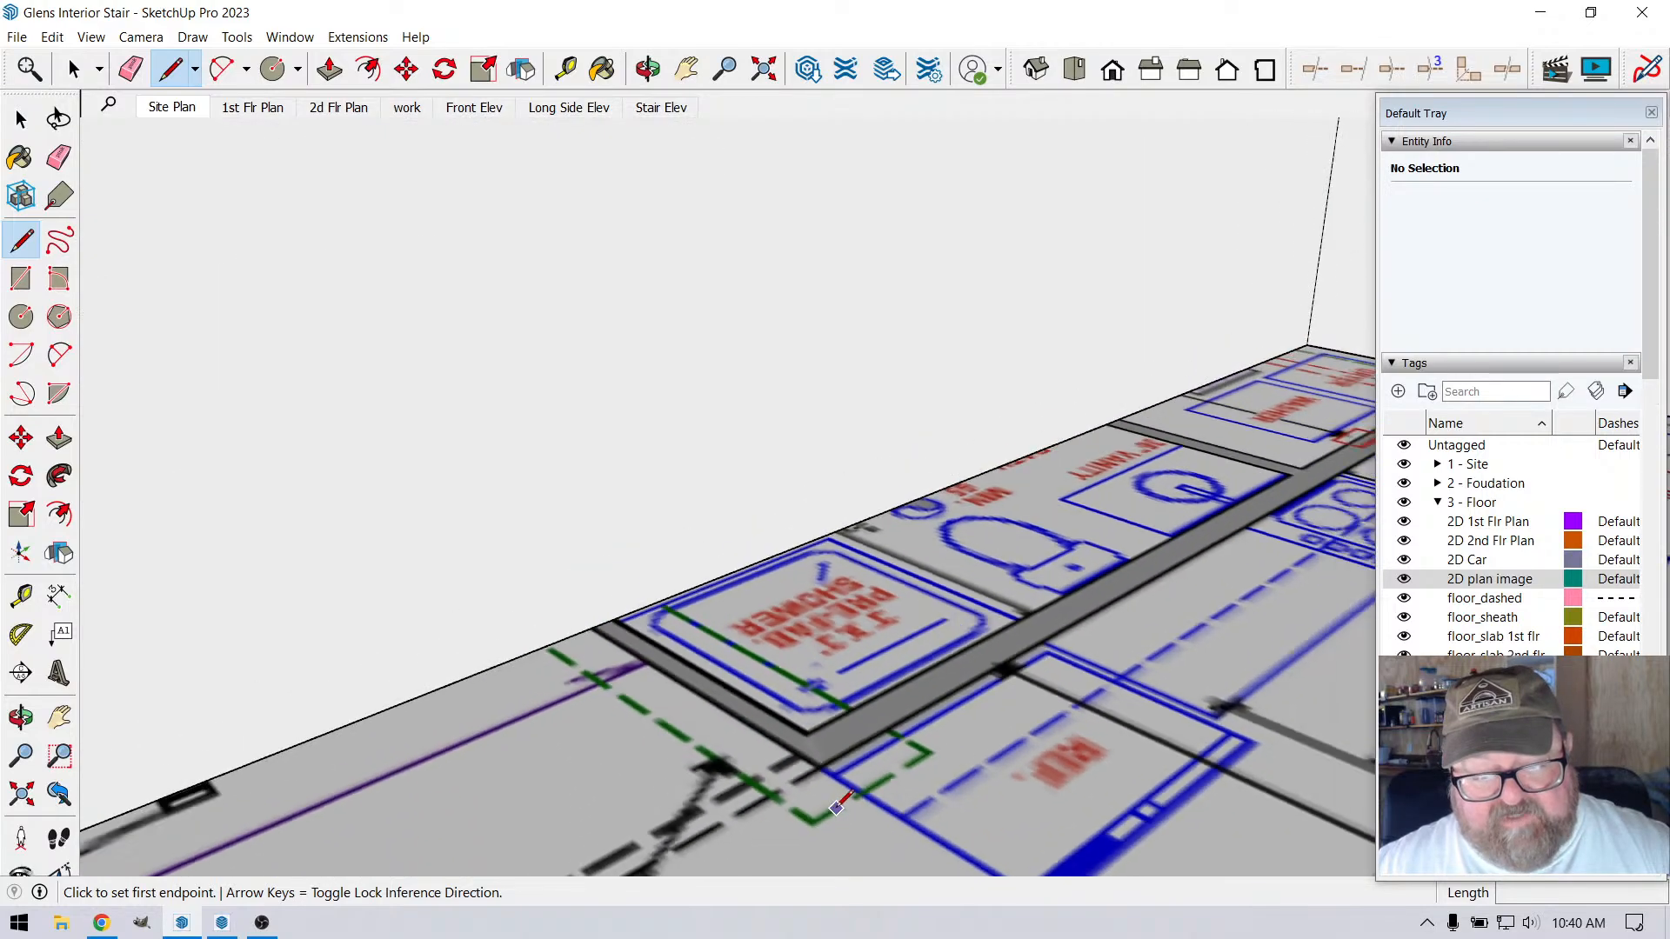
scroll(841, 809, "down", 2)
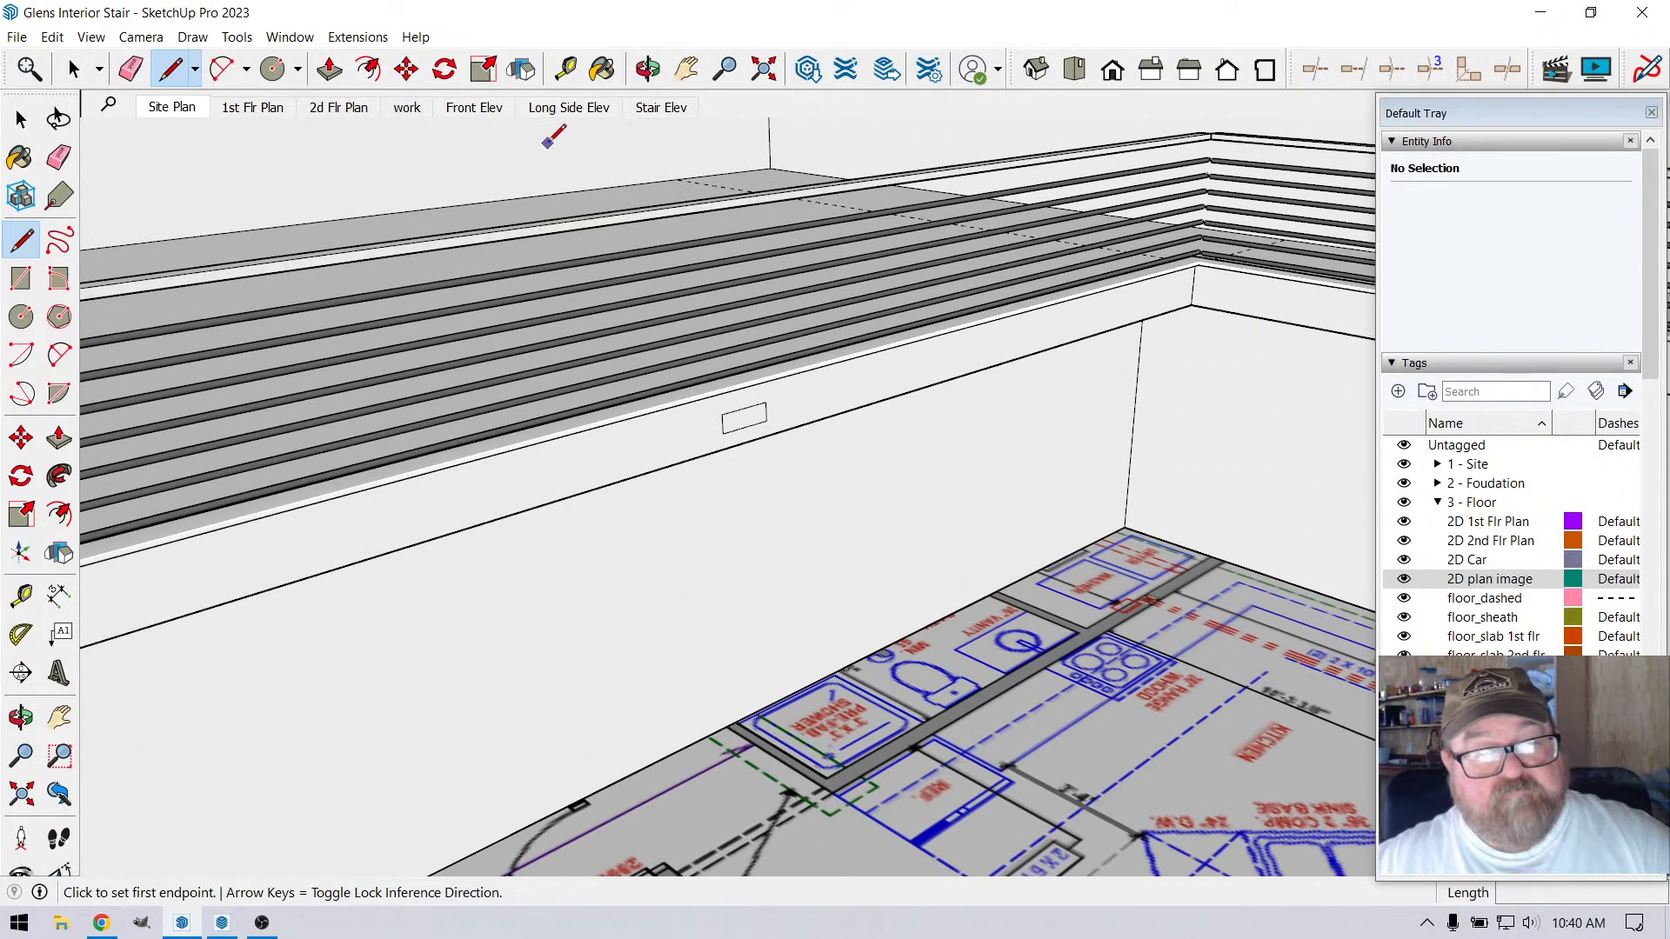
Place a vertical guide 11'9" from the loft's inner corner to mark the shower wall's outer corner on the floor plan
left_click(565, 68)
scroll(1079, 433, "down", 1)
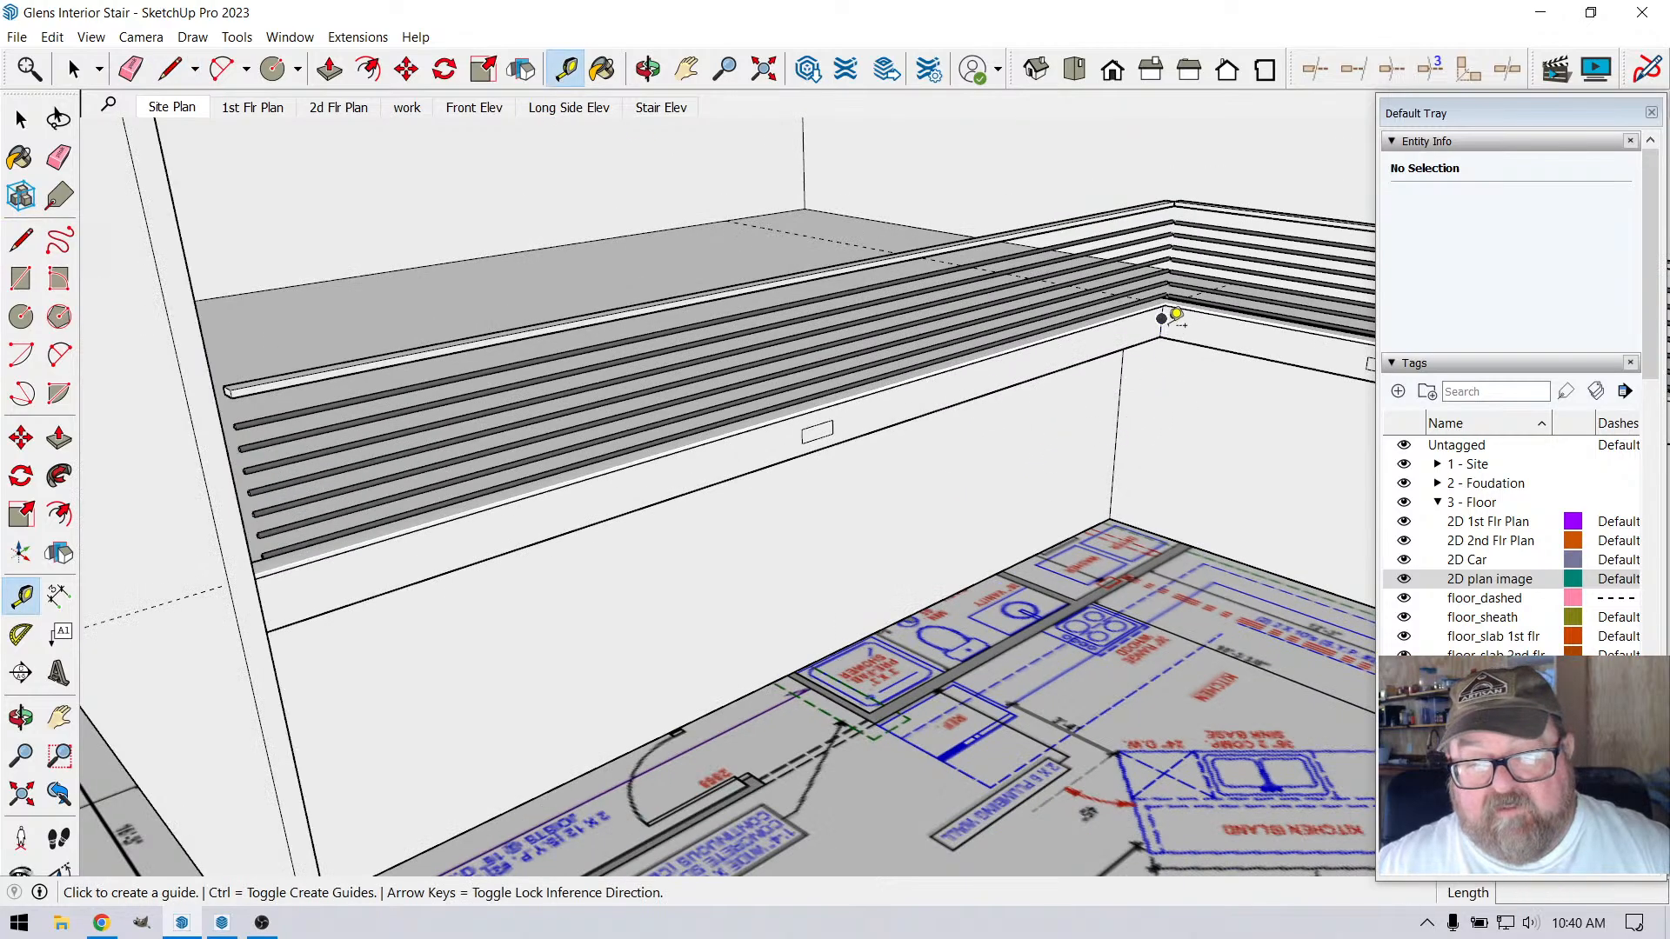
left_click(1162, 319)
key("Escape")
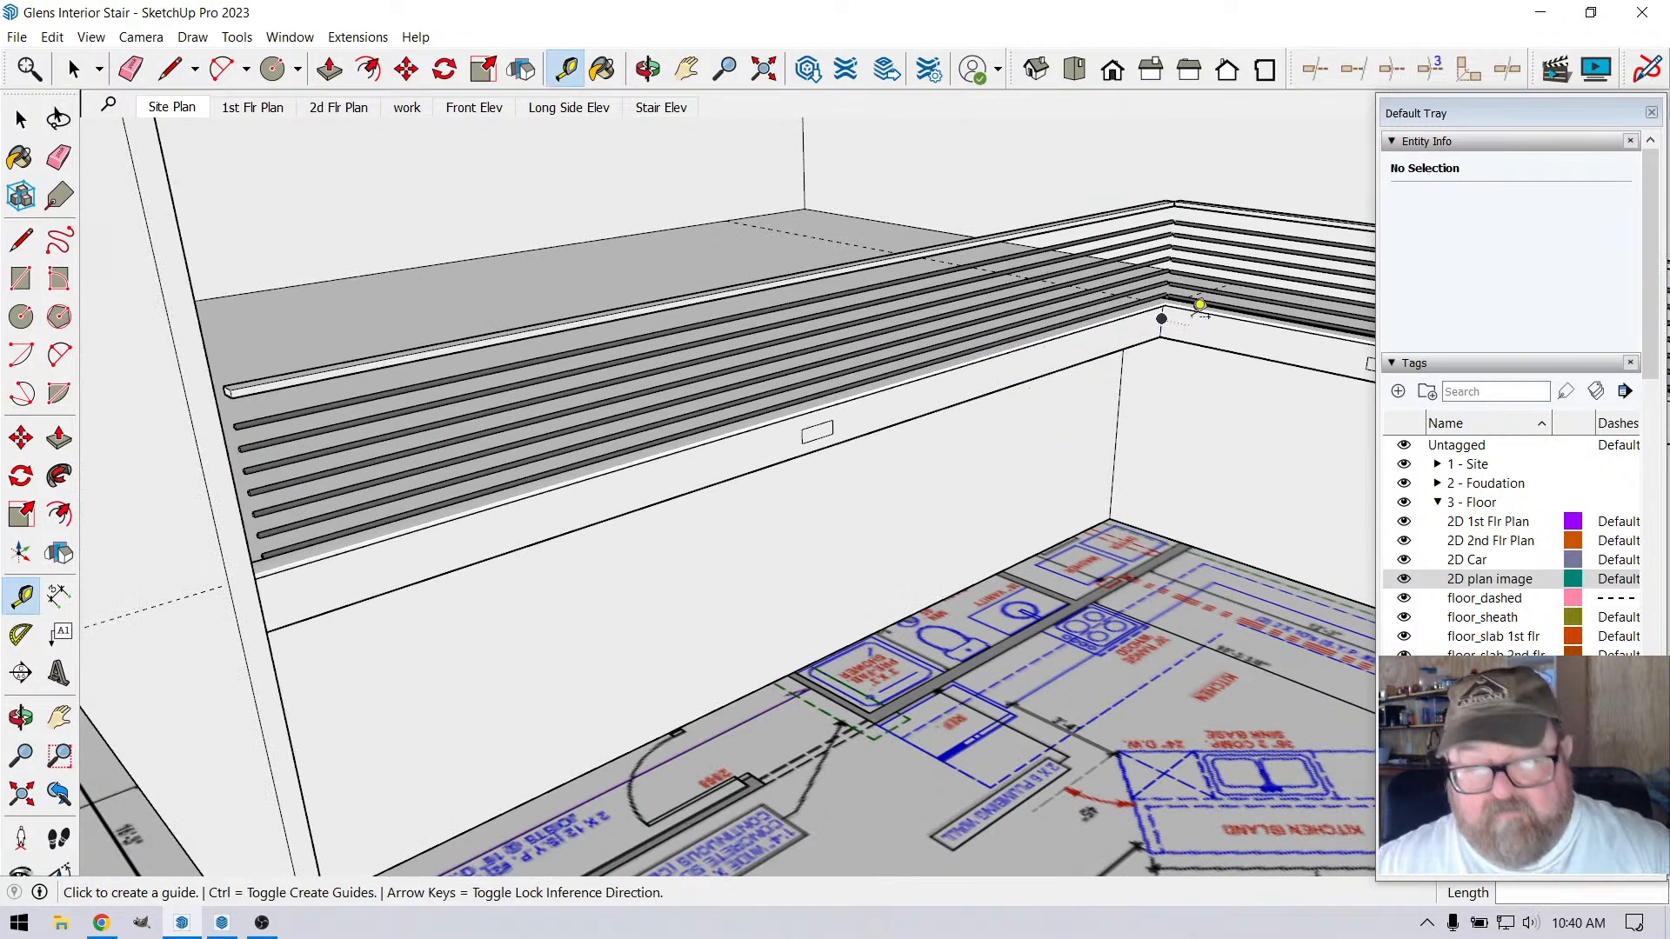
scroll(1164, 317, "up", 6)
left_click(1138, 333)
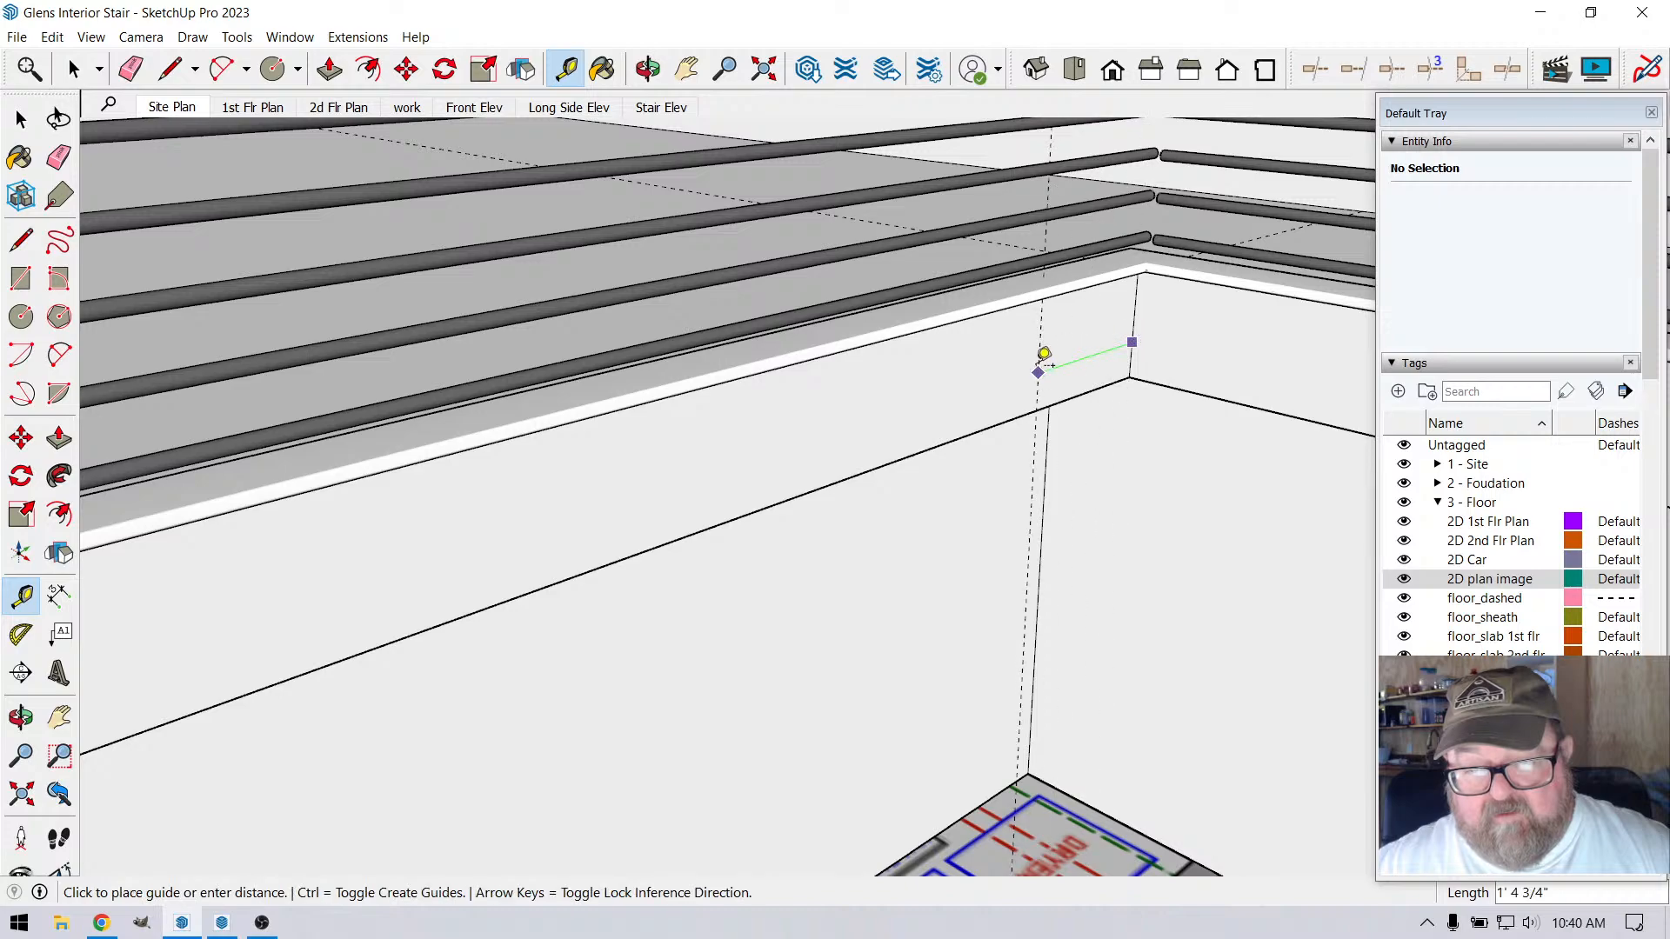
scroll(1048, 357, "down", 5)
scroll(1046, 366, "down", 1)
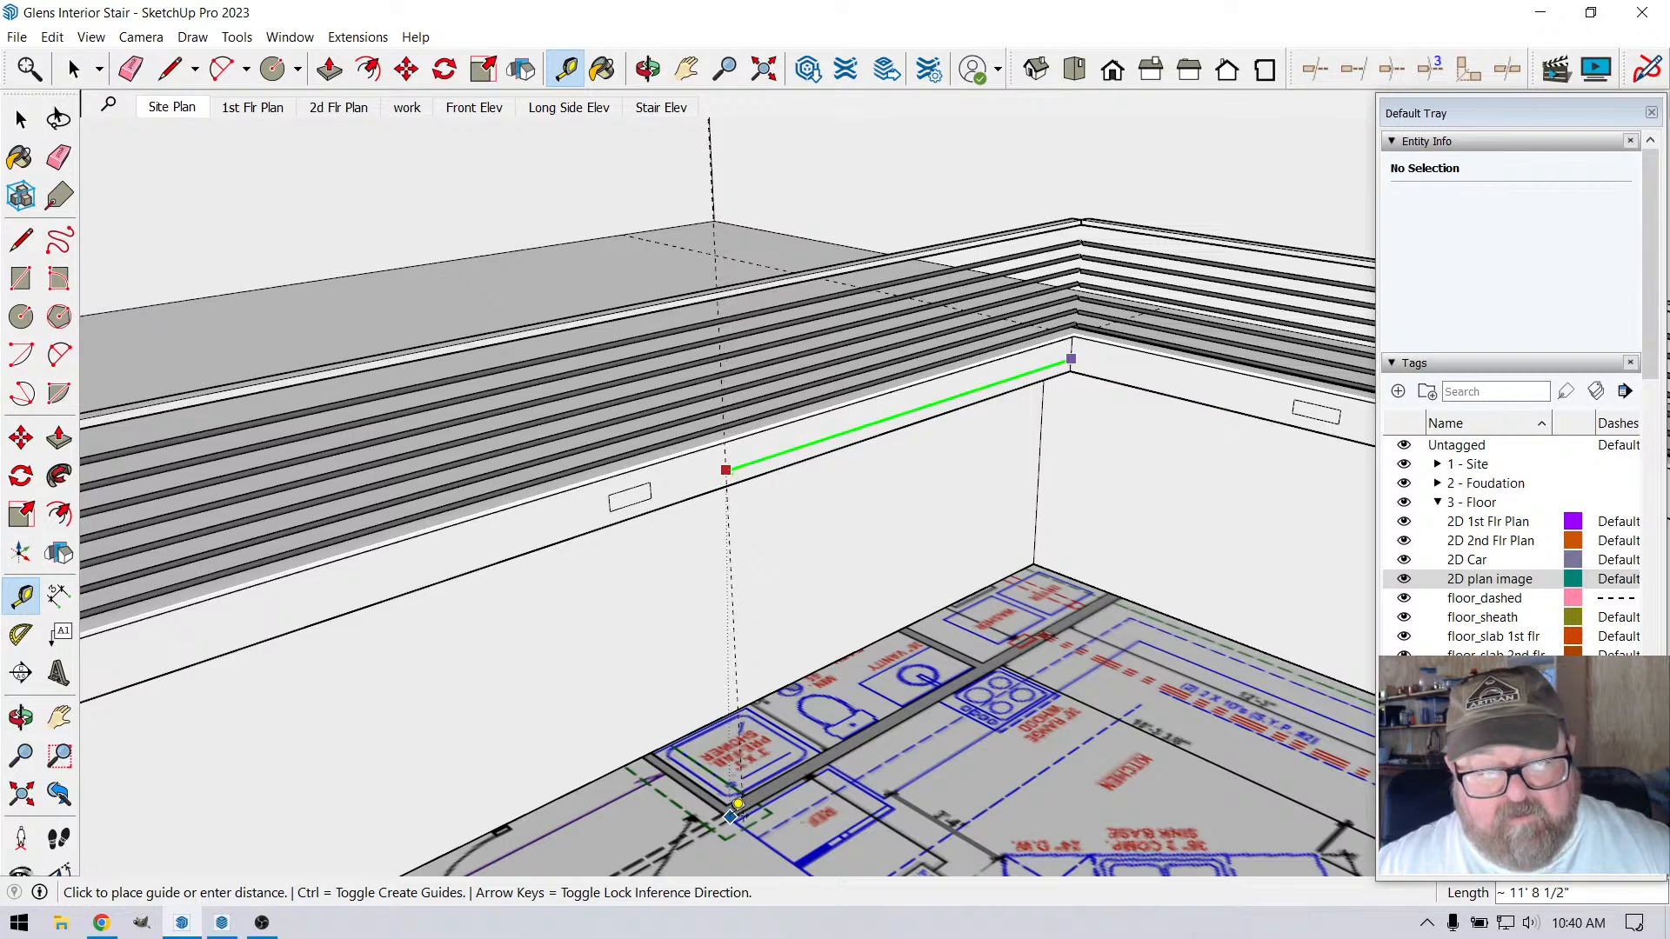
scroll(738, 804, "up", 4)
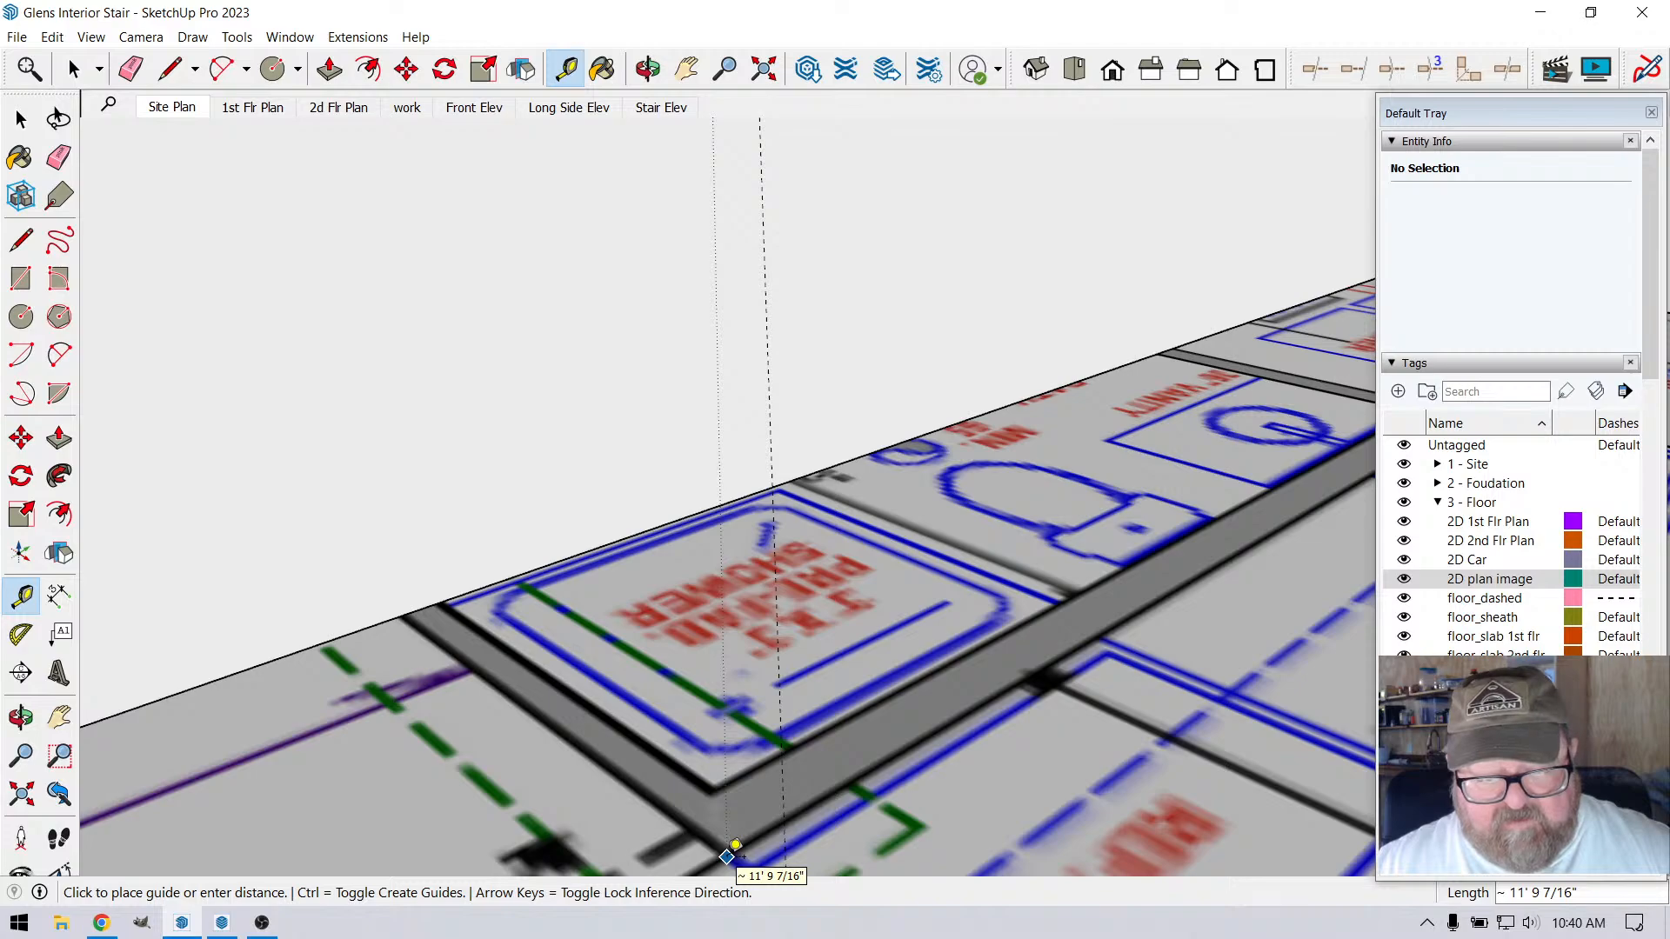
scroll(797, 776, "down", 5)
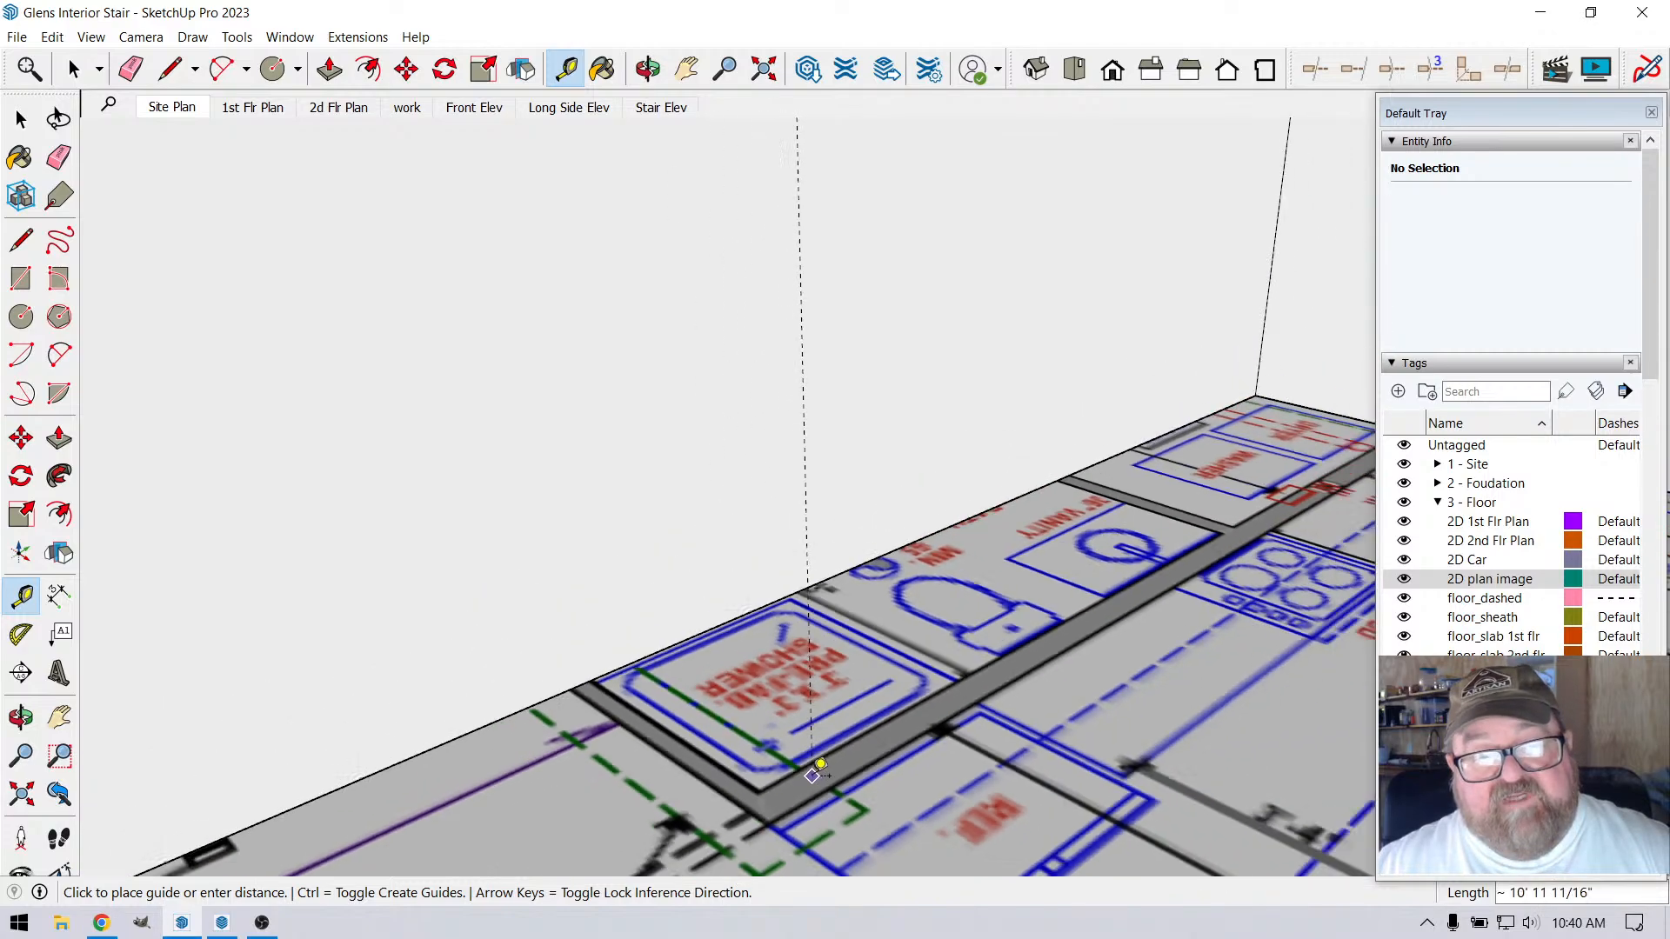
scroll(797, 776, "down", 2)
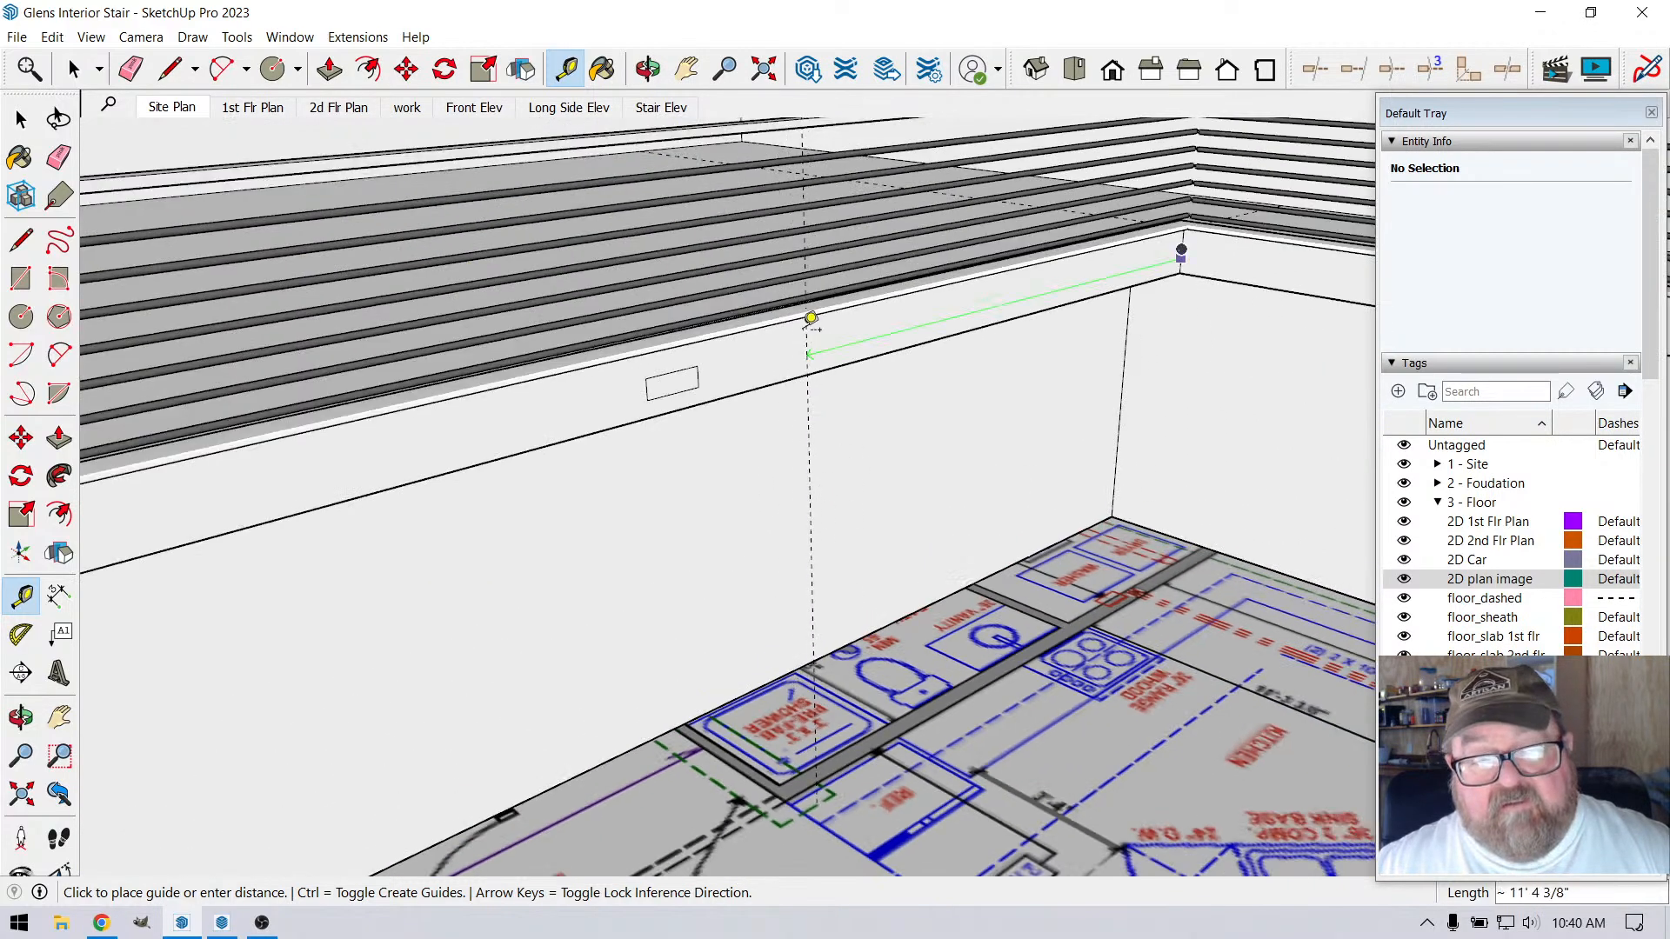
type("11'9")
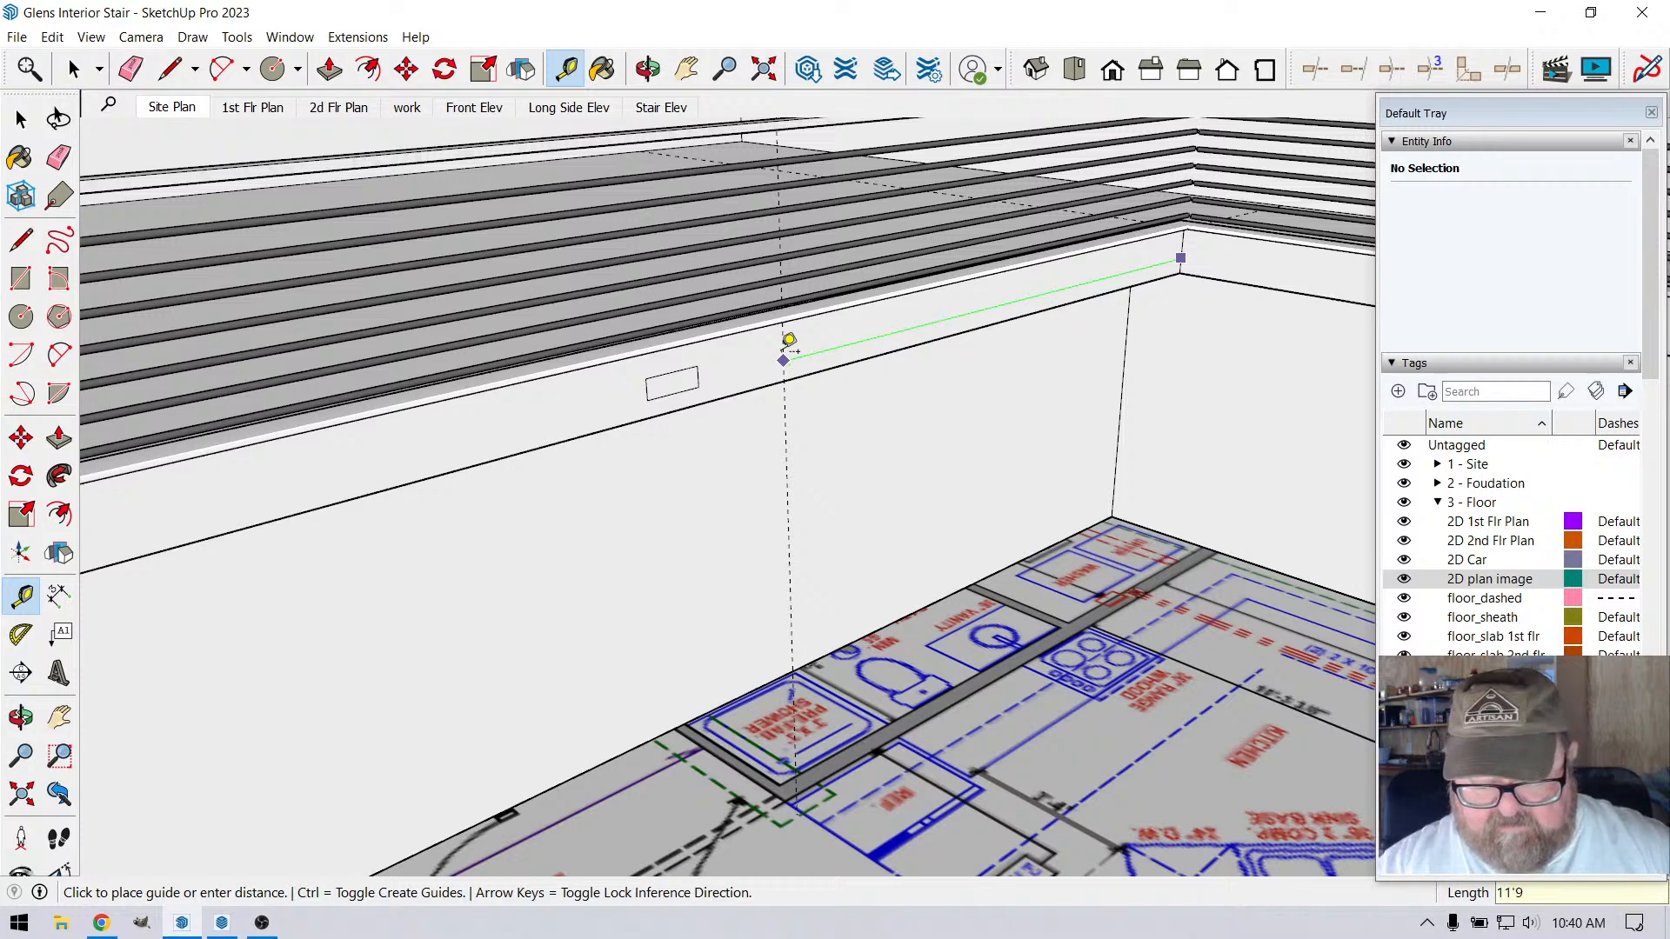
key("Return")
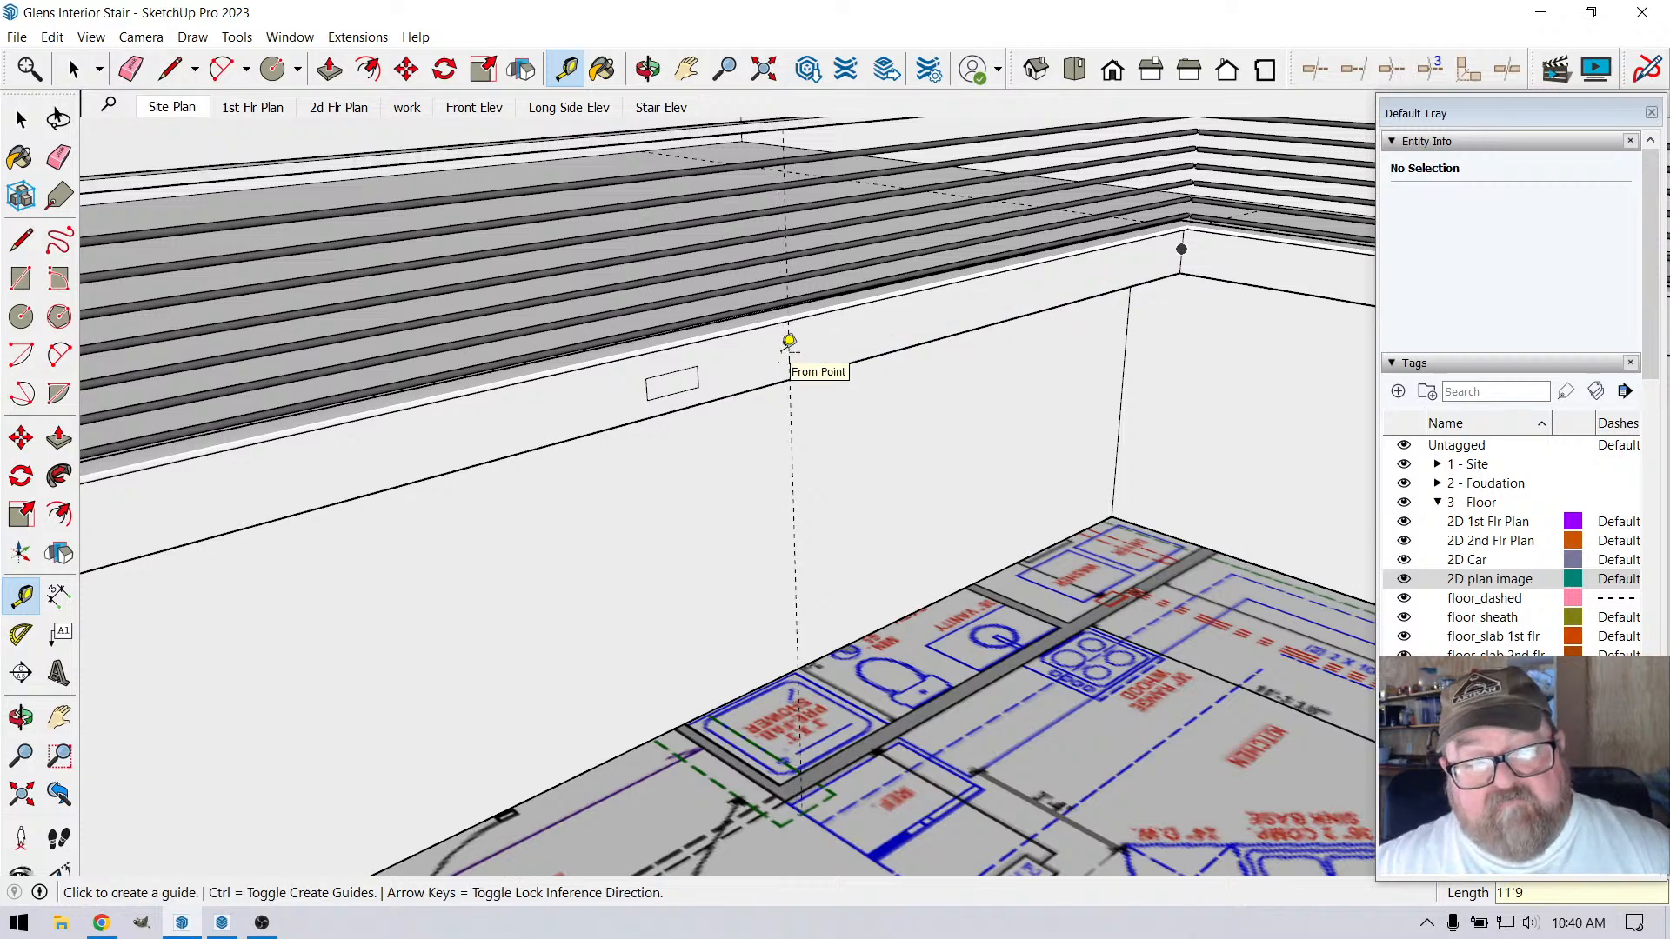
scroll(805, 343, "down", 1)
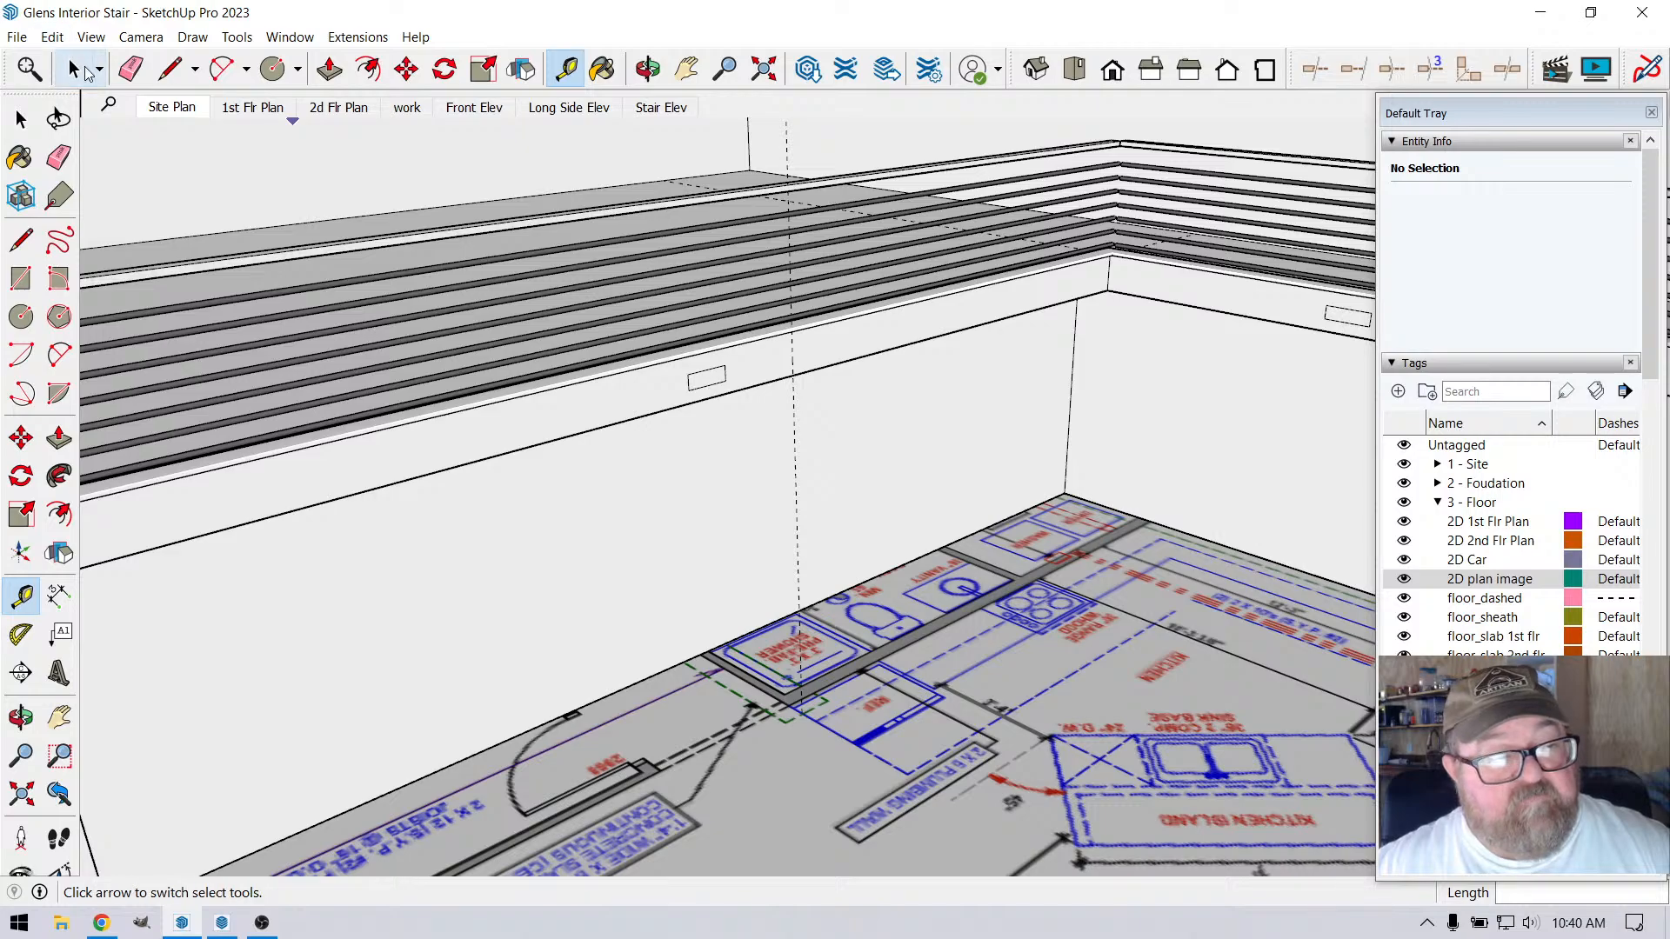
Open the building group for editing and draw a vertical line along the guide from the loft's lower edge down to the floor
left_click(74, 68)
scroll(1062, 539, "down", 1)
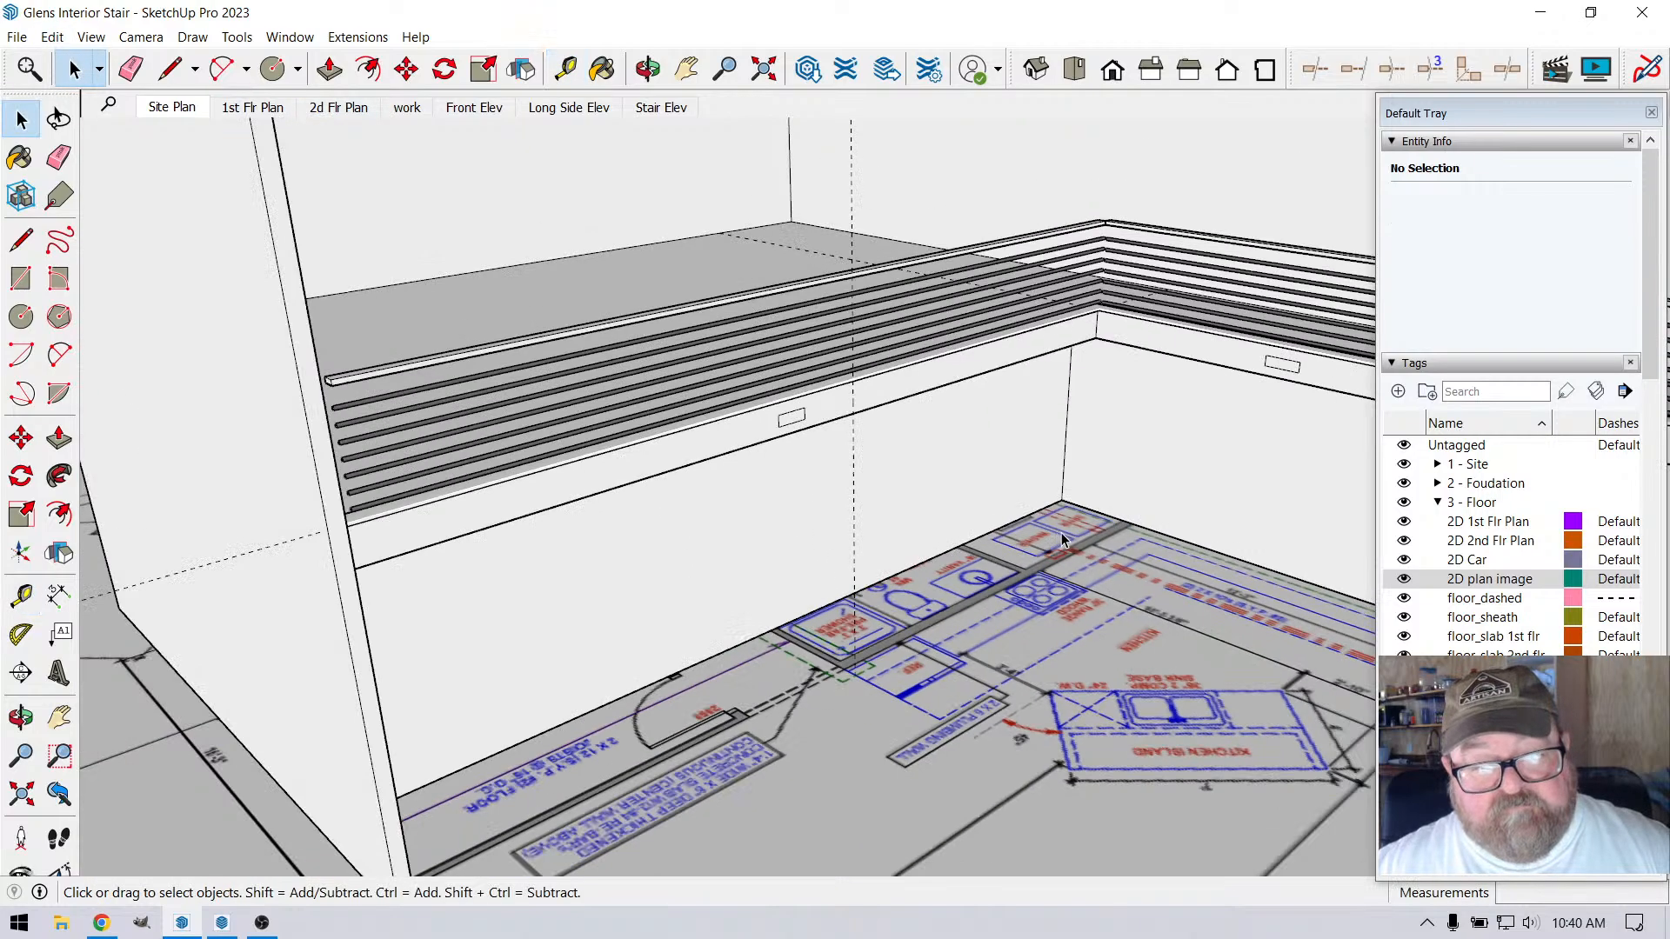
double_click(926, 445)
scroll(866, 462, "up", 2)
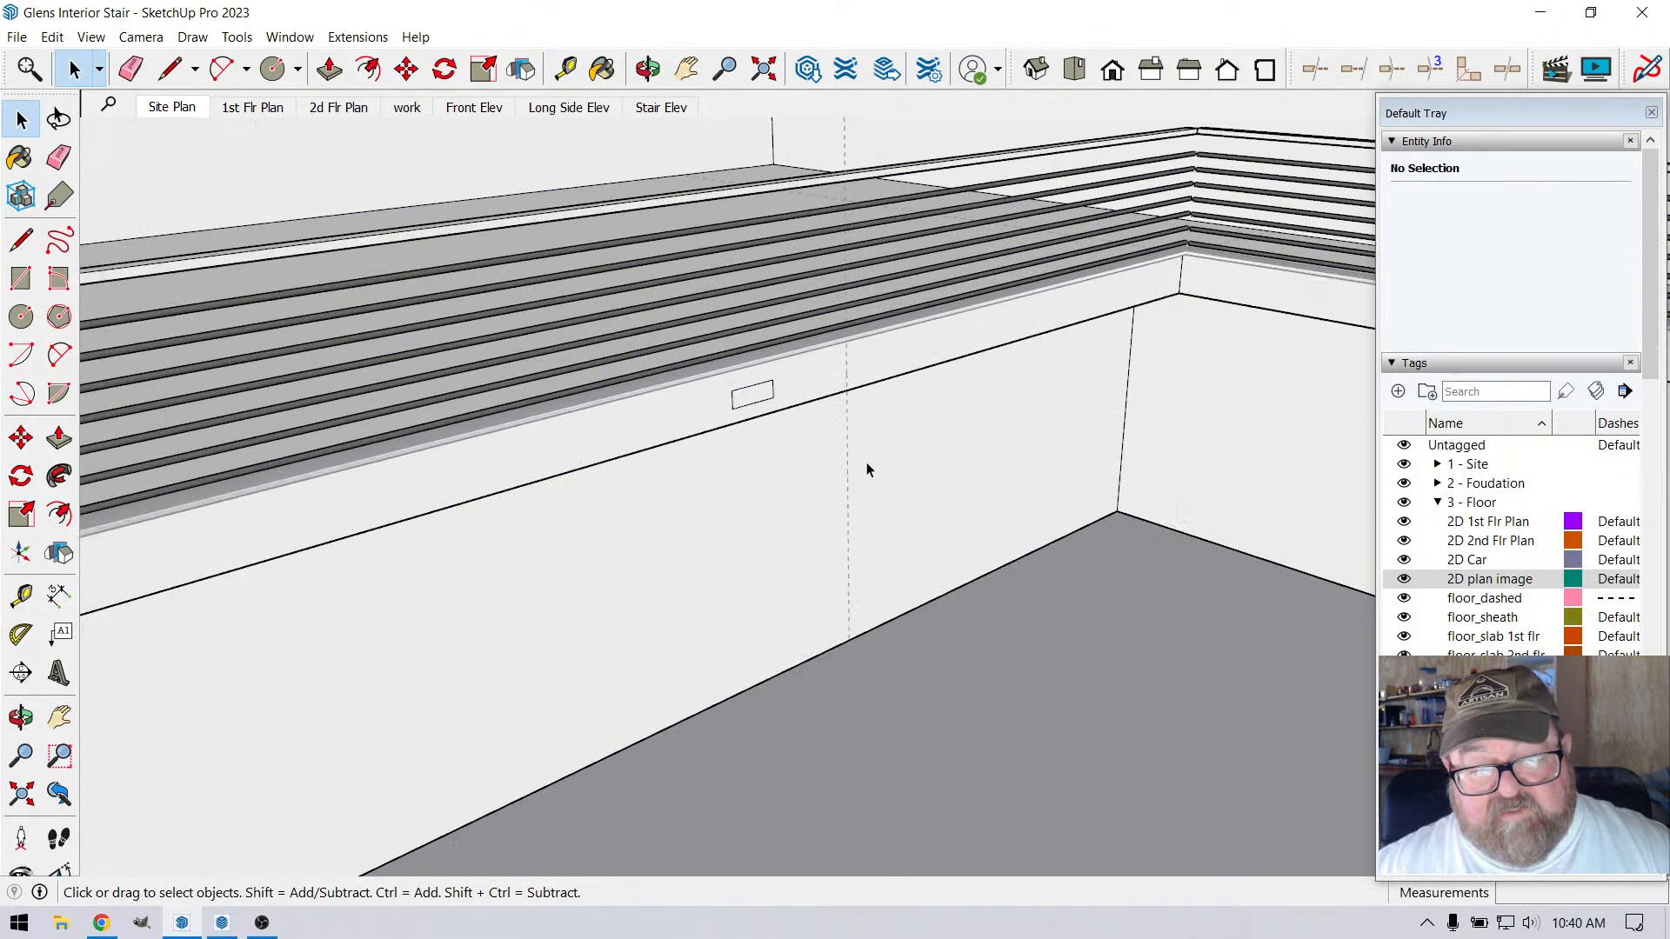
left_click(170, 68)
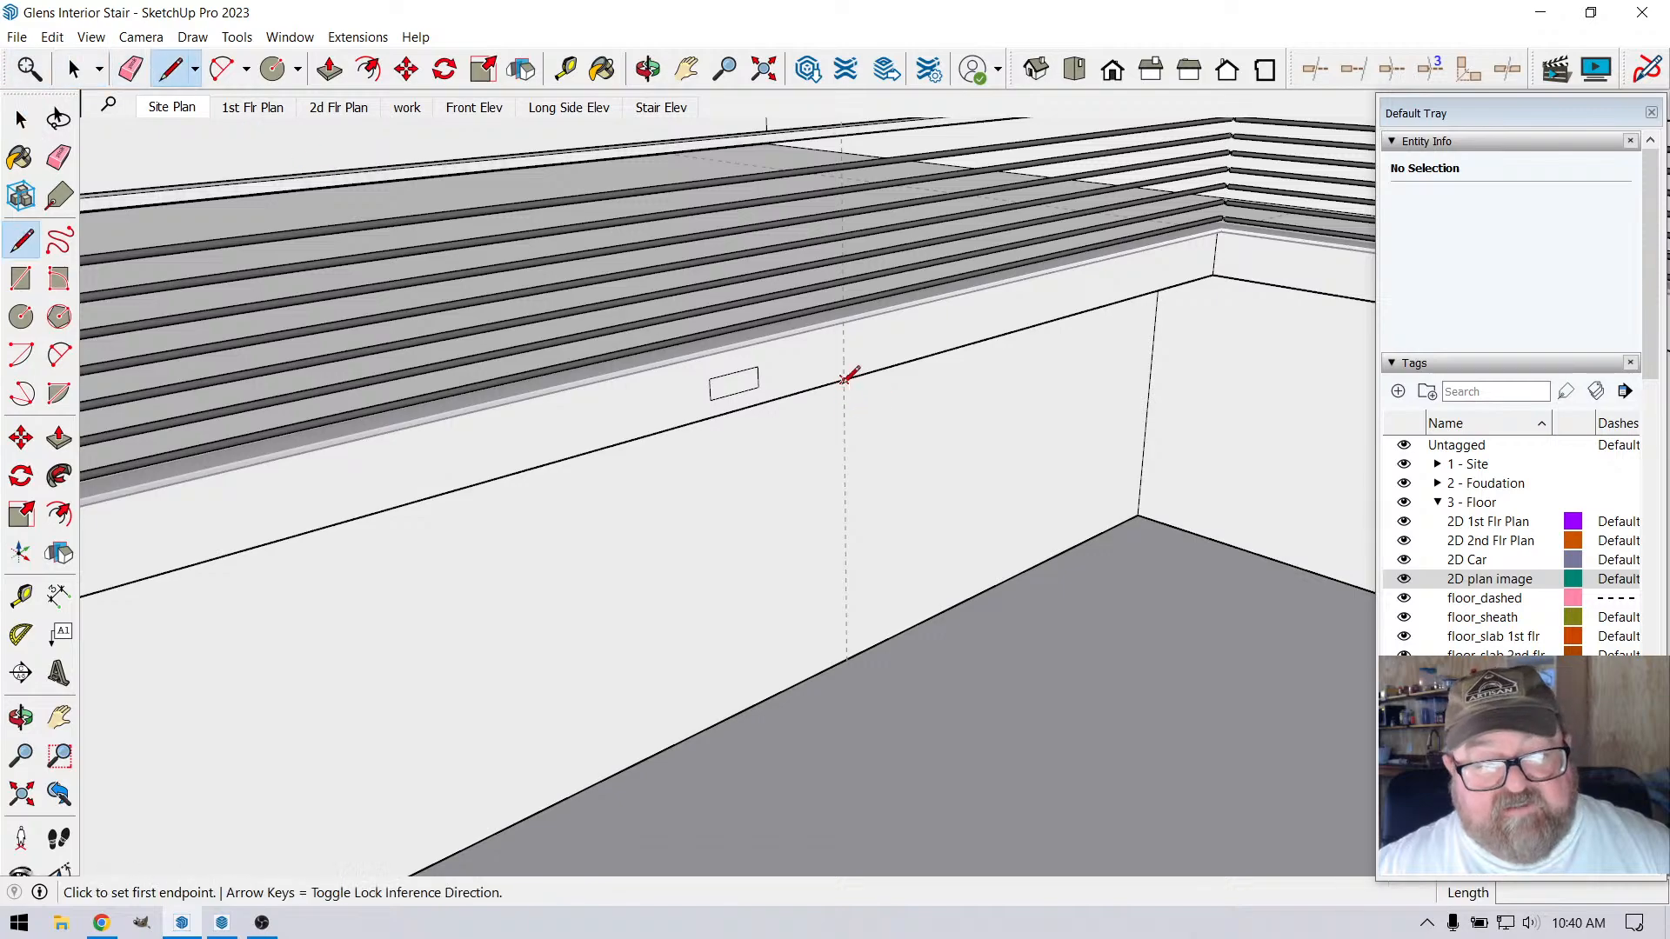
left_click(843, 380)
scroll(848, 509, "down", 1)
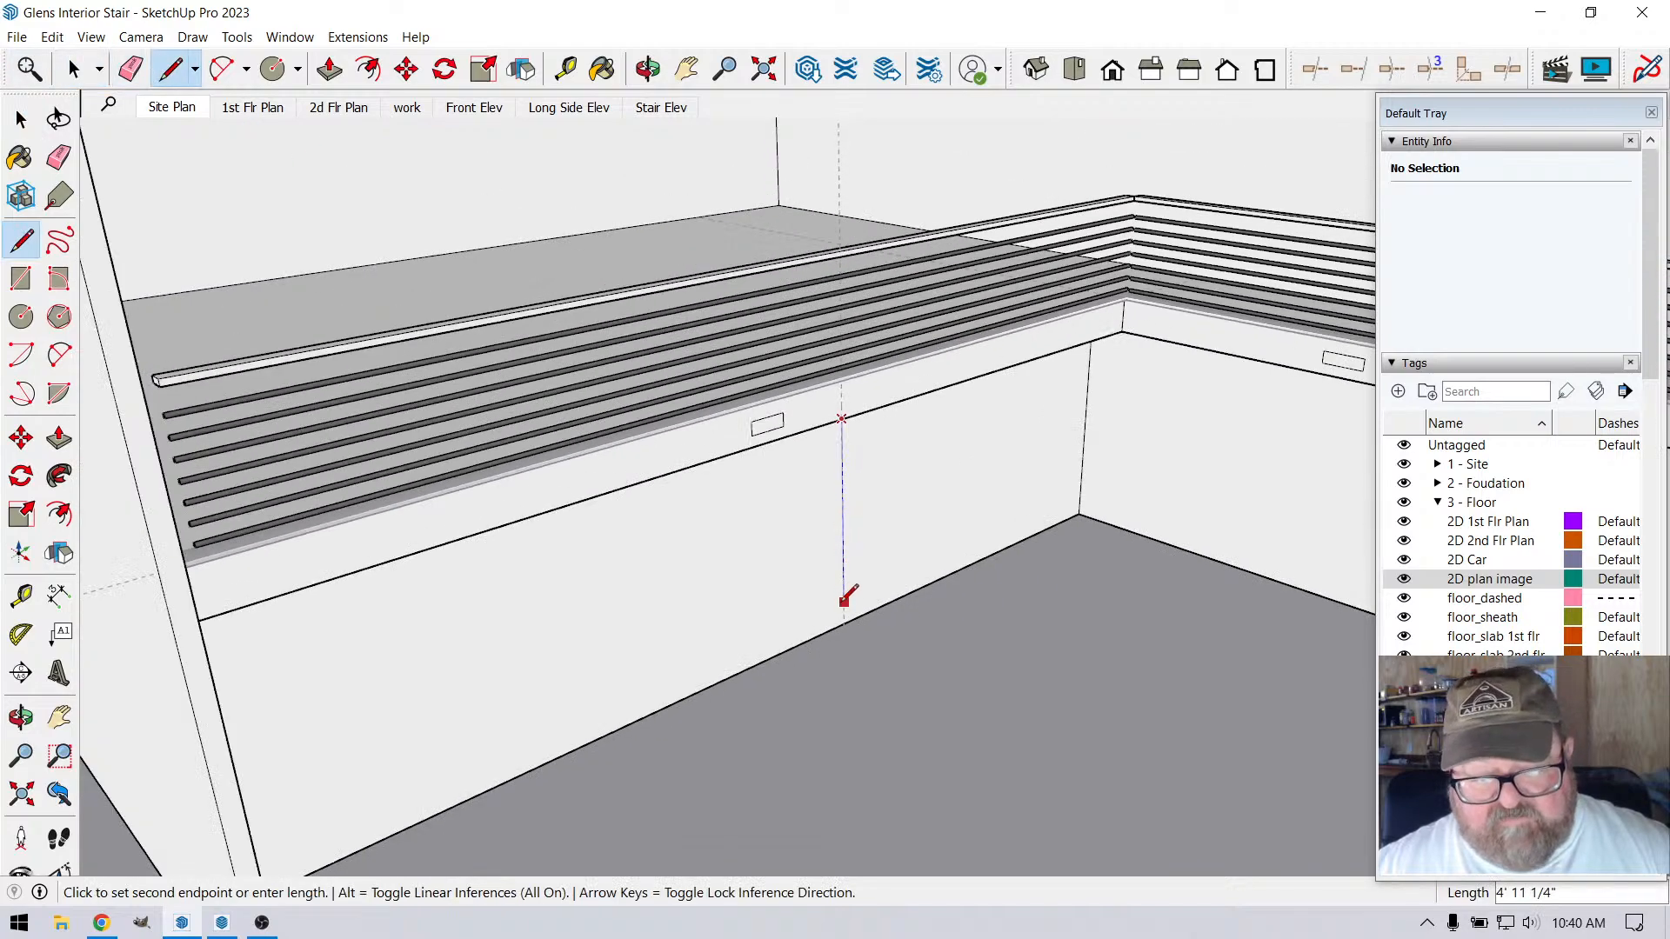
left_click(844, 722)
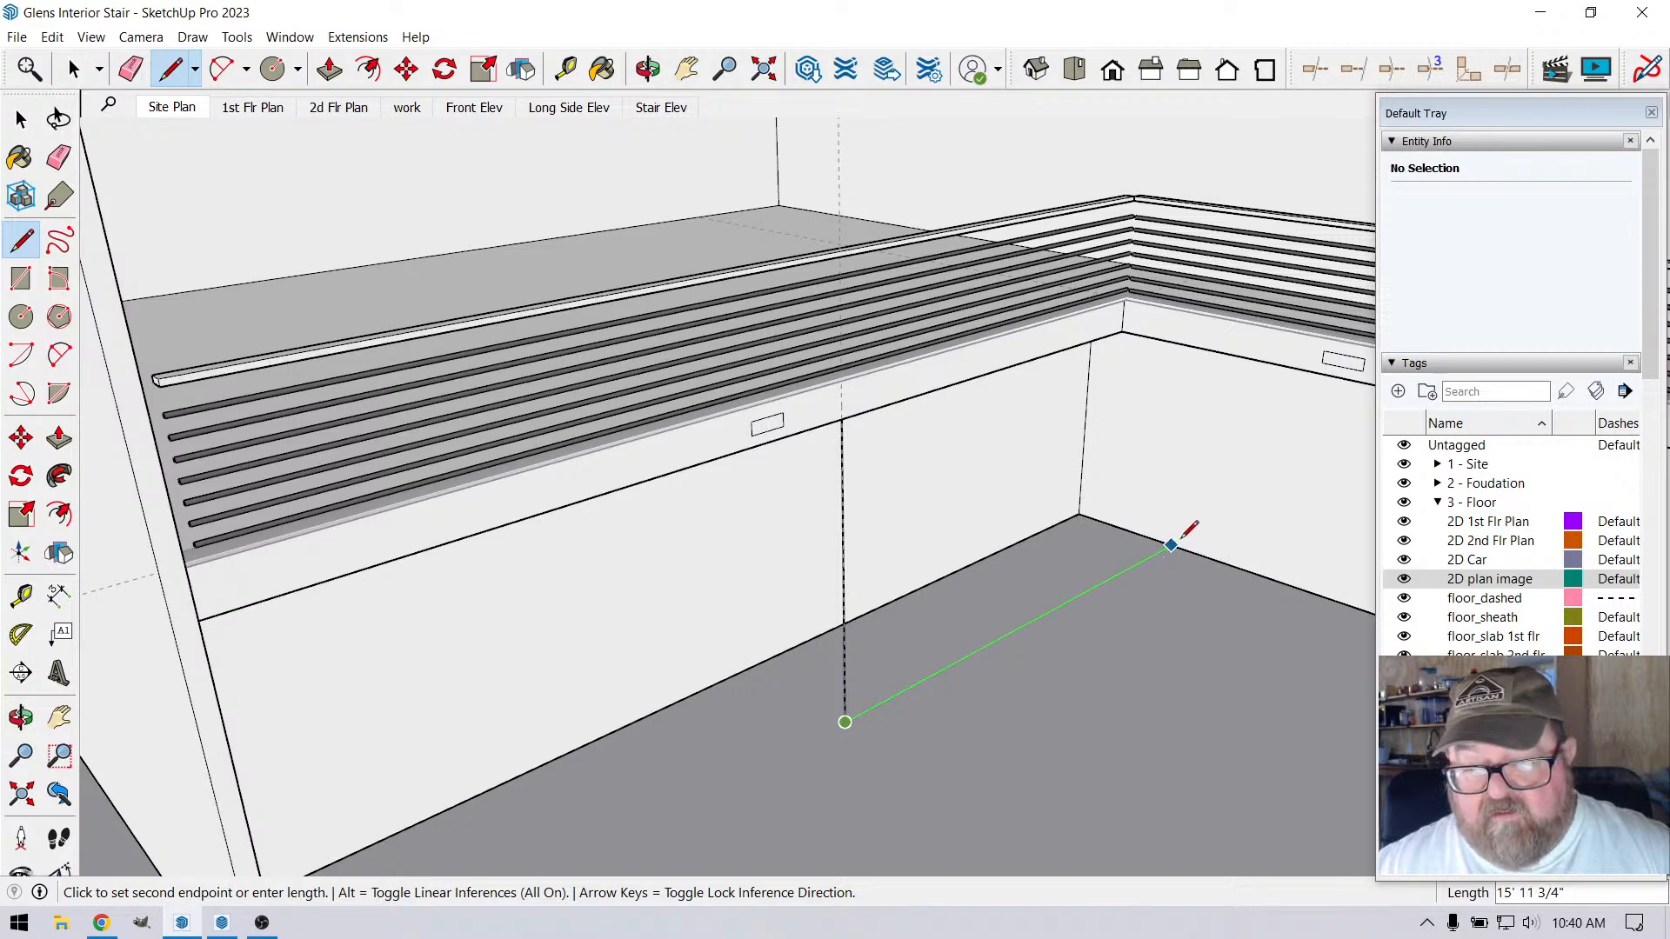
Try to outline the long wall below the loft with floor, far-end and top lines, and undo them back to the first vertical
left_click(1172, 546)
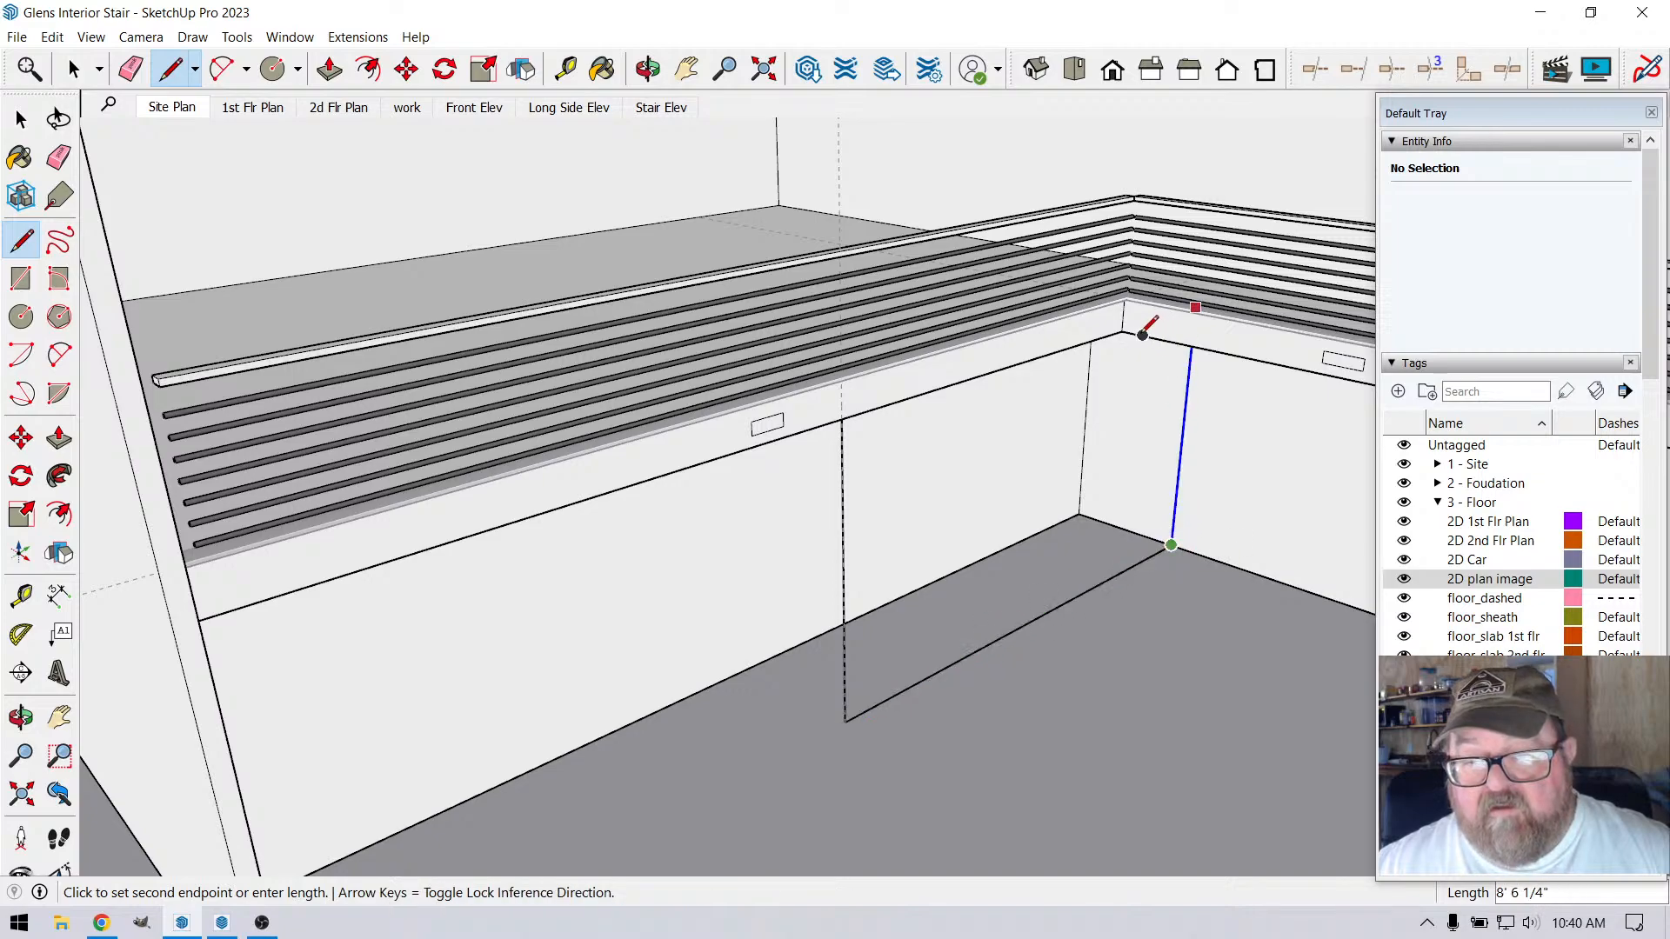
left_click(1123, 331)
left_click(1121, 331)
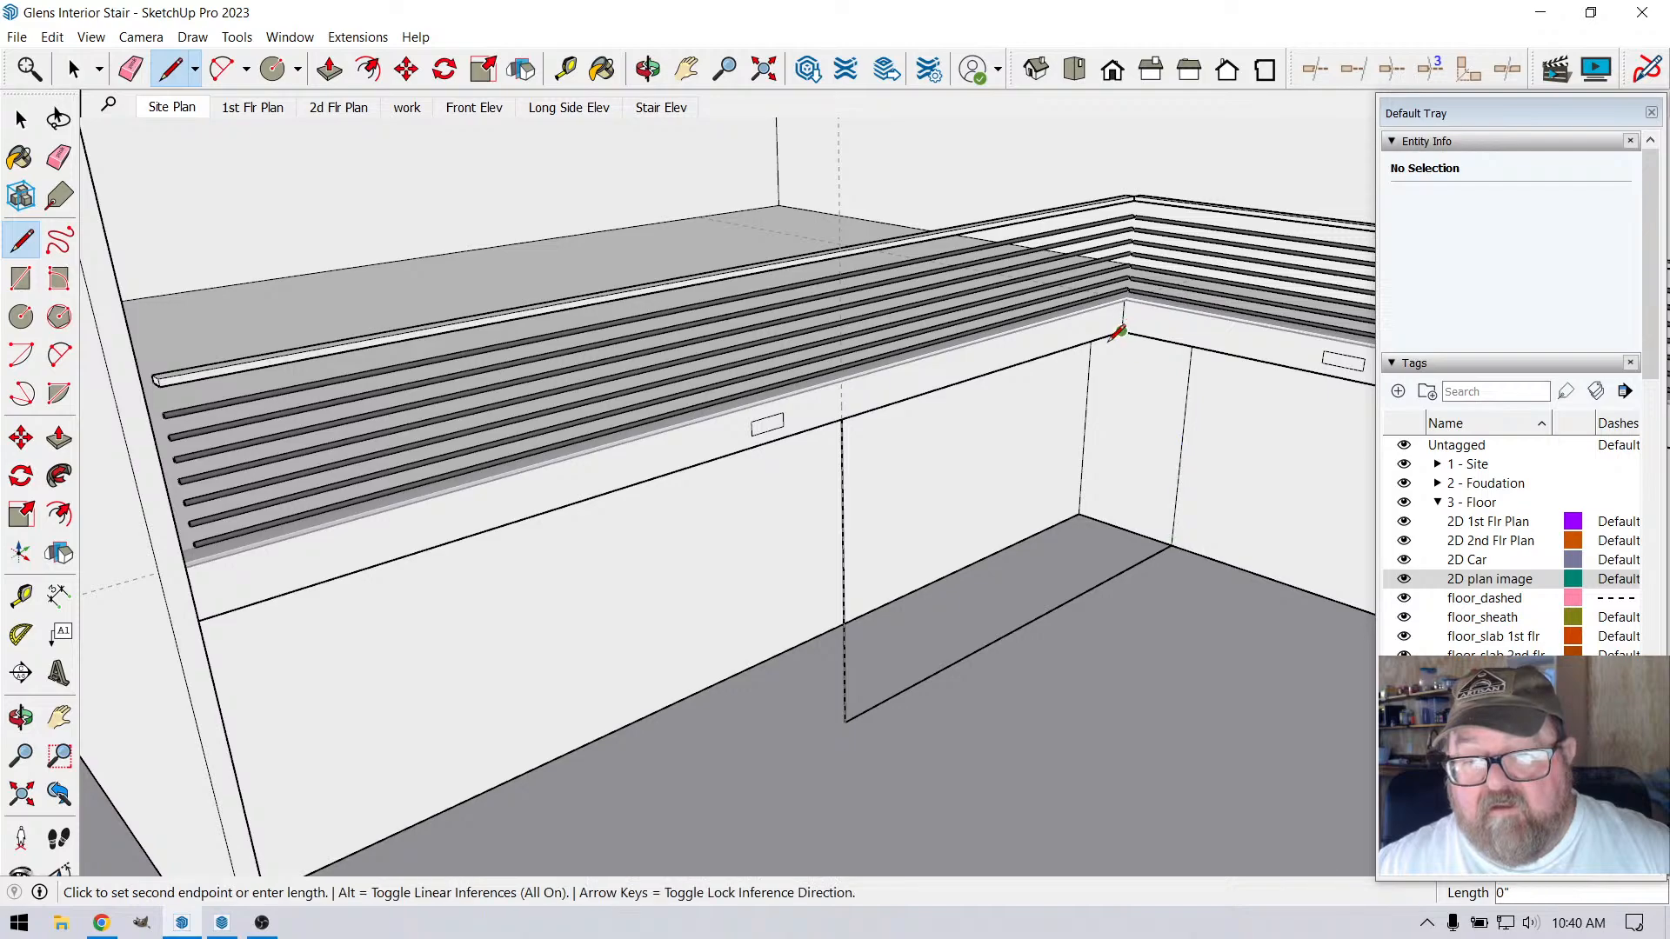
left_click(842, 419)
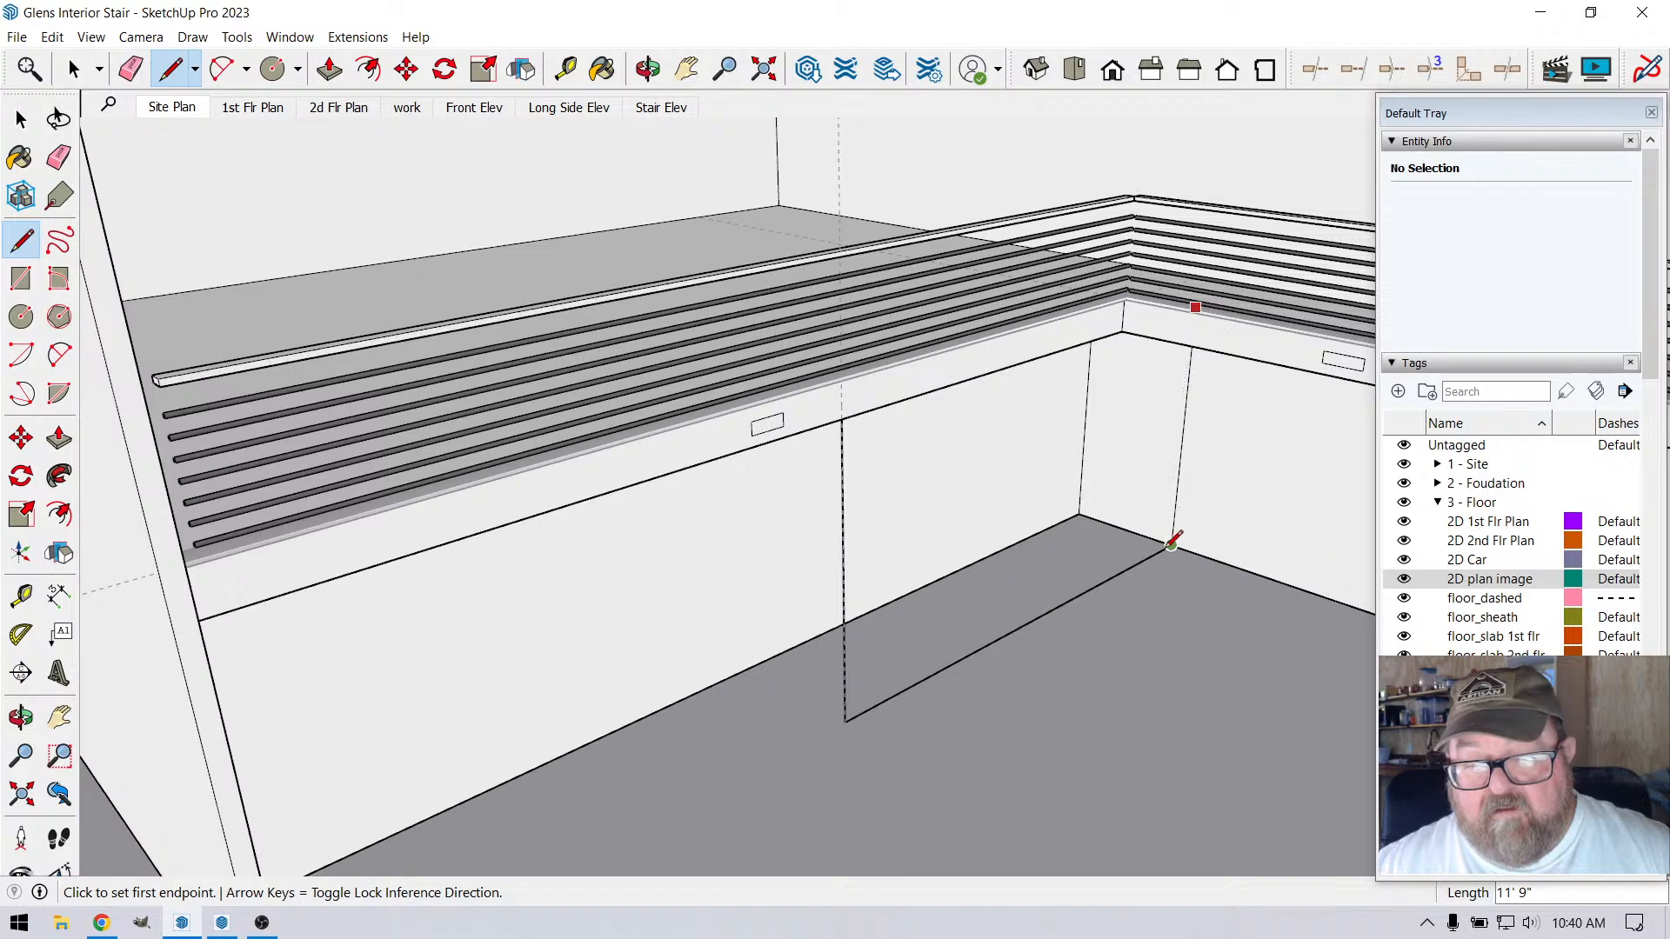
left_click(1172, 545)
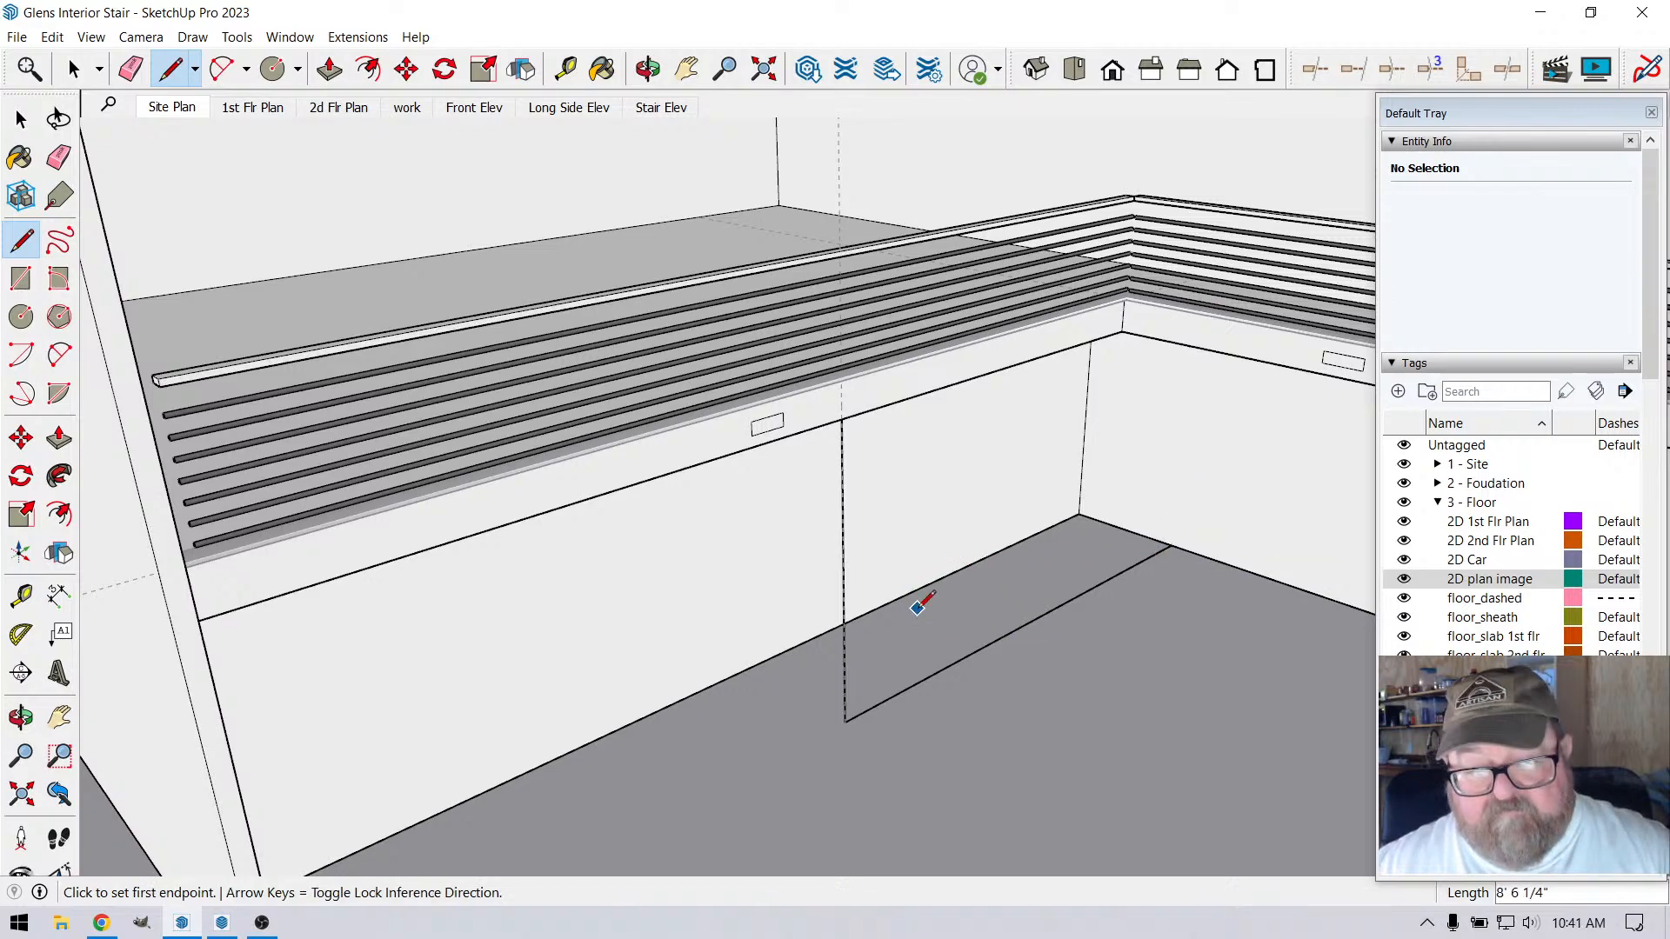
key("ctrl+z")
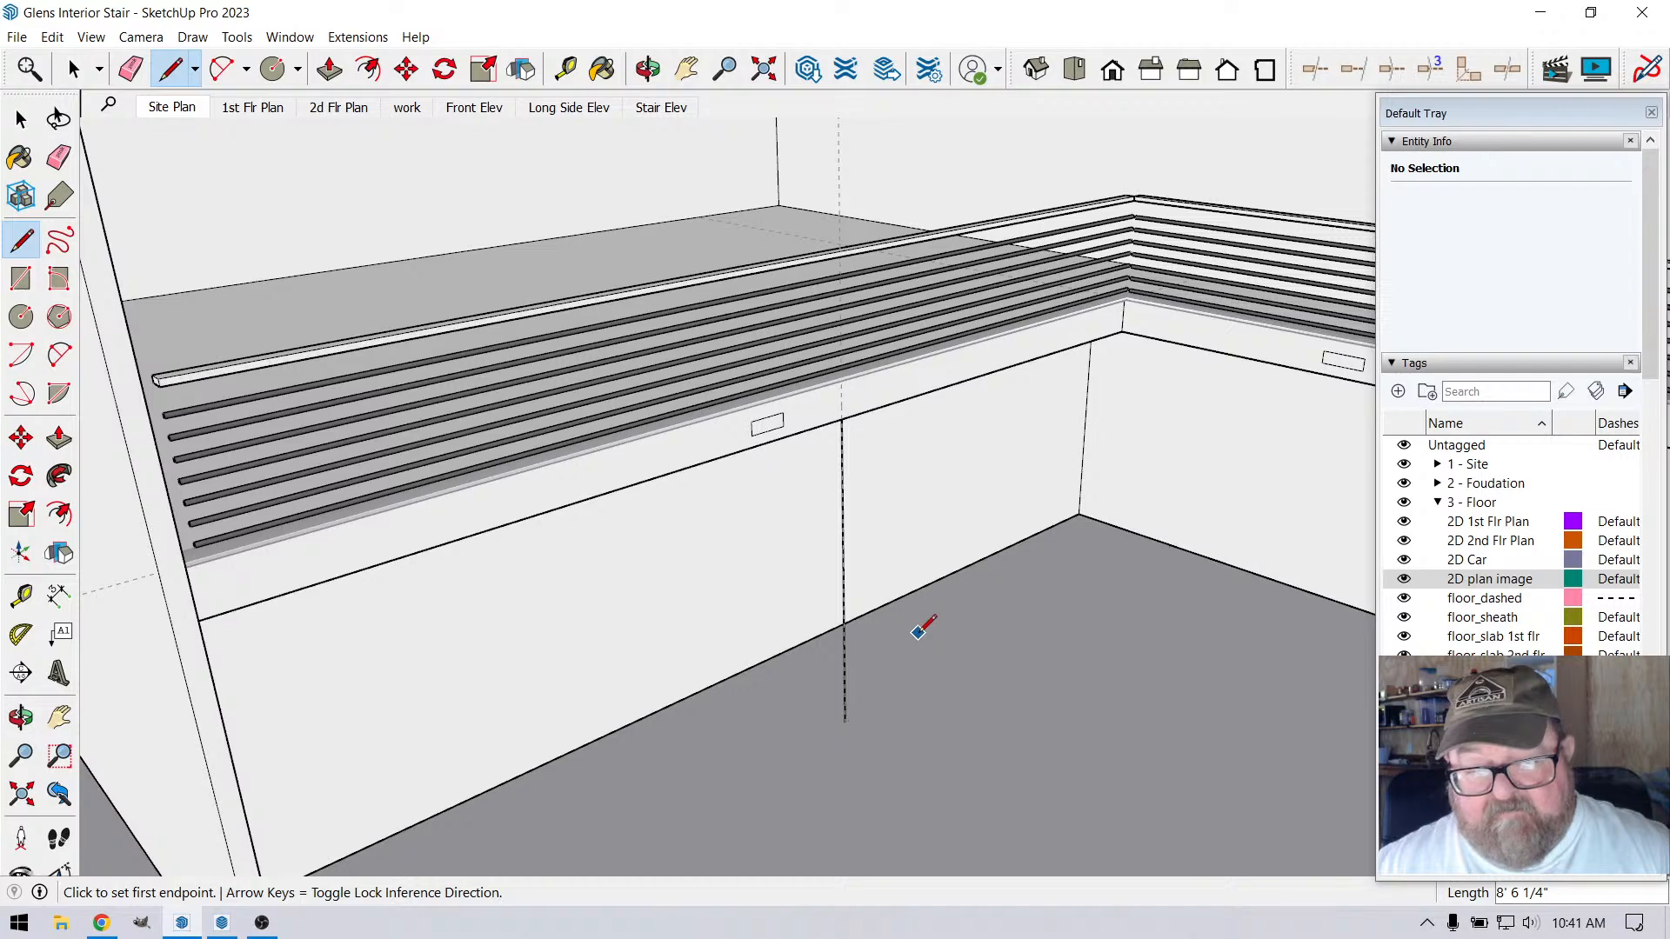
Draw the floor line to the far wall, the vertical line there and the top edge under the loft to close the long wall face
left_click(847, 722)
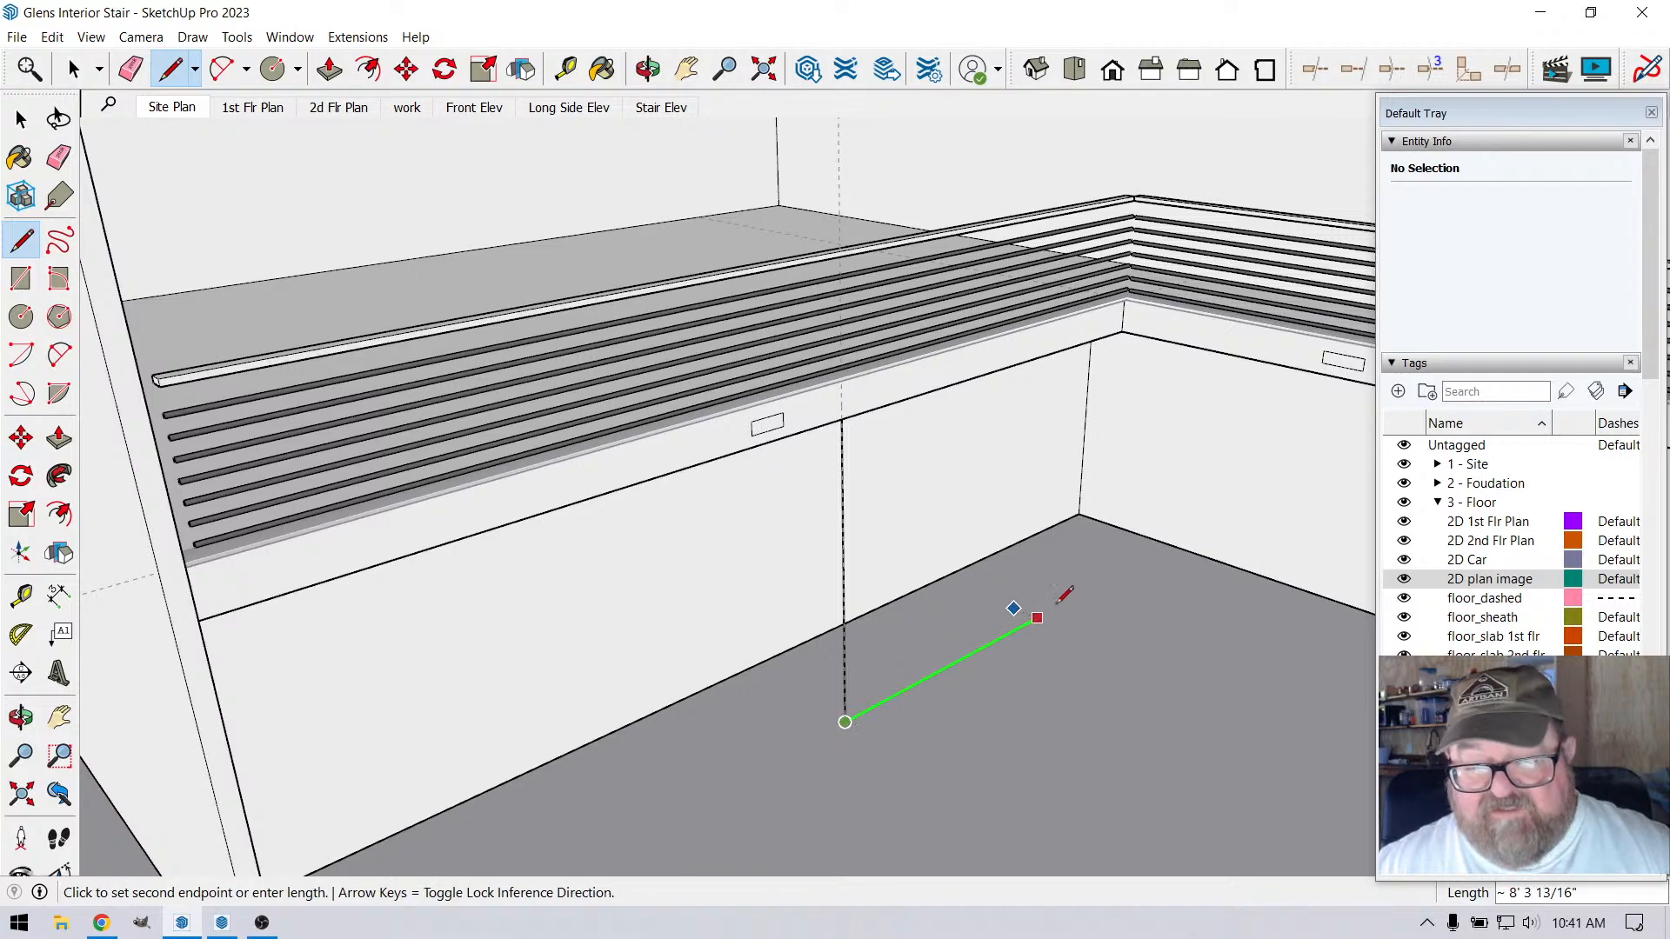
left_click(1084, 496)
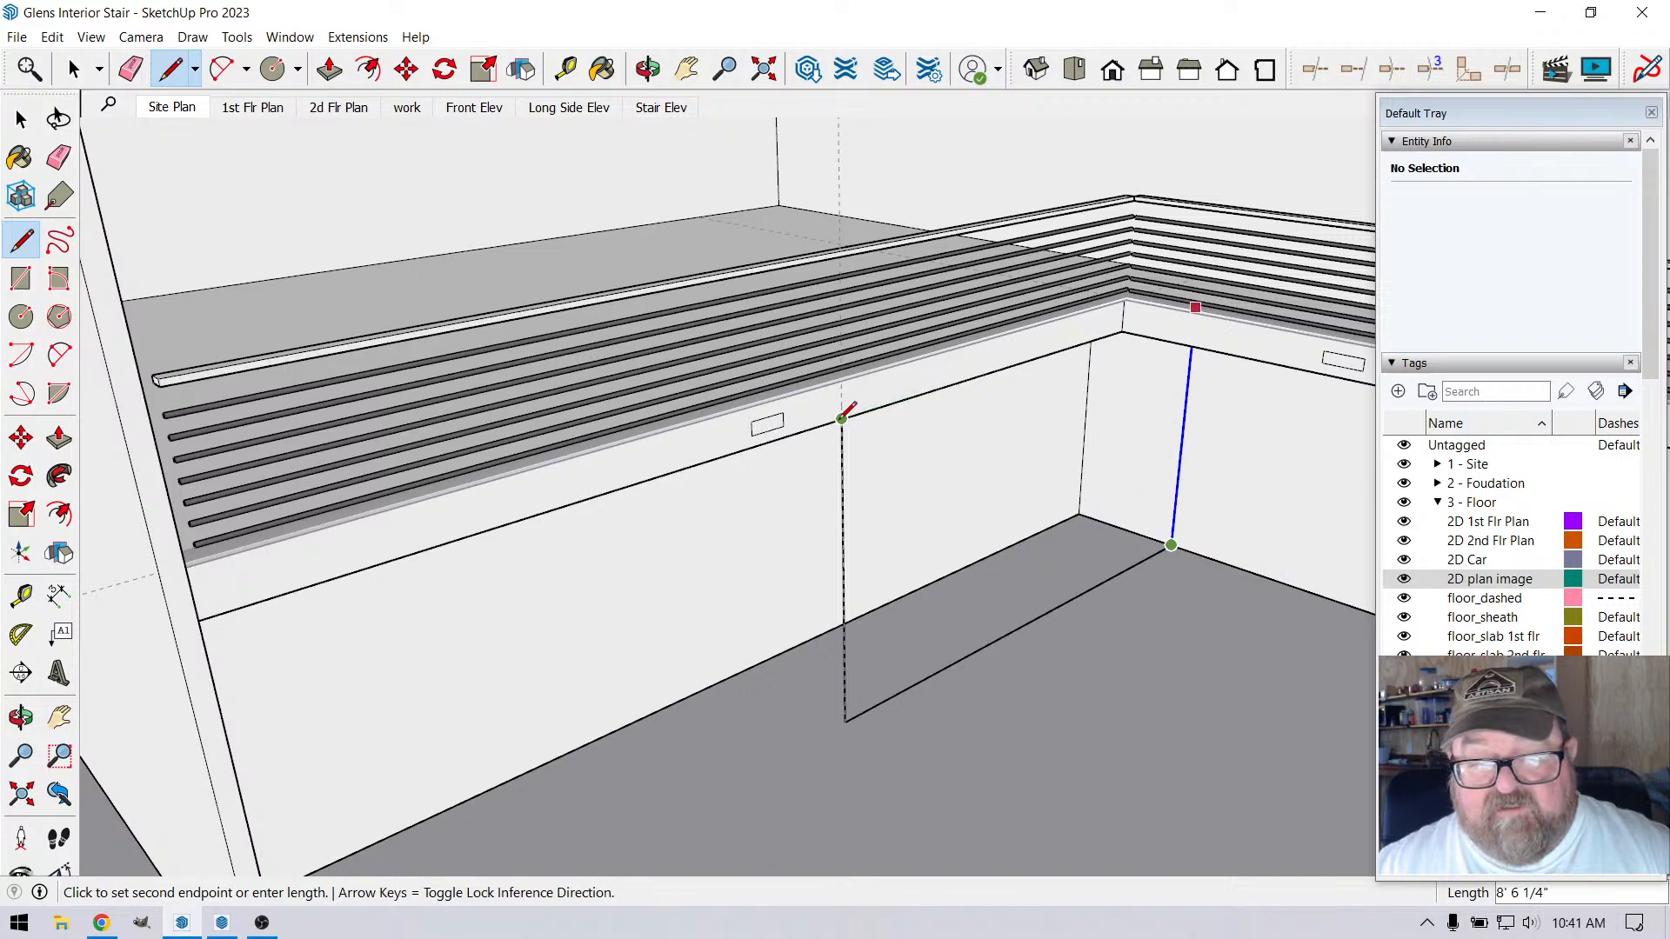
left_click(841, 419)
left_click(841, 419)
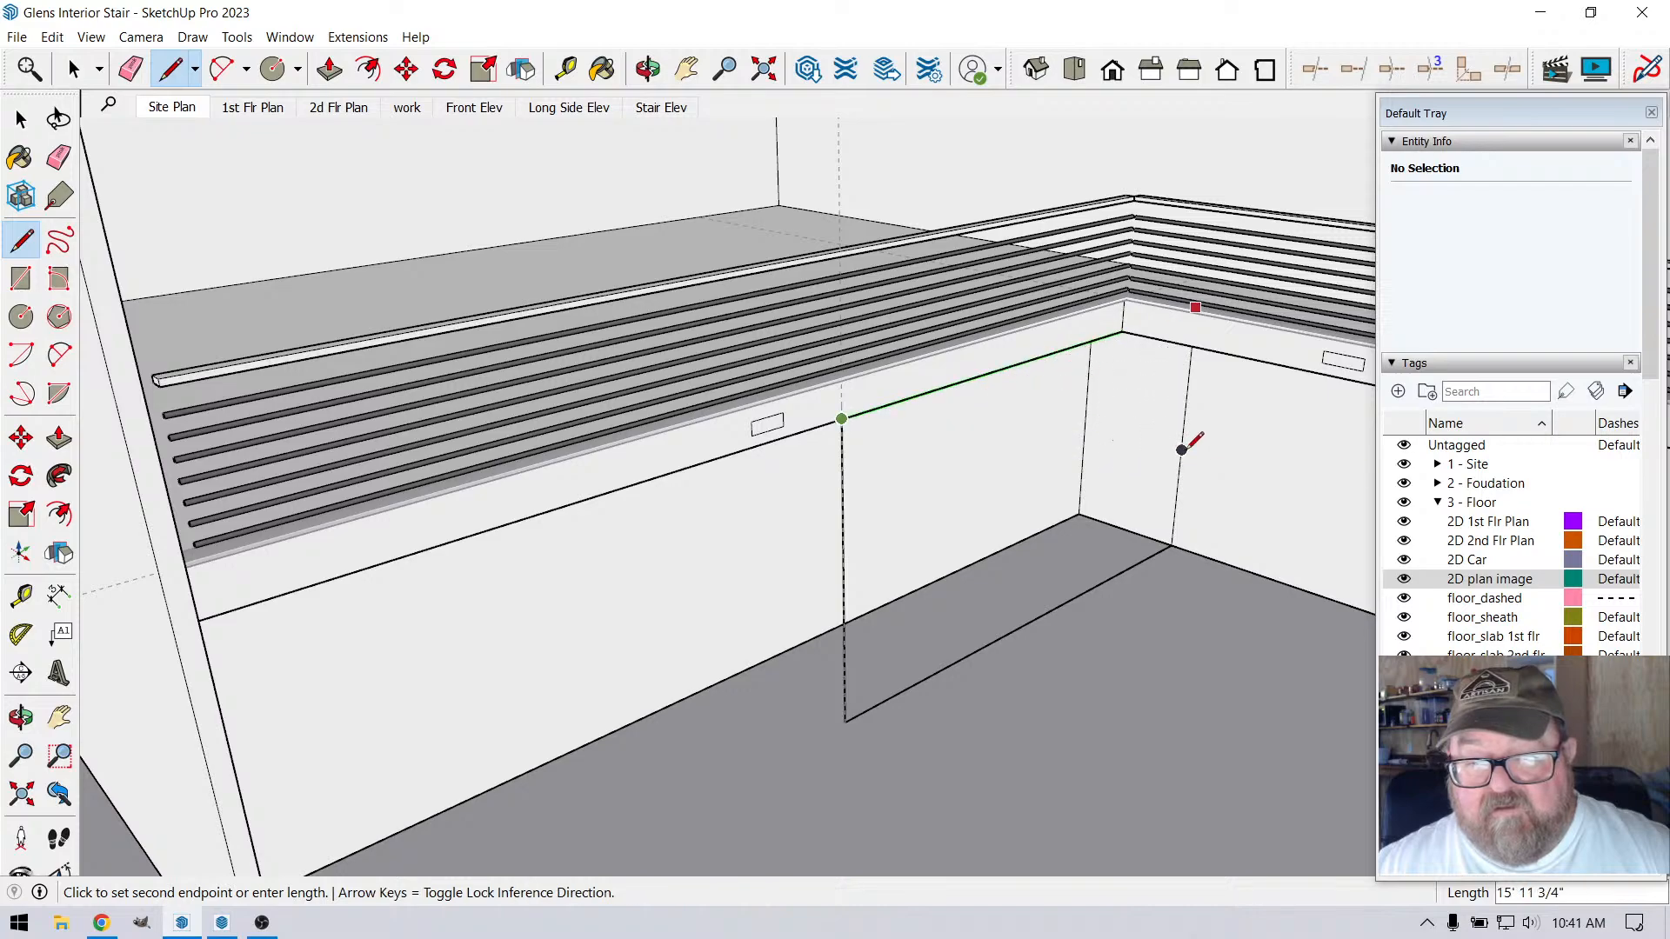
left_click(1183, 450)
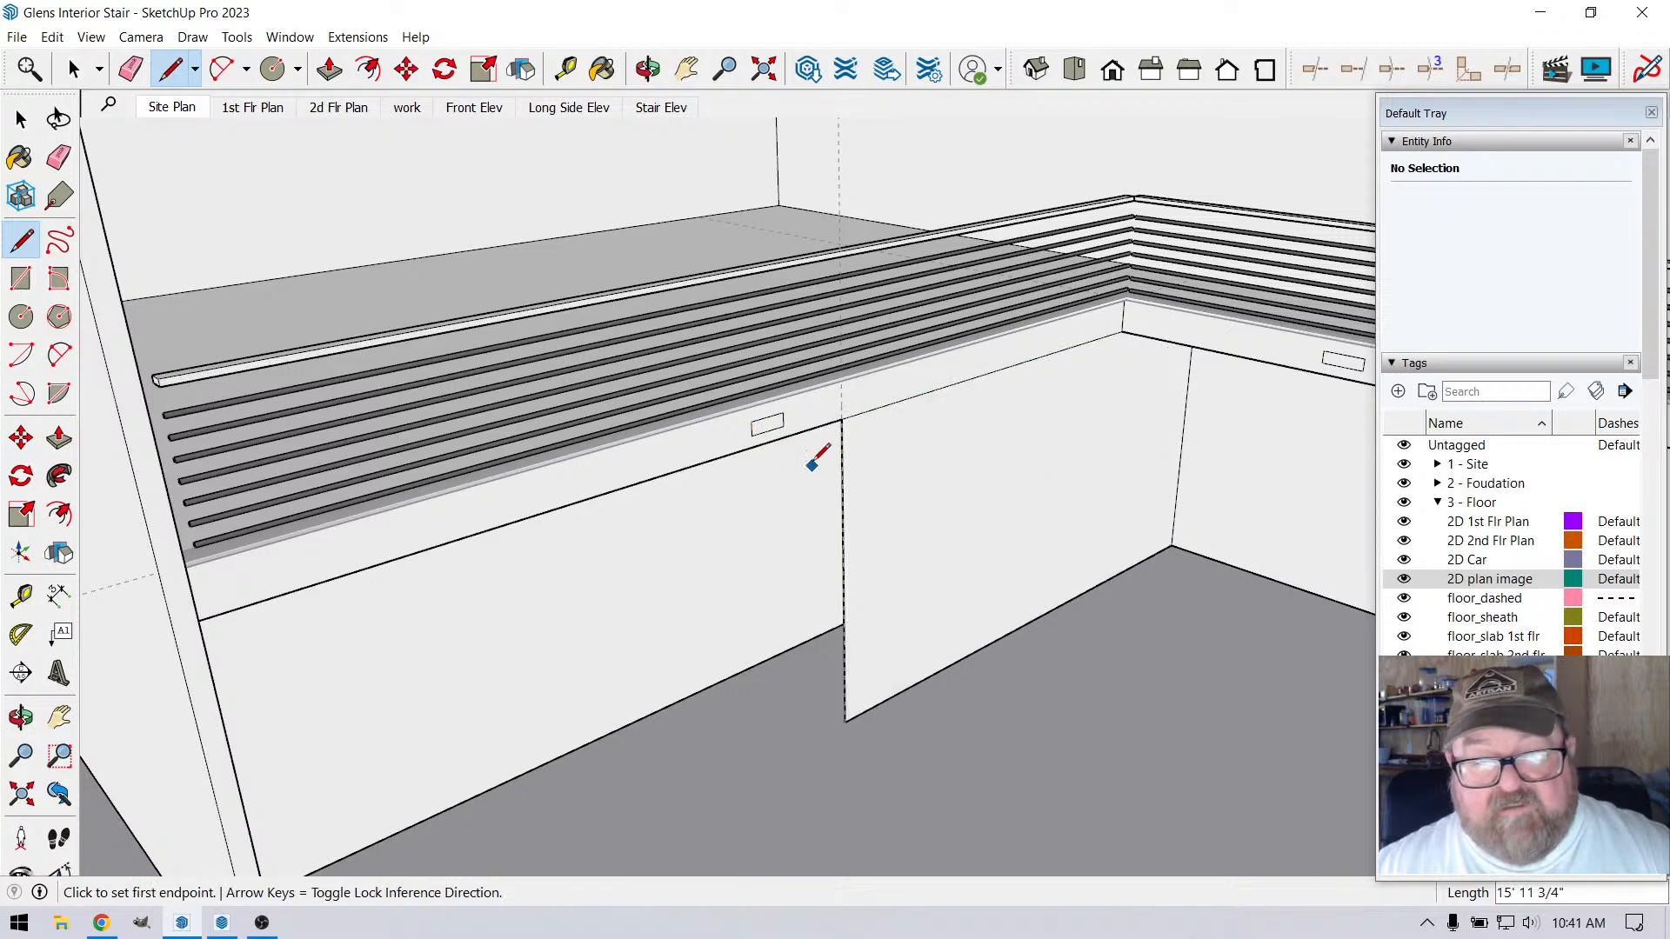
Draw the 4' end wall face from the long wall's outer corner back to the existing wall, from floor to the loft's lower edge
scroll(840, 547, "up", 2)
left_click(648, 68)
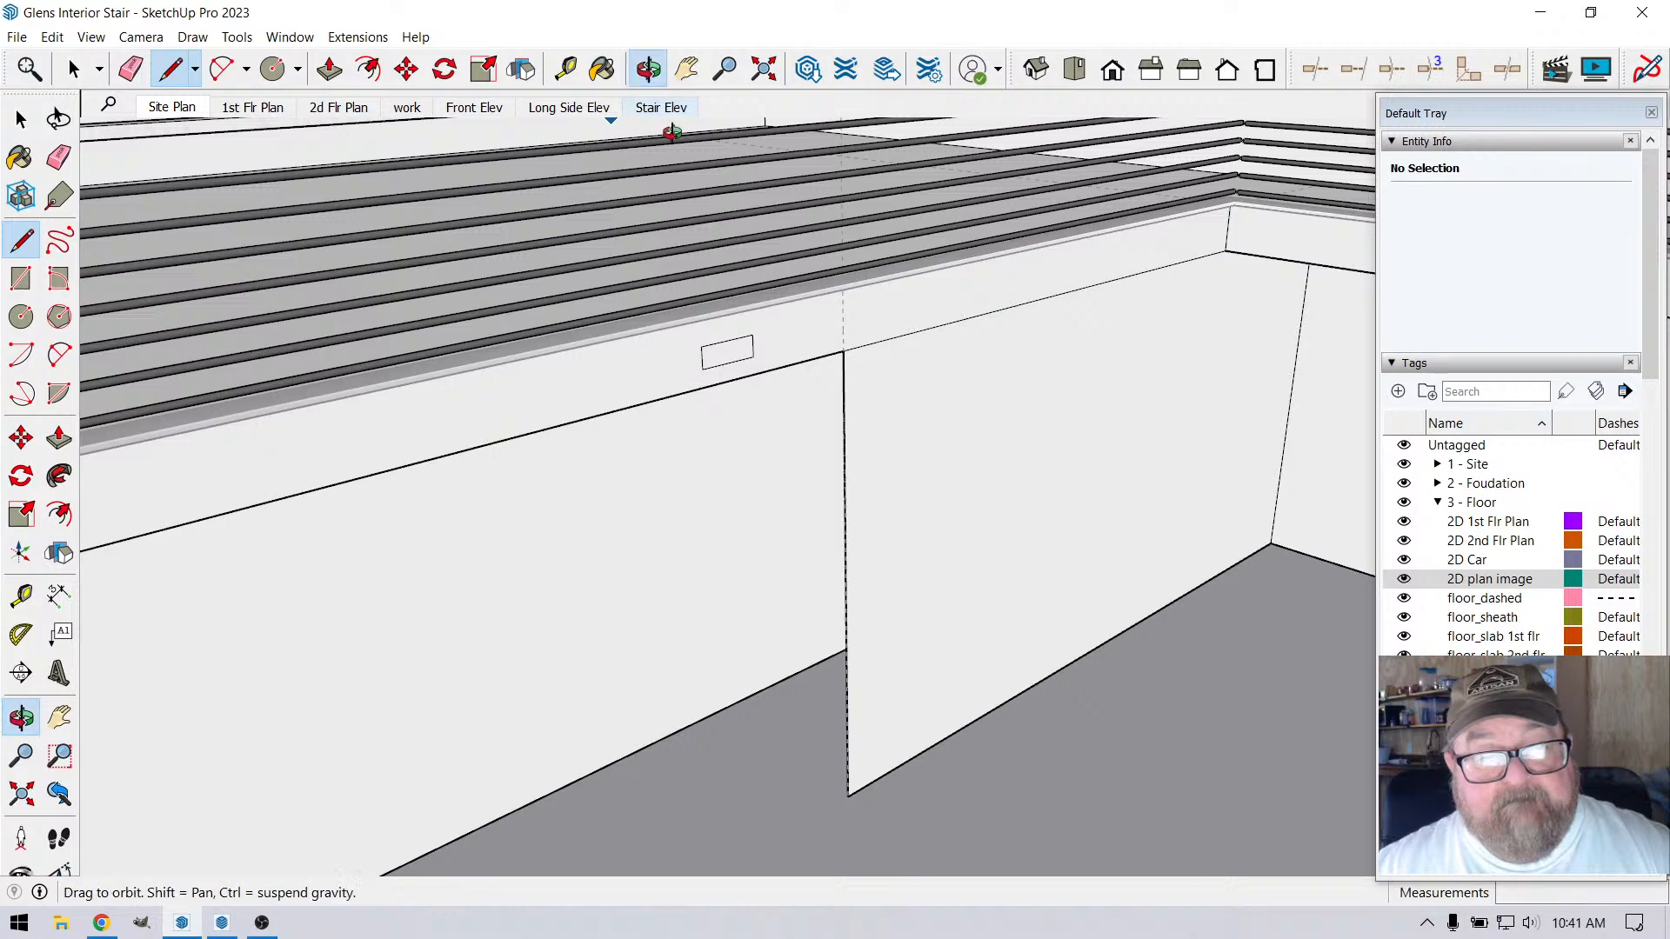
left_click_drag(888, 570, 895, 536)
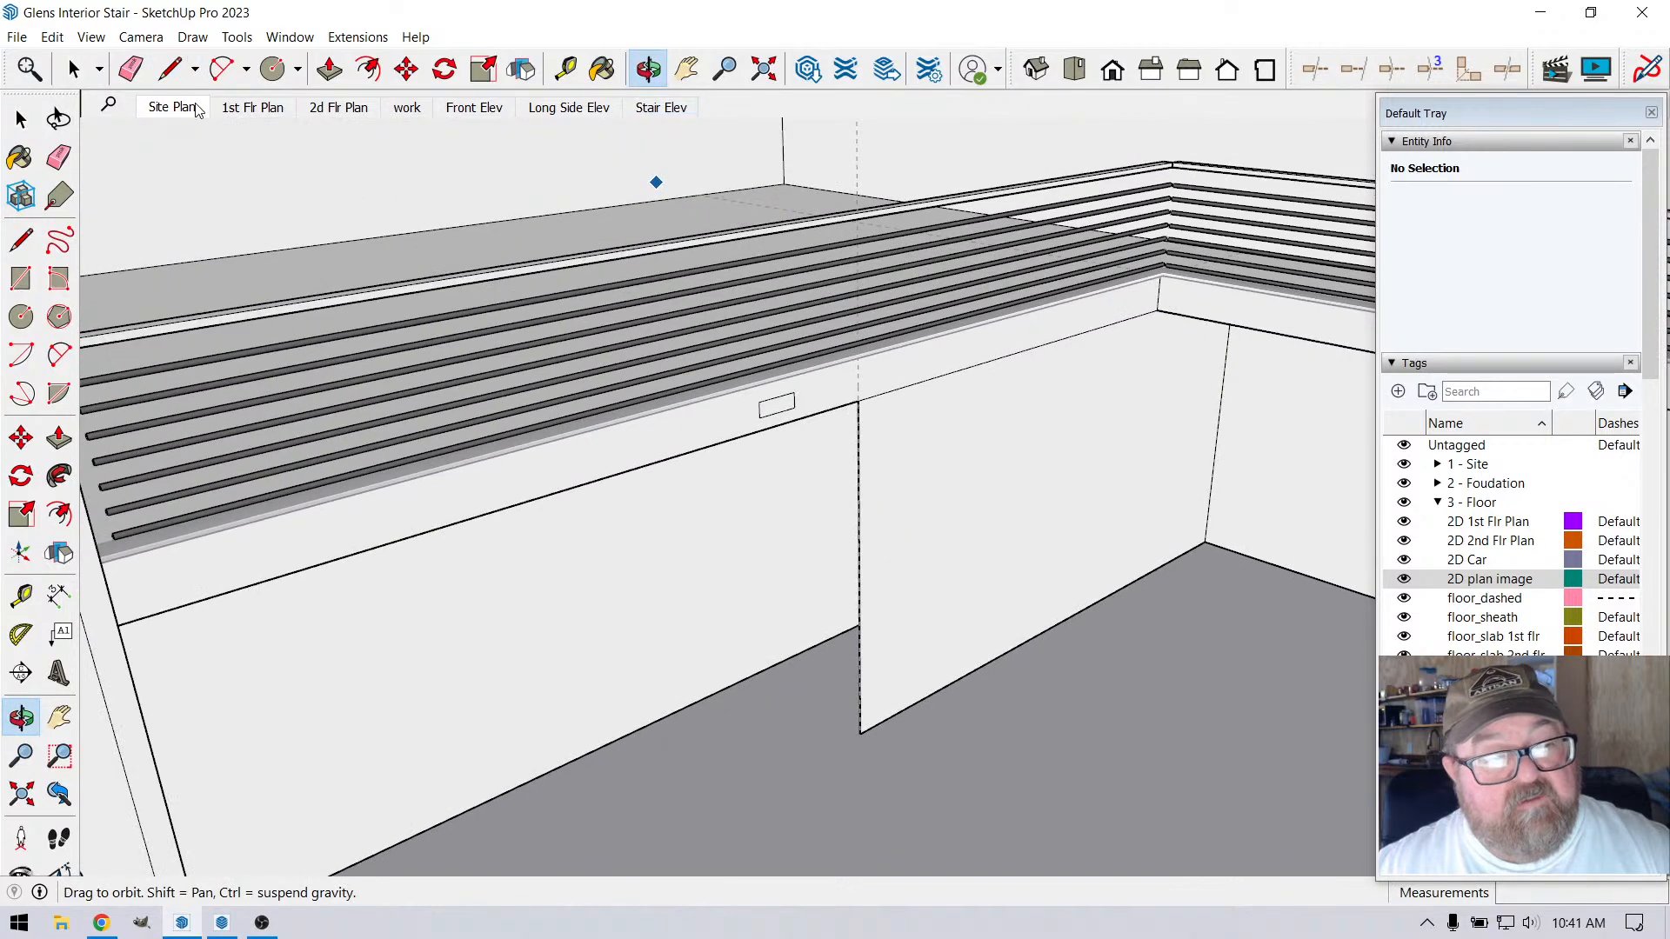
key("l")
left_click(860, 732)
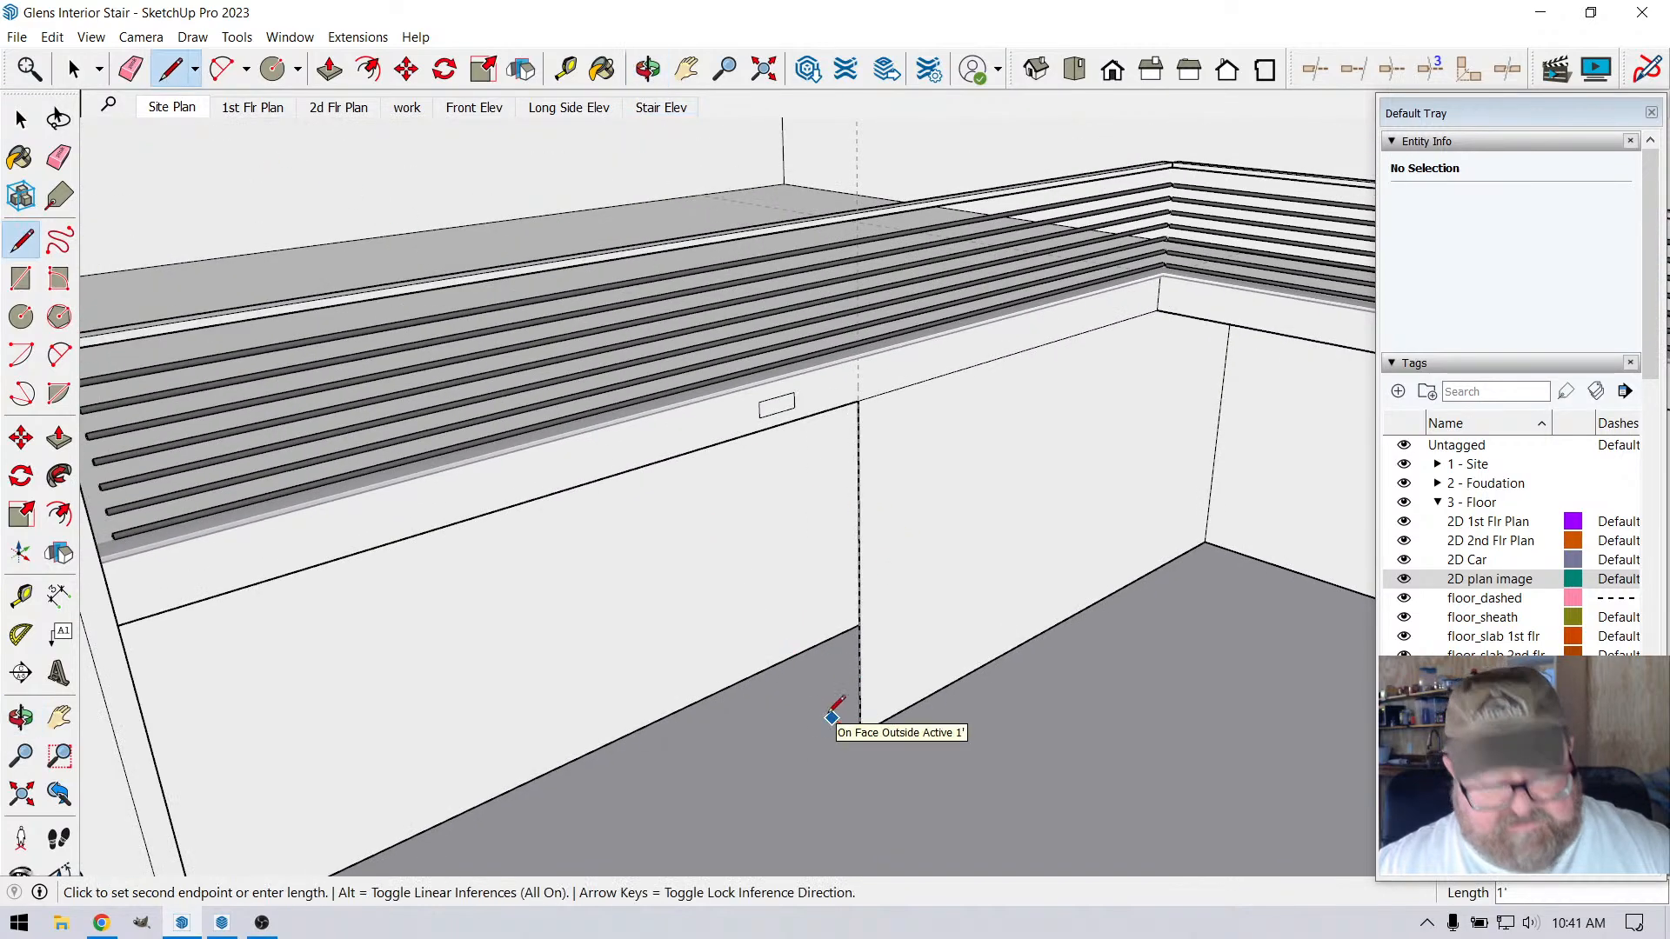
left_click(755, 674)
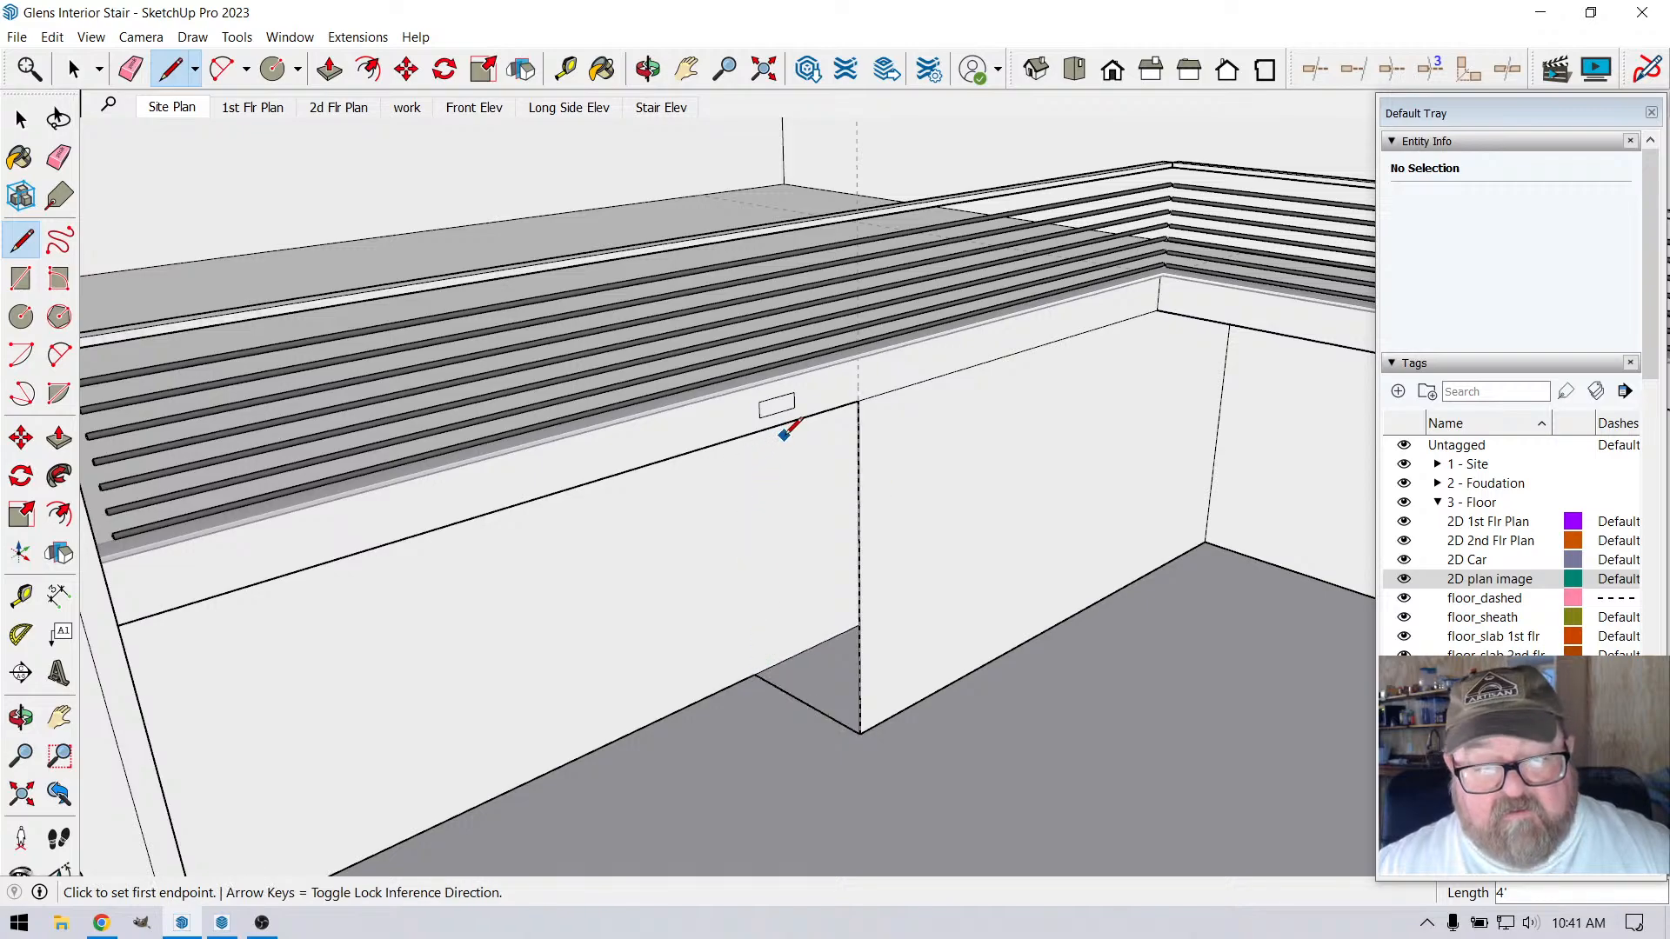
left_click(756, 675)
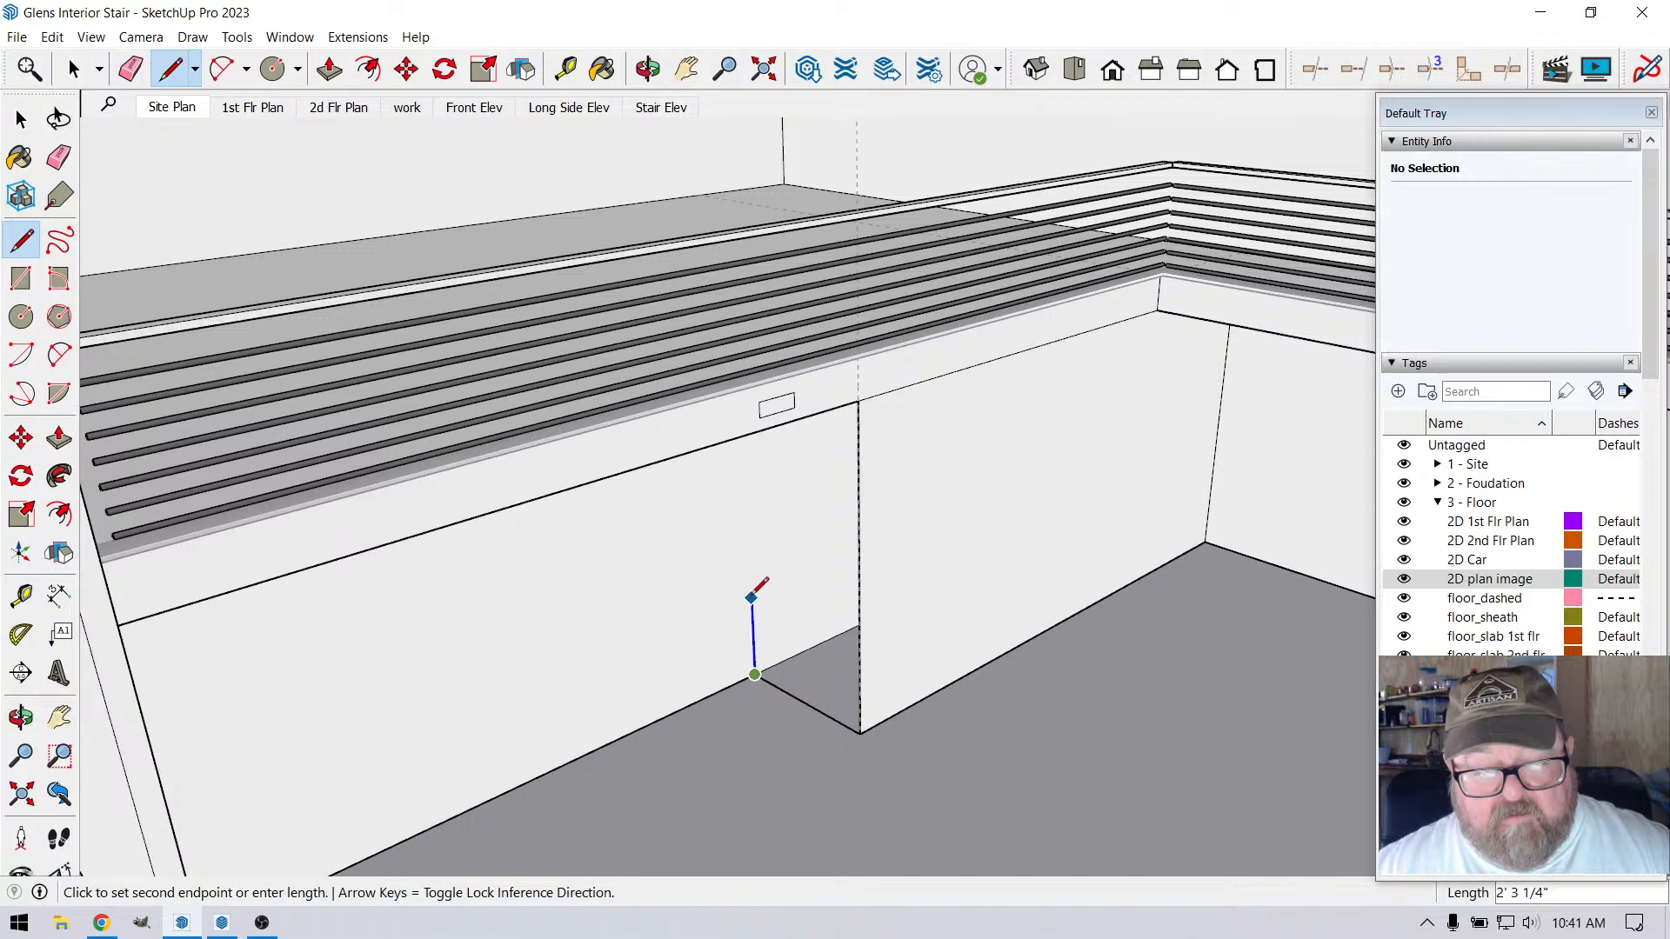
left_click(860, 400)
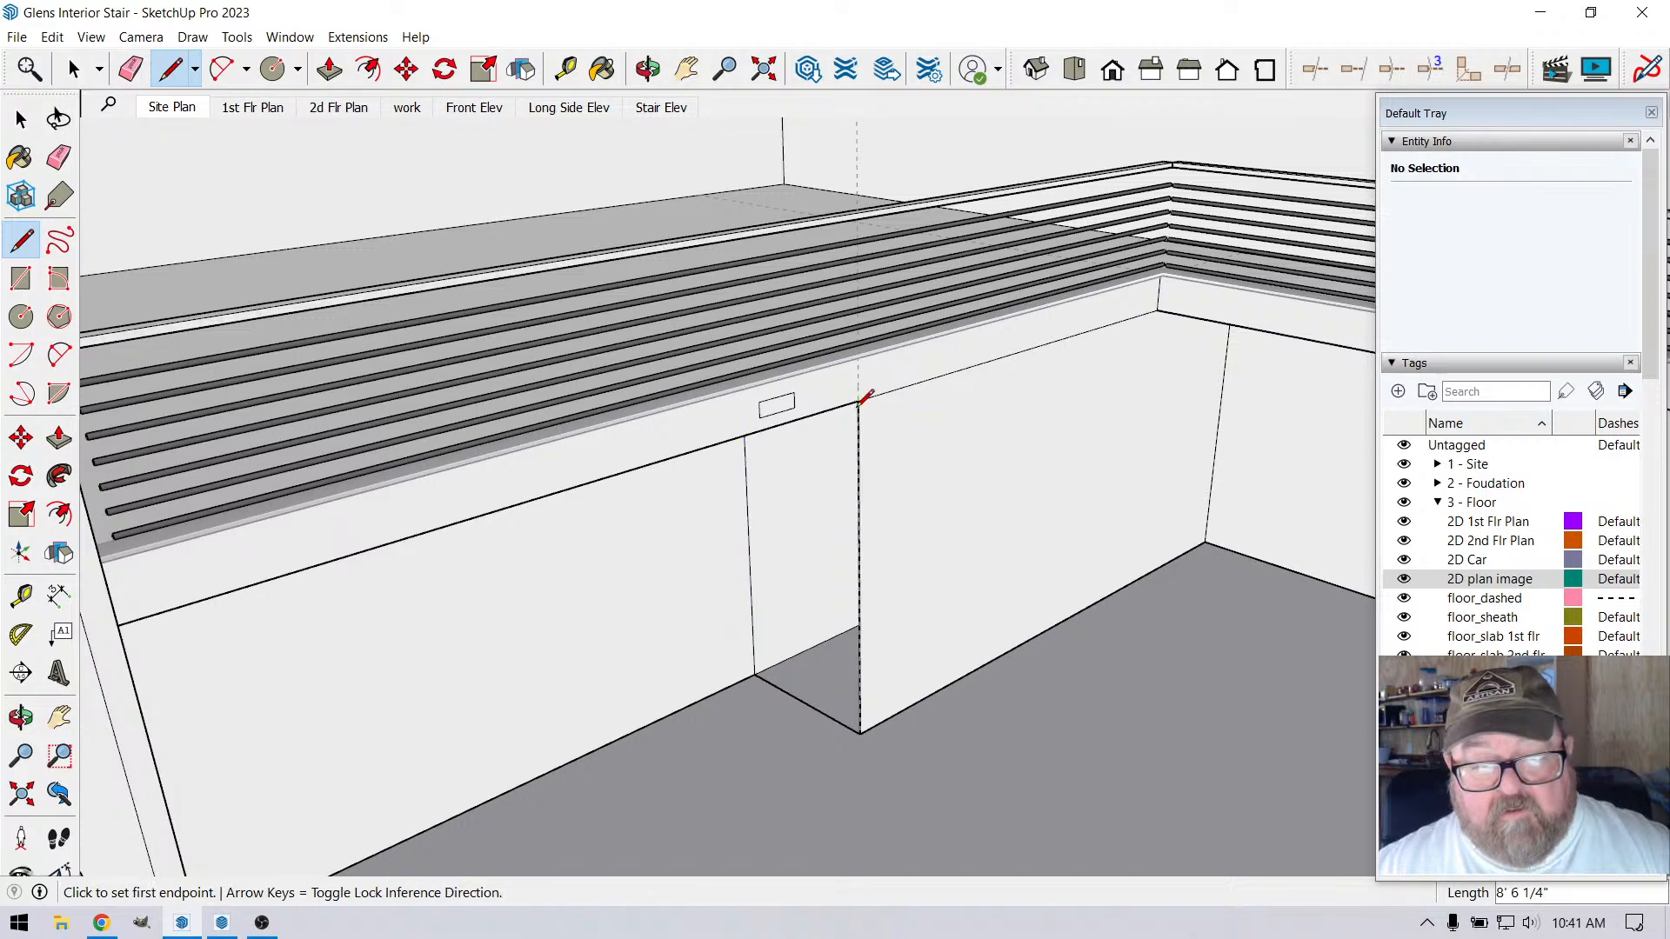
left_click(860, 400)
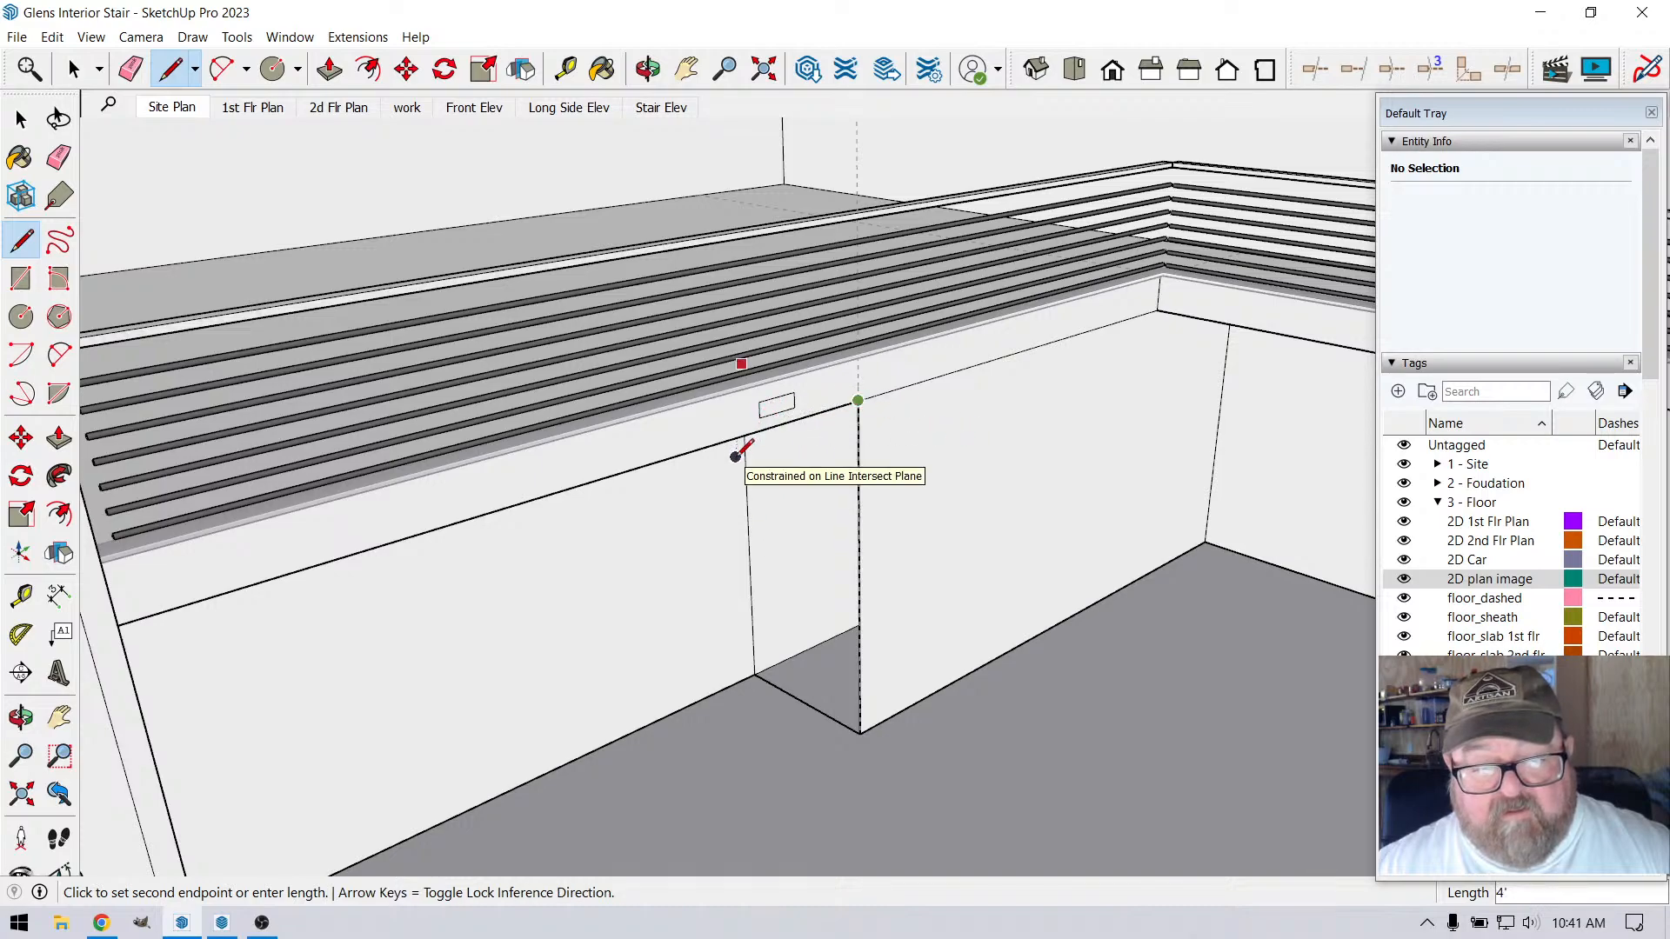
left_click(735, 450)
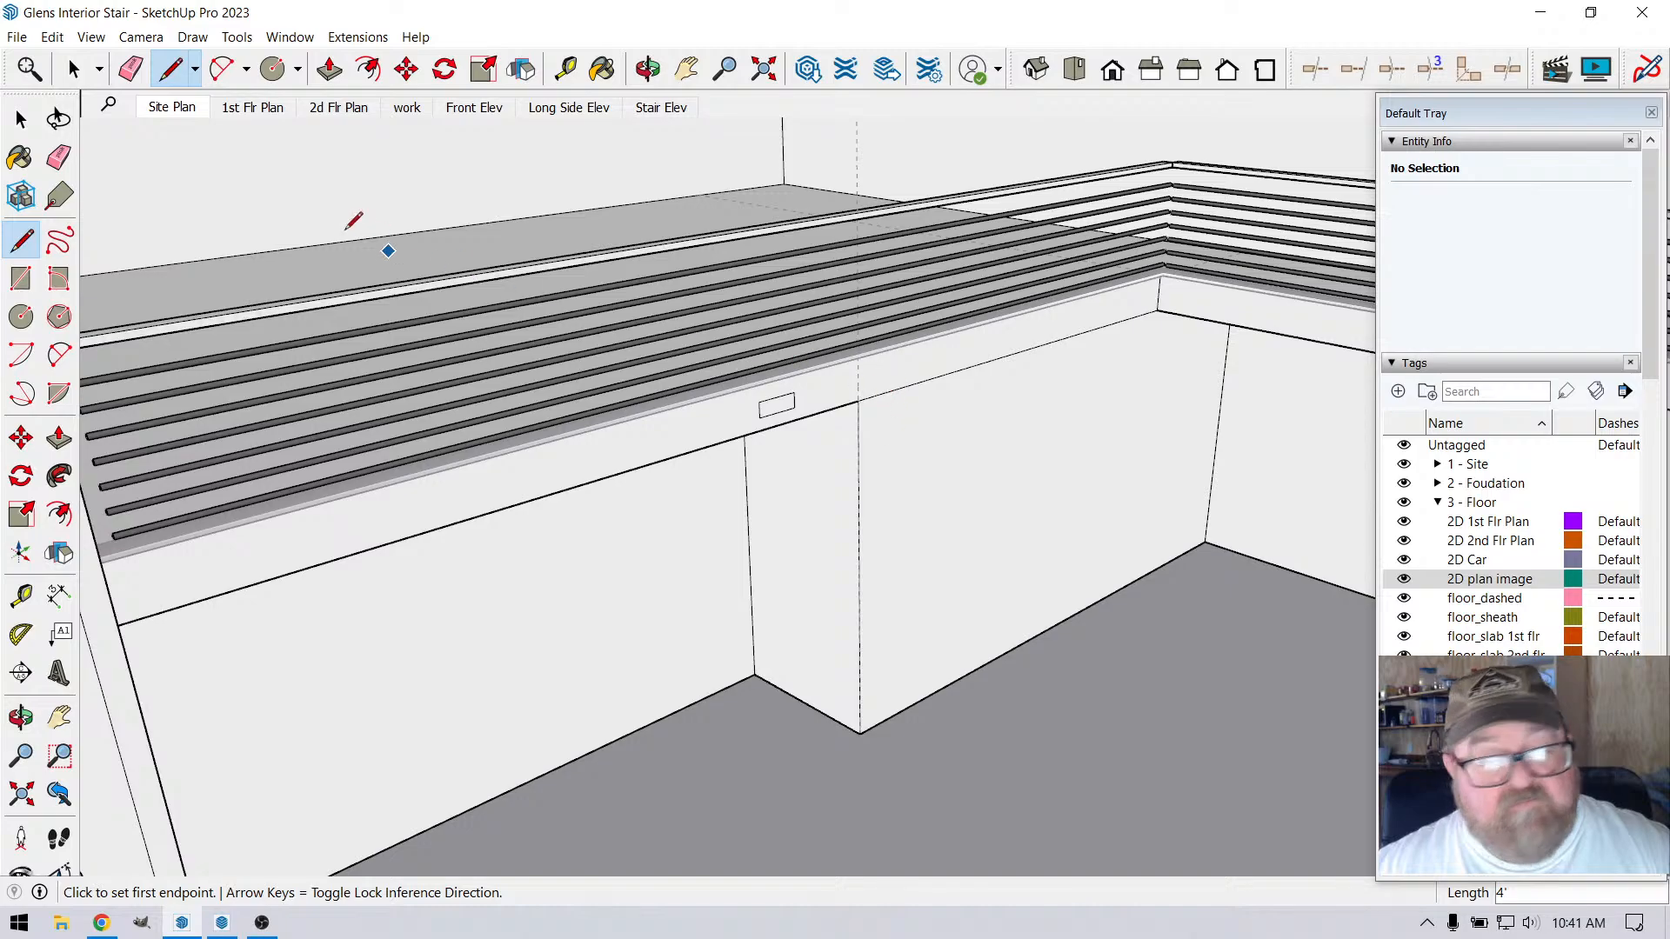
Push/pull the long wall face below the loft by 1/2"
left_click(648, 69)
left_click_drag(852, 354, 922, 492)
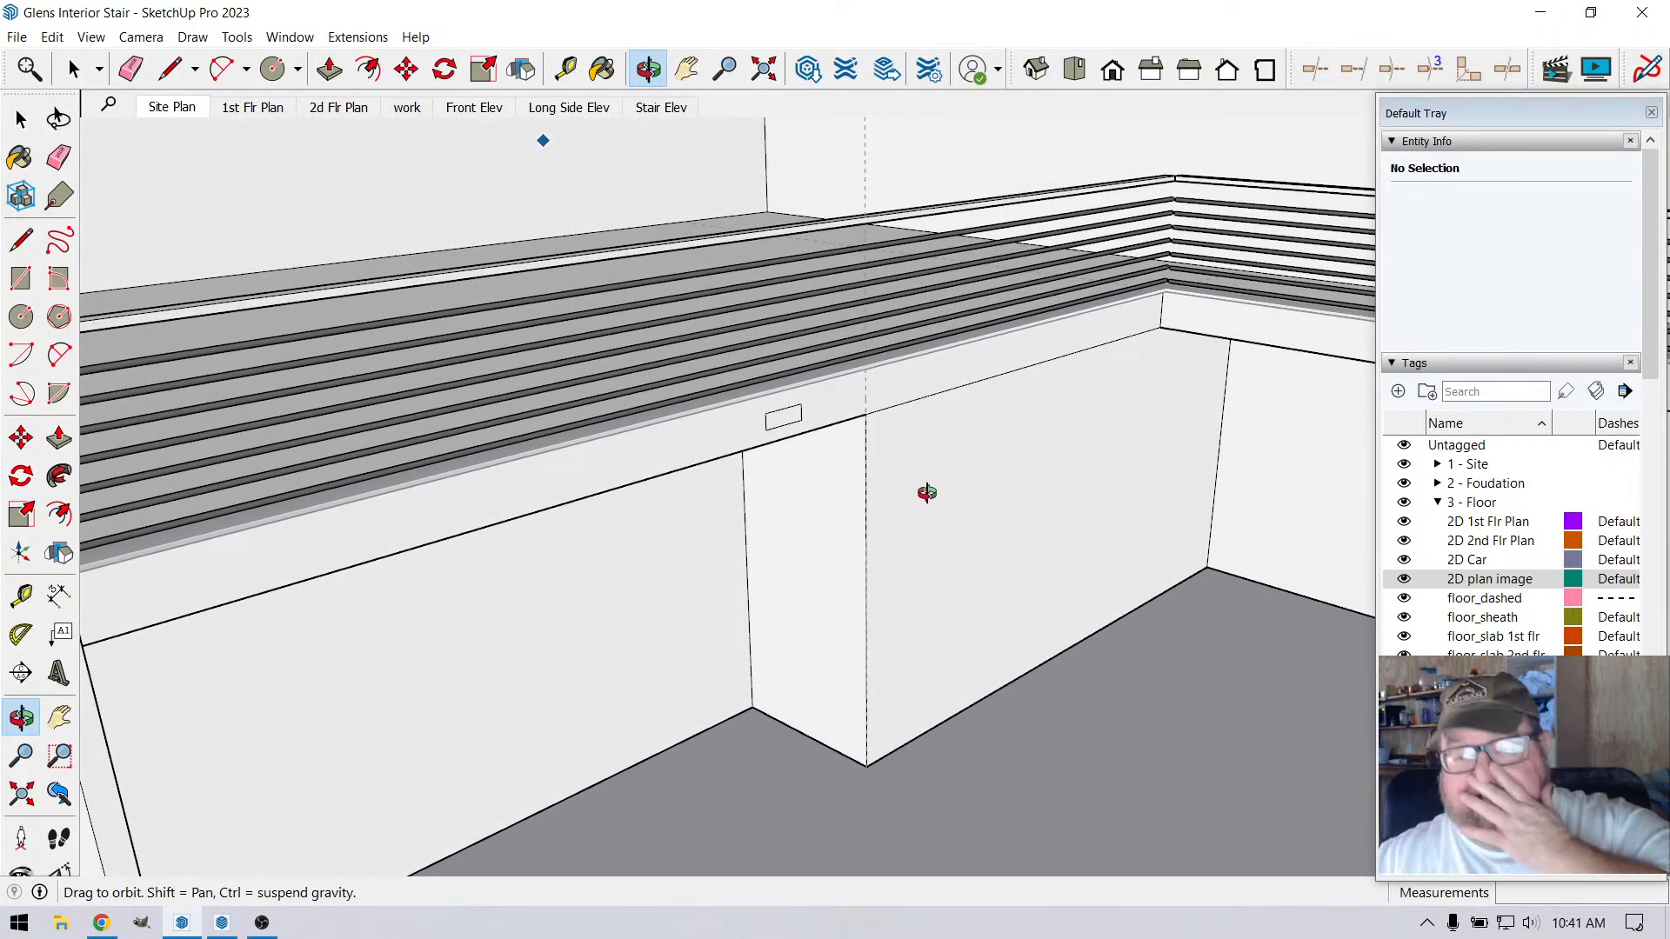
left_click(330, 75)
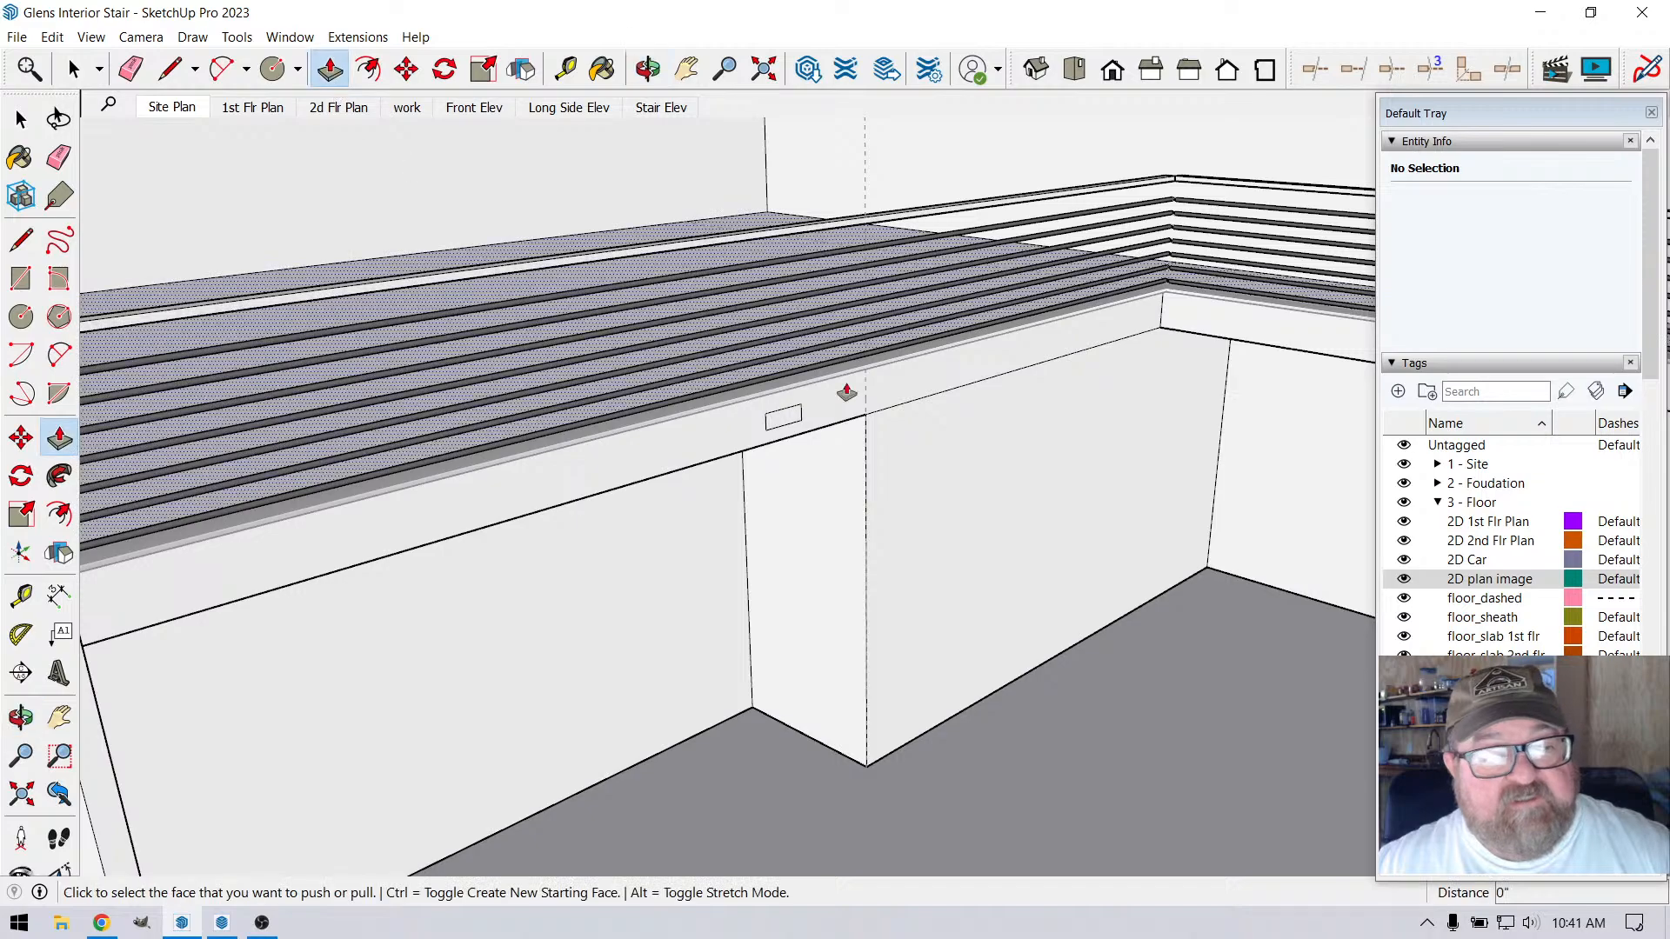
middle_click_drag(850, 388, 880, 429)
left_click(861, 425)
left_click(863, 426)
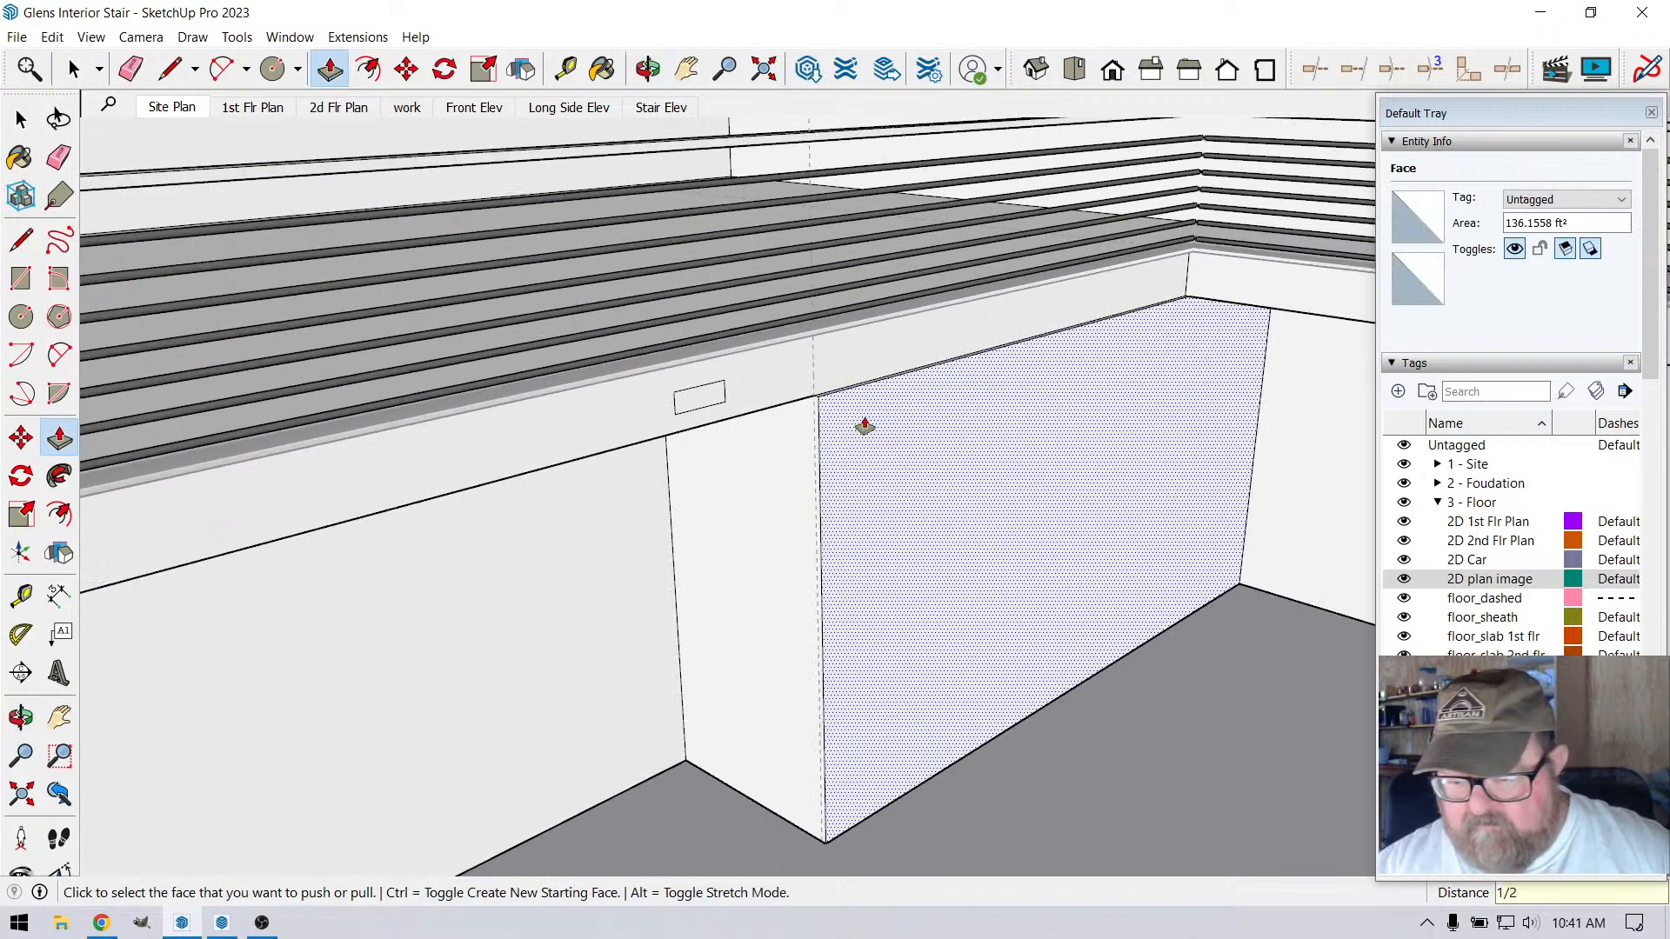
Apply the 1/2" Push/Pull to the long wall face and check its joint with the loft's lower edge
key("Return")
scroll(703, 400, "up", 5)
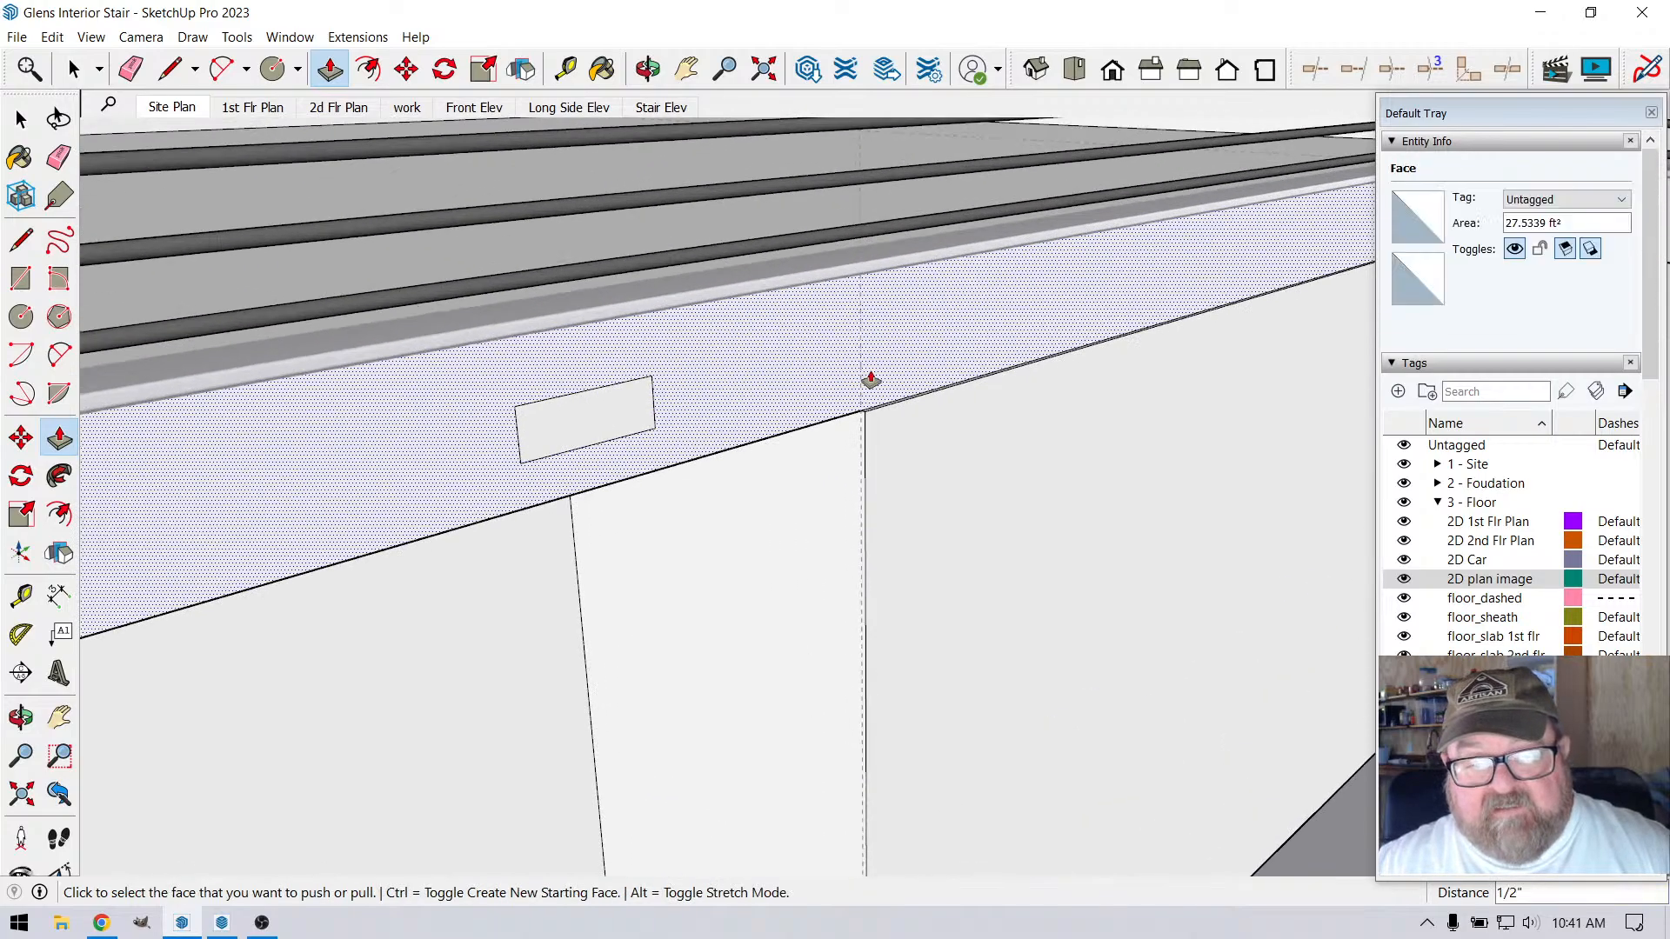
scroll(871, 381, "up", 2)
Examine the room's reference photo for the loft vent, the railing posts and the wall corner beside the refrigerator
left_click(649, 70)
left_click_drag(1009, 279, 1057, 348)
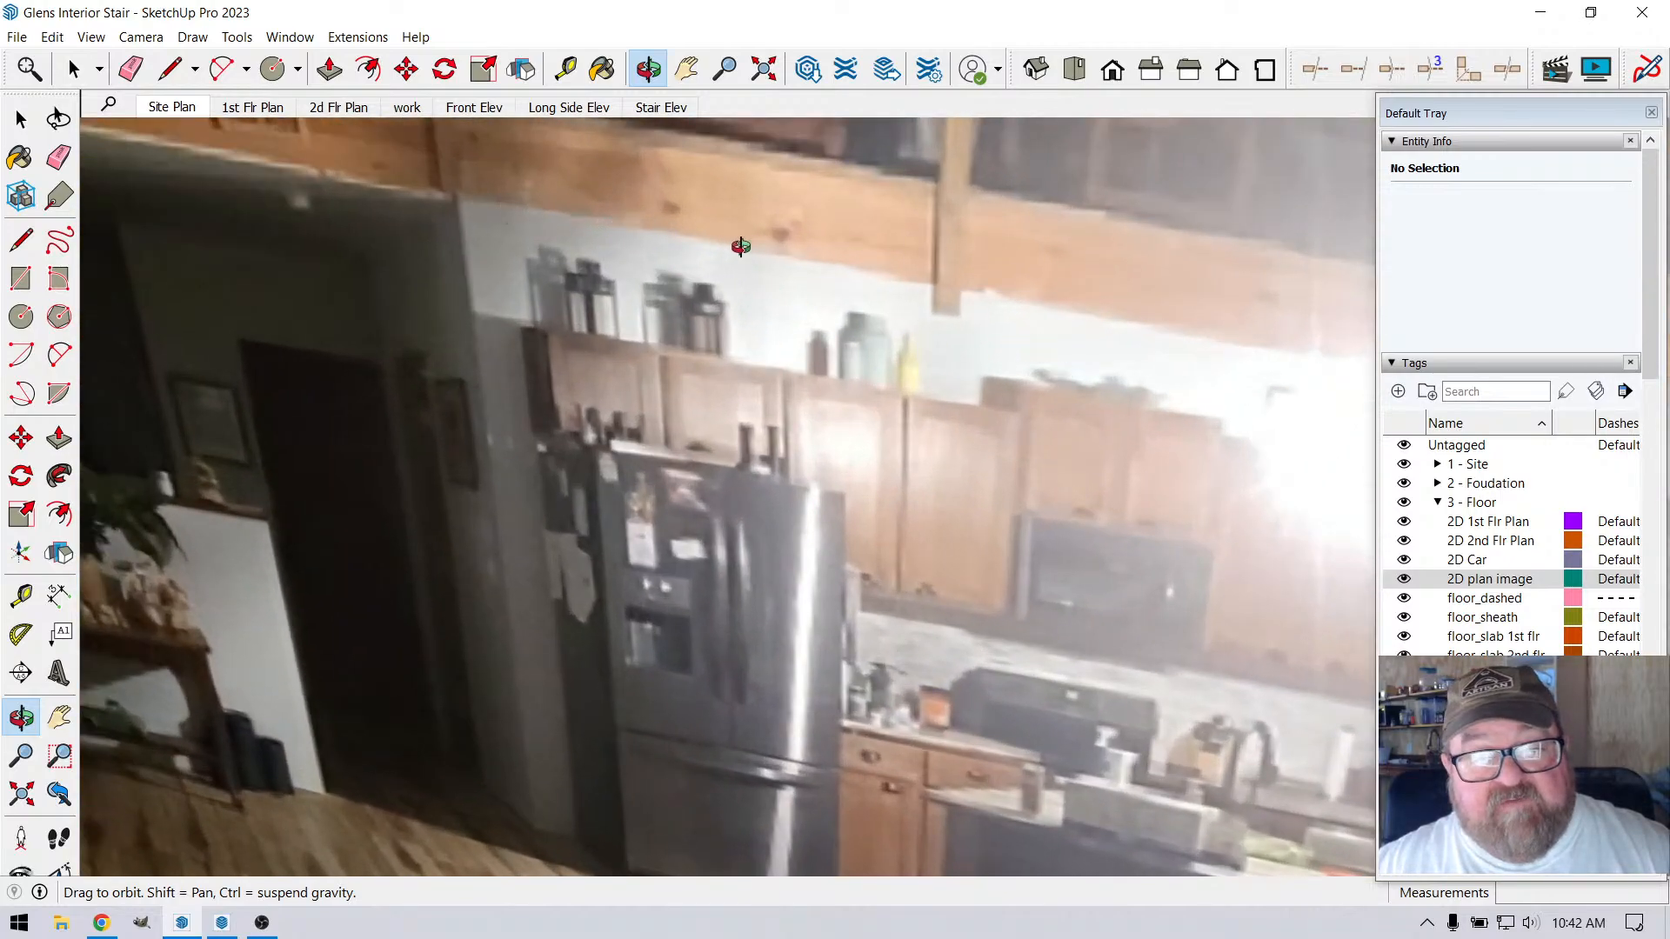
left_click_drag(896, 267, 868, 366)
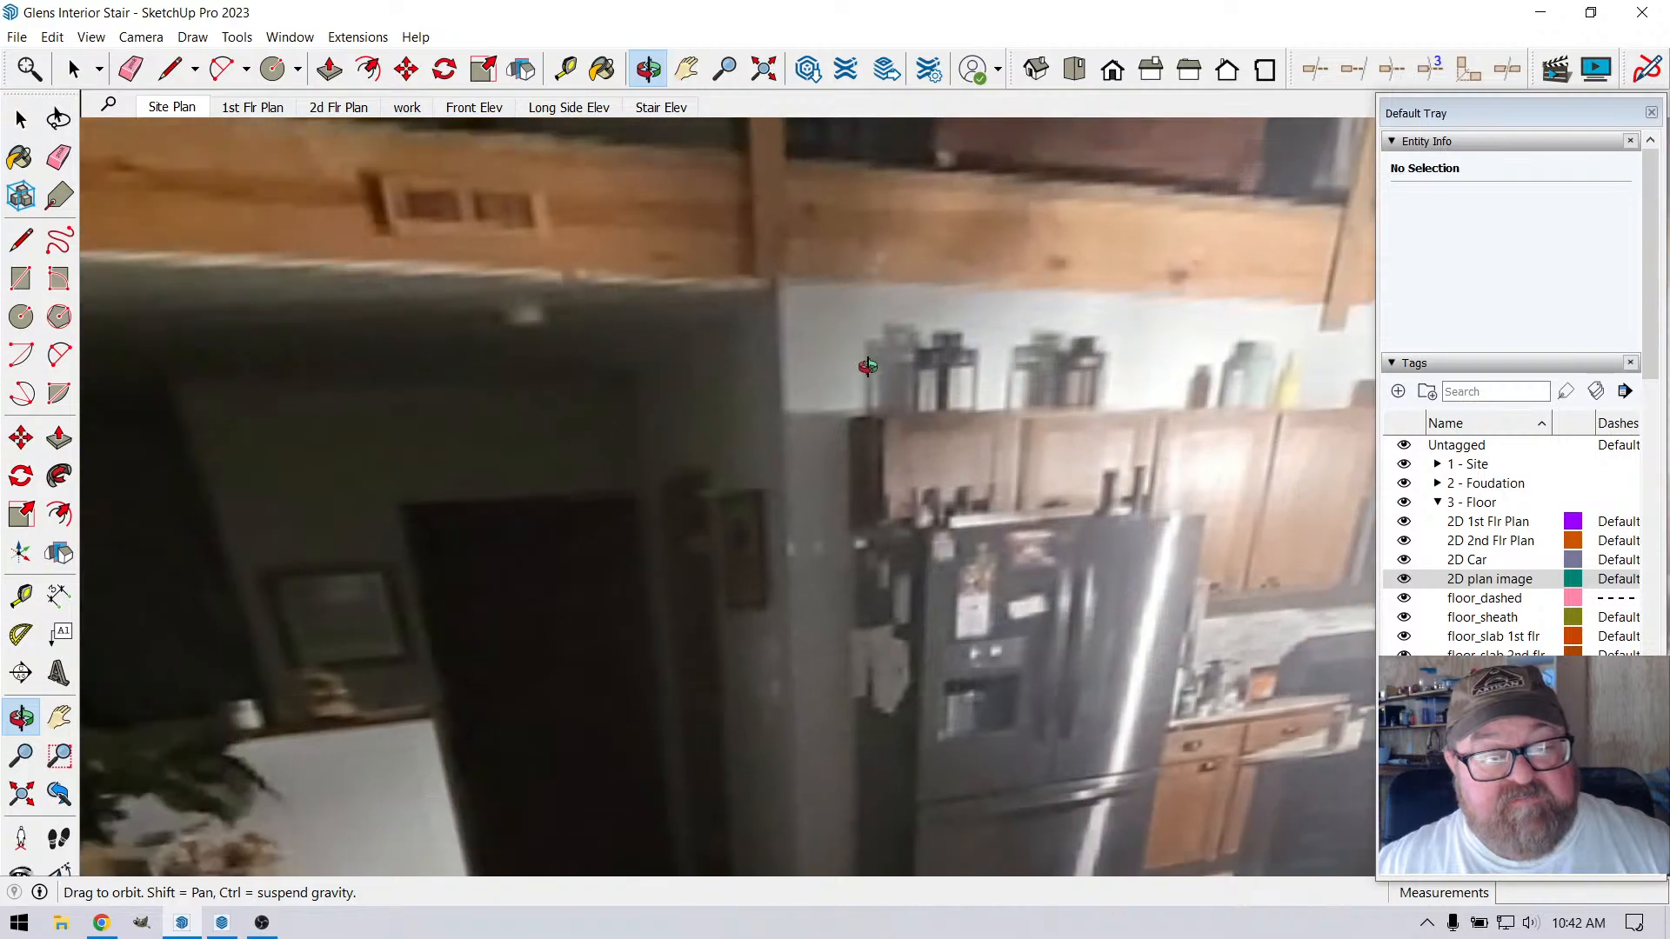
scroll(879, 377, "down", 9)
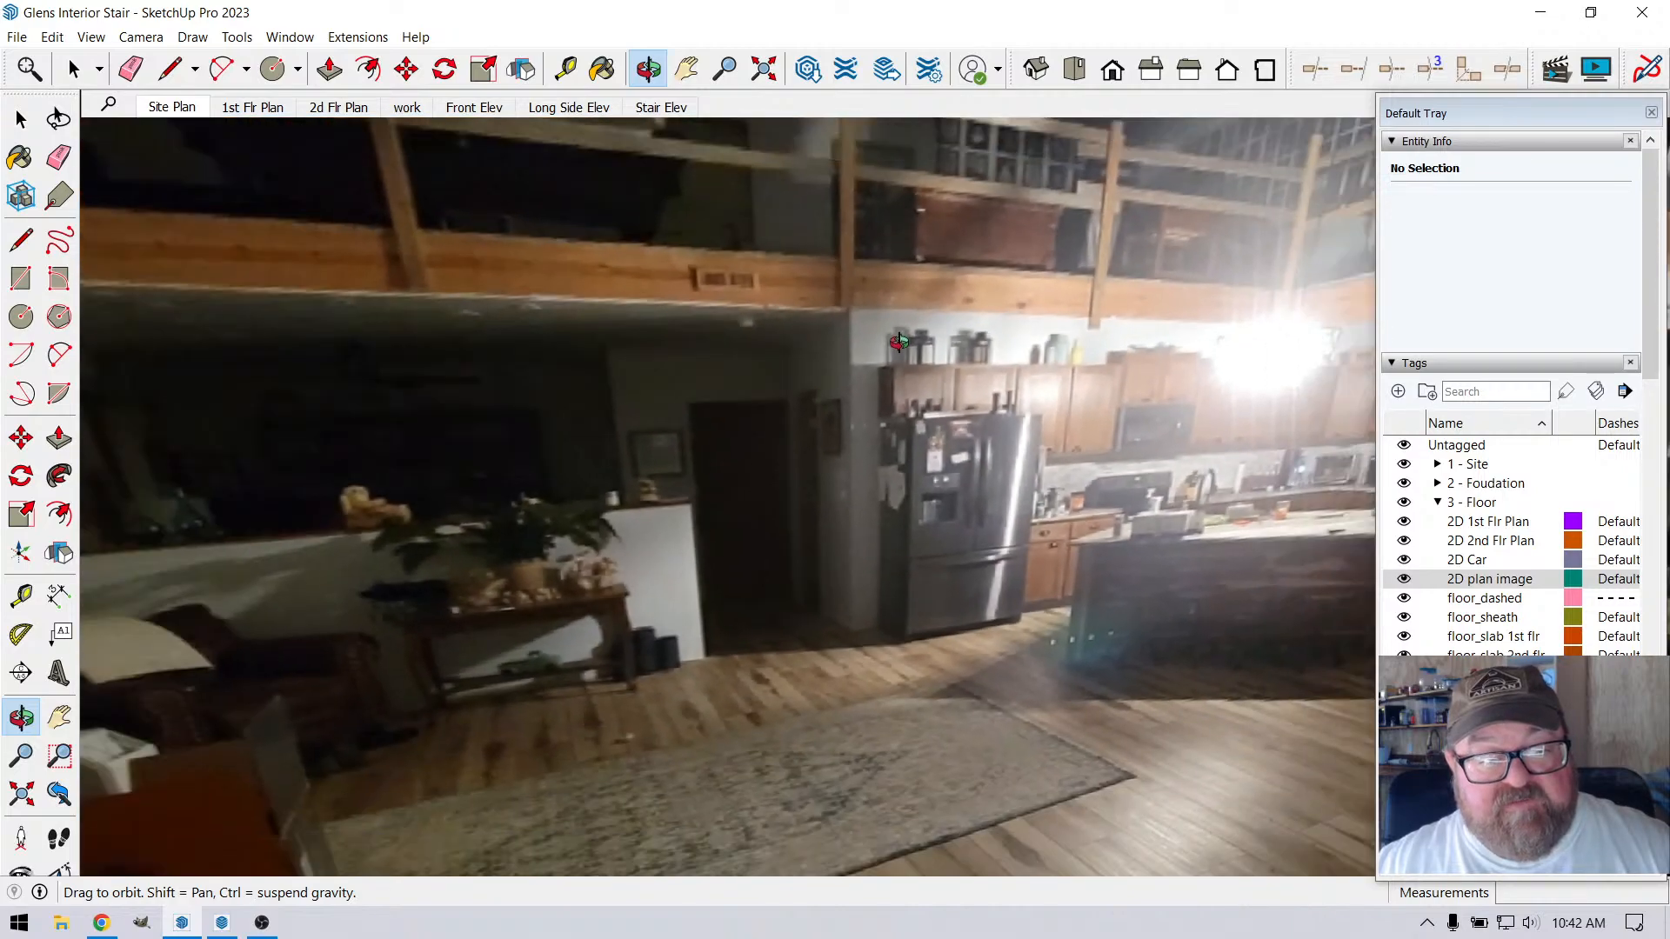
scroll(880, 378, "up", 8)
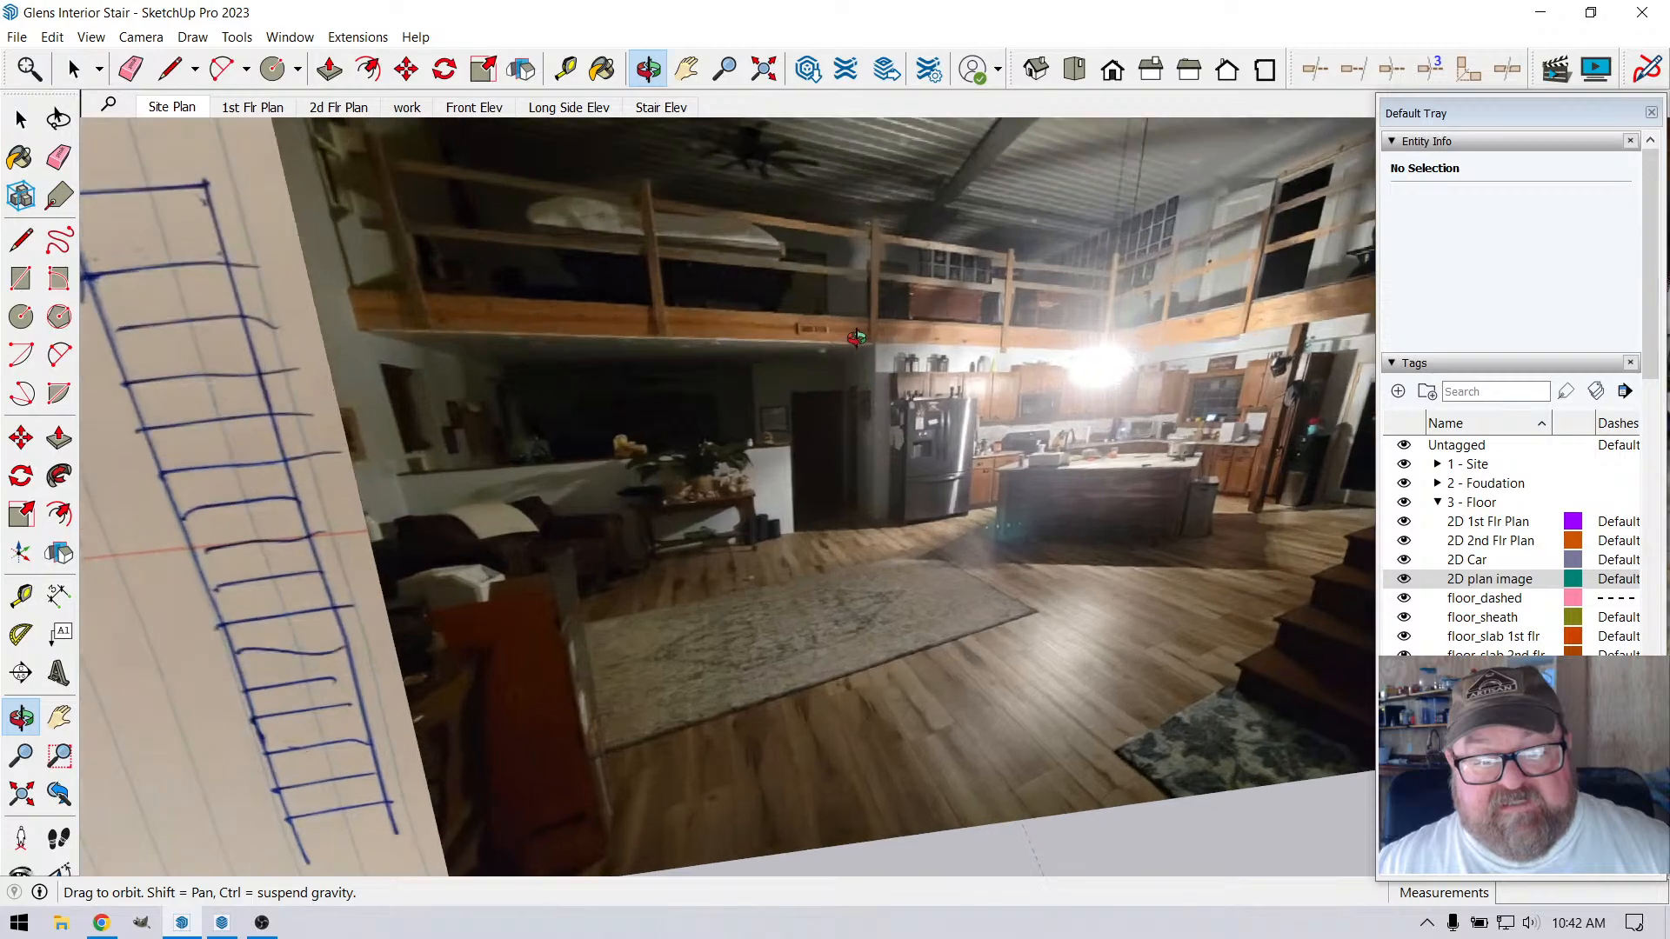
scroll(856, 337, "down", 5)
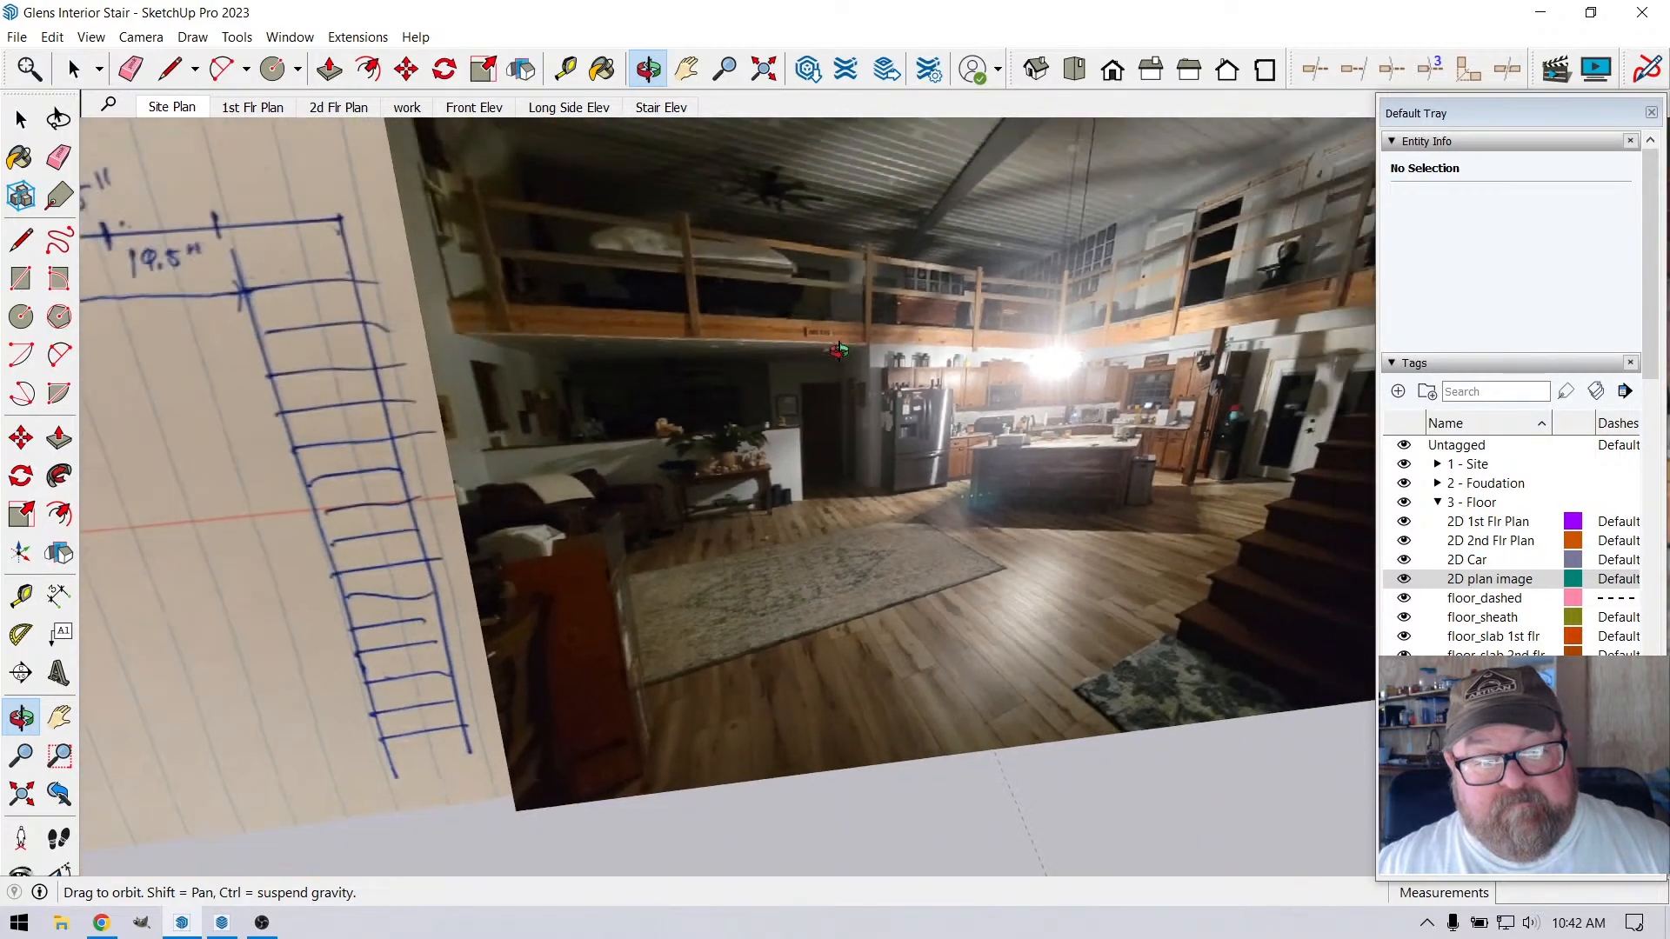
scroll(876, 336, "up", 3)
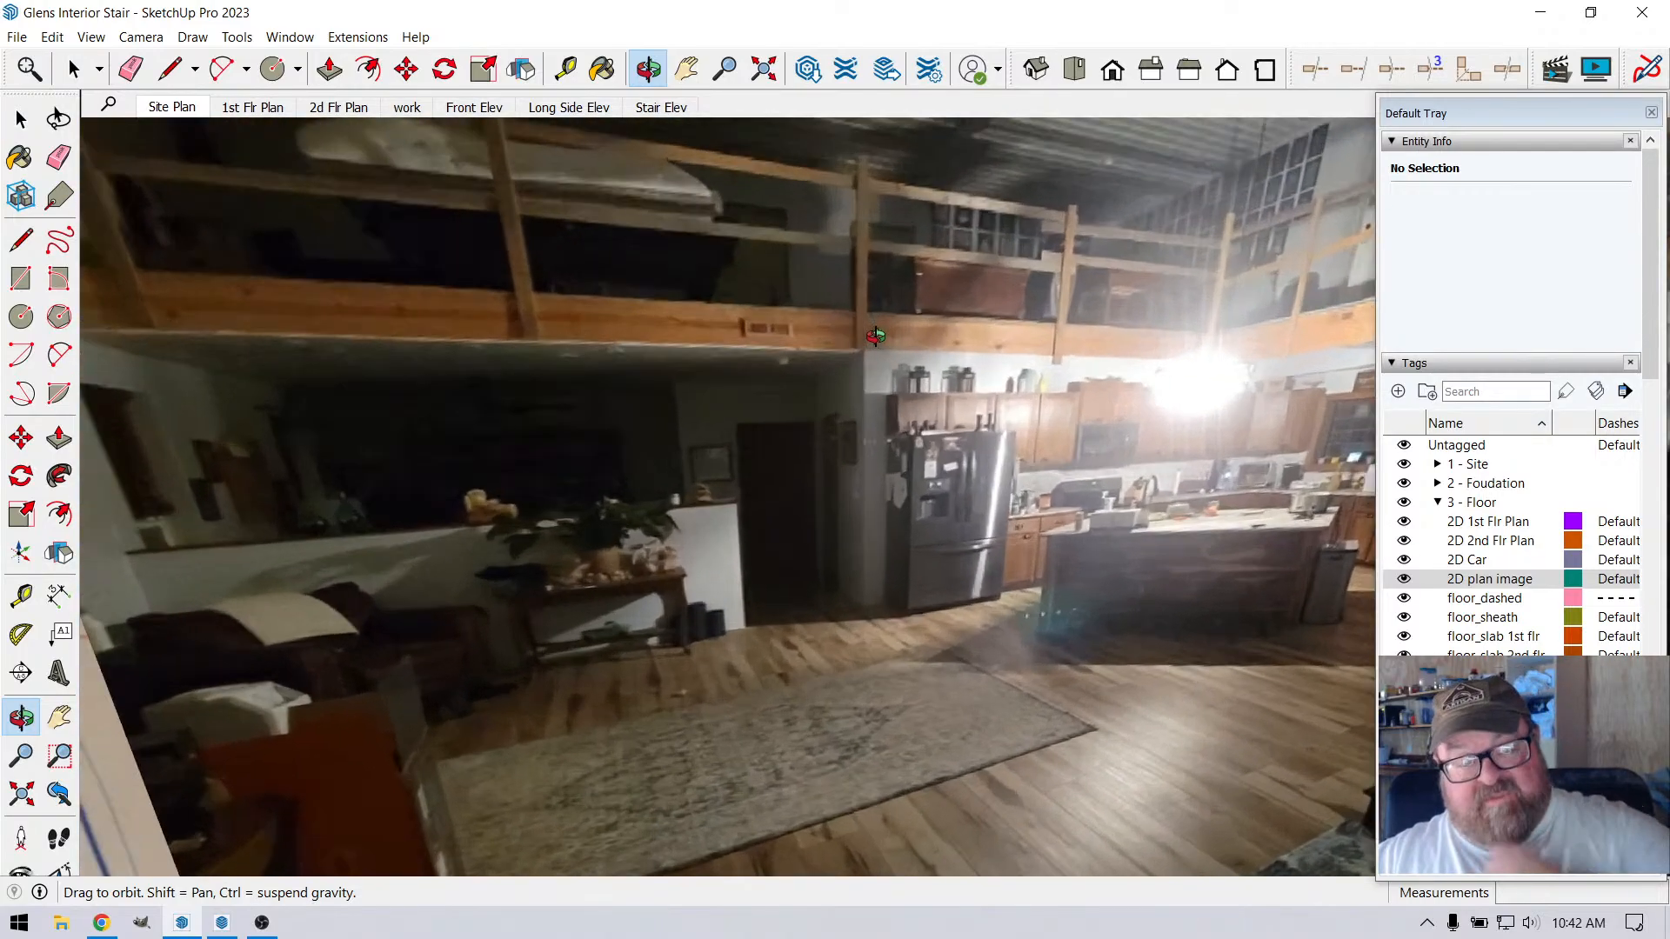
scroll(778, 355, "down", 4)
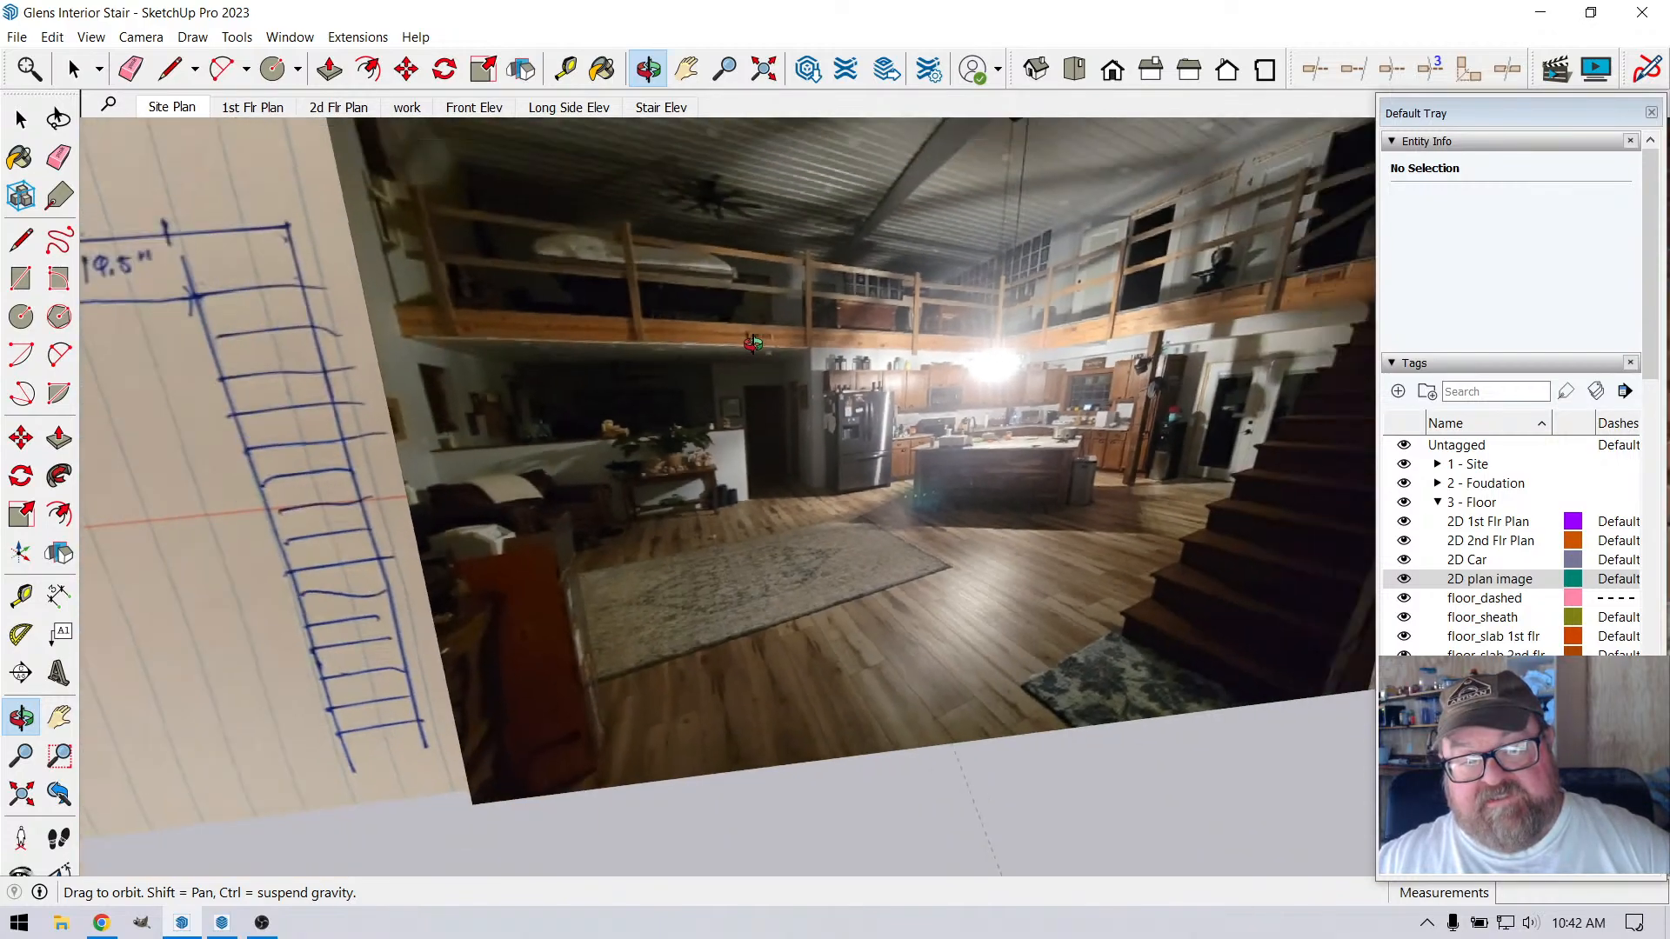
scroll(822, 391, "down", 3)
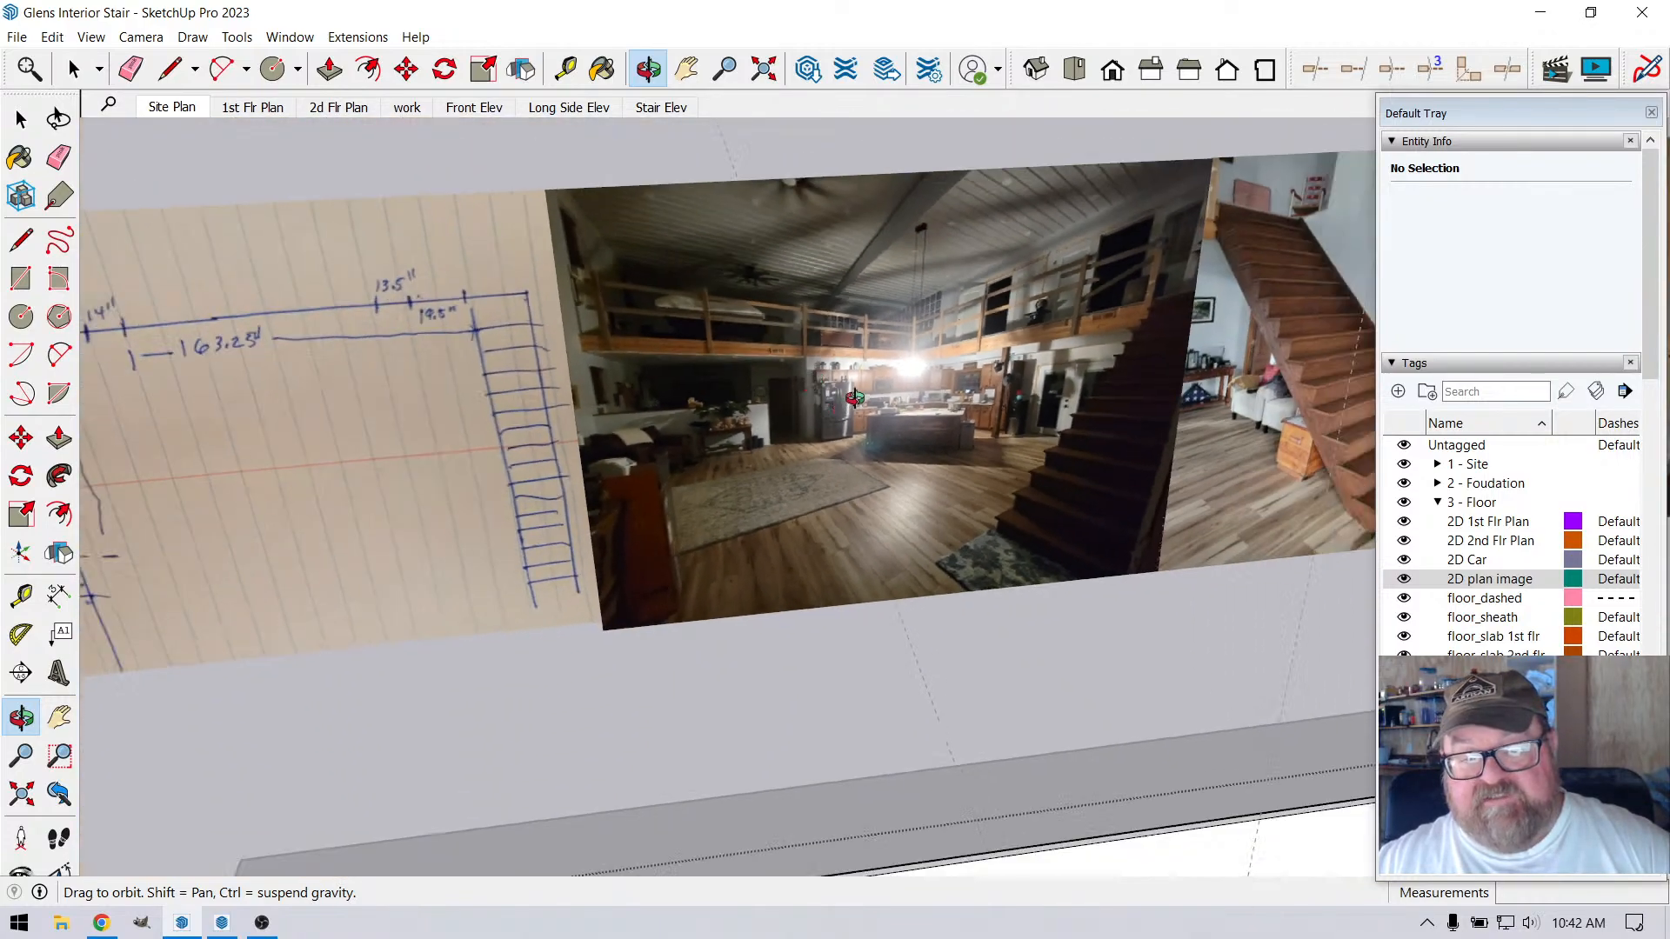
scroll(848, 374, "up", 4)
scroll(808, 350, "down", 4)
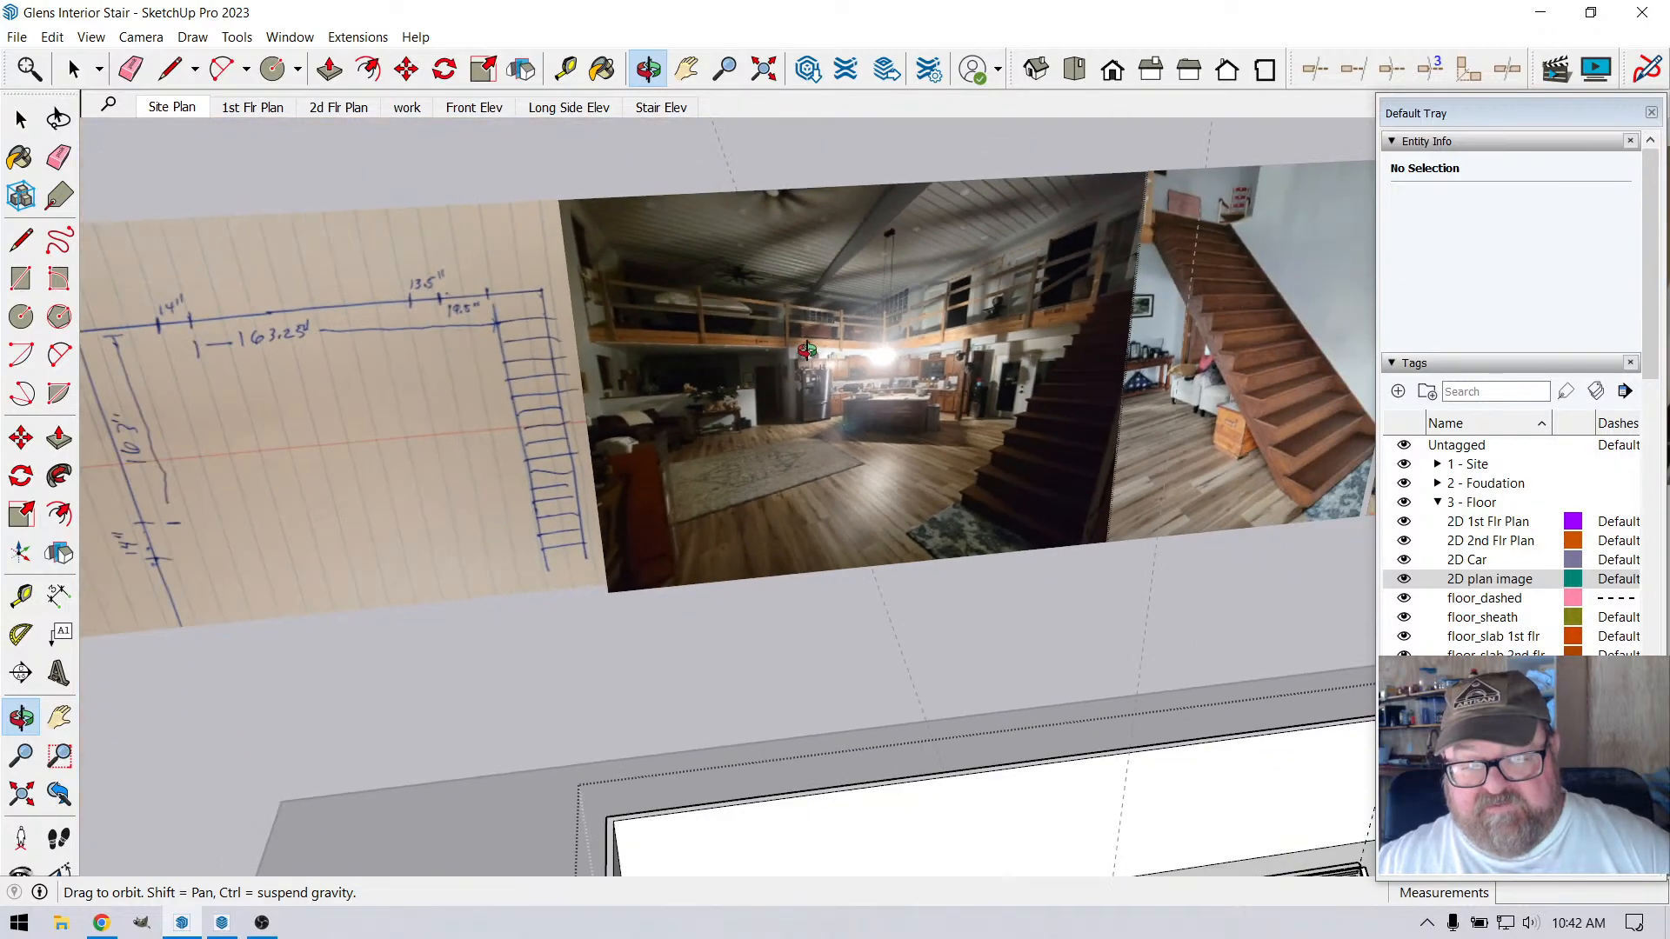
Inspect the modeled wall corner and the nearby vent below the long loft railing for comparison with the reference photo
scroll(807, 350, "down", 5)
middle_click_drag(1007, 693, 794, 679)
scroll(930, 675, "up", 4)
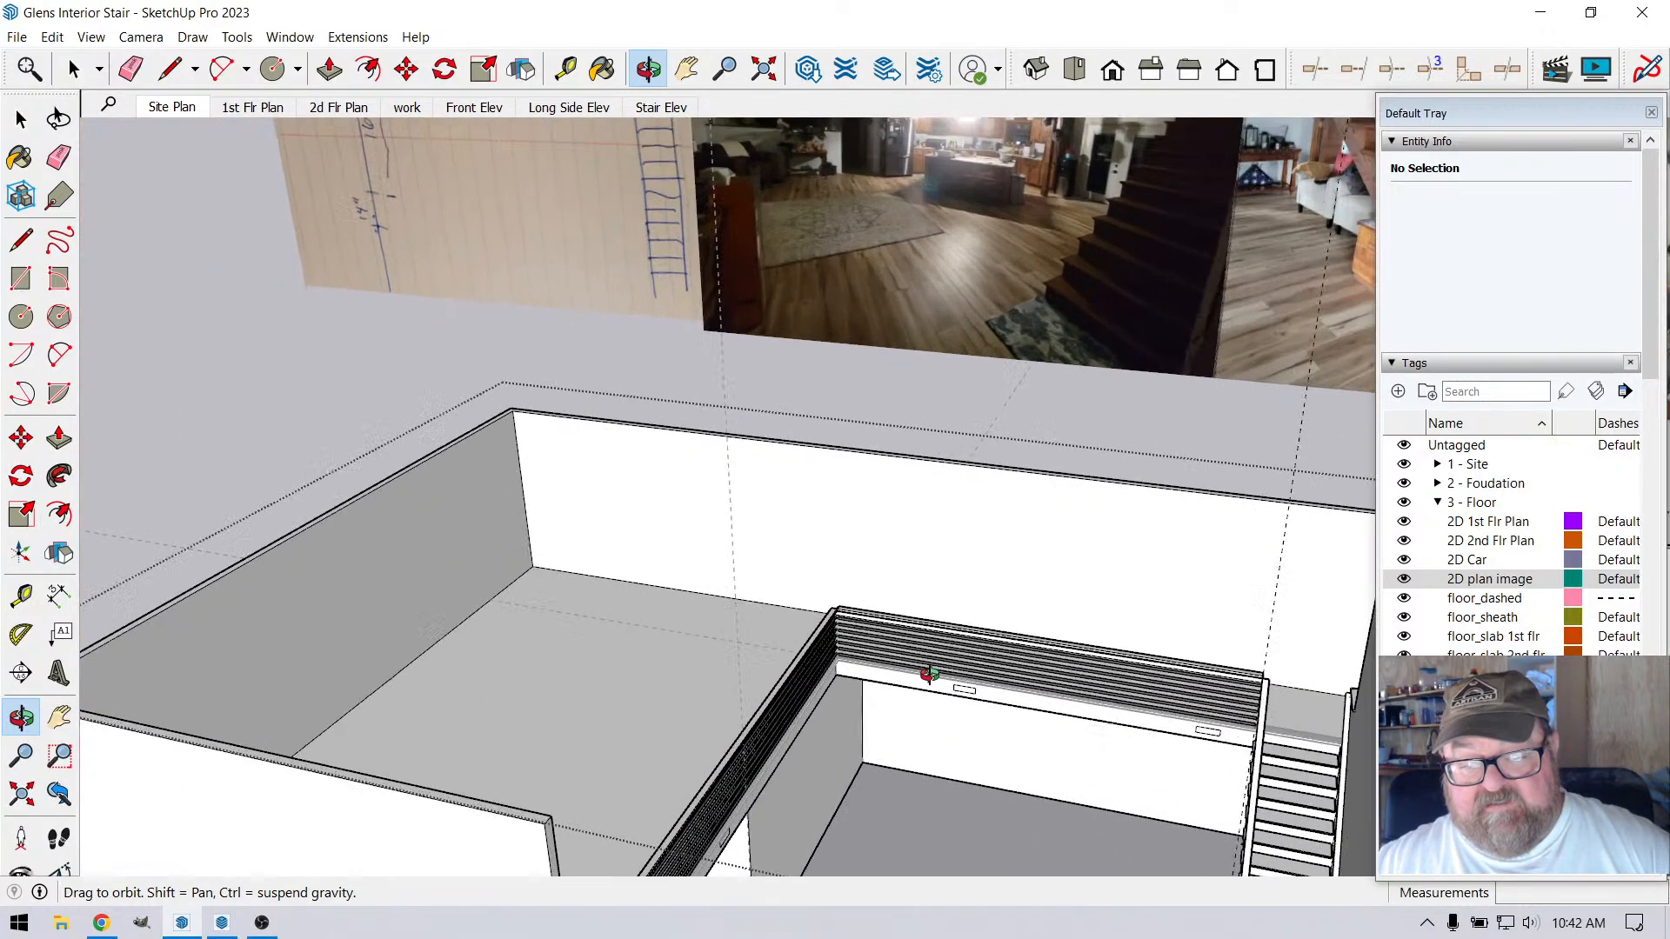
scroll(930, 675, "down", 4)
scroll(772, 757, "up", 4)
scroll(721, 607, "up", 2)
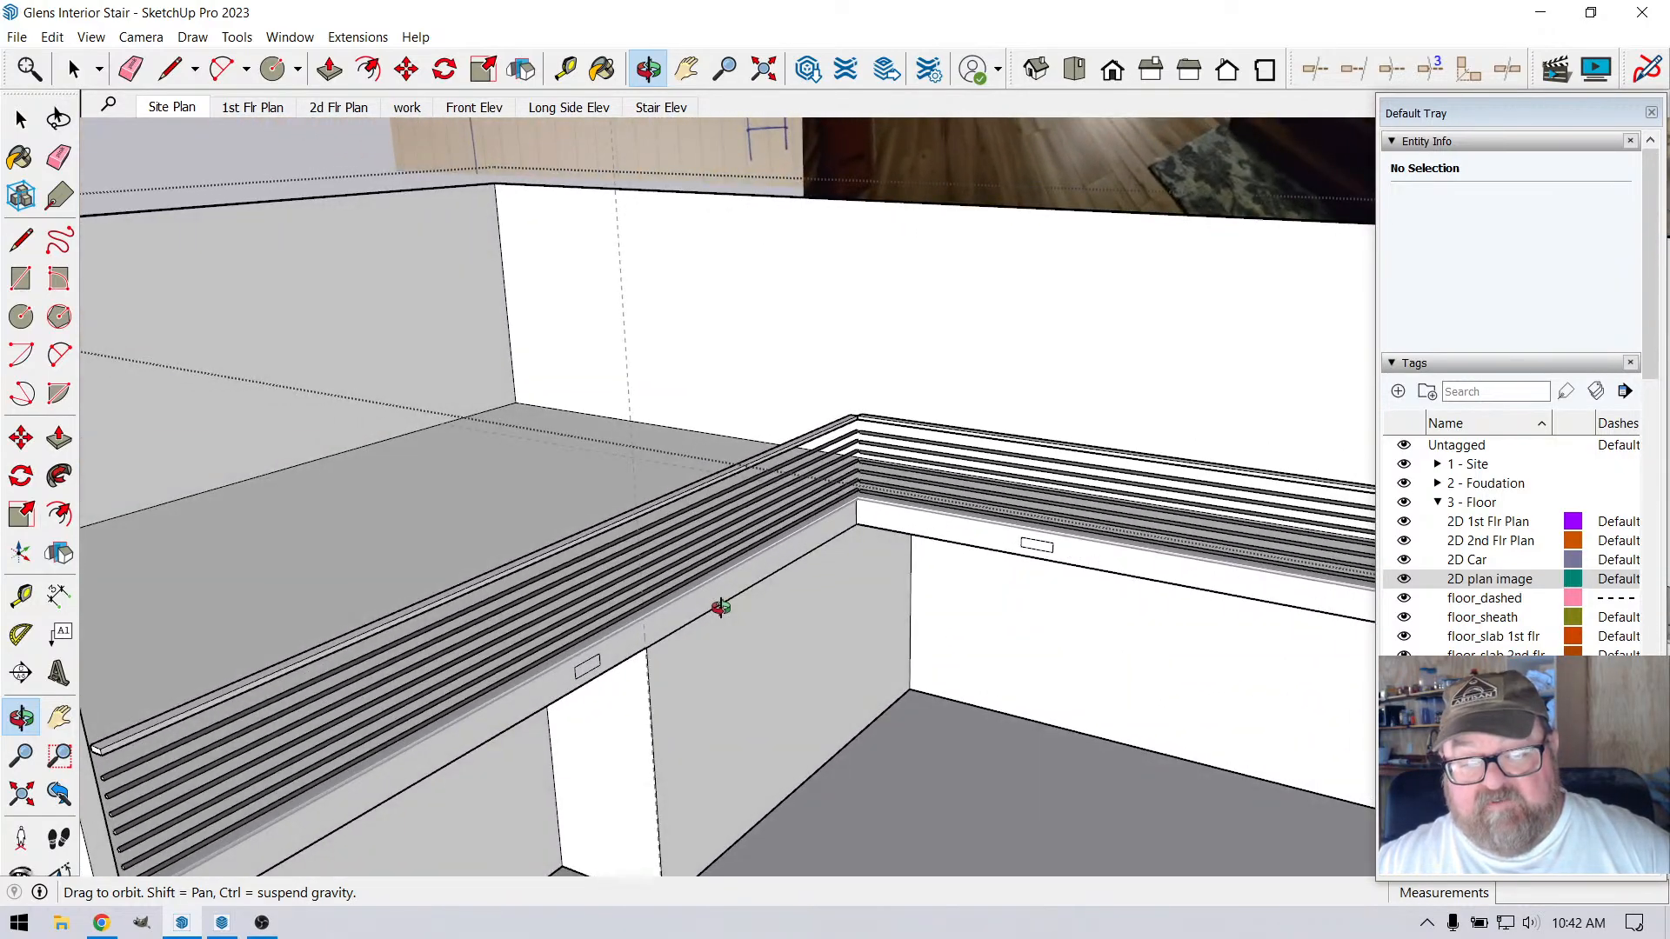
scroll(721, 607, "up", 4)
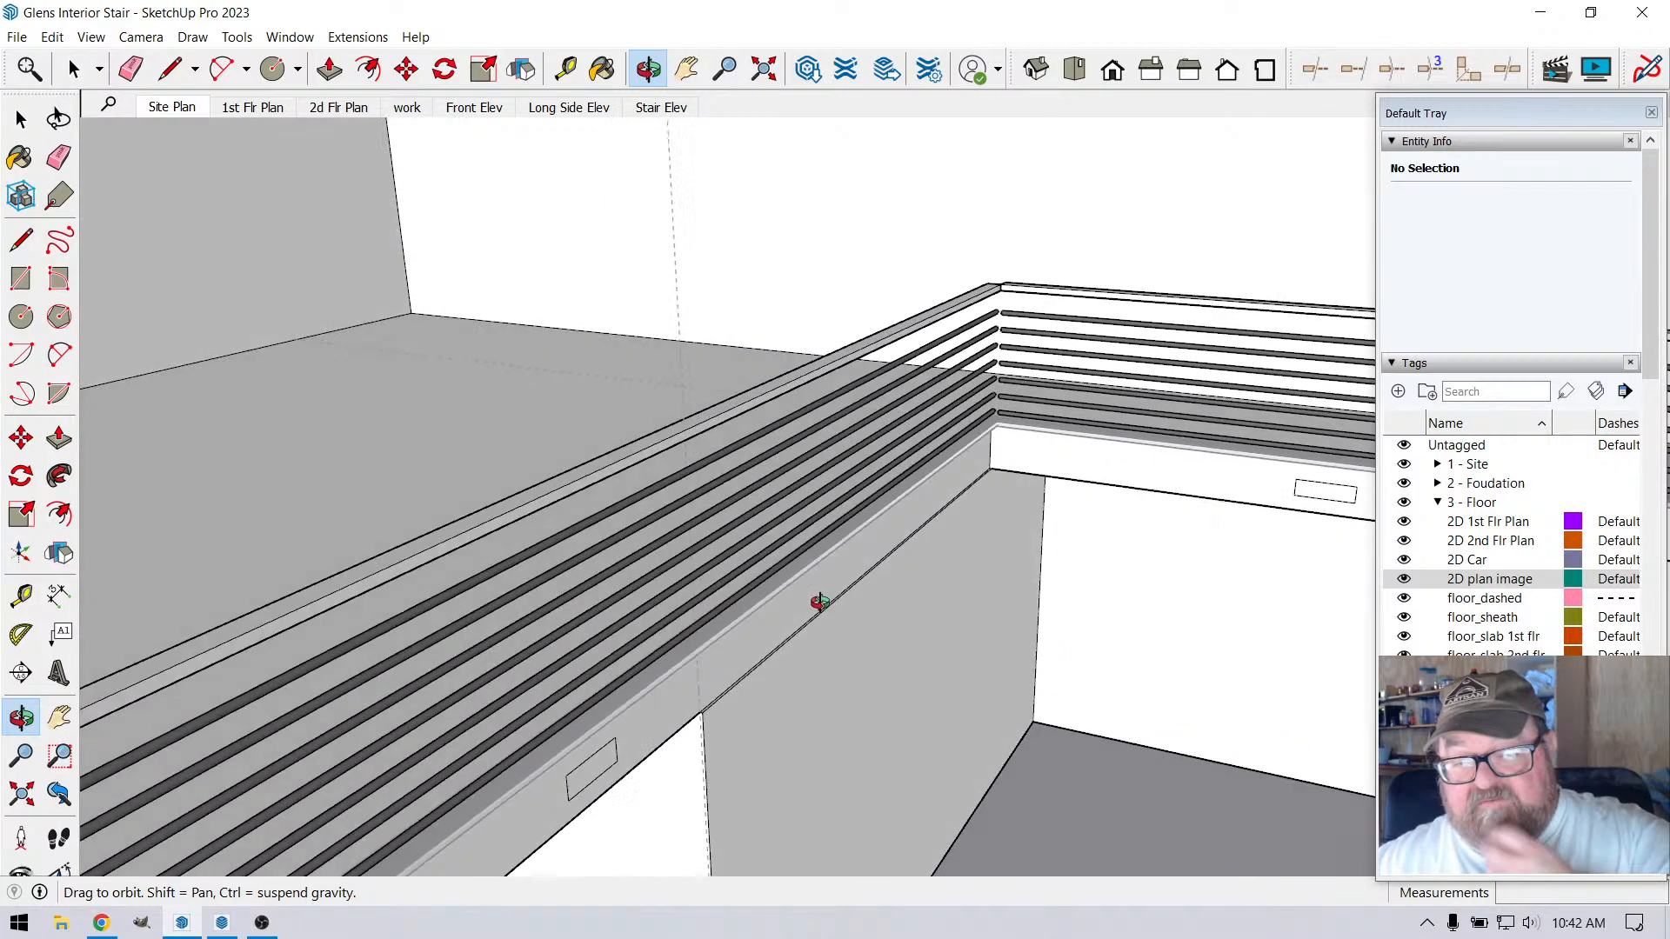
scroll(805, 487, "down", 6)
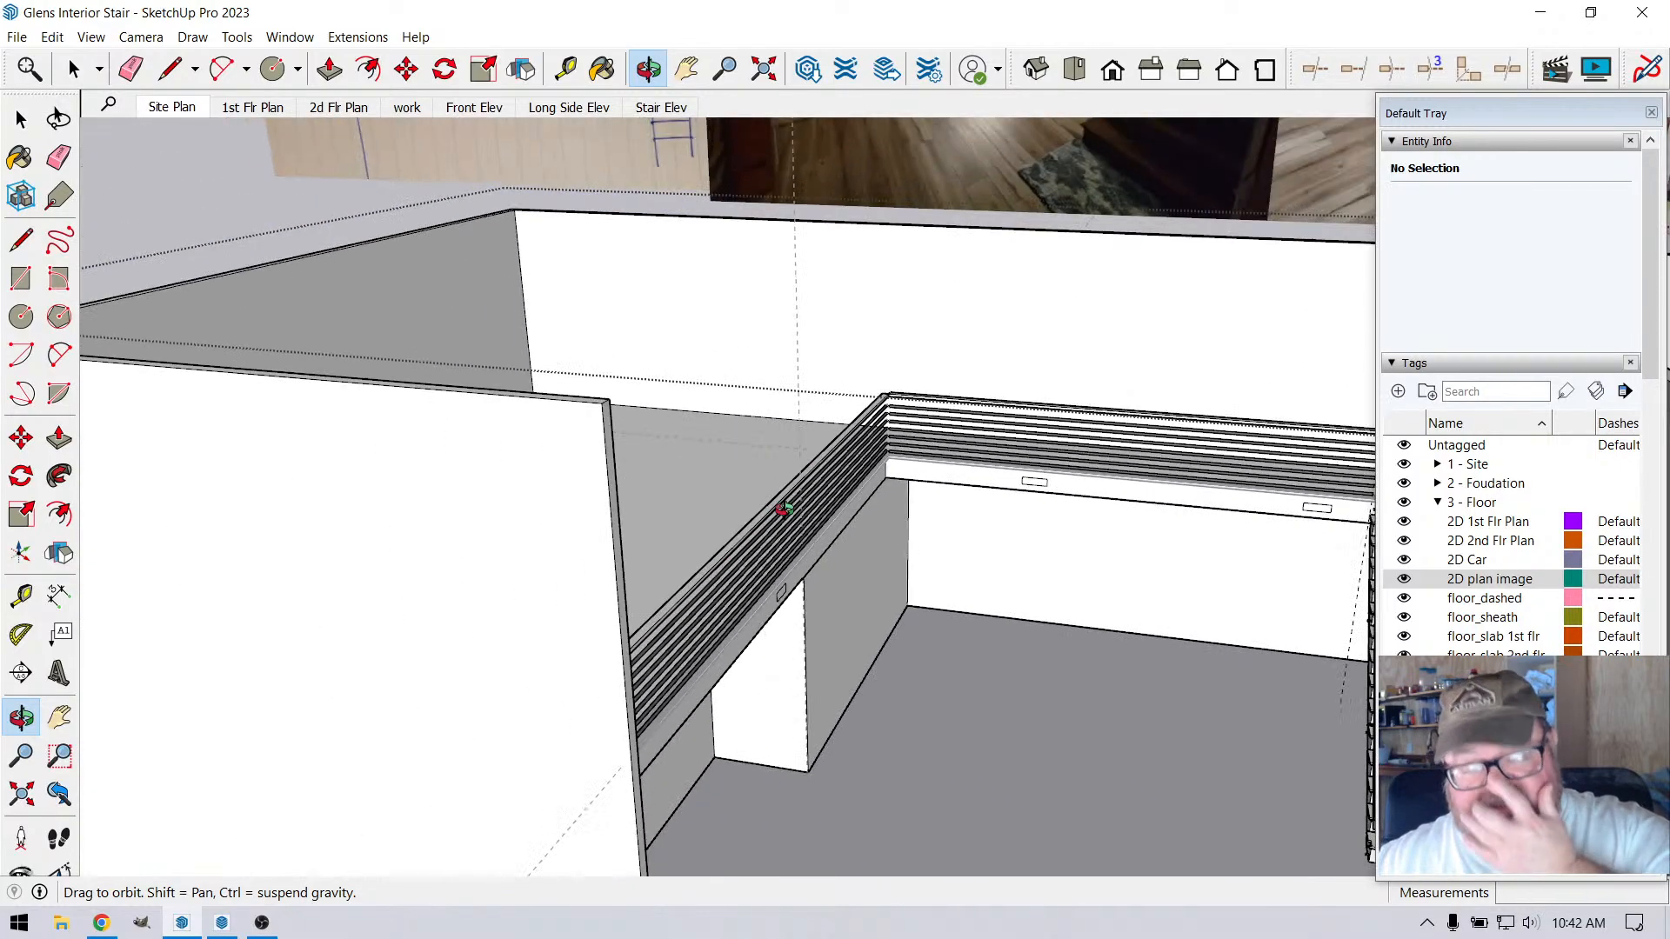
scroll(784, 509, "down", 4)
scroll(1161, 535, "up", 5)
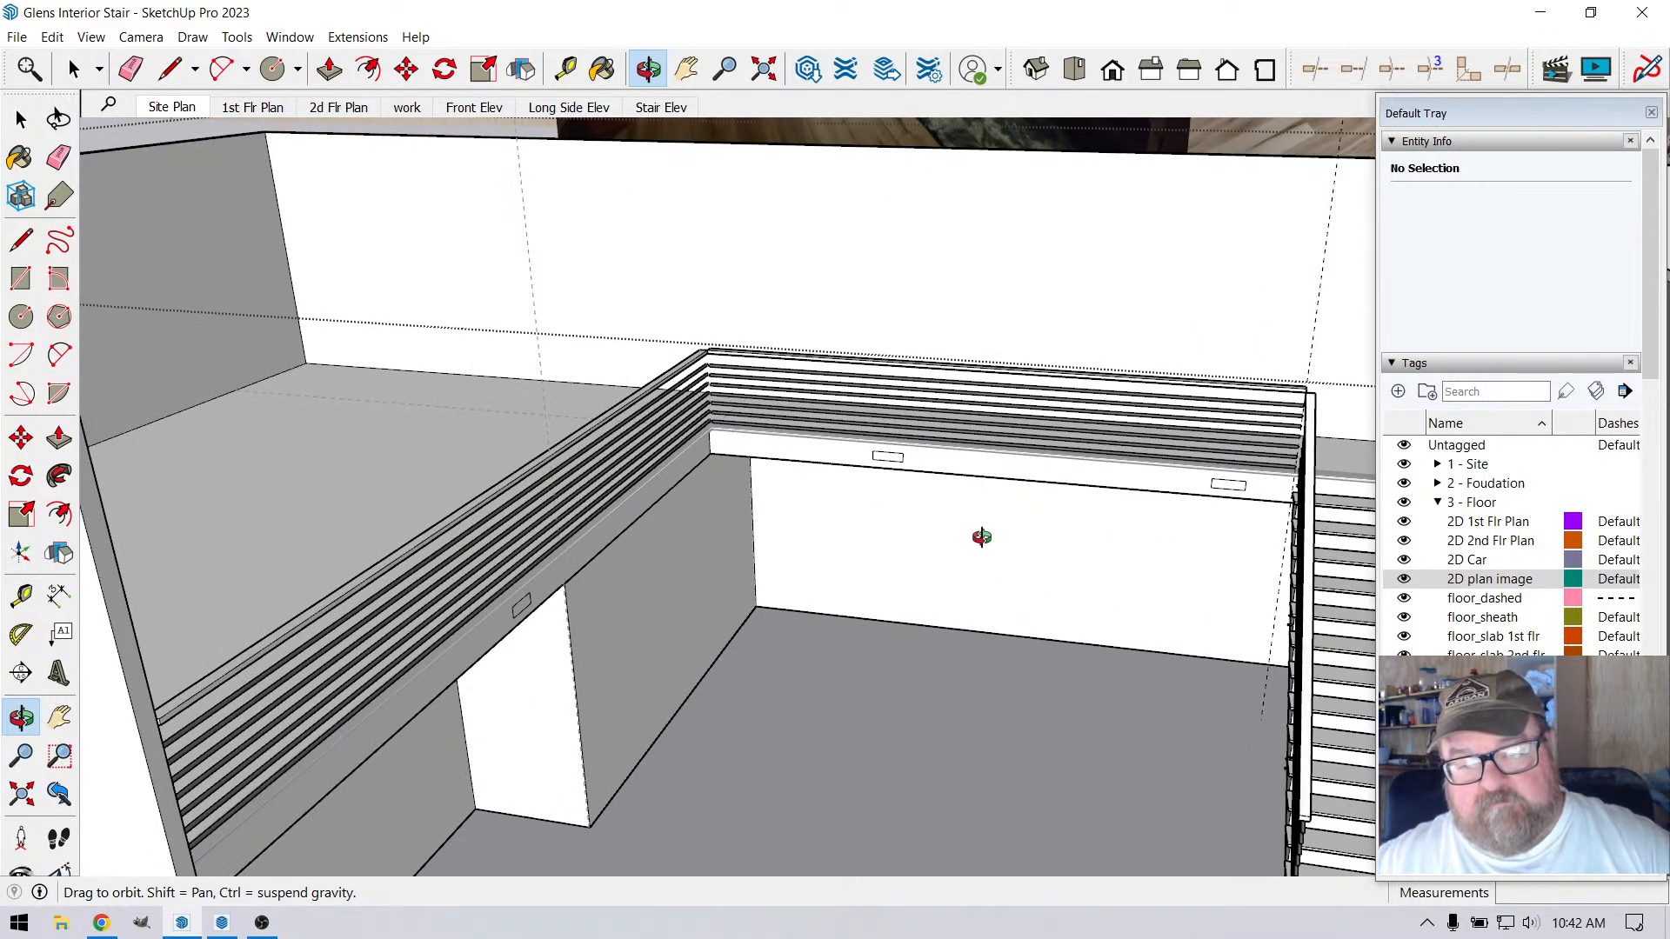
left_click_drag(748, 394, 665, 633)
scroll(666, 632, "up", 5)
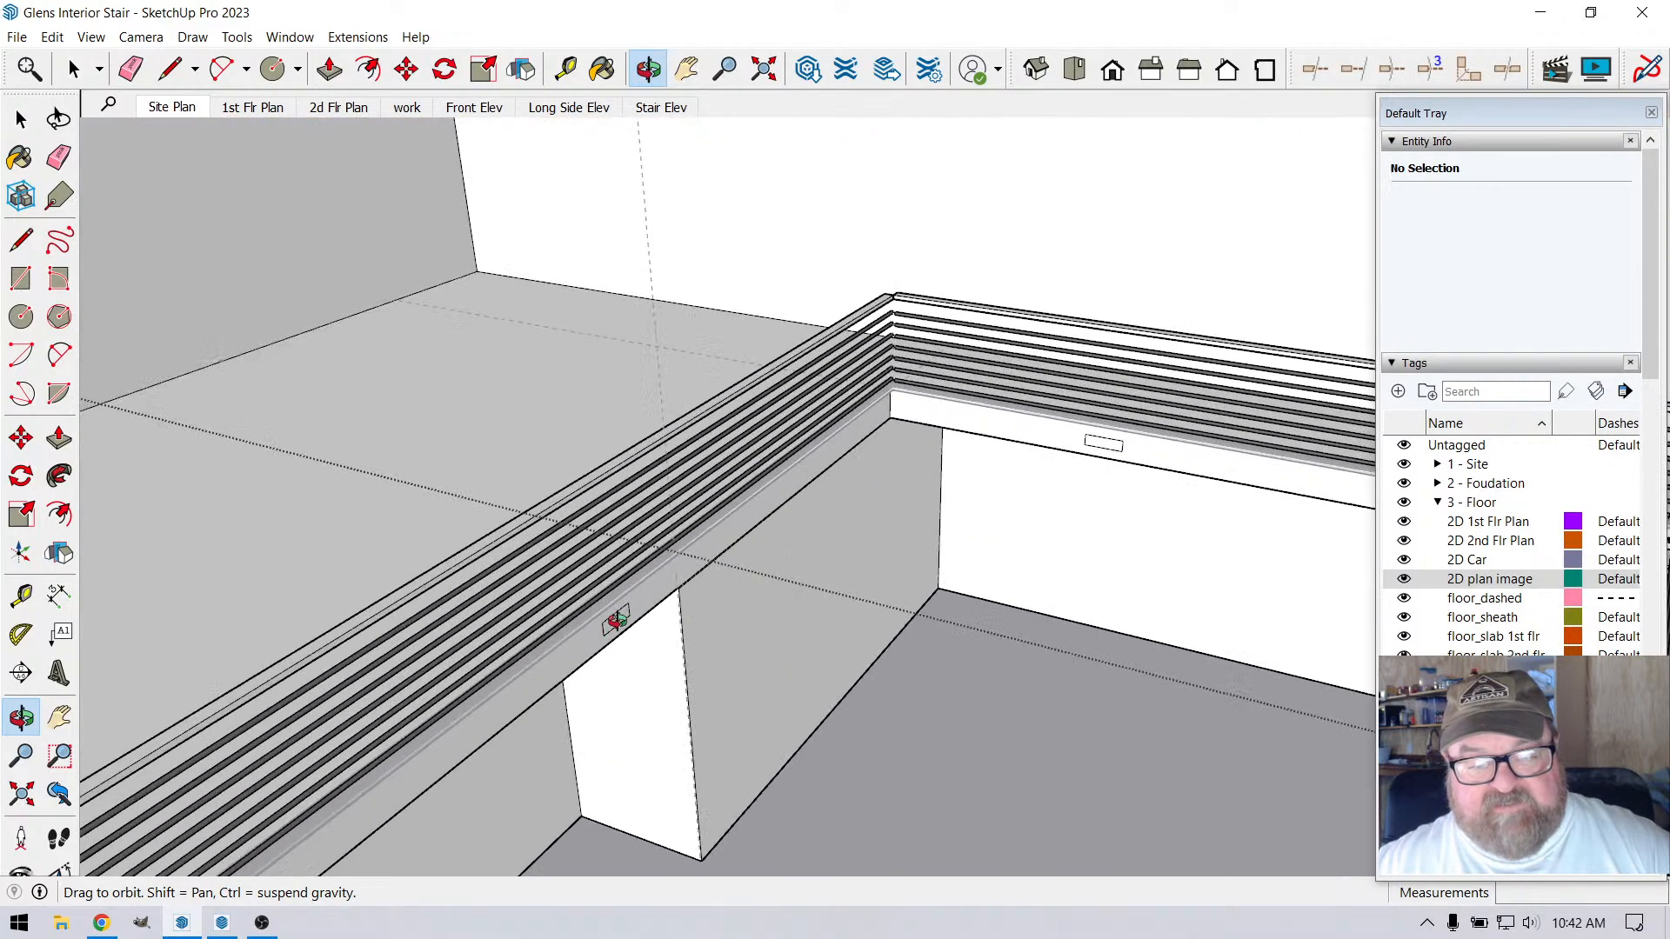
scroll(489, 595, "up", 3)
left_click_drag(489, 595, 608, 580)
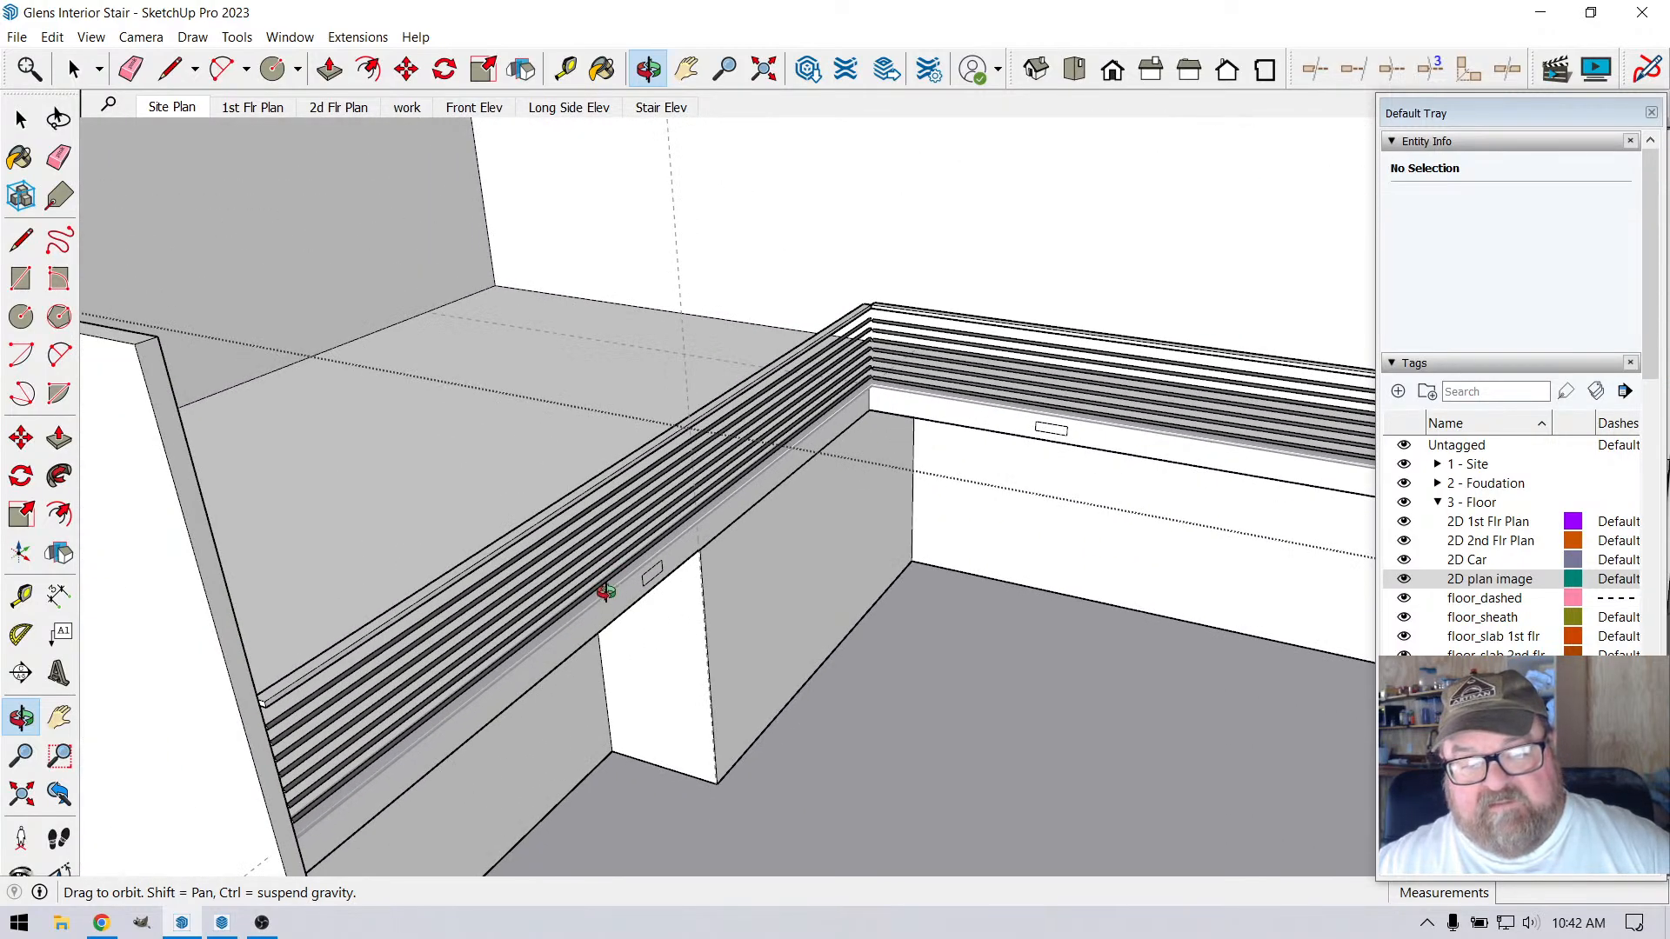
Inspect the vents on the loft's stair side, the inner railing corner and the railing's end at the stair top
left_click_drag(607, 591, 1075, 510)
scroll(1075, 510, "up", 10)
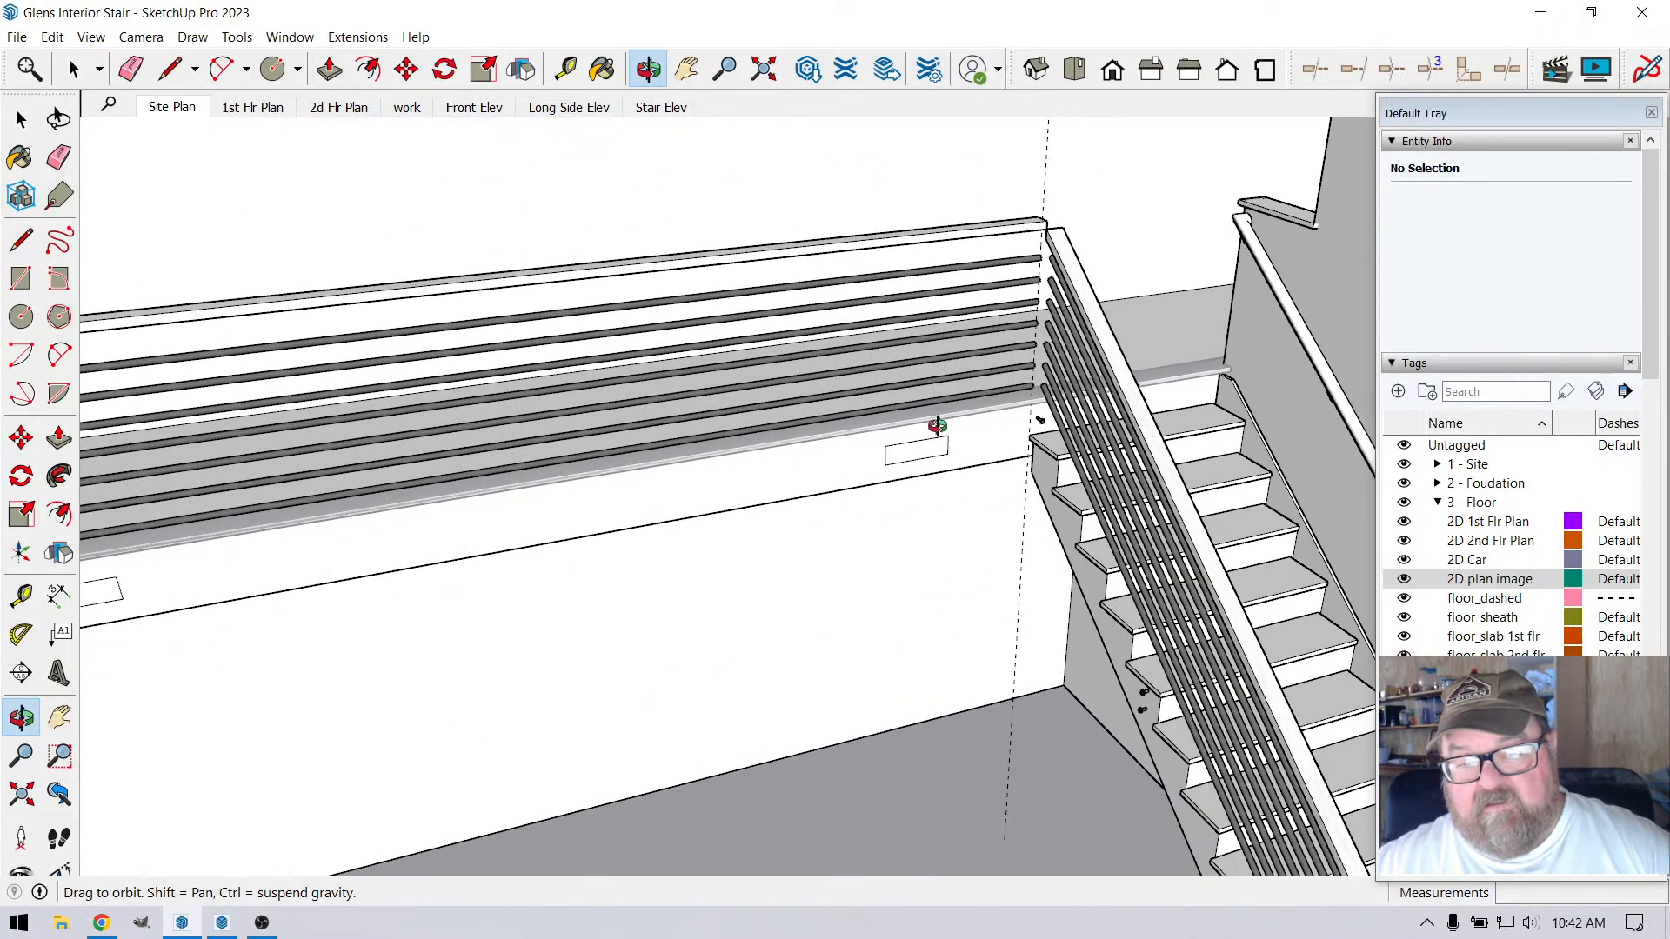
scroll(1078, 363, "up", 10)
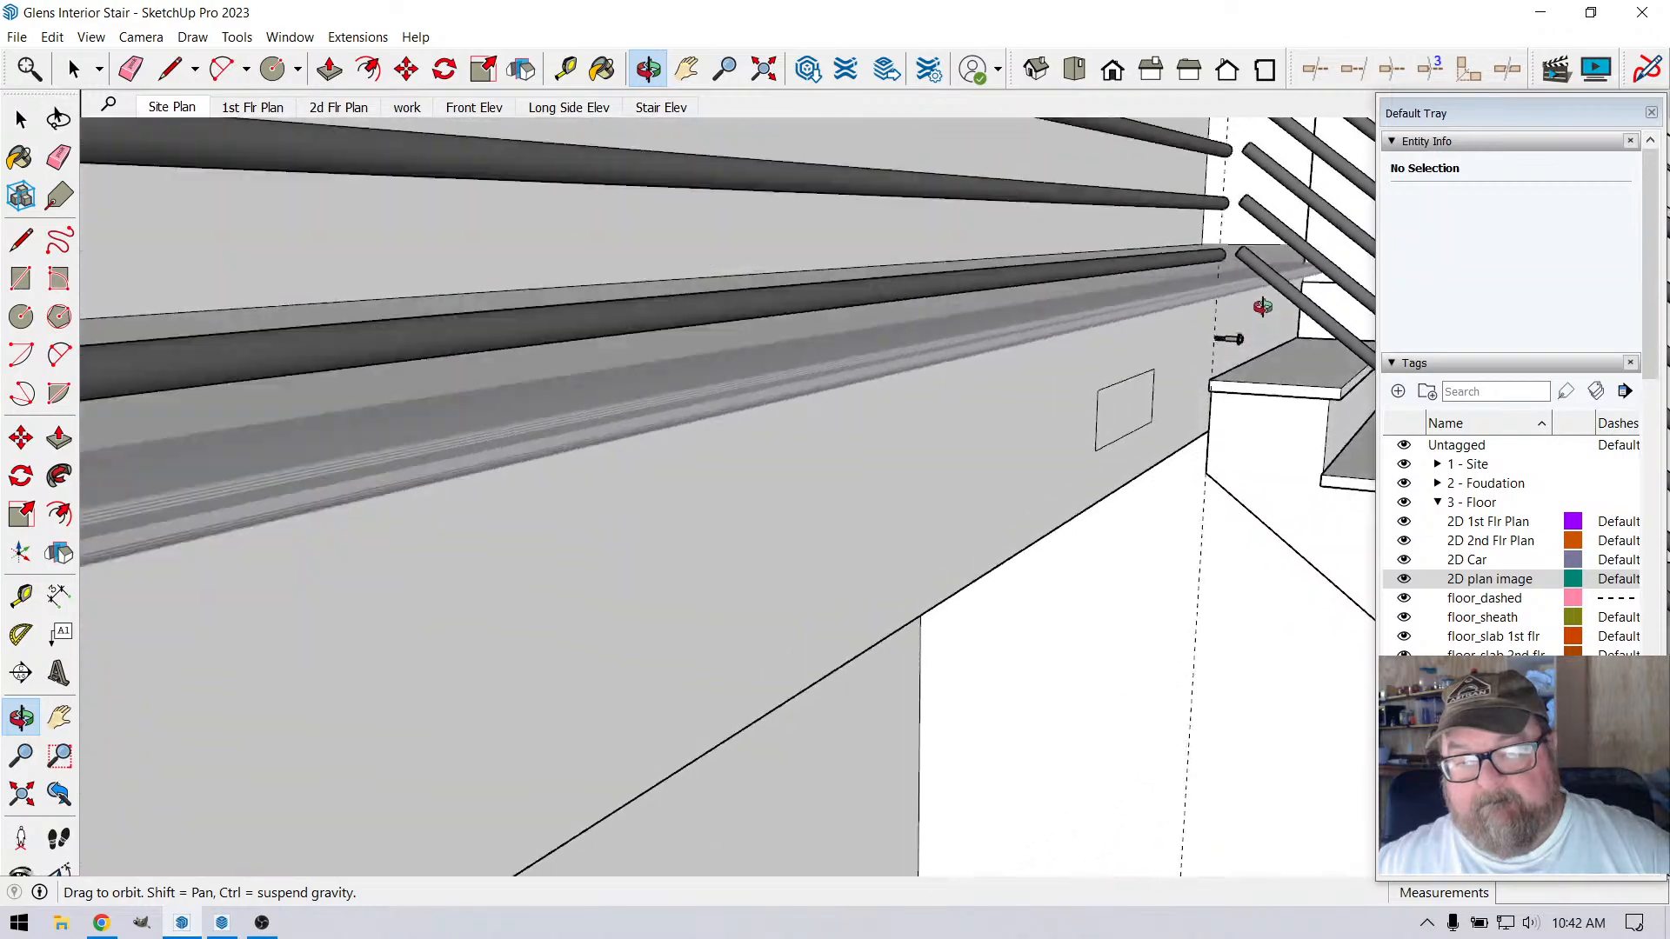
left_click_drag(1262, 293, 1014, 476)
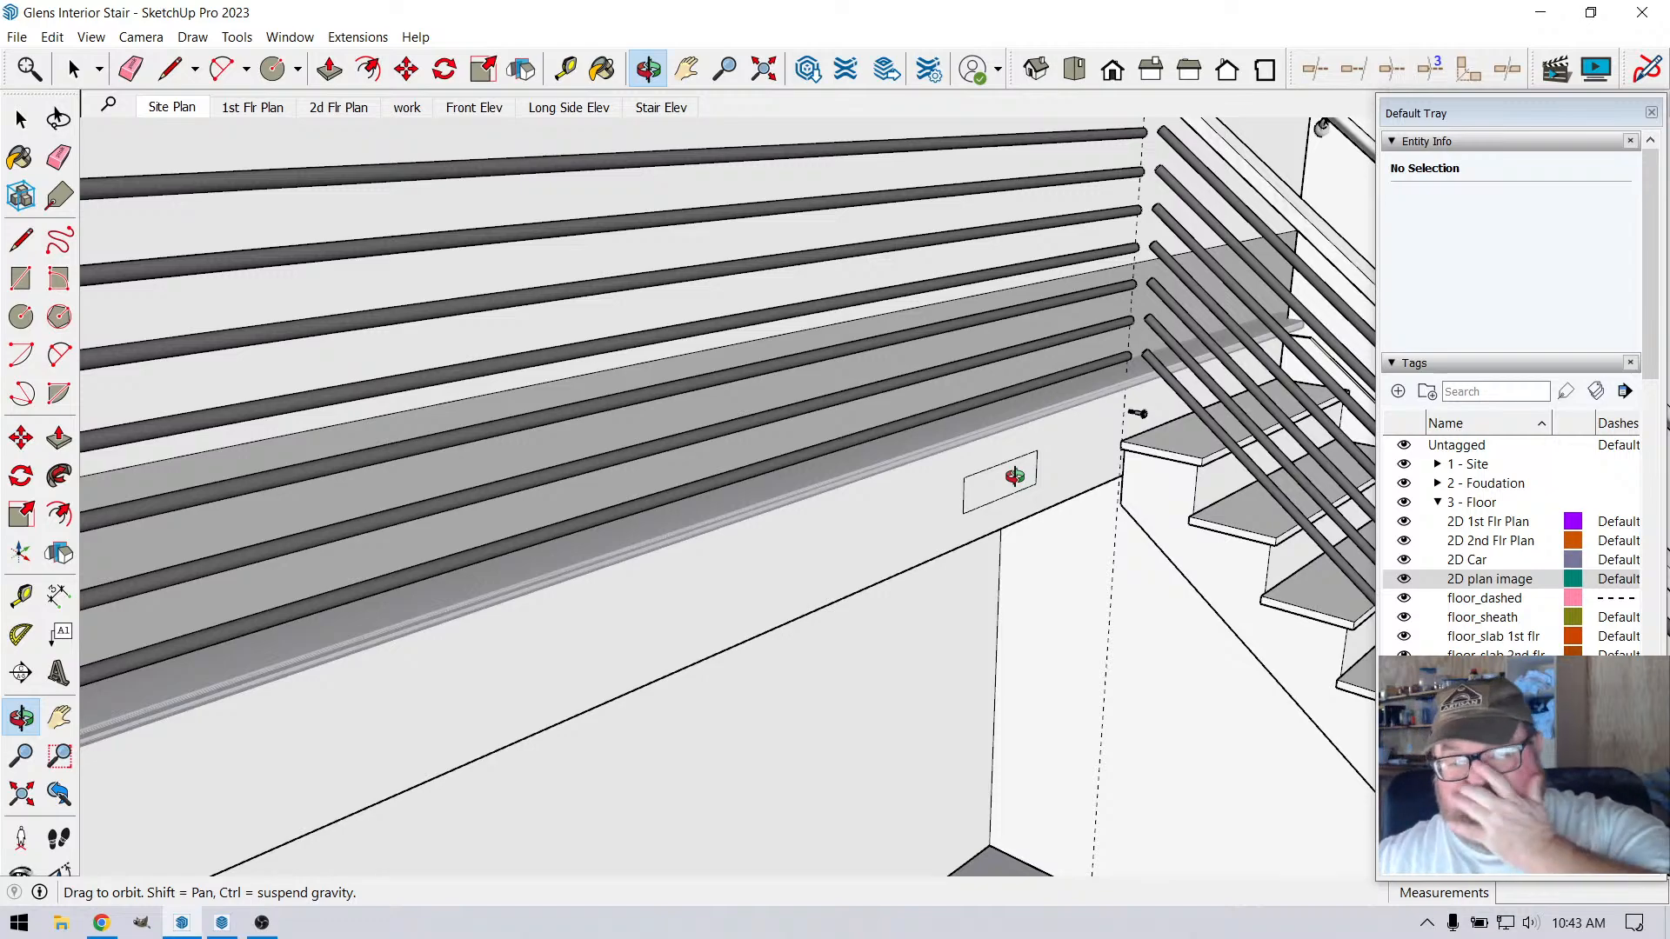
left_click_drag(1015, 476, 563, 513)
scroll(563, 514, "up", 5)
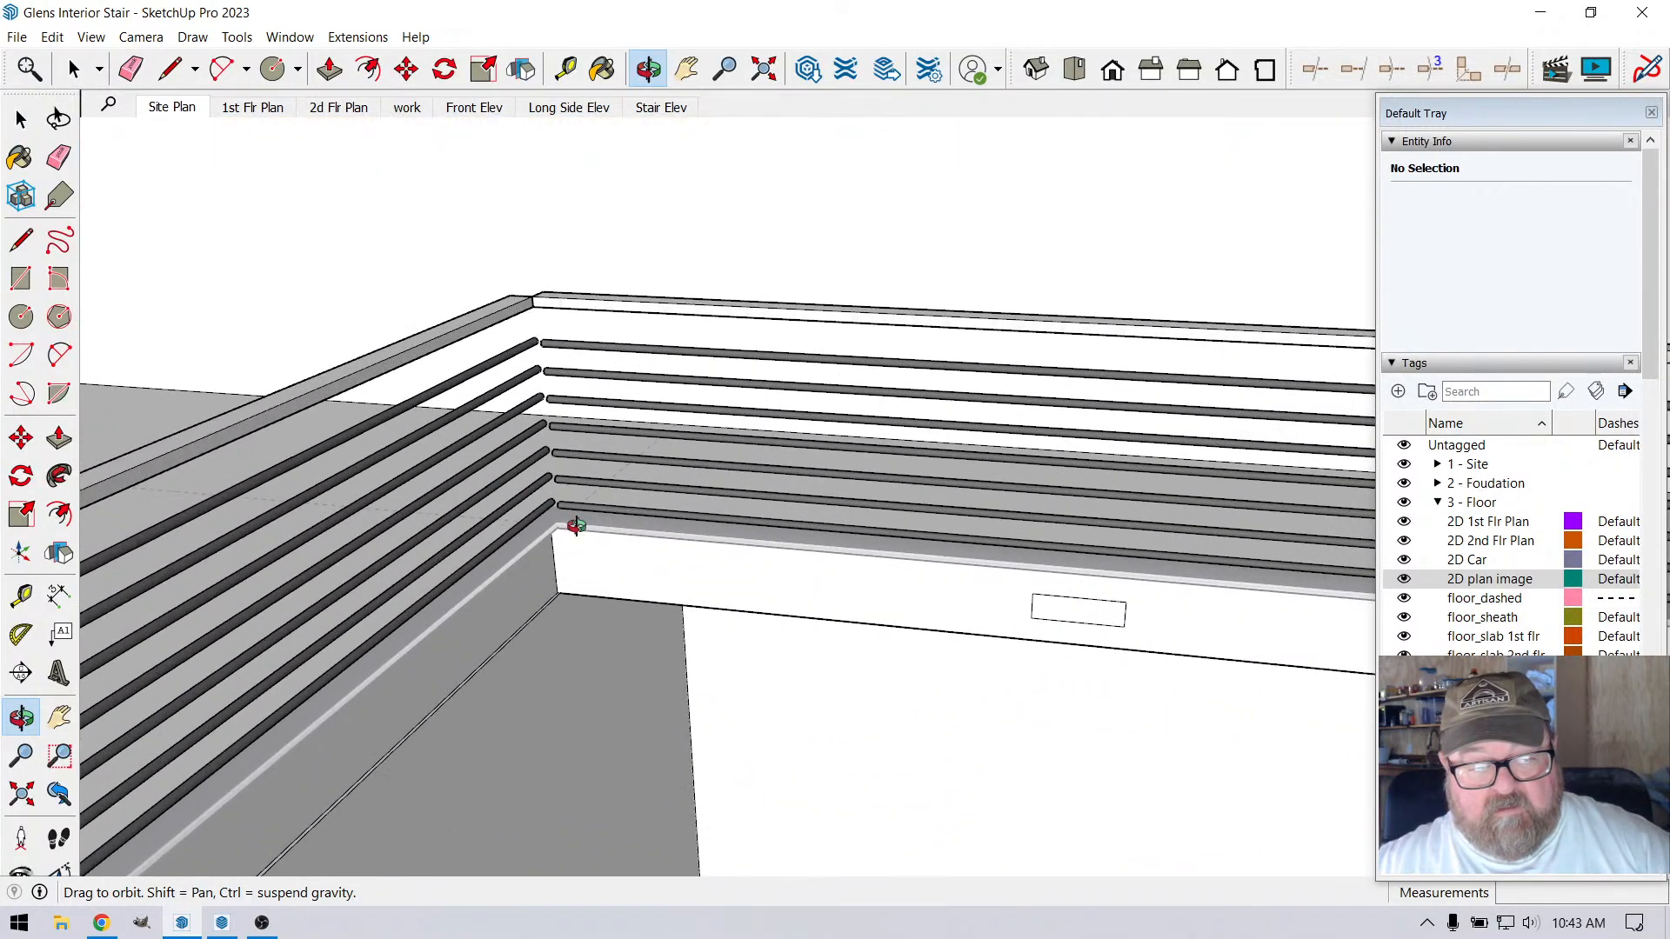
scroll(444, 363, "up", 3)
left_click_drag(444, 363, 520, 554)
scroll(562, 519, "down", 10)
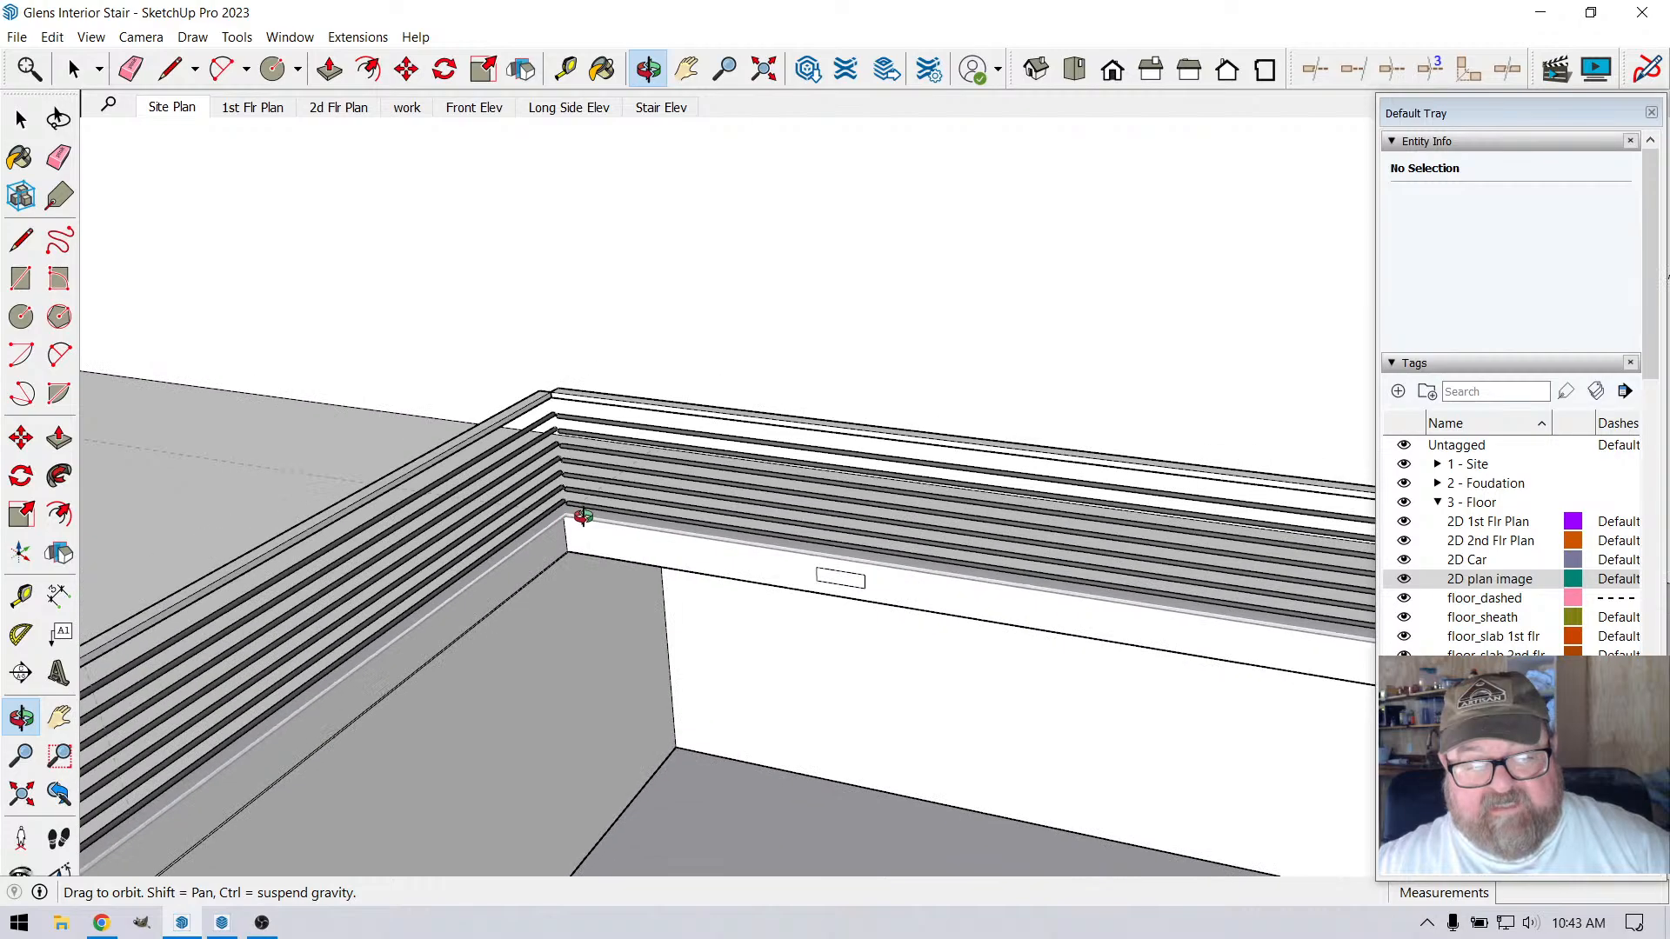
scroll(1028, 493, "up", 6)
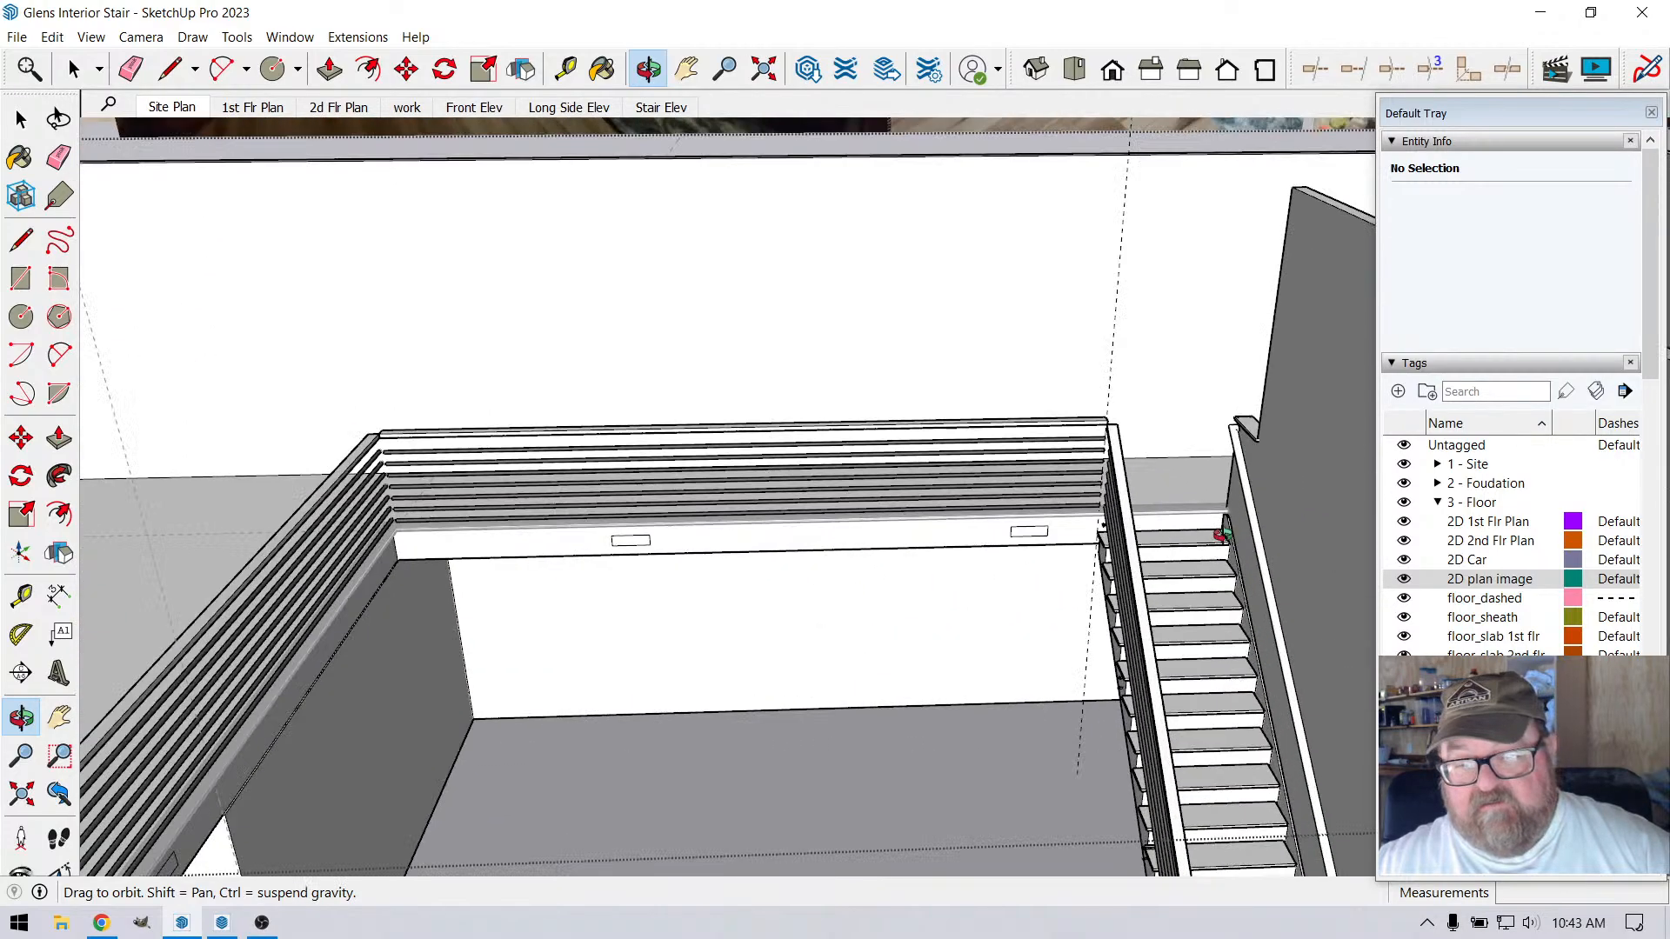
scroll(1052, 503, "down", 3)
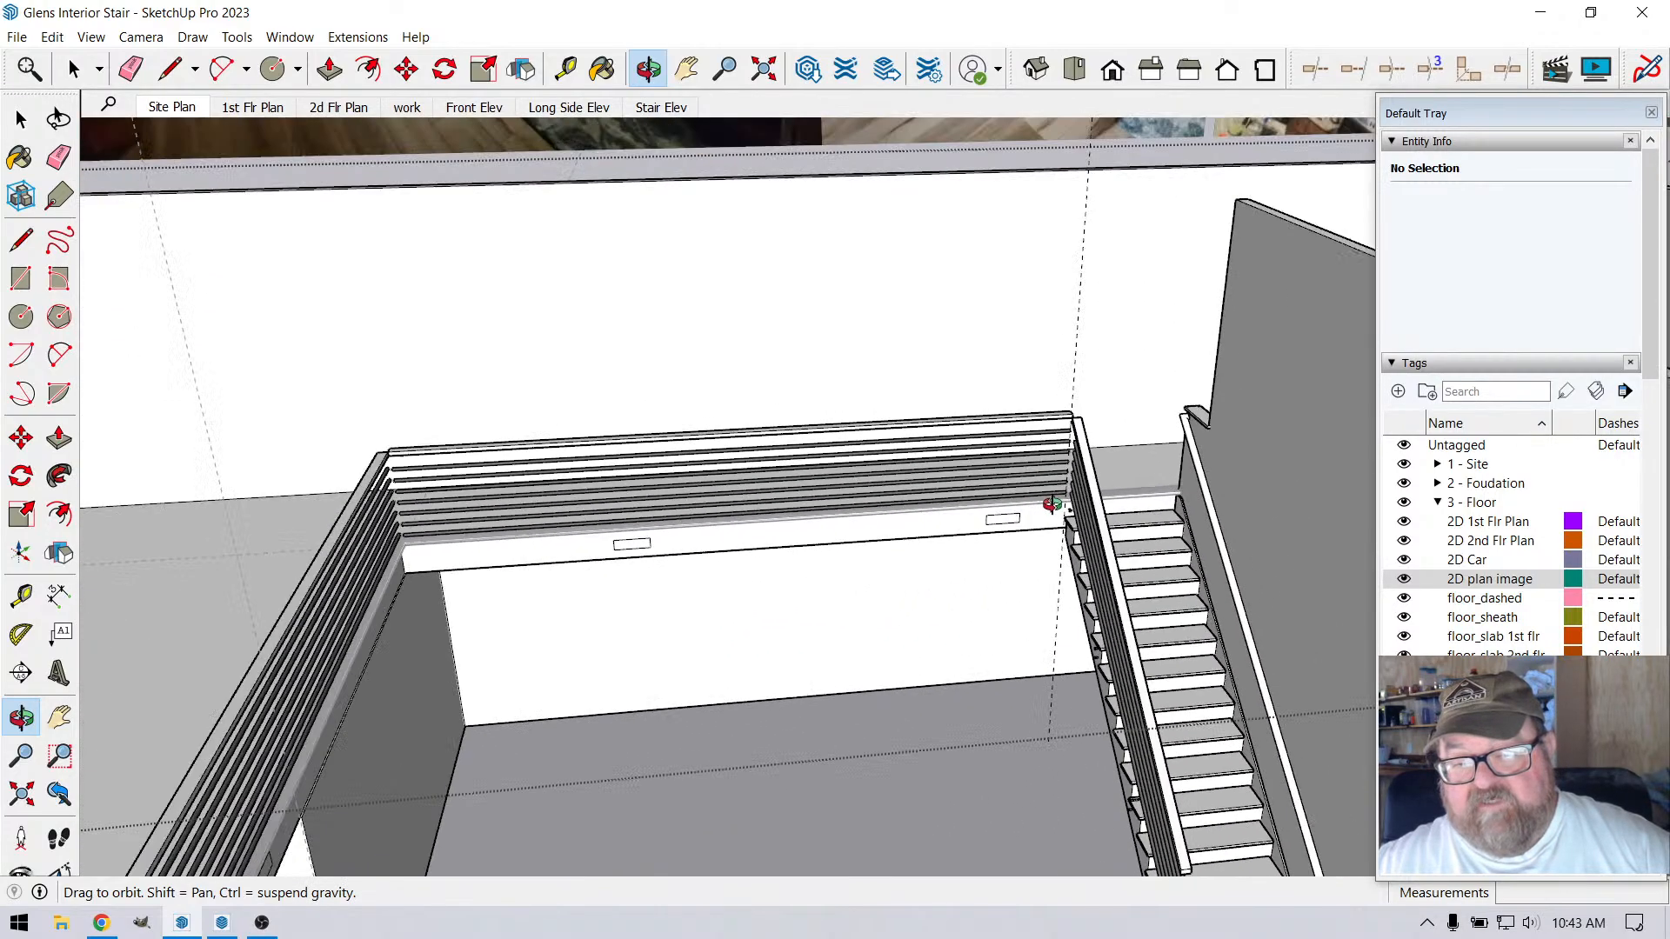
left_click_drag(1012, 494, 991, 491)
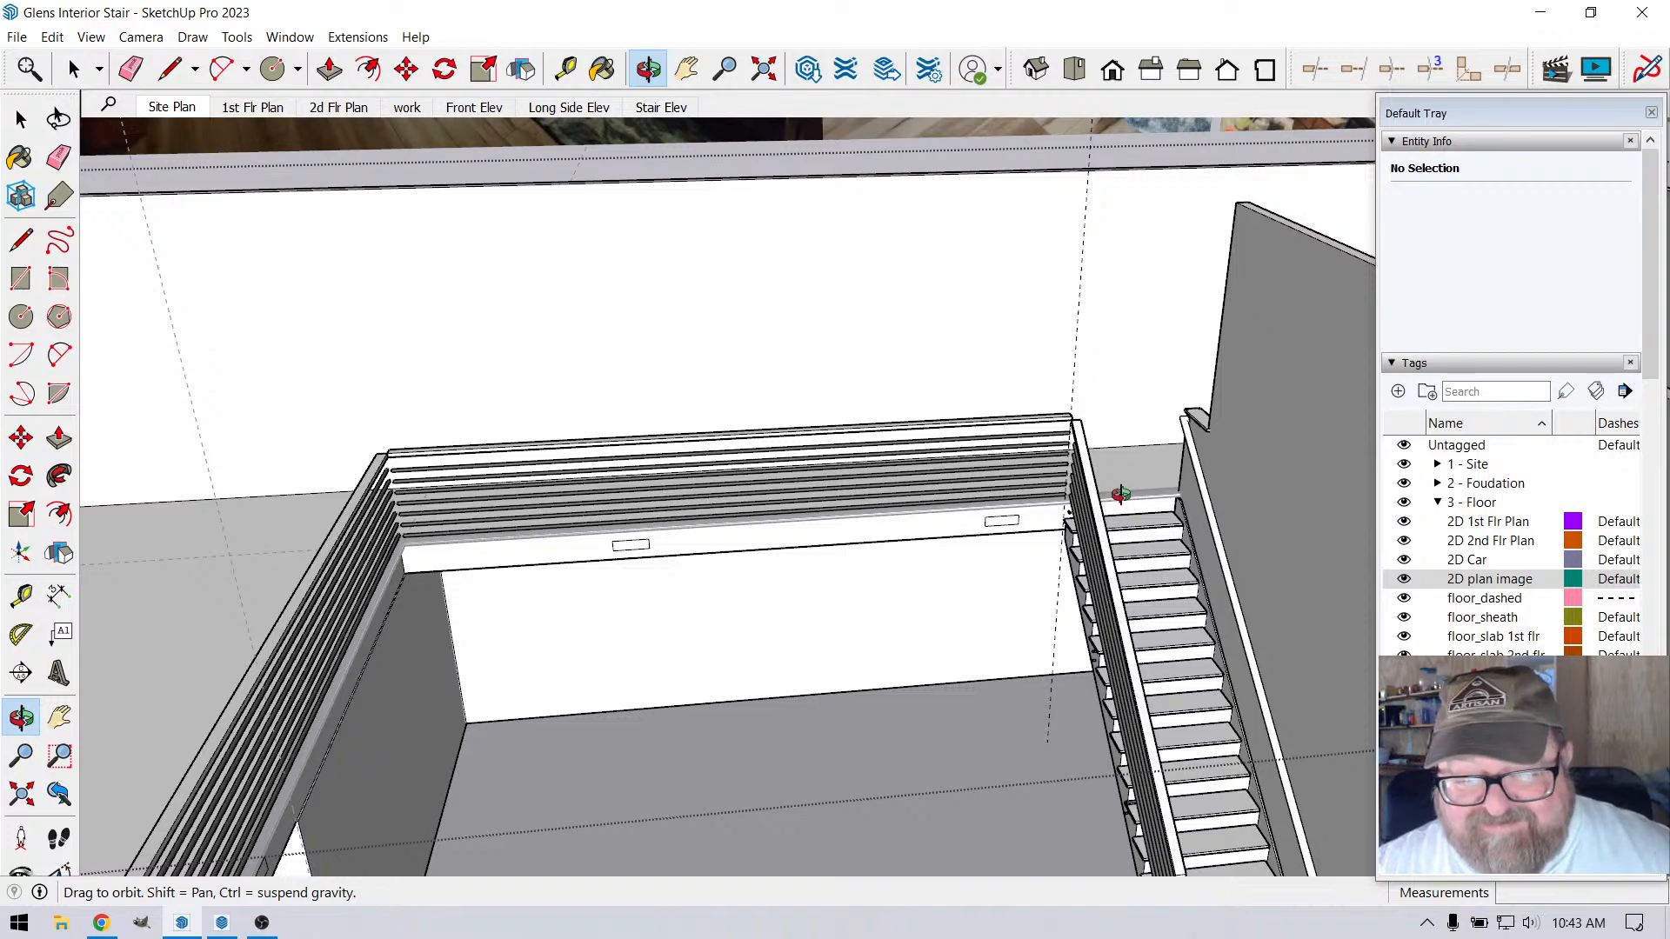
left_click_drag(1109, 528, 1127, 534)
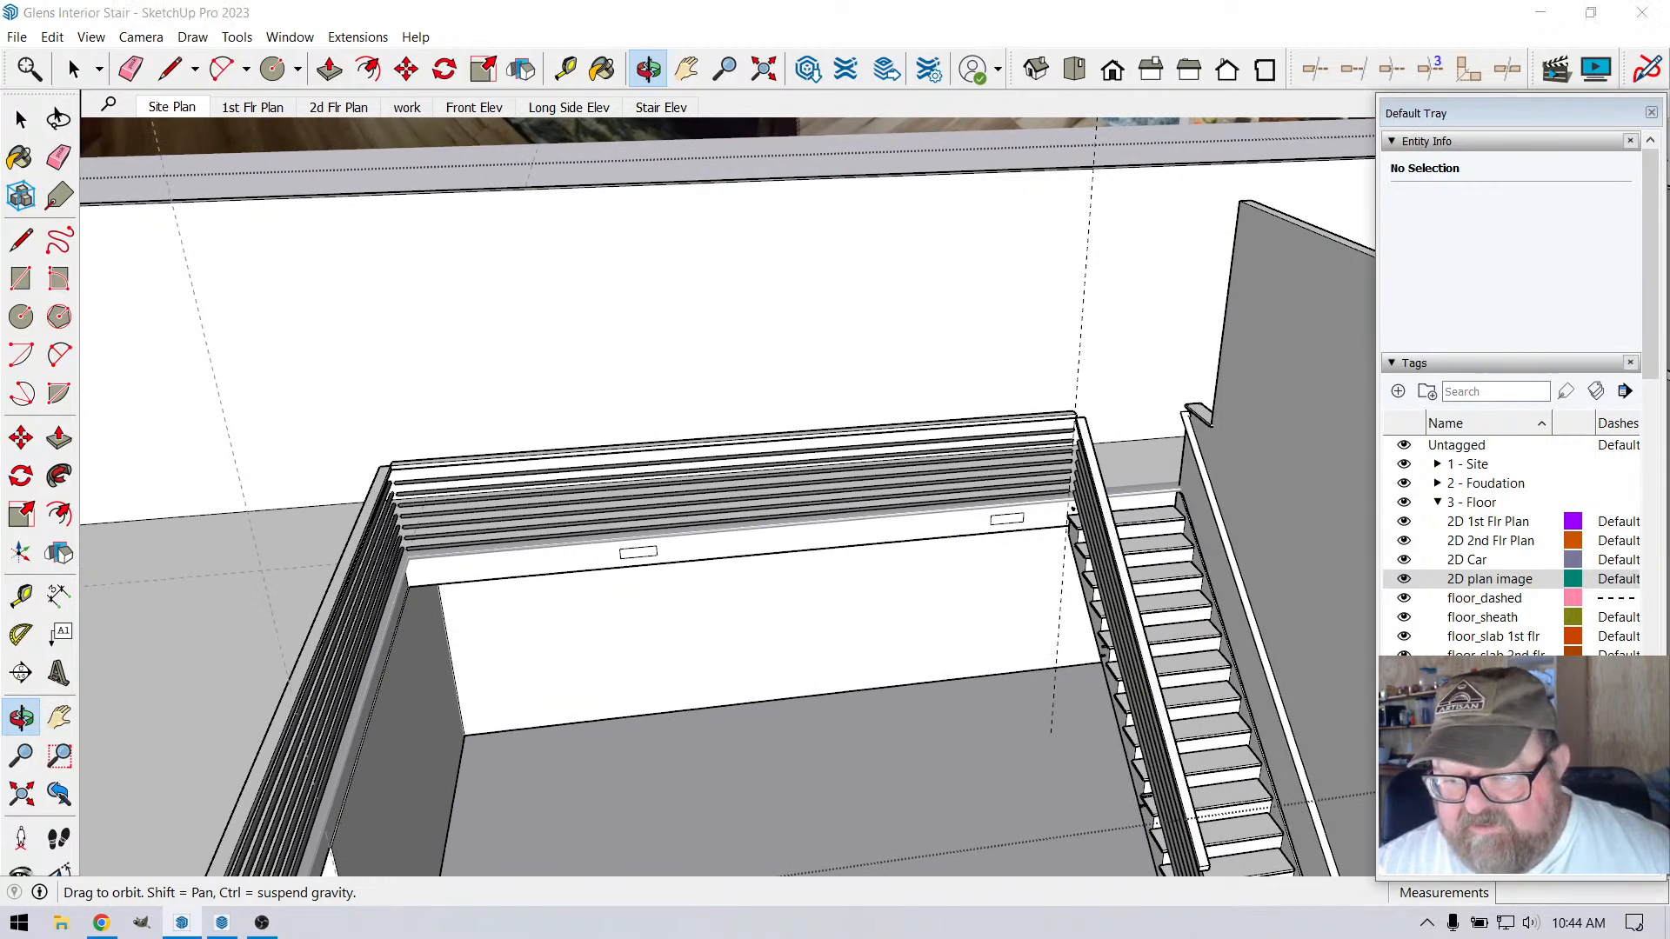
Examine where the railing posts sit along both loft edges and the stair top relative to the vents and the wall below
scroll(1080, 493, "up", 5)
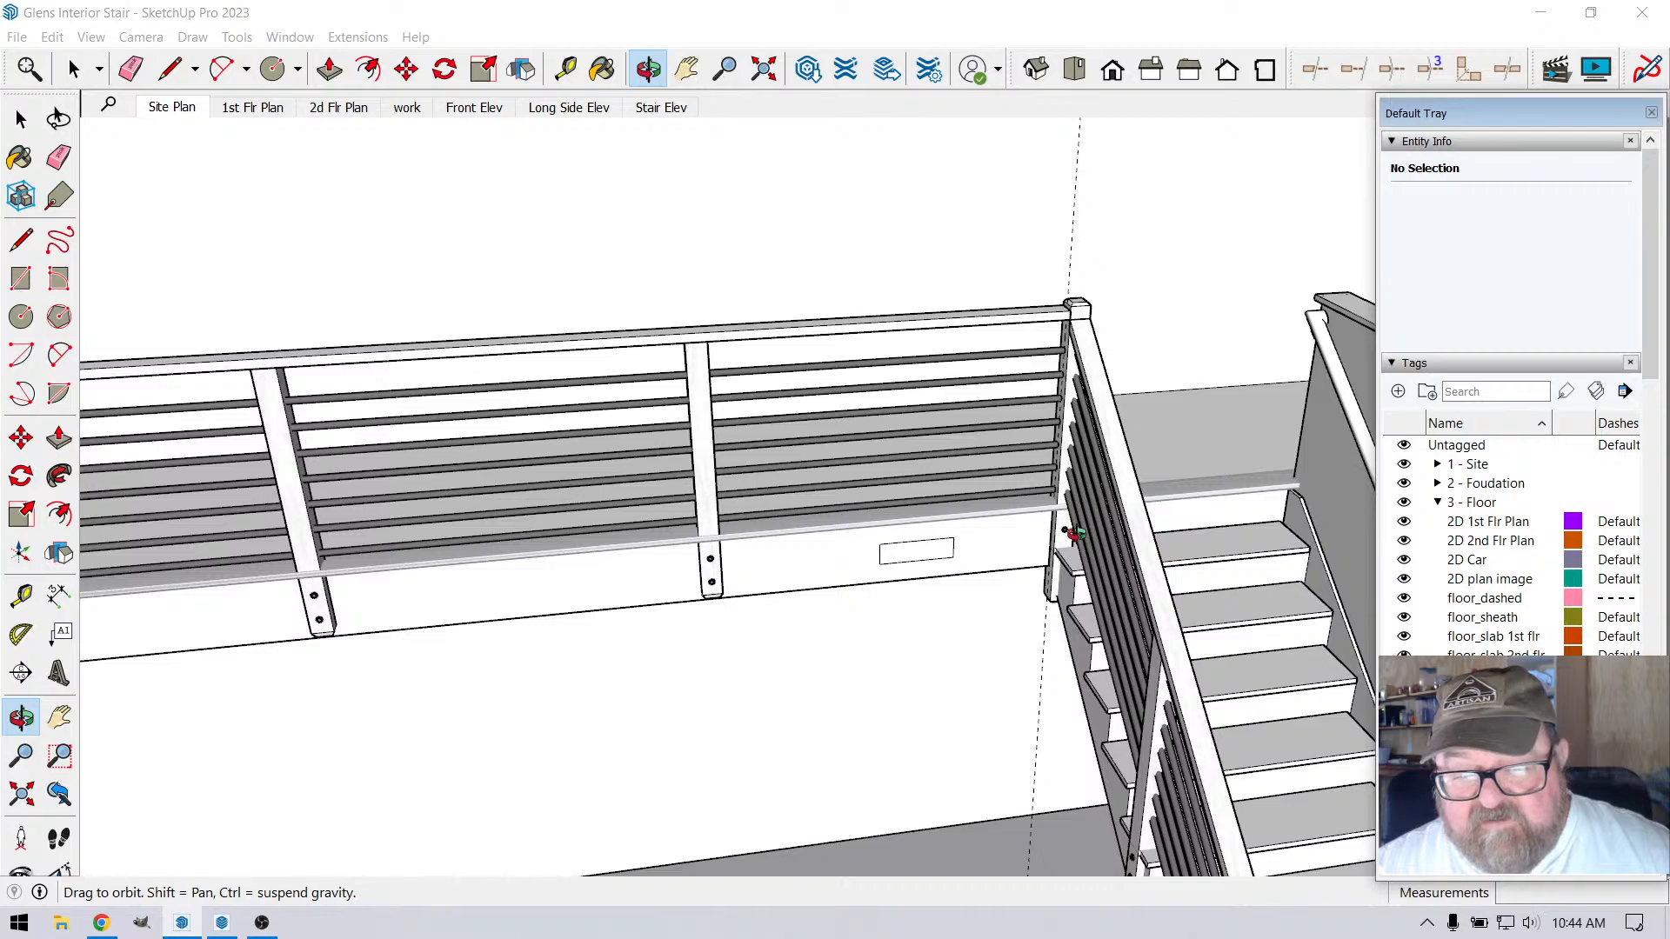
left_click_drag(1080, 494, 1119, 472)
scroll(1153, 473, "down", 8)
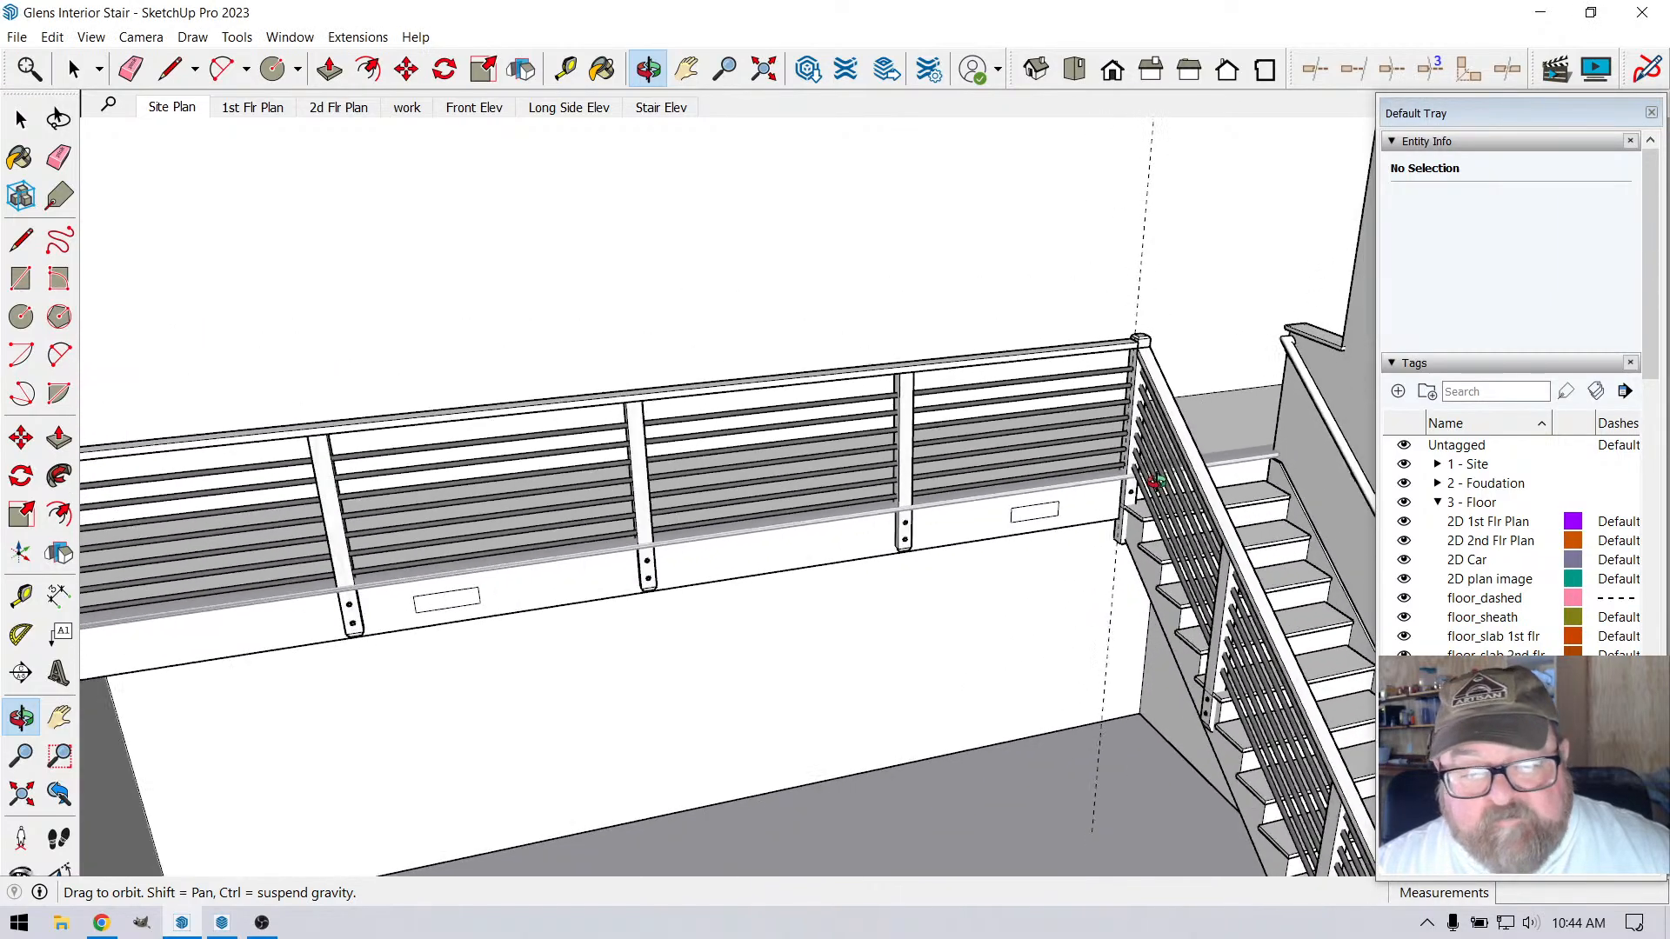
left_click_drag(989, 529, 502, 467)
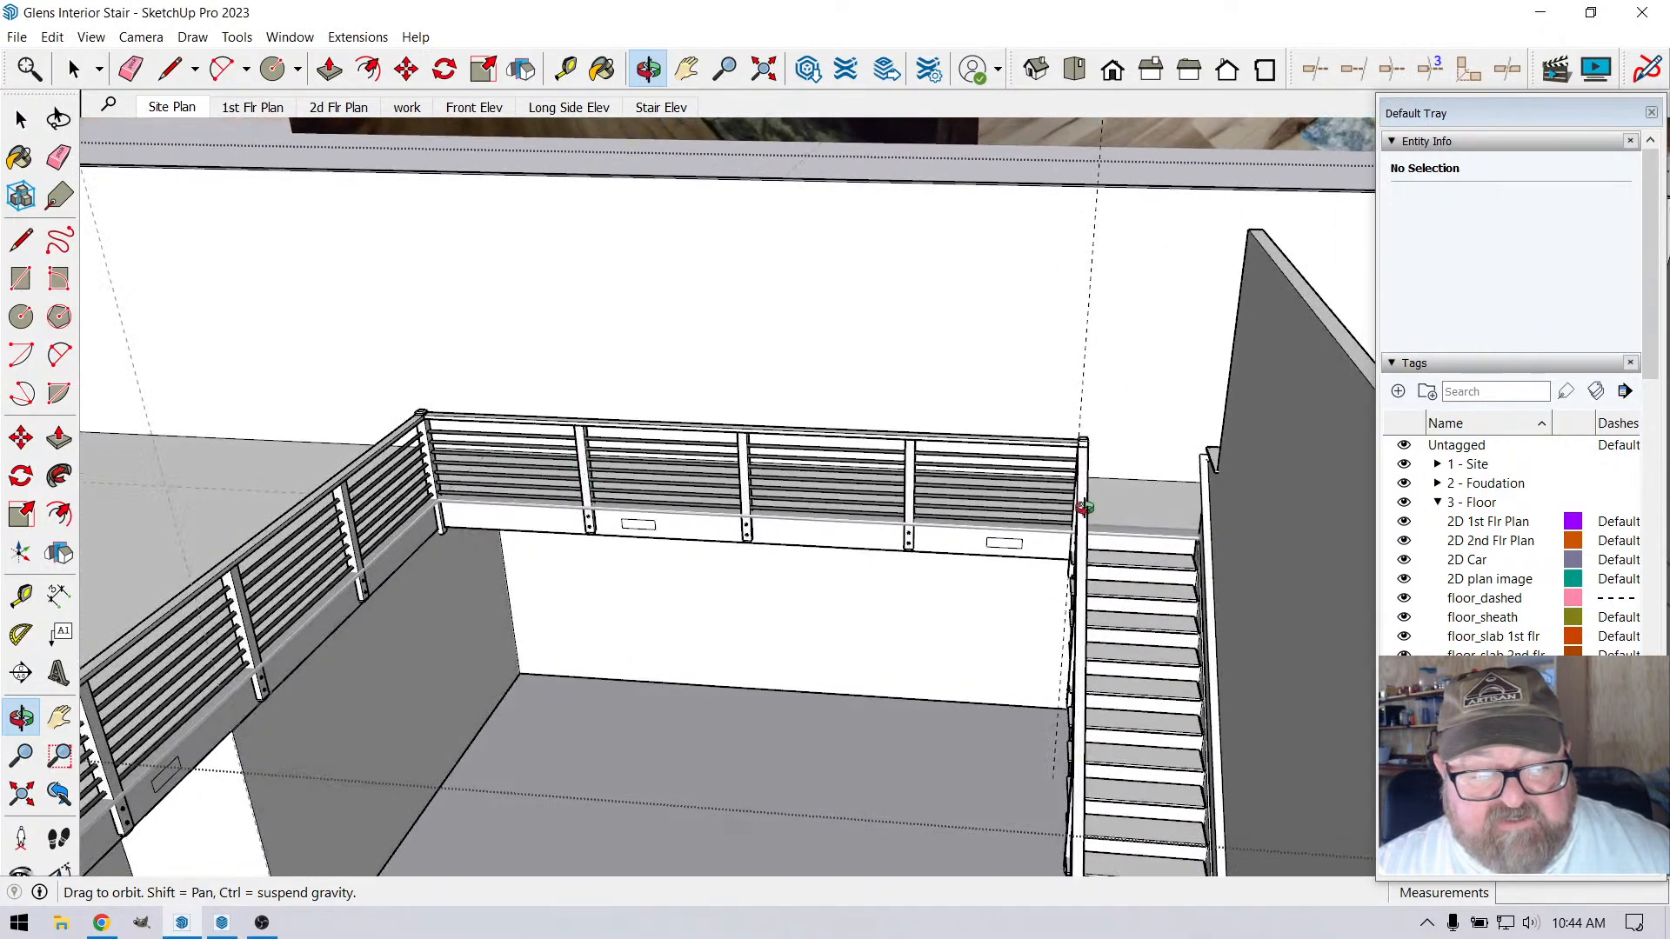
scroll(481, 566, "down", 3)
scroll(609, 561, "up", 6)
left_click_drag(666, 557, 745, 548)
scroll(718, 461, "down", 2)
scroll(739, 527, "up", 4)
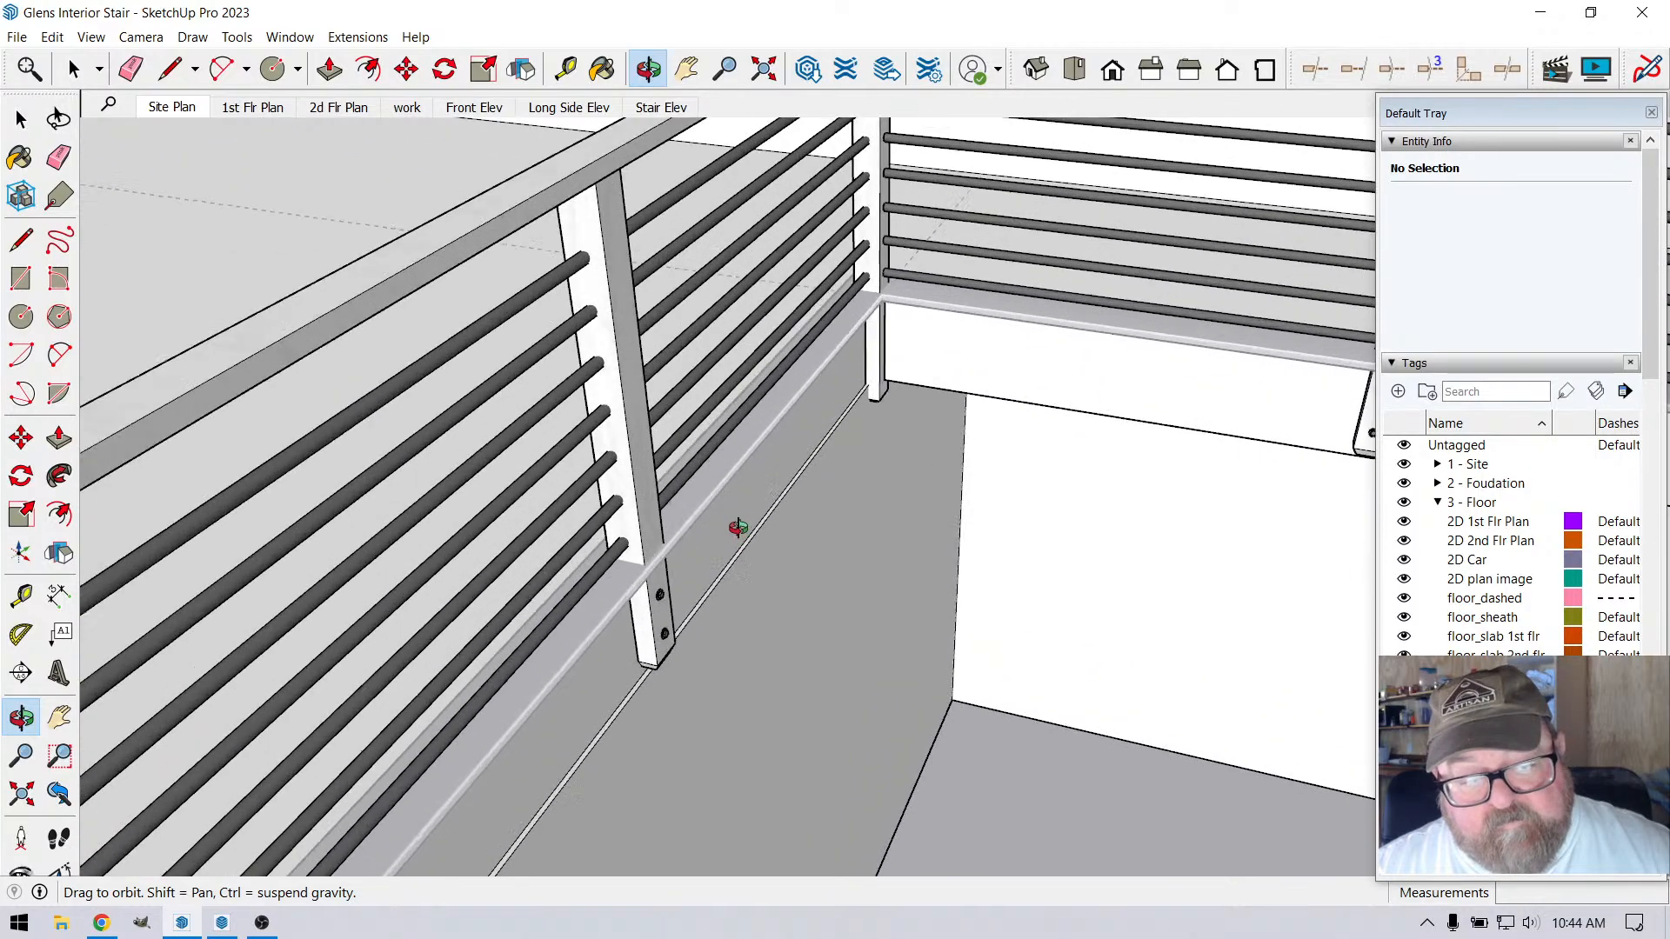
scroll(679, 511, "down", 4)
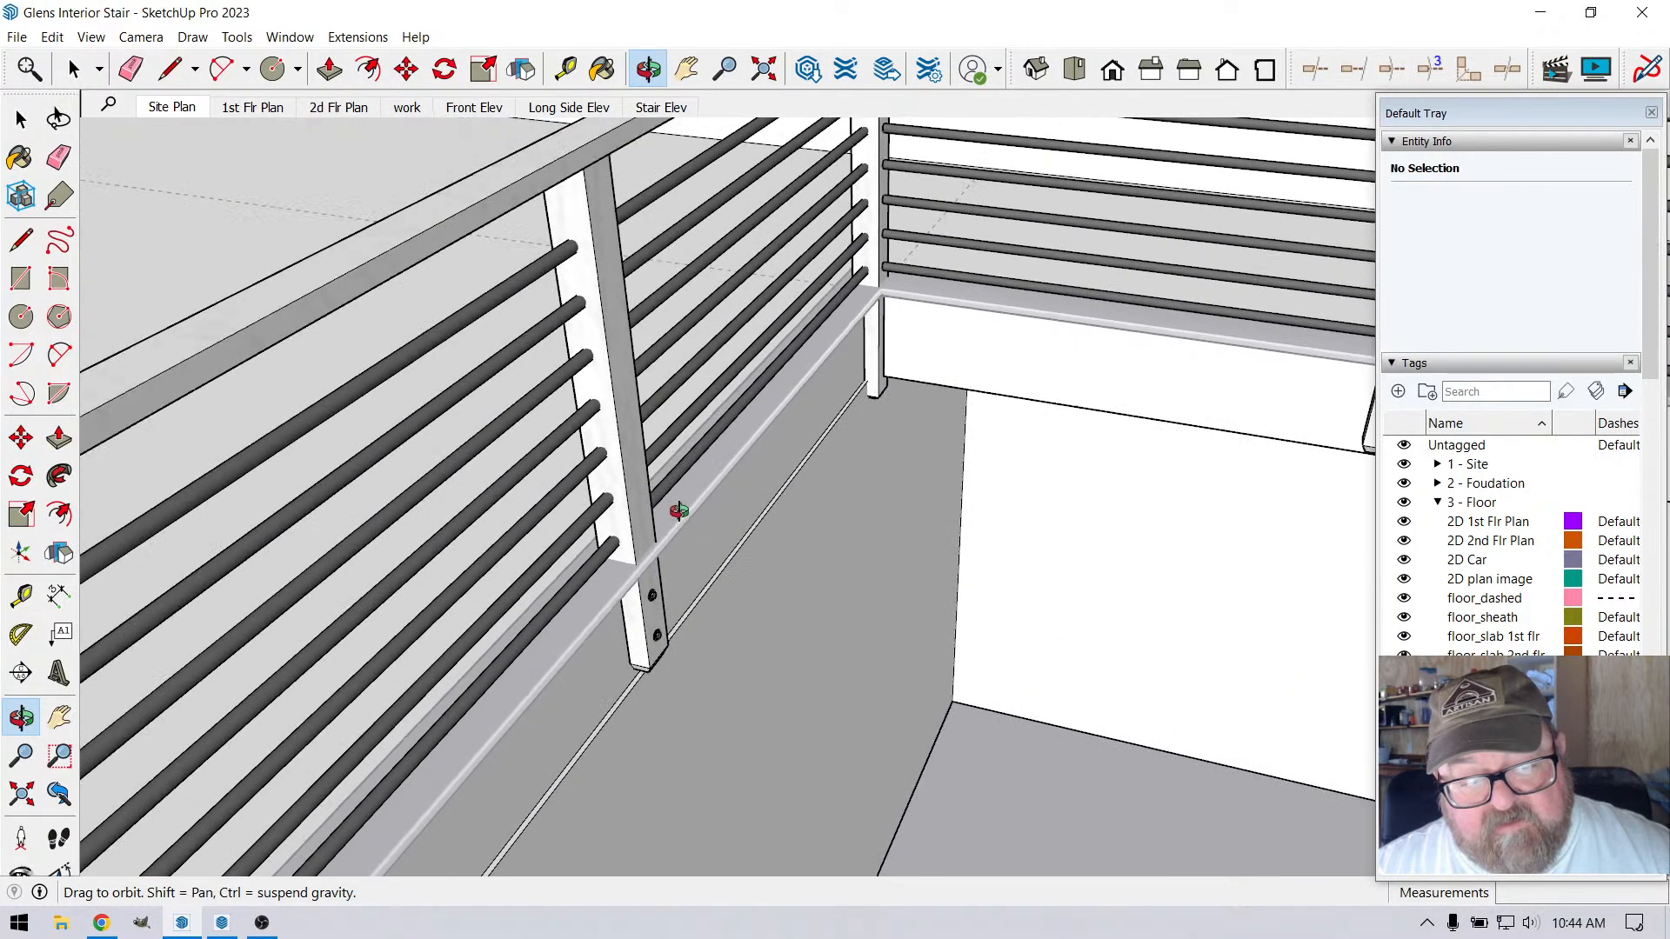
scroll(677, 510, "down", 2)
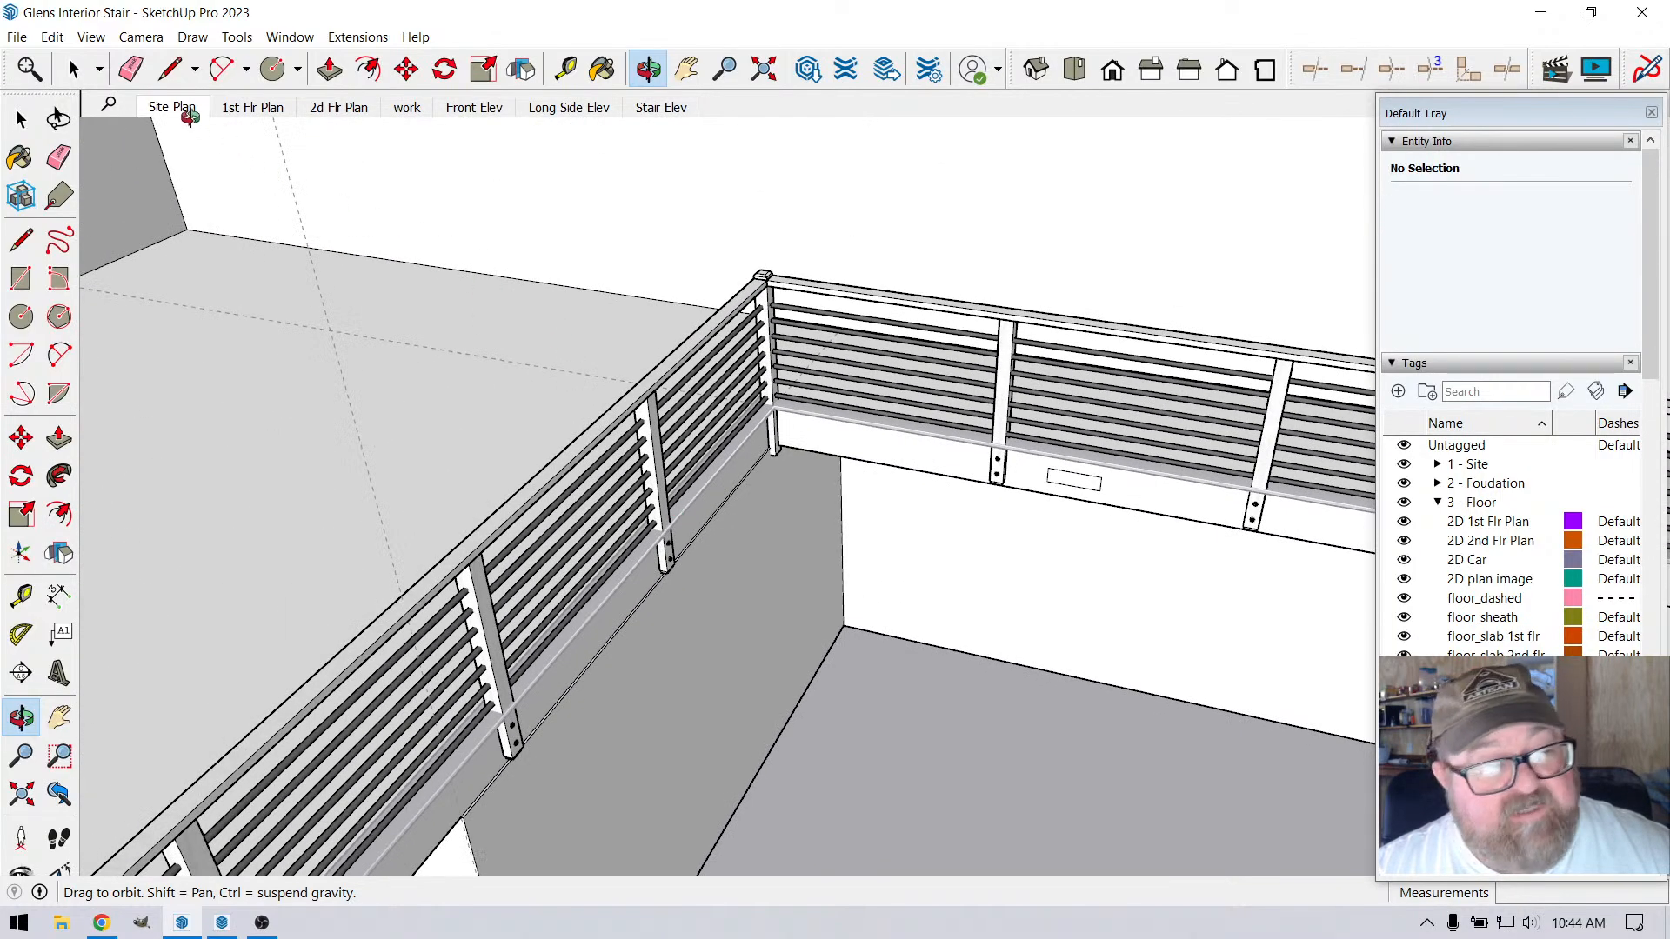
Clear the floor surface below the loft from view to expose the first-floor plan image
left_click(74, 68)
scroll(514, 284, "down", 2)
left_click(743, 456)
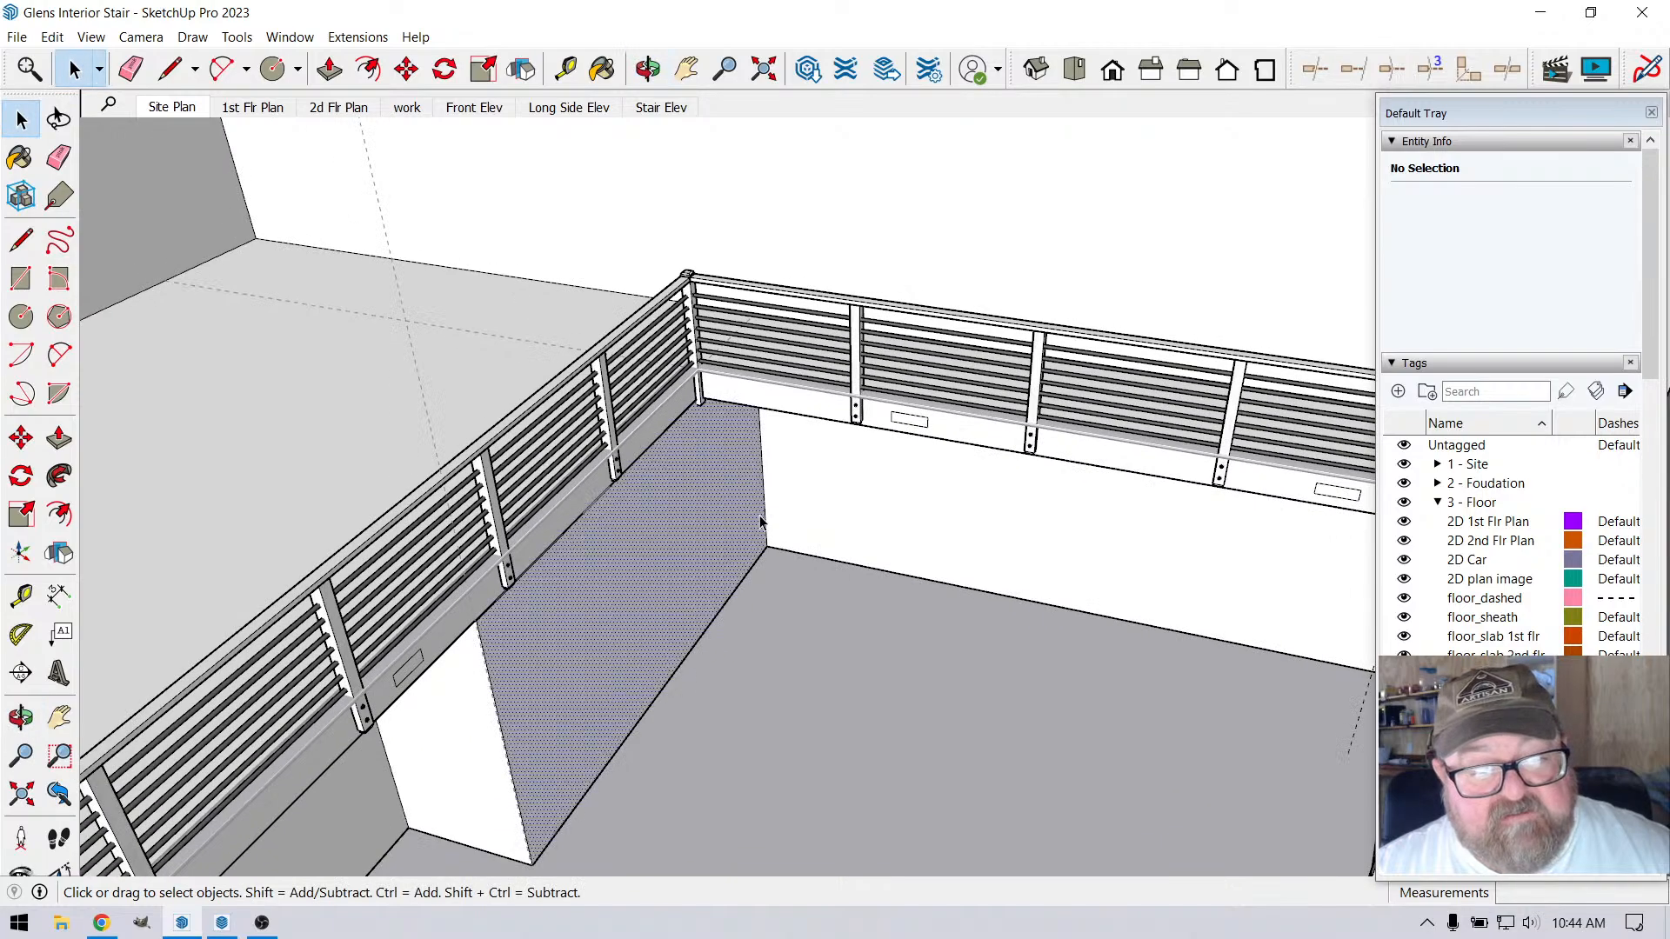
left_click(885, 607)
scroll(889, 571, "down", 4)
scroll(514, 252, "up", 2)
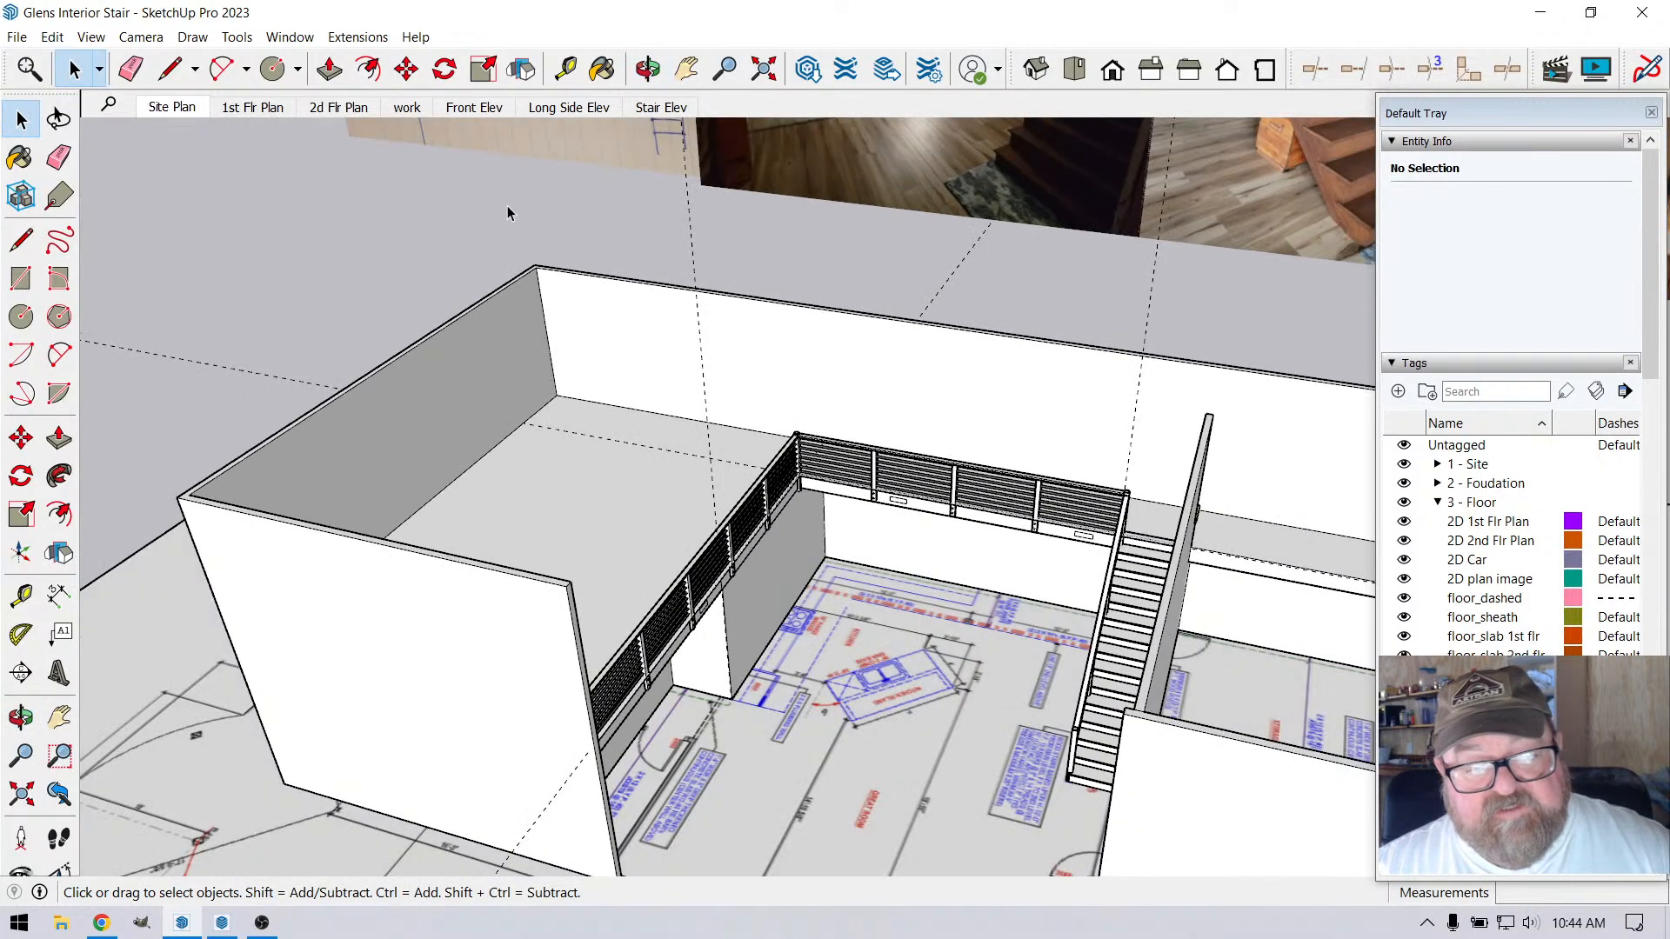
scroll(931, 593, "up", 3)
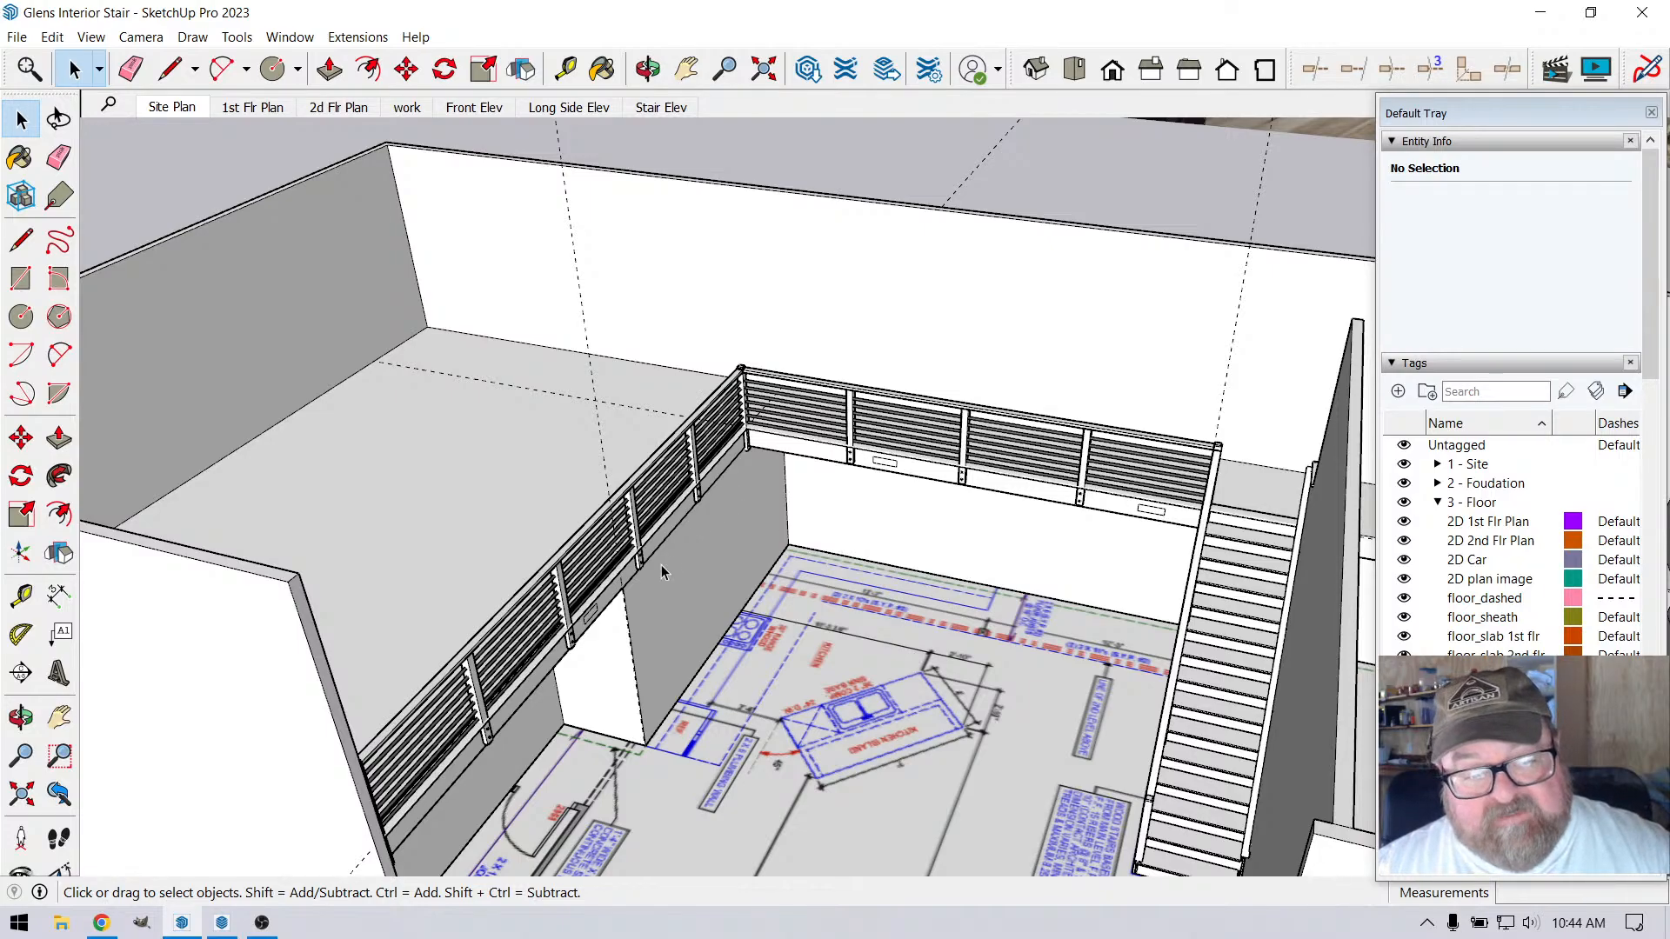
Shift the trim group running along the loft edge below the railing 3/4" horizontally, square to the railing run over the partition wall
scroll(669, 620, "up", 3)
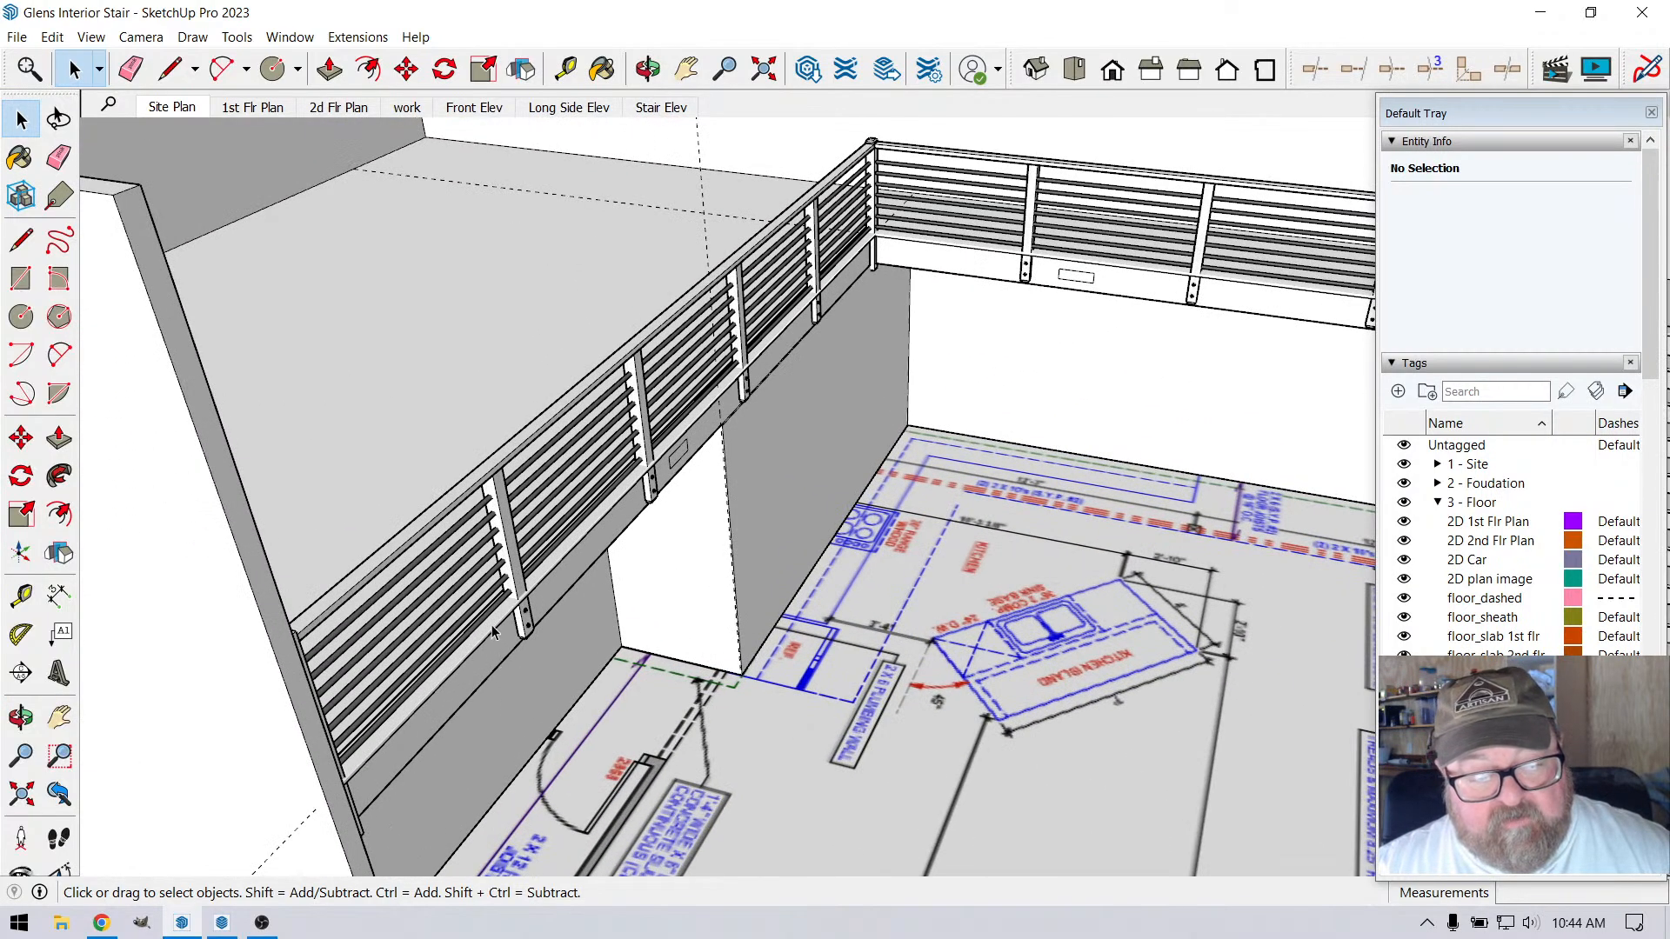
left_click(493, 625)
scroll(671, 645, "down", 4)
scroll(815, 316, "up", 4)
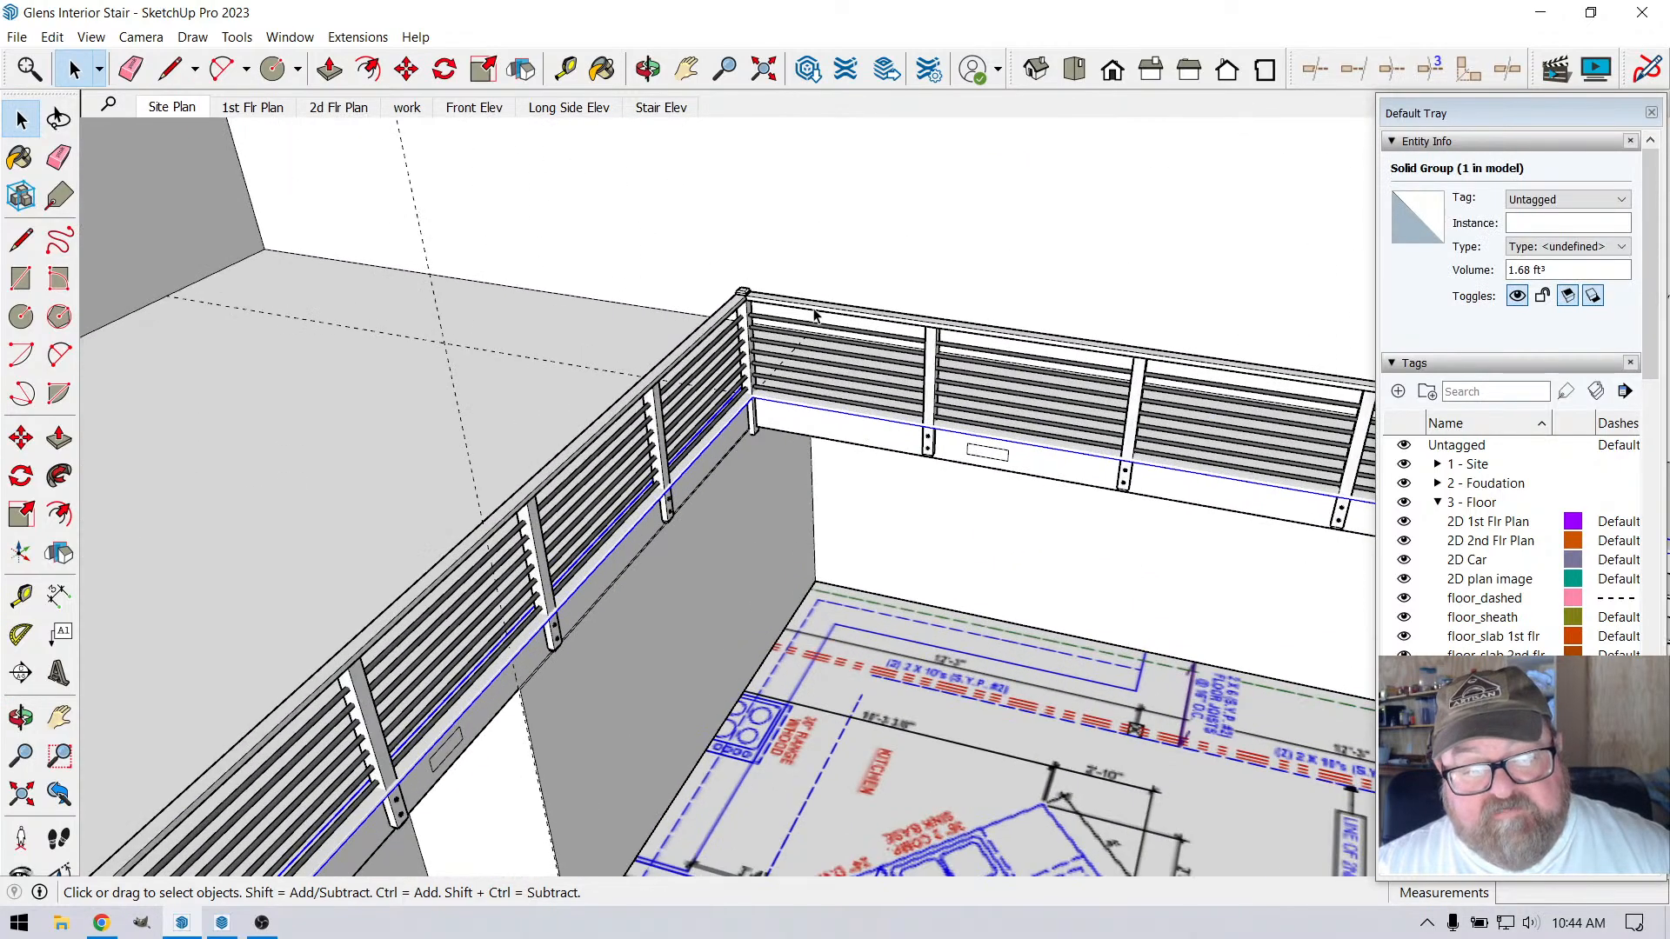
scroll(815, 316, "up", 5)
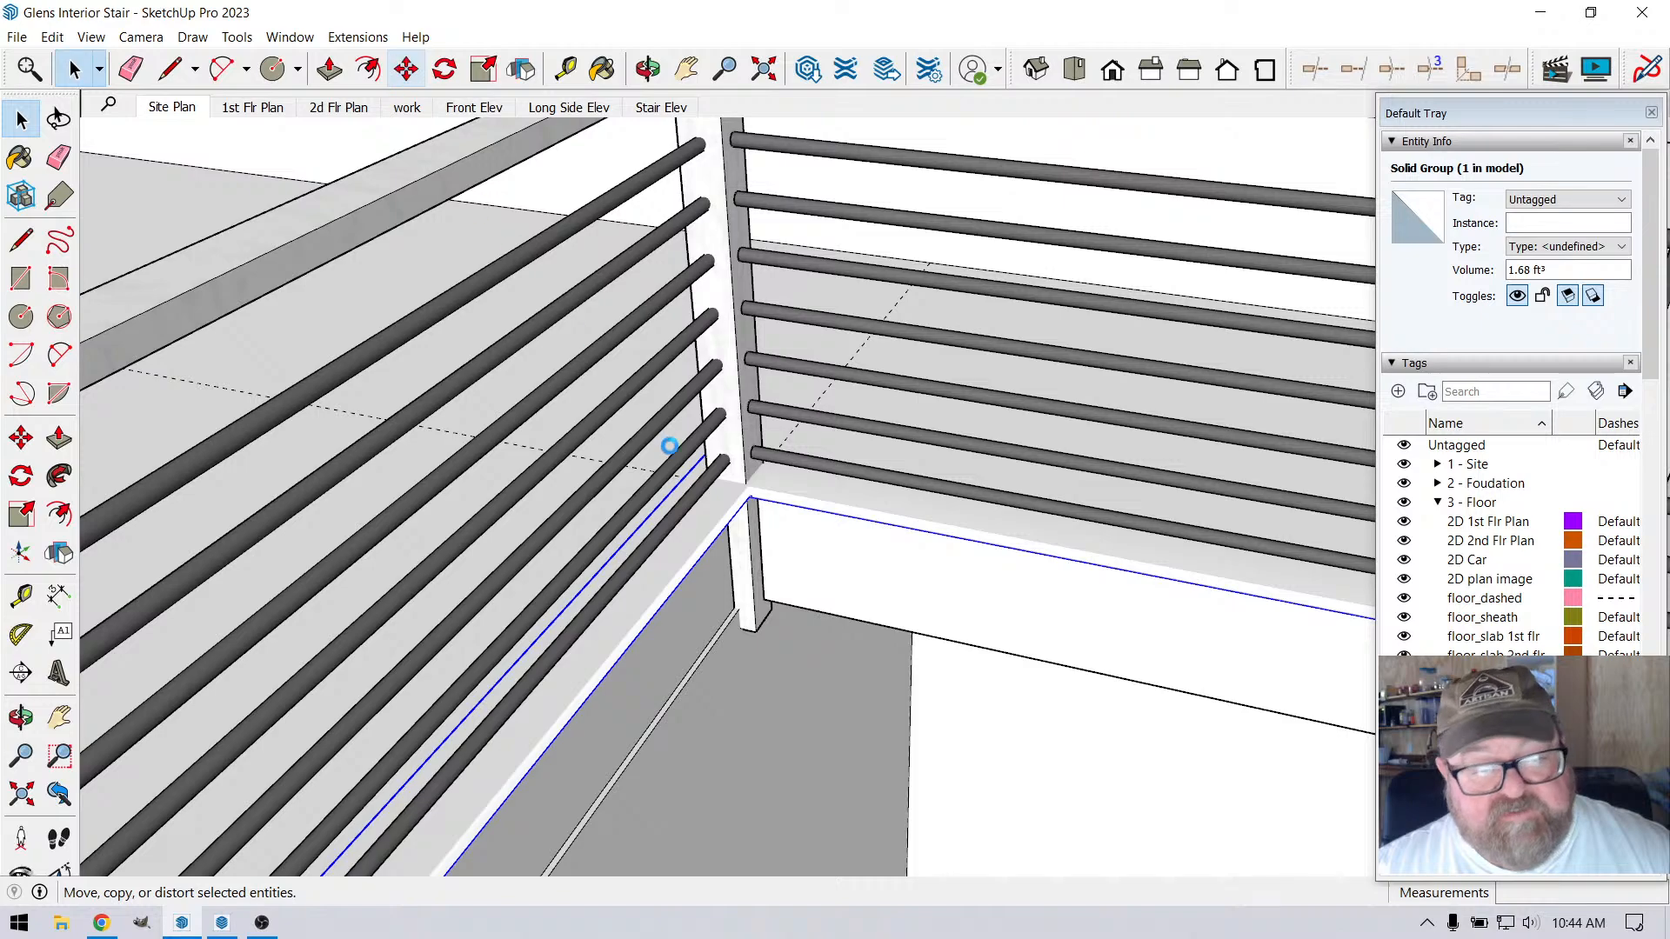
scroll(669, 446, "up", 3)
left_click(768, 545)
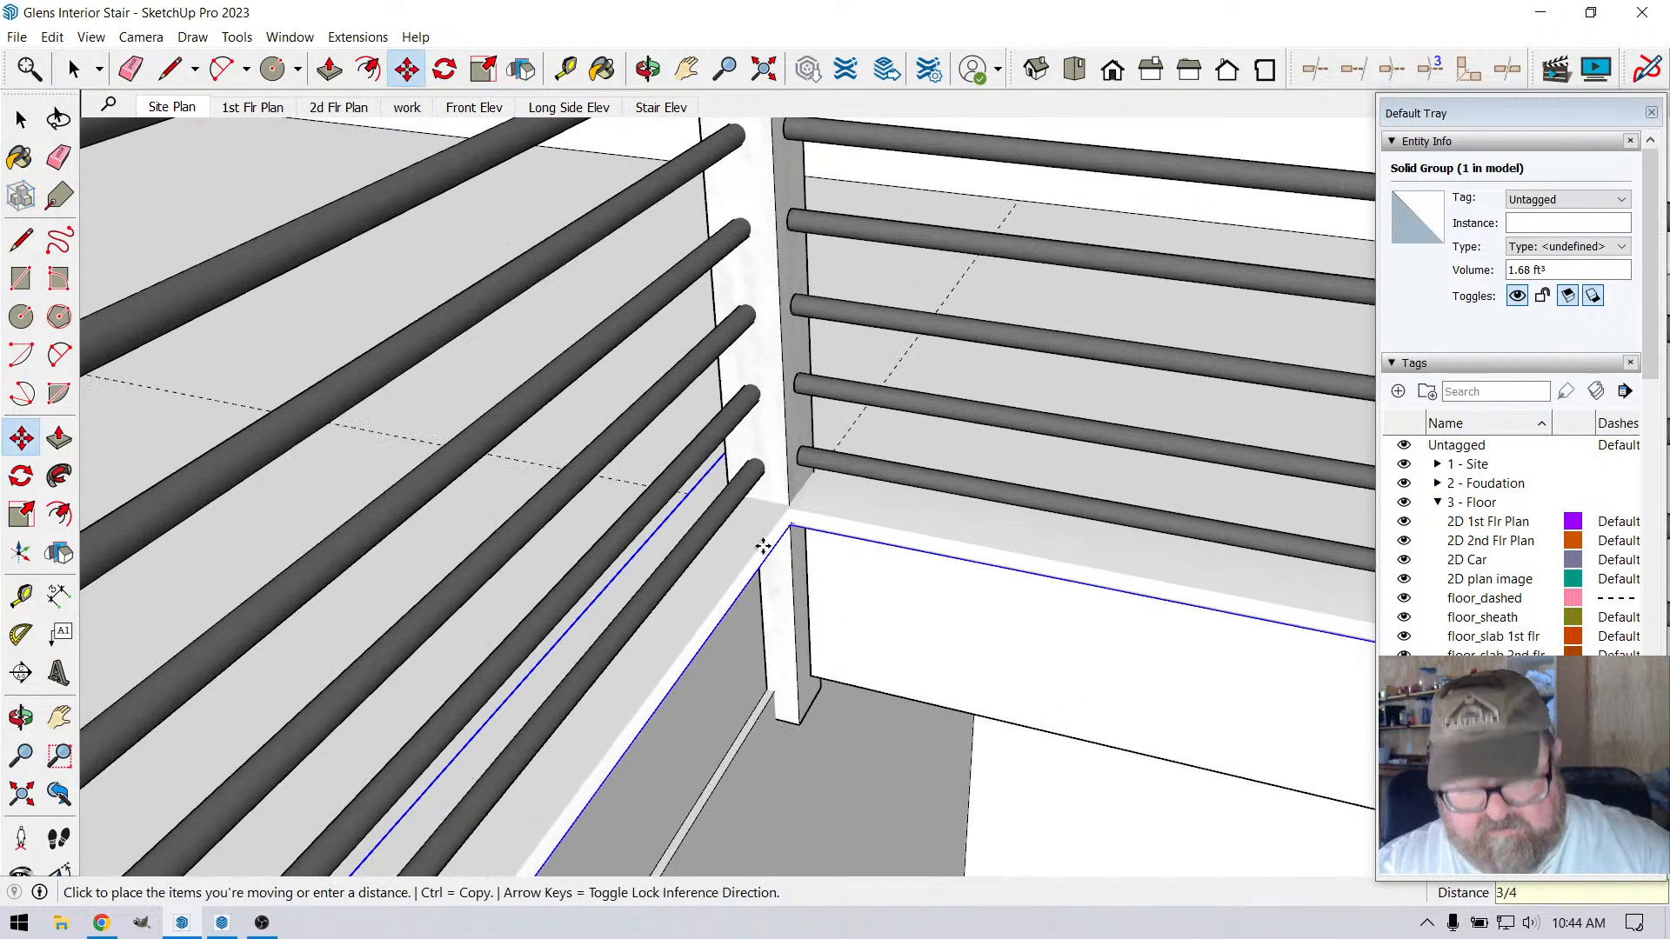
type("3/4")
key("Return")
Shift the same loft edge trim 3/4" along the green axis, back behind the corner post on the stair-side railing run
scroll(957, 525, "up", 2)
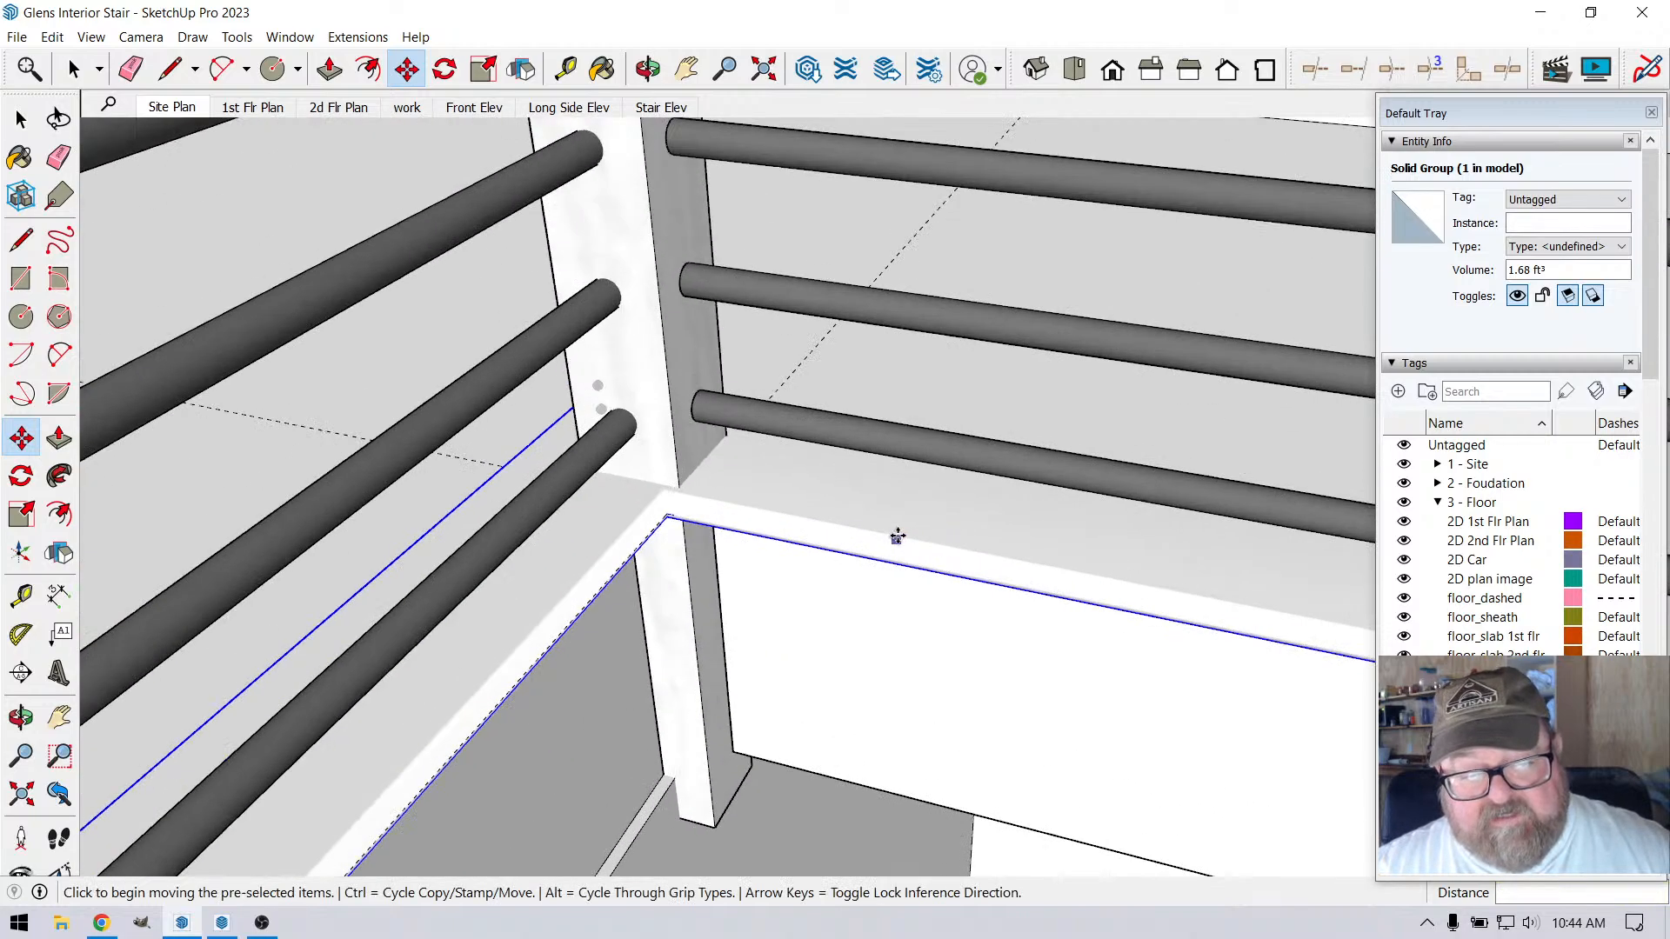
left_click(903, 526)
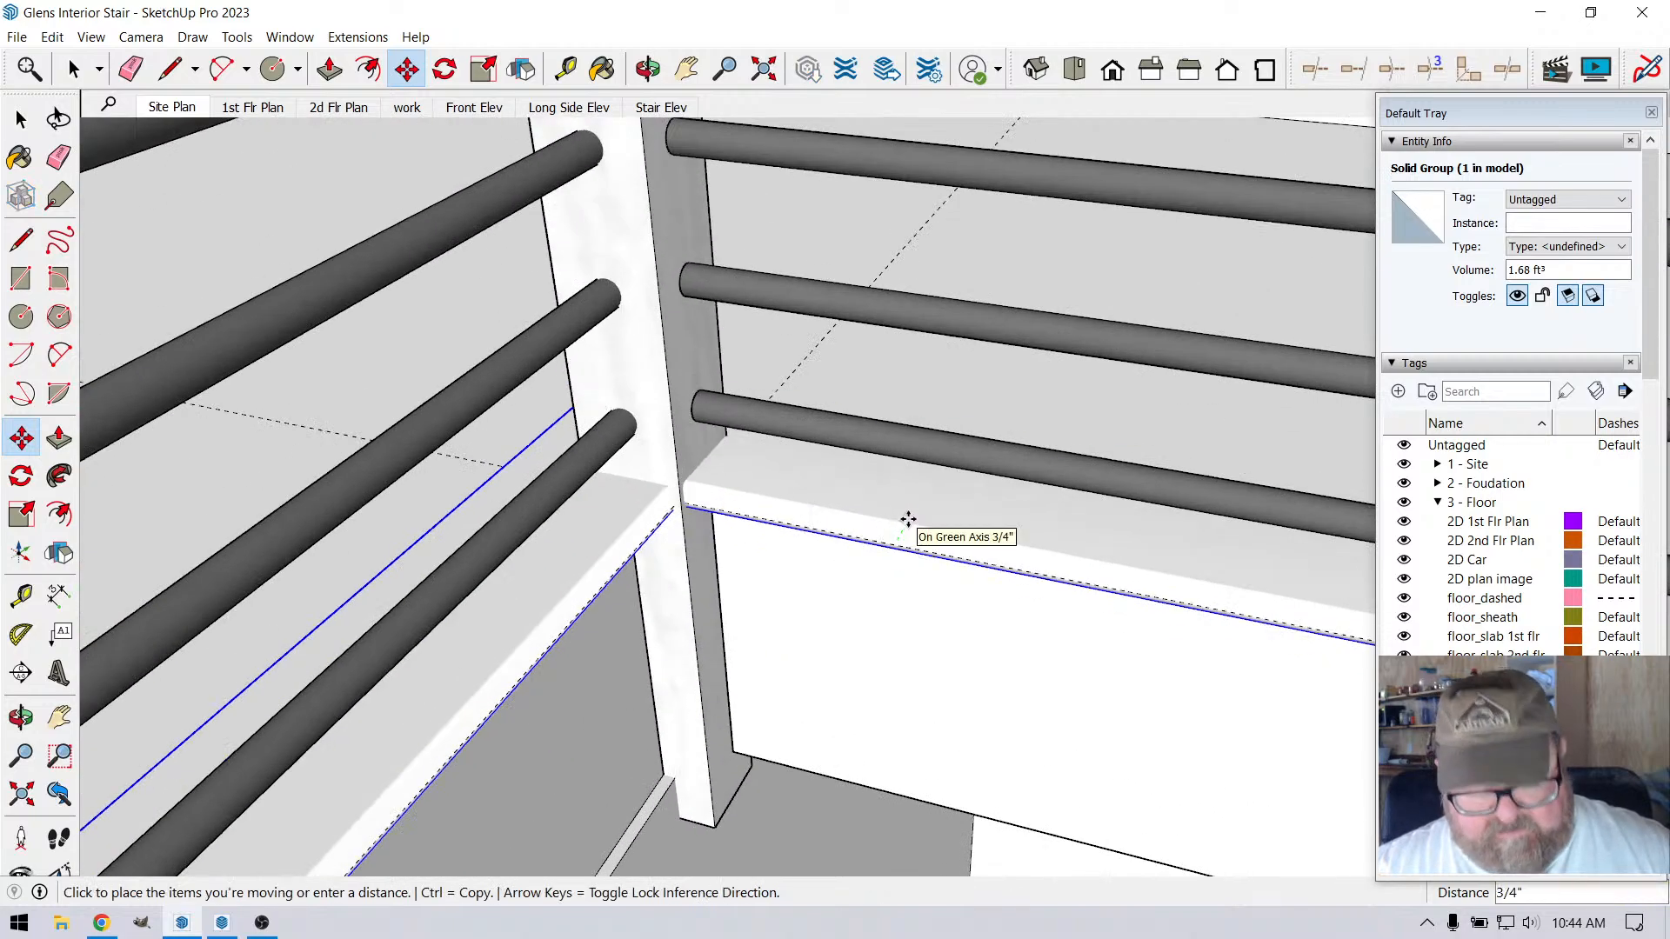
type("3/4")
key("Return")
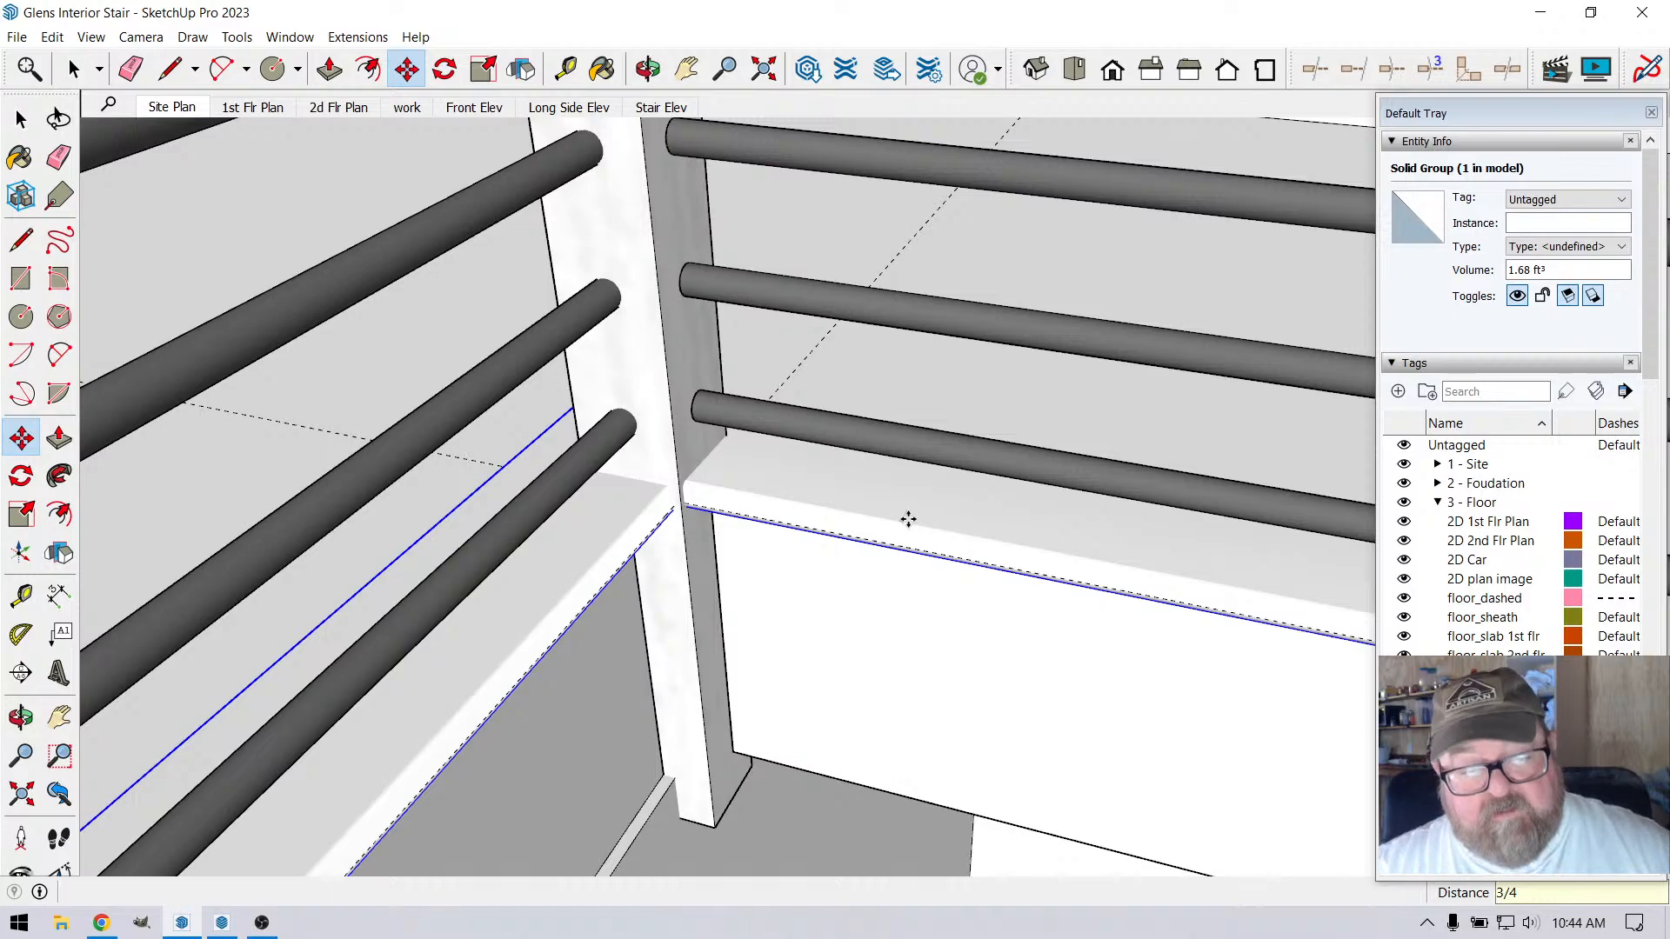
Examine the shifted edge trim at the railing's inner corner and where it reaches the end post at the outer wall
scroll(574, 480, "up", 2)
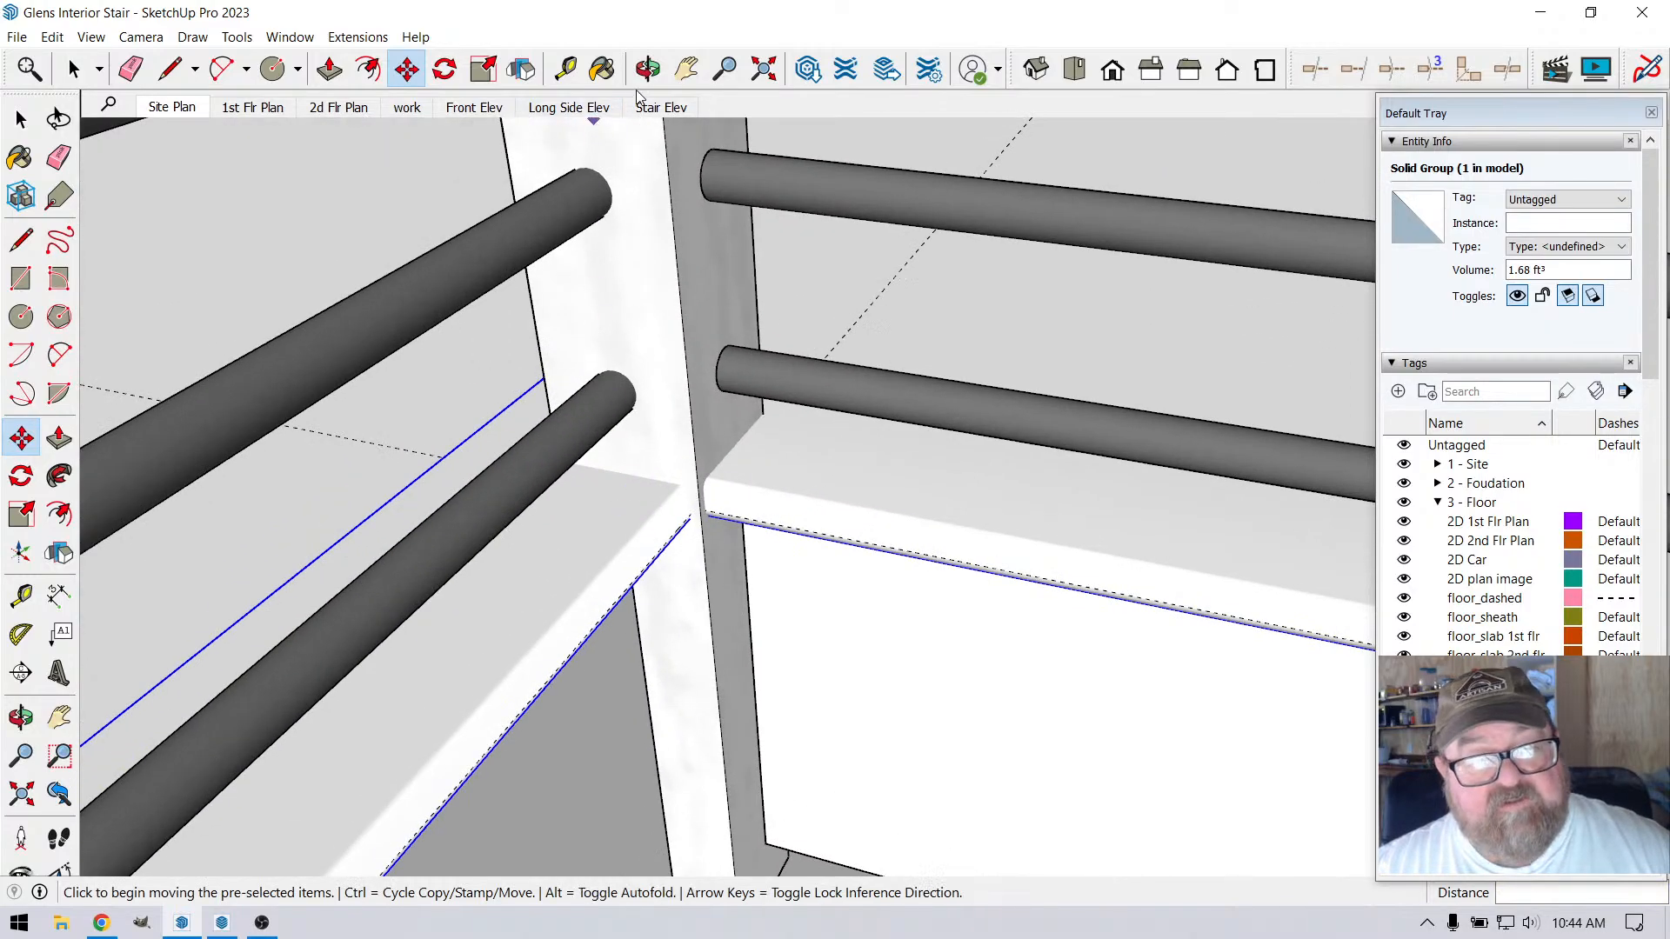
middle_click_drag(835, 504, 822, 541)
scroll(822, 541, "down", 6)
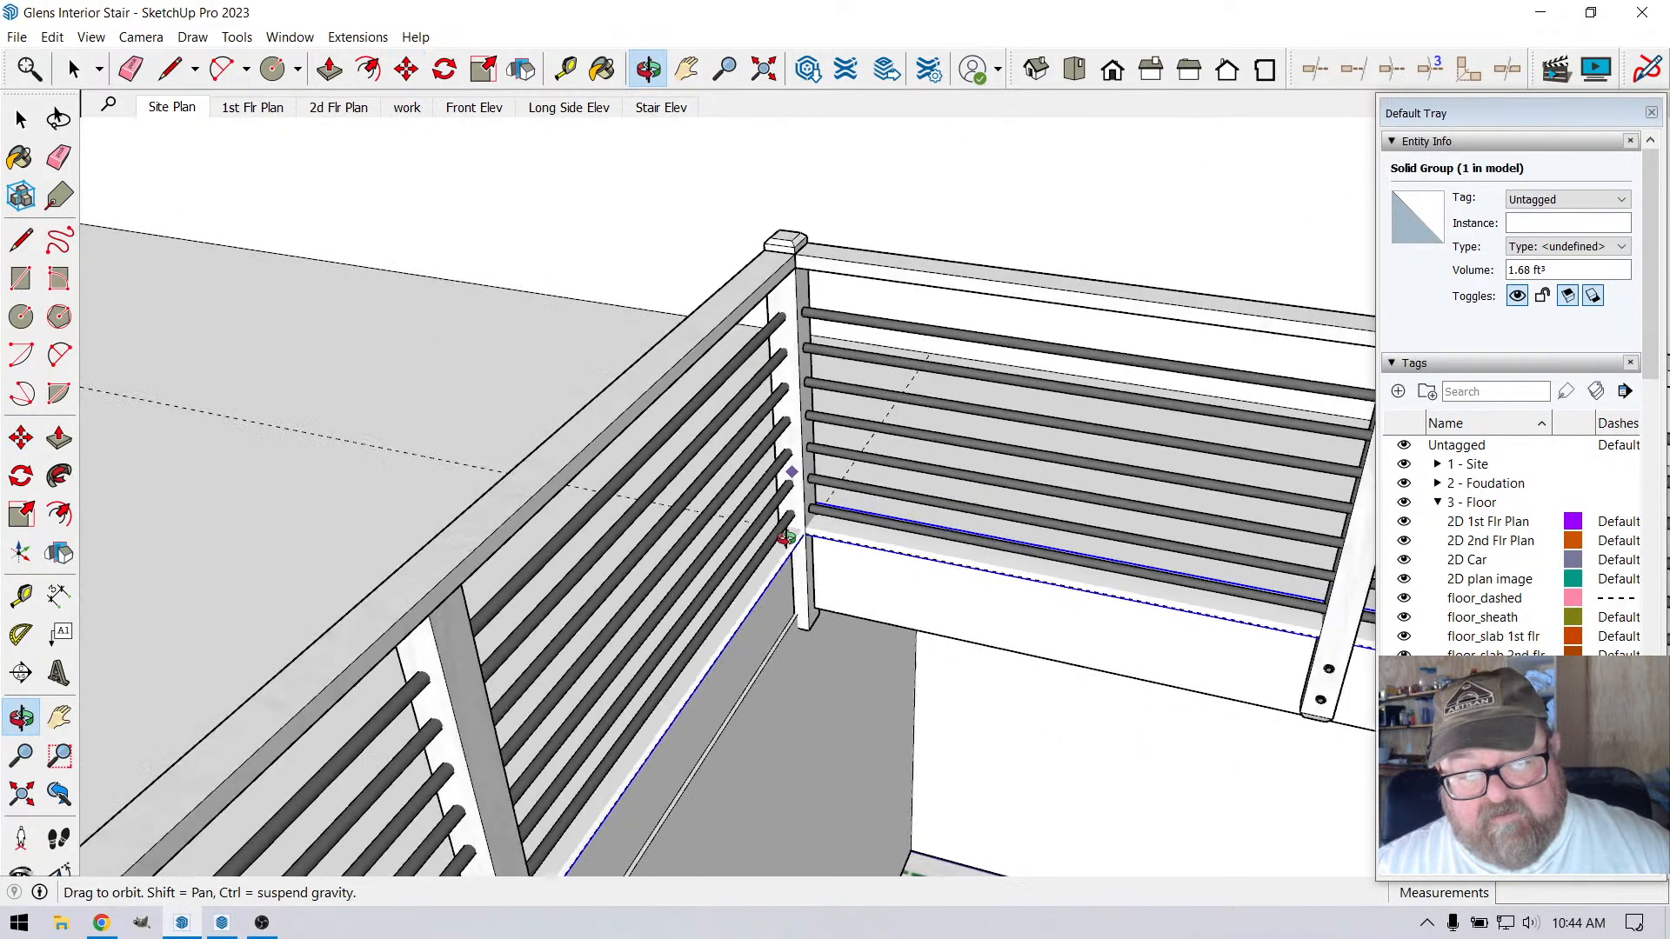
middle_click_drag(753, 656, 1145, 447)
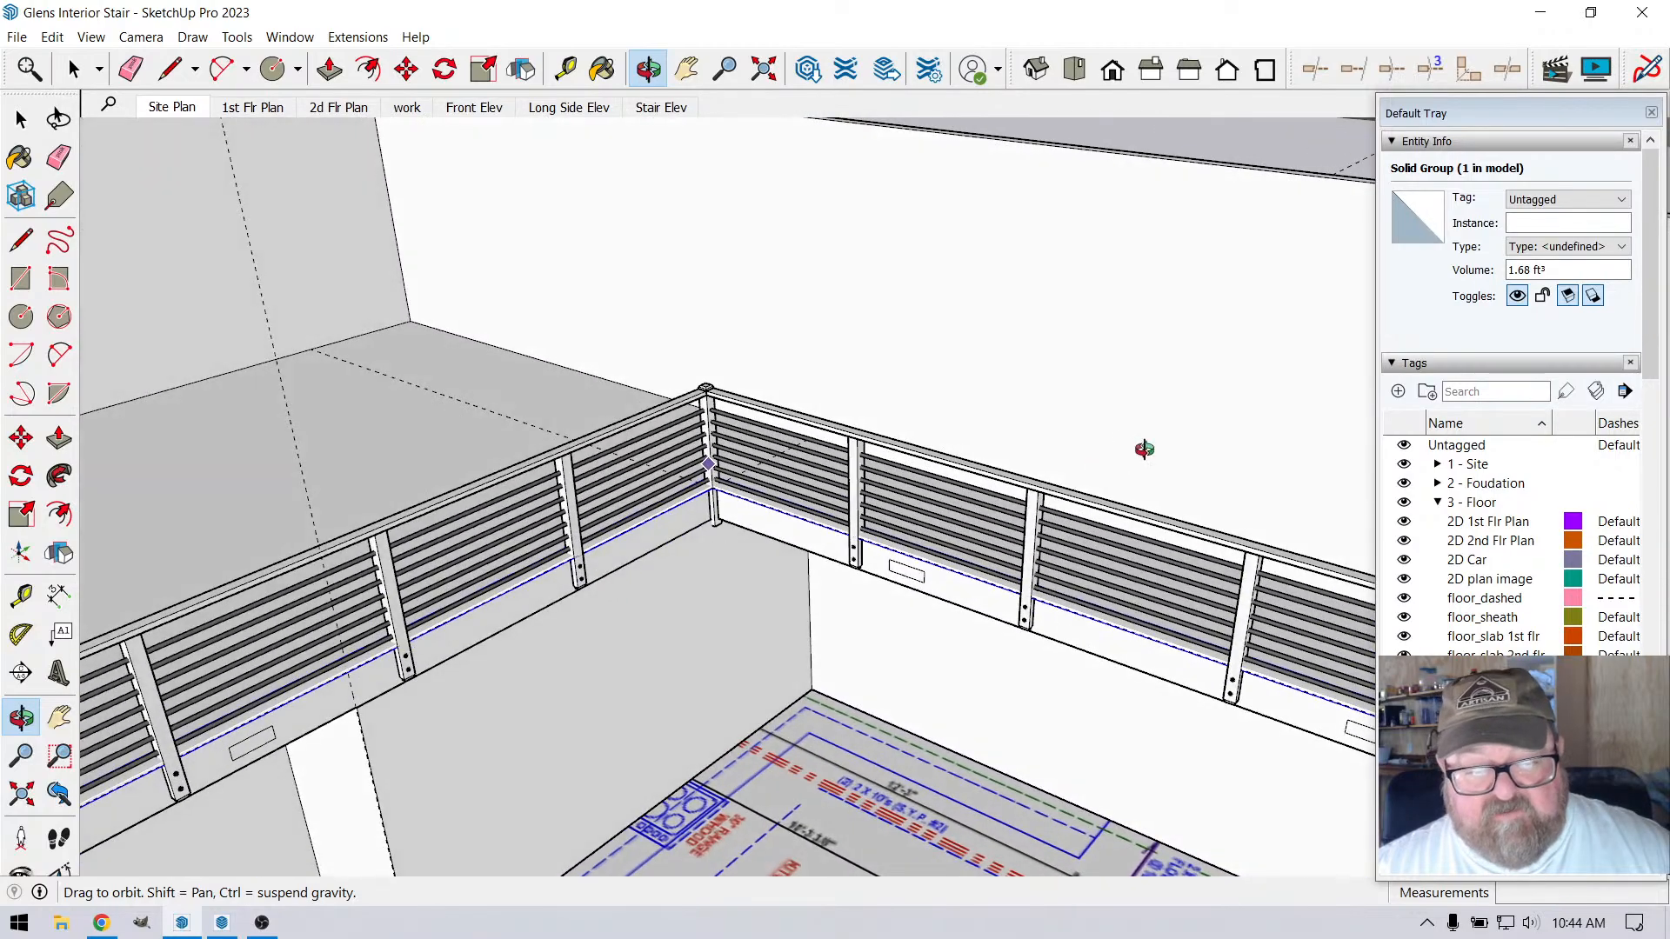
scroll(1131, 509, "down", 4)
scroll(363, 780, "up", 4)
scroll(484, 733, "up", 6)
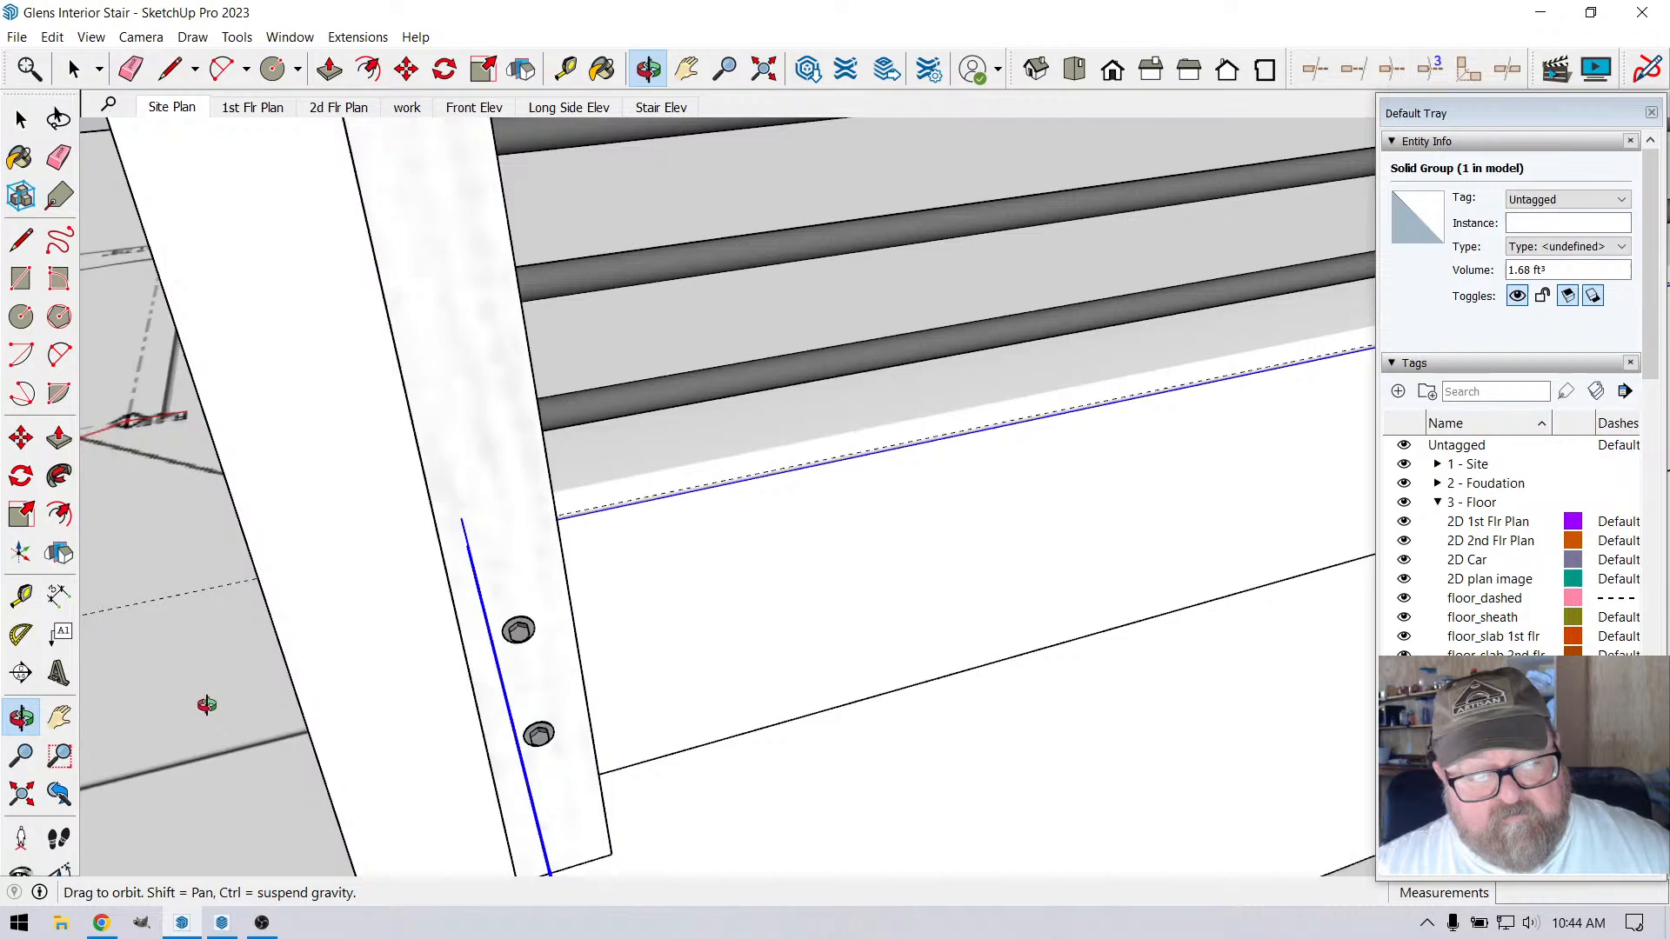
middle_click_drag(207, 705, 188, 706)
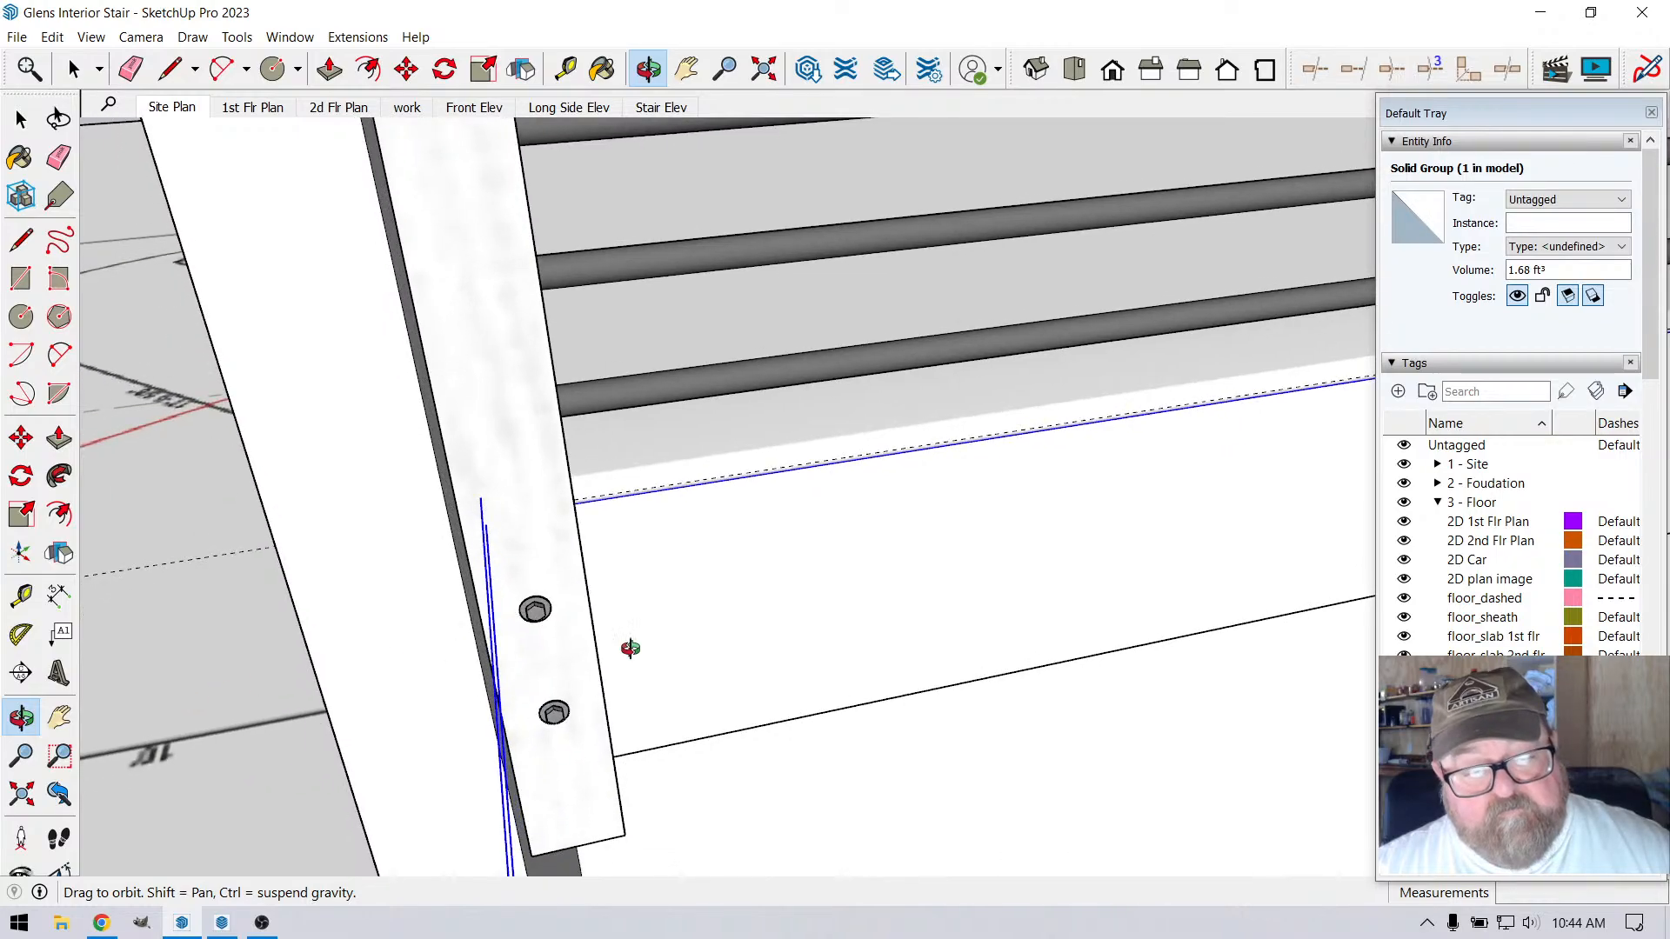
middle_click_drag(629, 649, 358, 645)
scroll(636, 649, "down", 2)
middle_click_drag(574, 571, 705, 578)
scroll(706, 577, "down", 8)
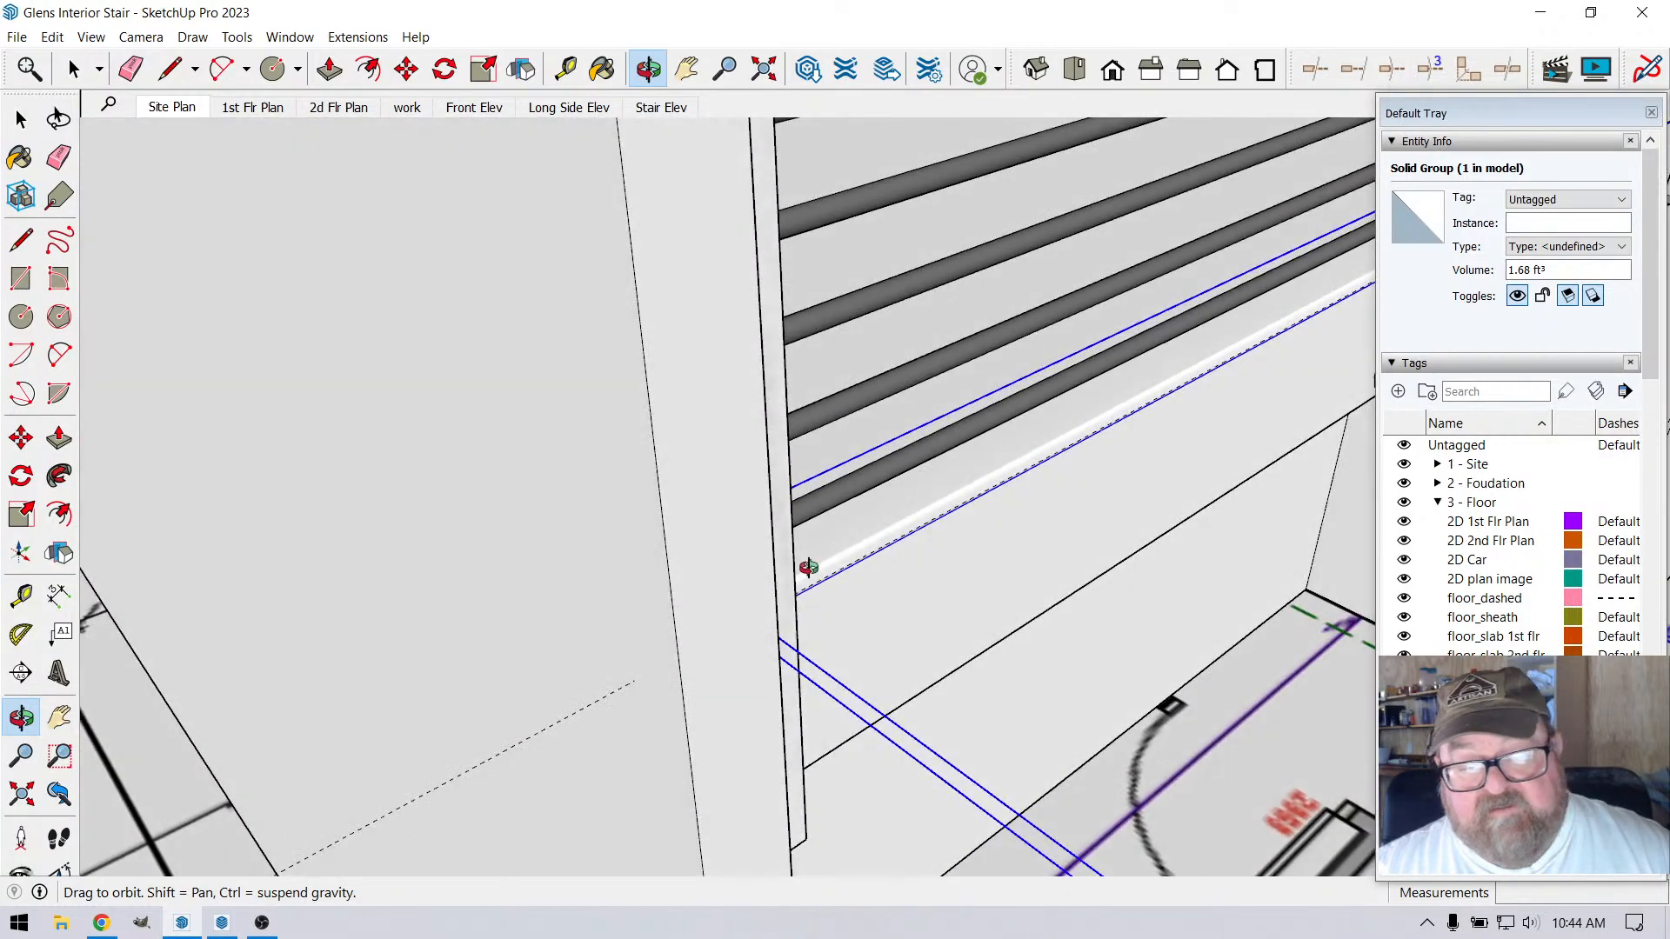
scroll(648, 635, "down", 6)
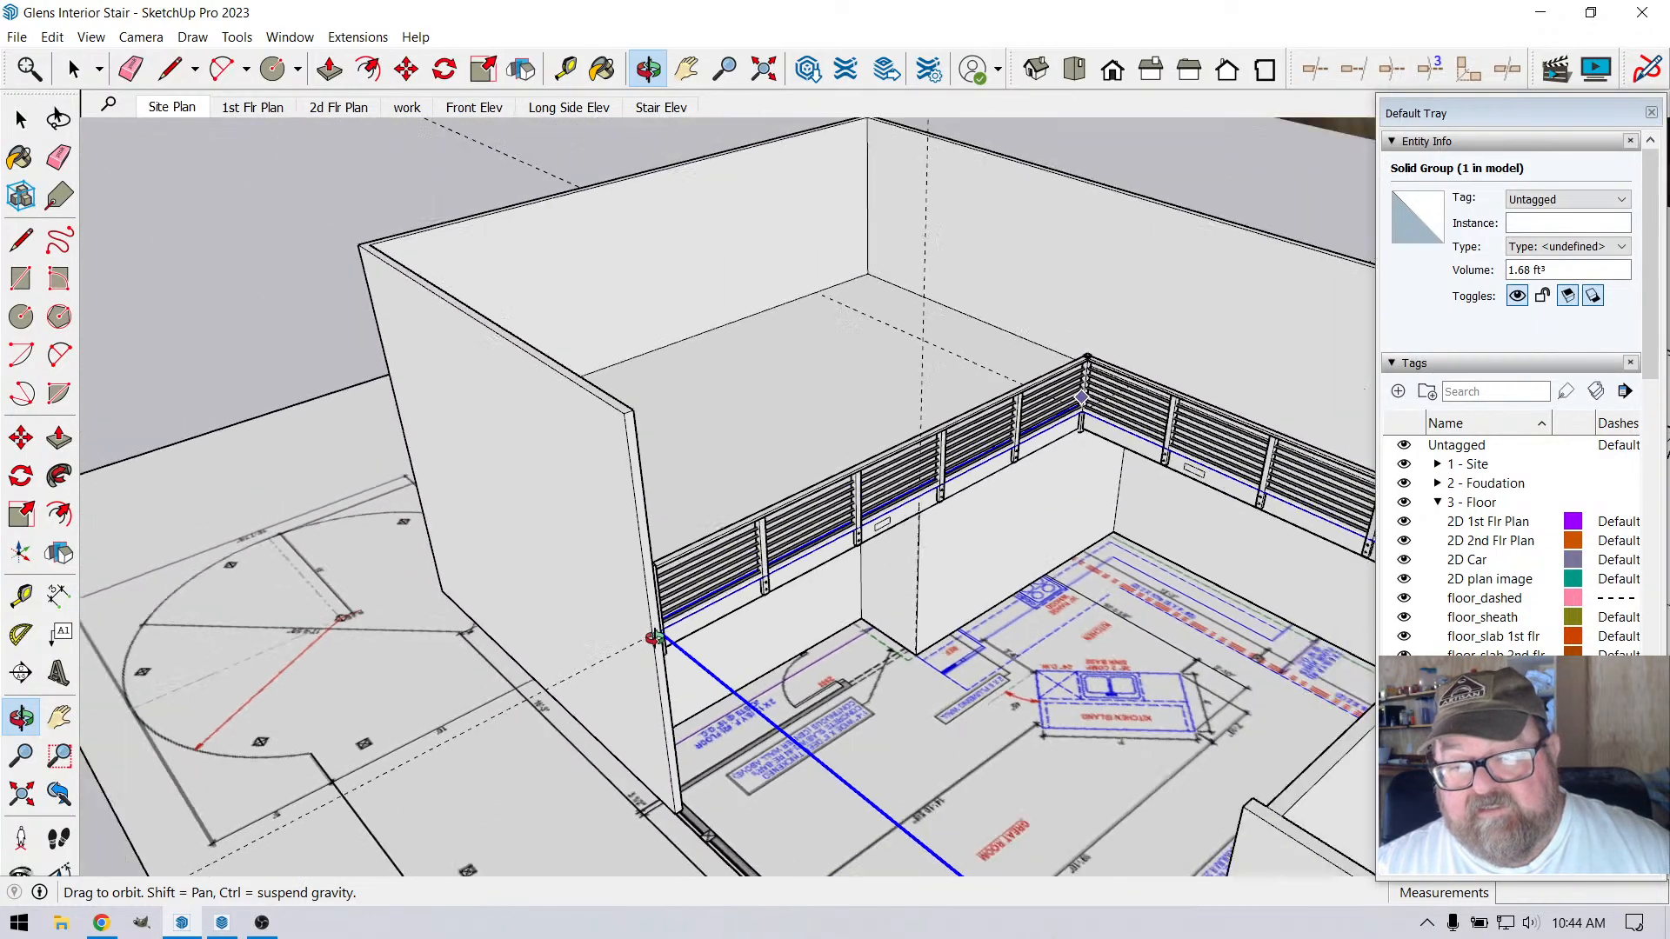
Examine the edge trim from behind the loft and around the stair landing, including the floor strip beyond the stair wall
middle_click_drag(944, 639, 709, 650)
scroll(682, 667, "up", 8)
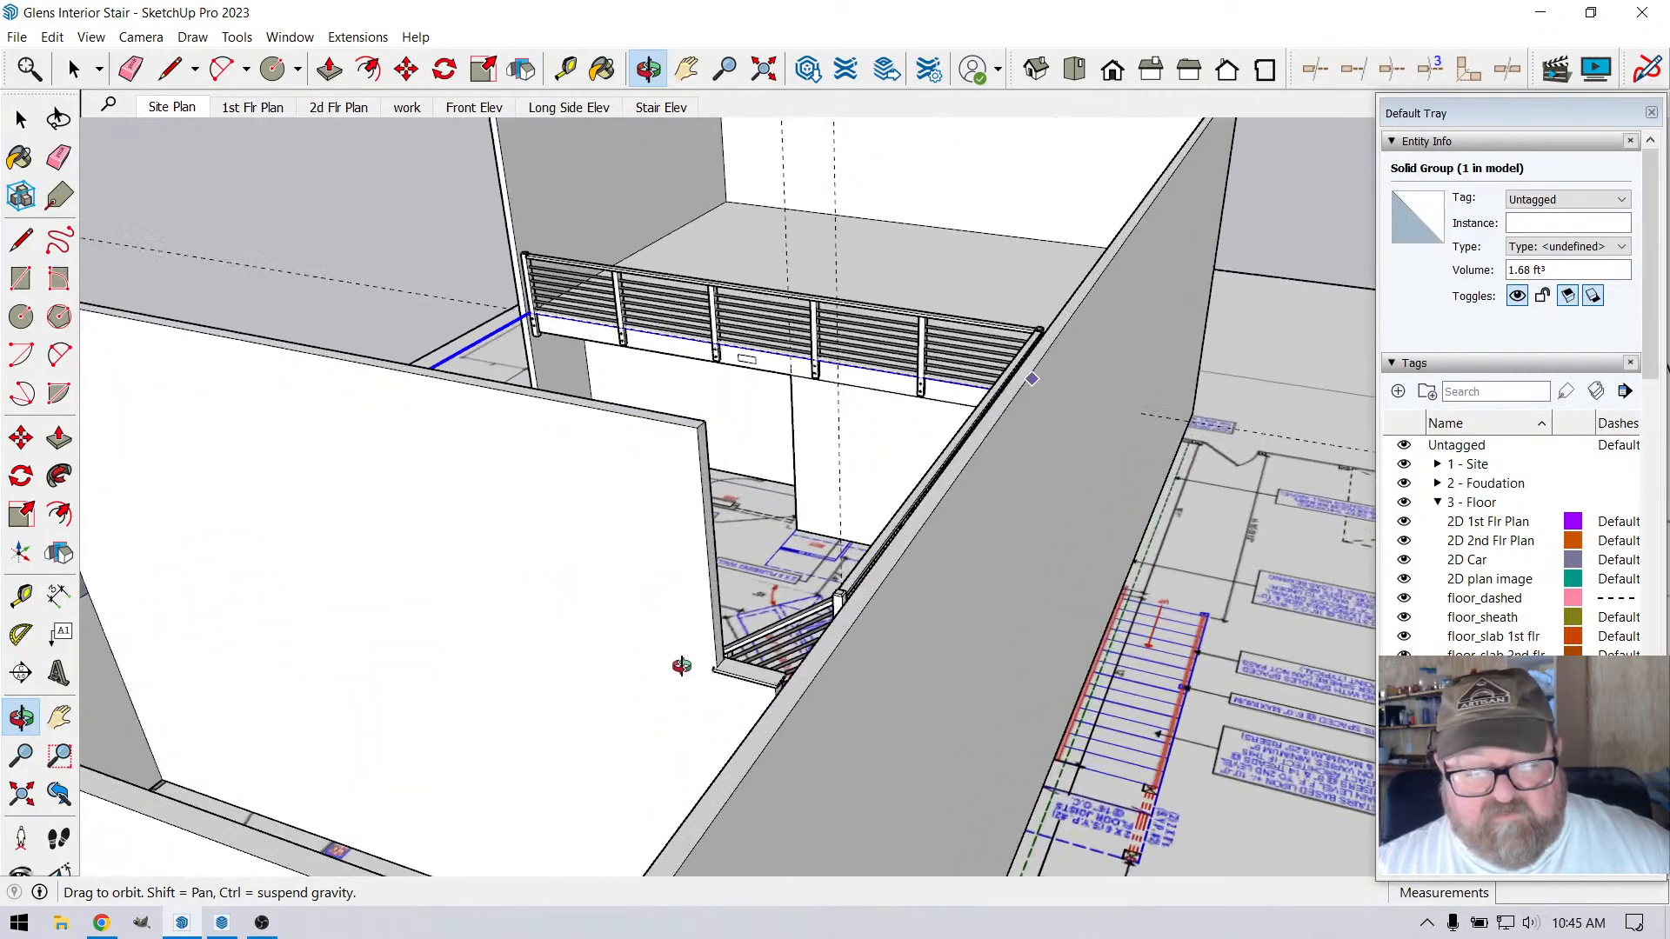
scroll(917, 711, "down", 3)
scroll(917, 711, "down", 3)
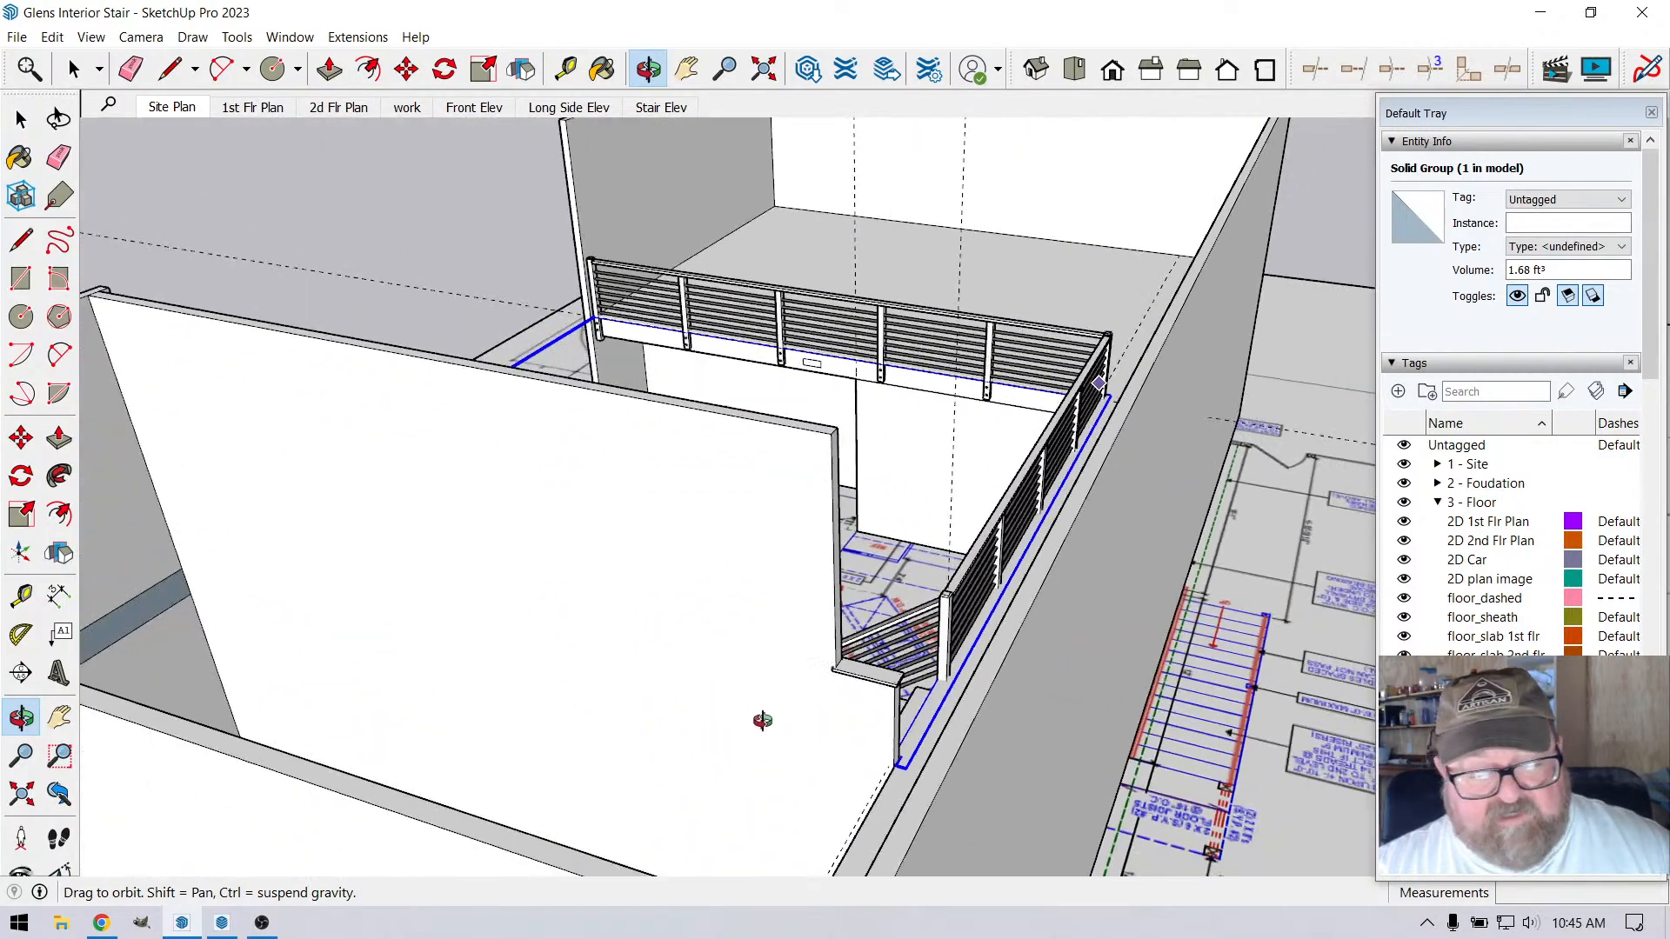
middle_click_drag(574, 670, 1017, 708)
scroll(858, 541, "down", 4)
middle_click_drag(857, 541, 1200, 661)
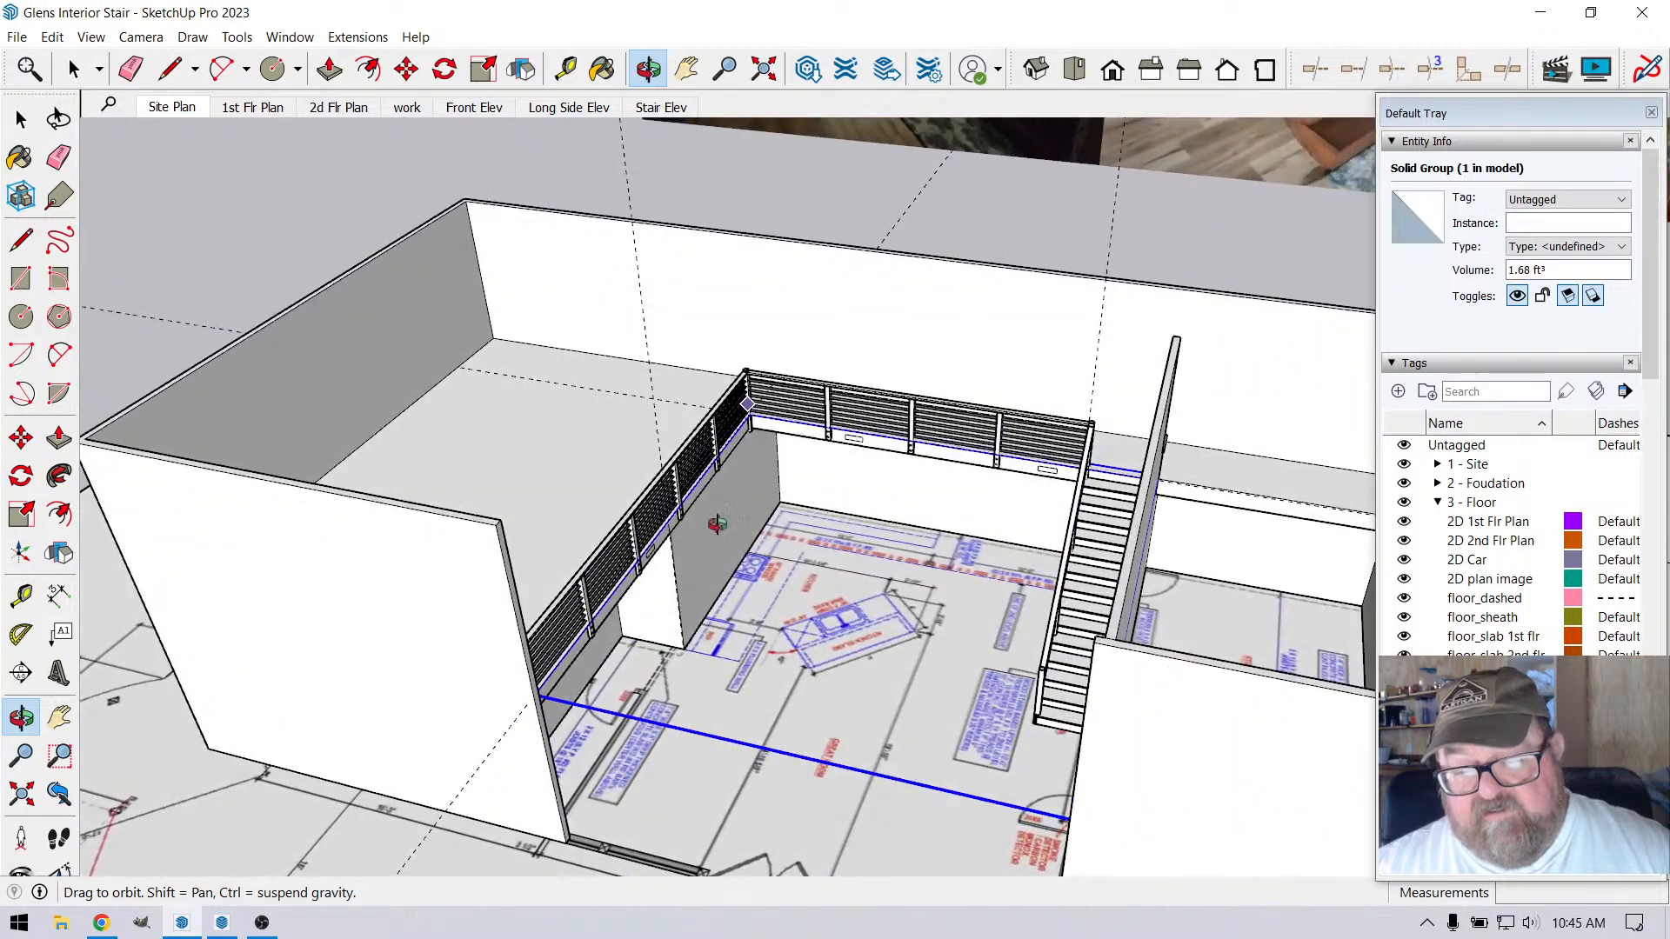
scroll(716, 521, "down", 3)
scroll(1076, 516, "up", 5)
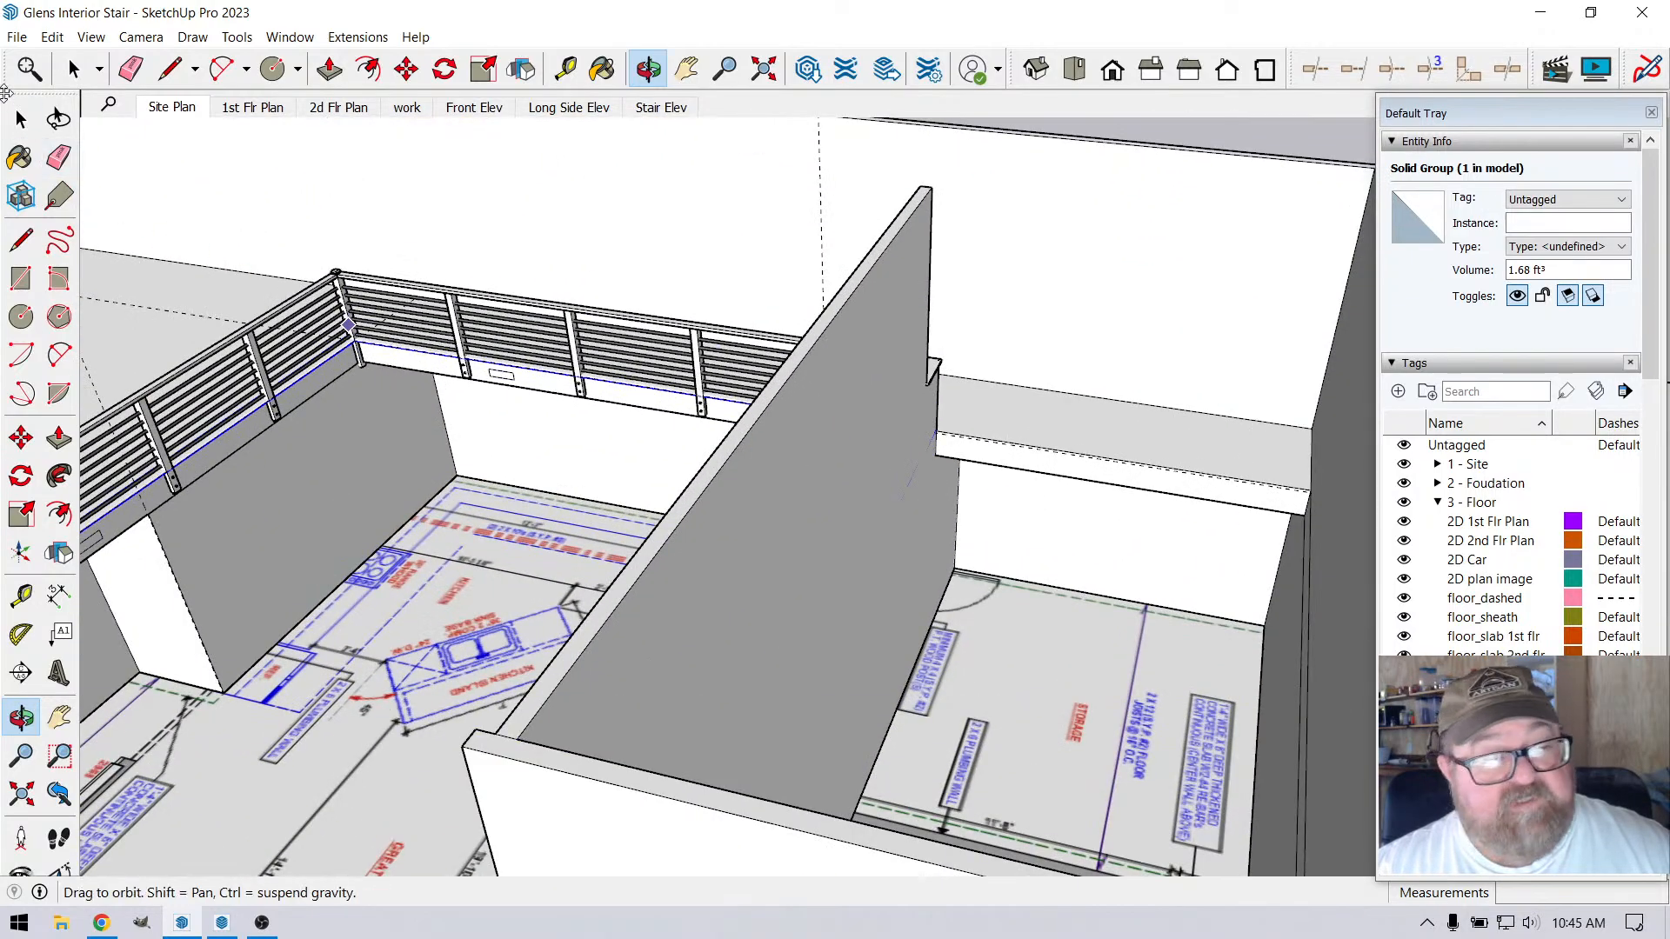
Open the geometry of the floor strip beyond the stair wall and draw a vertical edge on its front face where it meets that wall
left_click(74, 69)
double_click(1060, 416)
scroll(943, 485, "up", 3)
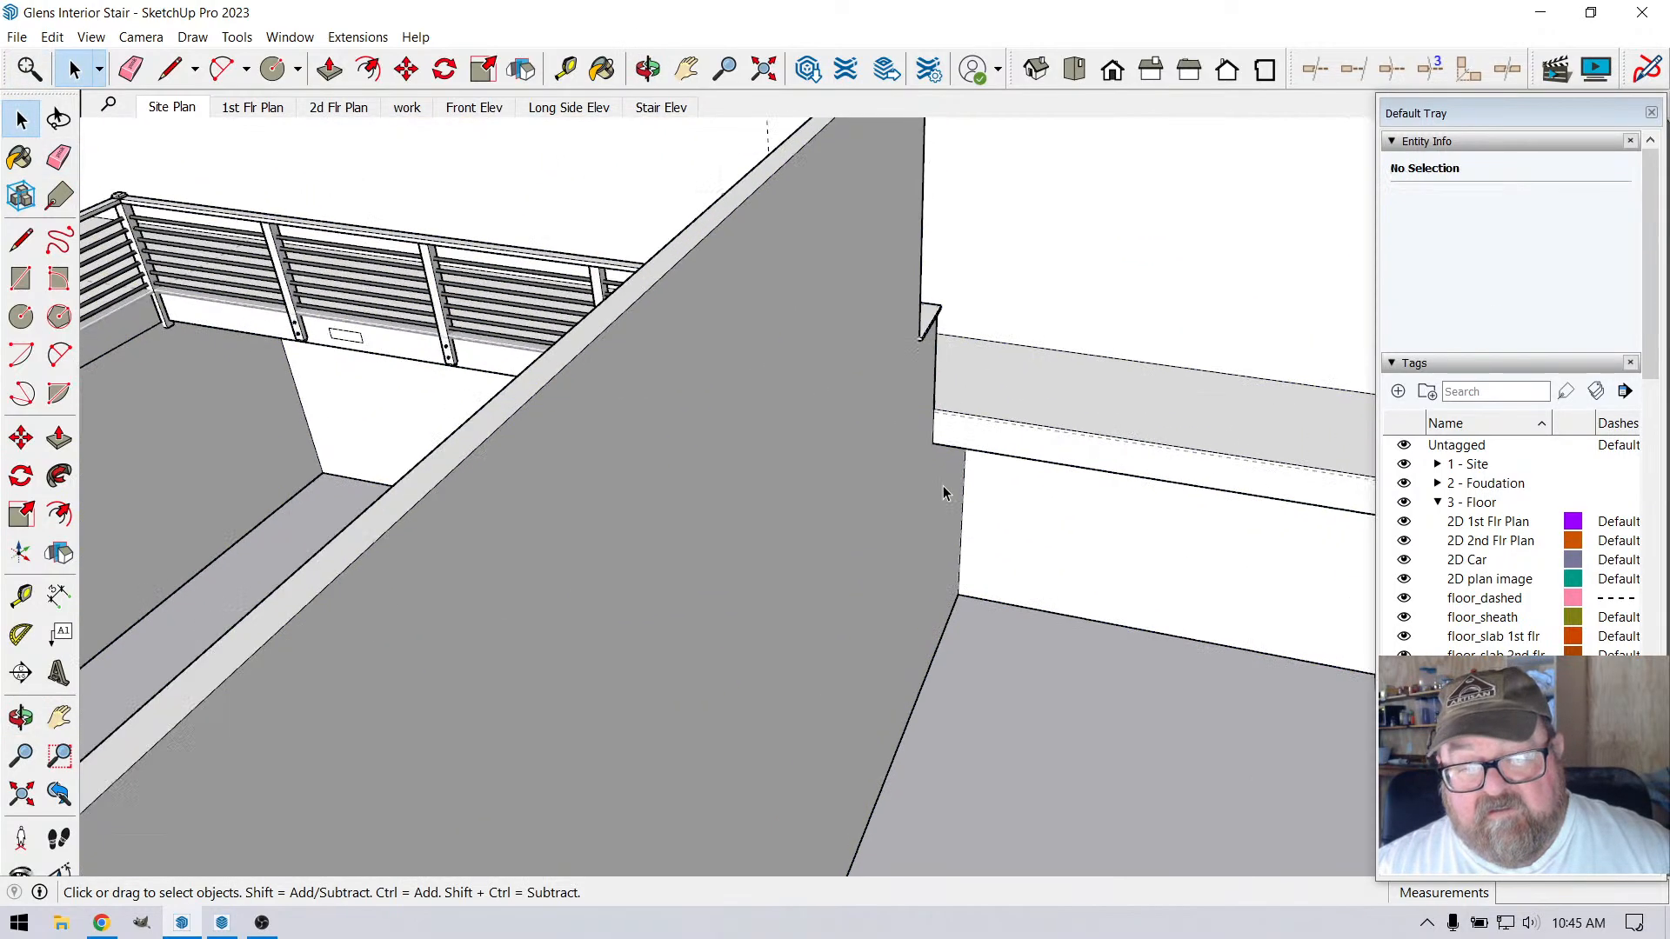
scroll(971, 430, "up", 4)
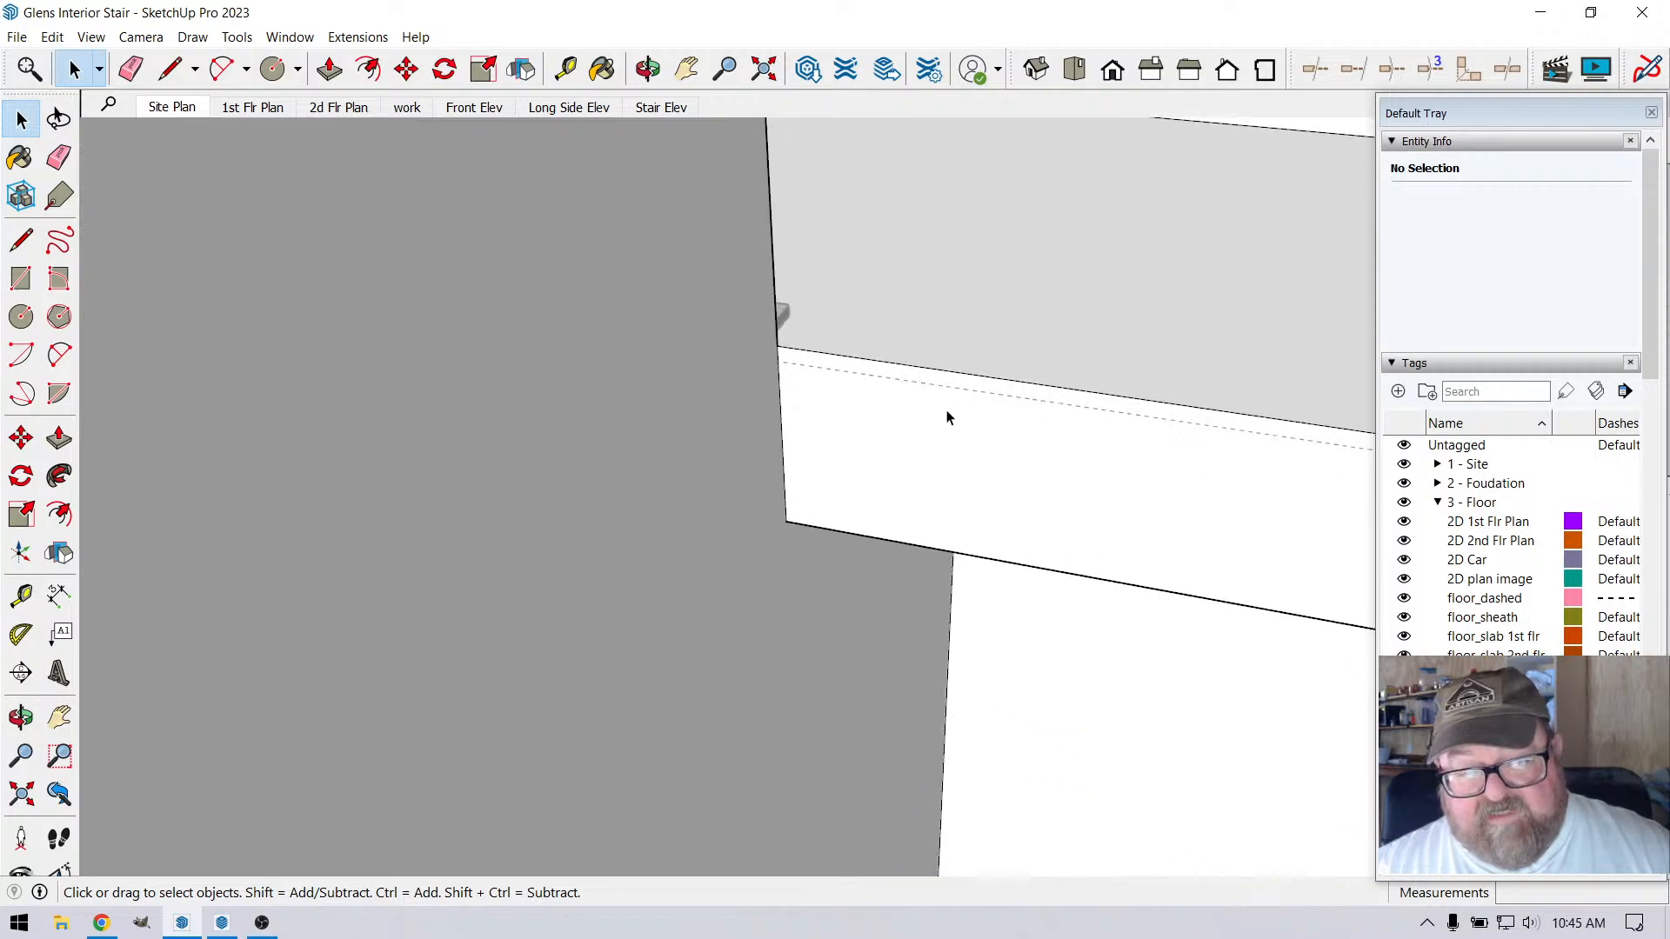
left_click(170, 69)
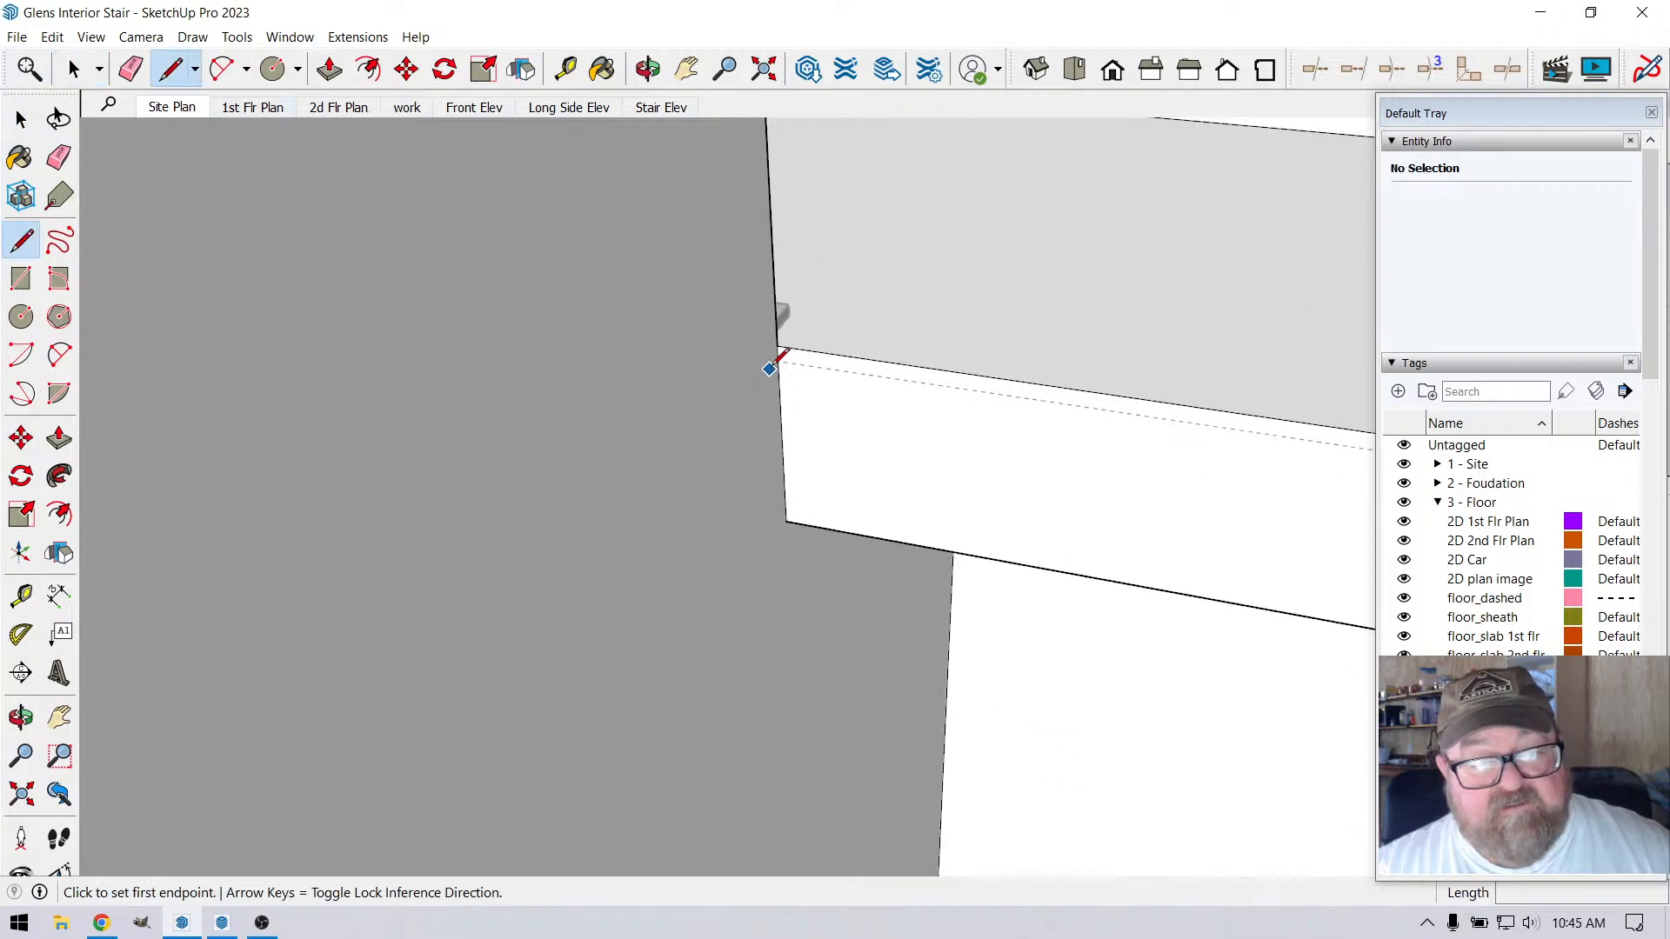
left_click(778, 345)
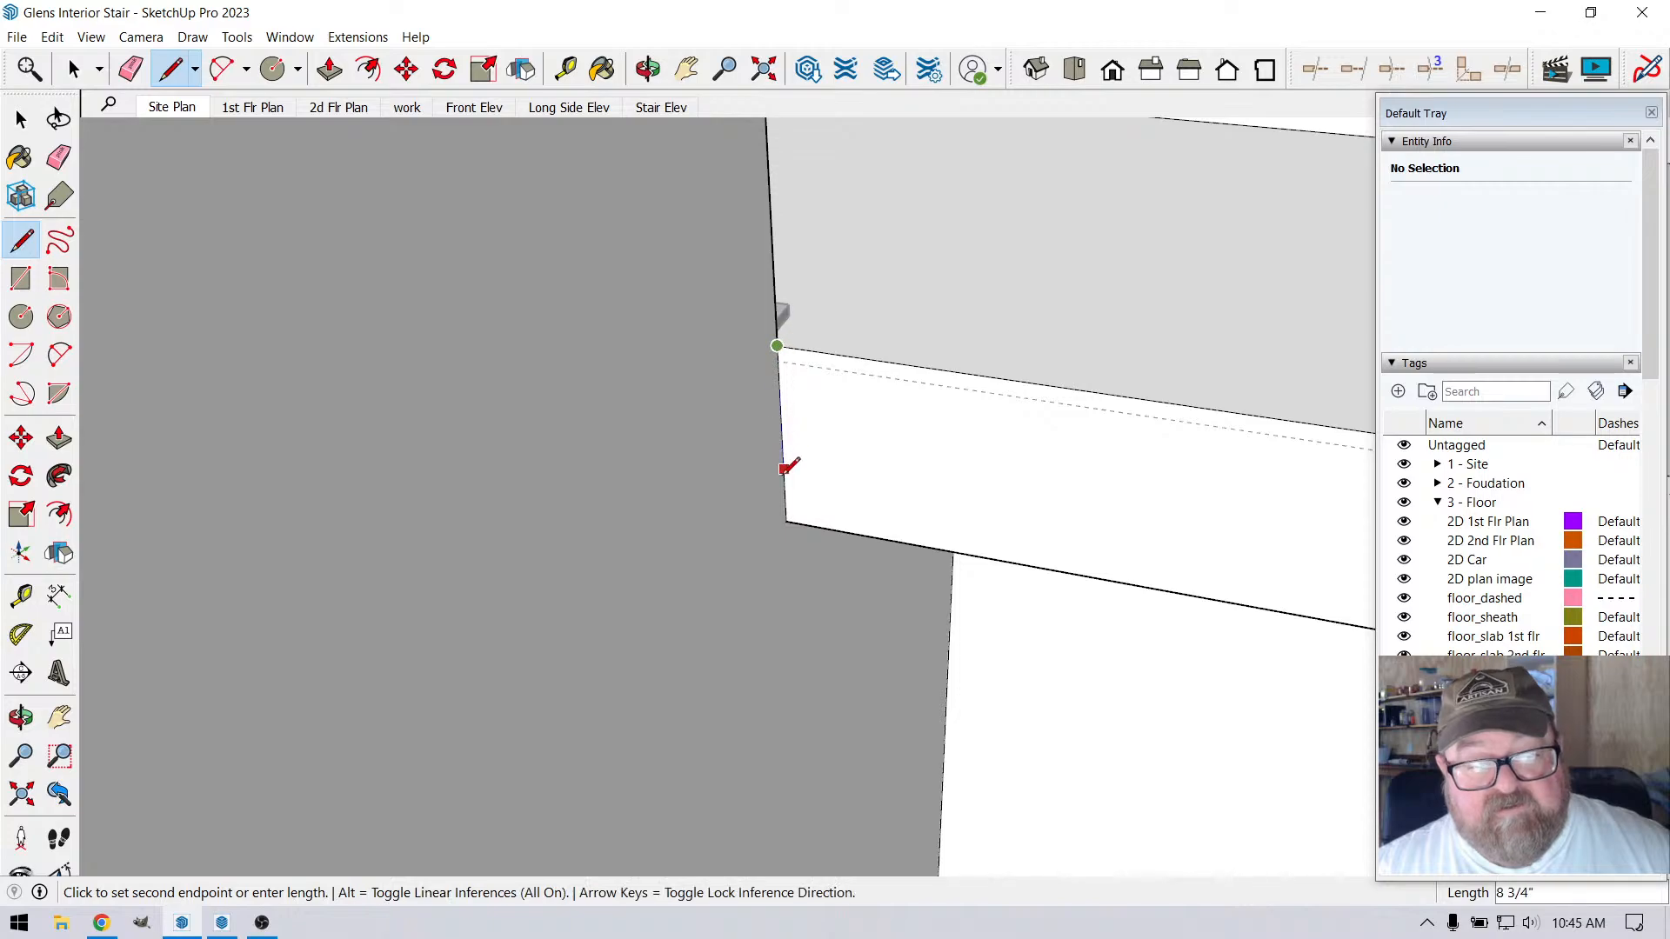
left_click(786, 521)
Push/Pull the floor strip's front face 26' 2 1/2" to the far wall, covering the storage side with upper floor
scroll(1057, 426, "down", 4)
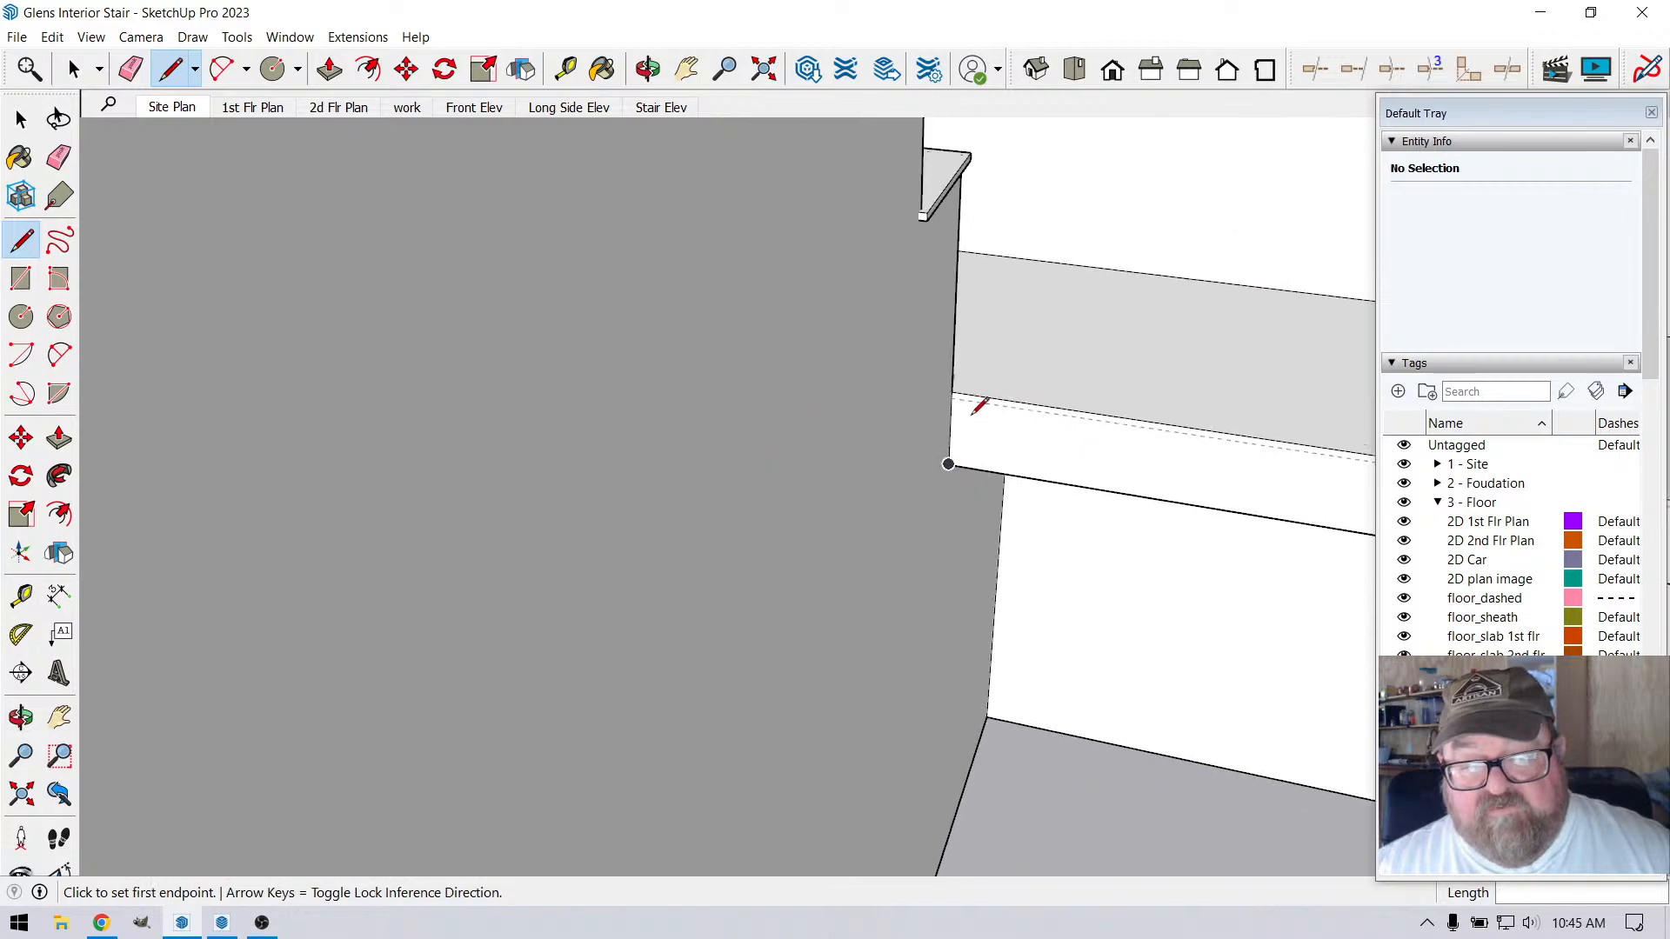
scroll(909, 329, "down", 4)
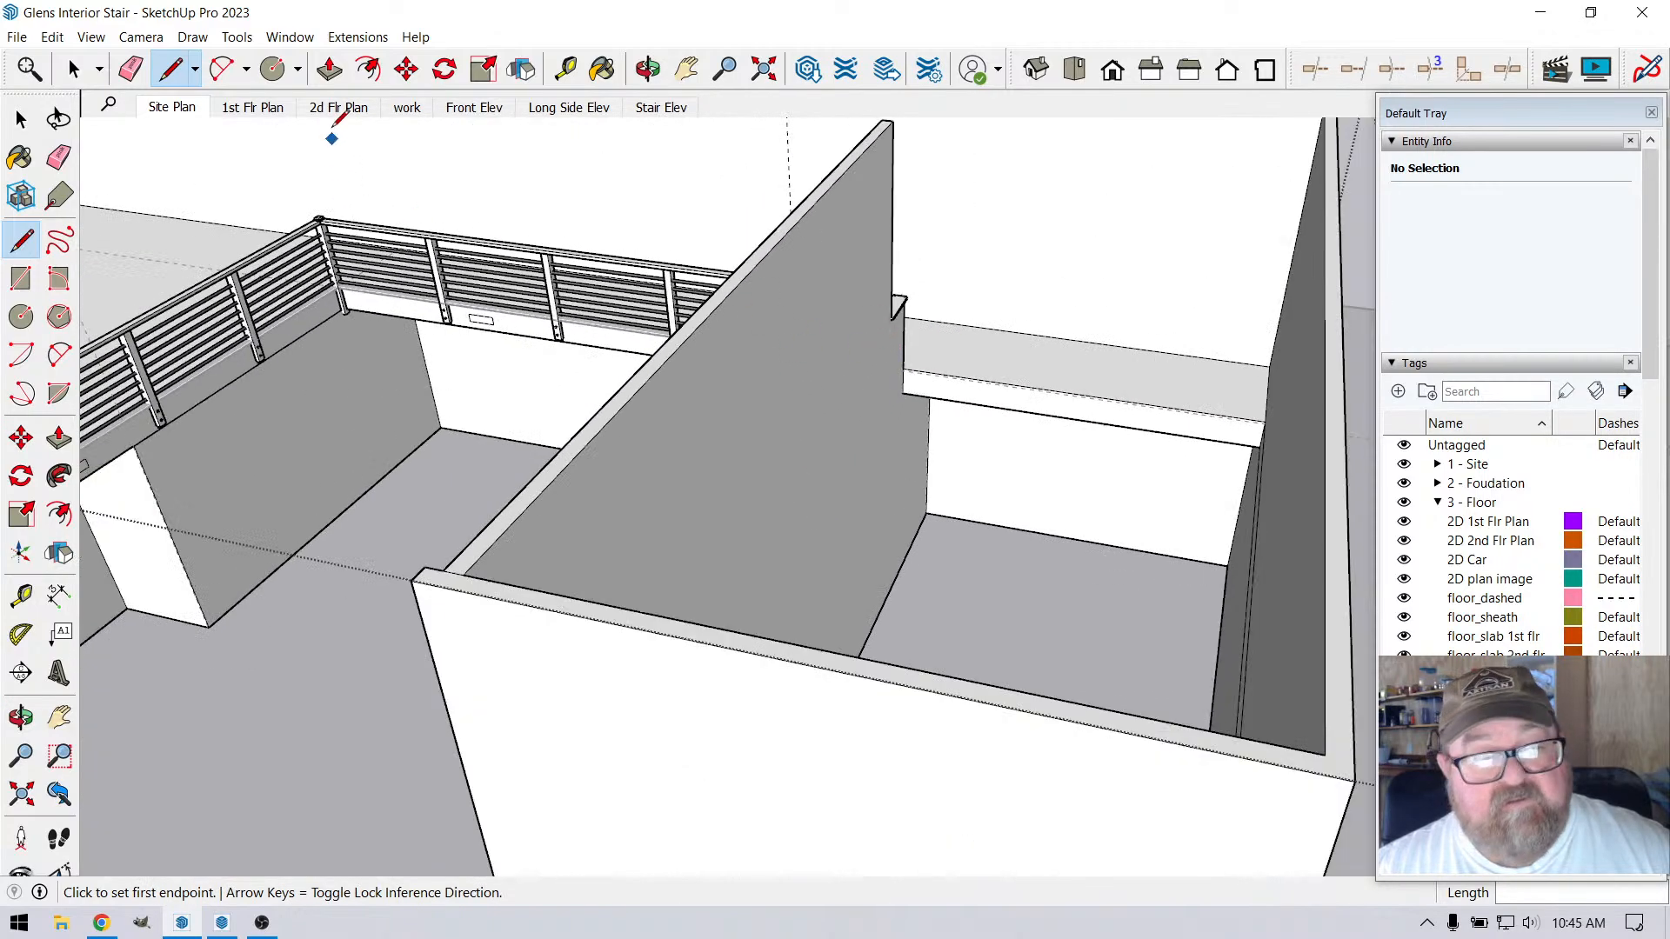
left_click(329, 68)
left_click(1005, 404)
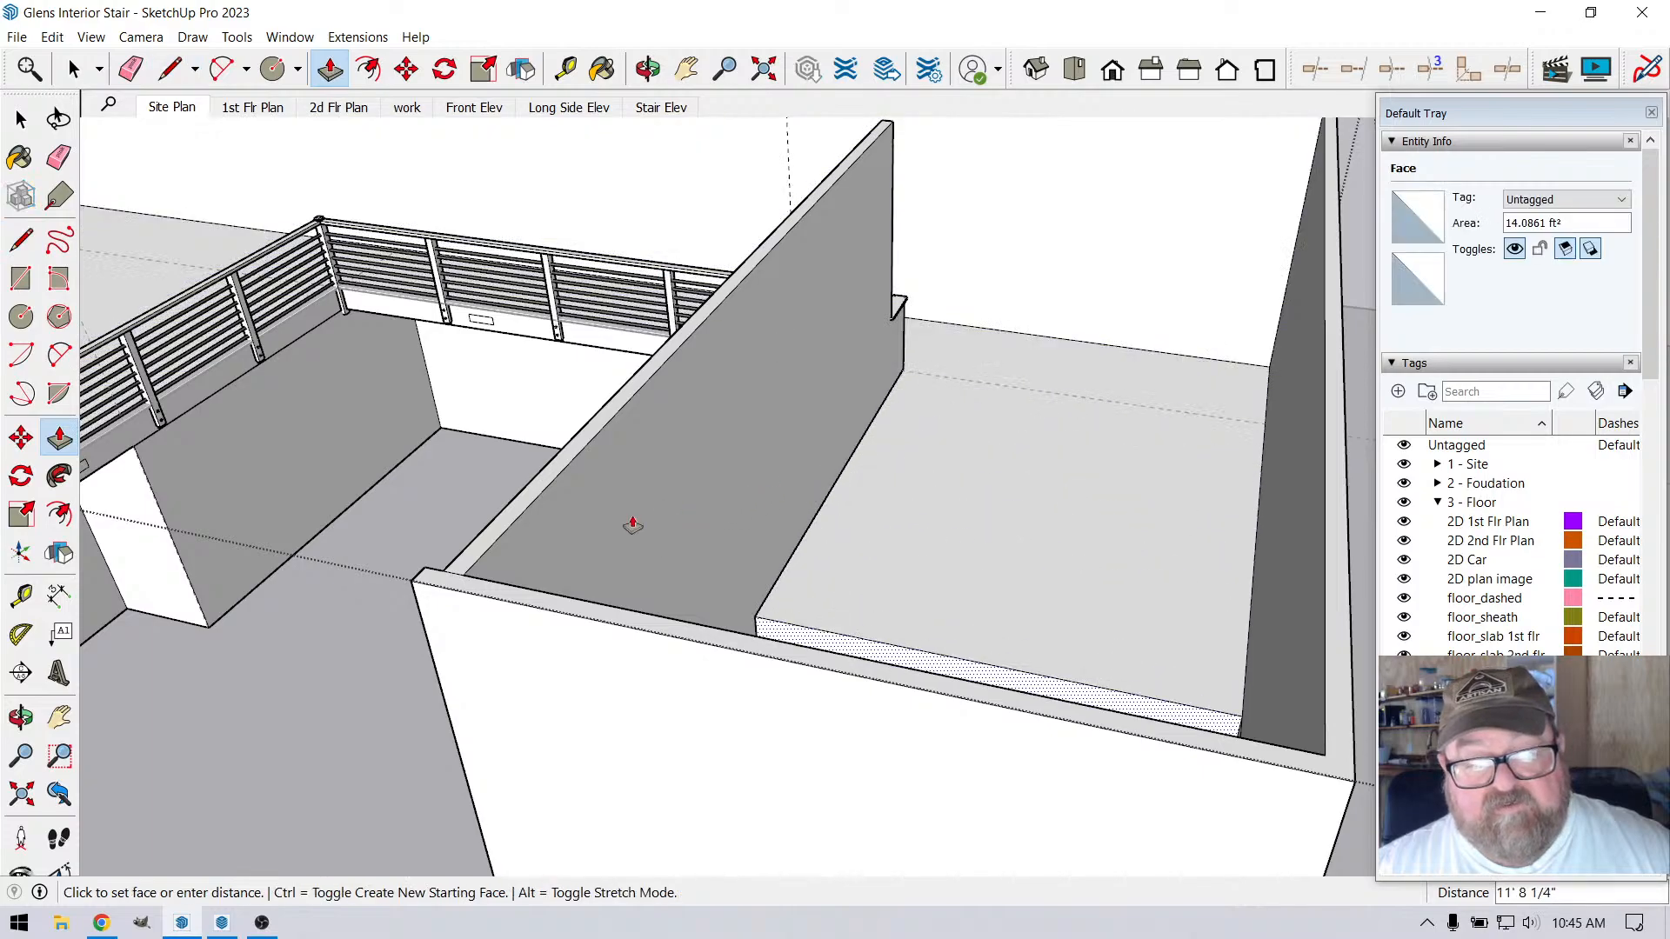
left_click(468, 578)
scroll(932, 673, "down", 3)
scroll(992, 407, "up", 3)
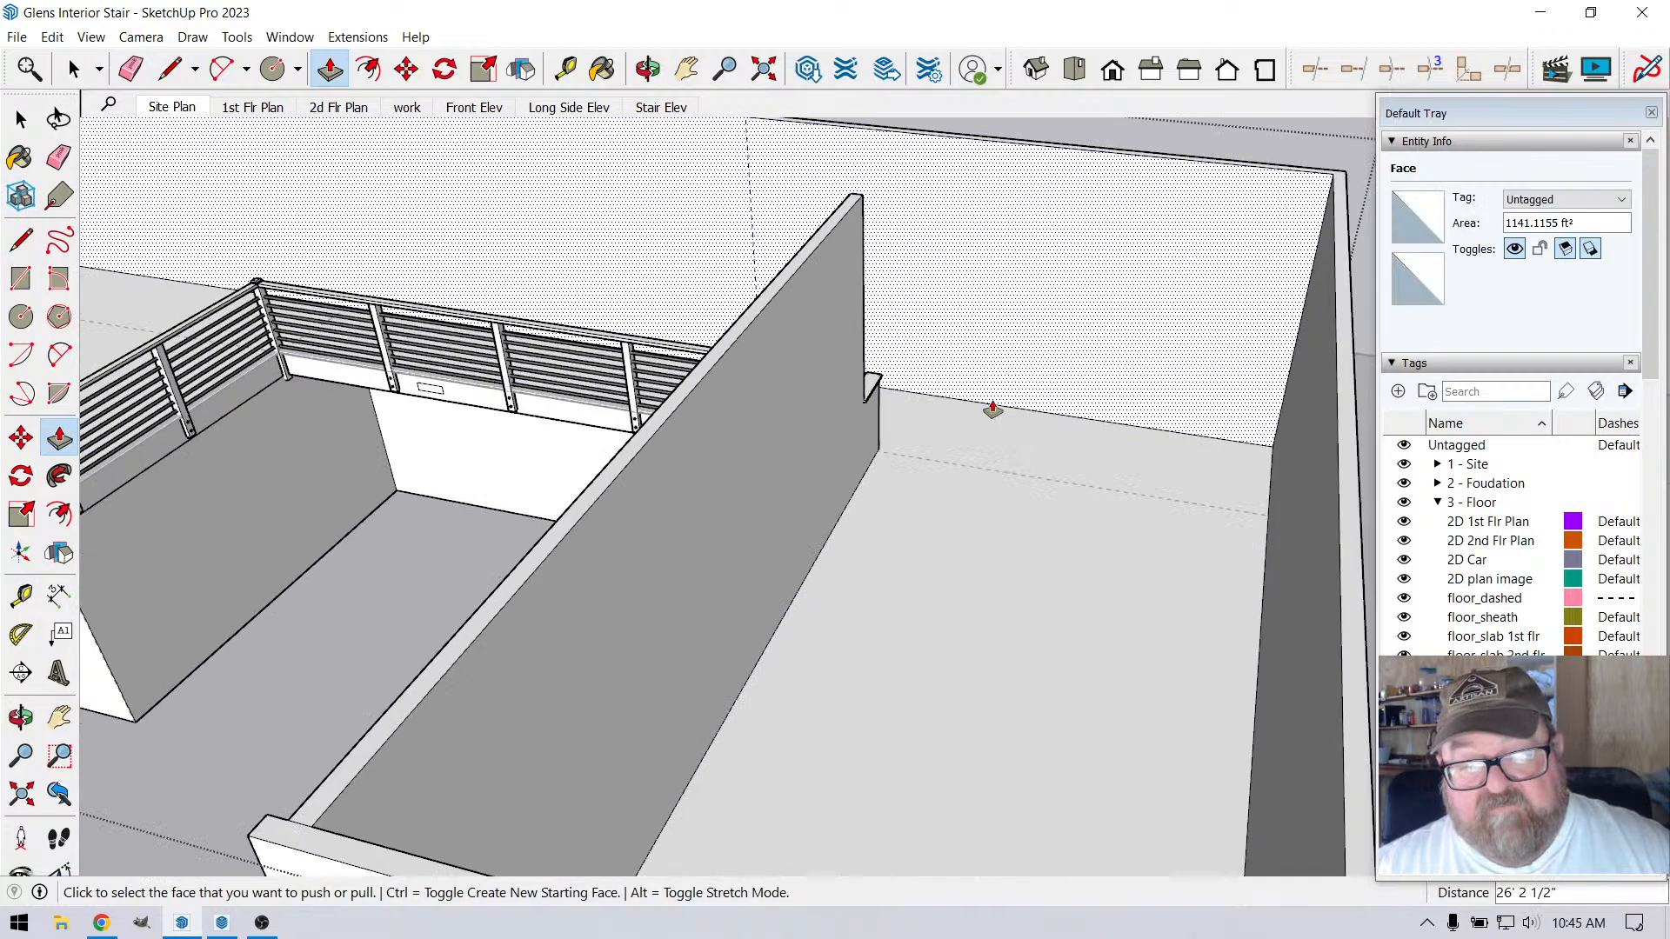
Examine how the loft edge trim ends beside the stair landing wall and stop editing the floor
scroll(991, 682, "down", 3)
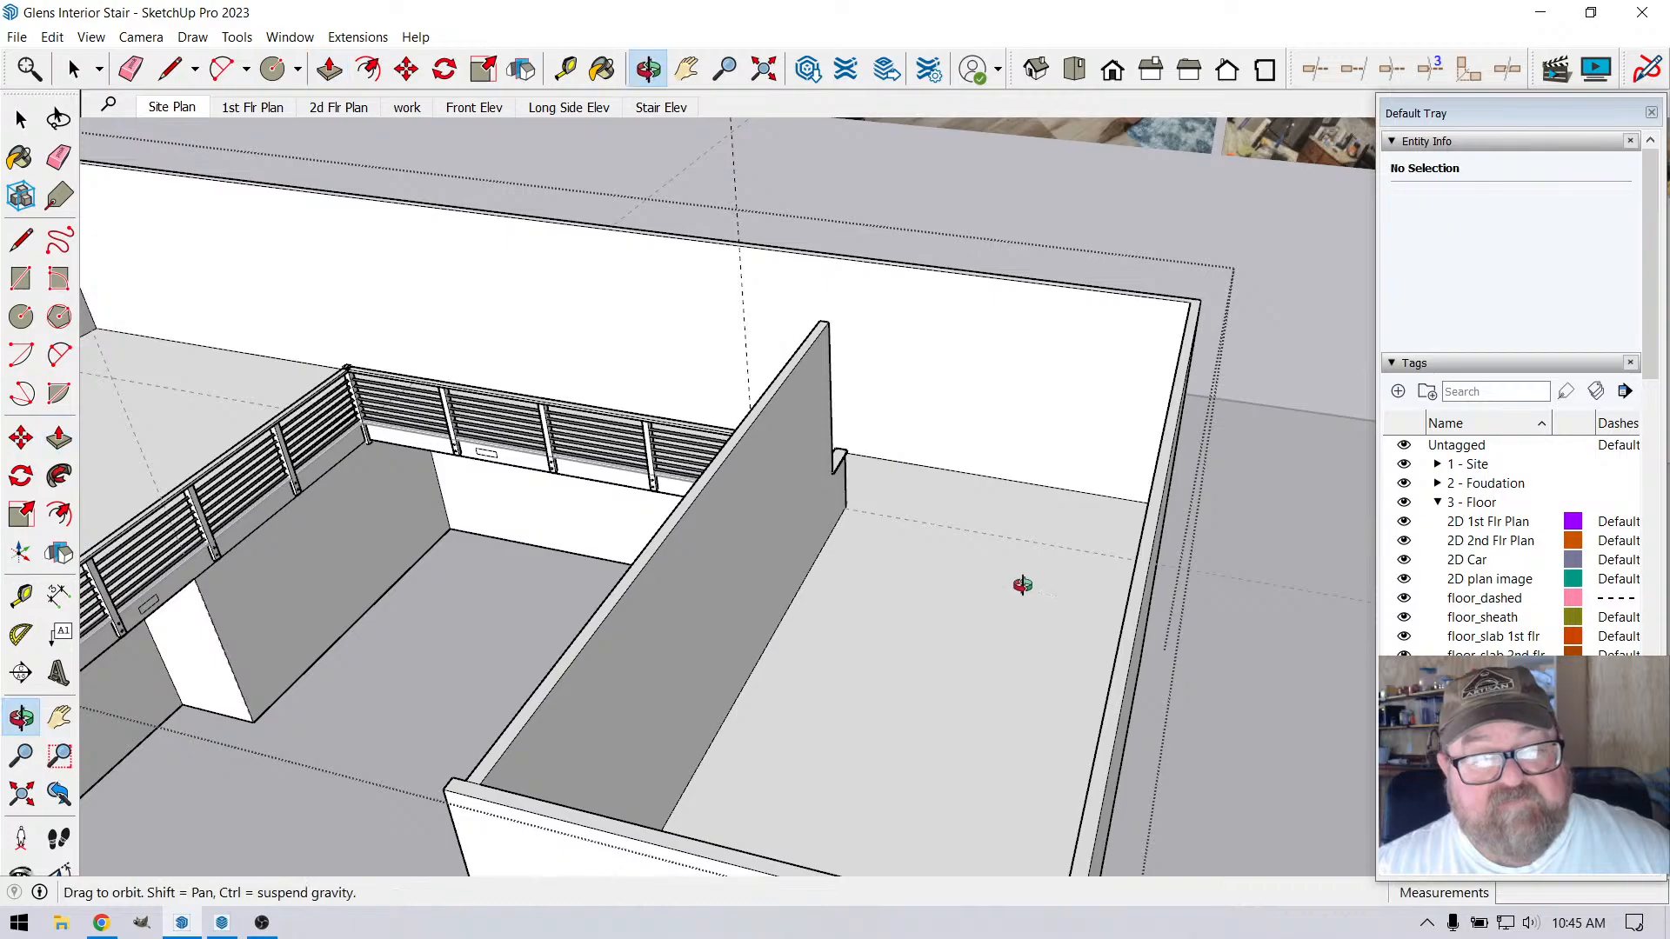
middle_click_drag(1014, 585, 361, 716)
scroll(649, 372, "up", 3)
scroll(842, 414, "up", 3)
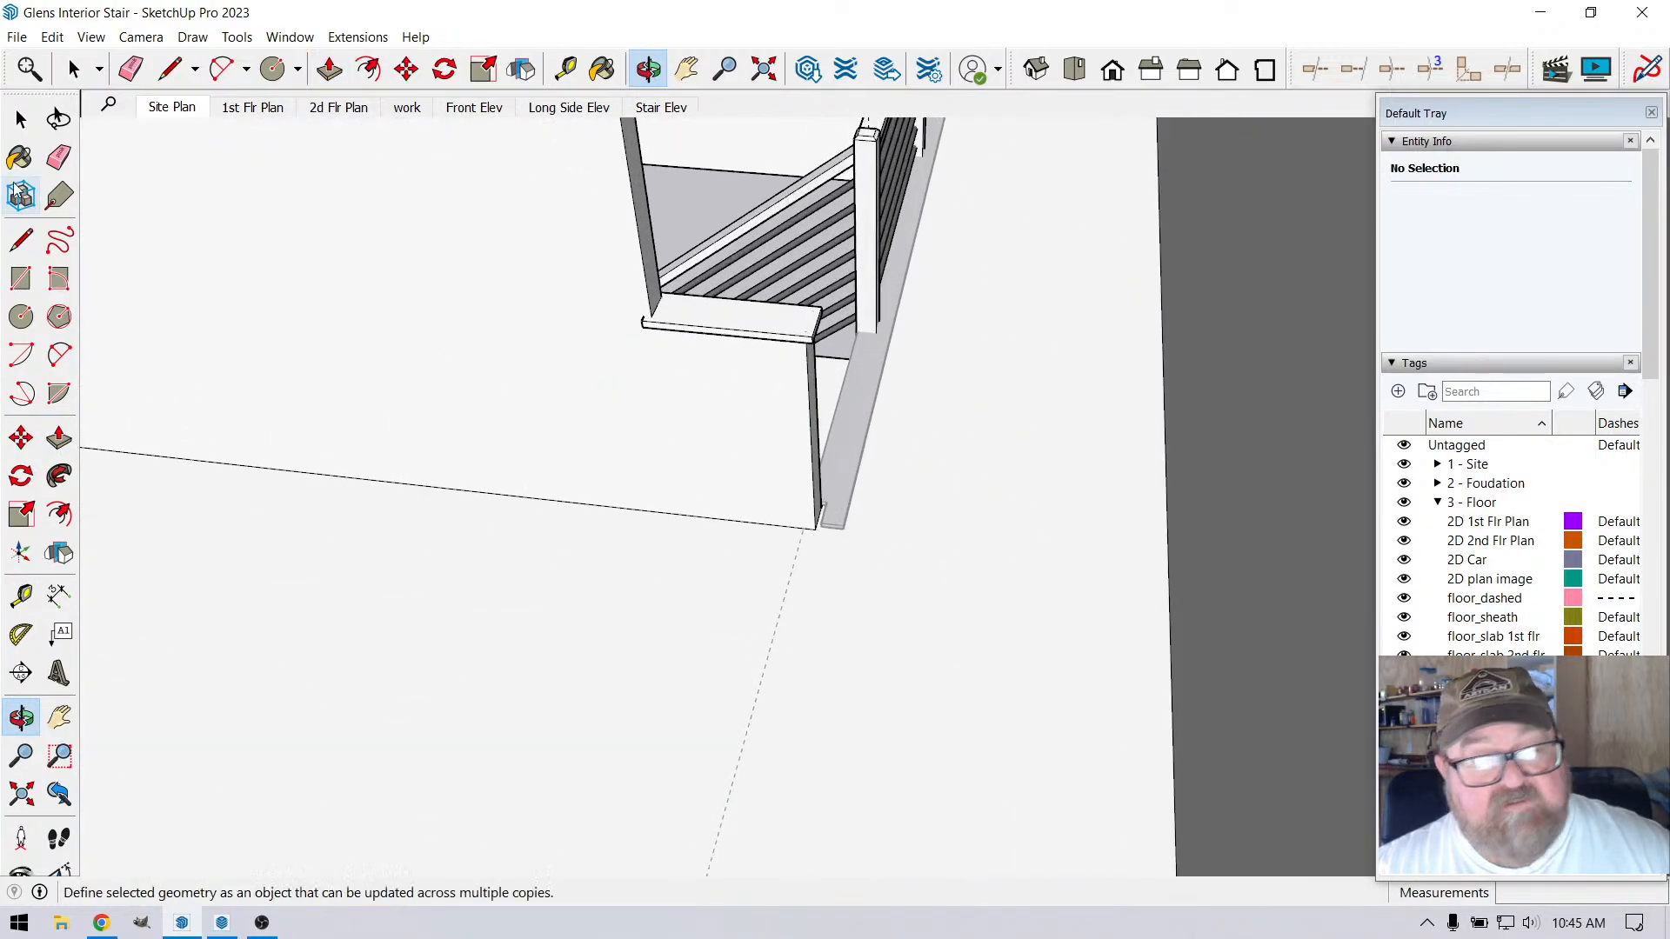
key("space")
scroll(797, 470, "up", 5)
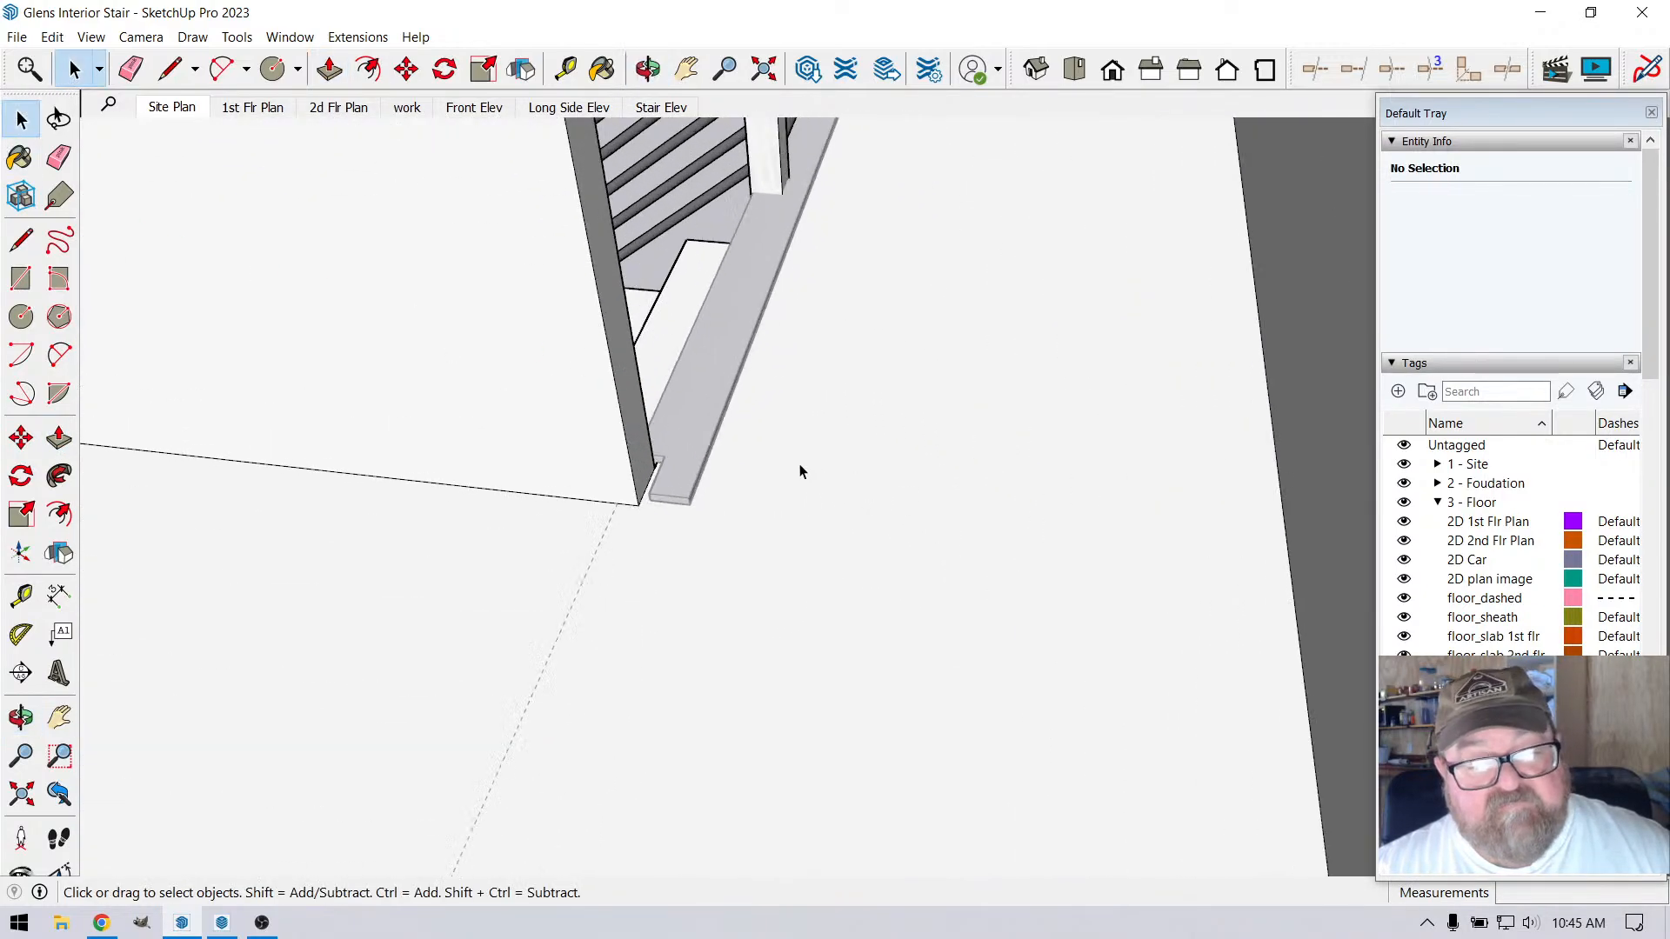
left_click(674, 447)
scroll(827, 578, "down", 4)
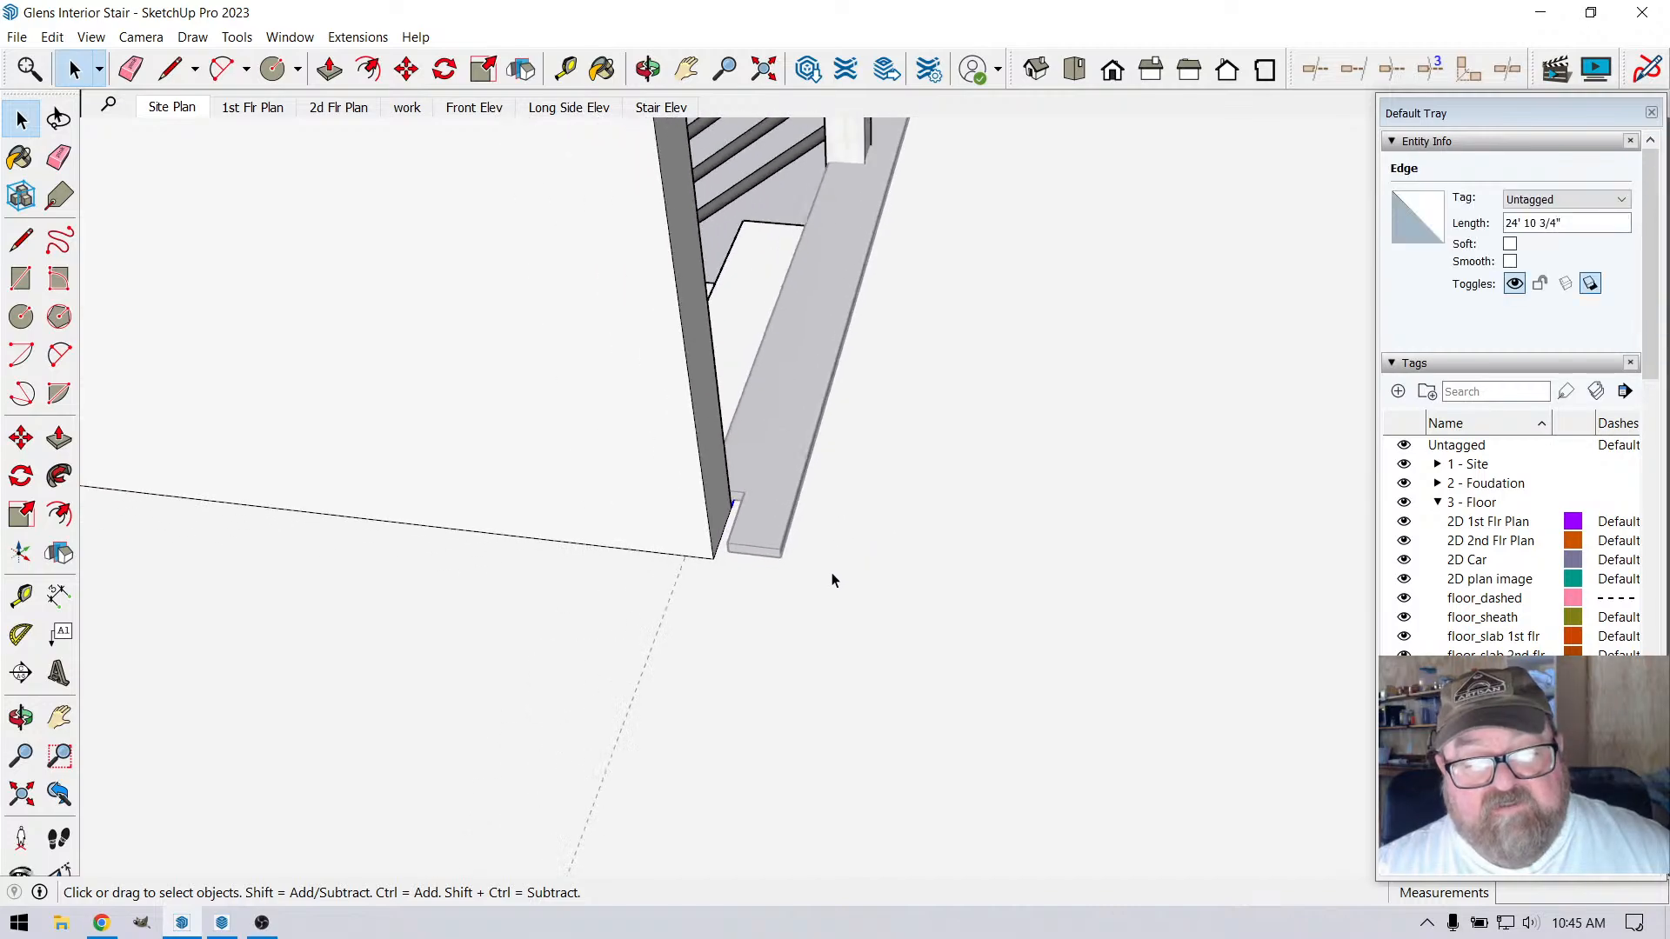
scroll(780, 654, "down", 4)
left_click(1211, 463)
Open the loft edge trim and extend its end face 3/4" at the stair landing wall
scroll(557, 586, "up", 2)
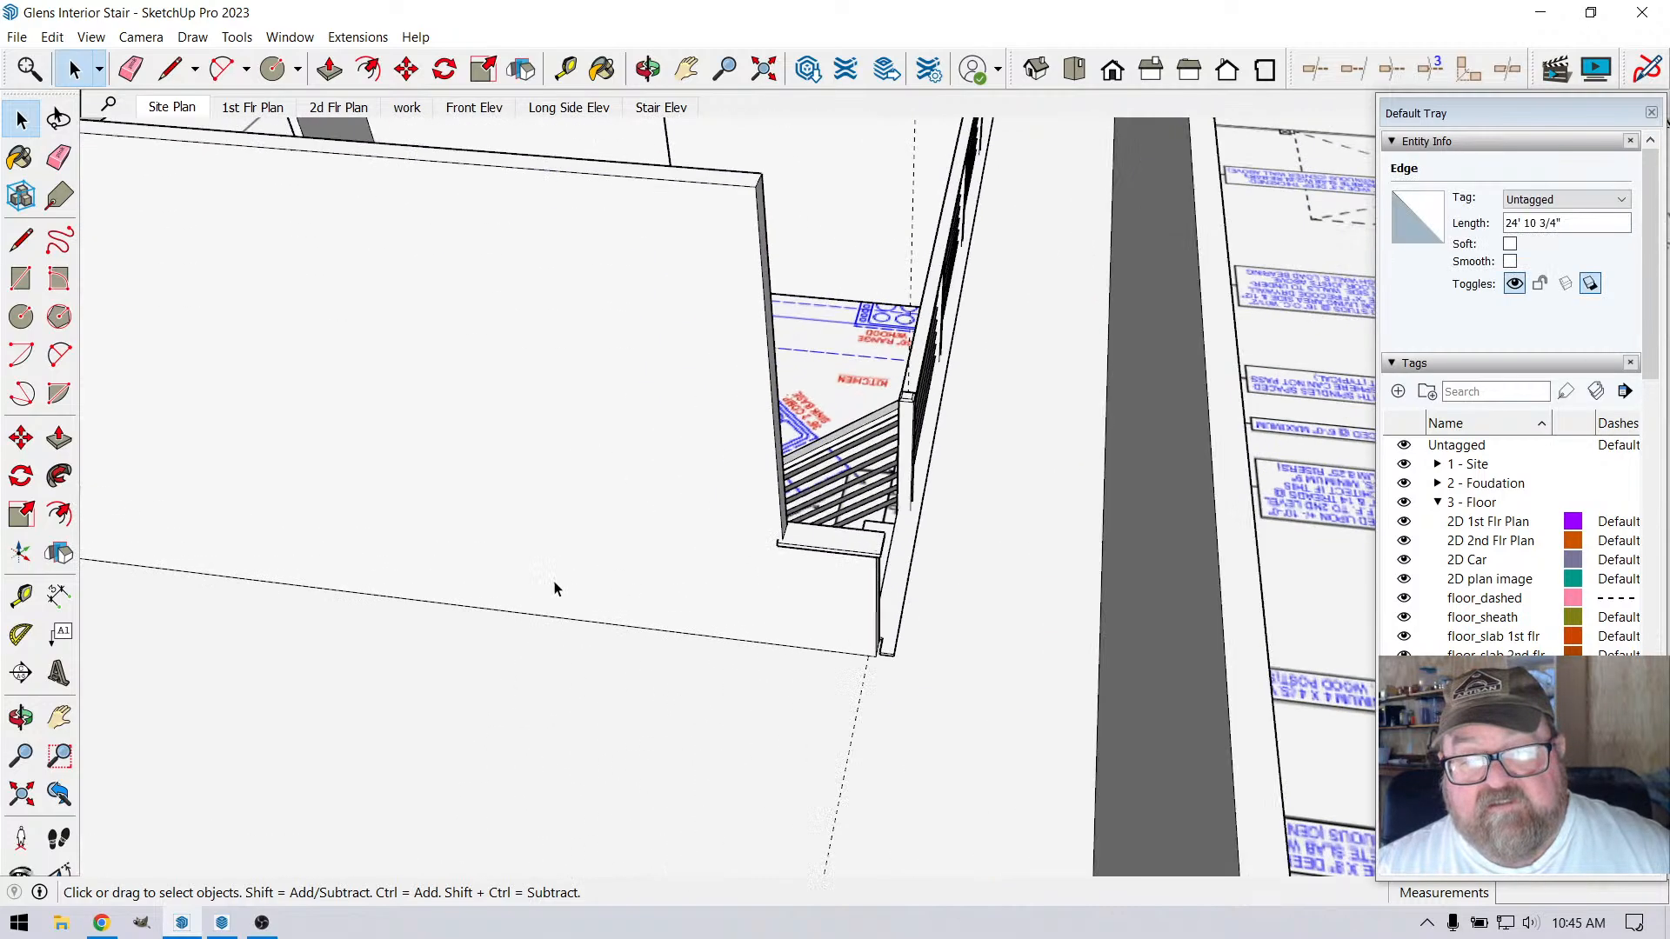
scroll(857, 642, "up", 3)
scroll(1067, 691, "up", 2)
scroll(918, 696, "up", 3)
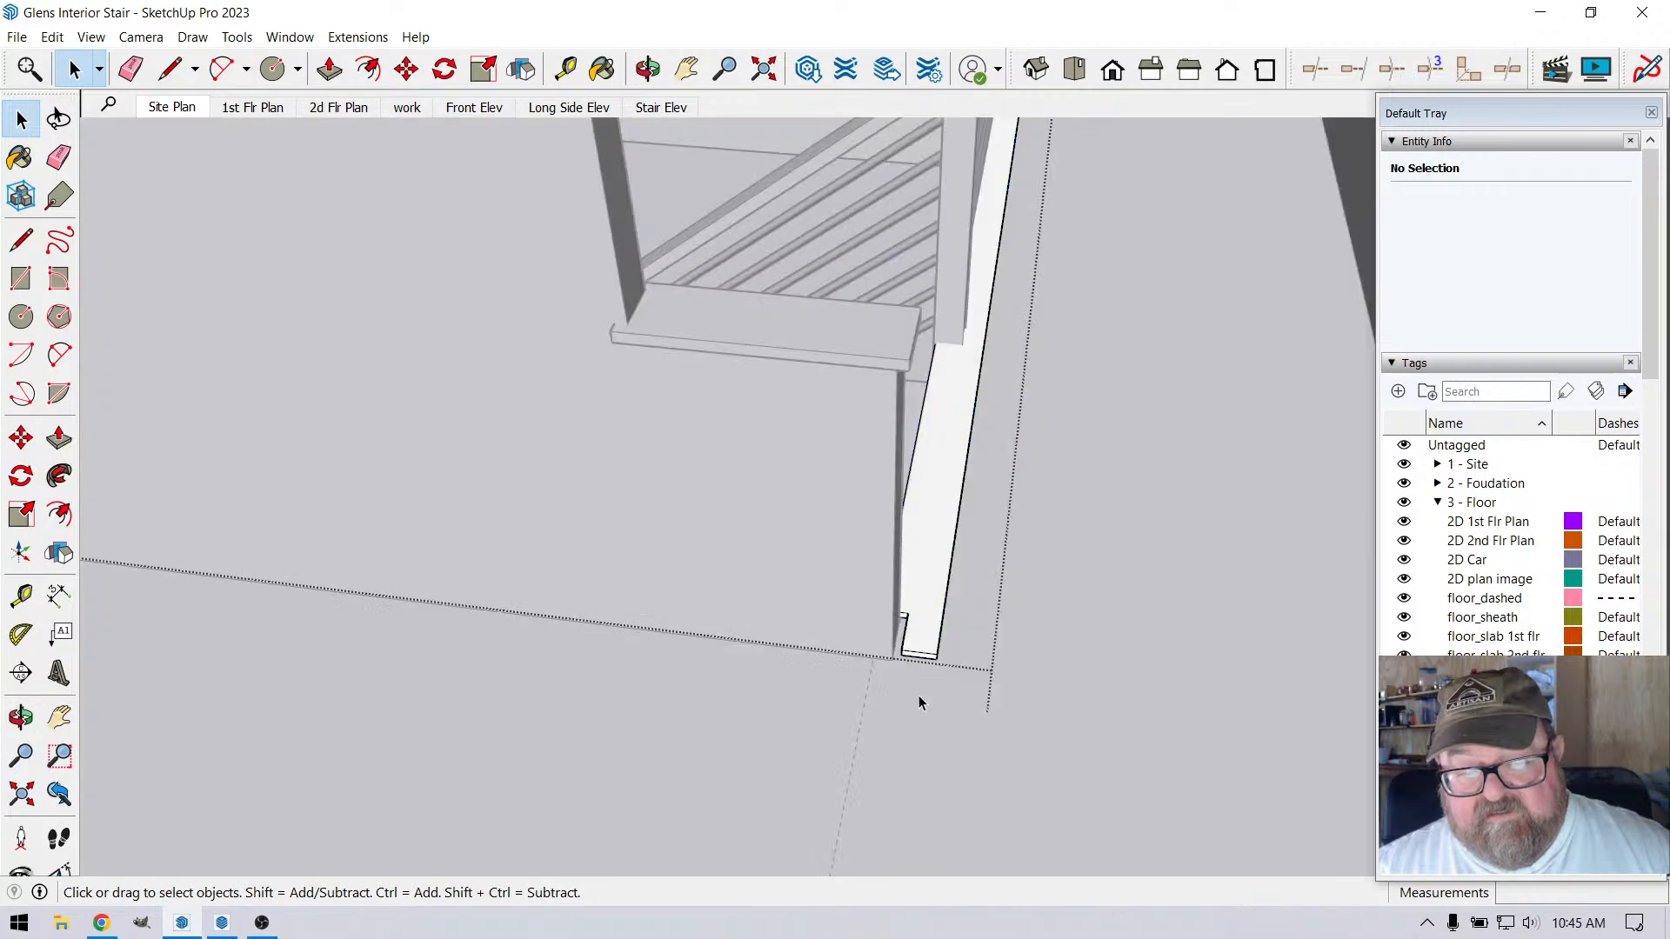
scroll(889, 609, "up", 3)
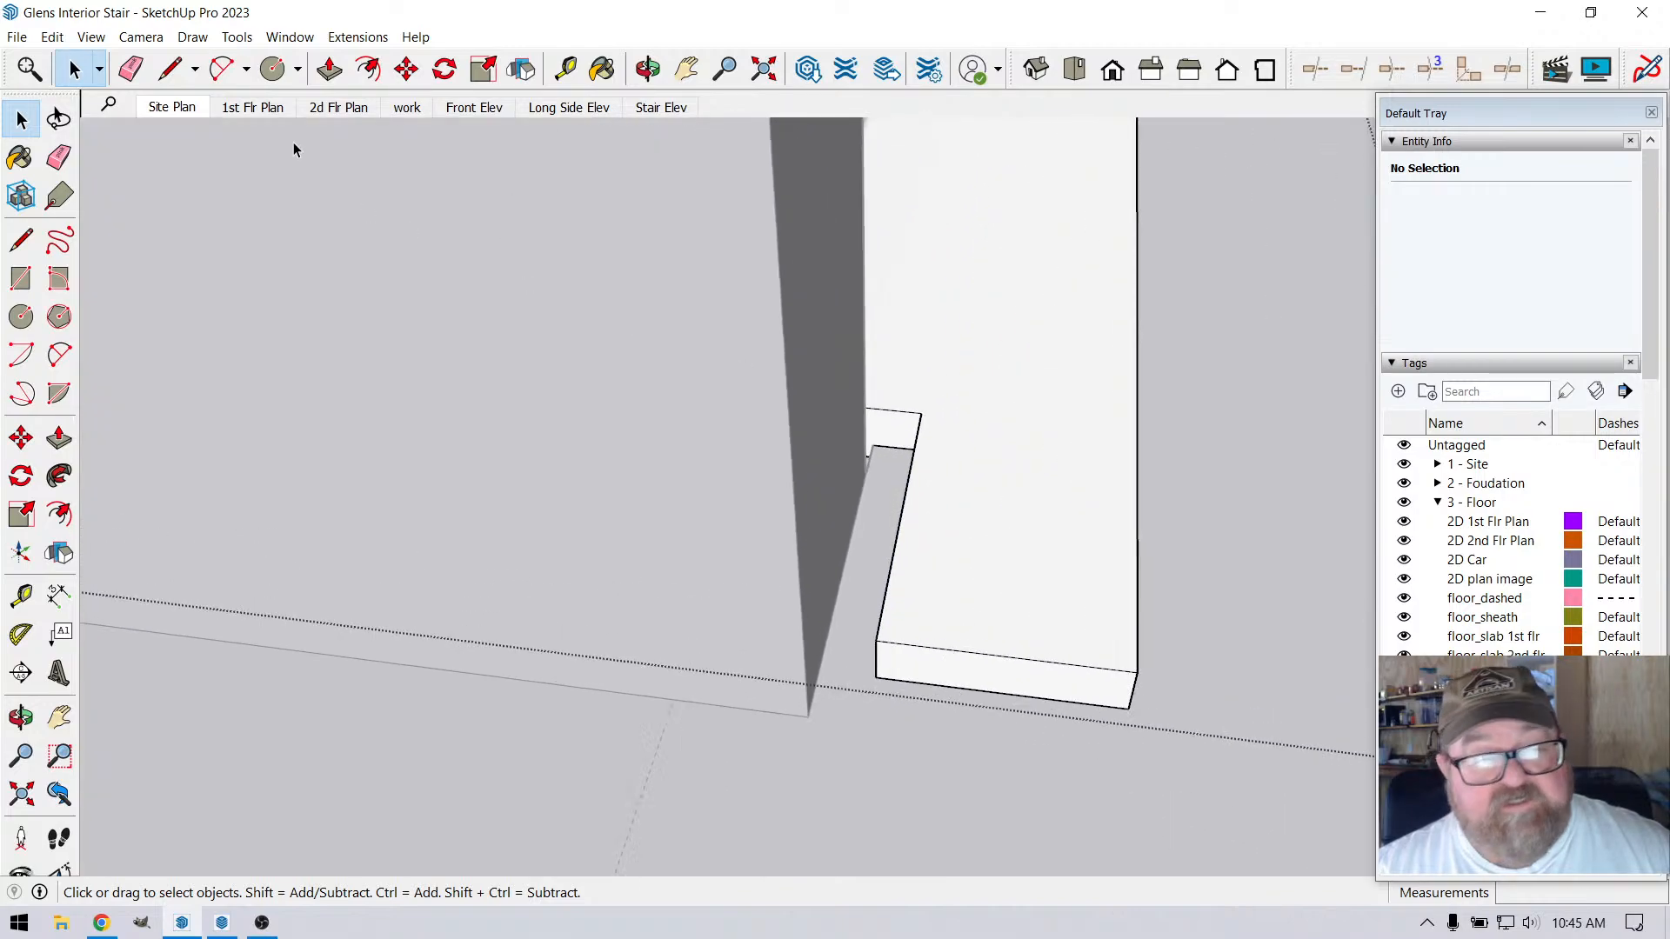
key("p")
left_click(892, 663)
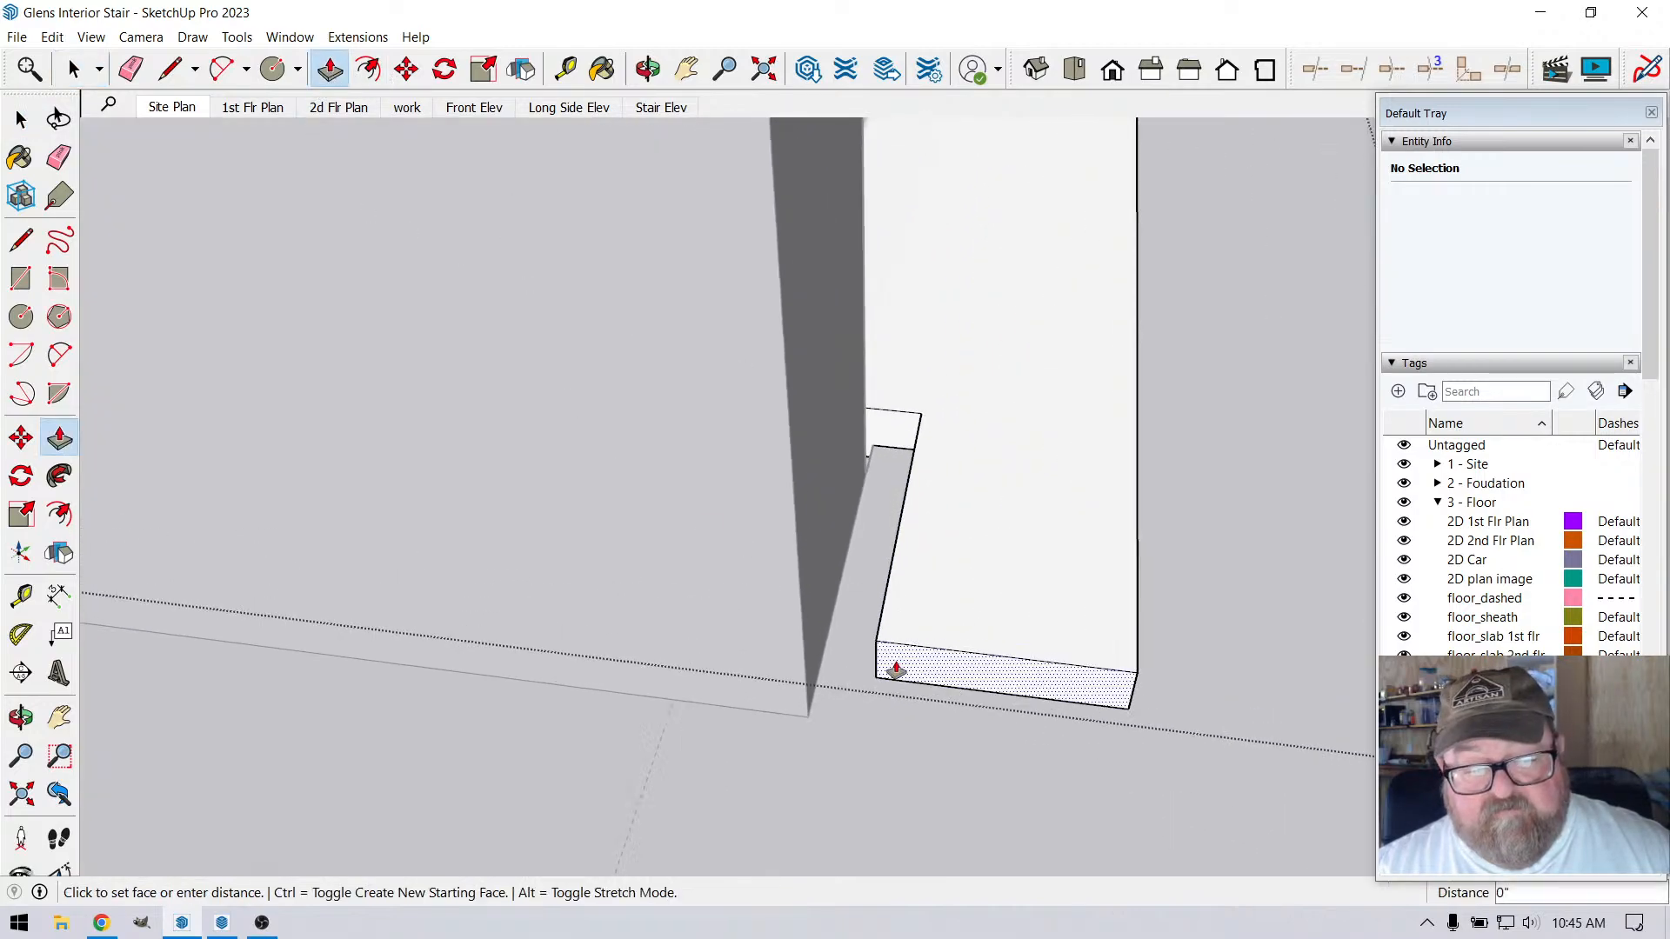
left_click(805, 685)
middle_click_drag(707, 162, 870, 659)
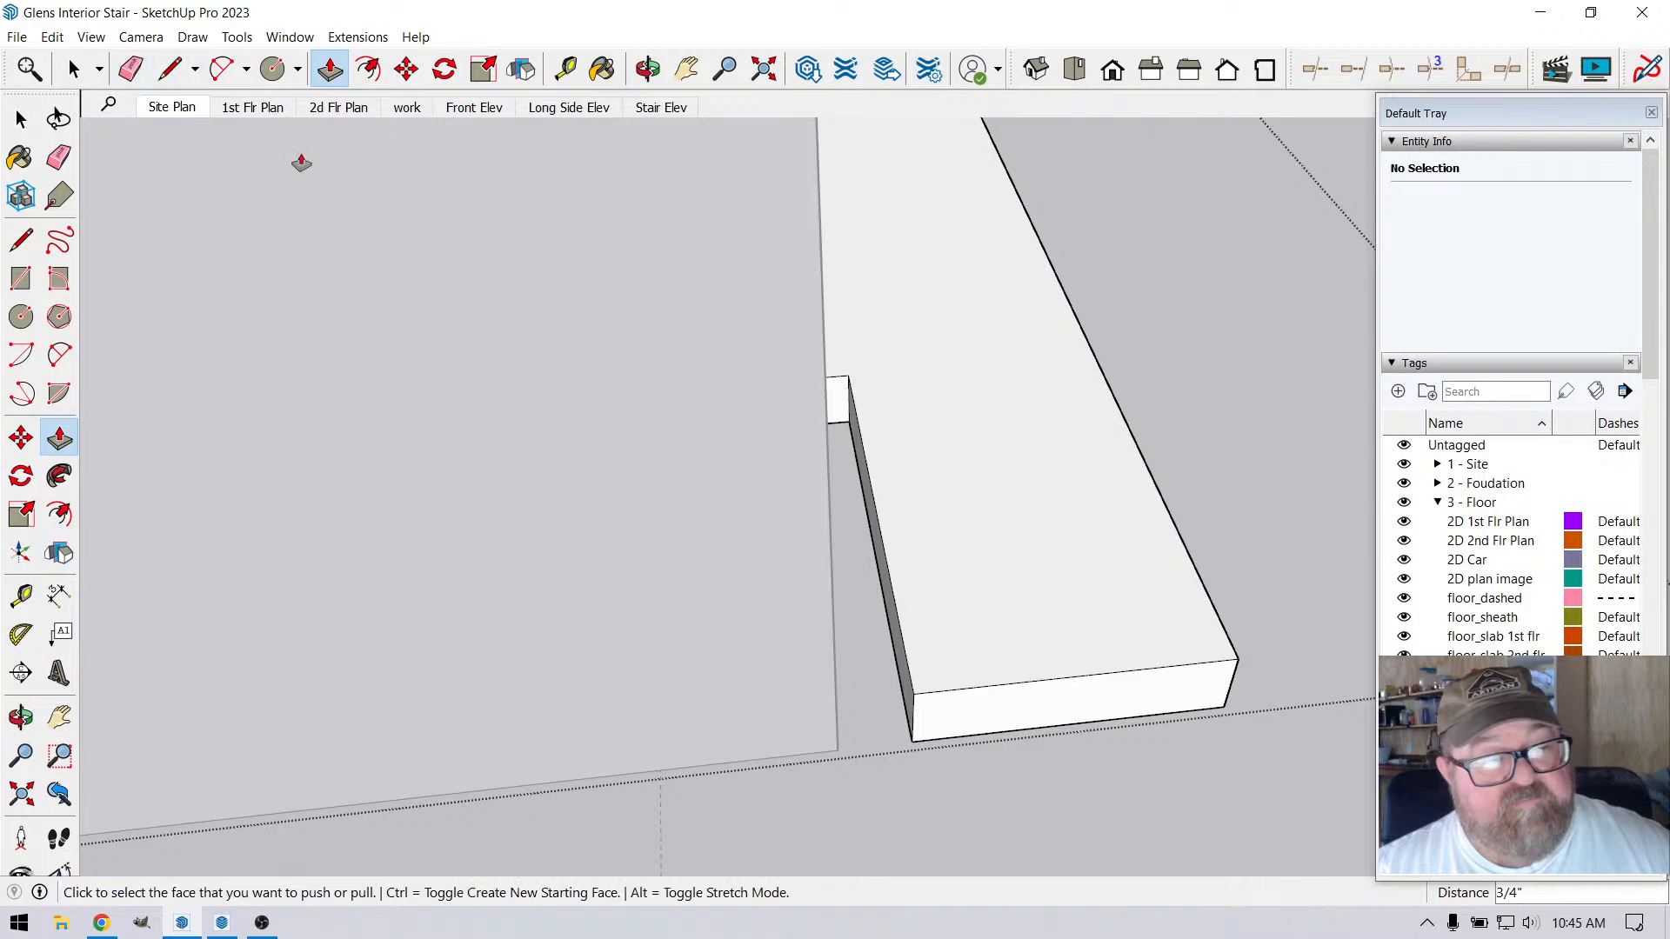
Try extending the notched side face of the loft edge trim 3/4" to the landing wall edge, and undo it
left_click(880, 574)
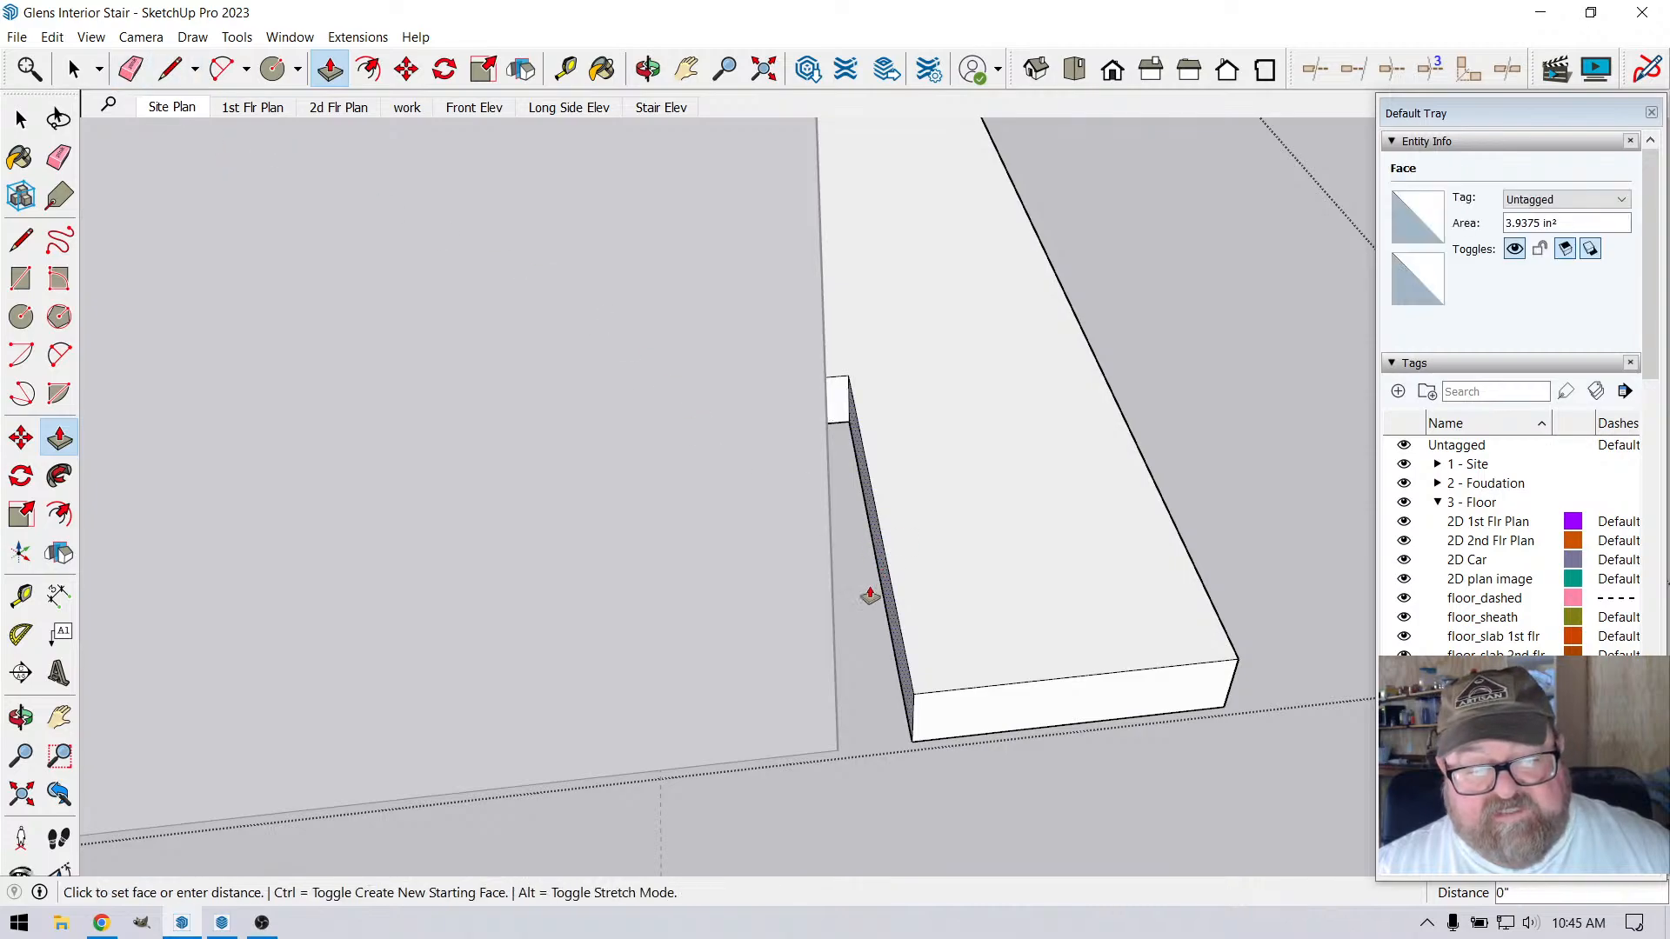
left_click(835, 696)
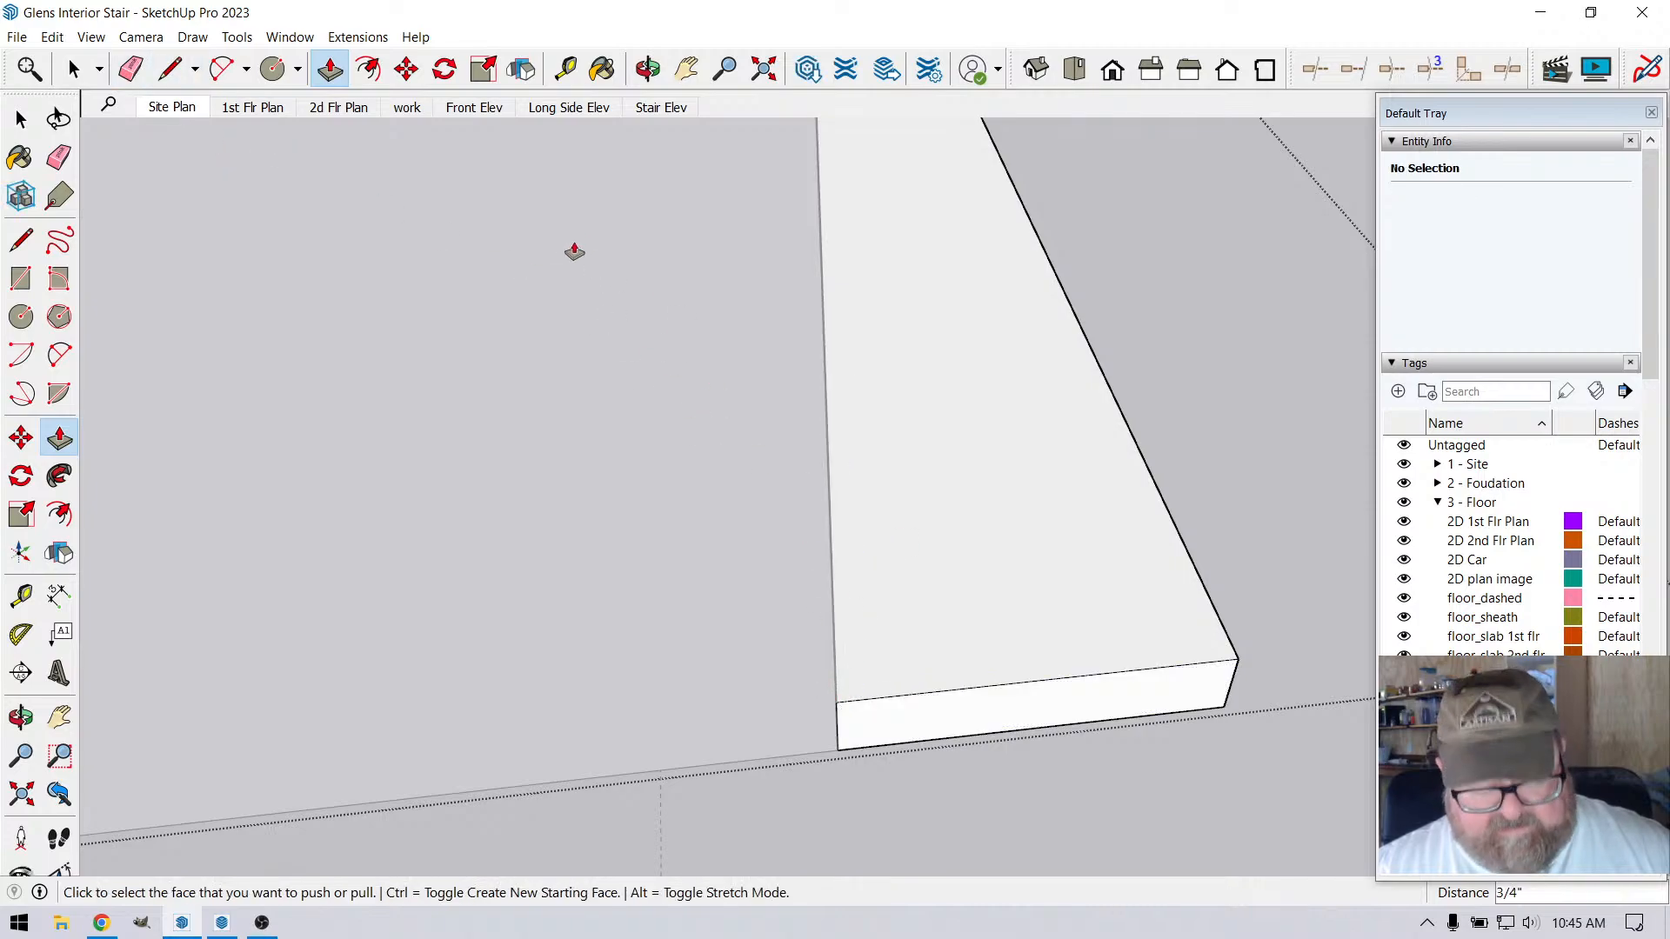
key("ctrl+z")
Push/Pull the notched side face of the loft edge trim 3/4" flush with the stair landing wall's corner, closing the gap
key("o")
left_click_drag(722, 461, 783, 628)
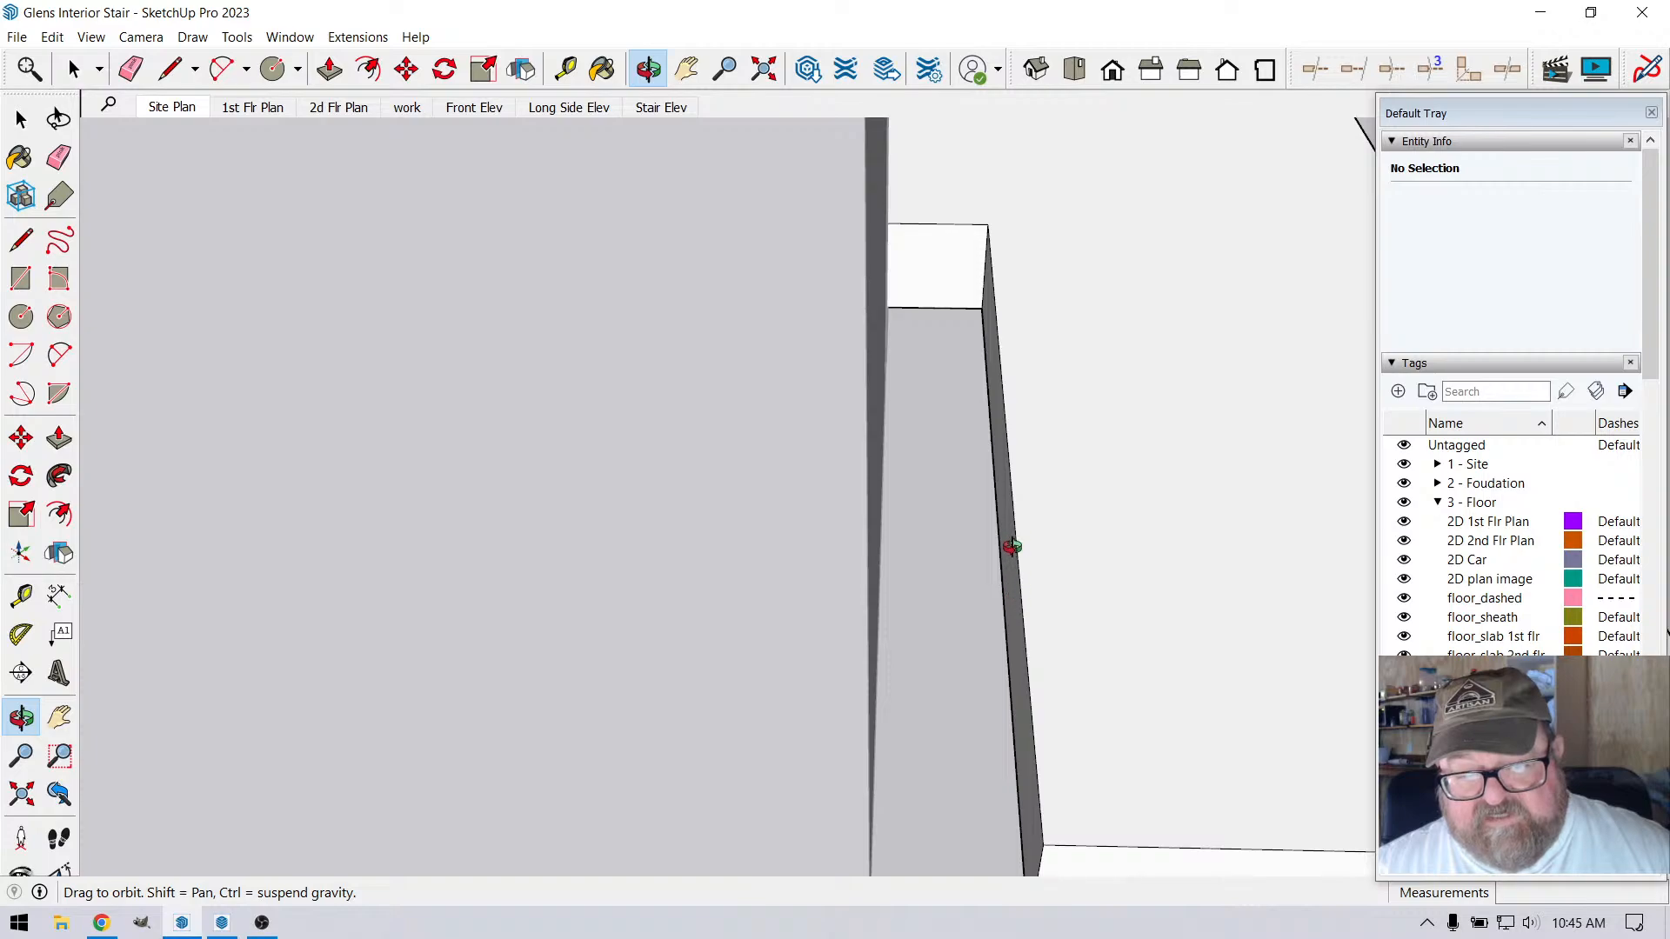
key("p")
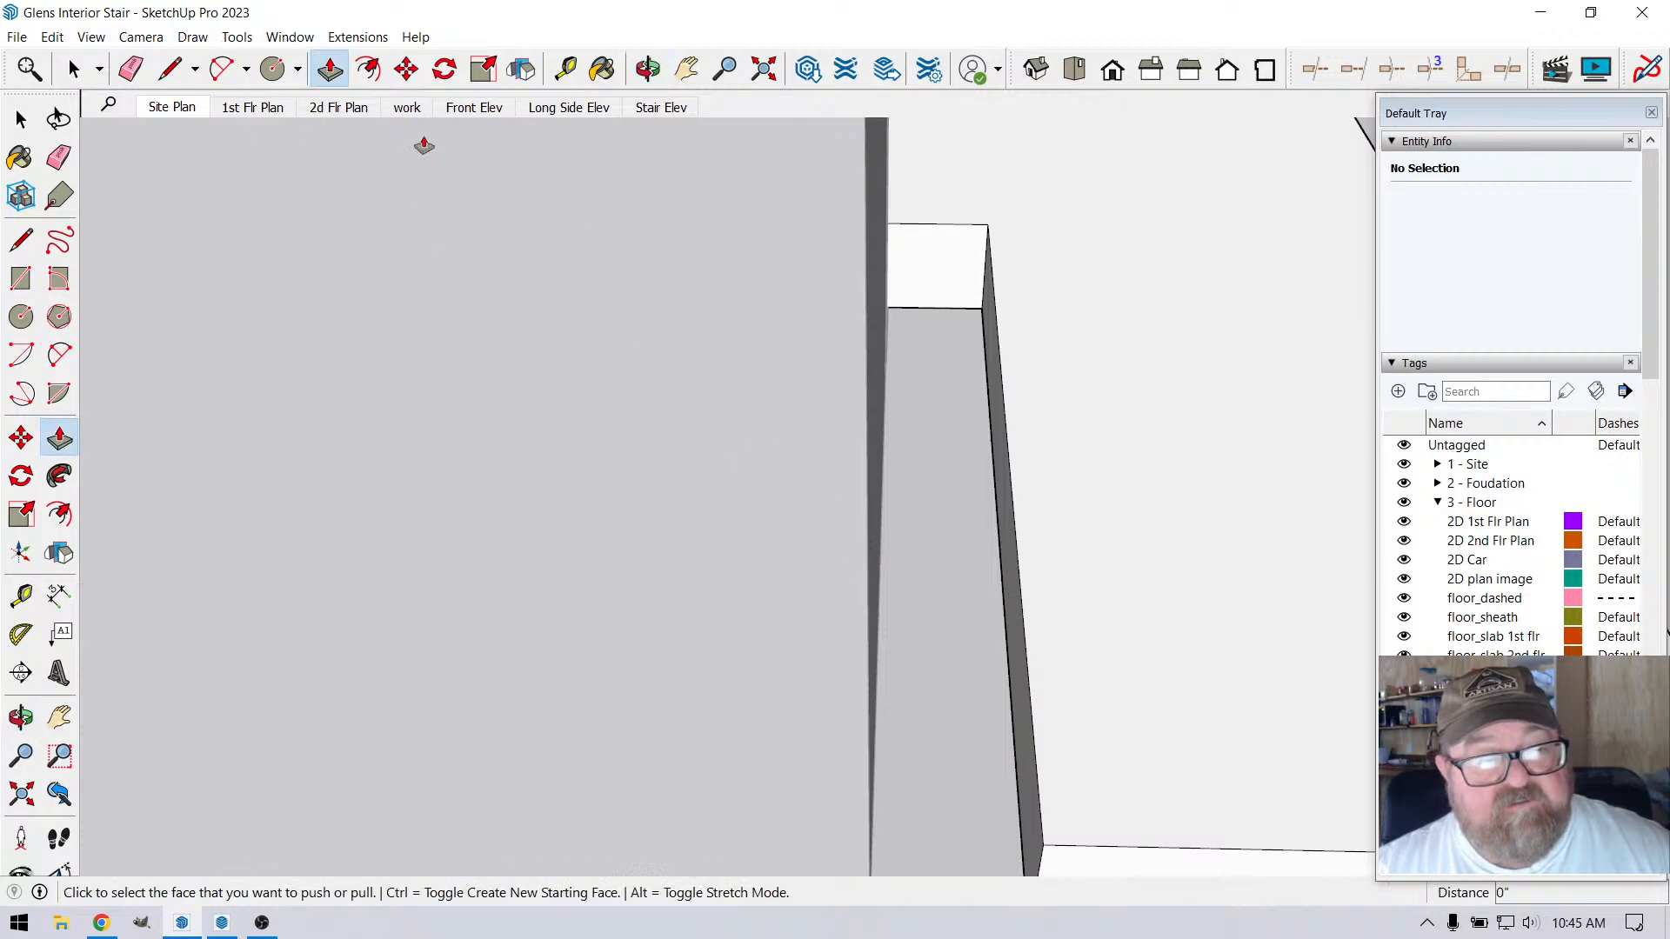
left_click(969, 381)
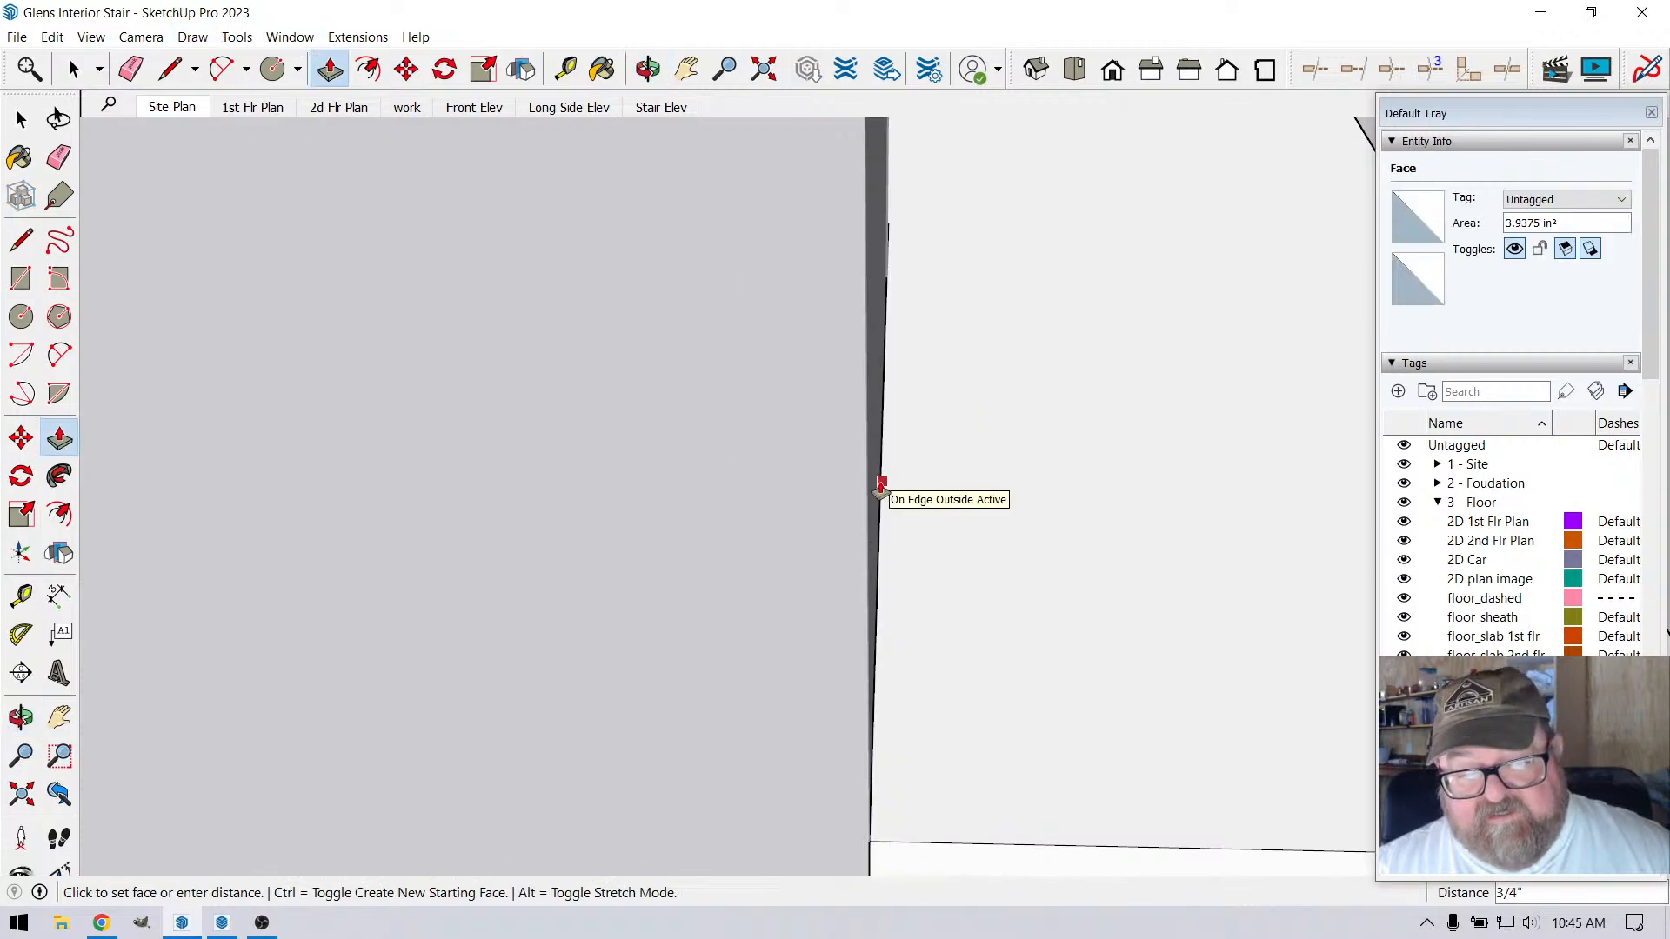
left_click(888, 485)
key("o")
left_click_drag(731, 365, 1015, 625)
key("p")
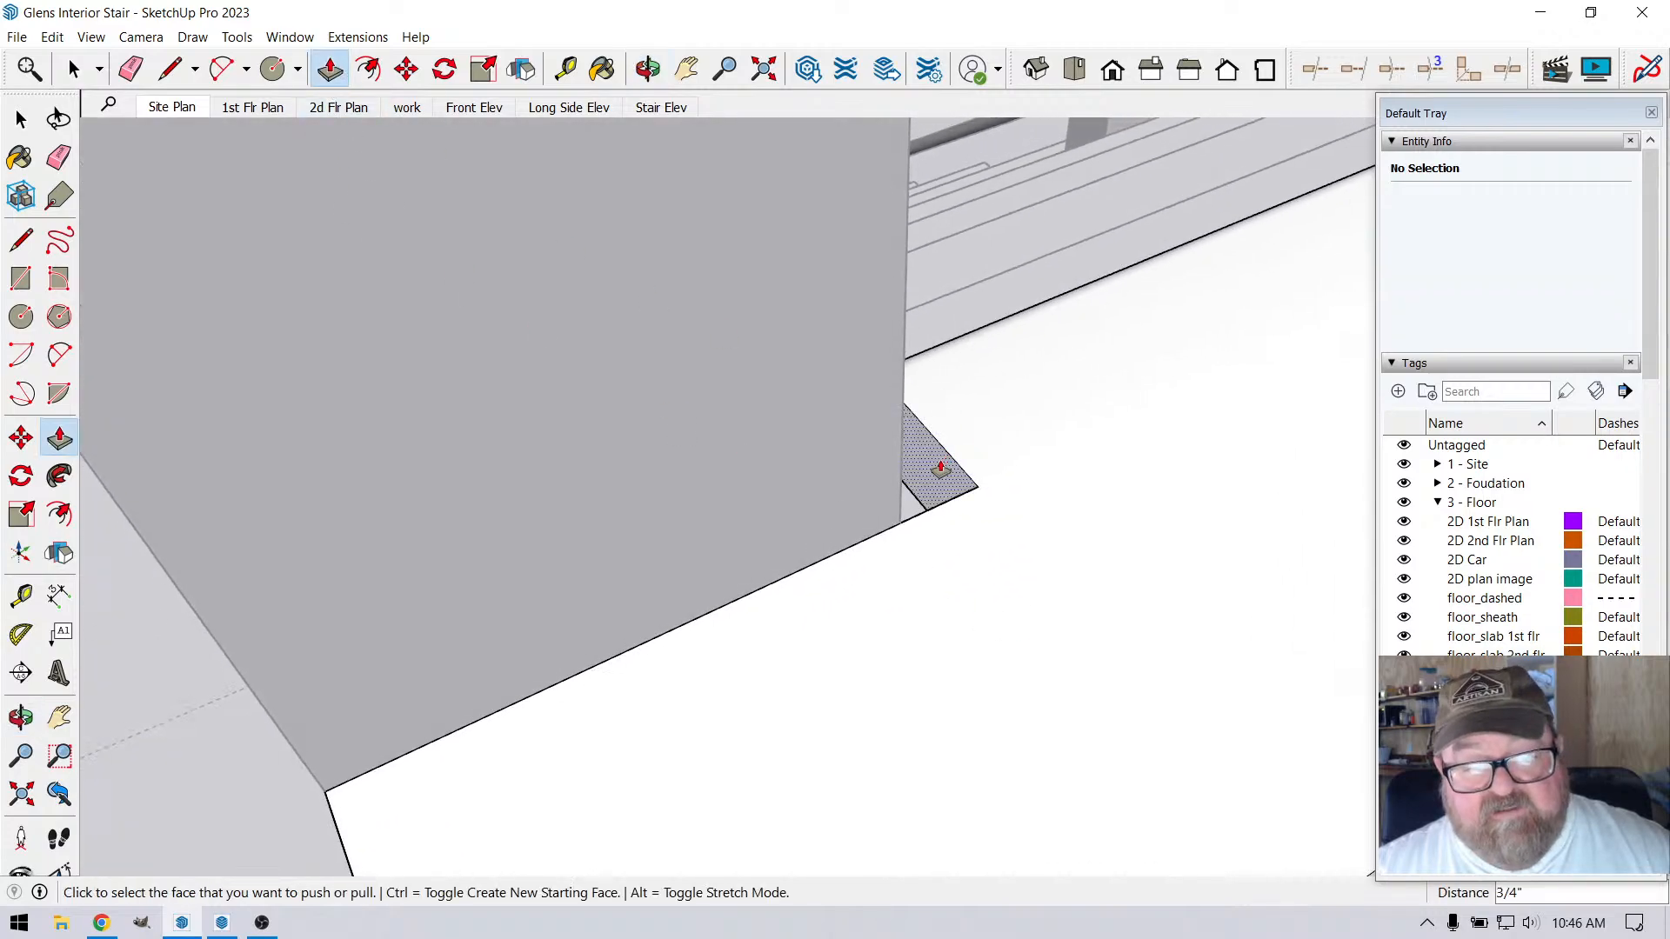
left_click(939, 468)
left_click(901, 508)
scroll(1025, 616, "down", 2)
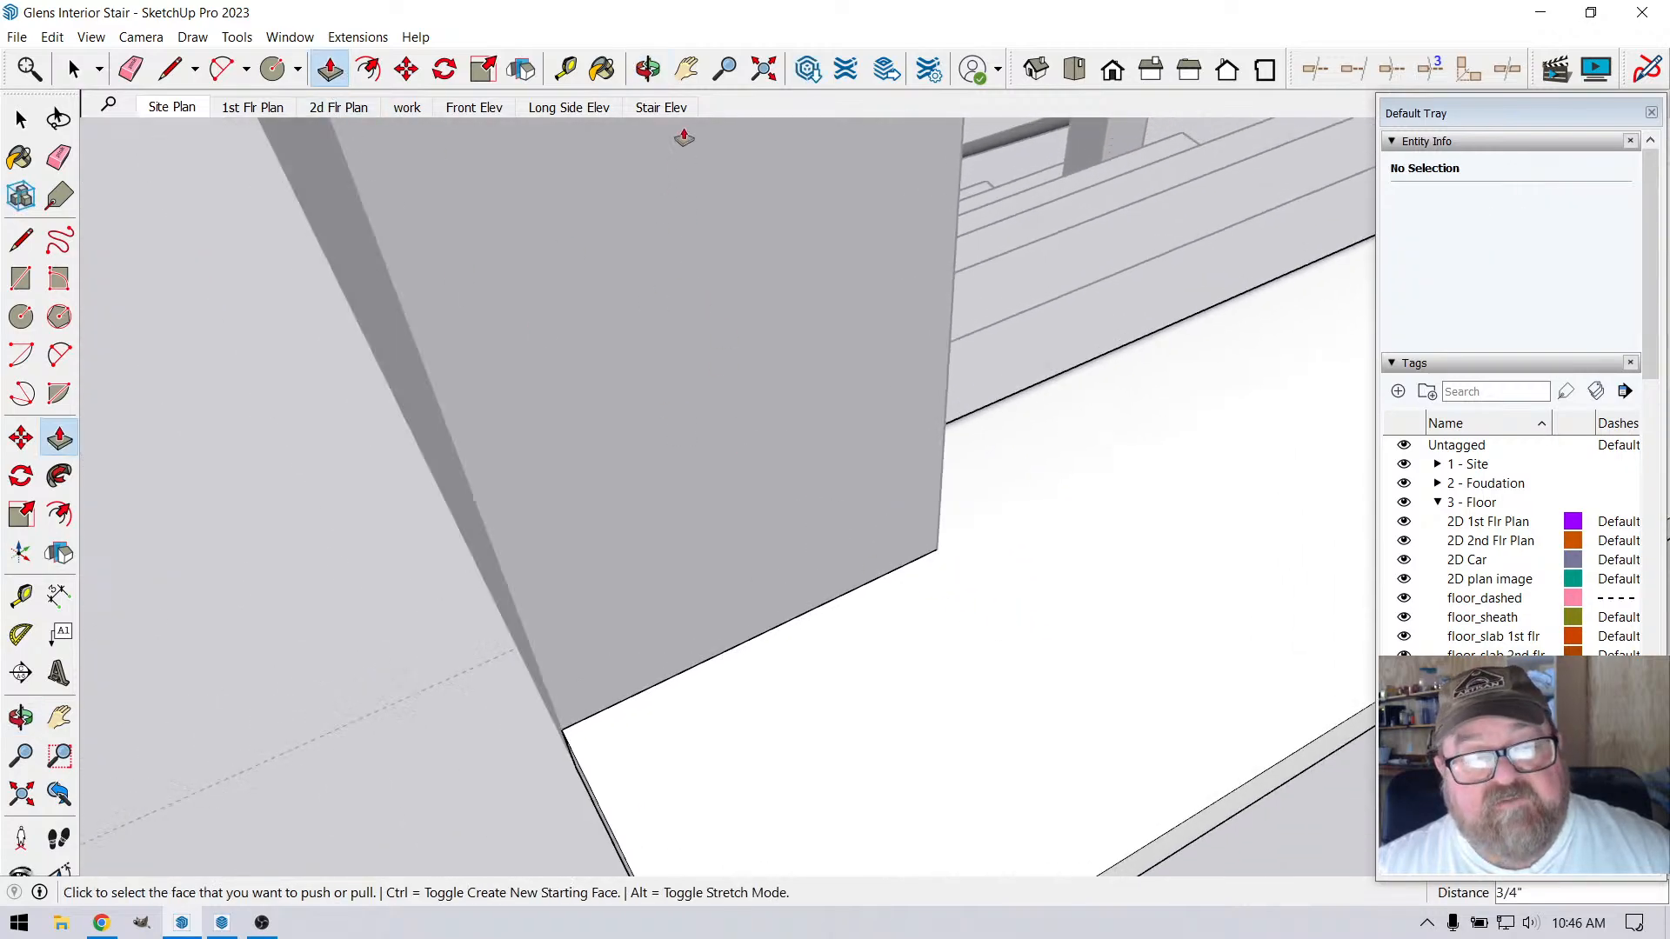
Examine the loft edge trim along both railing runs to the stair, and stop editing the trim
left_click(648, 70)
left_click_drag(669, 218, 936, 741)
scroll(936, 741, "down", 2)
left_click_drag(797, 559, 1405, 486)
scroll(850, 276, "up", 5)
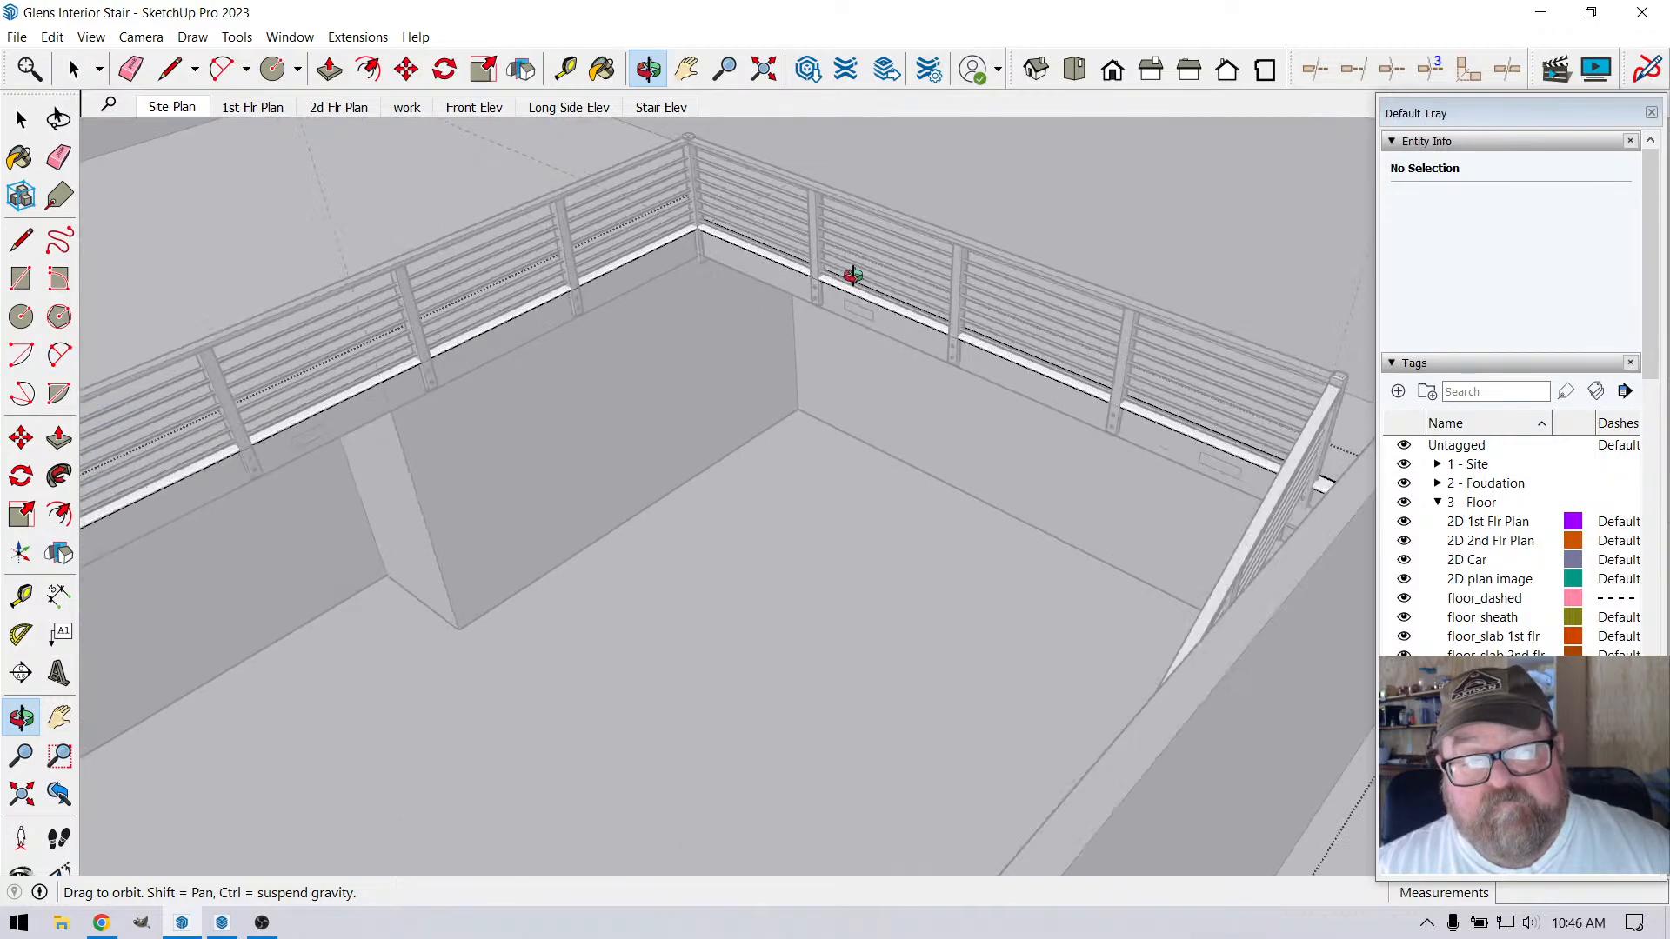
left_click_drag(819, 275, 1042, 402)
scroll(757, 398, "down", 2)
left_click(74, 69)
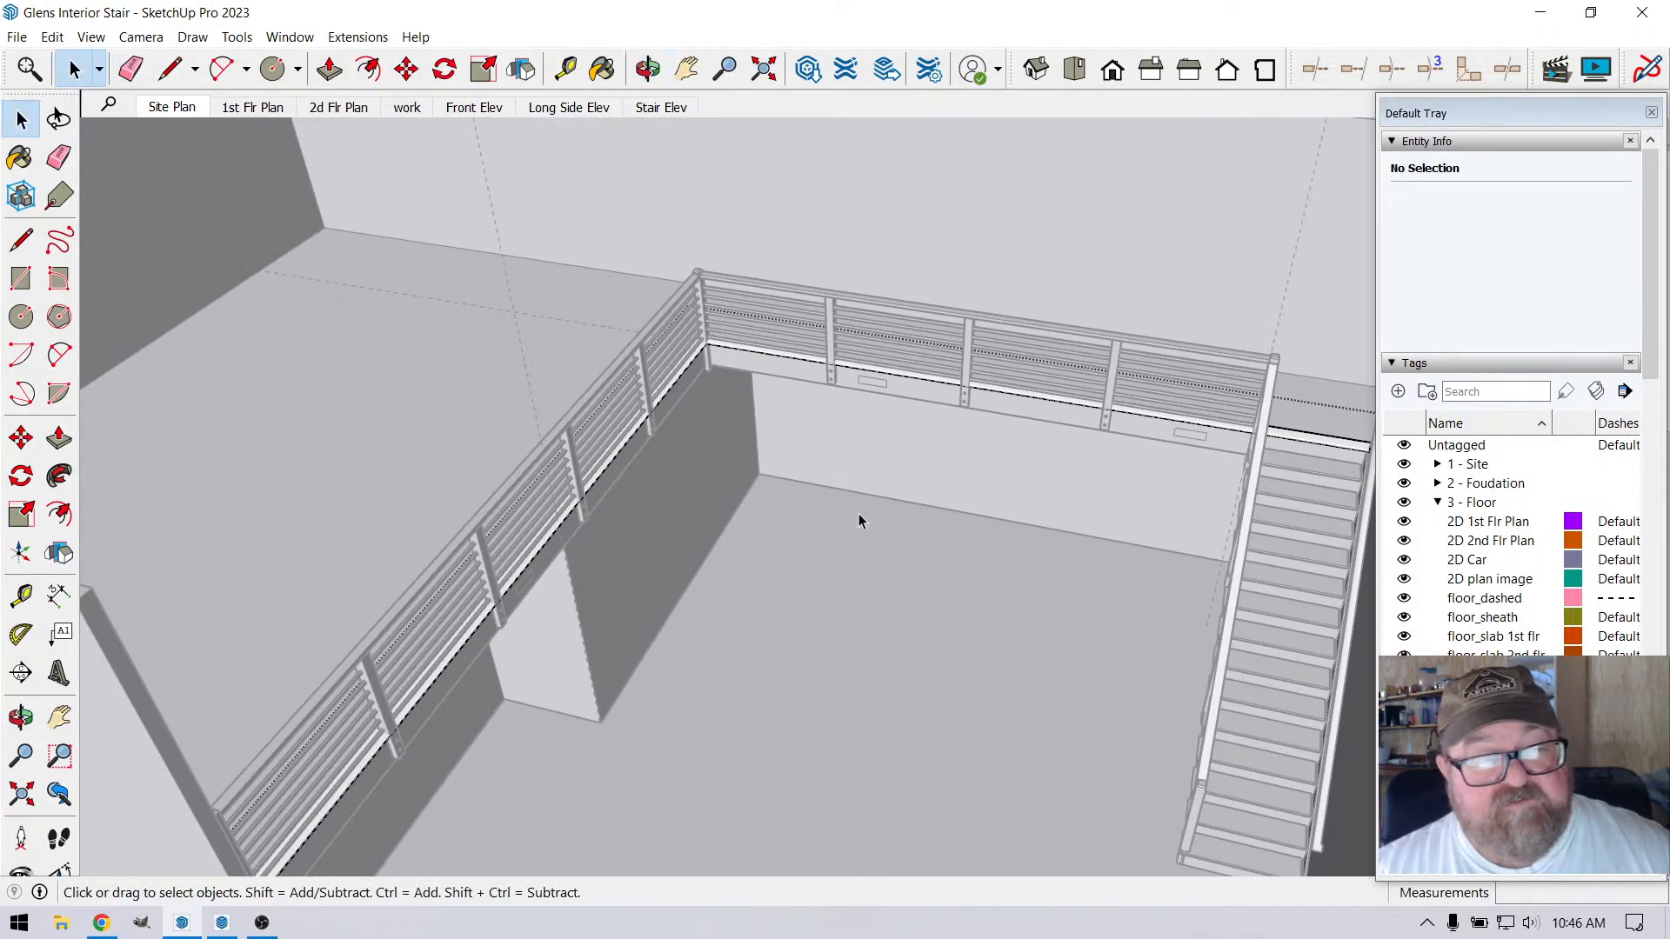
scroll(765, 681, "down", 4)
scroll(760, 697, "down", 2)
left_click(451, 321)
scroll(905, 557, "down", 3)
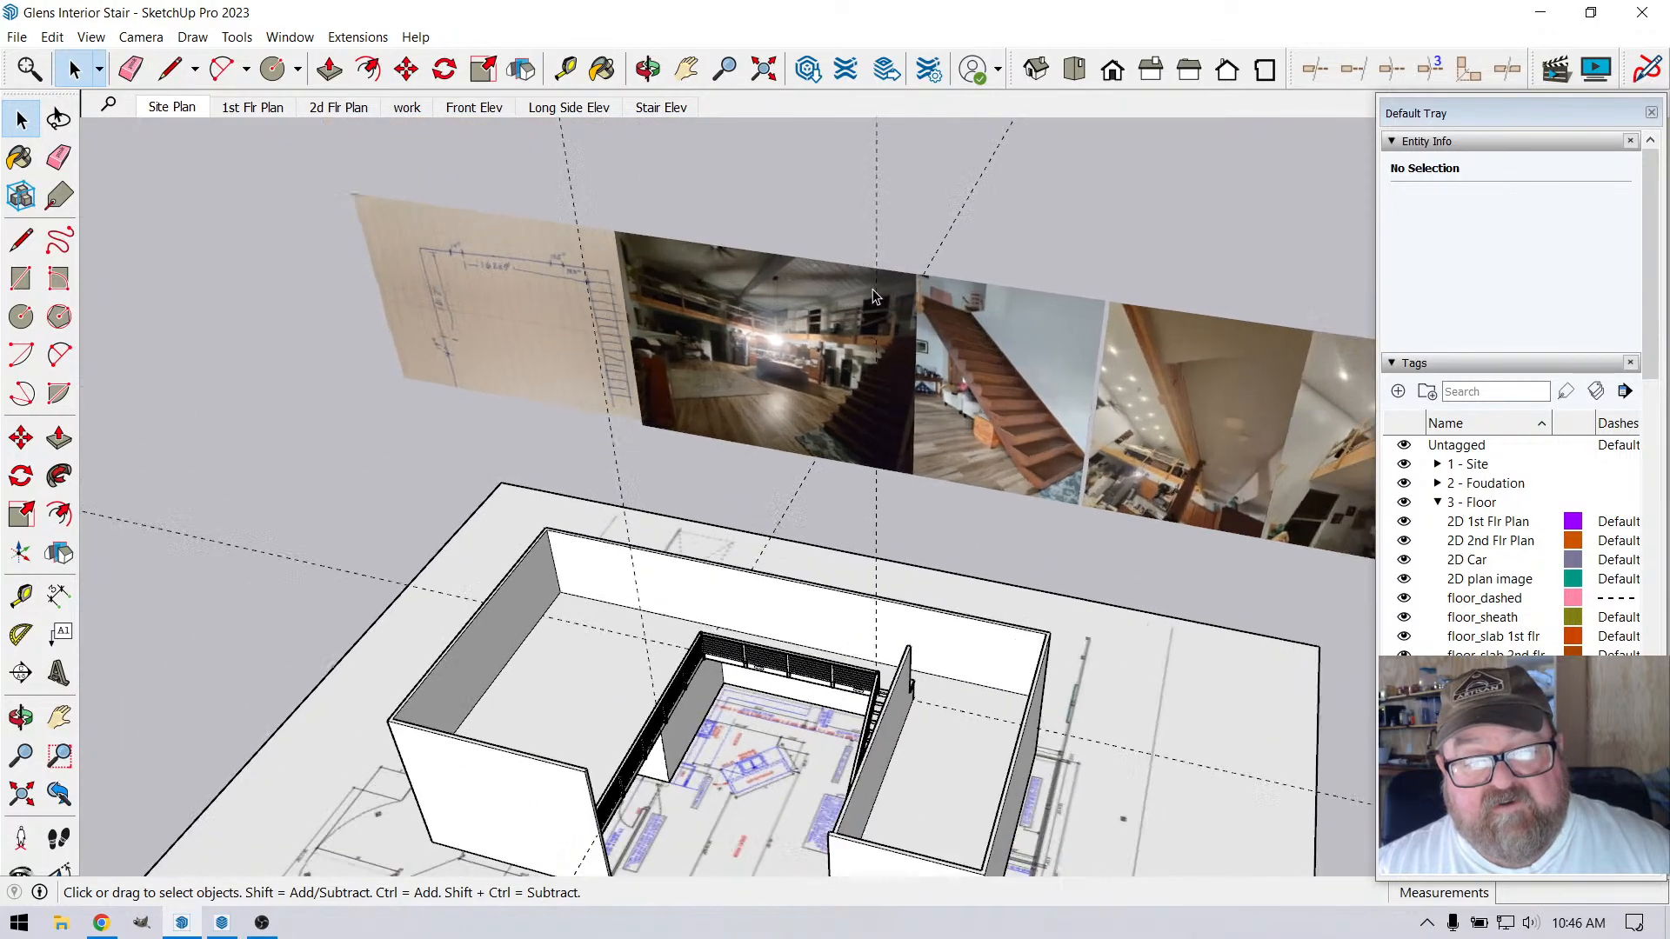
Examine the reference photos for how the top stair tread and stringer meet the loft edge trim and end post
scroll(1004, 320, "up", 5)
scroll(1003, 321, "up", 5)
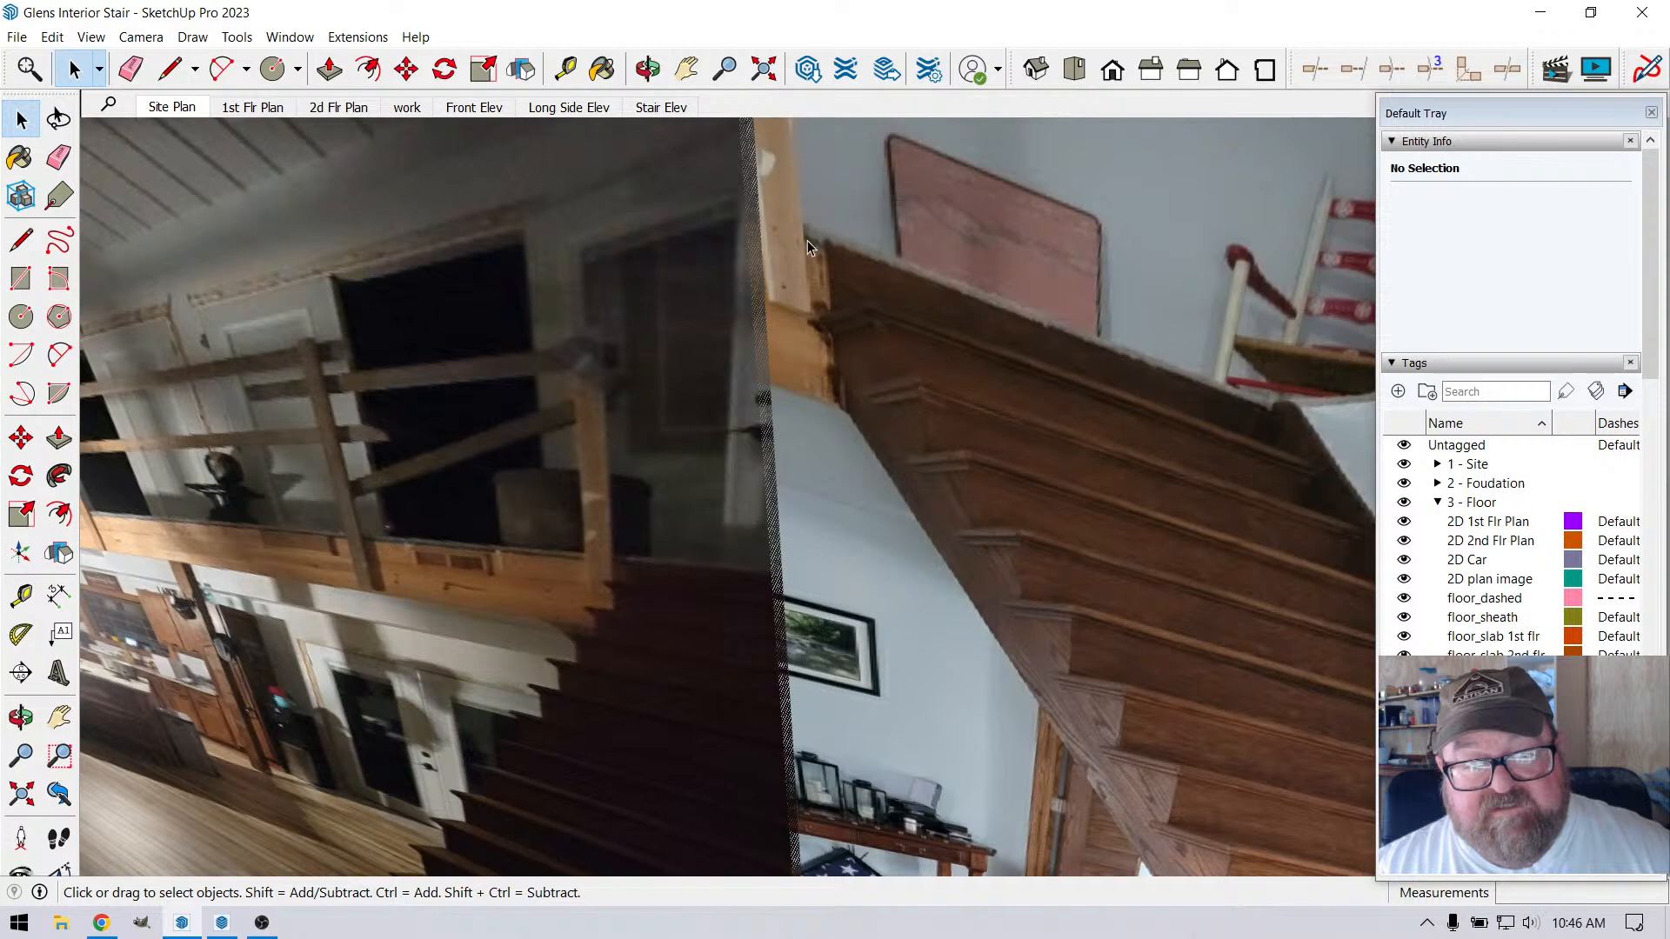
scroll(818, 235, "up", 3)
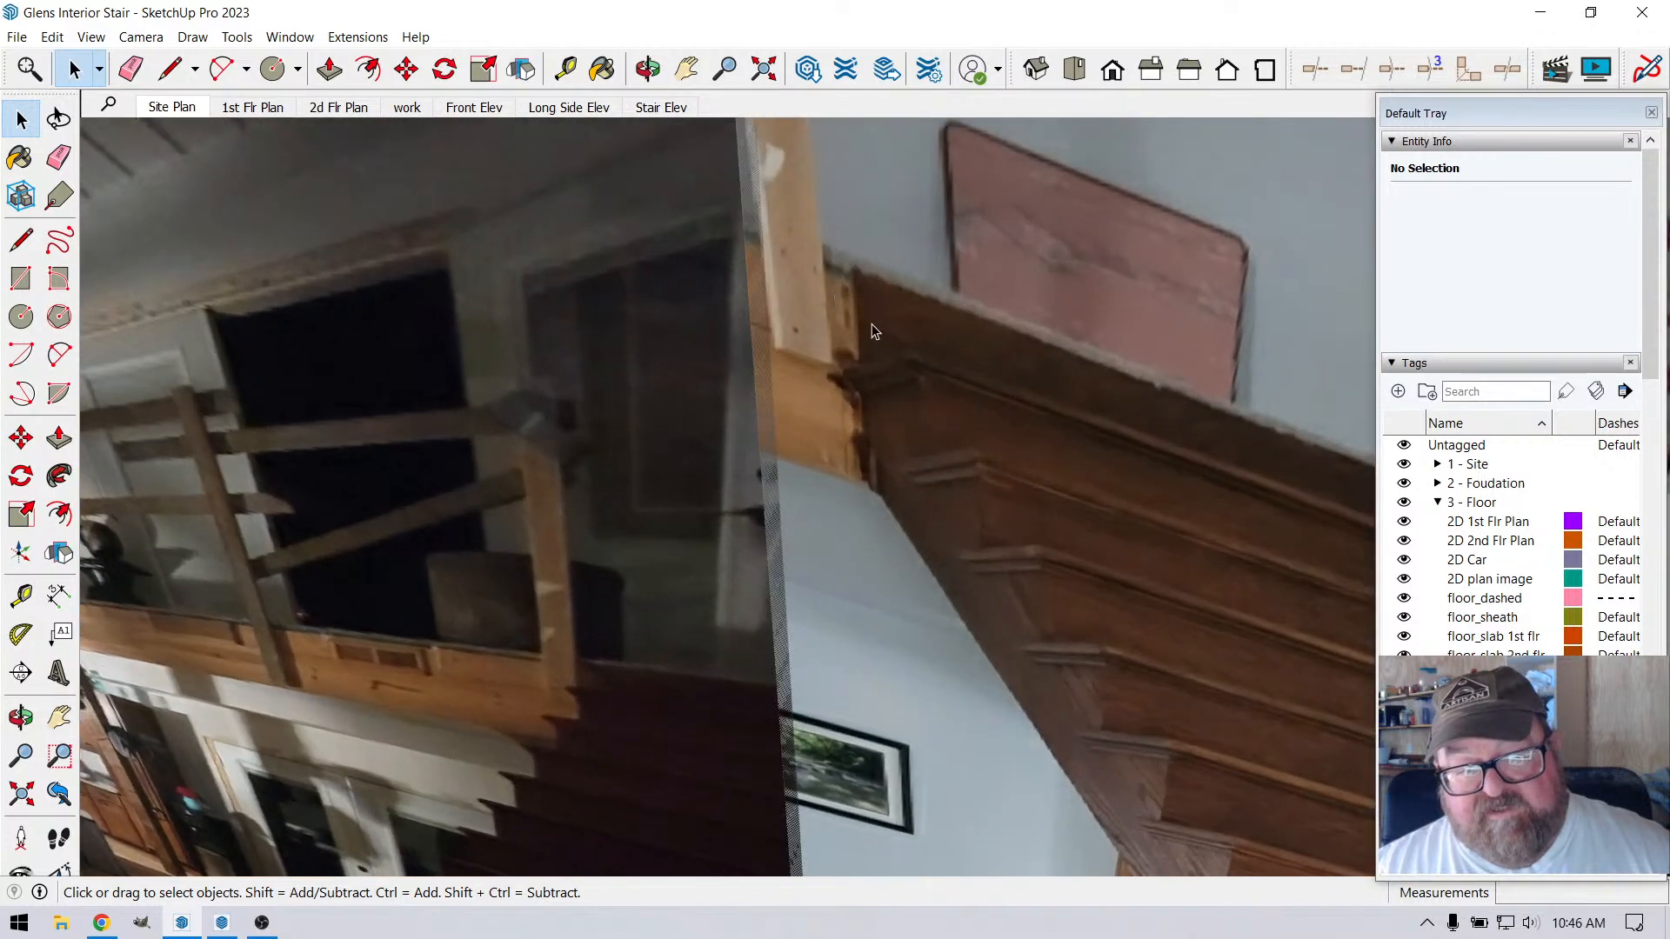
scroll(848, 372, "down", 1)
scroll(852, 365, "up", 2)
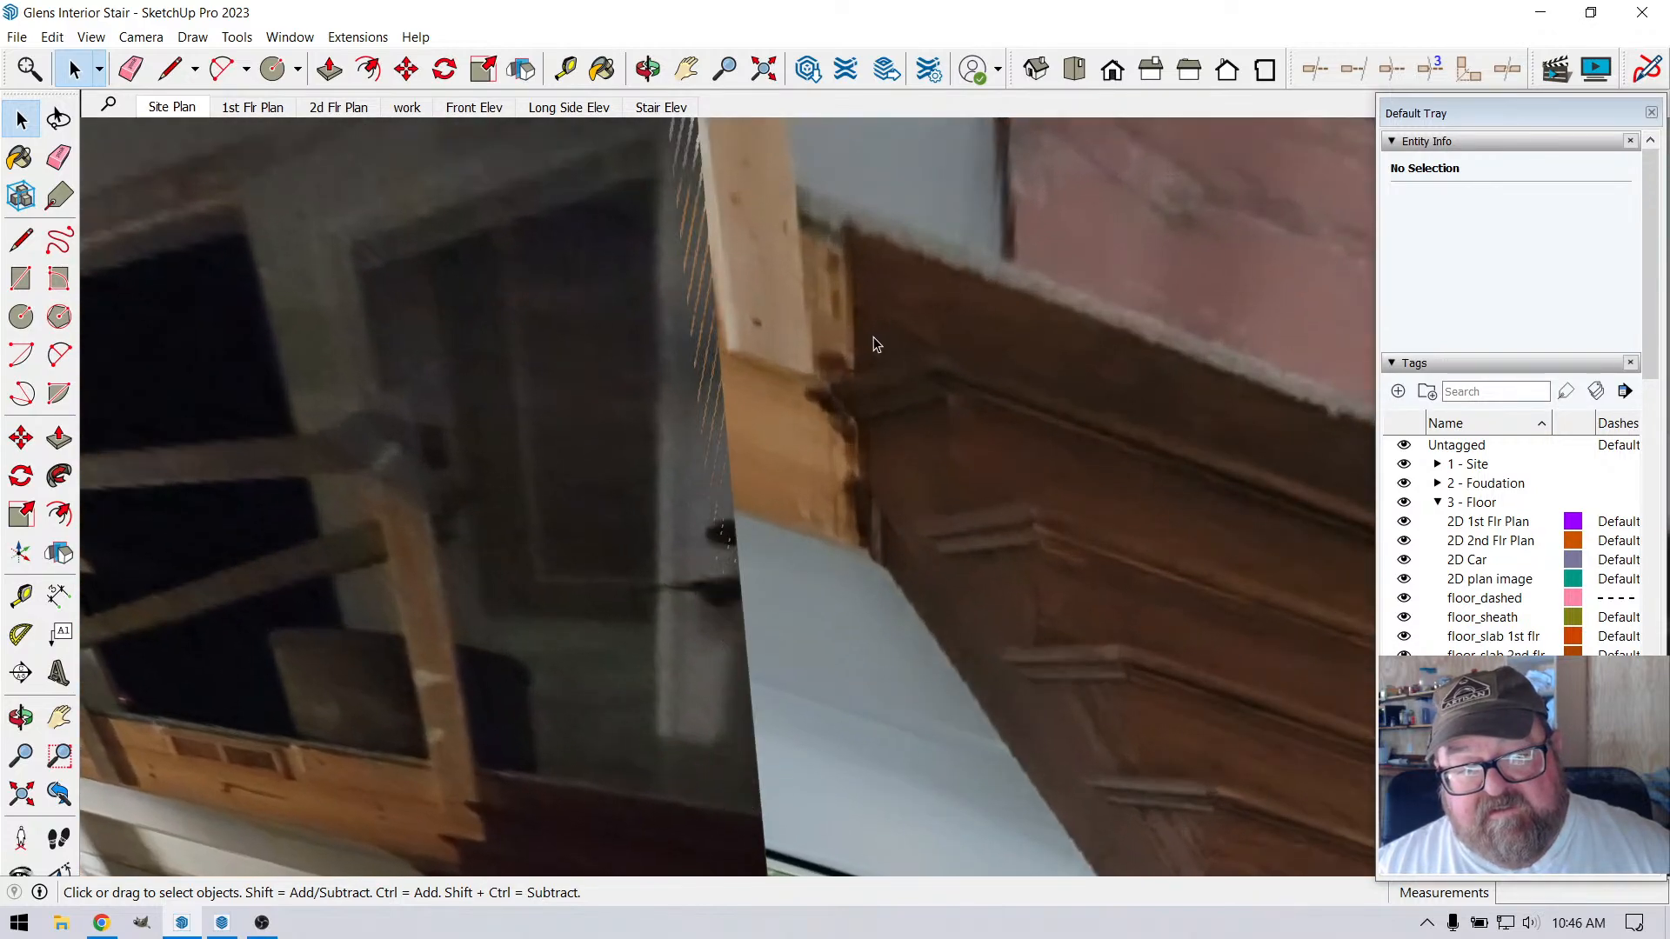
scroll(837, 326, "down", 1)
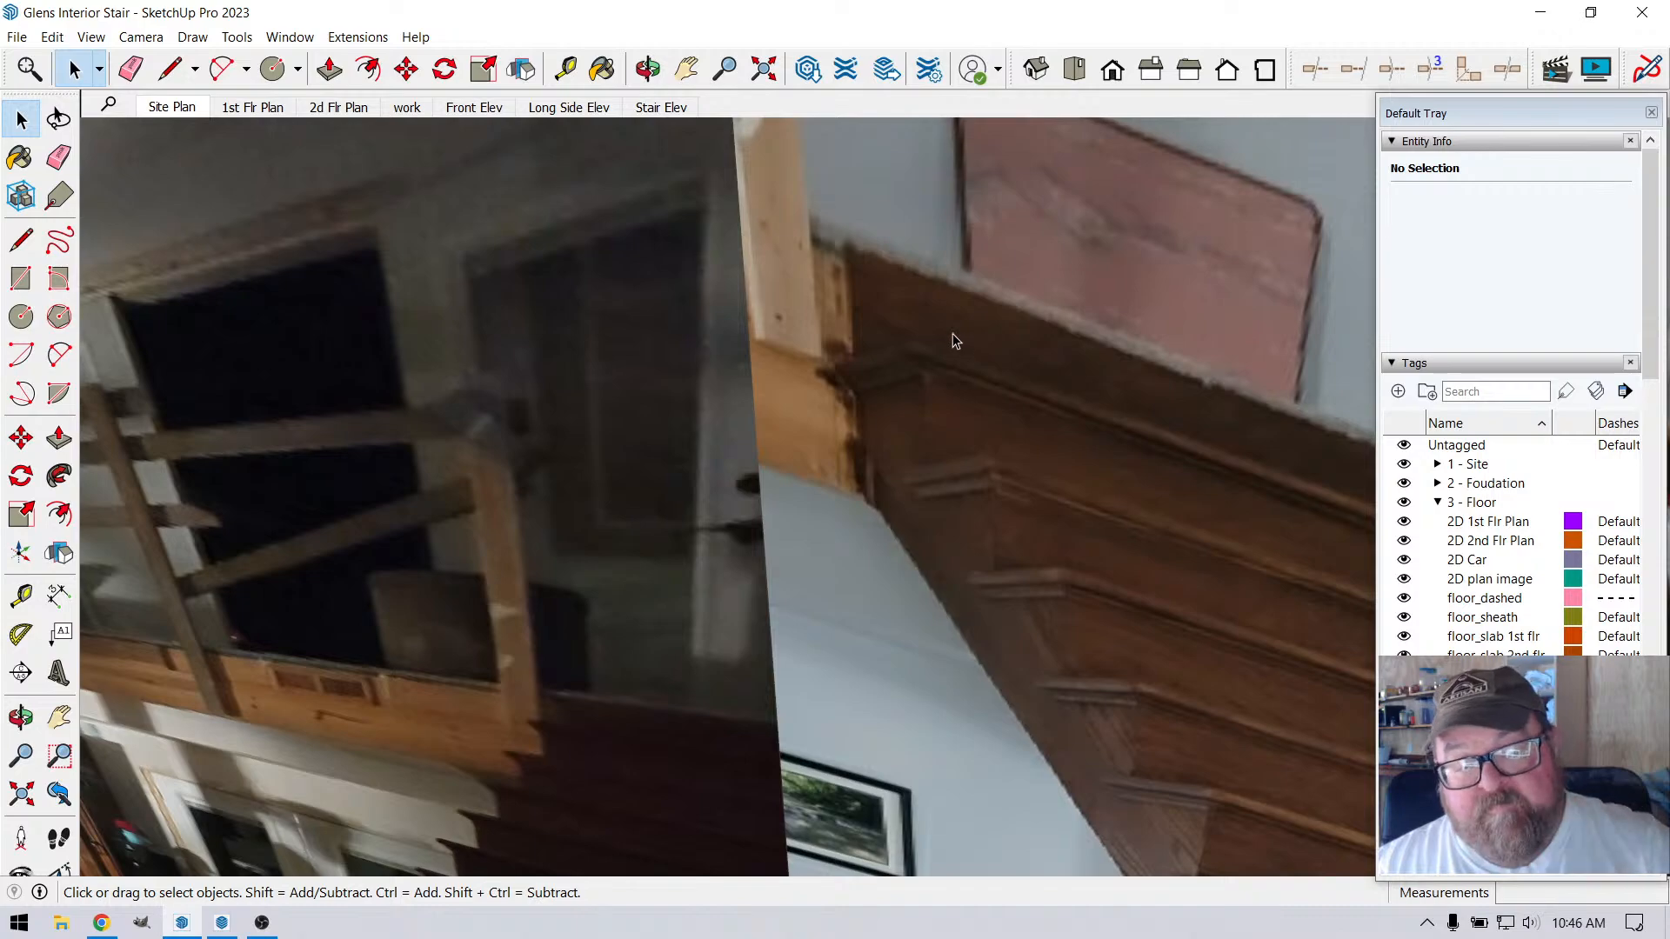
scroll(955, 340, "down", 1)
left_click(648, 69)
left_click_drag(965, 392, 1015, 415)
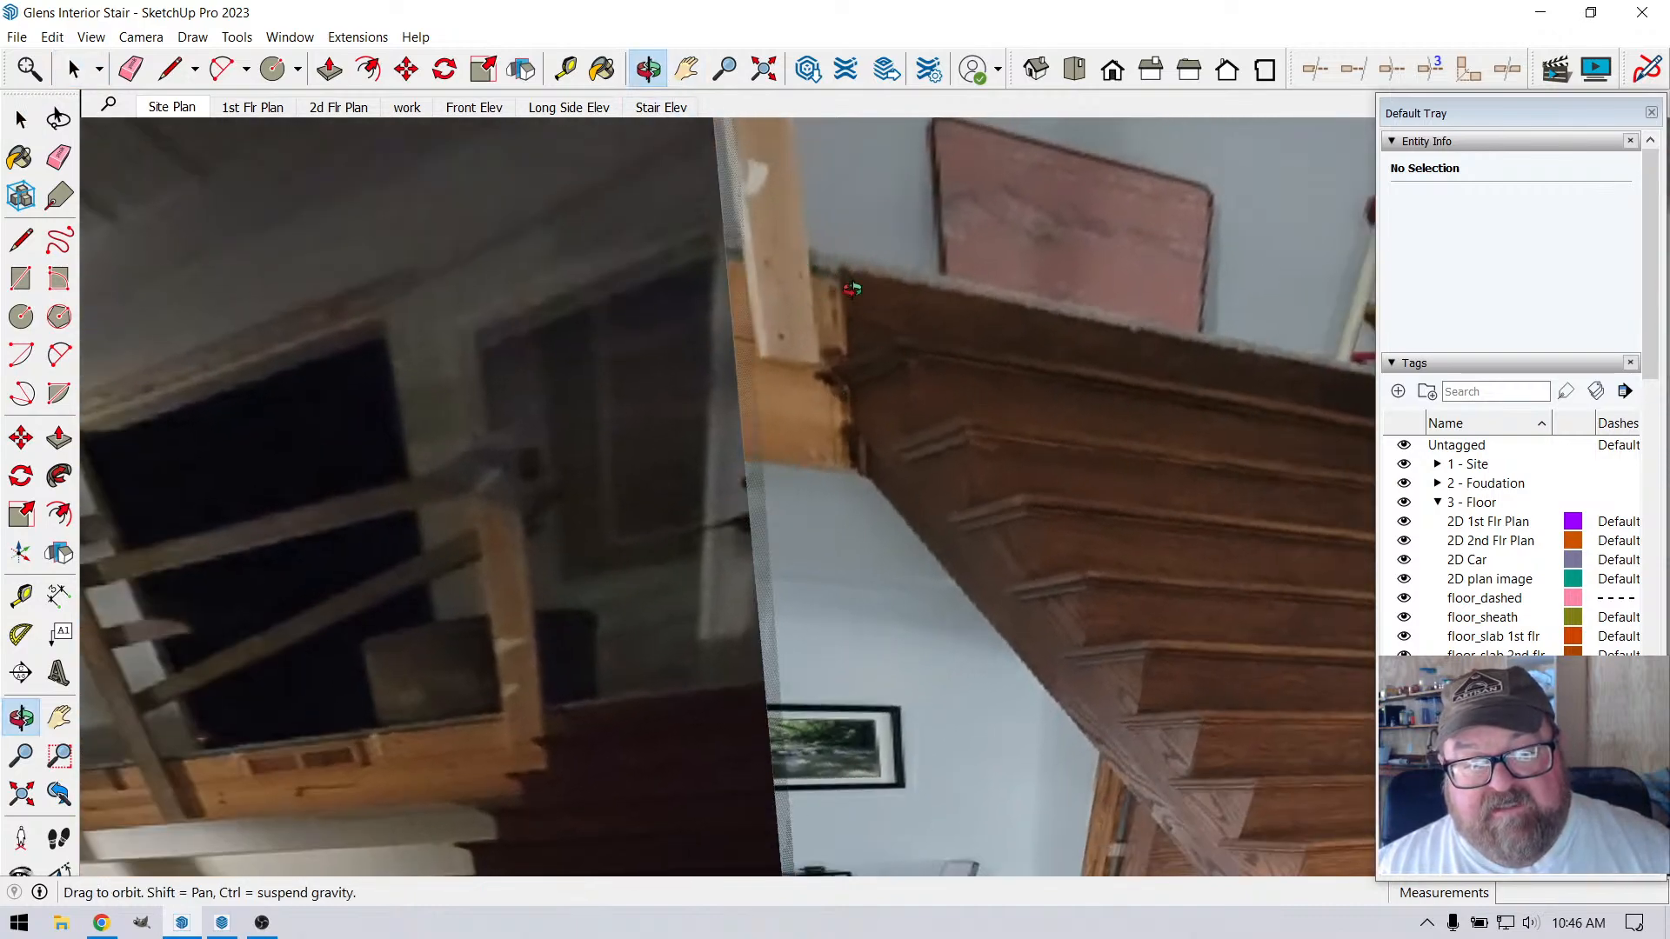
scroll(852, 294, "up", 2)
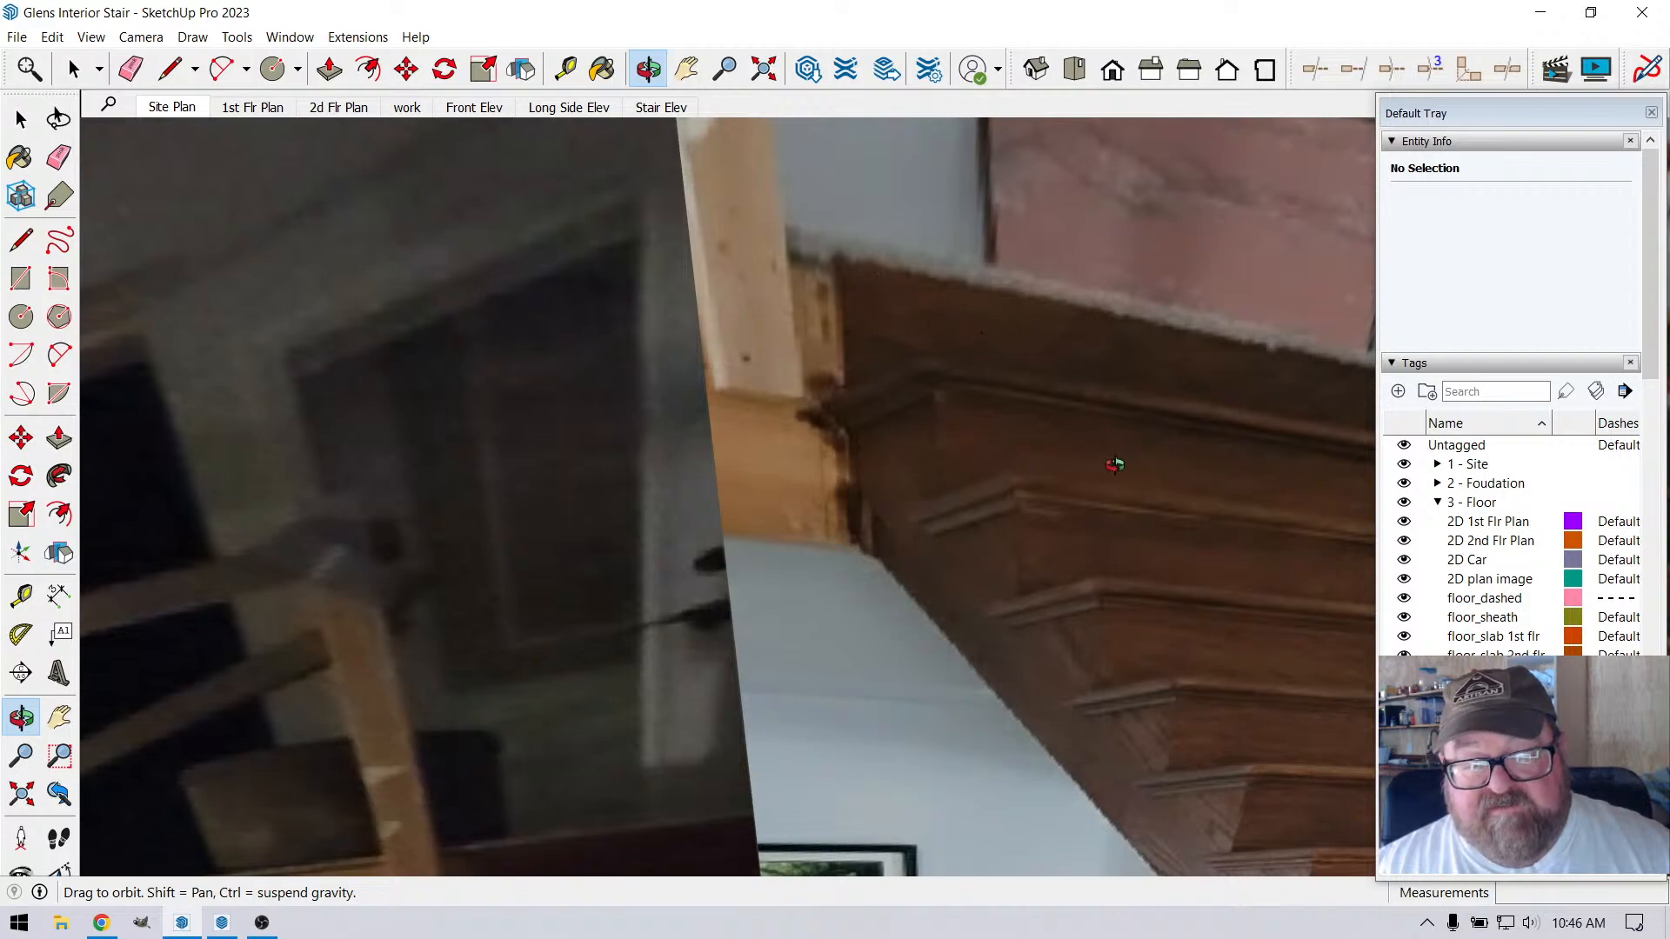
scroll(1115, 465, "down", 10)
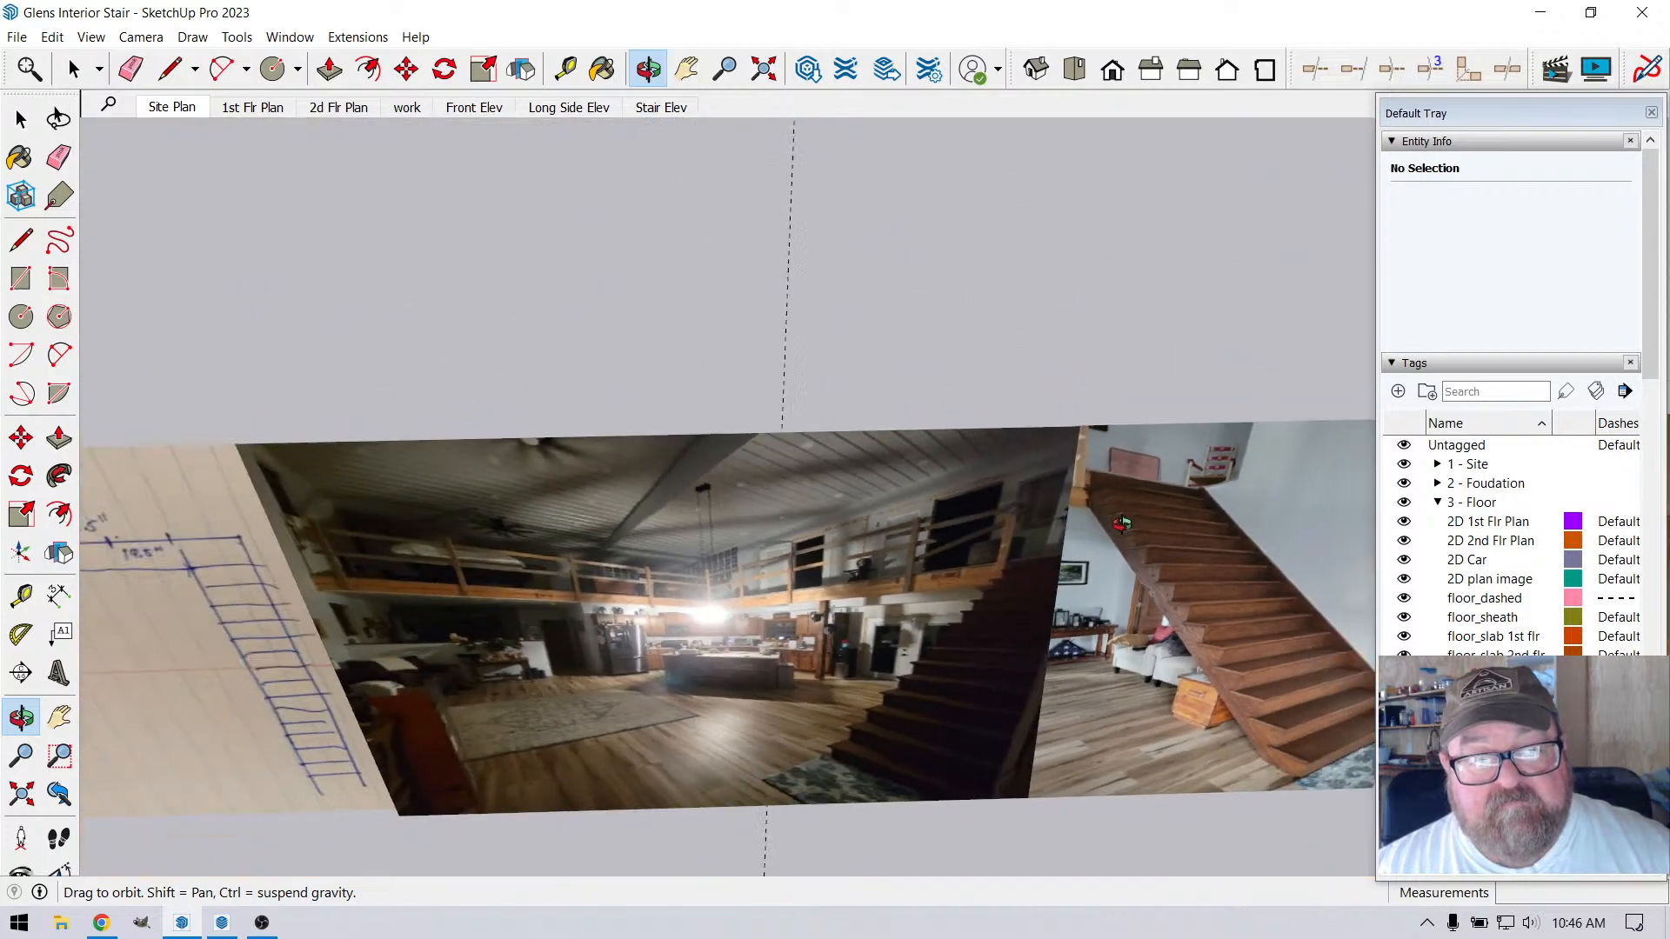
Compare the modelled stair top and railing end post with the reference photos
left_click_drag(1122, 523, 994, 526)
middle_click_drag(1044, 508, 835, 512)
left_click_drag(835, 511, 1171, 514)
scroll(1172, 514, "up", 6)
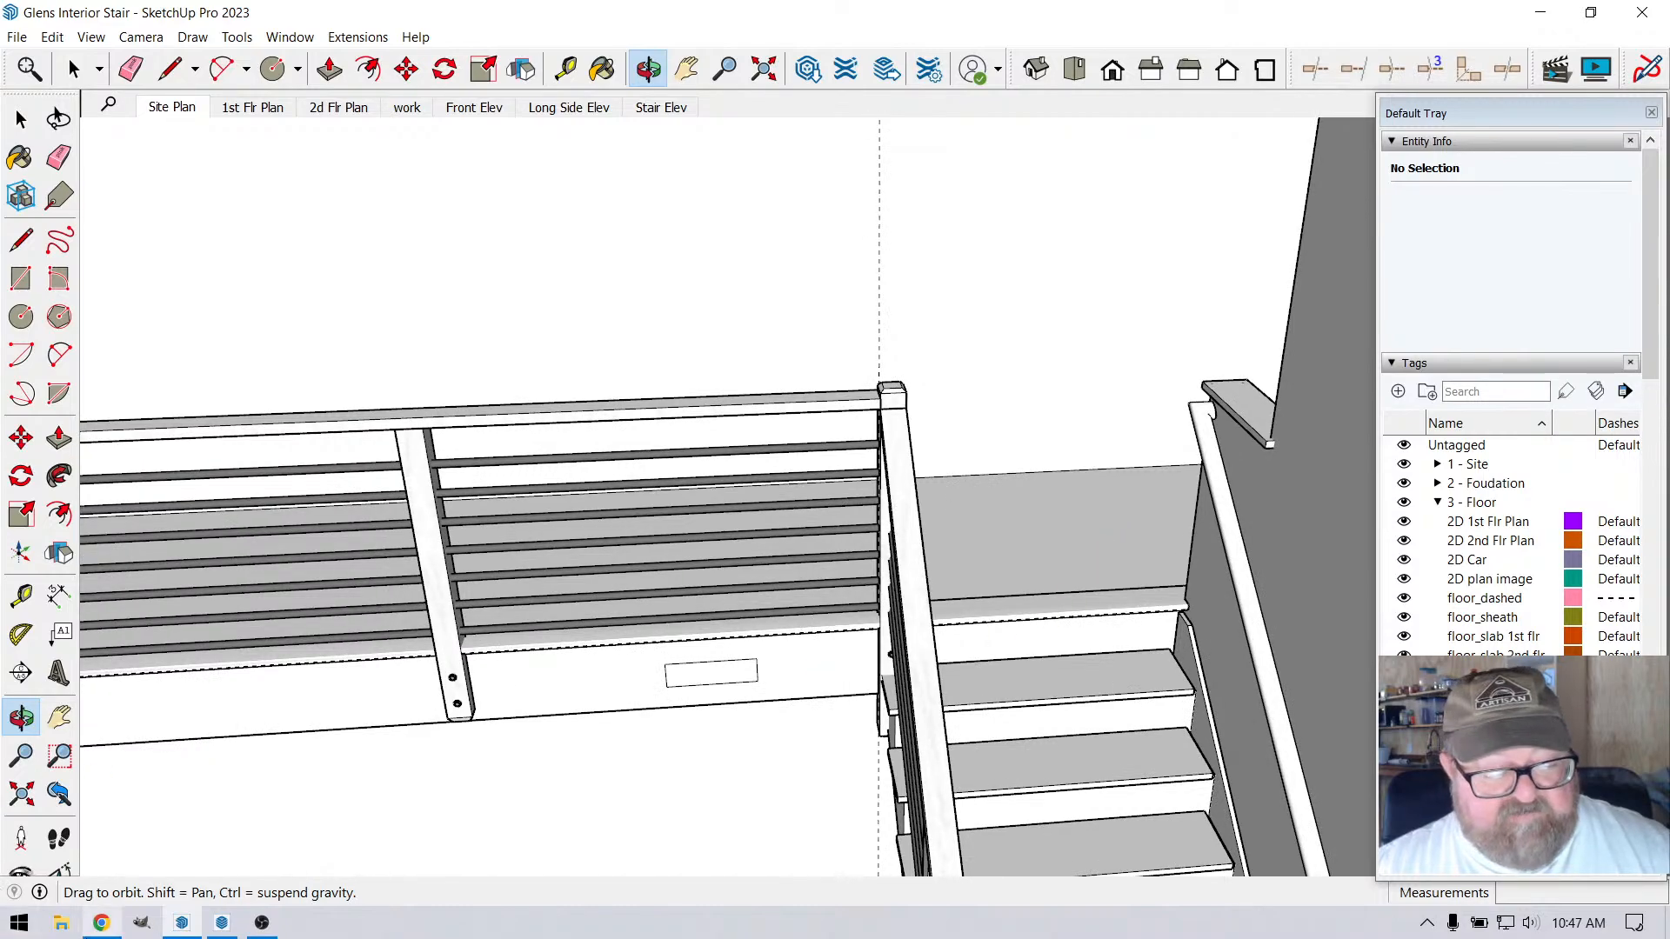
Switch to Chrome to read the live stream chat in YouTube Studio
left_click(103, 924)
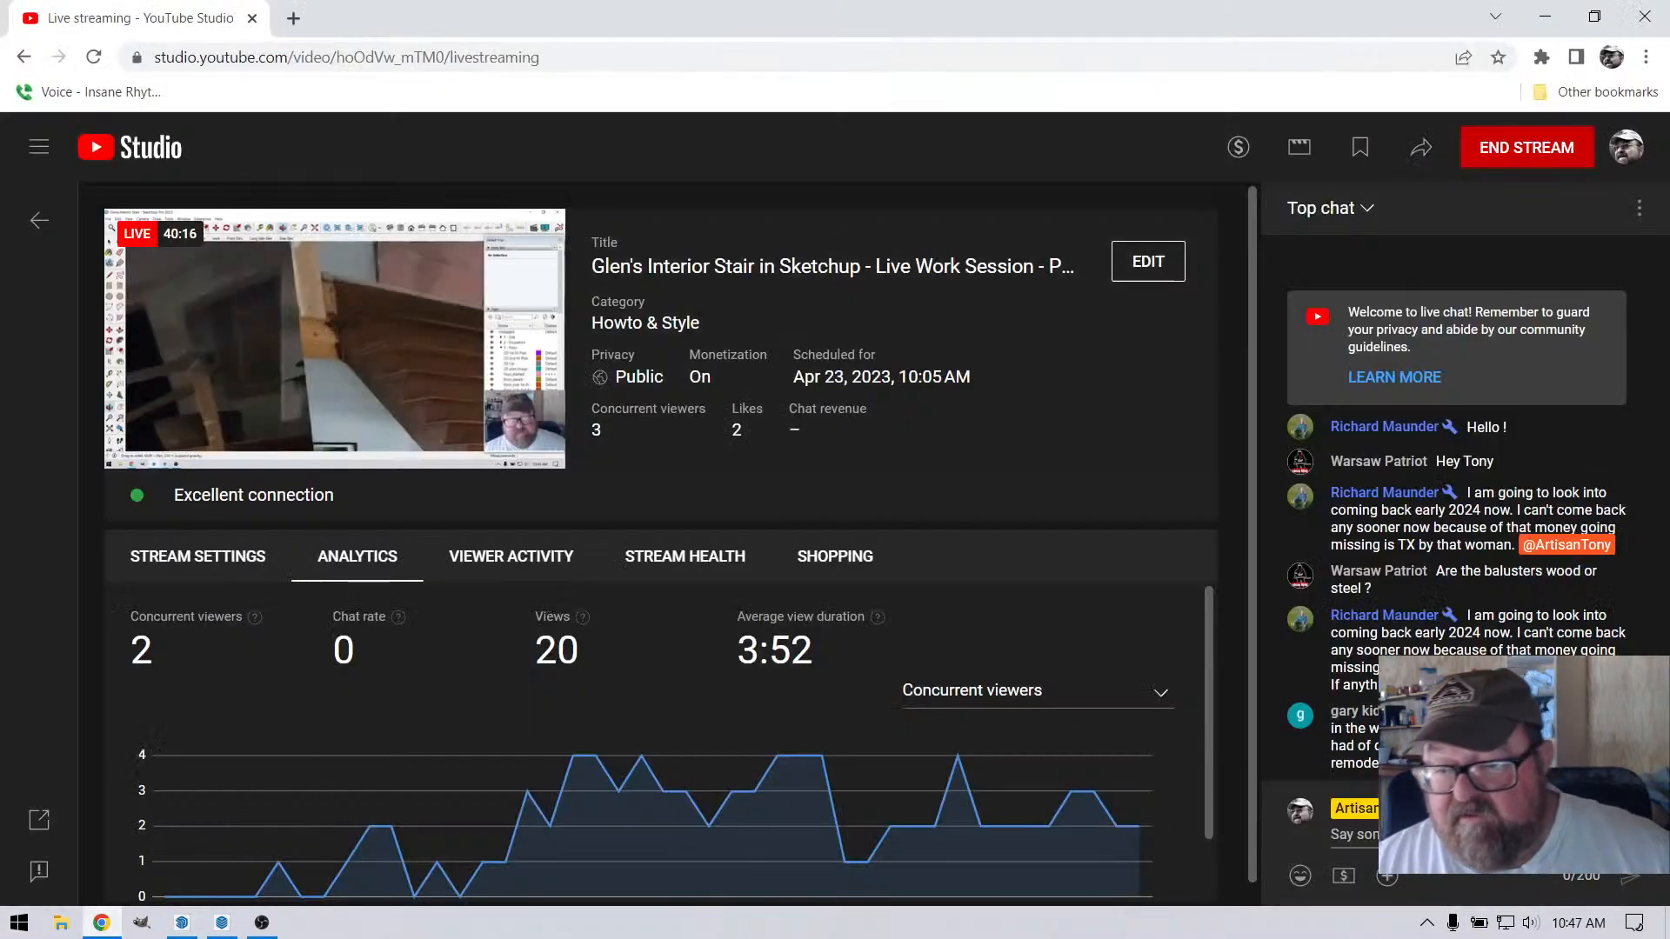
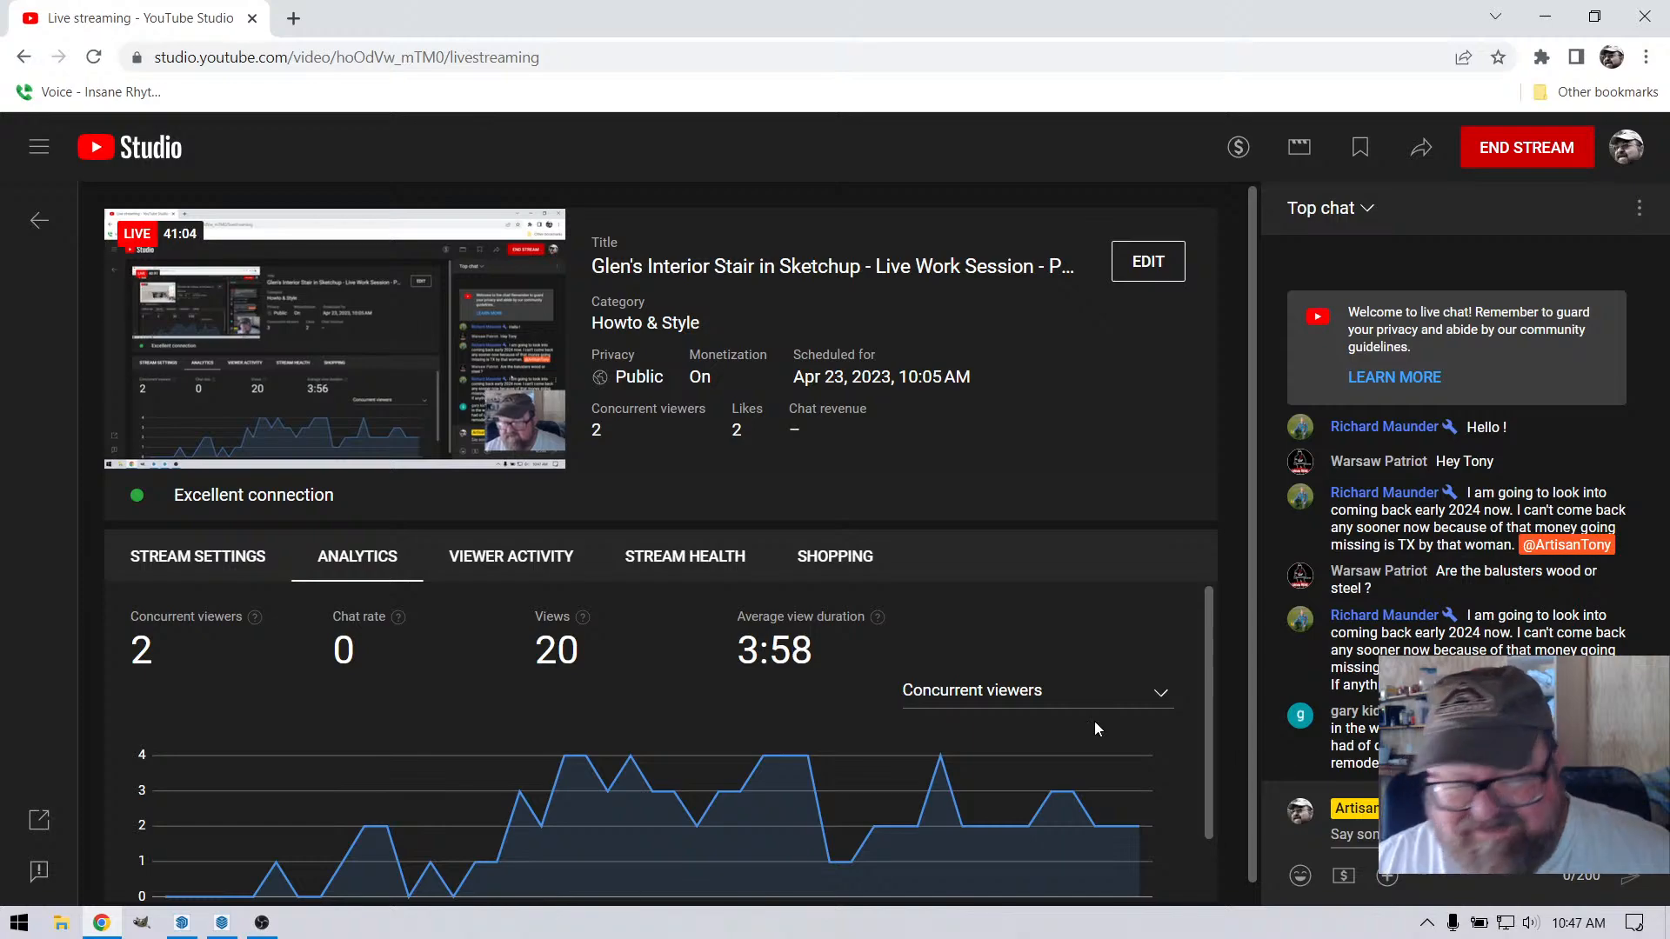
Switch to SketchUp and examine the loft railing posts, bars and mounting bolts along the run to the stair
left_click(176, 926)
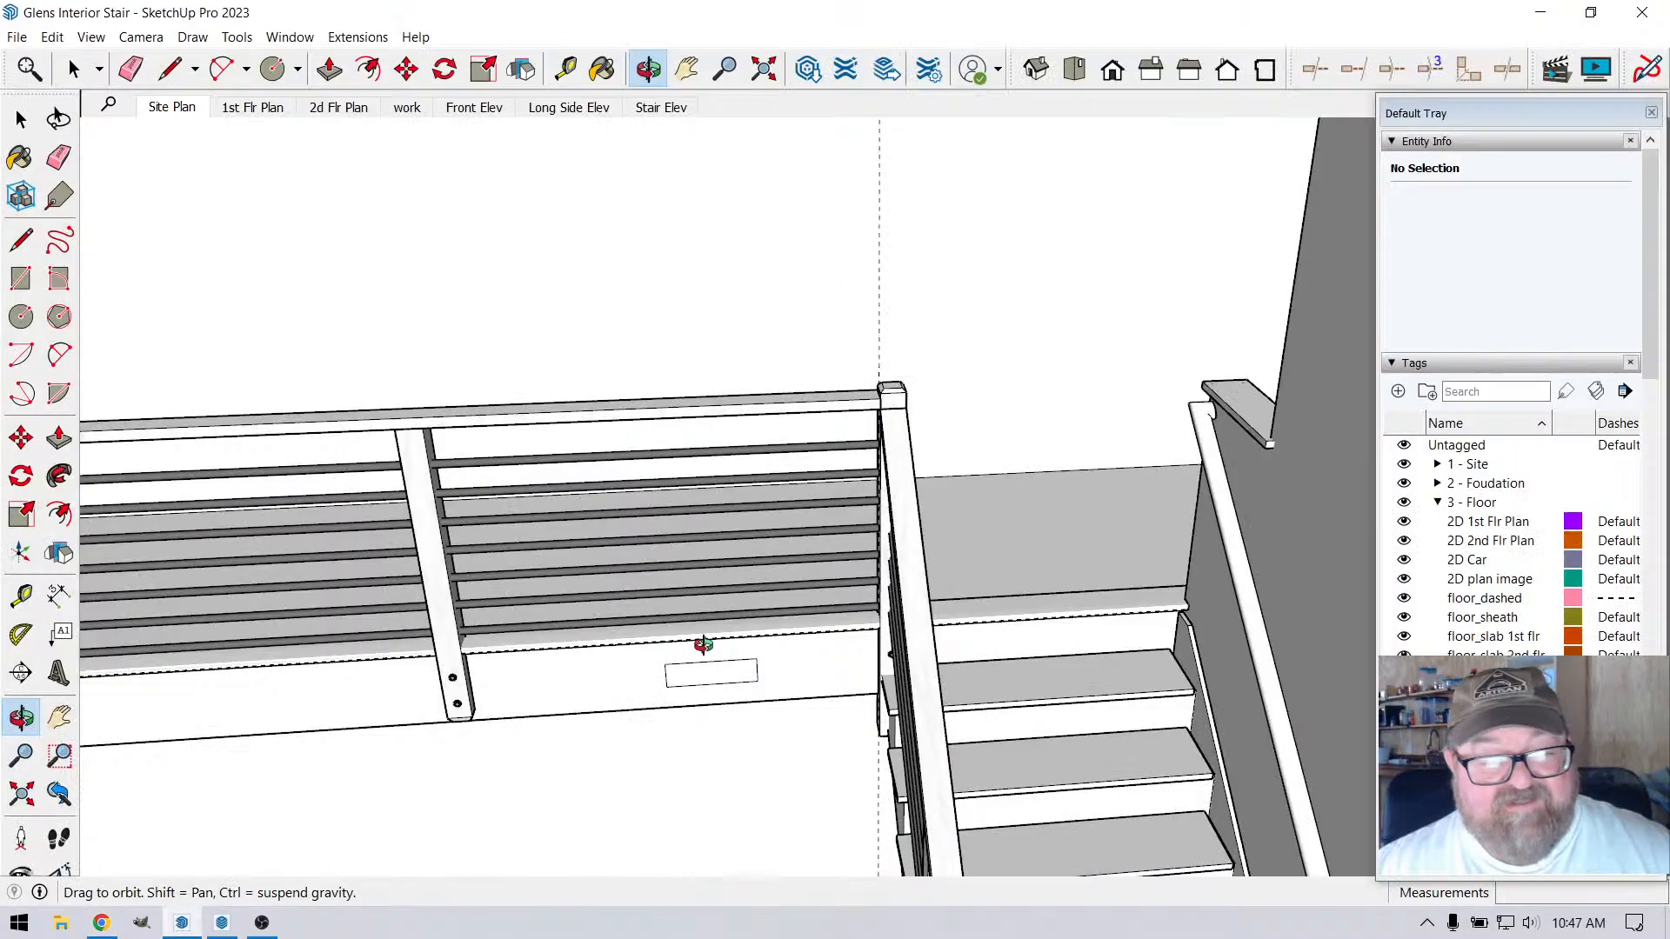
scroll(705, 645, "down", 3)
scroll(520, 630, "up", 5)
middle_click_drag(522, 630, 750, 585)
scroll(727, 579, "up", 5)
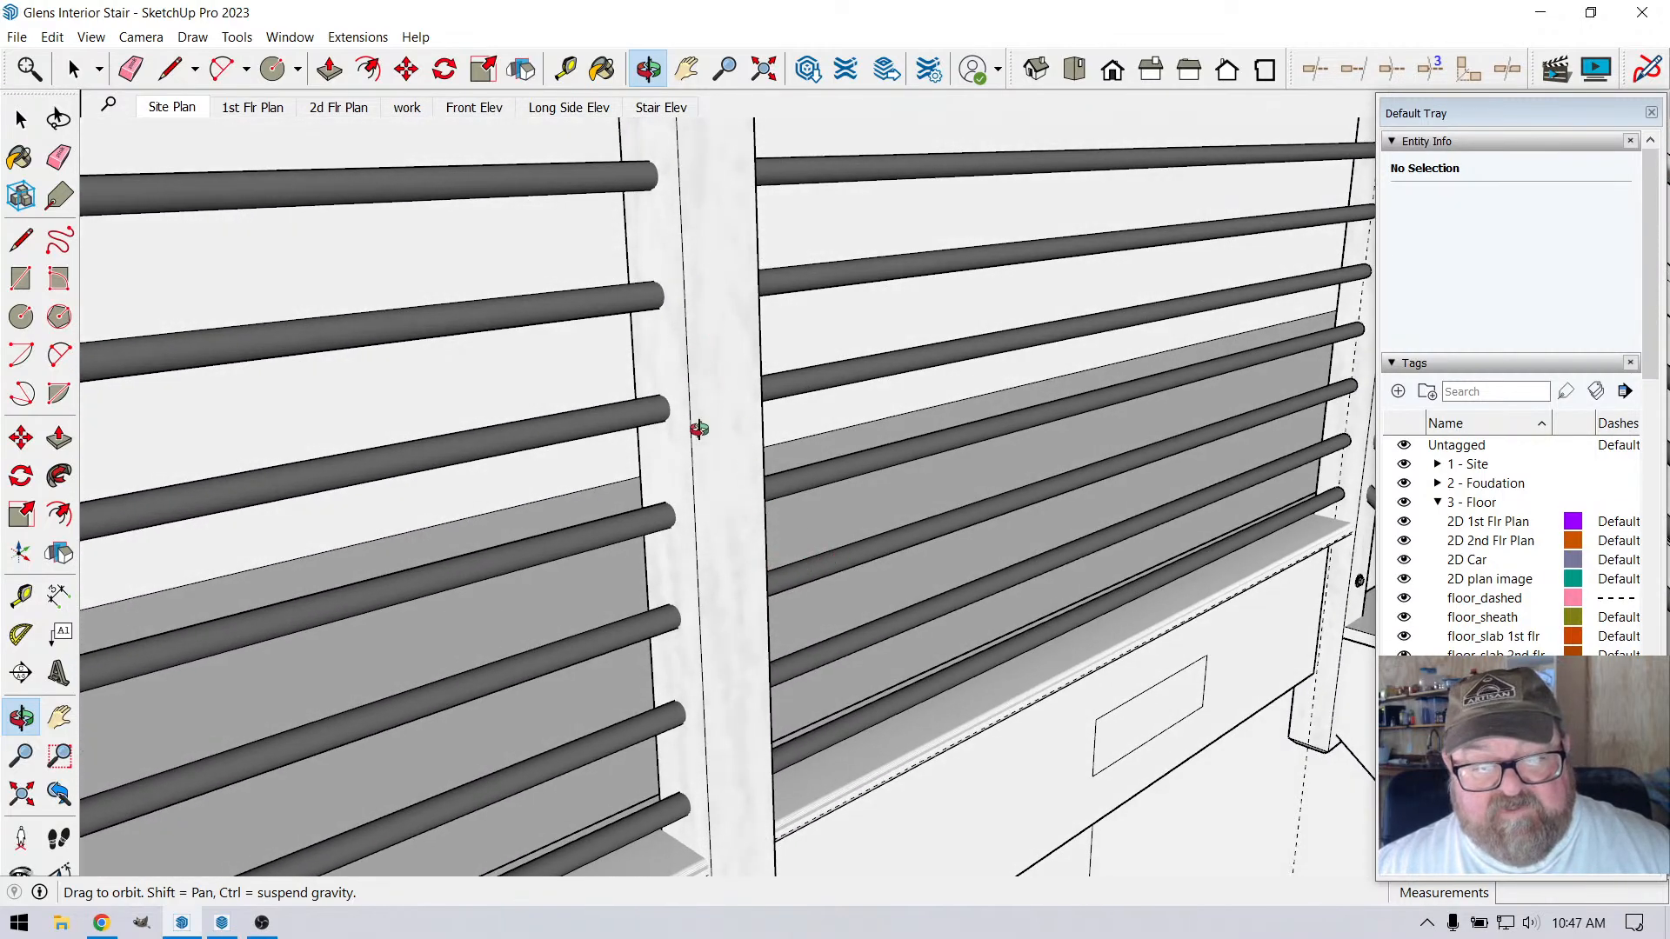
scroll(699, 429, "down", 5)
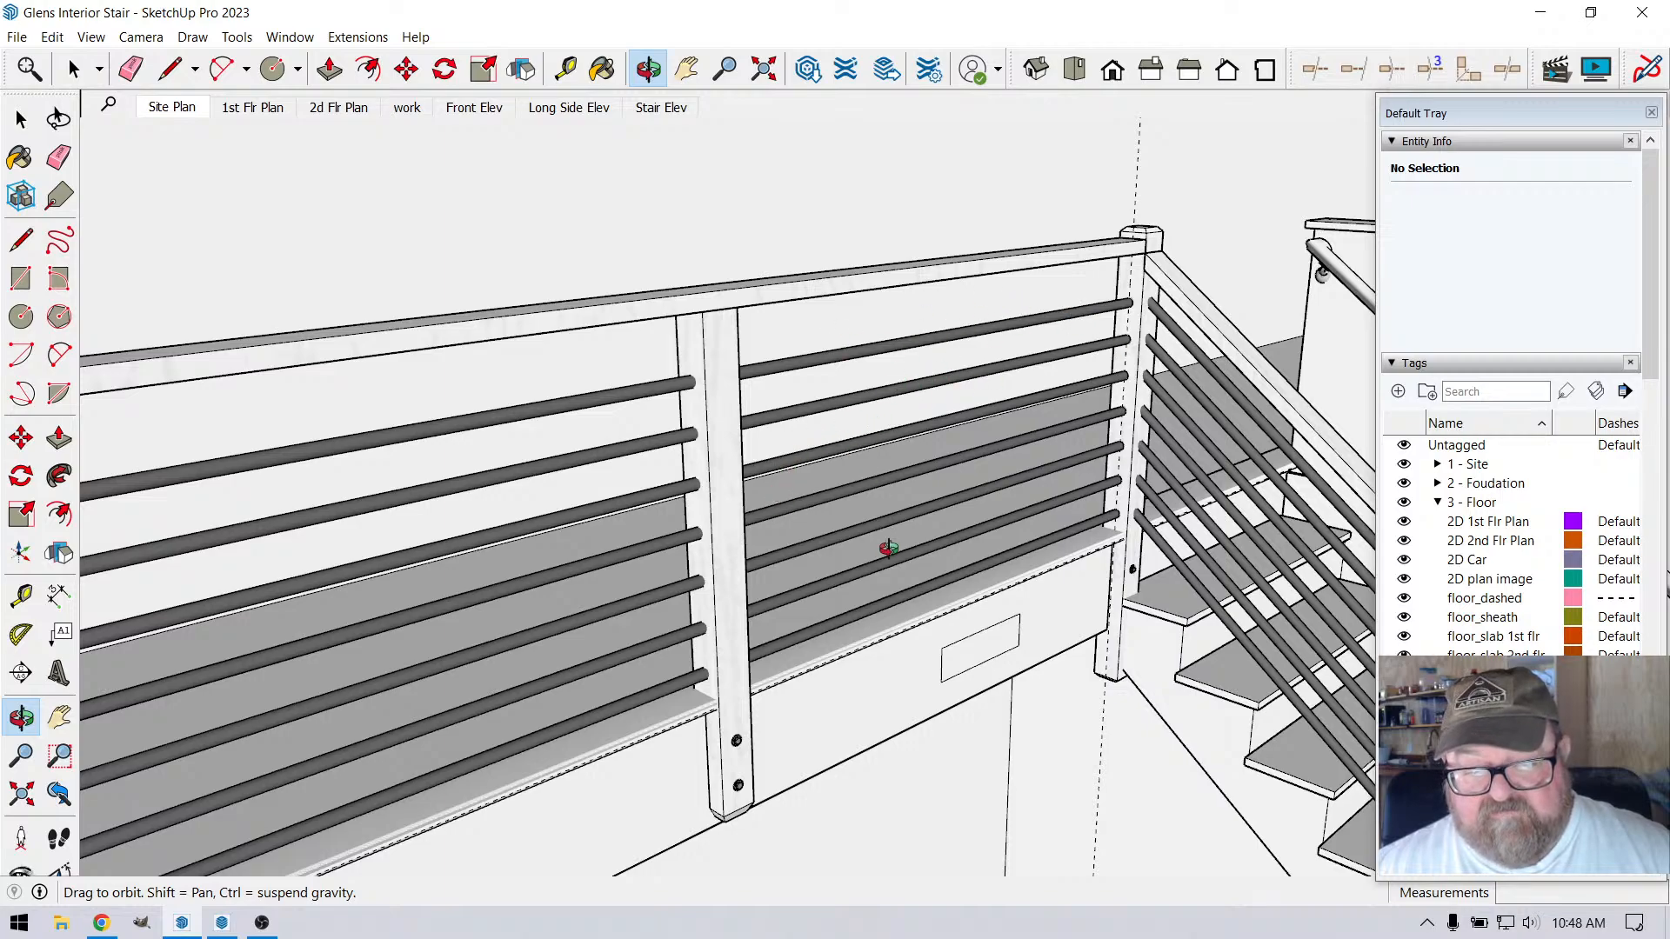
scroll(890, 550, "down", 2)
middle_click_drag(939, 603, 783, 604)
scroll(955, 595, "down", 3)
scroll(735, 640, "up", 4)
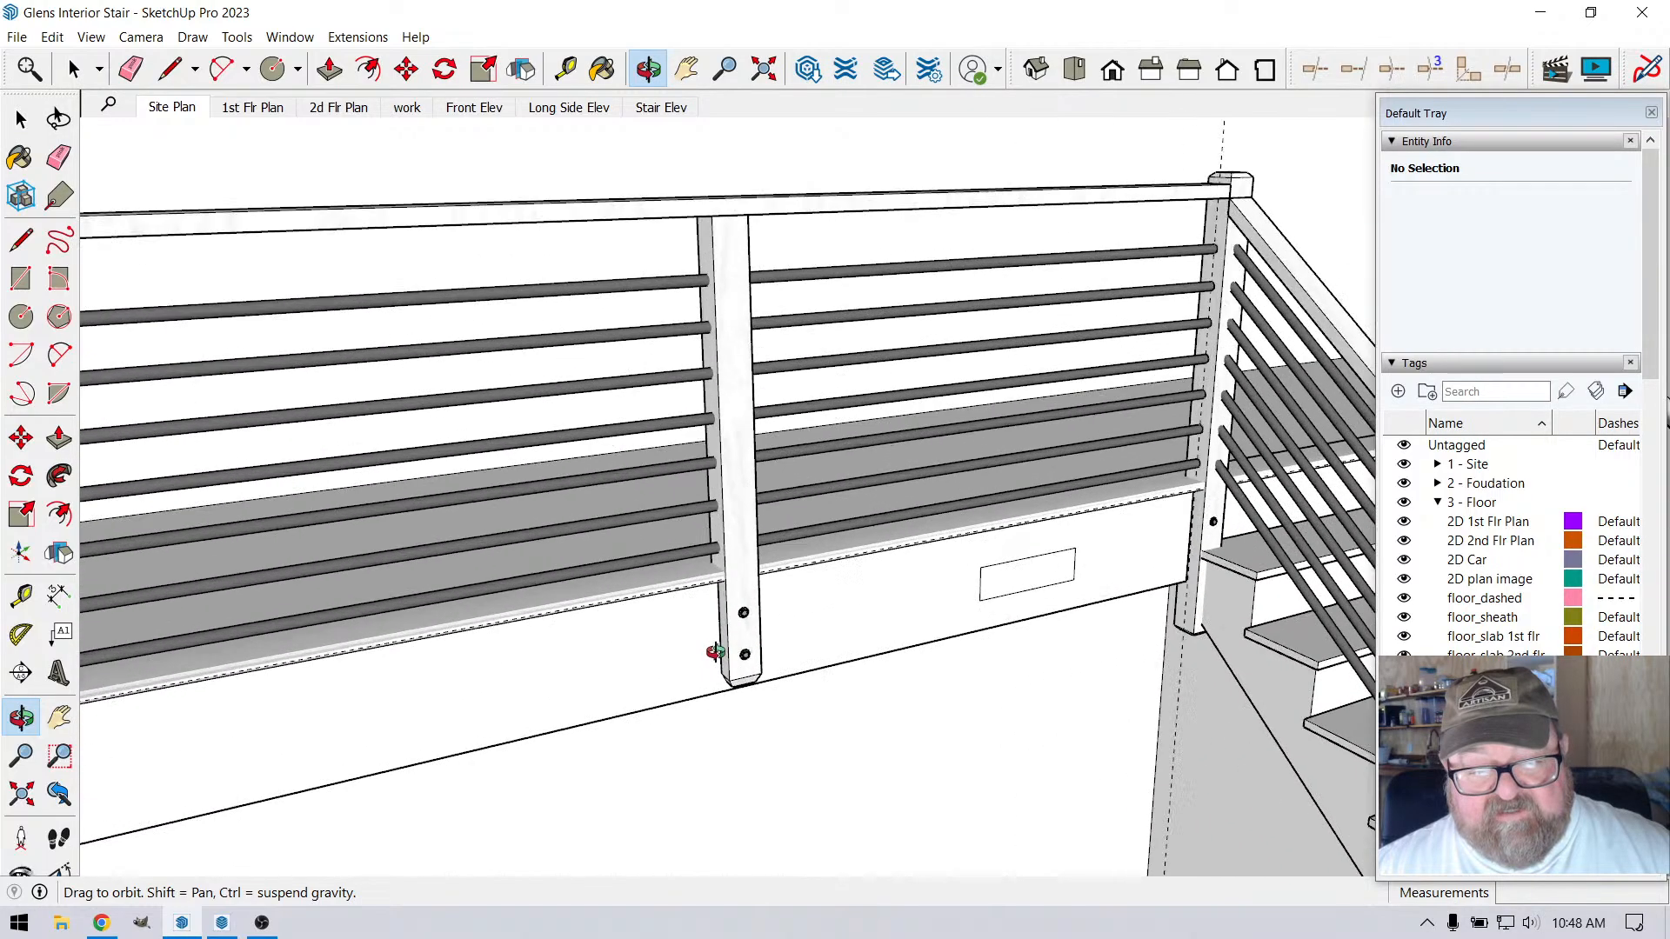
scroll(724, 560, "down", 5)
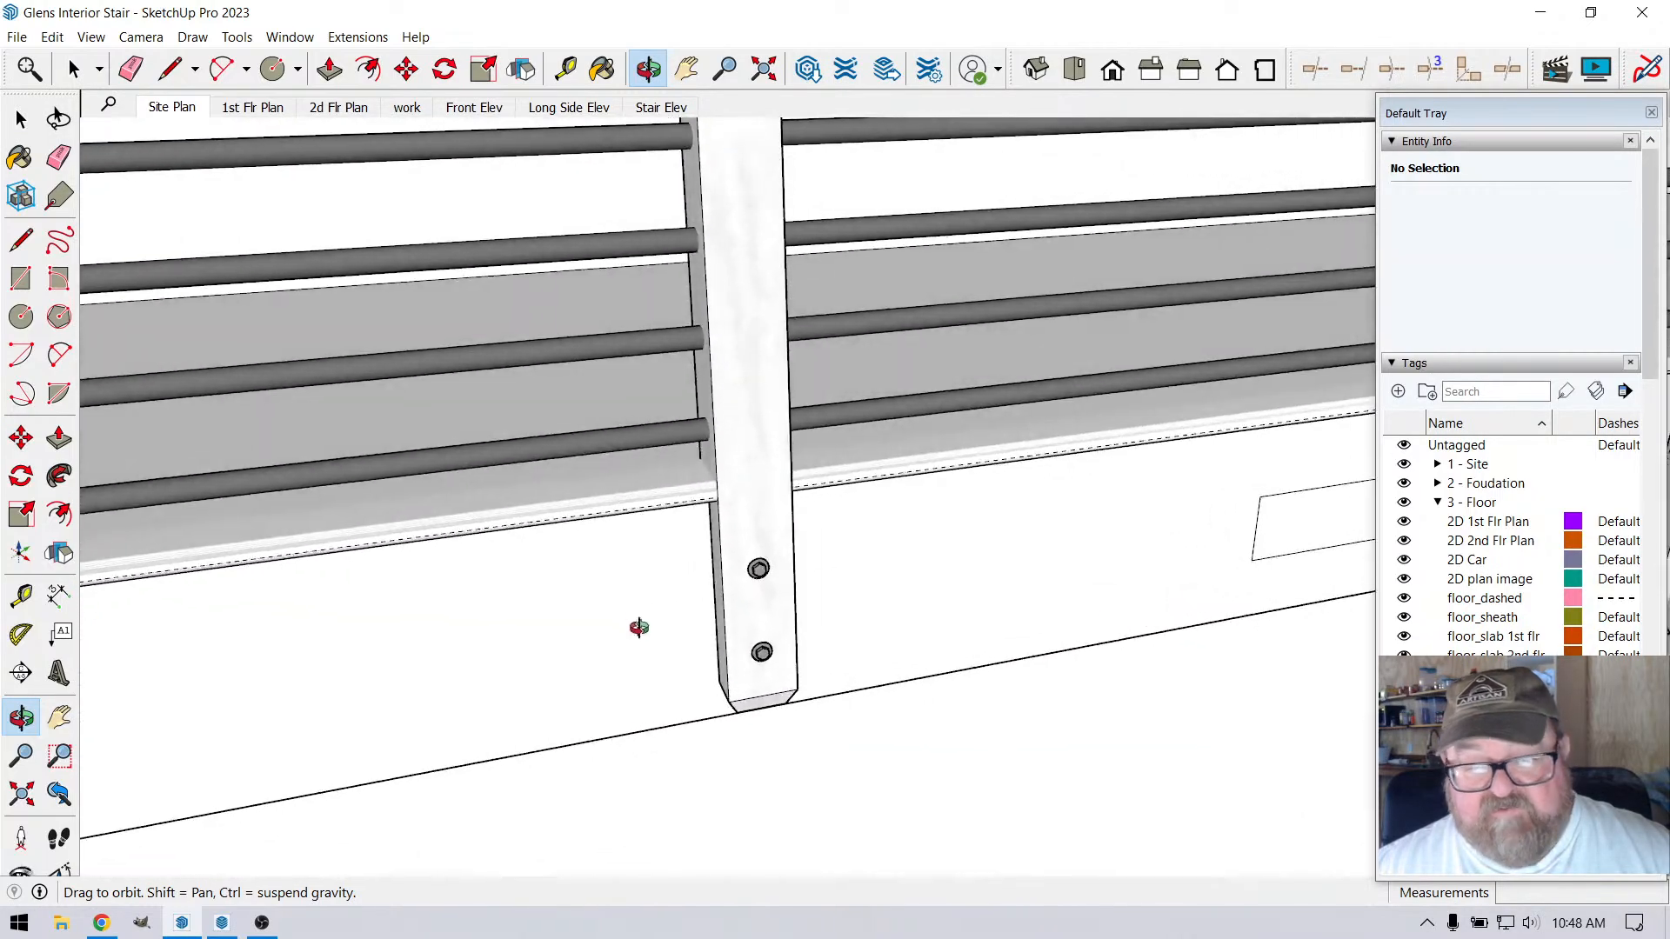
scroll(788, 630, "down", 1)
middle_click_drag(817, 608, 906, 572)
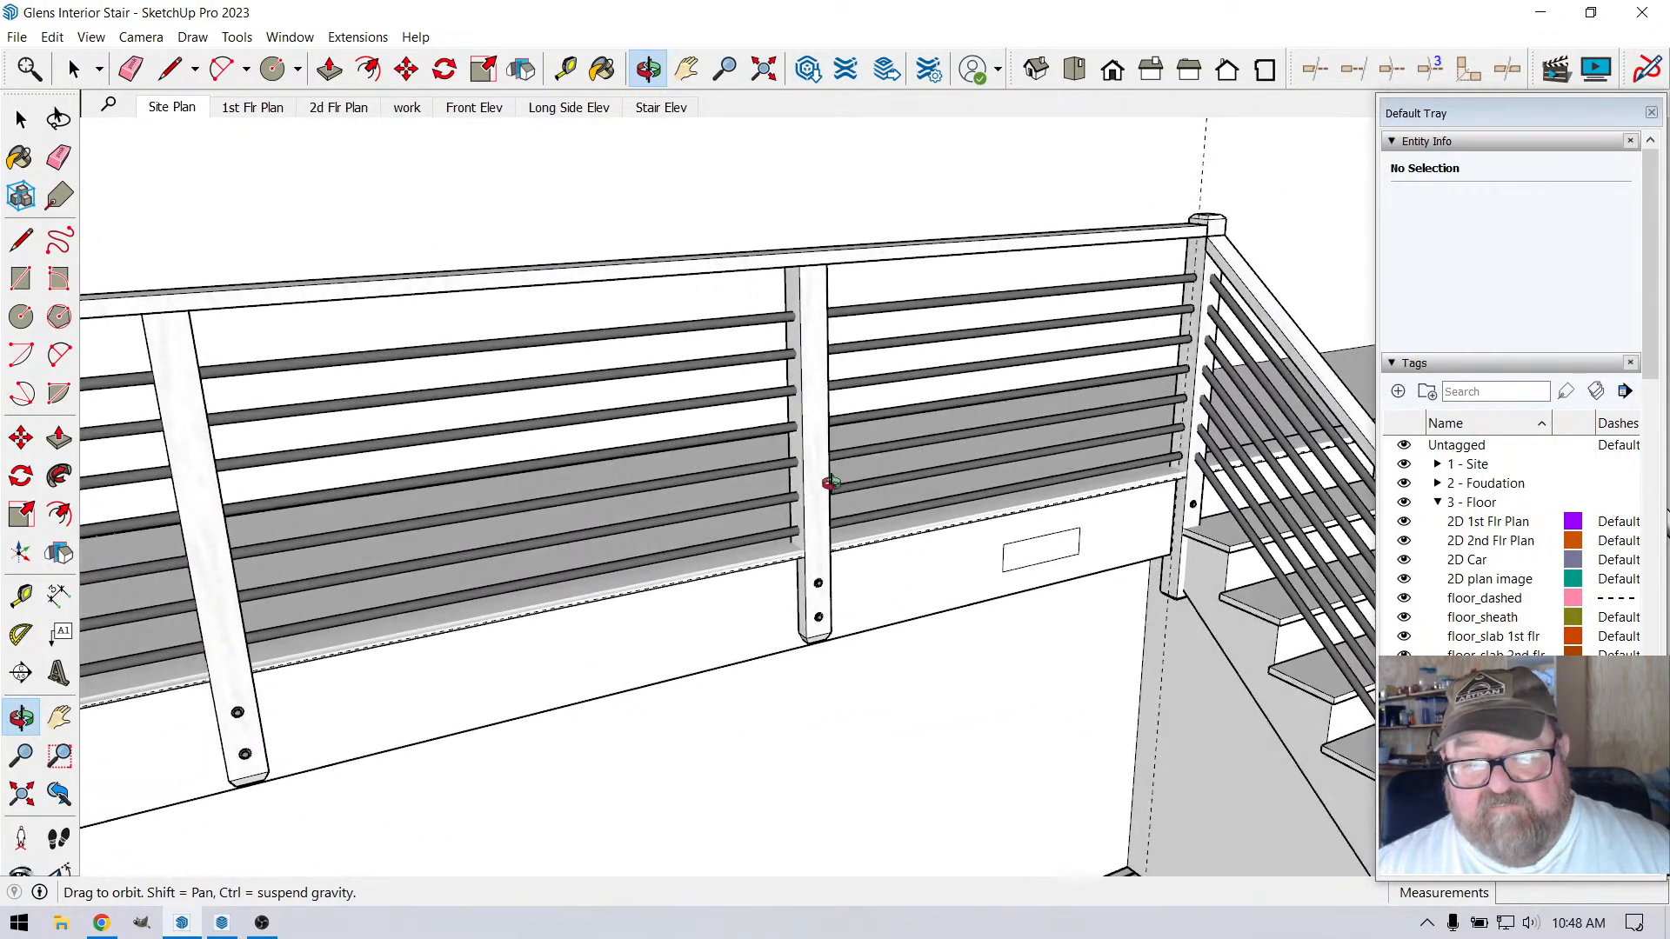
scroll(796, 299, "up", 5)
scroll(928, 489, "down", 4)
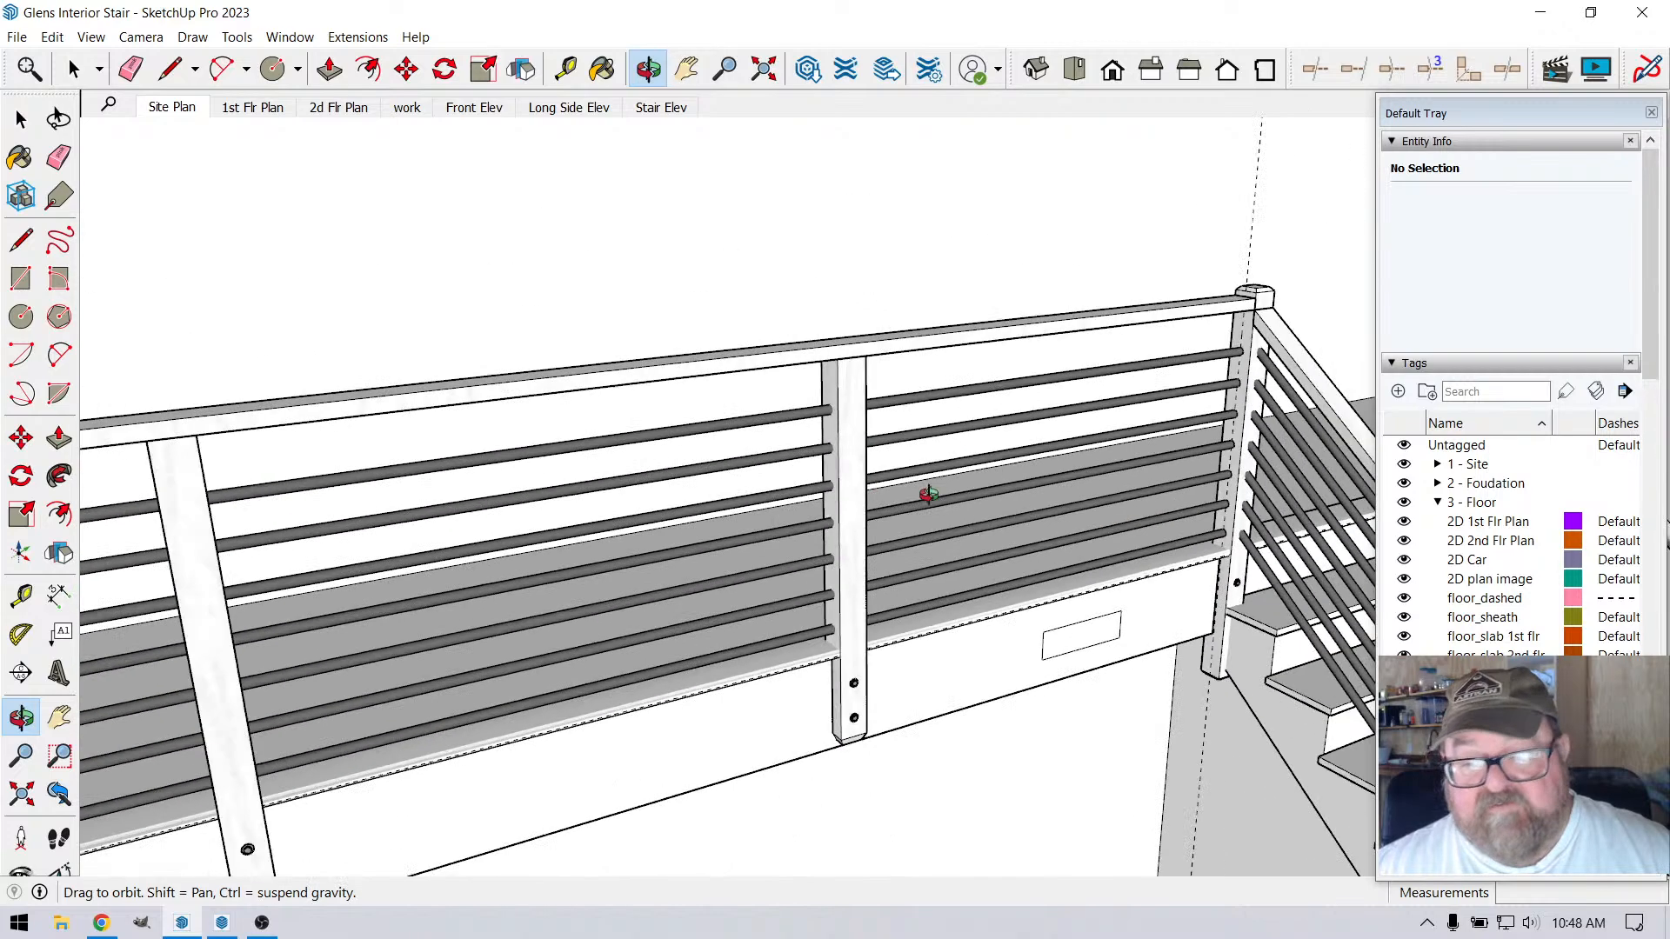
left_click(1394, 364)
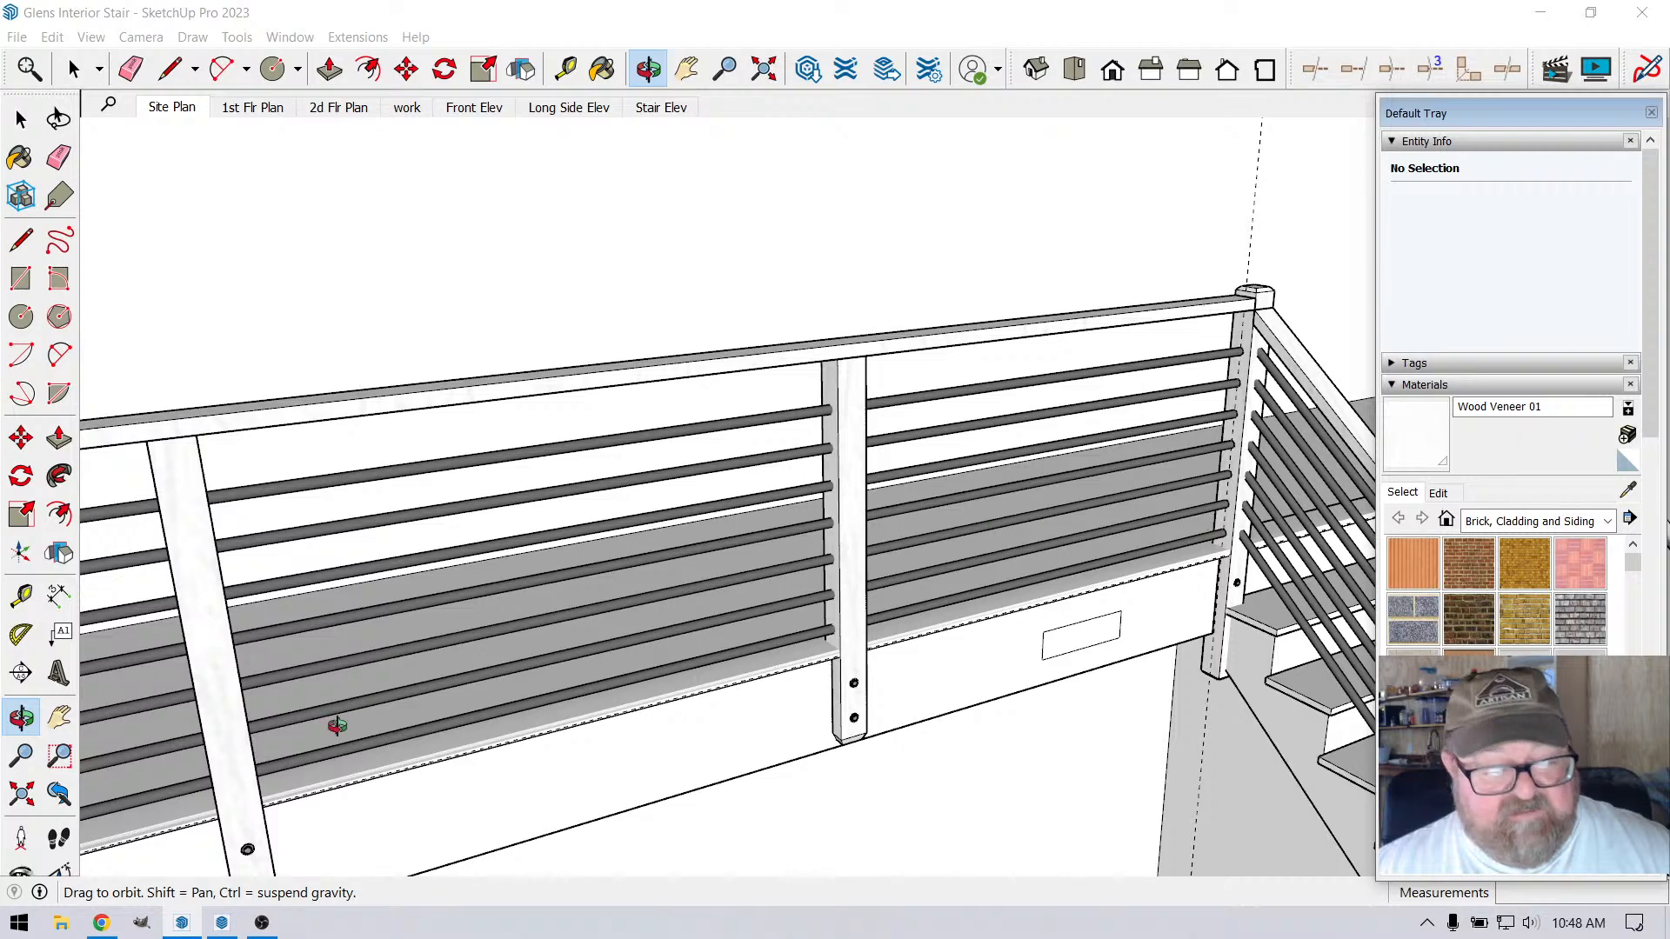
Switch to LayOut and examine the railing post spacing on the stair elevation and the overall A1 sheet layout
left_click(221, 923)
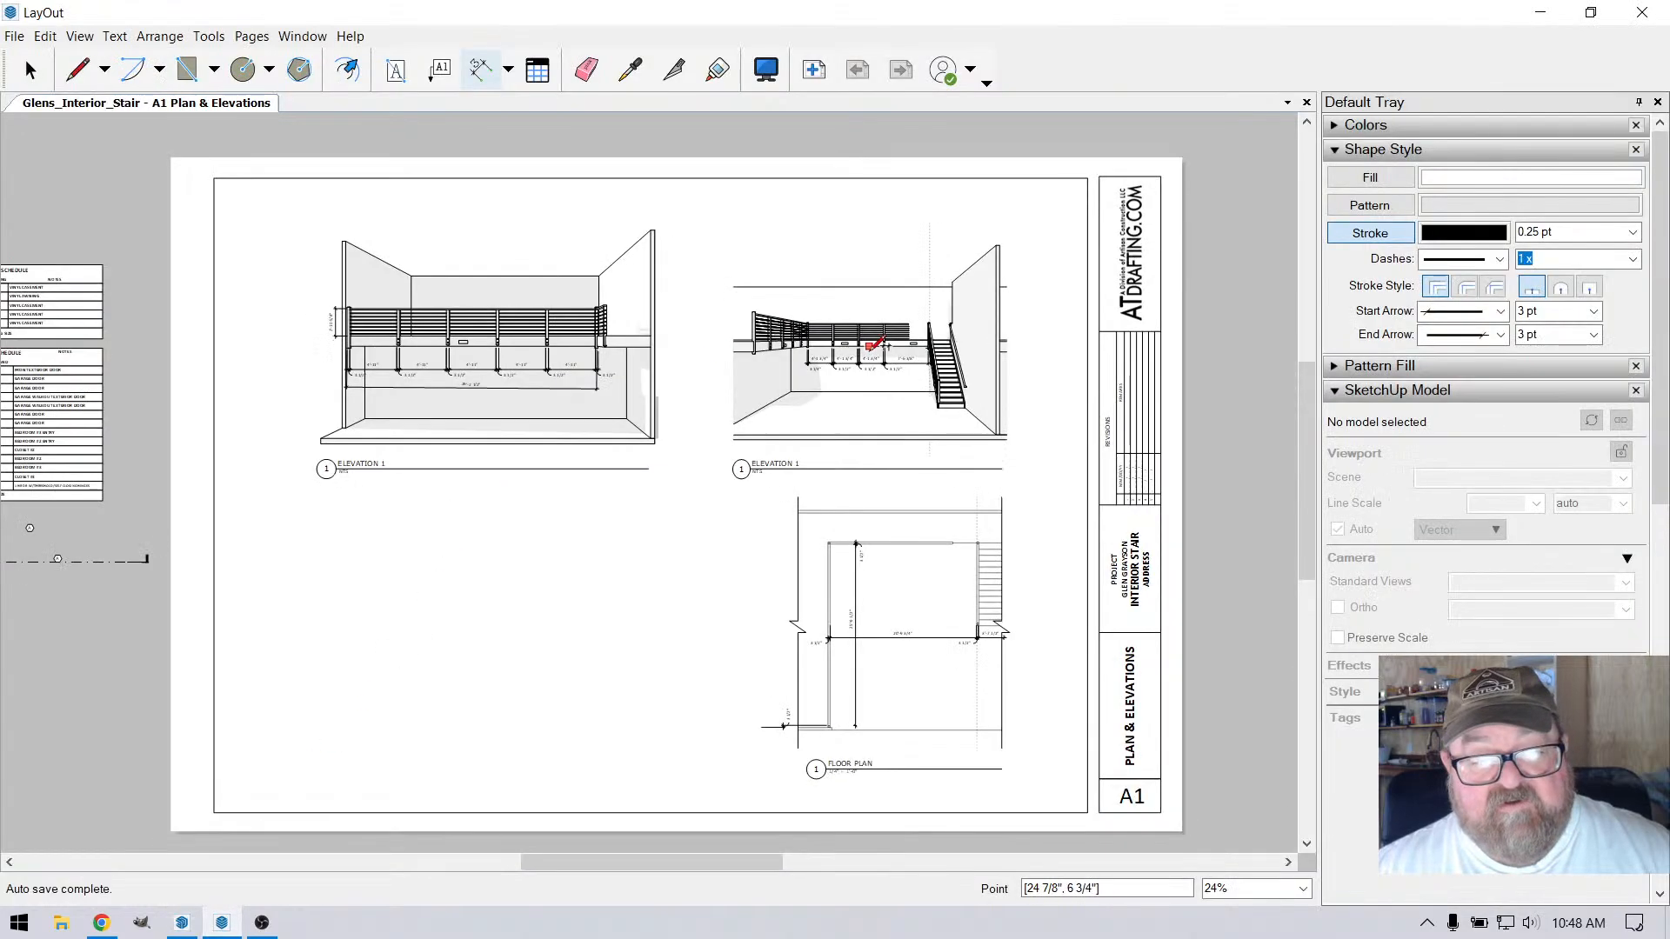
scroll(872, 345, "up", 4)
key("space")
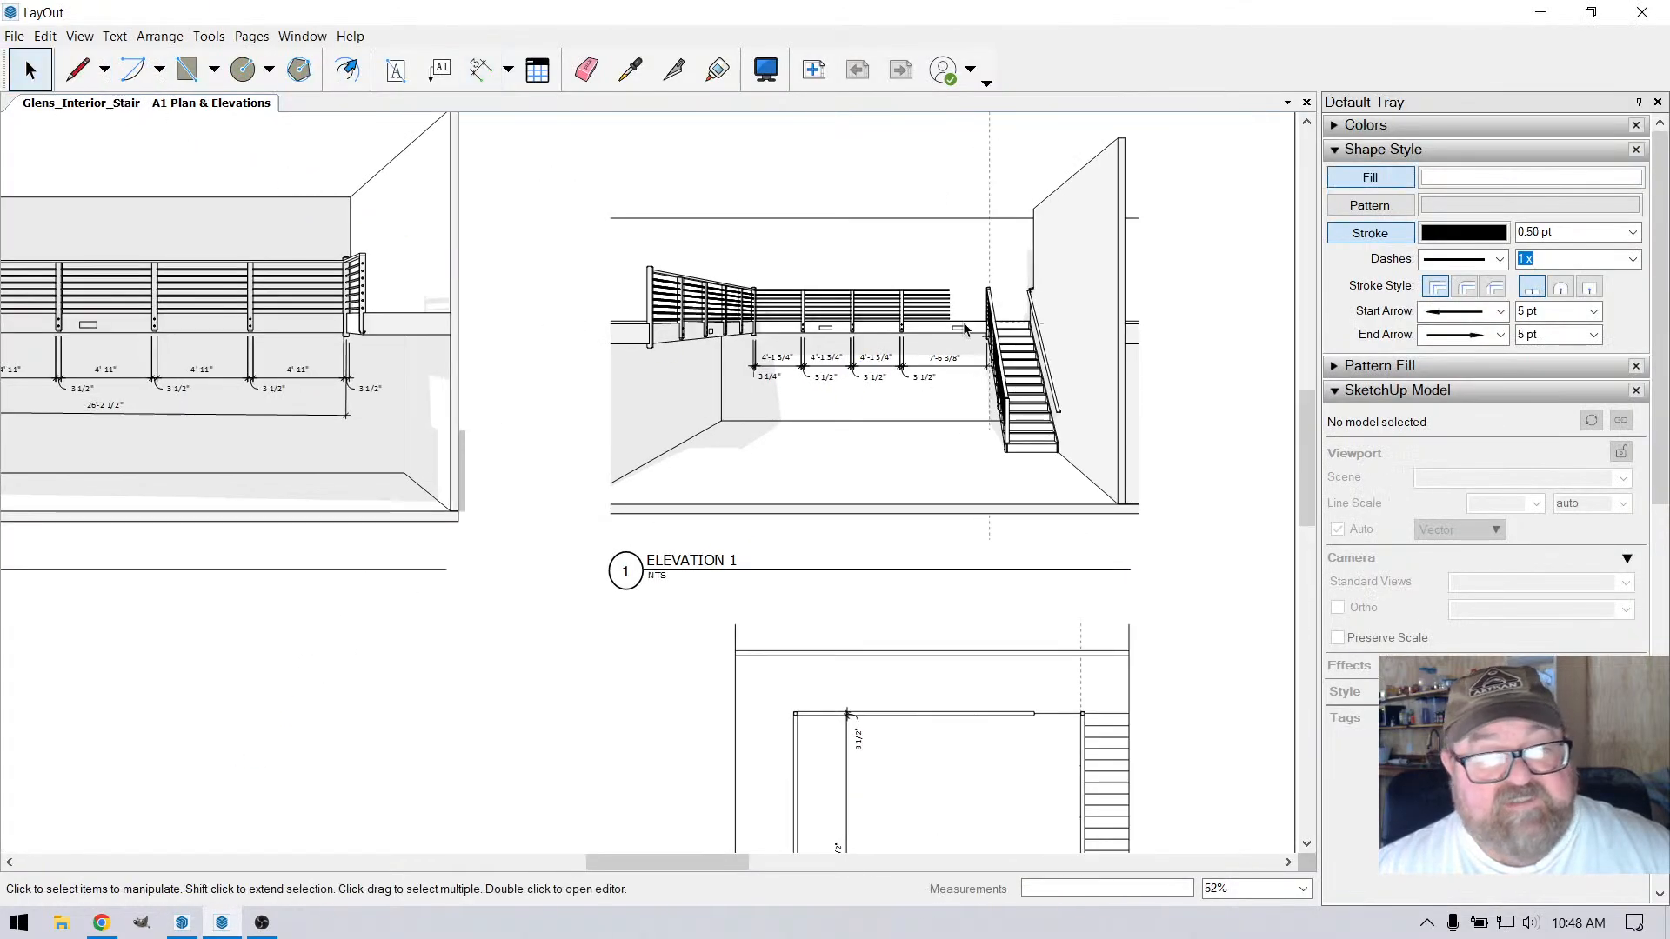
scroll(872, 348, "up", 5)
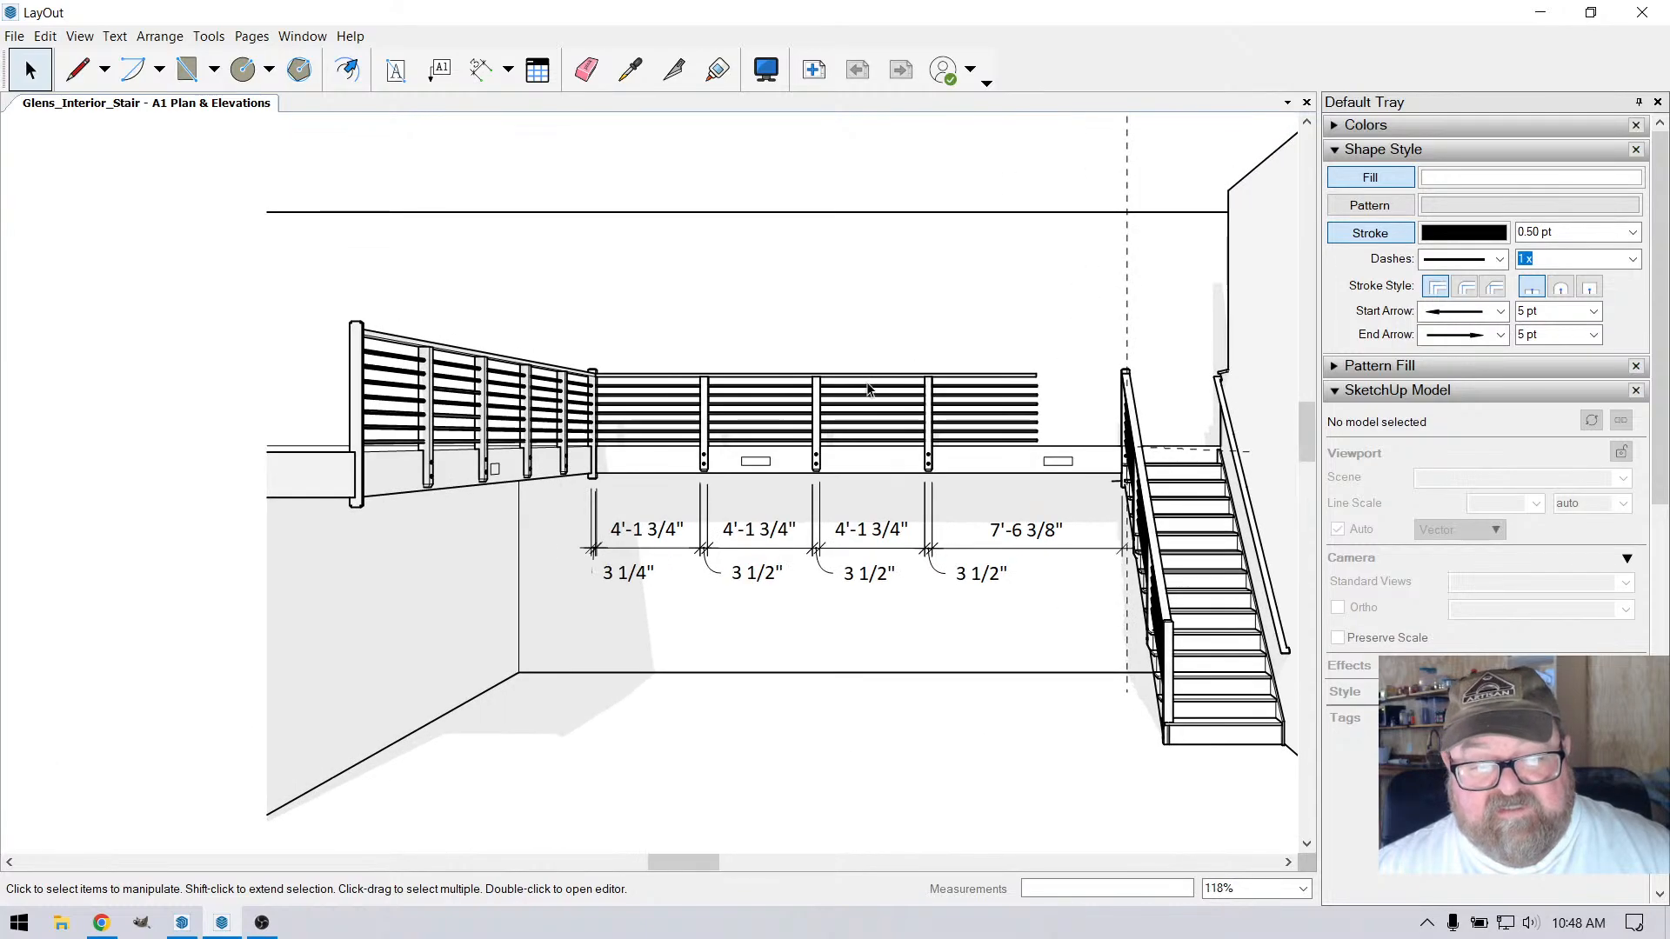
scroll(869, 390, "down", 3)
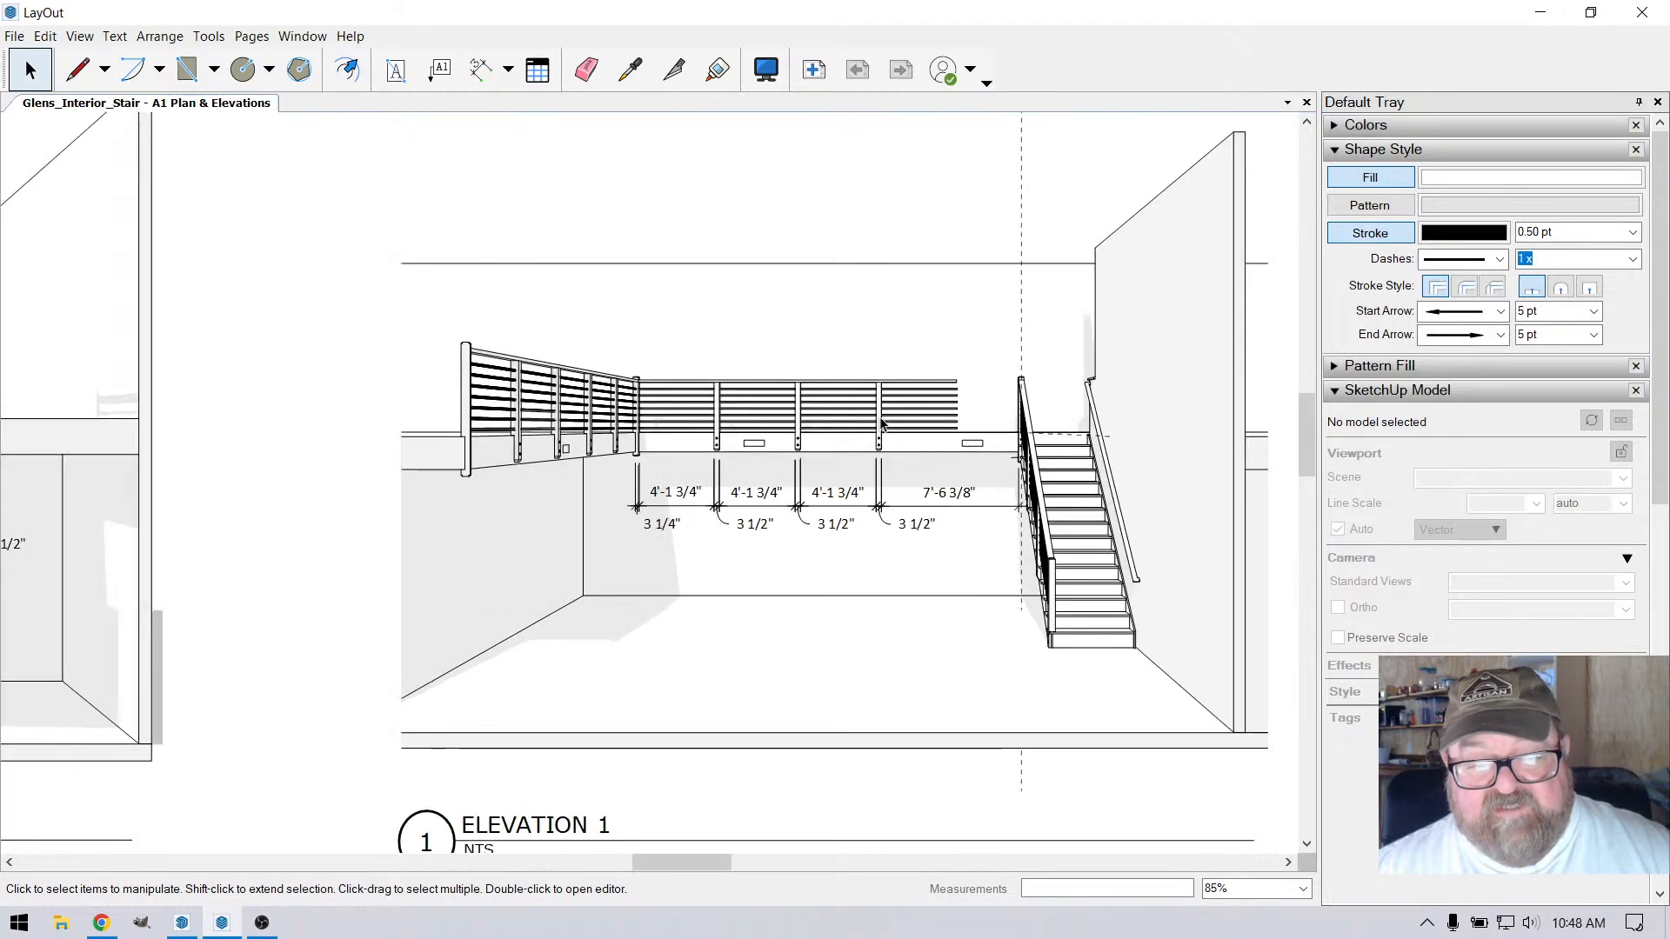
scroll(881, 424, "up", 1)
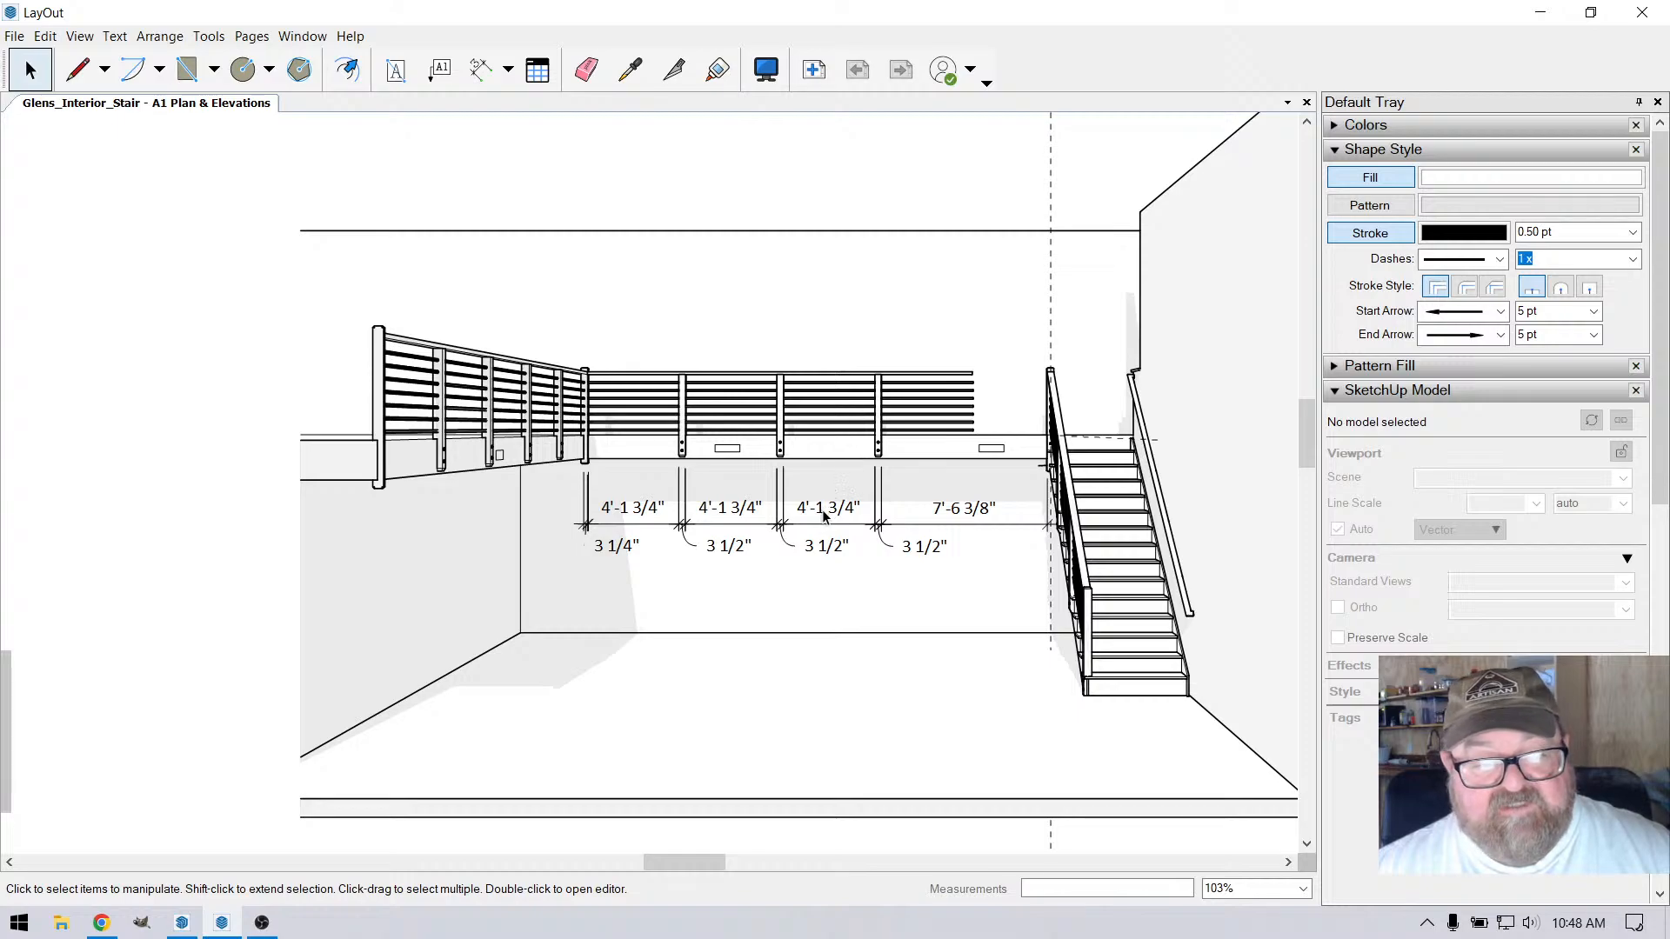
scroll(821, 519, "up", 1)
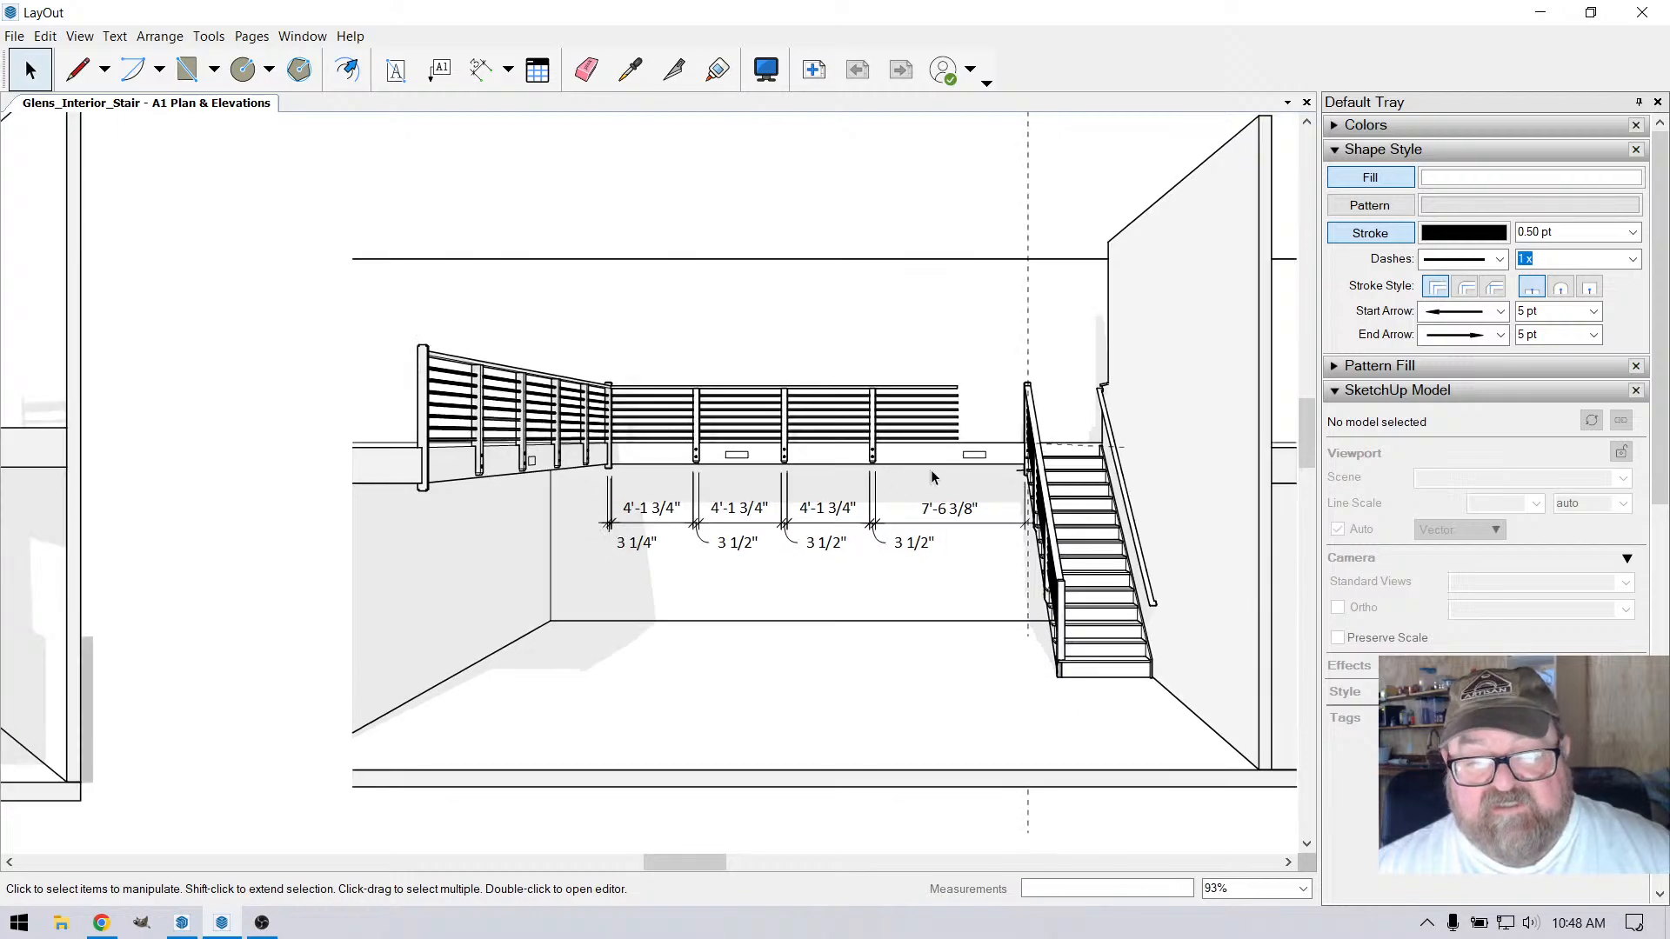
scroll(902, 487, "down", 1)
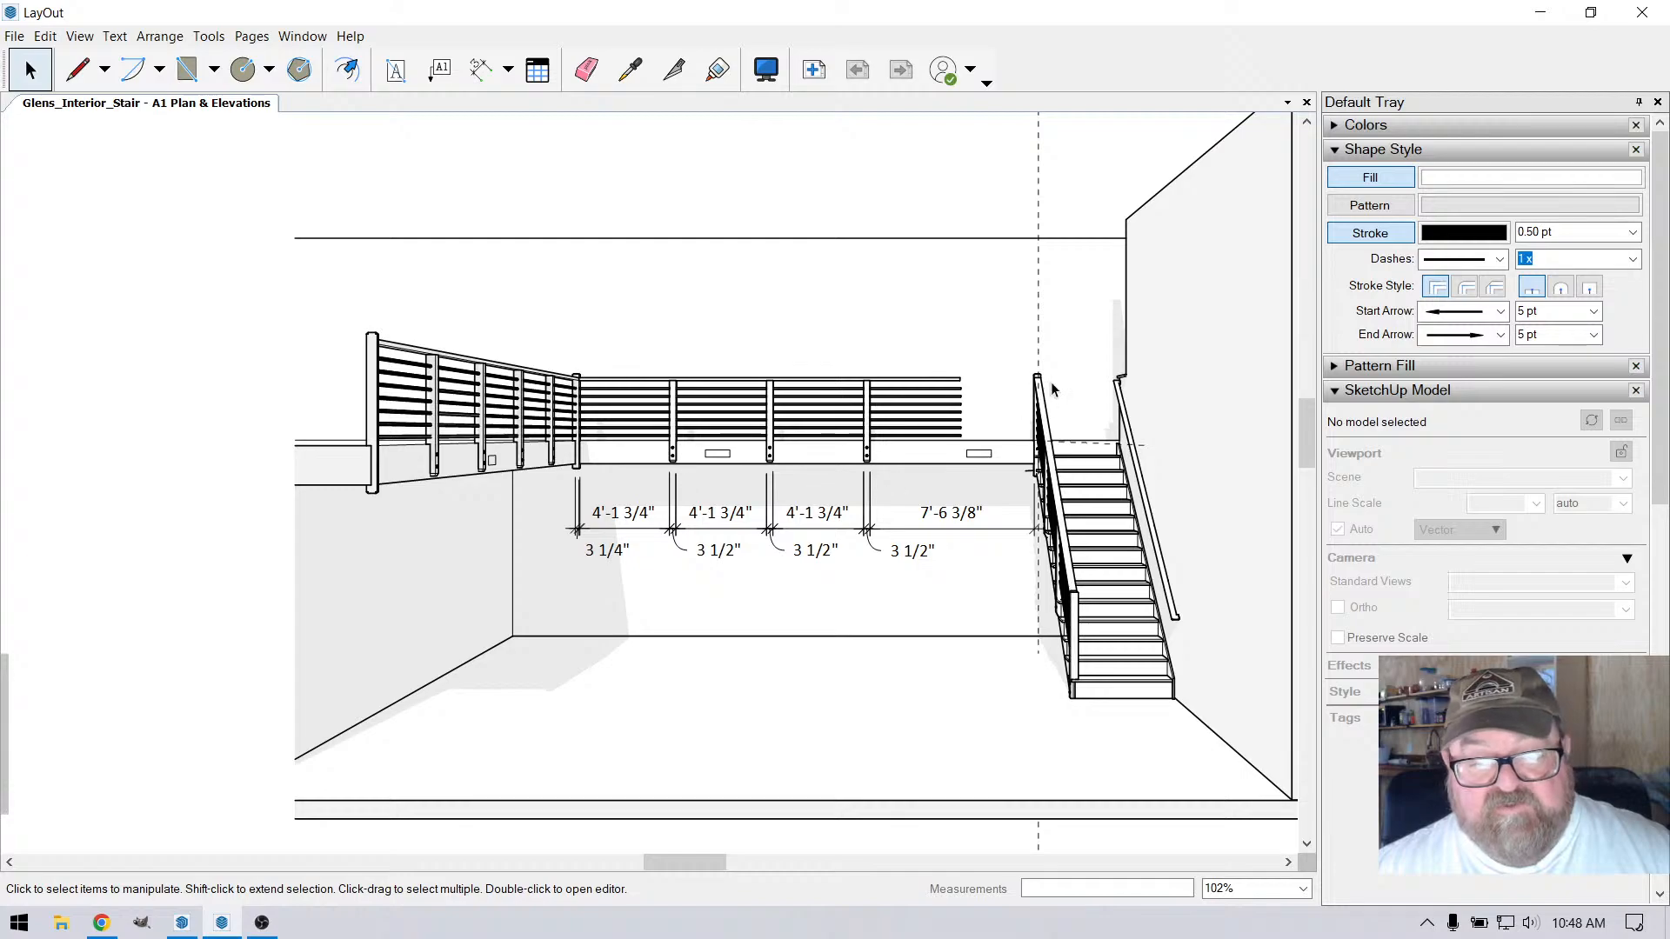
scroll(939, 458, "up", 1)
scroll(920, 496, "down", 1)
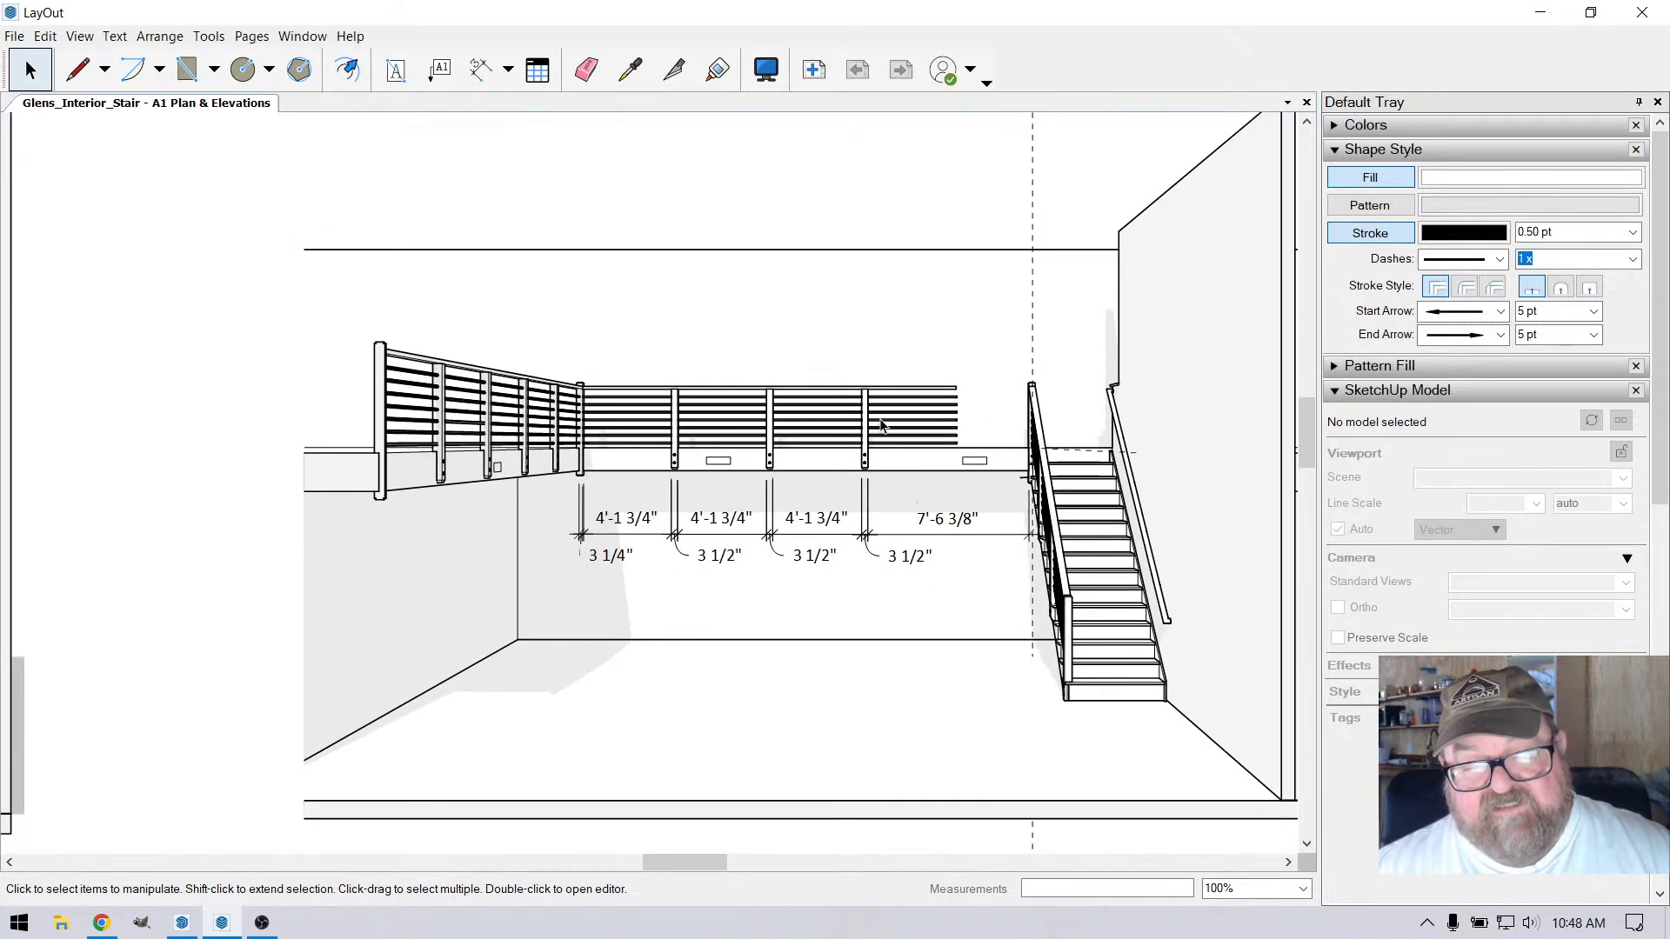
scroll(829, 470, "up", 1)
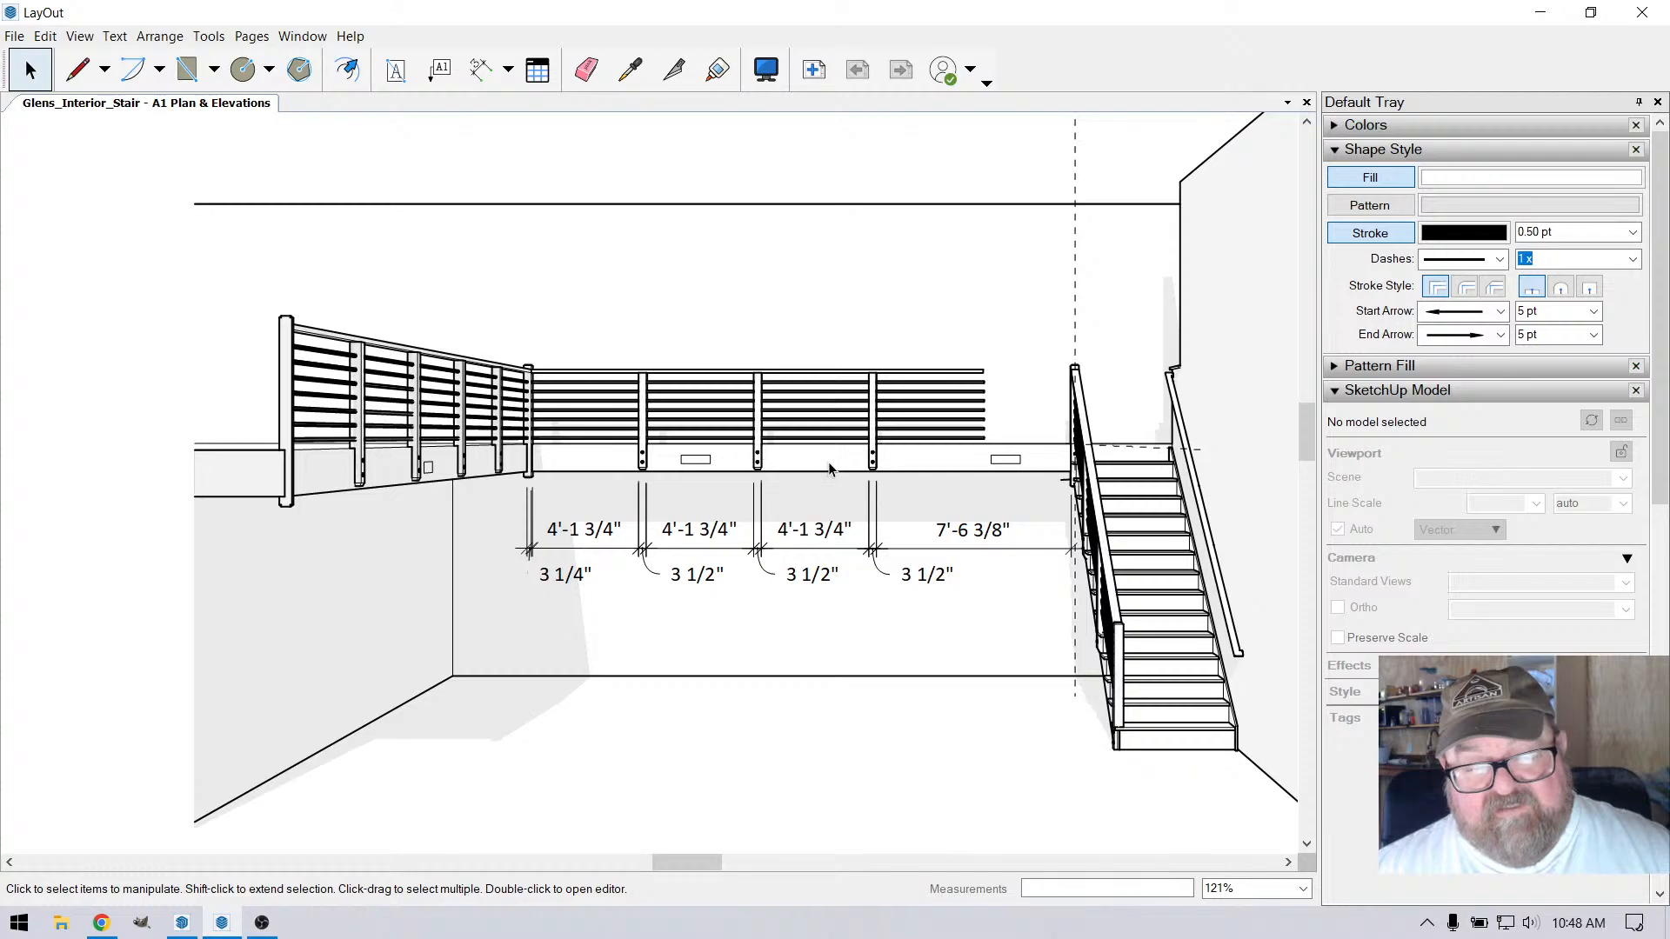
scroll(988, 447, "down", 10)
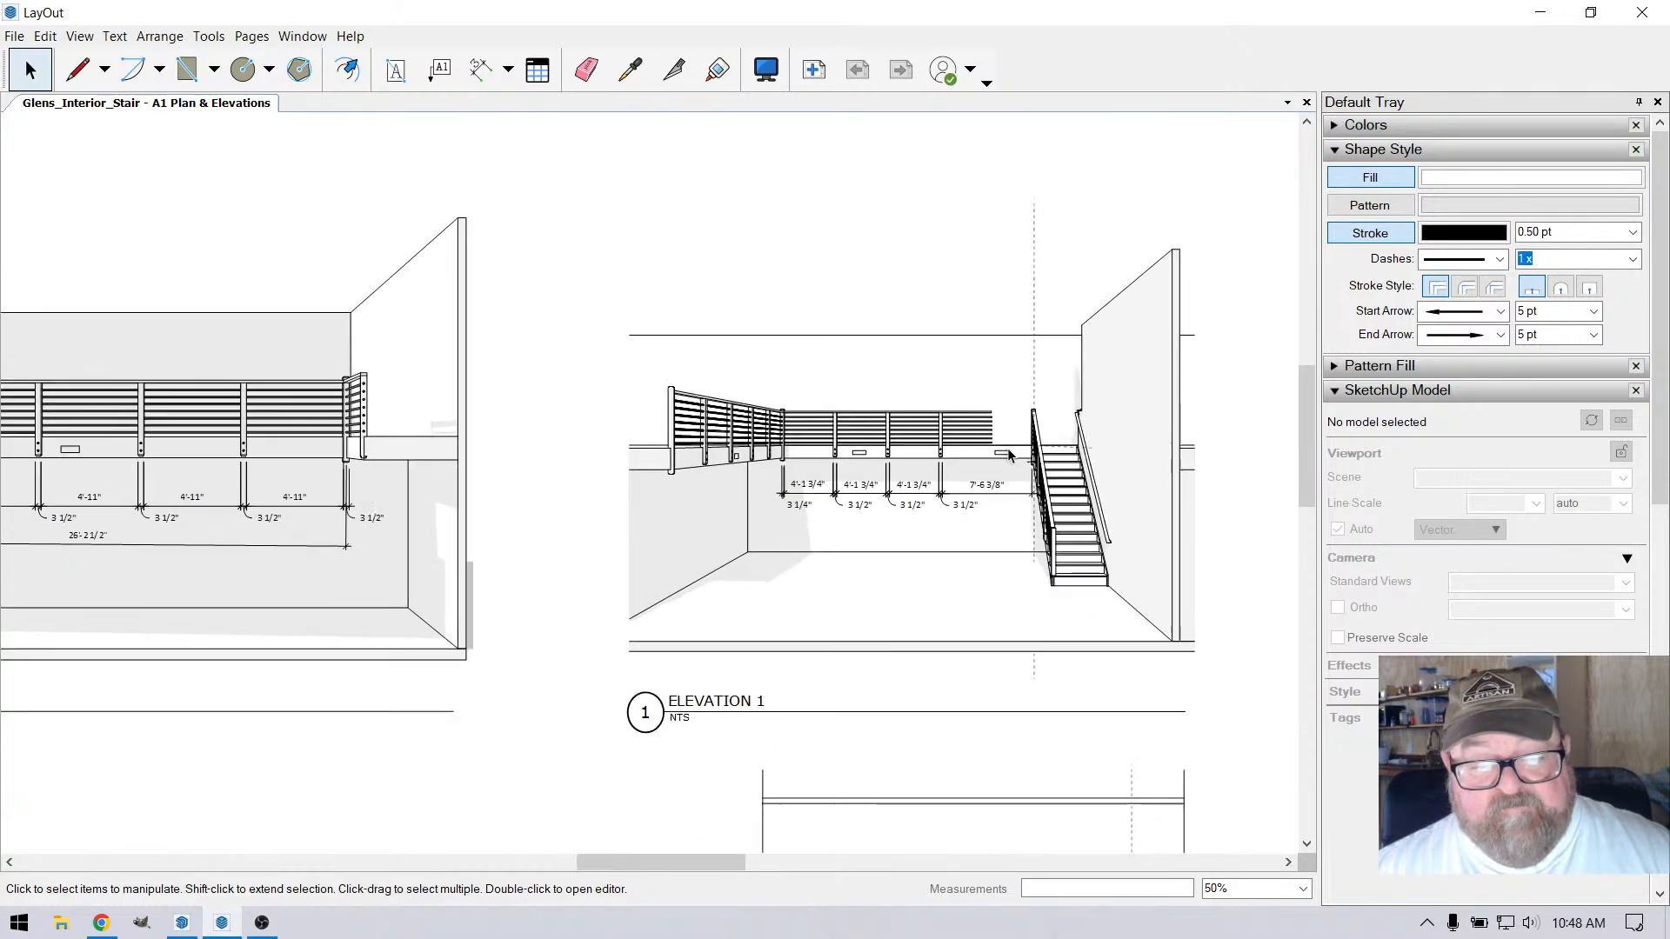
scroll(879, 670, "down", 2)
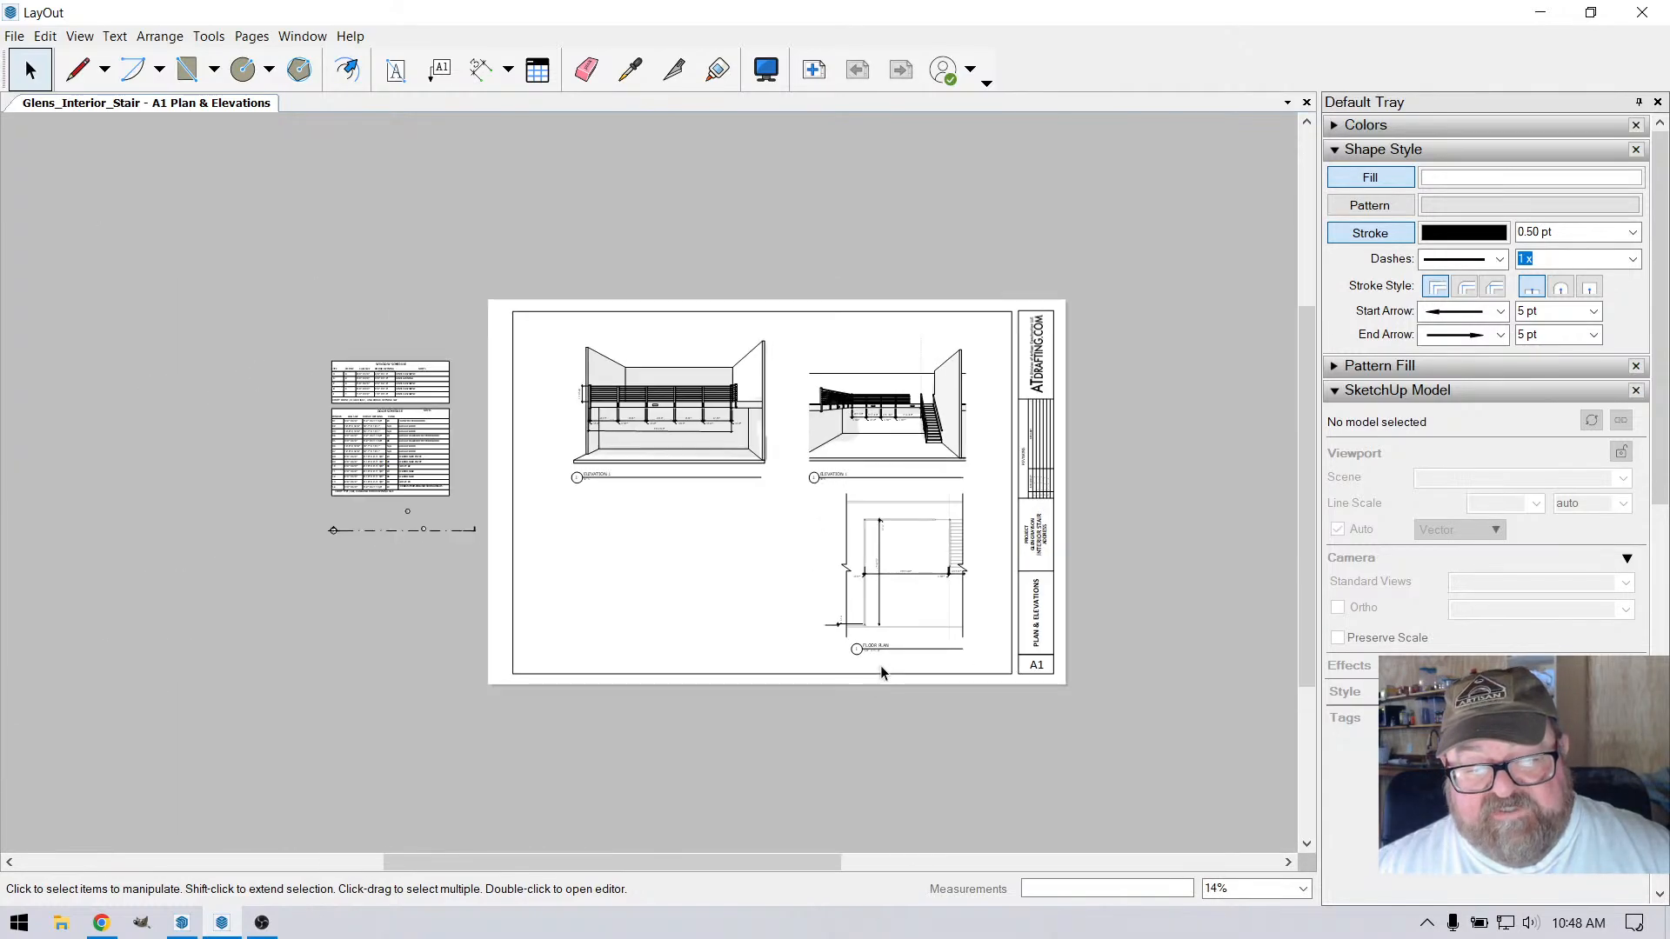
scroll(829, 520, "up", 2)
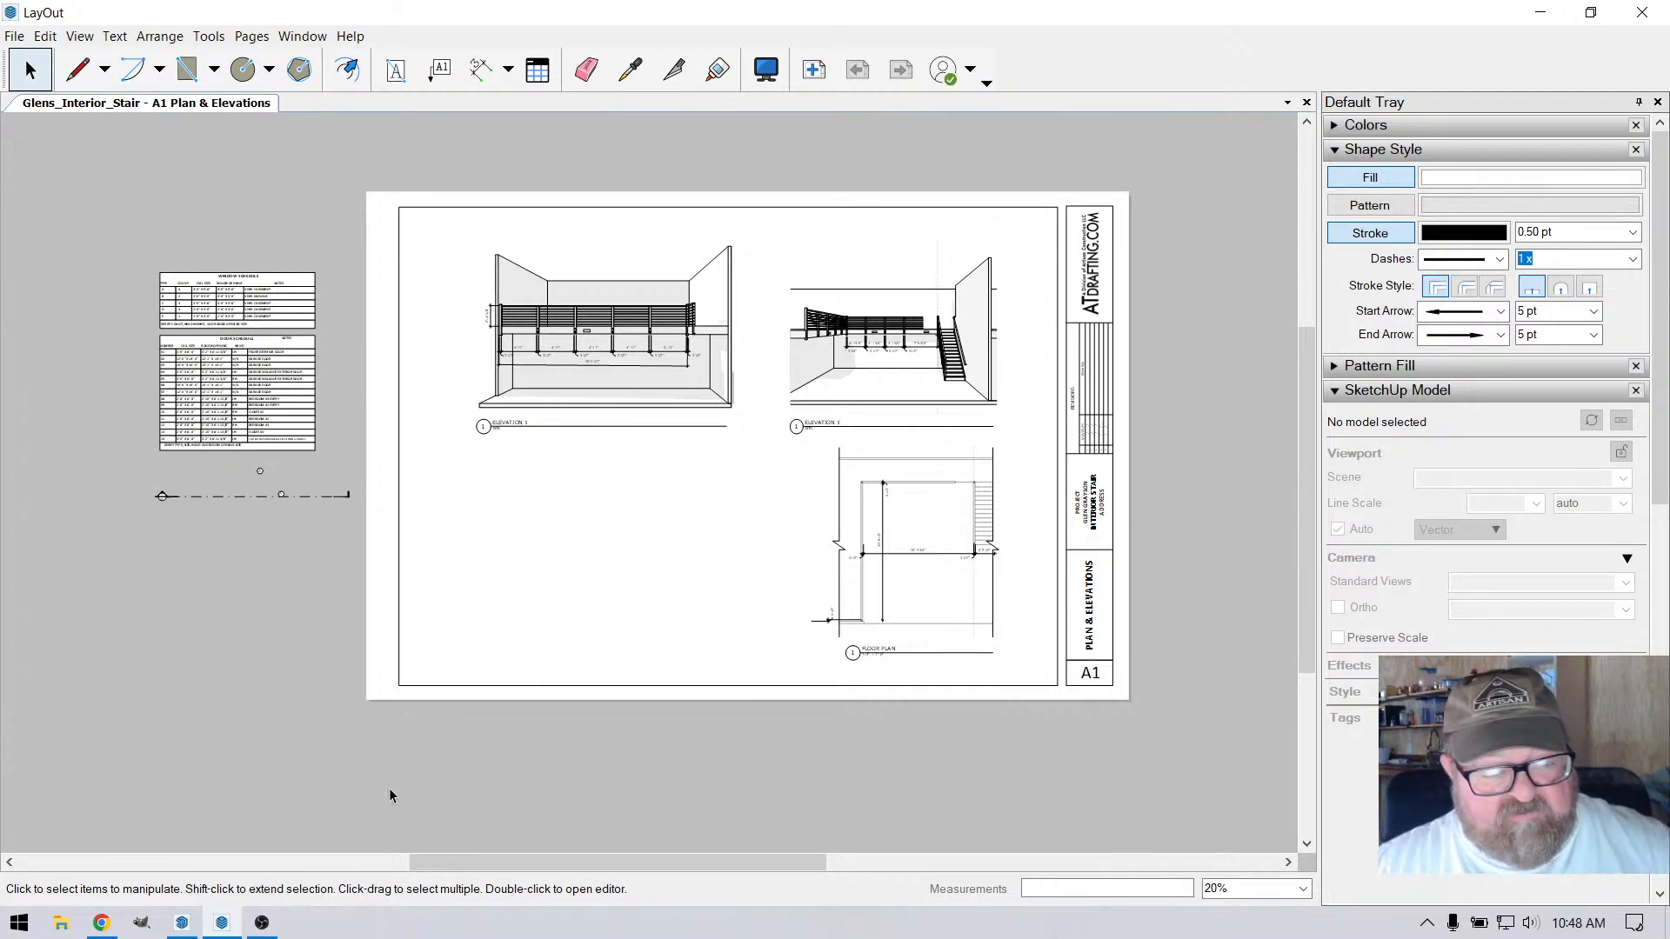
Switch to SketchUp and sample the wood material from the intermediate railing post near the stair
left_click(178, 924)
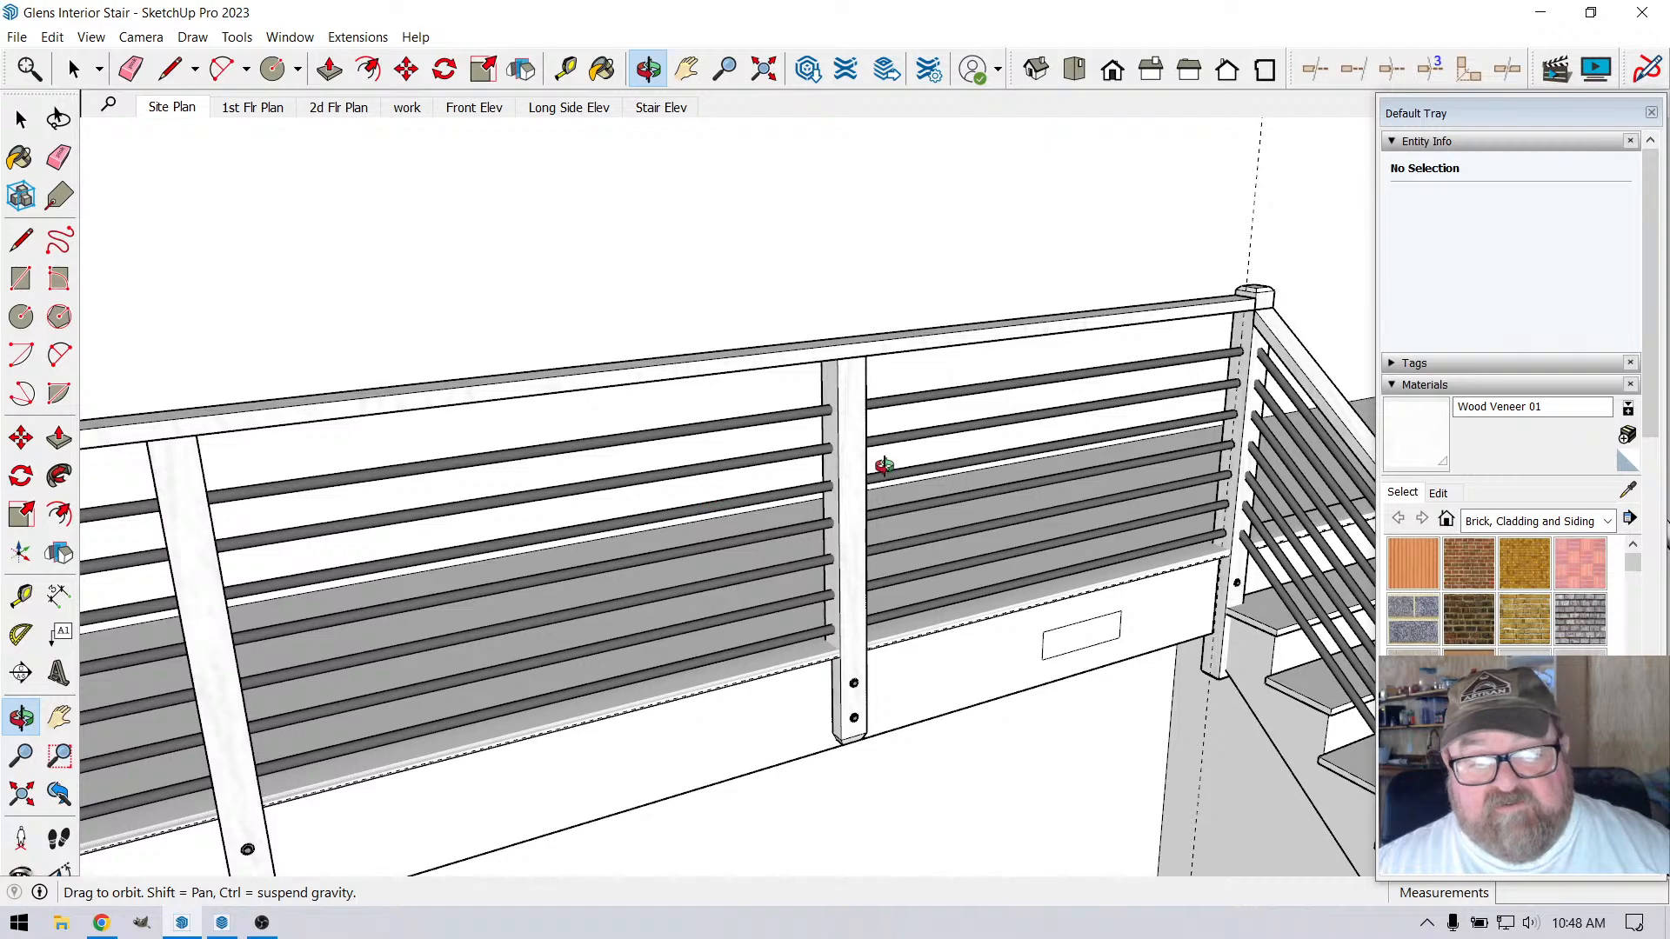
scroll(881, 467, "up", 3)
left_click(1411, 497)
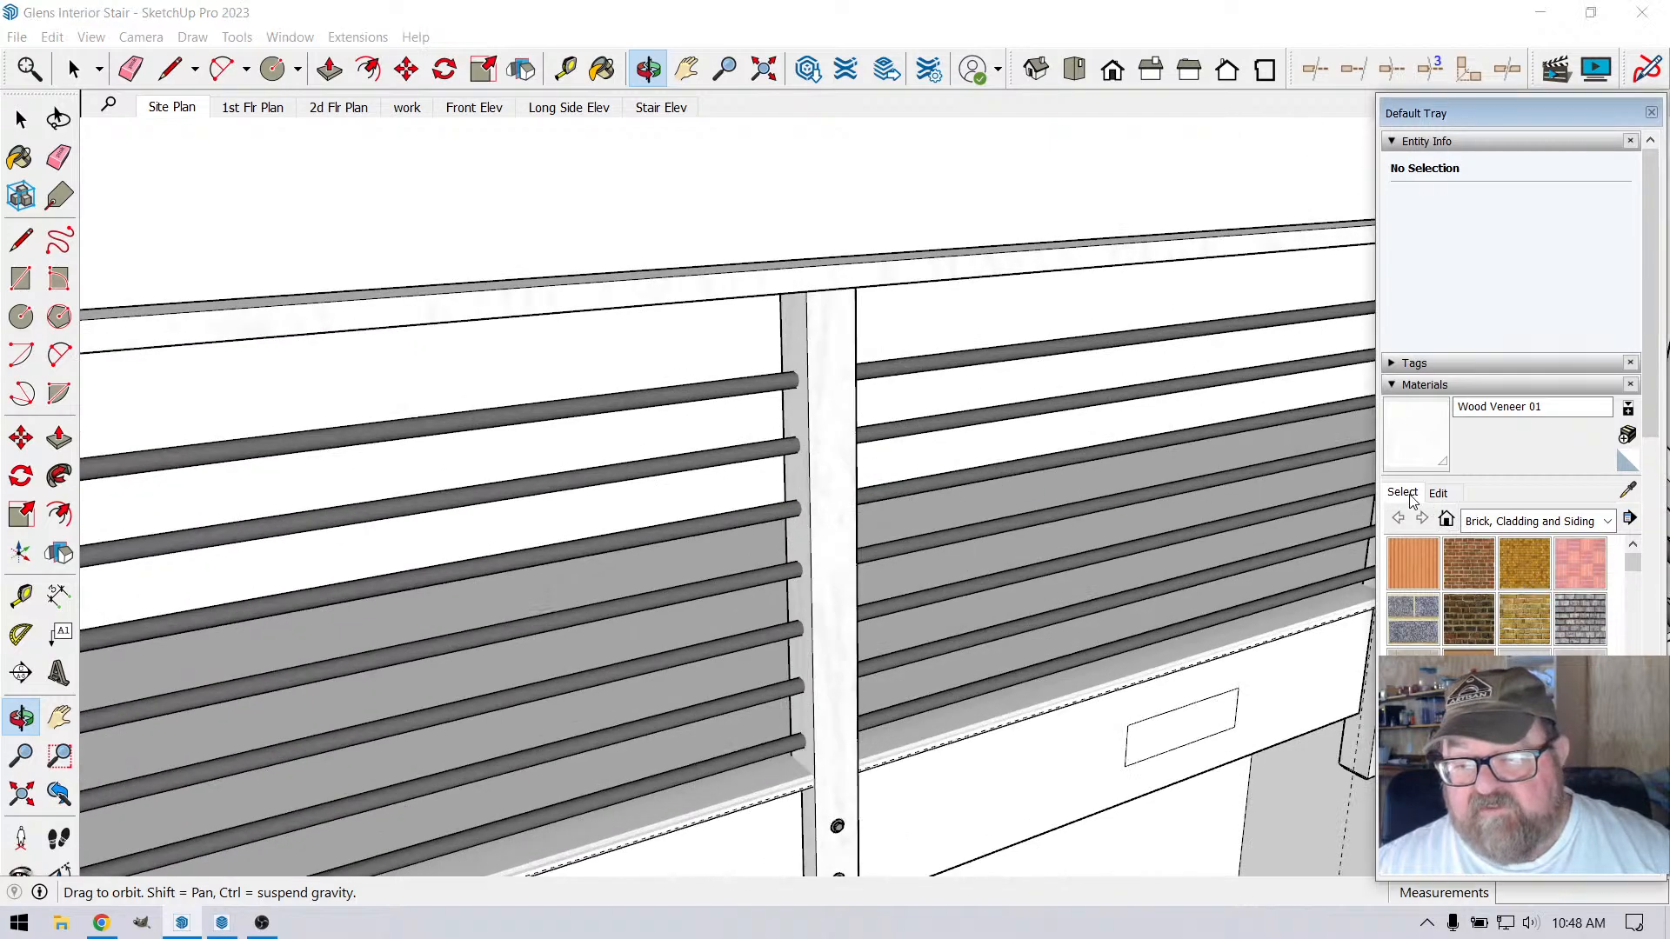
left_click(1625, 490)
left_click(835, 328)
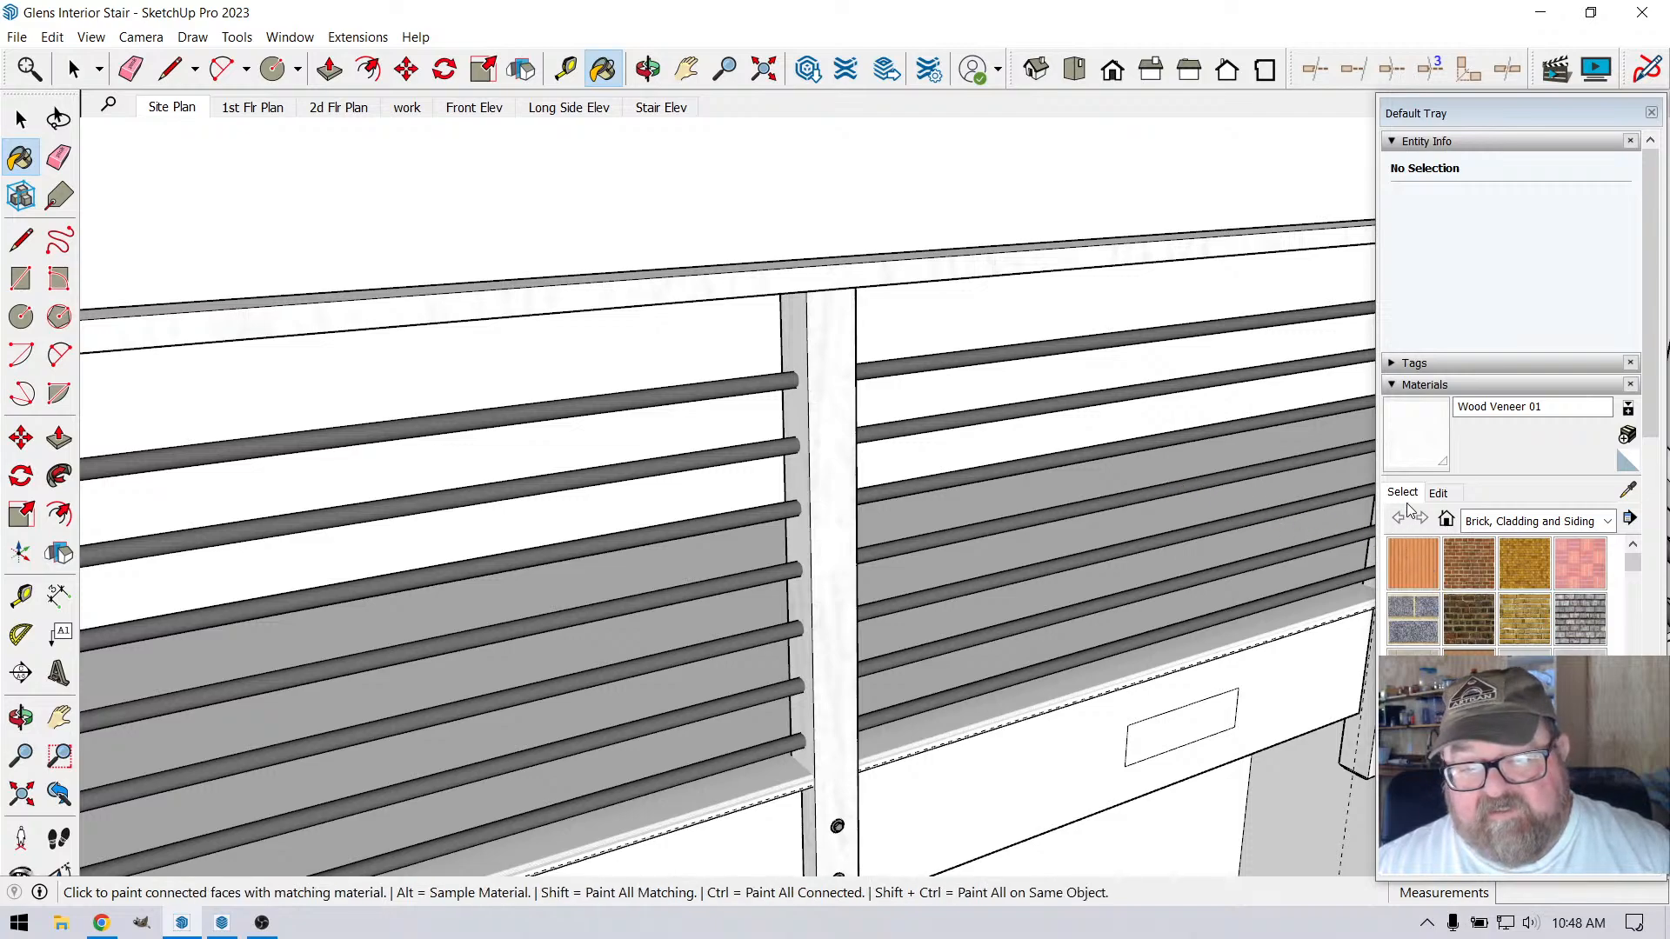
scroll(755, 633, "down", 4)
scroll(755, 633, "down", 1)
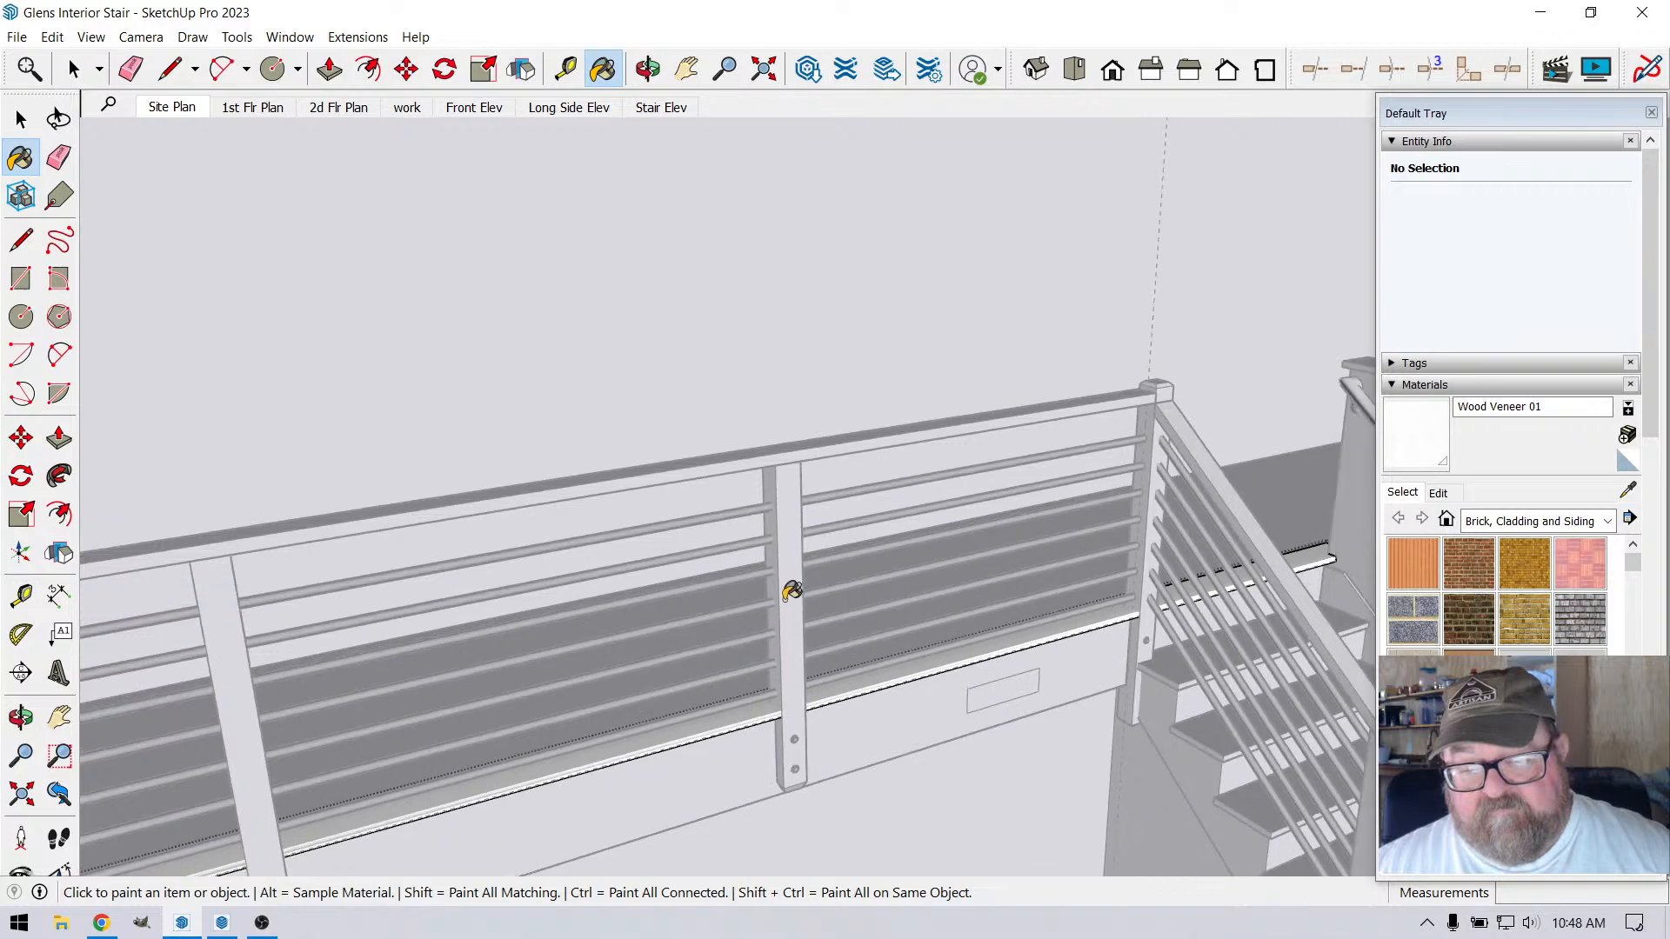
scroll(558, 394, "down", 2)
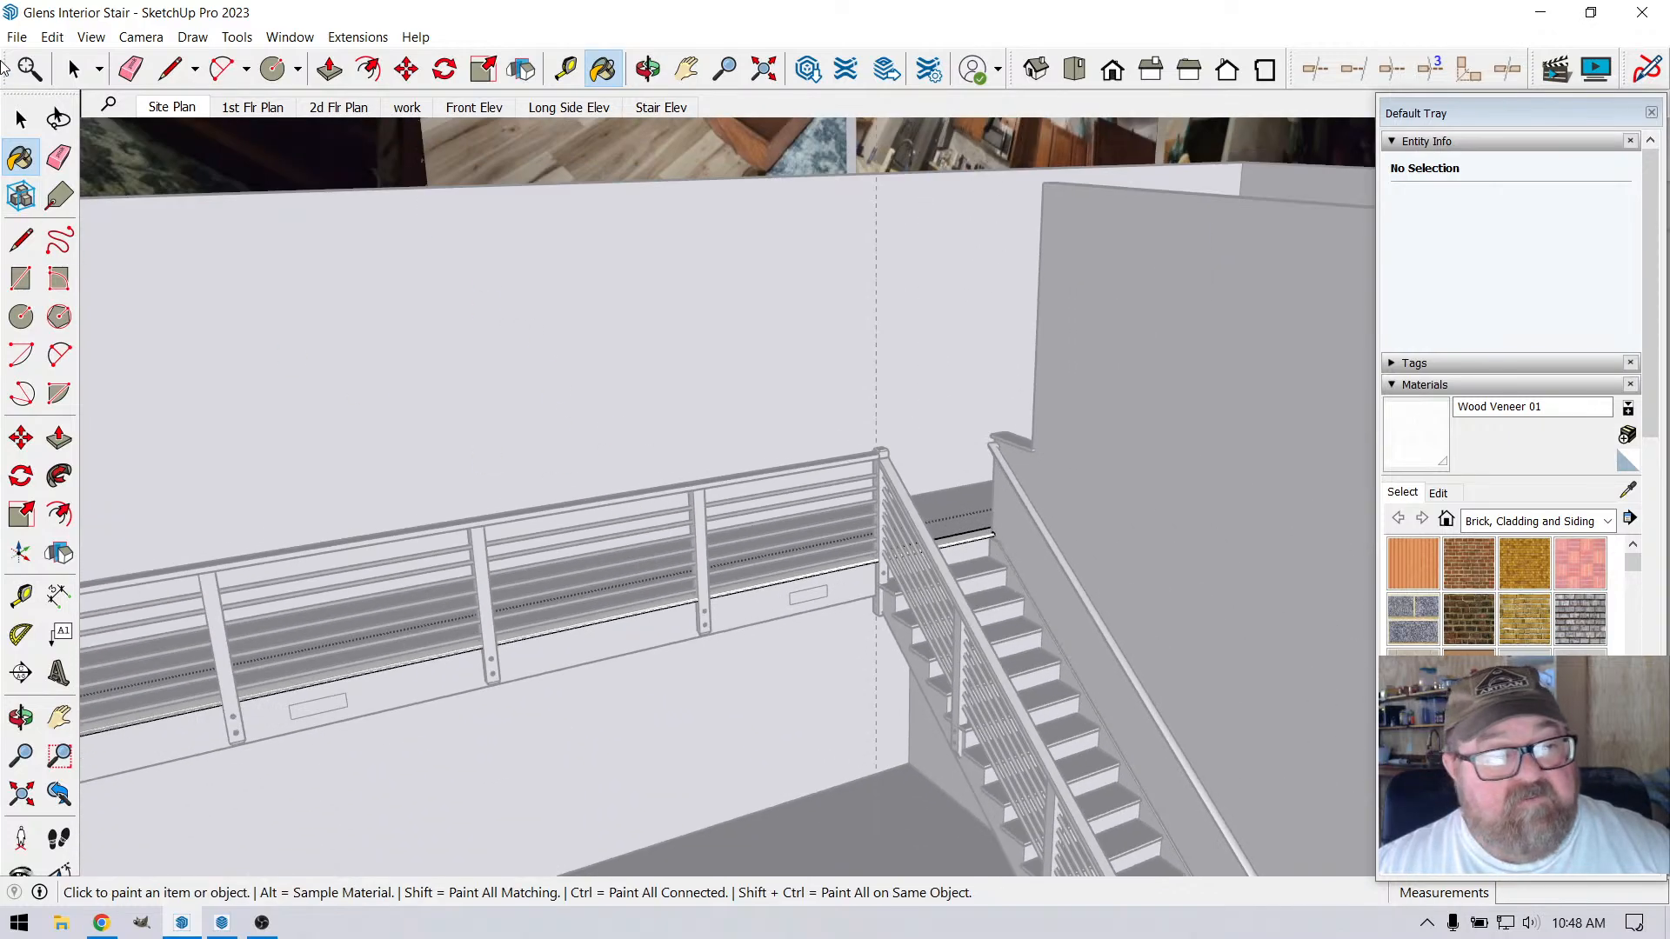
left_click(53, 37)
left_click(78, 80)
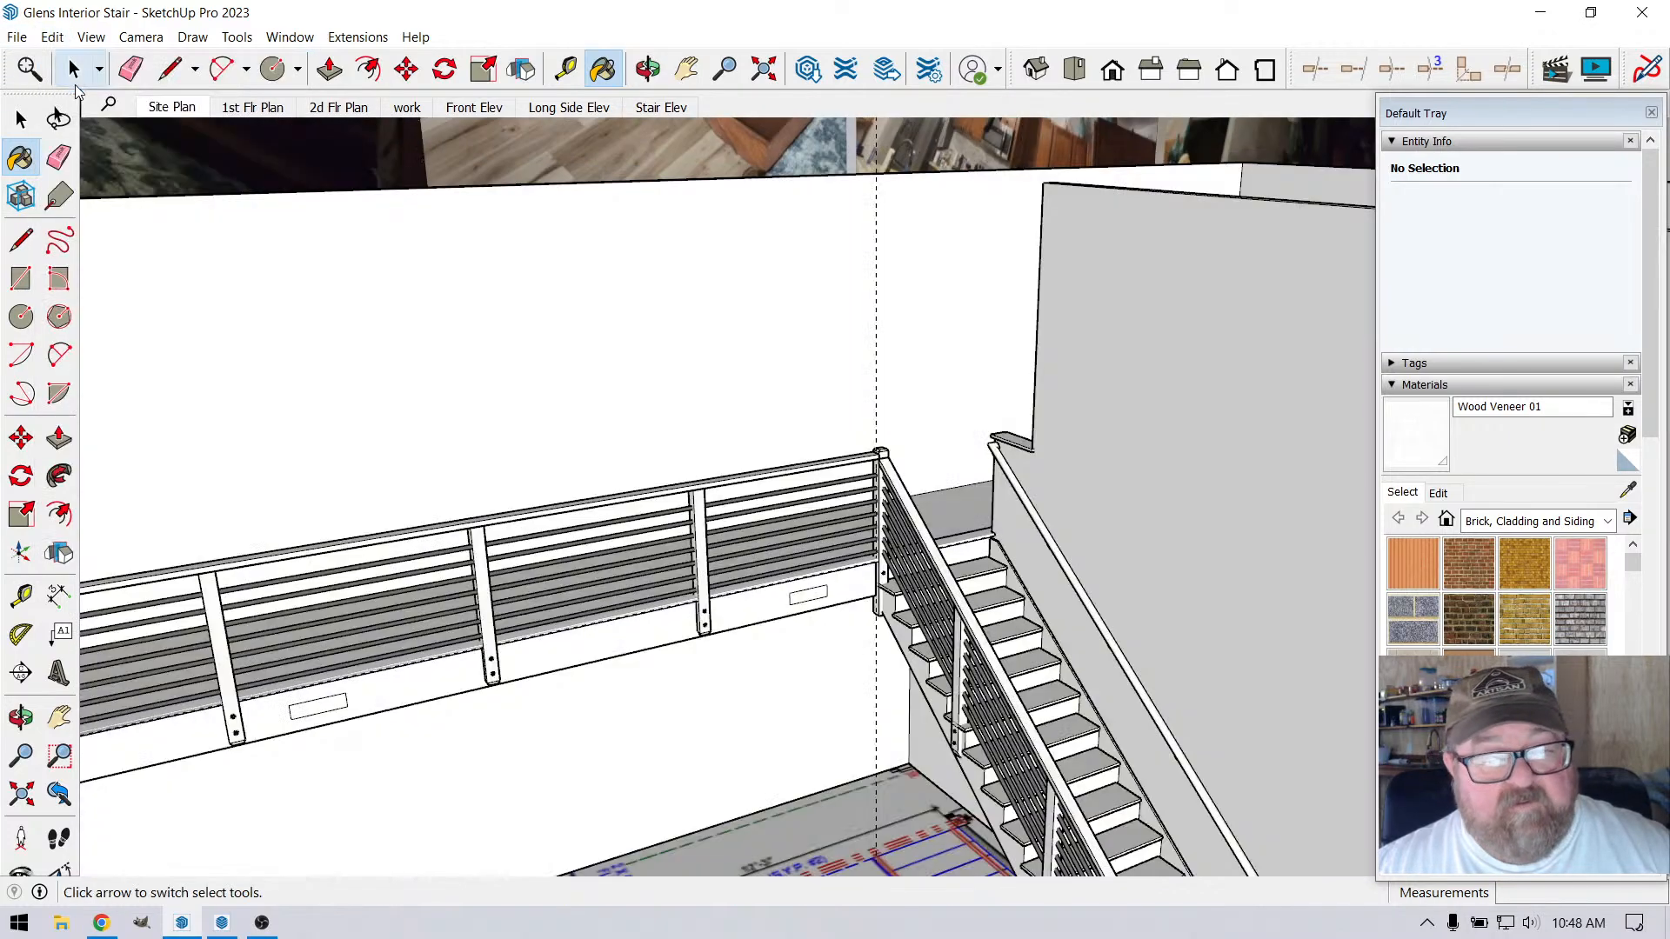
scroll(555, 470, "up", 3)
left_click(74, 70)
Resample the Wood Veneer 01 material from the face of the railing post just beneath the handrail
scroll(682, 484, "up", 2)
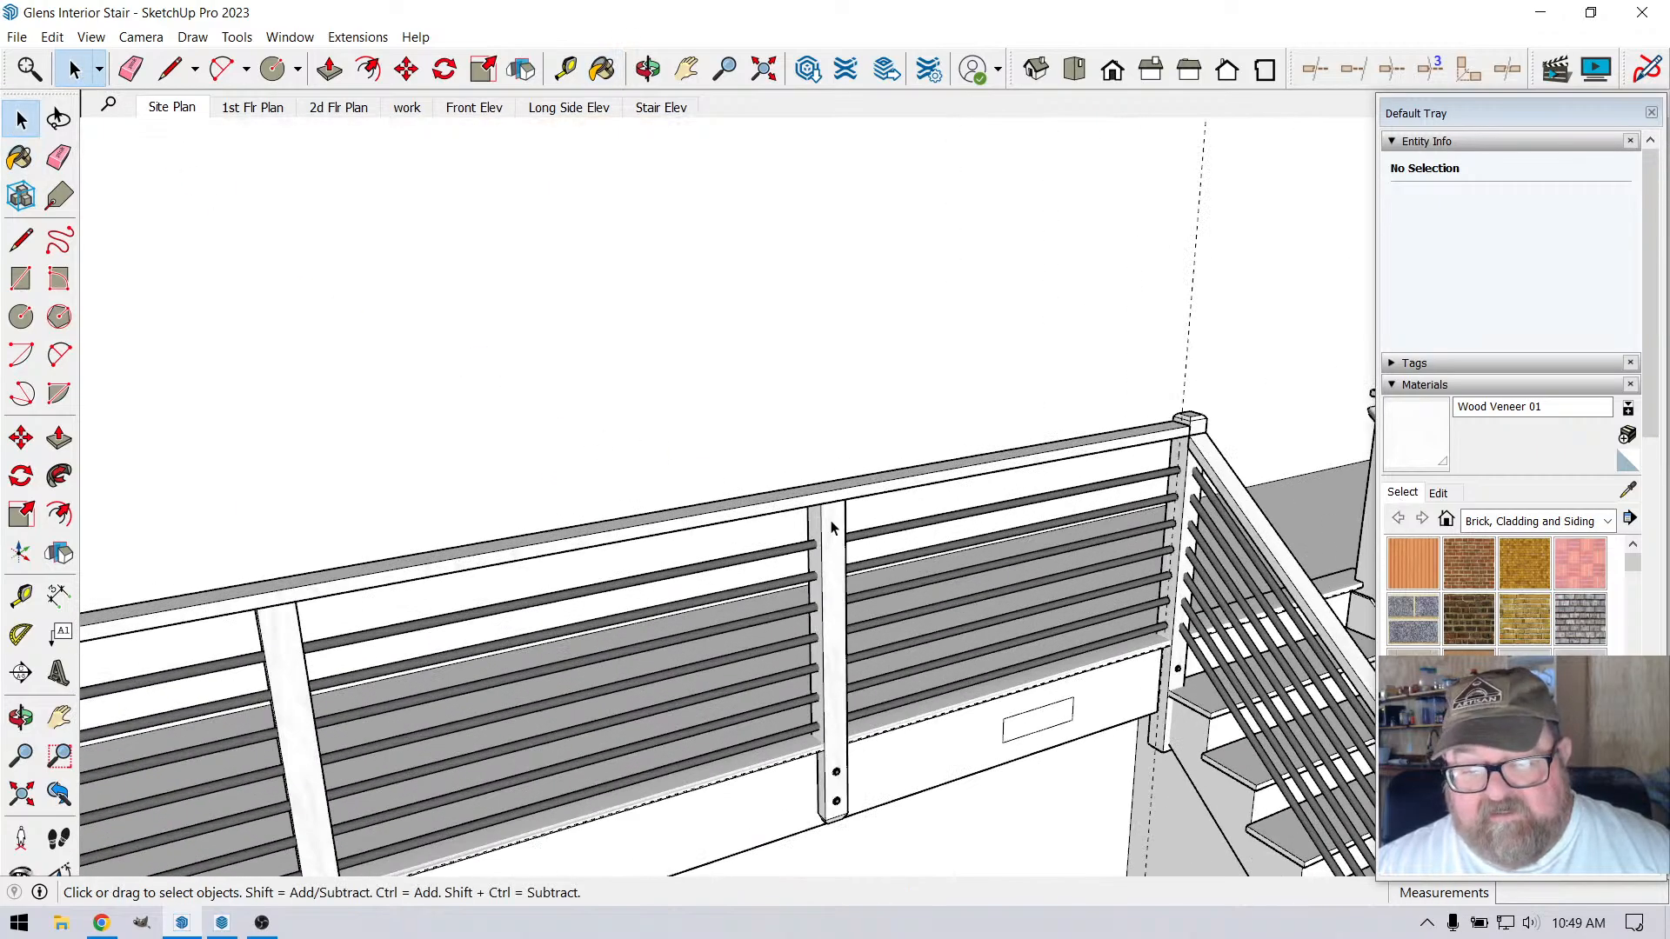
scroll(835, 548, "up", 3)
scroll(873, 548, "down", 1)
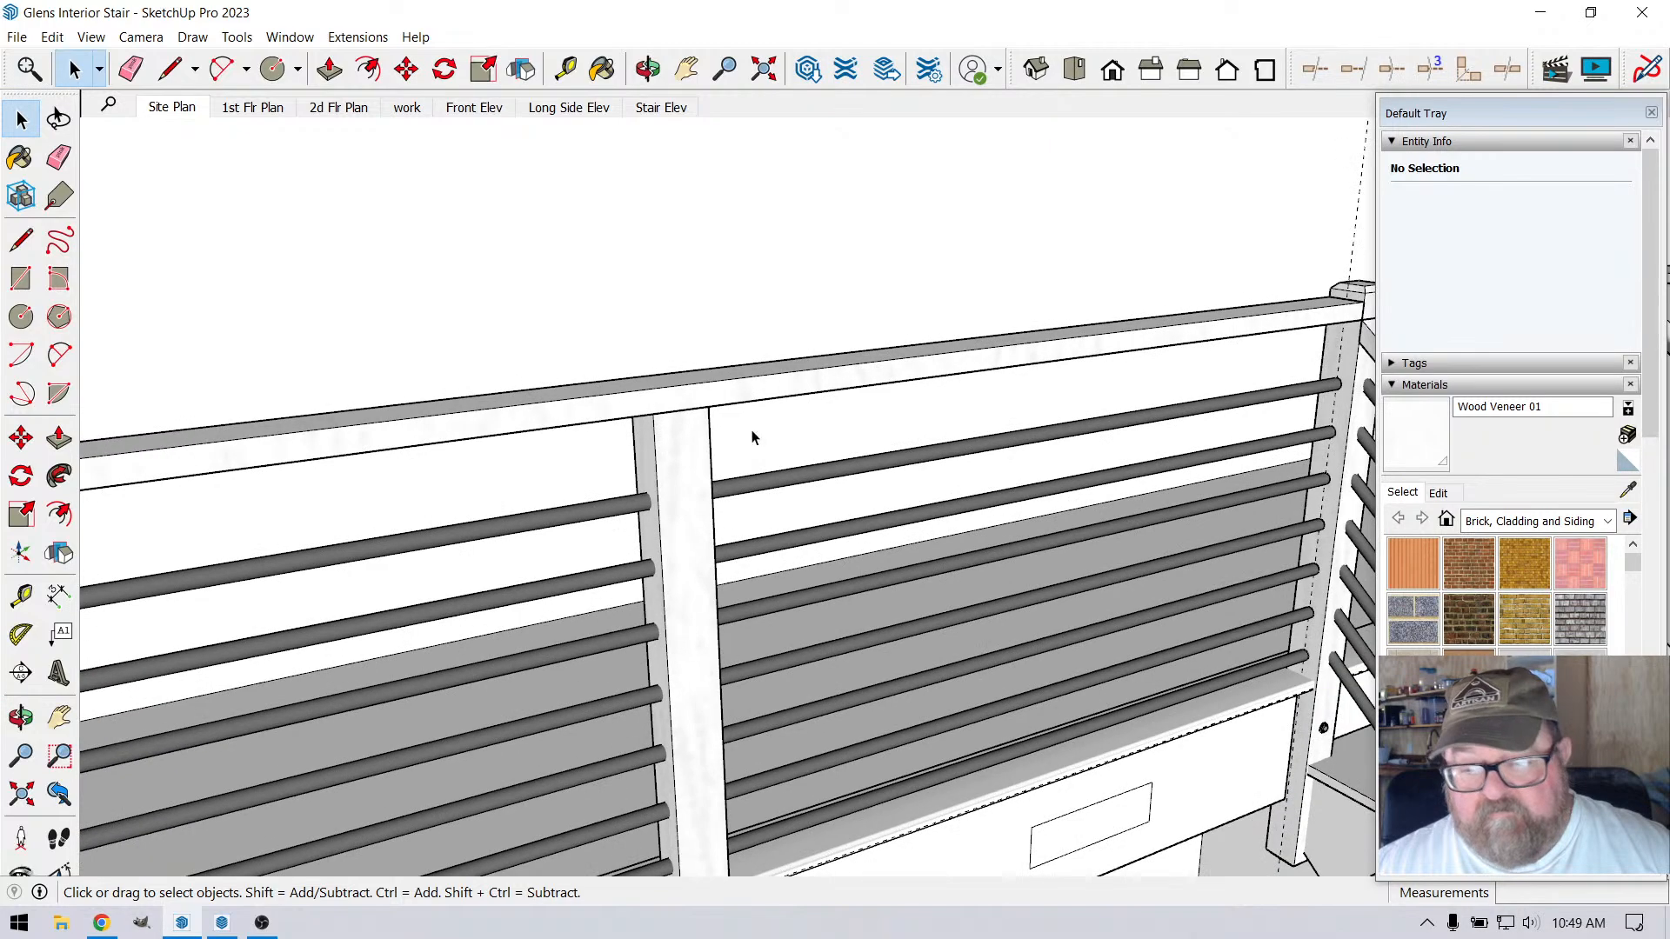
left_click(1408, 501)
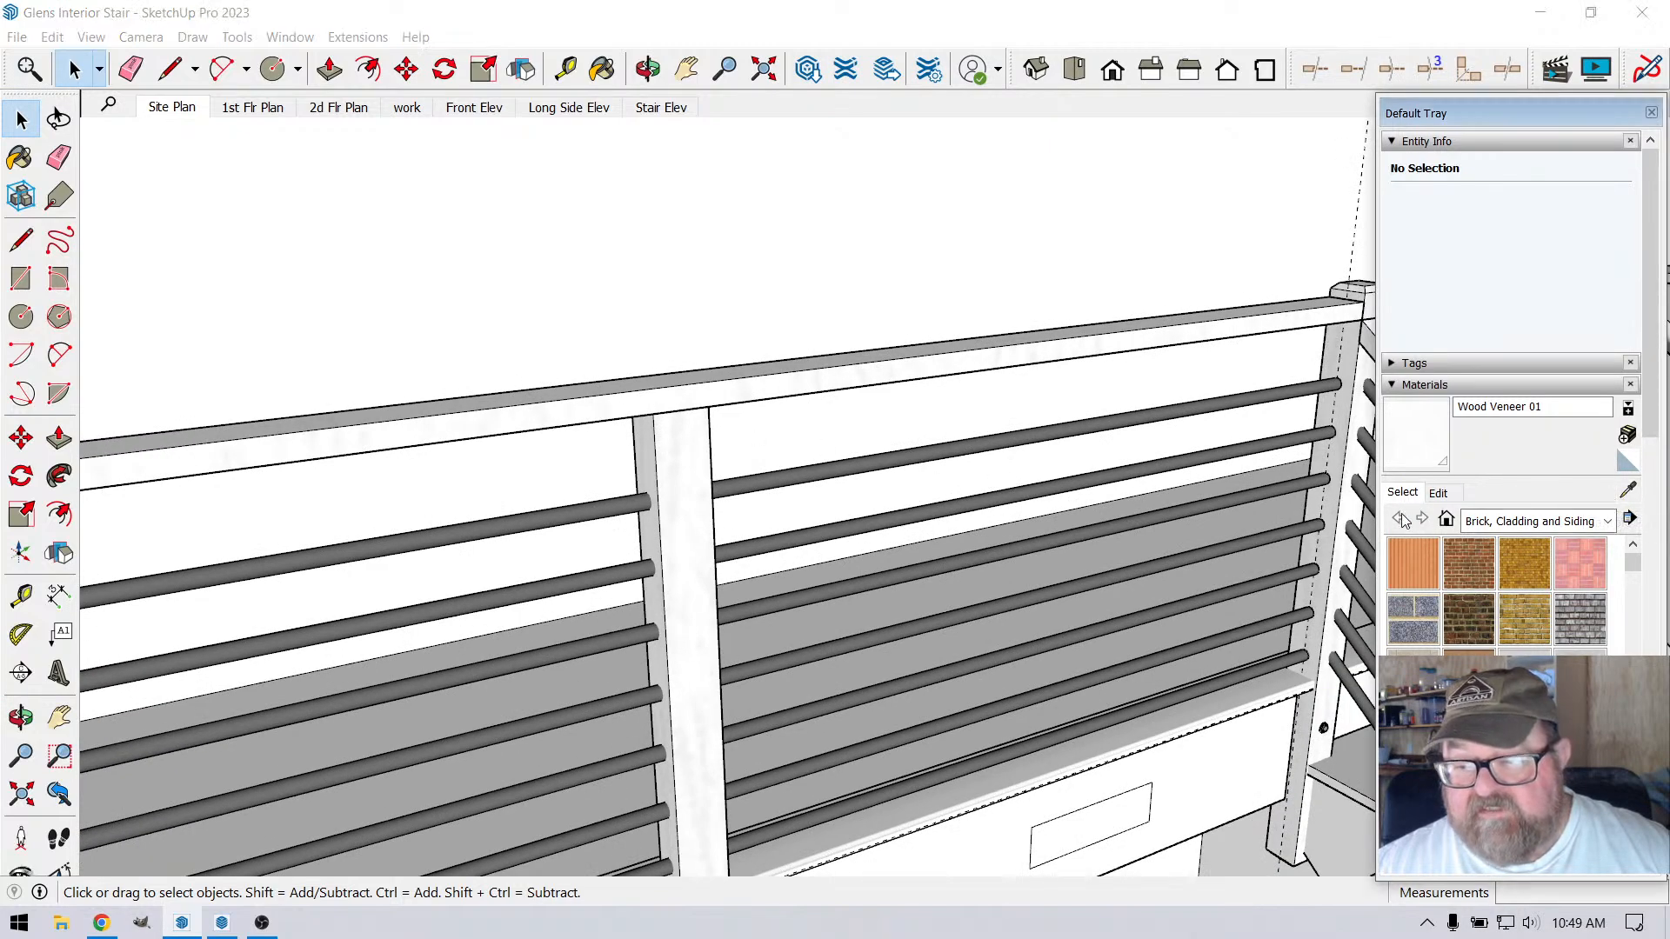
left_click(1628, 490)
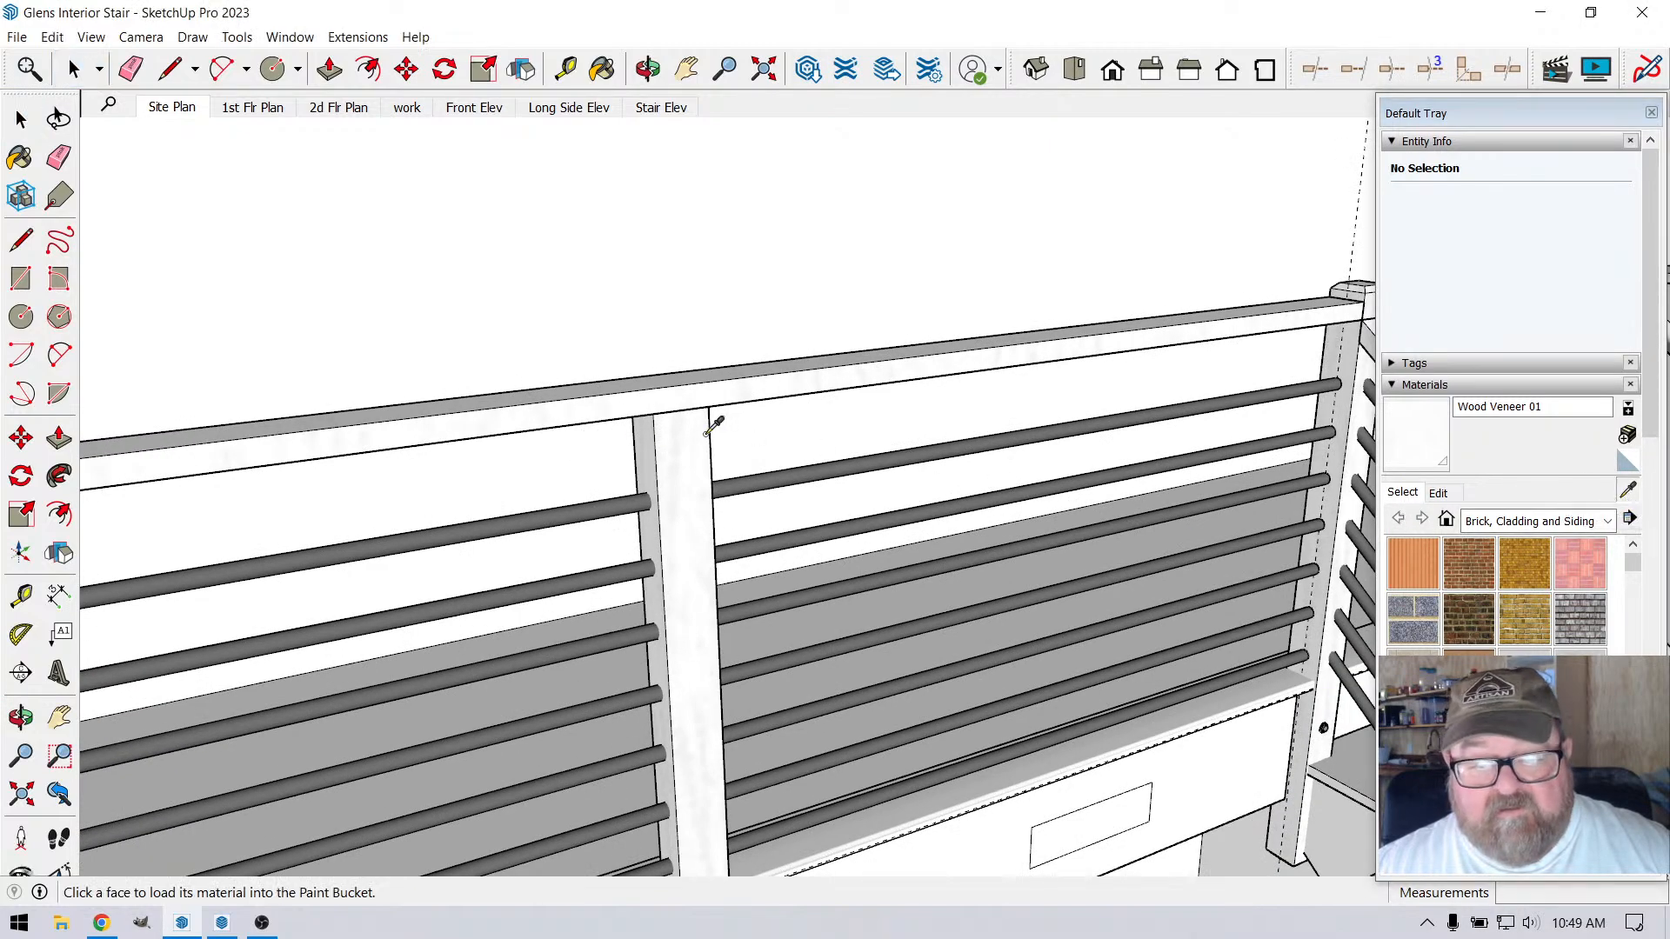
left_click(704, 433)
Try recoloring the Wood Veneer 01 material to hue 13, saturation 9 and luminance 50 in HLS
left_click(1439, 493)
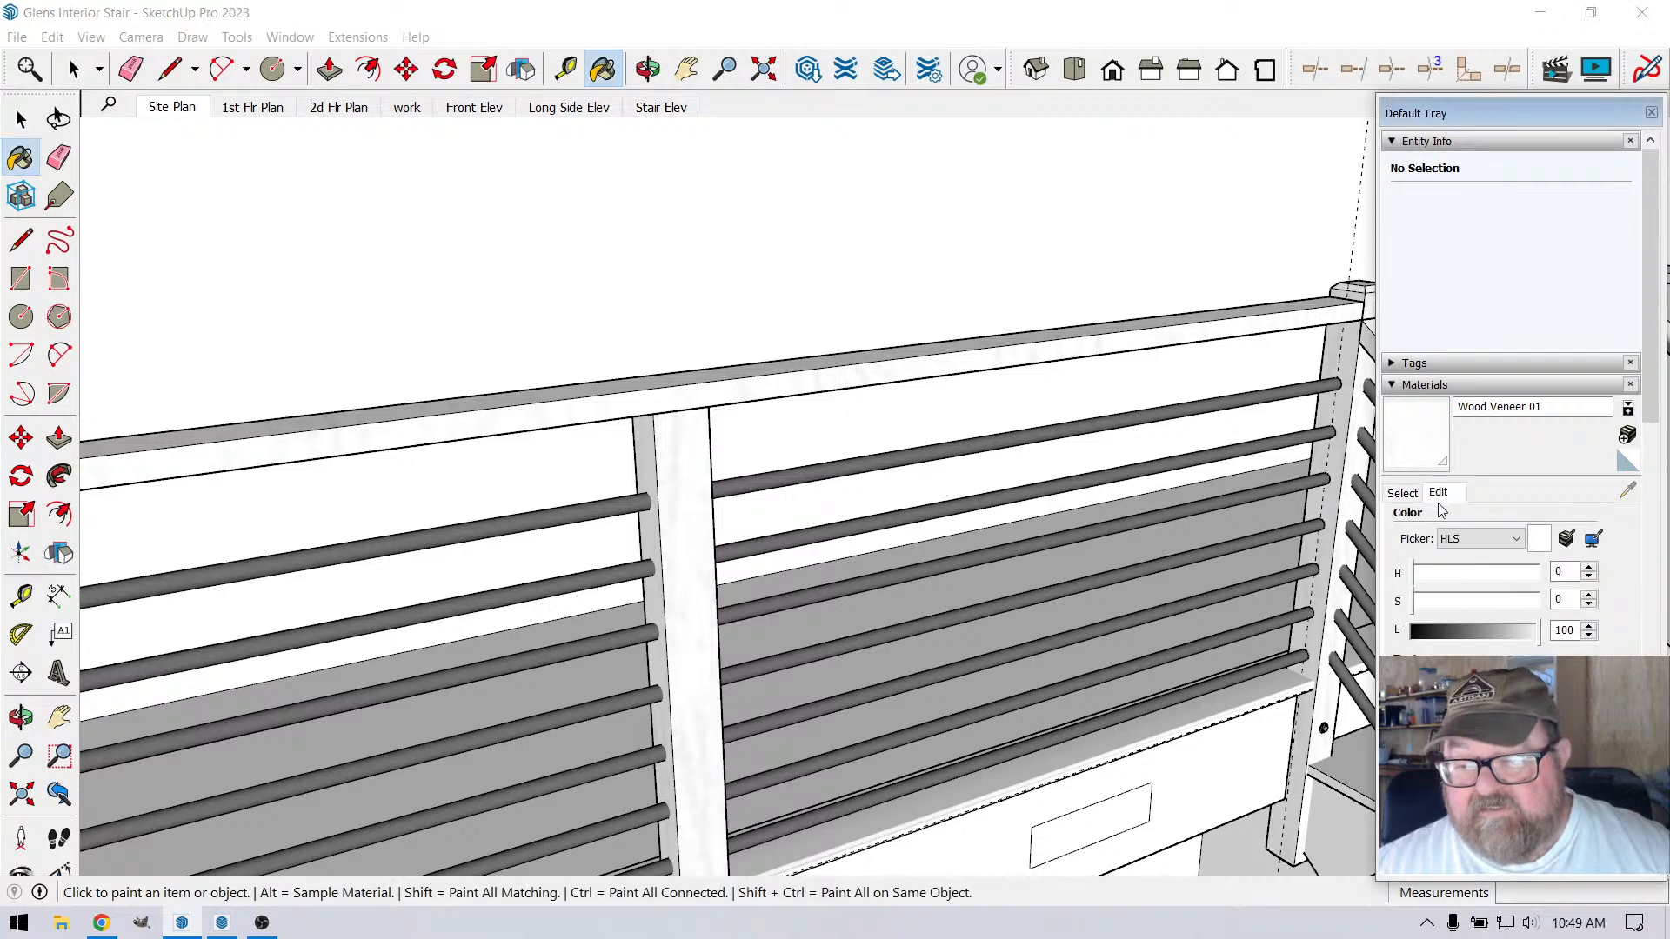
left_click_drag(1540, 641, 1515, 641)
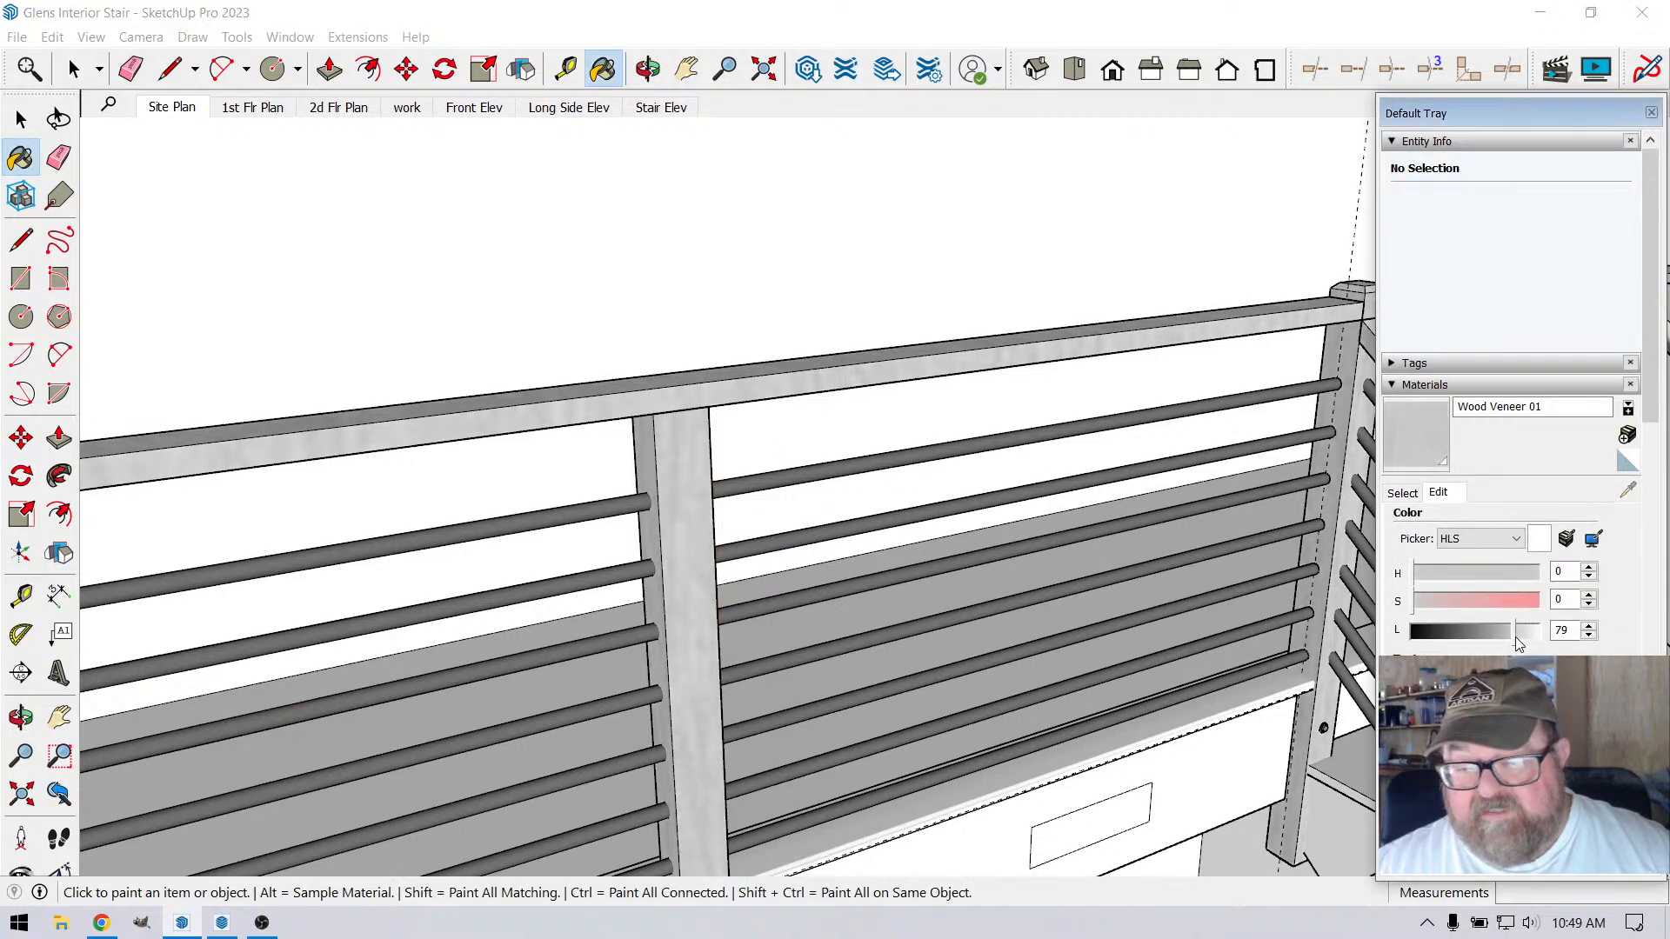
mouse_move(1419, 604)
left_mouse_down()
mouse_move(1451, 579)
mouse_move(1419, 578)
mouse_move(1421, 604)
mouse_move(1498, 642)
mouse_move(1475, 642)
left_mouse_up()
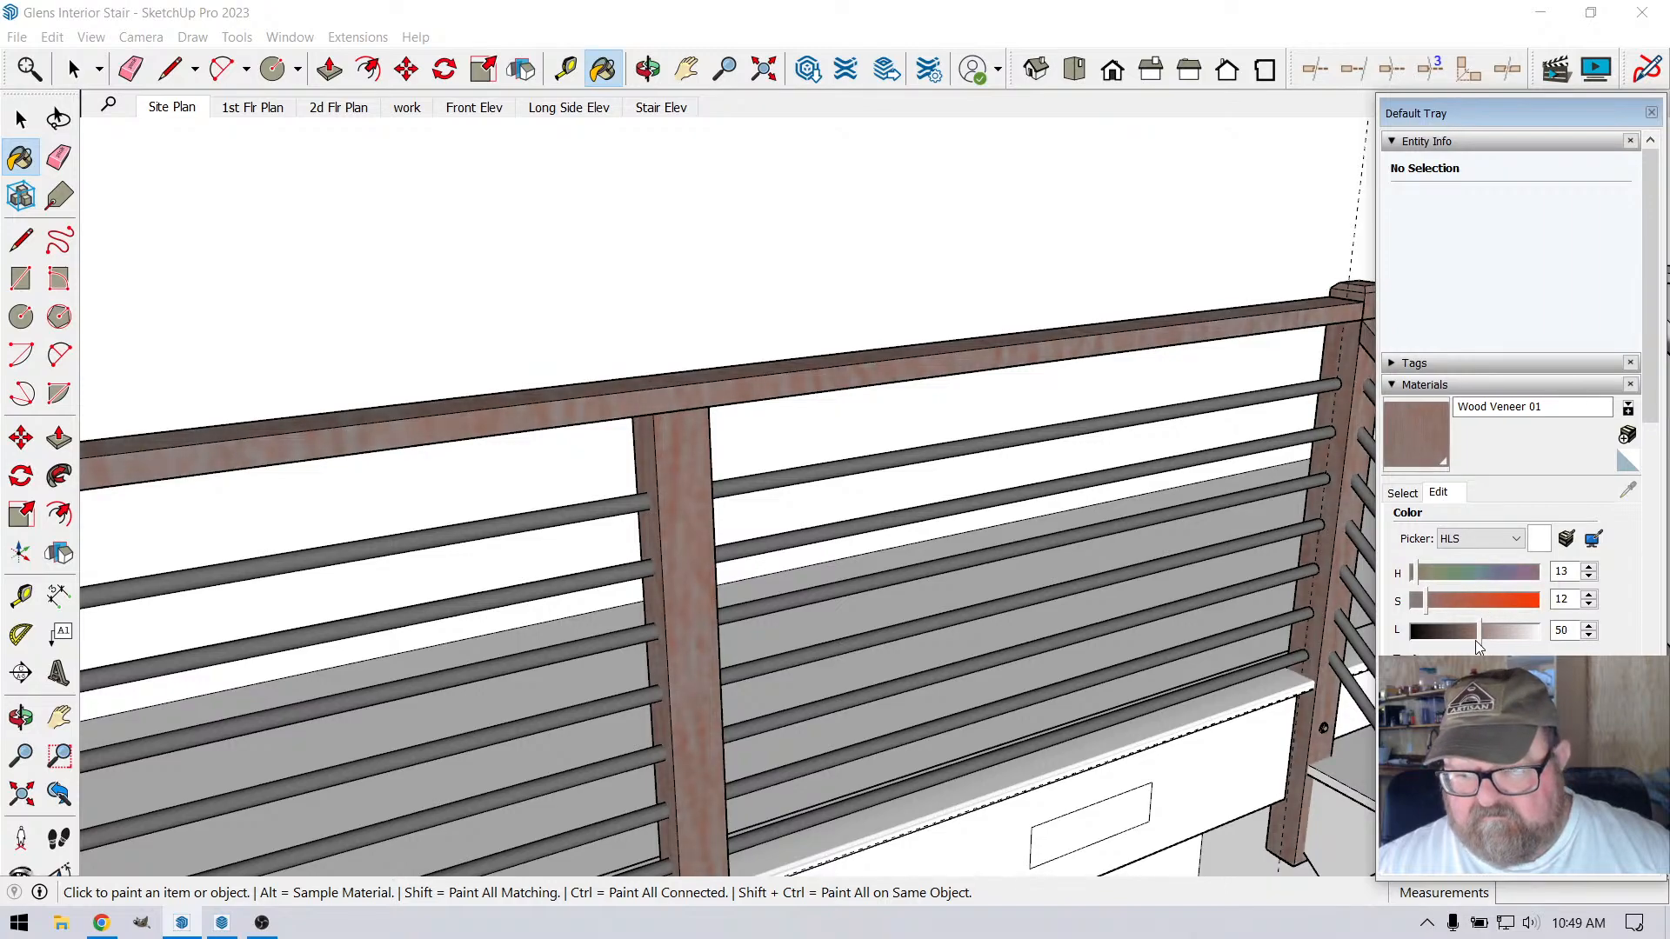
left_click(1425, 604)
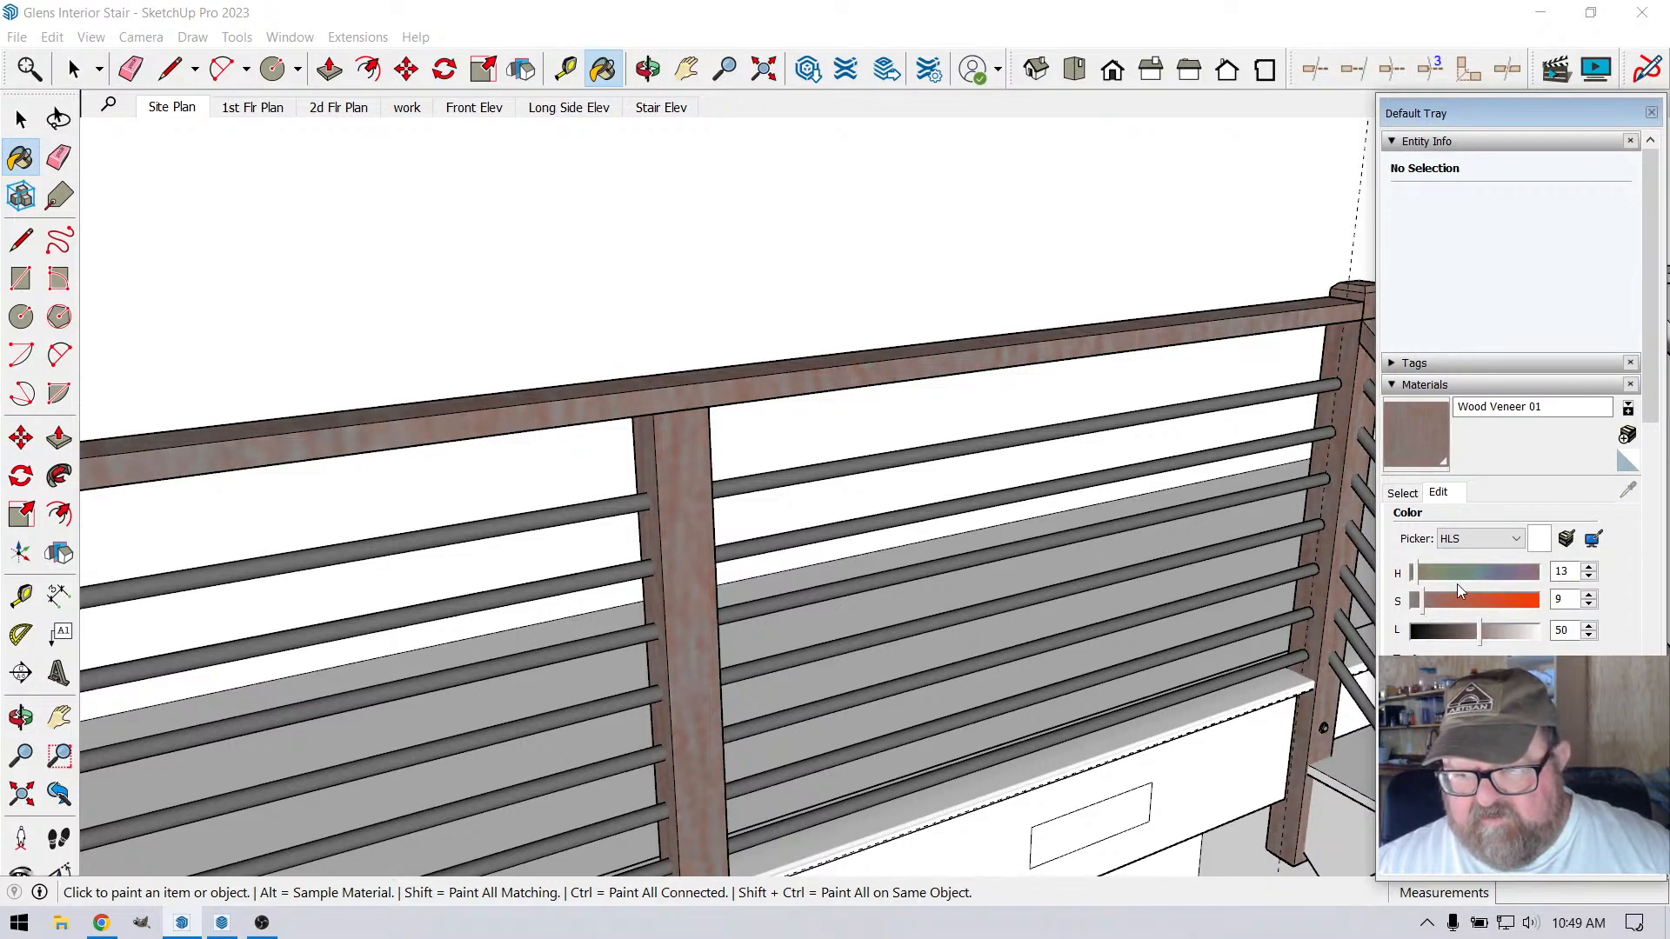
Try a warmer brown for the Wood Veneer 01 material using RGB 138, 102, 78
left_click(1519, 540)
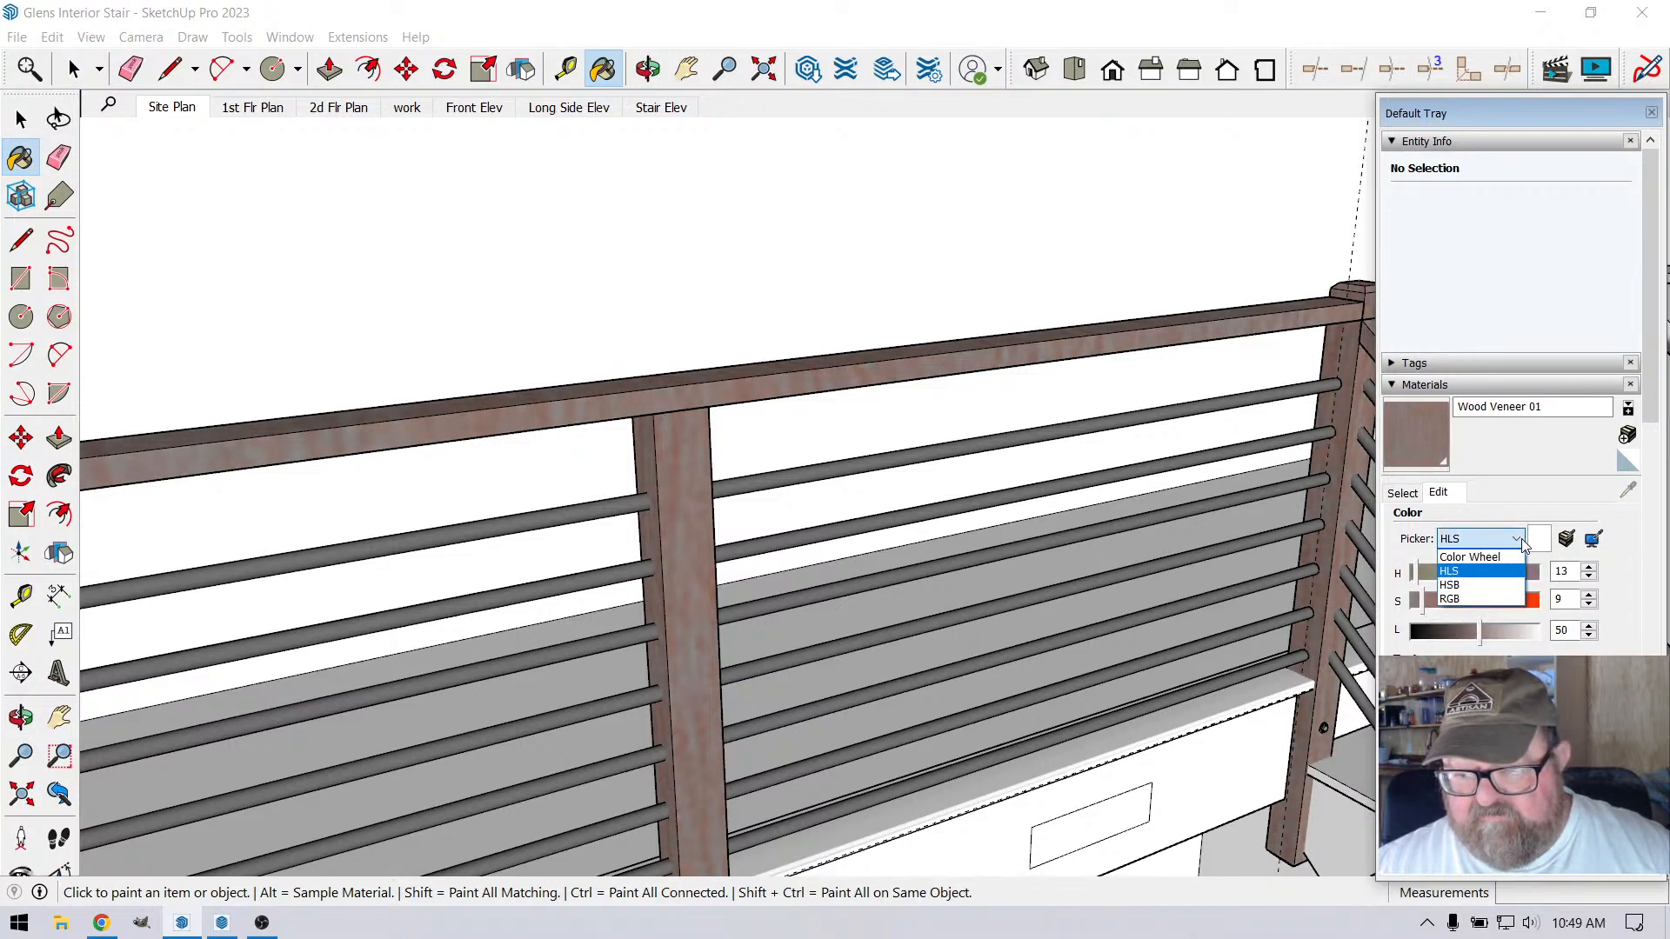
left_click(1480, 598)
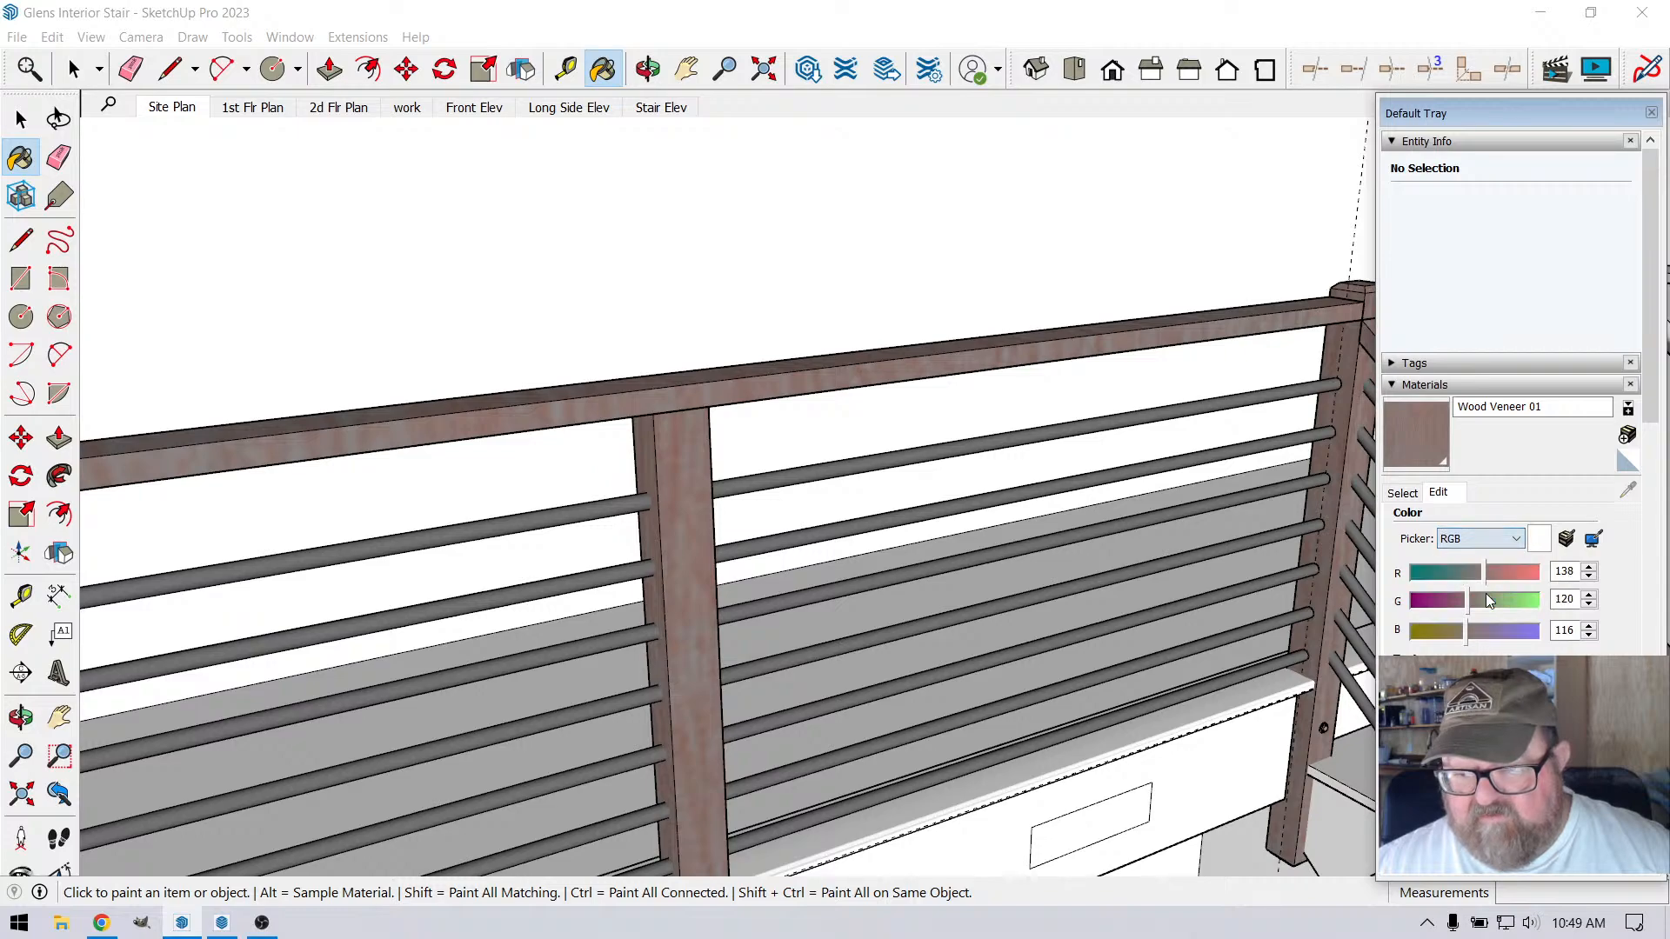
left_click(1464, 634)
mouse_move(1464, 633)
left_mouse_down()
mouse_move(1448, 607)
mouse_move(1463, 608)
left_mouse_up()
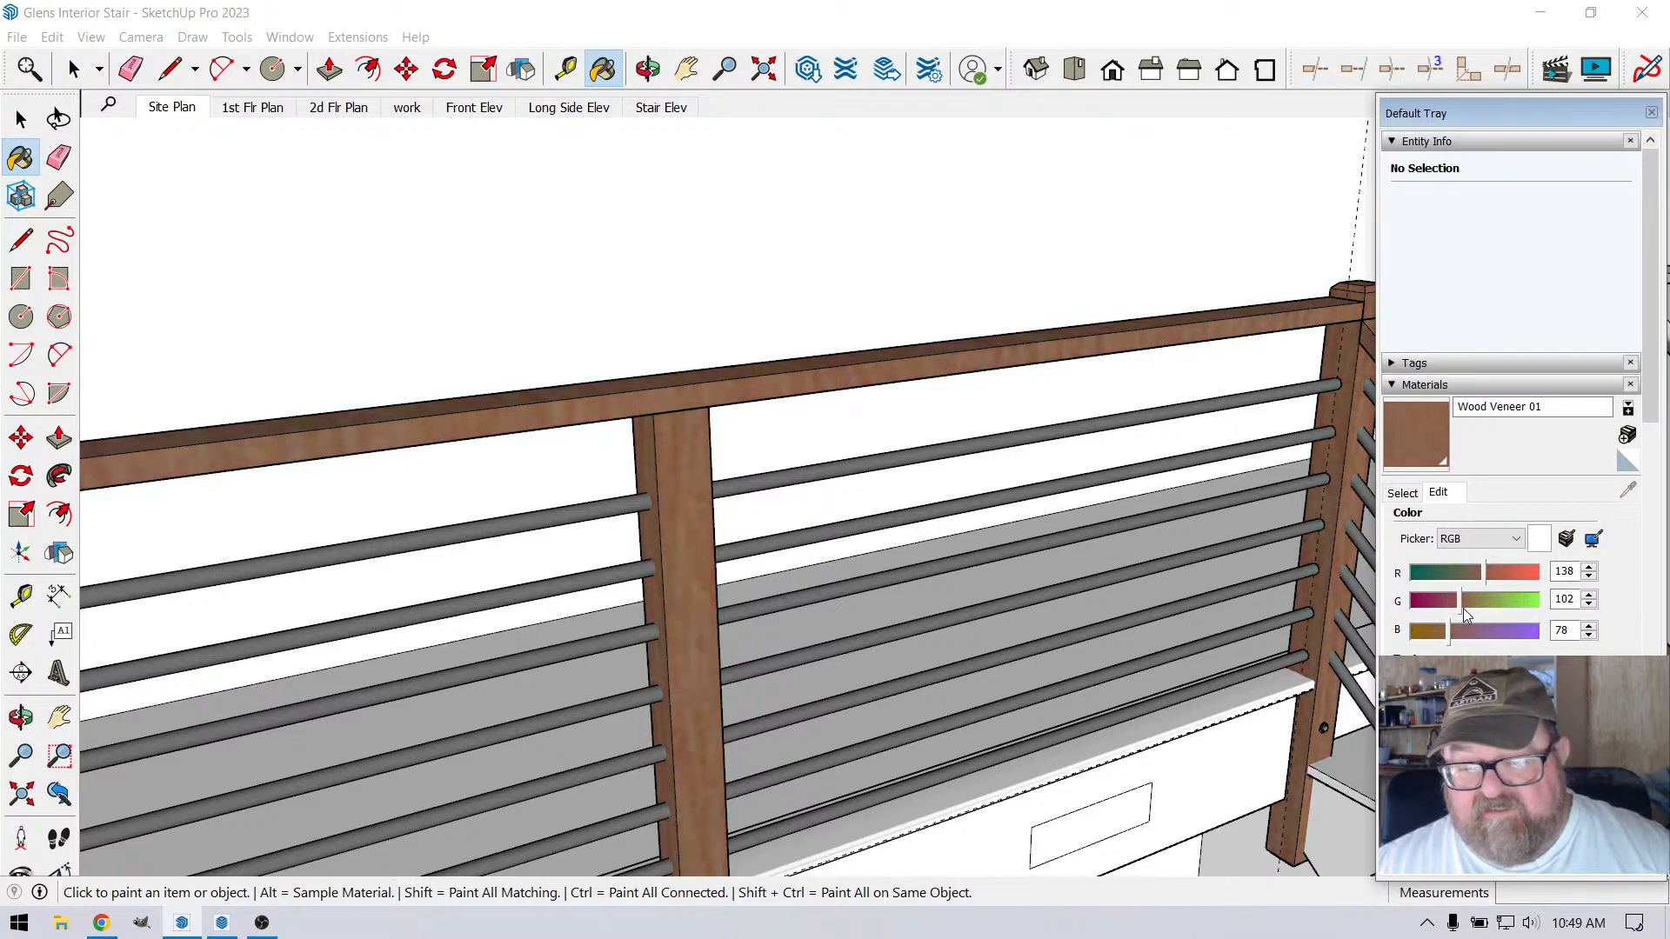
Examine the brown finish on the posts and handrails along the loft run and down the stair
left_click(75, 71)
scroll(622, 461, "down", 5)
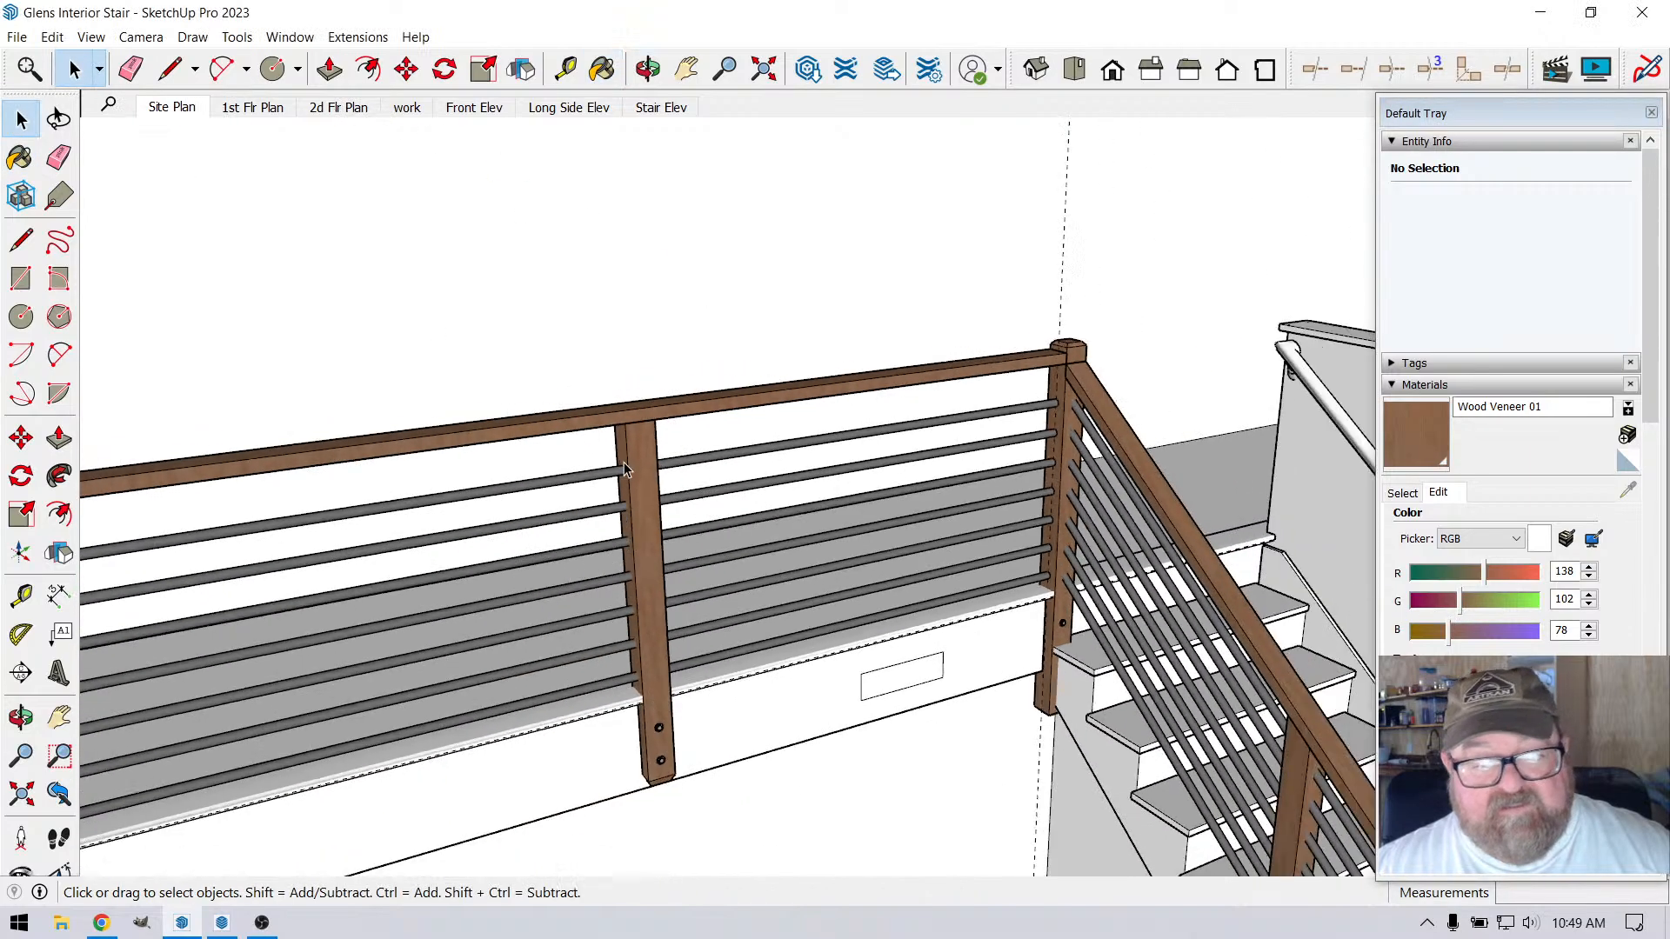
left_click(1166, 402)
scroll(757, 488, "up", 5)
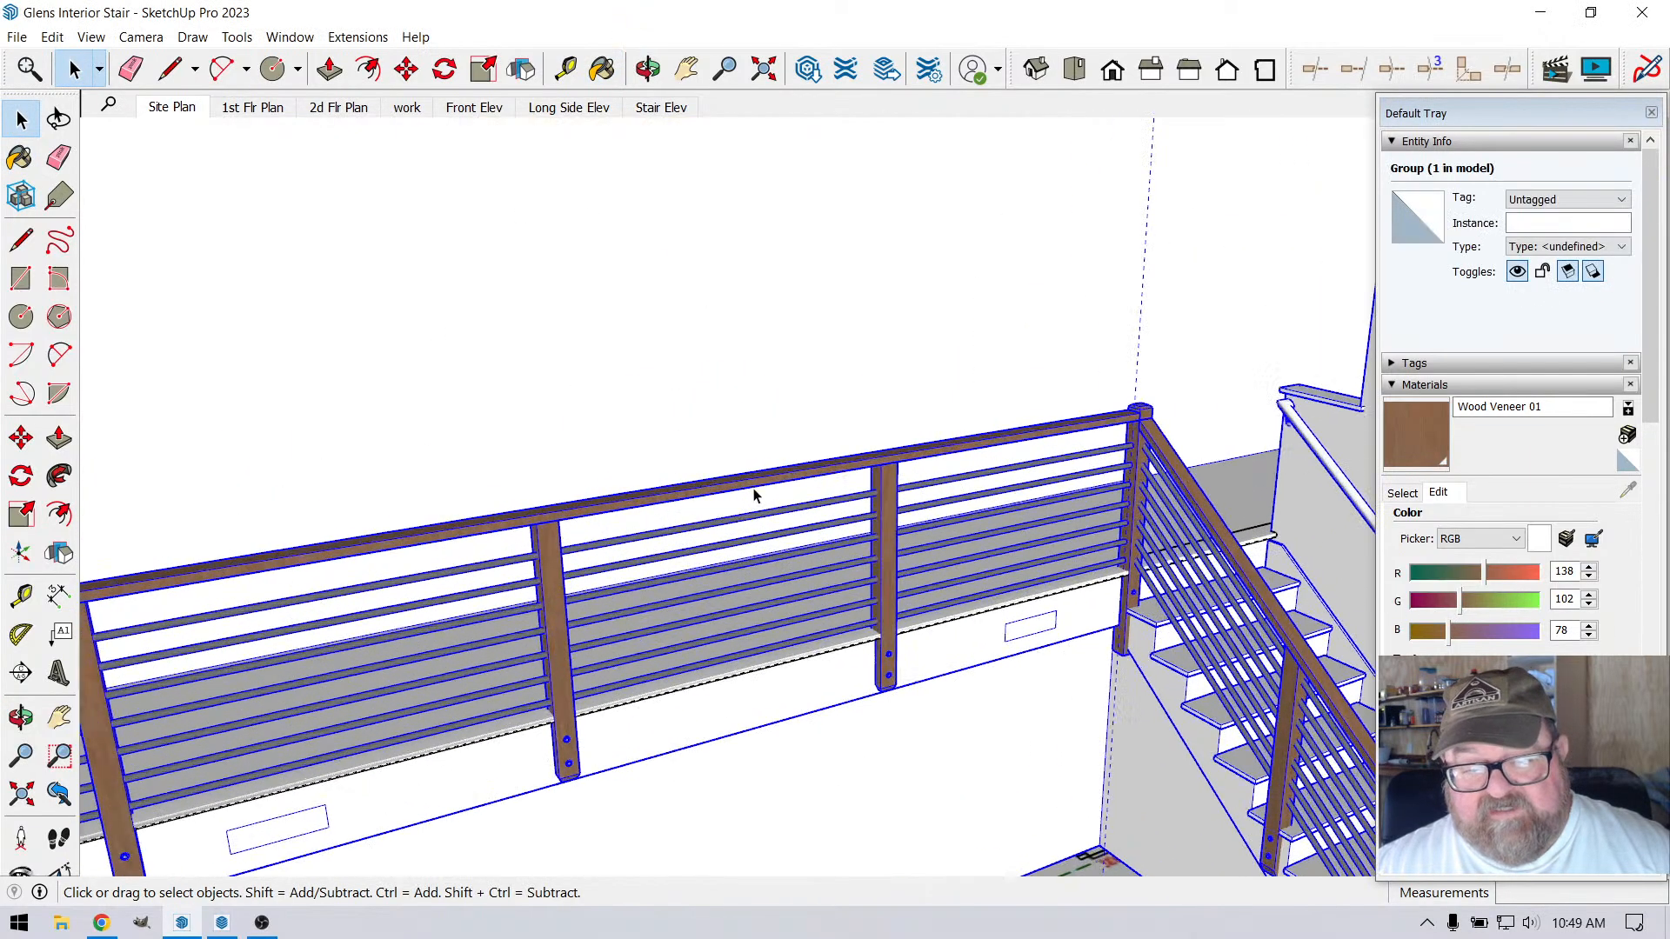
scroll(790, 506, "down", 8)
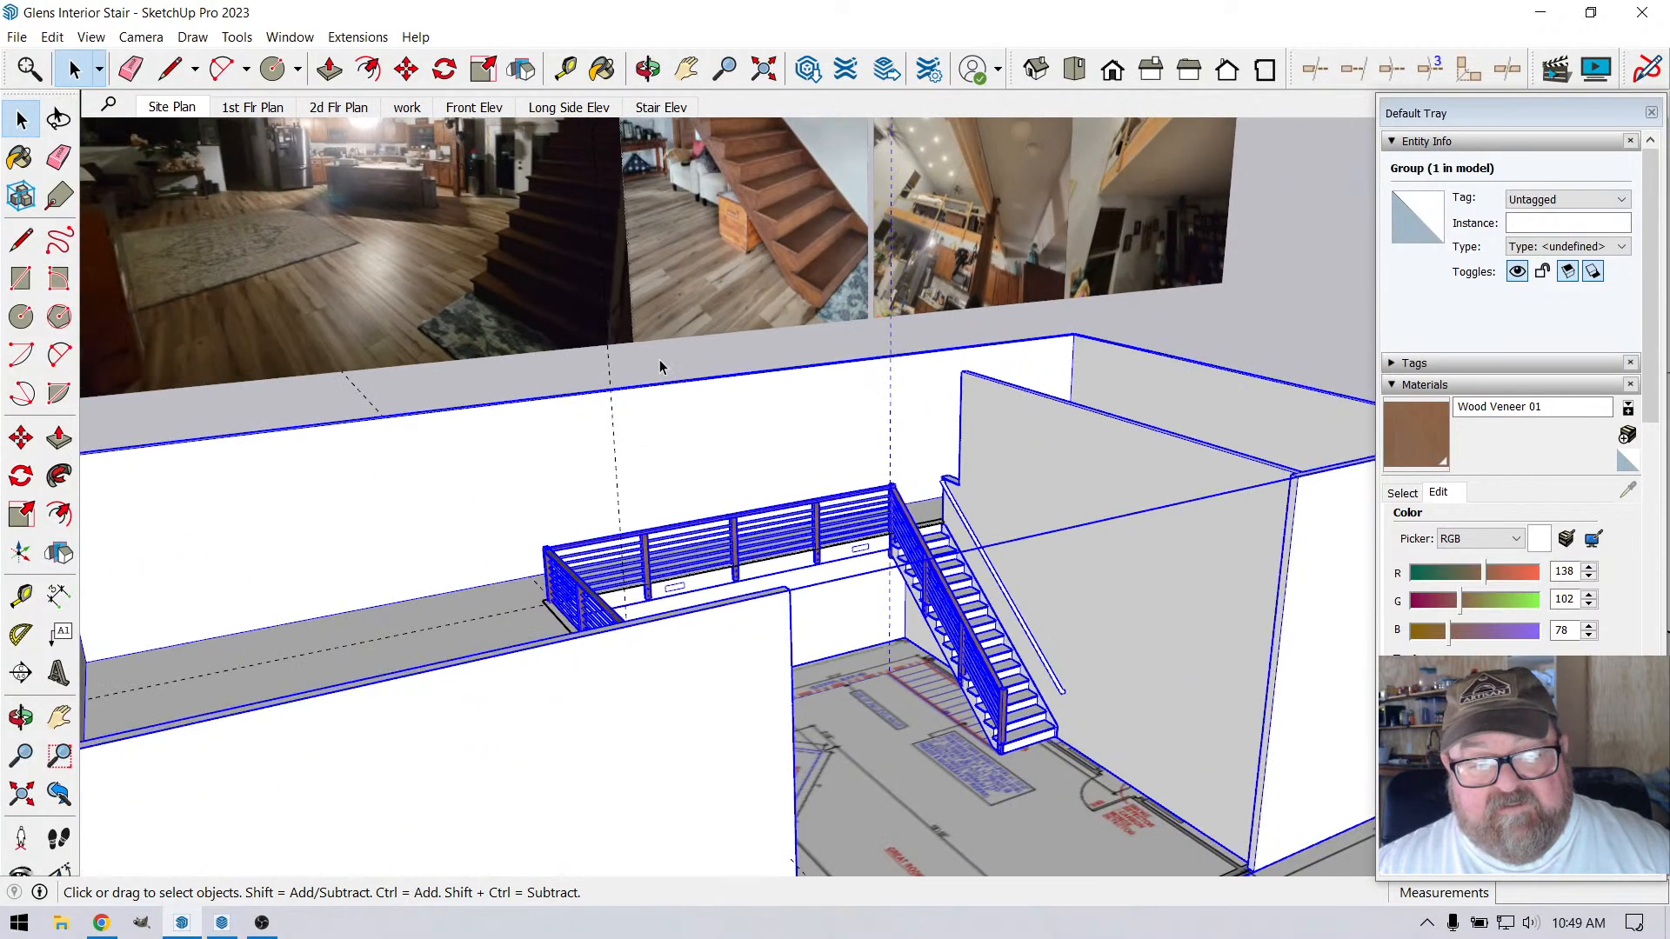
left_click(660, 362)
scroll(786, 484, "up", 10)
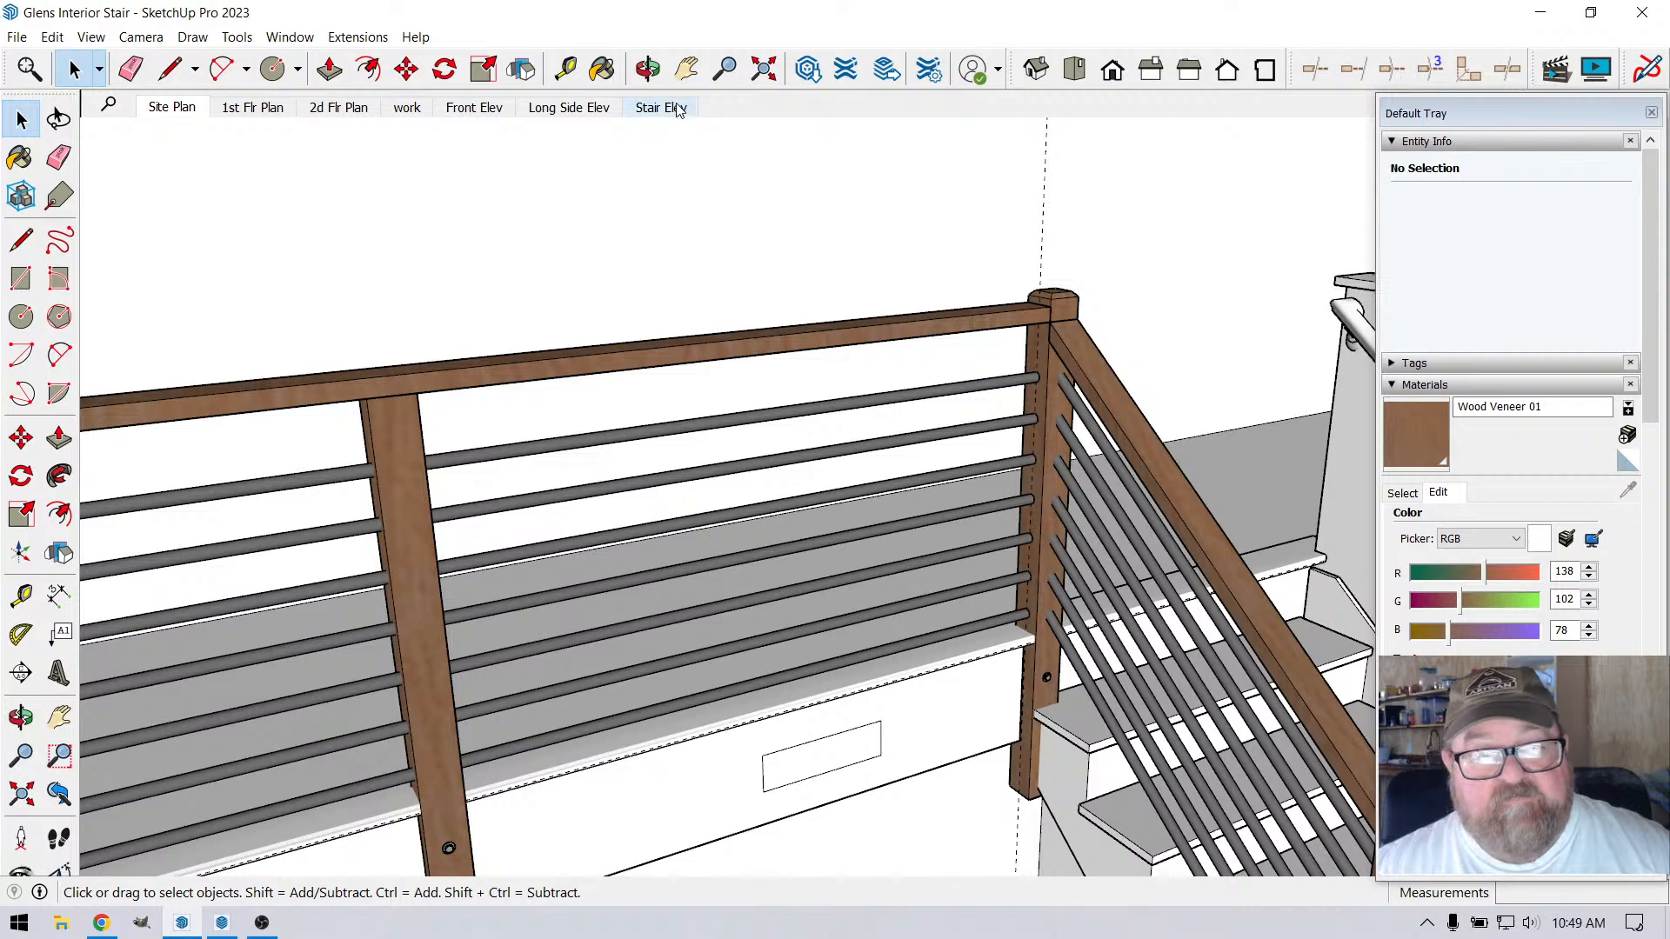
left_click(648, 69)
scroll(1055, 588, "up", 3)
scroll(1055, 588, "down", 6)
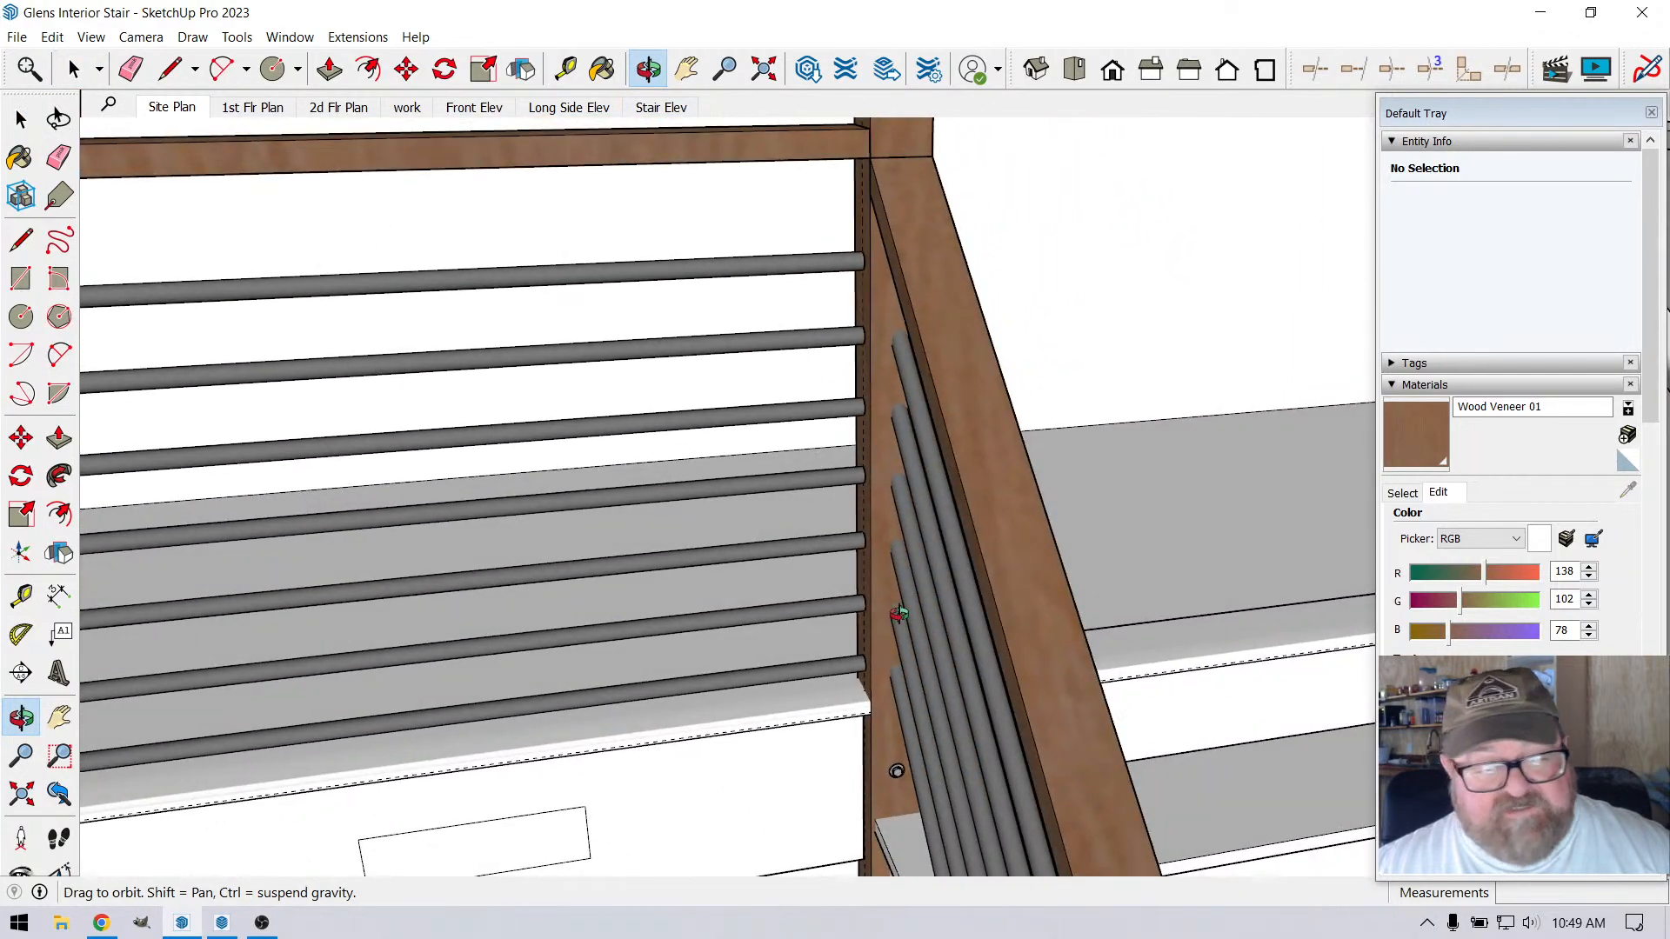
scroll(1033, 612, "down", 3)
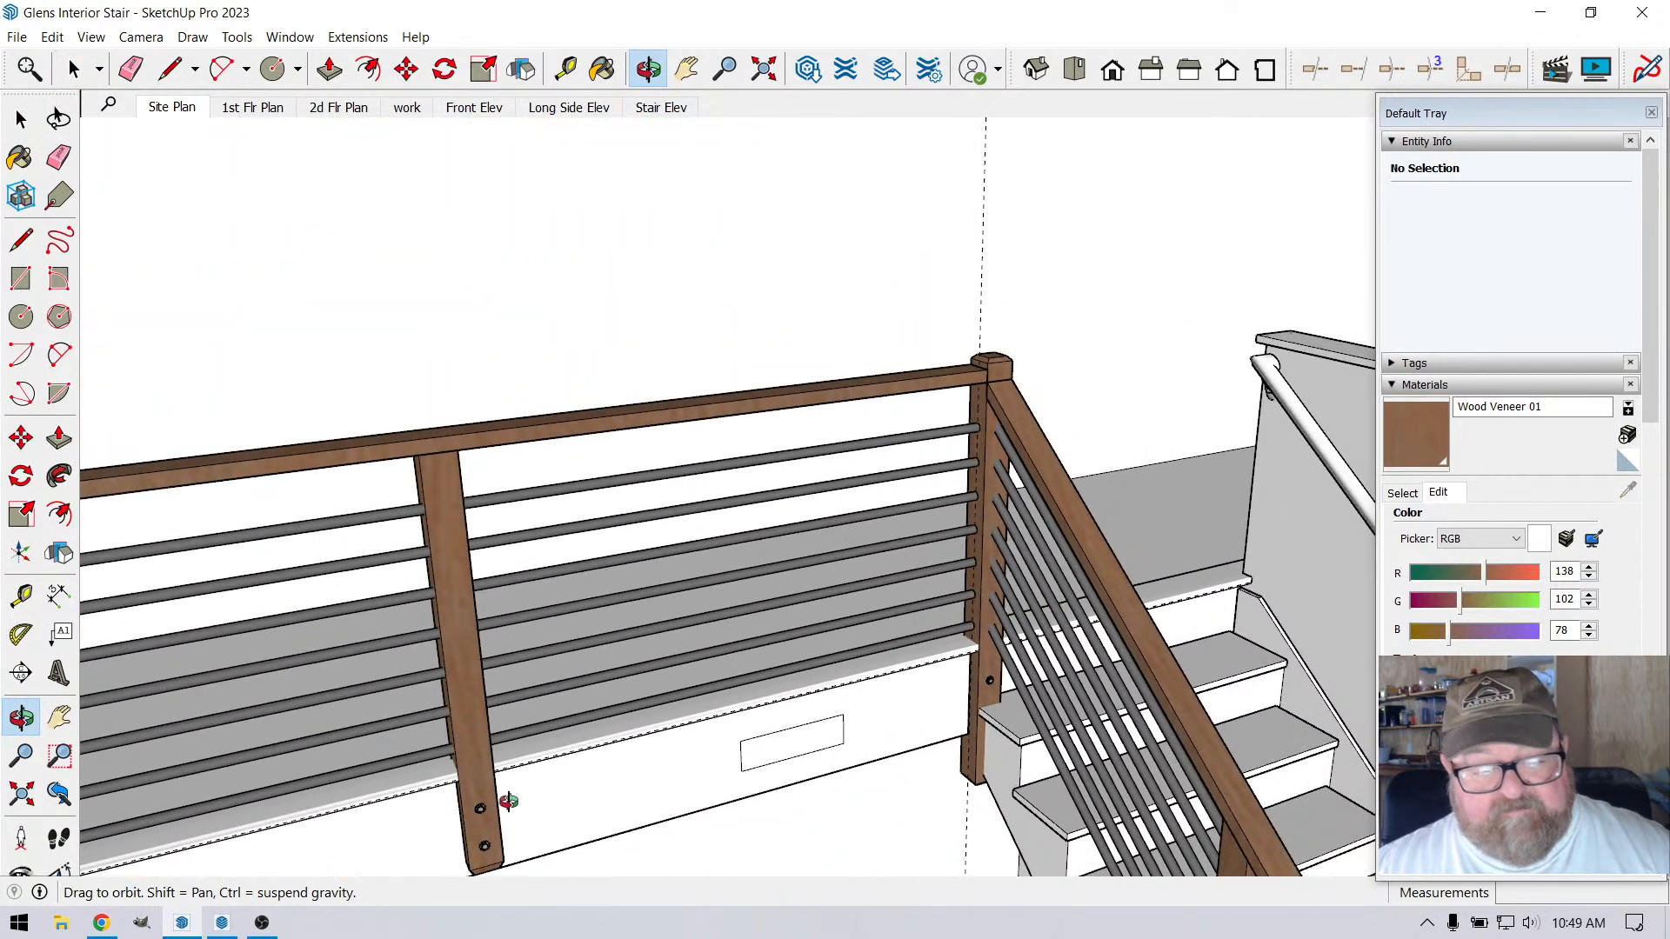
Switch to LayOut and examine the railing and post spacing dimensions on both elevations of the A1 sheet
left_click(221, 922)
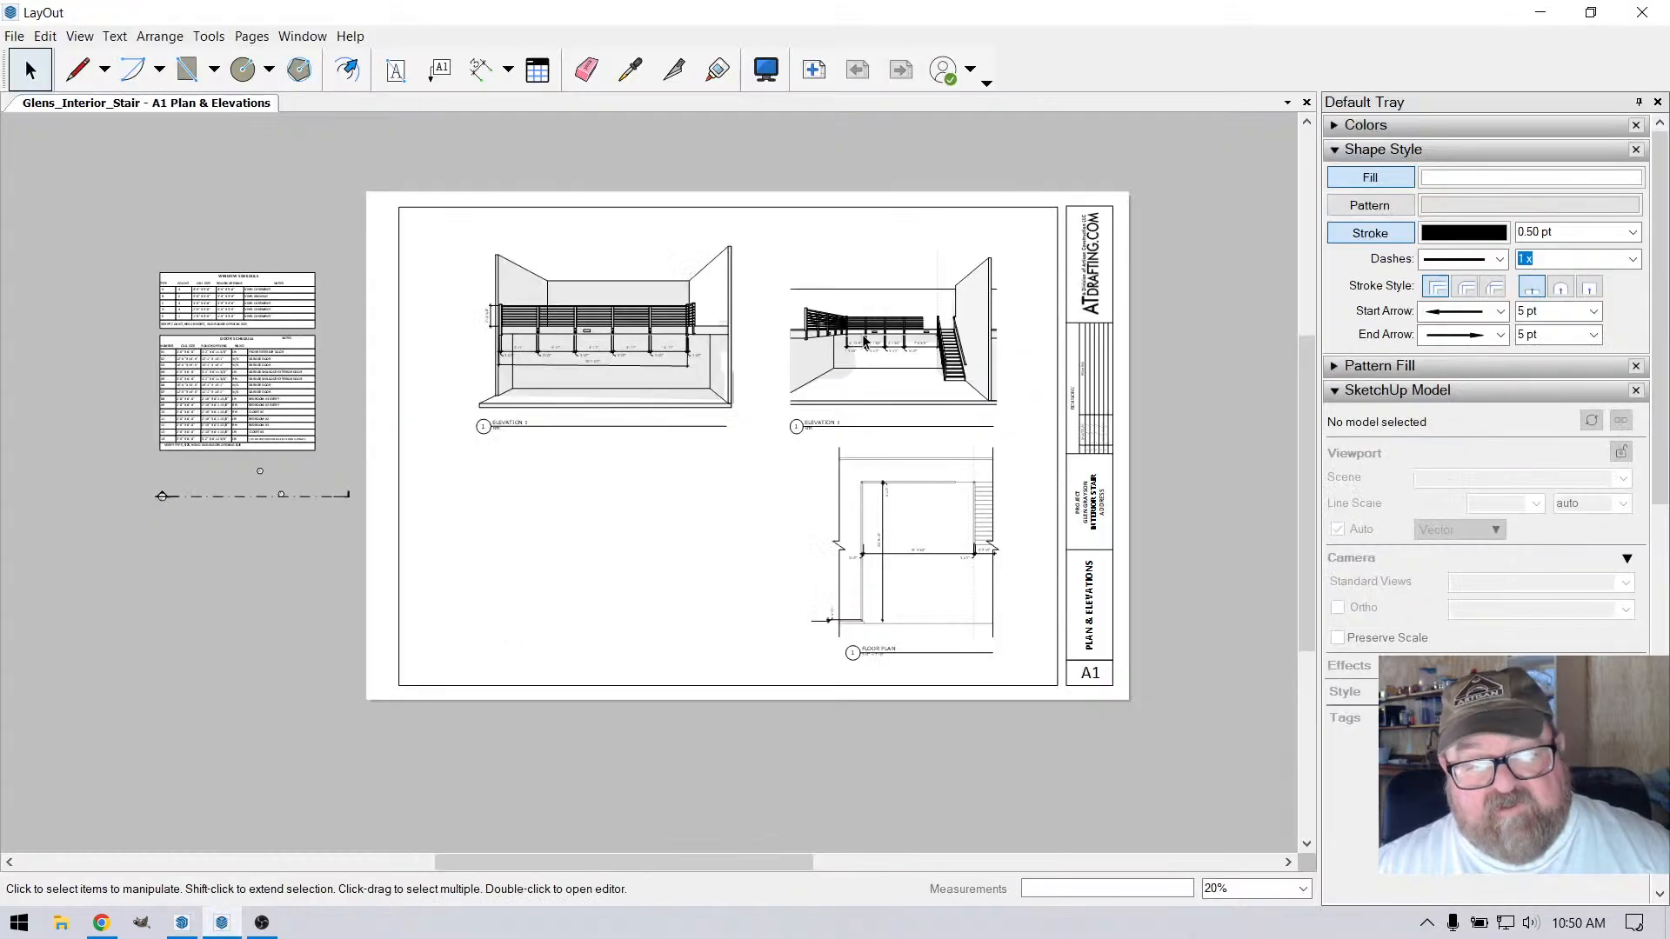
scroll(932, 300, "up", 4)
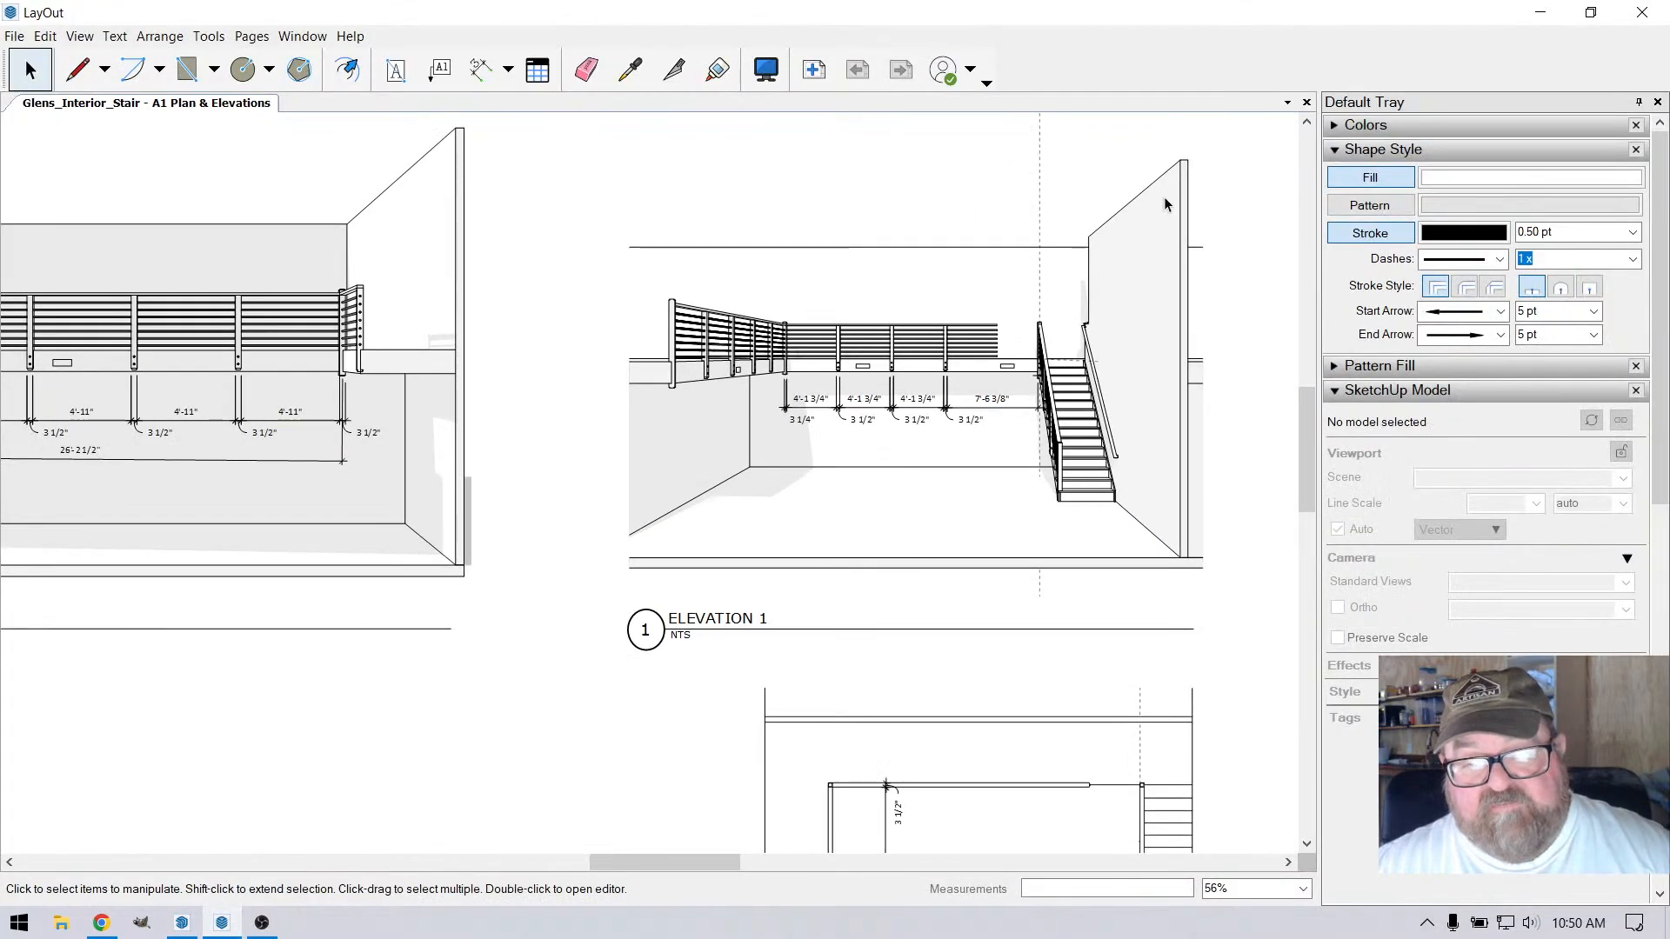
scroll(1164, 200, "up", 3)
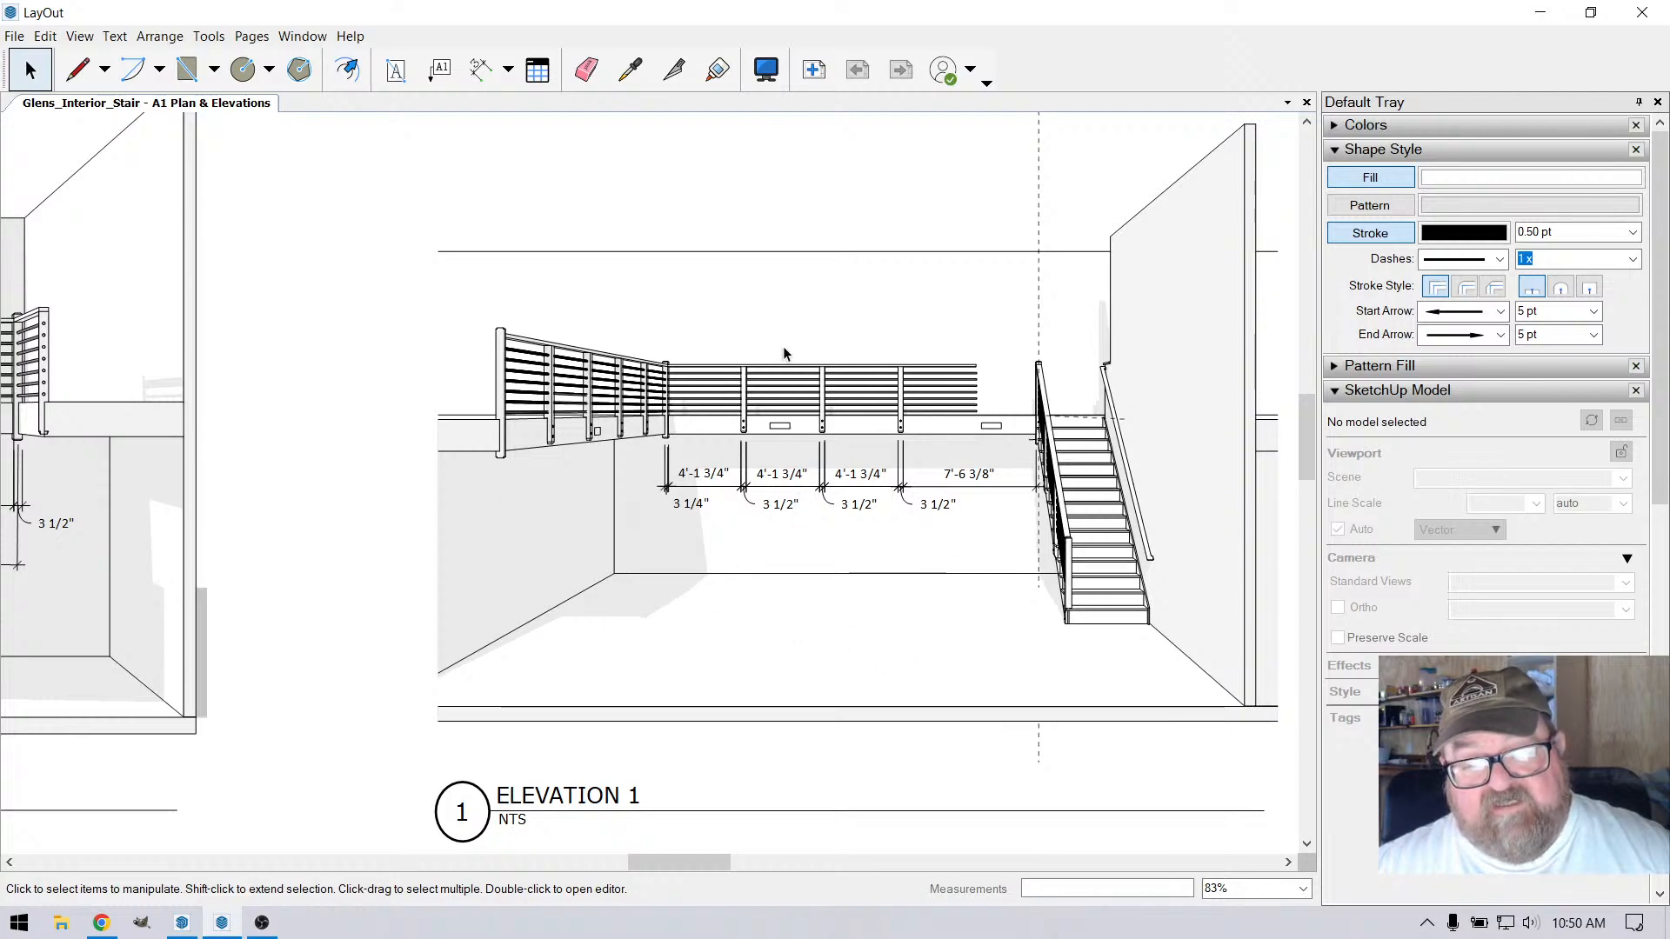
scroll(783, 353, "down", 3)
scroll(951, 515, "up", 2)
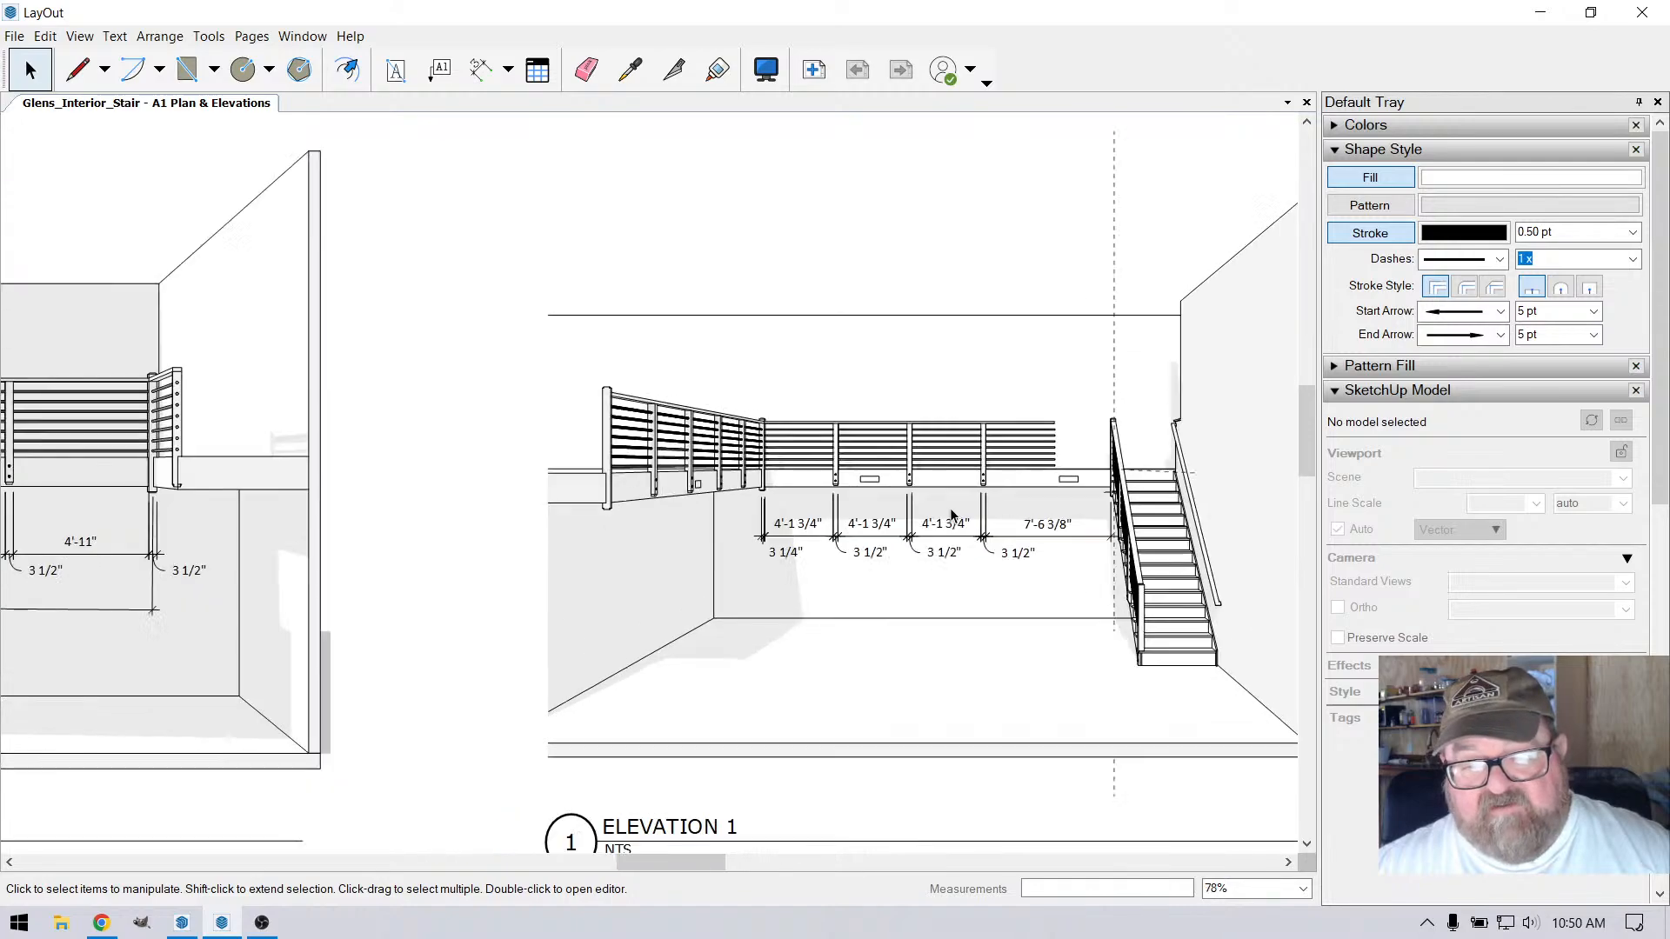
scroll(801, 470, "down", 8)
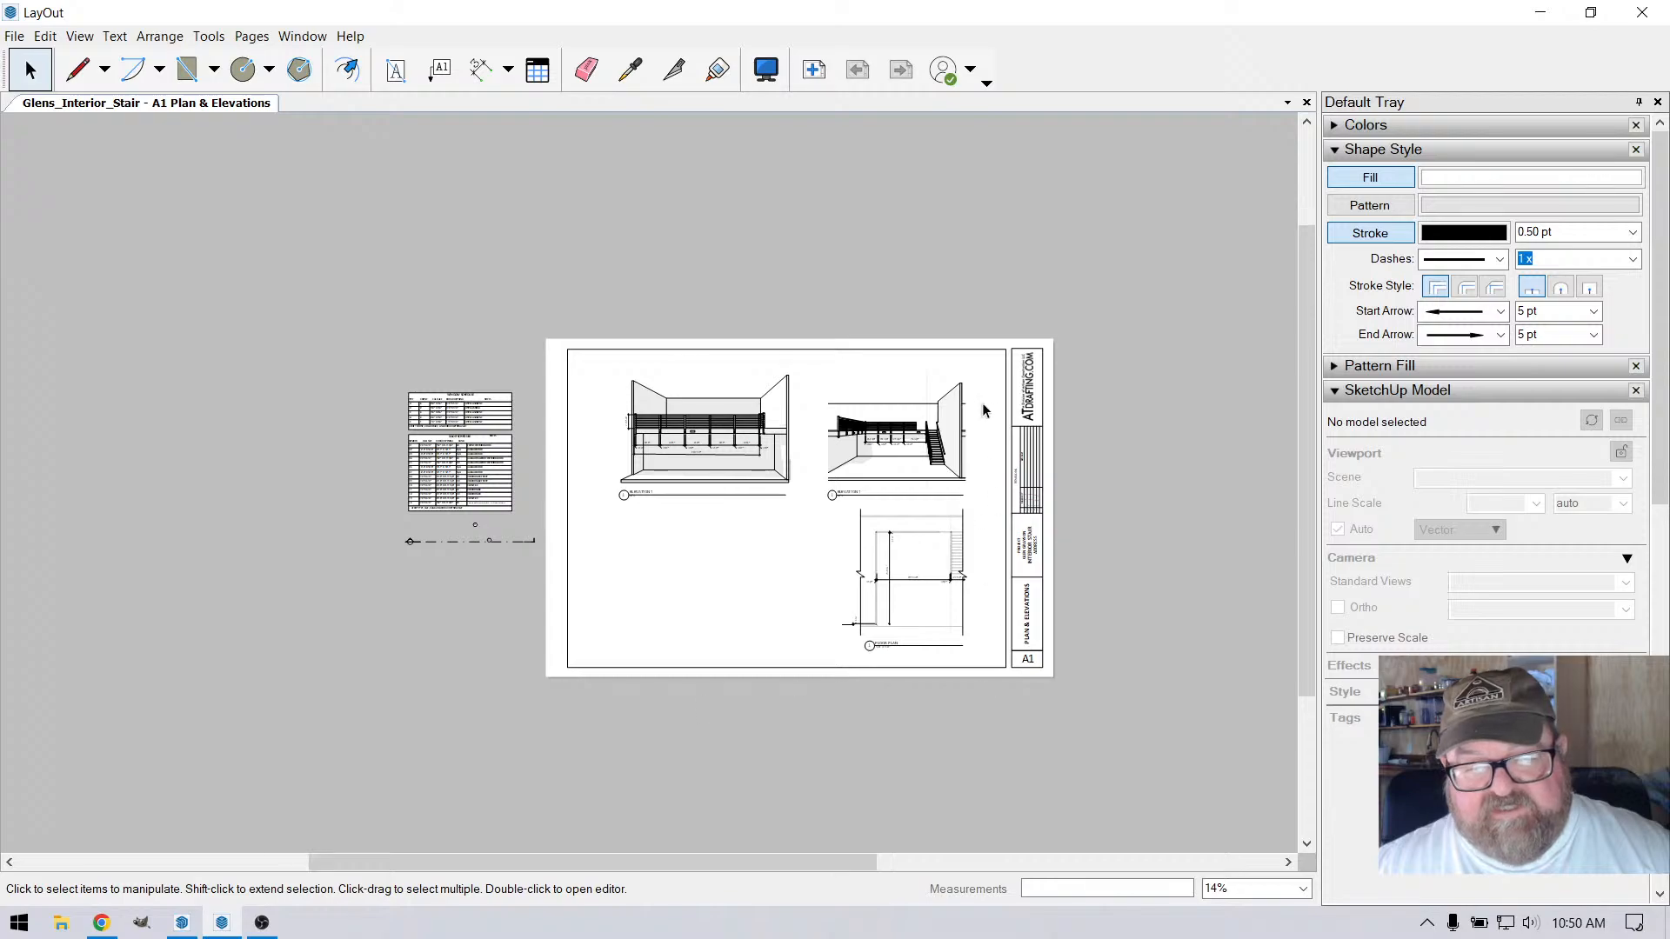
scroll(981, 402, "up", 1)
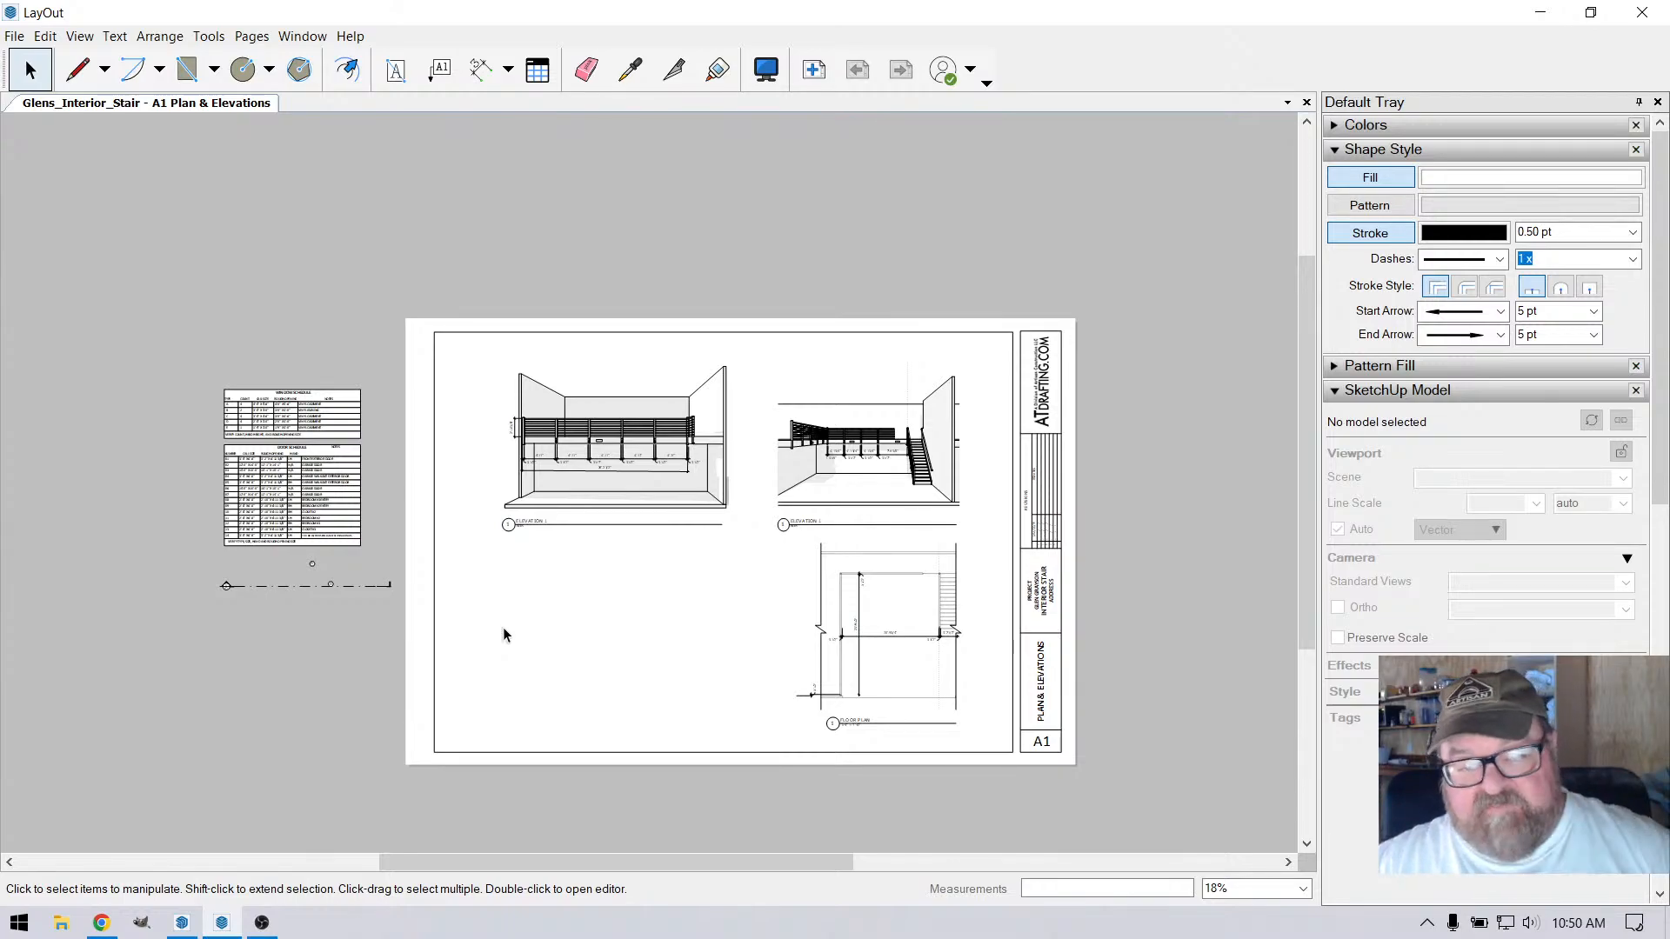
scroll(752, 525, "up", 1)
scroll(696, 505, "up", 1)
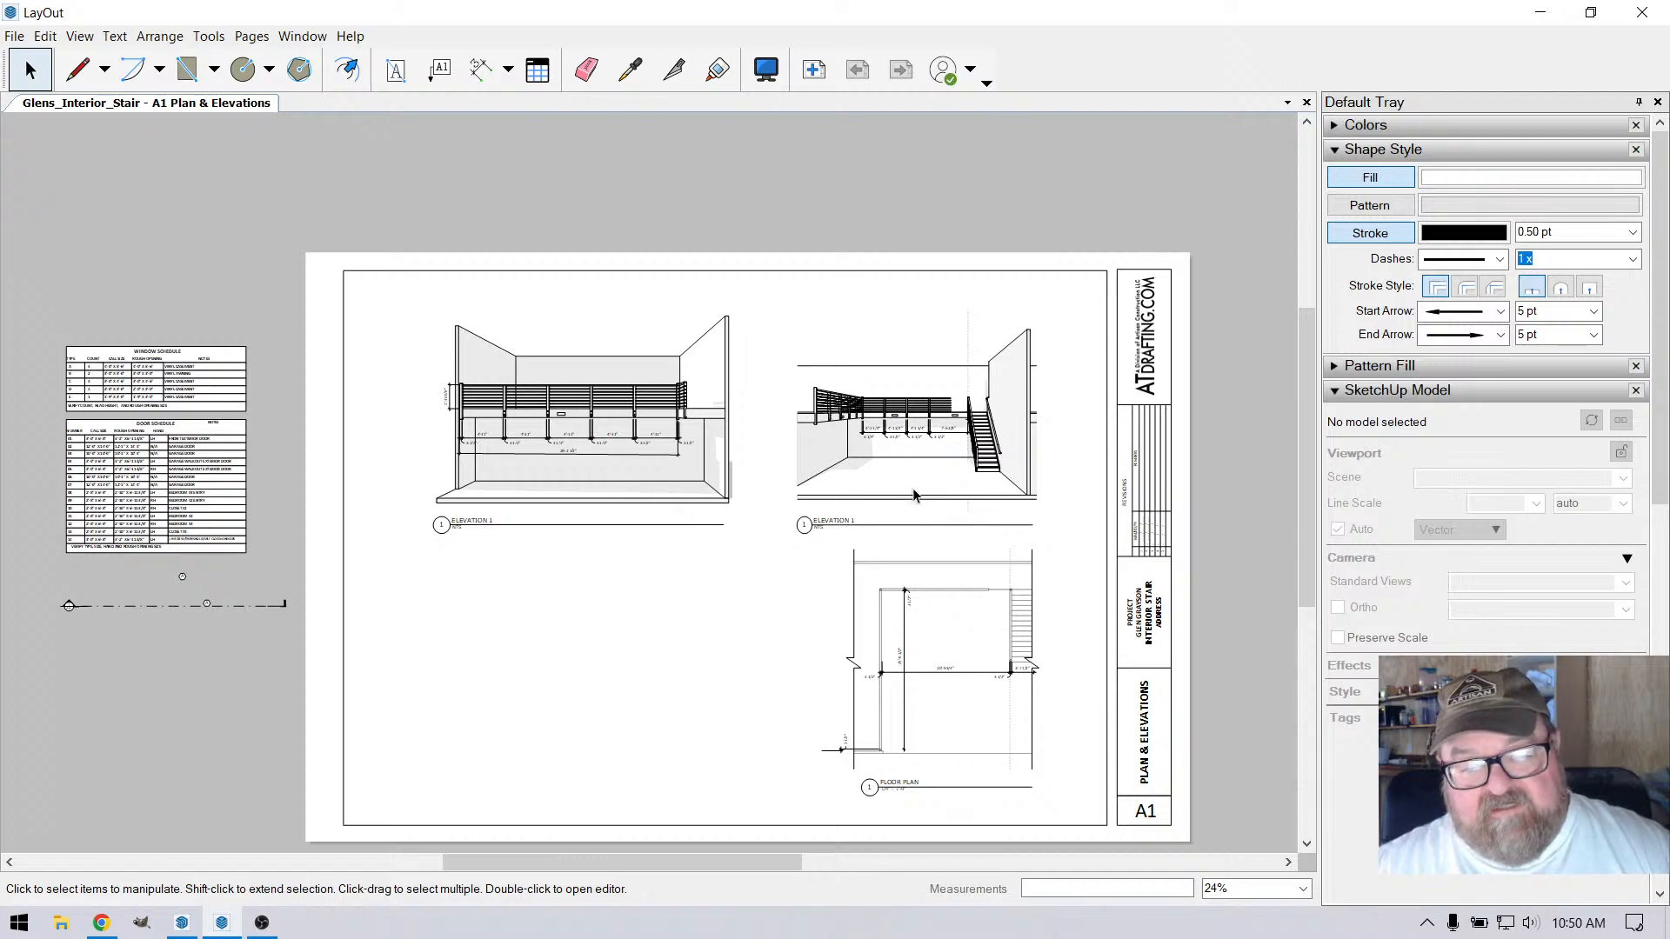
scroll(775, 478, "up", 2)
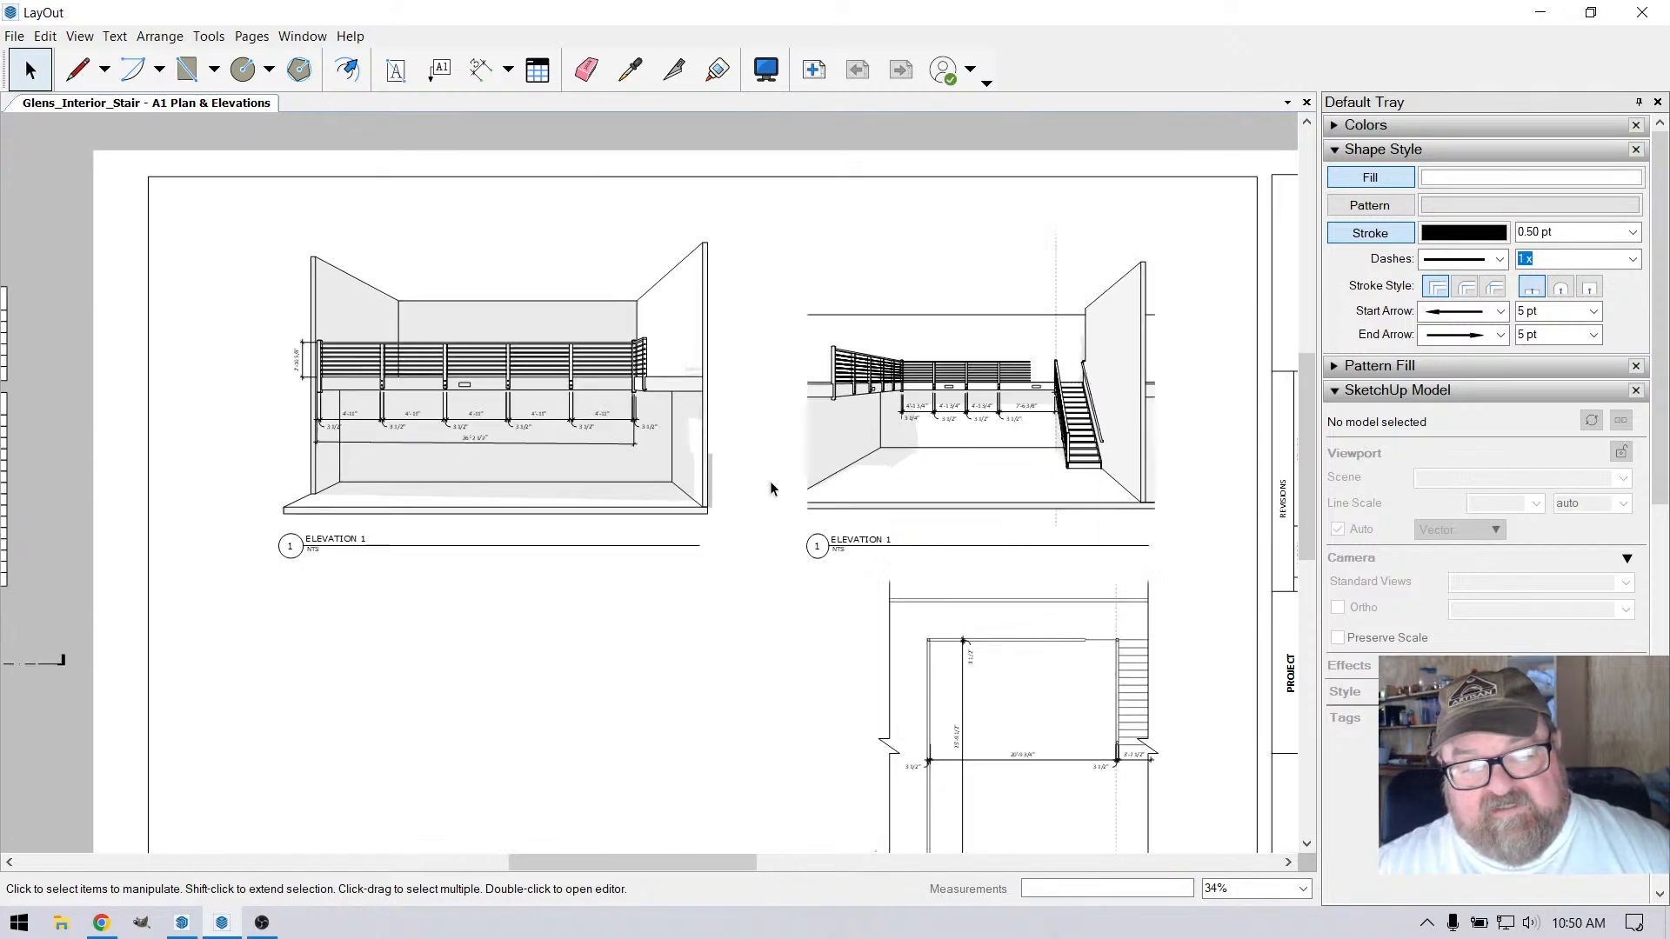
scroll(772, 489, "down", 3)
scroll(366, 374, "up", 3)
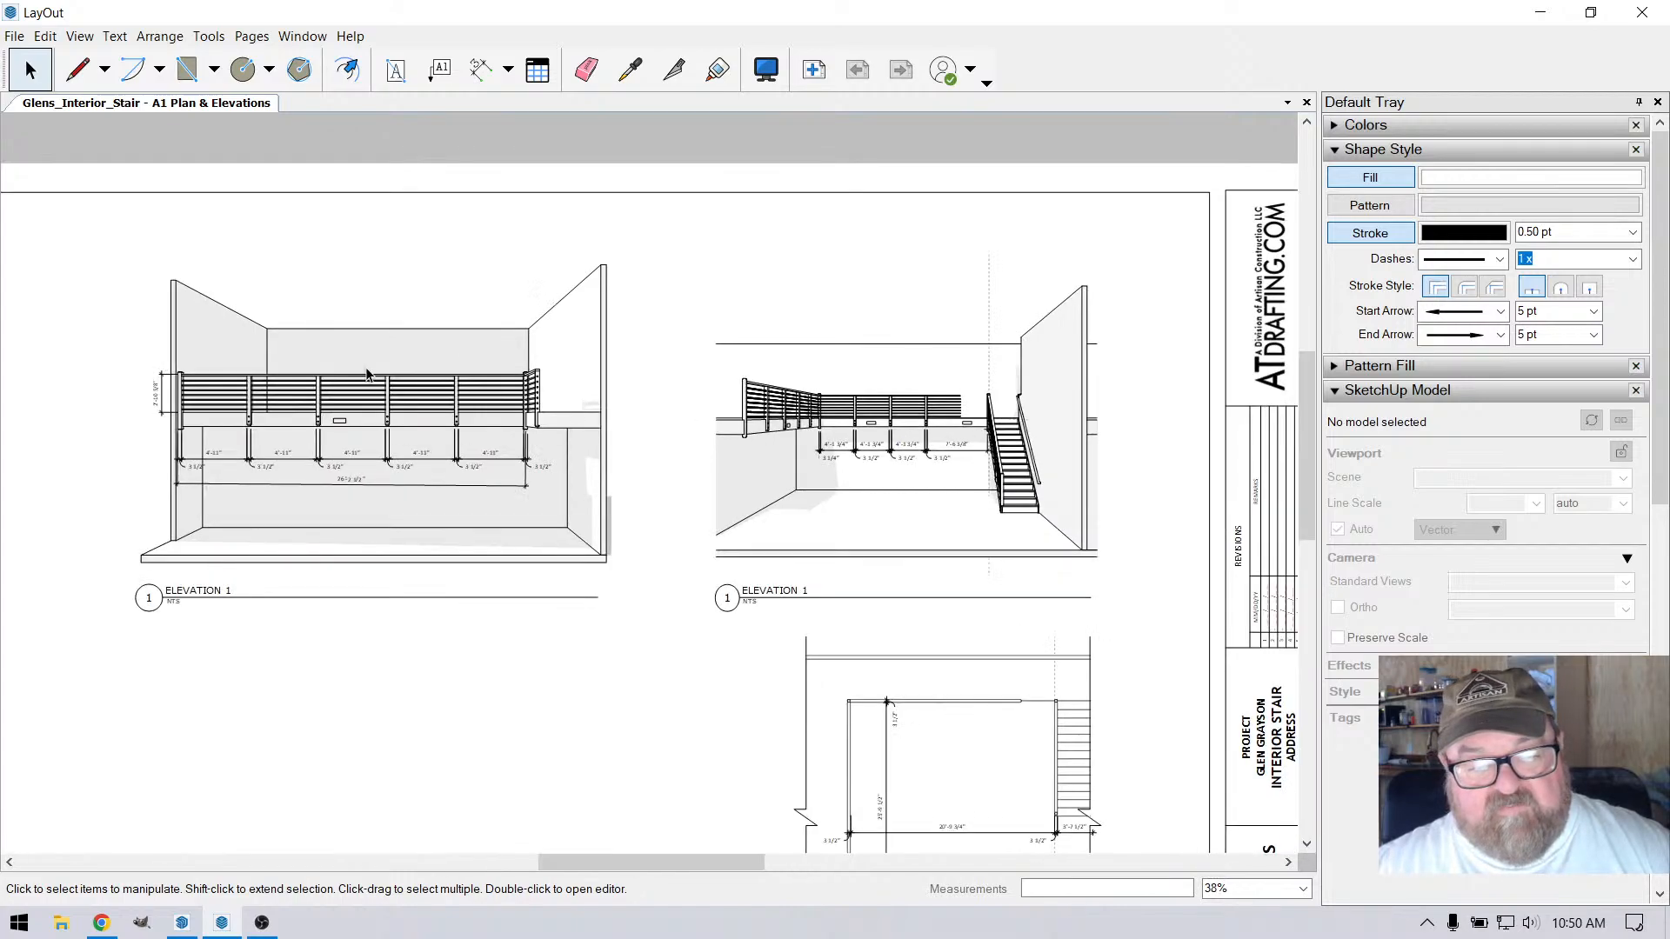
scroll(366, 374, "up", 1)
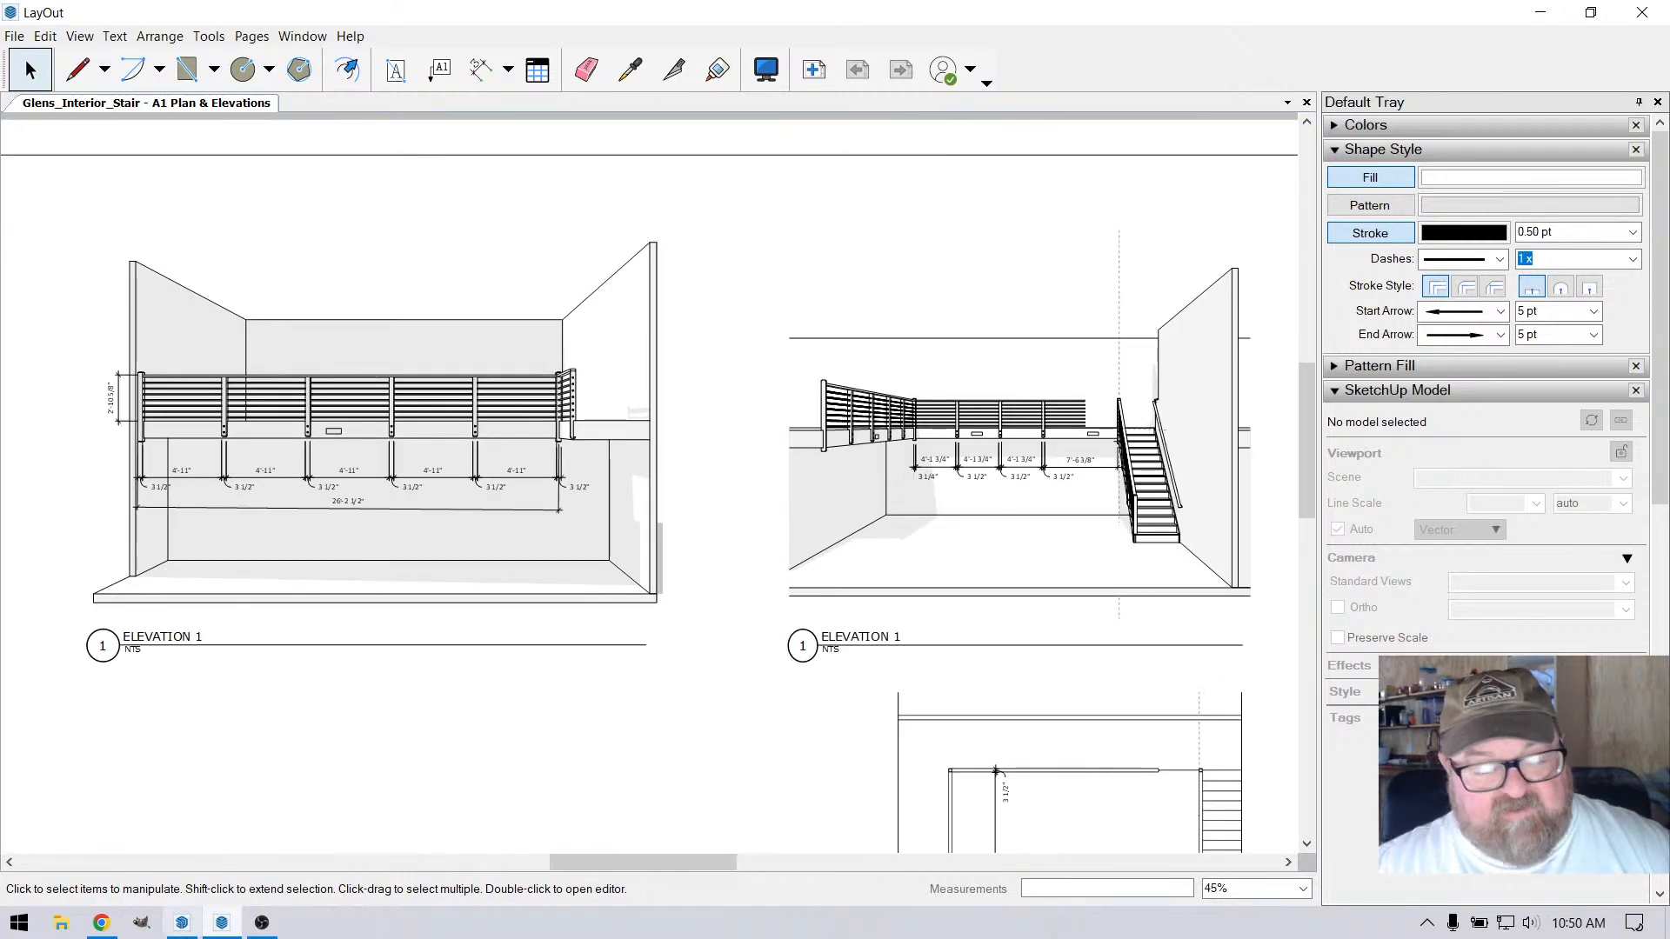
Switch to SketchUp and undo the brown recoloring of the Wood Veneer 01 material
left_click(182, 923)
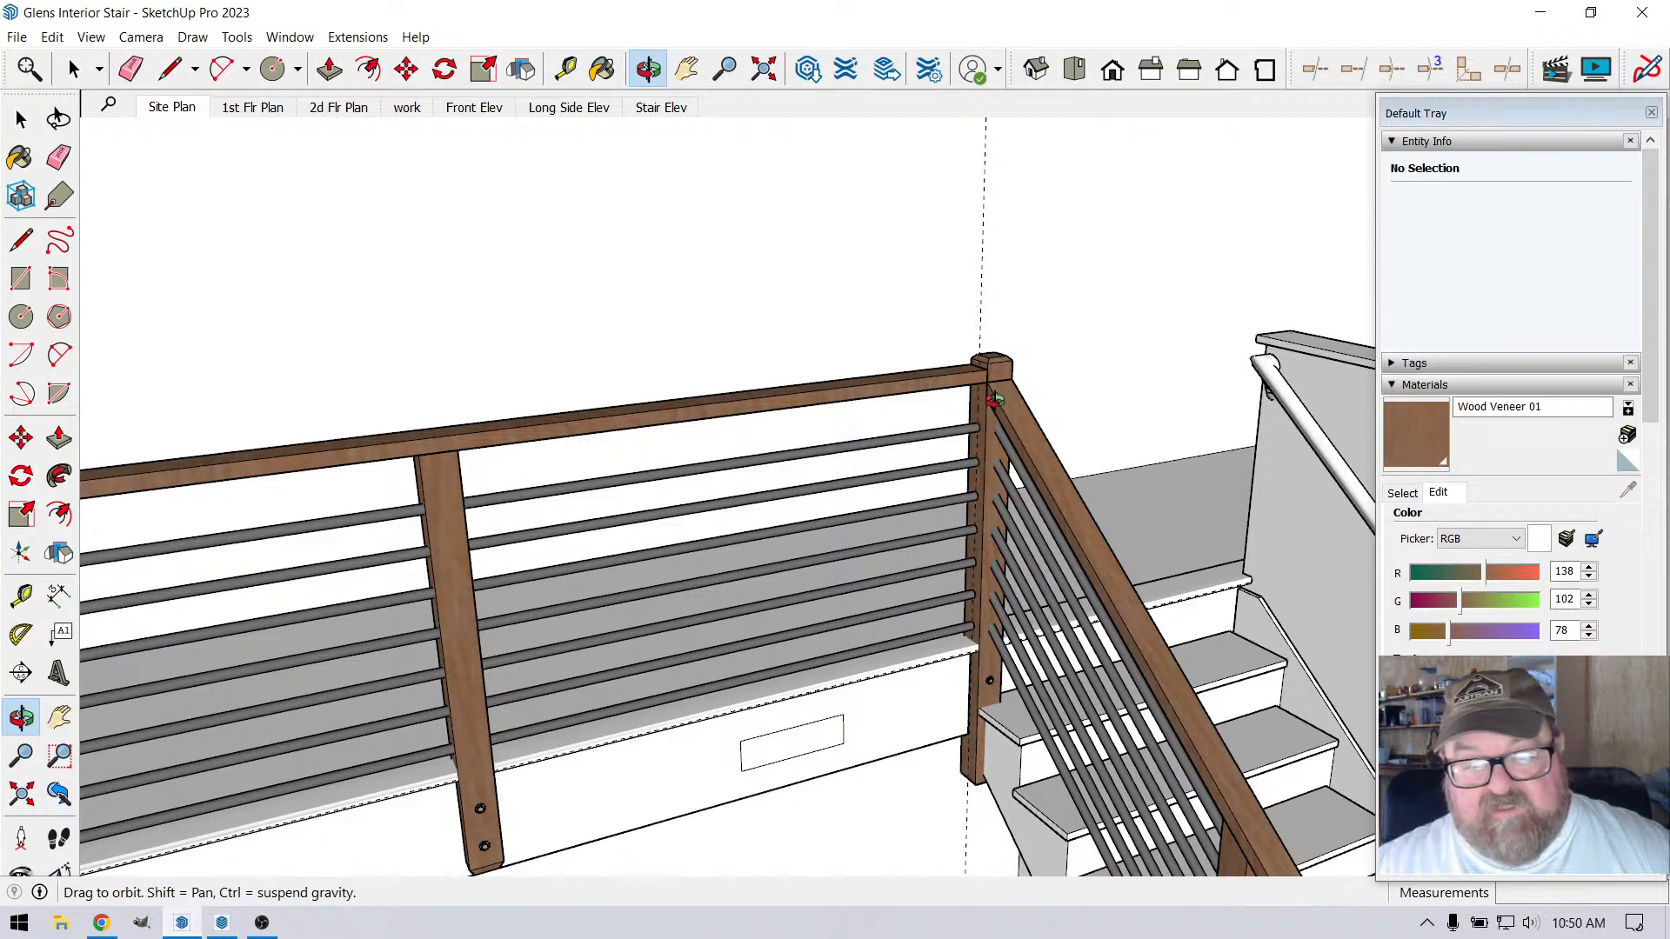
scroll(936, 575, "up", 4)
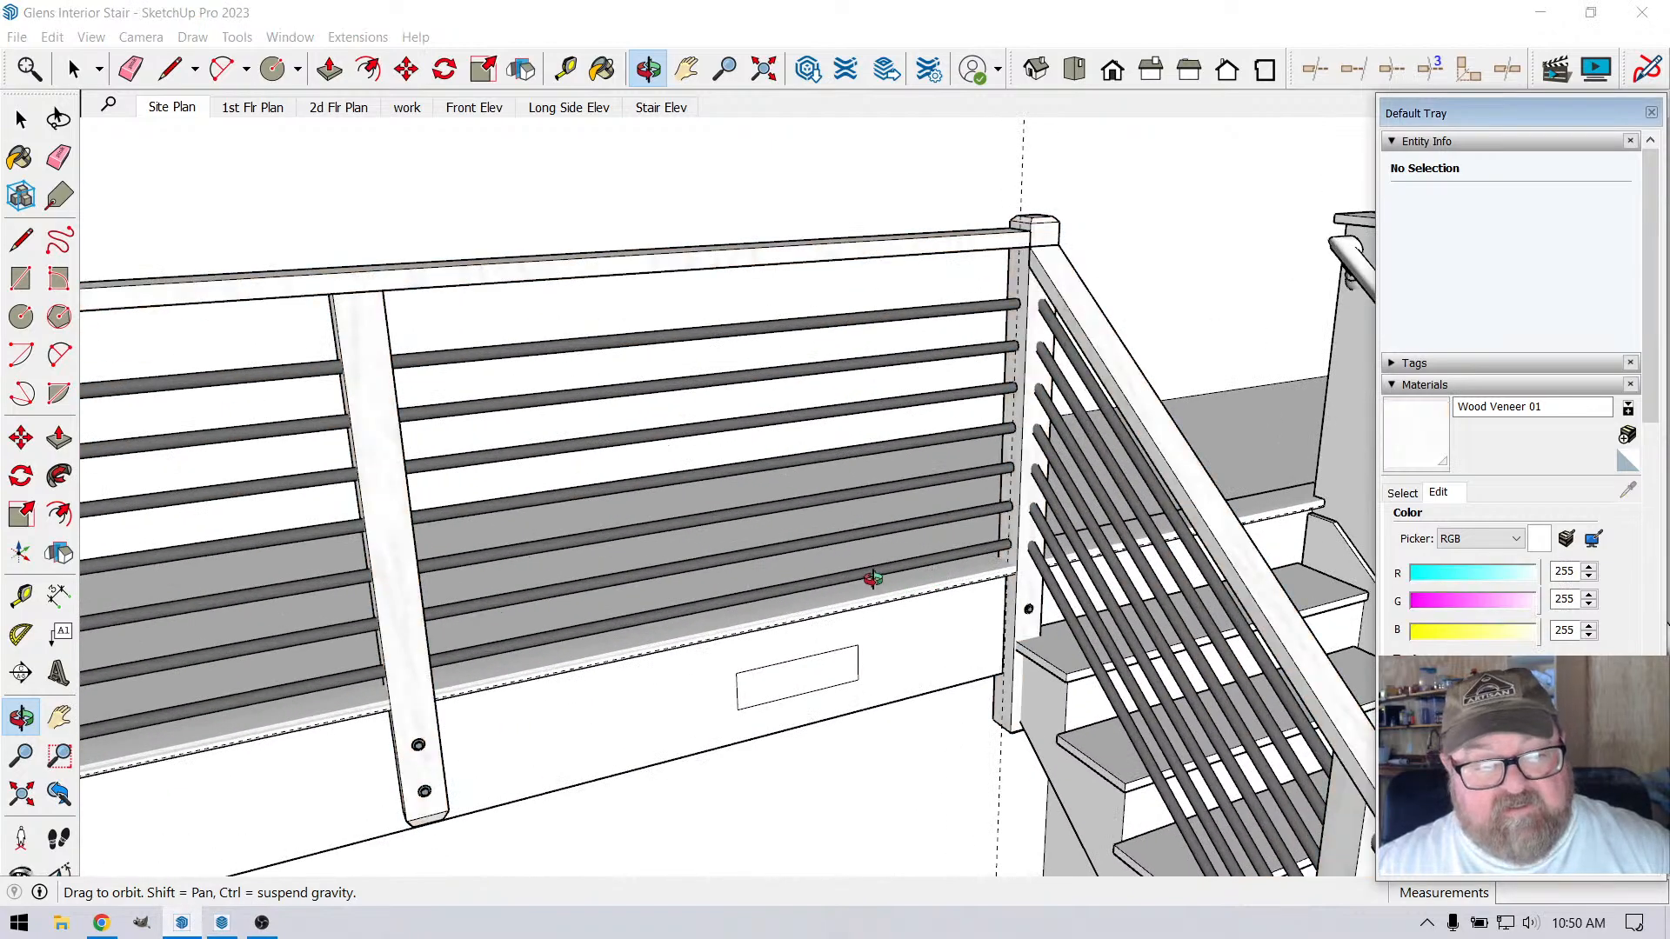
scroll(1024, 285, "up", 2)
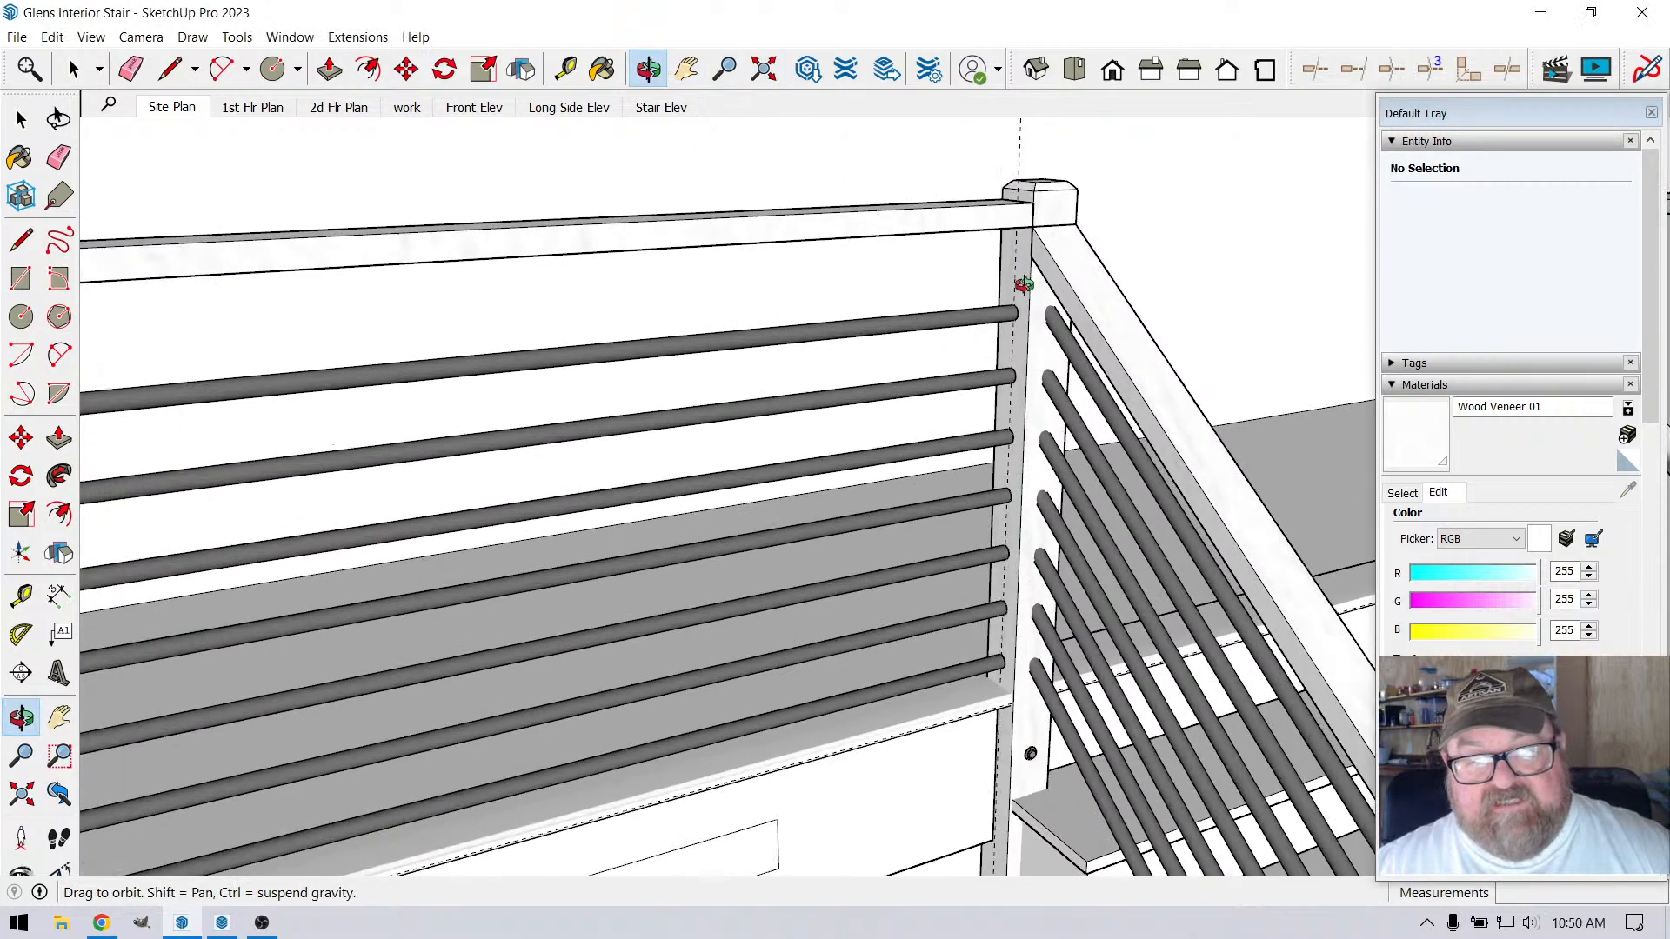
Examine where the handrails and metal bars meet the corner post at the stair head
left_click_drag(1025, 285, 1092, 239)
scroll(1033, 387, "down", 1)
scroll(1127, 231, "up", 3)
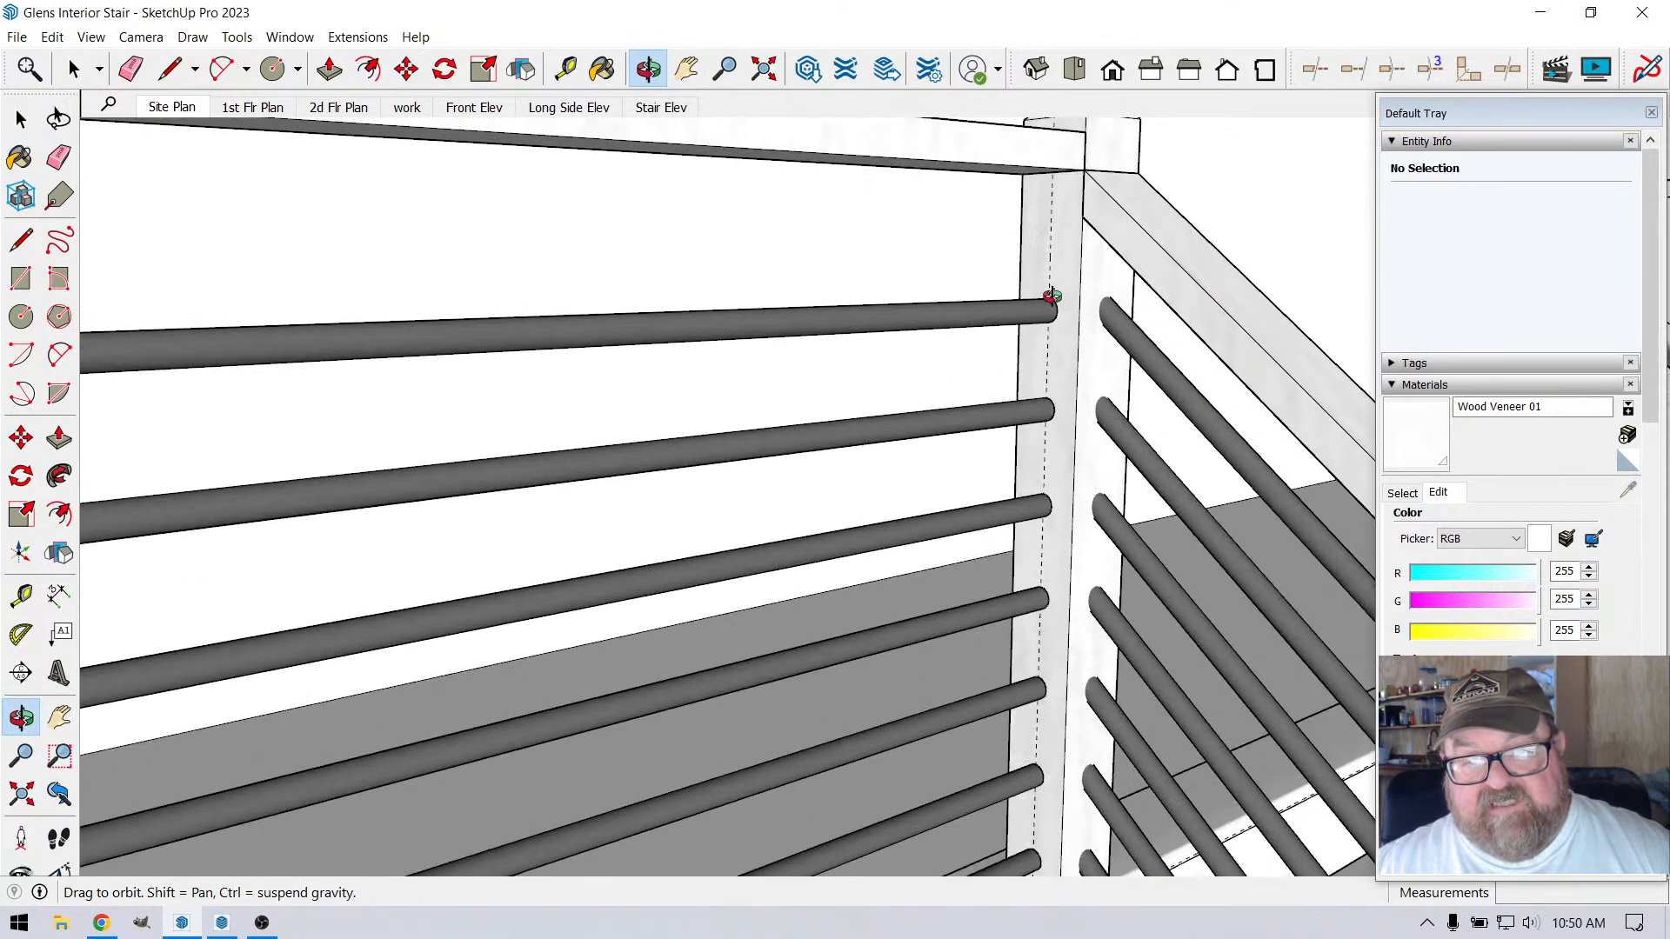
left_click_drag(1040, 373, 969, 361)
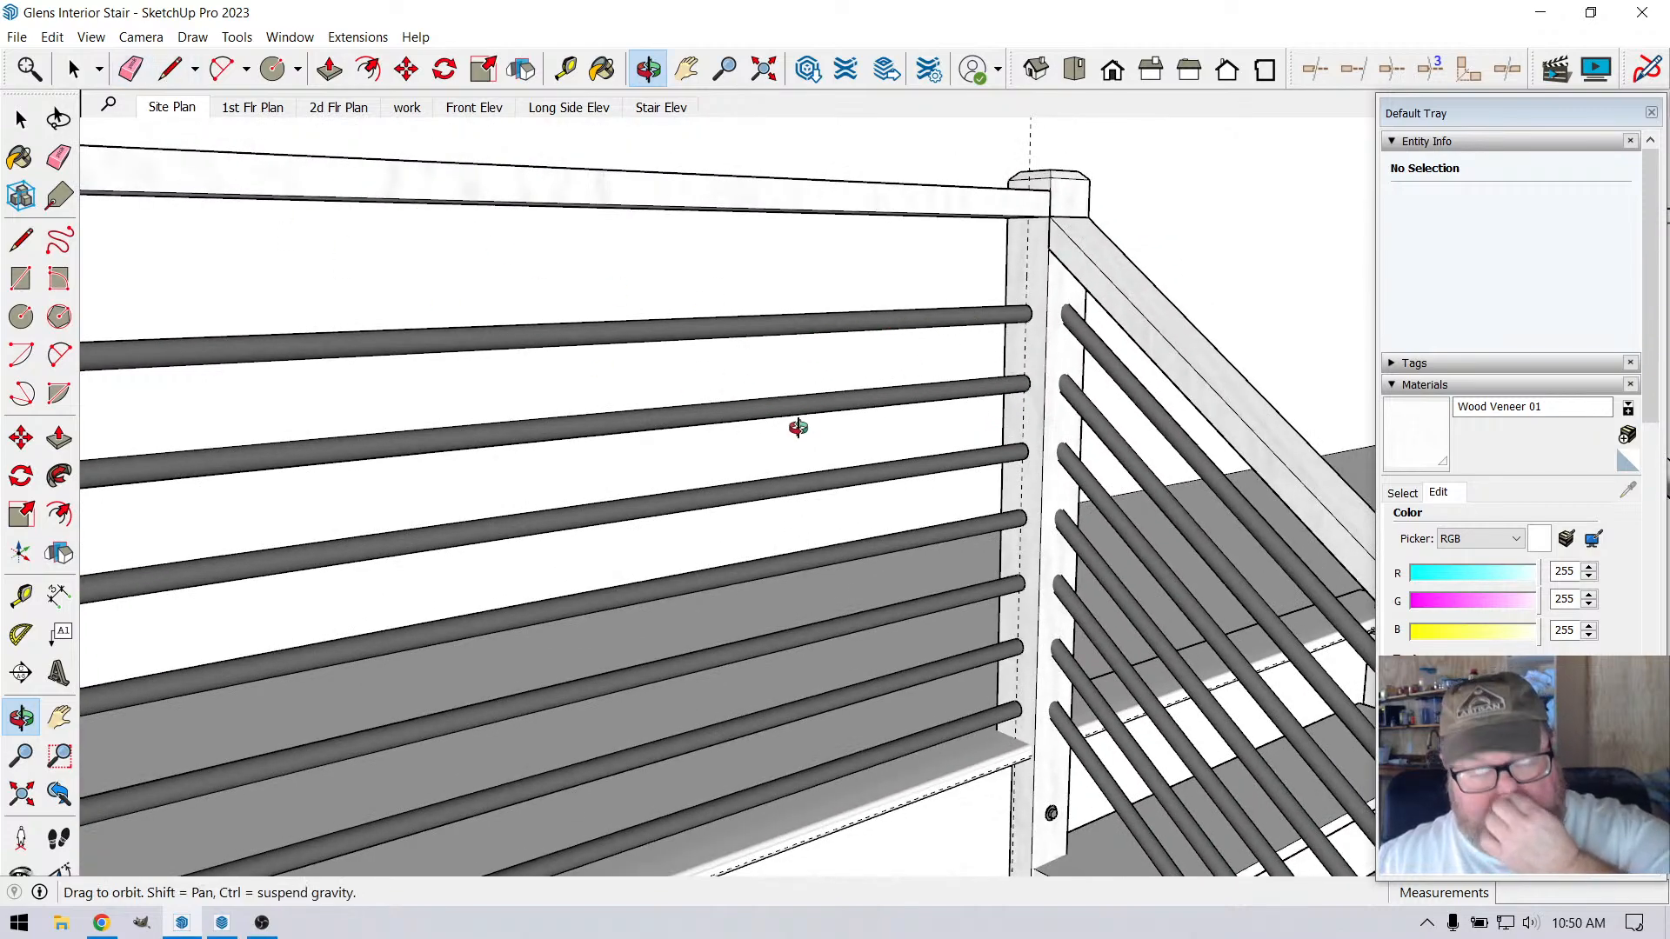
scroll(785, 430, "down", 4)
mouse_move(840, 552)
left_mouse_down()
mouse_move(790, 537)
mouse_move(795, 511)
mouse_move(791, 567)
mouse_move(812, 552)
left_mouse_up()
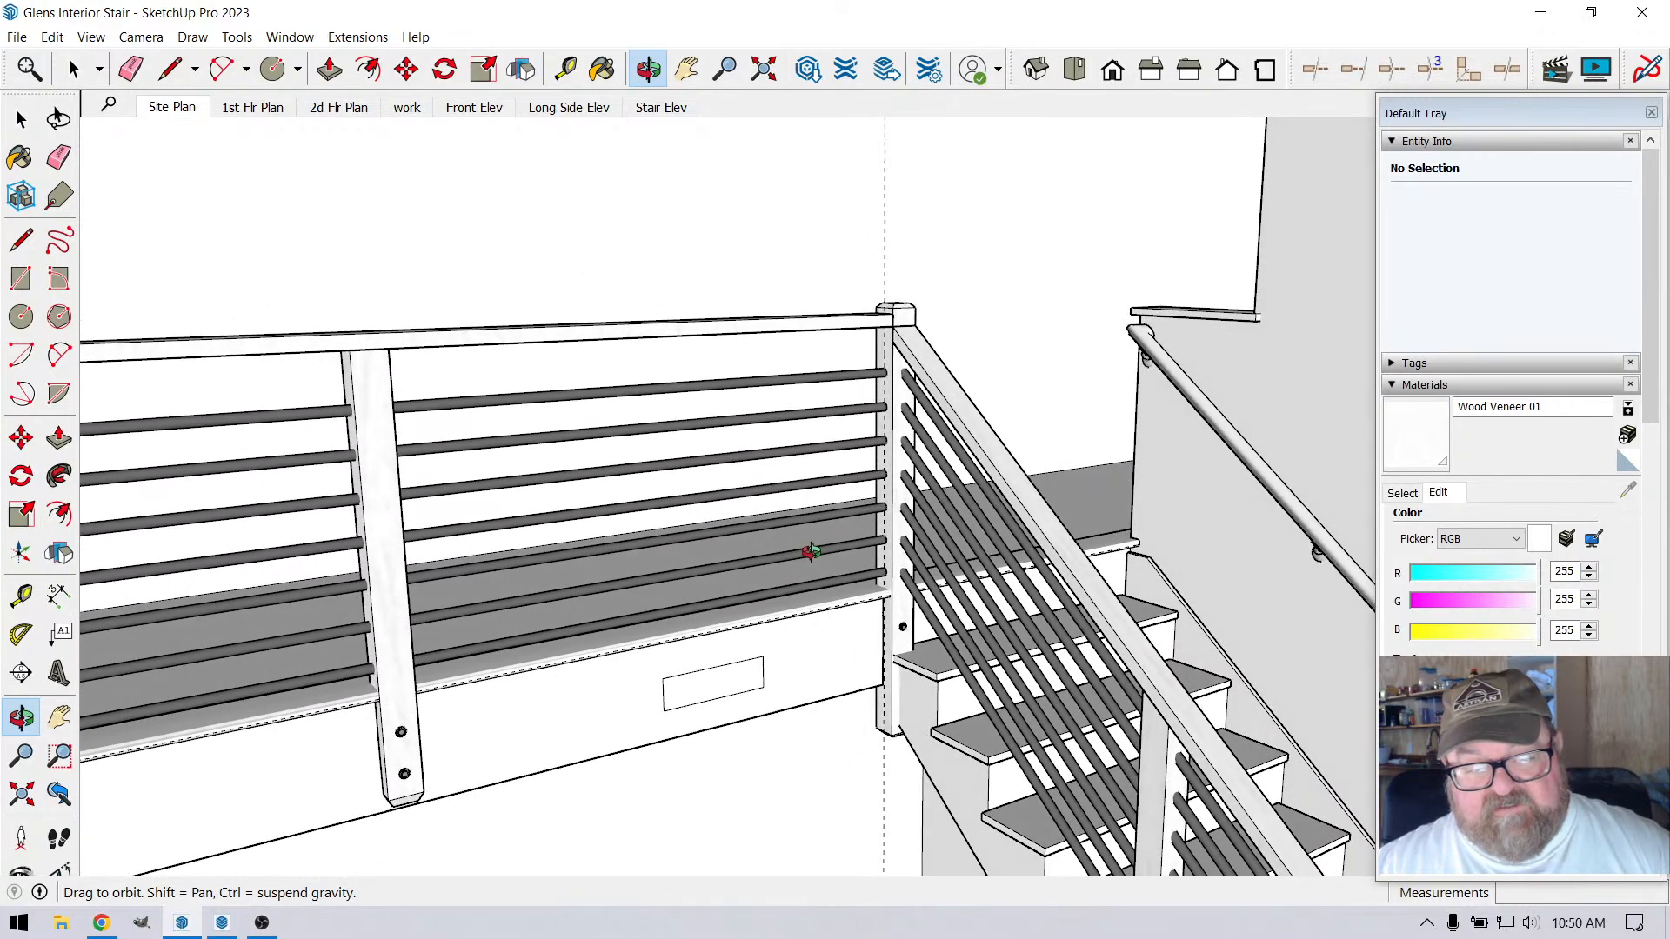
scroll(809, 552, "up", 5)
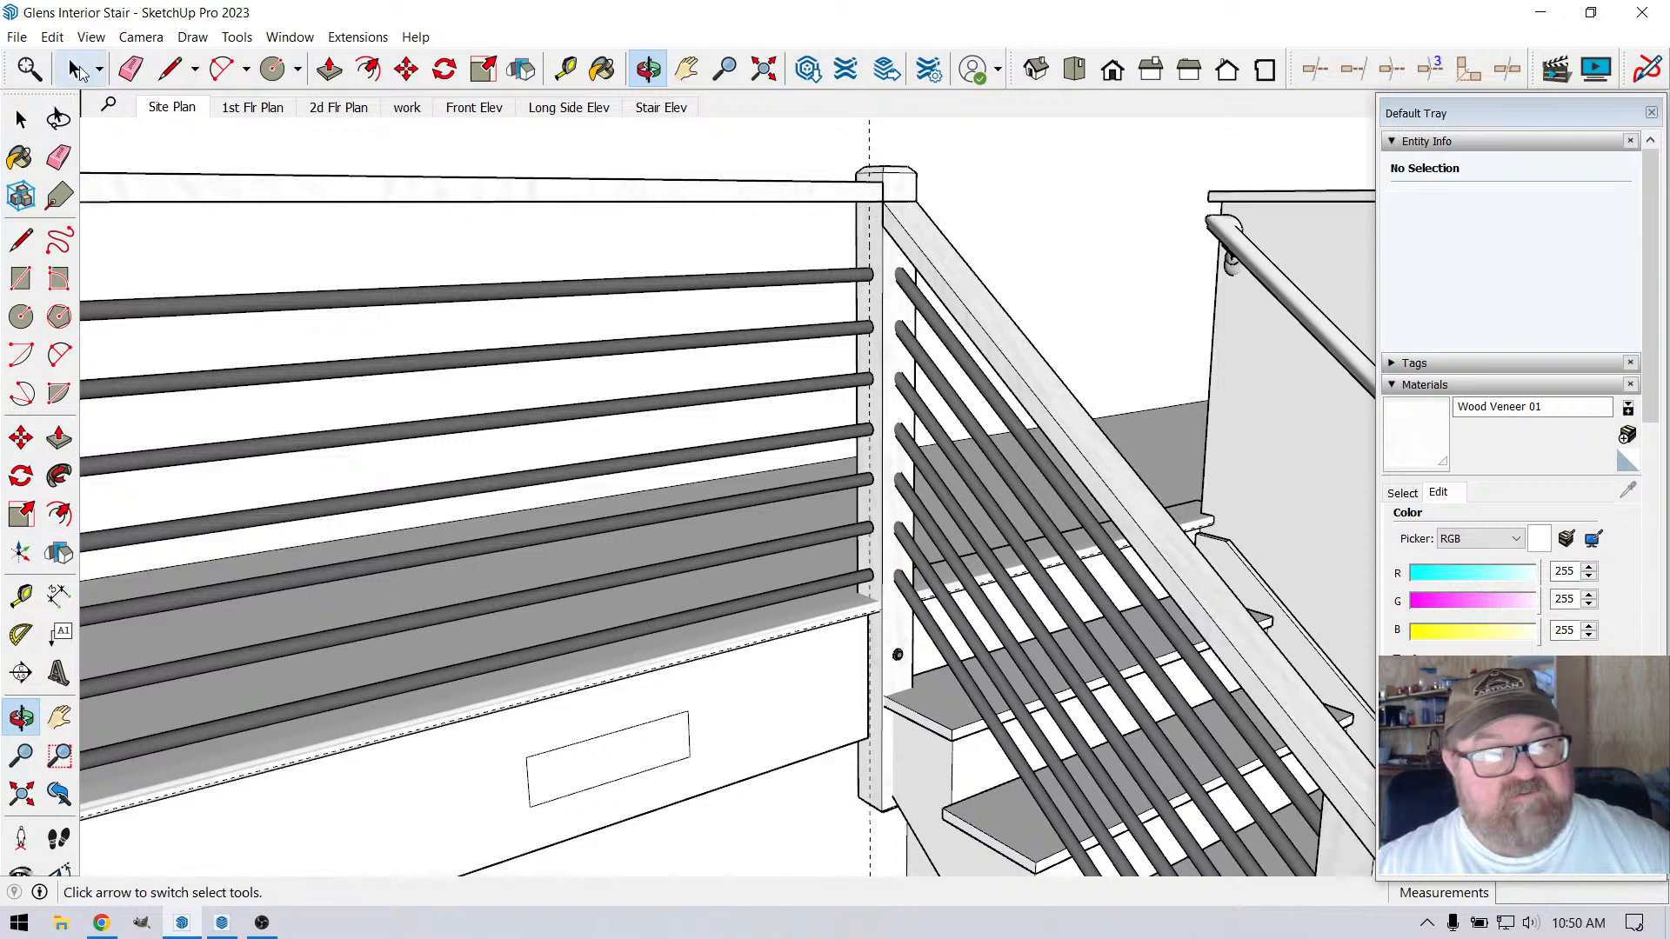
Draw a vertical line about 2' 9 3/4" long down the middle of the corner post's loft-side face, from the handrail's underside to the curb
left_click(170, 69)
scroll(847, 212, "up", 5)
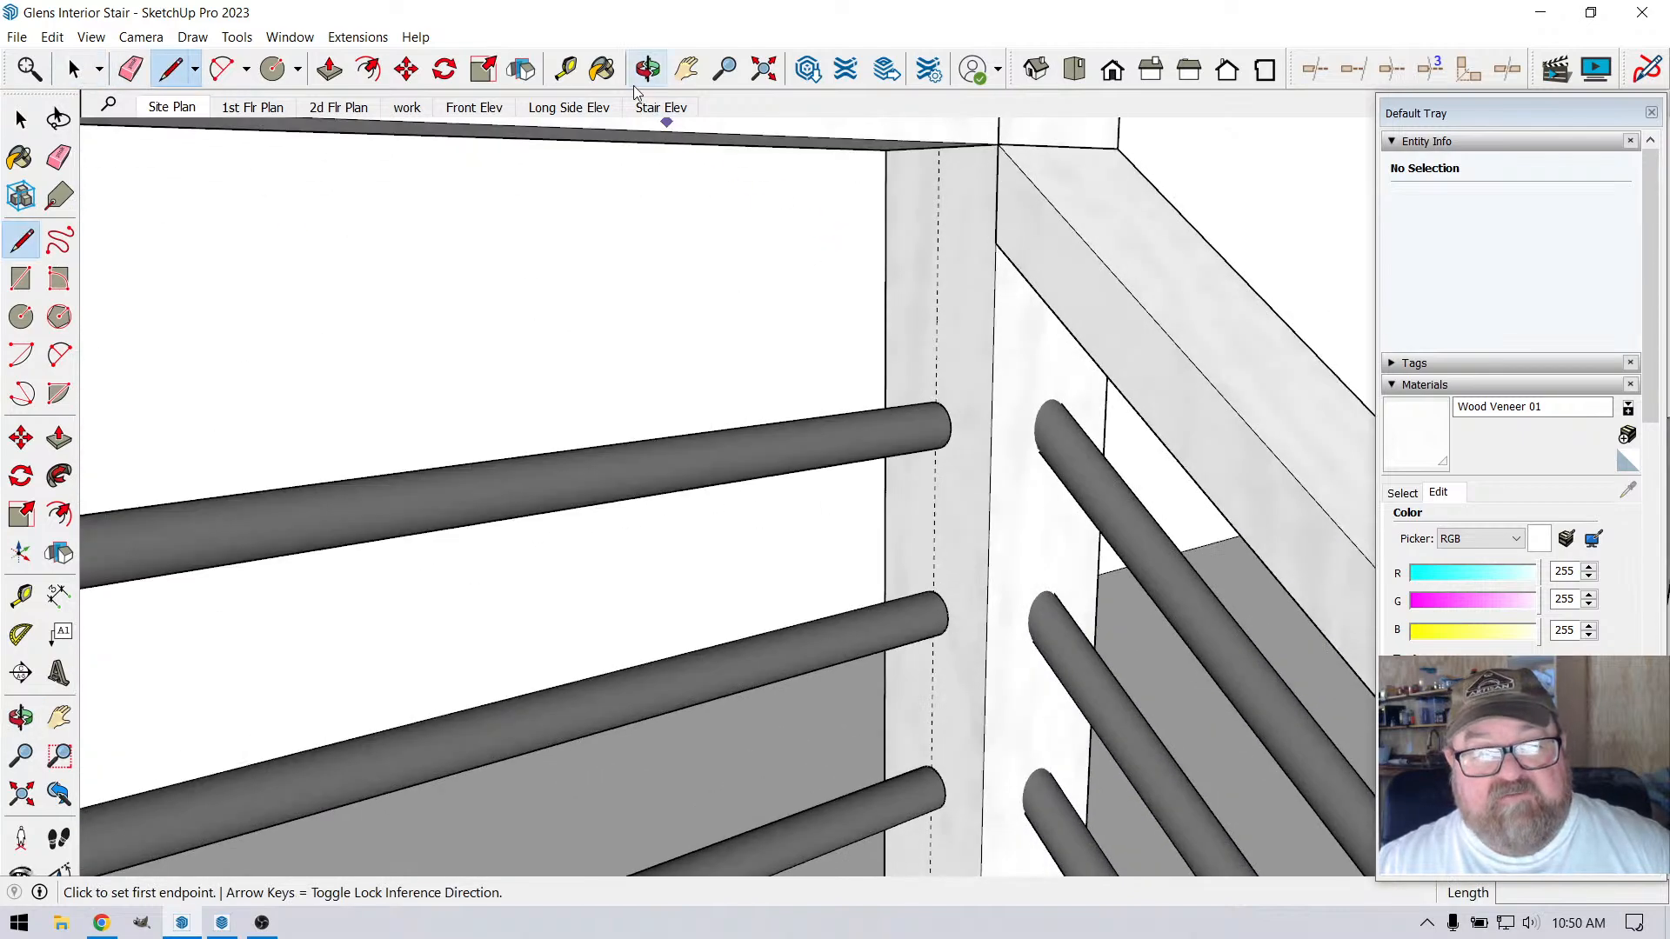
left_click(646, 69)
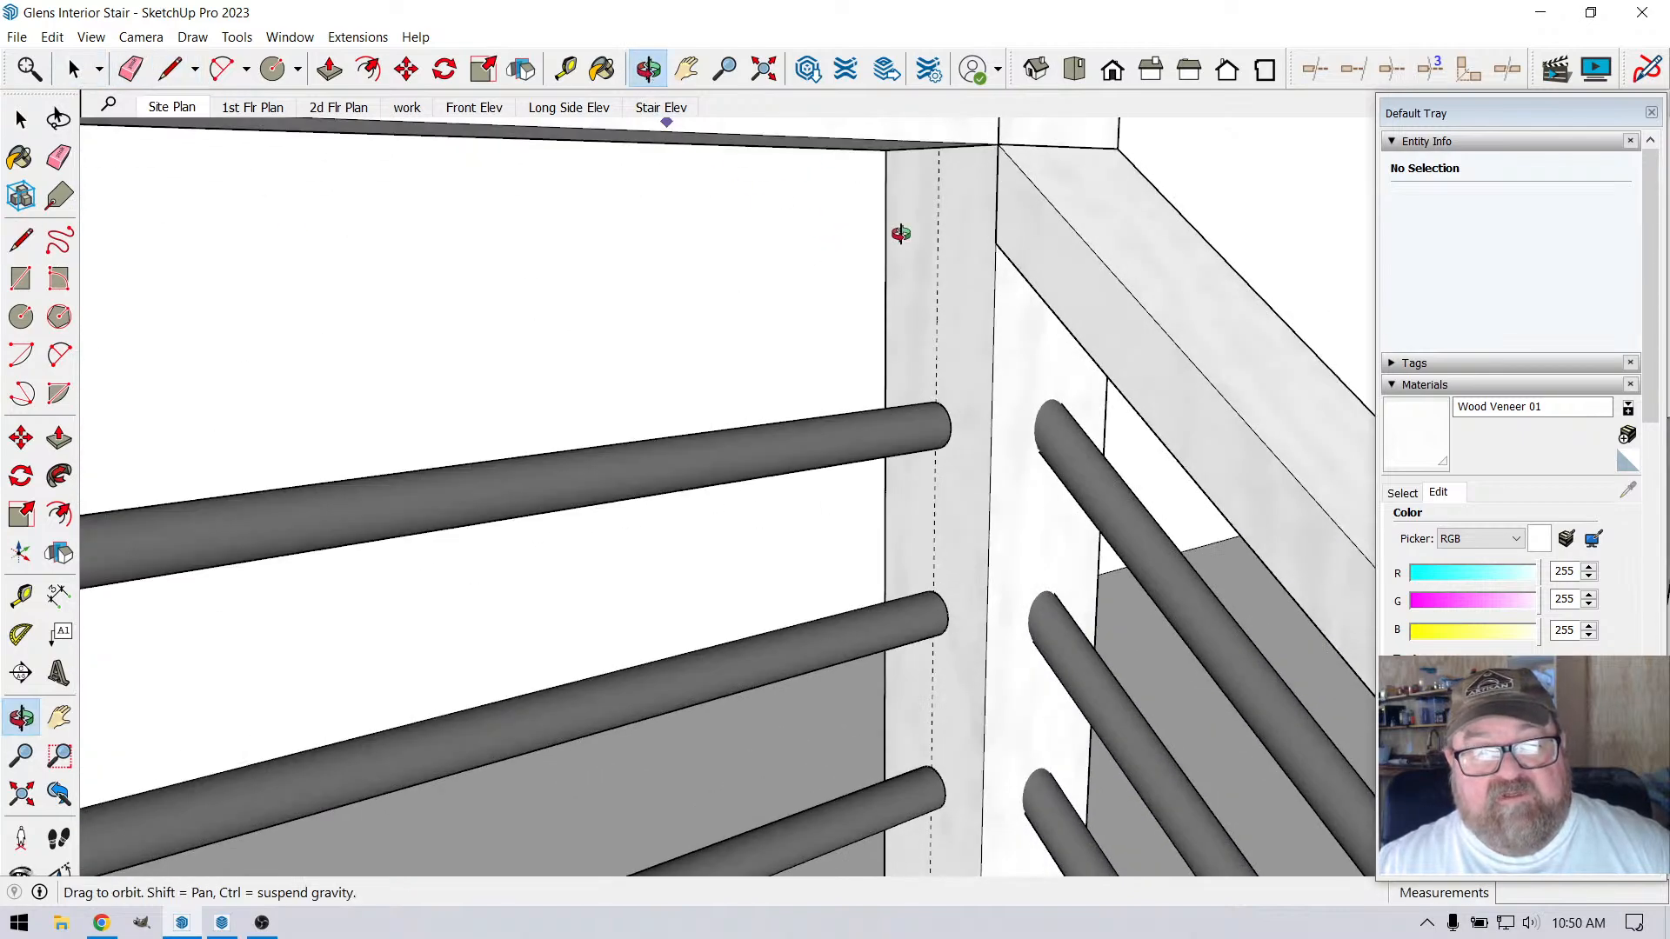
left_click_drag(899, 232, 905, 185)
left_click_drag(913, 358, 556, 239)
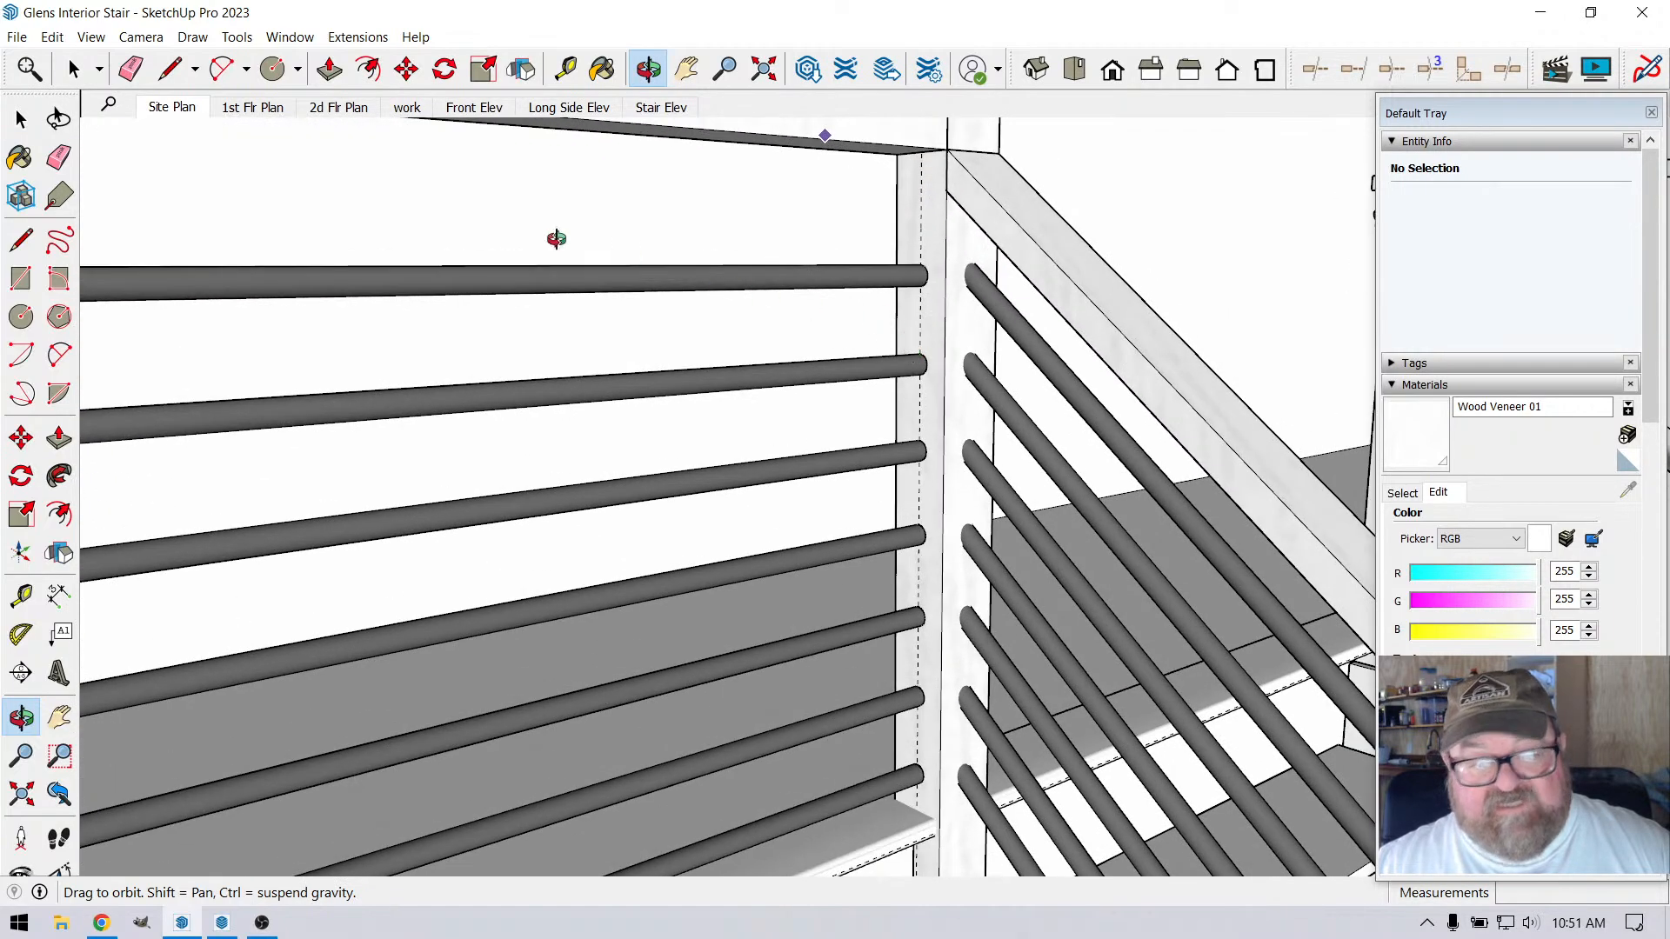
key("l")
scroll(988, 186, "up", 4)
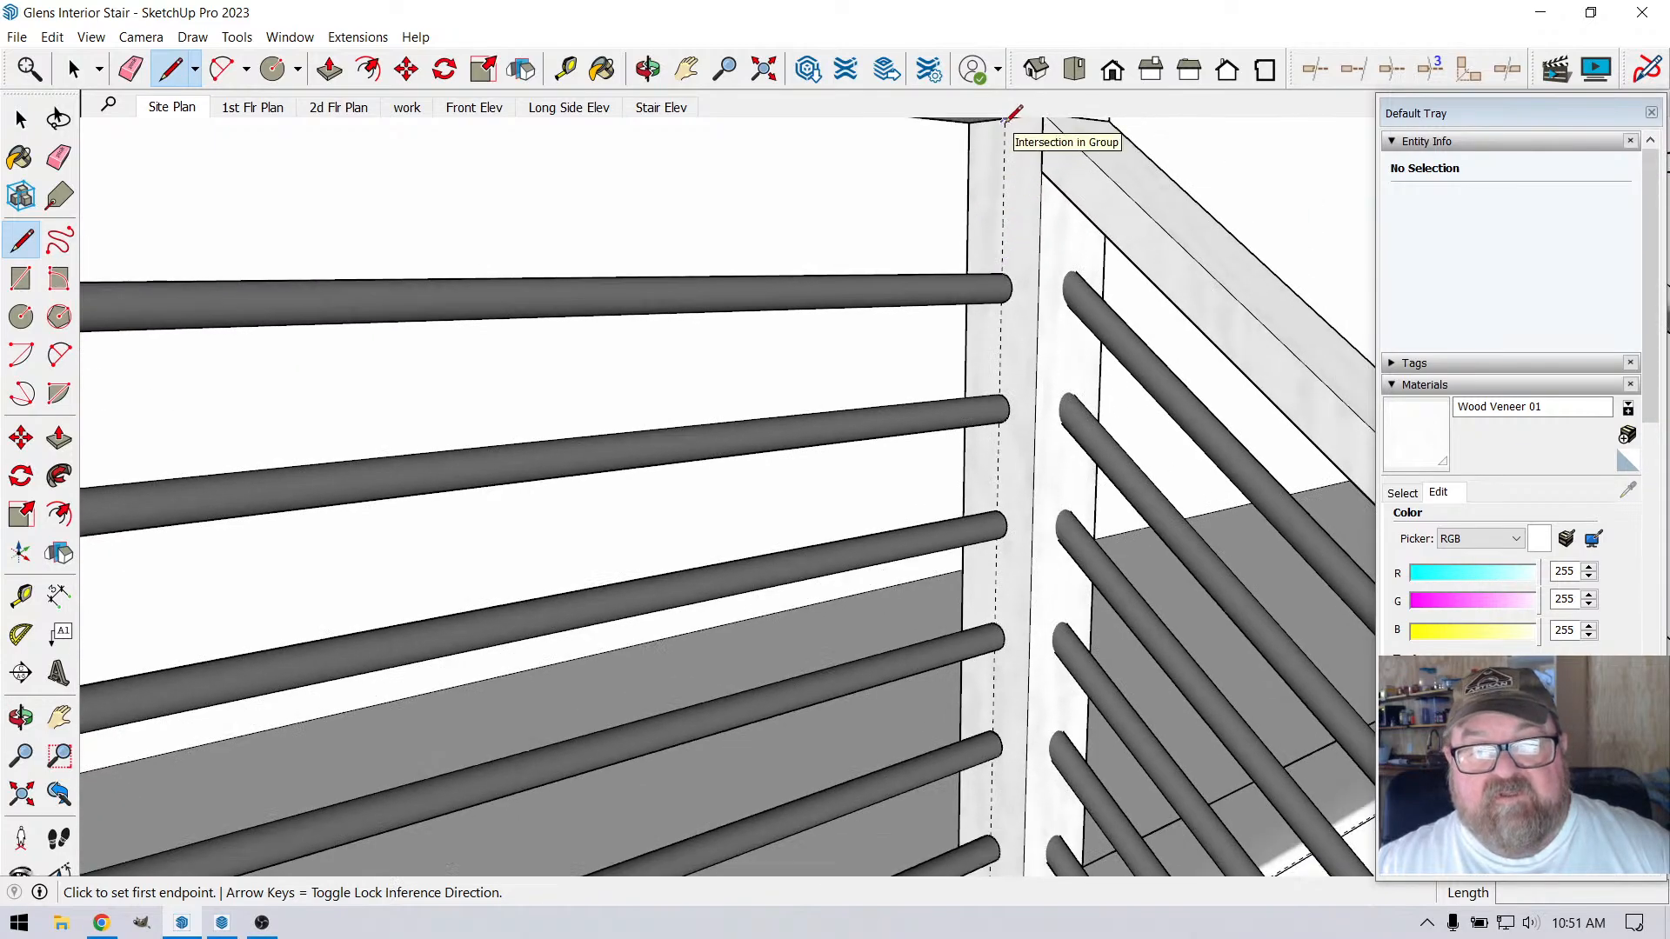
scroll(1009, 124, "down", 1)
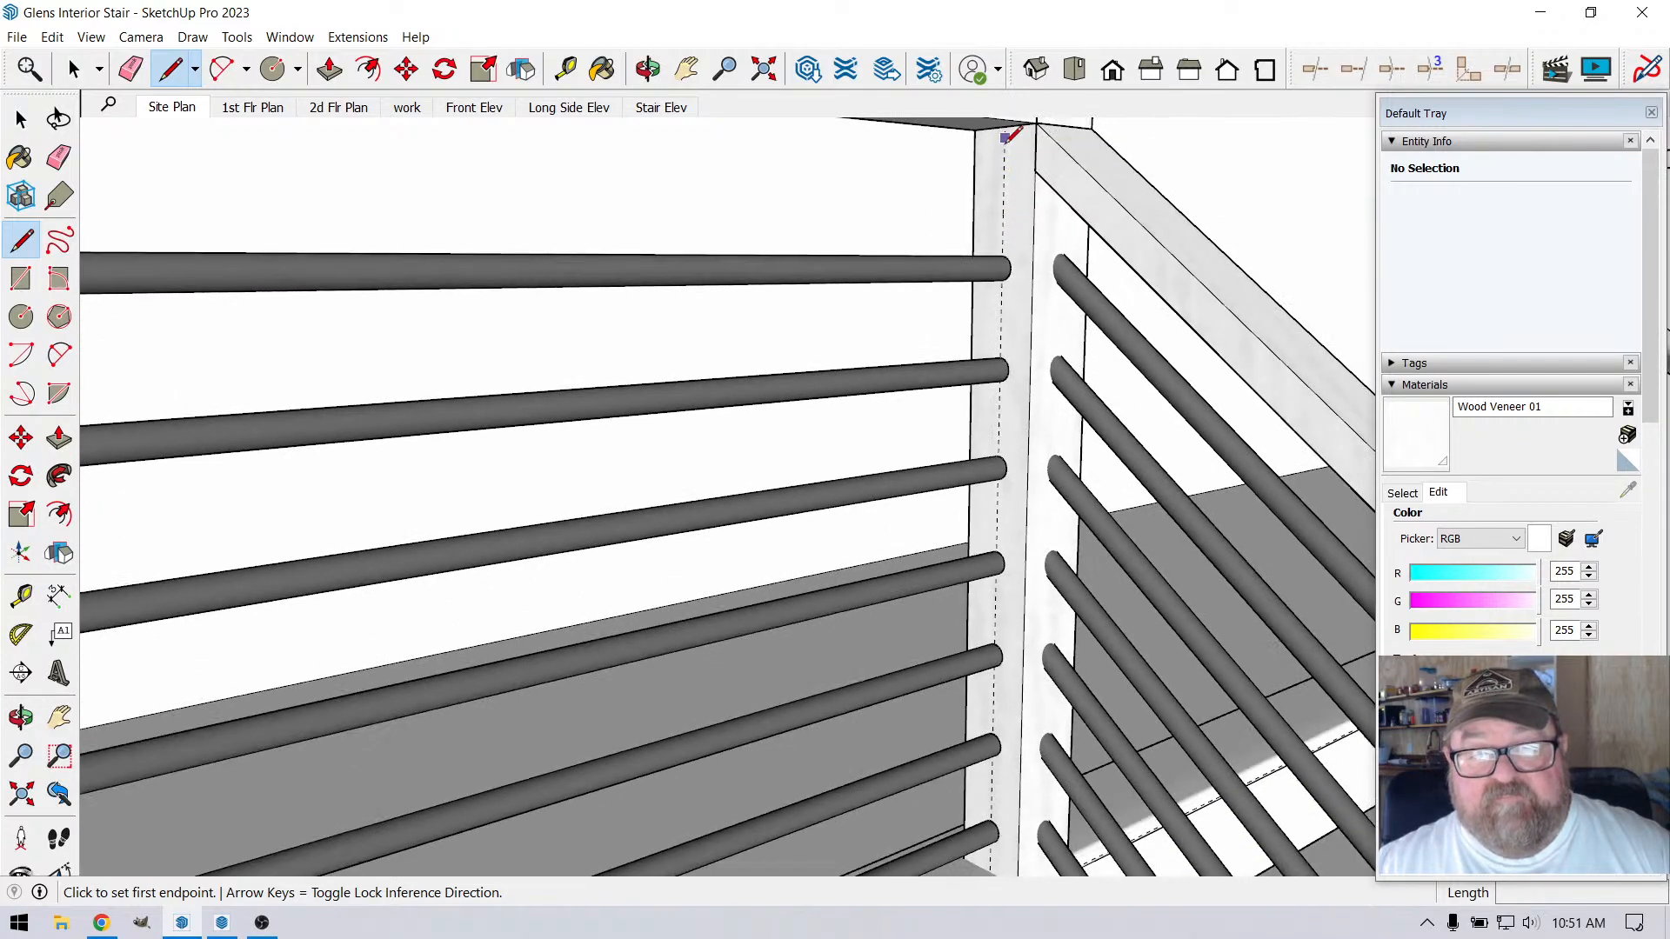
left_click(1005, 125)
scroll(1002, 296, "down", 3)
scroll(1001, 579, "up", 4)
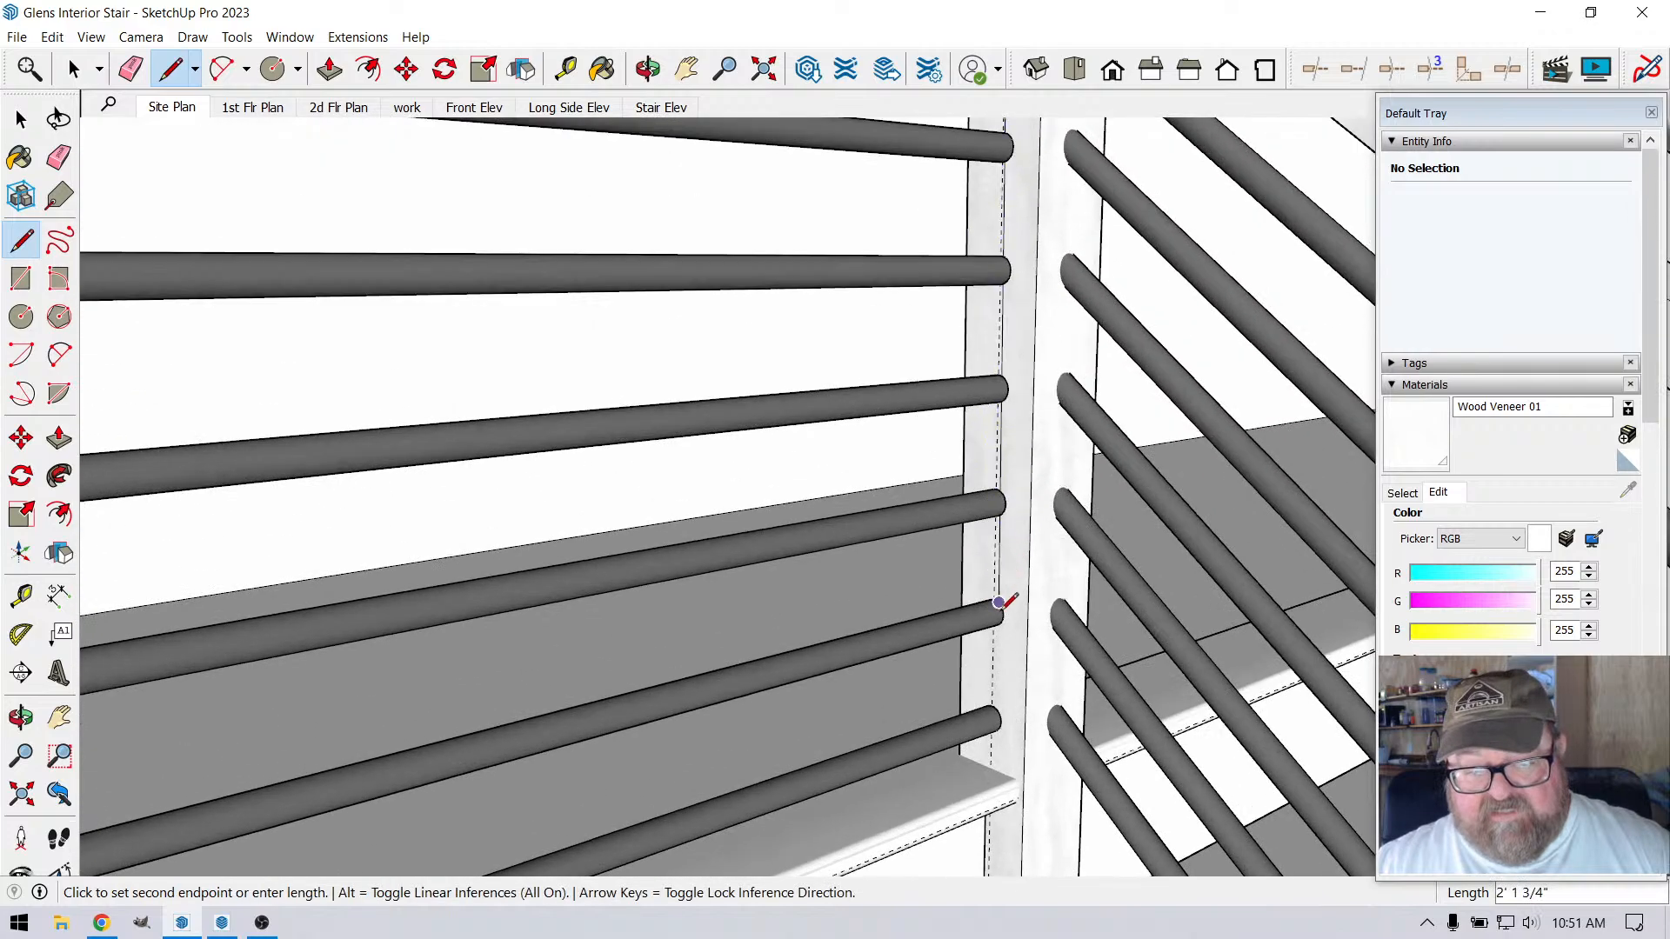
scroll(983, 465, "down", 2)
scroll(952, 658, "up", 2)
scroll(952, 658, "up", 2)
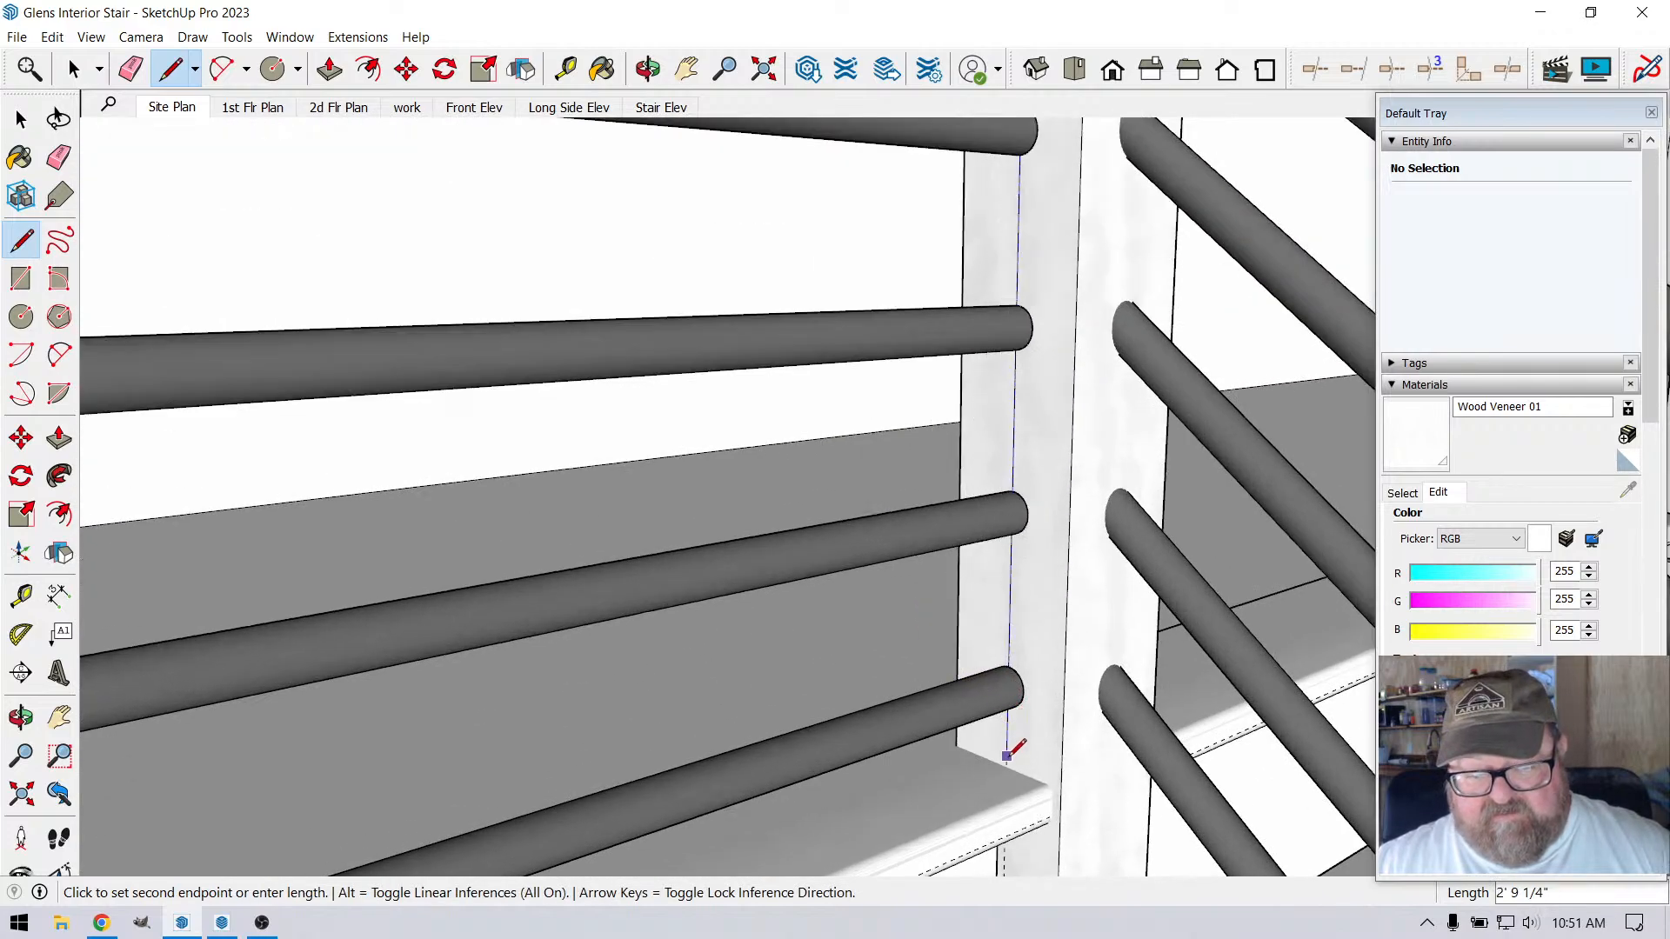
left_click(1007, 766)
key("Escape")
Divide the vertical line on the corner post into 7 equal segments
scroll(996, 679, "down", 5)
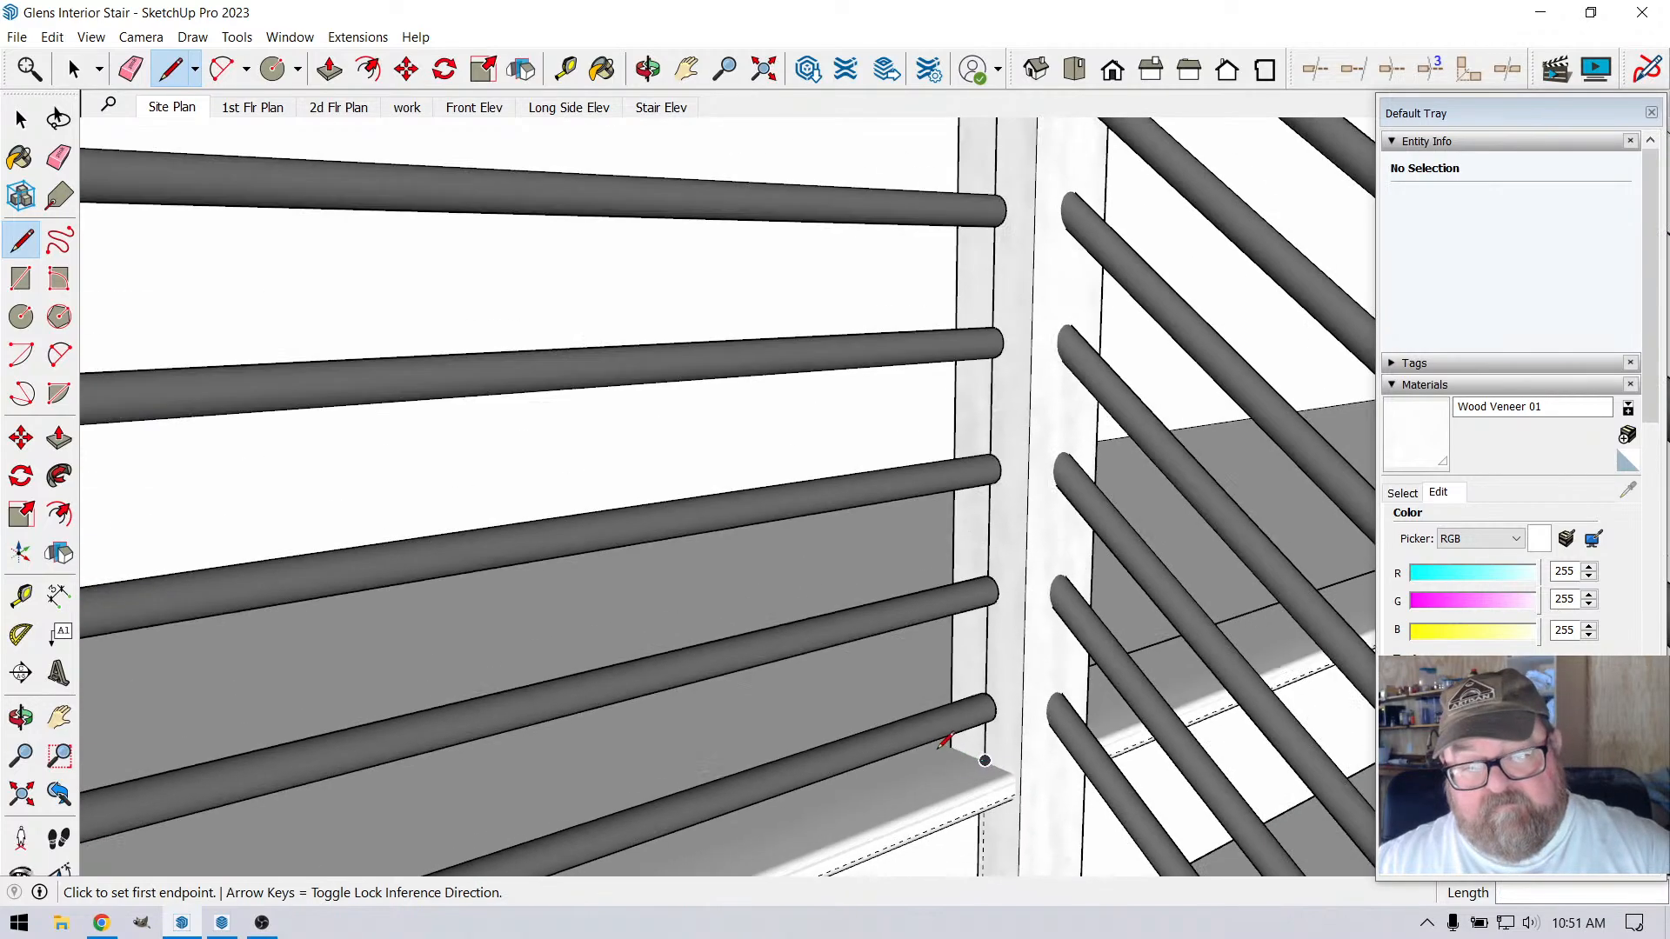
scroll(976, 280, "up", 2)
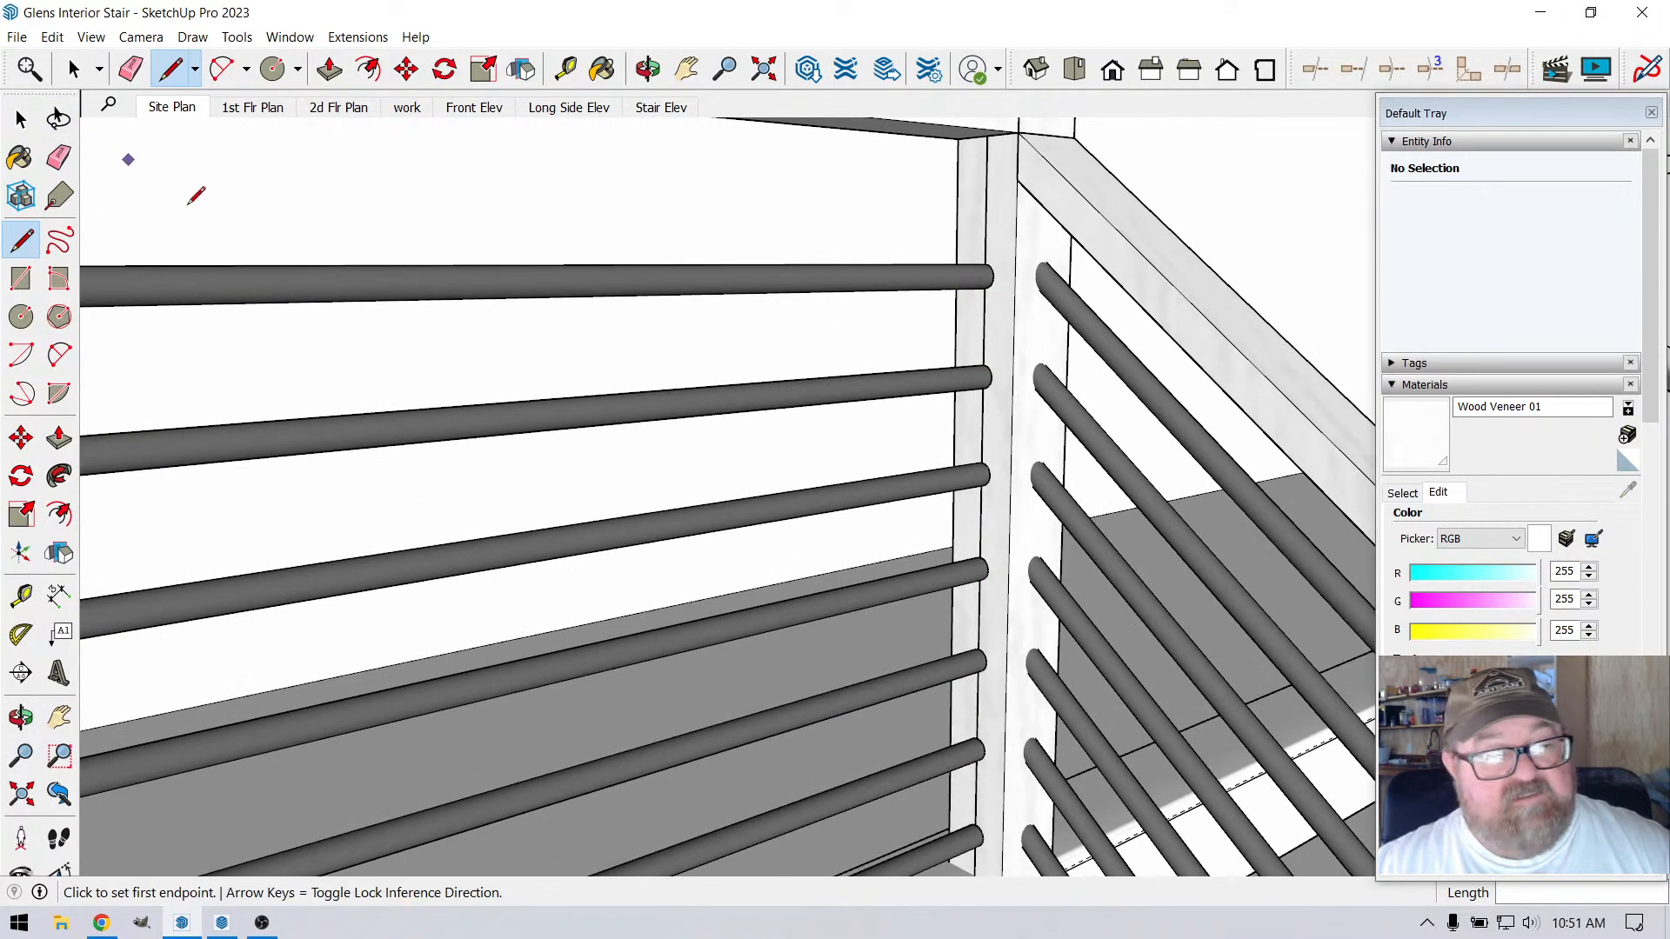
left_click(74, 68)
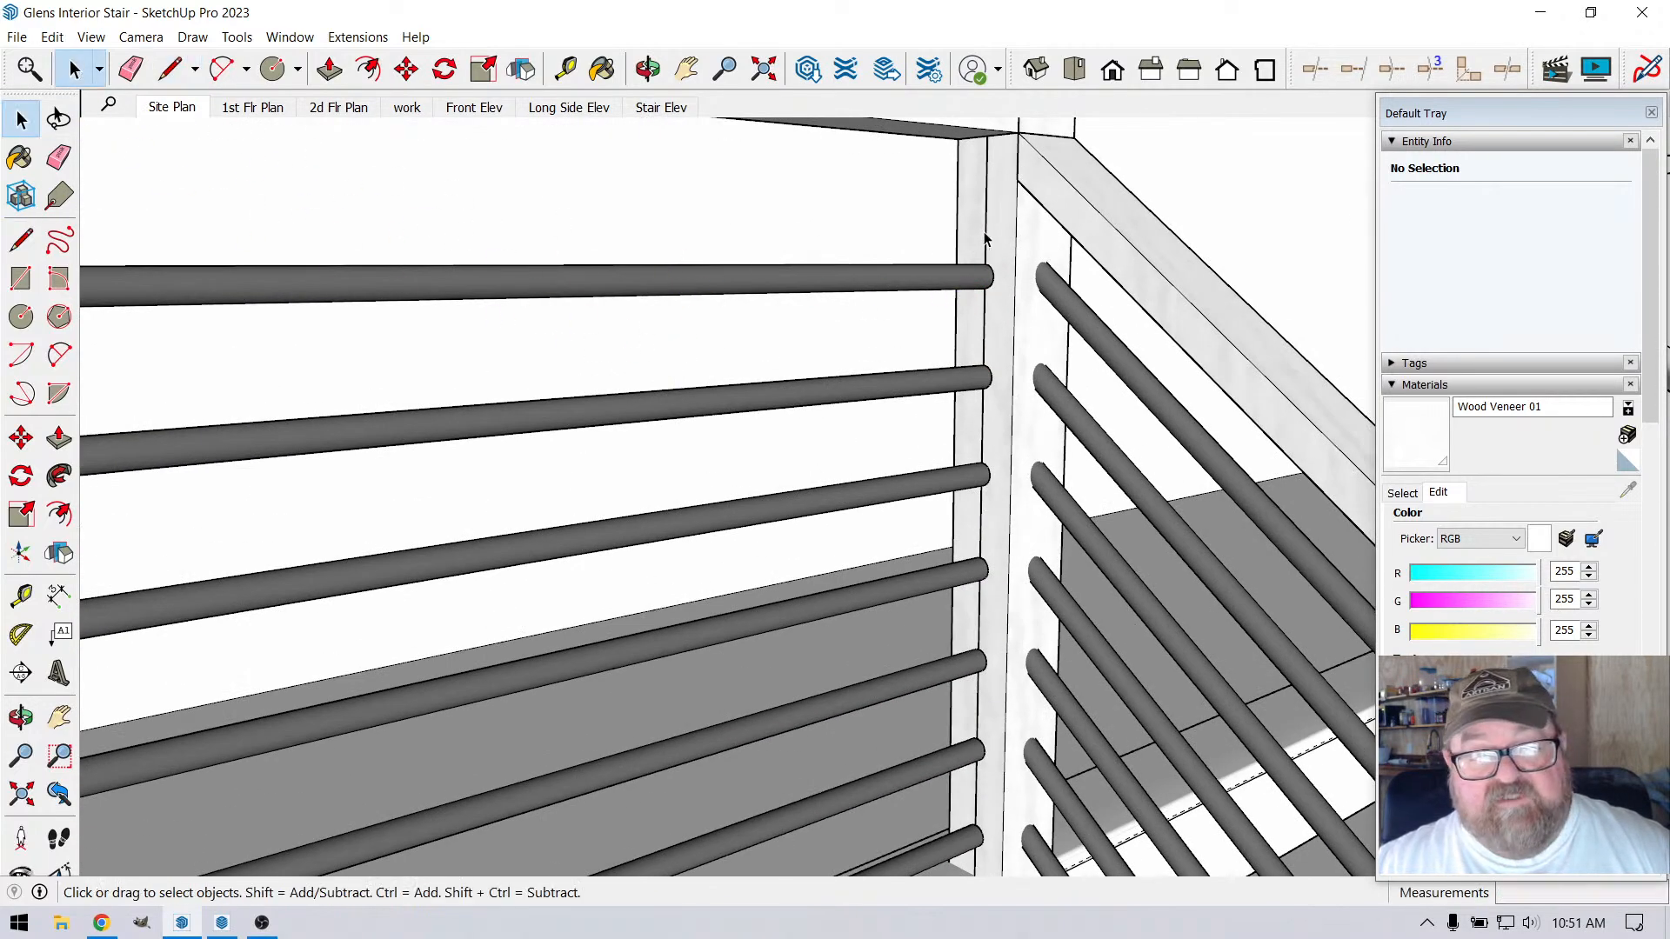
right_click(988, 237)
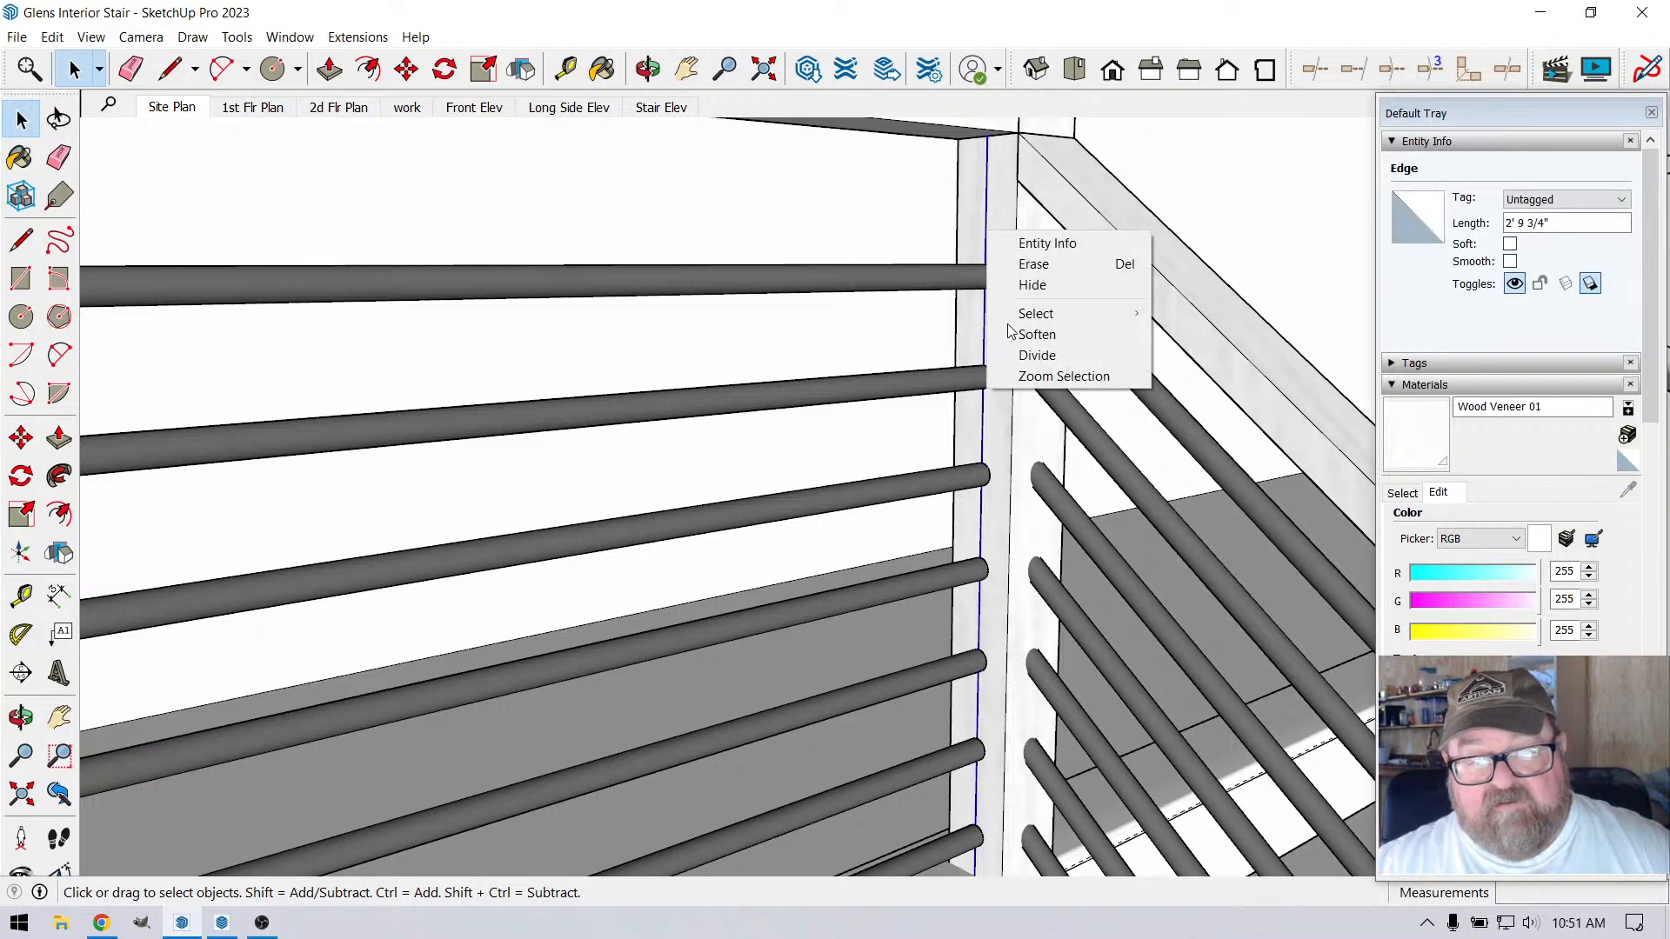
left_click(1014, 354)
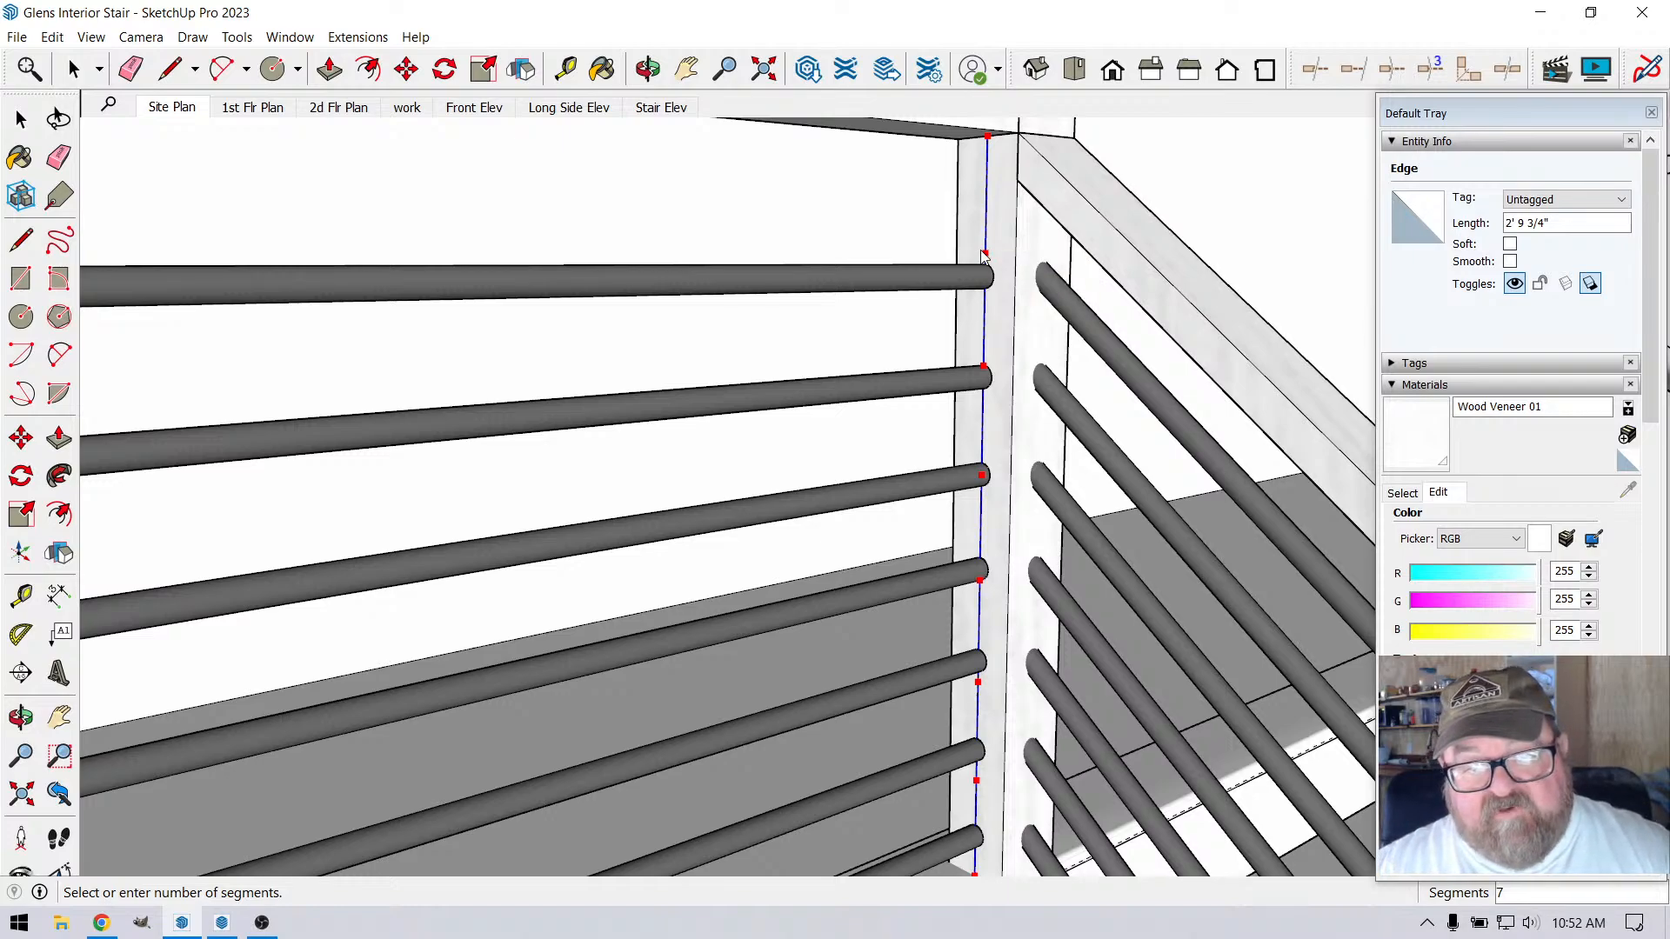
left_click(984, 255)
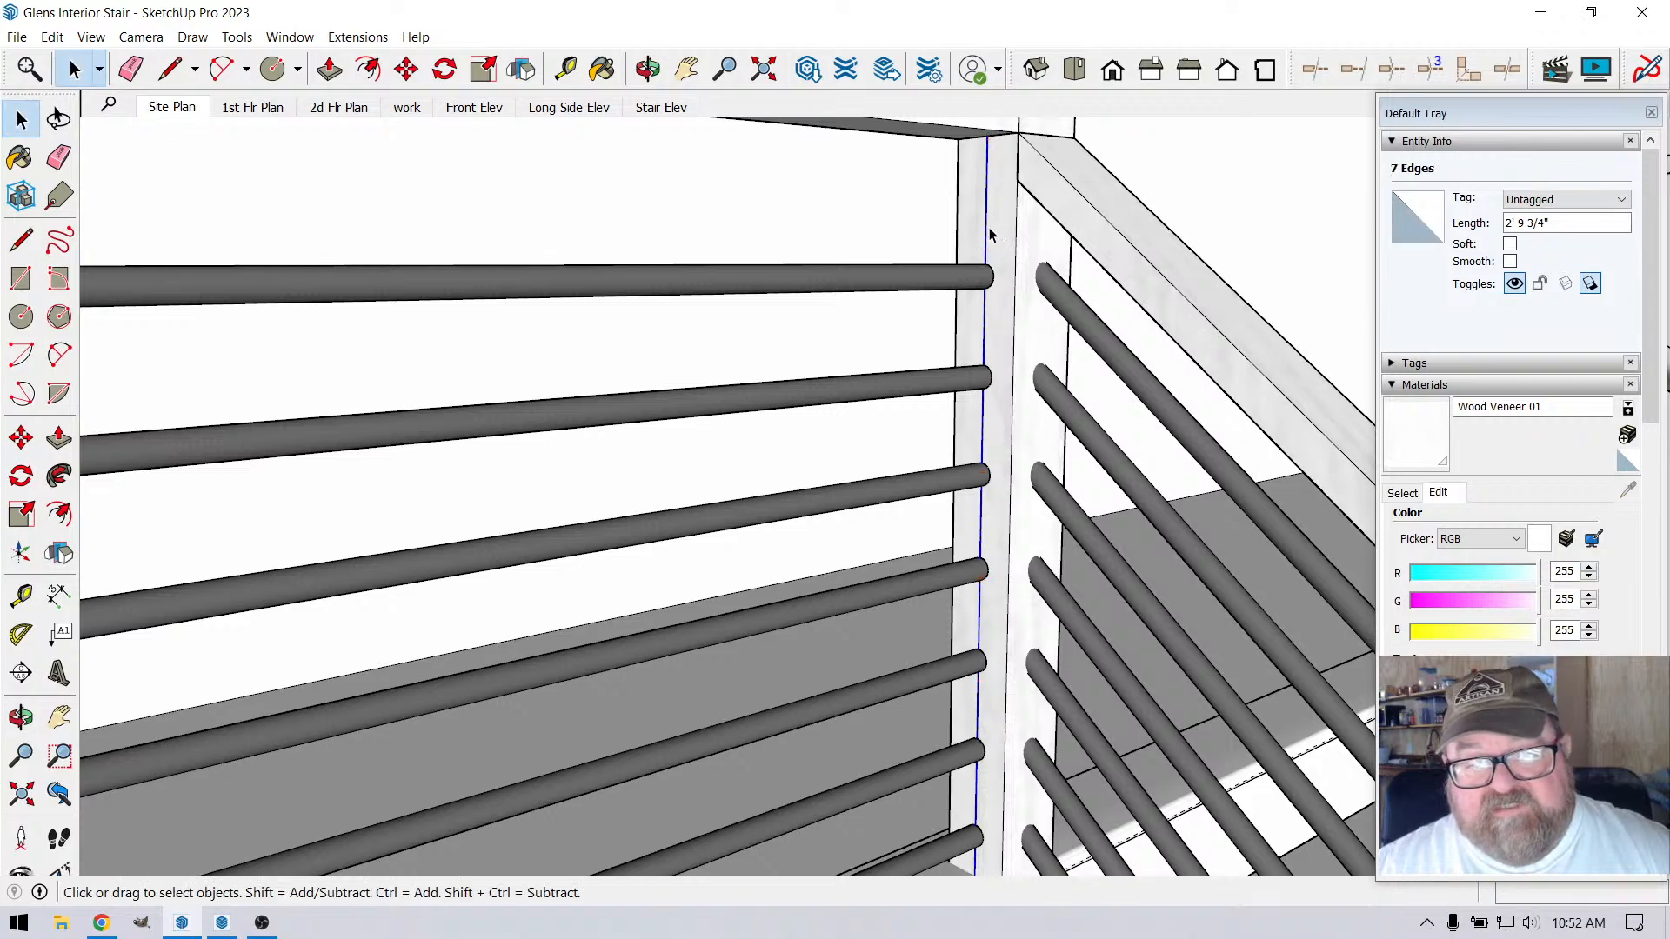
Select all seven segments of the divided line on the corner post and make them a group
left_click(989, 234)
double_click(984, 250)
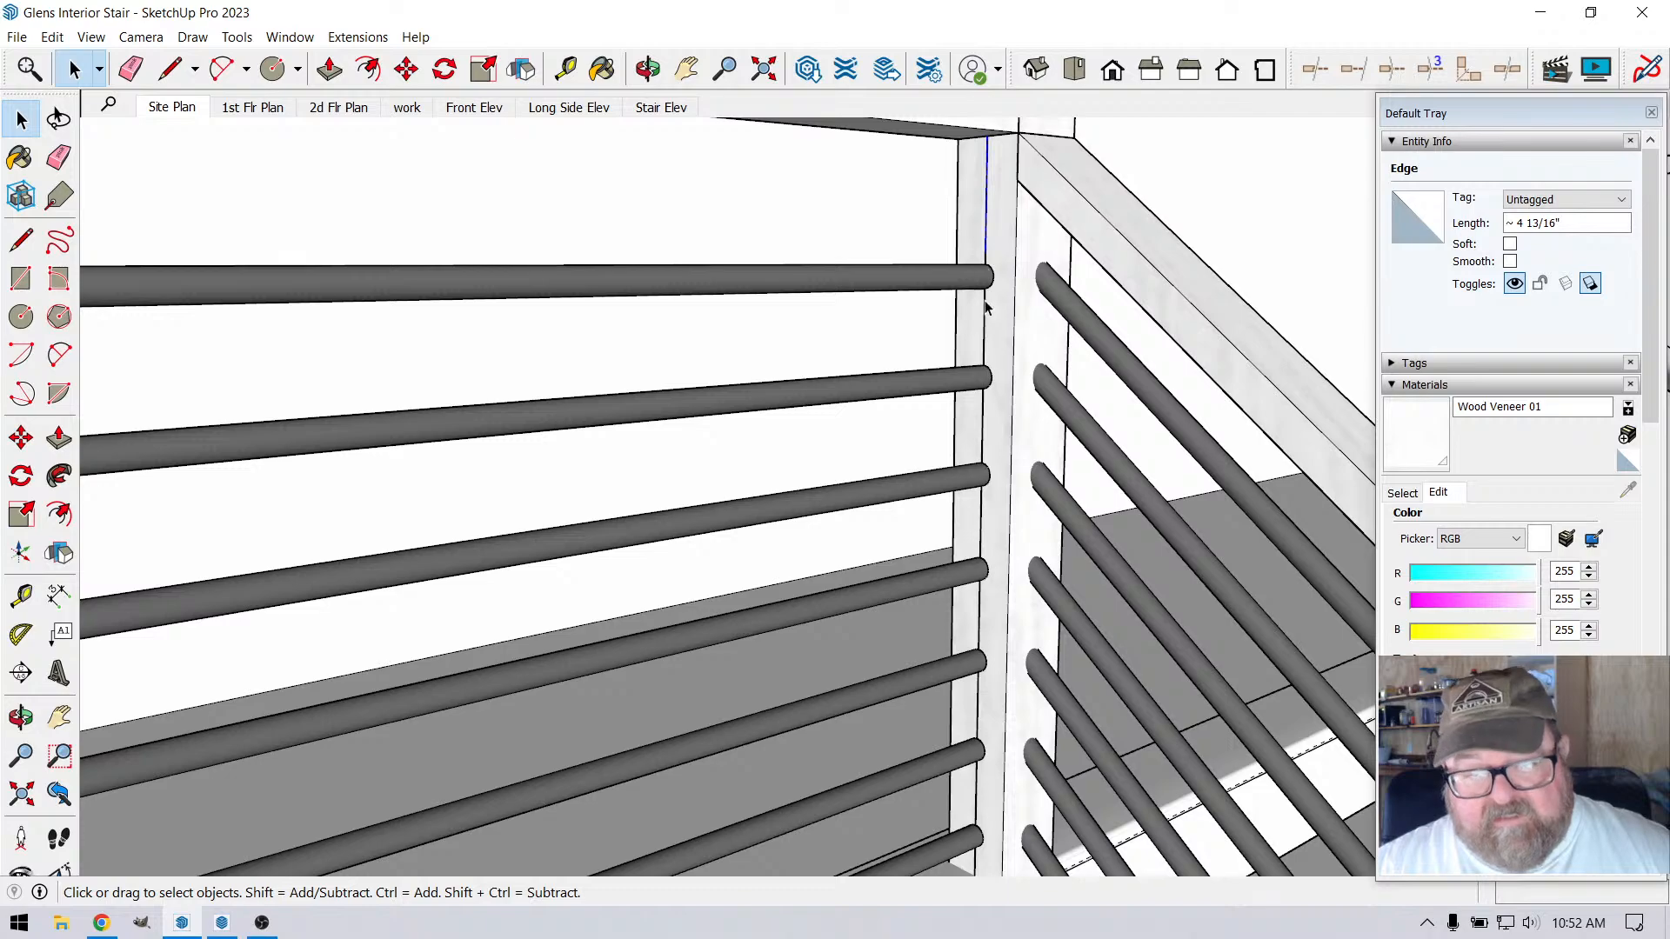
scroll(988, 308, "down", 3)
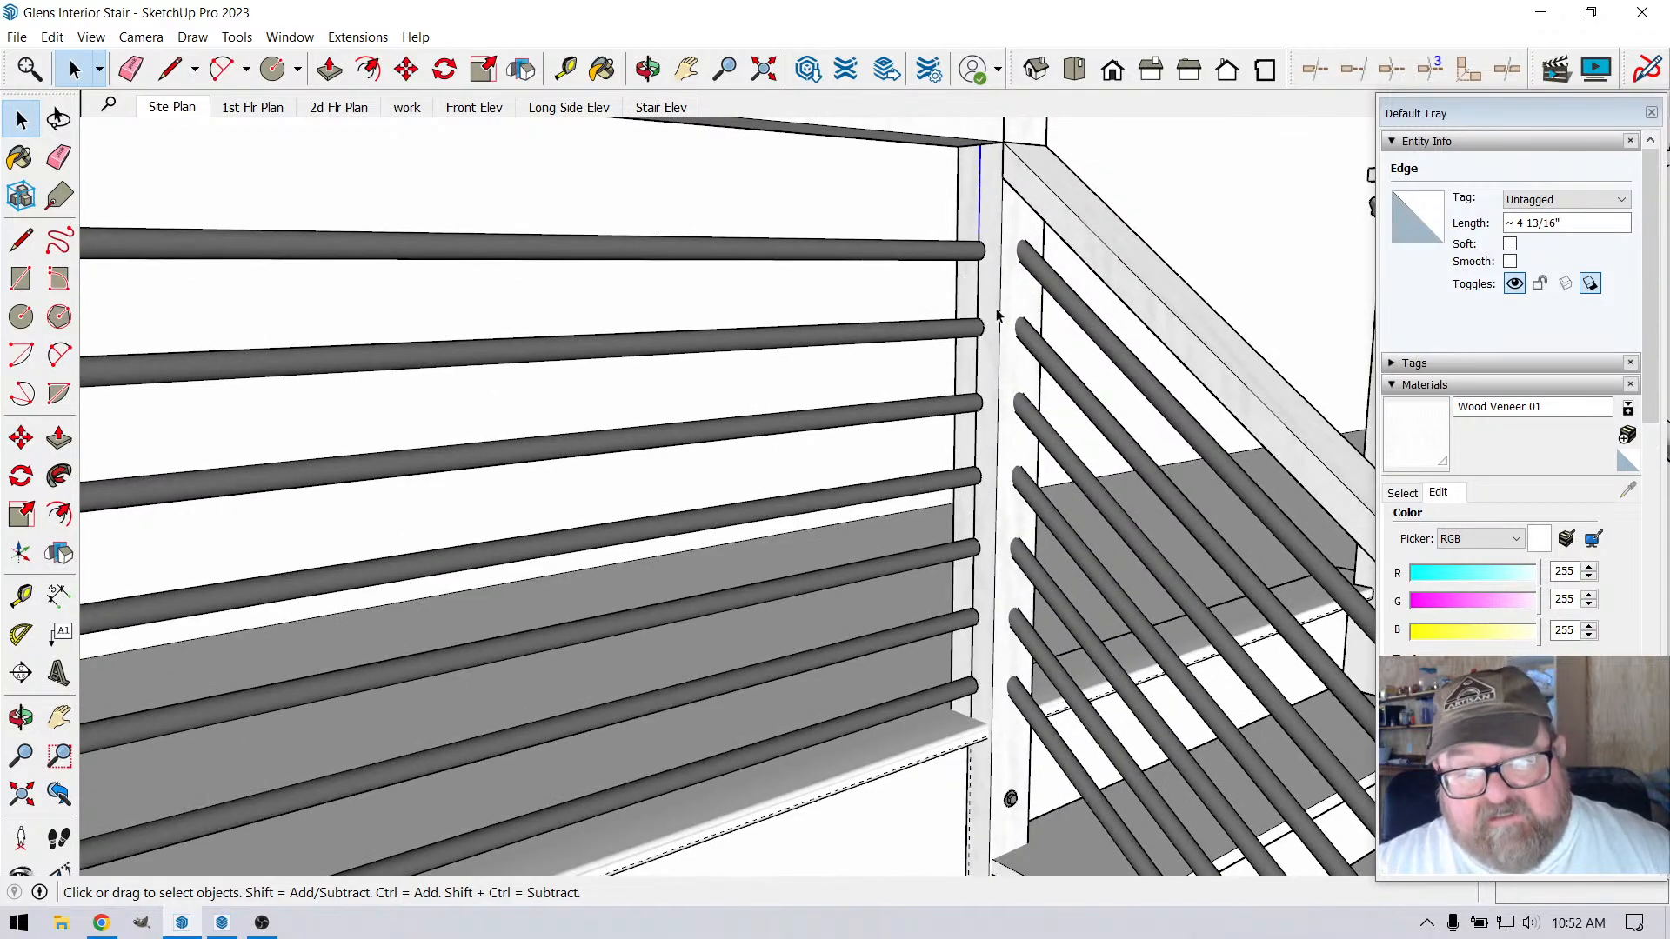
left_click(977, 377, "ctrl")
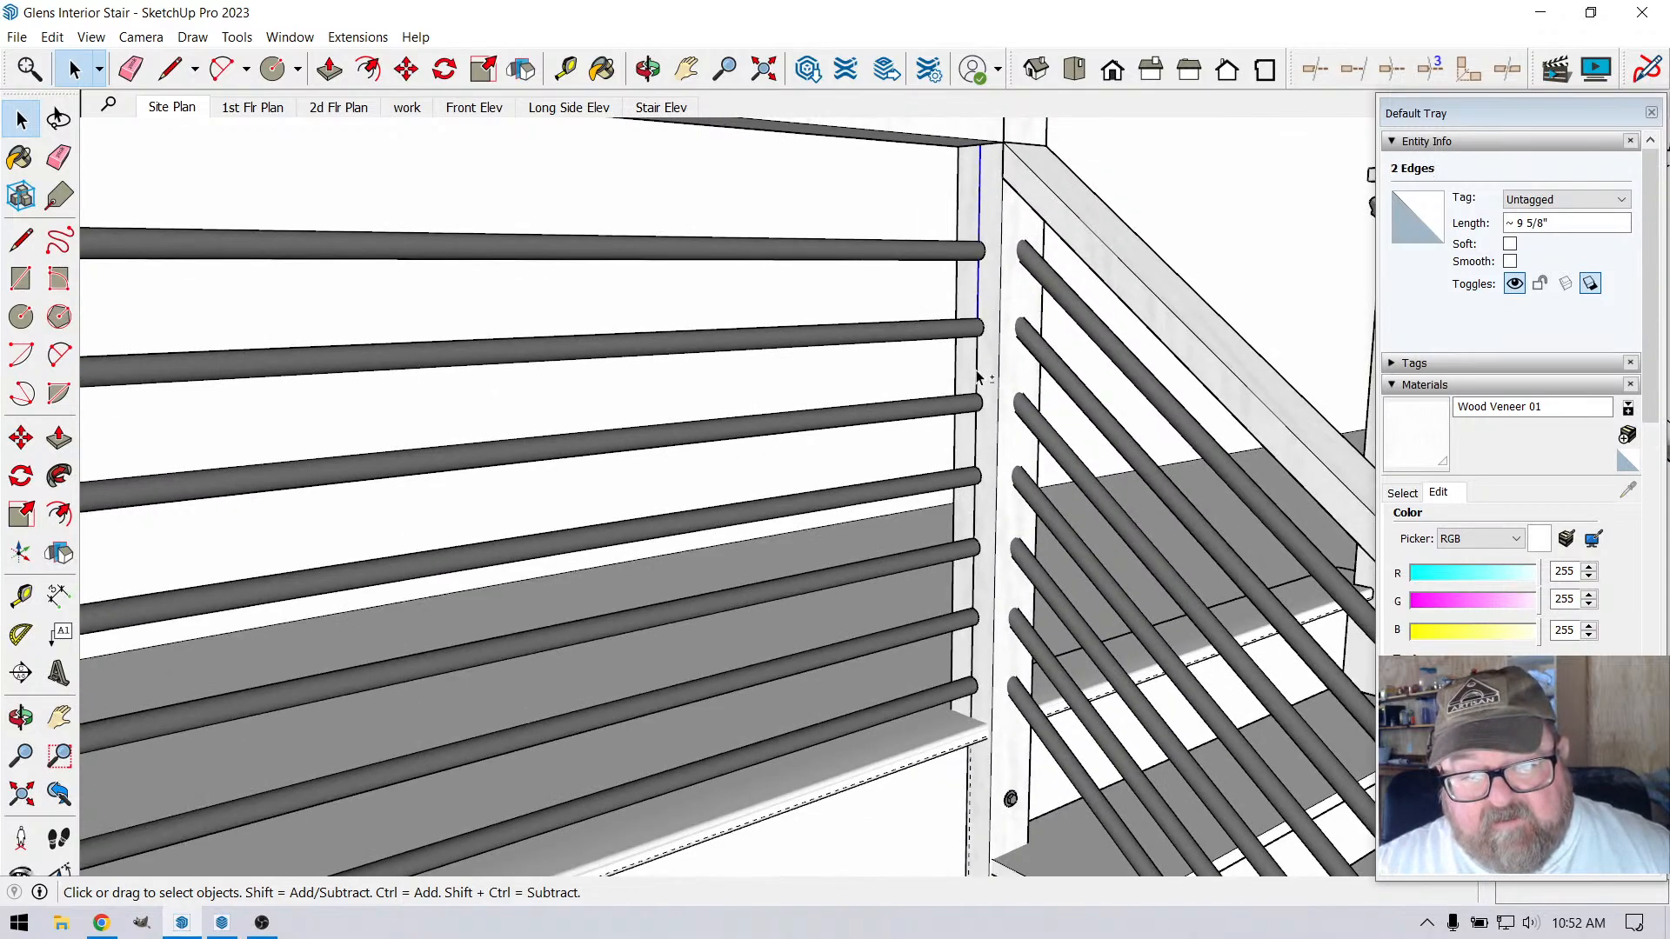
left_click(976, 445, "ctrl")
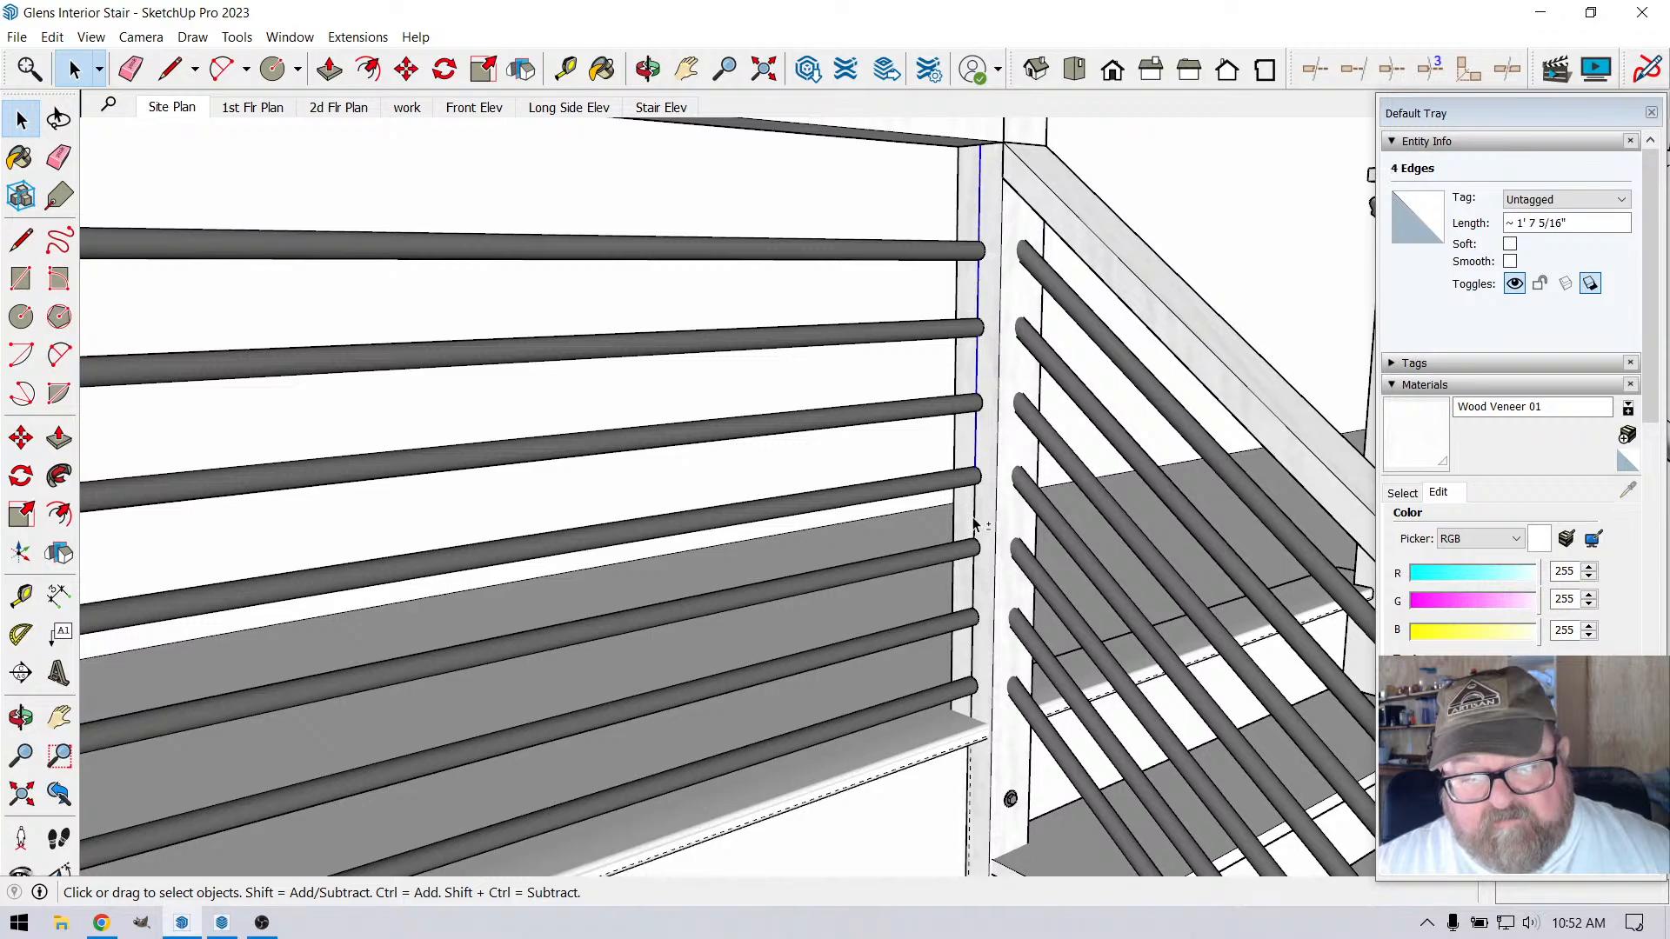
left_click(976, 572, "ctrl")
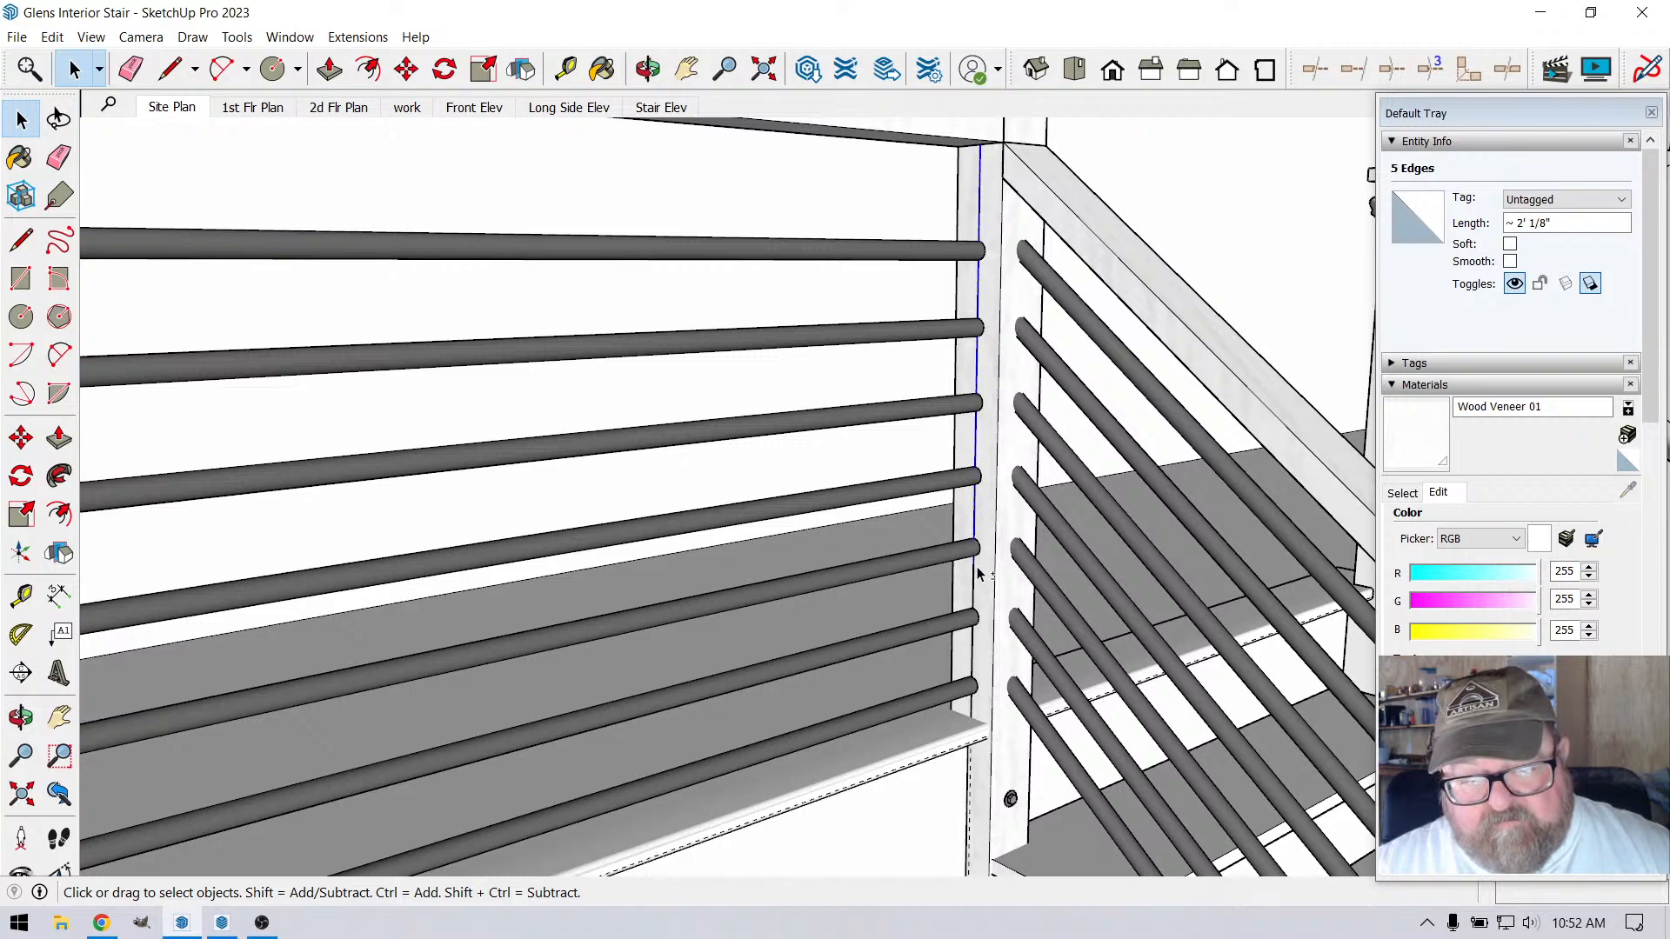
left_click(974, 642, "ctrl")
left_click(969, 709, "shift")
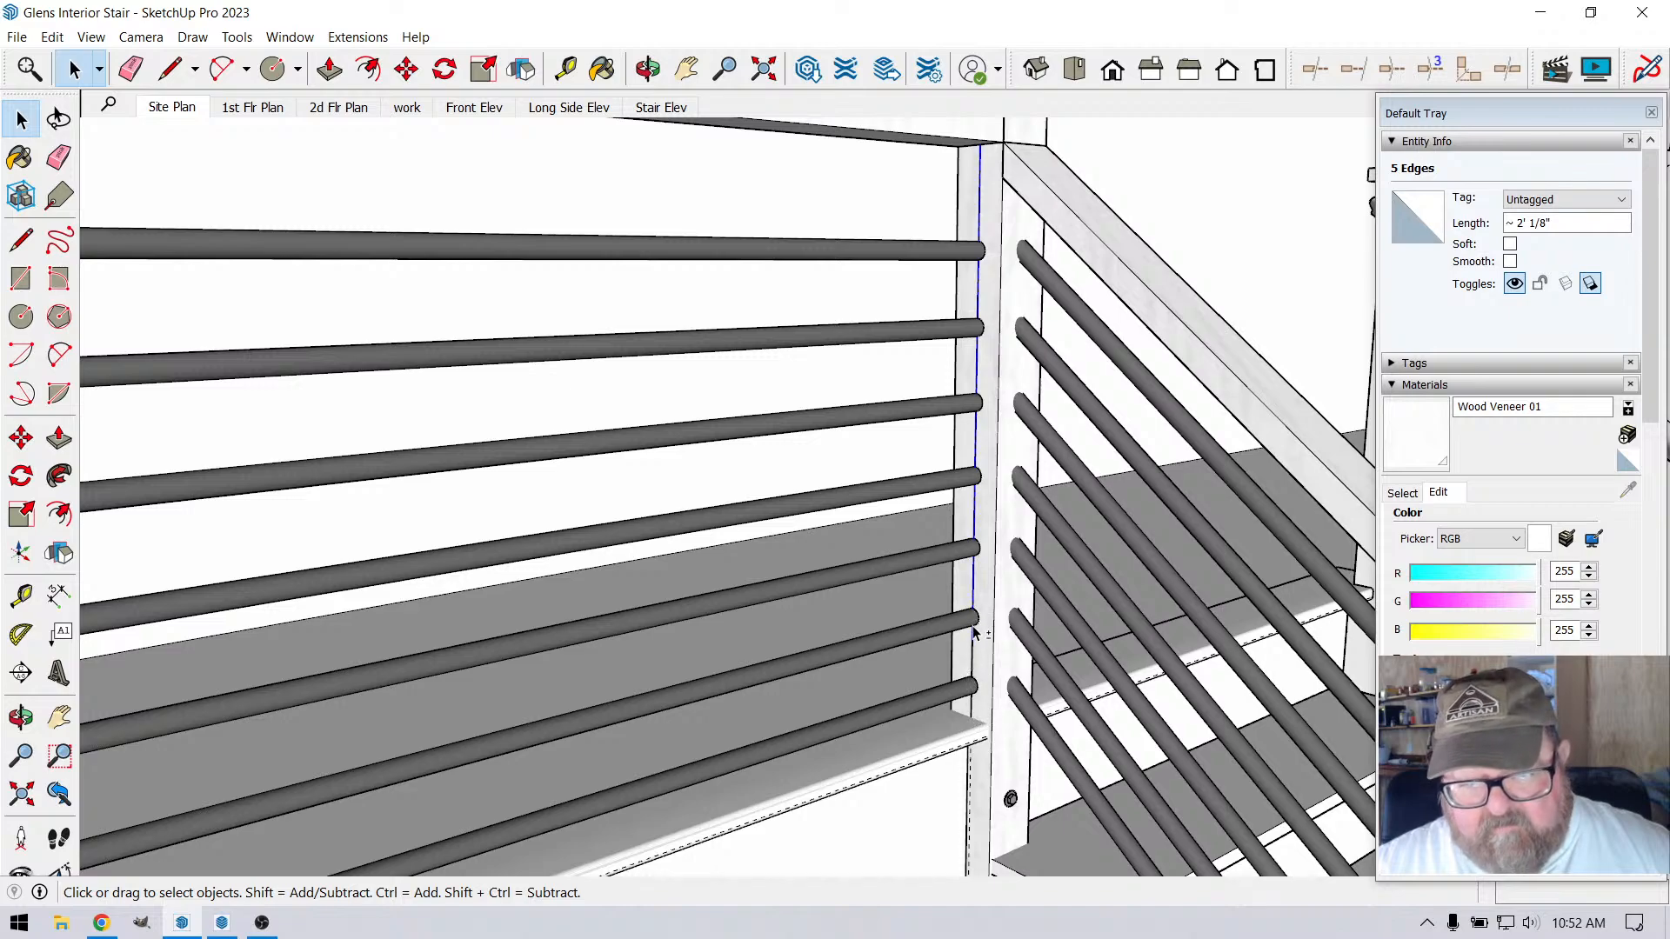
left_click(974, 644, "ctrl")
left_click(973, 709, "ctrl")
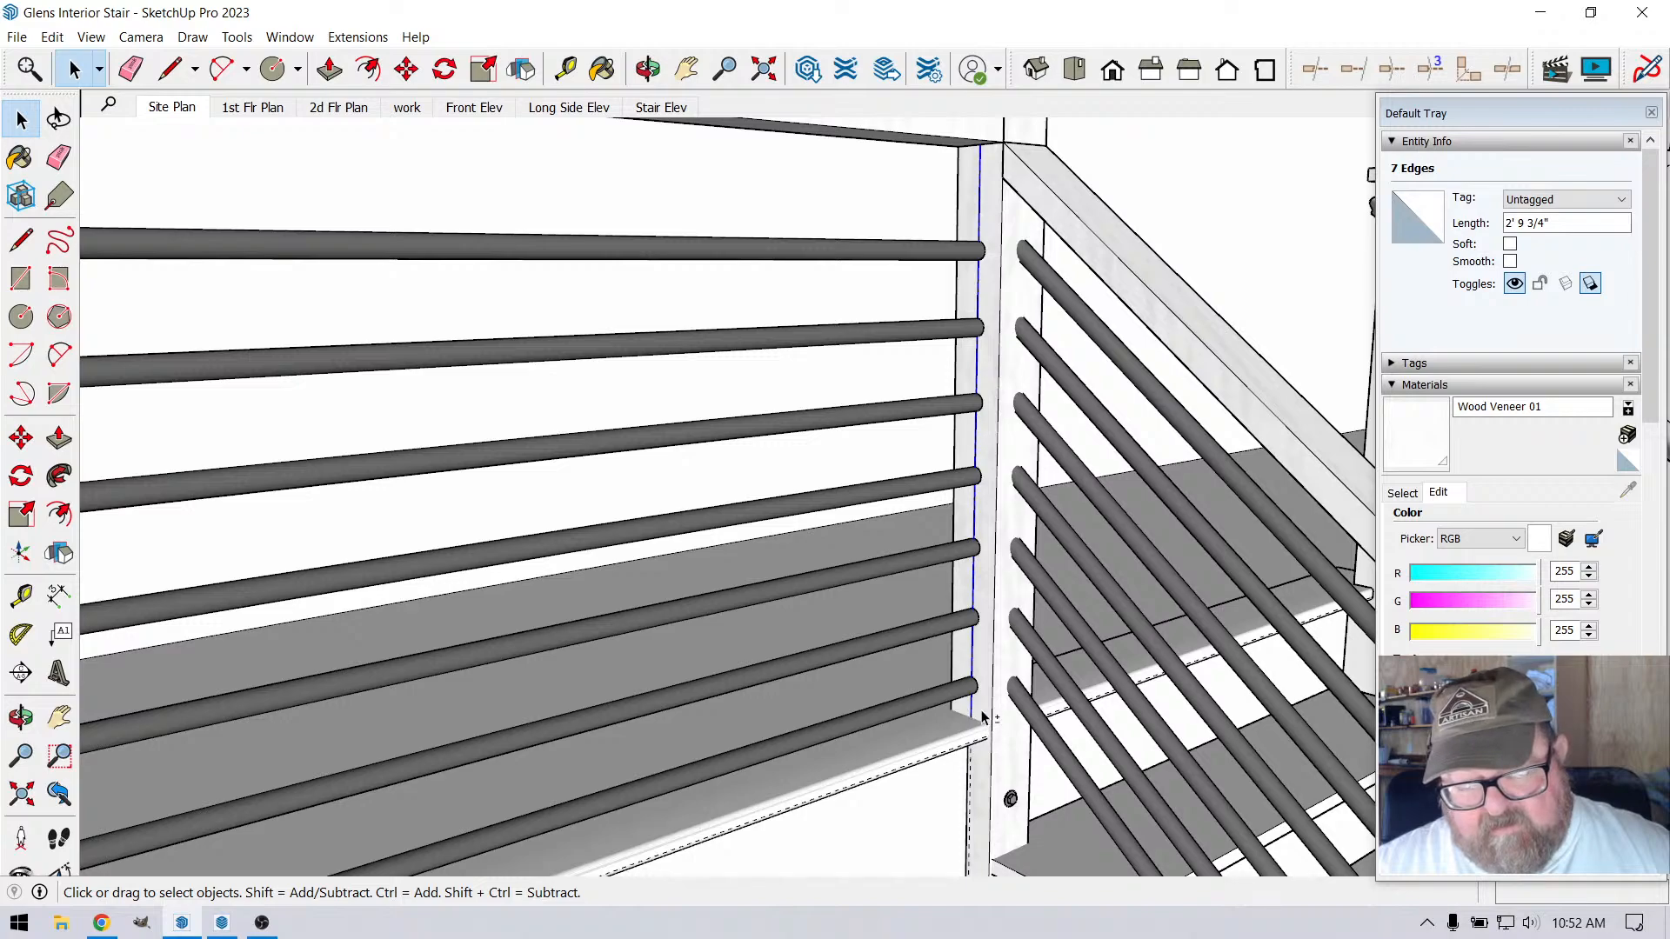
scroll(978, 717, "up", 3)
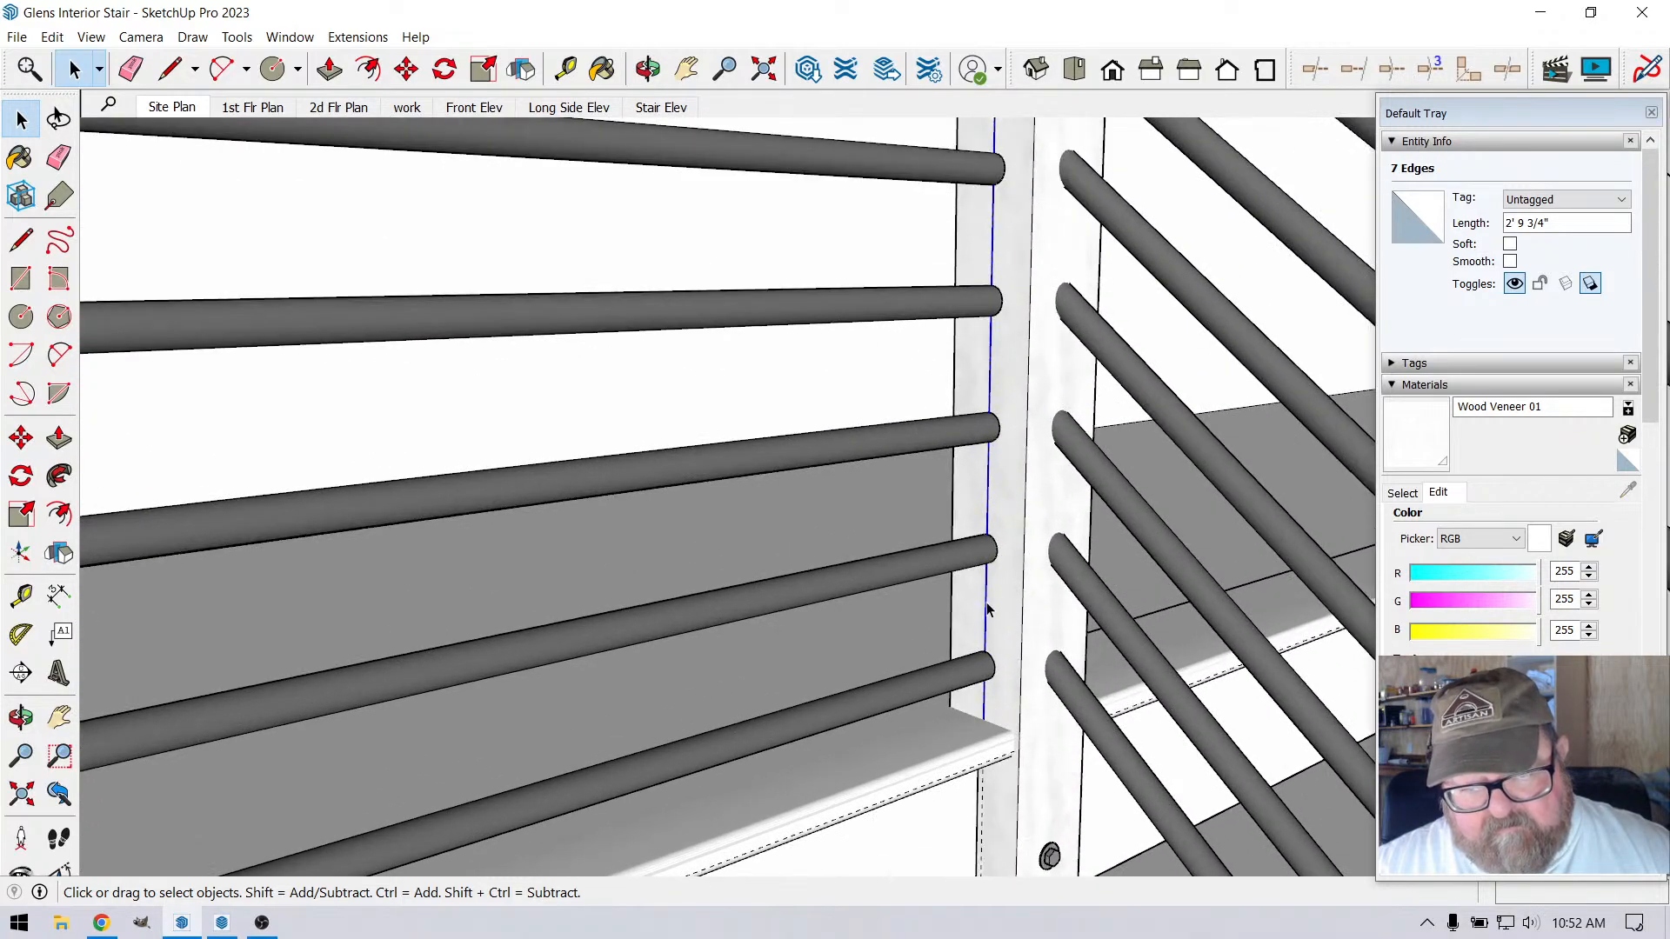
right_click(989, 609)
left_click(1041, 769)
Open the railing group for editing and select the top metal bar beside the corner post
scroll(1027, 757, "down", 4)
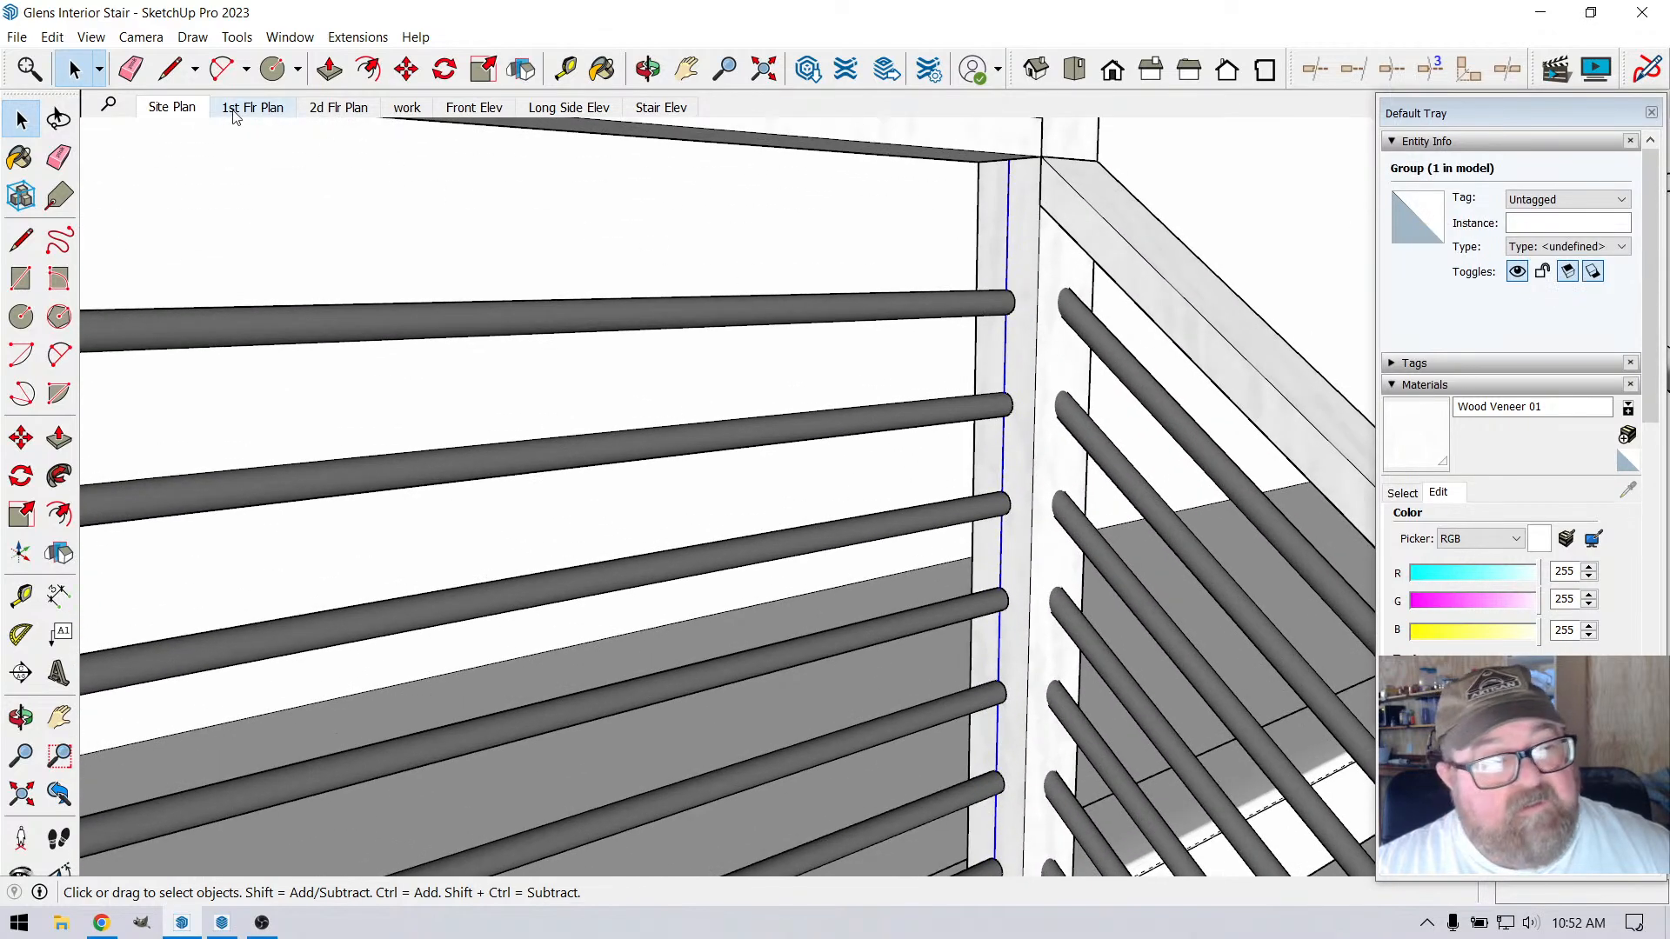
double_click(965, 317)
left_click(972, 307)
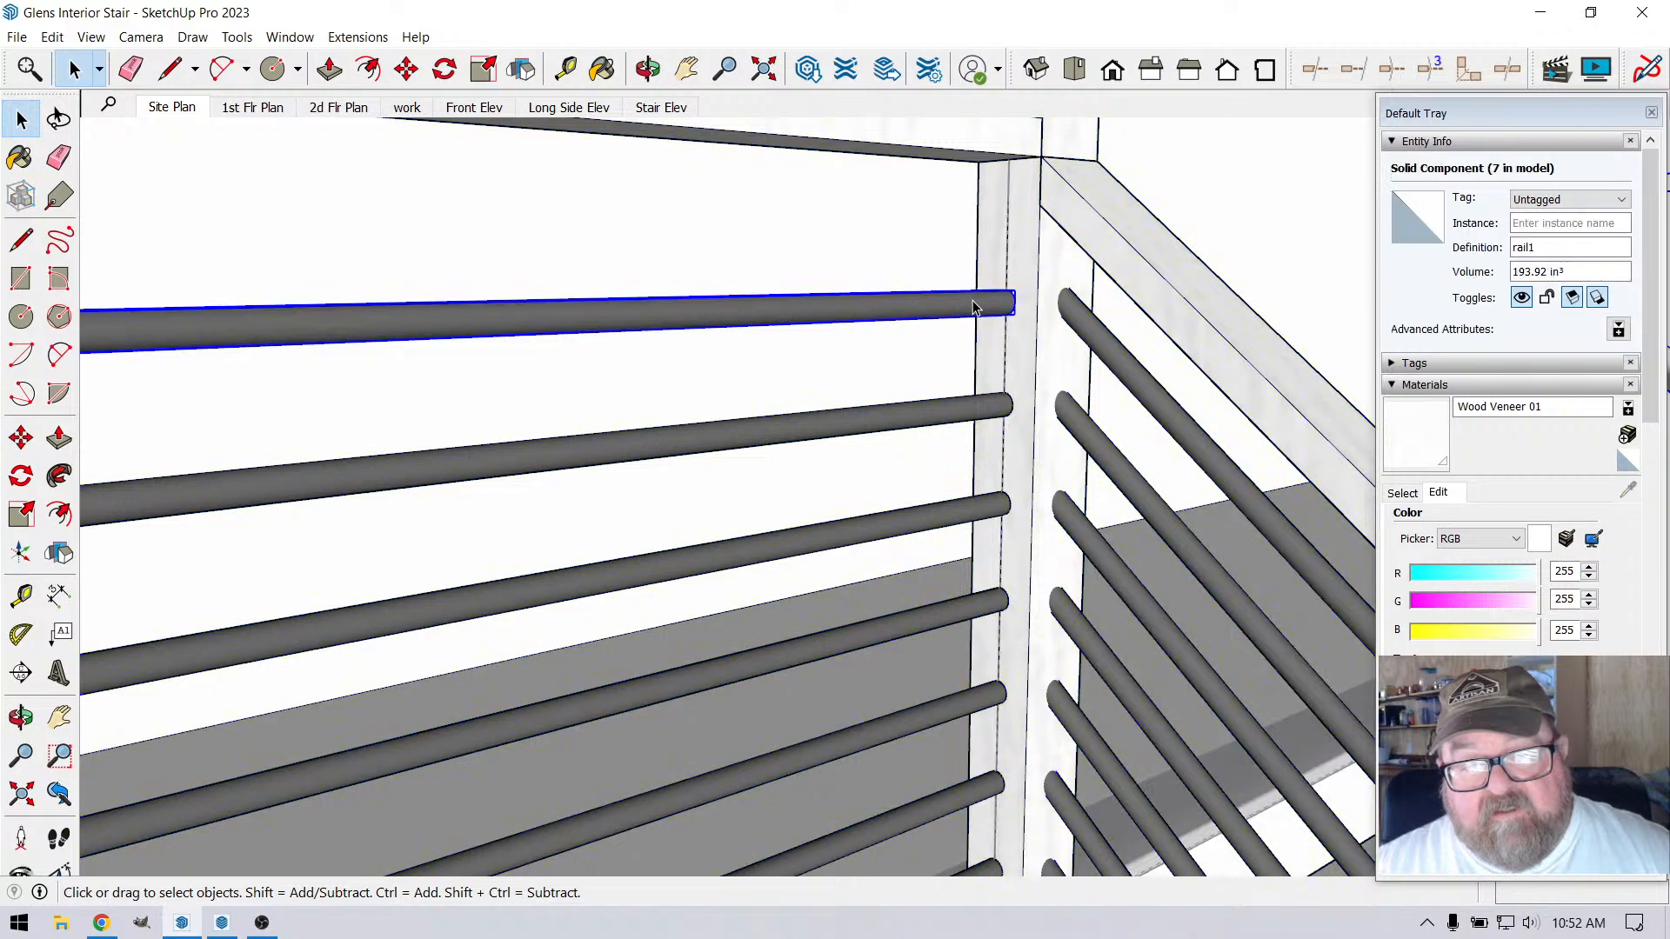
double_click(971, 307)
scroll(994, 280, "up", 3)
scroll(994, 280, "up", 1)
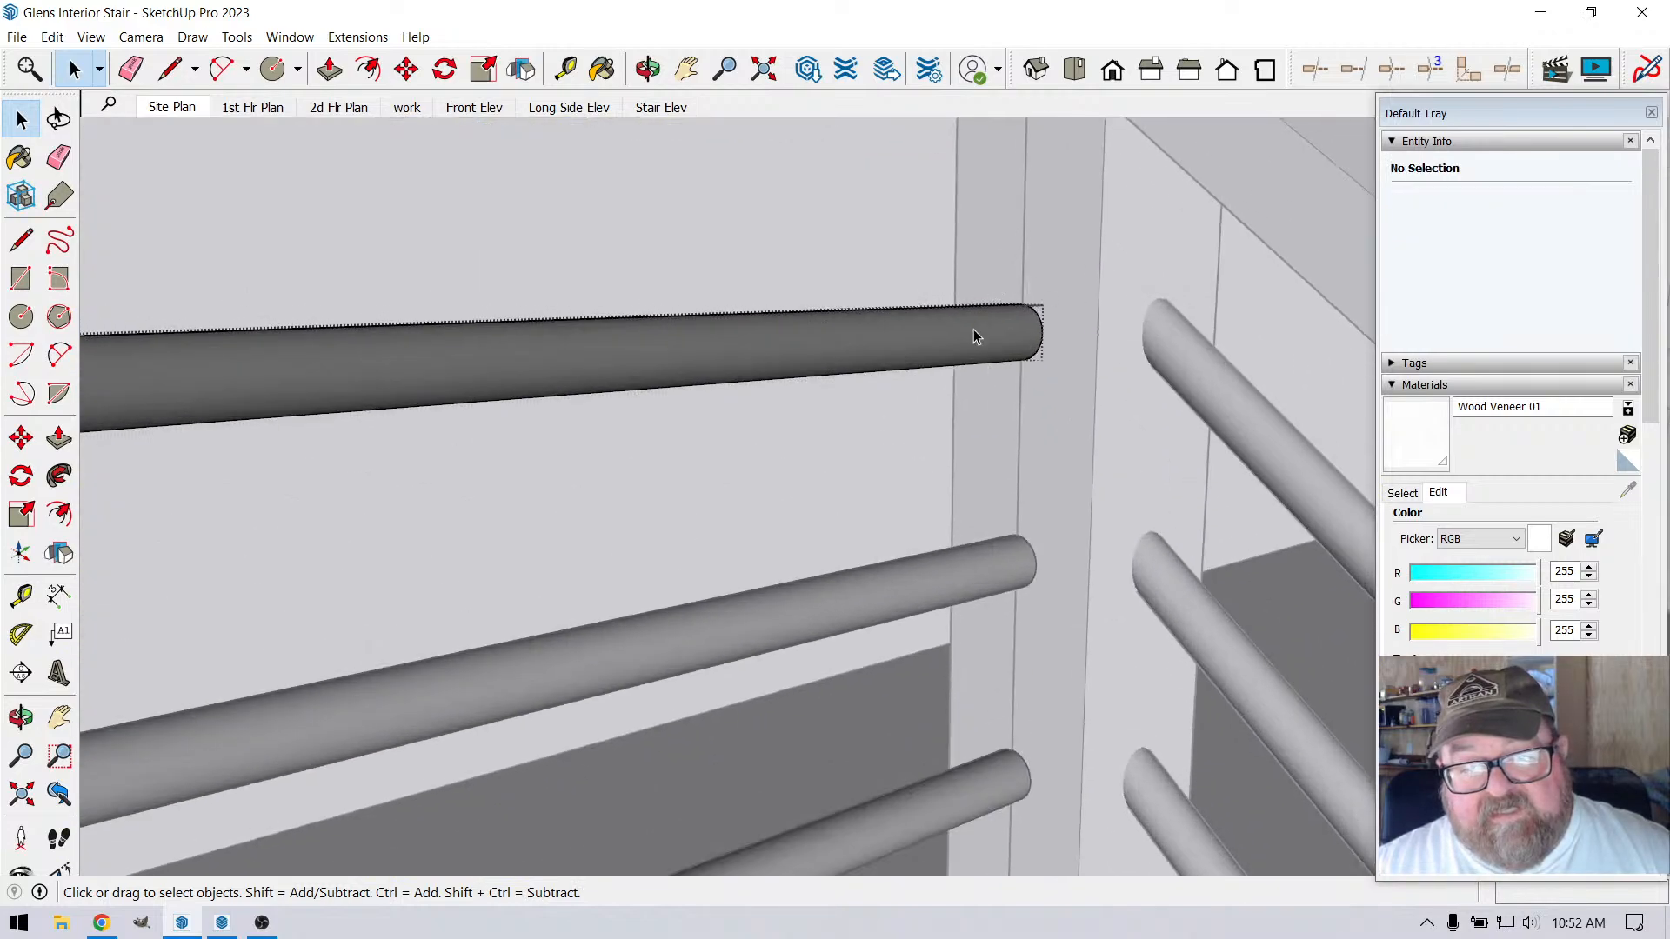
left_click_drag(973, 280, 1052, 392)
scroll(1052, 389, "down", 3)
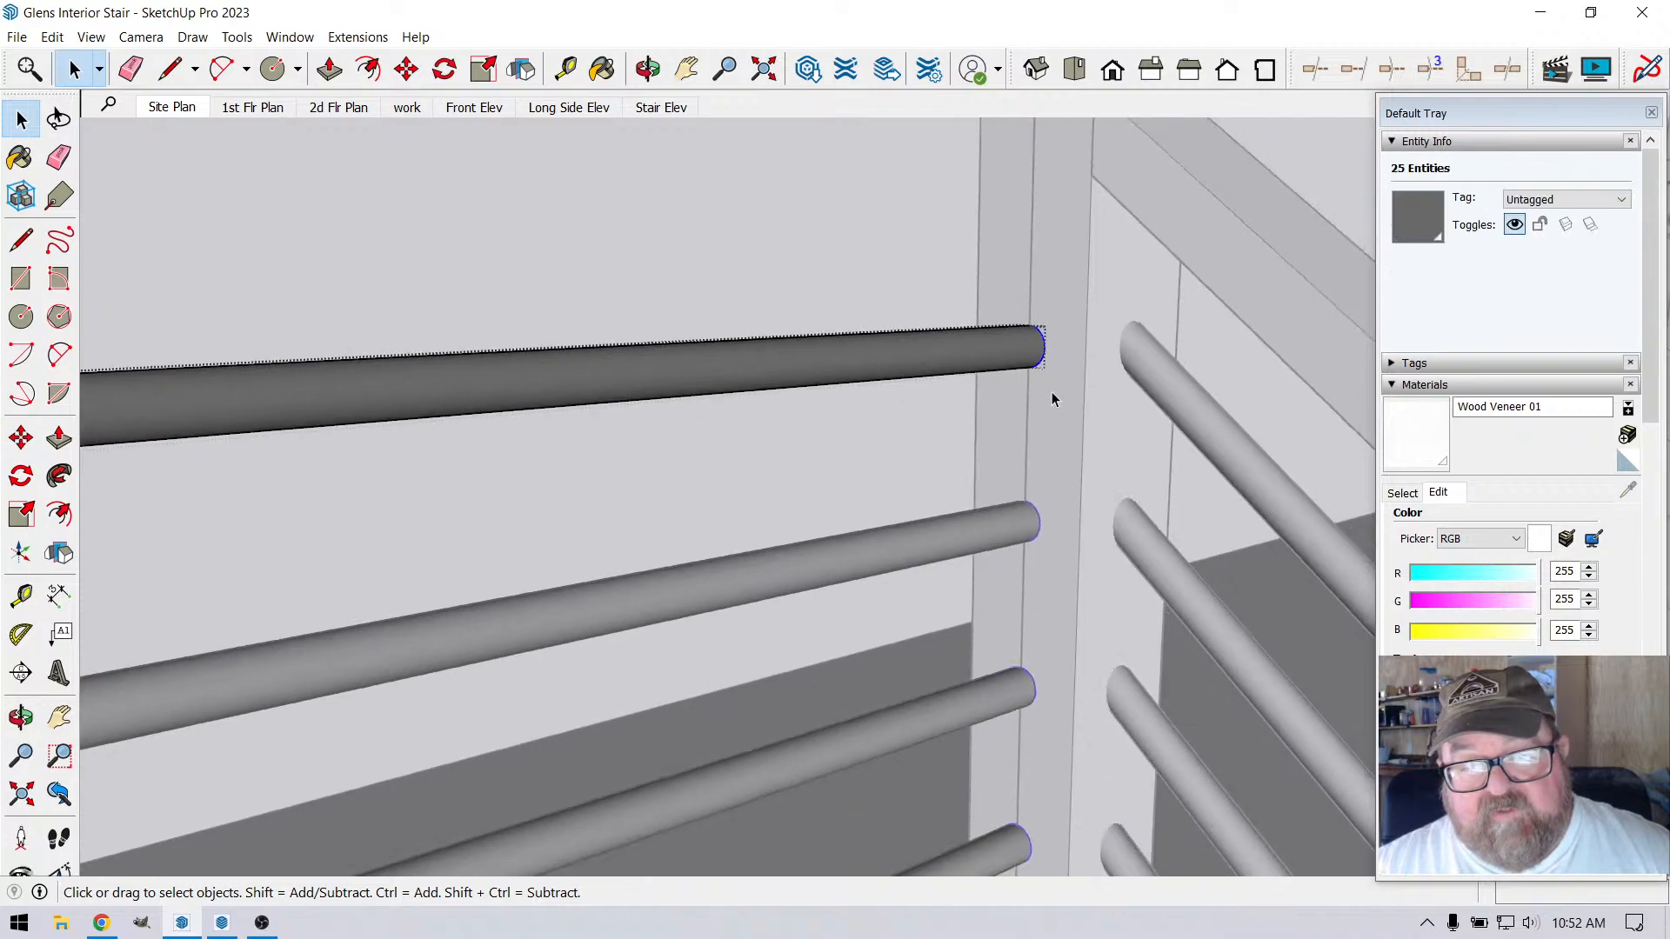
scroll(1038, 269, "up", 3)
scroll(958, 524, "down", 2)
scroll(1035, 338, "up", 1)
scroll(1022, 369, "up", 1)
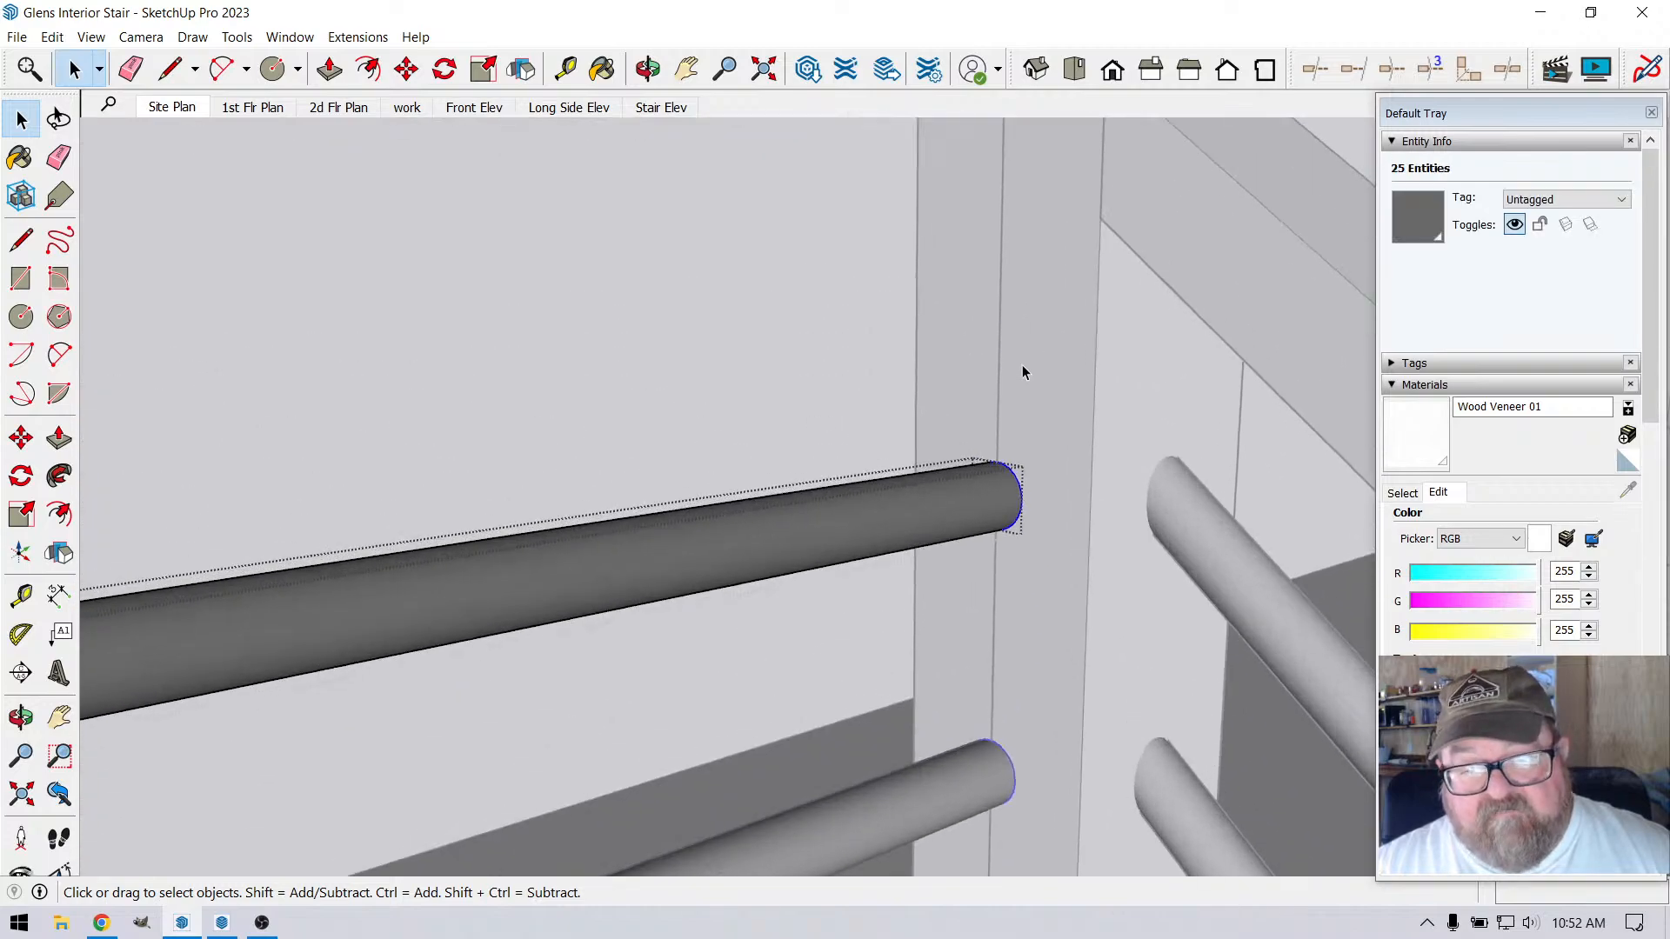
left_click(406, 69)
scroll(1032, 430, "down", 2)
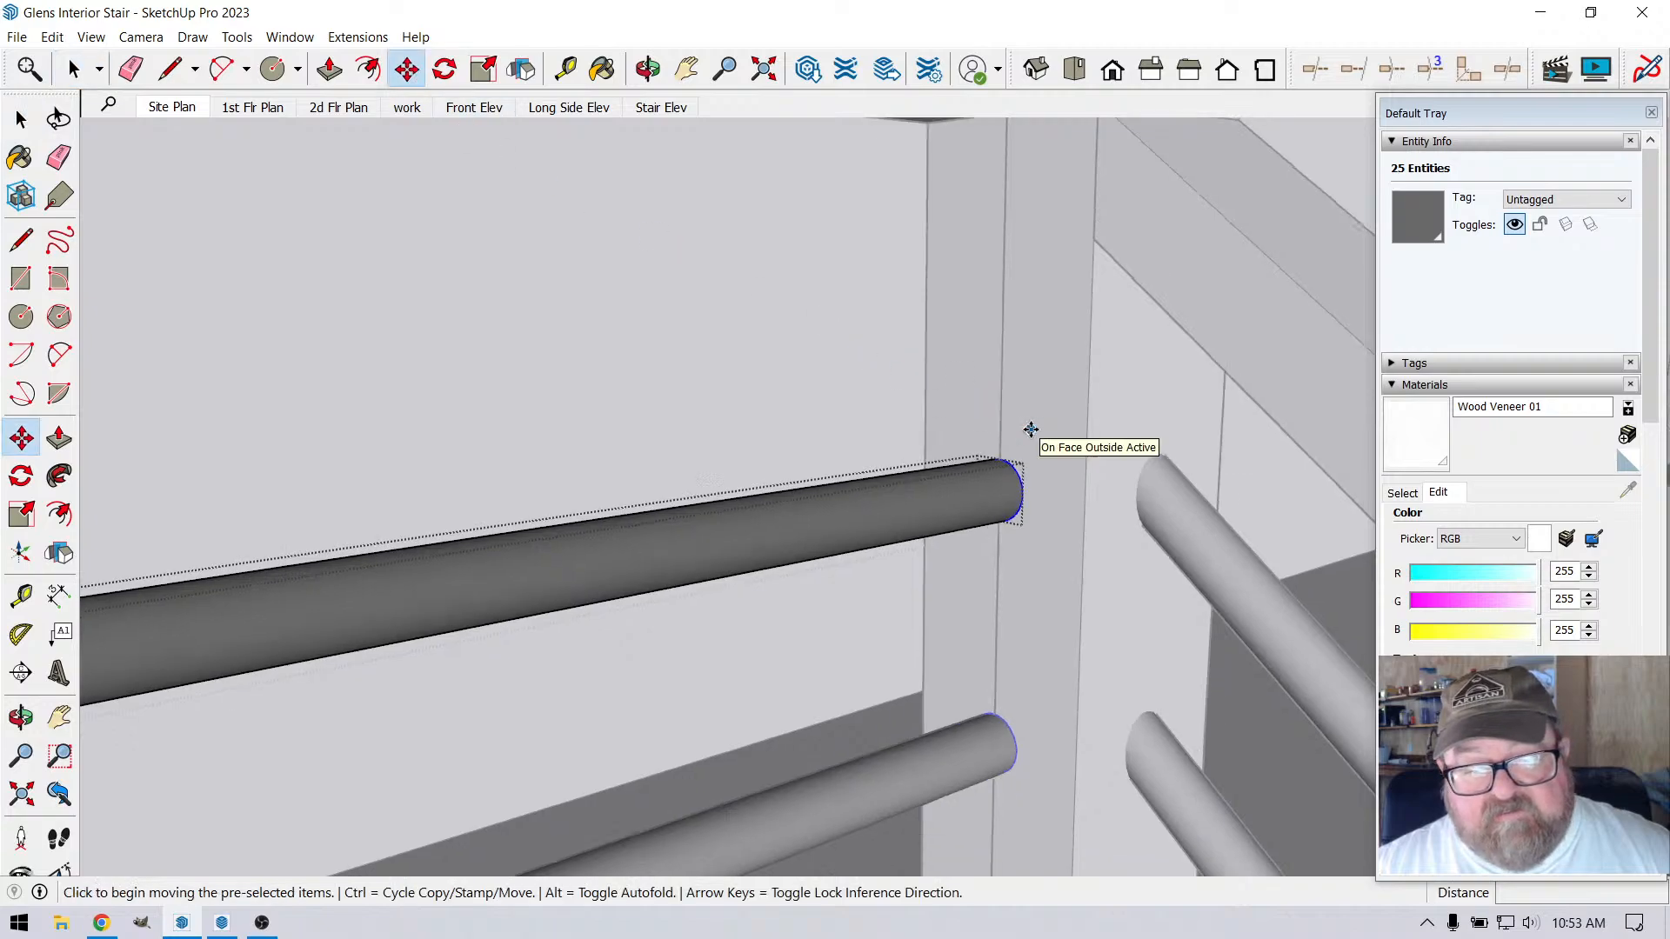
scroll(1031, 429, "down", 5)
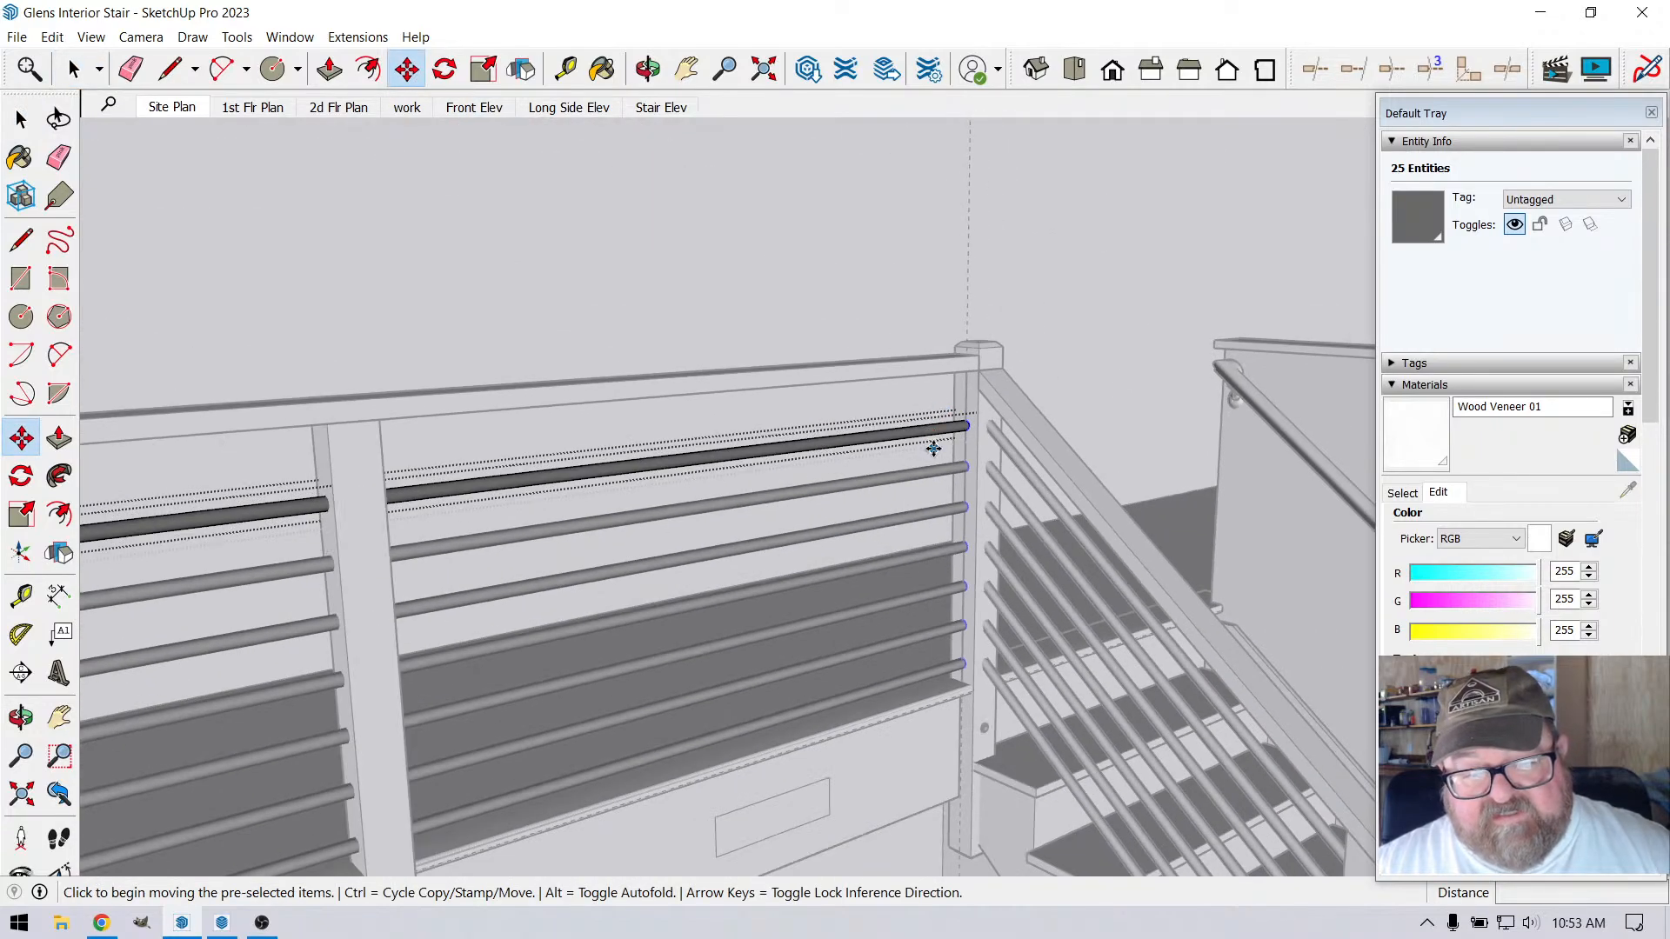
scroll(937, 450, "up", 10)
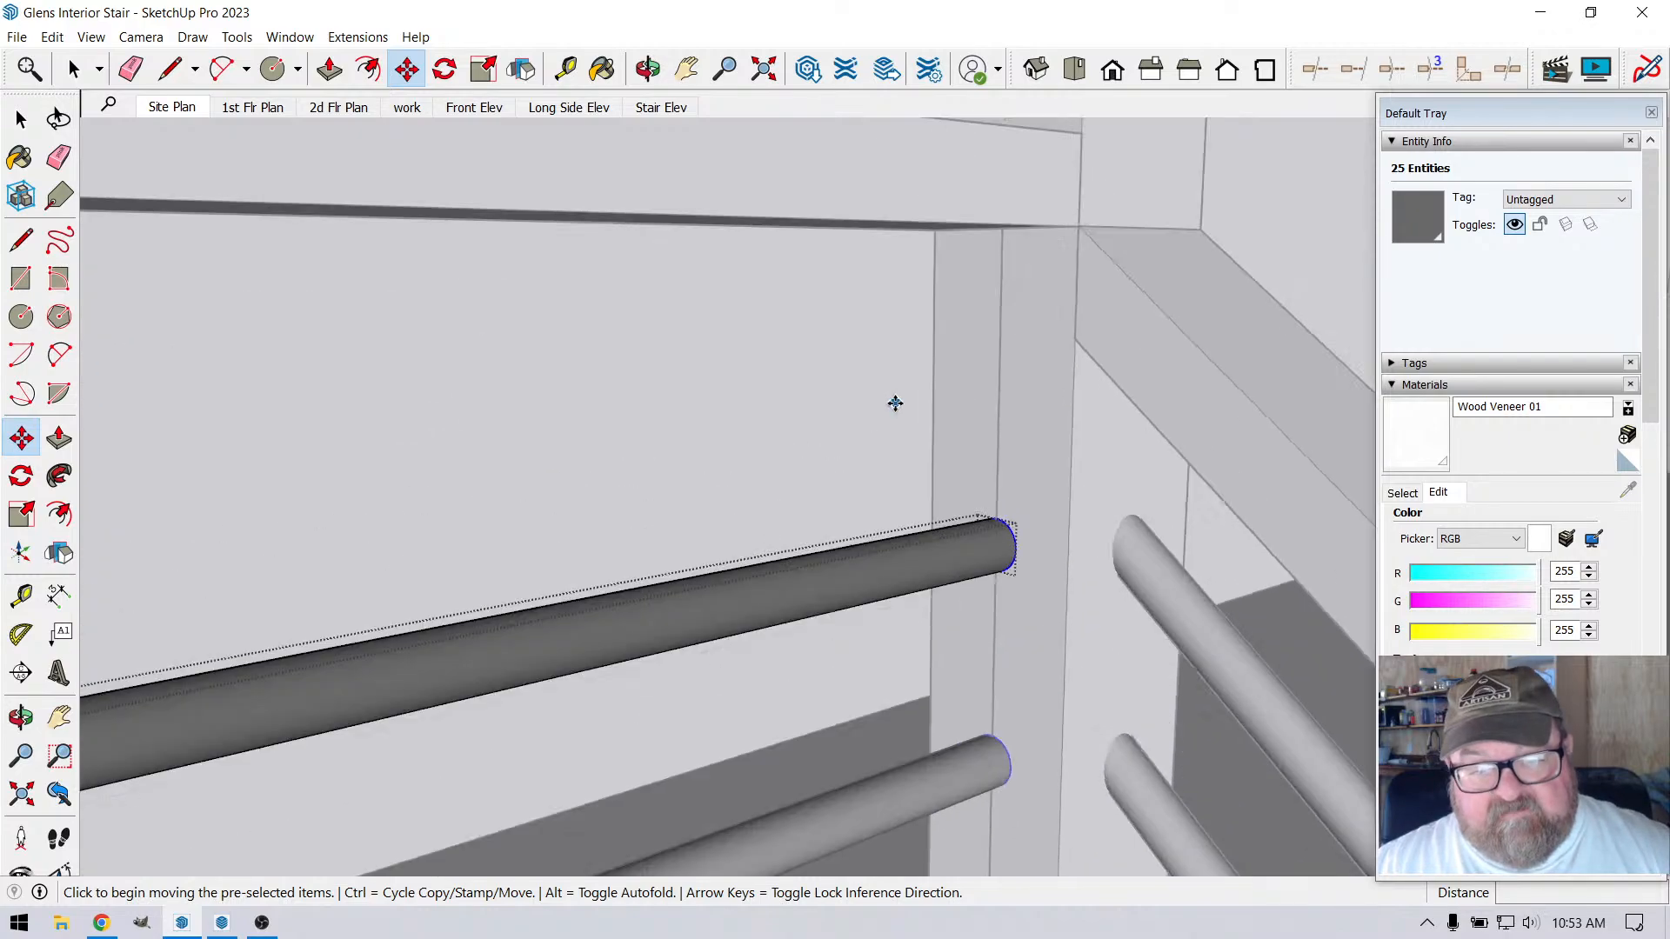
scroll(931, 459, "down", 5)
scroll(1009, 518, "up", 3)
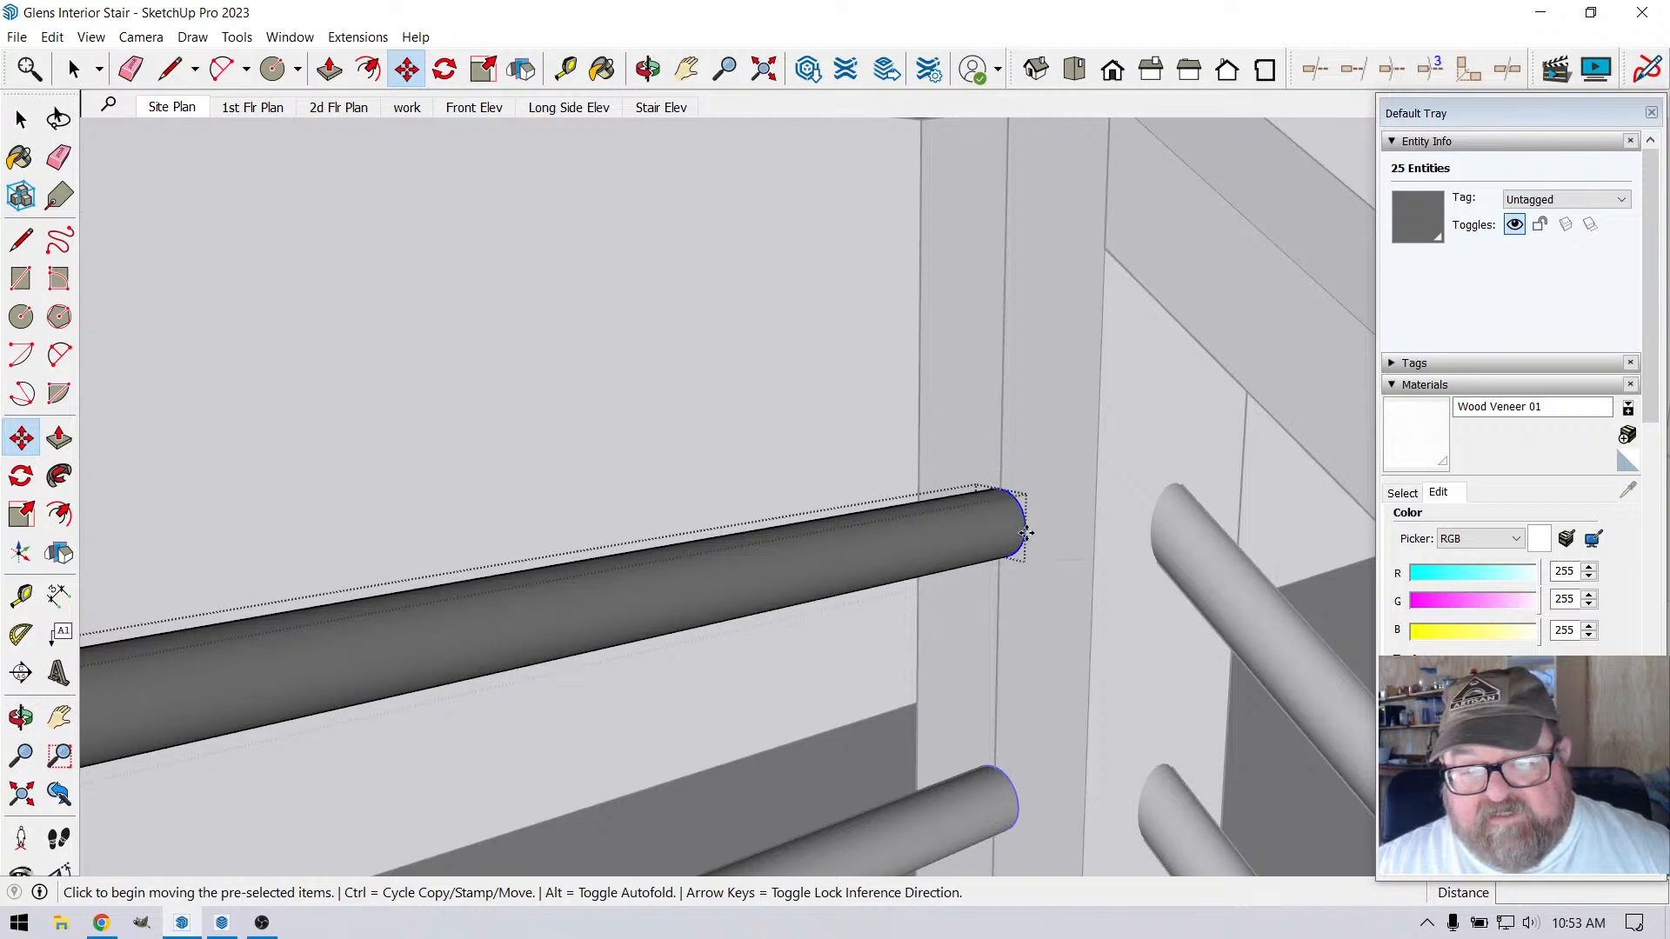
left_click(1026, 534)
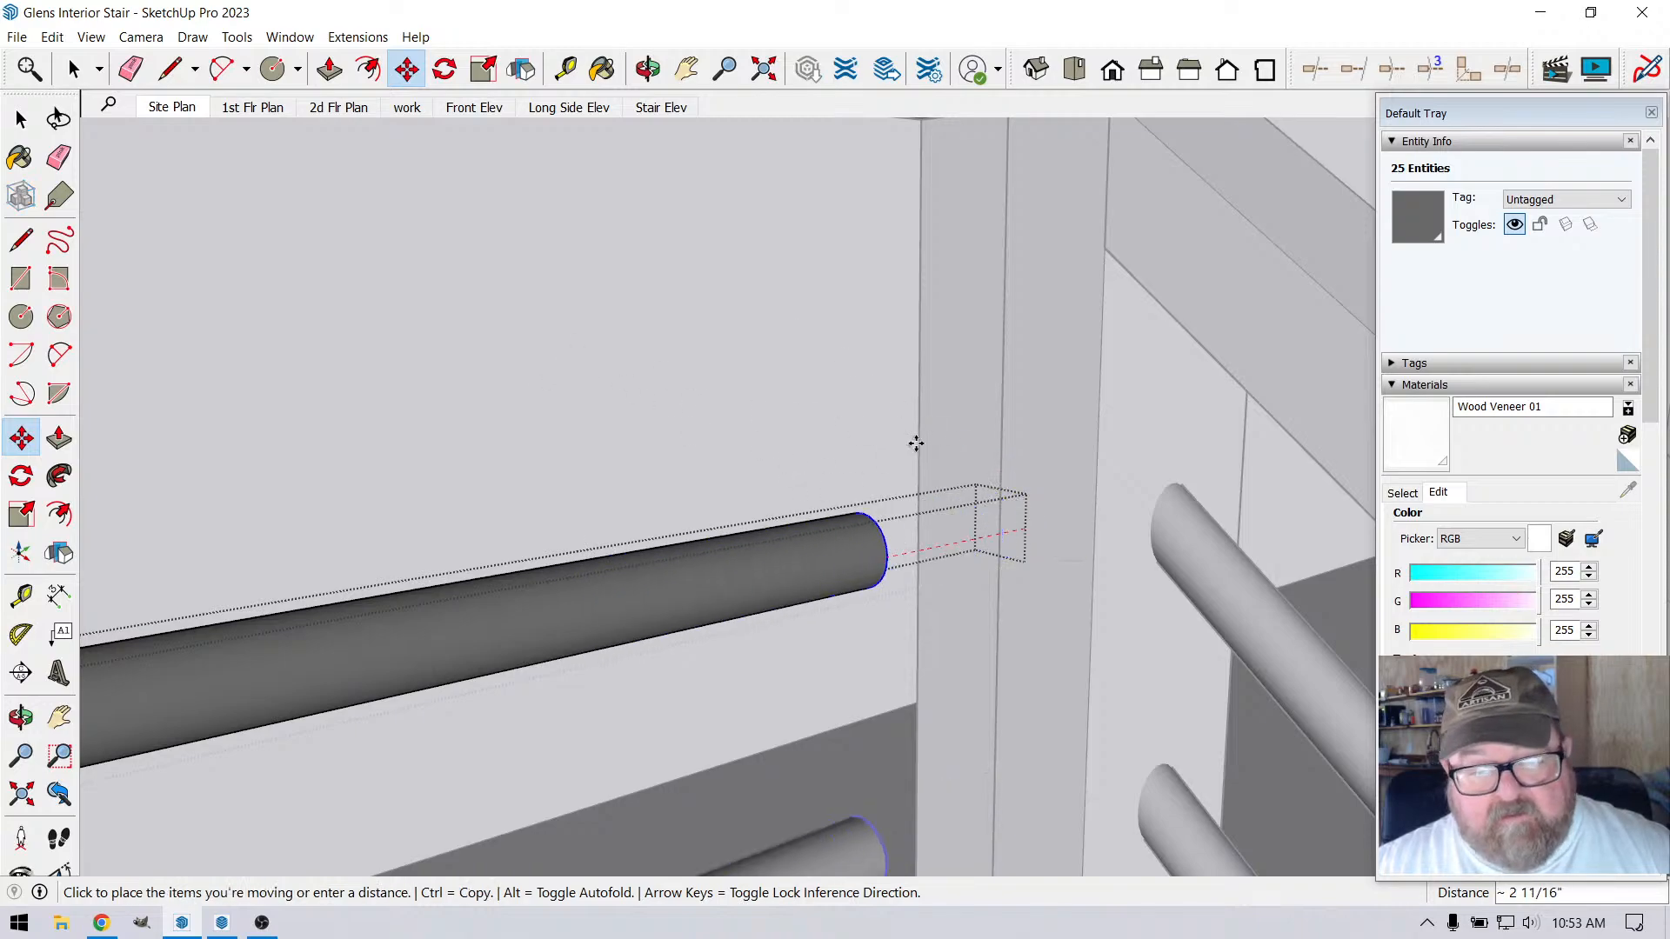
key("Escape")
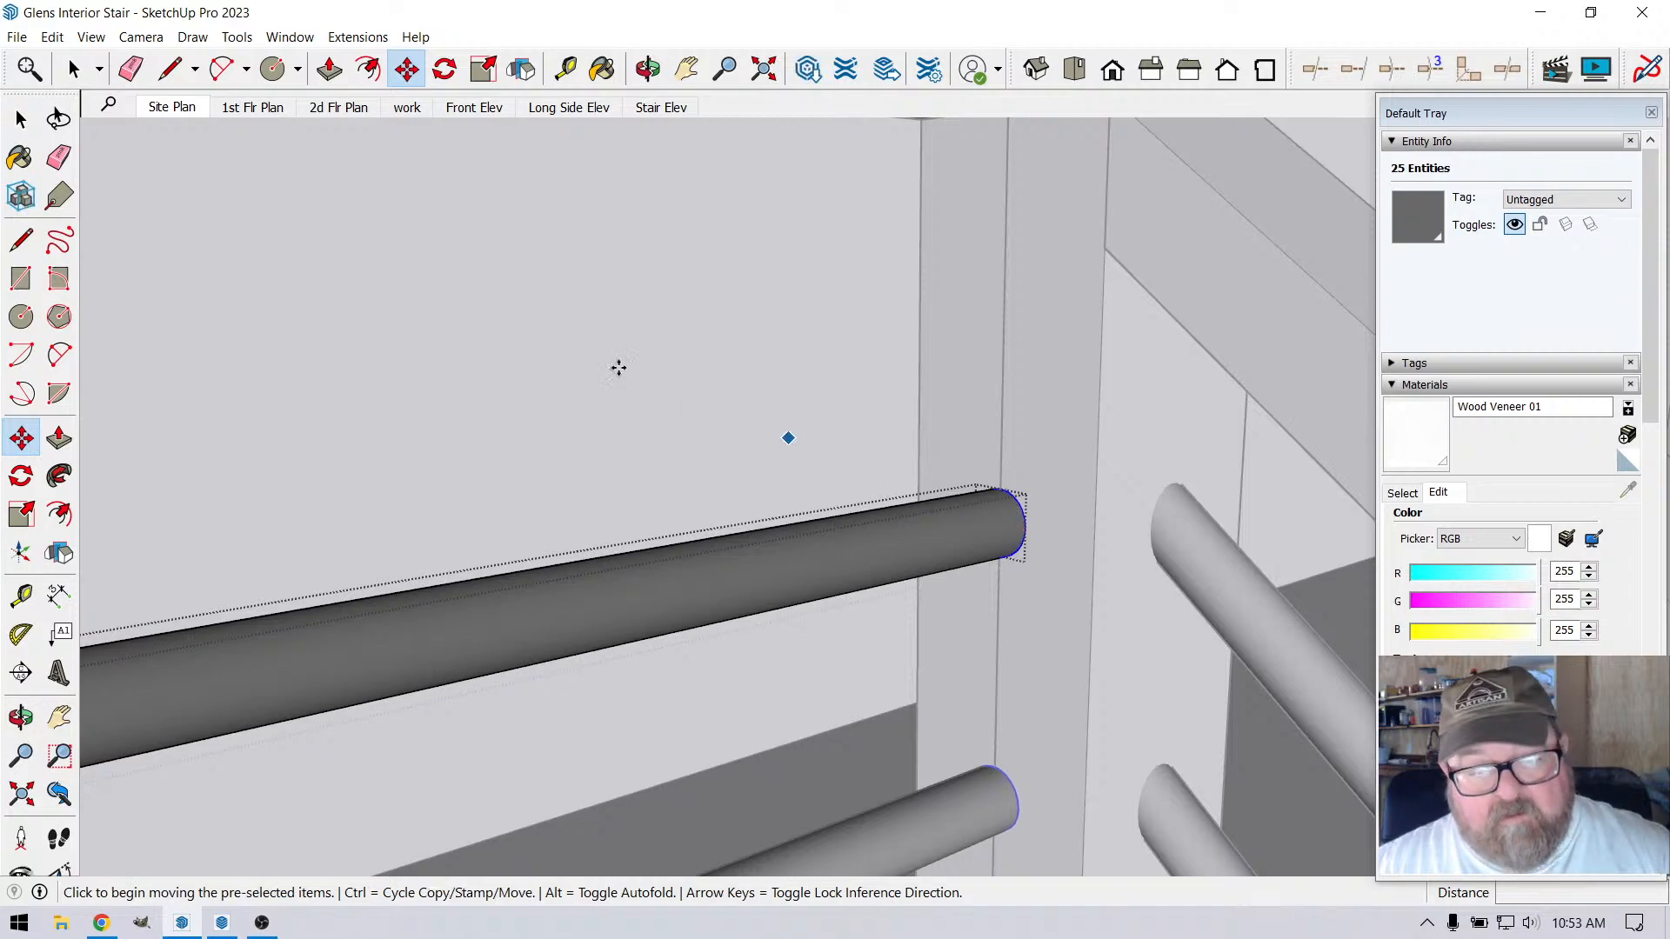
left_click(74, 69)
left_click(602, 291)
scroll(831, 435, "down", 3)
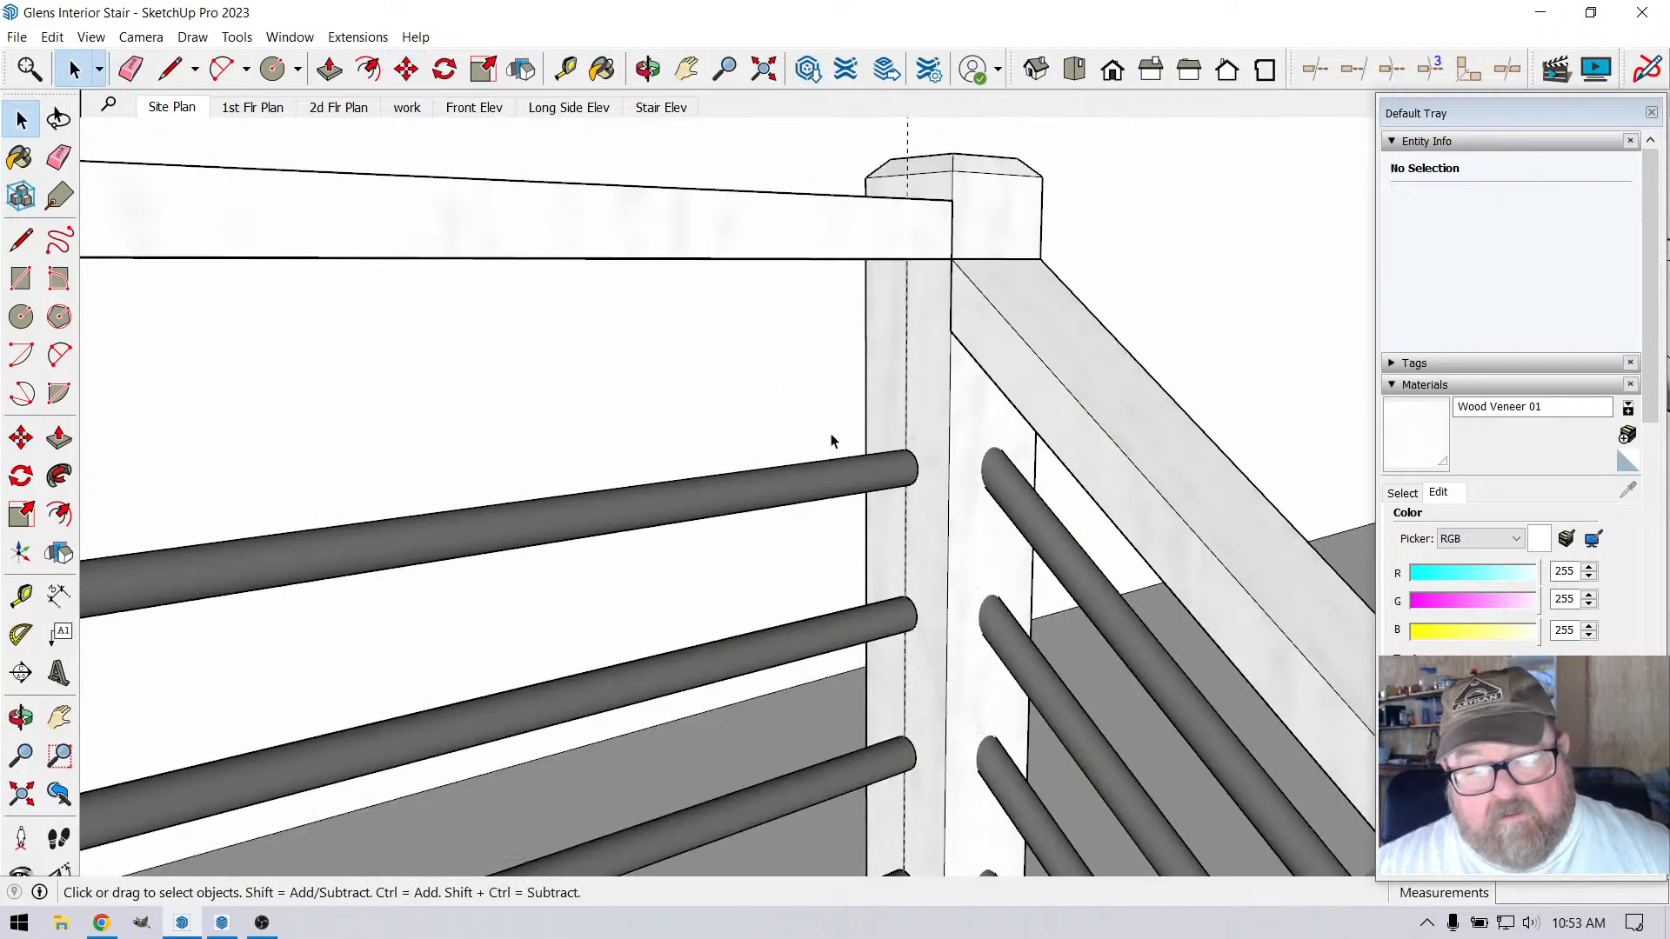
Delete all the existing horizontal metal bars on the loft side of the stair-head corner post
left_click(912, 487)
scroll(844, 451, "down", 2)
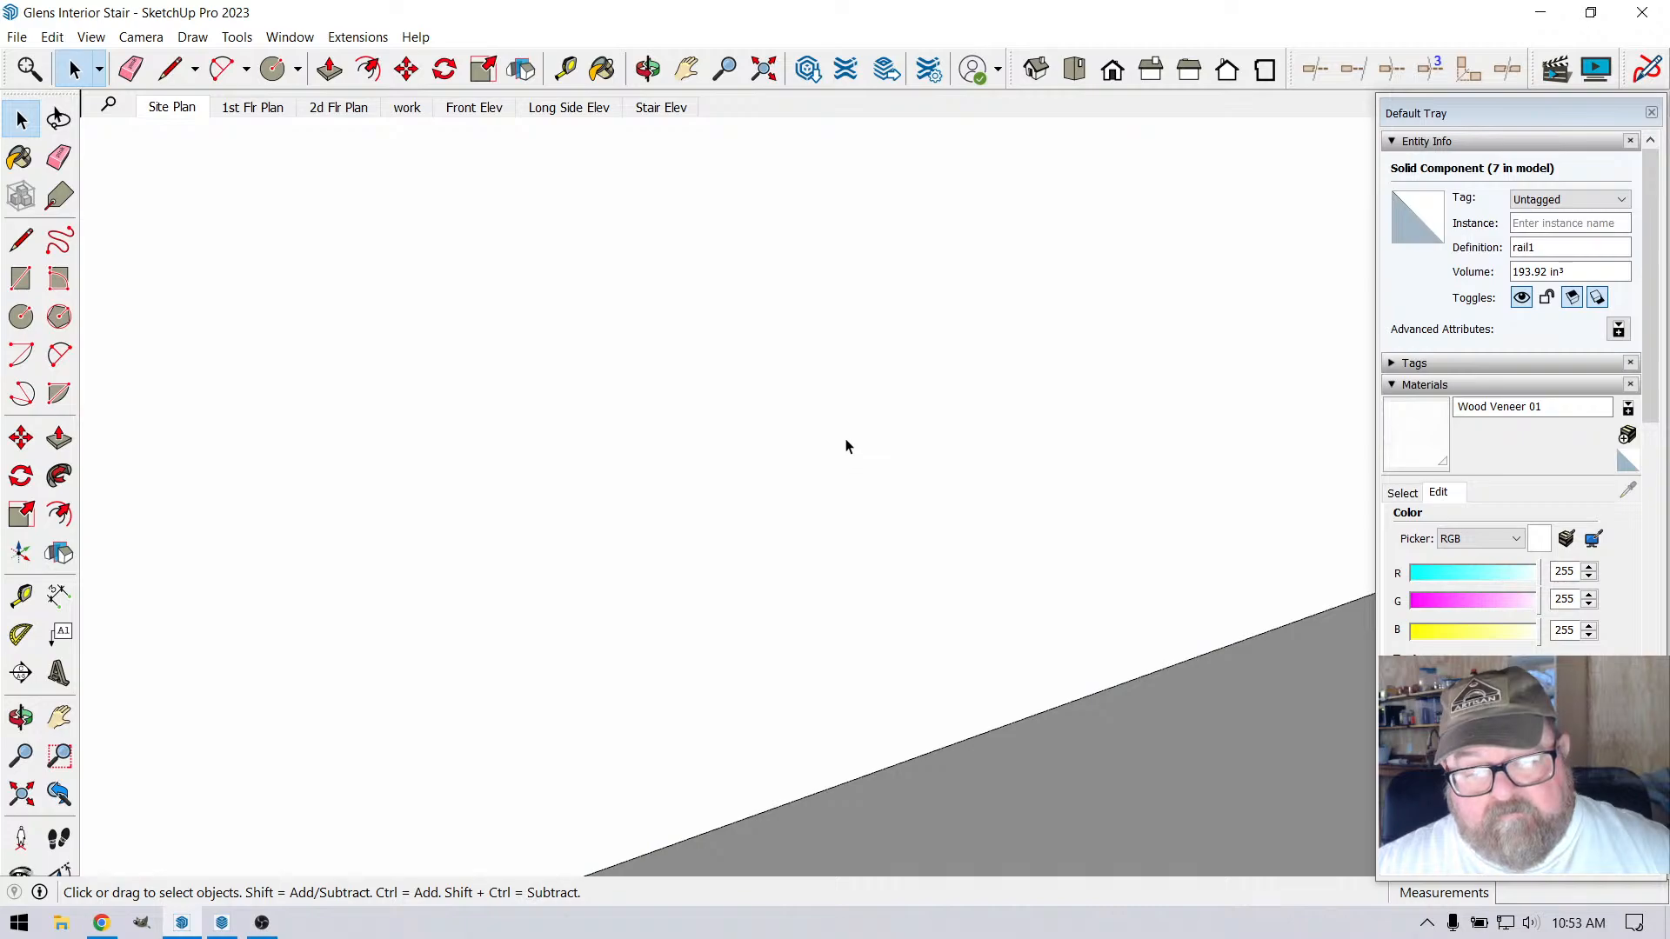
scroll(856, 451, "down", 2)
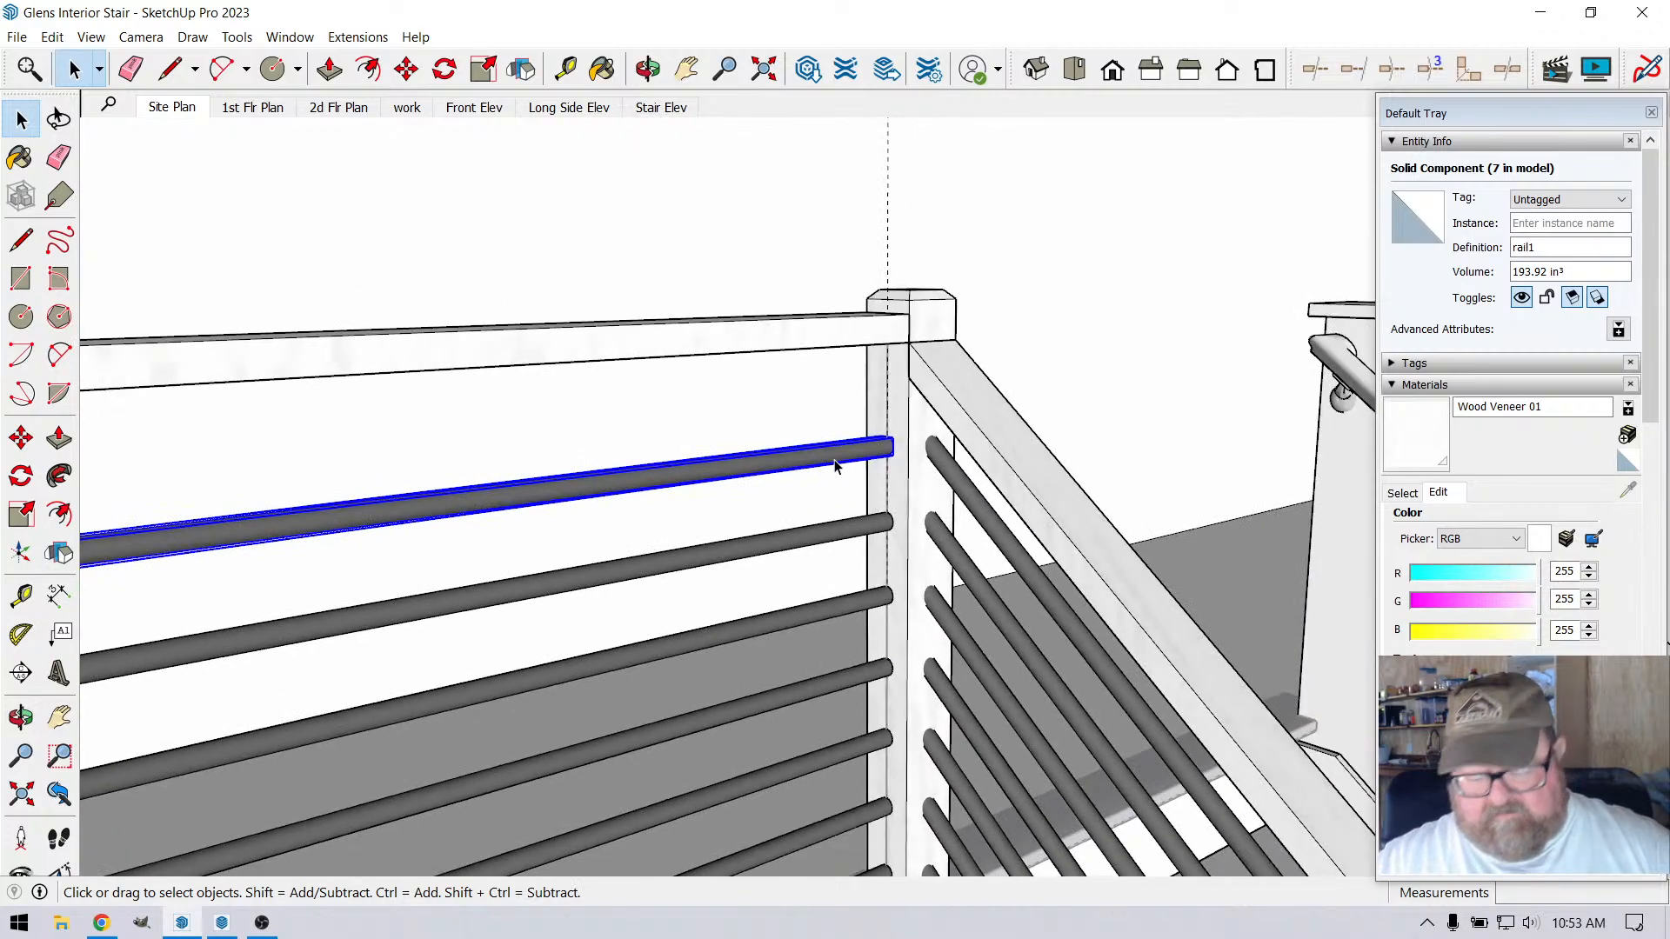
key("Delete")
left_click(843, 527)
key("Delete")
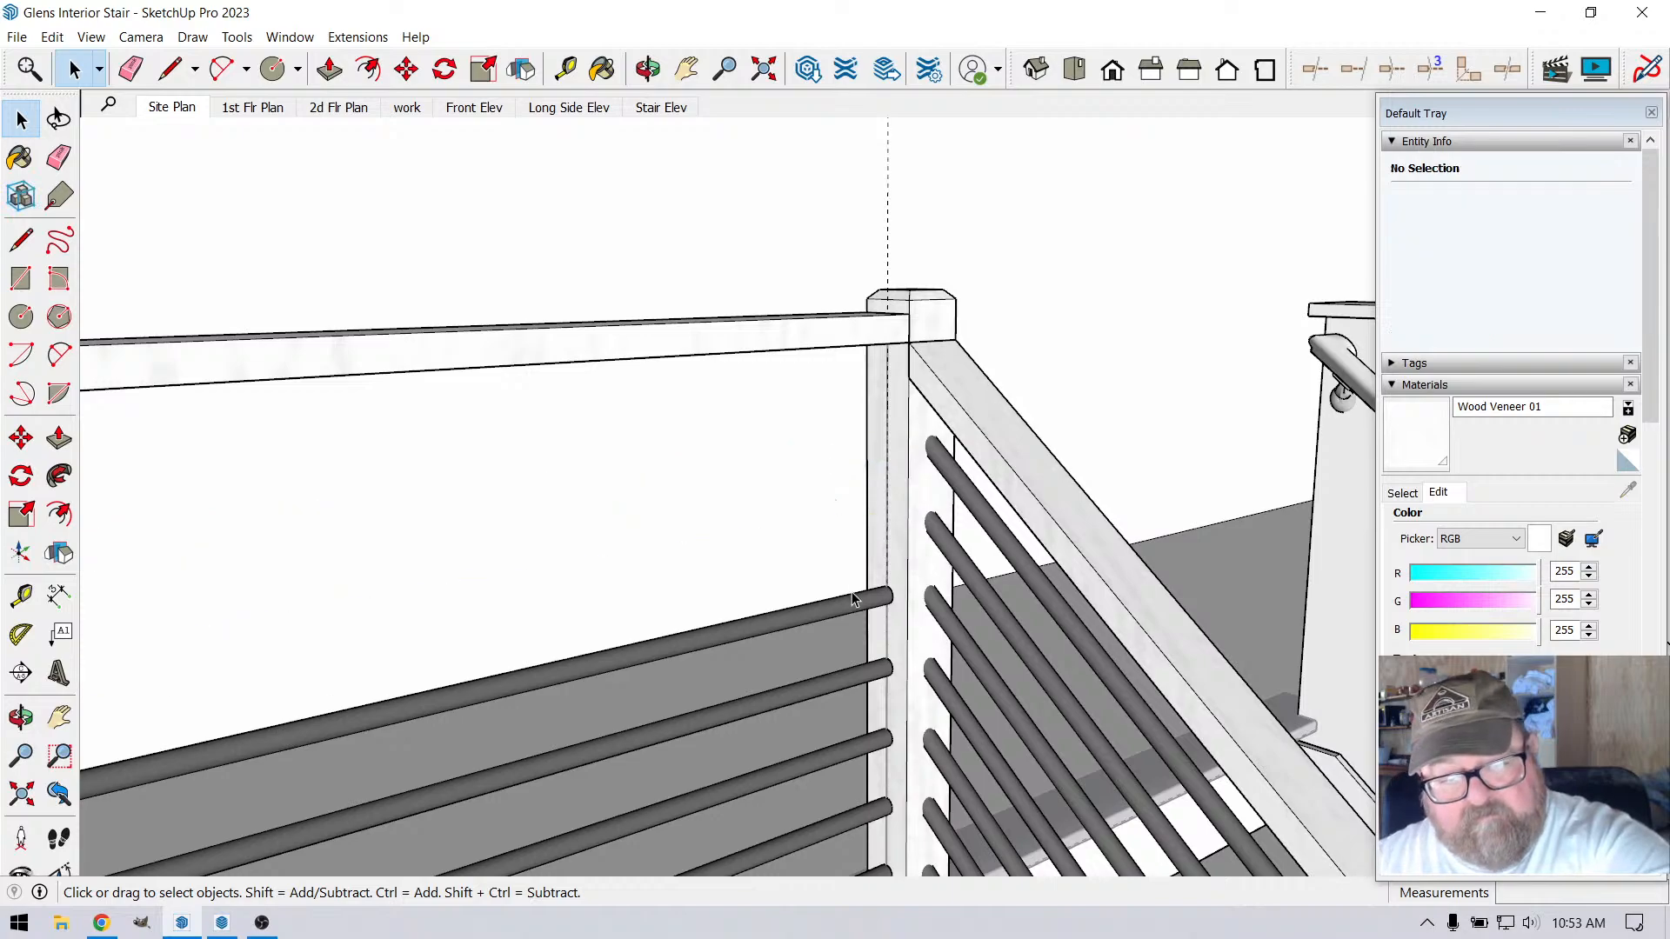
left_click(852, 599)
key("Delete")
left_click(833, 686)
key("Delete")
scroll(845, 628, "down", 3)
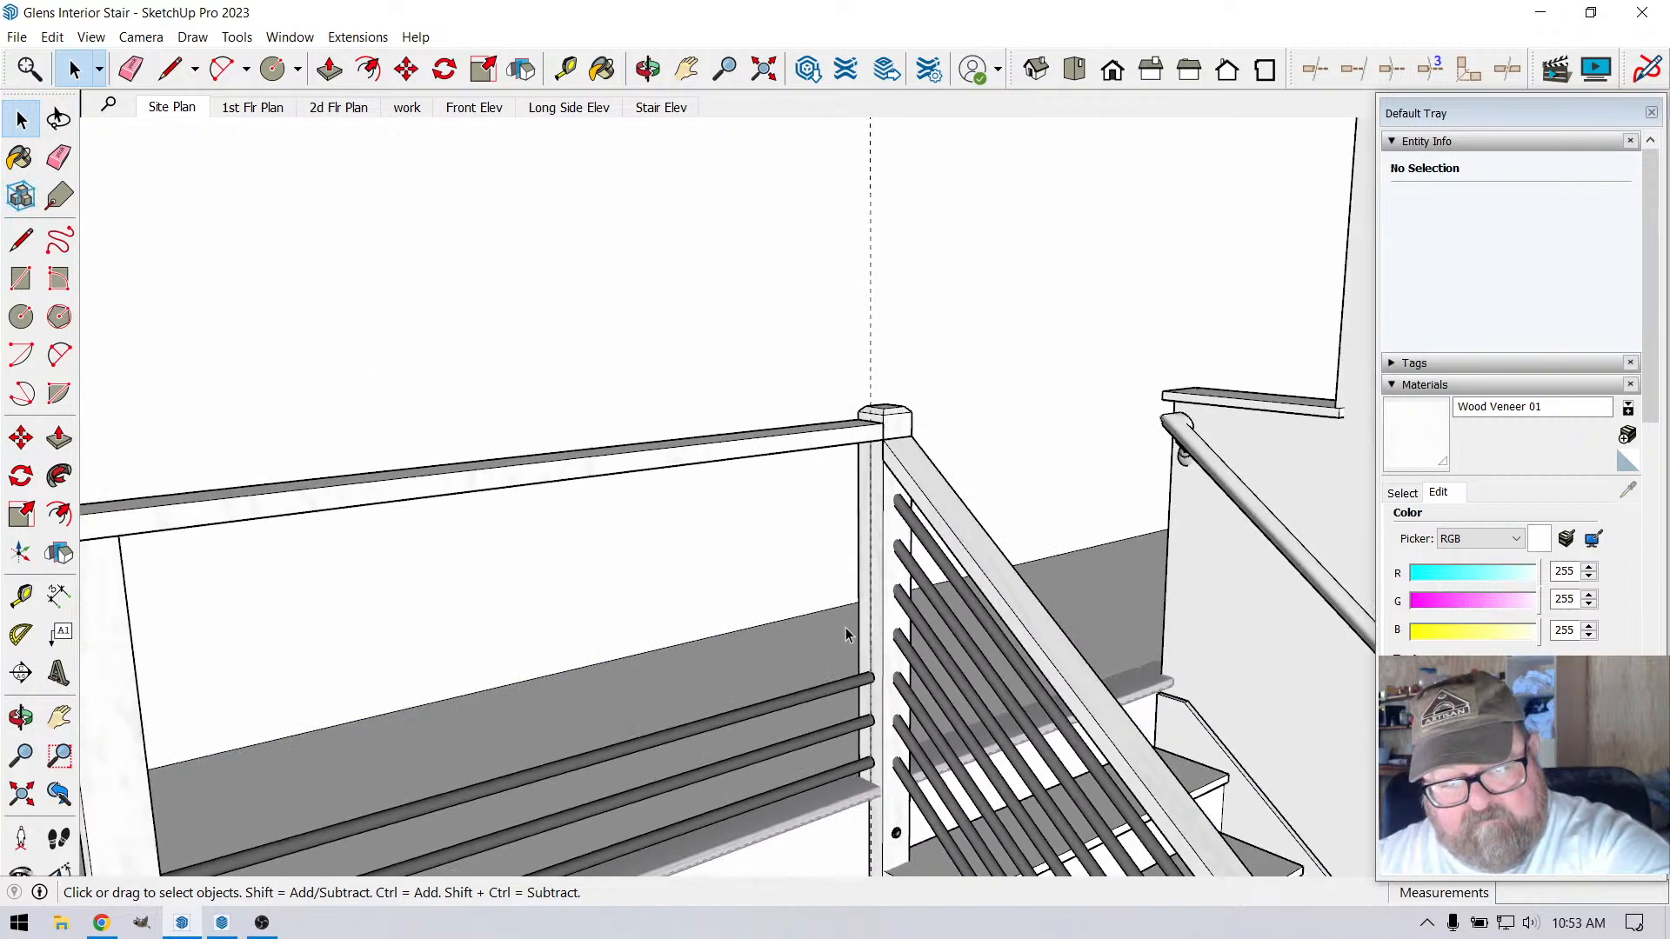
left_click(842, 690)
key("Delete")
left_click(840, 735)
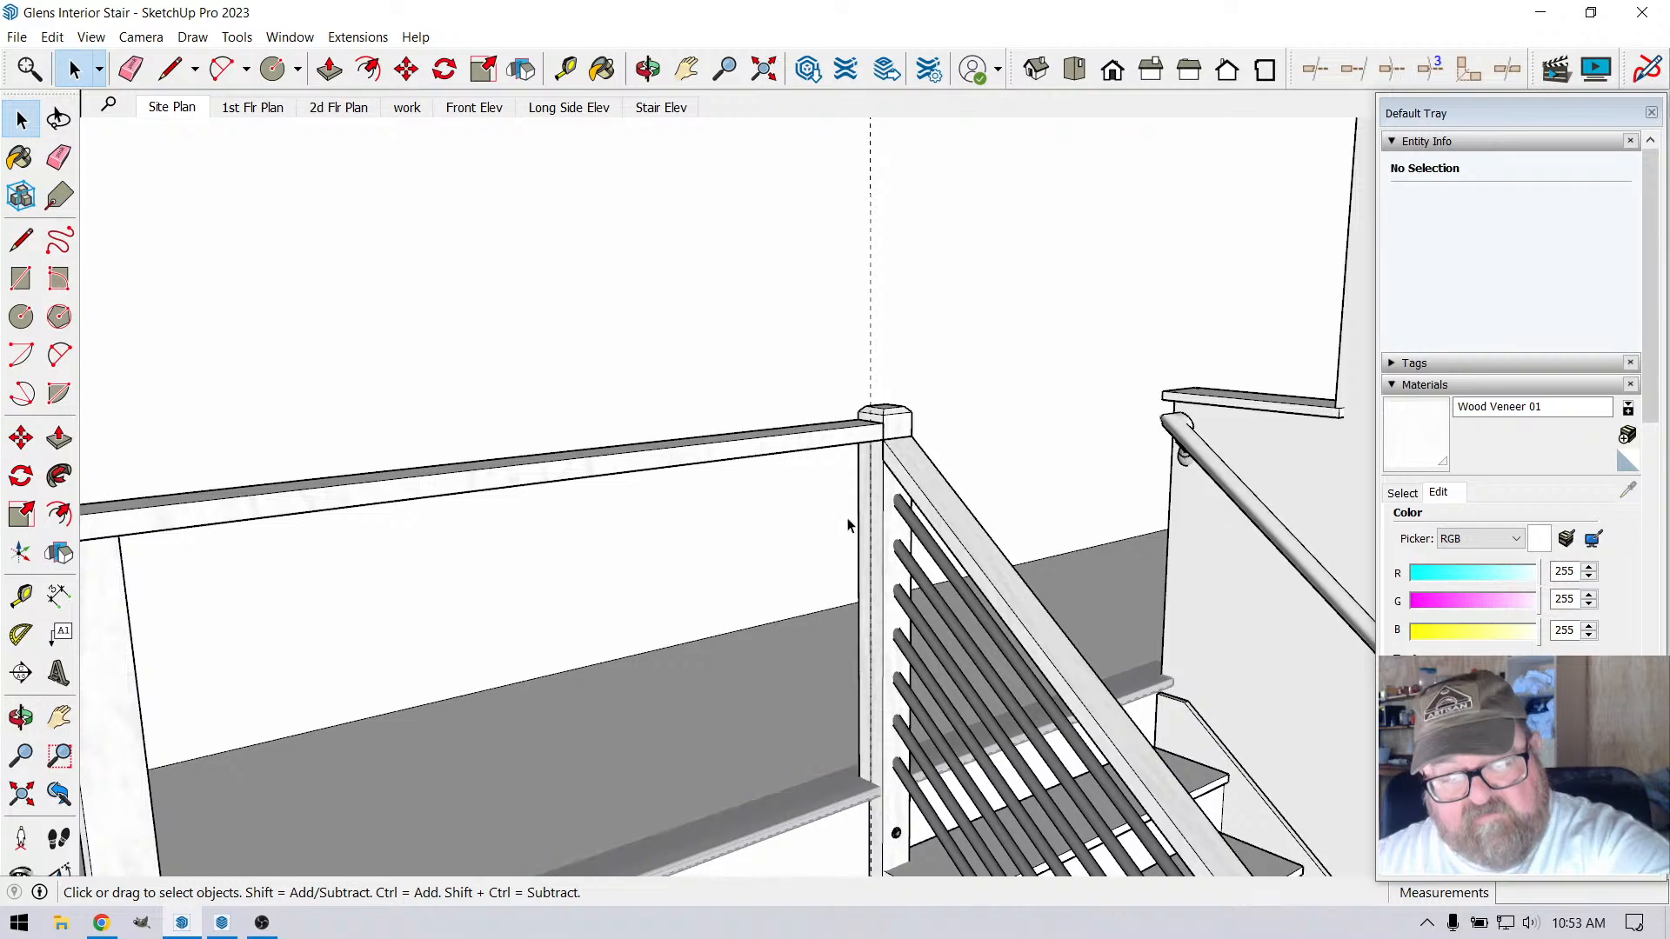
Place a horizontal guide across the corner post about 4 13/16" below the handrail's underside, at the first division point of the vertical line
scroll(858, 478, "up", 5)
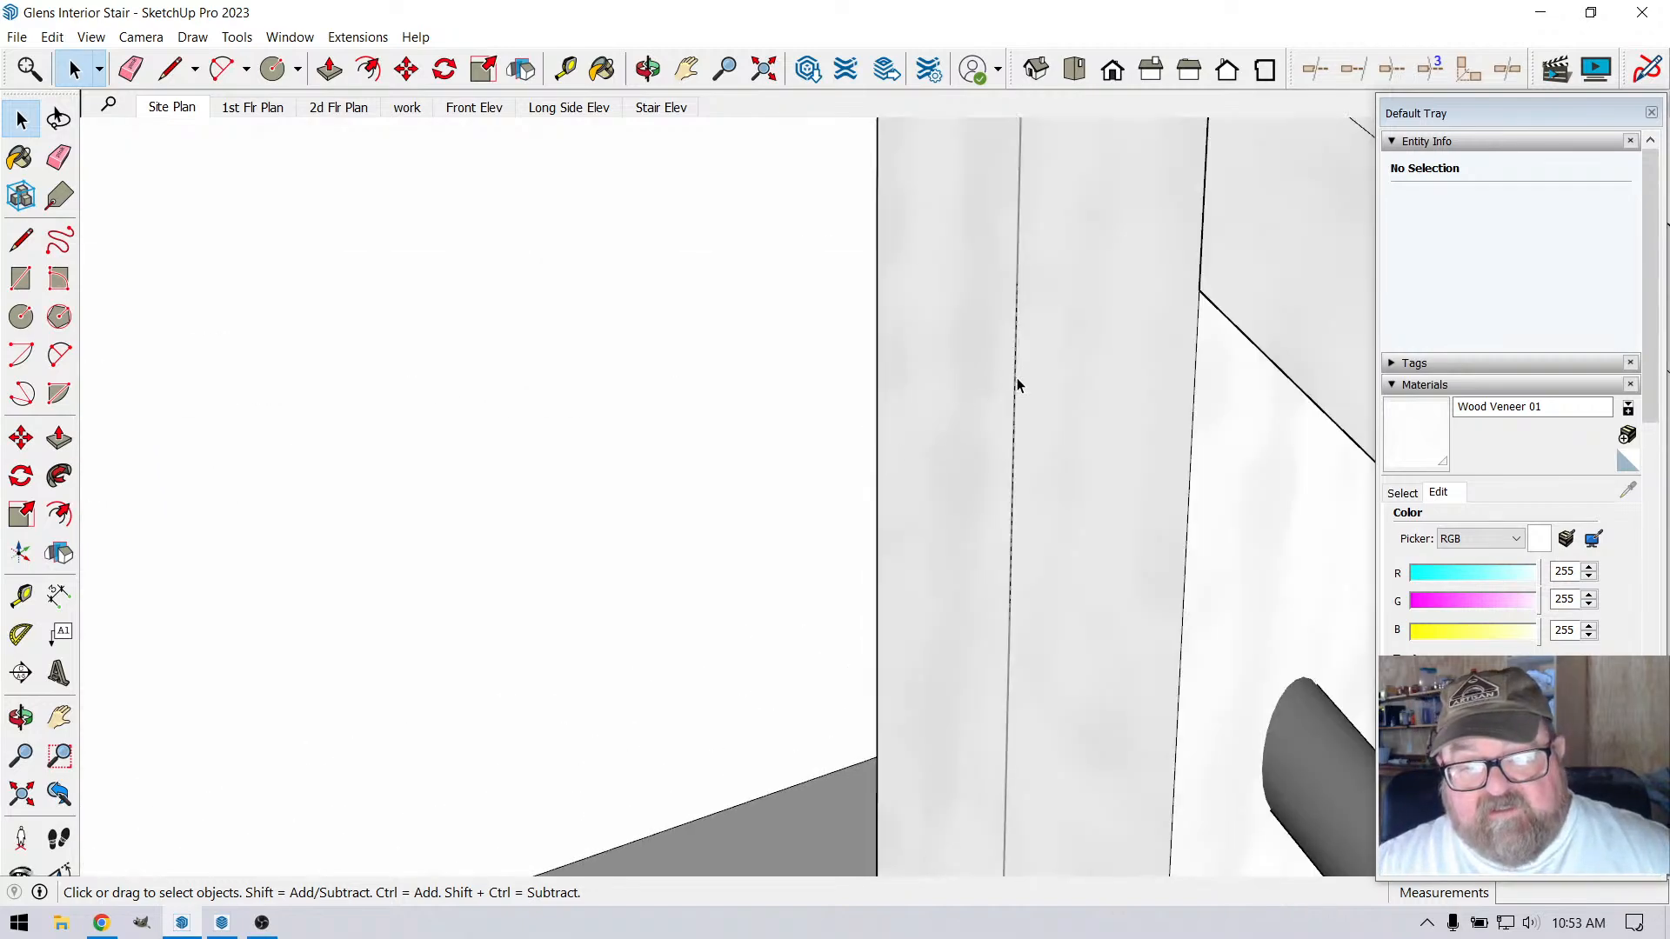
scroll(1016, 377, "down", 2)
left_click(1010, 327)
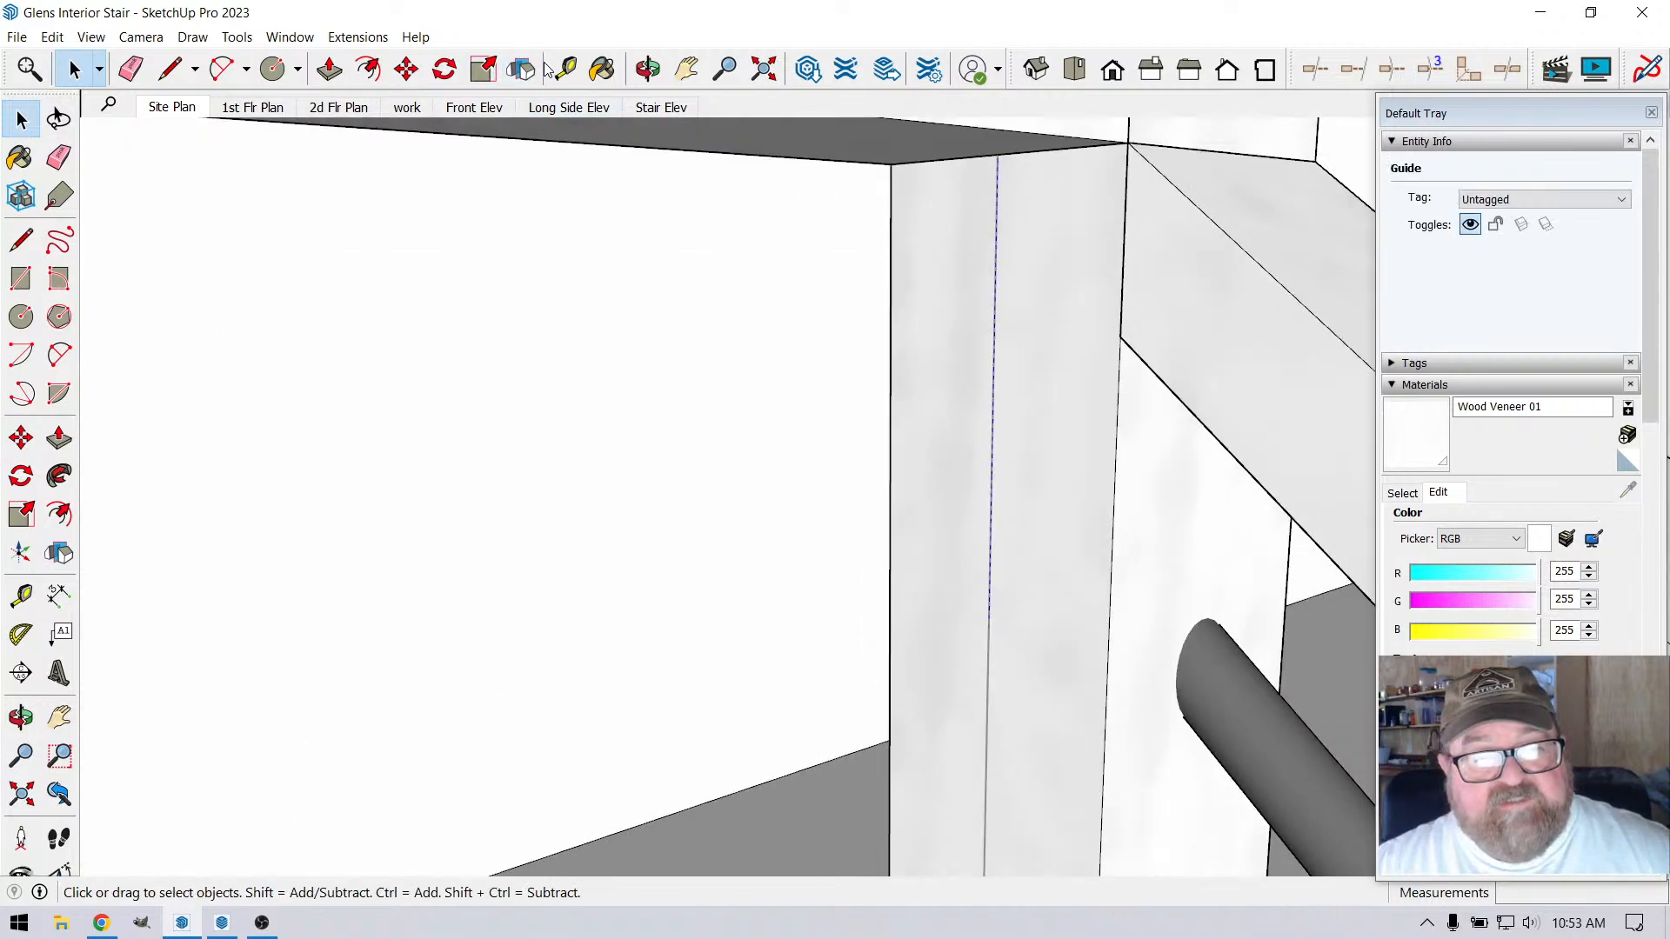
left_click(565, 69)
left_click(935, 159)
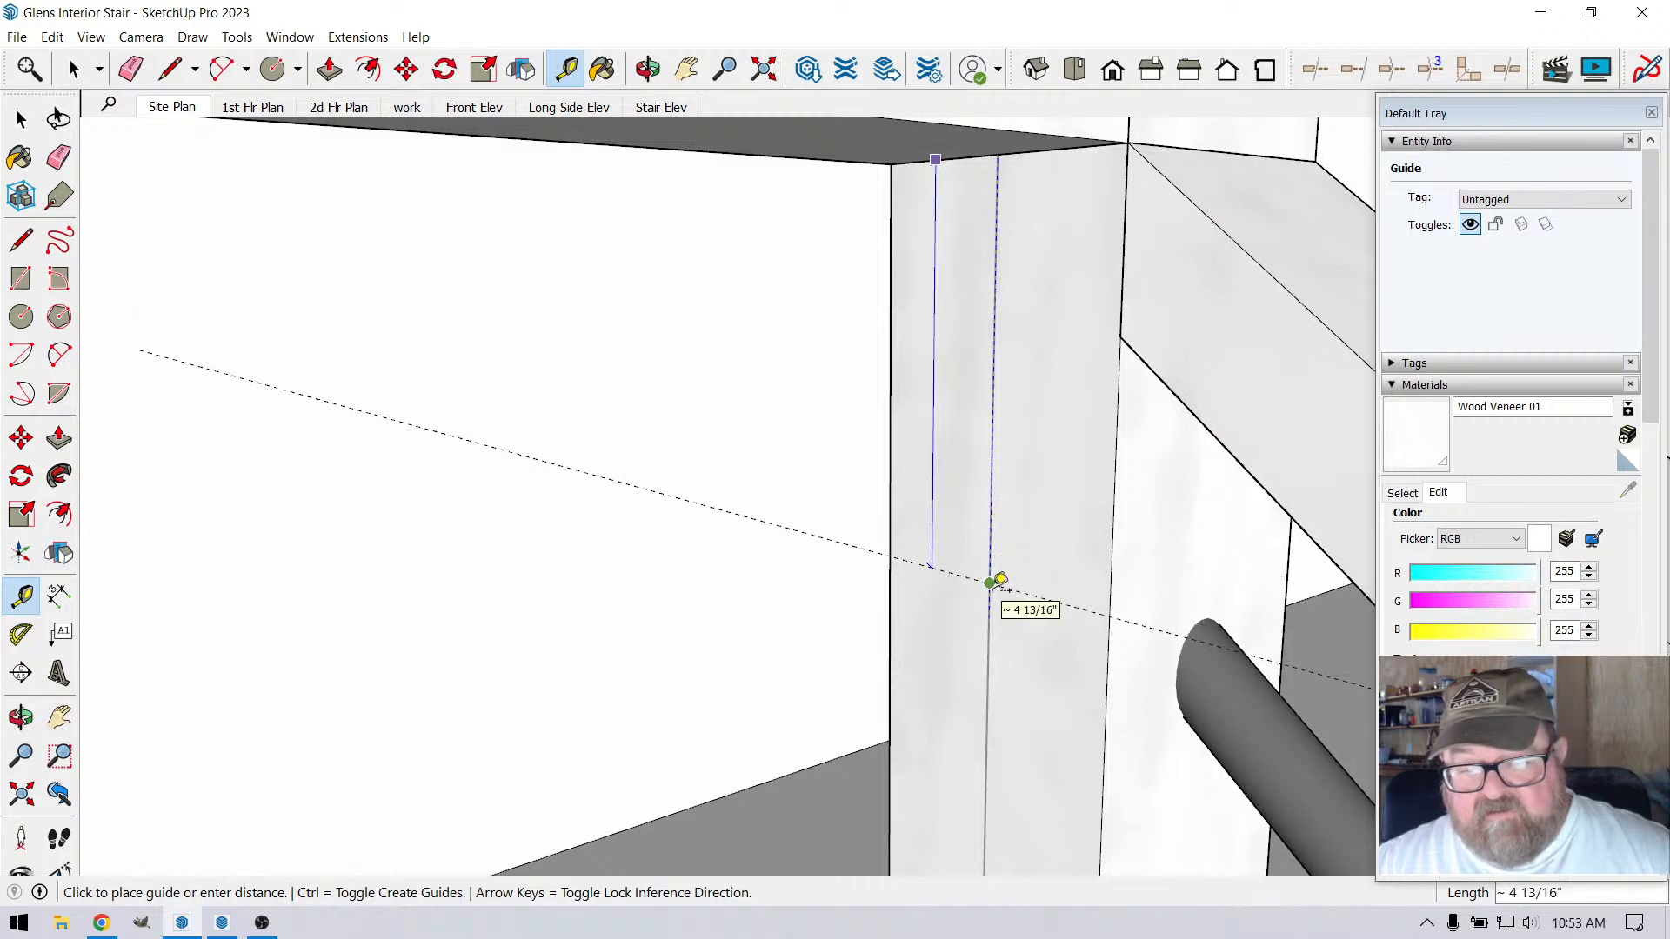
left_click(1000, 580)
Draw a circle of about 3/8" radius on the post's loft-side face, centred where the guide crosses the vertical line
middle_click_drag(999, 578, 920, 372)
left_click(270, 71)
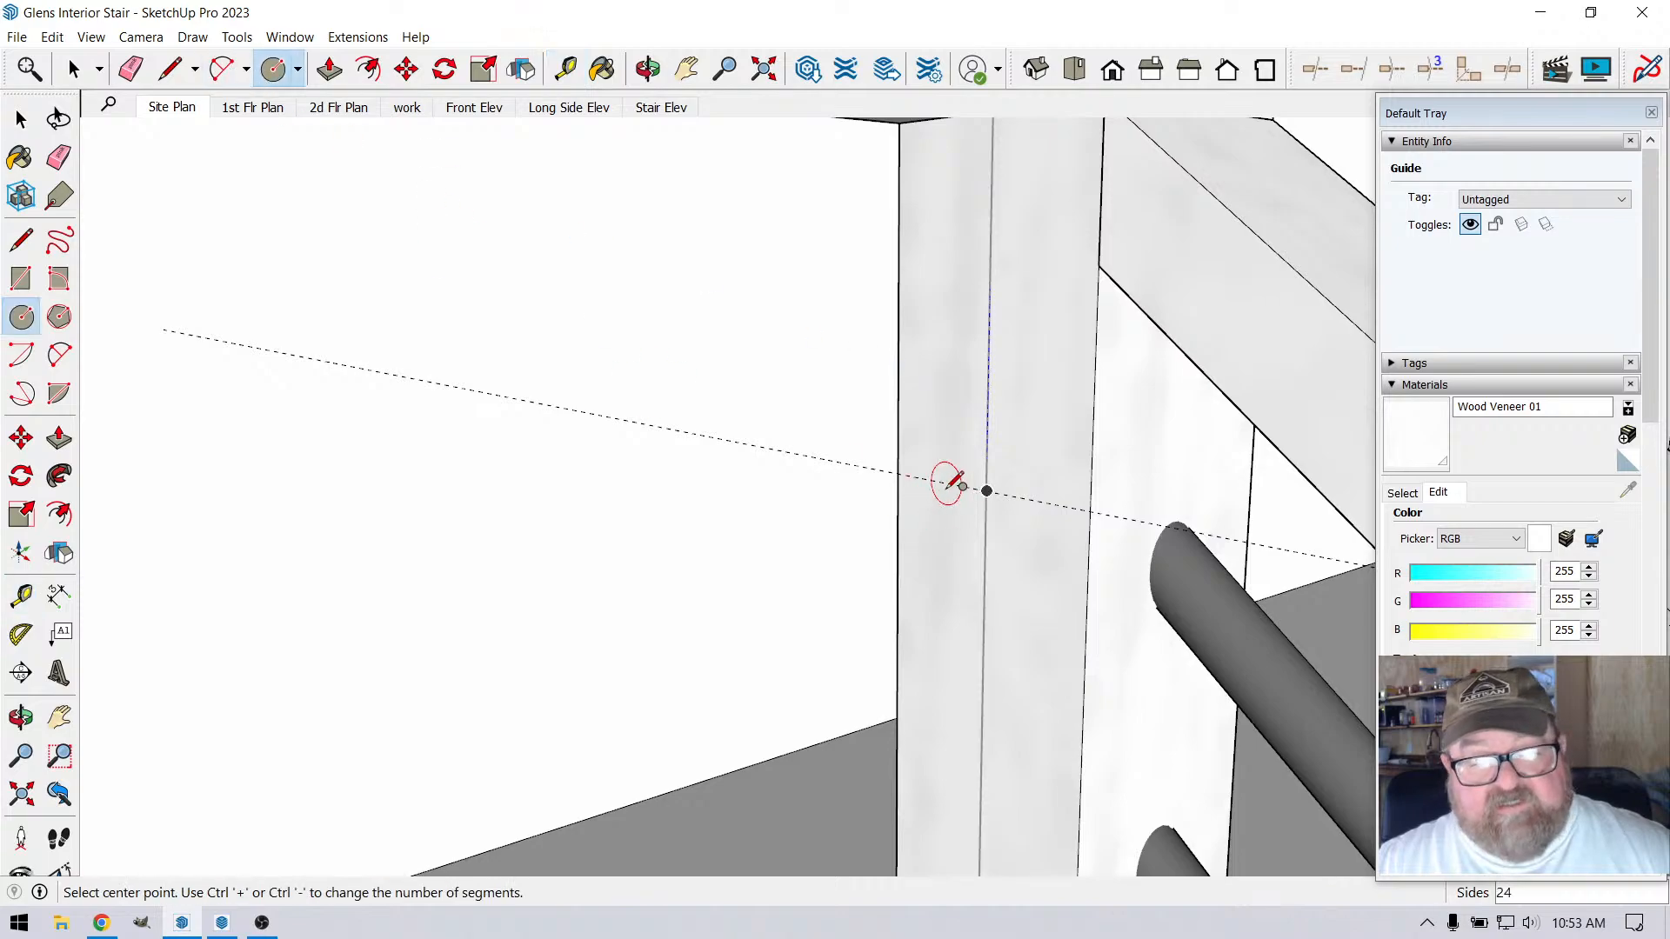
left_click(986, 491)
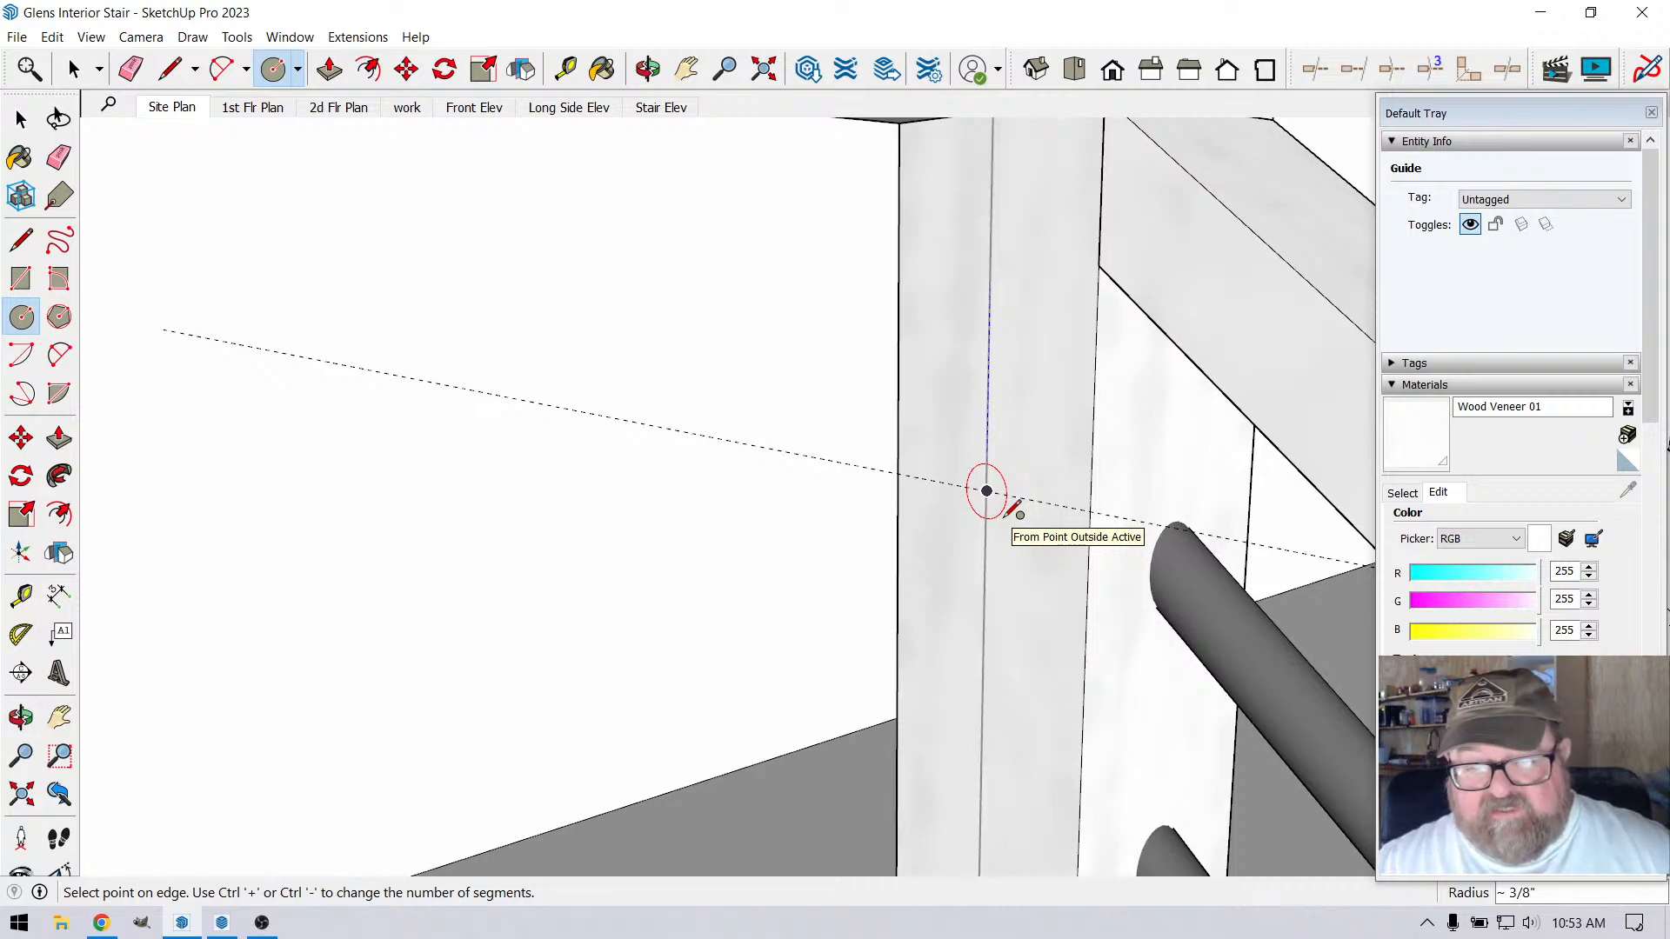
left_click(1004, 518)
scroll(1003, 518, "up", 4)
scroll(1072, 376, "down", 3)
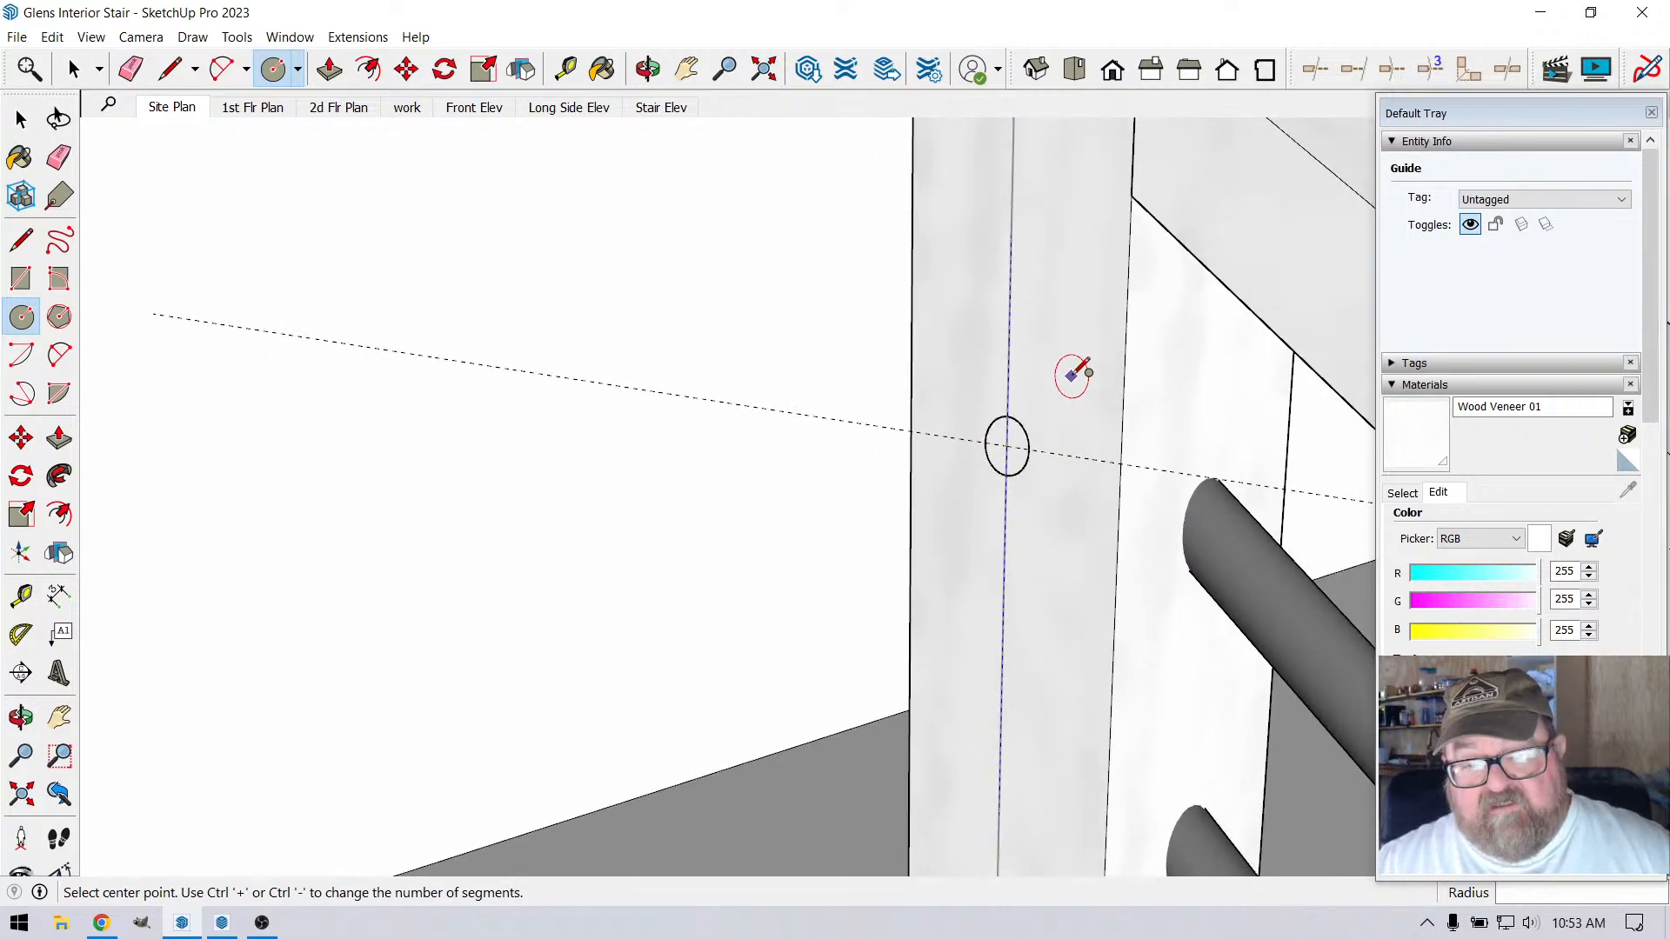
Push/Pull the circle about 5 3/4" out from the corner post along the loft railing
scroll(1074, 373, "down", 1)
key("p")
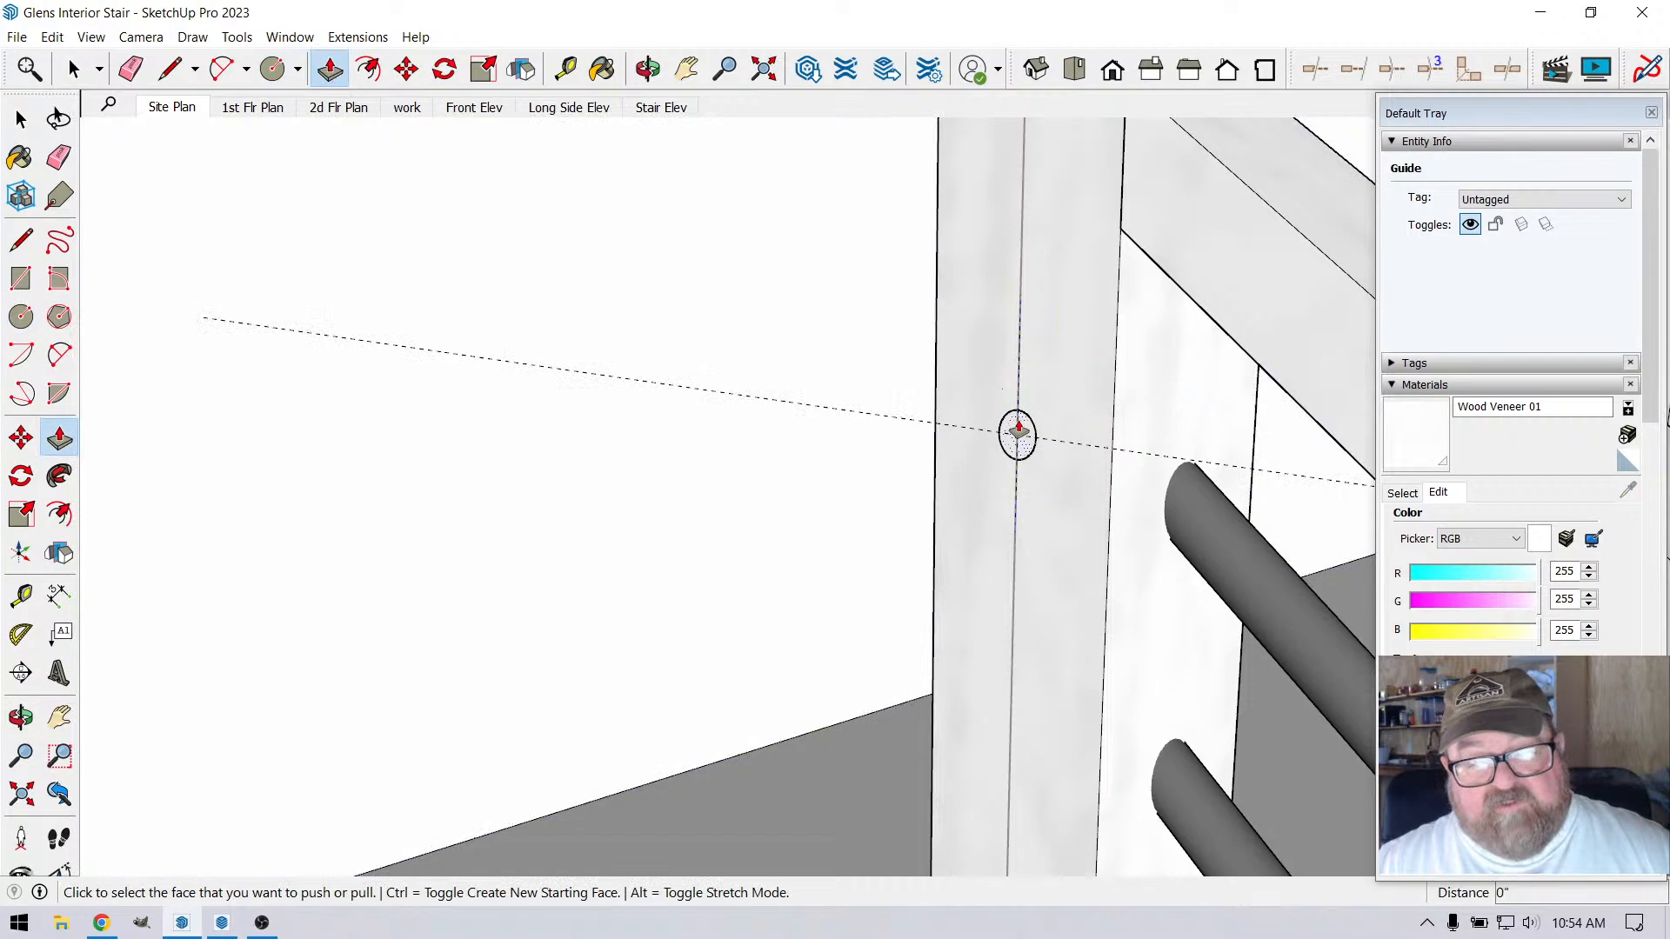
left_click(1018, 432)
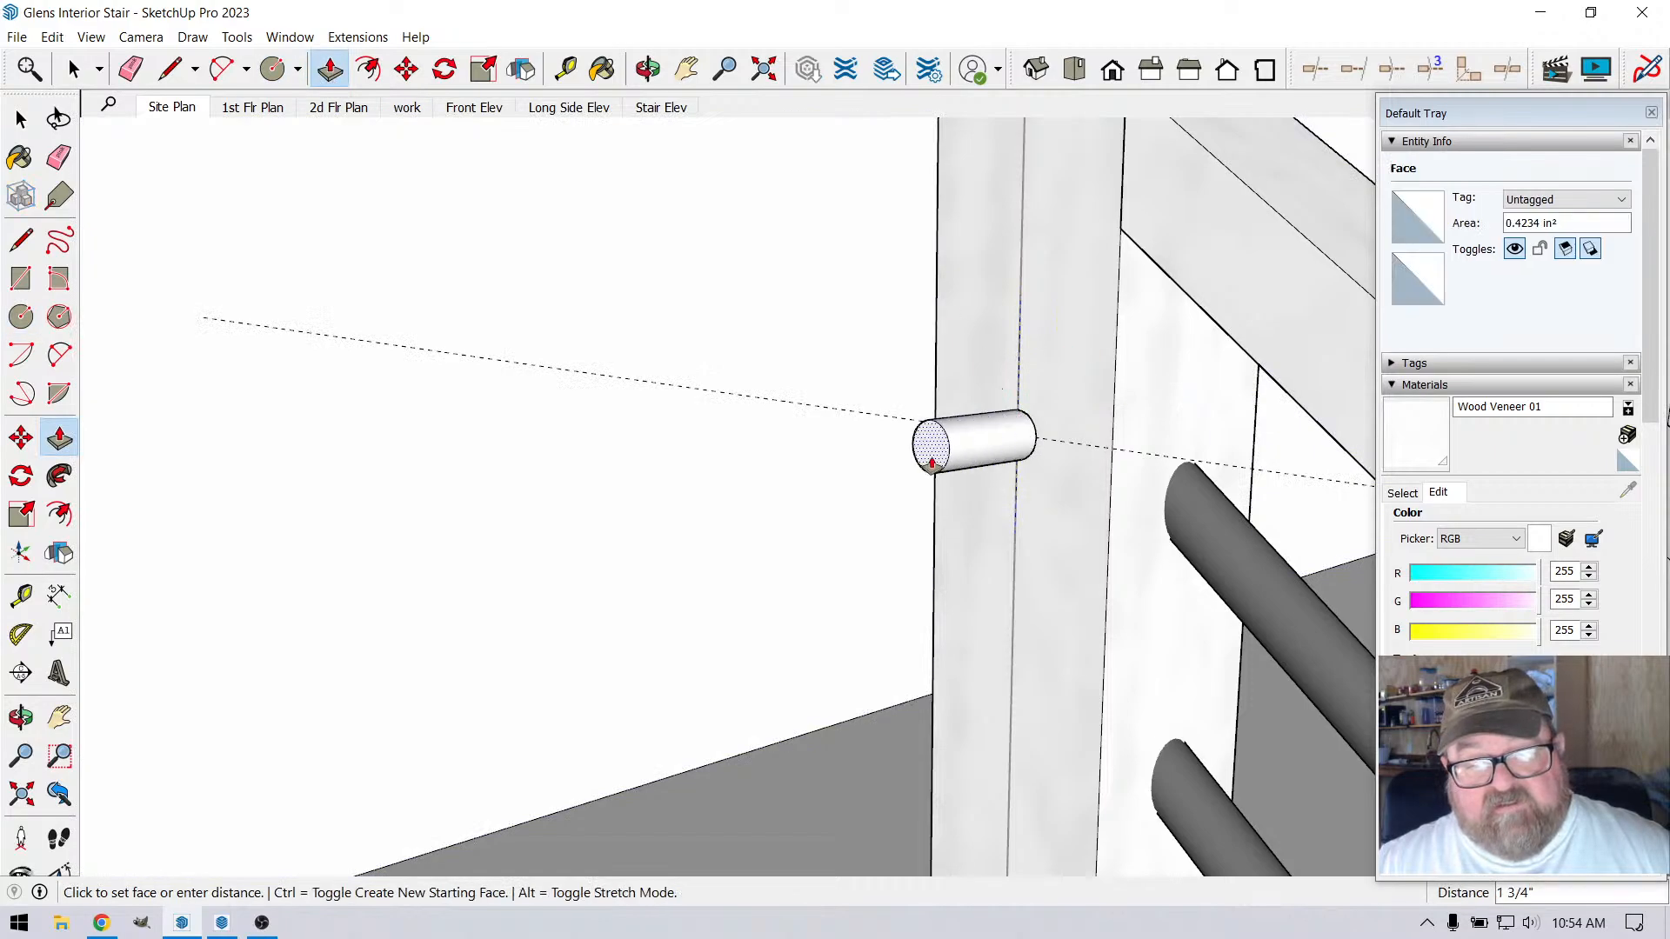
left_click(691, 522)
scroll(1168, 455, "down", 4)
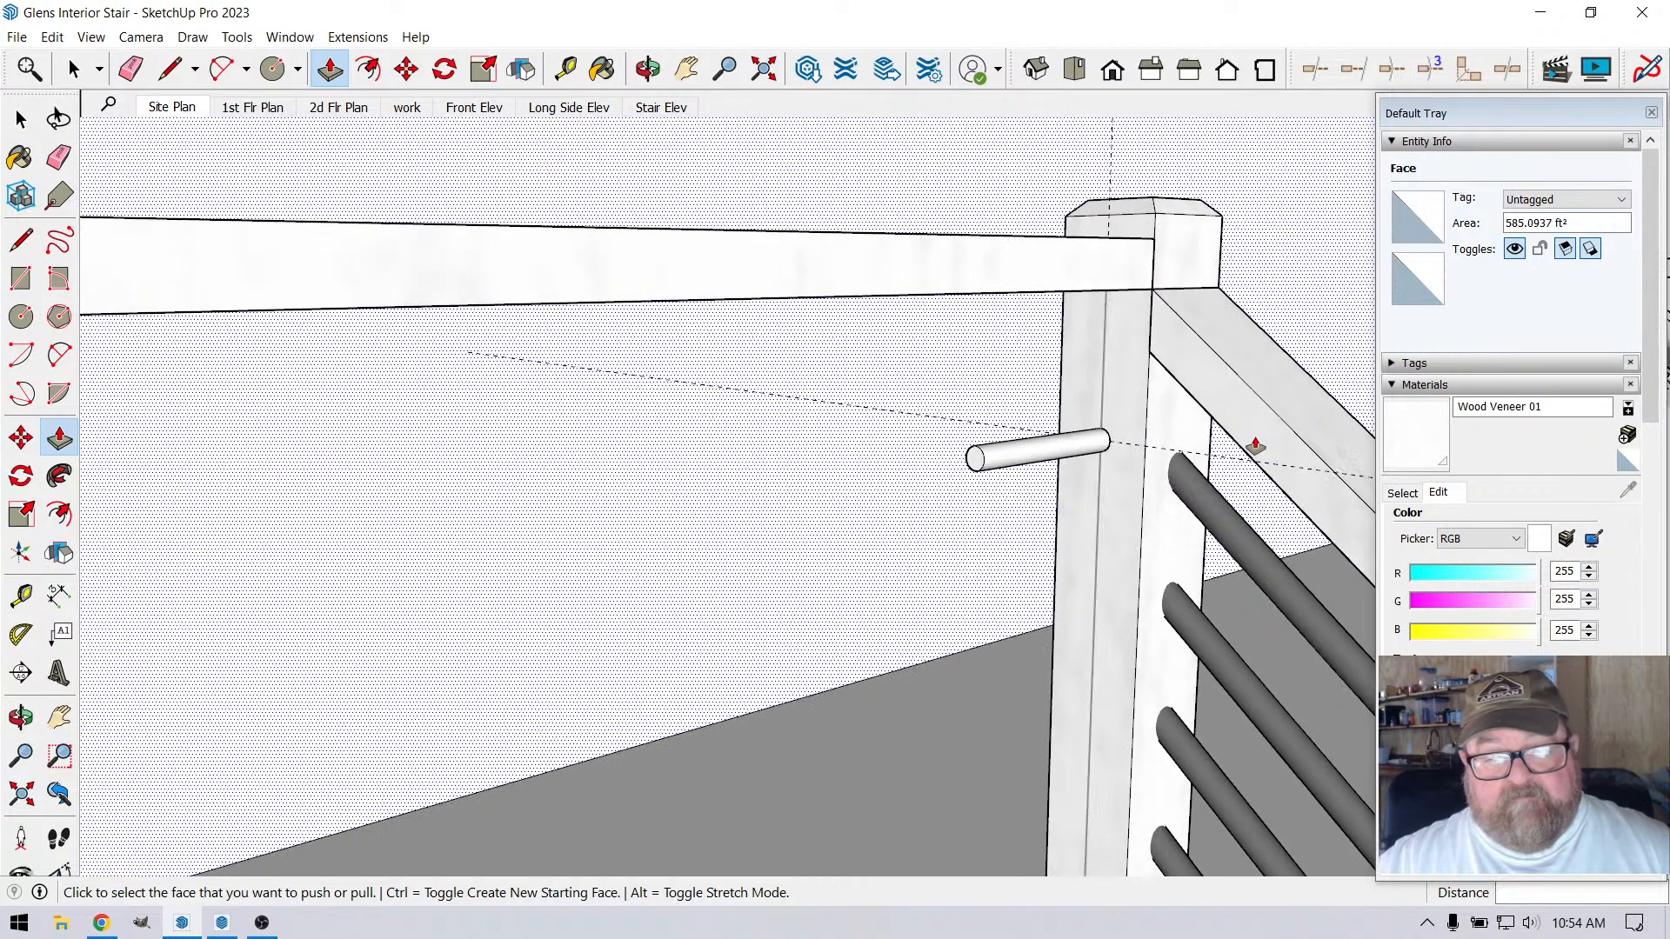
Extend the bar's end face by 14' 3" and another 6' 1" along the loft railing to the far corner post
scroll(1255, 446, "down", 6)
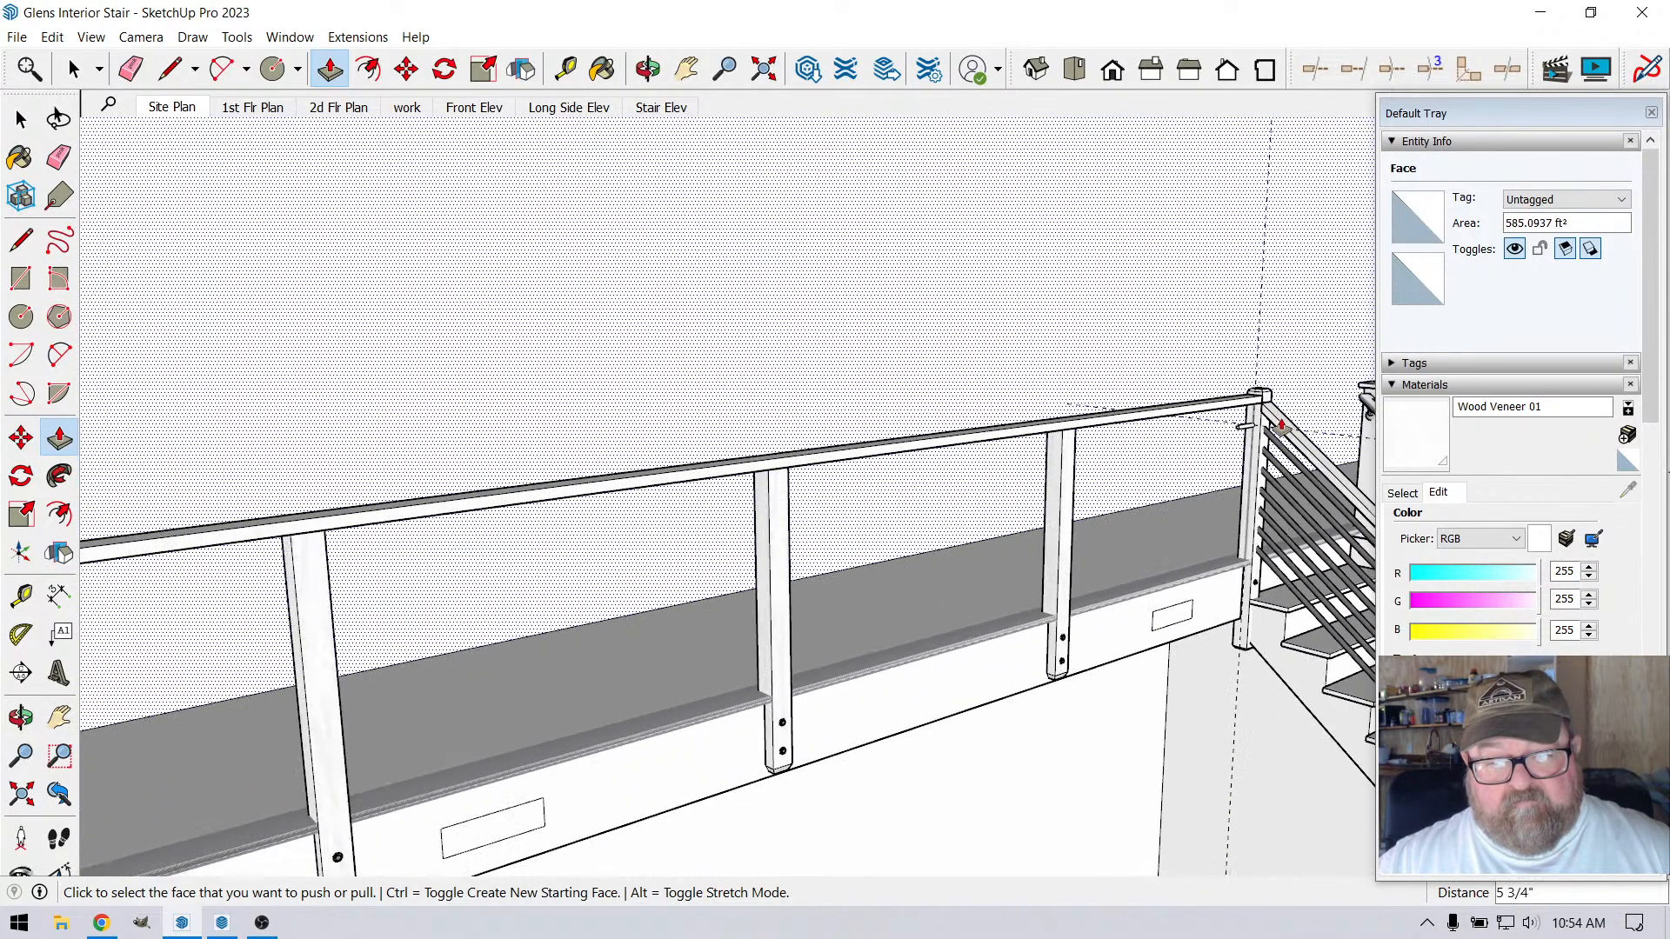
scroll(1281, 426, "up", 3)
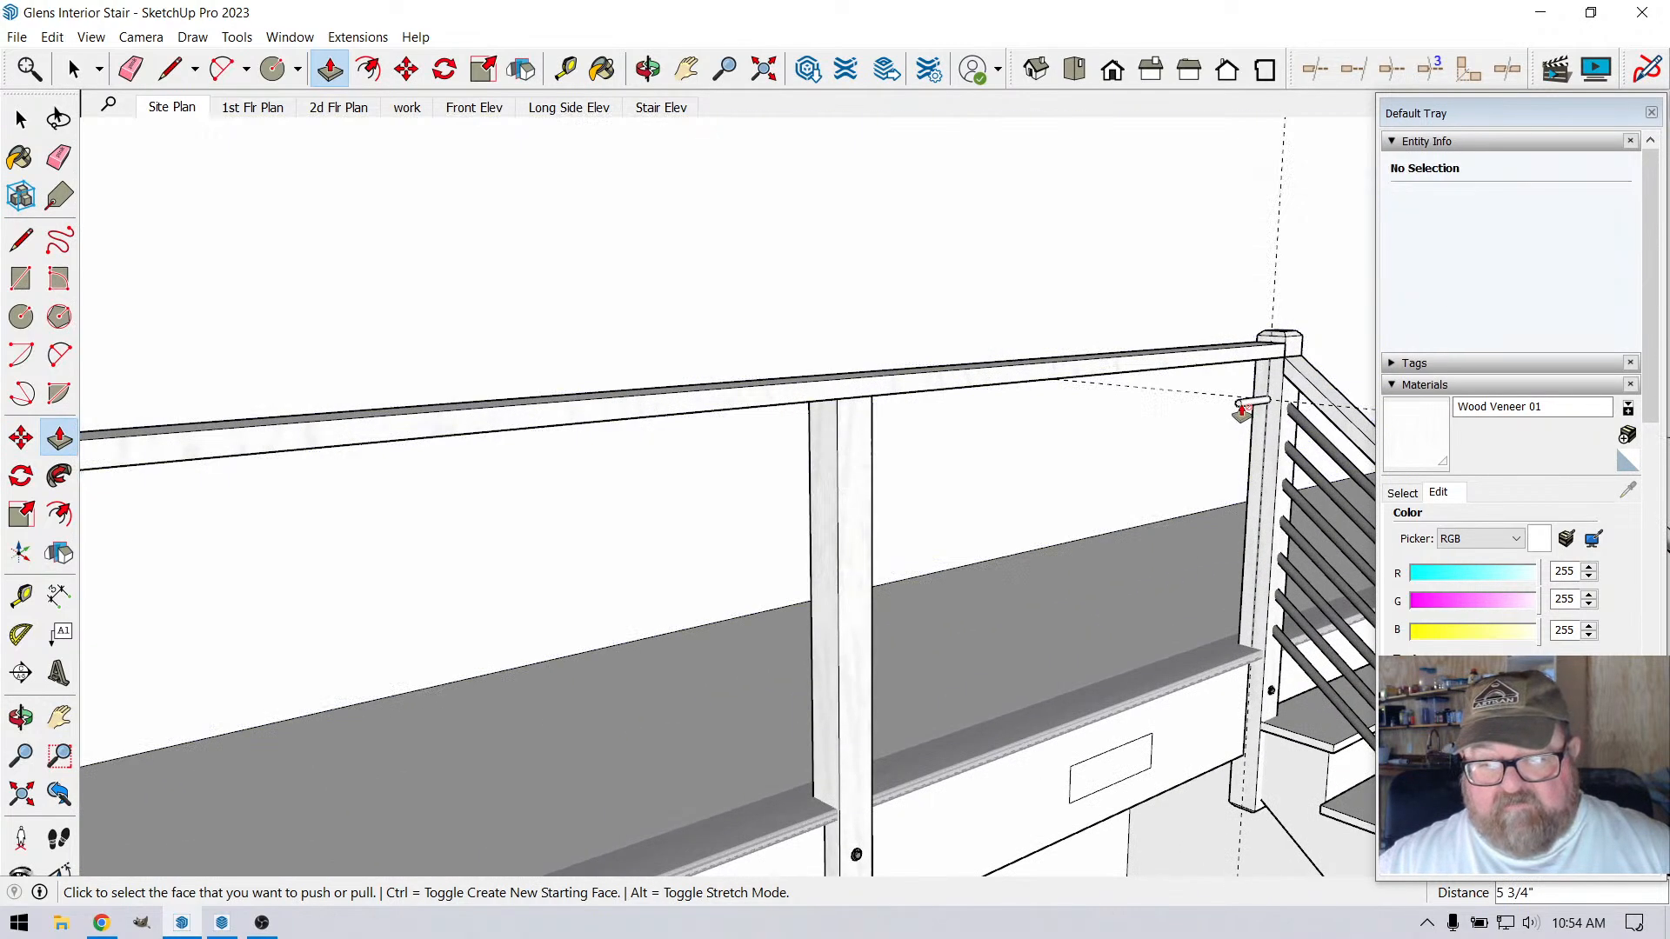
left_click(1240, 408)
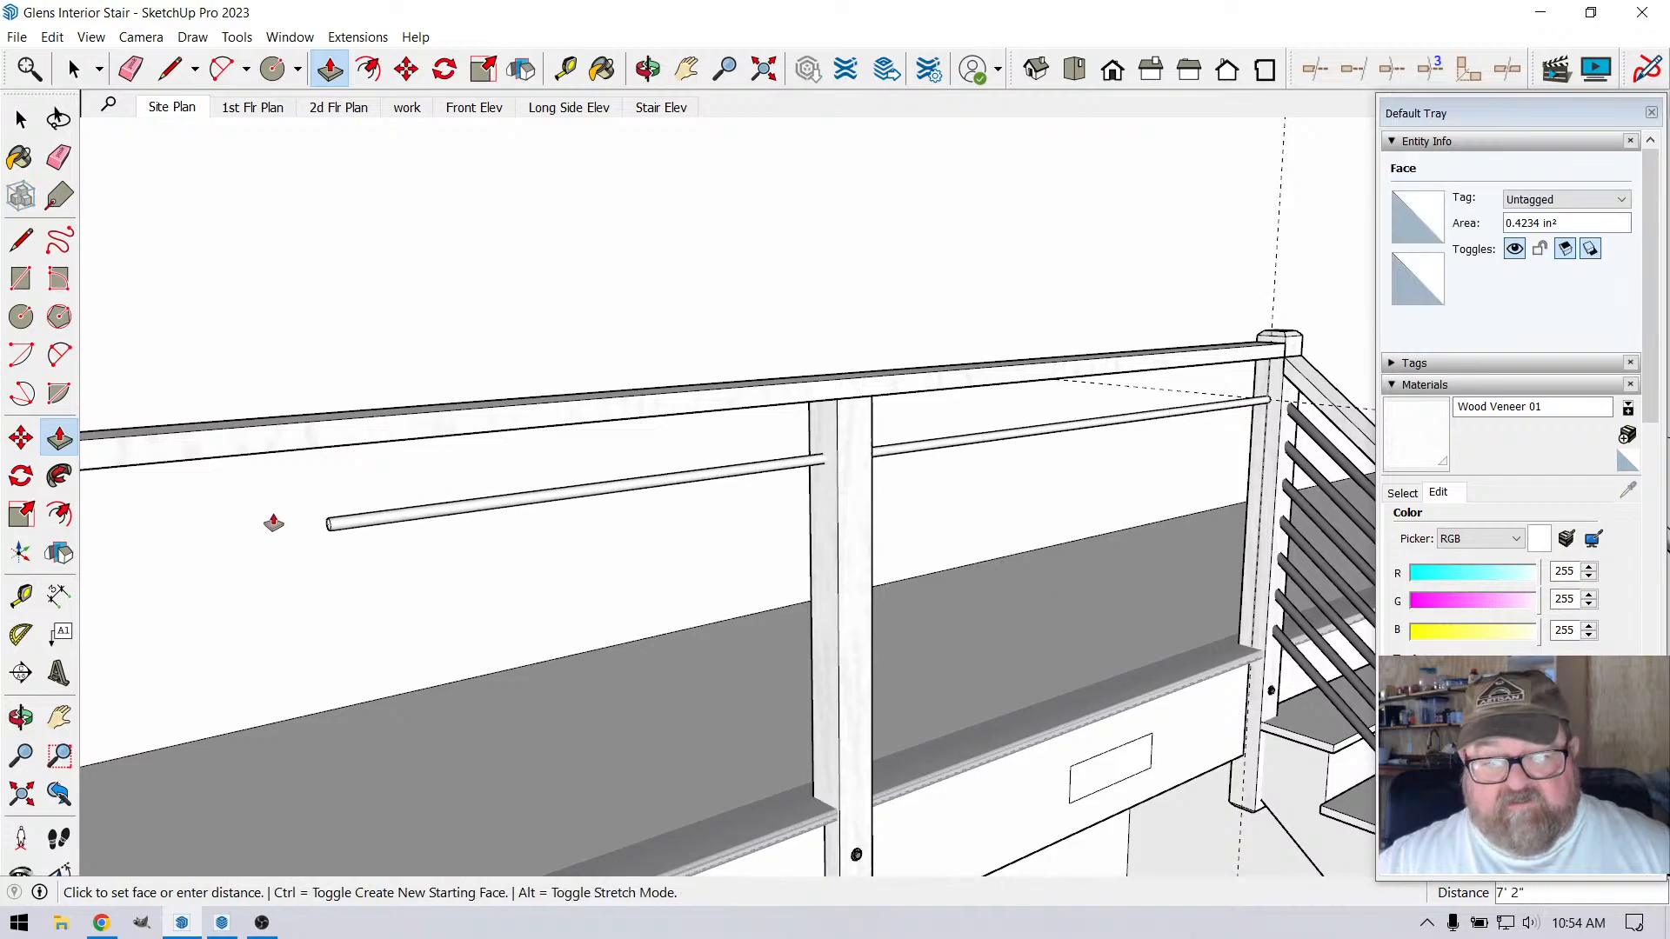
scroll(269, 519, "up", 1)
scroll(5, 597, "up", 6)
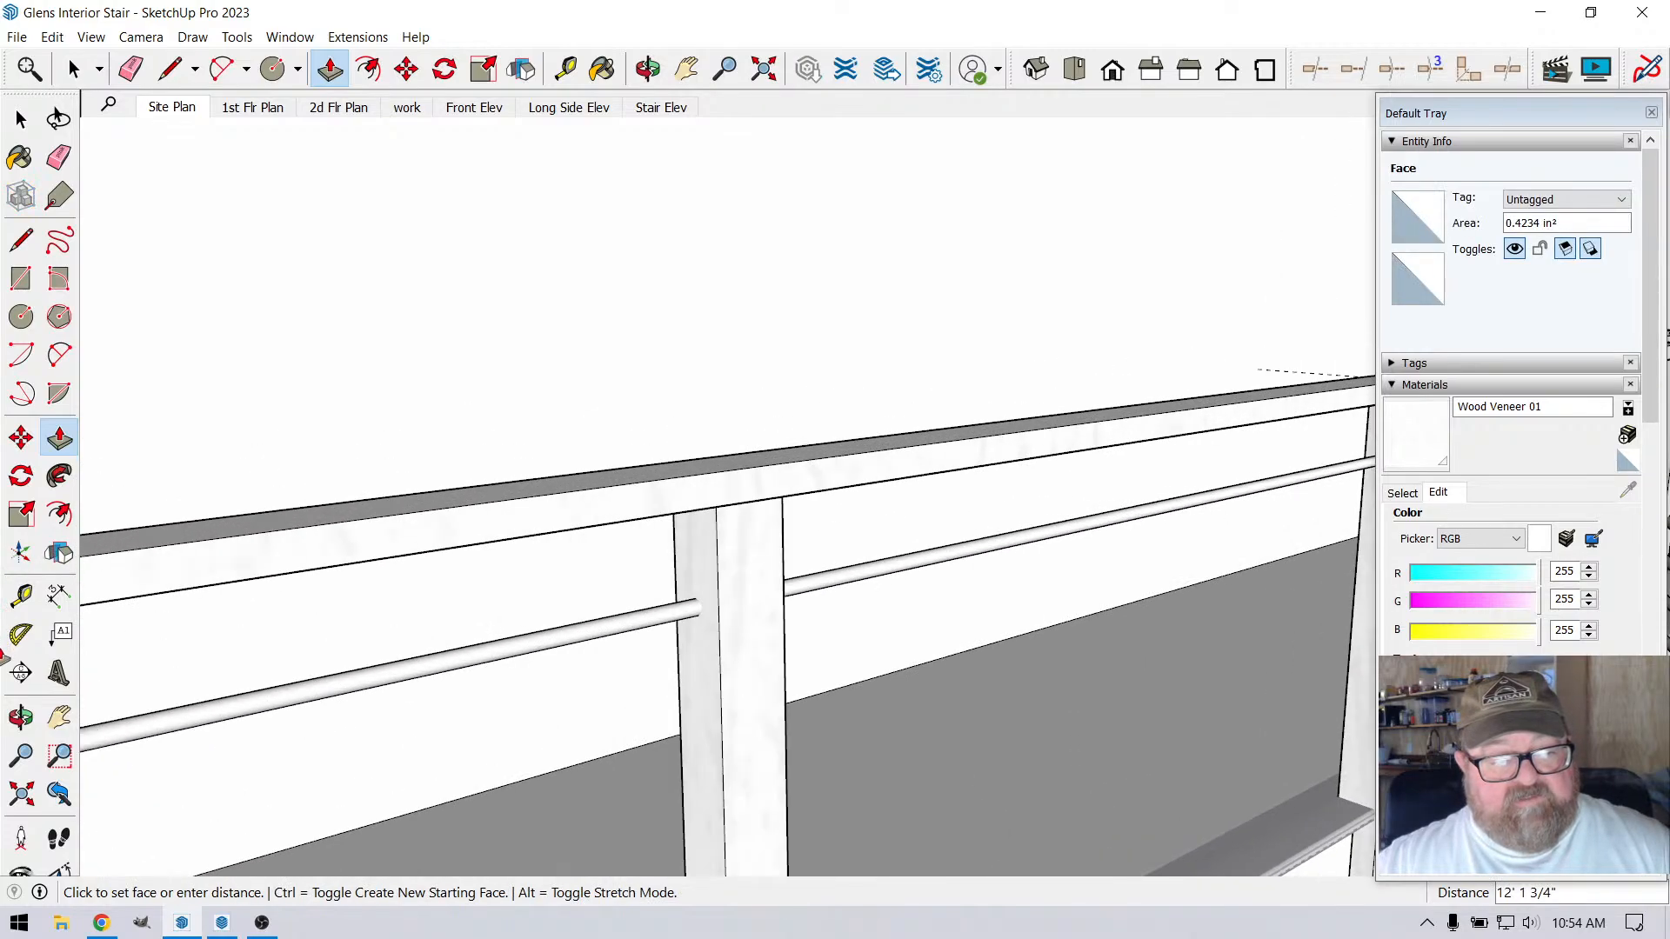
scroll(3, 665, "up", 1)
key("Escape")
scroll(1122, 433, "down", 5)
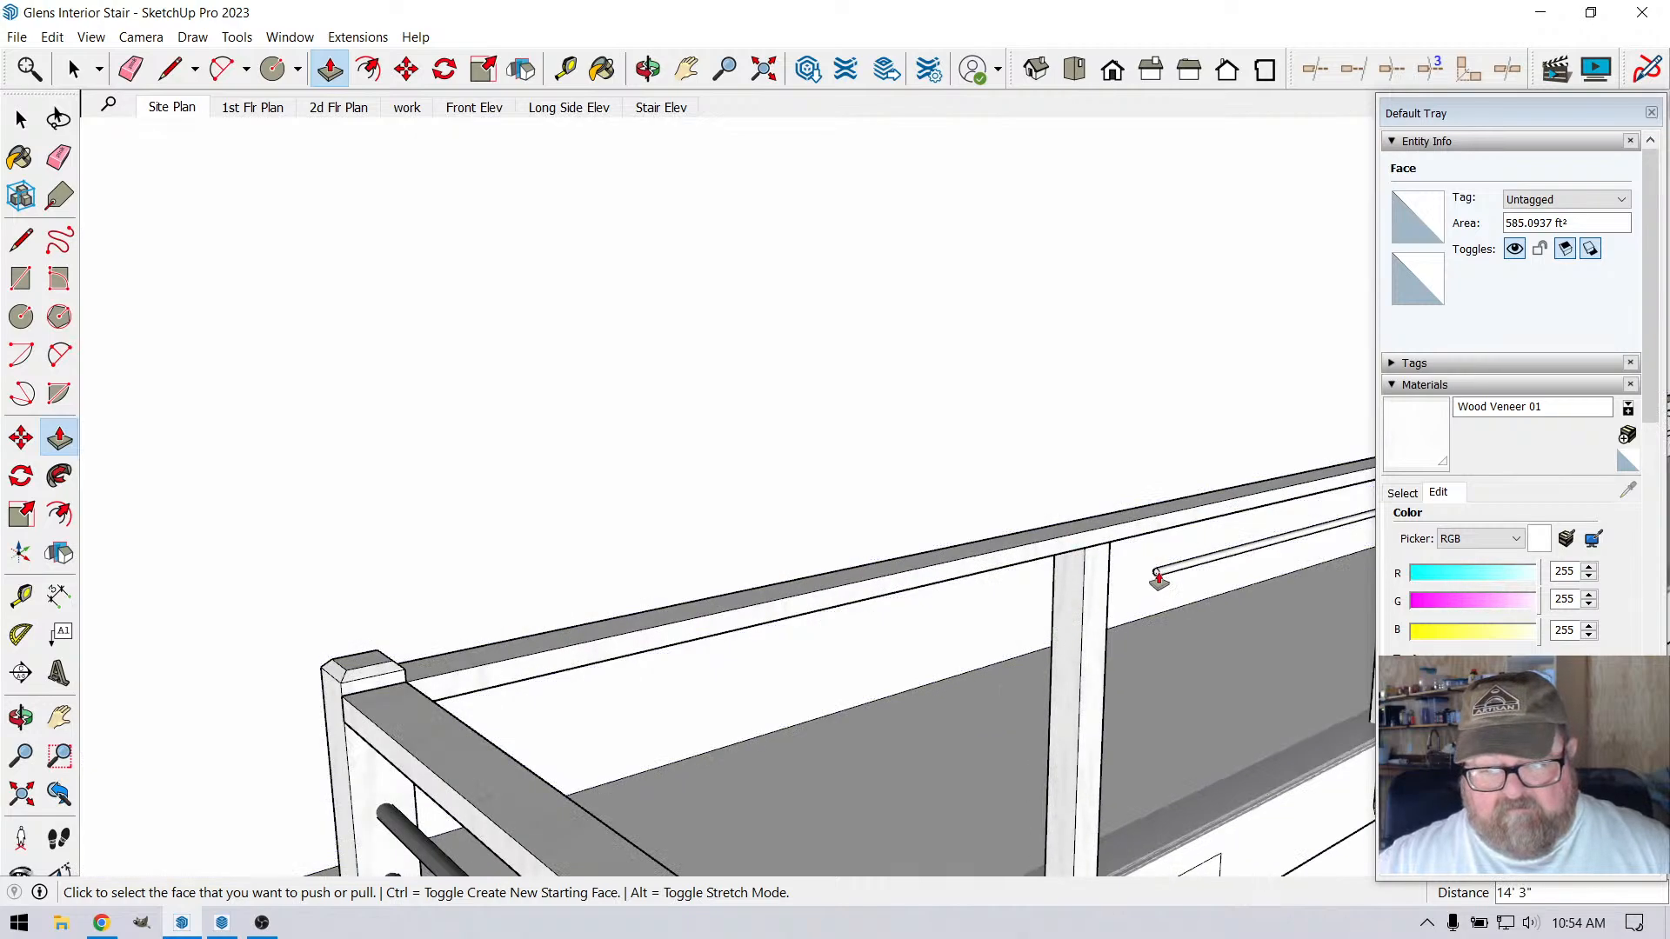
left_click(1156, 578)
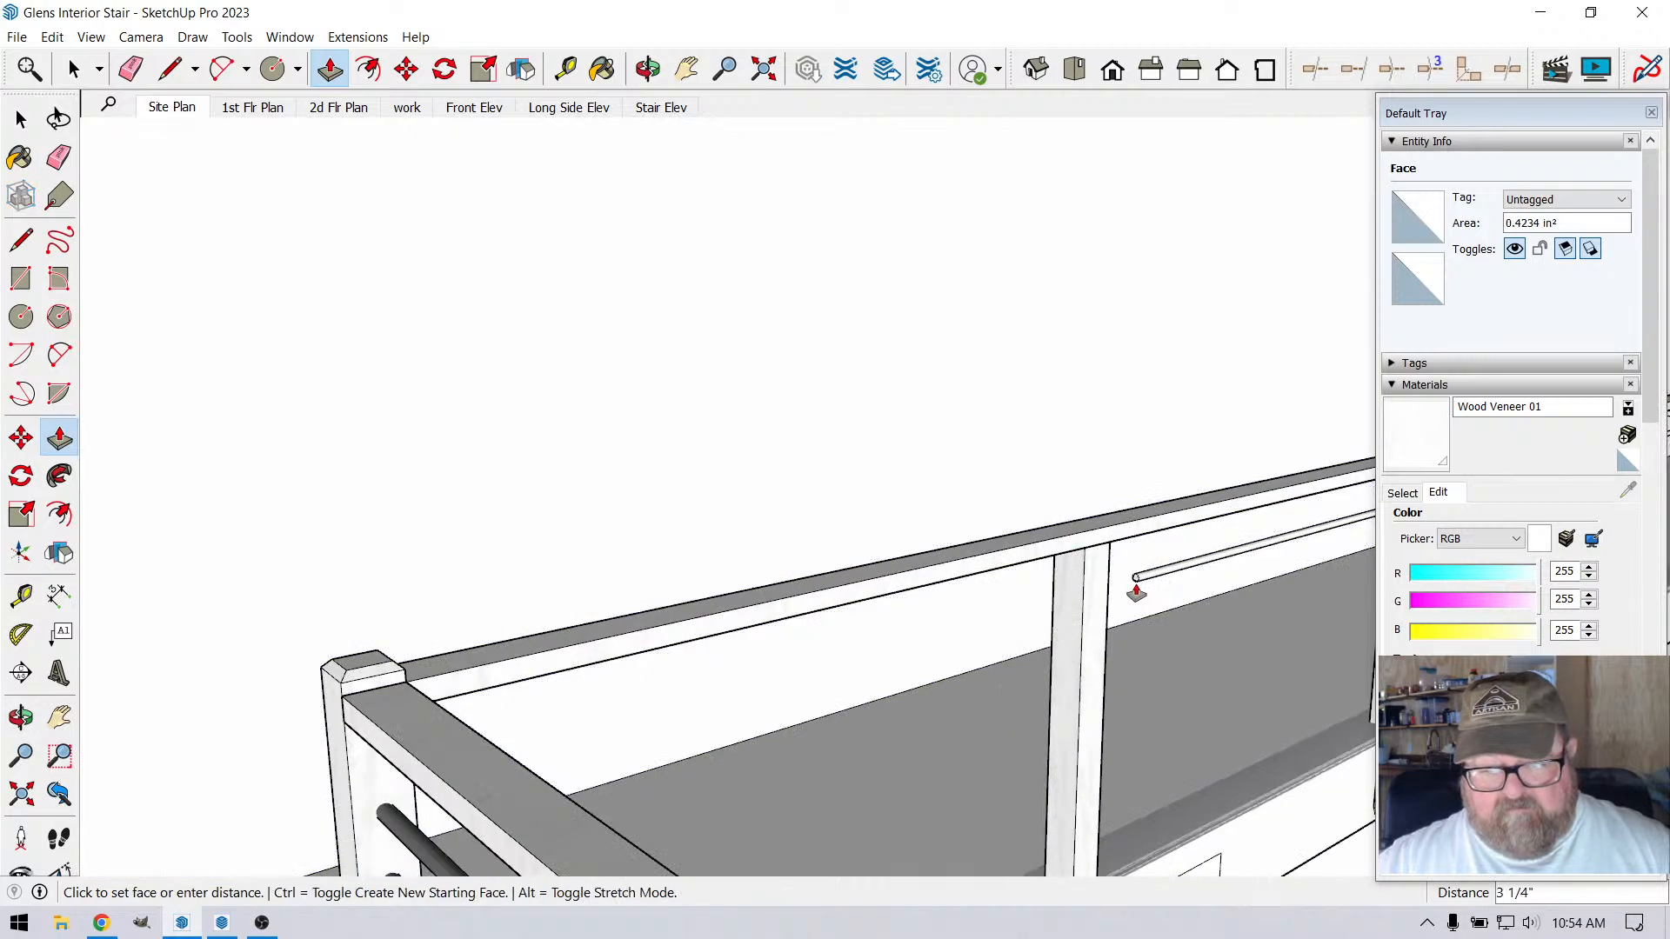
left_click(405, 670)
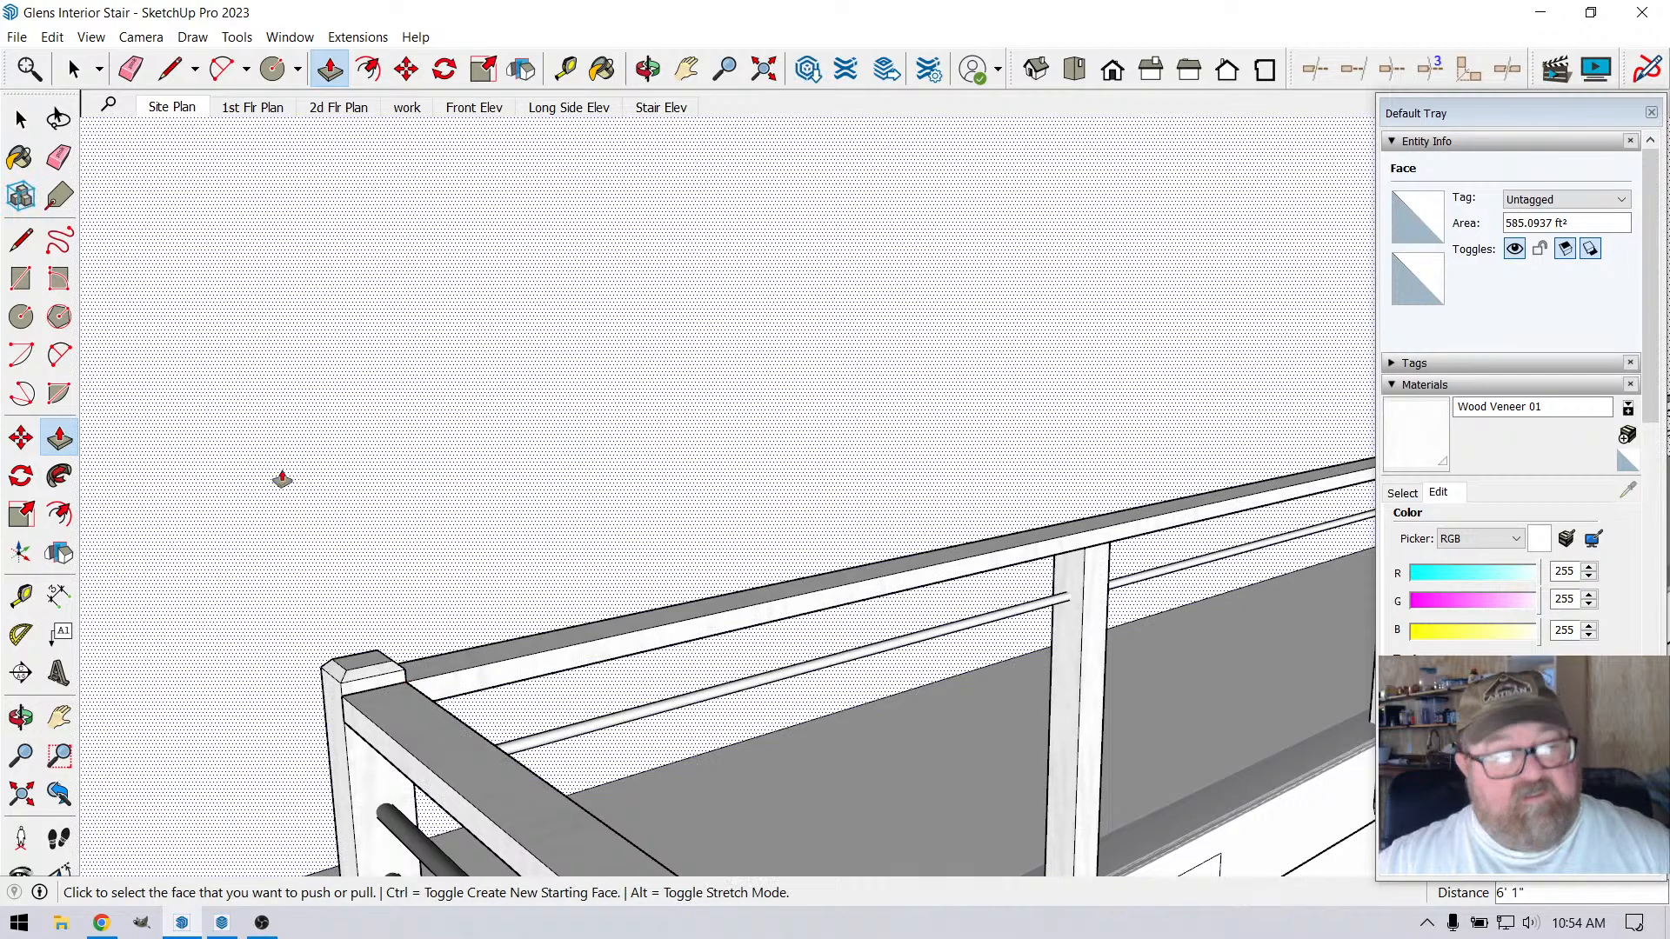
Make the entire new top bar a group and convert that group into a component
left_click(76, 70)
scroll(129, 532, "down", 2)
scroll(129, 532, "down", 1)
scroll(513, 602, "down", 2)
scroll(1318, 537, "up", 3)
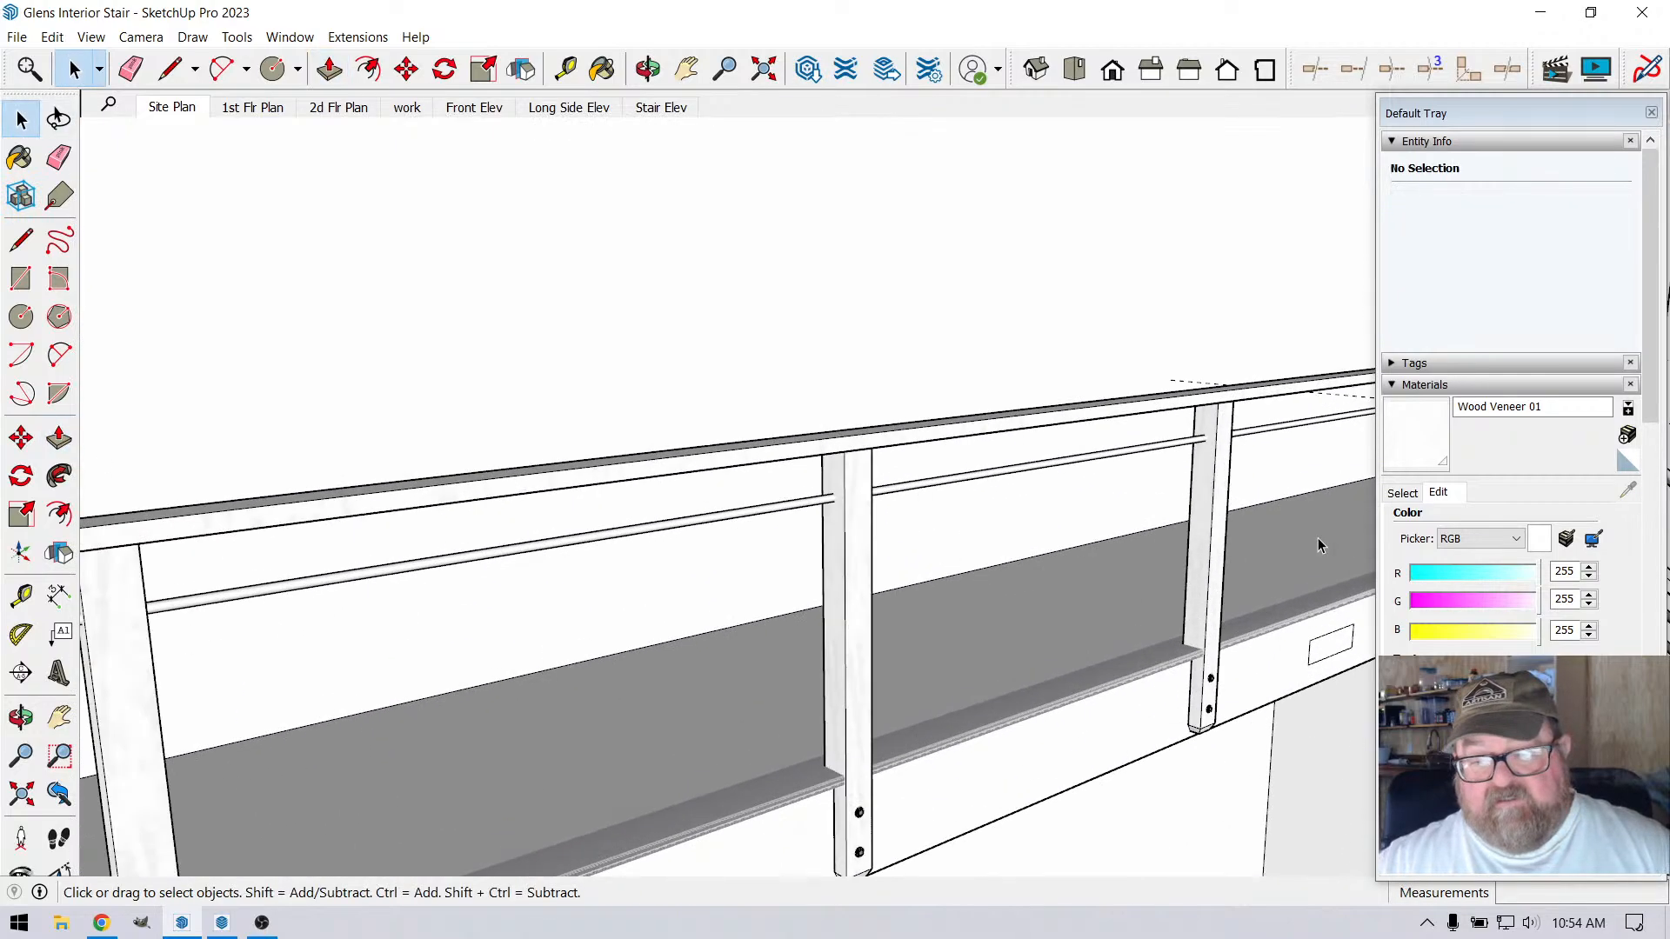
scroll(261, 557, "down", 2)
scroll(1157, 535, "up", 5)
scroll(765, 519, "down", 2)
scroll(1088, 478, "up", 2)
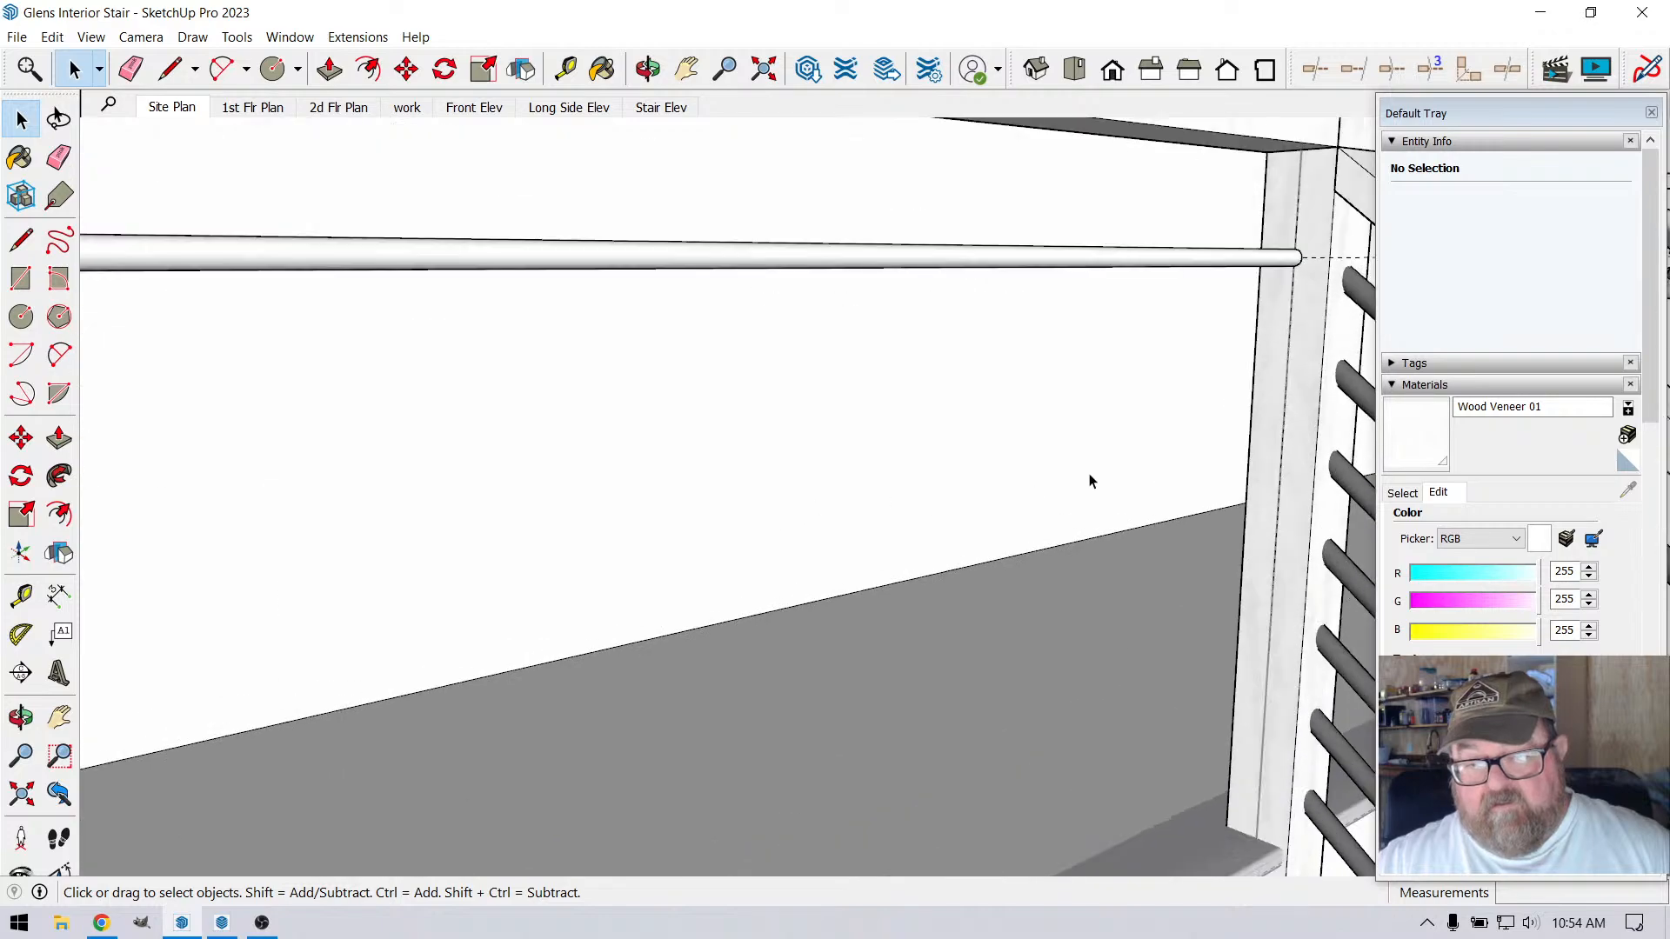
scroll(1006, 403, "down", 1)
scroll(1093, 341, "up", 3)
scroll(1092, 341, "up", 2)
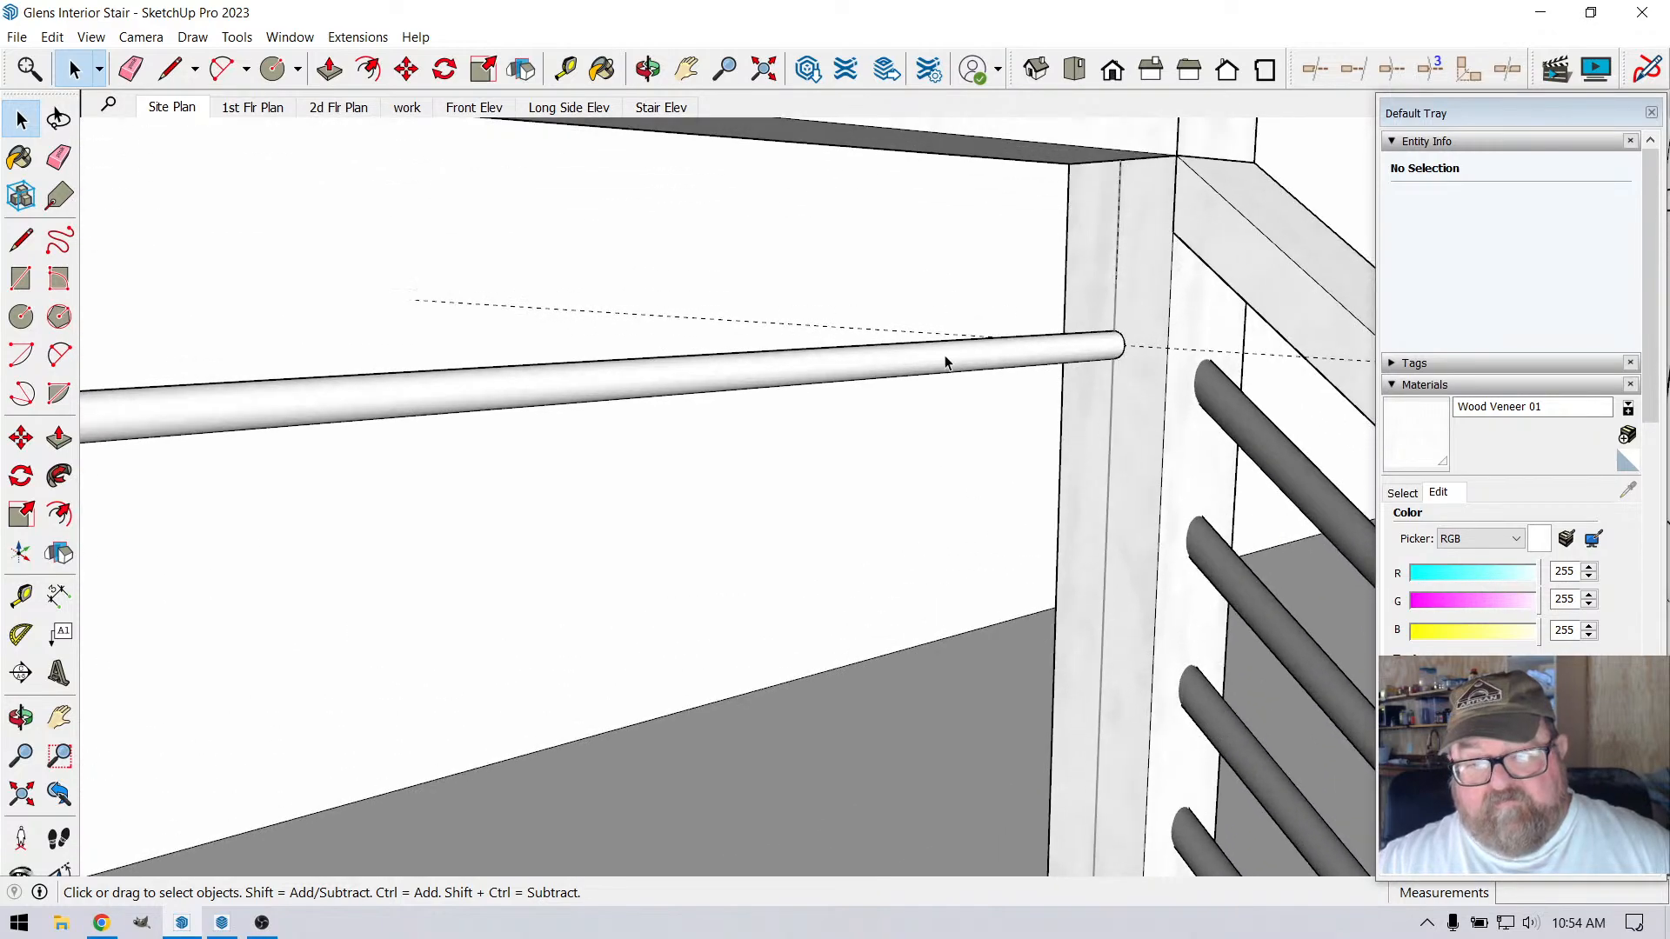
left_click(940, 362)
right_click(940, 361)
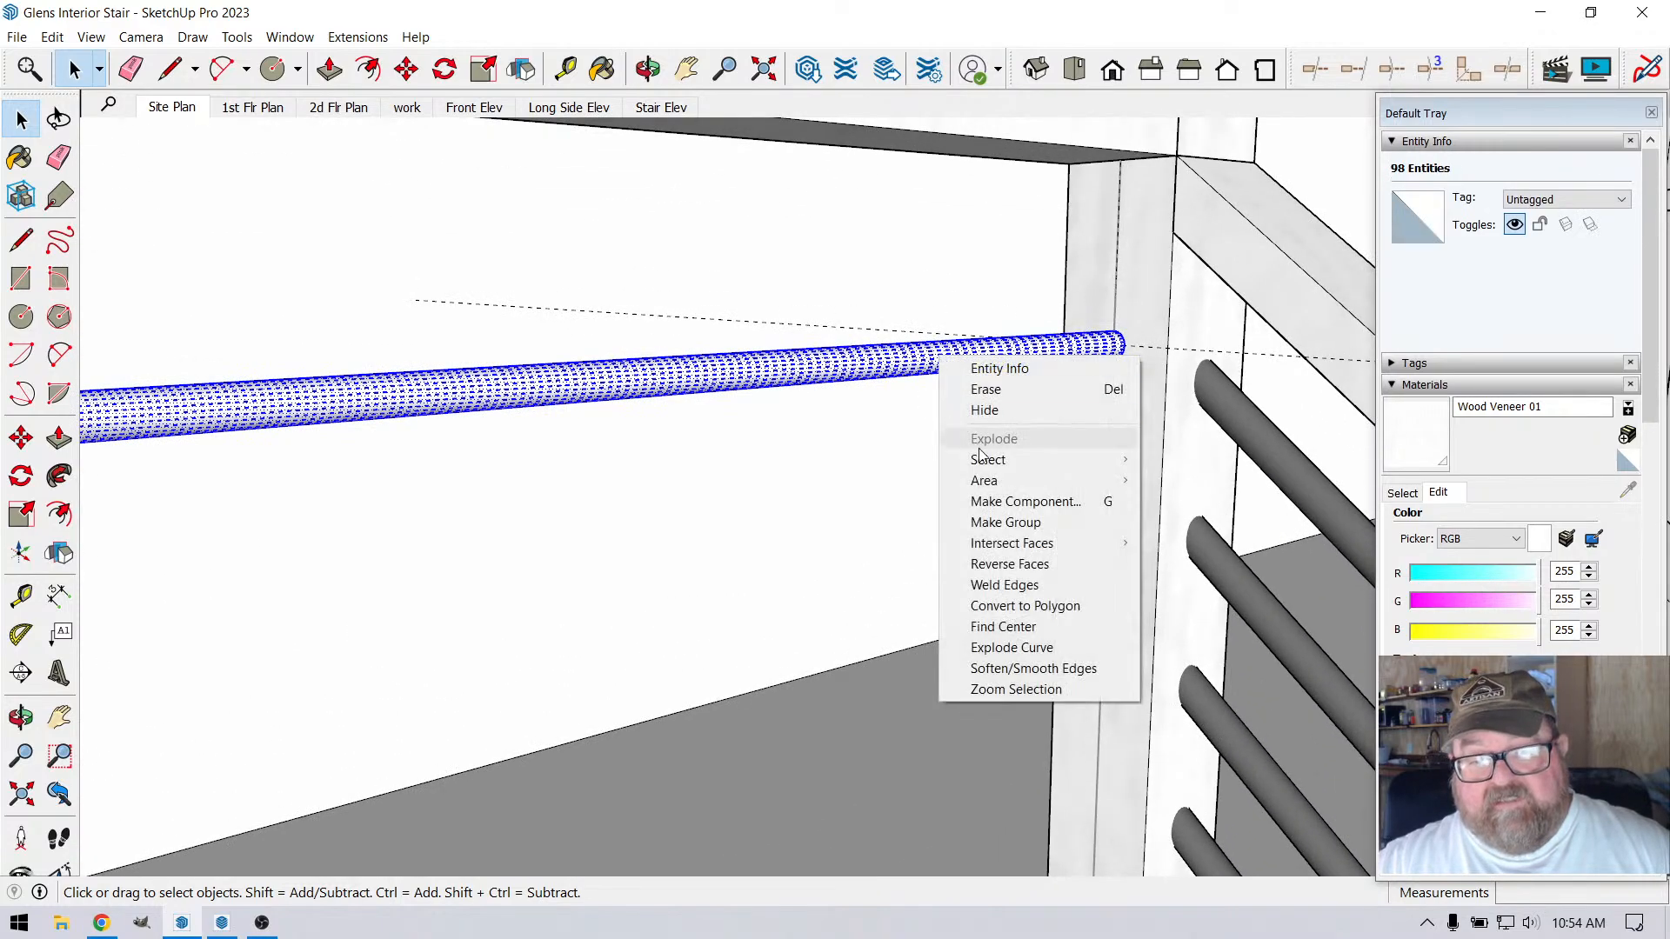
left_click(1003, 522)
right_click(977, 362)
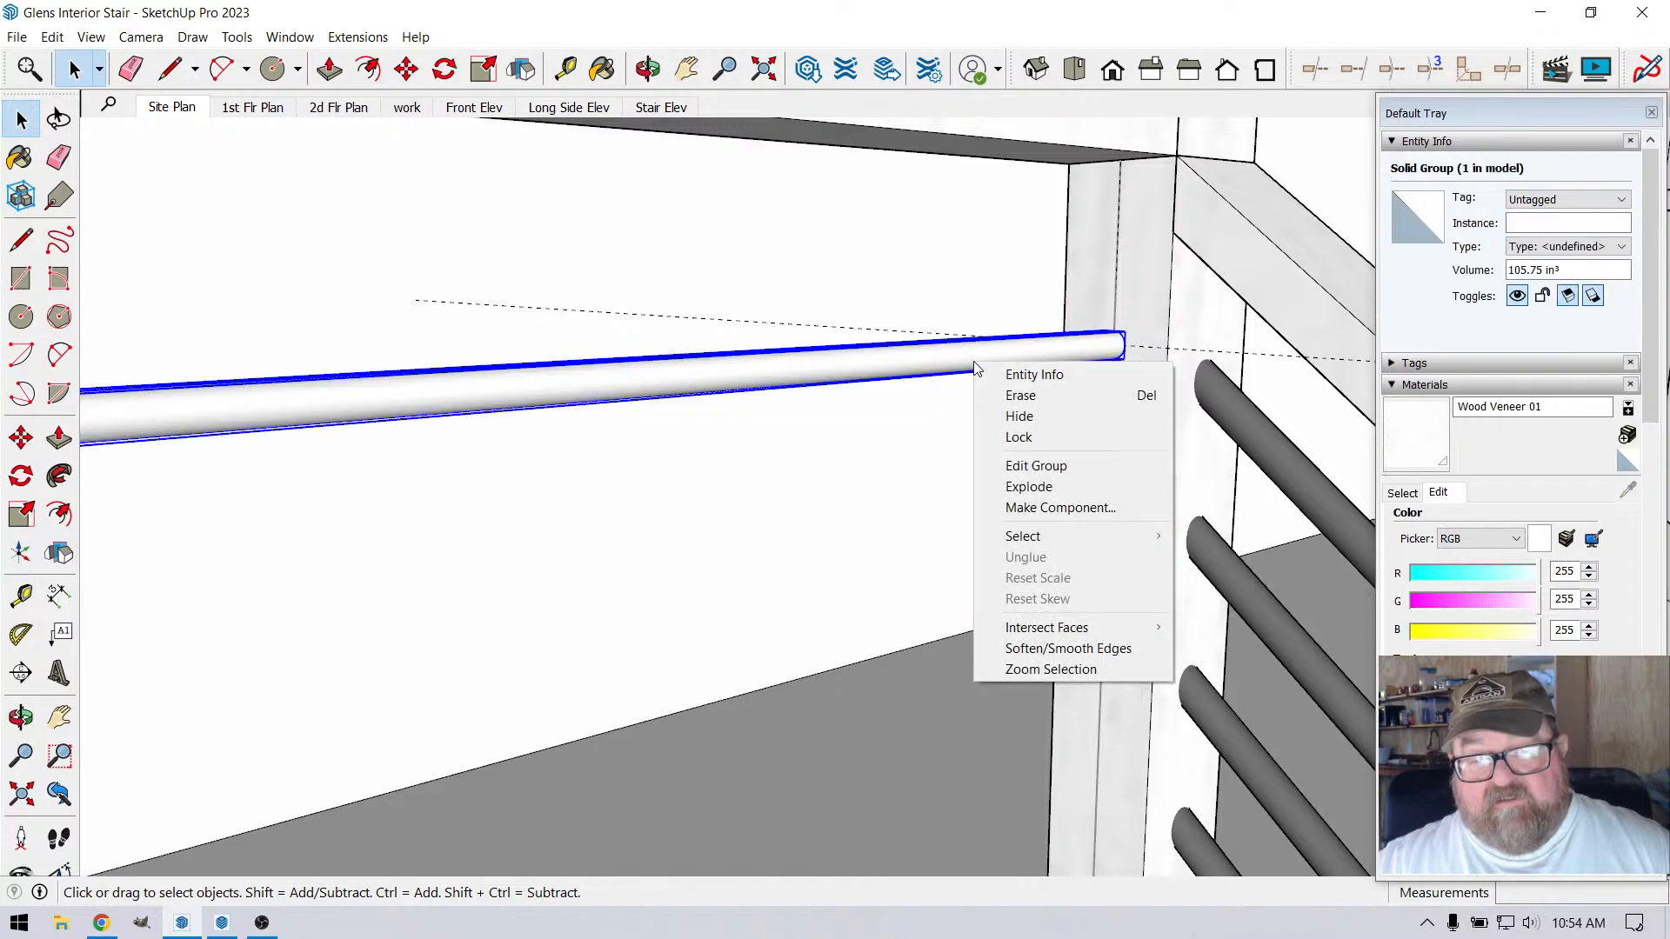
left_click(1002, 507)
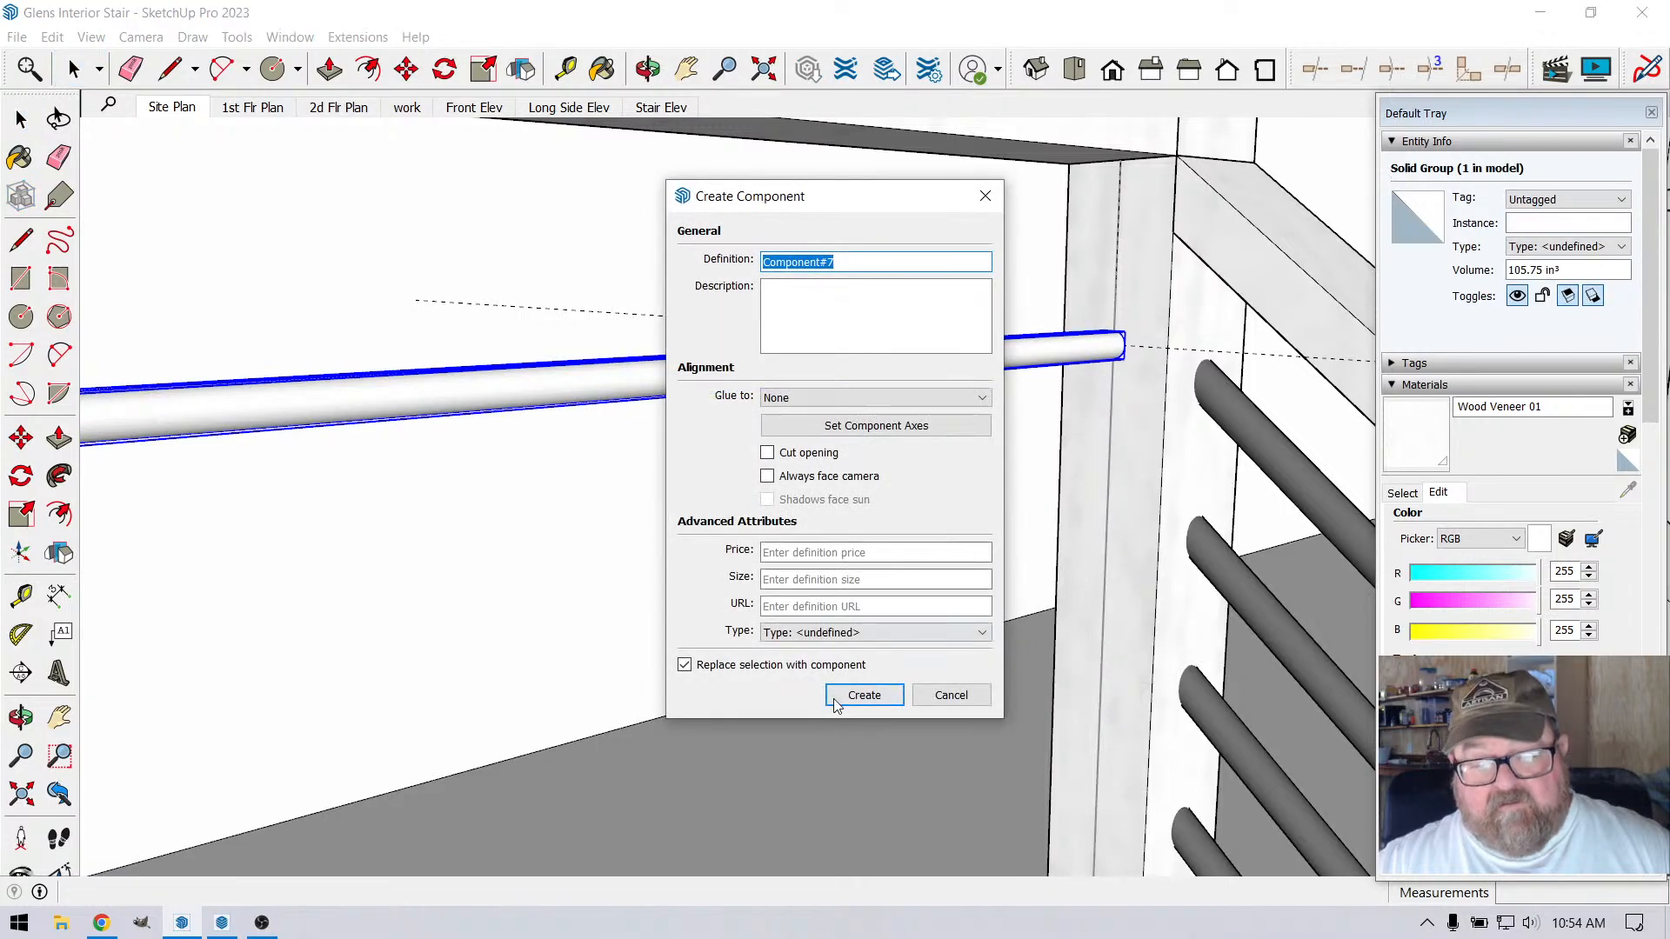
left_click(864, 695)
Copy the top bar 4 13/16" down the corner post and repeat the copy five times at the same spacing
scroll(1078, 376, "up", 3)
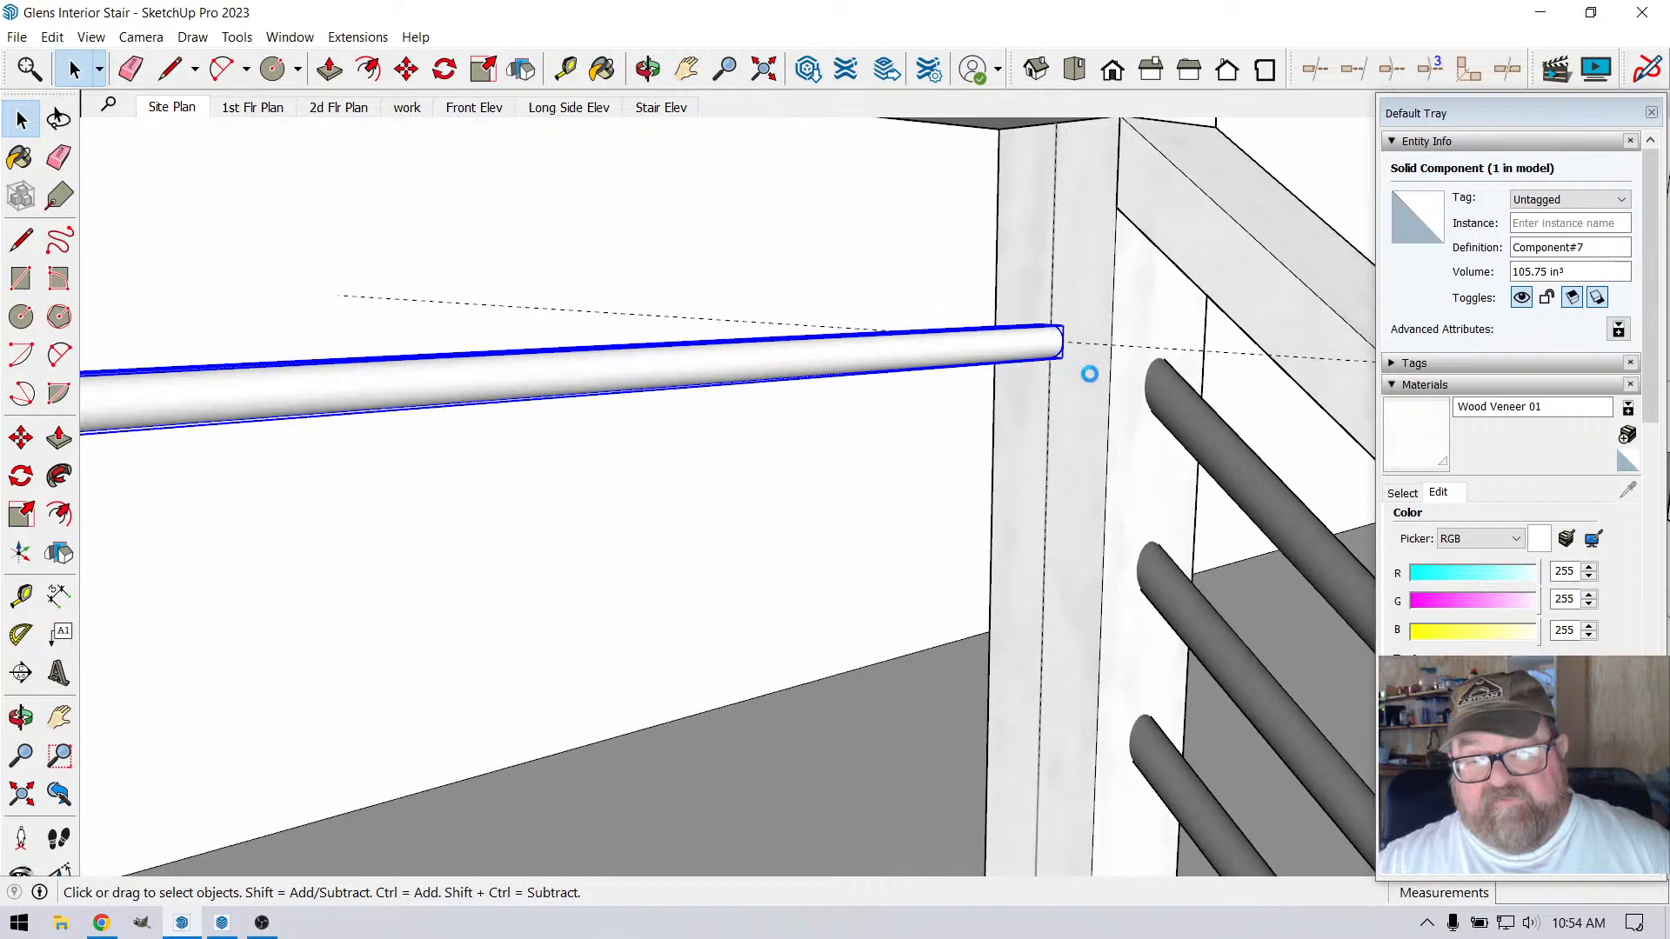
scroll(873, 380, "down", 5)
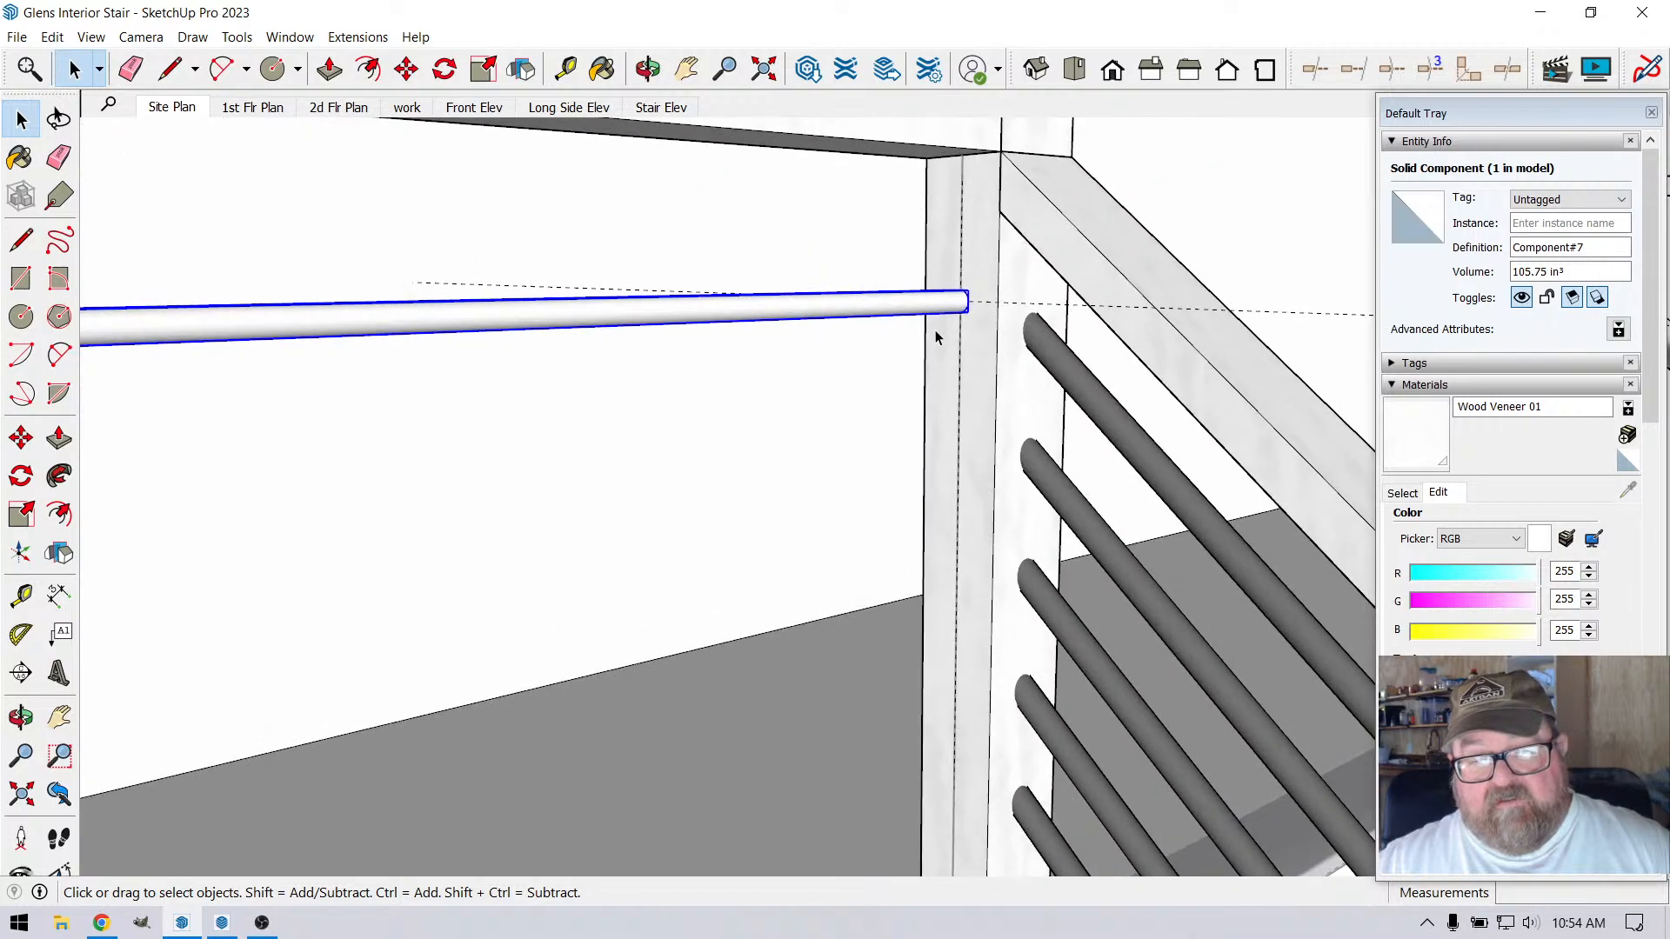
scroll(904, 291, "up", 2)
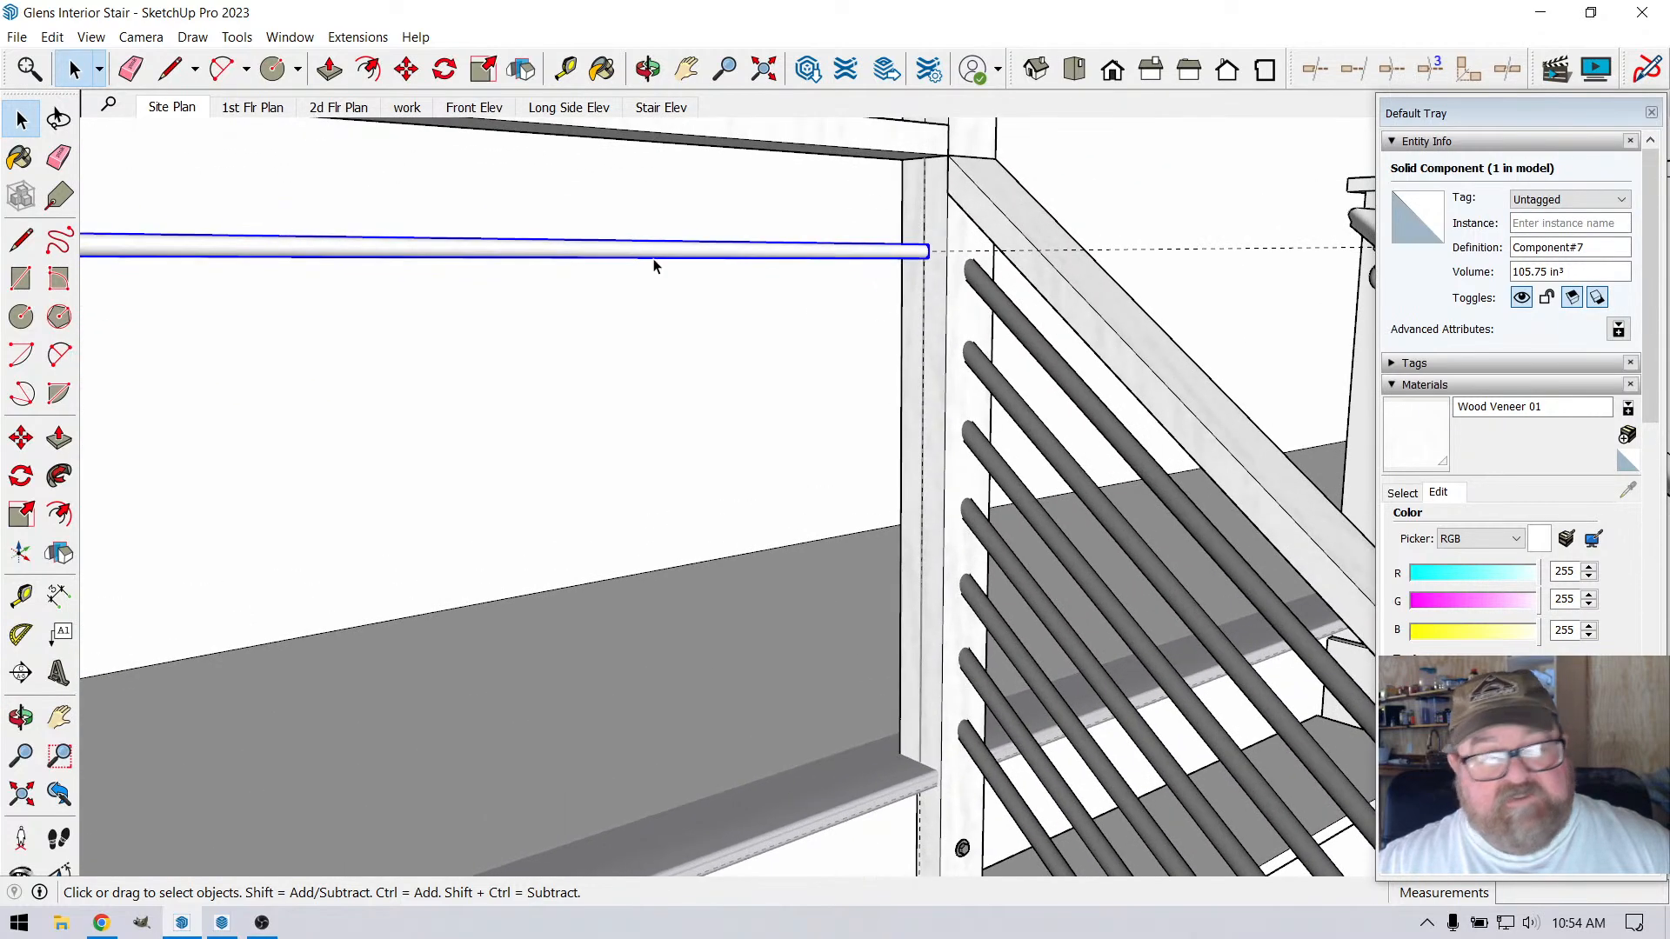
left_click(406, 69)
scroll(1048, 321, "up", 2)
scroll(921, 296, "down", 1)
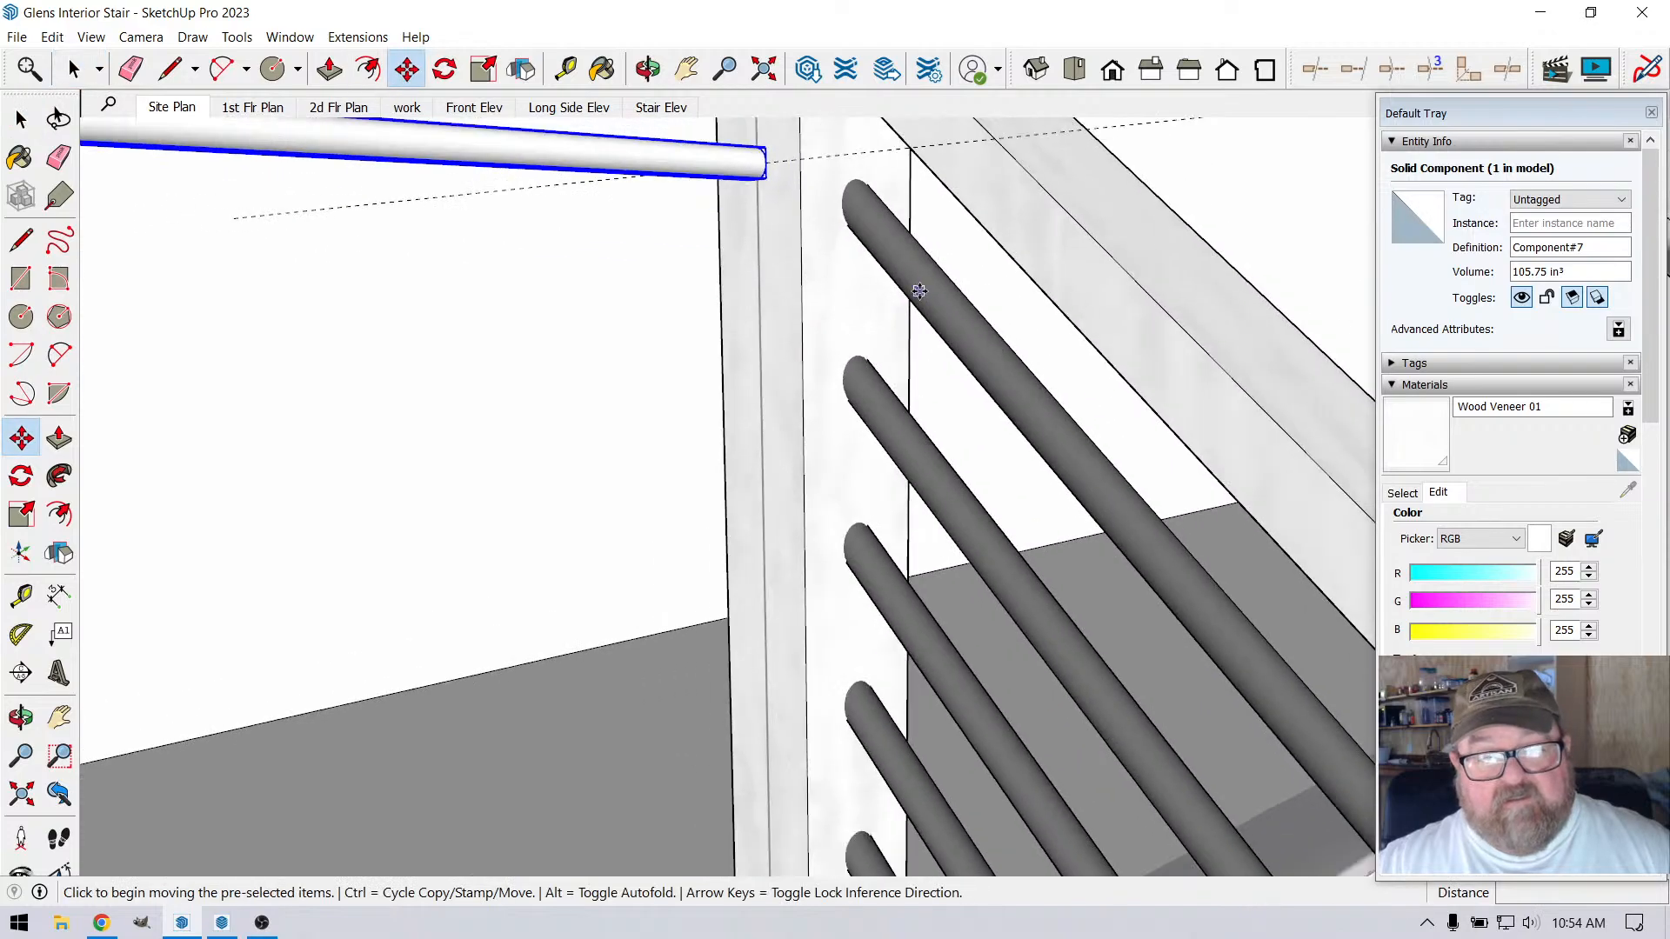
scroll(823, 232, "down", 1)
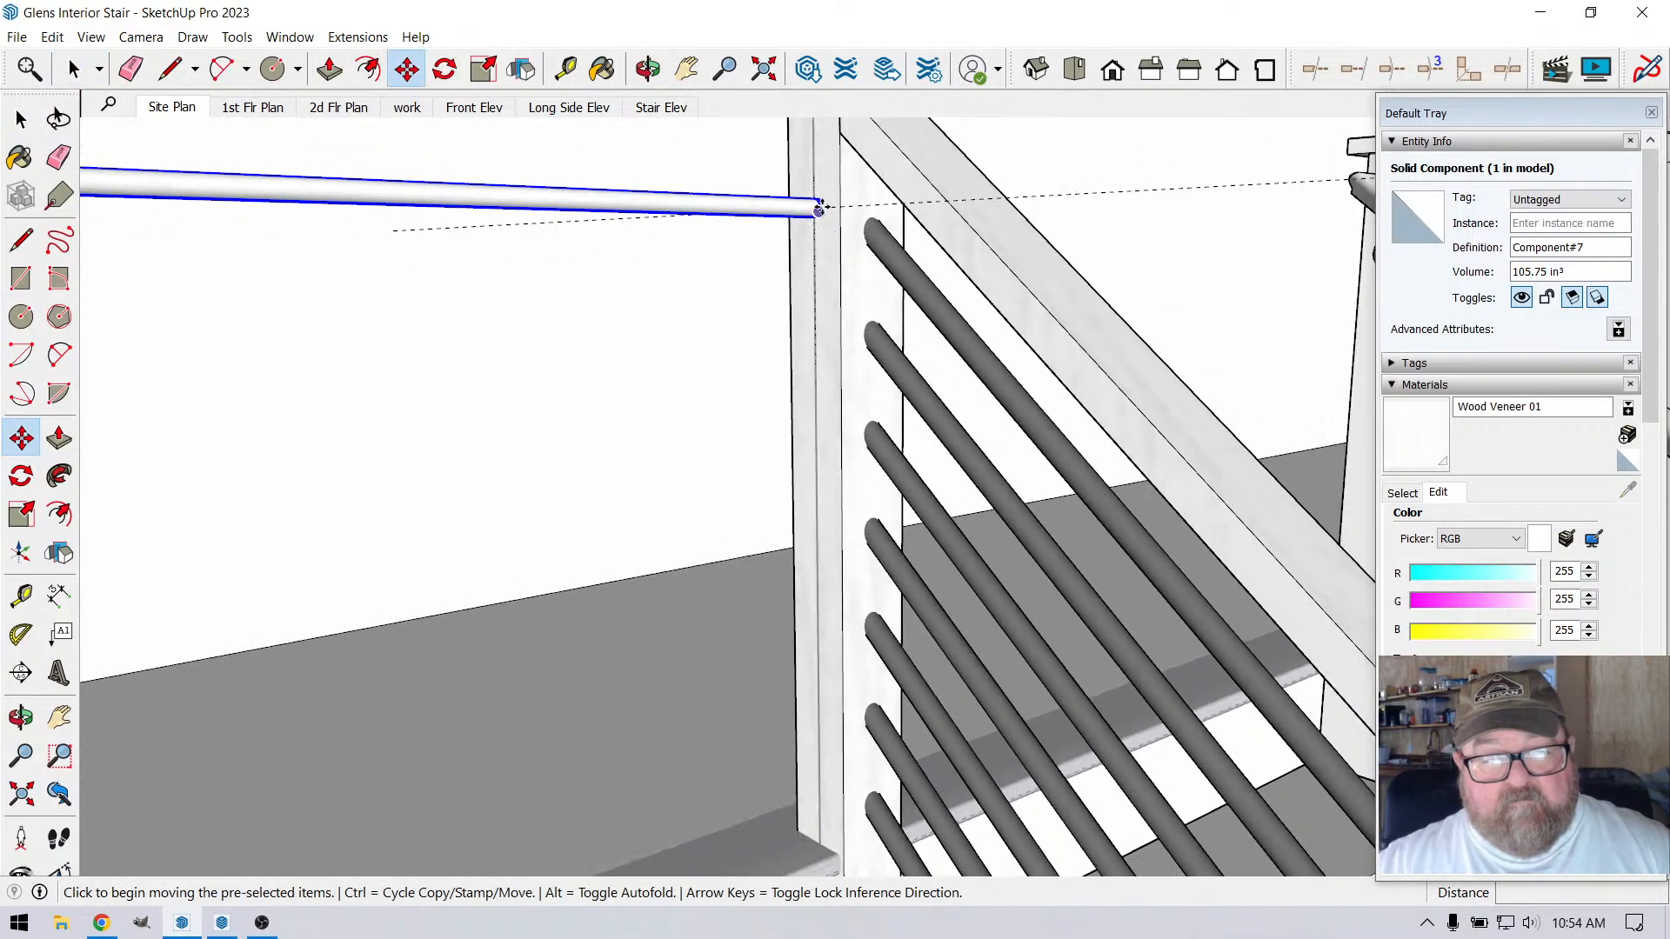
left_click(835, 207)
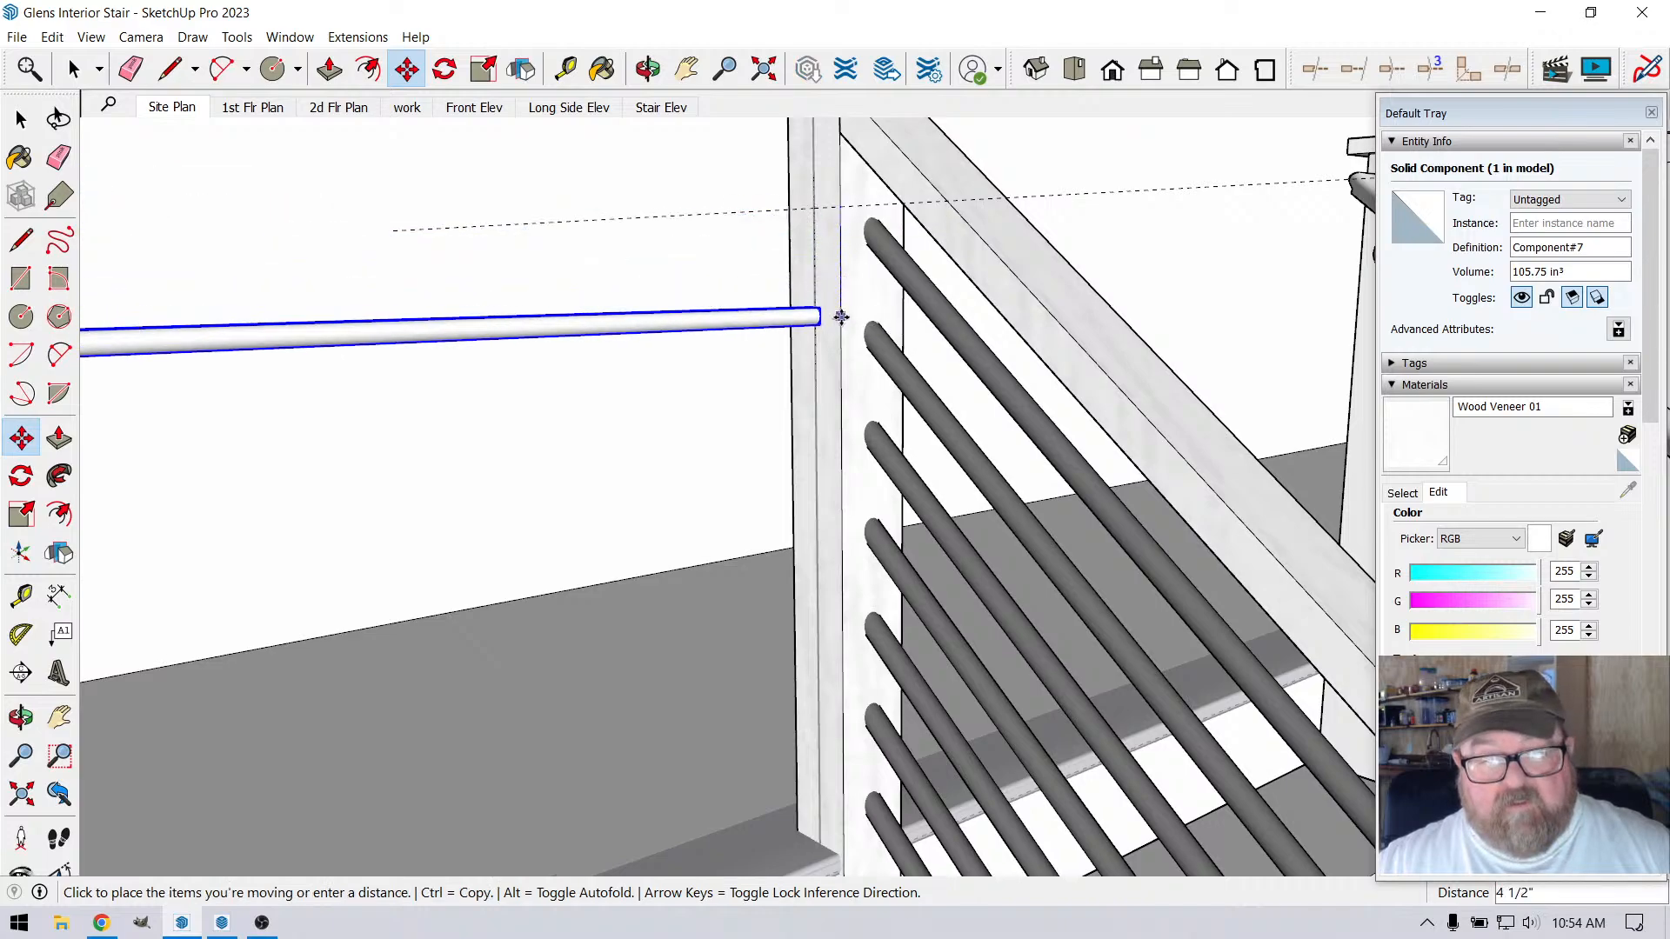
key("ctrl")
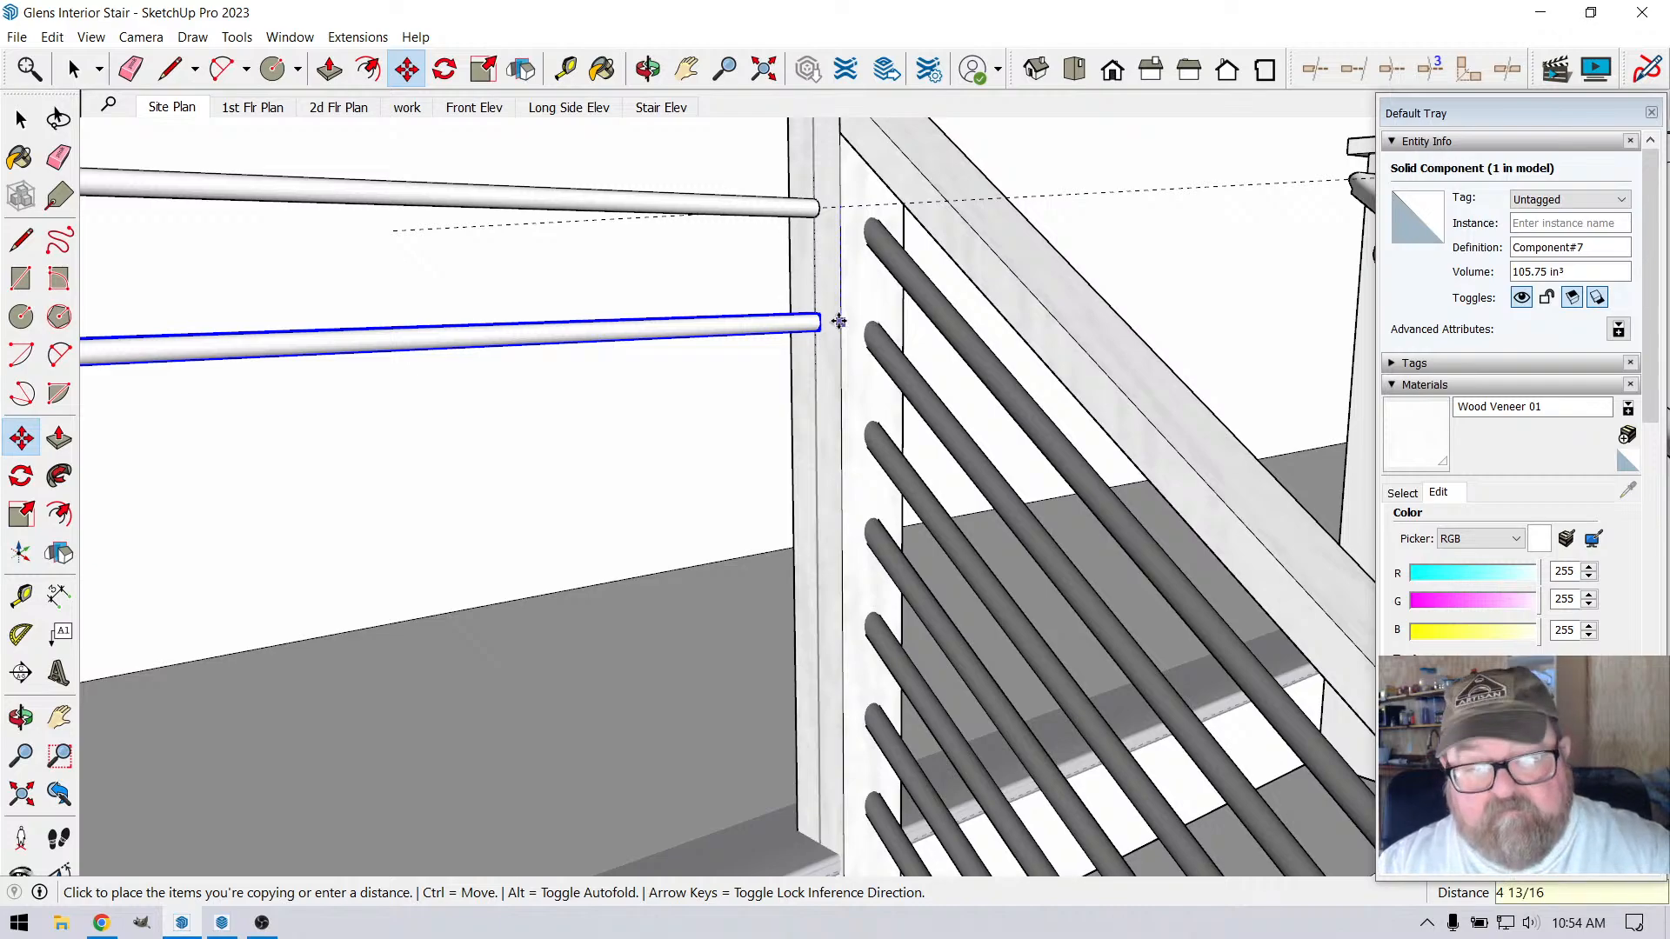
type("6")
key("Return")
type("*")
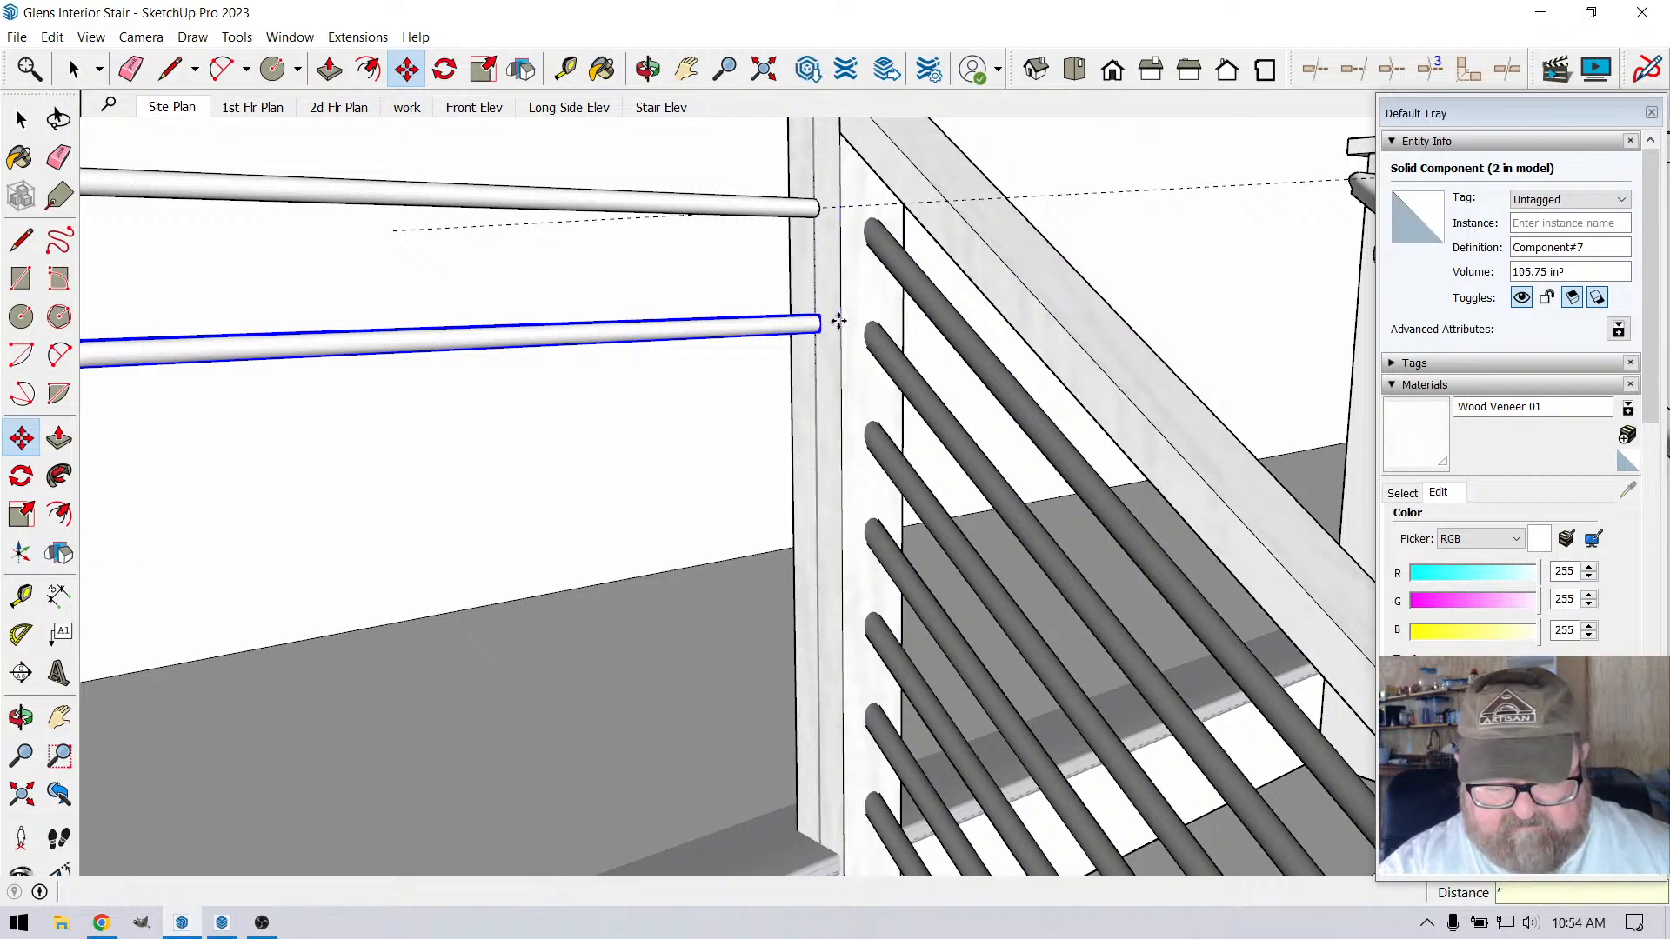
type("5")
key("Return")
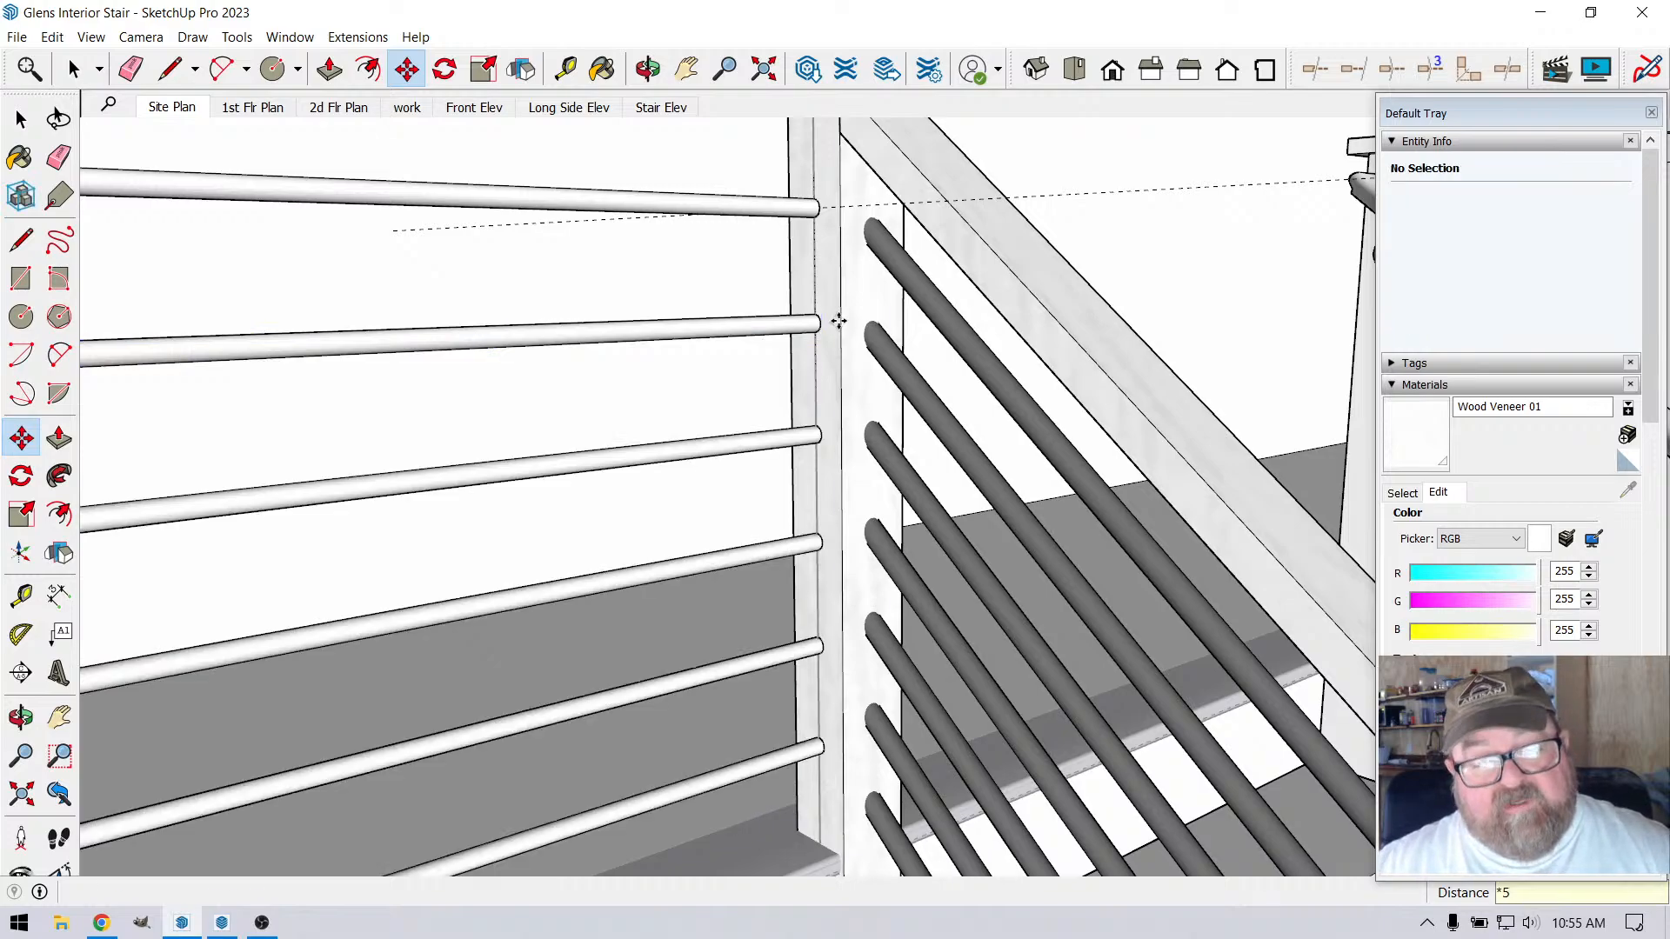
Measure the clear gap between the top two bars, placing guides at the upper bar's underside and the lower bar's top edge
scroll(838, 322, "up", 5)
scroll(852, 157, "up", 2)
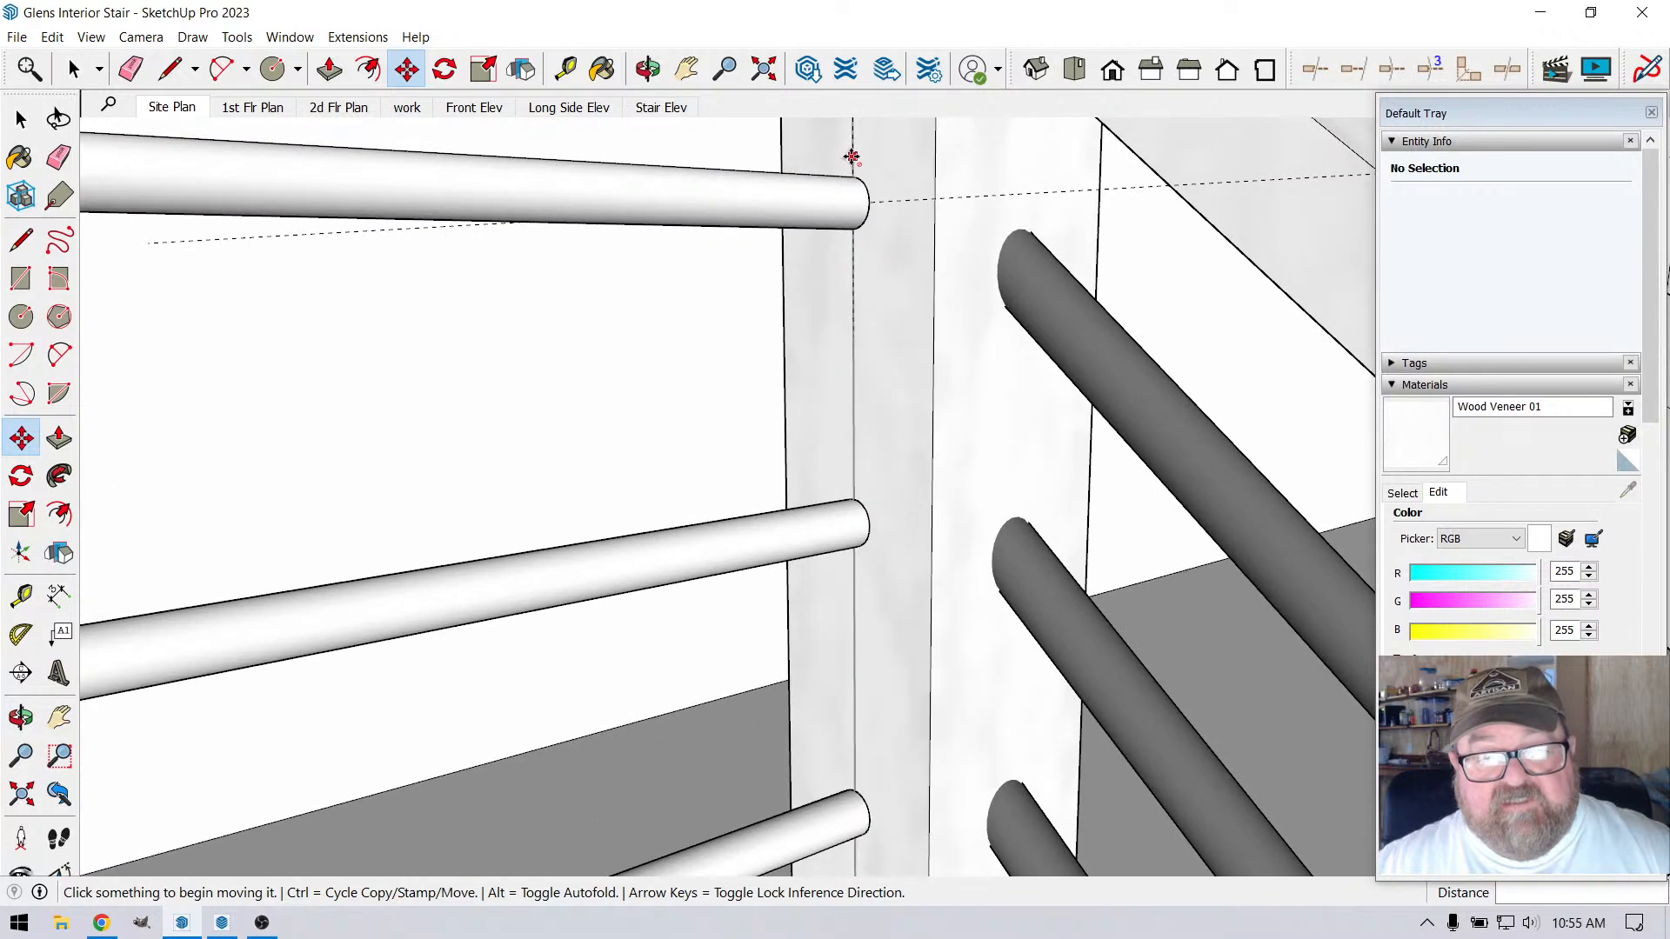
left_click(565, 69)
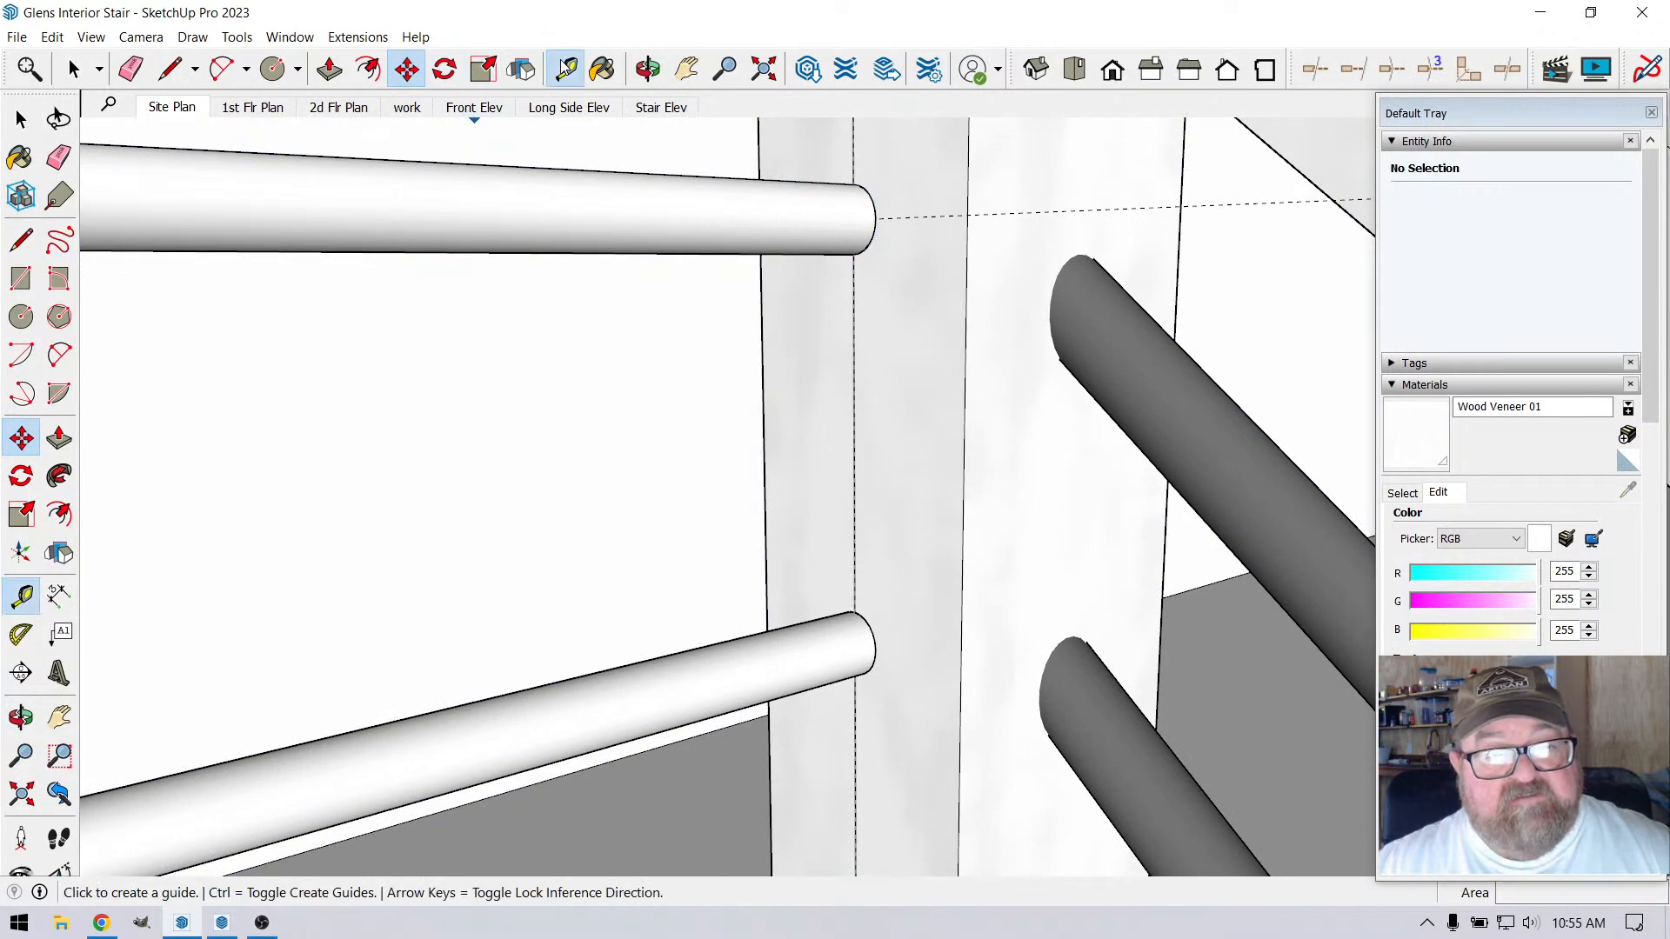
scroll(925, 209, "up", 1)
left_click(903, 216)
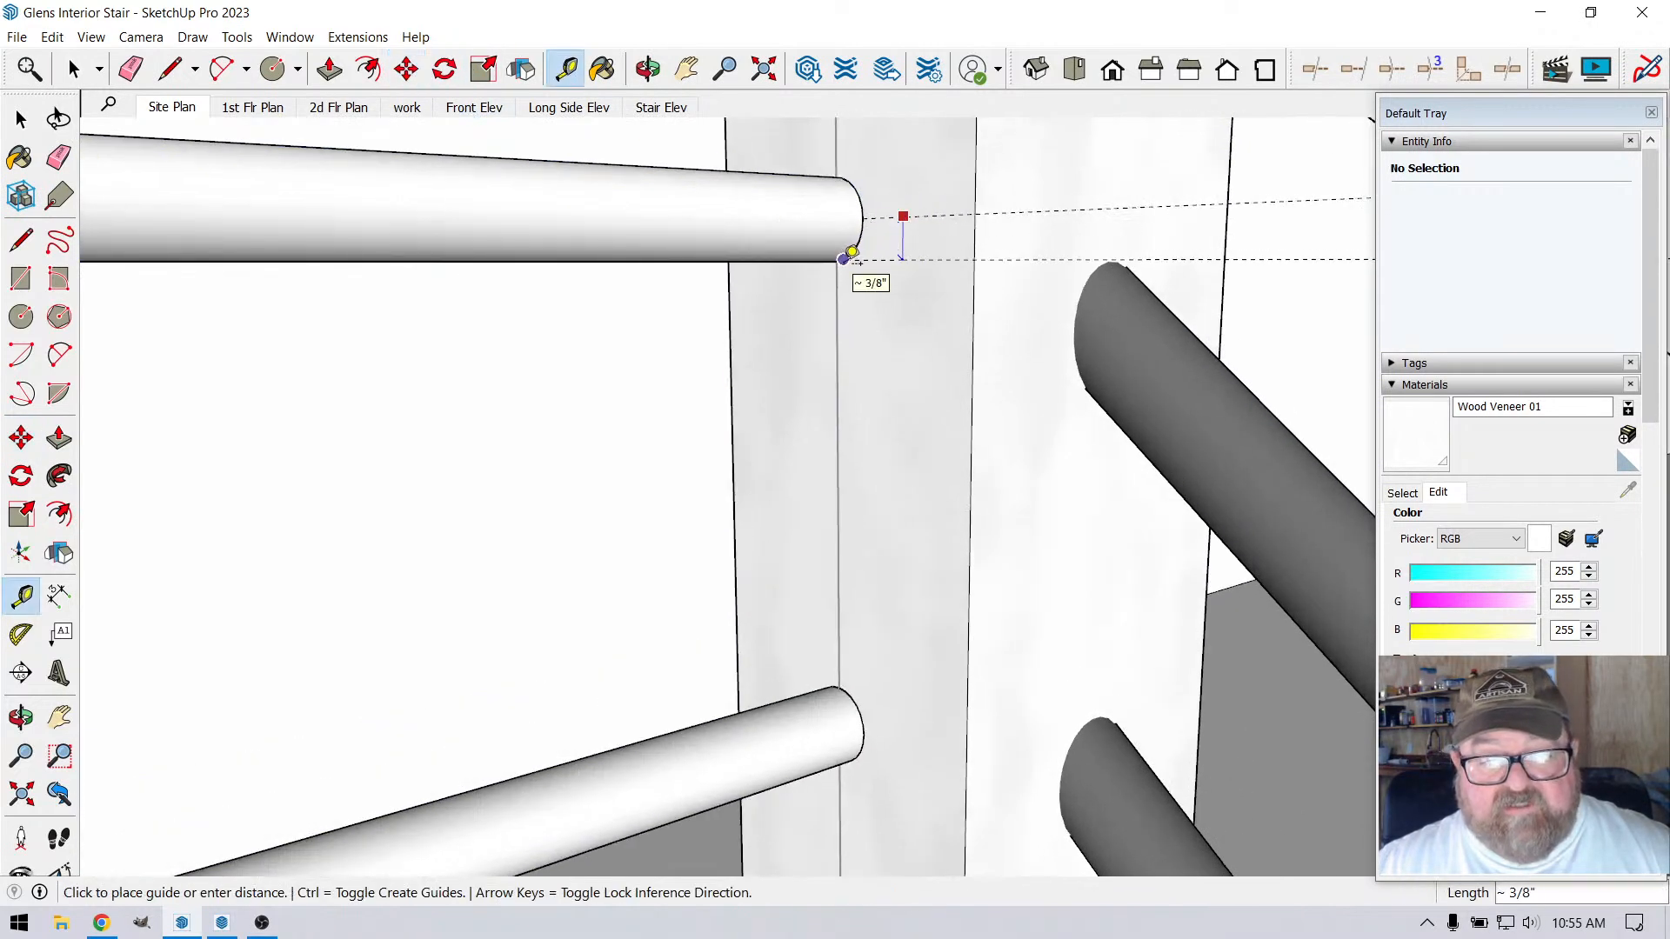
left_click(844, 260)
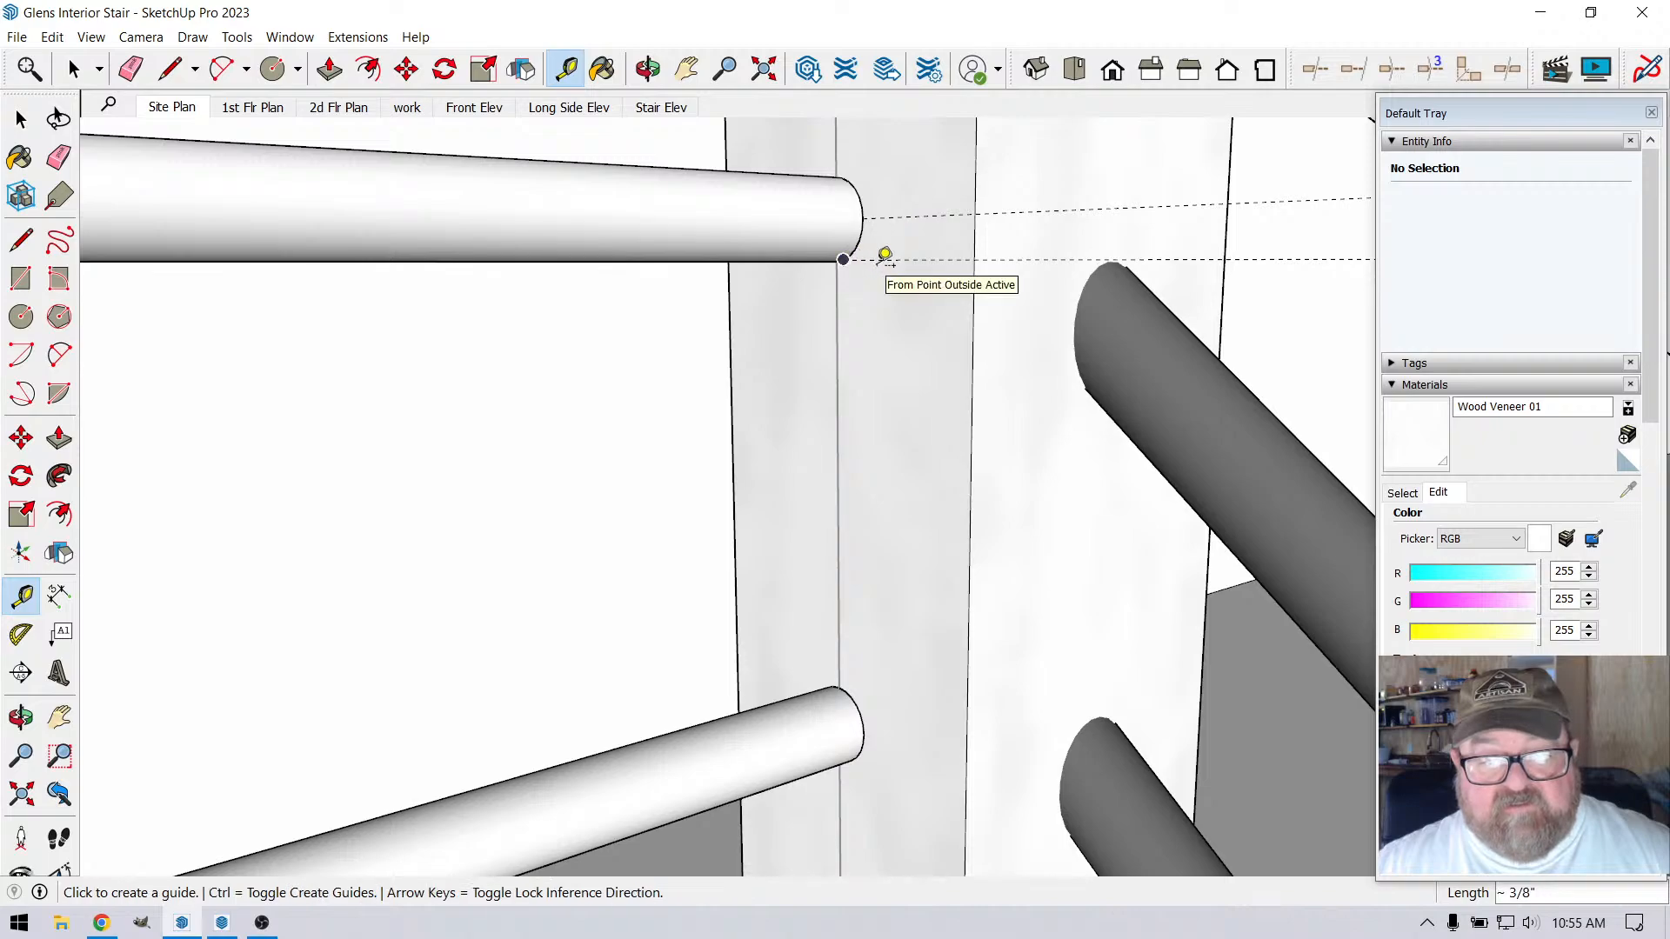
left_click(885, 260)
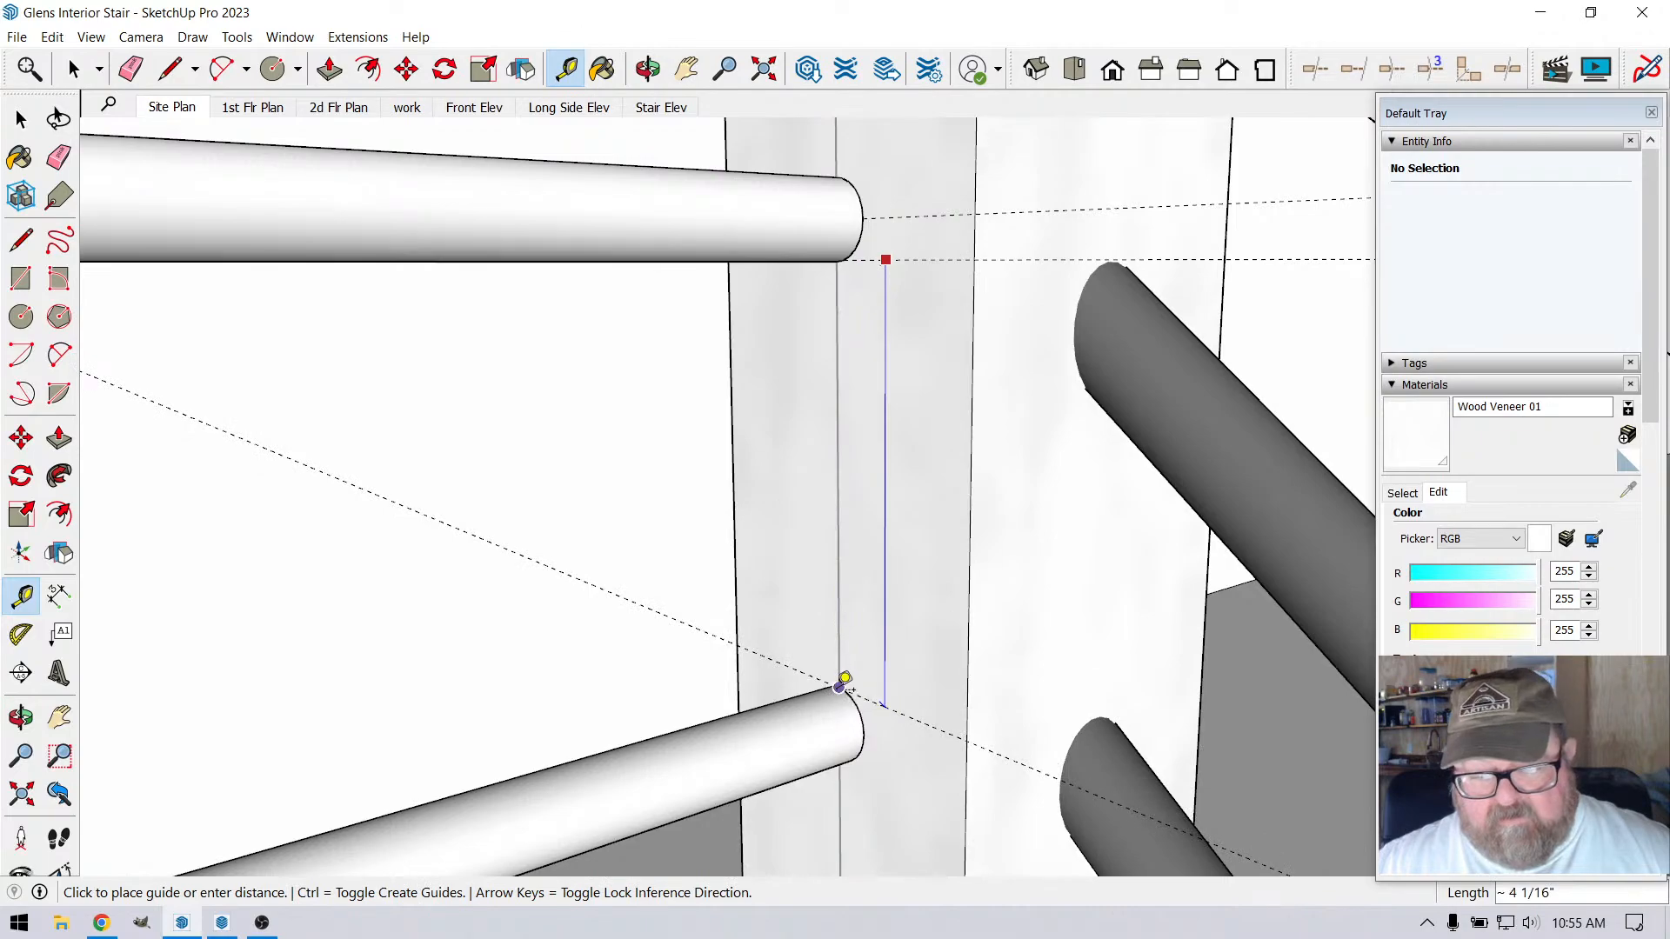
left_click(840, 687)
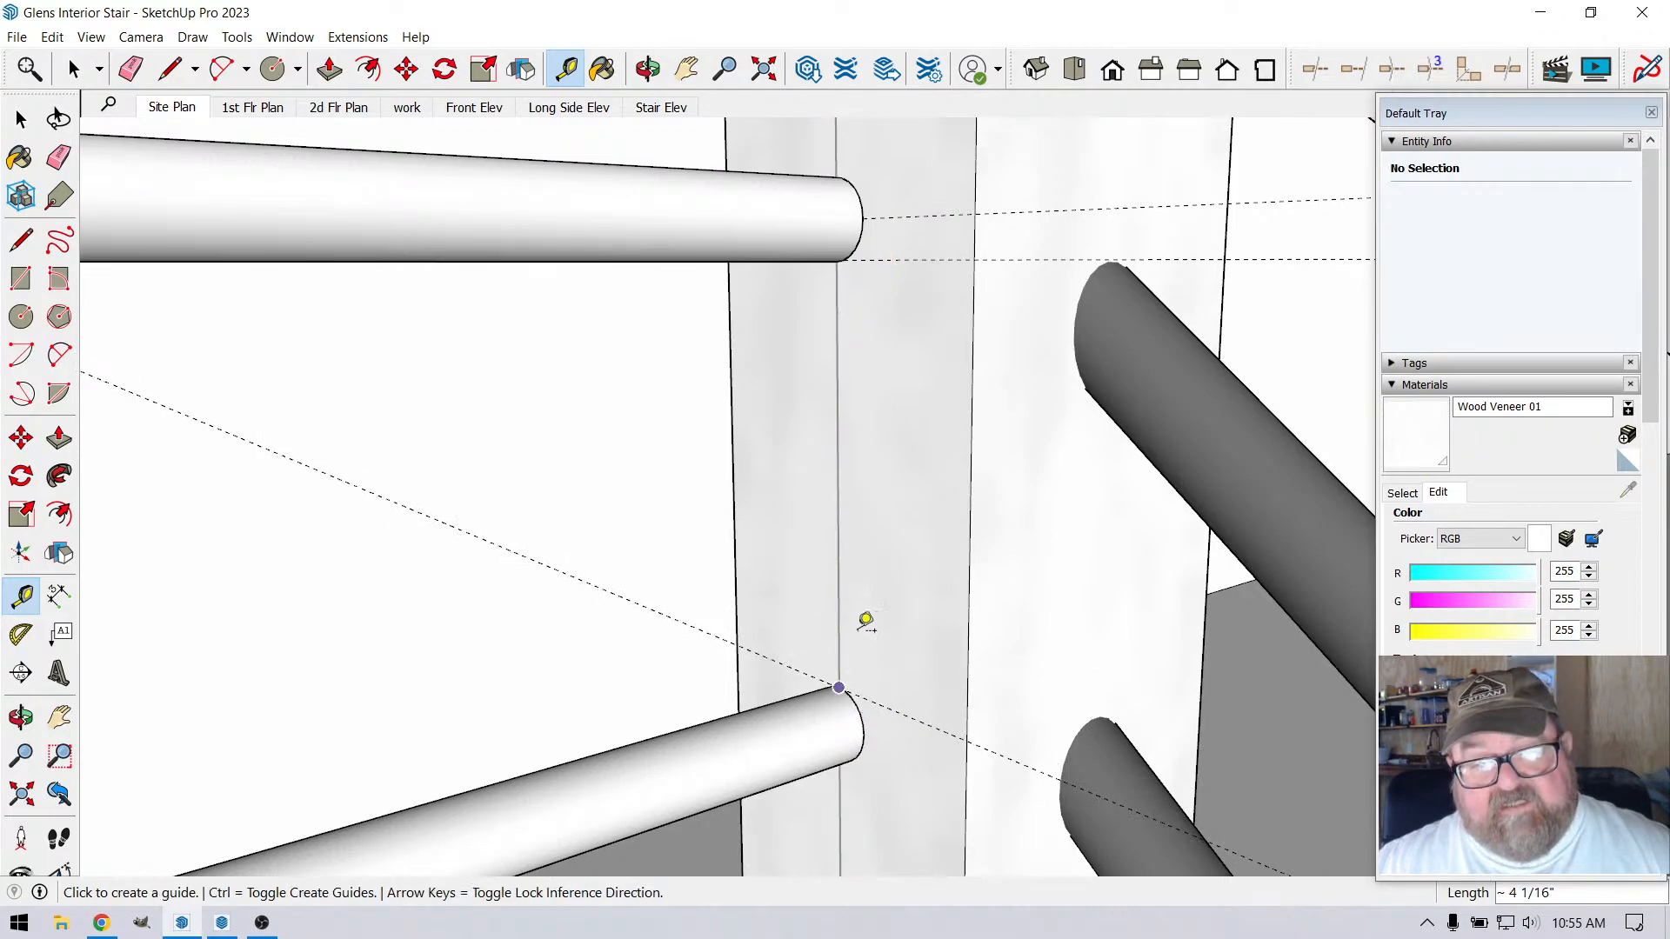
scroll(917, 357, "down", 2)
scroll(913, 301, "down", 5)
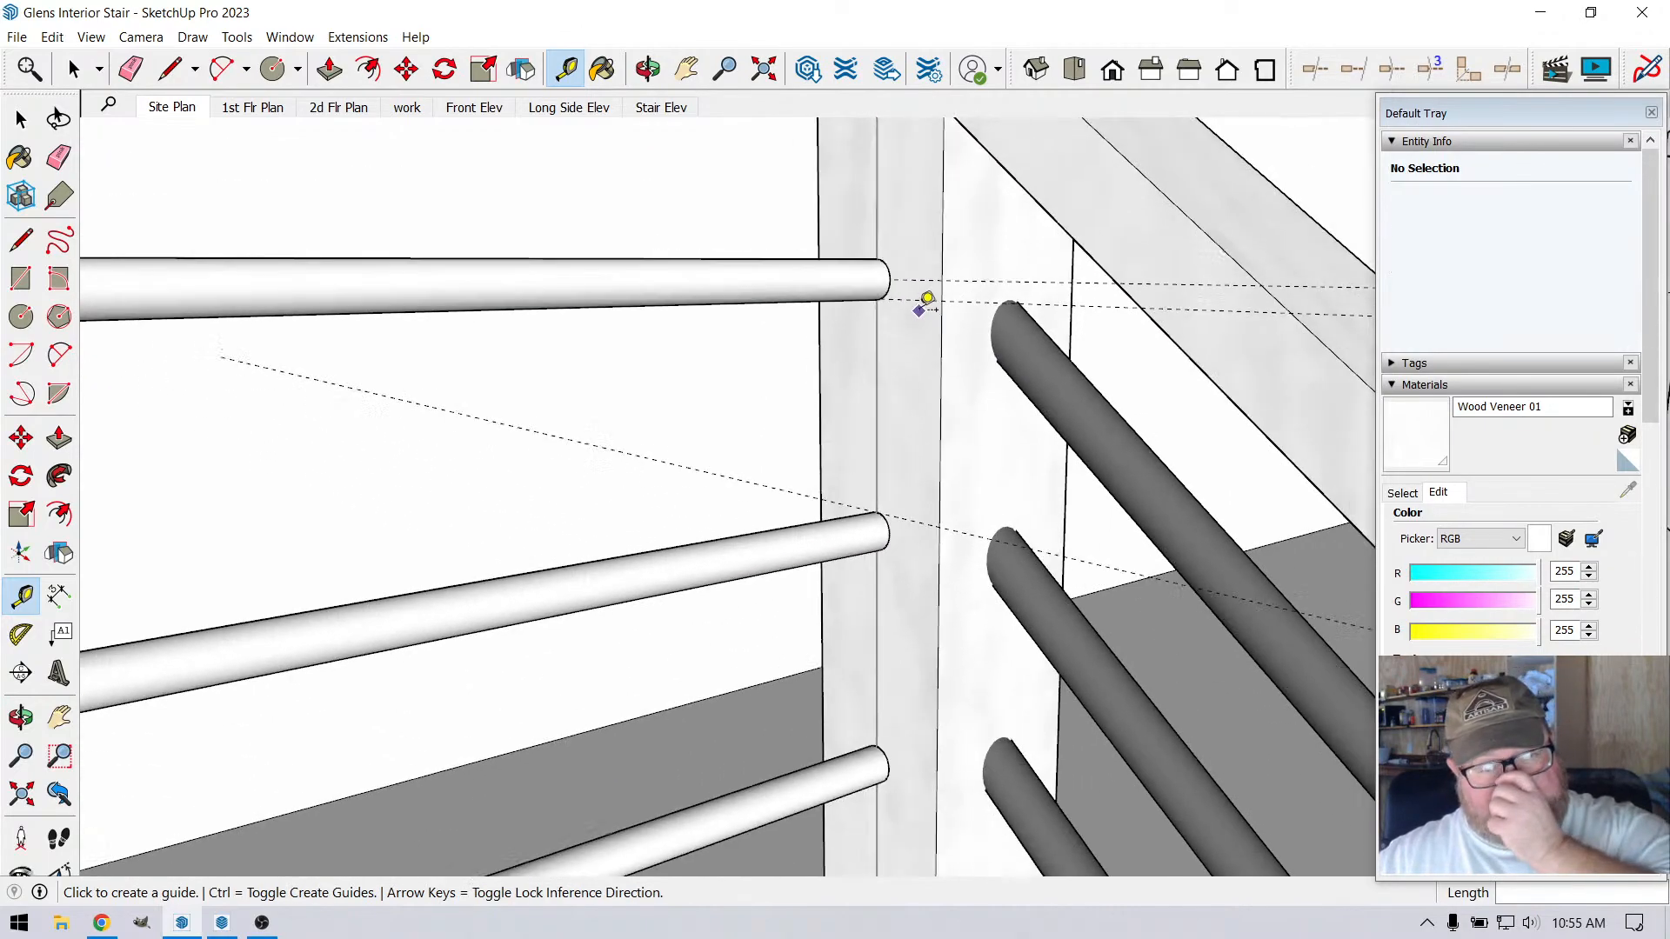
scroll(918, 300, "down", 2)
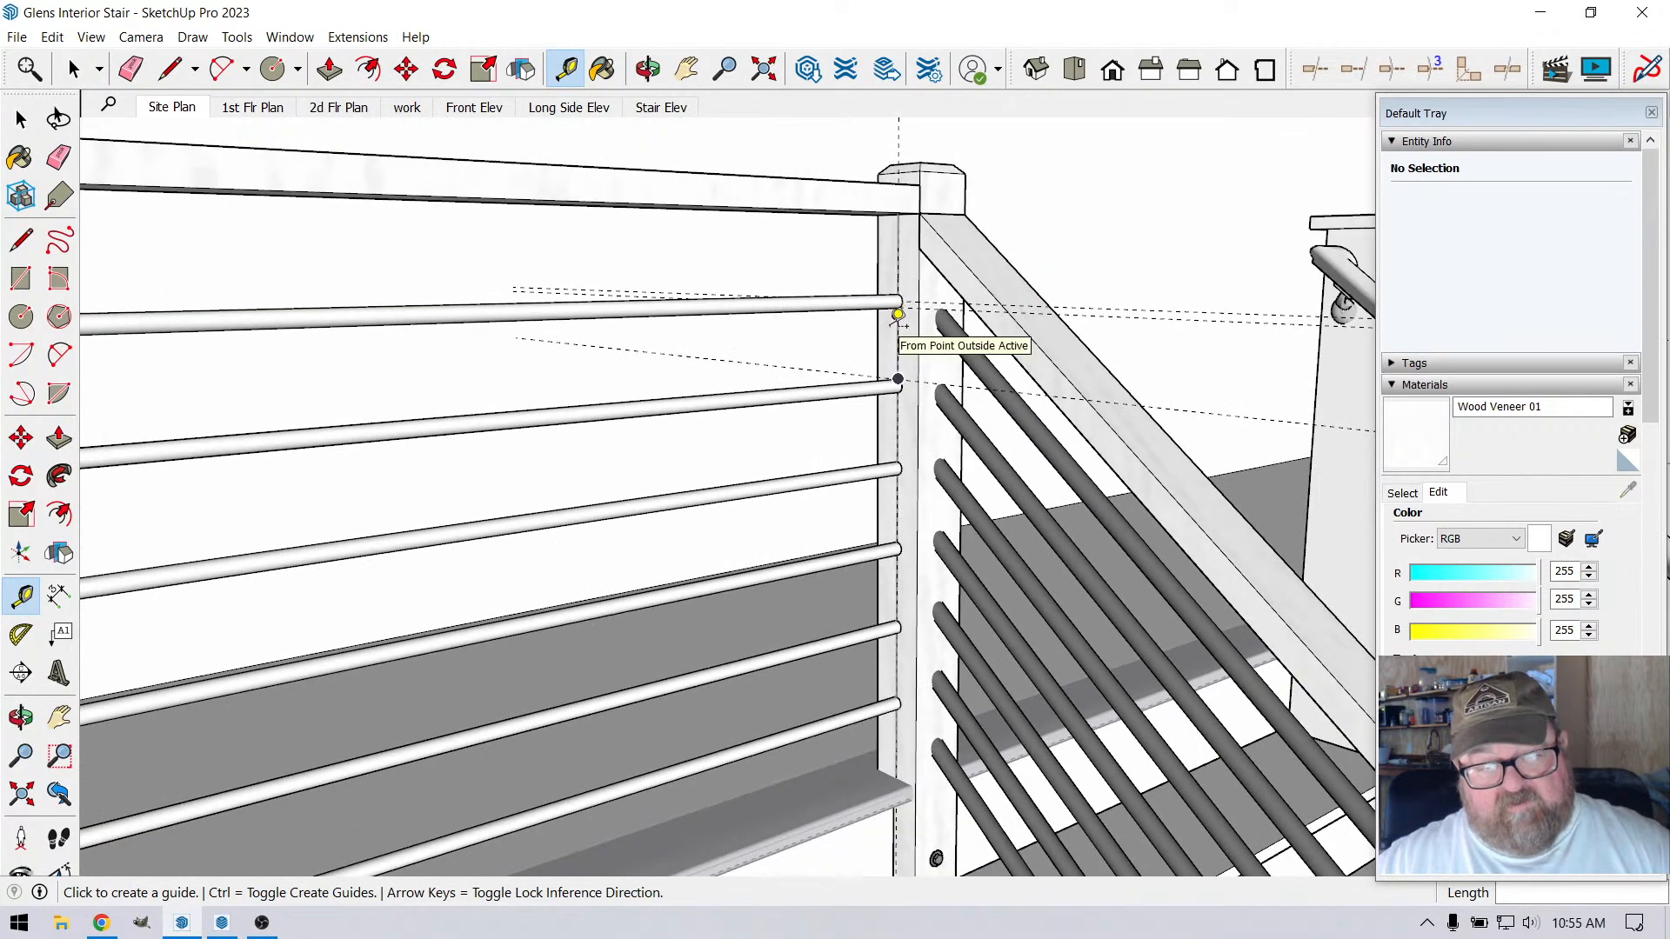
scroll(898, 317, "up", 2)
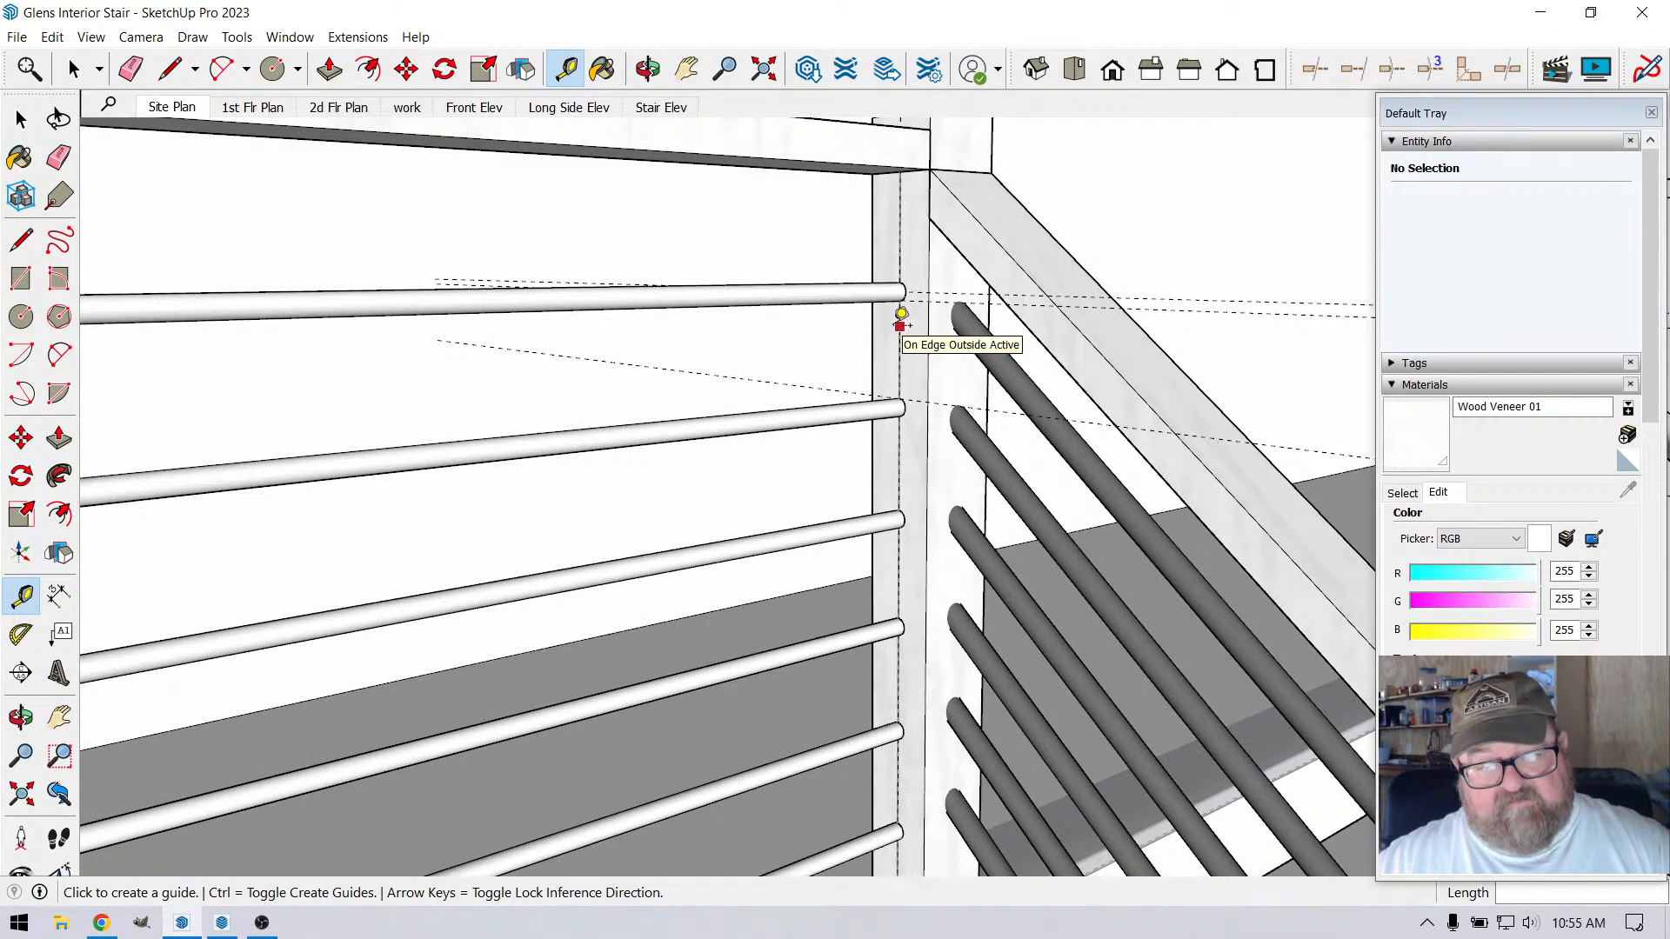
left_click(899, 320)
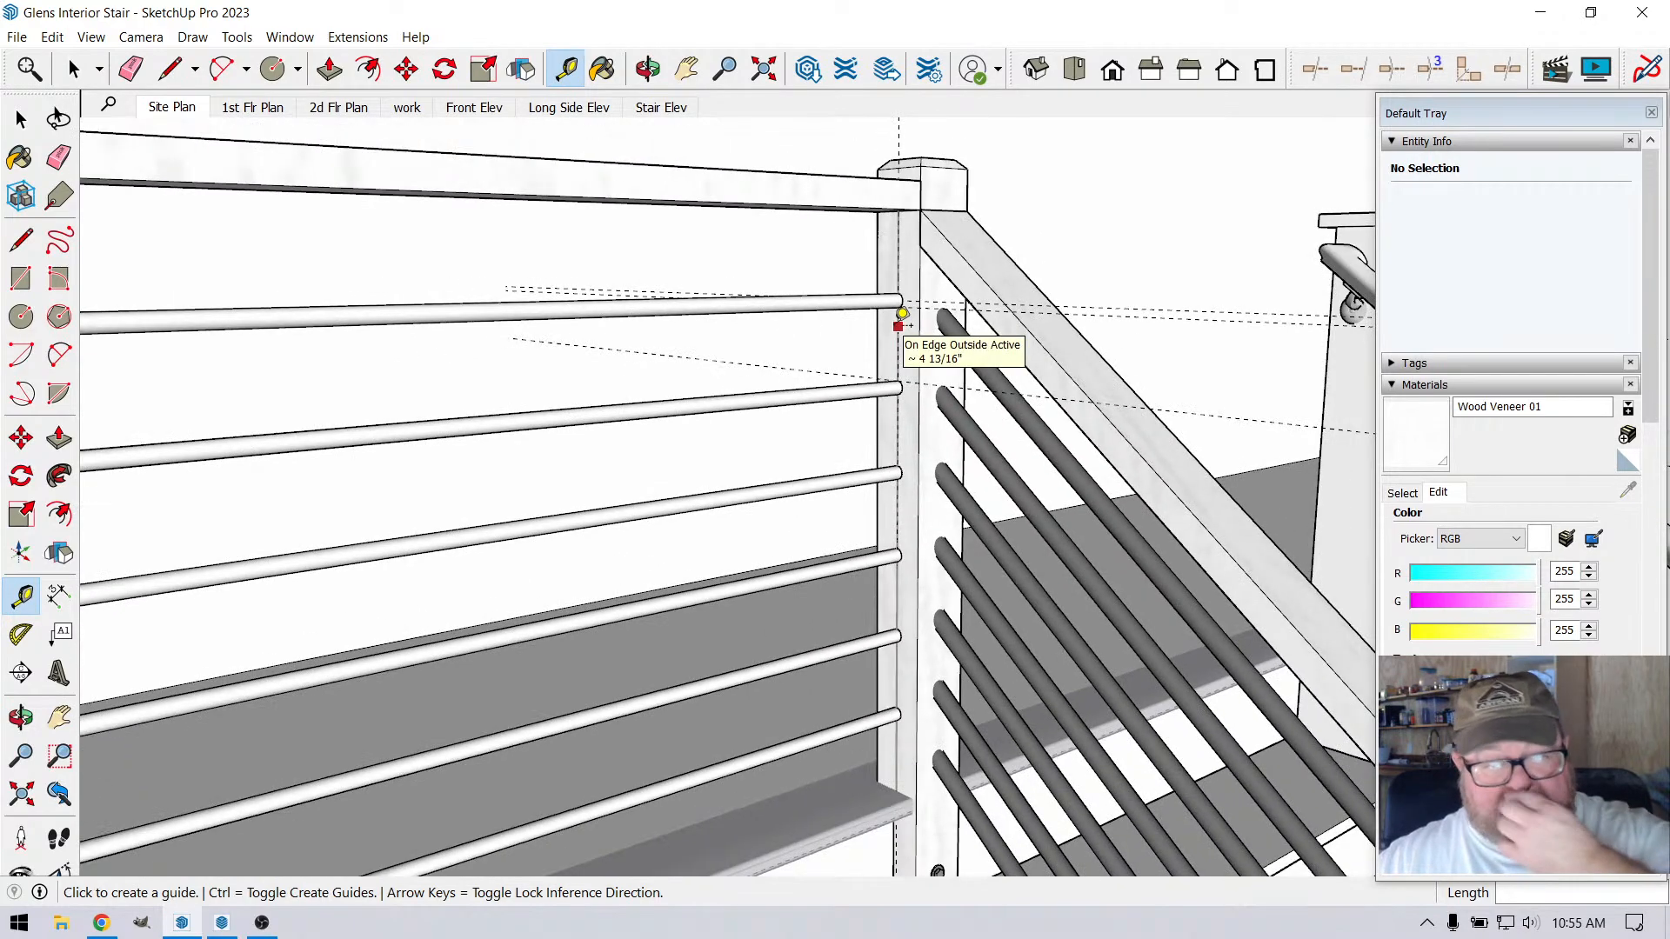
scroll(901, 318, "up", 2)
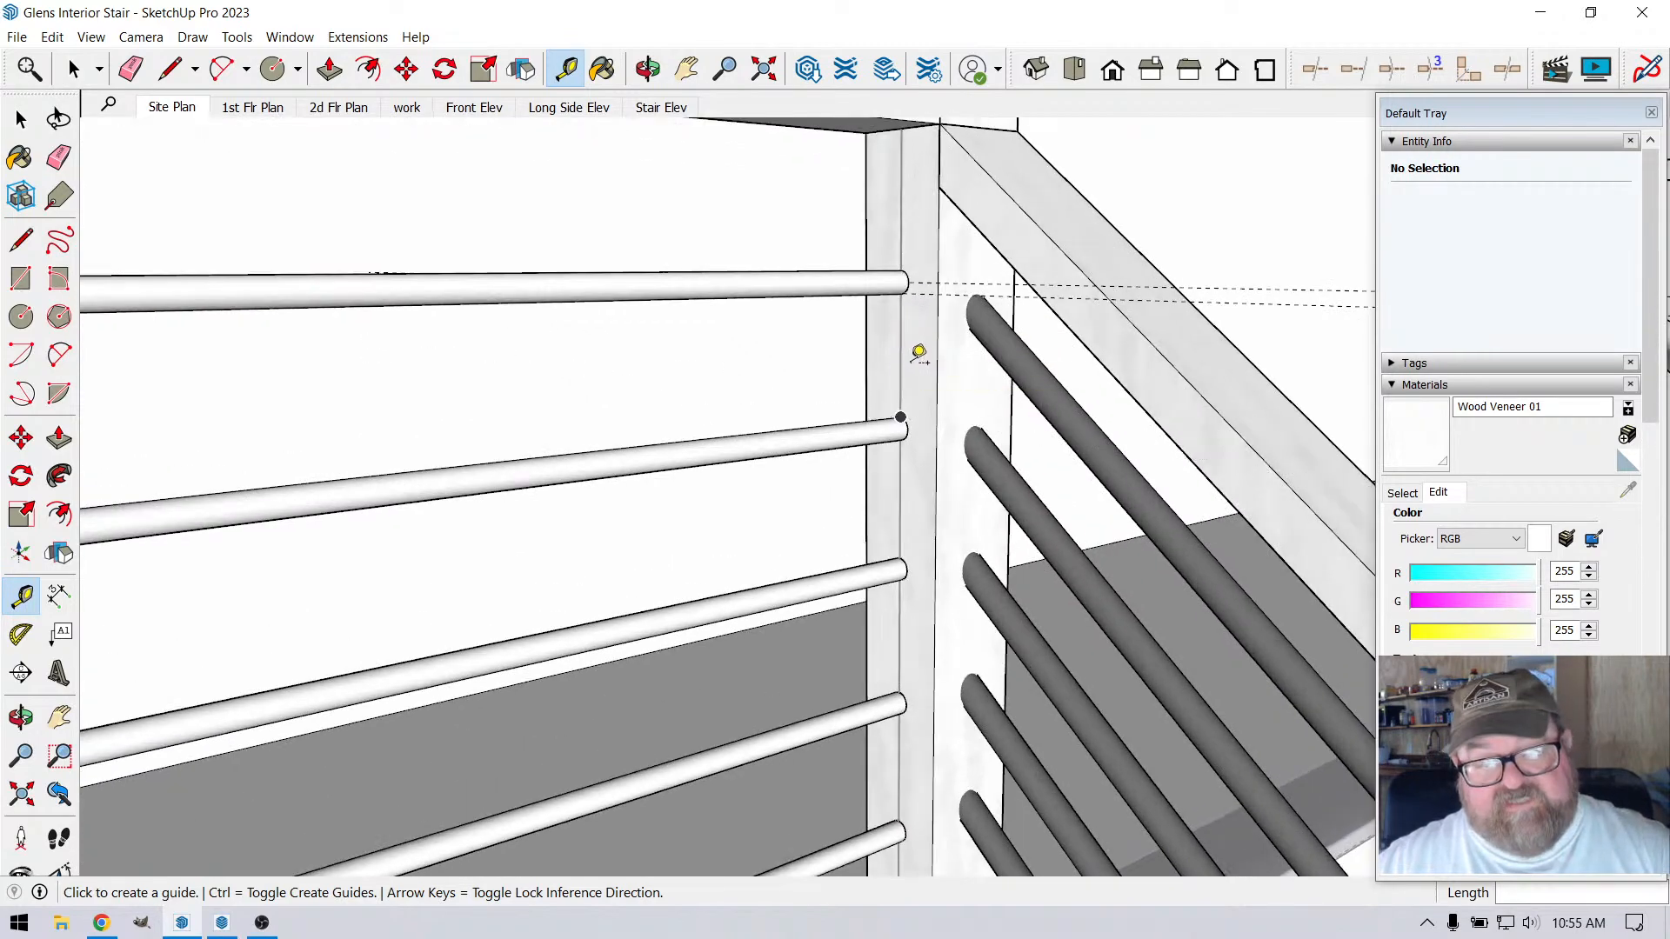
Undo the measuring guides, the bar copies and the top bar's extrusion, back to the circle on the corner post
key("ctrl+z")
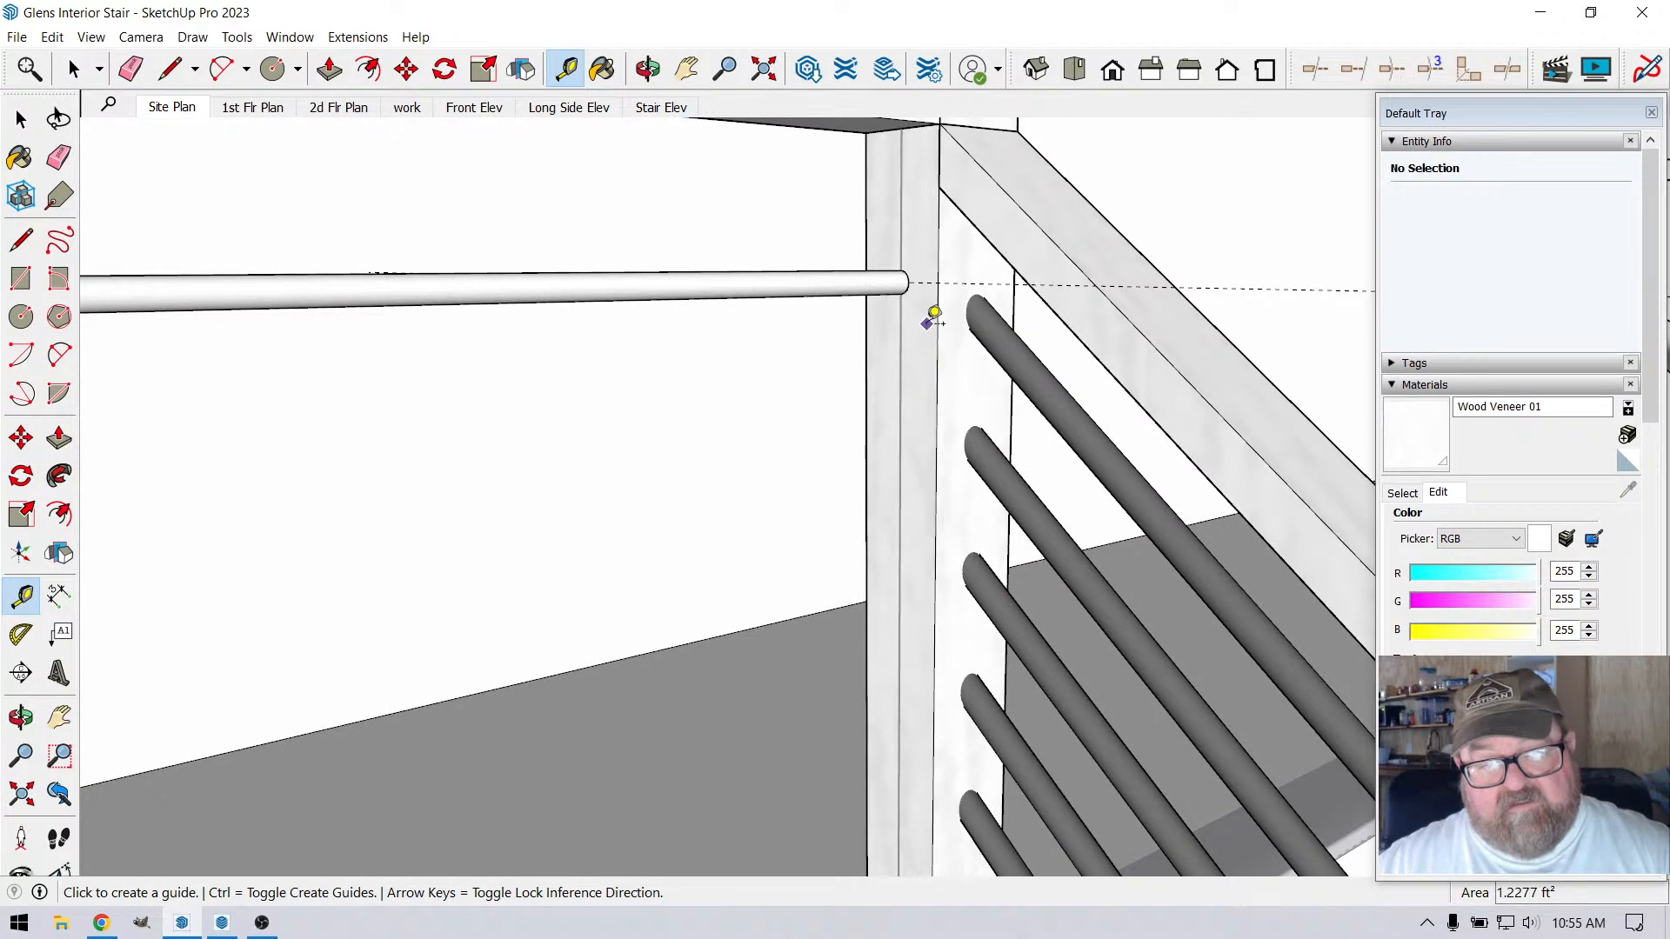
key("ctrl+z")
key("ctrl+z")
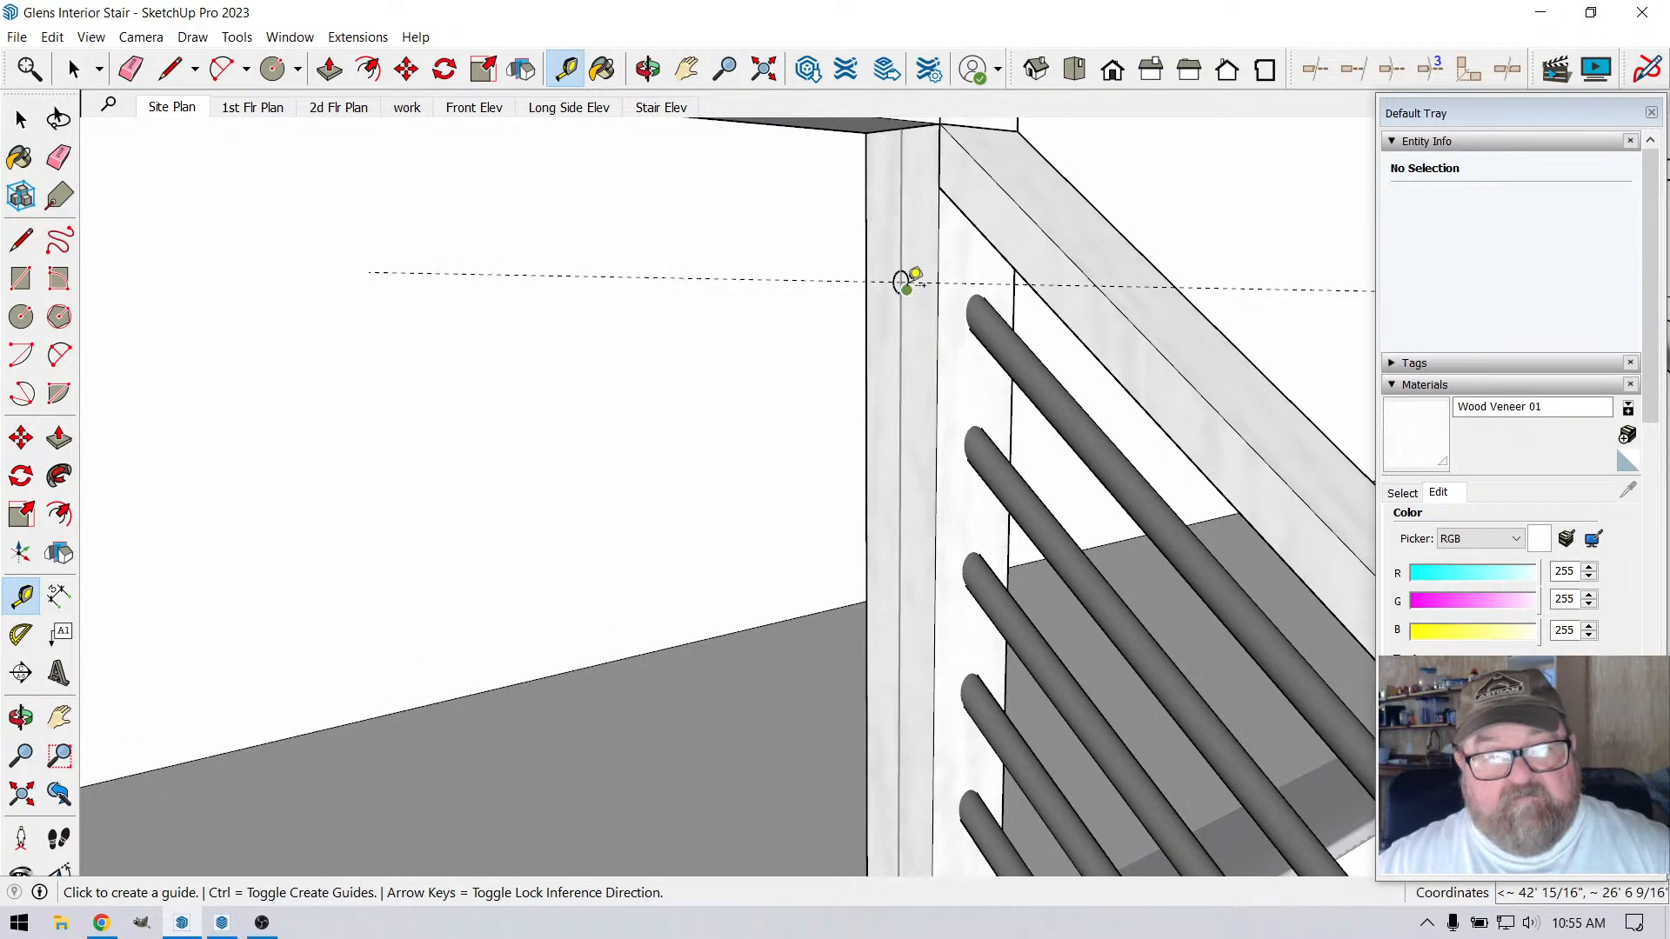
Delete the vertical guide running through the circle on the corner post
scroll(907, 285, "up", 4)
scroll(916, 461, "down", 5)
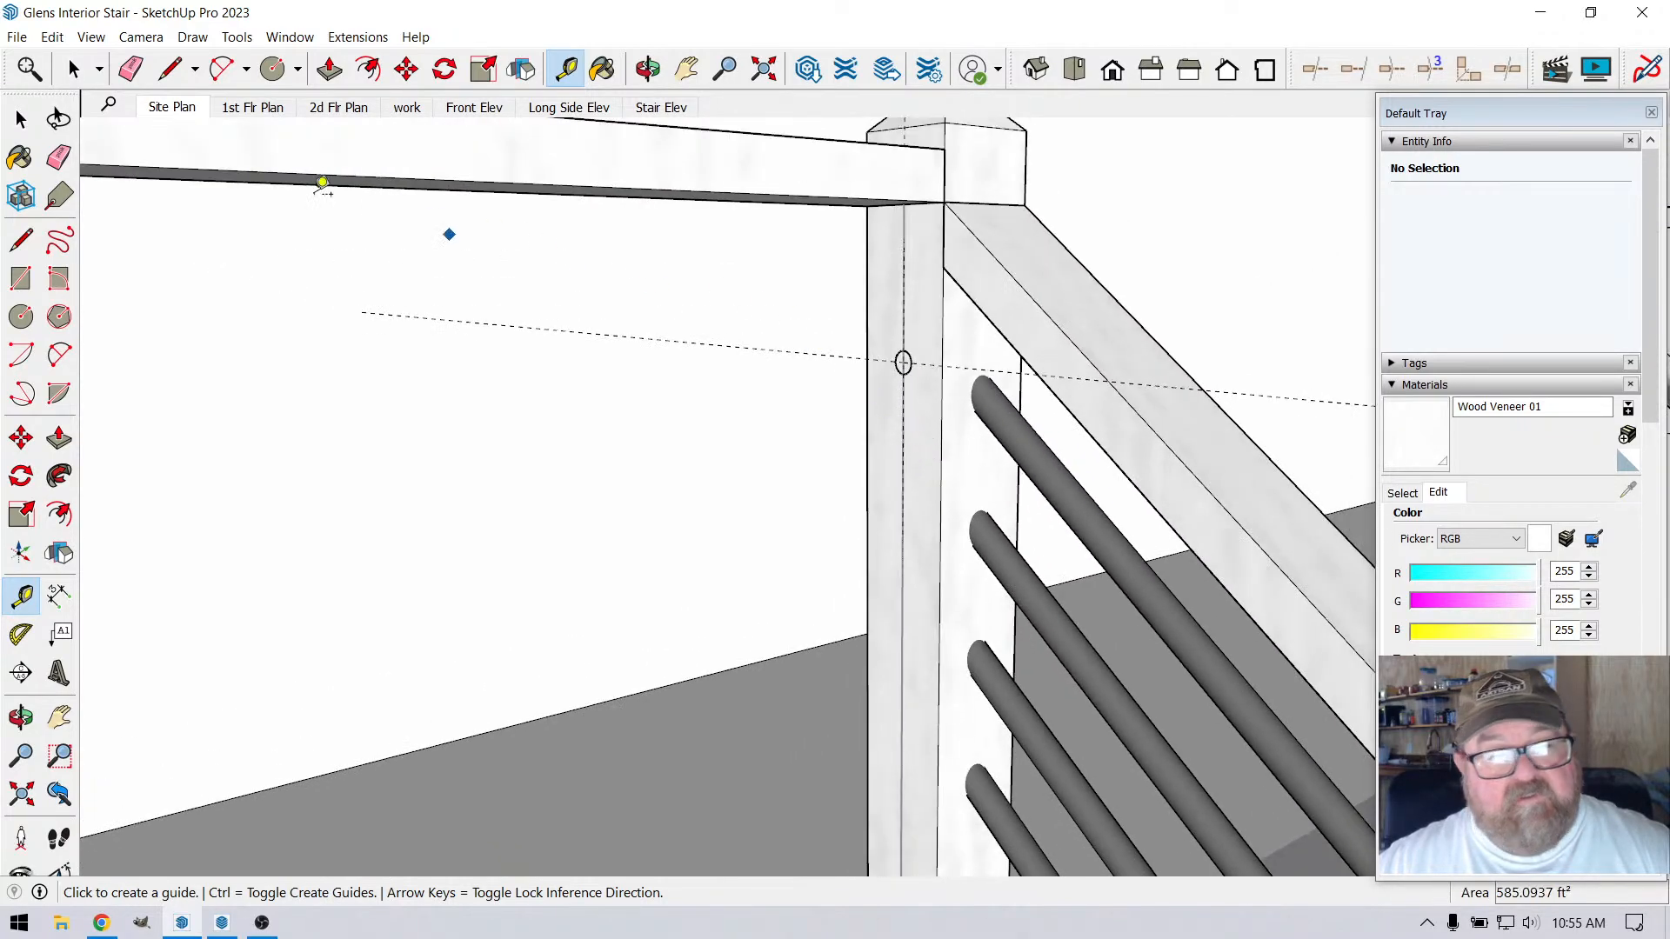
key("space")
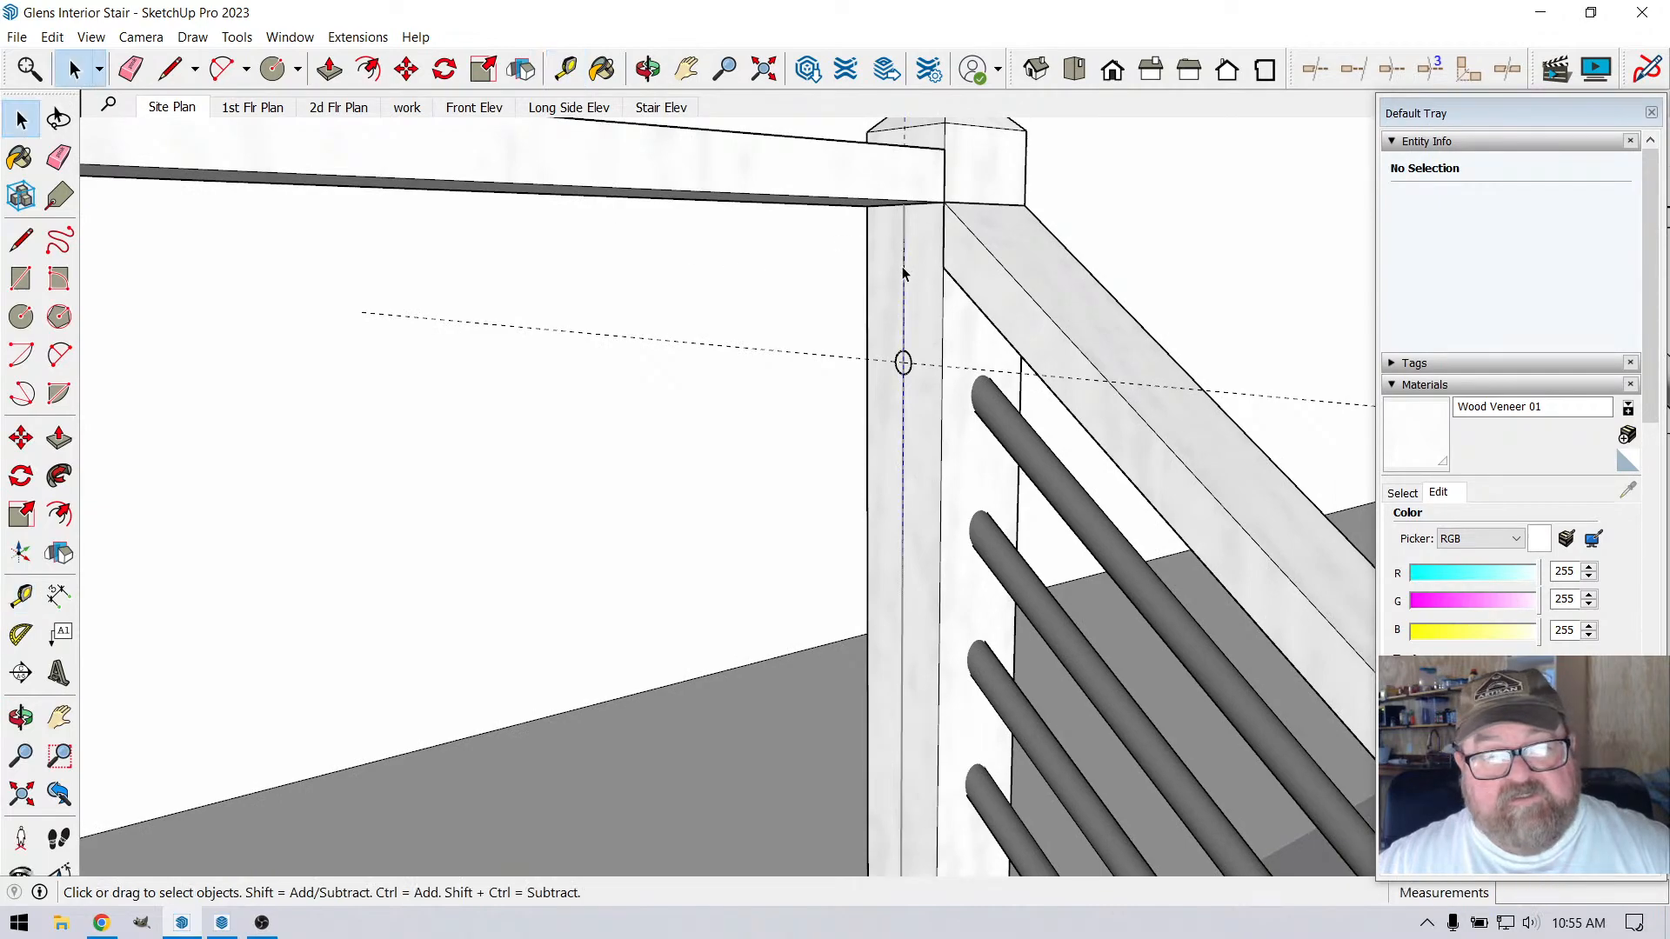
left_click(903, 300)
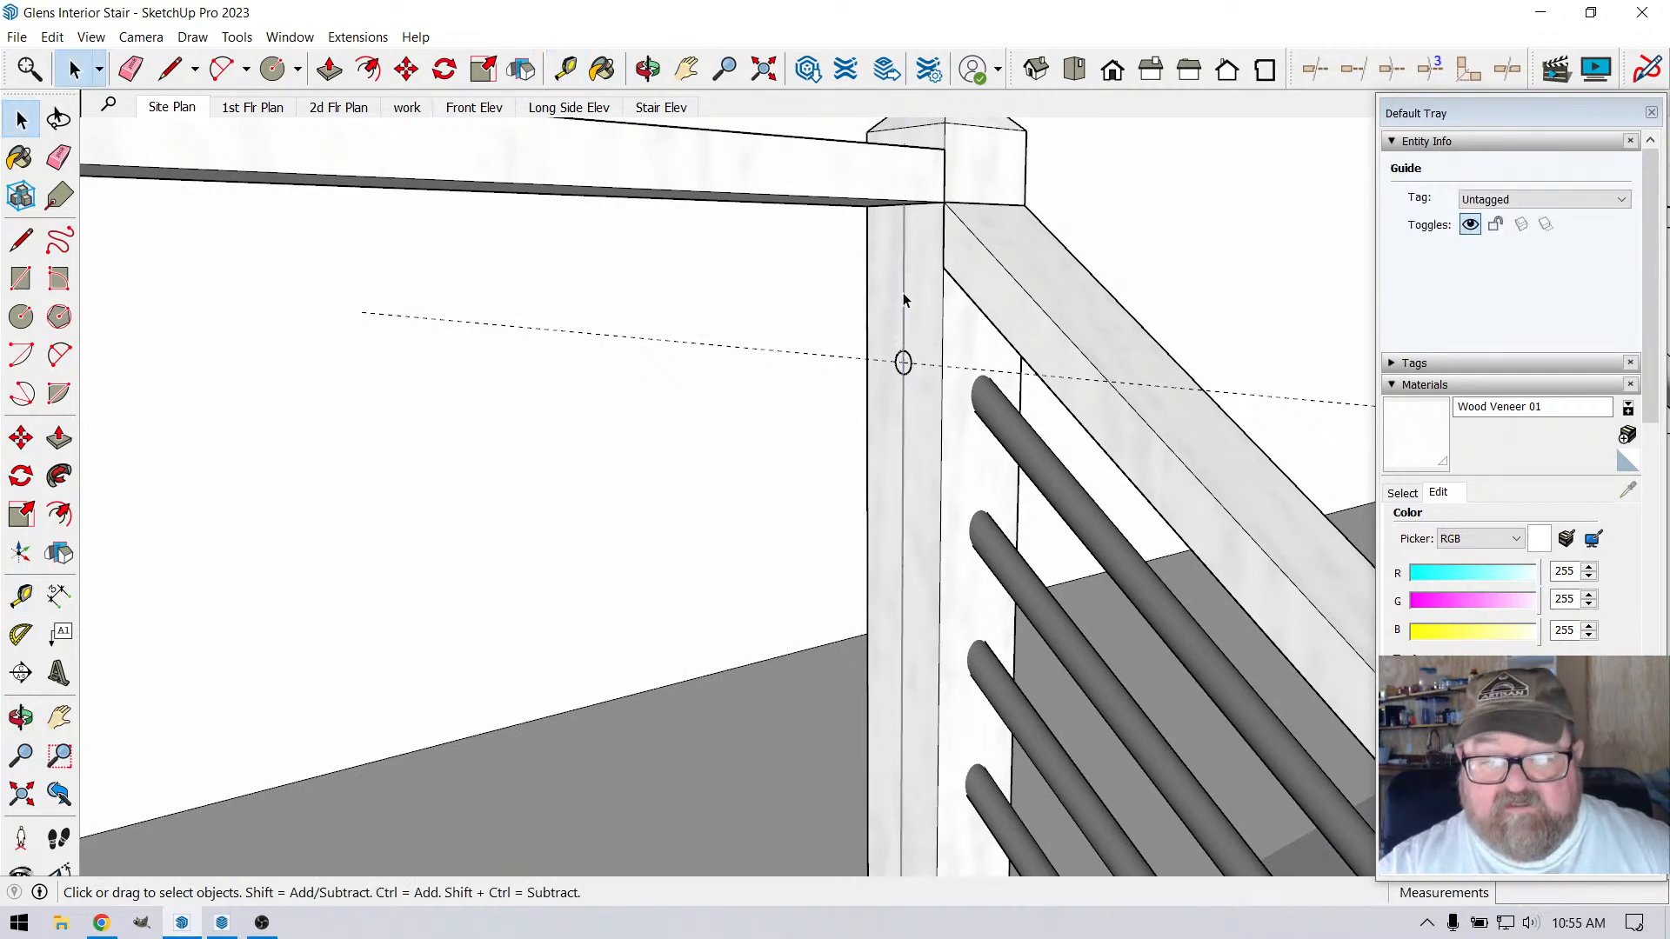
key("Delete")
left_click(903, 300)
scroll(835, 441, "down", 6)
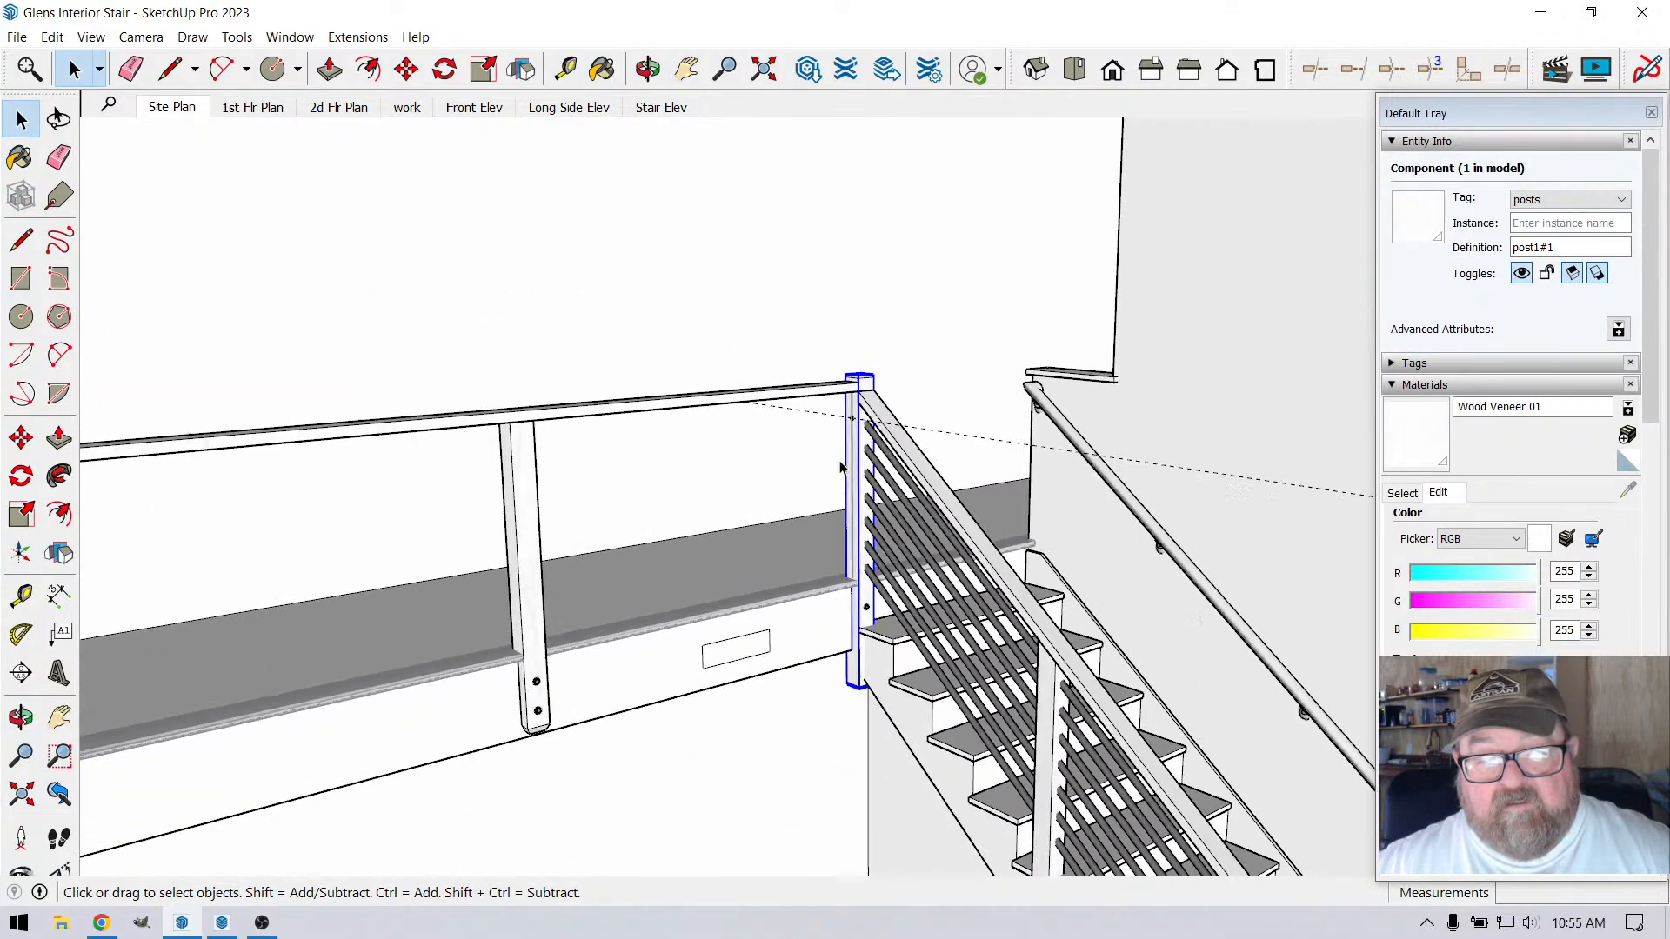
scroll(840, 468, "up", 8)
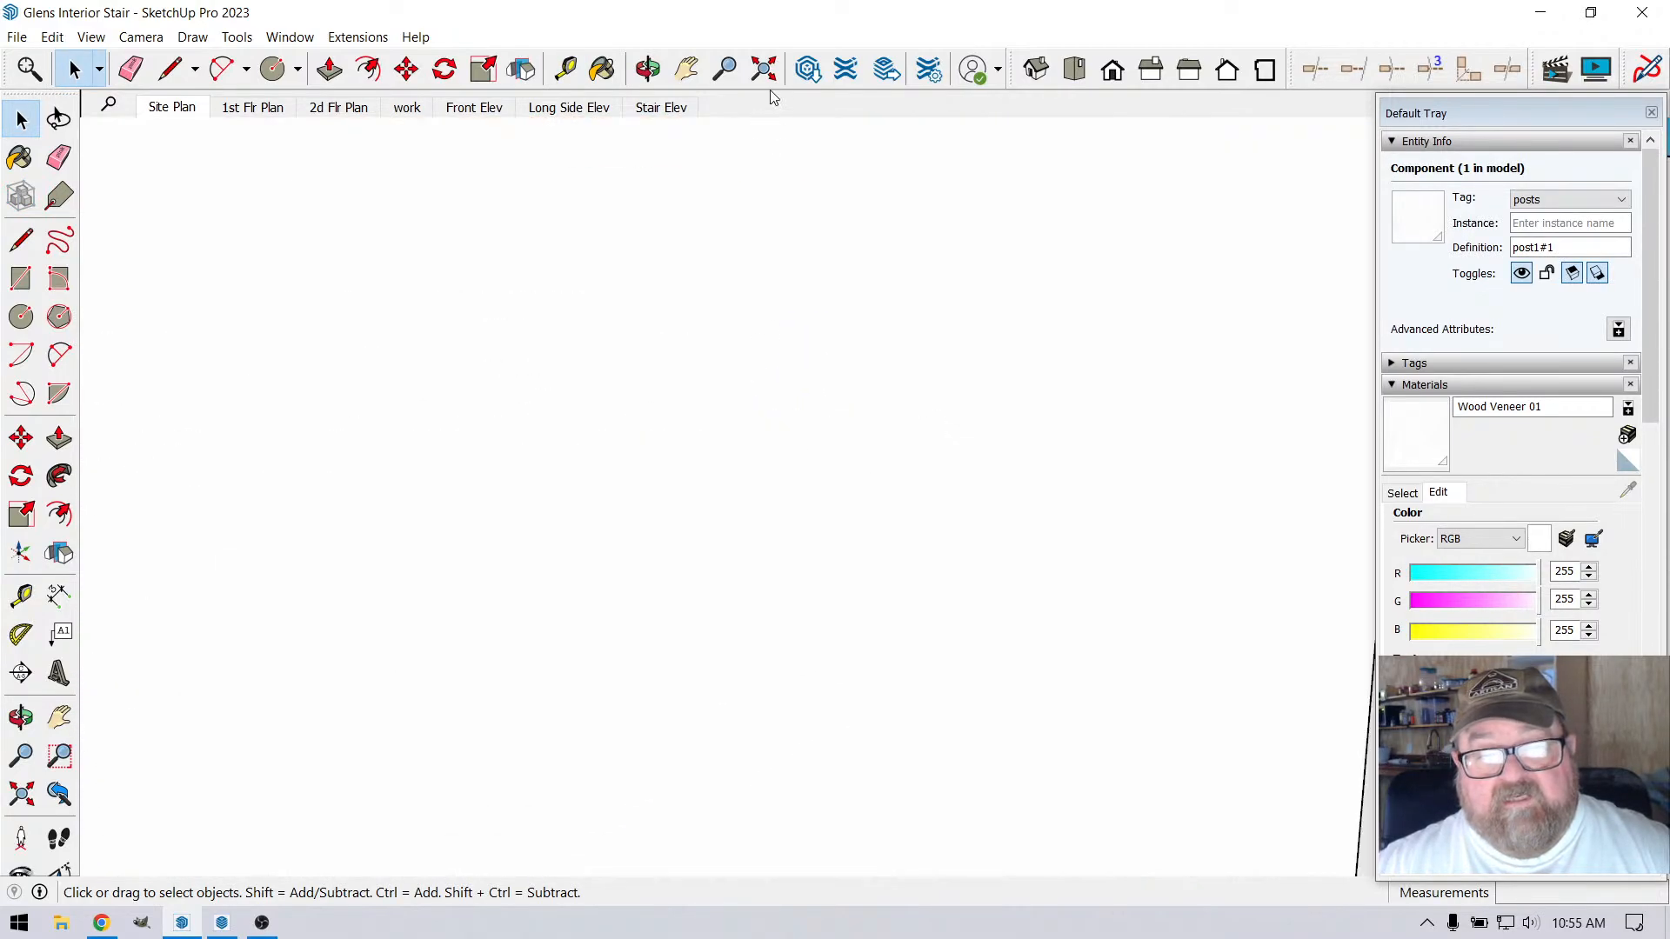
Examine the whole model beside the reference photos and the loft railing from above around the stair-head corner post
left_click(764, 69)
left_click(686, 69)
left_click_drag(728, 292, 636, 467)
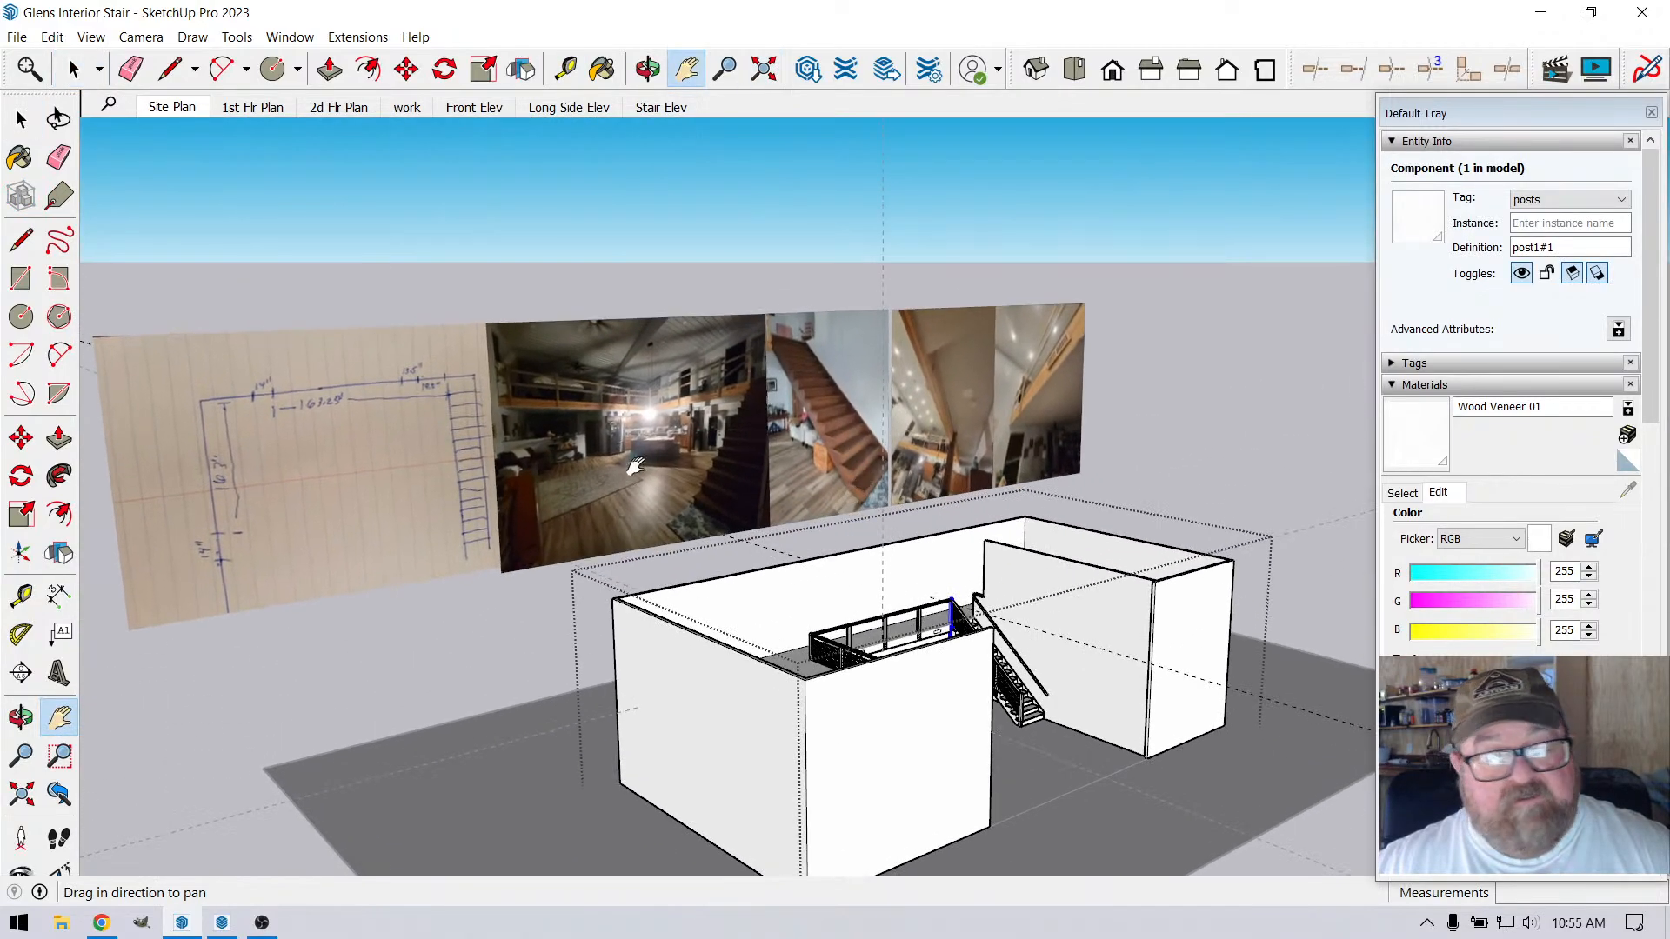
left_click(101, 923)
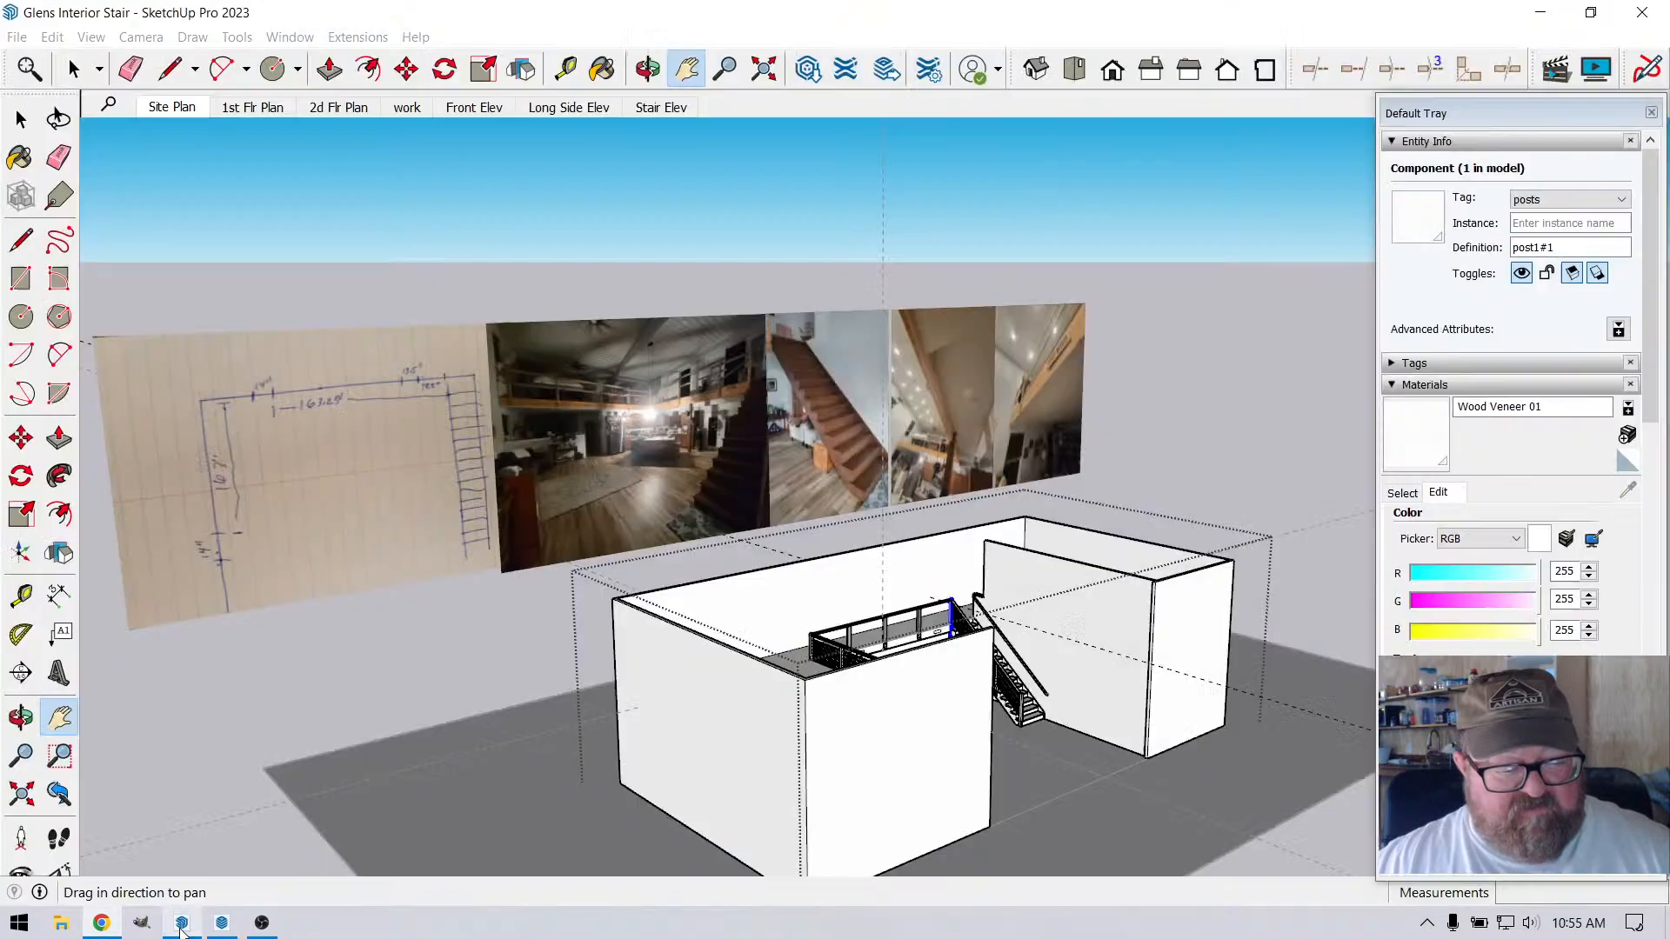
left_click(181, 923)
left_click(645, 73)
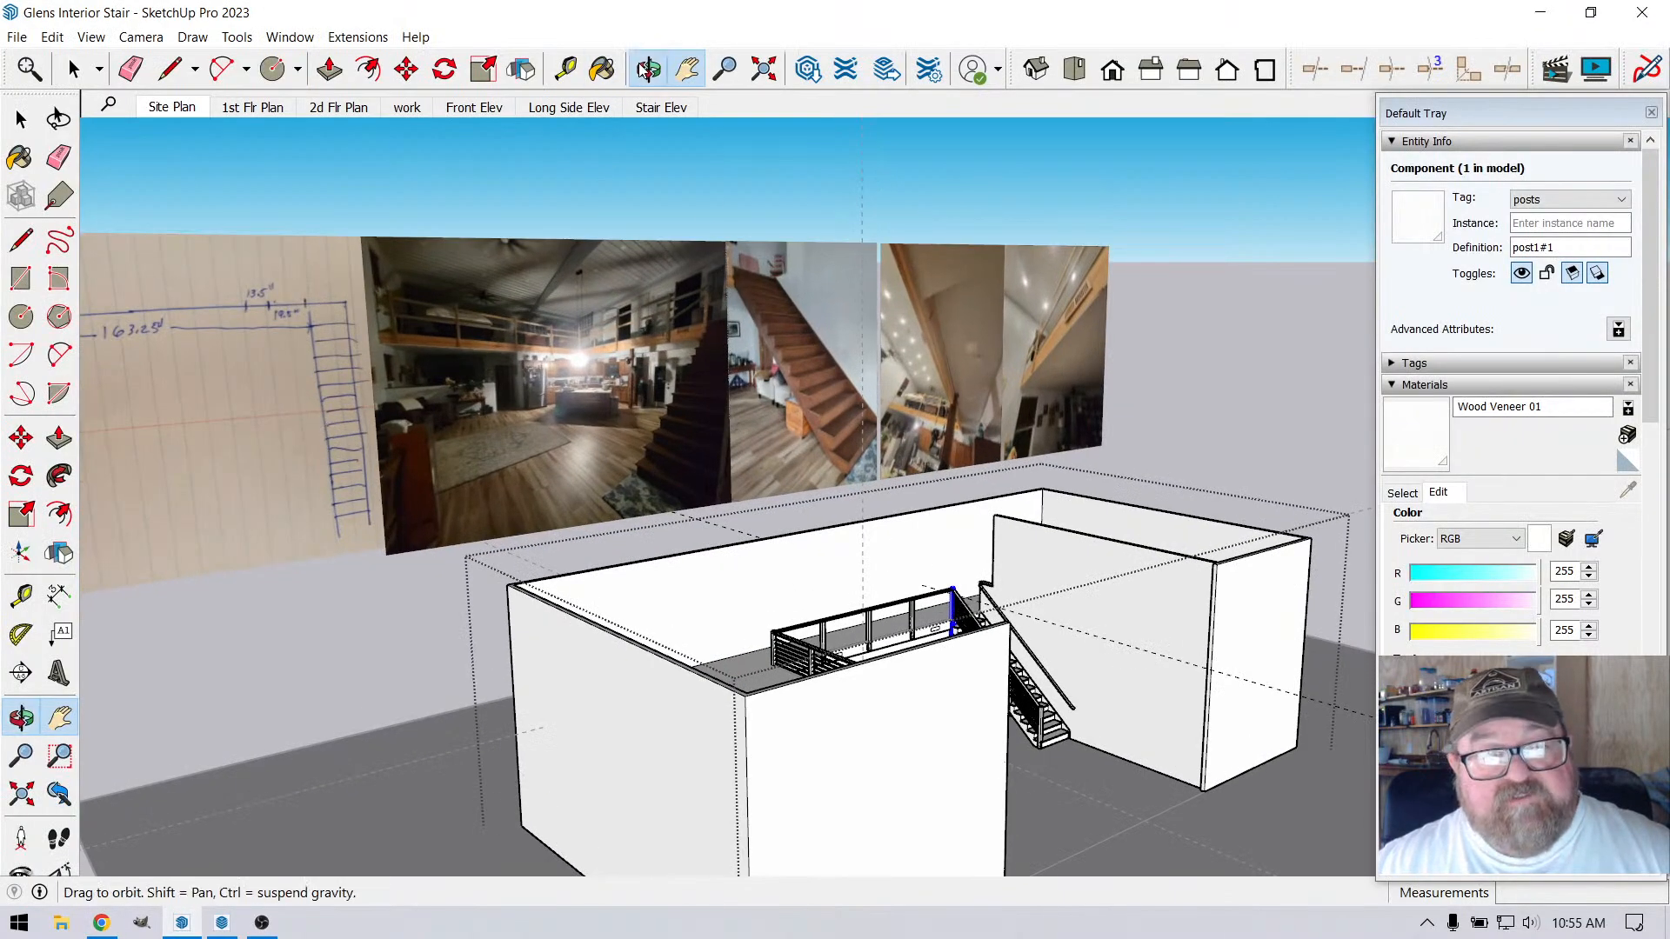
left_click_drag(964, 609, 935, 756)
scroll(952, 630, "up", 5)
scroll(952, 630, "up", 4)
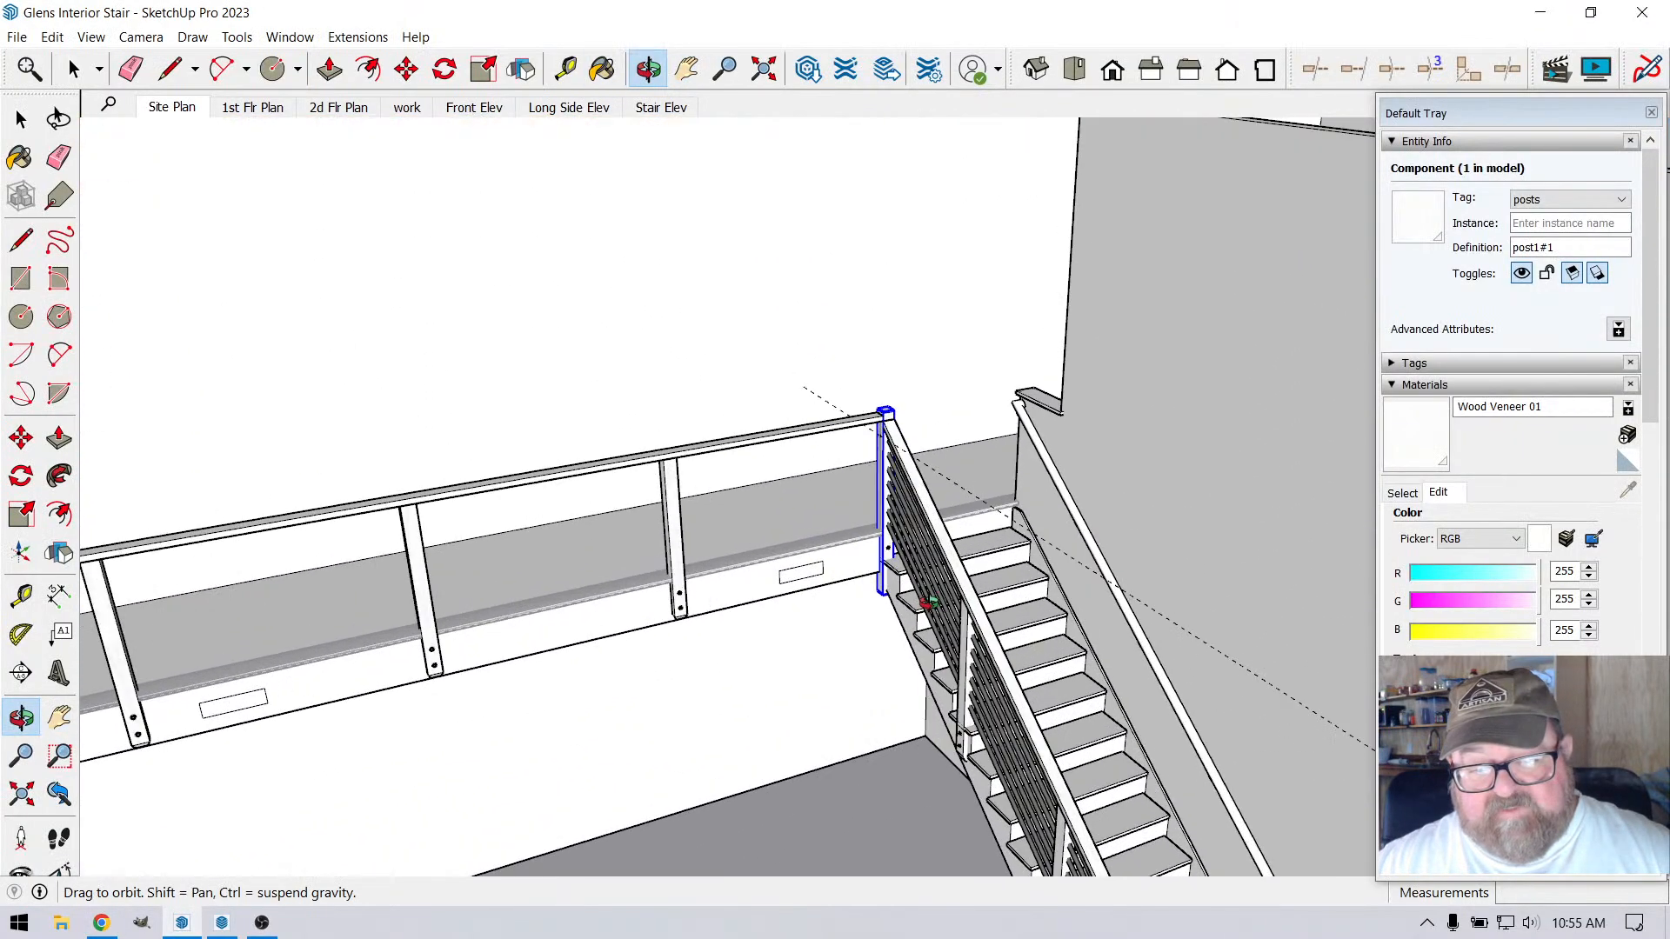
left_click_drag(925, 603, 974, 693)
scroll(974, 693, "down", 2)
scroll(971, 693, "down", 1)
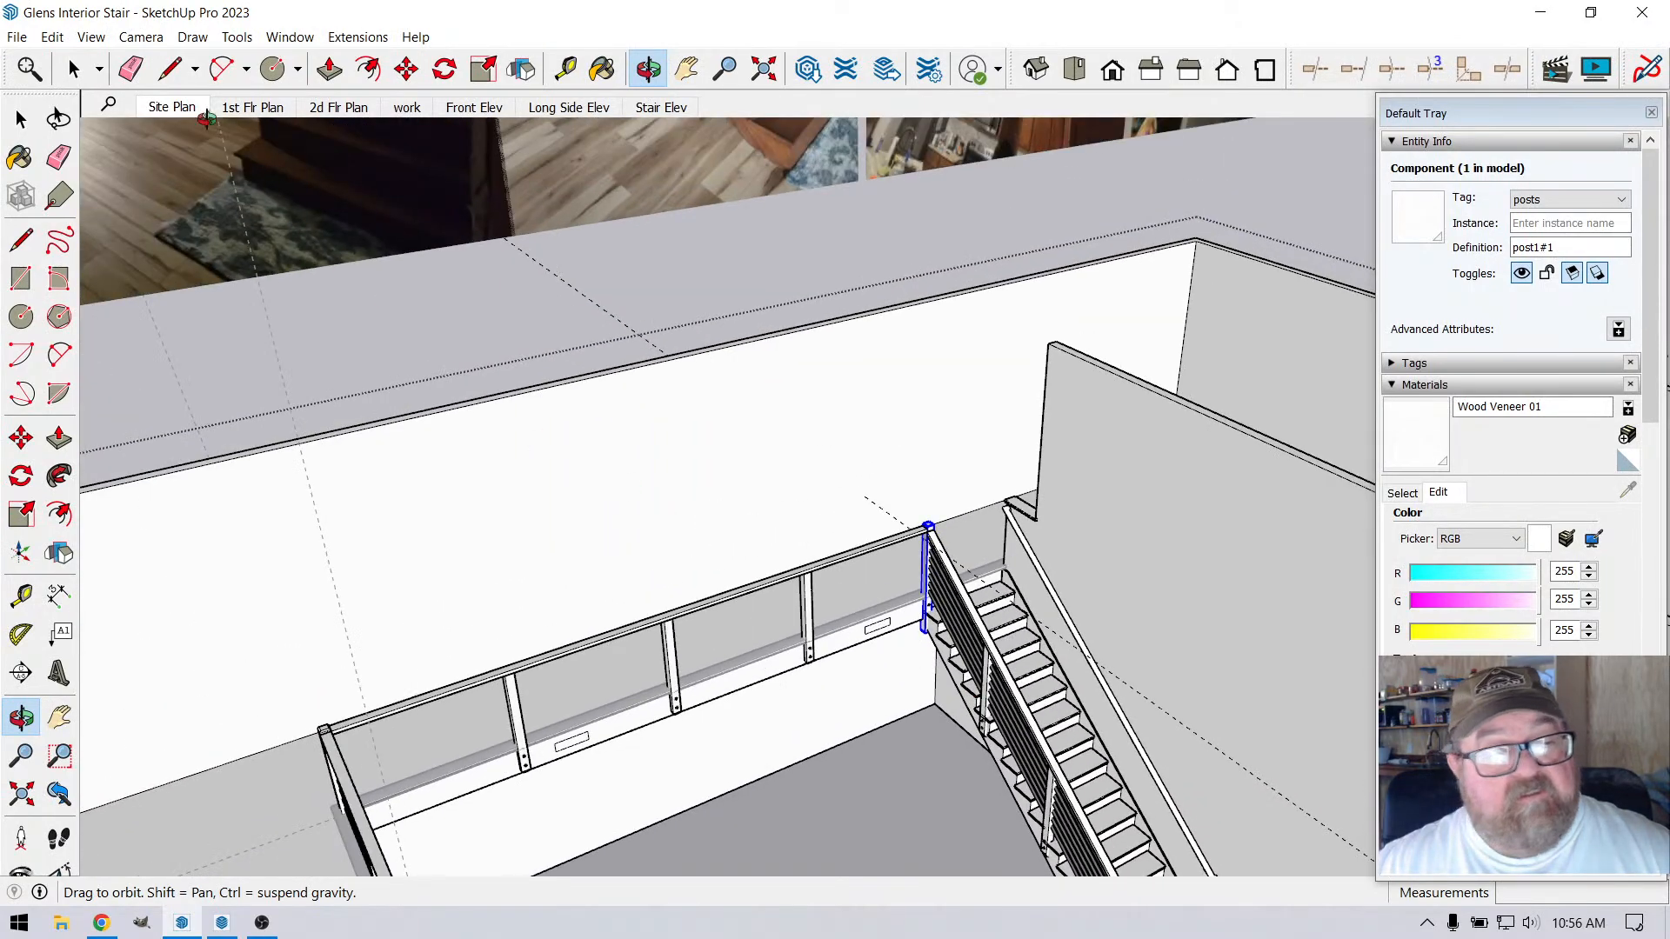
Delete the grouped vertical line on the corner post's loft-side face
left_click(74, 69)
left_click(652, 273)
scroll(926, 570, "up", 8)
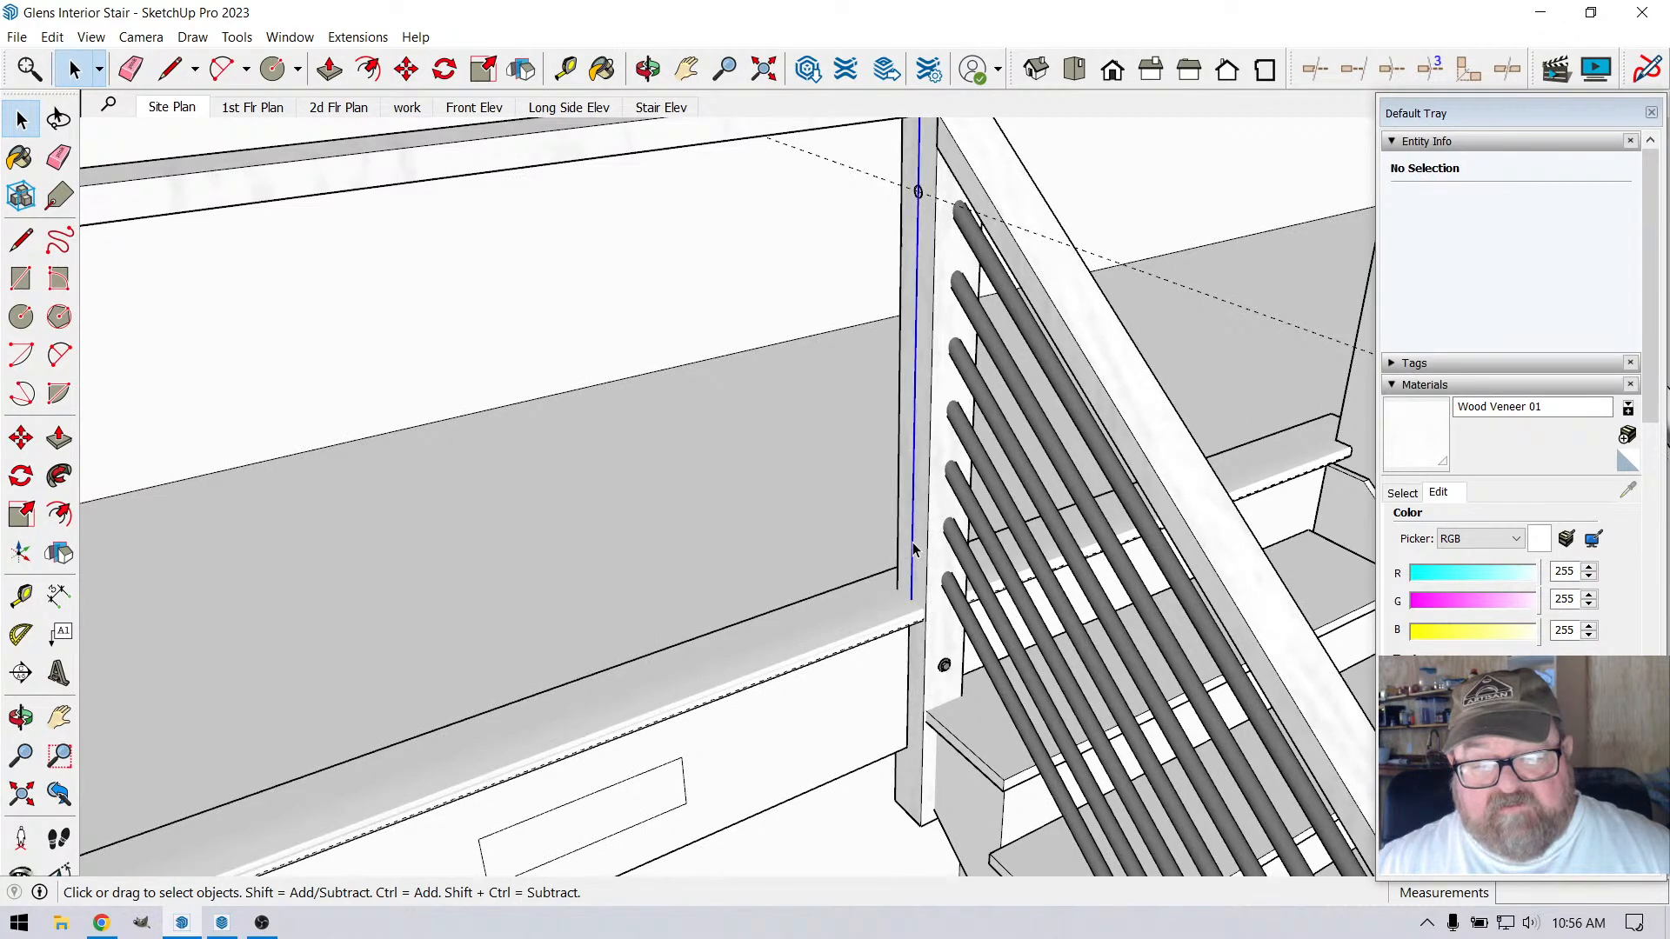
left_click(913, 548)
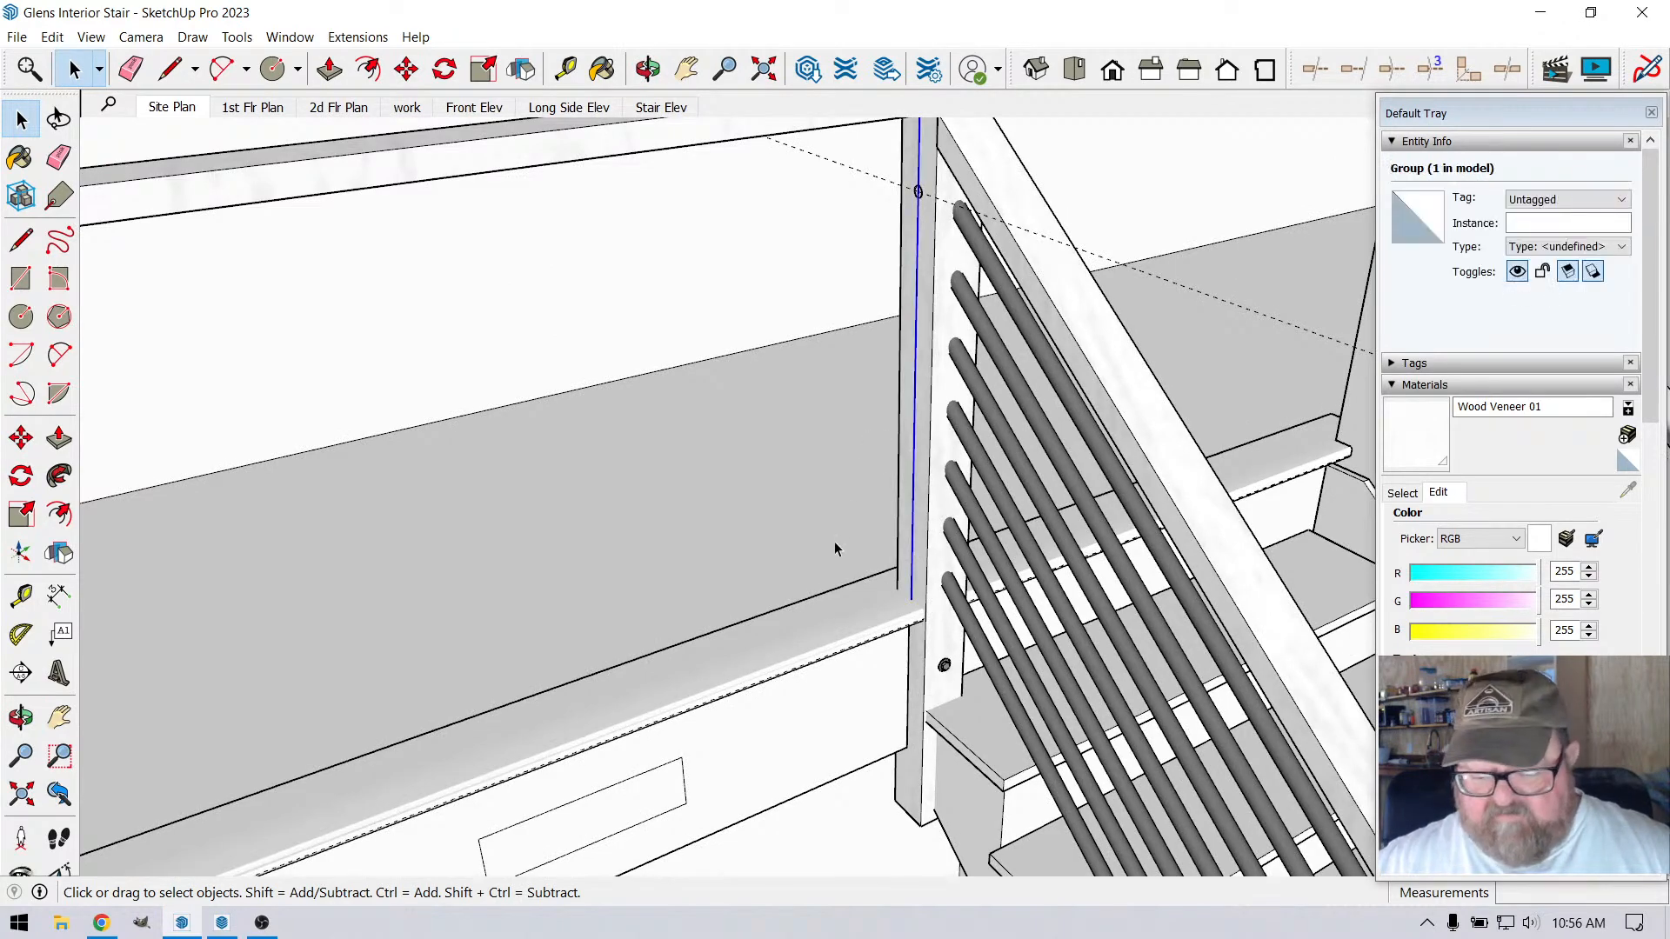
key("Delete")
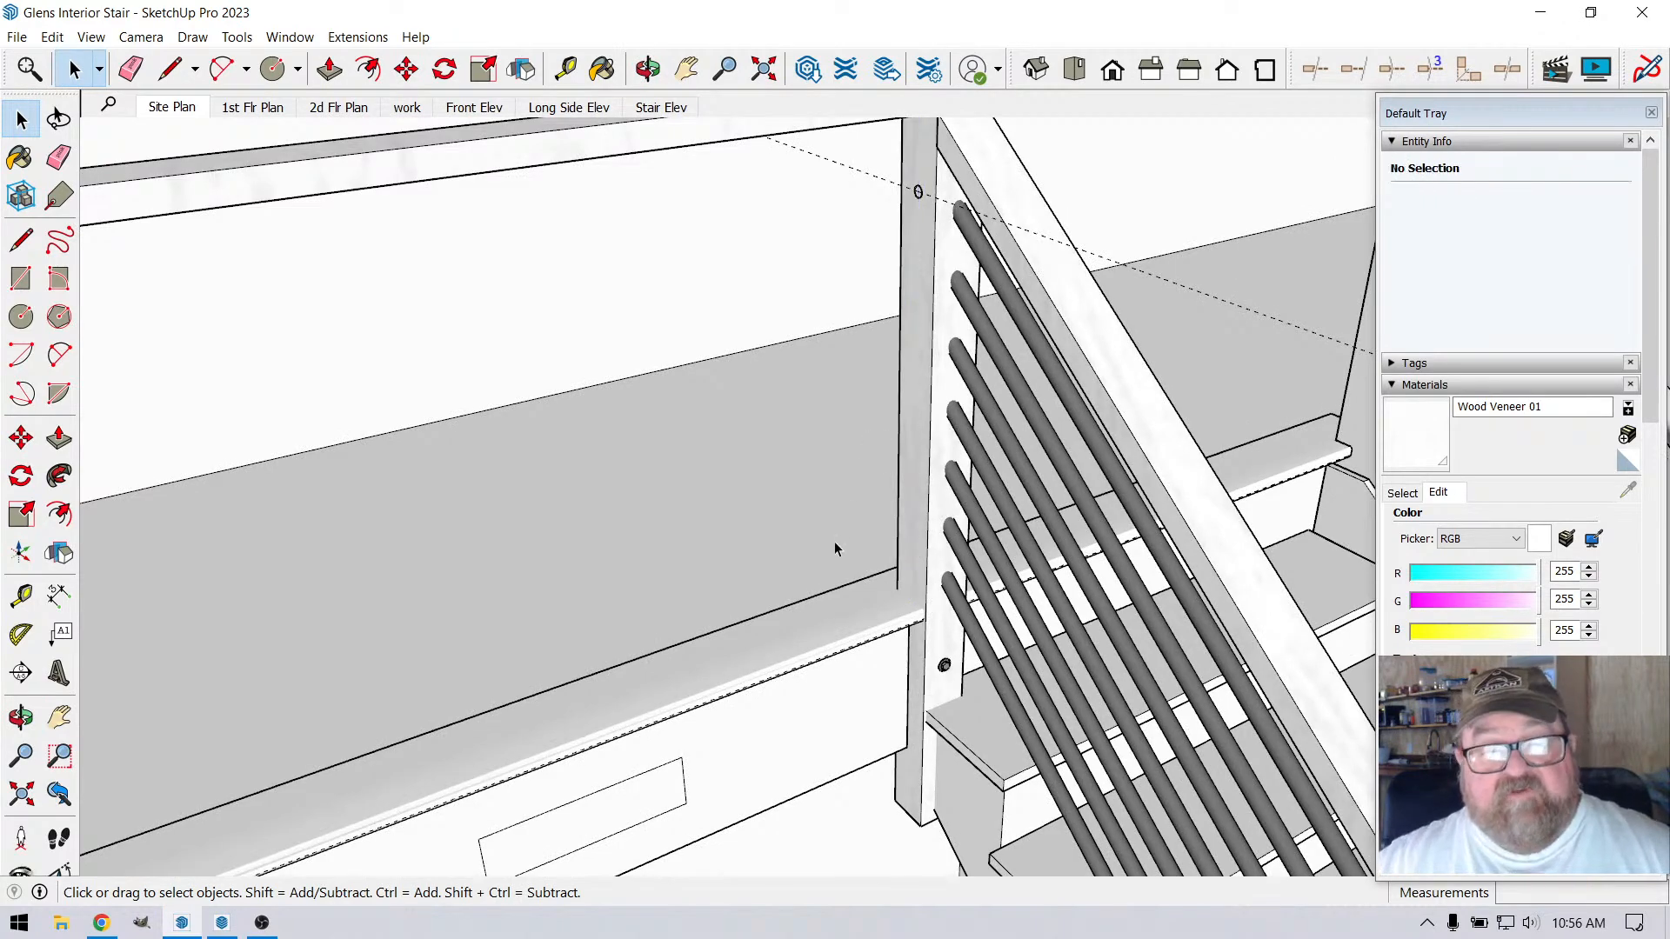
Delete the grouped circle on the loft-side face of the stair-head corner post
left_click(648, 69)
scroll(807, 535, "down", 2)
left_click_drag(943, 514, 955, 497)
scroll(941, 233, "up", 2)
scroll(941, 234, "up", 2)
left_click(74, 69)
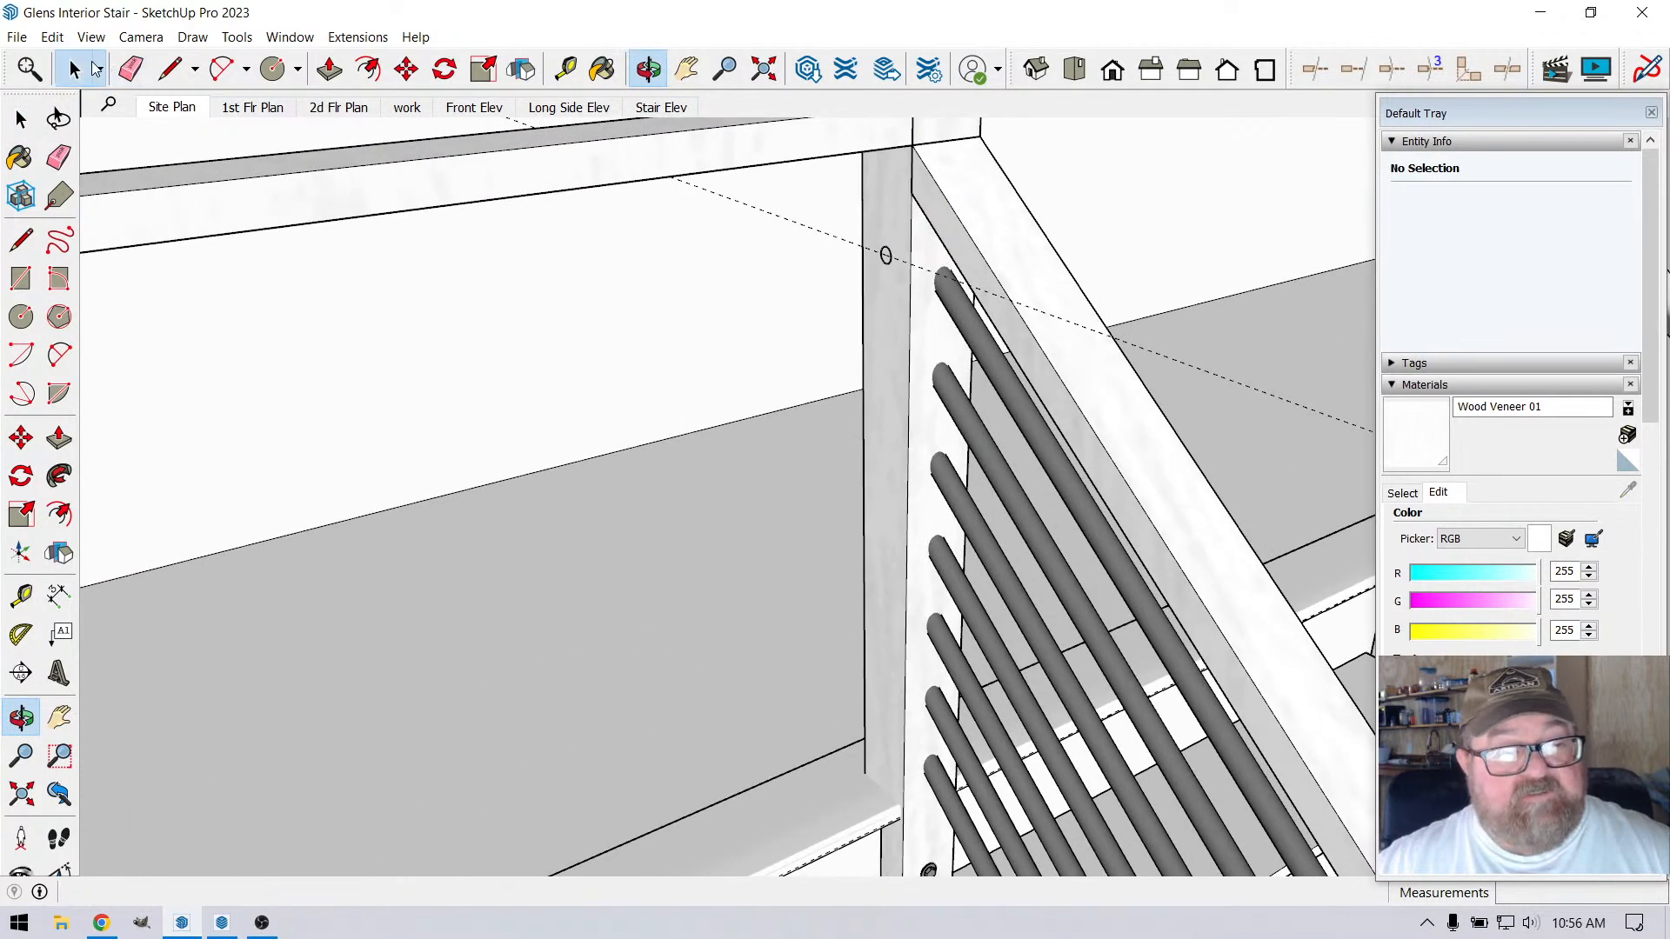
scroll(571, 186, "up", 1)
left_click(968, 272)
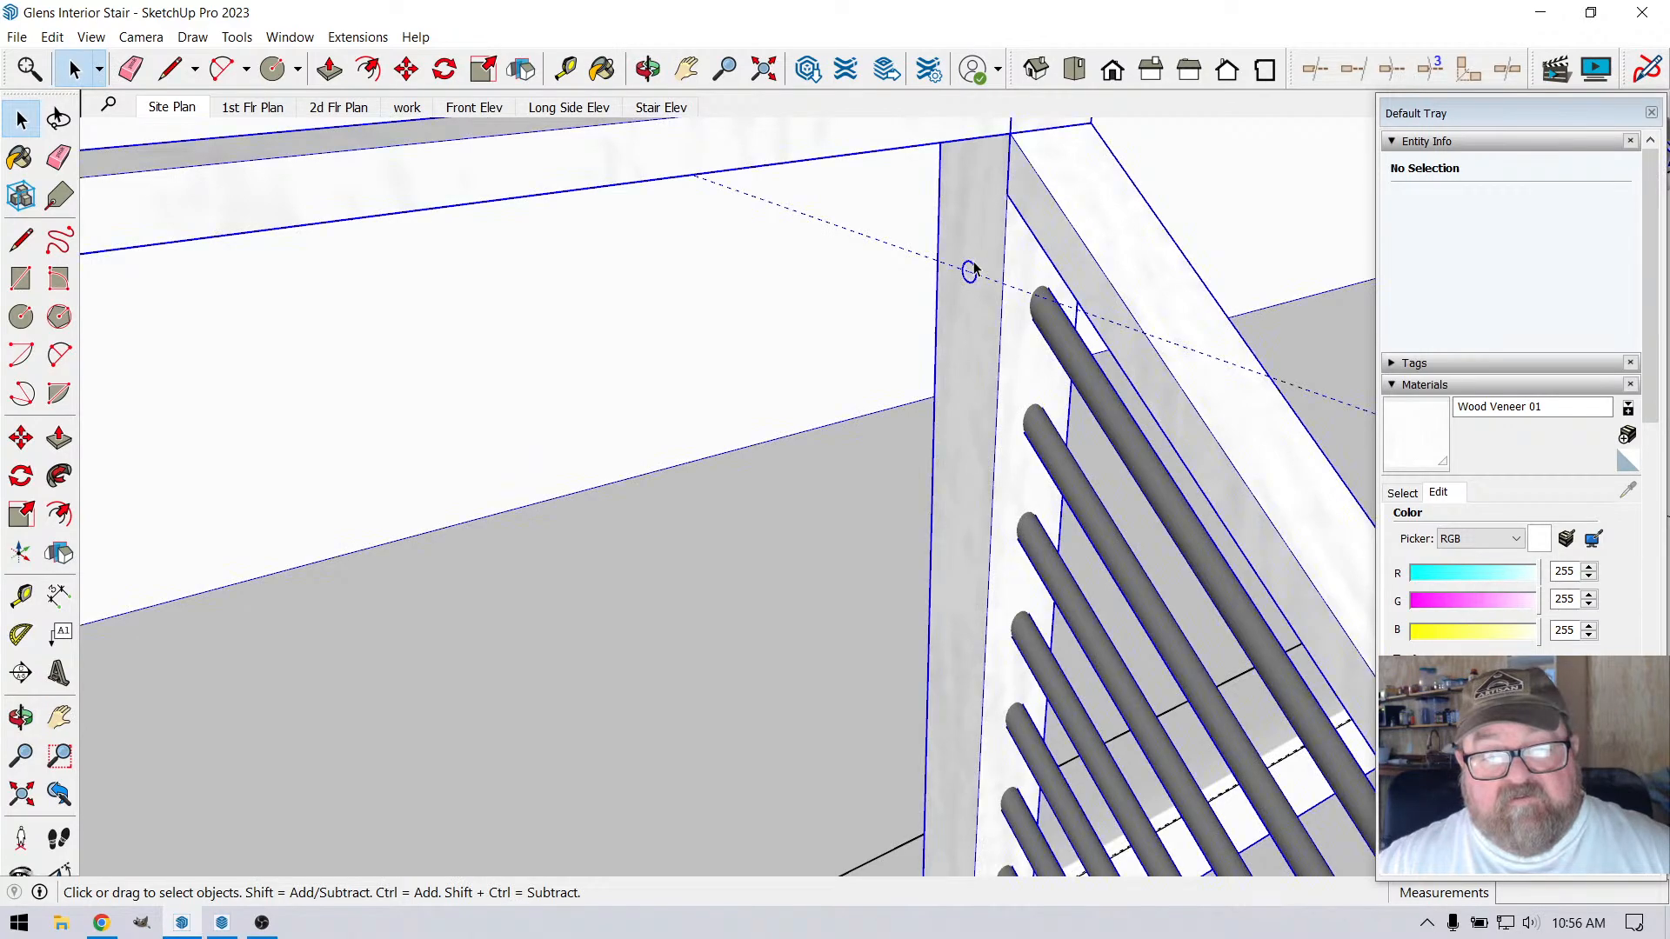
double_click(977, 271)
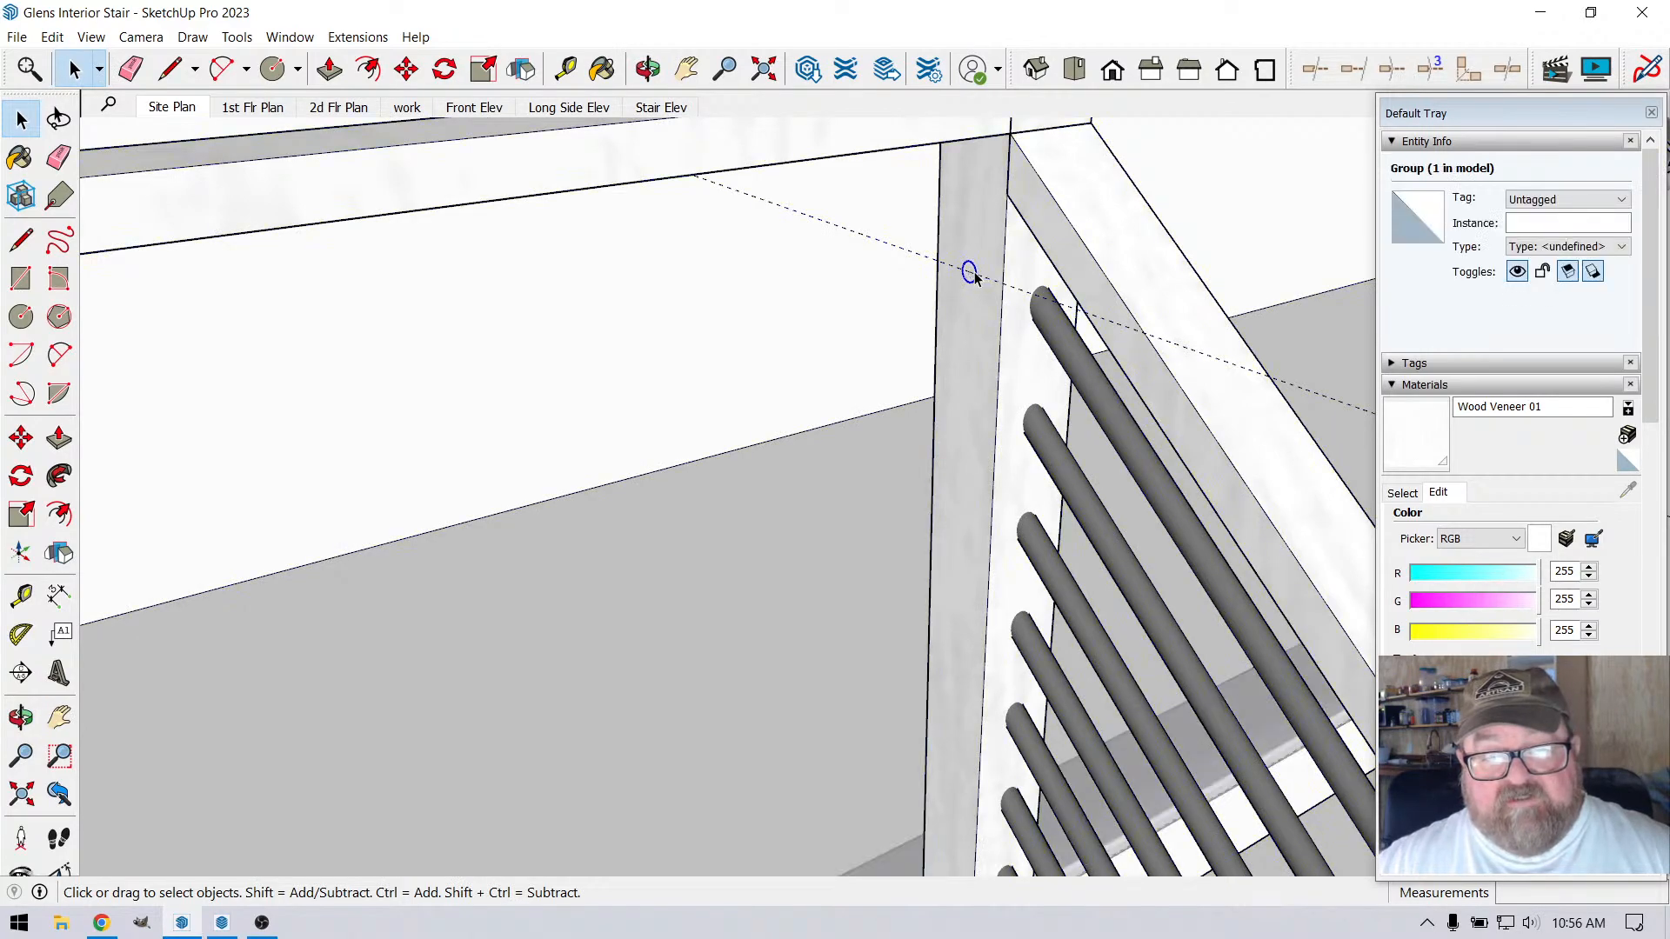
key("Escape")
scroll(936, 399, "down", 10)
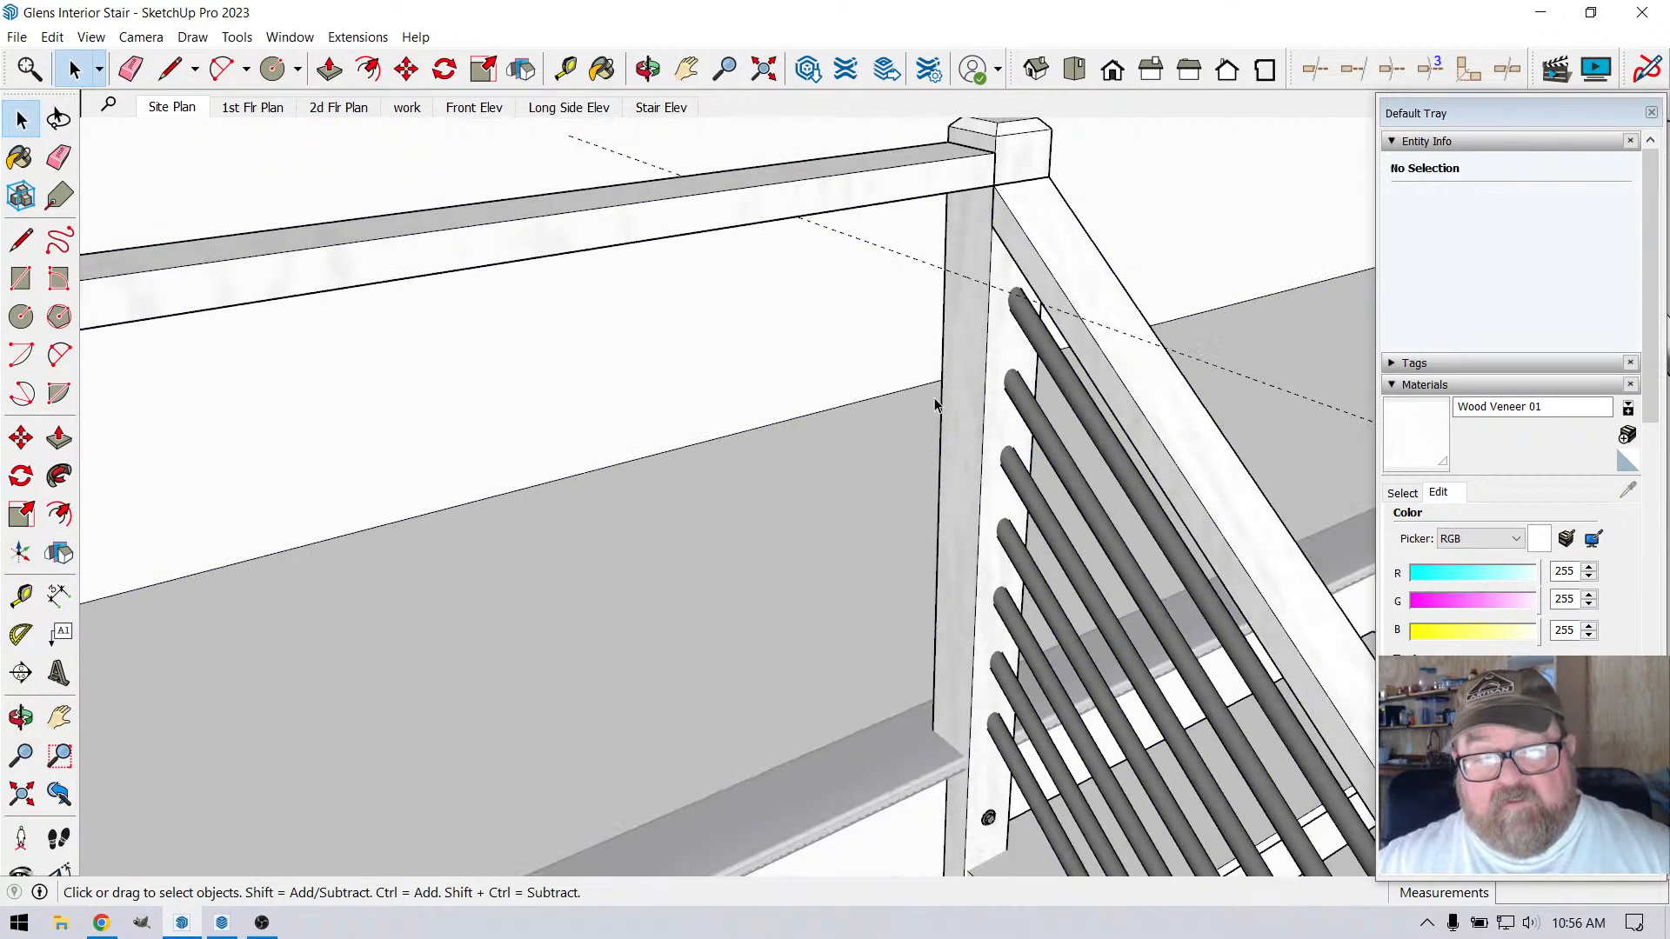
Delete all guides in the model and clear the selection
scroll(931, 679, "down", 3)
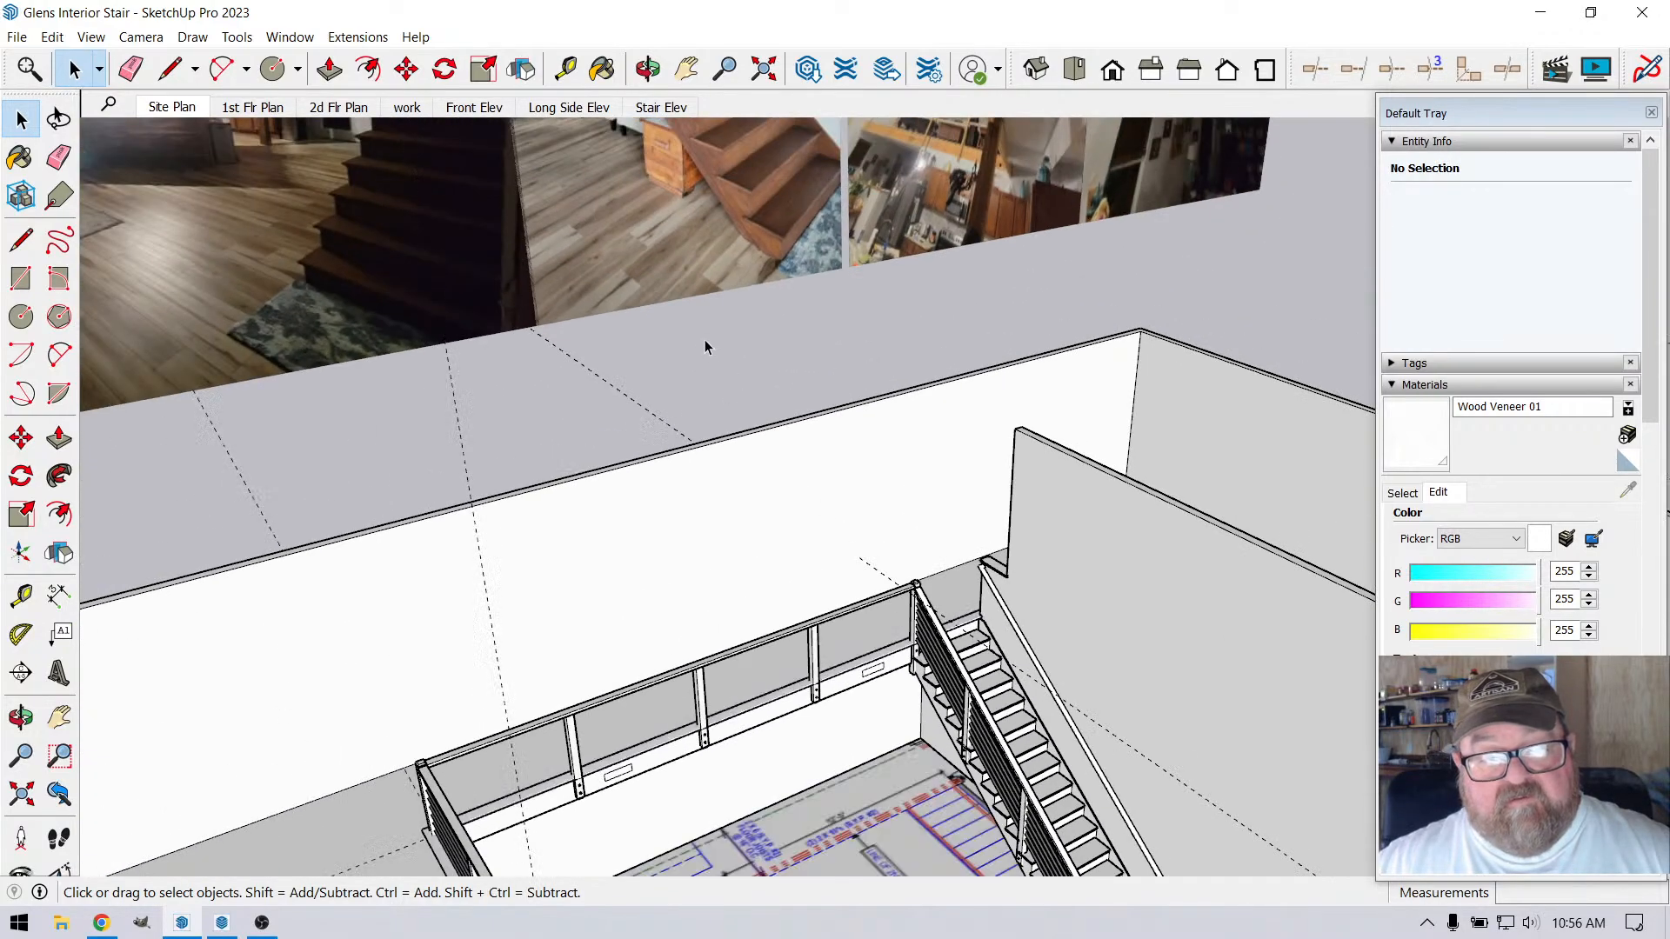
scroll(760, 774, "up", 6)
scroll(760, 774, "up", 3)
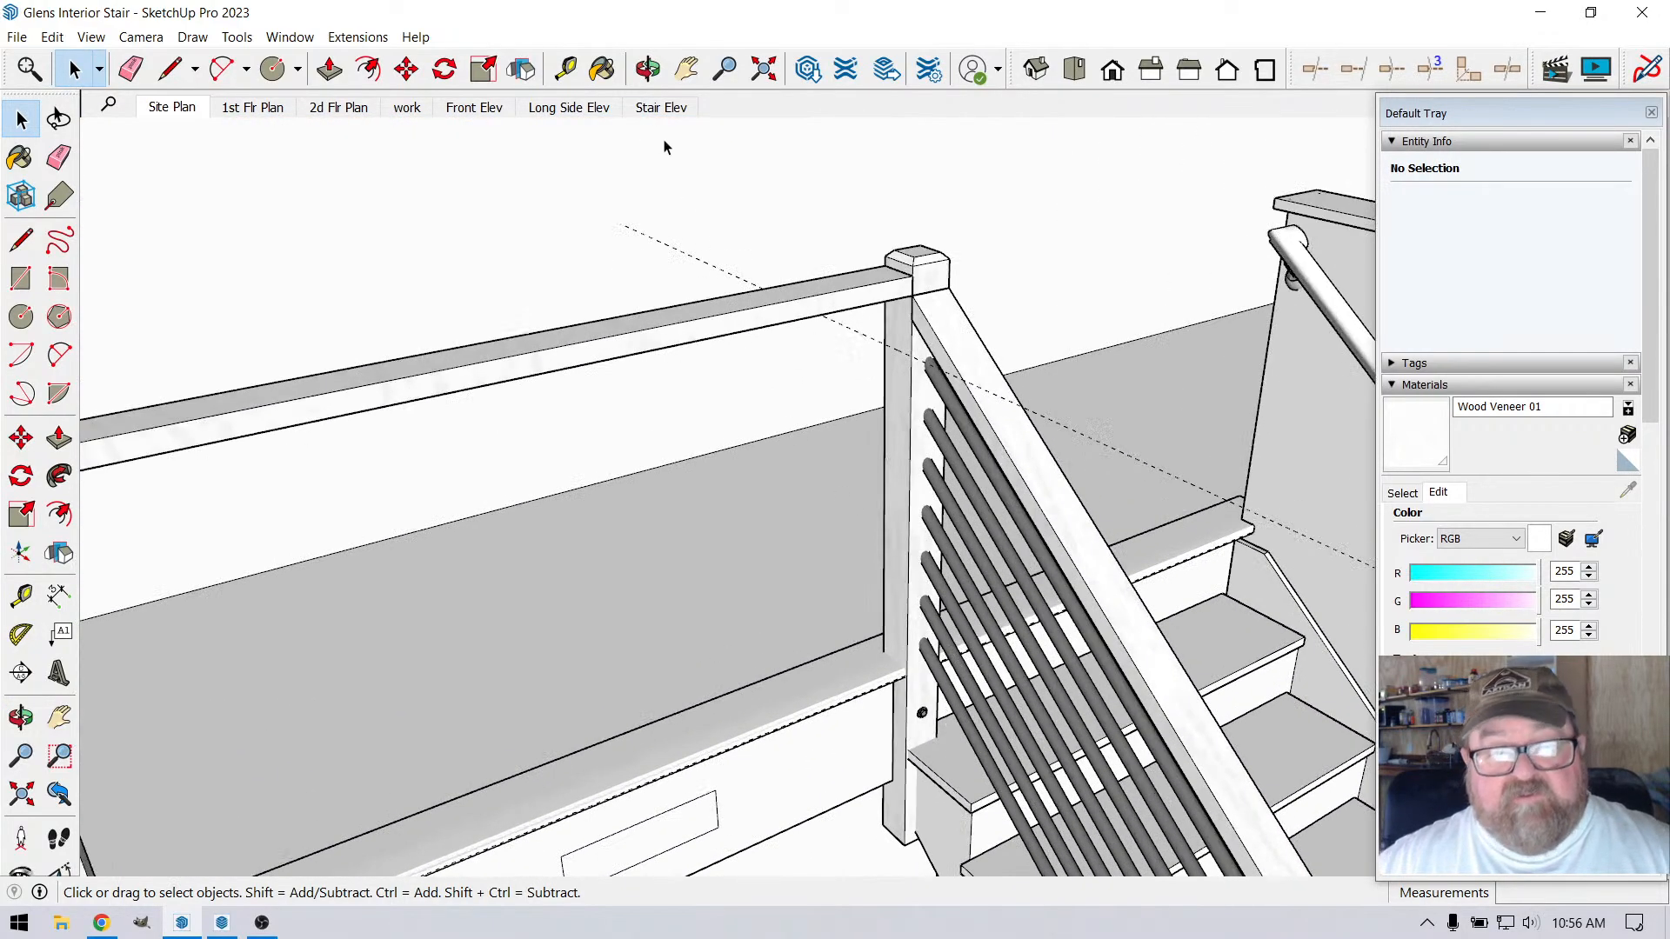
left_click(864, 340)
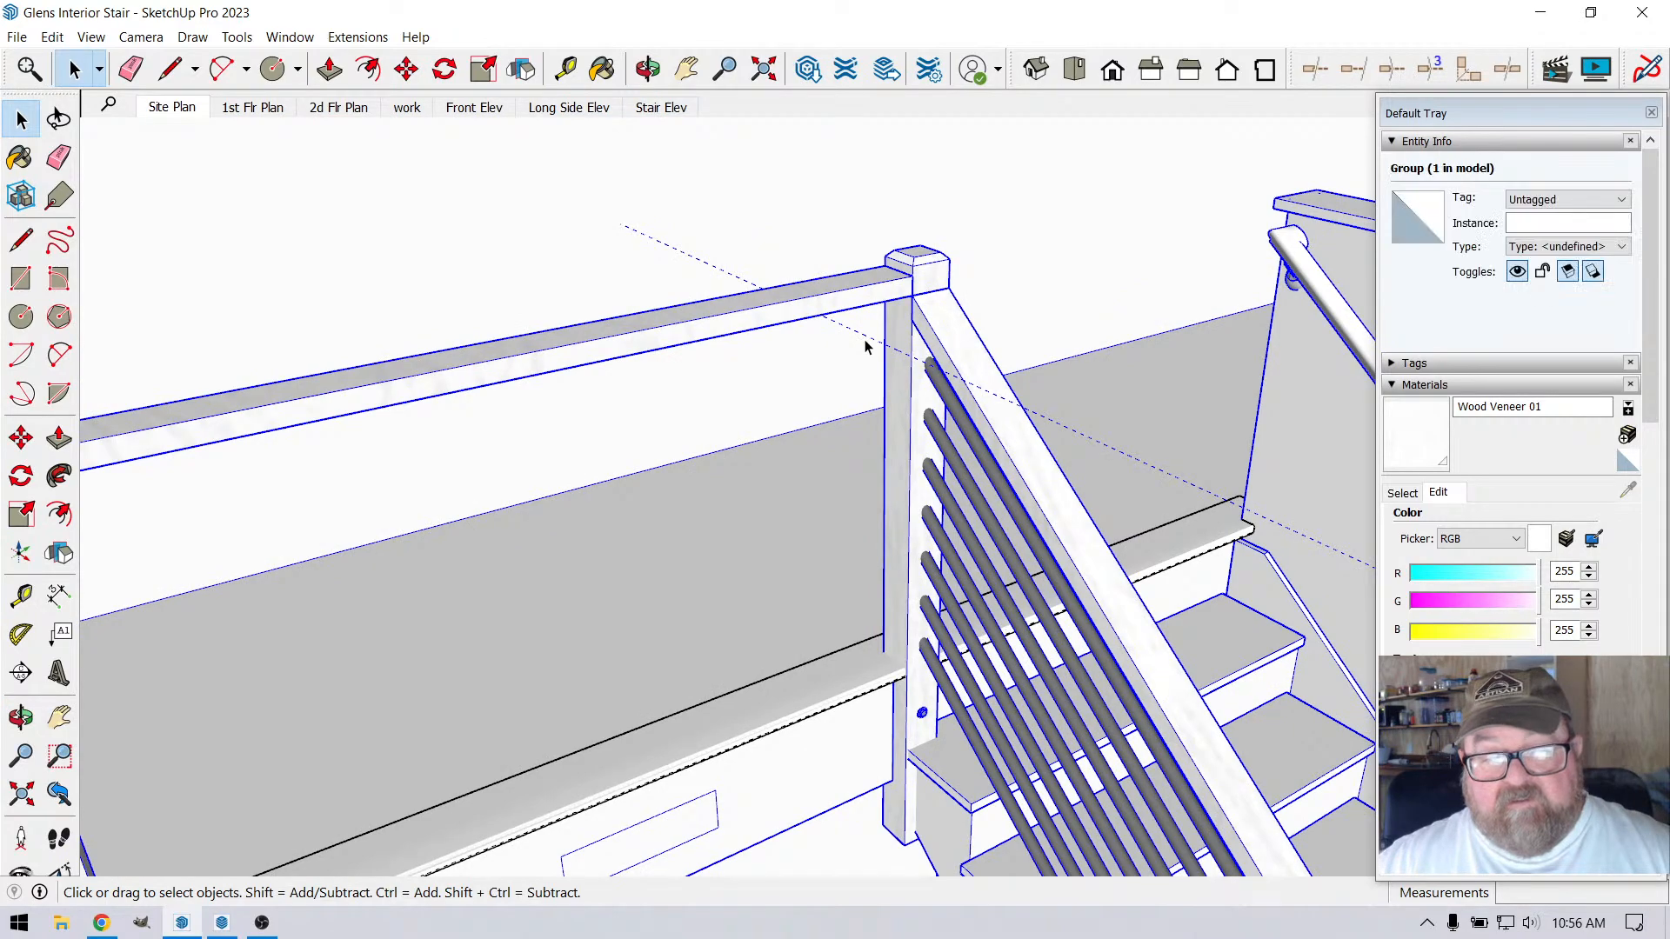
left_click(52, 37)
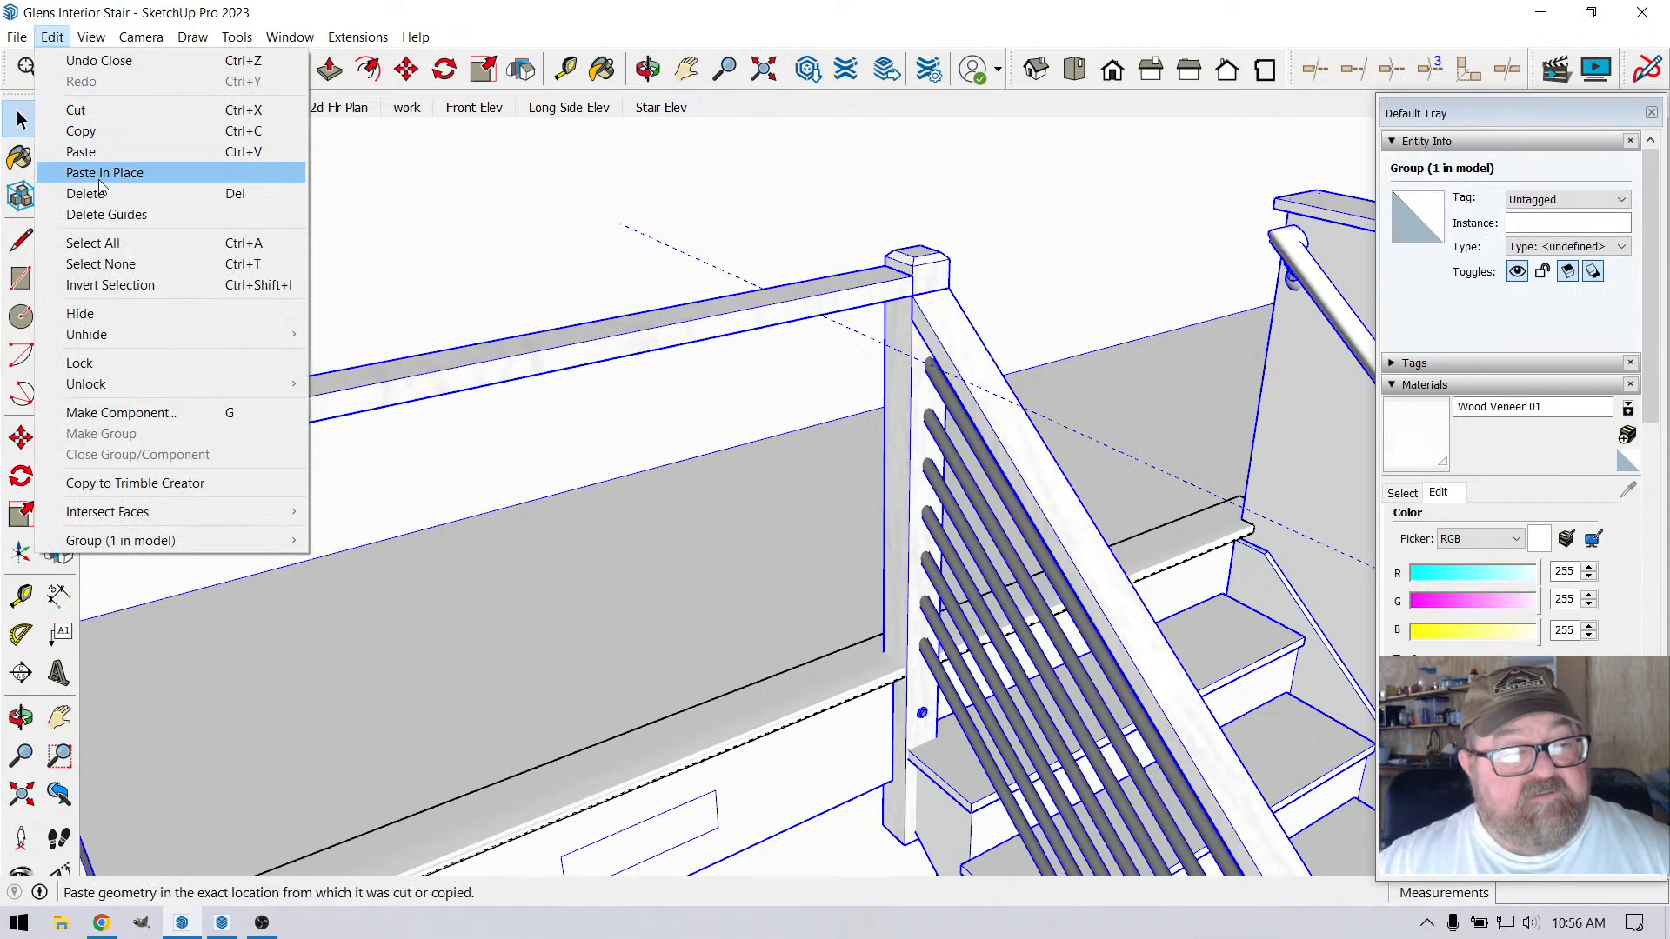
left_click(109, 215)
left_click(649, 69)
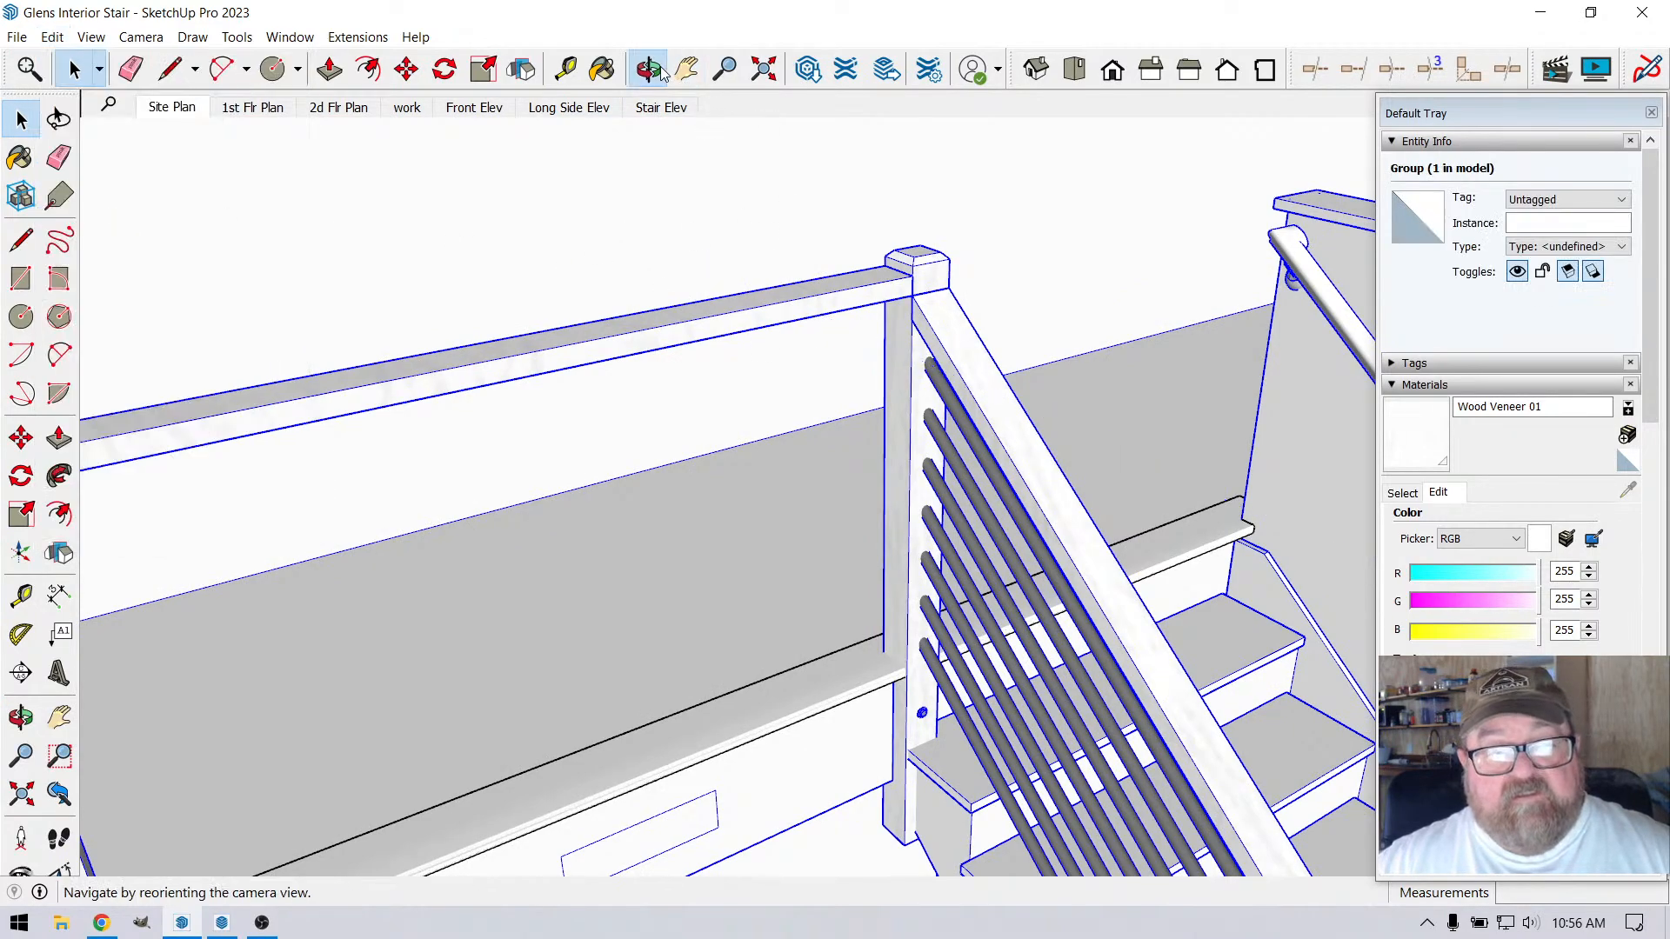
left_click_drag(914, 287, 896, 492)
left_click(76, 69)
left_click(828, 324)
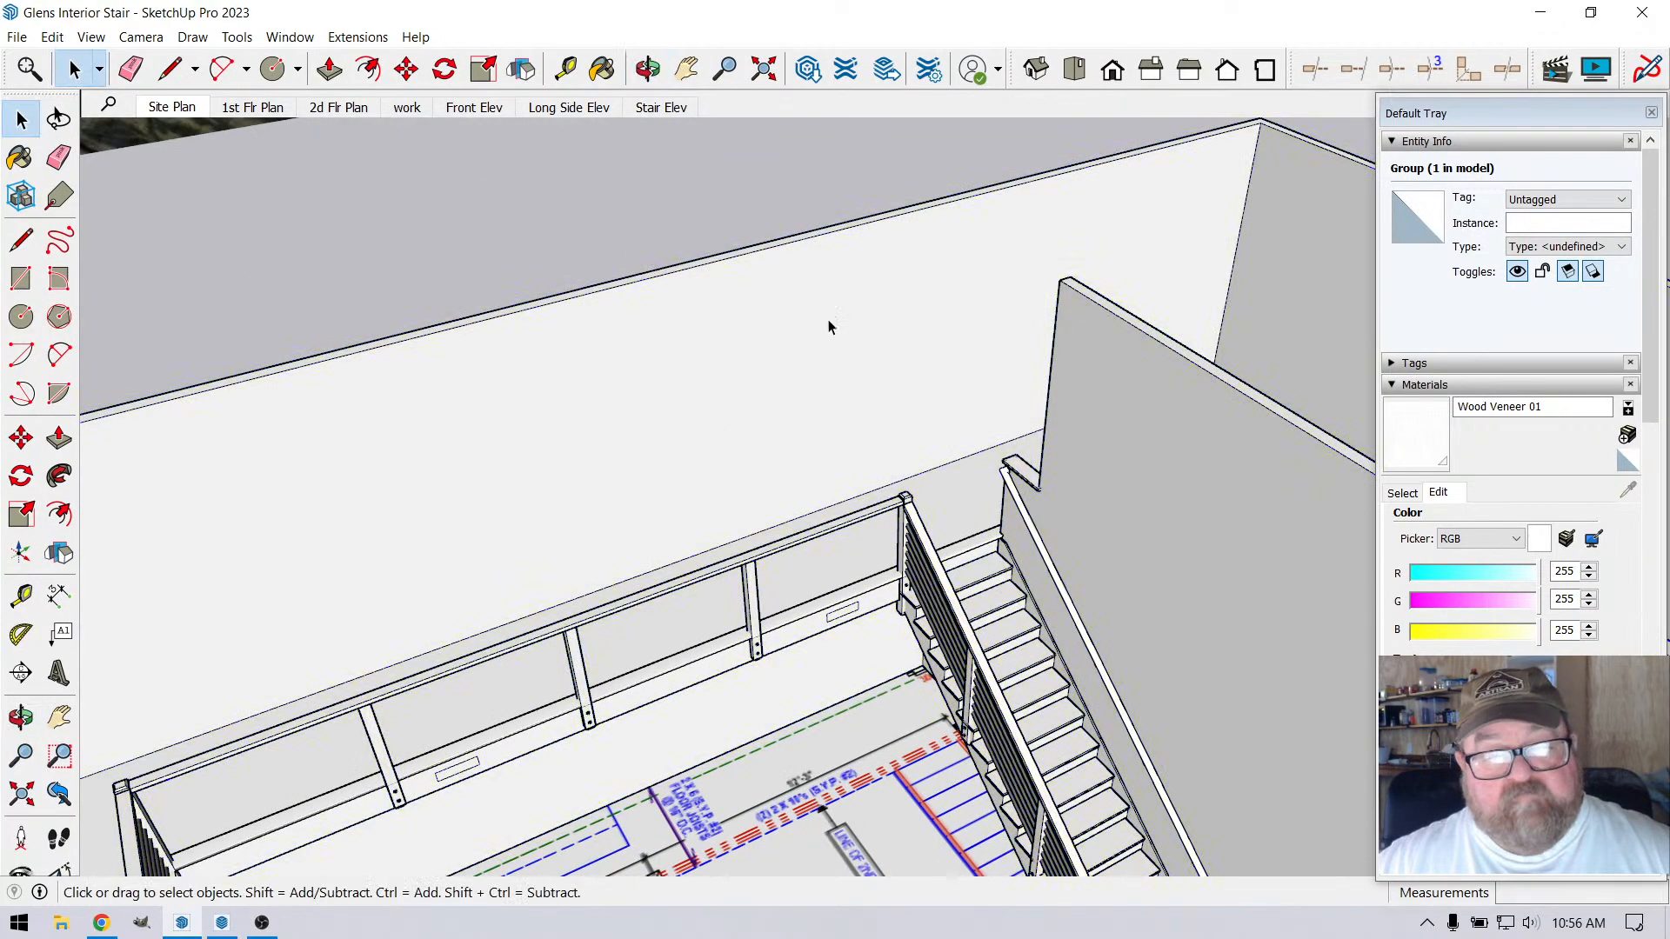
Examine the loft-side face of the stair-head corner post up close, from below the top rail to the sill
left_click(648, 71)
scroll(904, 580, "up", 5)
scroll(905, 580, "up", 8)
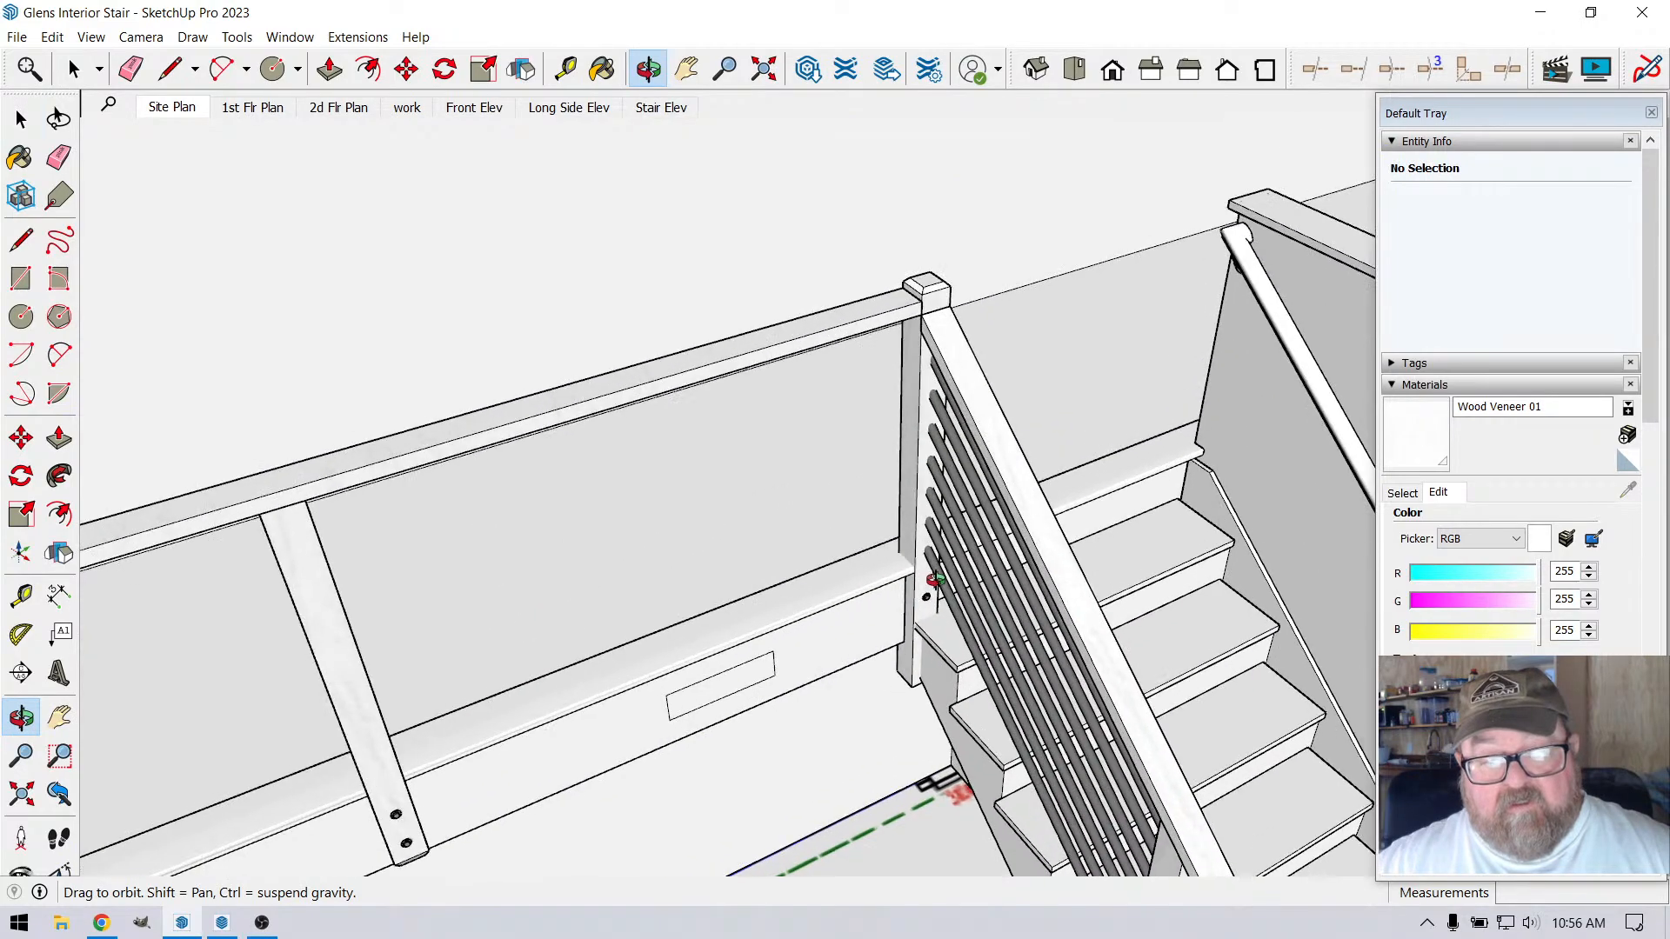
scroll(1034, 413, "down", 6)
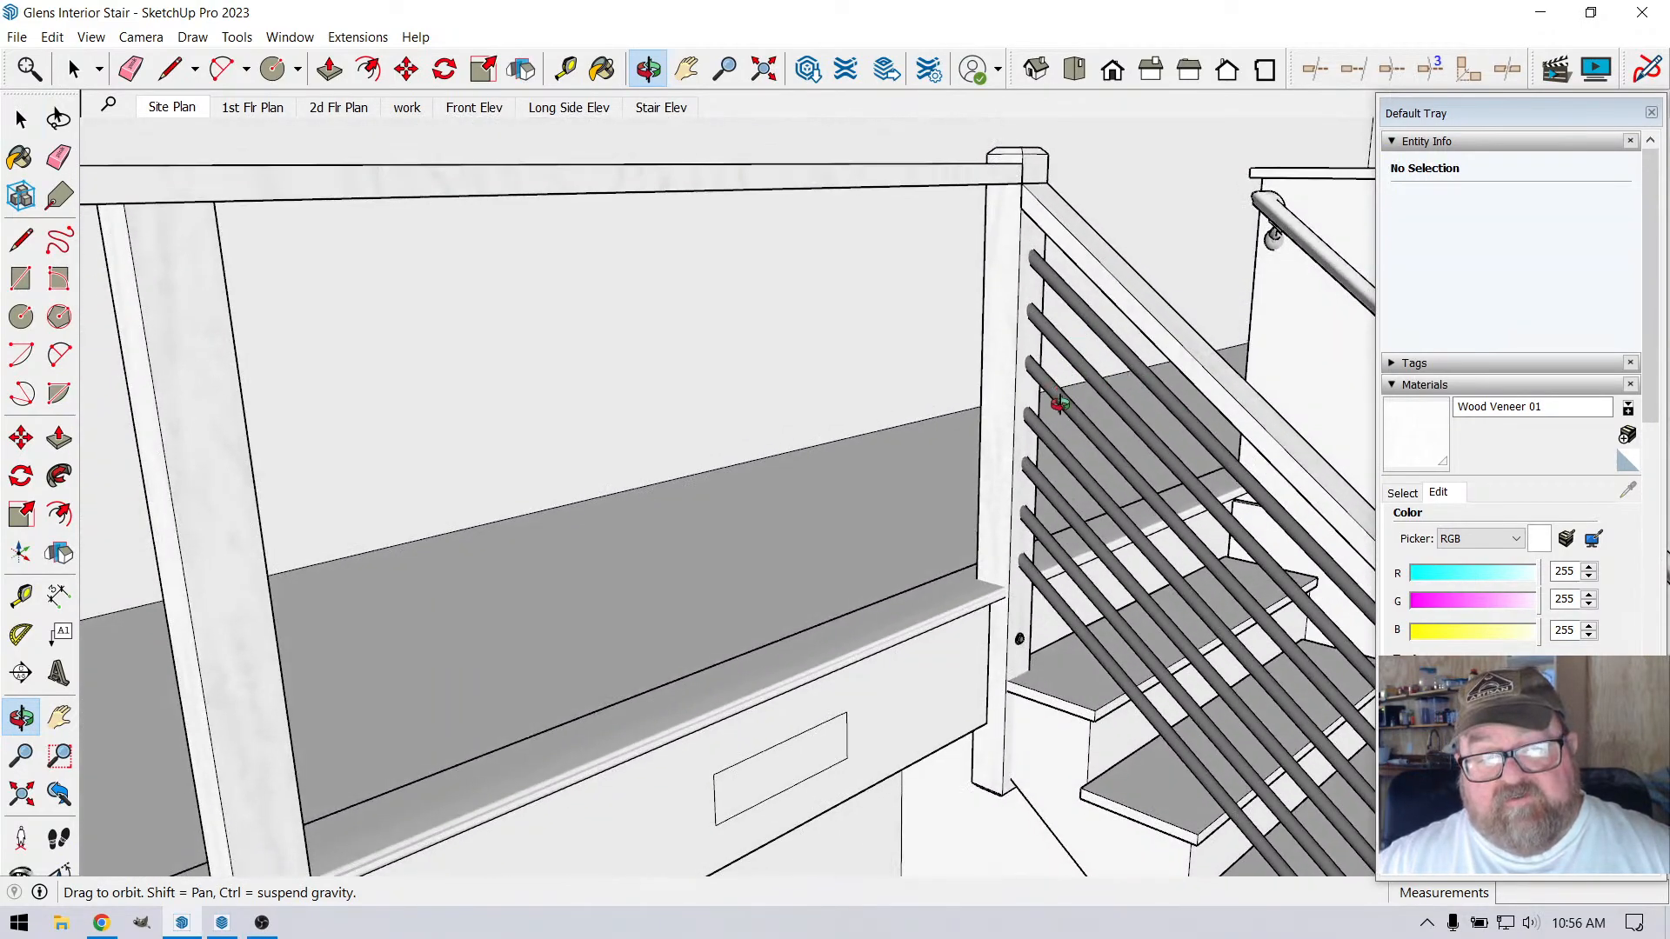
scroll(1010, 284, "up", 2)
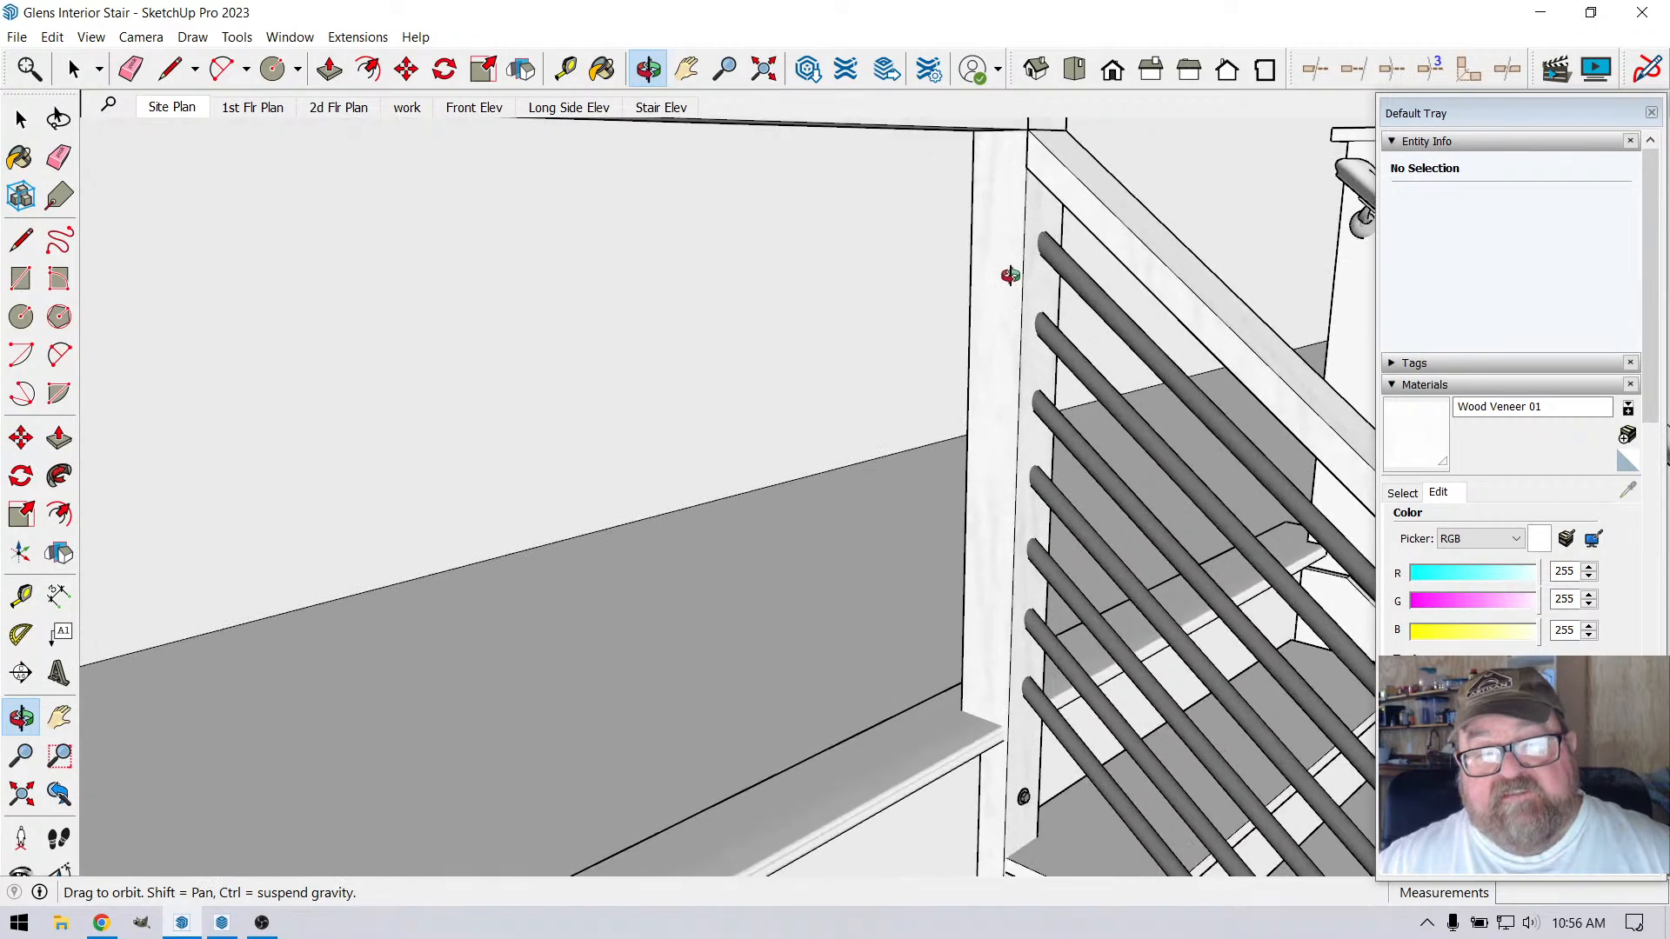
left_click_drag(1018, 529, 963, 583)
scroll(1050, 277, "up", 2)
scroll(1051, 277, "up", 1)
left_click_drag(1016, 348, 1033, 295)
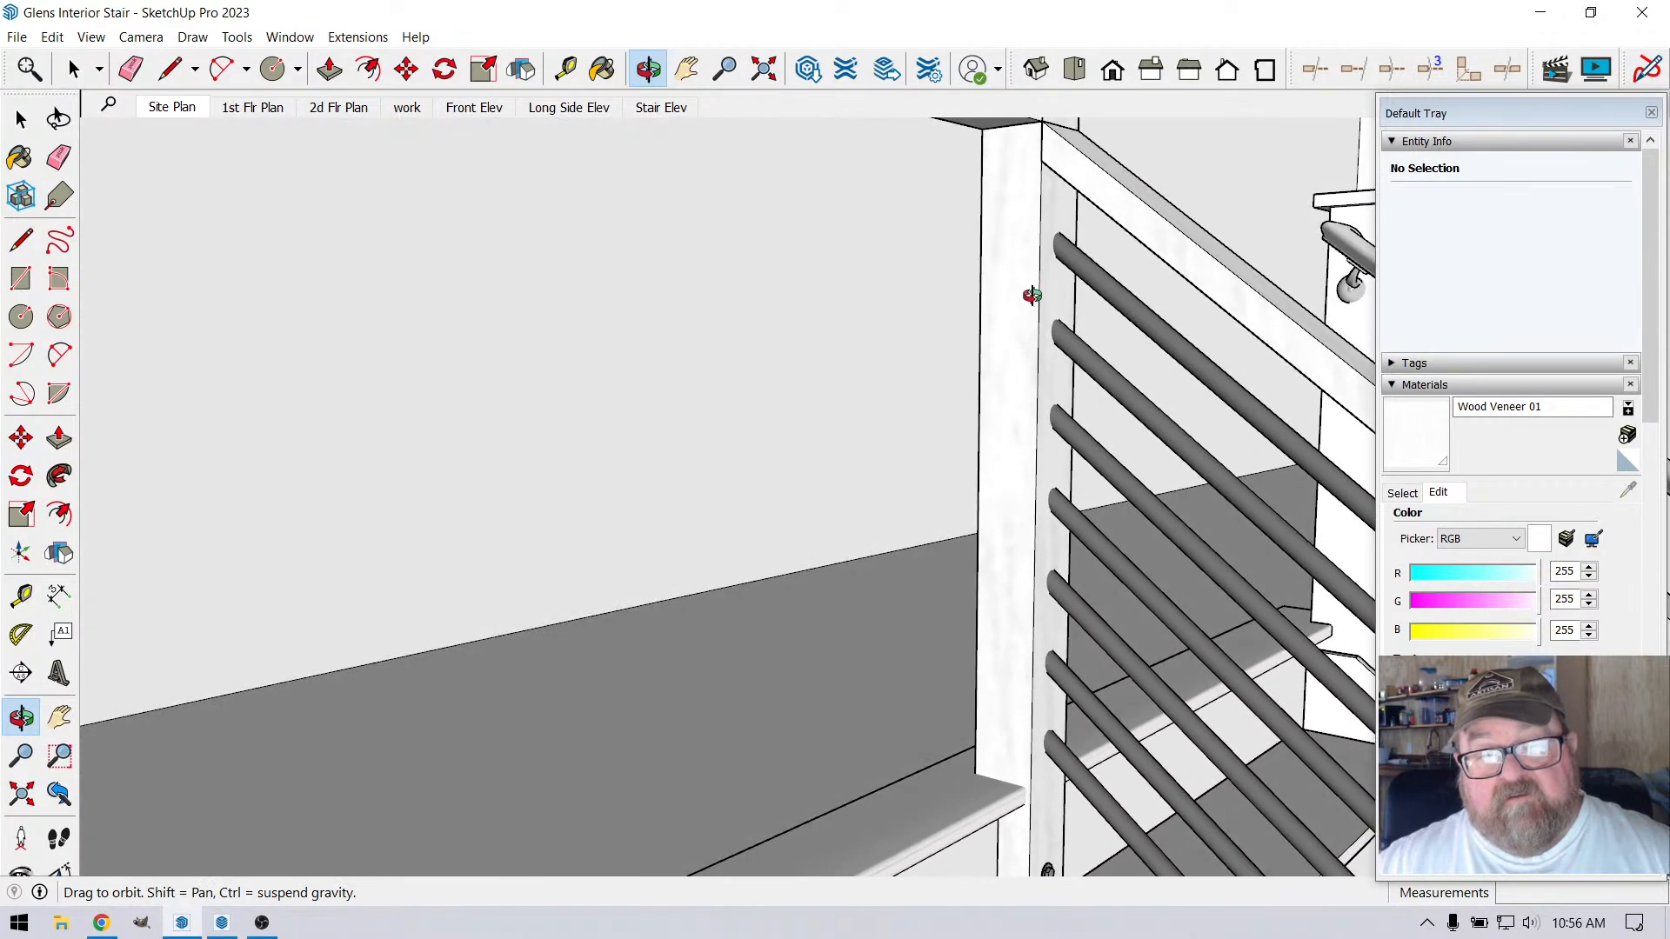
left_click(173, 70)
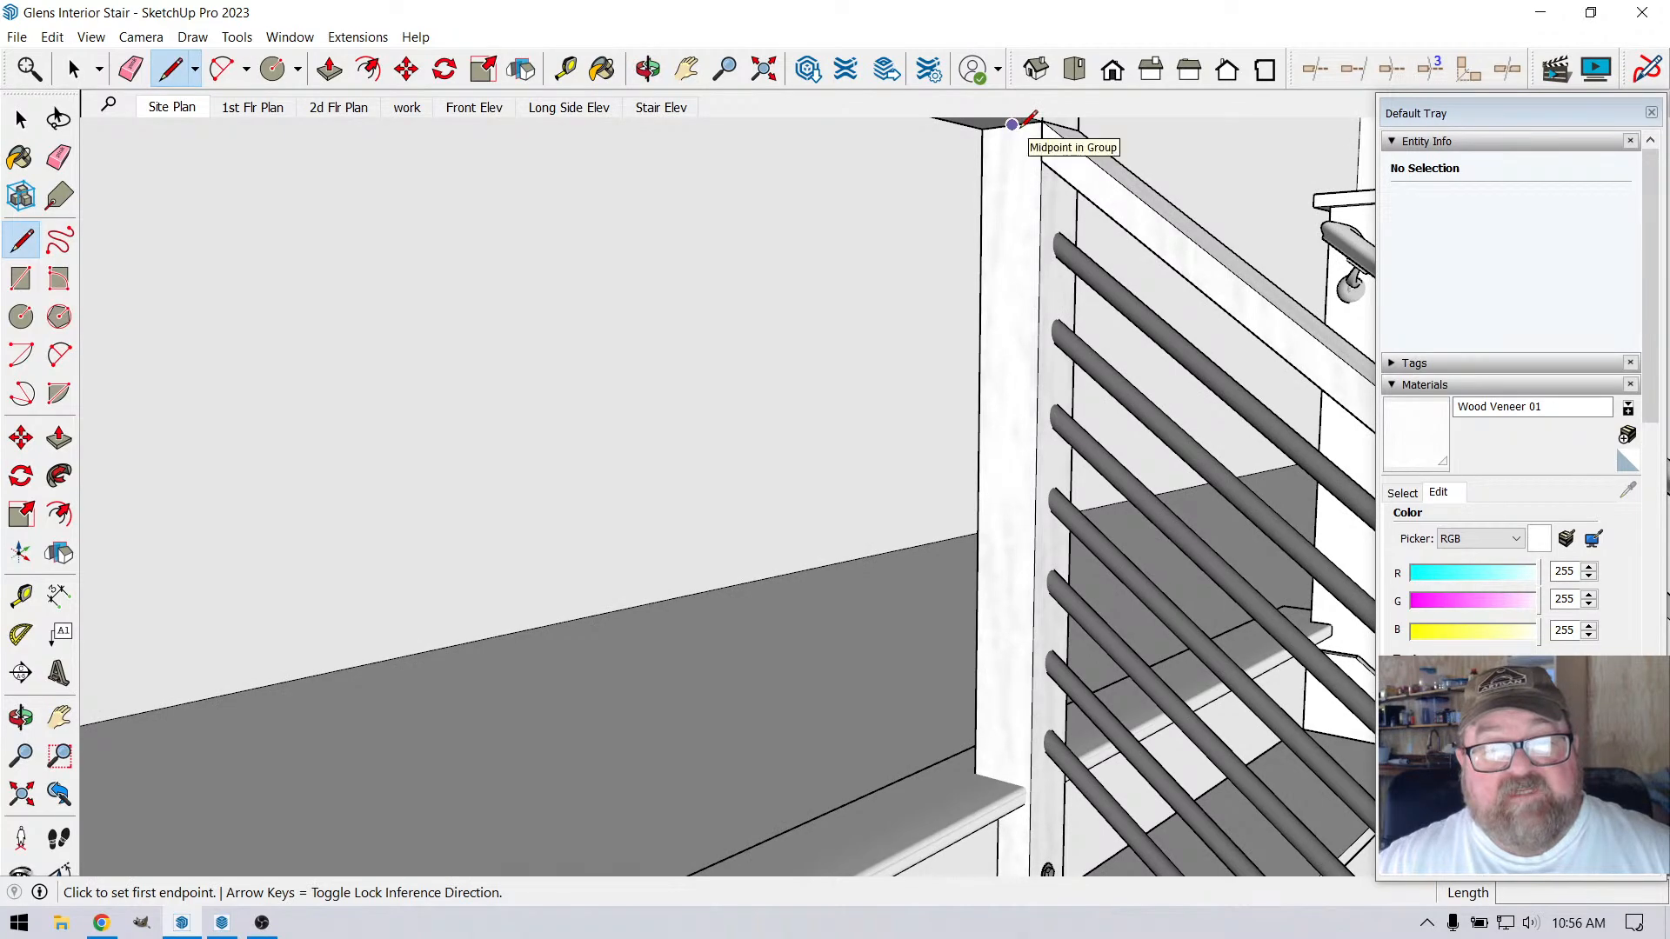
left_click(1011, 125)
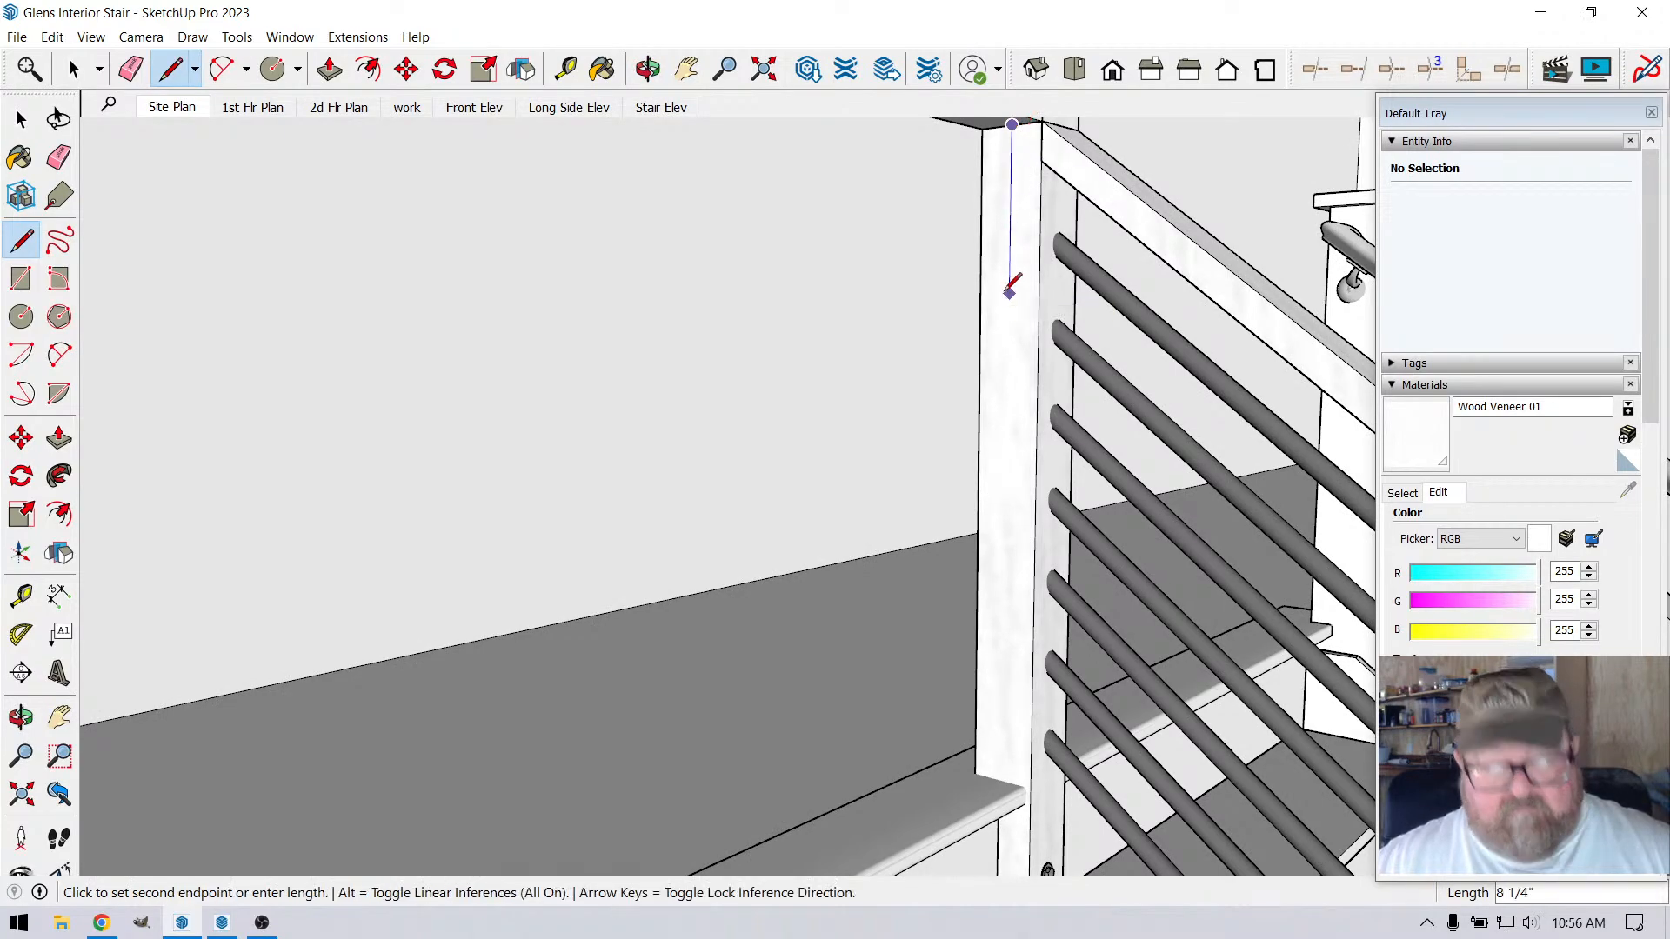
key("Escape")
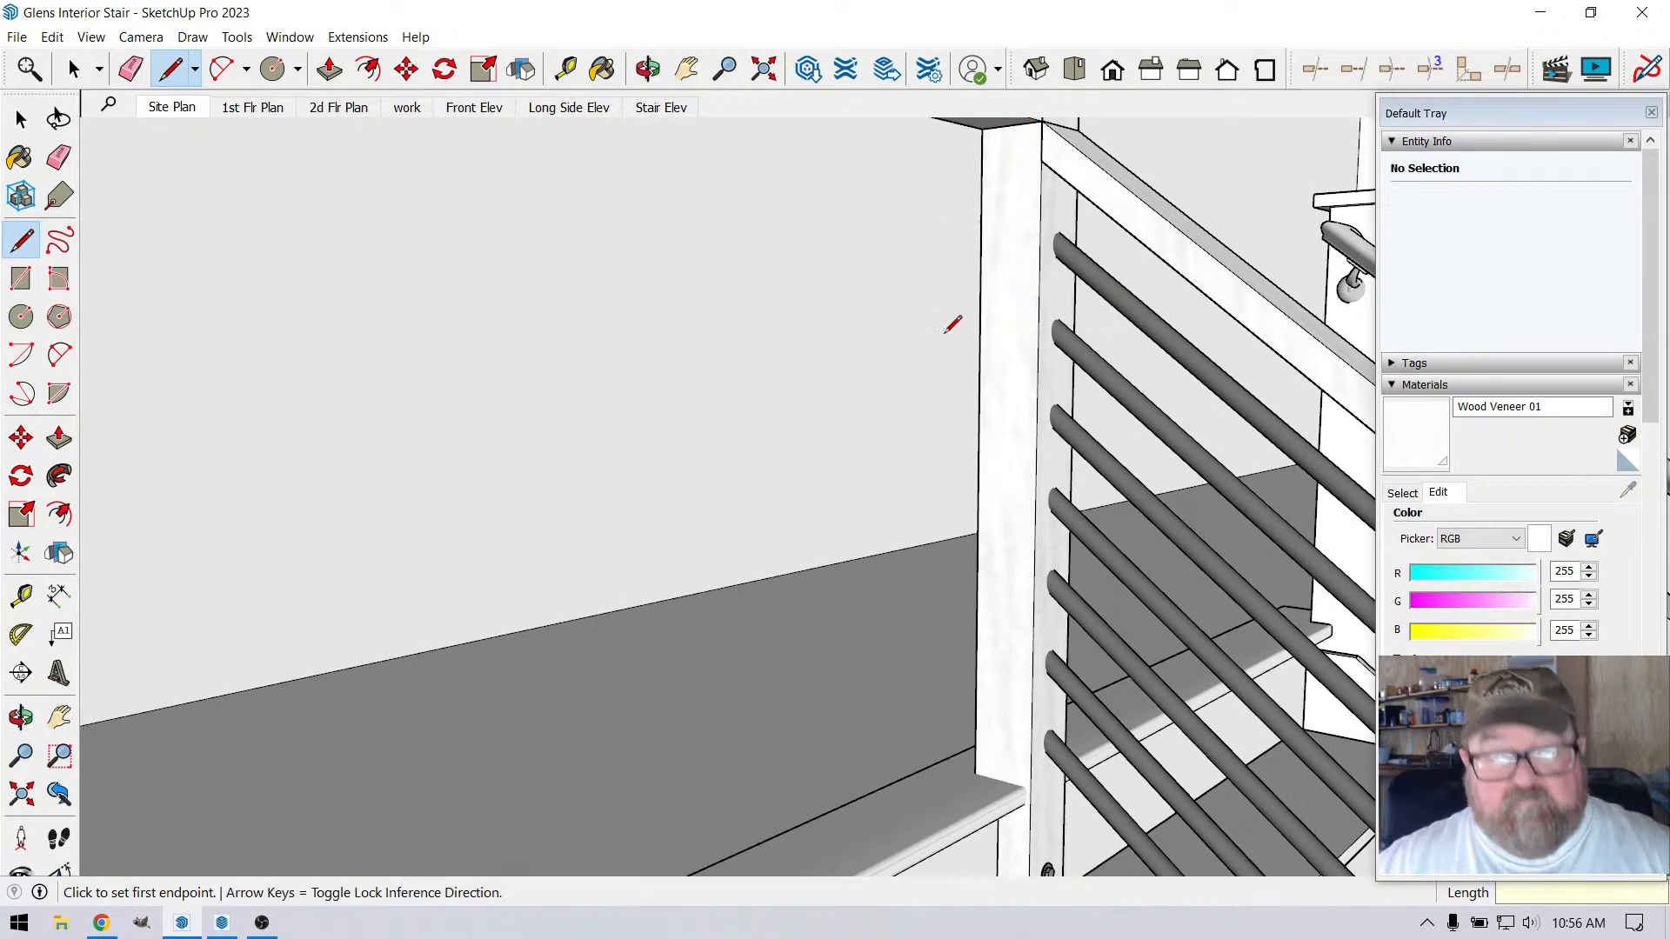
Place a vertical guide on the corner post's loft-side face, offset 1.75" from the post's edge
left_click(566, 69)
left_click(927, 192)
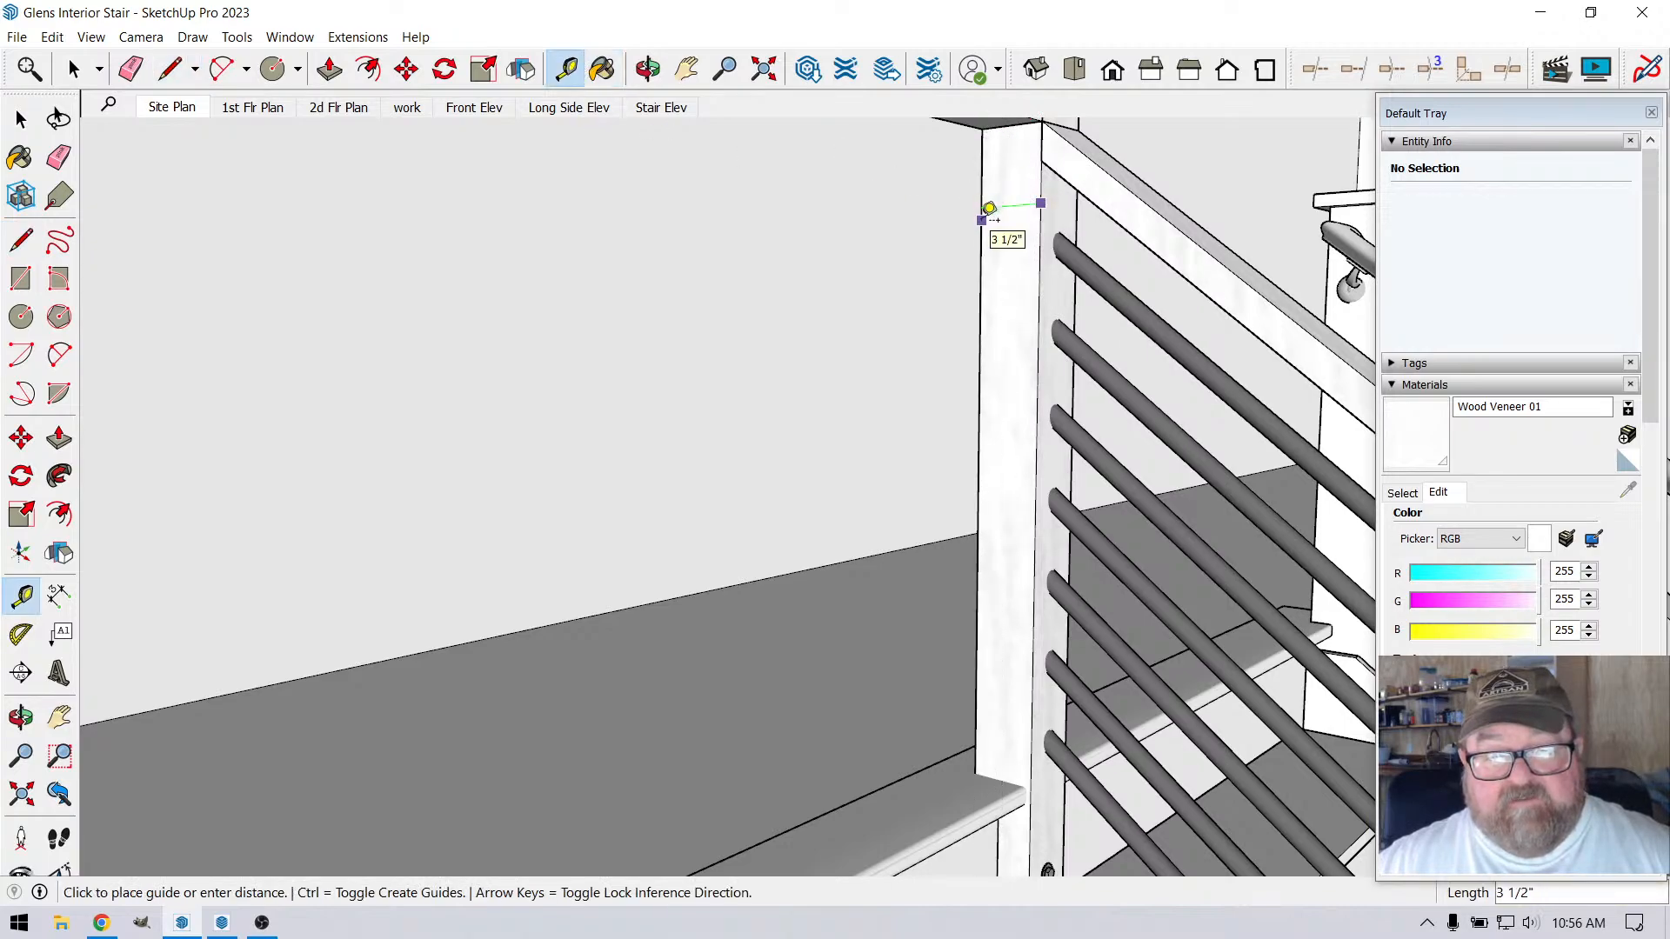
type("1/")
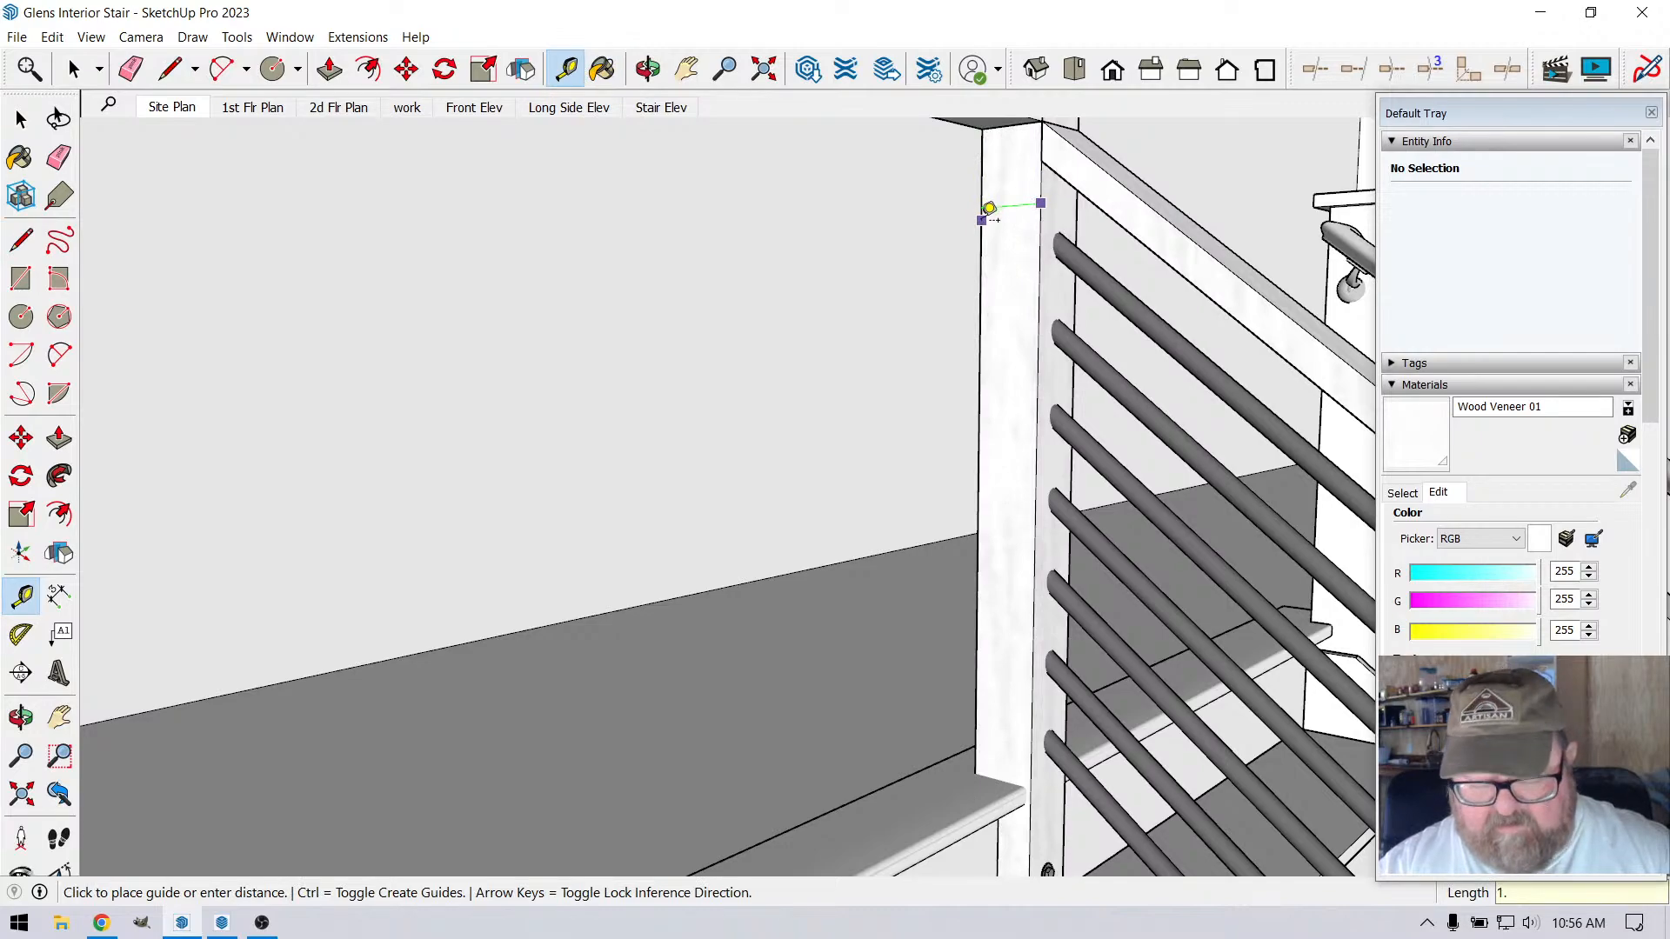
key("Return")
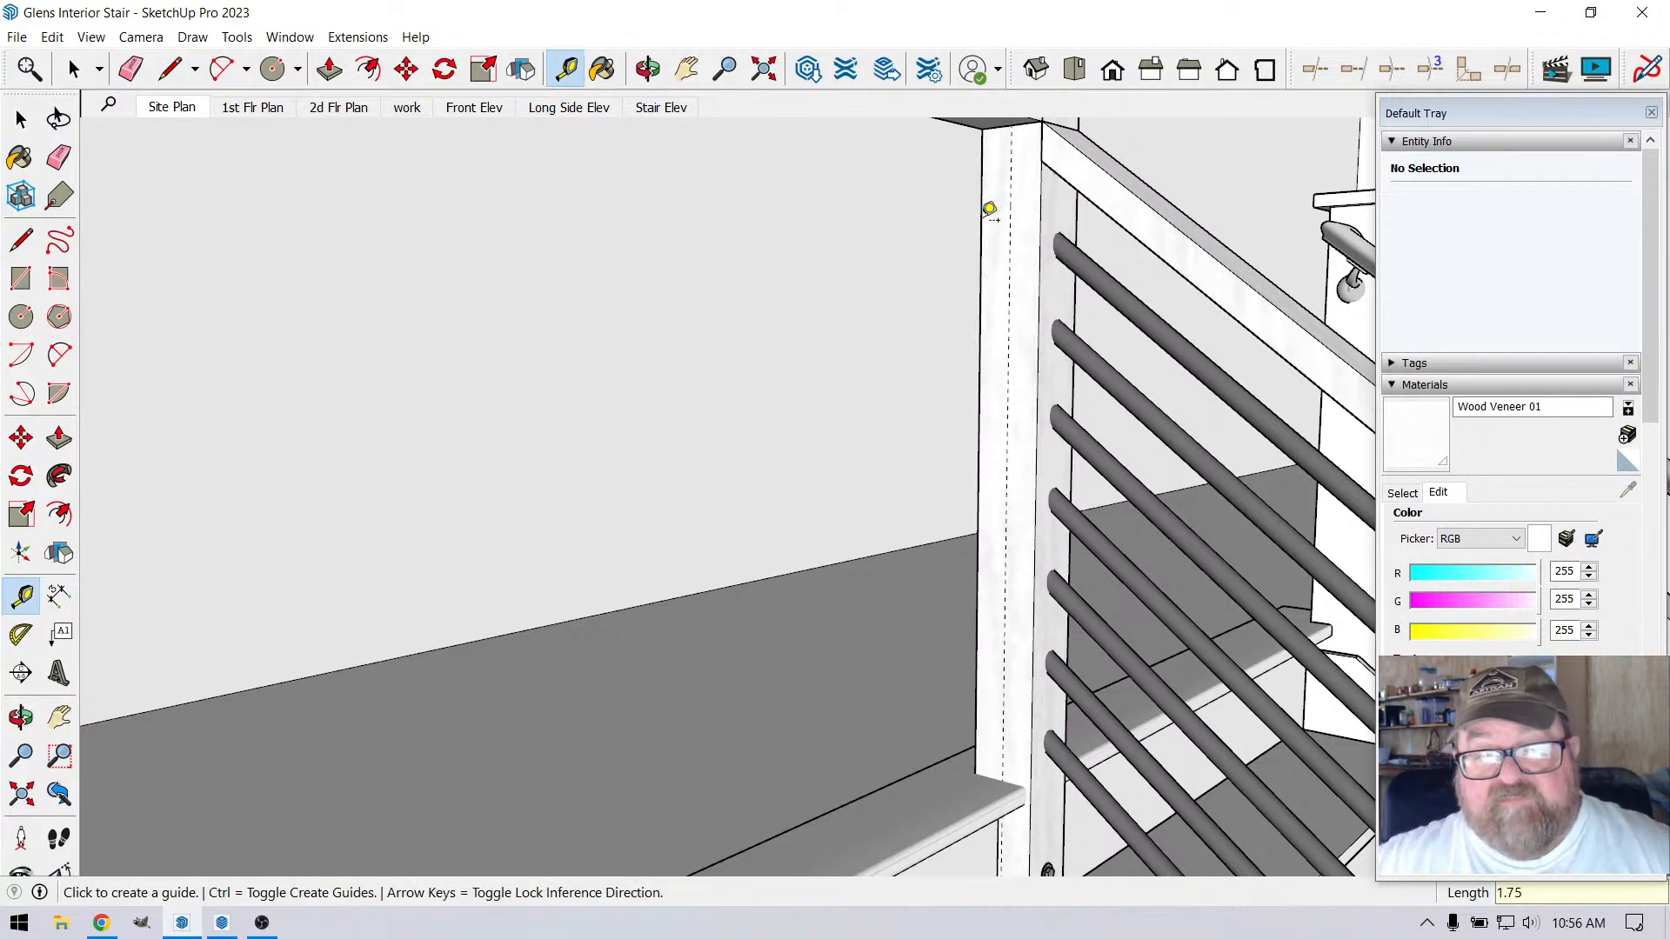
Draw a 2' 9 3/4" vertical line along the guide, from the top rail's underside down to the sill
key("l")
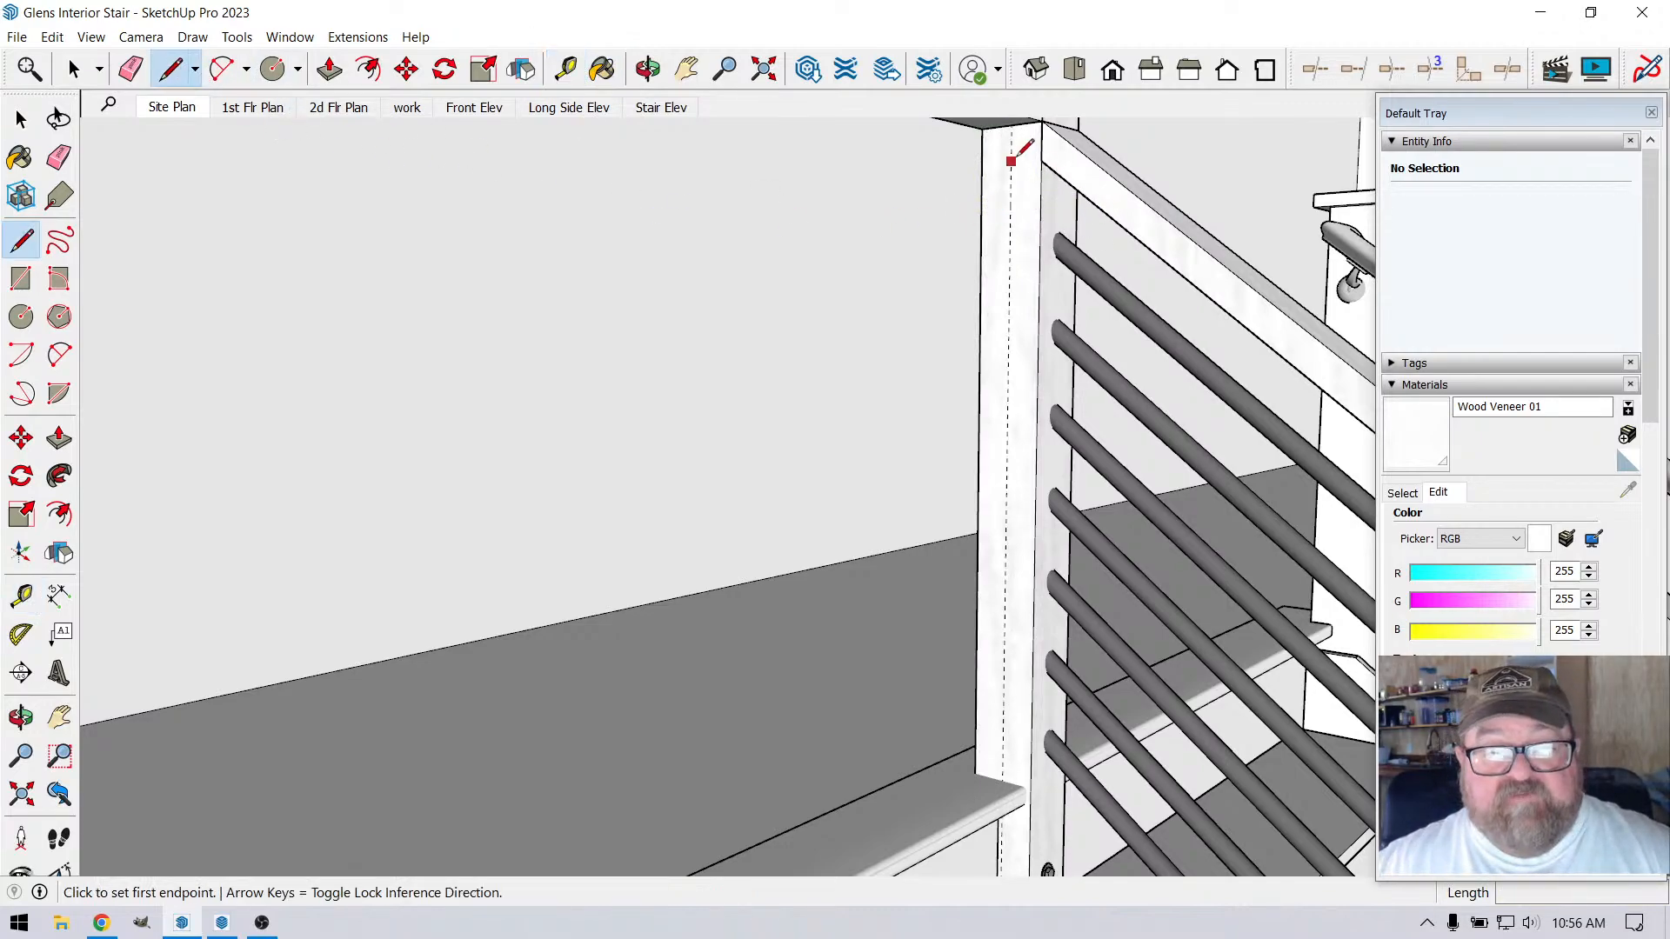
left_click(1013, 124)
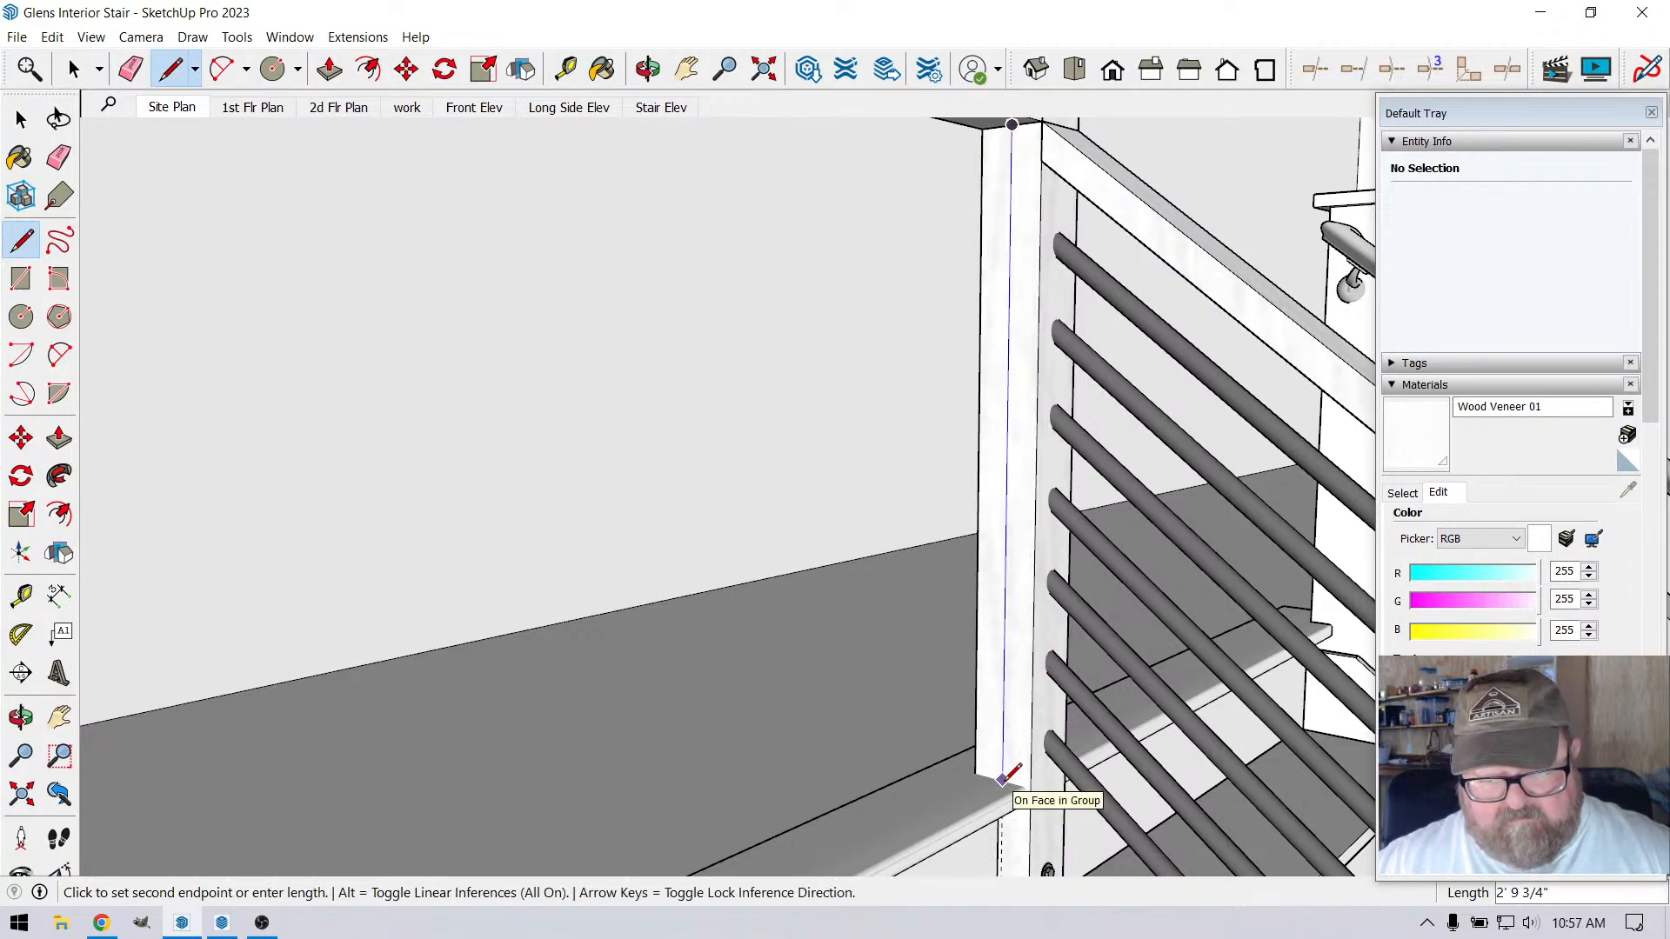
left_click(1004, 779)
key("Escape")
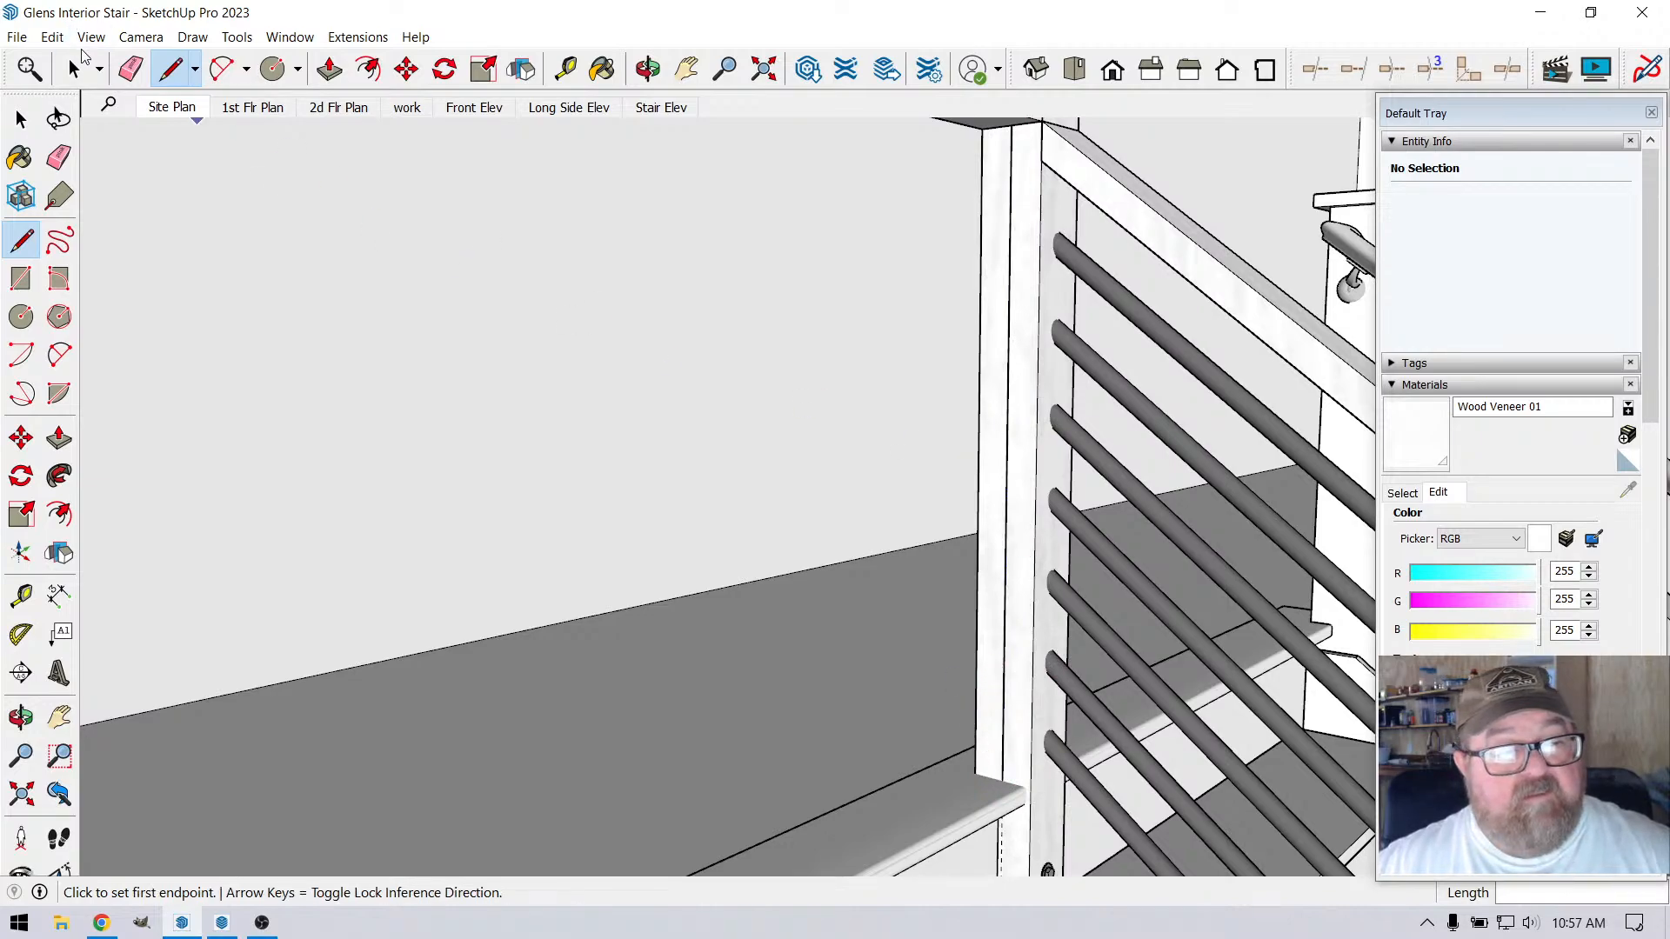
Divide the vertical line on the corner post into 8 segments and select the top segment
key("space")
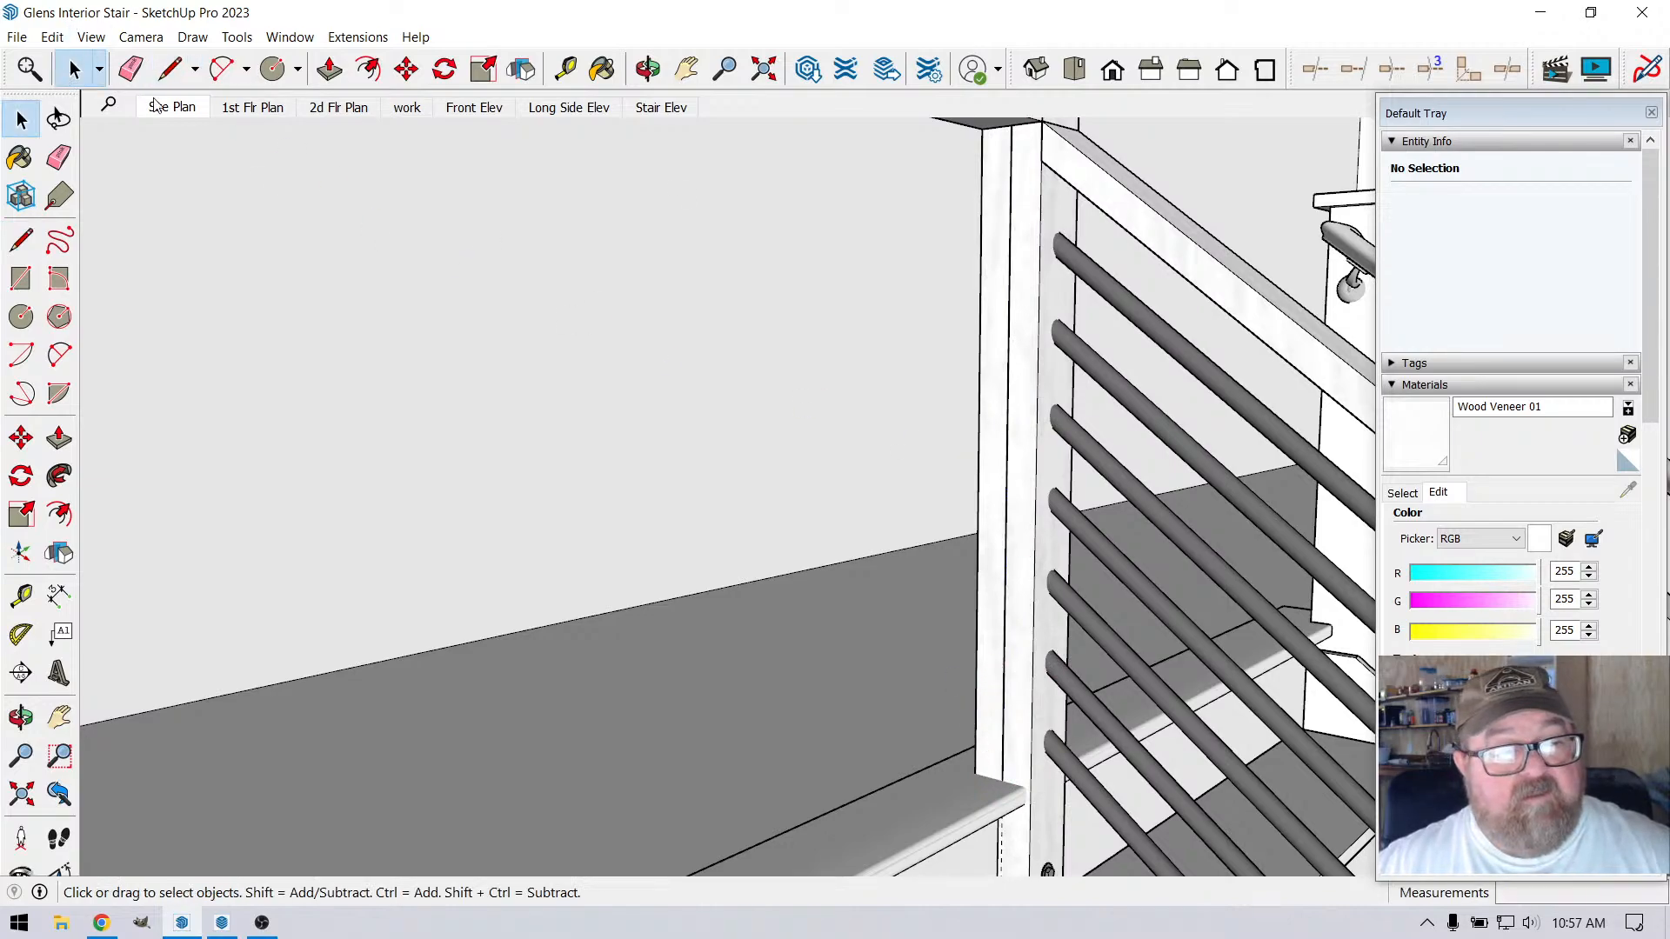
left_click(1010, 238)
right_click(1010, 239)
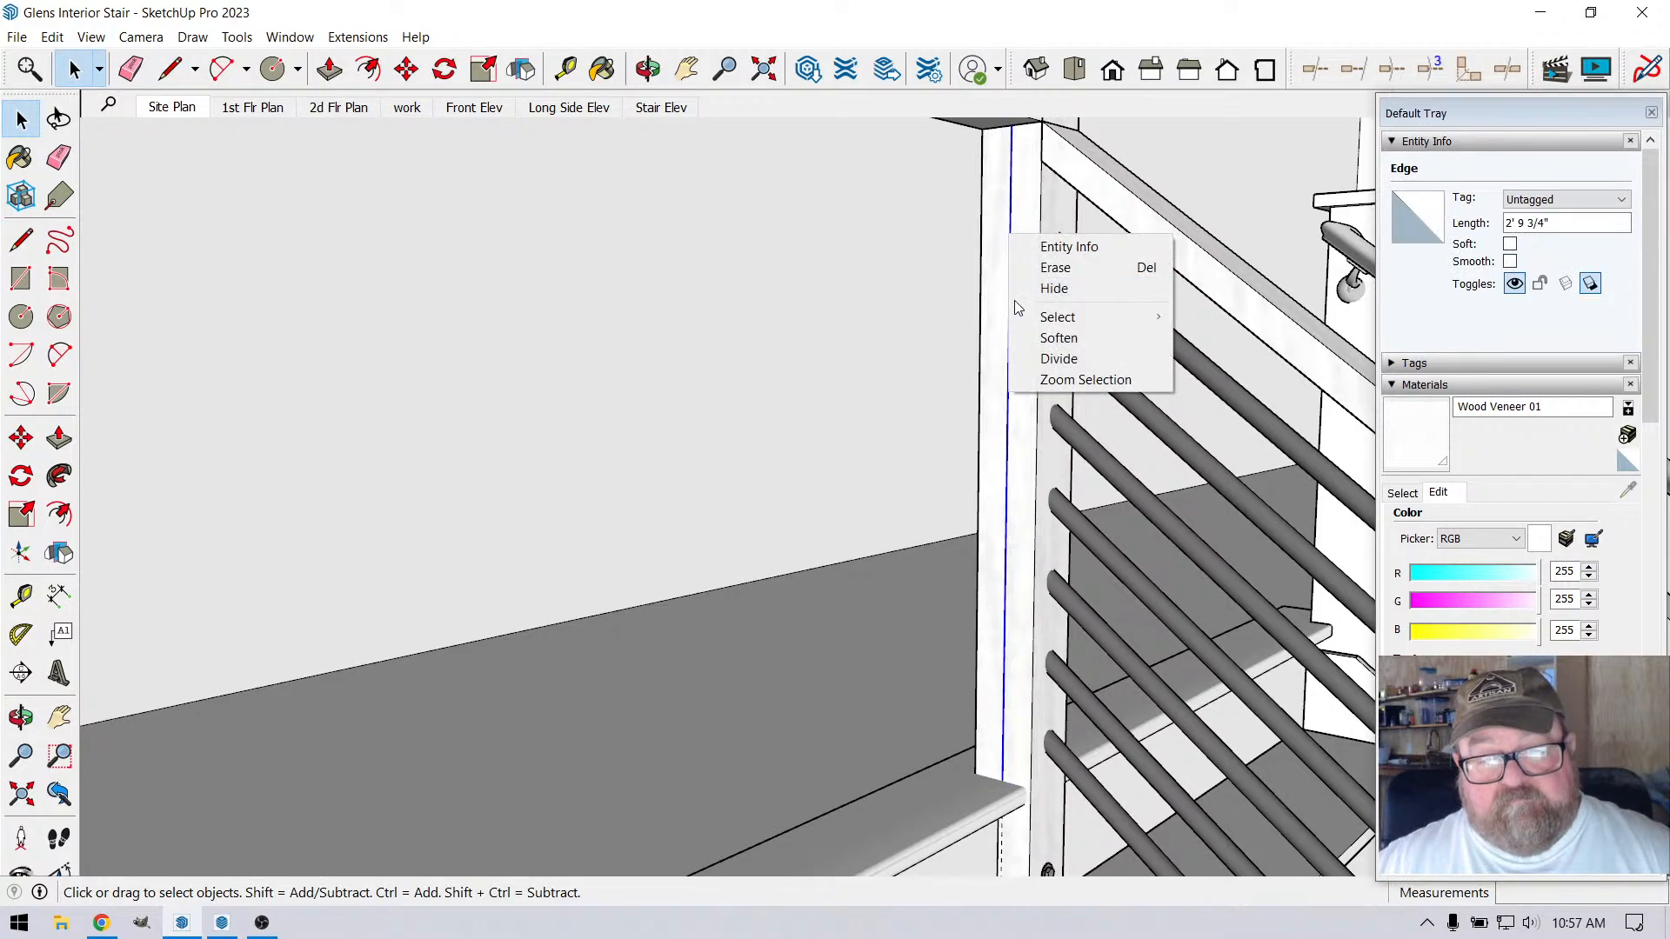
left_click(1031, 348)
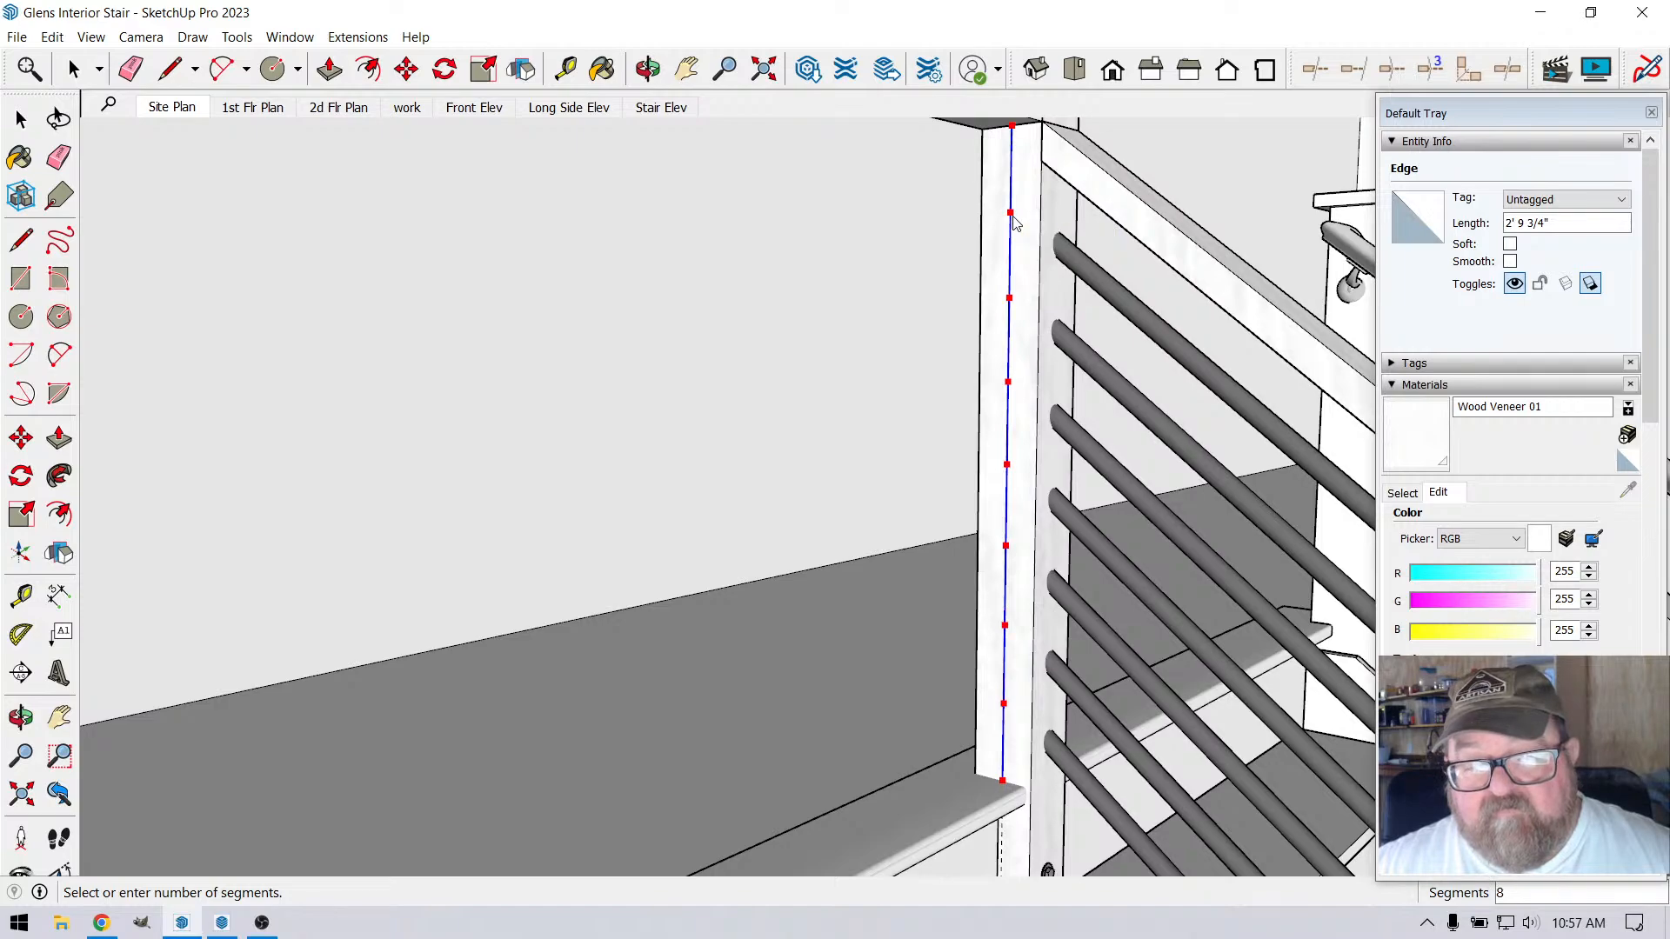
left_click(1014, 222)
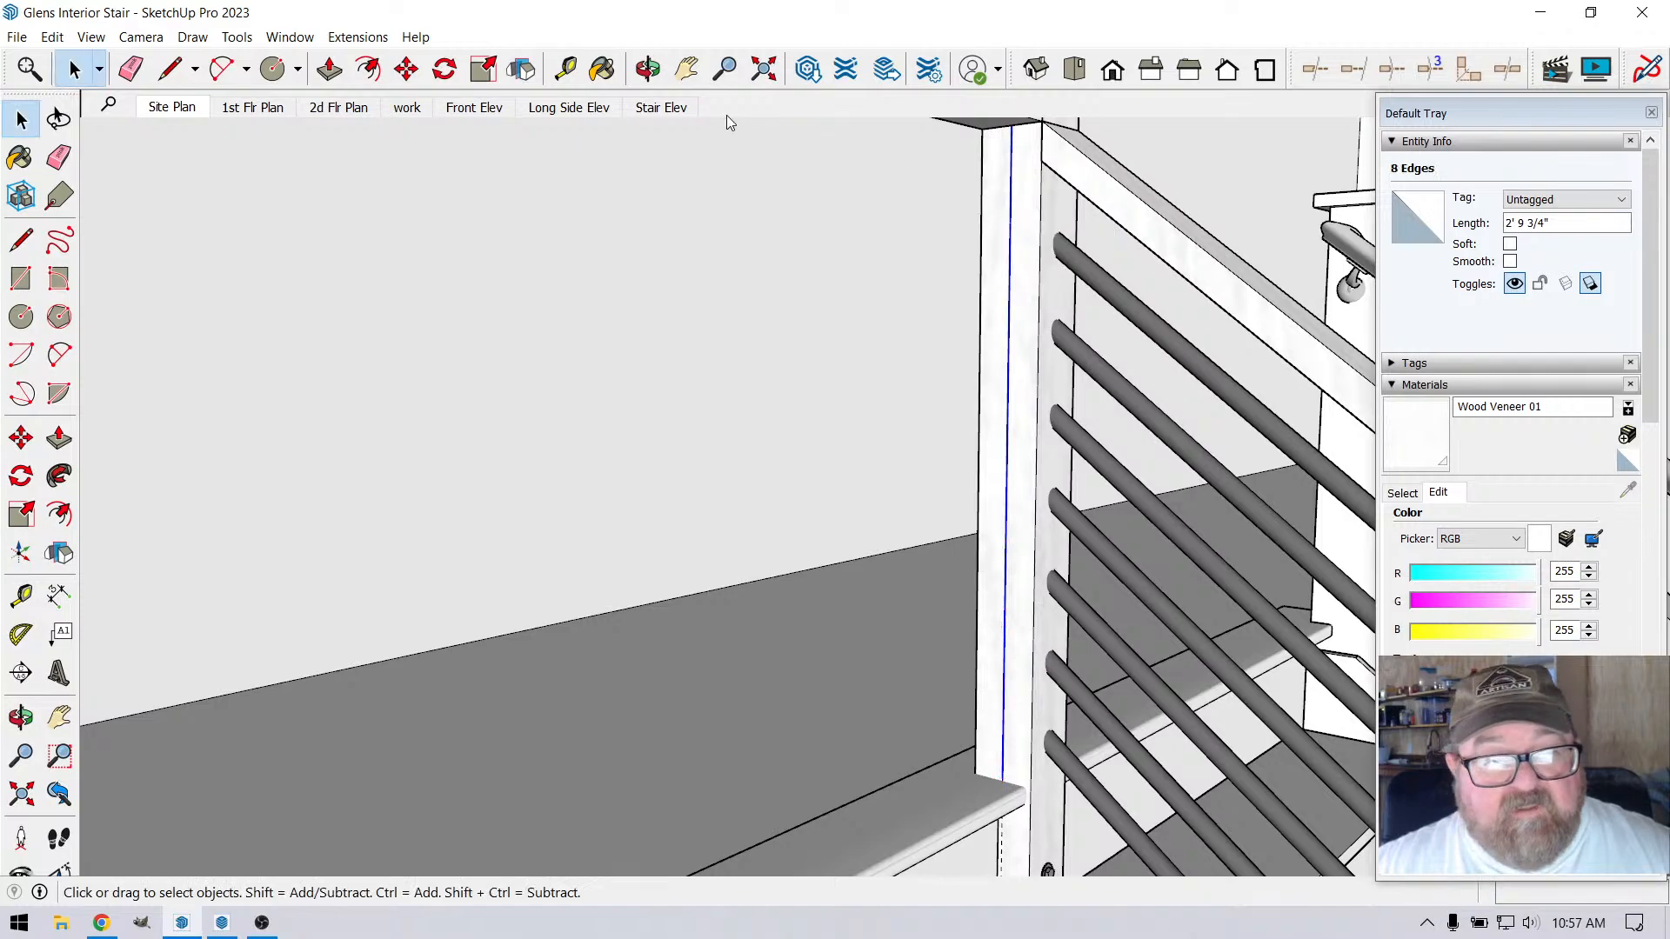
left_click(1013, 208)
scroll(1018, 205, "up", 3)
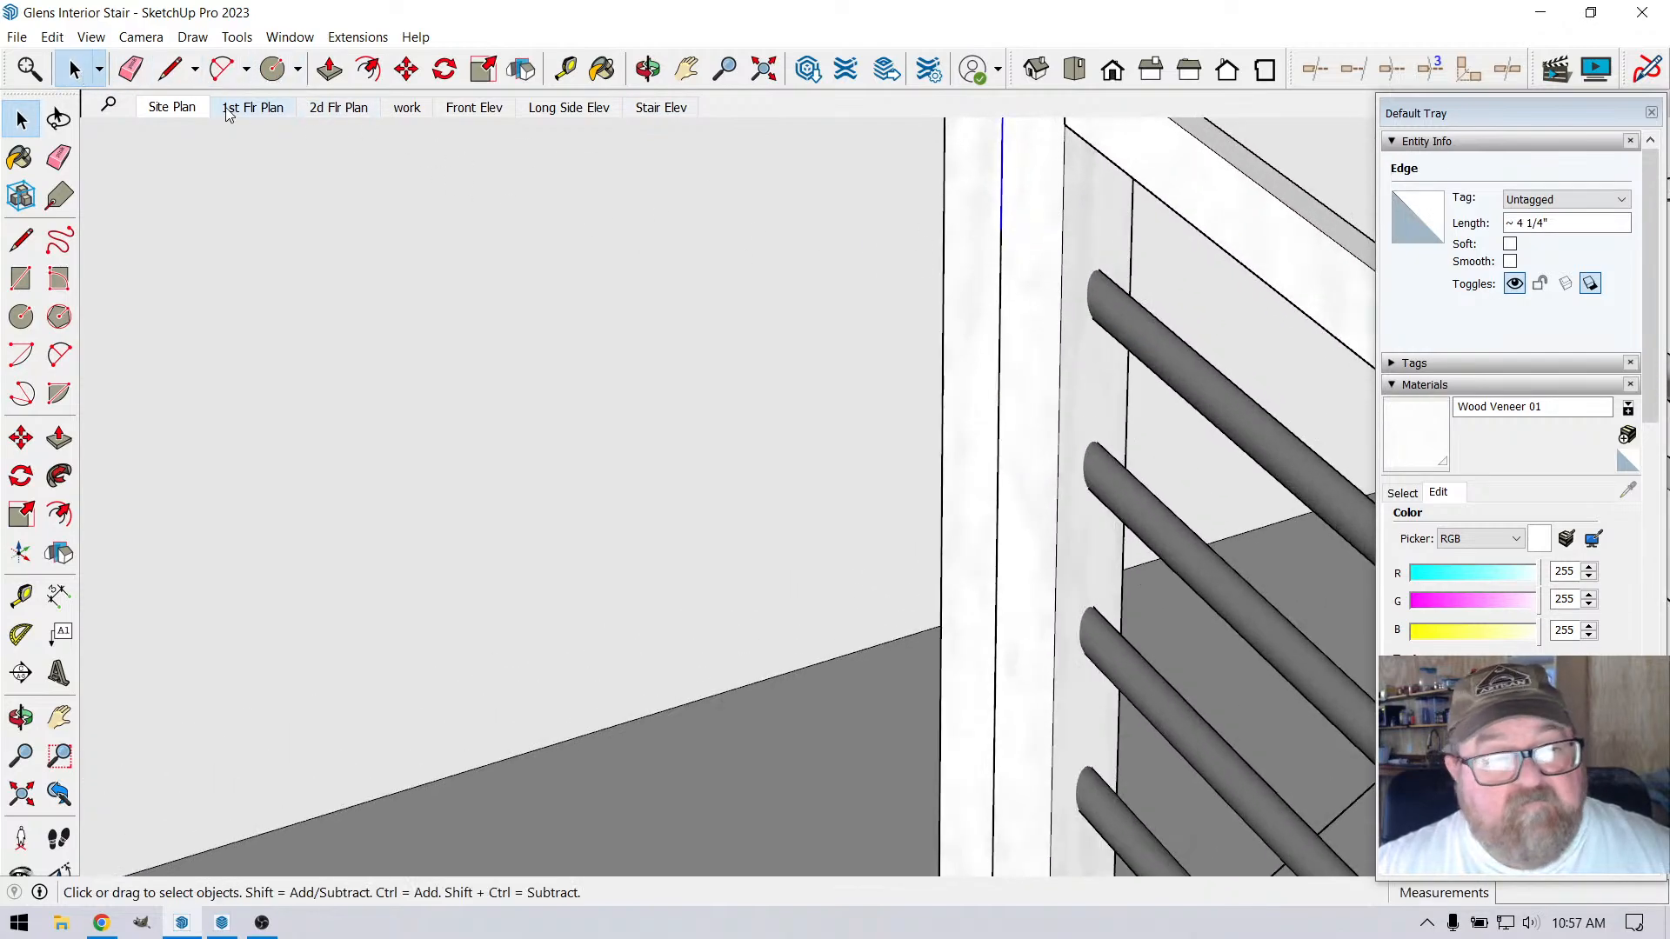
left_click(273, 69)
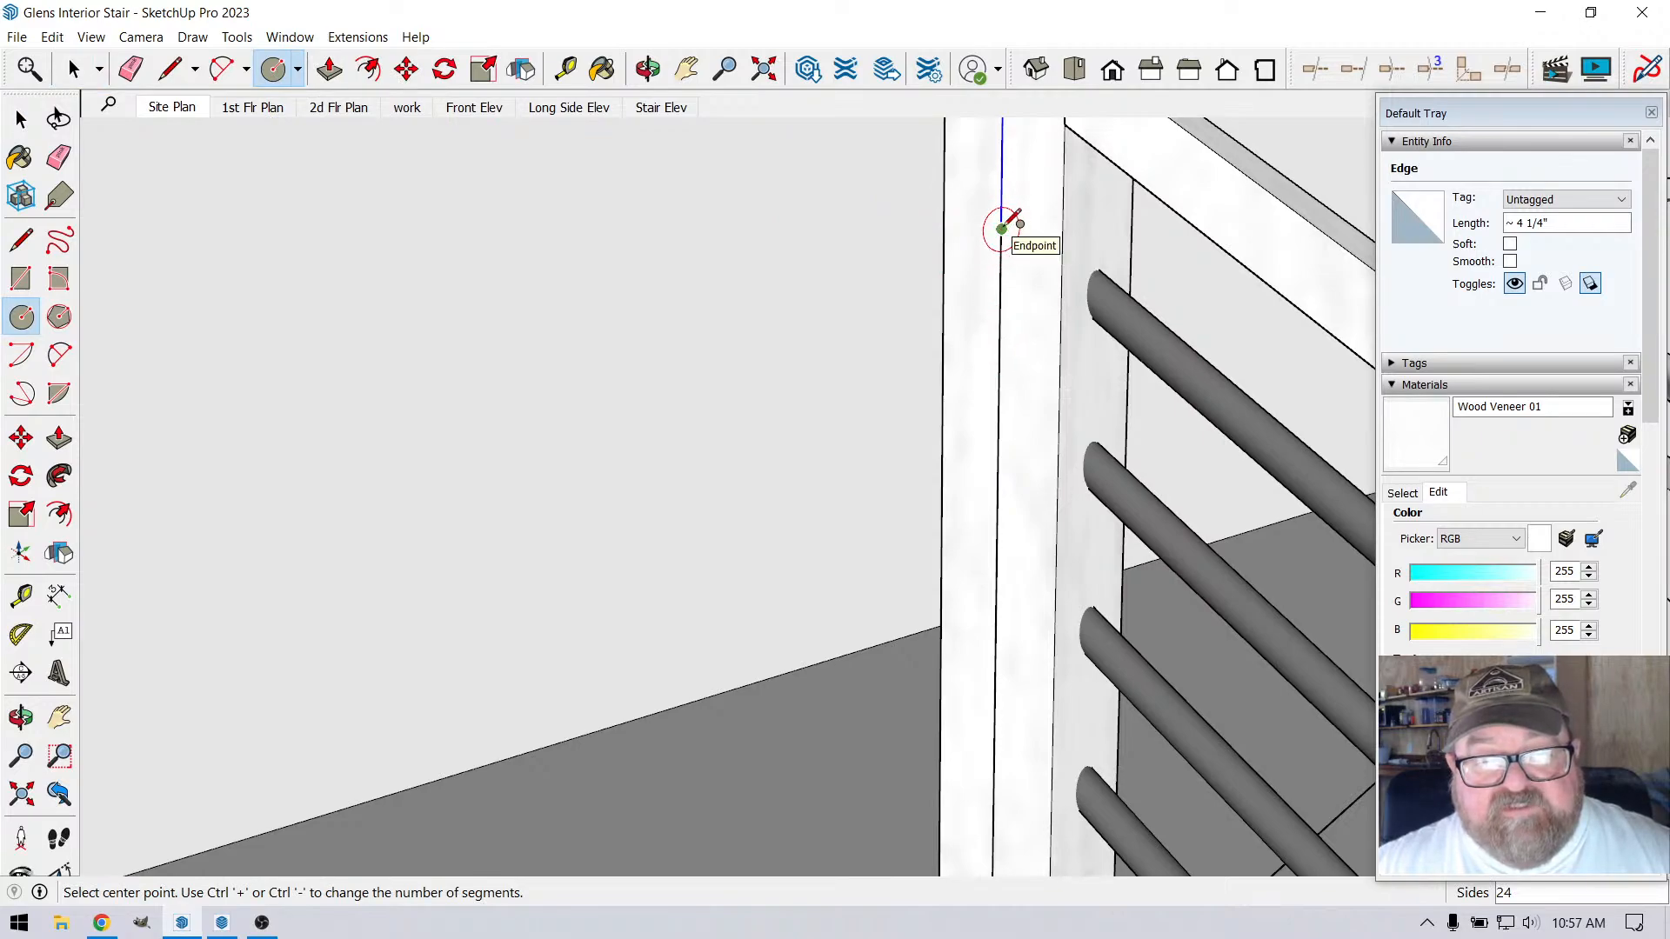
left_click(1002, 229)
key("Escape")
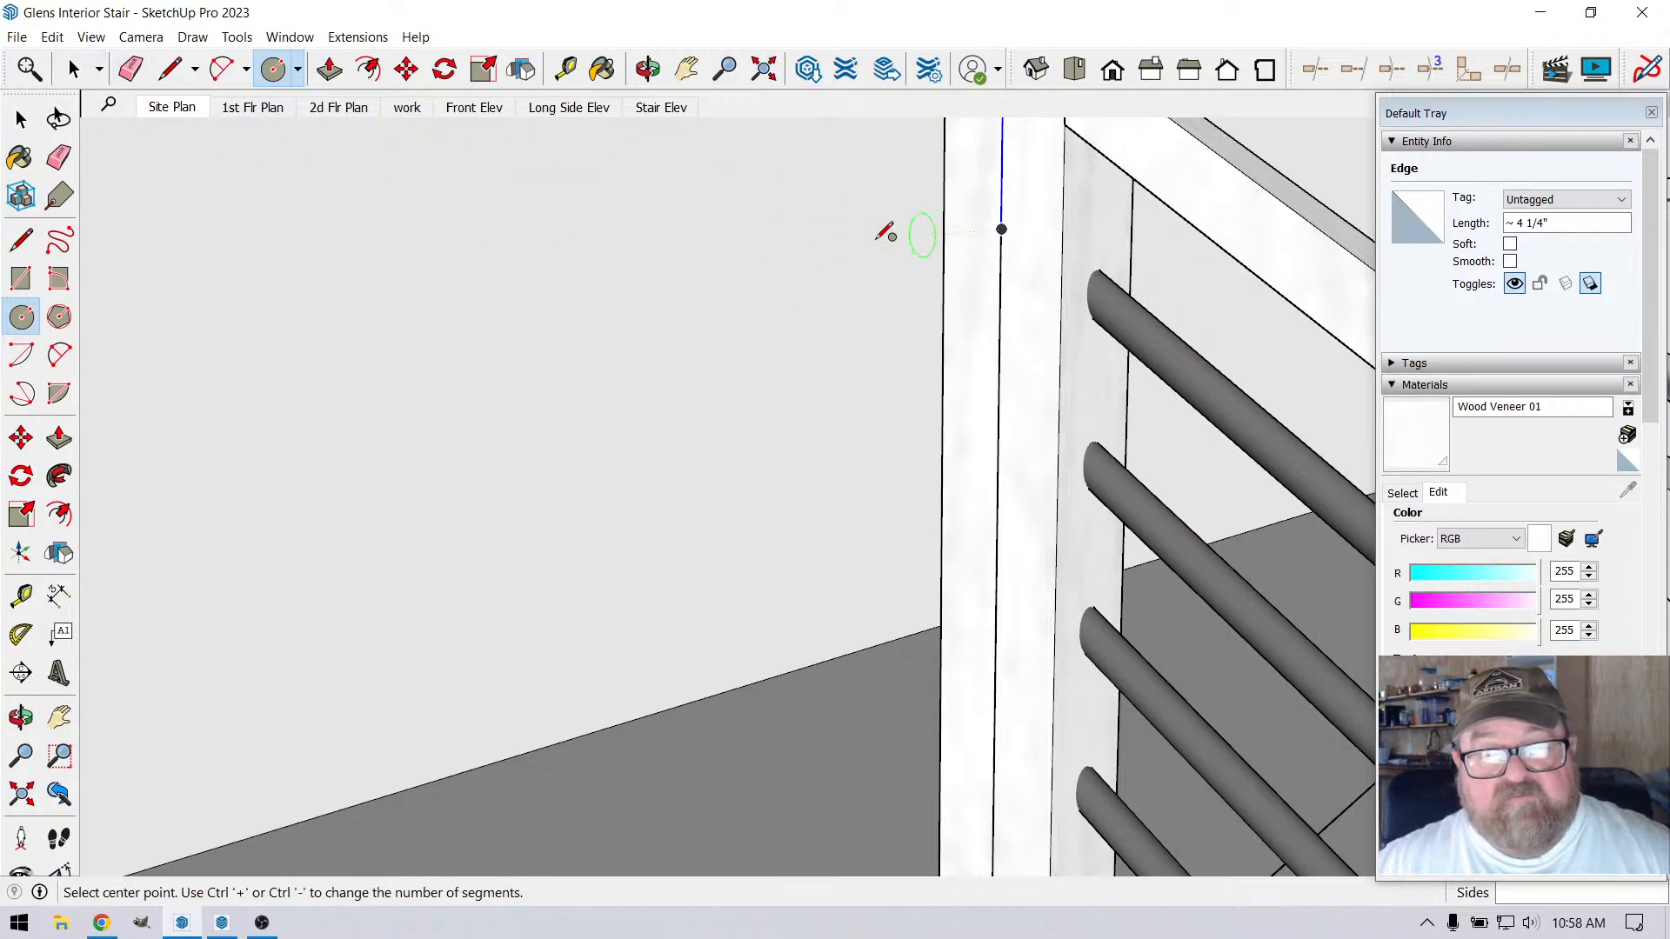
Select all eight segments of the divided vertical line on the corner post and combine them into a group
left_click(73, 69)
scroll(718, 118, "down", 5)
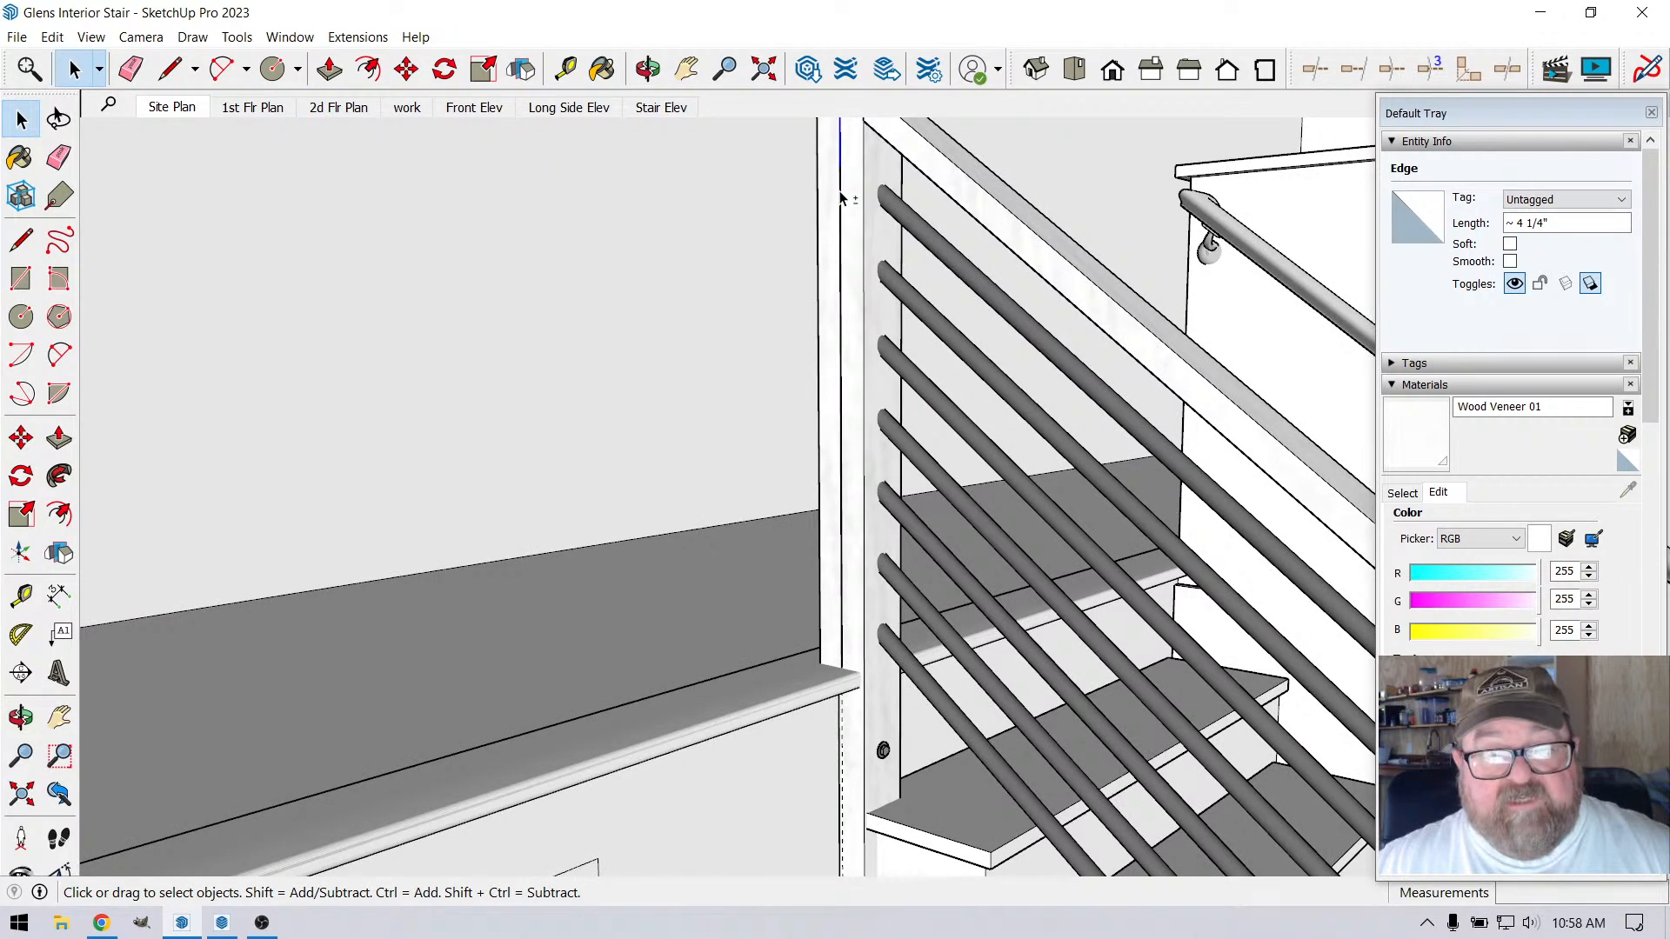
left_click(841, 301, "shift")
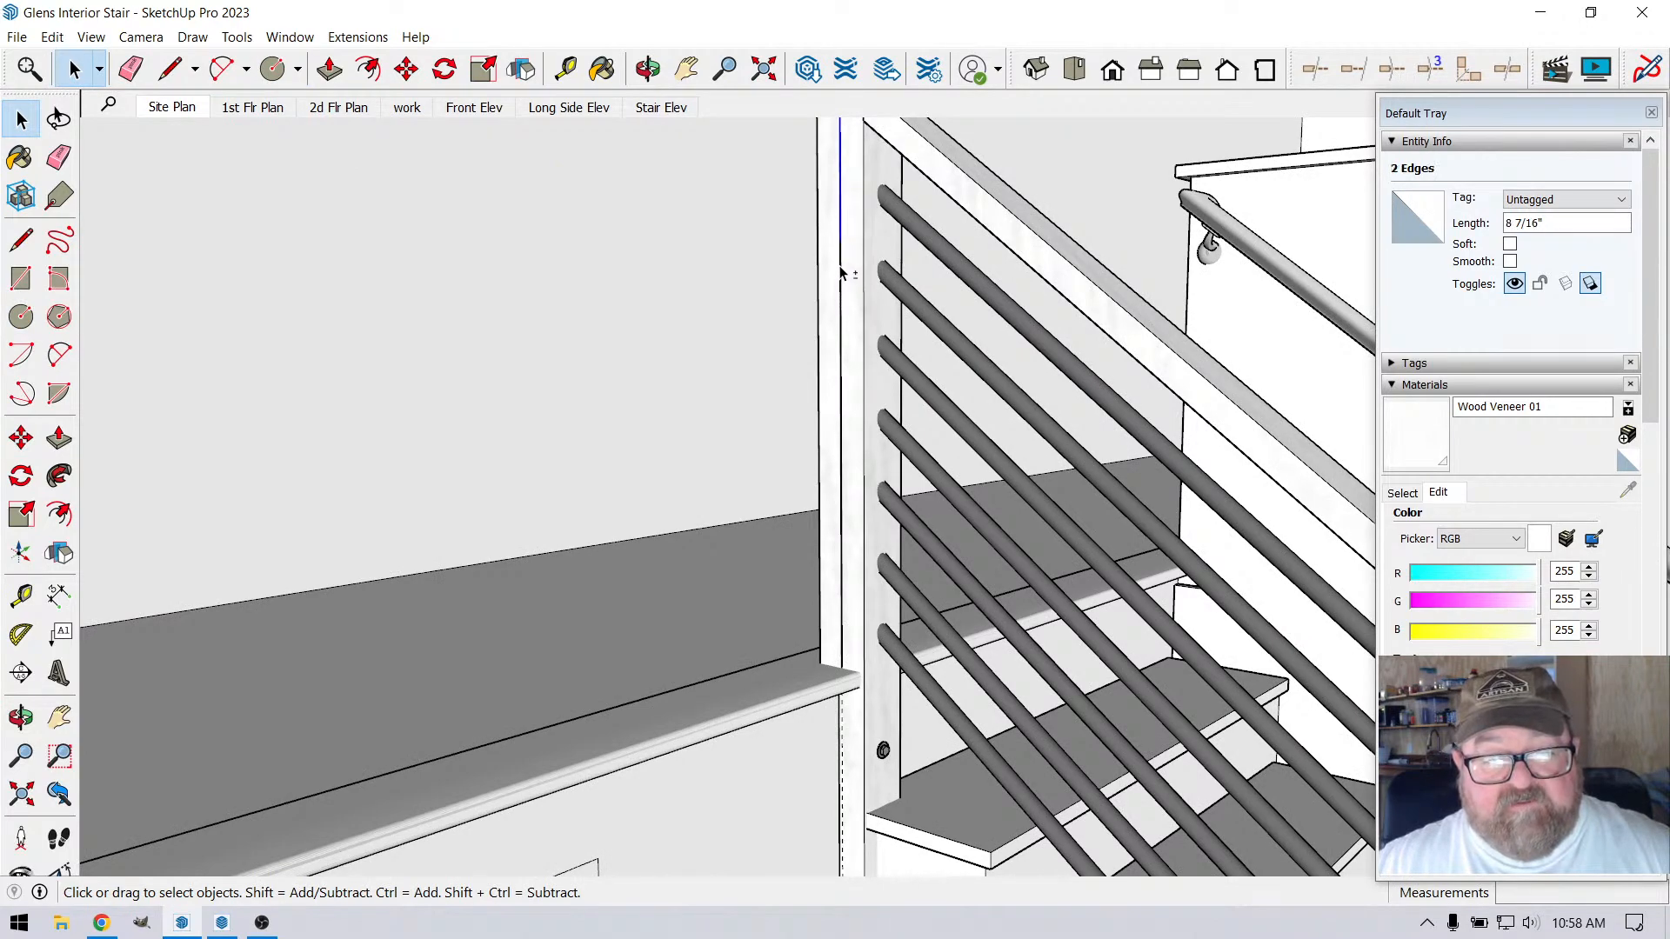
left_click(840, 346, "shift")
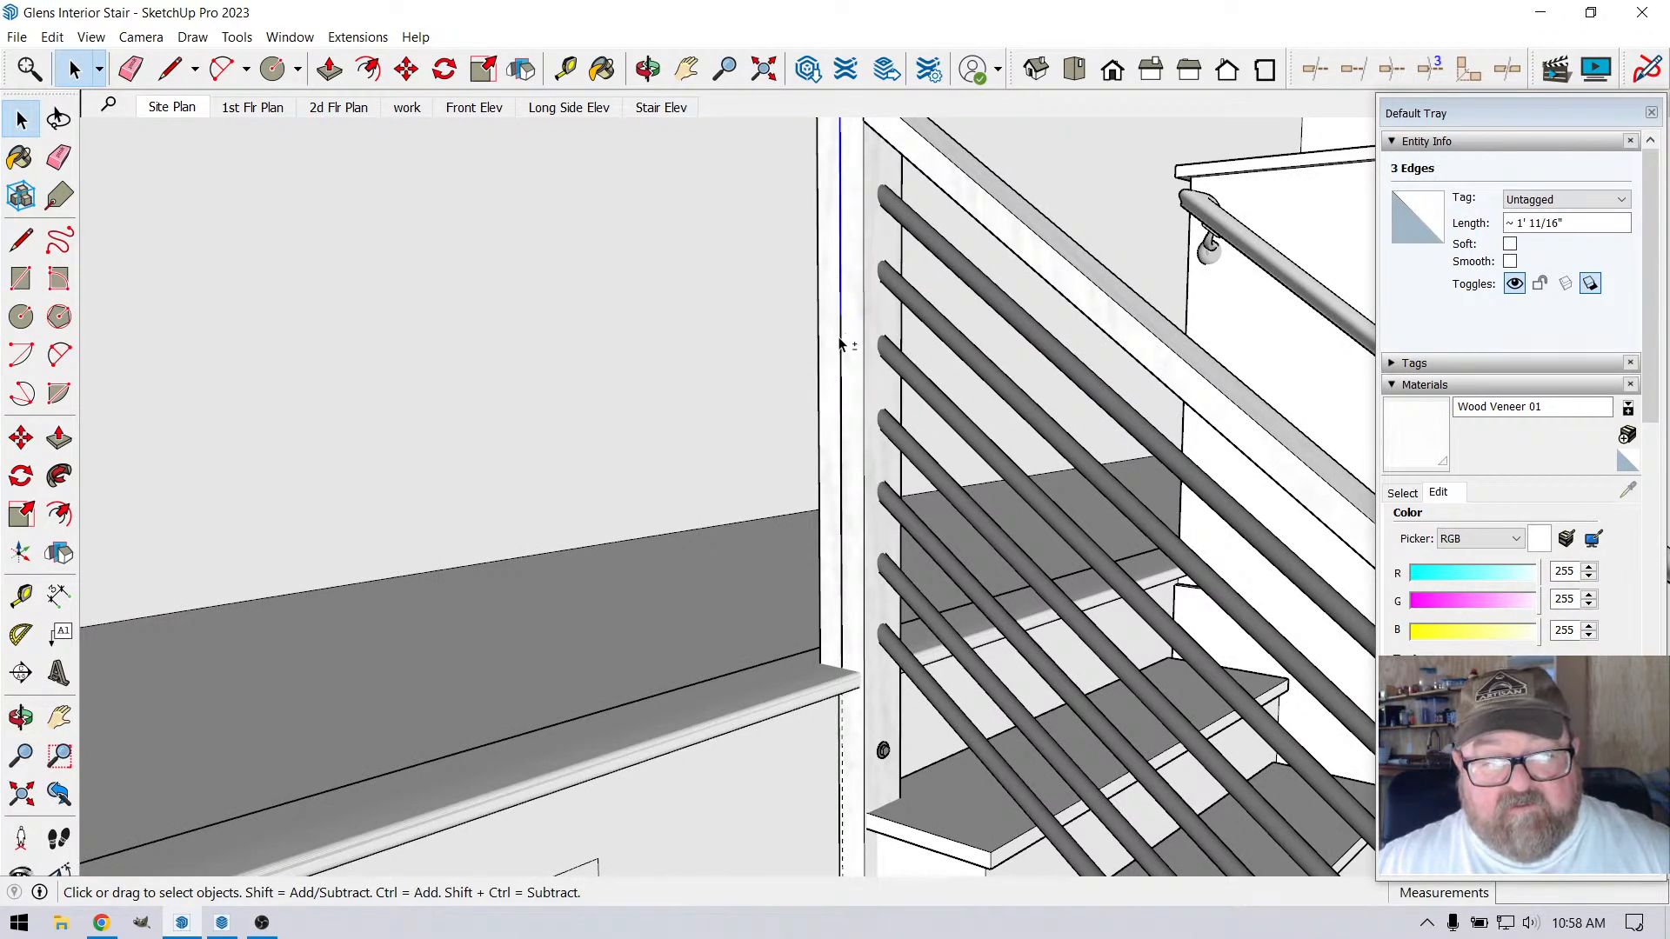
left_click(842, 430, "shift")
left_click(835, 513, "shift")
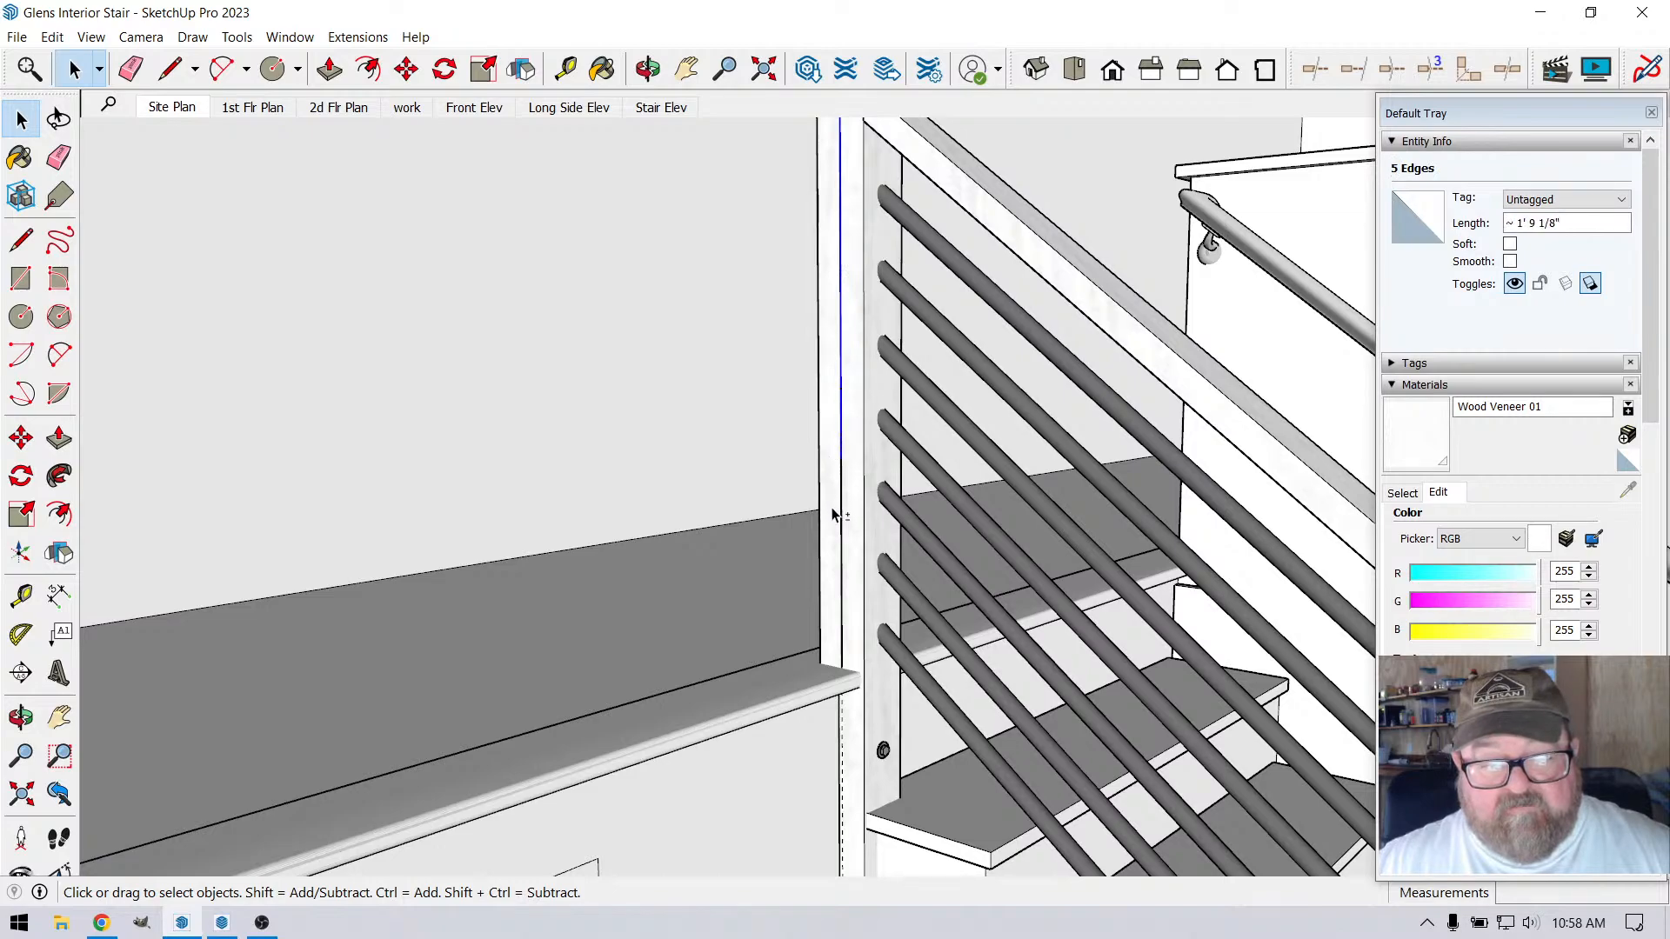
left_click(840, 573, "shift")
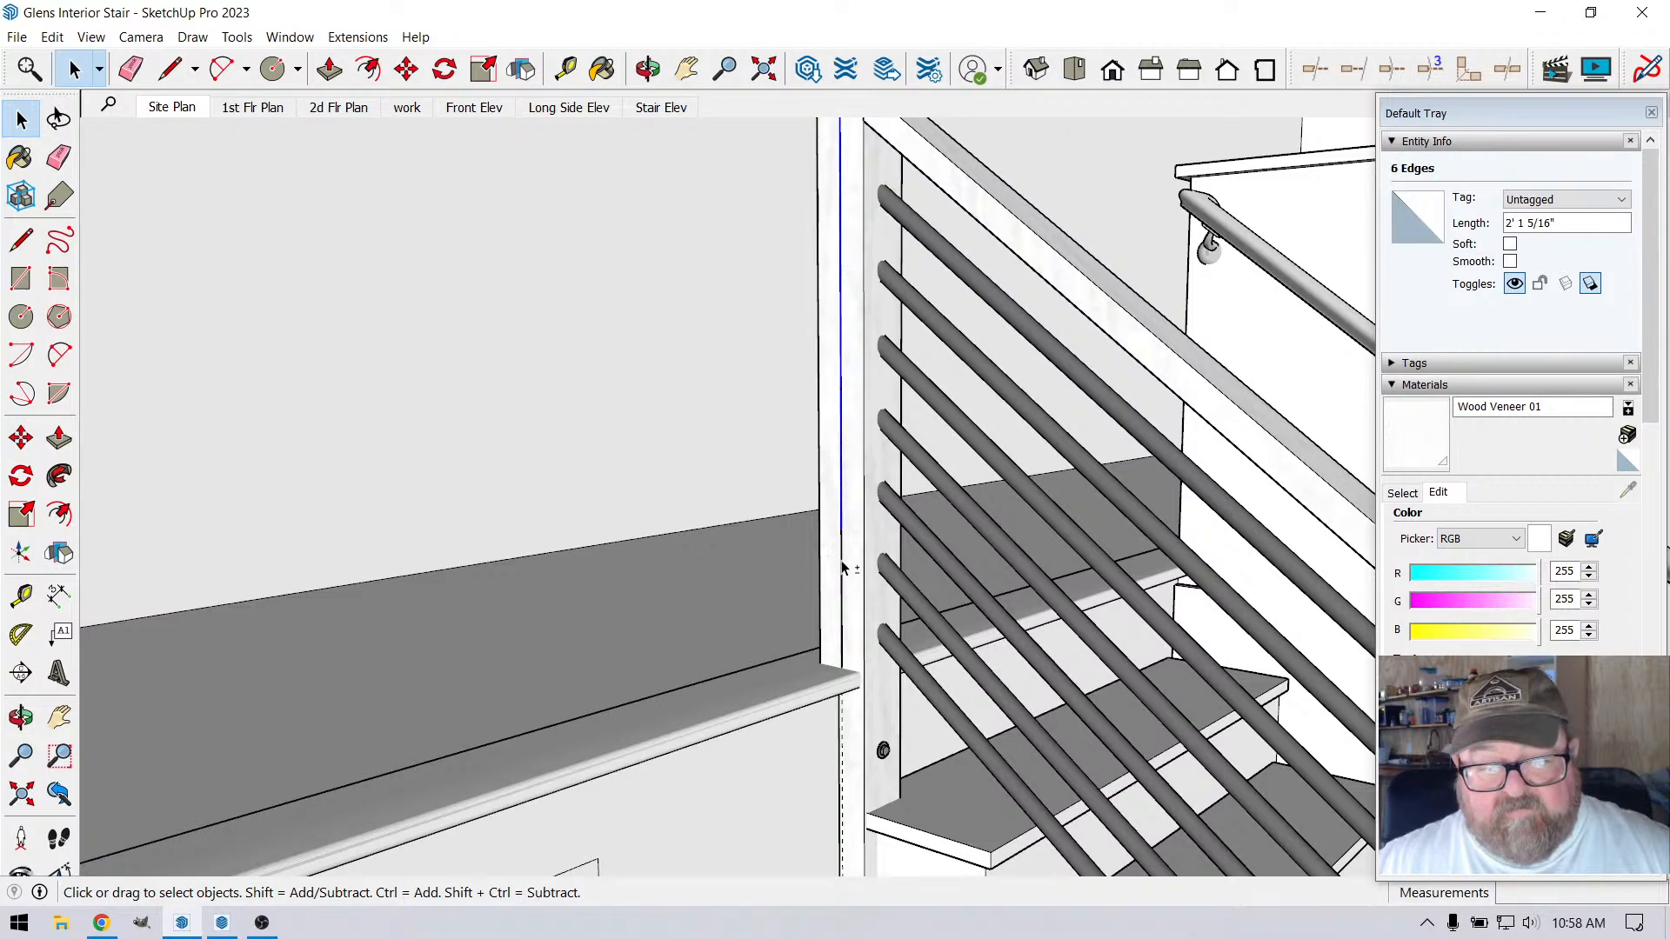
left_click(842, 631, "shift")
left_click(835, 661, "shift")
scroll(824, 701, "down", 2)
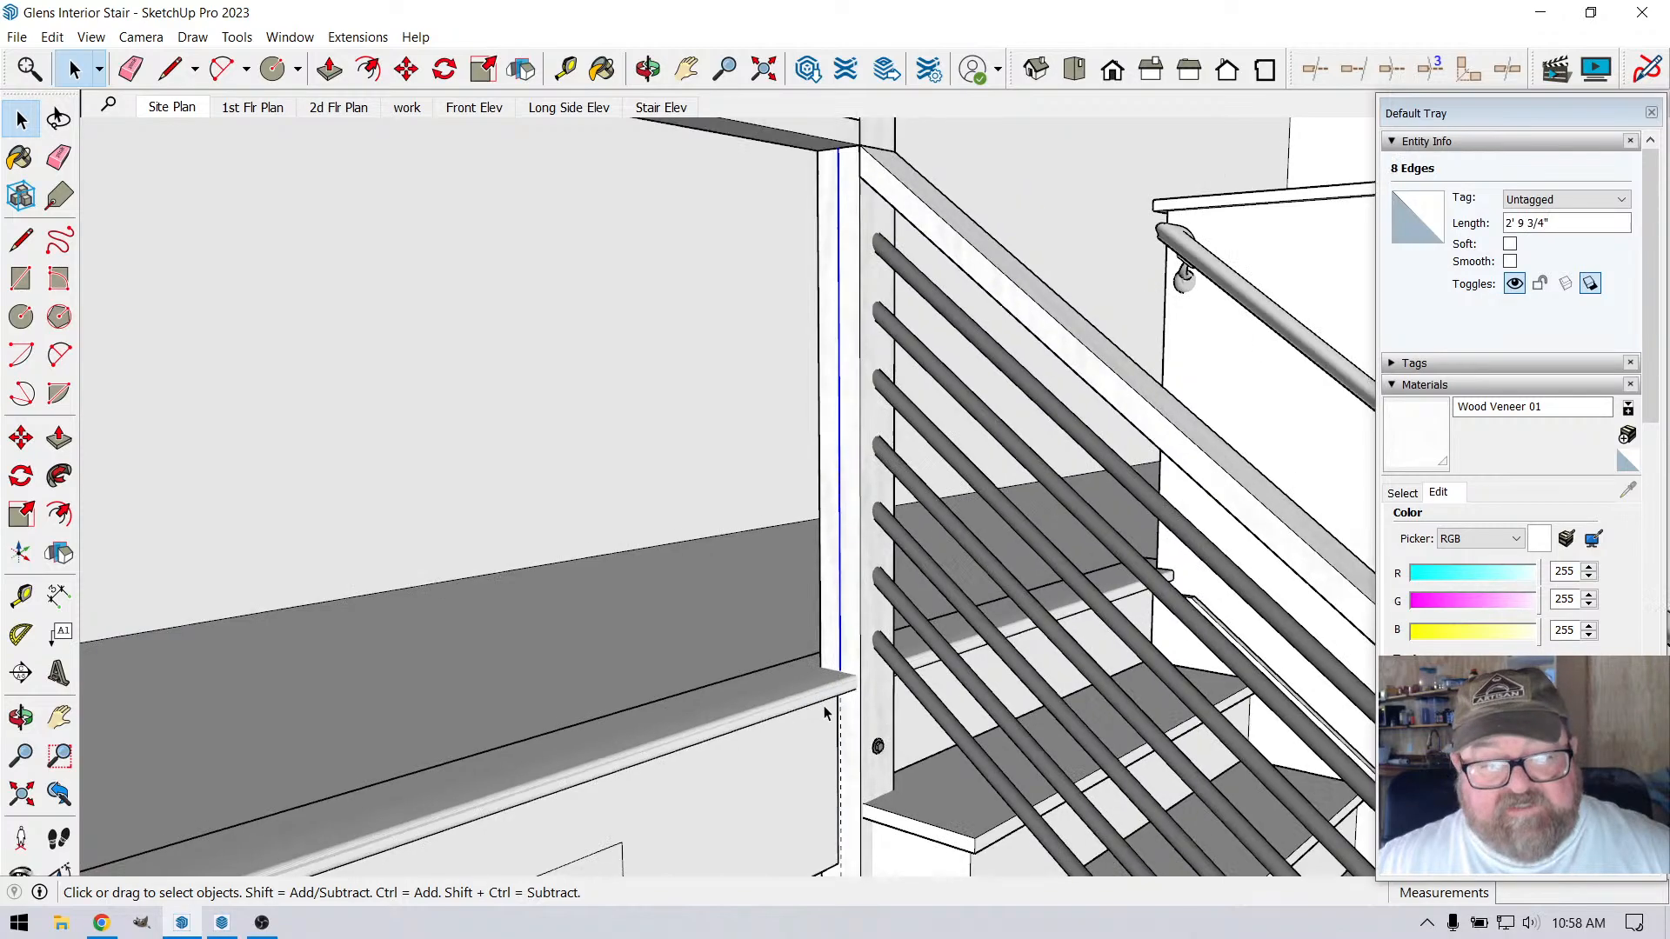
scroll(843, 419, "up", 3)
right_click(835, 371)
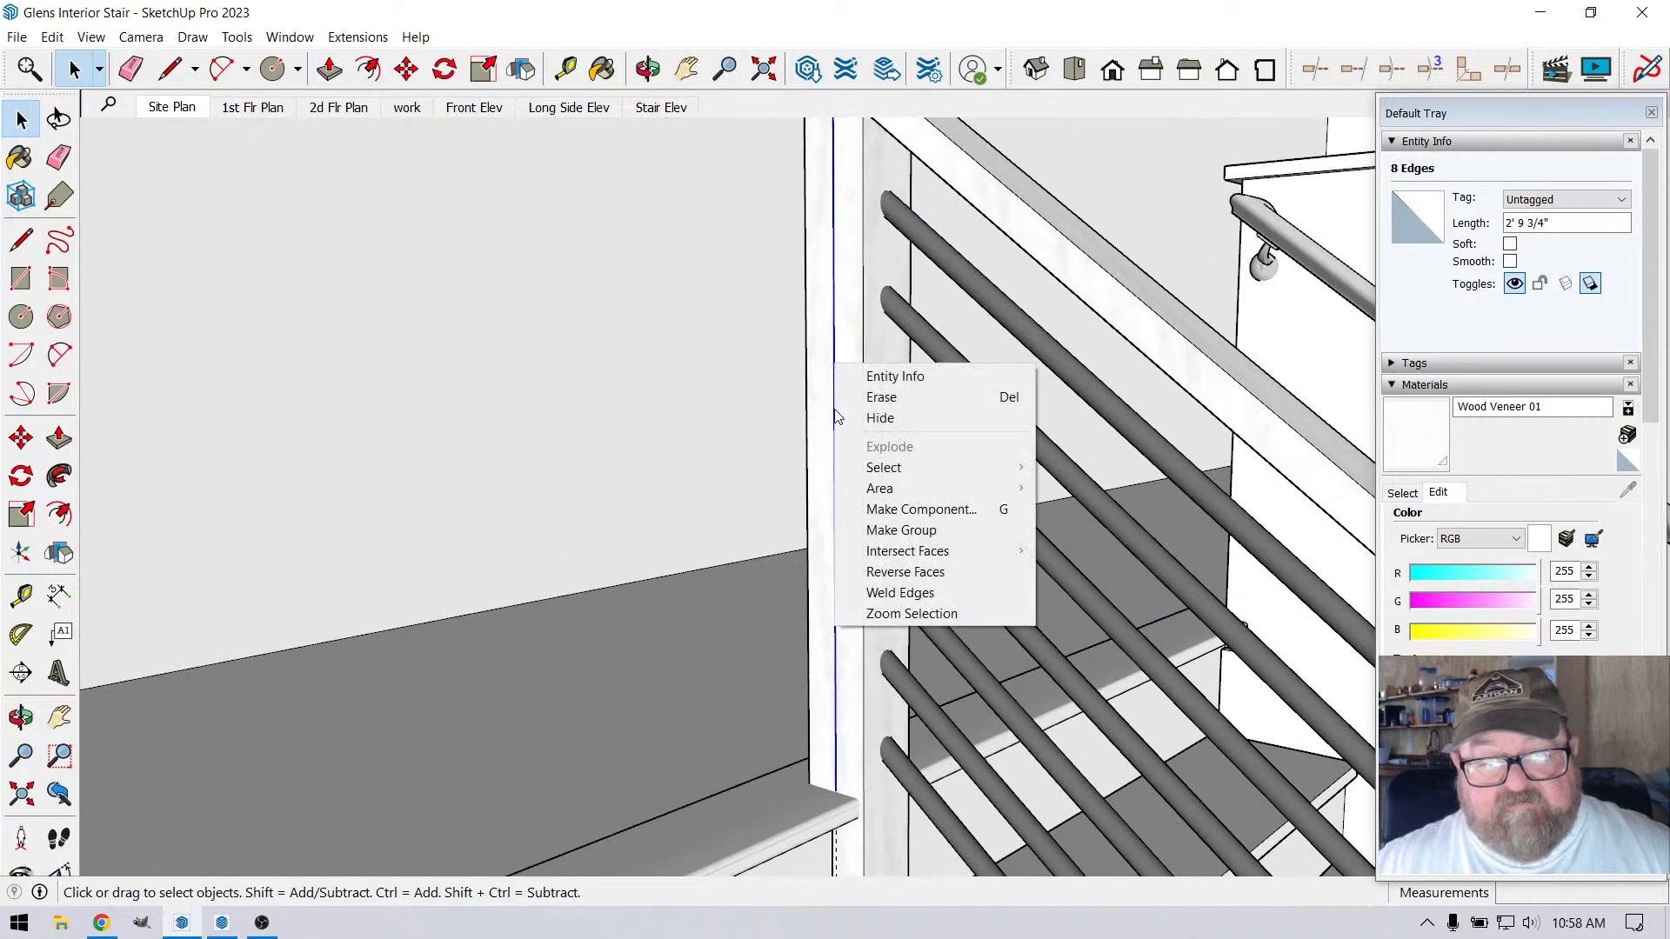
left_click(870, 532)
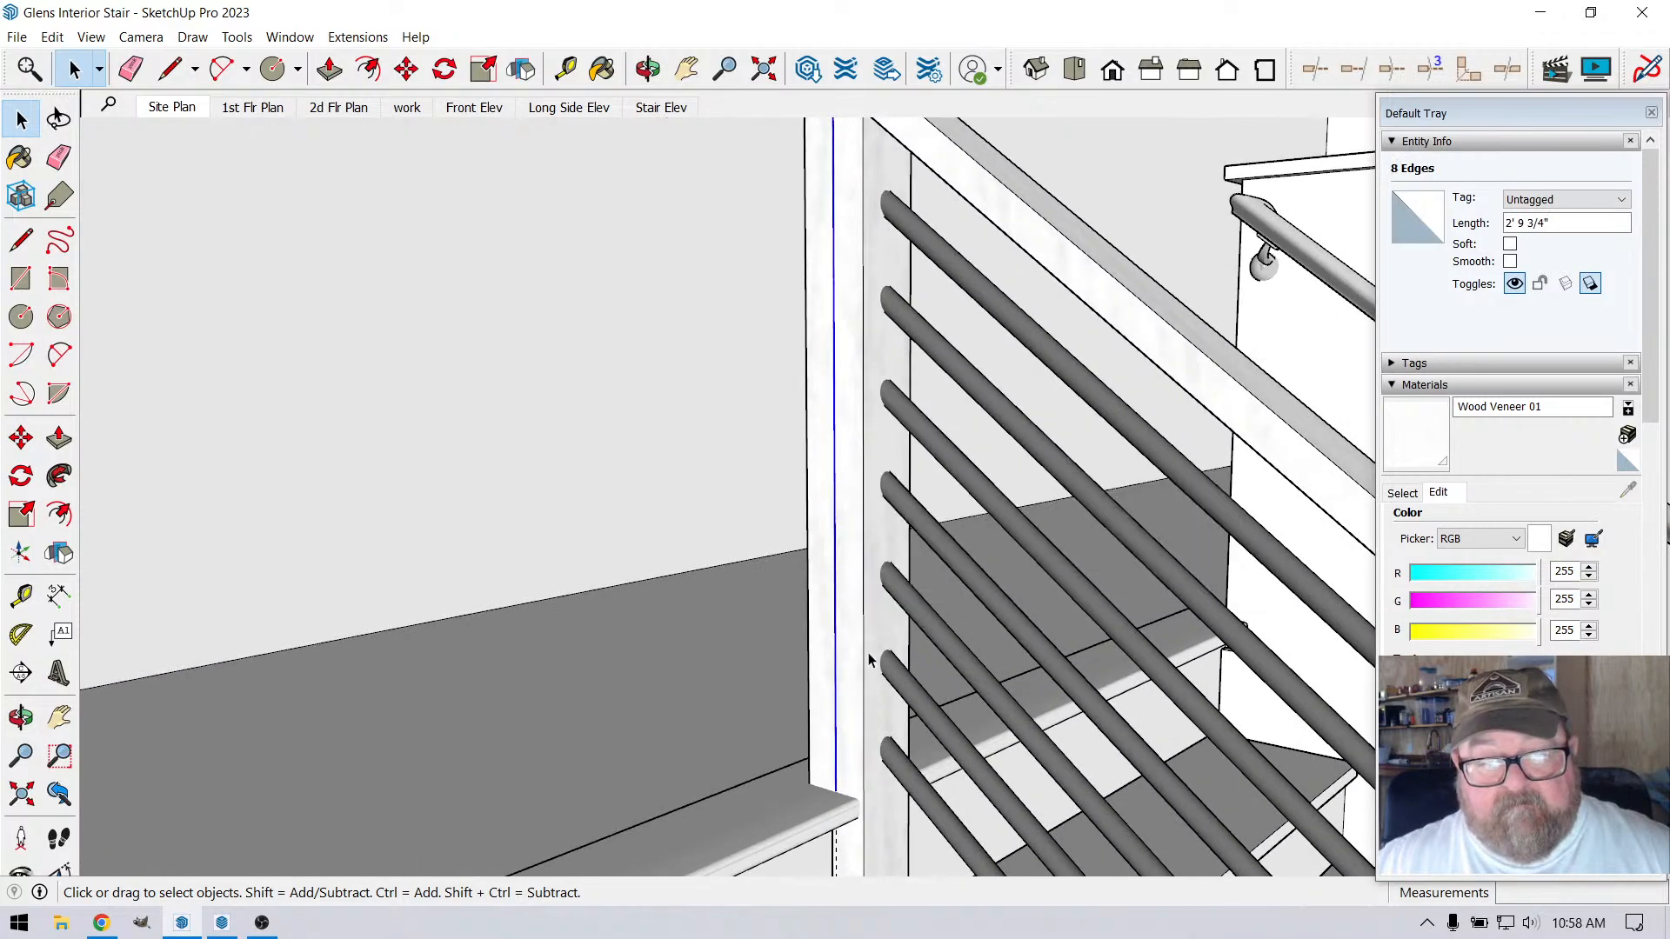
Place a horizontal guide about 4 1/4" below the top rail's underside, at the first division point of the corner post's line
scroll(839, 287, "up", 5)
scroll(831, 298, "up", 3)
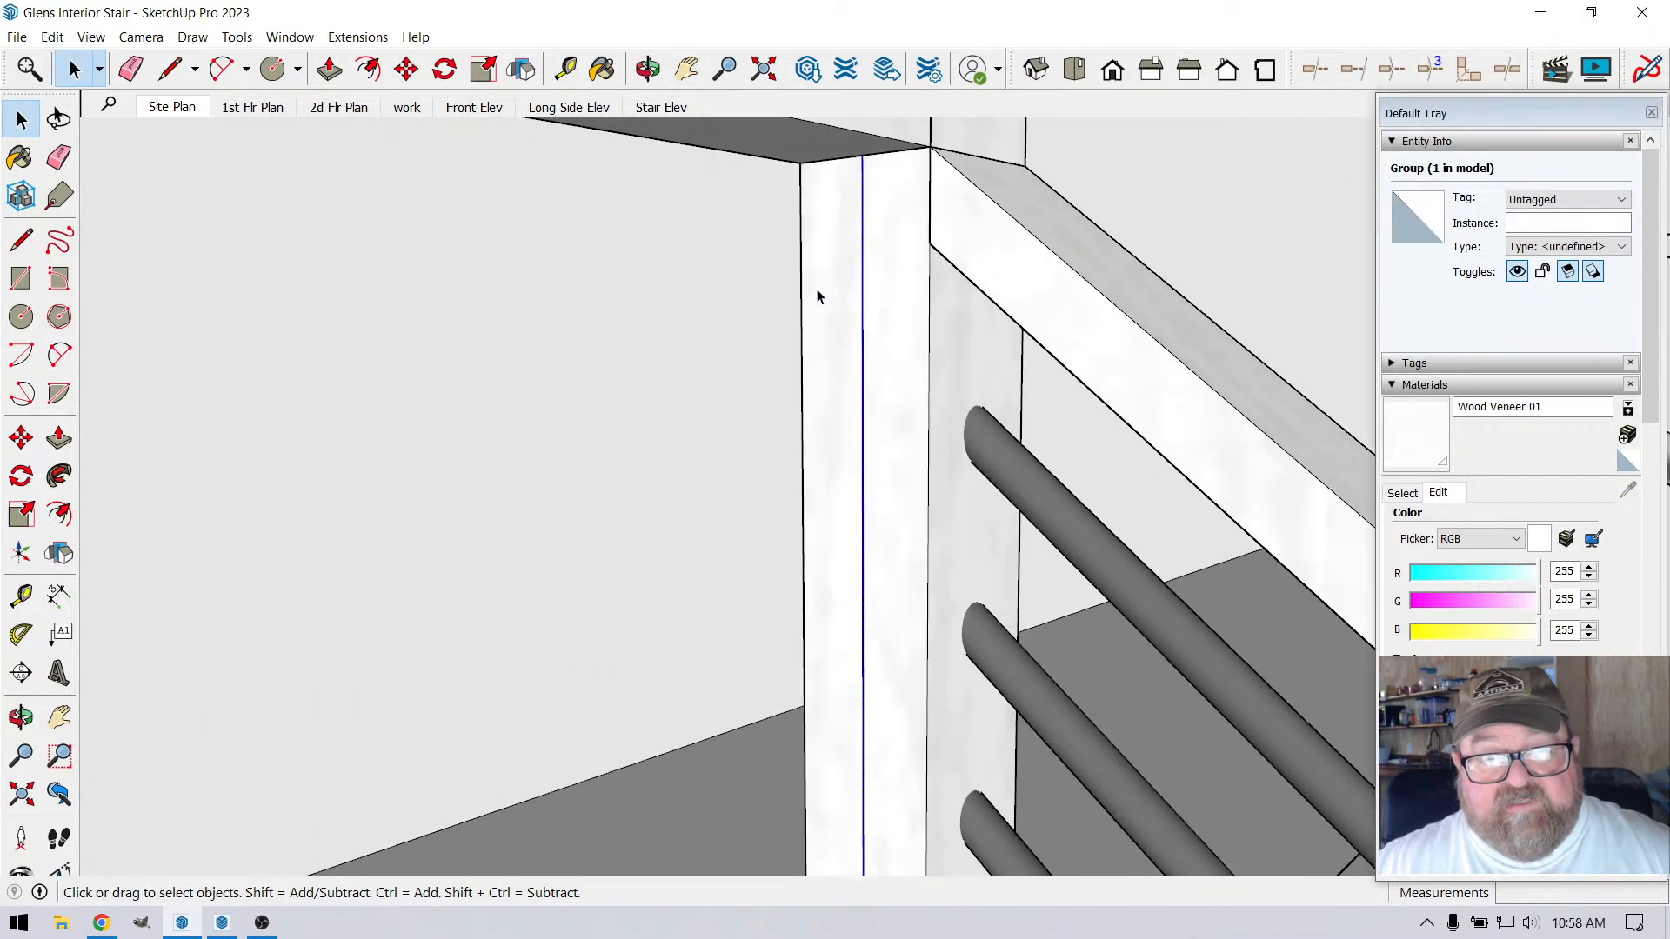
left_click(565, 69)
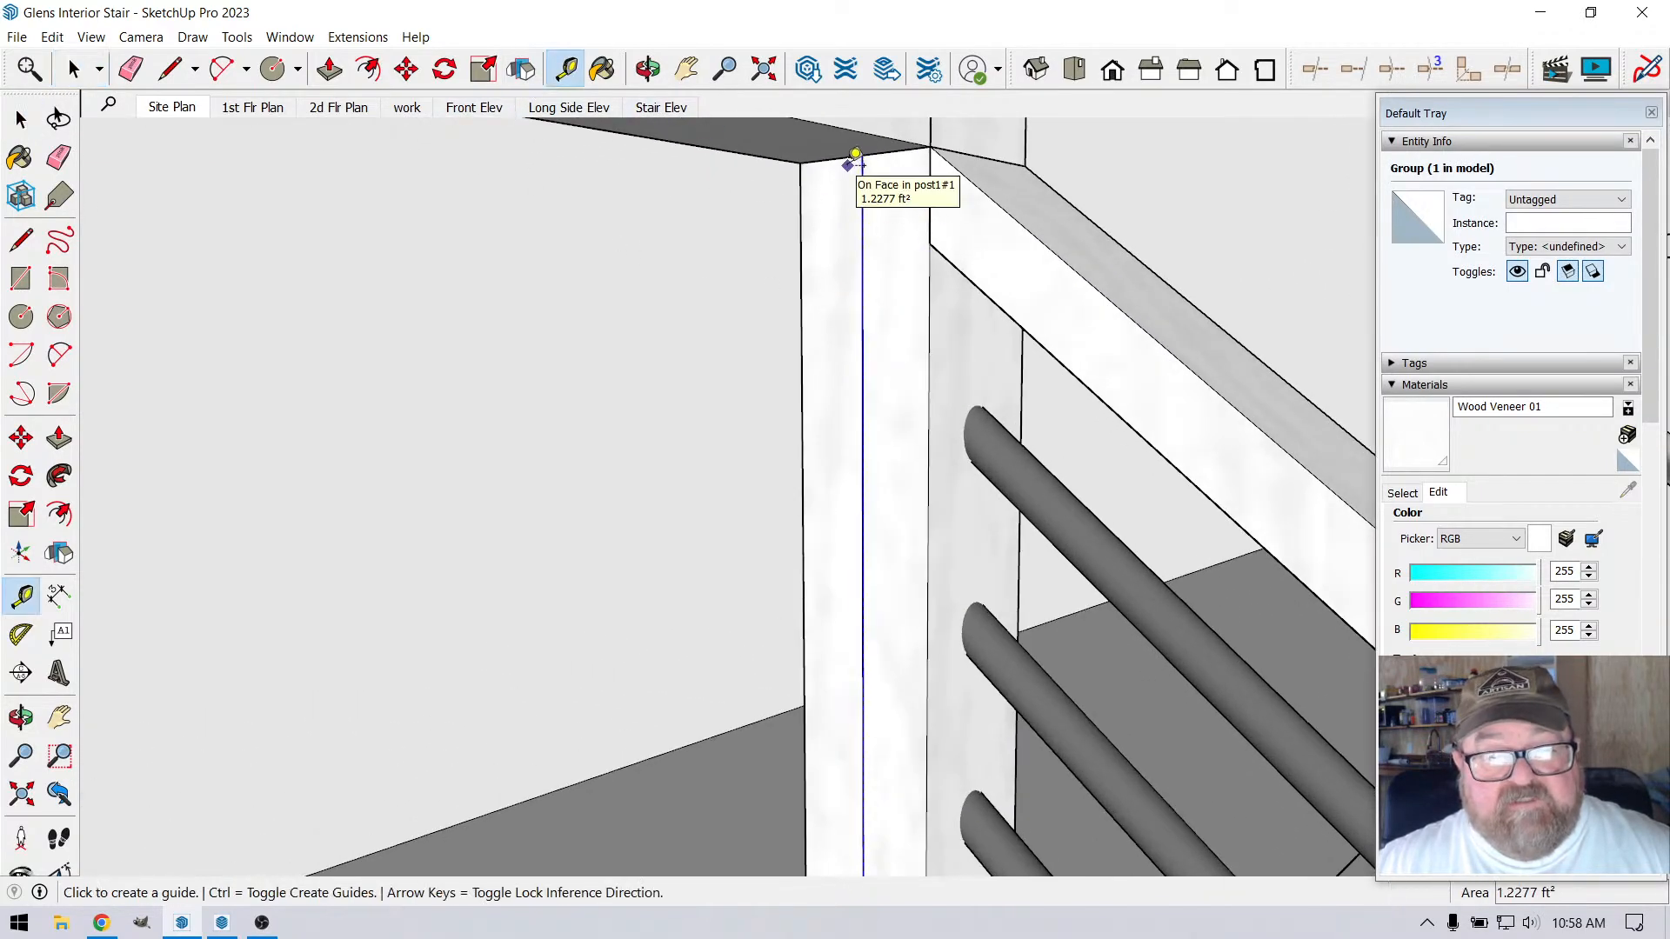
left_click(847, 157)
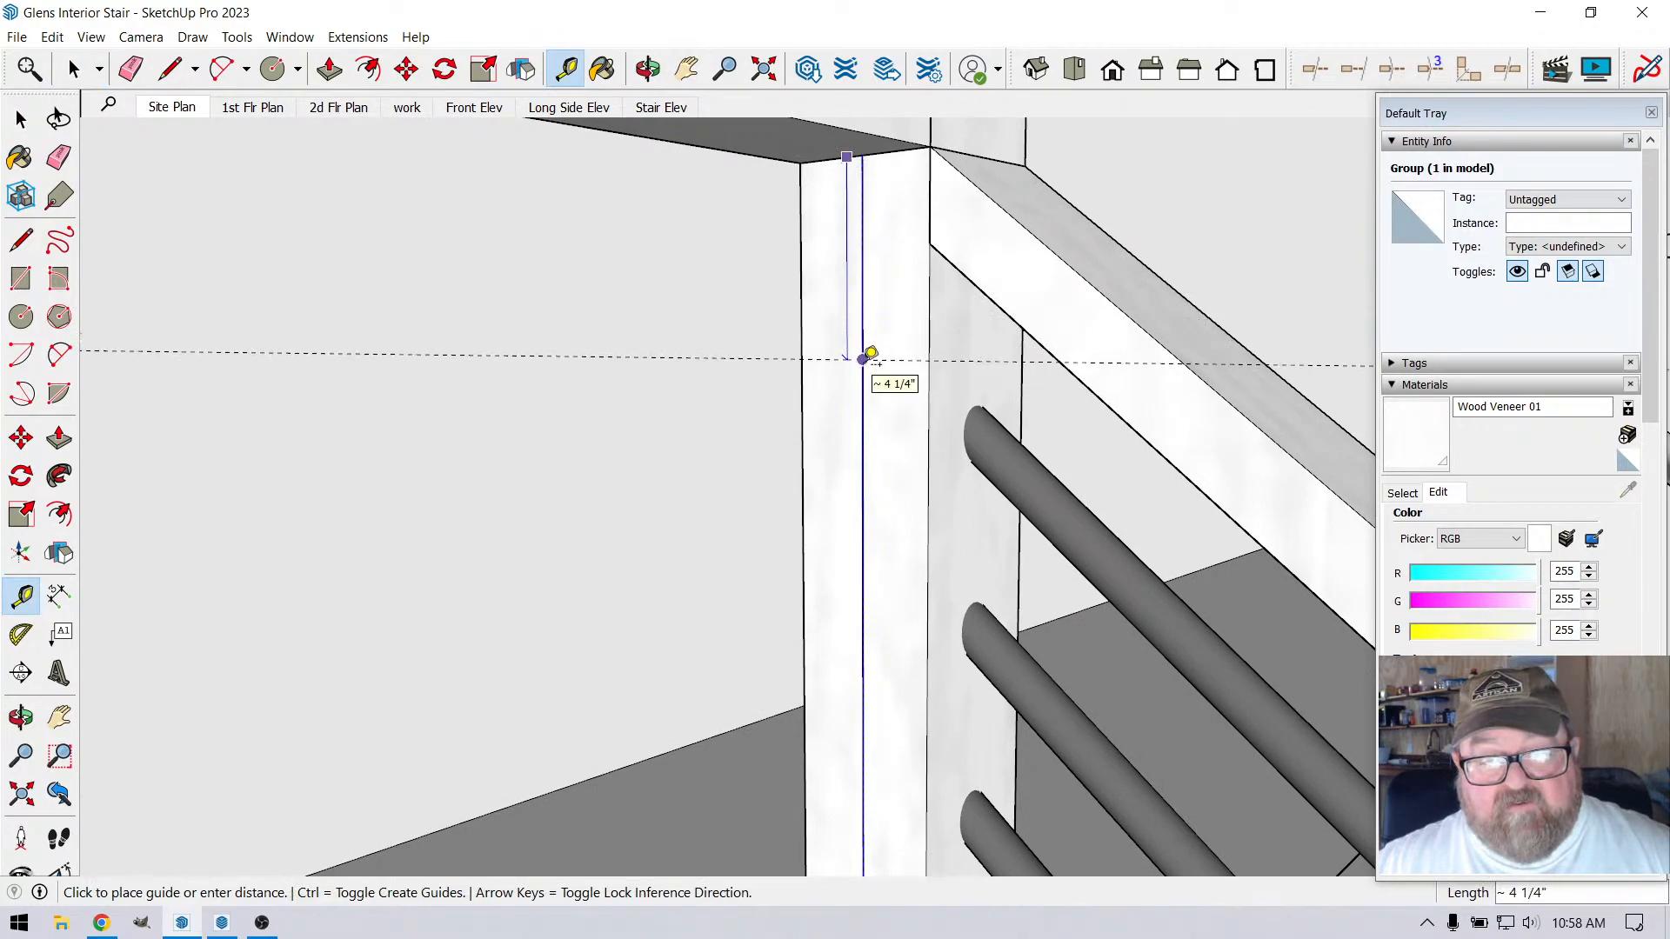
left_click(863, 359)
scroll(857, 368, "up", 2)
scroll(876, 304, "down", 3)
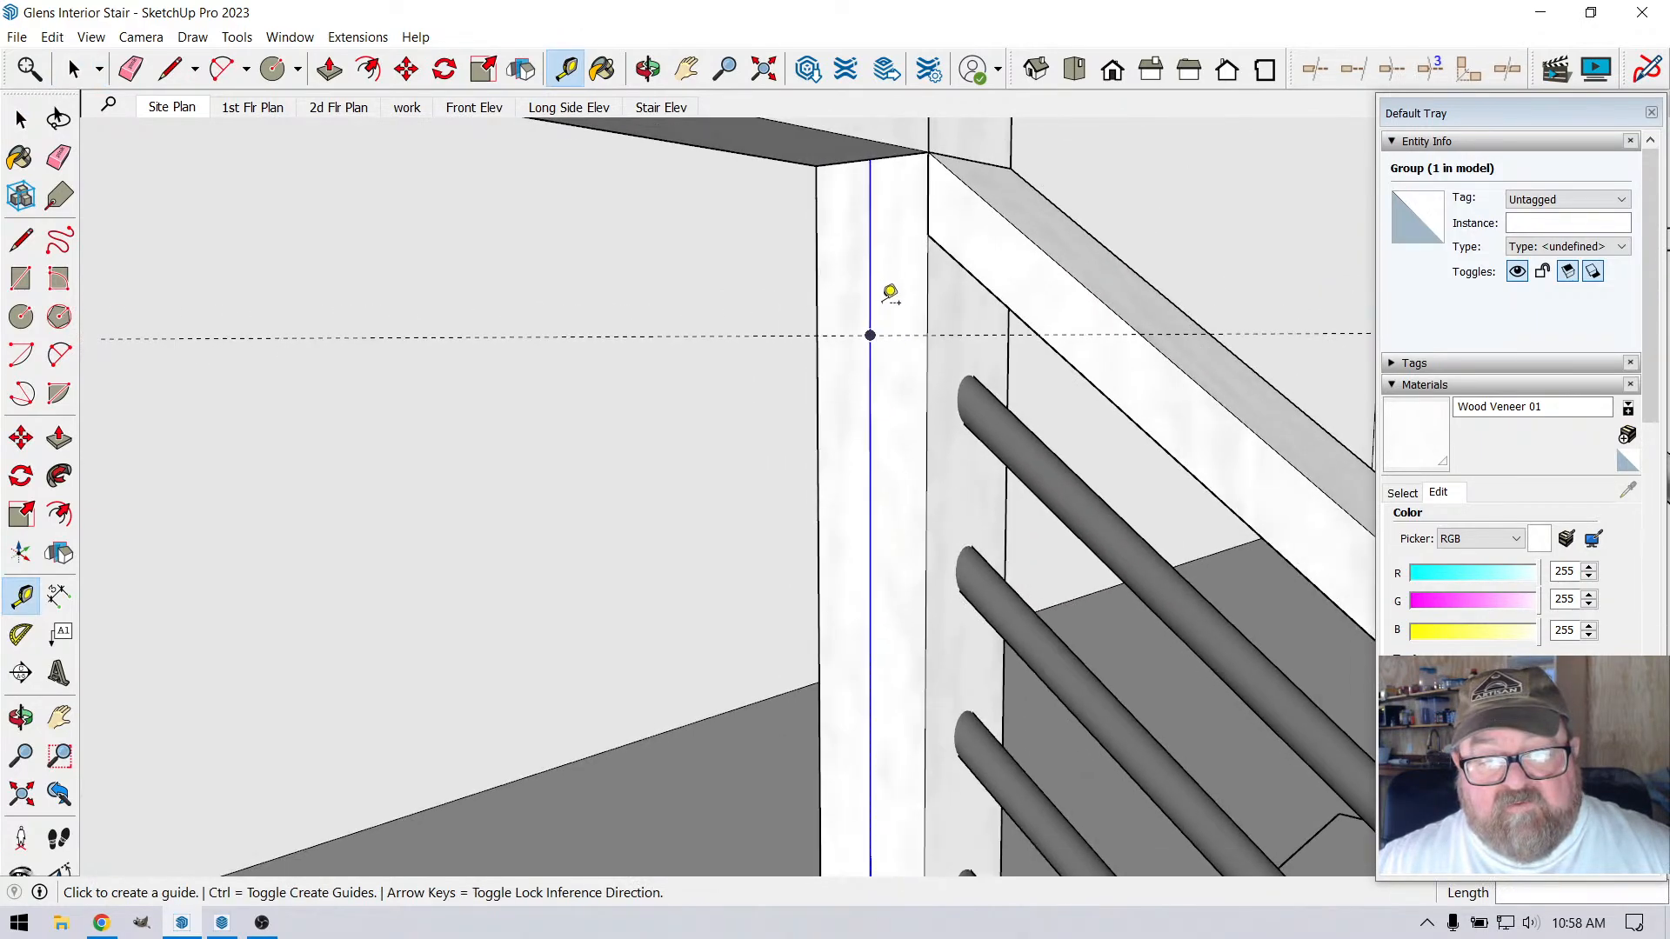
Set the model's volume display precision to 1/16 in³ in the measurement units
left_click(289, 37)
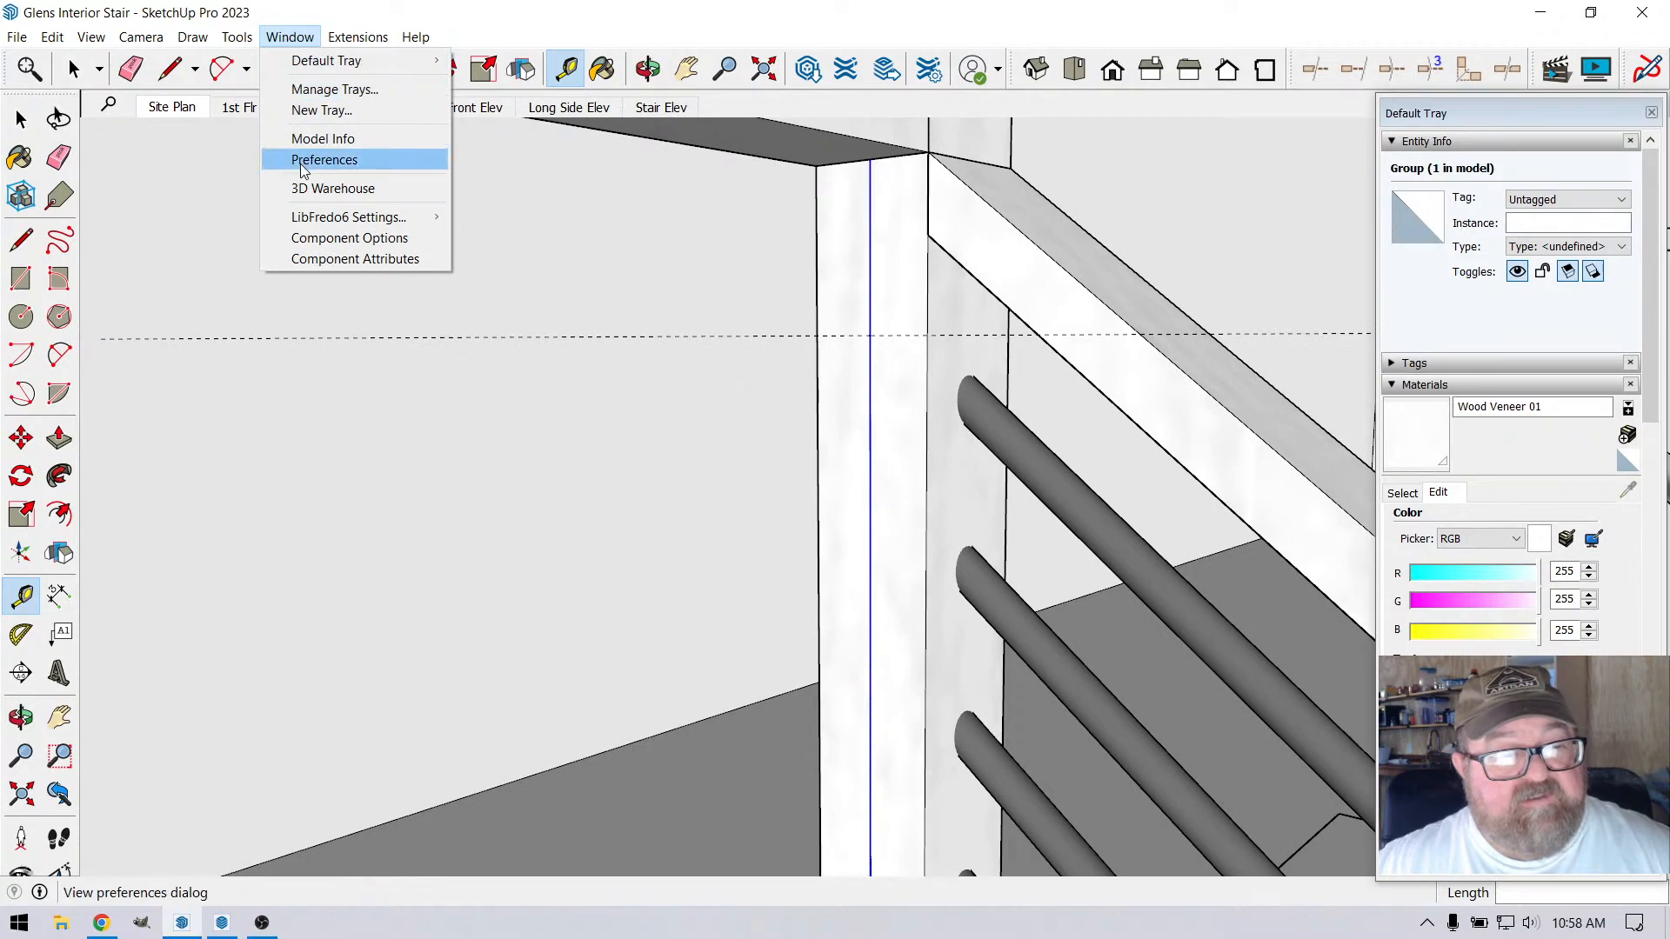
left_click(315, 138)
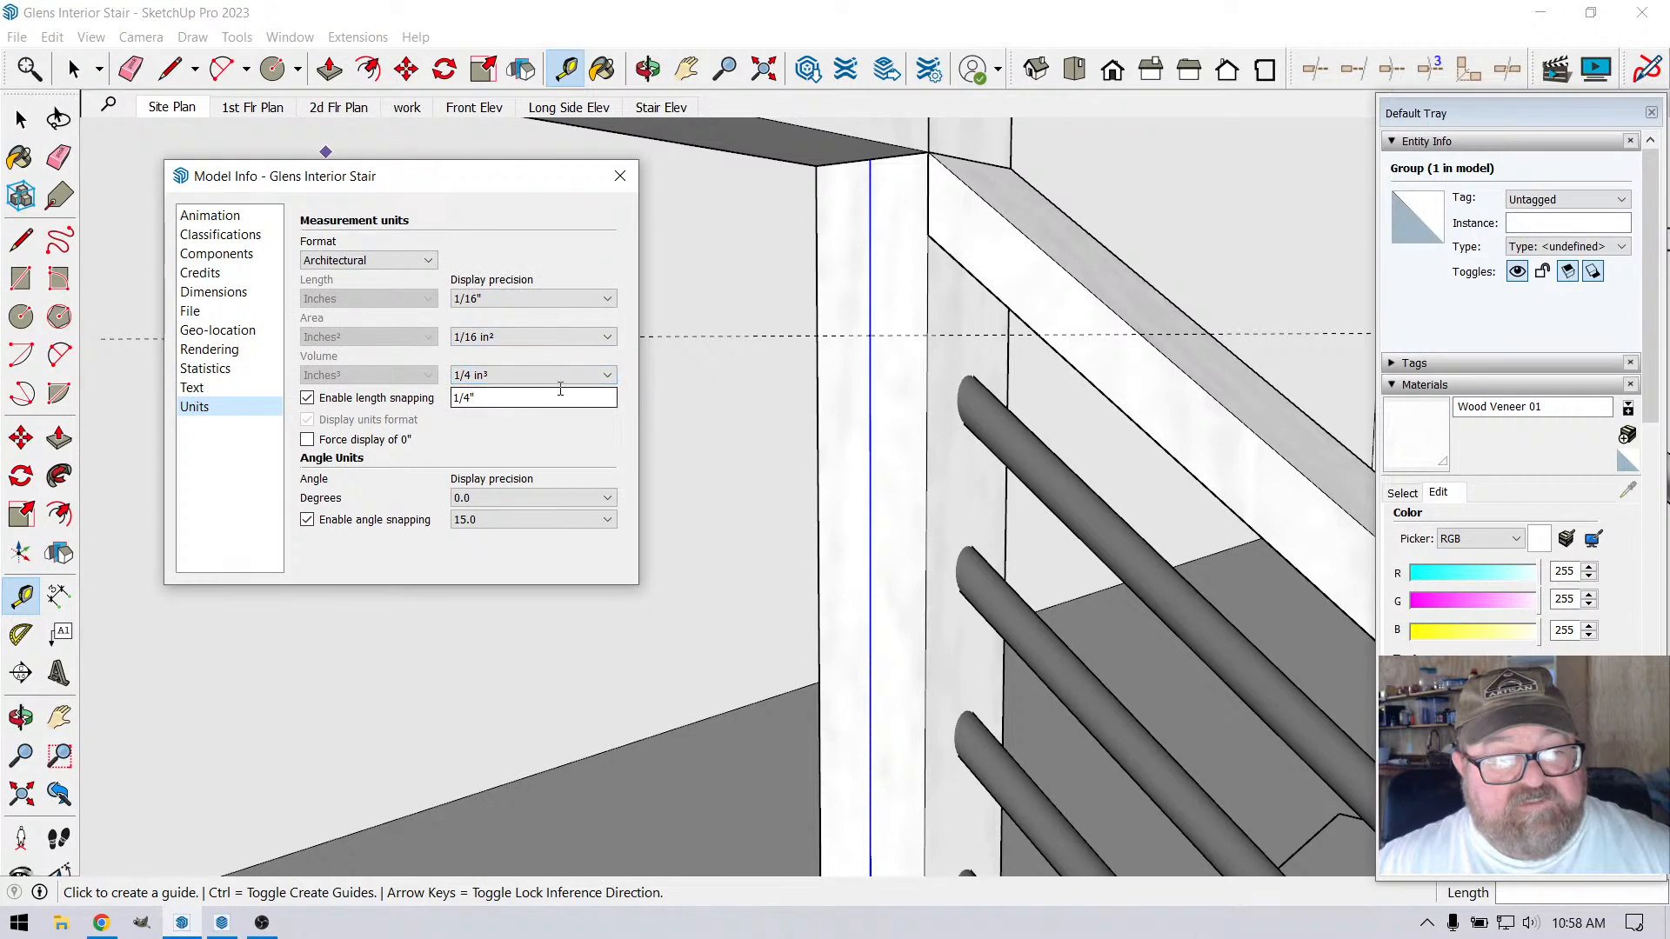
left_click(557, 375)
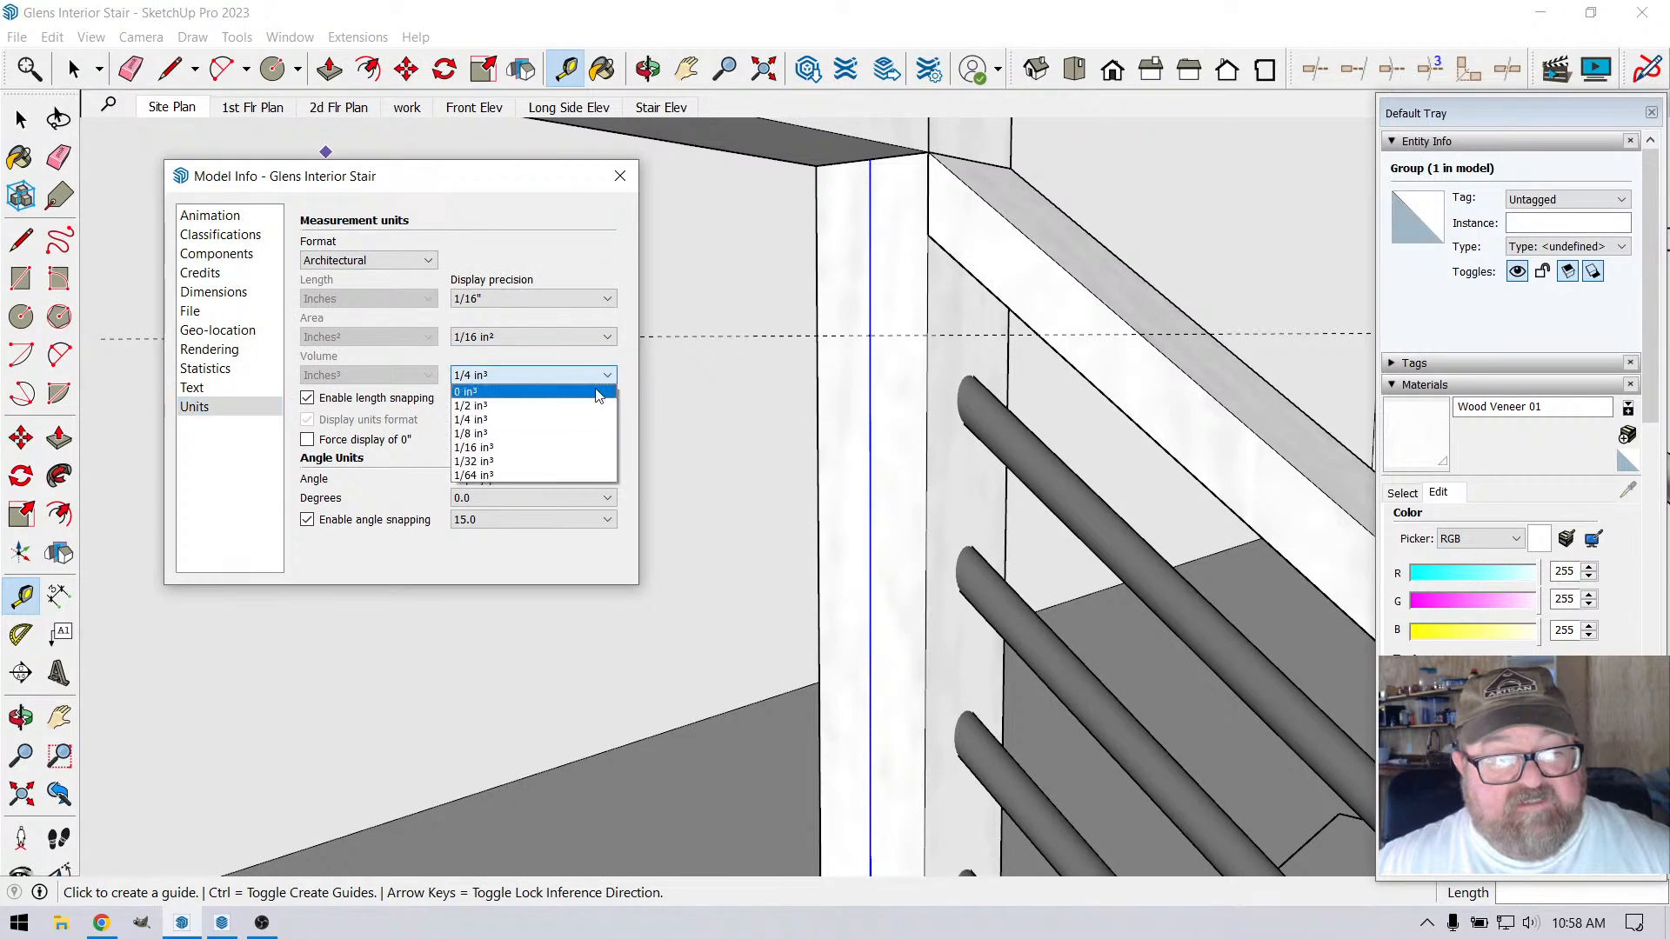
left_click(545, 448)
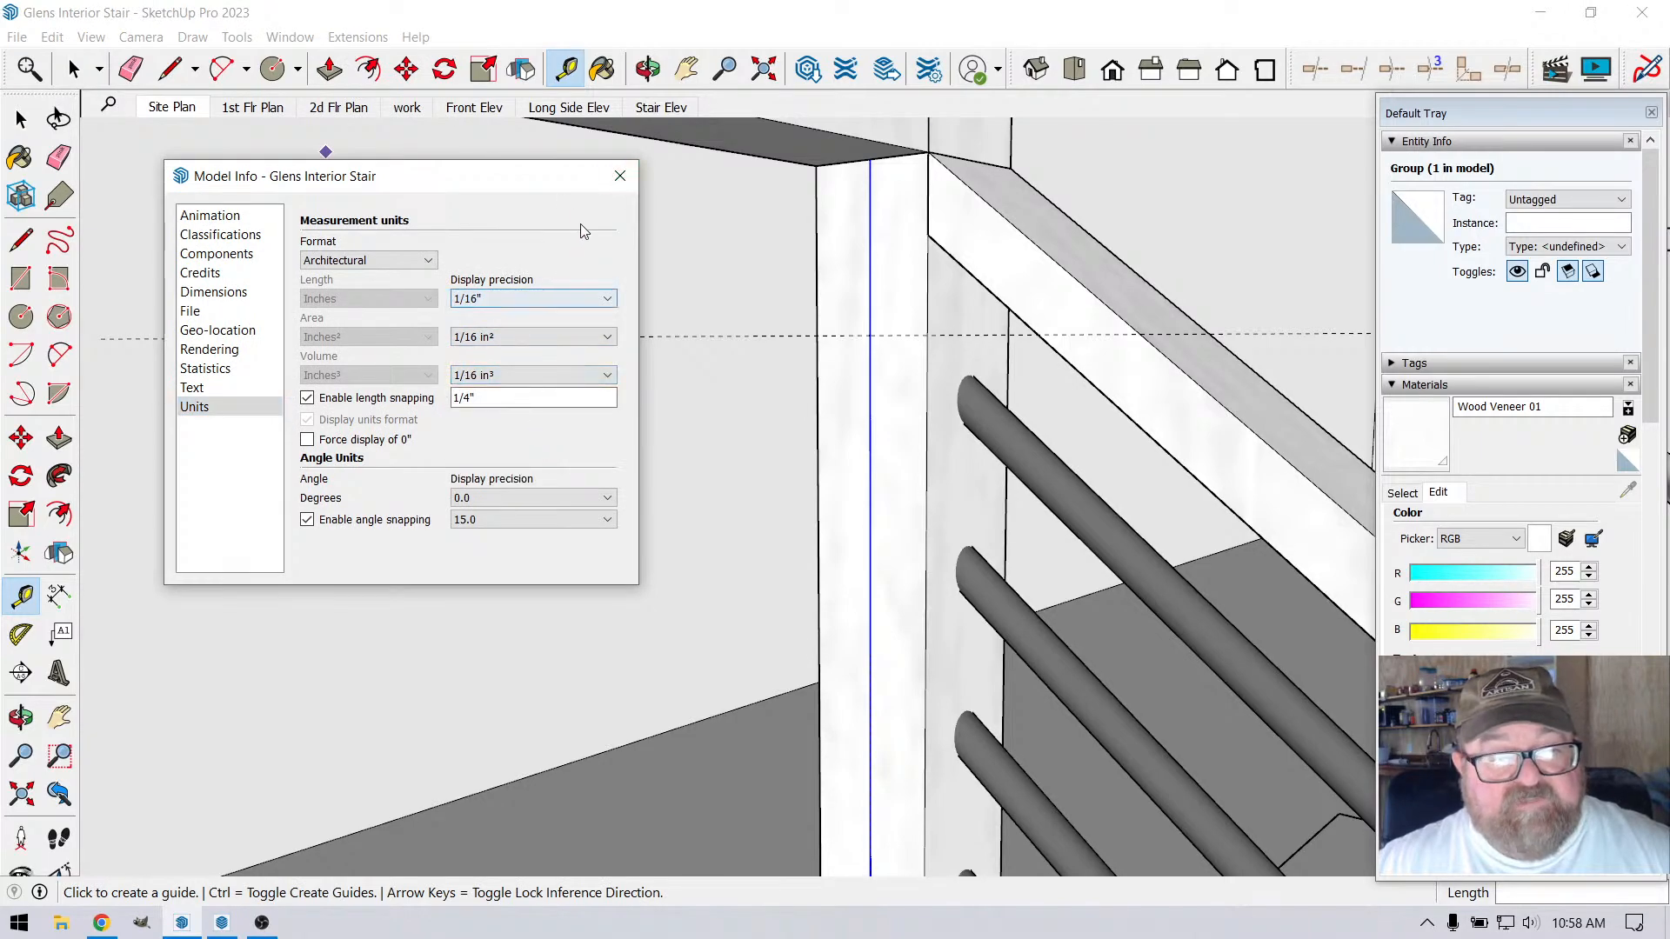
left_click(620, 175)
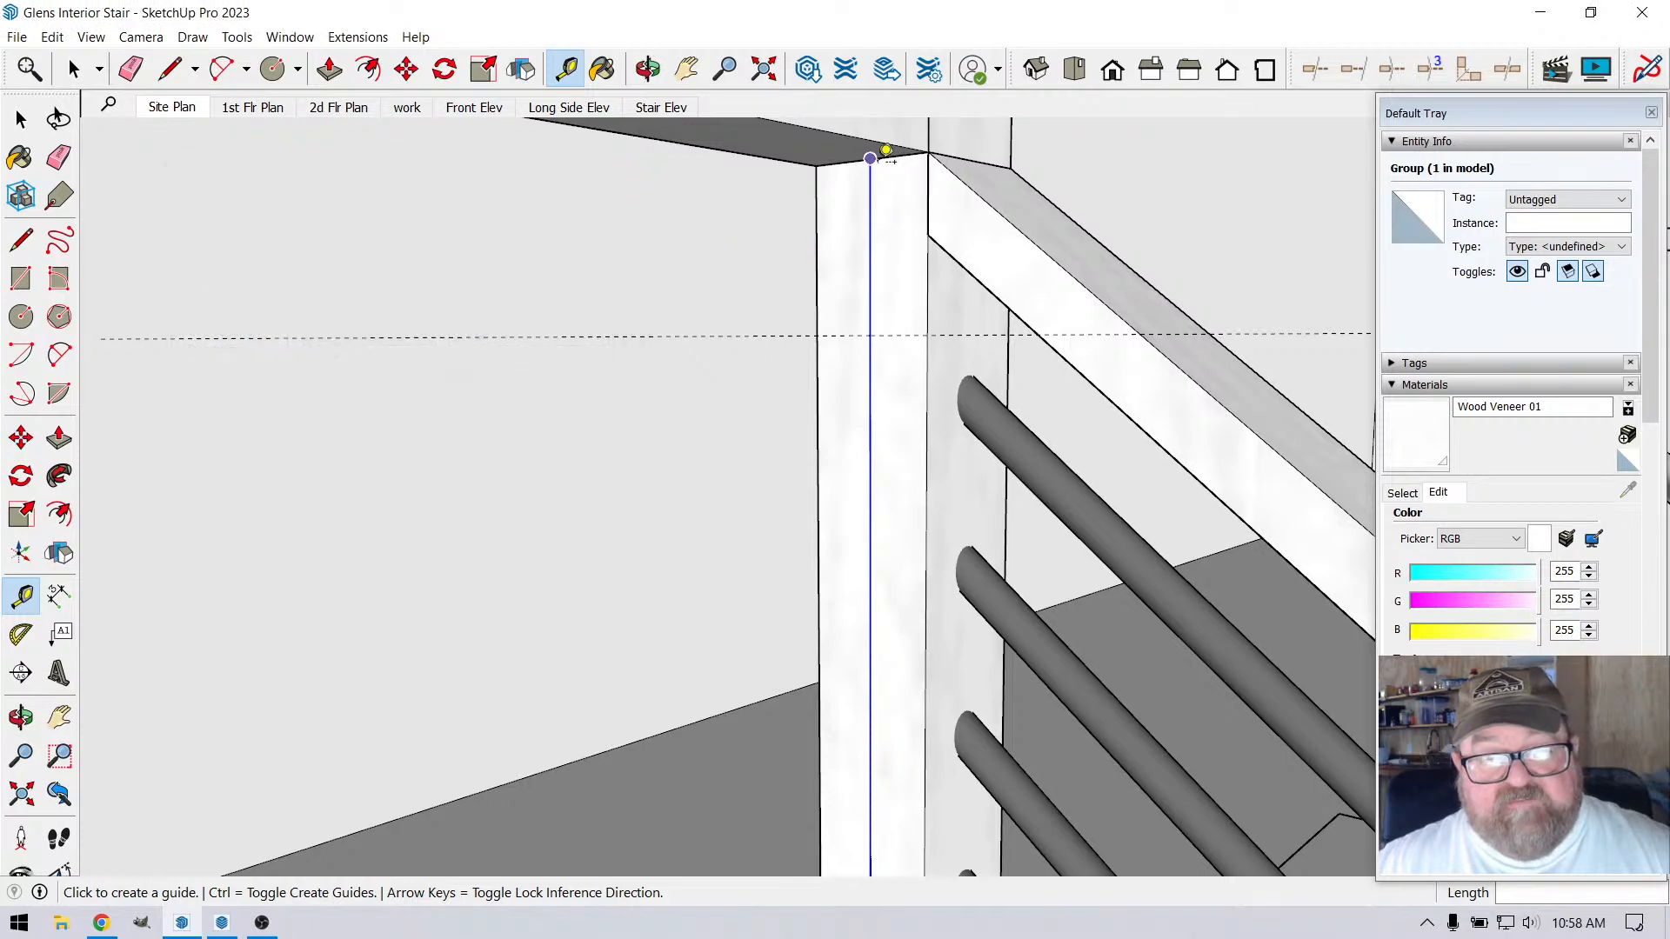
Check the first guide's distance from the rail and place a second guide about 4 1/4" below it, at the next division point
left_click(888, 155)
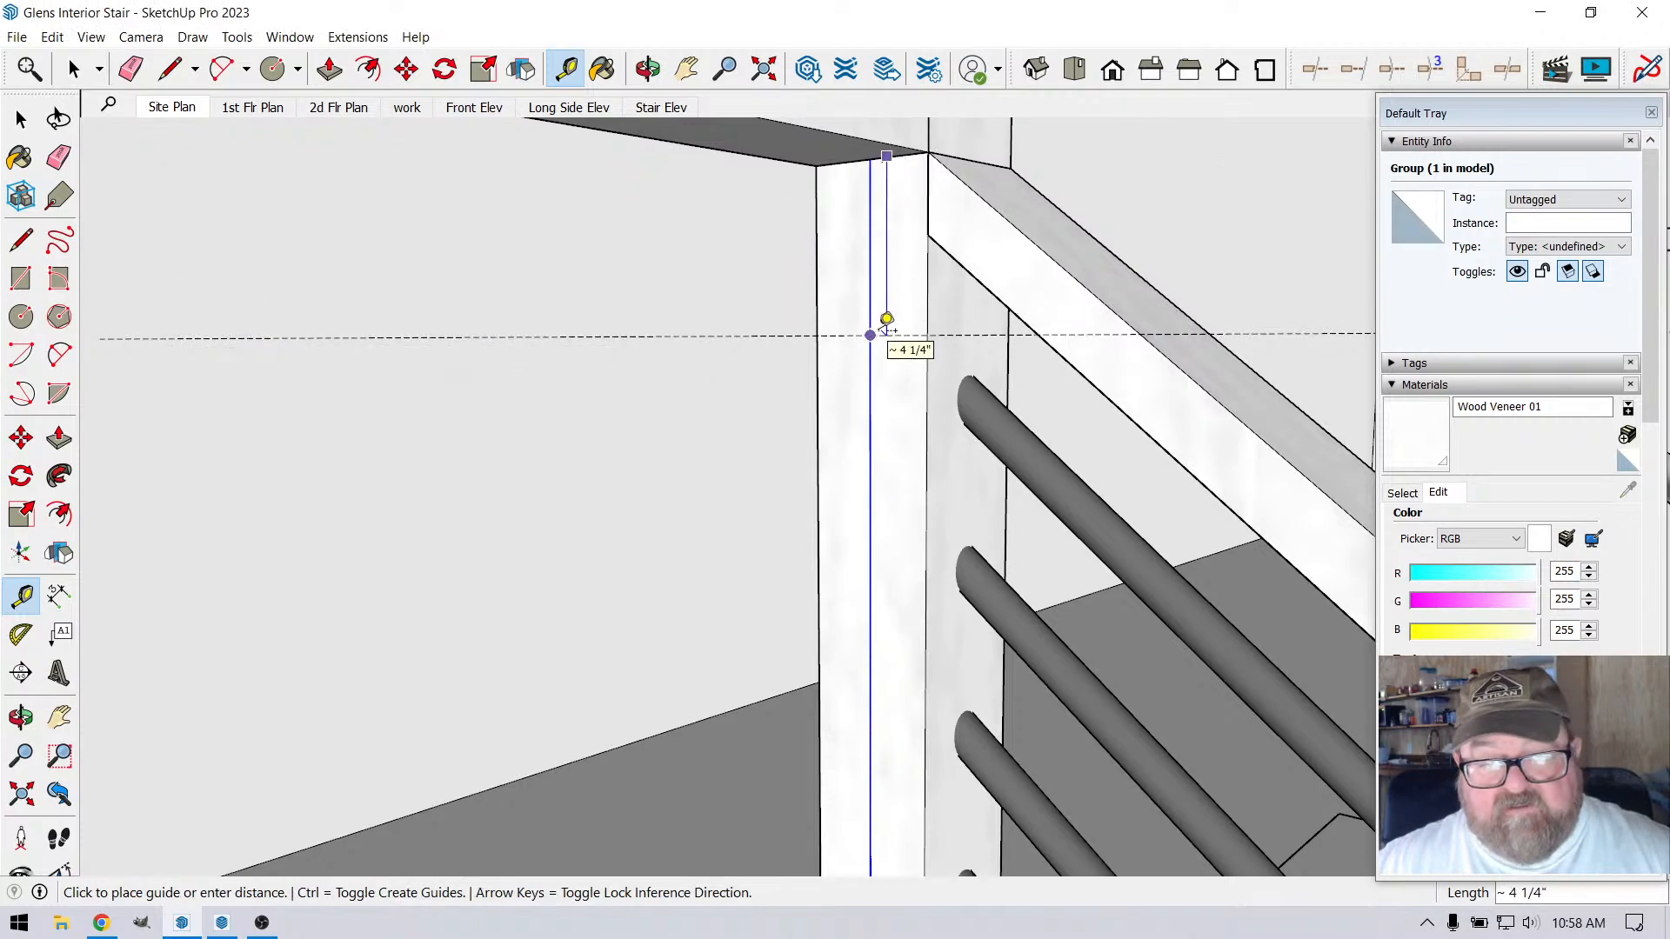
left_click(886, 323)
left_click(888, 334)
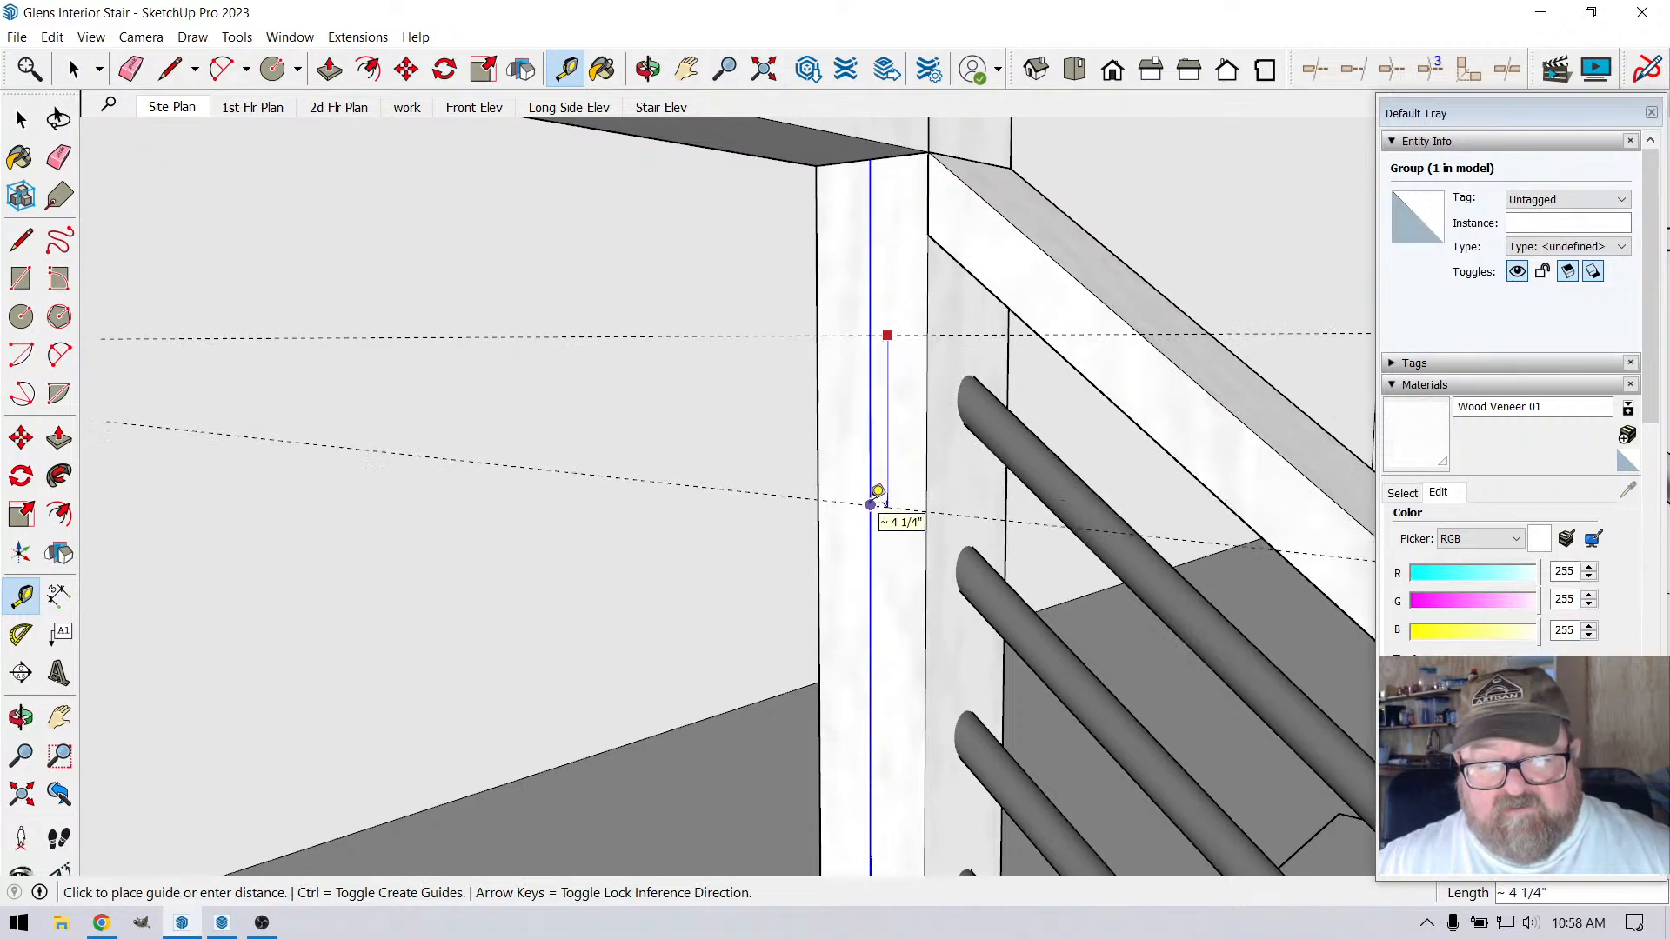
left_click(872, 502)
scroll(870, 313, "up", 2)
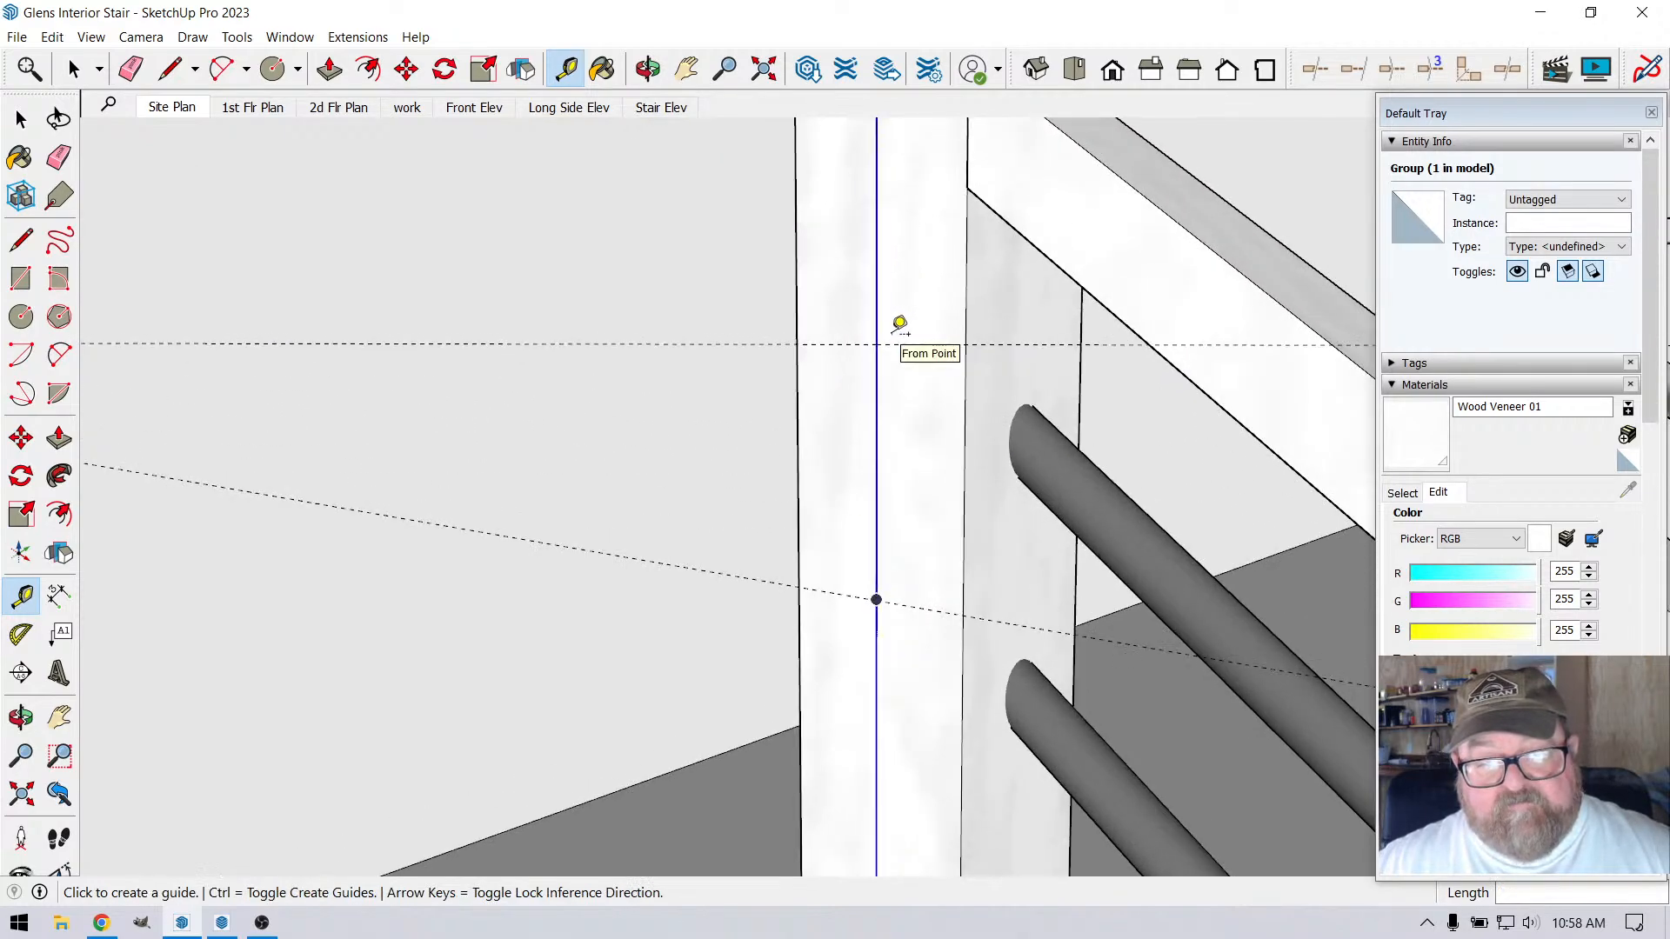
scroll(900, 324, "down", 2)
Draw a circle of 3/8" radius on the corner post, centred where the upper guide crosses the vertical line
left_click(272, 69)
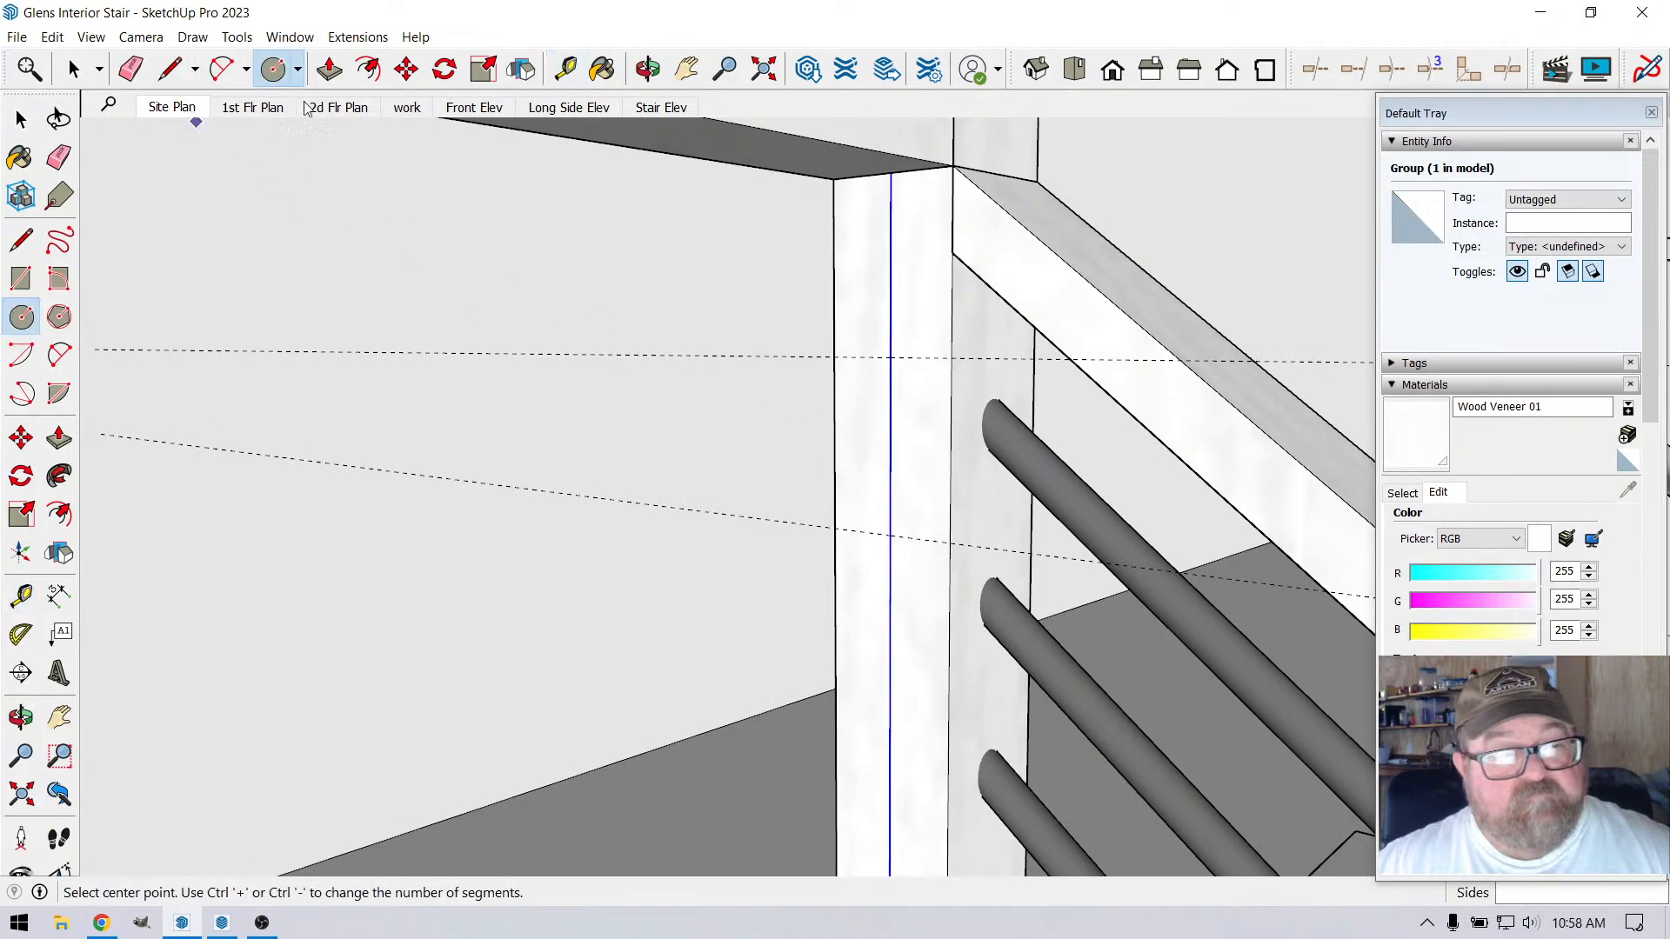
left_click(890, 357)
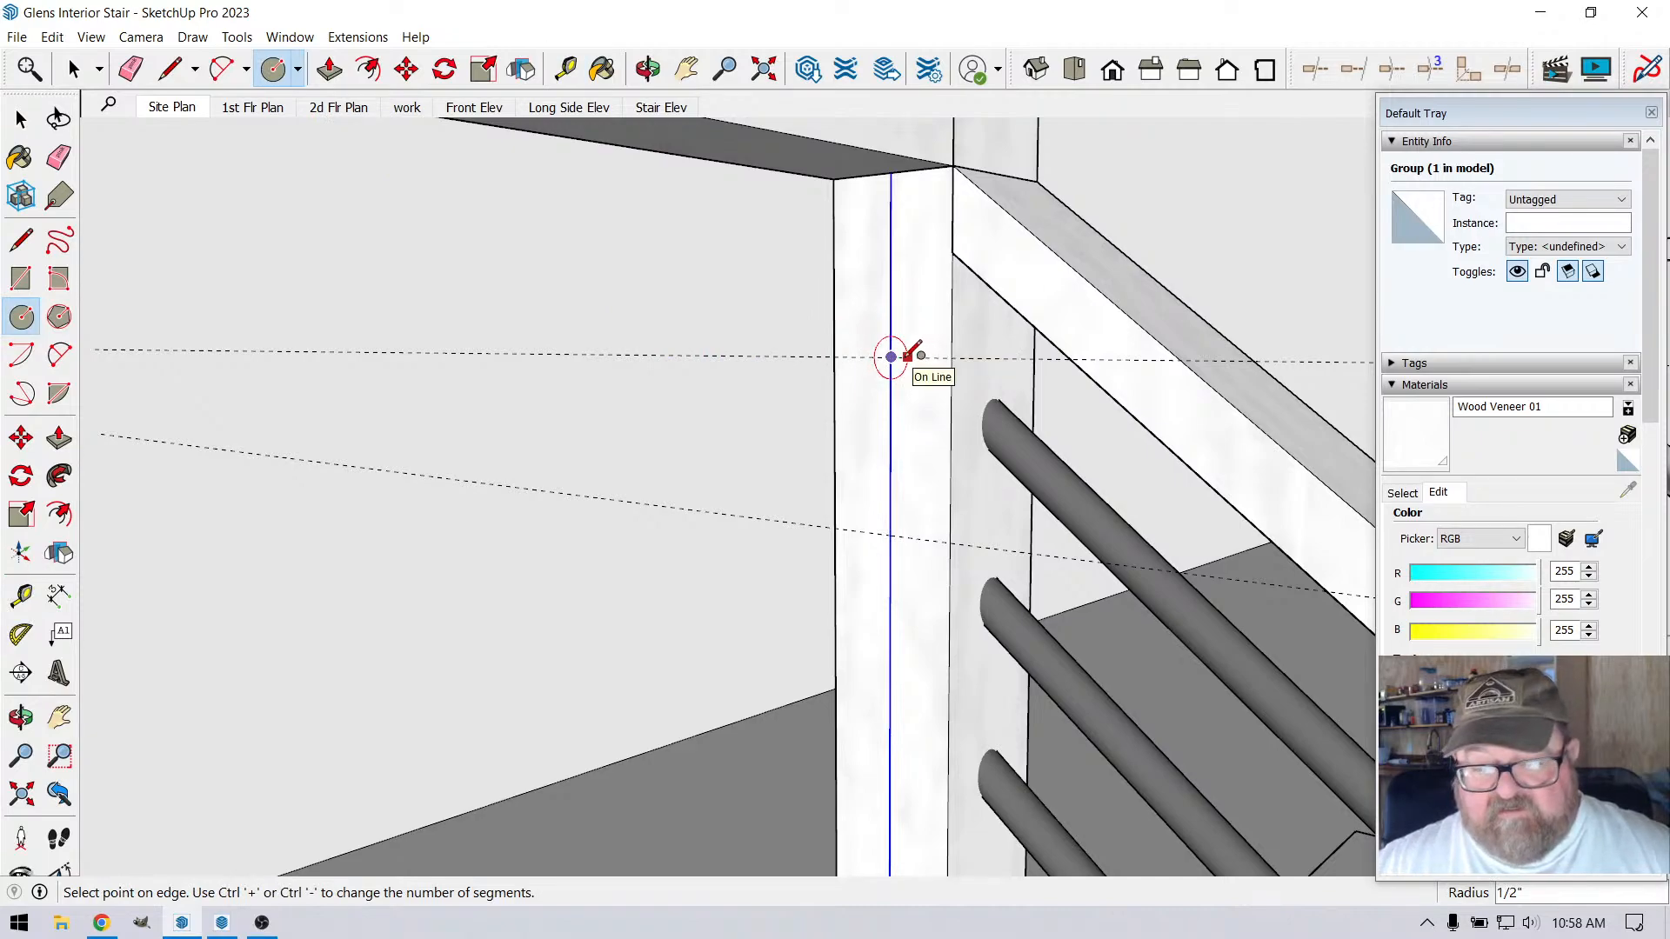
type("3/")
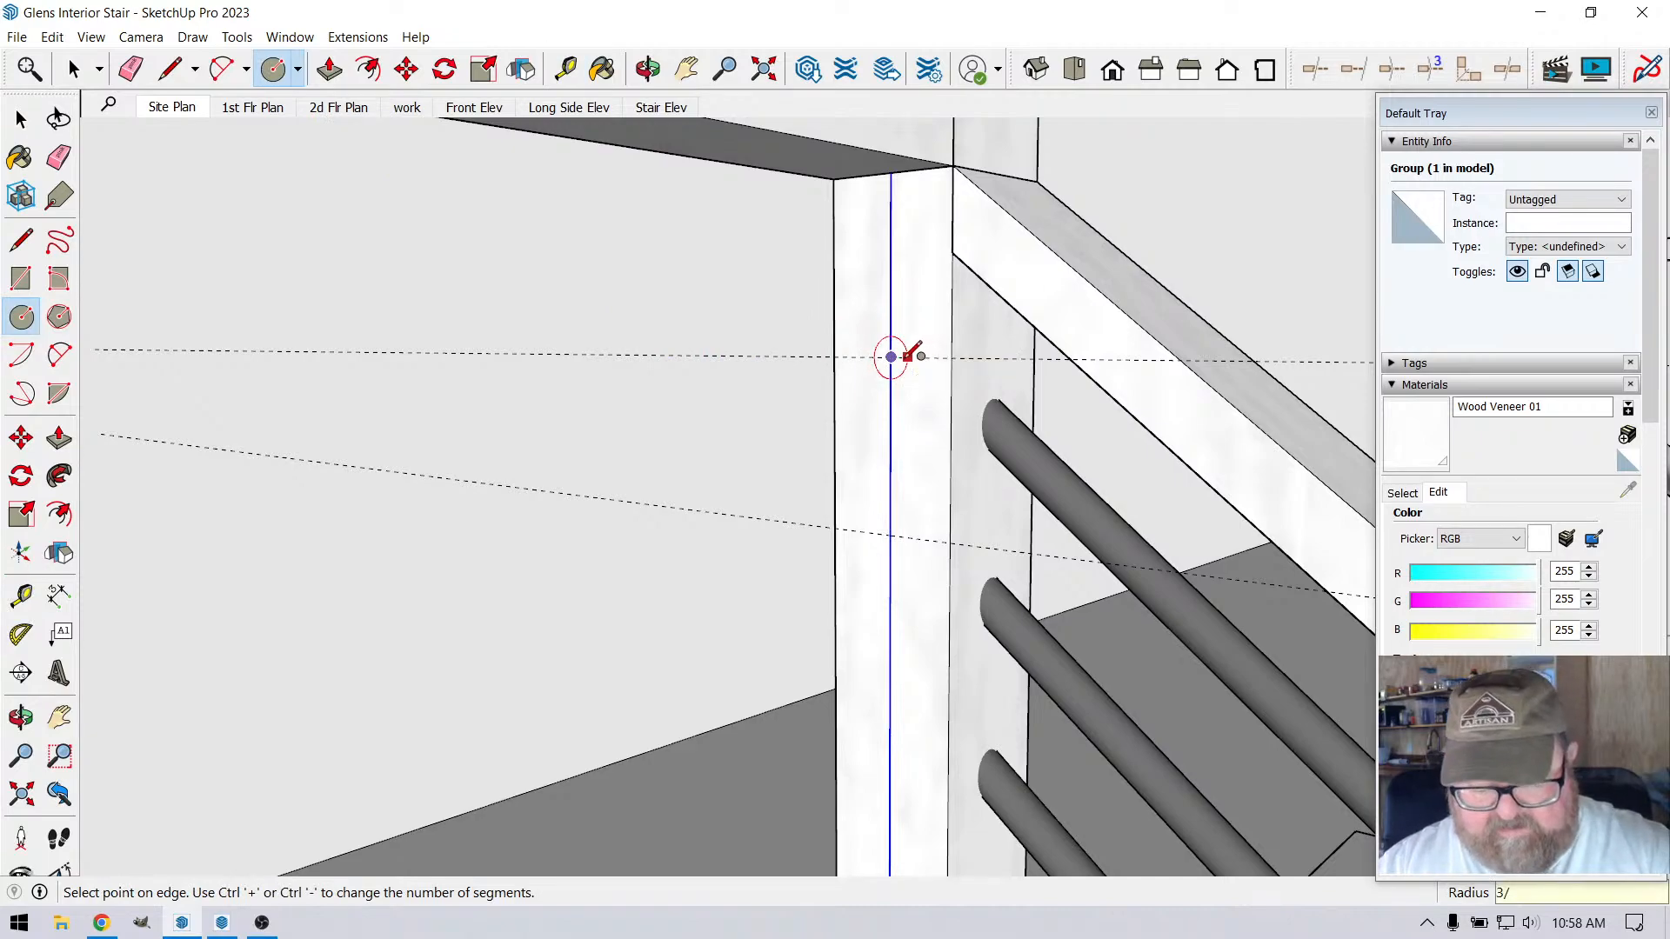
type("8")
key("Return")
scroll(896, 355, "up", 3)
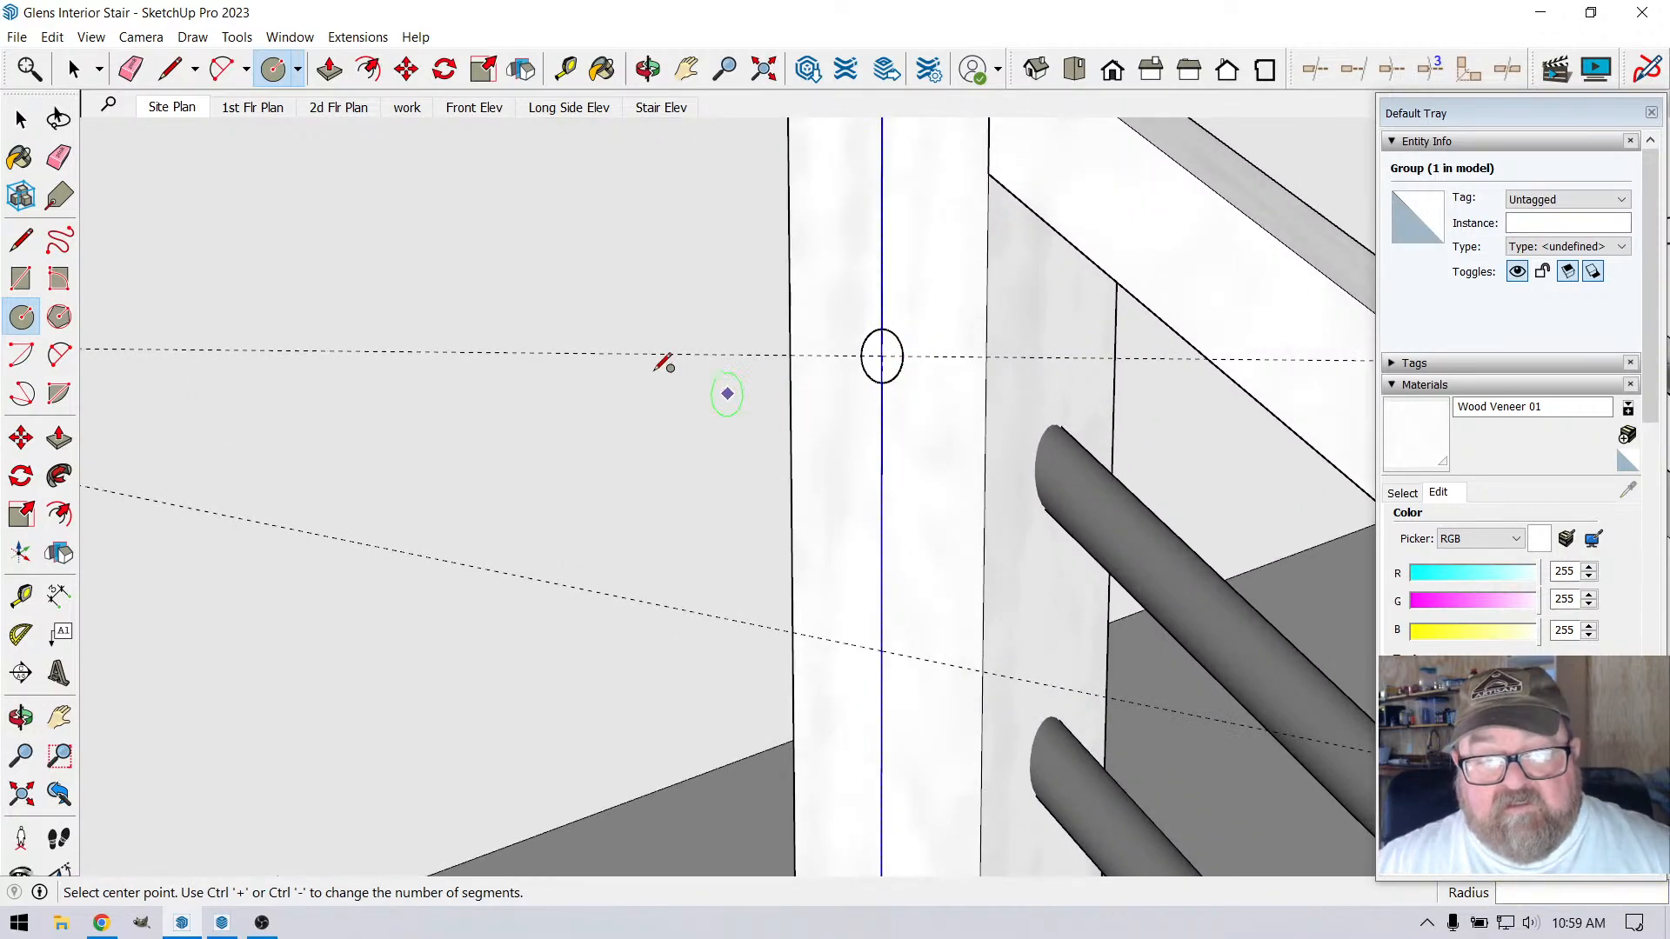
Group the circle with its face and convert the group into a component with the default definition name
key("space")
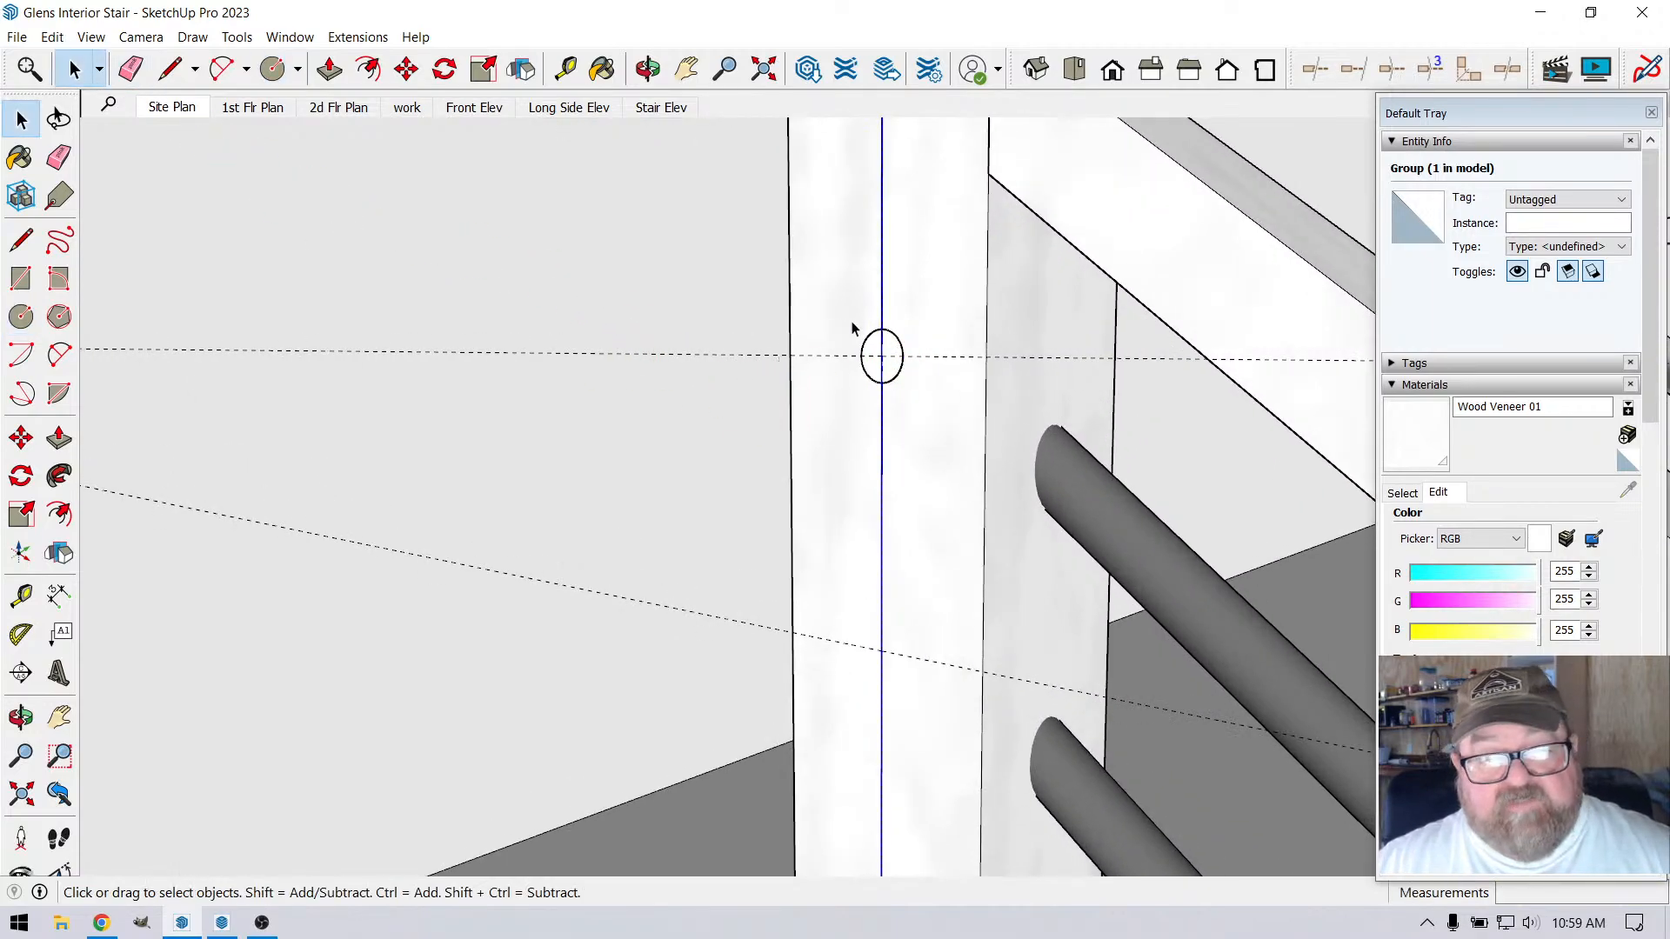
double_click(885, 360)
right_click(892, 349)
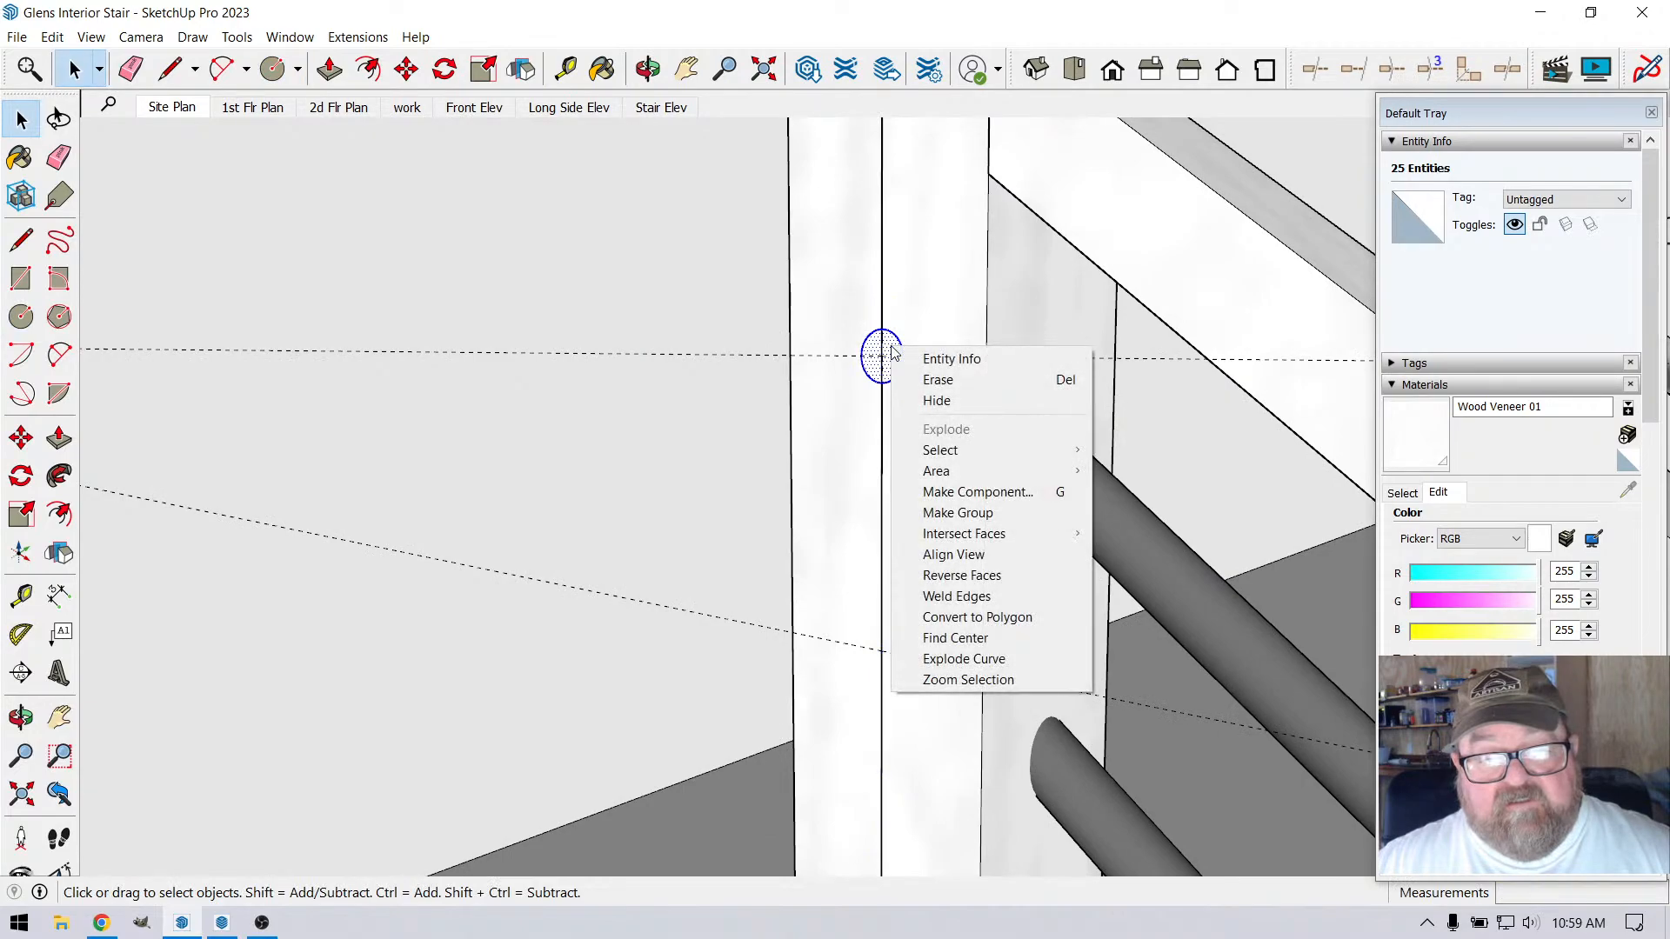
left_click(956, 513)
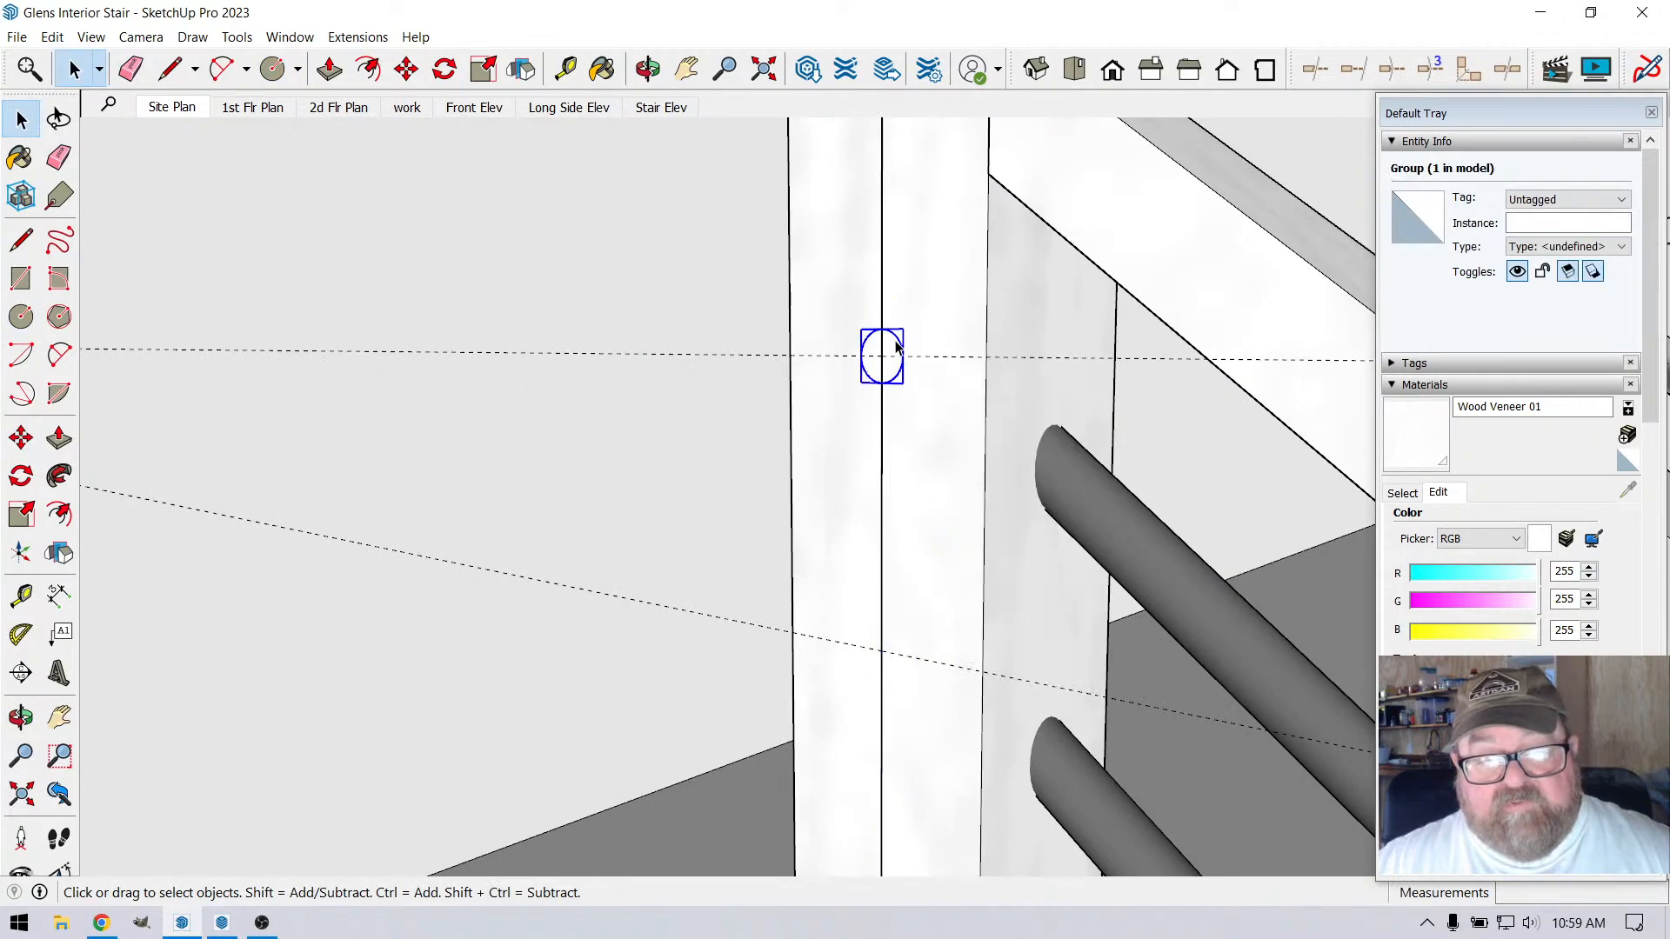
right_click(896, 346)
left_click(947, 485)
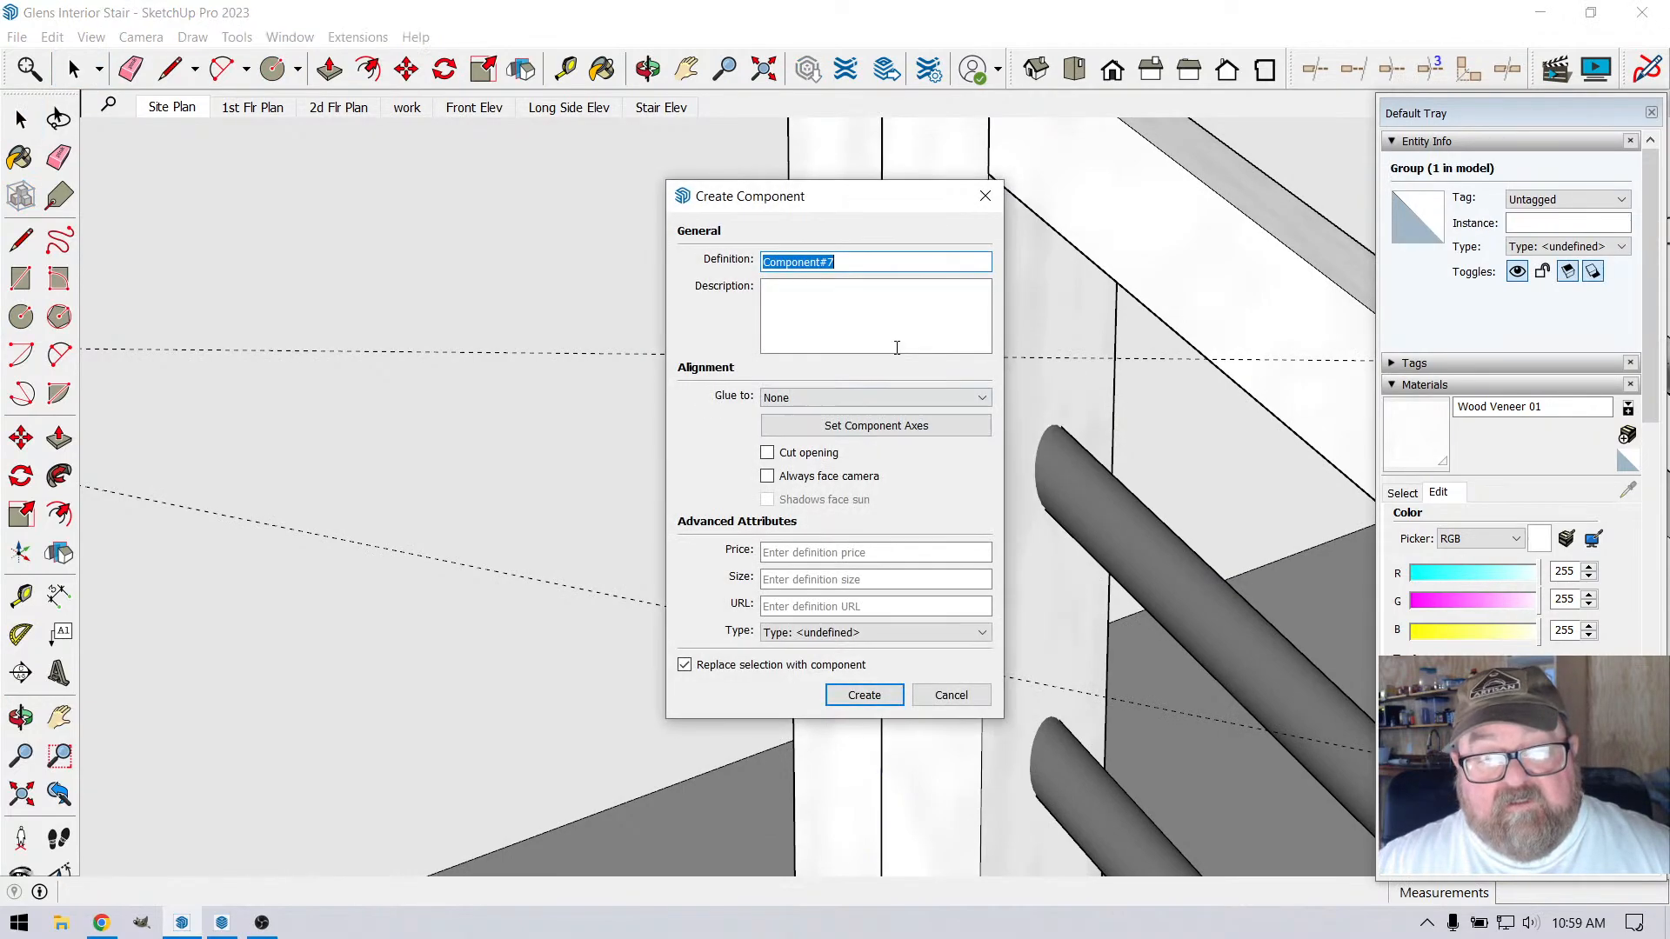
left_click(854, 695)
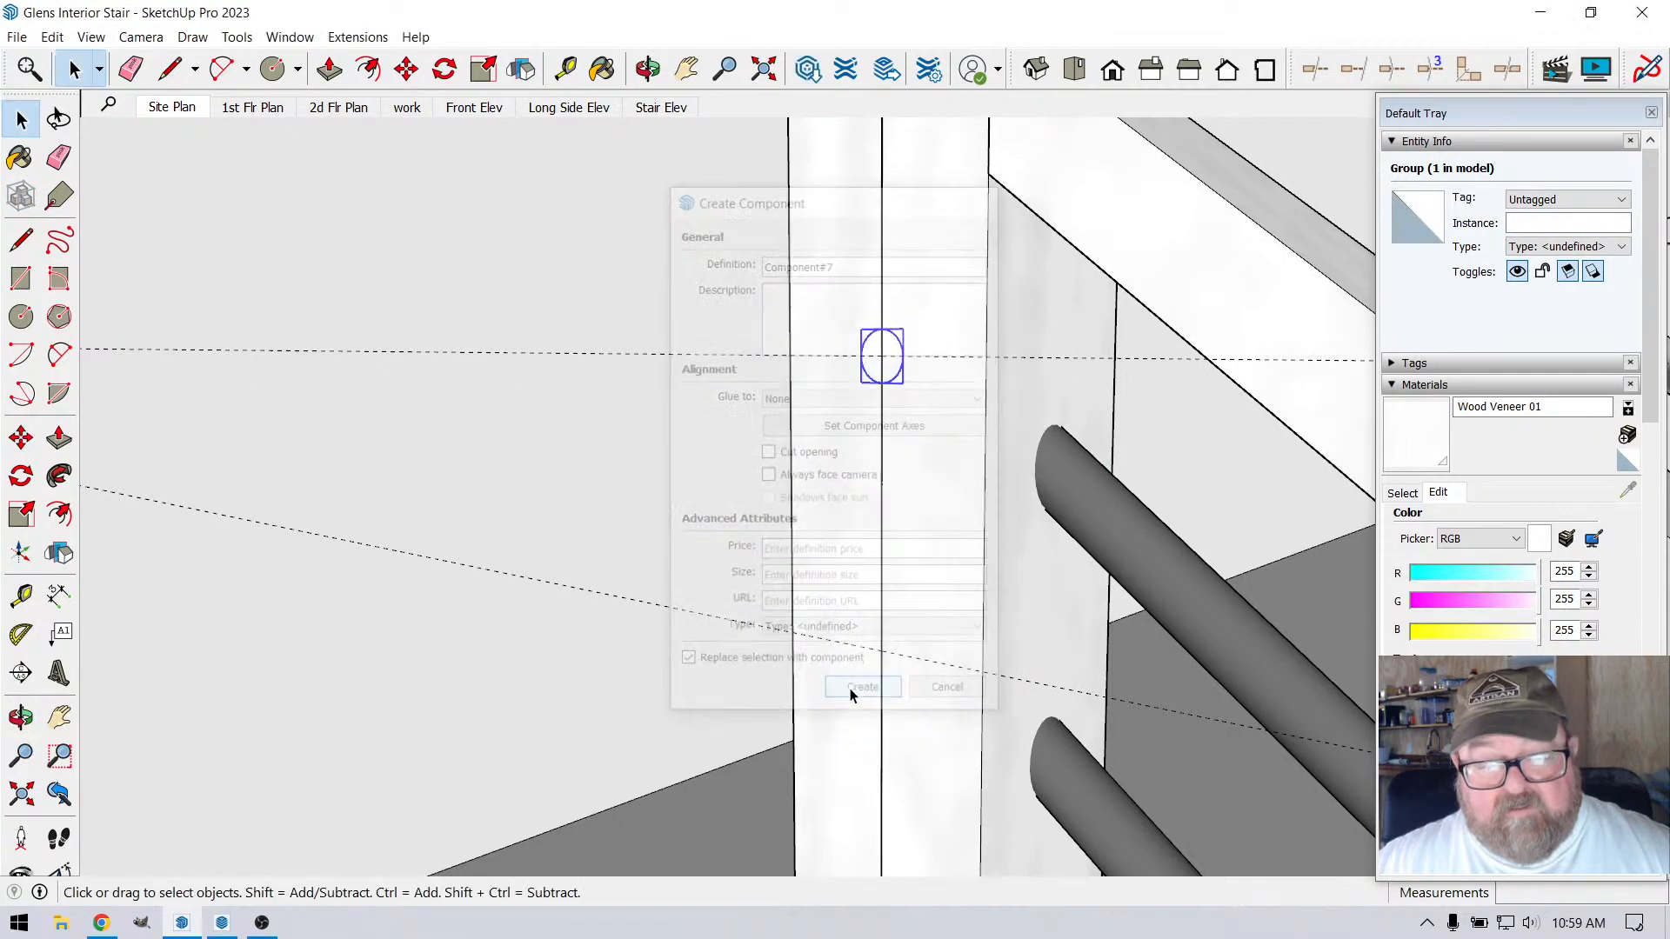
double_click(901, 349)
left_click(883, 357)
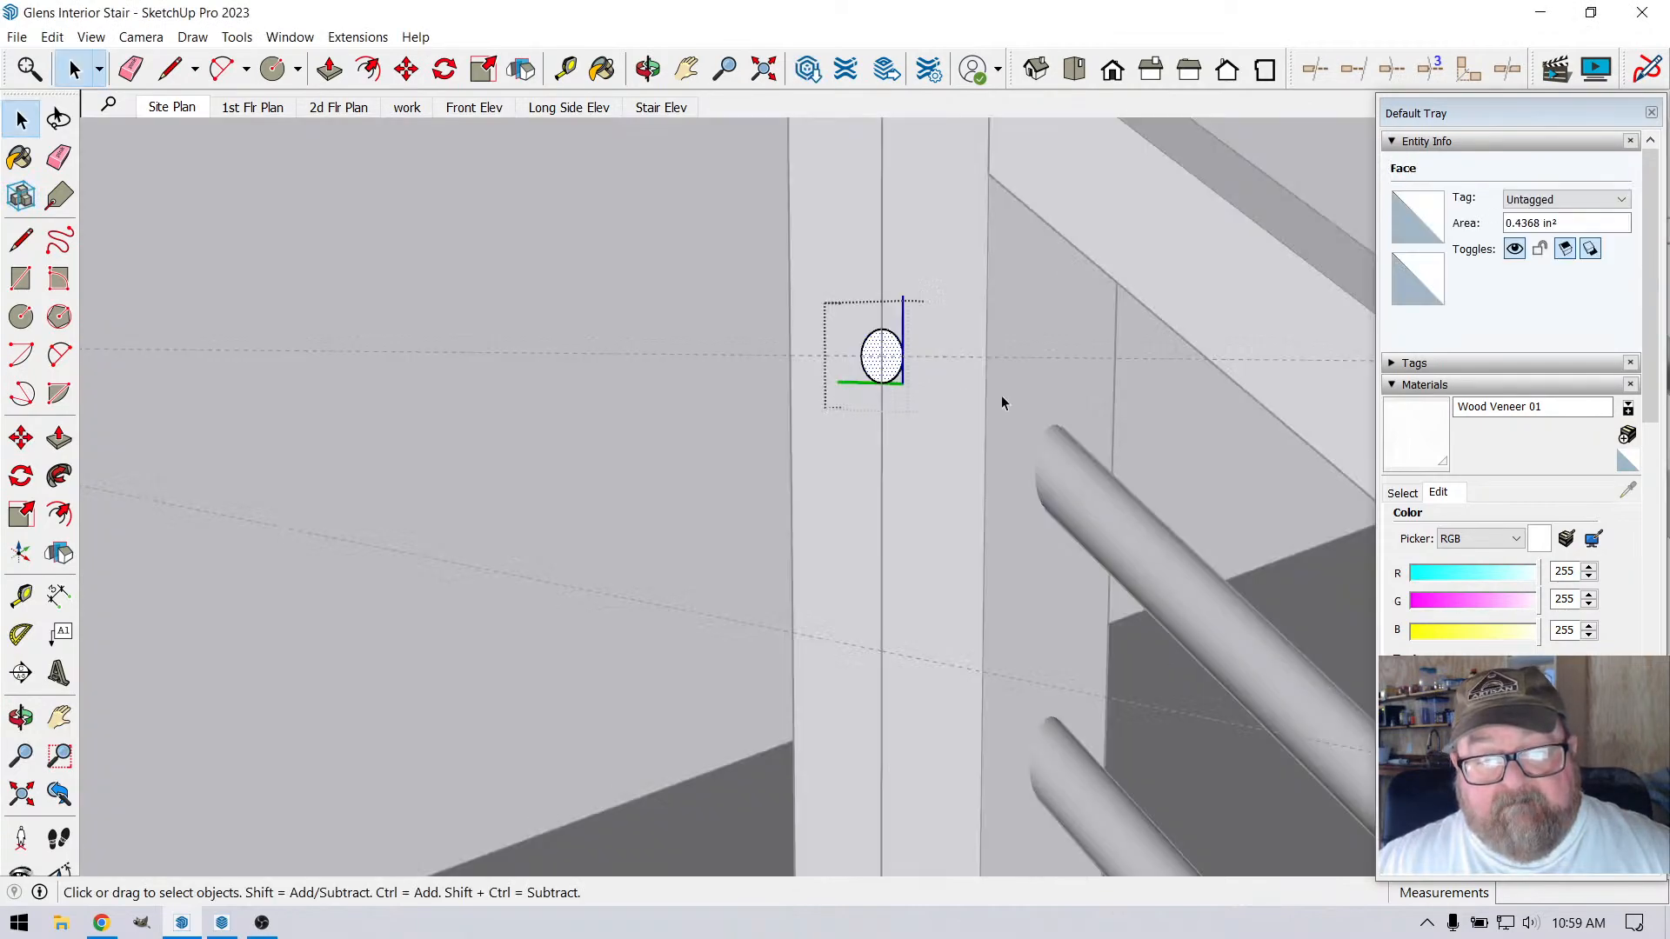
scroll(1164, 414, "down", 6)
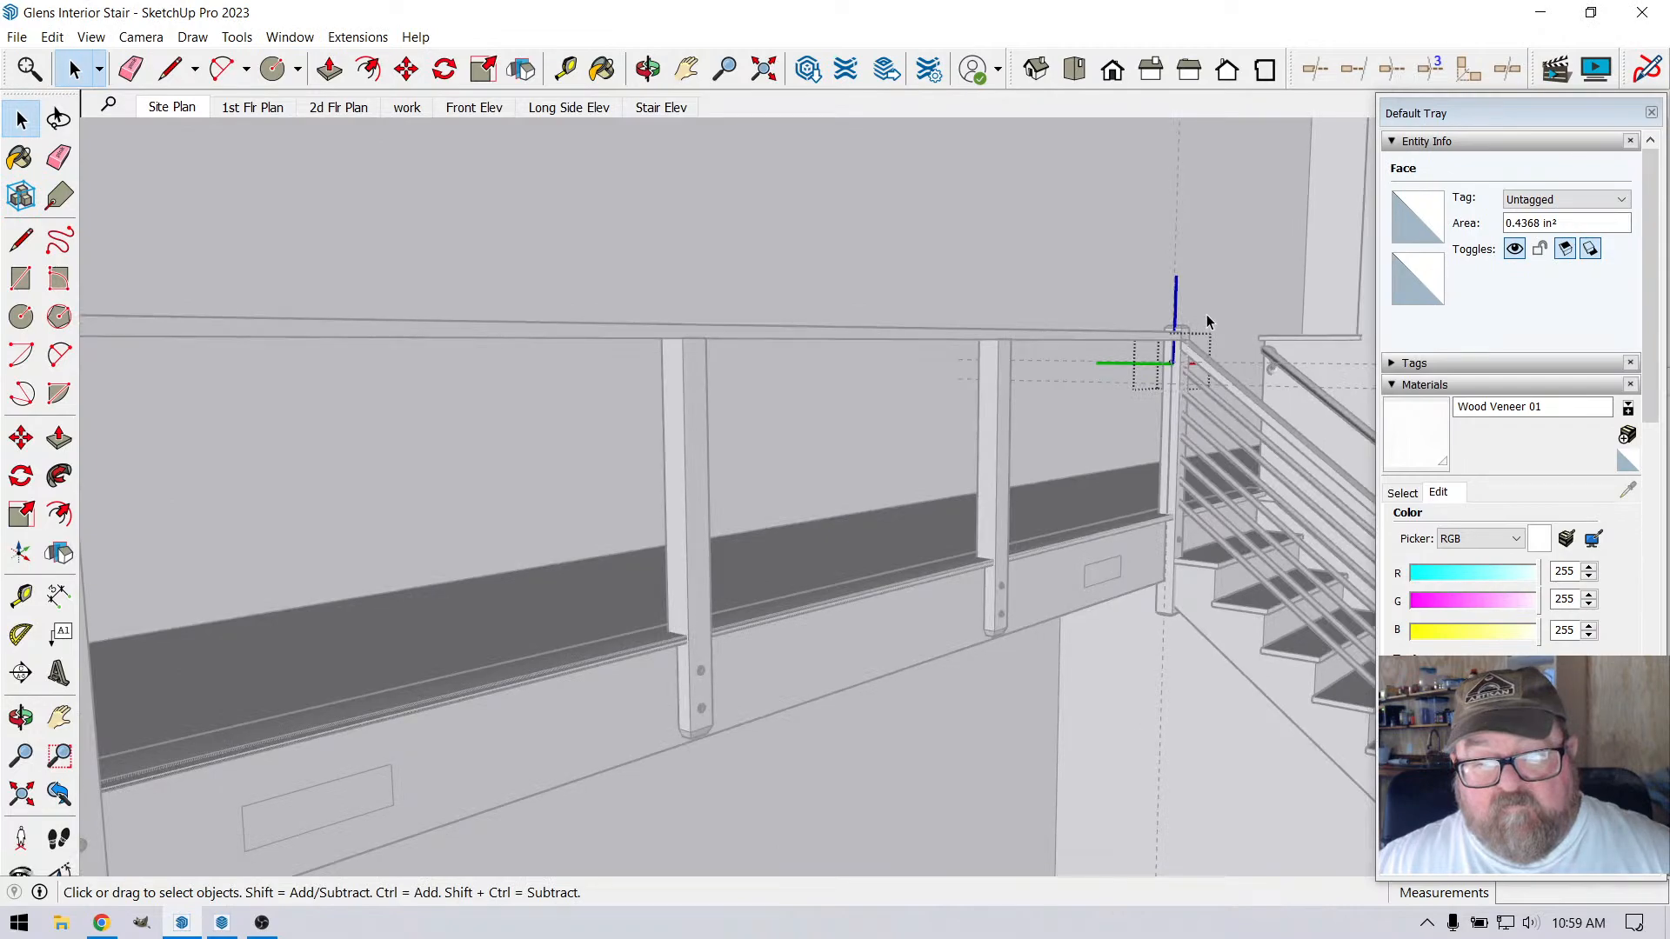
scroll(1201, 356, "up", 6)
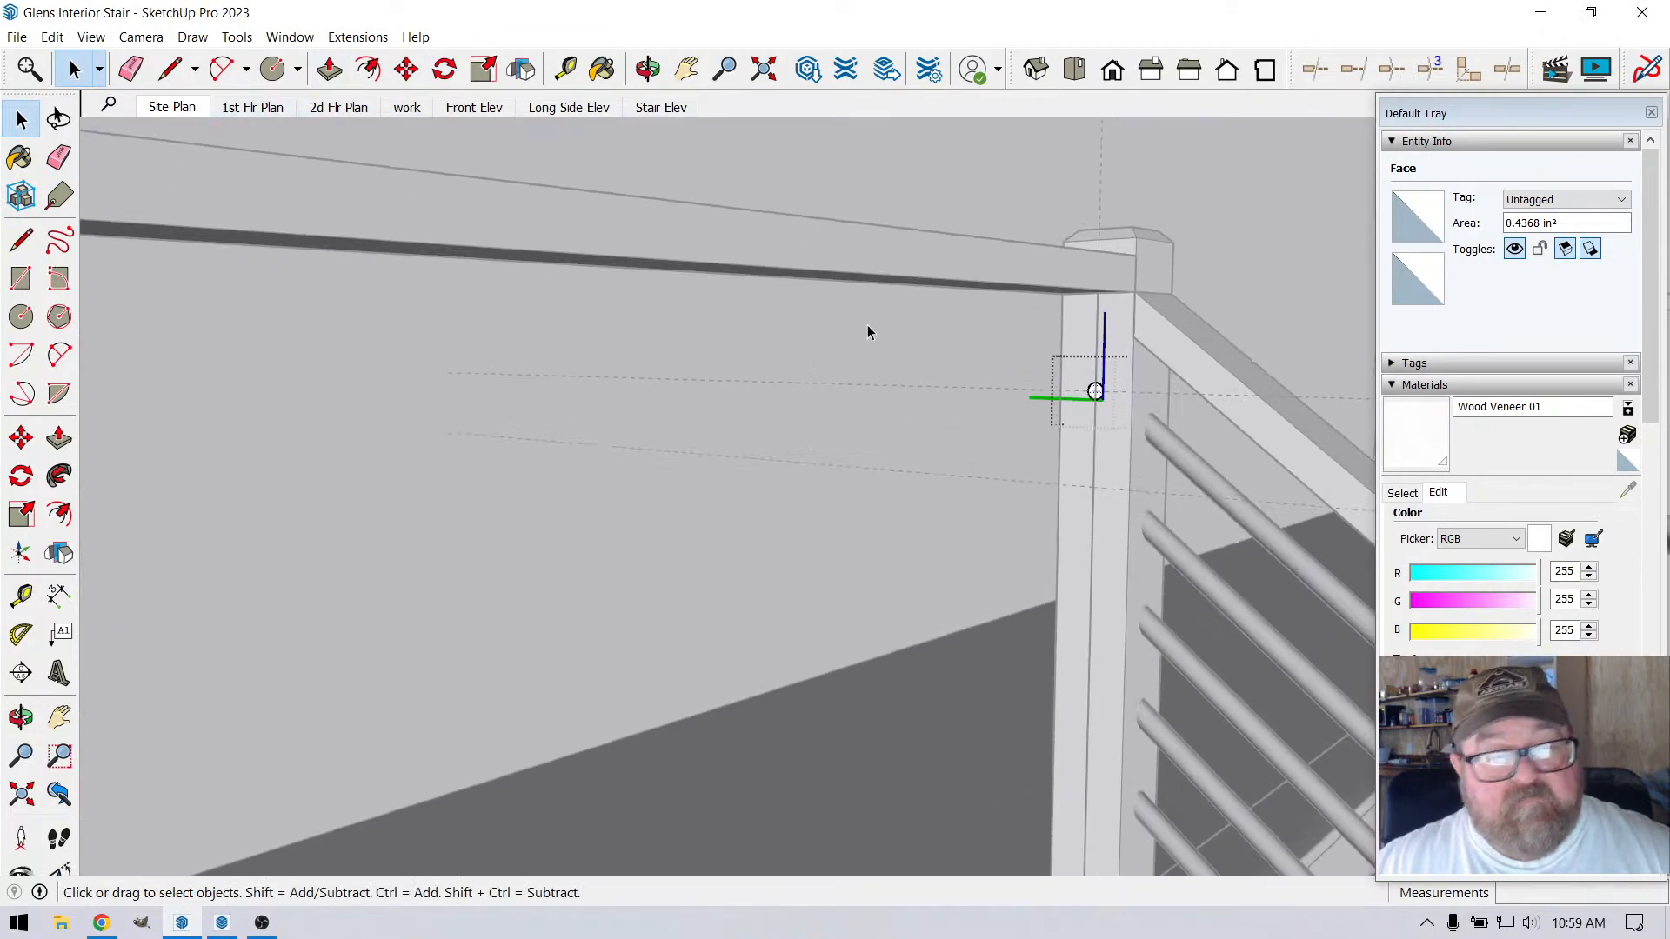
scroll(687, 335, "down", 1)
left_click(898, 315)
Copy the circle component about 4 1/4" down the corner post's vertical line, from the upper guide to the lower guide
scroll(1027, 458, "up", 4)
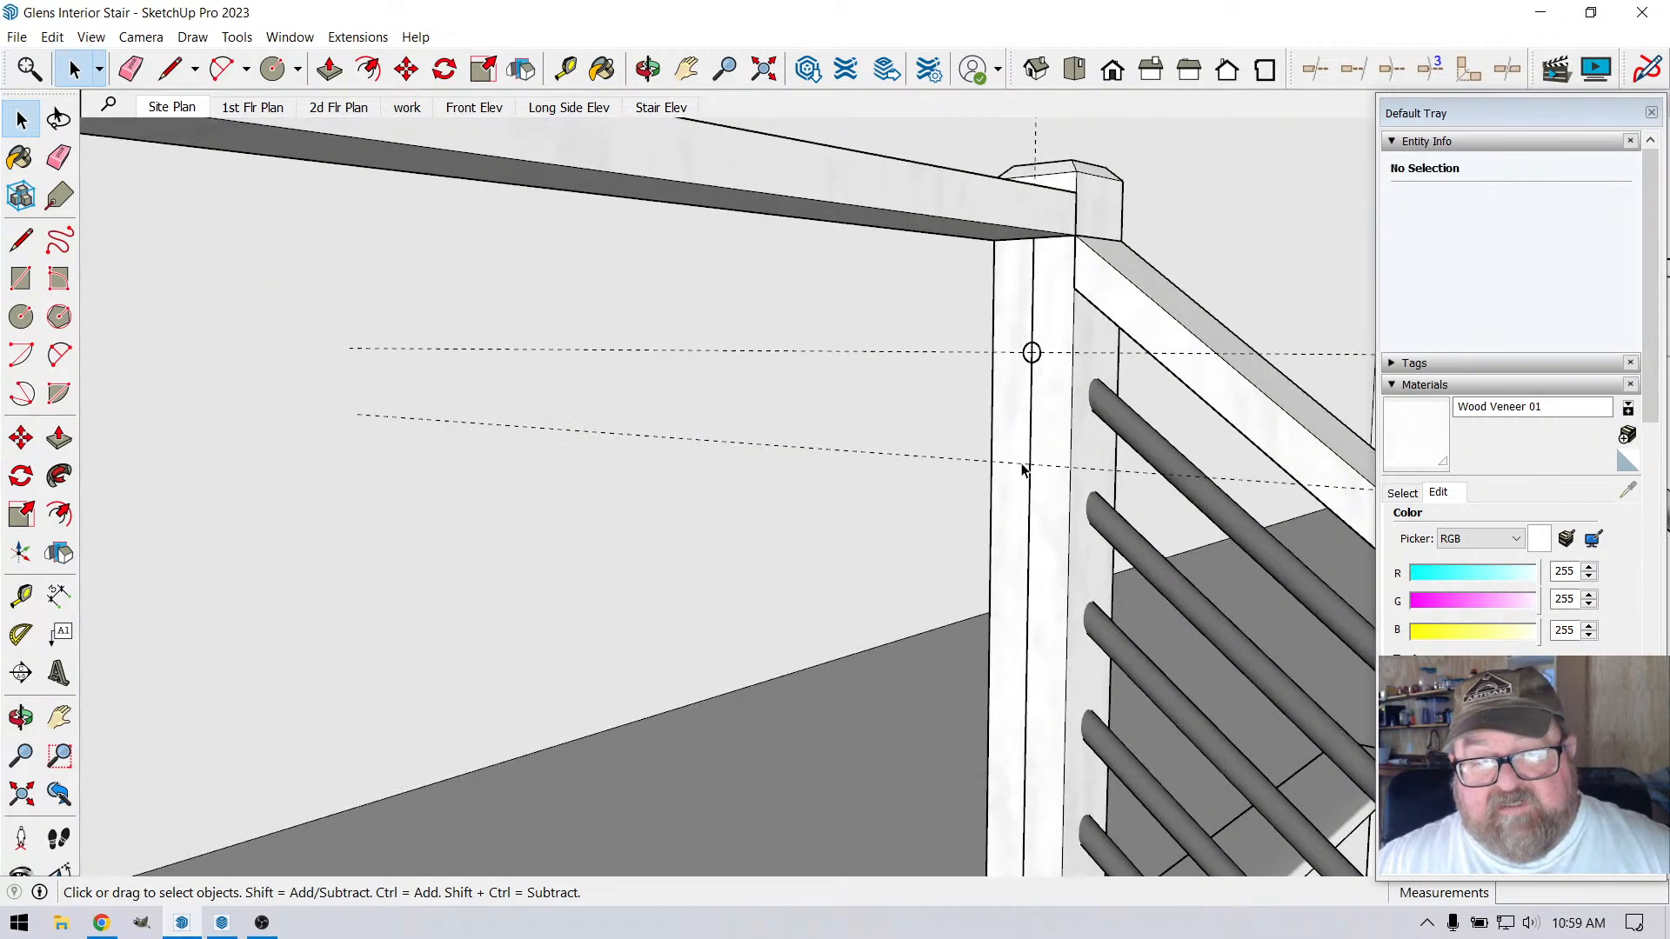
left_click(1047, 306)
scroll(1052, 377, "down", 1)
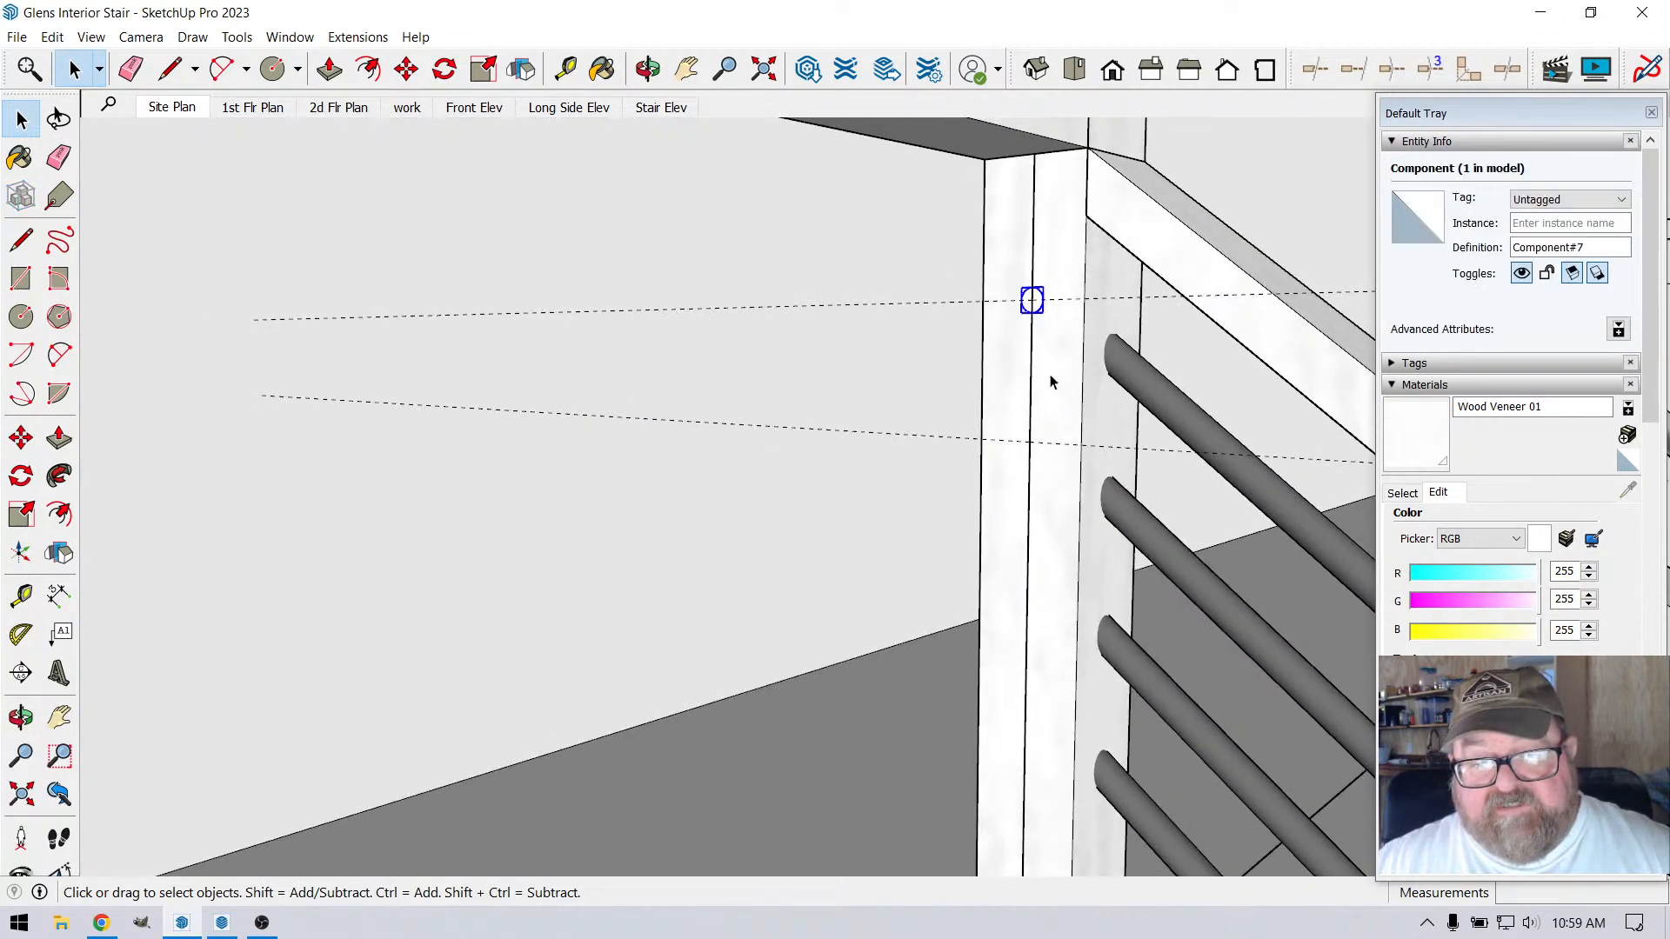
scroll(1052, 378, "up", 2)
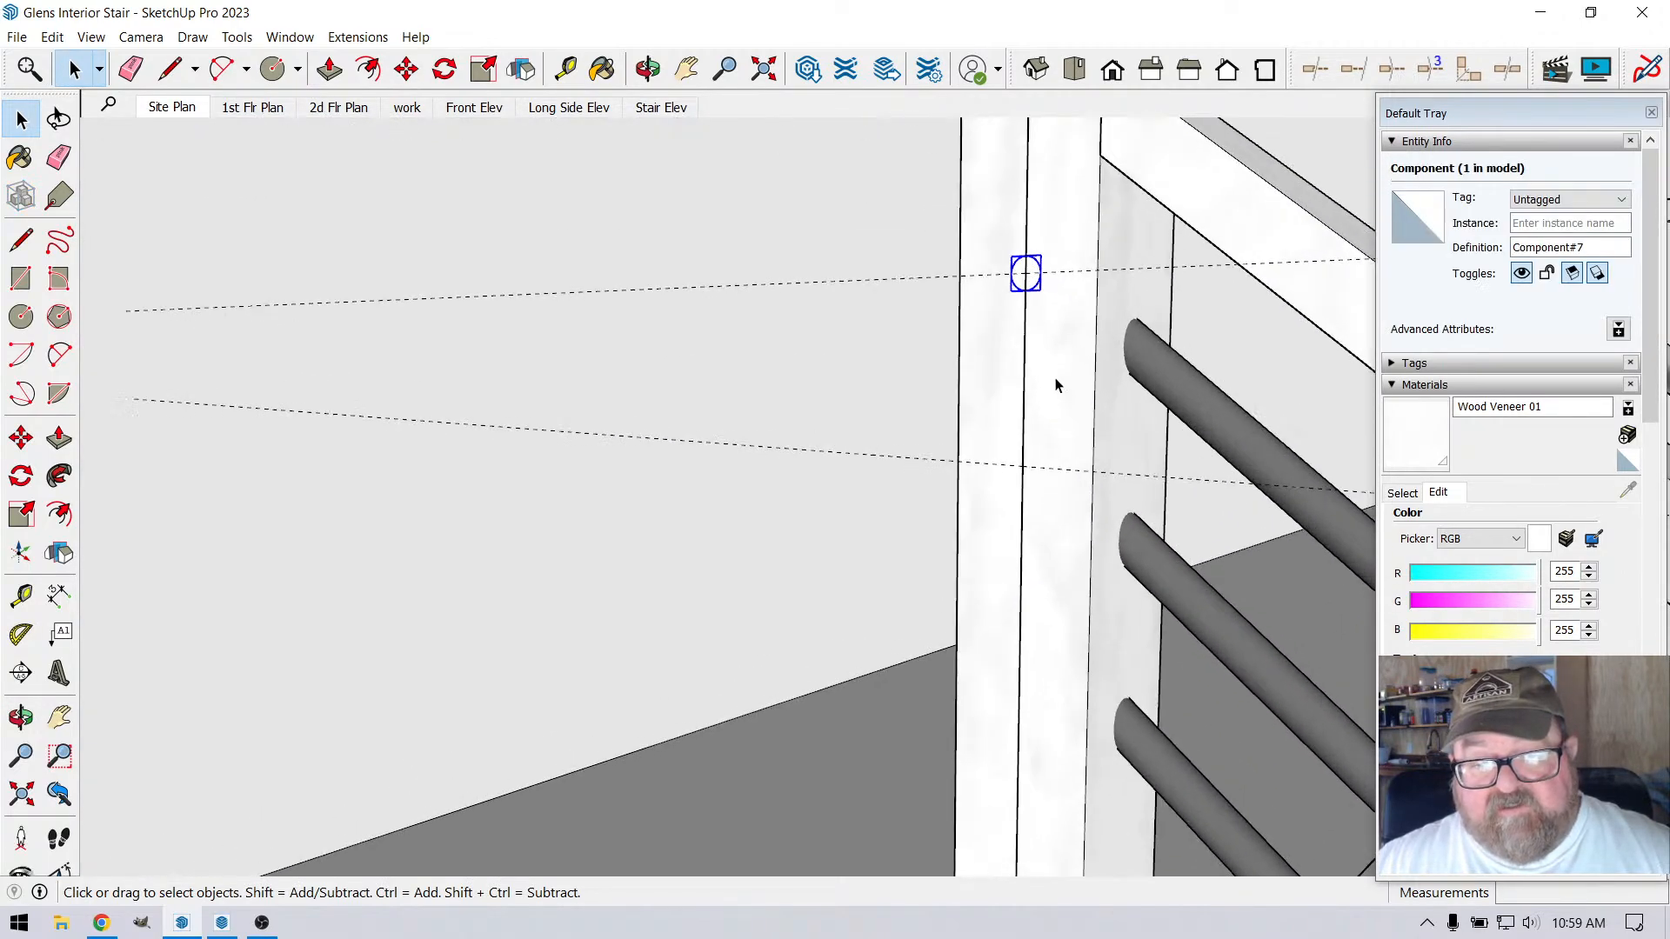
left_click(406, 69)
scroll(1032, 276, "up", 1)
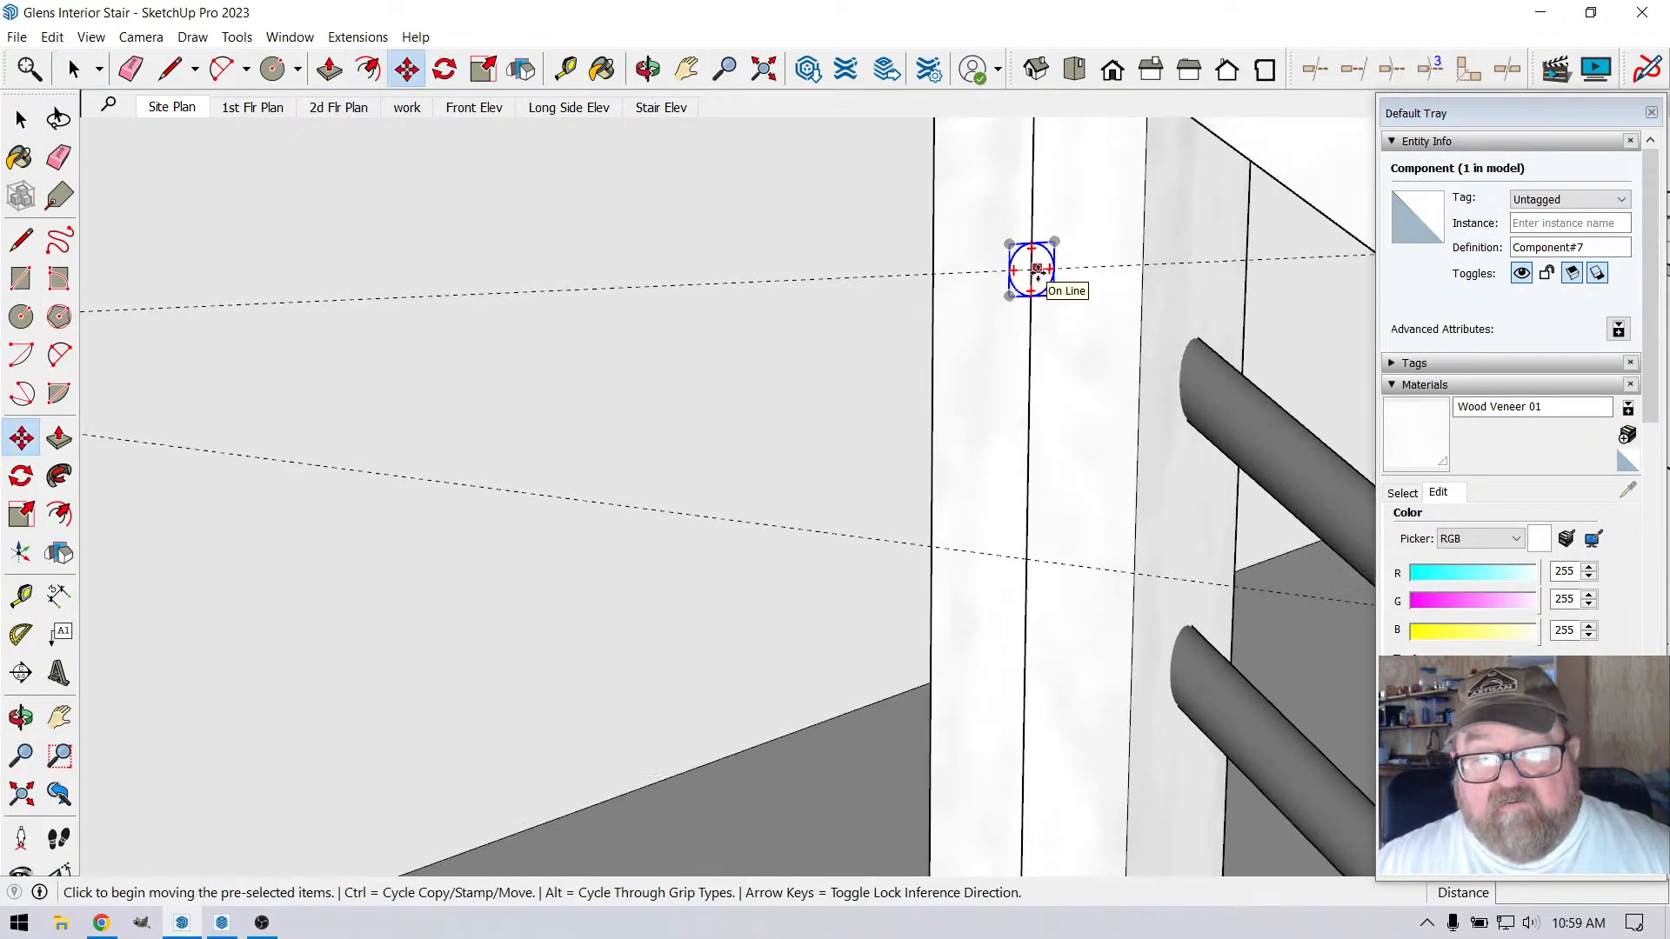
key("ctrl")
left_click(1035, 271)
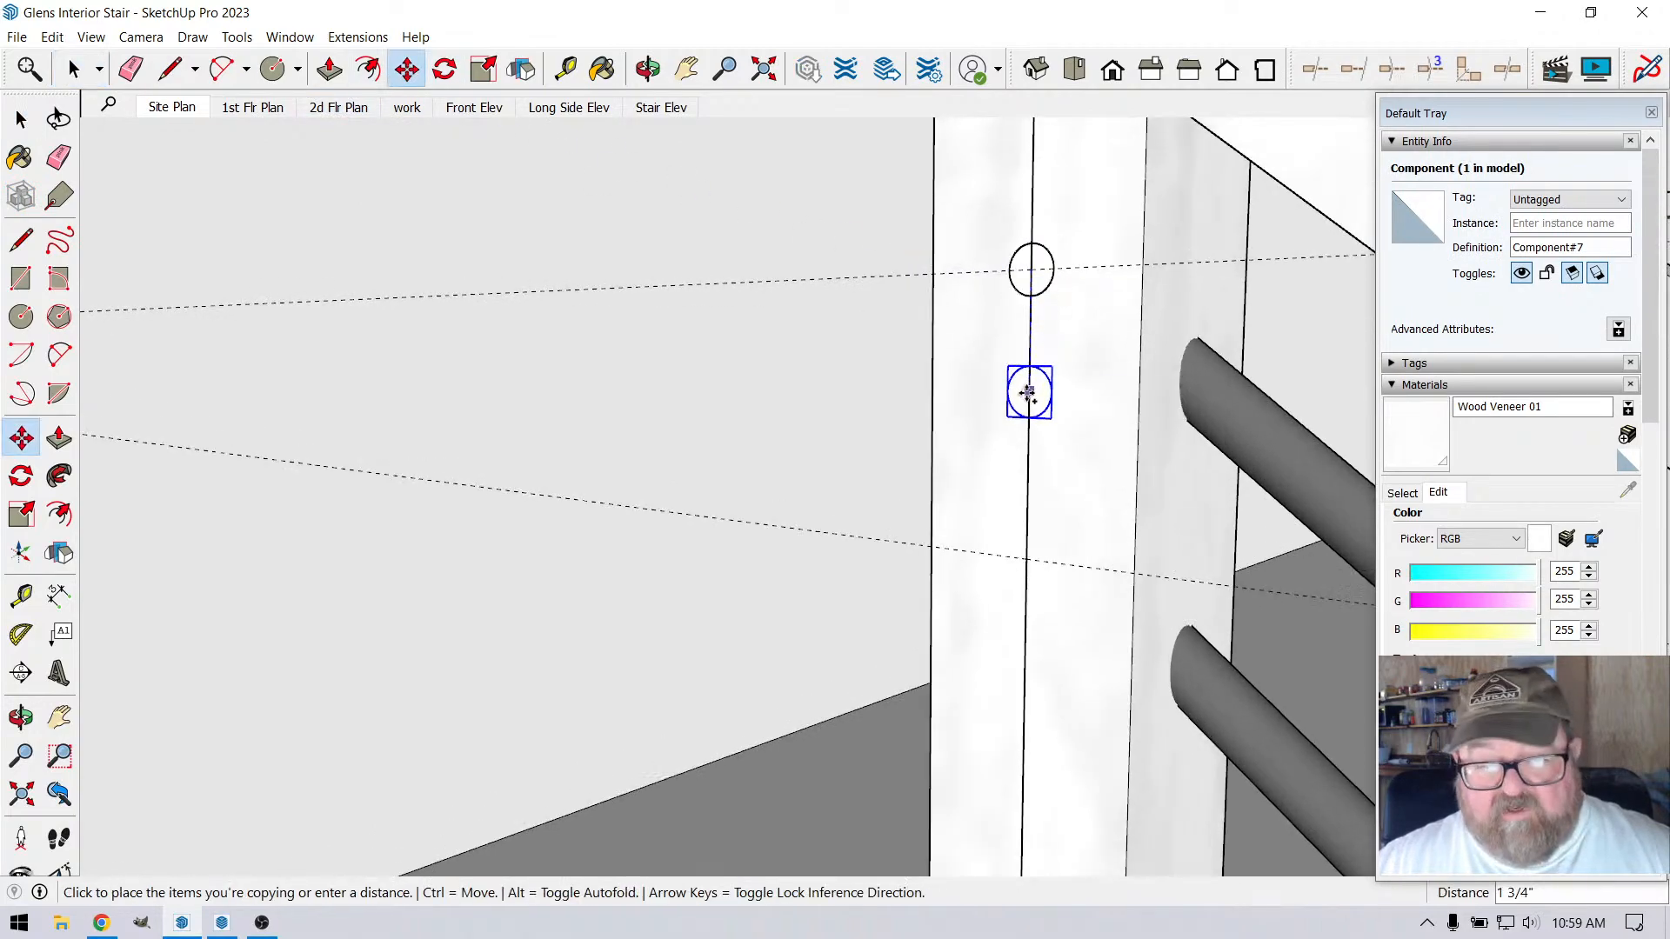
left_click(1026, 555)
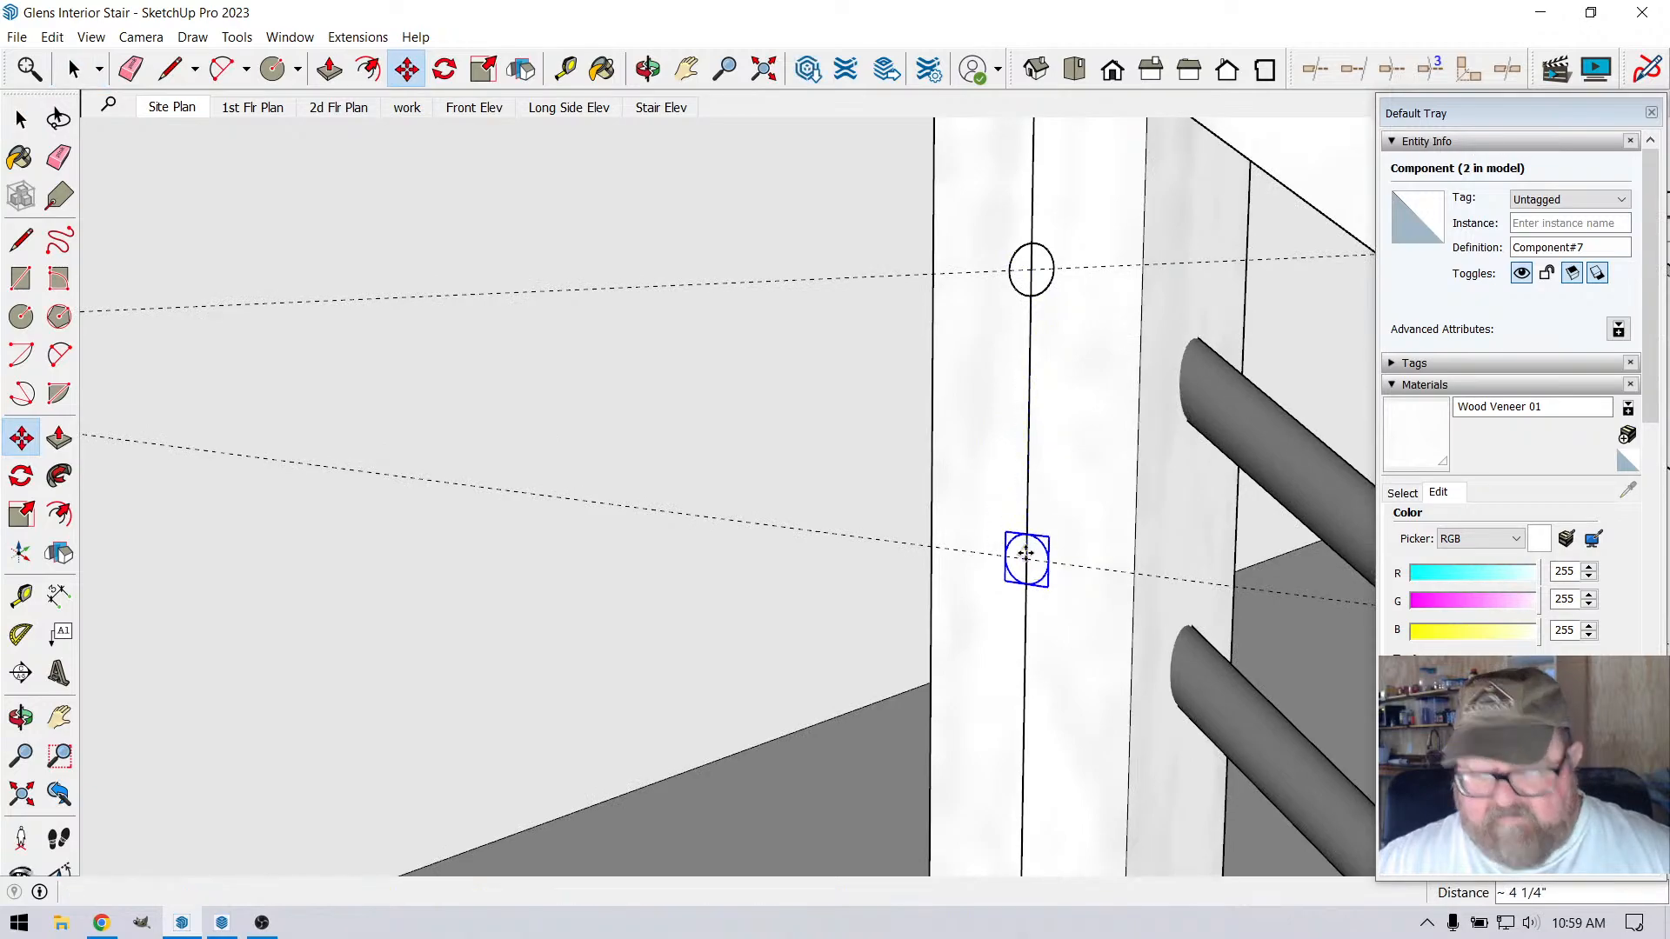
Multiply the circle copy by 6 to array equally spaced circles down the corner post
type("*2")
key("Return")
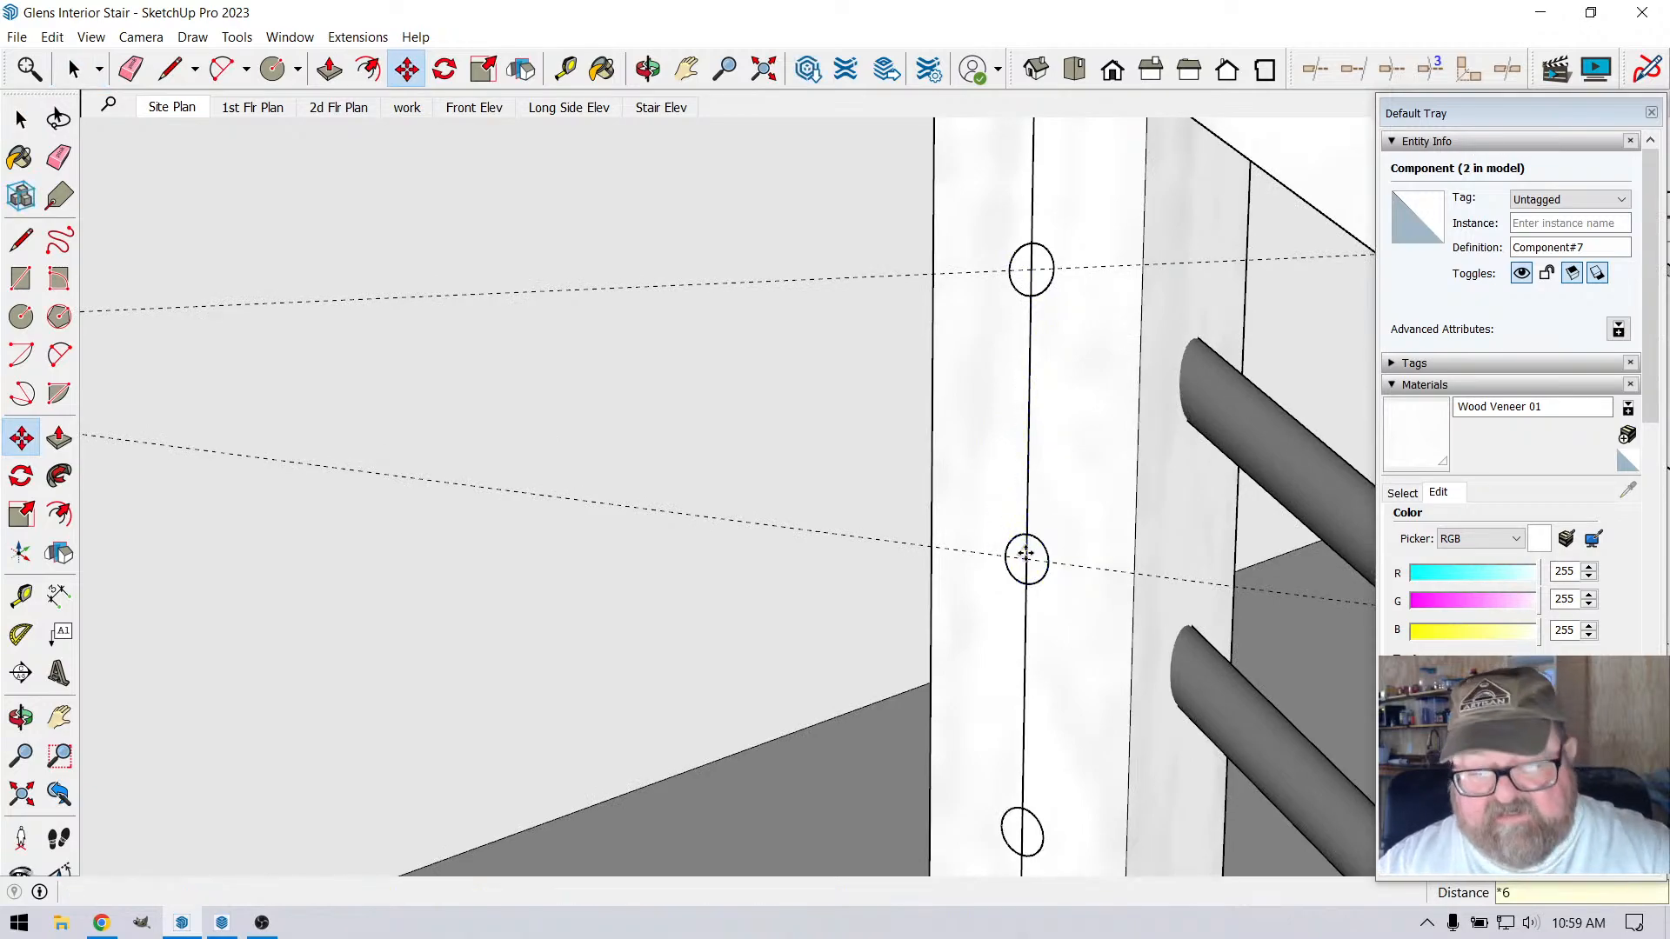
scroll(1040, 330, "down", 1)
scroll(1039, 330, "down", 5)
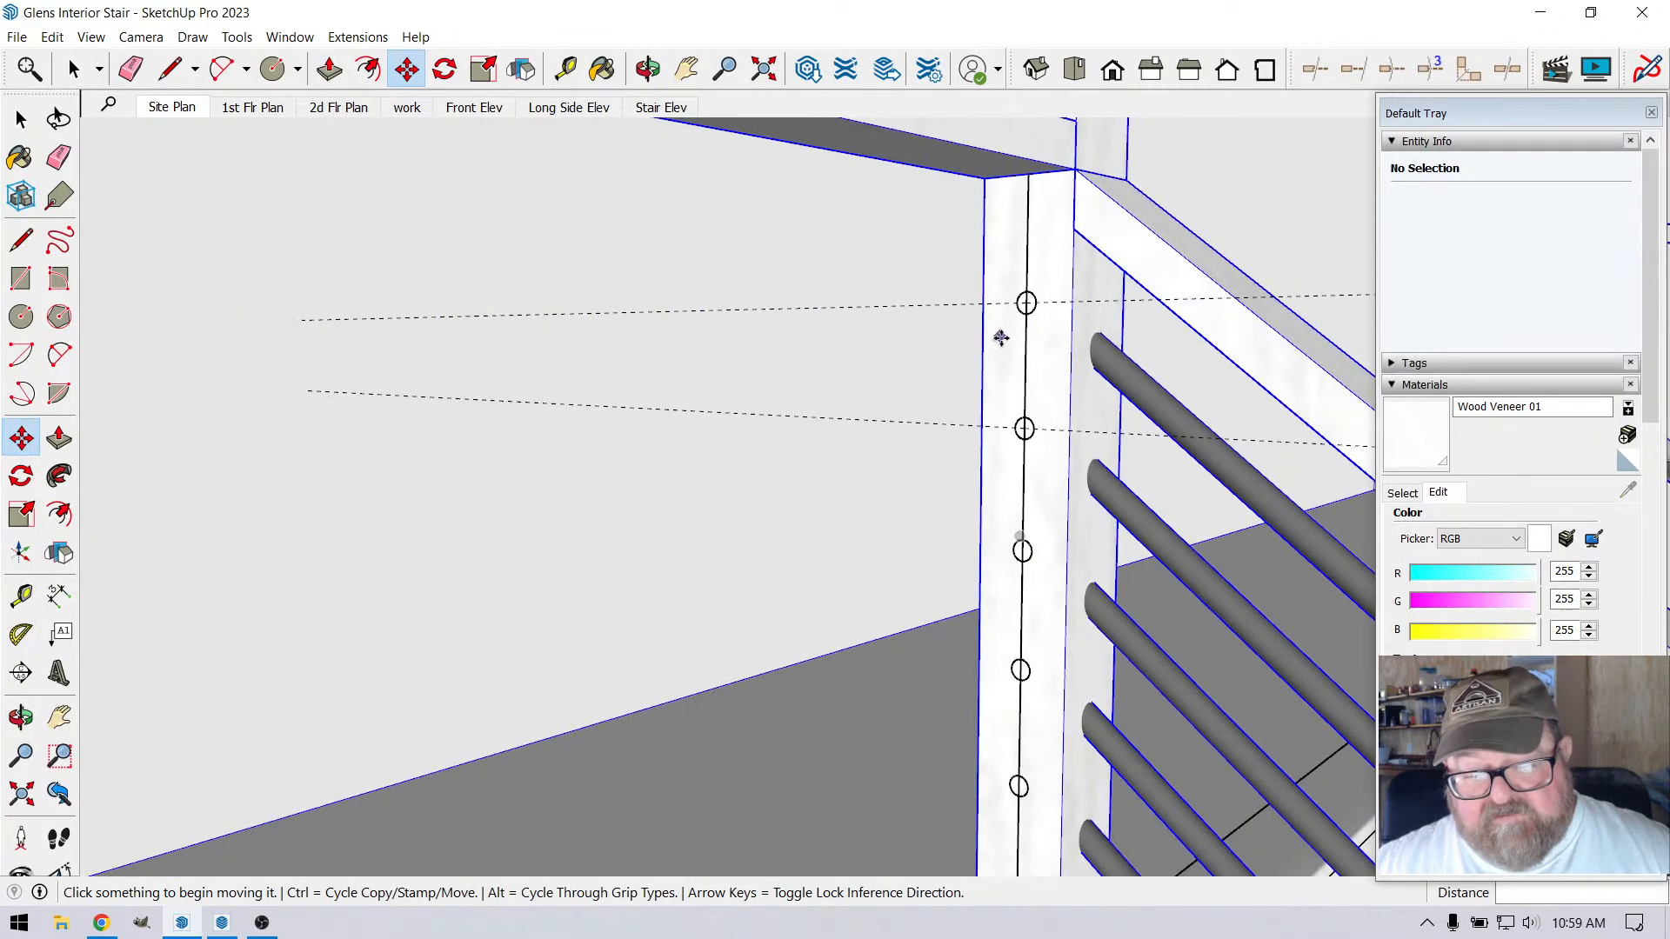
Measure up from the foot of the corner post's vertical line to check the gap below the lowest circle
scroll(1047, 827, "up", 5)
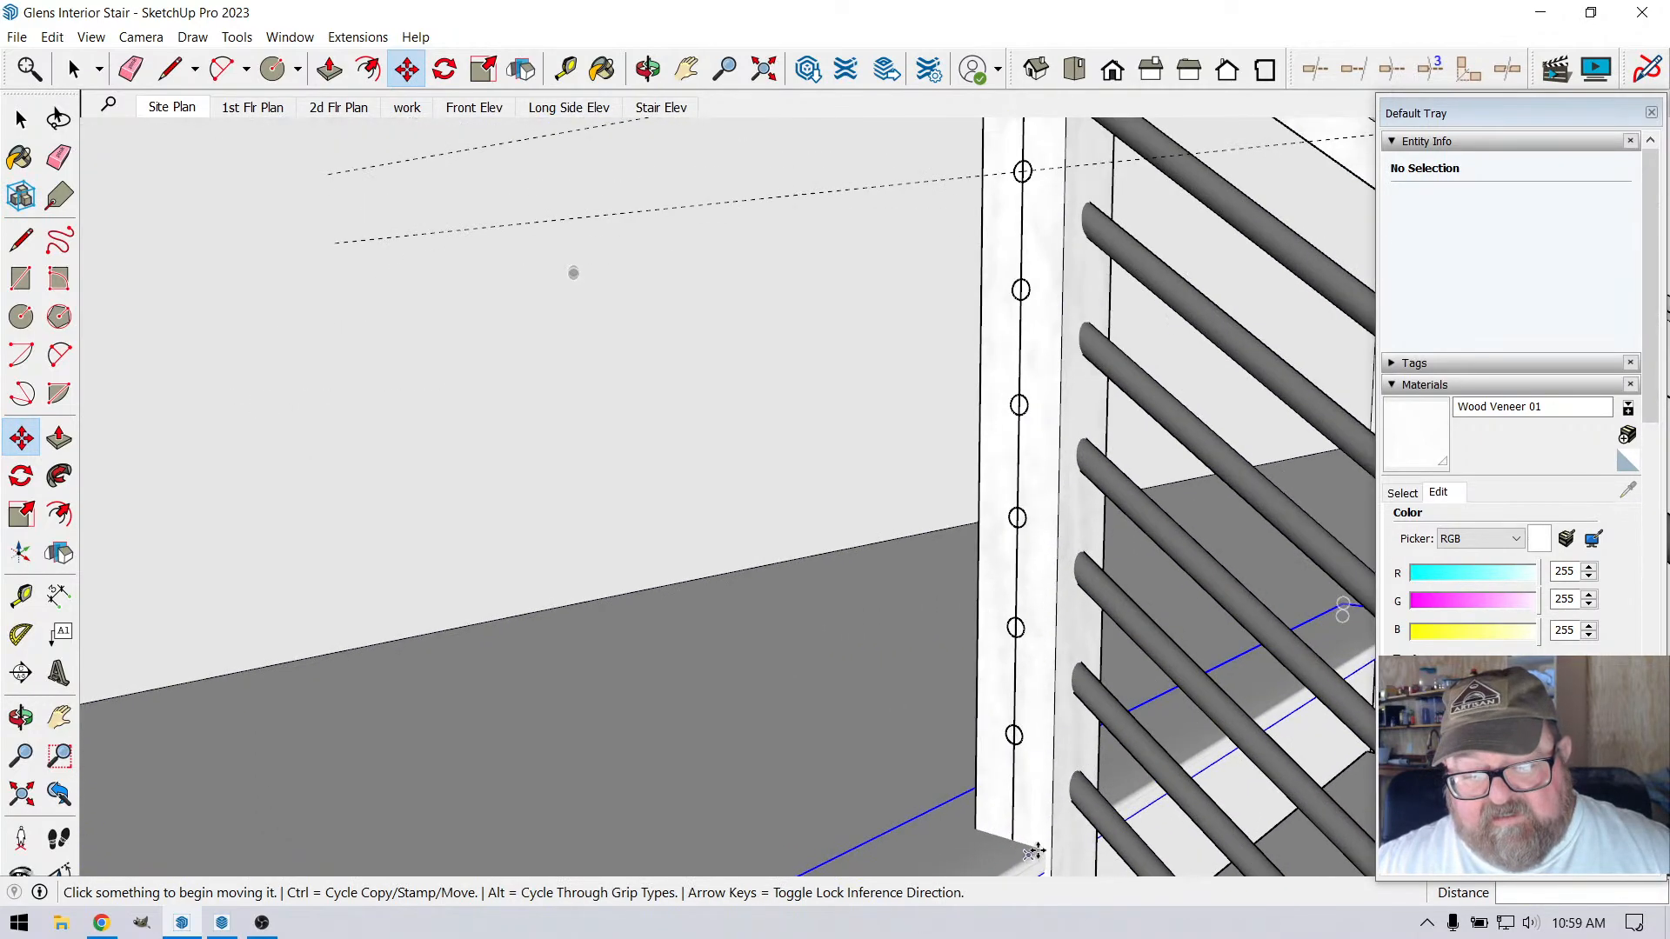
scroll(982, 739, "up", 1)
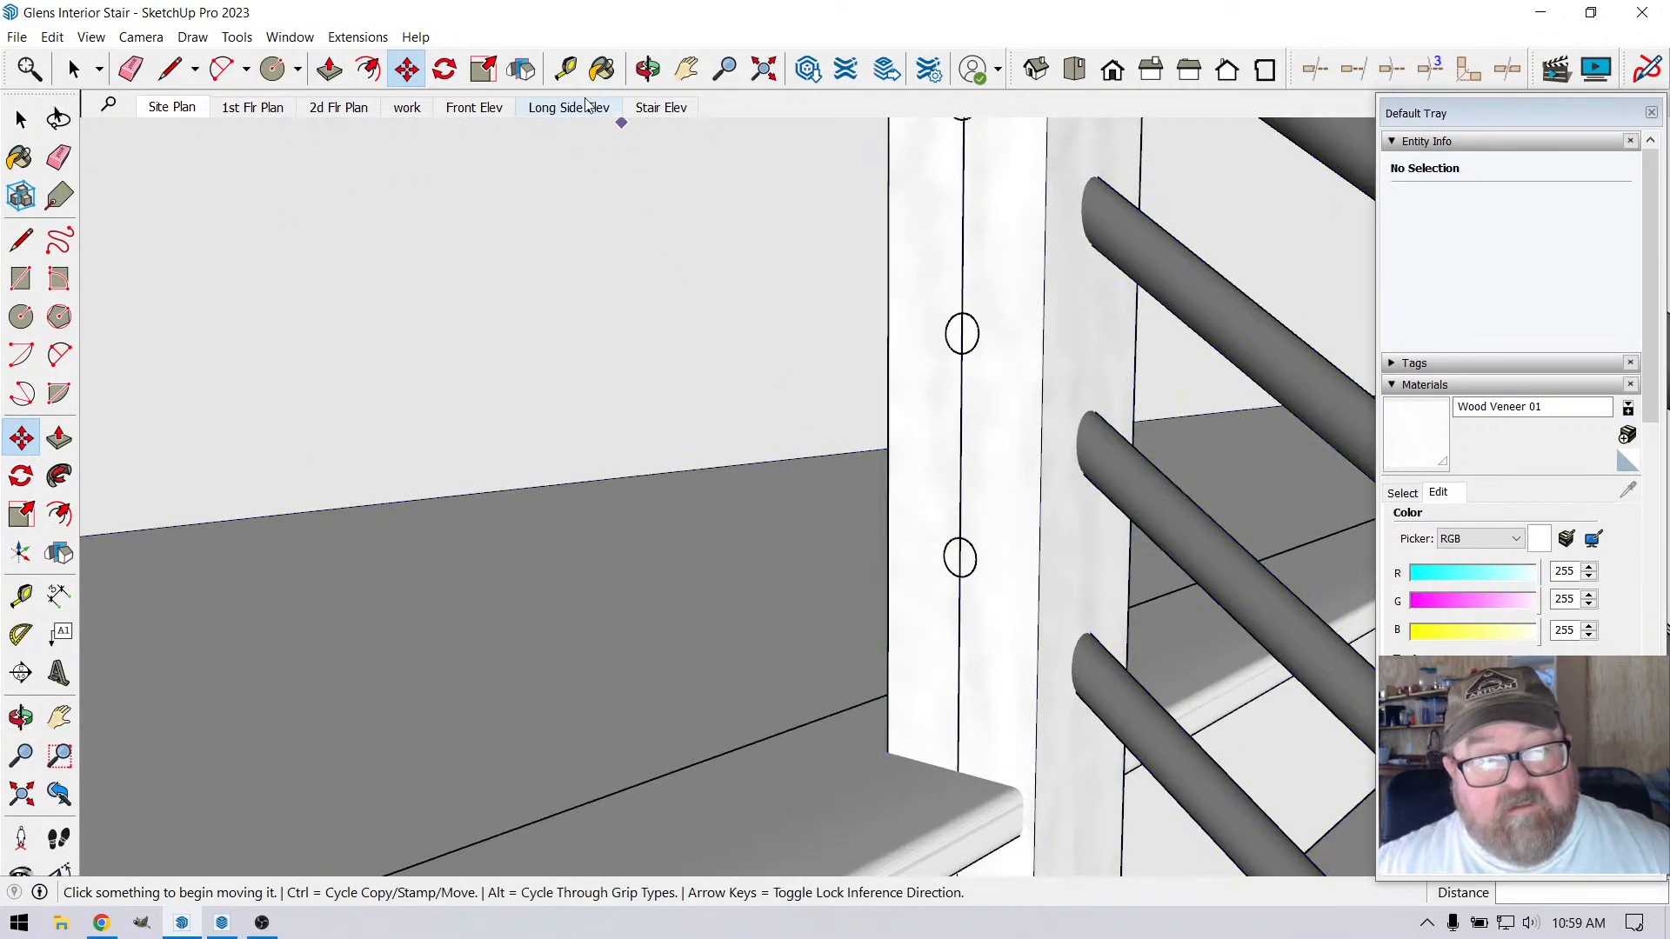
key("t")
scroll(1000, 722, "up", 2)
left_click(973, 841)
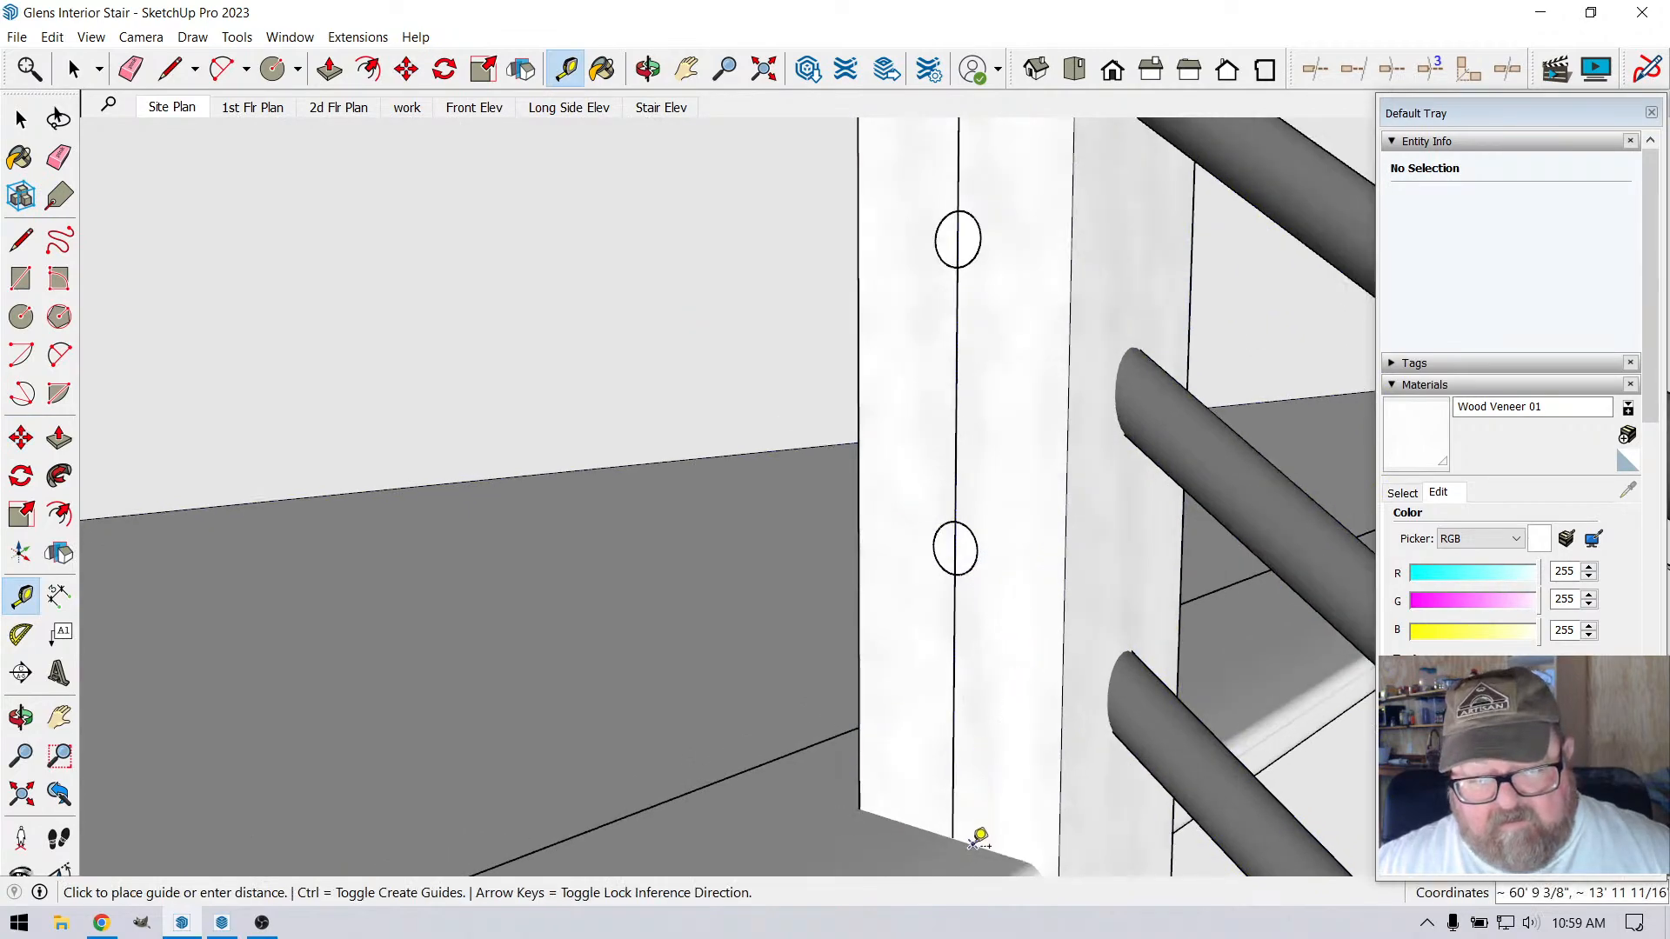
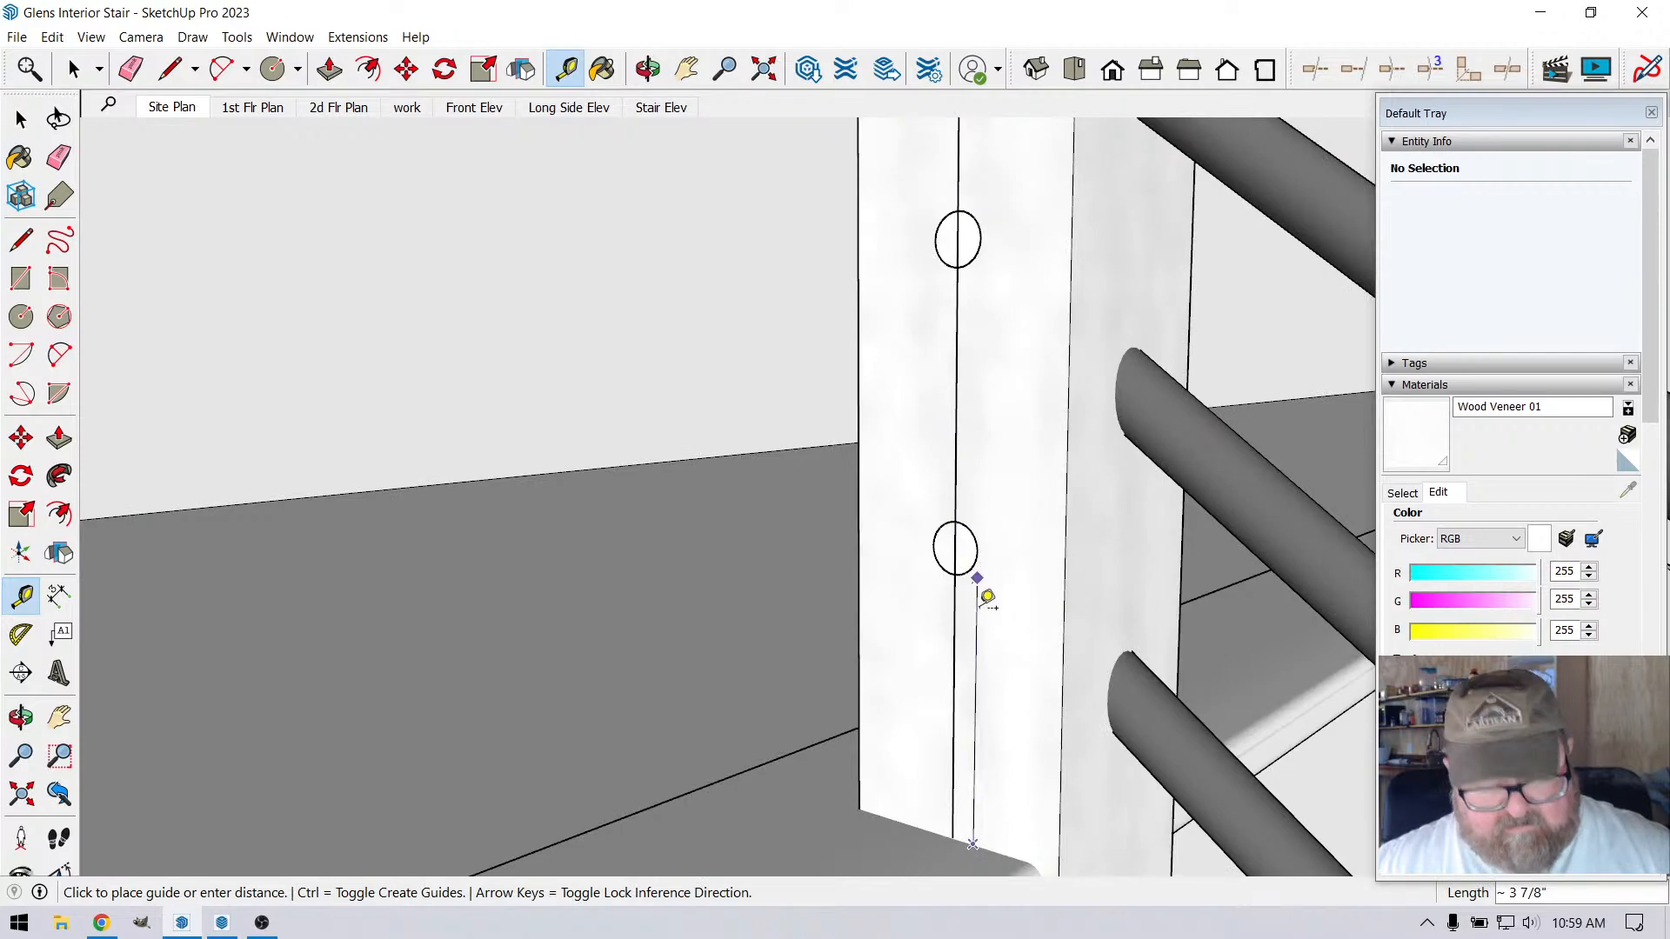
Measure the gap between the lowest circle on the post and the base of the post
left_click(988, 572)
scroll(983, 732, "down", 4)
scroll(1000, 736, "down", 2)
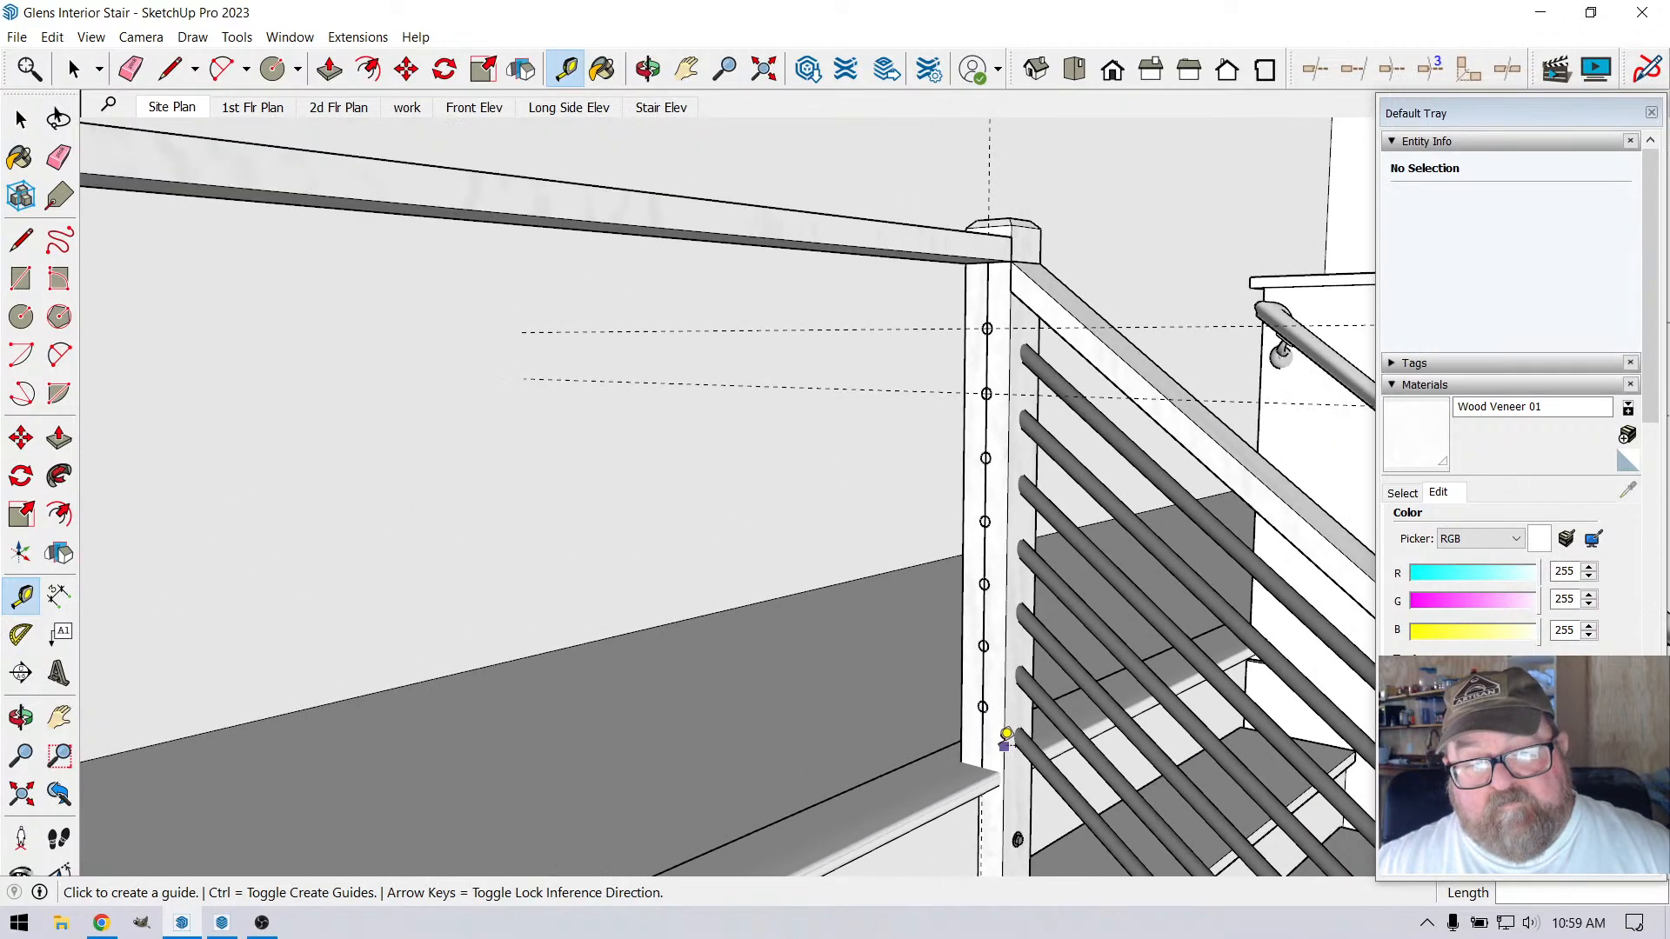
scroll(1029, 409, "up", 8)
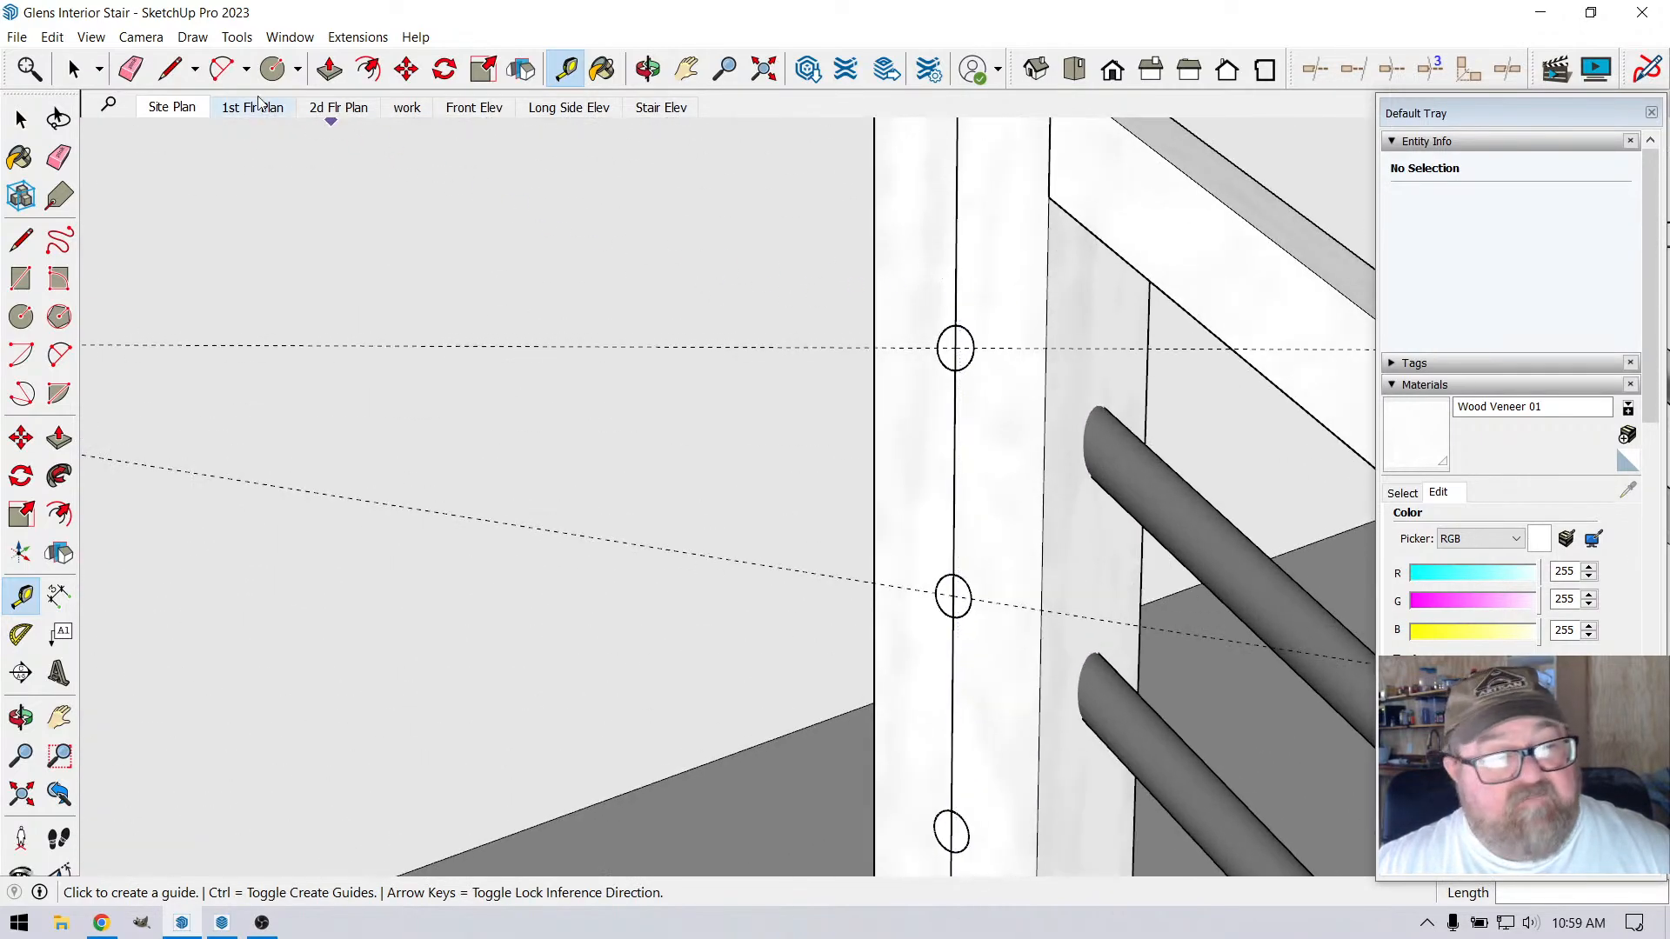
Open the top circle component on the post and Push/Pull its face out 11 3/4" to form a rod
key("space")
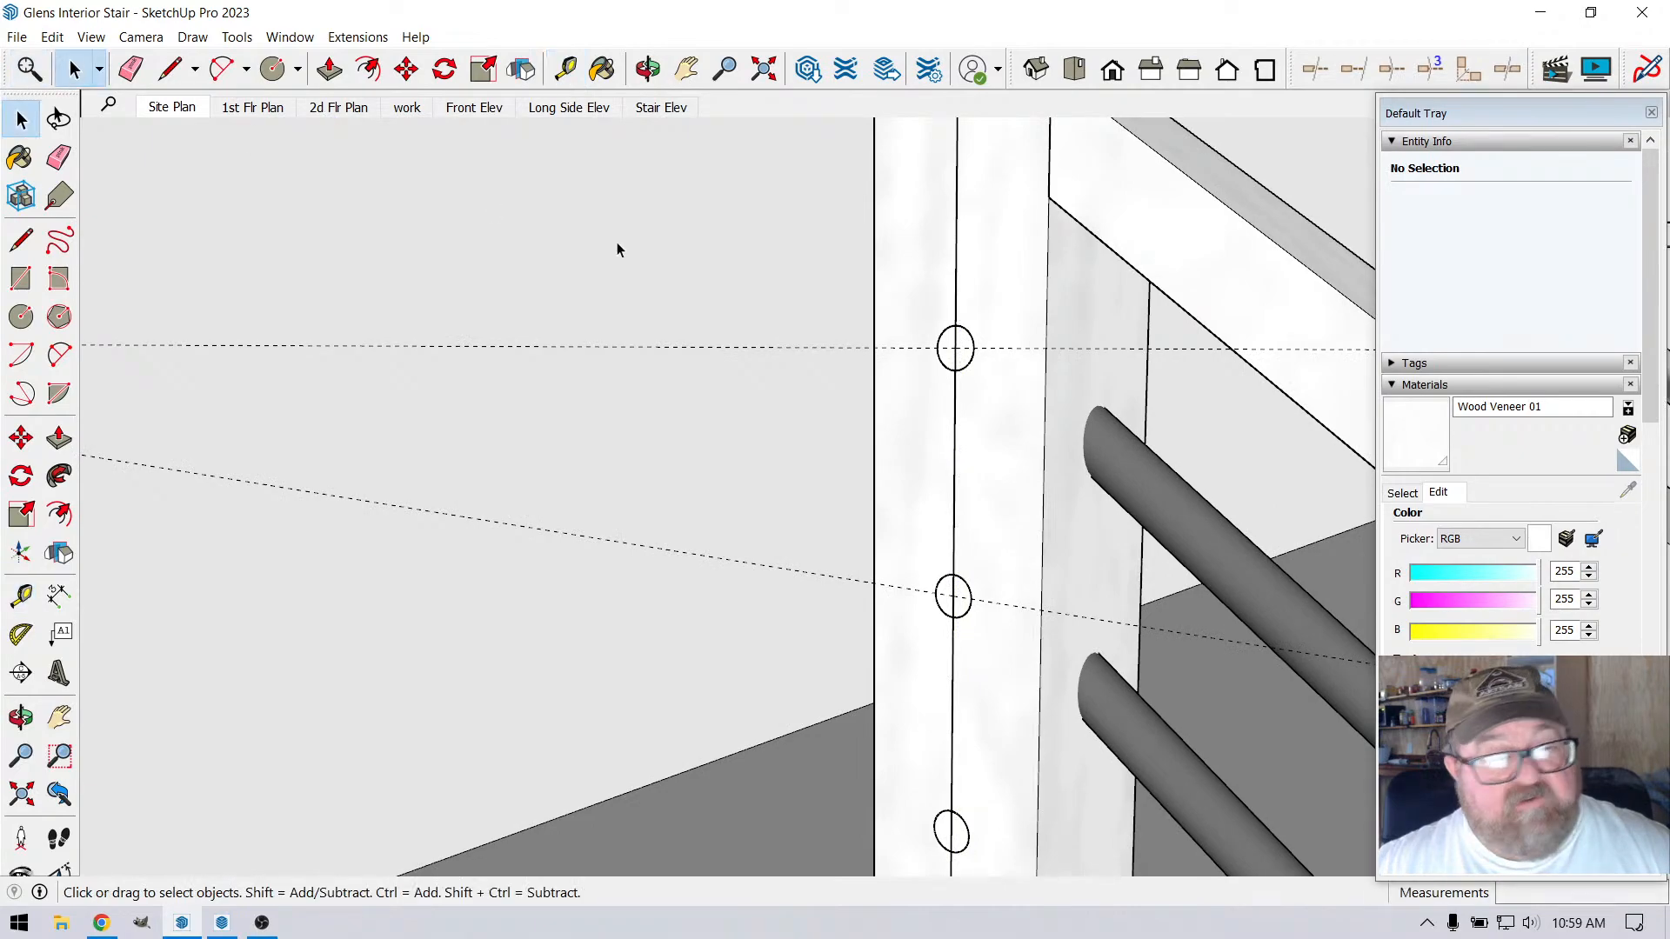
left_click(969, 350)
double_click(955, 348)
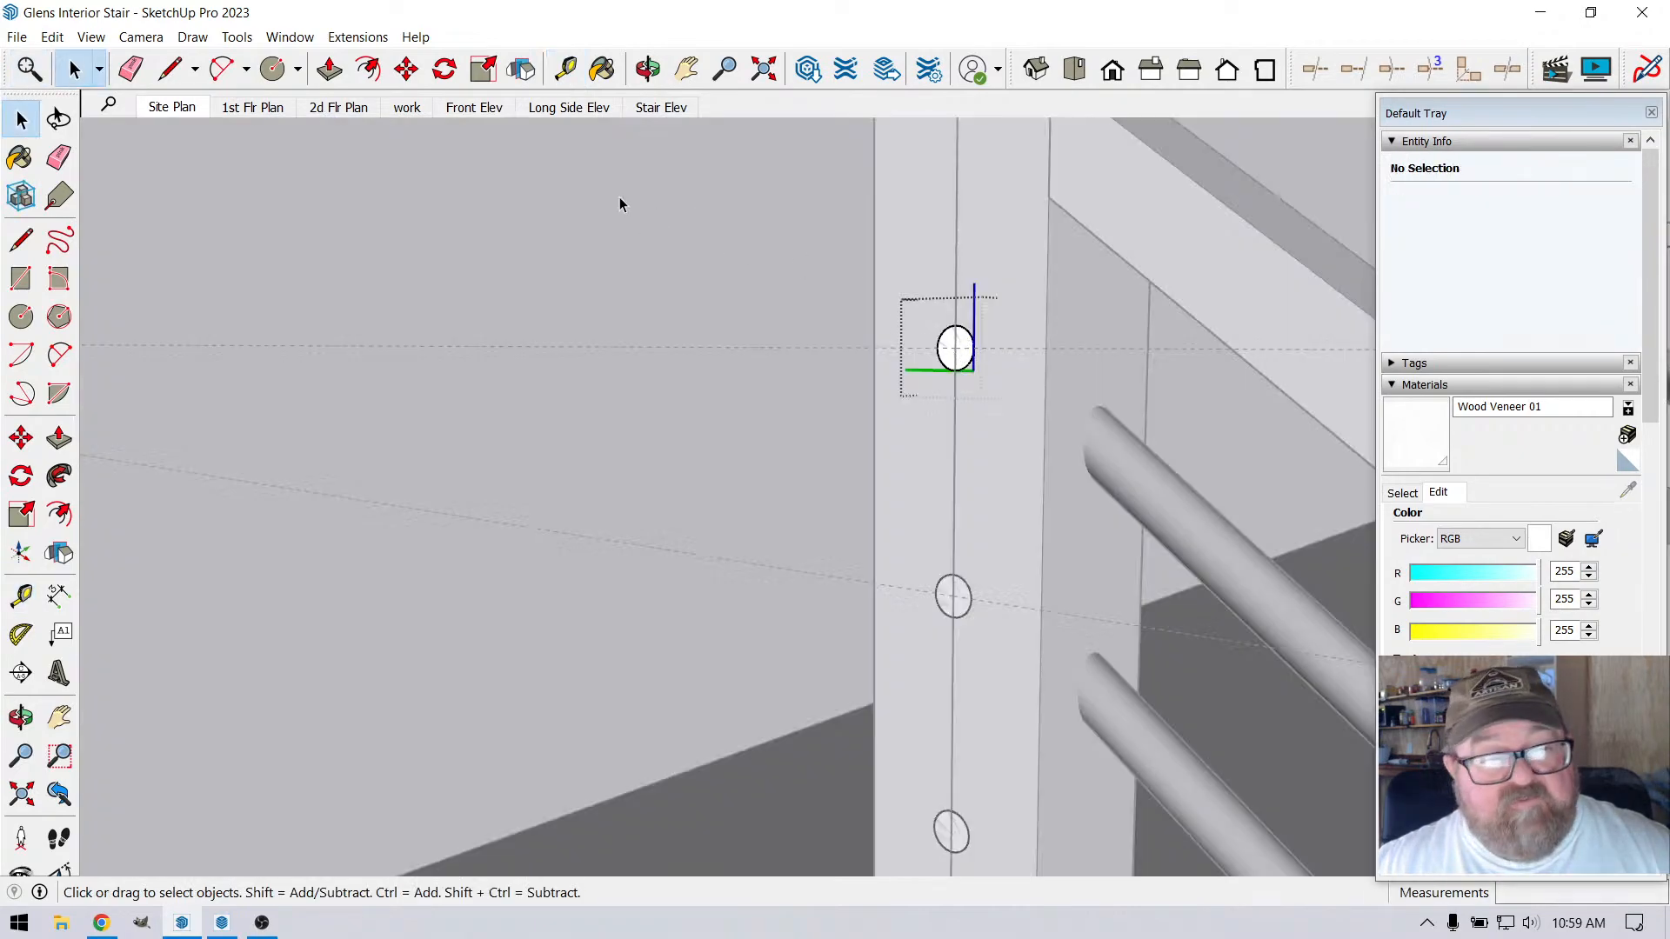
left_click(330, 69)
scroll(988, 343, "down", 4)
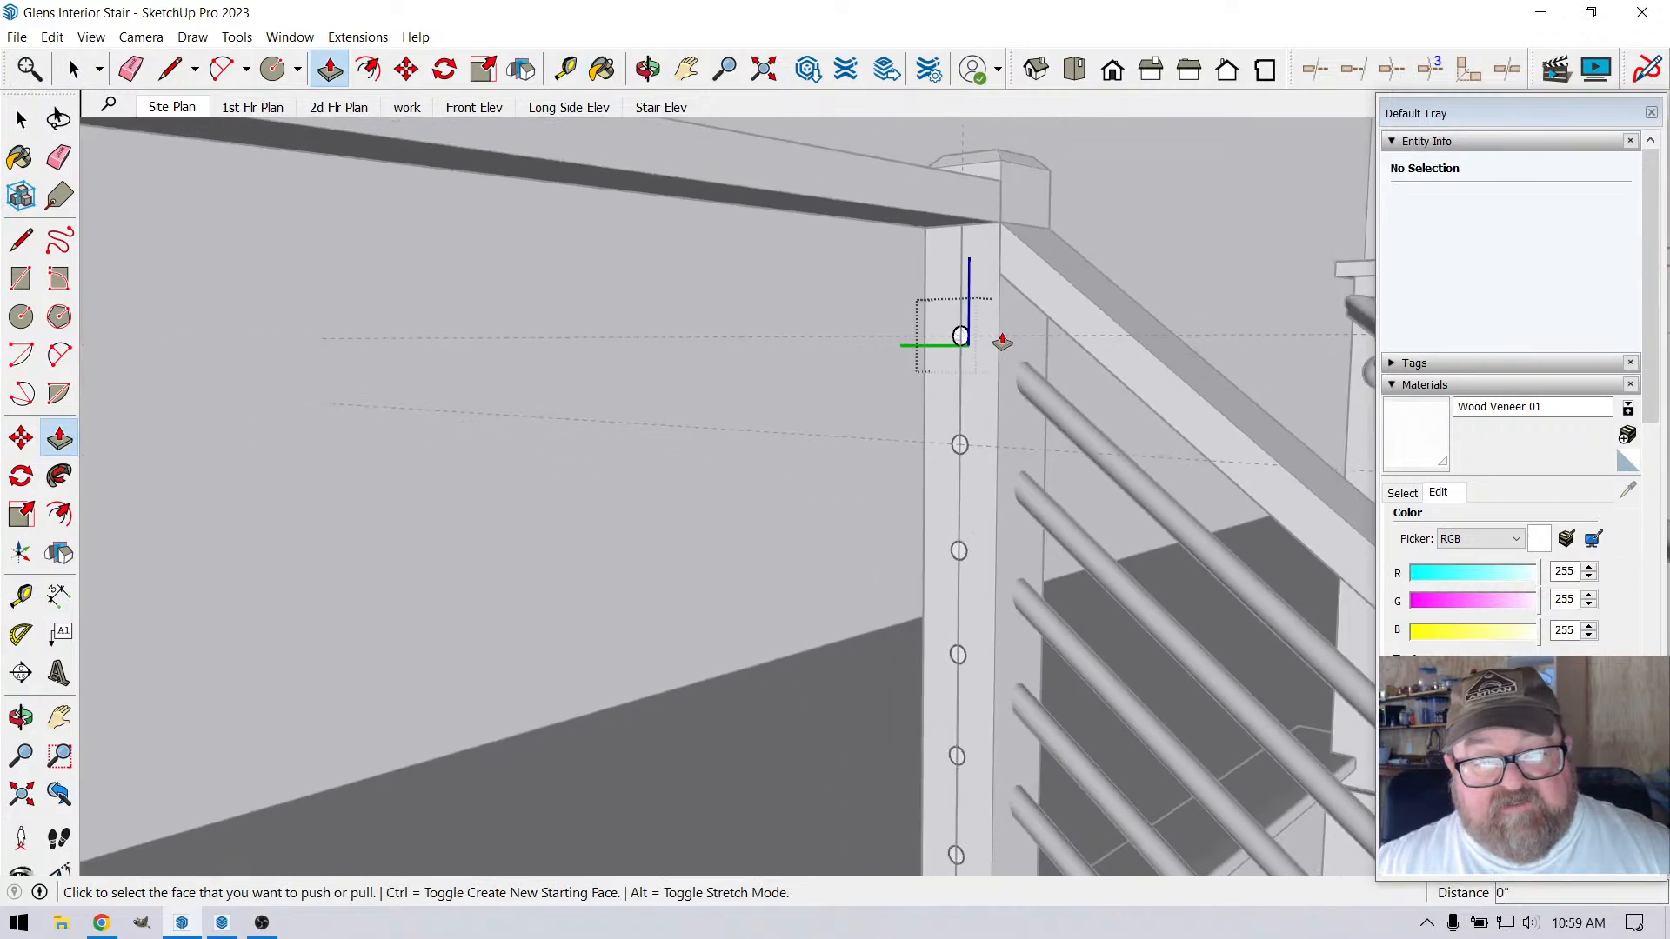
left_click(964, 338)
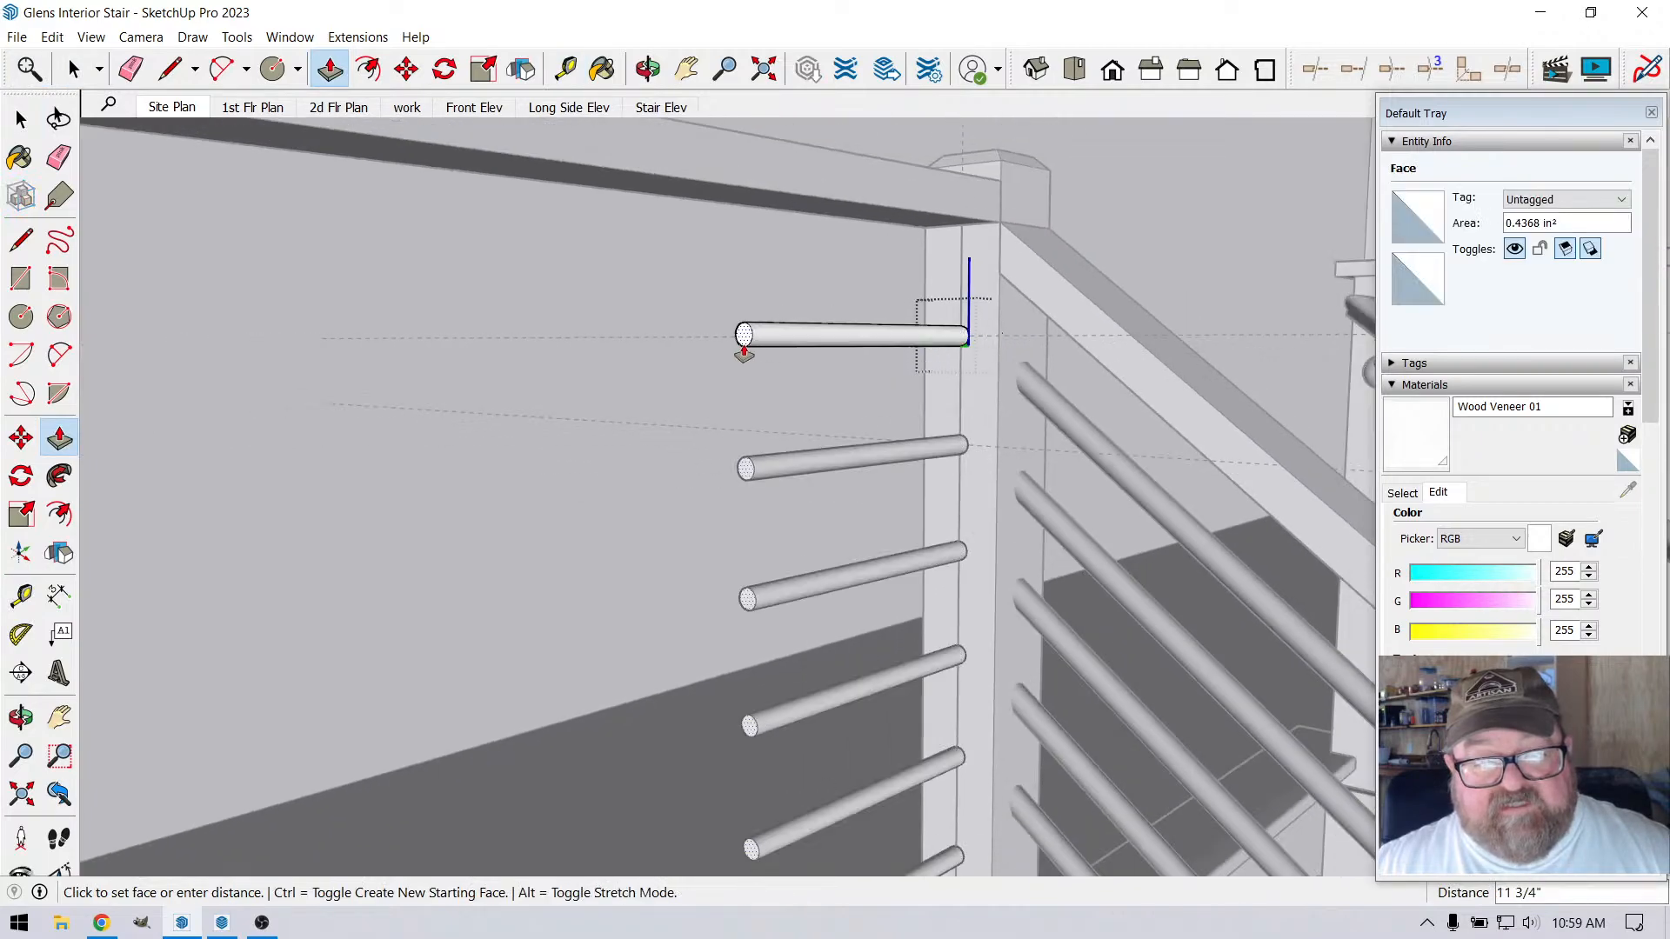
left_click(743, 353)
Extend the end of the top rod by a further 7' 8 1/2", past the next railing post
scroll(1166, 340, "down", 5)
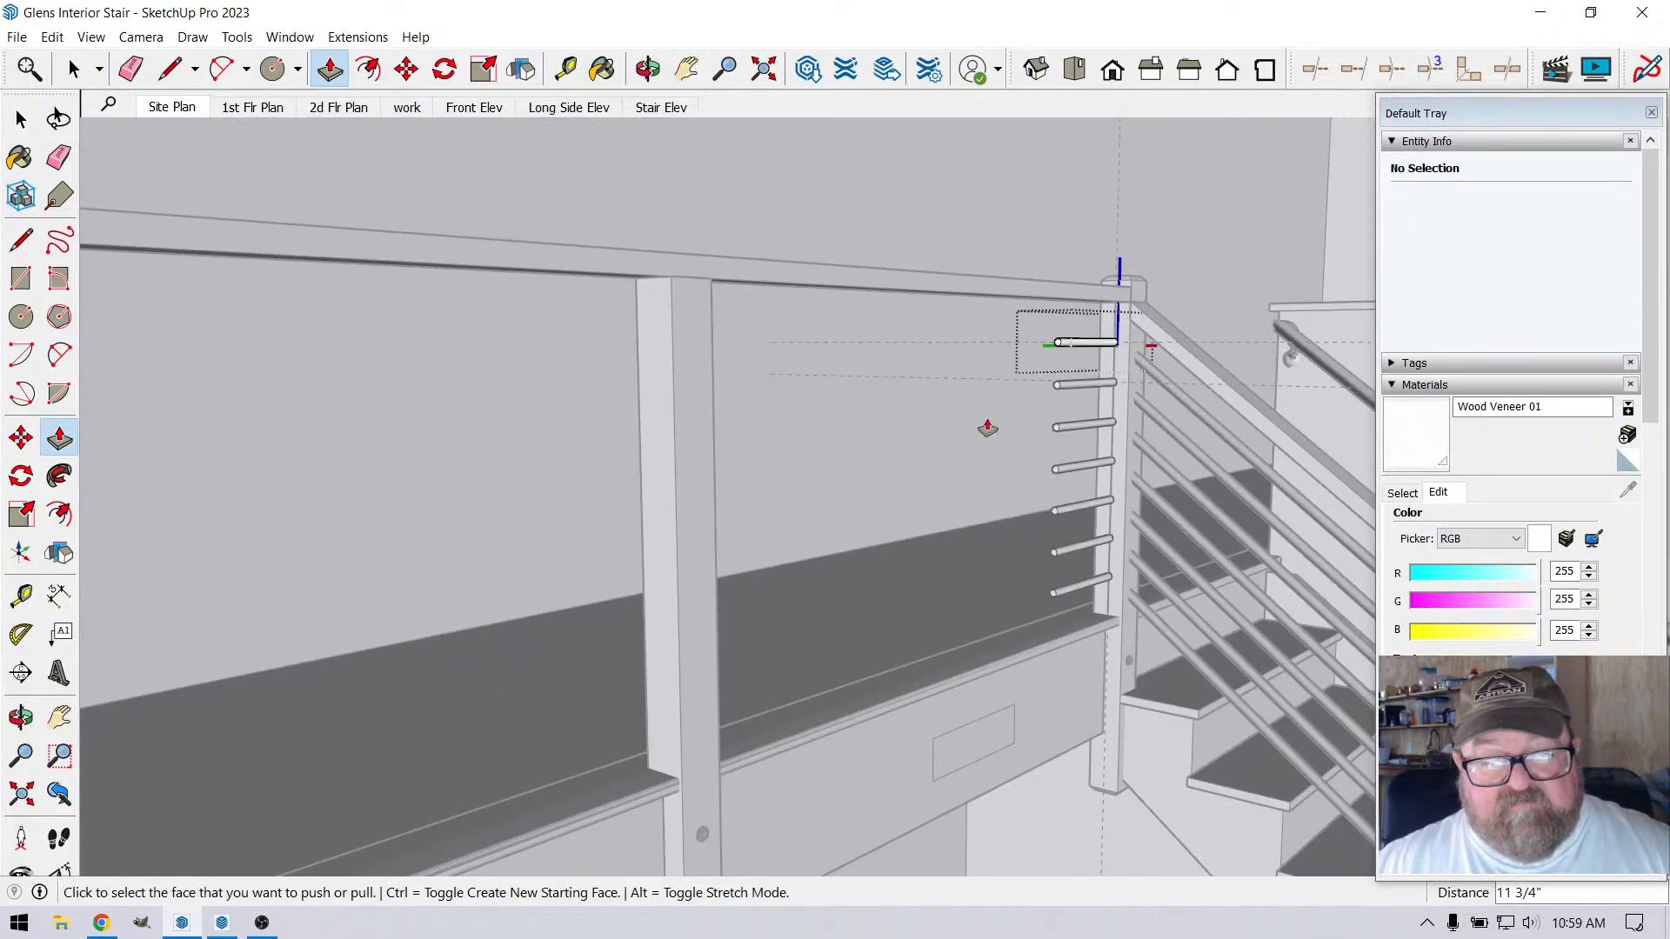
left_click(1058, 348)
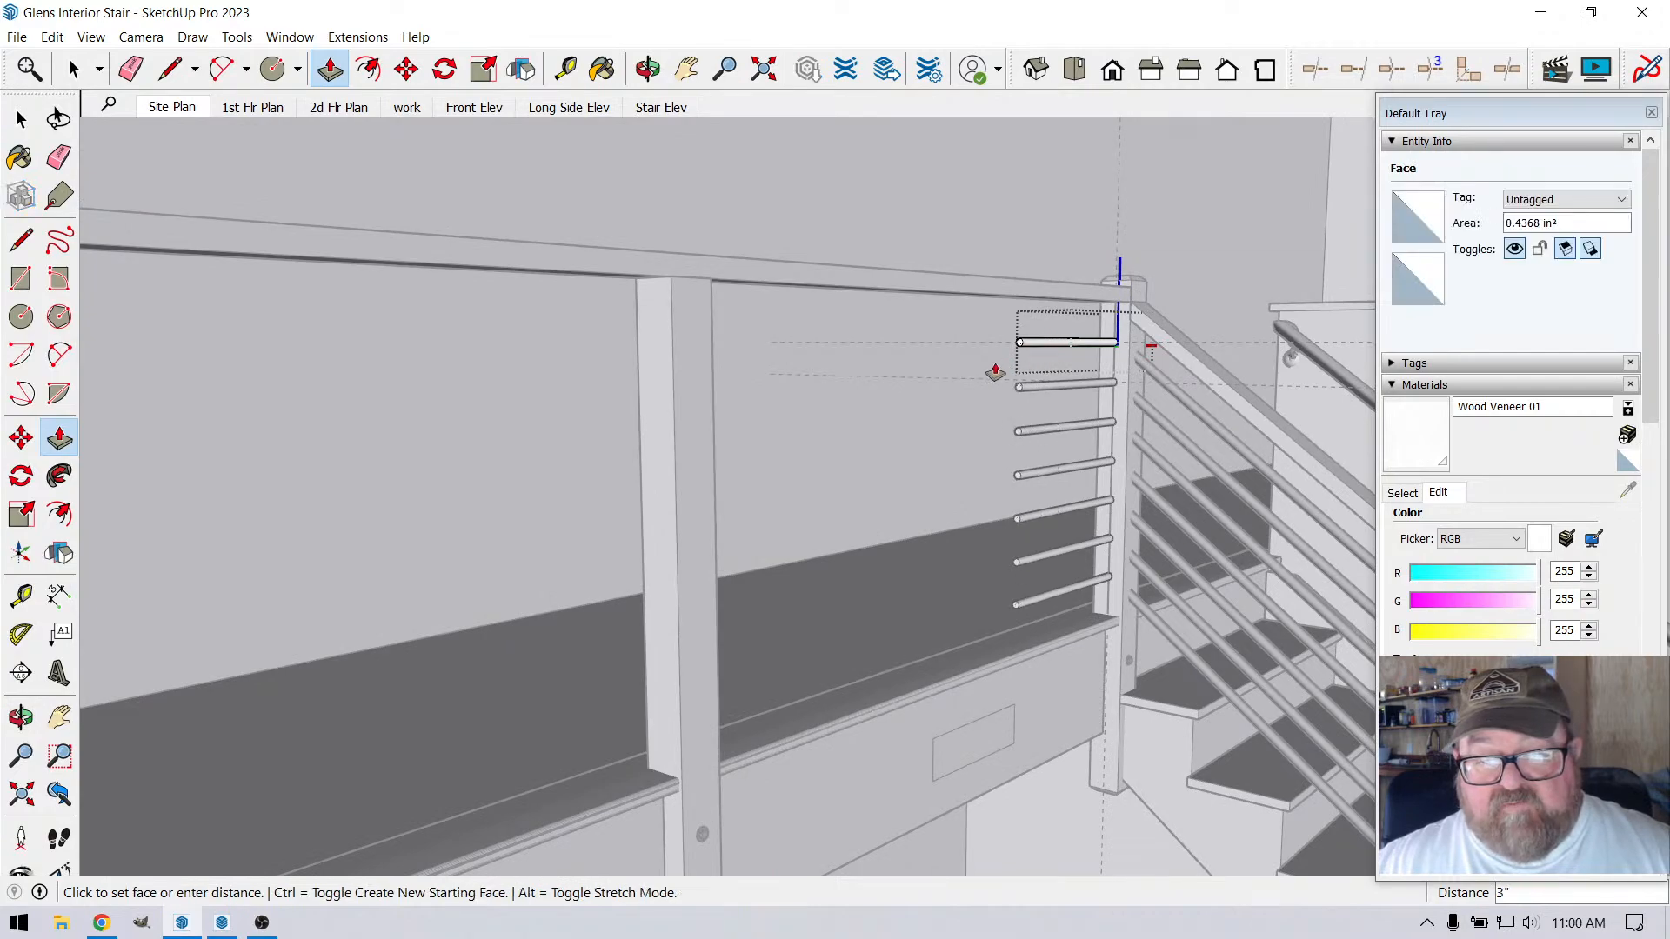
left_click(96, 435)
scroll(1006, 513, "down", 6)
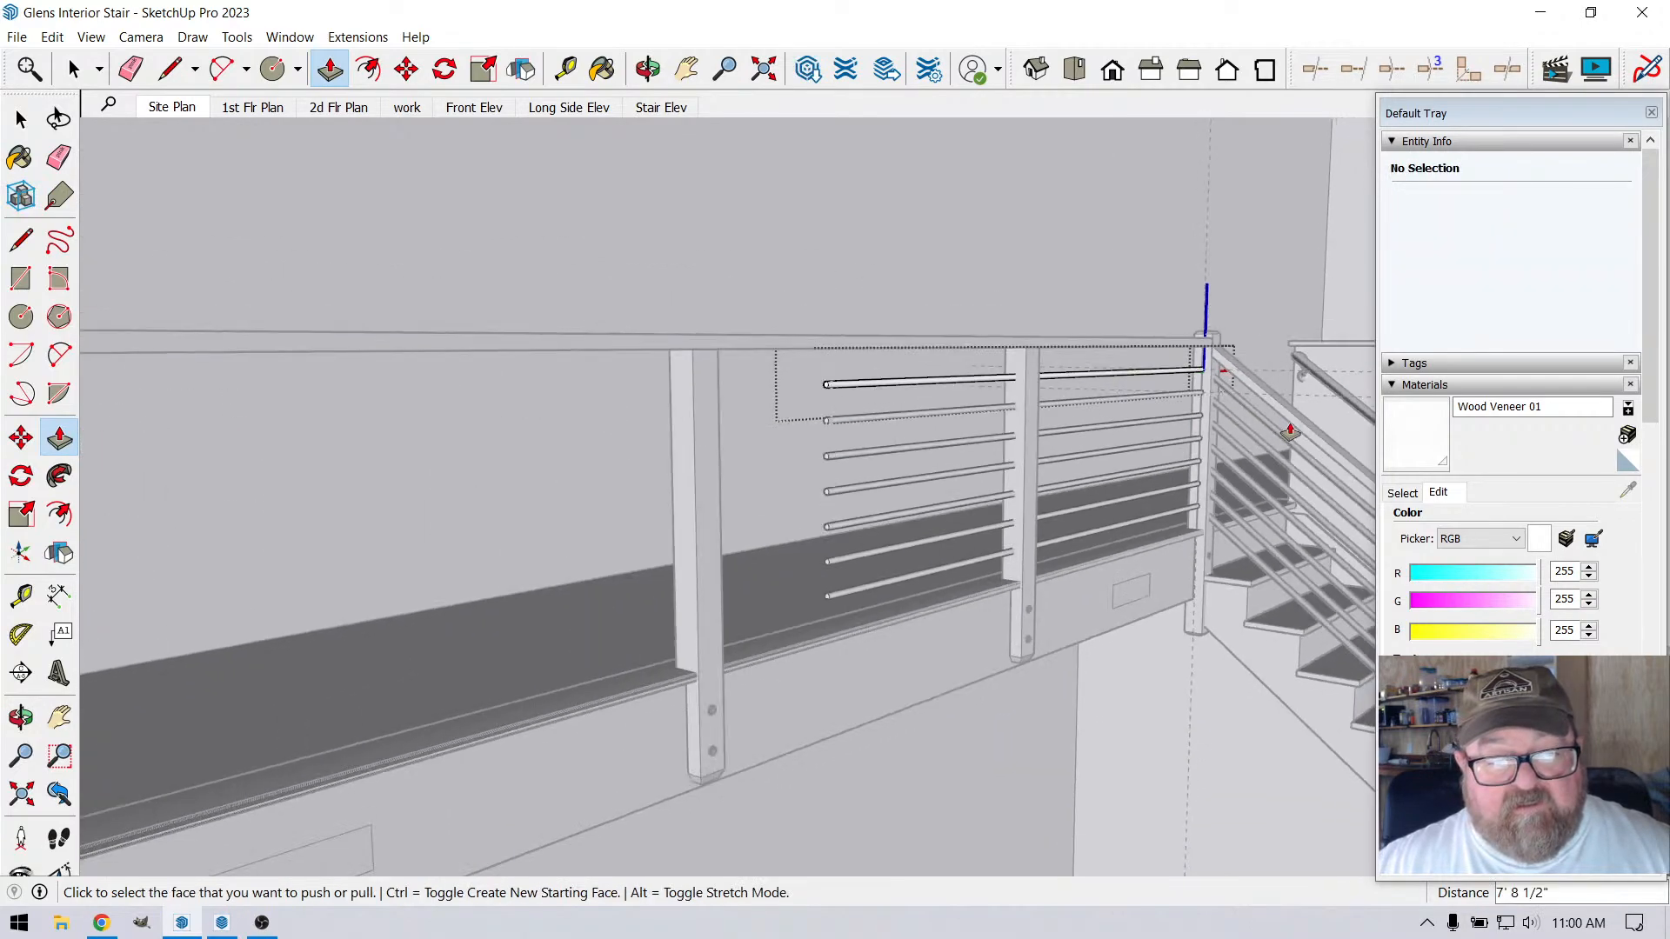
Extend the end of the top rod another 12' 1 1/2" to reach the far corner post
scroll(958, 447, "up", 5)
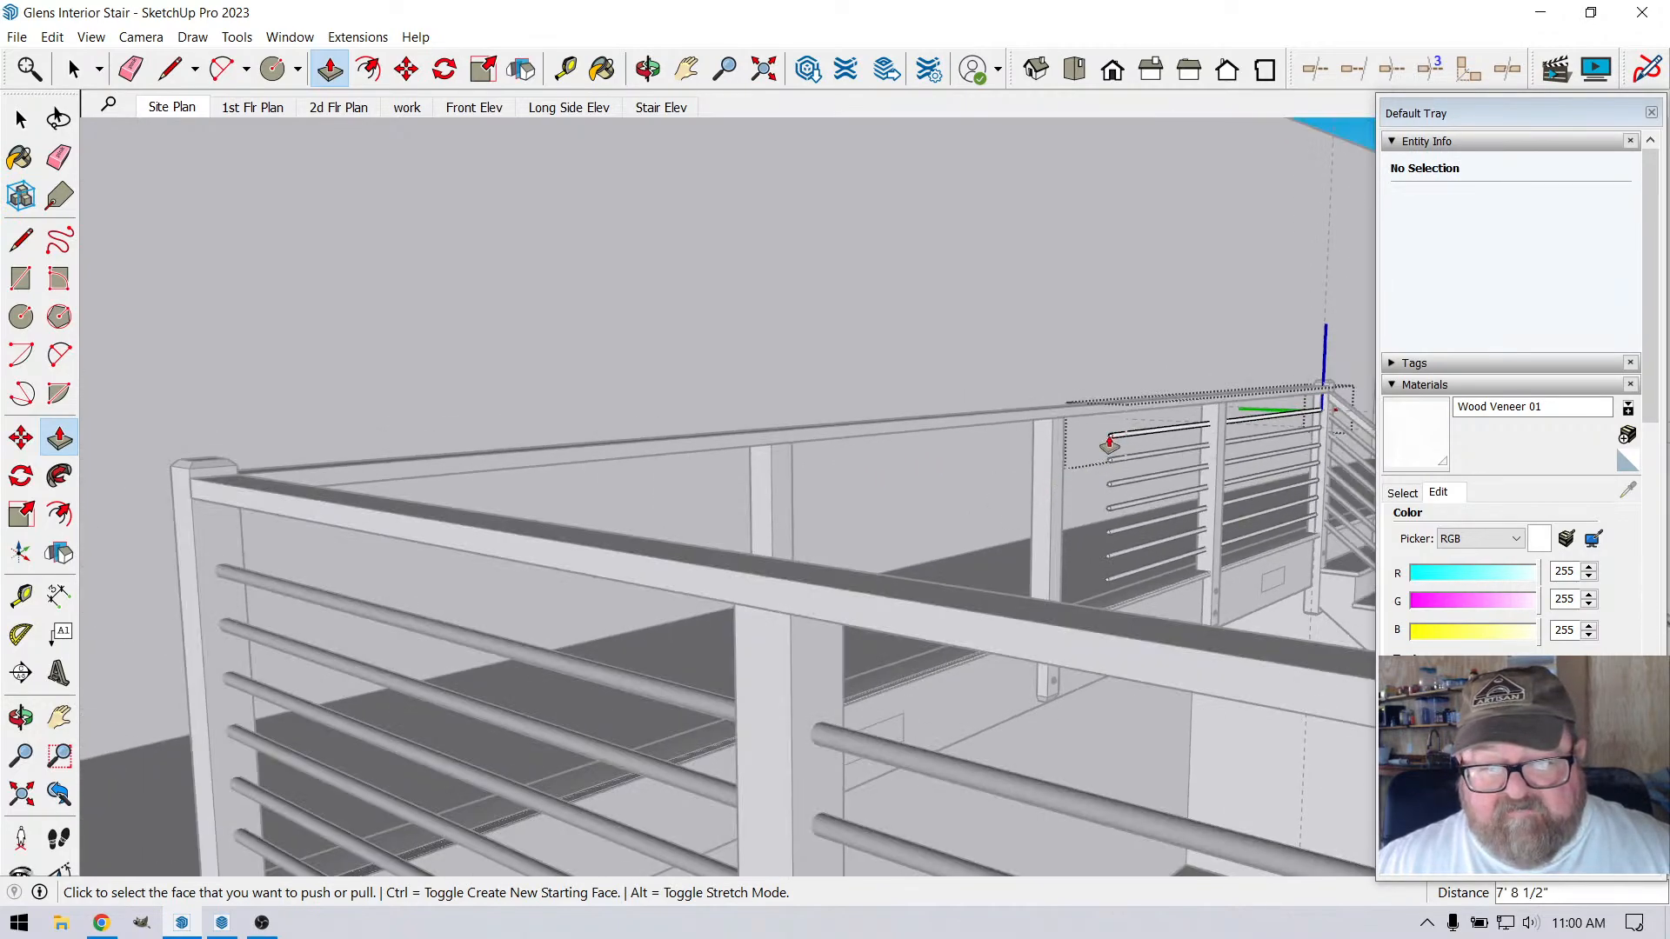
left_click(1110, 445)
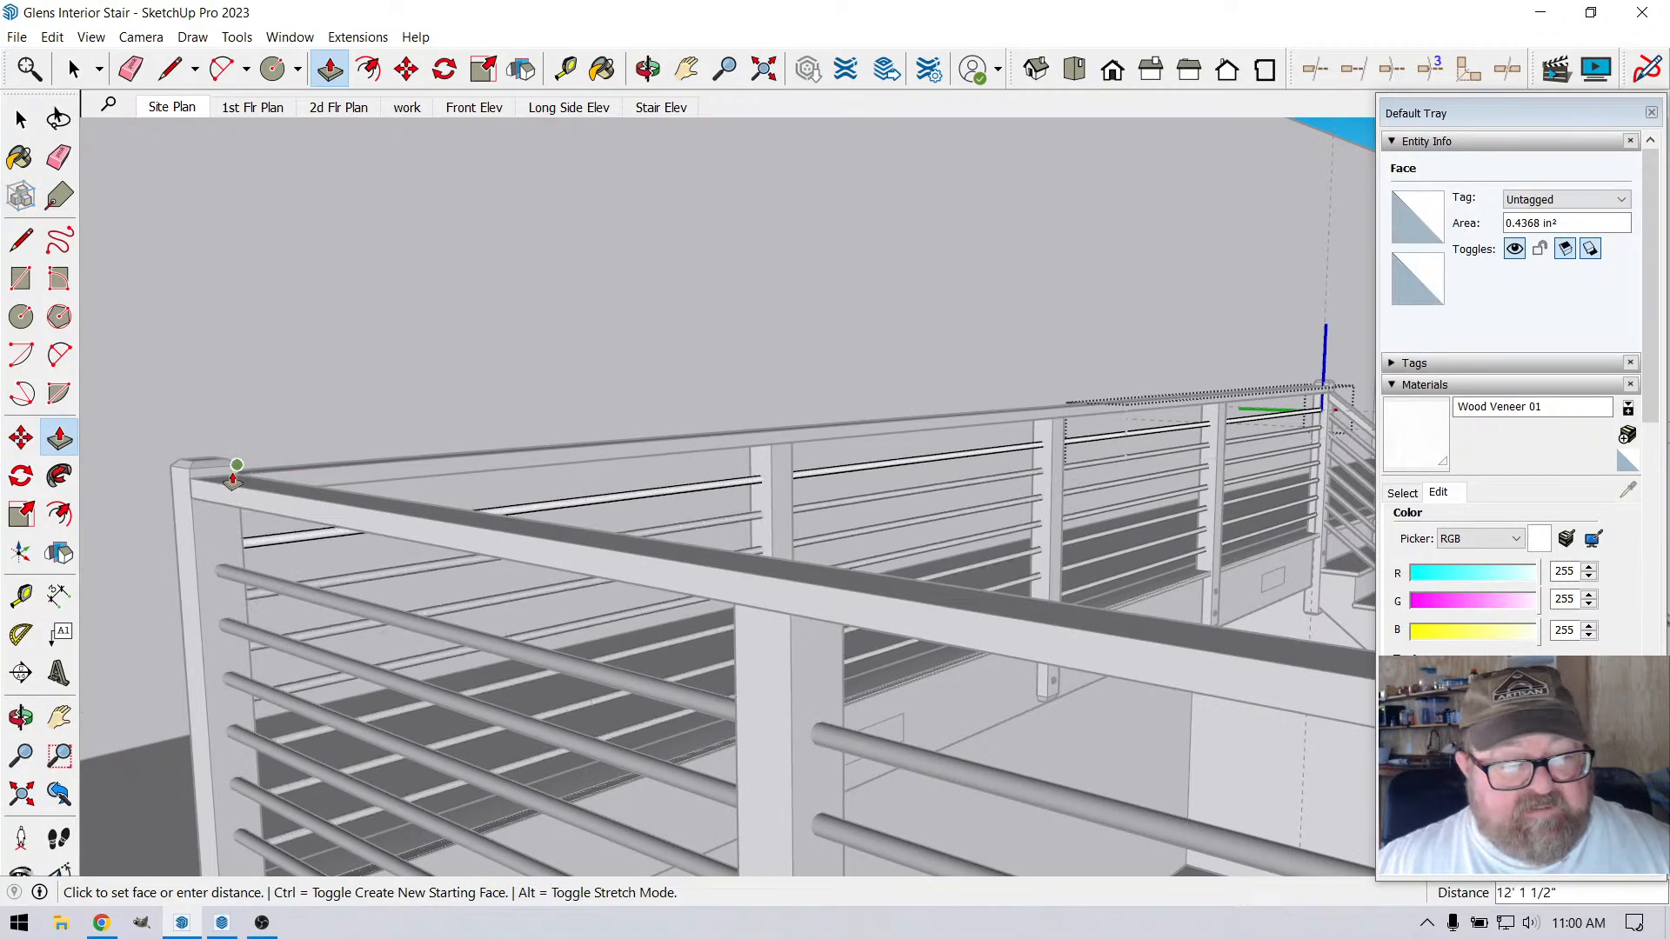
left_click(237, 474)
scroll(615, 488, "down", 4)
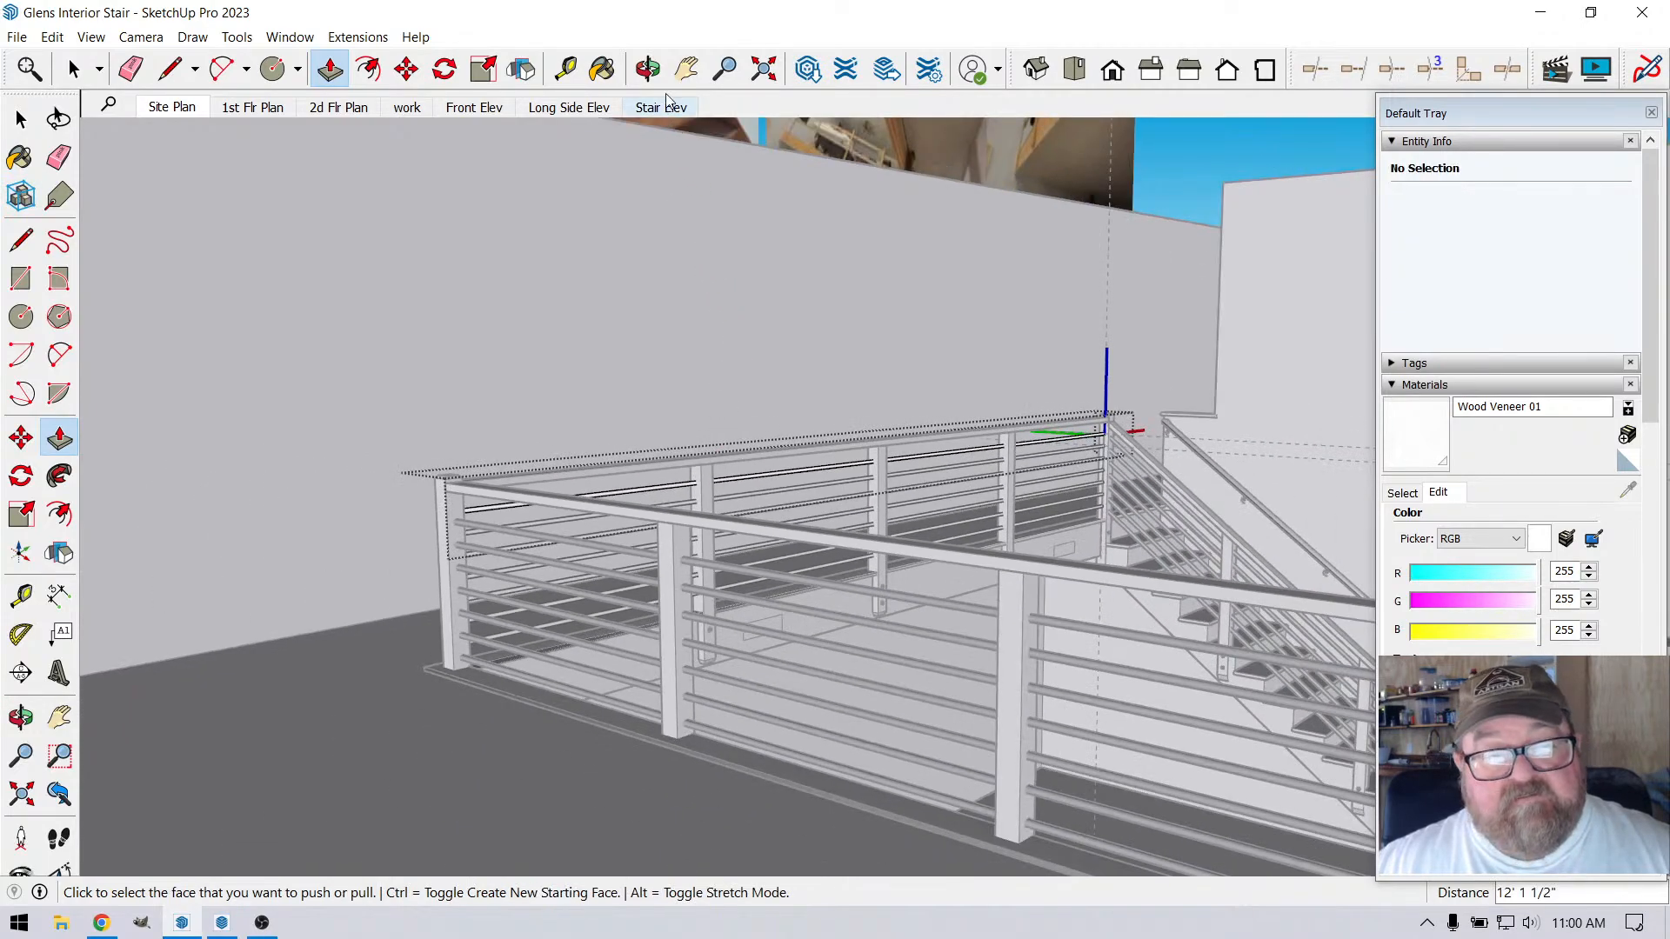
Examine the extended rods along the railing run and where they meet the far corner post
left_click(651, 77)
left_click_drag(1053, 436, 748, 508)
left_click_drag(738, 510, 641, 514)
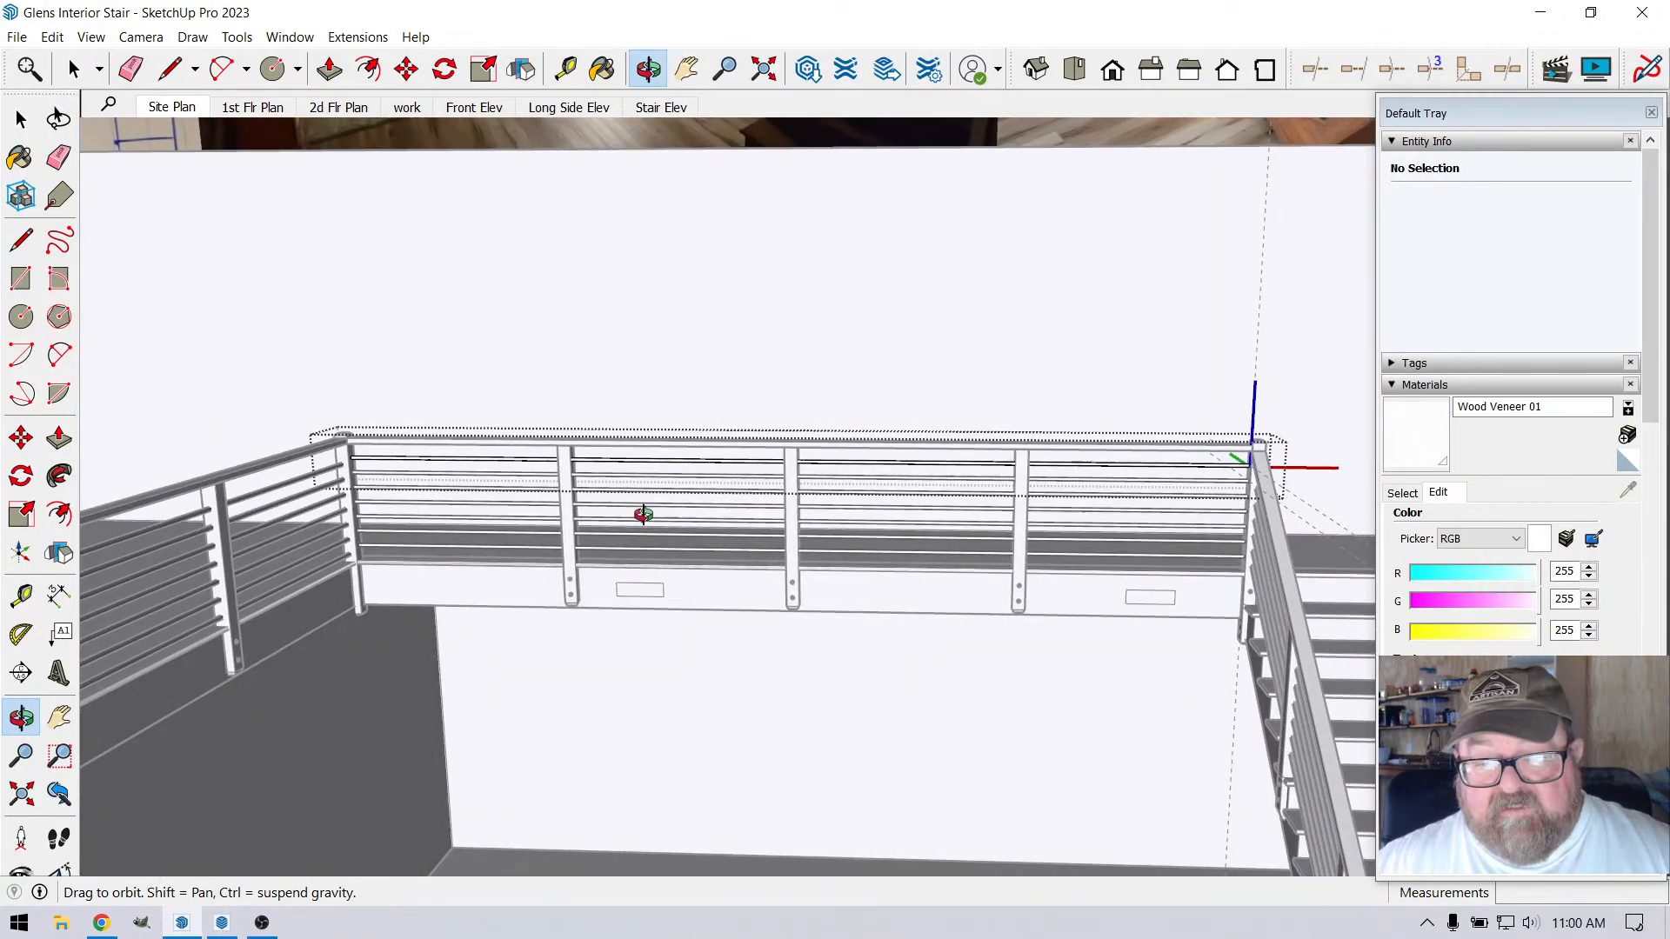
left_click_drag(903, 586, 555, 541)
scroll(555, 541, "up", 2)
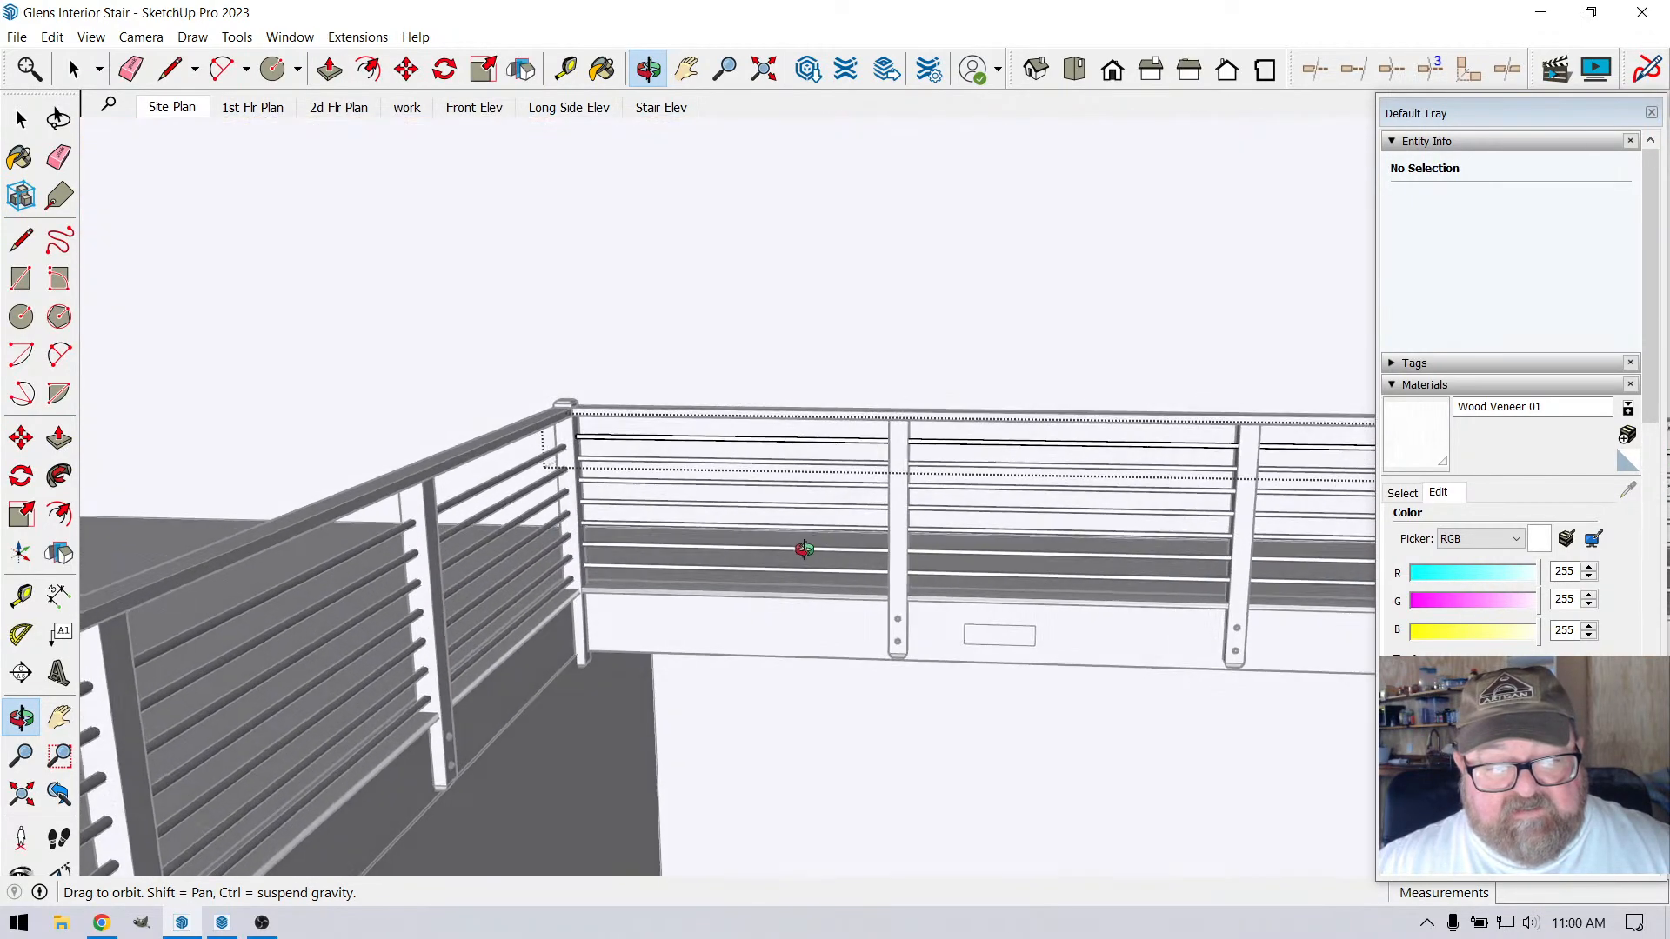
left_click_drag(801, 548, 600, 522)
scroll(610, 485, "up", 5)
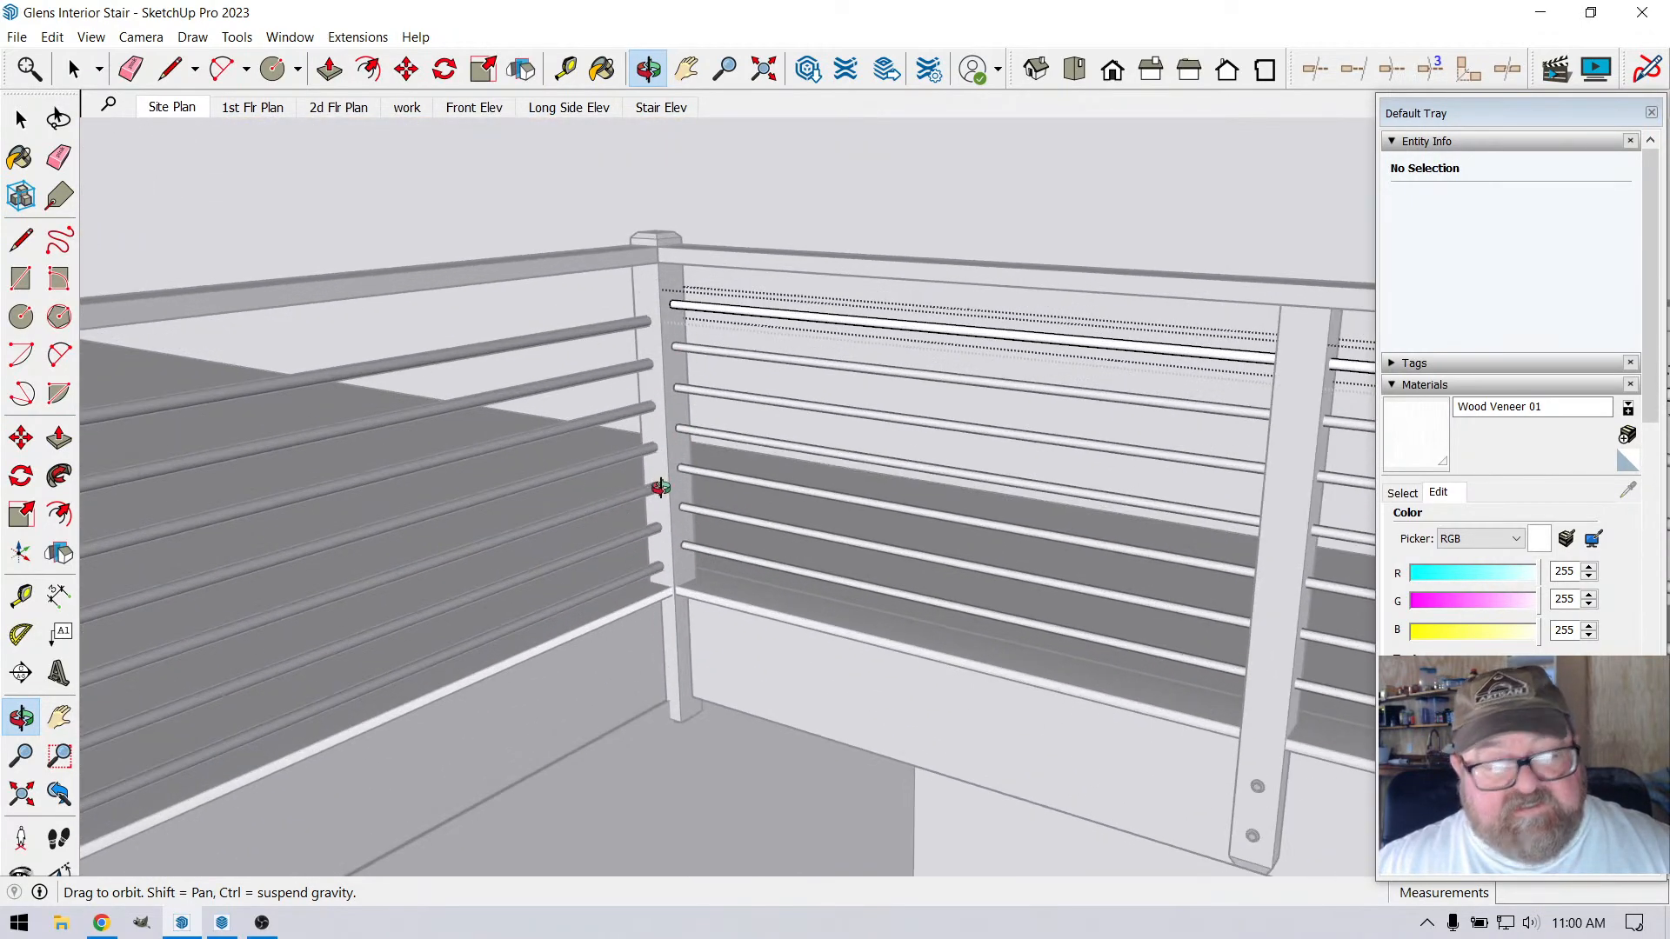
scroll(661, 474, "down", 3)
Close the rod component, open the railing group and delete all seven dark rails on the adjacent side of the corner post
left_click(21, 119)
scroll(605, 435, "up", 2)
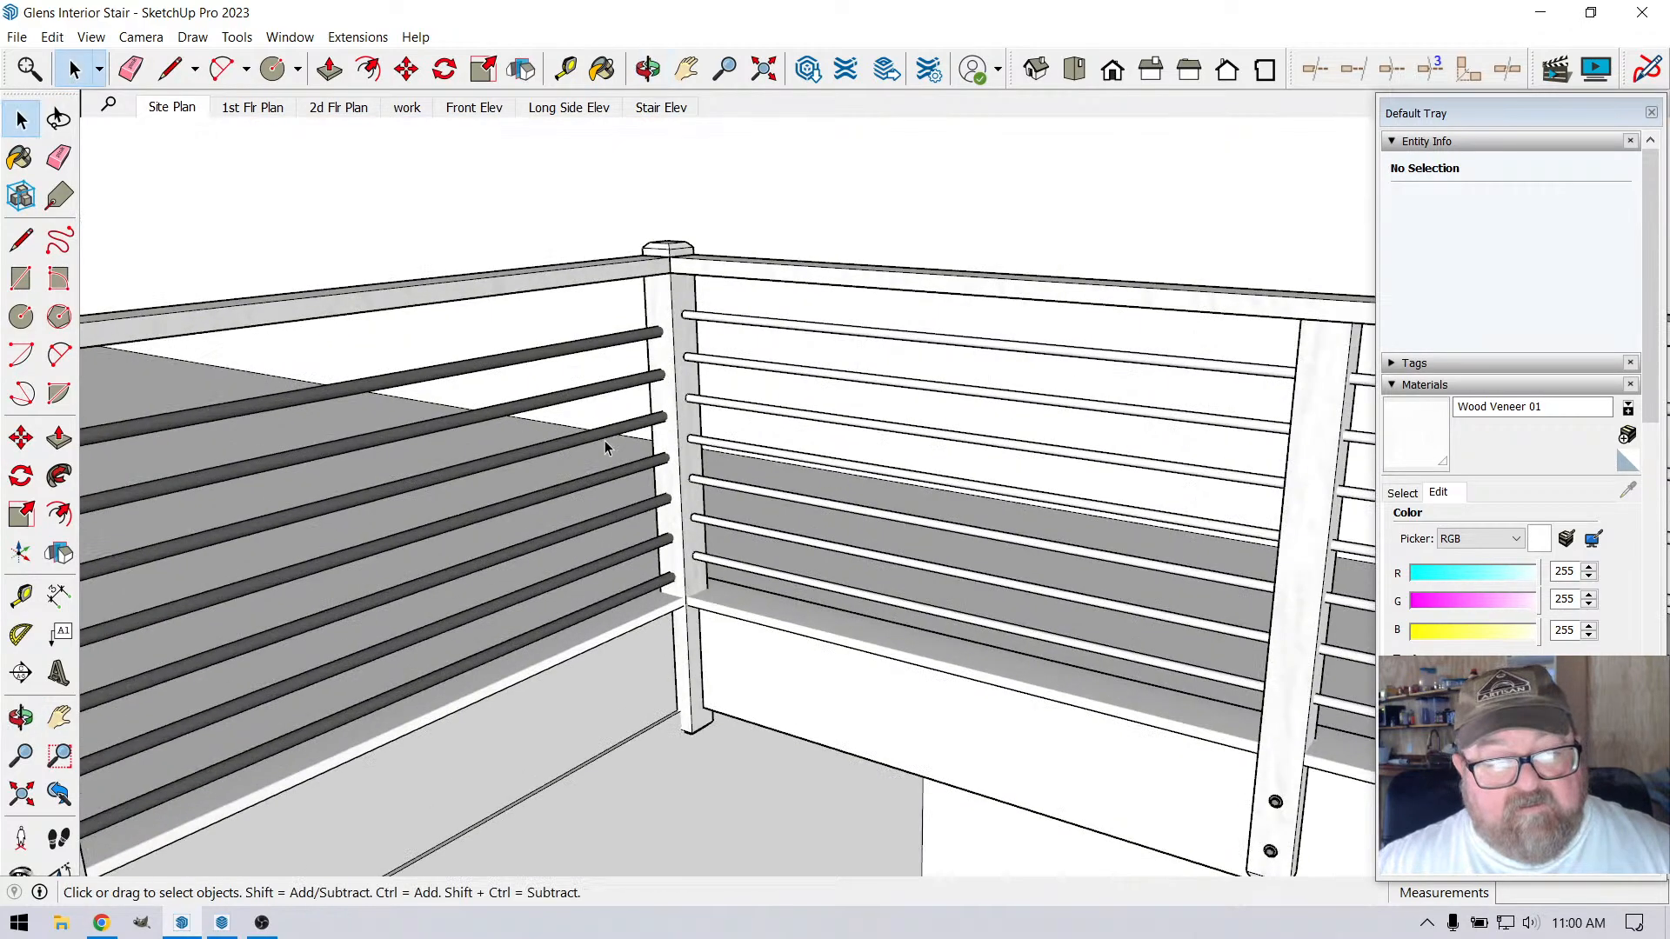
left_click(623, 377)
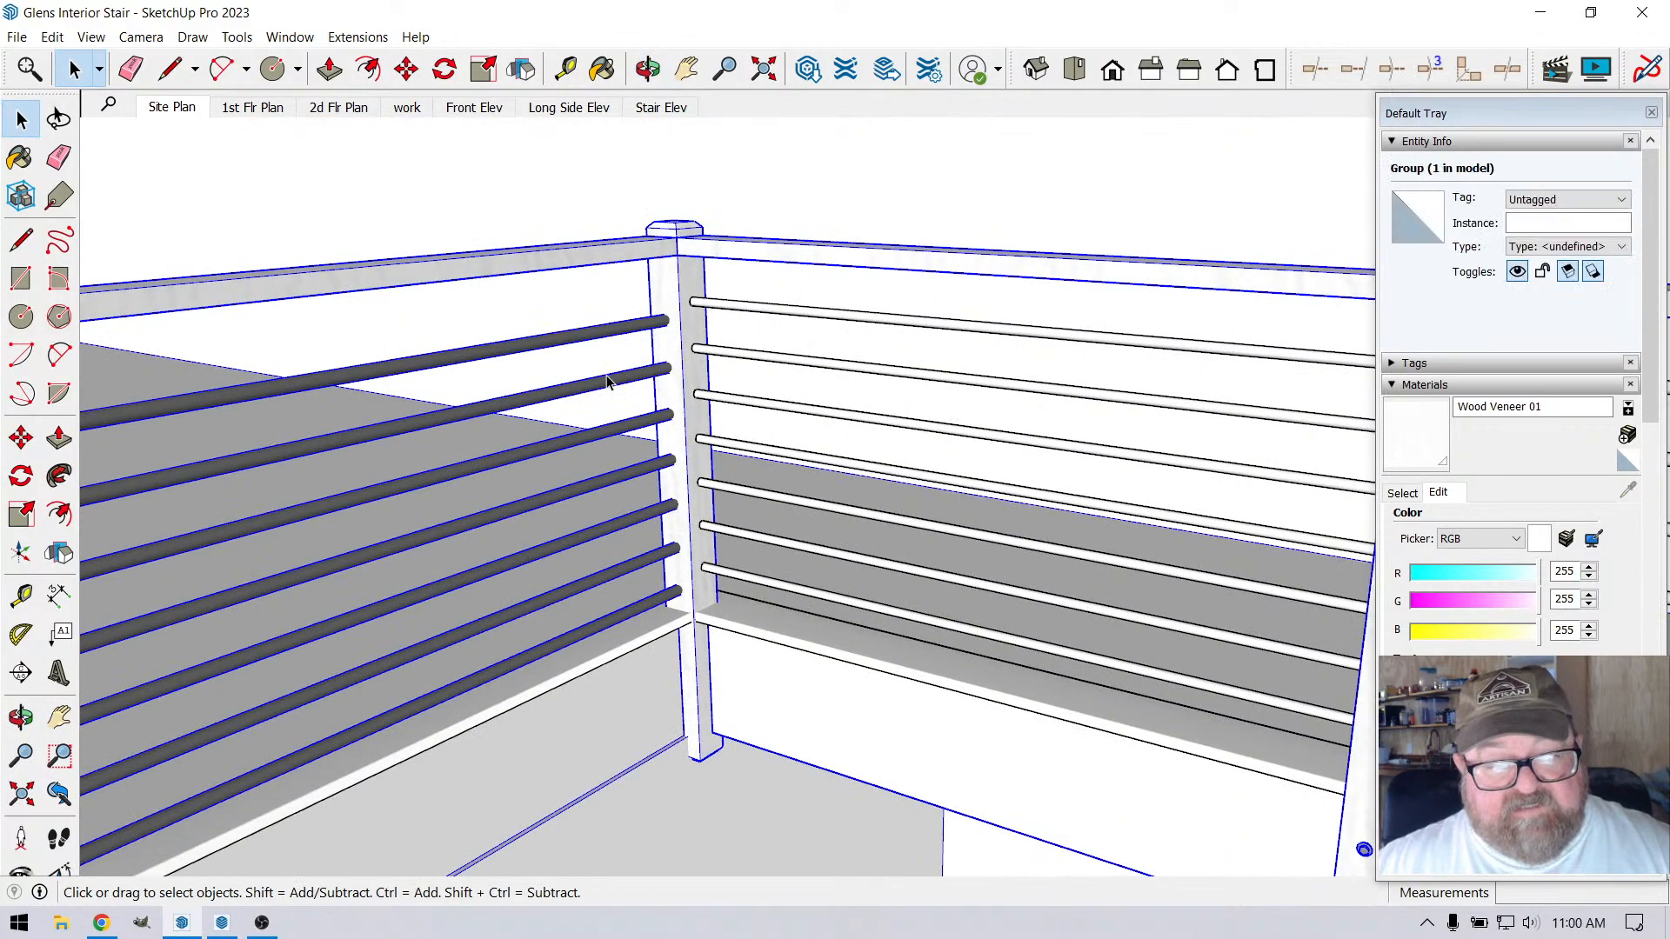
double_click(607, 383)
left_click(607, 383)
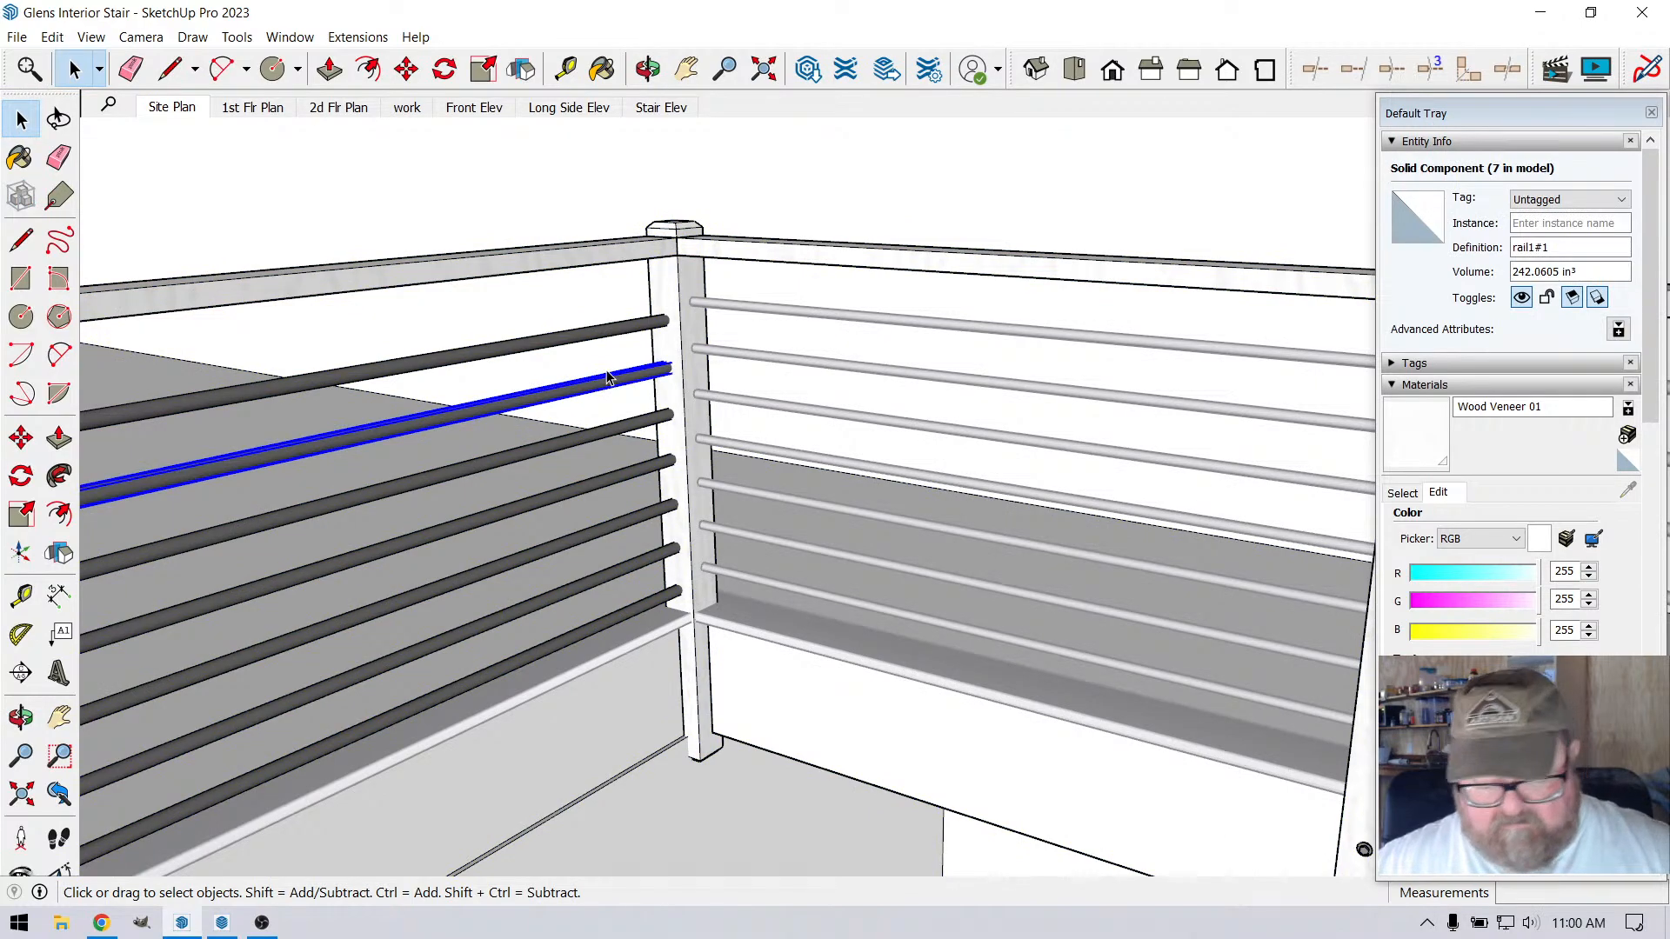
key("Delete")
left_click(590, 333)
key("Delete")
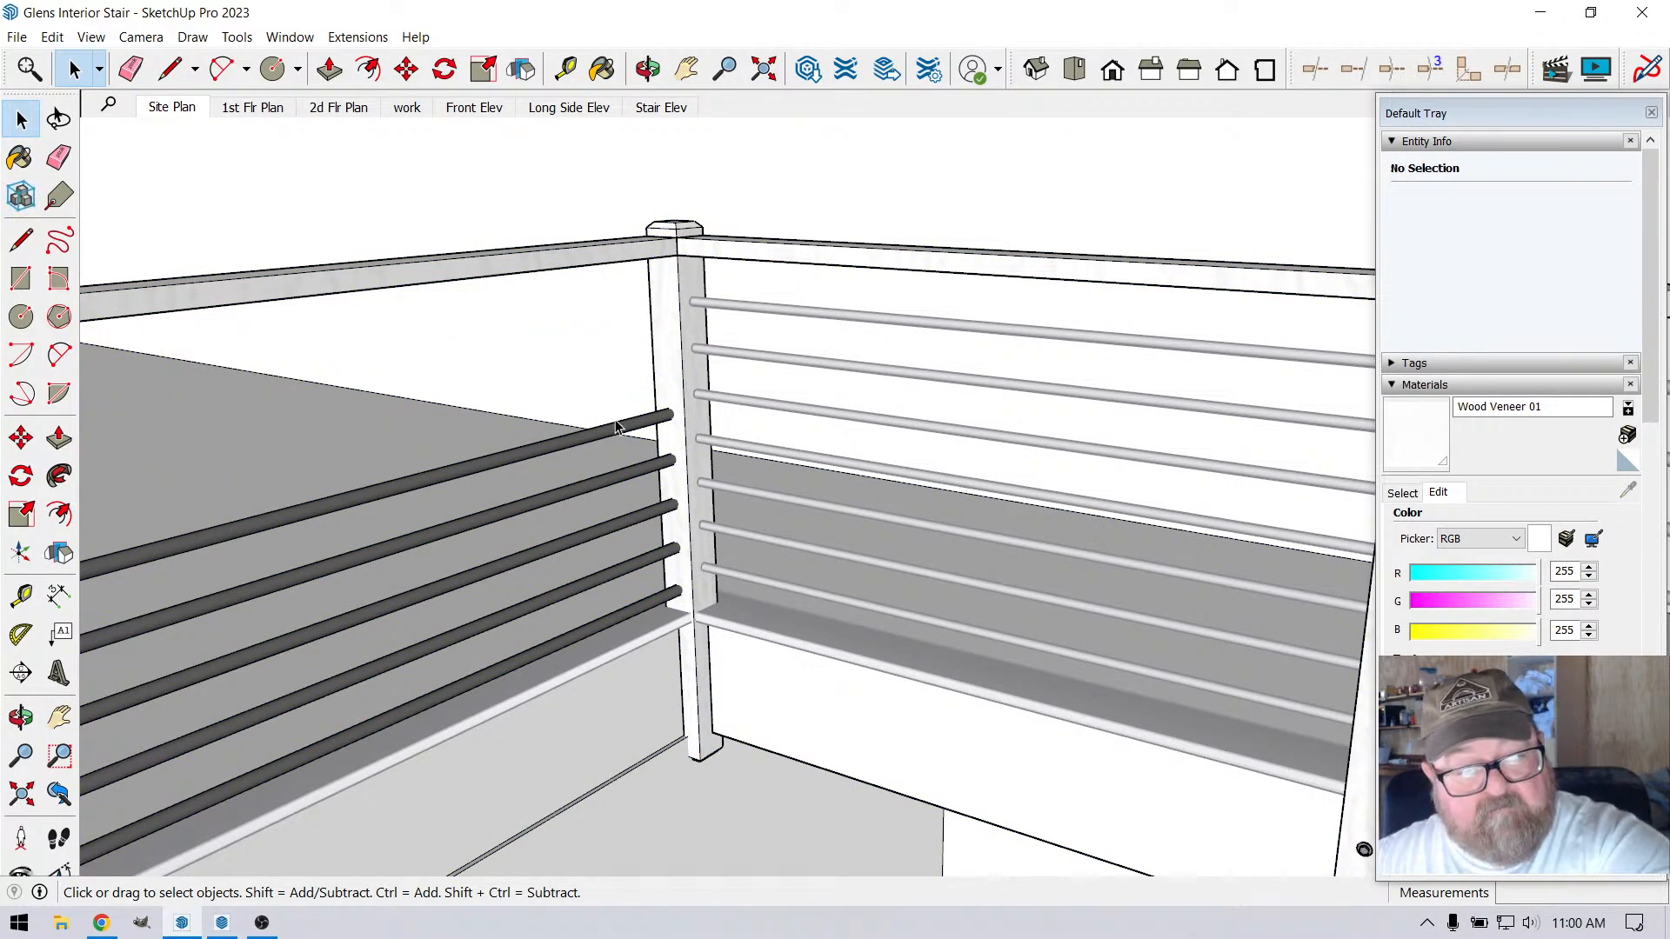
left_click(616, 428)
key("Delete")
left_click(632, 468)
key("Delete")
left_click(642, 526)
key("Delete")
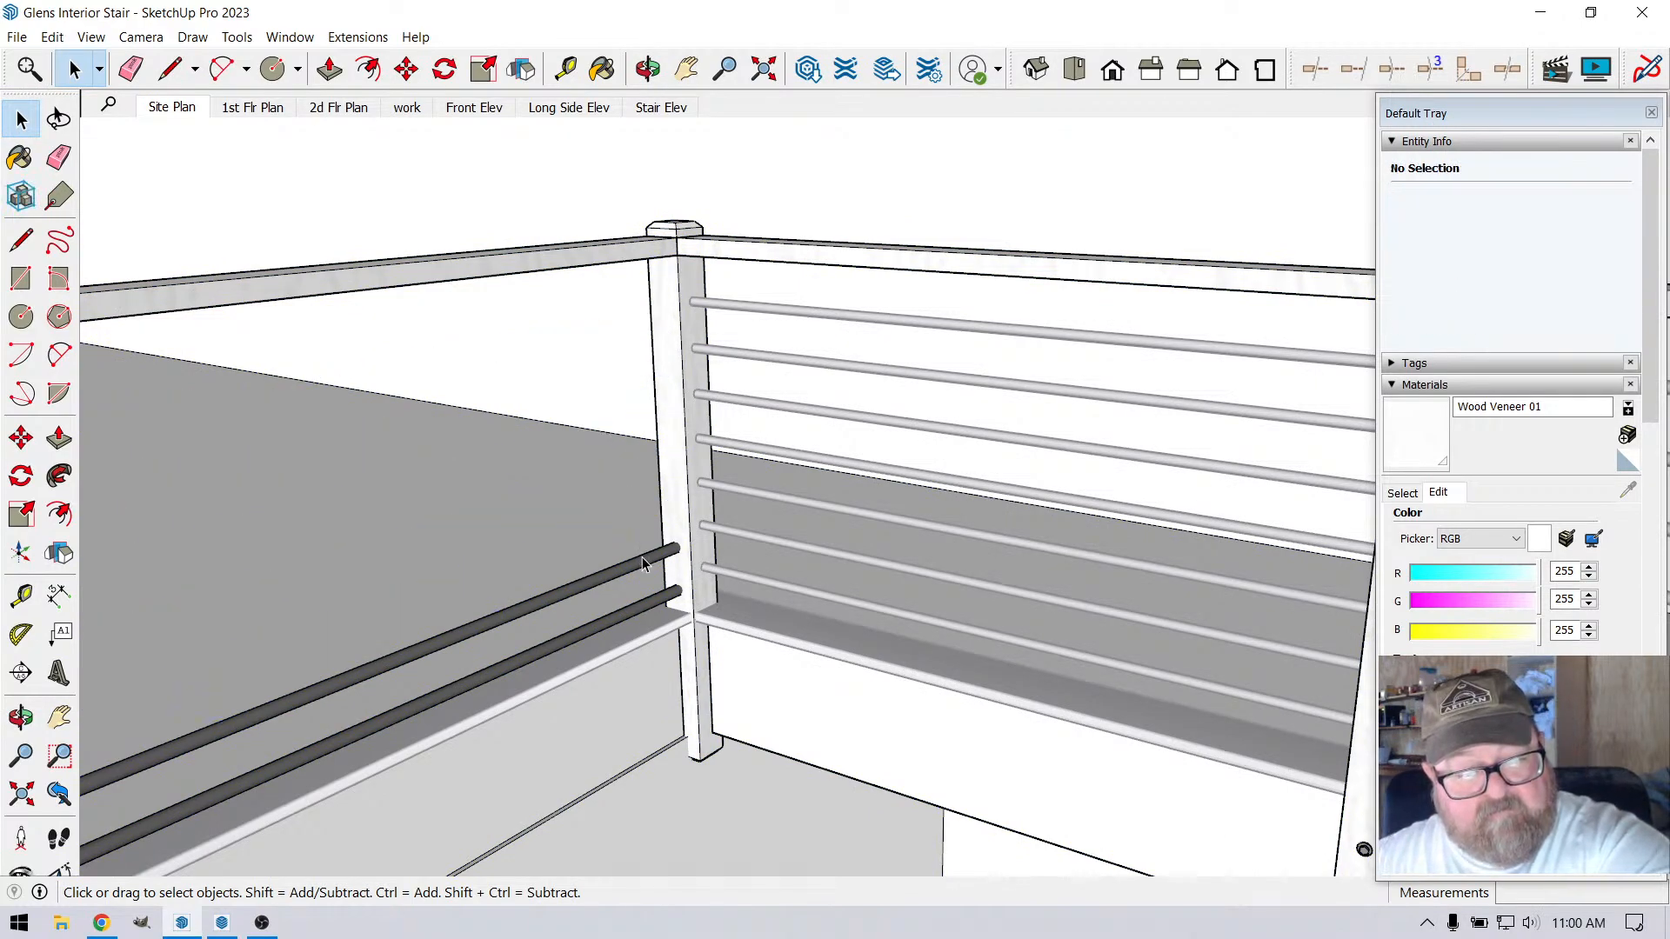
left_click(644, 559)
key("Delete")
left_click(654, 603)
key("Delete")
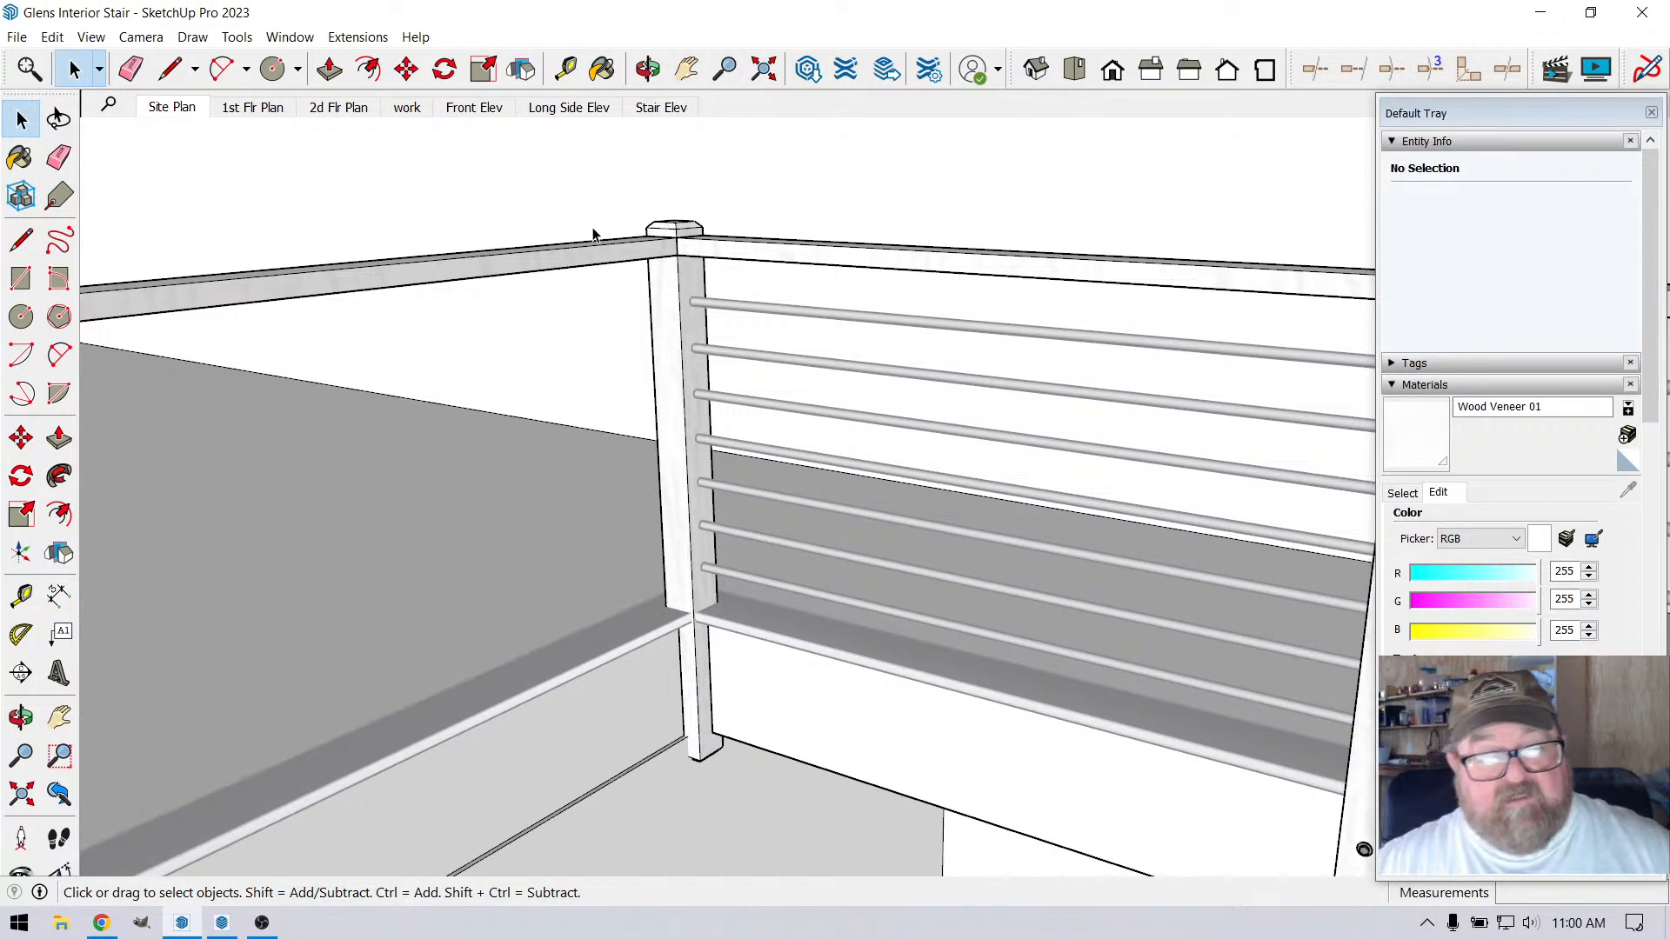
Close the railing group and select the top light rod beside the corner post
scroll(807, 546, "down", 2)
left_click(772, 443)
scroll(896, 657, "down", 5)
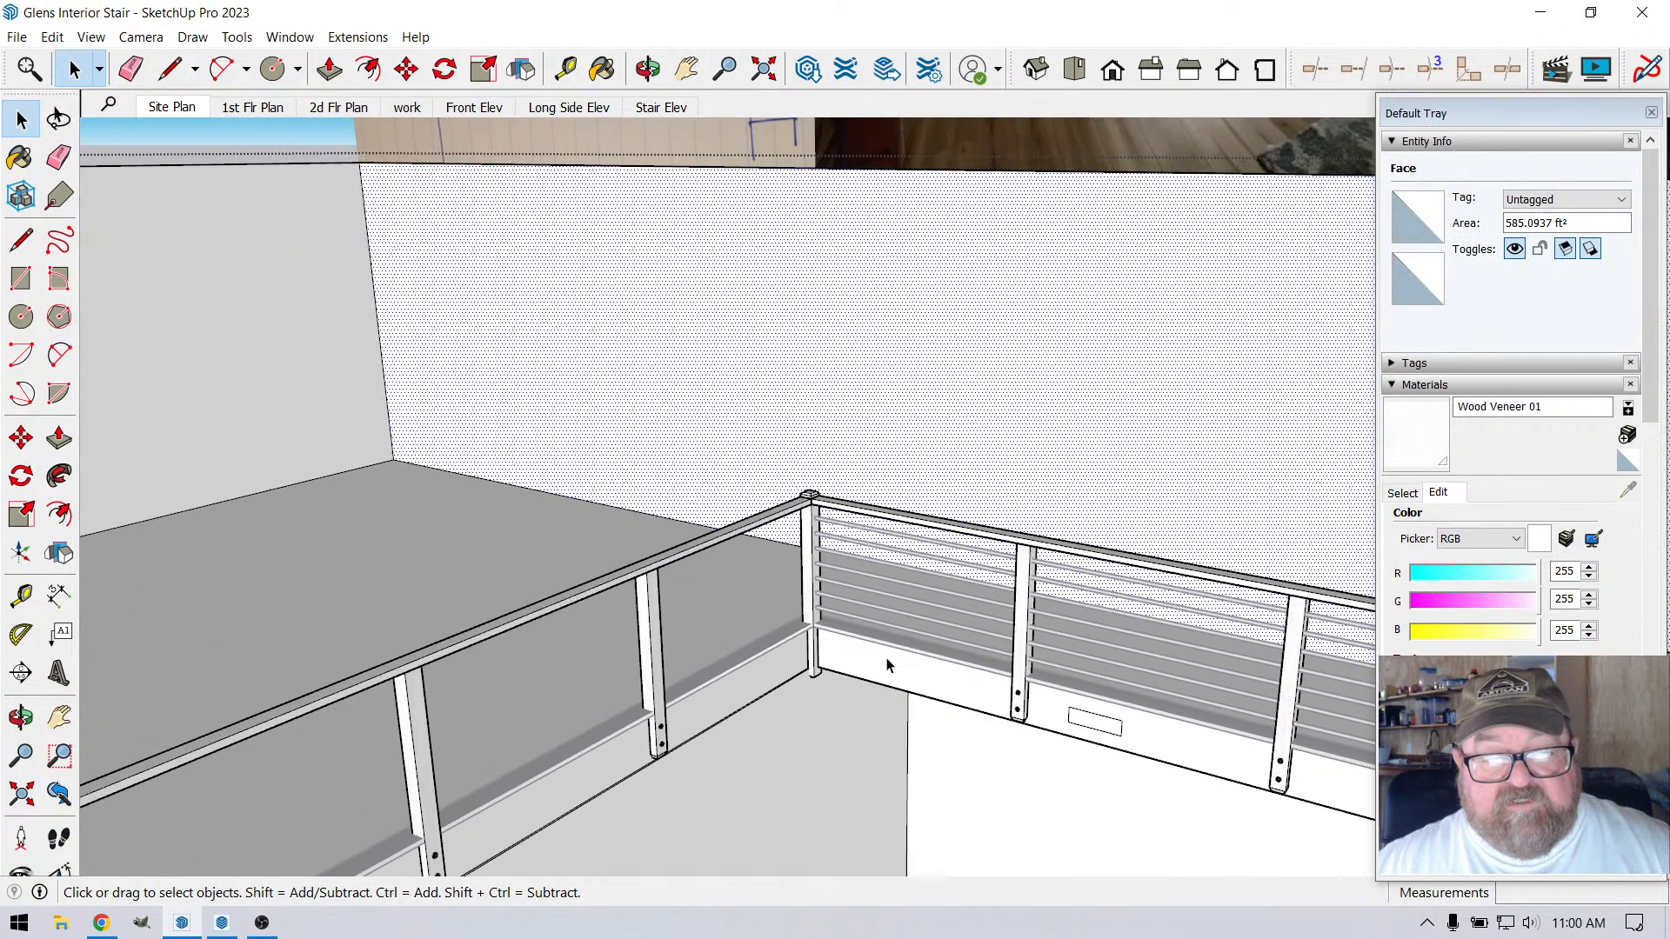
scroll(887, 666, "down", 2)
left_click(348, 192)
scroll(984, 687, "up", 2)
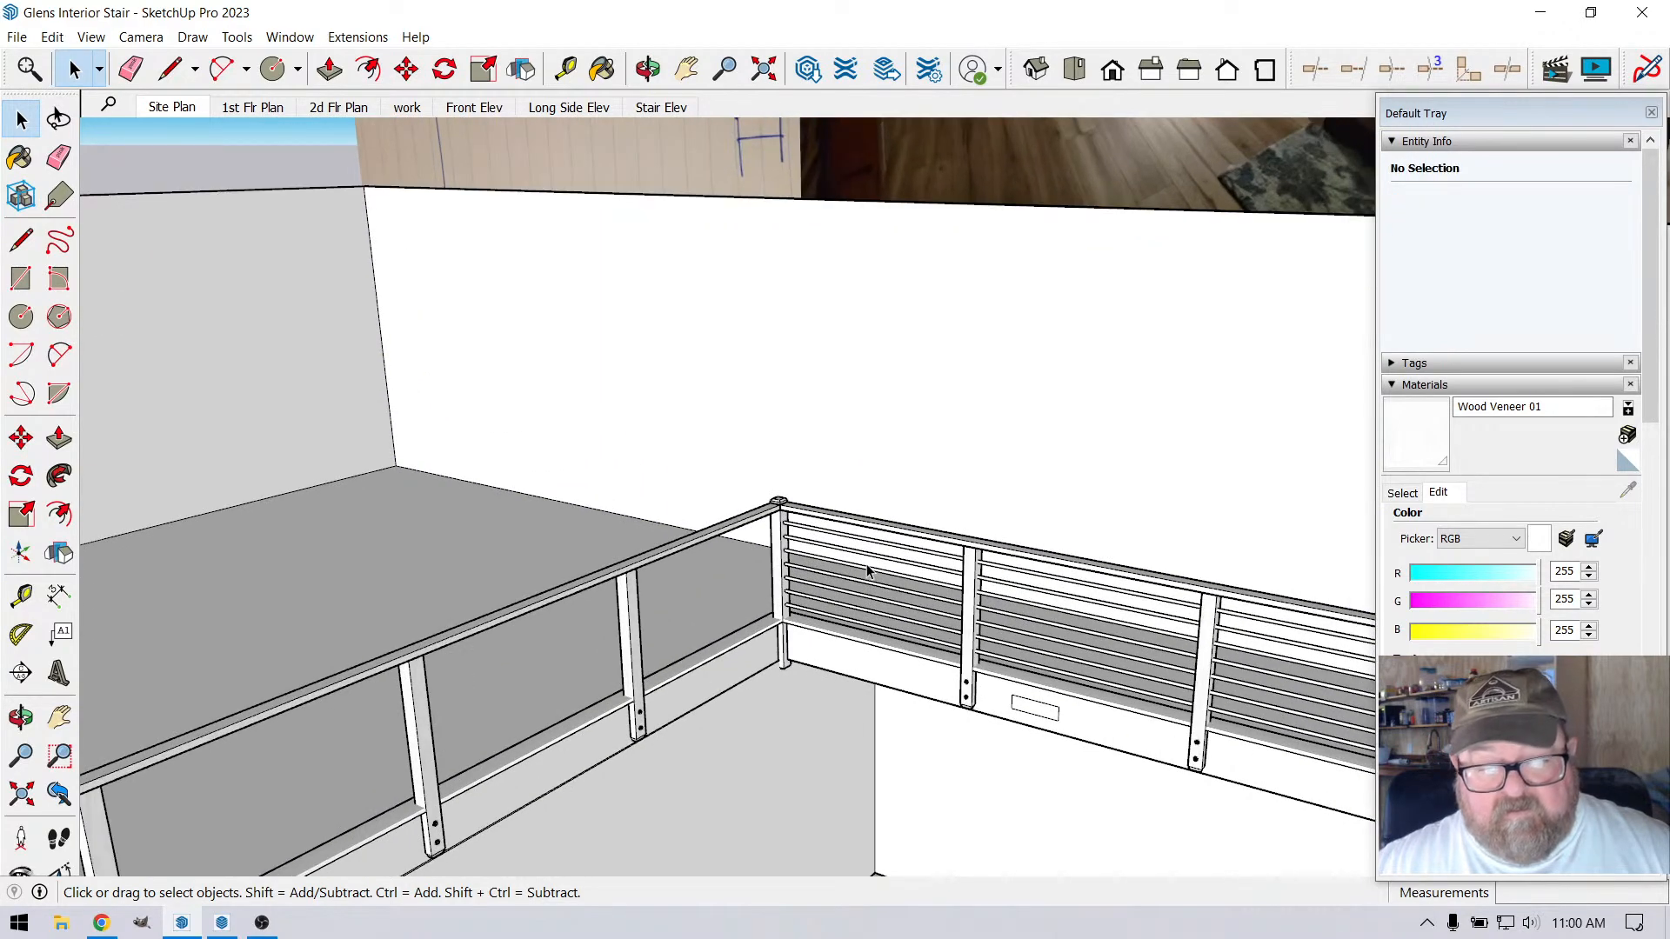
left_click(860, 545)
scroll(835, 544, "up", 3)
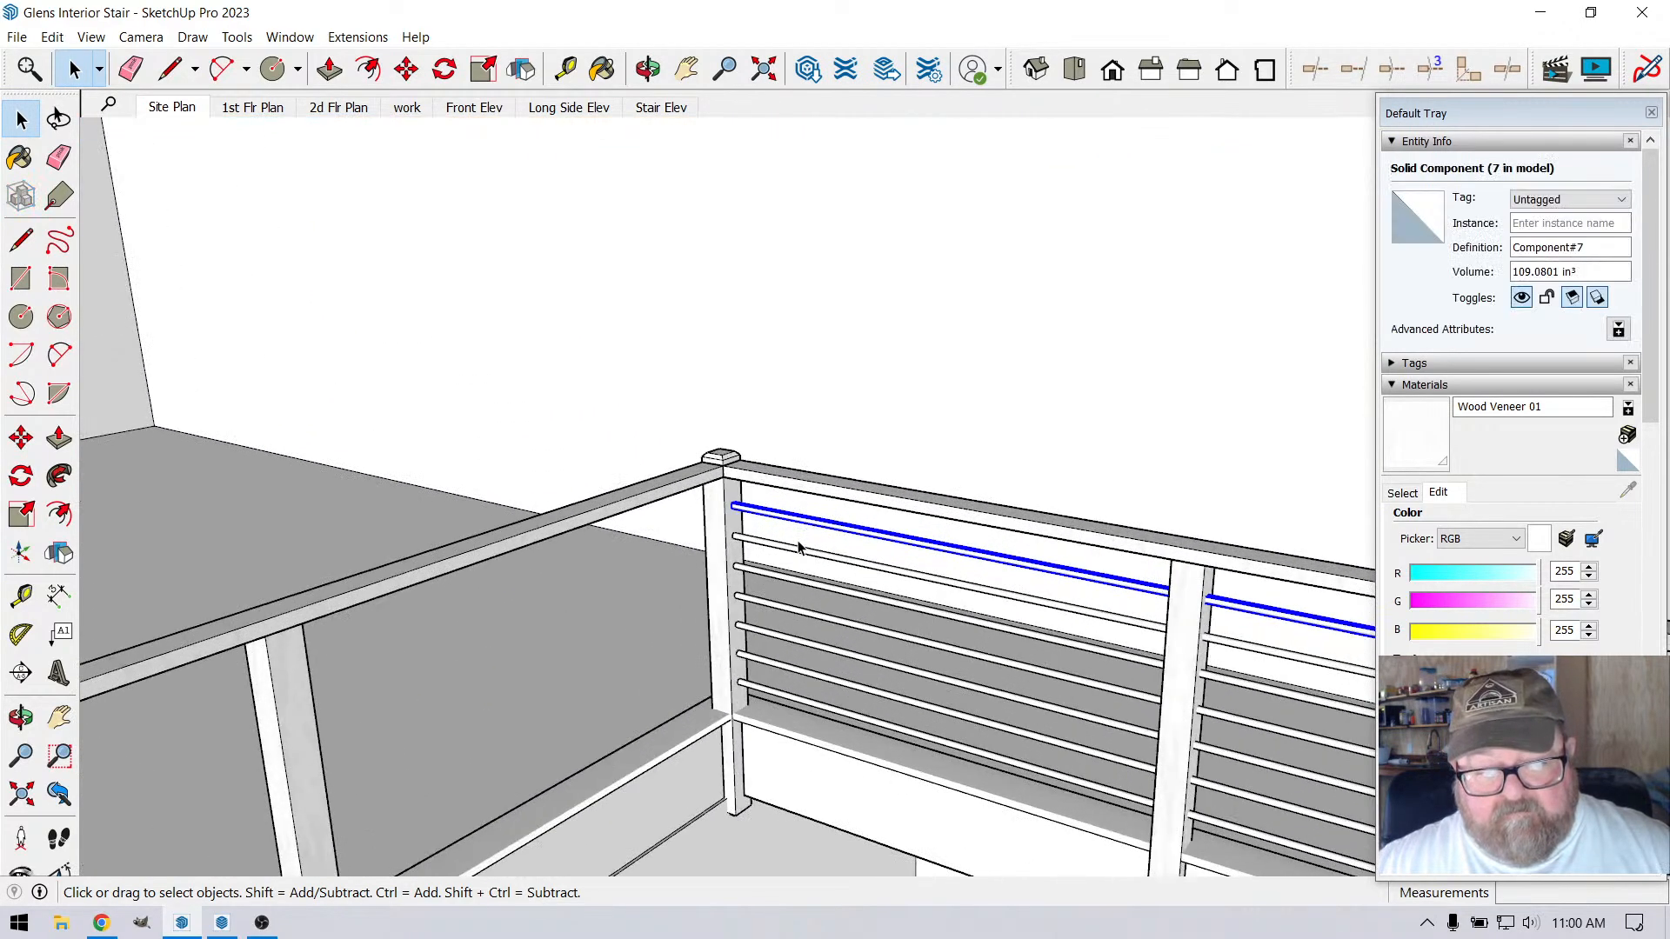
left_click(648, 68)
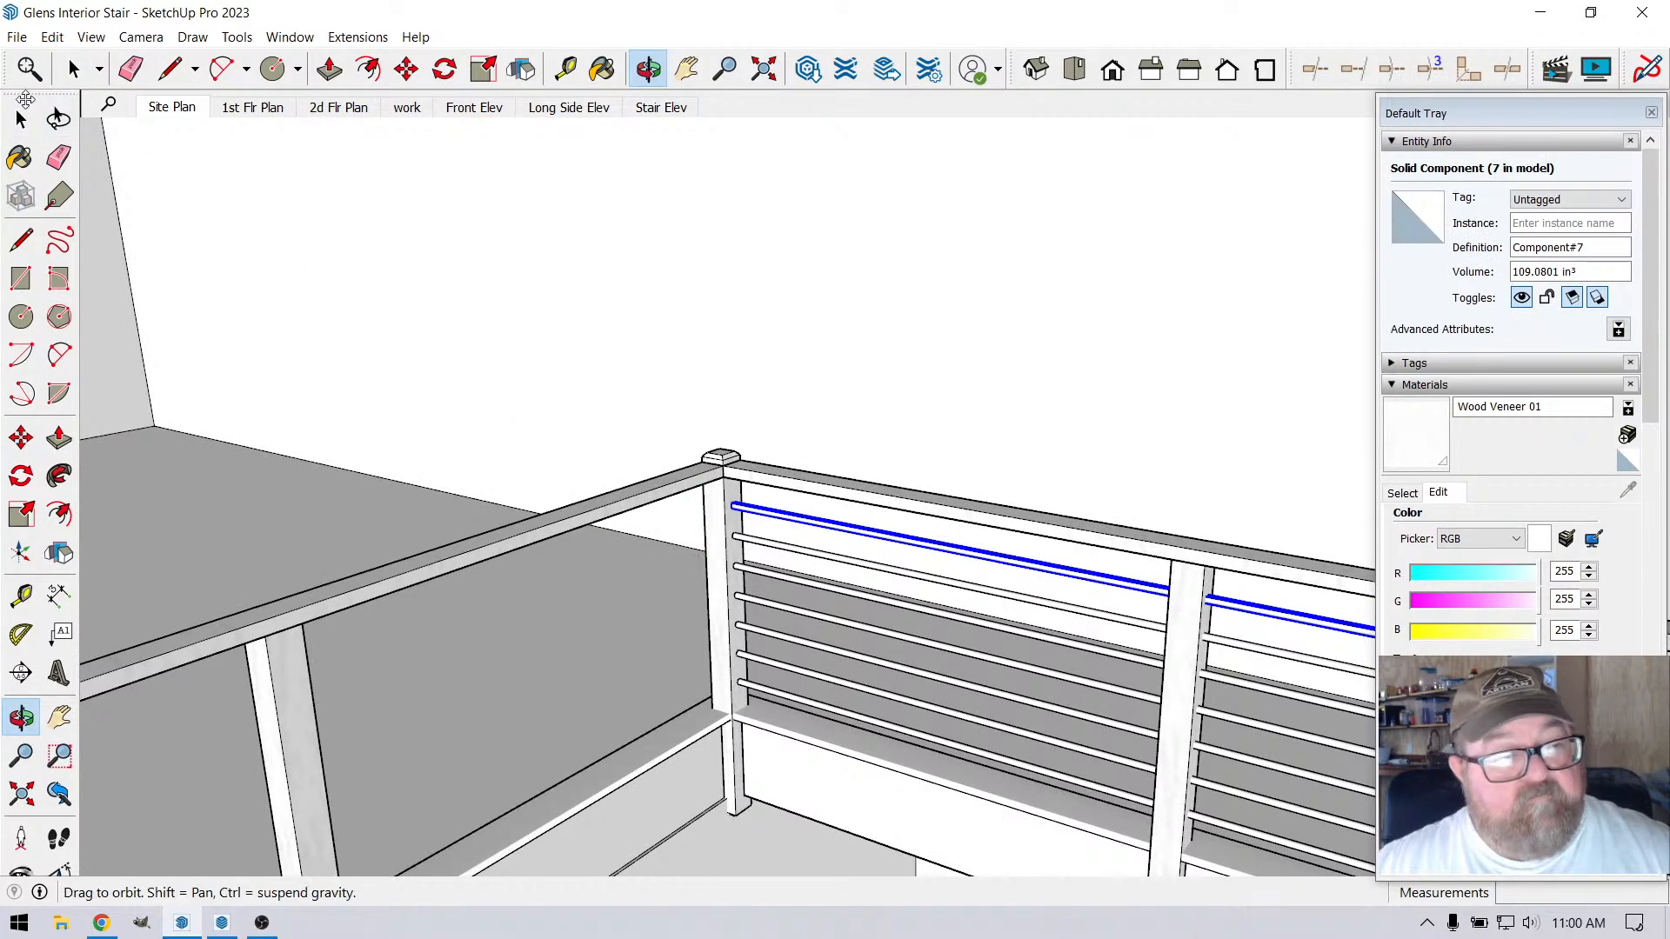
left_click(73, 68)
scroll(718, 637, "up", 4)
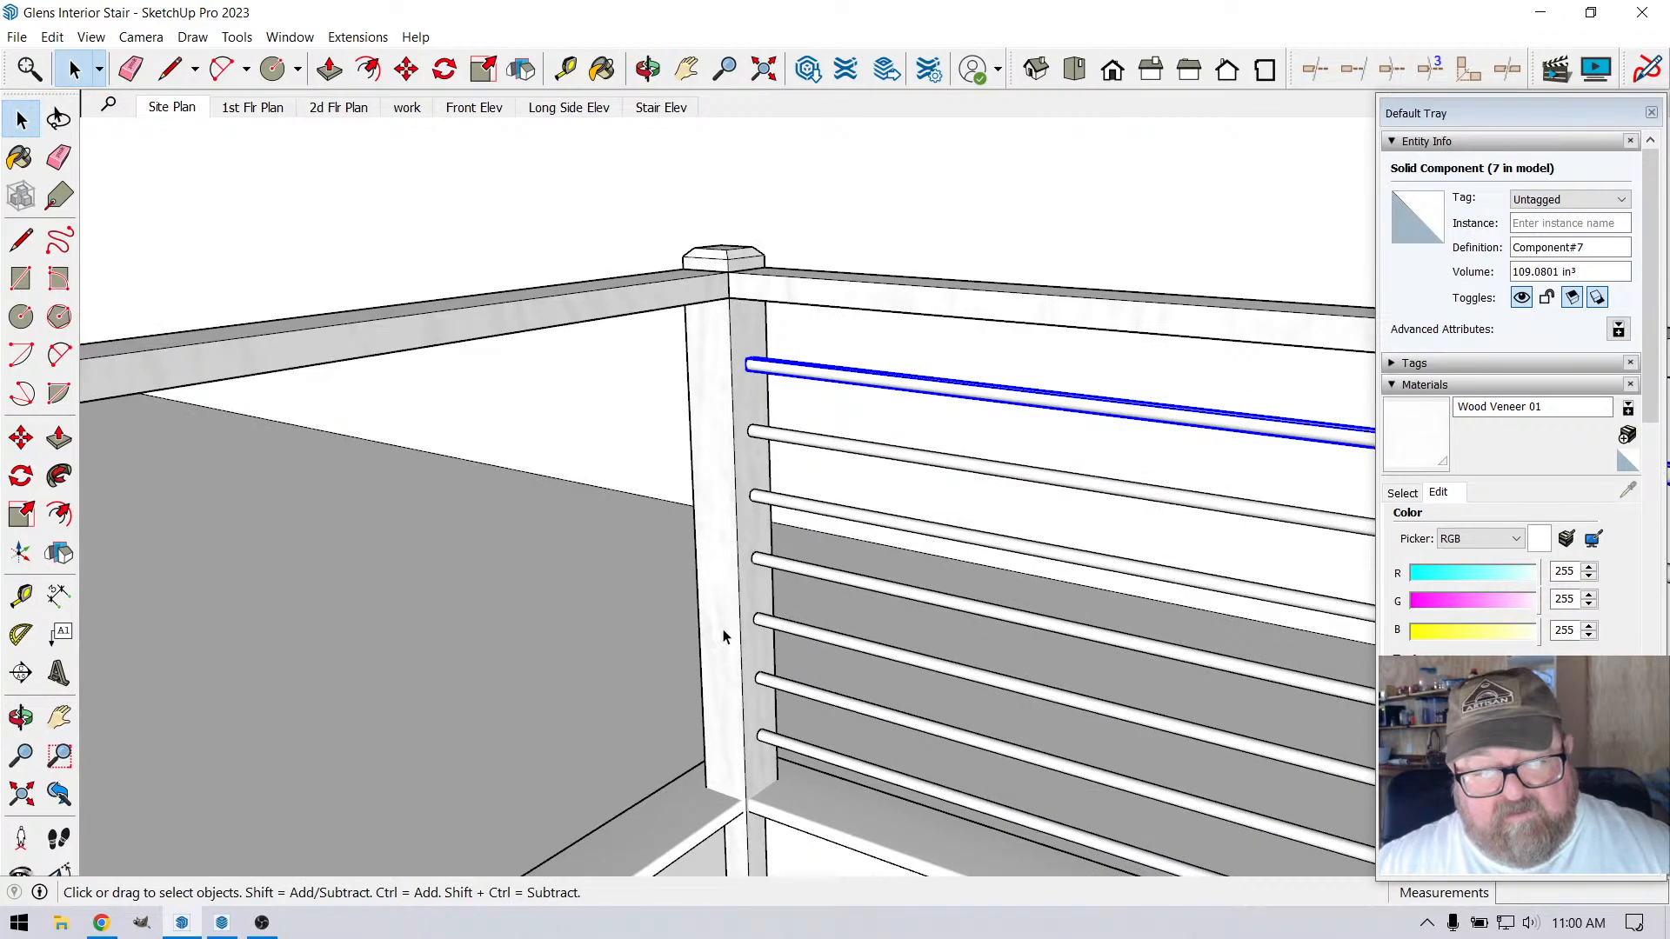
Place a horizontal guide about 3 7/8" below the handrail on the corner post's rod-side face, level with the top rod
left_click(648, 69)
scroll(693, 195, "up", 4)
scroll(698, 300, "down", 2)
left_click_drag(733, 539, 796, 531)
key("t")
scroll(774, 426, "up", 1)
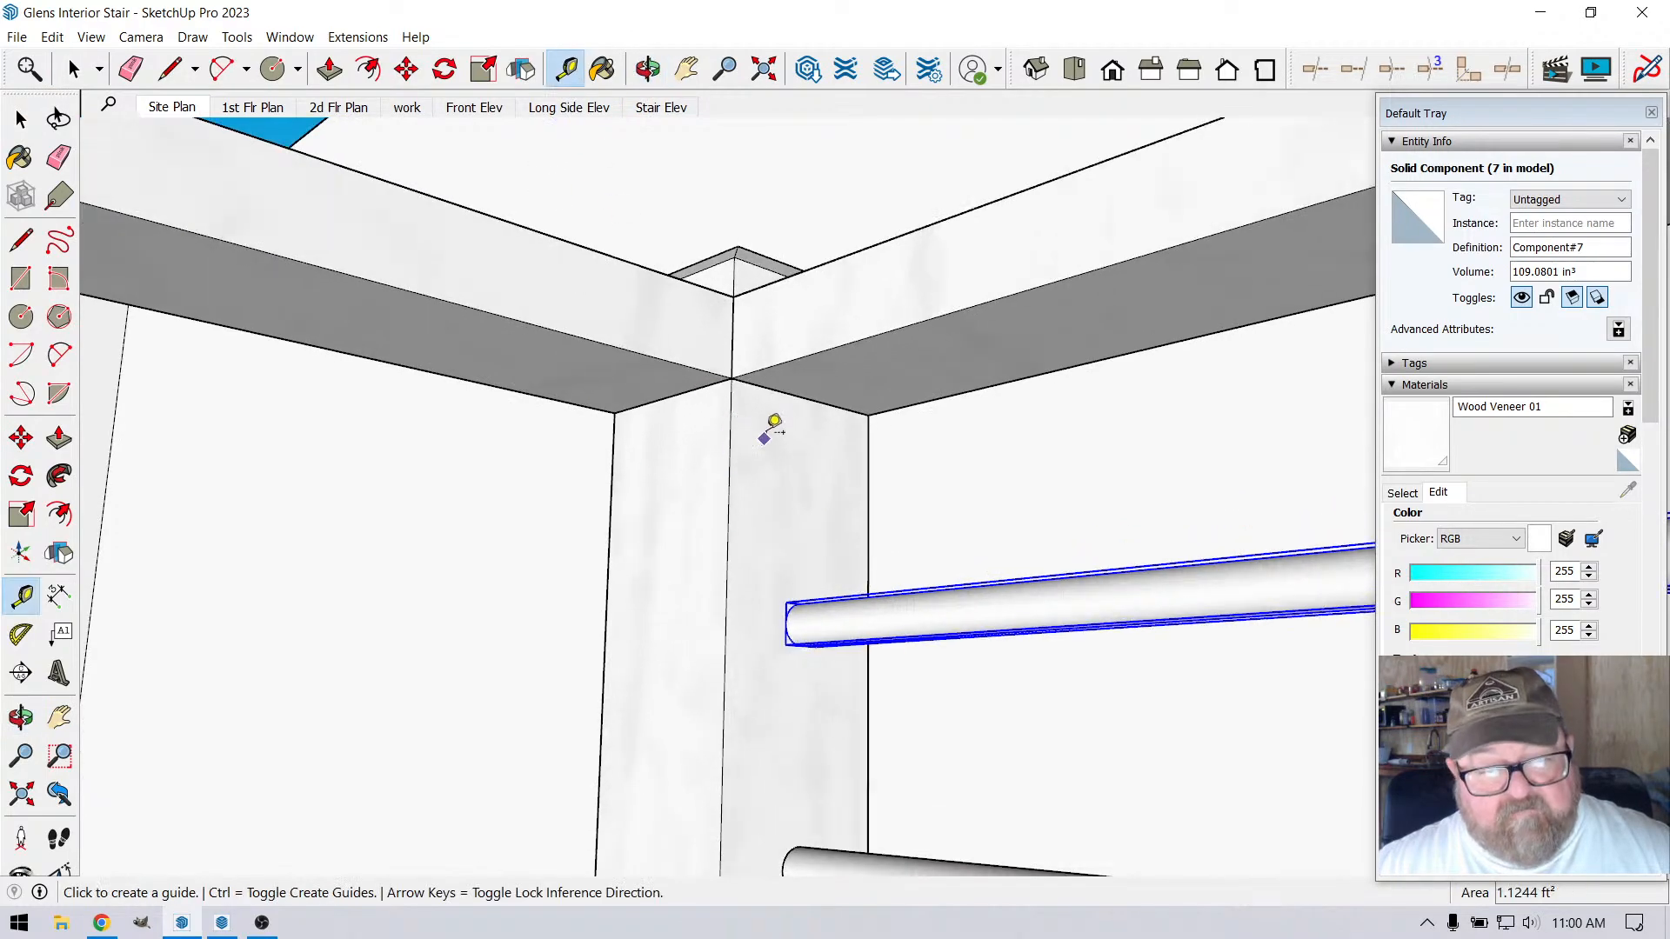
left_click(783, 392)
scroll(753, 541, "up", 2)
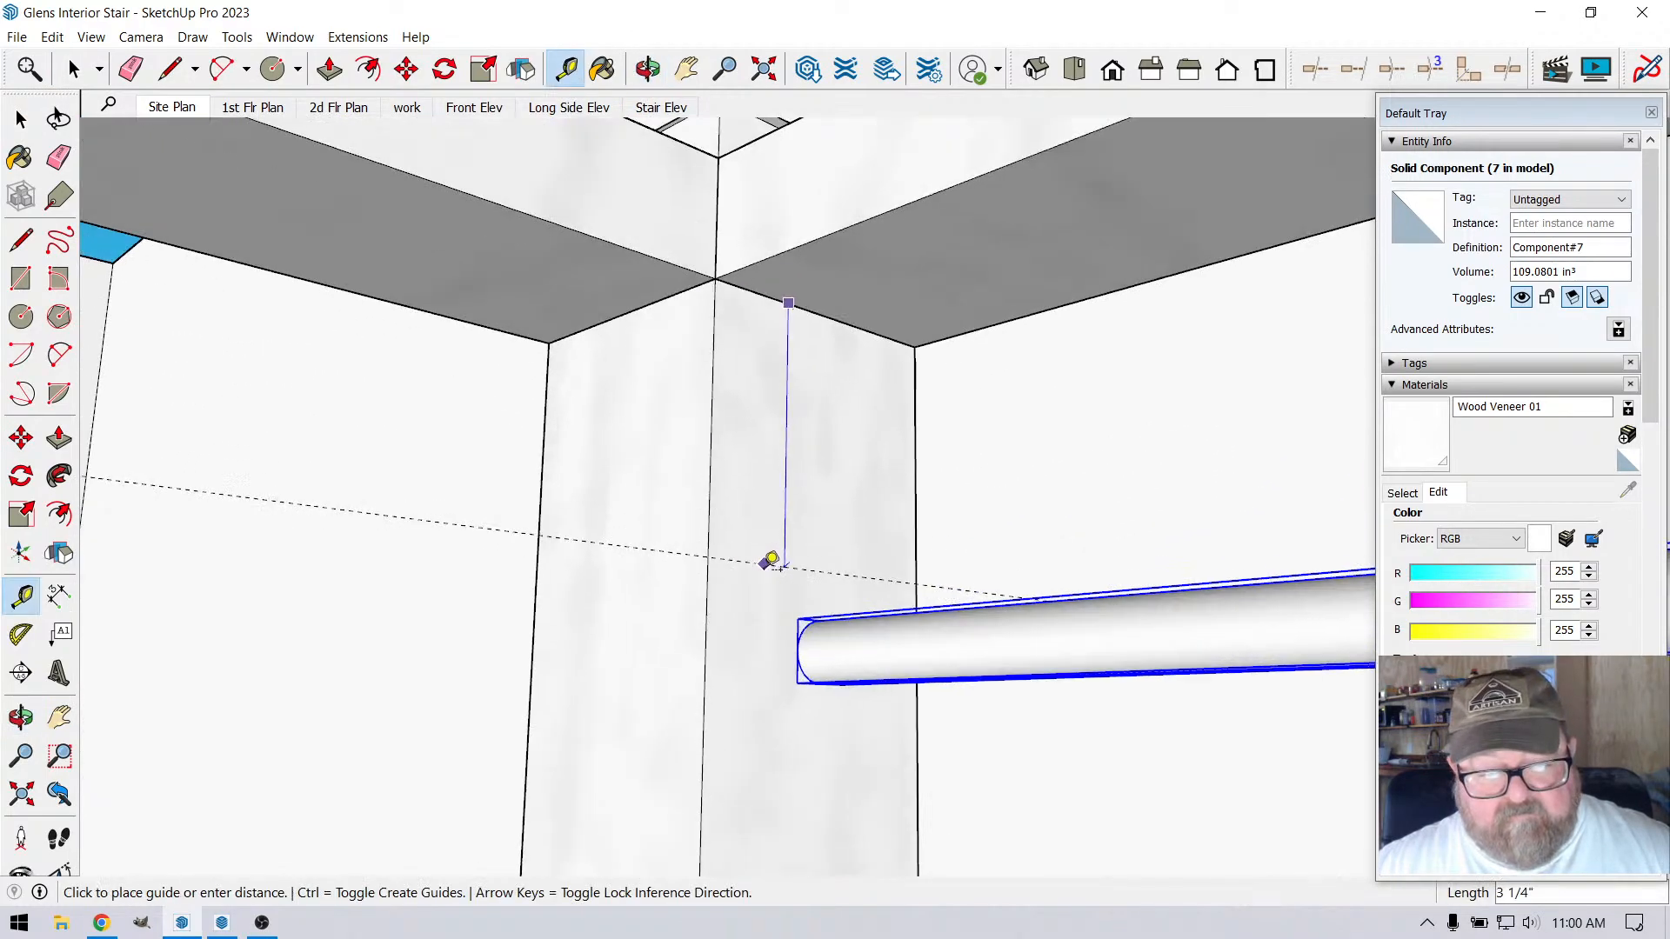
left_click(648, 70)
left_click_drag(724, 385, 769, 556)
scroll(781, 638, "up", 2)
right_click(764, 563)
left_click(778, 571)
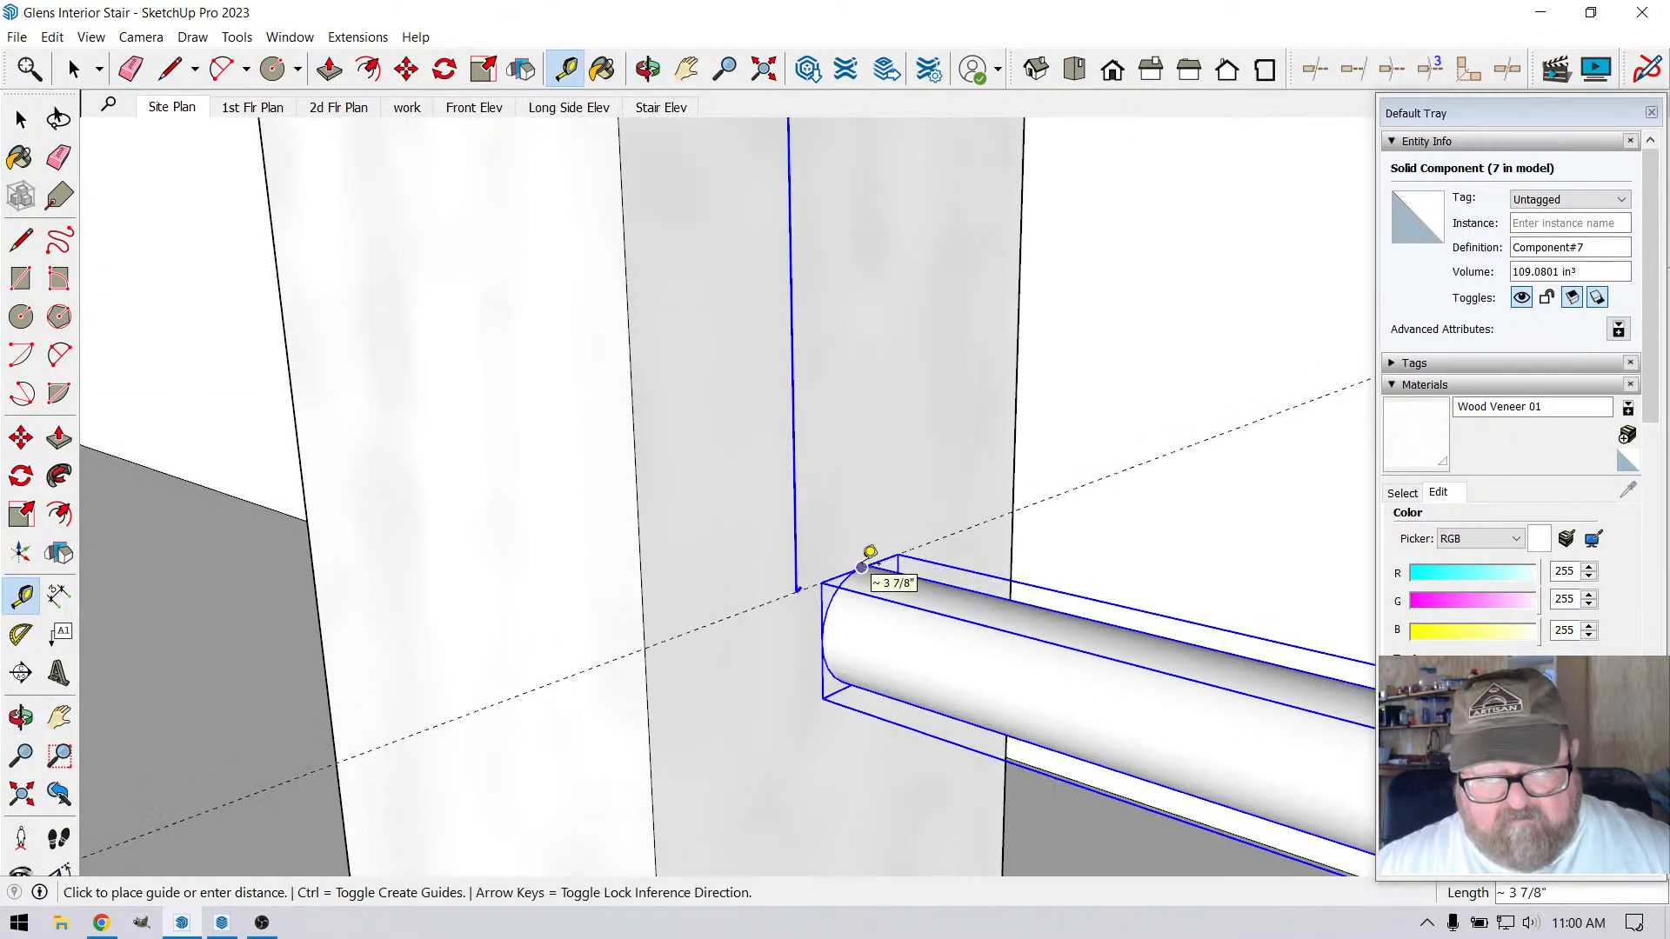
left_click(870, 554)
scroll(870, 429, "down", 5)
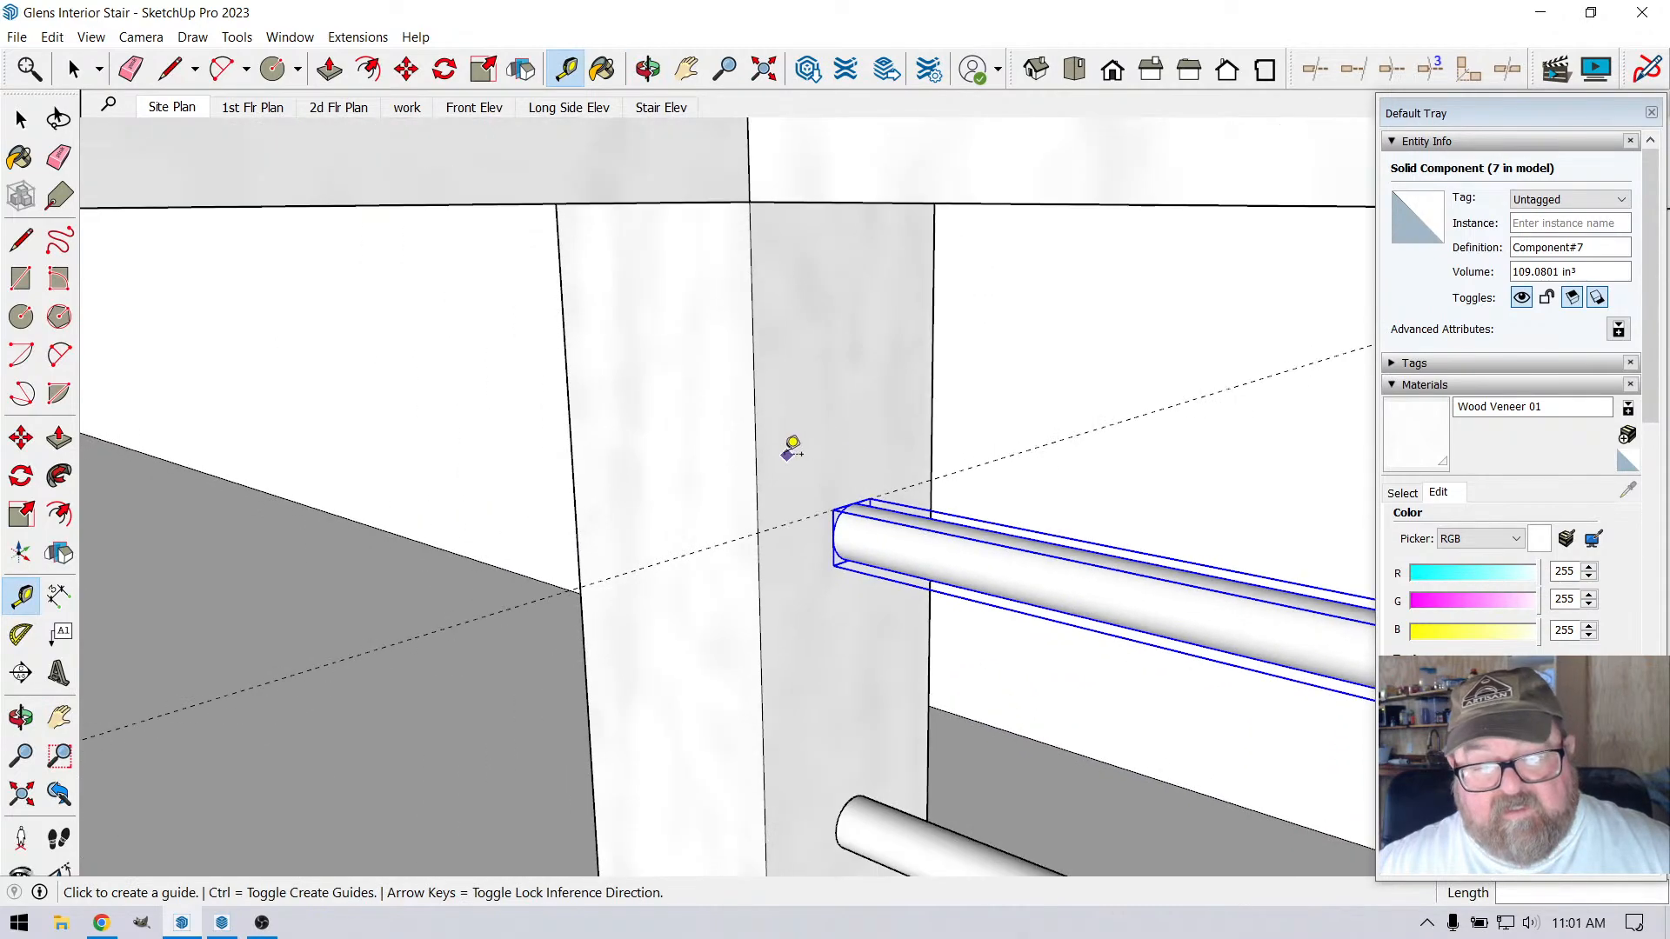
Place a matching guide about 3 13/16" below the handrail on the adjacent face of the corner post
left_click(648, 69)
left_click_drag(687, 209, 568, 152)
left_click(567, 70)
left_click(710, 150)
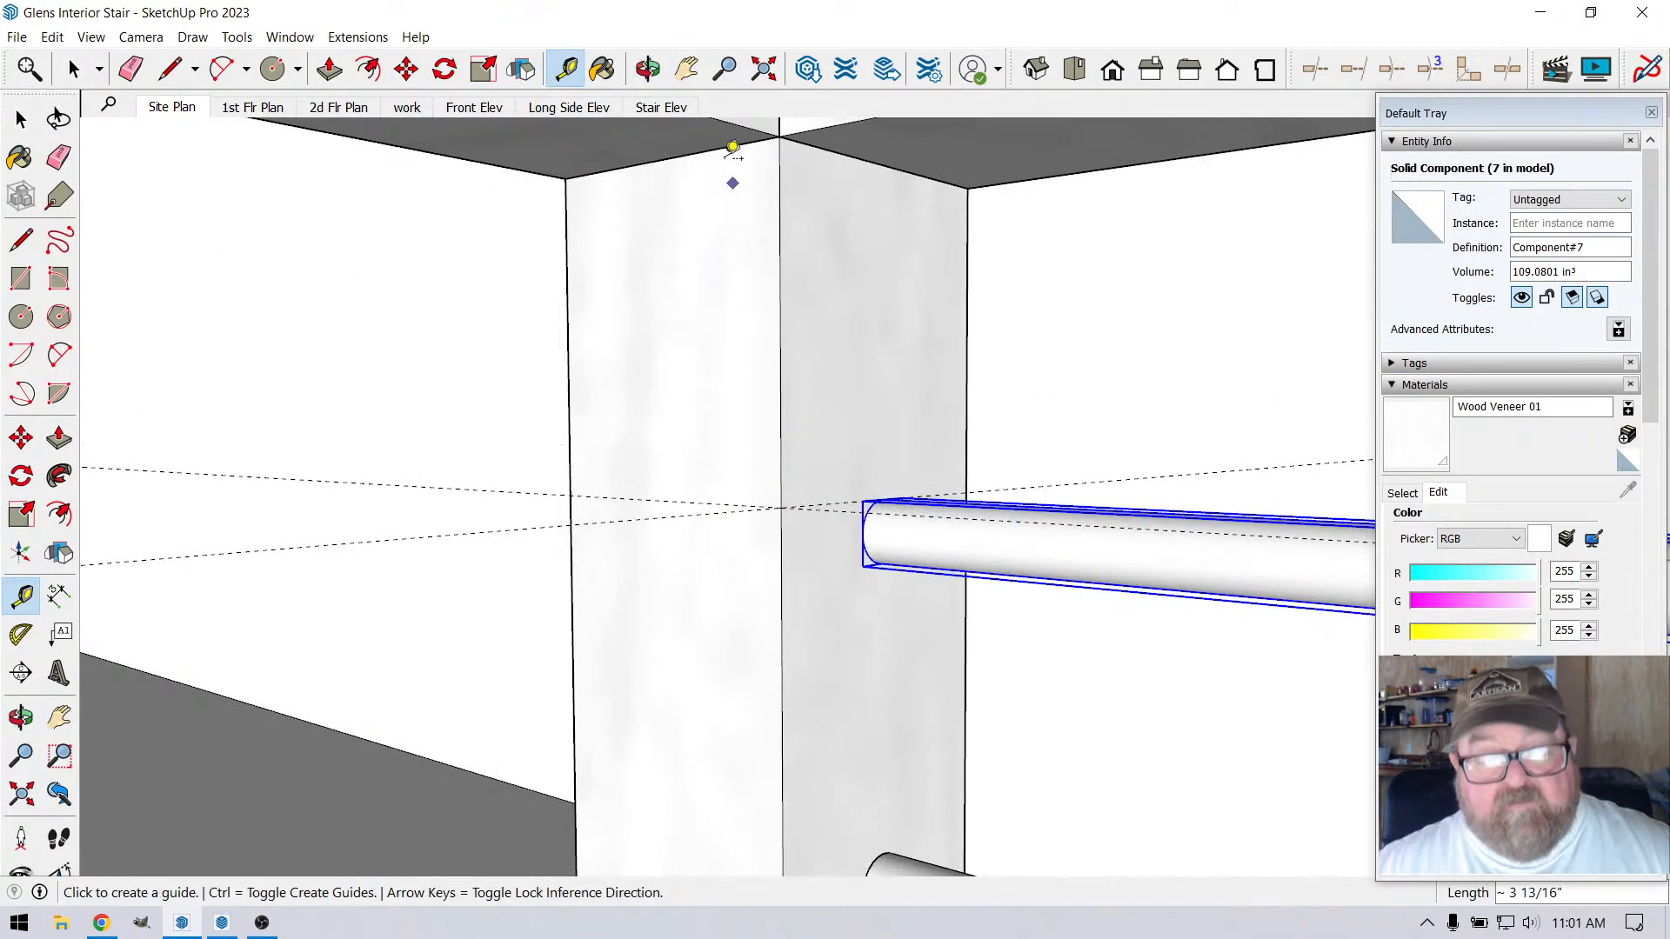
Select all seven light rods on the finished side of the corner post and make them a group
left_click(649, 70)
left_click_drag(883, 496, 835, 609)
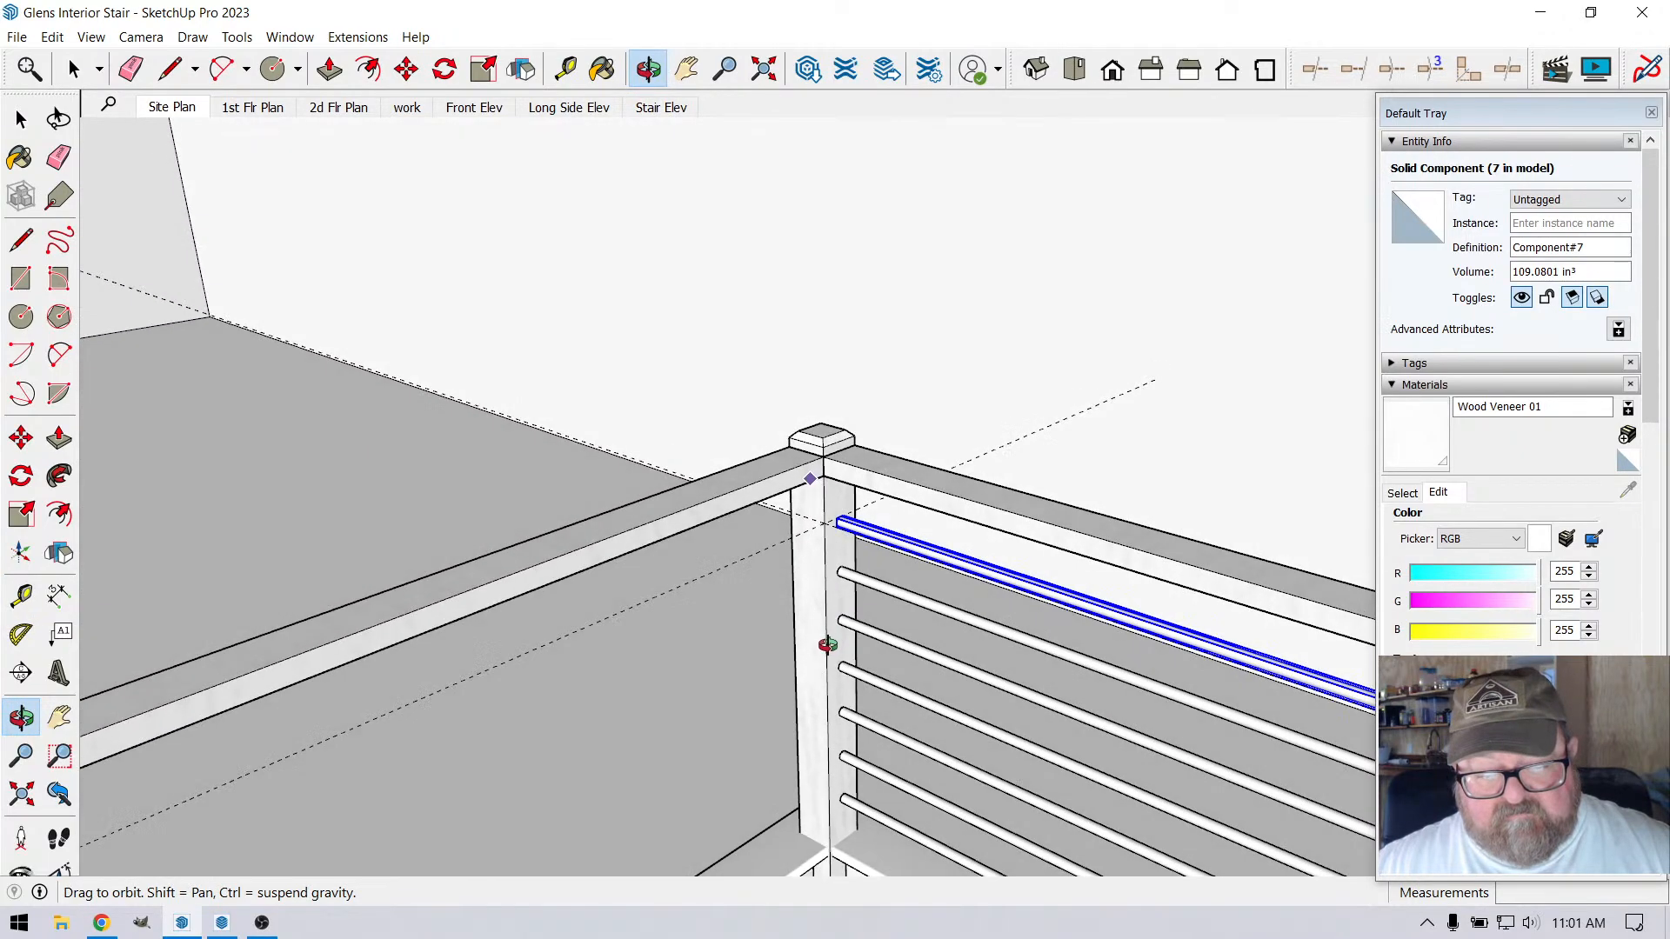
left_click(74, 70)
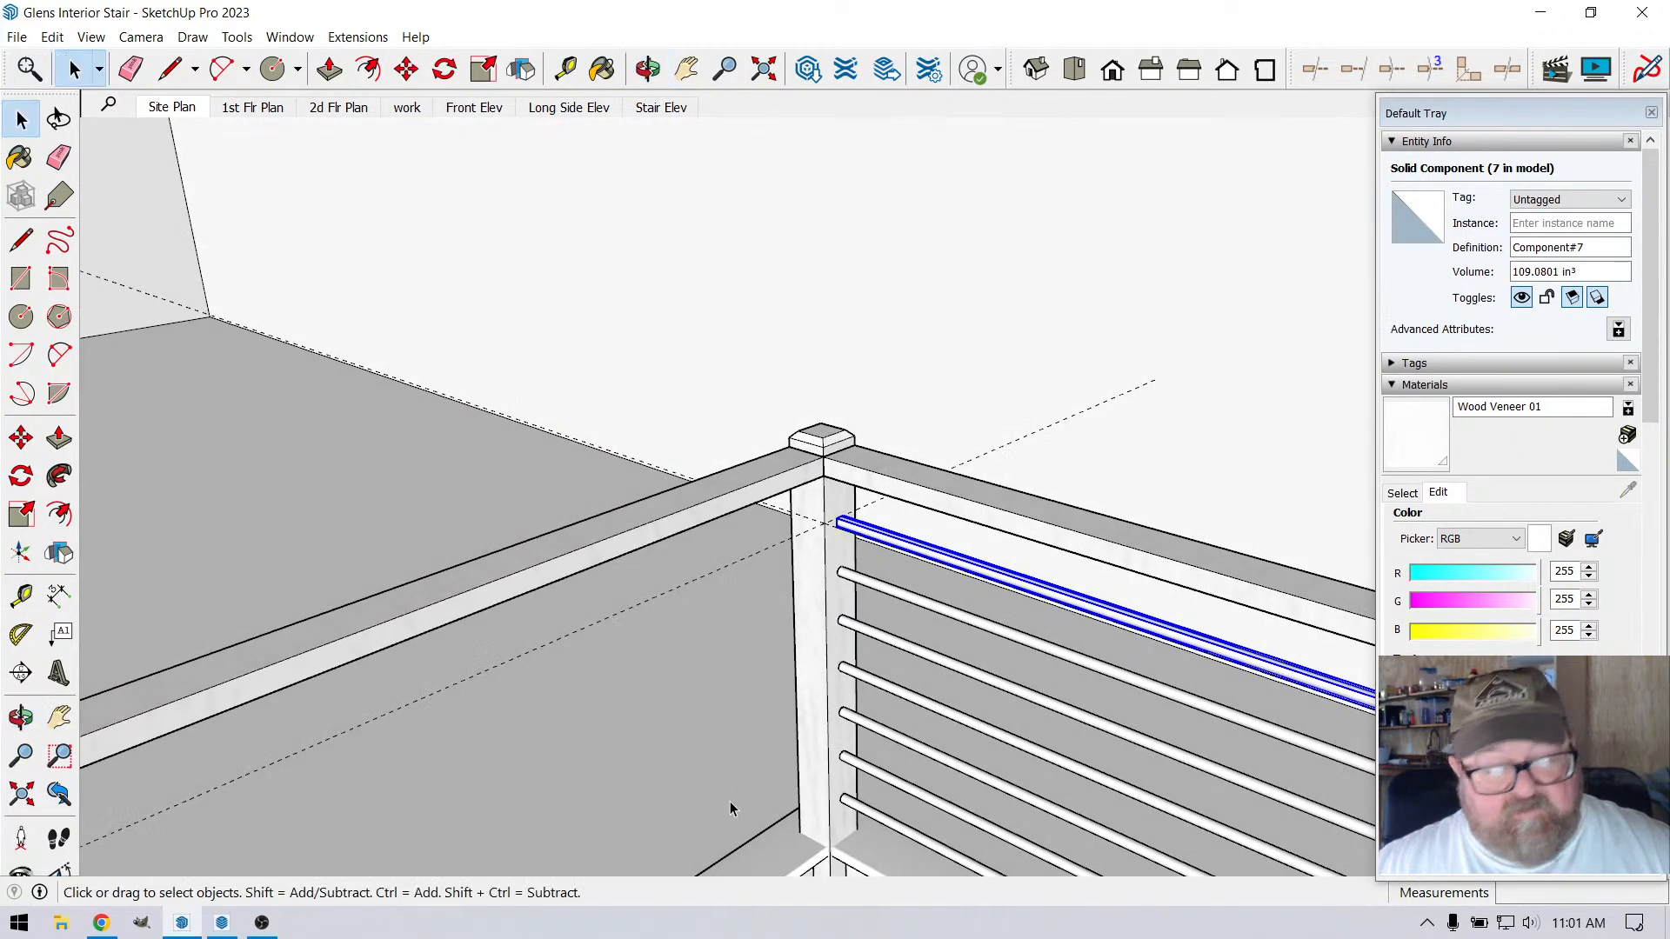
left_click(864, 814)
left_click(874, 777, "shift")
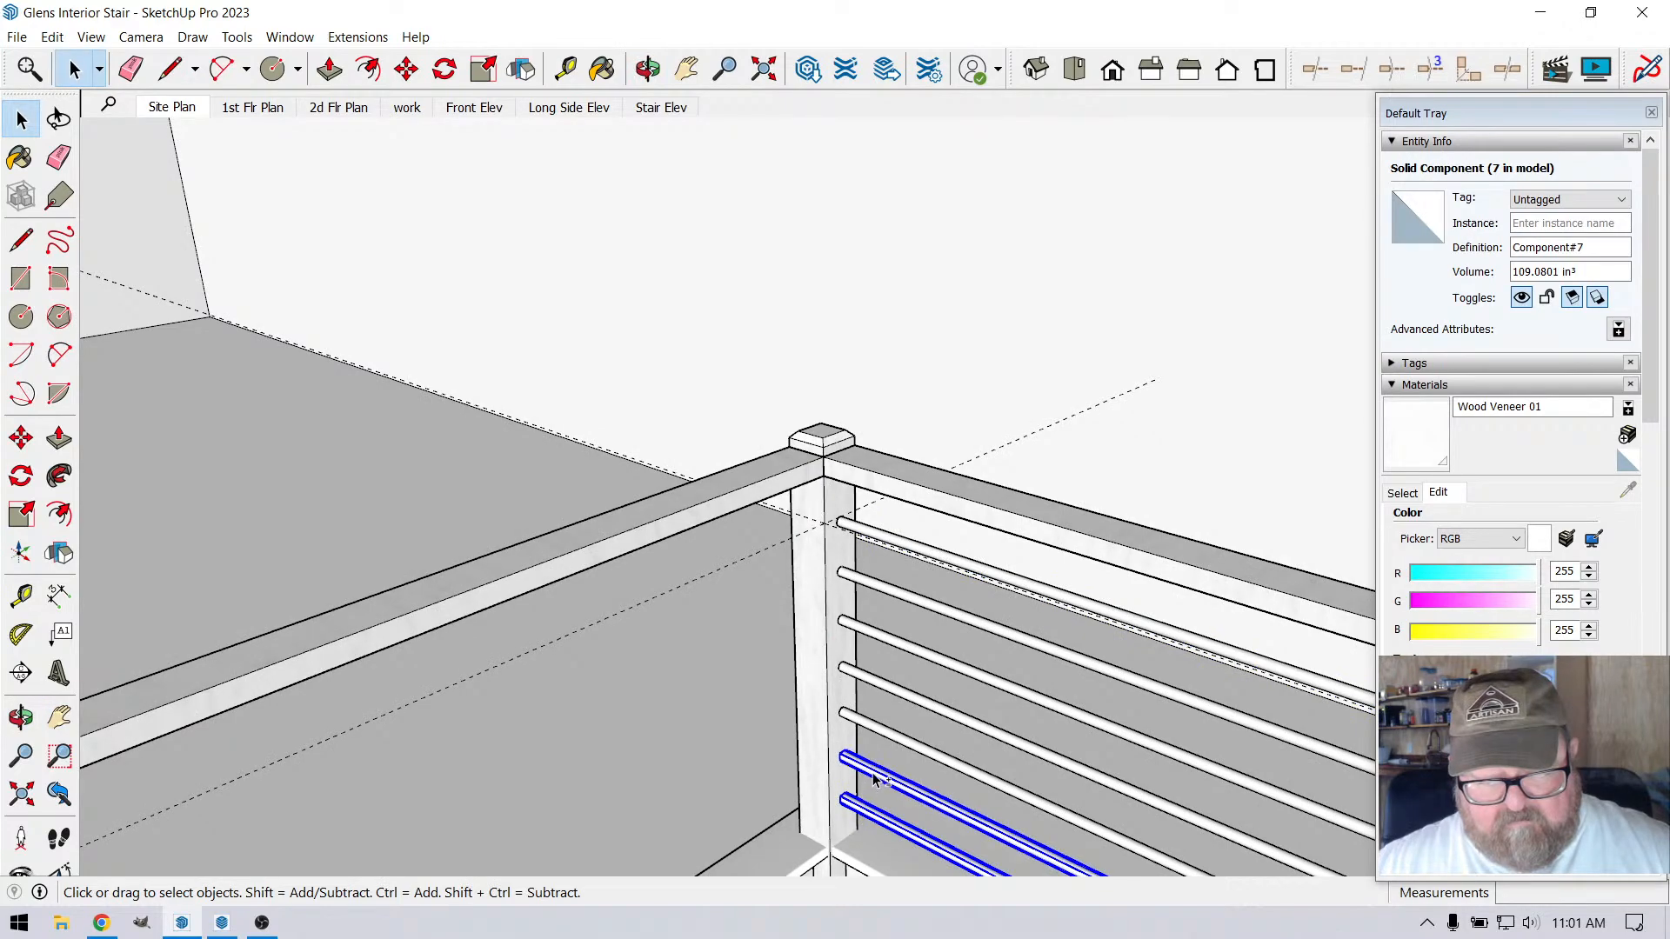
left_click(871, 735, "shift")
left_click(867, 686, "shift")
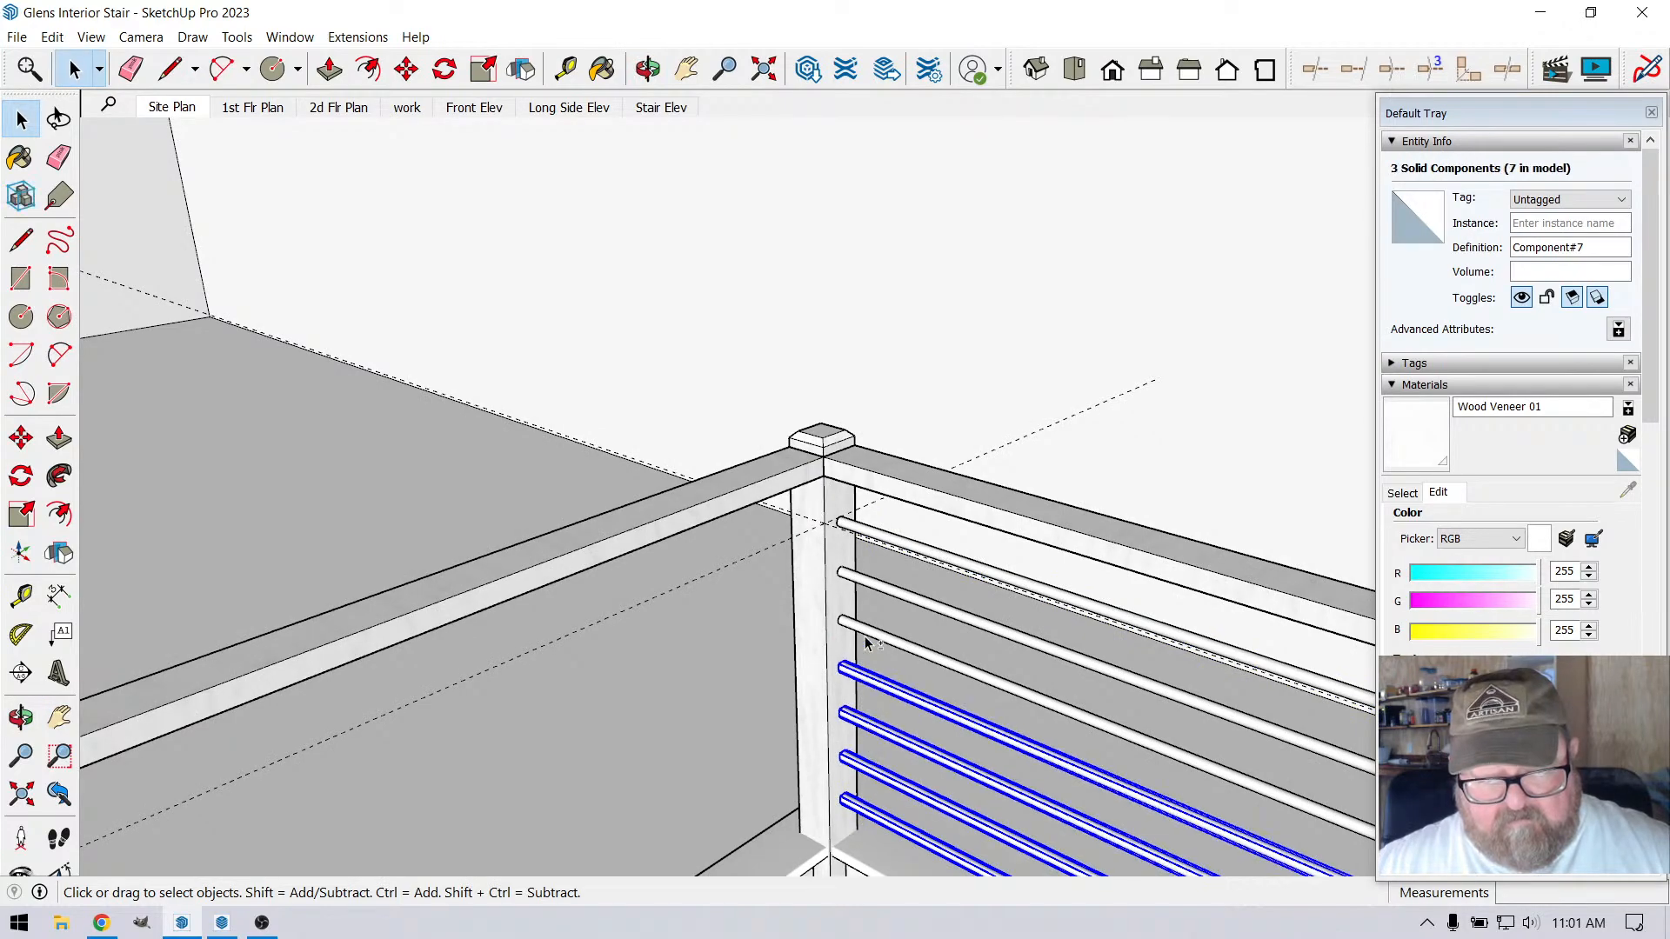
left_click(867, 622, "shift")
left_click(865, 588, "shift")
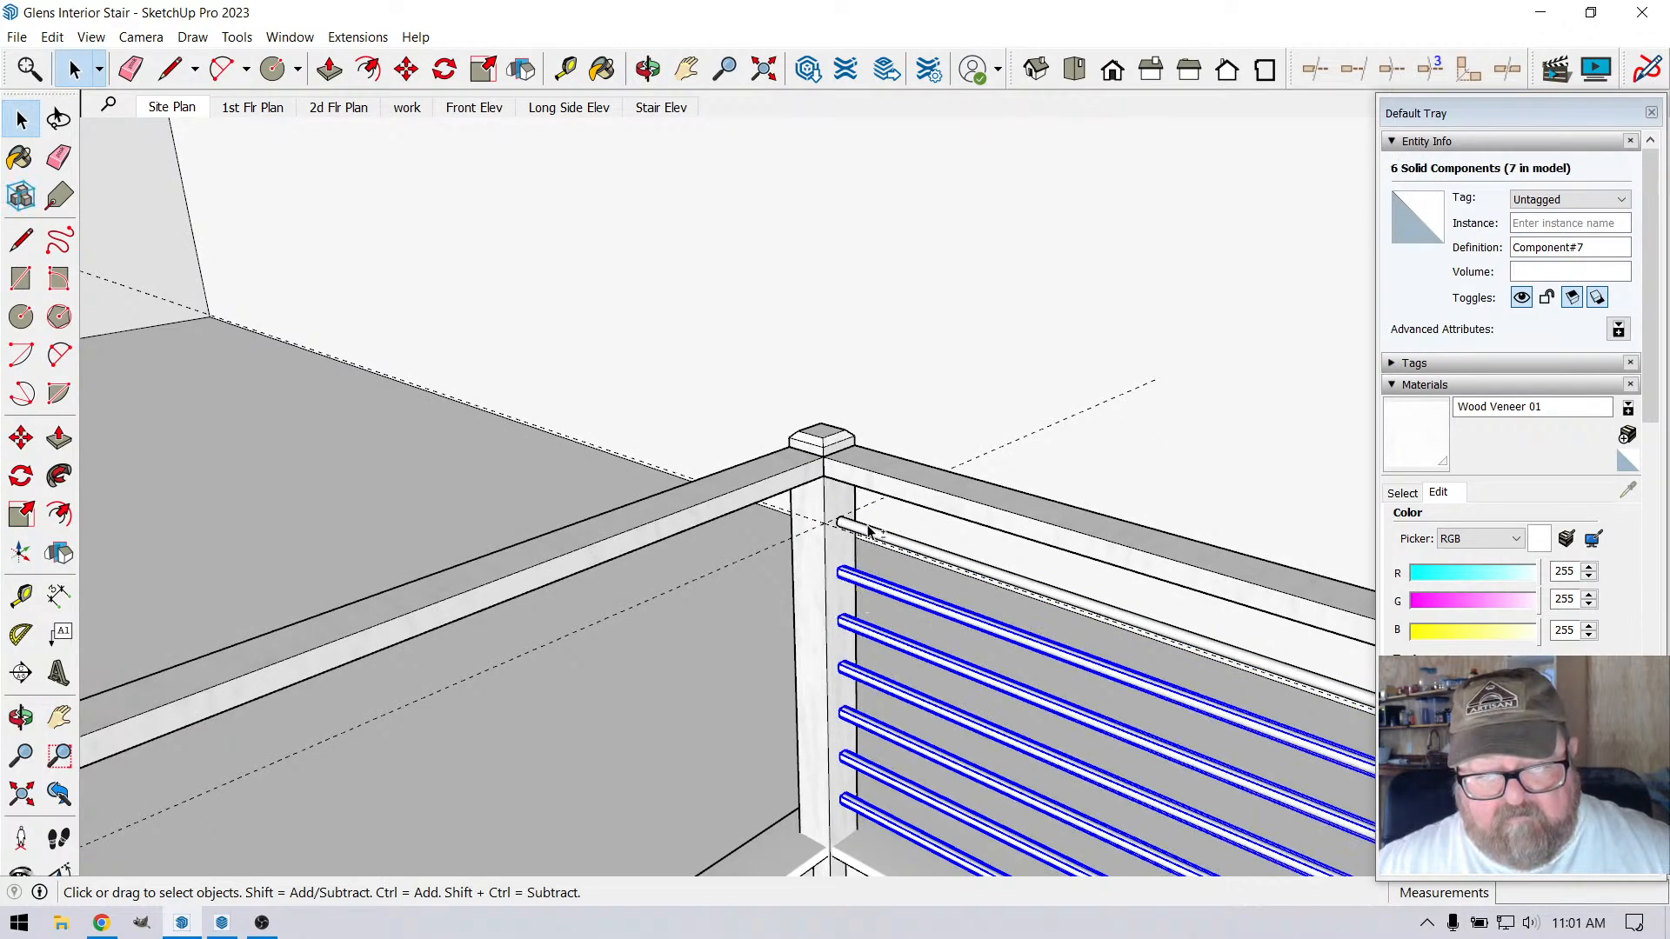
left_click(868, 526, "shift")
right_click(867, 525)
left_click(916, 709)
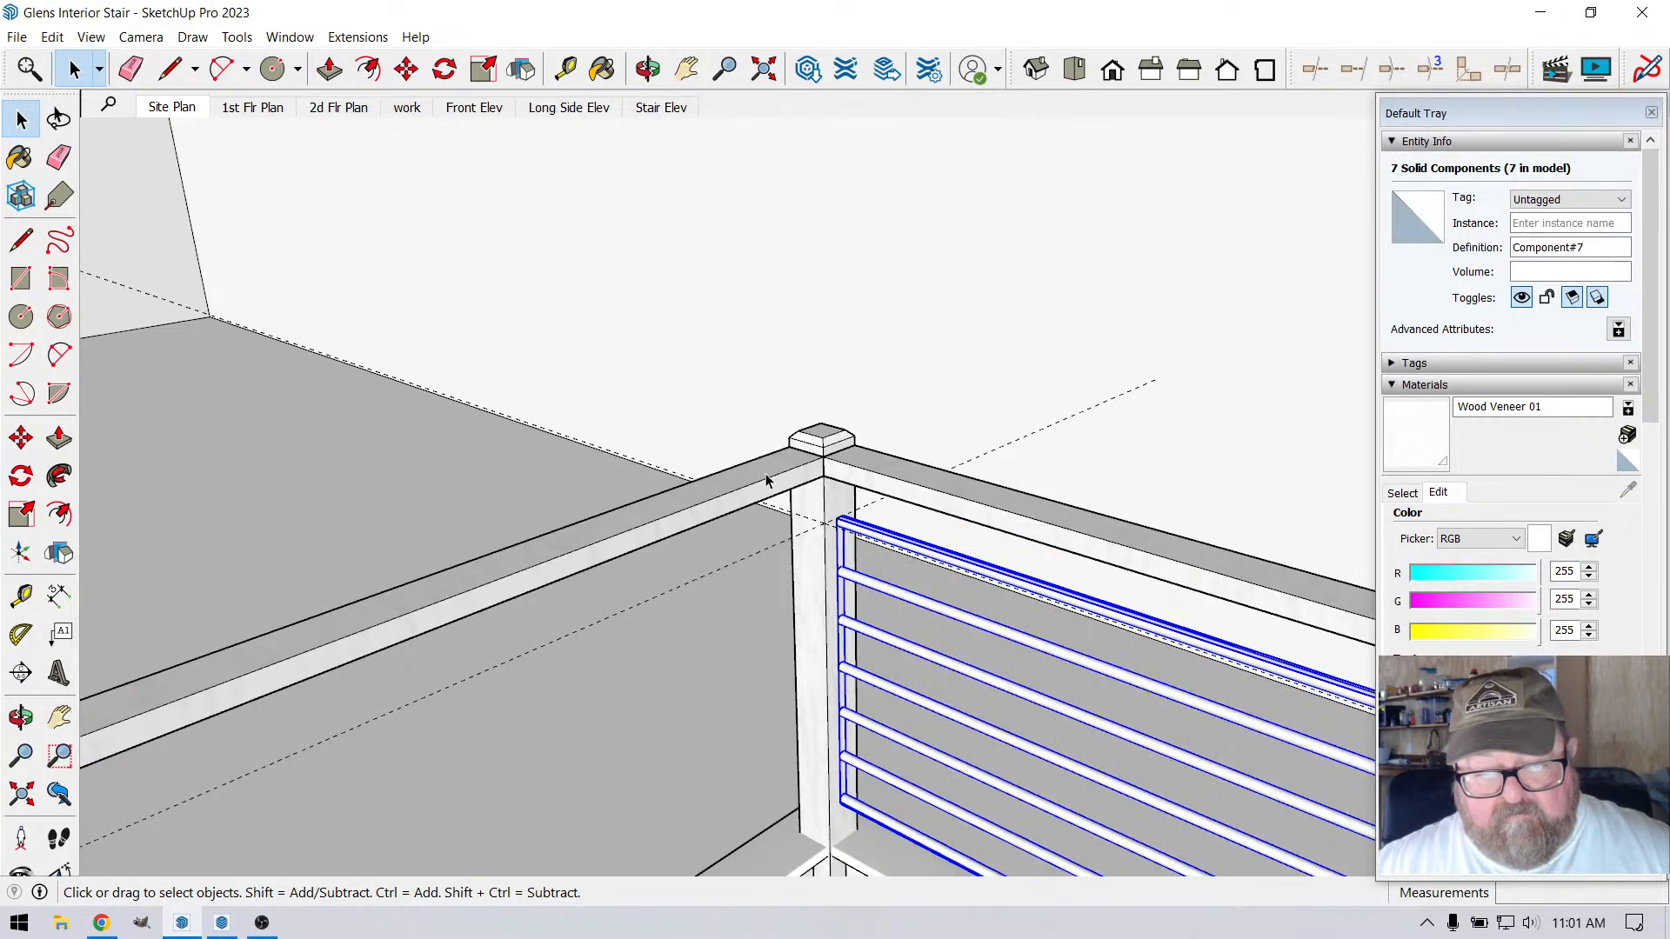
Rotate a copy of the rod group 90 degrees about the handrail corner at the post, onto the adjacent side
scroll(768, 477, "up", 4)
left_click(650, 73)
left_click_drag(868, 500, 891, 574)
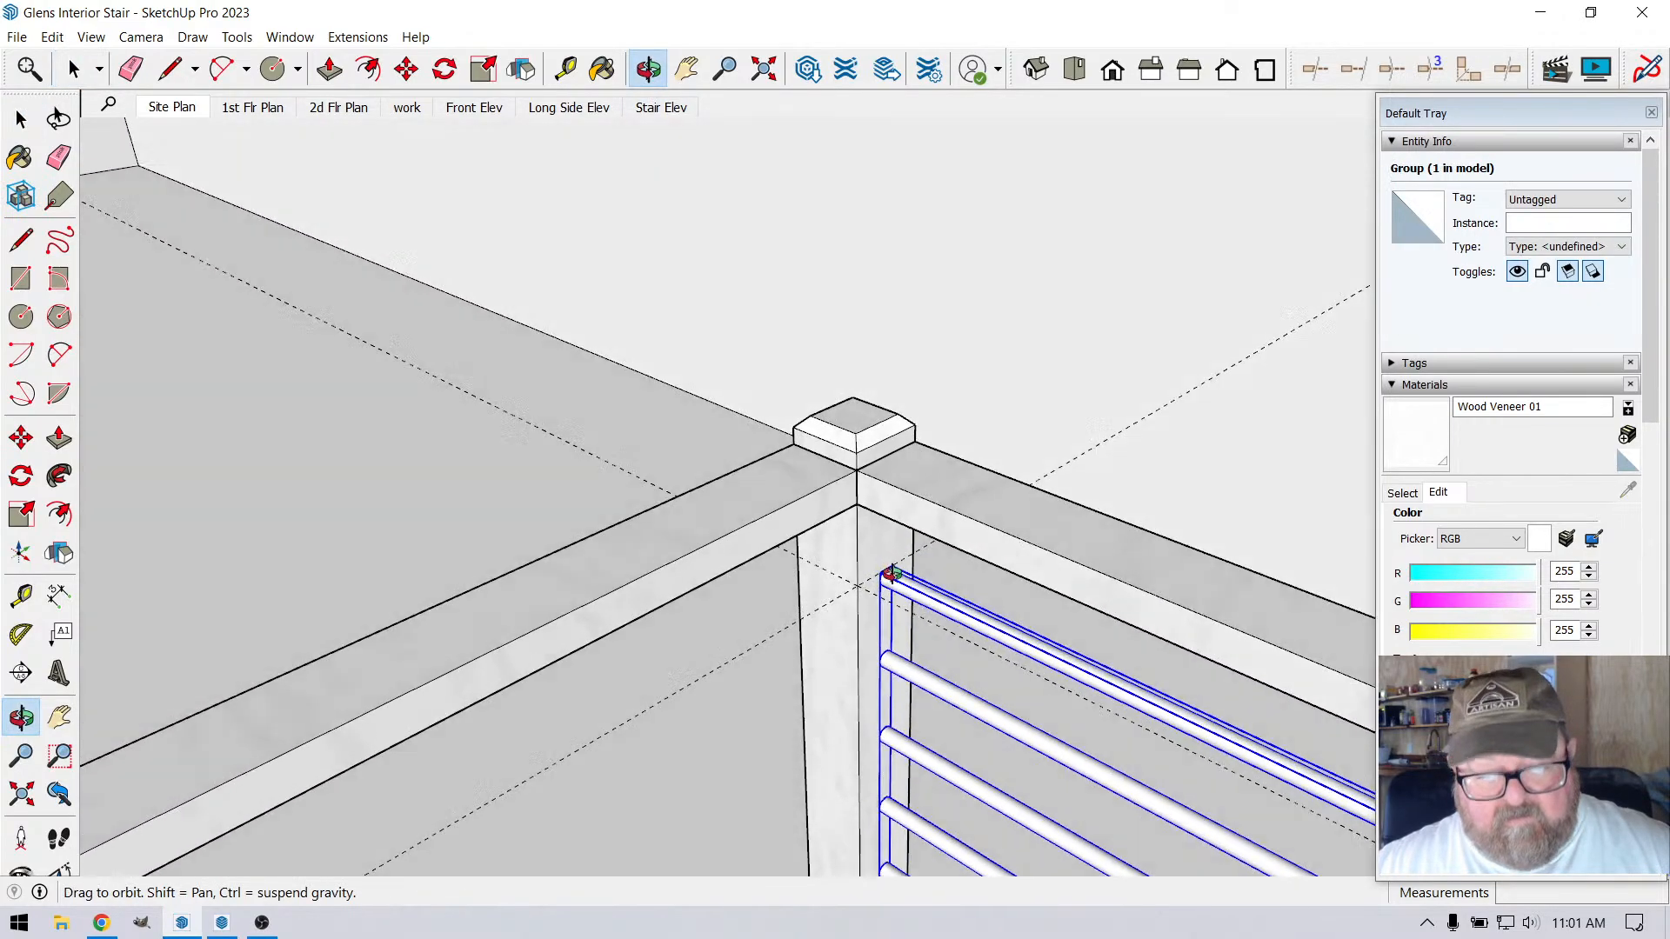
scroll(891, 573, "up", 3)
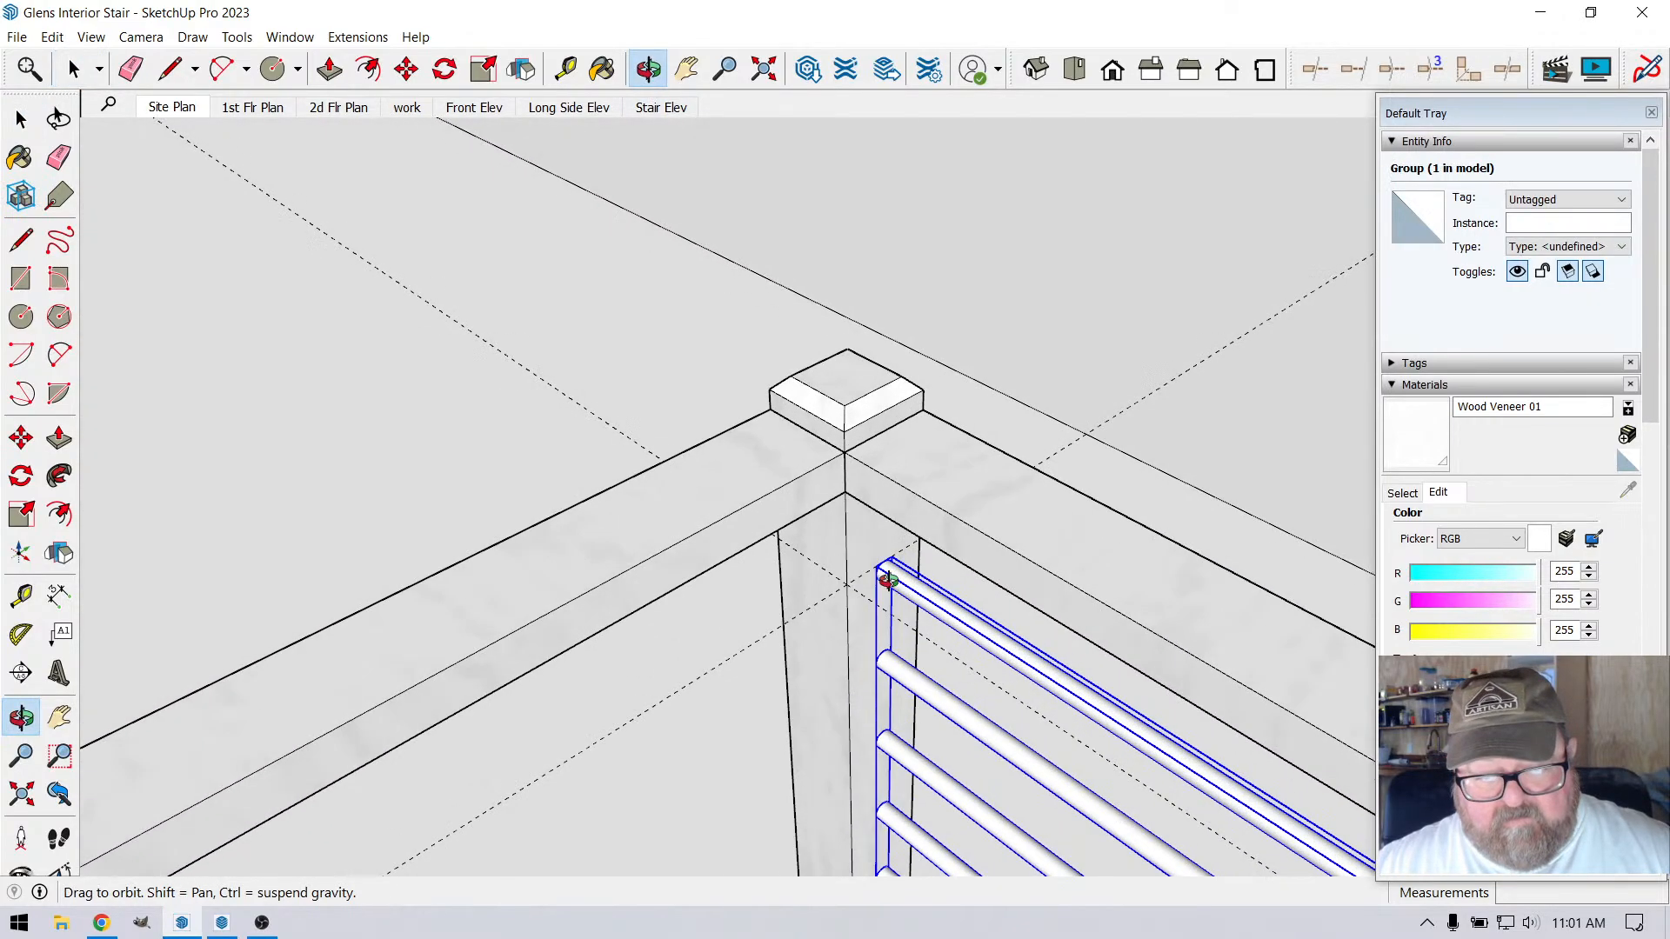
left_click(444, 69)
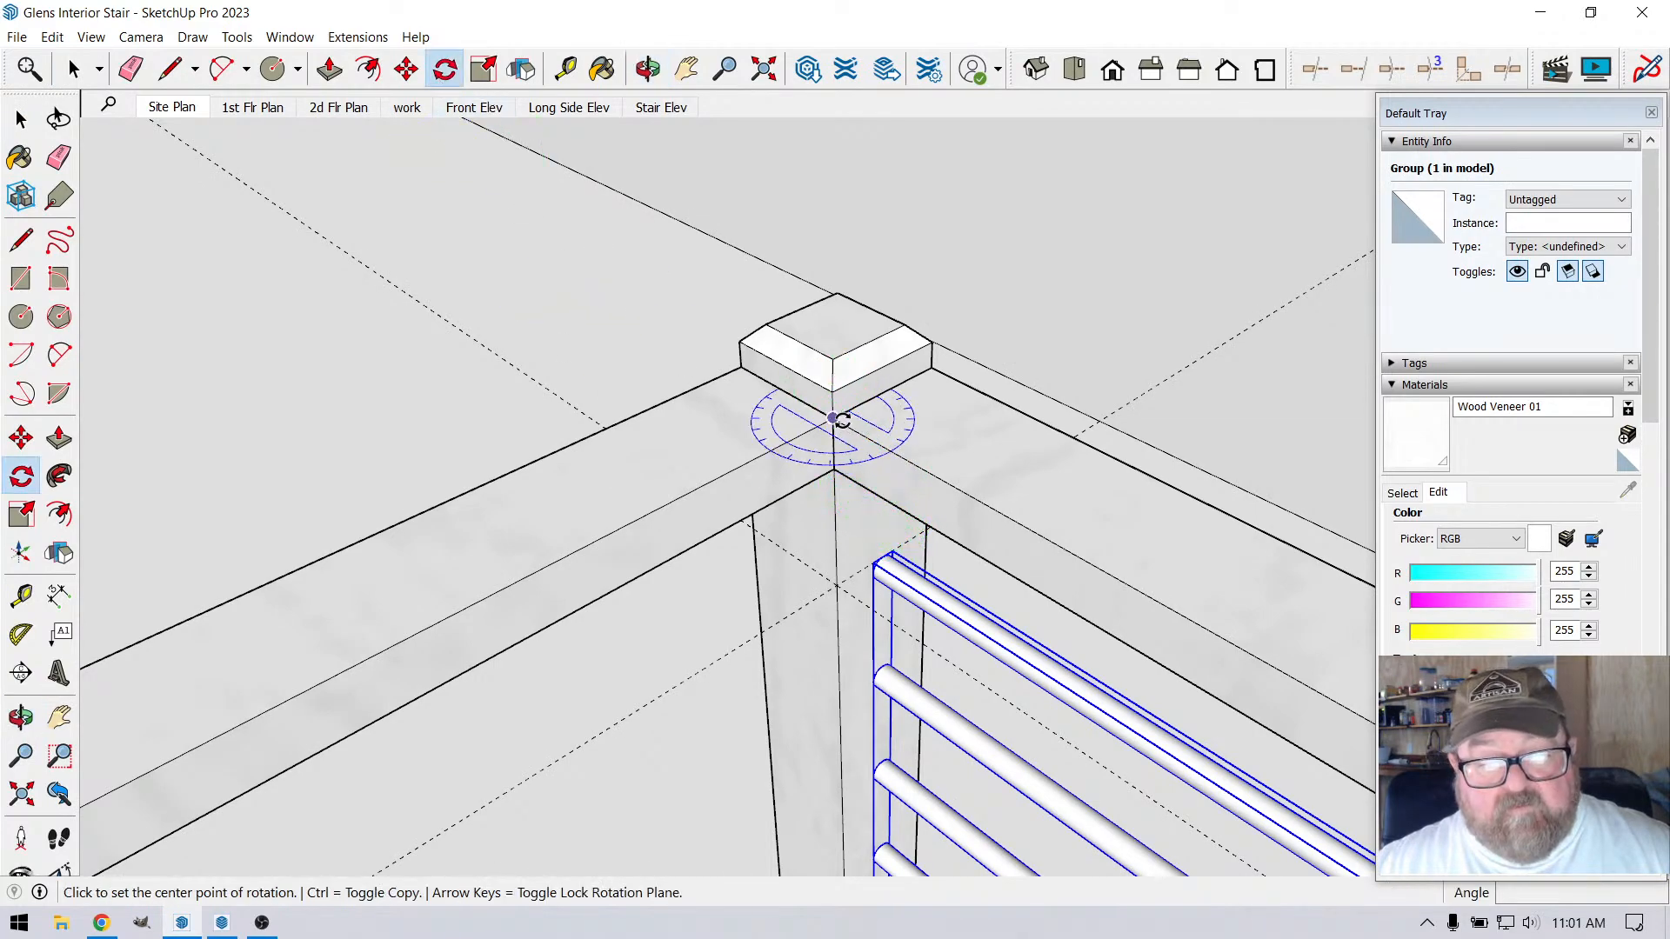
left_click(833, 420)
left_click(876, 443)
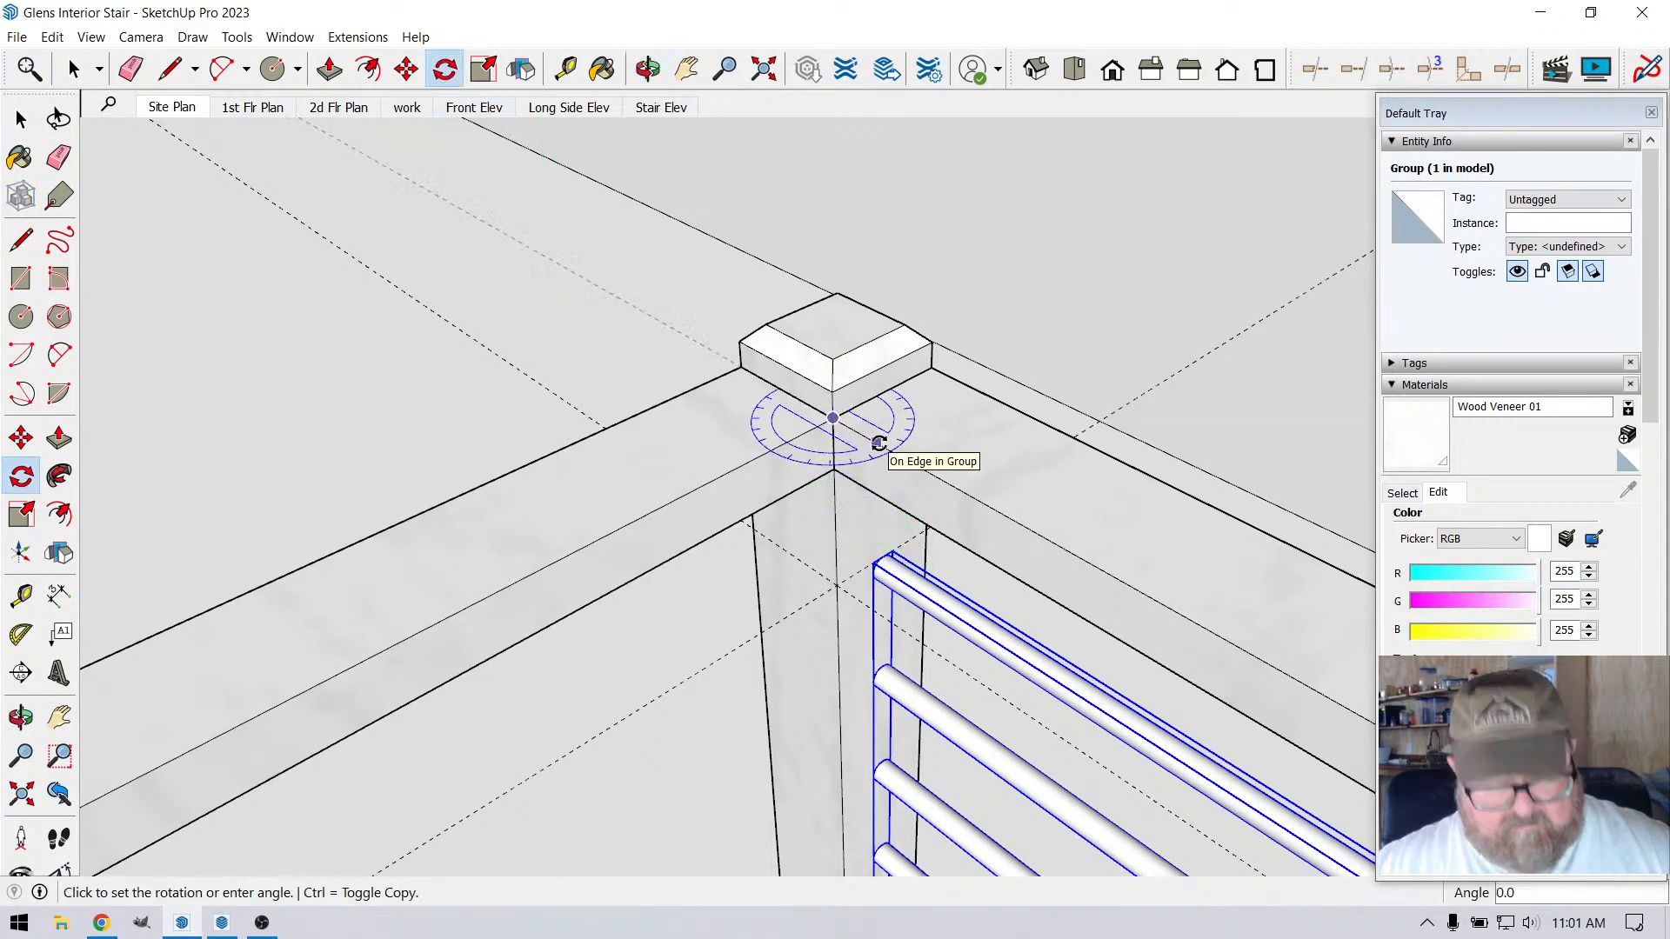
key("ctrl")
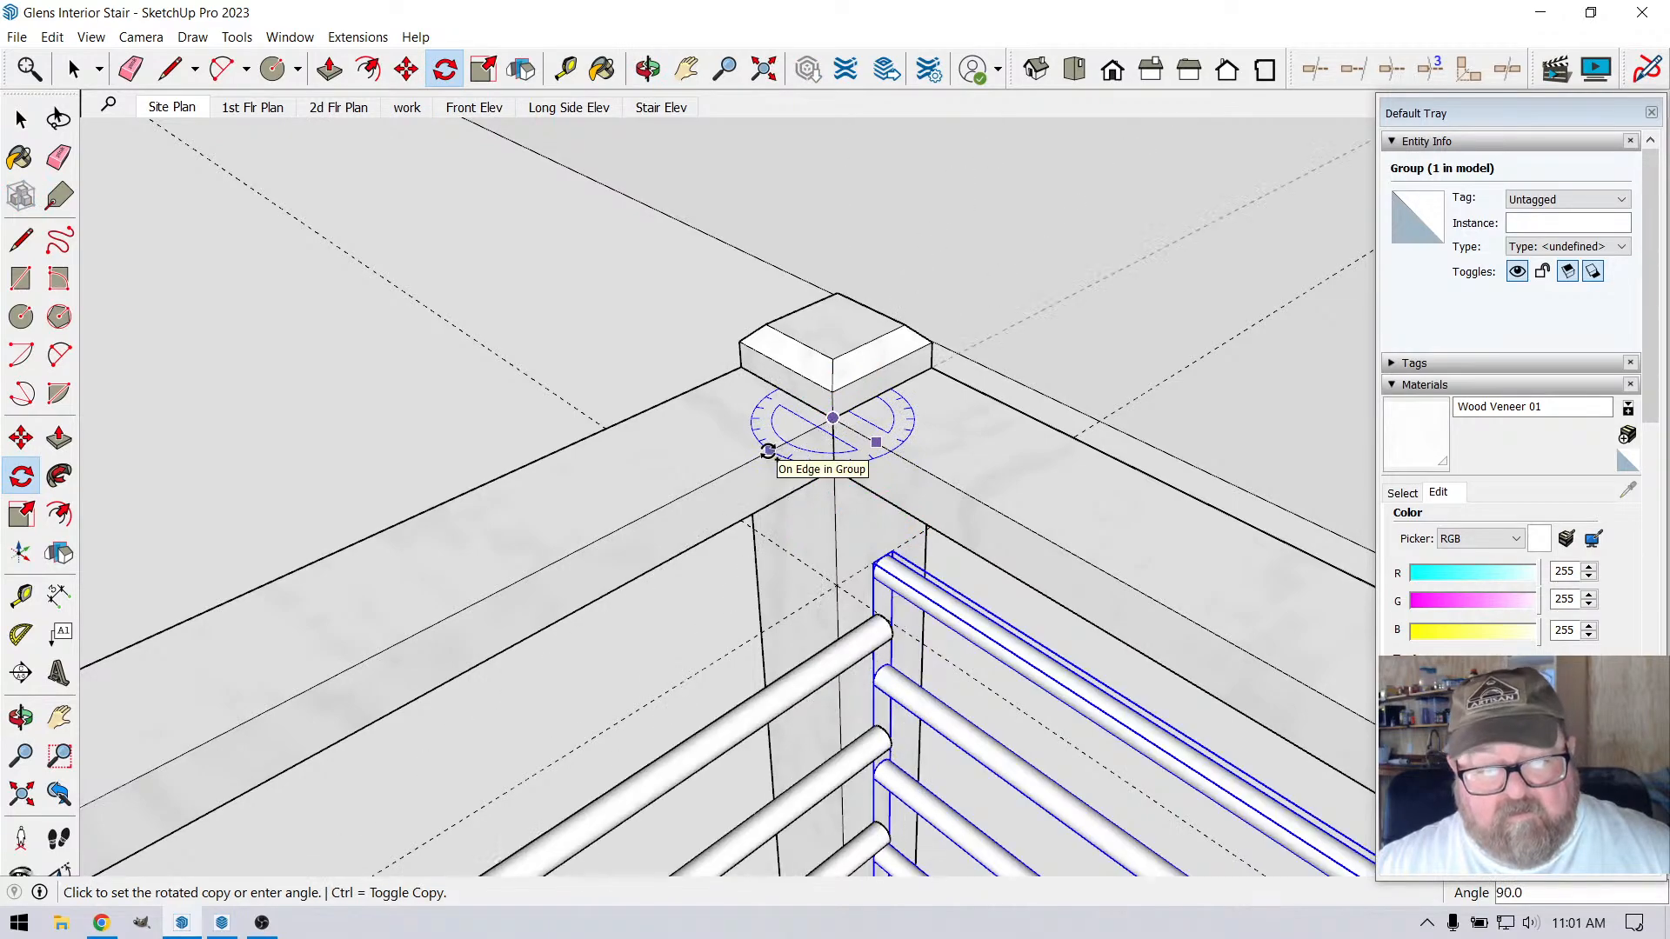
left_click(768, 451)
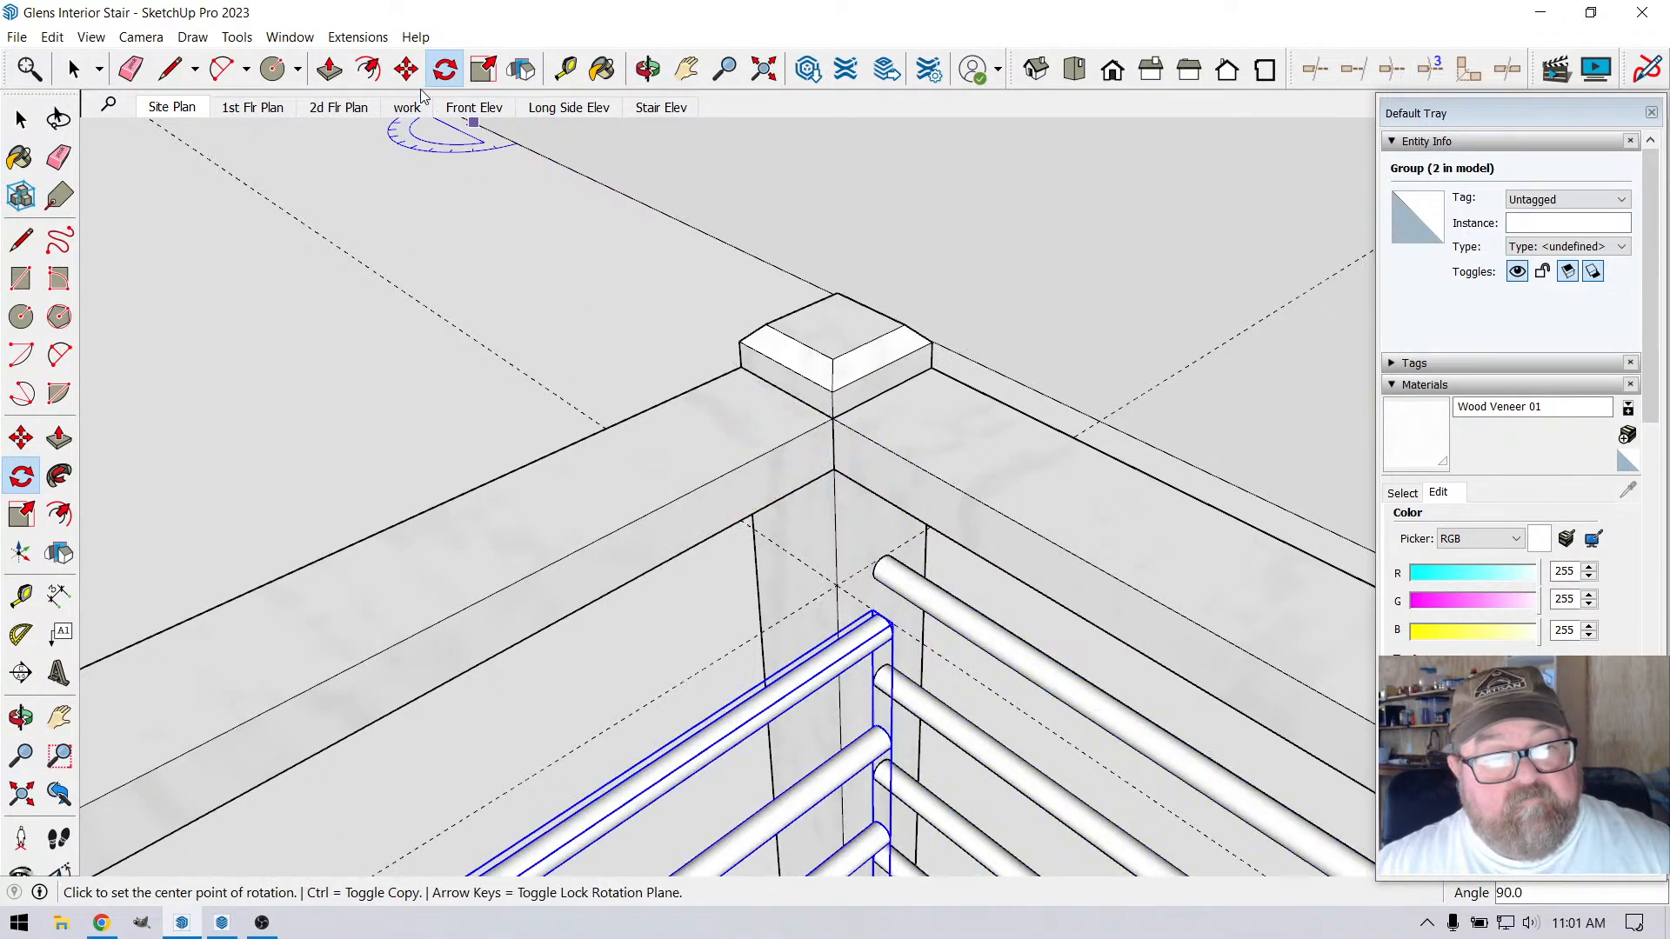
Move the copied rod group 3 1/2" from the handrail's inner corner to the endpoint at the post cap's adjacent corner
left_click(406, 69)
left_click(832, 419)
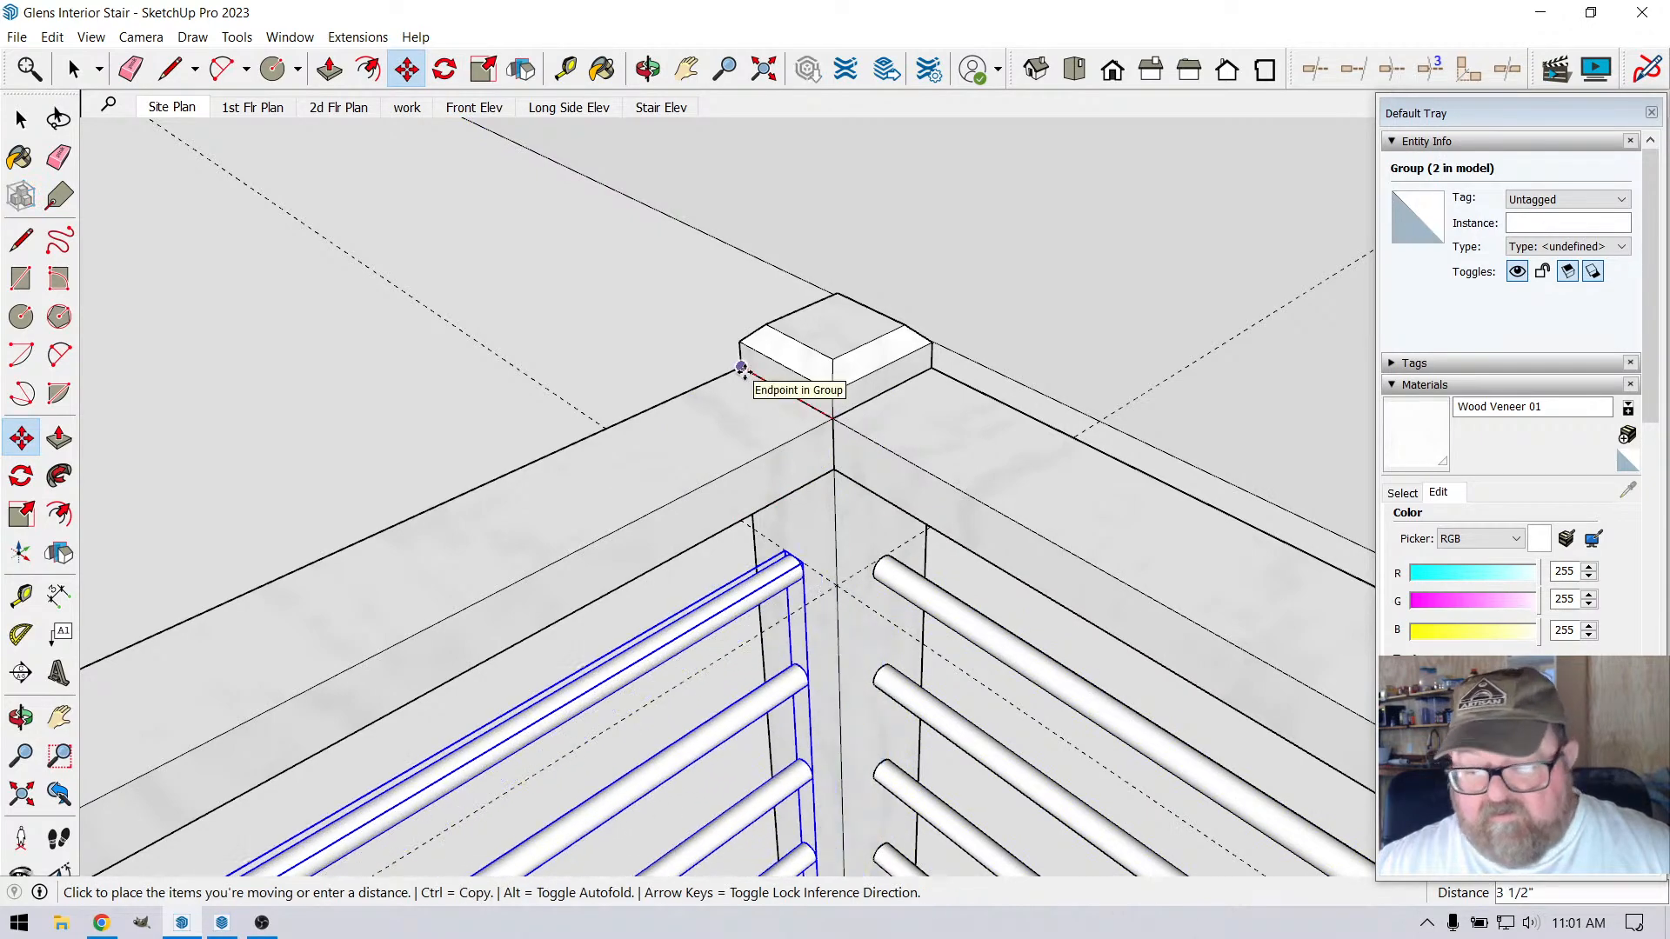
left_click(741, 368)
Open the copied rod group, select all seven rods and make them unique from the original side's component
scroll(820, 540, "up", 3)
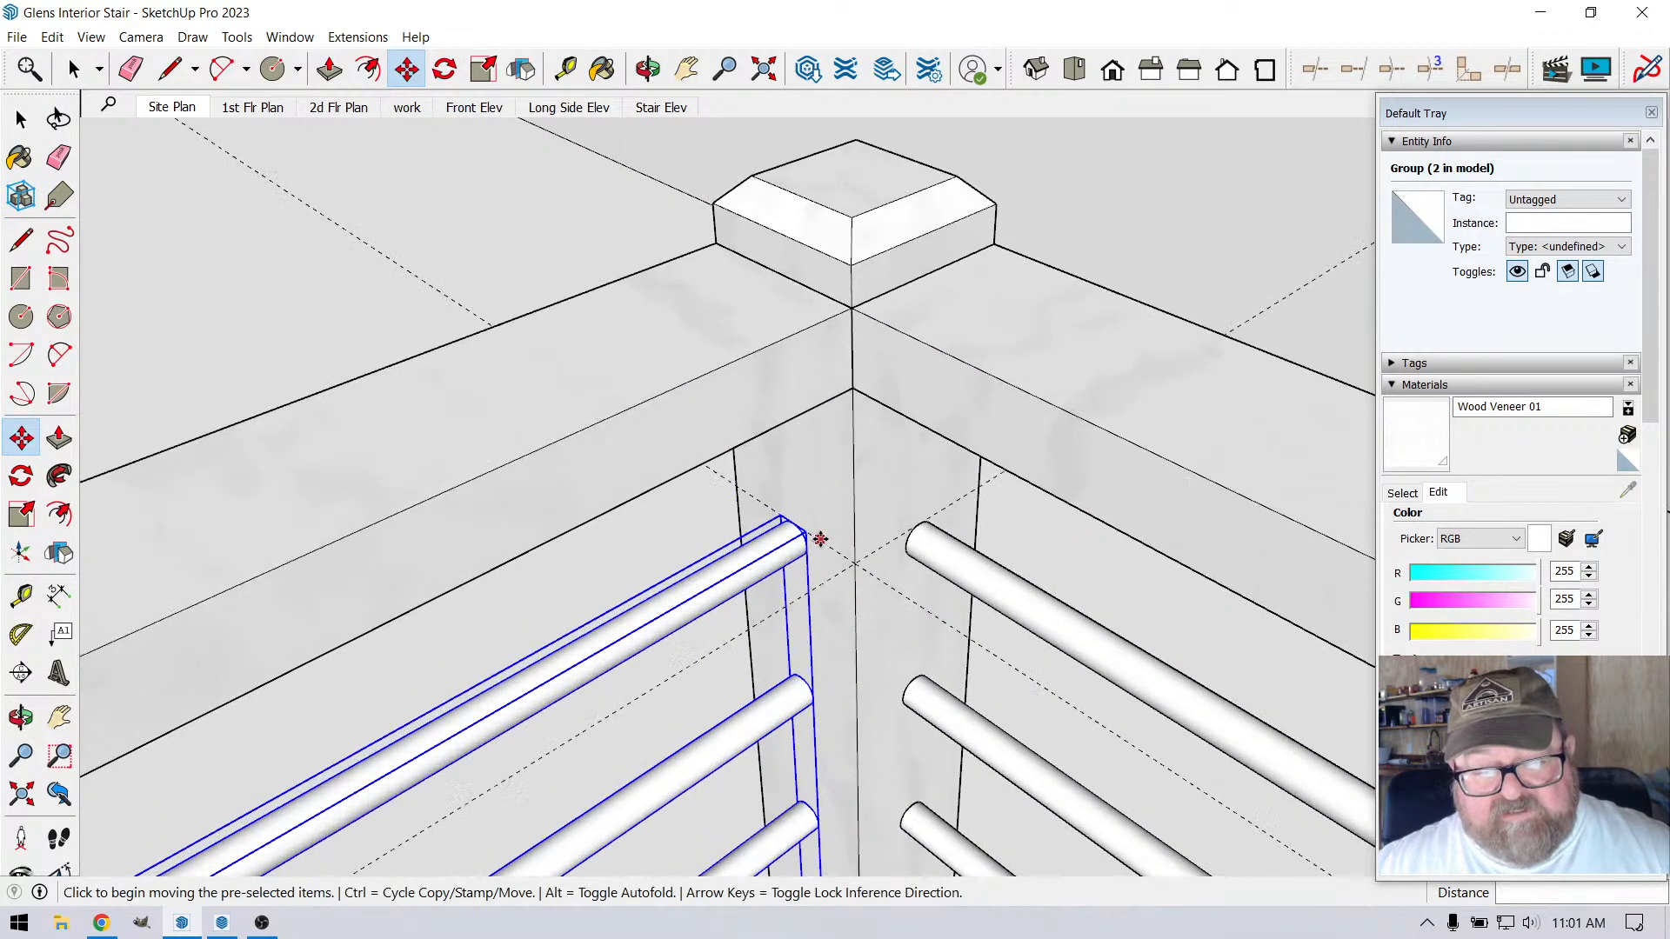
scroll(820, 540, "up", 2)
left_click(648, 70)
left_click_drag(792, 541, 850, 530)
scroll(937, 454, "down", 8)
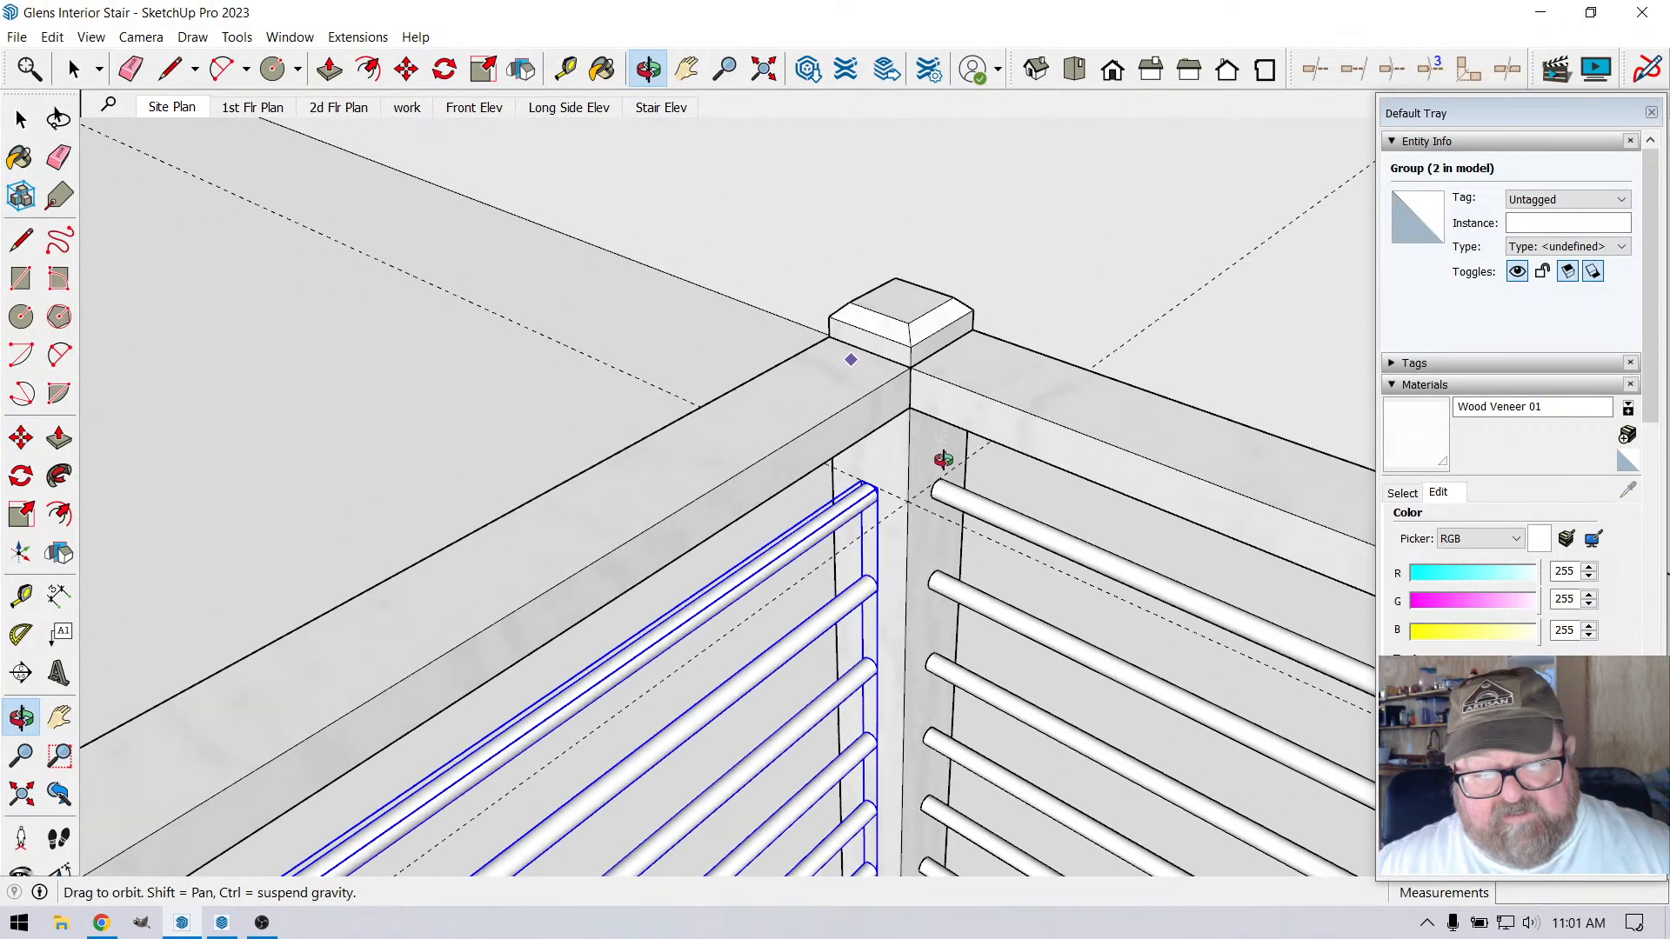
scroll(1018, 478, "up", 5)
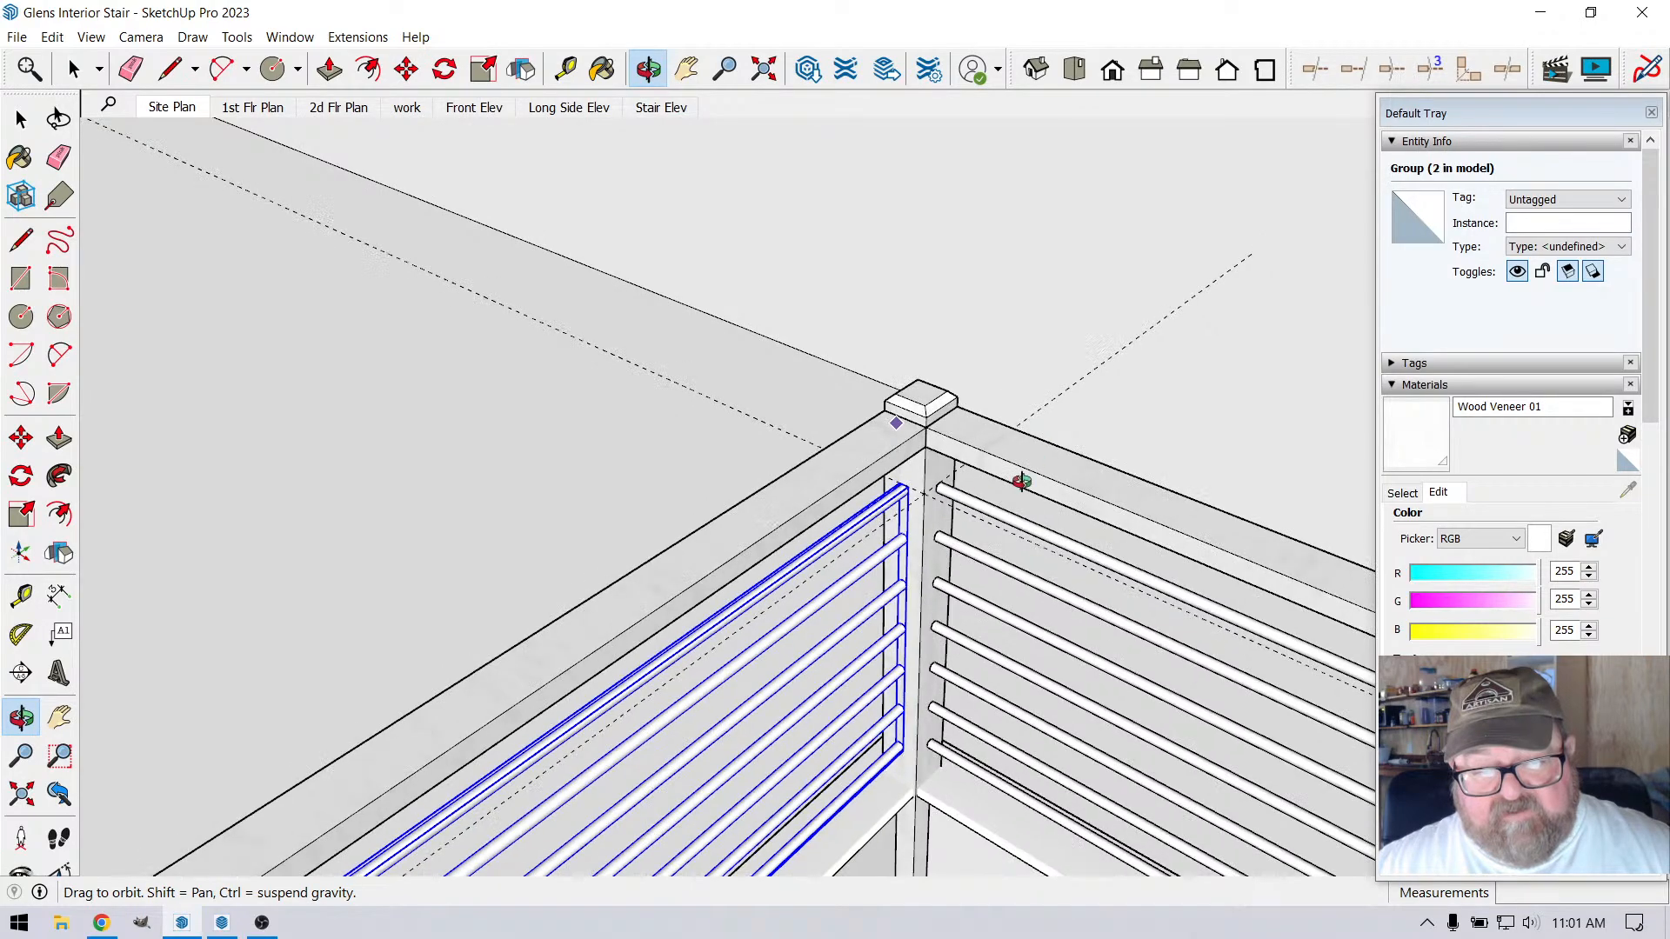
scroll(1012, 404, "down", 5)
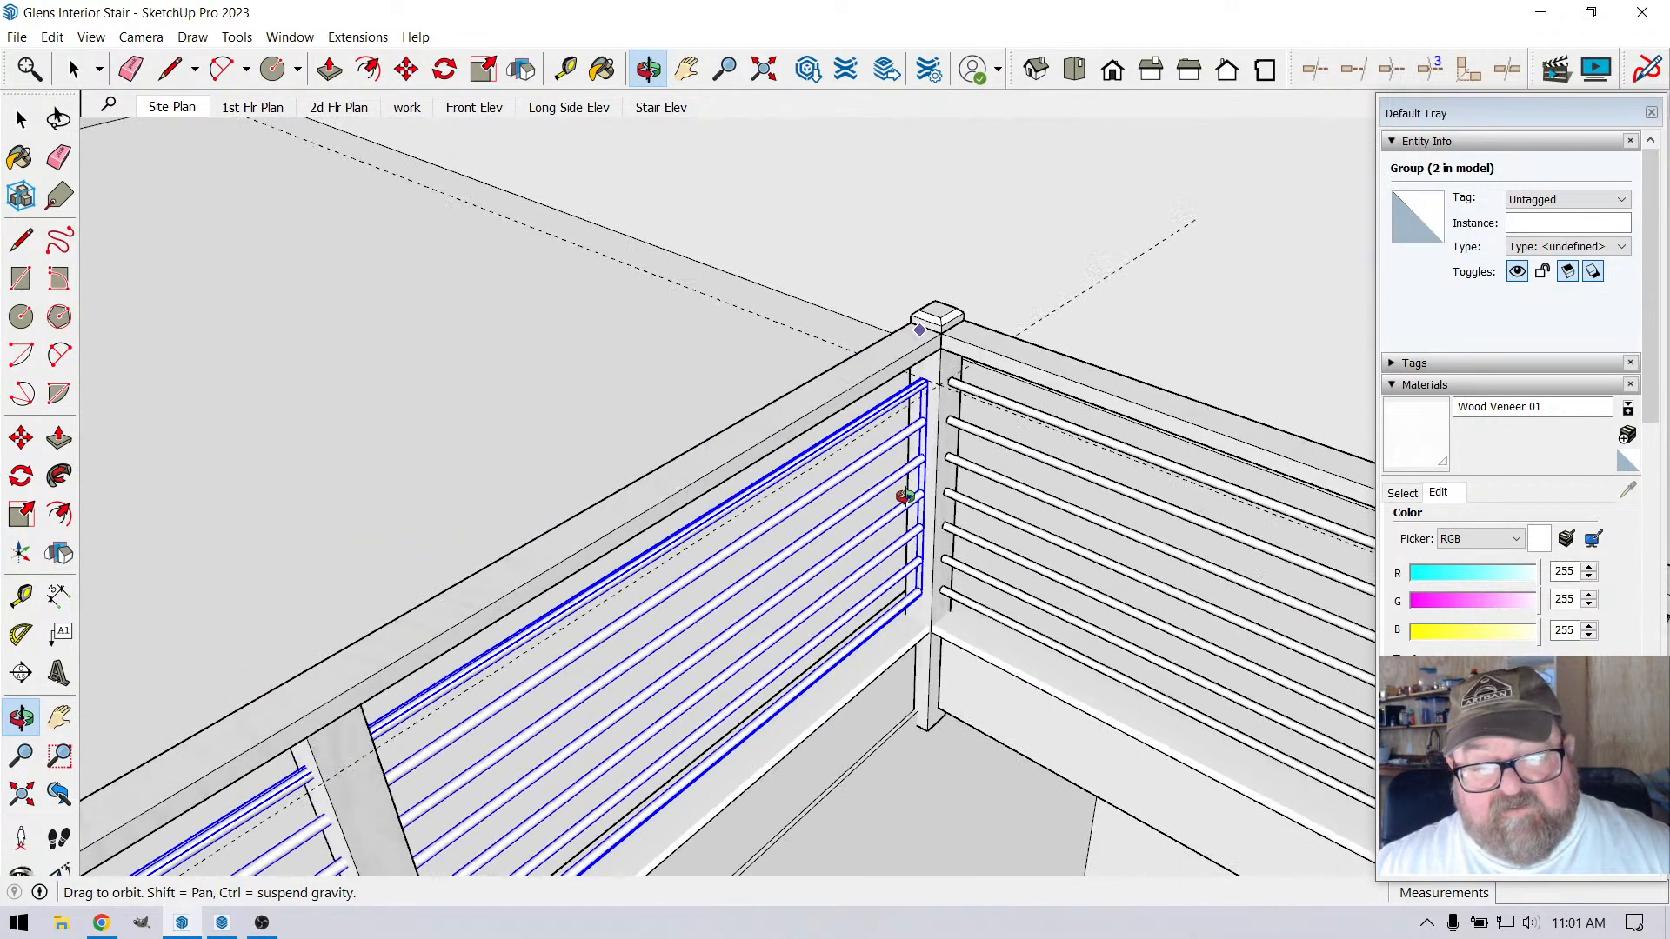
key("space")
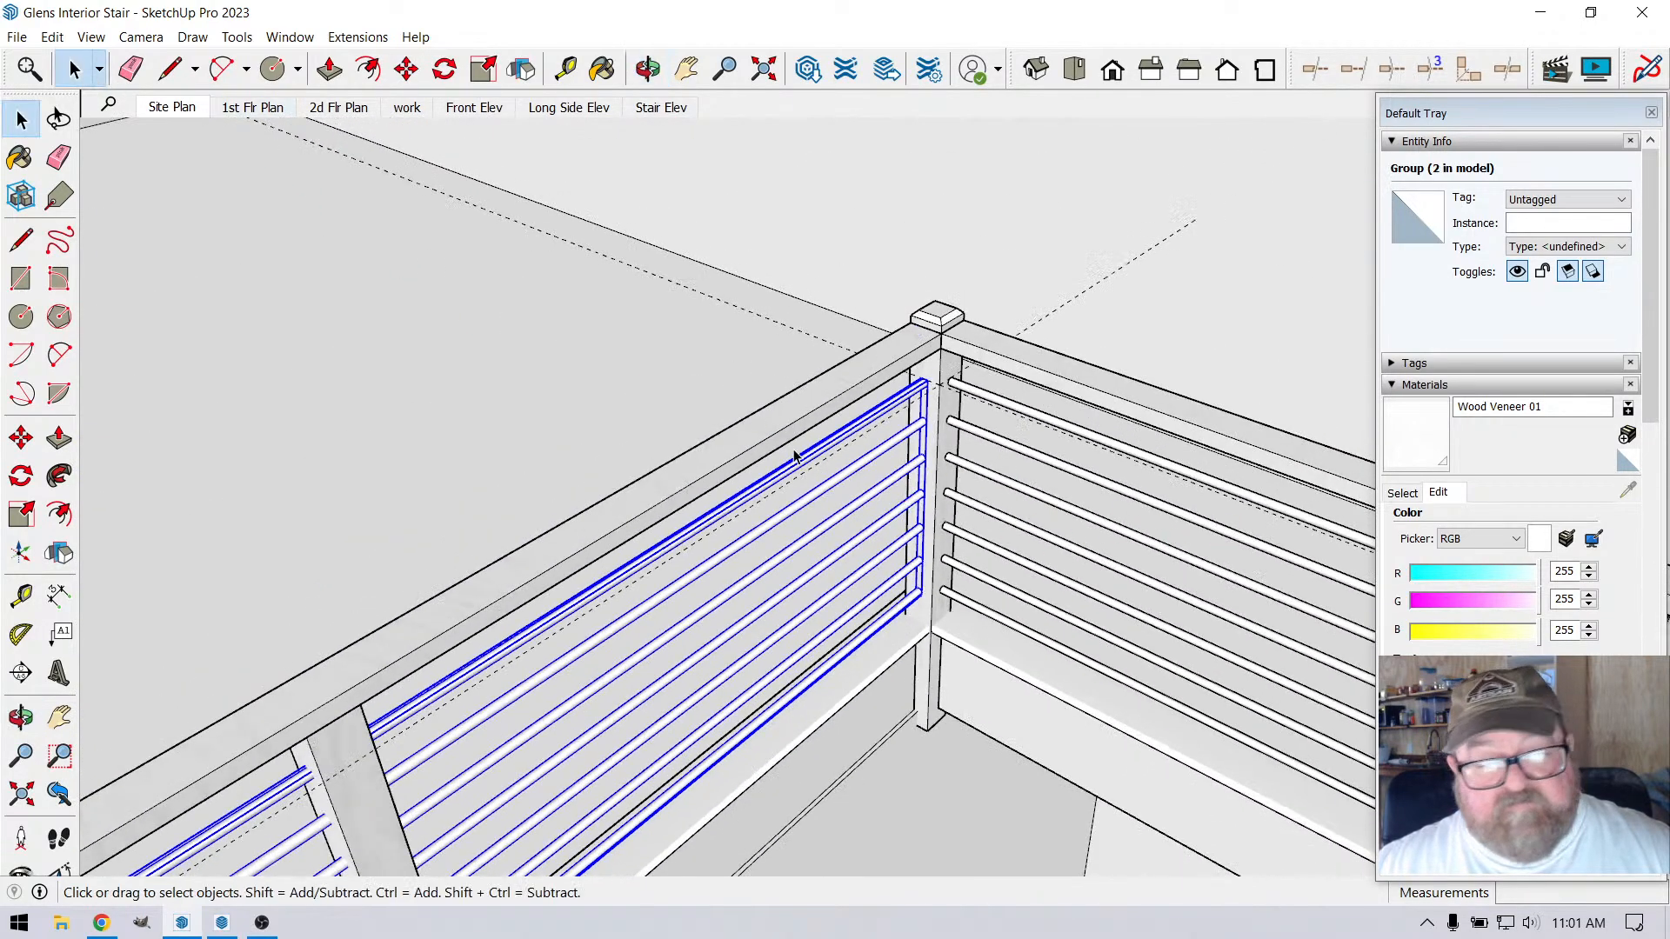
double_click(888, 455)
left_click(879, 451)
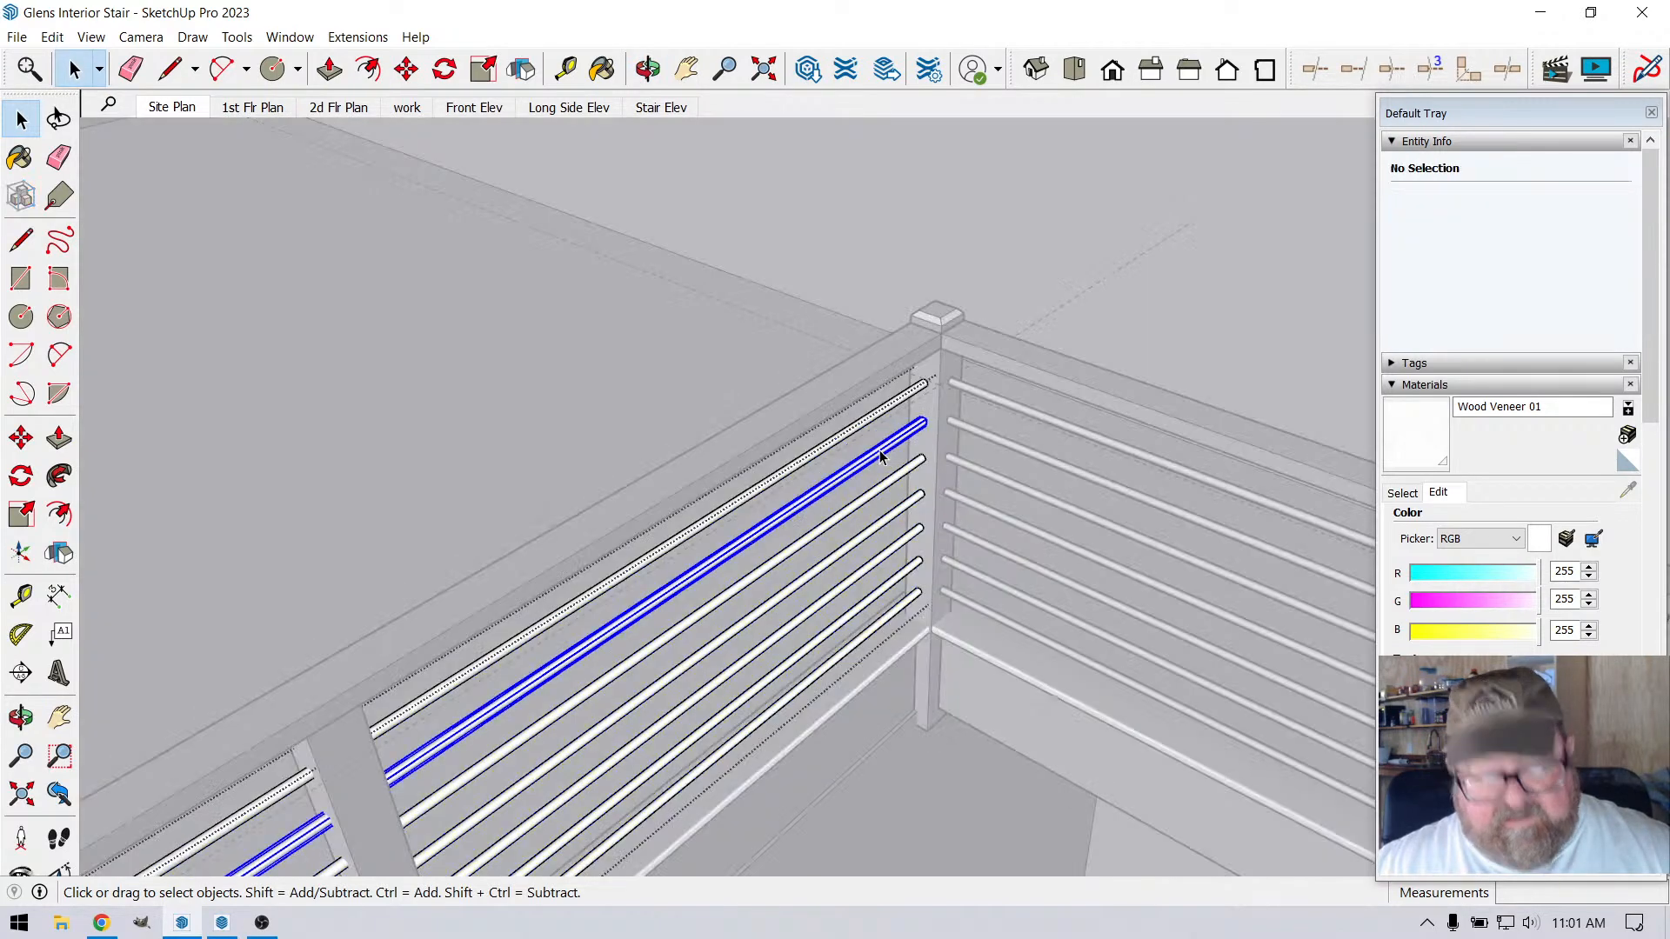
left_click(857, 430, "ctrl")
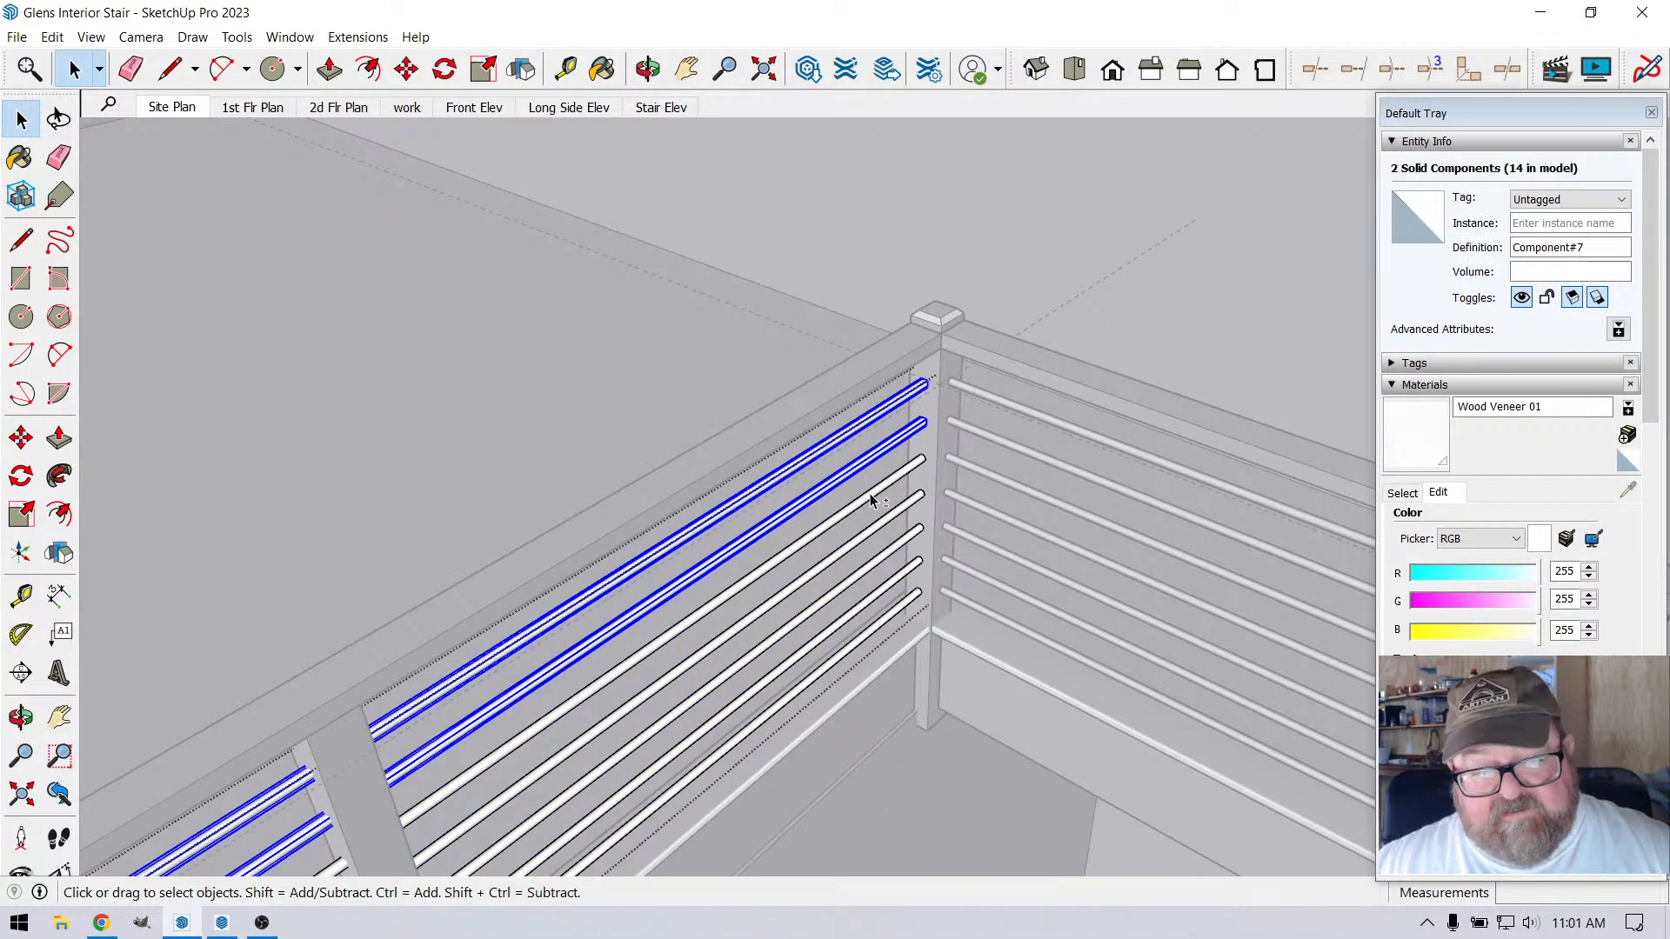
left_click(872, 494, "ctrl")
left_click(875, 550, "ctrl")
left_click(878, 561, "ctrl")
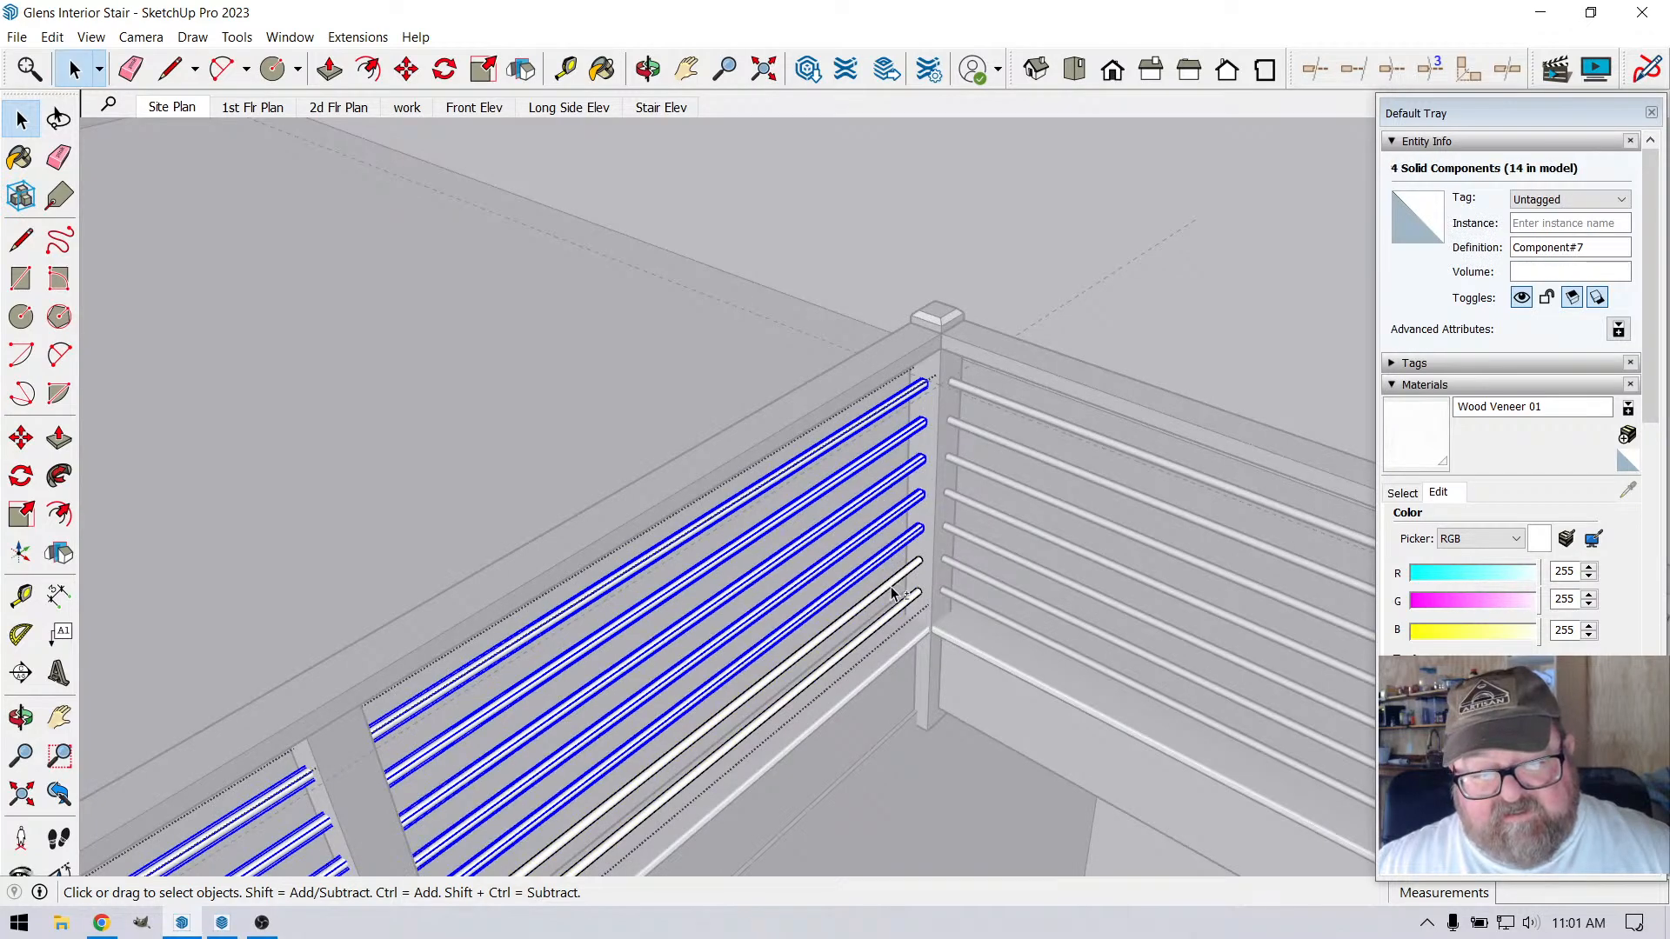
left_click(882, 586, "ctrl")
left_click(884, 619, "ctrl")
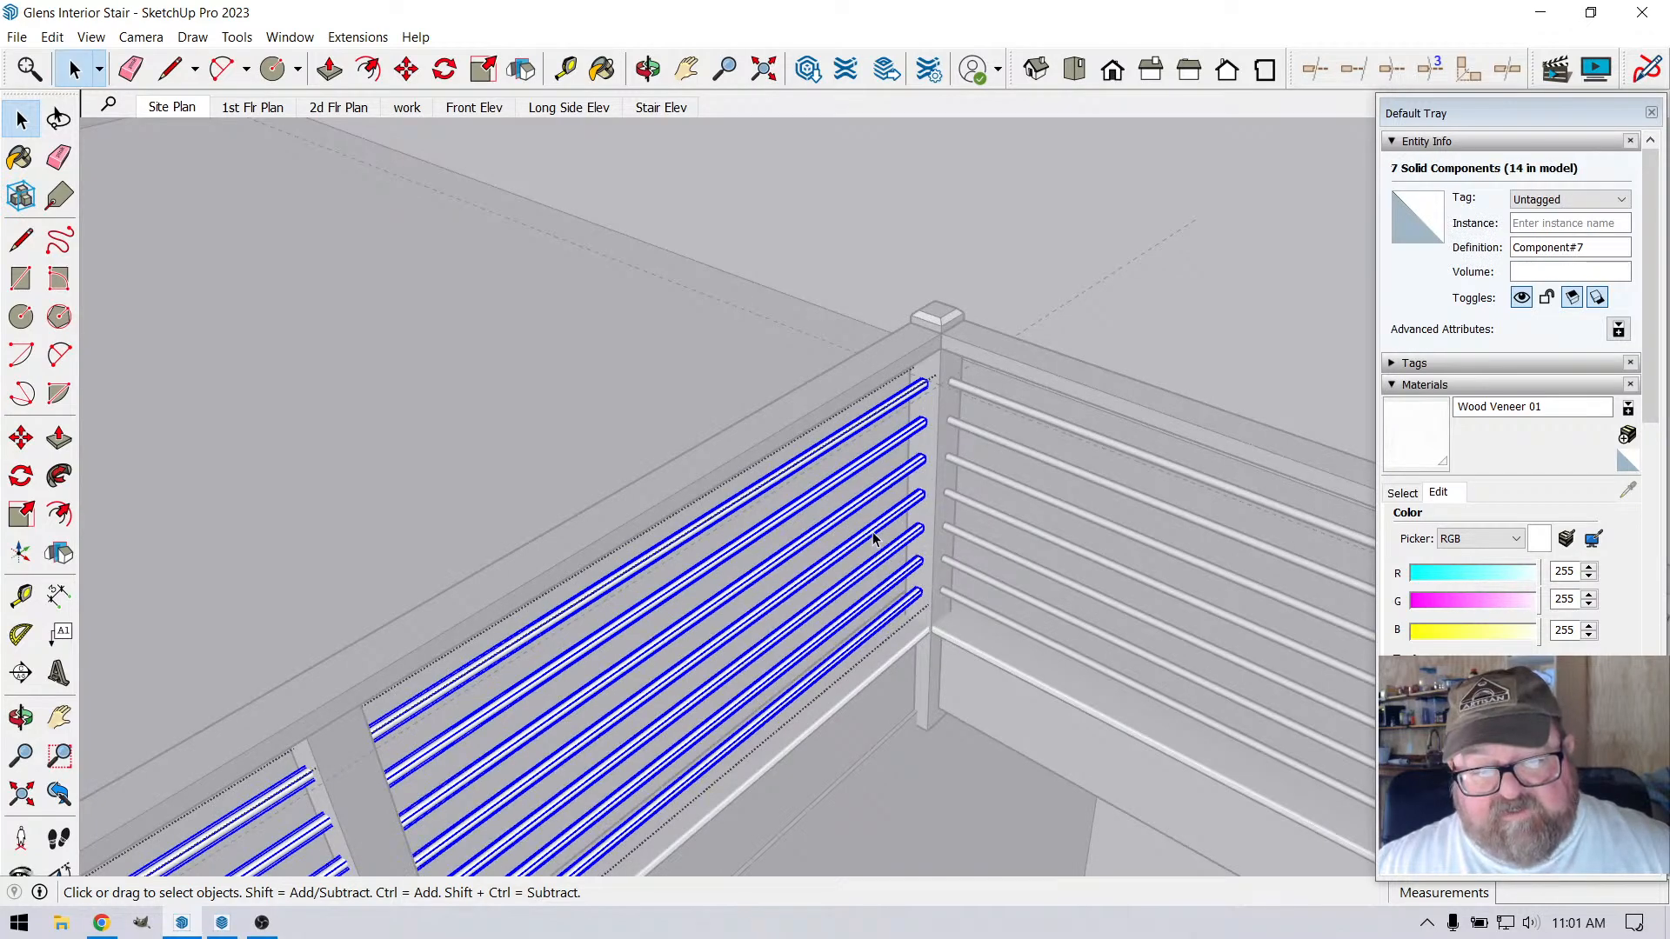
right_click(873, 532)
left_click(927, 738)
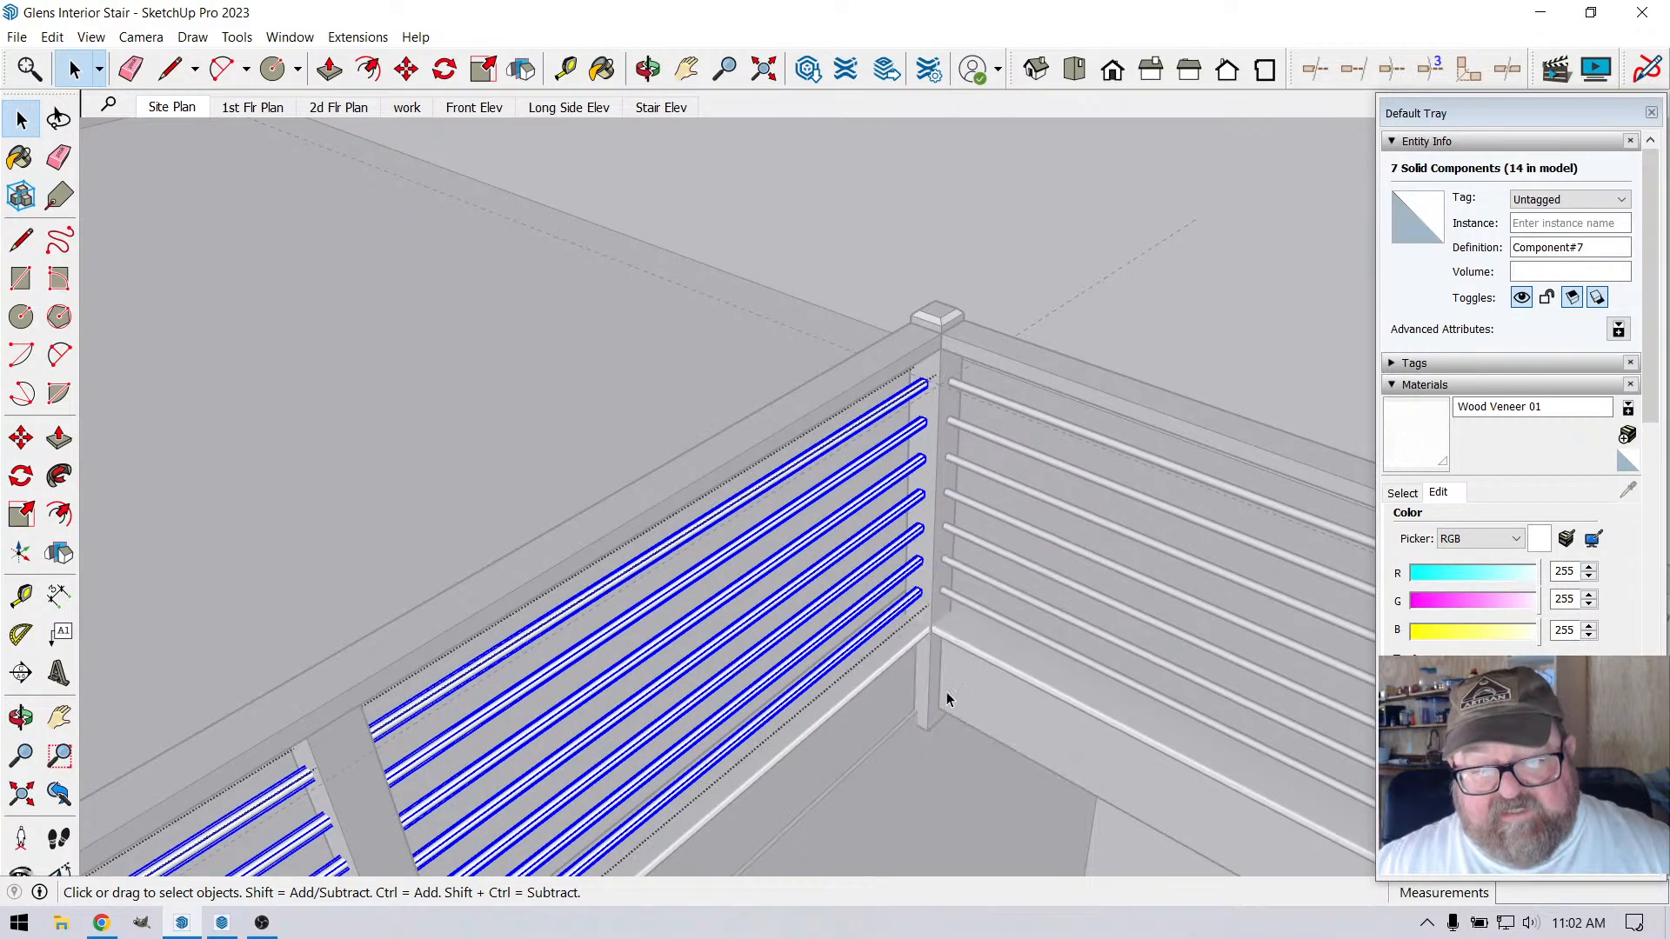
Open the top rod component and move its far end circle back 5" to clear the last intermediate post
middle_click_drag(949, 700, 1084, 478)
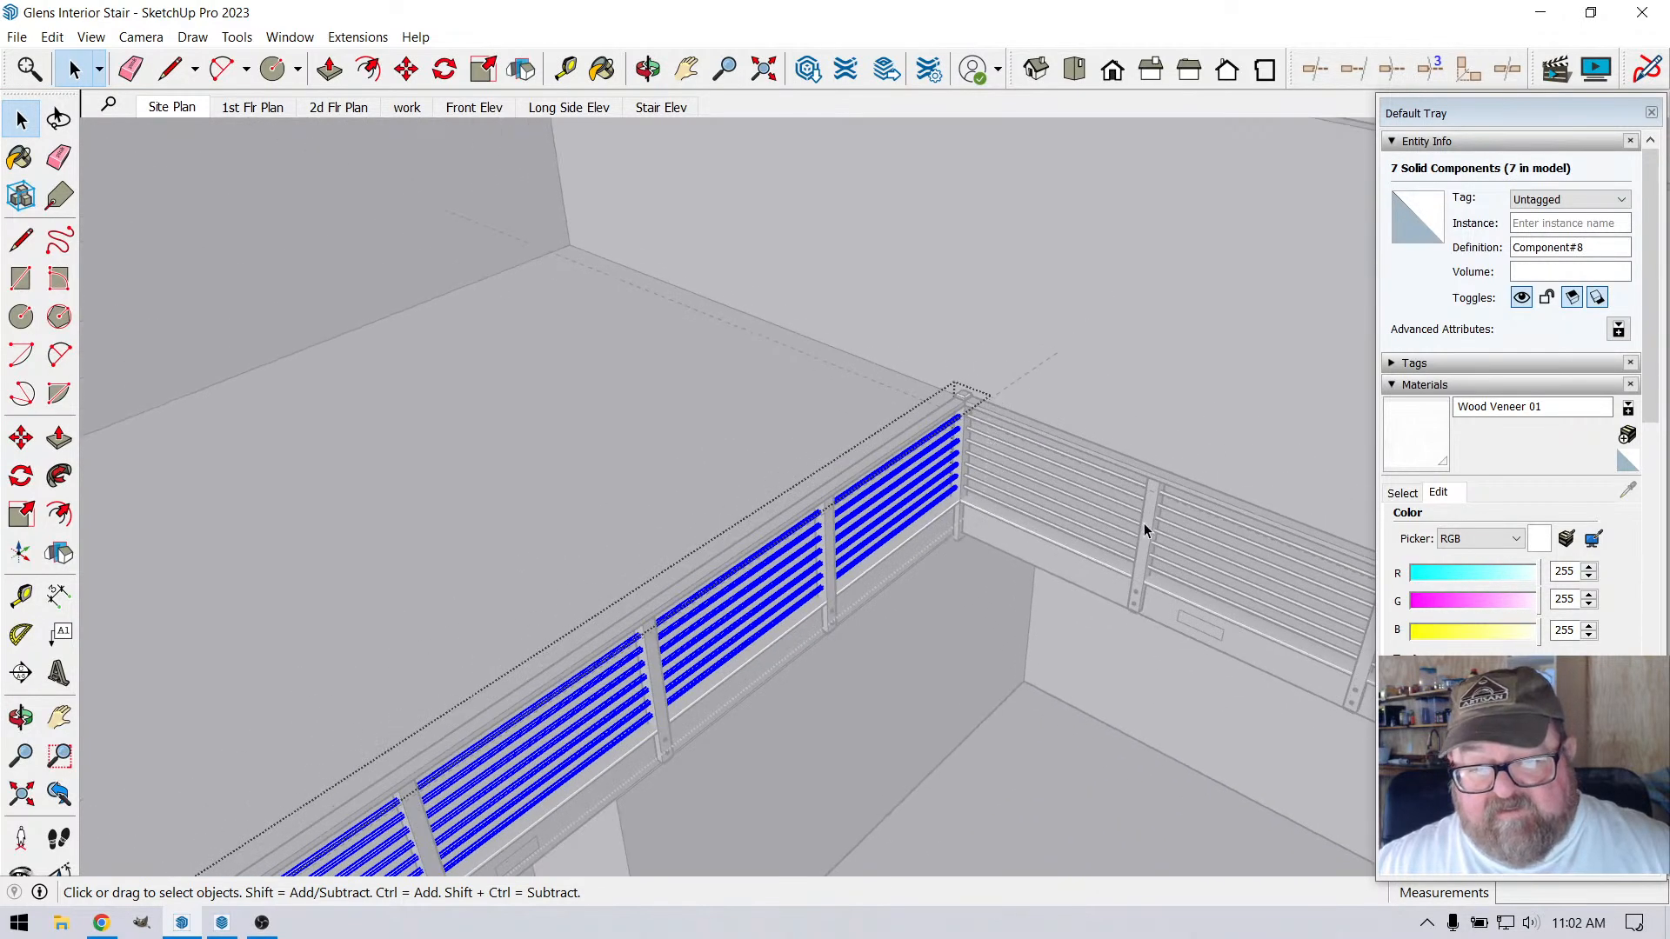
scroll(1021, 457, "down", 5)
scroll(582, 793, "up", 8)
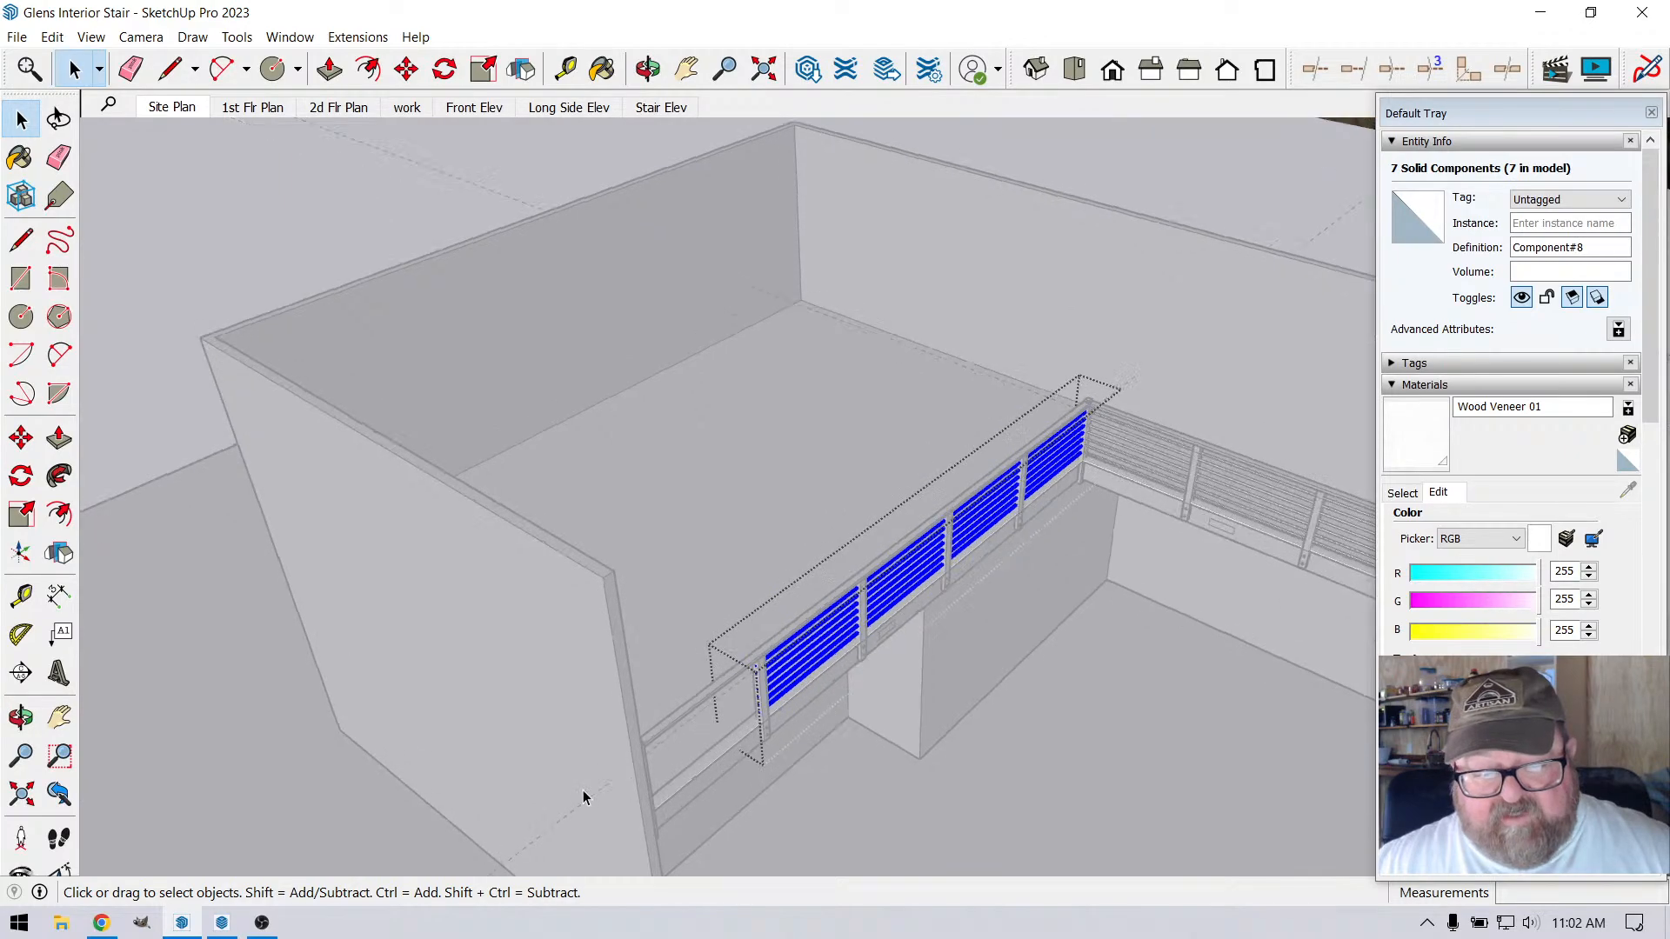
scroll(719, 644, "down", 2)
scroll(793, 595, "up", 4)
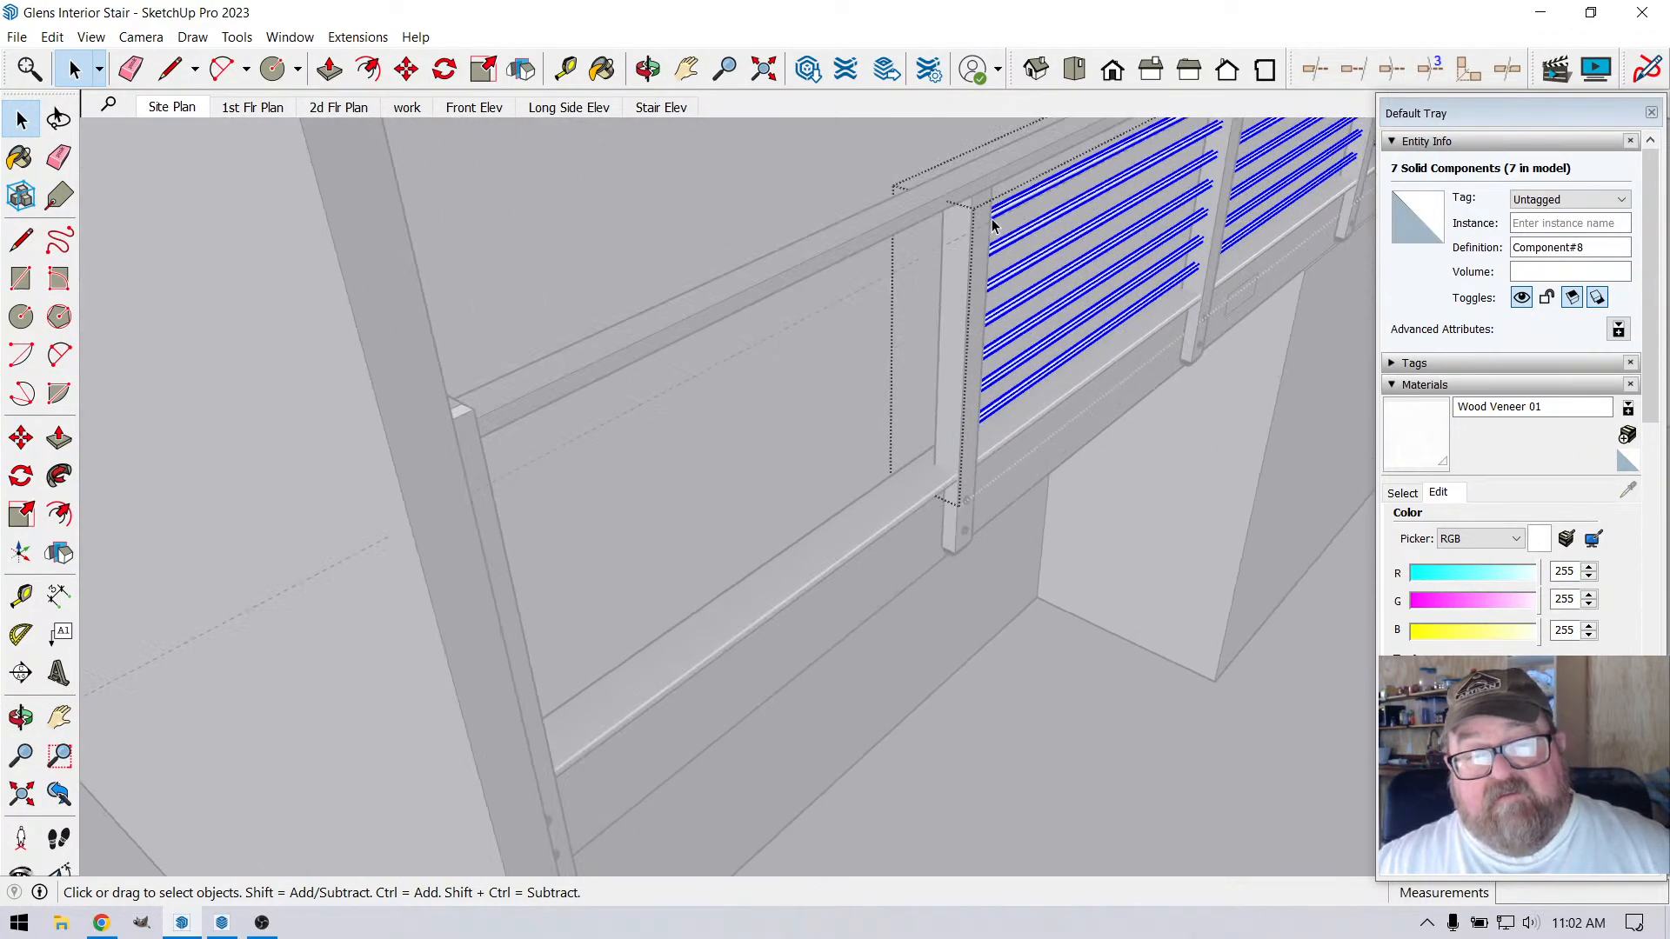
scroll(630, 265, "down", 2)
left_click(648, 68)
left_click_drag(840, 165, 700, 232)
scroll(1069, 226, "up", 3)
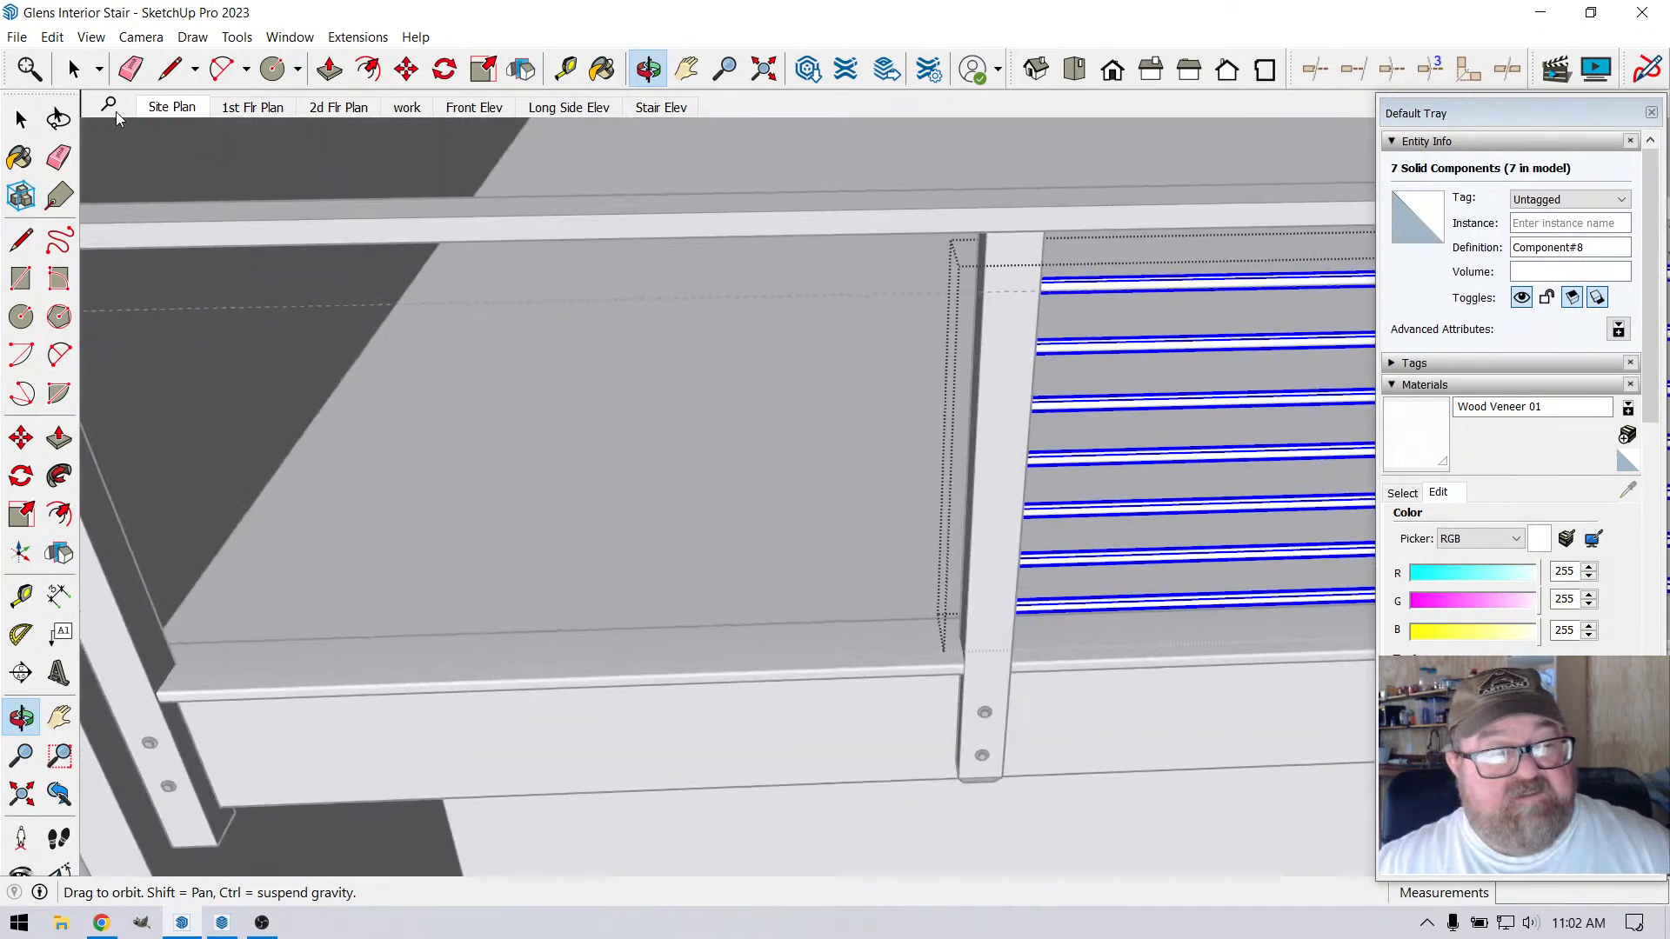
key("space")
double_click(1085, 292)
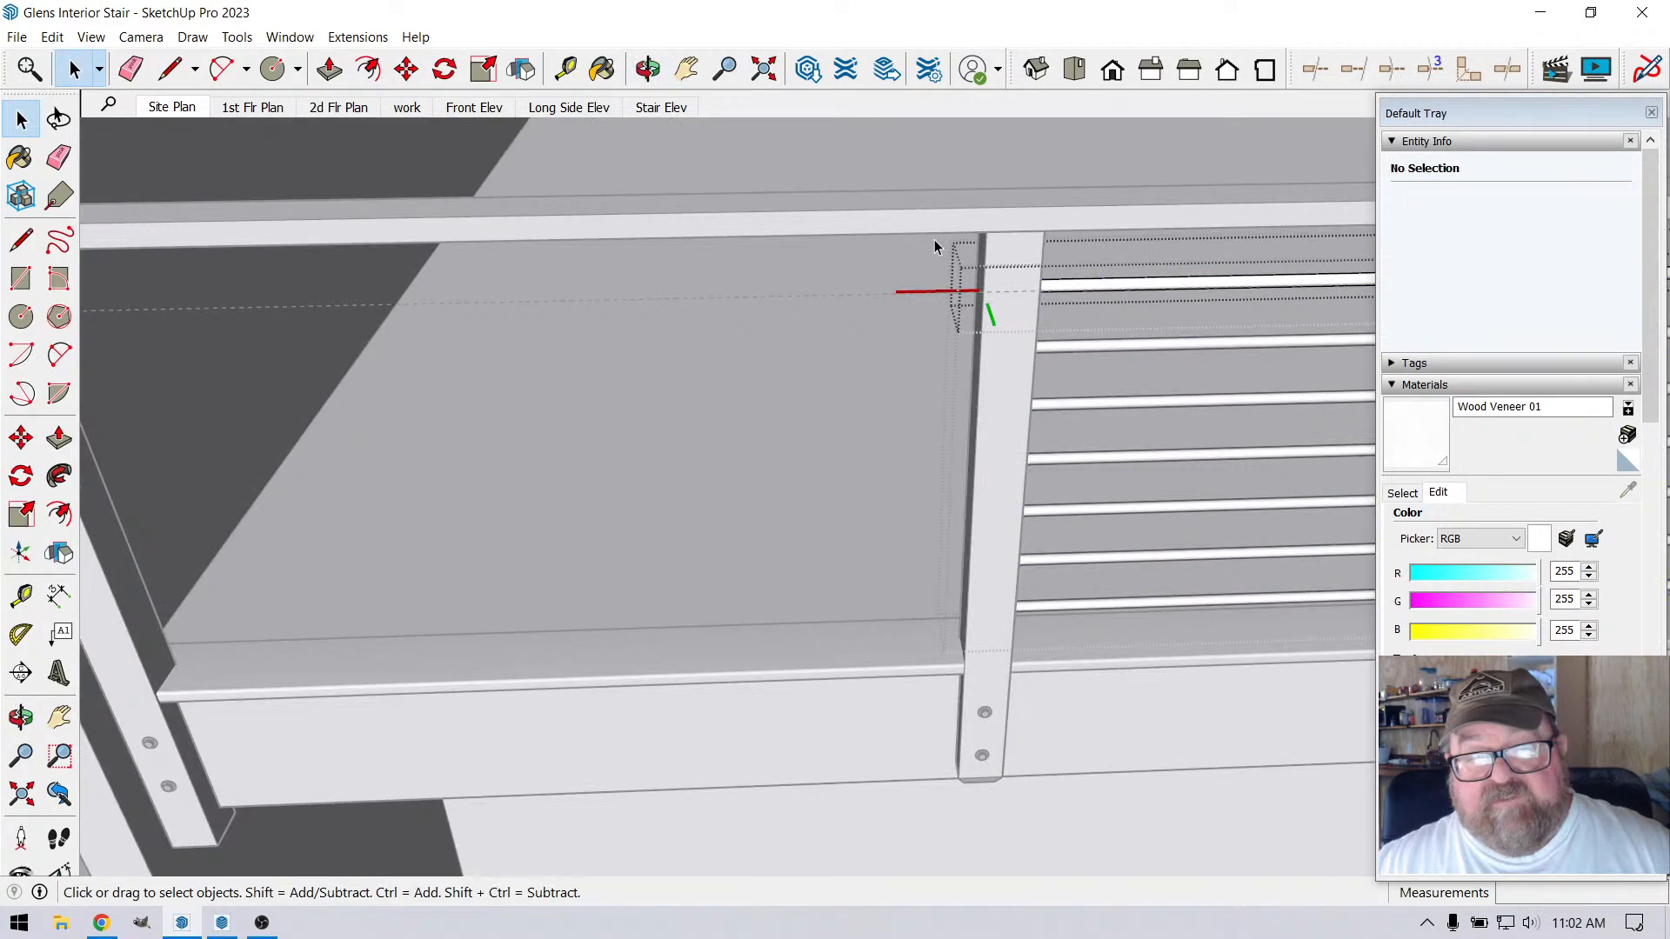
key("ctrl+a")
key("m")
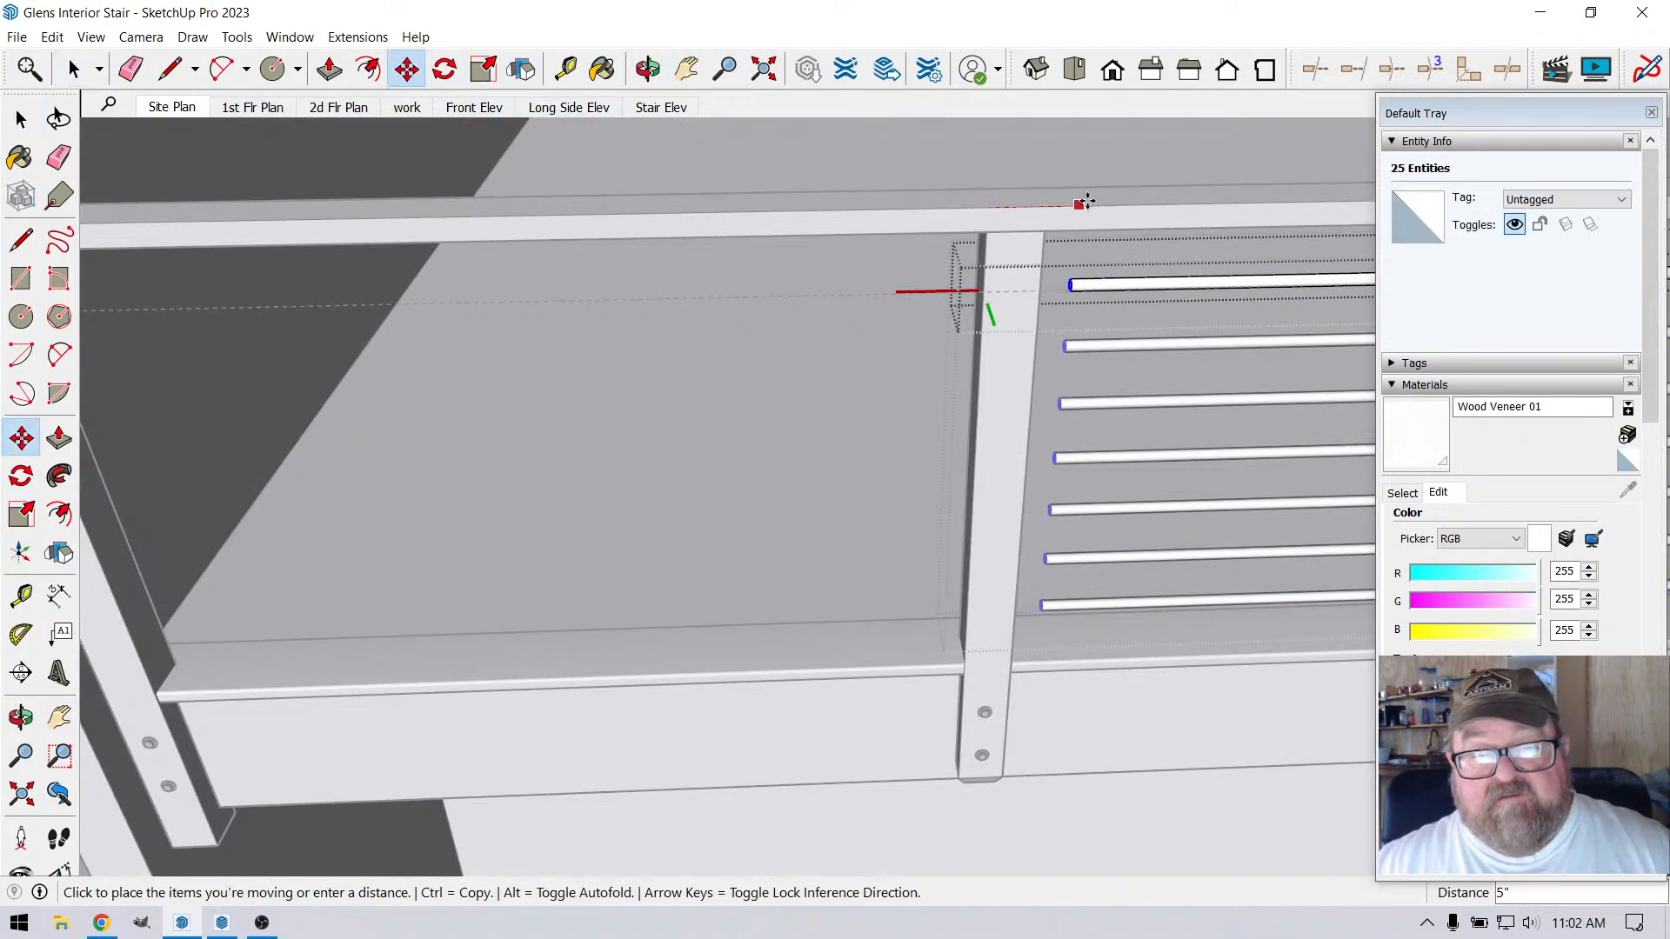
Extend the unique rods' end face 5' 6 3/4" to the landing railing's far end post and close the component and group
scroll(1105, 209, "down", 3)
left_click(648, 68)
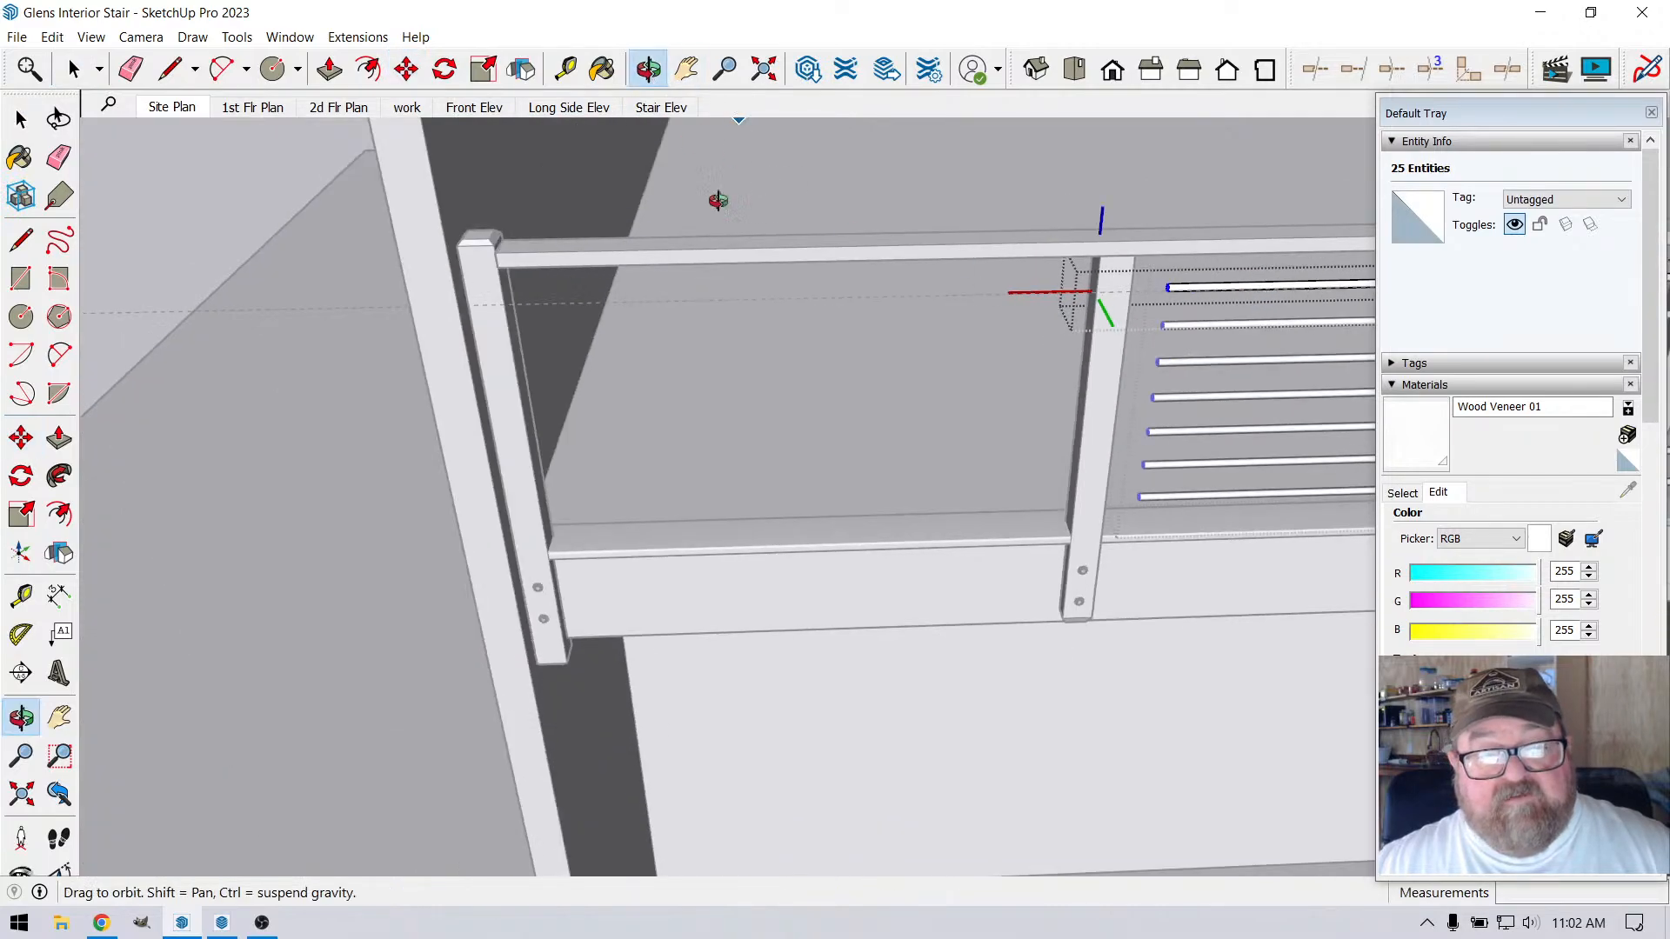
left_click_drag(716, 198, 907, 248)
scroll(907, 249, "up", 2)
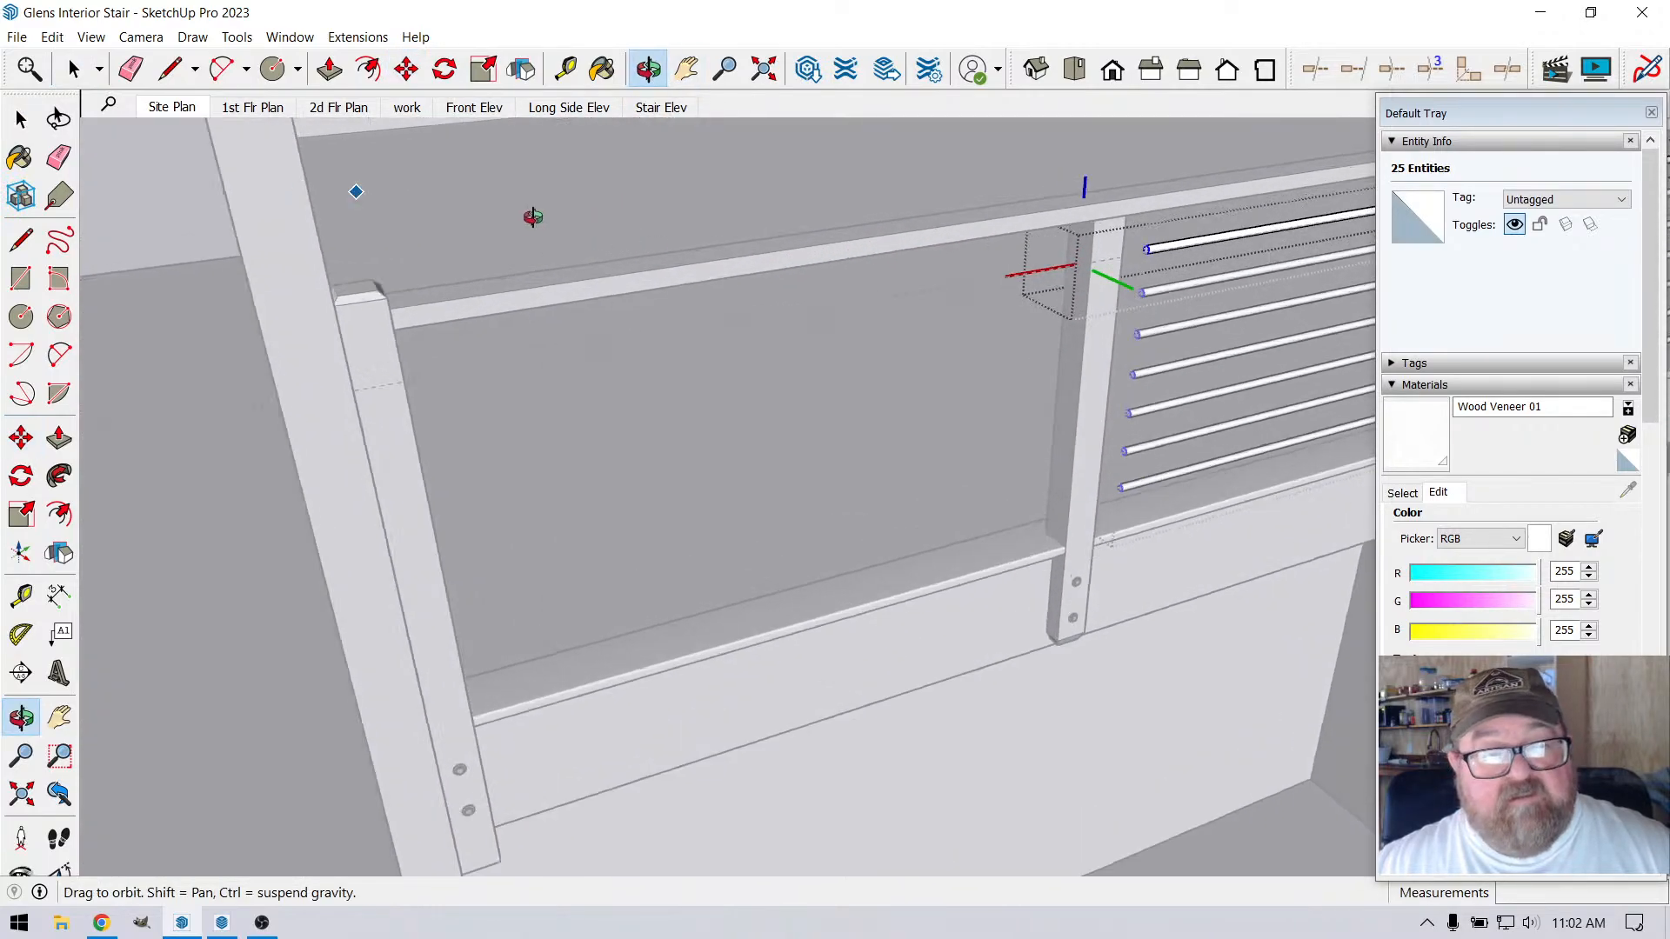
left_click(330, 68)
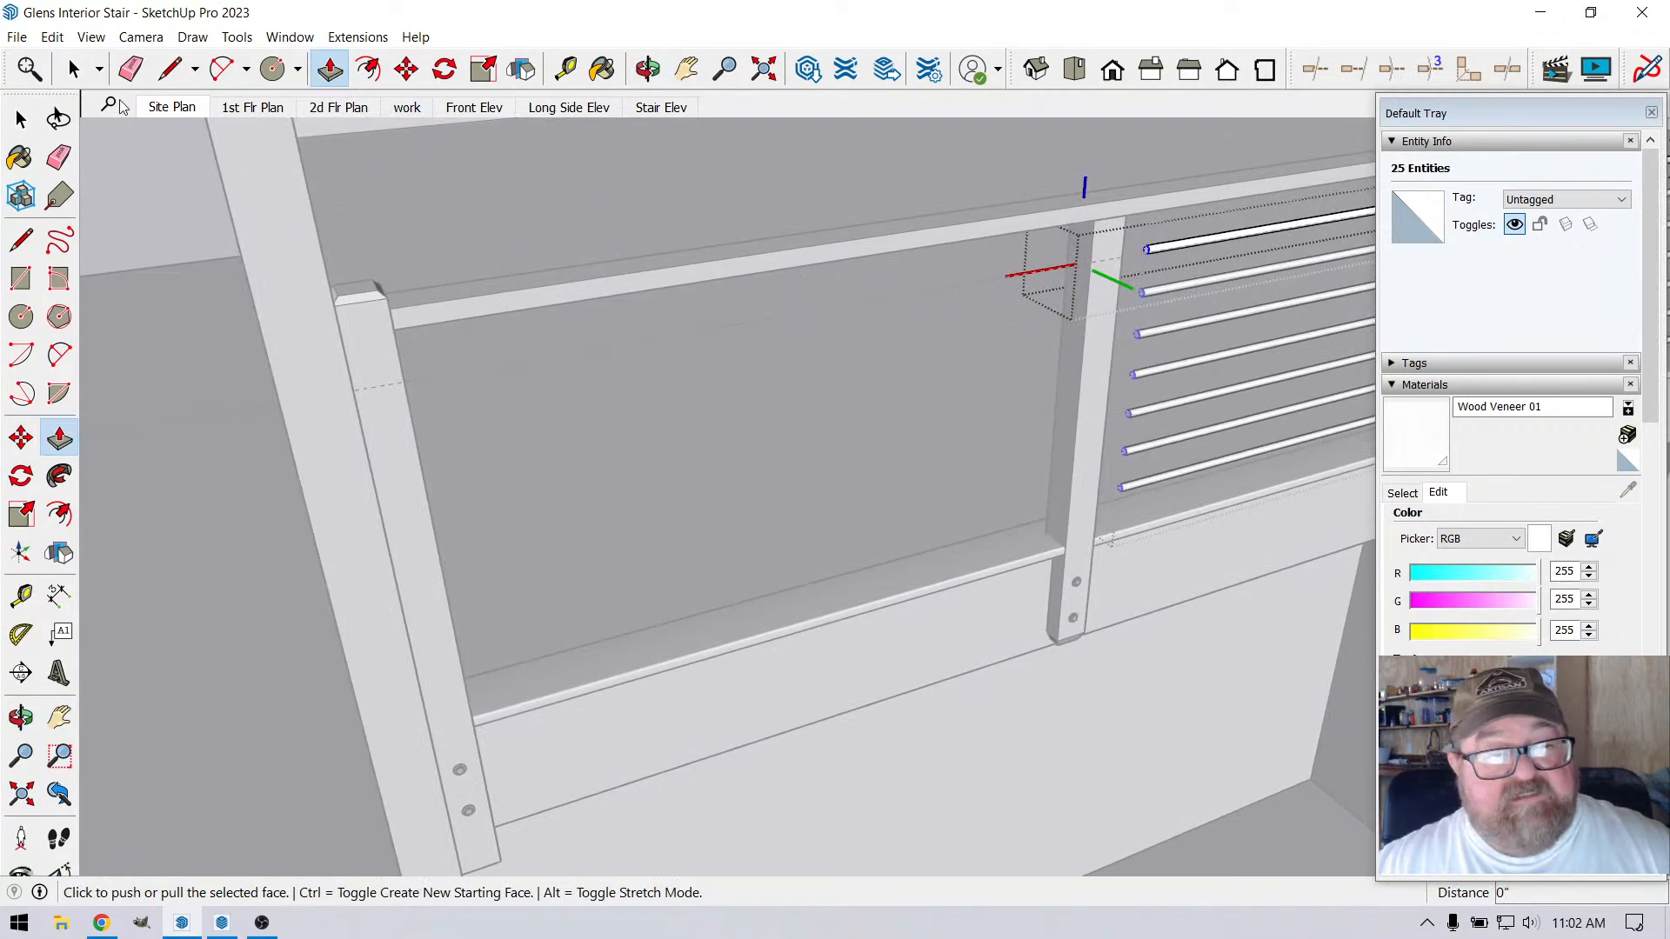
left_click(73, 68)
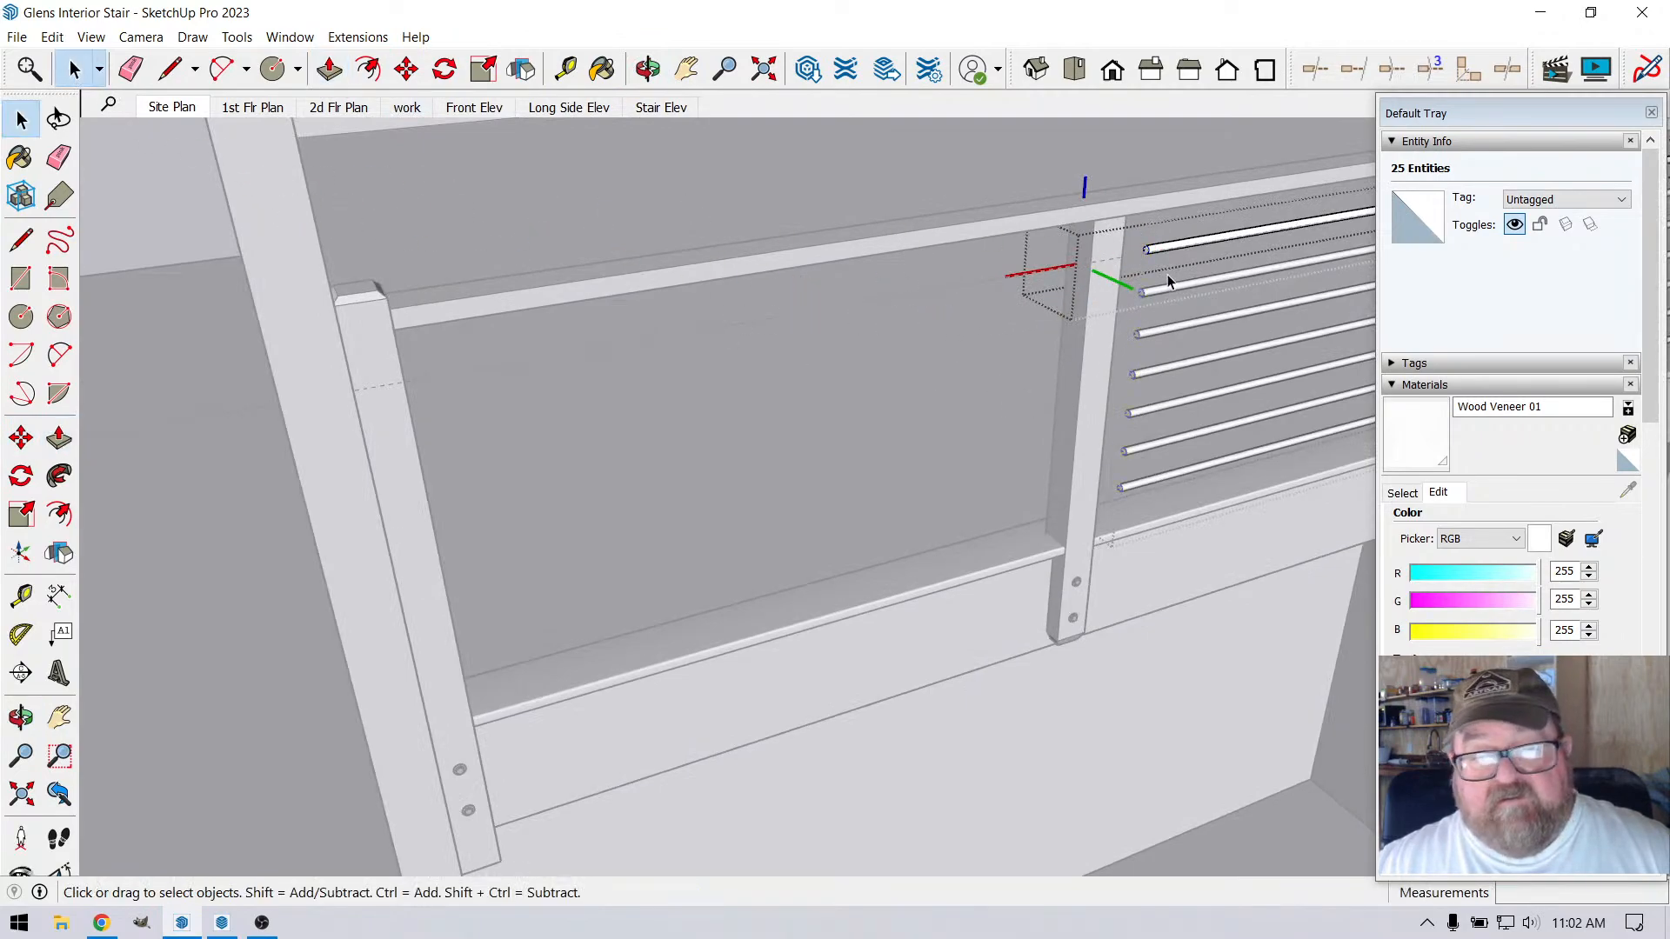
key("p")
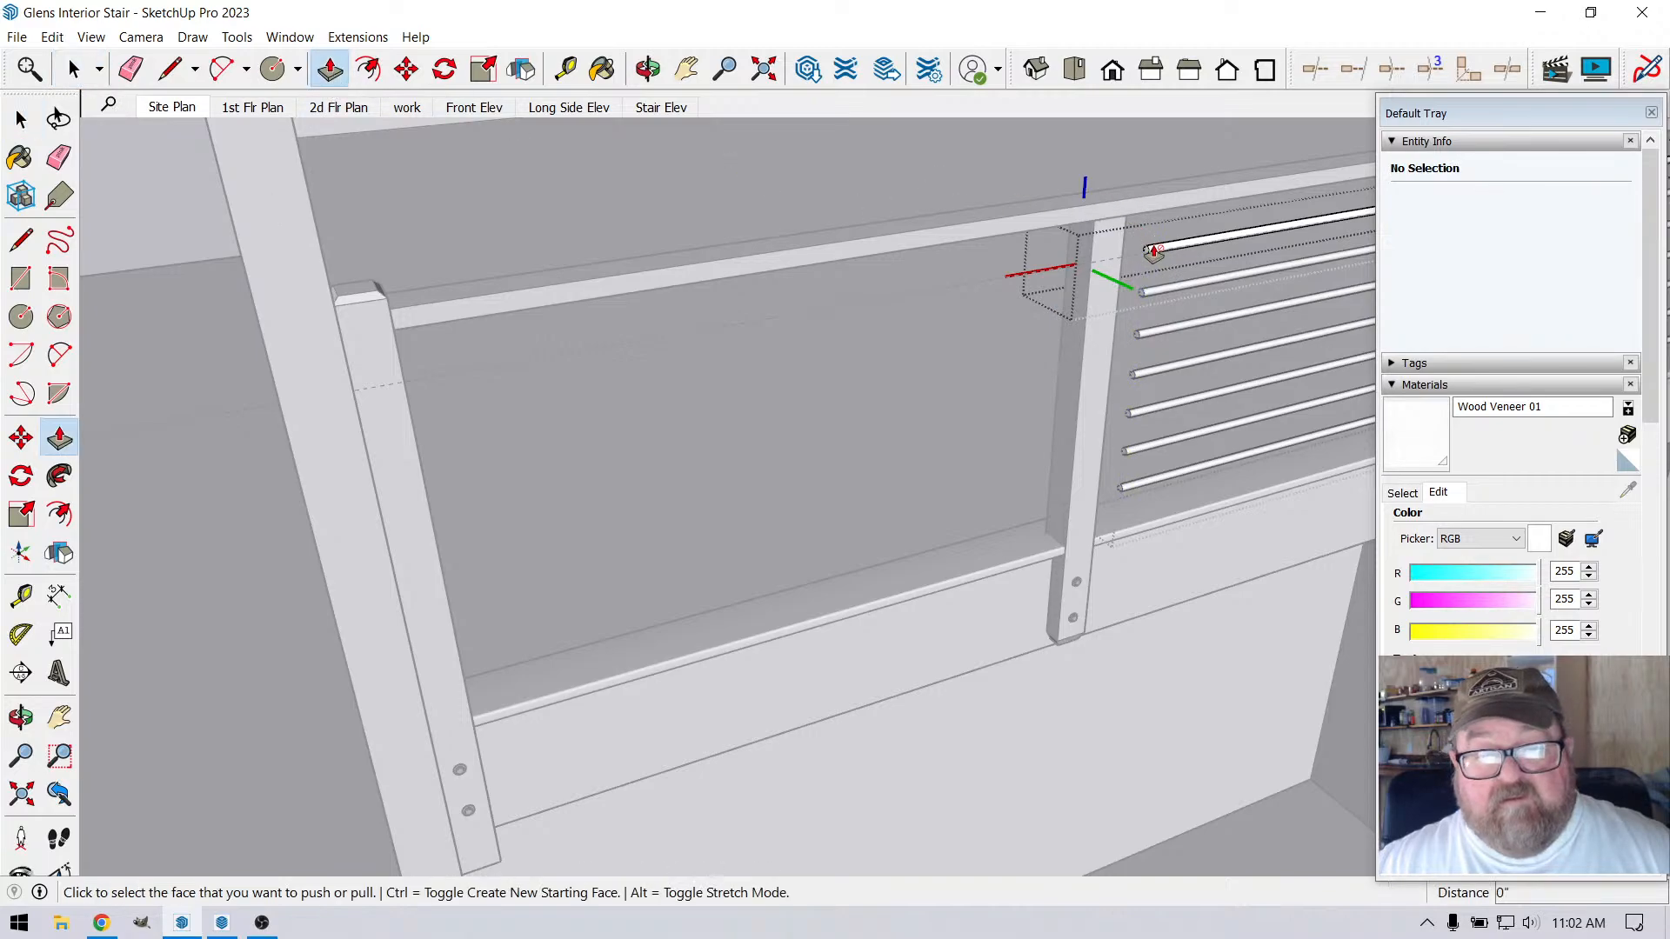
left_click(1145, 257)
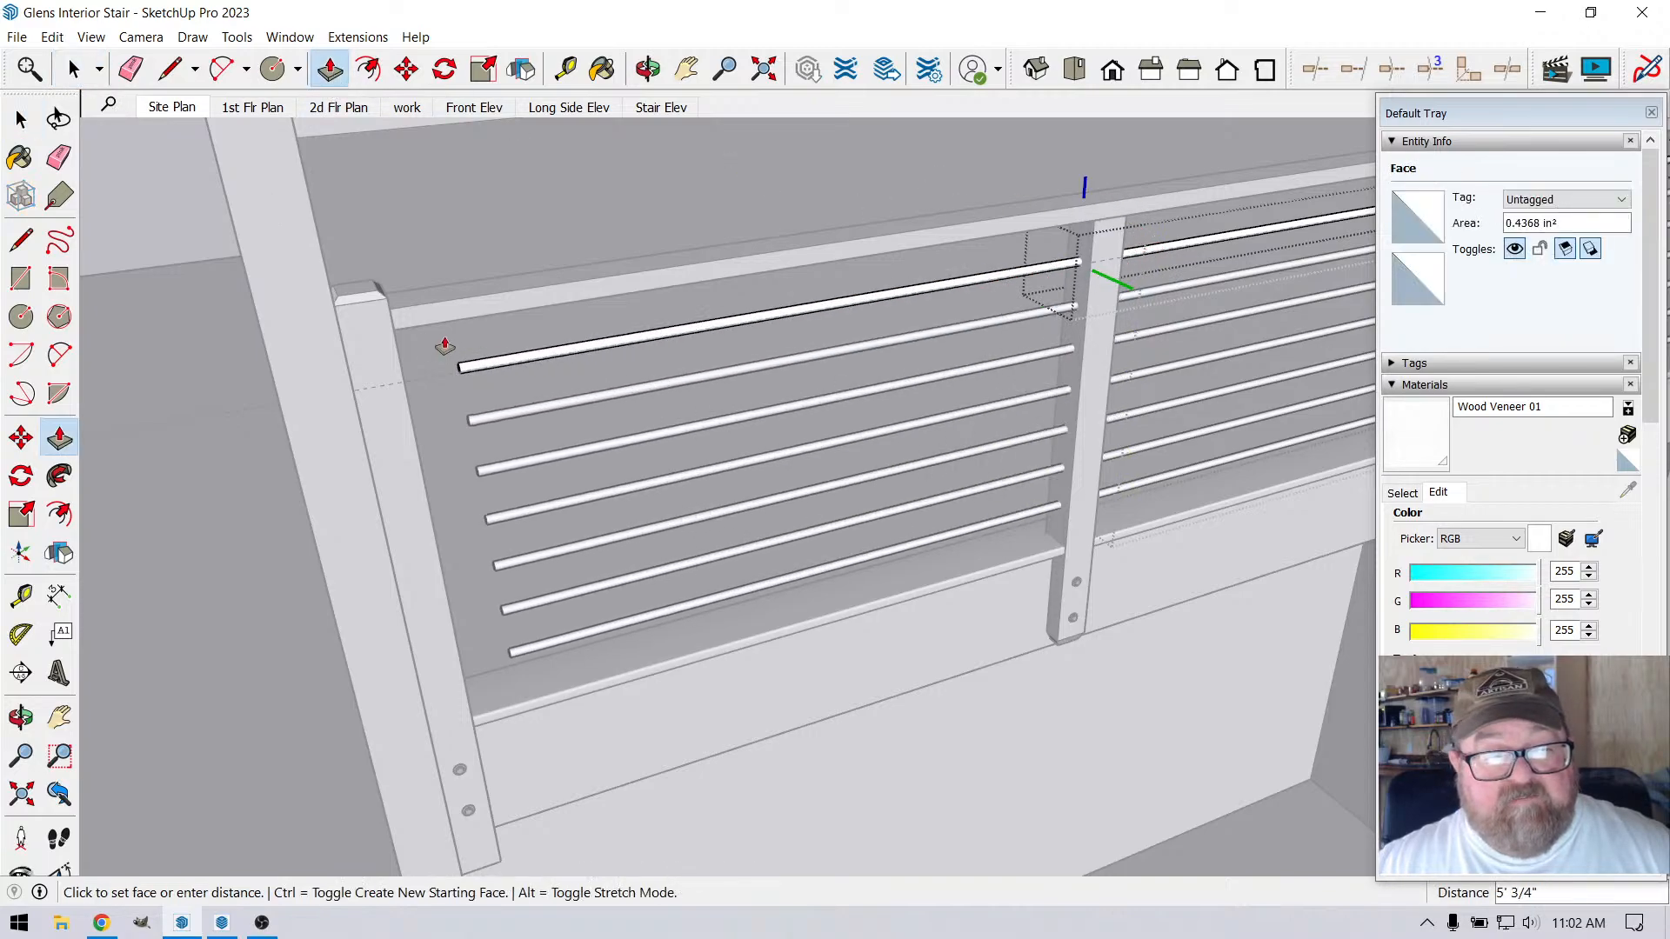
left_click(390, 317)
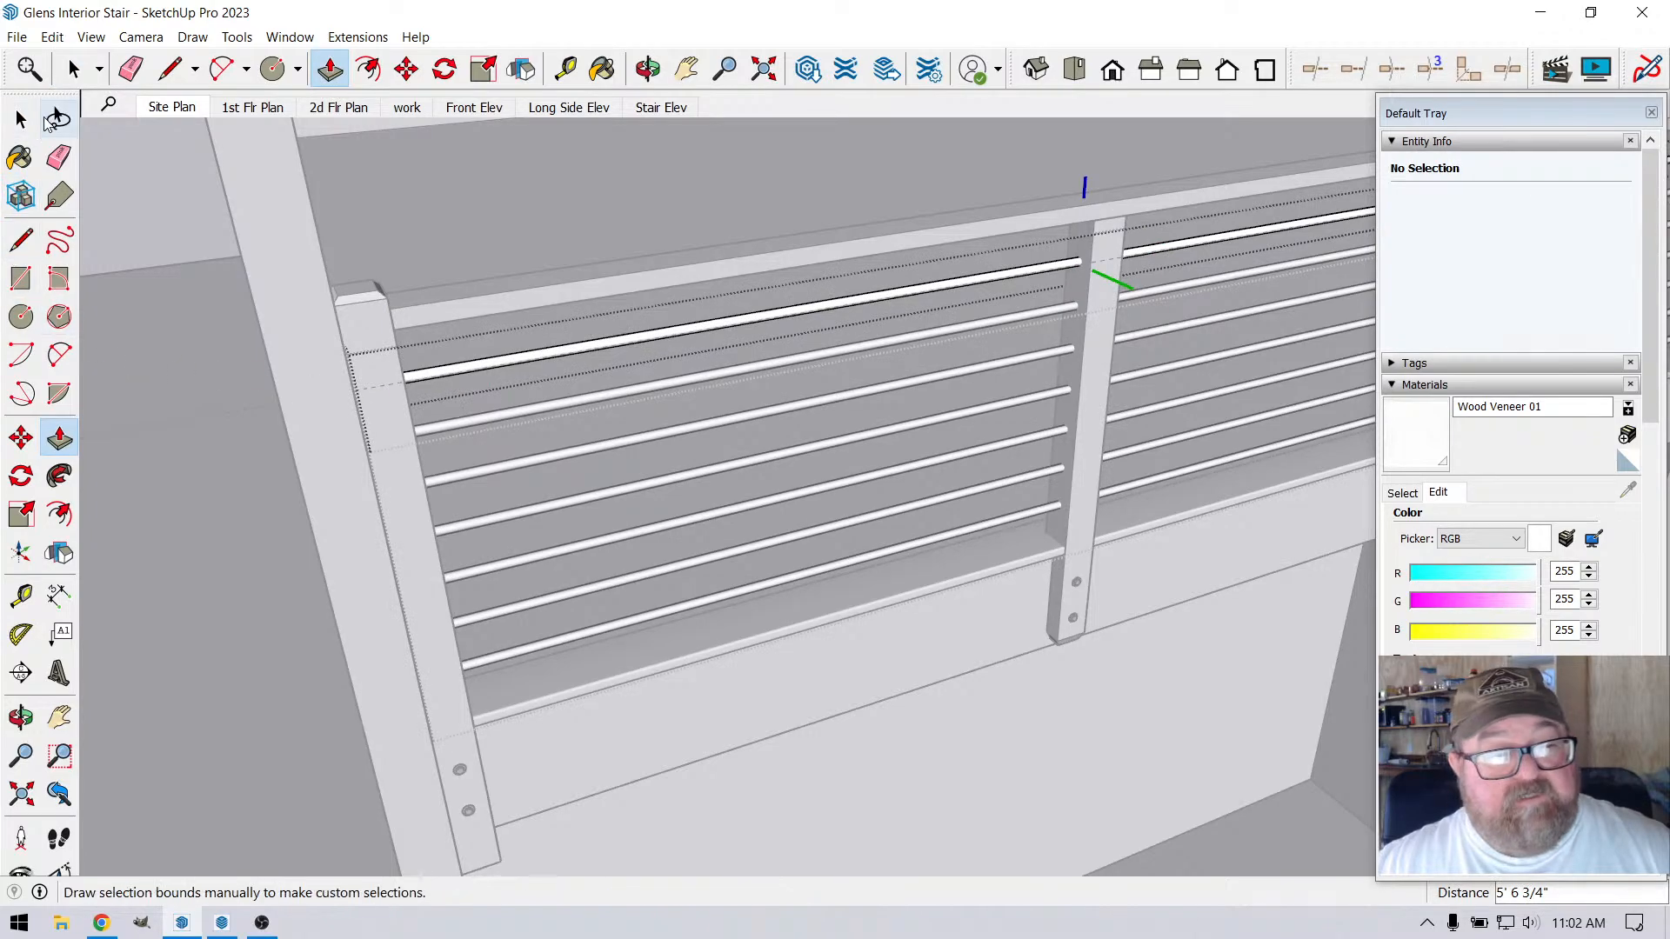
left_click(77, 76)
left_click(261, 467)
scroll(243, 477, "down", 4)
left_click(241, 478)
scroll(201, 493, "down", 3)
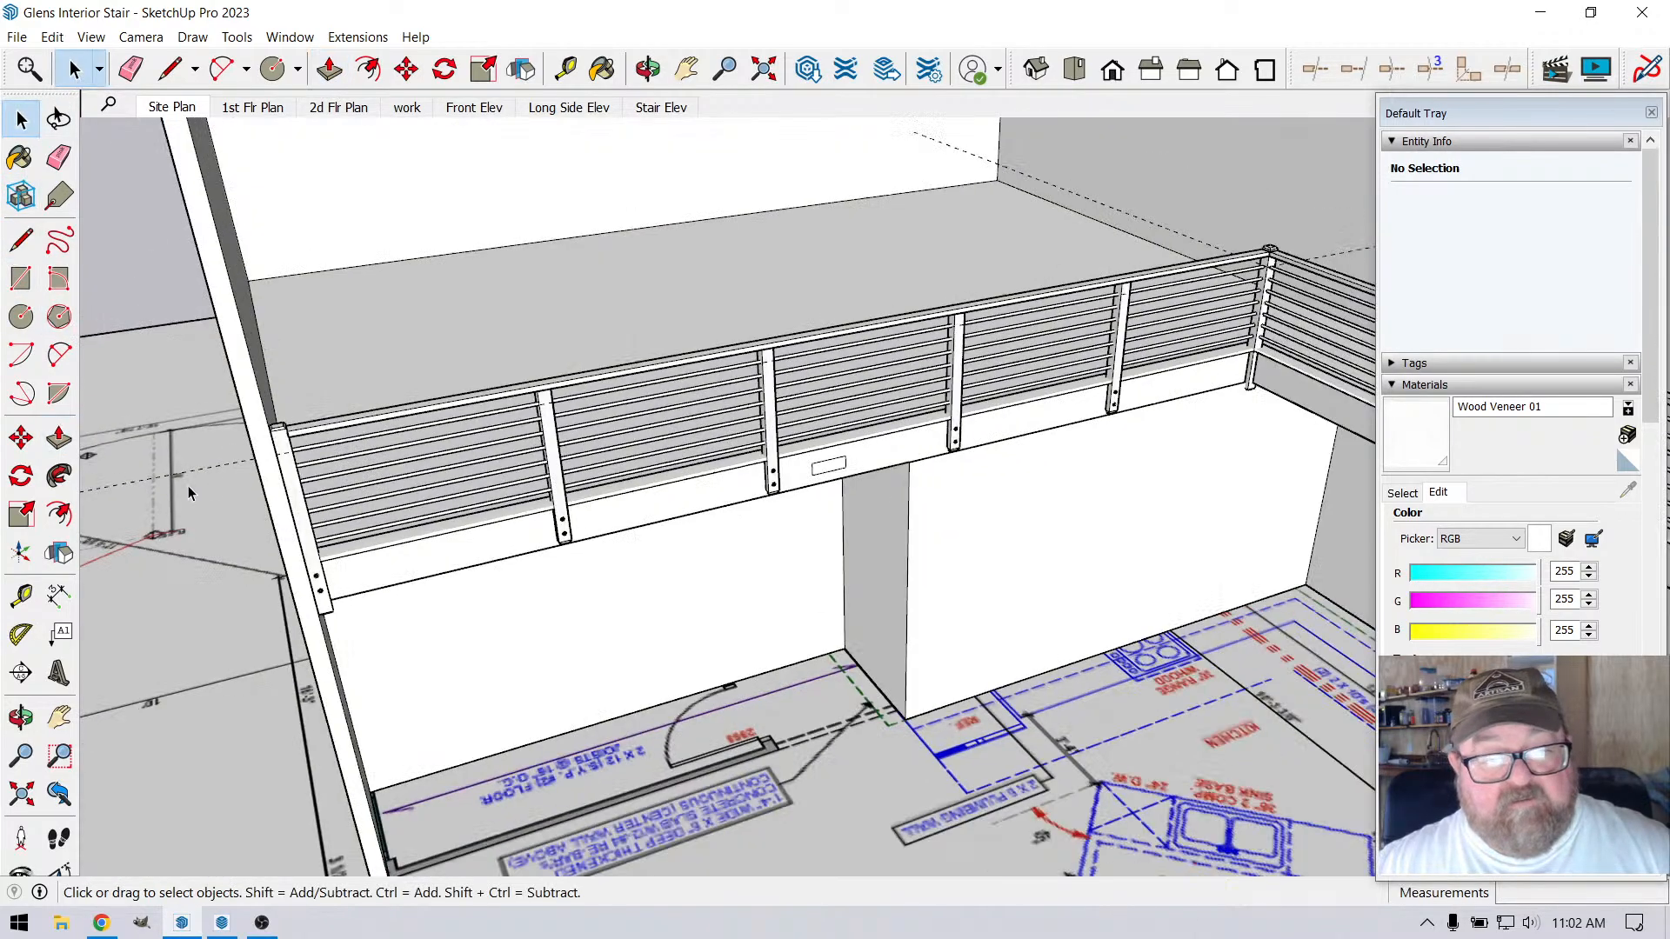
Delete all guides from the model
middle_click_drag(880, 540, 879, 452)
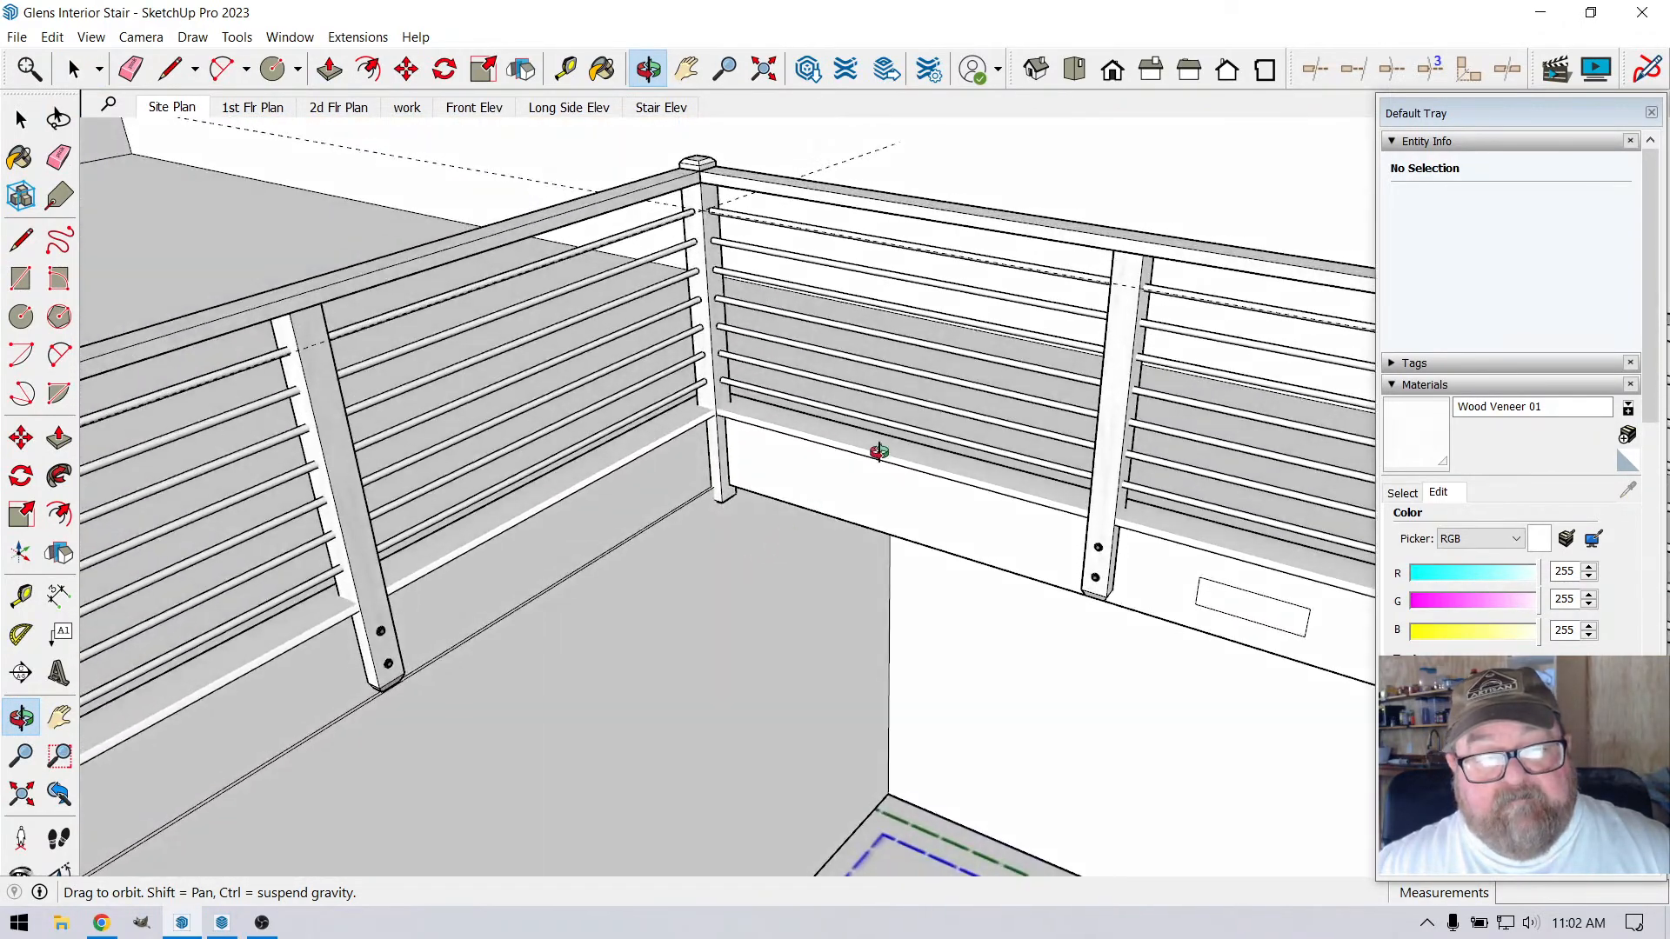
scroll(879, 452, "down", 3)
left_click(52, 37)
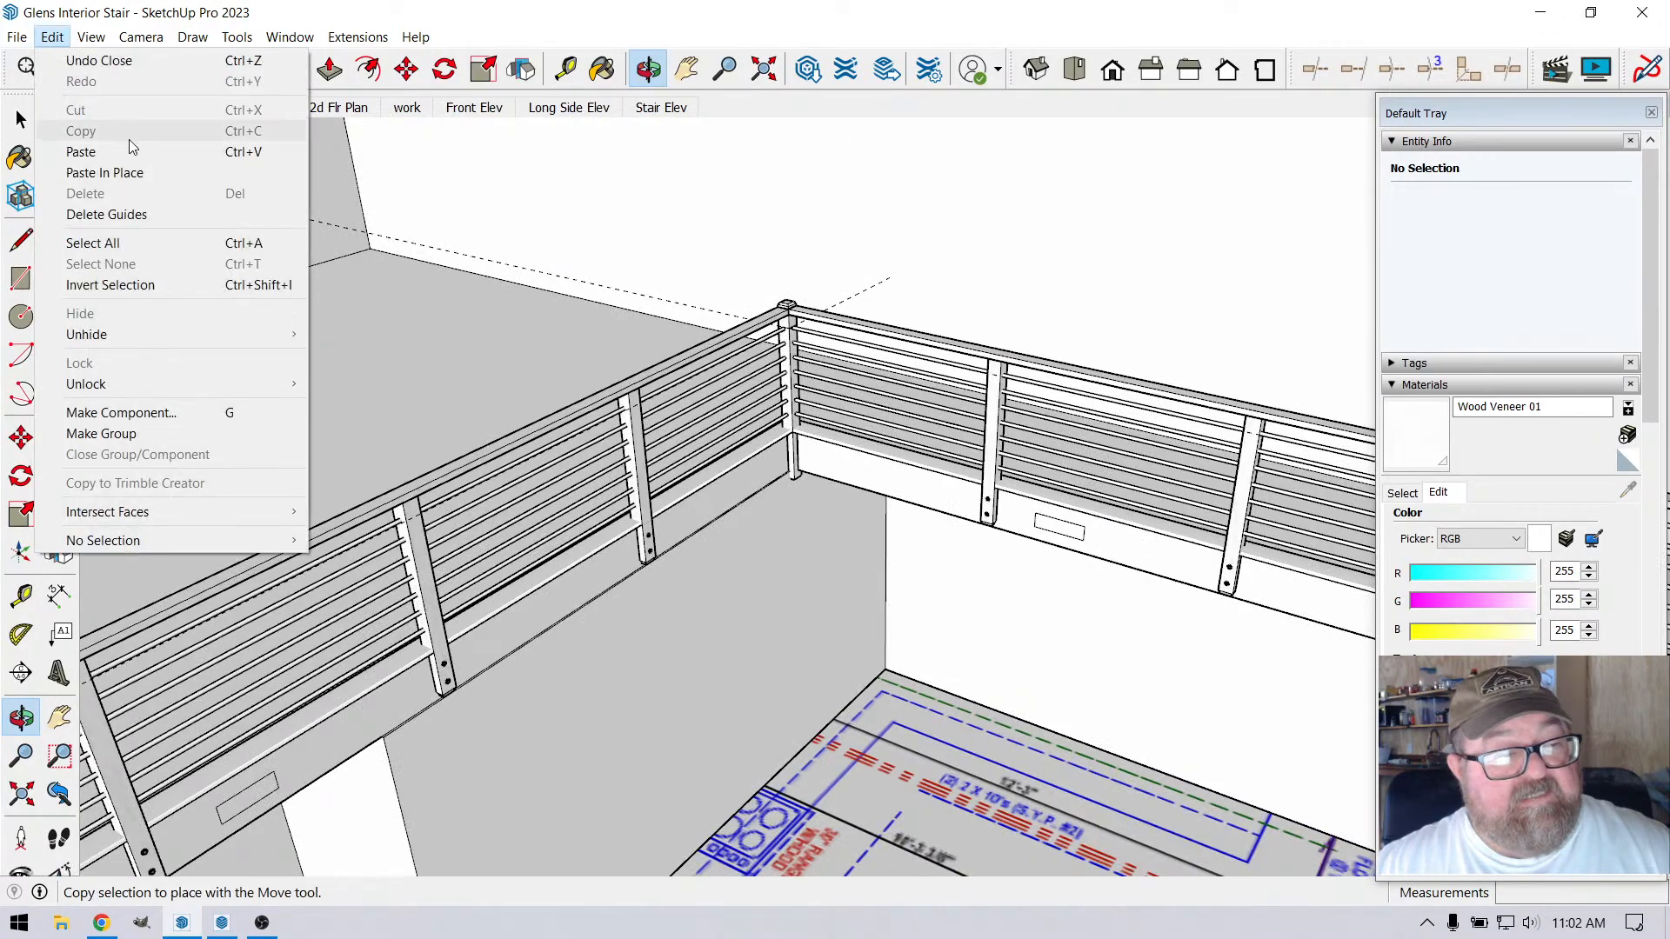
left_click(106, 214)
left_click_drag(147, 244, 215, 300)
Delete the stray vertical line group on the face of the corner post at the top of the stair
left_click(648, 69)
left_click_drag(670, 183, 992, 386)
scroll(991, 386, "up", 6)
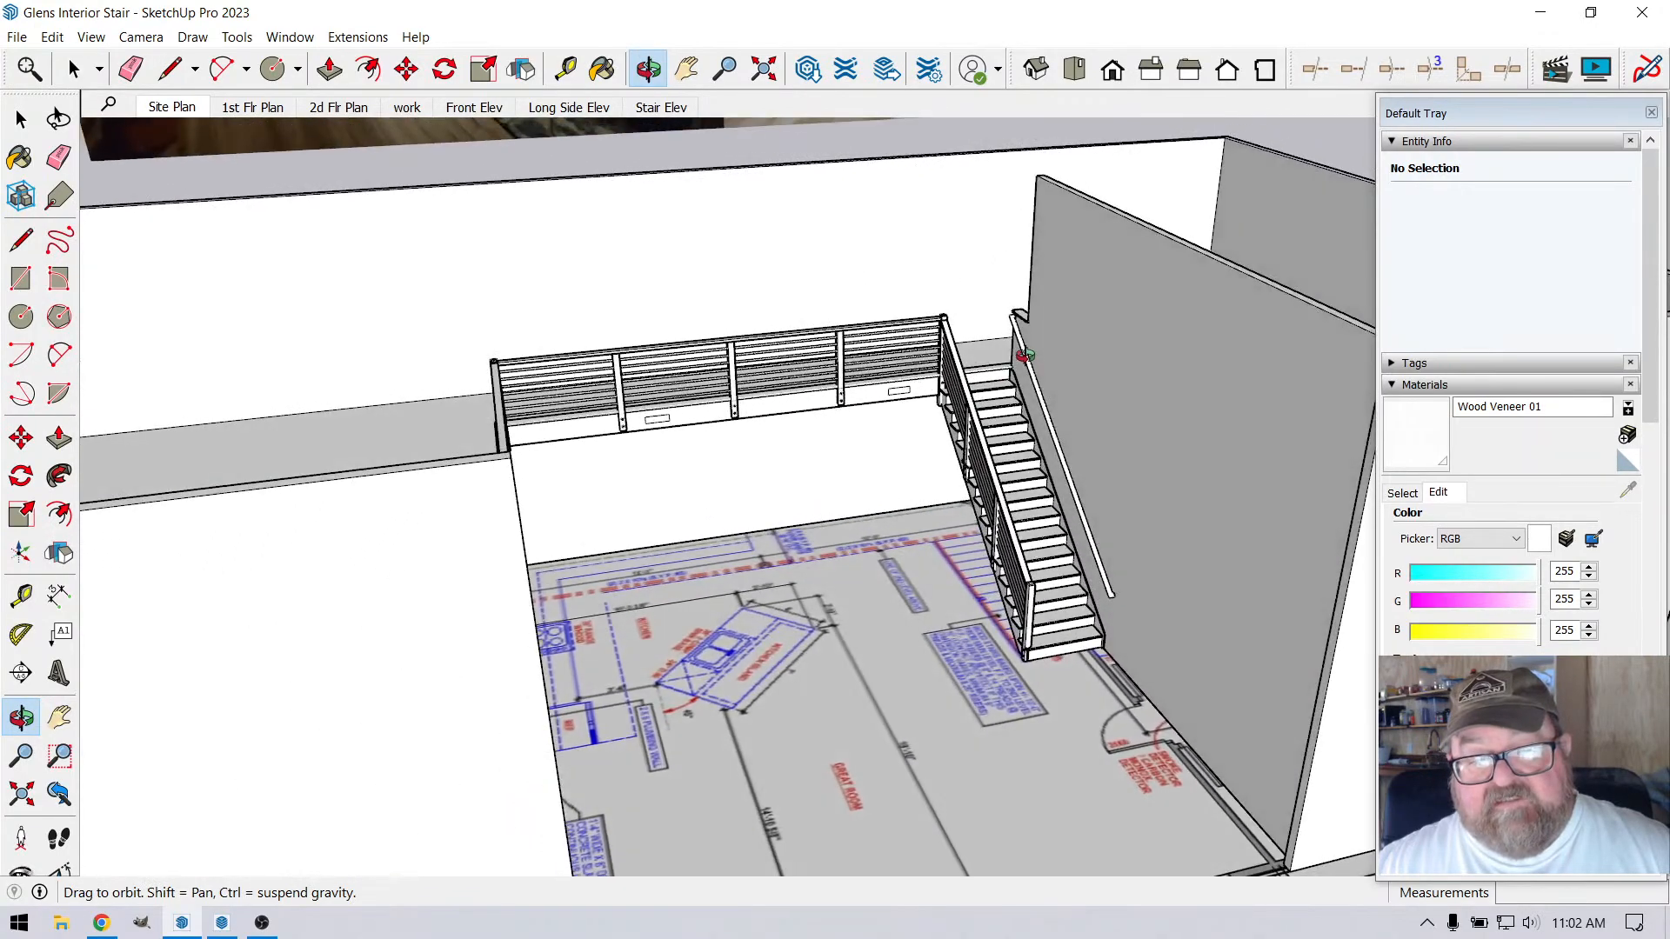
scroll(922, 331, "up", 8)
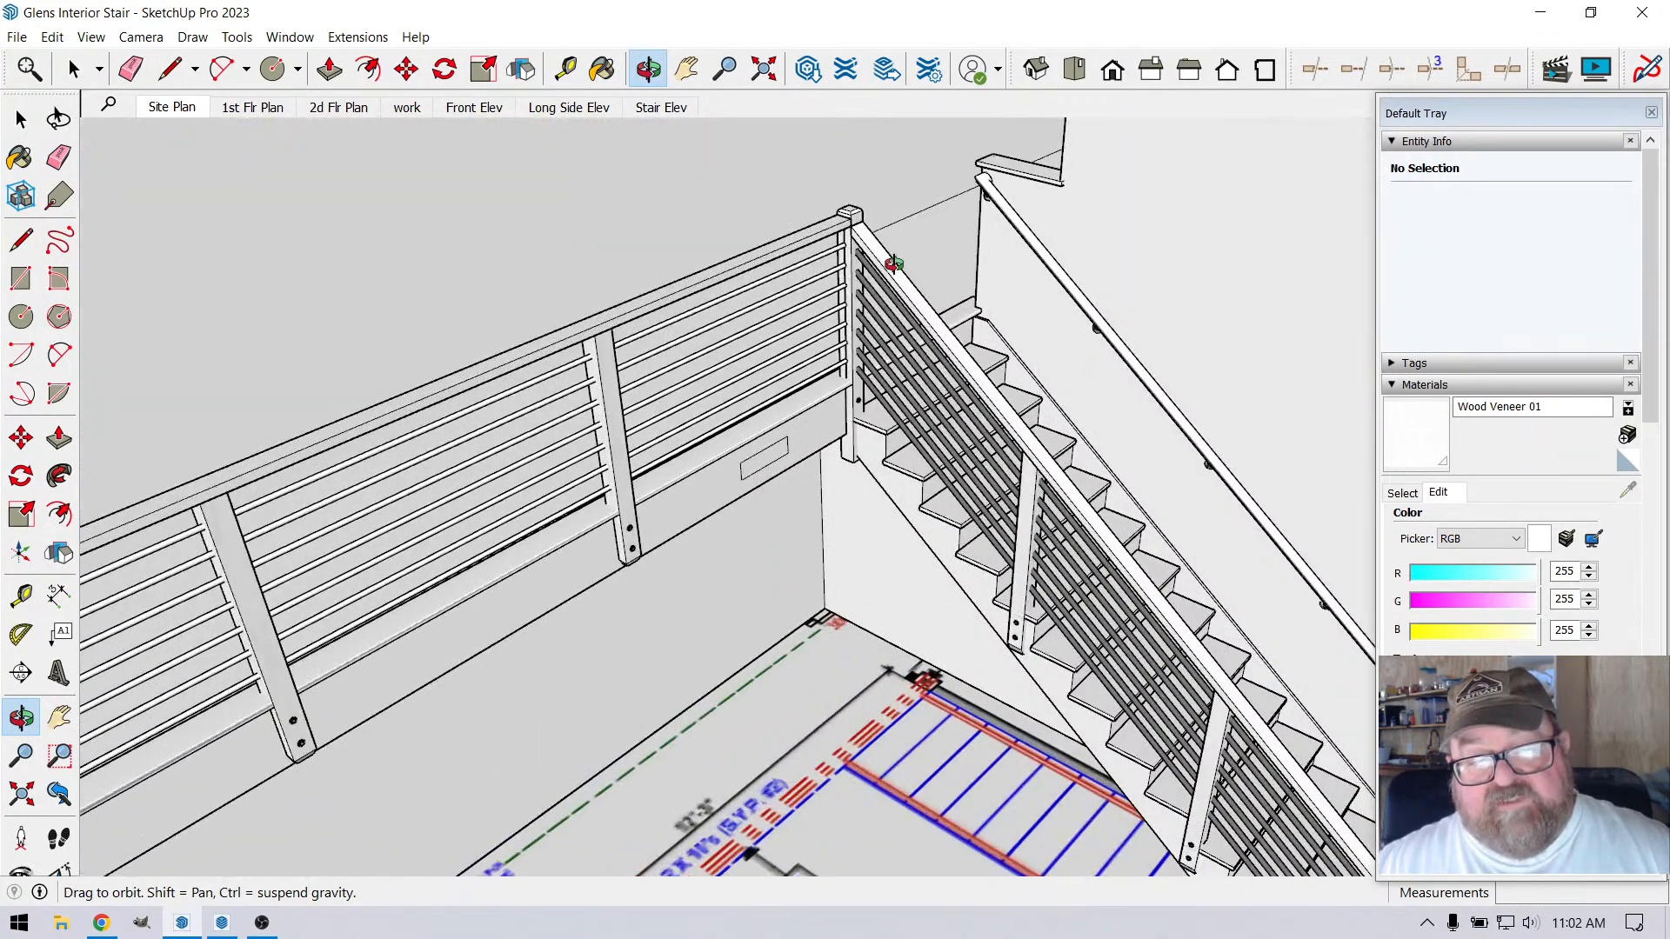
left_click_drag(800, 291, 887, 283)
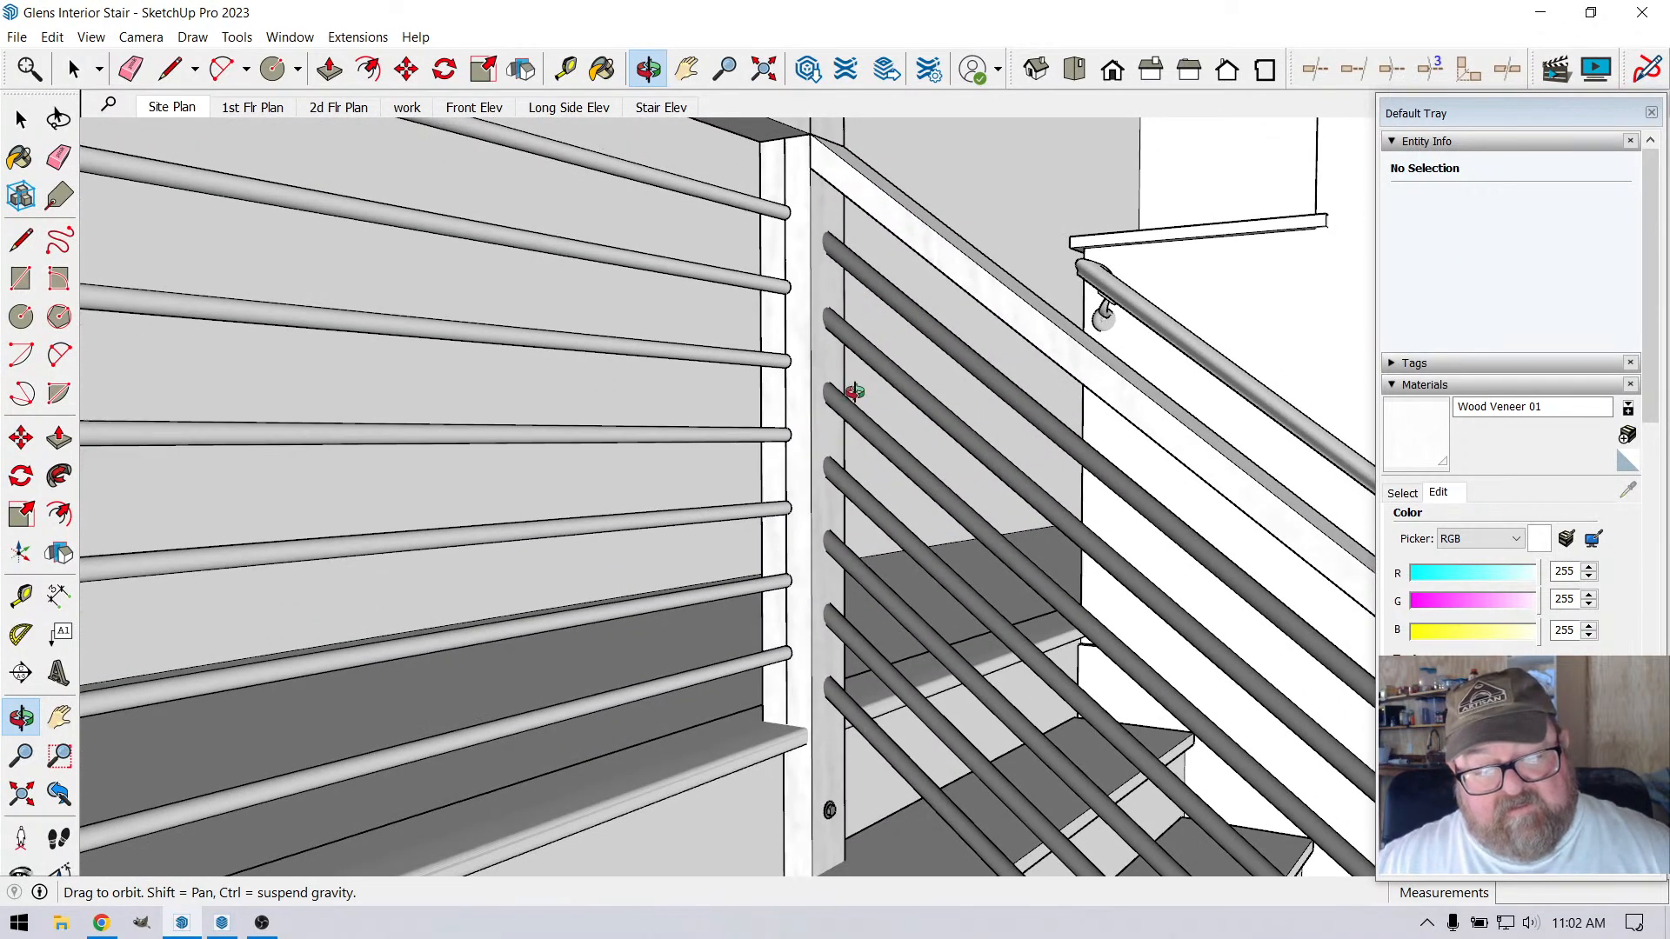
scroll(855, 391, "down", 2)
left_click_drag(864, 488, 827, 299)
left_click(73, 69)
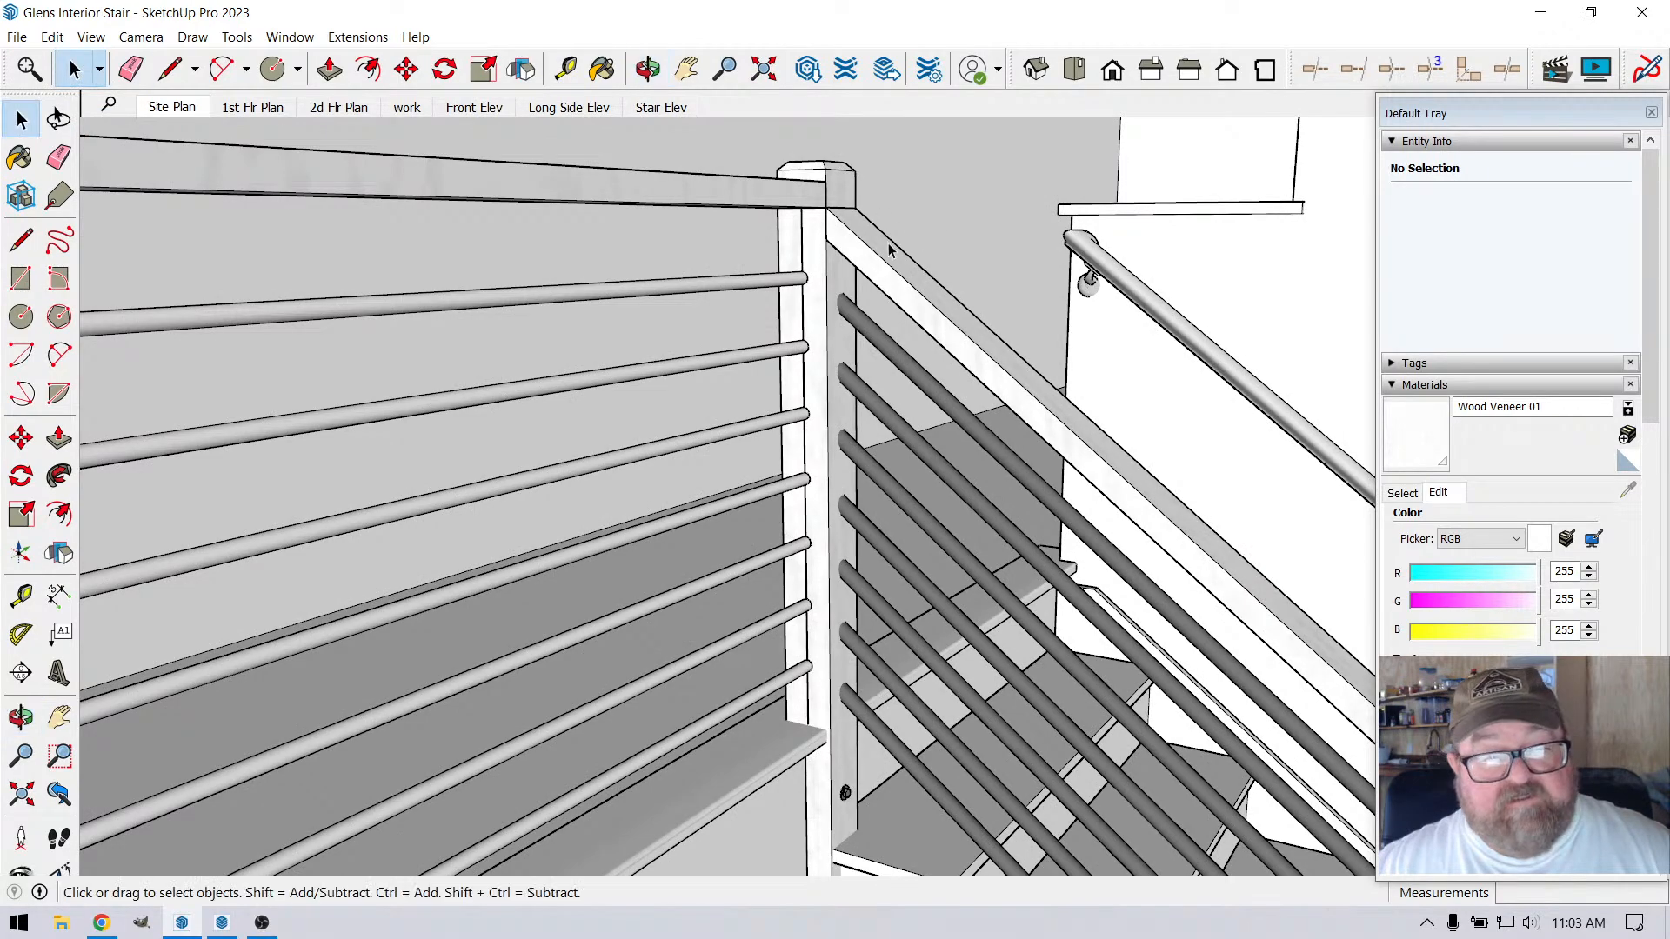
left_click(802, 252)
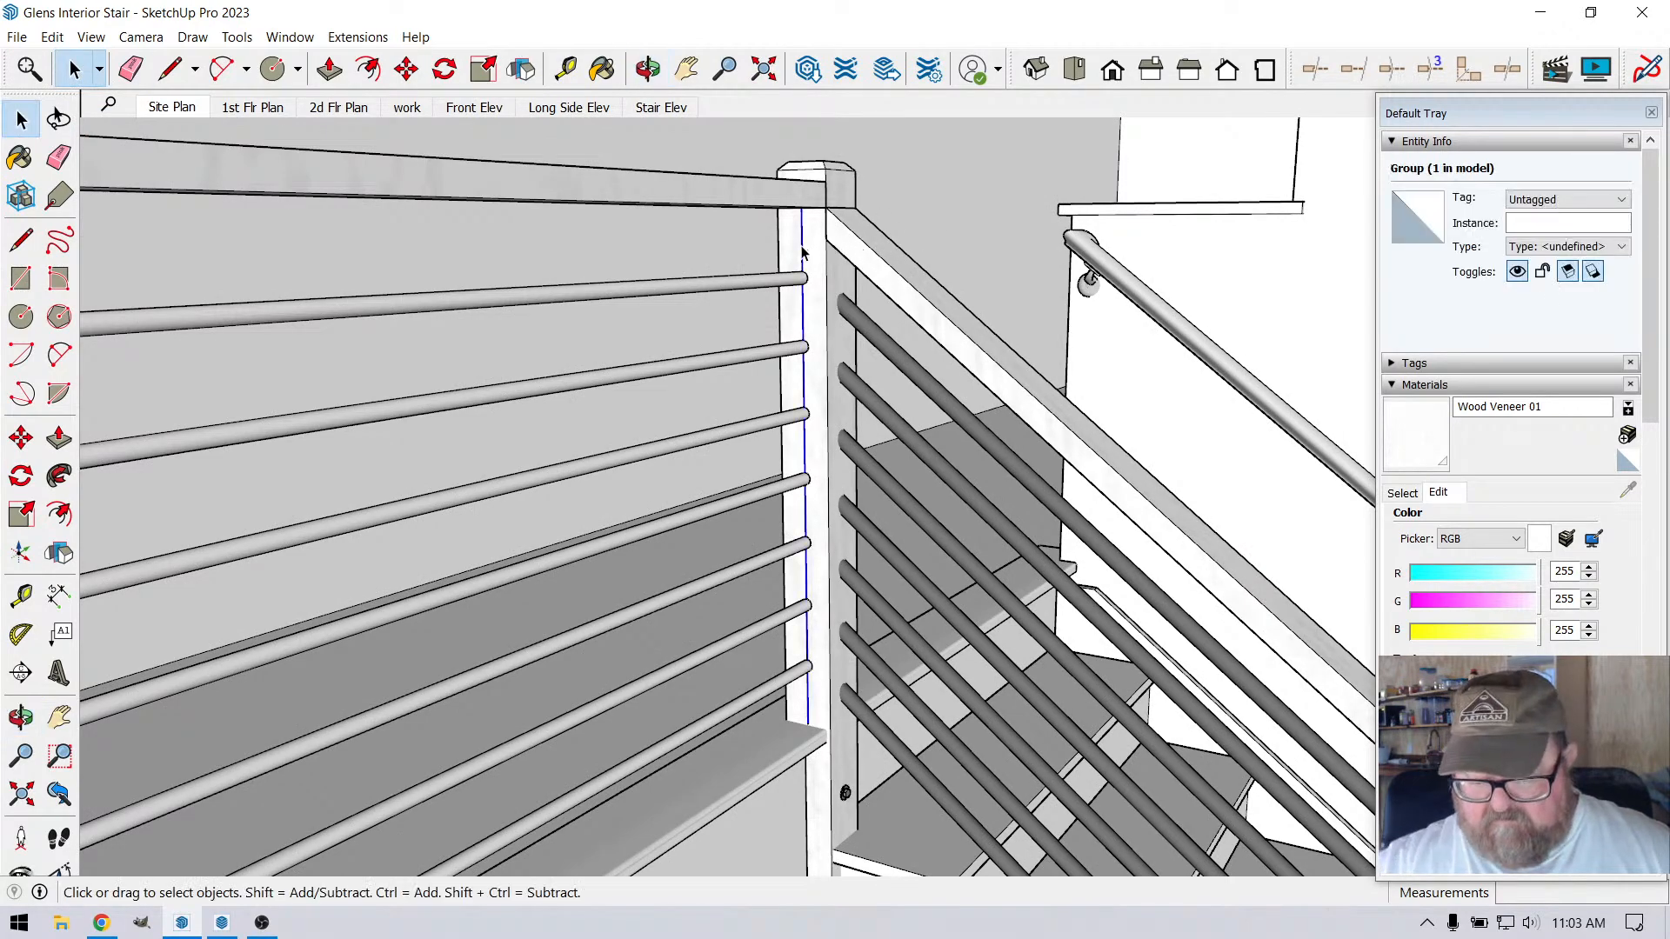
key("Delete")
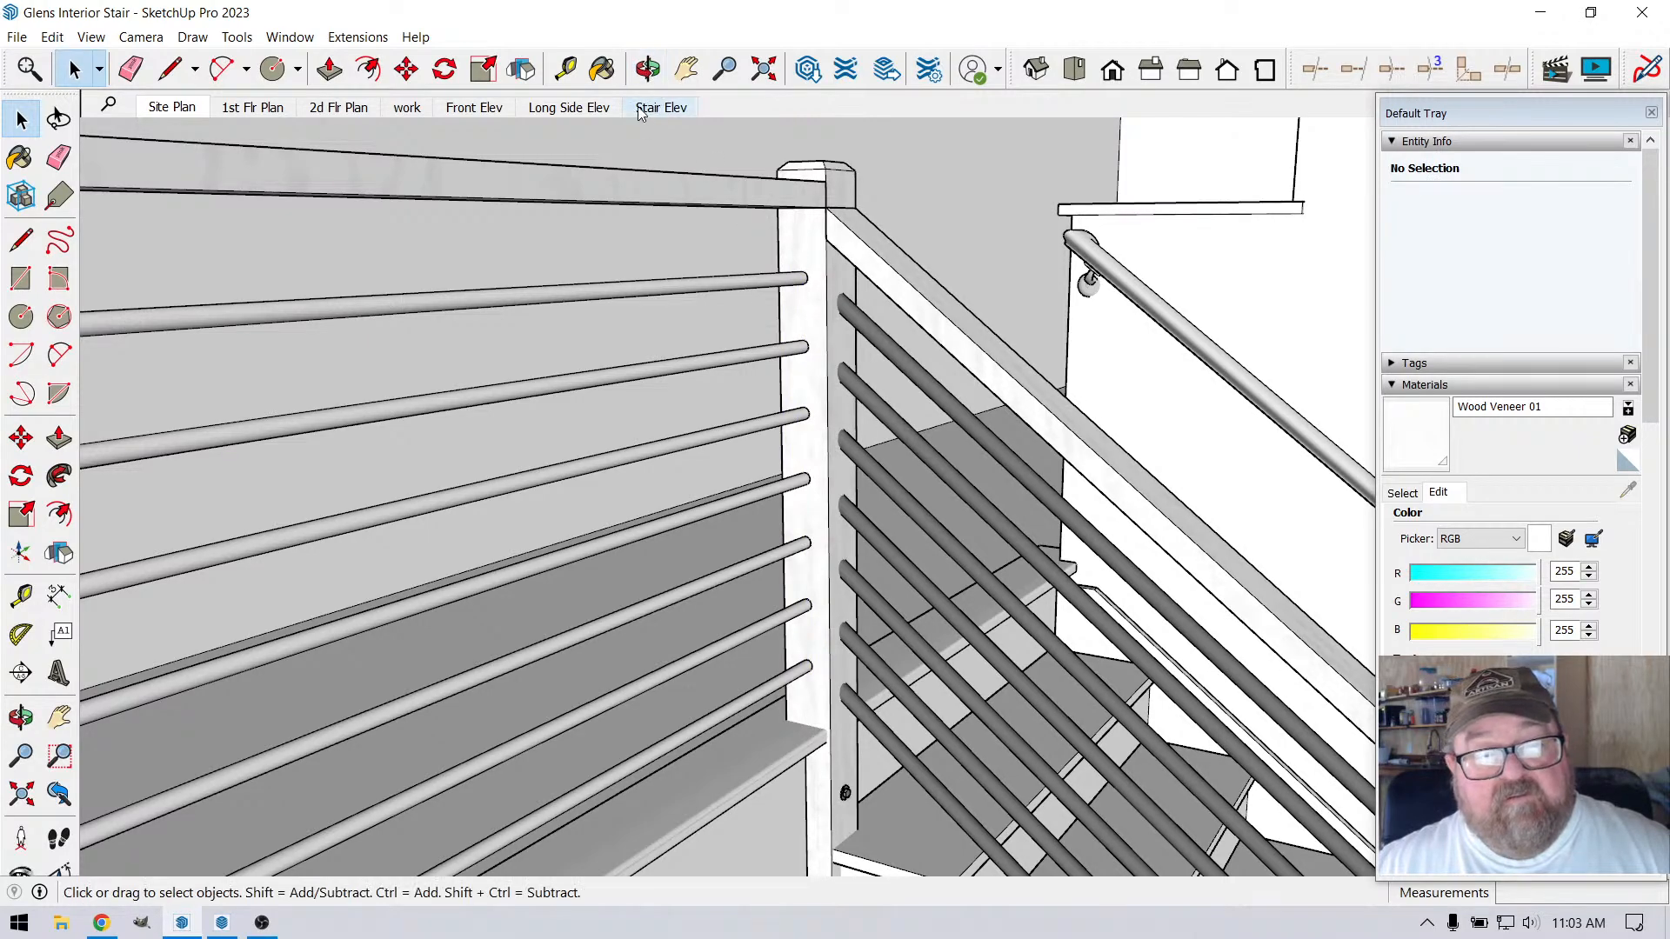
Move the sloped stair handrail group up 1 1/2" from its upper corner to the level handrail's top endpoint at the post
left_click(648, 69)
left_click_drag(765, 347, 805, 242)
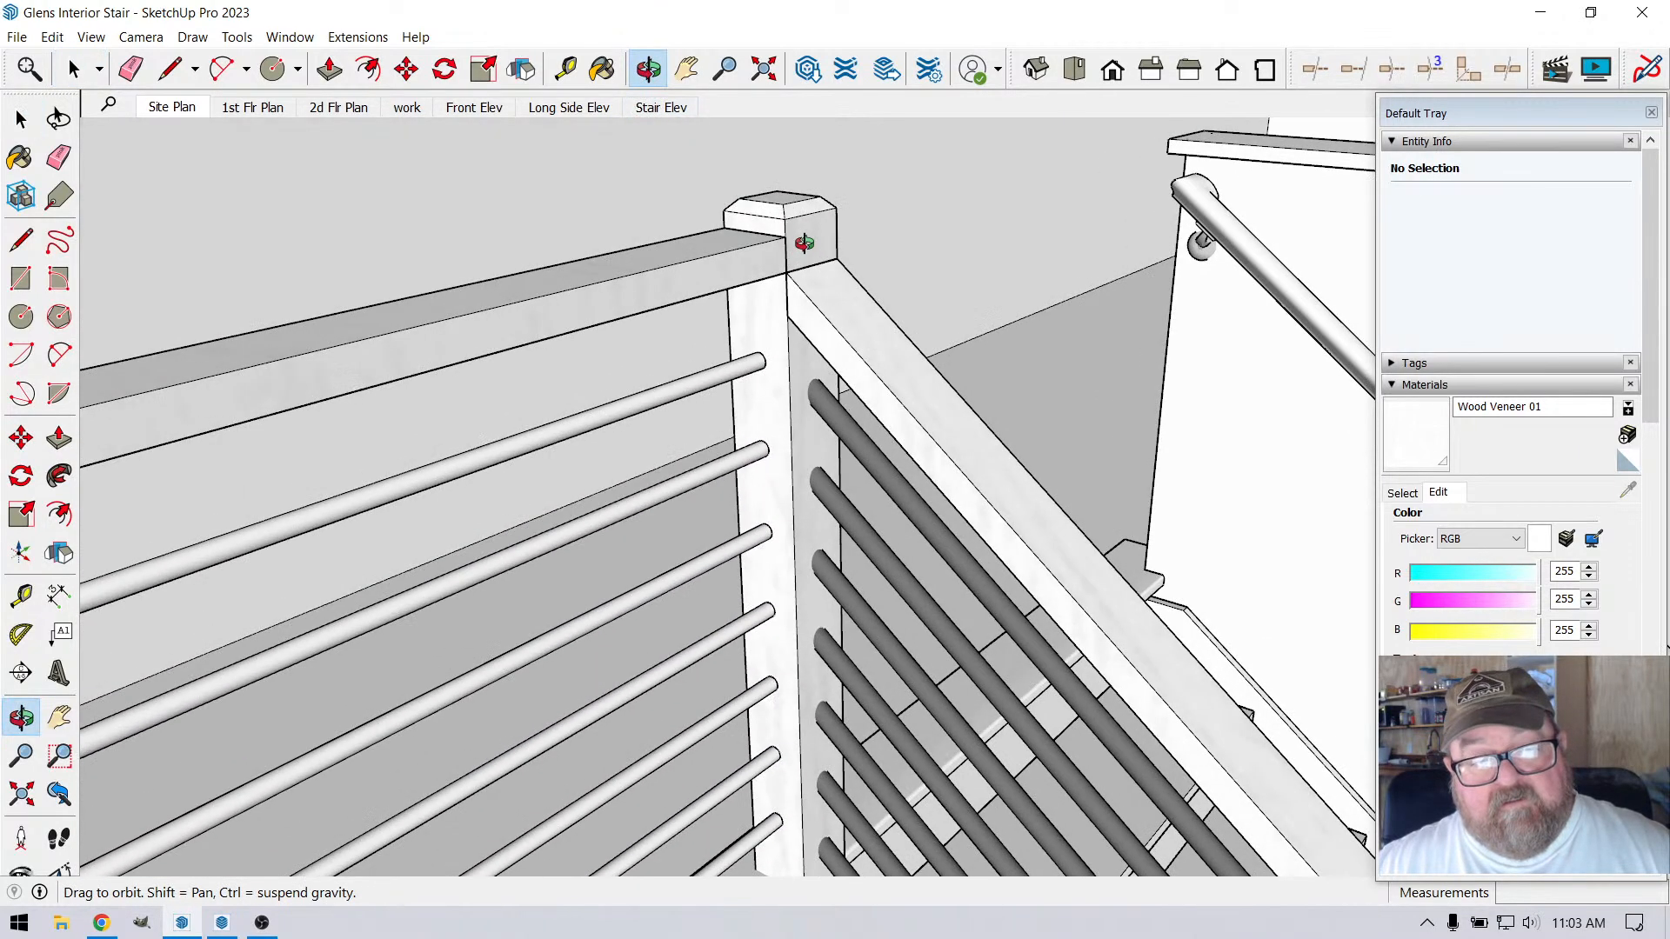
left_click(84, 76)
left_click(828, 307)
scroll(828, 306, "up", 3)
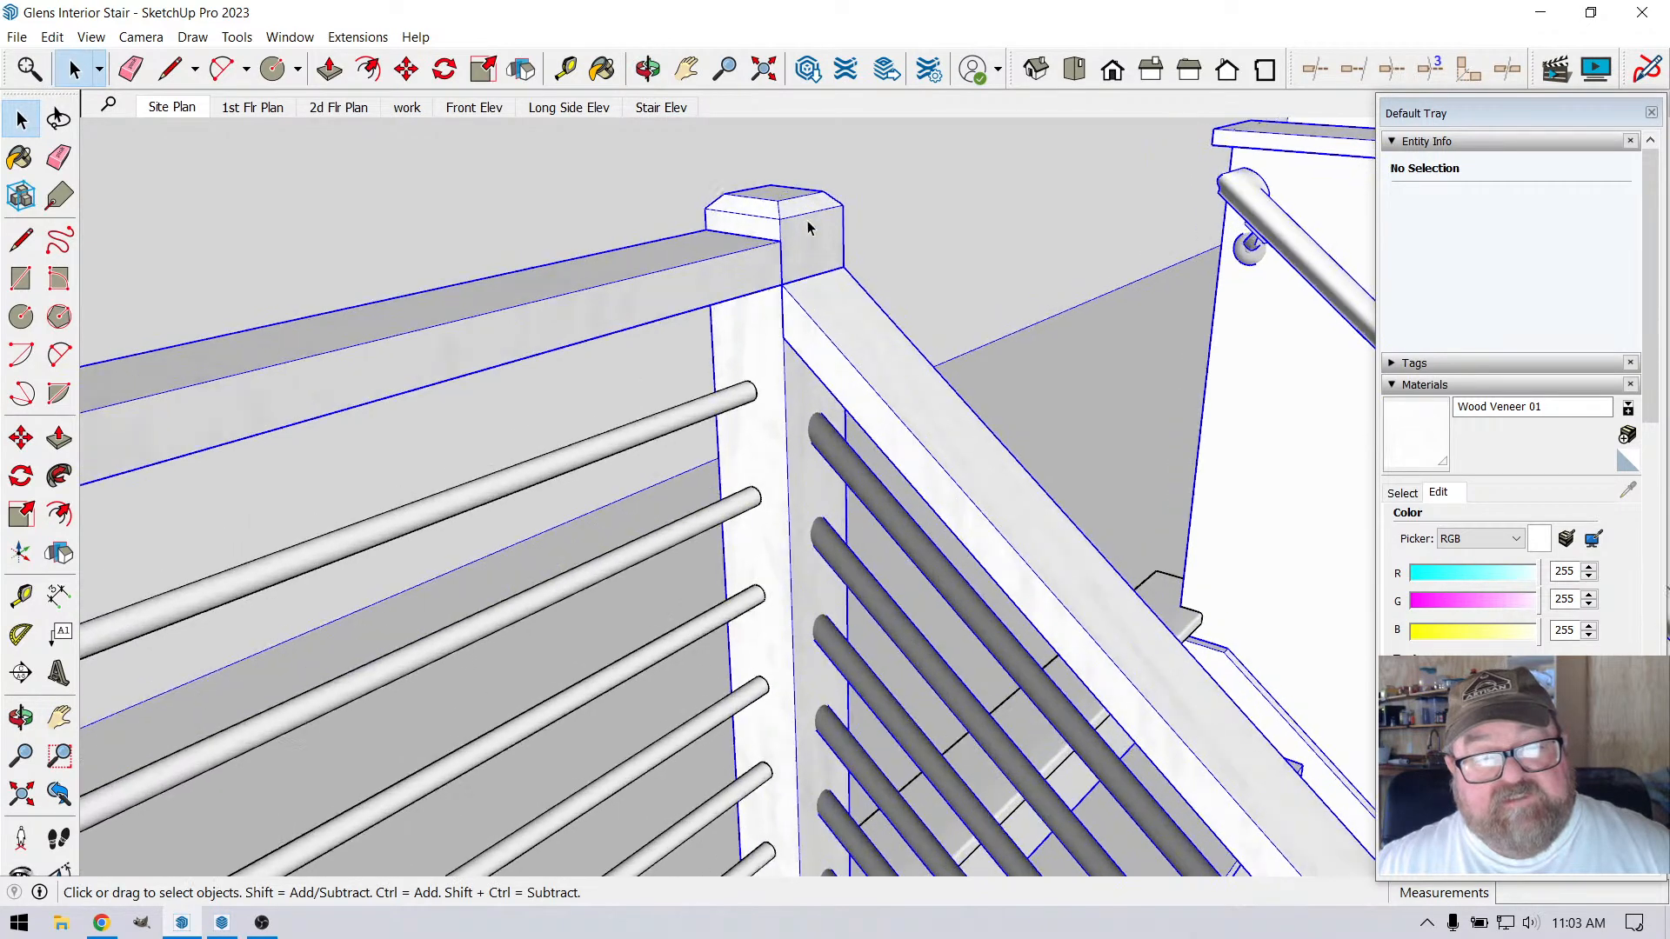
left_click(831, 302)
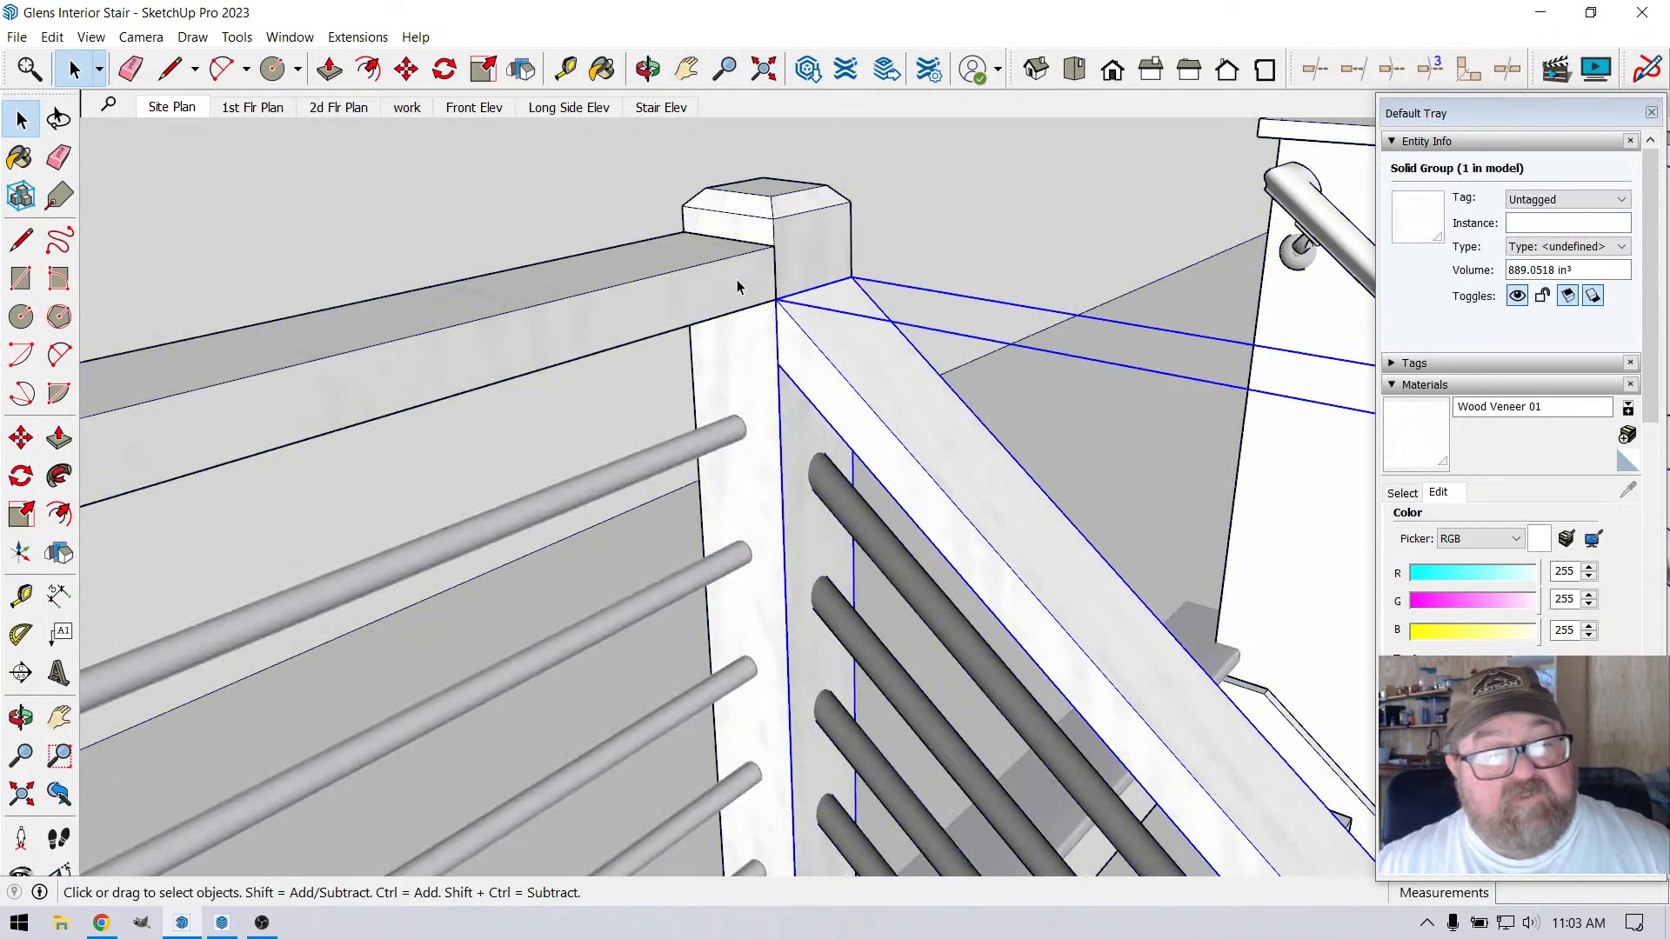
middle_click_drag(848, 400, 779, 393)
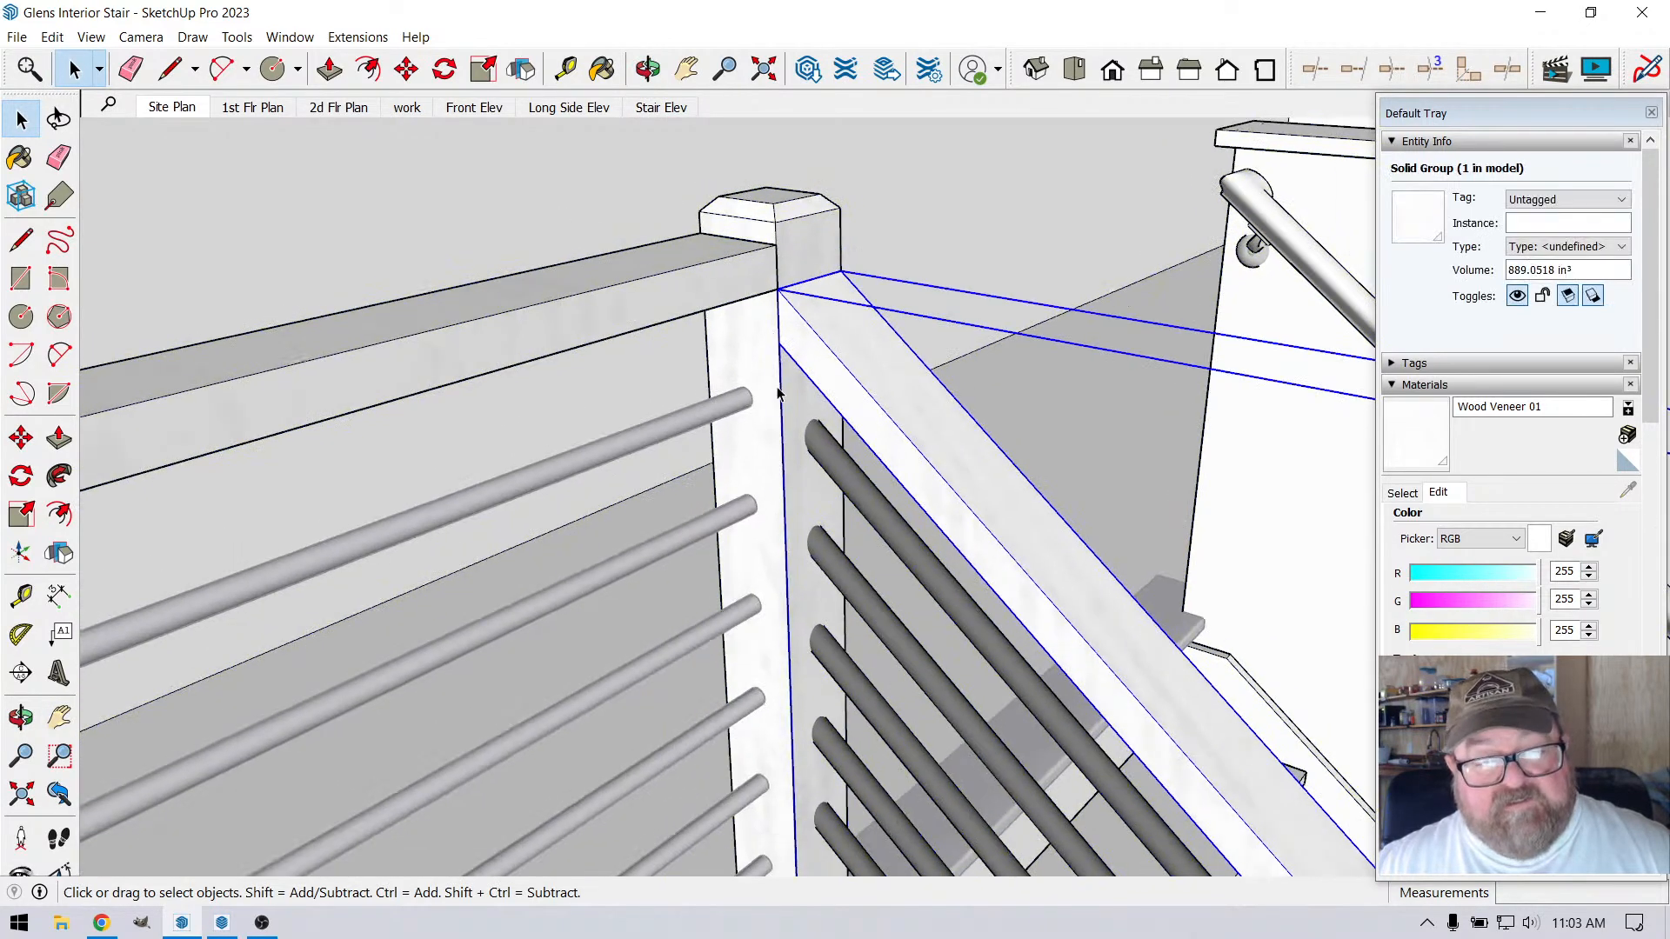
left_click(406, 70)
scroll(931, 292, "up", 5)
scroll(846, 346, "down", 5)
scroll(787, 348, "up", 2)
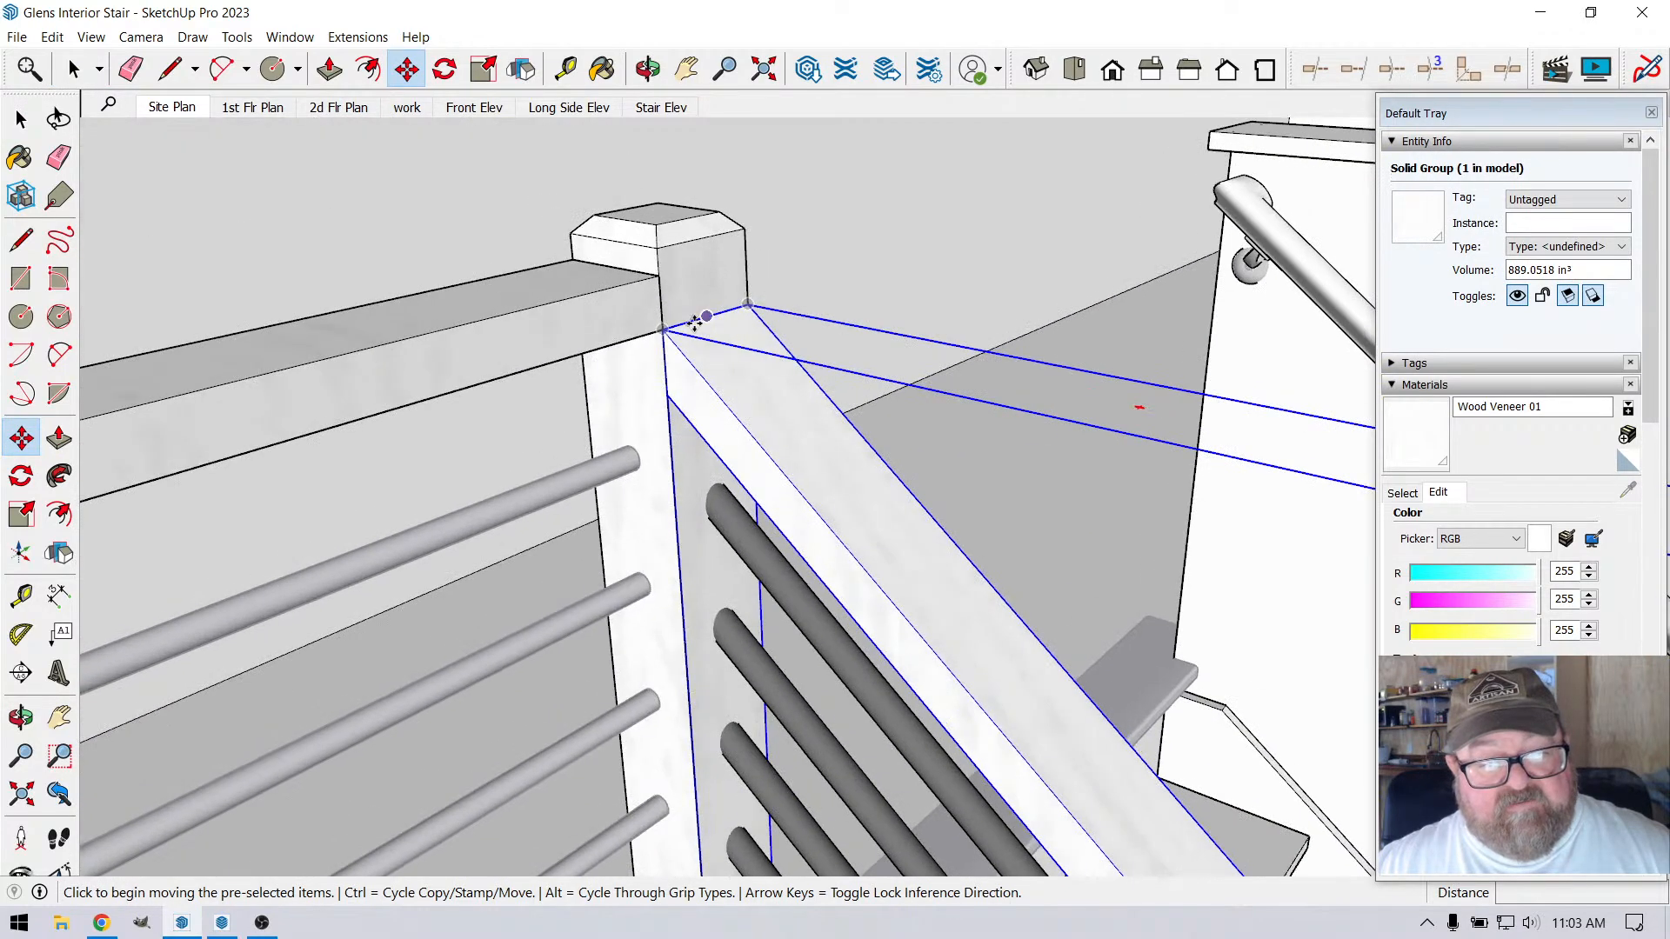
left_click(666, 329)
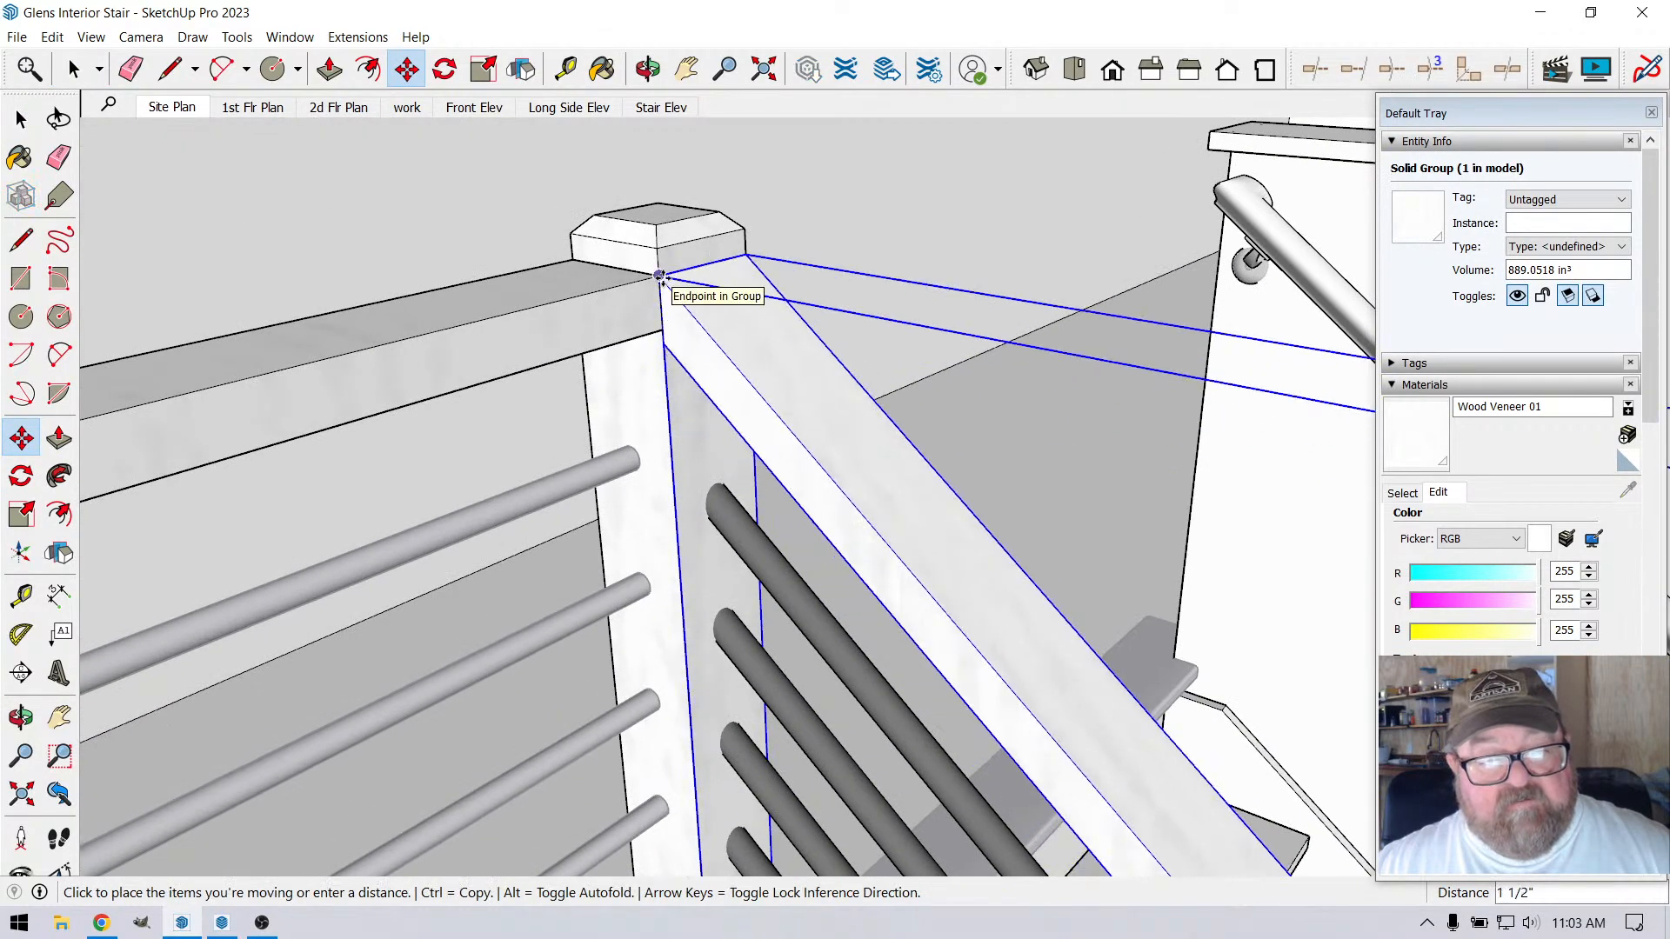
left_click(662, 266)
scroll(659, 268, "down", 3)
scroll(659, 268, "down", 3)
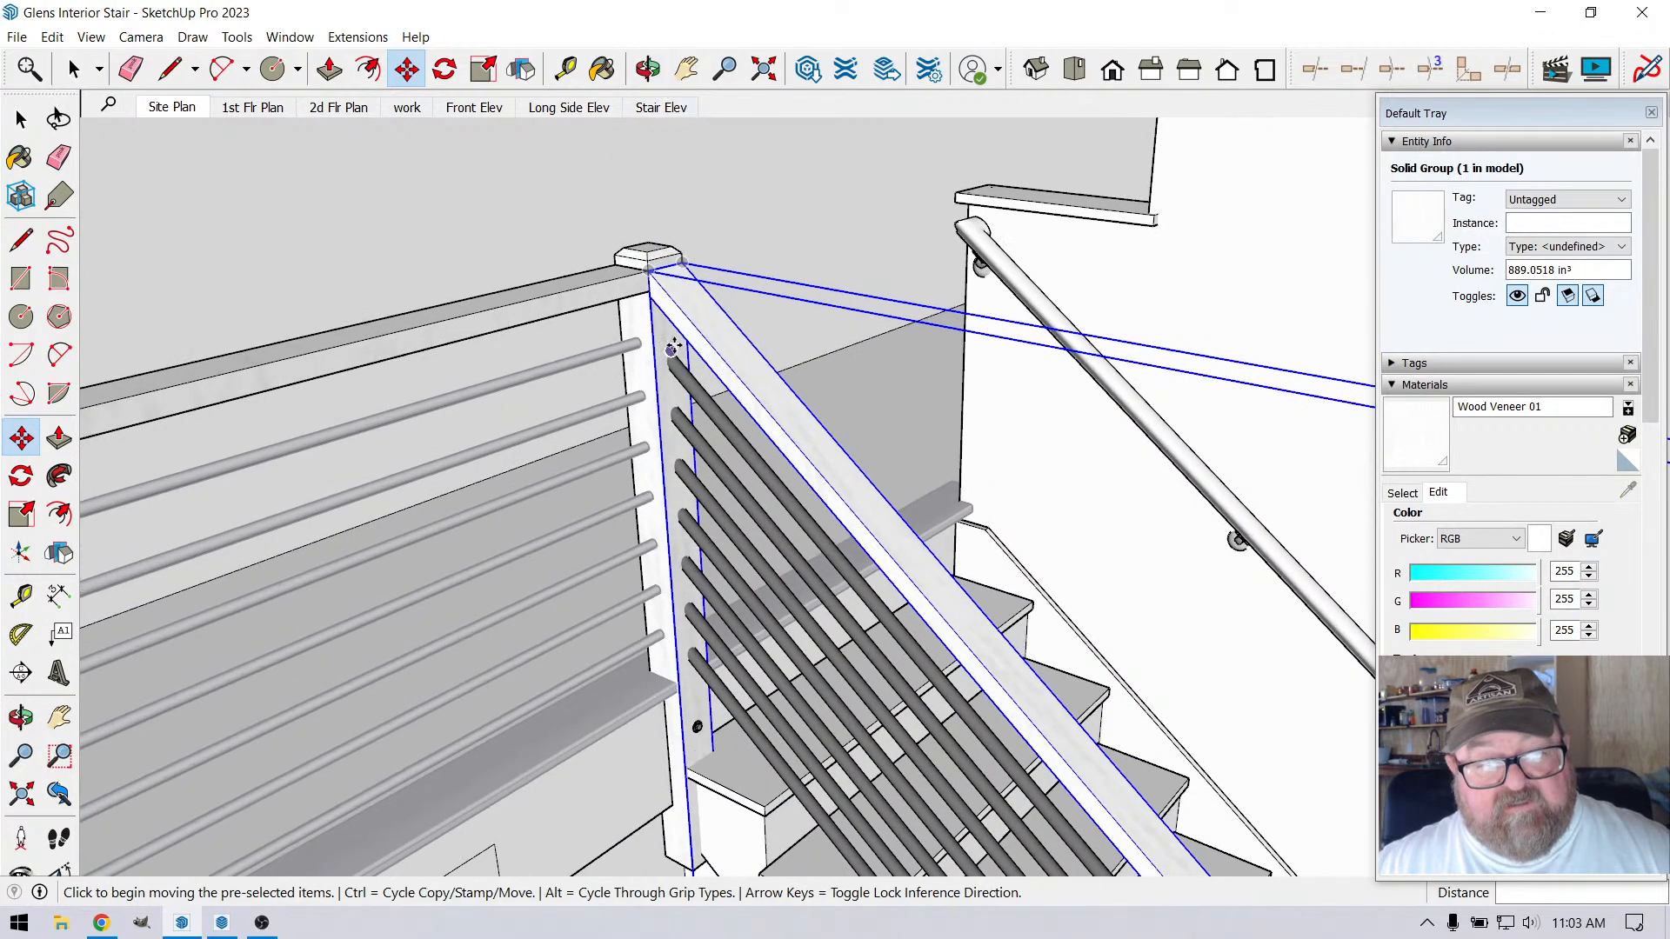
Open the post group at the bottom of the stair, raise its beveled top 1 1/2" along the blue axis and close the group
left_click(648, 68)
left_click_drag(643, 261, 585, 406)
scroll(602, 435, "down", 8)
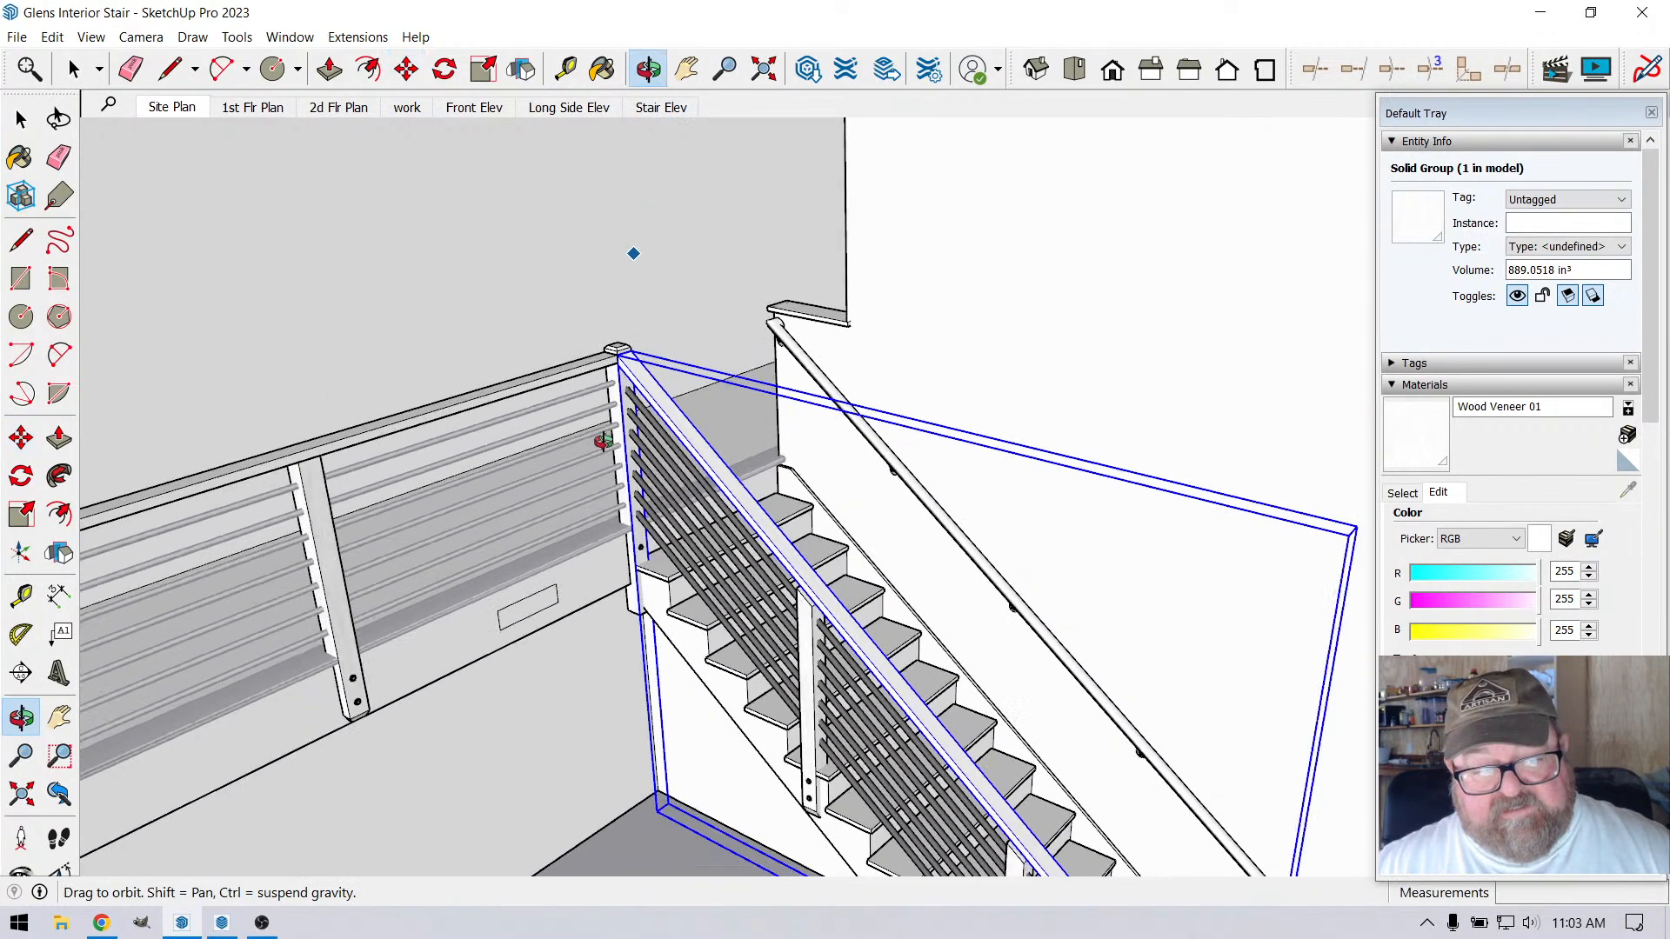
scroll(856, 690, "up", 10)
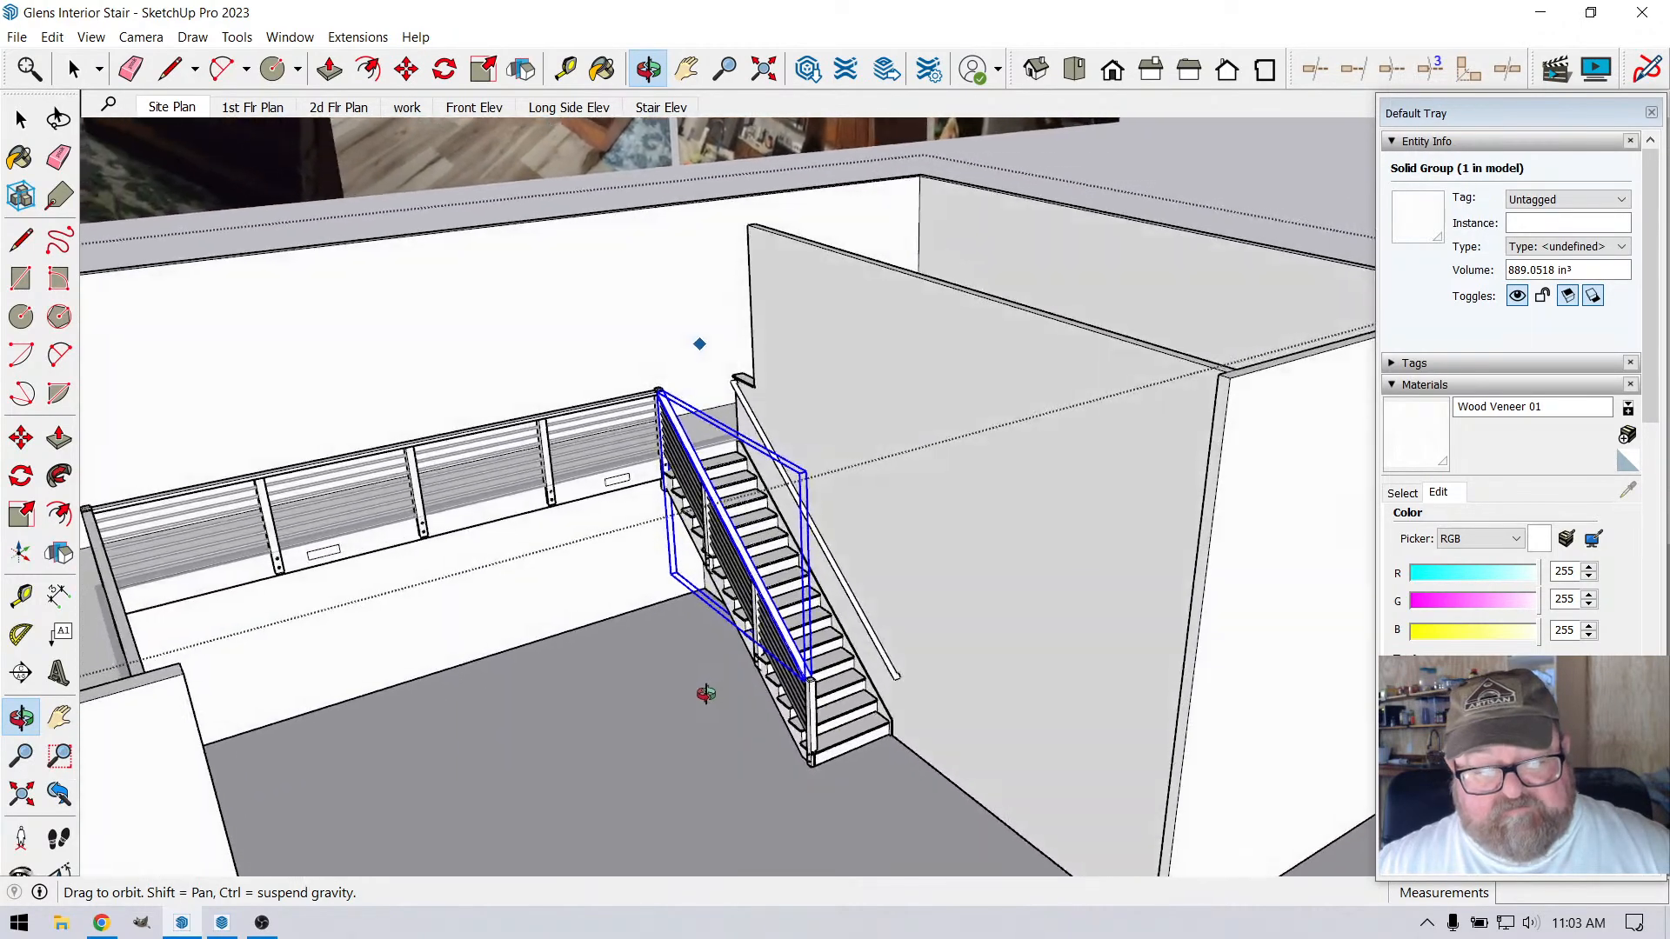
scroll(850, 805, "up", 4)
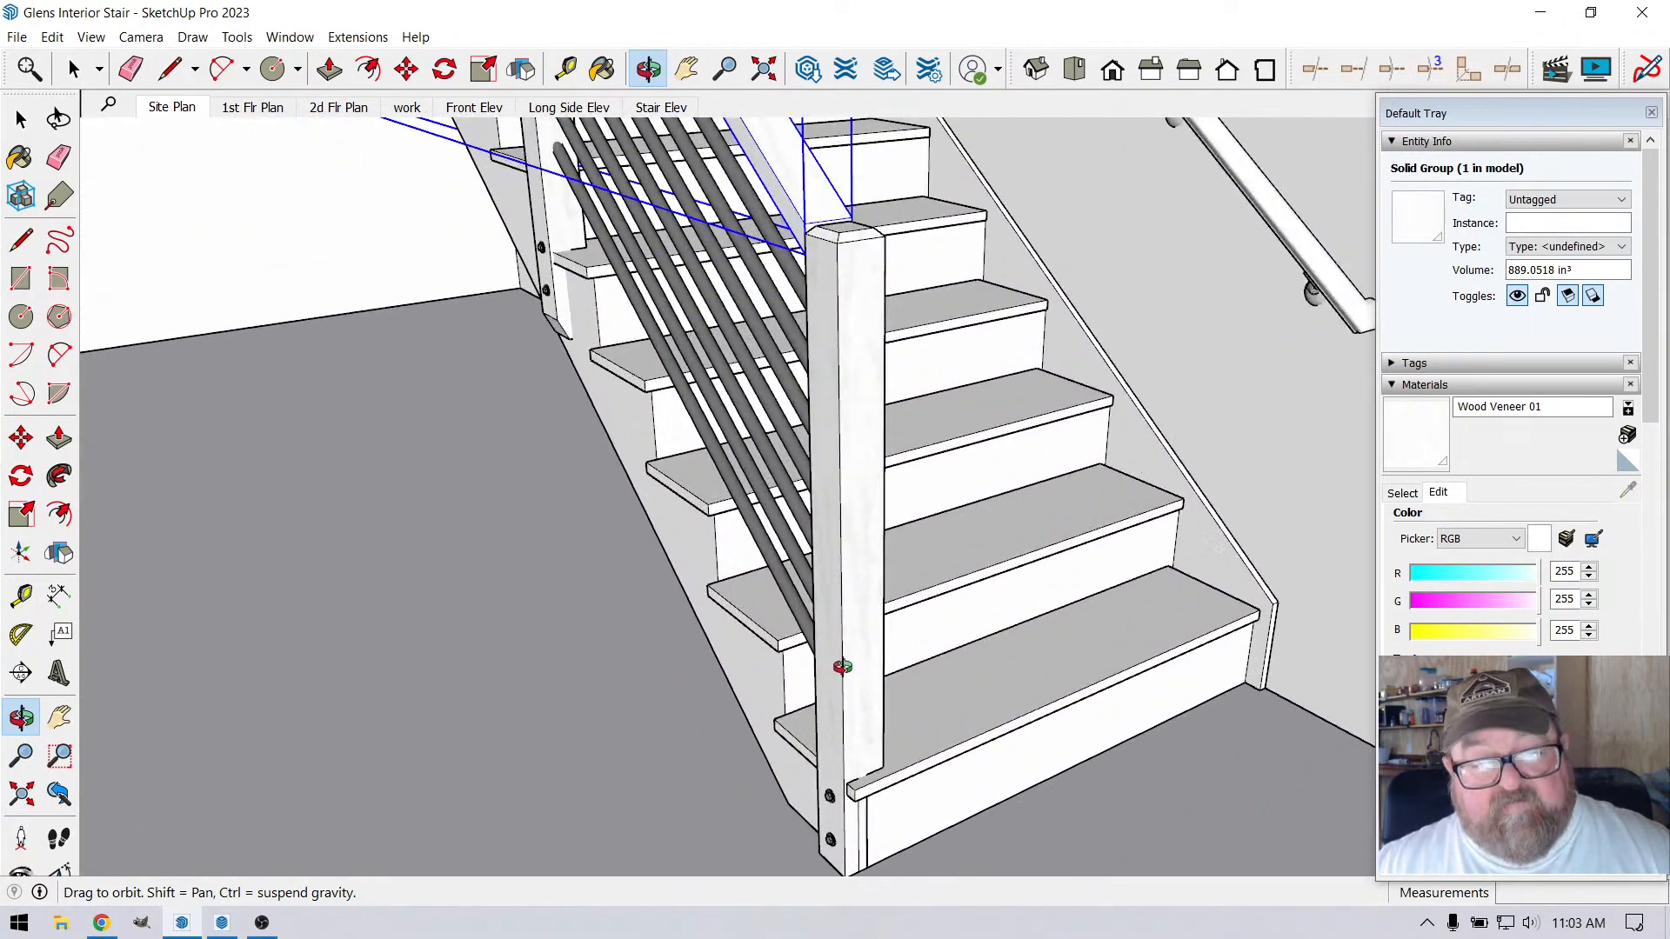
left_click_drag(843, 664, 281, 664)
left_click_drag(228, 686, 884, 287)
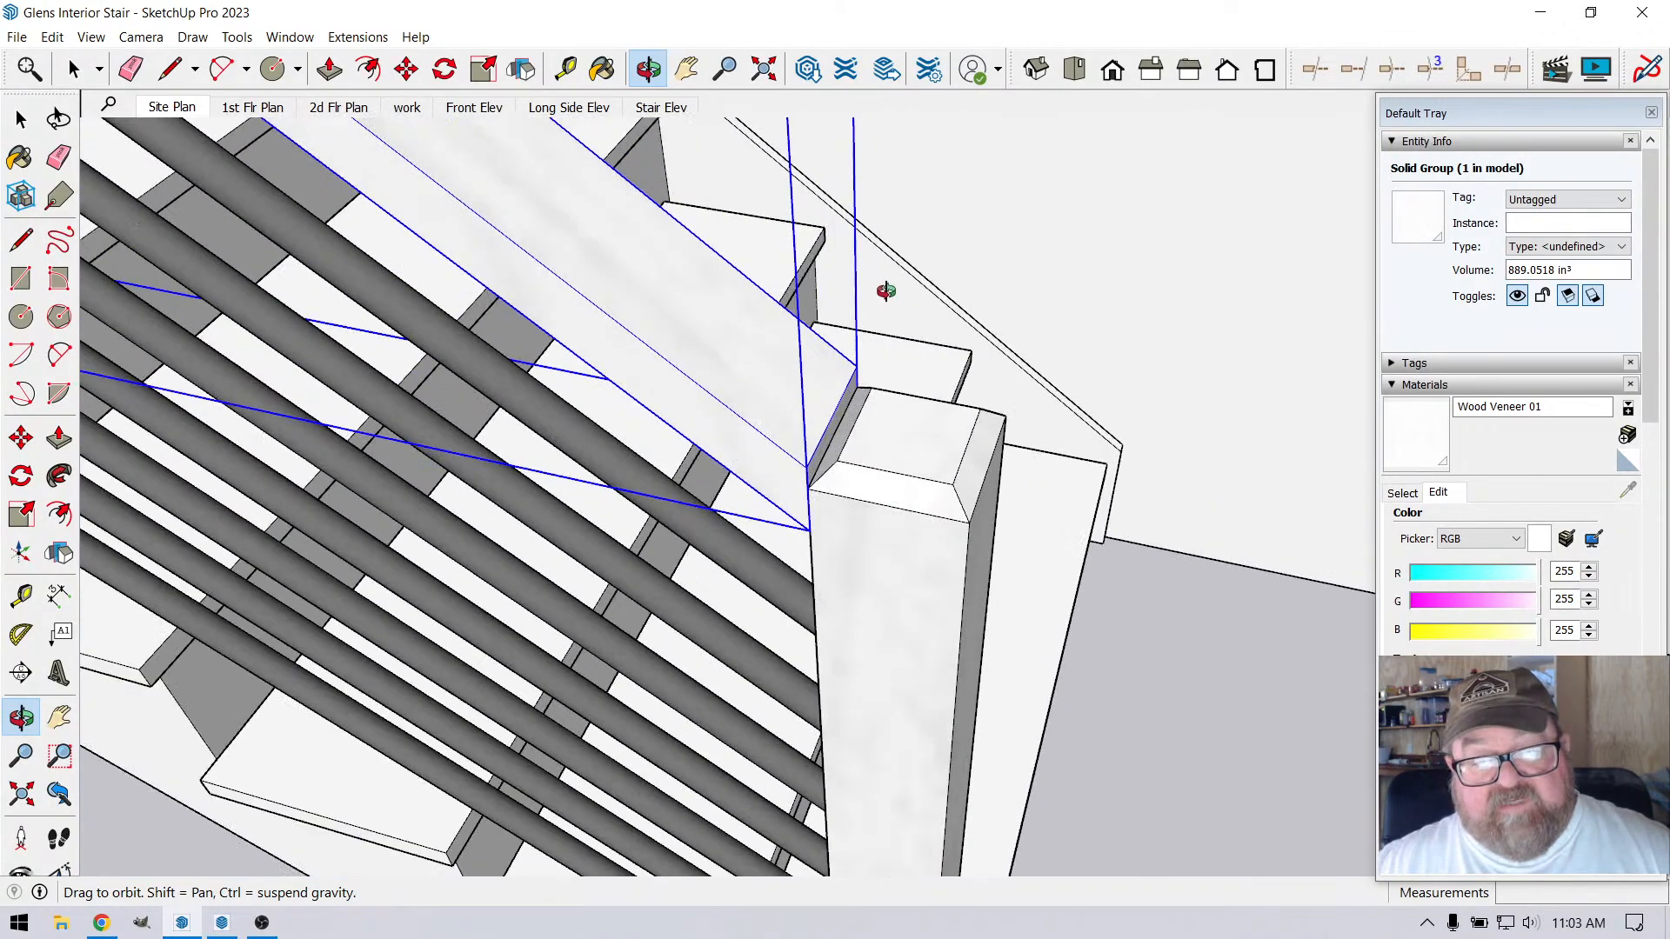
key("space")
left_click(892, 474)
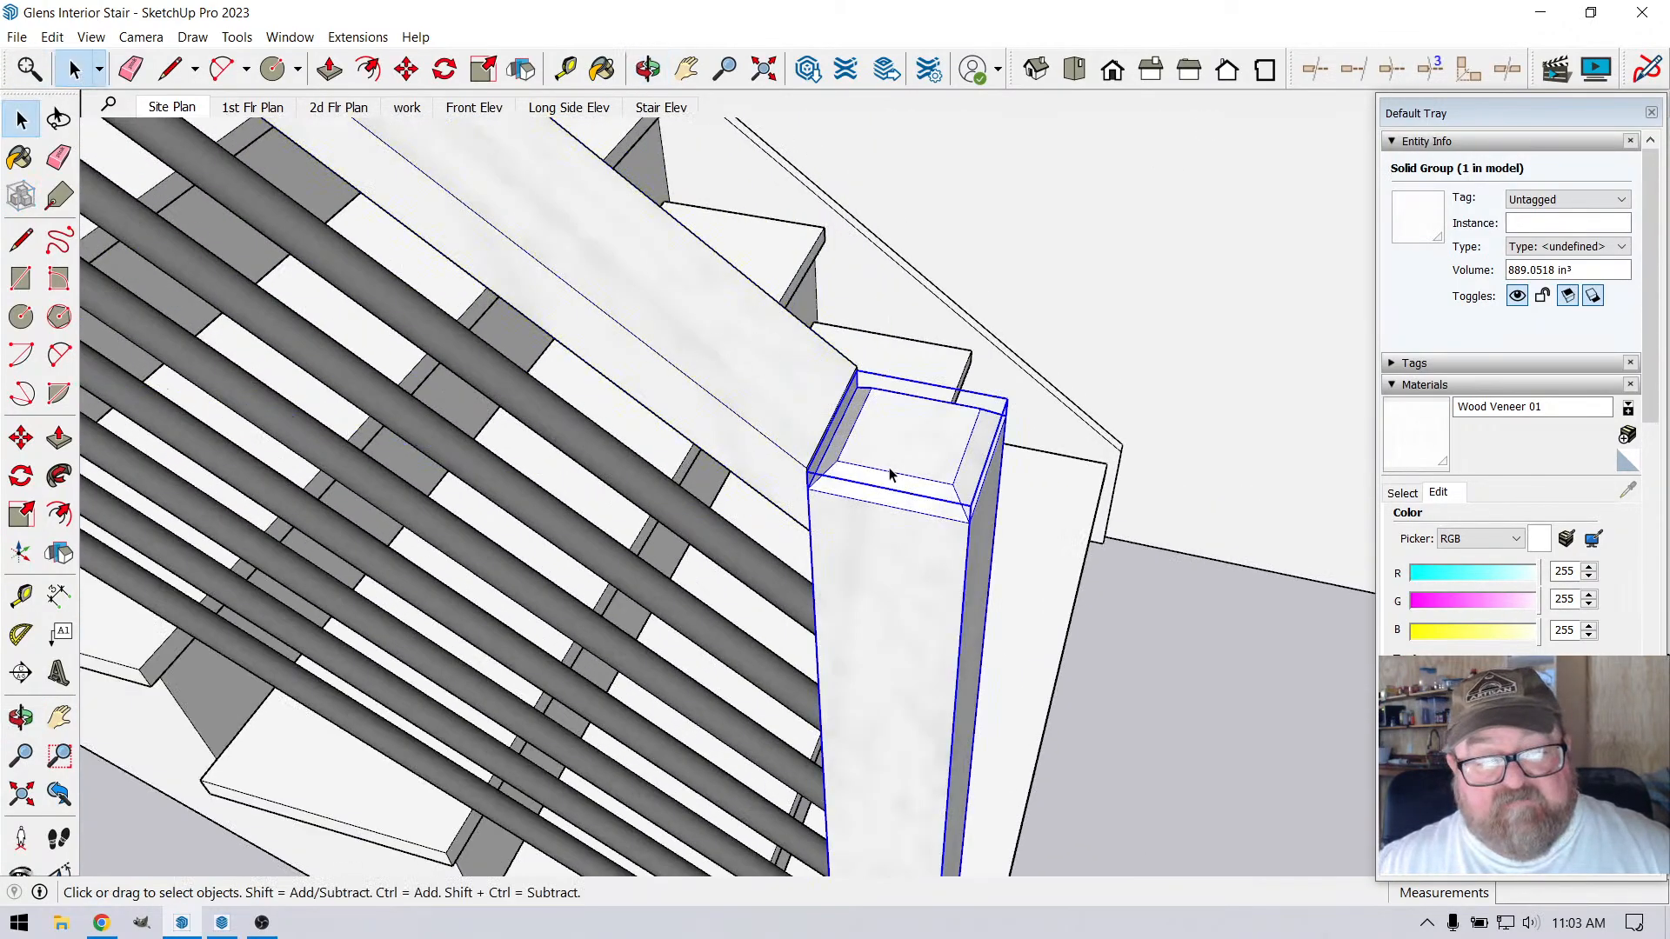
double_click(891, 474)
left_click_drag(1007, 533, 1009, 539)
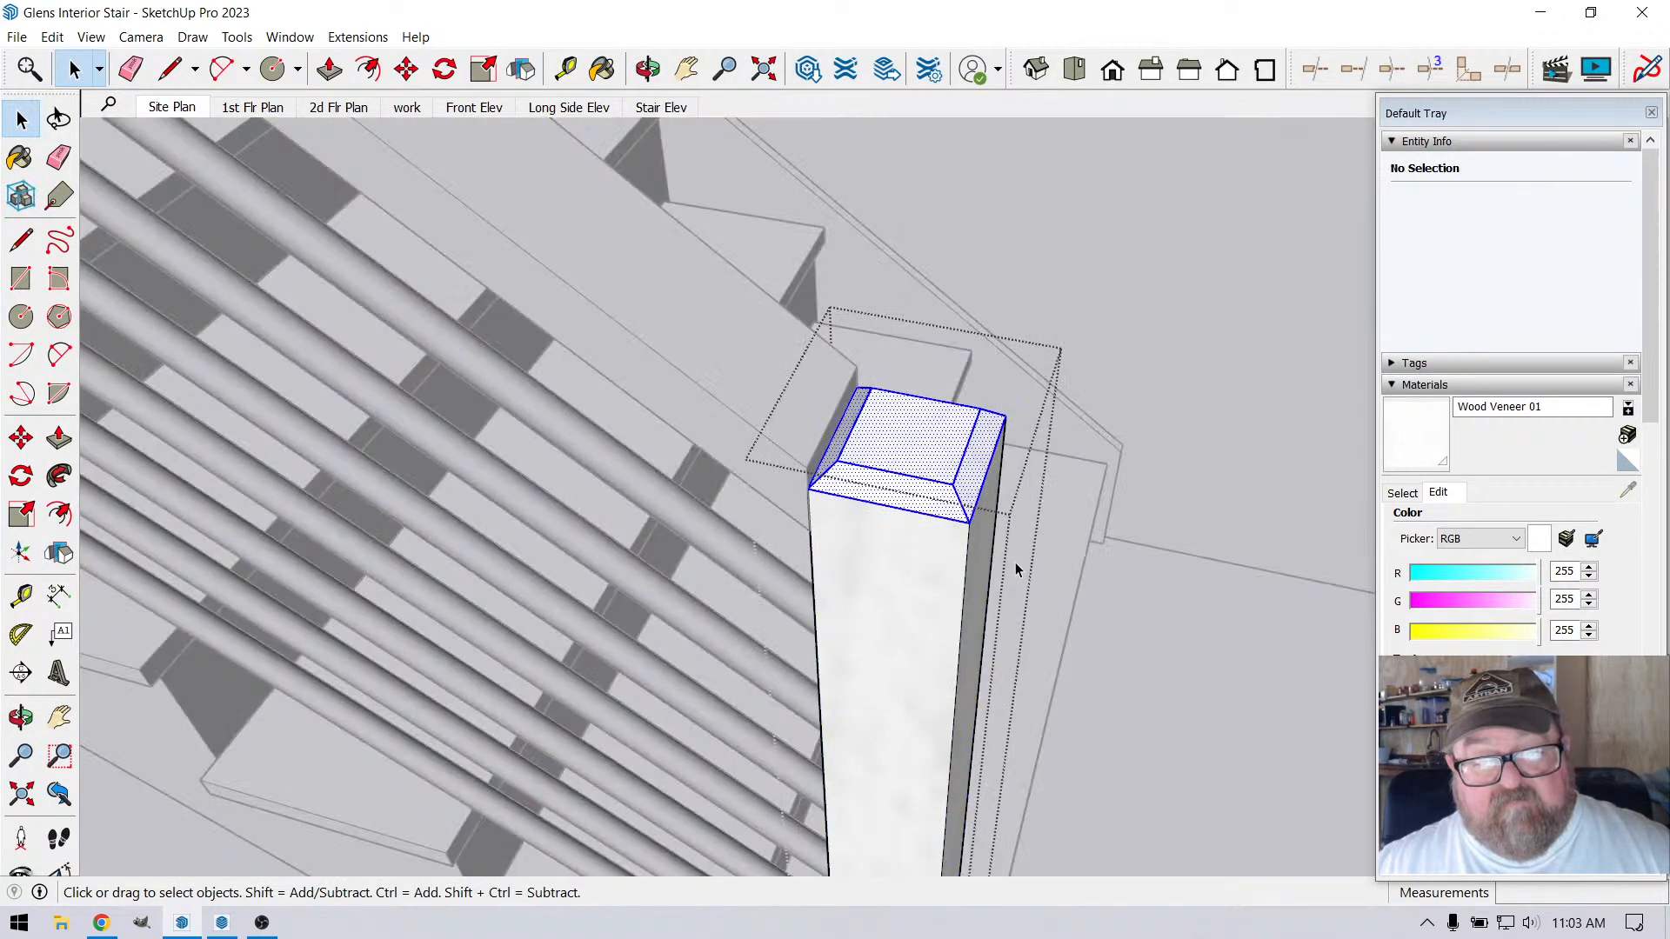
key("m")
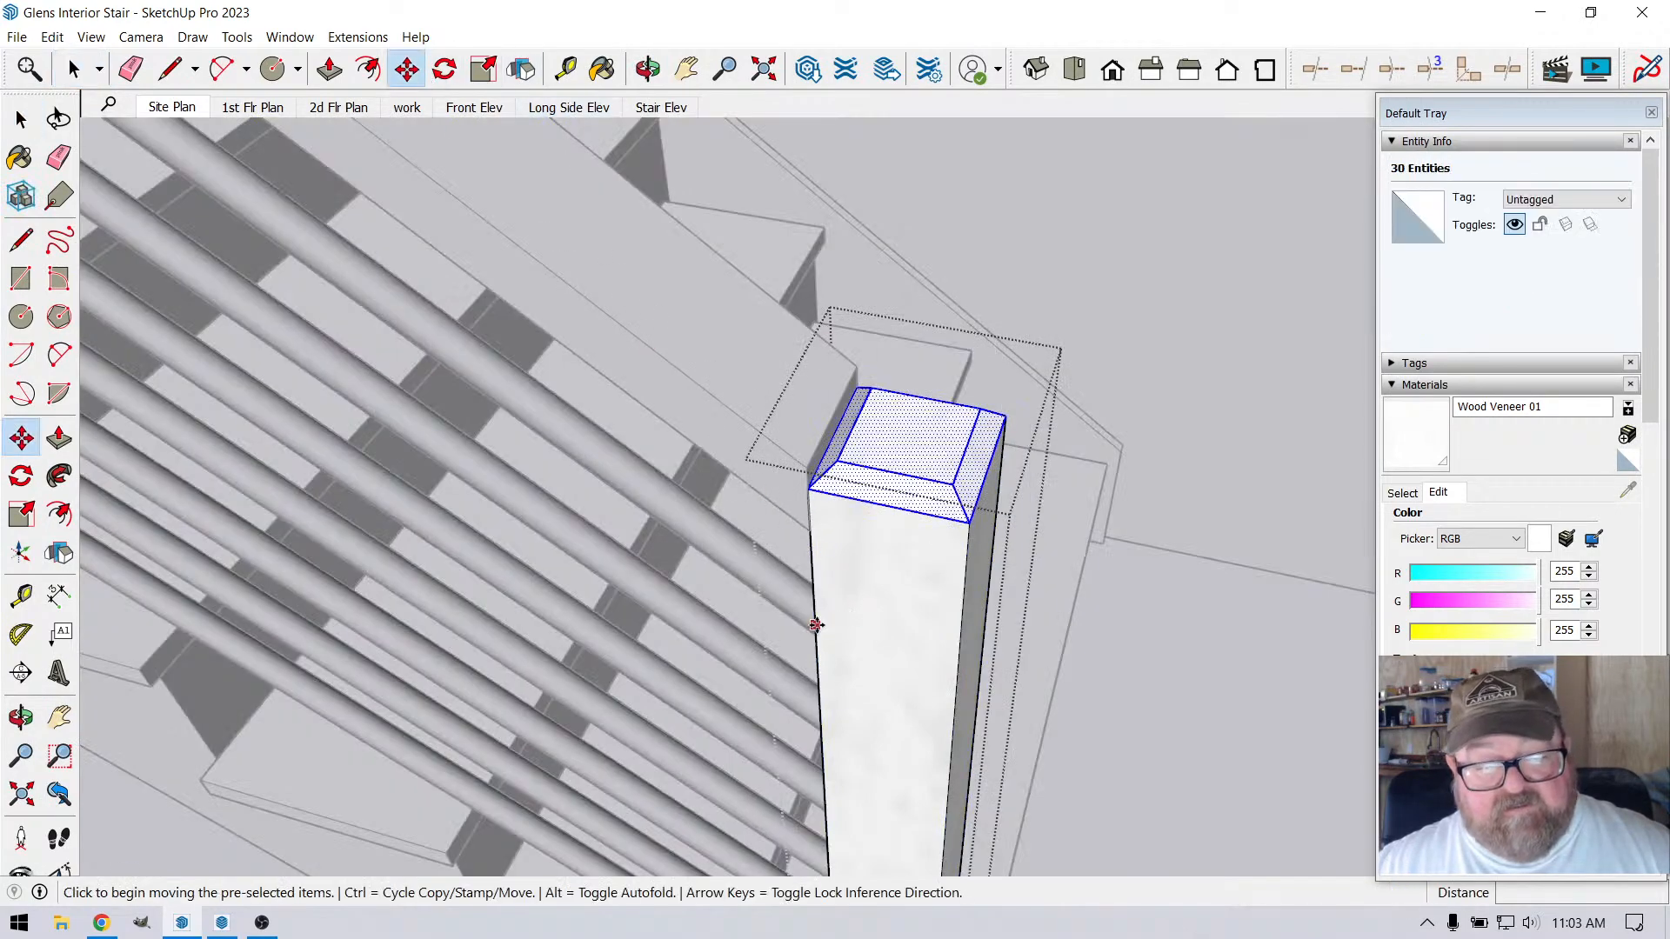
left_click(816, 624)
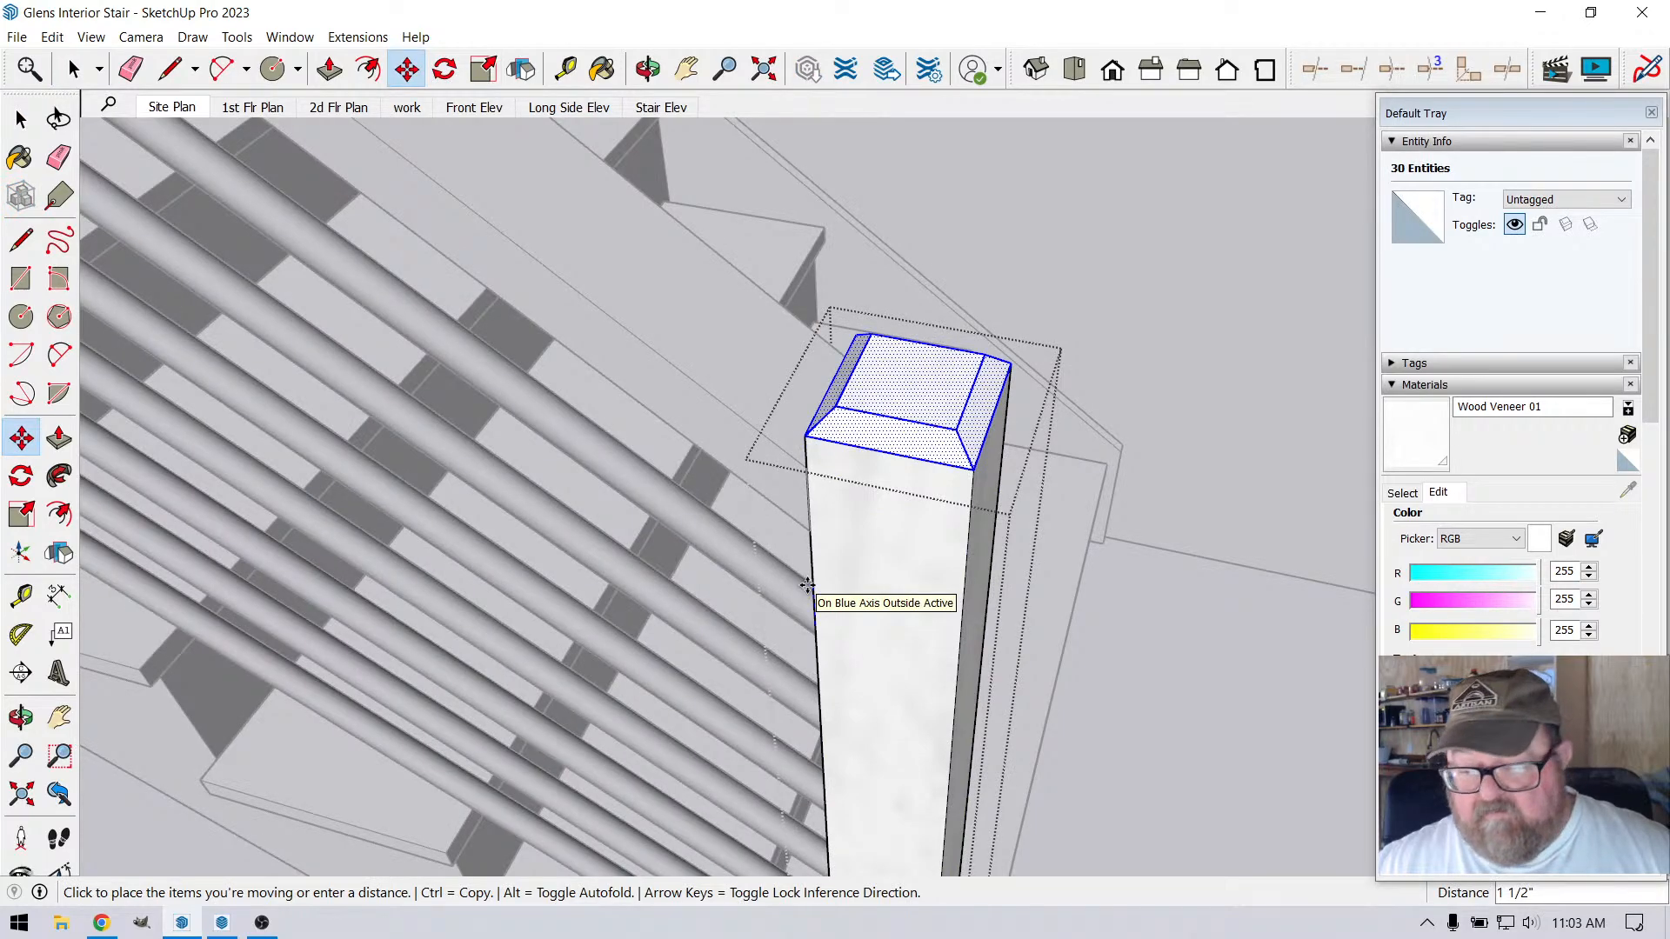
left_click(807, 585)
scroll(892, 258, "down", 4)
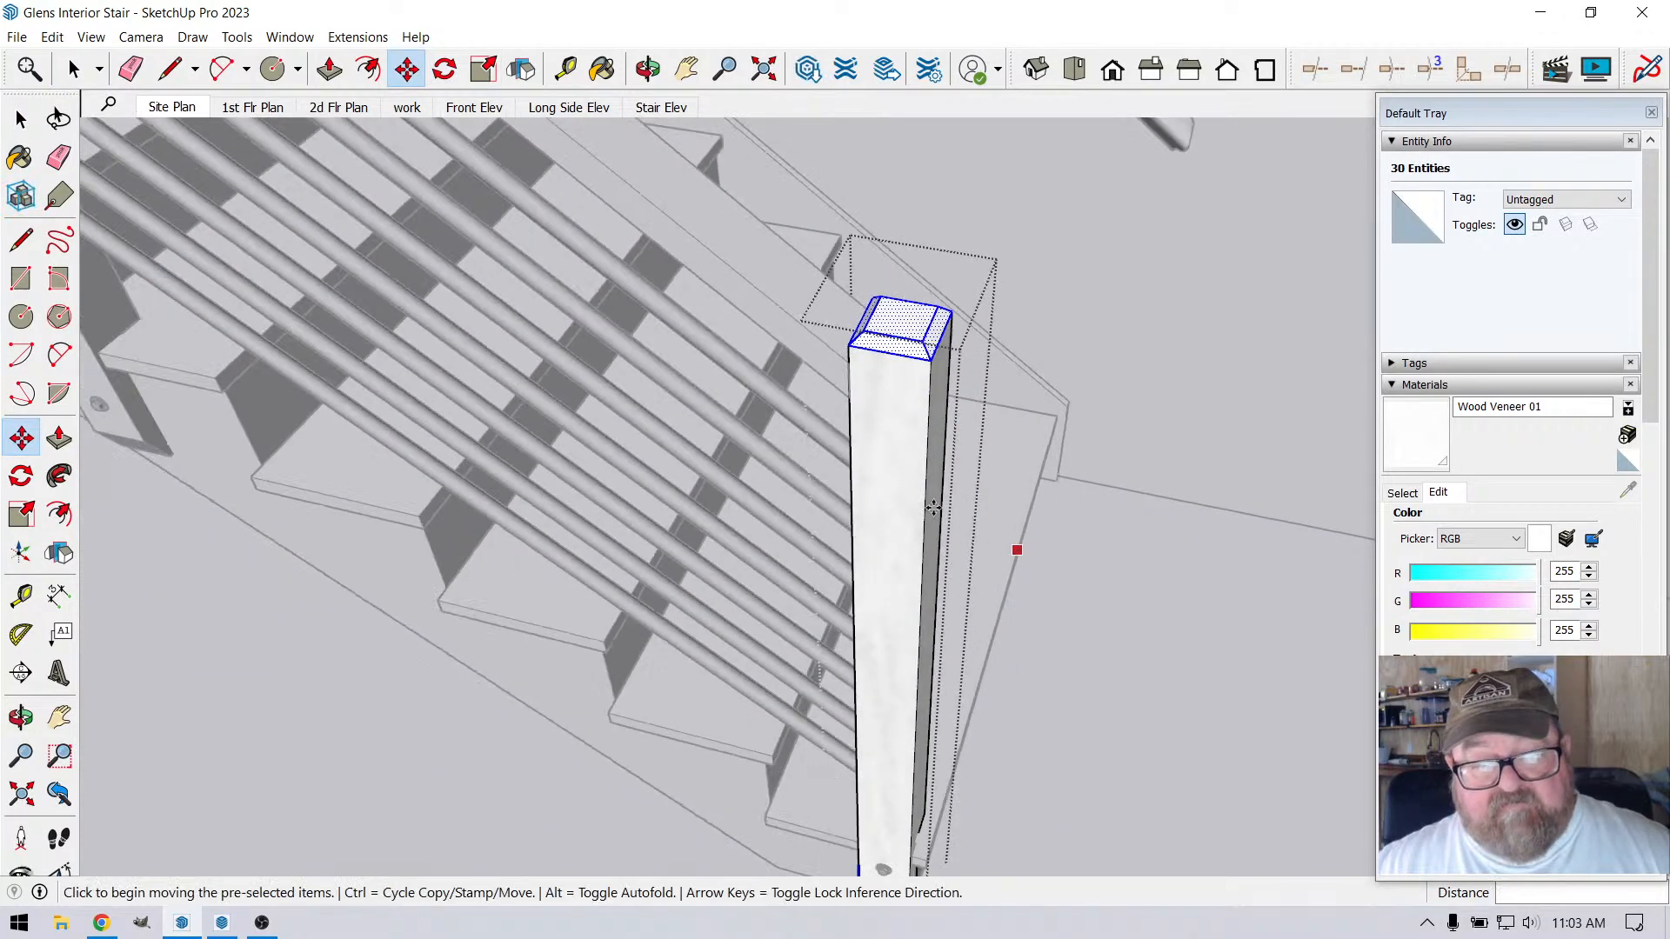
middle_click_drag(870, 662, 652, 645)
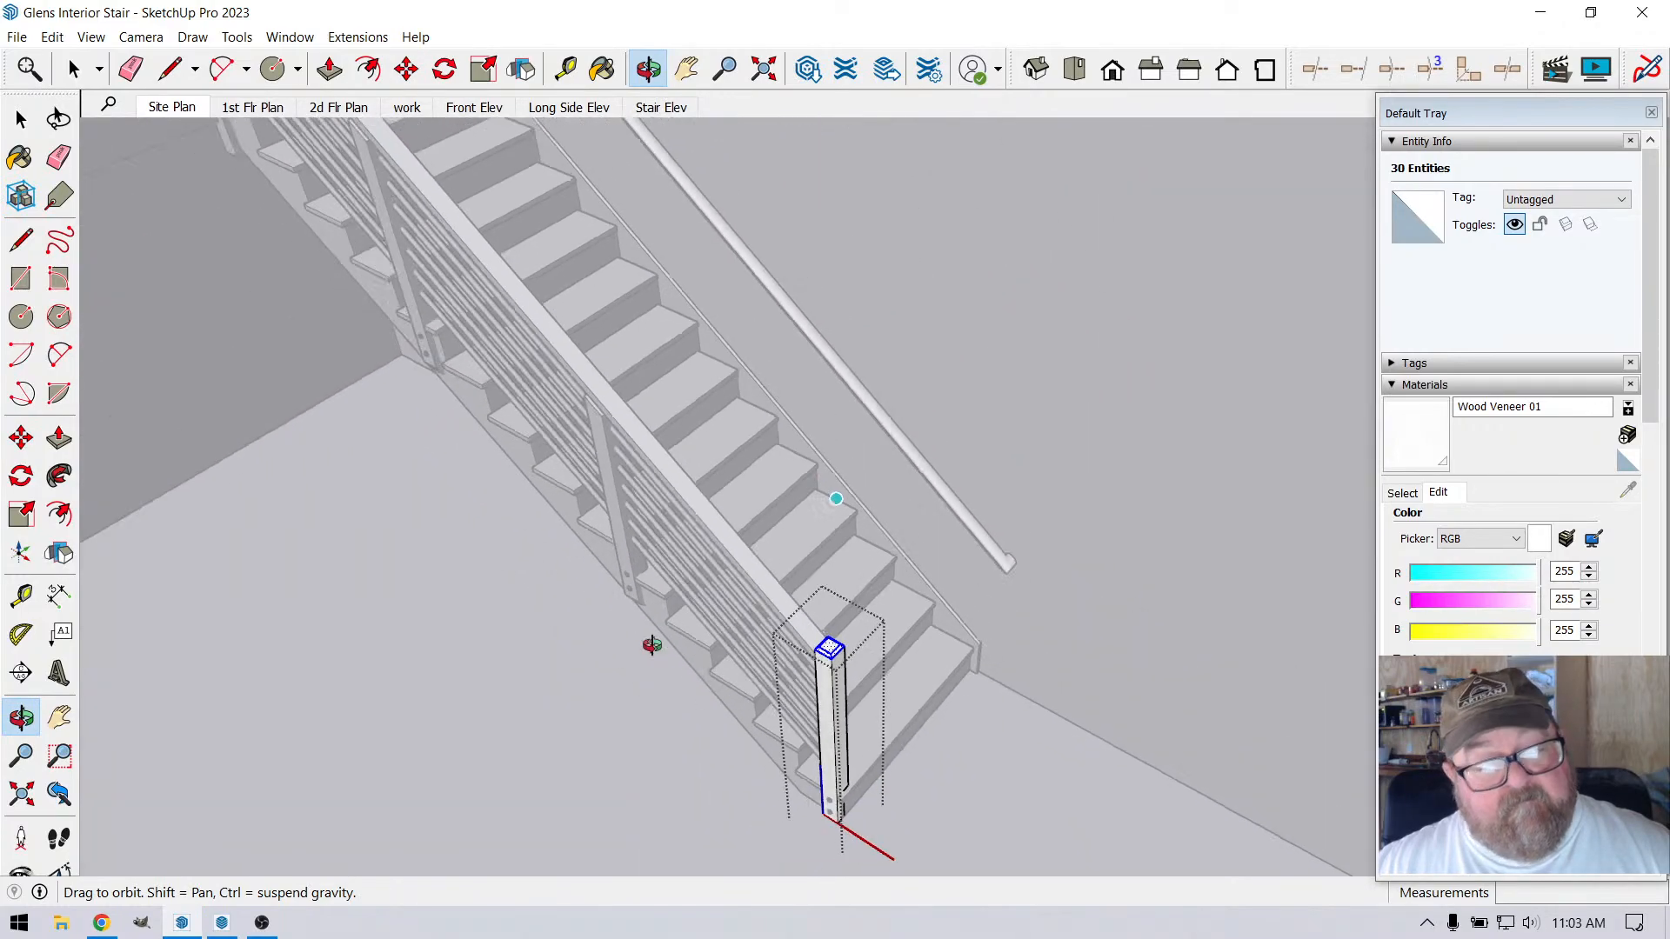
left_click(73, 69)
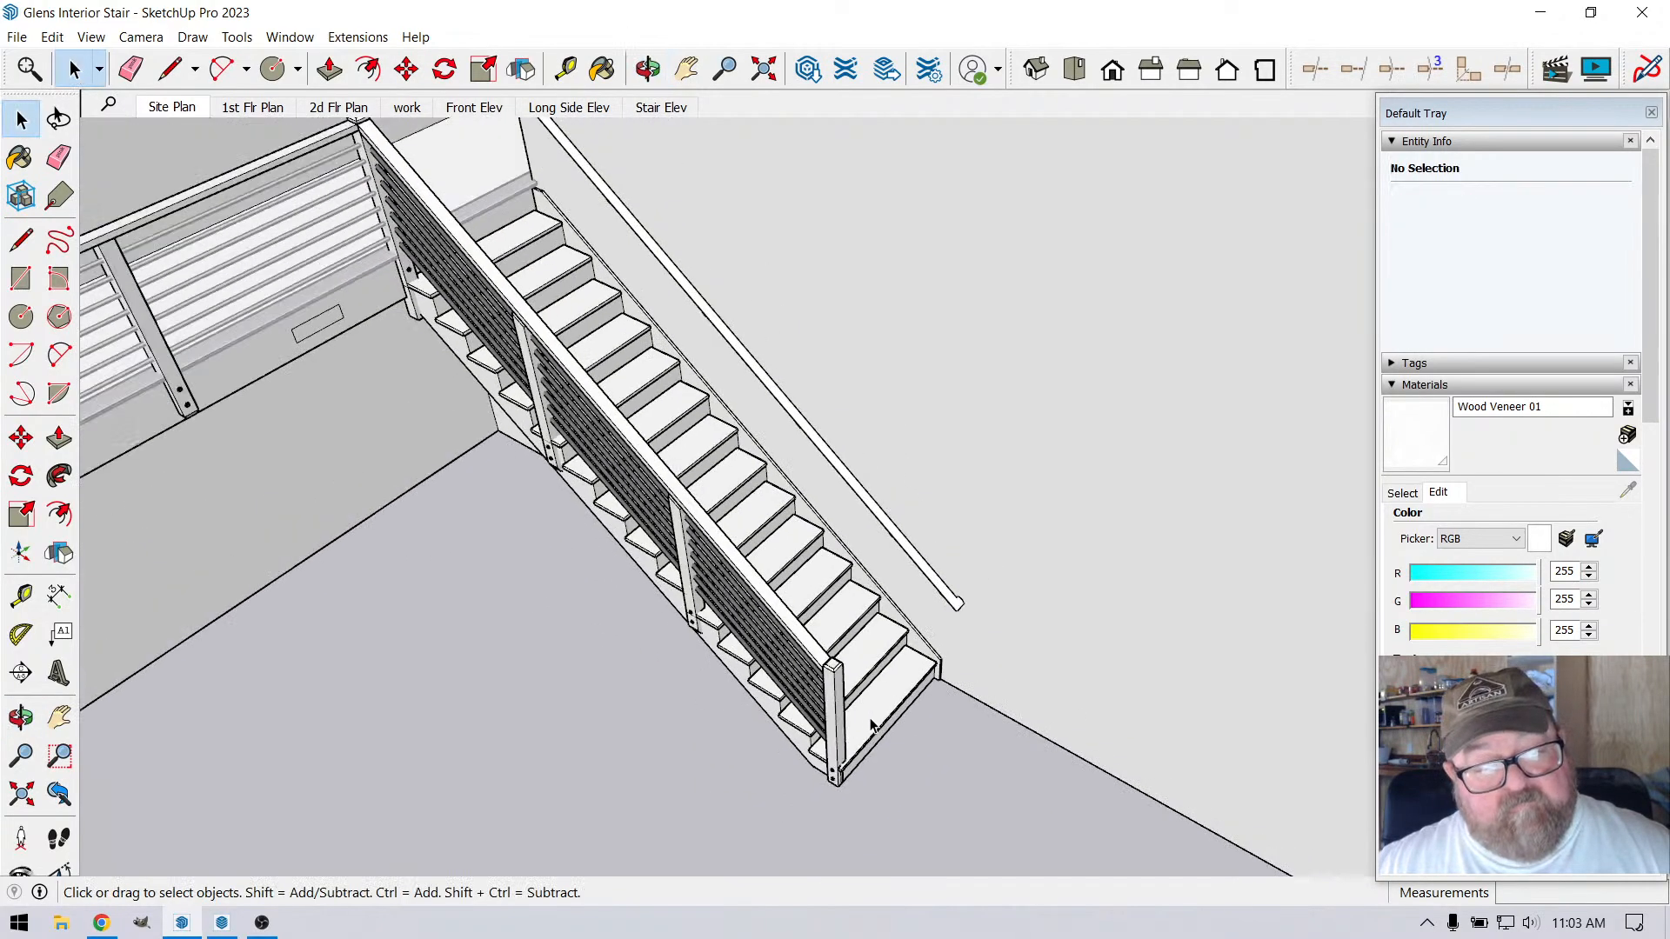
scroll(551, 301, "up", 5)
middle_click_drag(551, 300, 855, 720)
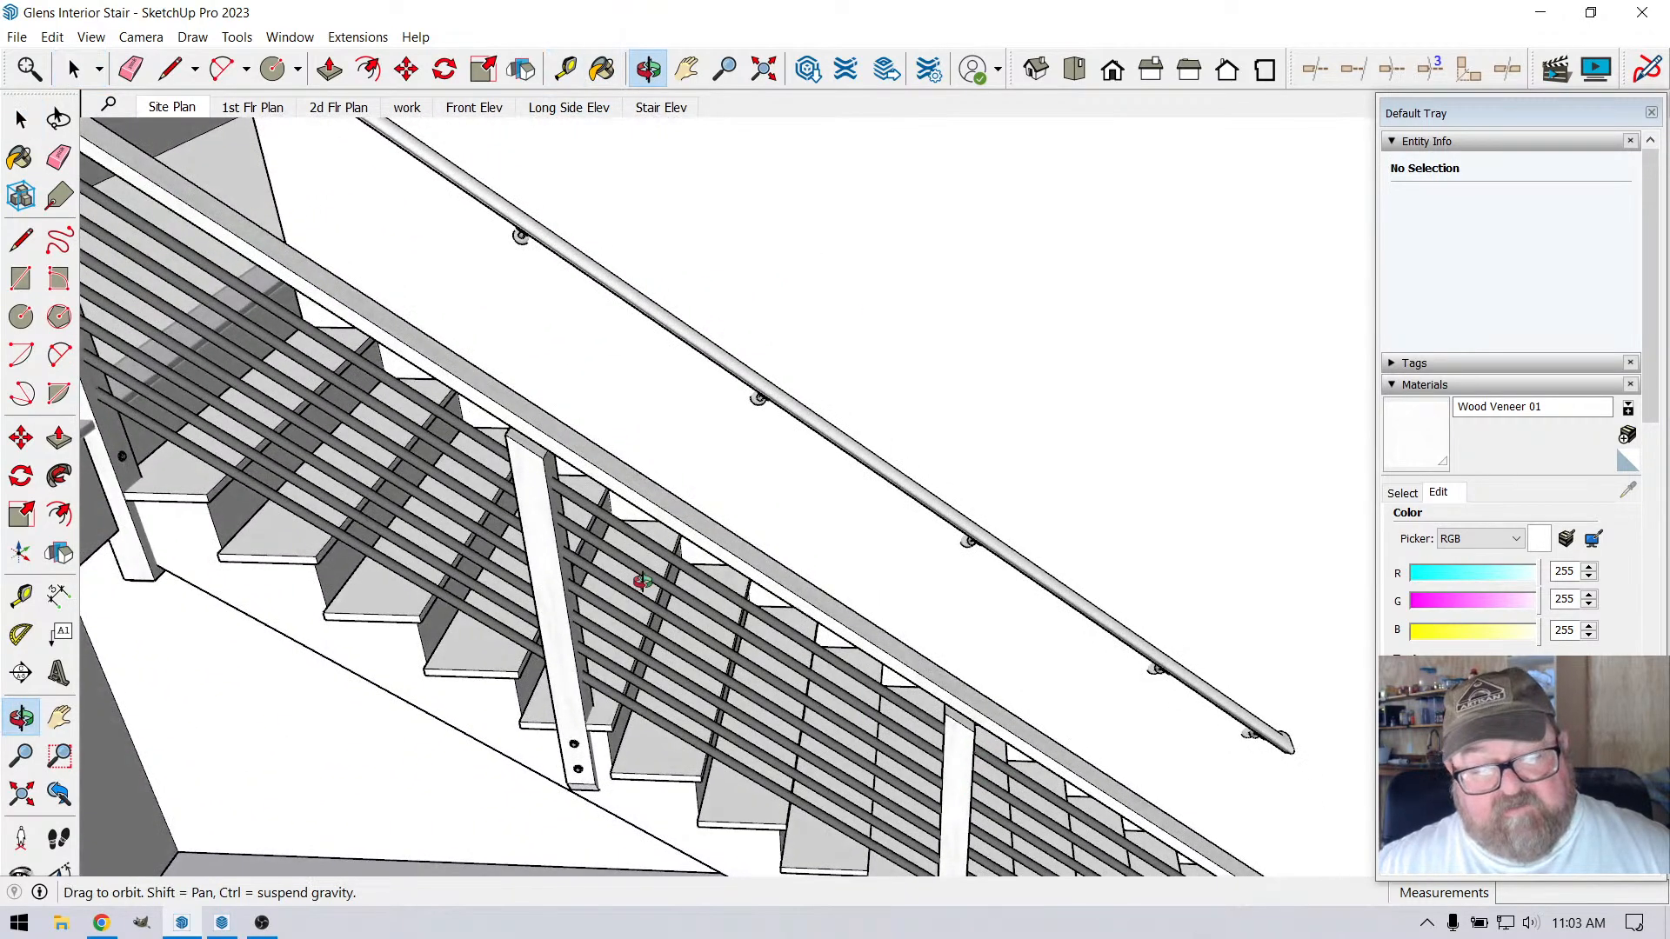
Open the intermediate stair post component, select its sloped top face and place a guide along its front vertical edge
scroll(531, 463, "up", 4)
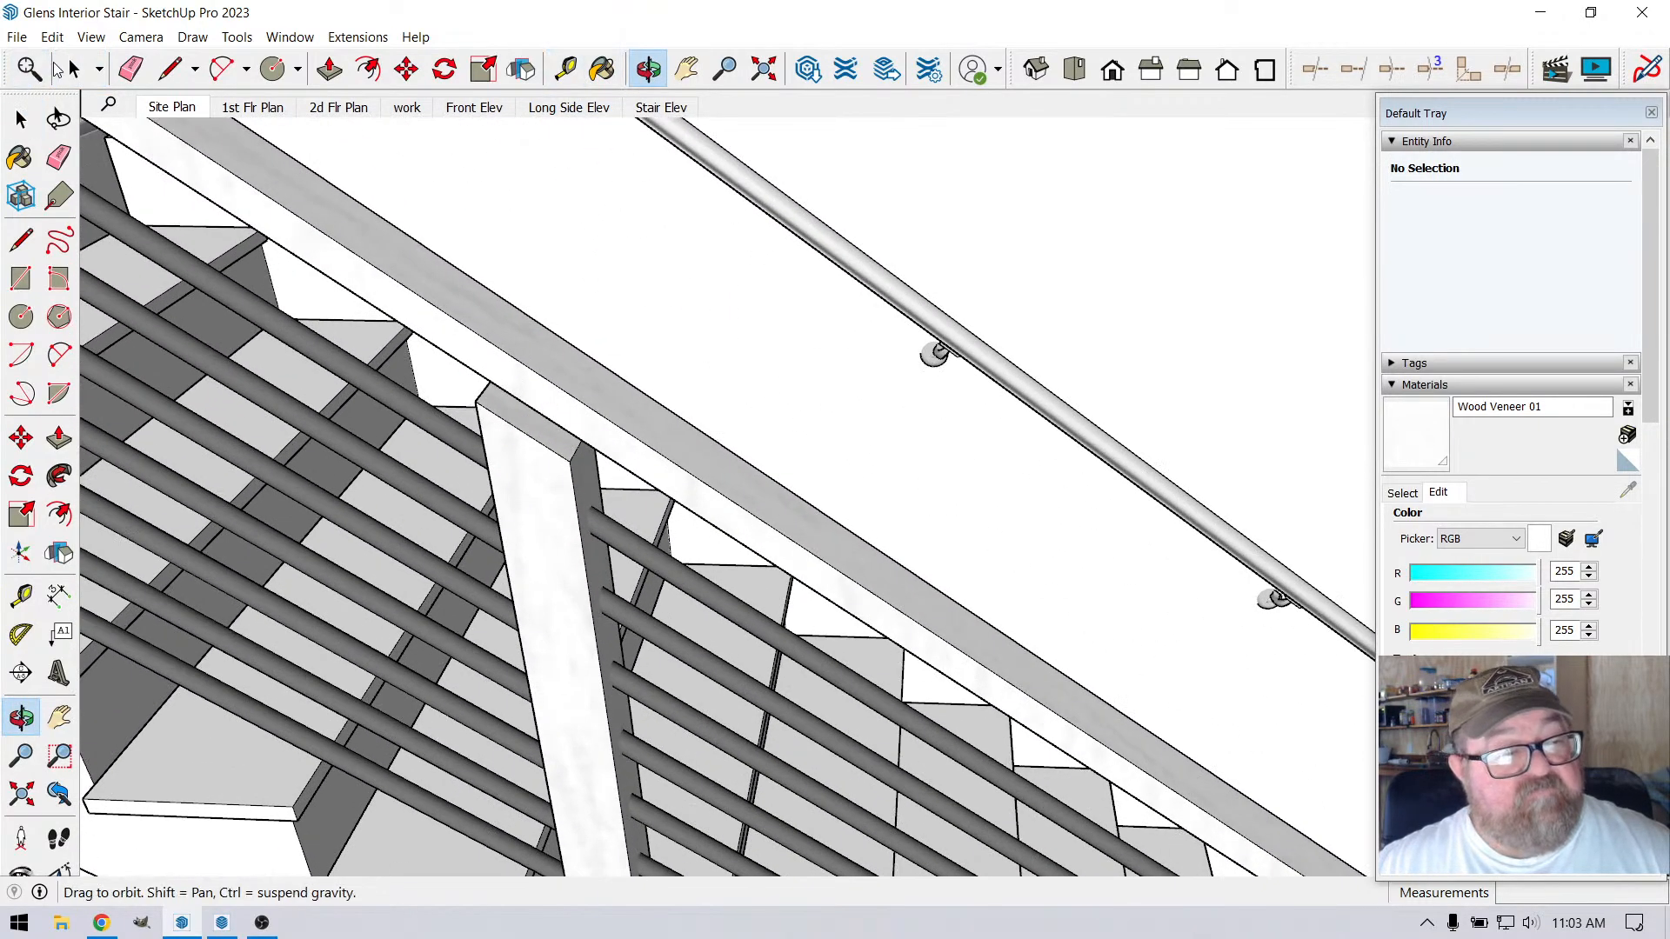
left_click(74, 69)
scroll(585, 455, "up", 2)
left_click(585, 456)
scroll(585, 461, "up", 2)
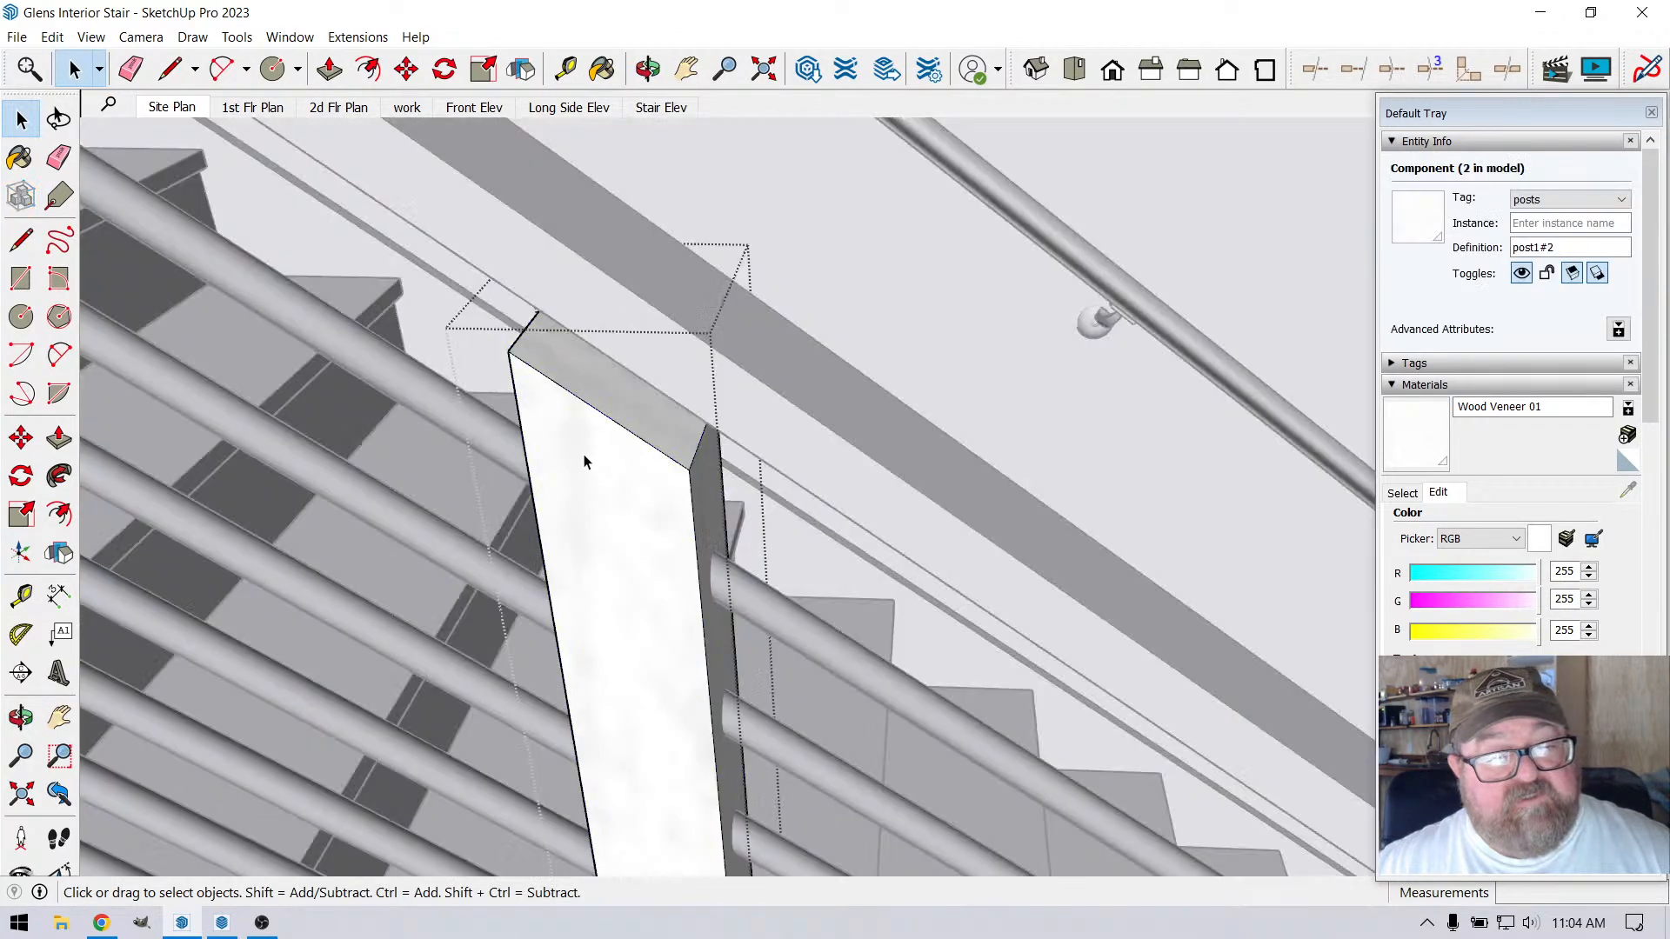
left_click_drag(448, 205, 767, 564)
scroll(560, 421, "up", 1)
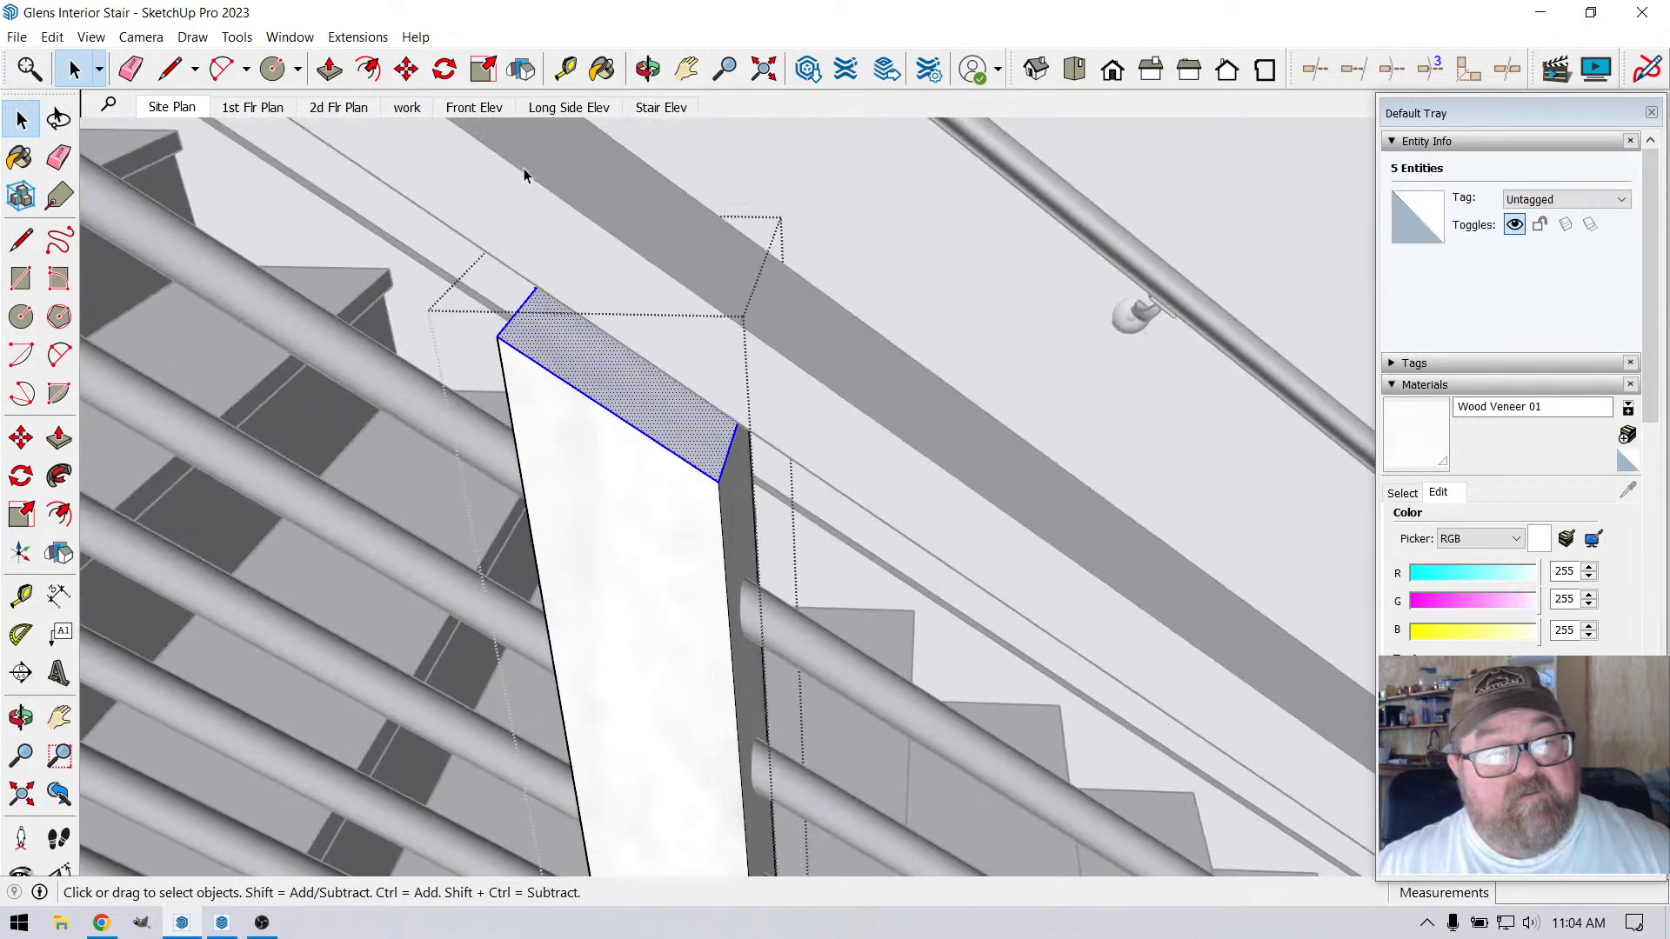
key("t")
left_click(727, 508)
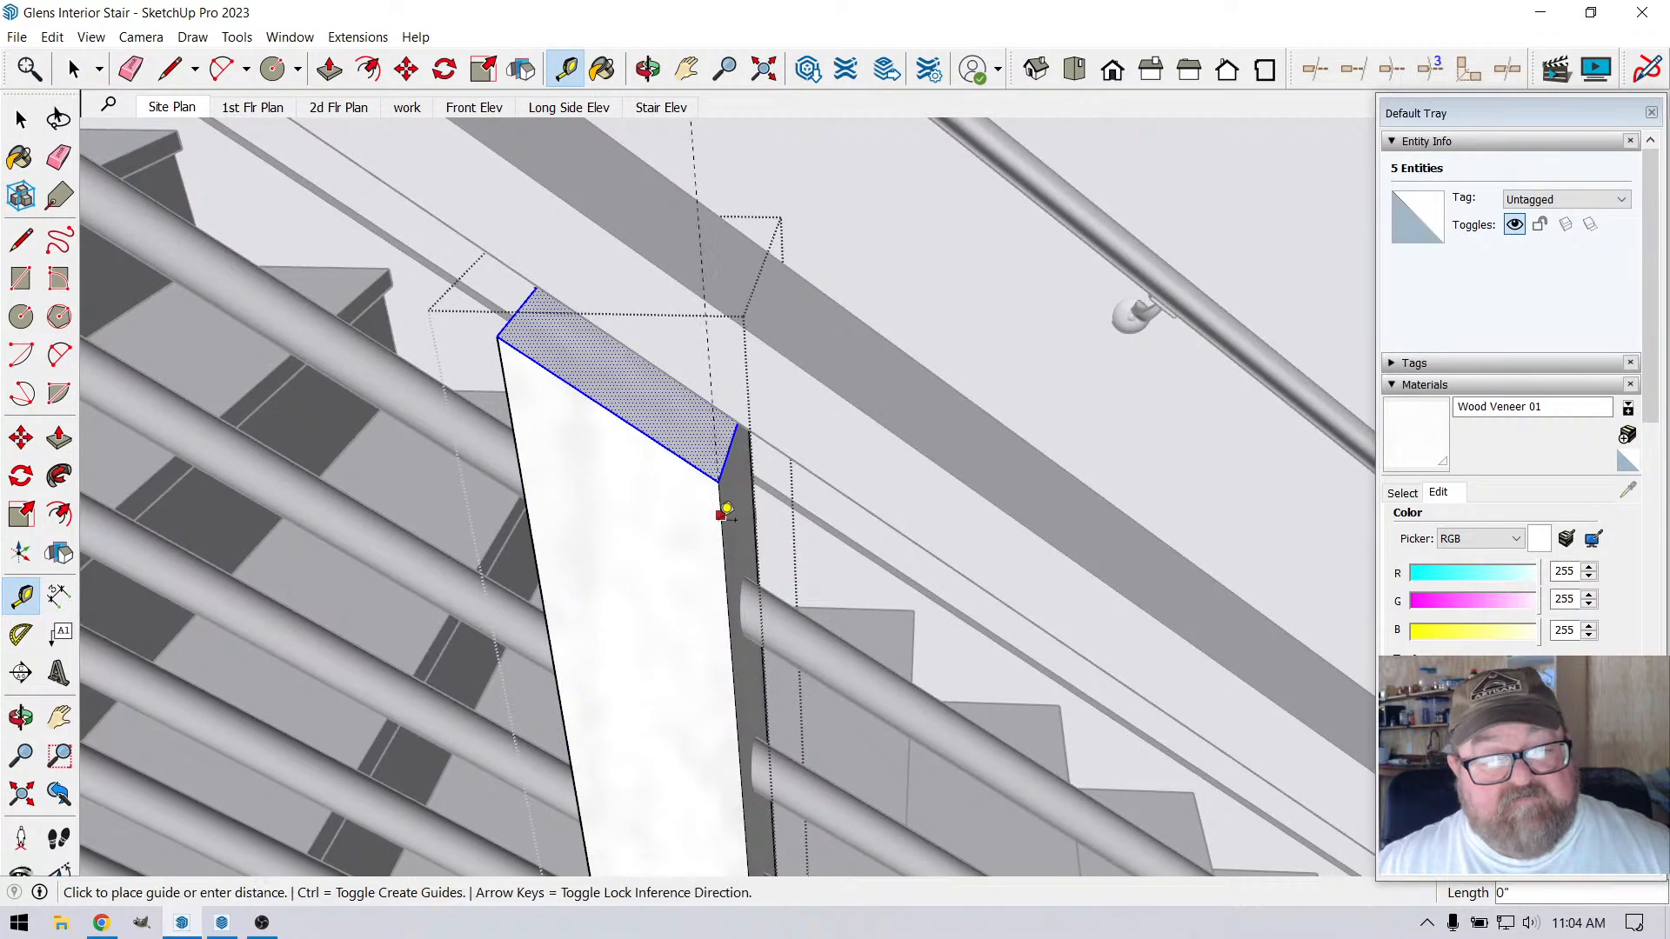
left_click(720, 520)
Move the selected sloped post top up 1 1/2" along the guide to meet the underside of the stair handrail
key("m")
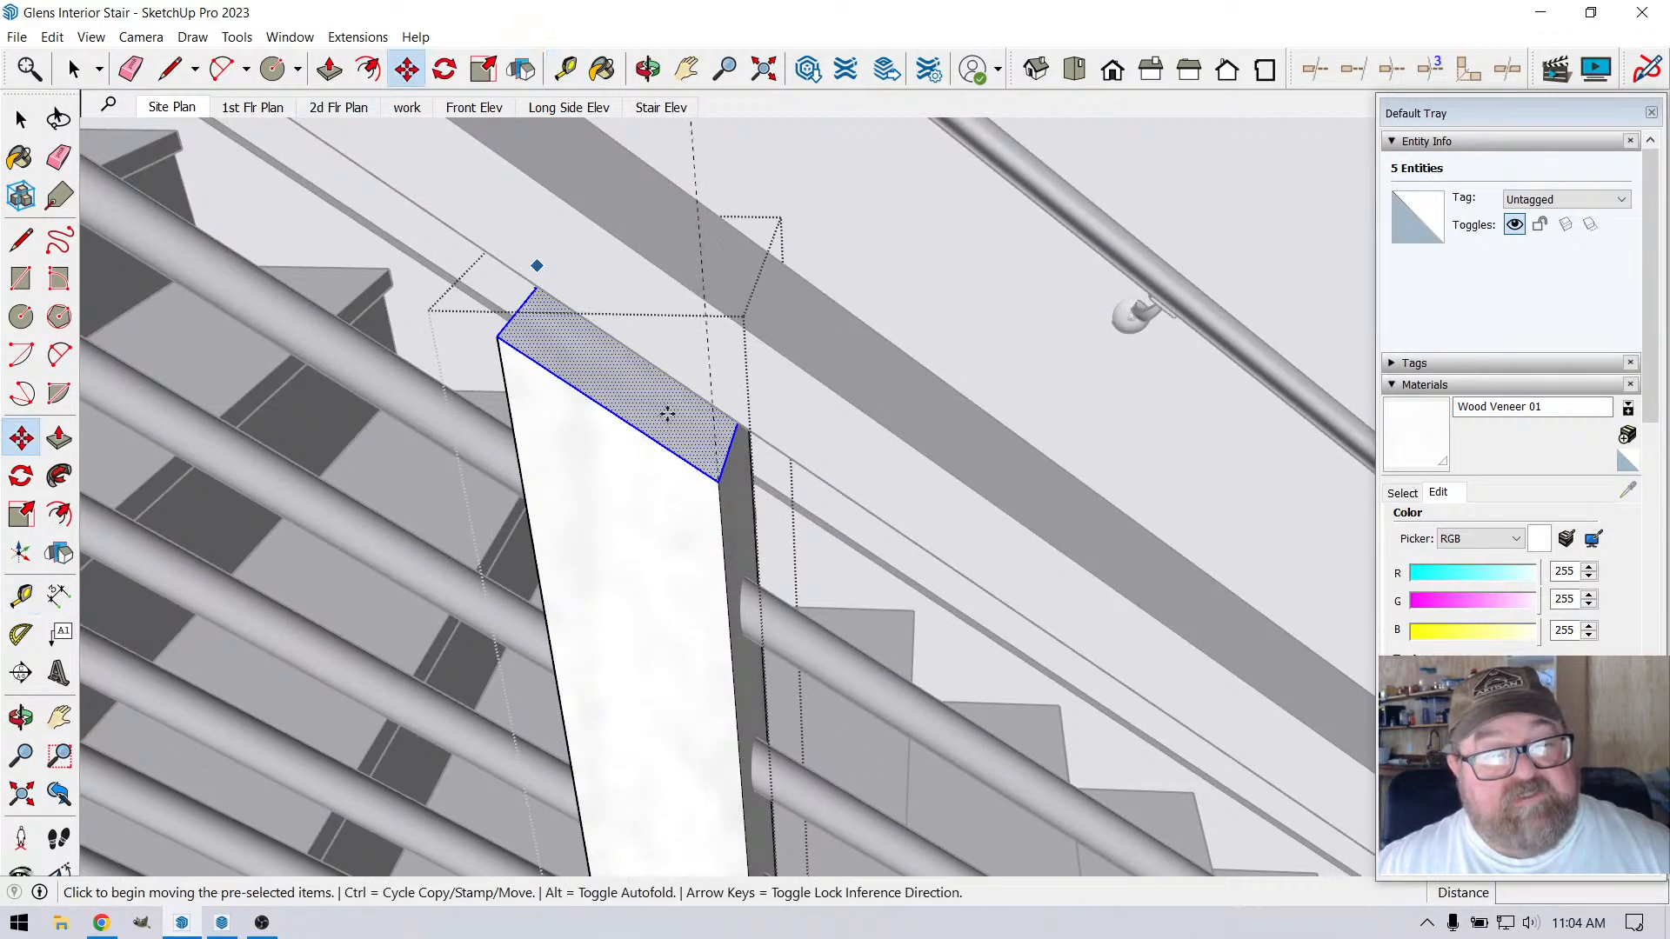
left_click(719, 478)
left_click(713, 406)
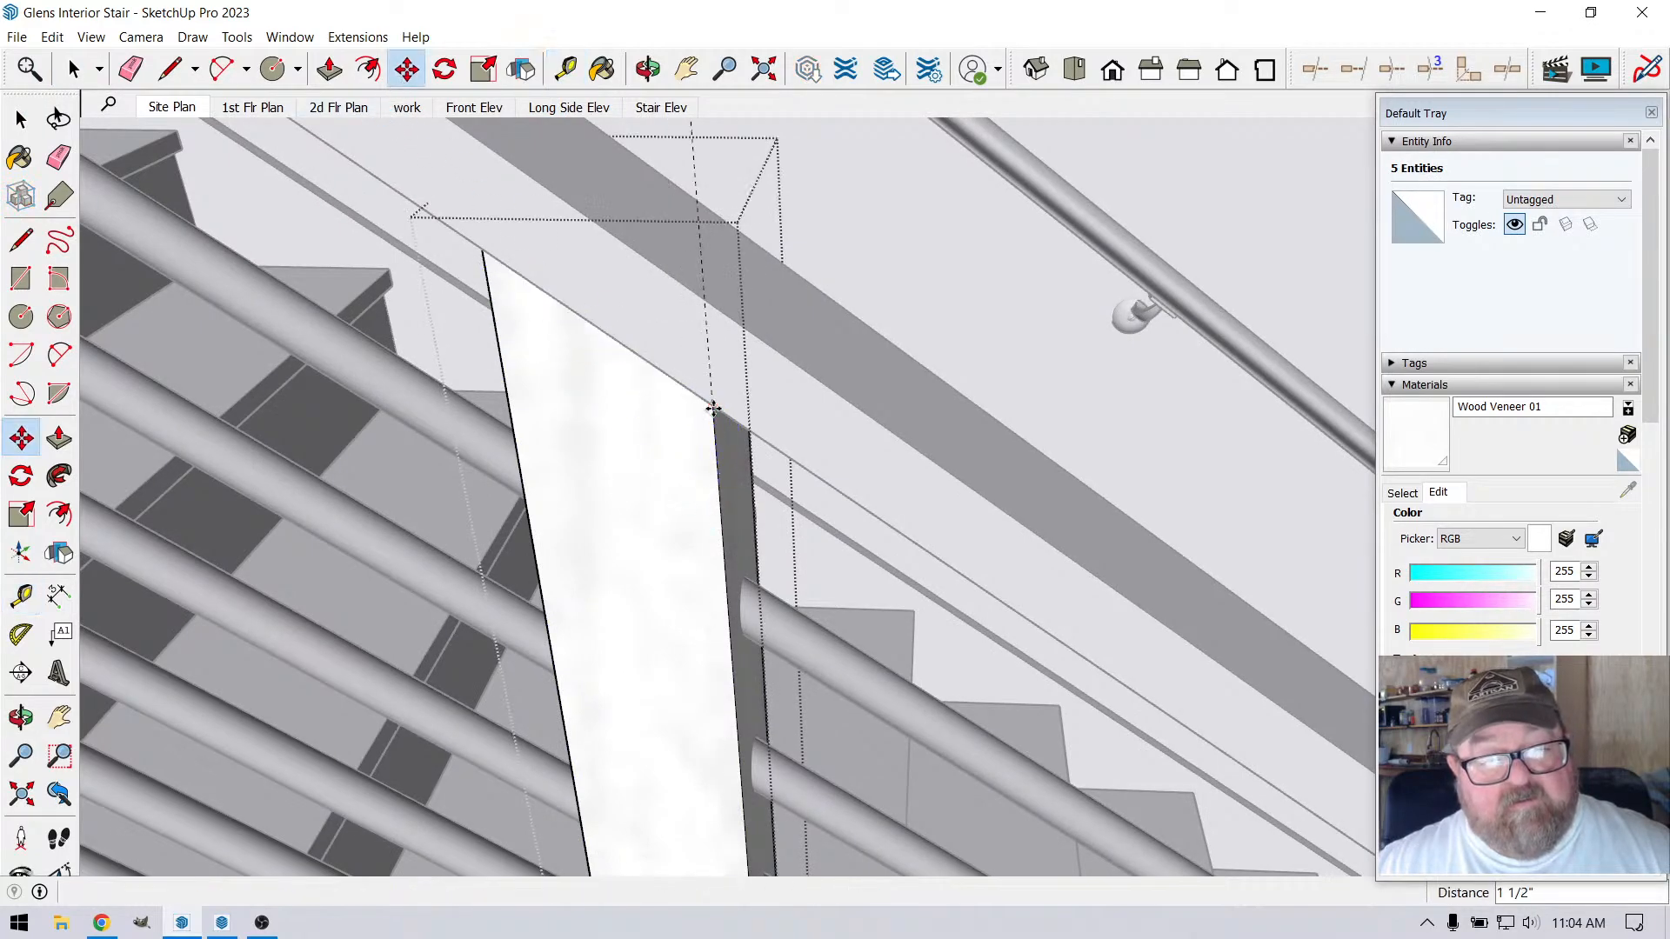
left_click(74, 68)
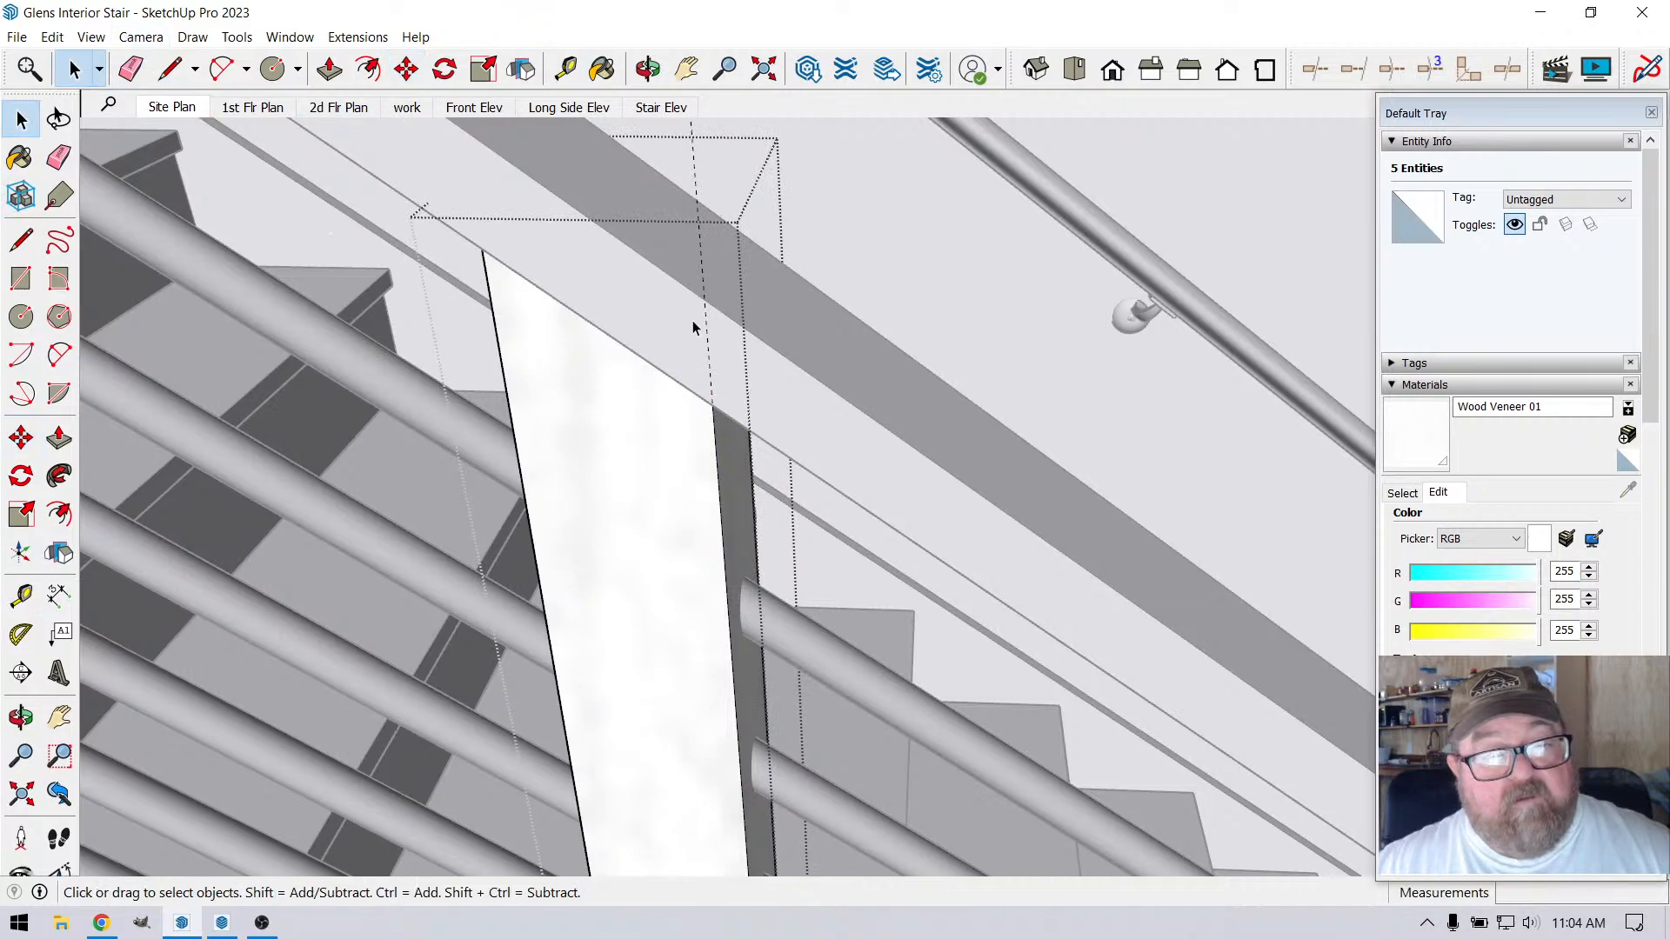
left_click(711, 352)
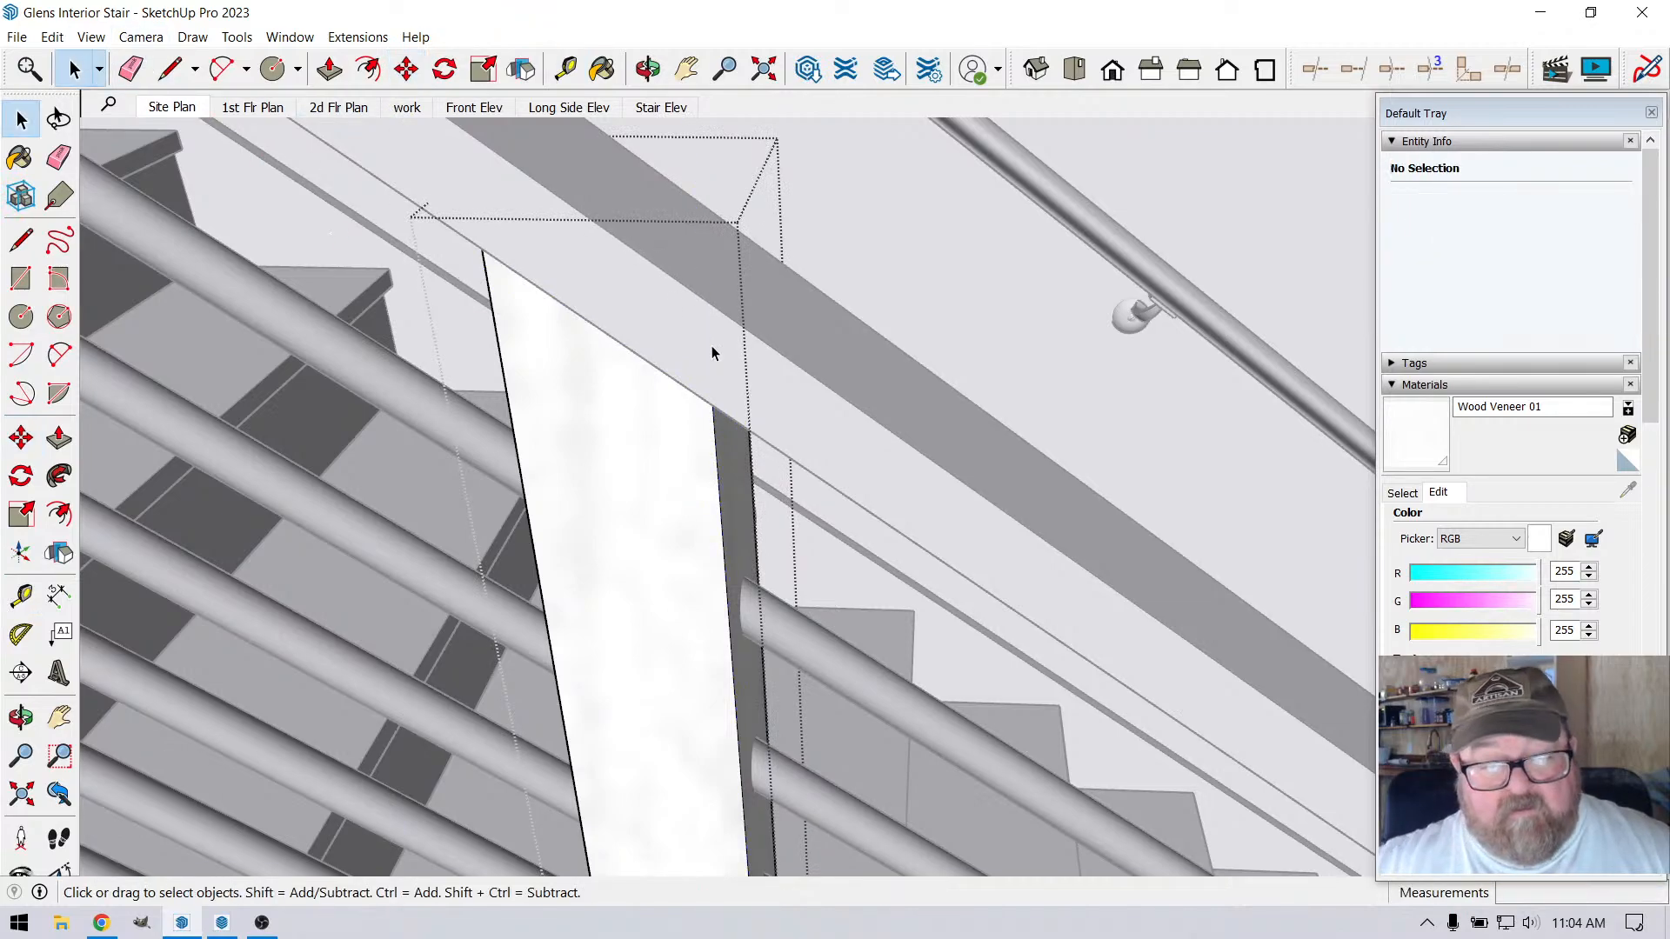
Switch to the browser to check the YouTube Studio livestream page, and return to the SketchUp model
left_click(99, 919)
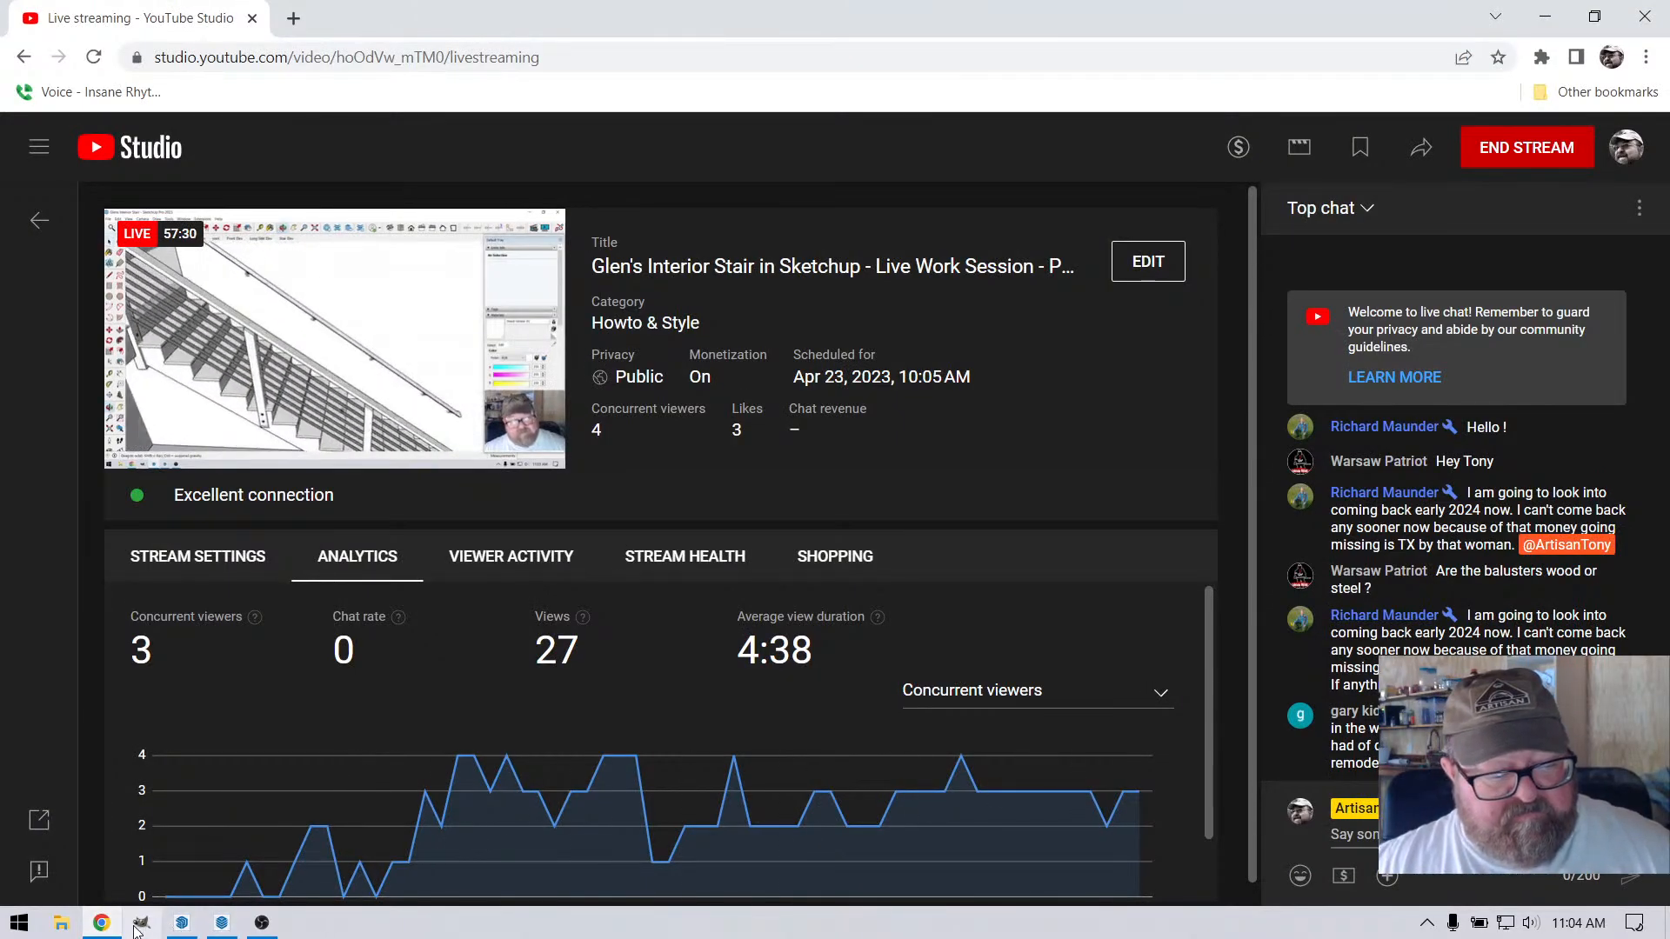
left_click(182, 922)
scroll(776, 403, "down", 10)
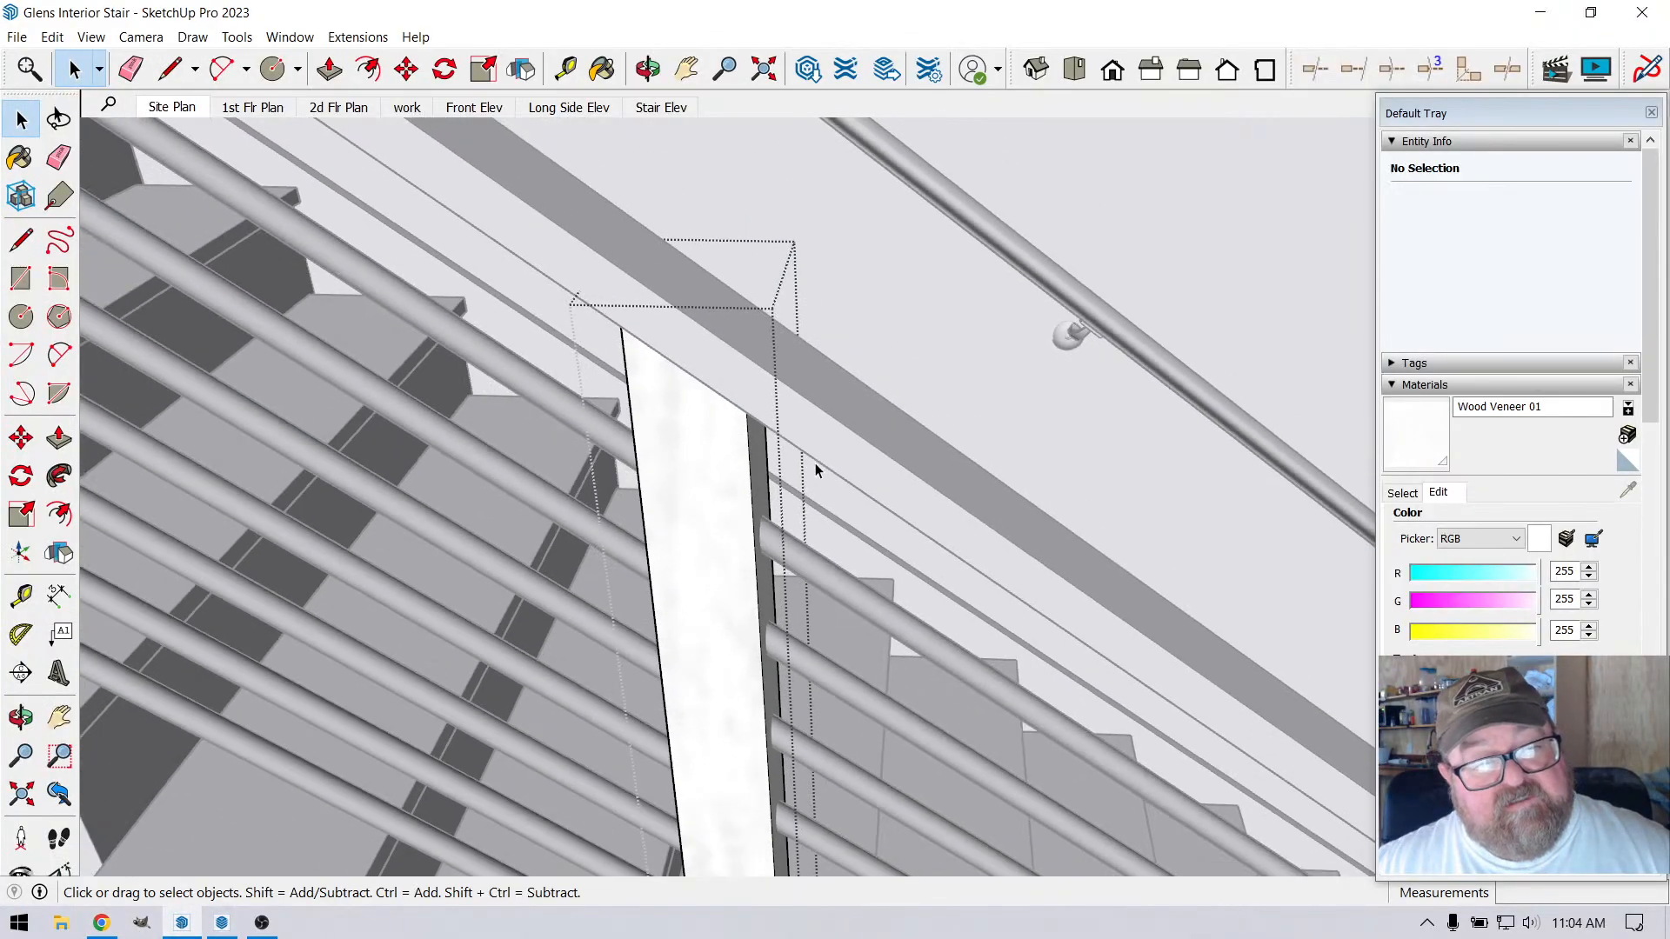
scroll(848, 579, "down", 1)
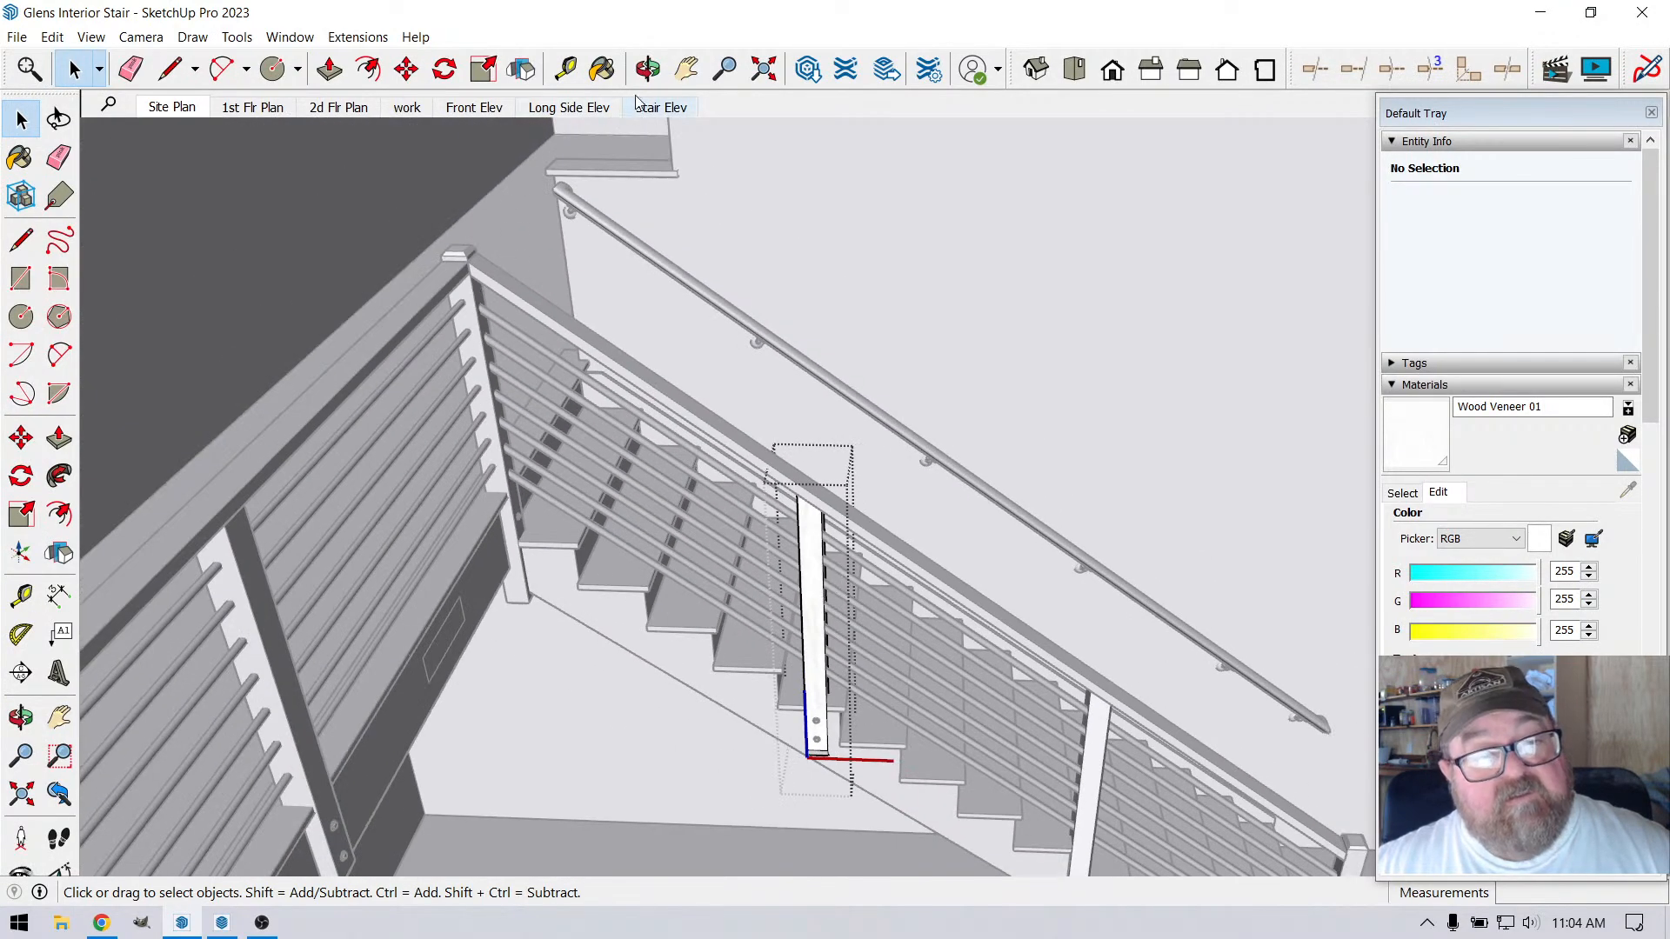
Open the corner post at the top of the stair, raise its beveled cap 1/4" along the blue axis and close the post
left_click(648, 71)
scroll(458, 255, "up", 6)
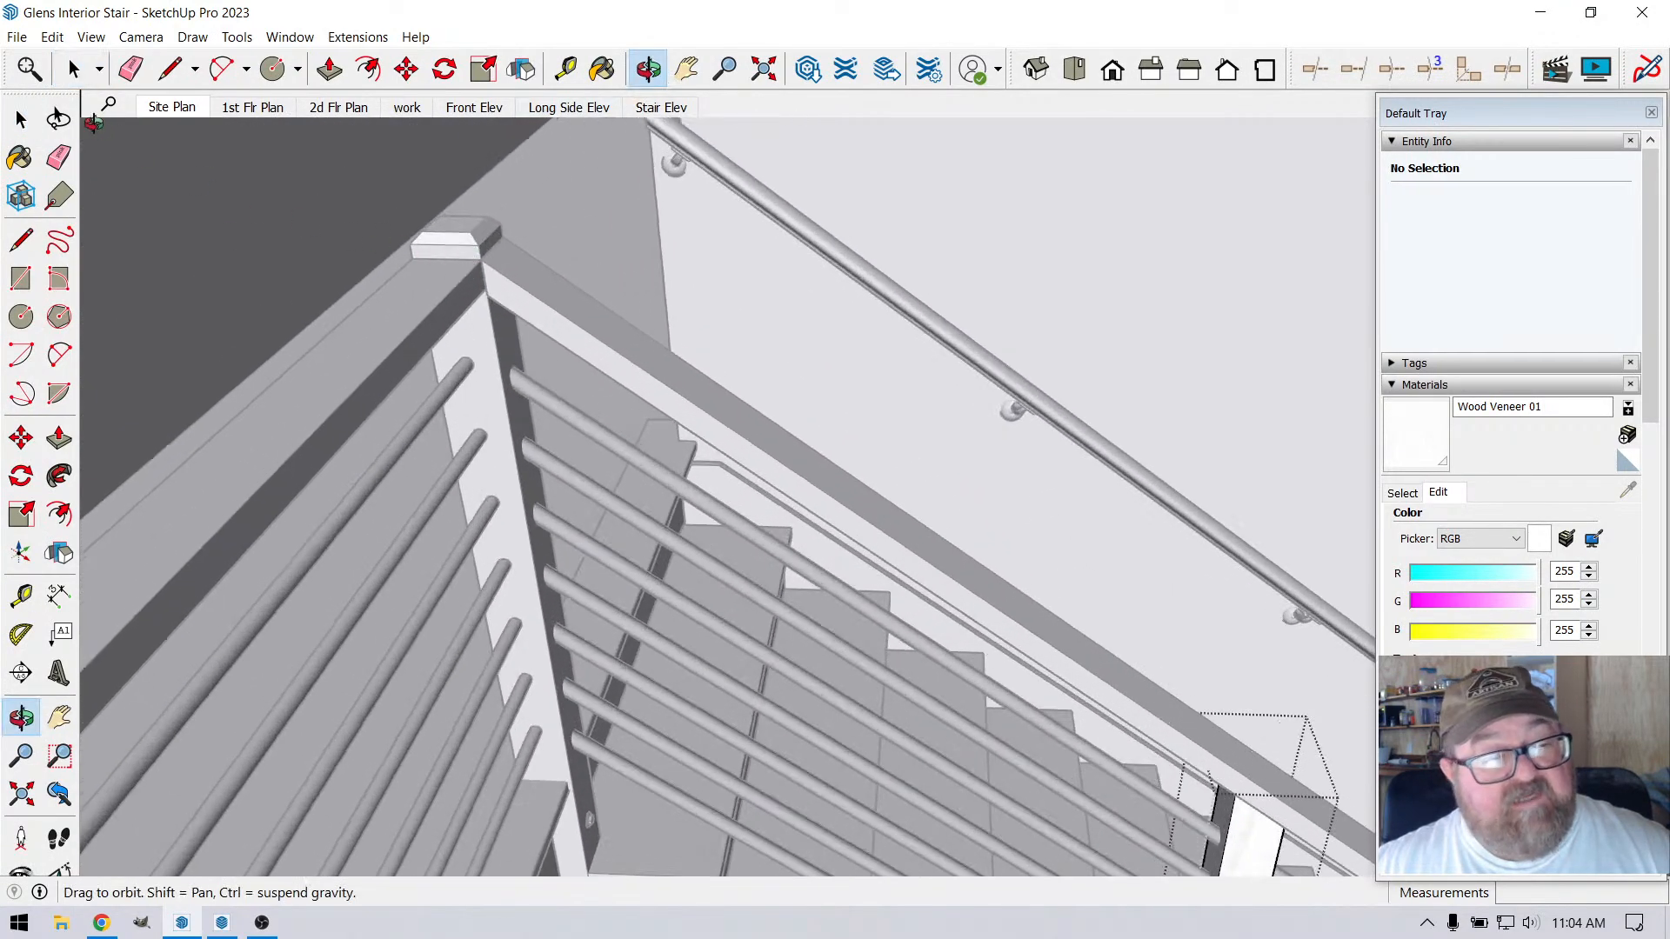
key("space")
scroll(536, 201, "up", 5)
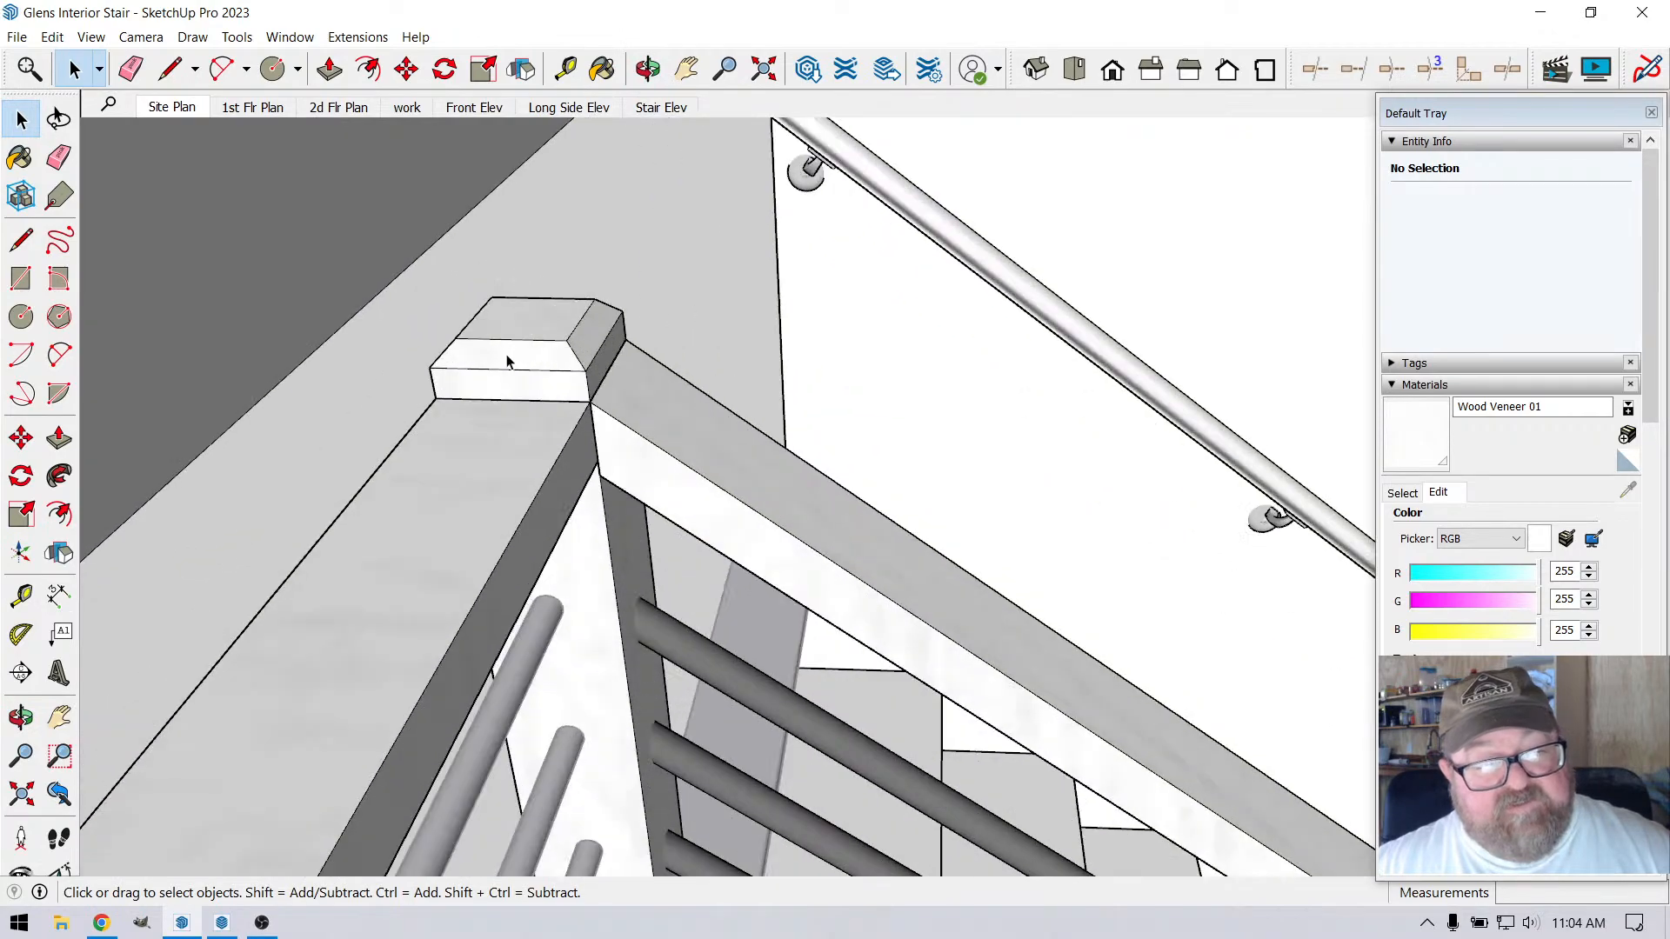
double_click(515, 384)
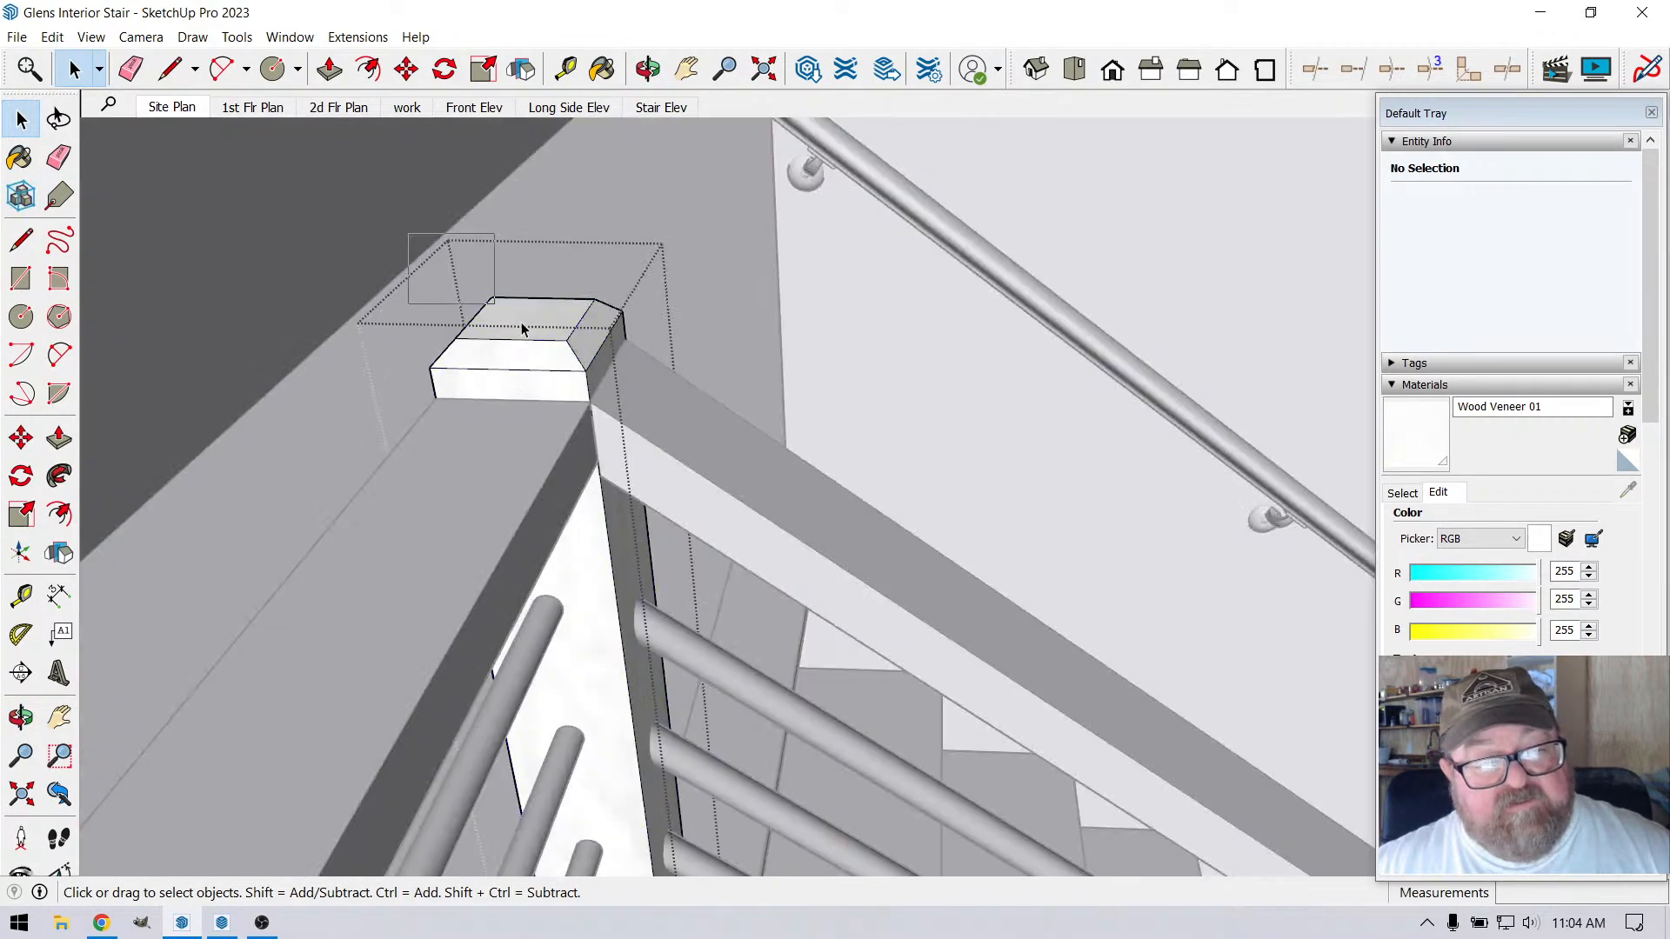
left_click_drag(522, 329, 619, 389)
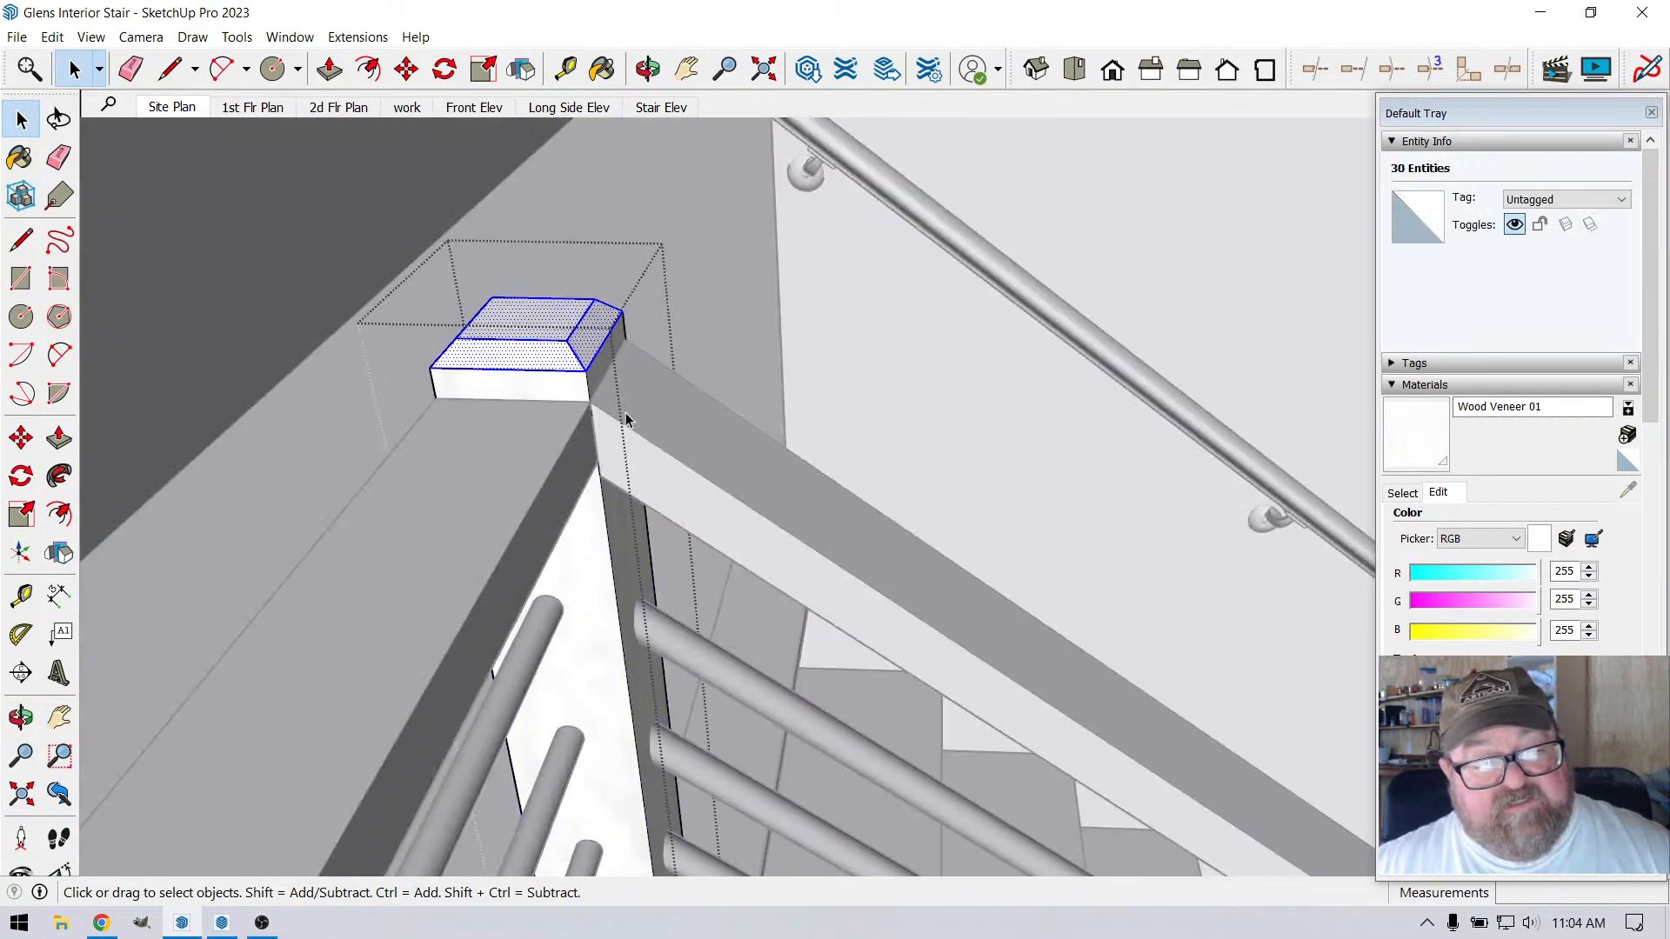
scroll(631, 405, "up", 1)
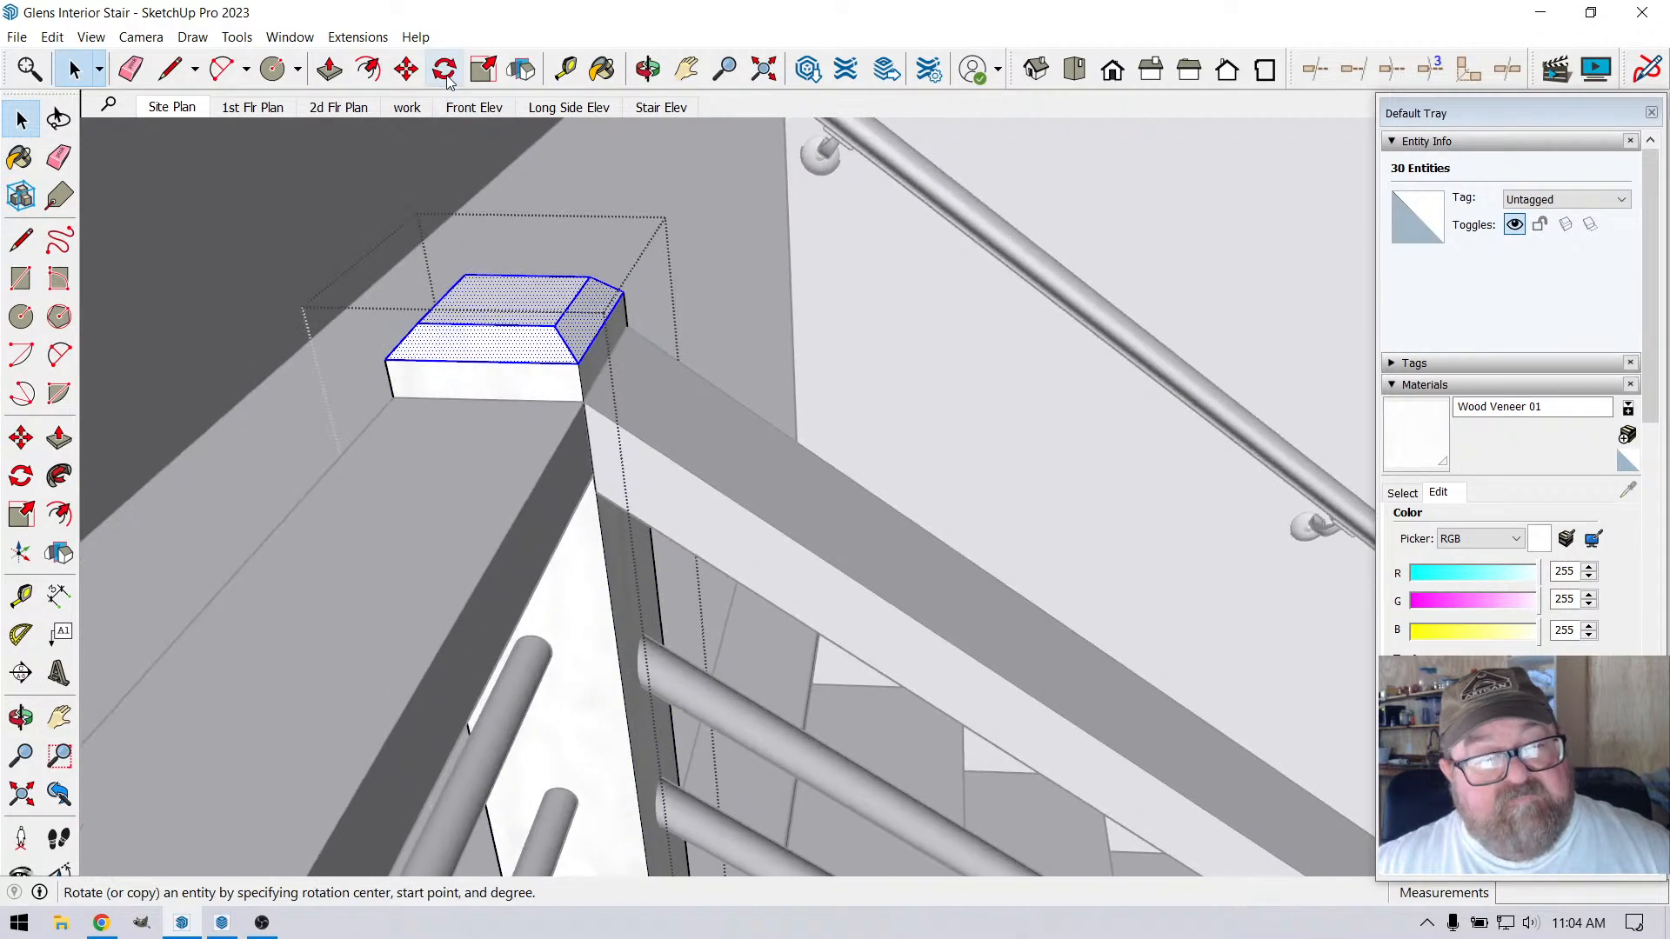
left_click(419, 69)
left_click(585, 399)
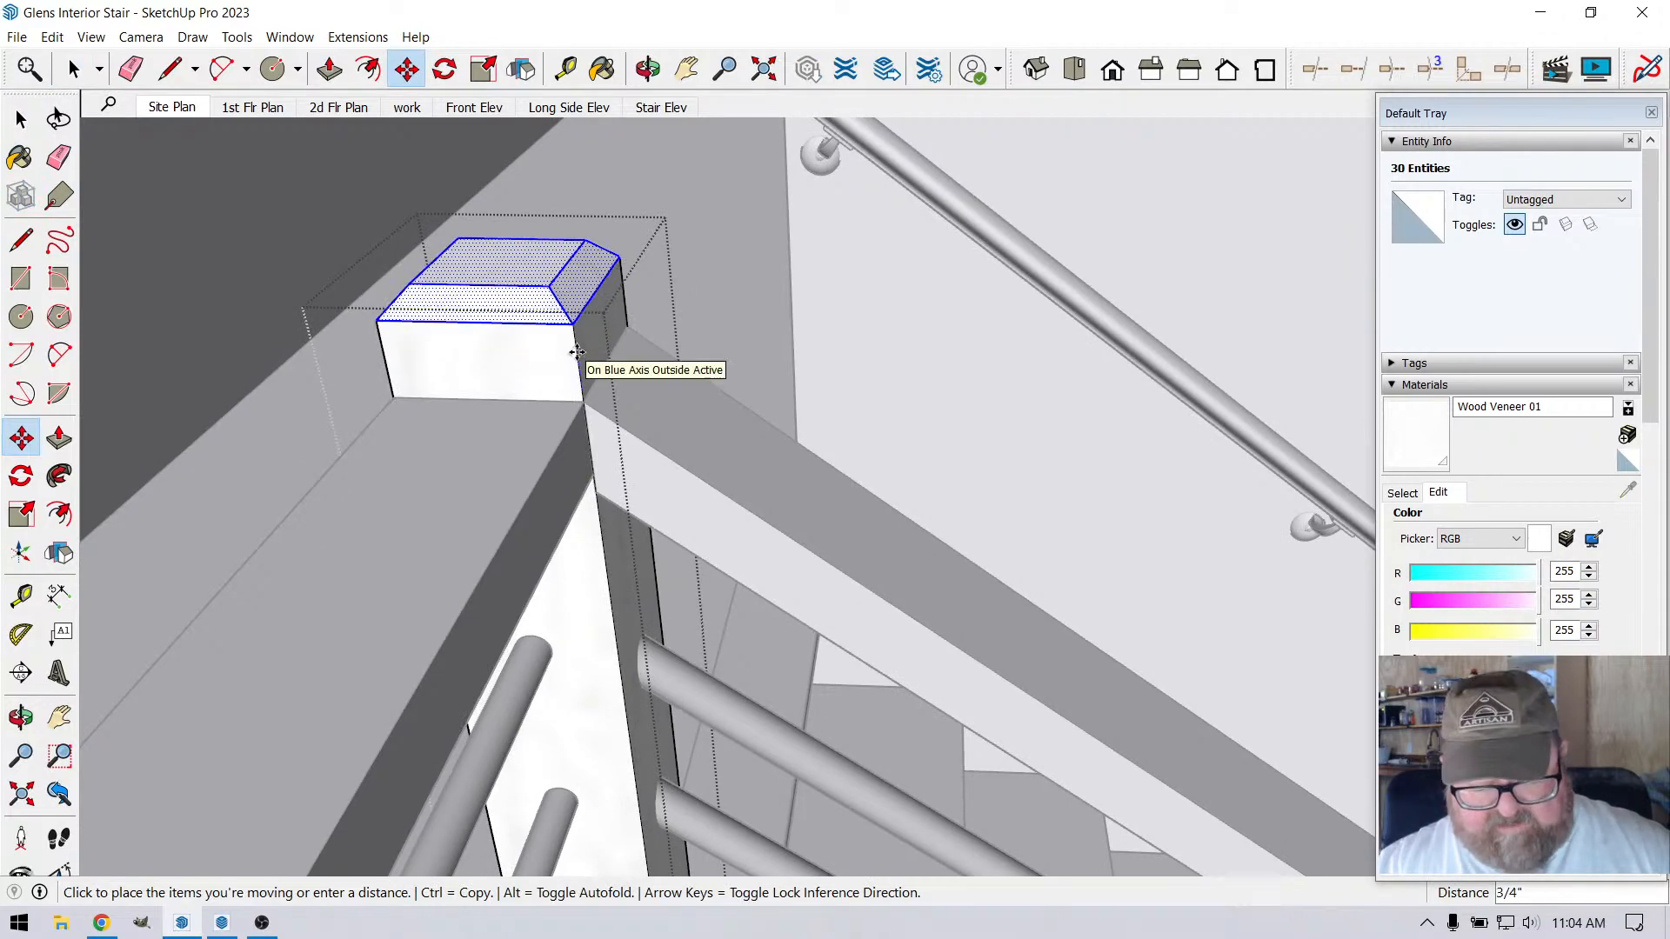
type("1/4")
key("Return")
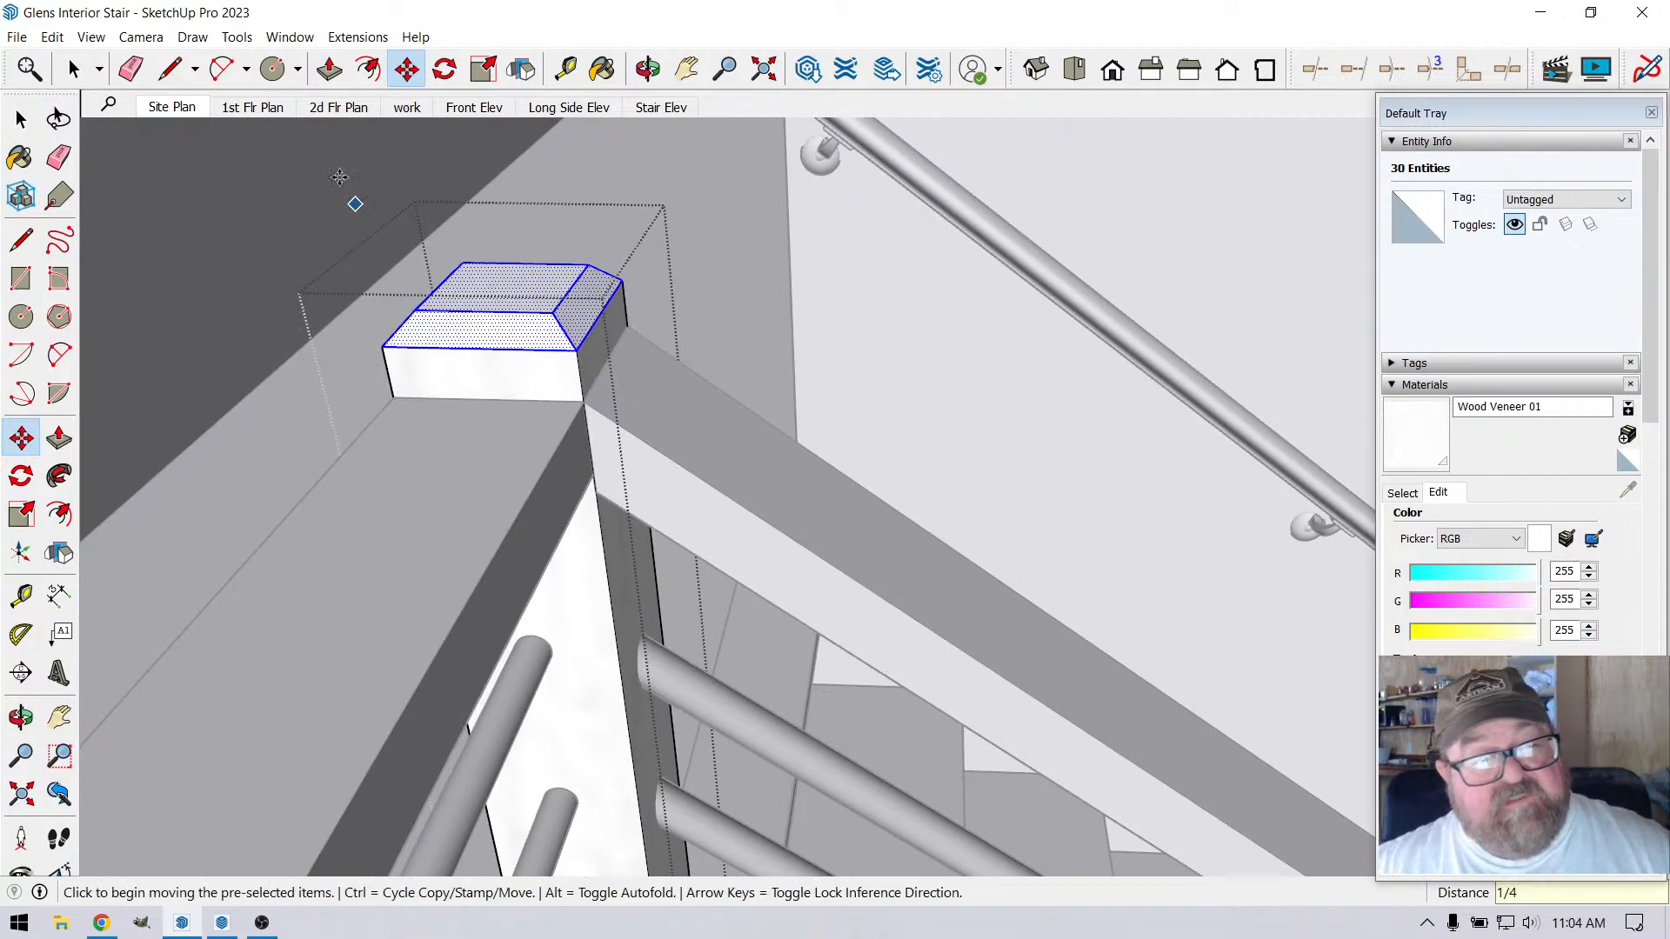
left_click(73, 69)
left_click(386, 345)
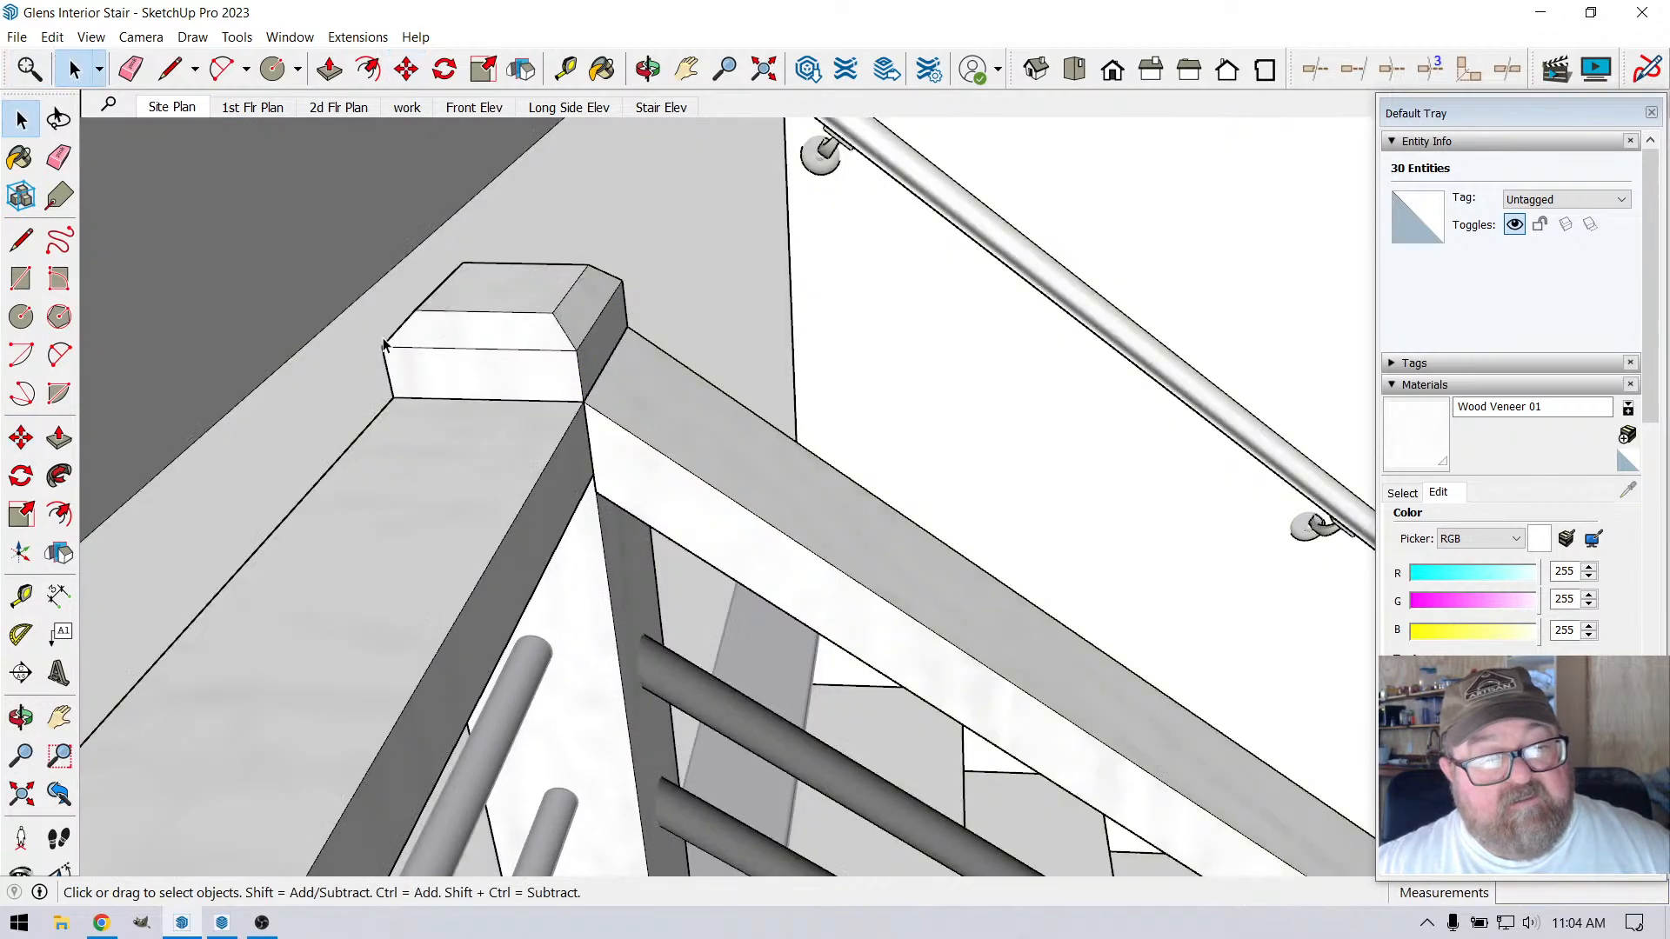
Examine the corner post cap and the joint where the level and sloped handrails meet it
left_click(648, 69)
left_click_drag(634, 354, 622, 488)
left_click_drag(738, 414, 680, 472)
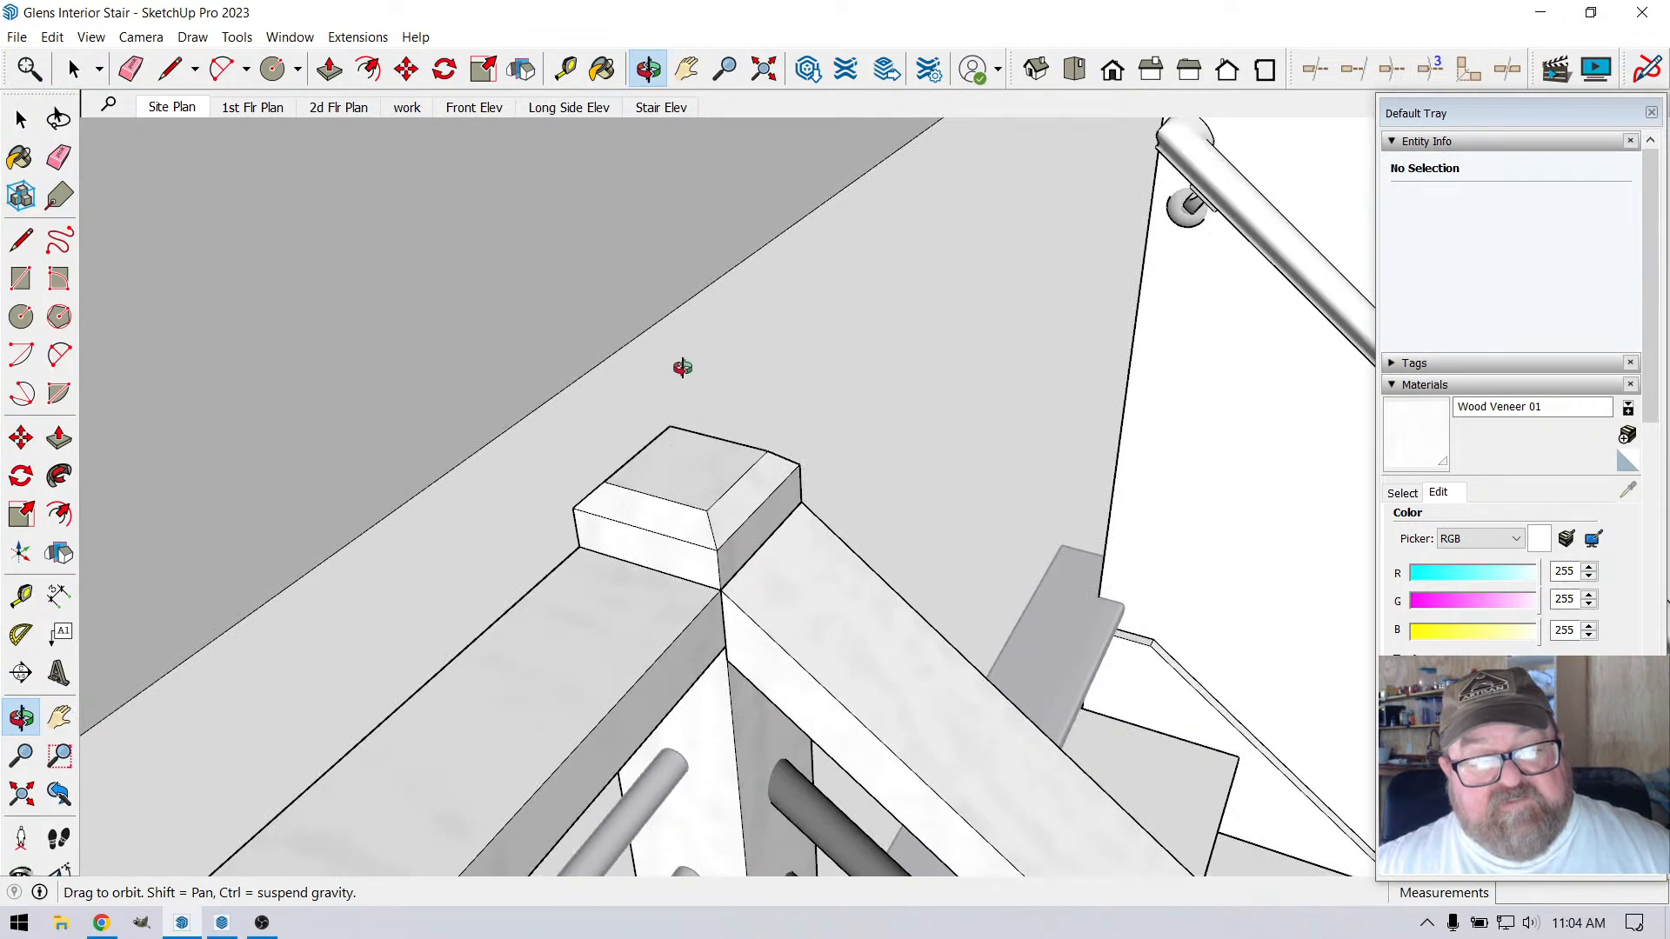
scroll(743, 293, "down", 3)
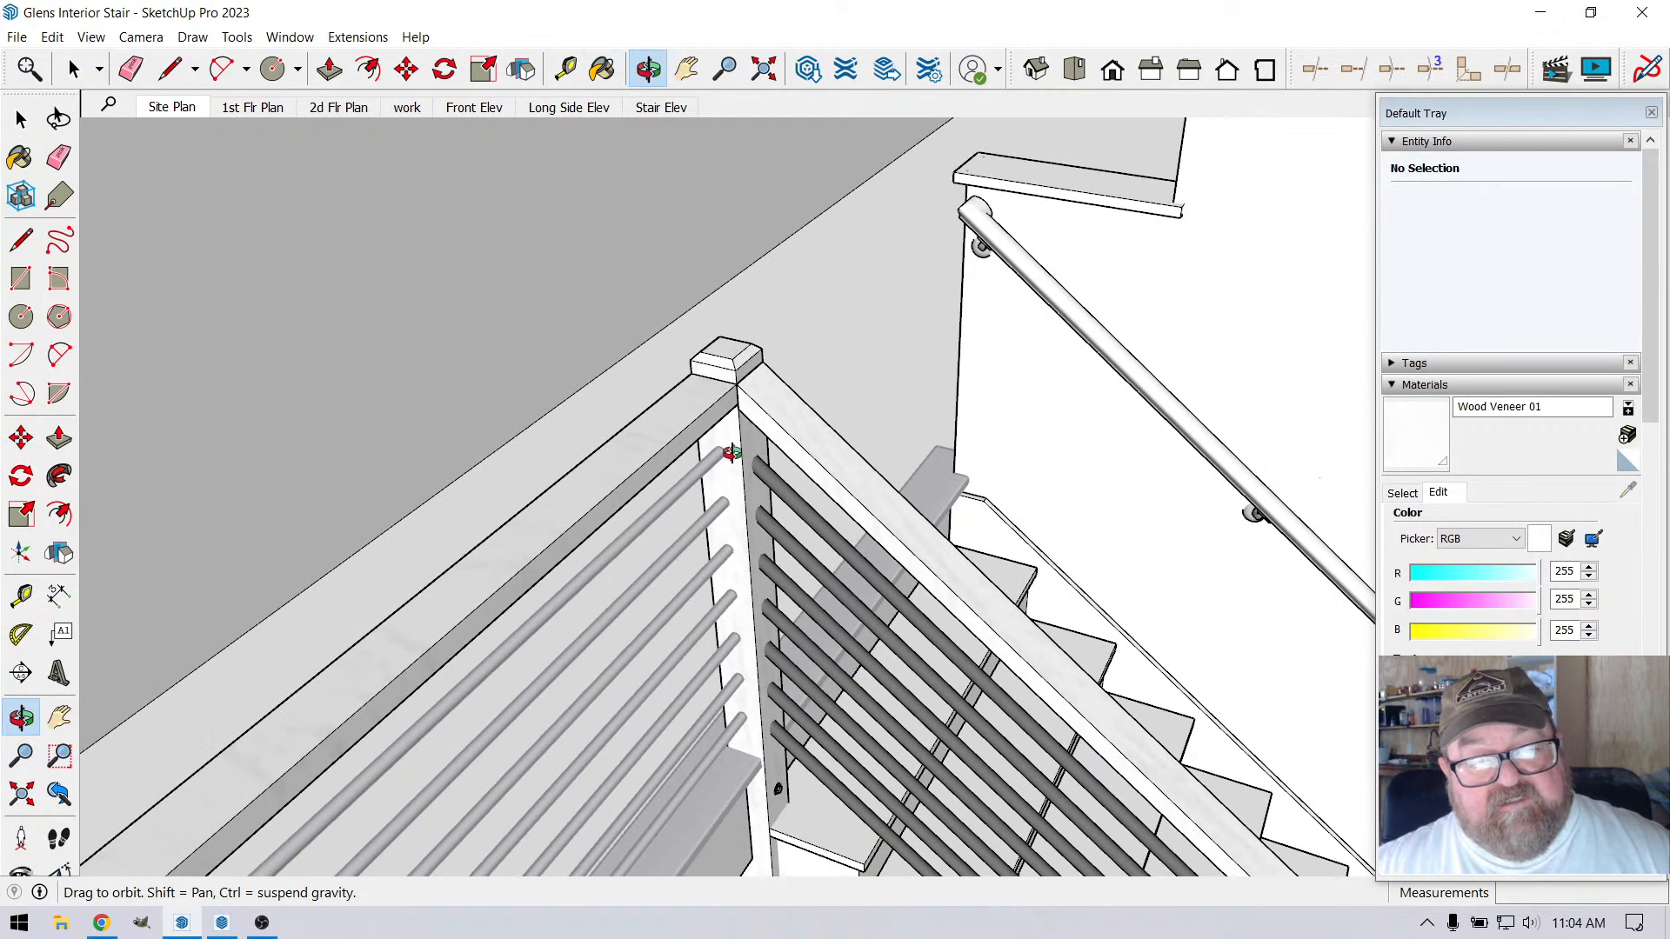
scroll(814, 497, "down", 3)
scroll(824, 501, "up", 3)
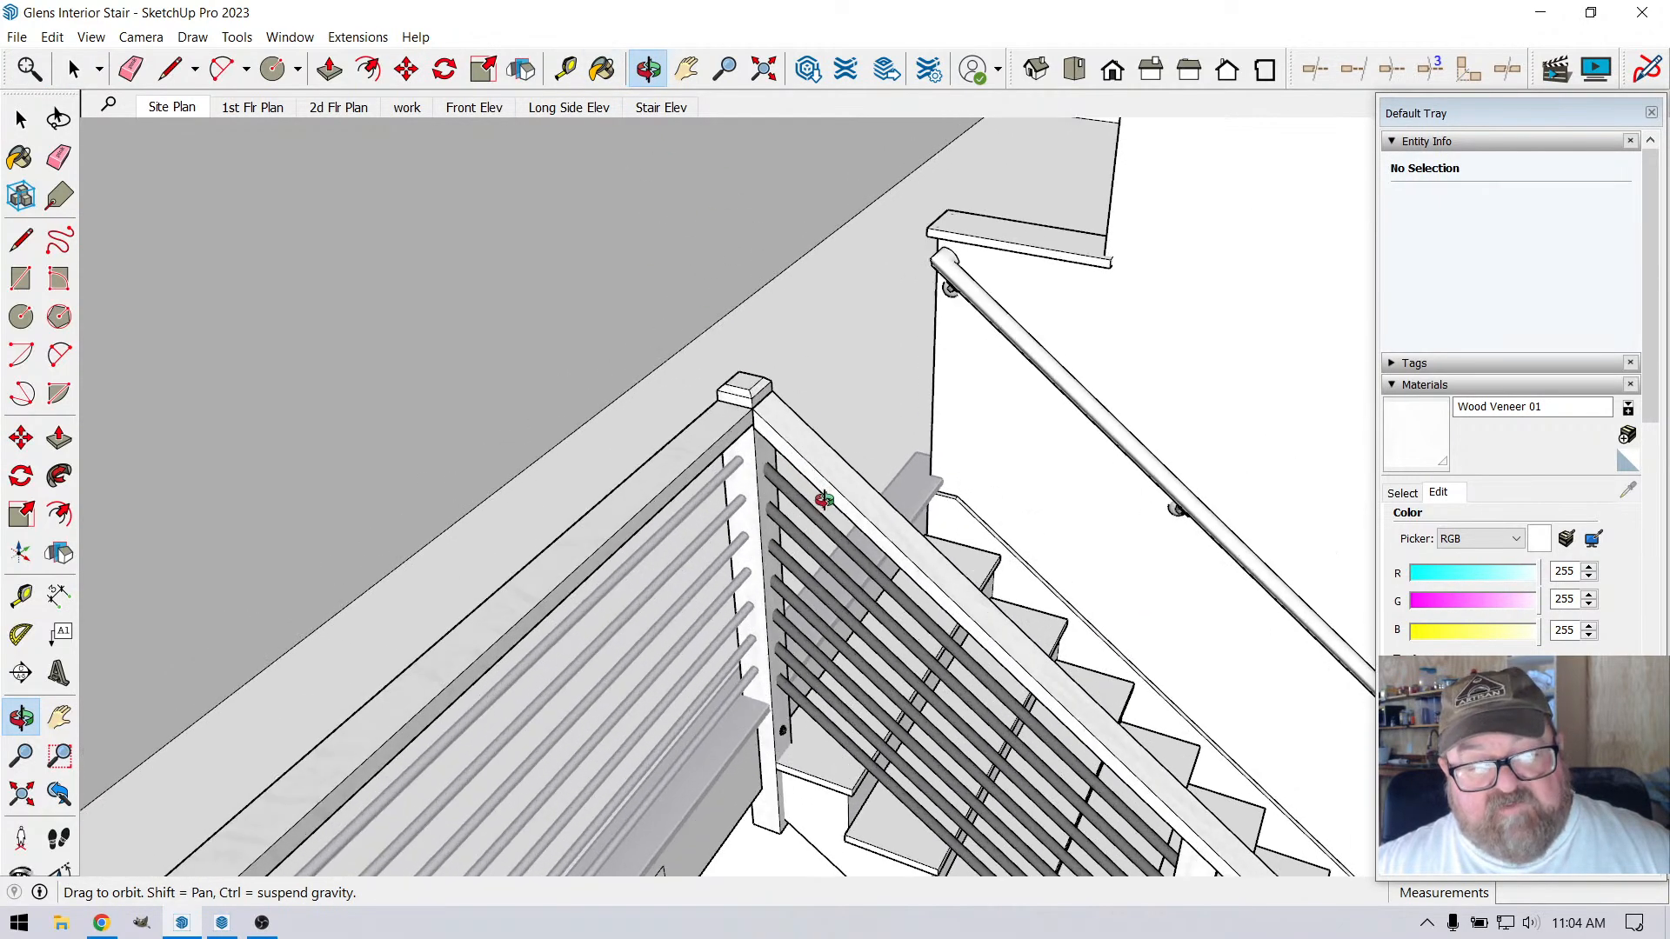
scroll(733, 410, "up", 3)
scroll(733, 410, "up", 5)
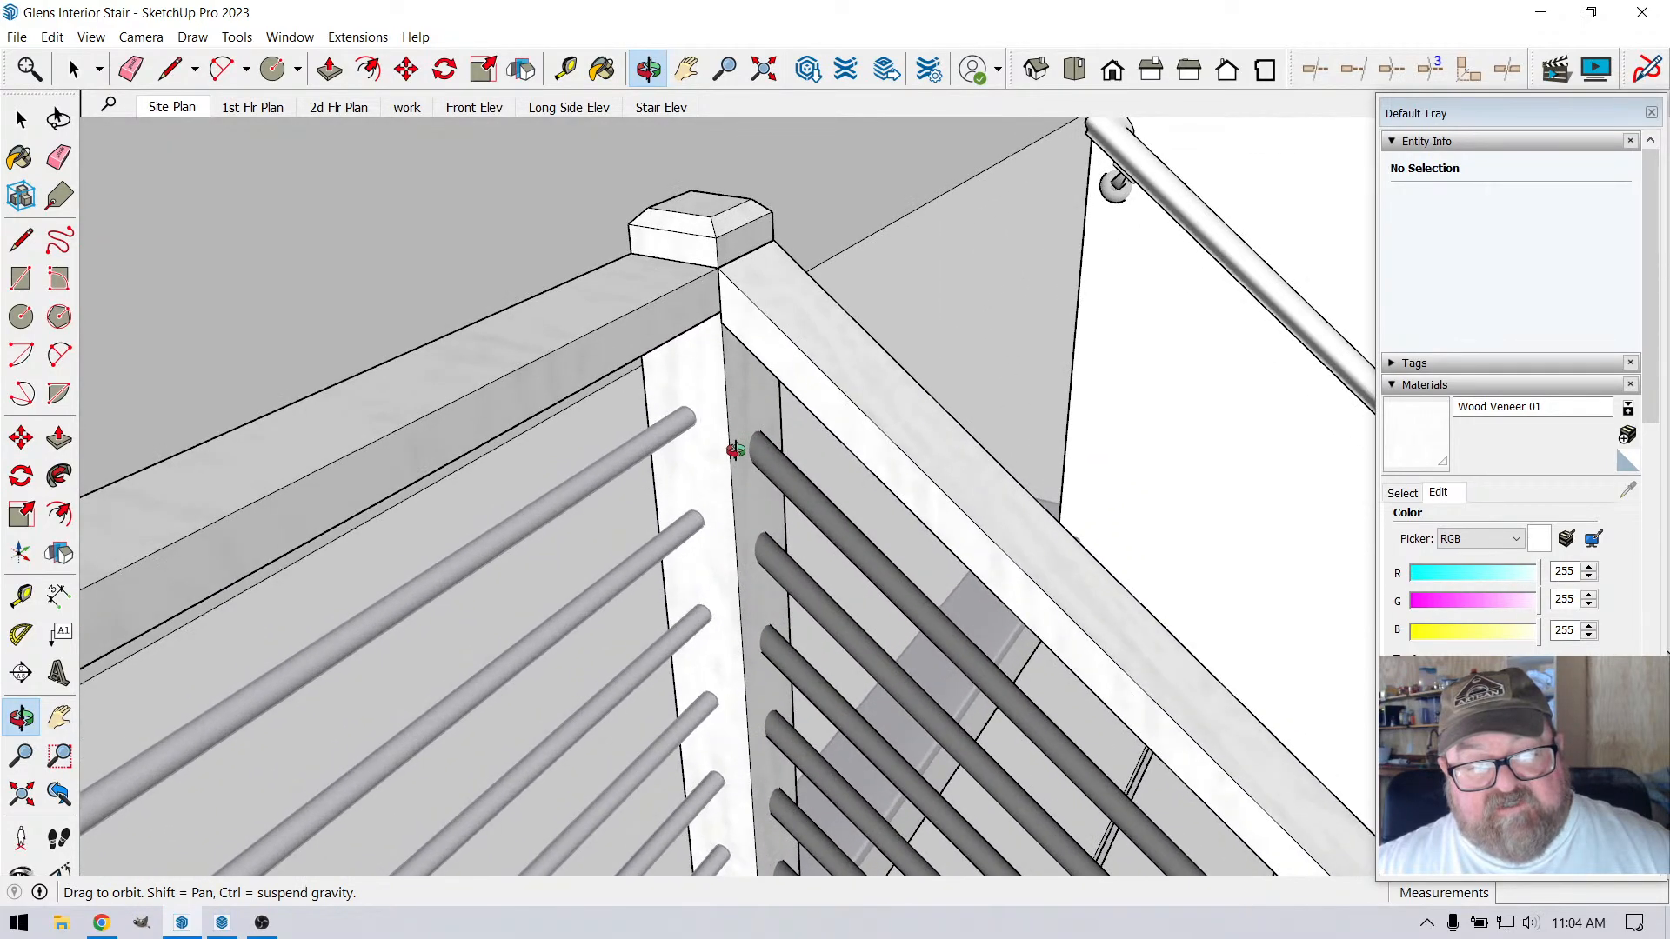
Place a horizontal guide 4 1/4" below the level handrail's underside on the corner post, through the top rod's end
left_click_drag(727, 418, 496, 130)
key("t")
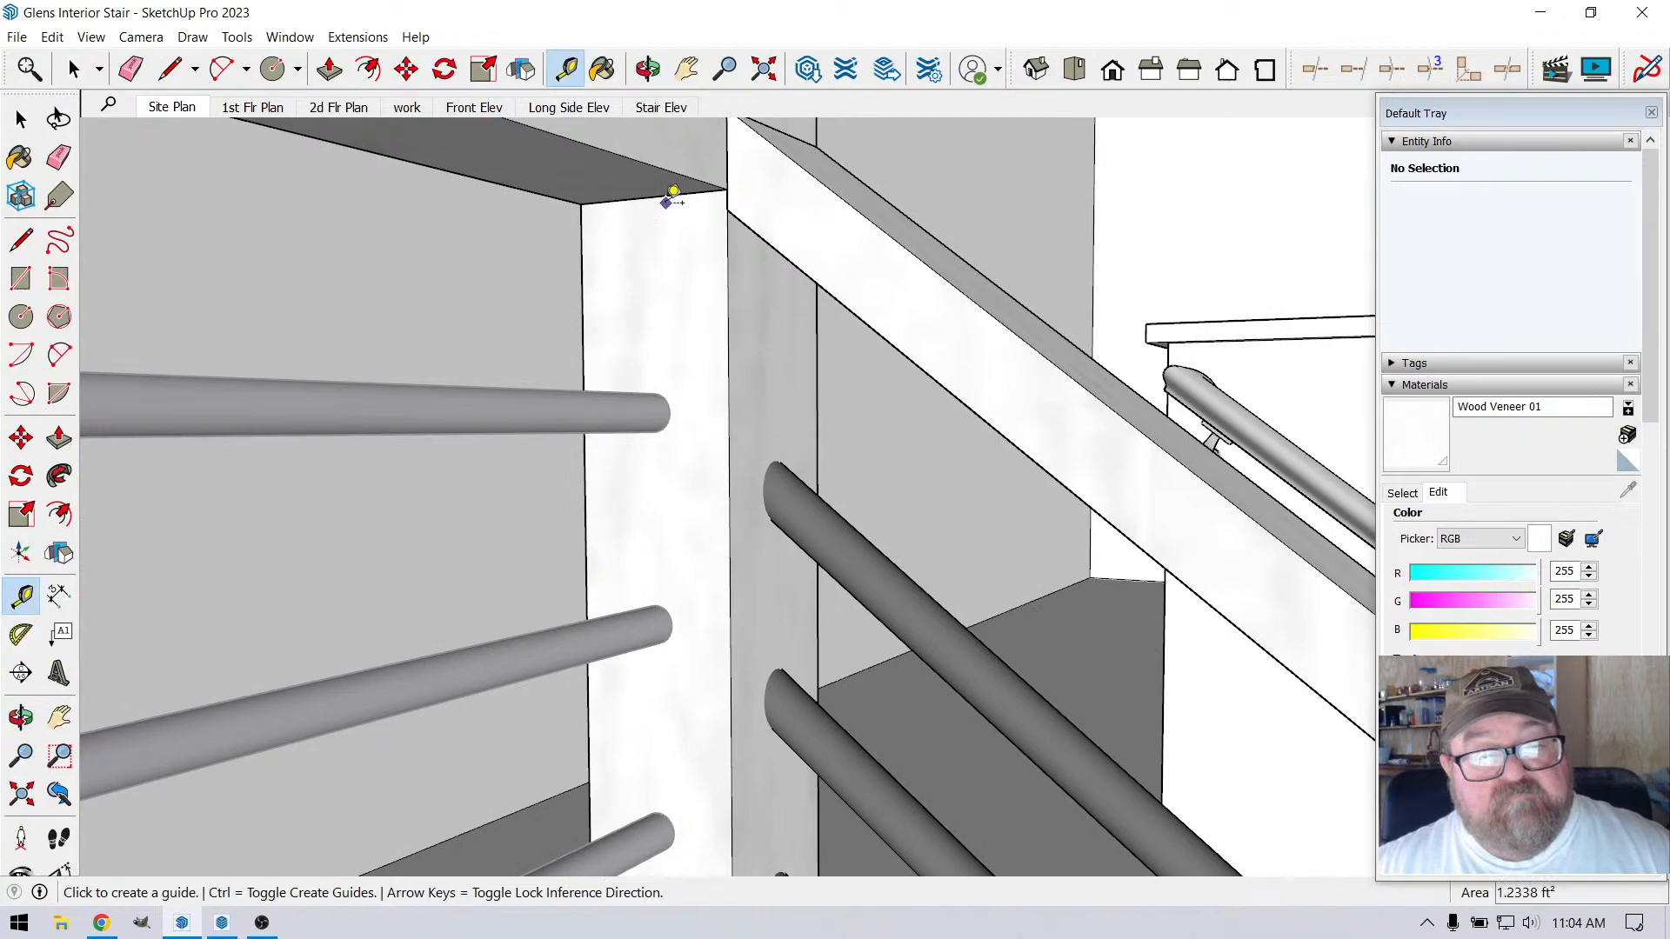
left_click(666, 197)
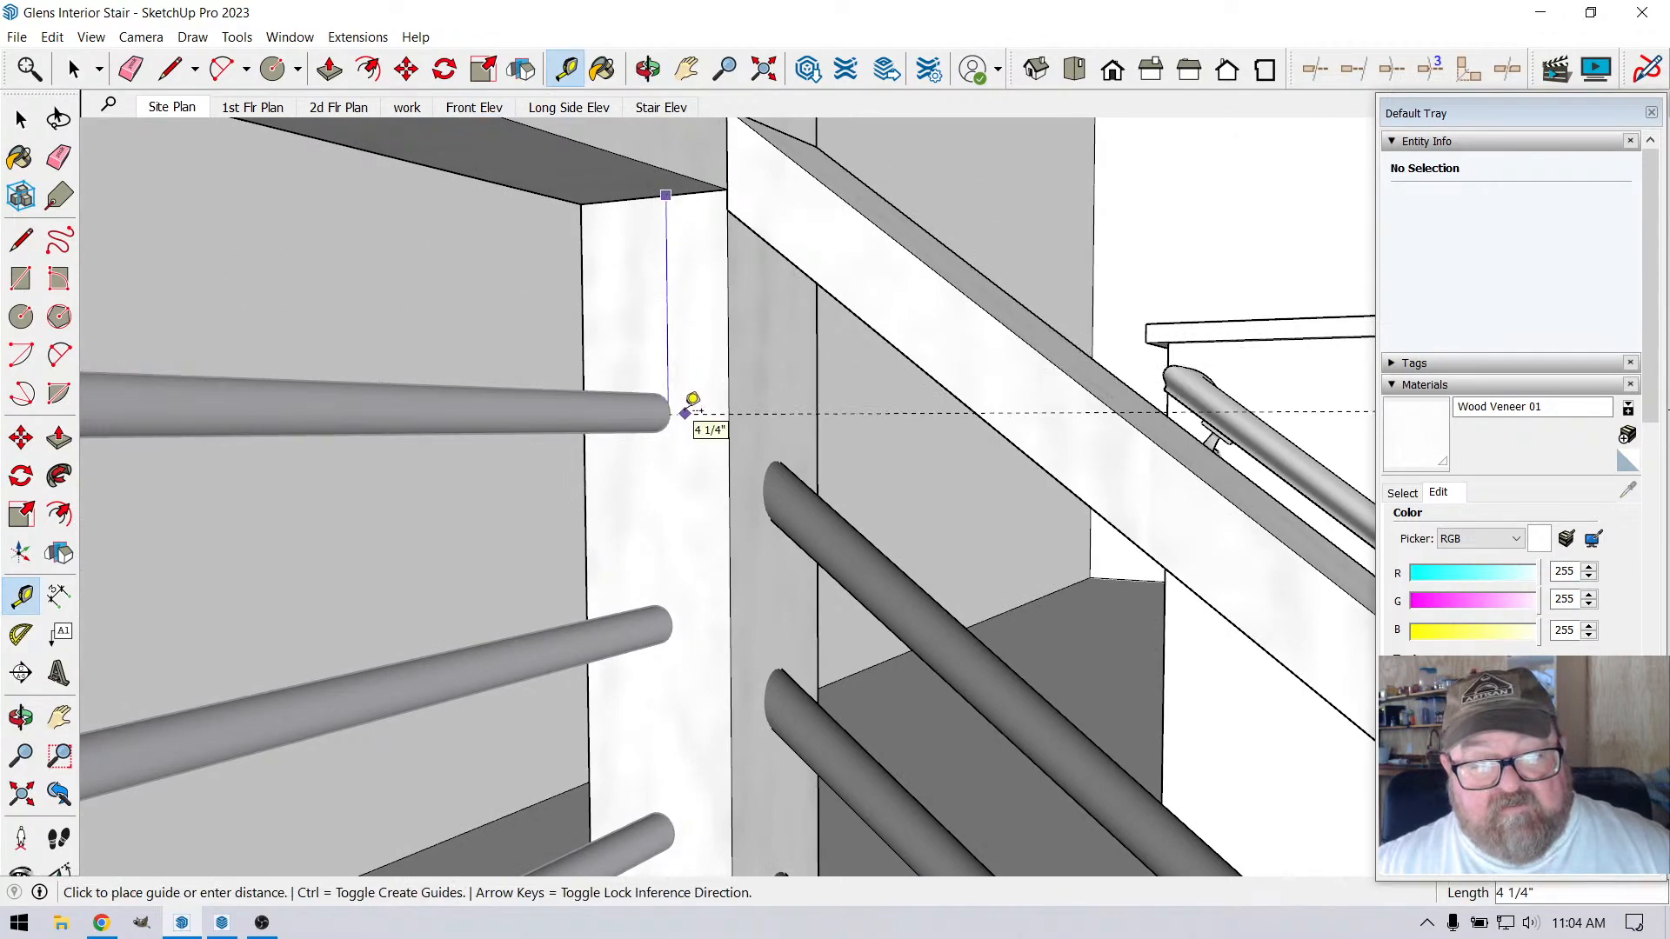
left_click(692, 401)
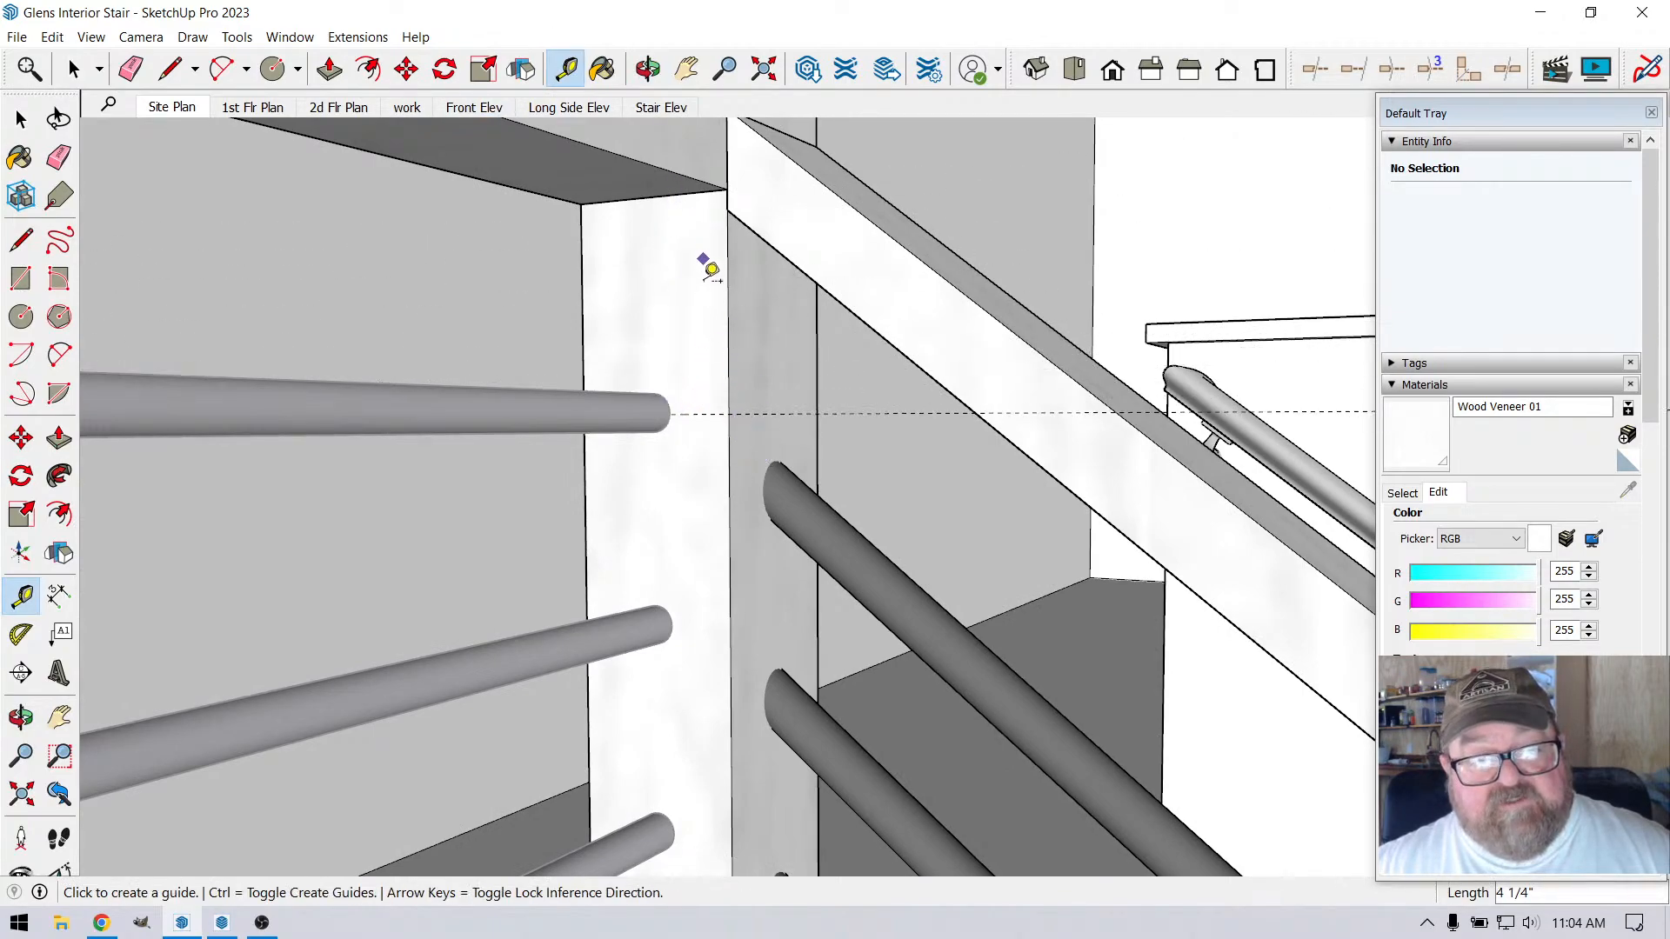
Place a second guide across the corner post's stair-side face at the first guide's height, parallel to the sloped handrail's upper end edge
scroll(738, 211, "down", 2)
left_click(769, 157)
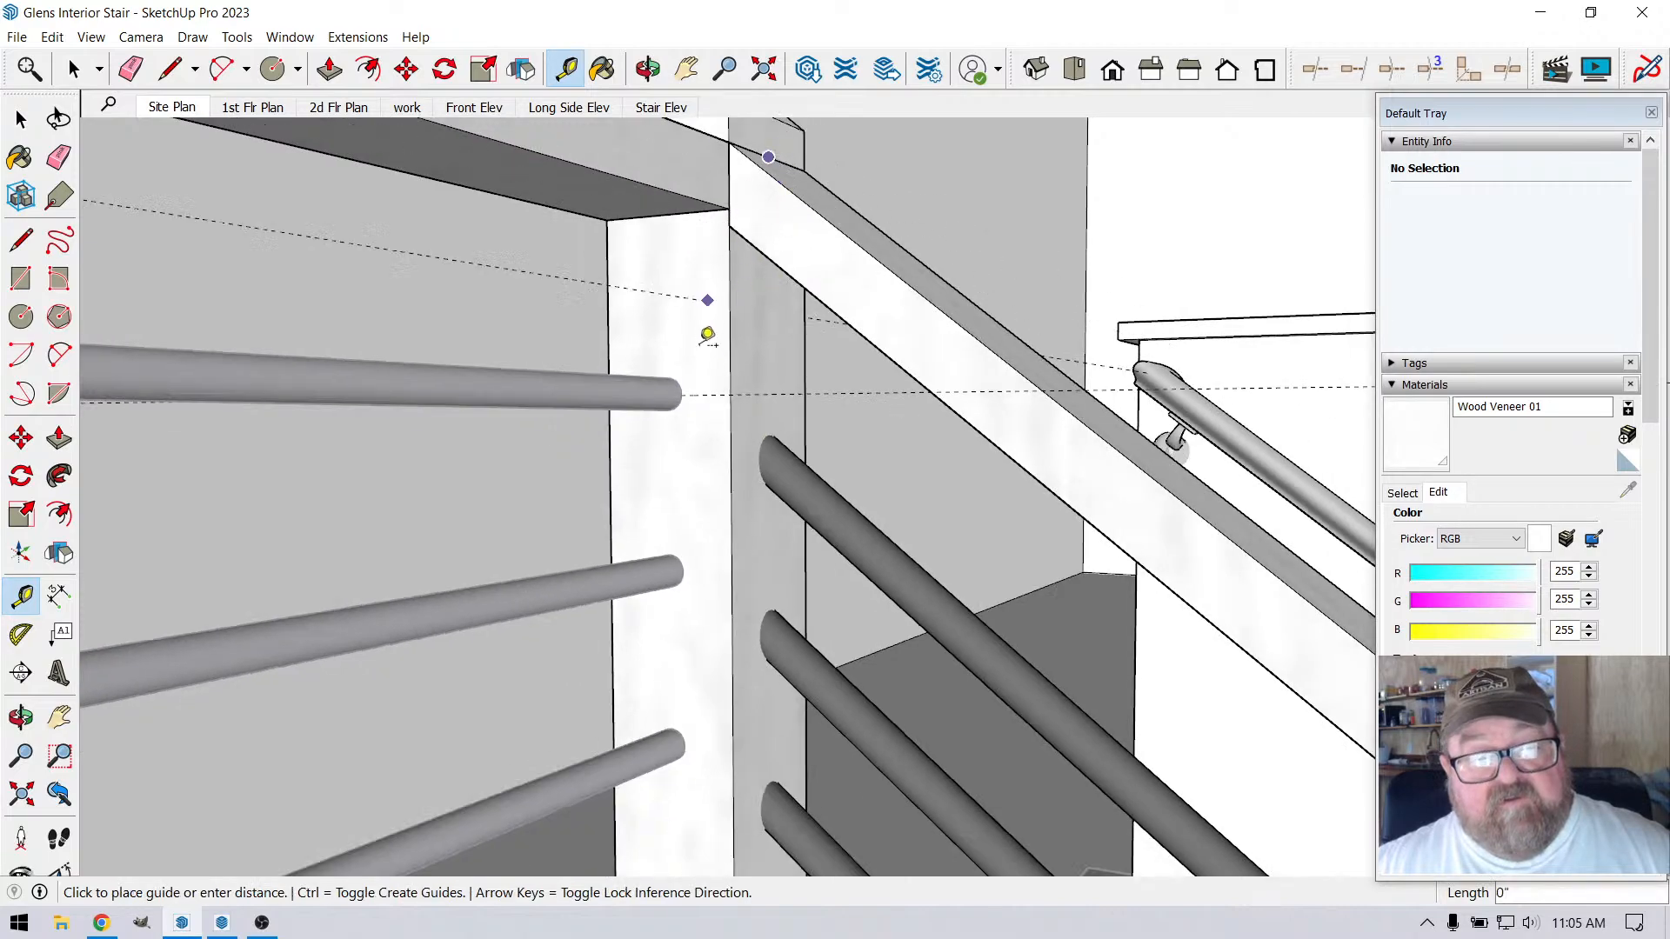
scroll(712, 370, "up", 2)
left_click(751, 396)
scroll(641, 241, "down", 3)
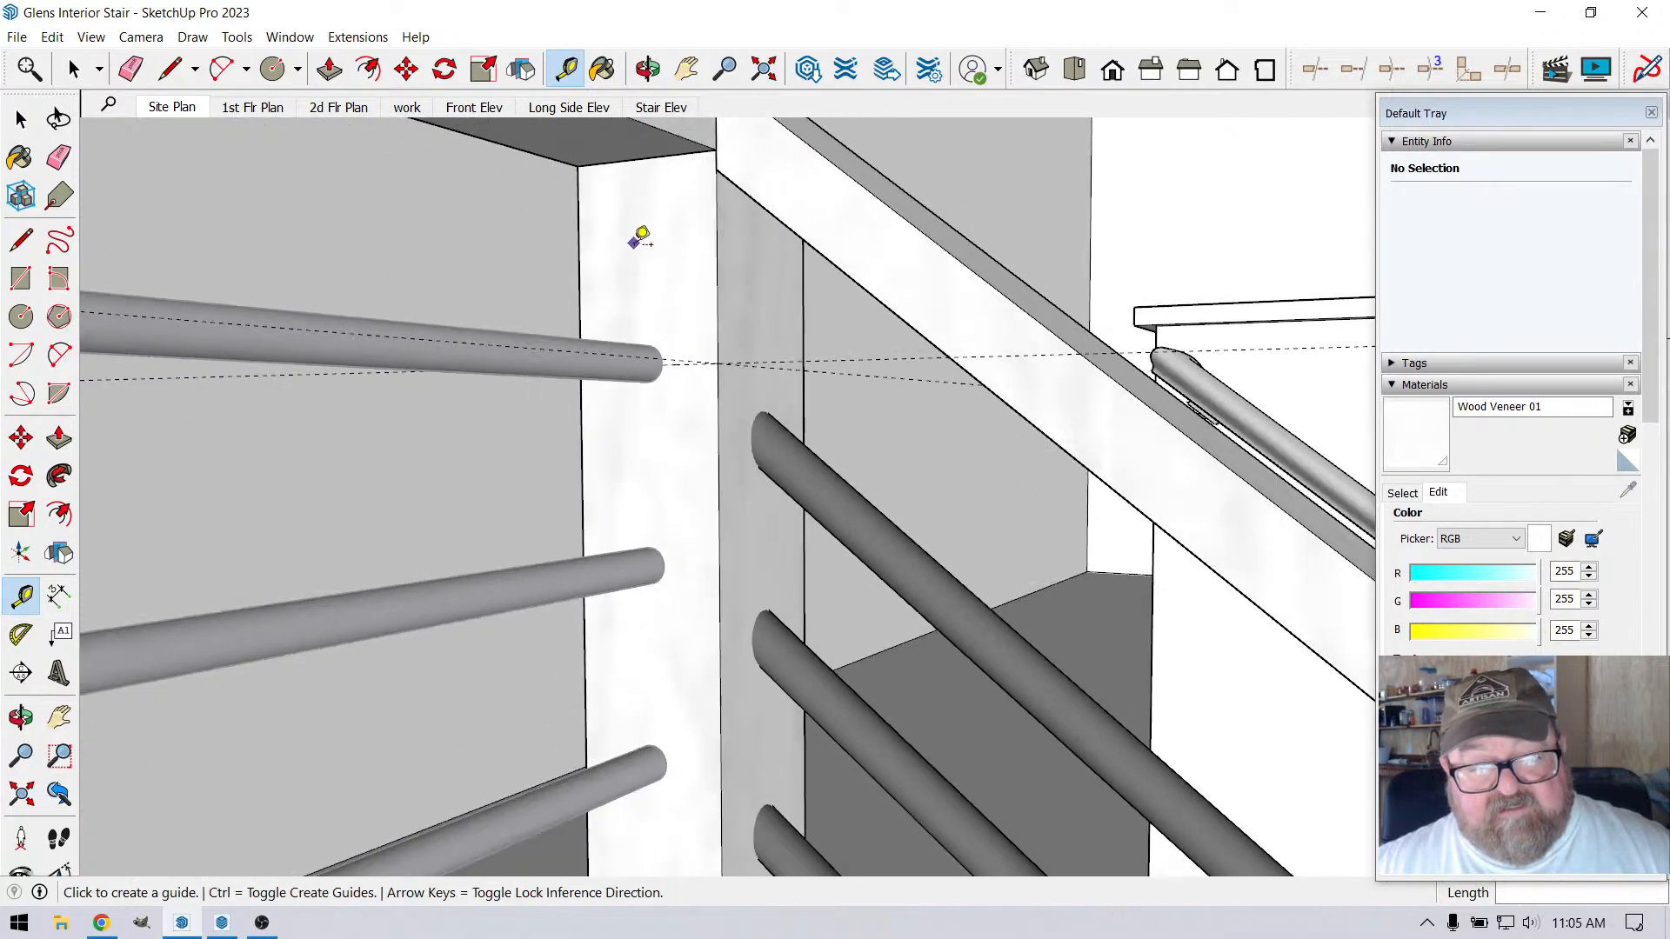
Delete all the sloped rods below the stair handrail one by one
left_click(74, 69)
scroll(352, 216, "down", 3)
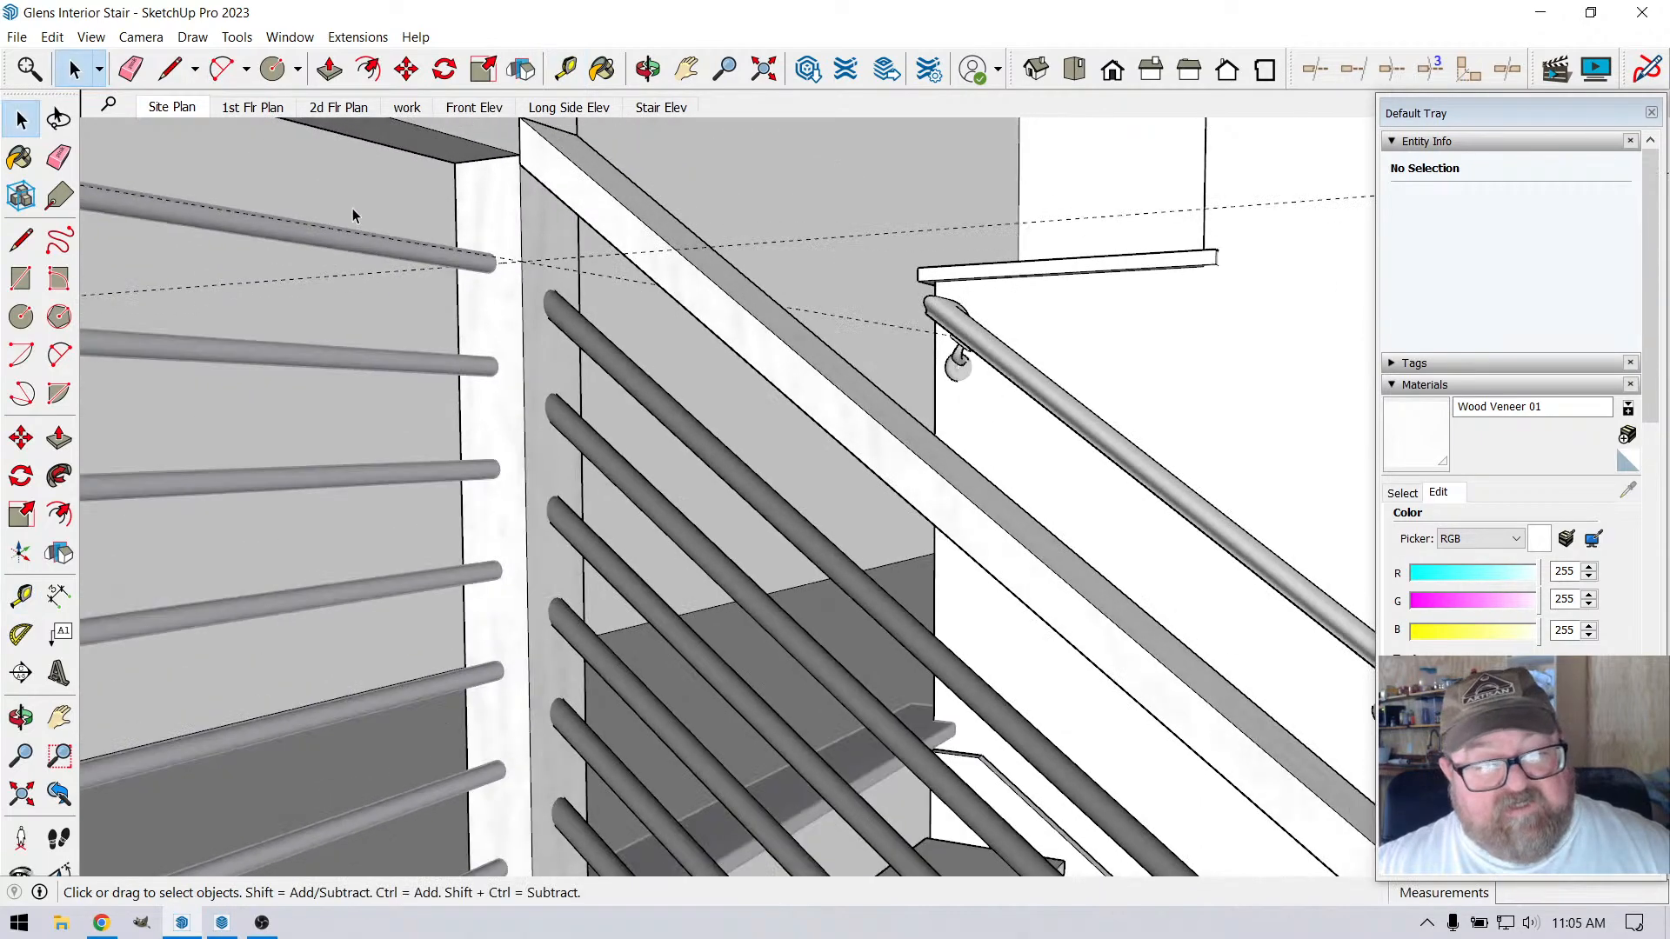
left_click(582, 334)
key("Delete")
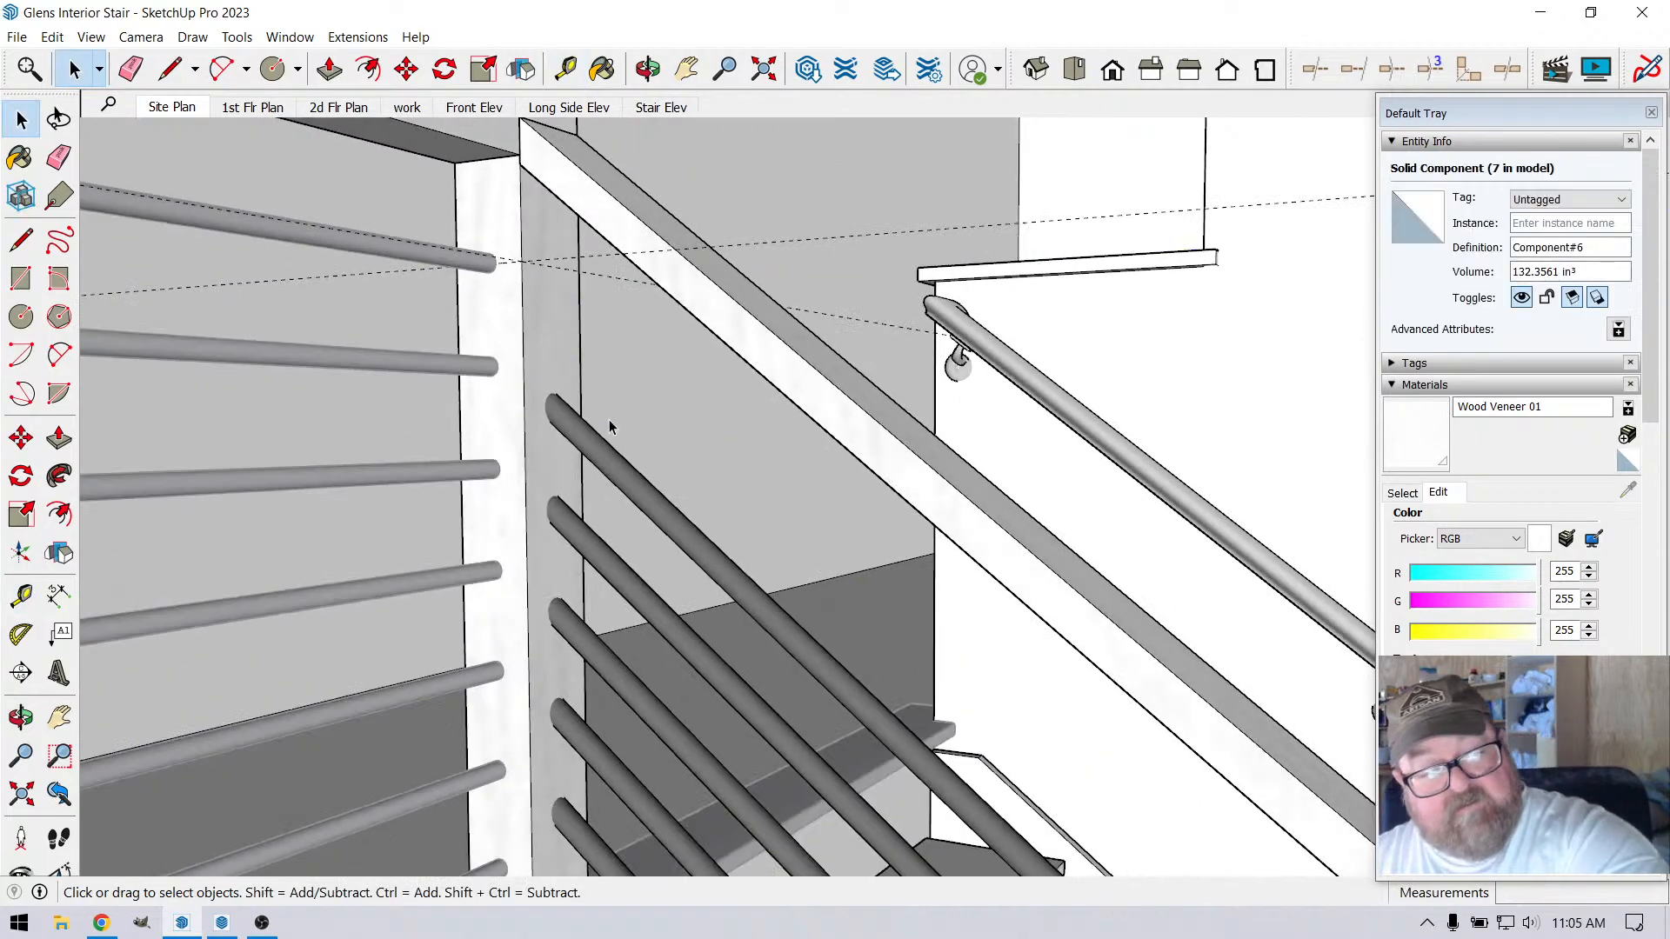
left_click(614, 459)
key("Delete")
left_click(581, 555)
key("Delete")
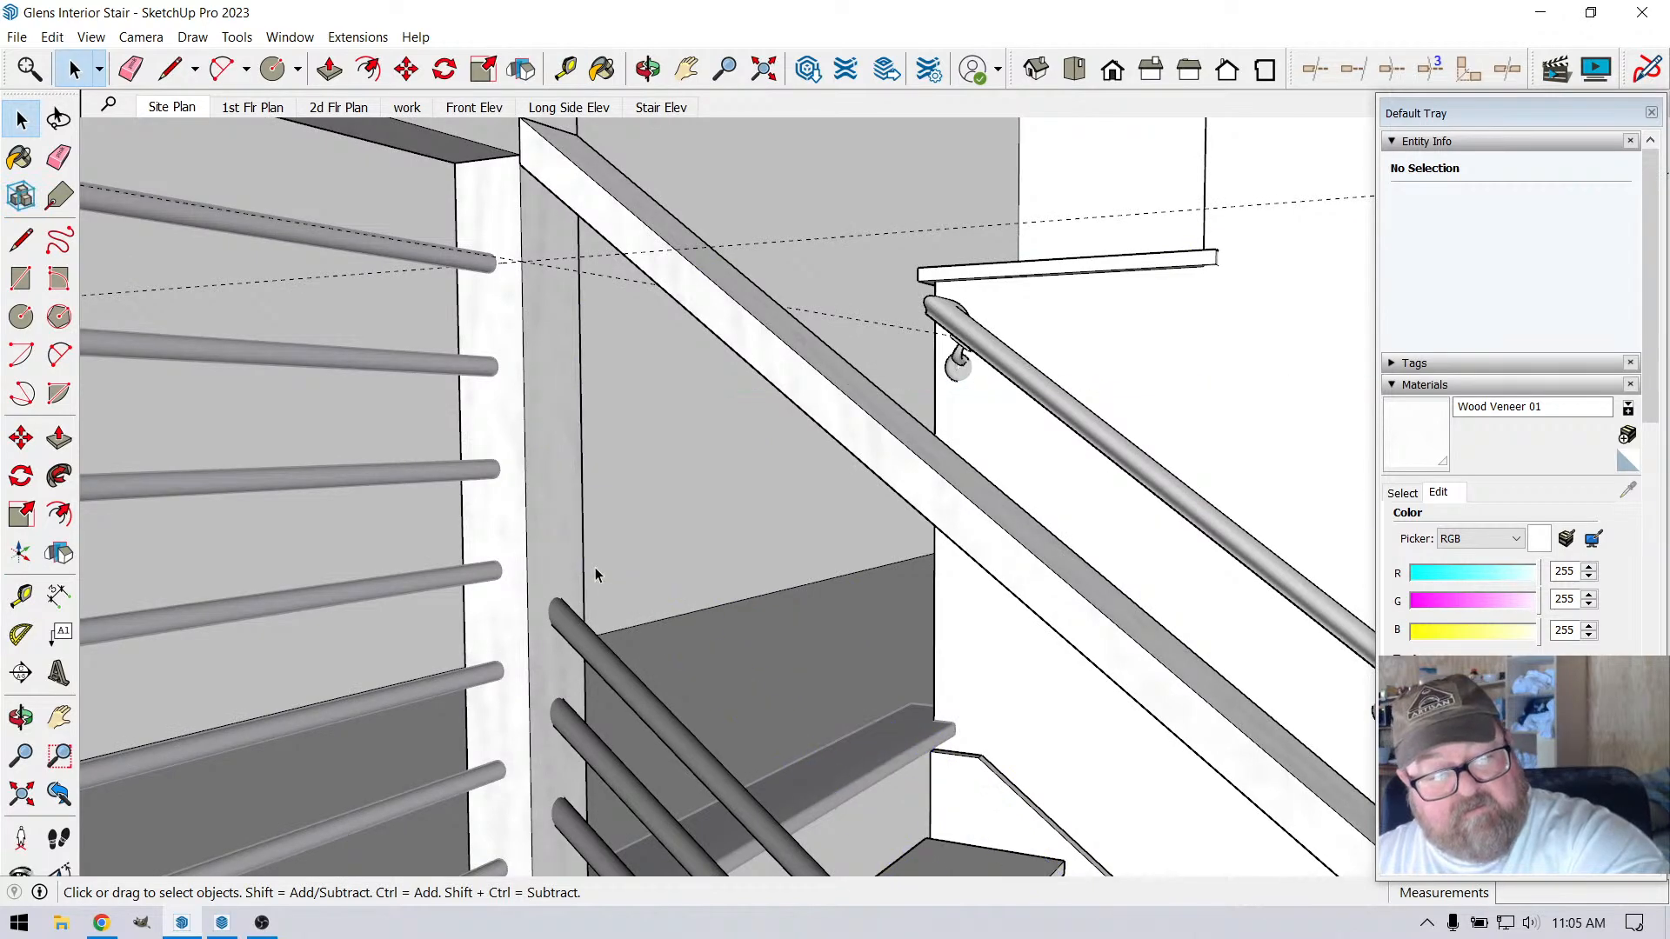
left_click(581, 659)
key("Delete")
left_click(596, 737)
key("Delete")
scroll(546, 417, "down", 4)
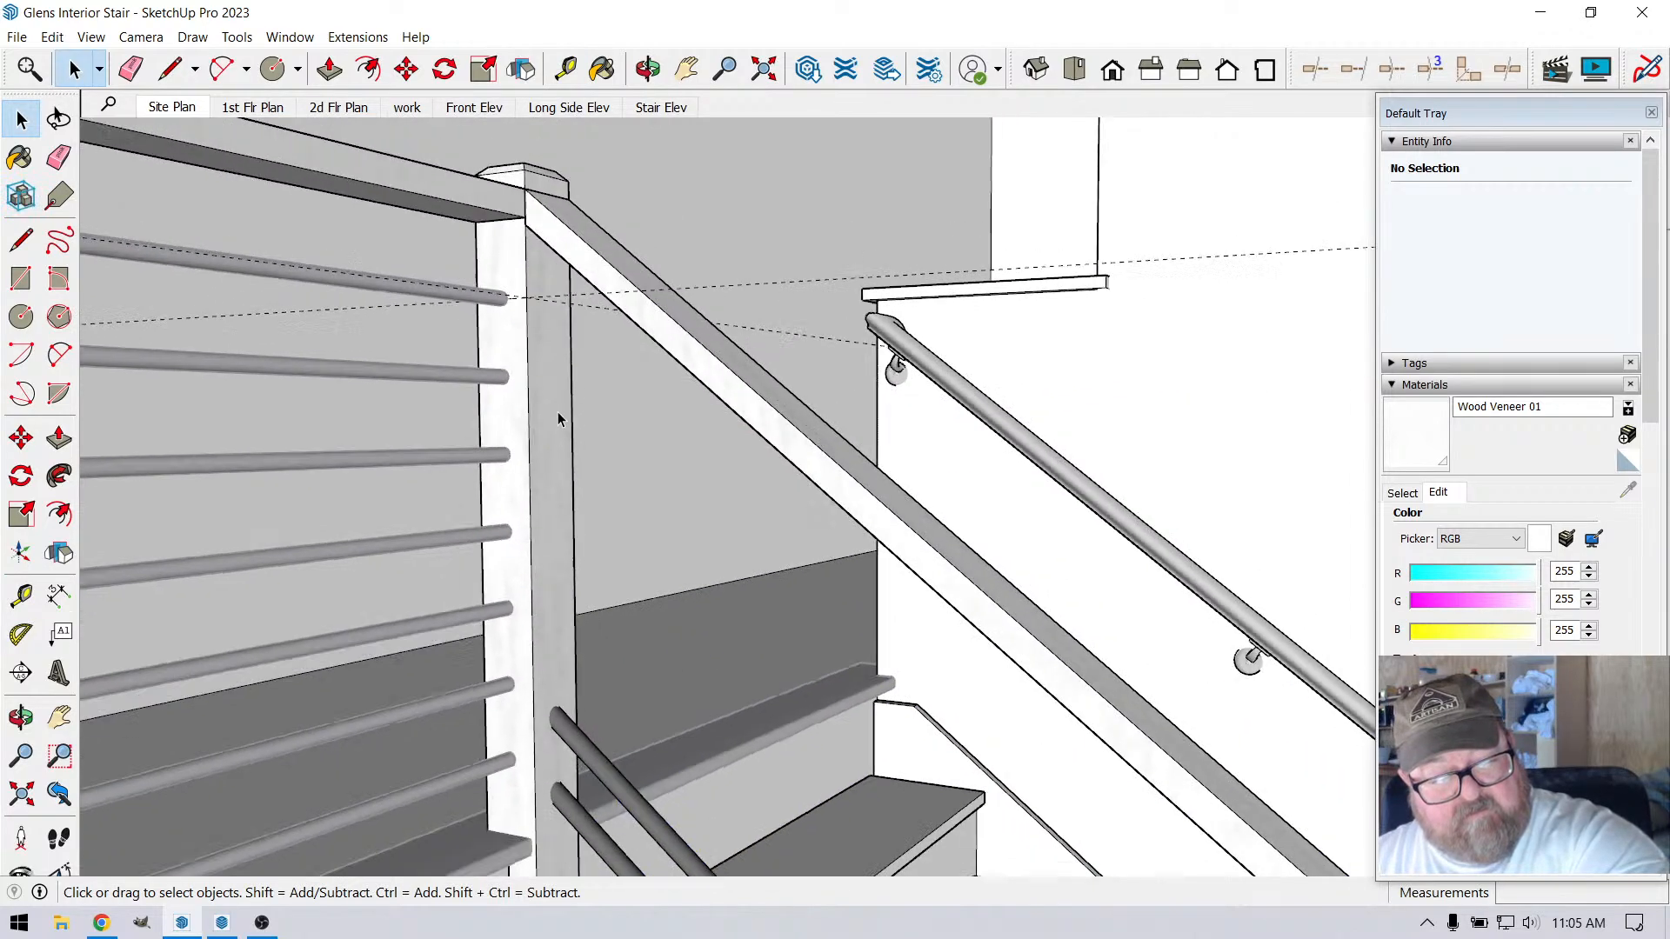
left_click(618, 689)
key("Delete")
left_click(599, 721)
key("Delete")
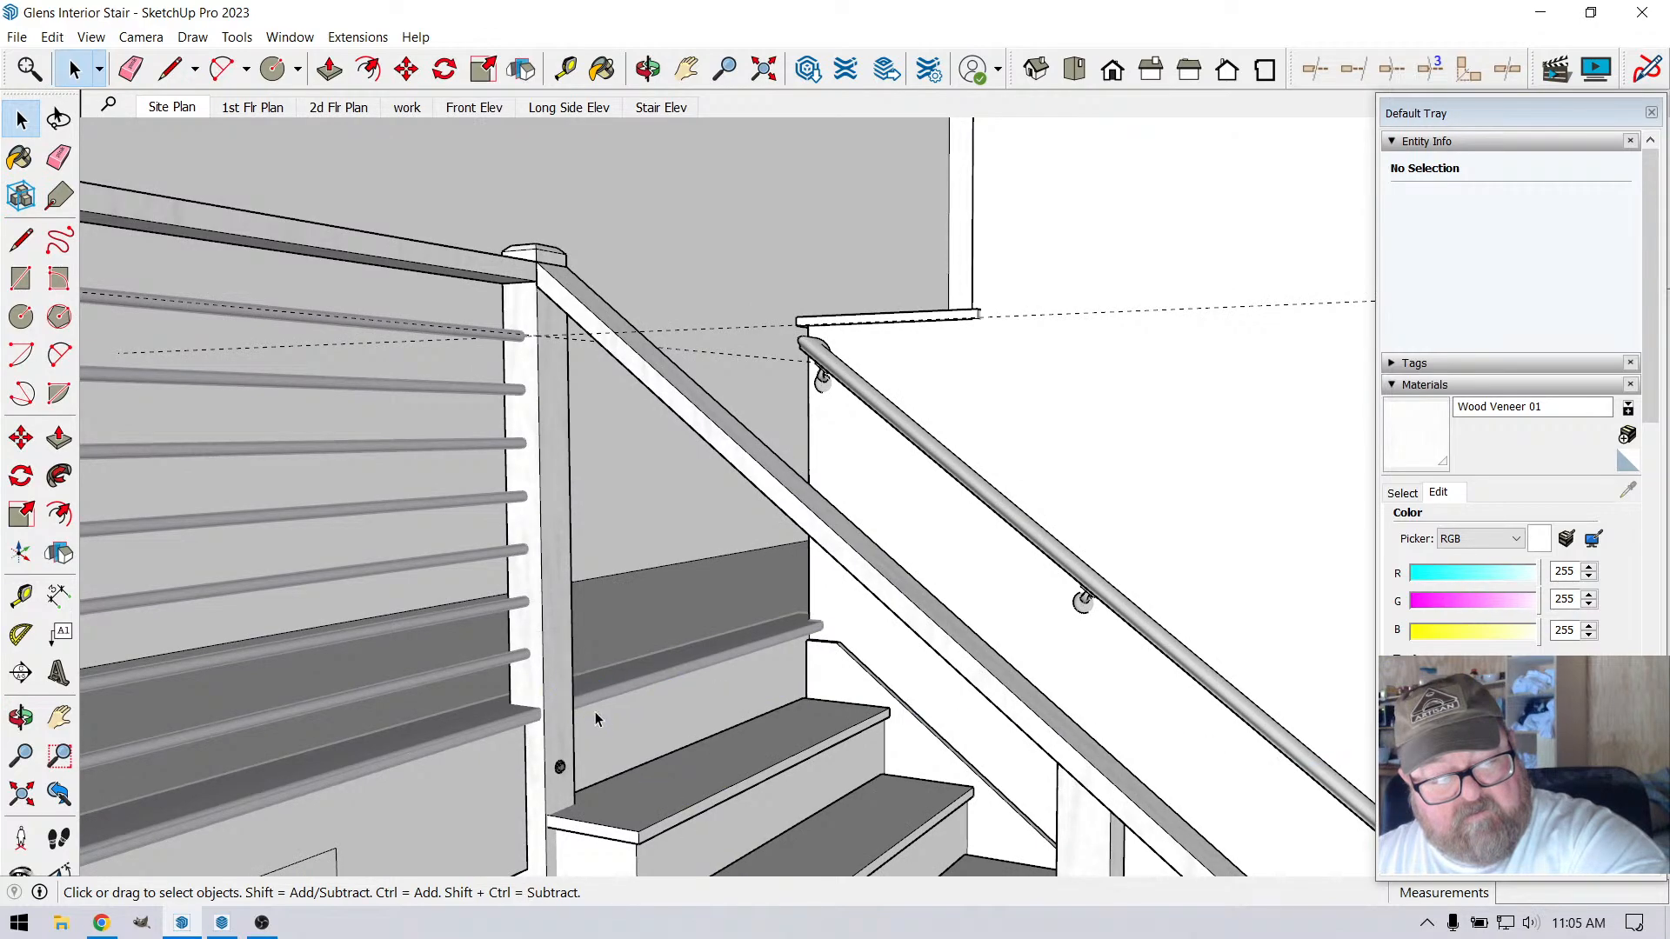
scroll(542, 338, "up", 6)
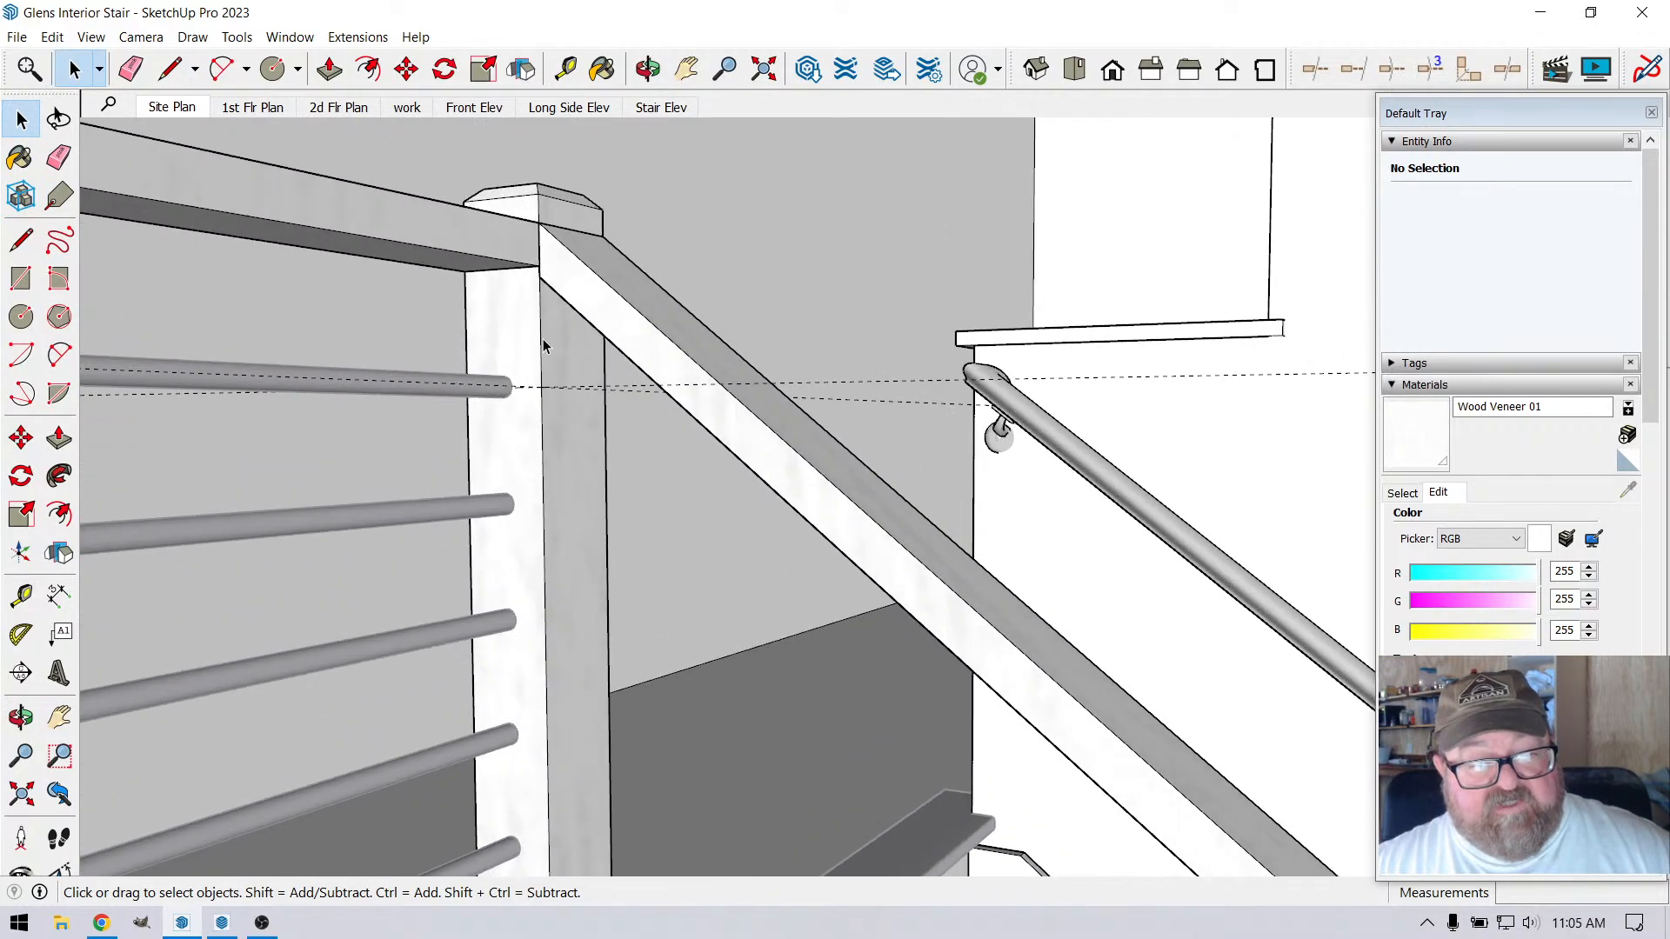
key("o")
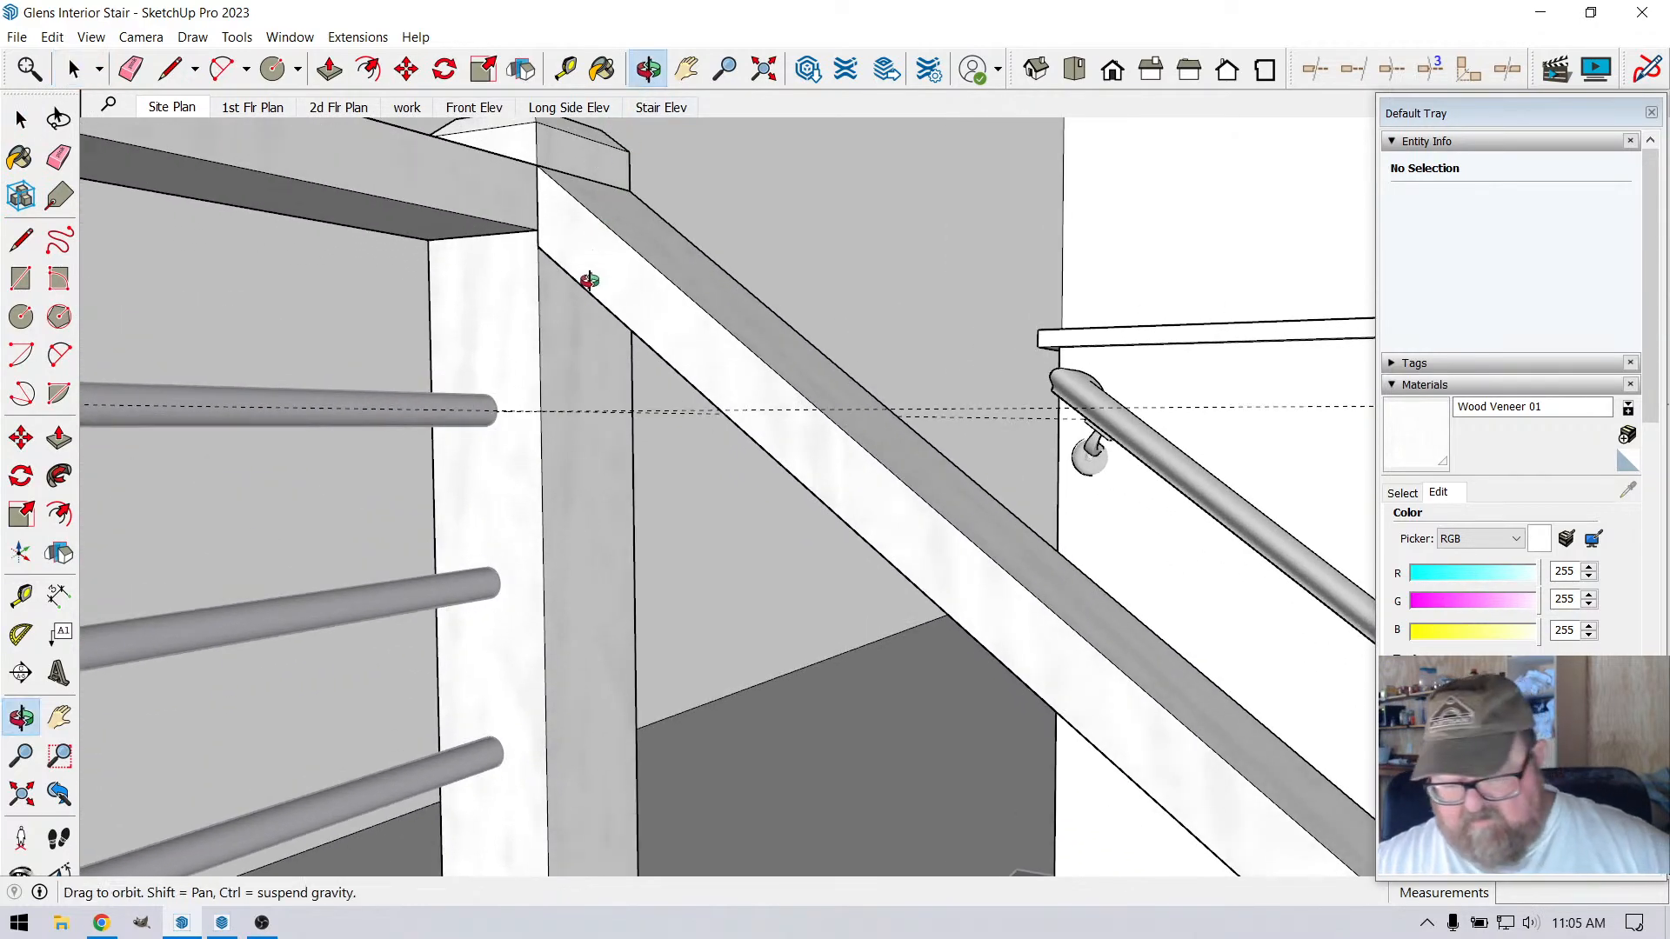
Place a vertical guide 1.75" in from the landing-side edge of the corner post's stair-side face
left_click_drag(580, 332, 588, 273)
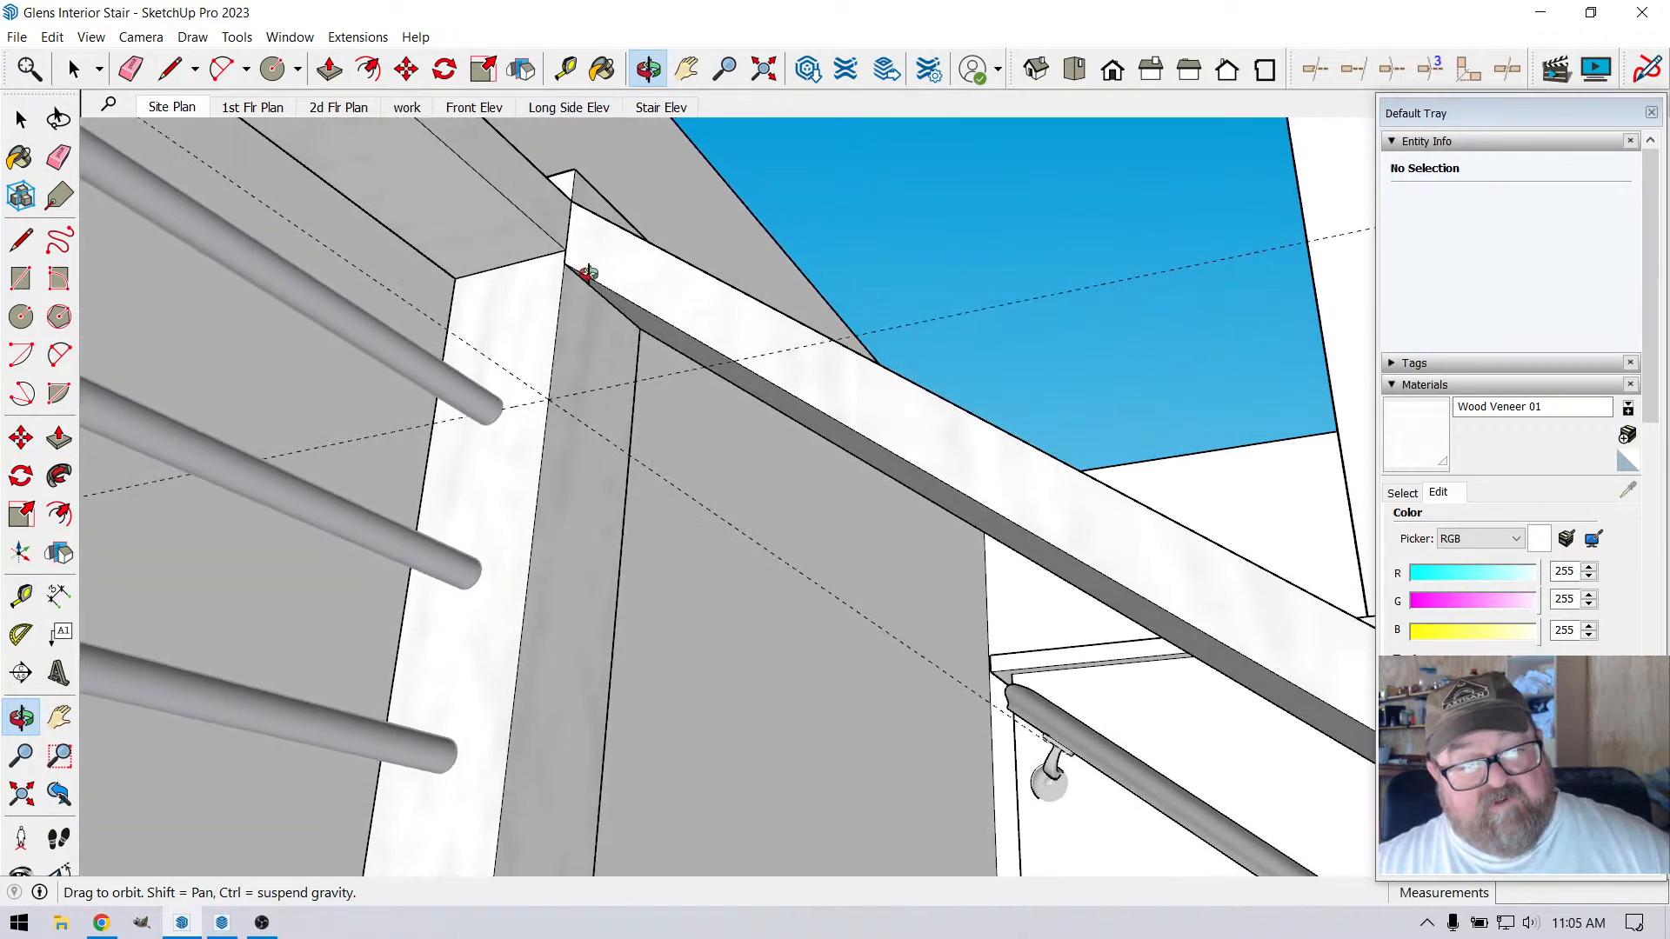
left_click(171, 69)
scroll(627, 324, "up", 1)
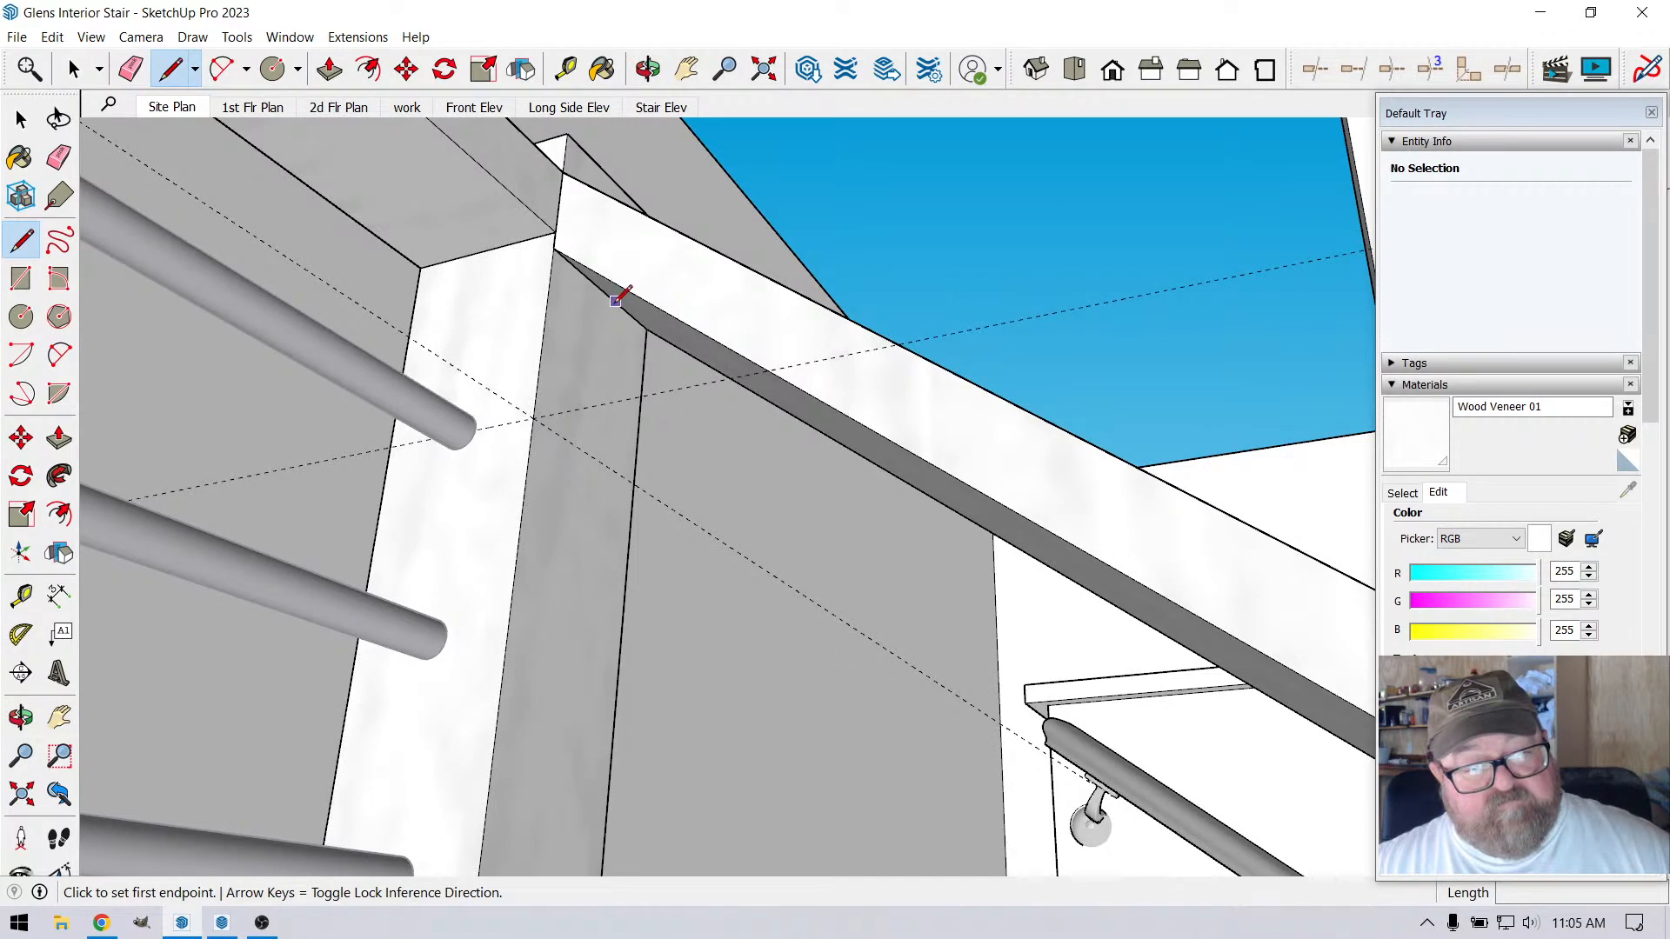
left_click(648, 68)
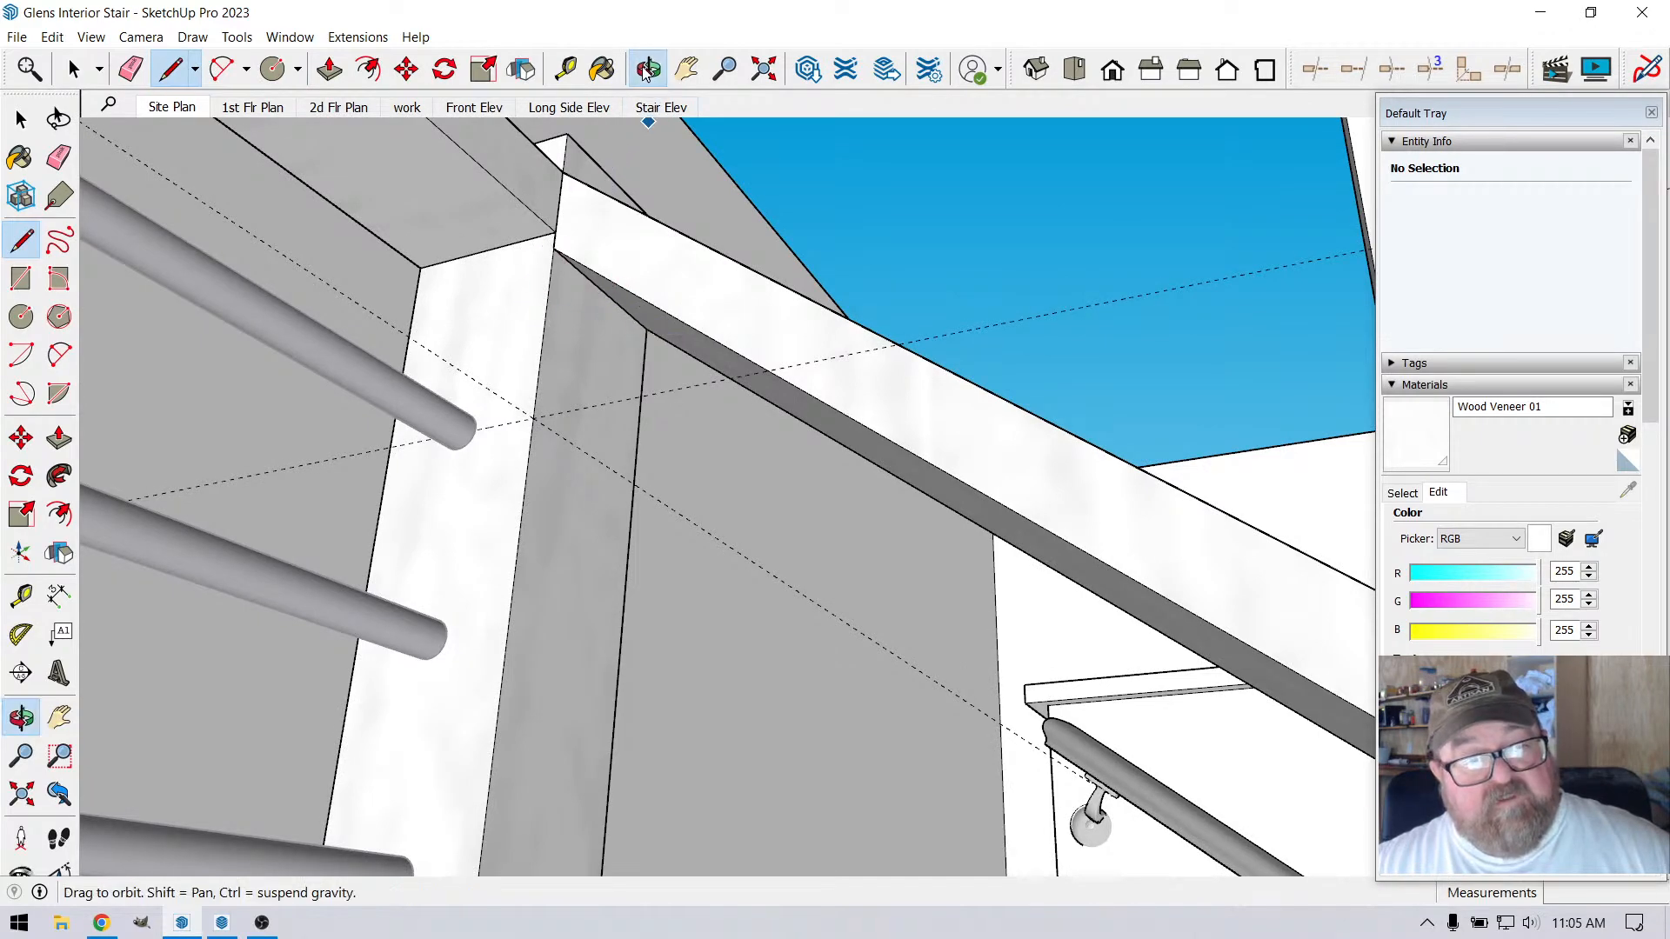
mouse_move(574, 453)
left_mouse_down()
mouse_move(597, 478)
mouse_move(635, 701)
mouse_move(559, 468)
left_mouse_up()
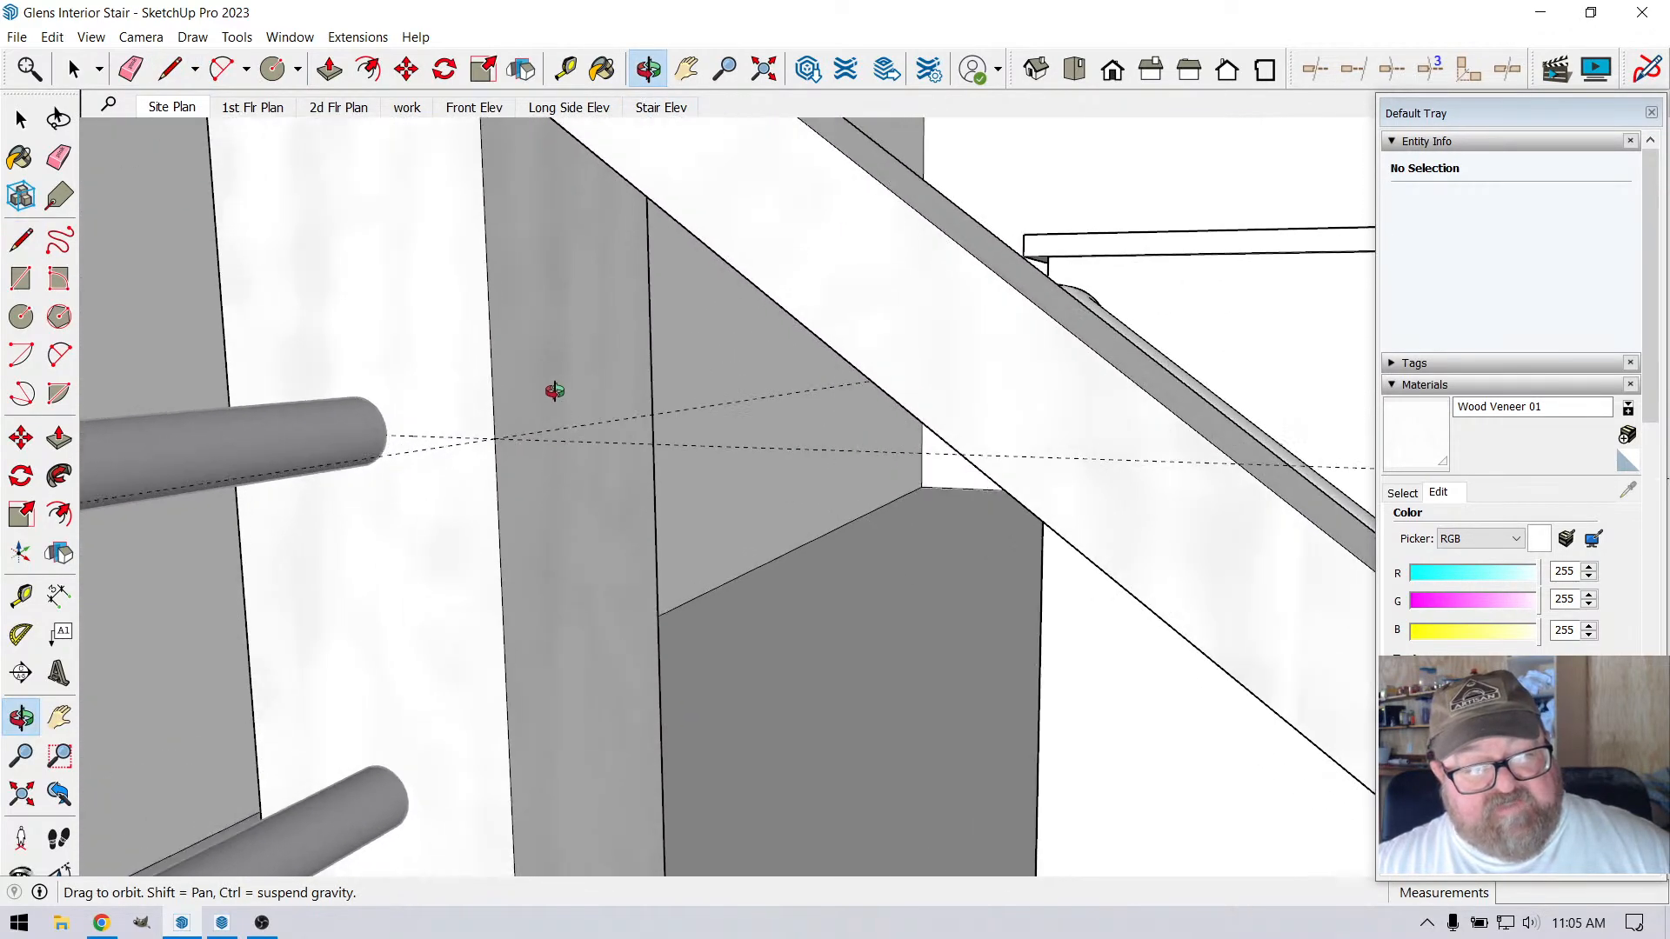
left_click_drag(582, 379, 545, 421)
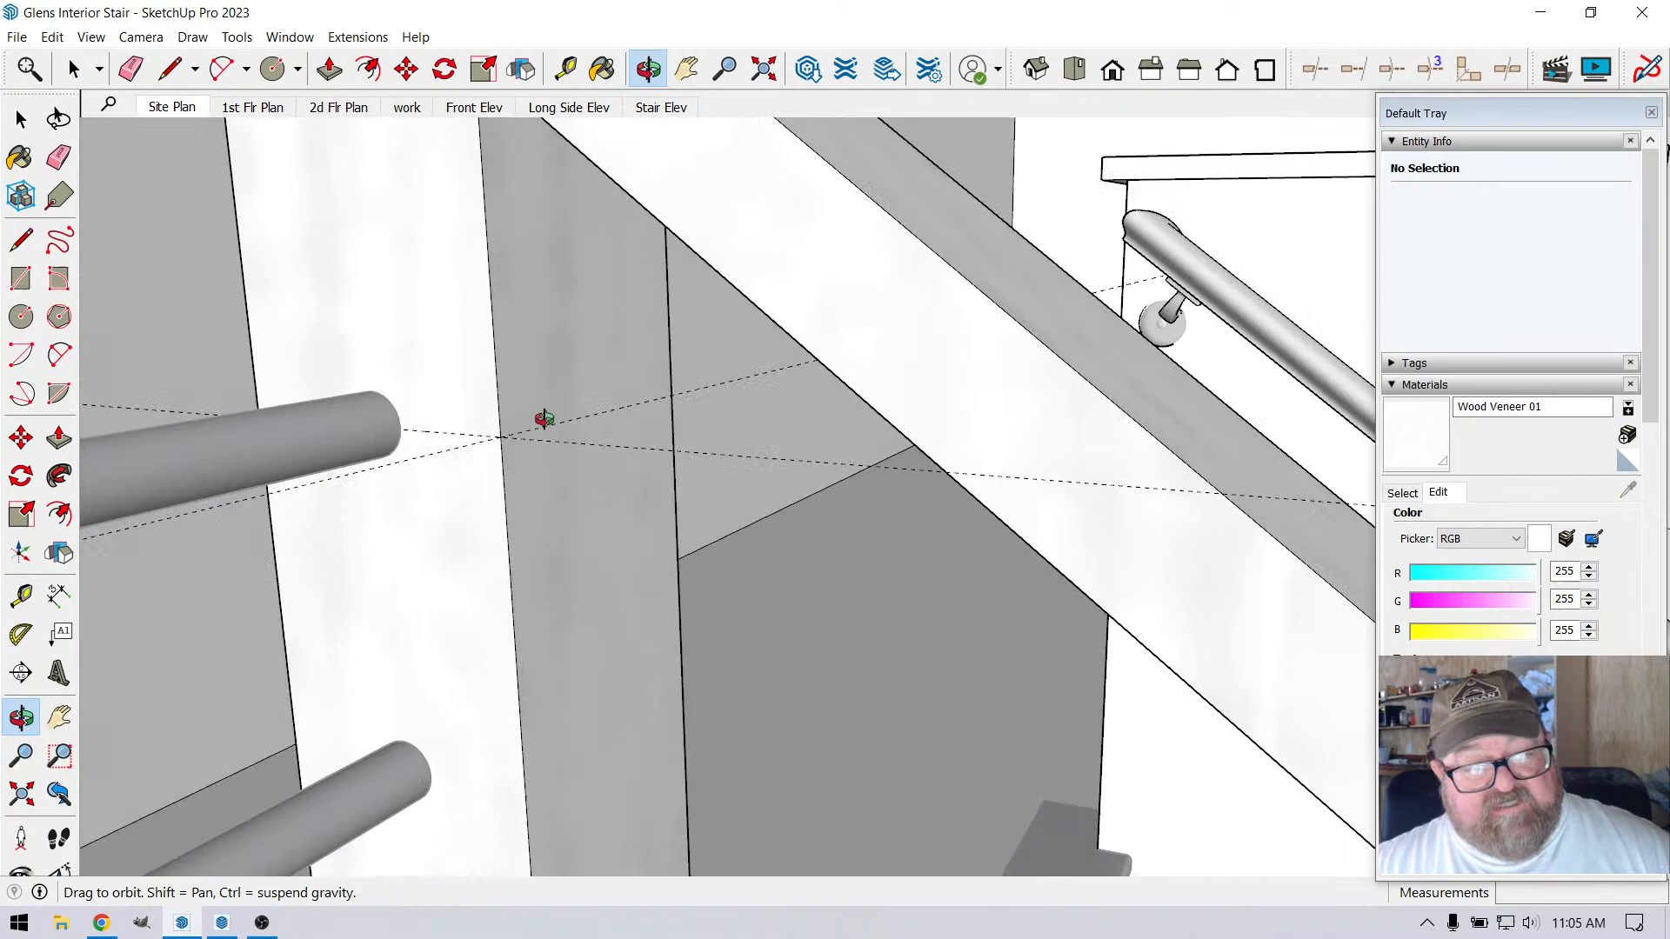
left_click(566, 69)
left_click(505, 485)
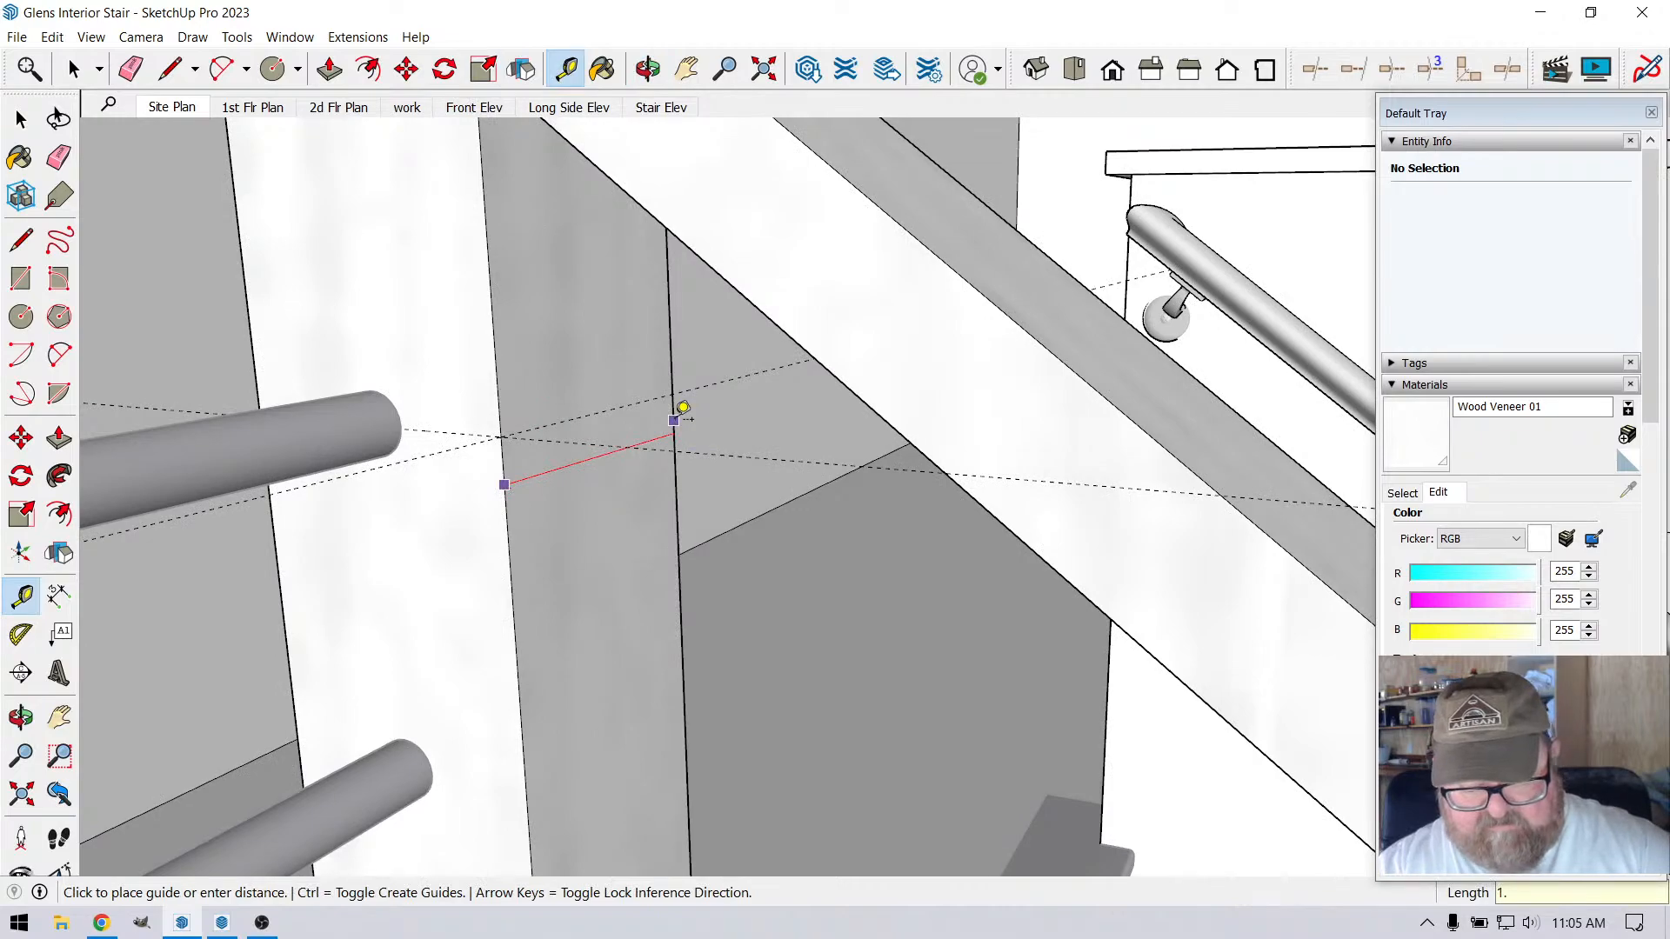
left_click(676, 420)
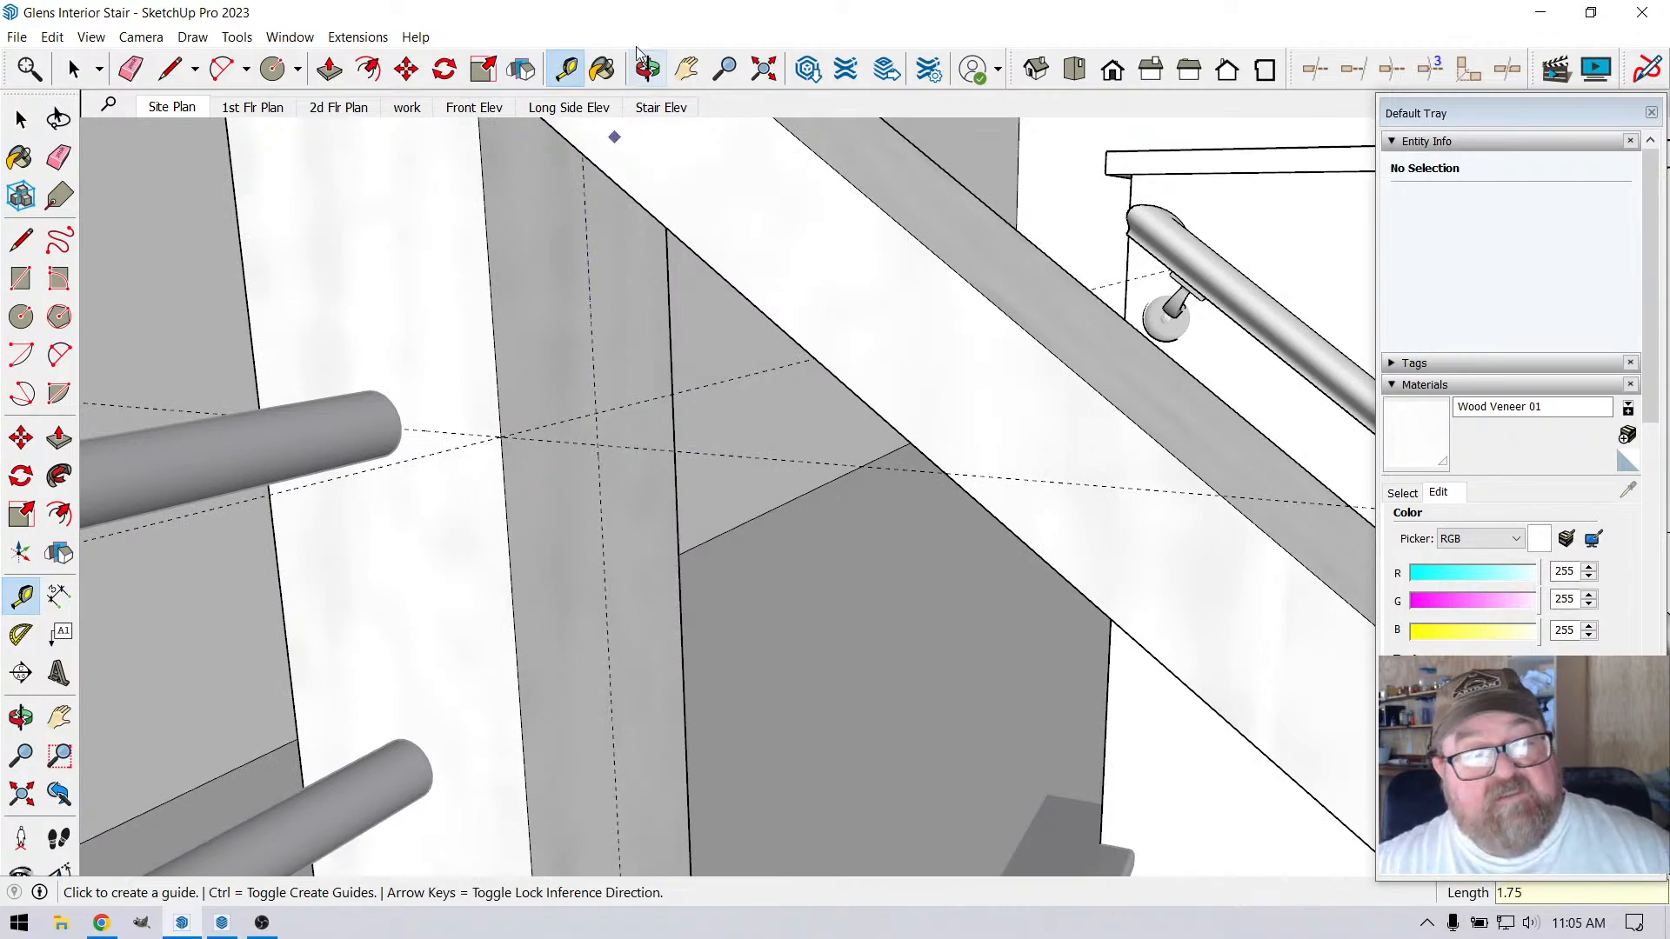
Draw a 3" by 4 1/2" upright rectangular face projecting from the corner post toward the stair, starting on the vertical guide
left_click(648, 69)
left_click_drag(687, 340, 522, 365)
left_click(266, 79)
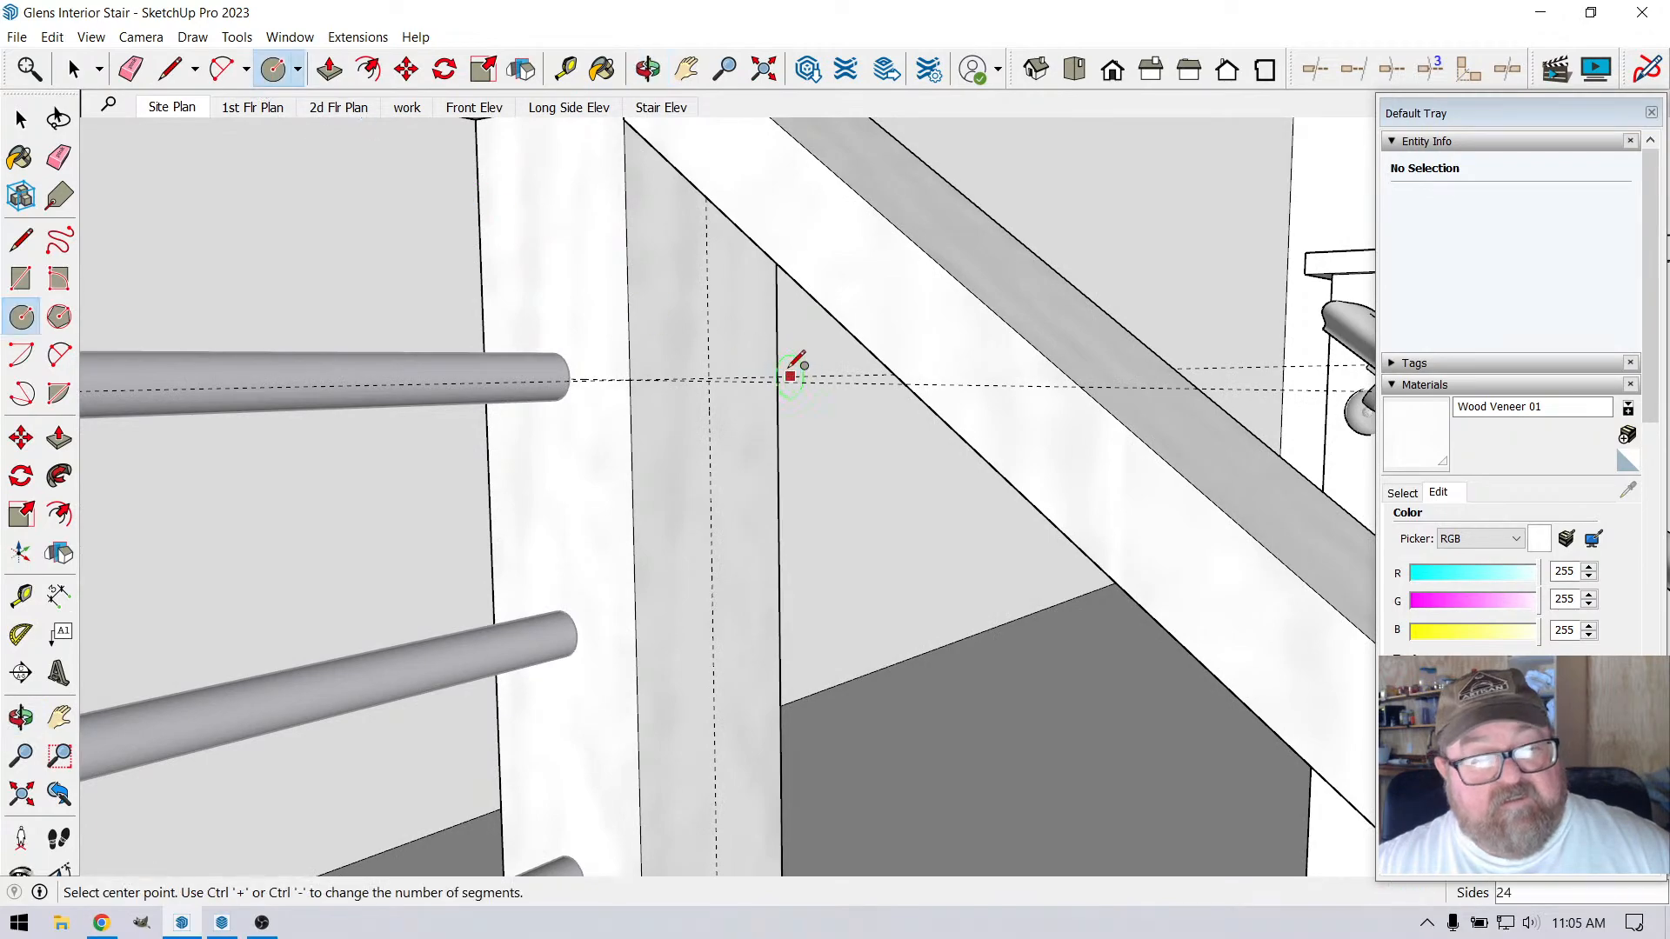
left_click(649, 69)
left_click_drag(642, 313, 694, 386)
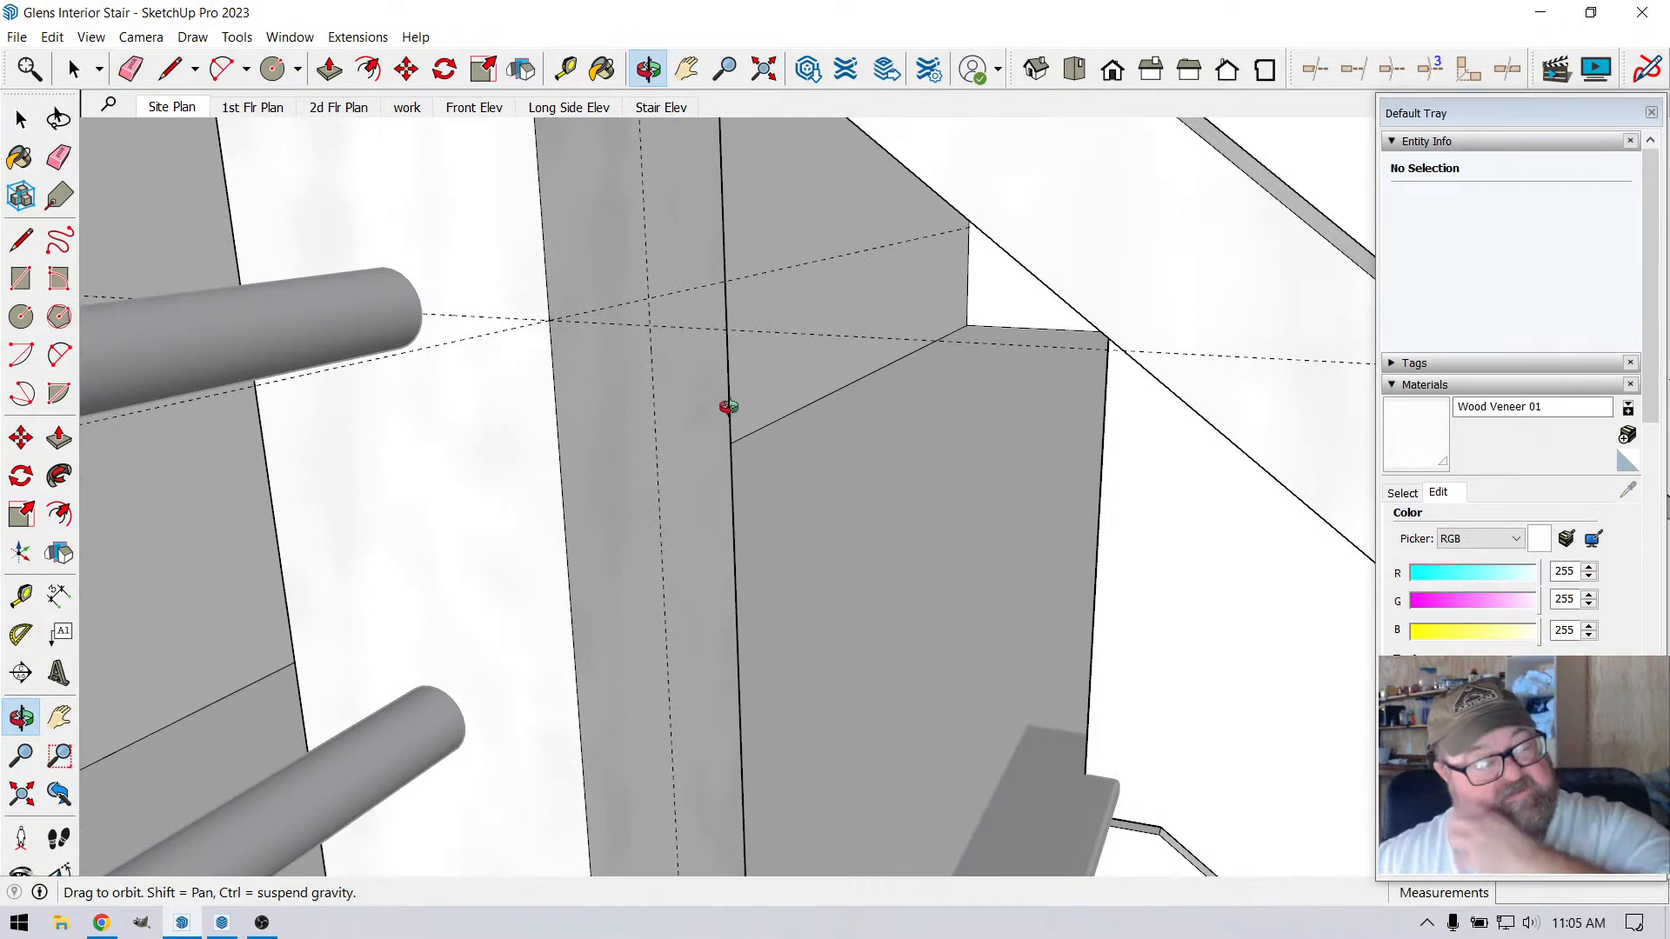
left_click_drag(727, 403, 667, 354)
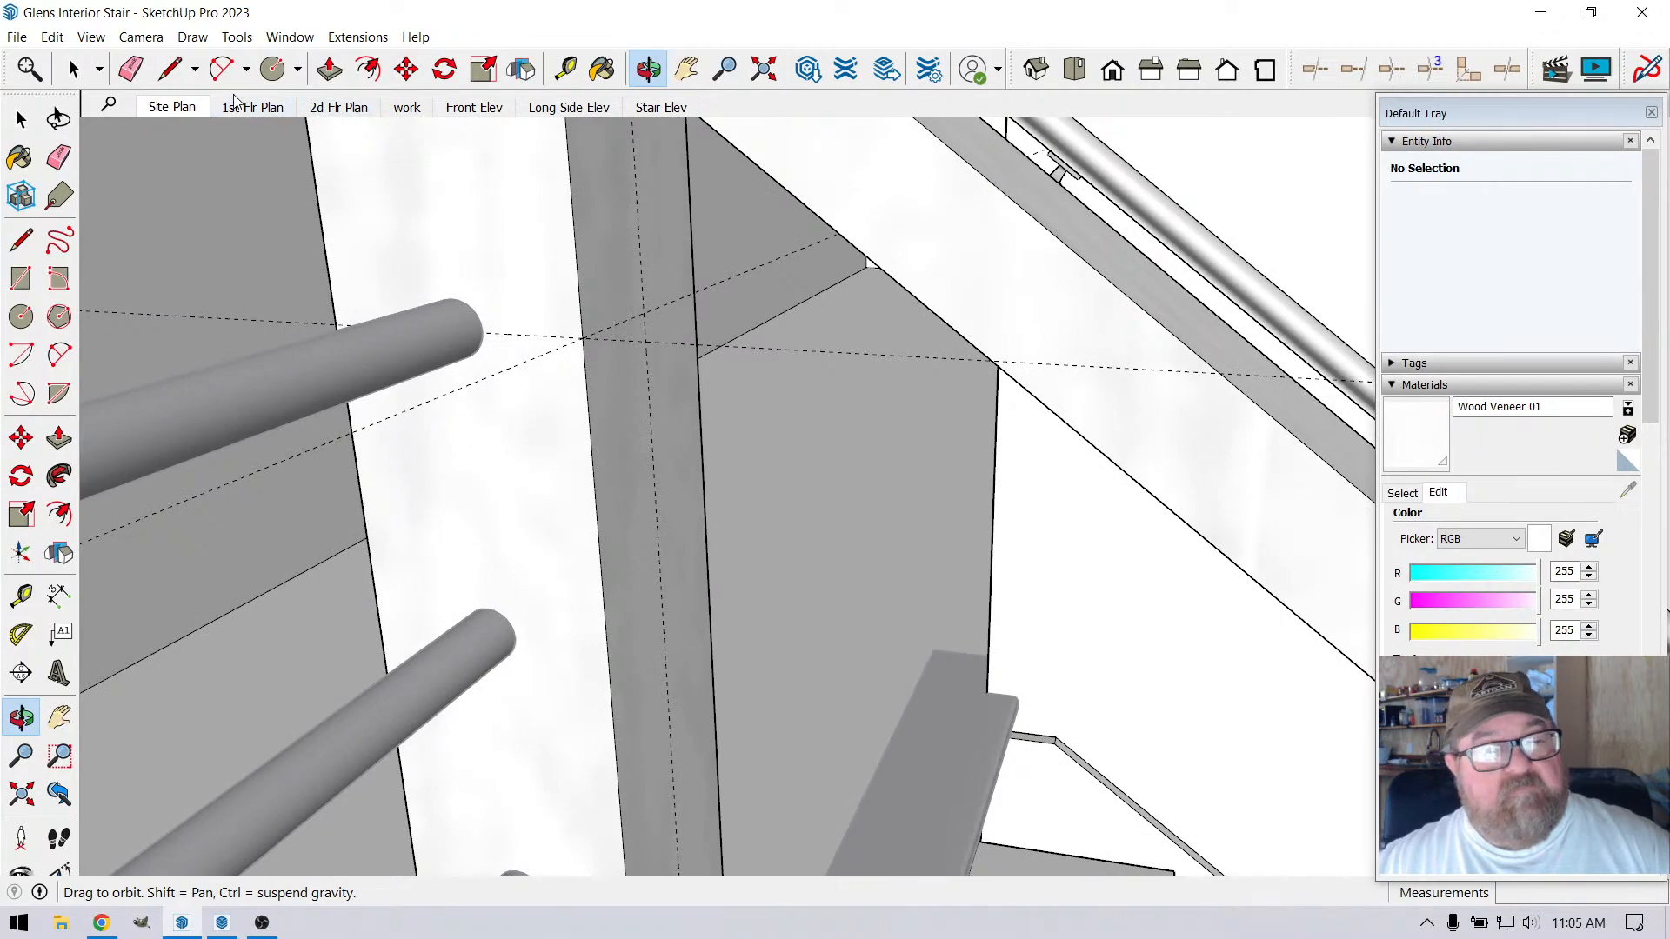
left_click(186, 77)
left_click(640, 260)
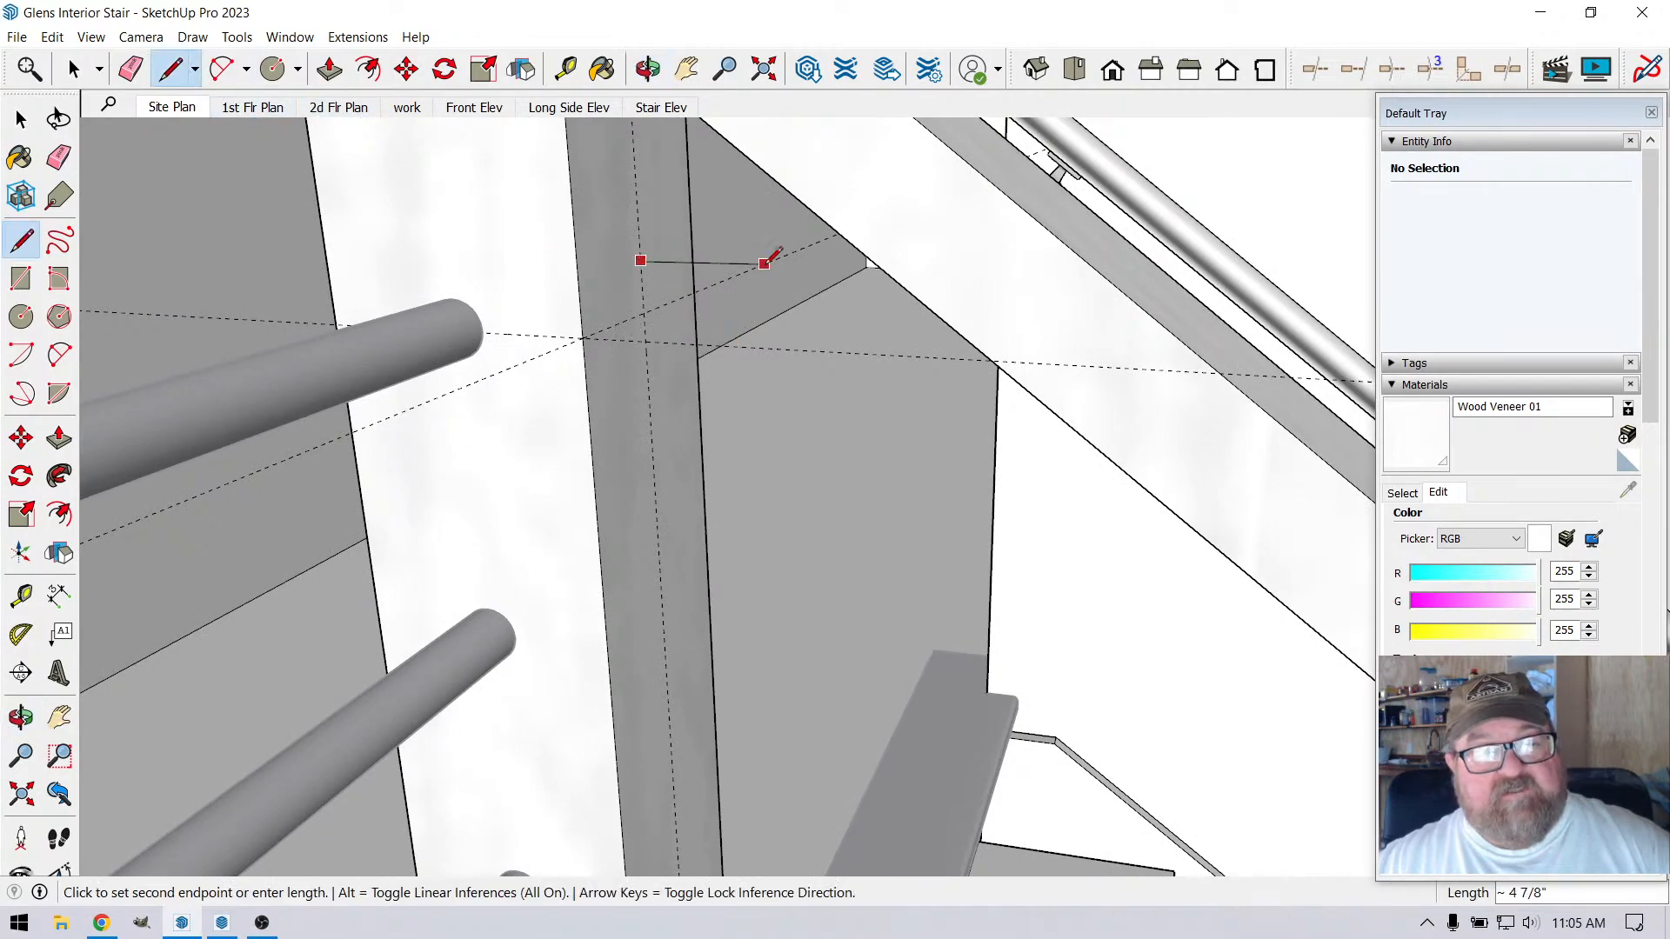
left_click(857, 269)
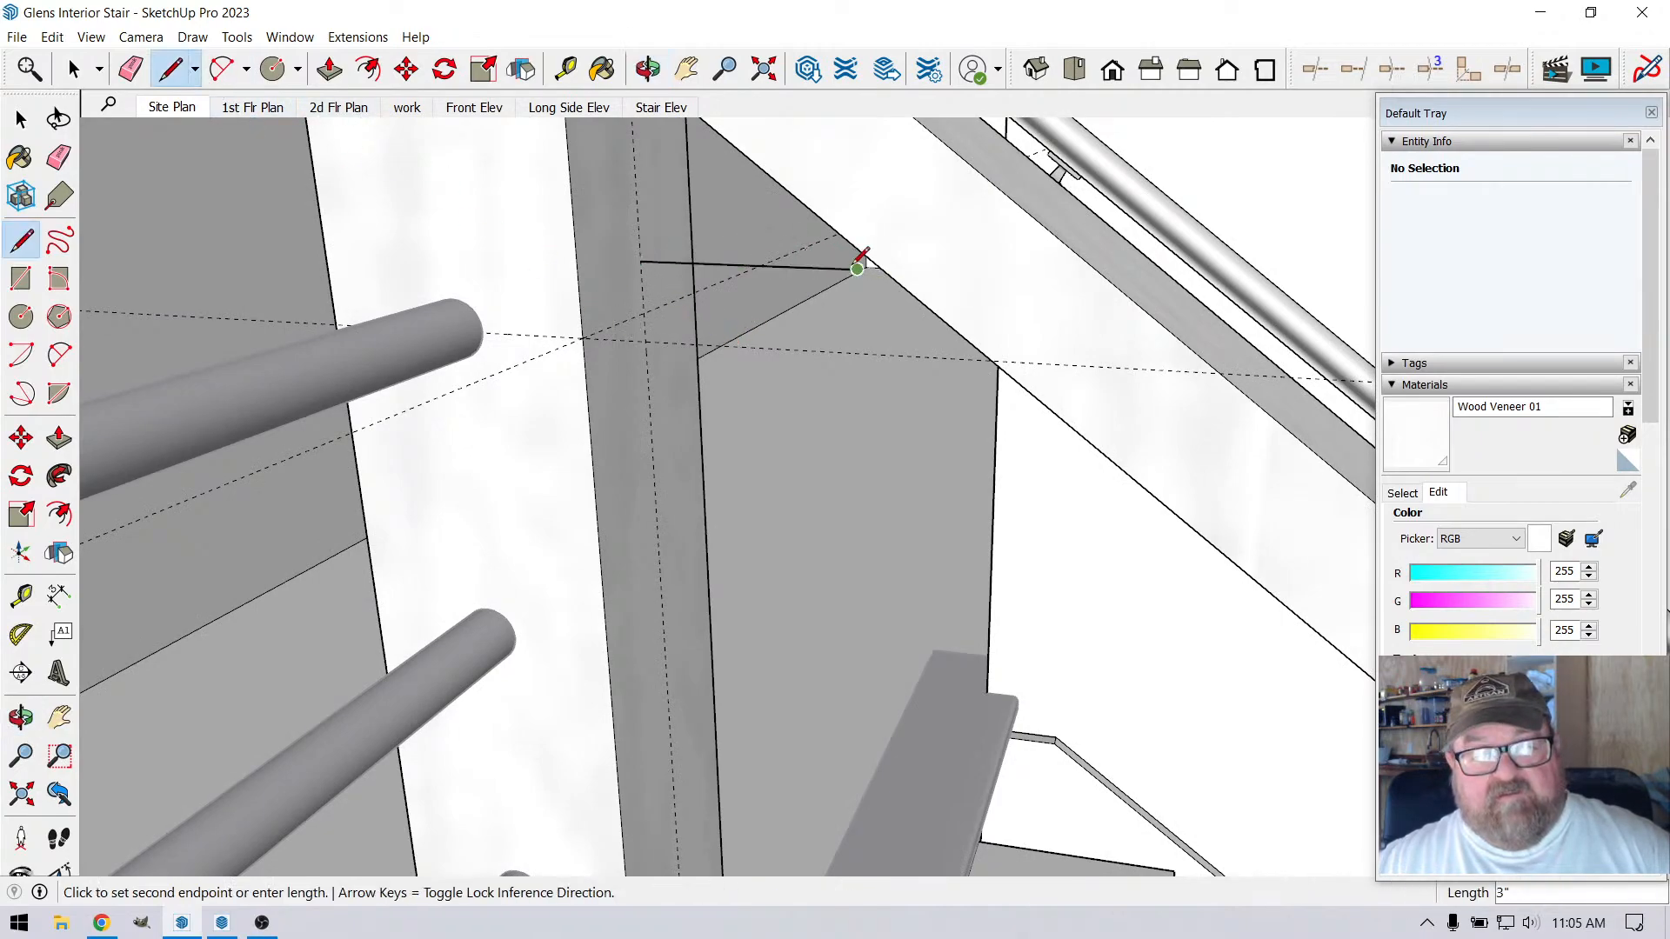
left_click(858, 592)
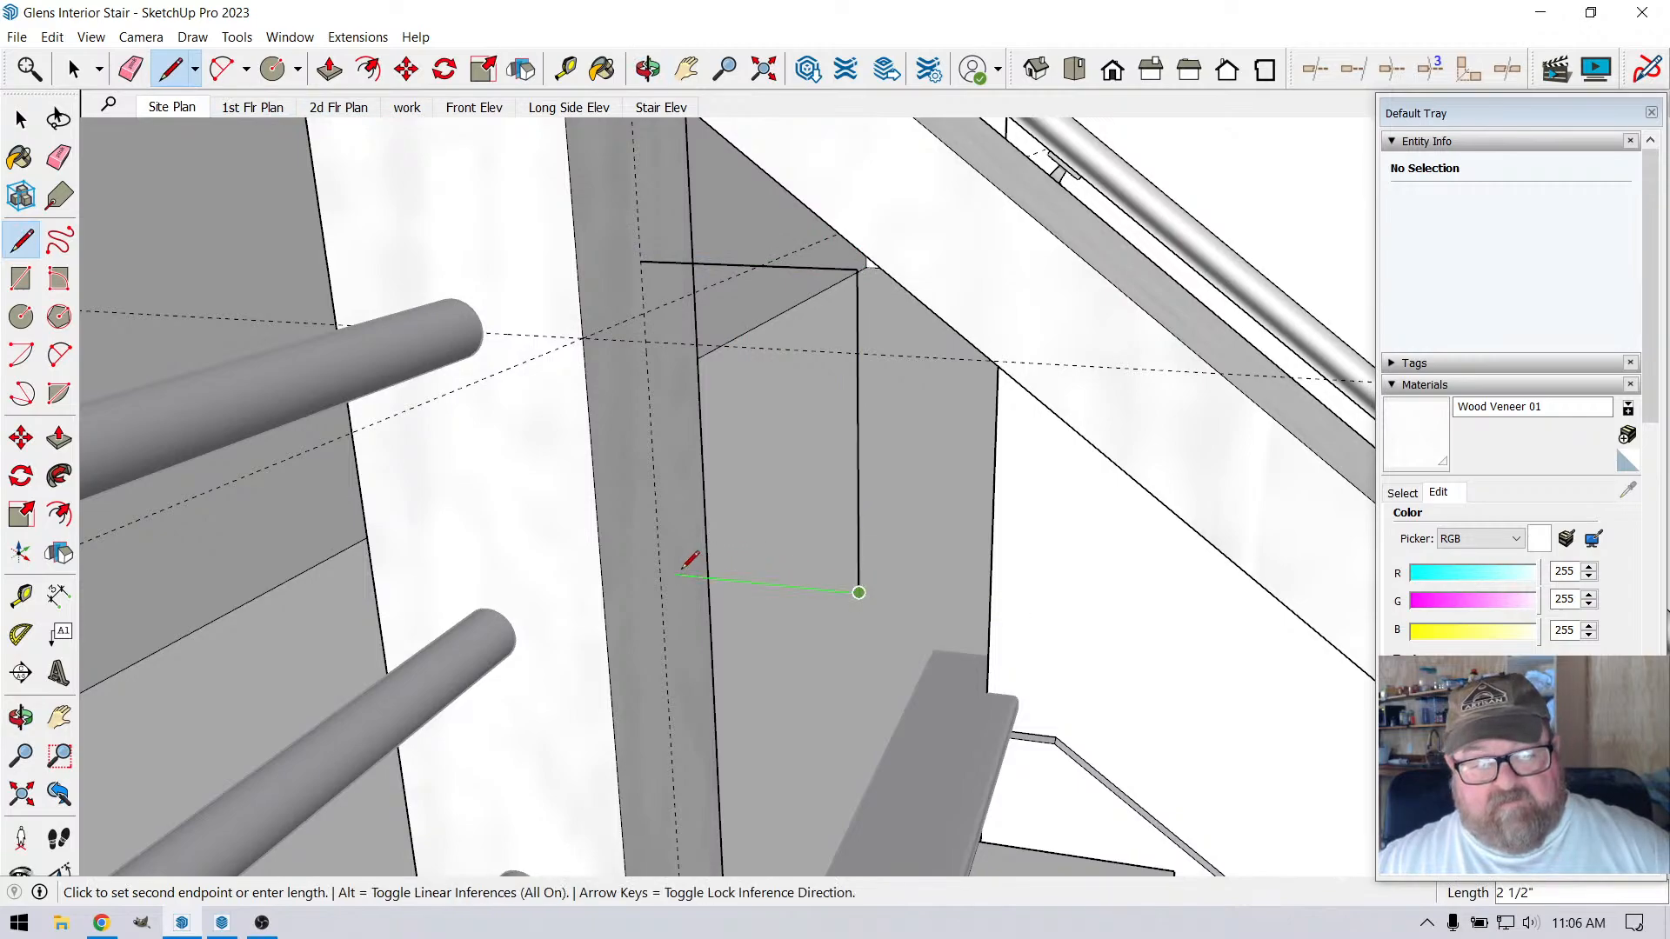
left_click(662, 572)
left_click(641, 261)
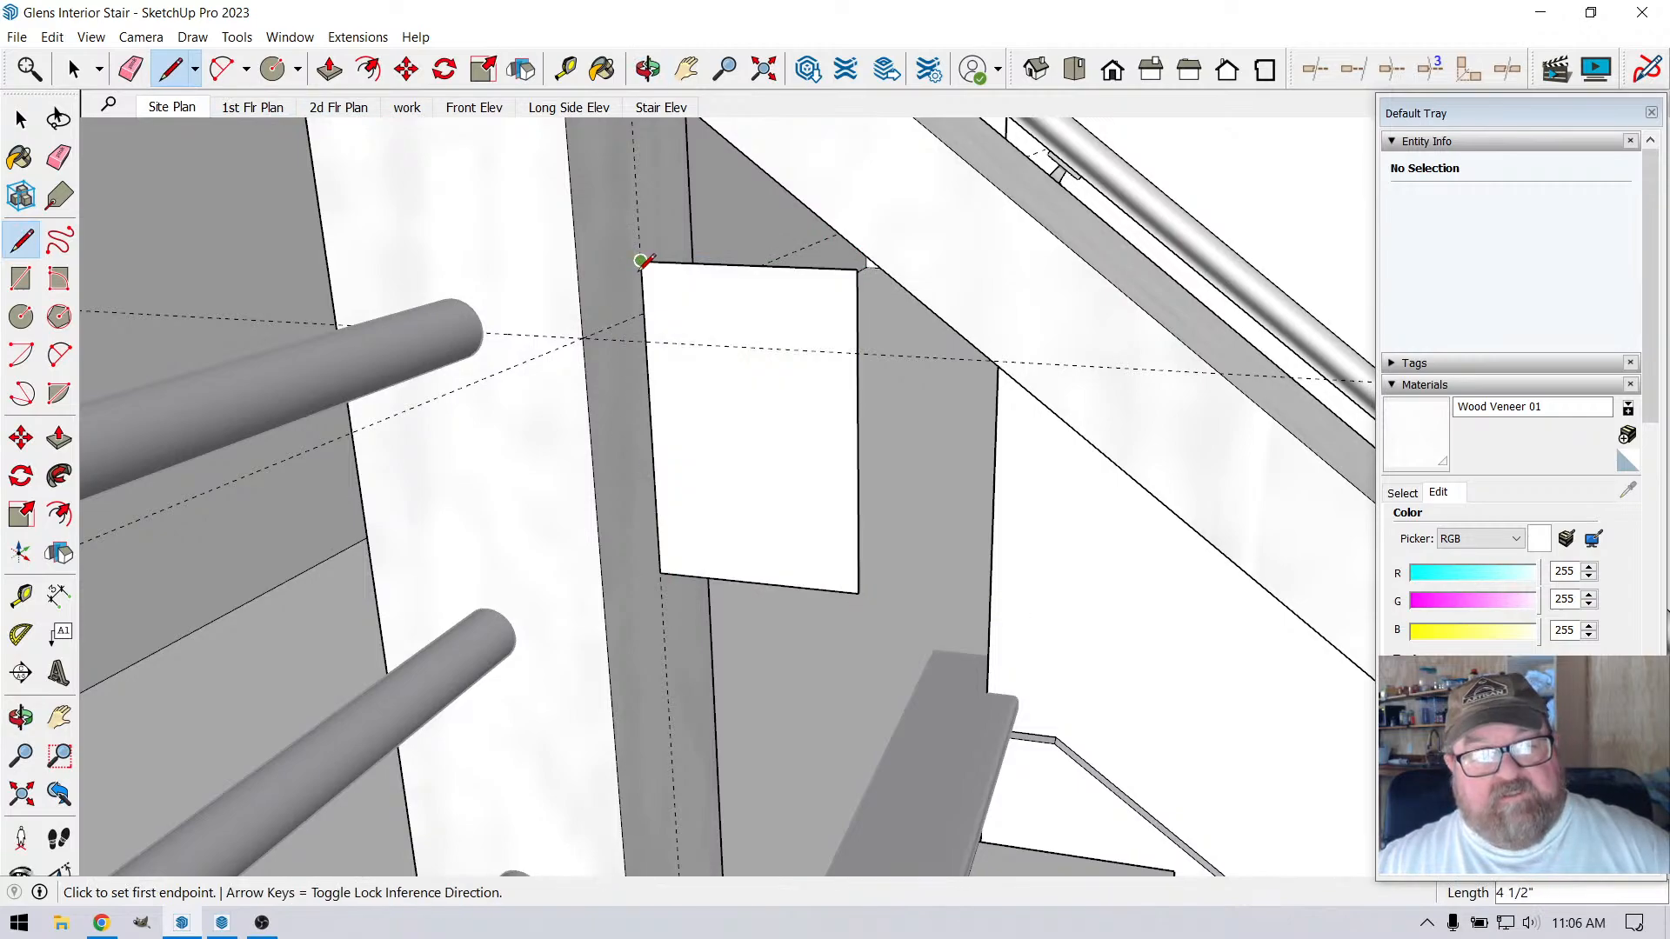
Extrude the rectangular face about 1/2" toward the far side of the corner post with Push/Pull
left_click(648, 70)
left_click_drag(754, 326, 777, 232)
mouse_move(696, 398)
left_mouse_down()
mouse_move(615, 343)
mouse_move(540, 373)
mouse_move(711, 428)
left_mouse_up()
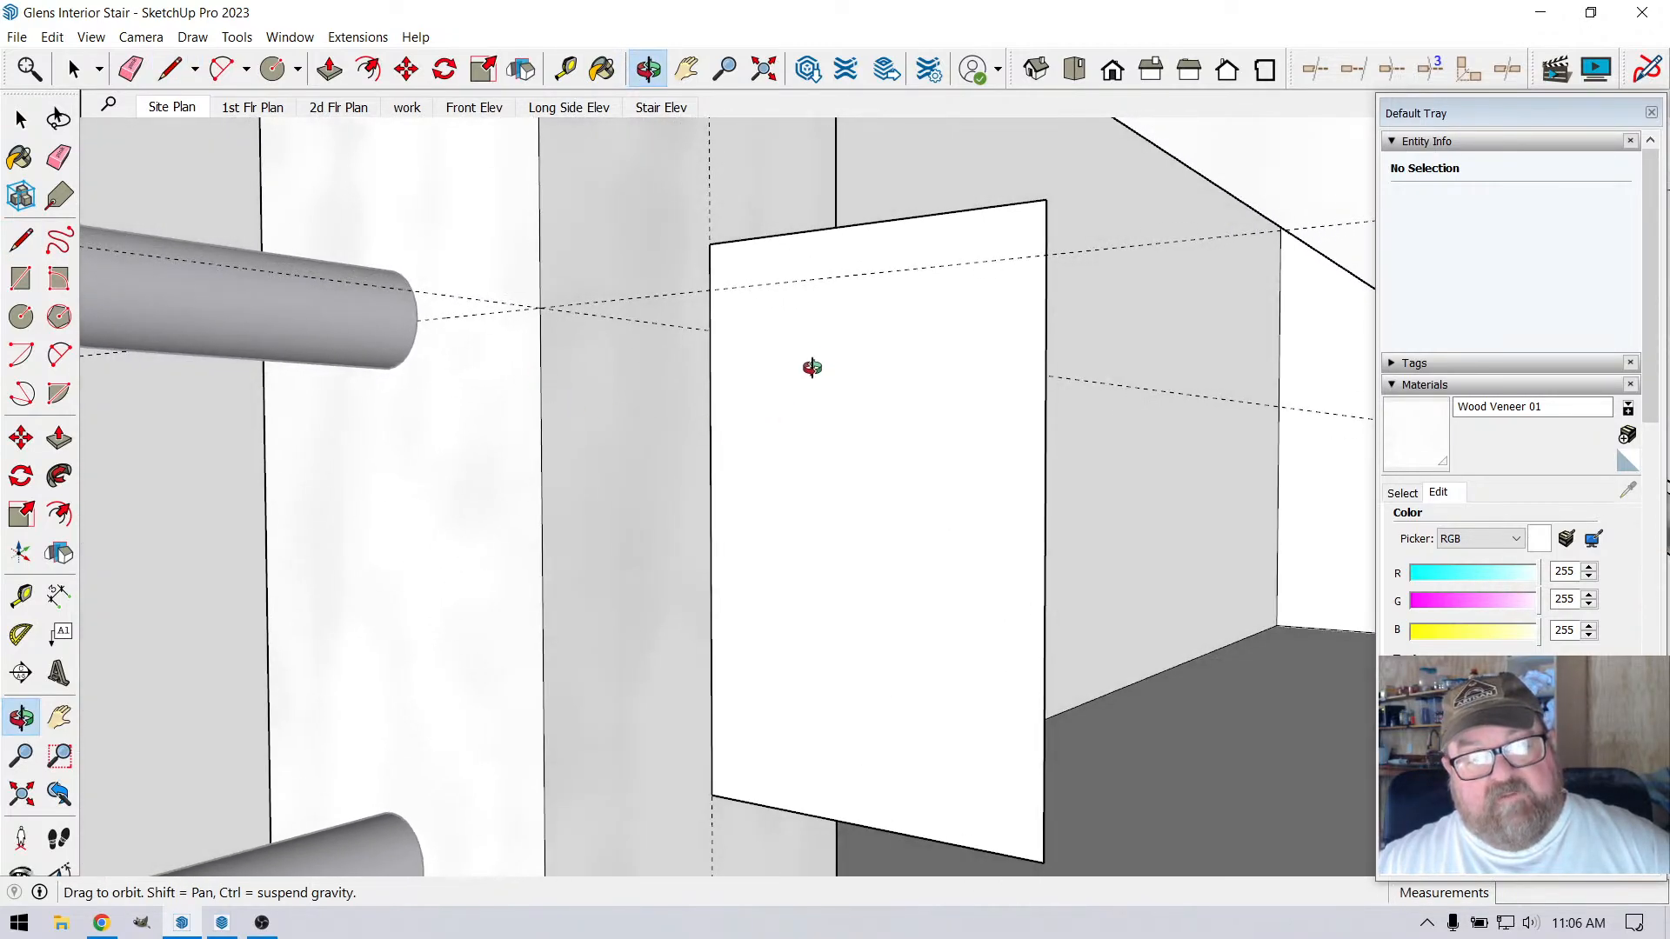
left_click_drag(812, 369, 718, 367)
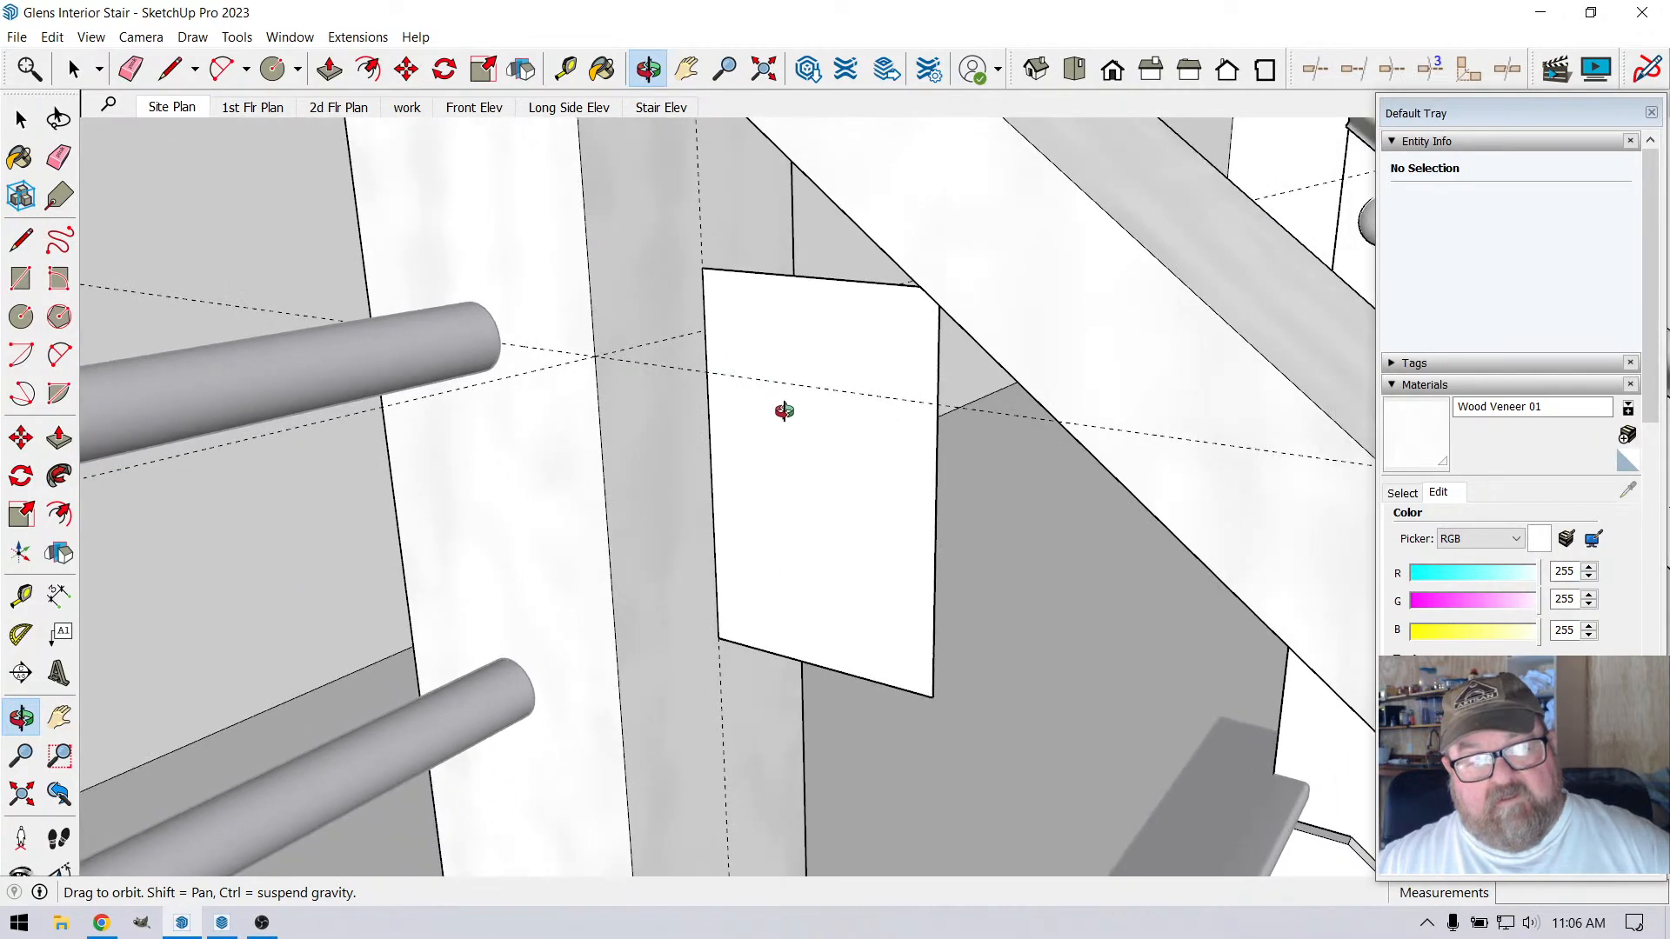
left_click(330, 70)
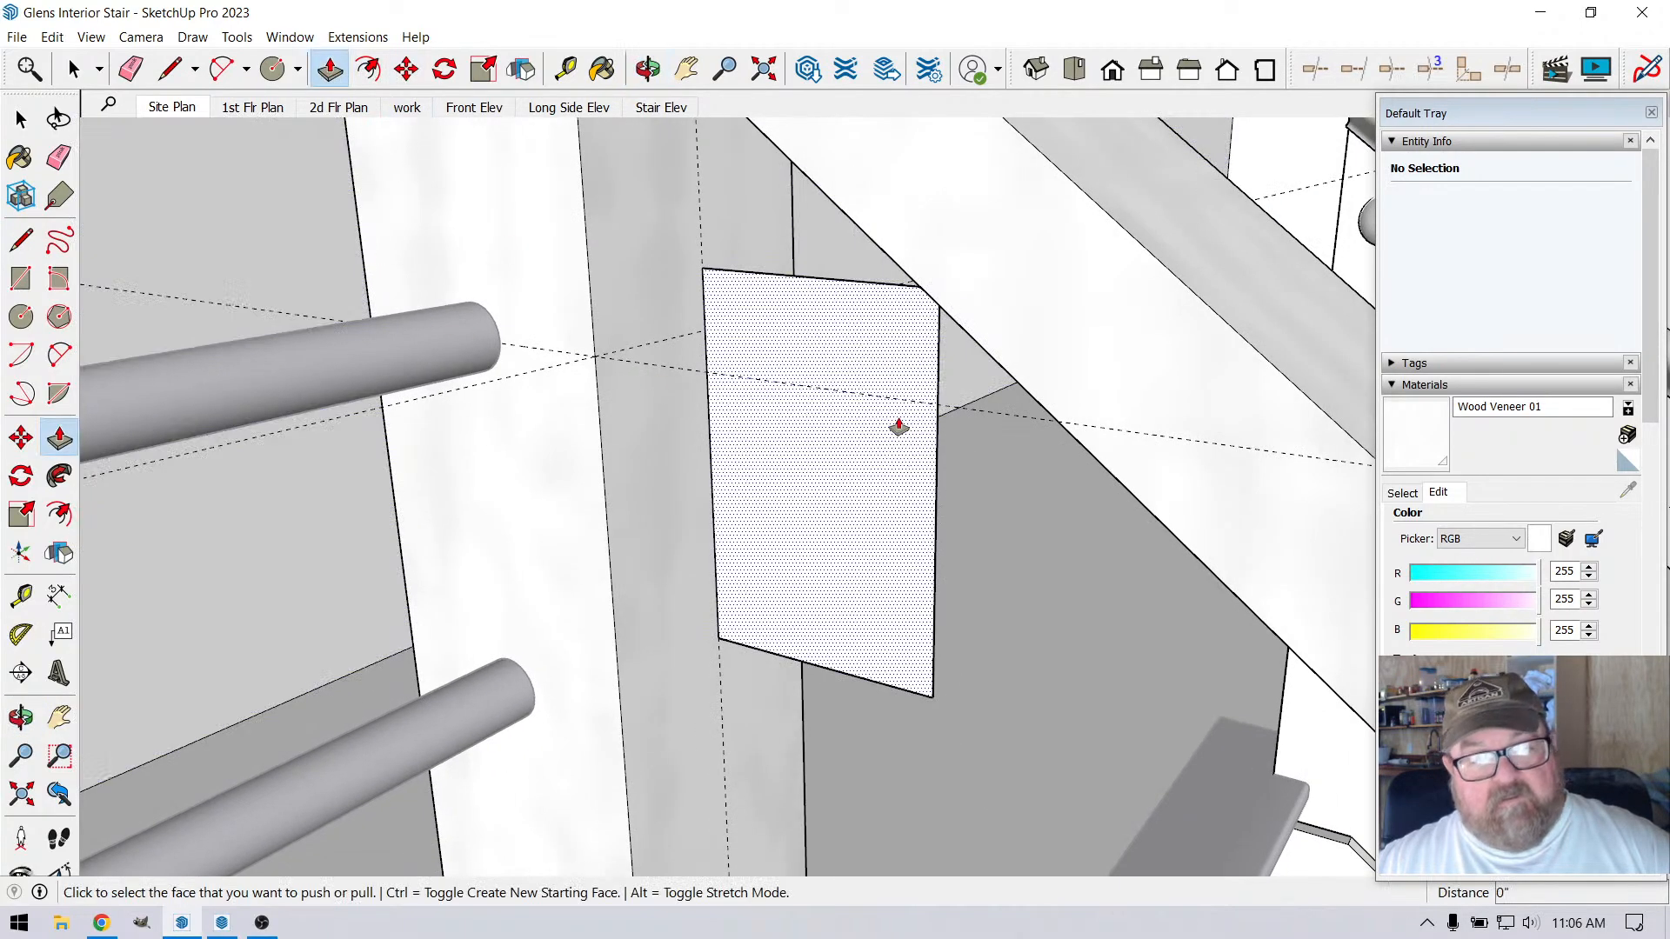
left_click(917, 500)
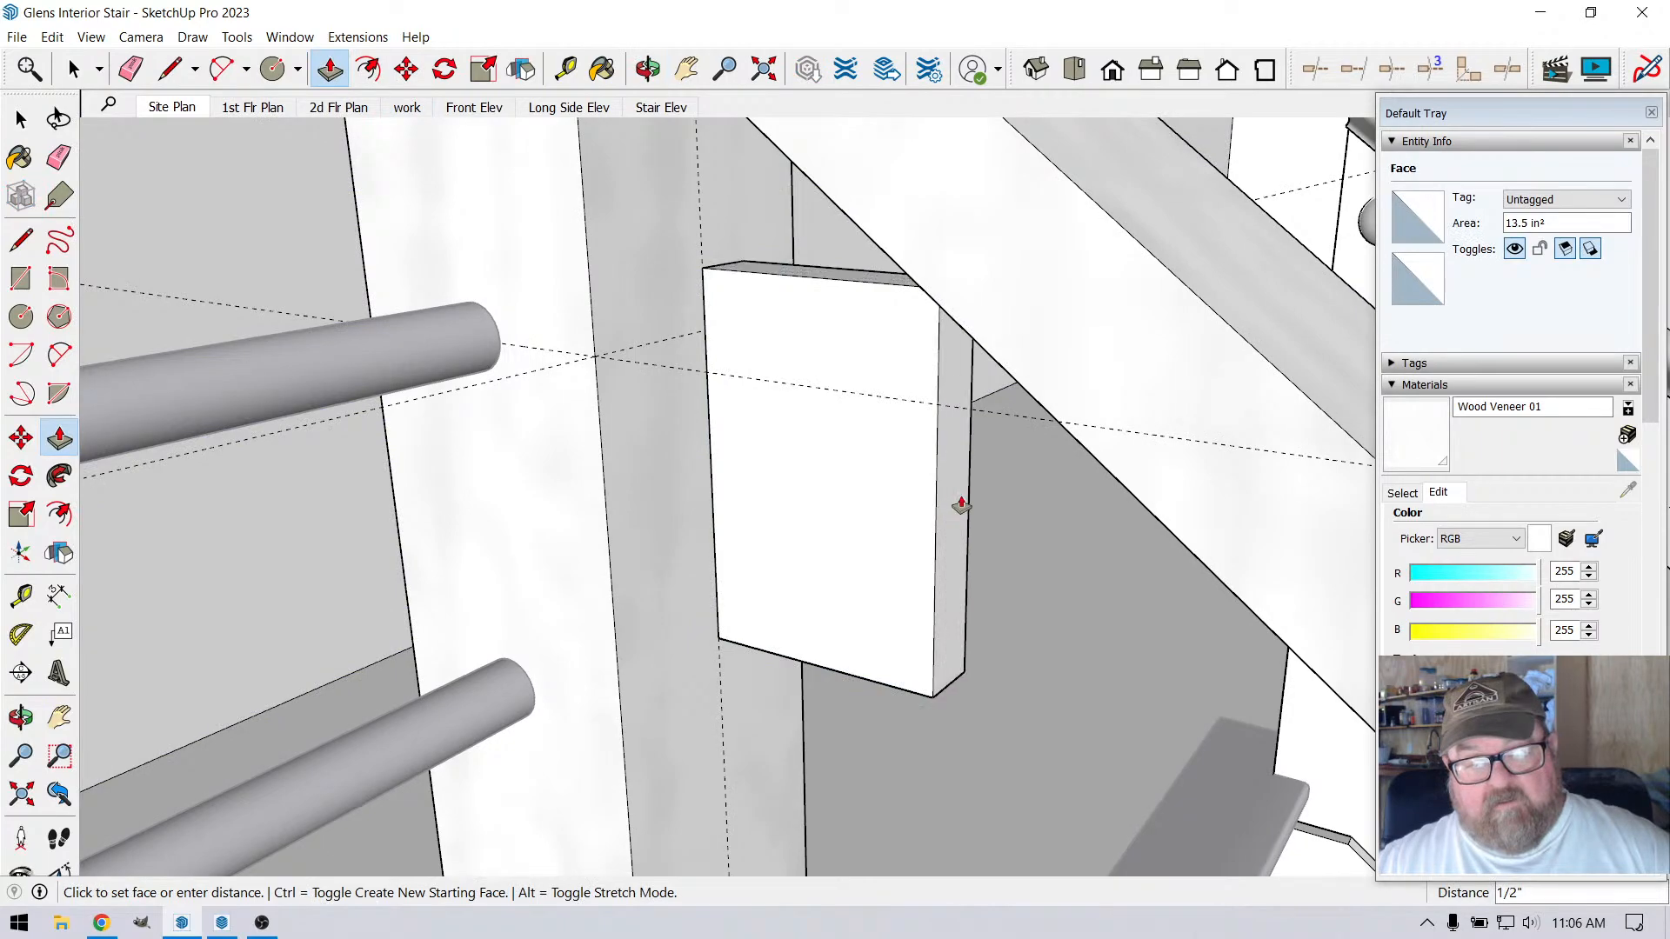
left_click(954, 500)
Pull the block's near face out about 1 1/4", toward the landing-side edge of the corner post
left_click(882, 486)
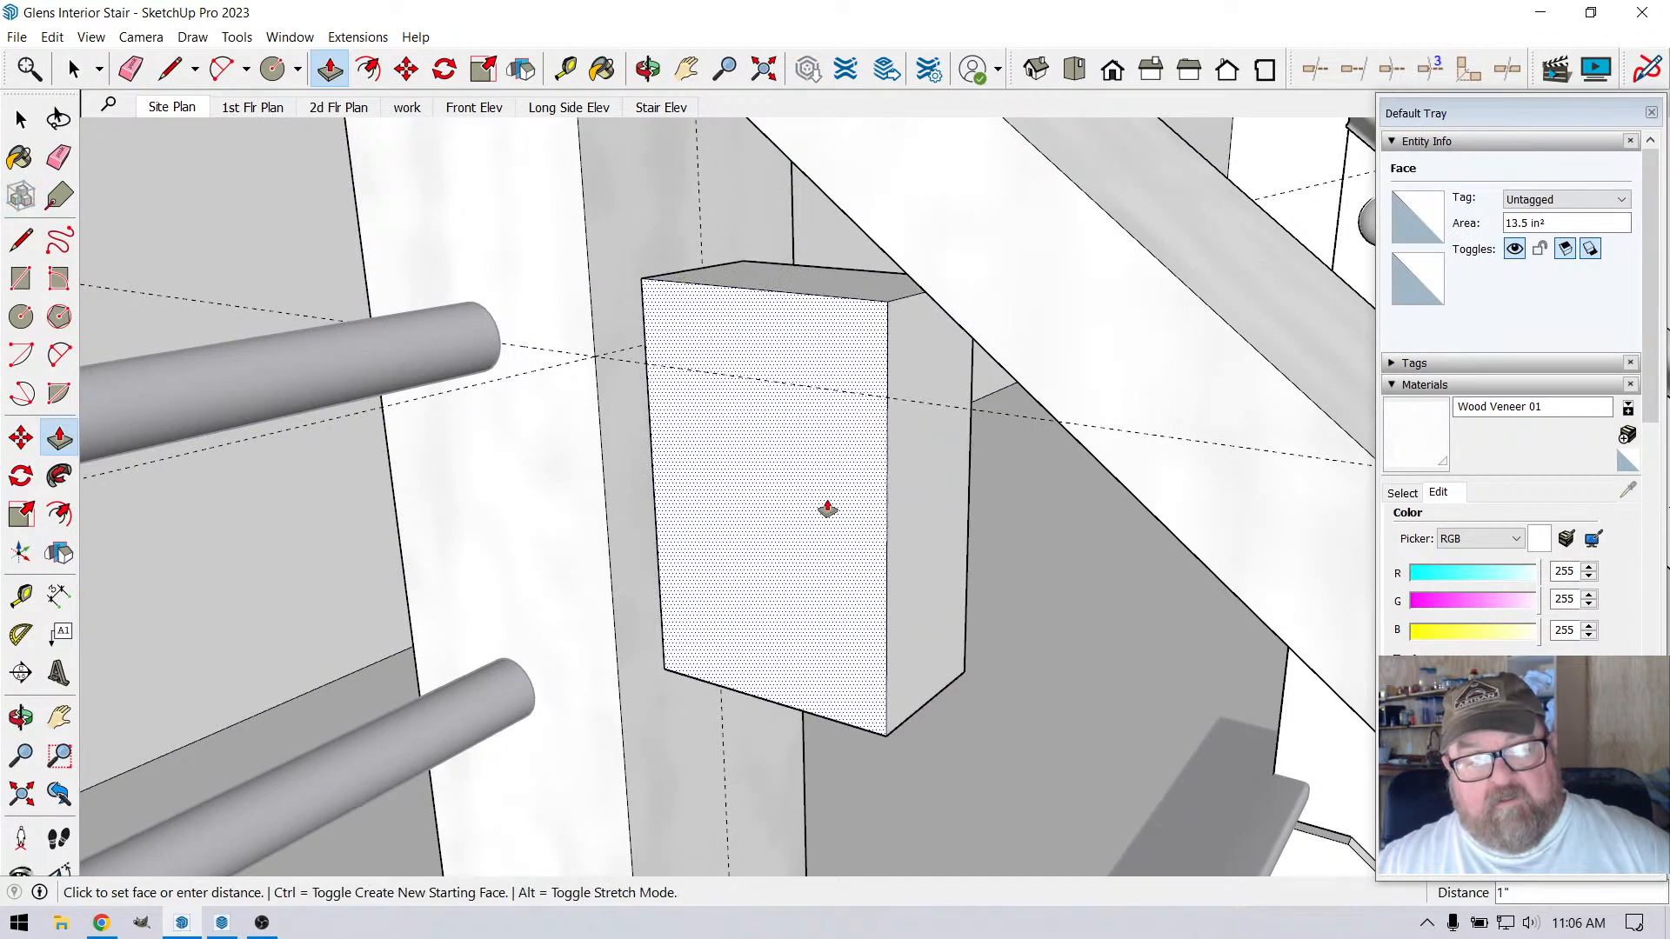
left_click(827, 508)
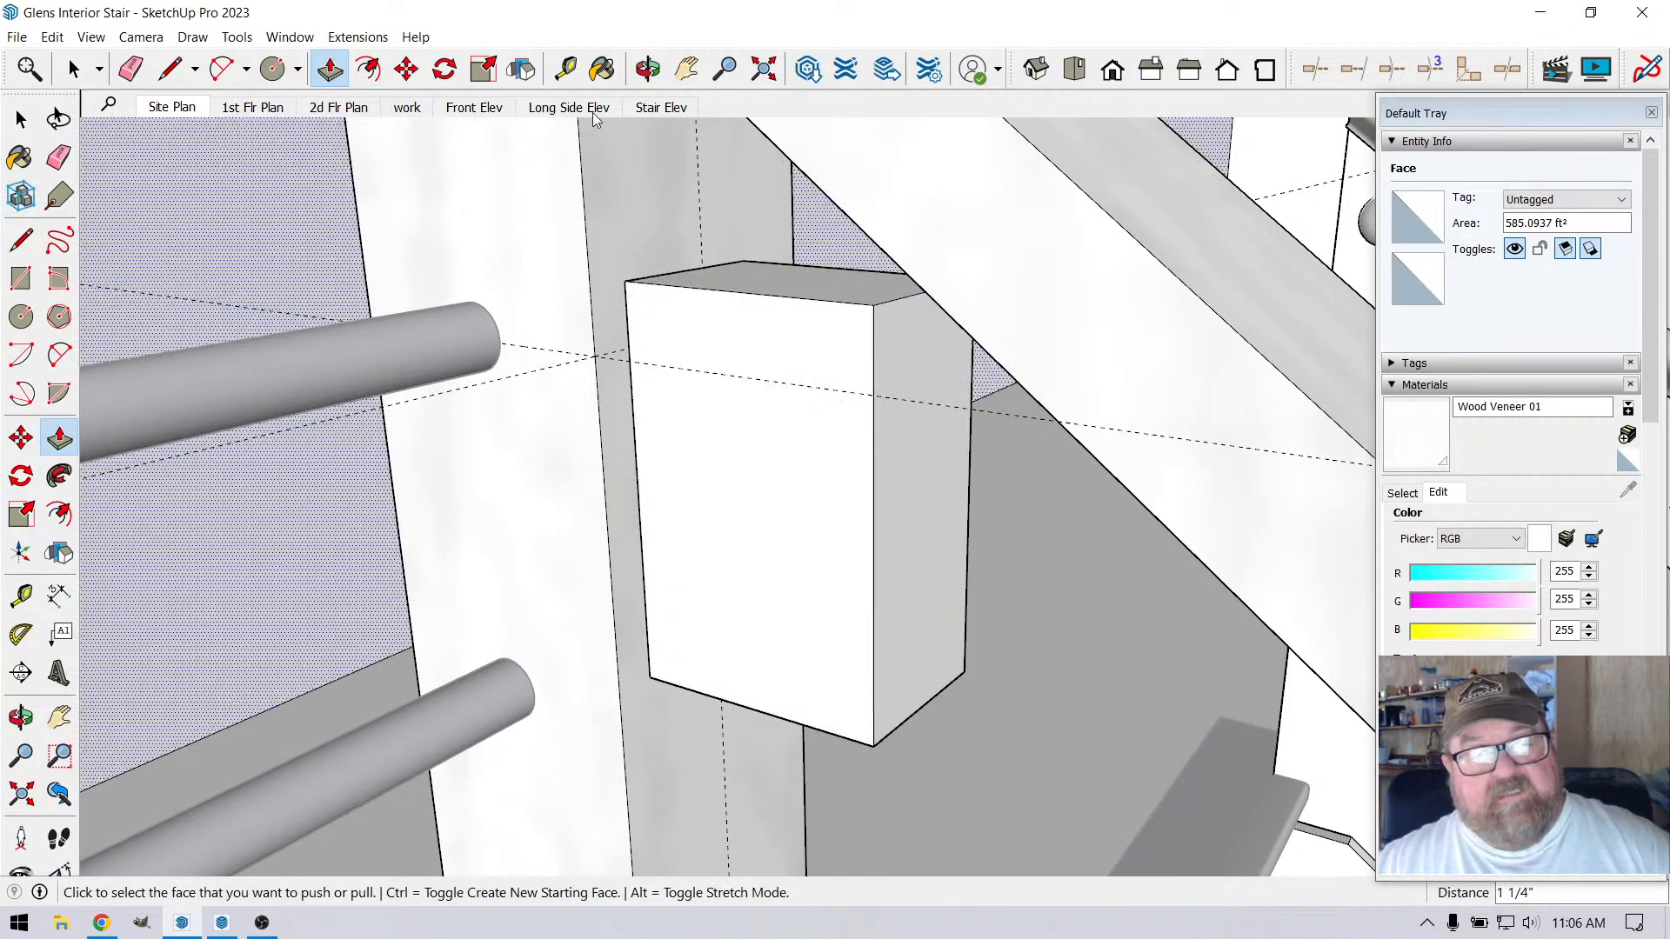
left_click(648, 70)
left_click_drag(805, 370, 872, 297)
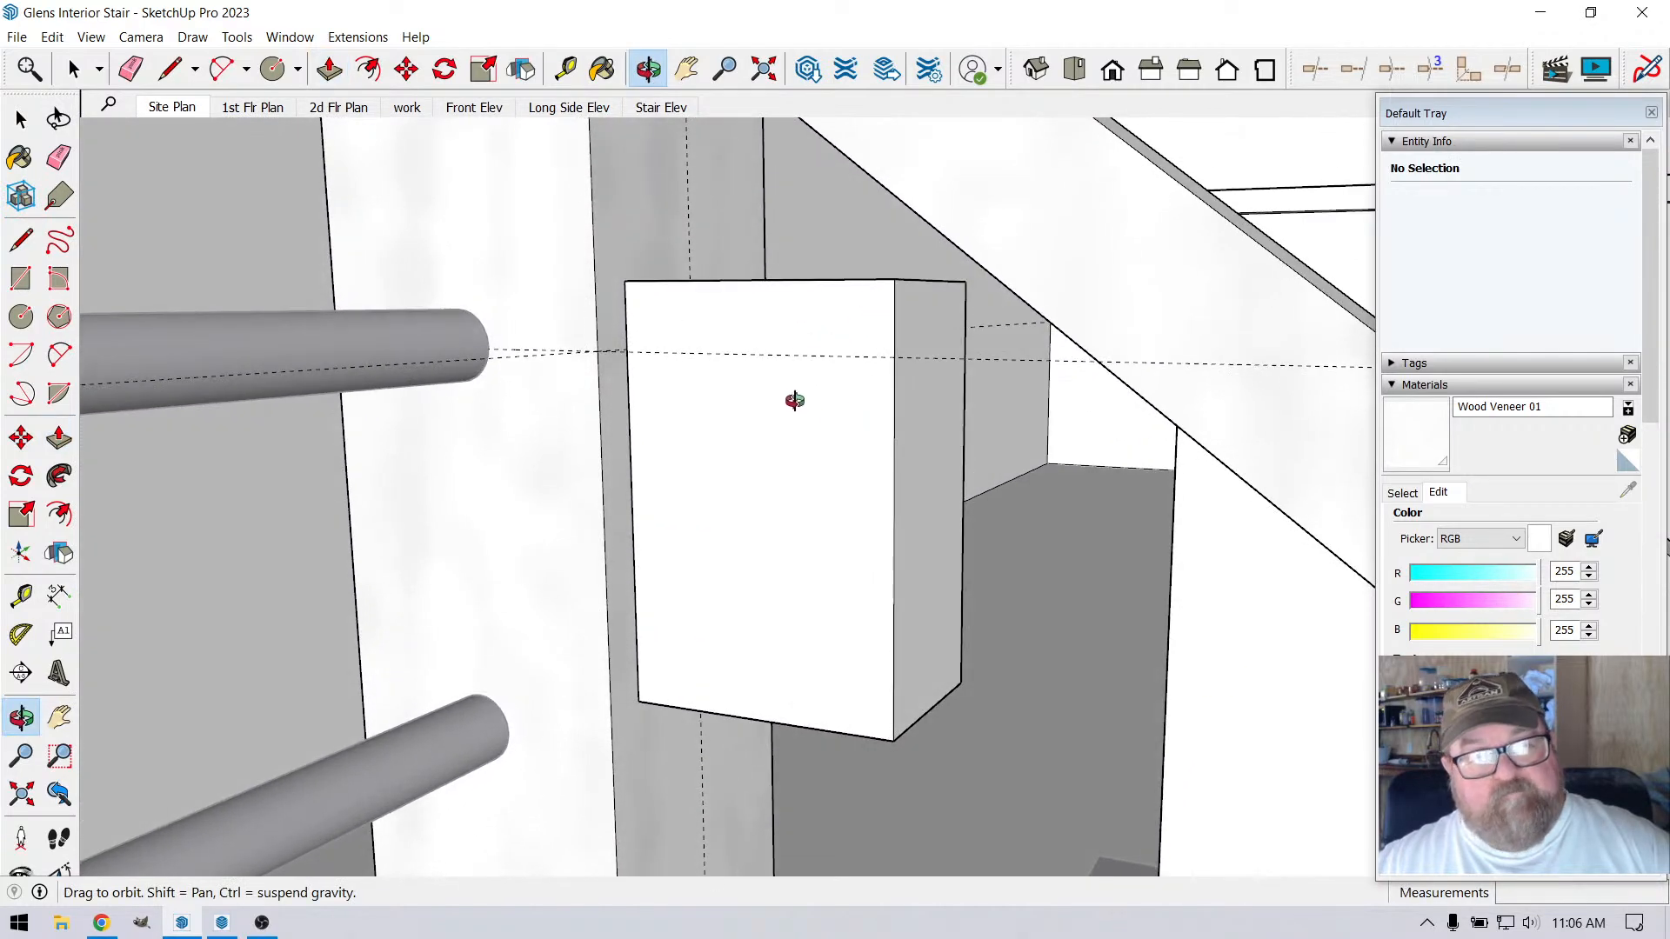
left_click_drag(863, 416, 829, 446)
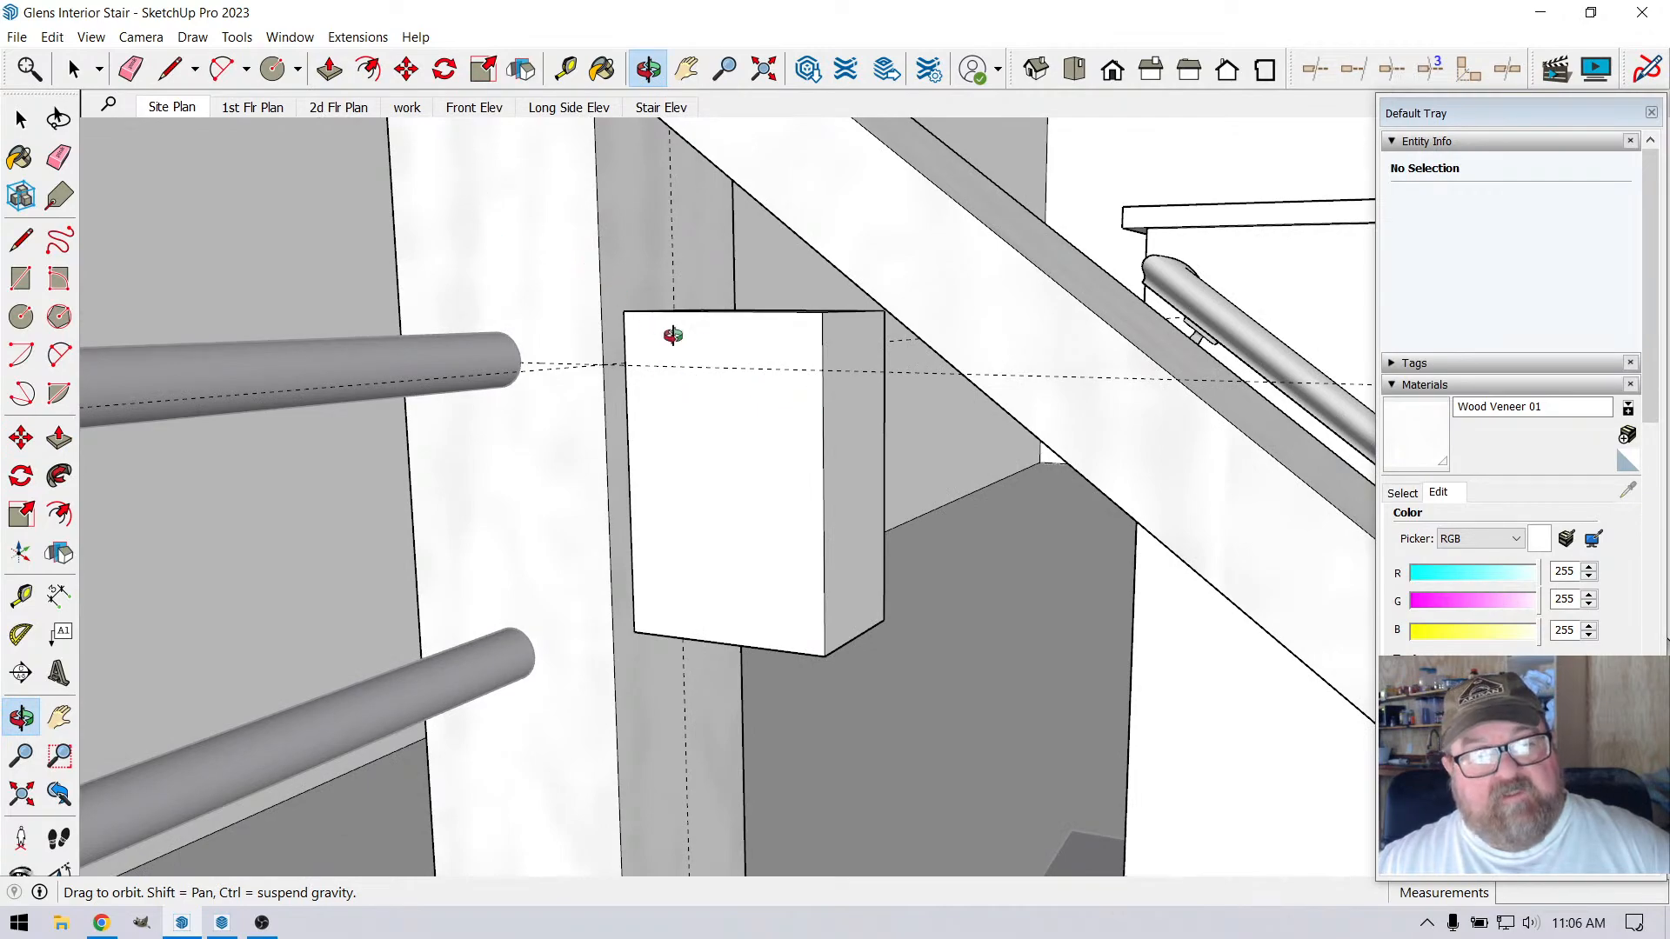
left_click_drag(850, 452, 722, 442)
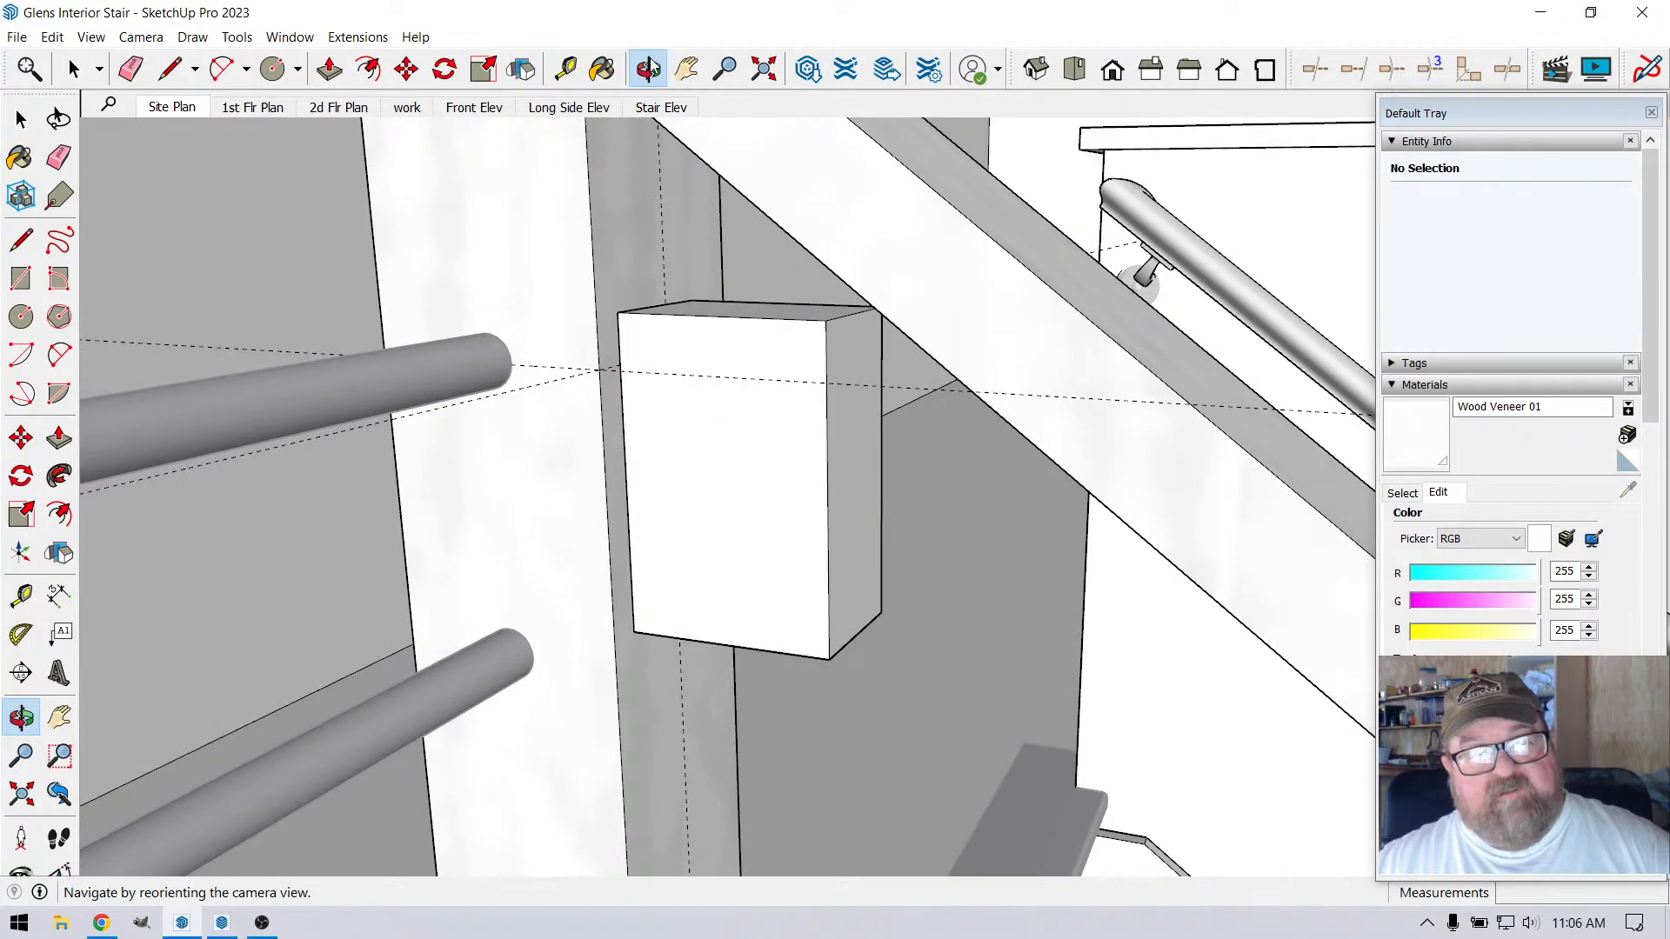
left_click(566, 68)
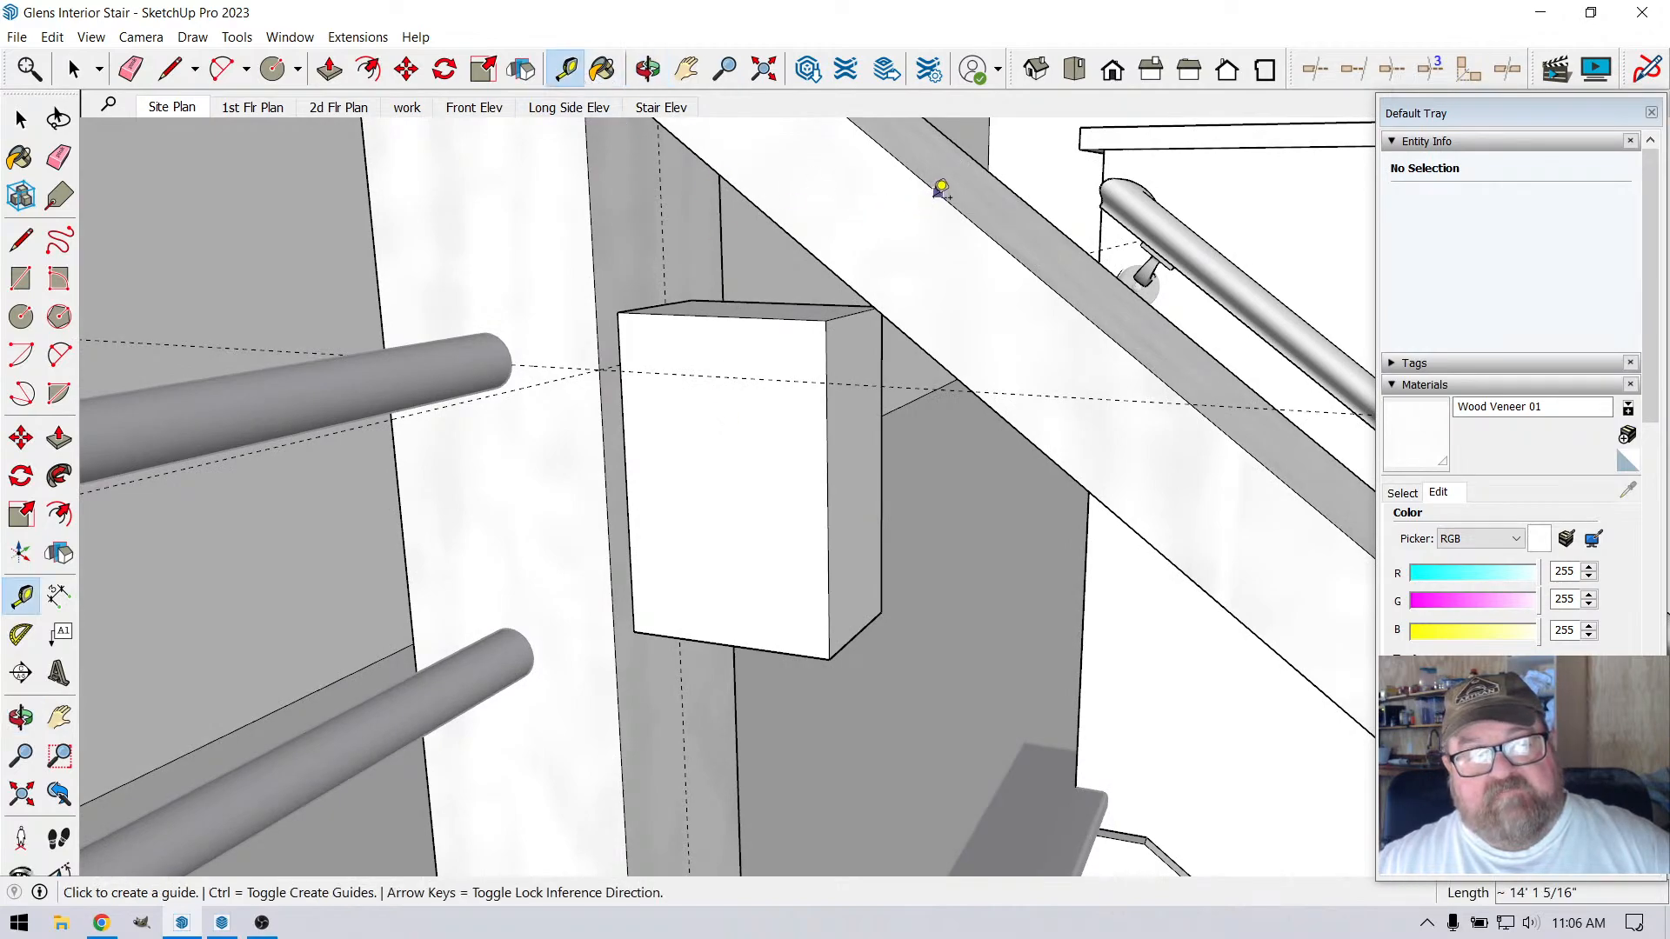
left_click(939, 191)
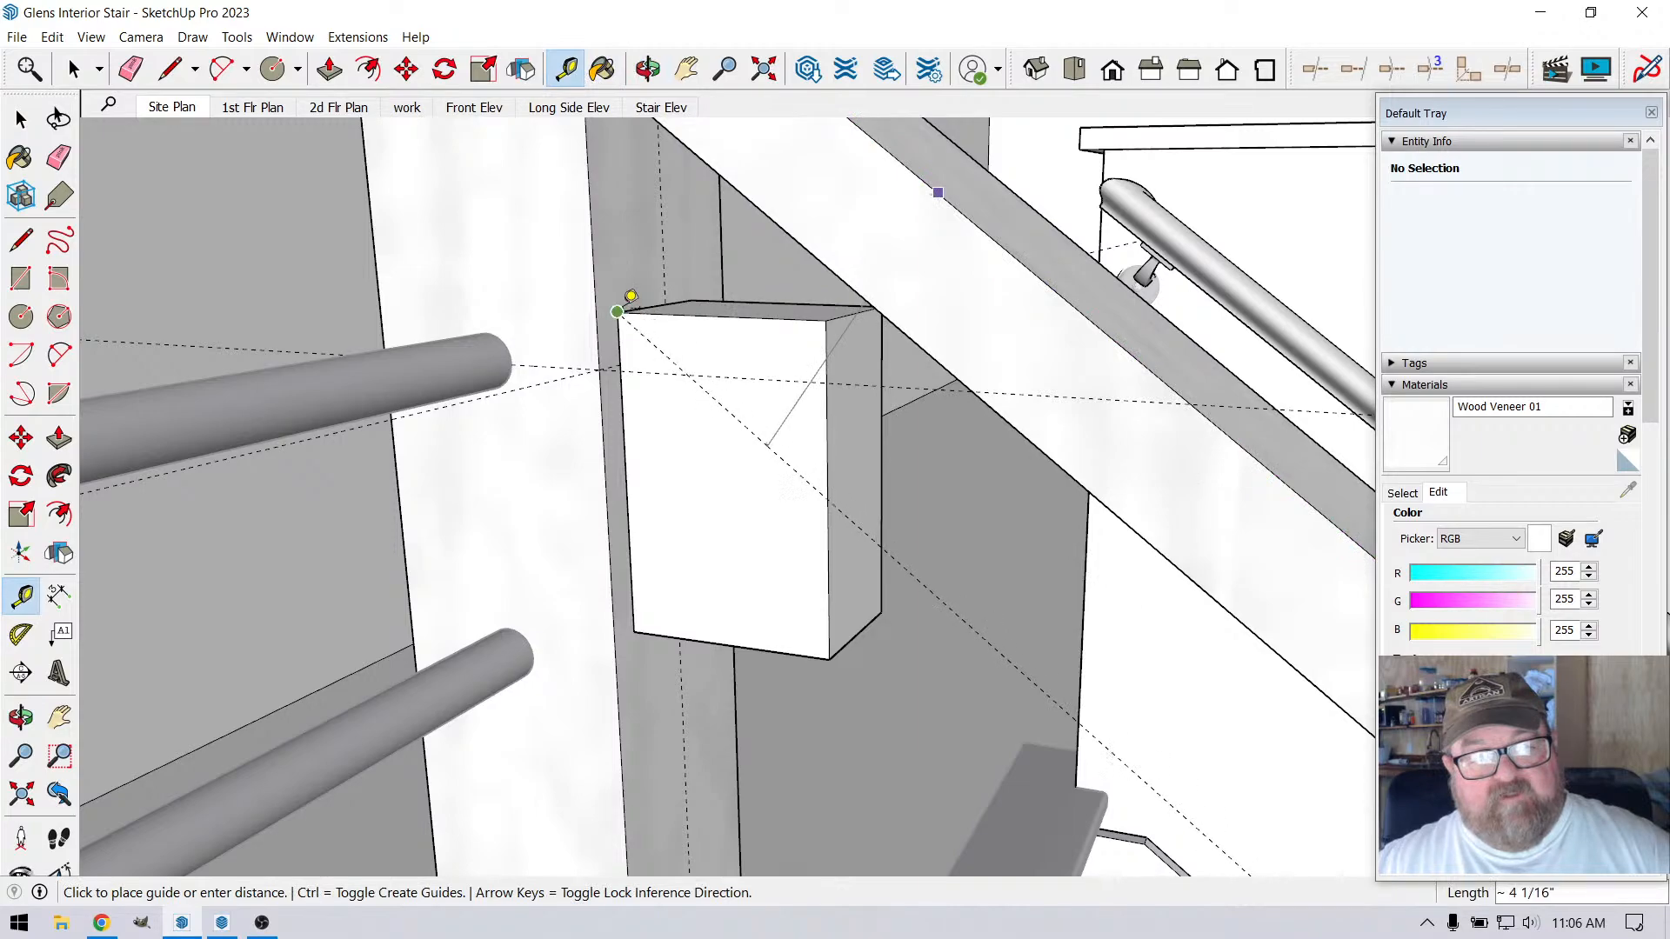
type("3")
key("Return")
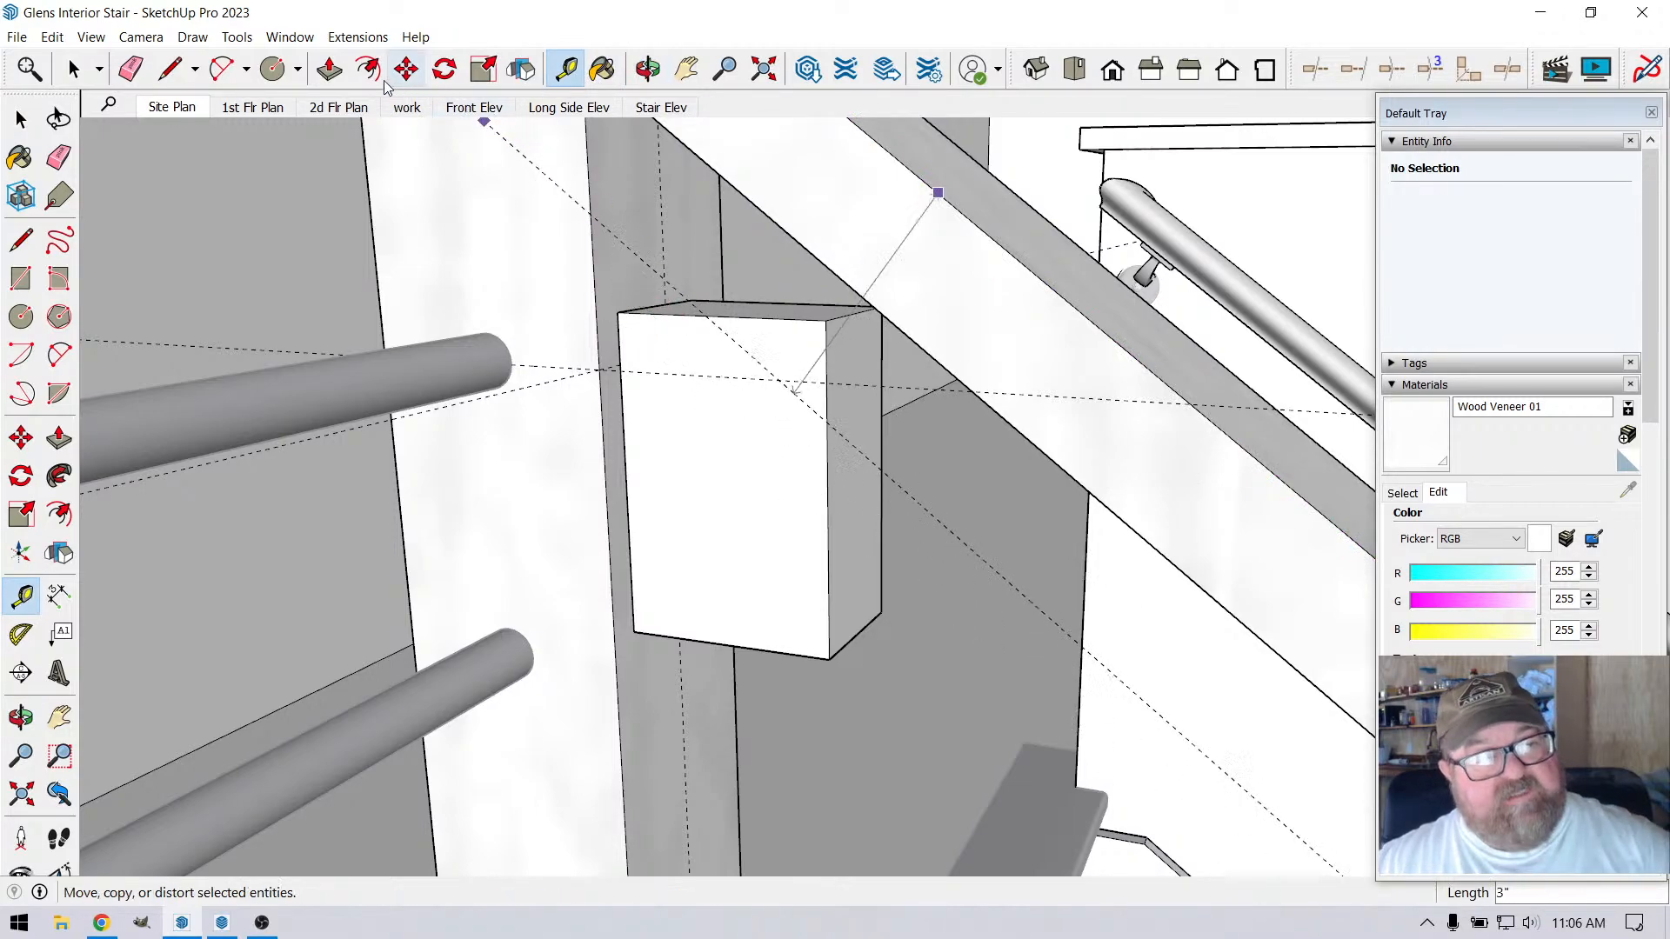
Push the block's near face back 1 1/4" to the vertical guide on the corner post
left_click(337, 72)
scroll(824, 298, "up", 2)
left_click(646, 355)
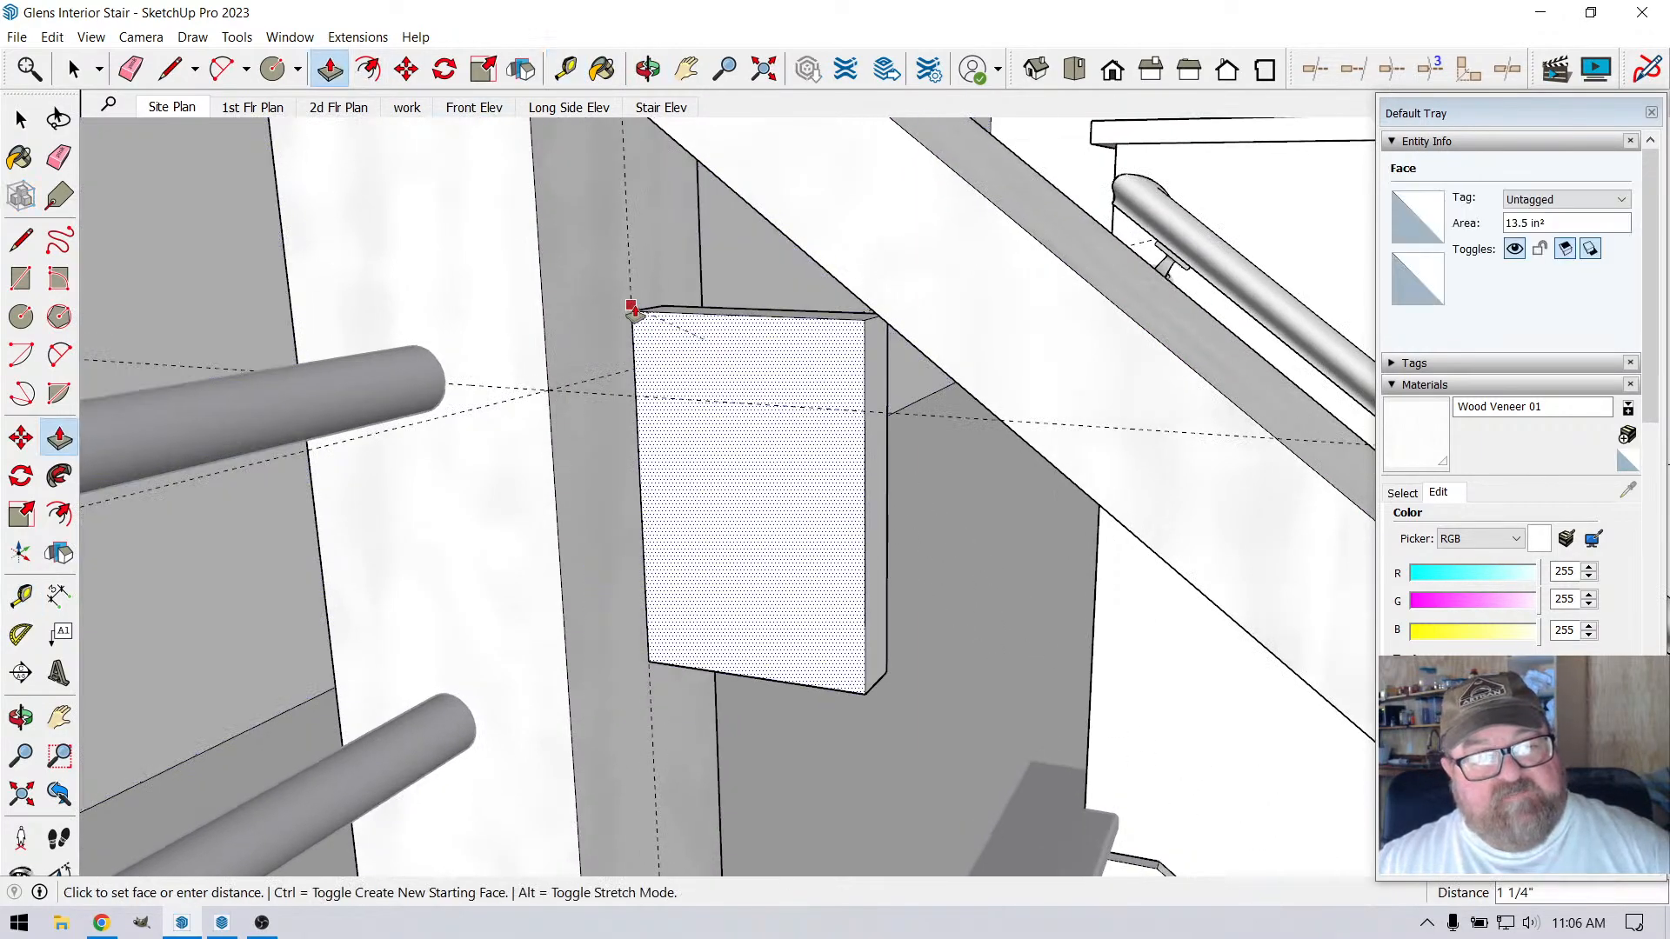
left_click(635, 311)
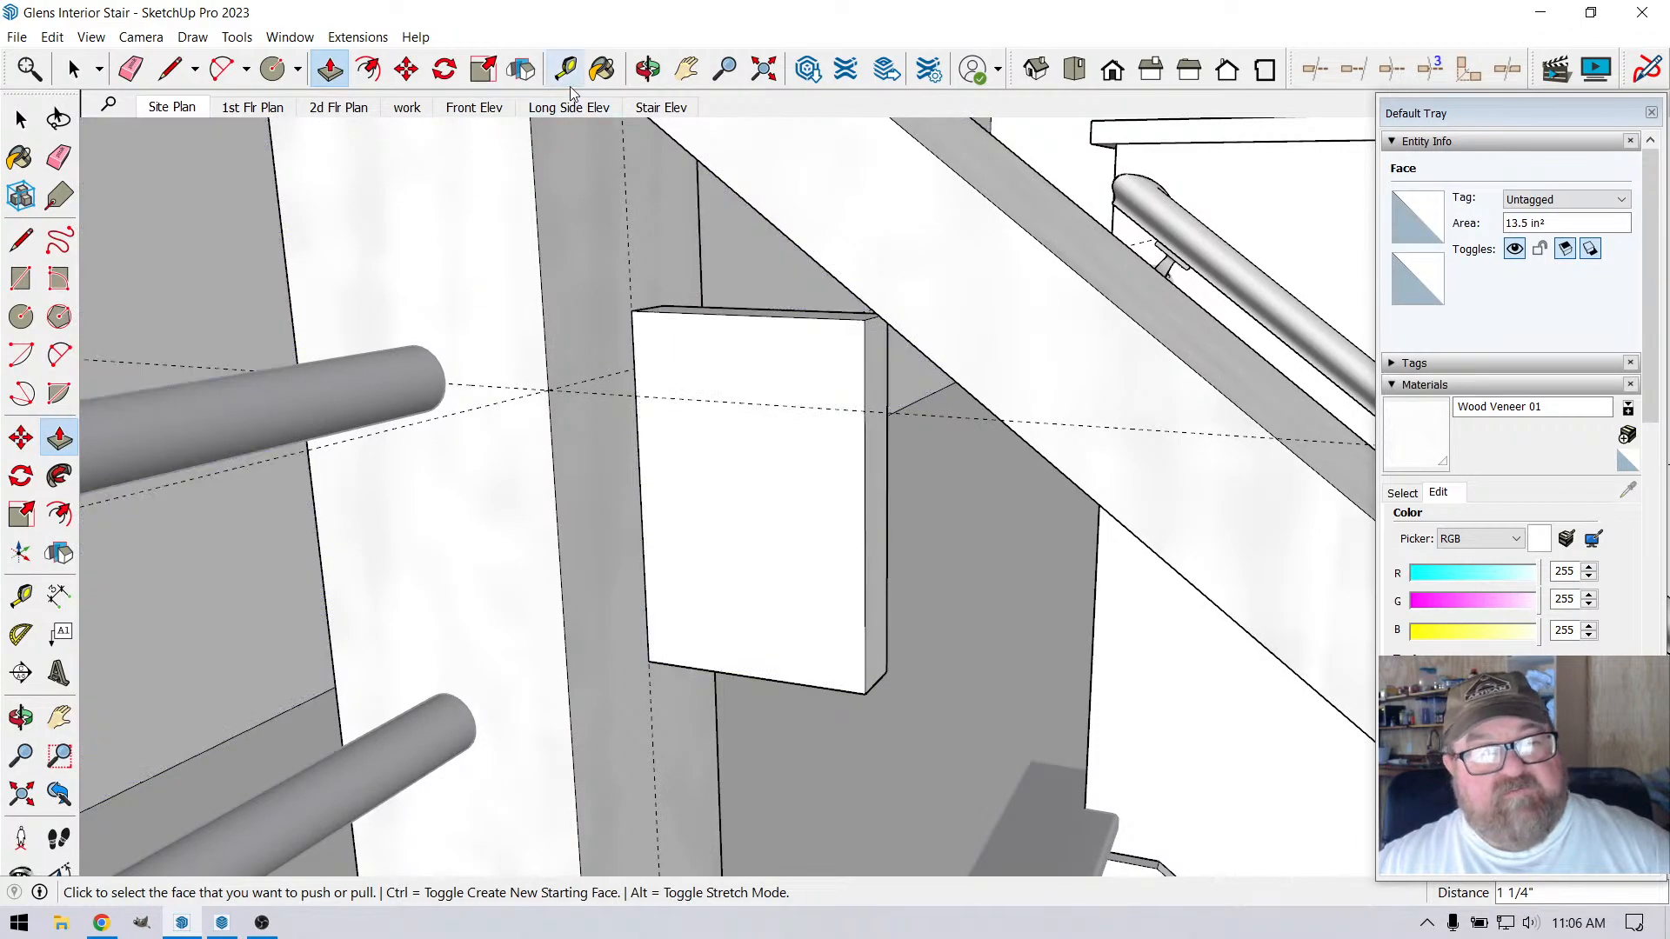
Place a guide parallel to the sloped handrail's lower edge, 3 1/16" away, through the block's upper post-side corner
key("t")
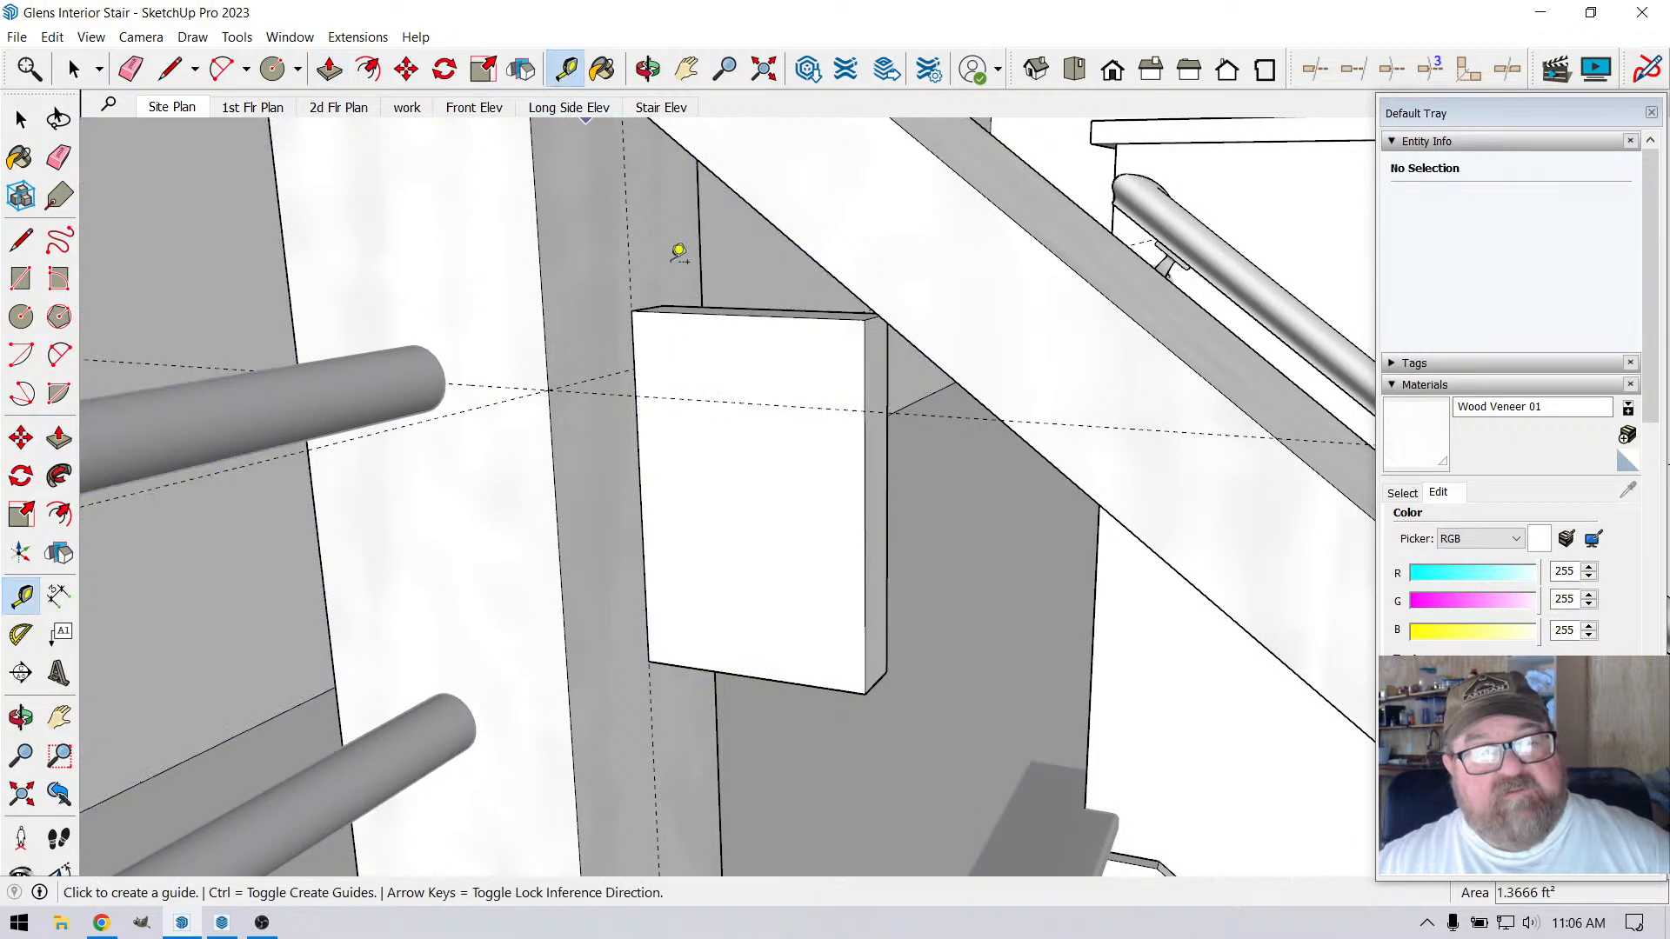
left_click(769, 199)
left_click(651, 315)
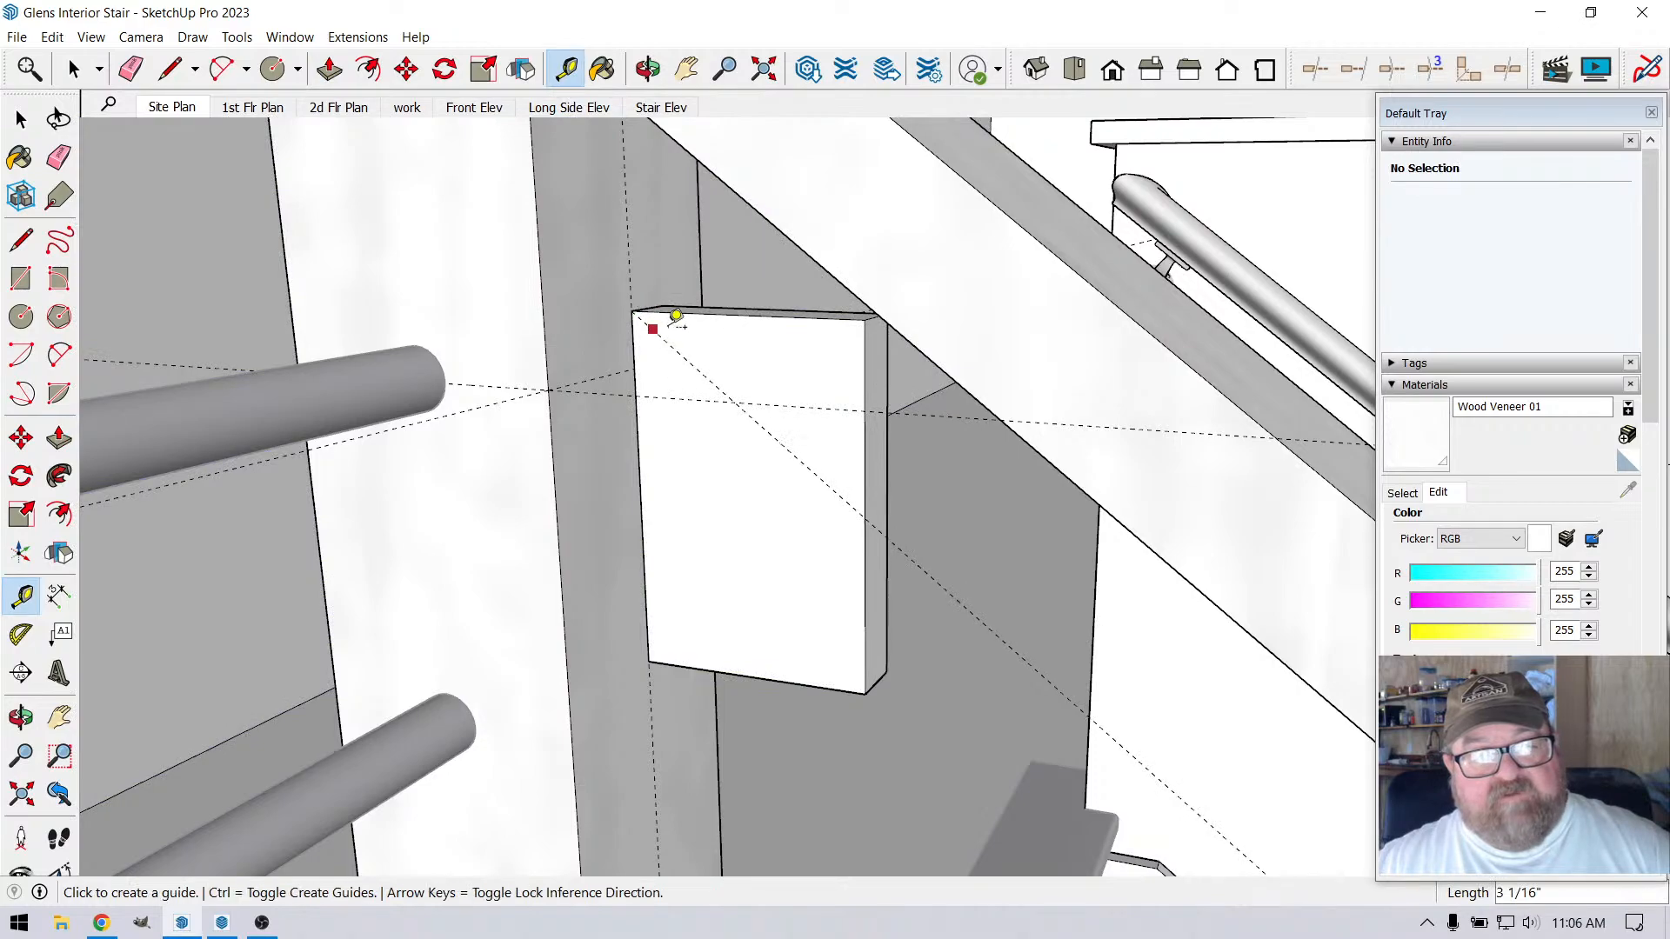
scroll(757, 453, "down", 2)
scroll(766, 465, "up", 2)
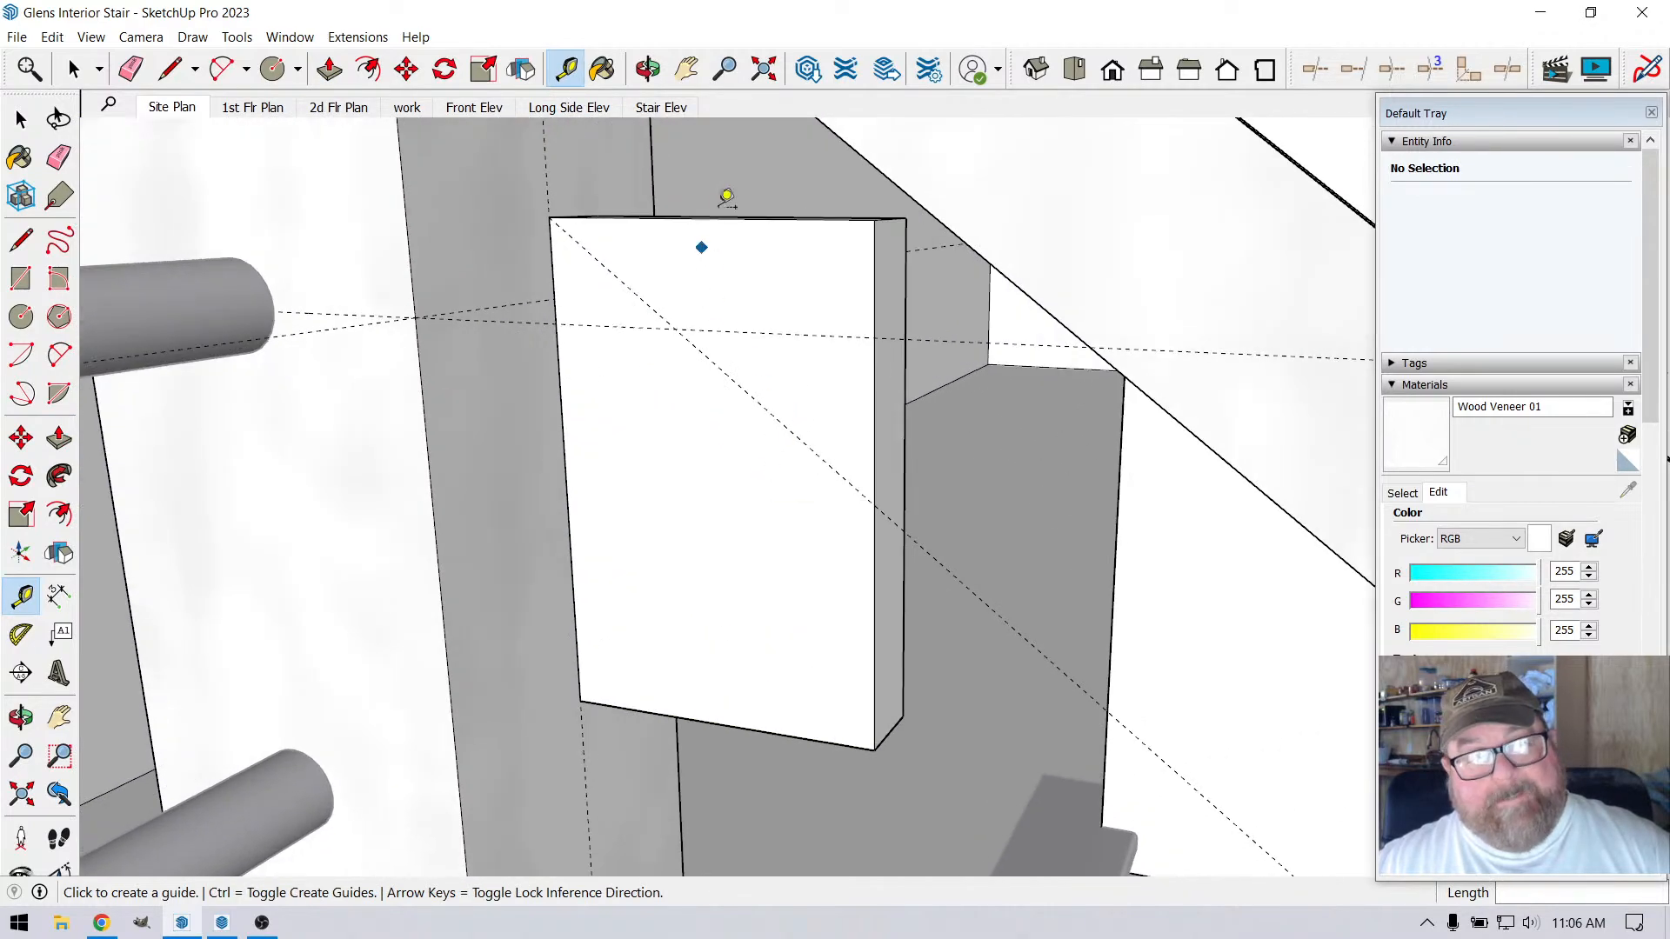
Place a protractor guide at 90 degrees to the sloped guide across the block's near face
left_click(648, 69)
left_click_drag(686, 418, 843, 403)
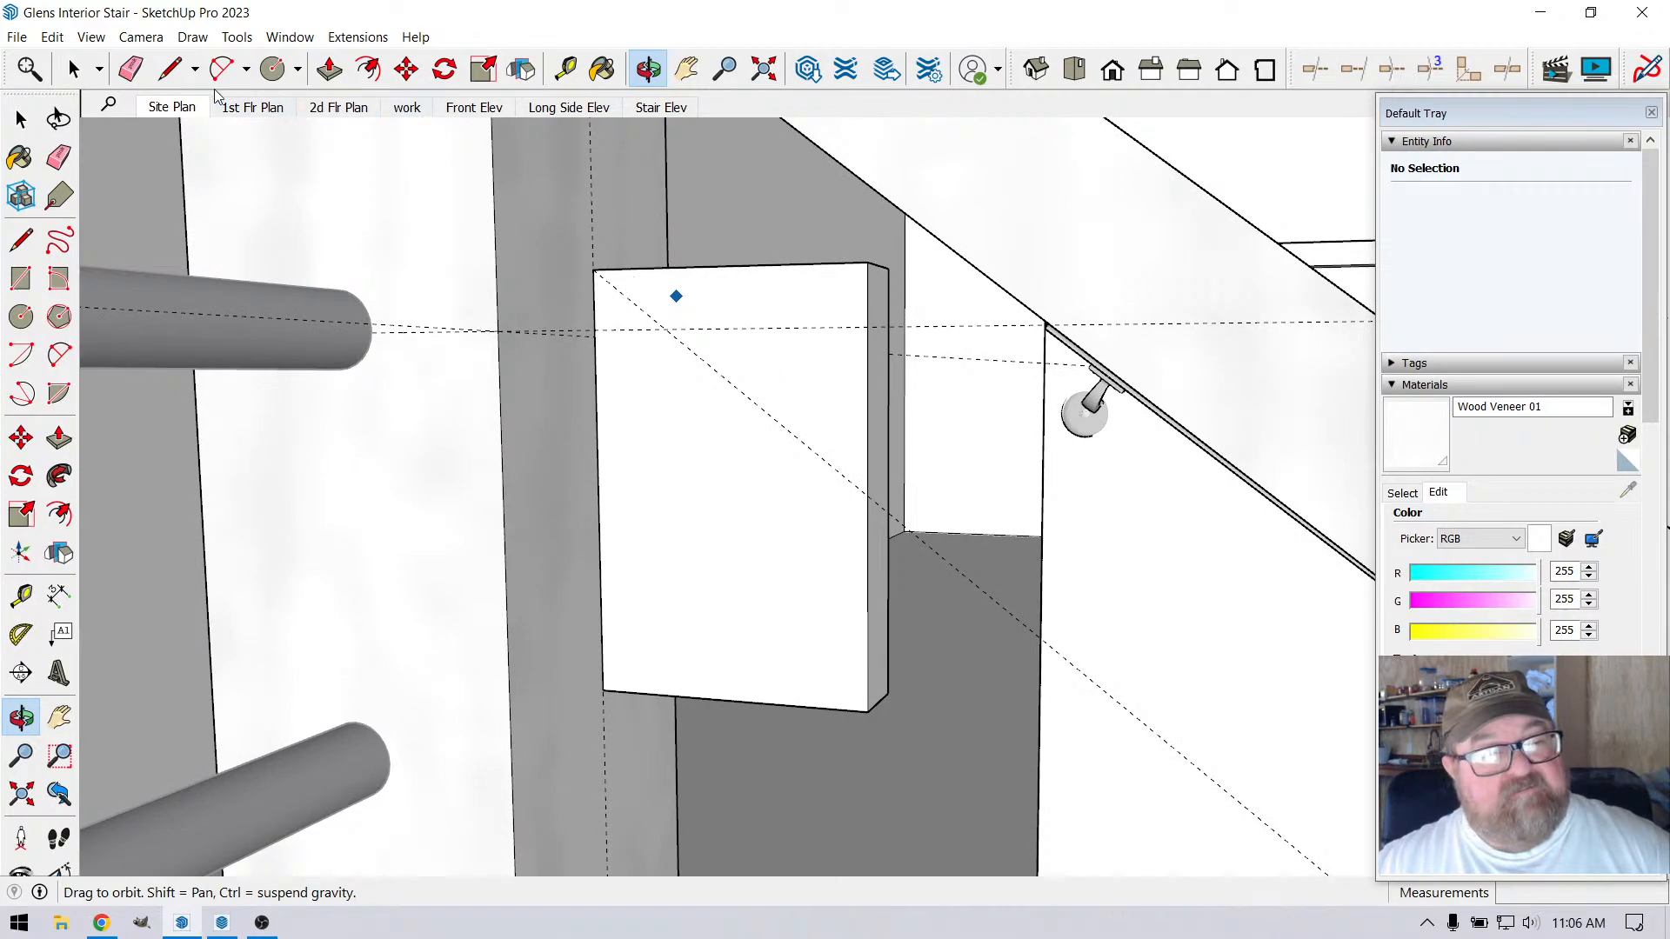
left_click(169, 69)
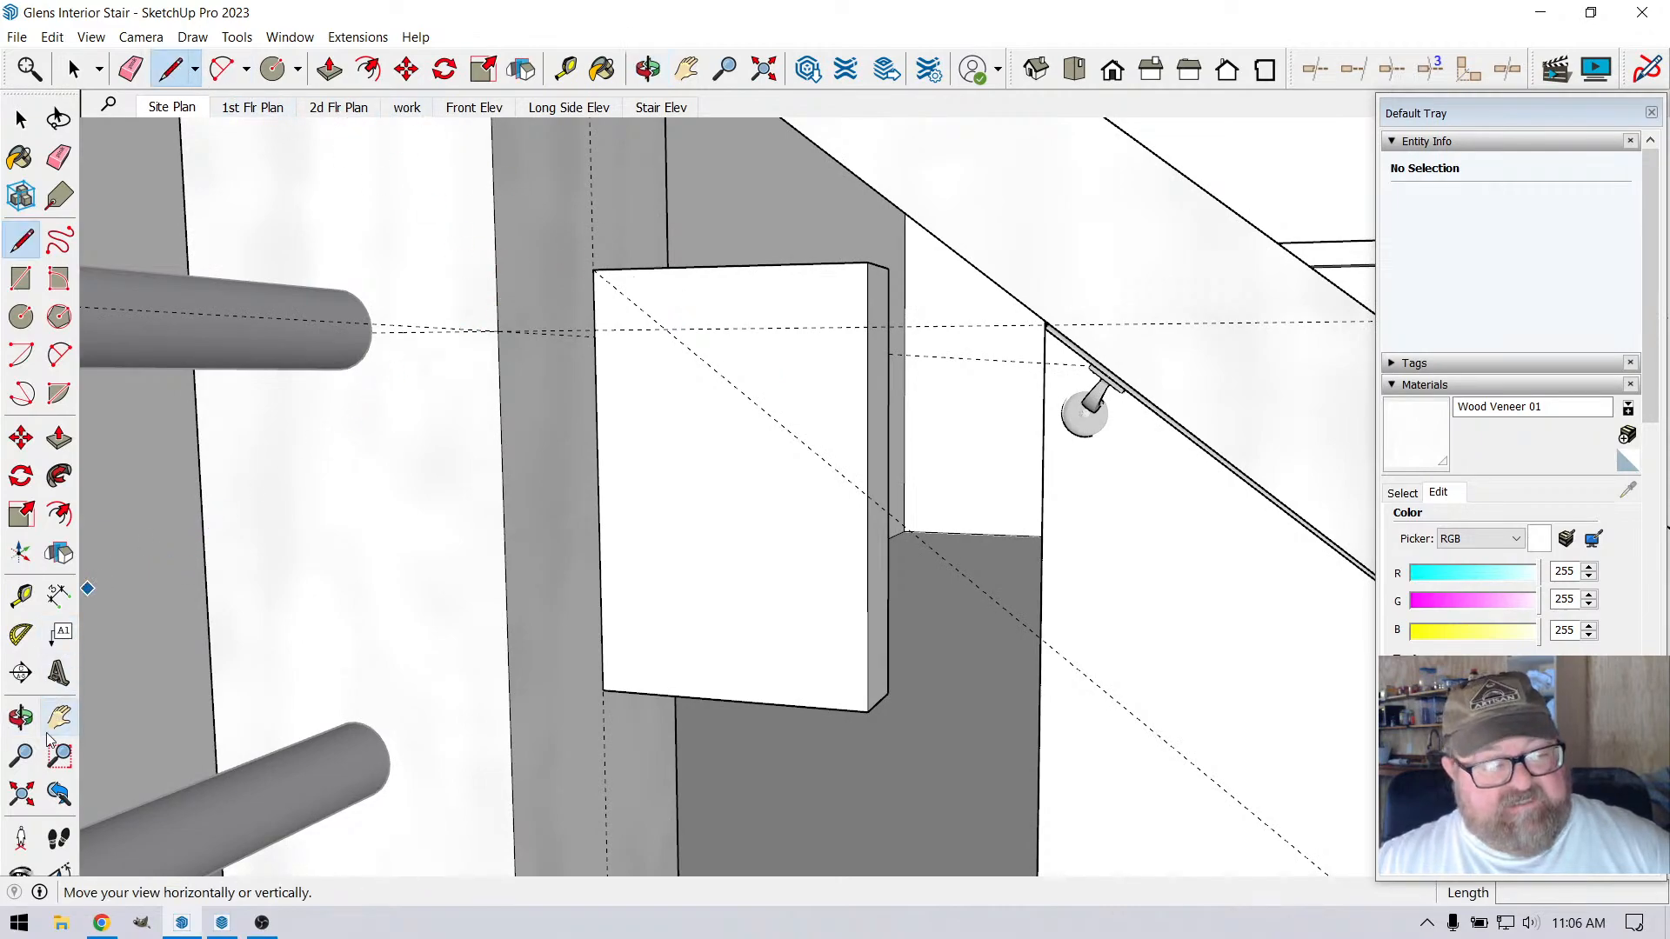
left_click(21, 634)
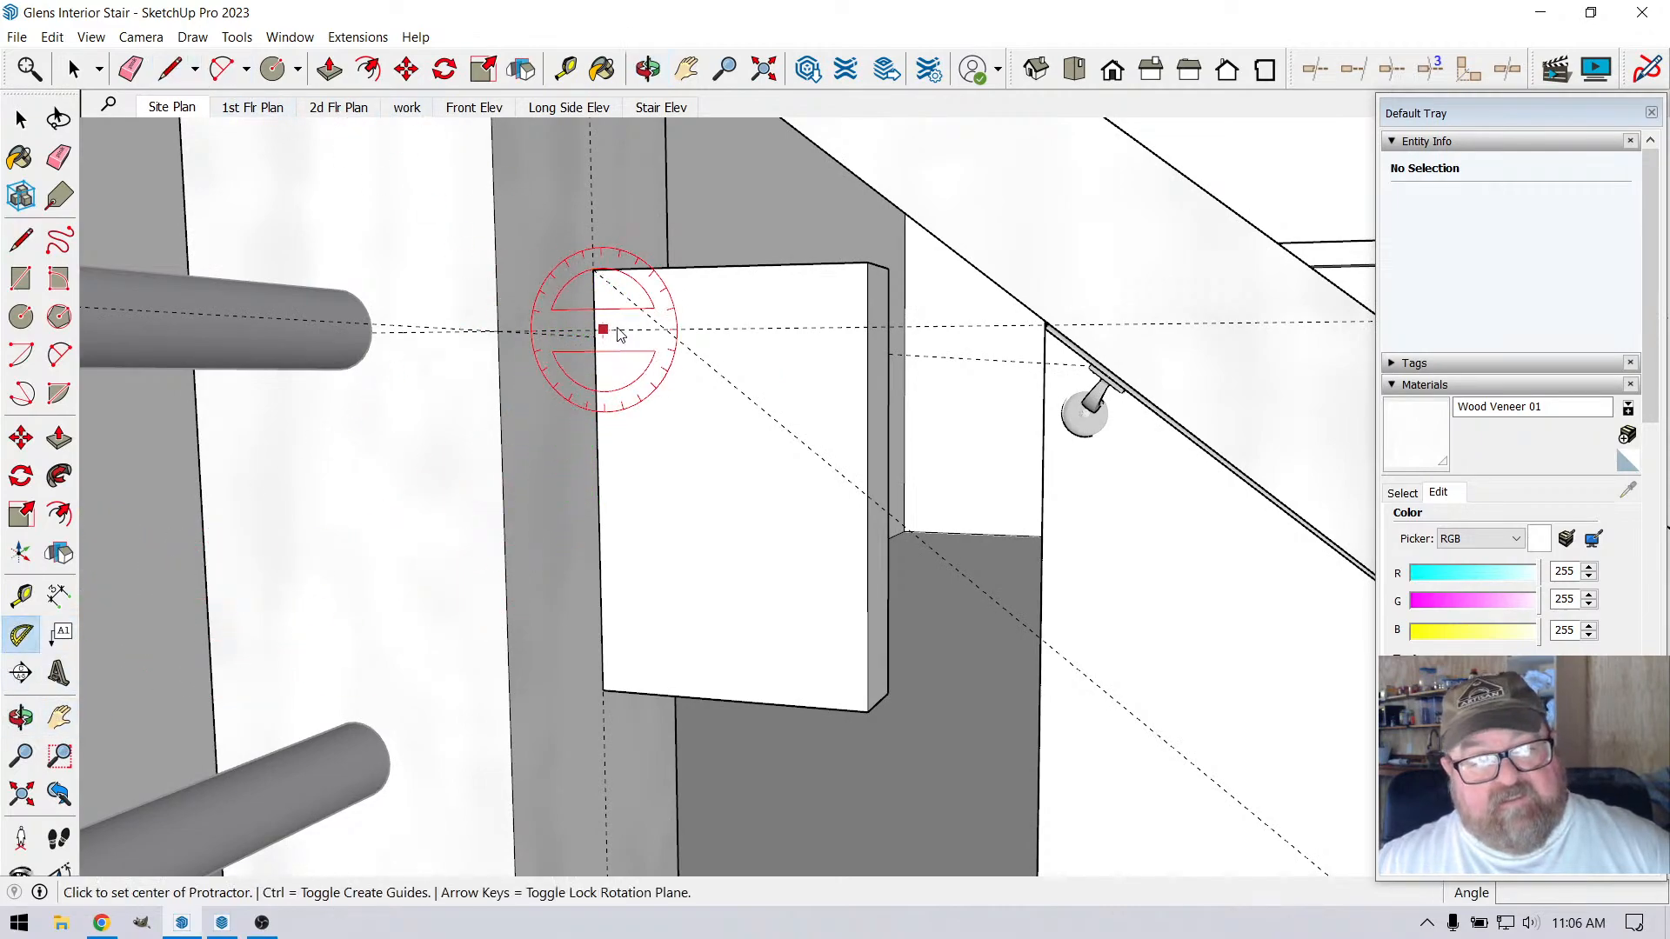
left_click(762, 409)
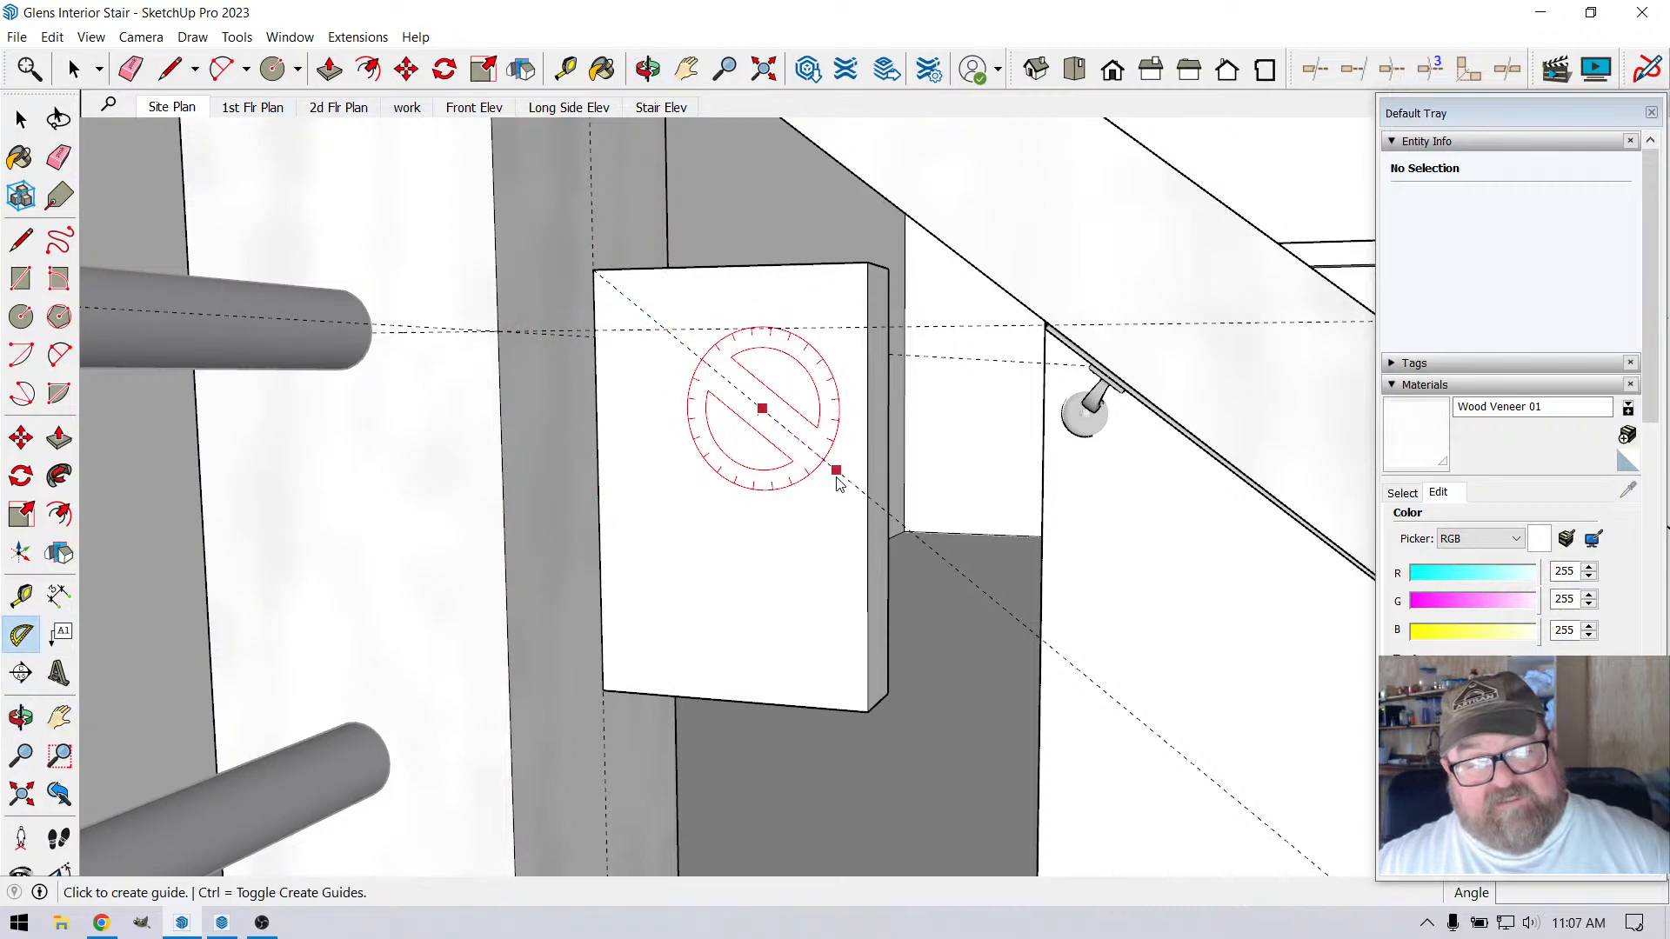
key("Escape")
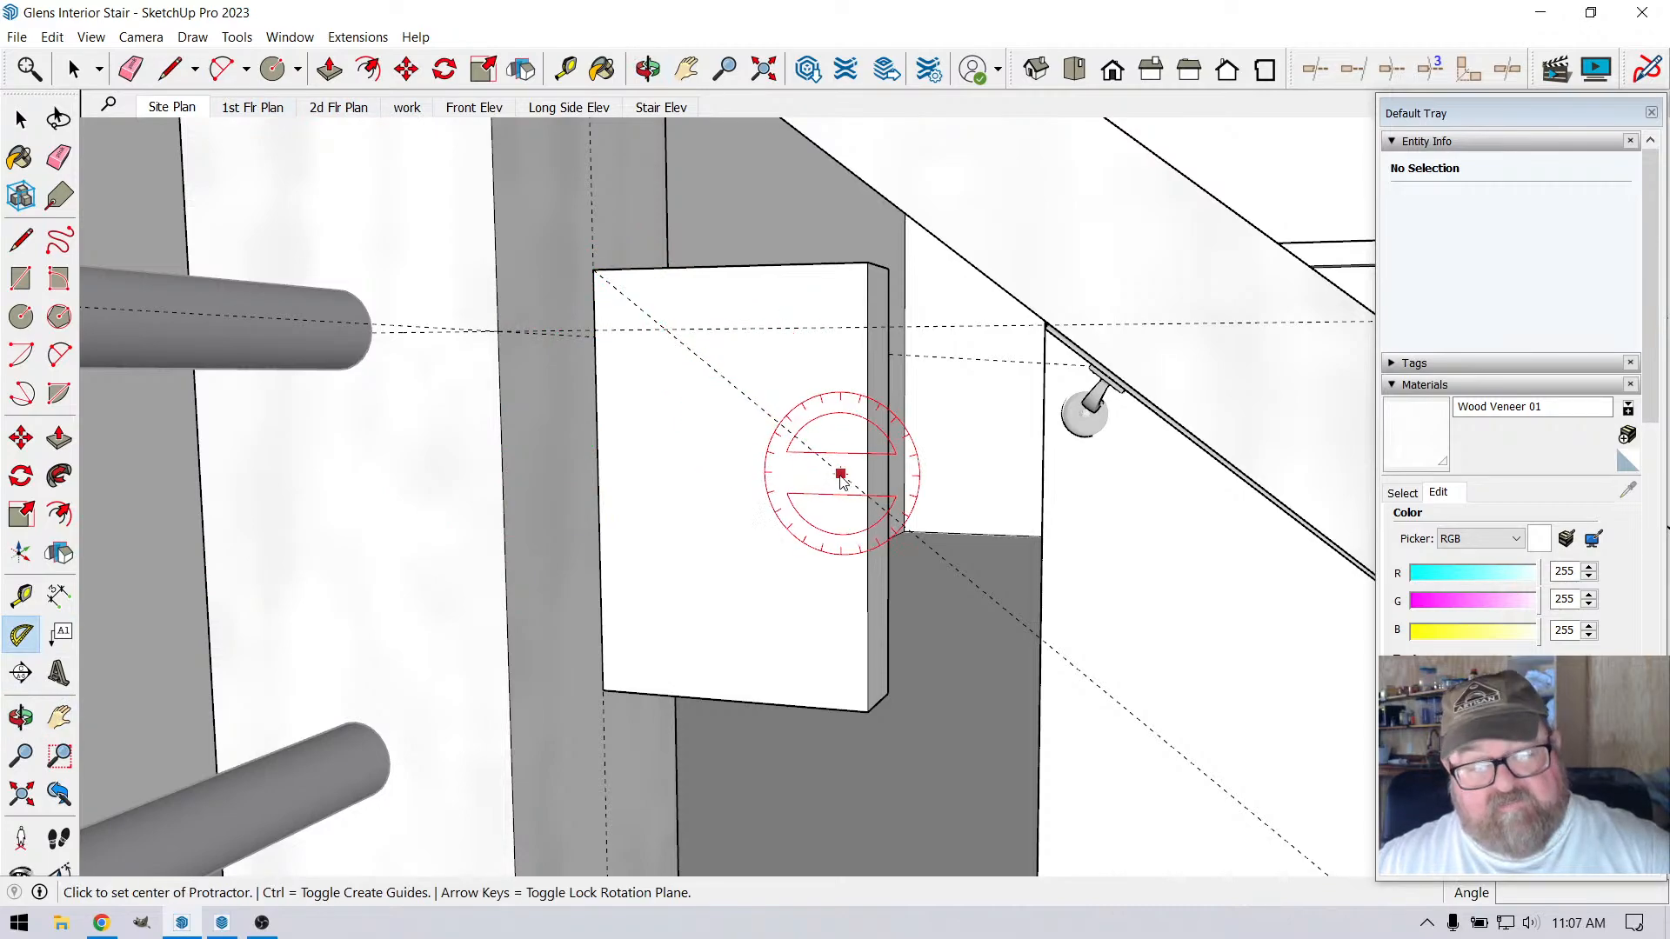
left_click(809, 448)
left_click(751, 407)
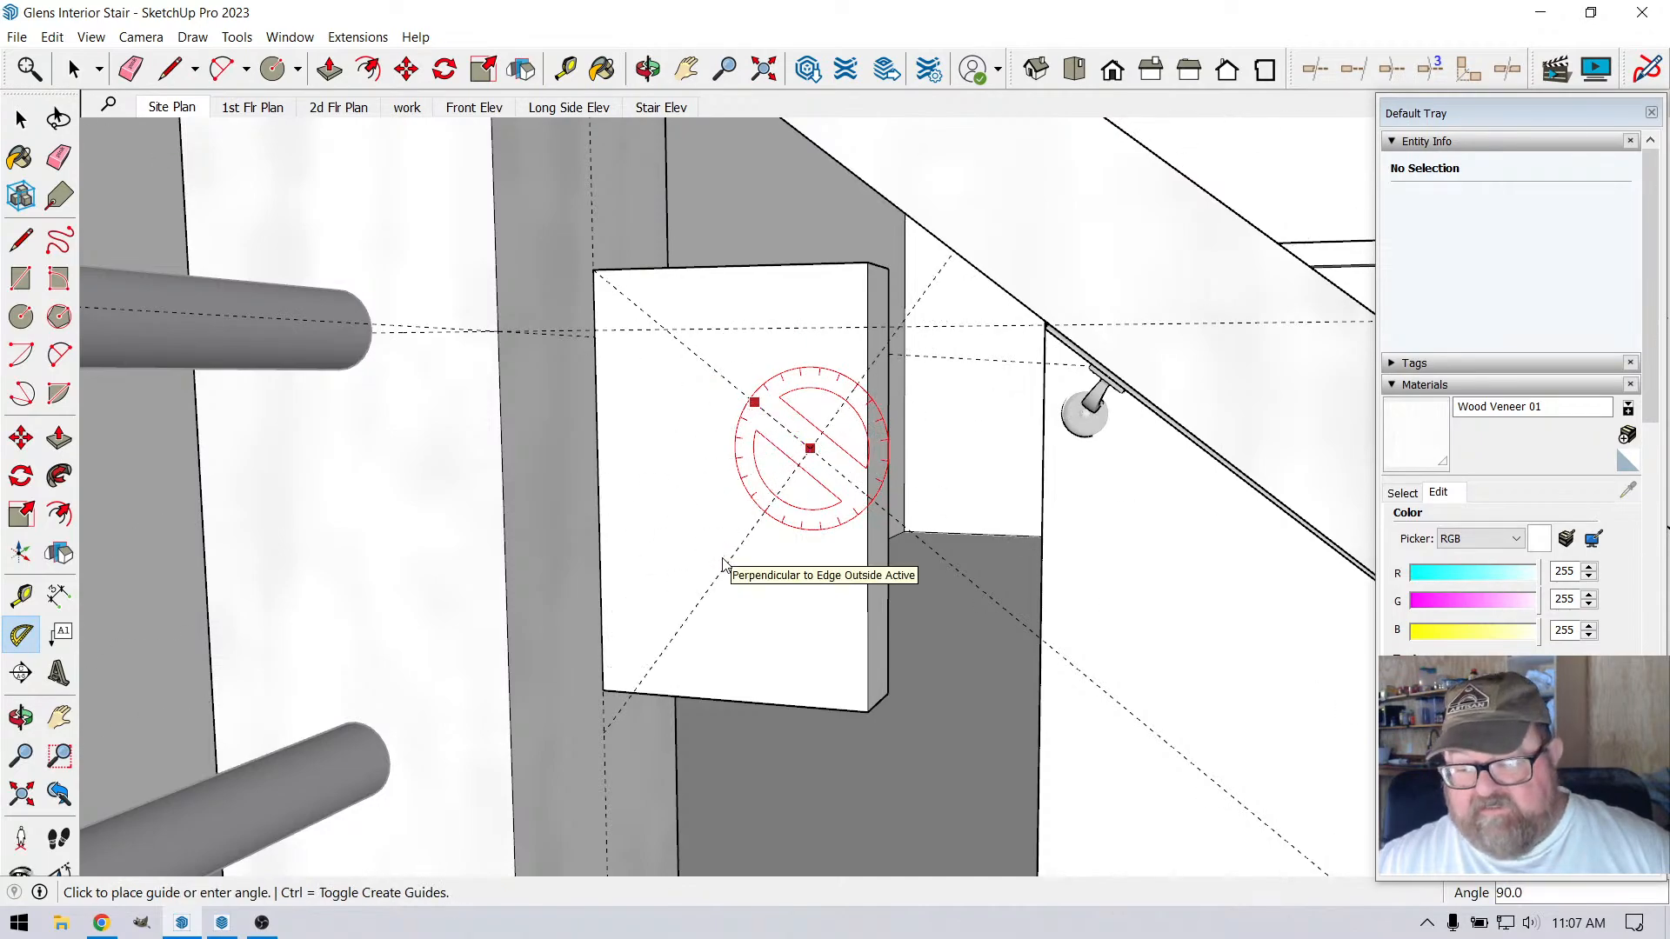
left_click(723, 560)
scroll(680, 458, "down", 4)
scroll(716, 518, "up", 1)
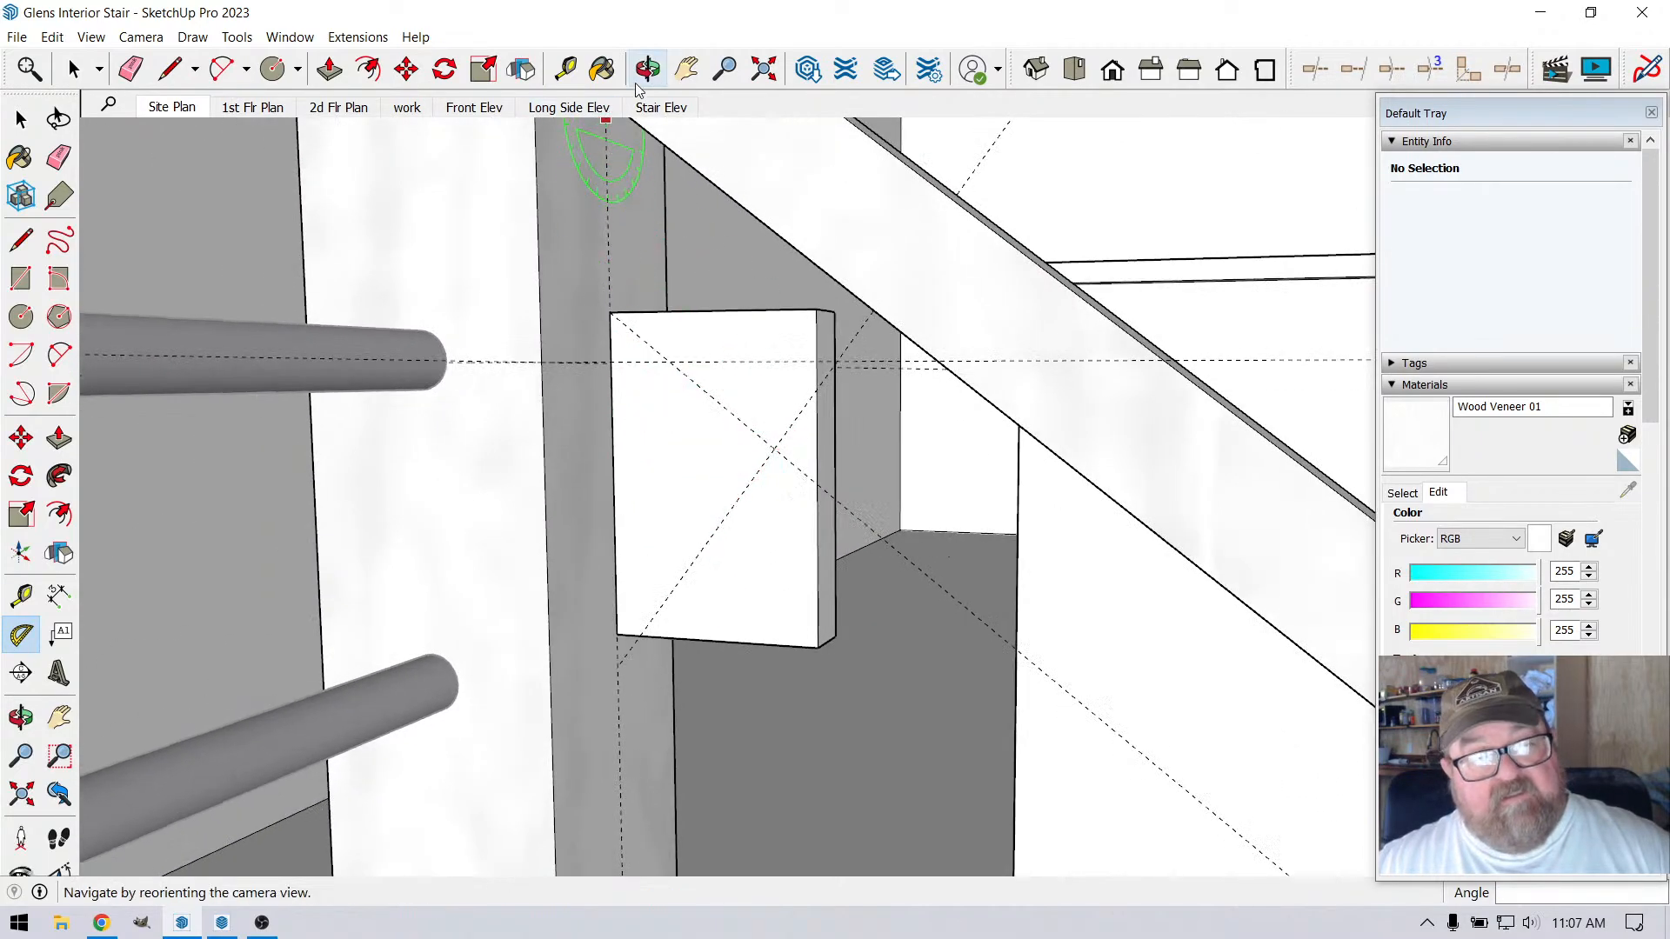
Extend the block's bottom face 3/4" downward with Push/Pull so the face reaches past the perpendicular guide's post-side end
left_click(648, 69)
left_click_drag(708, 551, 662, 375)
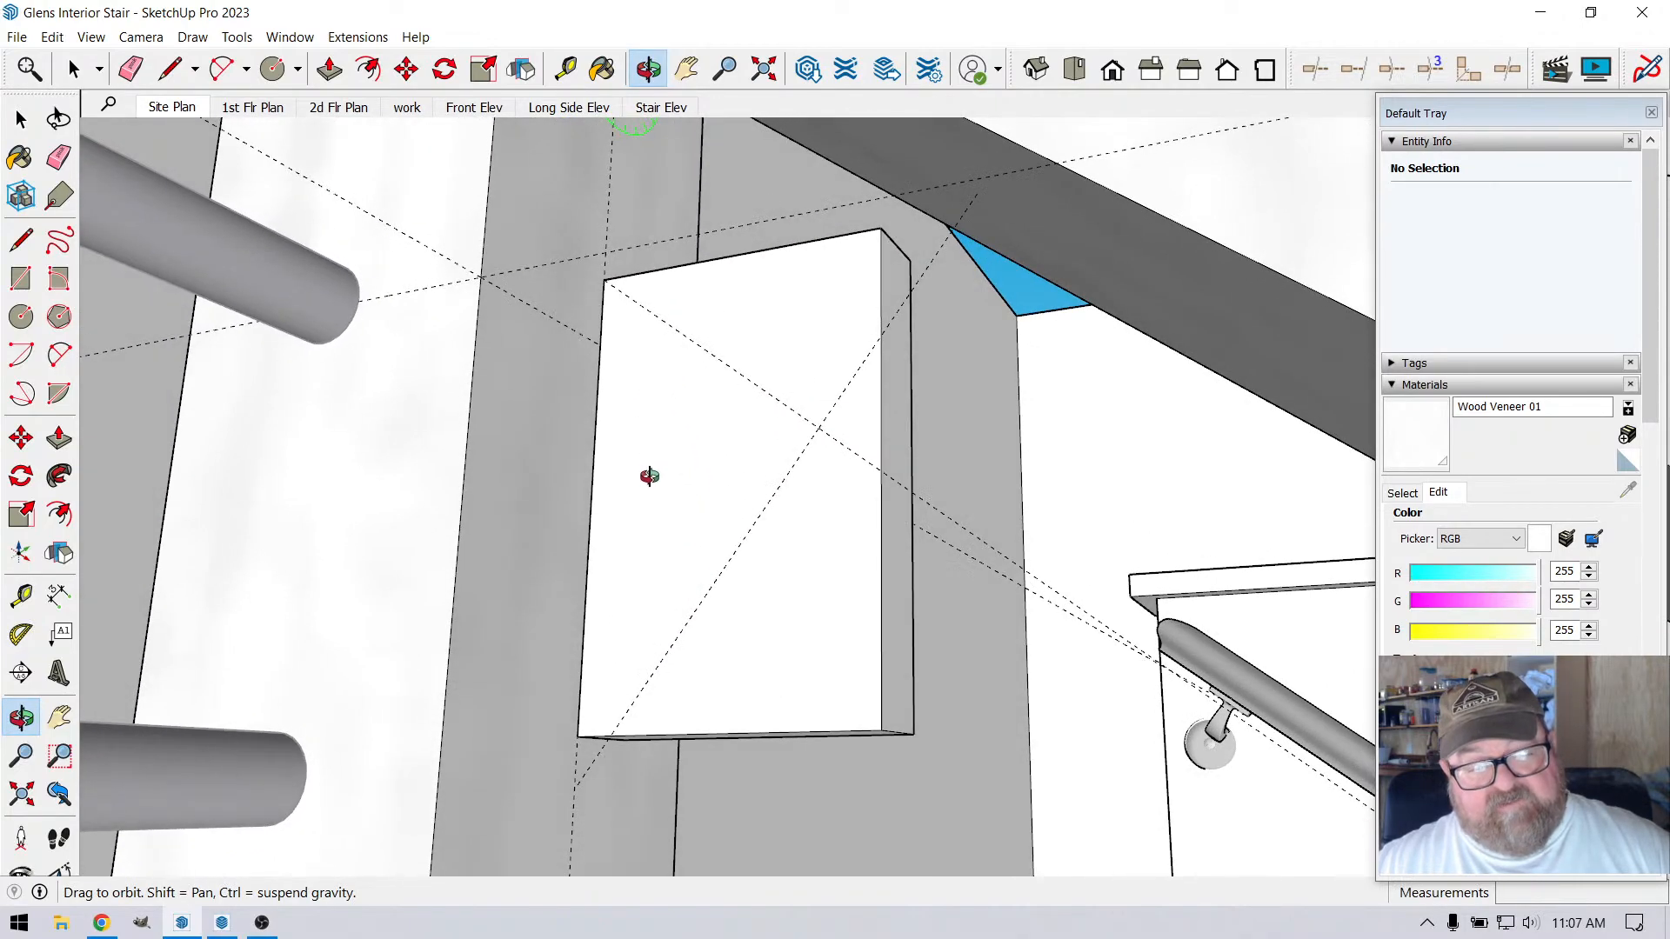
mouse_move(649, 476)
left_mouse_down()
mouse_move(675, 574)
mouse_move(664, 462)
left_mouse_up()
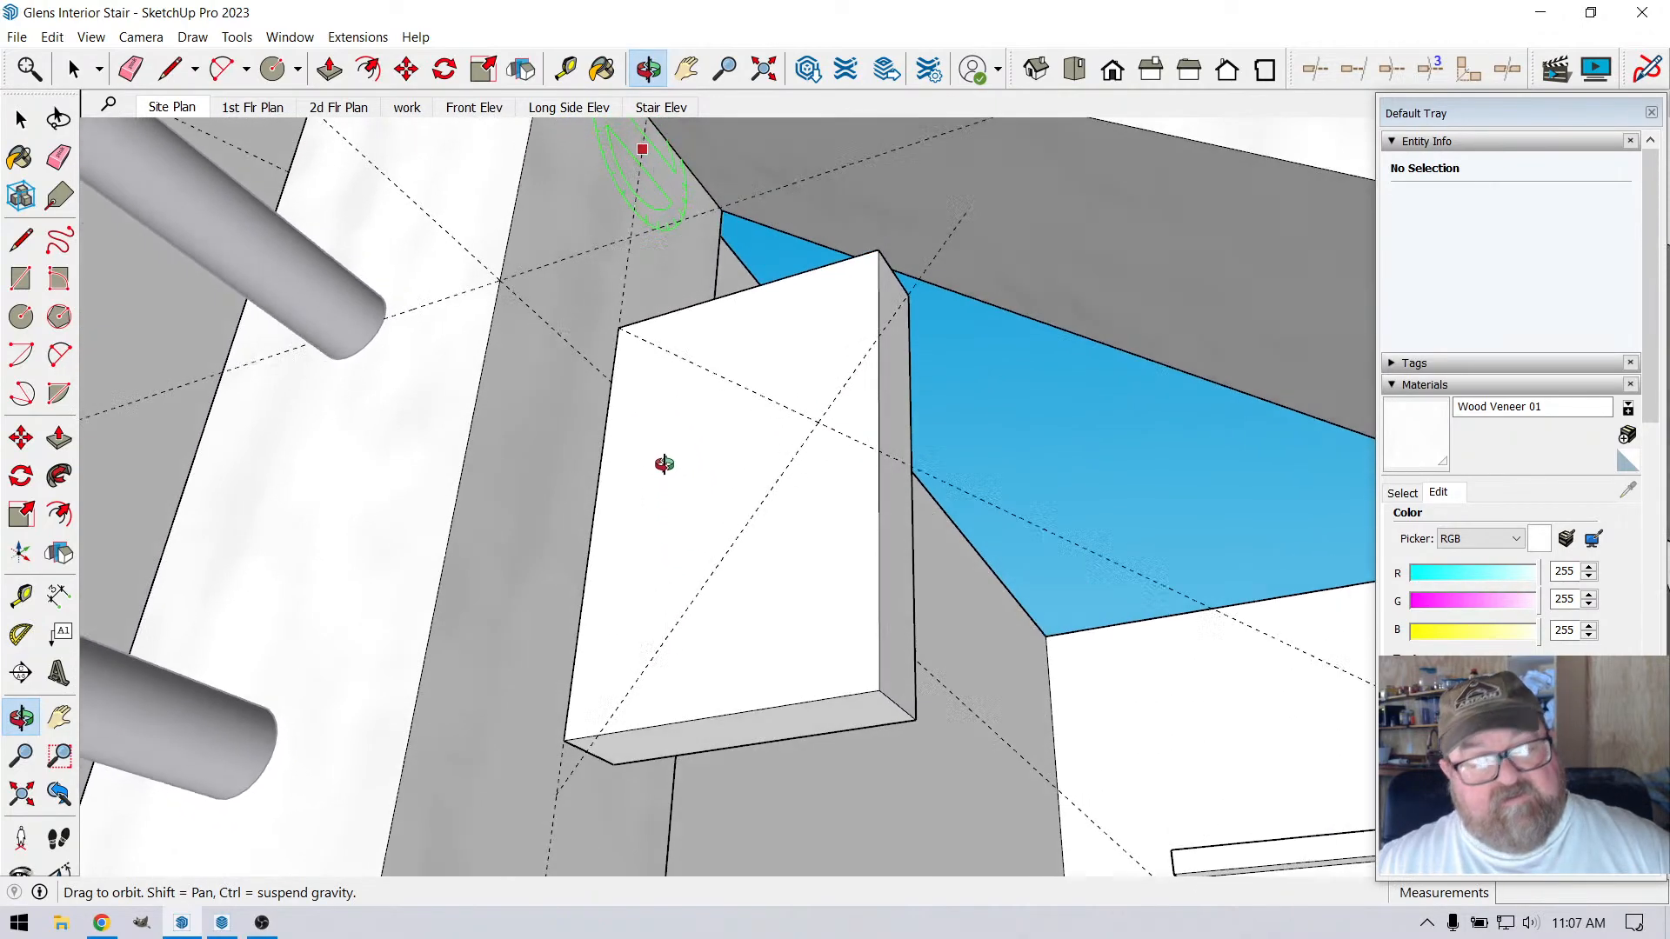
left_click(329, 69)
left_click(776, 727)
left_click(677, 821)
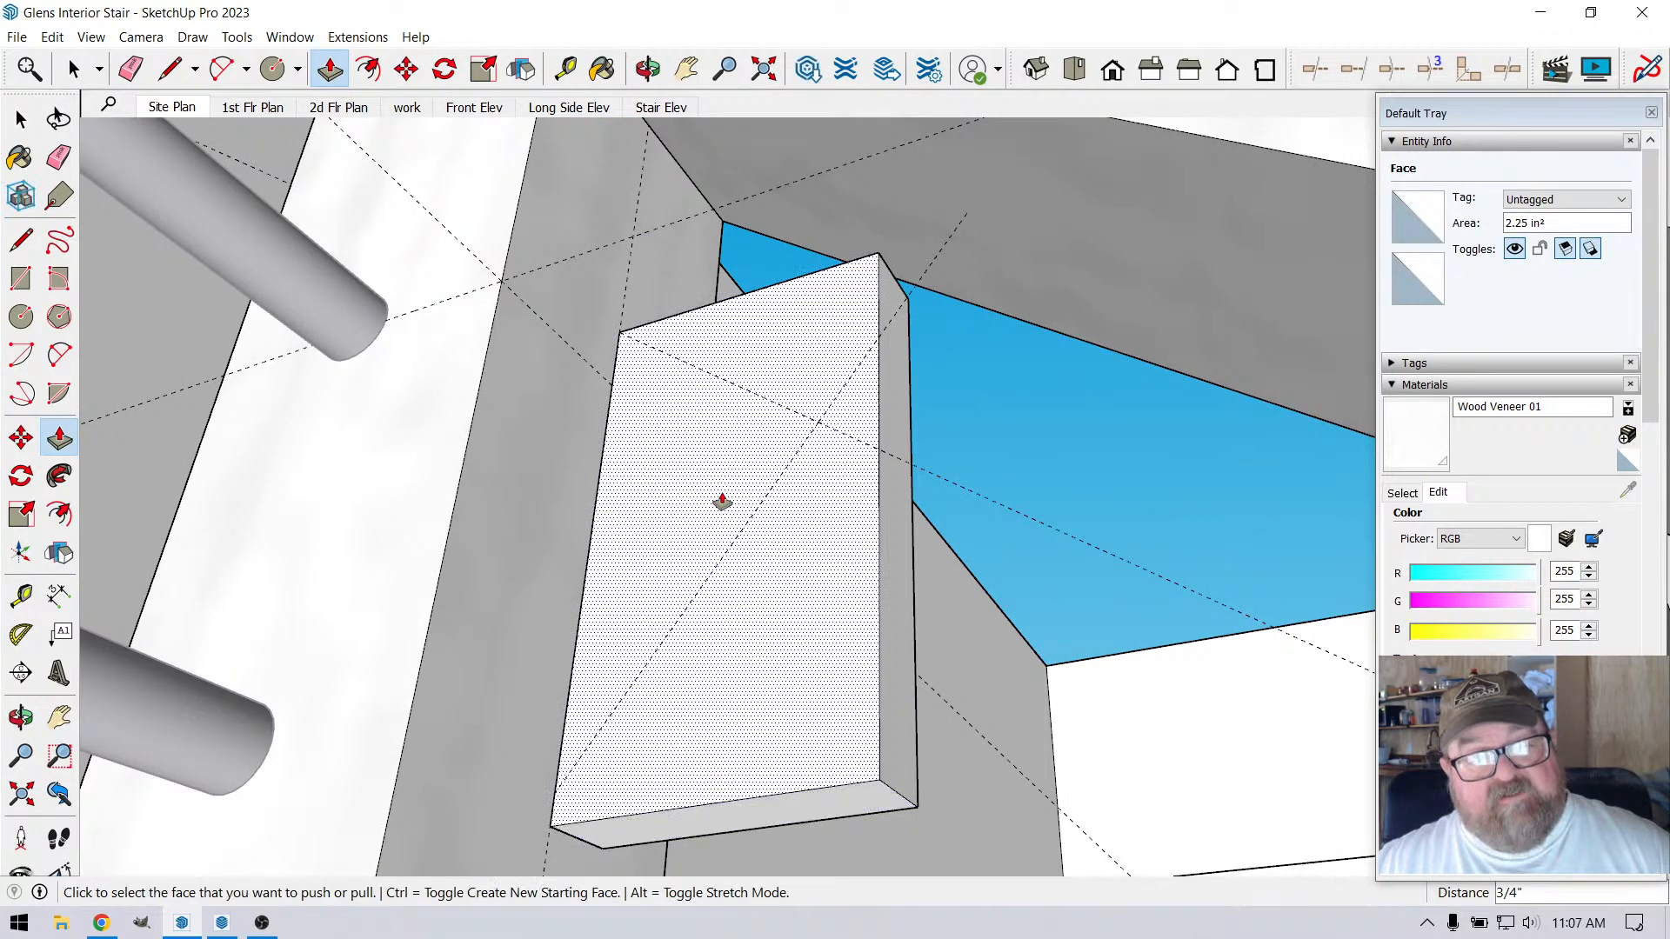
Draw lines on the block's face from its upper post-side corner along the sloped guide, and along the perpendicular guide to the post-side edge
key("l")
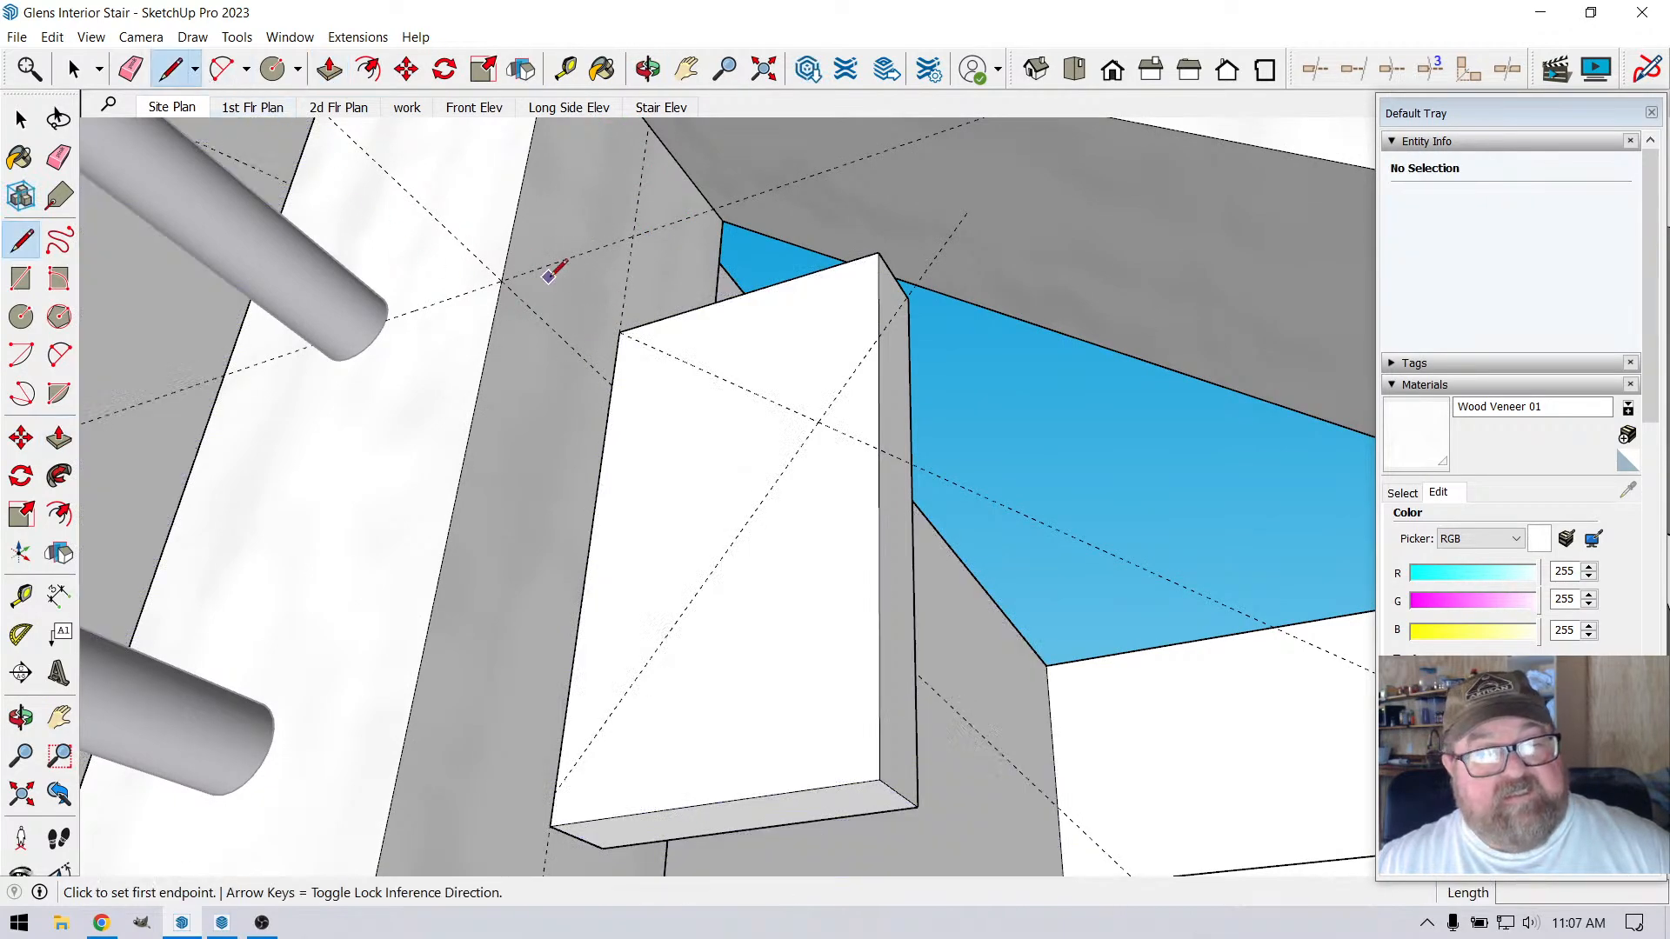
left_click(620, 333)
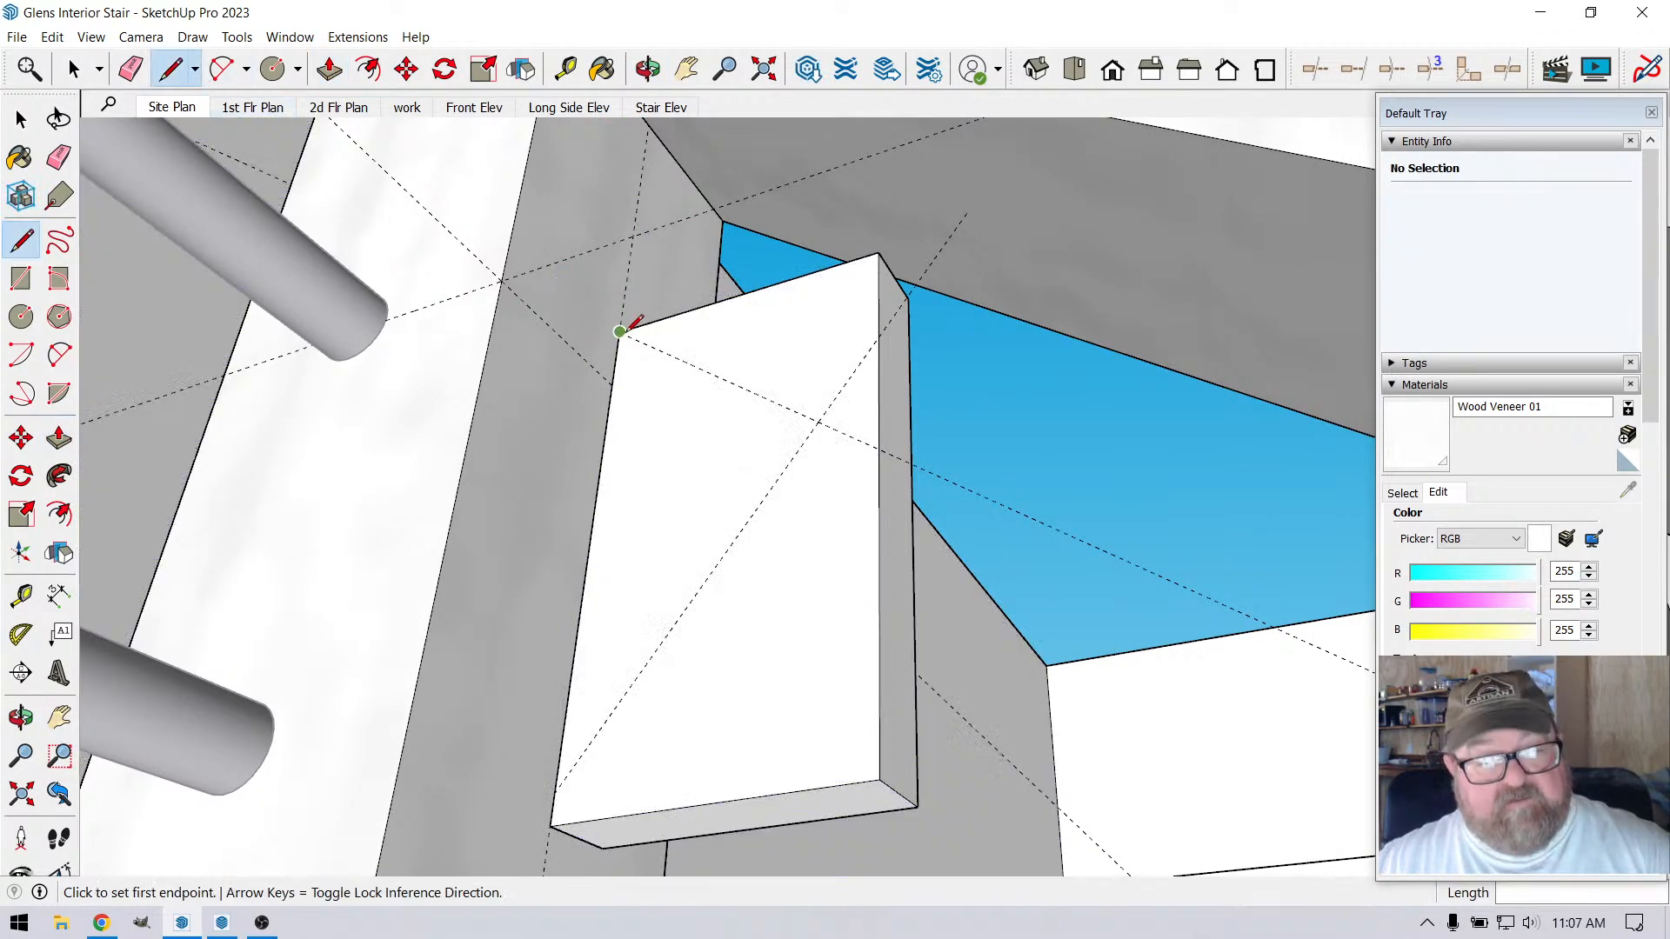
left_click(819, 422)
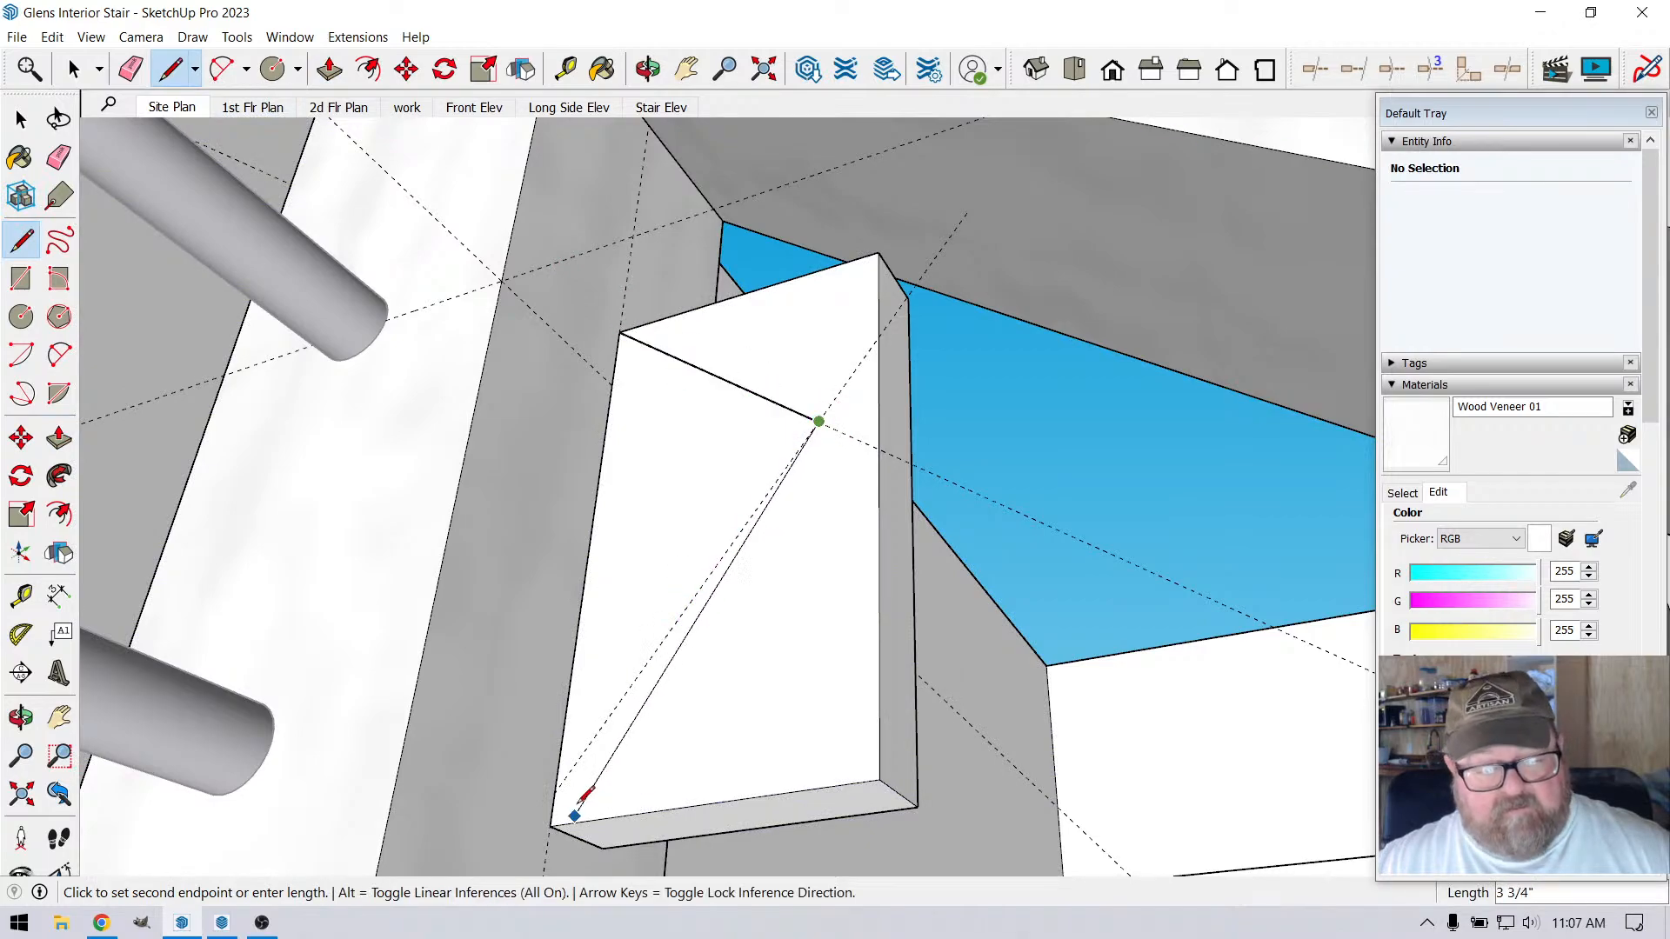
left_click(554, 793)
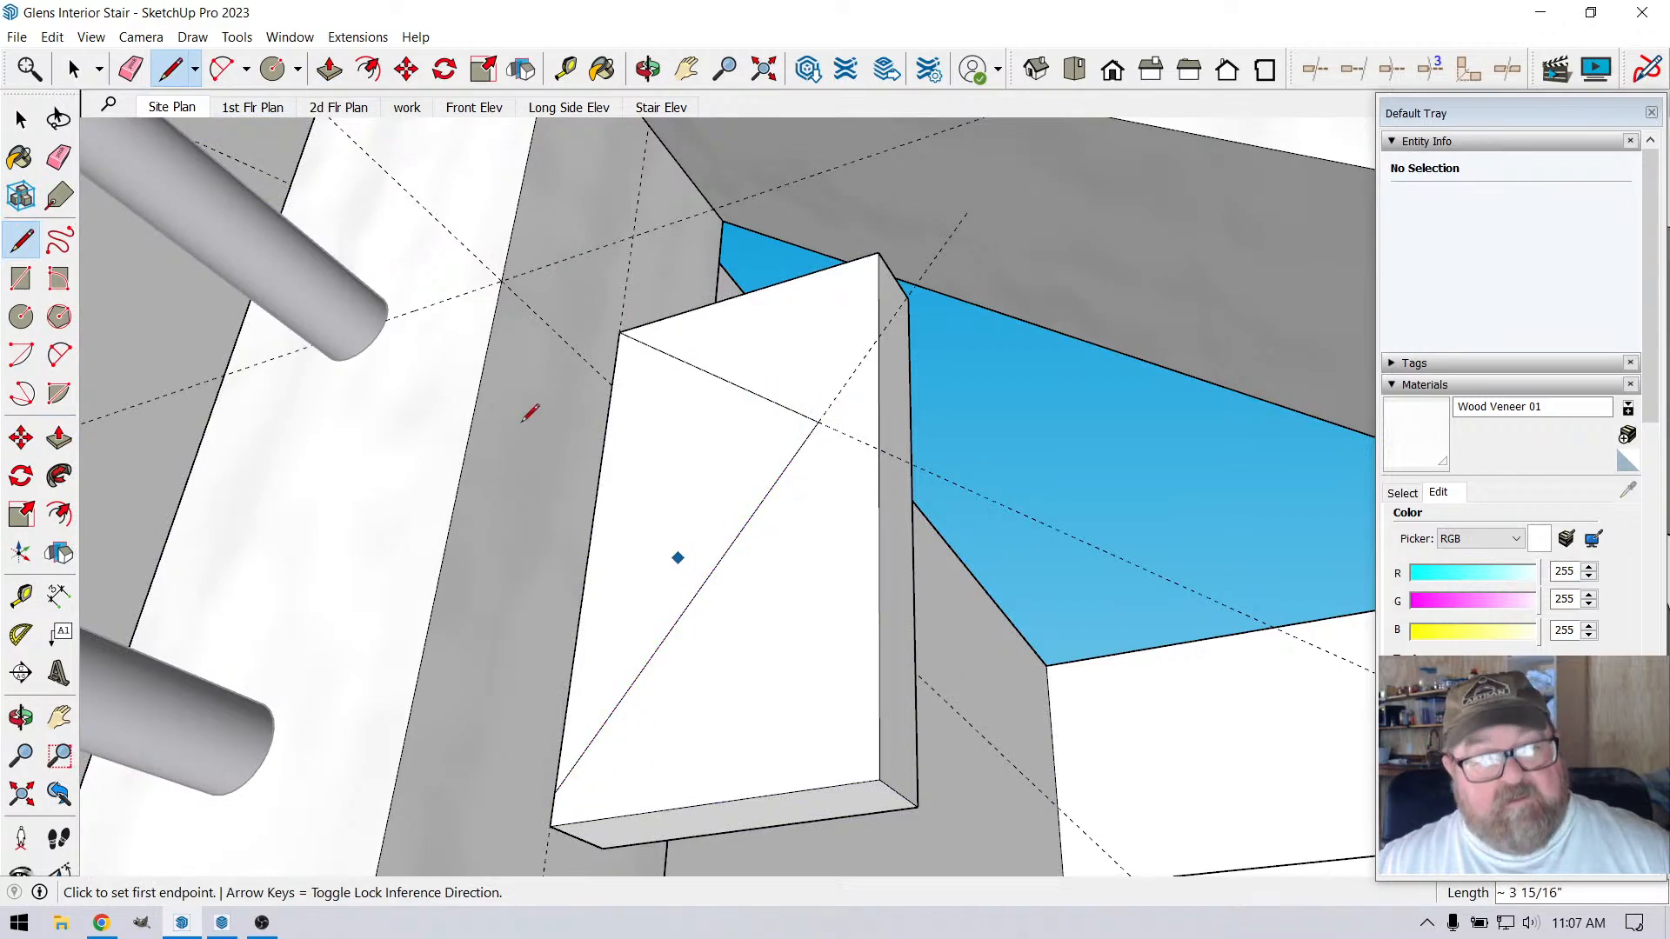
Push the face outside the drawn lines back 3/4" to cut it away, and pull the remaining triangular face out 1"
key("p")
left_click(816, 530)
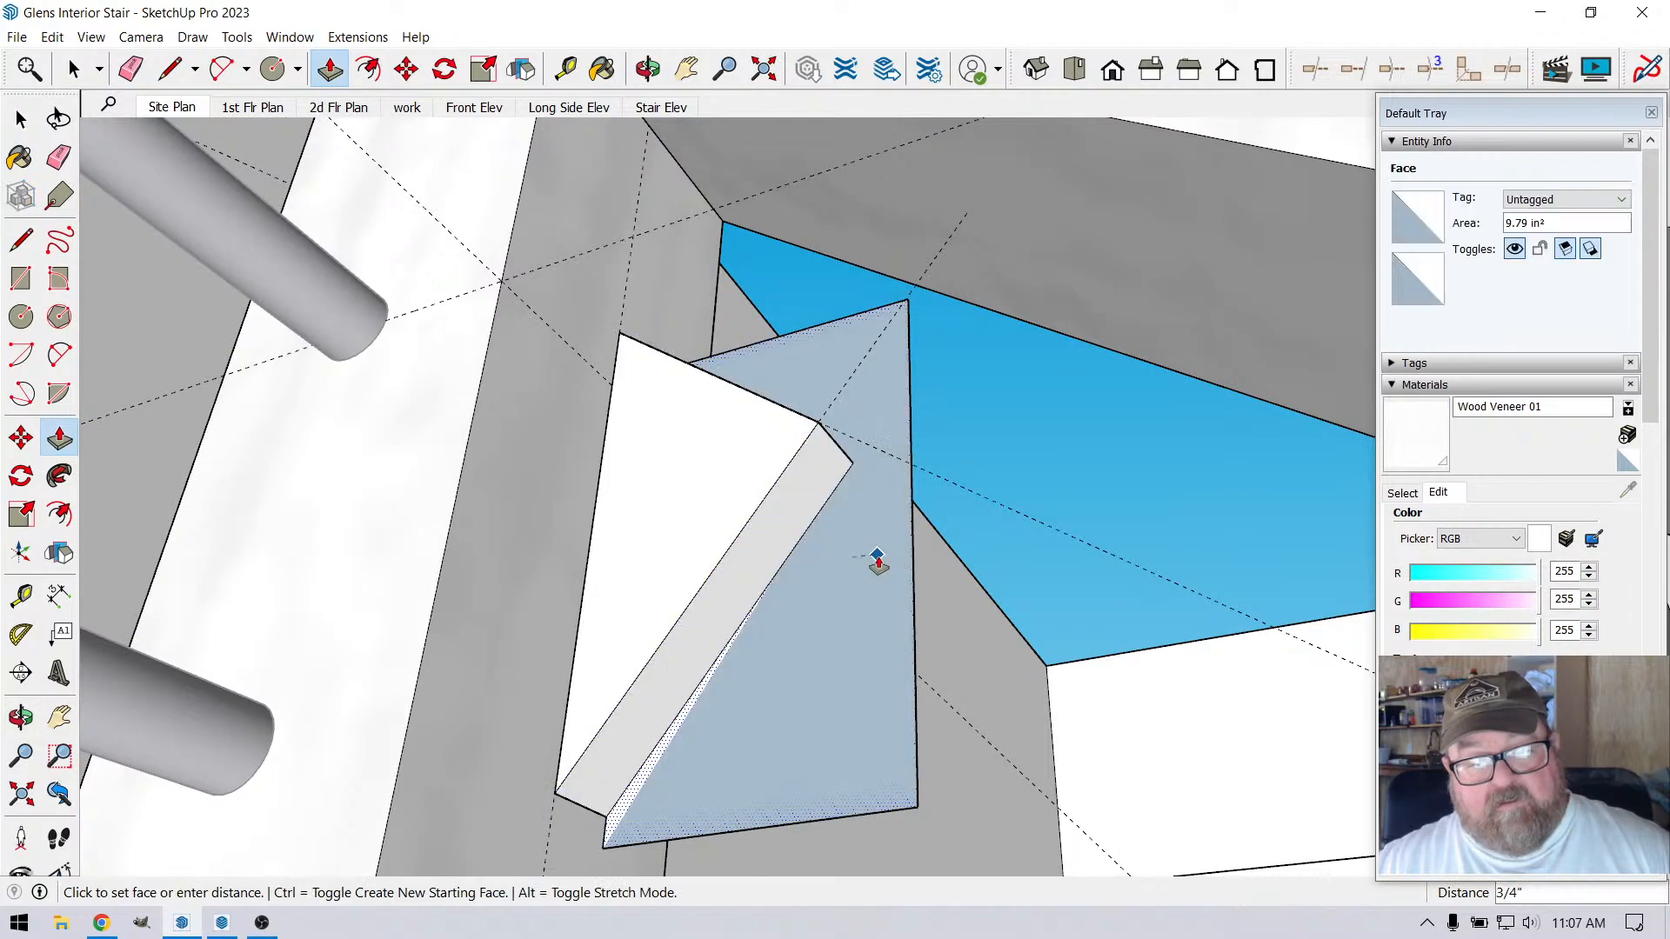
left_click(877, 563)
scroll(791, 497, "up", 2)
left_click(788, 497)
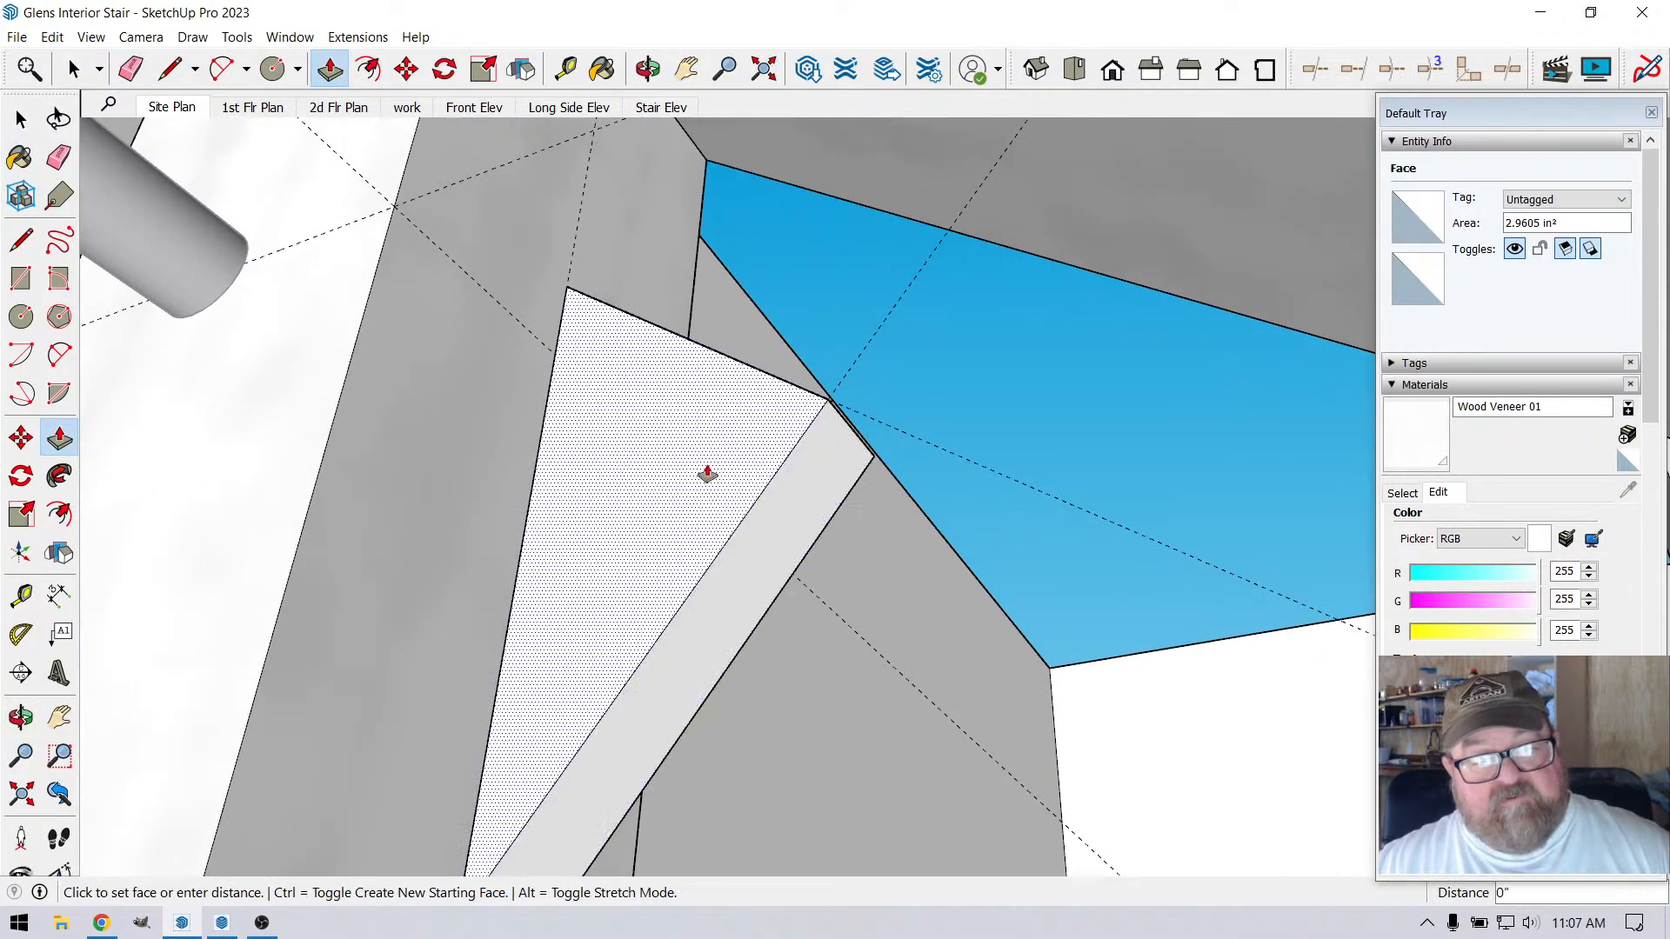
left_click(627, 395)
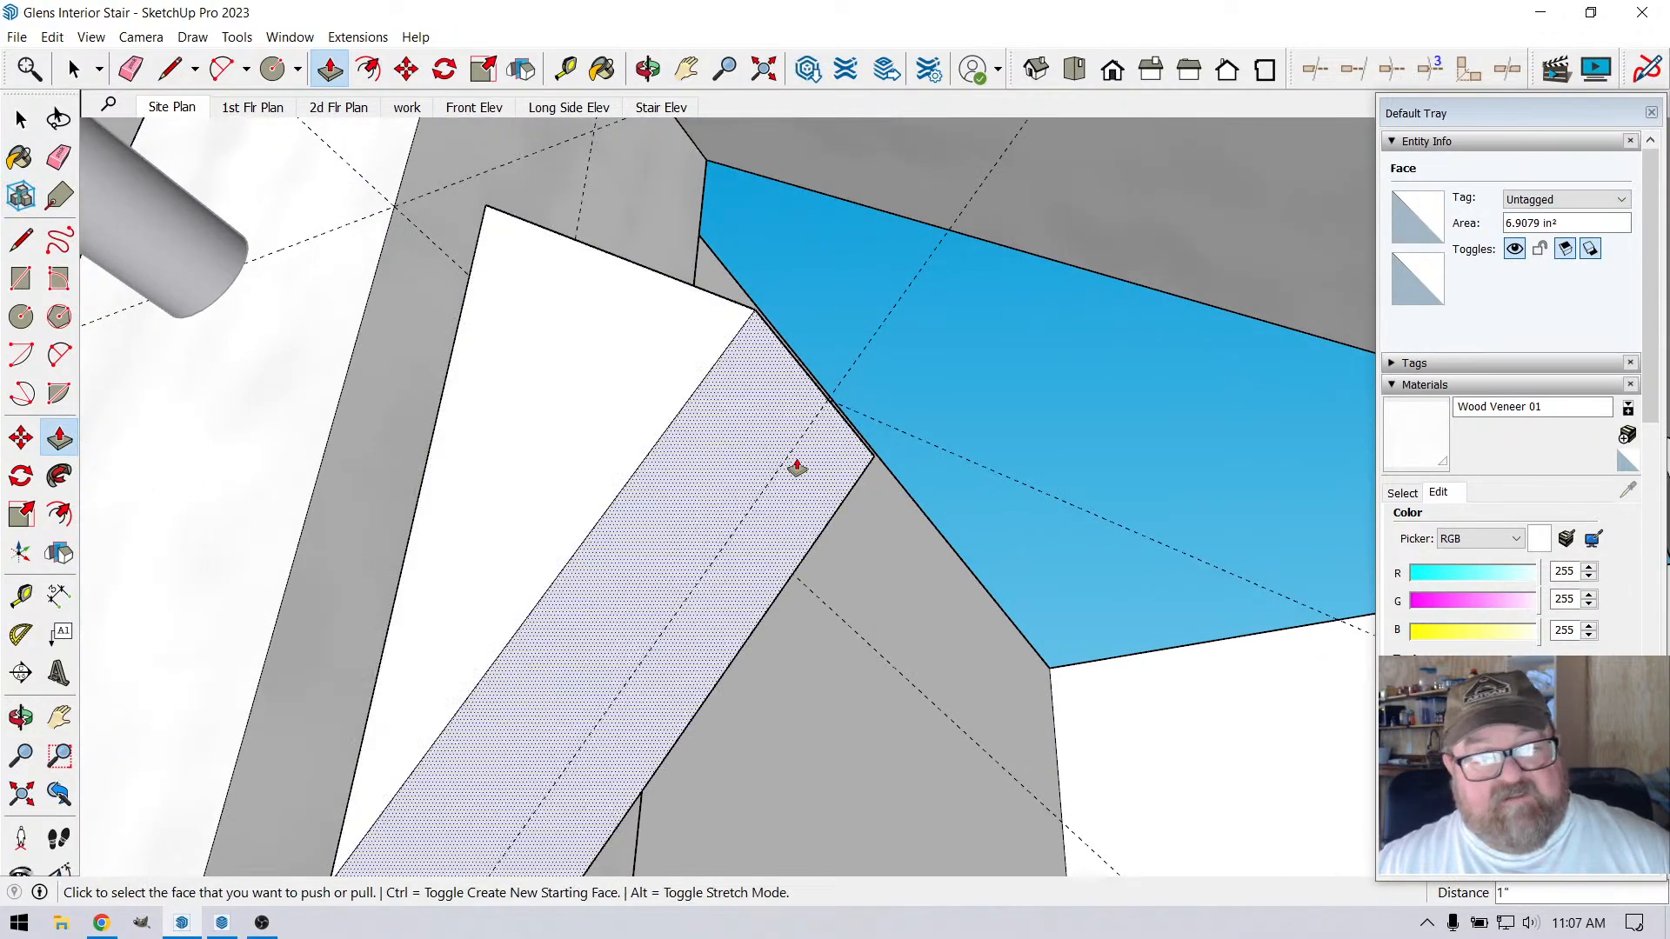
Draw a circle with a 3/8" radius on the wedge's angled face, centred on the intersection of the two guides
left_click(273, 69)
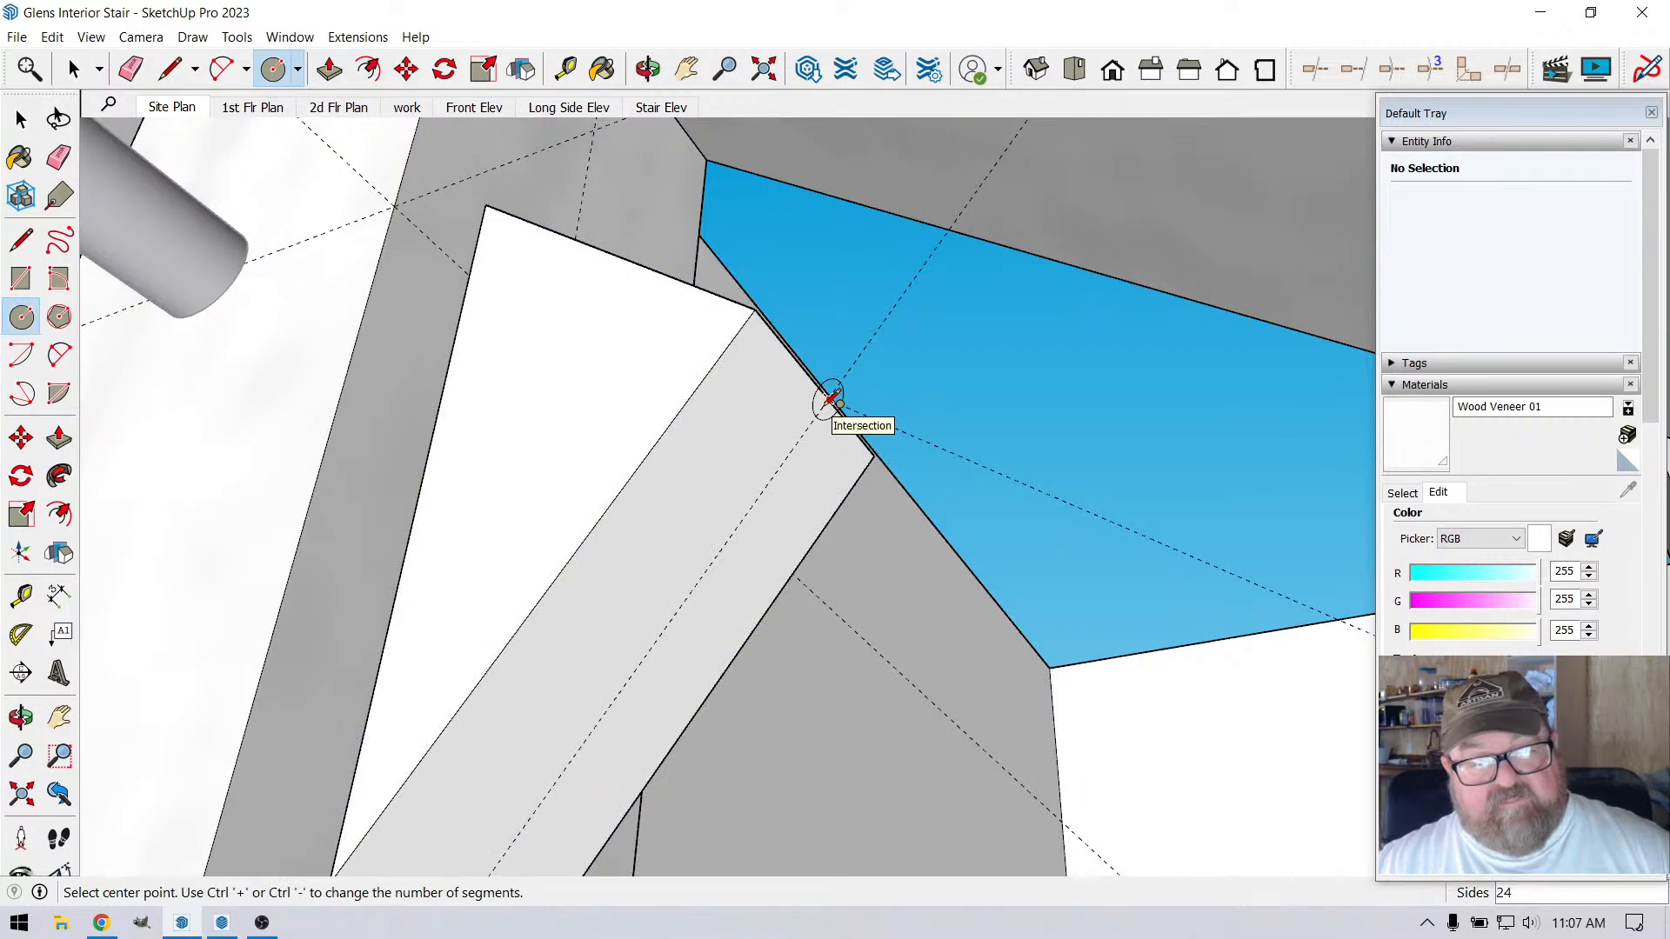
left_click(830, 399)
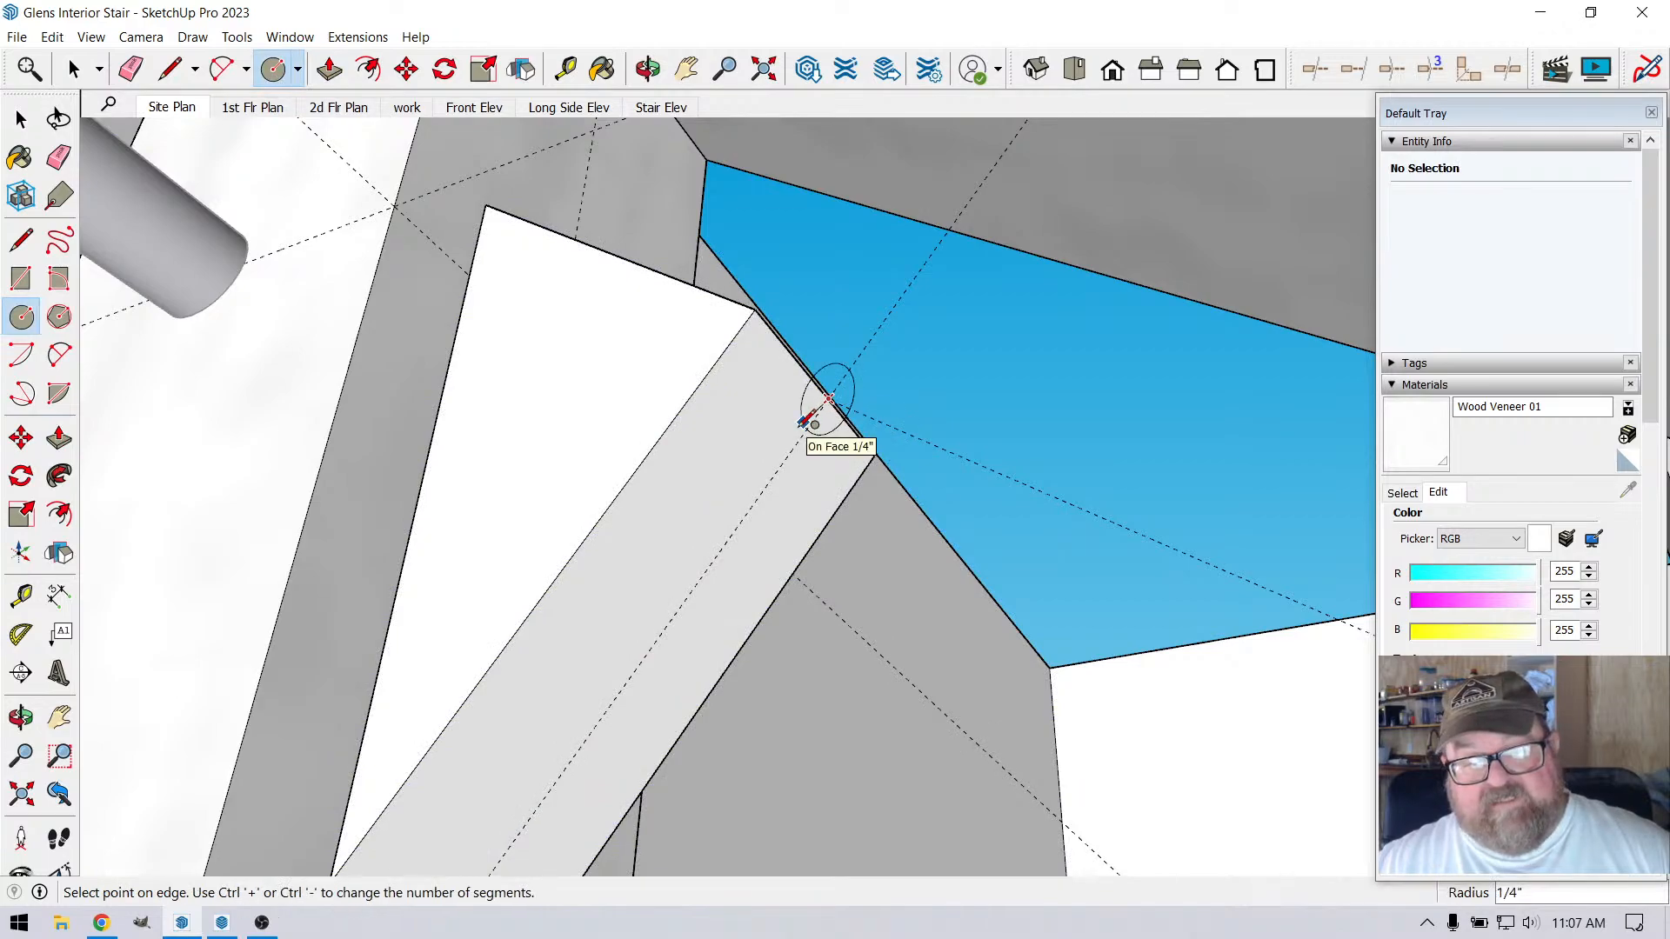
type("3/")
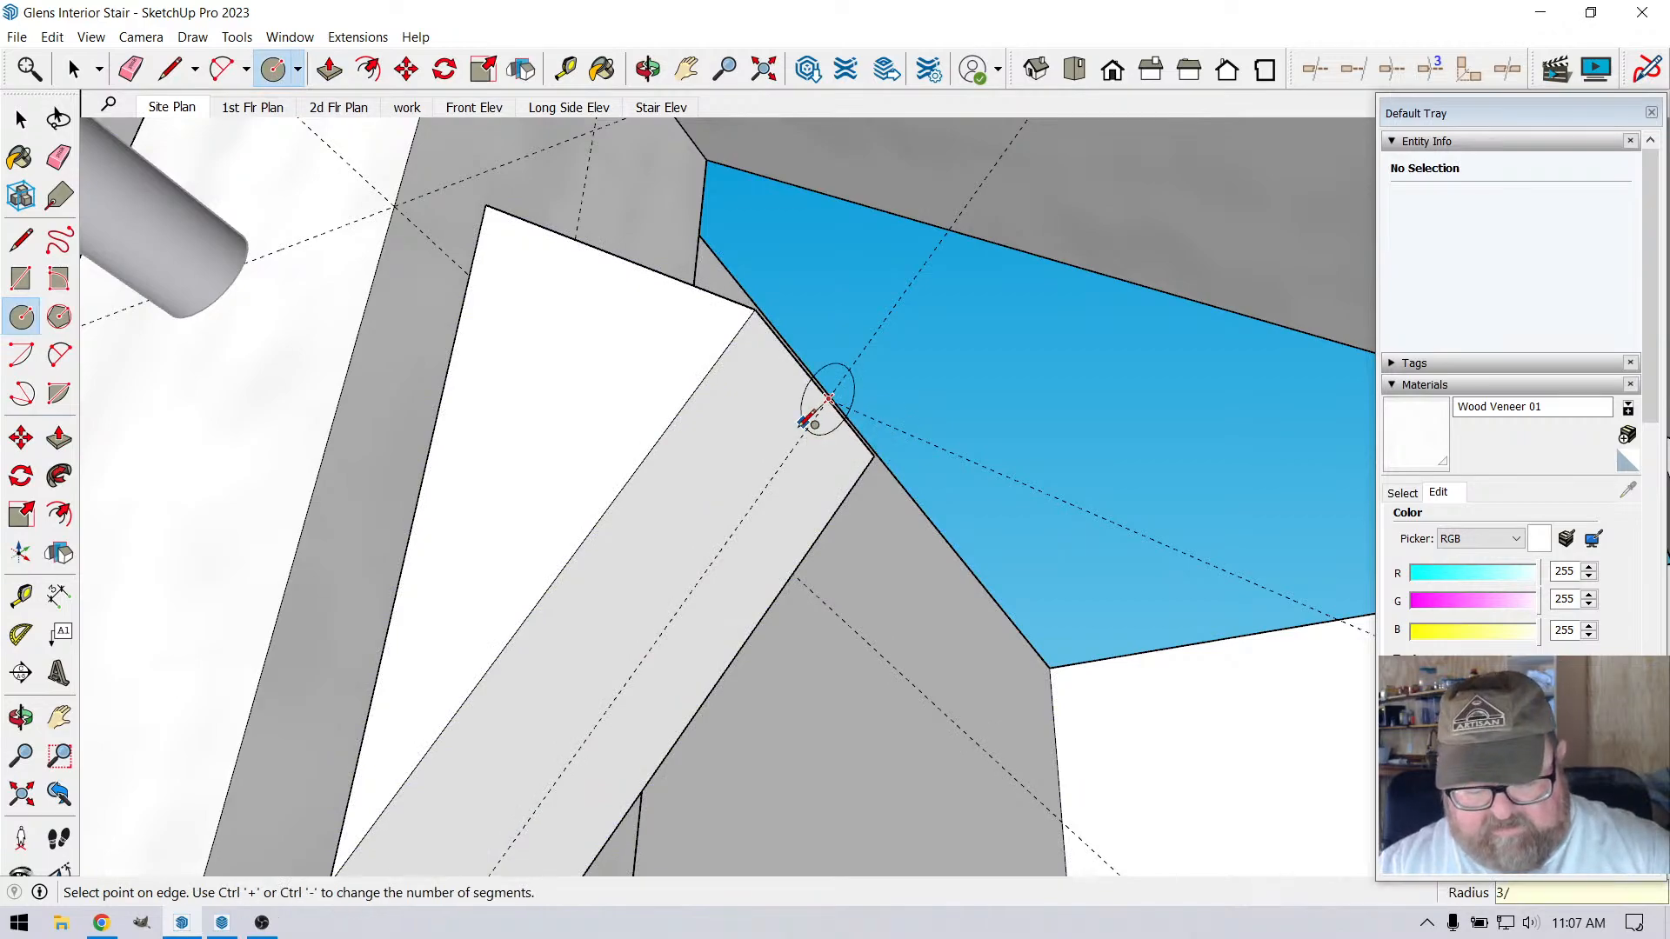
type("8")
key("Return")
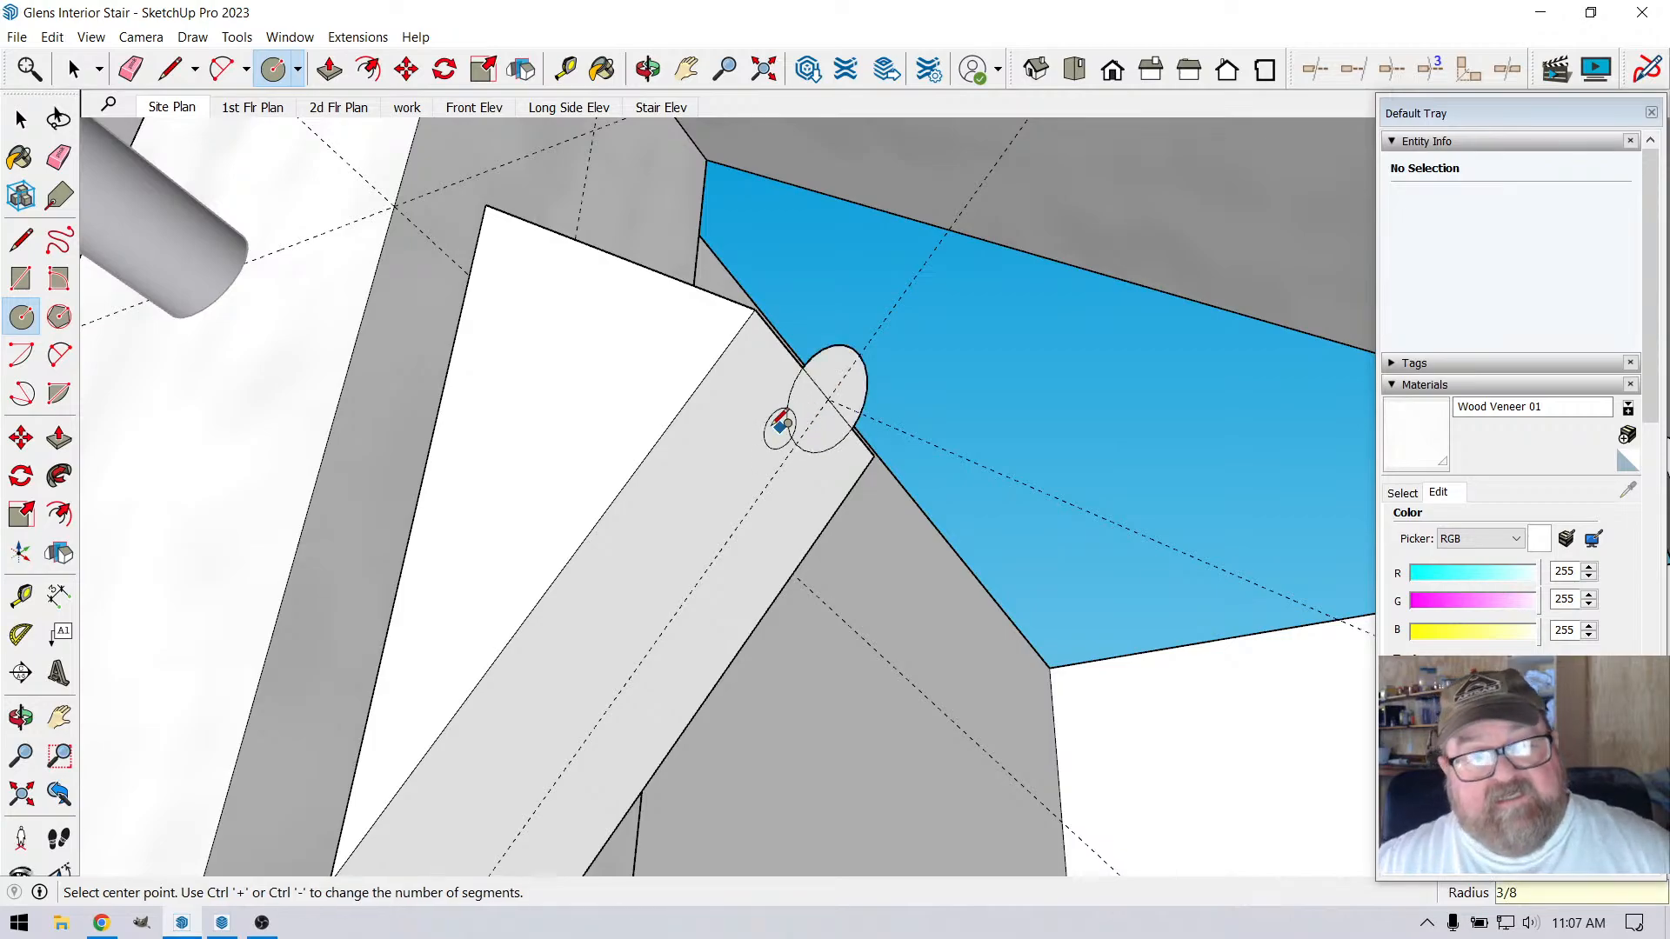
Erase the helper wedge's edges and leftover lines around the circle, keeping only the circle face and the guides
key("o")
left_click_drag(781, 424, 533, 473)
left_click_drag(574, 269, 601, 320)
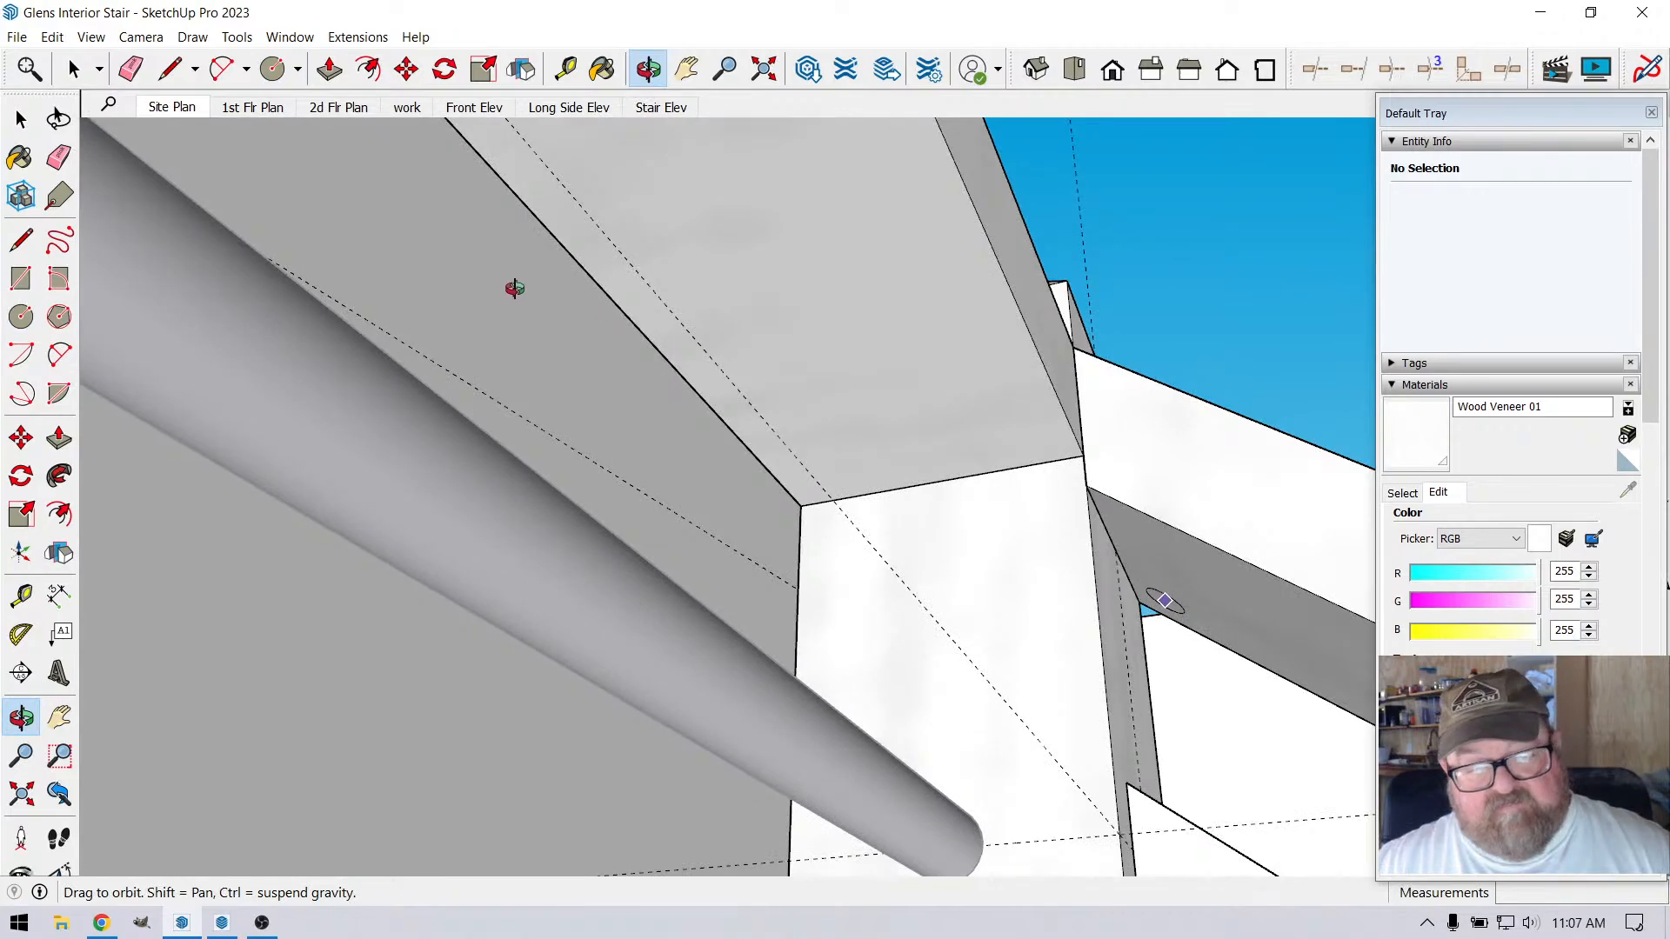
left_click_drag(515, 288, 504, 328)
left_click_drag(699, 497, 671, 400)
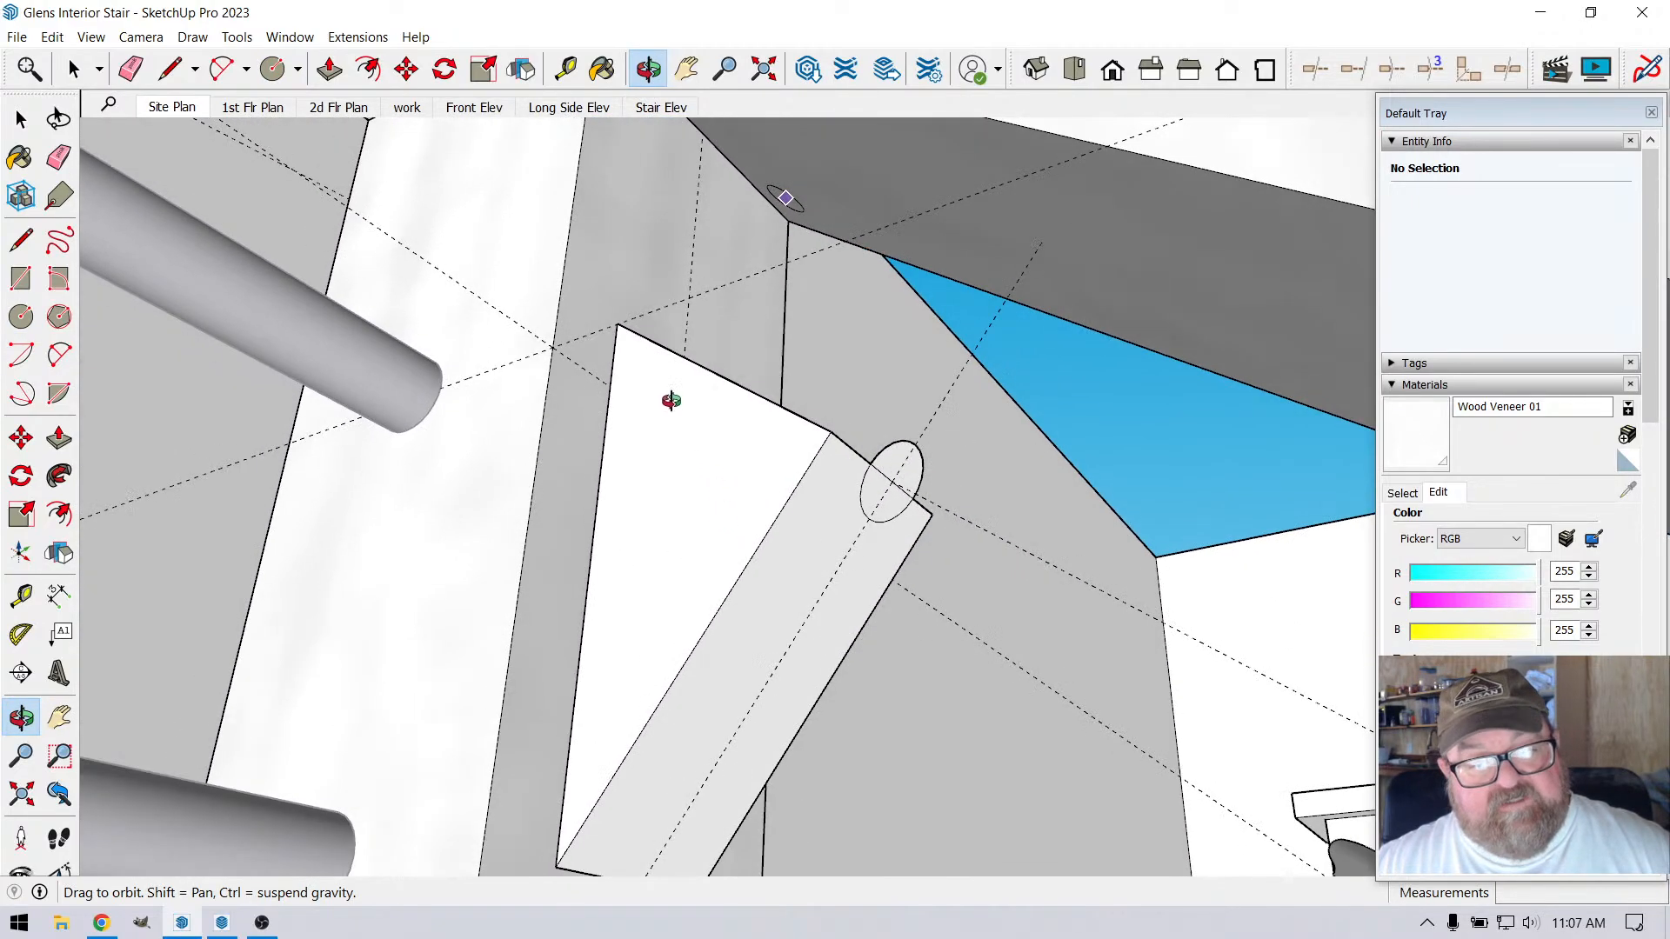
key("e")
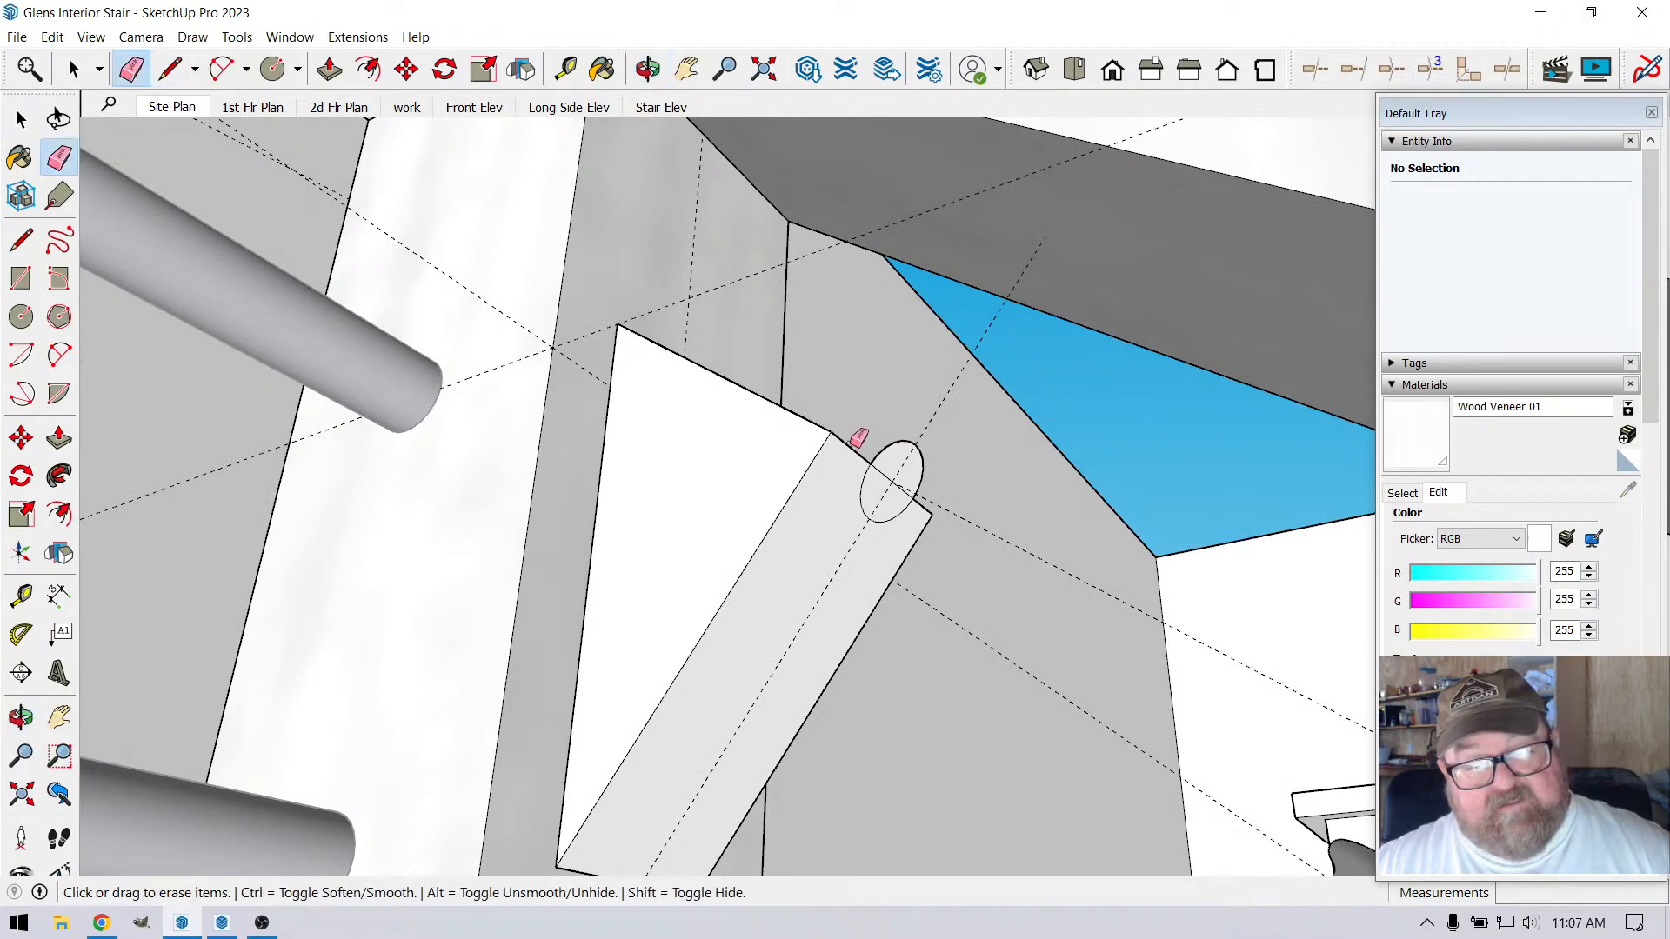
left_click(841, 441)
left_click_drag(828, 444, 838, 450)
left_click(794, 424)
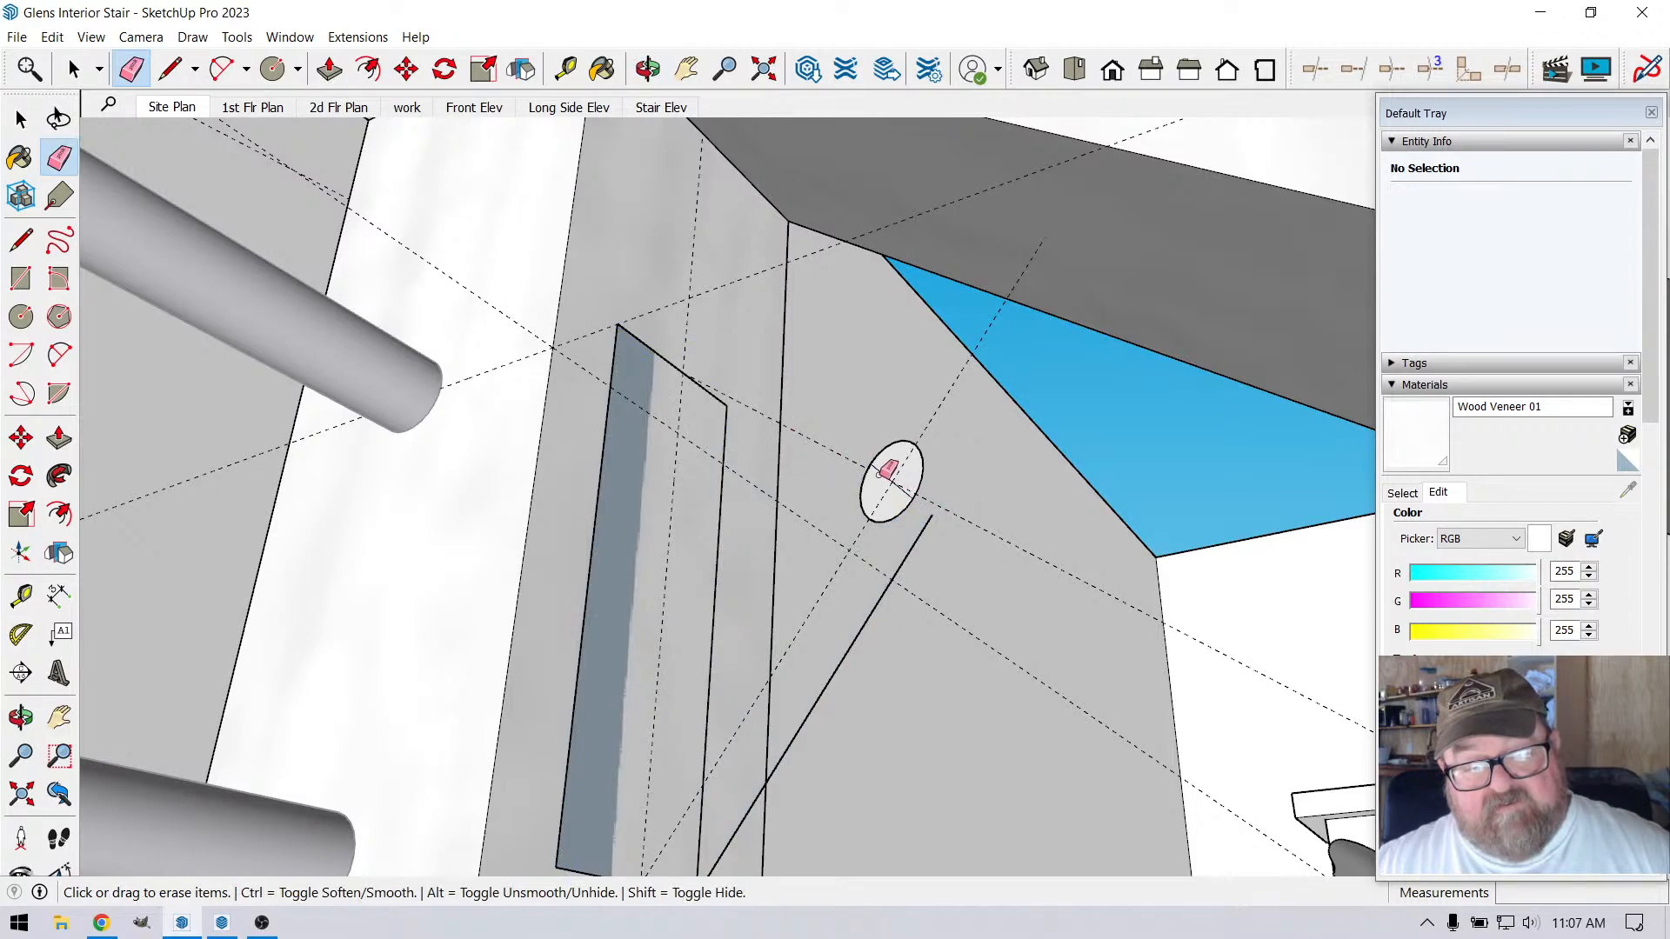
left_click_drag(927, 532, 770, 509)
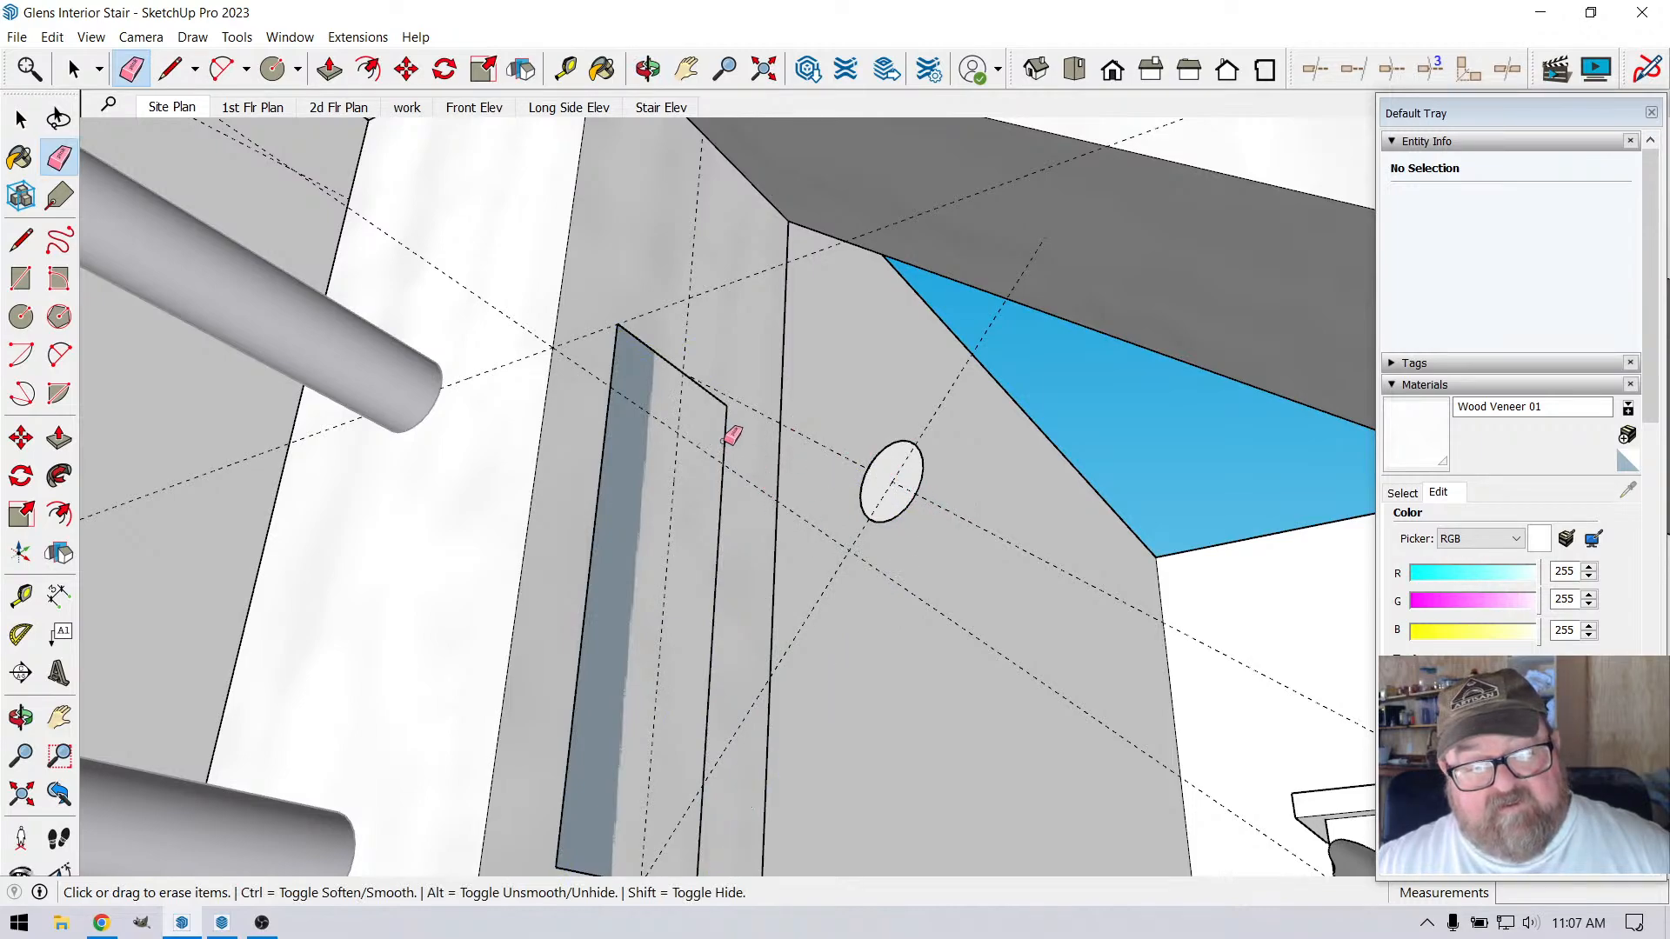
left_click_drag(727, 439, 721, 410)
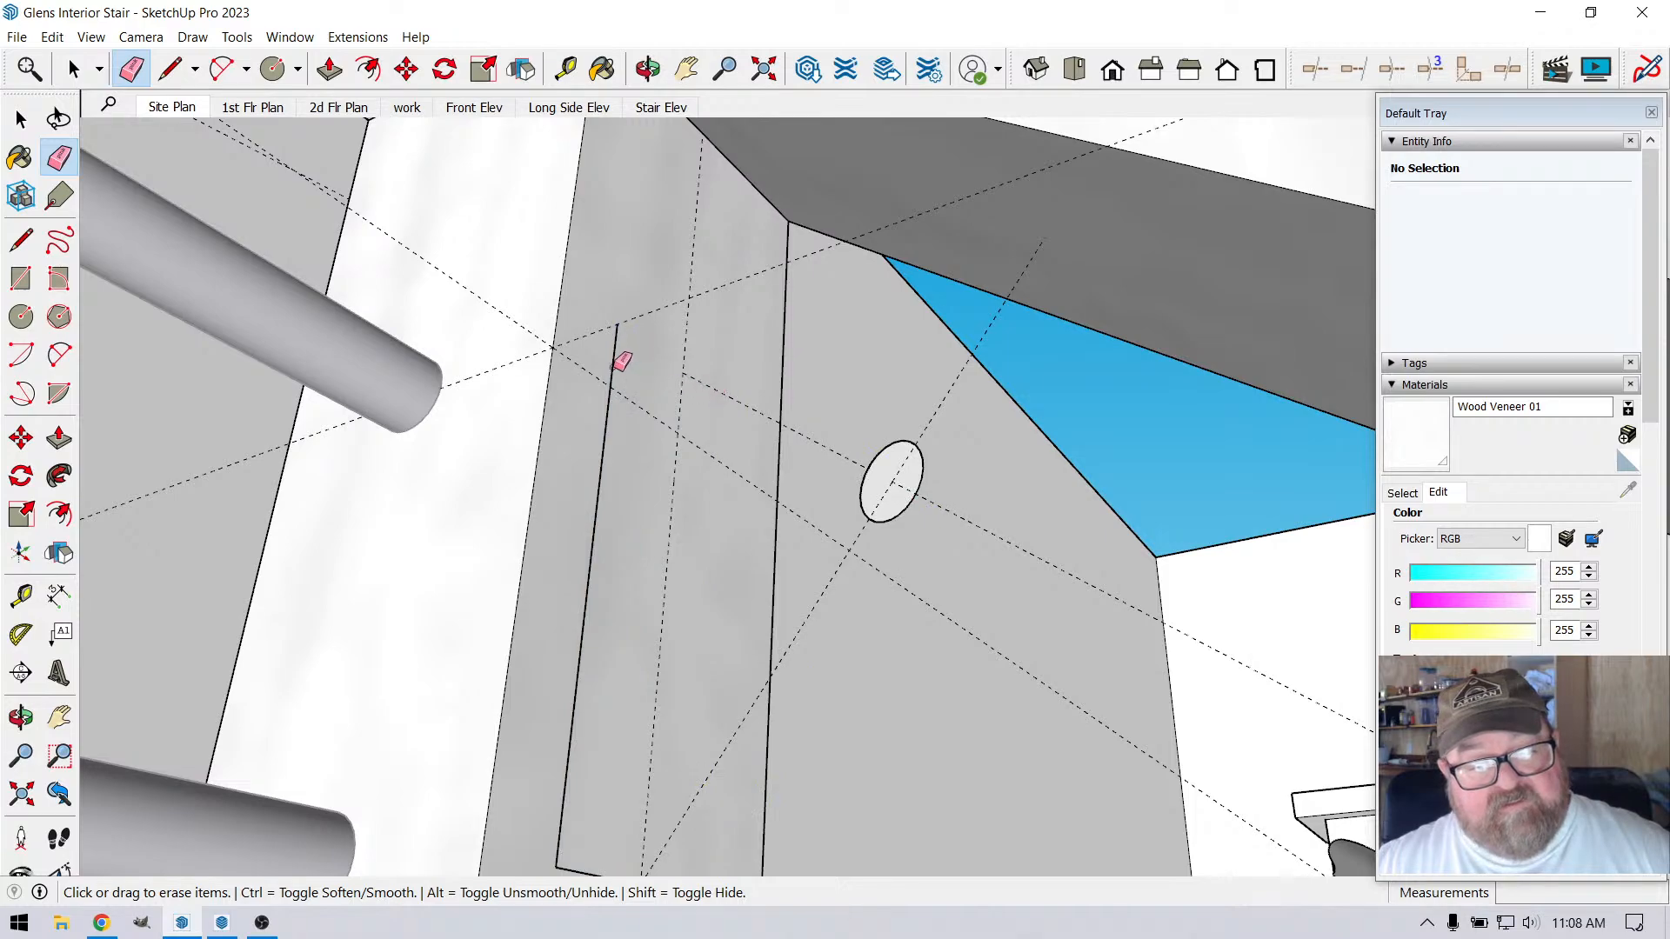
left_click(618, 366)
middle_click_drag(619, 366, 693, 383)
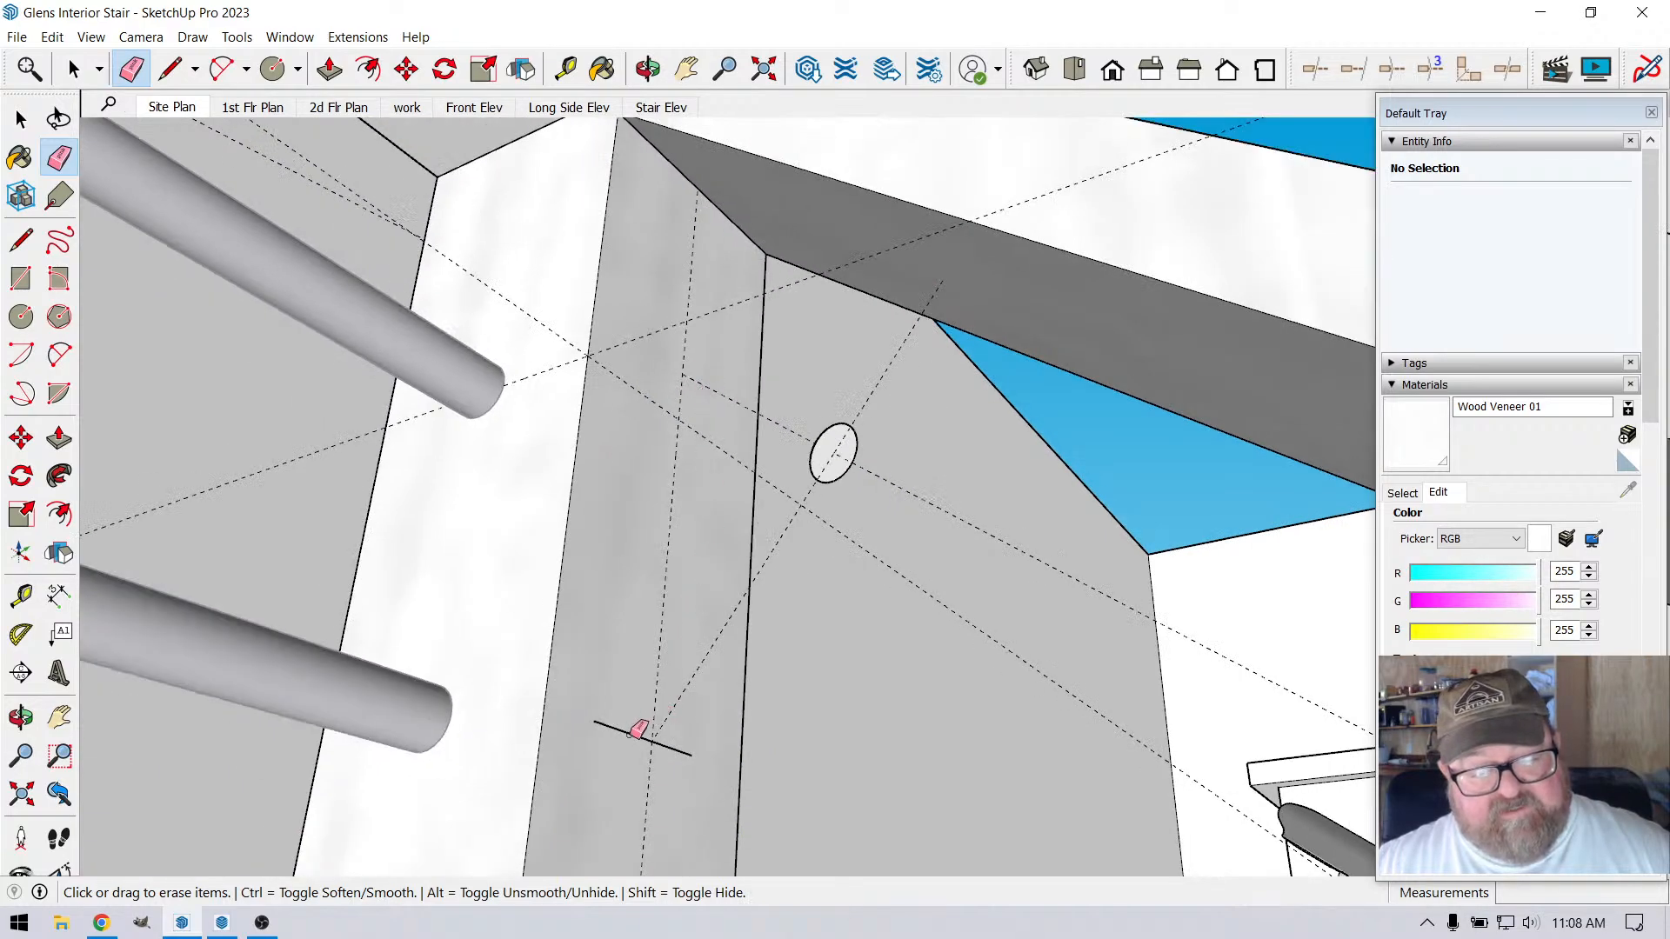
left_click(640, 731)
middle_click_drag(727, 478, 746, 435)
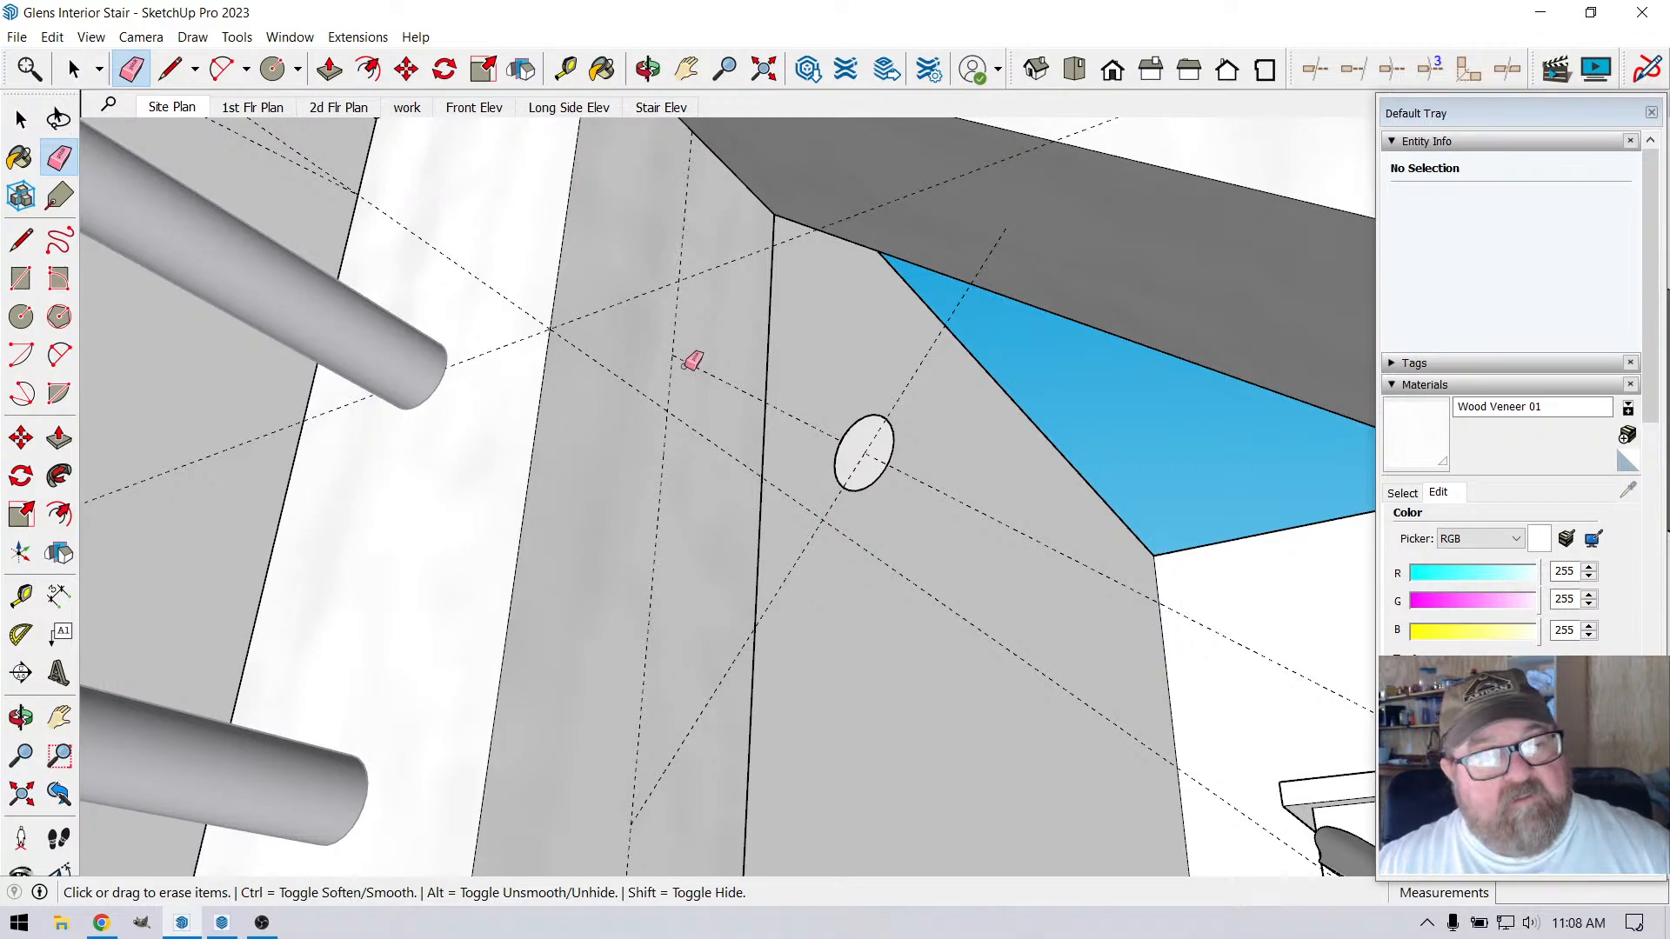
Group the circle face with its edge, convert the group into a component, and open the component for editing
key("space")
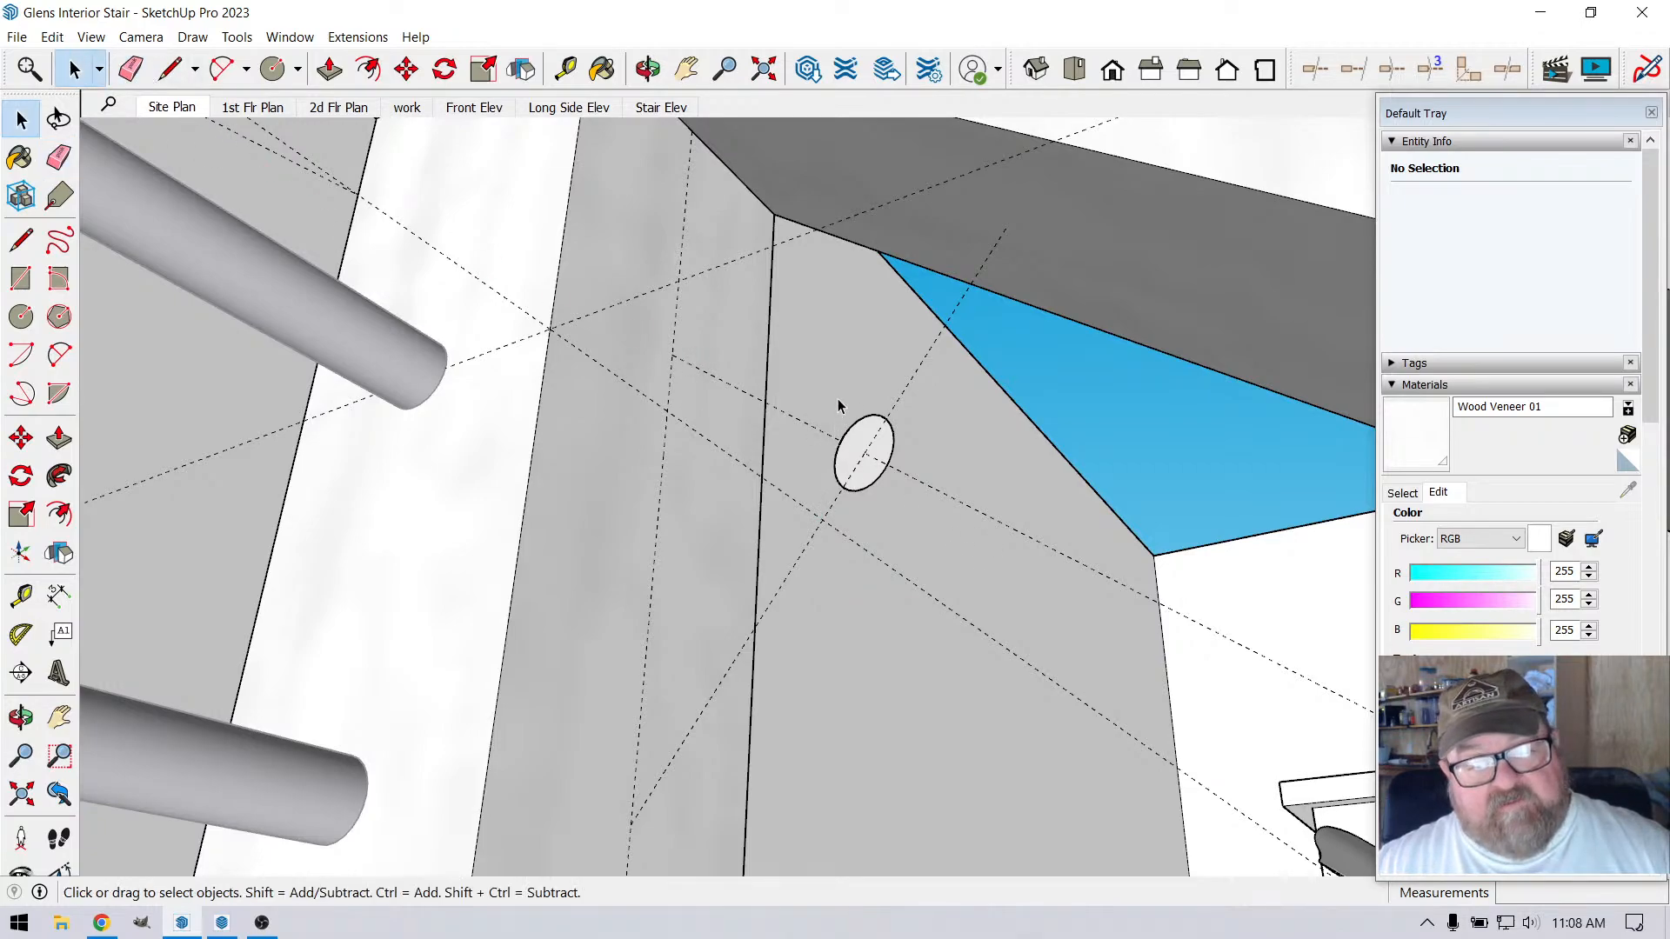
left_click_drag(837, 399, 917, 534)
left_click_drag(817, 395, 899, 514)
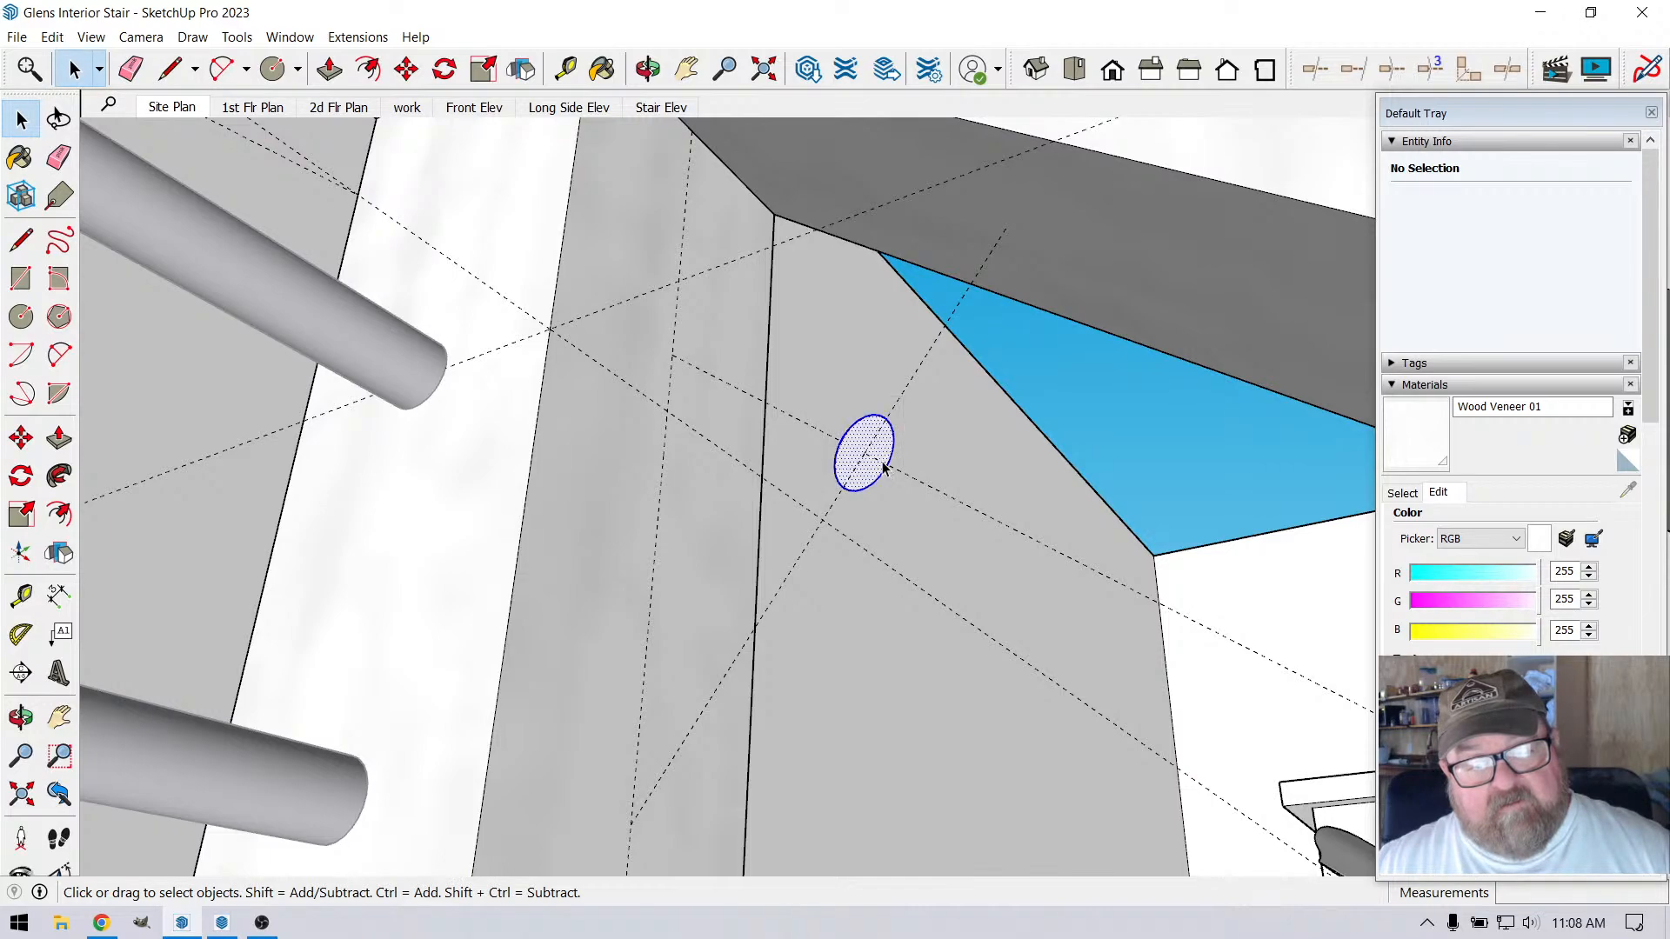
right_click(859, 438)
left_click(906, 601)
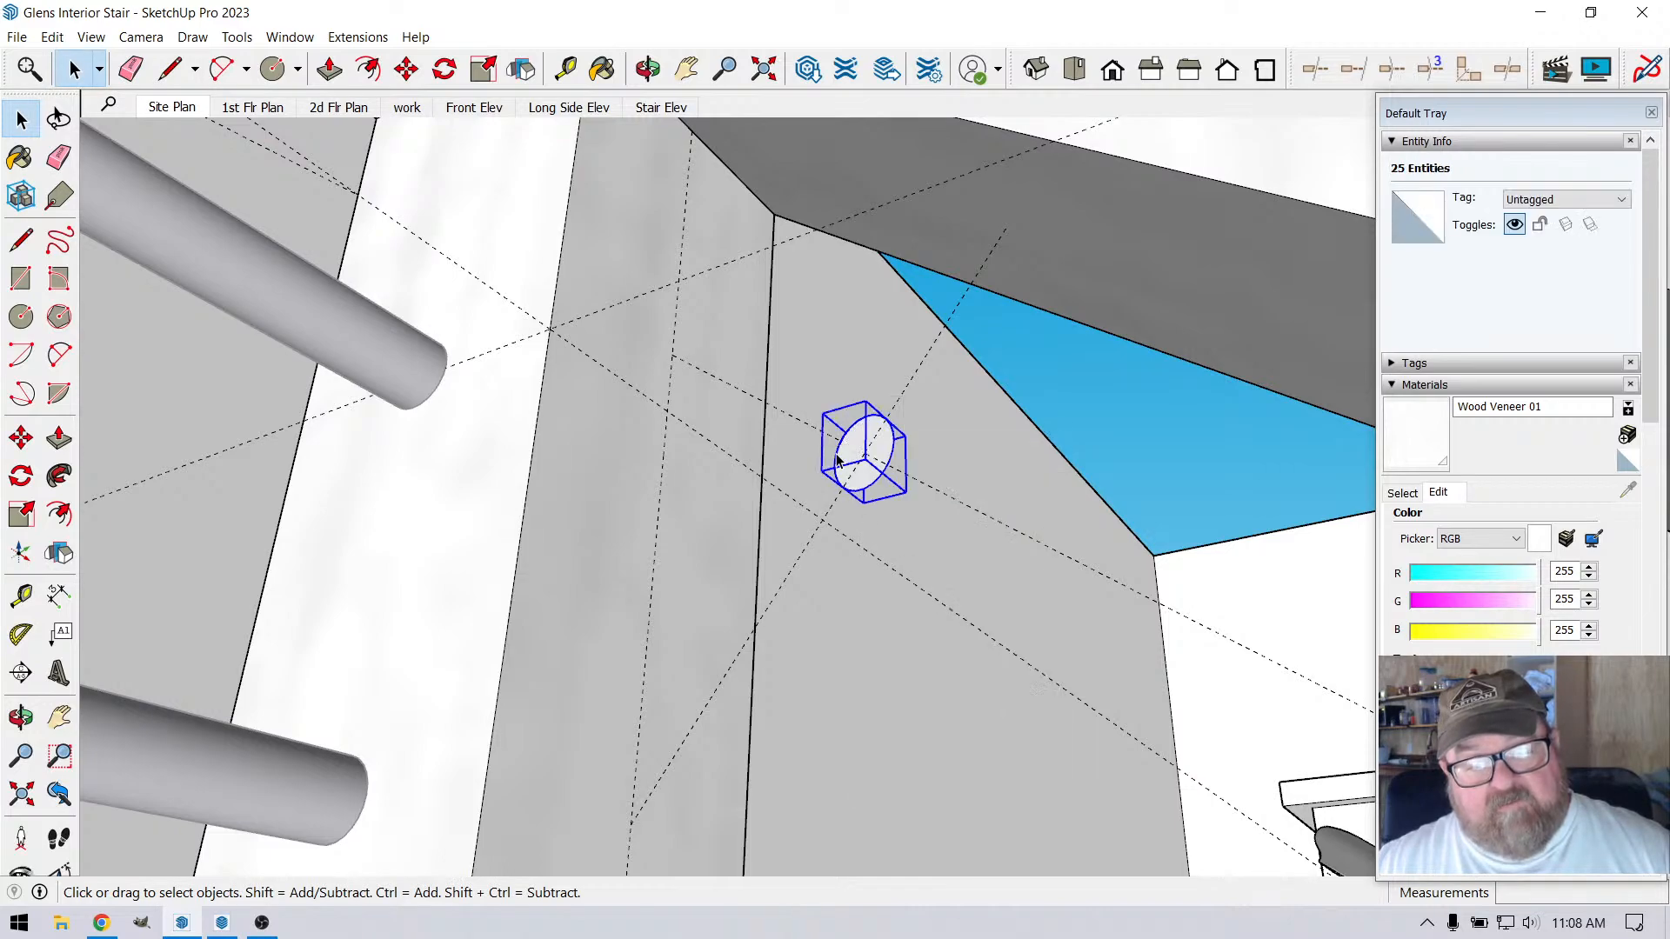
right_click(851, 447)
left_click(870, 585)
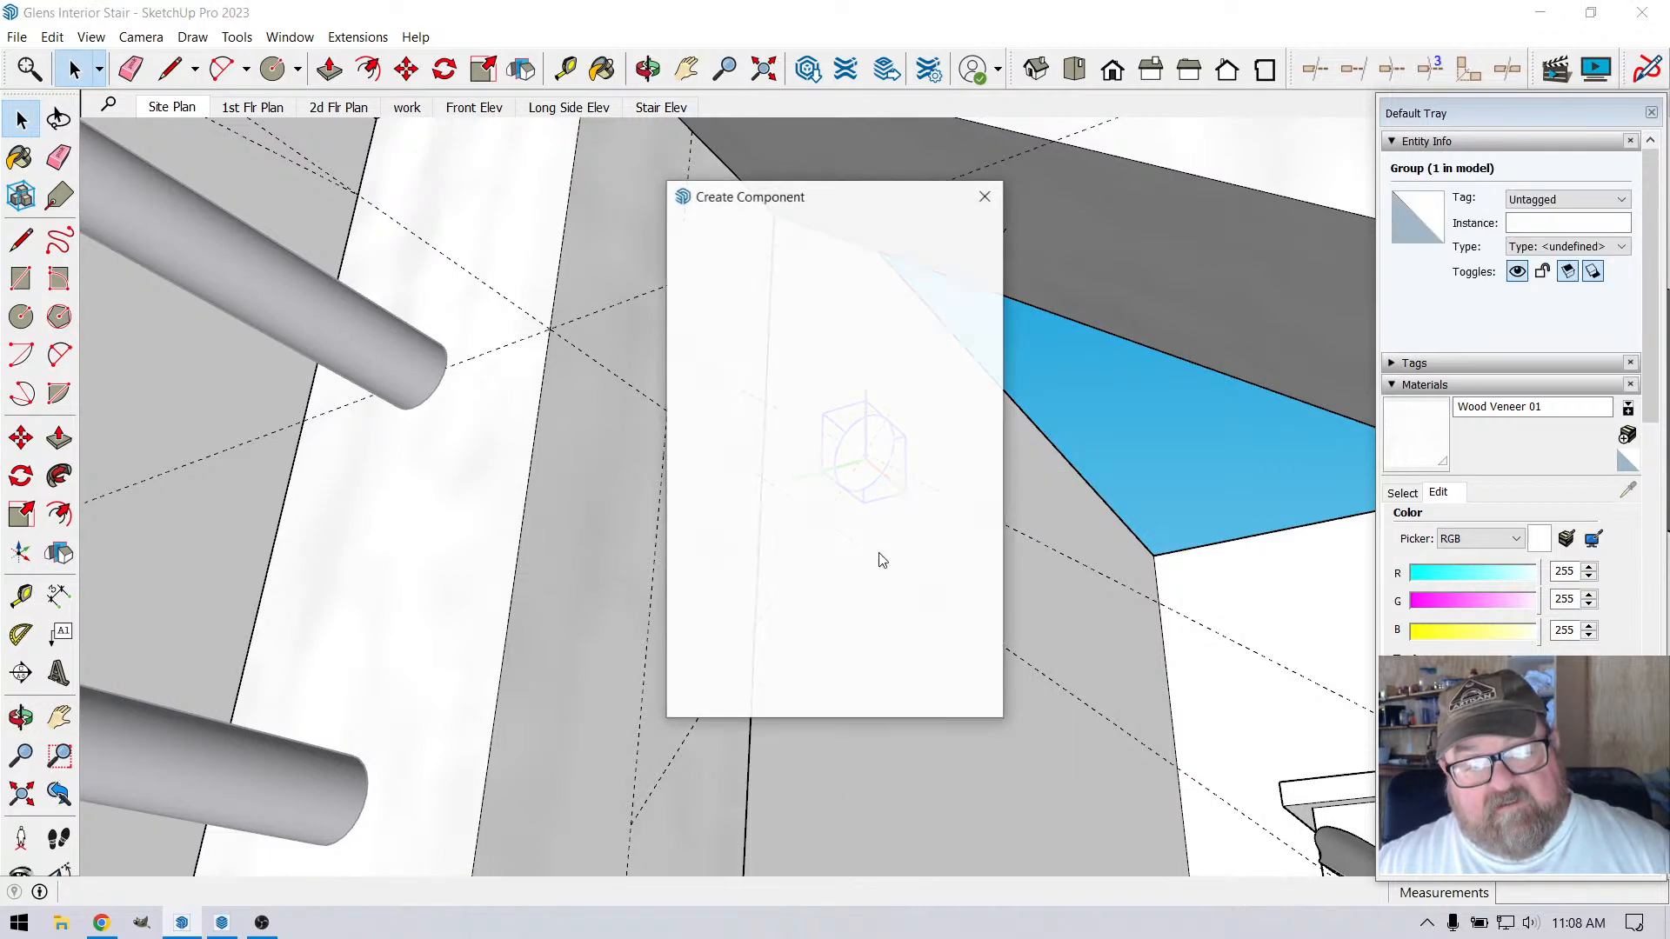
left_click(861, 695)
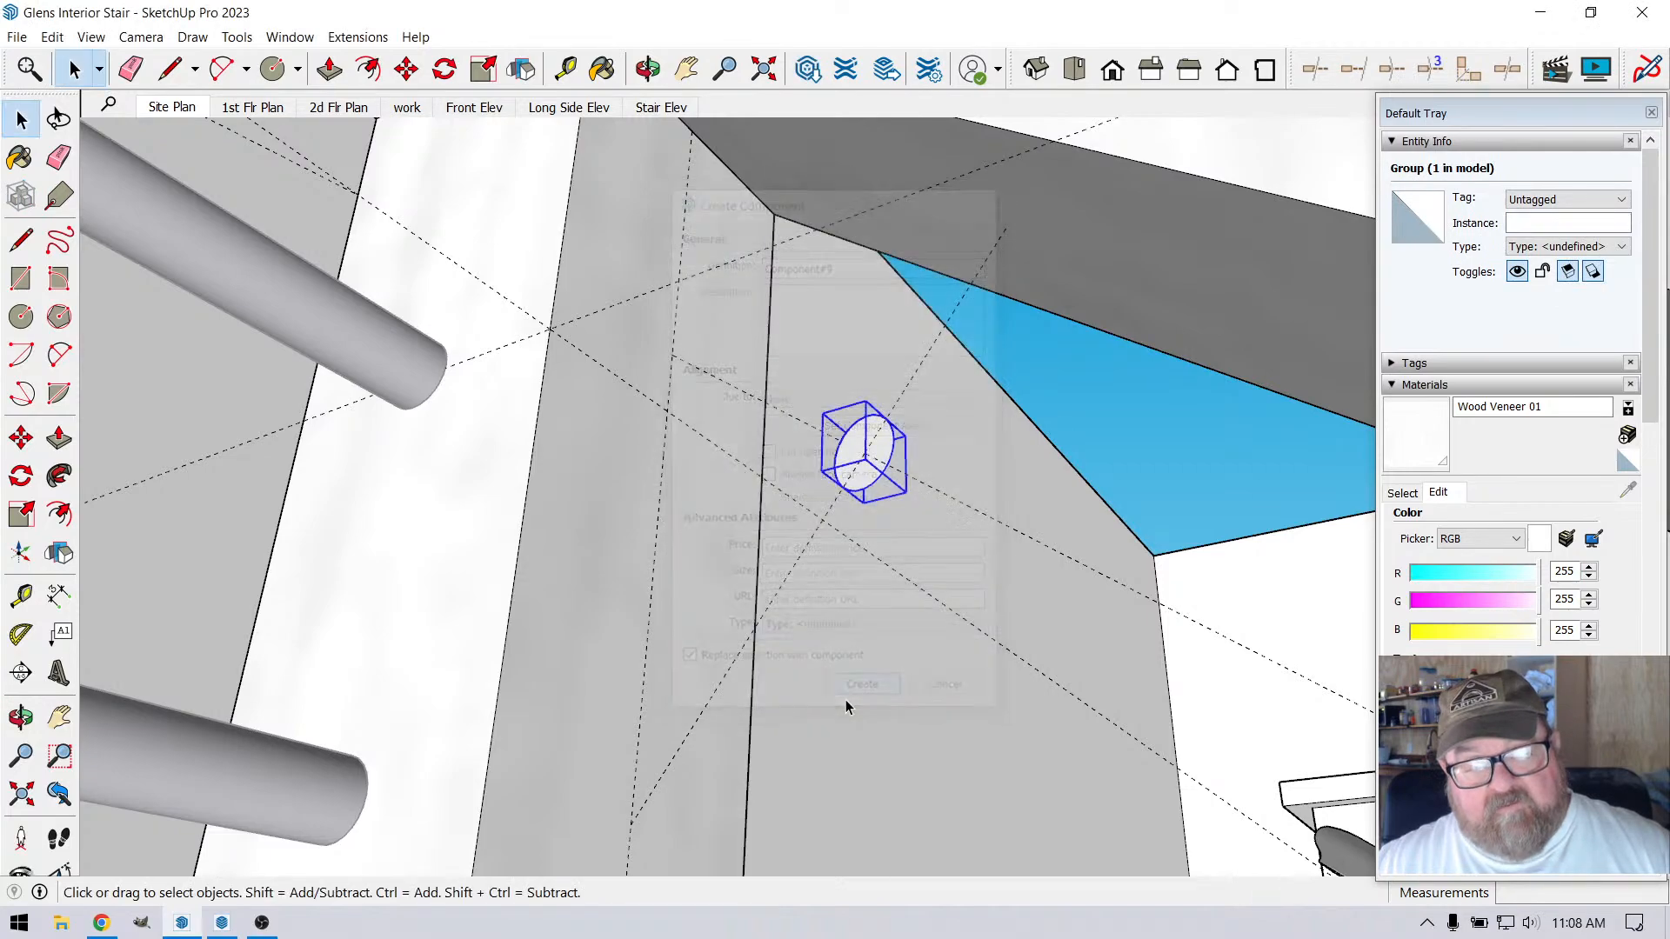
double_click(863, 448)
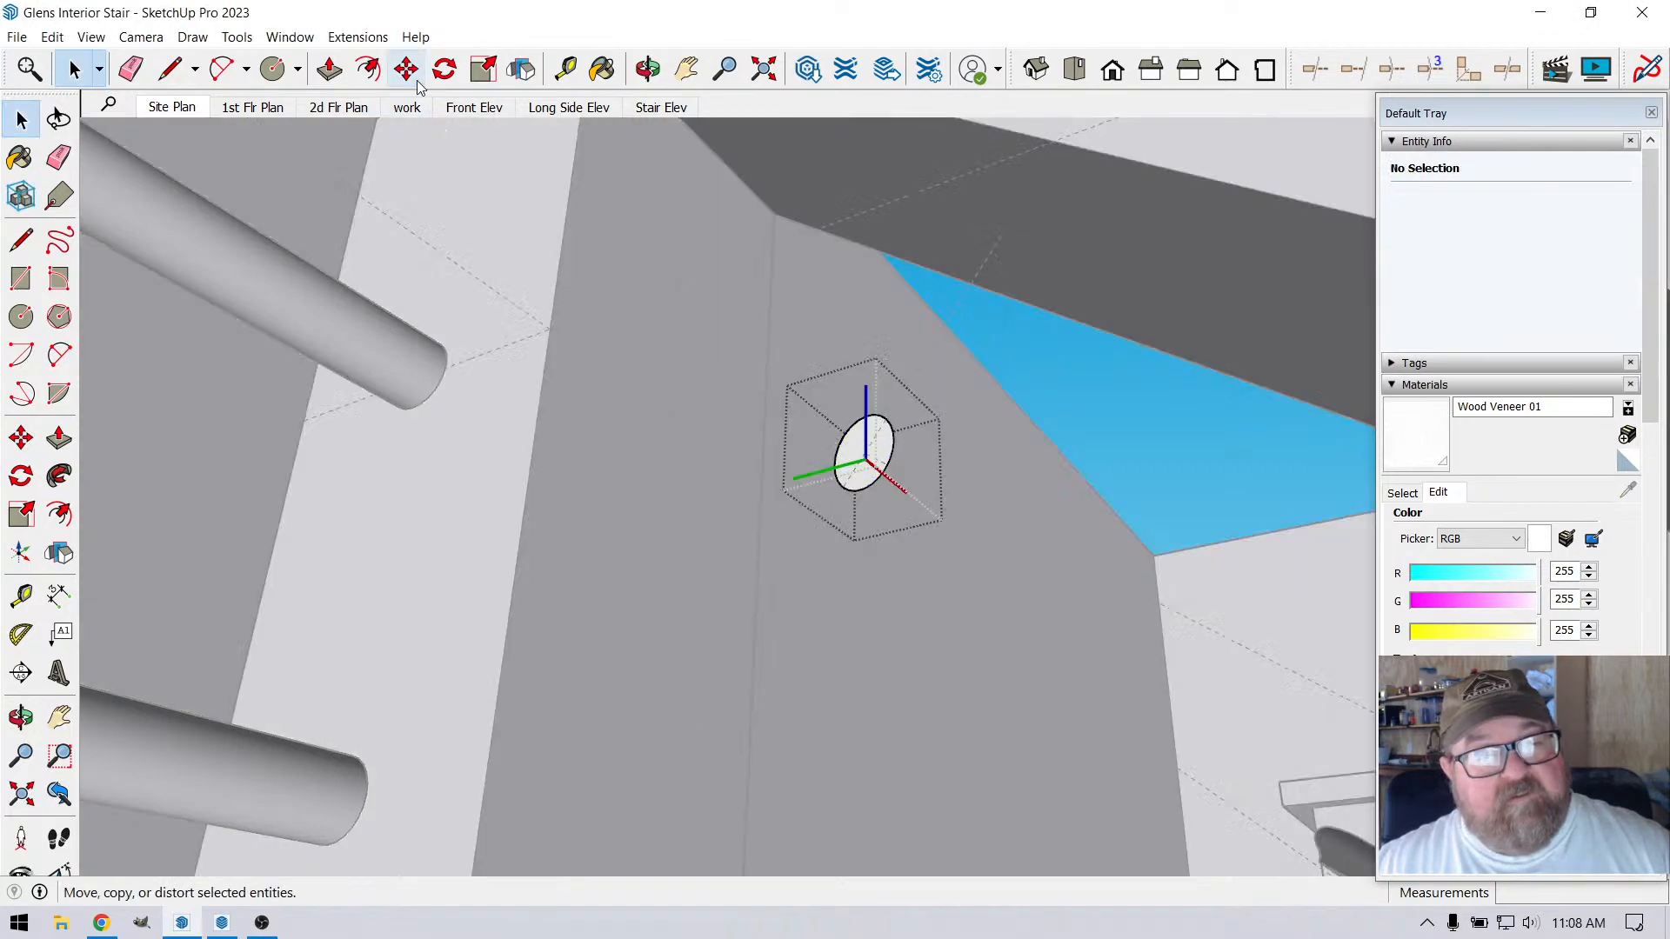
left_click(369, 70)
left_click(837, 450)
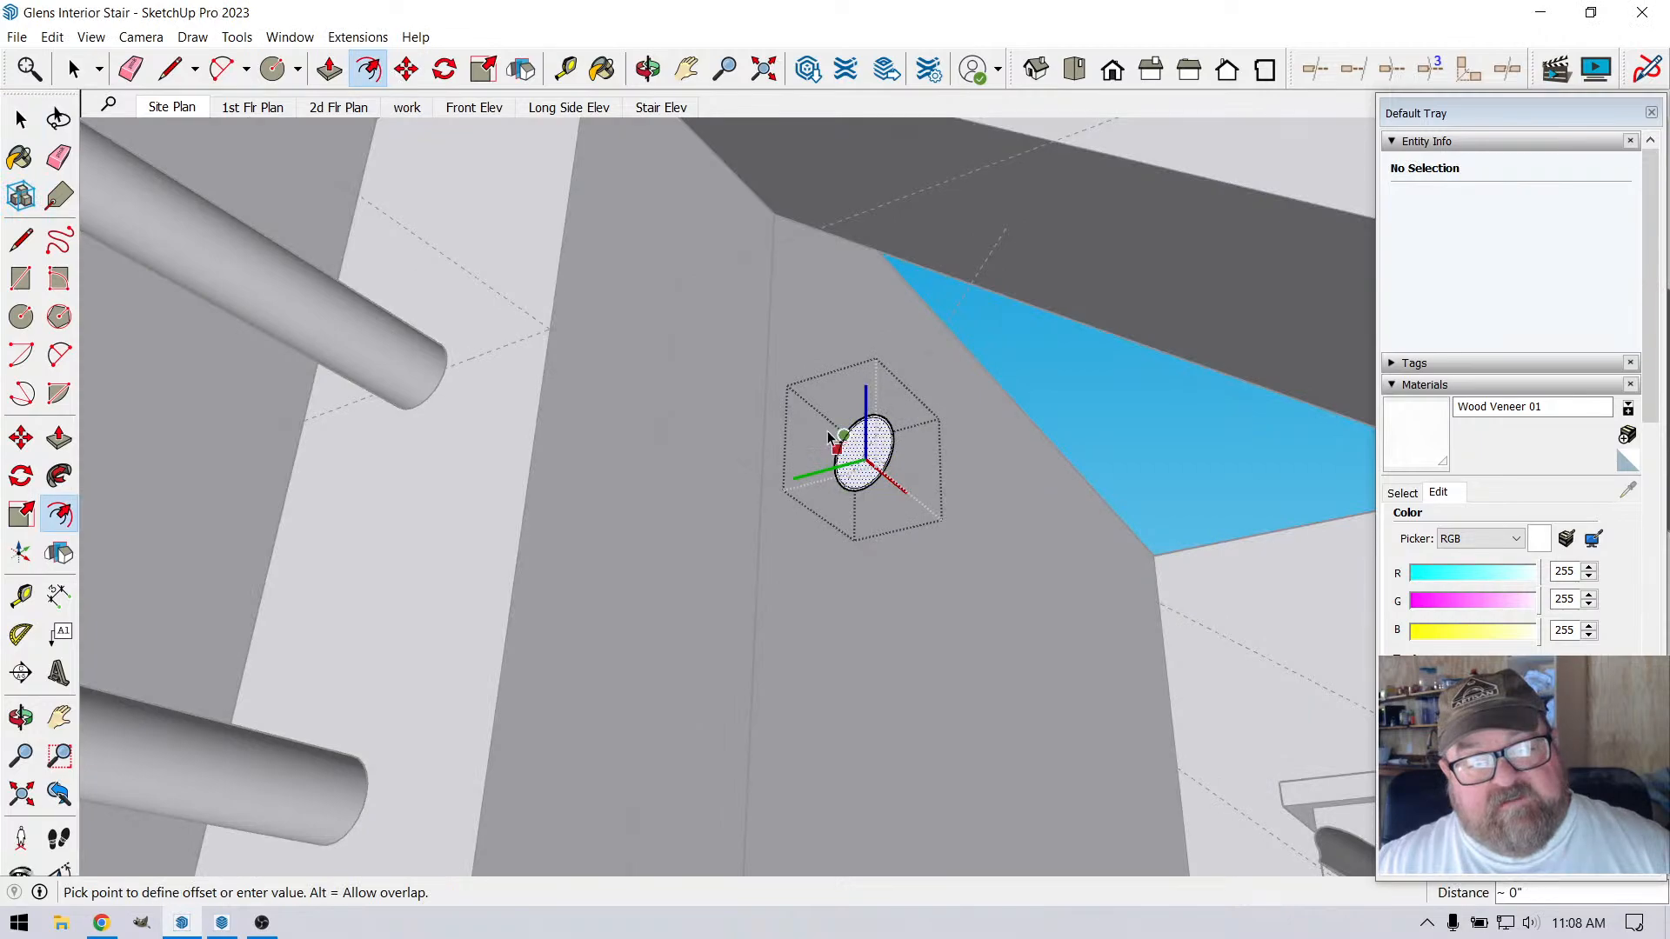
key("Escape")
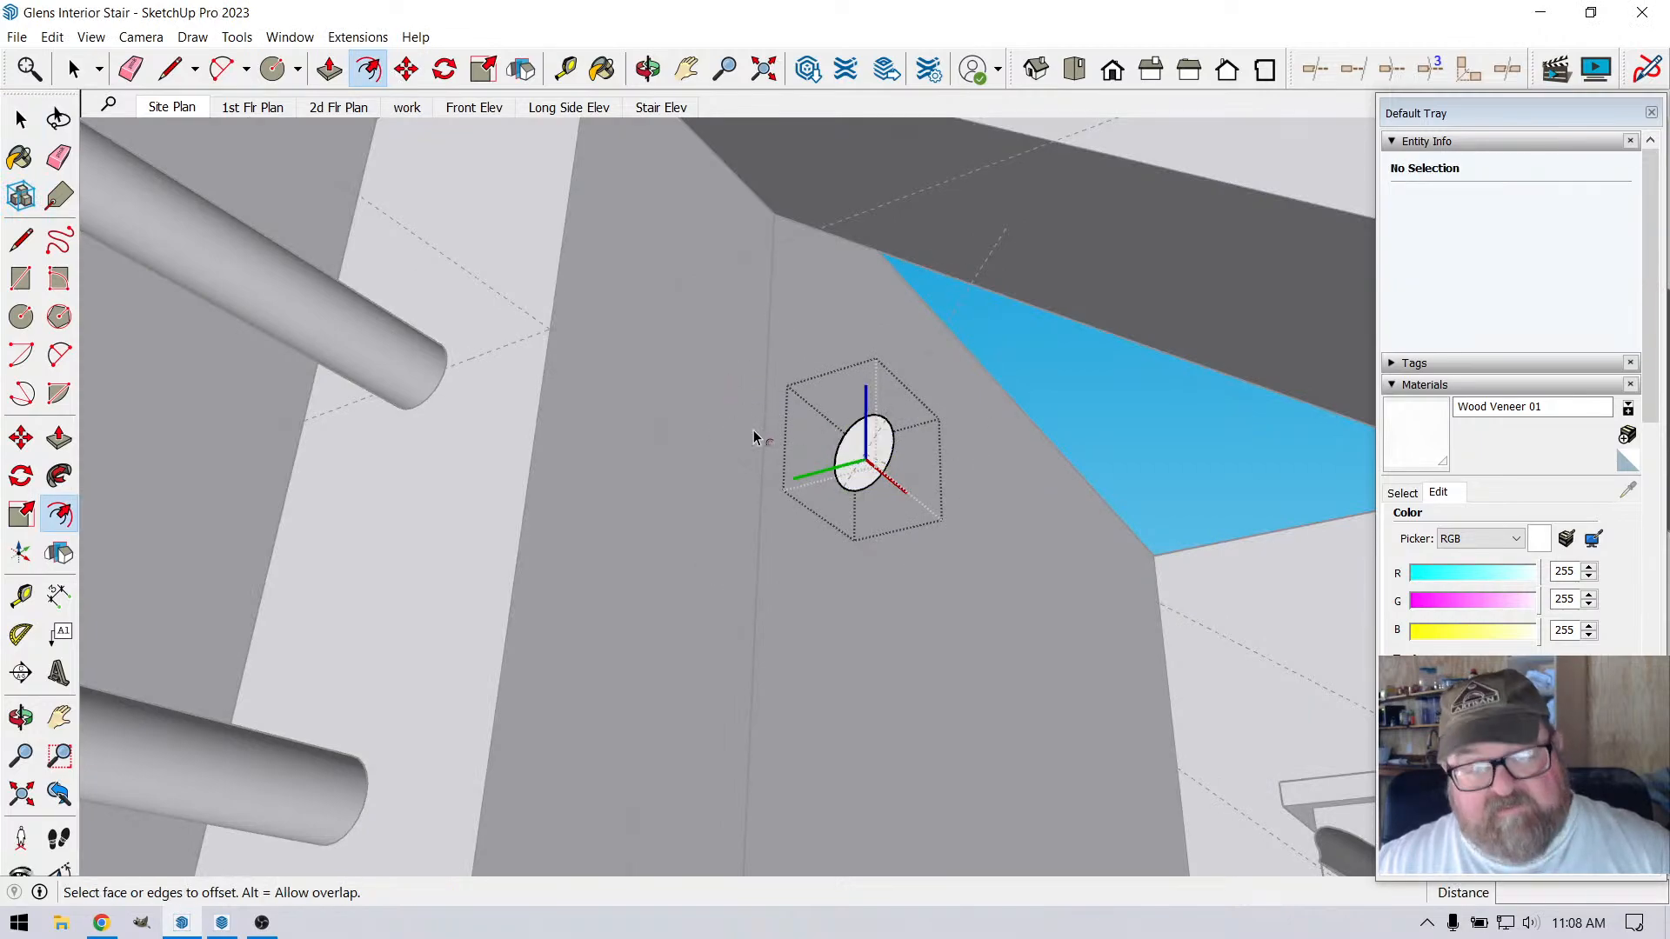
Extrude the circle face 3 1/2" upward along the slope toward the corner post to start the rod
left_click(330, 69)
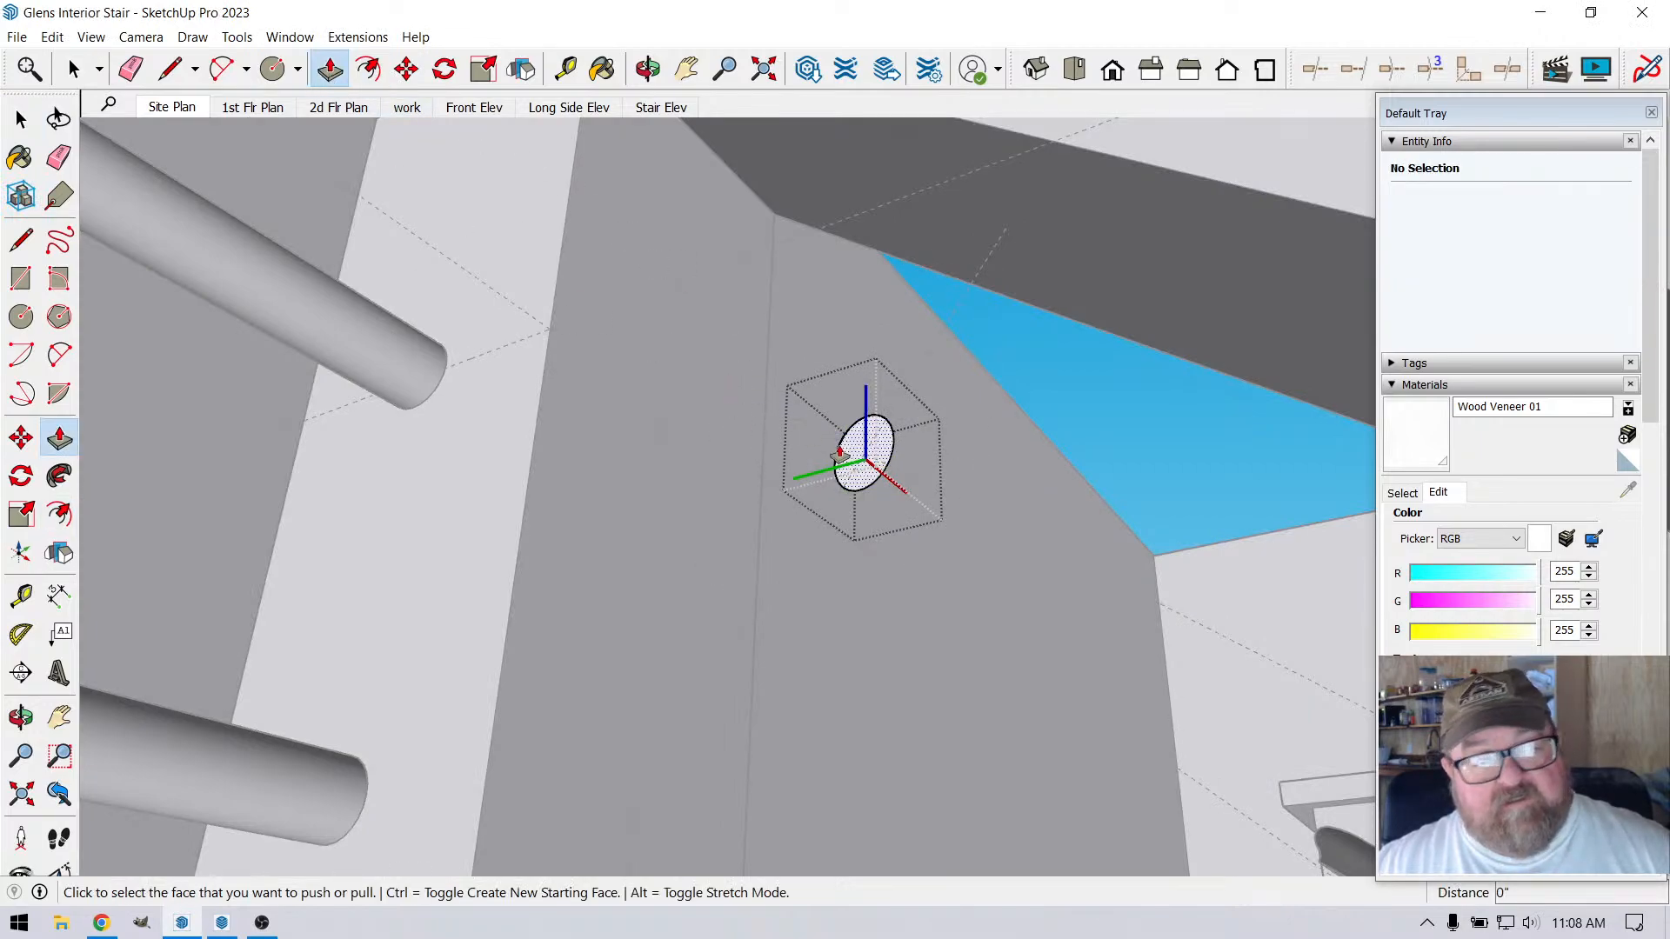
left_click(852, 452)
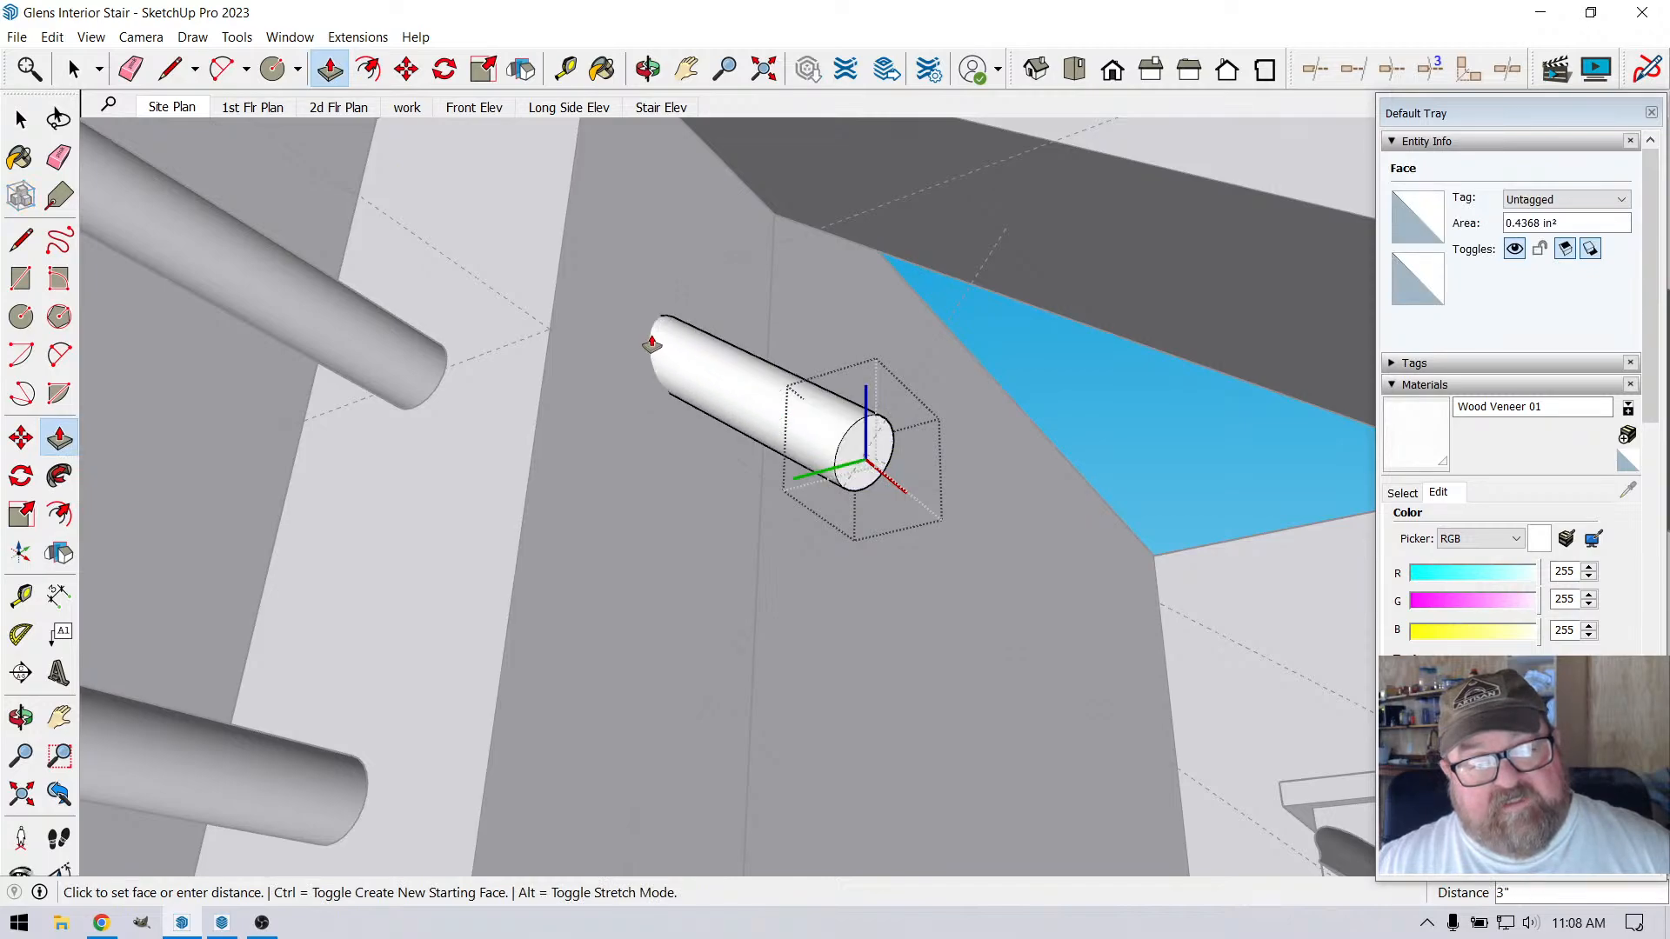
left_click(635, 334)
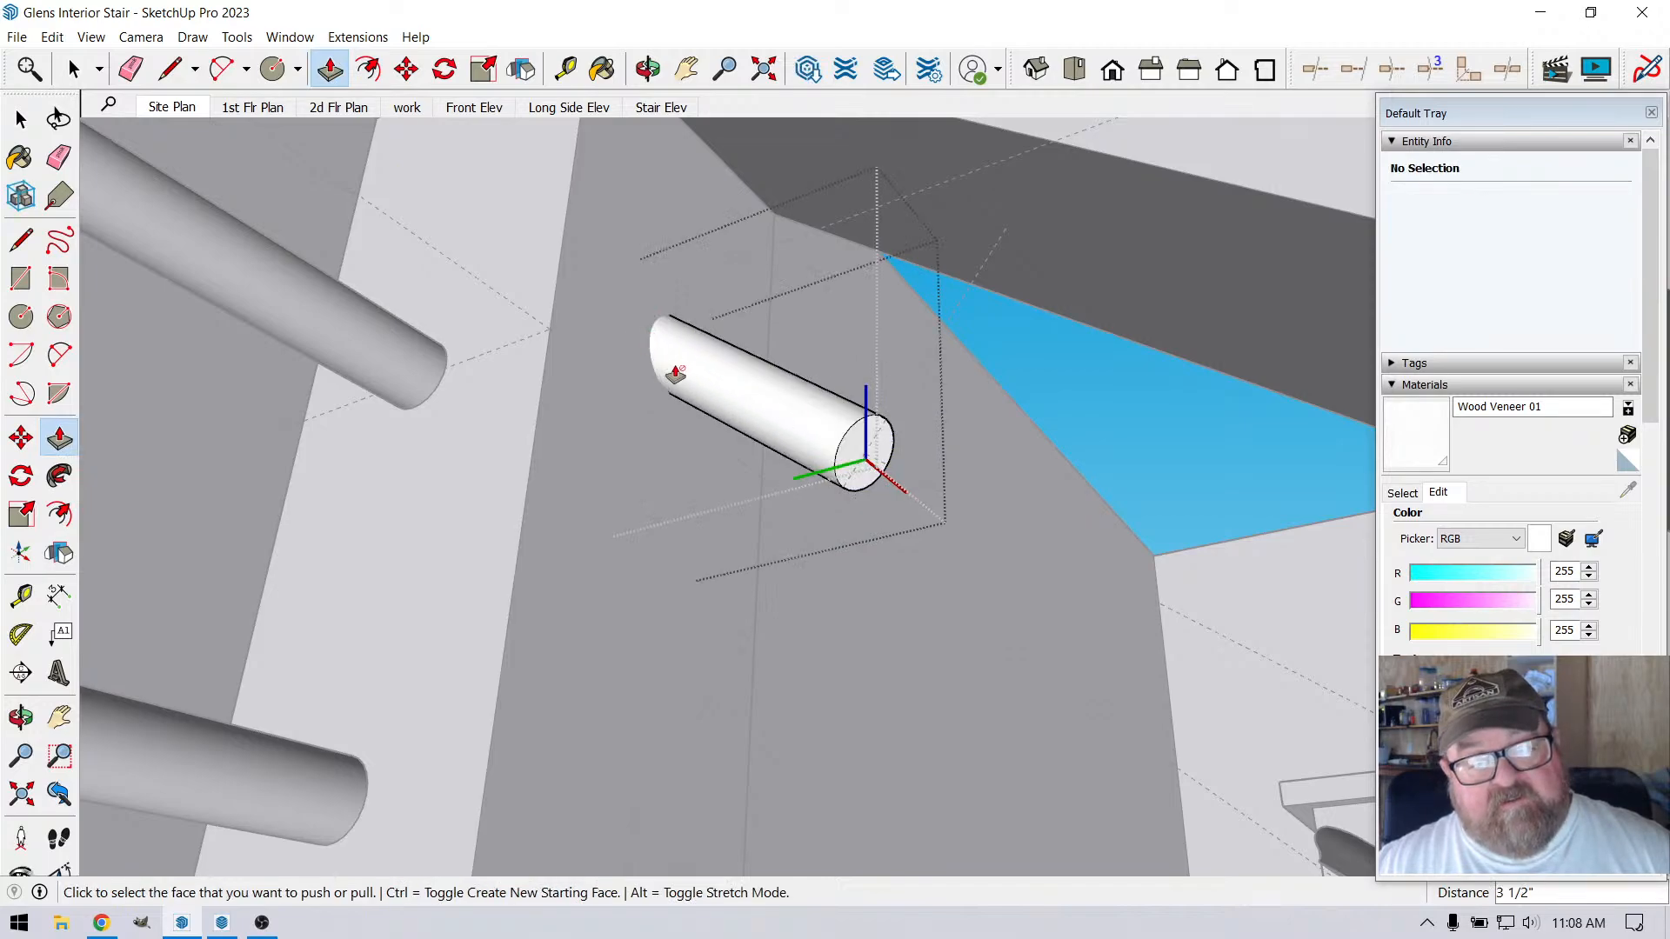
Pull the rod's lower end face 9' 6 1/4" down the stair, parallel to the sloped rail
middle_click_drag(635, 334, 525, 324)
scroll(526, 324, "down", 10)
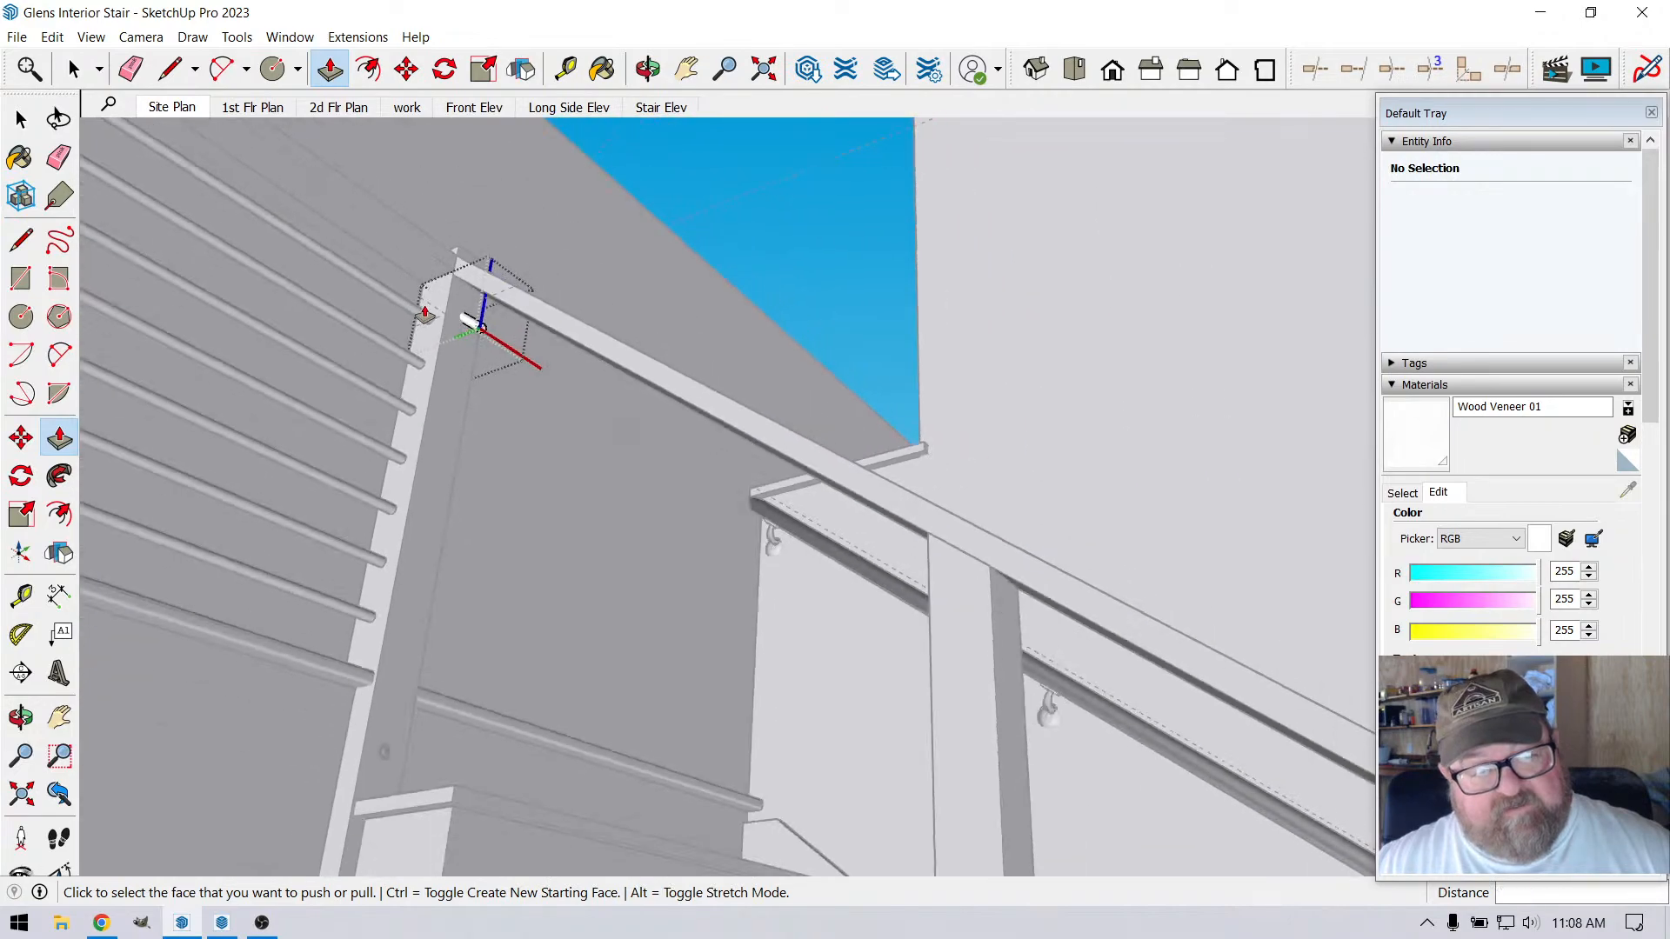
scroll(469, 312, "up", 2)
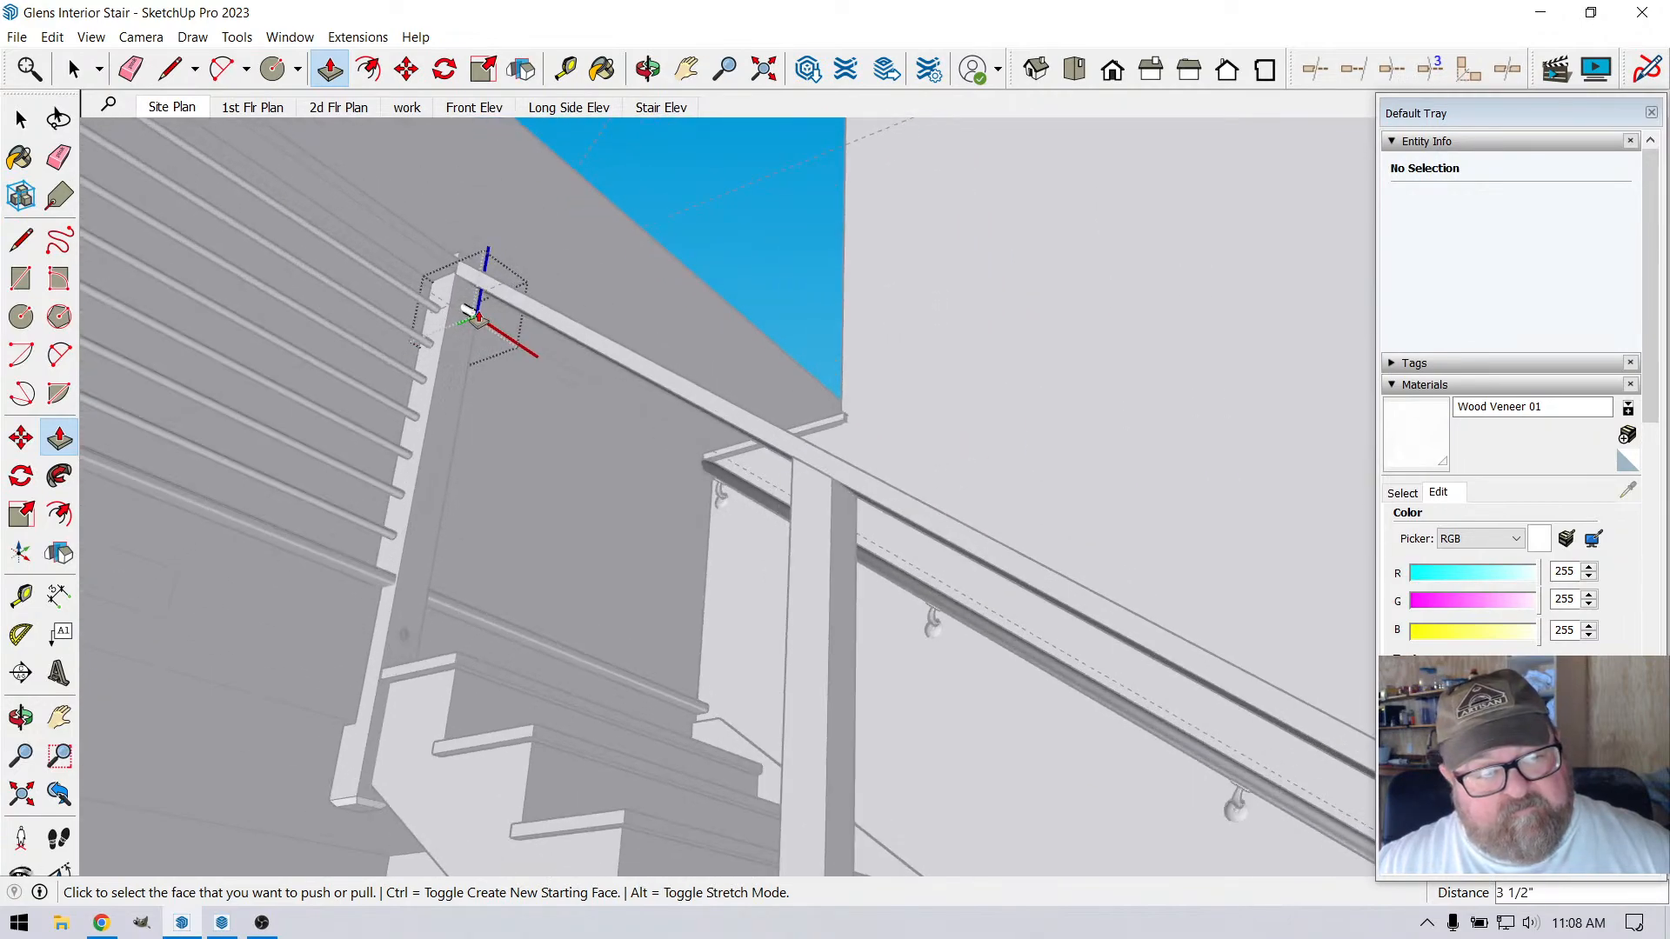
left_click(469, 311)
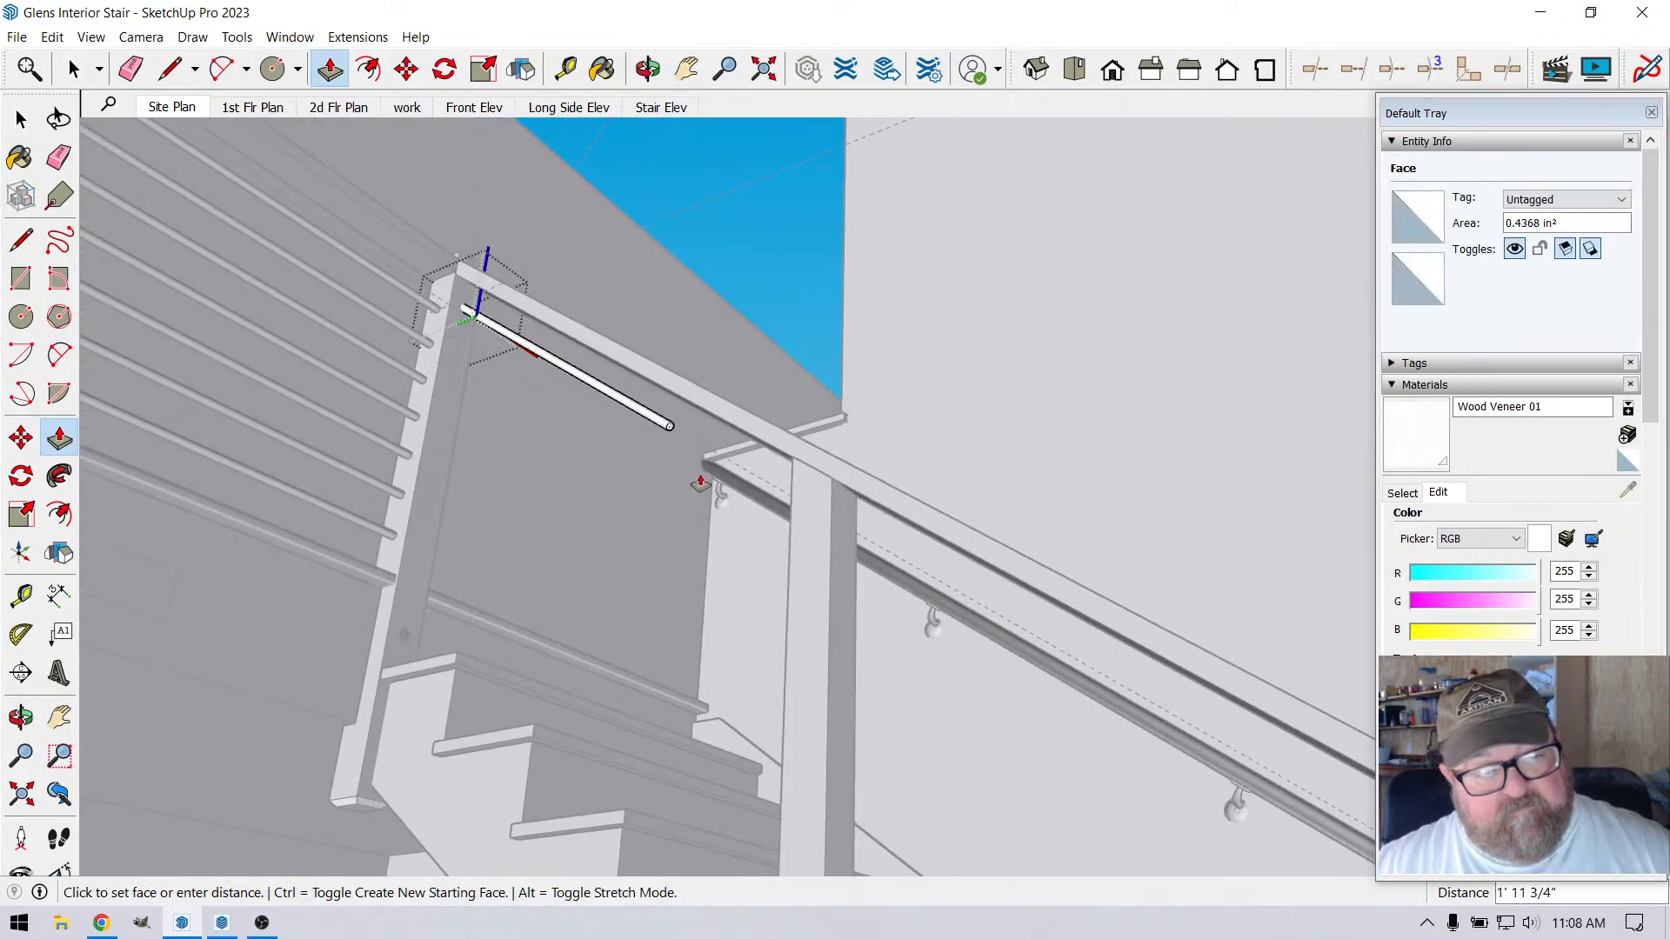
middle_click_drag(484, 609, 485, 395, "shift")
left_click(485, 395)
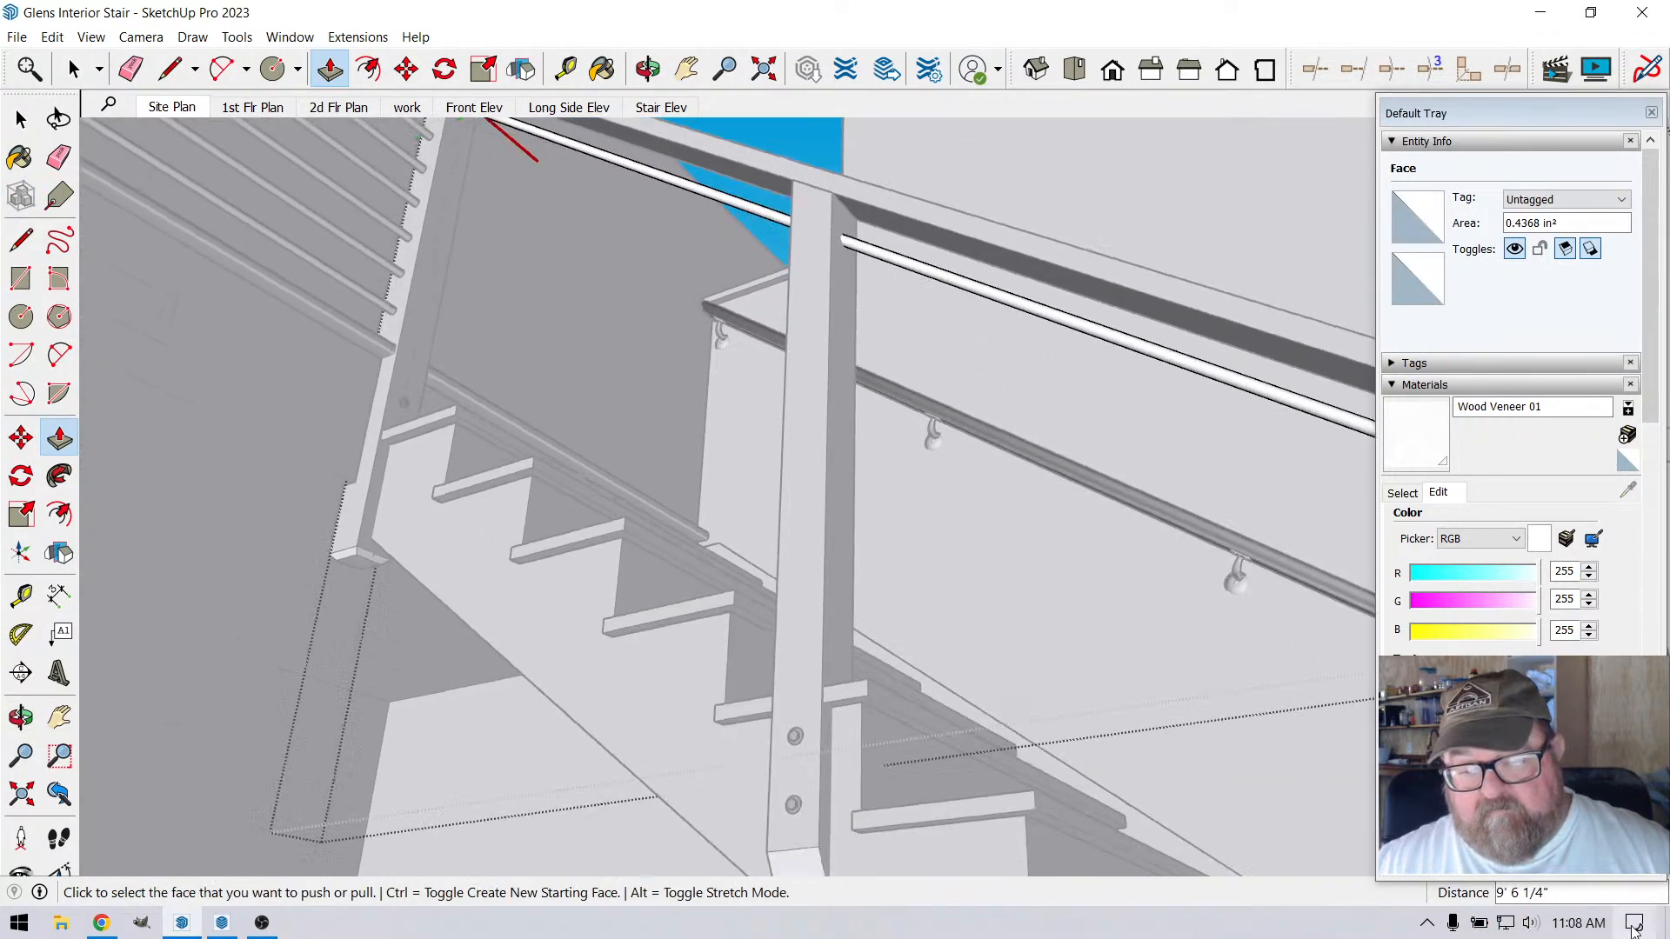
Extend the rod's lower end another 4' 3" down the slope toward the bottom post
scroll(484, 395, "down", 4)
scroll(422, 392, "down", 2)
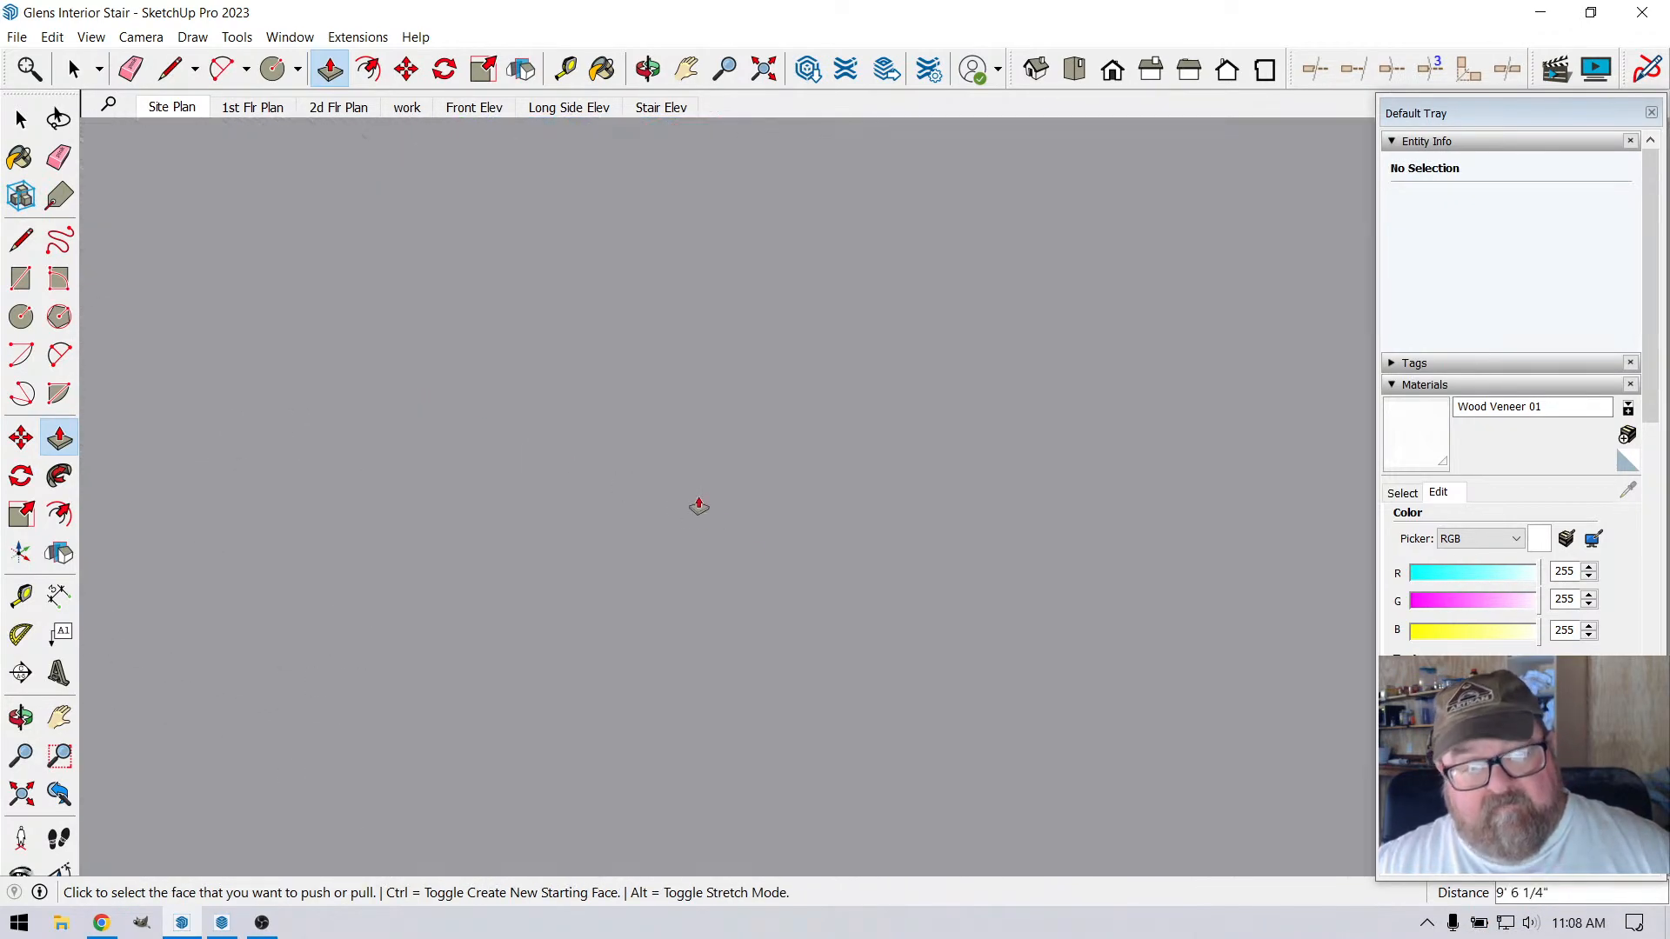
left_click(764, 69)
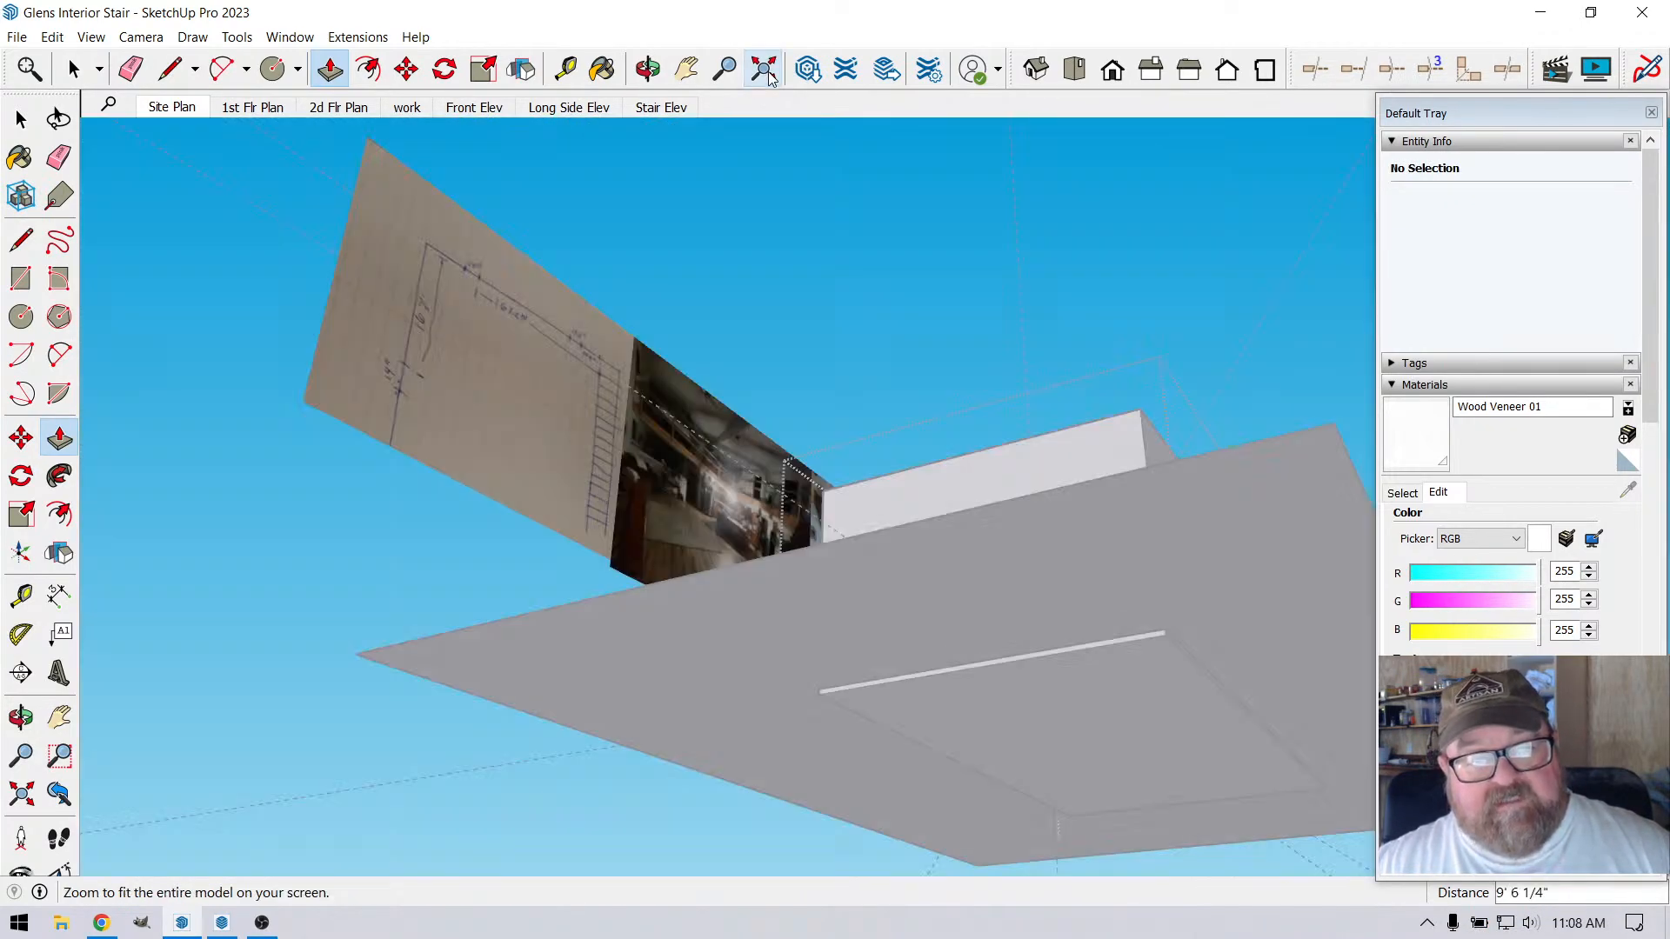
left_click(648, 69)
left_click_drag(757, 366, 953, 642)
scroll(953, 642, "up", 6)
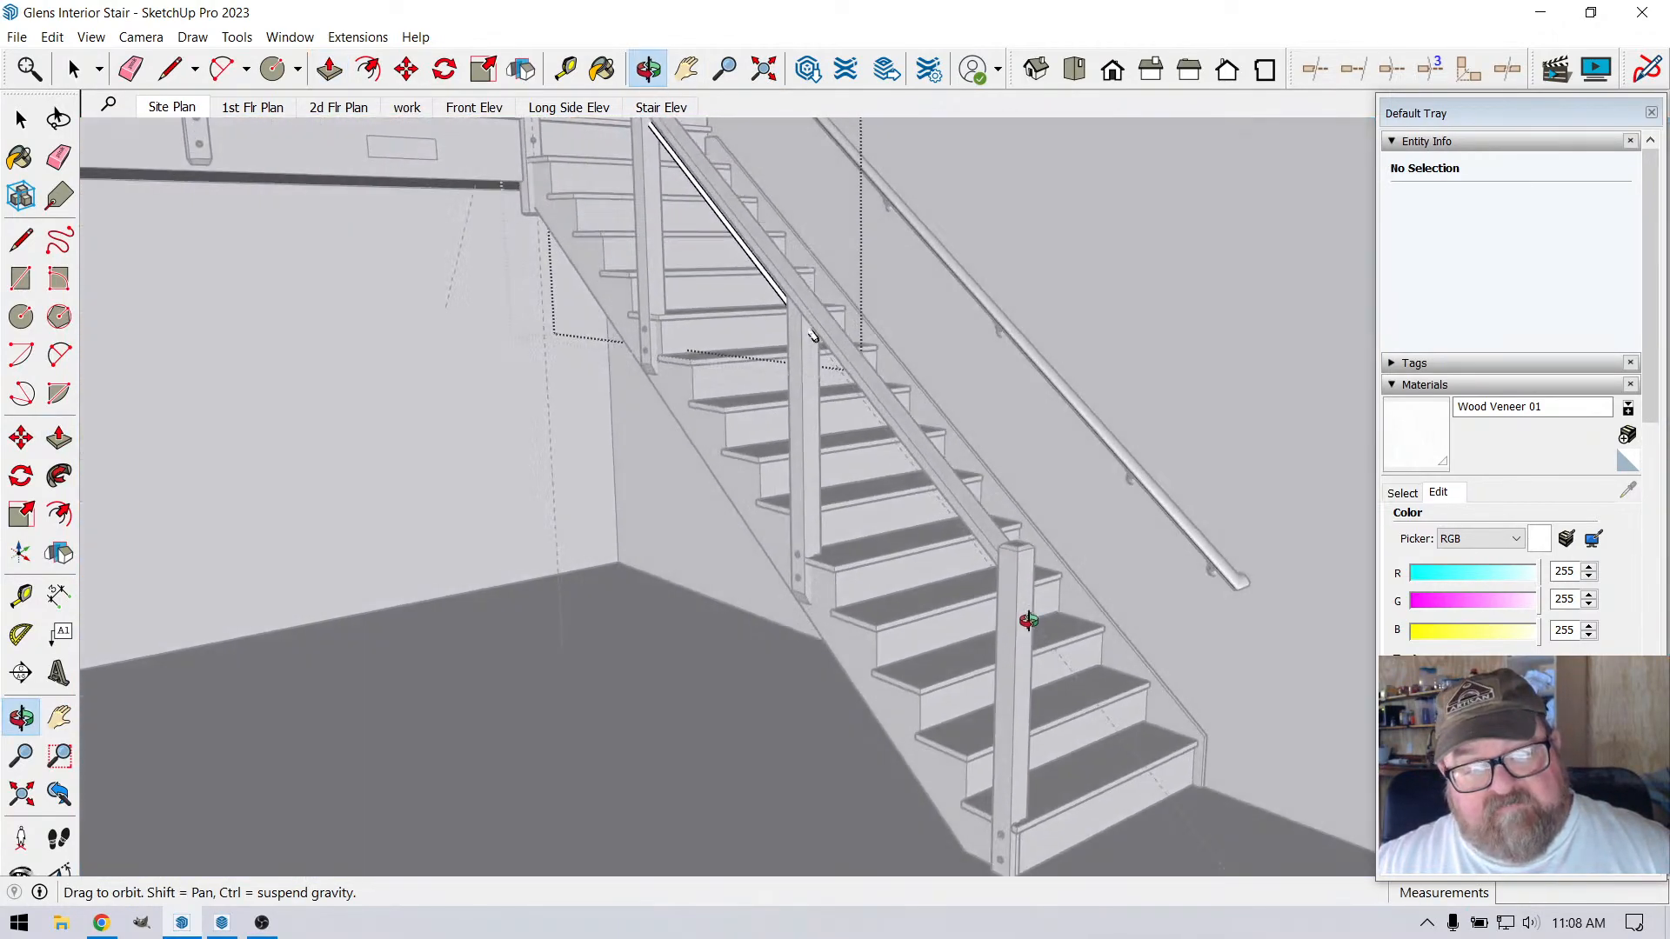
scroll(1039, 531, "up", 3)
scroll(1074, 489, "up", 2)
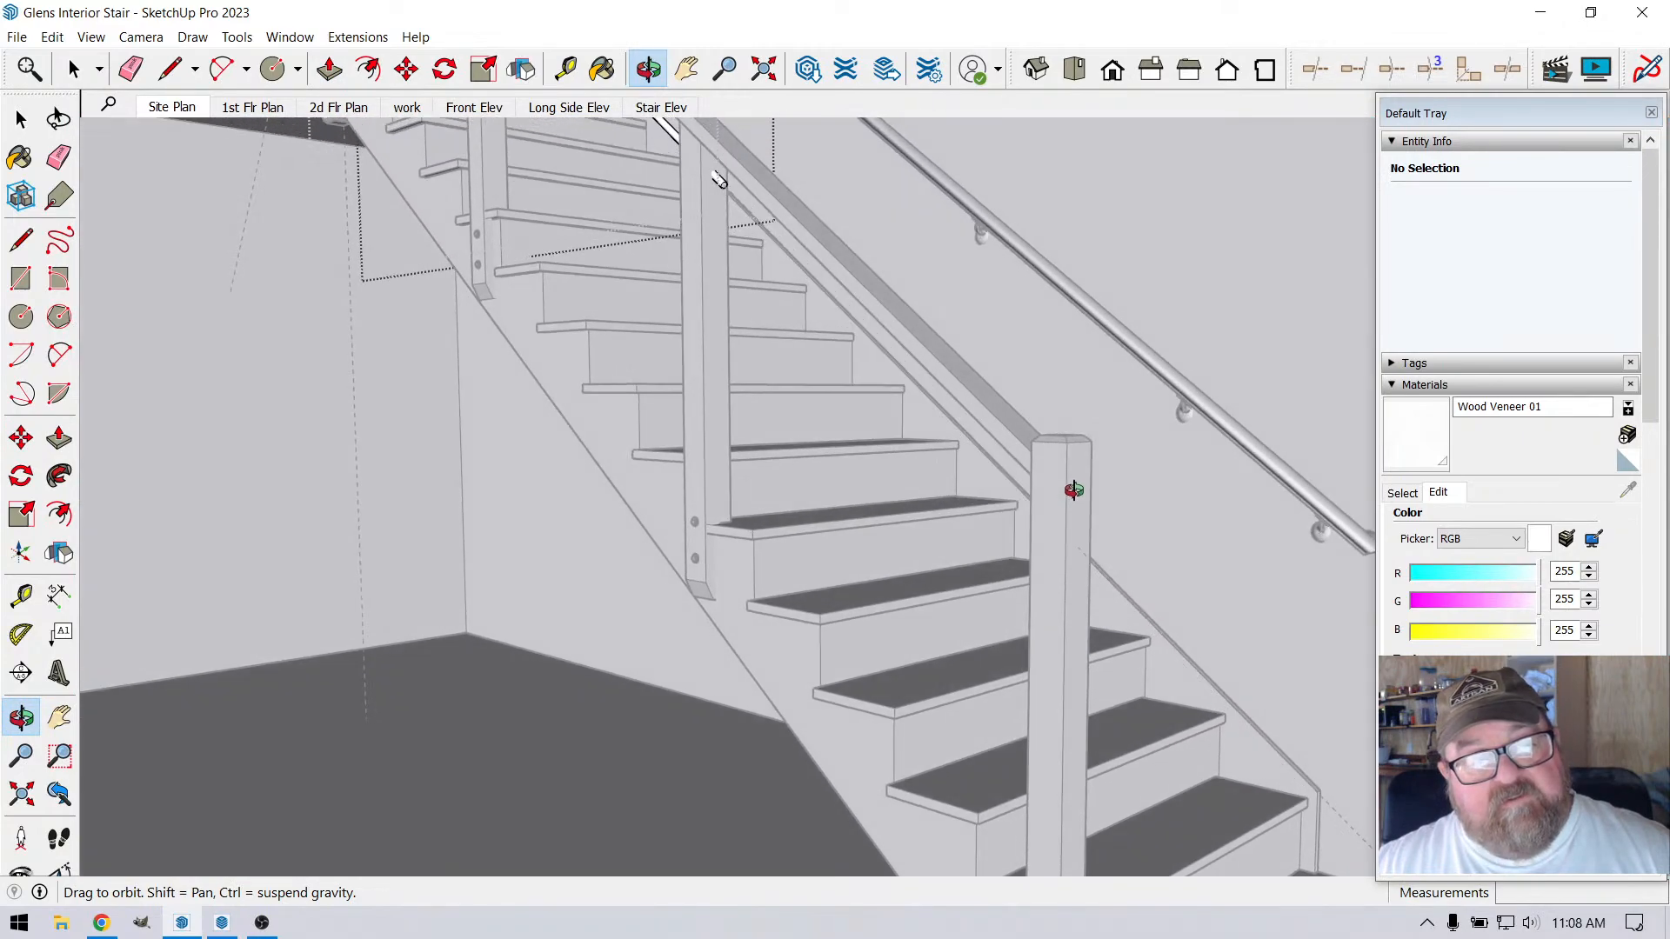
left_click(330, 69)
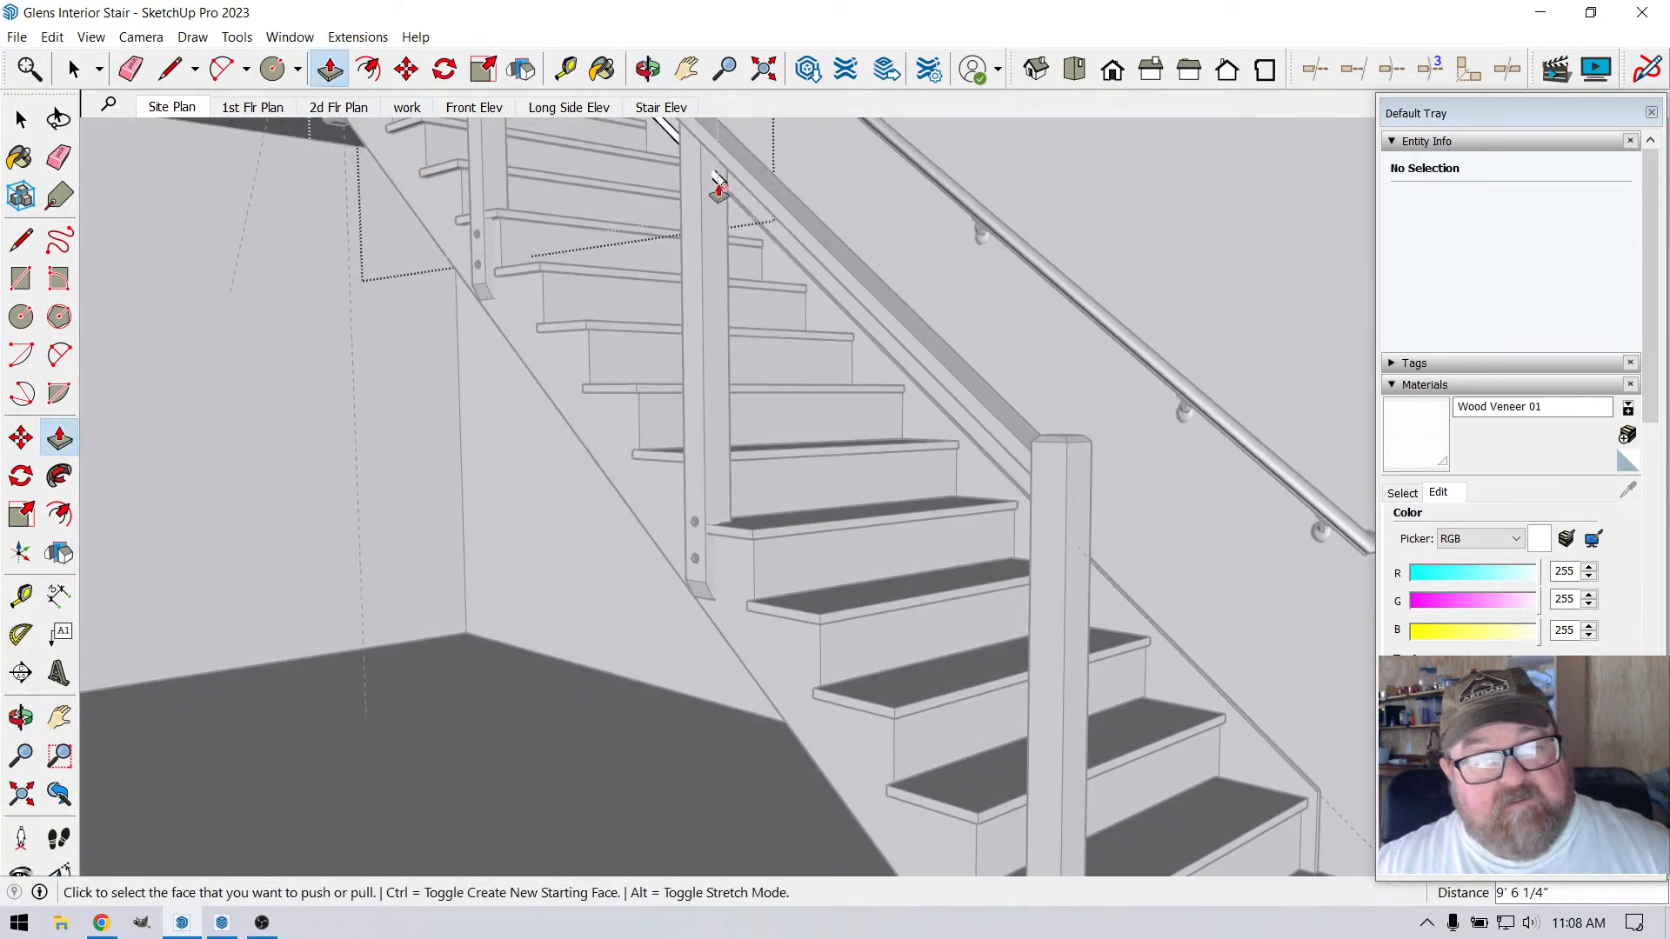
left_click(723, 186)
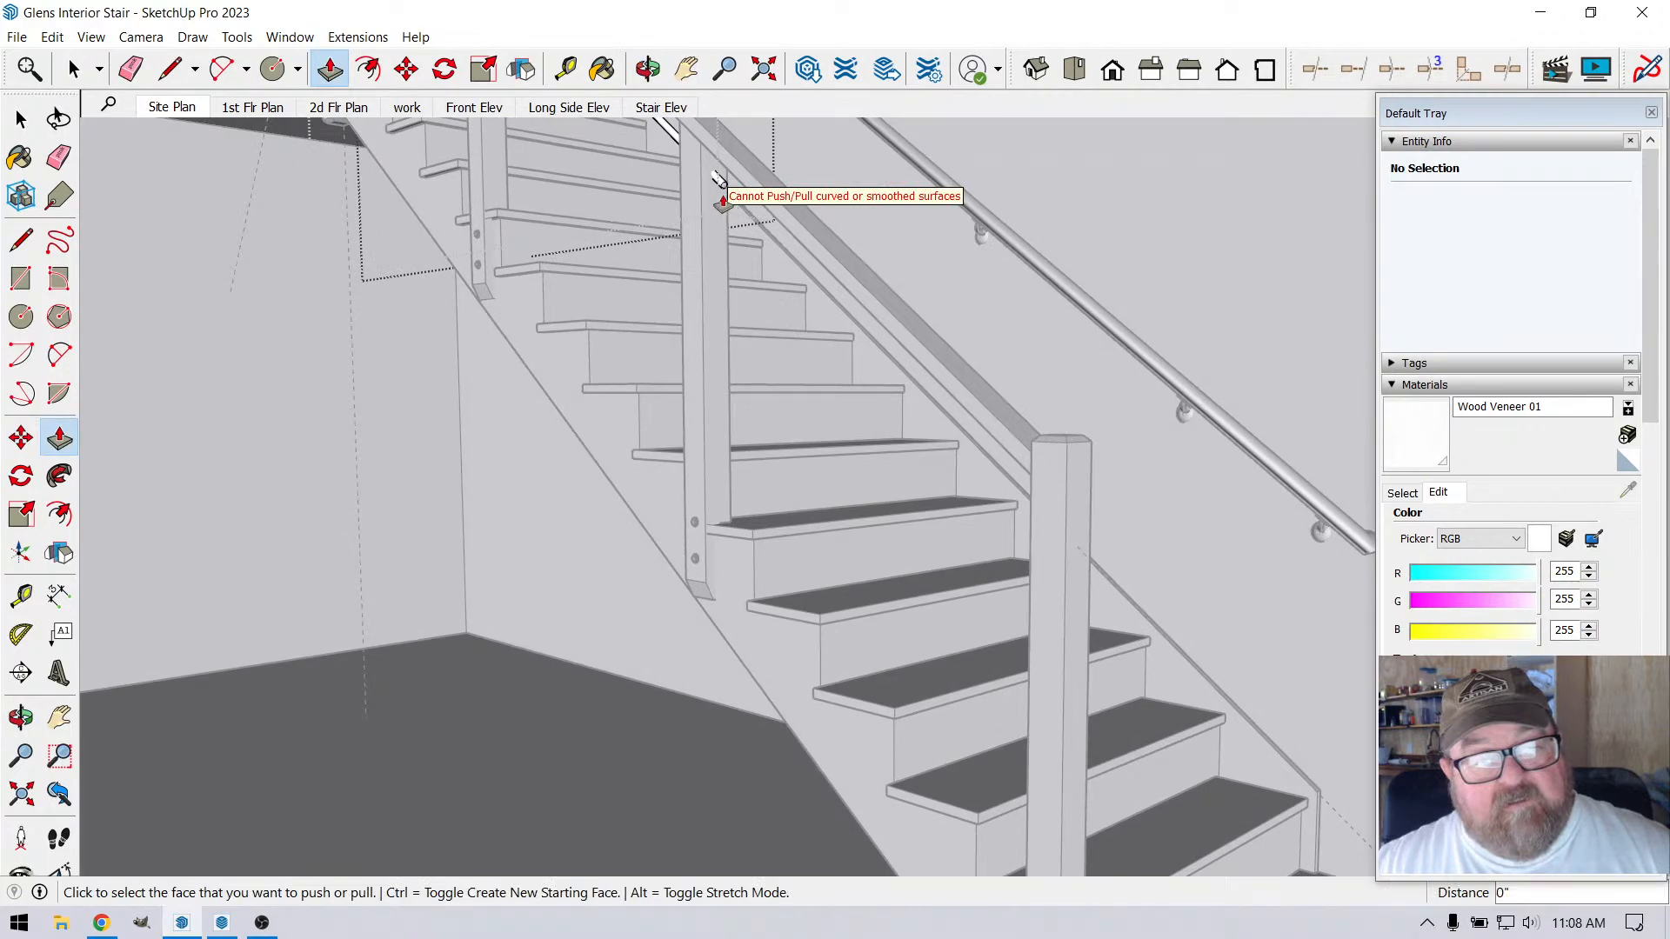
left_click(721, 186)
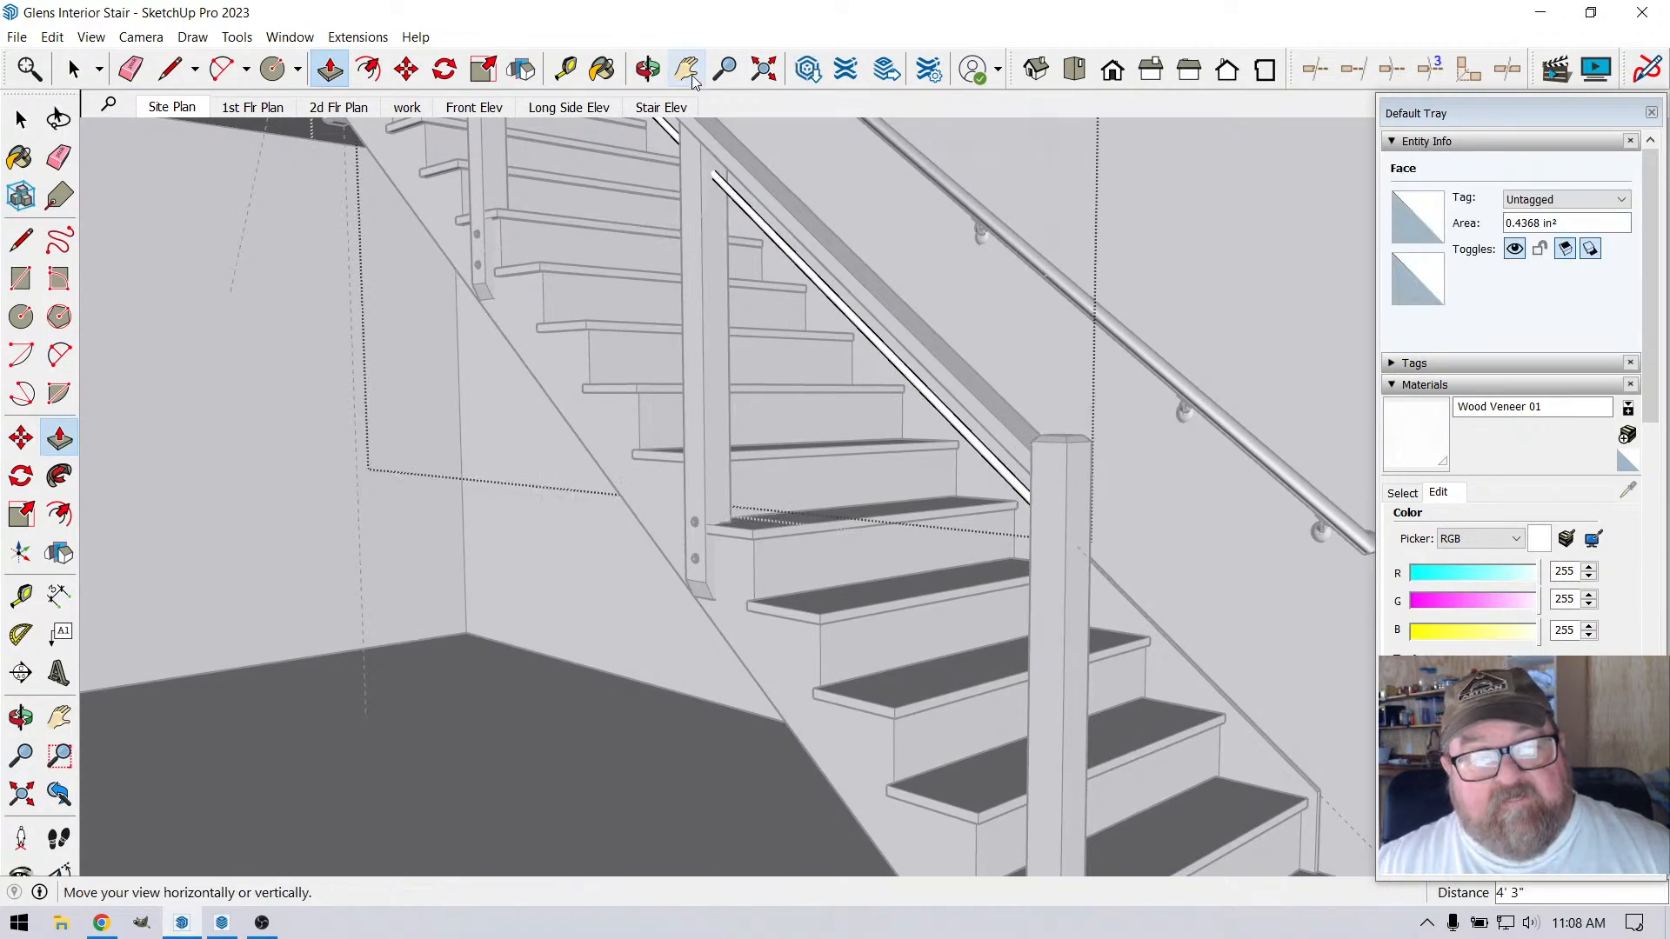
Extend the rod's lower end face a further 1 1/2" so it reaches the bottom post
left_click(648, 69)
left_click_drag(795, 325, 1287, 600)
scroll(1287, 601, "up", 6)
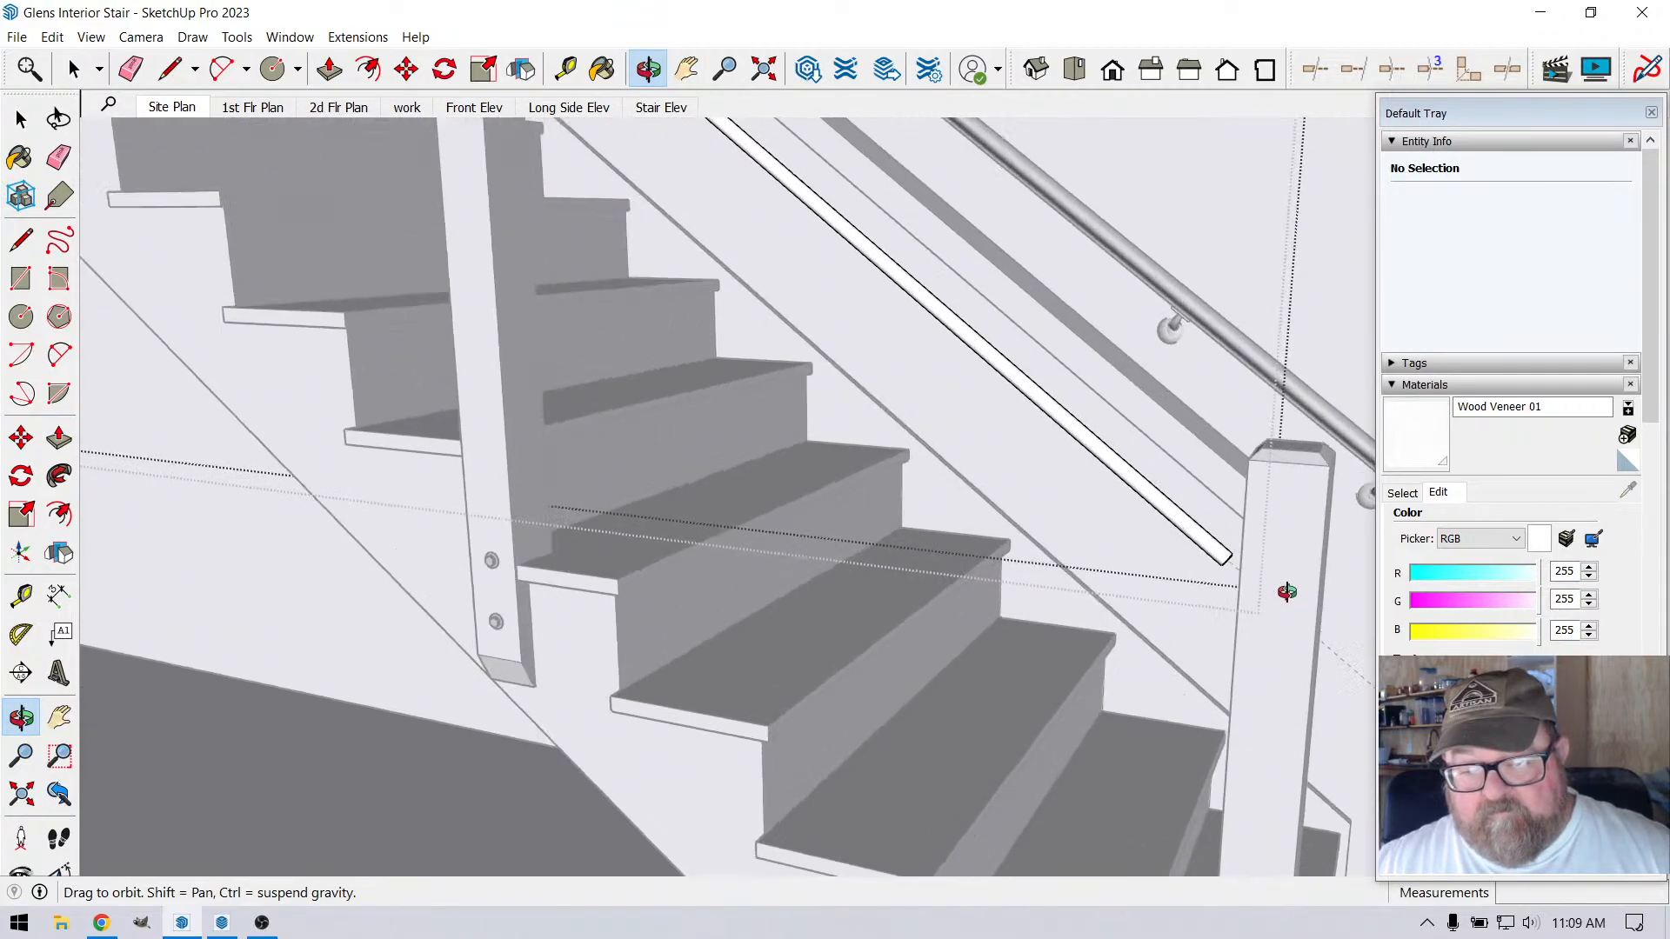
scroll(1192, 567, "up", 6)
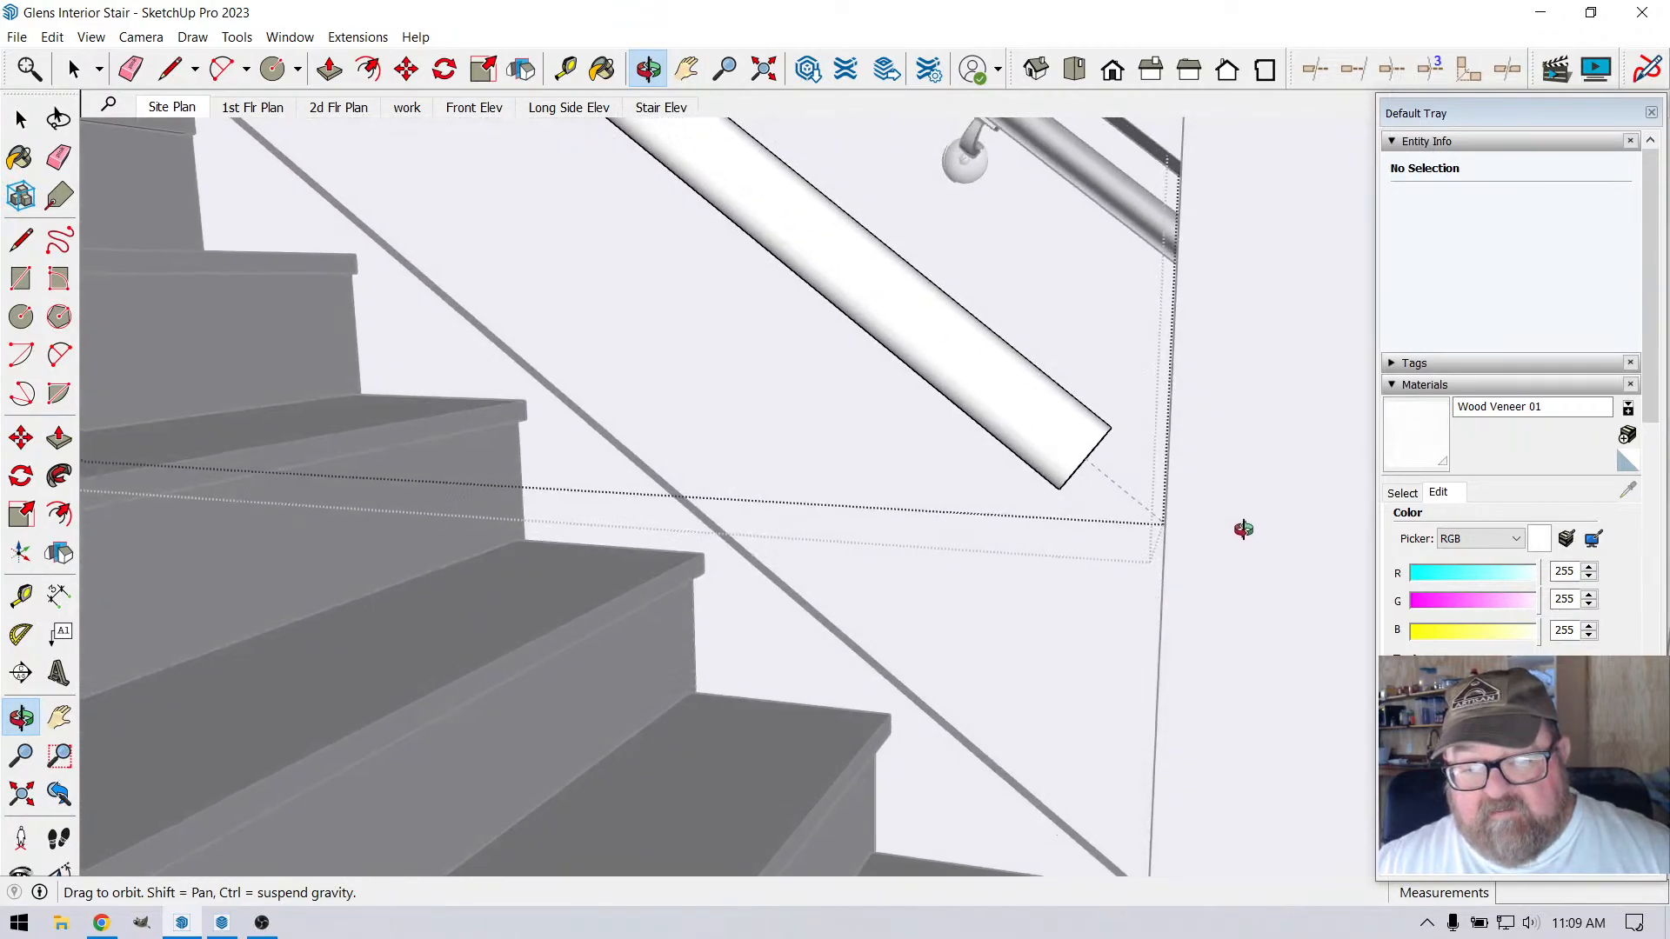
scroll(1205, 651, "up", 1)
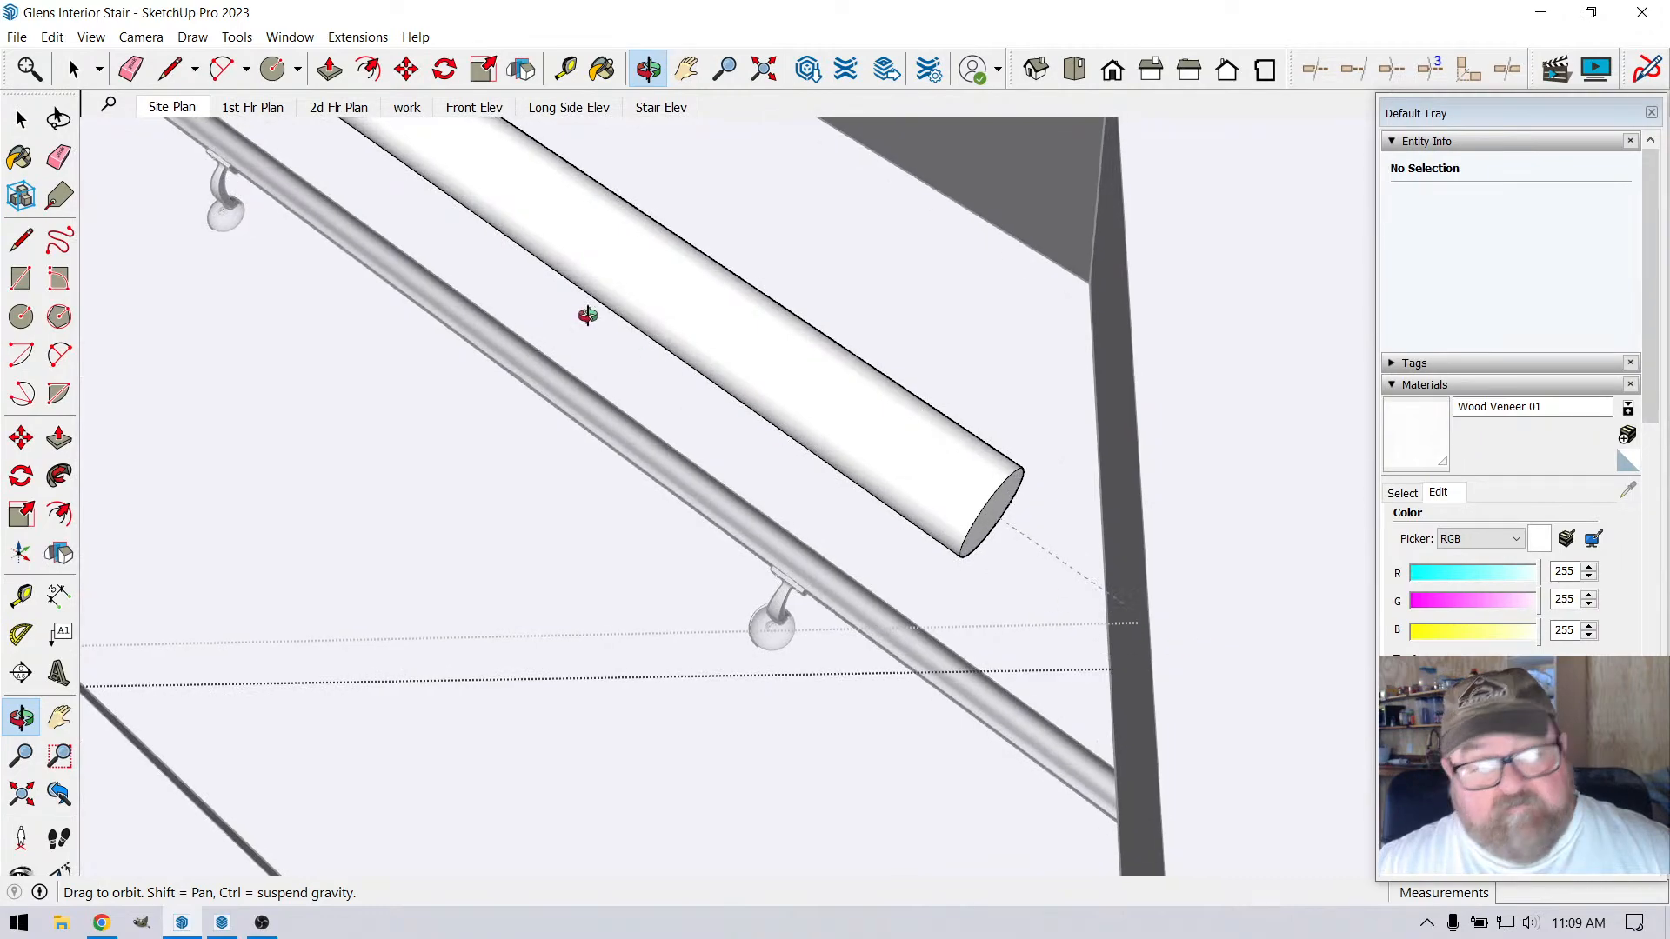
key("p")
left_click(986, 527)
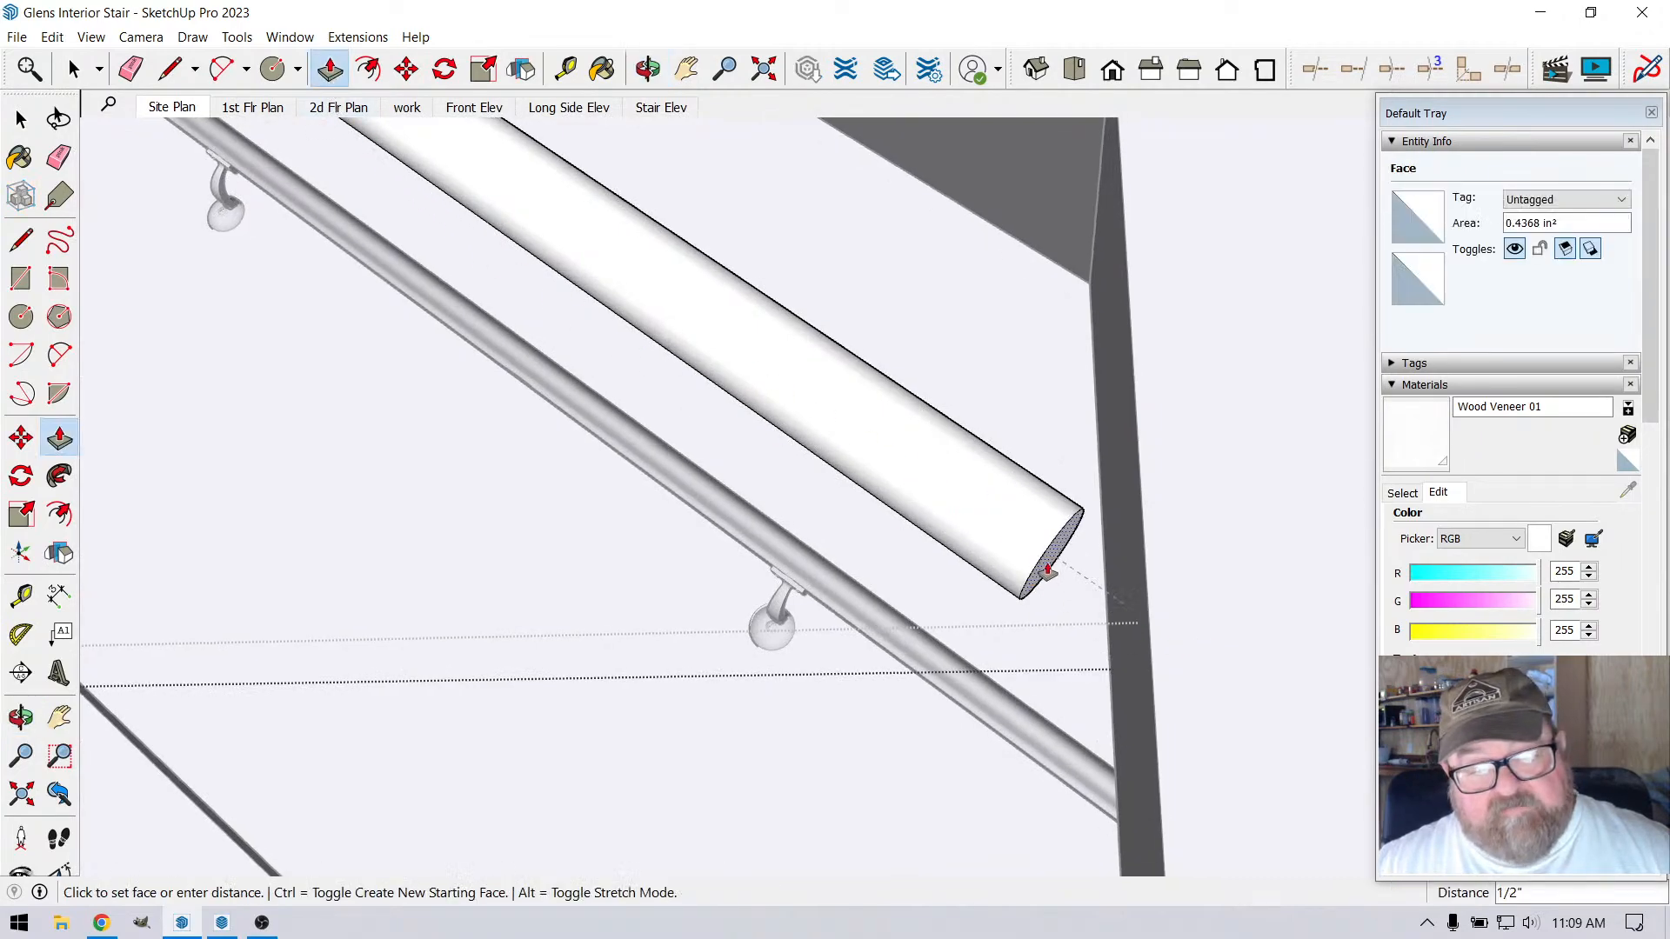
left_click(1137, 695)
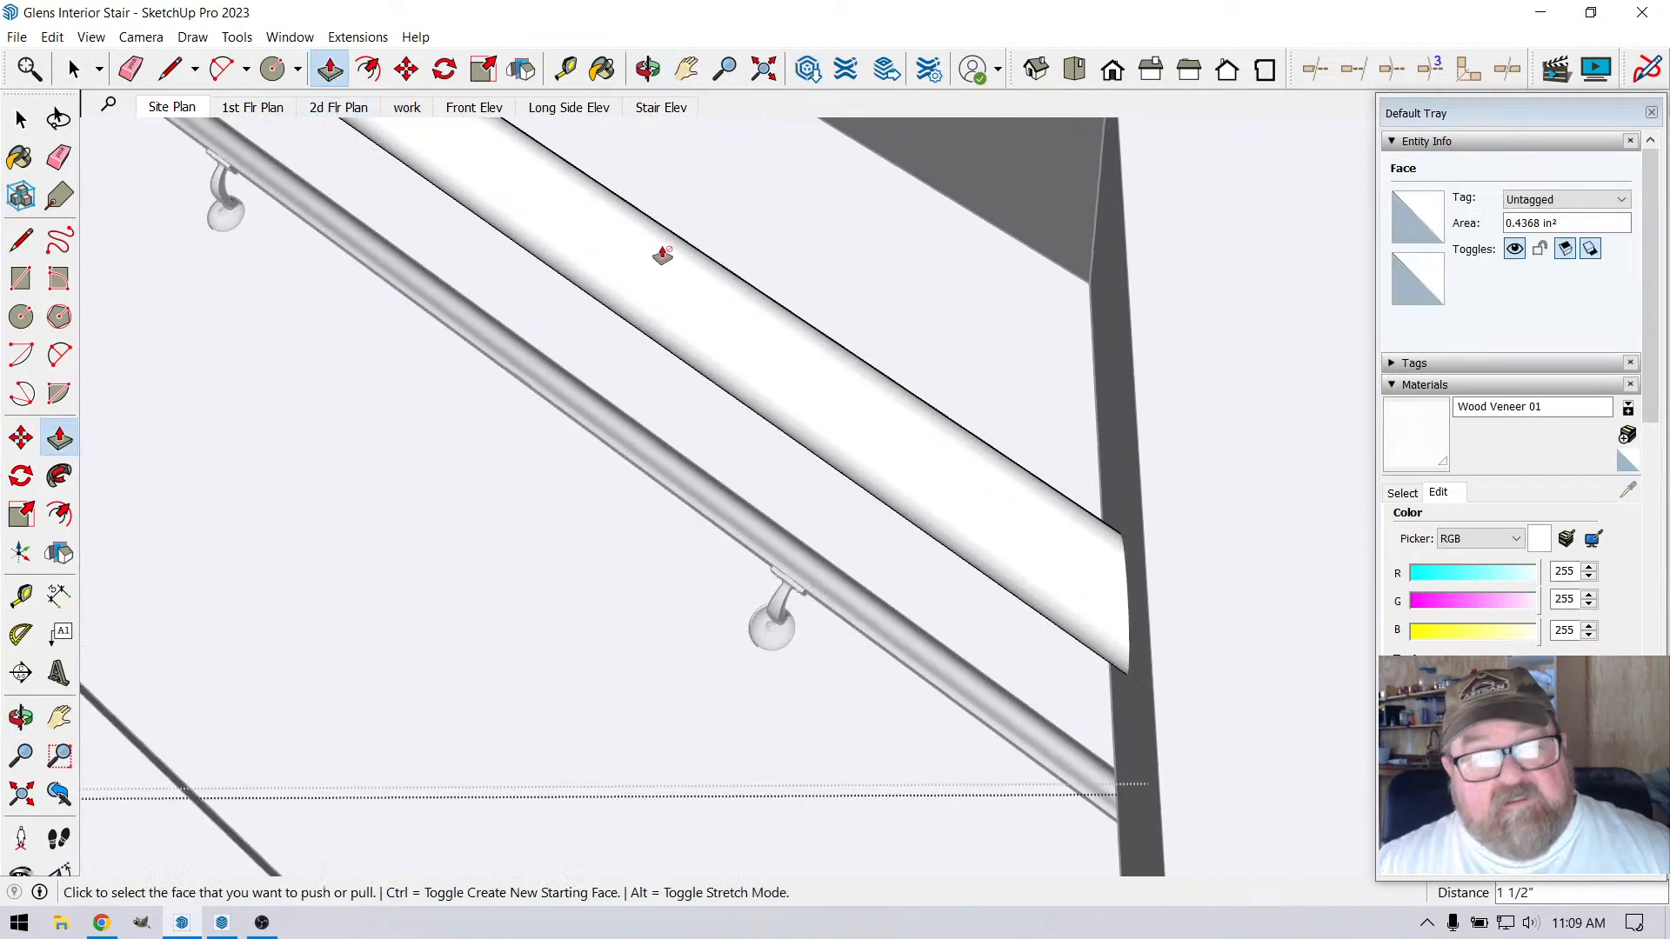
Close the rod component and delete all guides in the model
left_click(648, 69)
left_click_drag(912, 287, 950, 611)
left_click_drag(791, 533, 907, 713)
scroll(363, 323, "up", 4)
key("space")
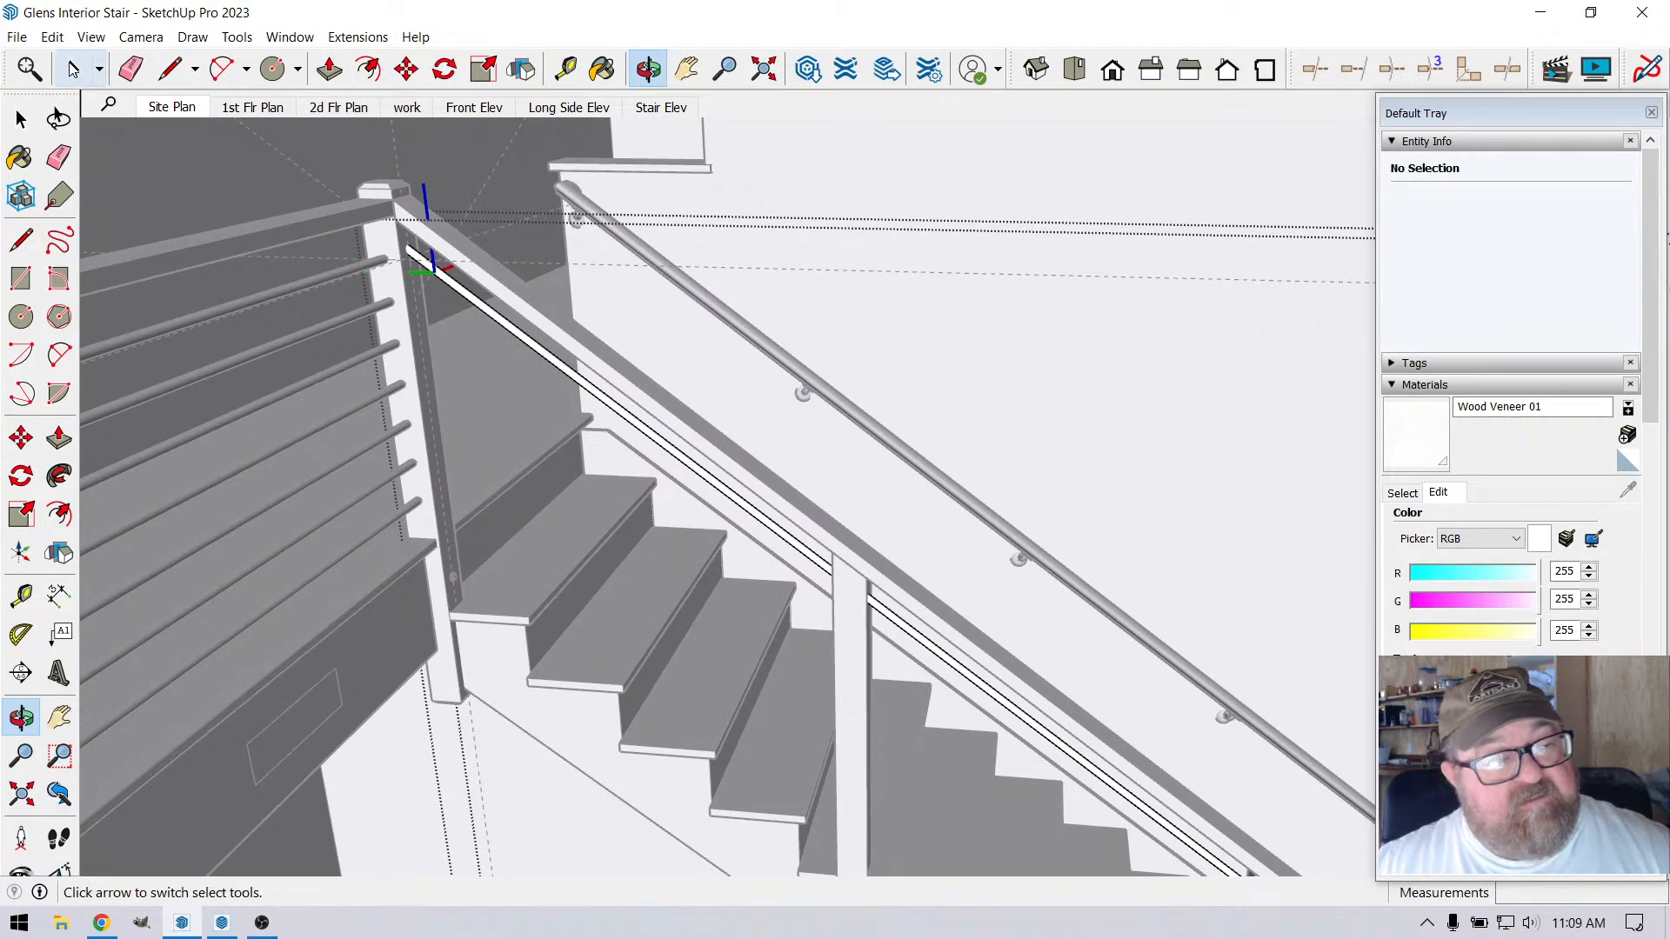
scroll(409, 265, "up", 3)
scroll(413, 278, "up", 1)
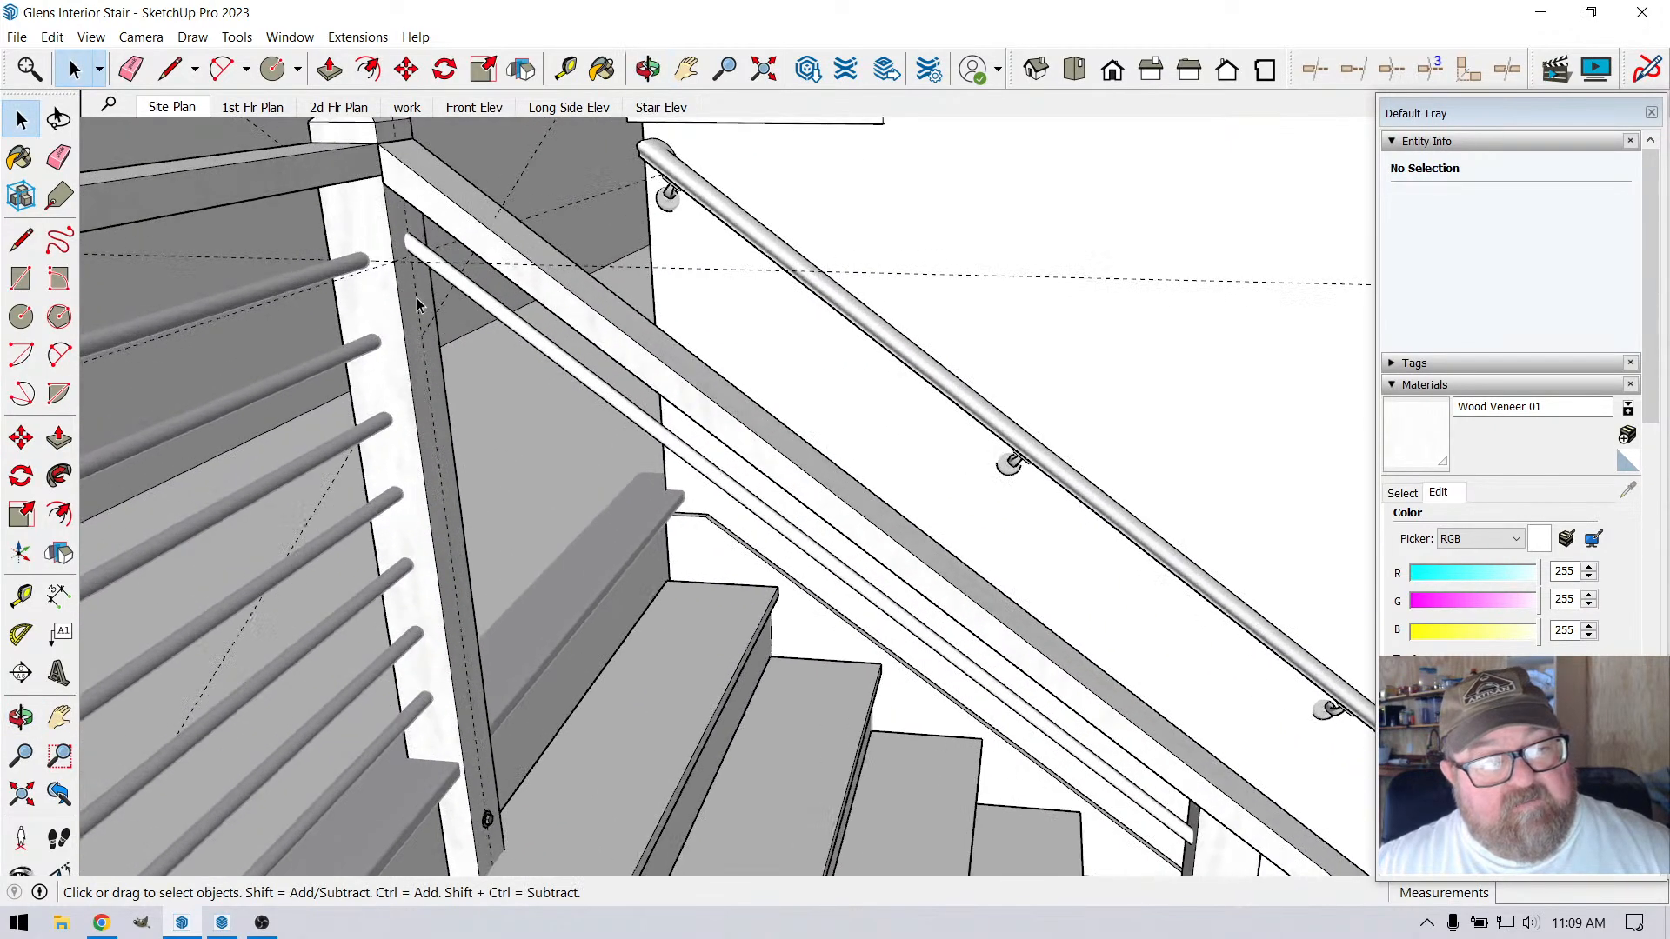
left_click(52, 37)
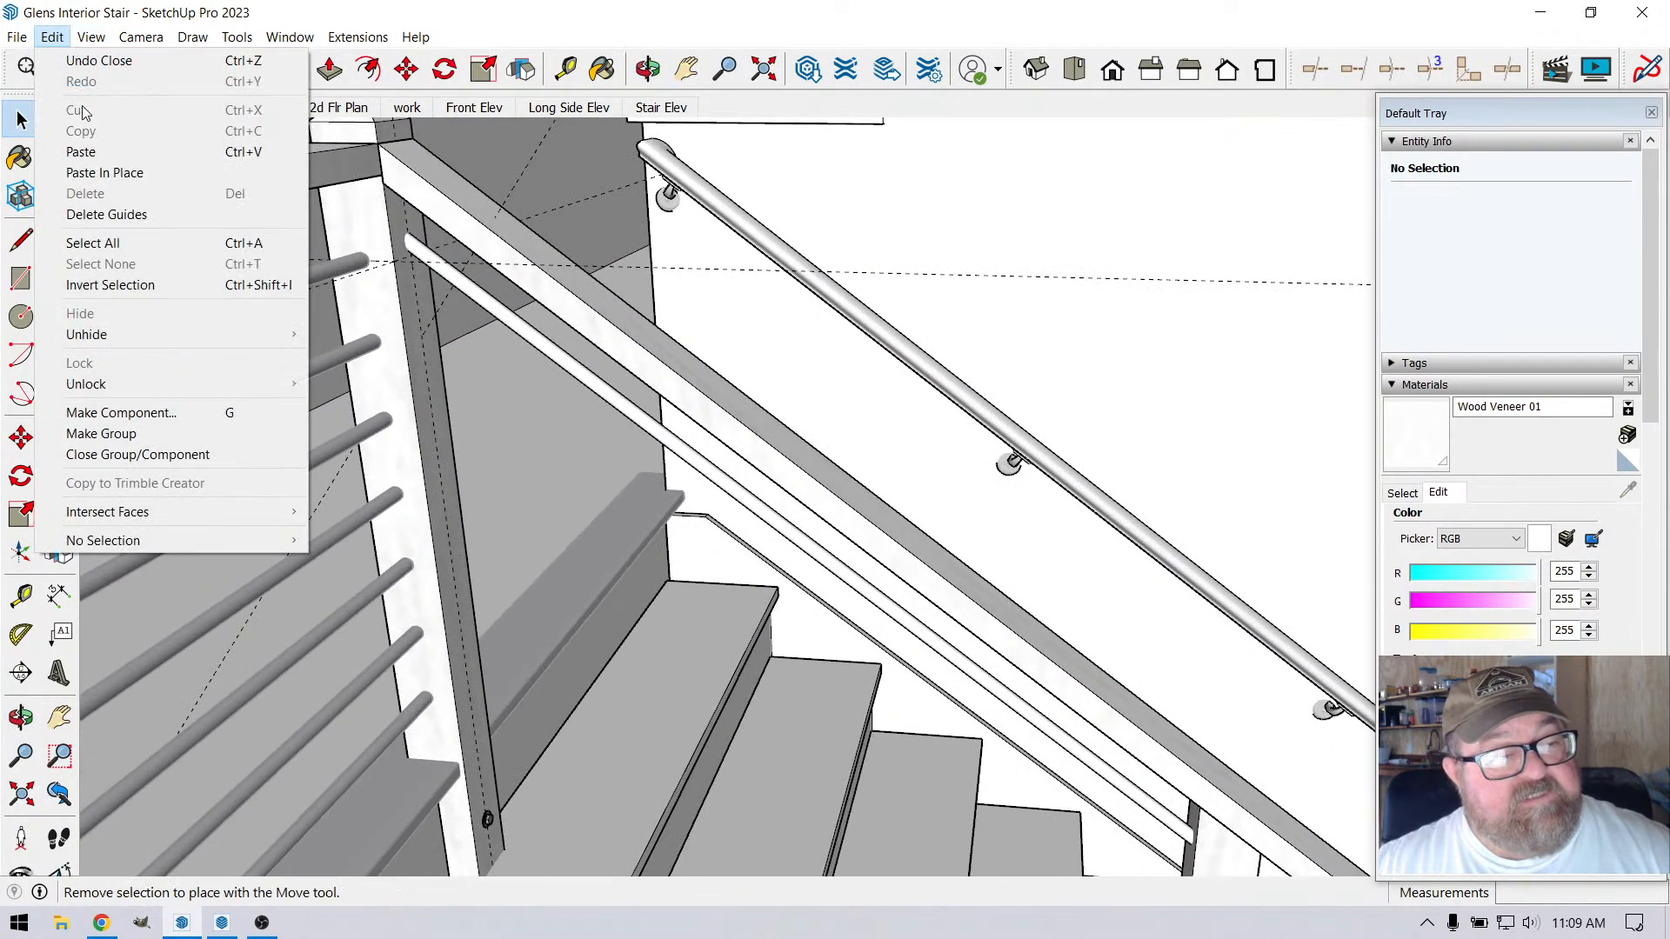
left_click(123, 214)
scroll(409, 278, "up", 3)
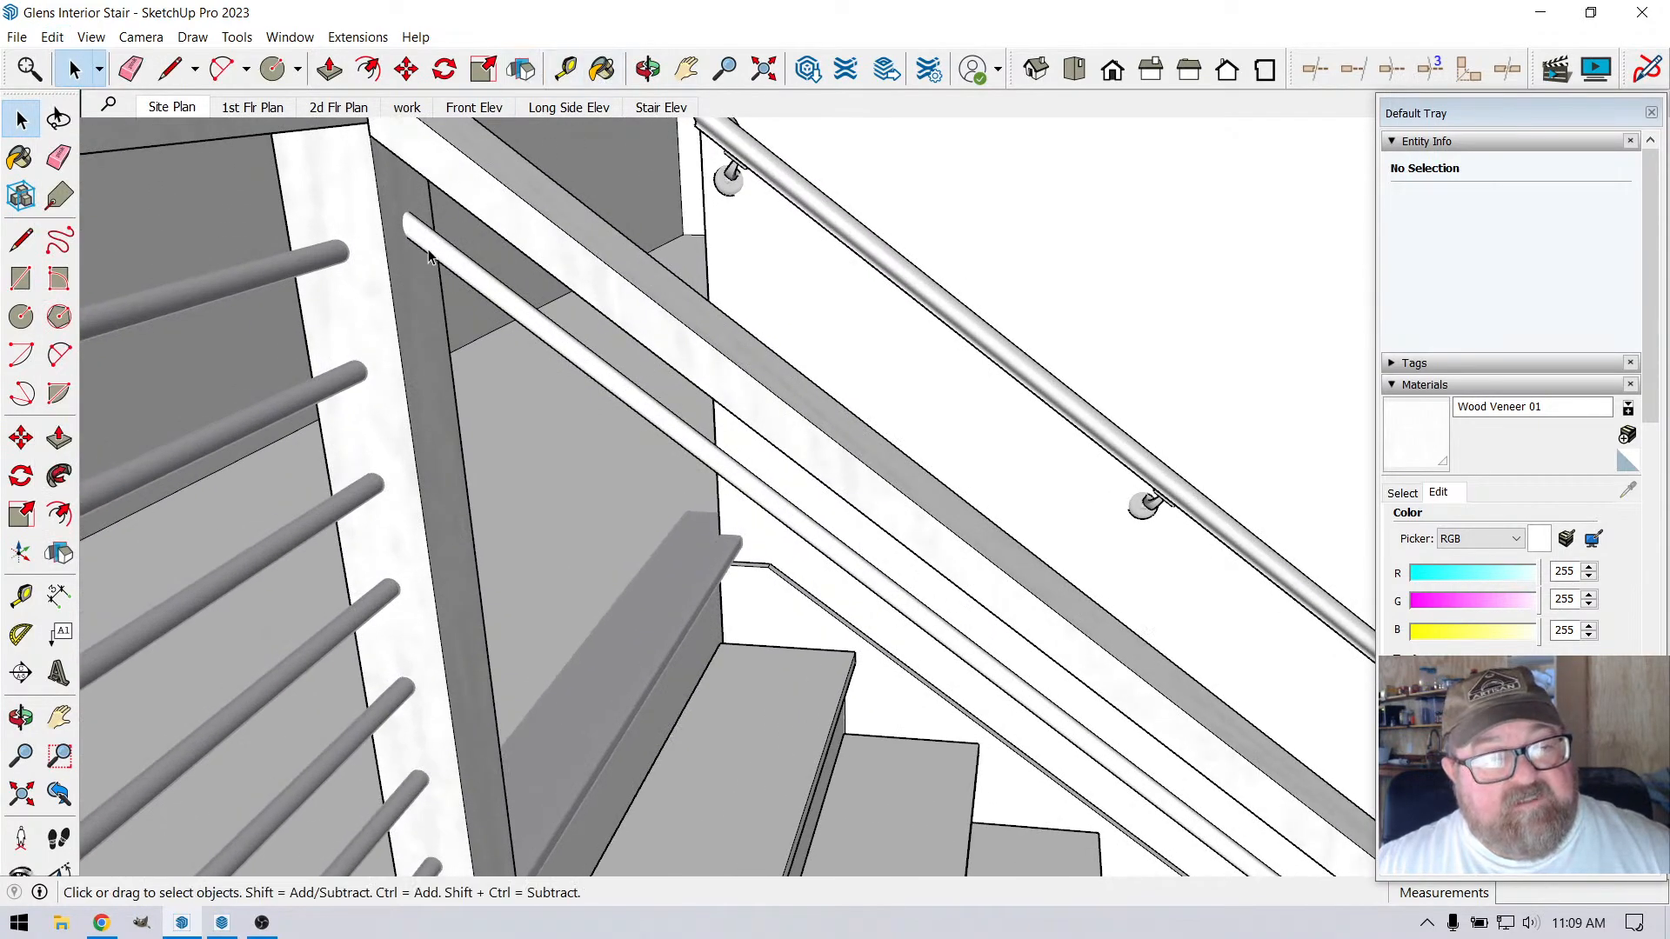
left_click(429, 255)
scroll(588, 254, "down", 2)
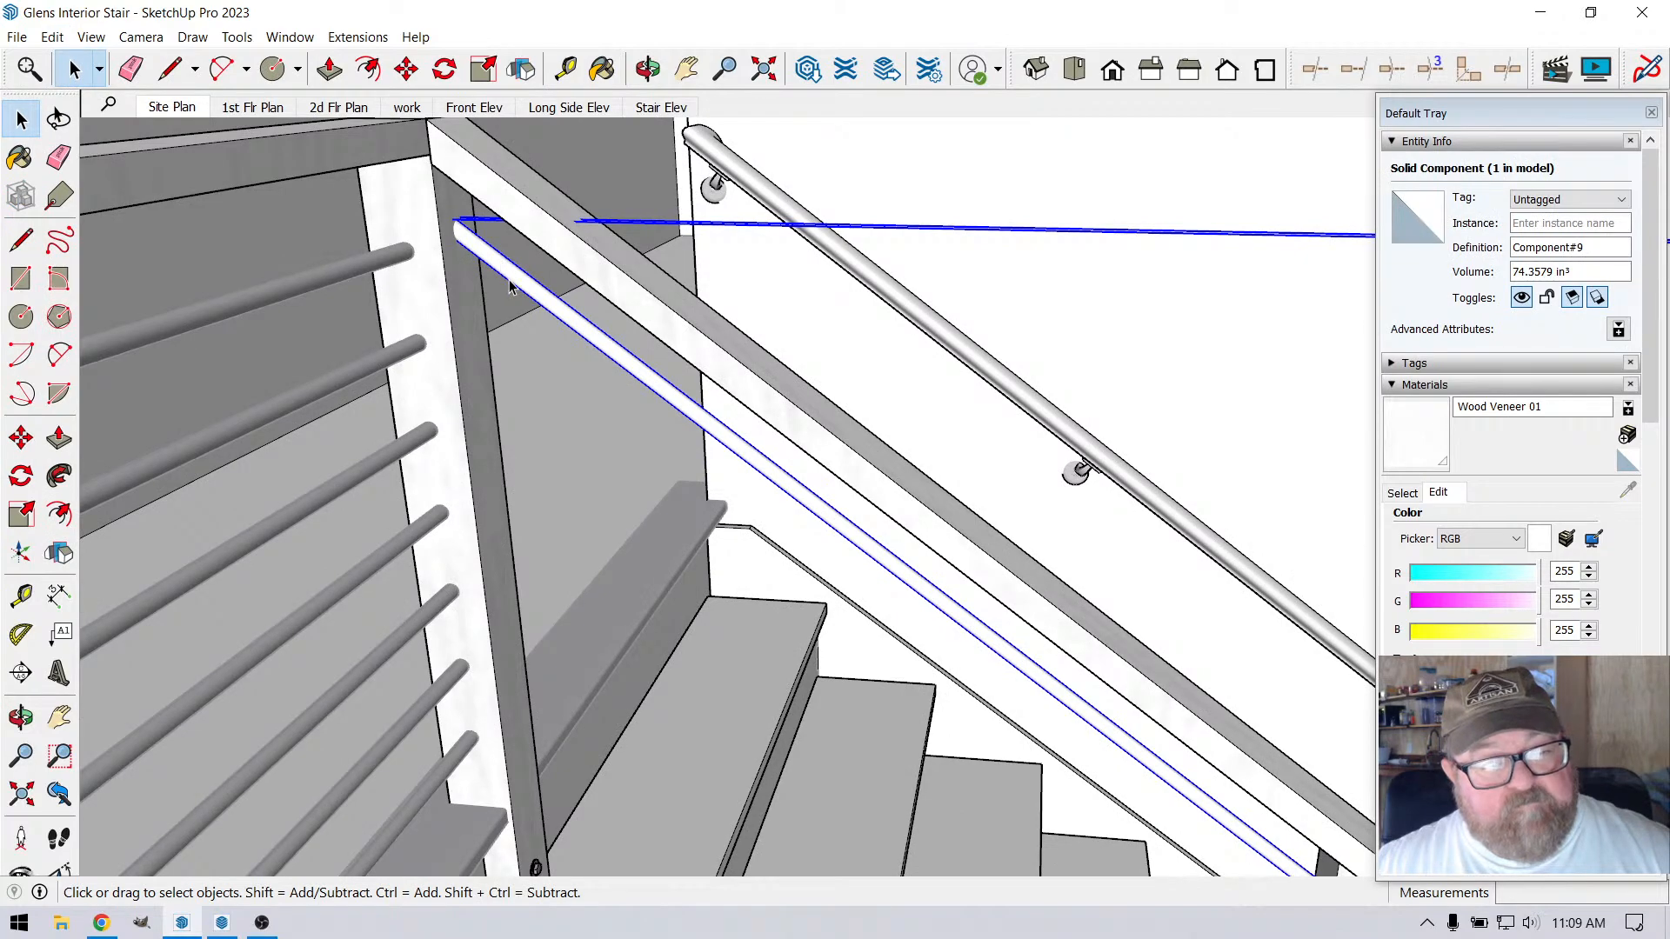
right_click(513, 289)
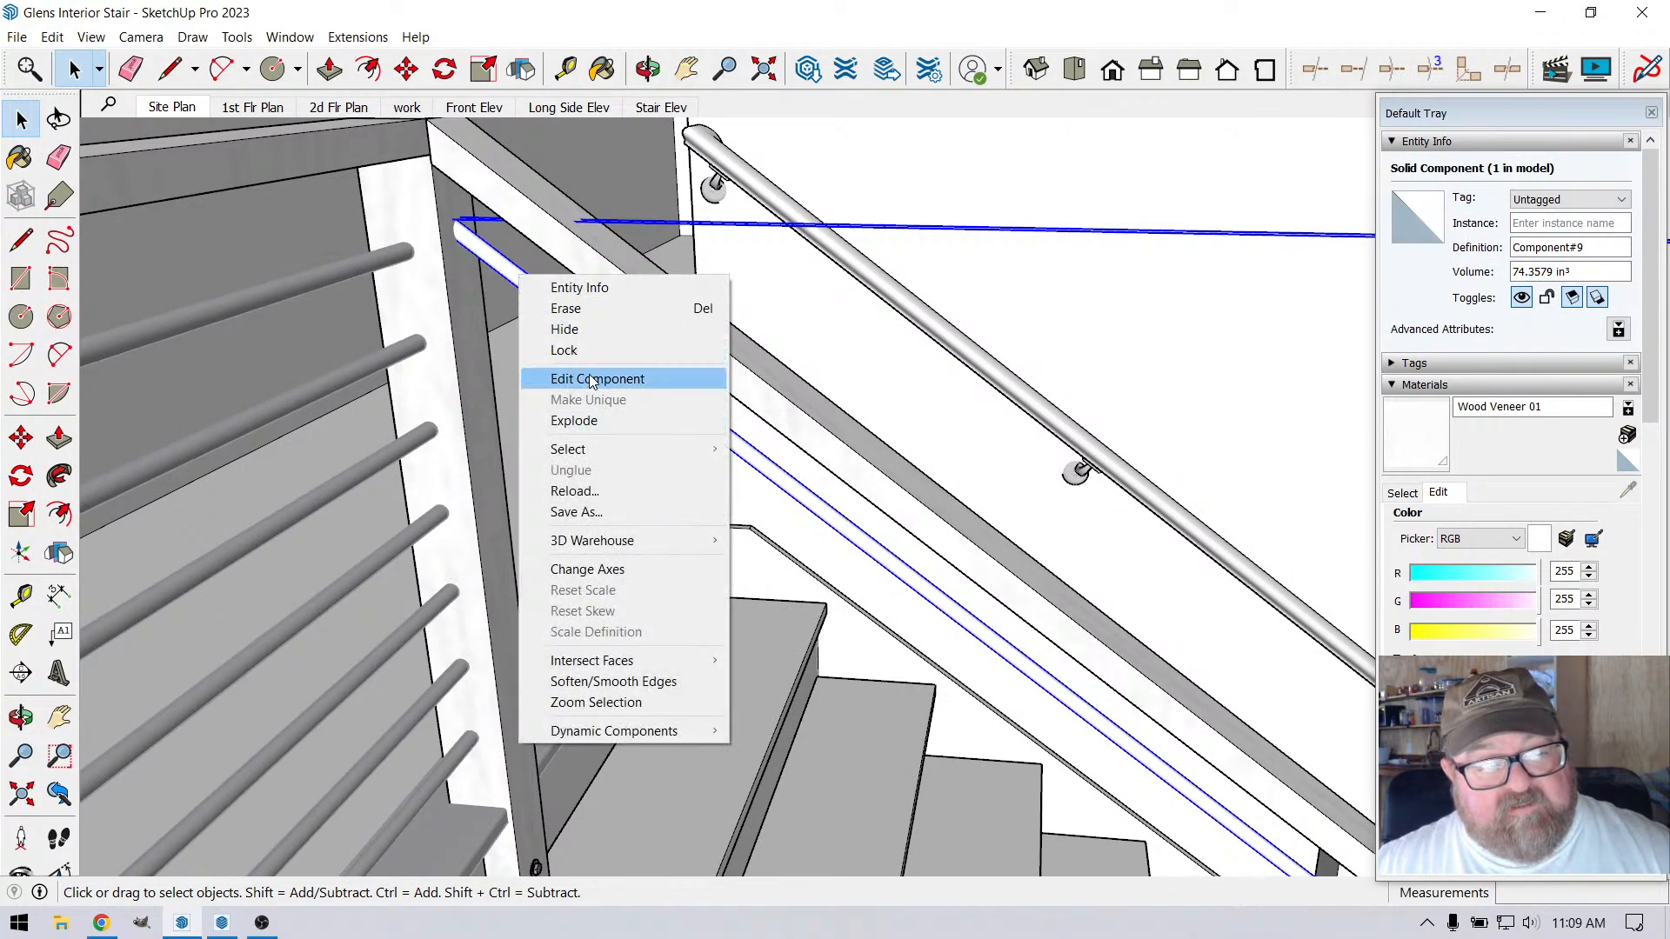
left_click(572, 162)
Copy the sloped stair rod 4.25" down along the corner post
scroll(466, 263, "up", 2)
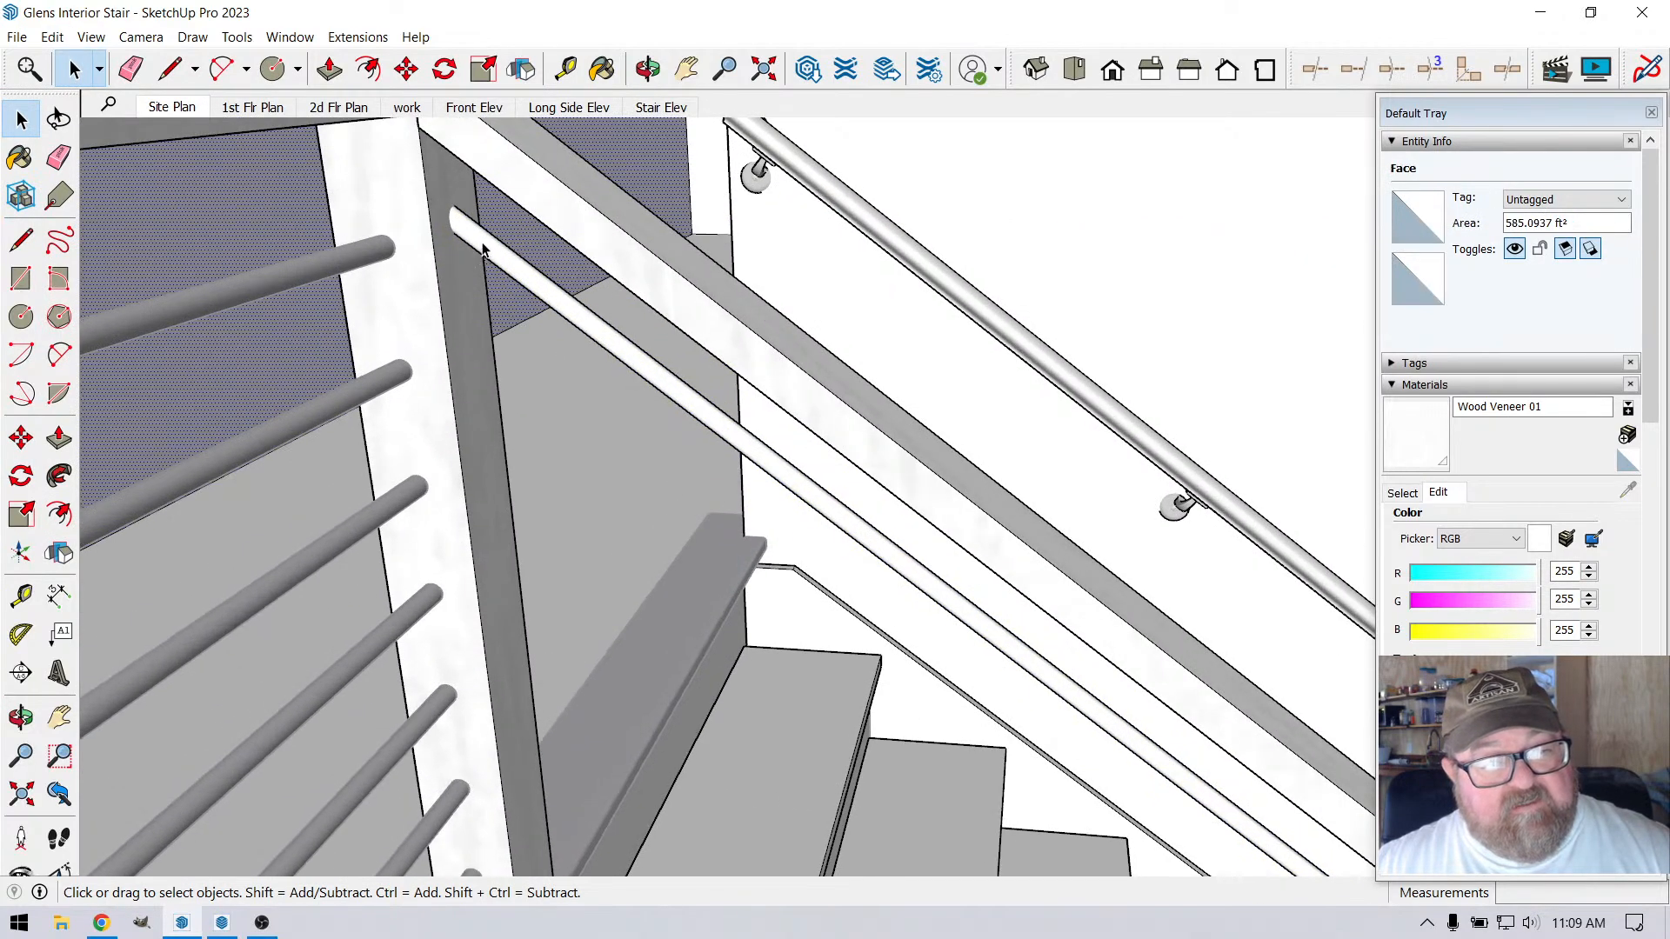
left_click(484, 249)
scroll(483, 250, "down", 3)
left_click(406, 70)
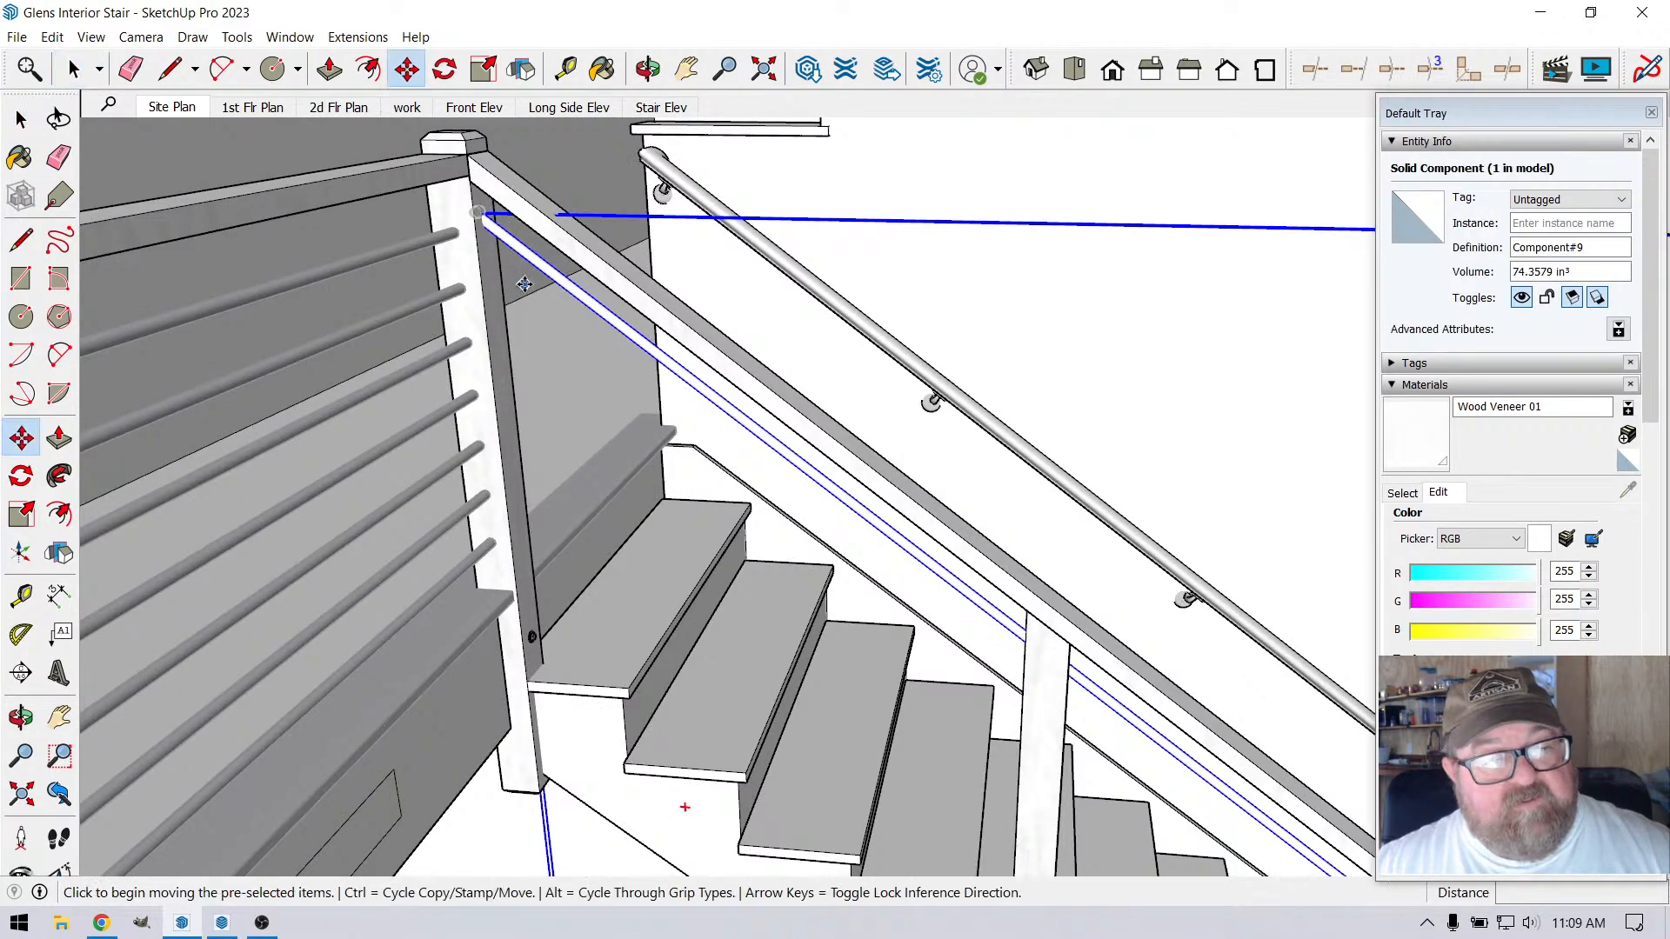
scroll(515, 282, "up", 3)
scroll(517, 297, "down", 2)
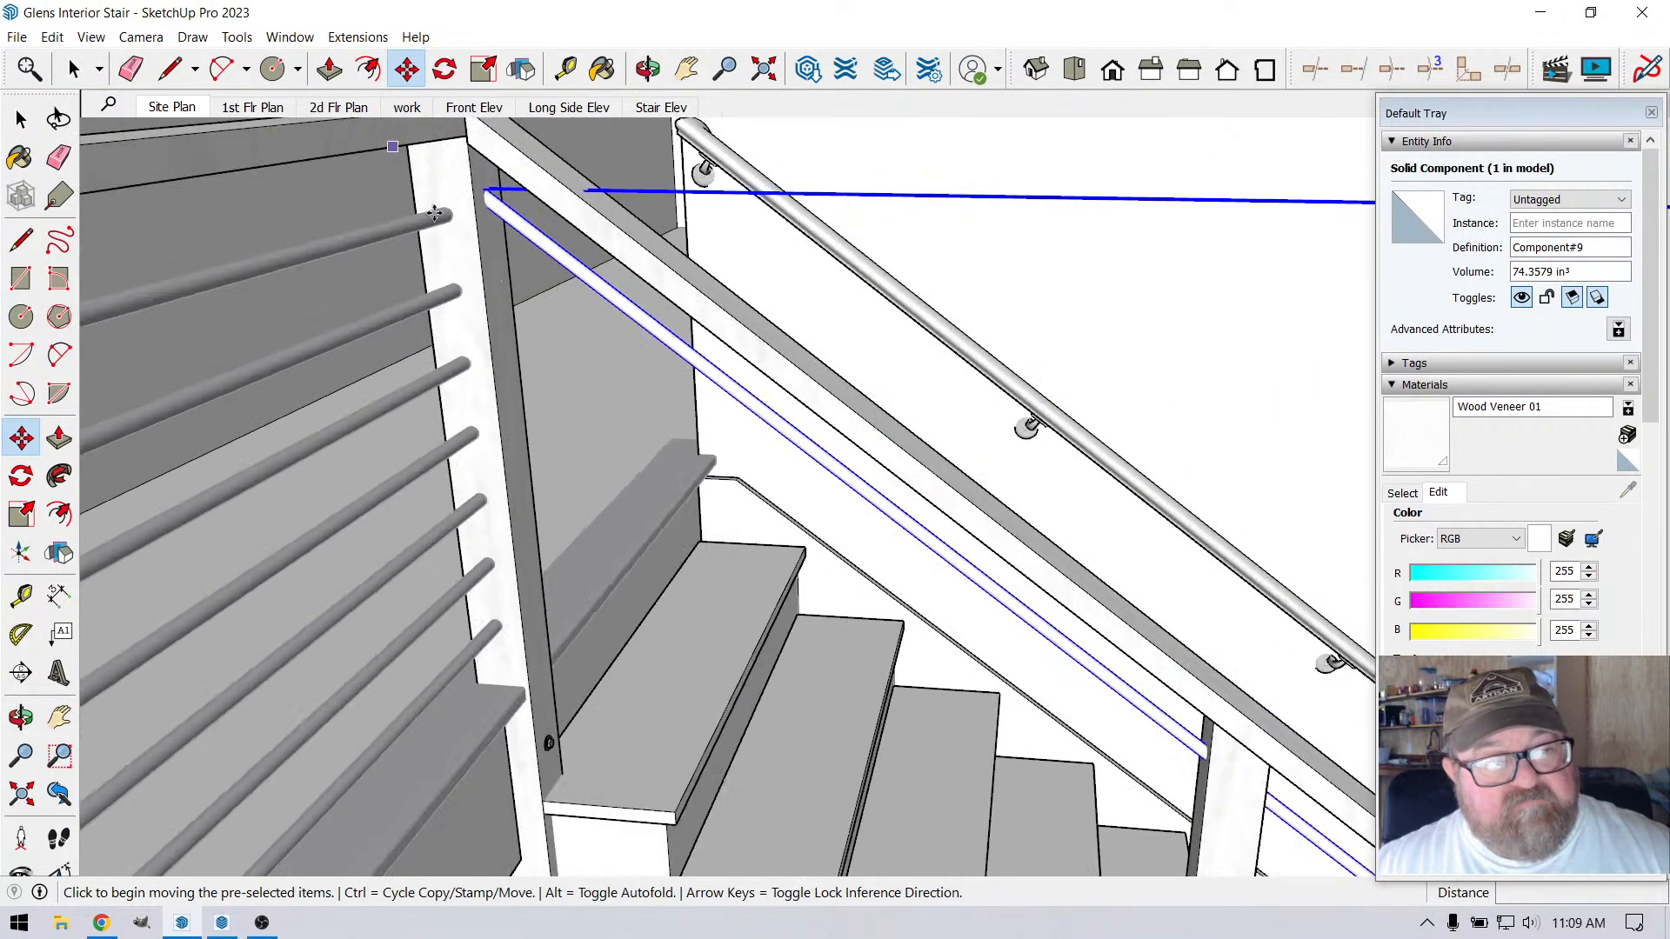
left_click(478, 237)
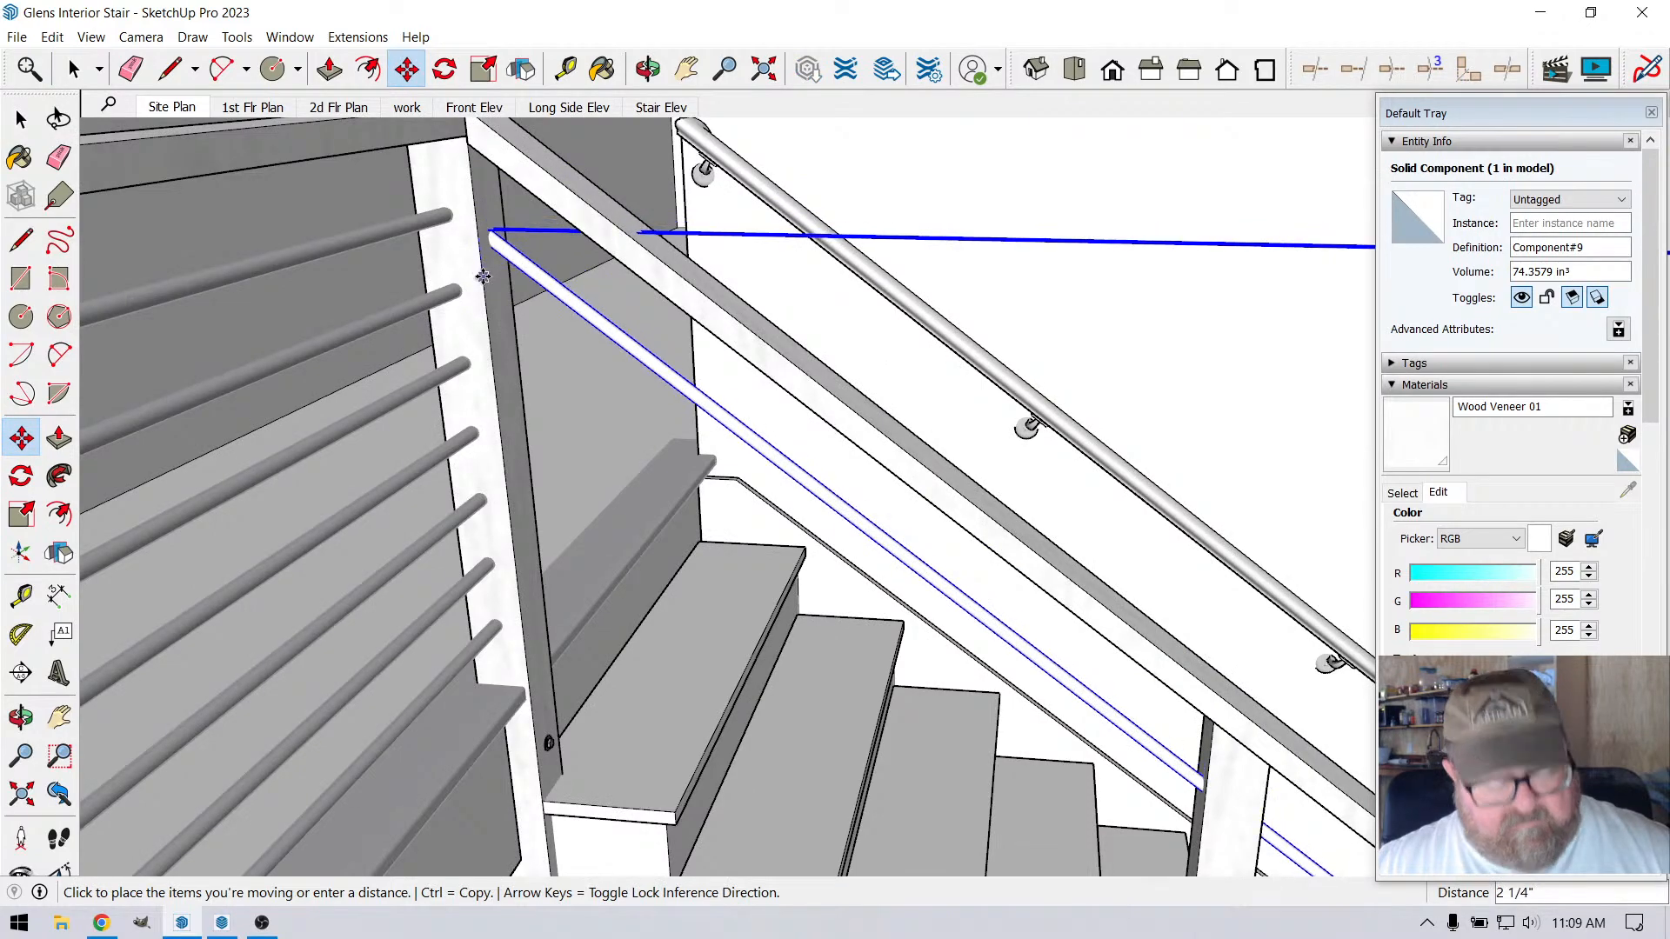
key("ctrl")
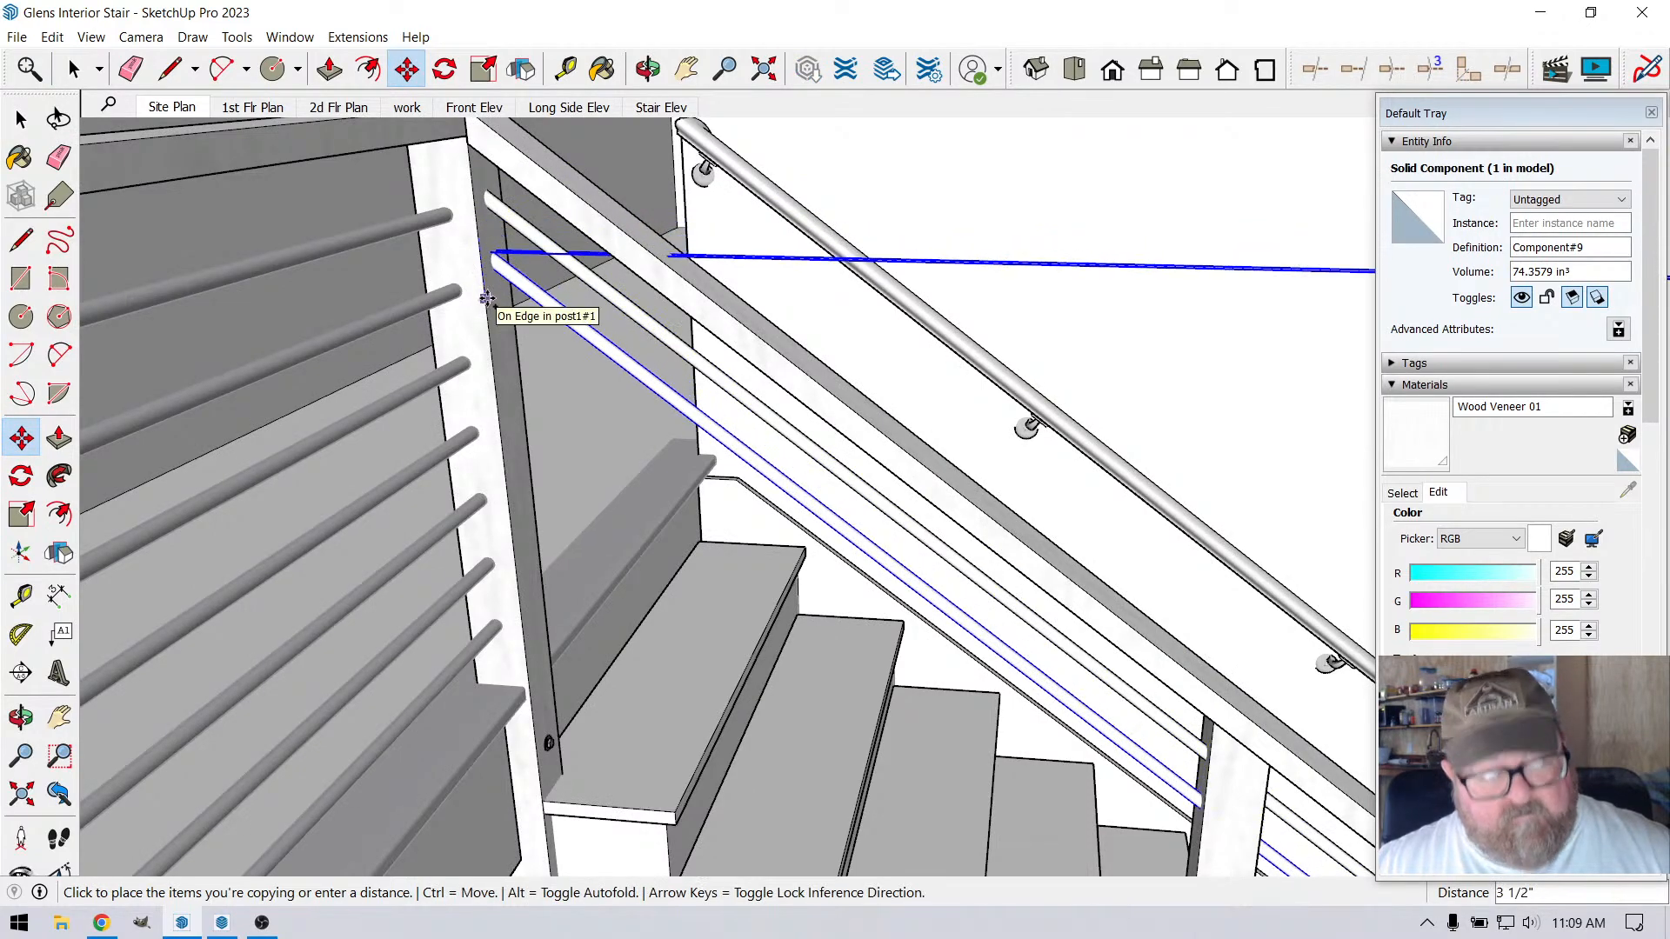
type("4.2")
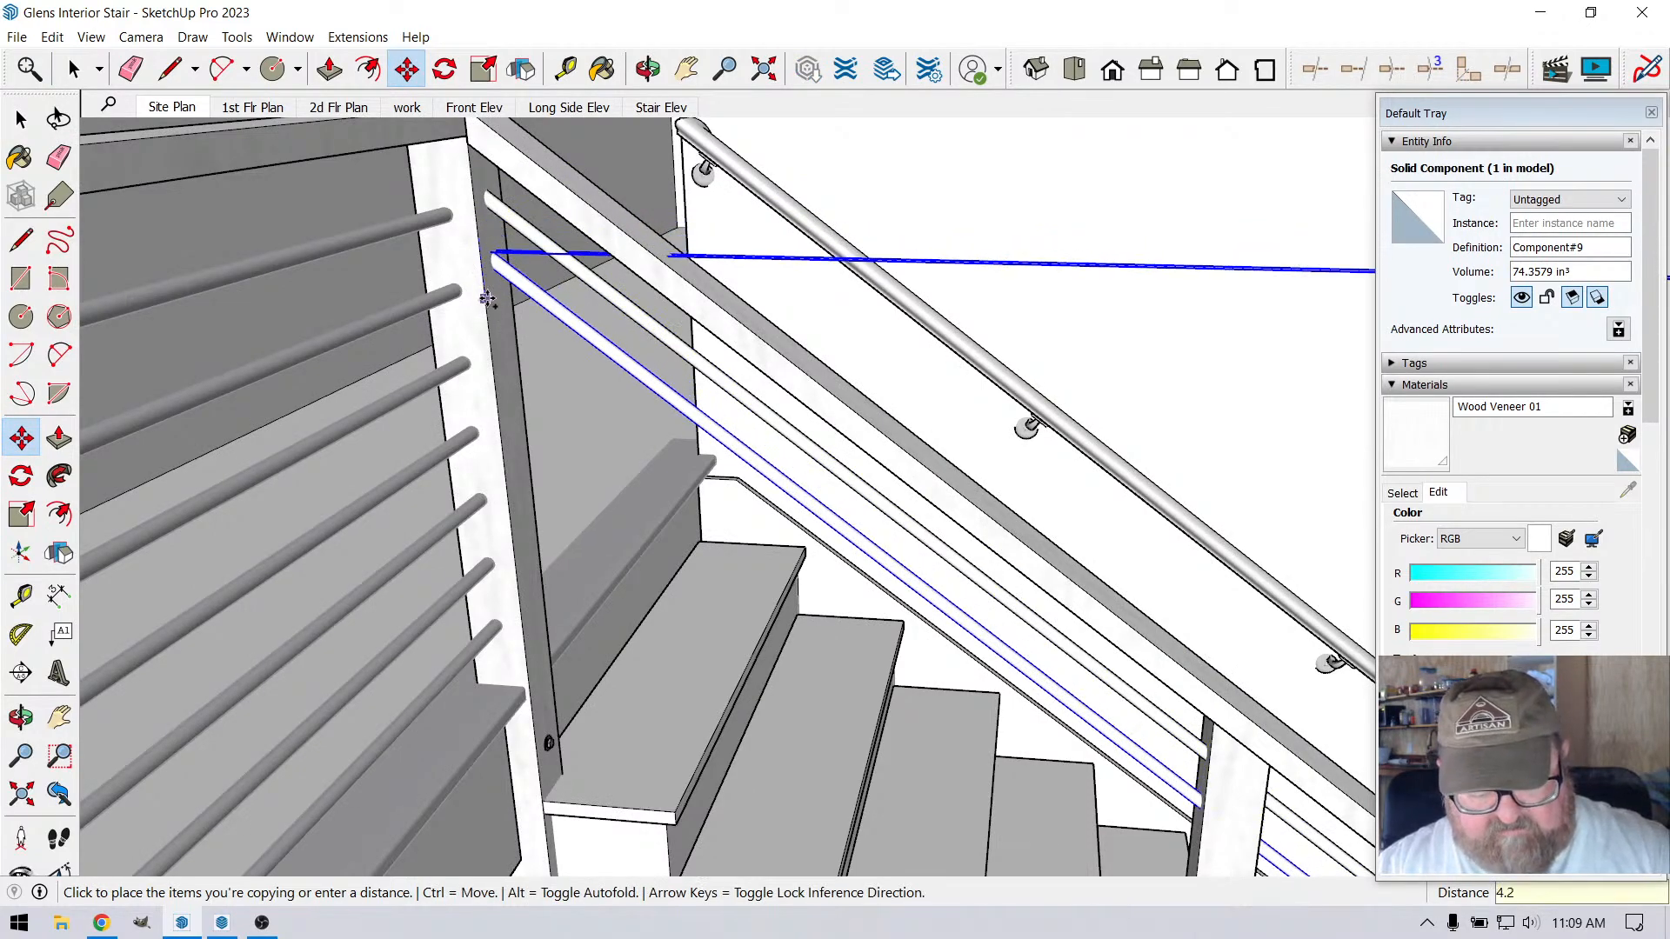
type("5")
key("Return")
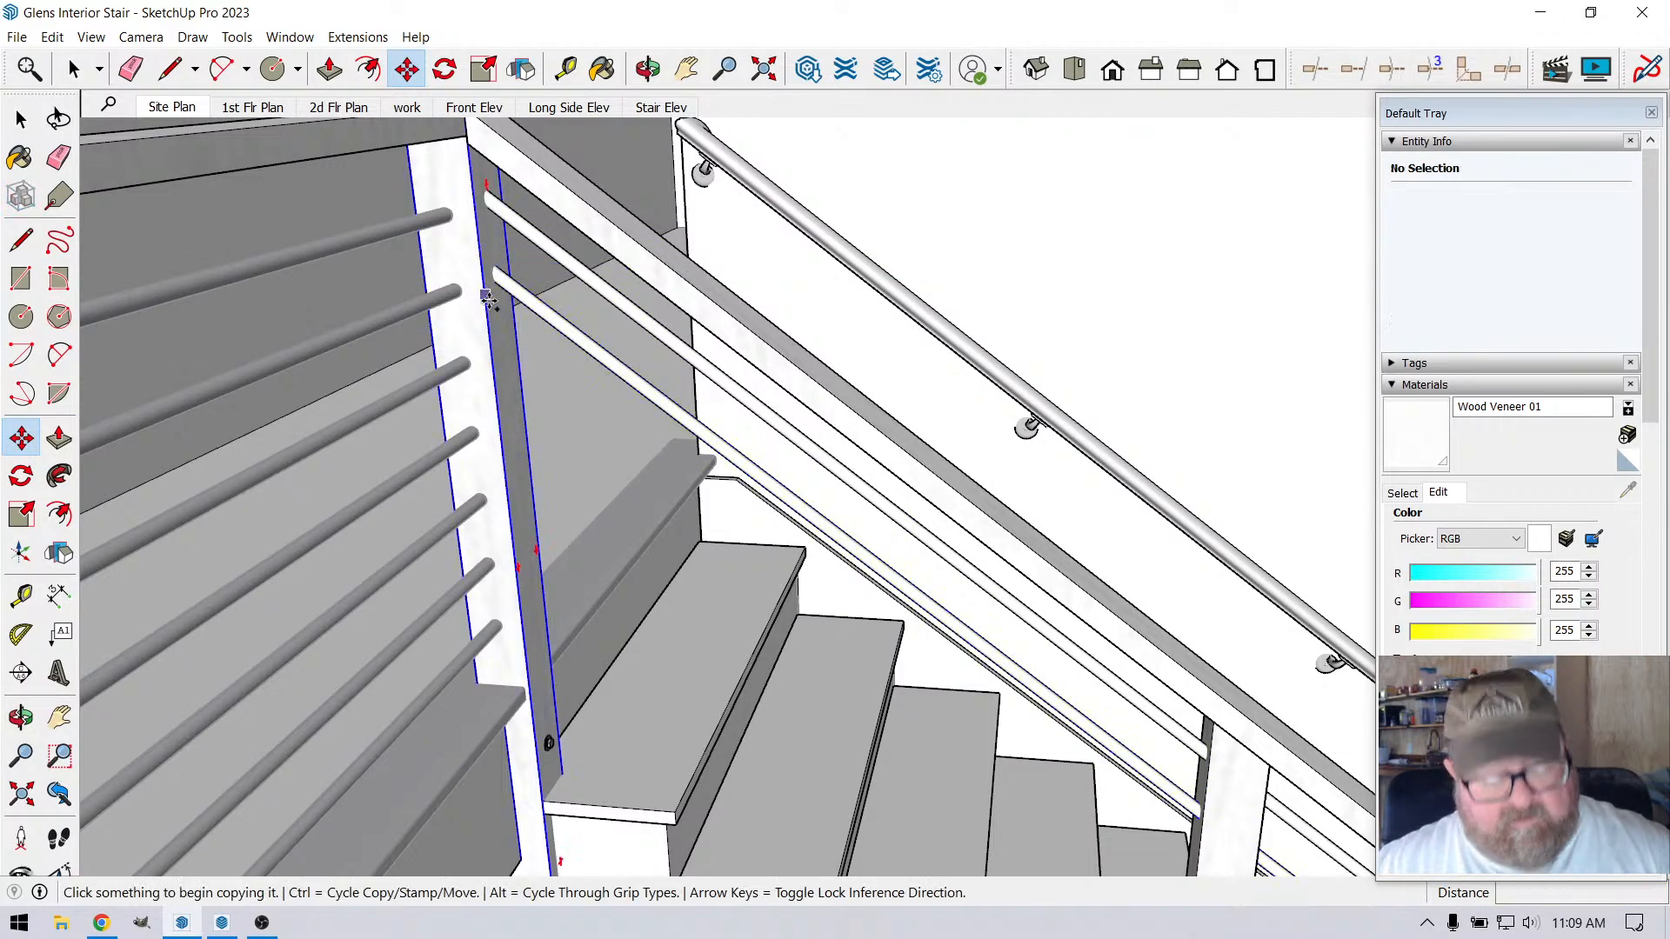
Undo the last copy of the sloped stair rod
scroll(484, 246, "up", 2)
key("ctrl")
scroll(482, 296, "down", 1)
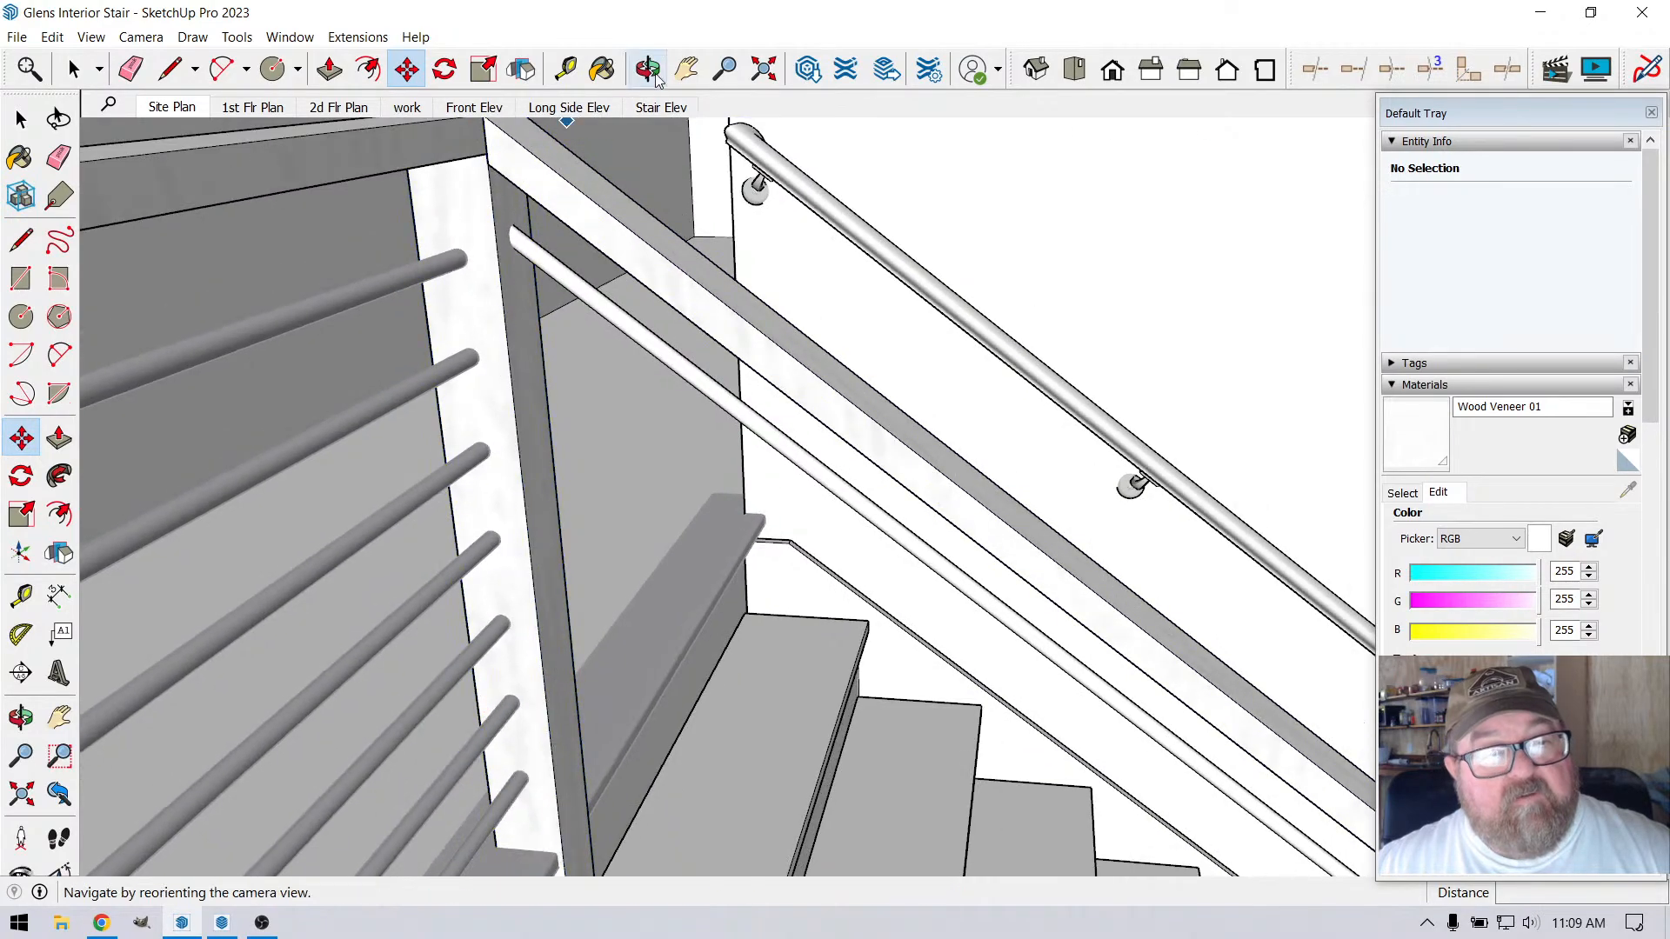
Place a guide at the top of the uppermost landing rod, about 3 7/8" below the landing rail's underside
left_click(648, 71)
scroll(403, 172, "up", 5)
middle_click_drag(570, 480, 486, 478)
middle_click_drag(671, 602, 587, 764)
left_click_drag(717, 805, 685, 705)
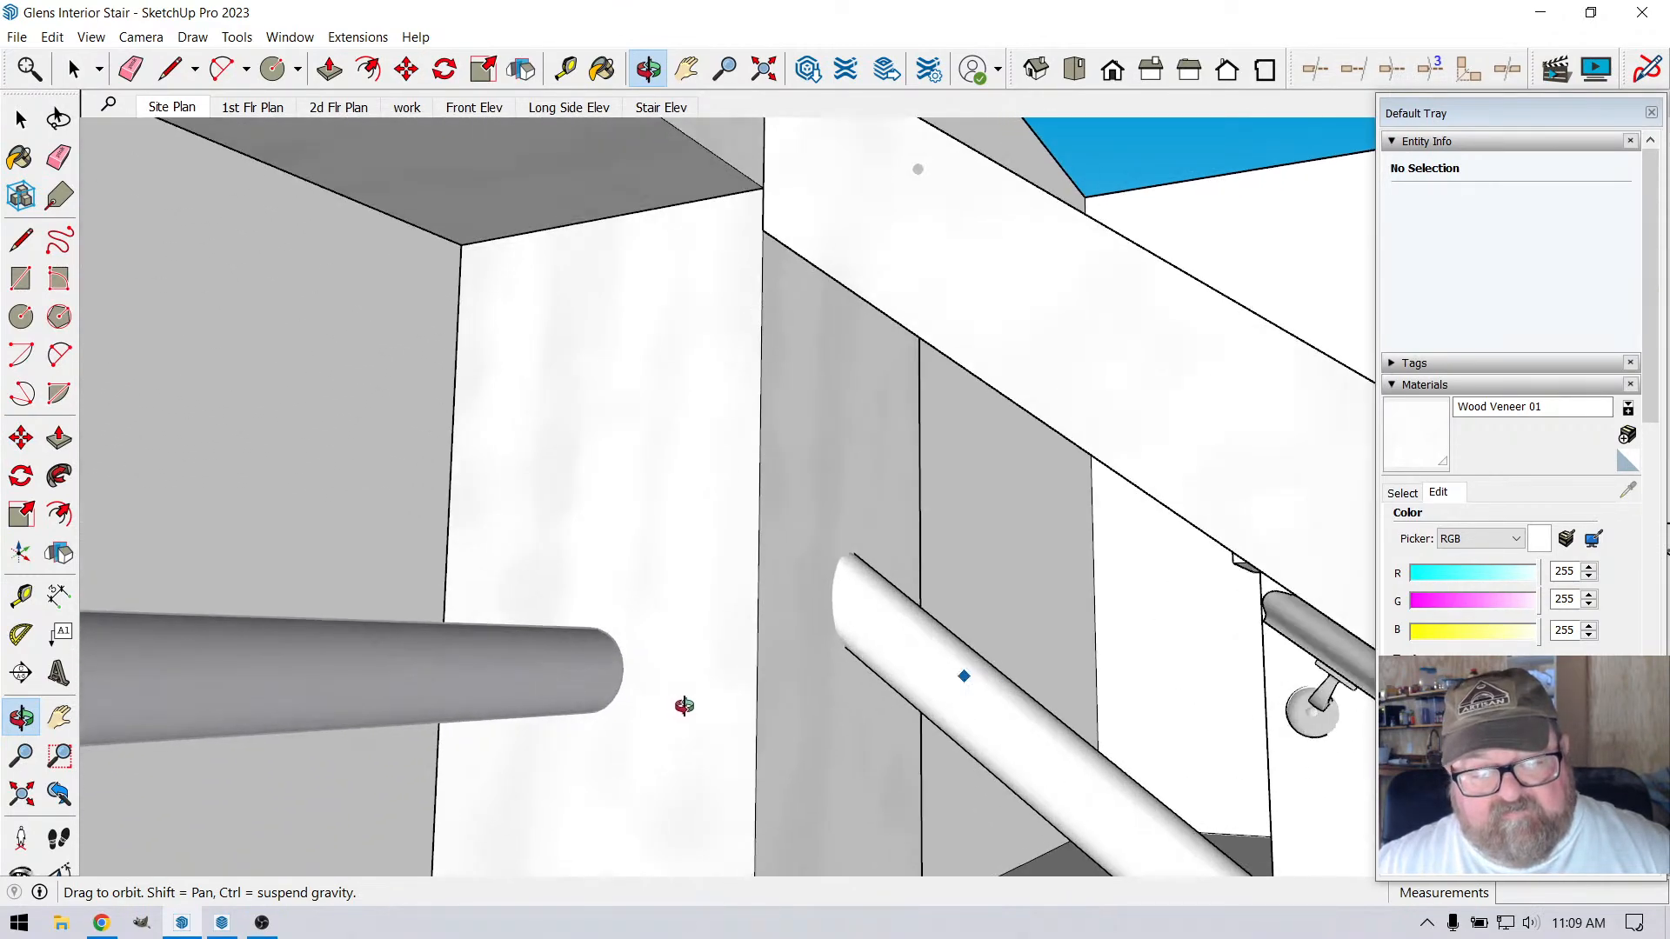
left_click(566, 69)
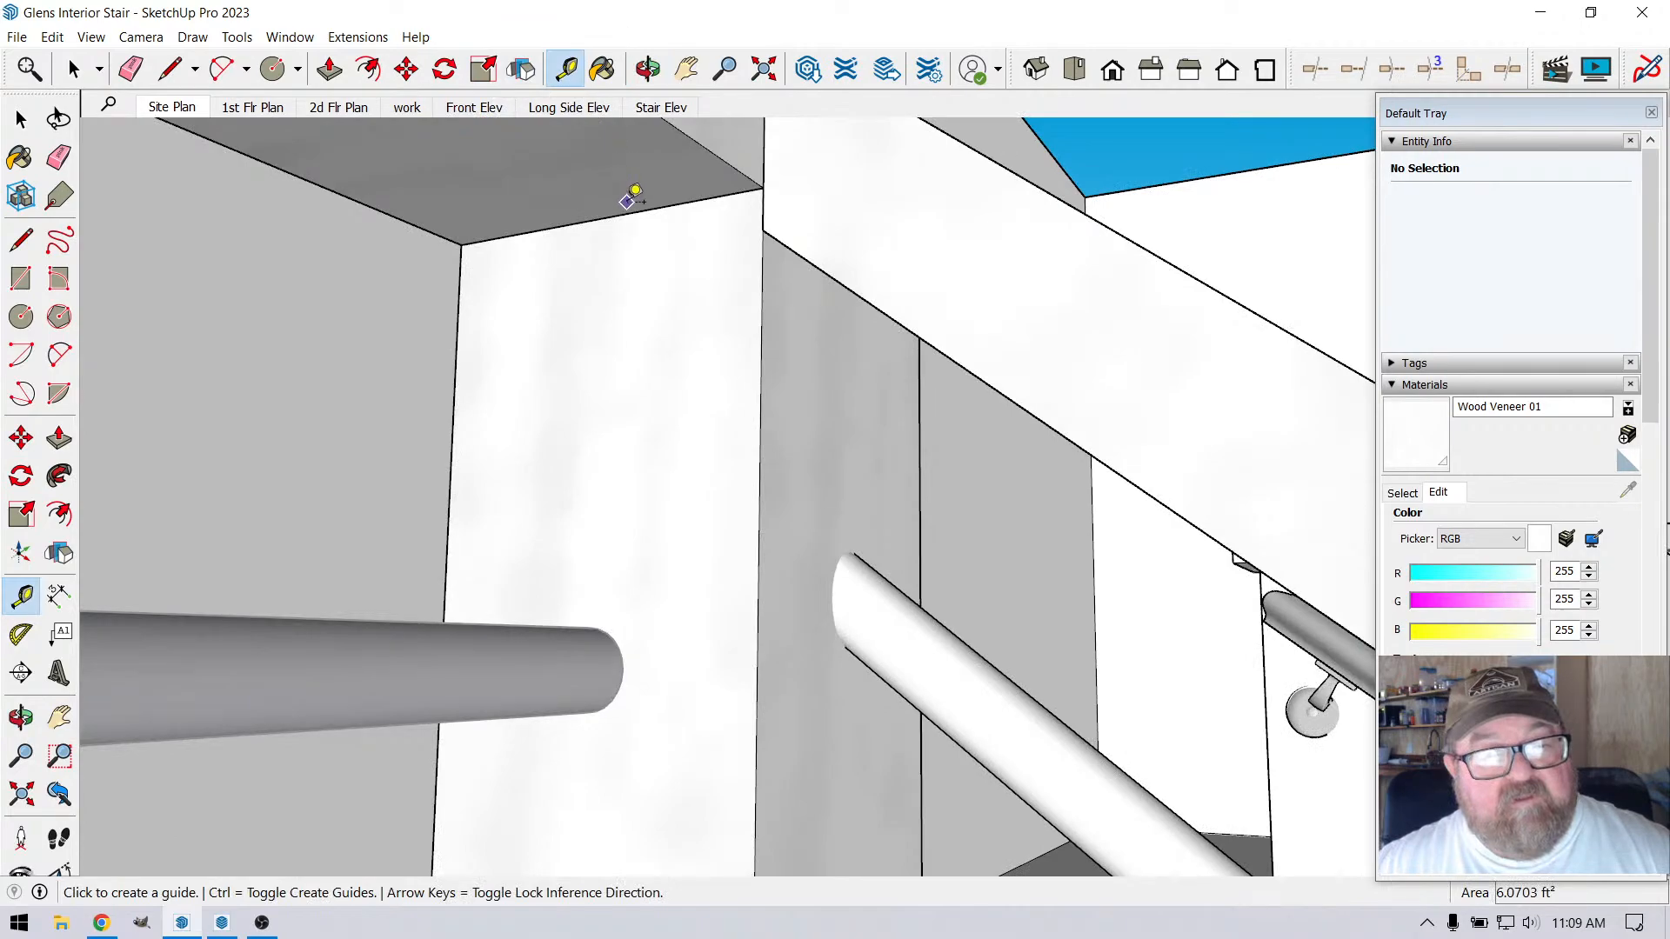
left_click(631, 211)
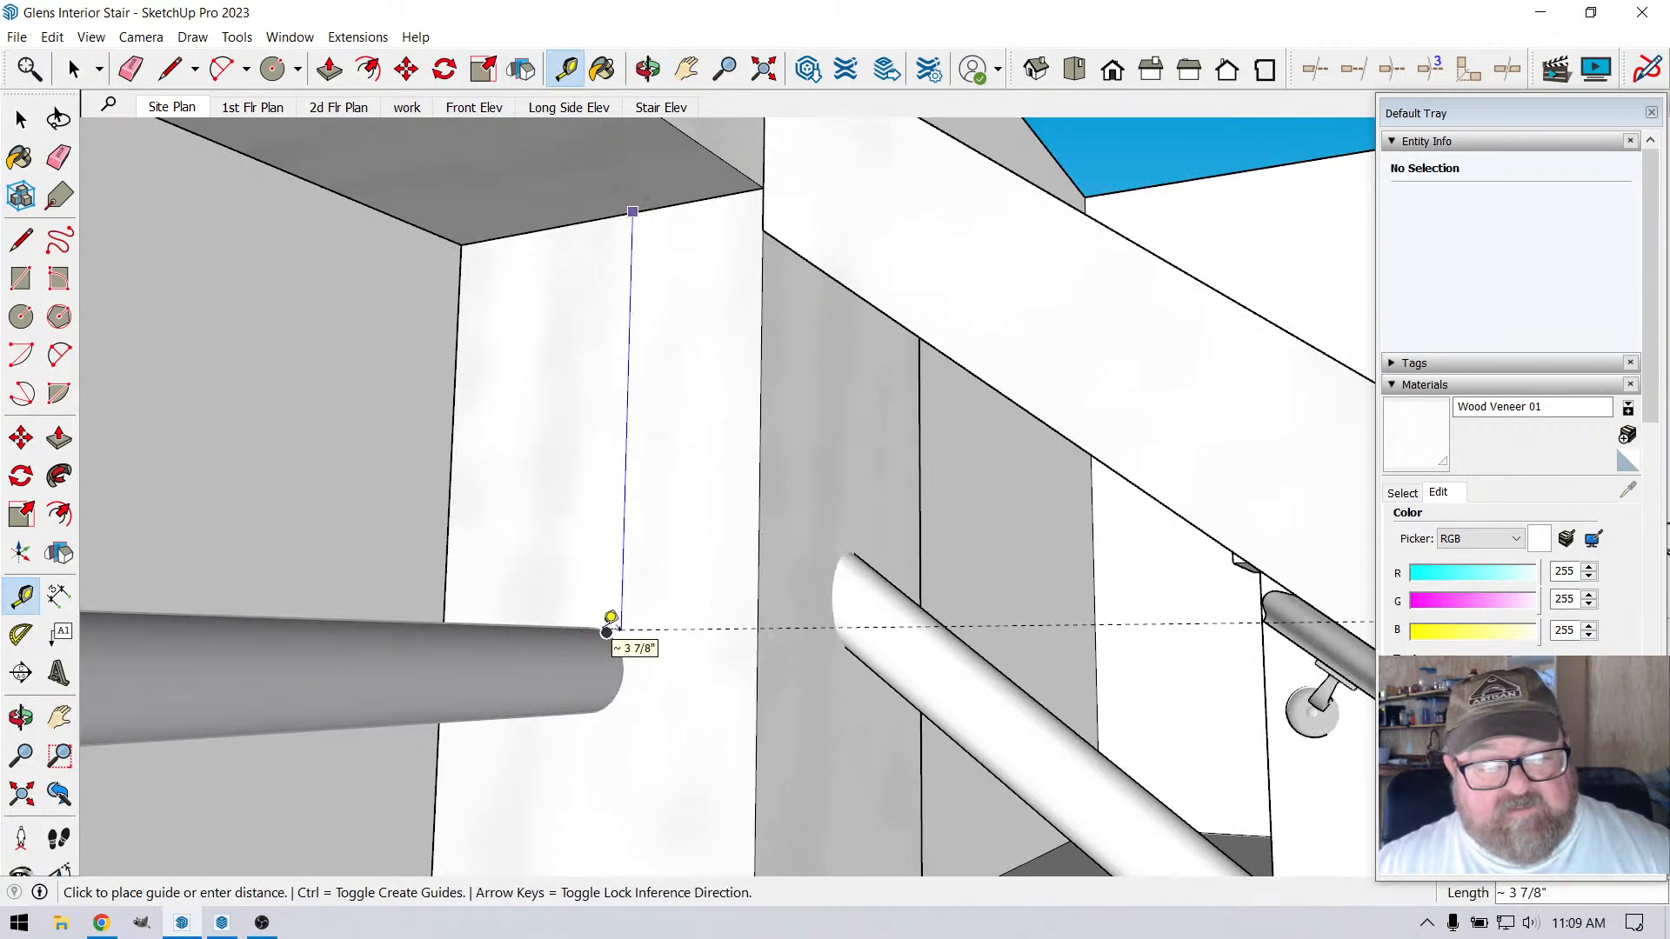
left_click(608, 628)
Place a second guide across the corner post's stair-side face, about 6 3/8" below its upper edge, meeting the first guide
middle_click_drag(736, 242, 709, 400)
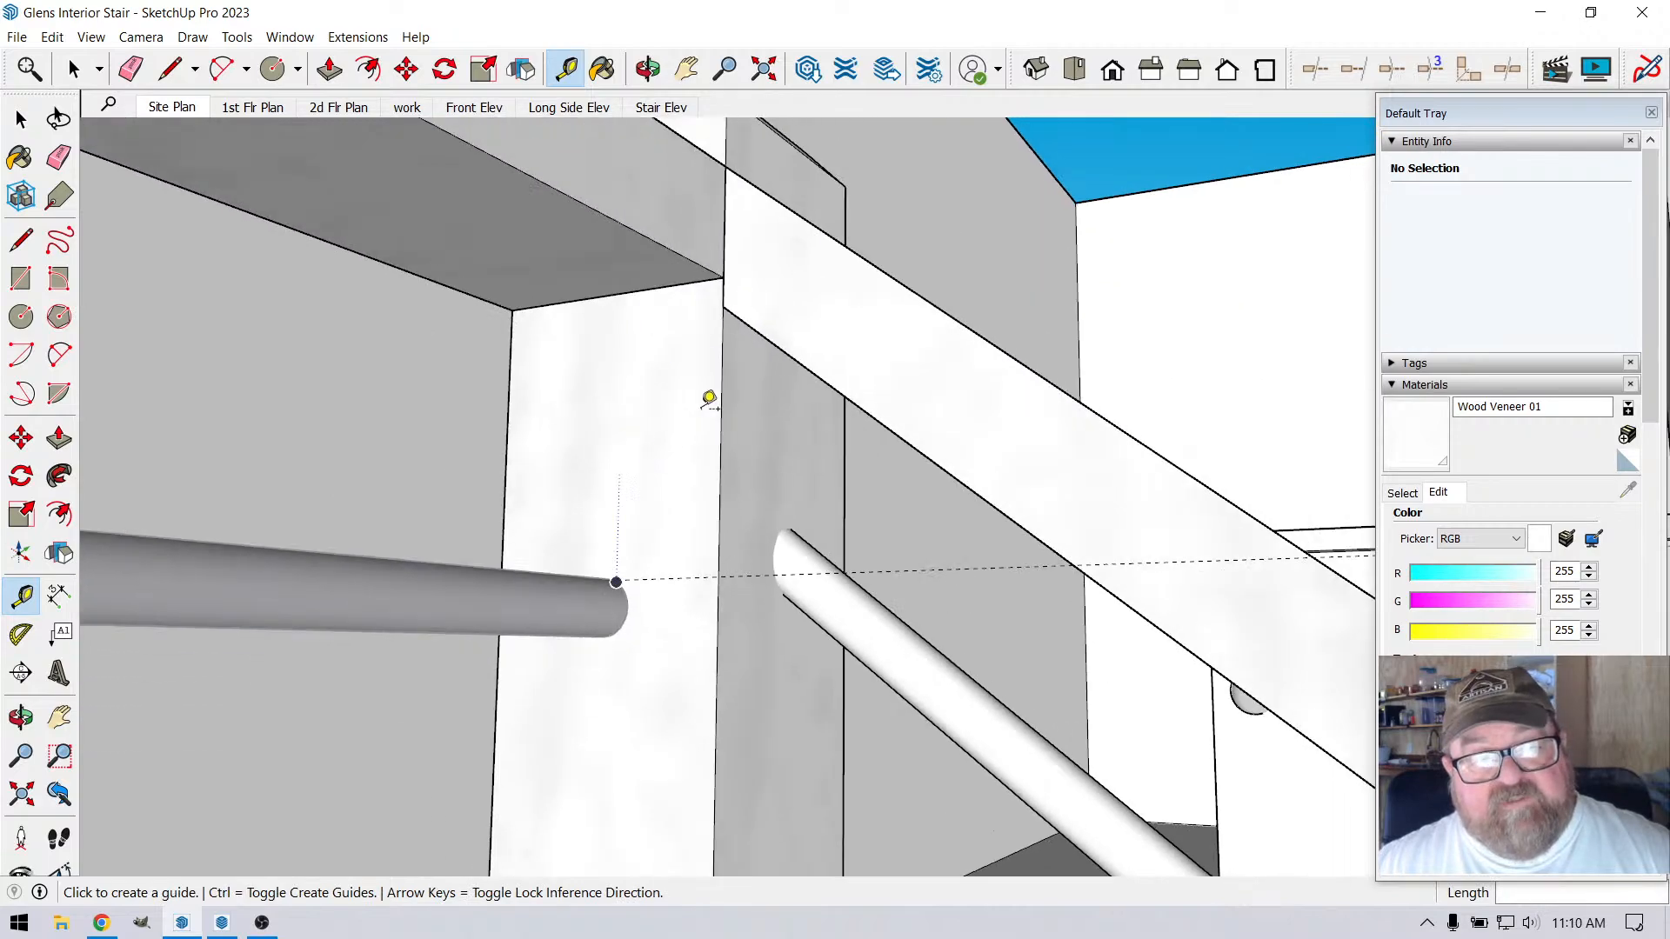
left_click(814, 144)
scroll(720, 575, "up", 2)
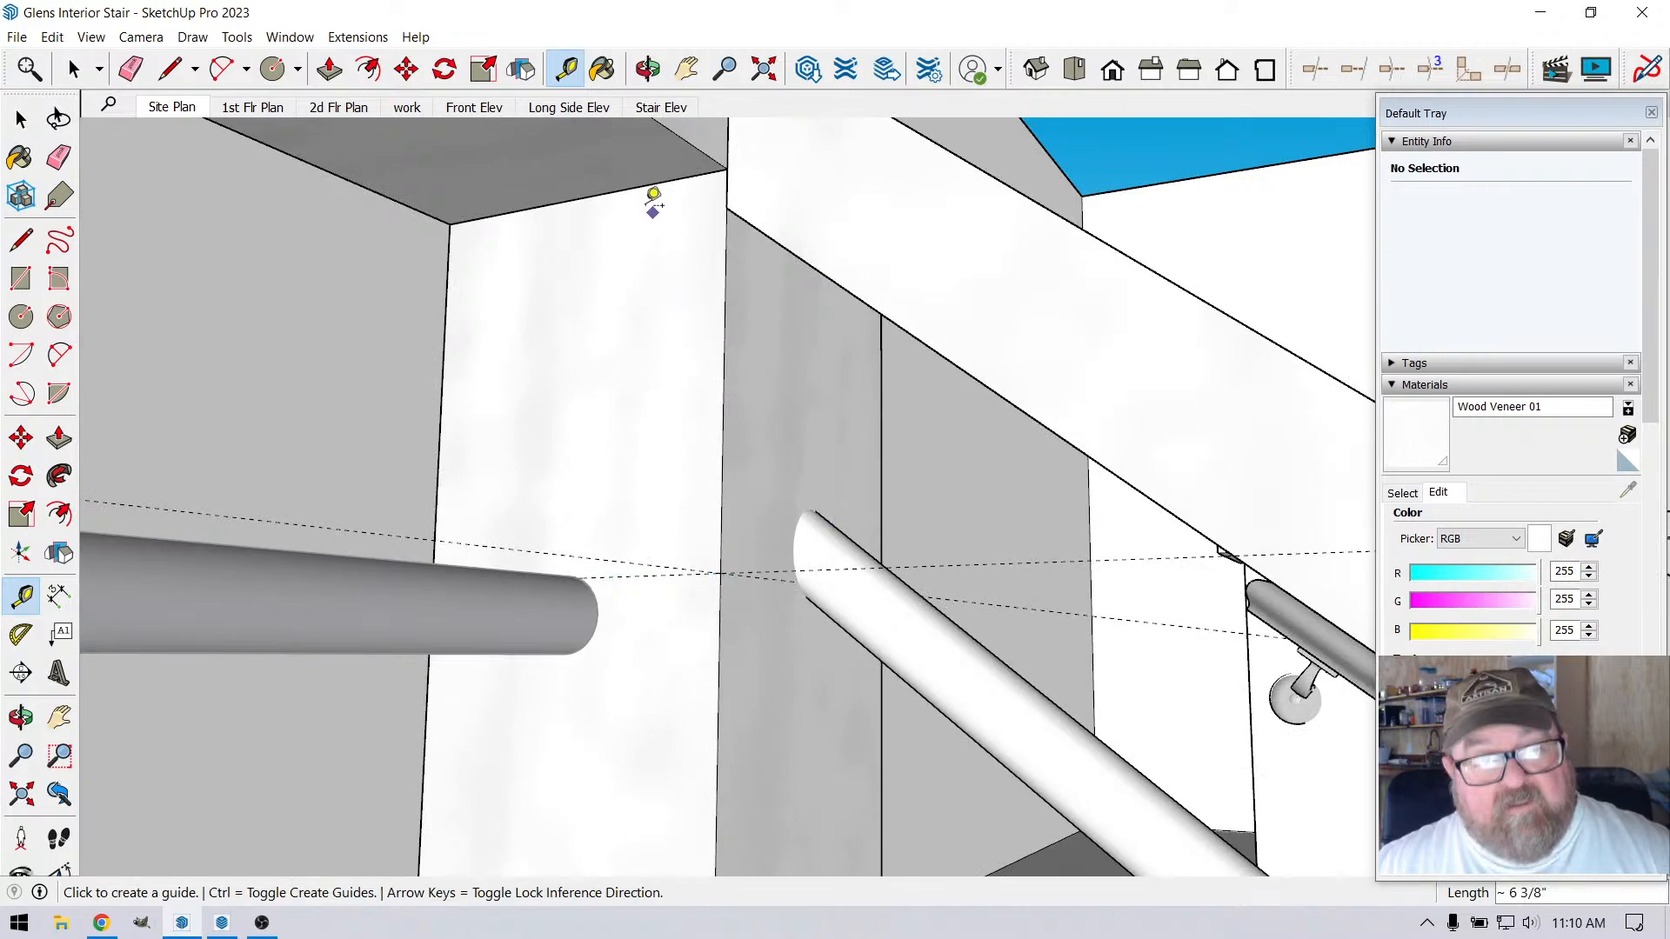
Select the sloped stair rod and place a guide 3/8" below the guide on the post's stair-side face
left_click(648, 69)
left_click_drag(714, 409, 745, 559)
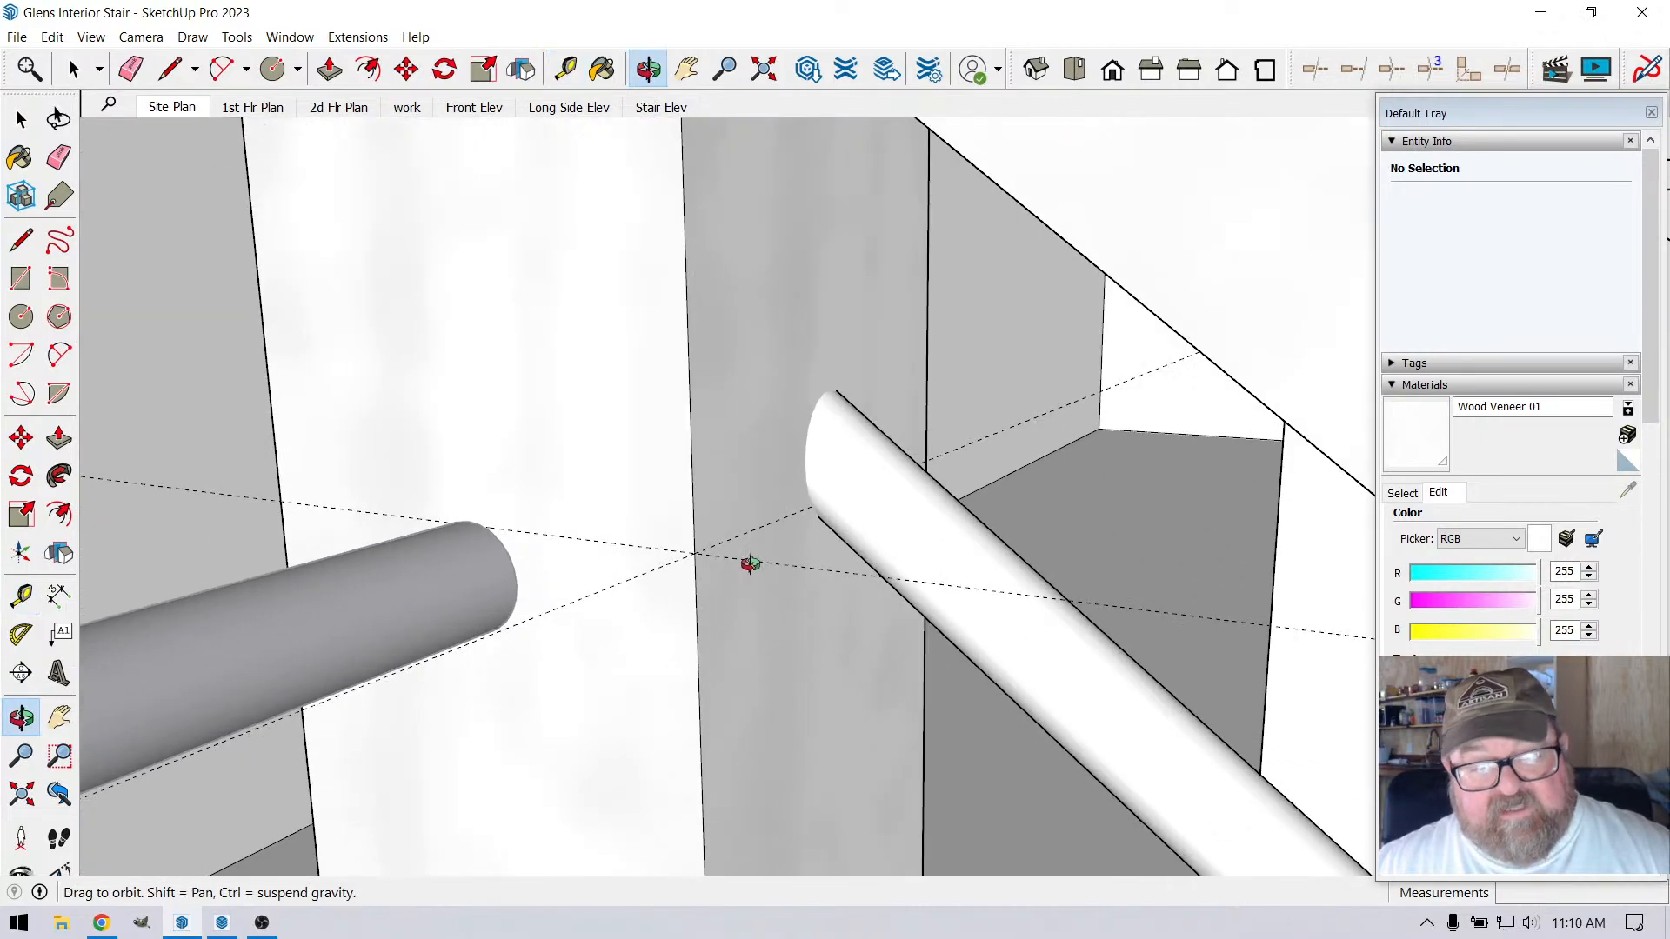
left_click(73, 69)
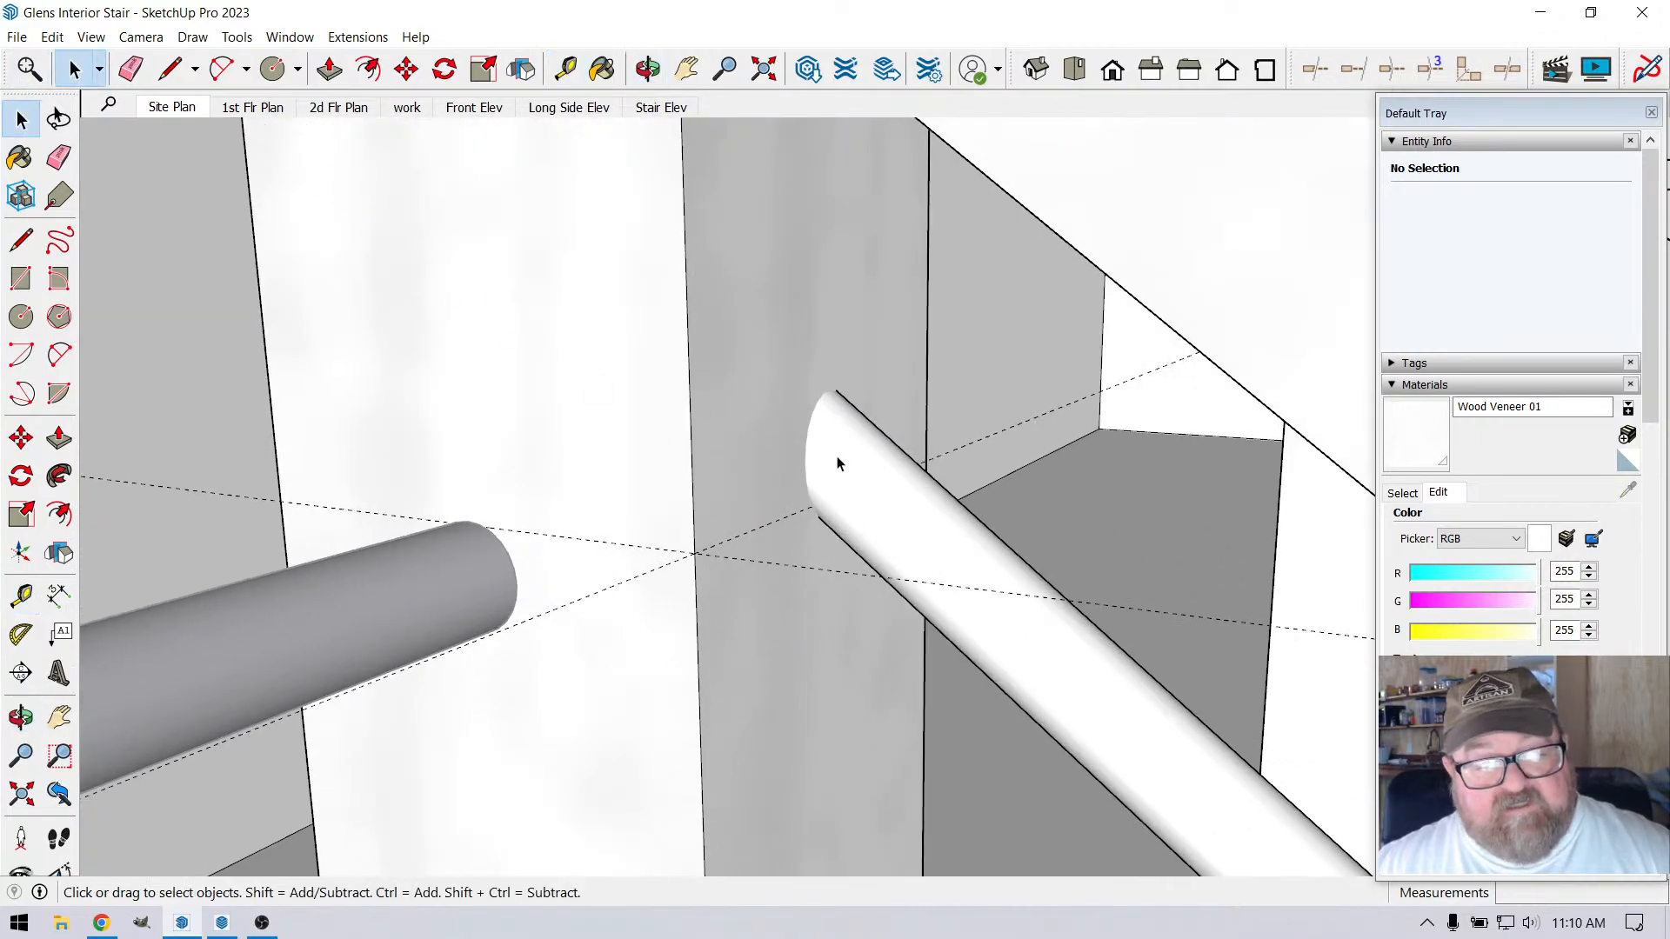
left_click(837, 464)
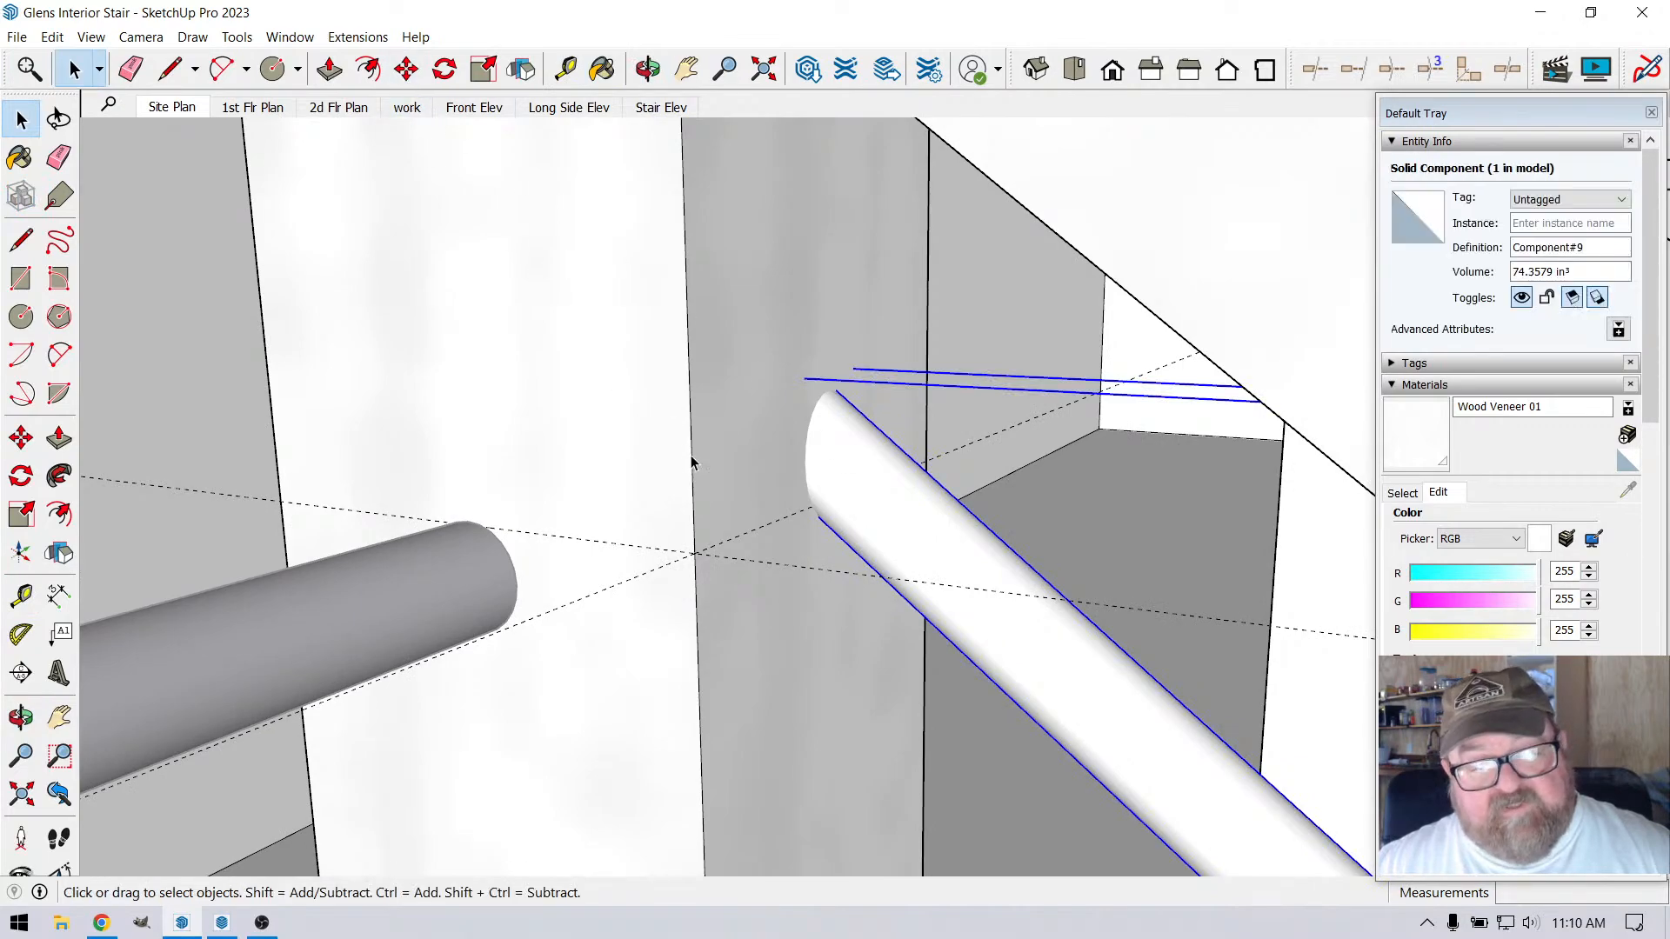
left_click(407, 69)
left_click(569, 70)
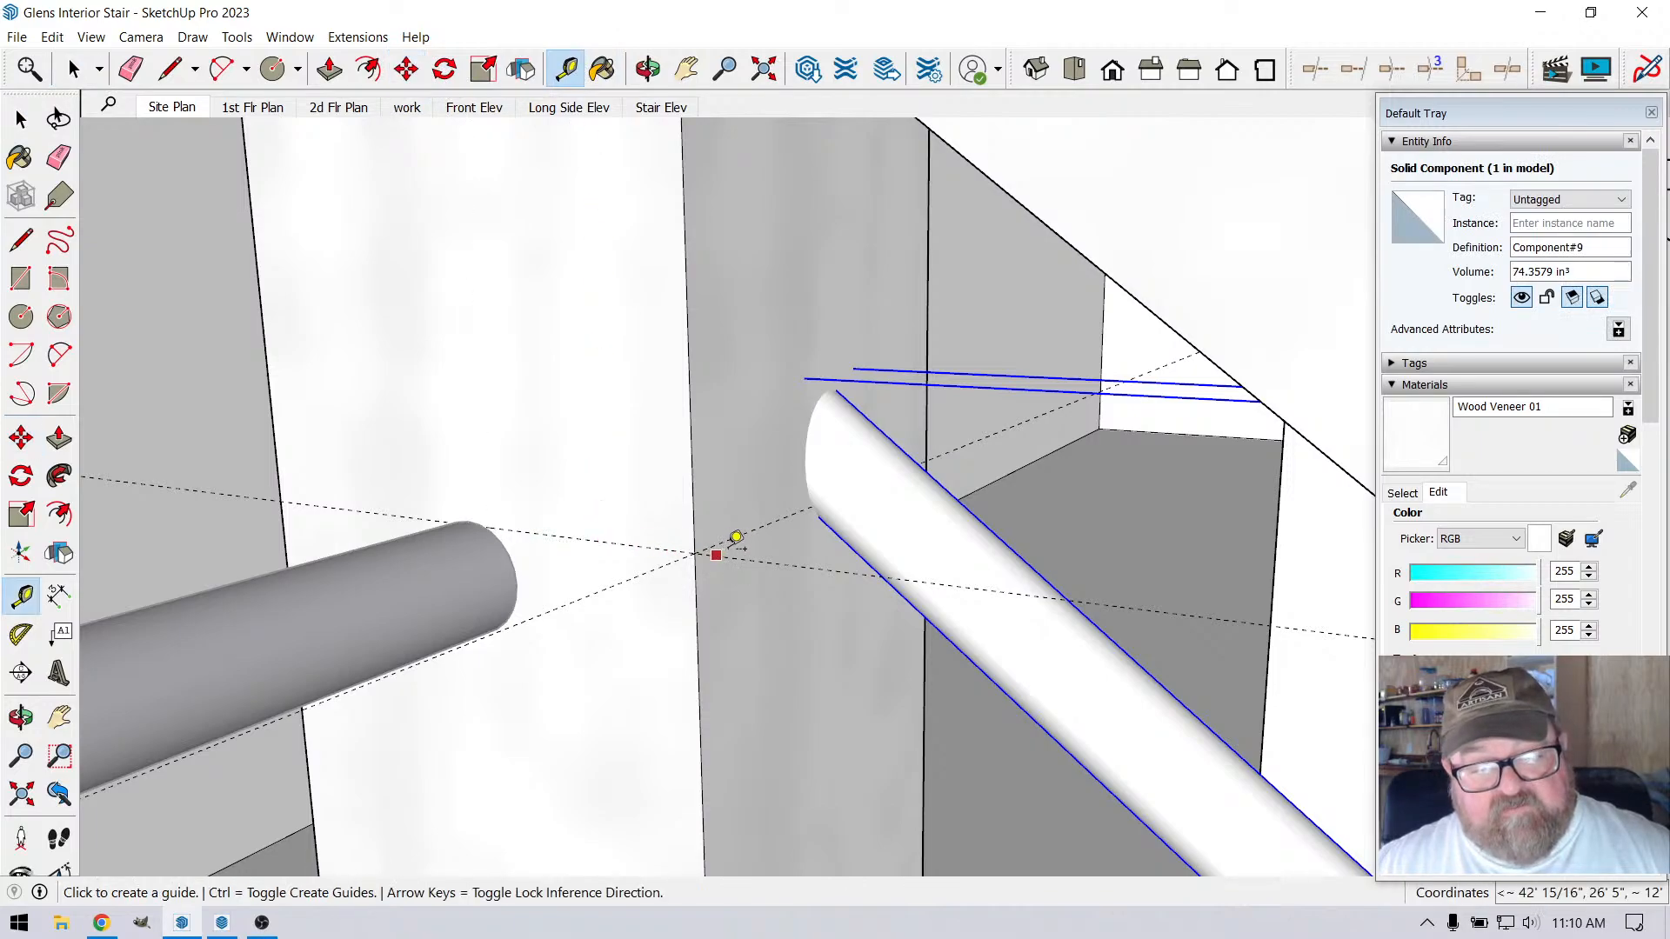
left_click(750, 530)
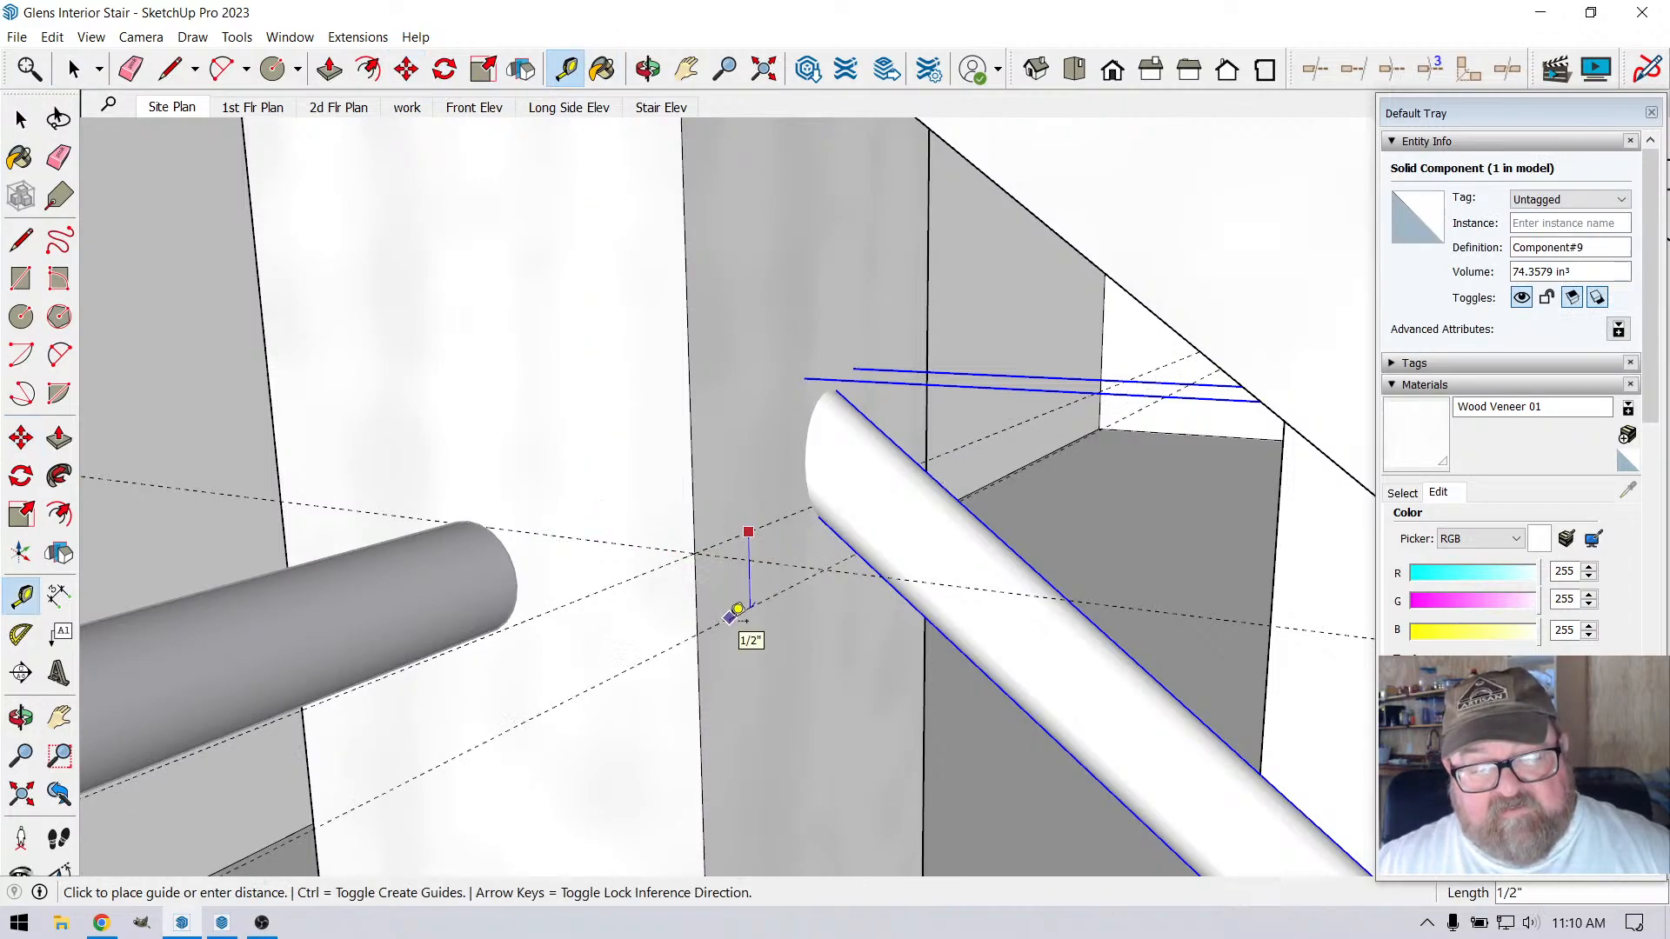
type("3/")
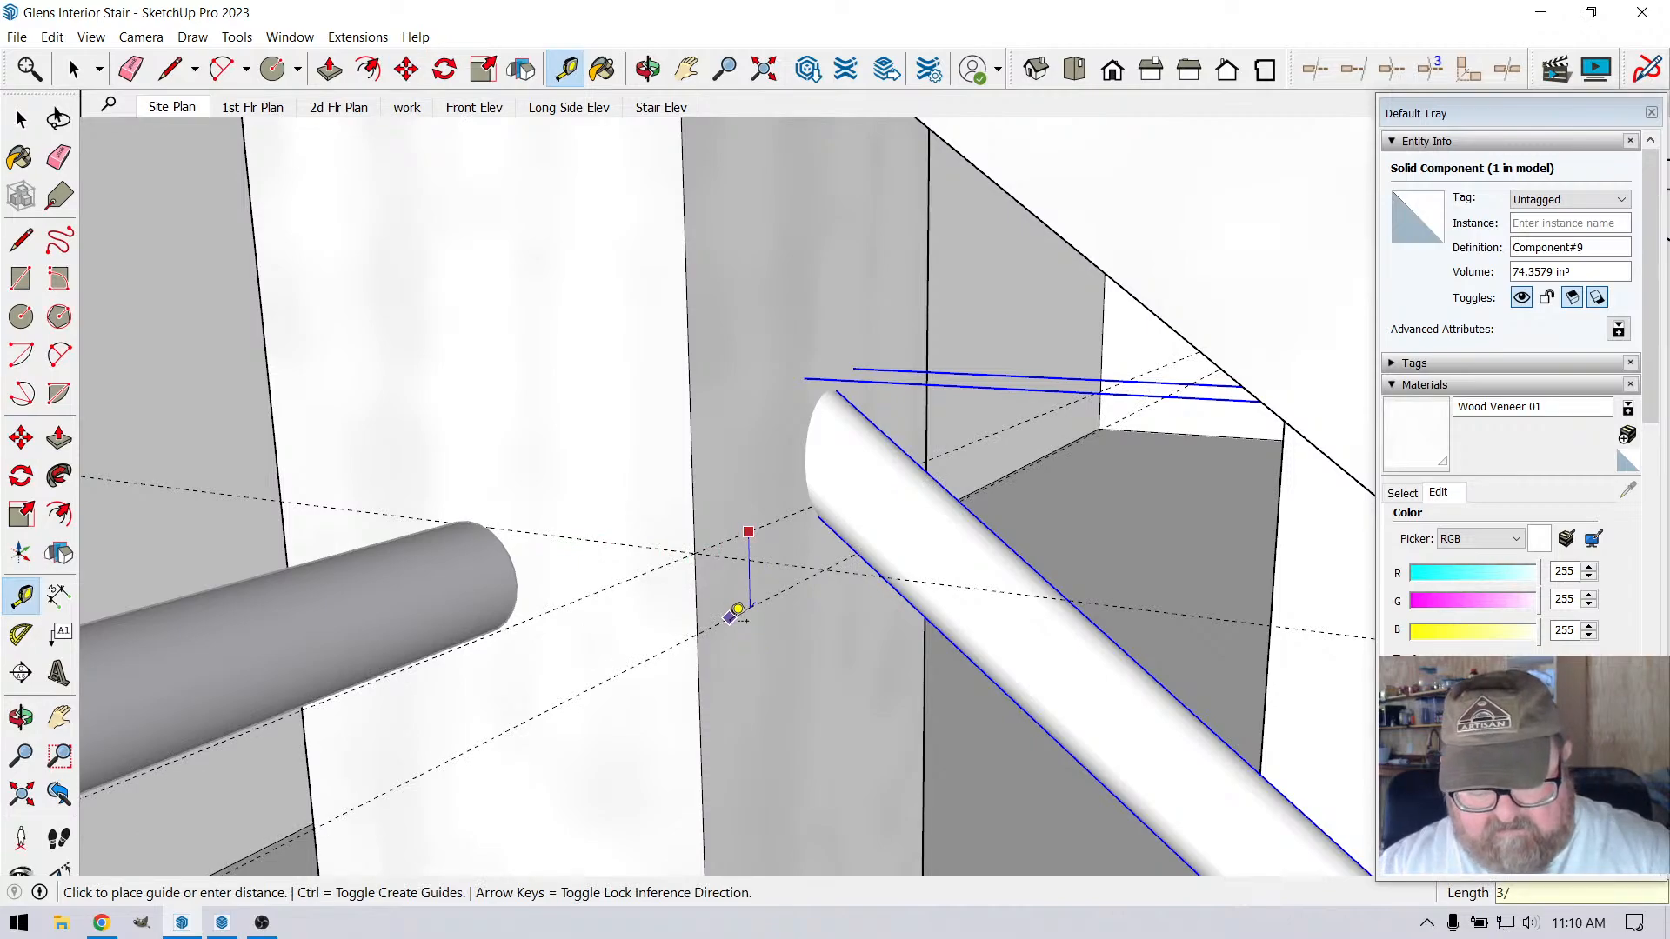
type("8")
key("Return")
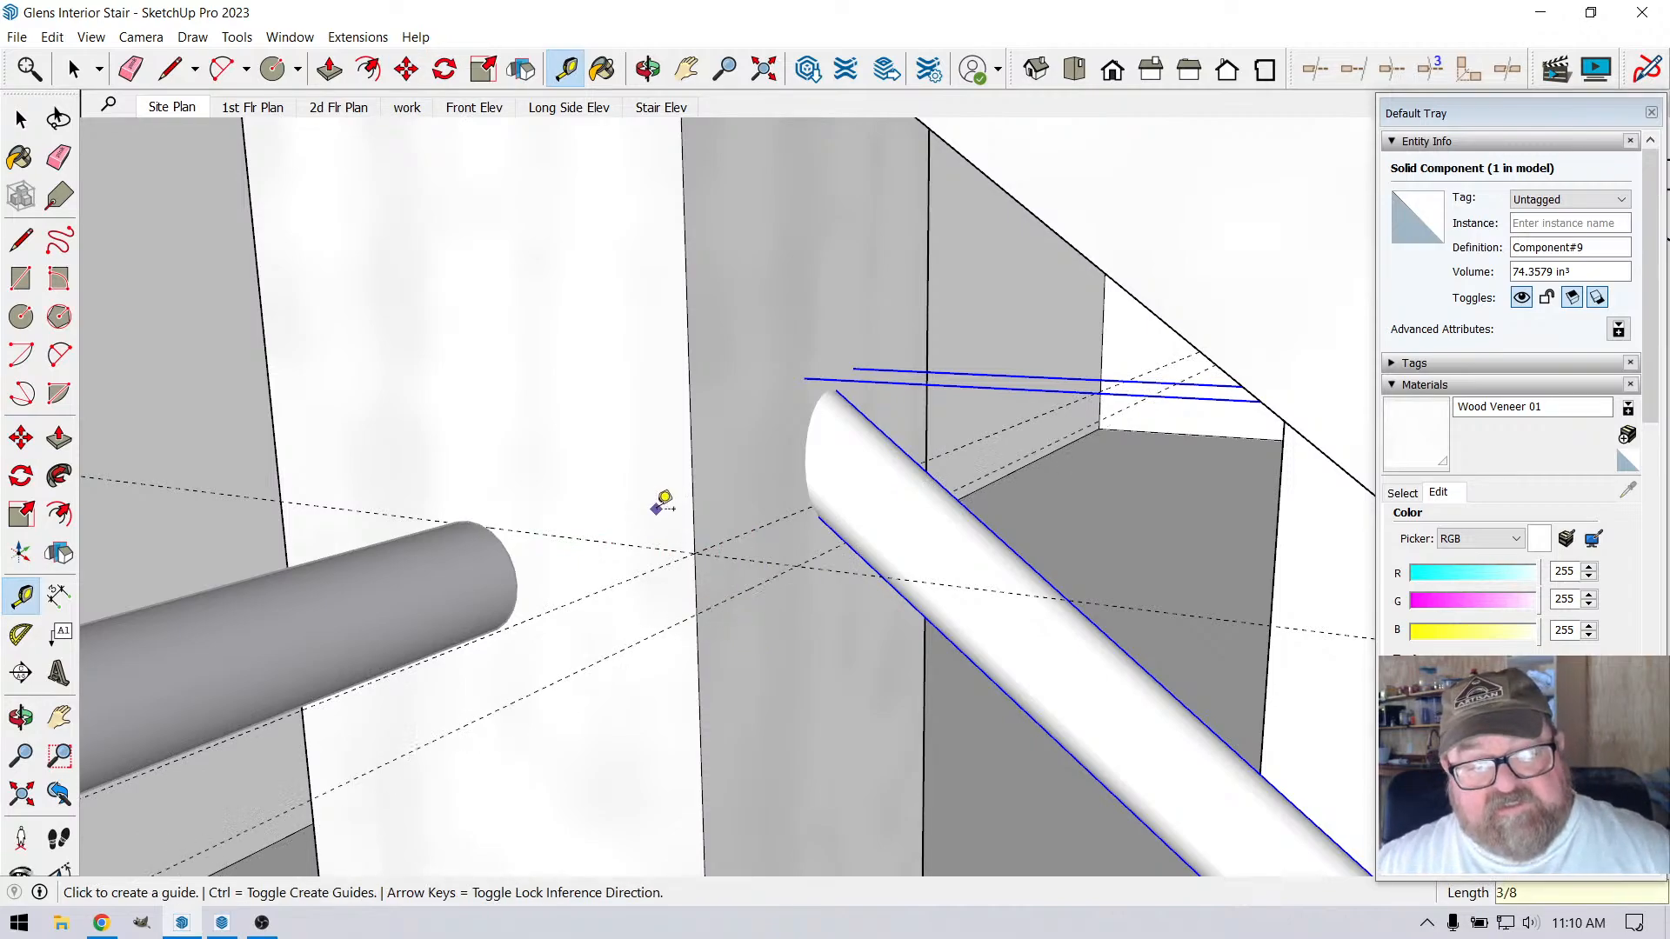
Move the sloped rod down about 11/16" to the lower guide, and fine-tune it by about 1/16" to align its end
left_click(407, 69)
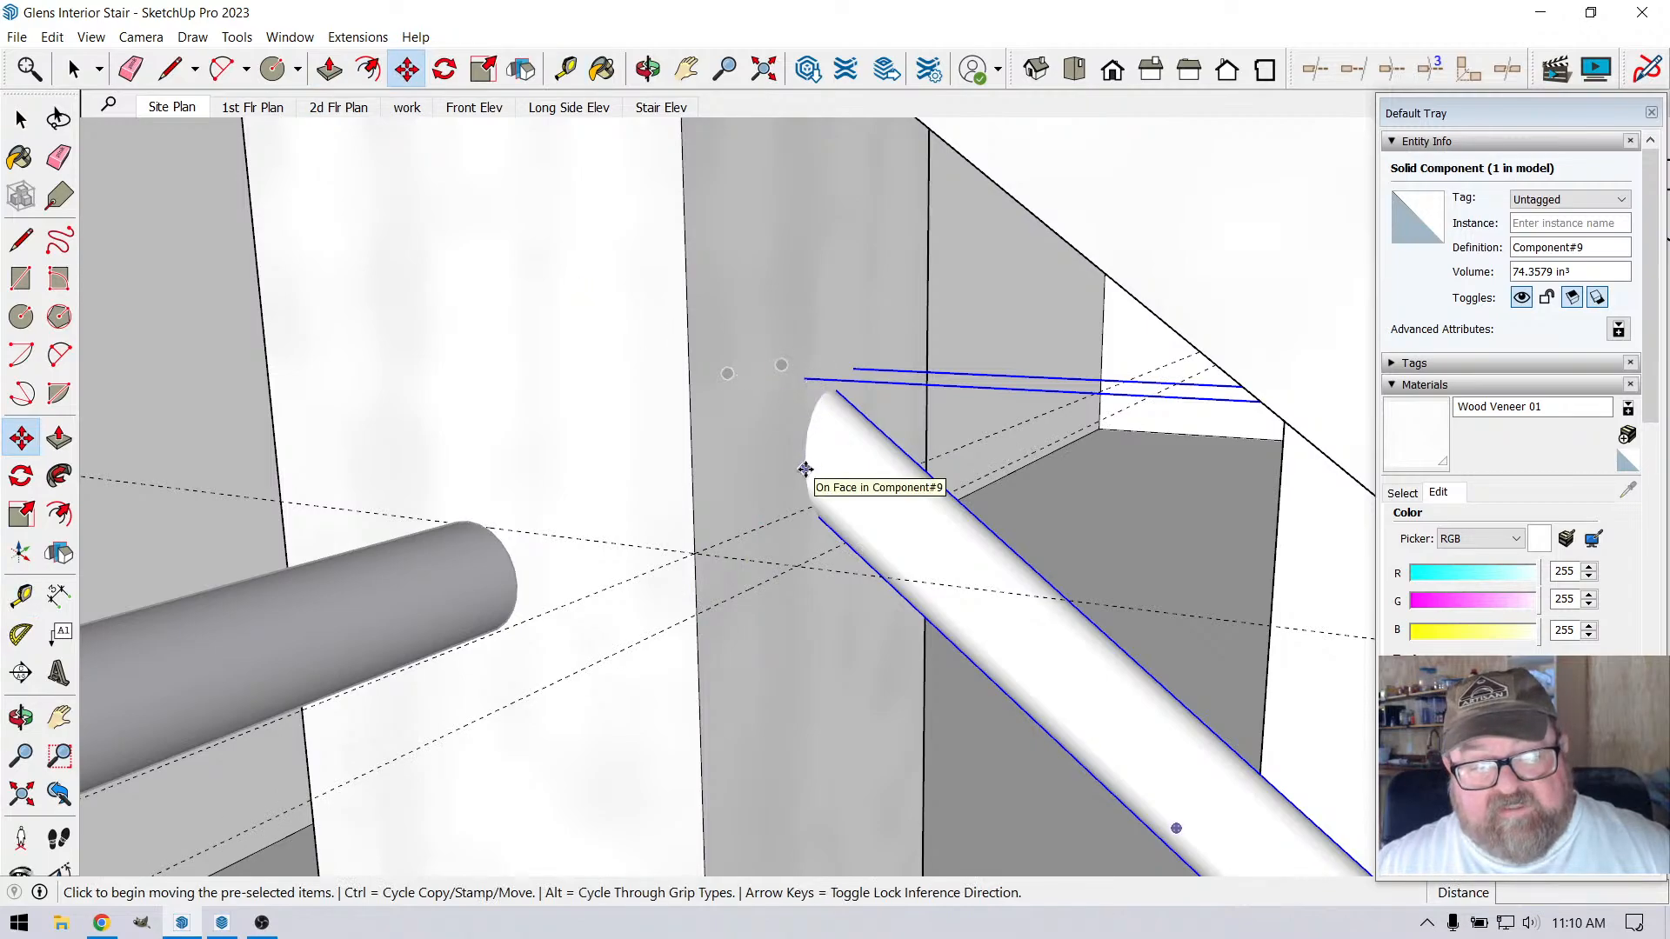
left_click(806, 469)
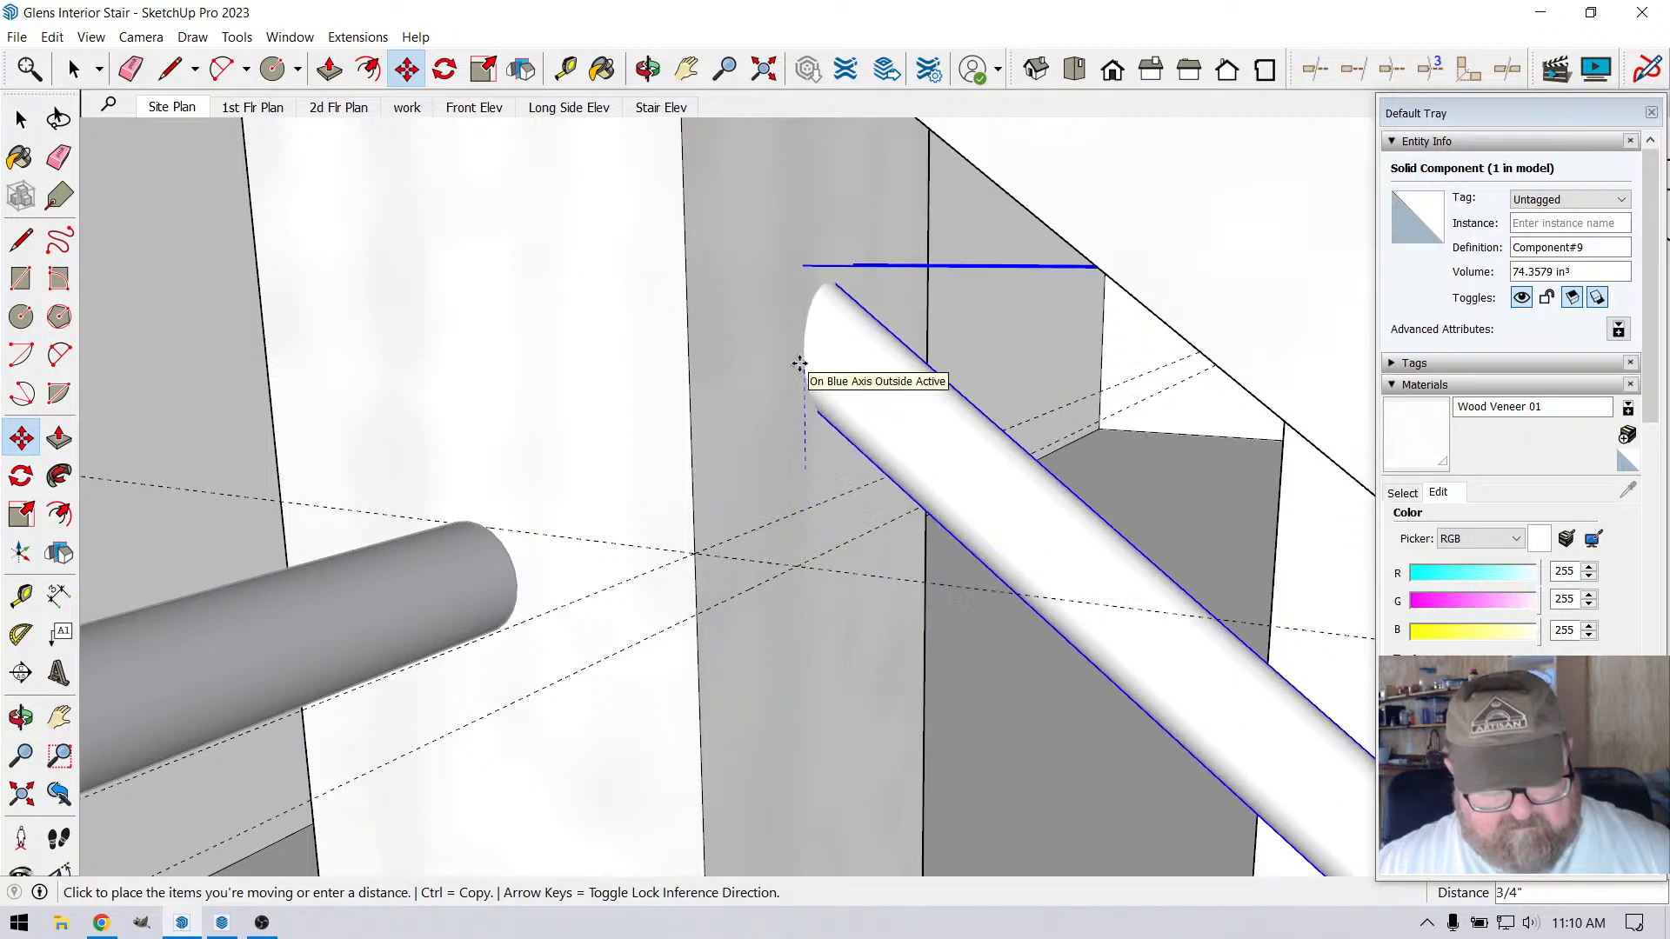
left_click(692, 613)
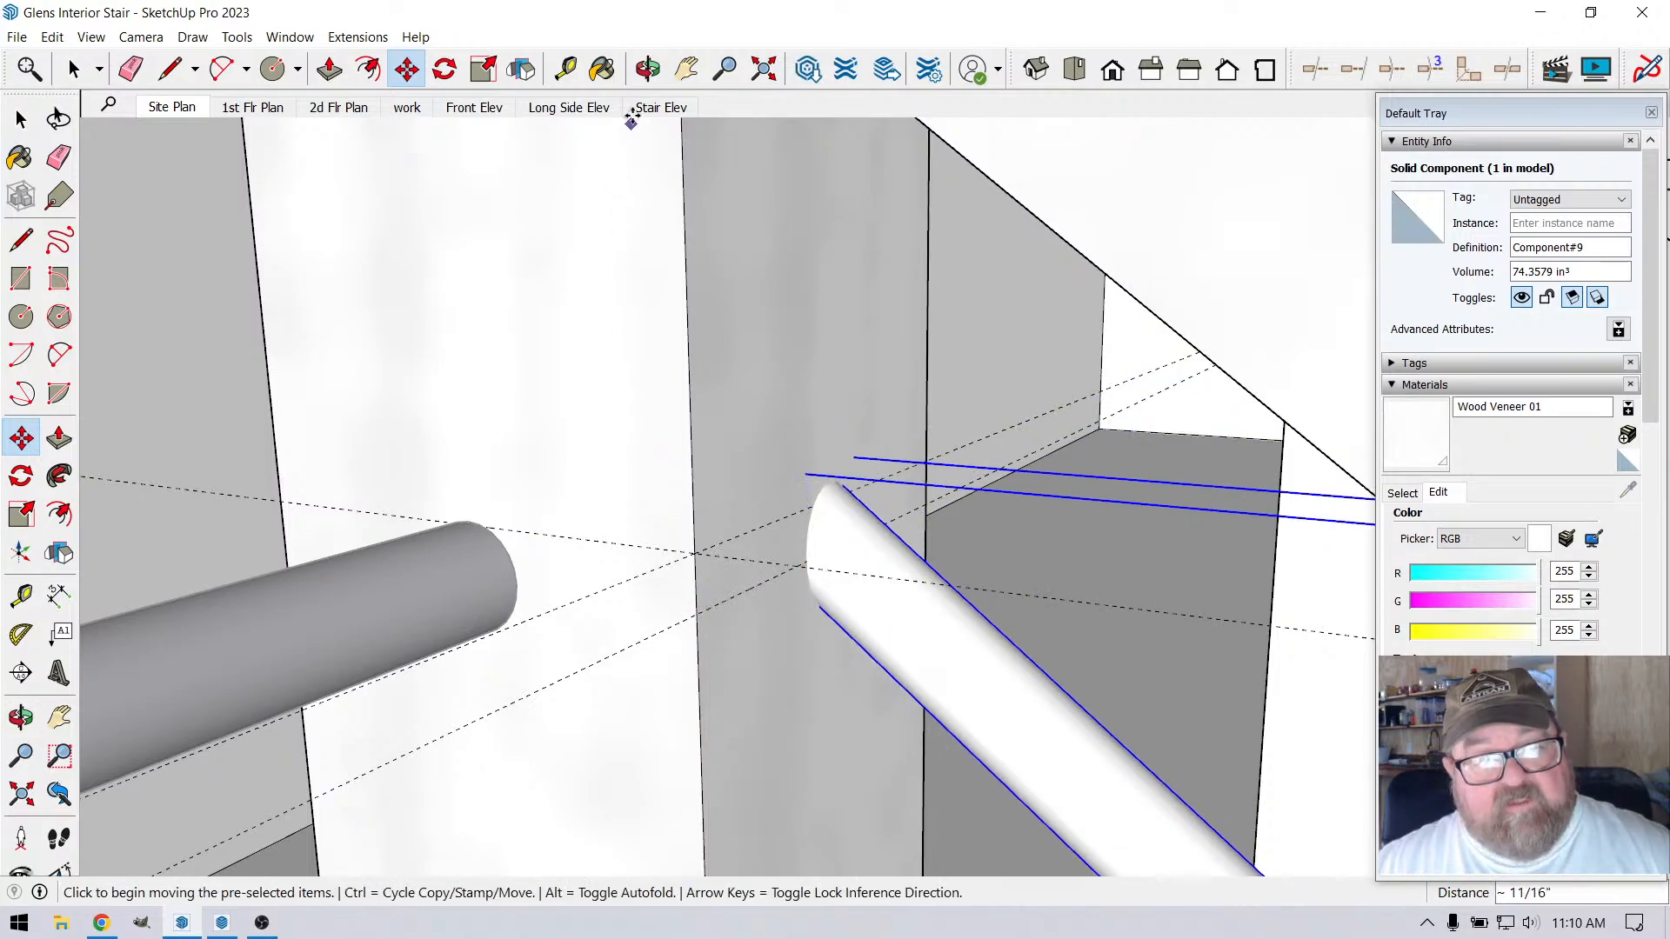
middle_click_drag(652, 243, 704, 595)
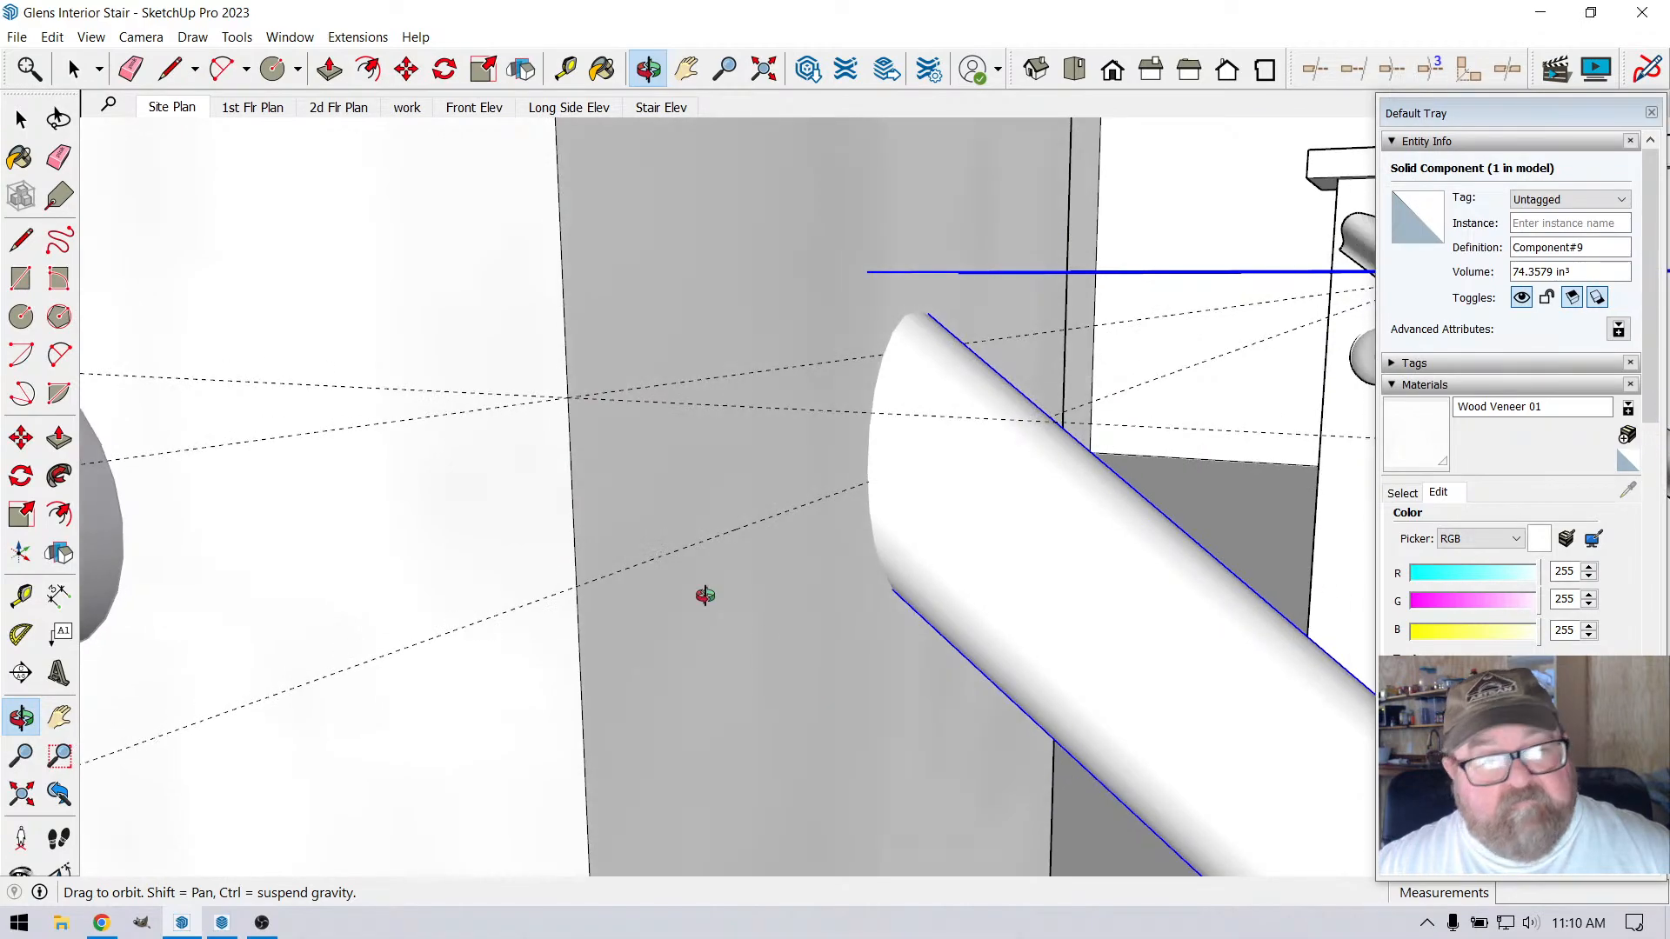
key("m")
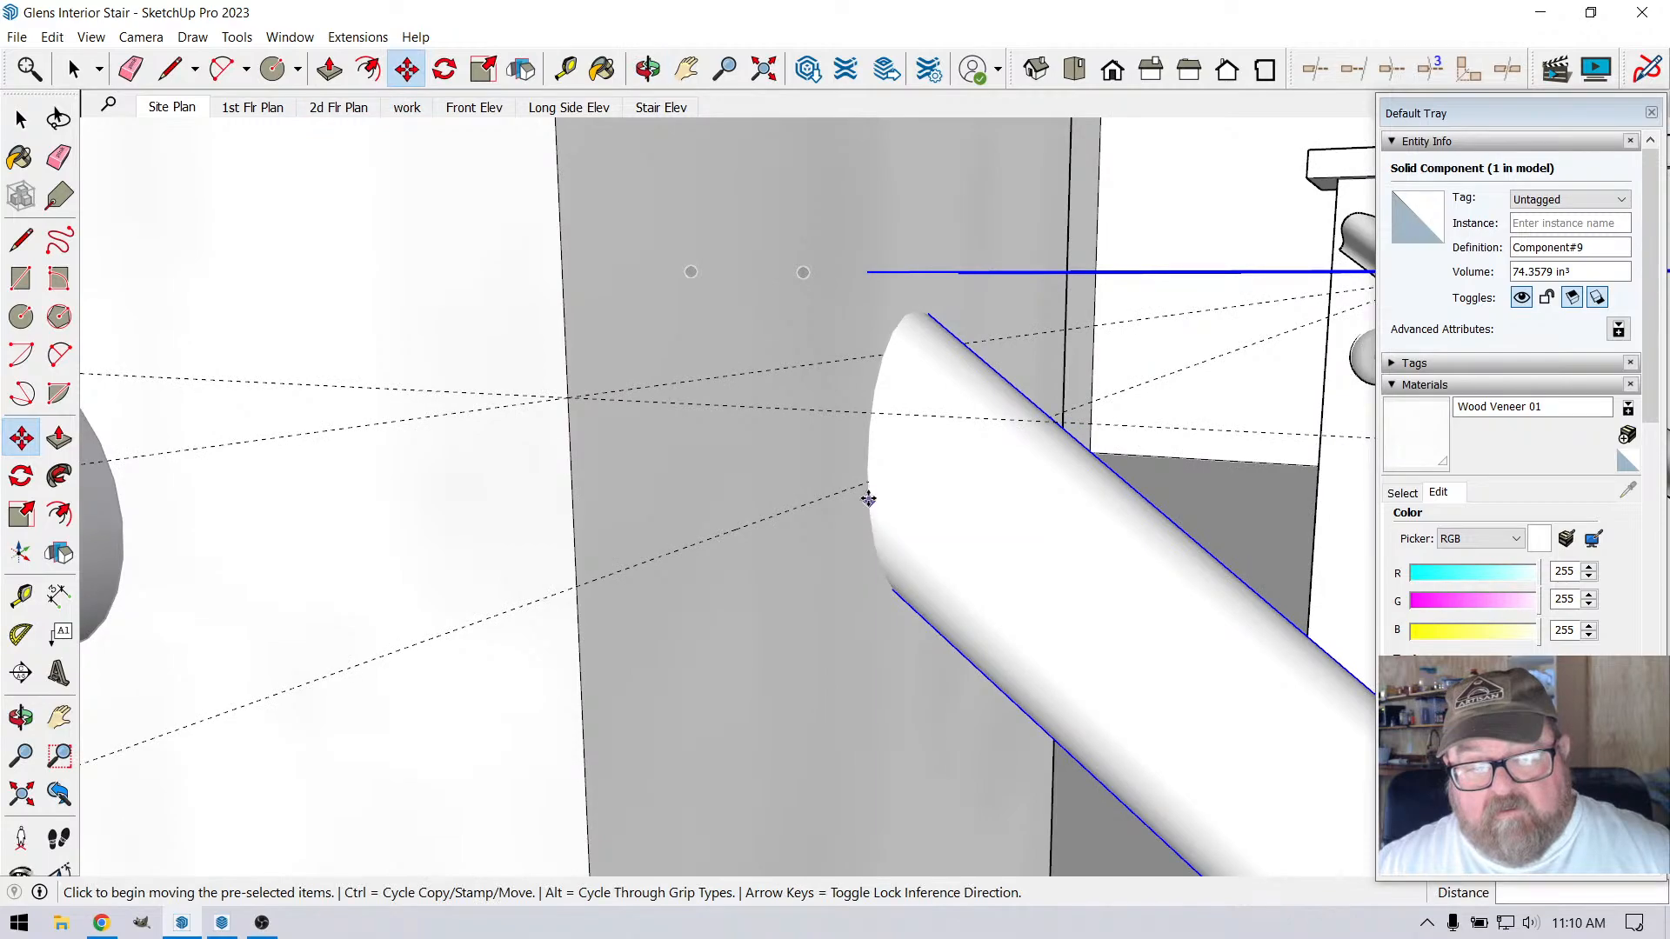
left_click(868, 467)
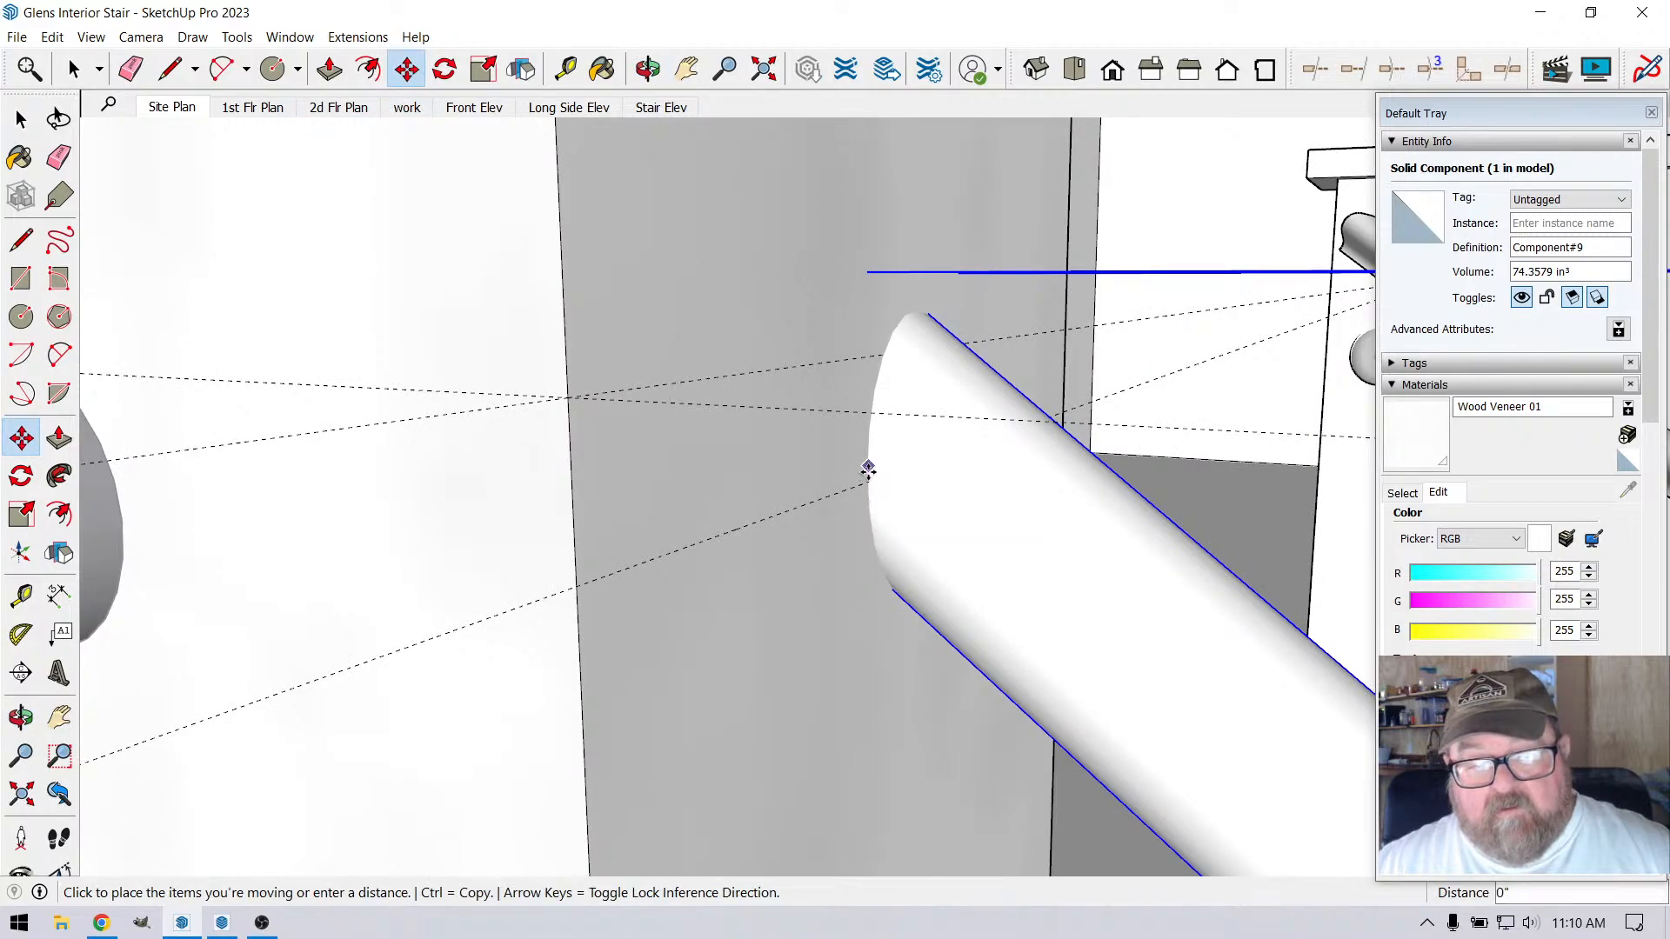
left_click(865, 477)
Measure the vertical spacing between the tops of the first and second landing rods
key("o")
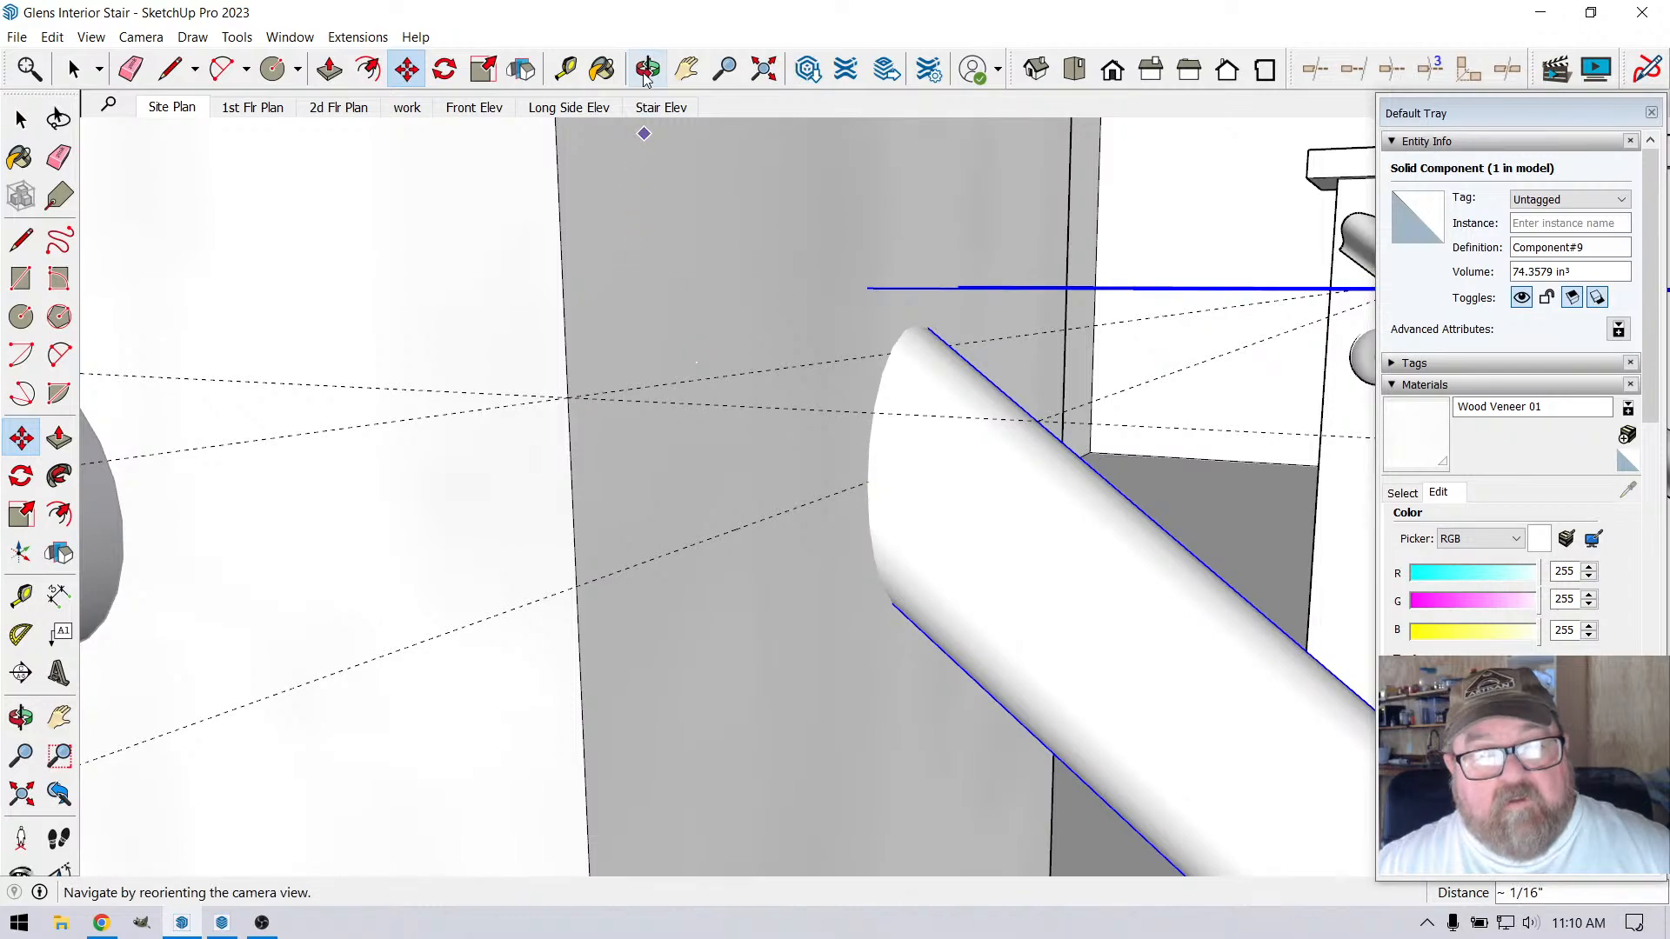
left_click_drag(722, 409, 759, 300)
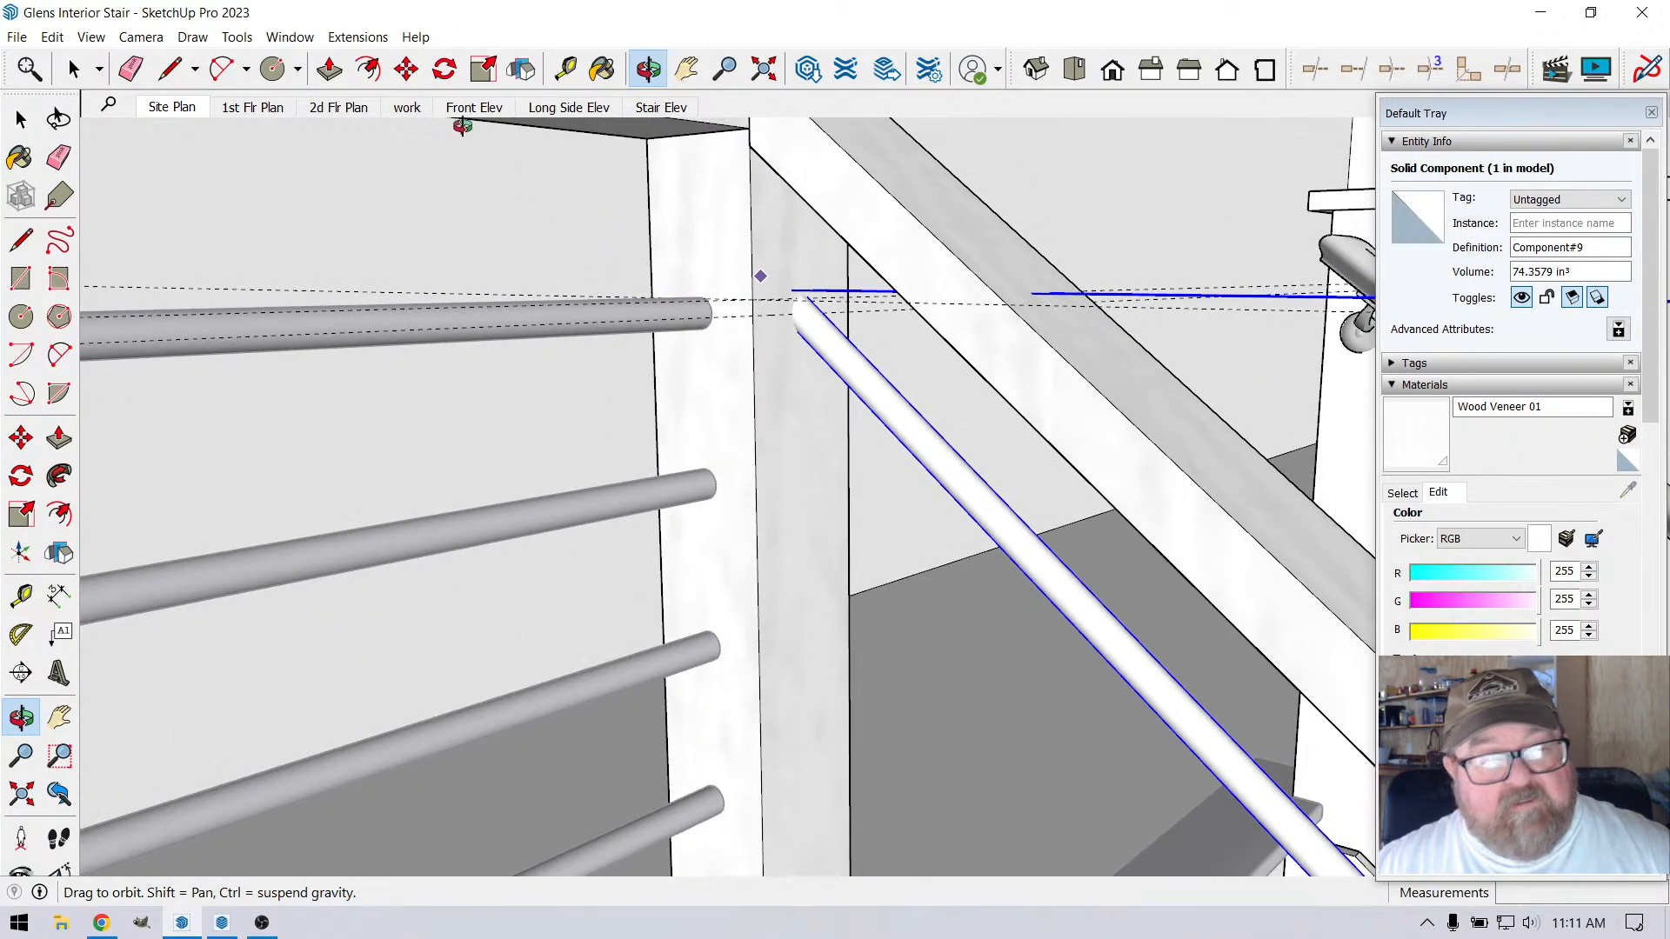
key("q")
key("m")
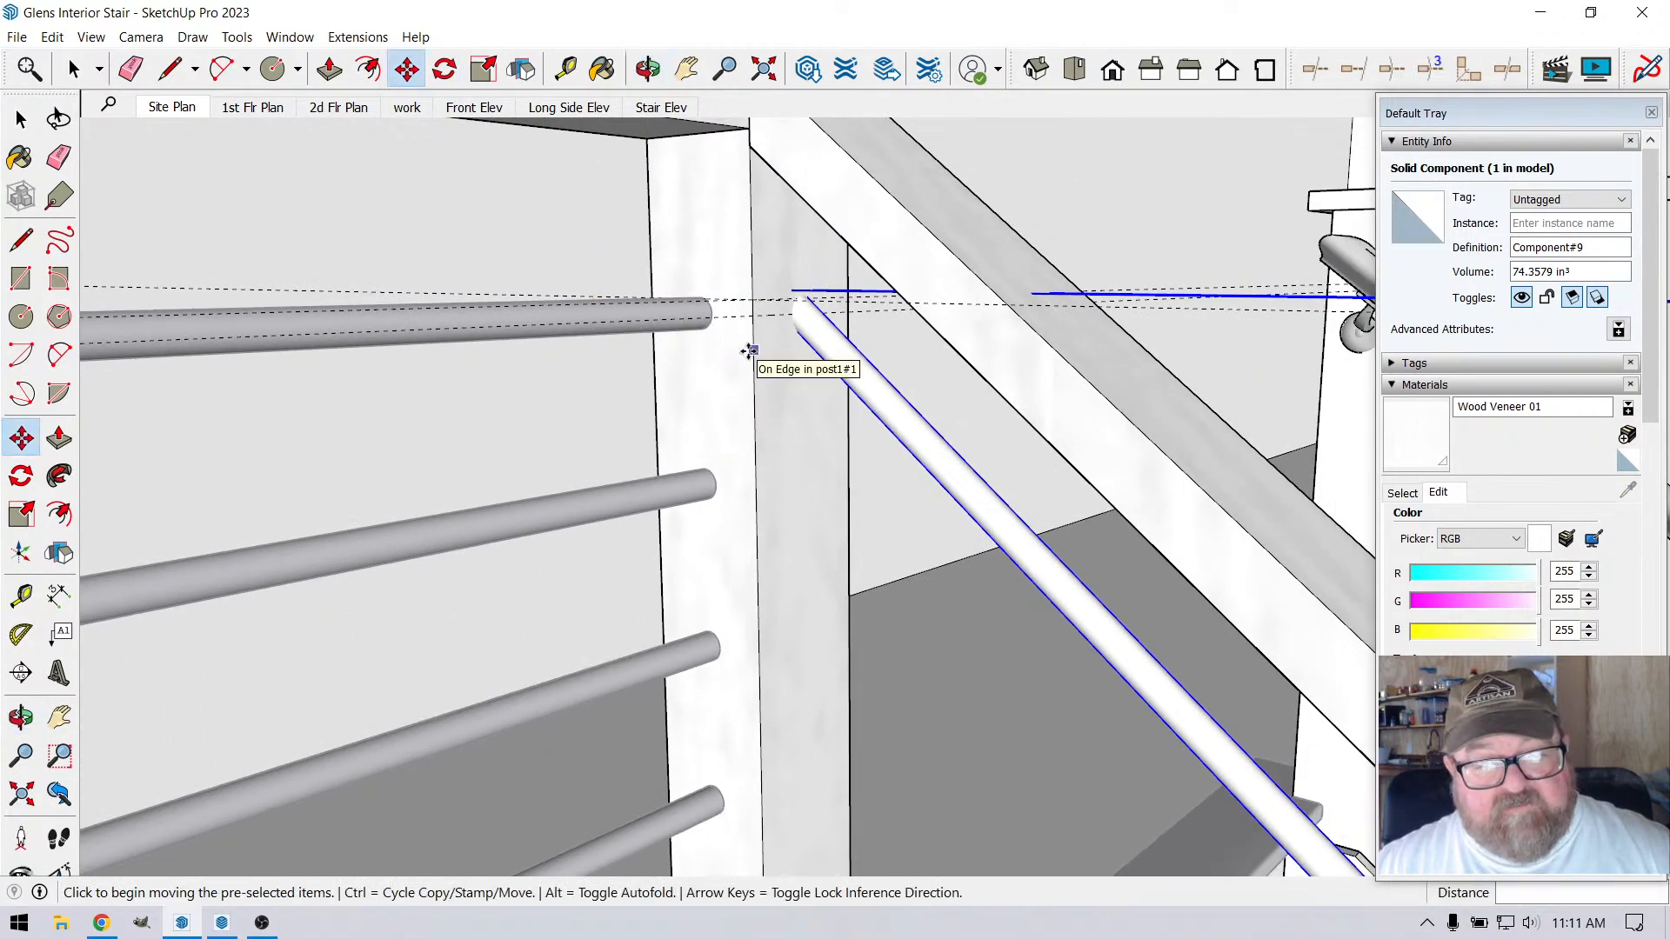
scroll(694, 313, "up", 4)
key("q")
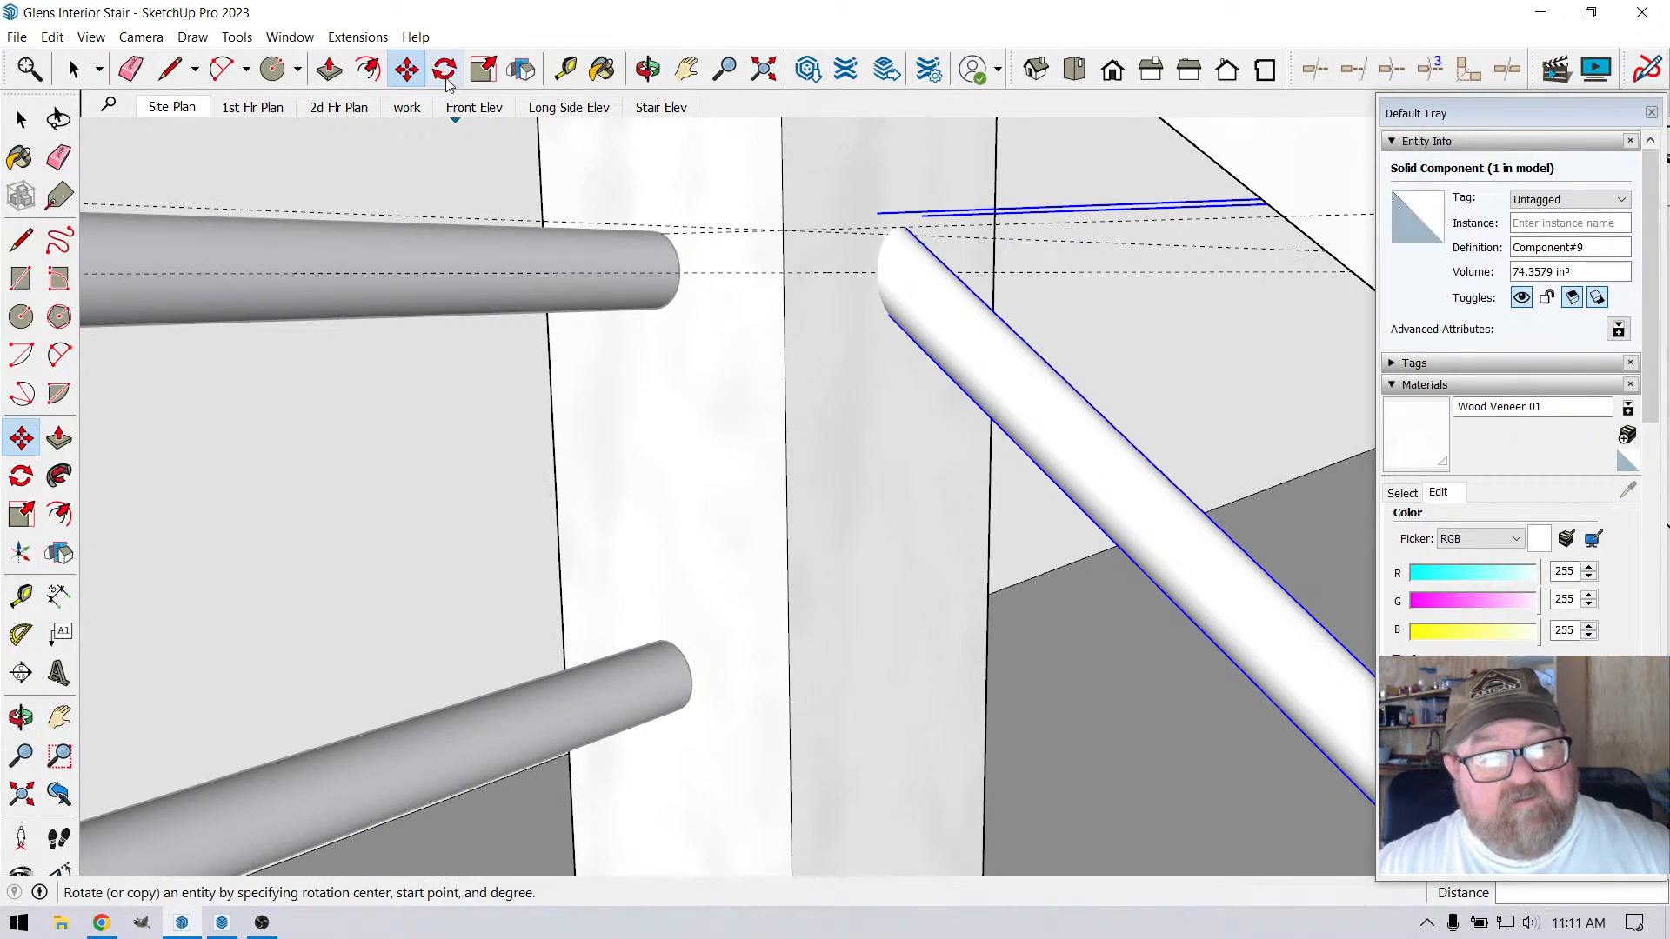
key("s")
key("t")
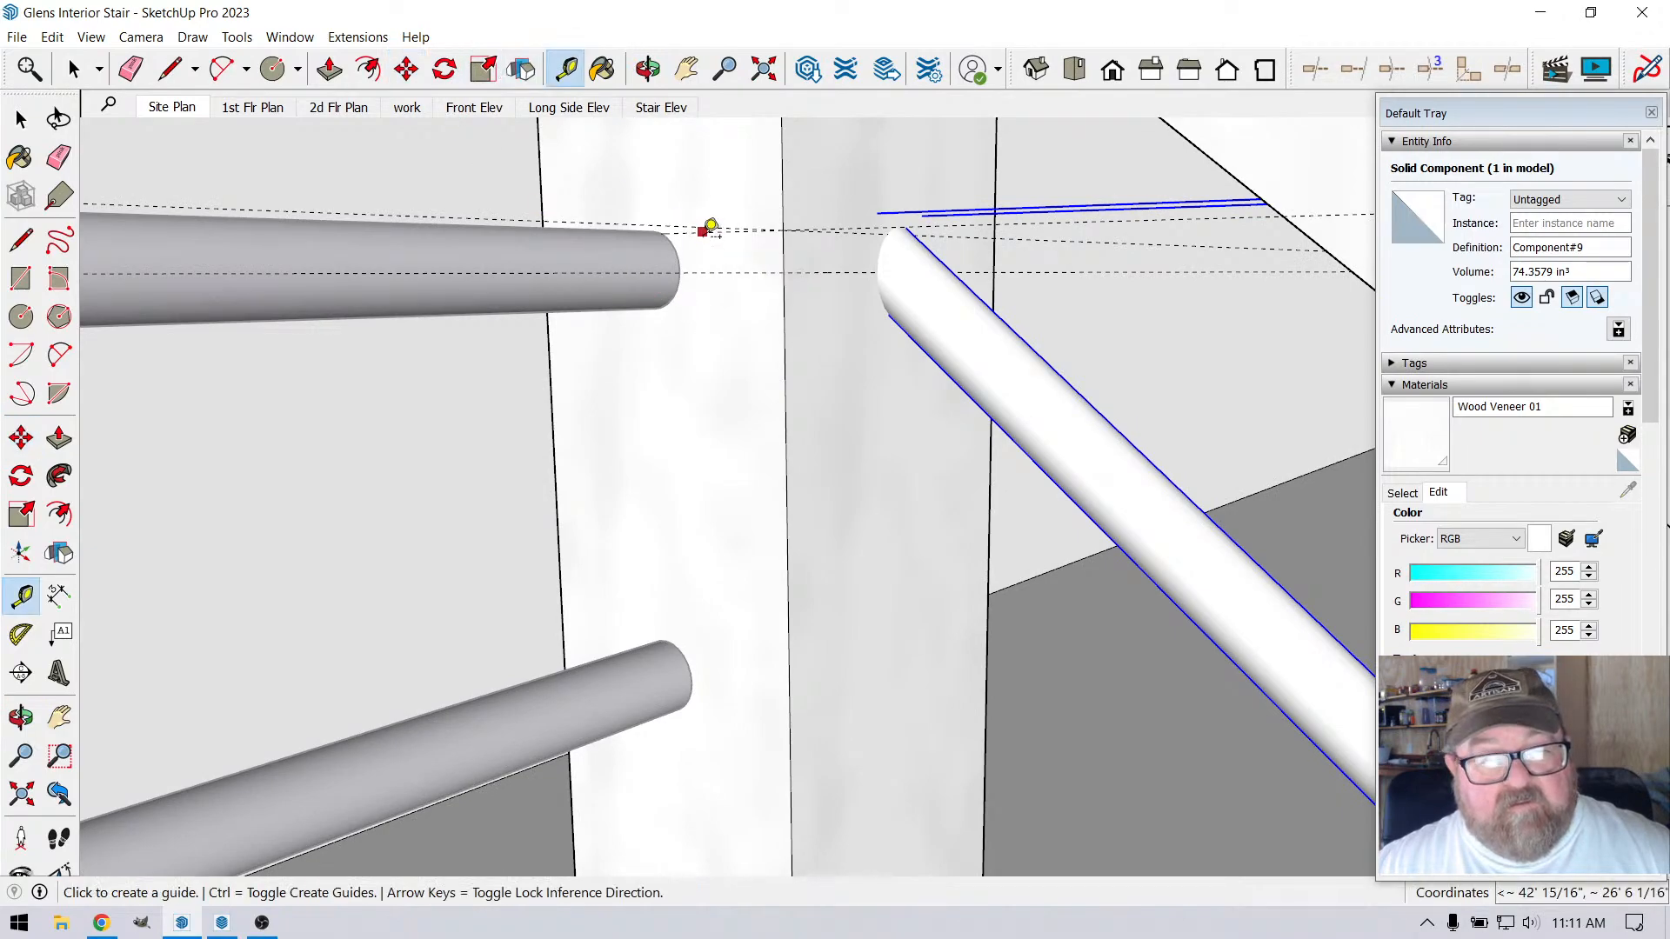
left_click(703, 231)
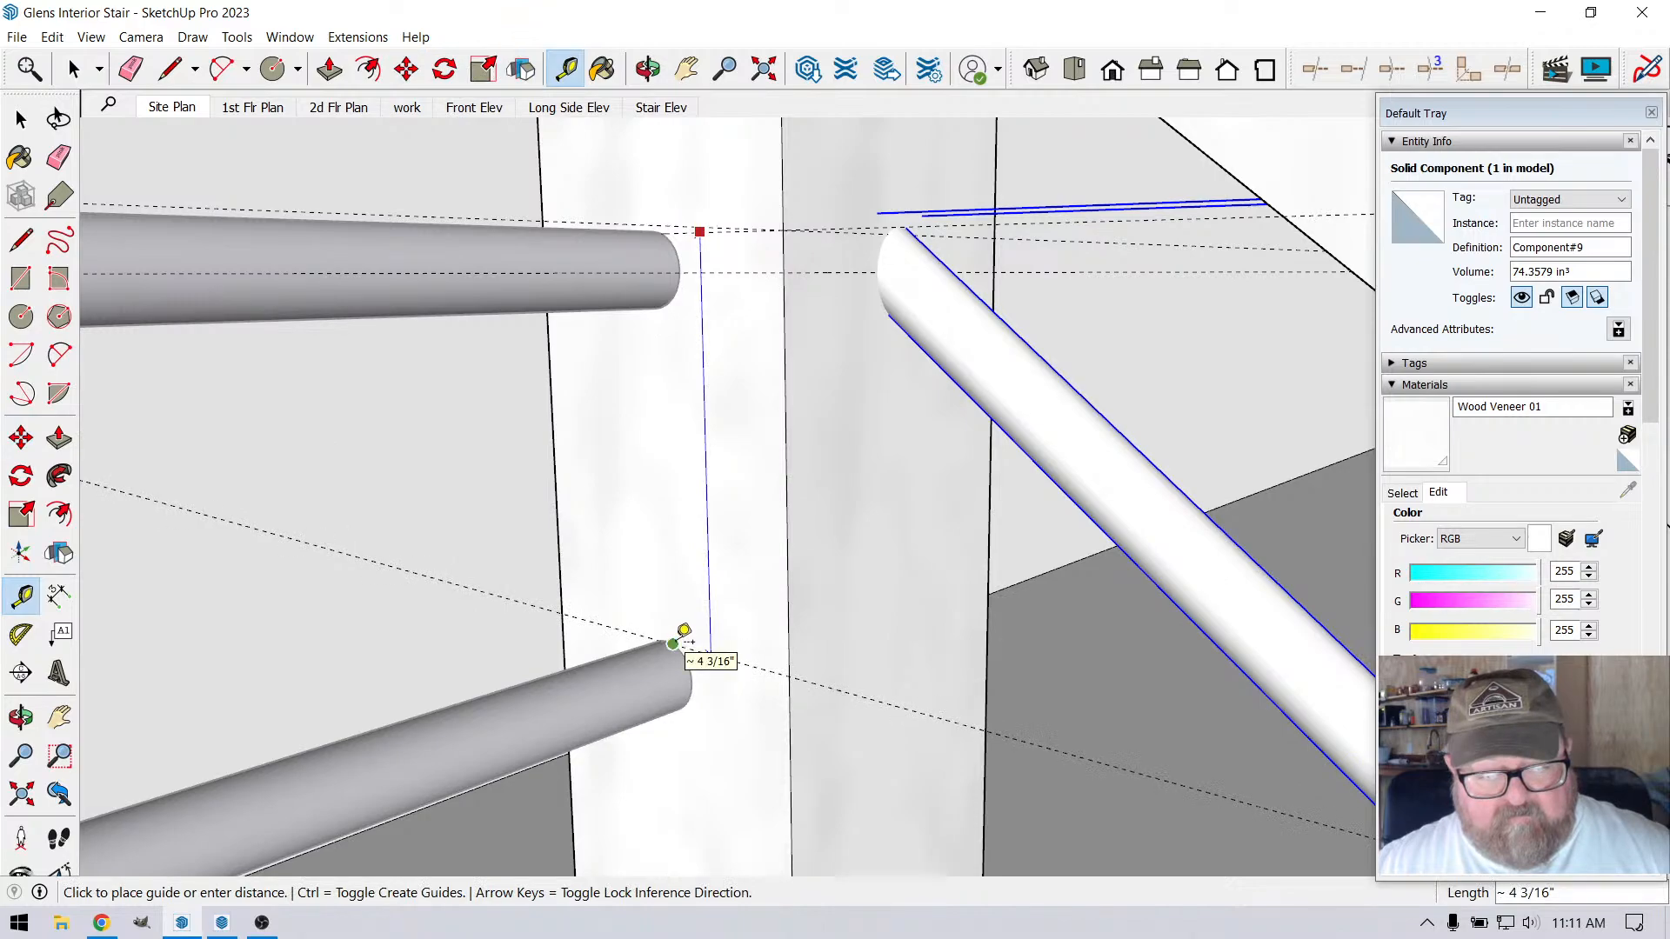
left_click(674, 644)
Copy the sloped stair rod 4.25" down along the corner post and repeat the copy six times
scroll(817, 343, "down", 3)
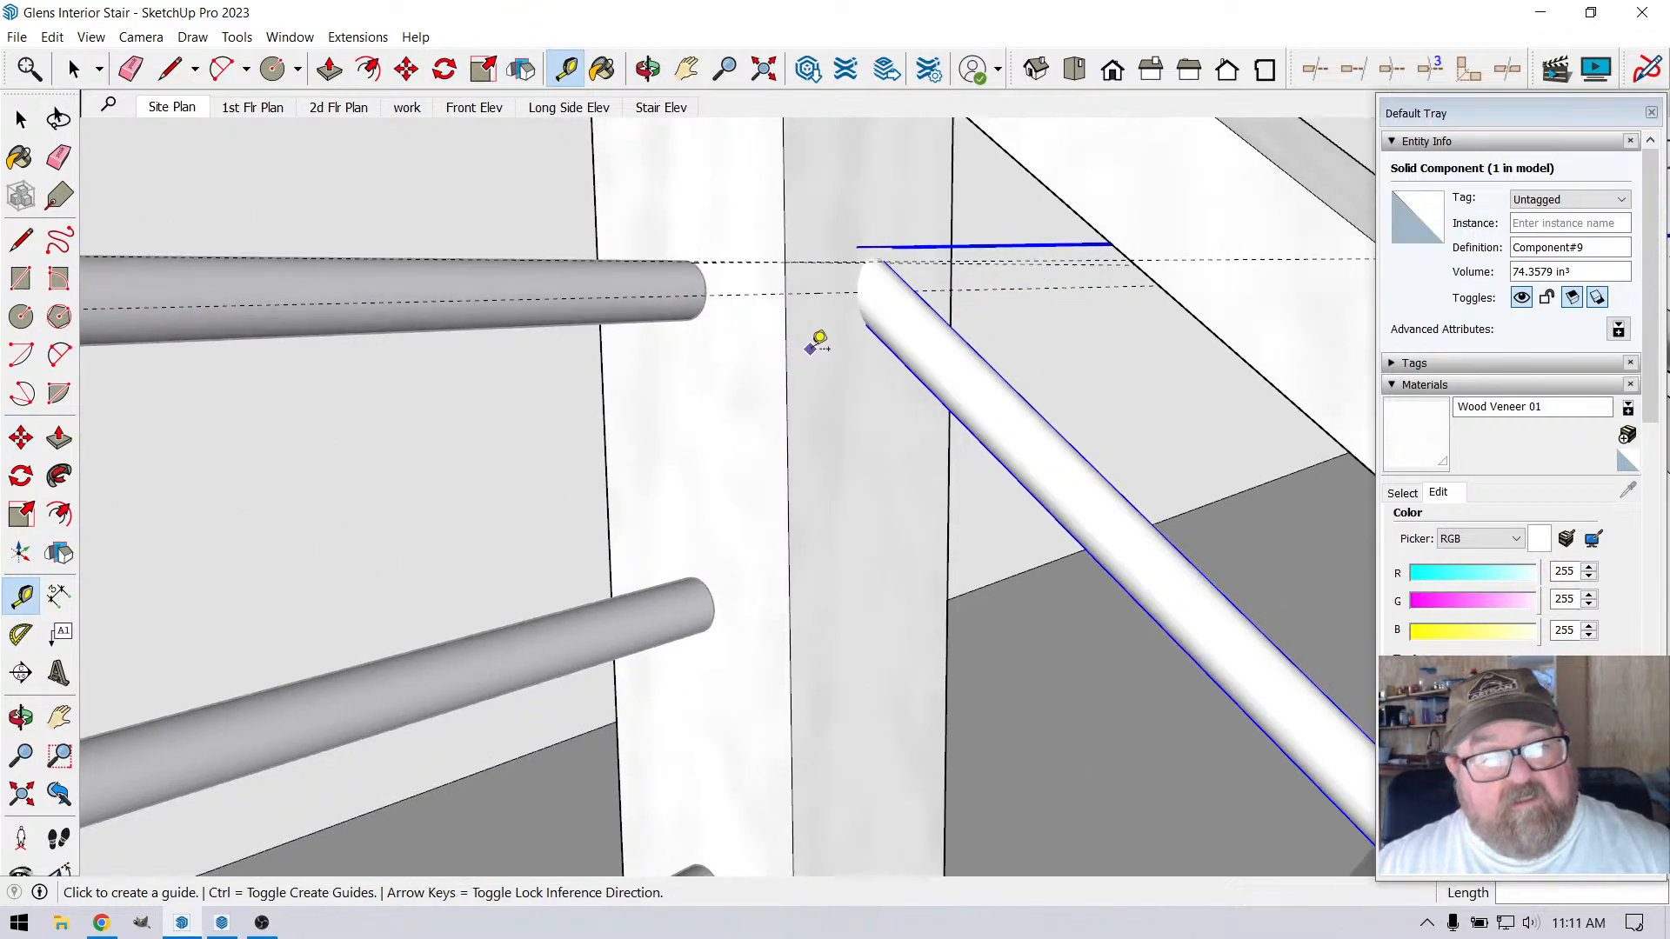
left_click(407, 70)
scroll(719, 308, "up", 1)
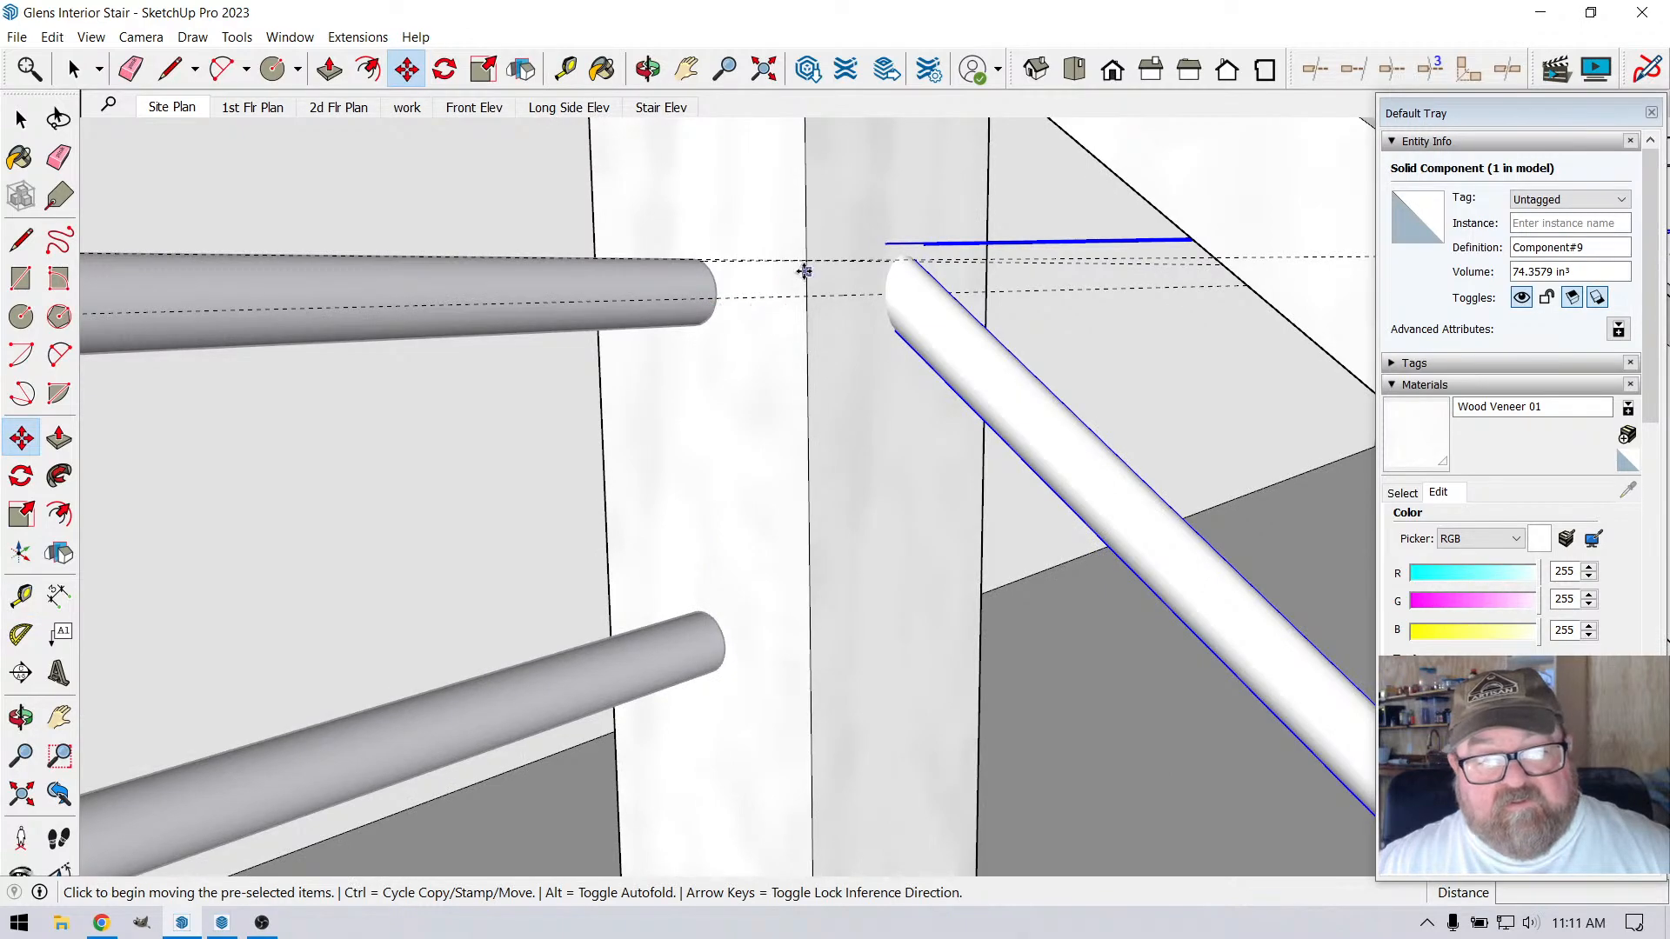
left_click(805, 265)
key("ctrl")
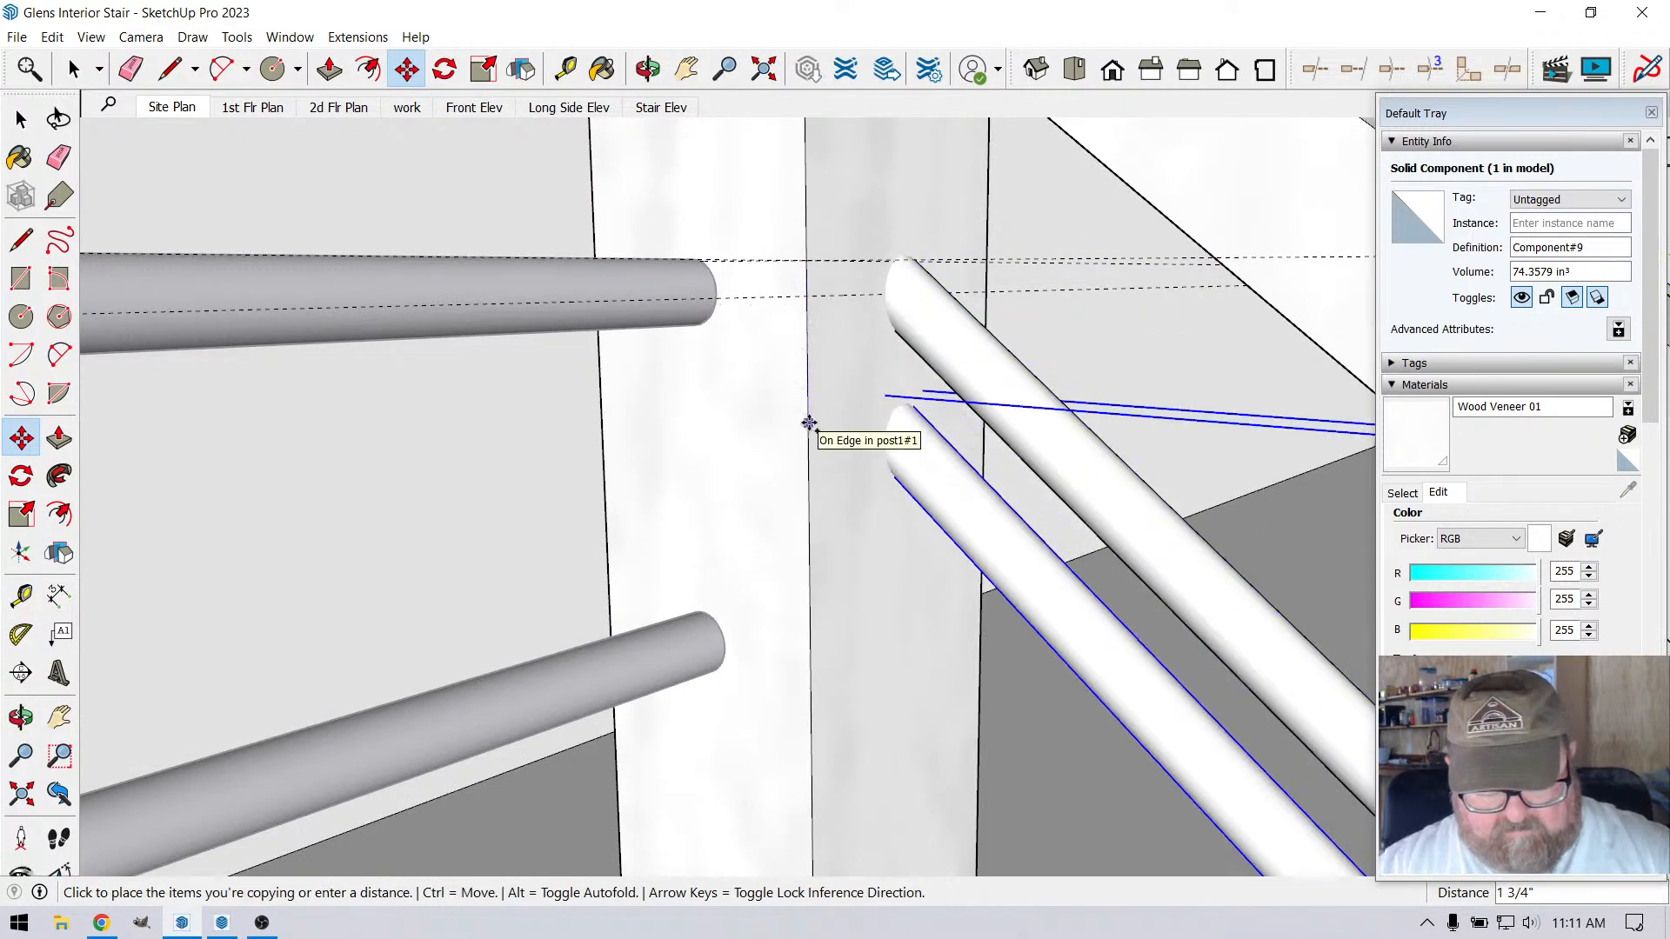
type("4.25")
key("Return")
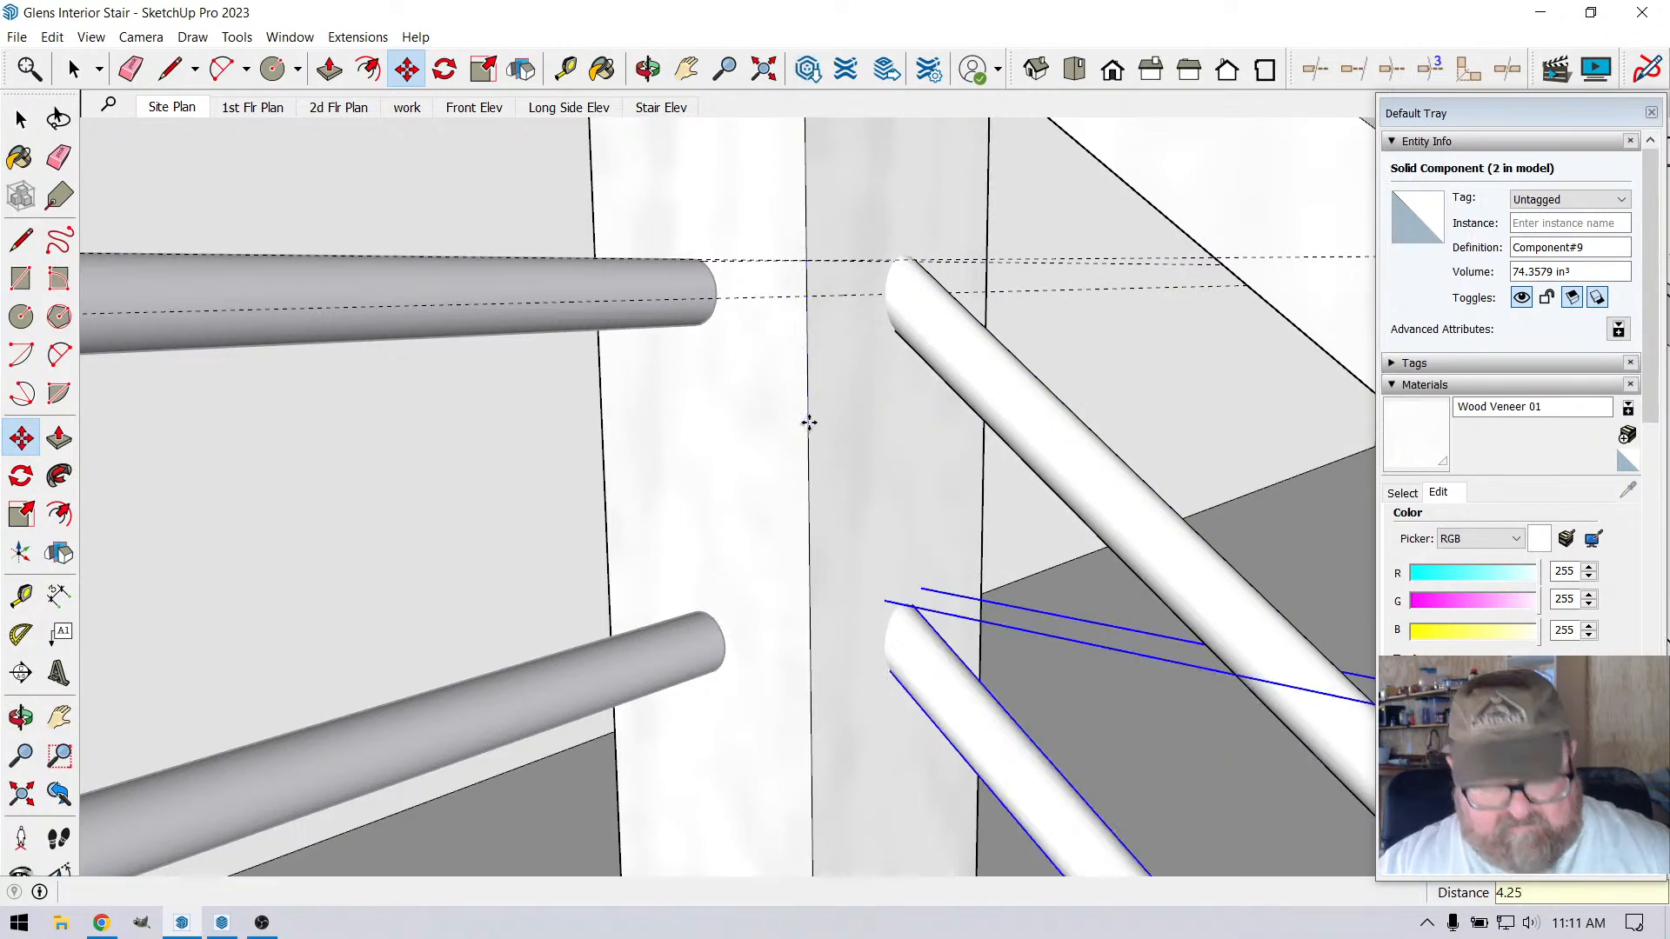
type("*")
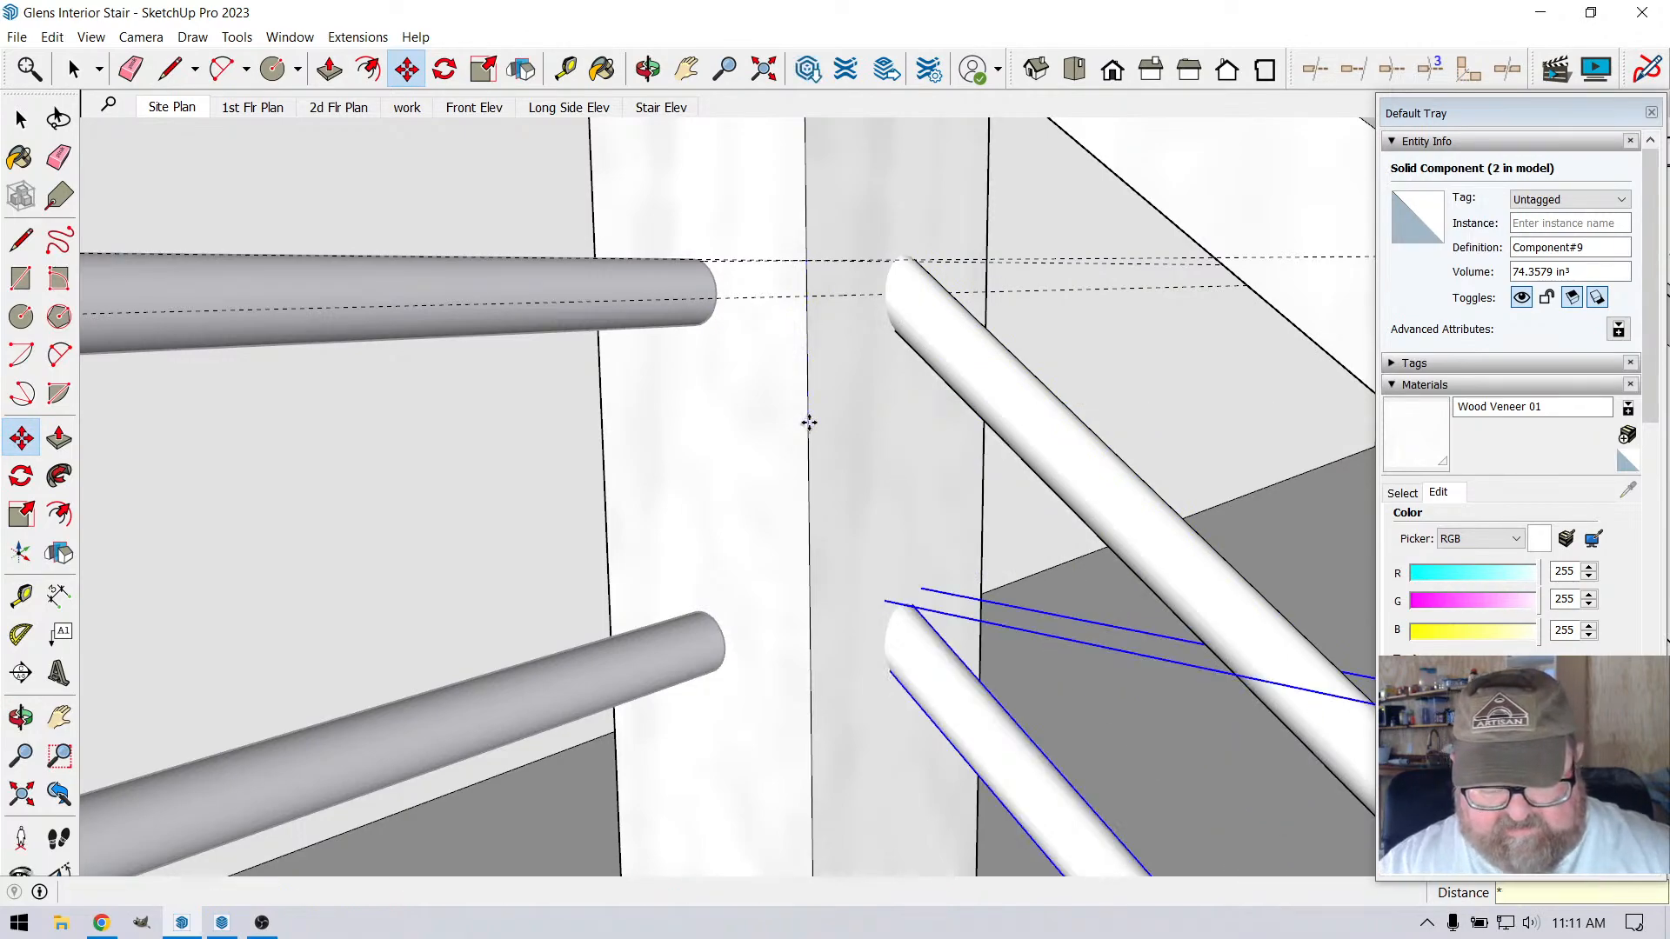
type("6")
key("Return")
Copy the lowest sloped stair rod another 4.25" down along the corner post
scroll(821, 216, "down", 1)
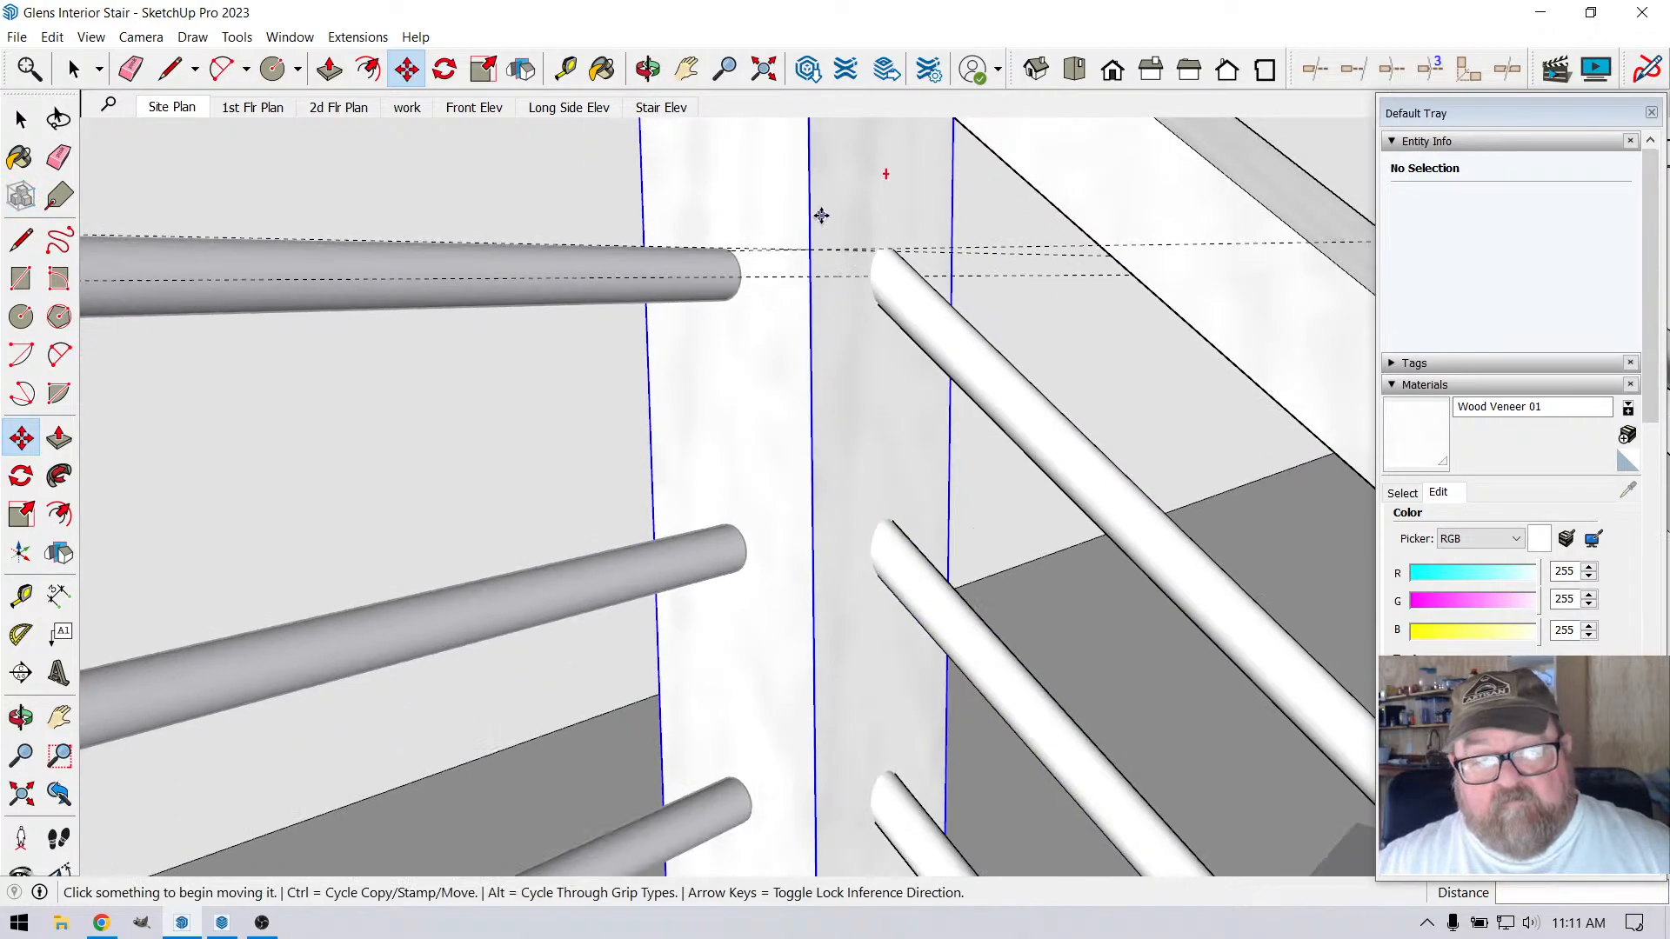
scroll(821, 216, "down", 4)
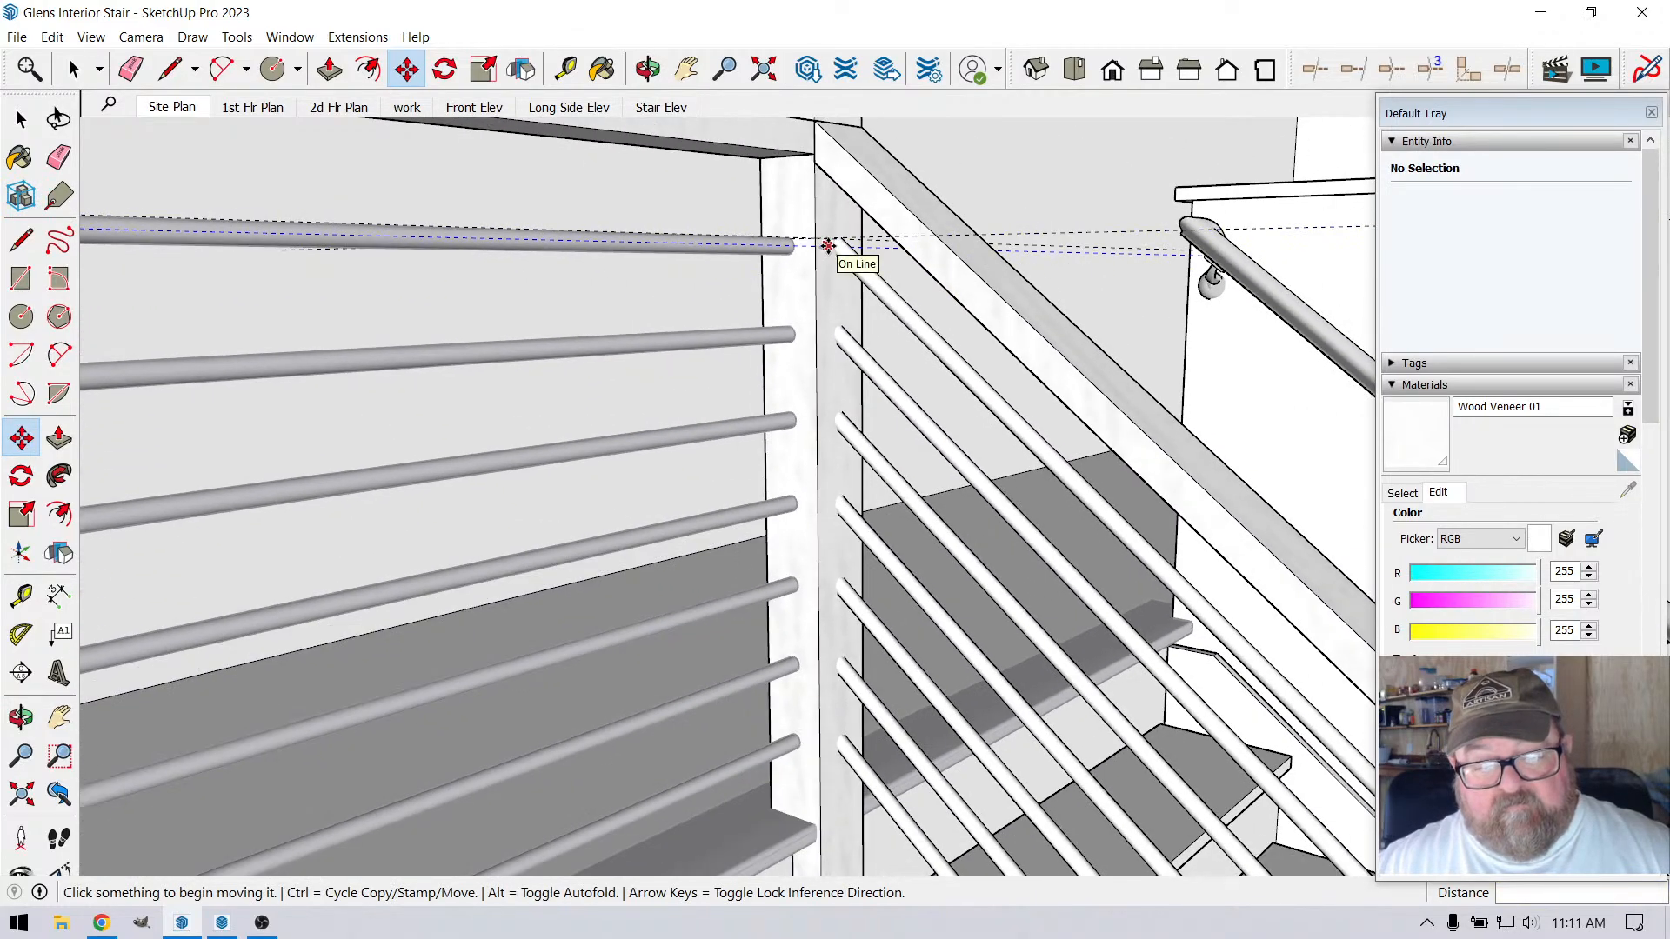
left_click(649, 69)
left_click_drag(870, 559, 228, 159)
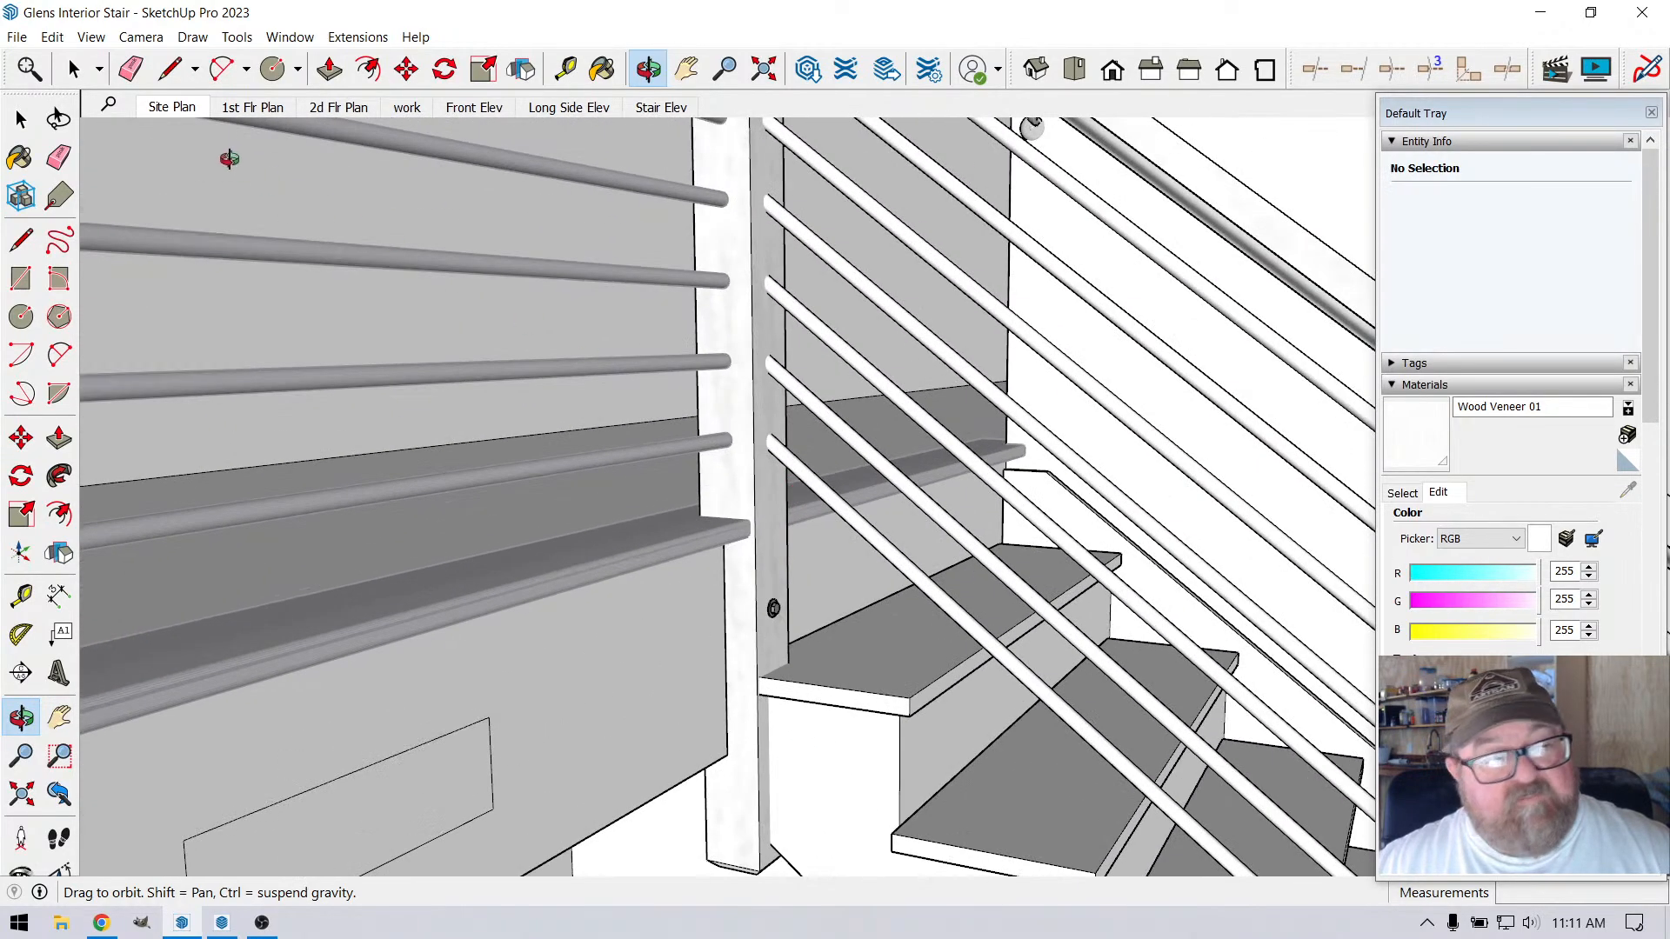
left_click(74, 68)
scroll(586, 393, "up", 5)
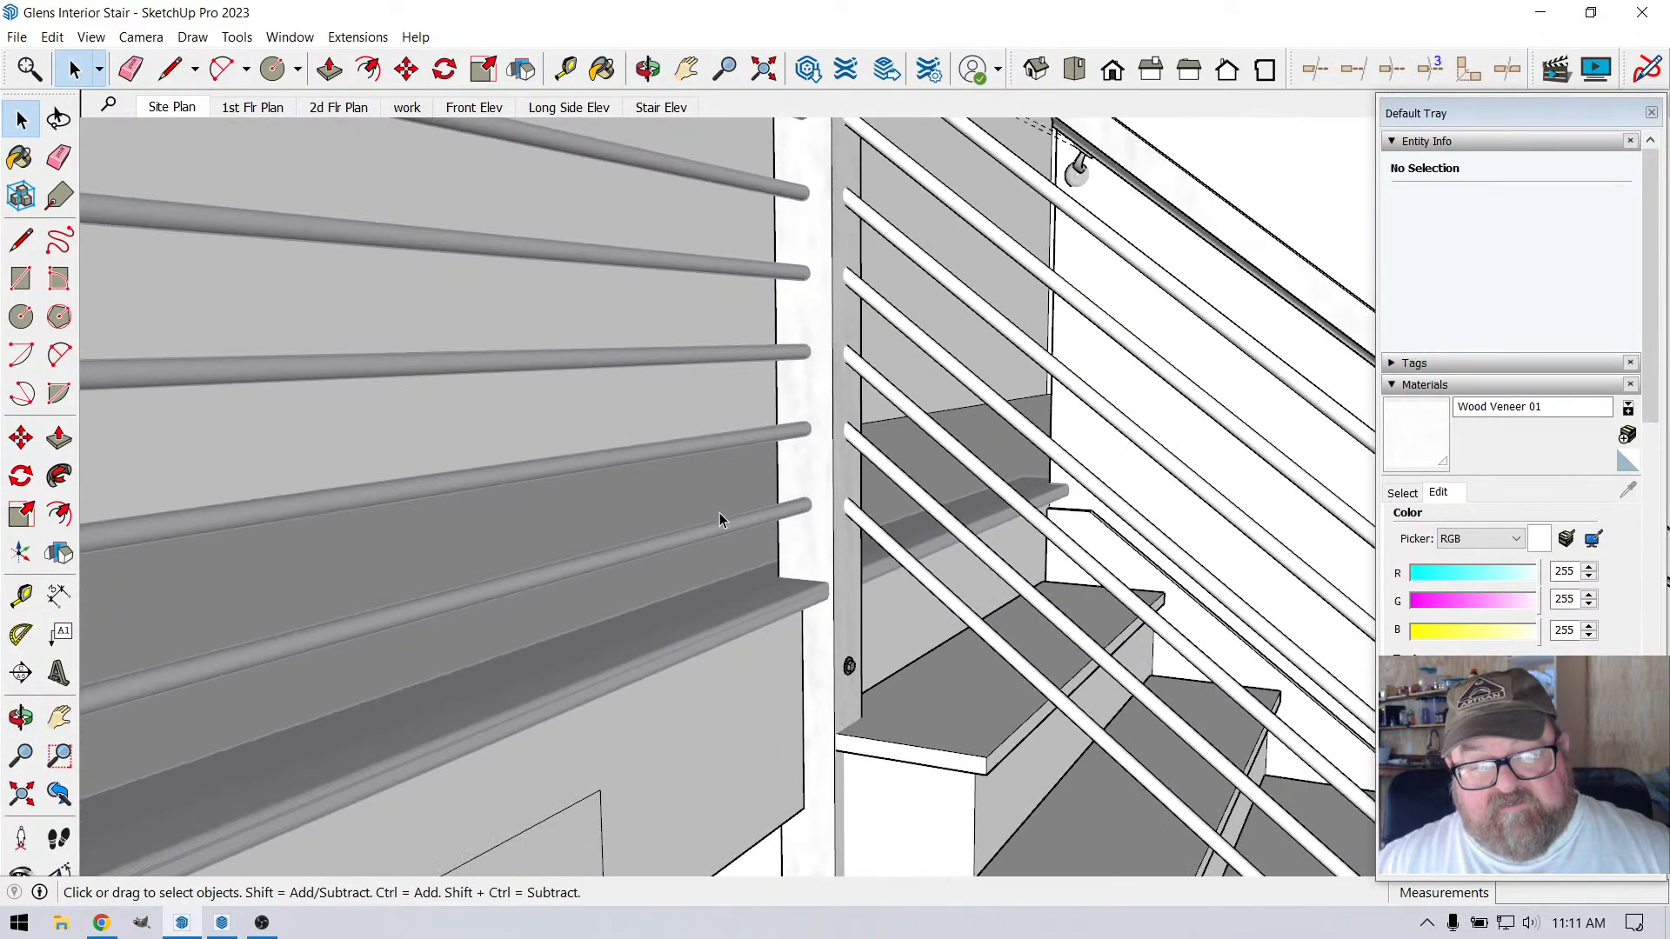
scroll(862, 564, "up", 4)
left_click(857, 504)
scroll(666, 379, "down", 3)
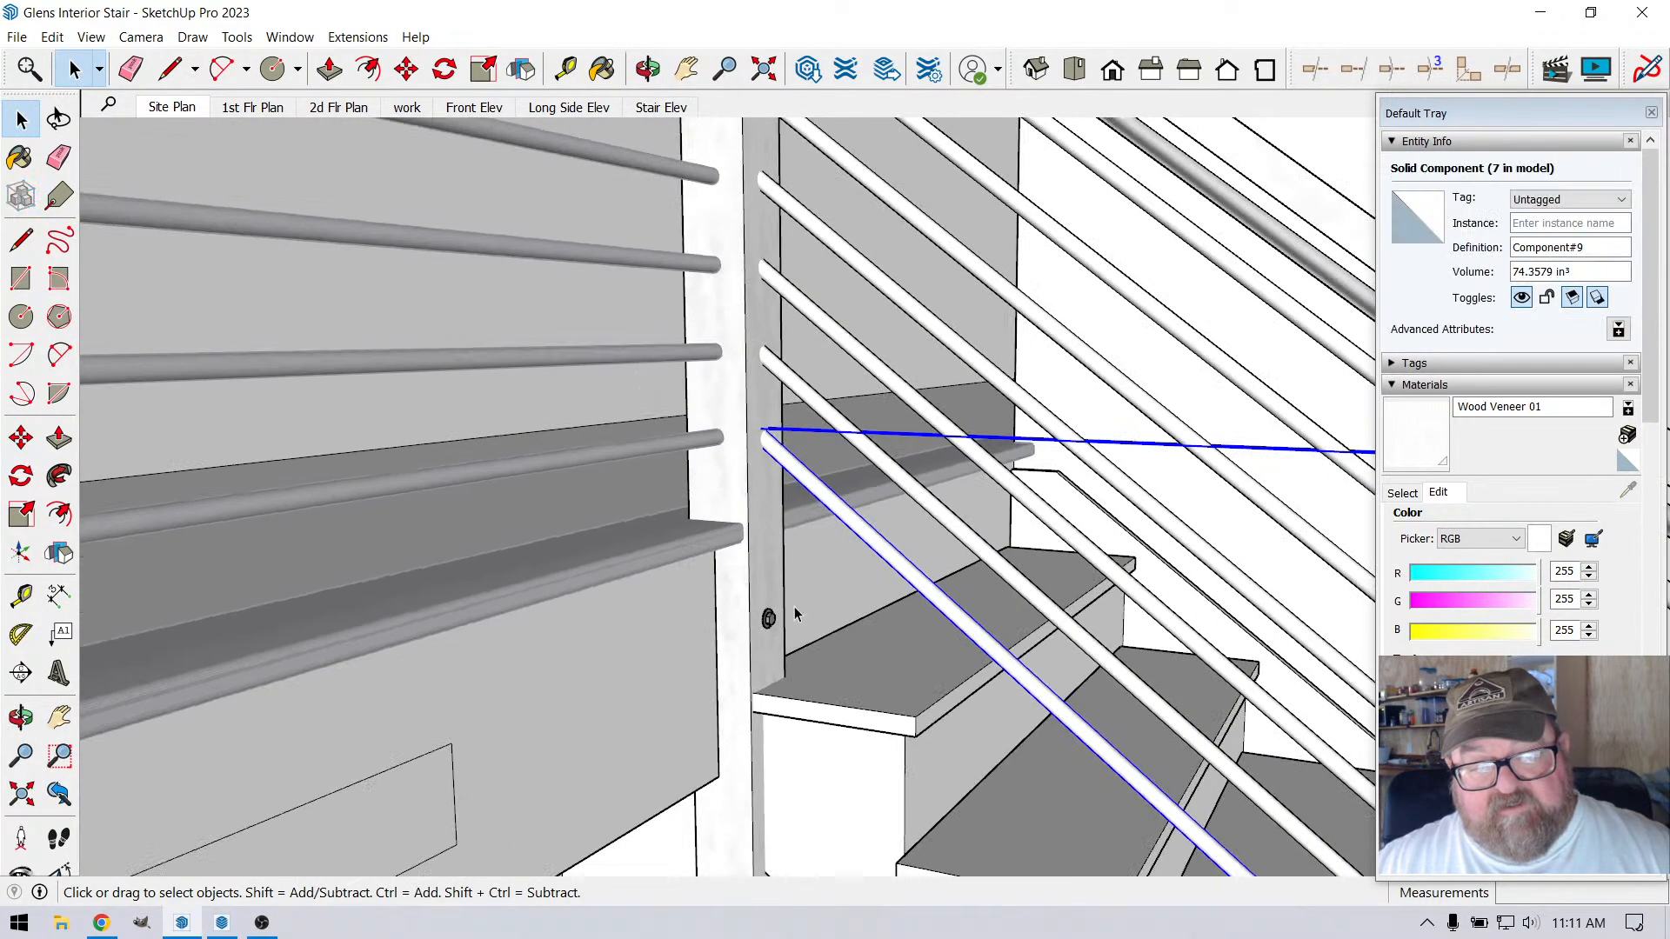
scroll(795, 609, "up", 3)
key("m")
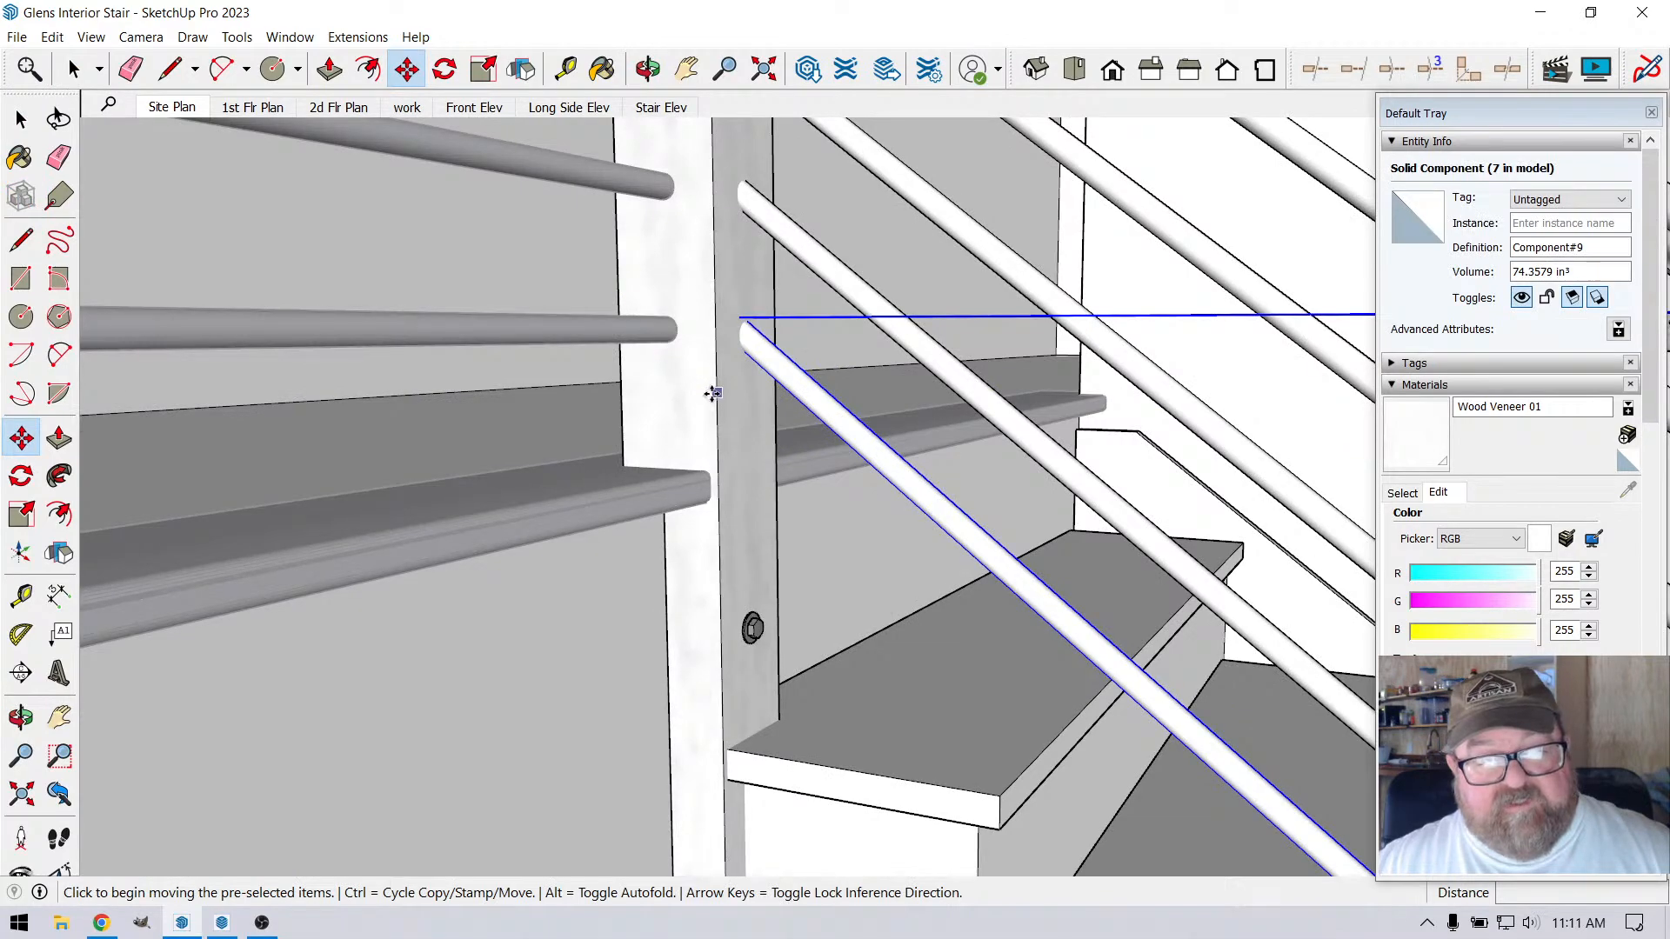
left_click(713, 396)
key("ctrl")
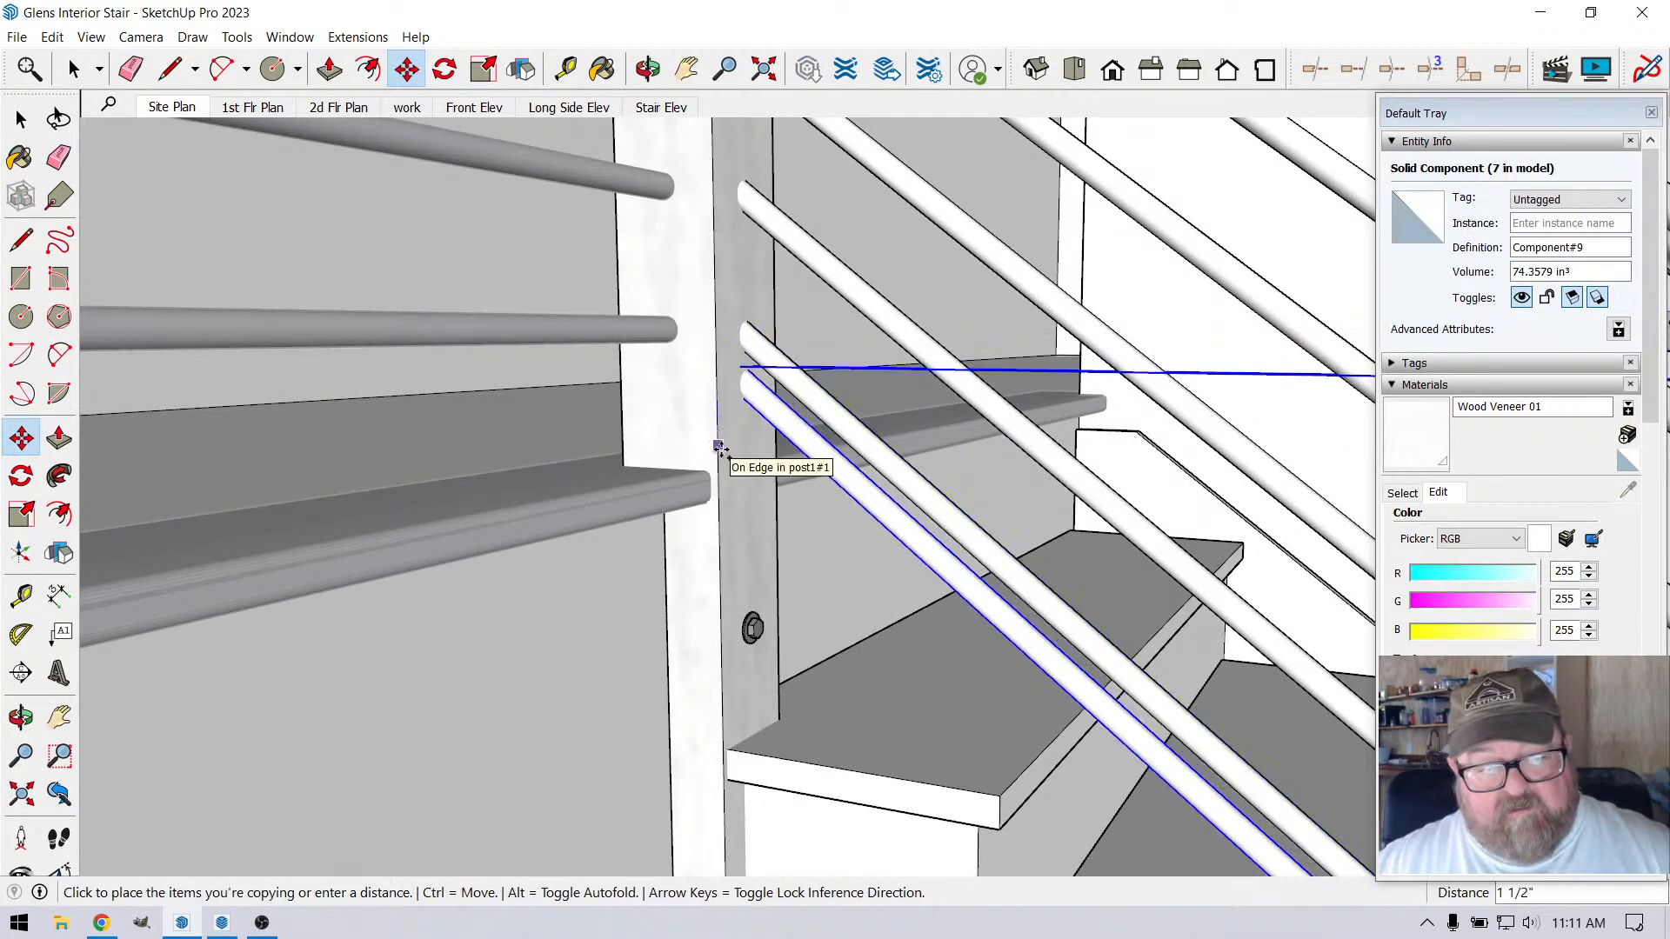
type("4.25")
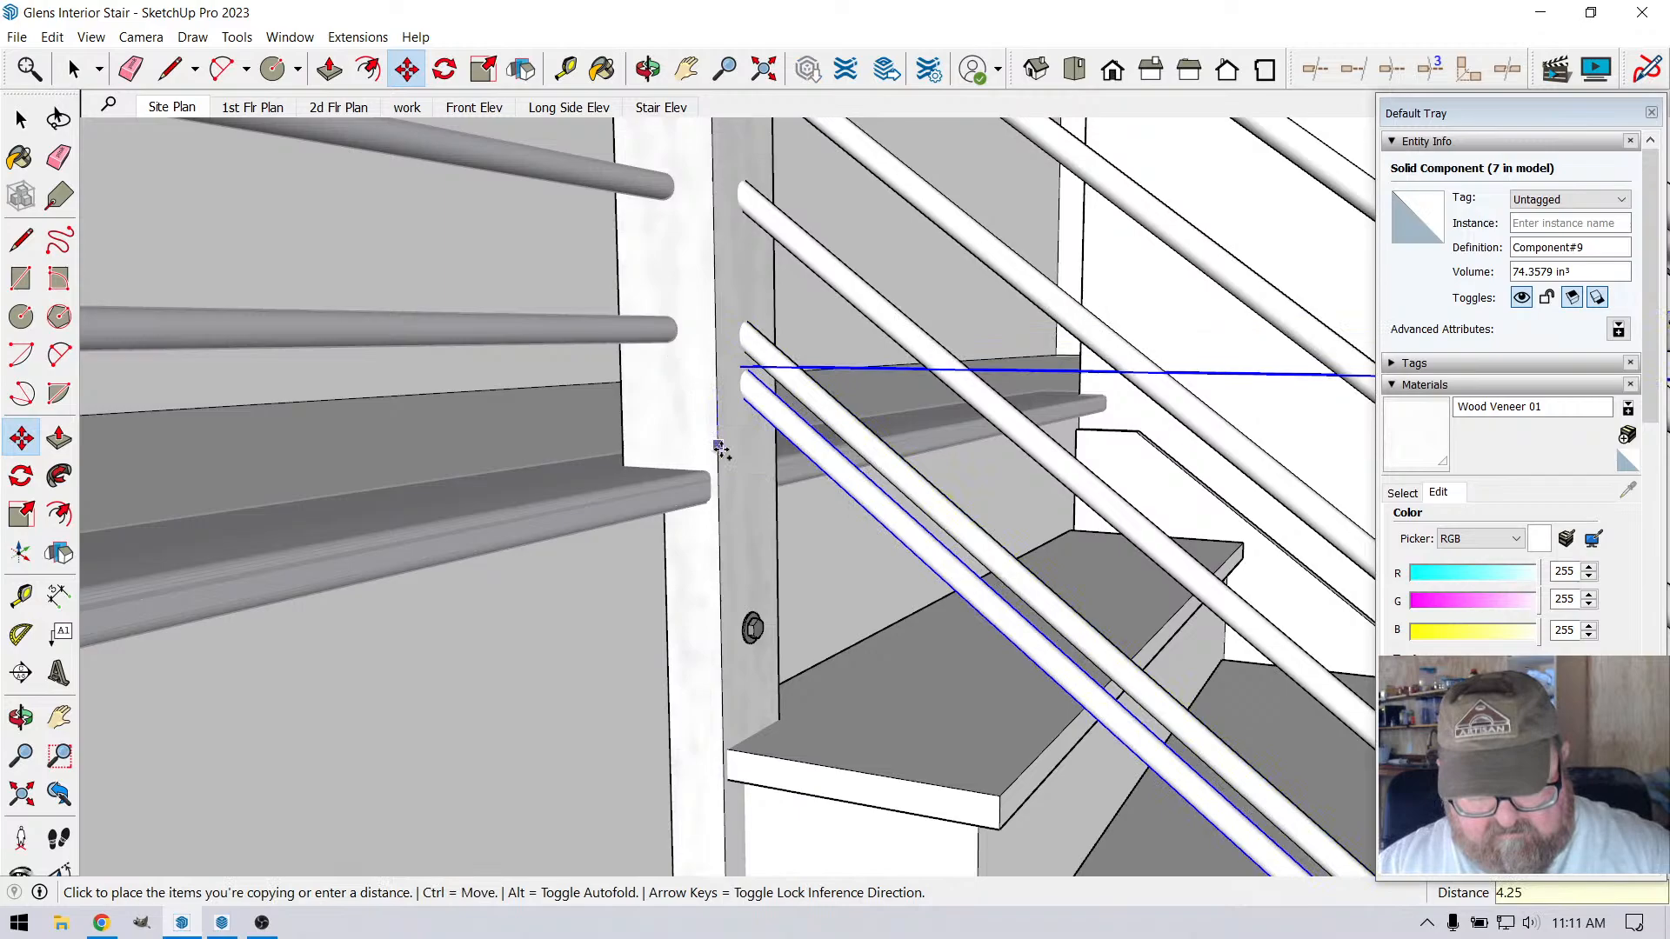
key("Return")
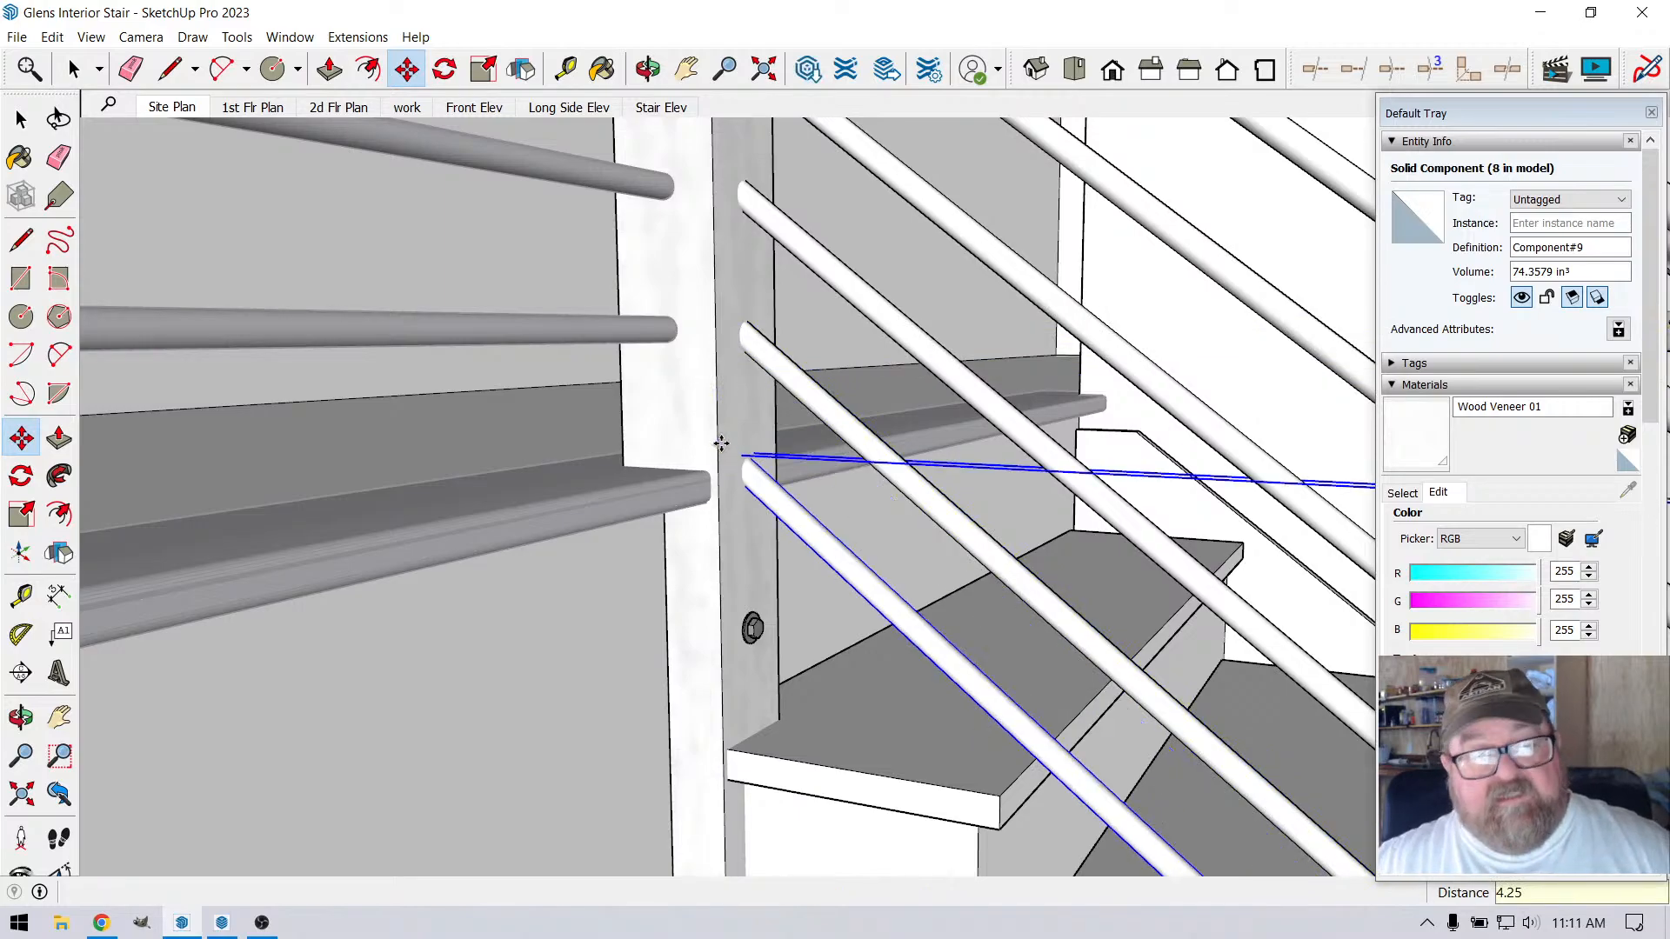
Examine the stair rods and landing railing in the context of the whole room from above
left_click(650, 71)
left_click_drag(706, 381, 746, 529)
scroll(747, 529, "down", 5)
left_click_drag(865, 576, 729, 597)
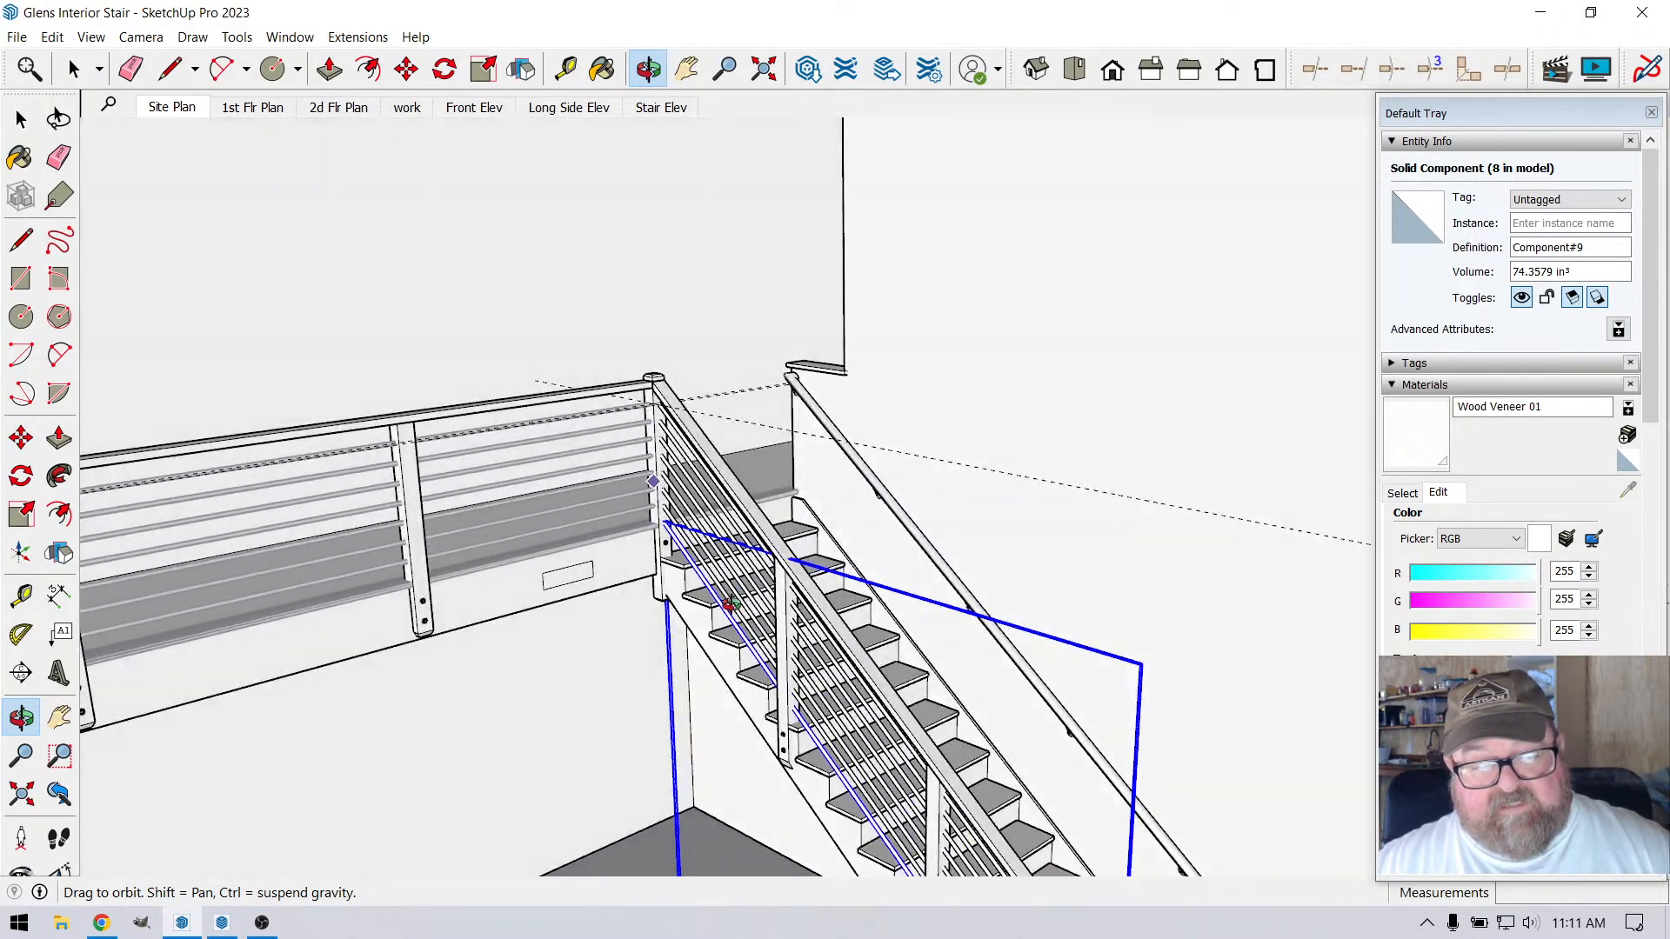
scroll(1075, 503, "down", 2)
scroll(1075, 503, "down", 2)
left_click_drag(843, 322, 824, 440)
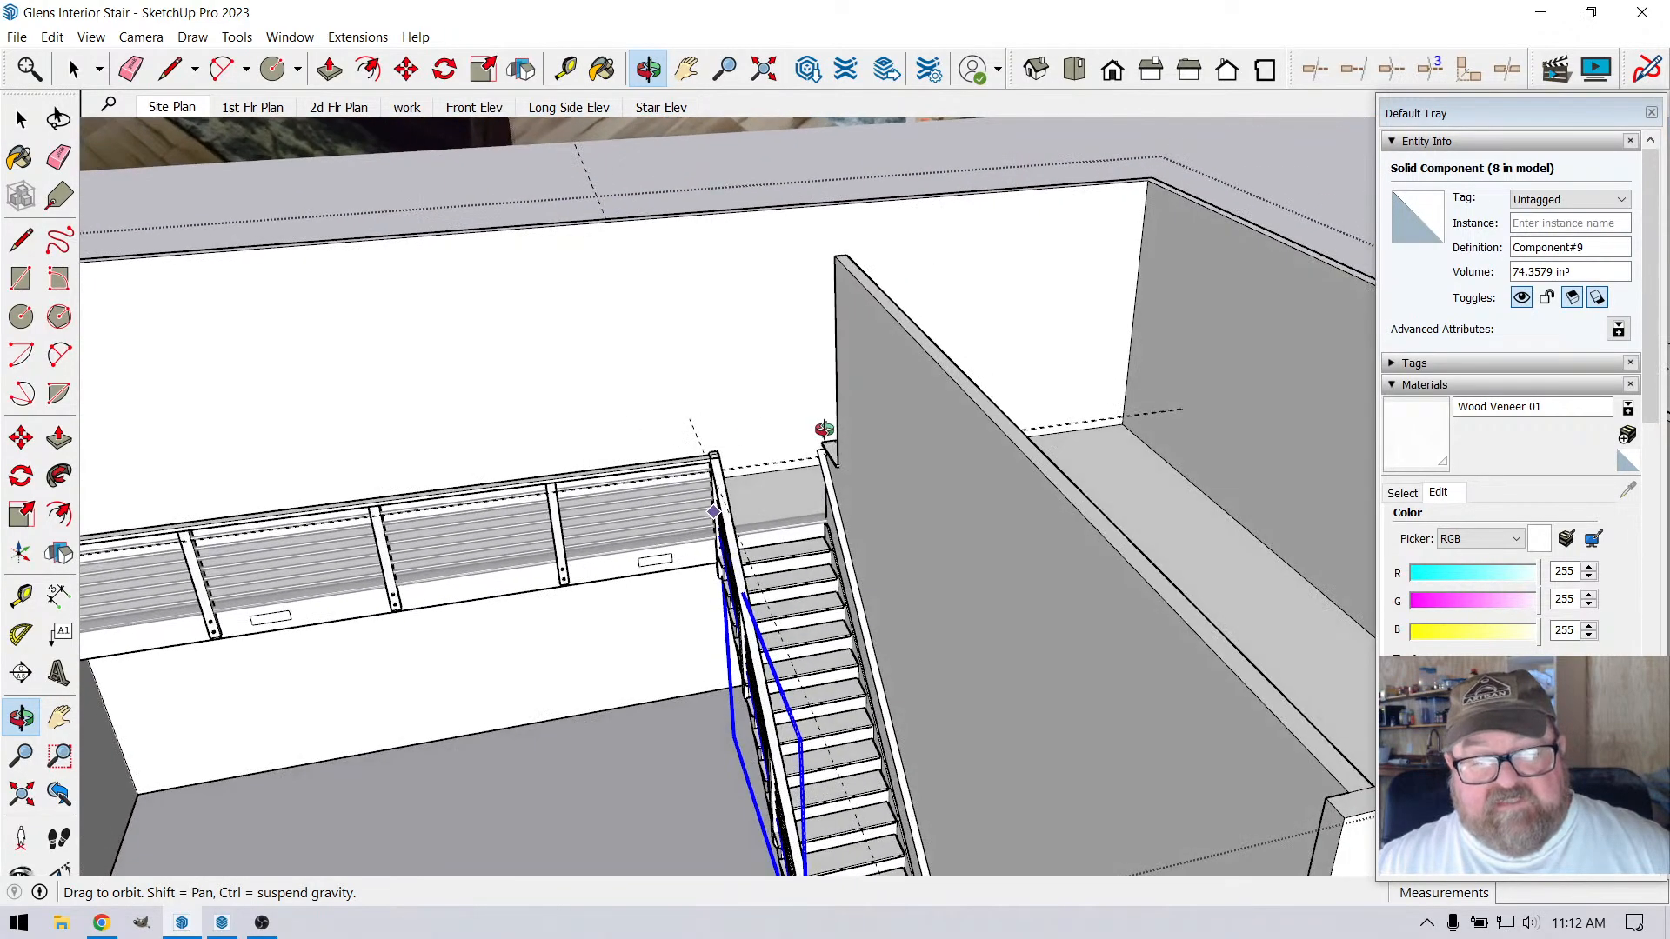
scroll(914, 475, "down", 3)
left_click_drag(914, 475, 1014, 514)
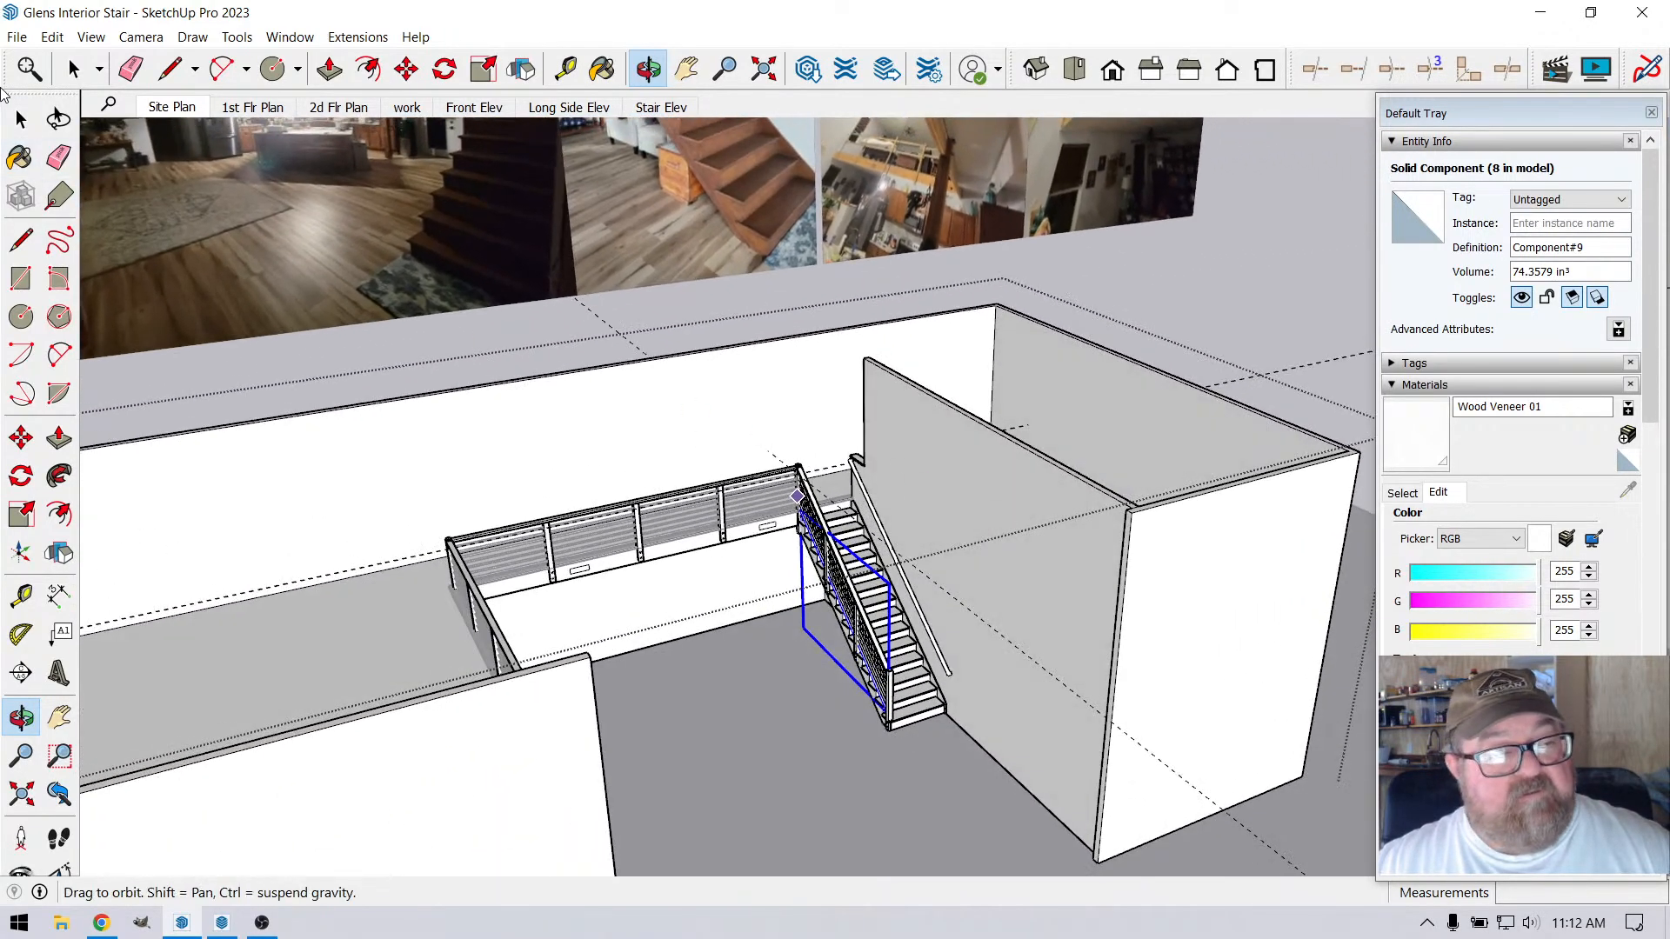
Clear the rod selection, close the open group and delete all guides from the model
left_click(69, 64)
left_click(697, 336)
scroll(698, 336, "down", 2)
scroll(637, 360, "up", 4)
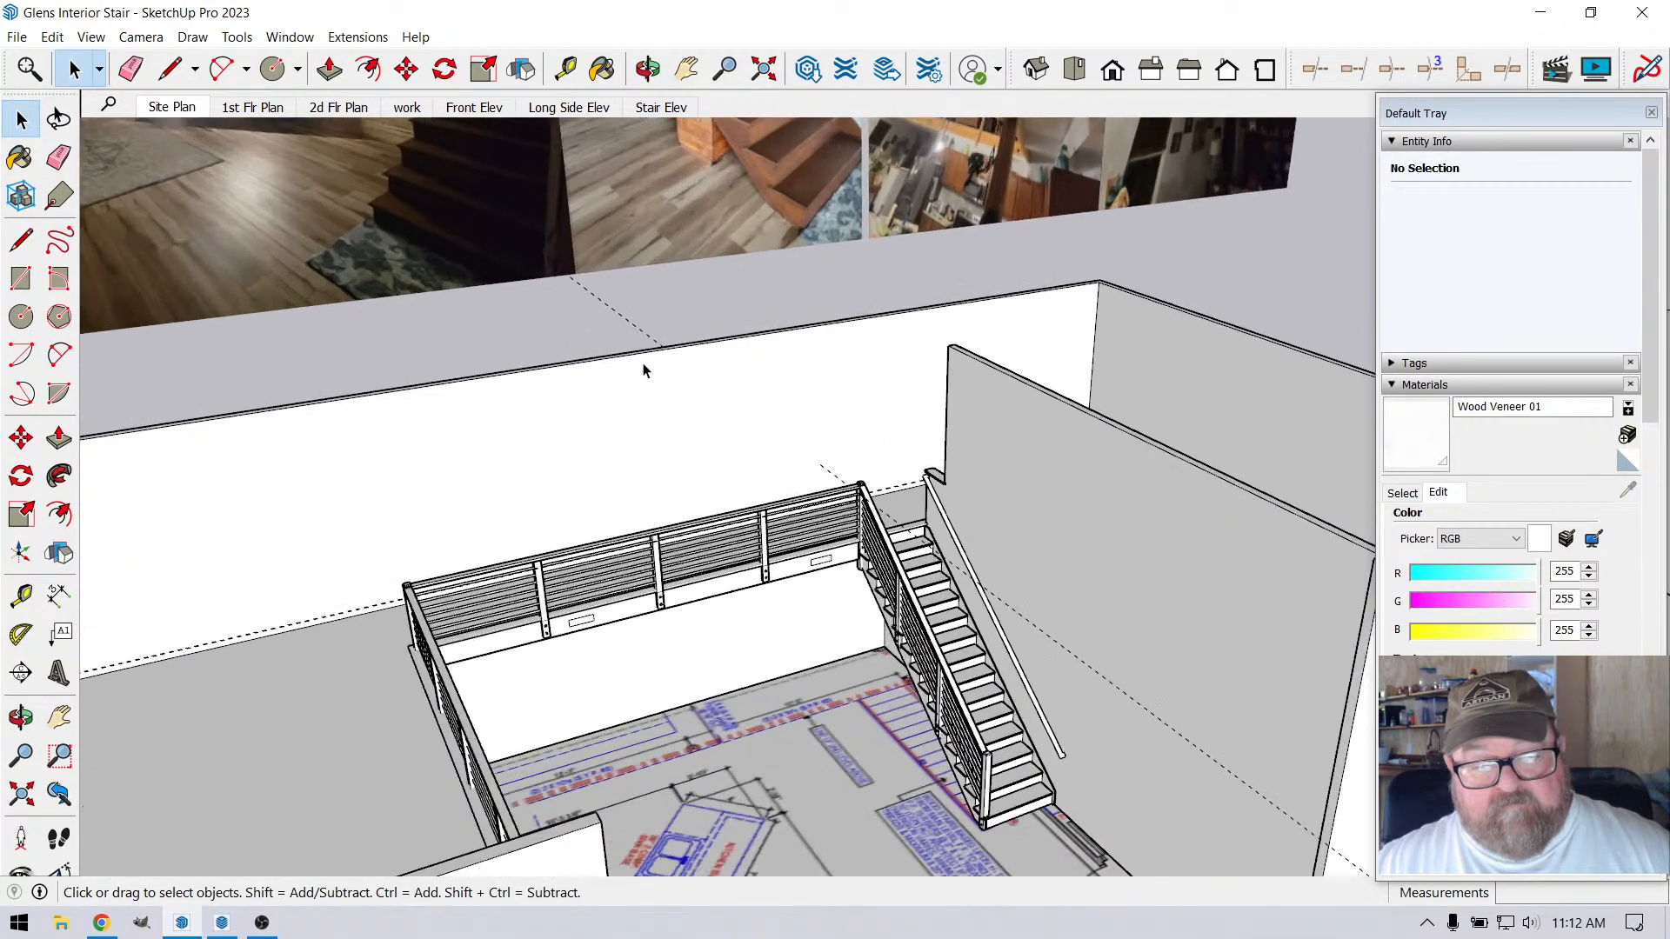
left_click(52, 37)
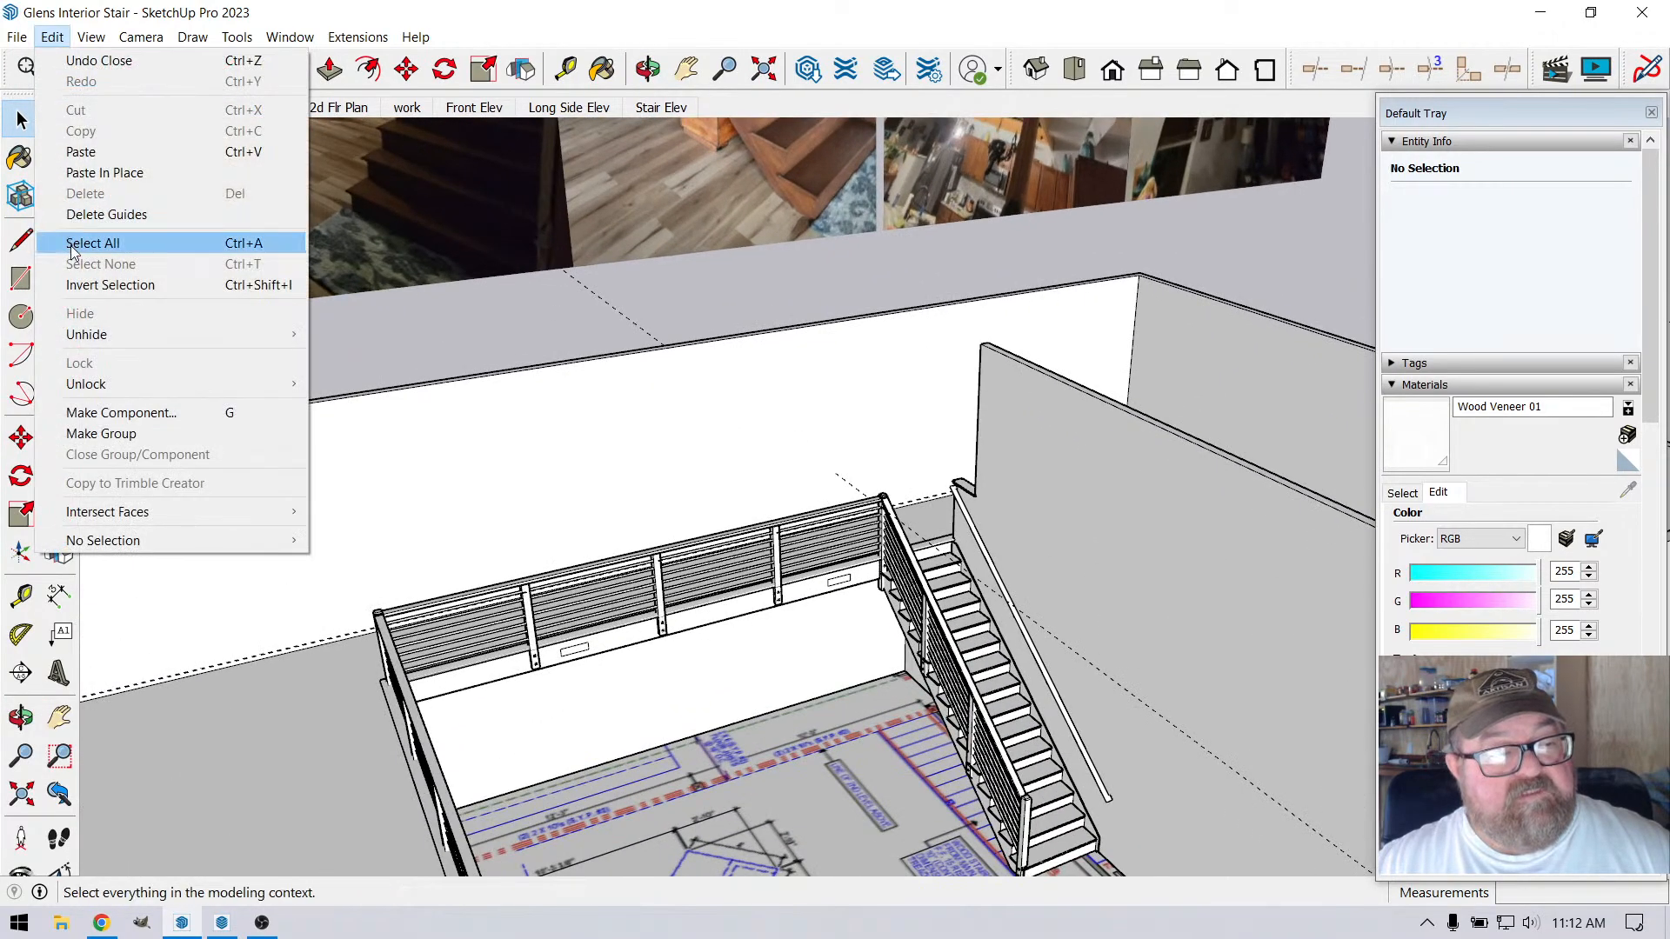
left_click(106, 214)
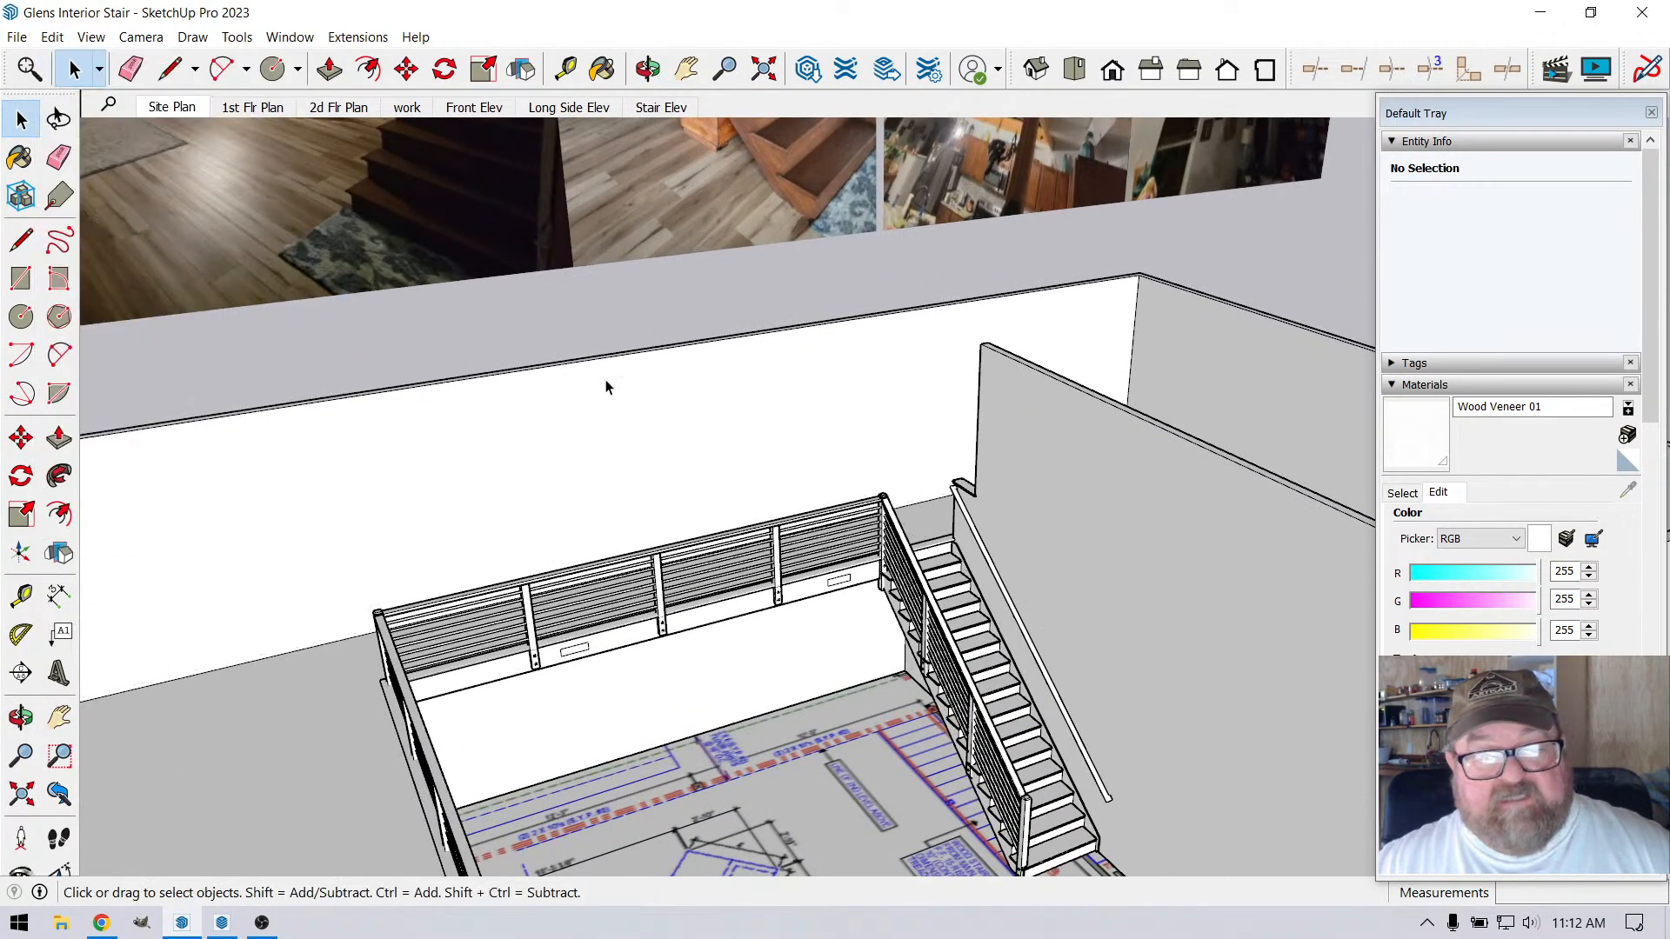
Inspect the finished stair and landing railing from several angles, and switch to the Front Elev scene
middle_click_drag(607, 383, 827, 462)
left_click(648, 69)
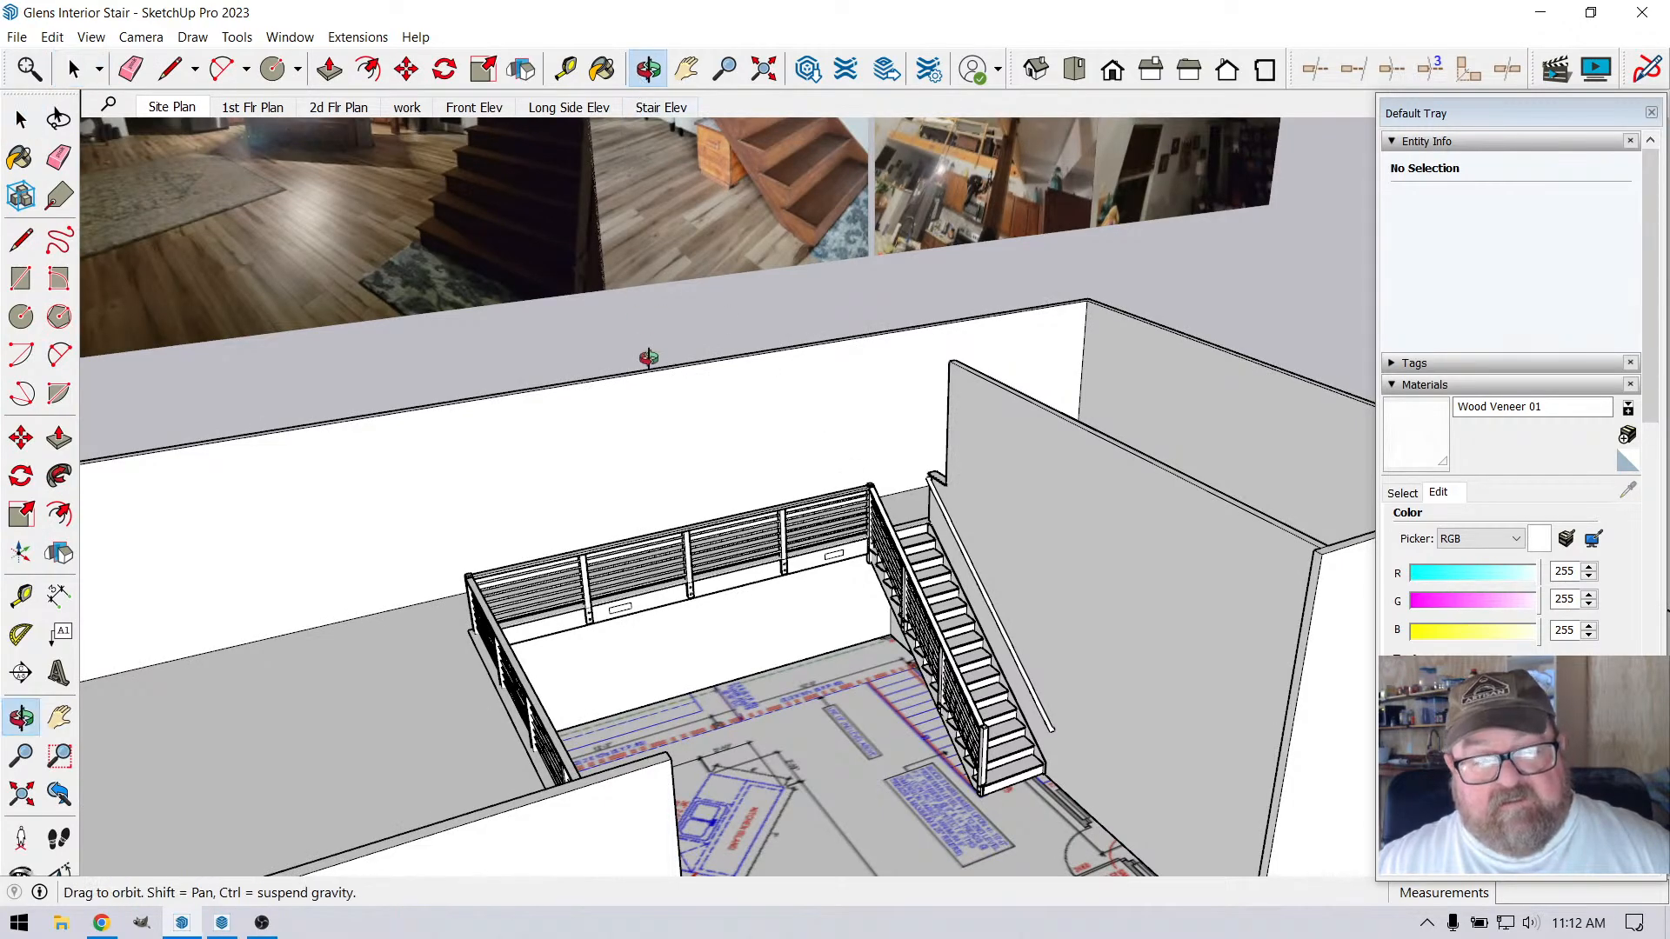
left_click_drag(652, 362, 947, 412)
scroll(999, 573, "up", 6)
scroll(947, 417, "down", 7)
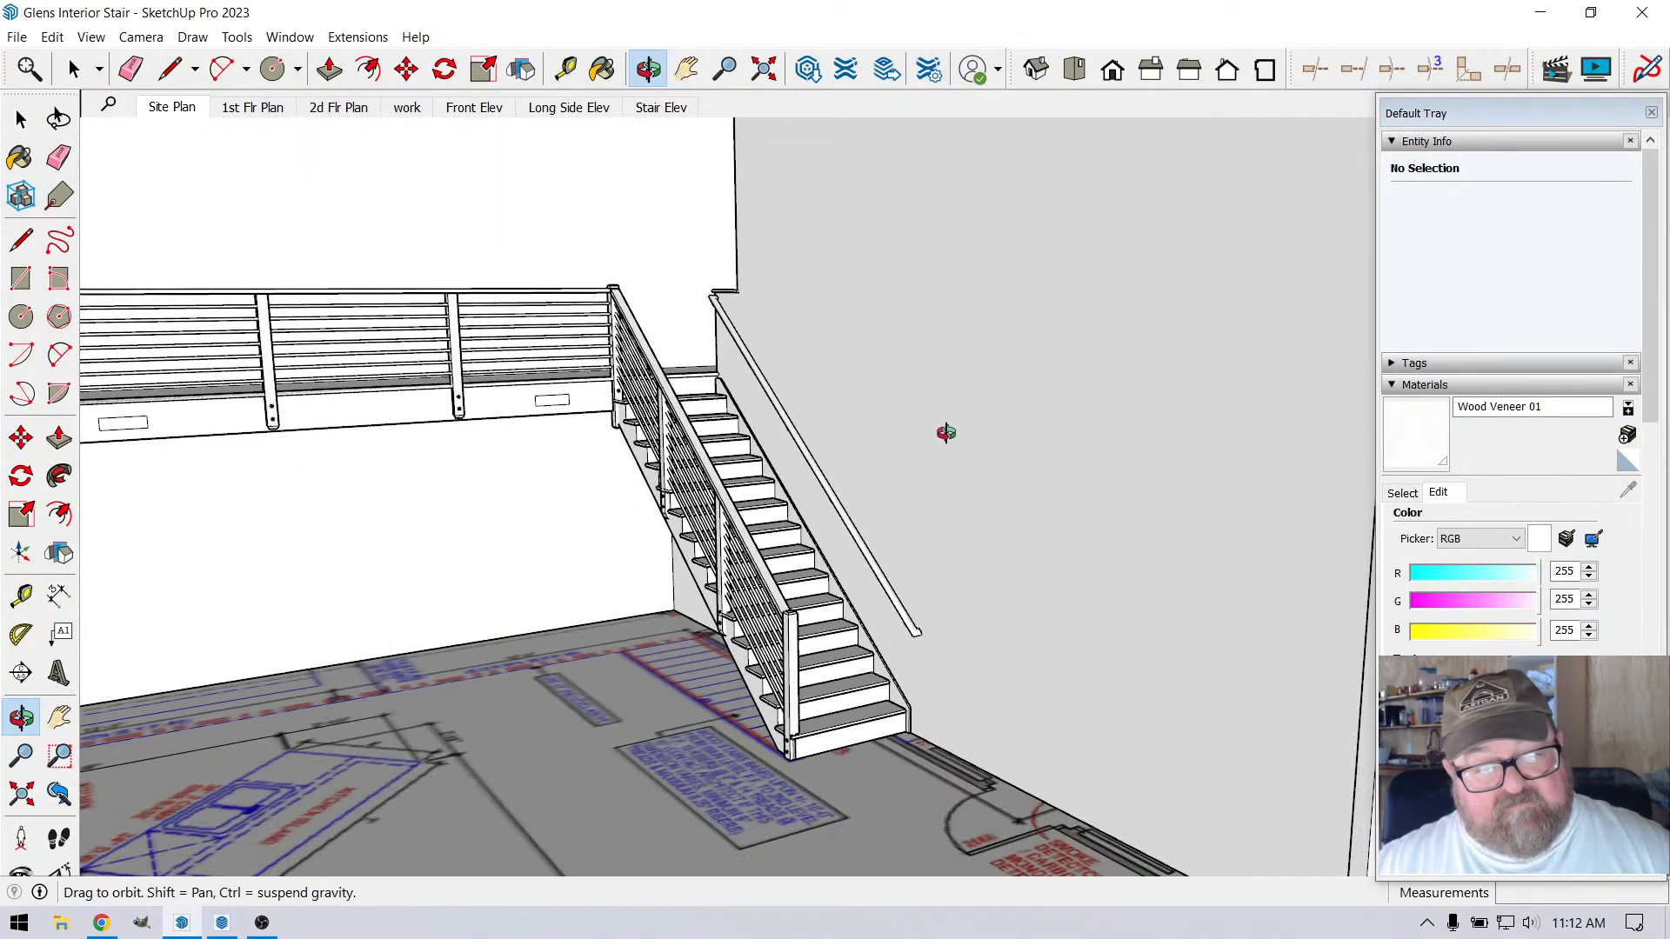
left_click_drag(928, 553, 721, 445)
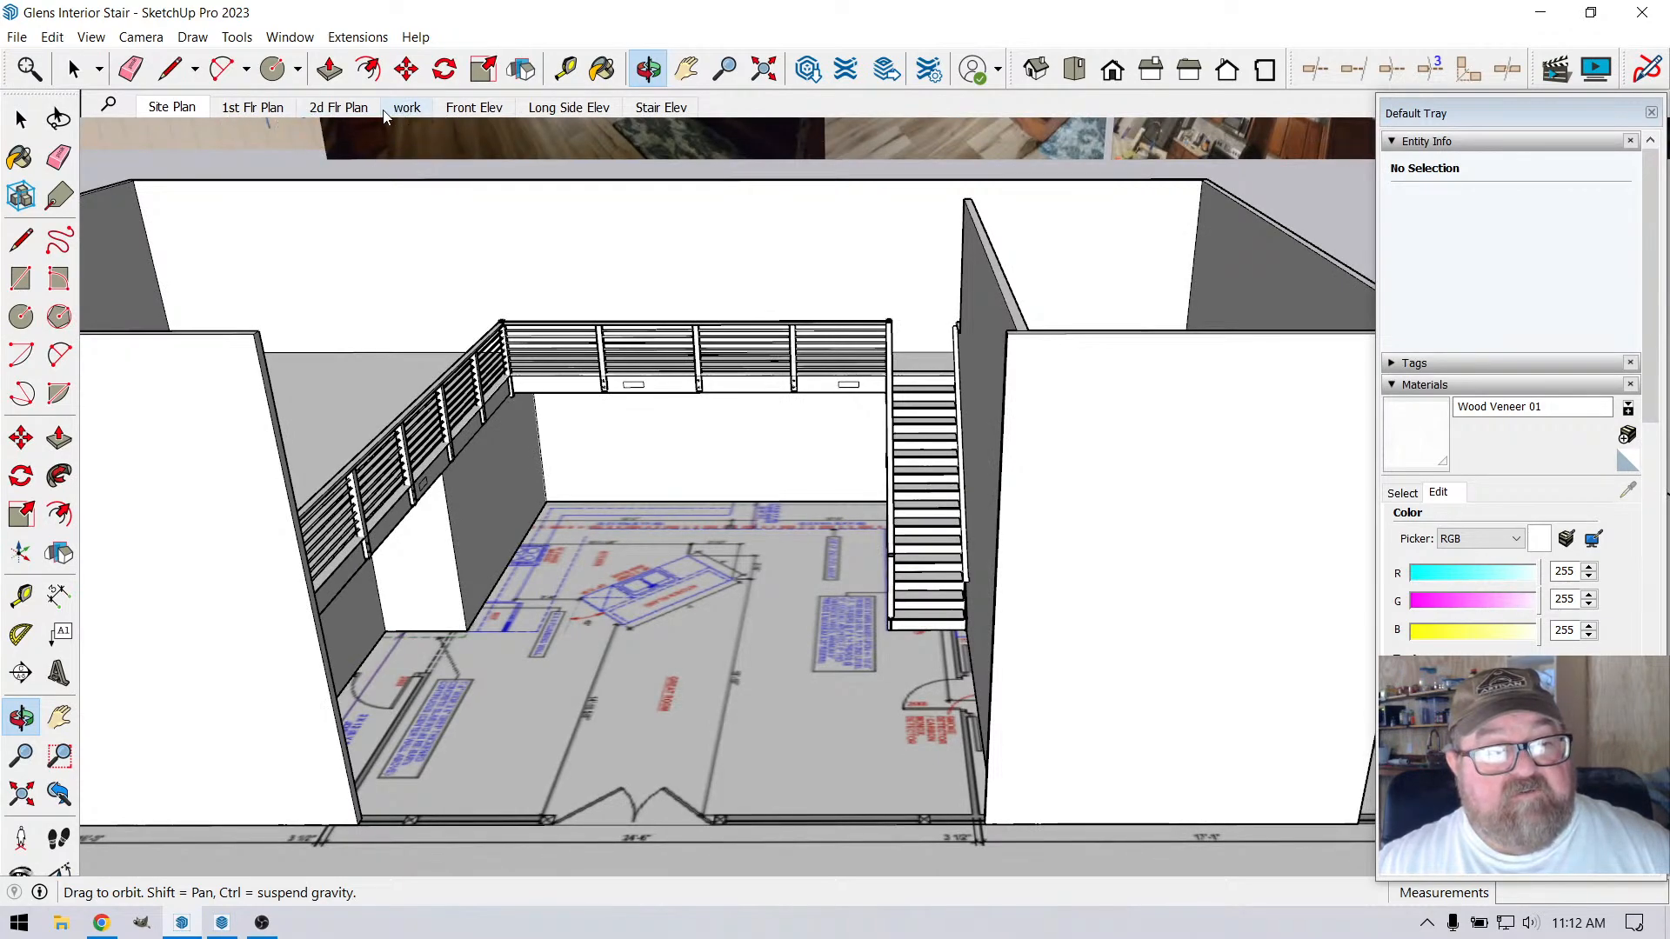
left_click(461, 105)
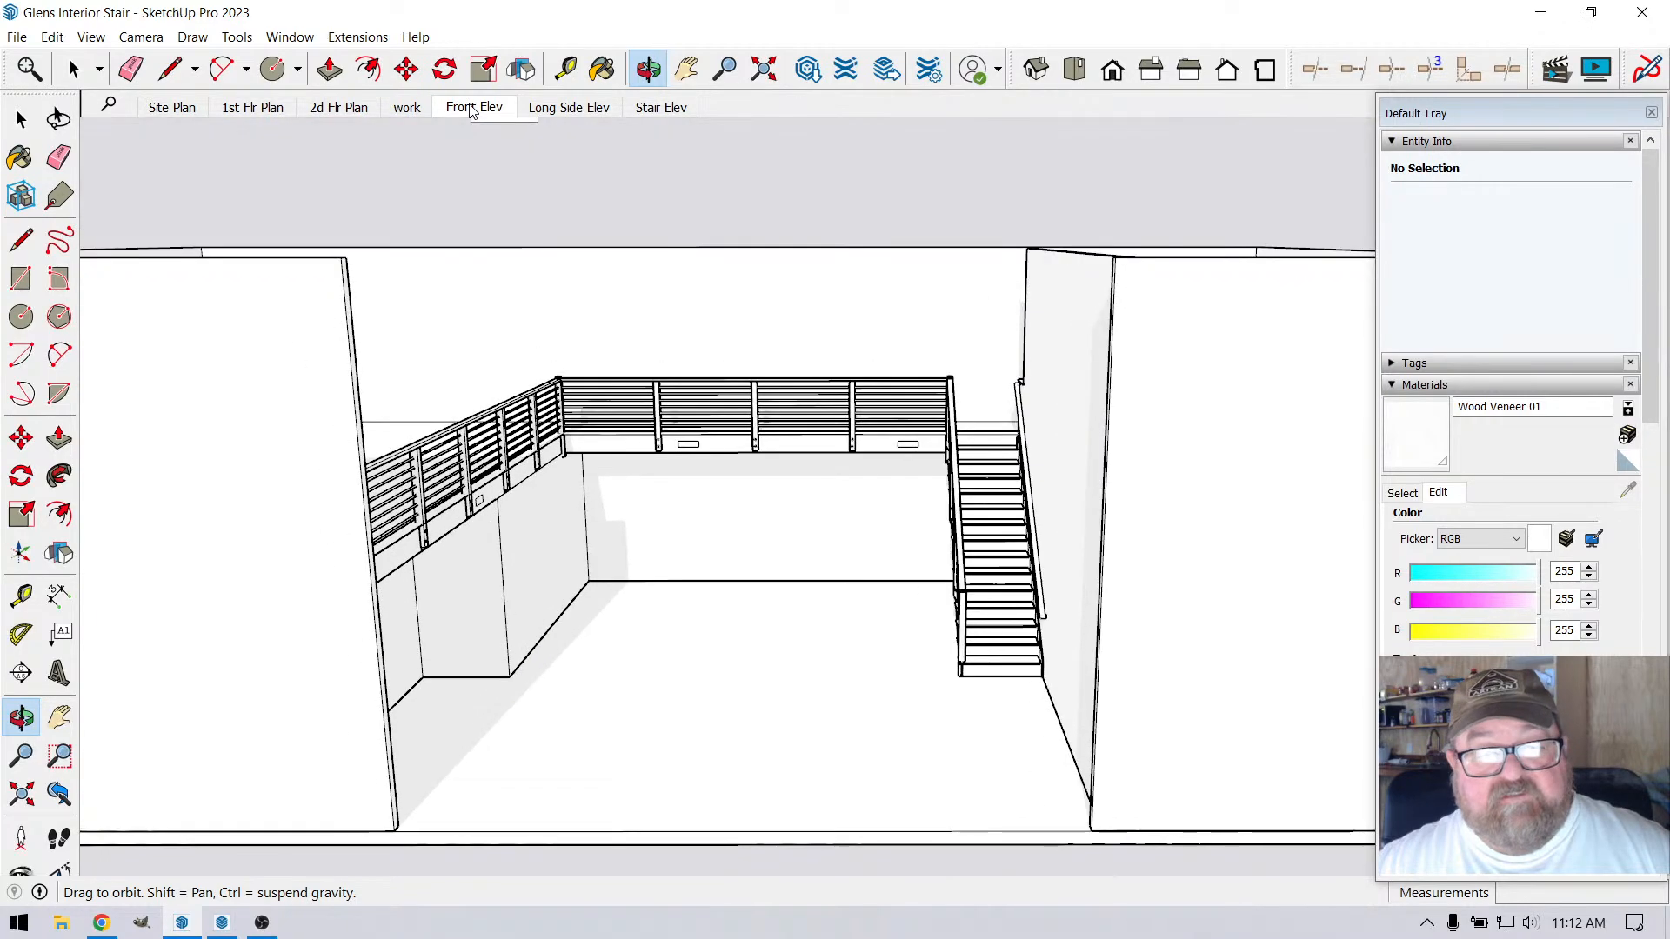
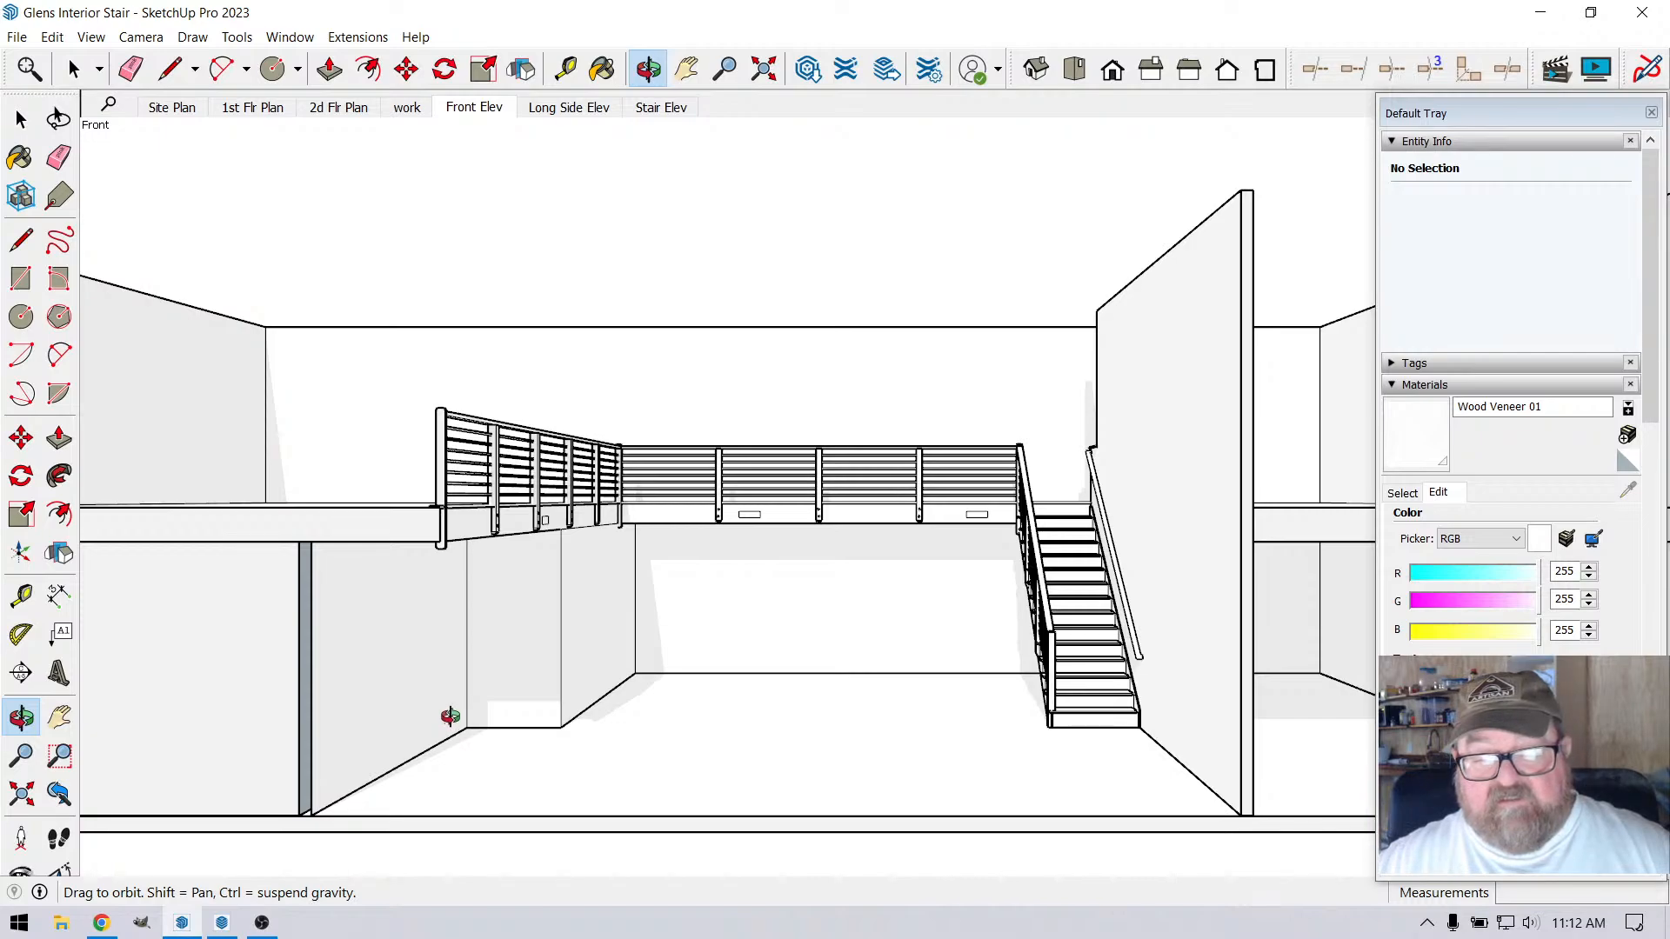
Review the Long Side Elev and Stair Elev scenes of the finished railing, and save the model
left_click(572, 113)
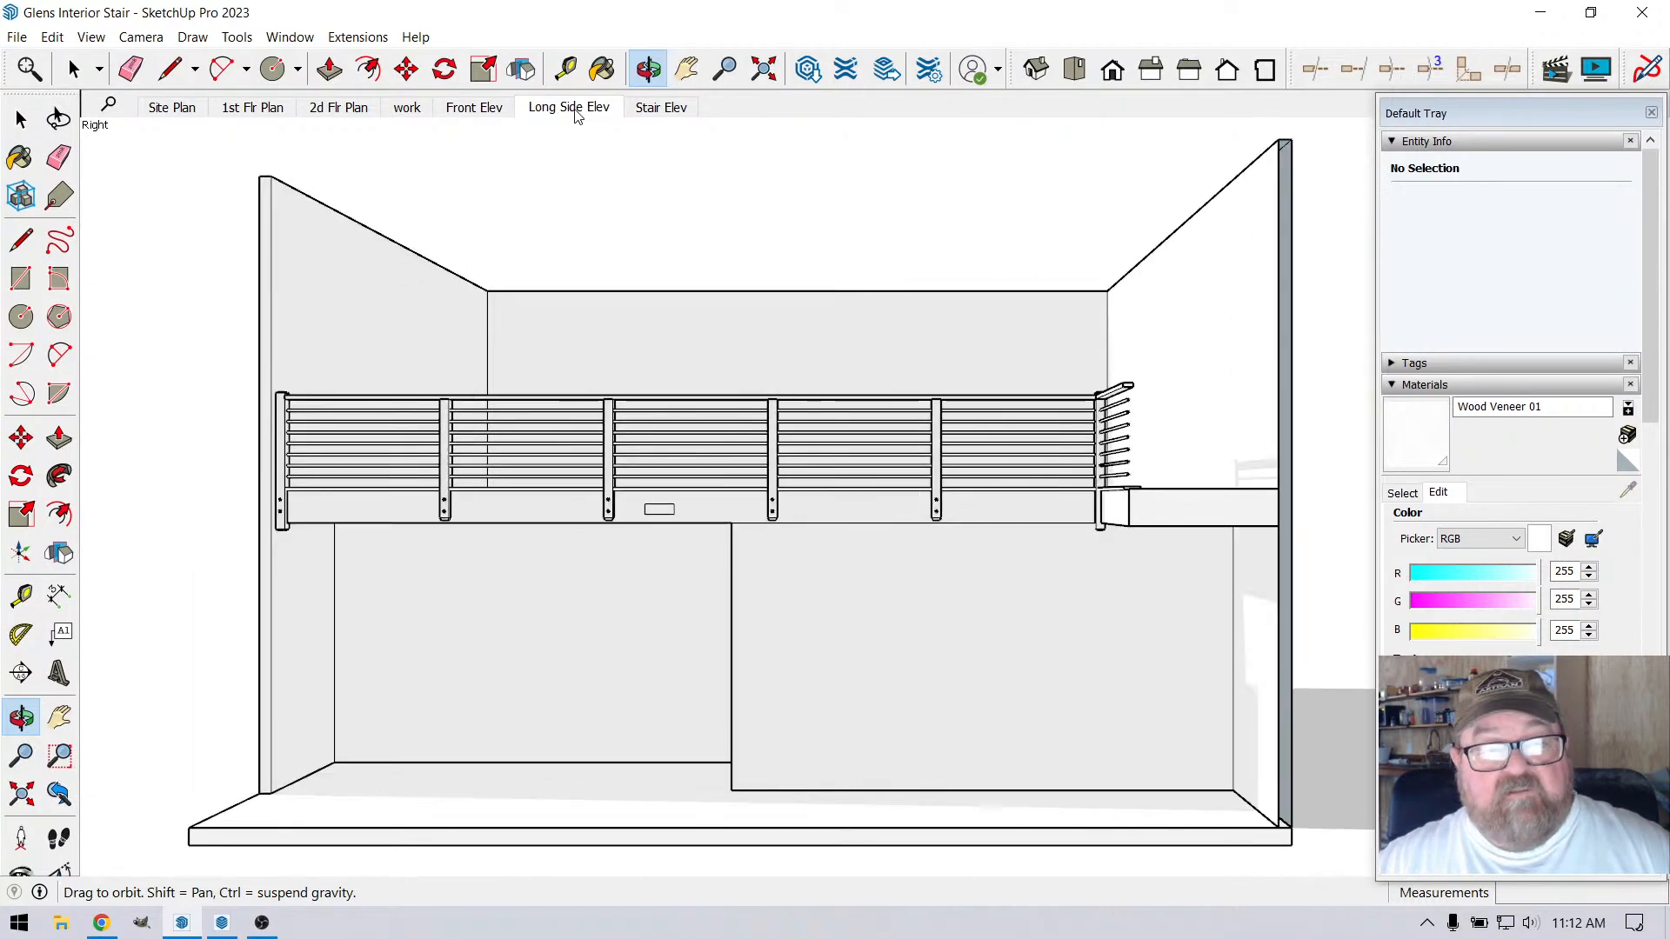
left_click(663, 110)
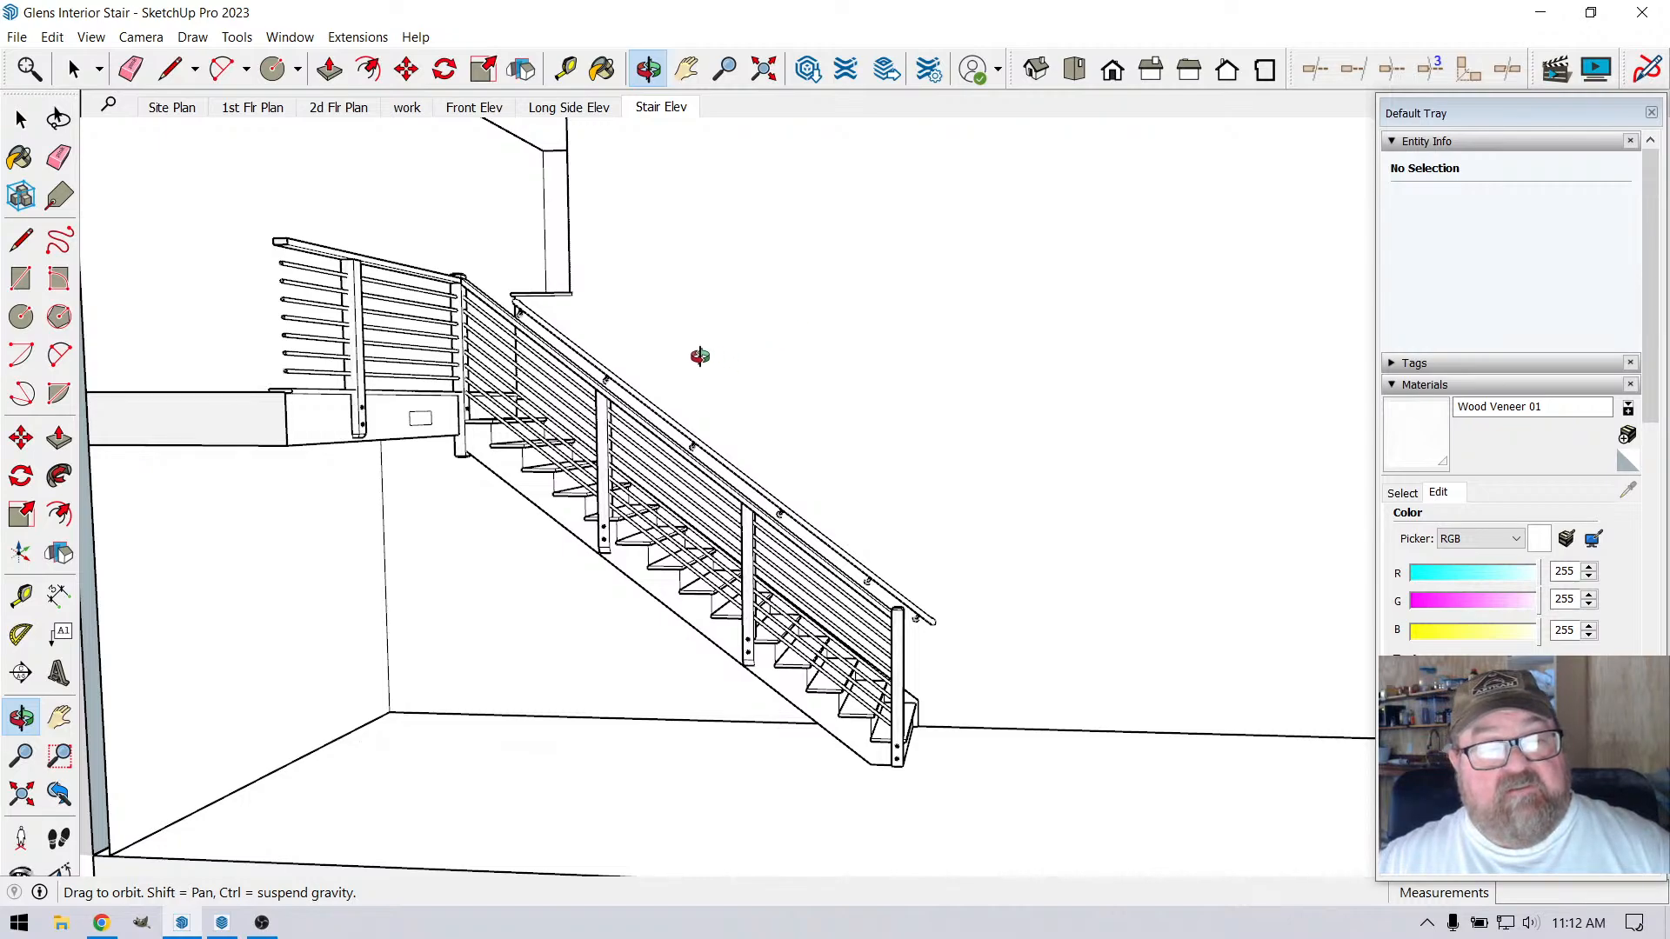
left_click(18, 37)
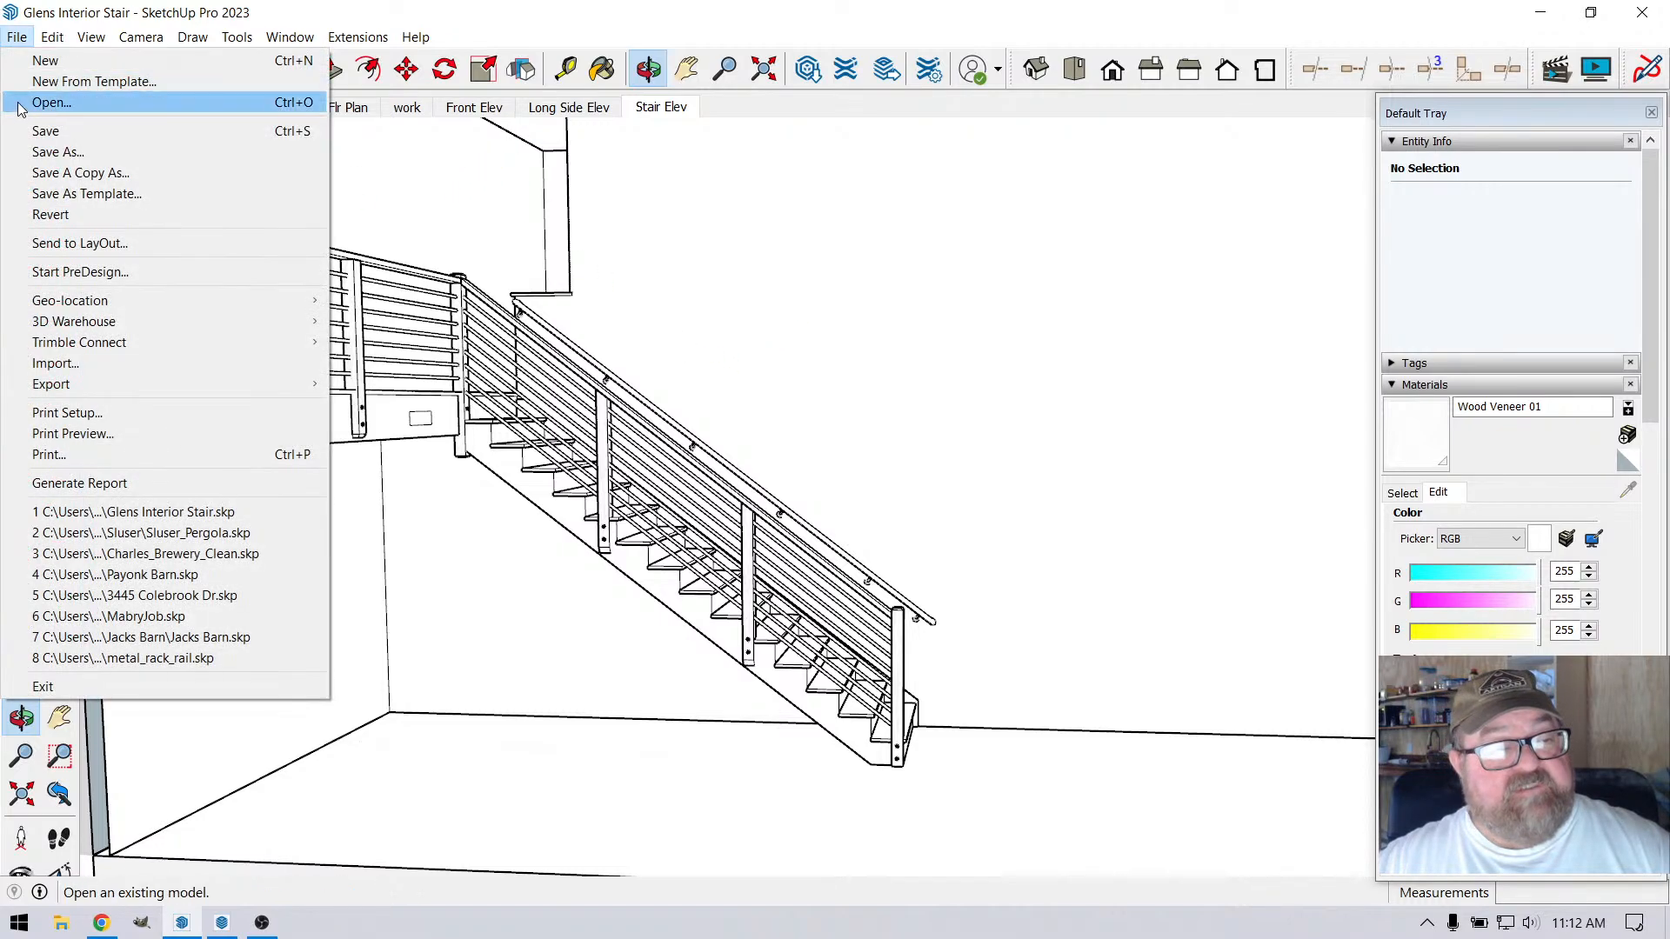
left_click(45, 130)
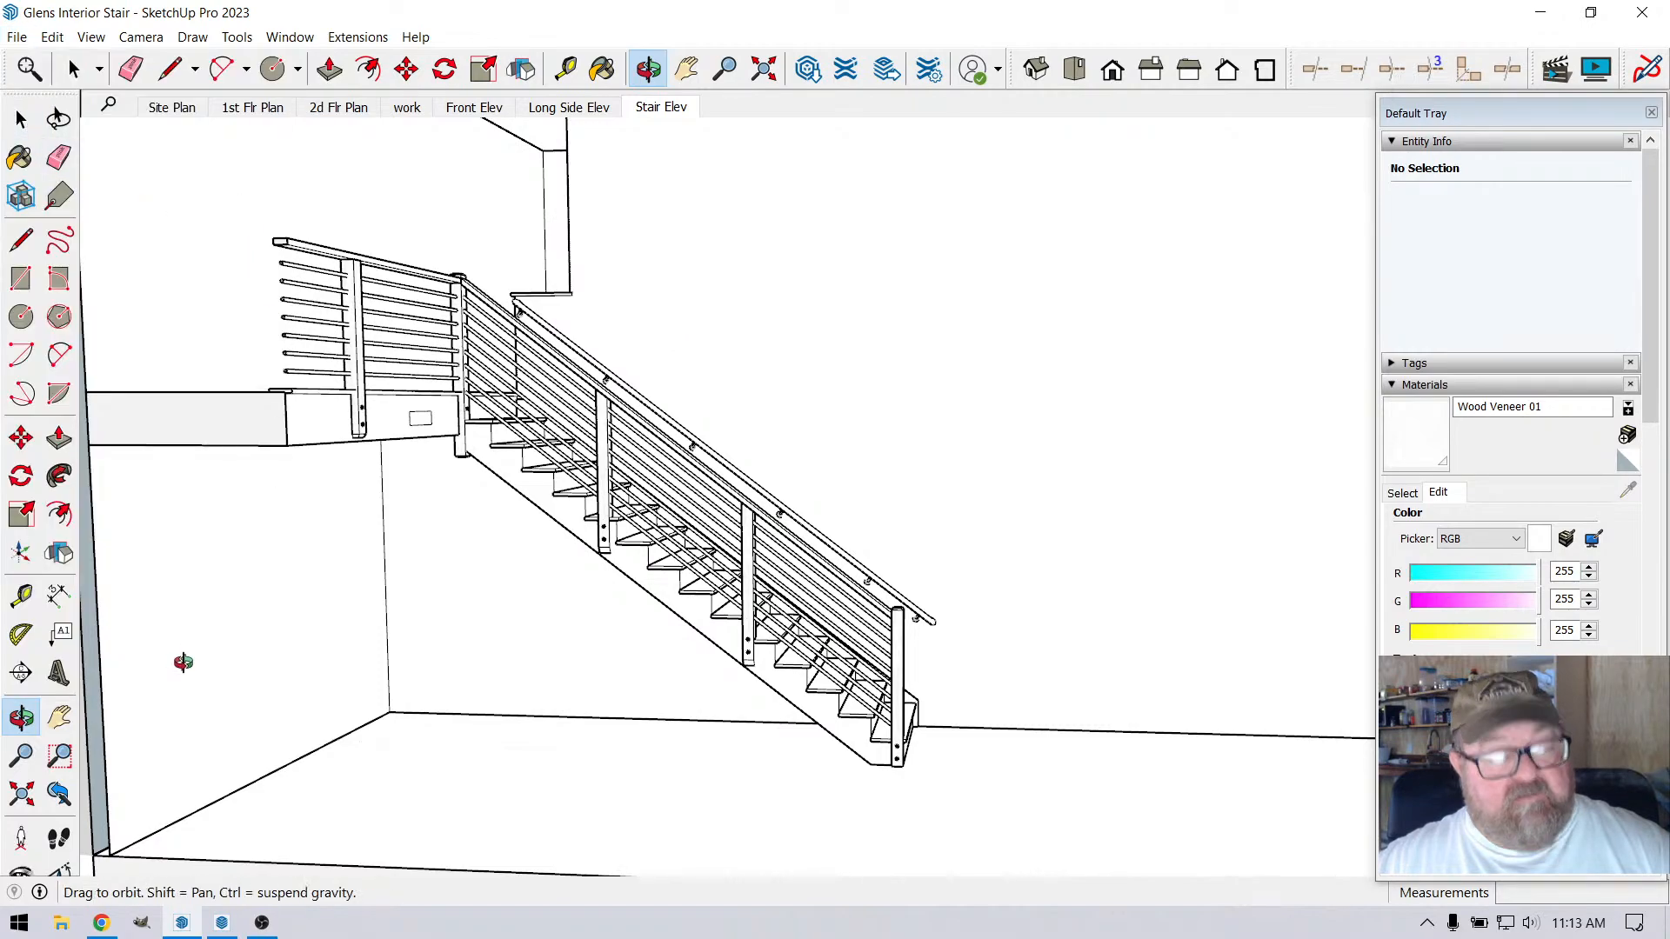
Switch to the LayOut sheet A1 Plan & Elevations and update the model reference from the Front Elev viewport
left_click(106, 924)
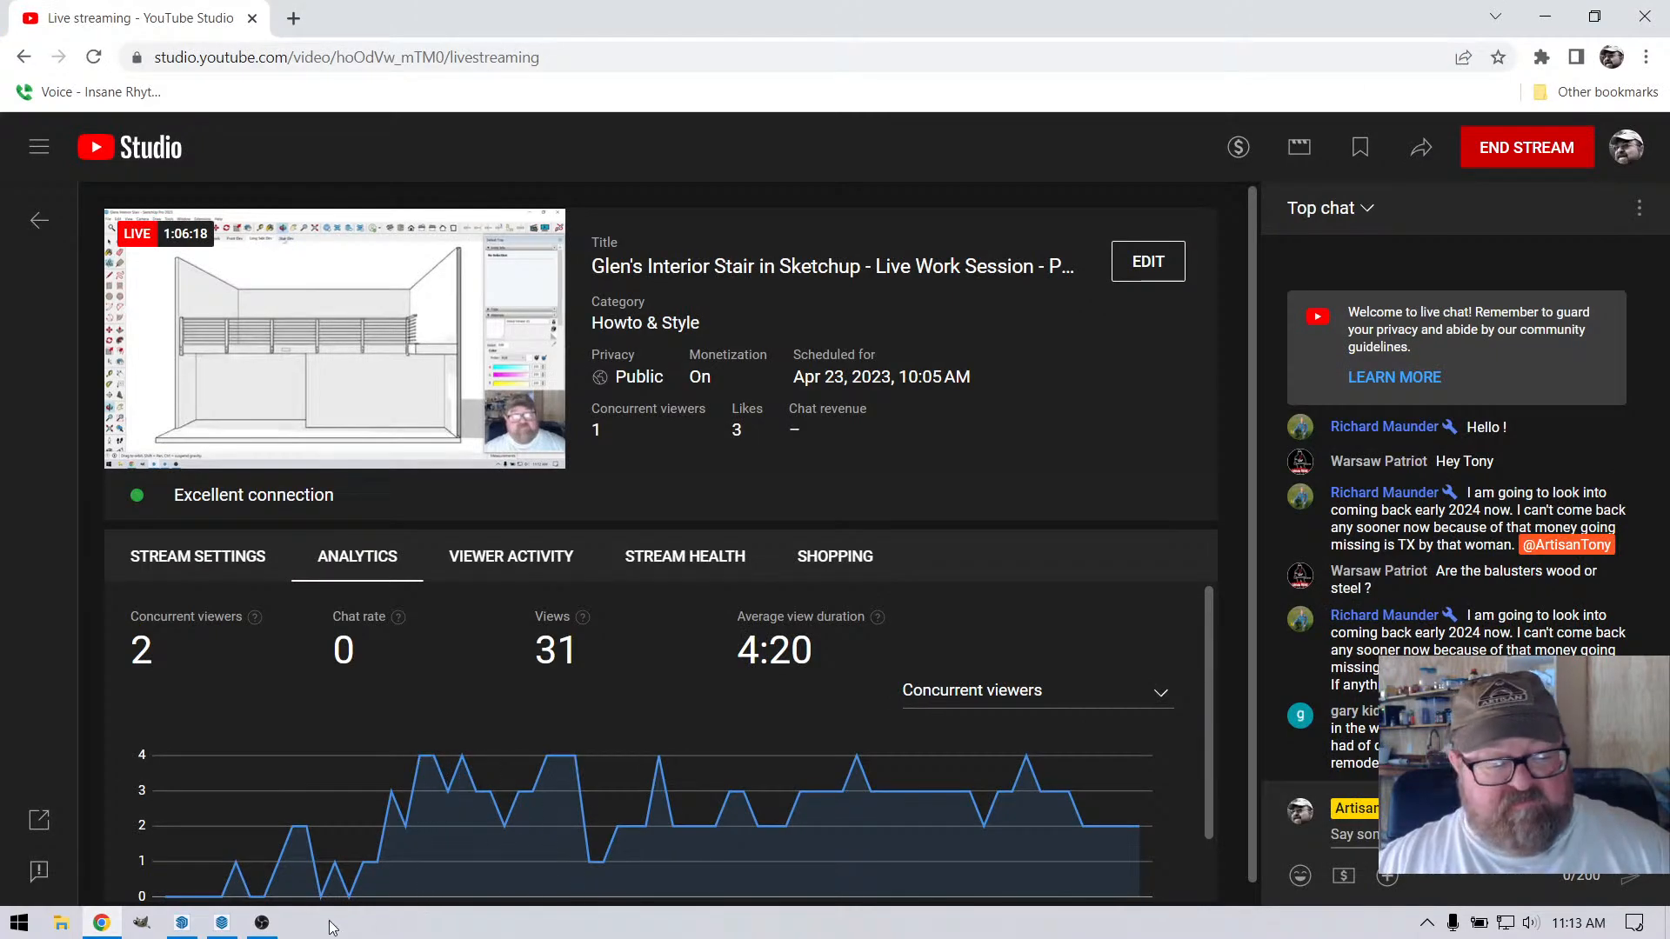
mouse_move(182, 927)
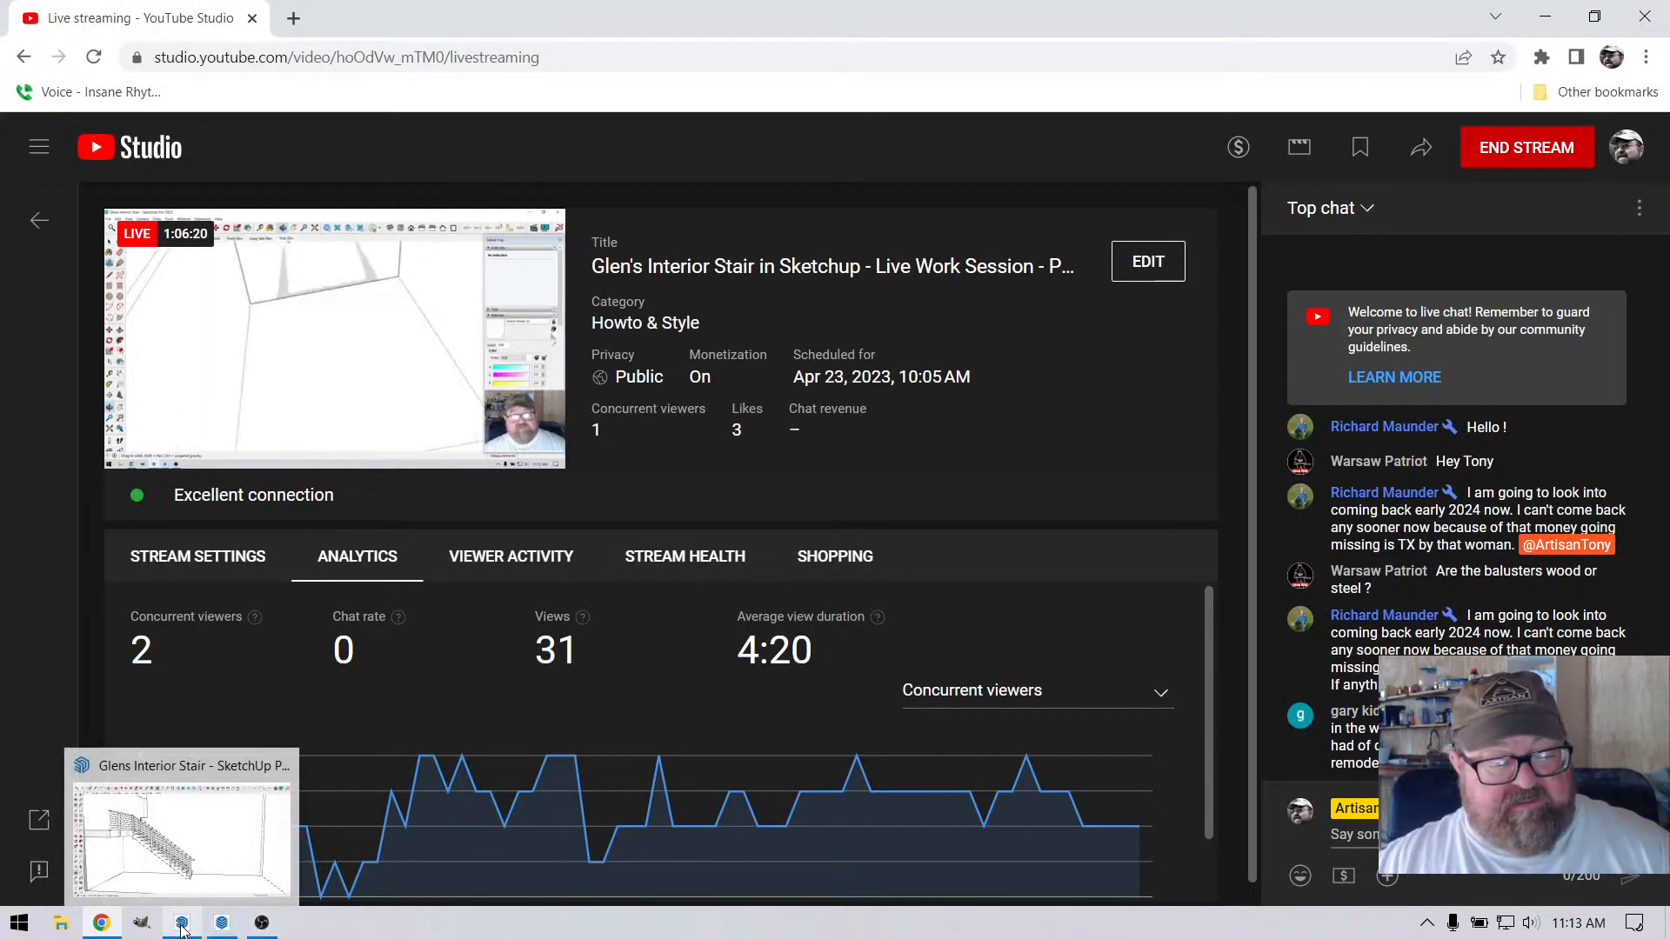
left_click(221, 924)
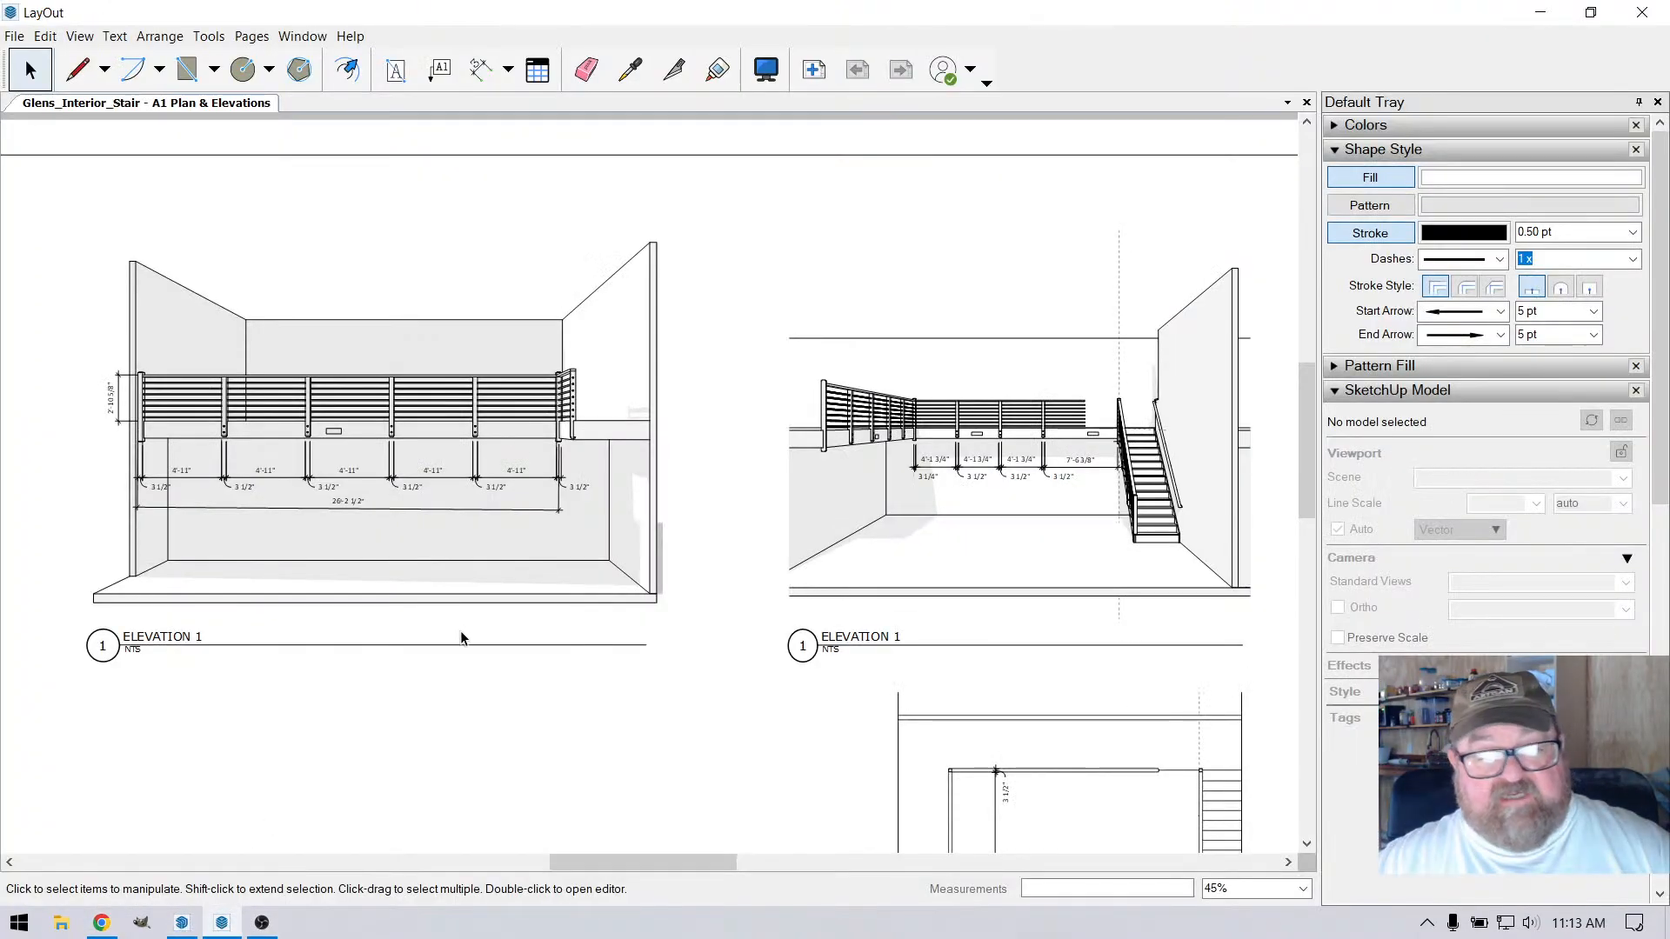
scroll(717, 462, "down", 3)
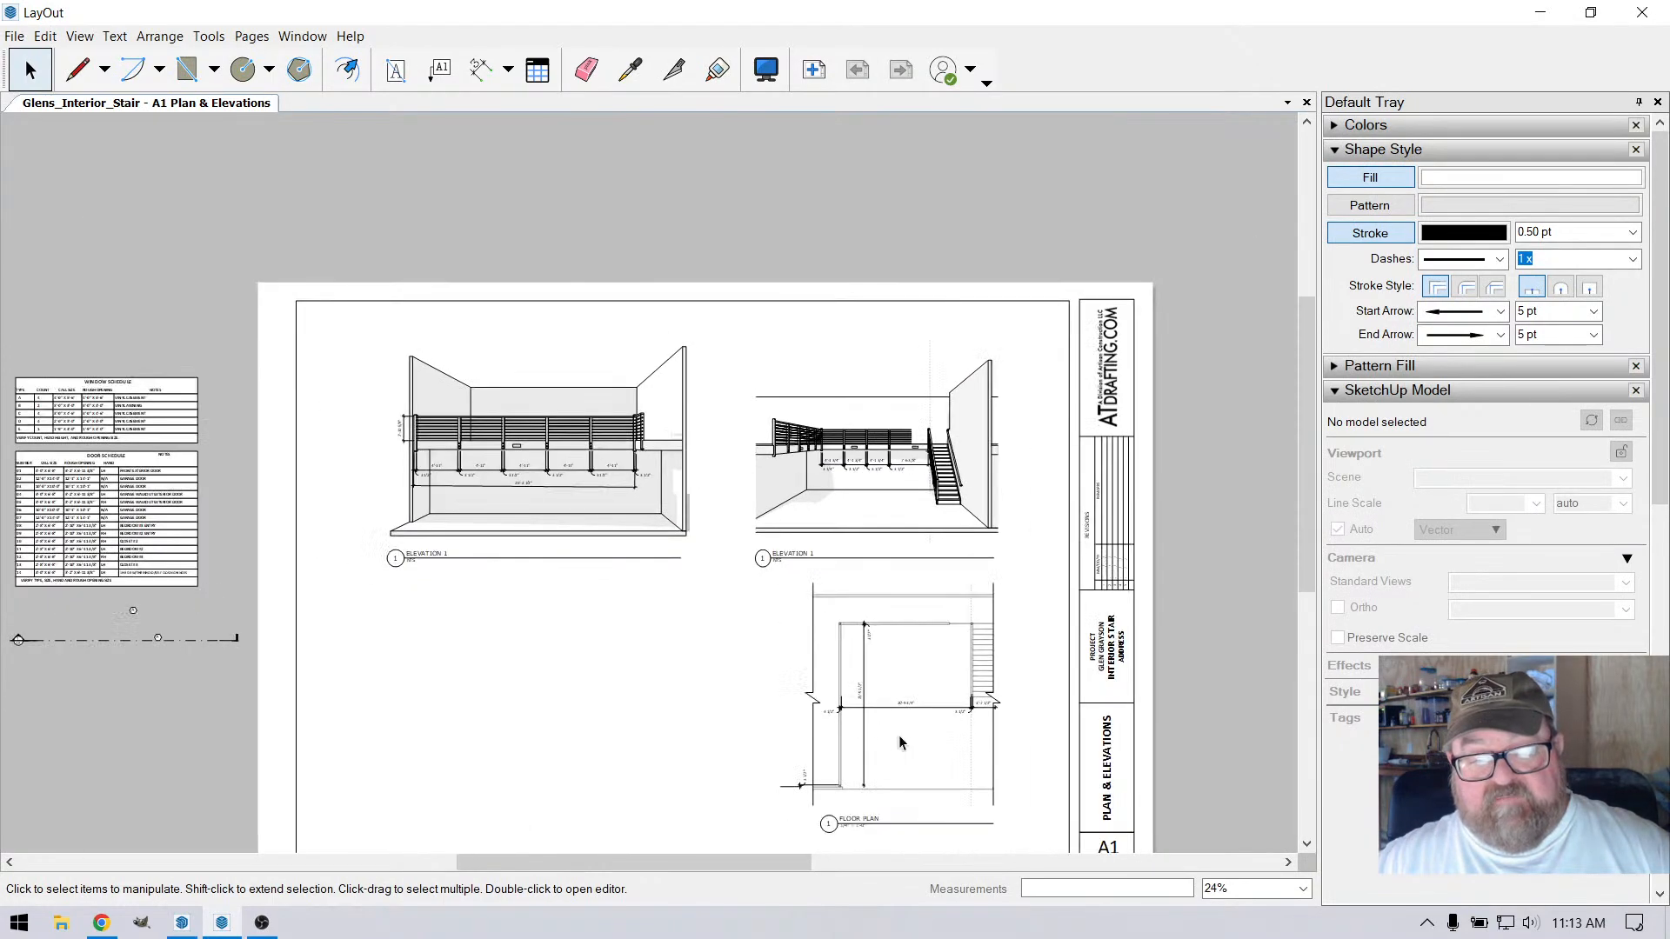
scroll(857, 481, "up", 1)
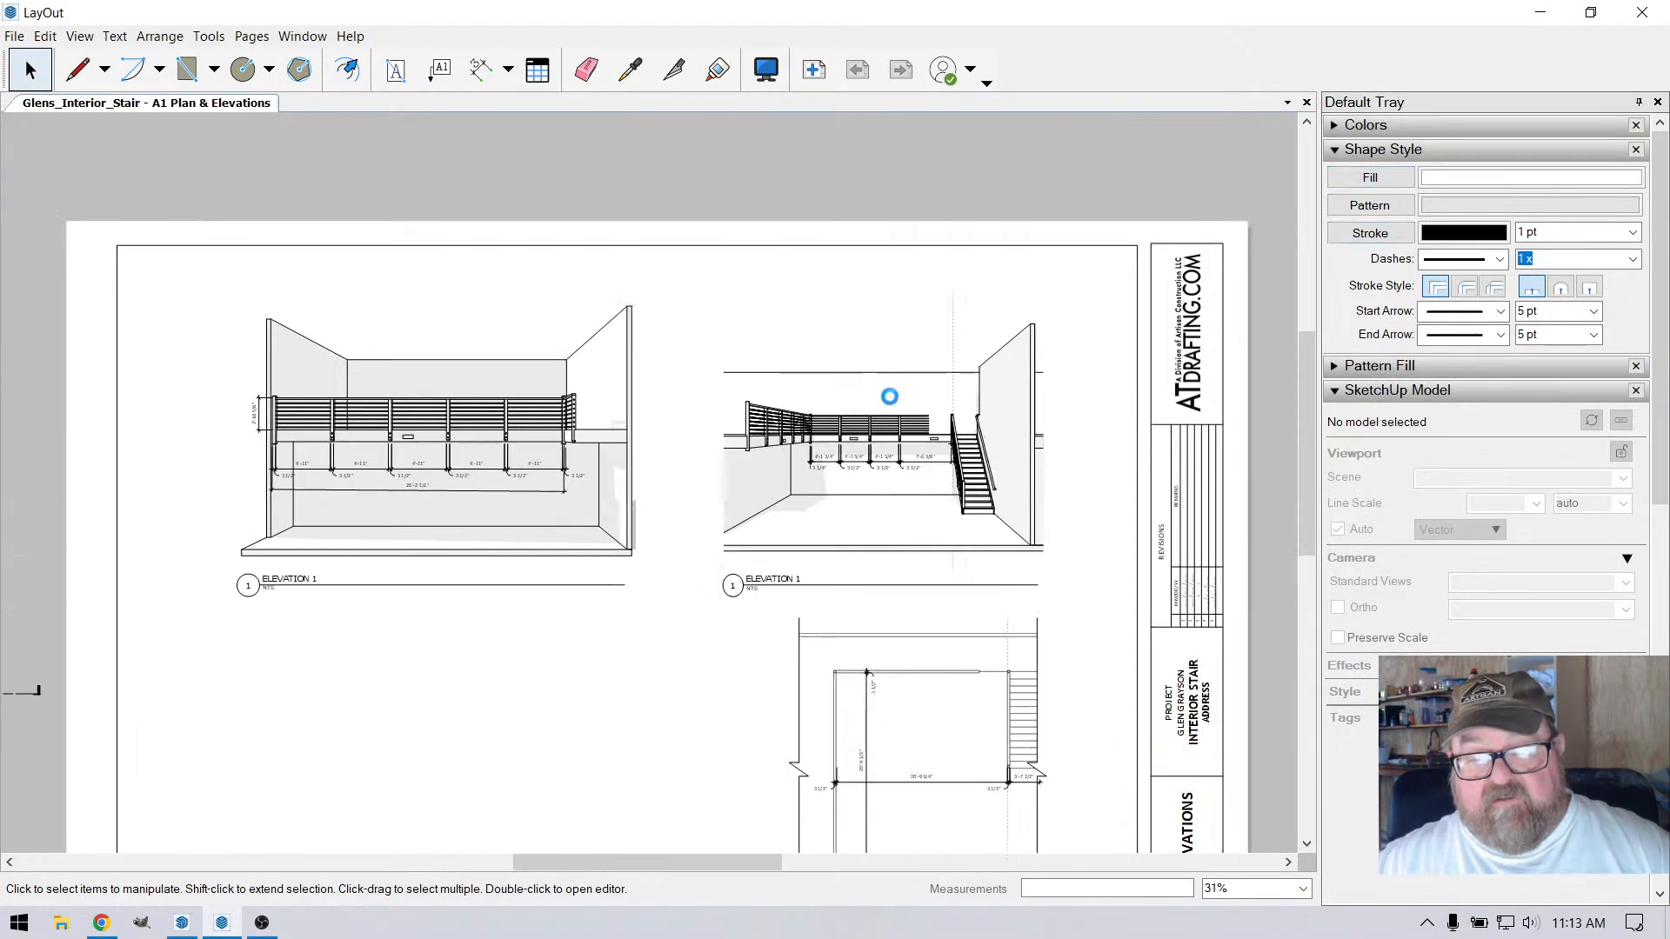
left_click(888, 389)
right_click(888, 389)
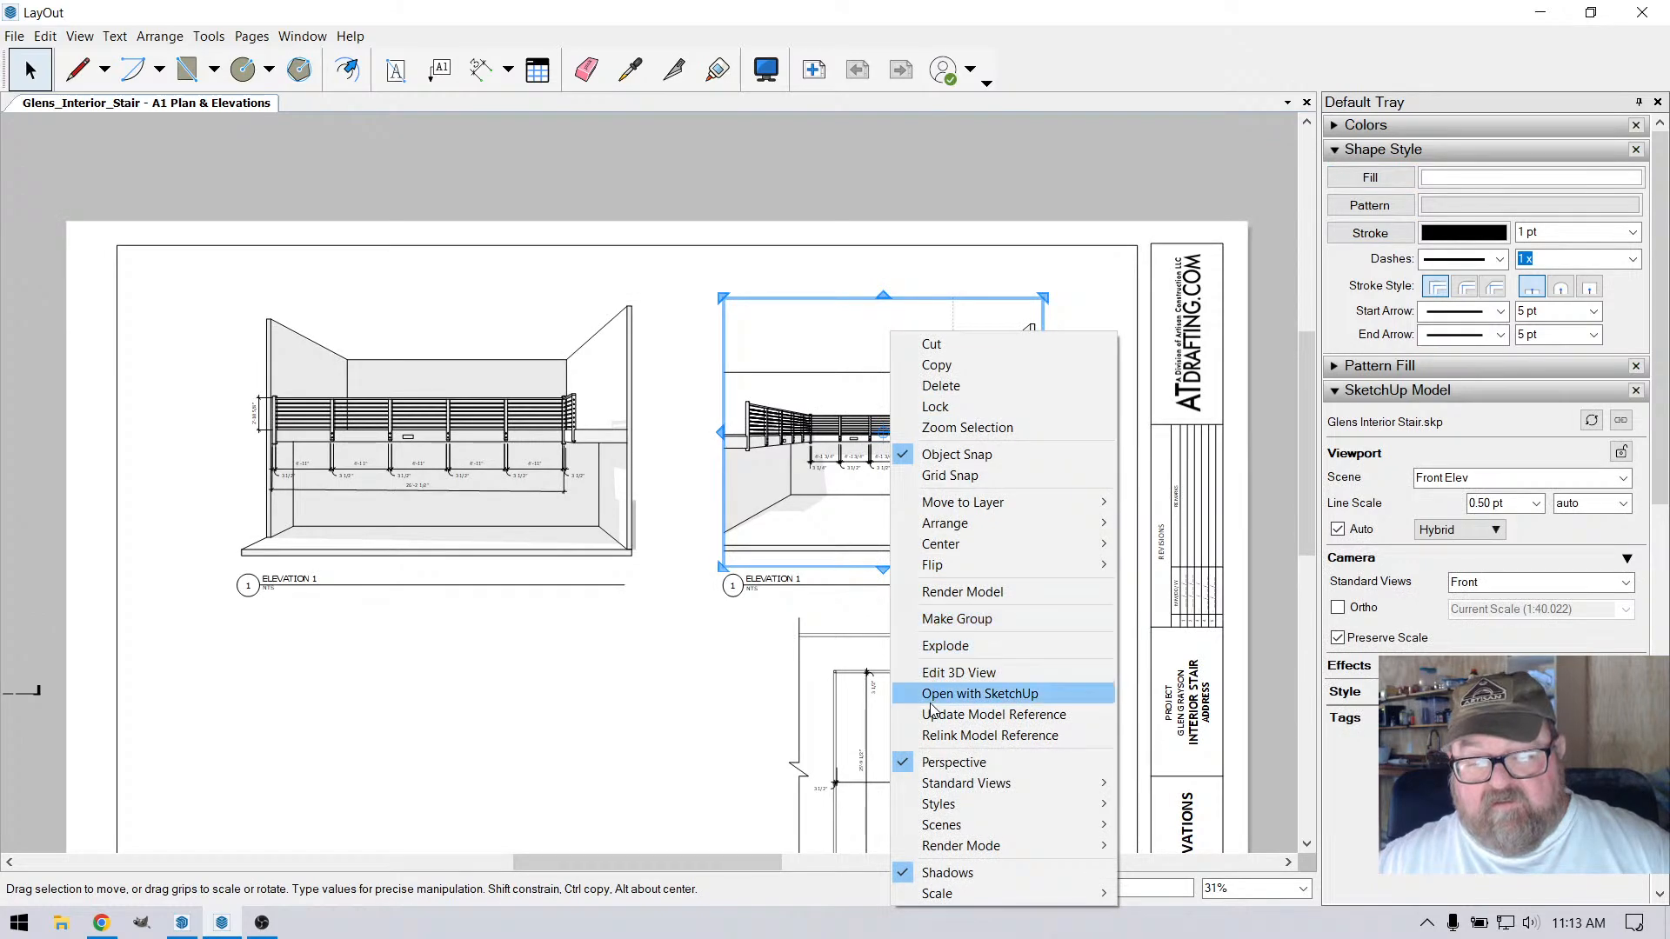
left_click(965, 693)
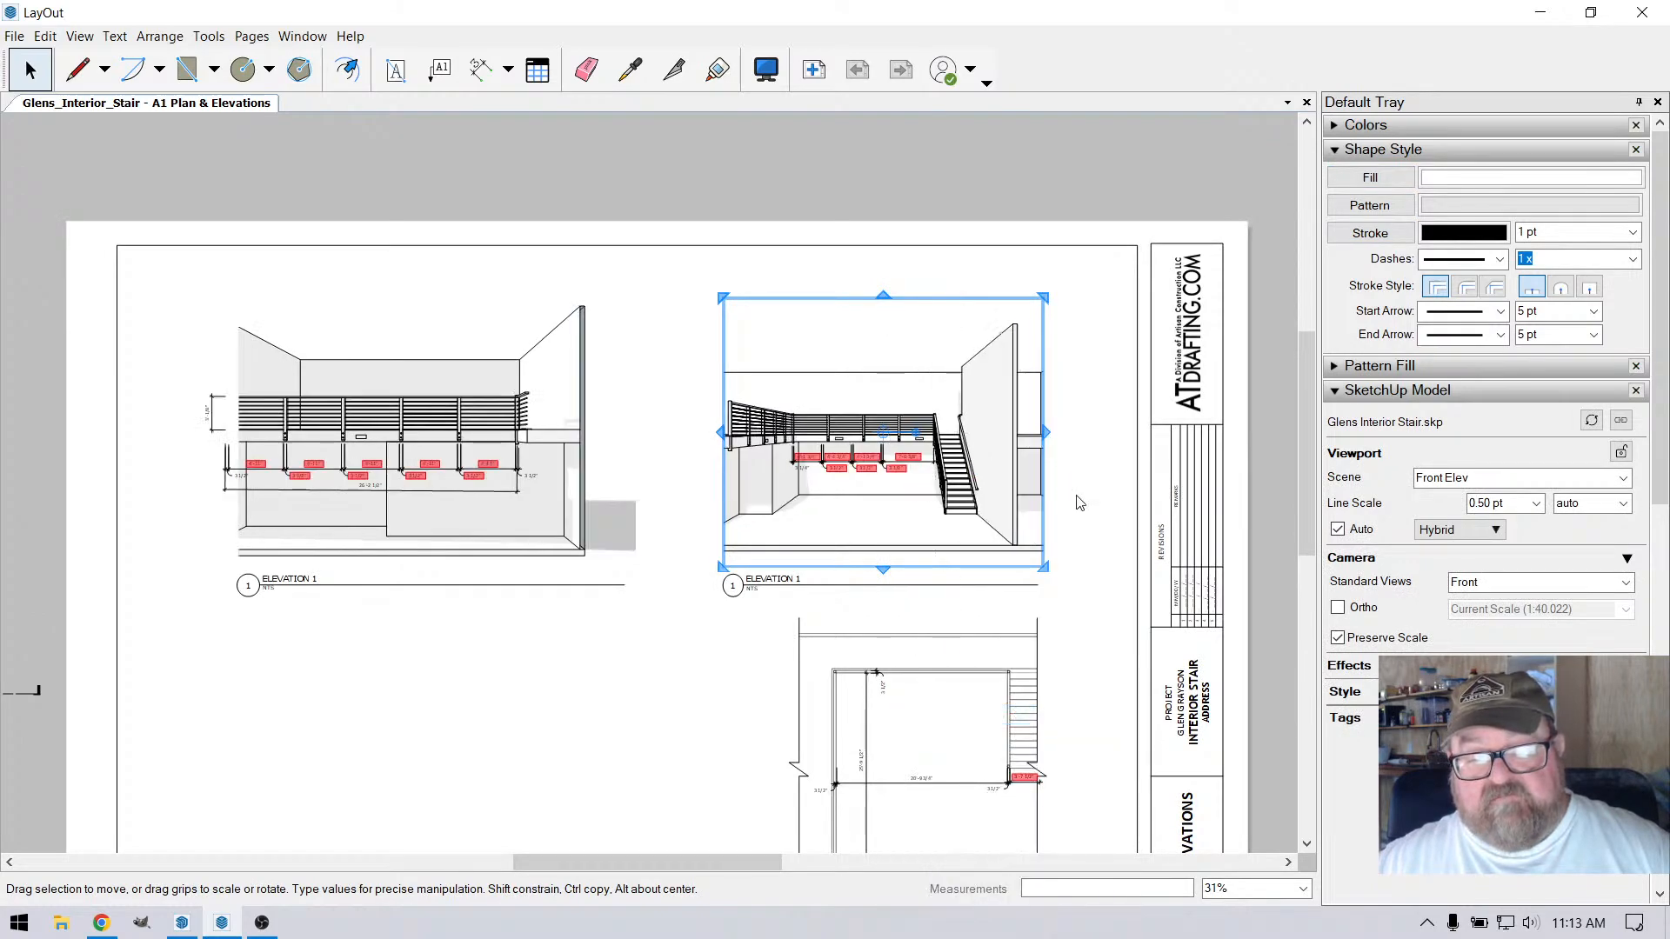
Check the updated elevations and extend the Long Side Elev viewport's left edge past the railing's end post
scroll(783, 483, "up", 5)
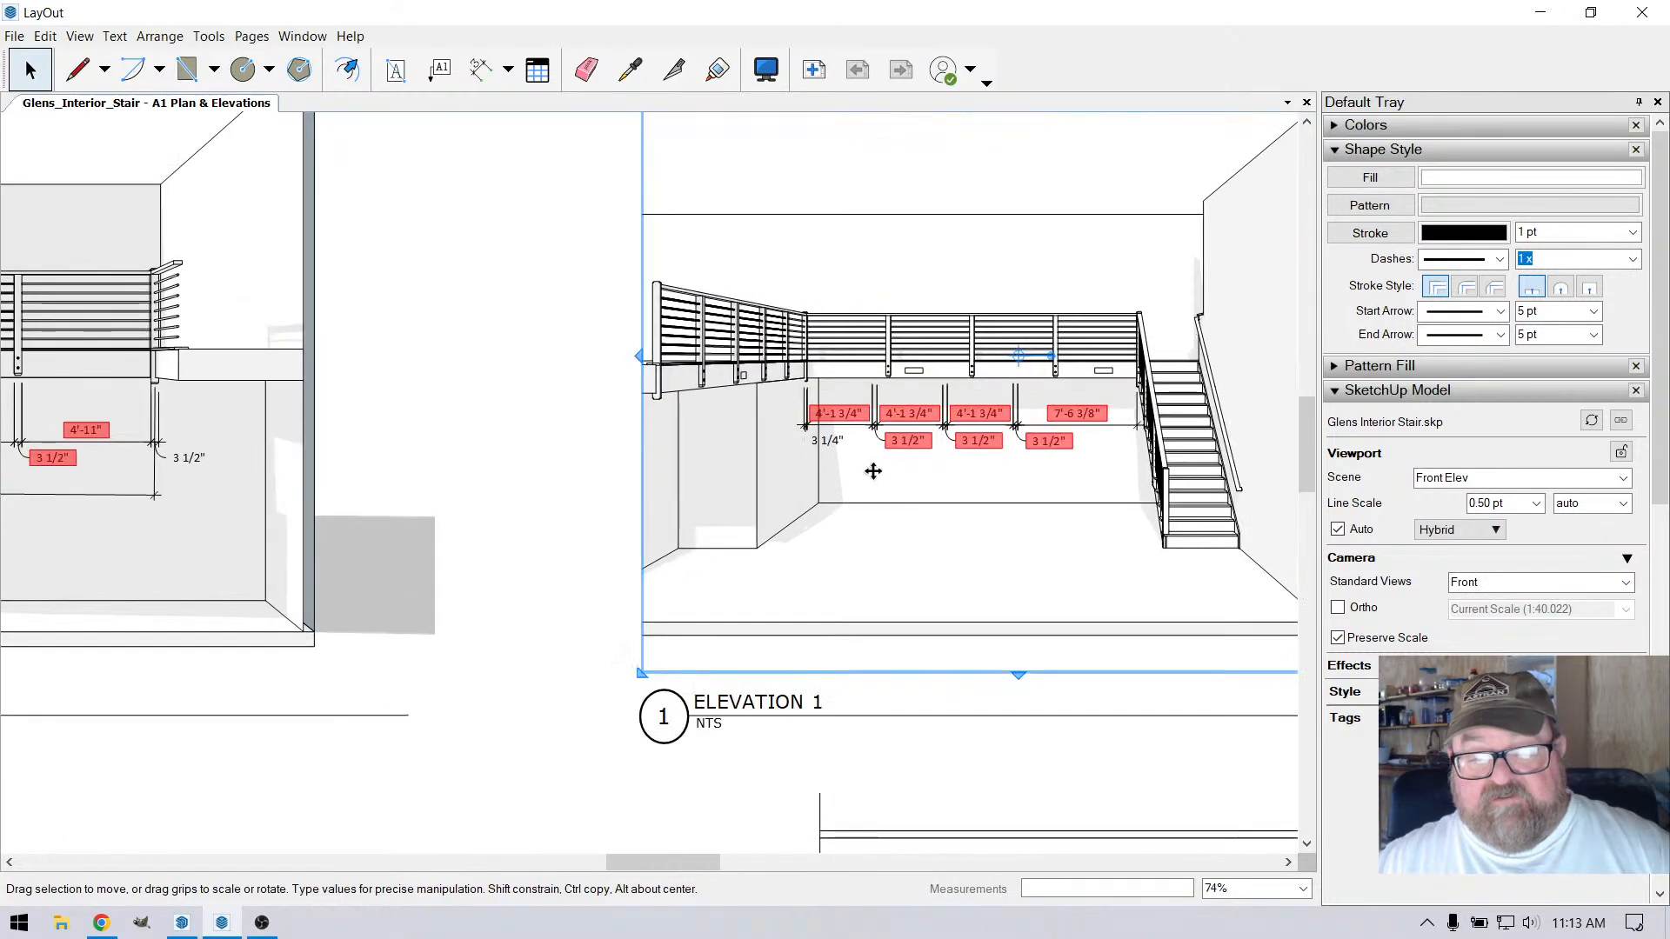
scroll(1043, 428, "down", 2)
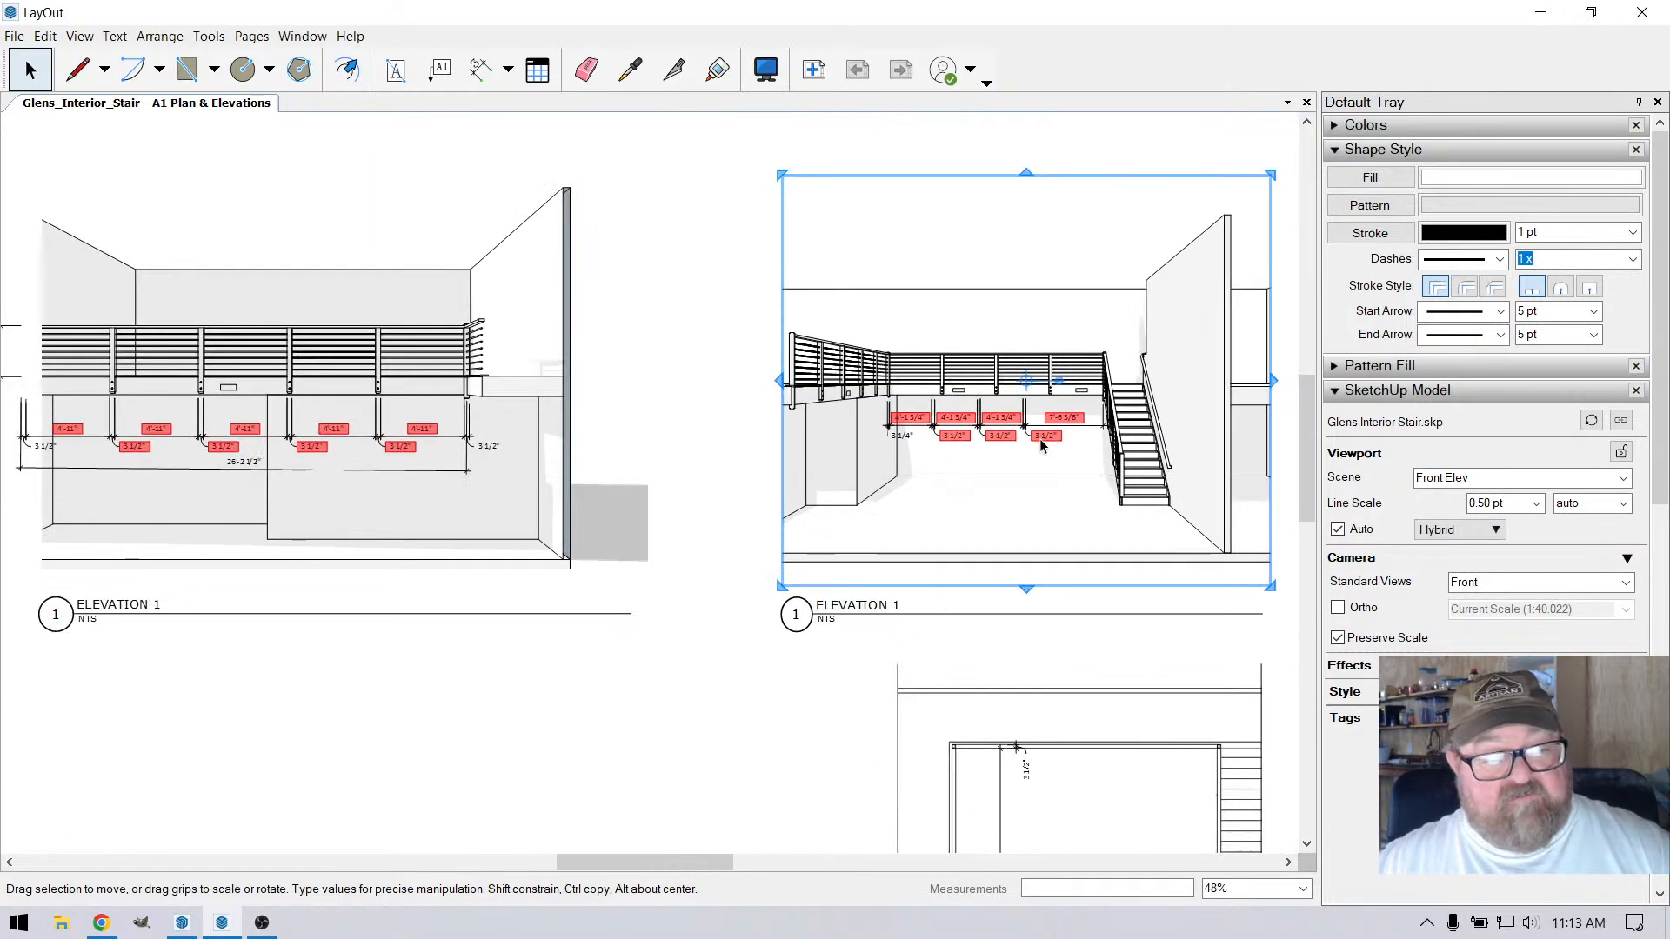
scroll(306, 458, "up", 2)
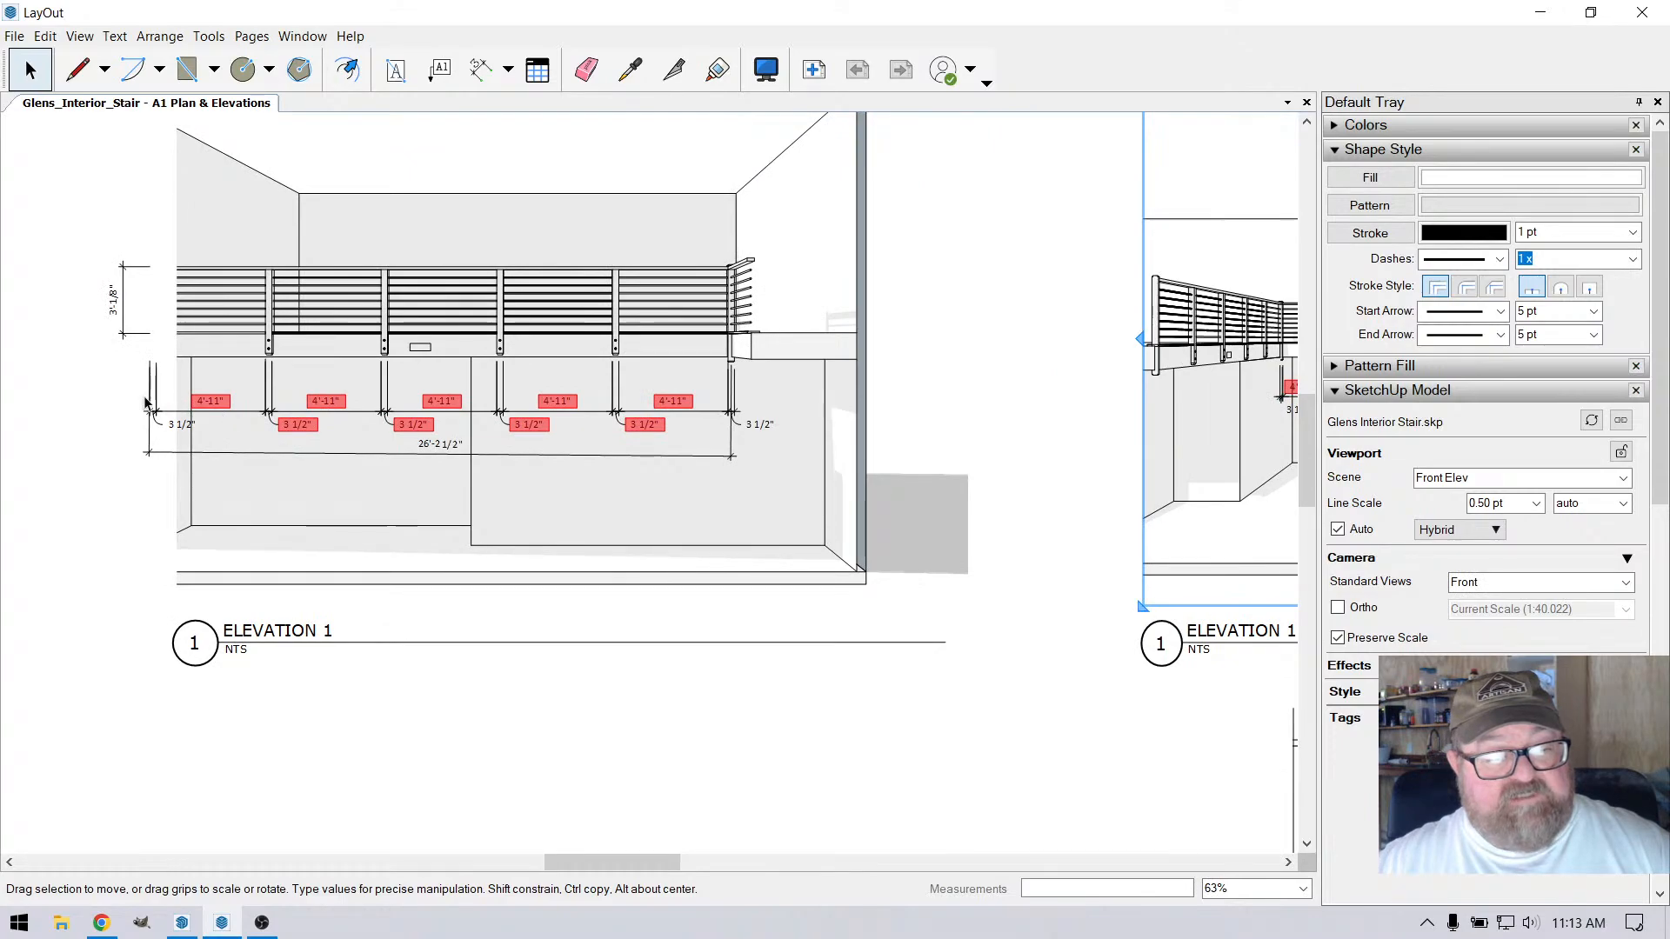
scroll(935, 613, "down", 1)
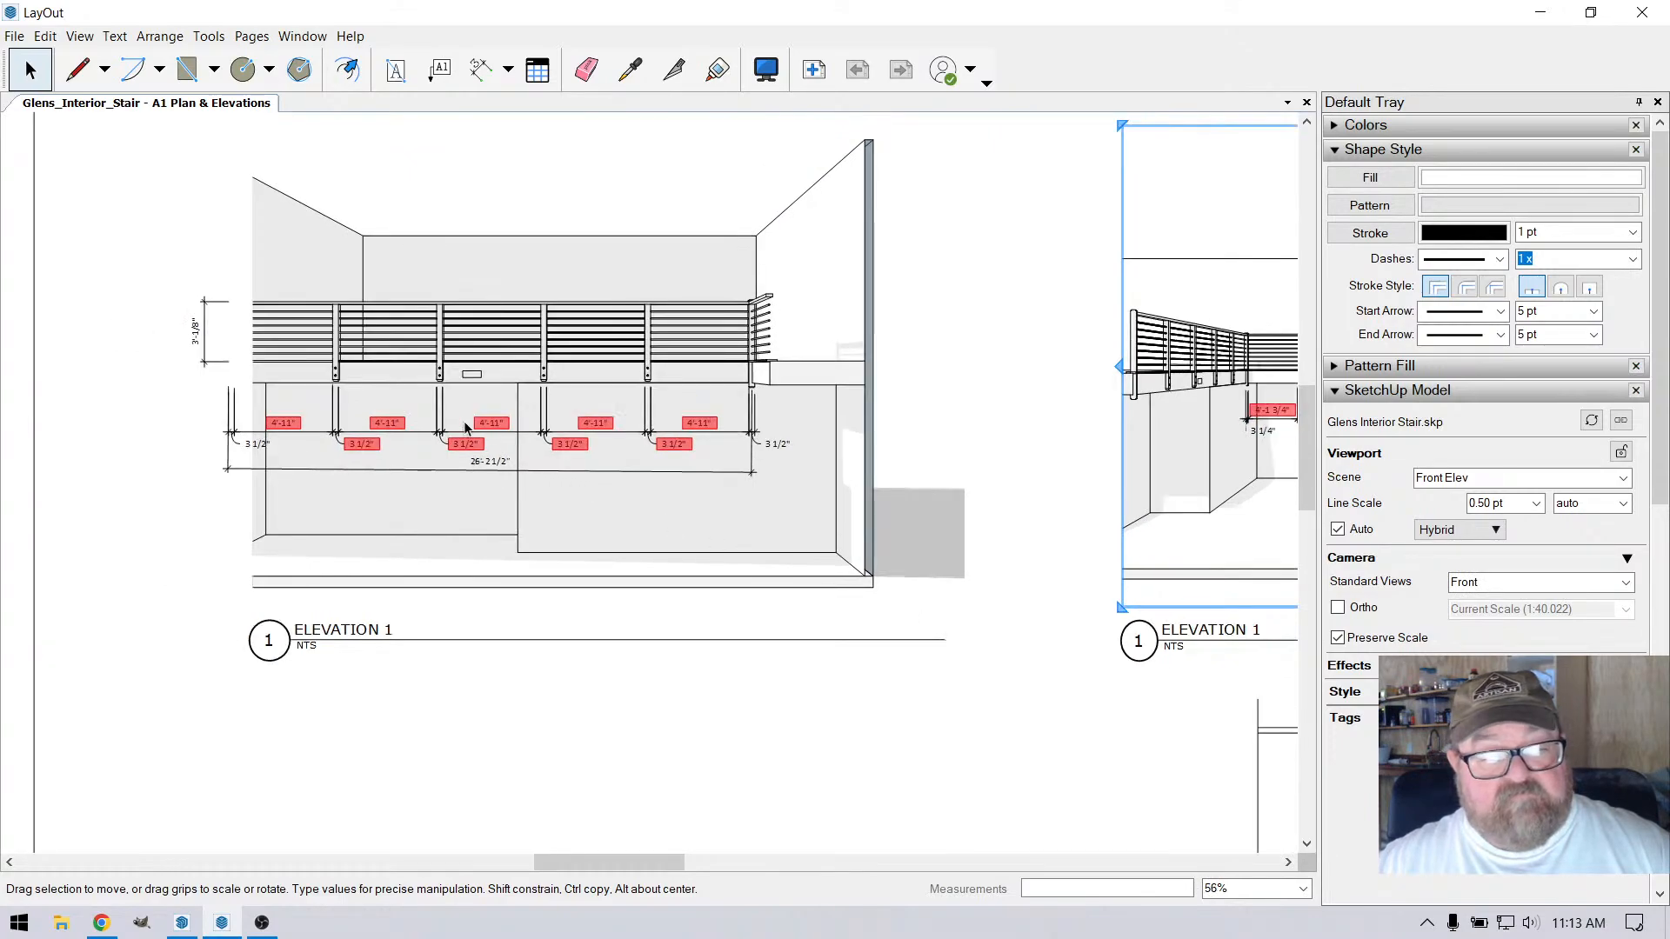
scroll(765, 557, "down", 2)
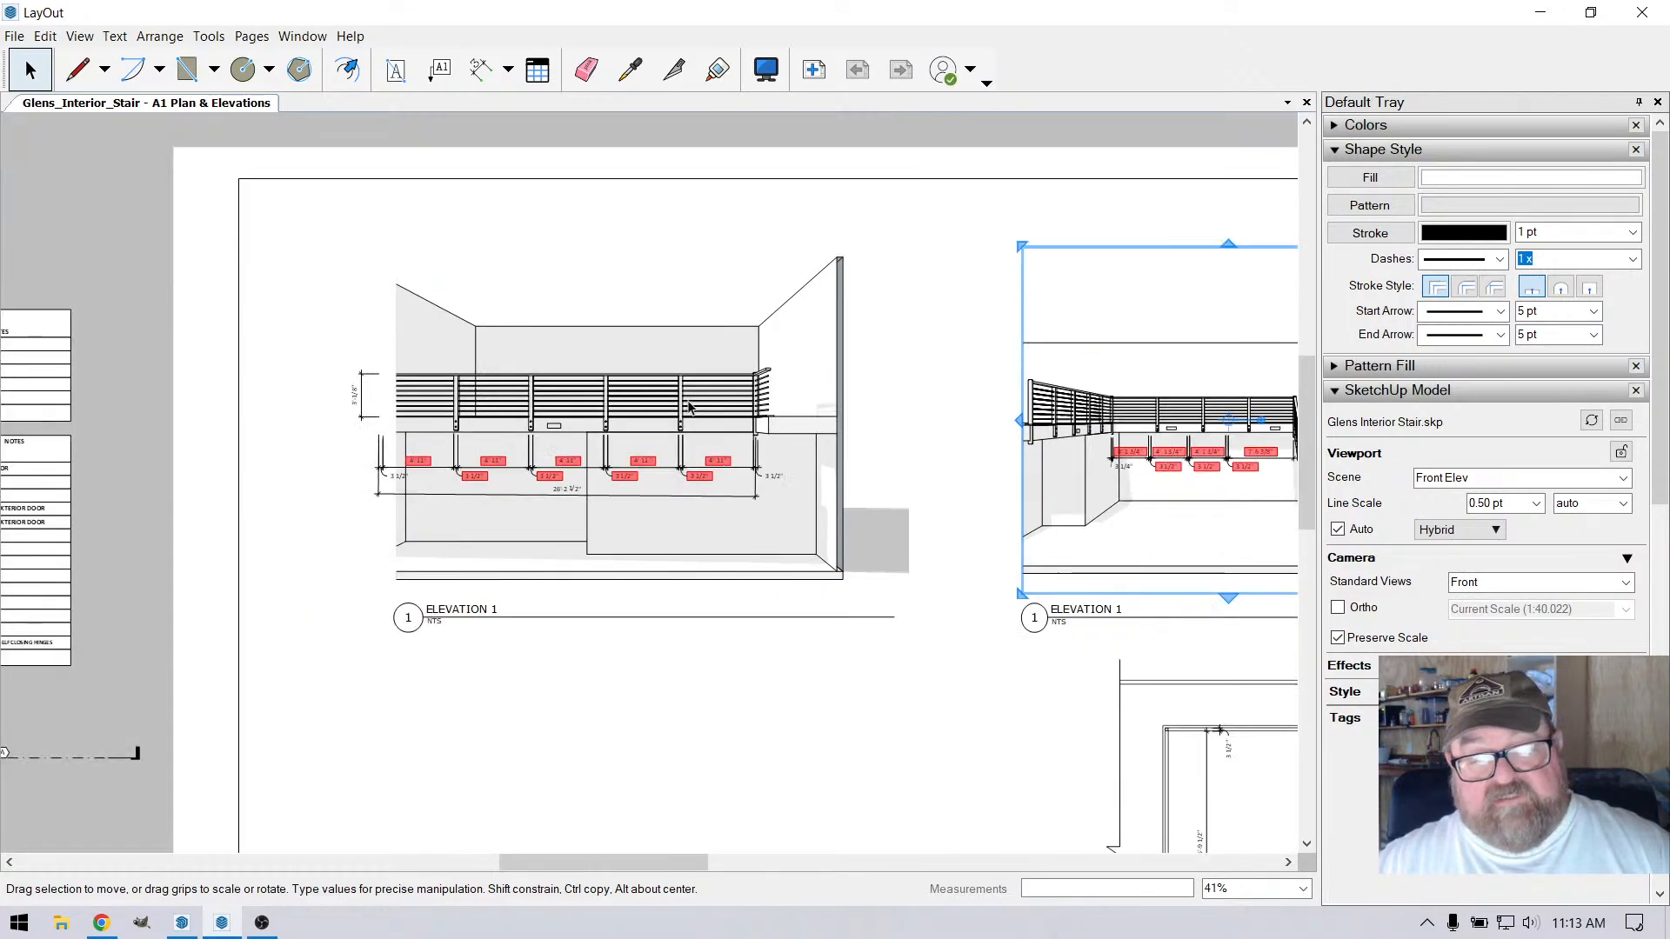
left_click(528, 357)
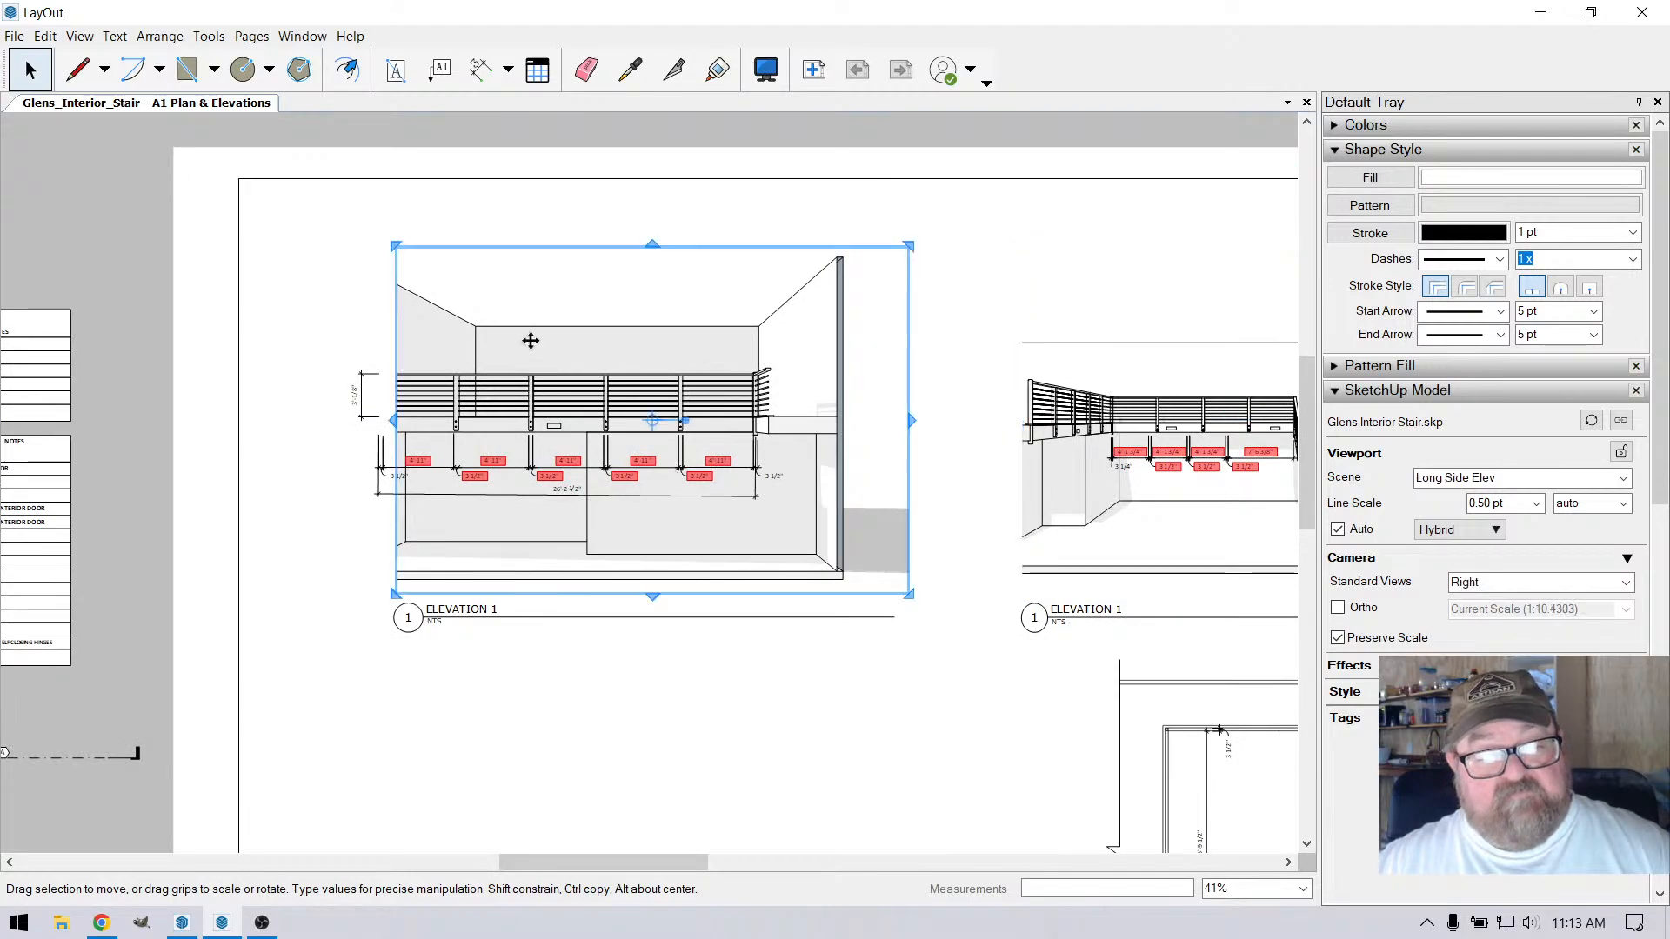
left_click_drag(395, 422, 372, 426)
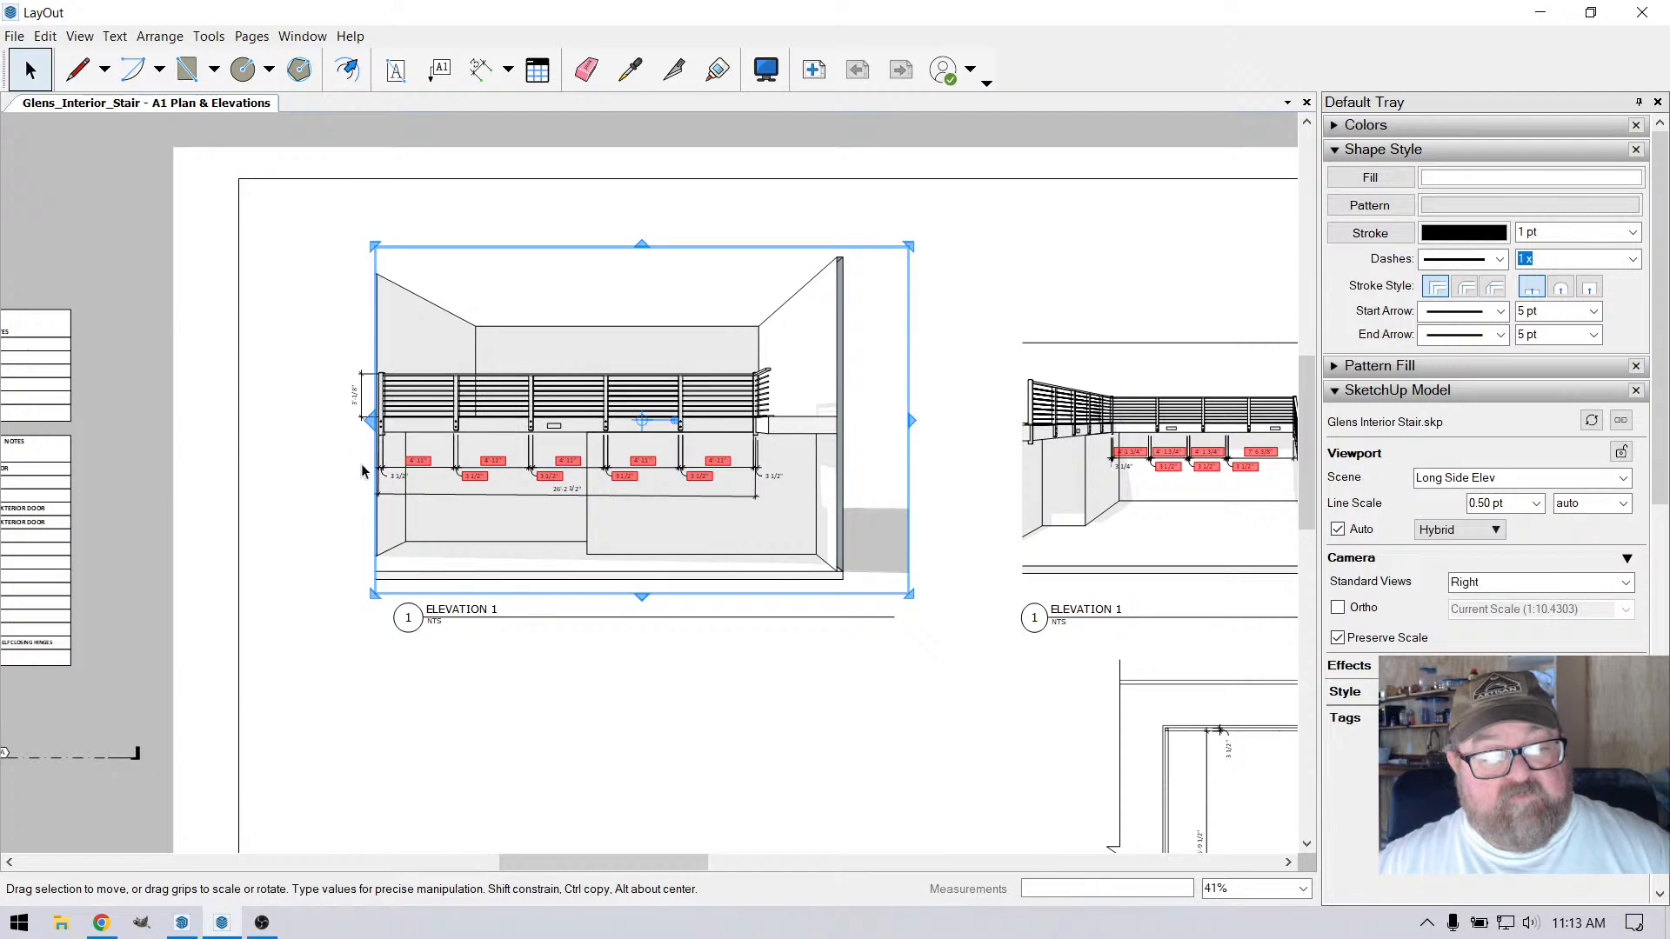
Extend the left edge of the Long Side Elev viewport a little further to include the full wall thickness
scroll(361, 444, "up", 3)
left_click(289, 316)
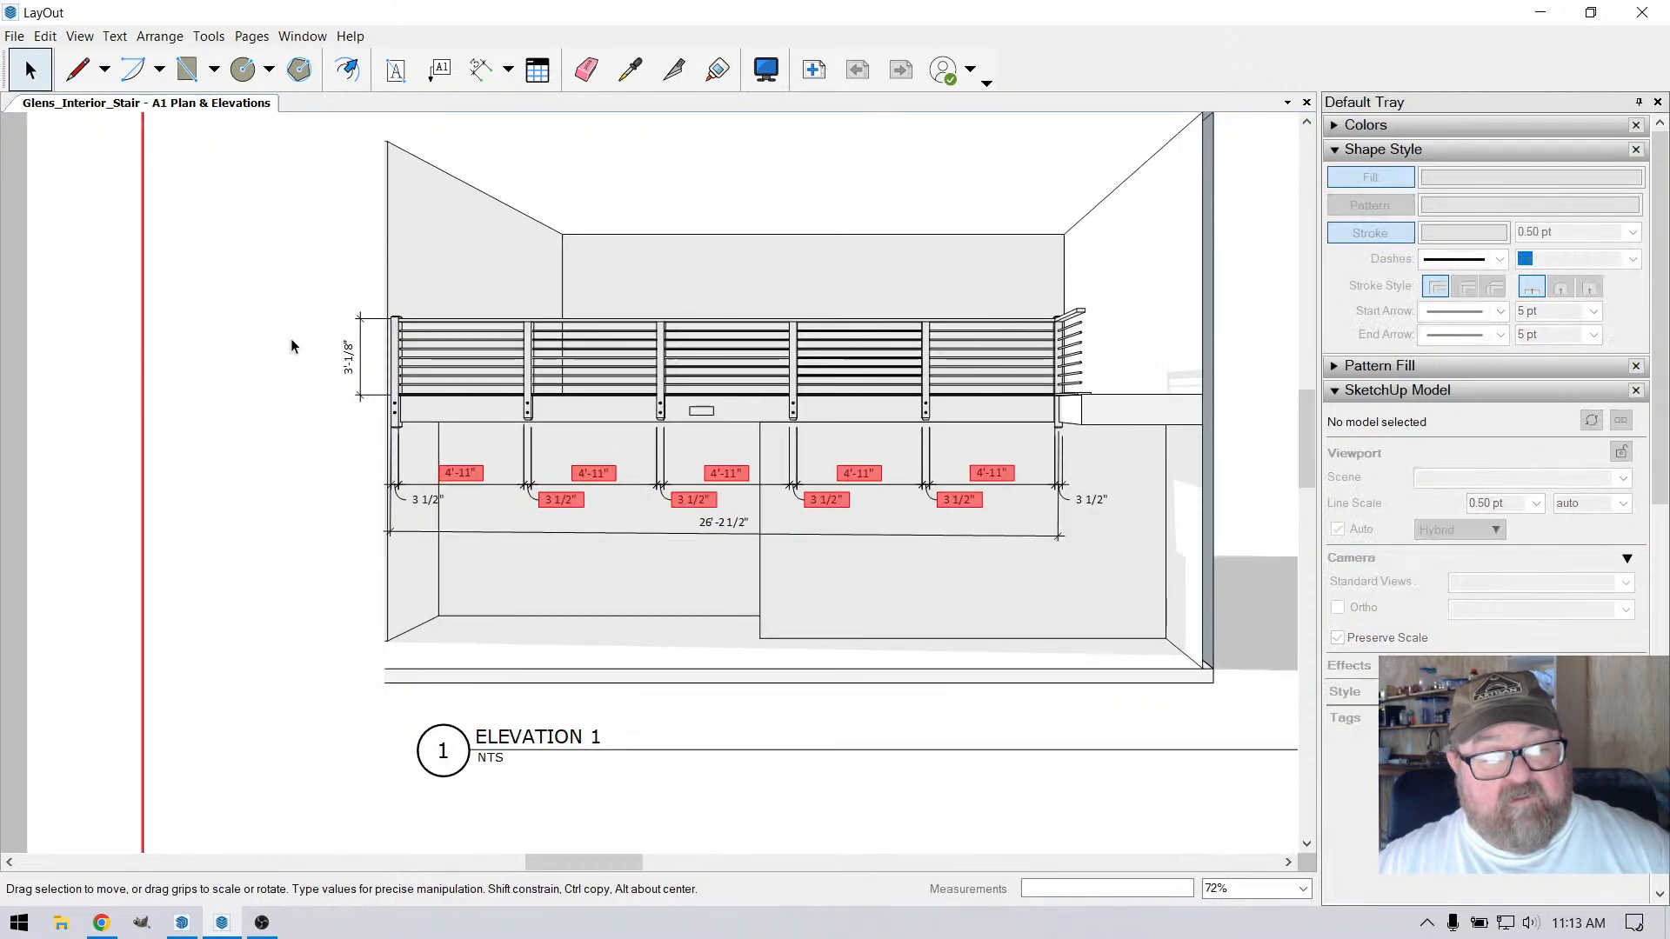
scroll(306, 356, "up", 3)
left_click(471, 263)
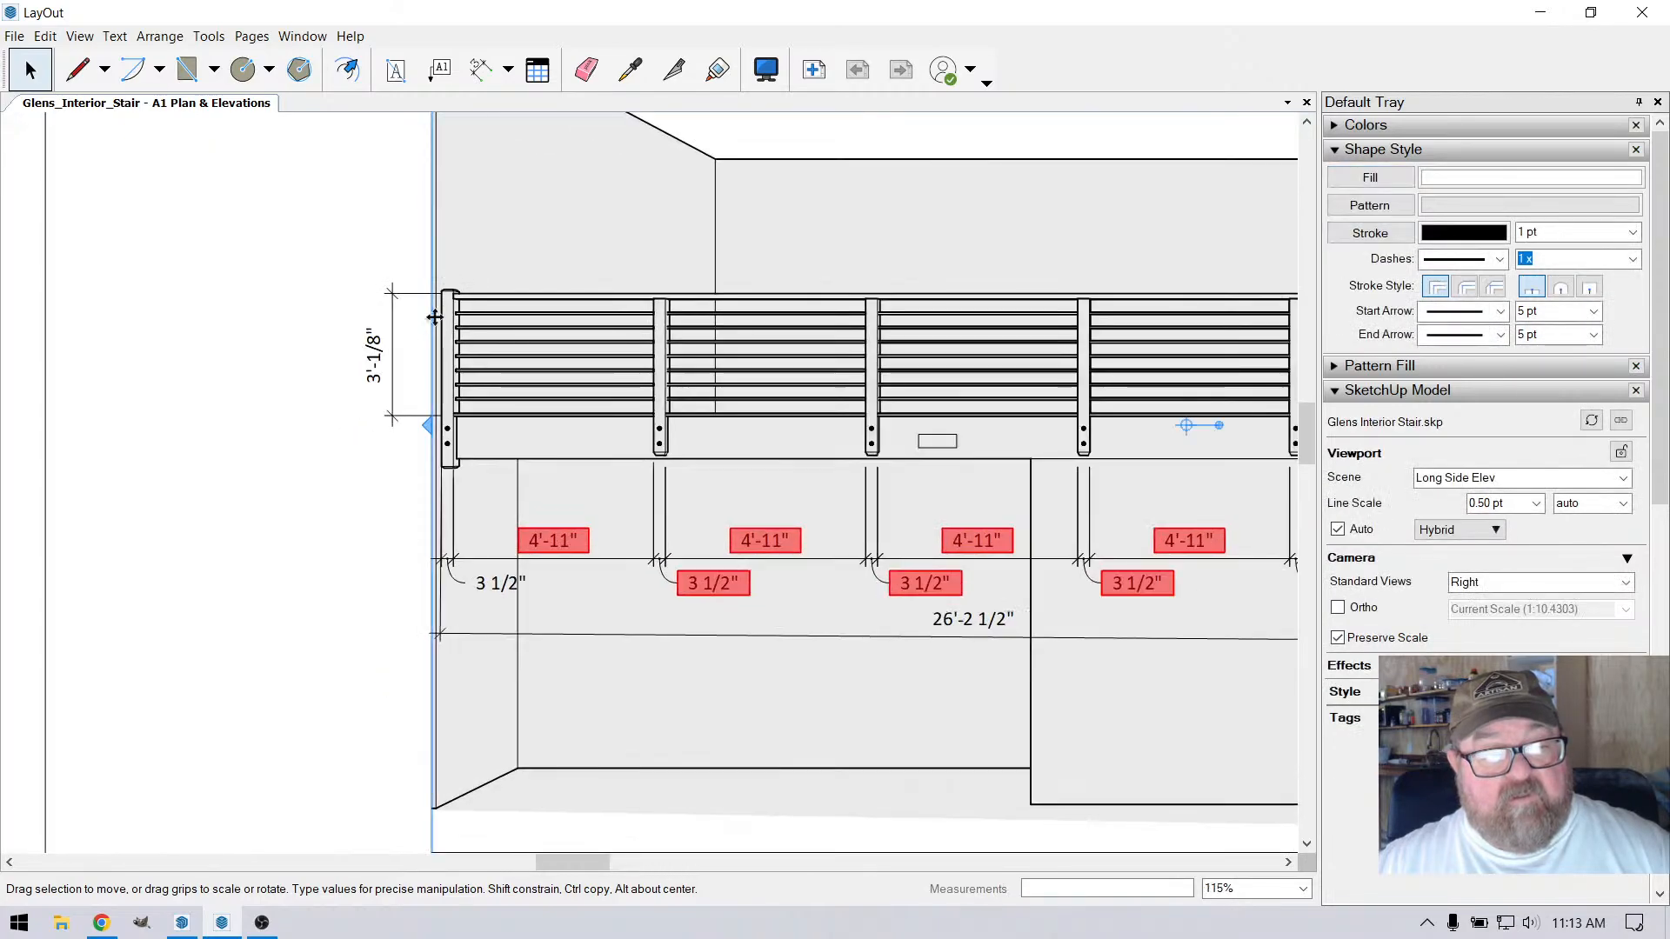
left_click_drag(445, 424, 414, 428)
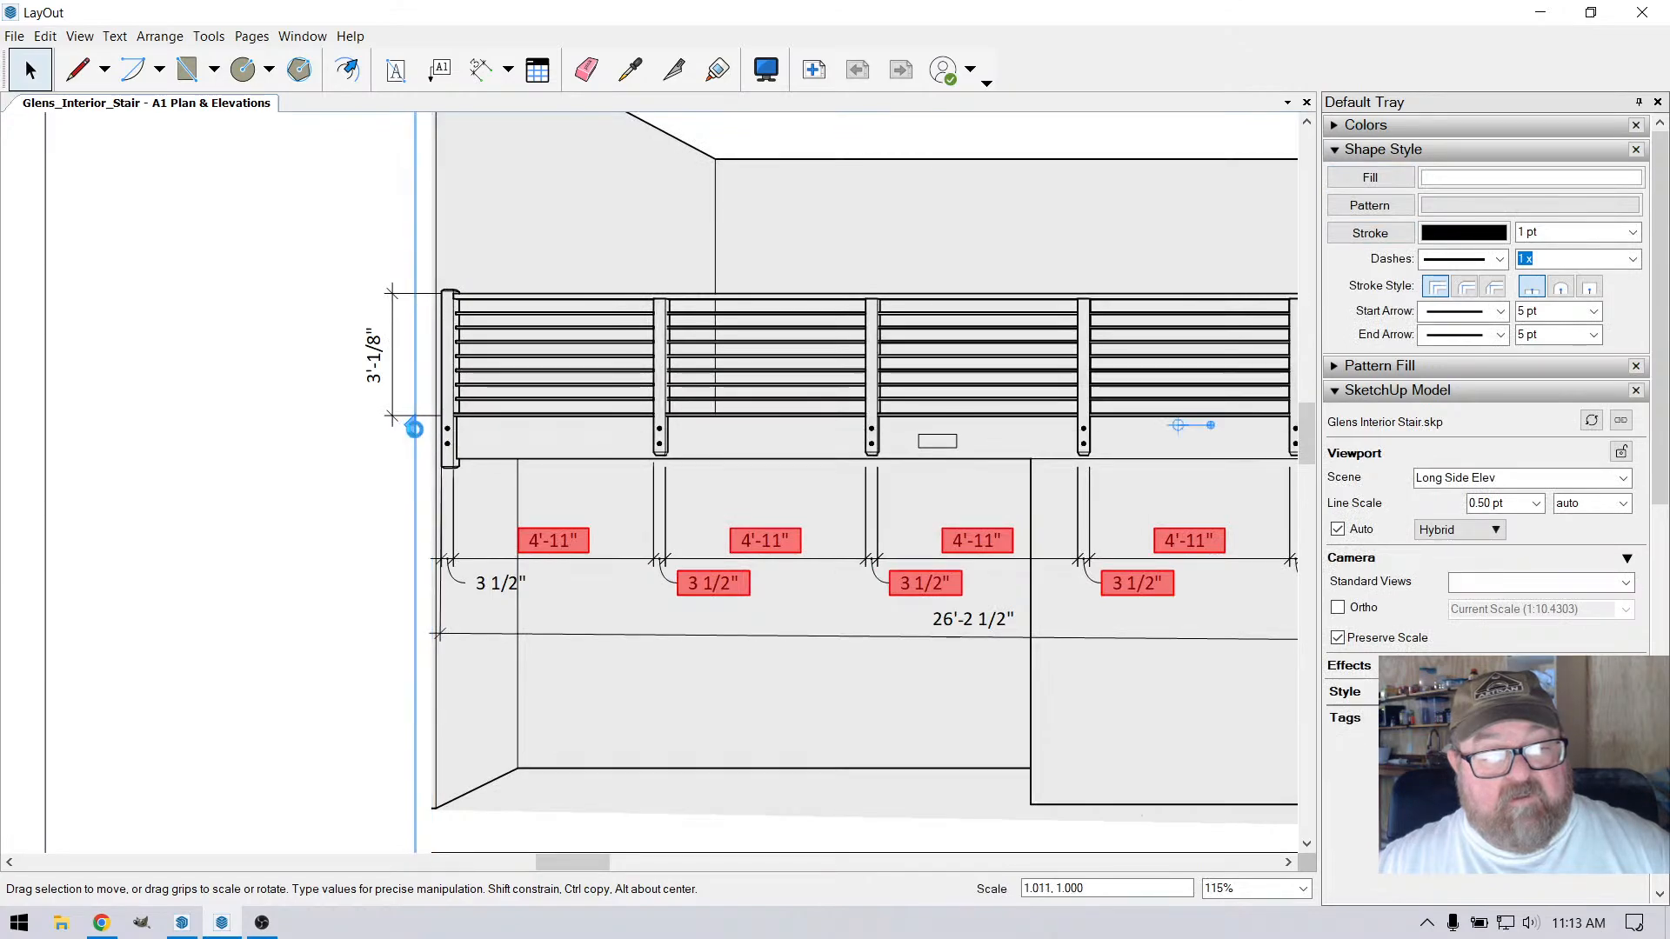
left_click(262, 441)
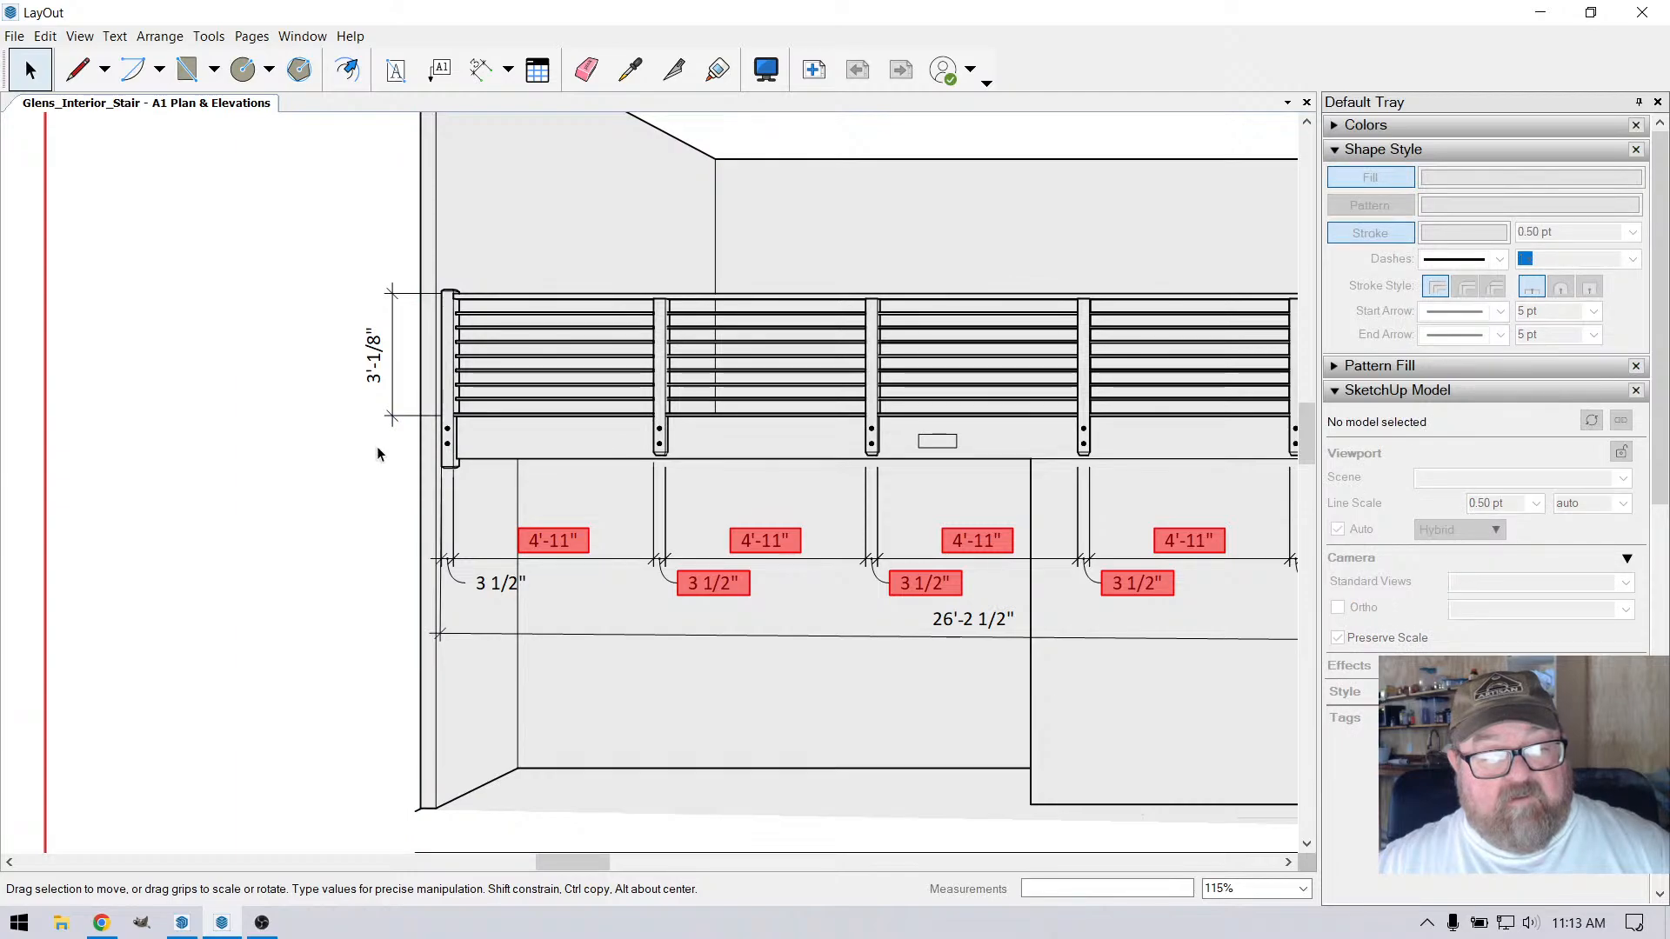
Try to reattach both ends of the railing height dimension to the railing edges beside the end post
scroll(383, 411, "up", 5)
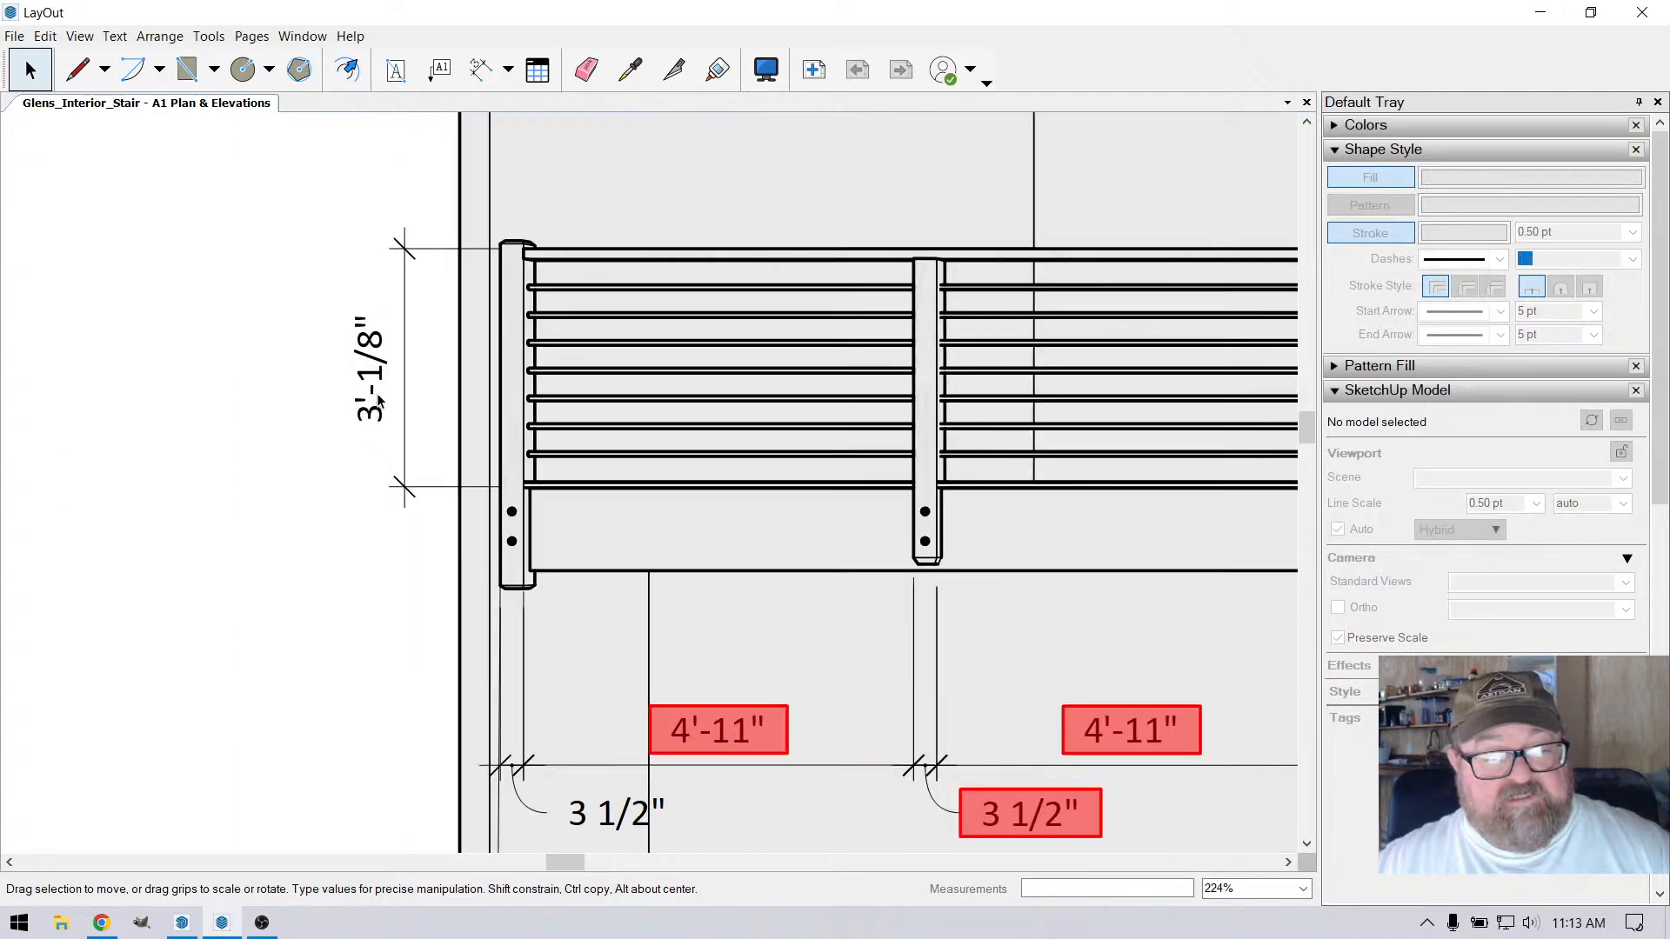
left_click(378, 398)
scroll(533, 489, "up", 3)
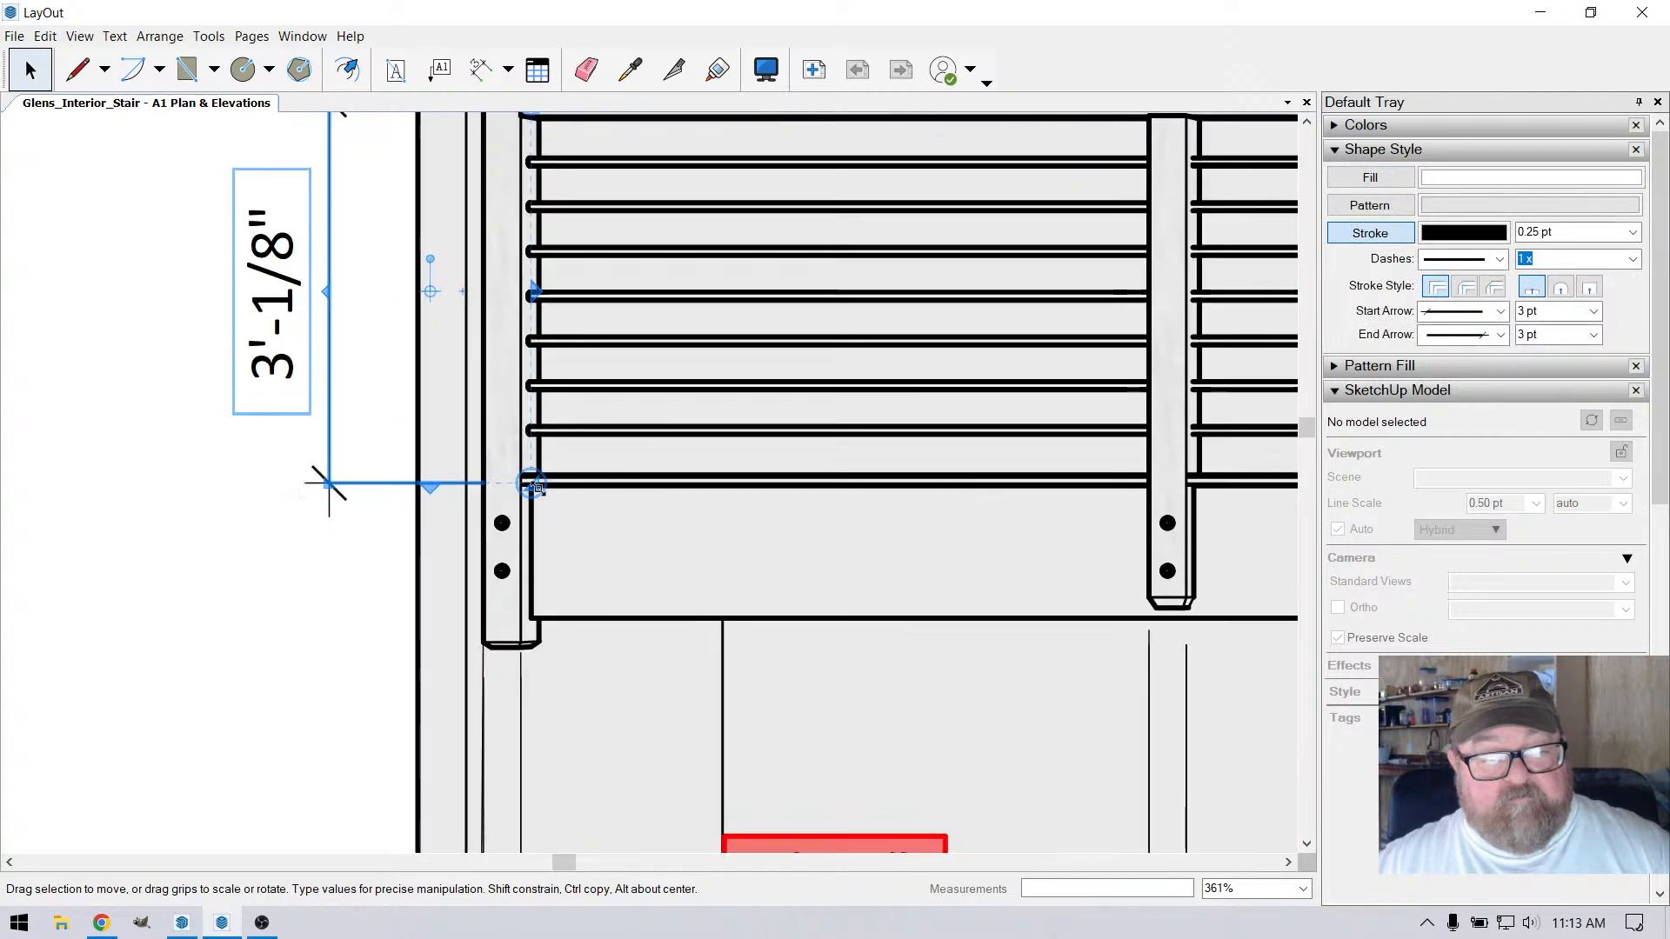
left_click_drag(532, 487, 534, 472)
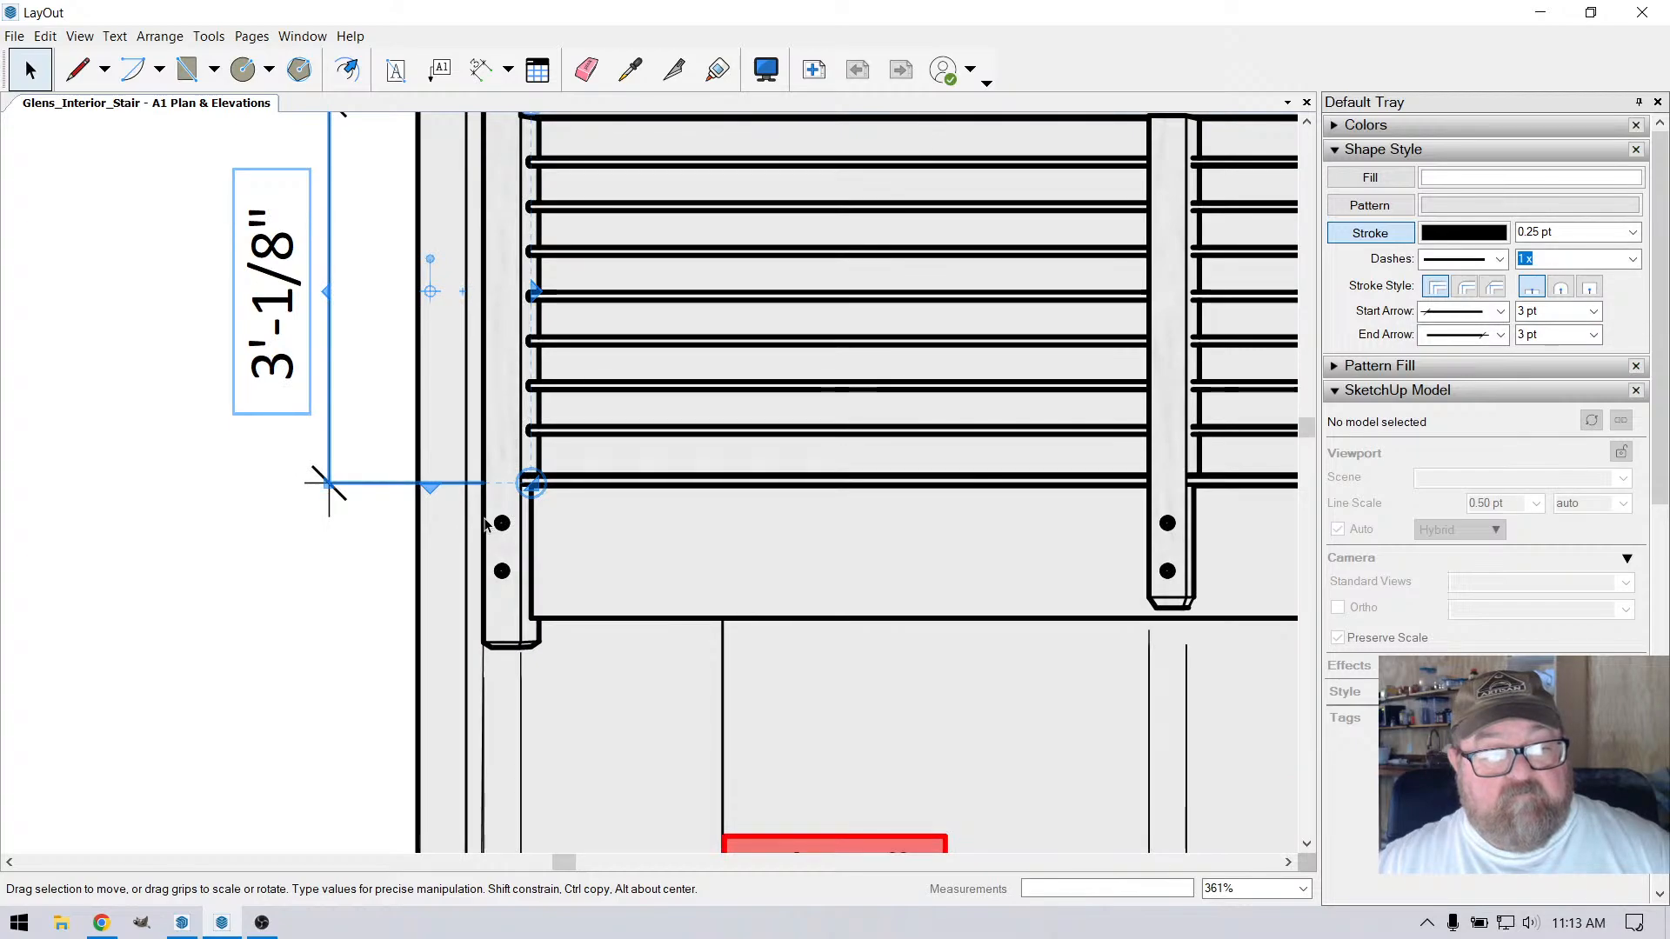
scroll(598, 561, "down", 1)
scroll(507, 213, "up", 3)
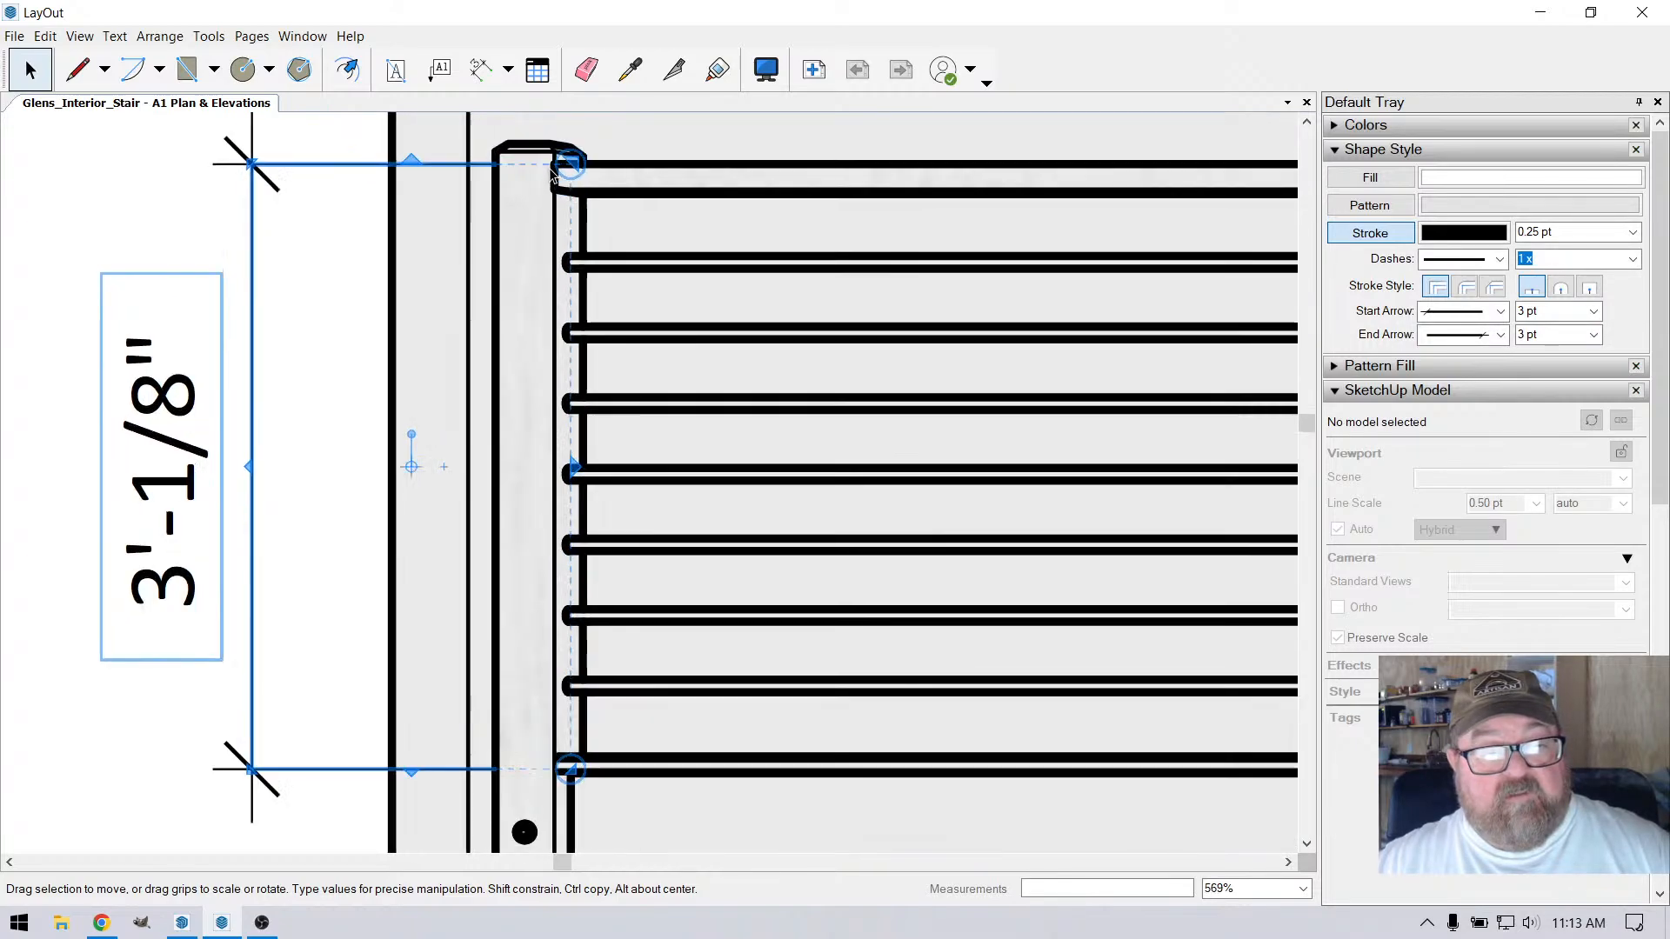
left_click_drag(578, 163, 558, 176)
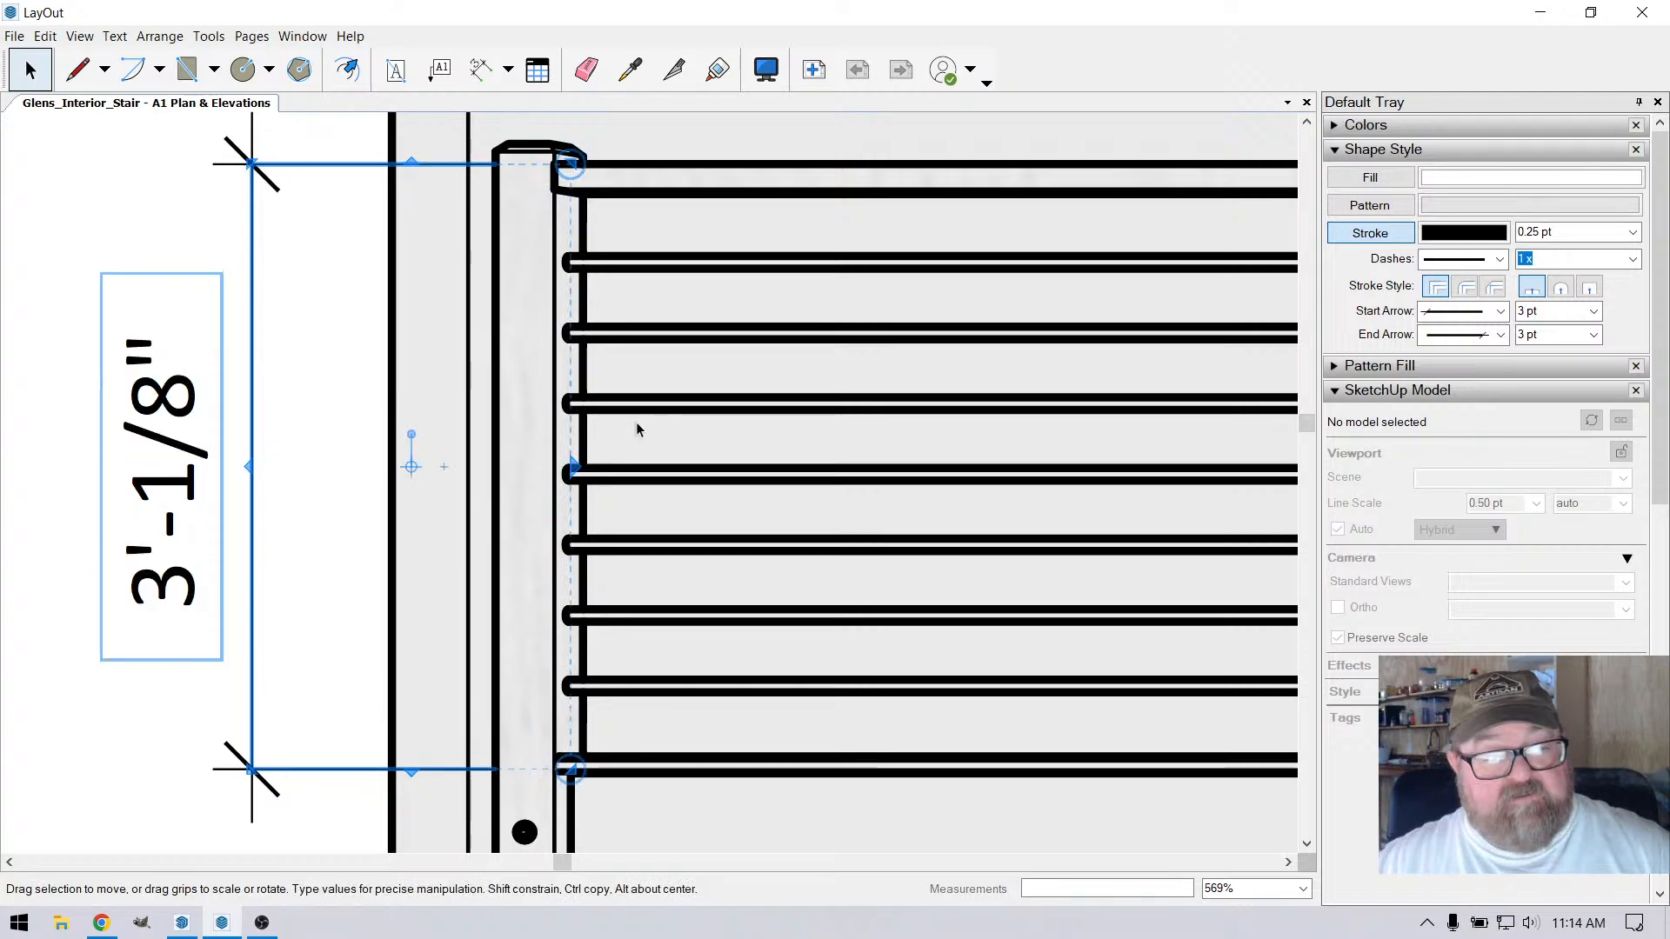
Delete the vertical railing height dimension from the Long Side Elev elevation
scroll(635, 426, "down", 2)
left_click(44, 72)
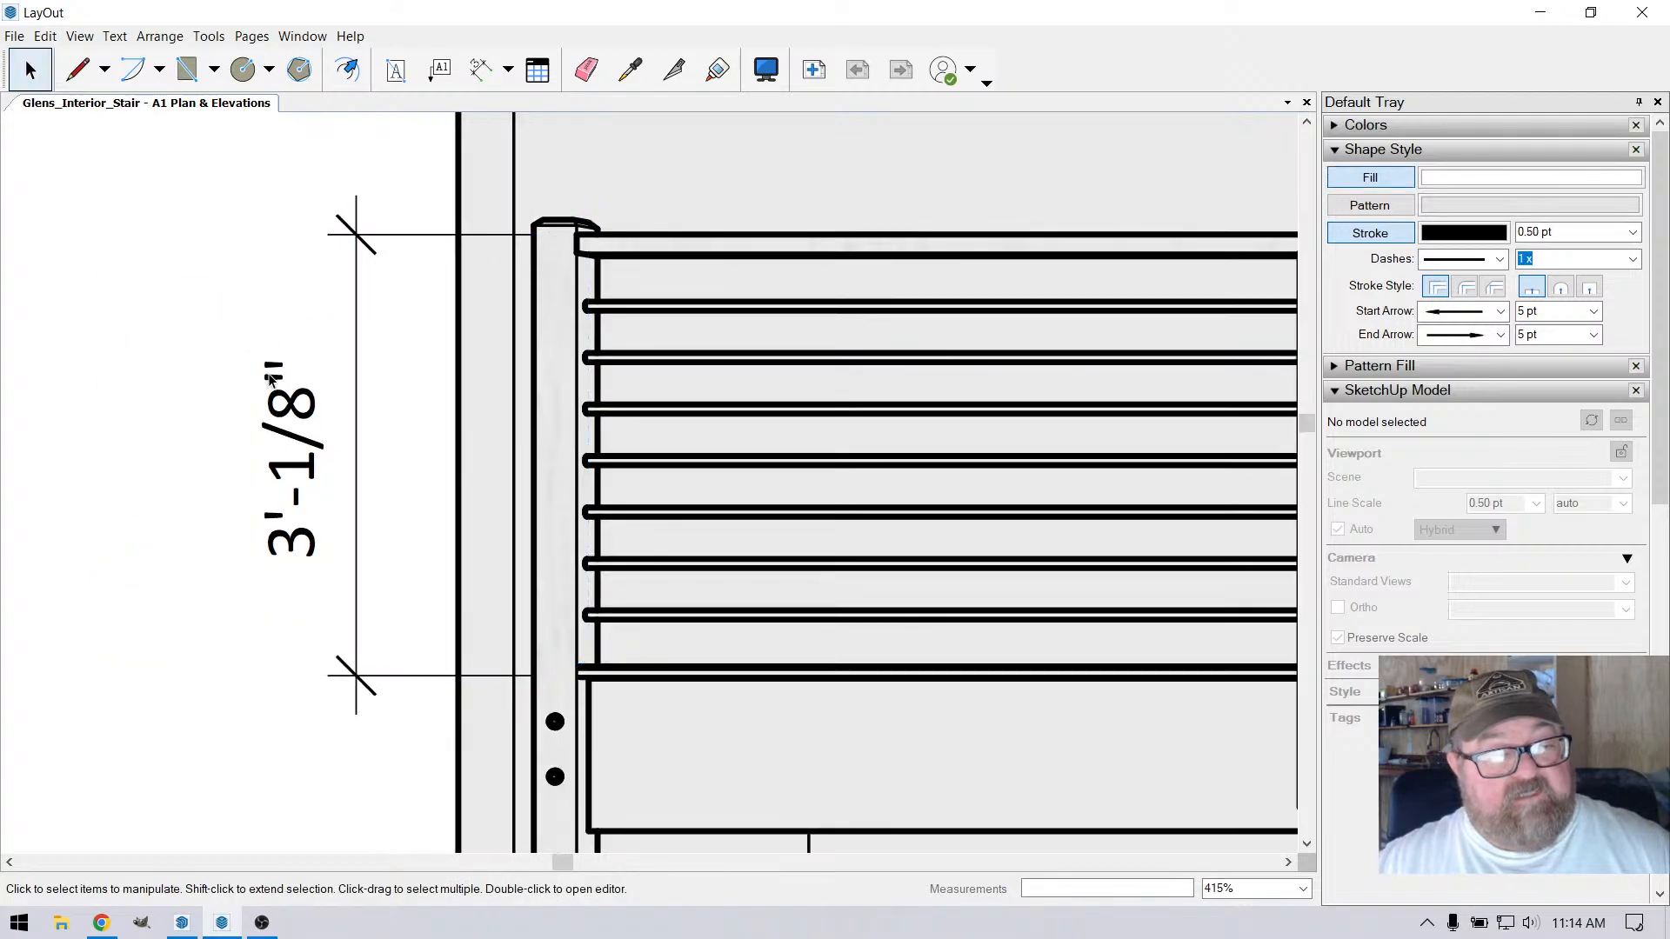
left_click(270, 379)
key("Delete")
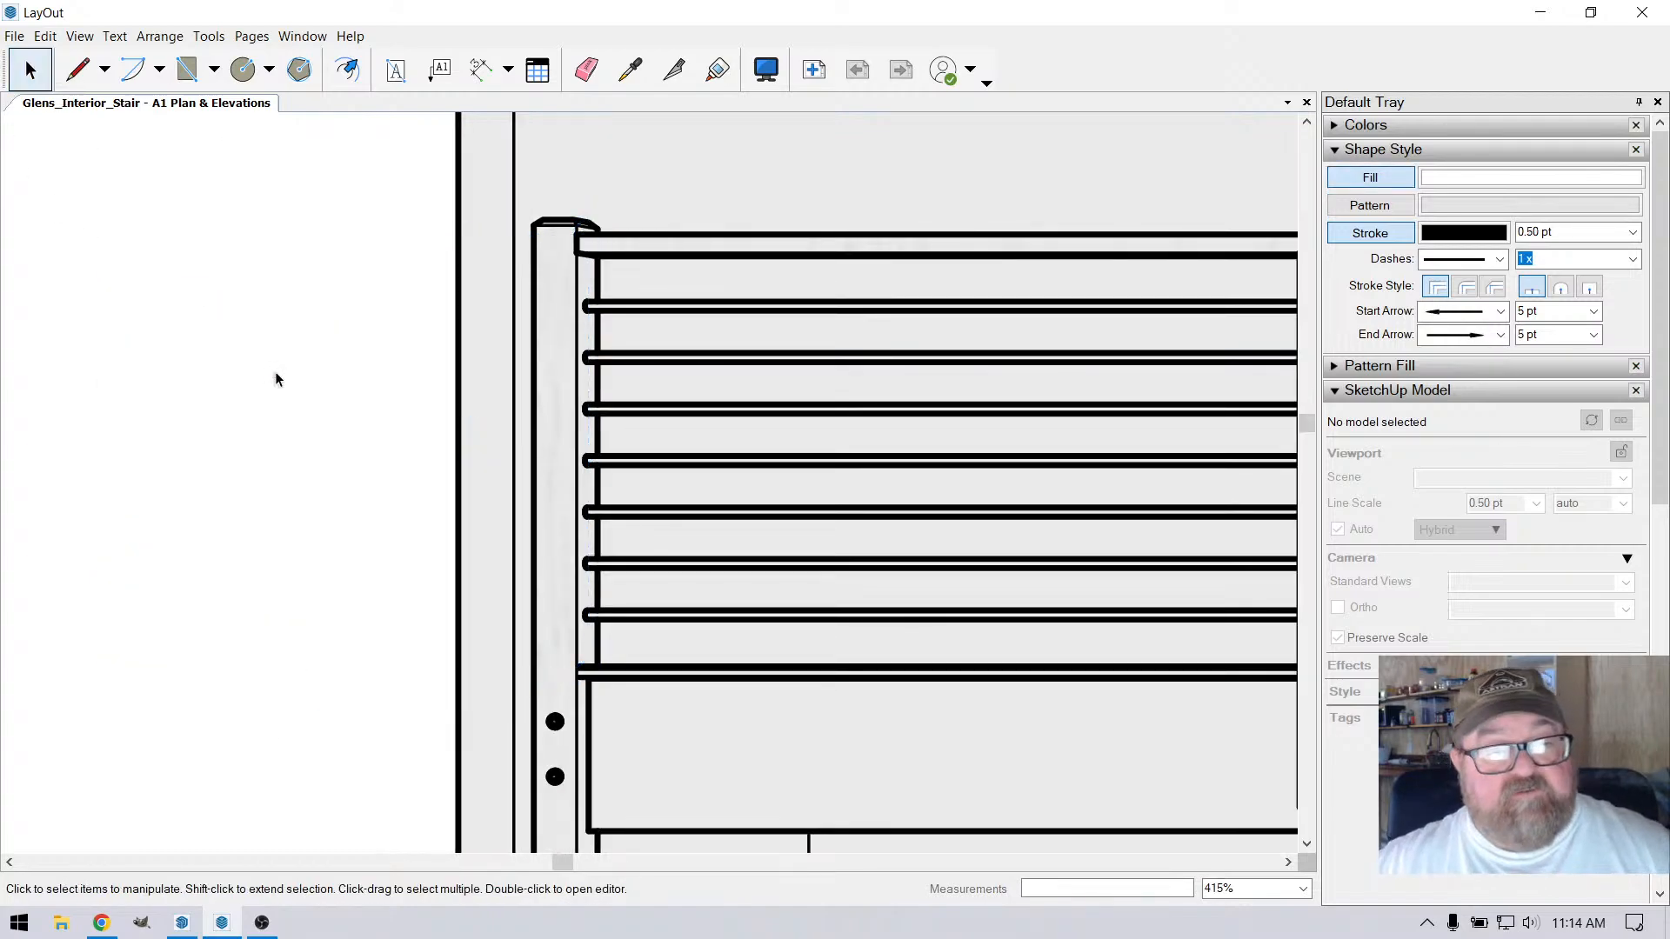
Try to dimension the railing's height beside the end post, between the top rail and the floor edge
left_click(481, 69)
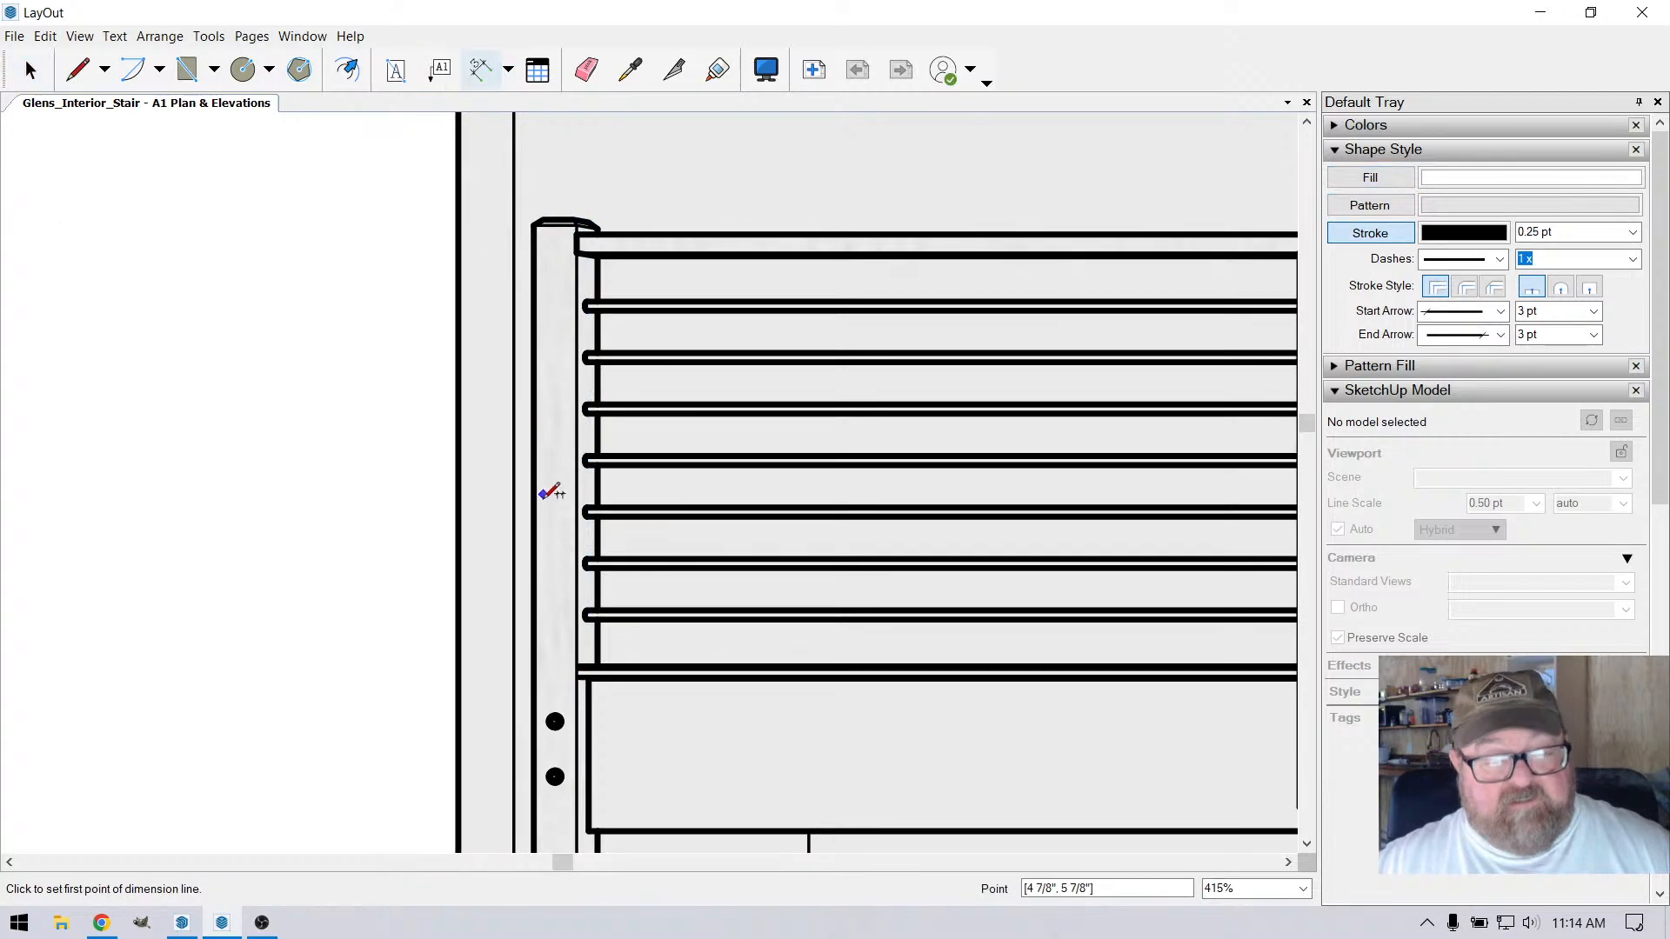
left_click(578, 662)
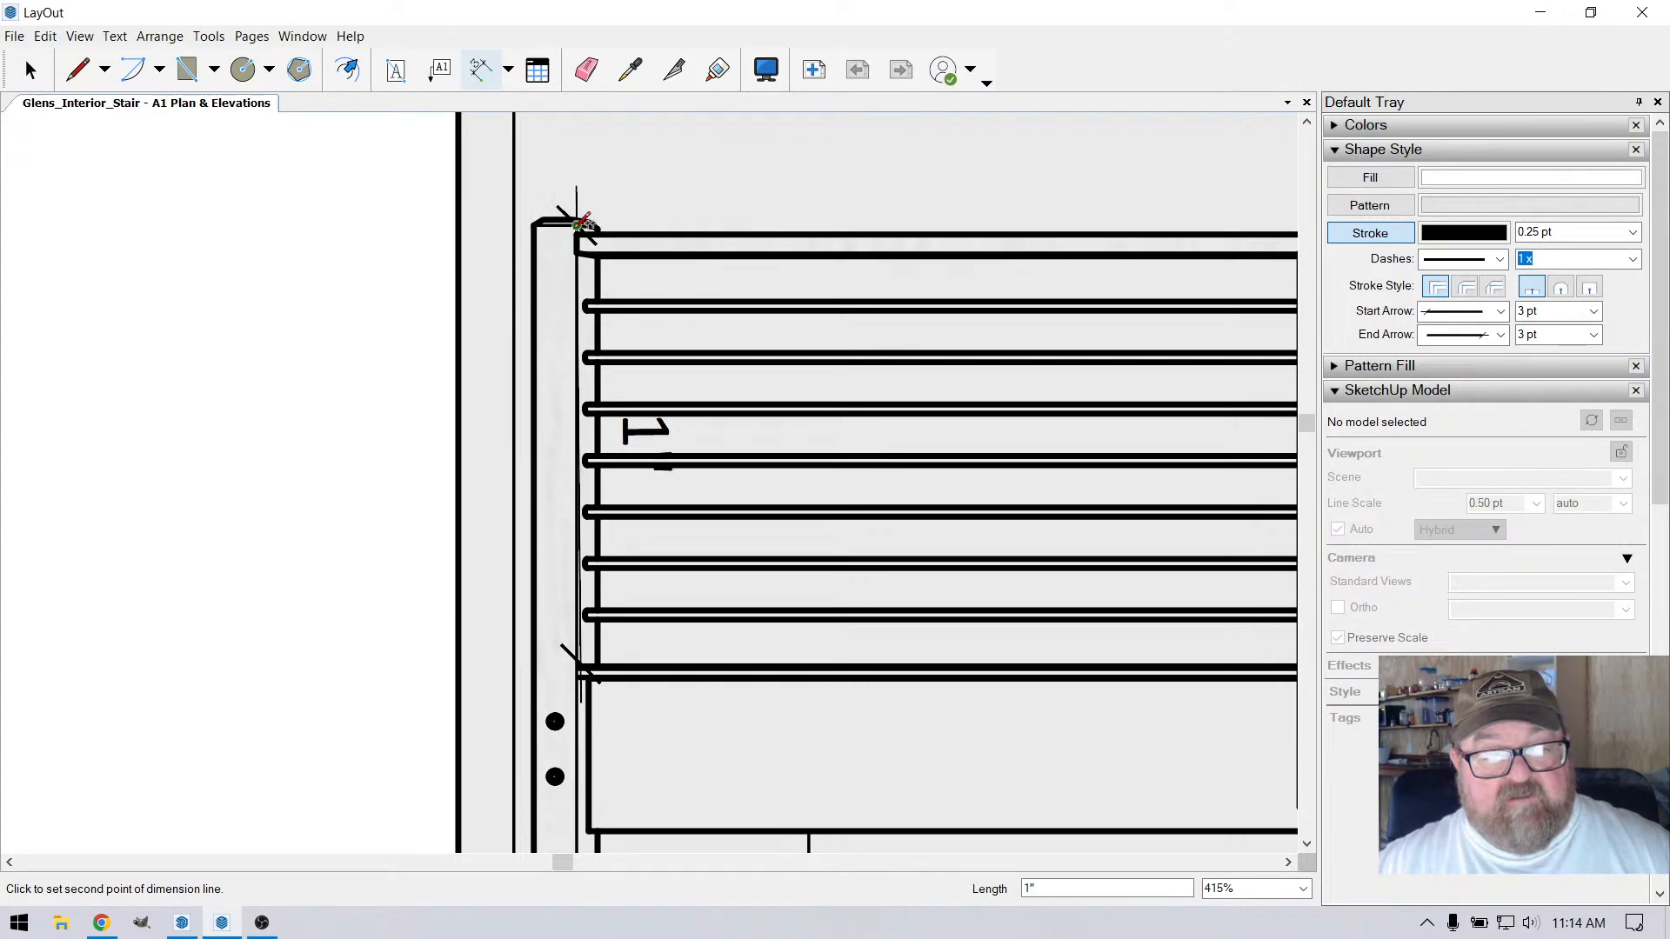
key("Escape")
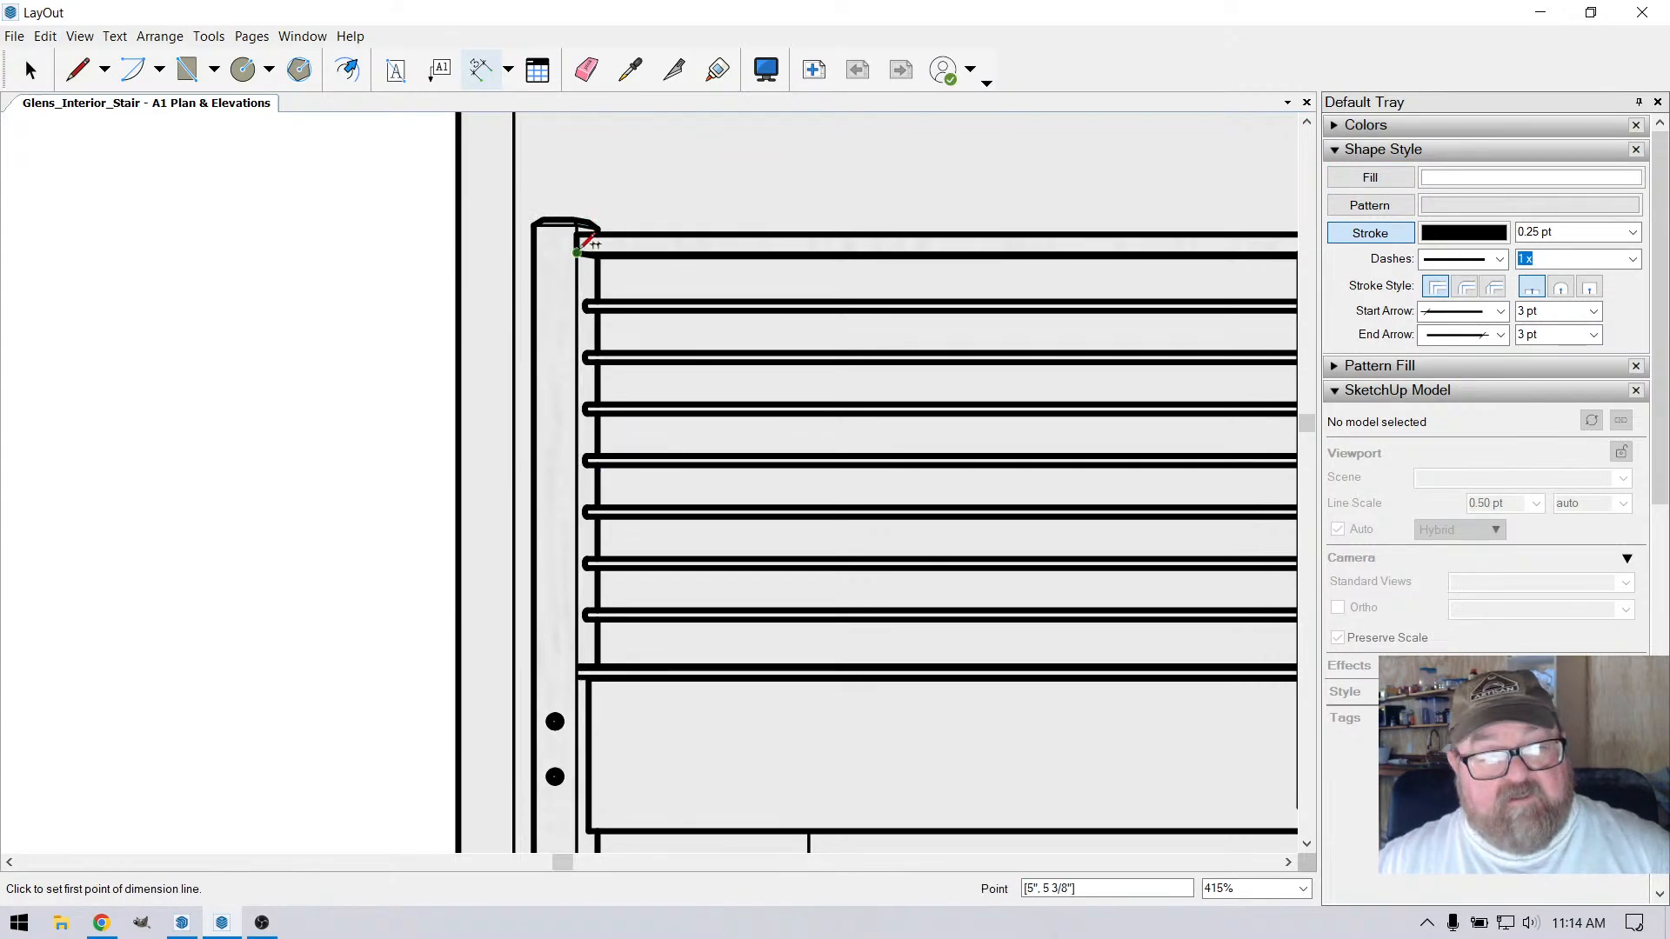
left_click(582, 232)
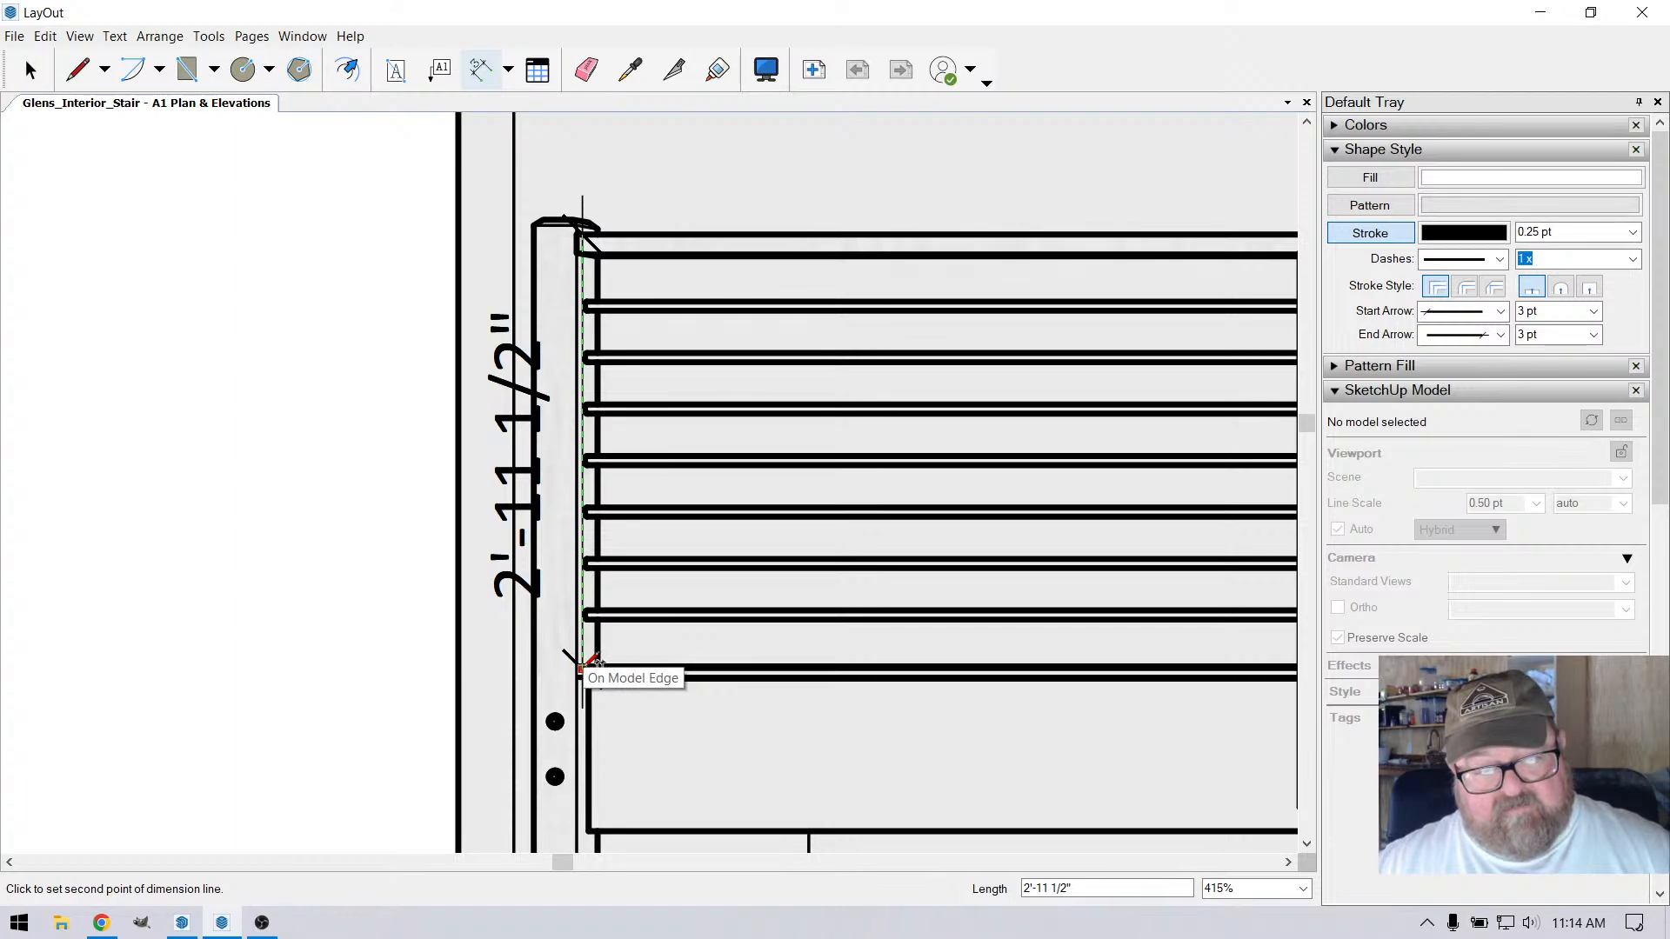
key("Escape")
scroll(582, 661, "down", 2)
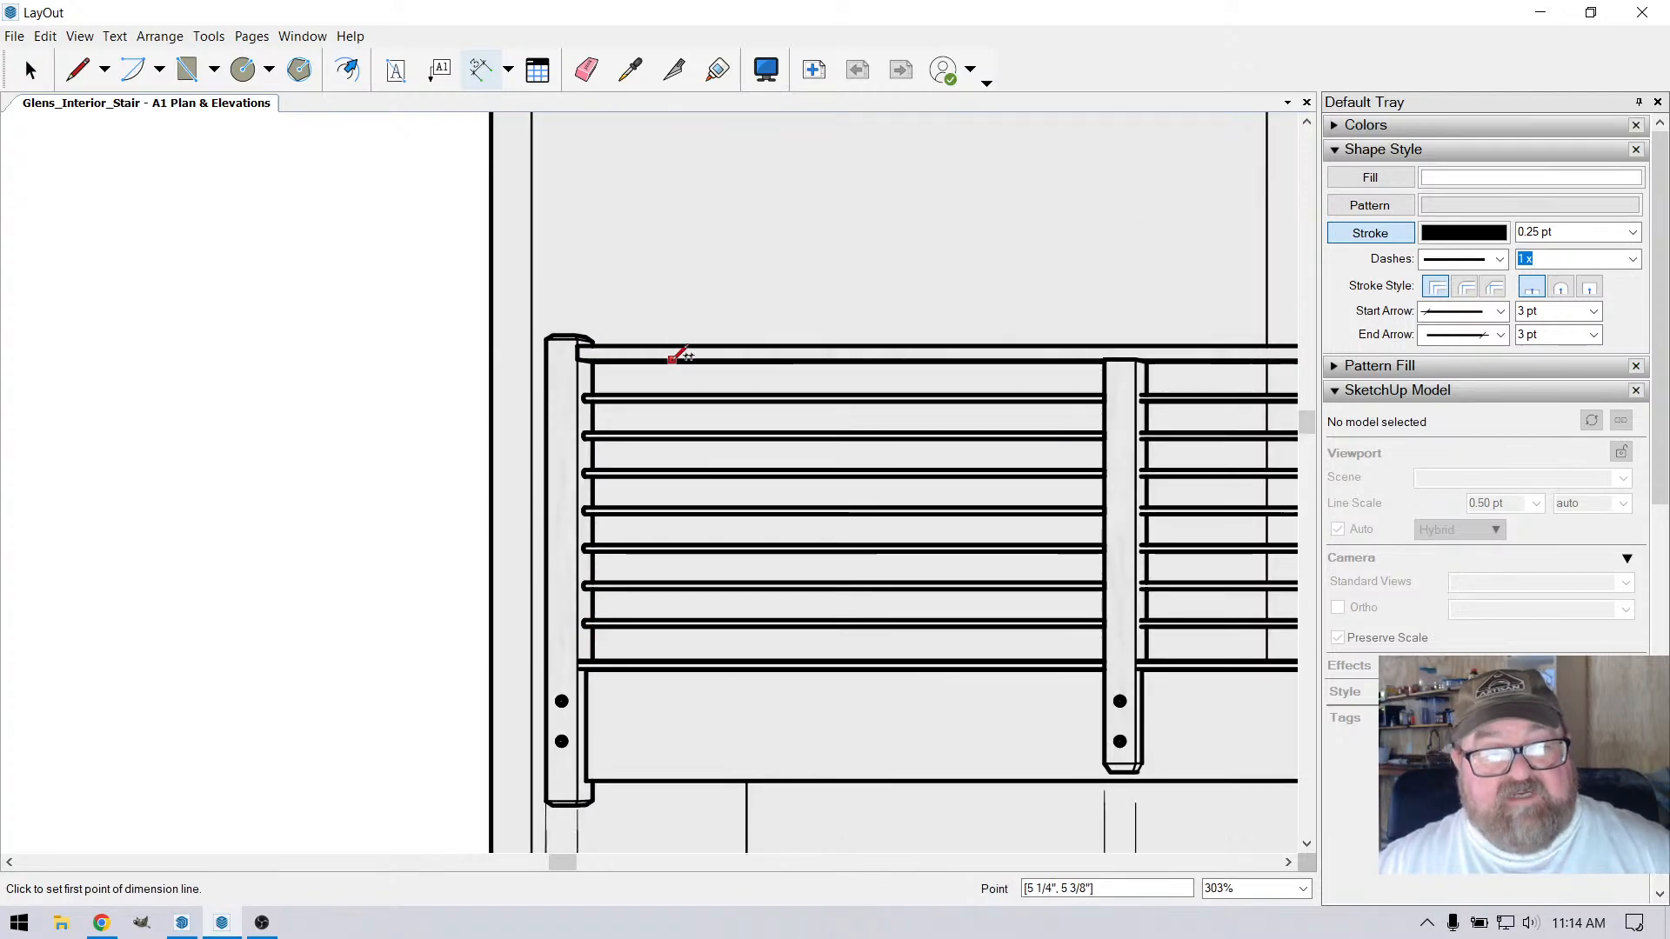
scroll(674, 356, "down", 8)
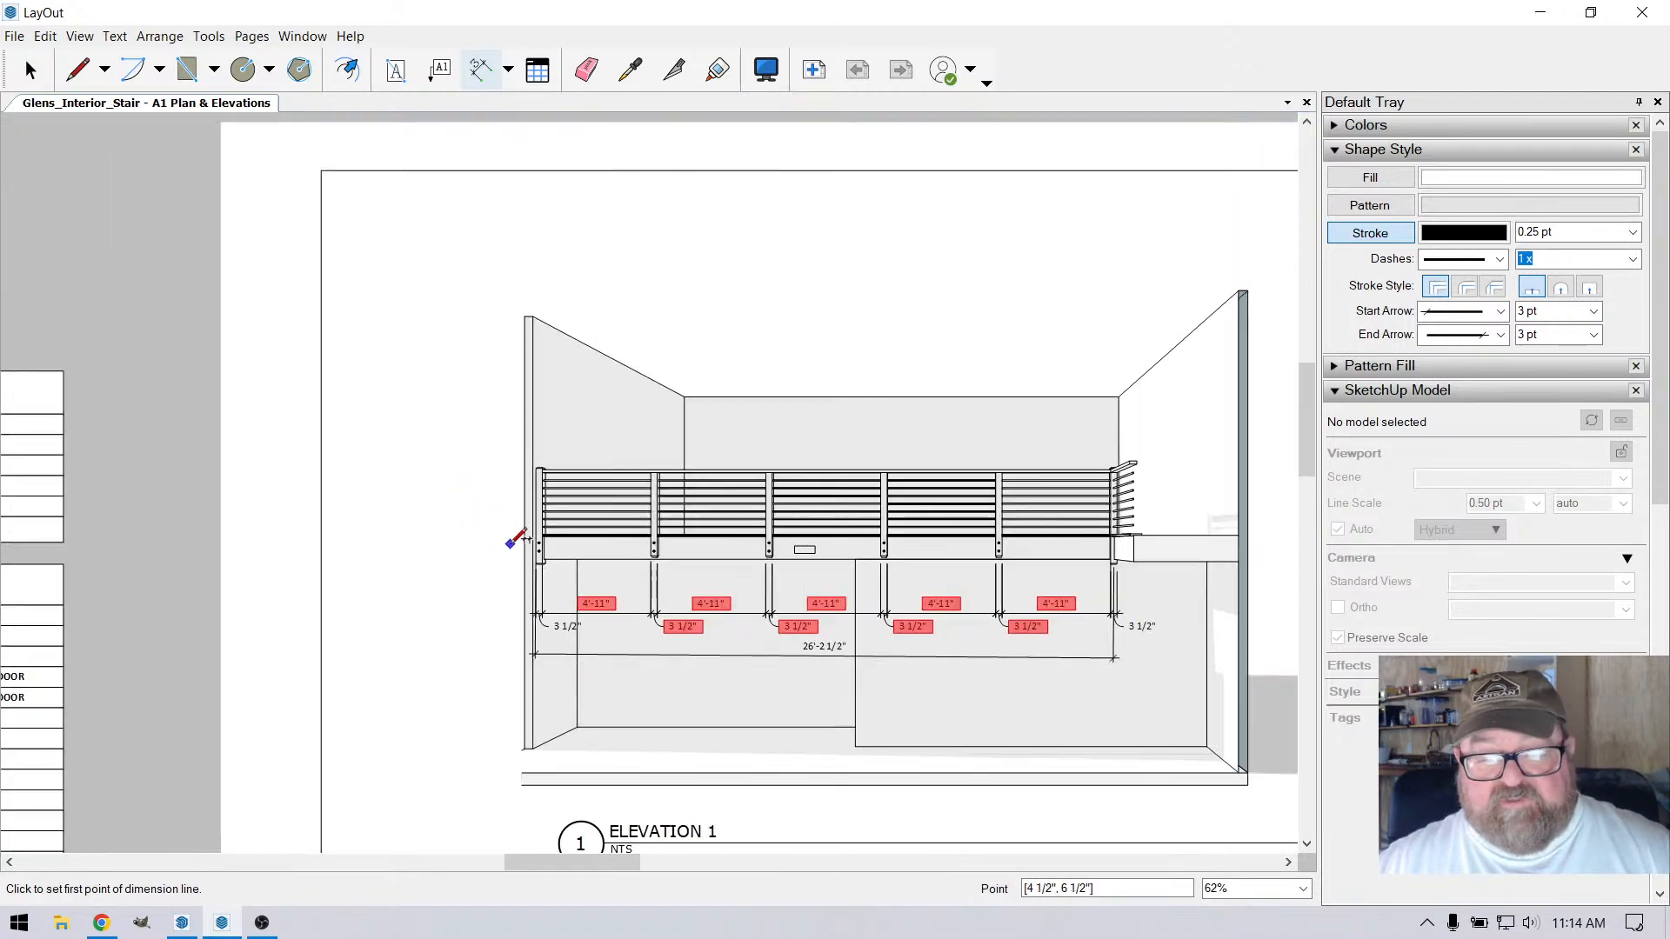
Select all the post-width, spacing and overall-length dimensions below the Long Side Elev railing and reconnect them to the model
scroll(967, 709, "up", 2)
key("space")
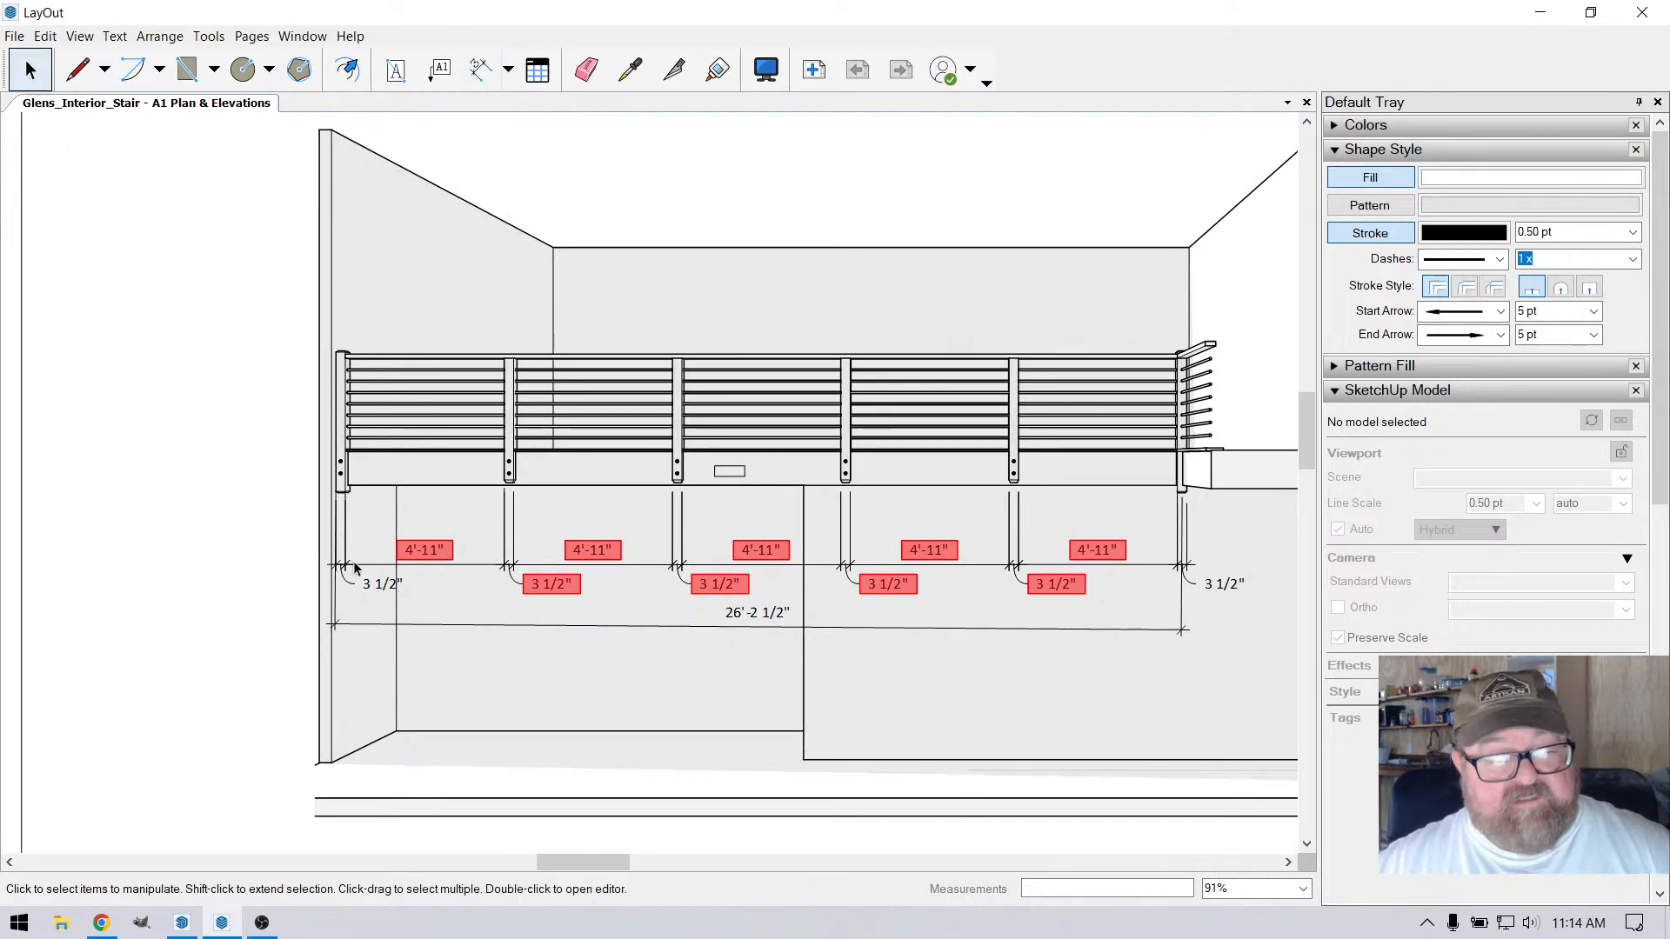
scroll(300, 524, "down", 1)
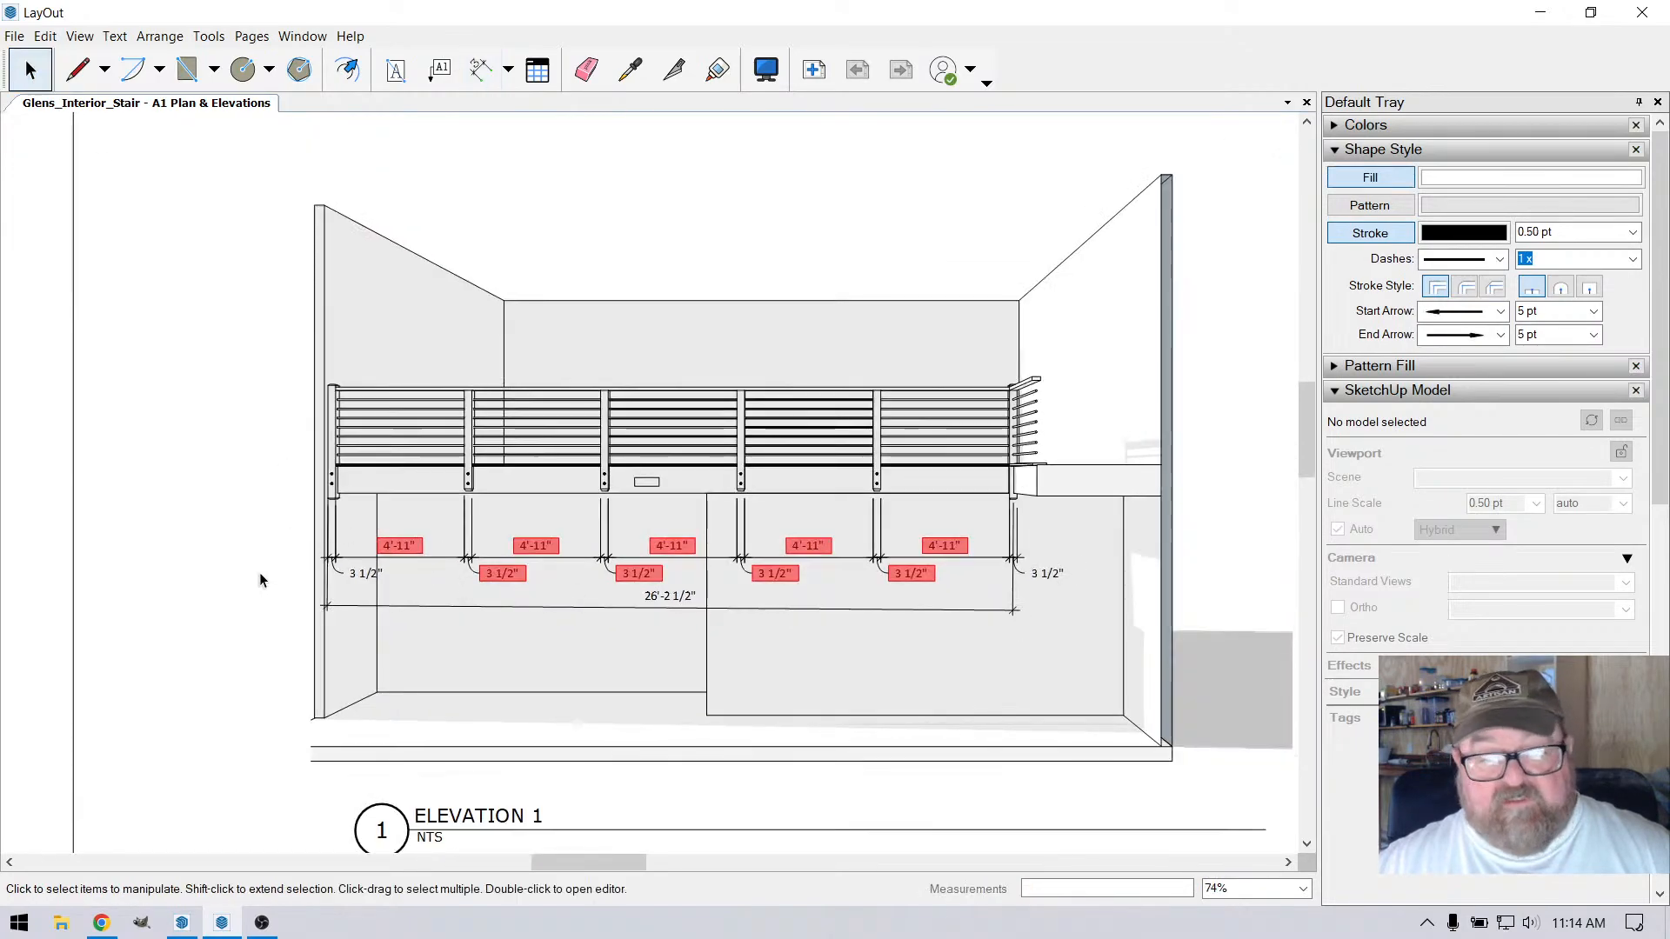
left_click_drag(270, 529, 1044, 639)
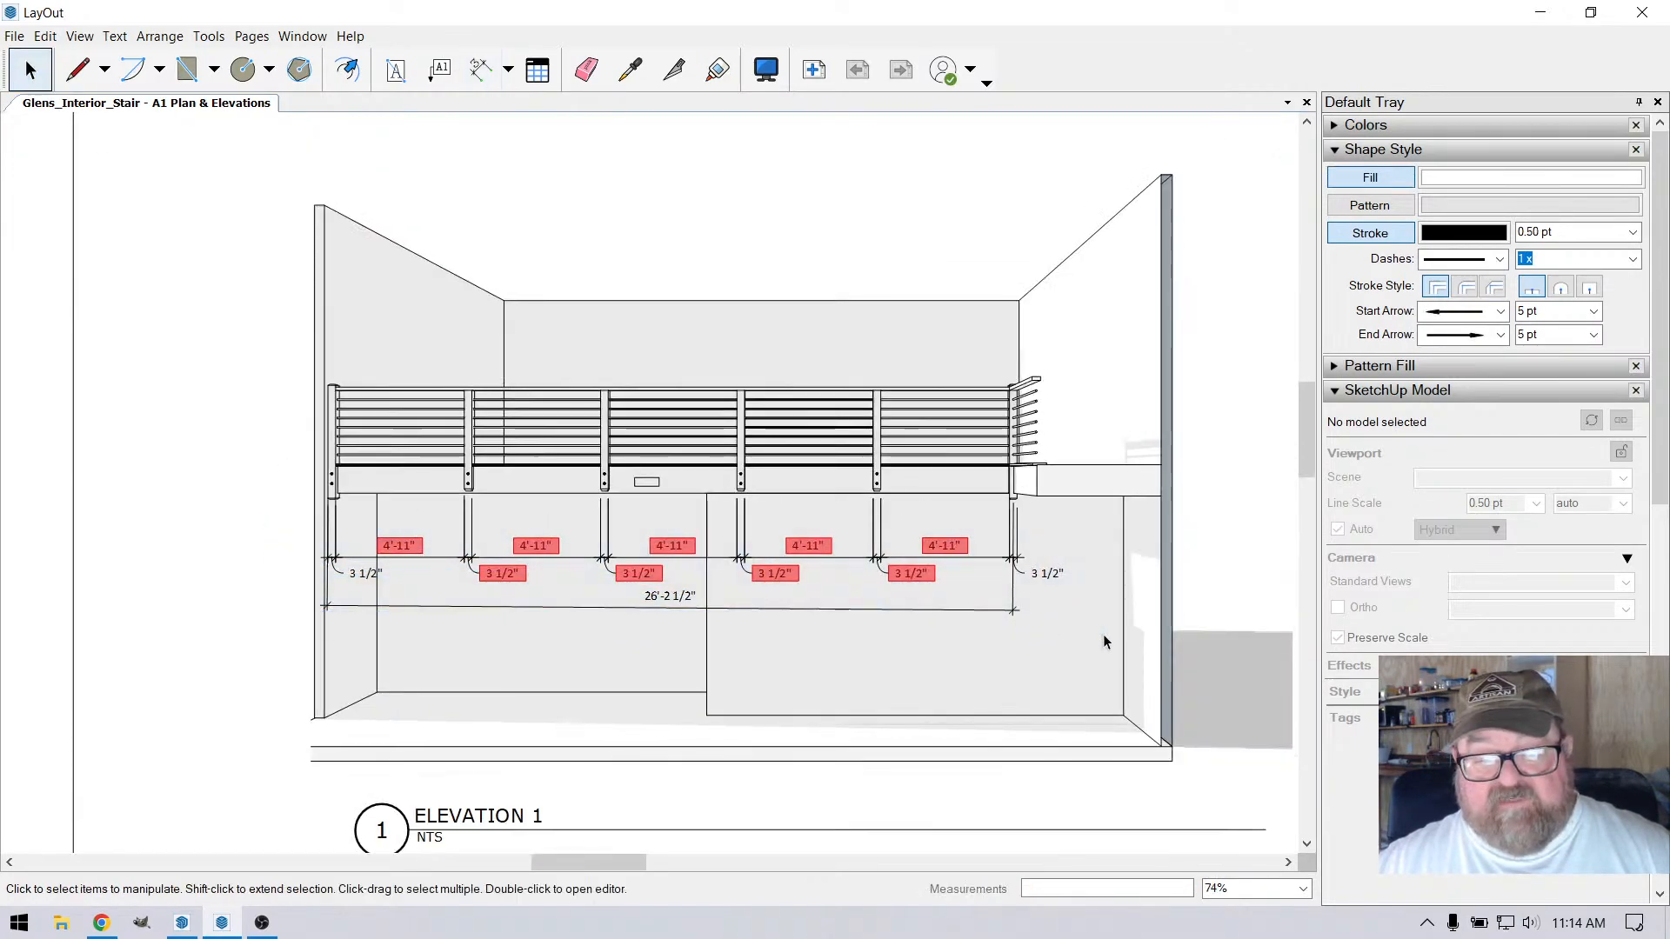
left_click_drag(246, 407, 879, 628)
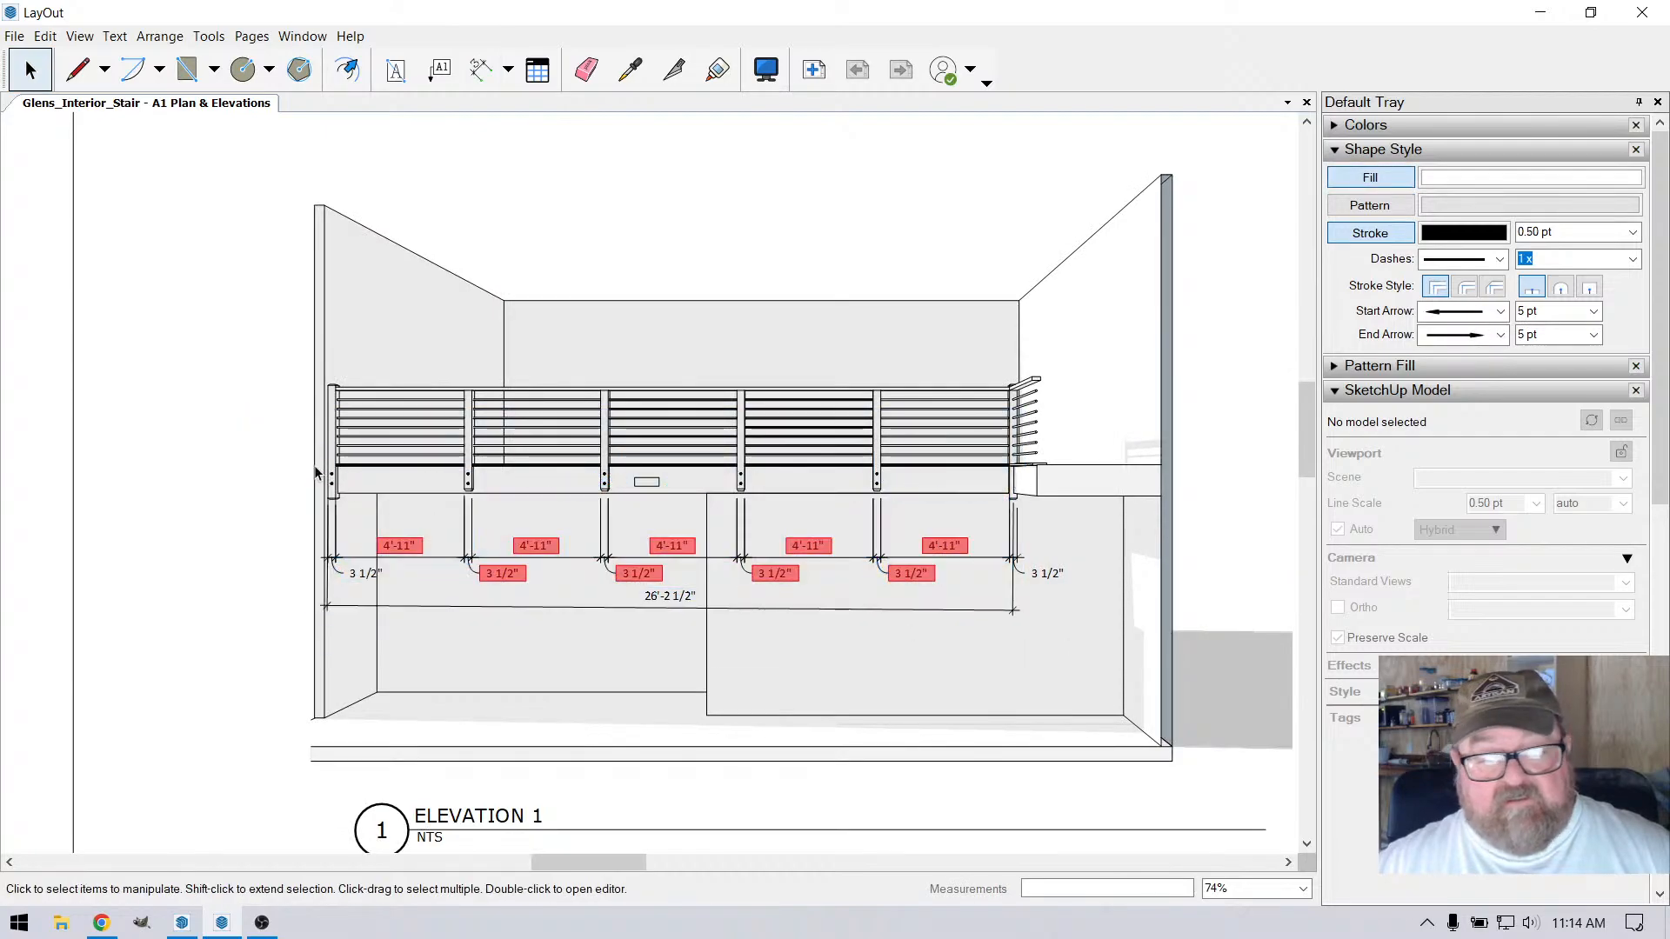
left_click_drag(251, 405, 1089, 635)
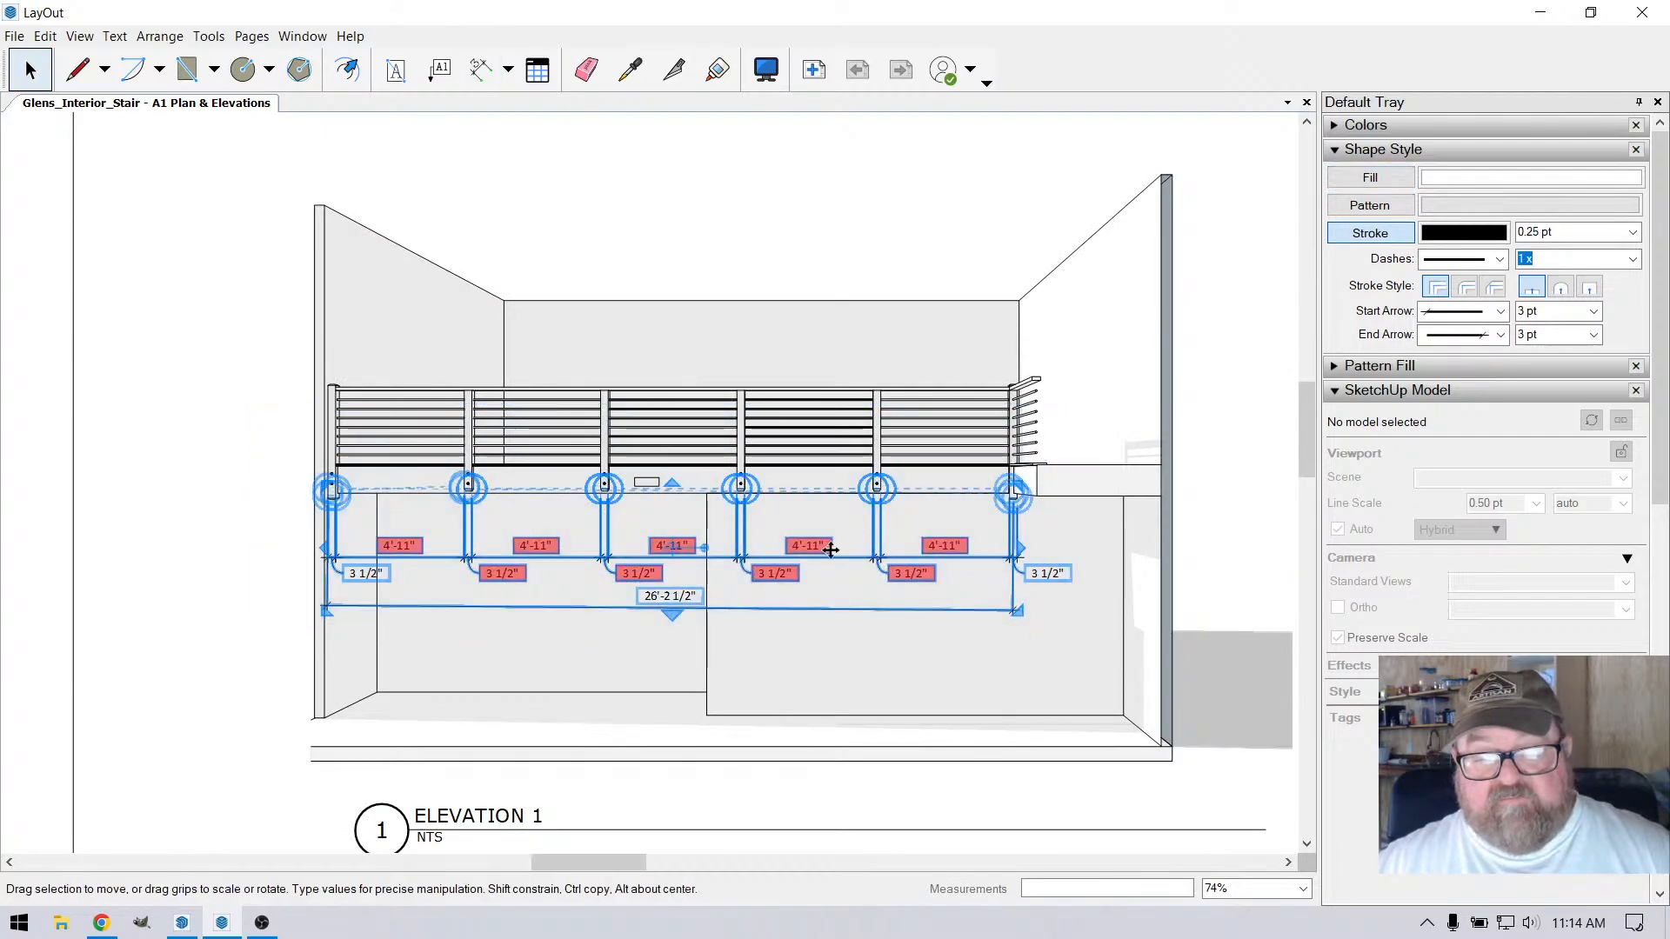
right_click(822, 550)
left_click(879, 456)
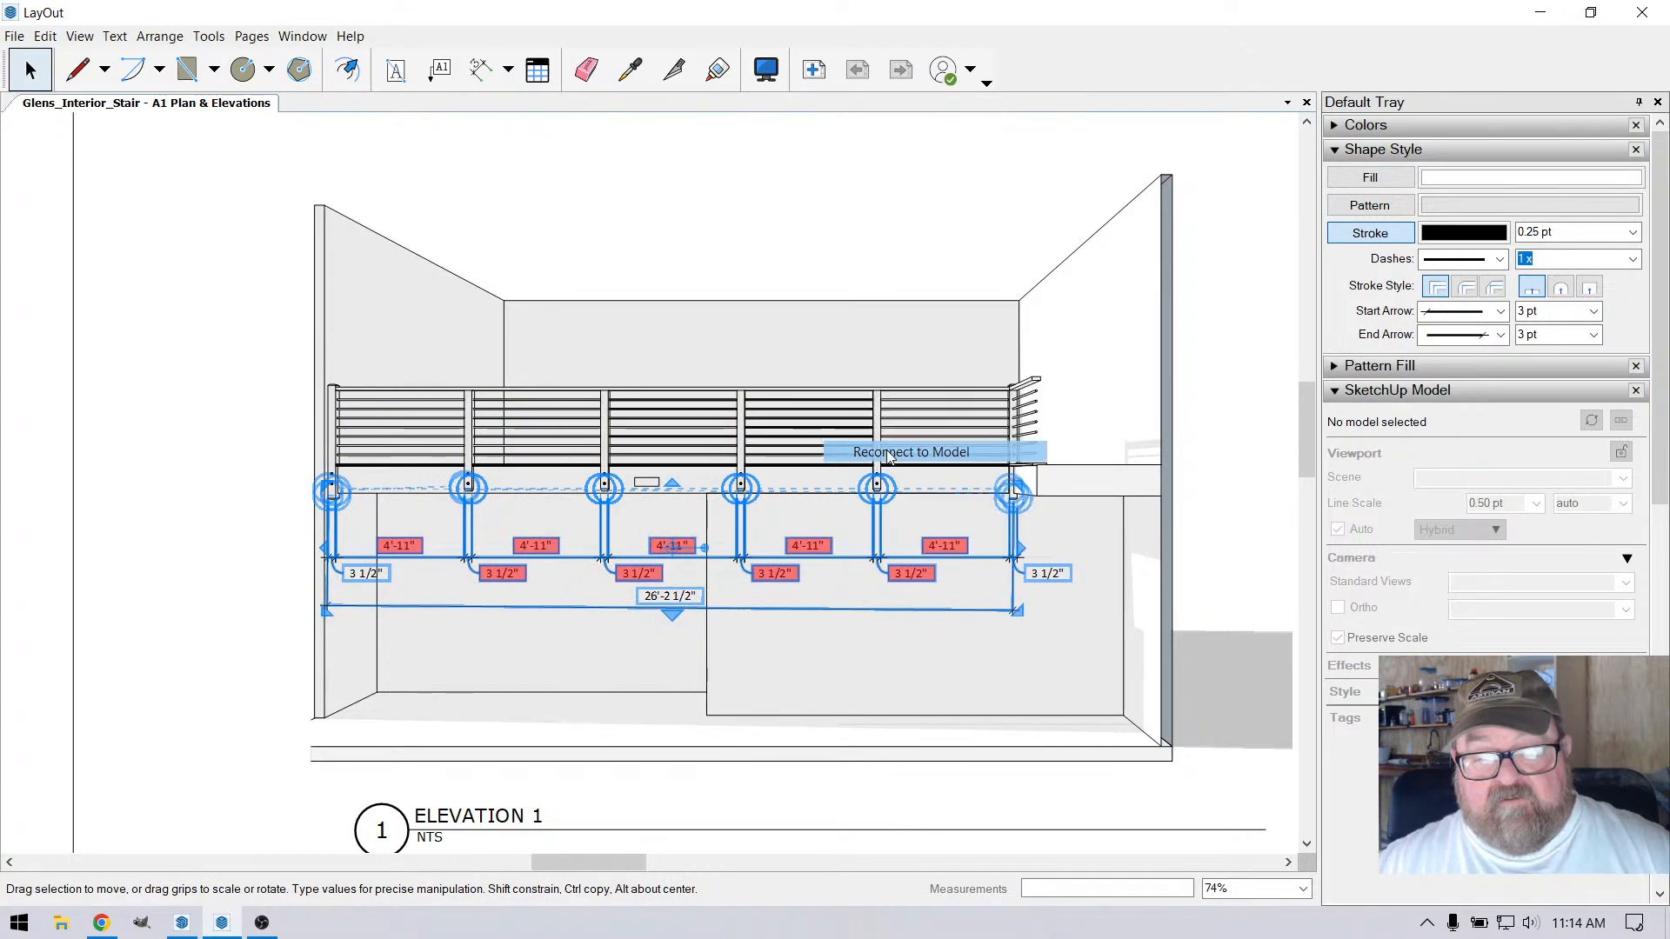
left_click(218, 486)
scroll(565, 565, "up", 3)
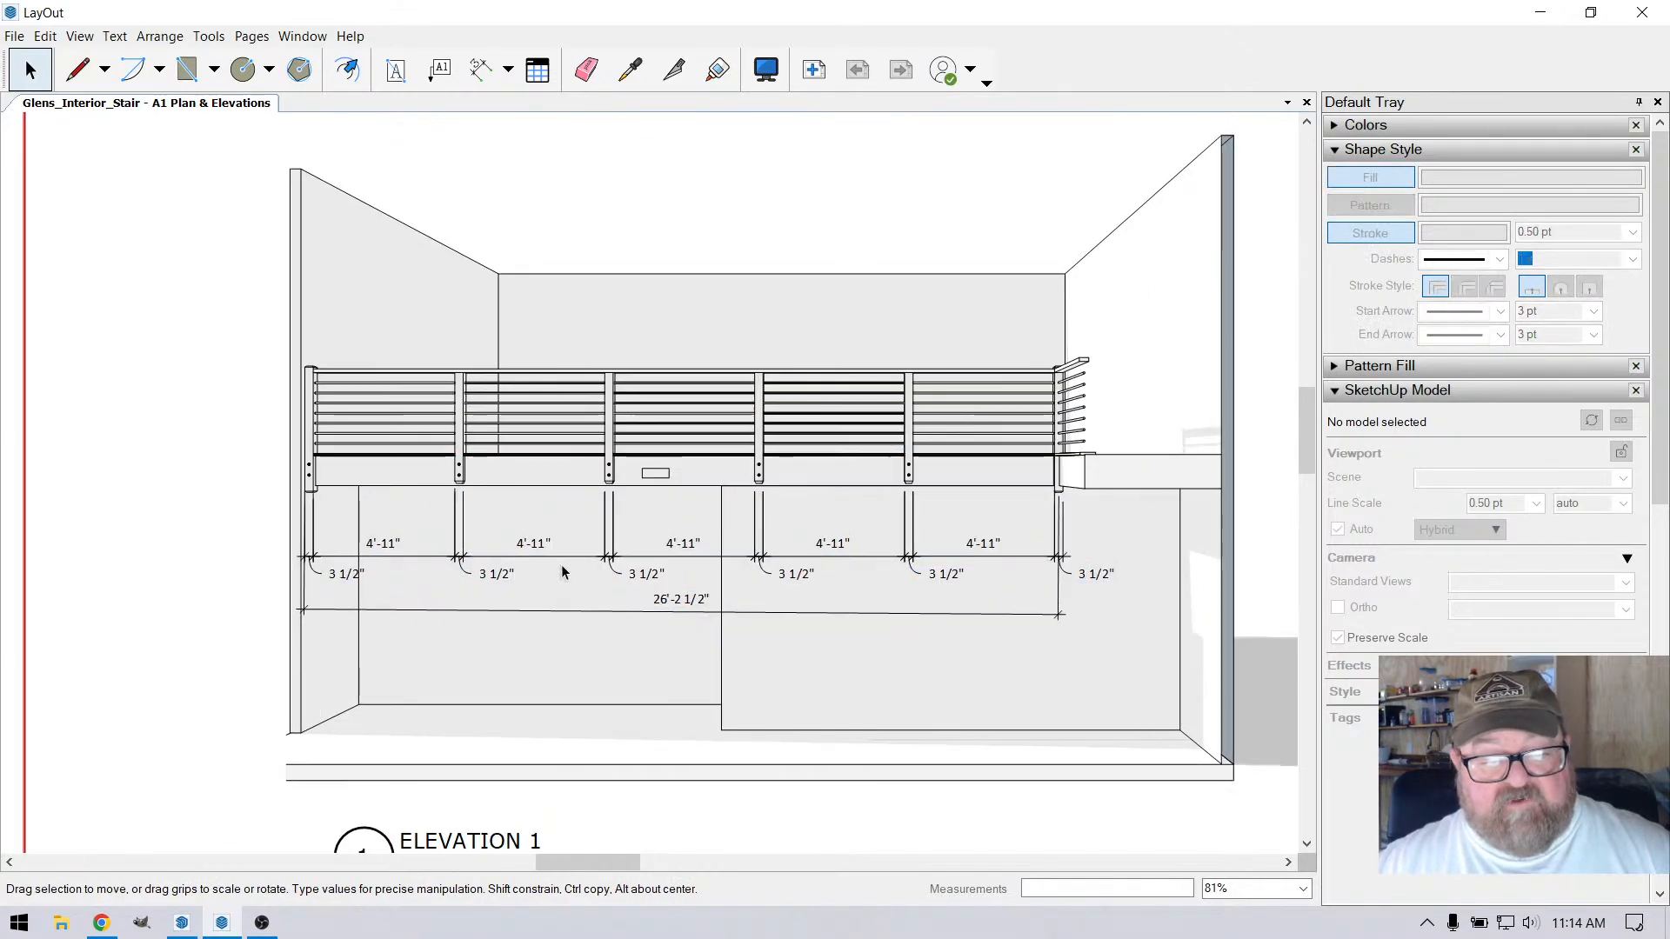
scroll(619, 504, "down", 2)
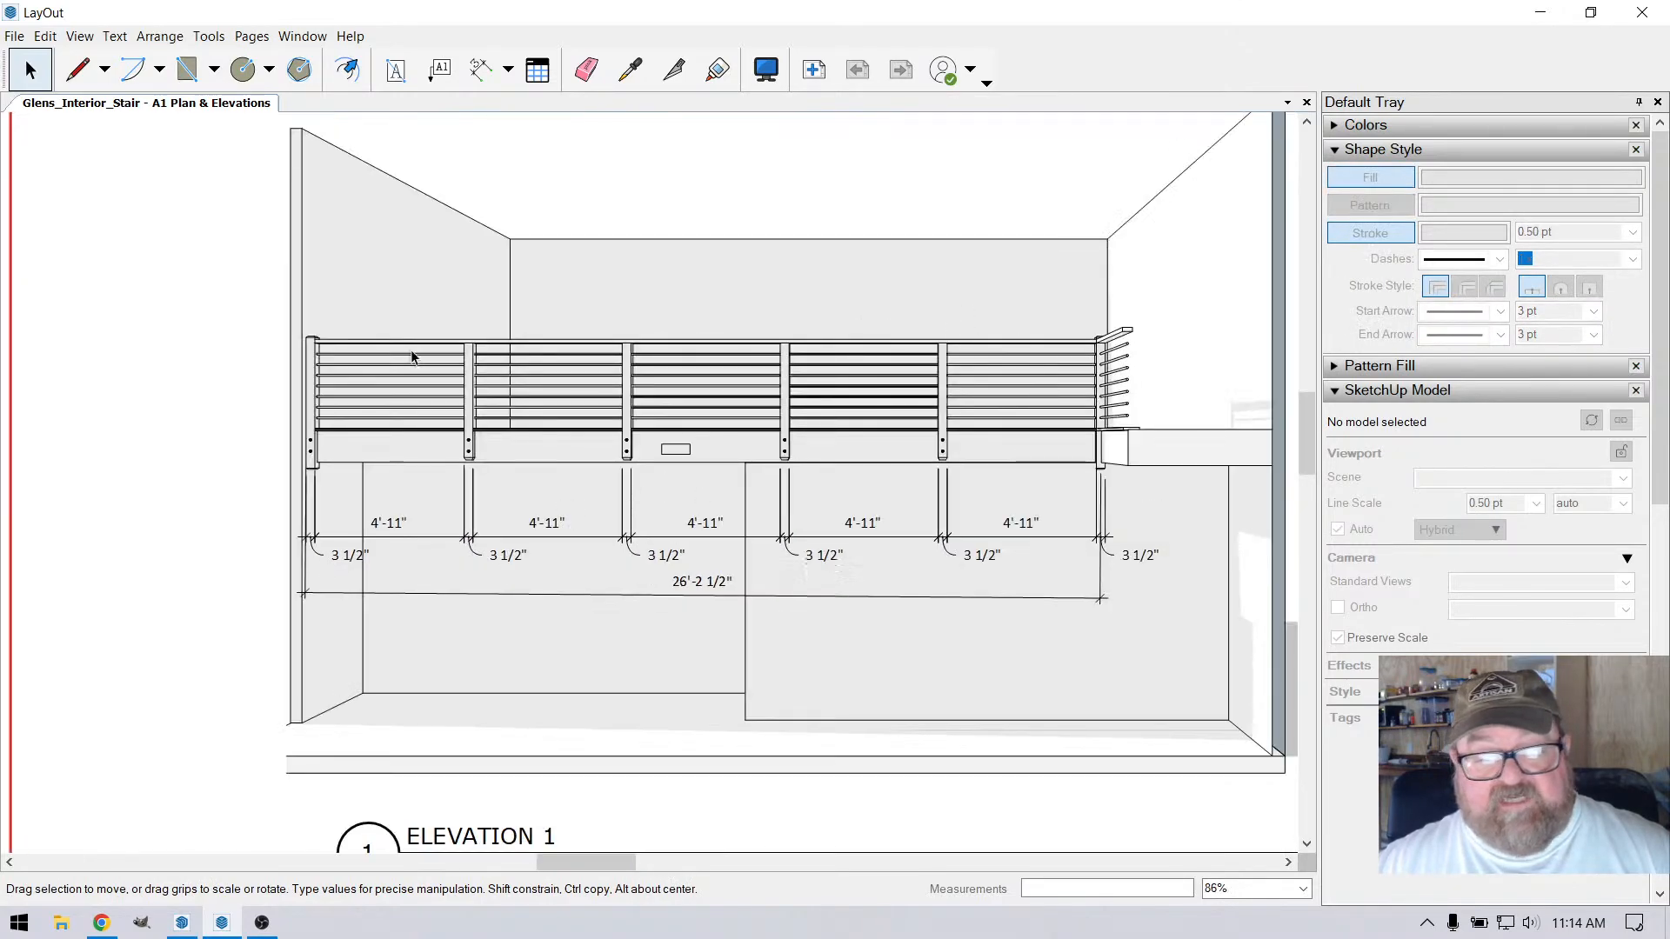
scroll(602, 587, "up", 1)
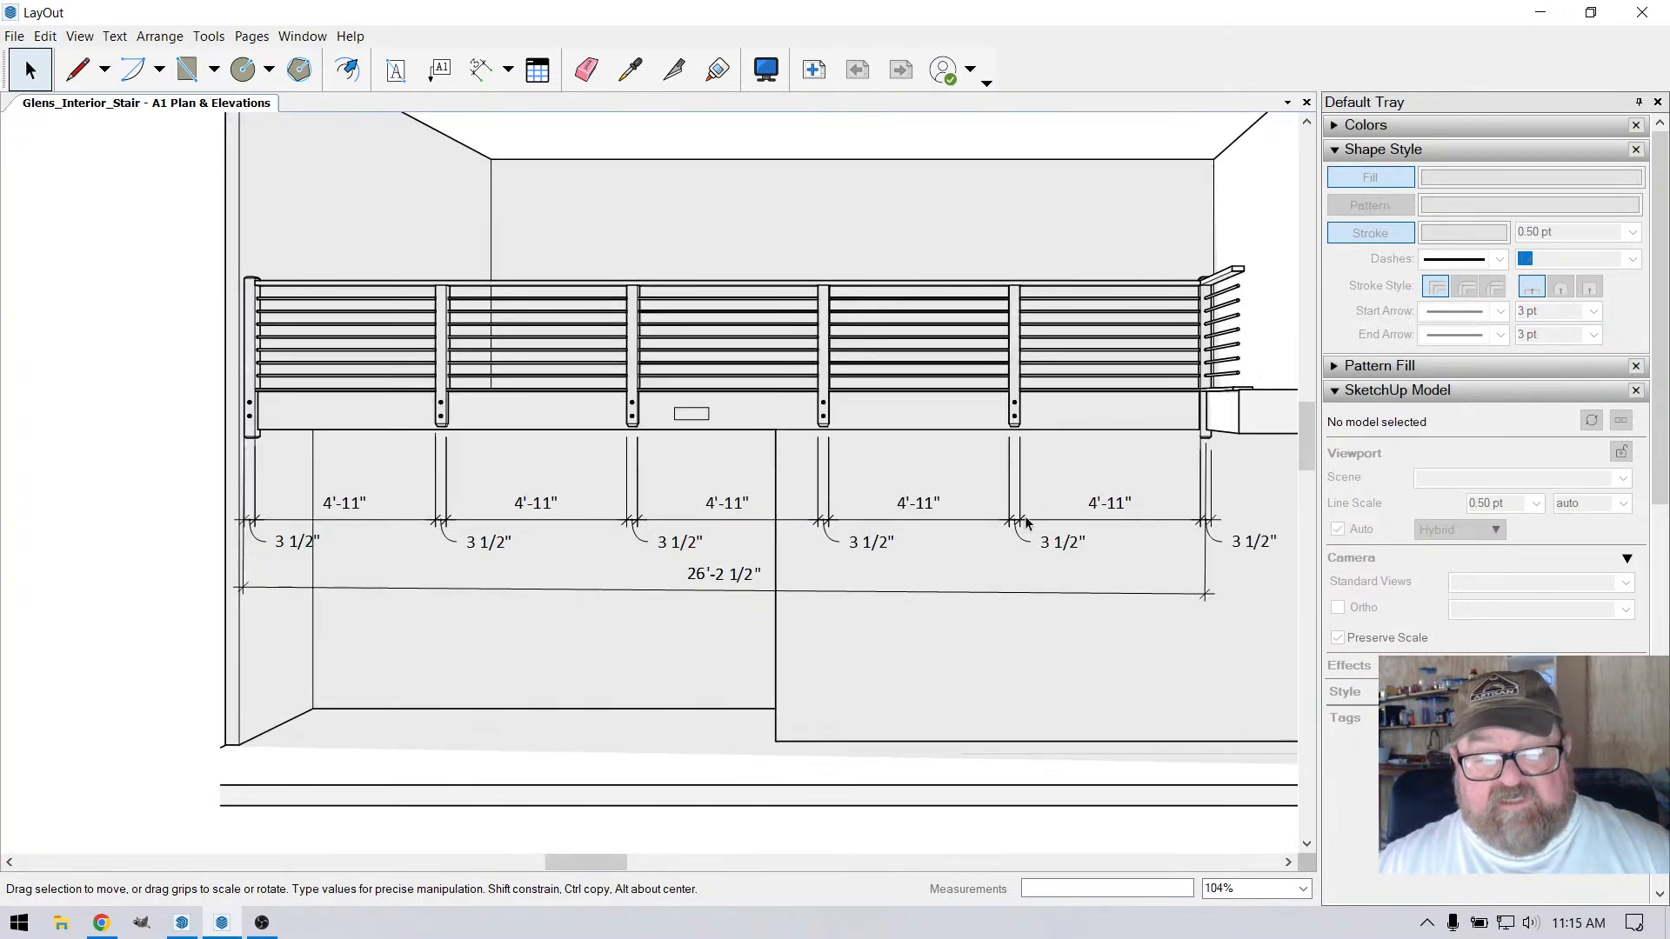
scroll(682, 560, "down", 1)
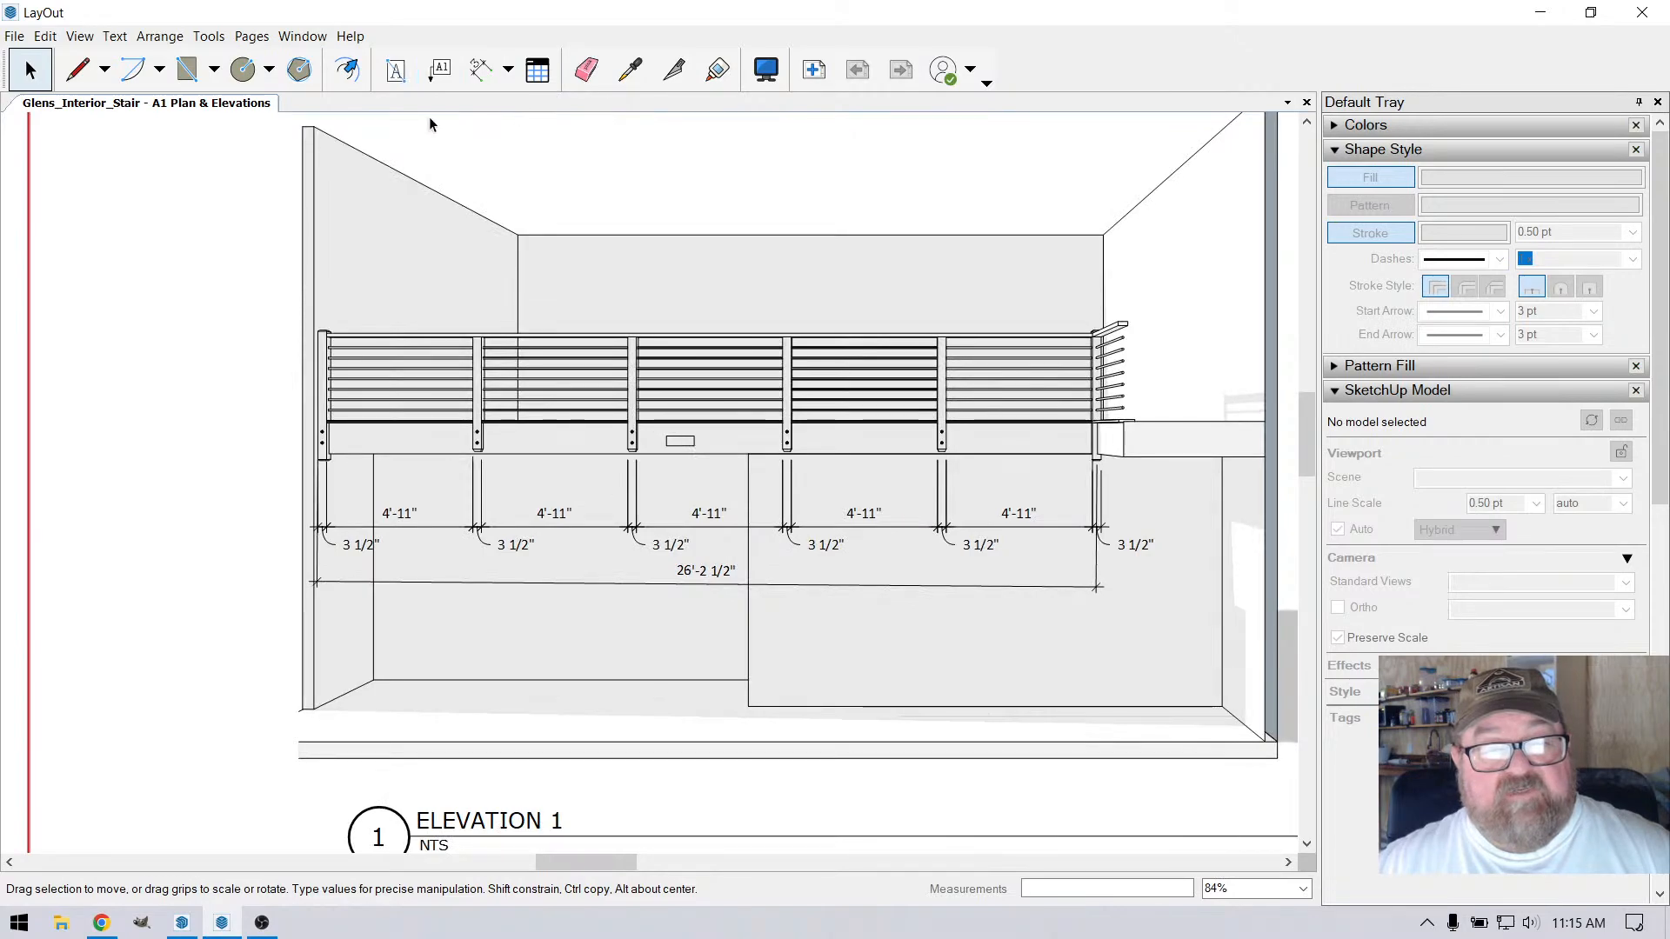
Try to reconnect the post-width and spacing dimensions below the Front Elev railing to the model
scroll(535, 423, "down", 6)
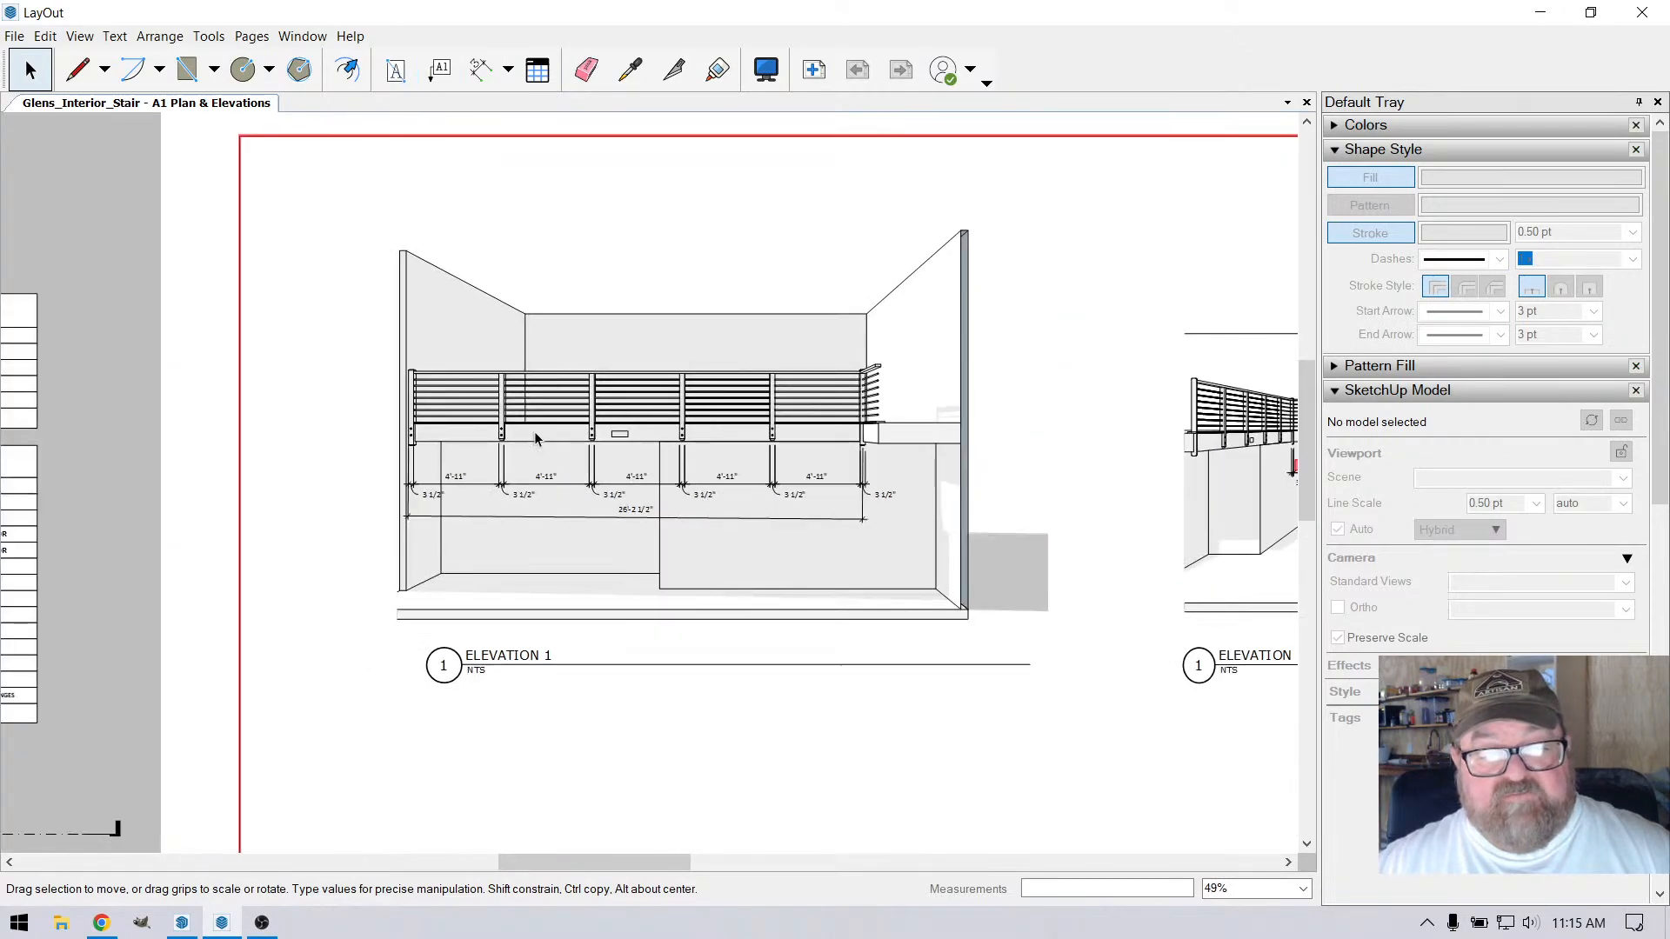
scroll(945, 452, "up", 5)
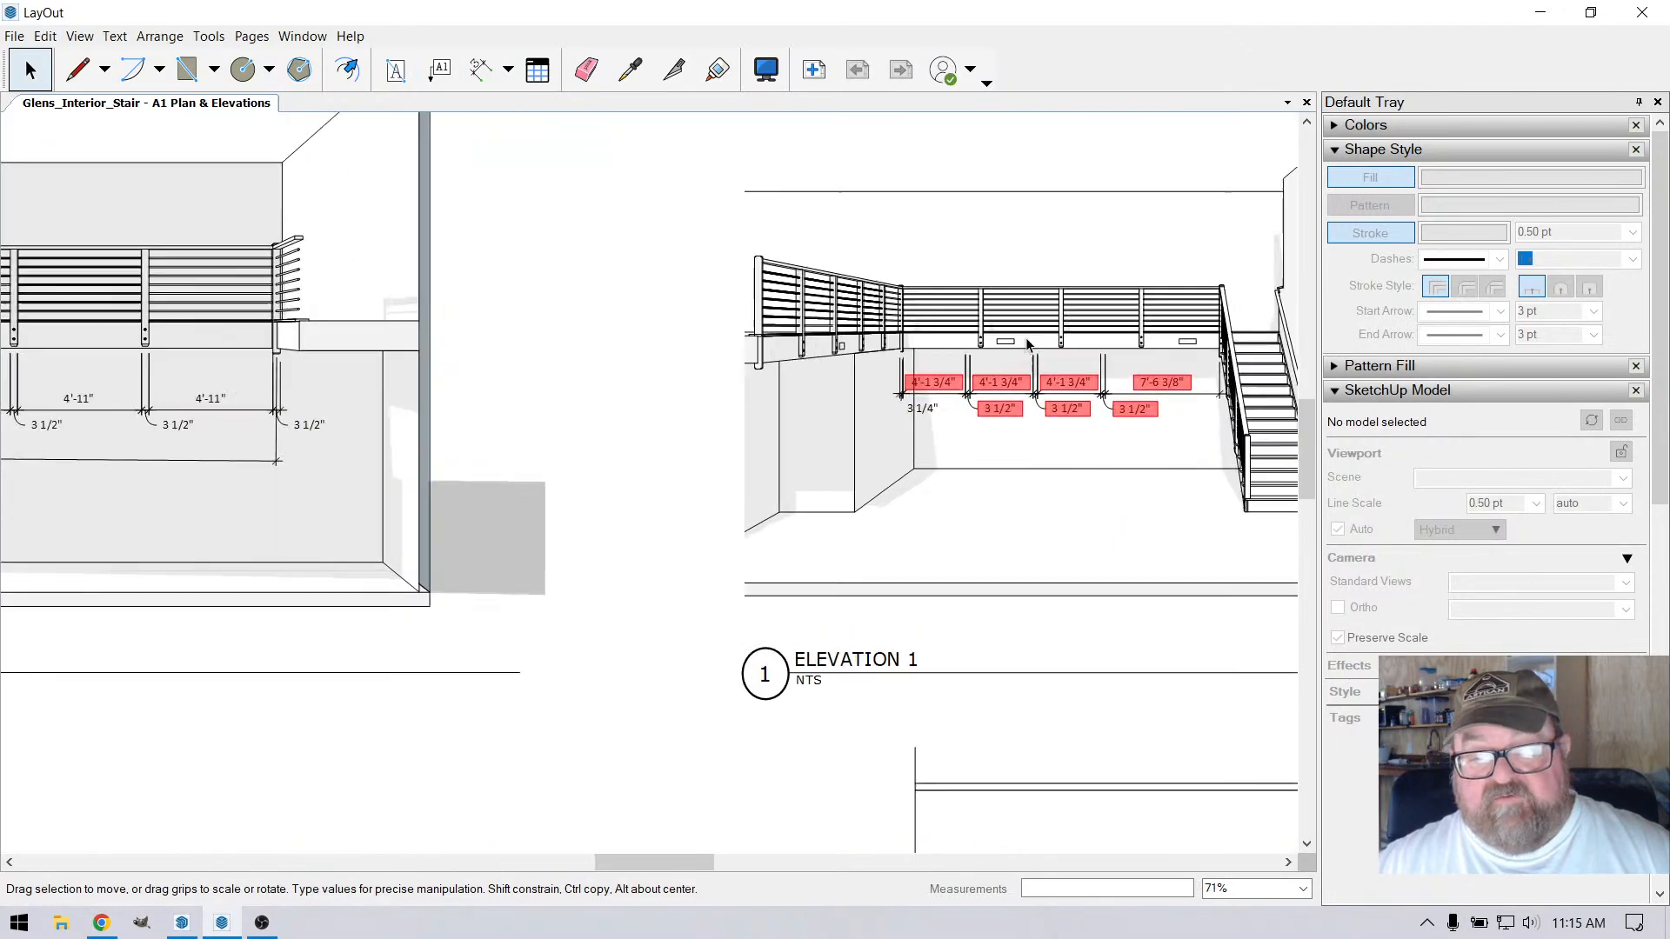
scroll(831, 411, "up", 4)
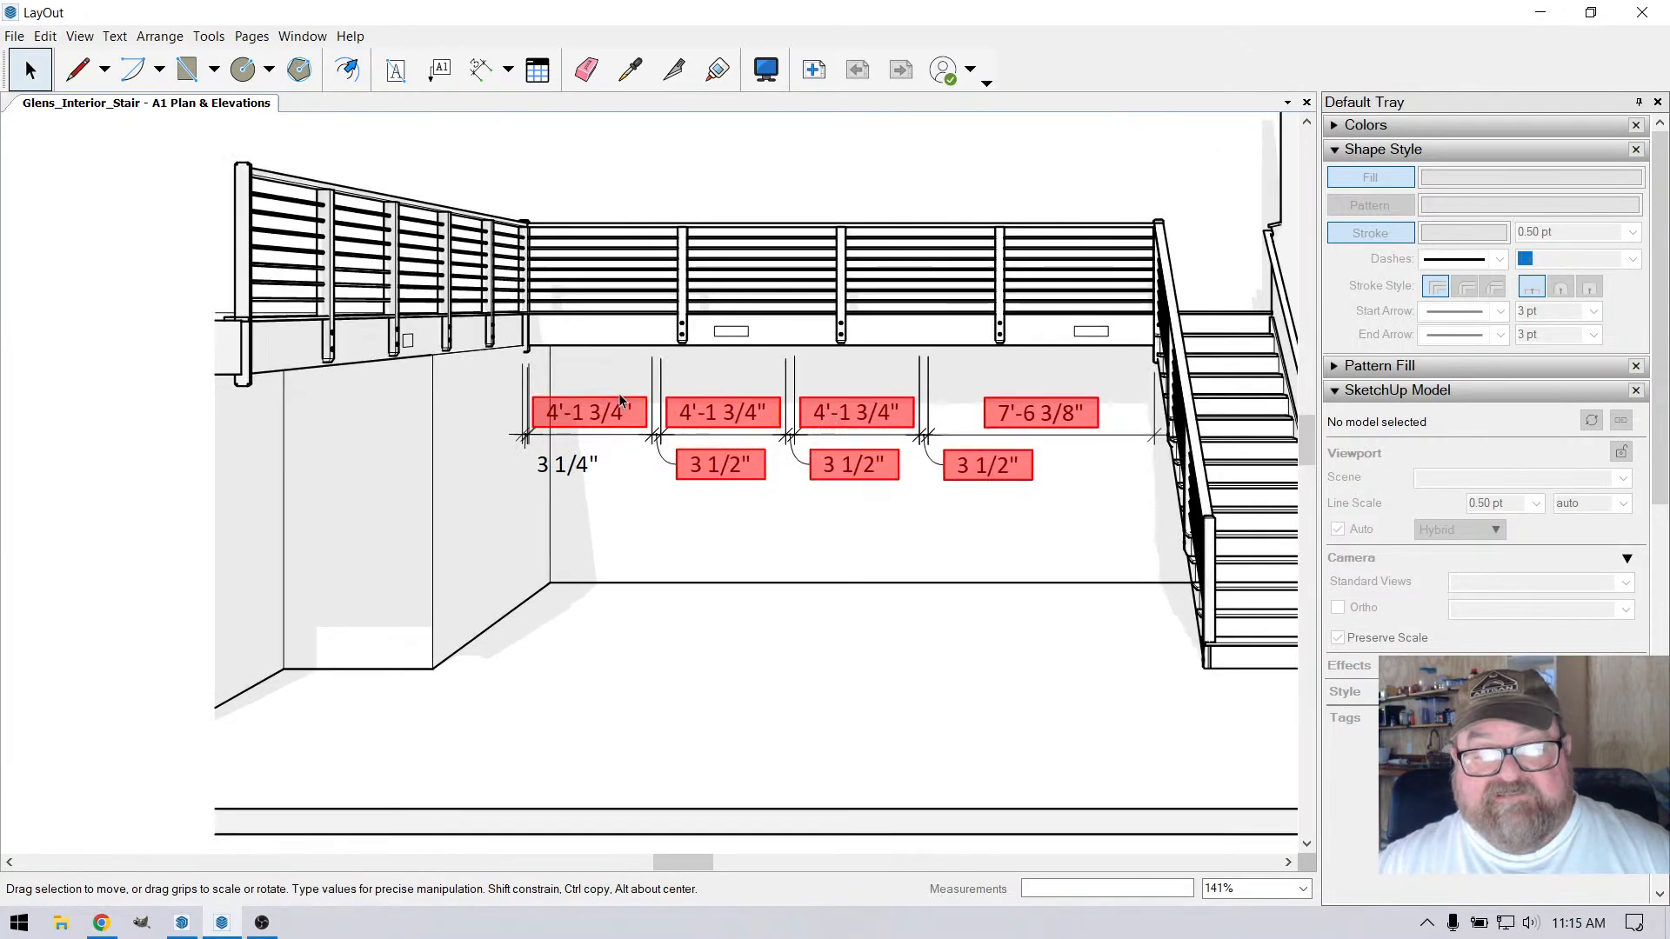
scroll(618, 391, "up", 2)
scroll(614, 427, "down", 3)
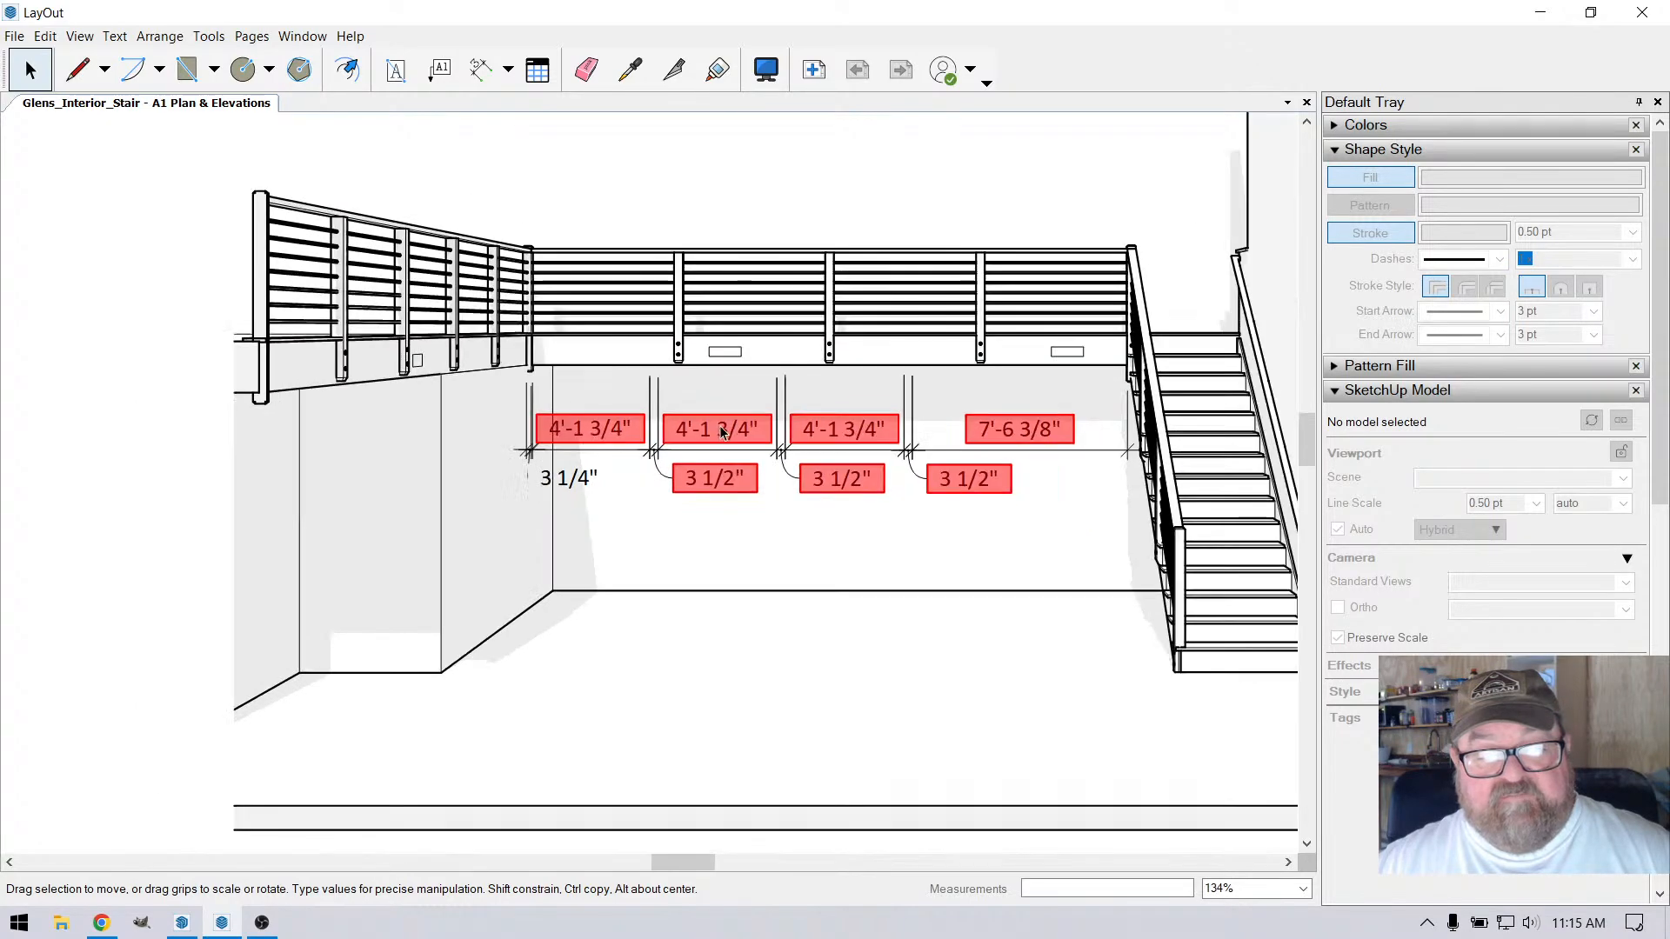
scroll(722, 432, "up", 1)
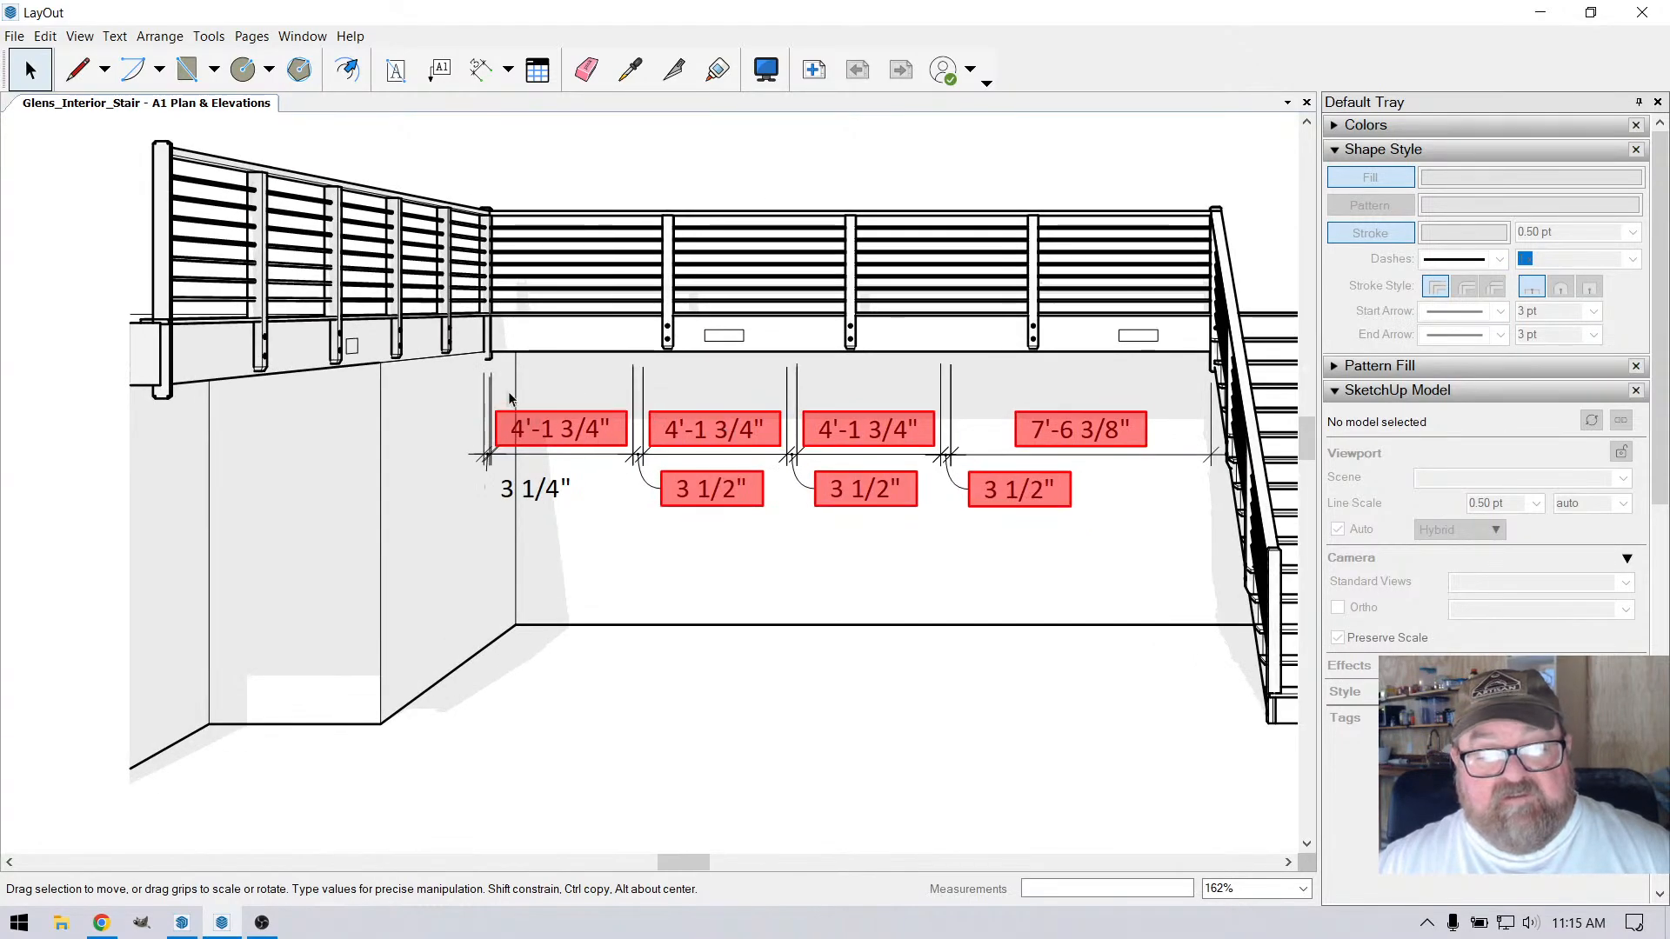
scroll(510, 398, "down", 2)
mouse_move(480, 215)
left_mouse_down()
mouse_move(722, 497)
mouse_move(1057, 538)
left_mouse_up()
right_click(757, 421)
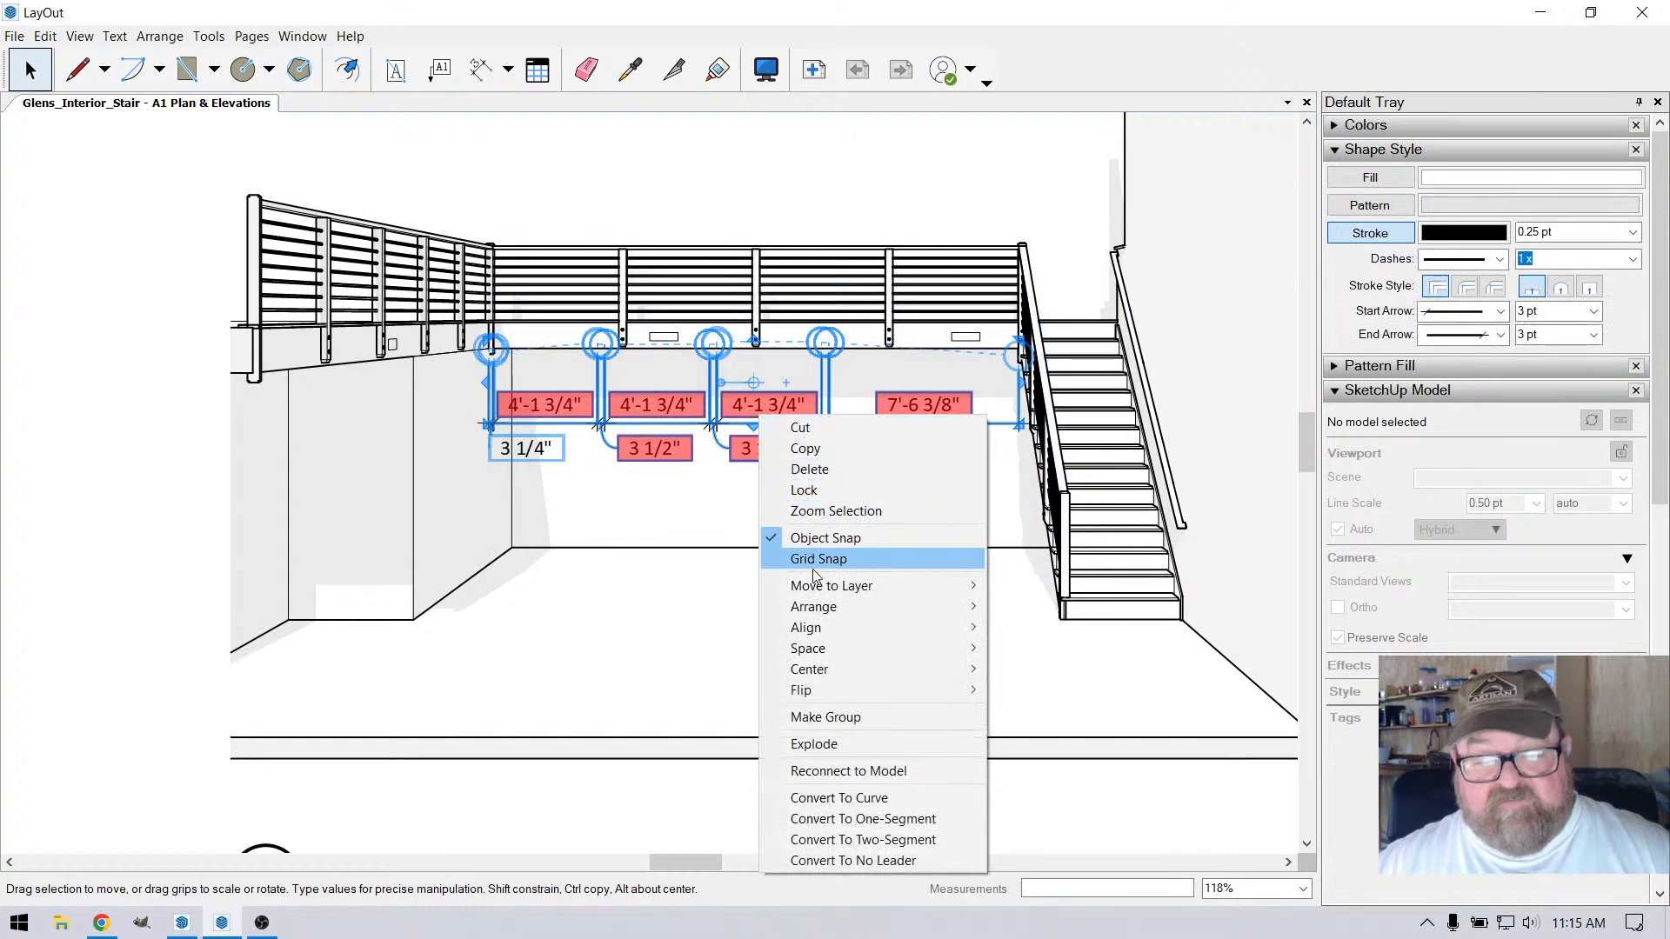
left_click(840, 770)
scroll(735, 413, "up", 4)
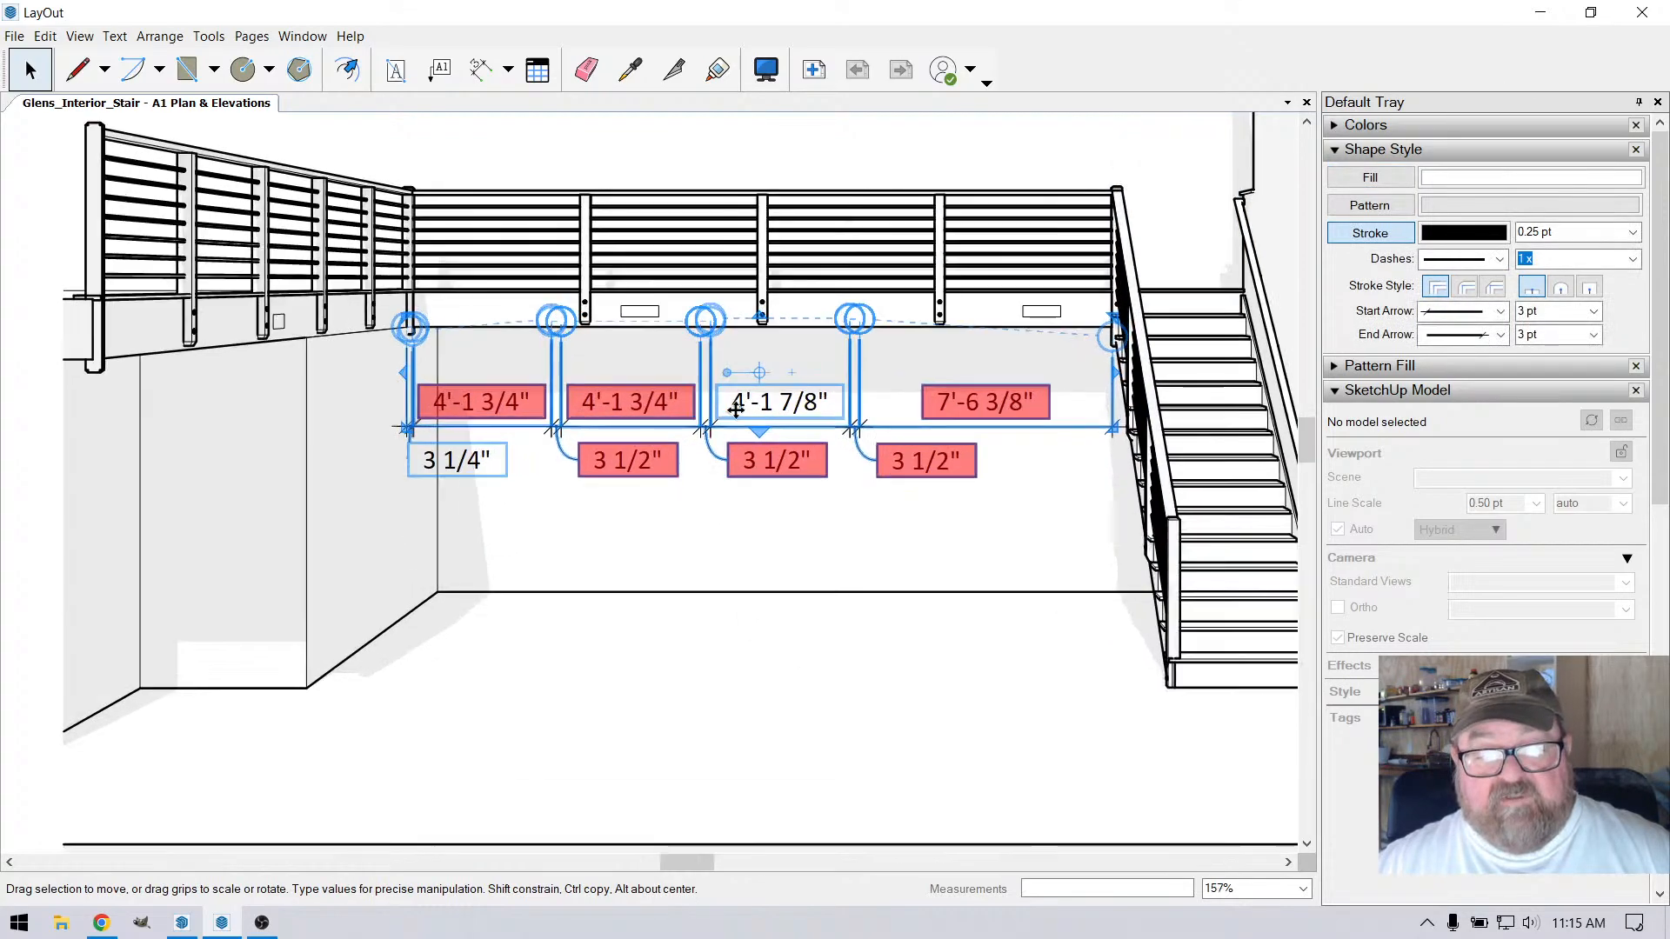
left_click(792, 558)
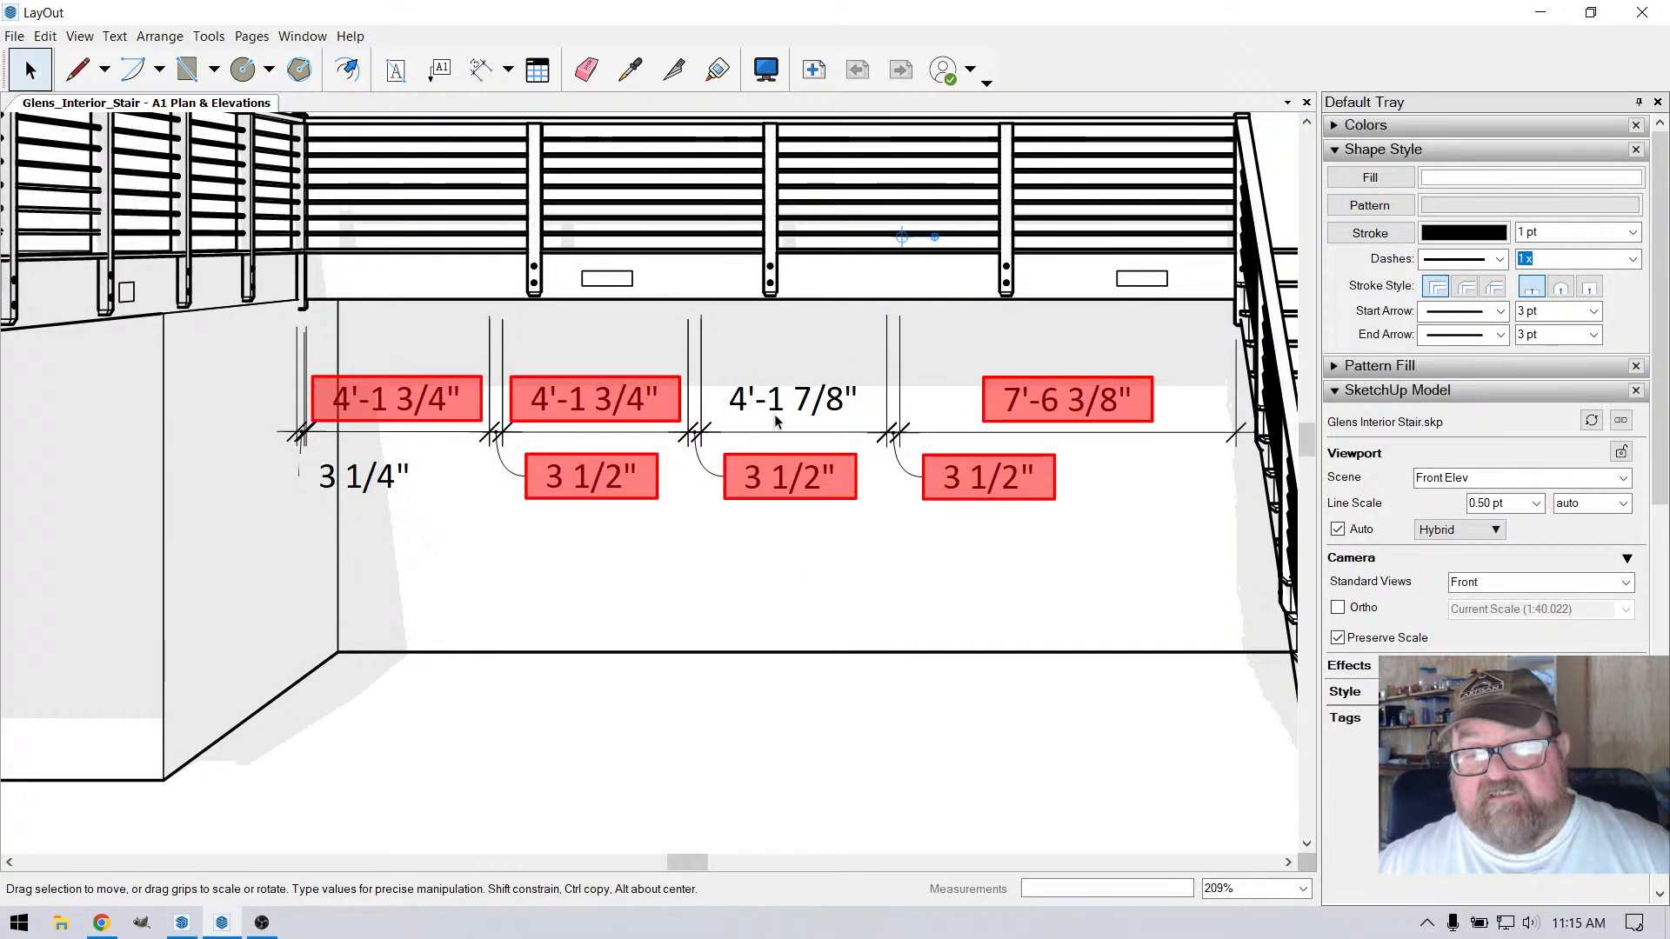
Try to reattach the start of the 7'-6 3/8" dimension to the post nearest the stair, undoing each attempt
scroll(787, 419, "up", 2)
left_click(866, 334)
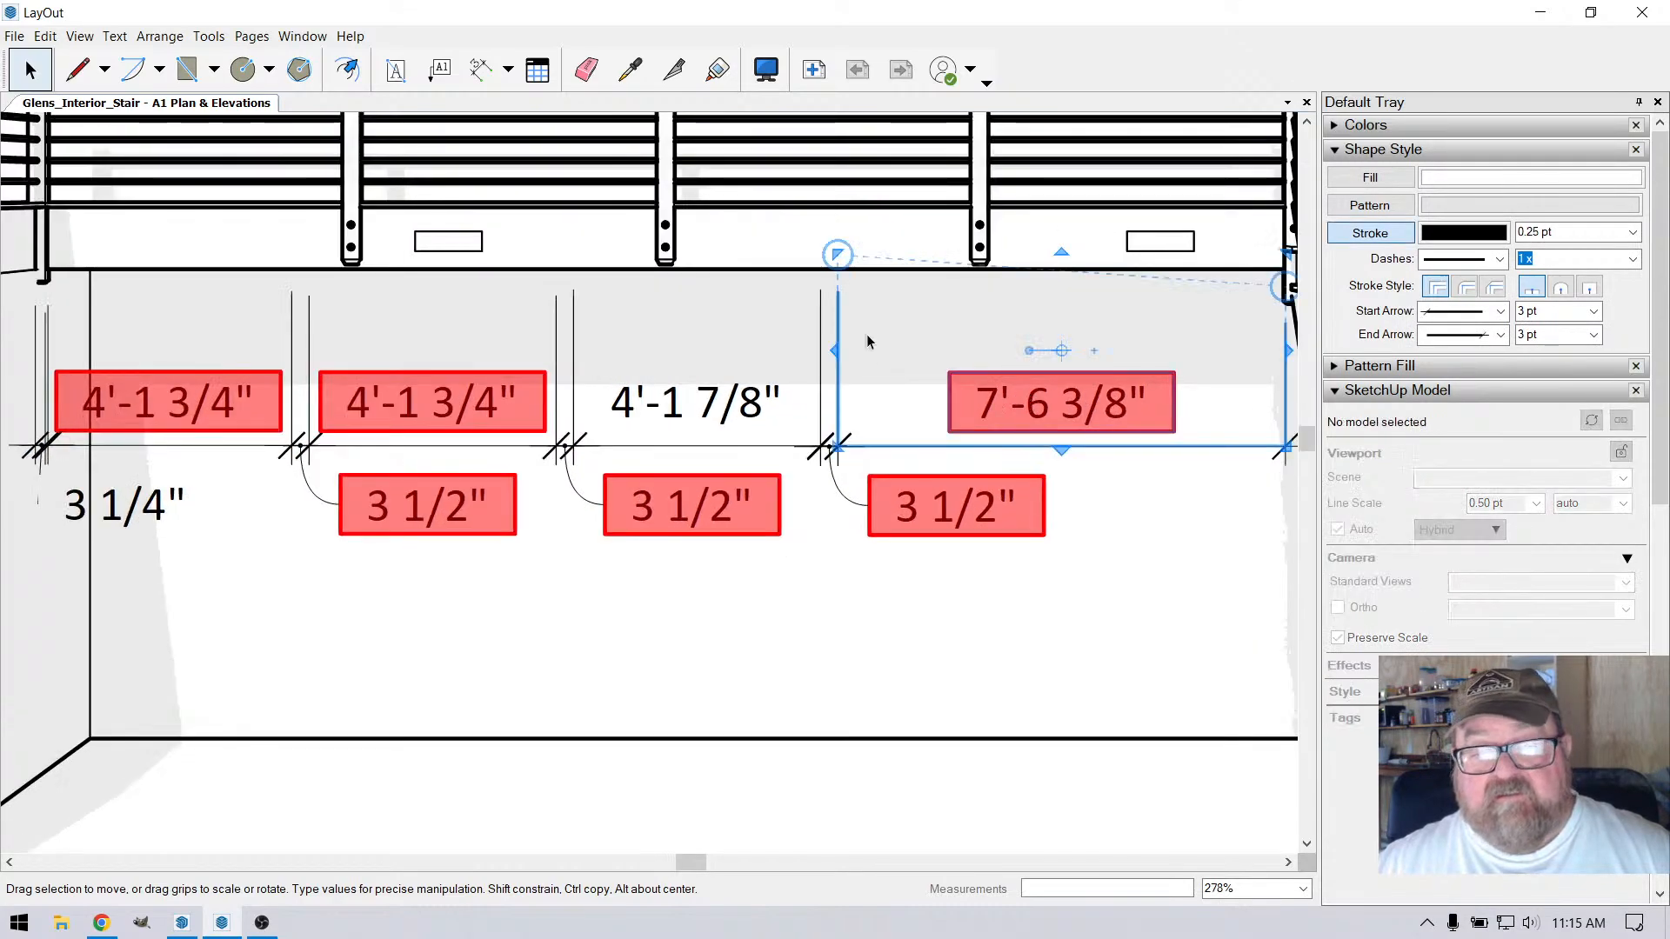
scroll(851, 300, "up", 2)
left_click_drag(823, 237, 1020, 241)
scroll(870, 439, "down", 2)
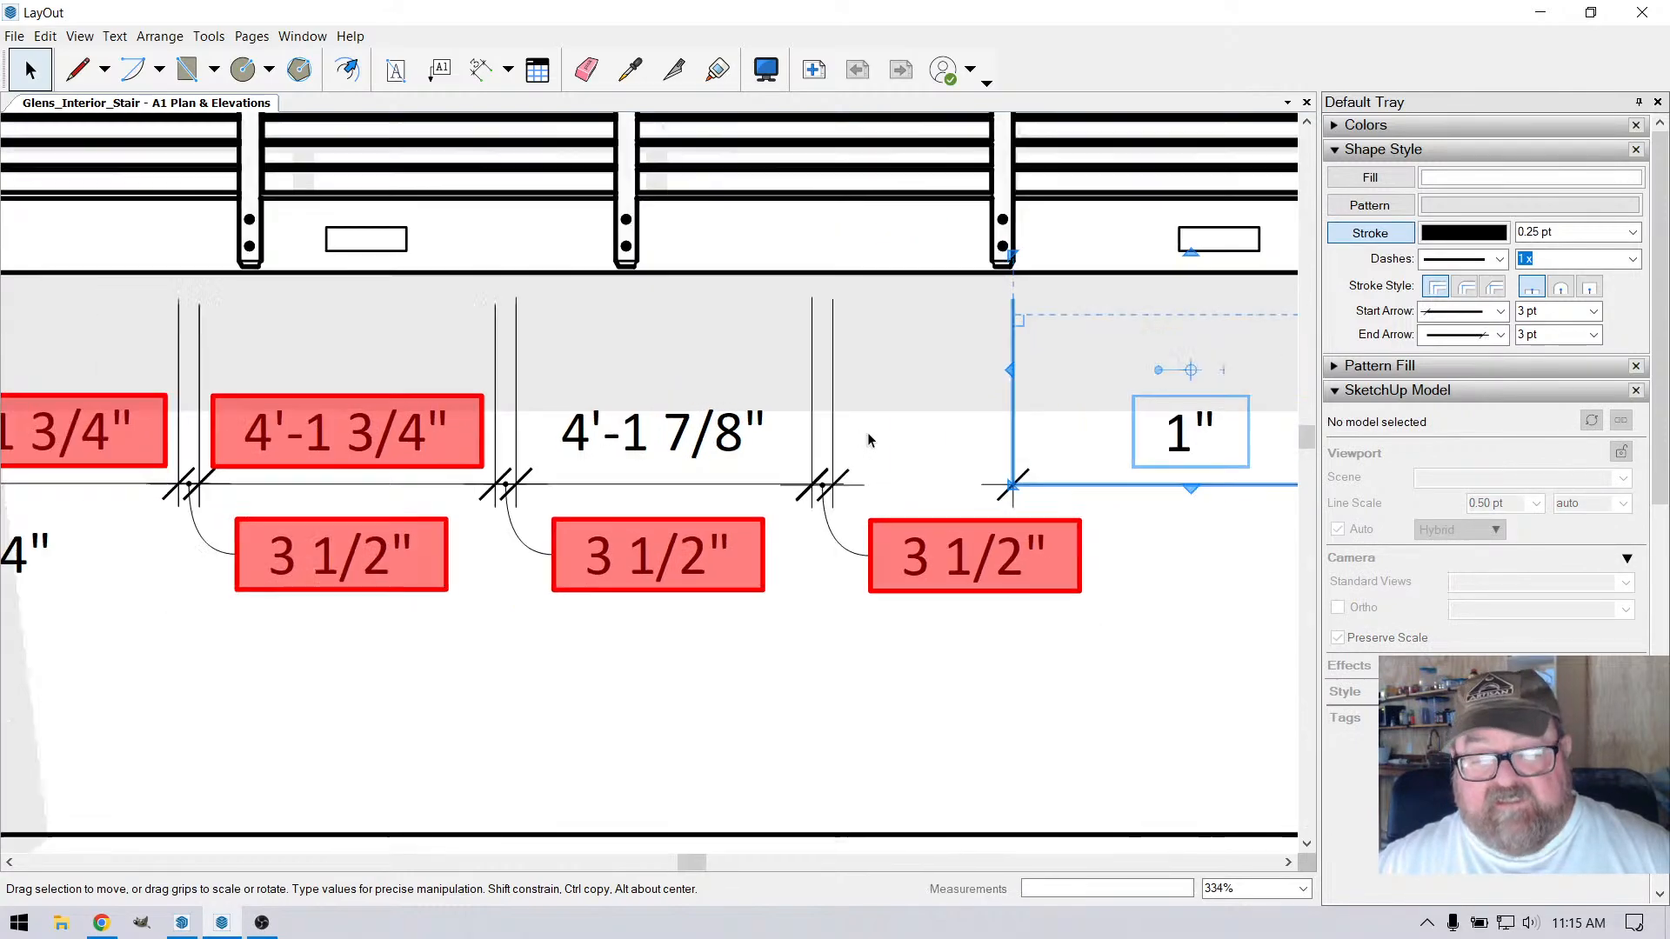
key("ctrl+z")
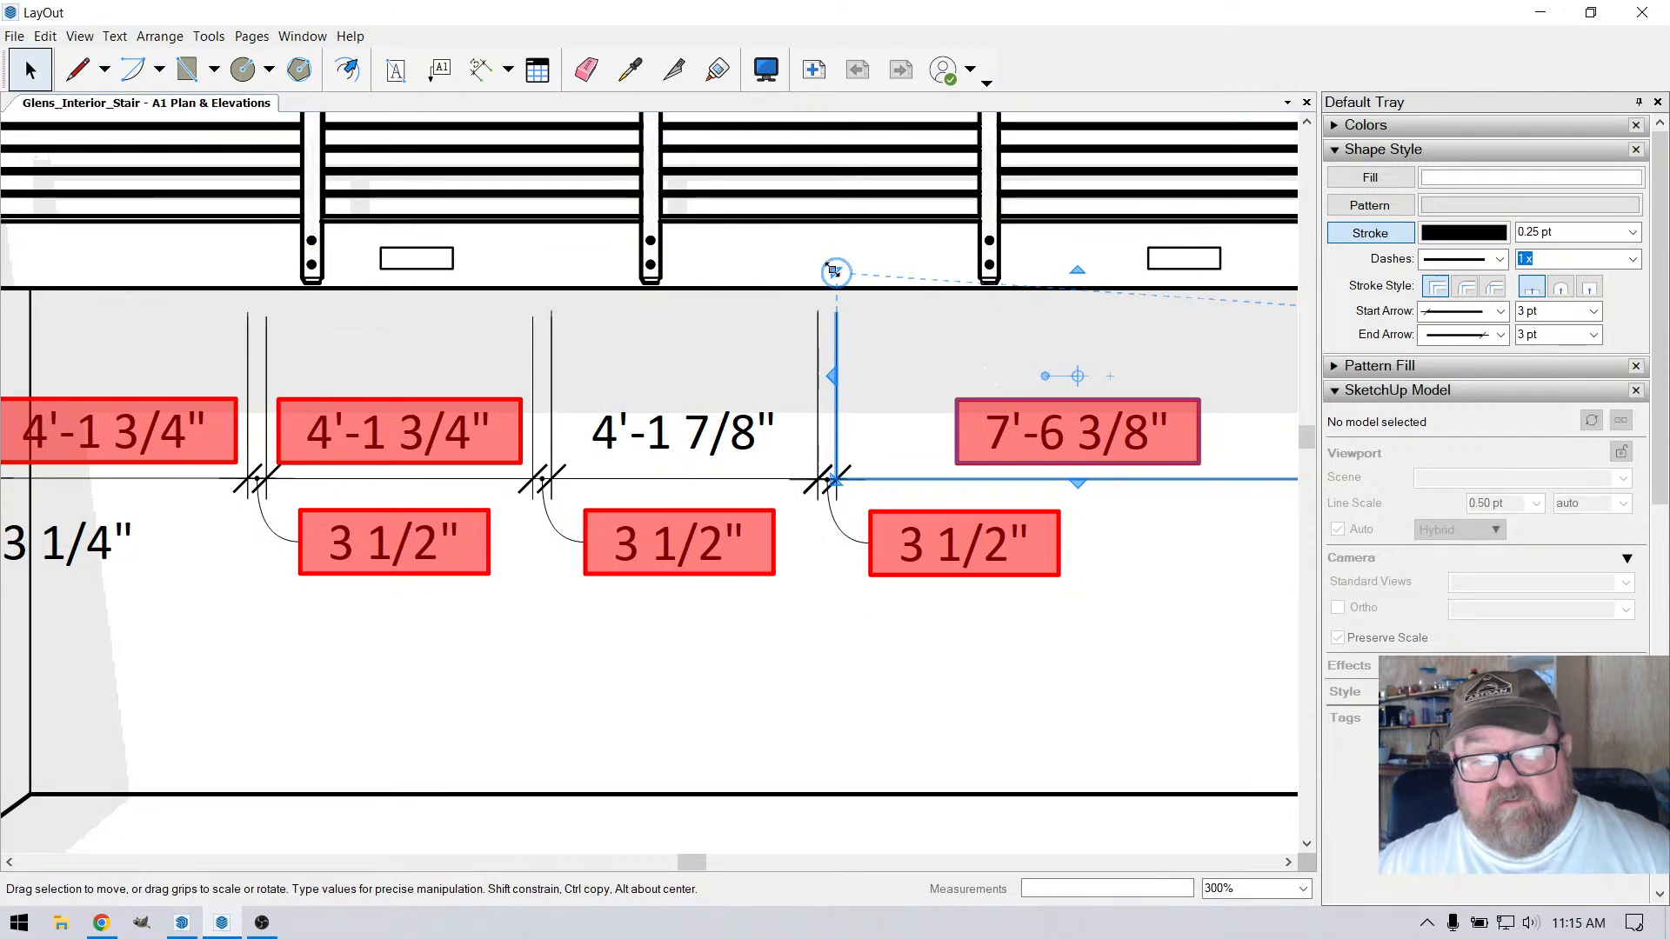
left_click_drag(835, 273, 1005, 281)
scroll(1115, 556, "down", 3)
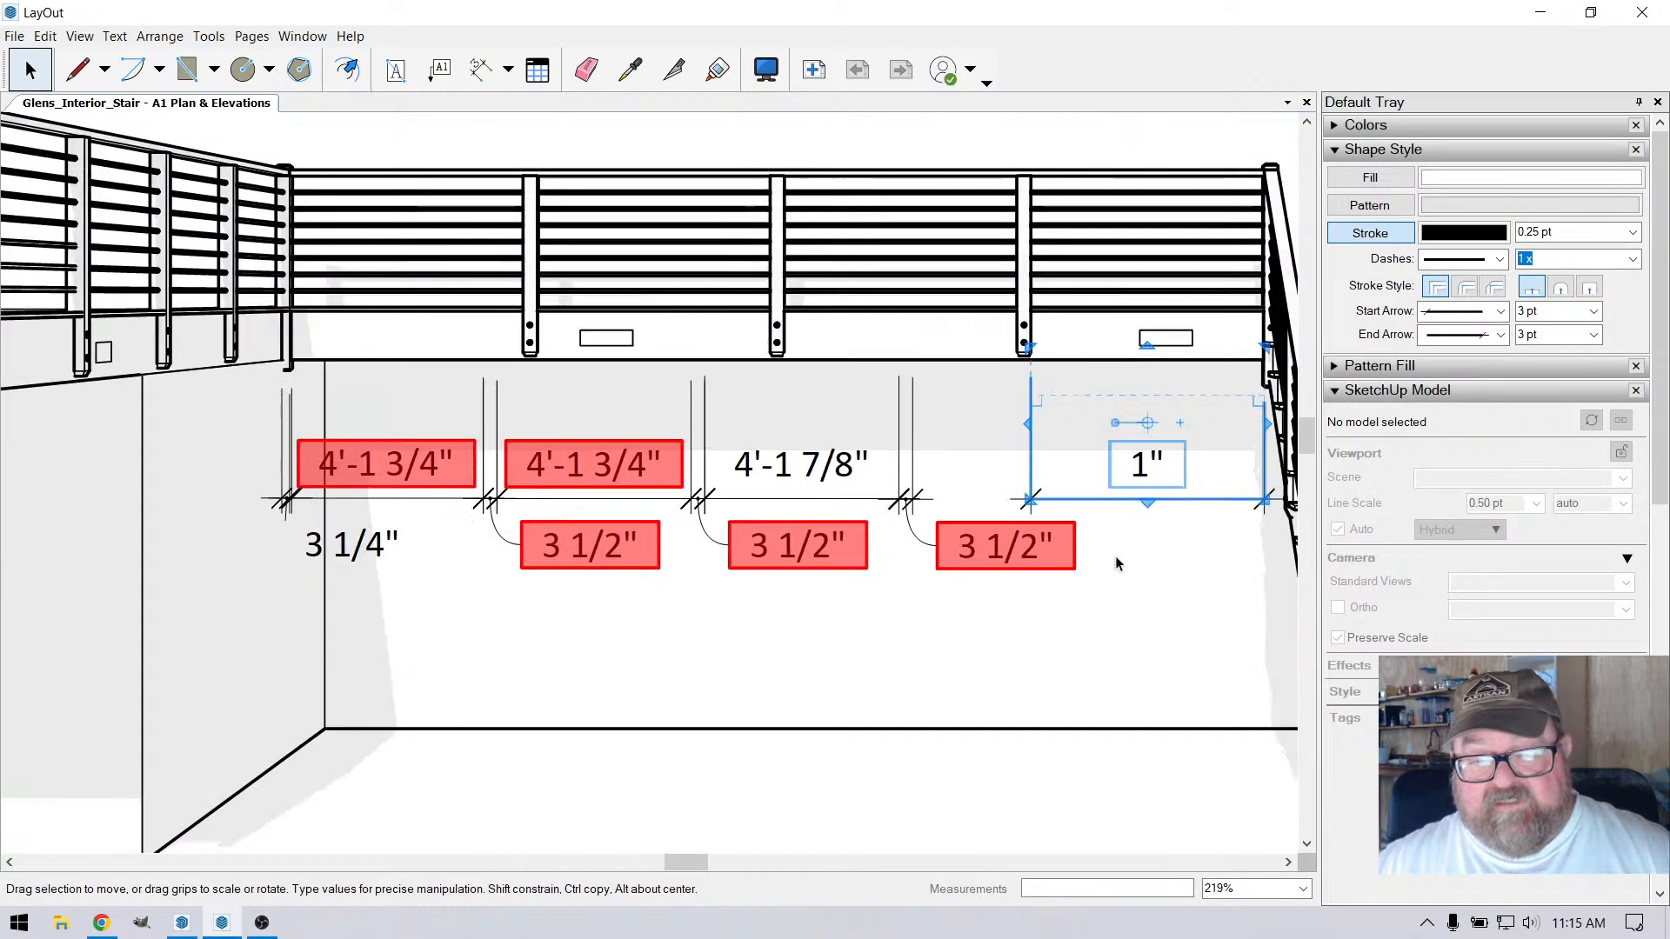
key("ctrl+z")
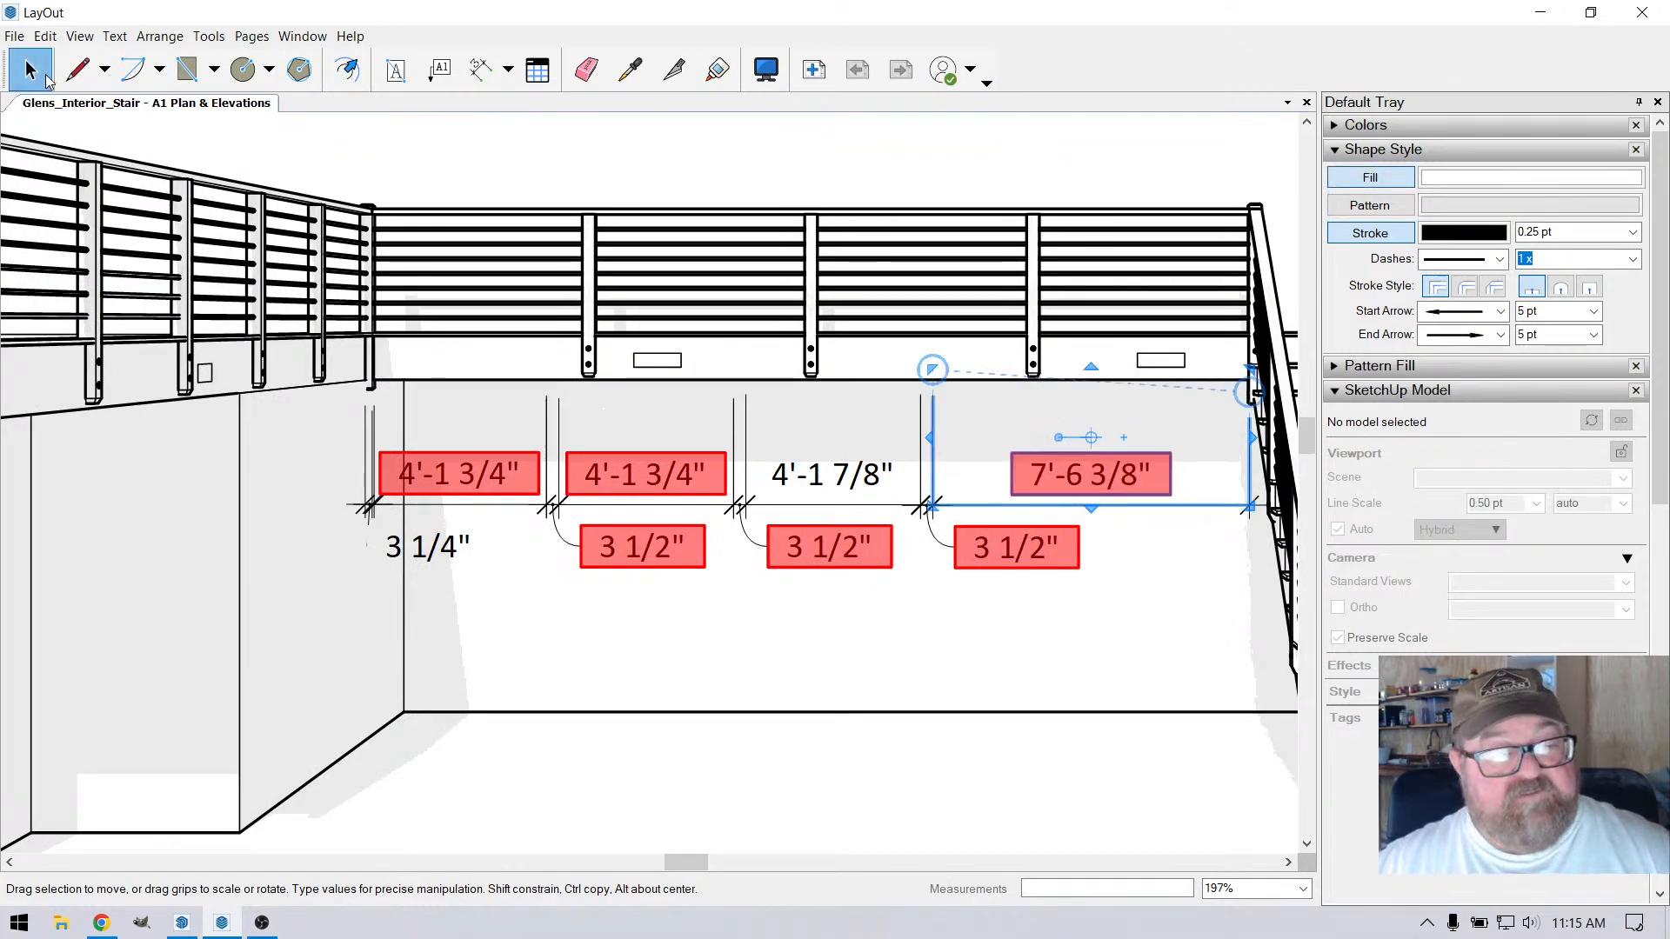
Delete all the horizontal post-width and spacing dimensions below the railing in the Front Elev elevation
left_click(30, 70)
left_click(466, 478)
key("Delete")
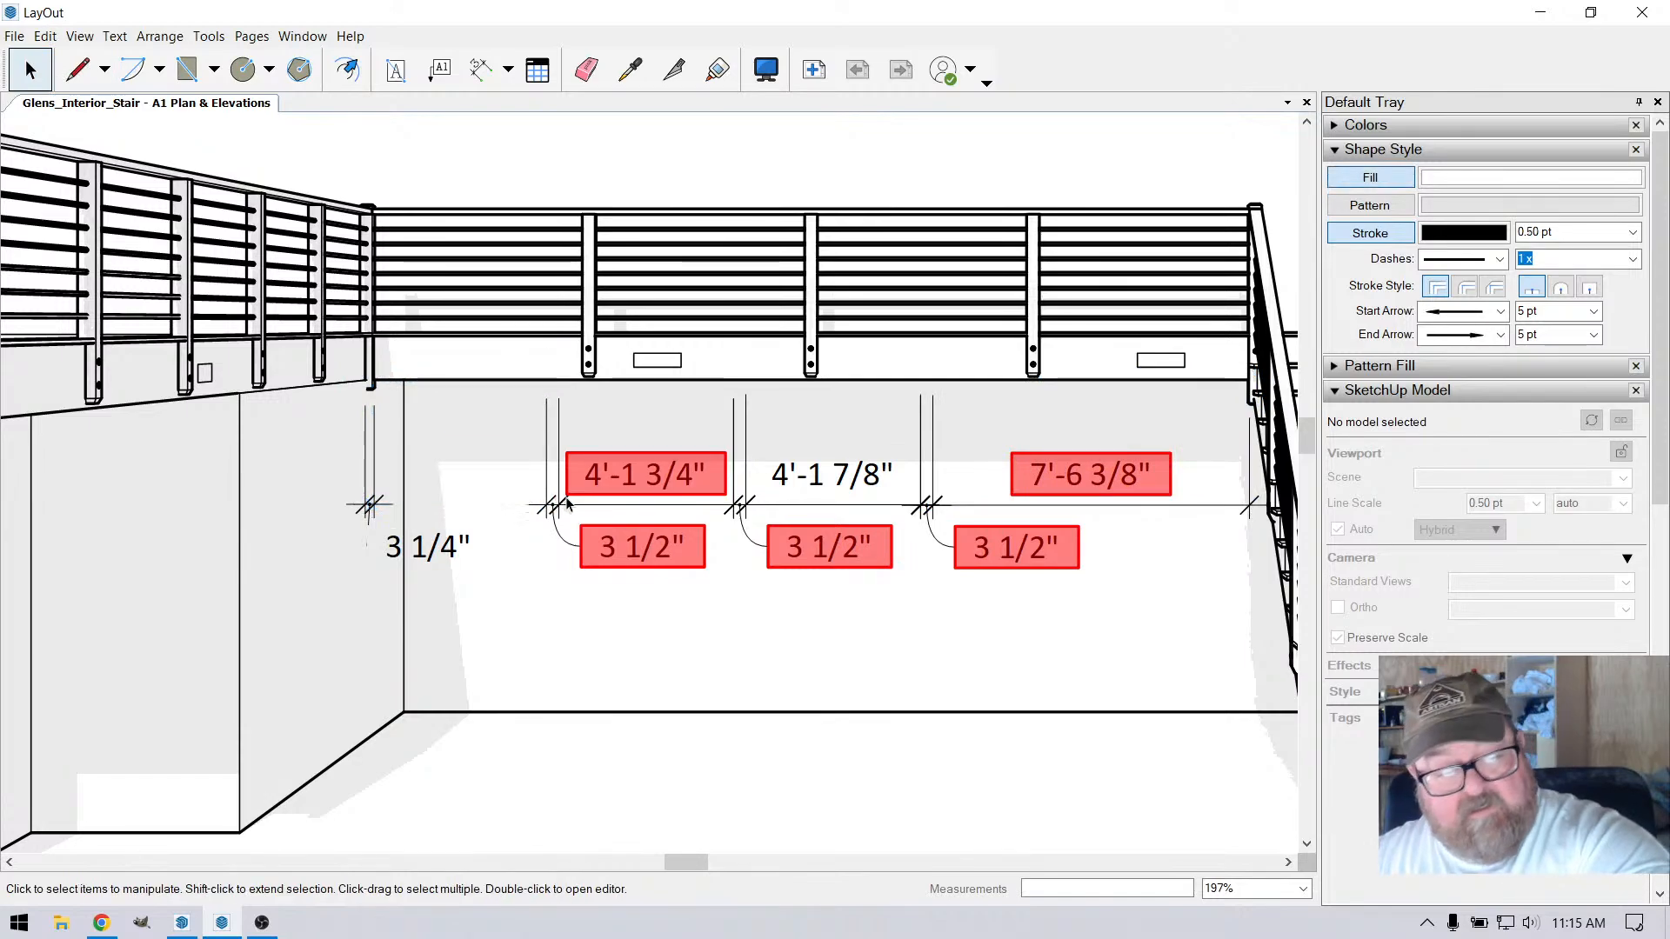
left_click(619, 476)
key("Delete")
left_click(611, 549)
key("Delete")
left_click(405, 541)
key("Delete")
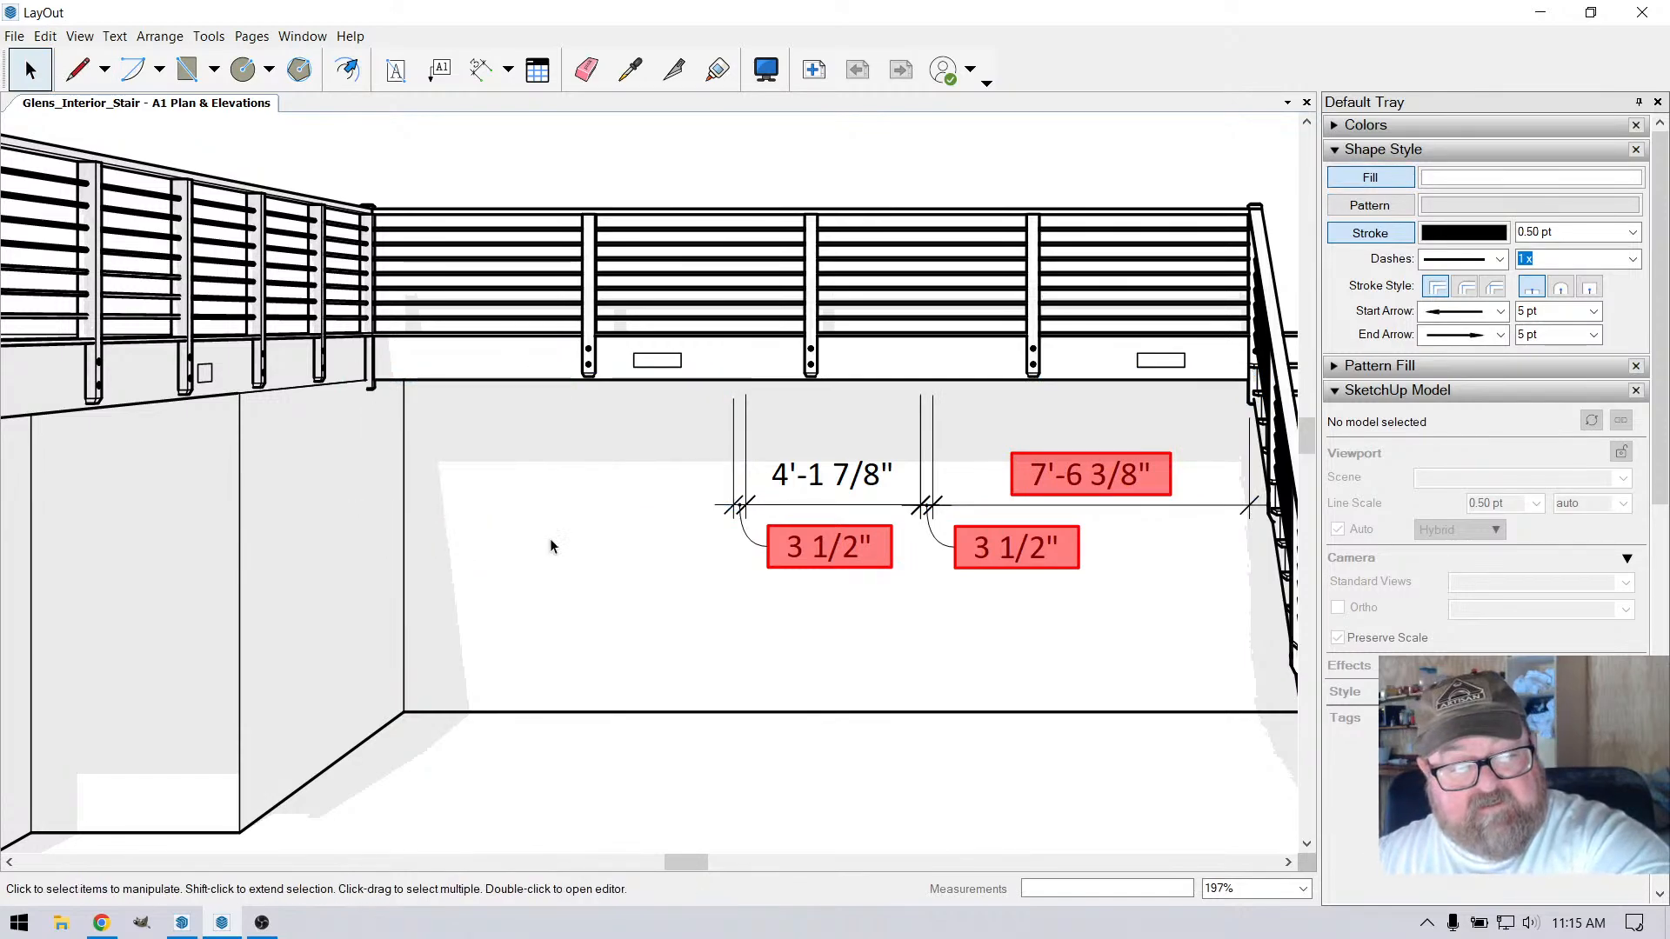
left_click(810, 484)
key("Delete")
left_click(801, 556)
key("Delete")
left_click(968, 544)
key("Delete")
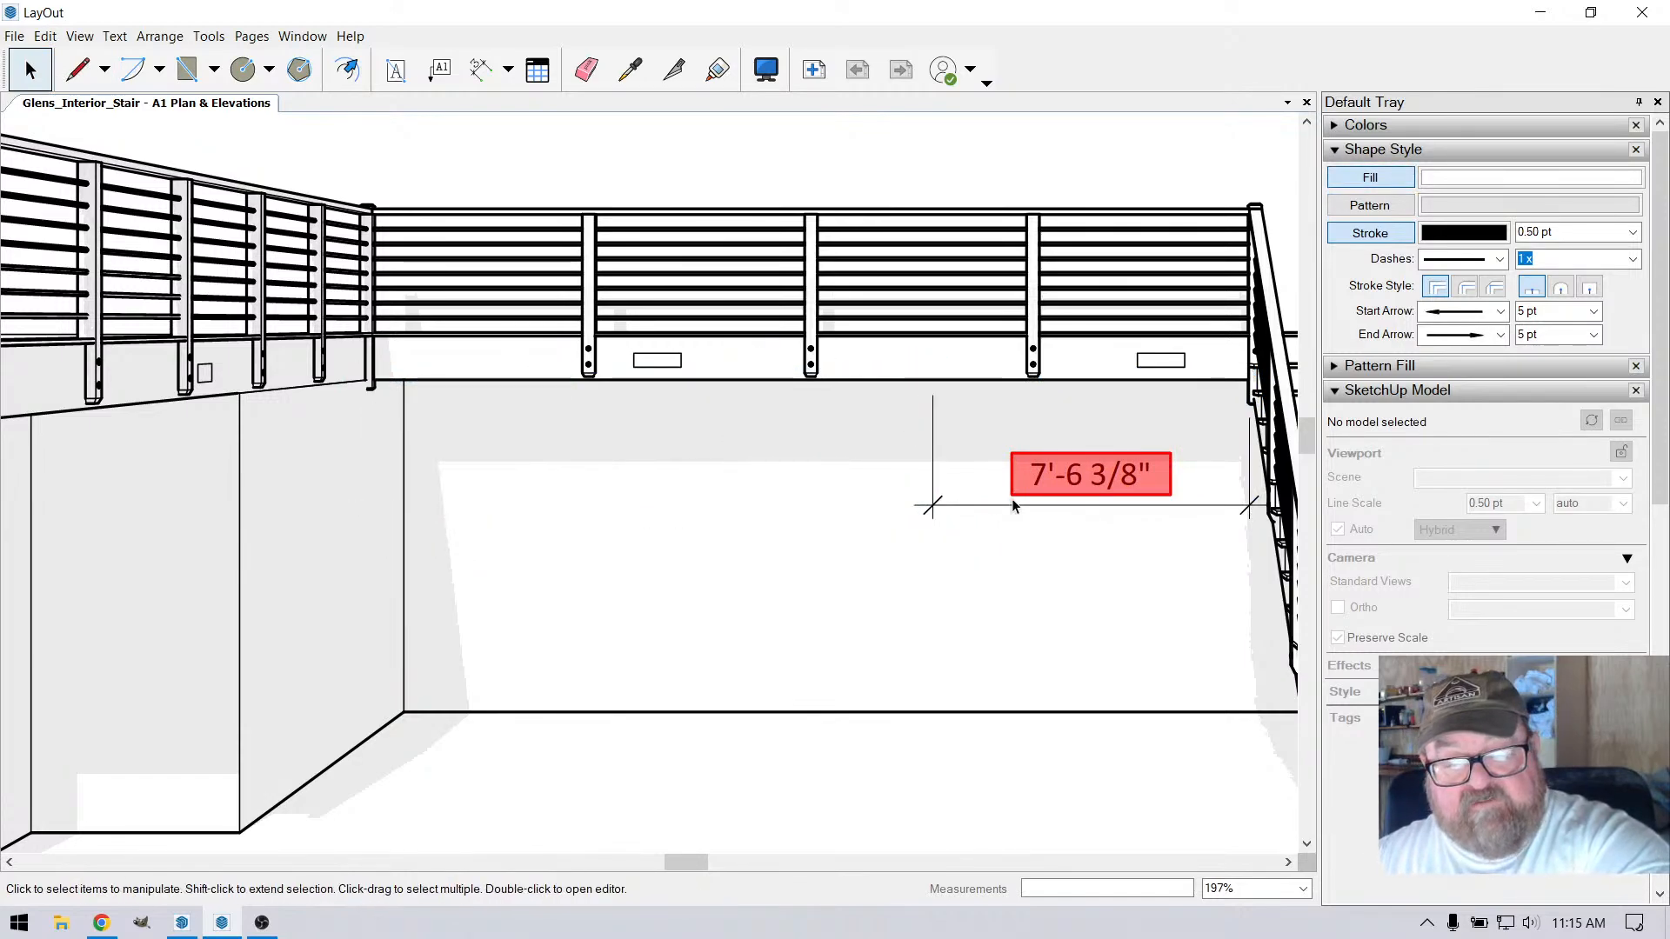
left_click(1022, 483)
key("Delete")
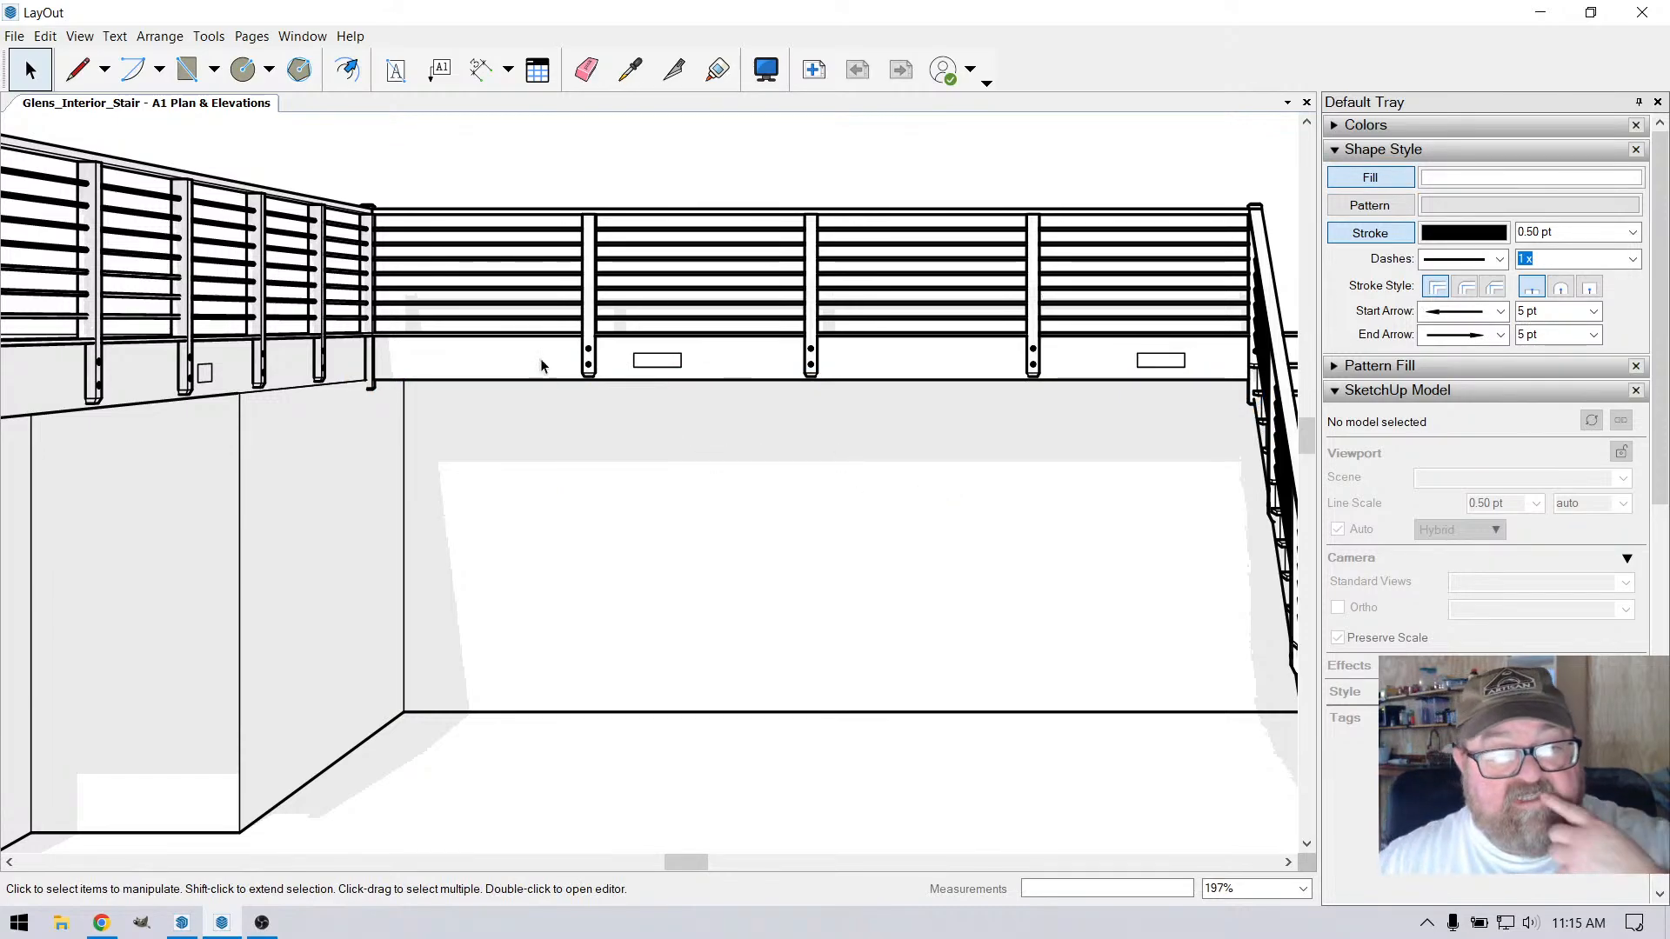
Dimension the corner post's width and the spacing to the first intermediate post, with both dimension lines below the Front Elev railing
left_click(480, 70)
scroll(365, 389, "up", 4)
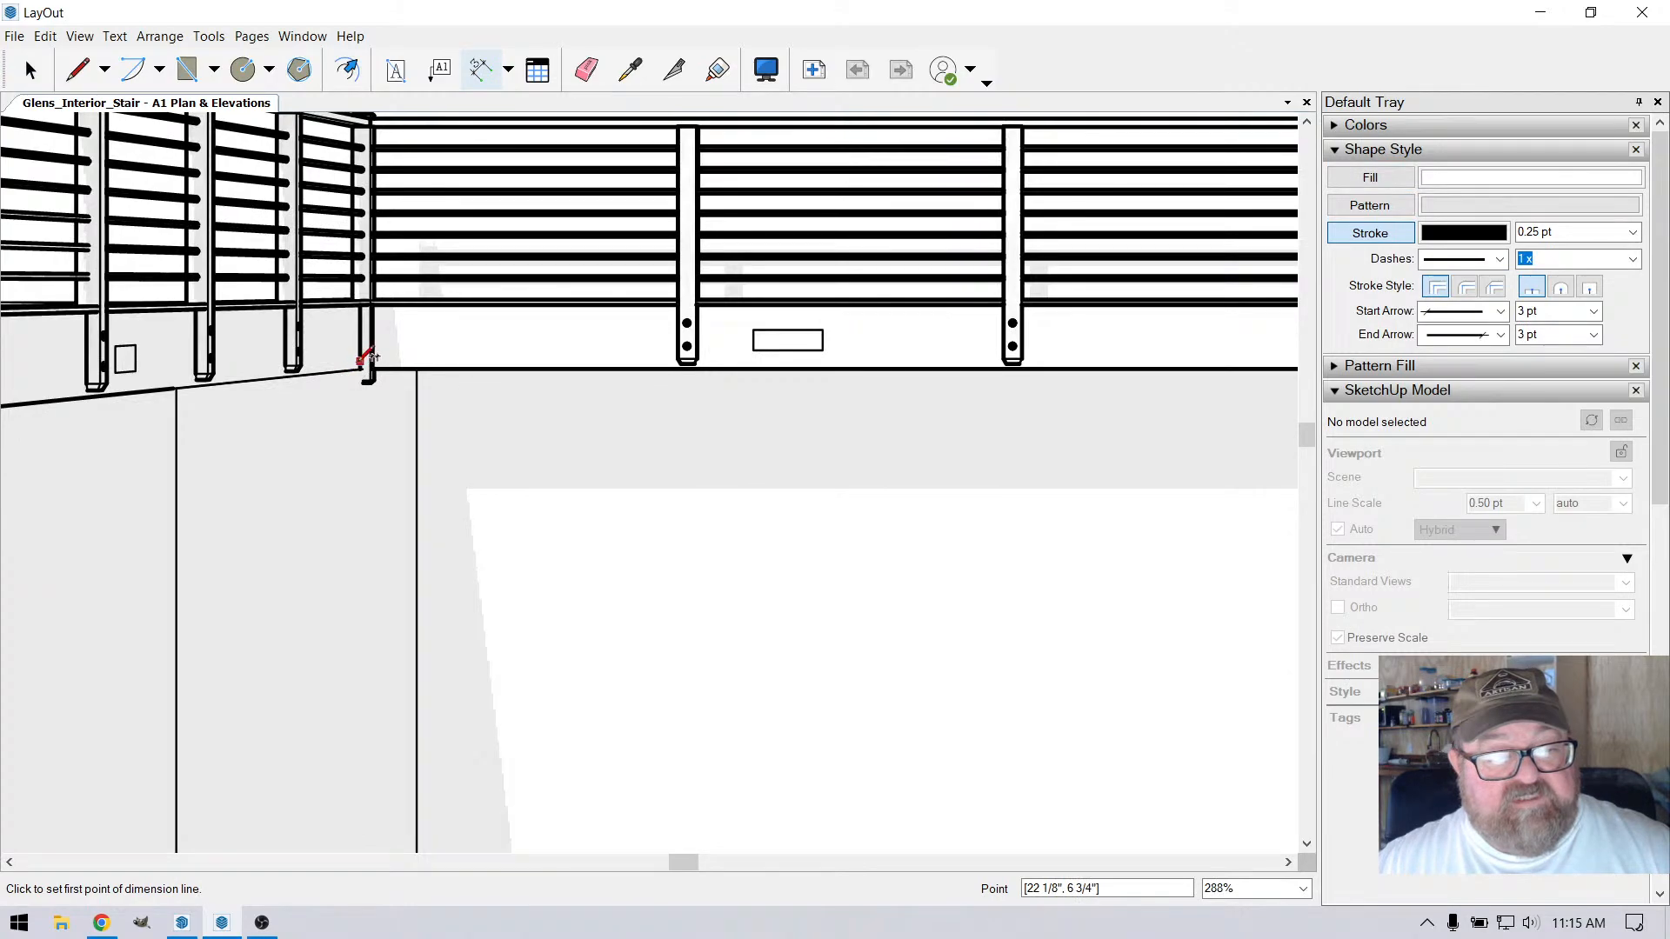
left_click(360, 364)
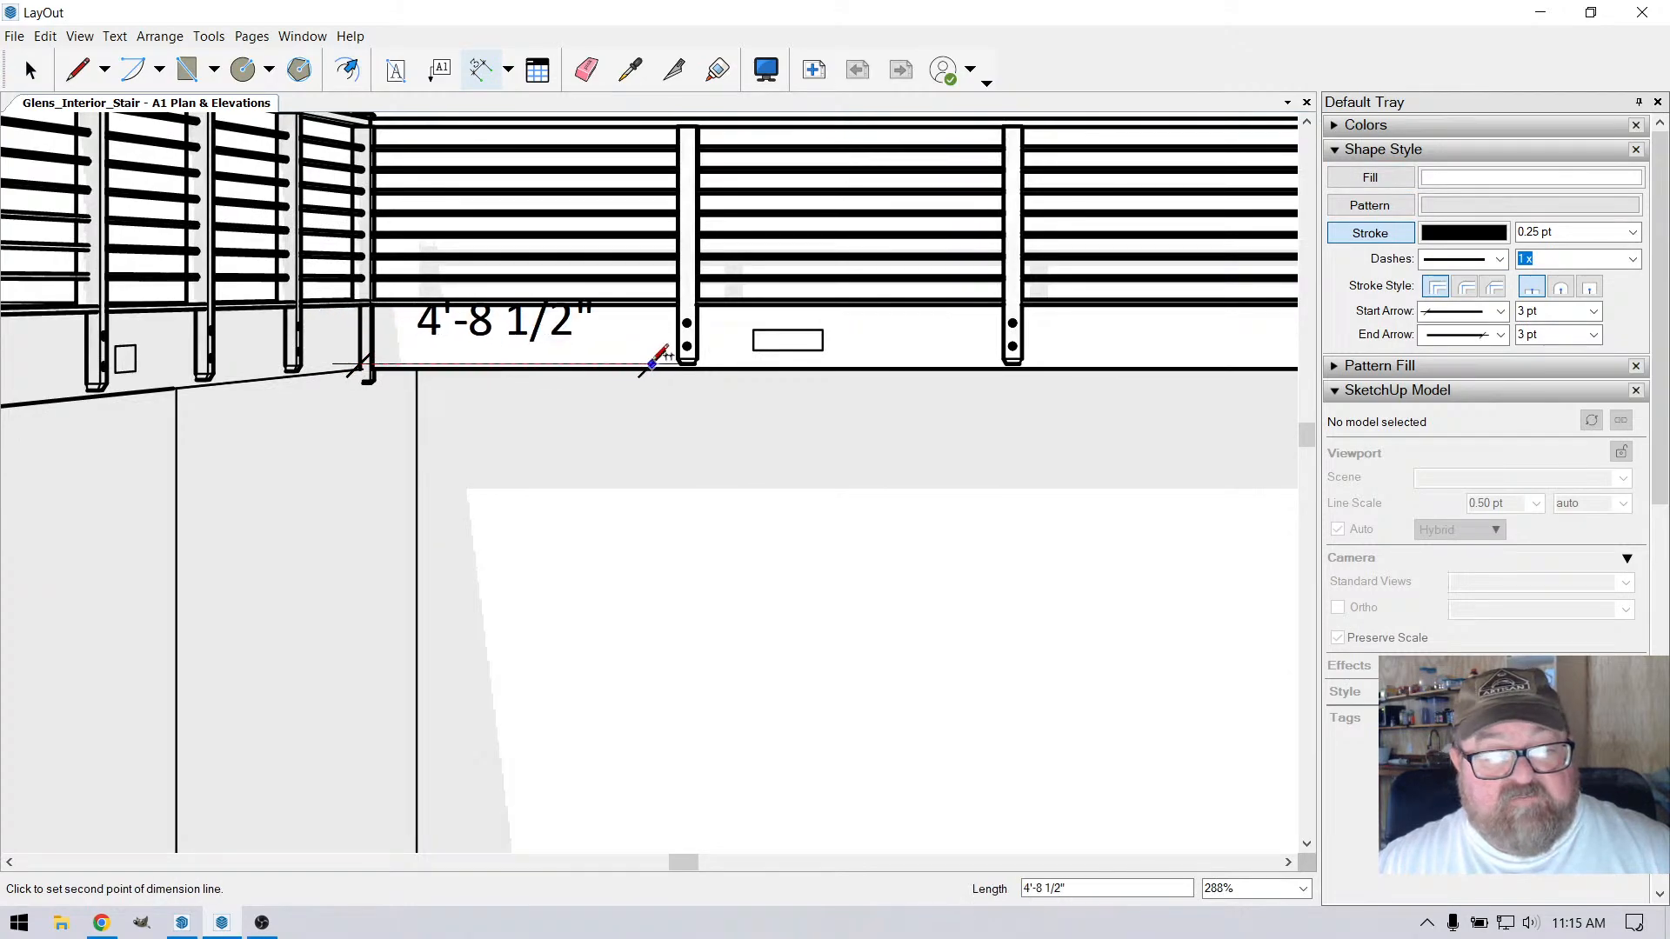
left_click(370, 372)
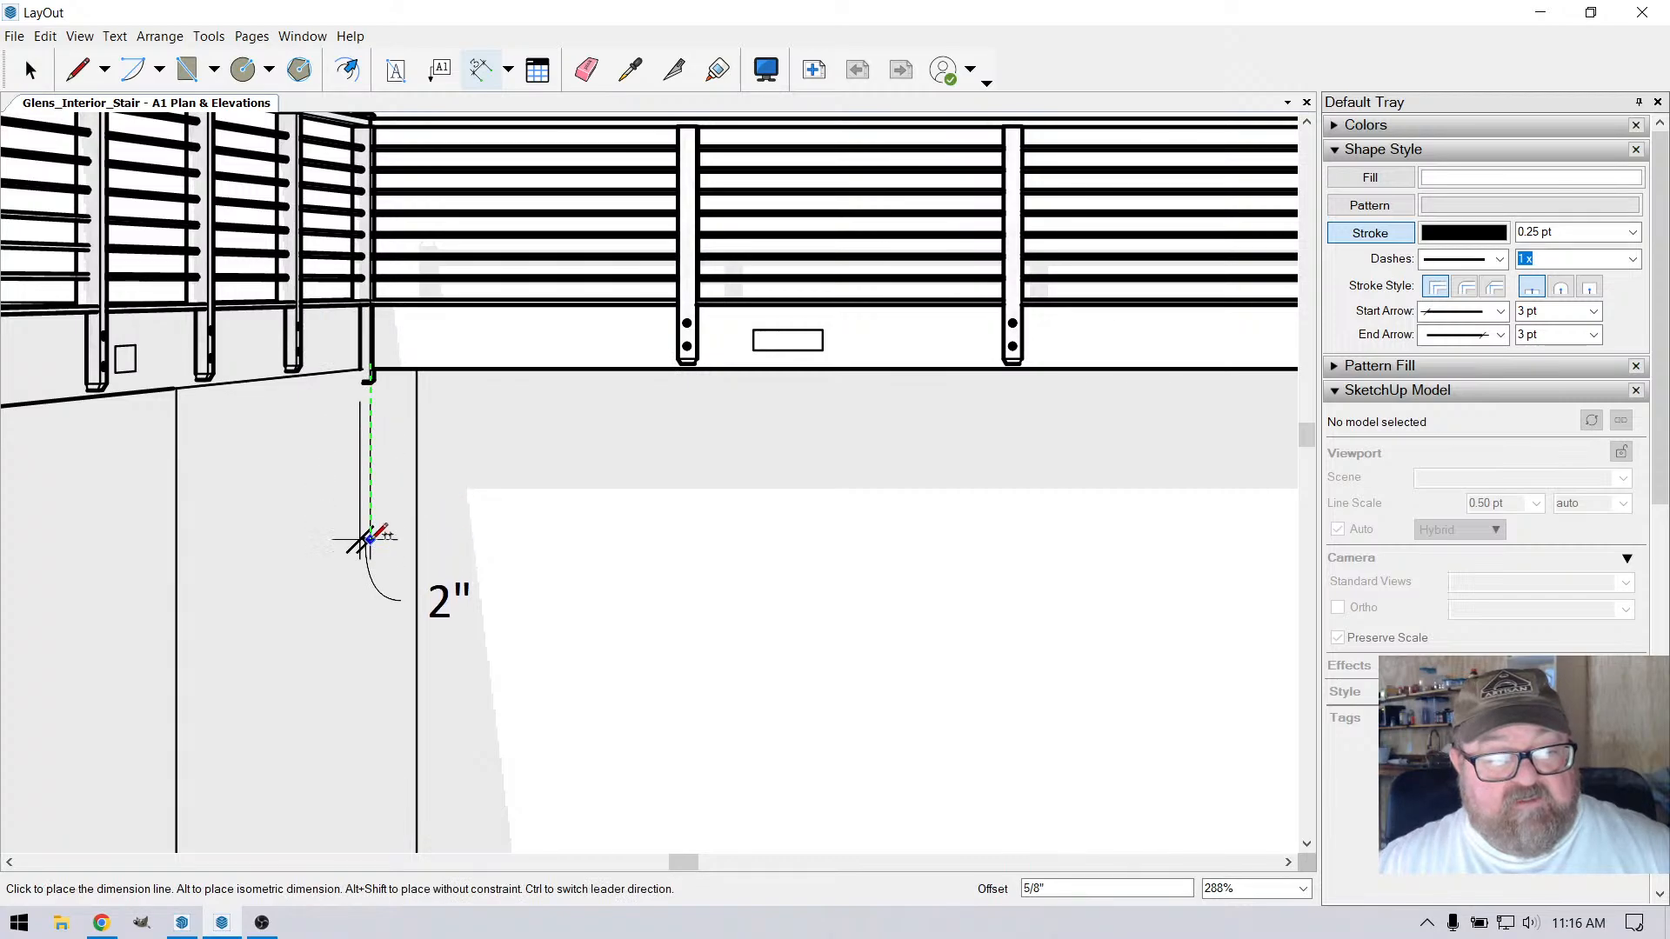
left_click(370, 538)
left_click(375, 368)
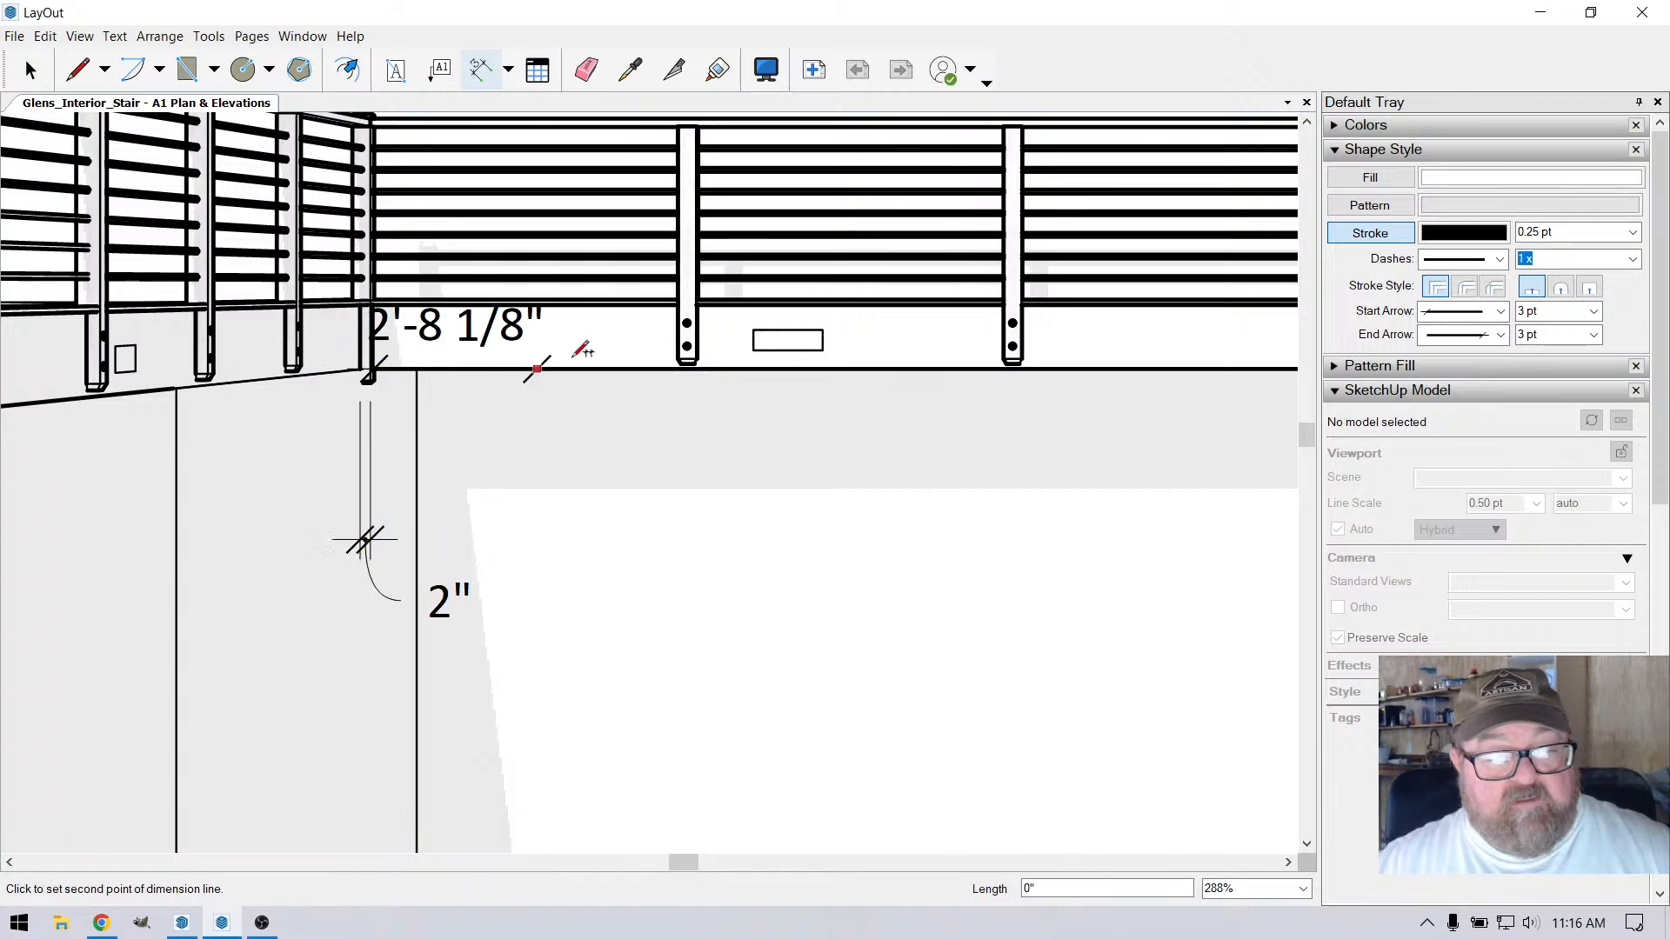
left_click(683, 365)
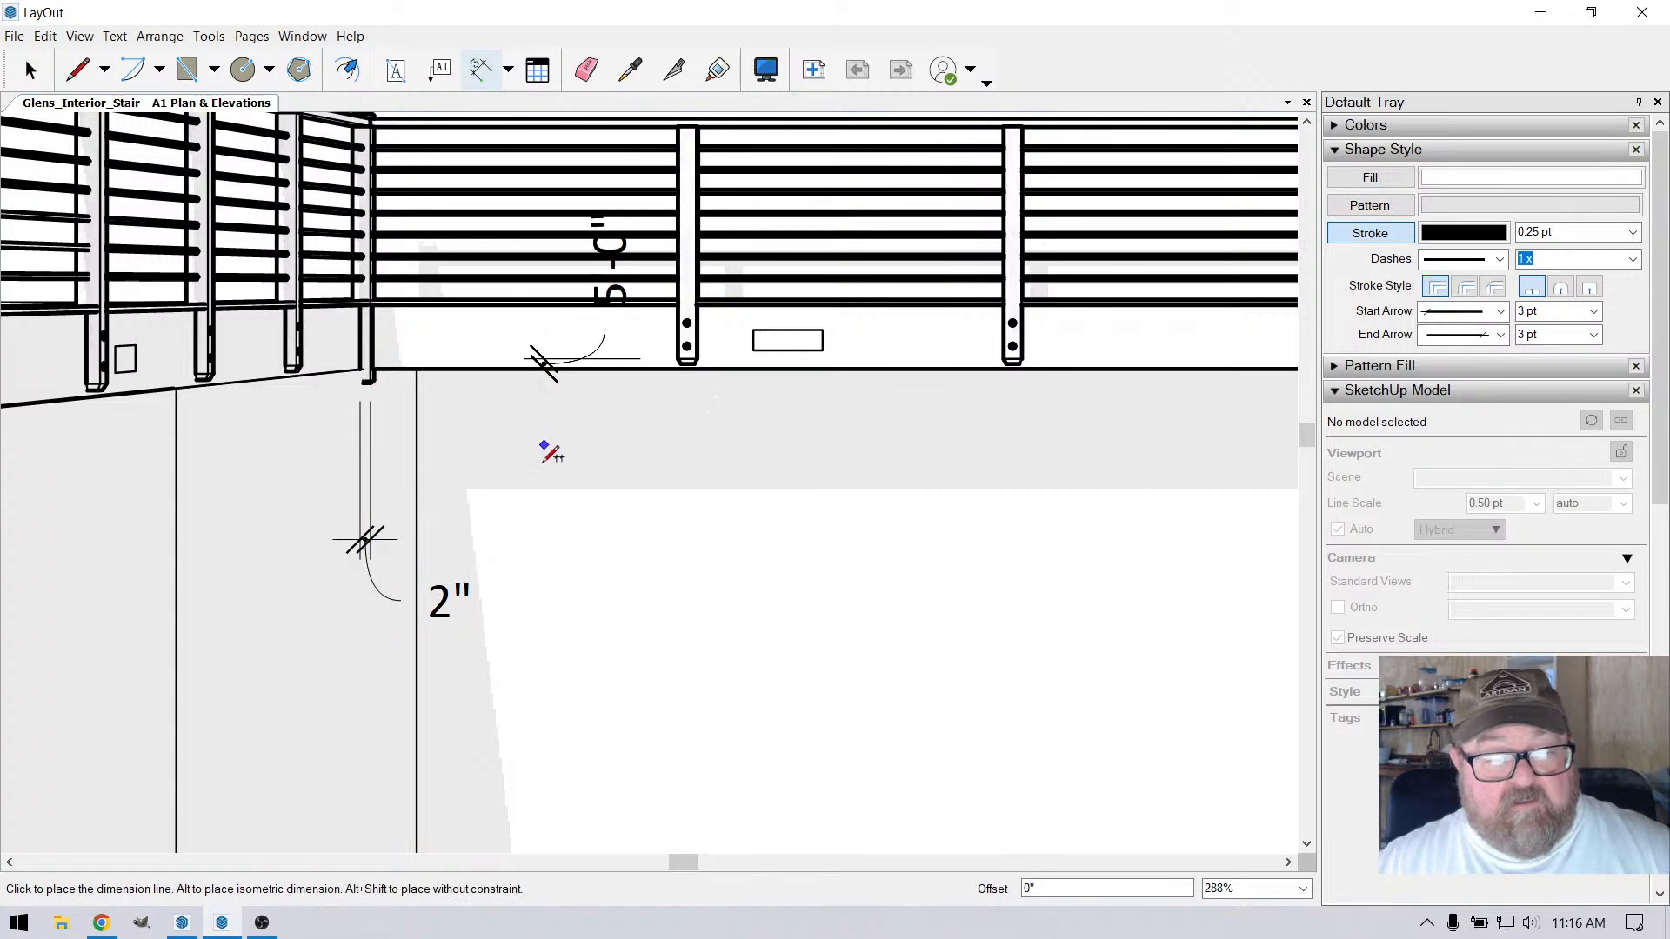
left_click(663, 534)
Dimension the first intermediate post's width, aligning its dimension line with the adjacent spacing dimension
scroll(721, 481, "up", 2)
scroll(721, 481, "up", 1)
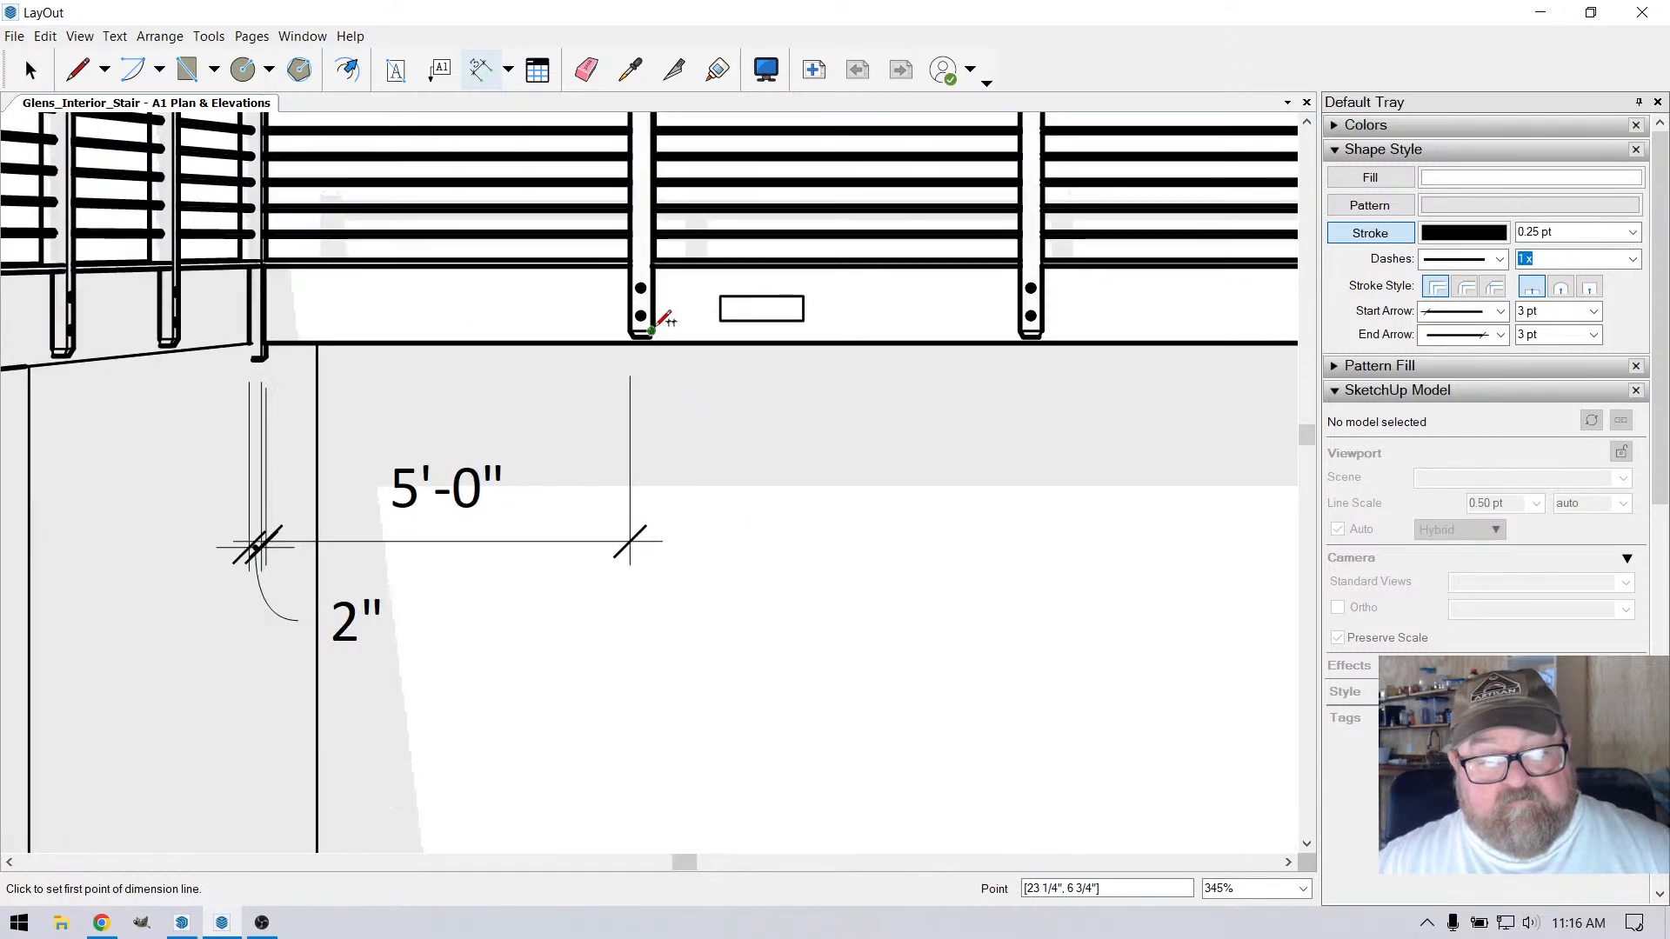
left_click(654, 328)
left_click(629, 332)
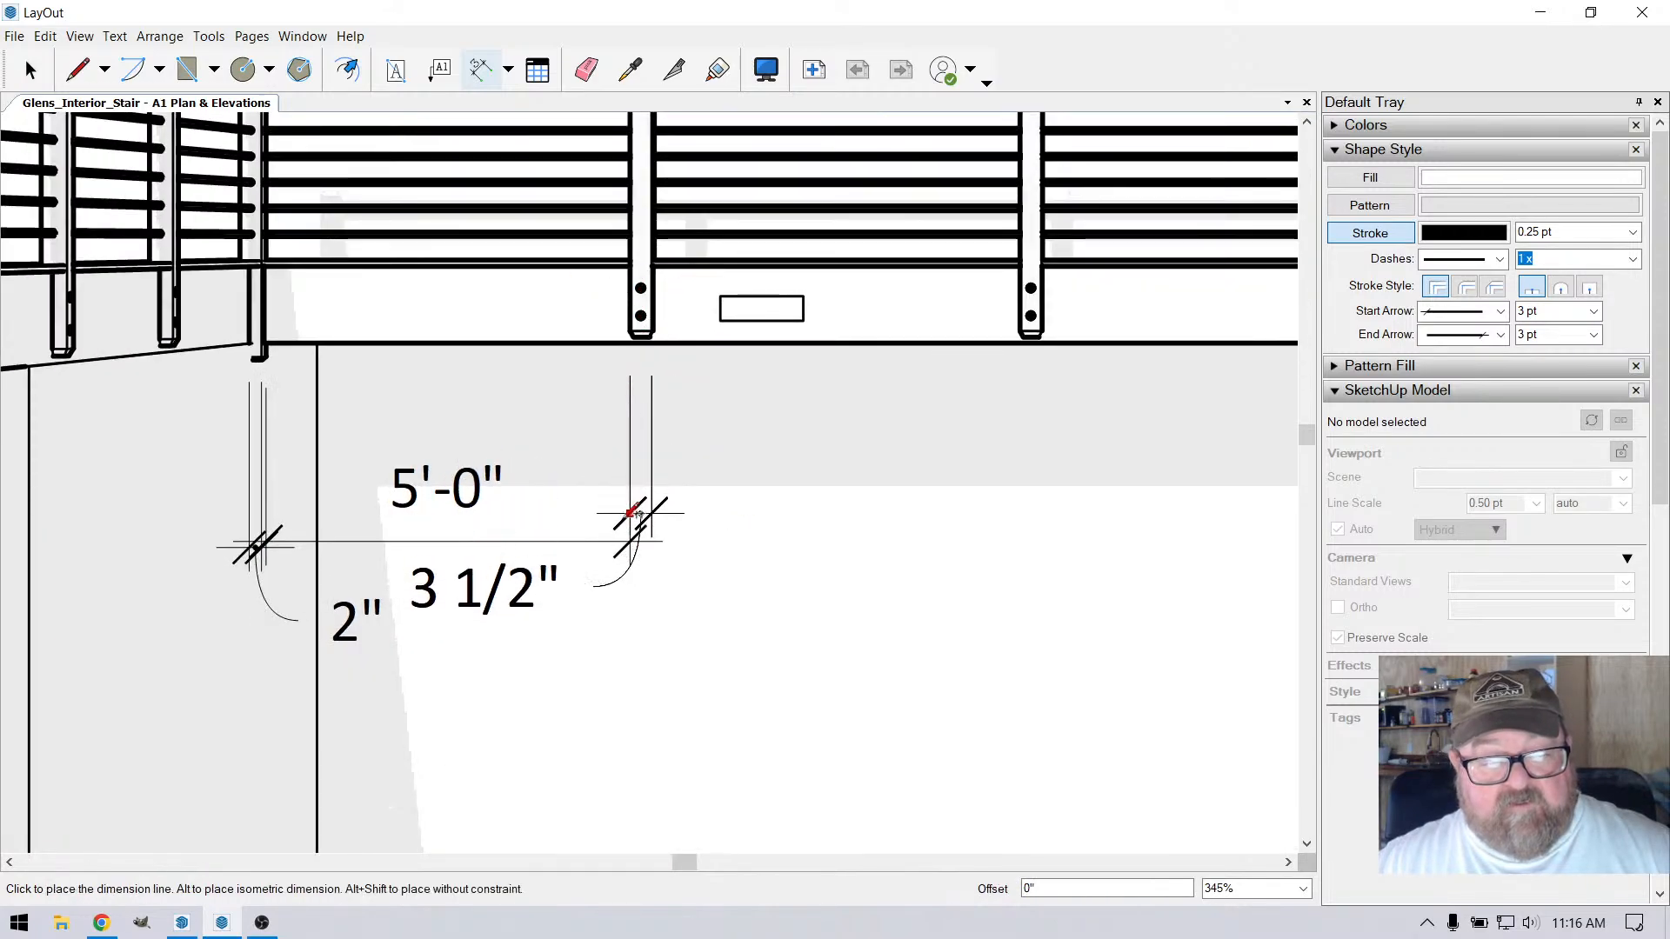
left_click(641, 540)
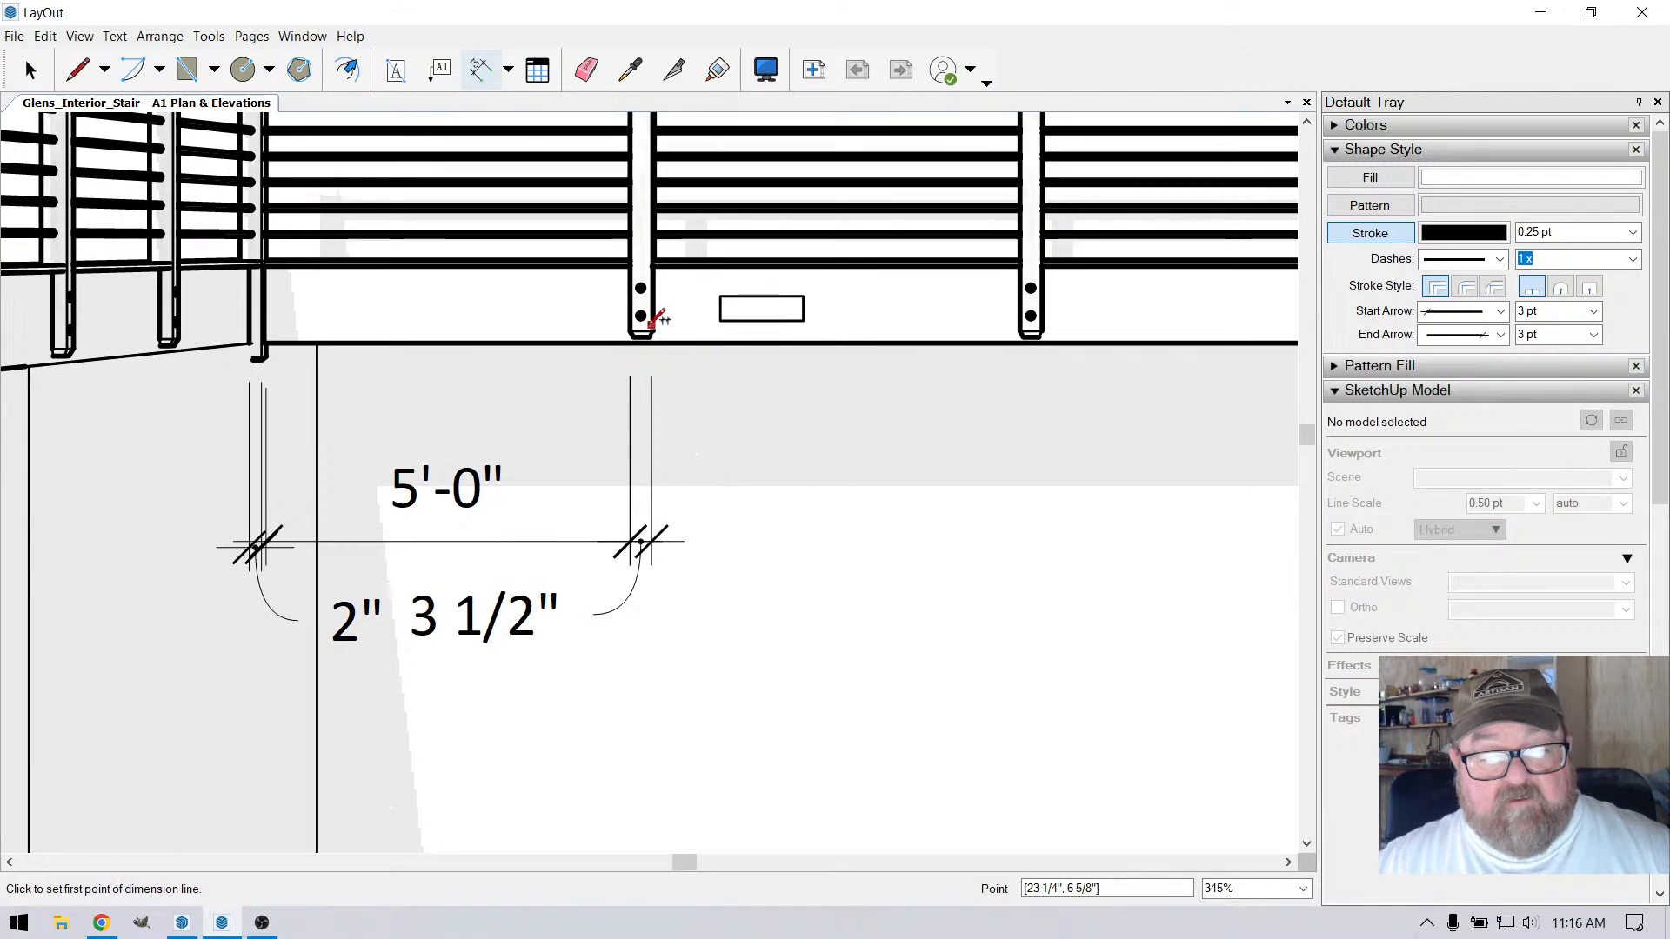
Dimension the spacing between the first and second intermediate posts and the second post's width, aligned with the existing dimension line
left_click(652, 329)
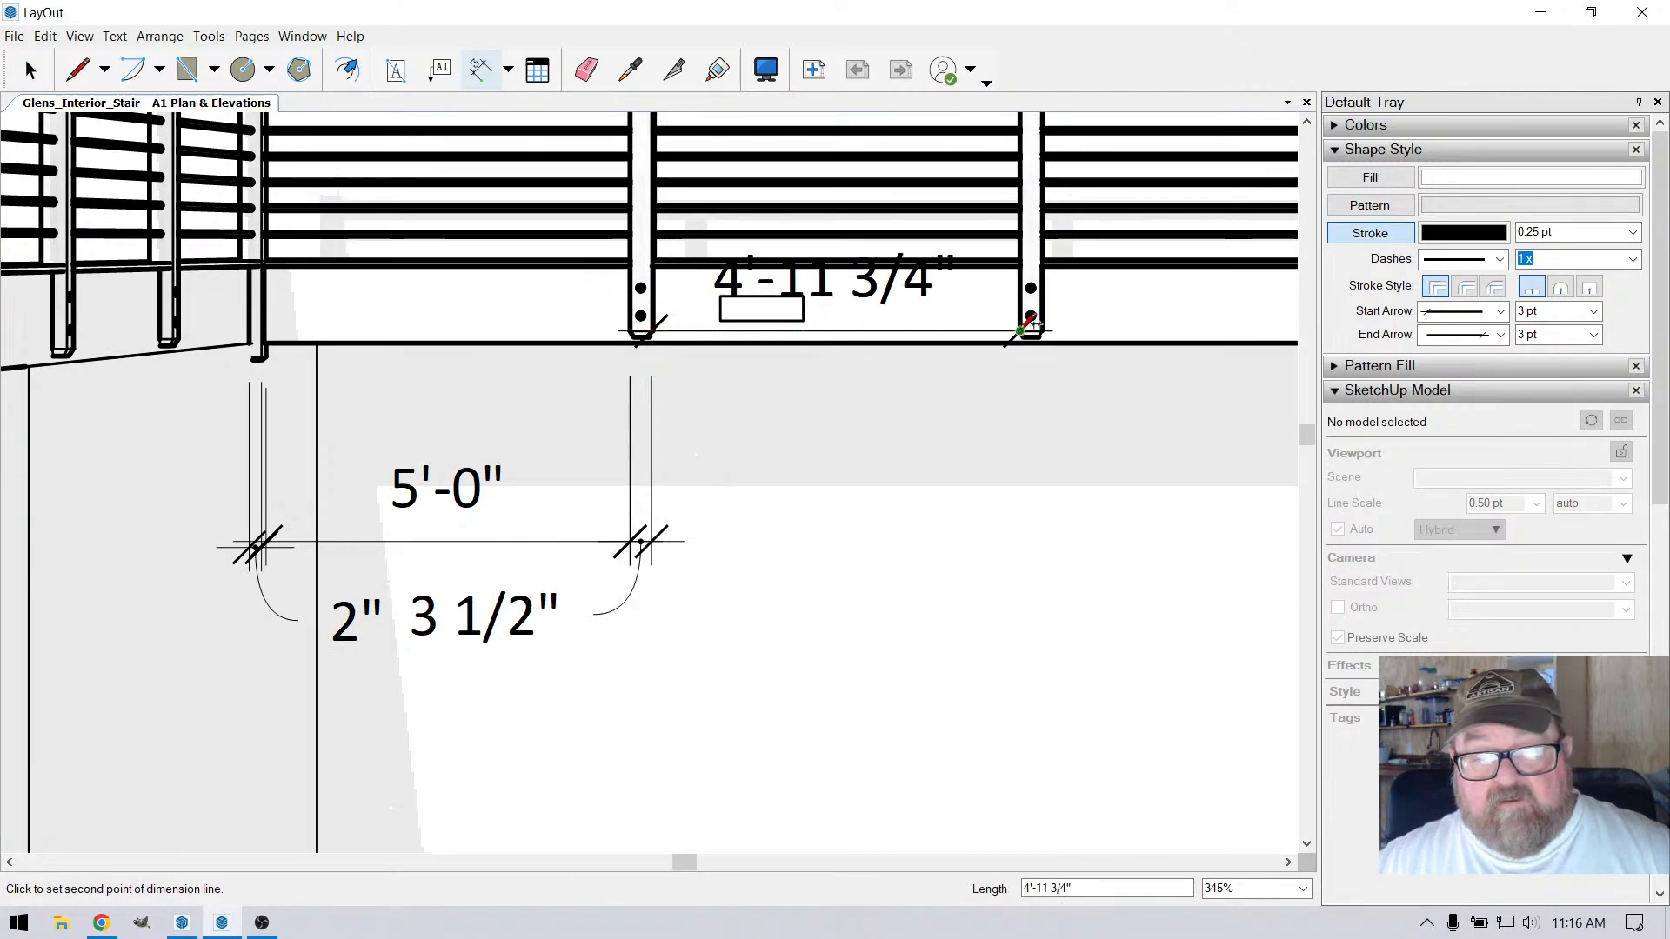
left_click(1031, 324)
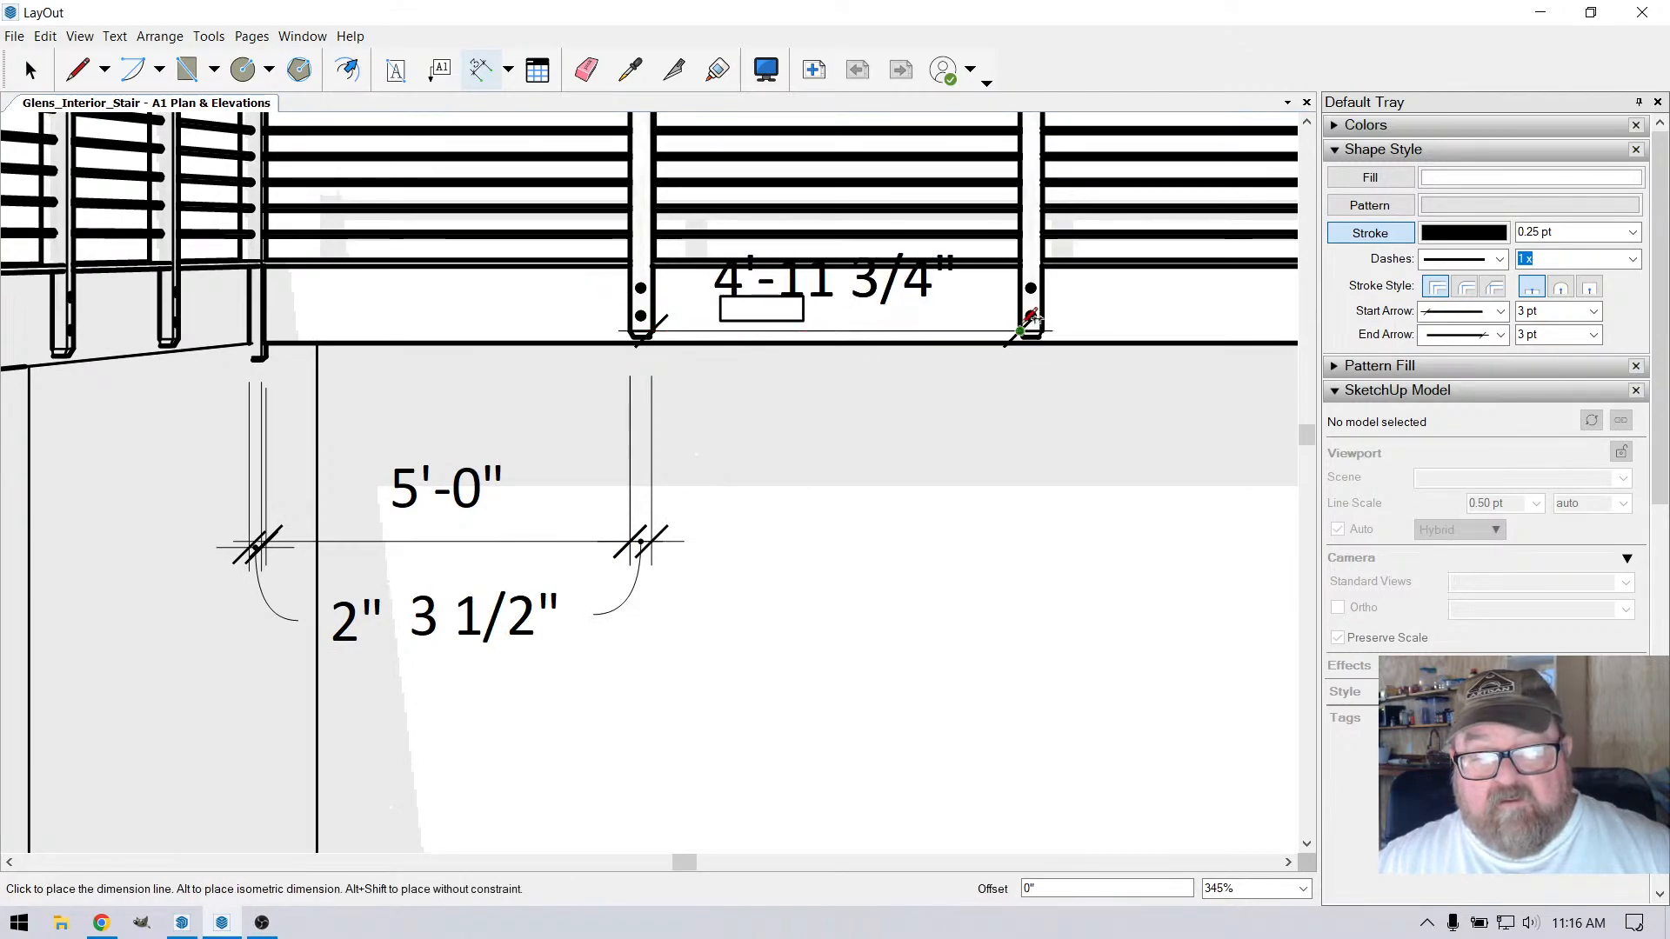
left_click(1010, 539)
scroll(491, 478, "down", 5)
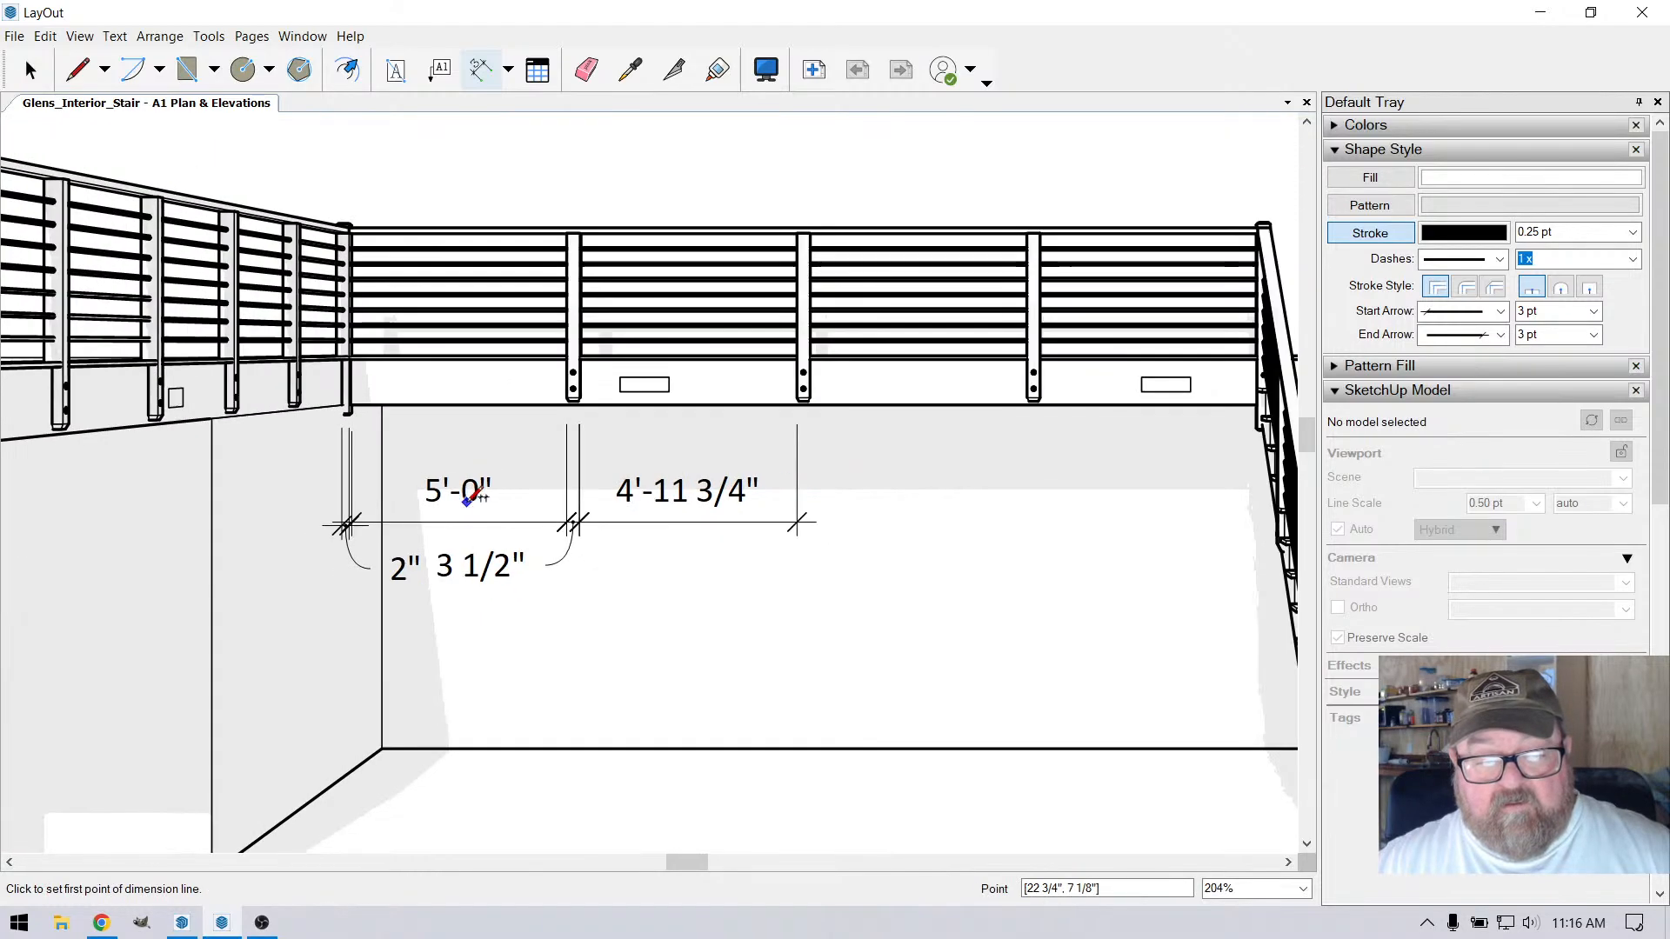
scroll(701, 513, "up", 3)
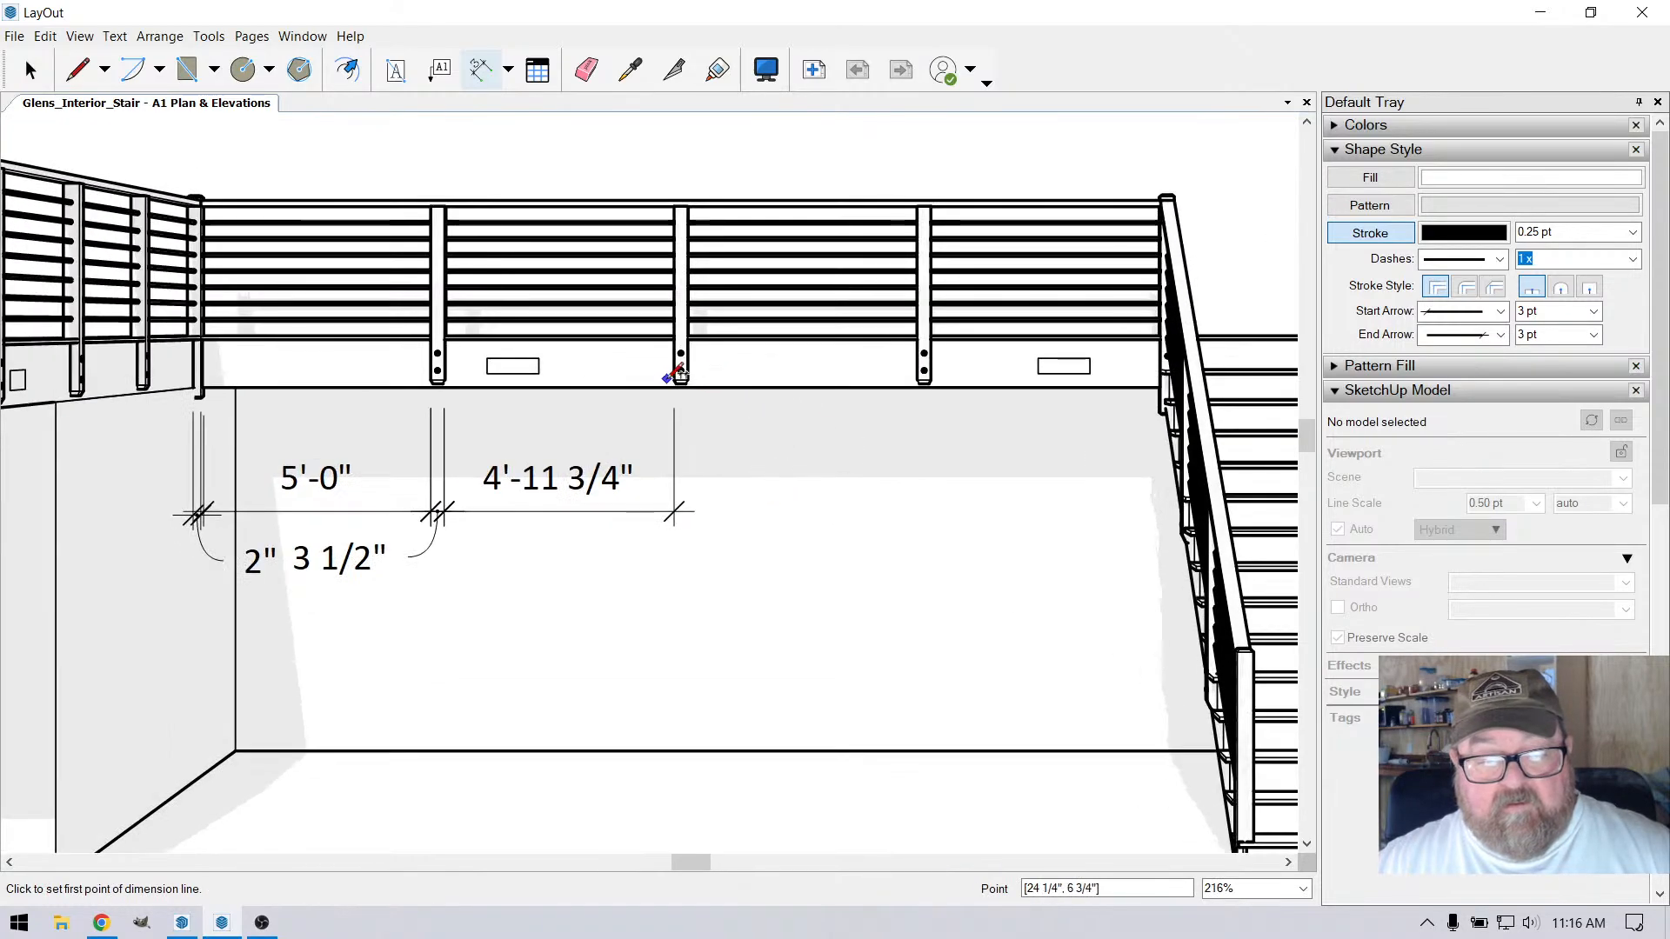
left_click(687, 380)
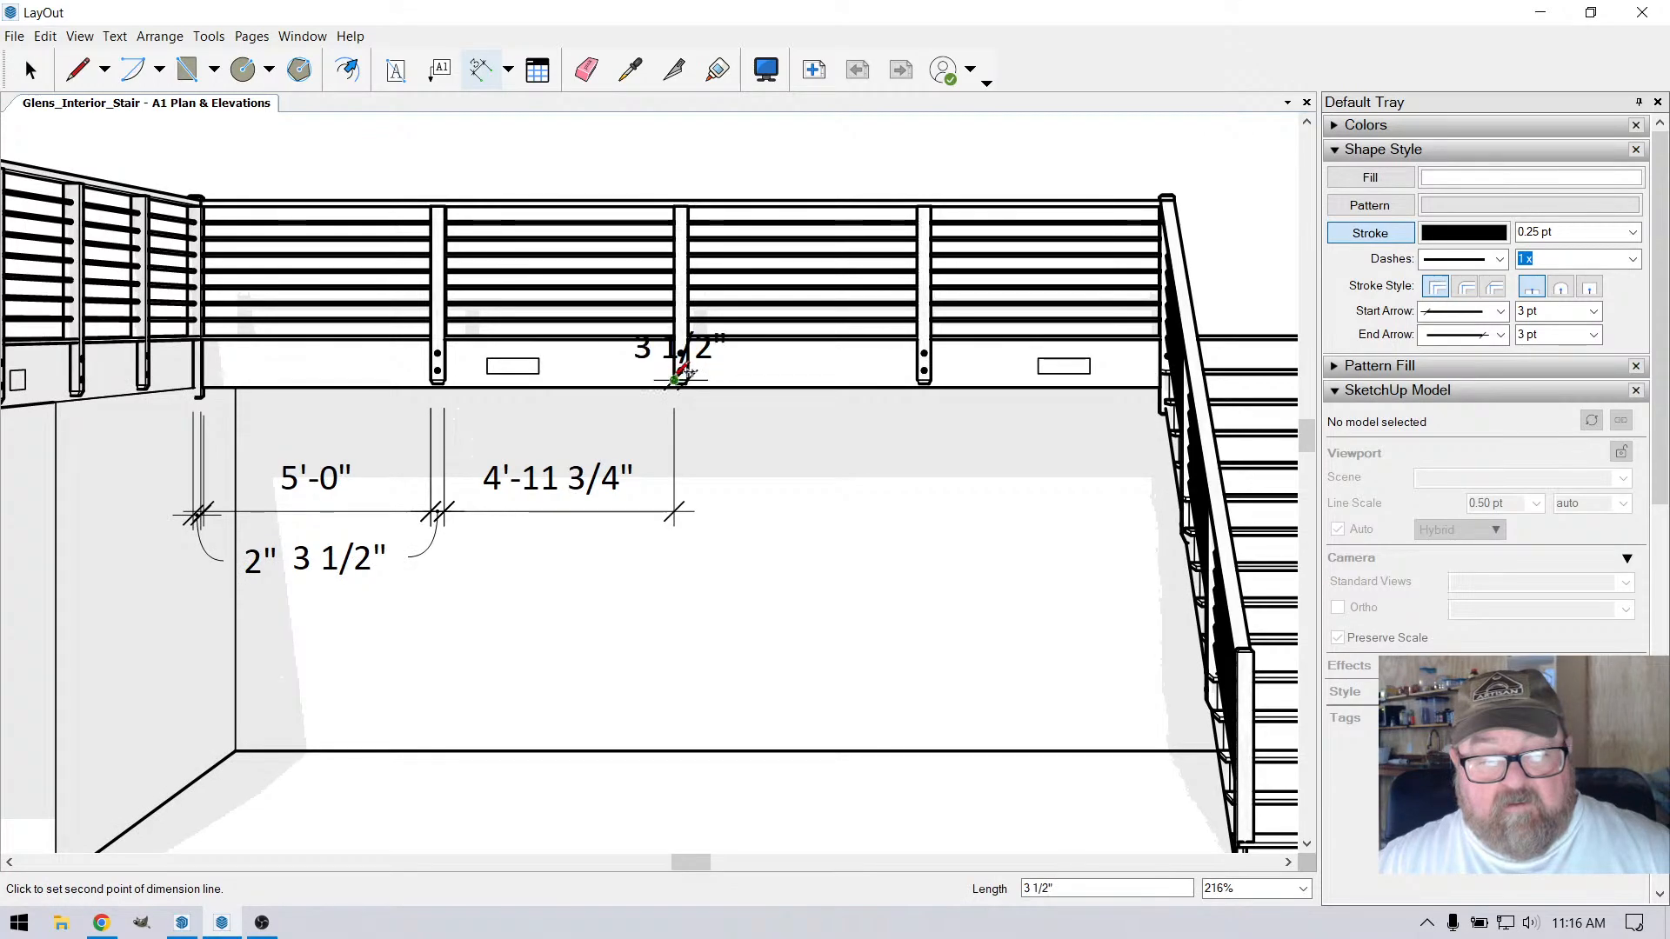
left_click(676, 380)
left_click(686, 509)
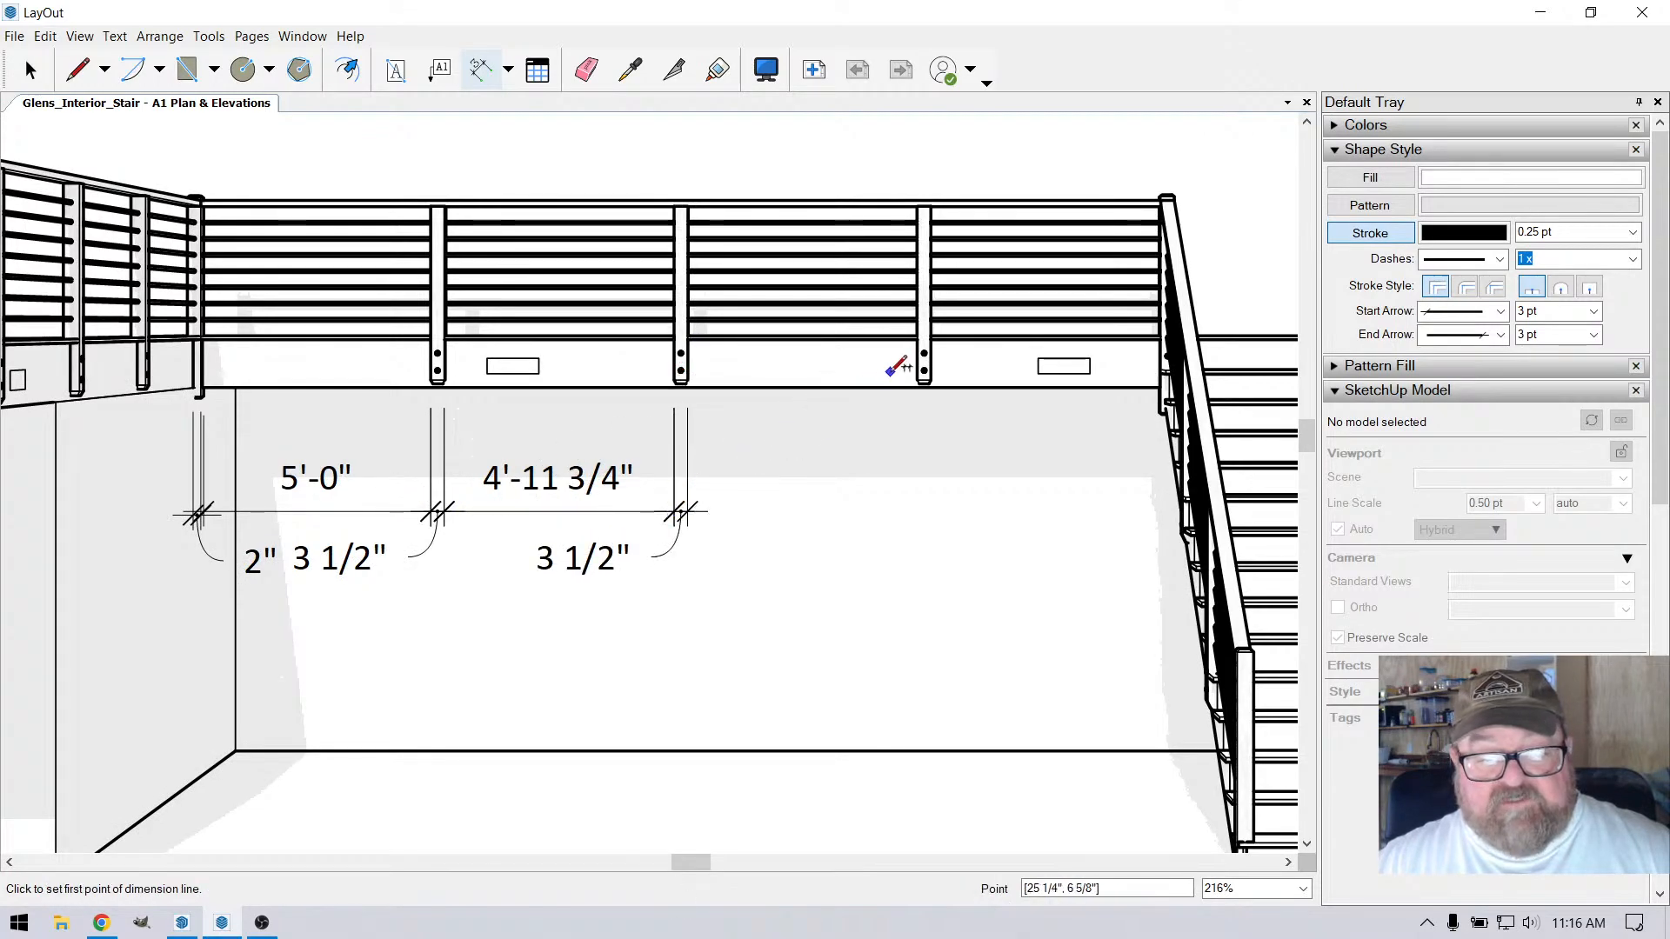
Dimension the spacing between the second and third intermediate posts and the third post's width along the same dimension line
left_click(923, 379)
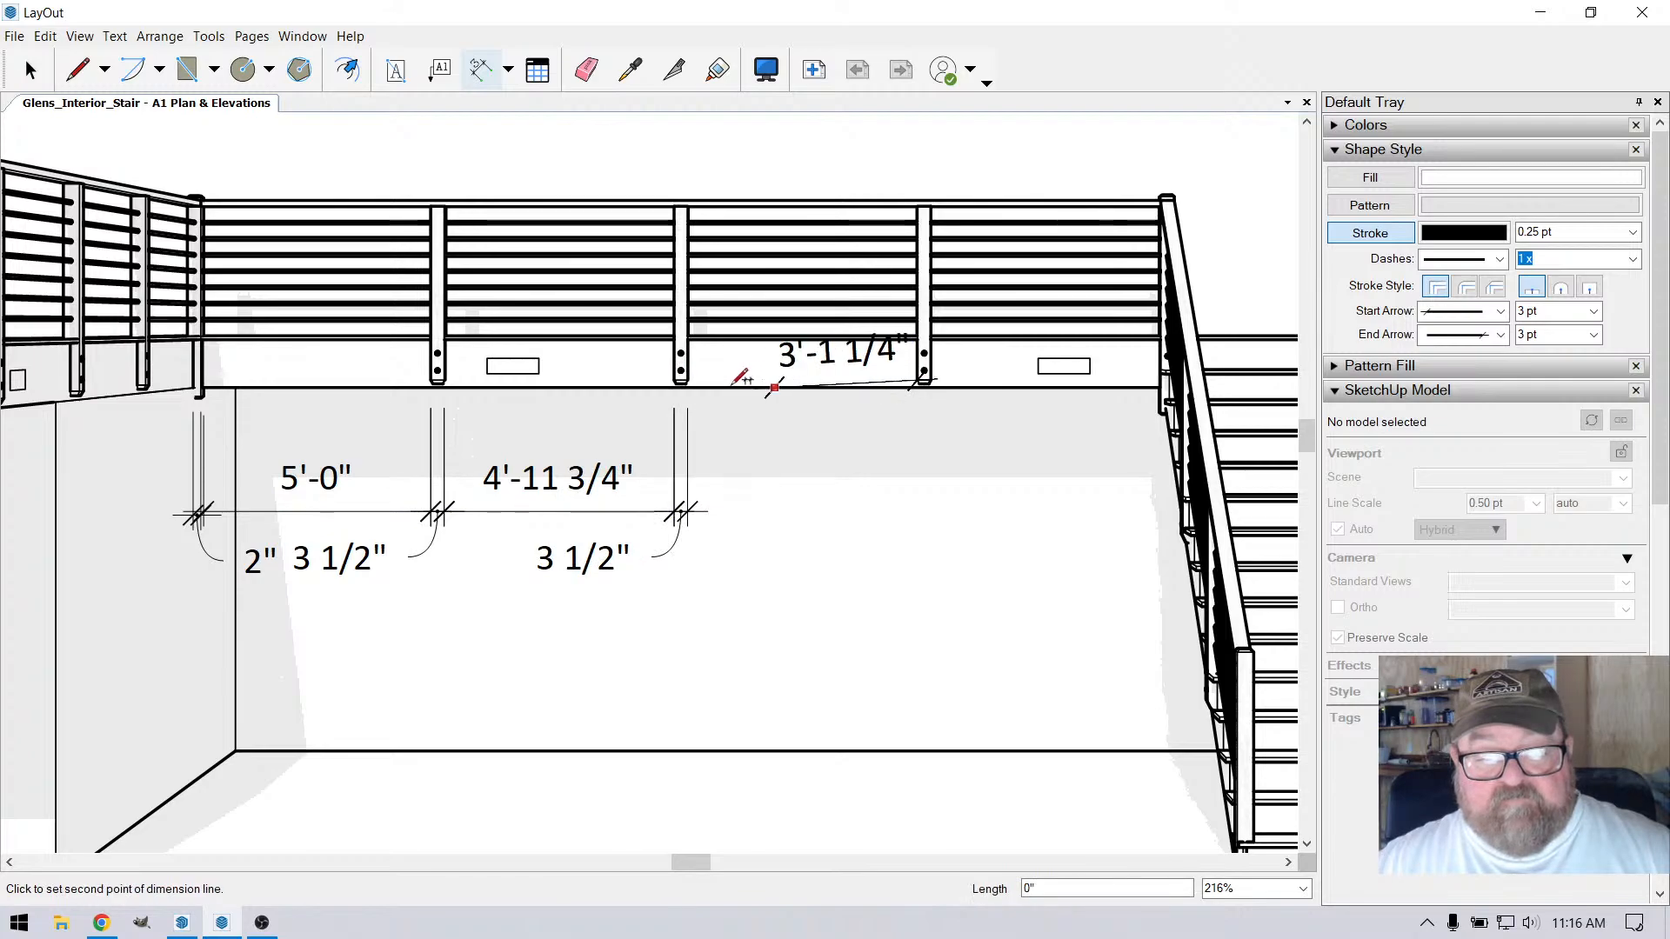
left_click(685, 380)
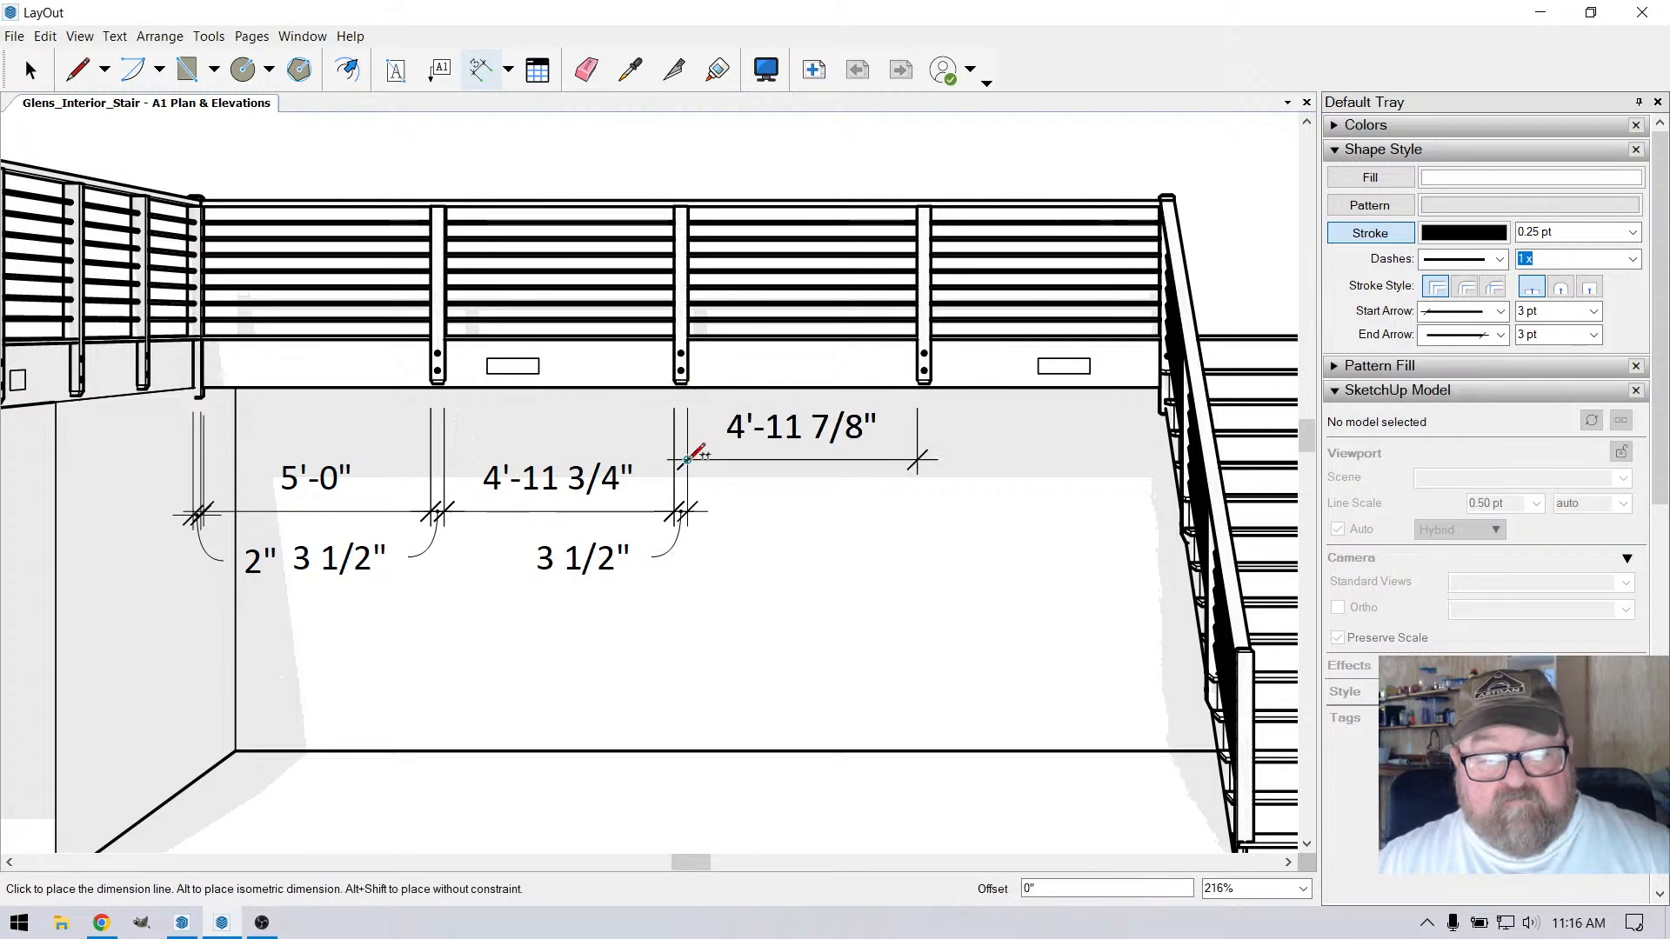
left_click(687, 511)
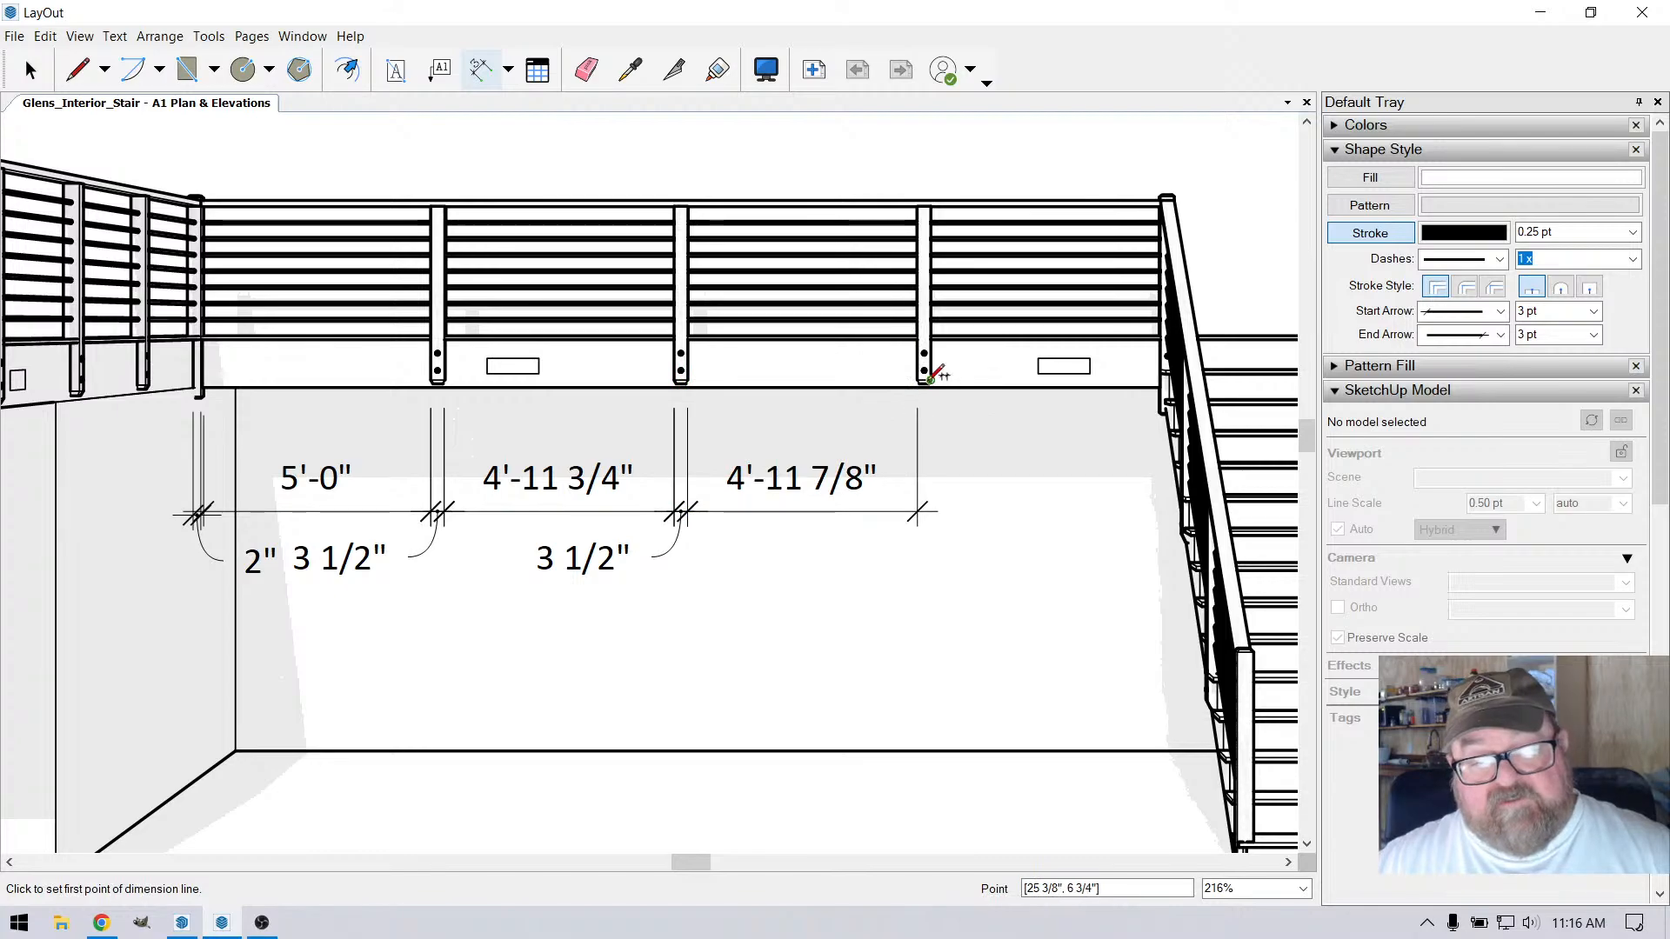
left_click(917, 379)
left_click(929, 379)
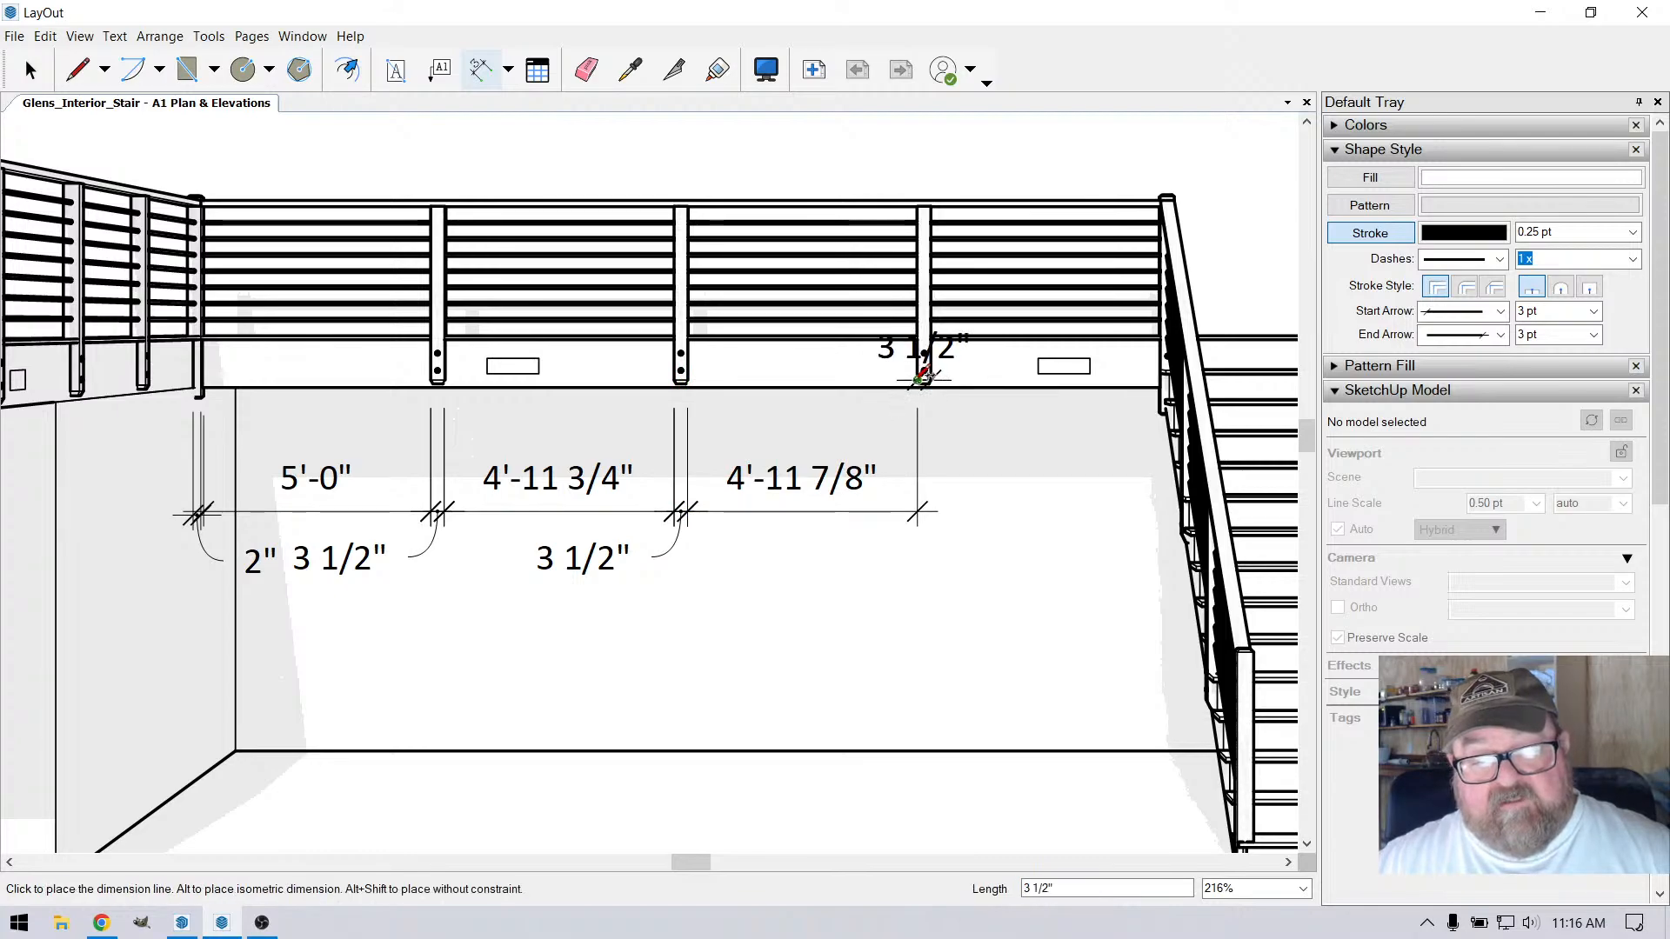
left_click(919, 512)
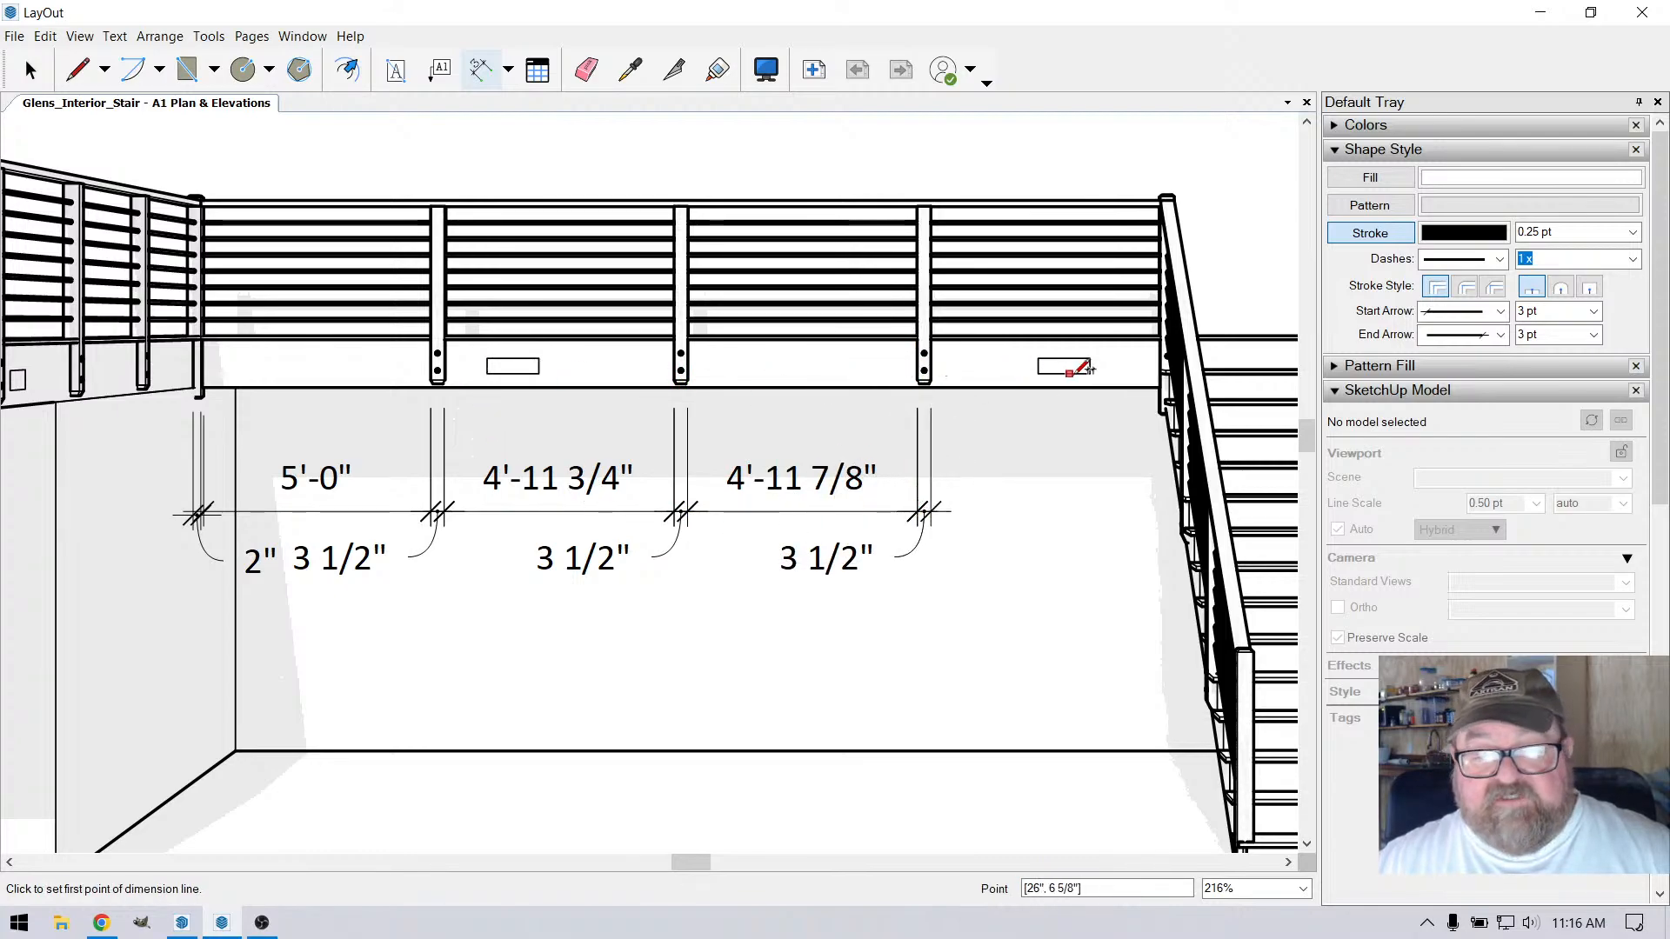
Dimension the spacing from the third intermediate post to the stair corner post in line with the others, and review the dimension string
scroll(1109, 374, "up", 3)
left_click(1196, 425)
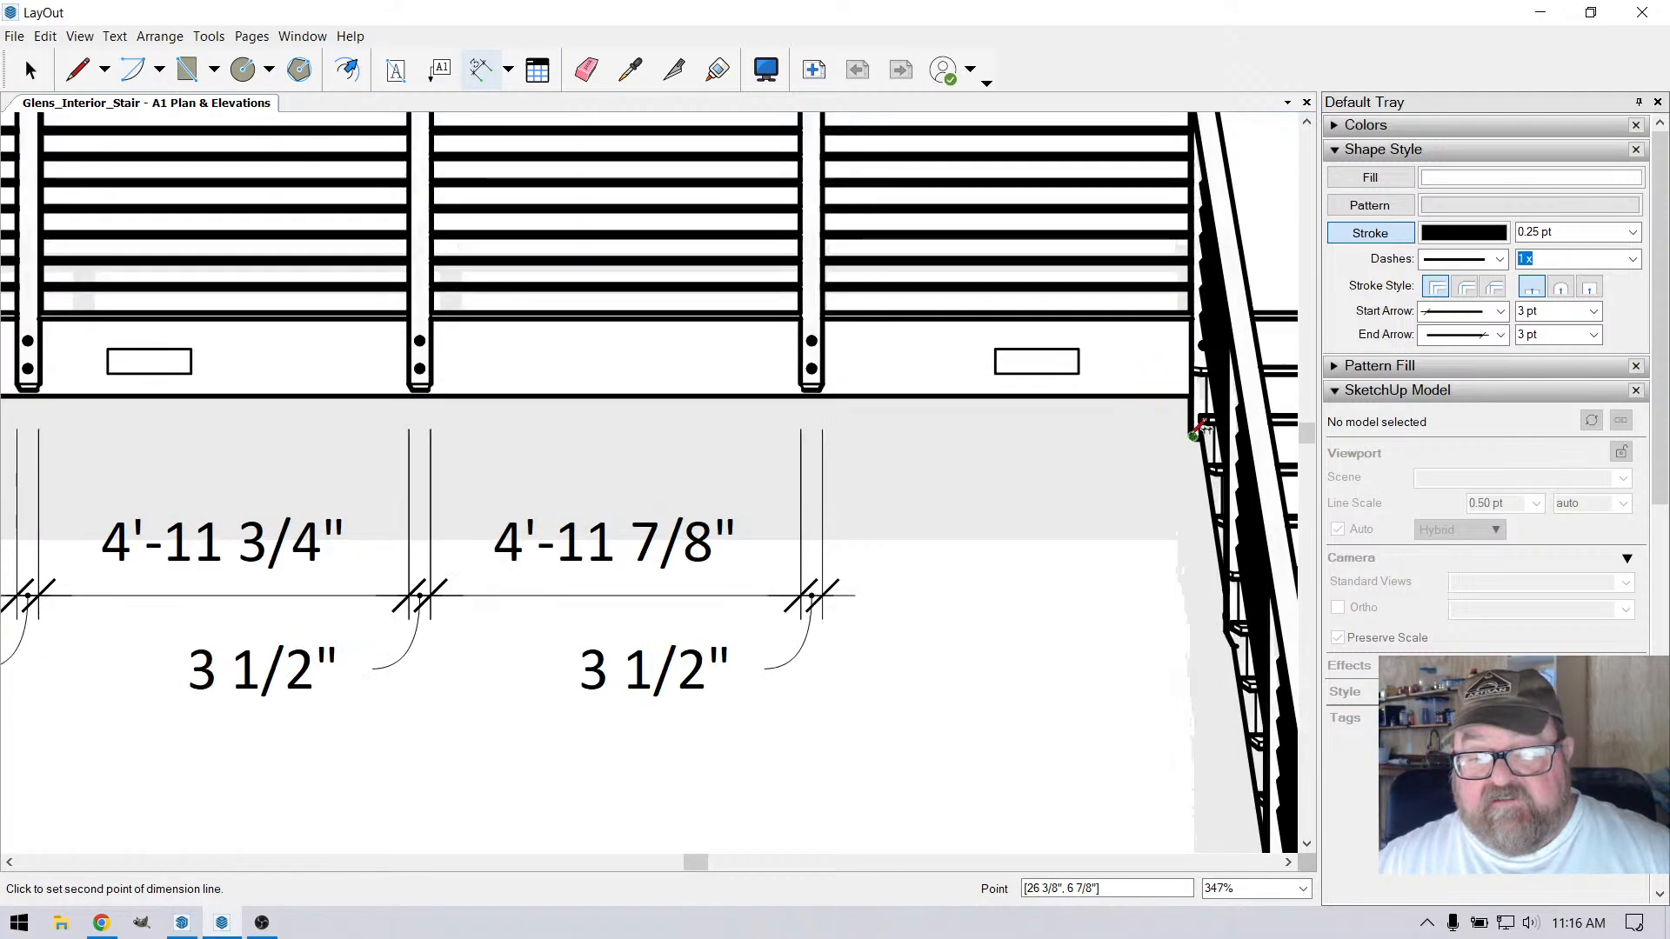
left_click(823, 382)
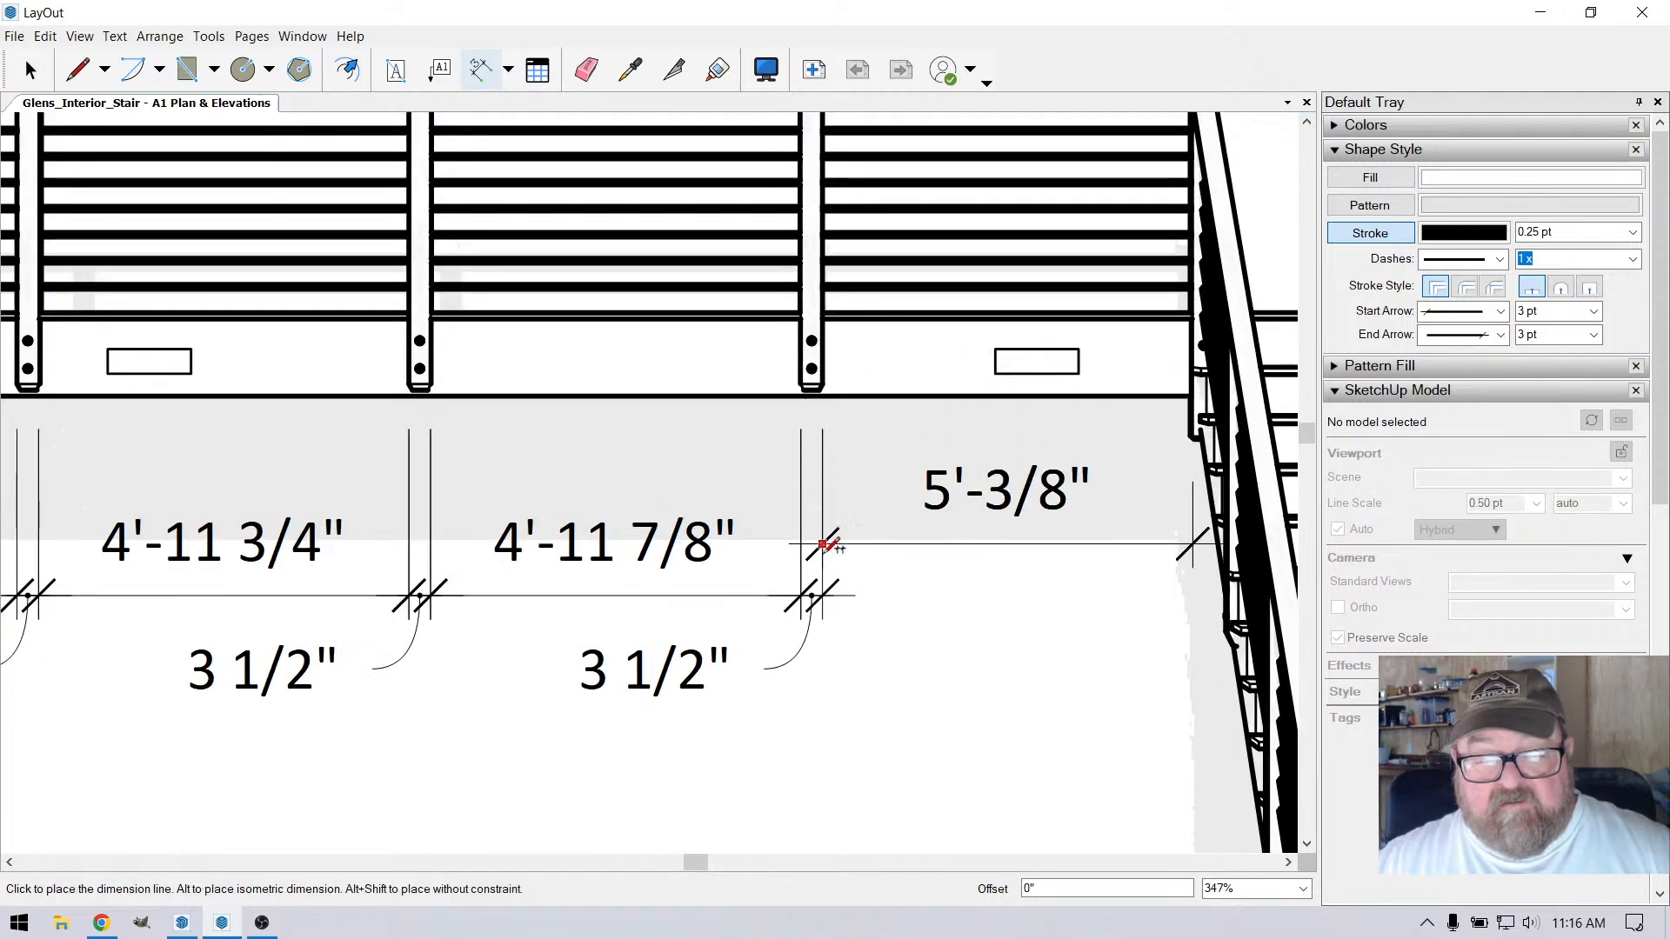
left_click(824, 595)
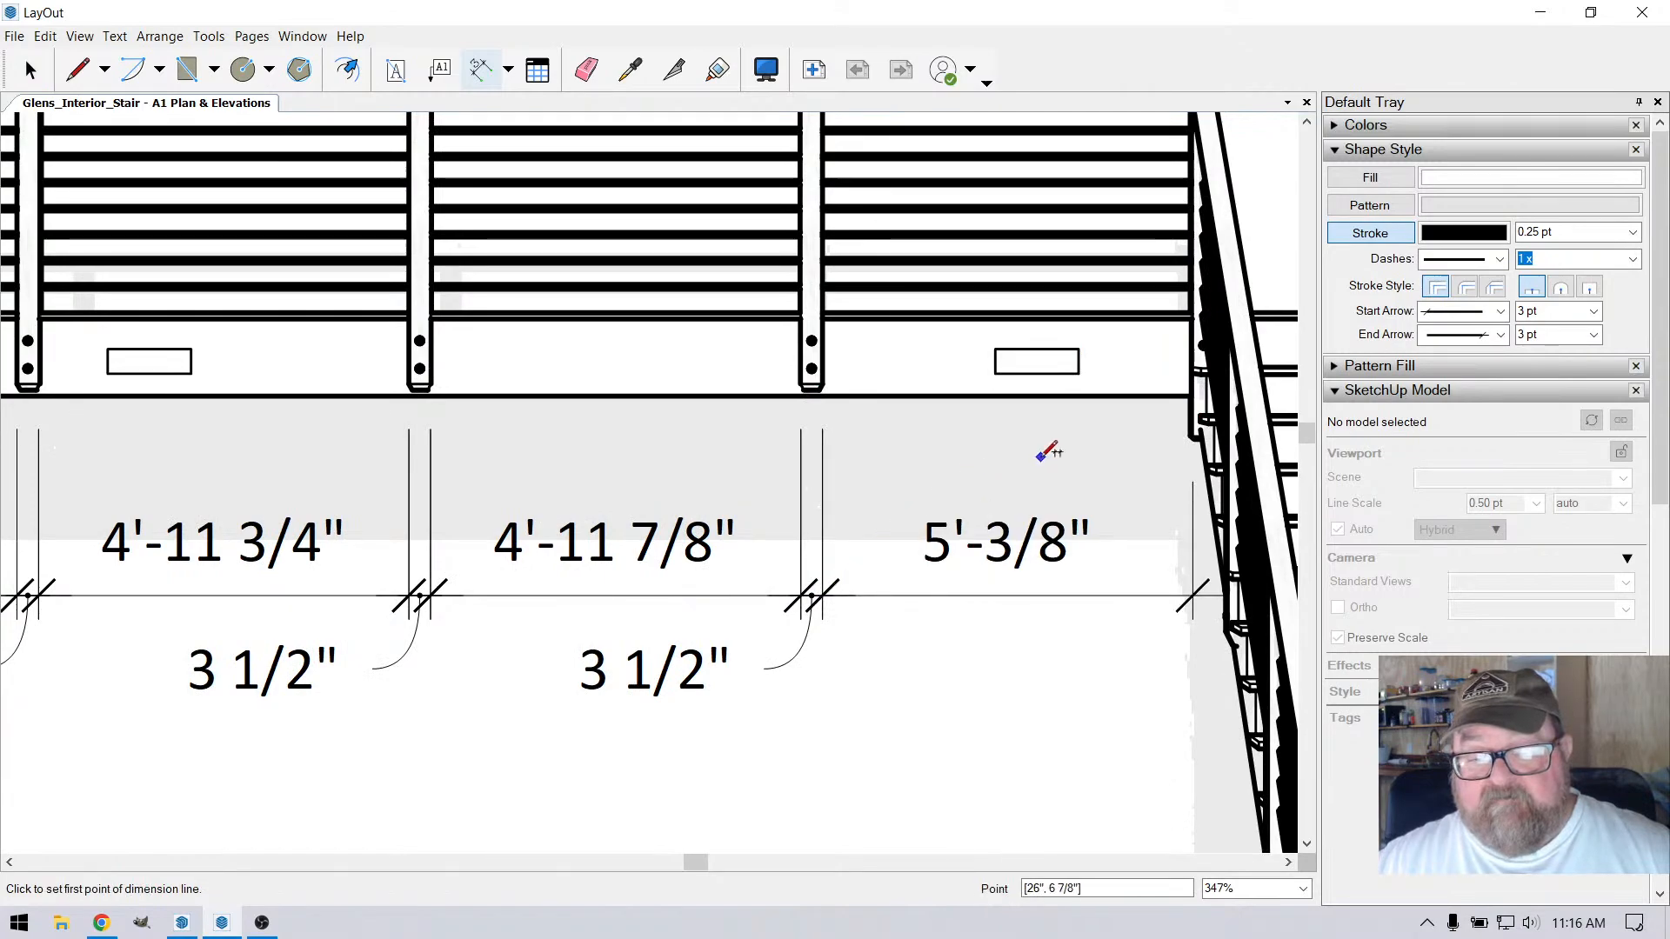
scroll(1047, 451, "down", 2)
scroll(851, 464, "down", 2)
scroll(465, 430, "up", 3)
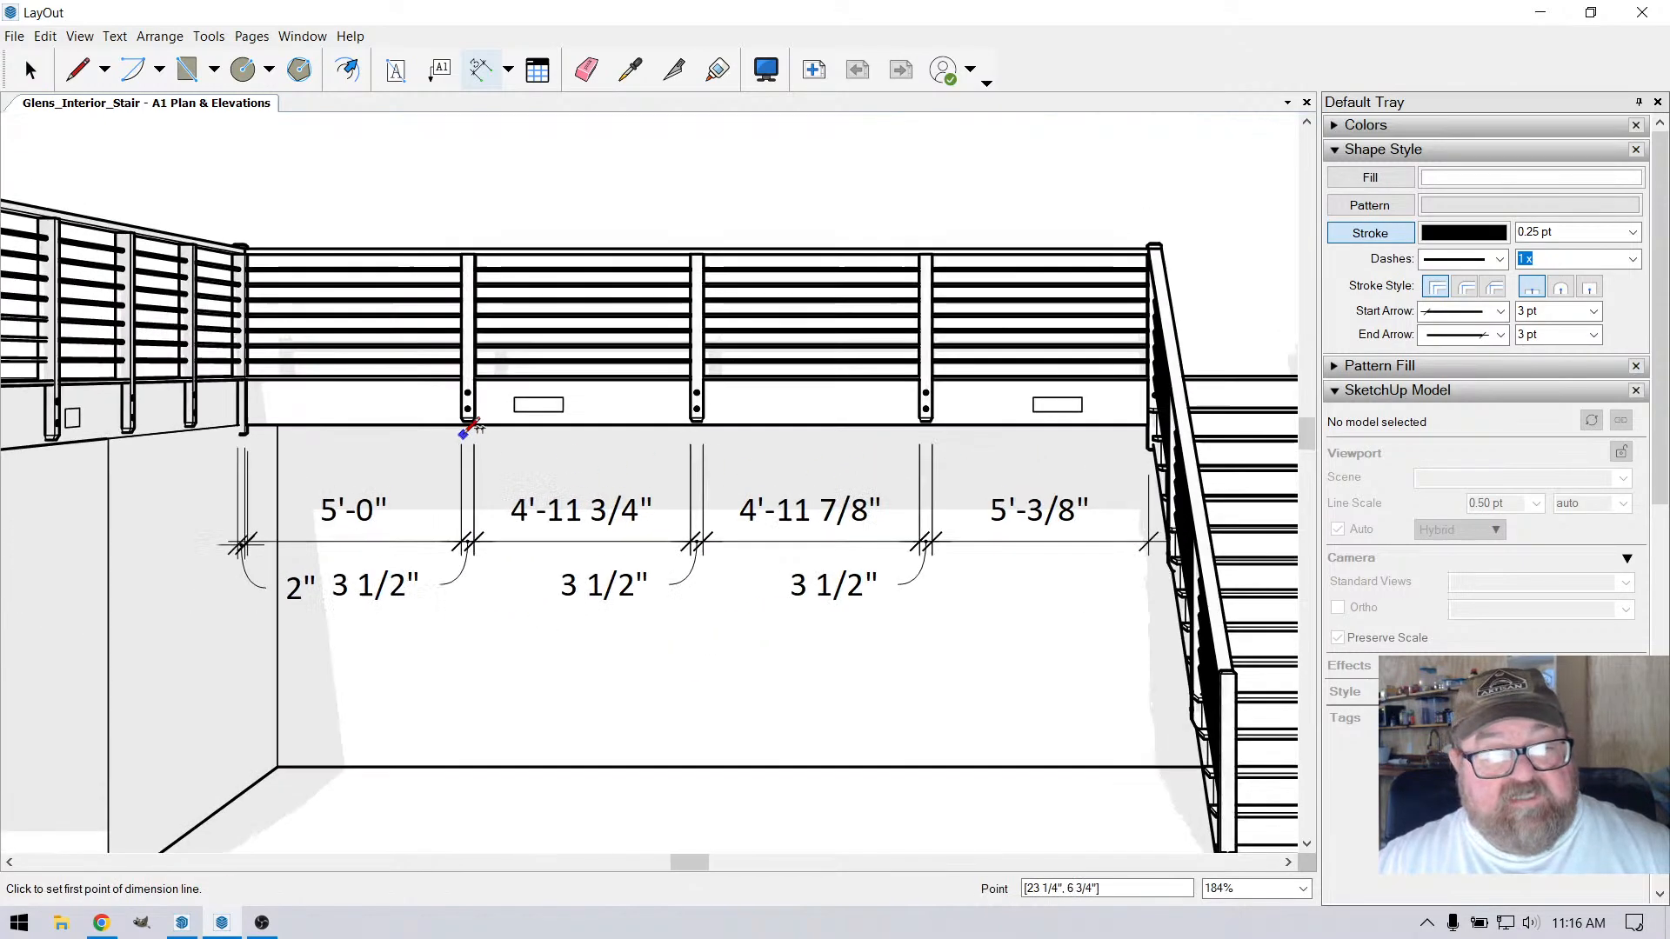
scroll(729, 451, "down", 1)
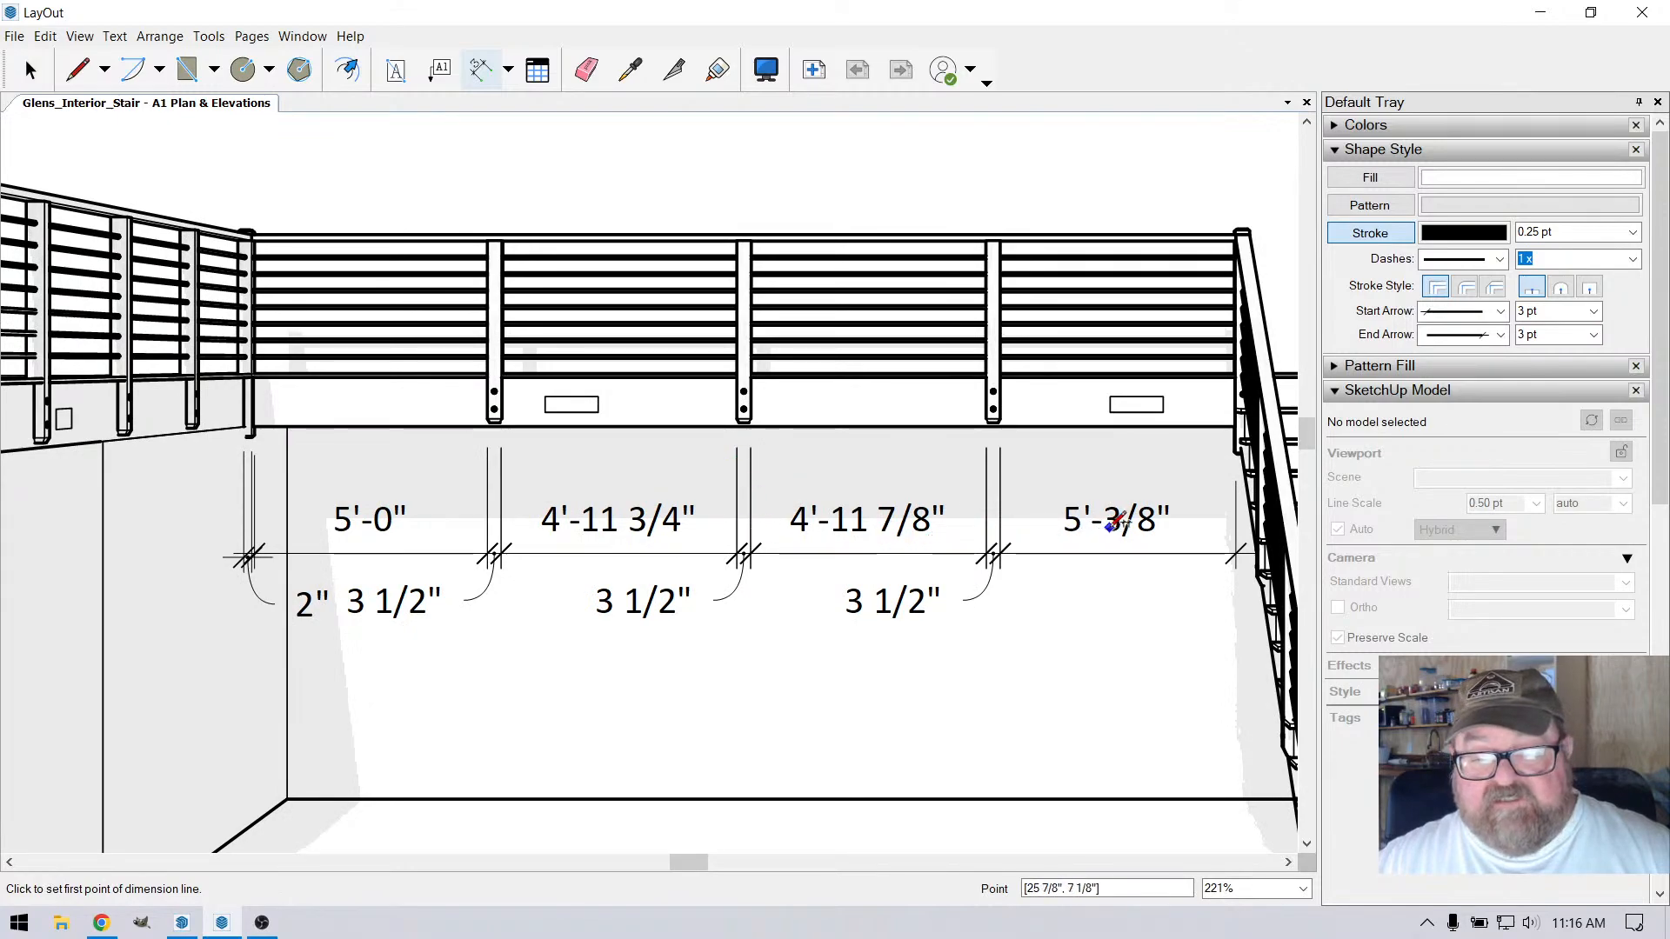
scroll(1116, 522, "down", 1)
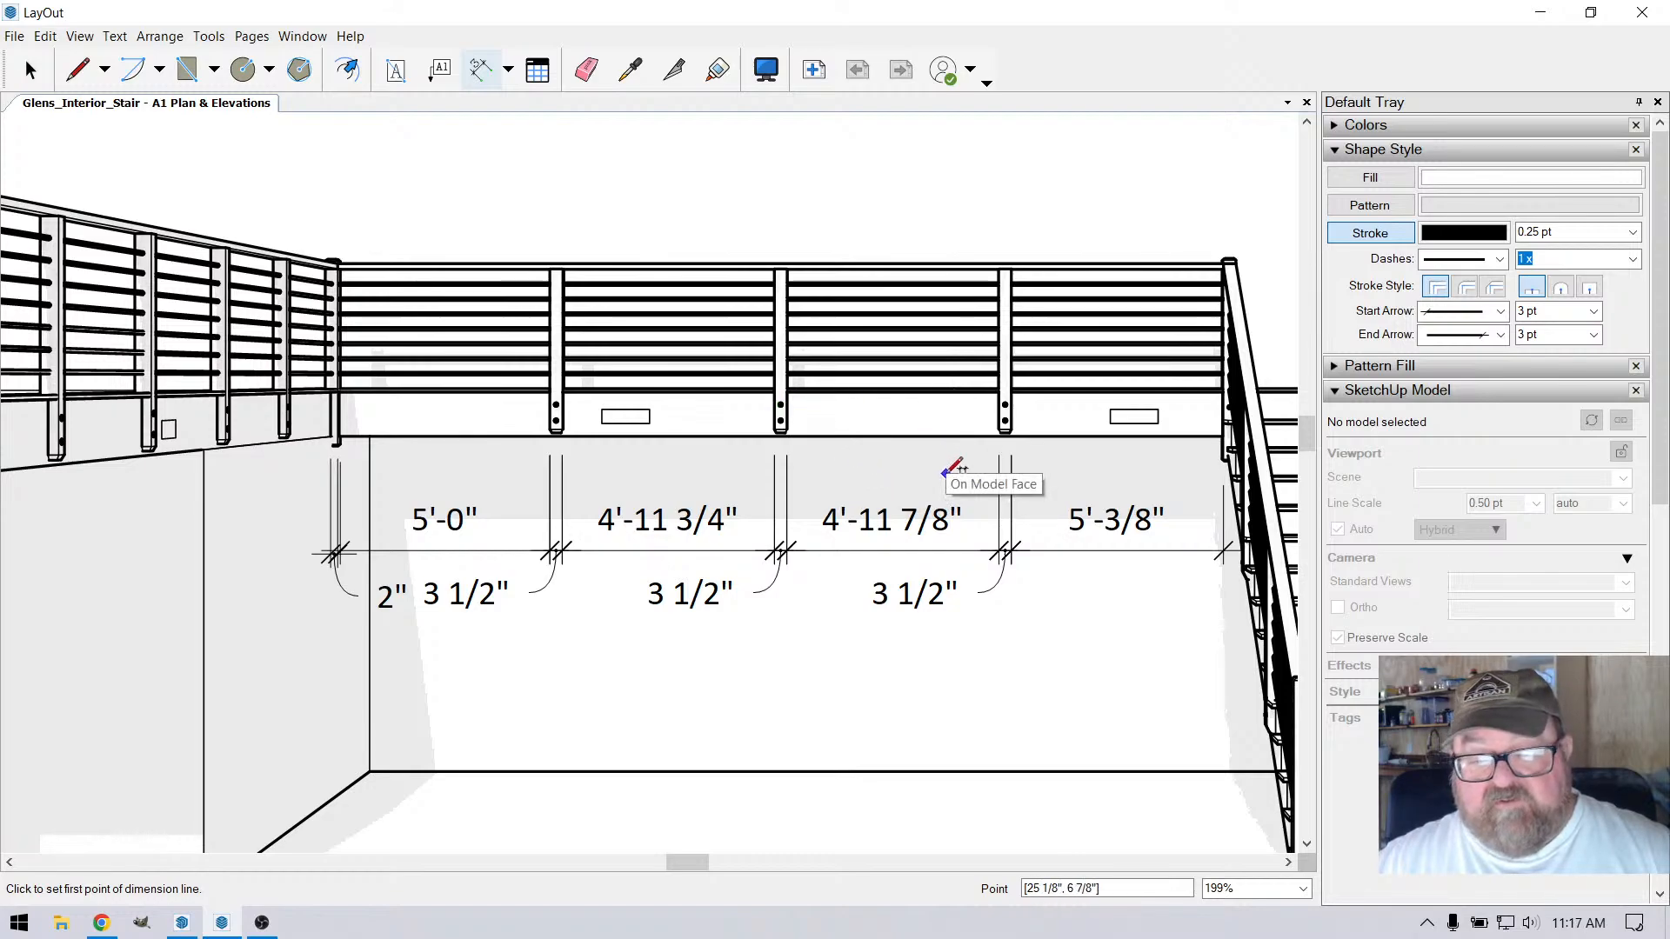
scroll(931, 474, "down", 3)
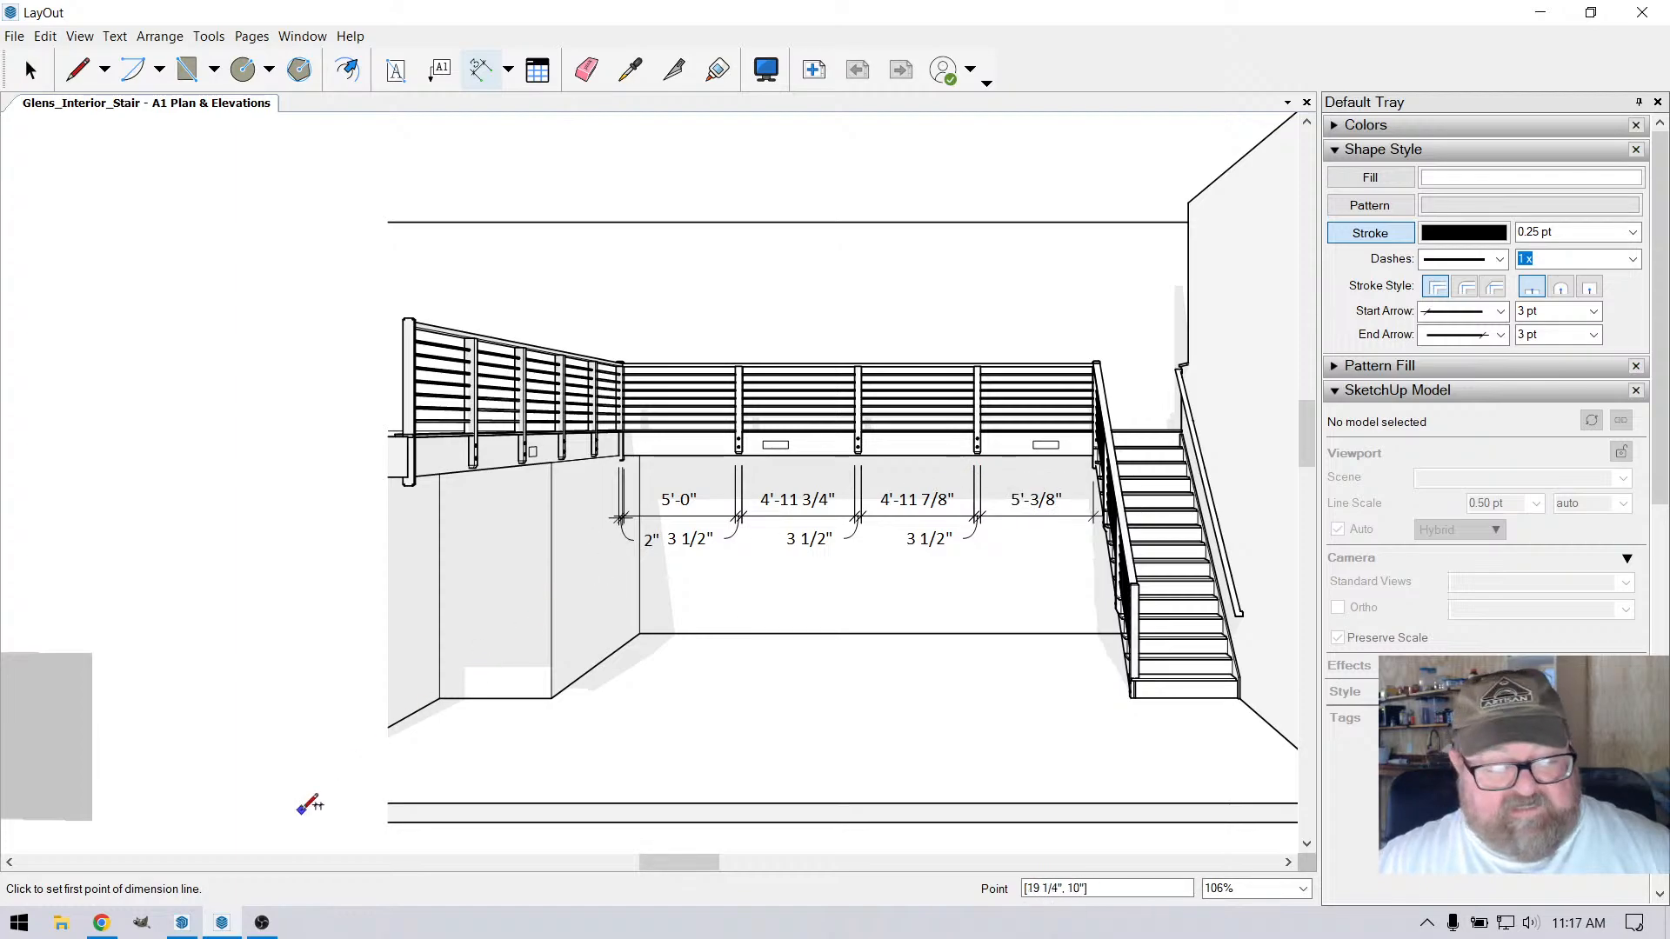
Switch to the SketchUp model and show the front railing in the Front Elev scene
left_click(182, 922)
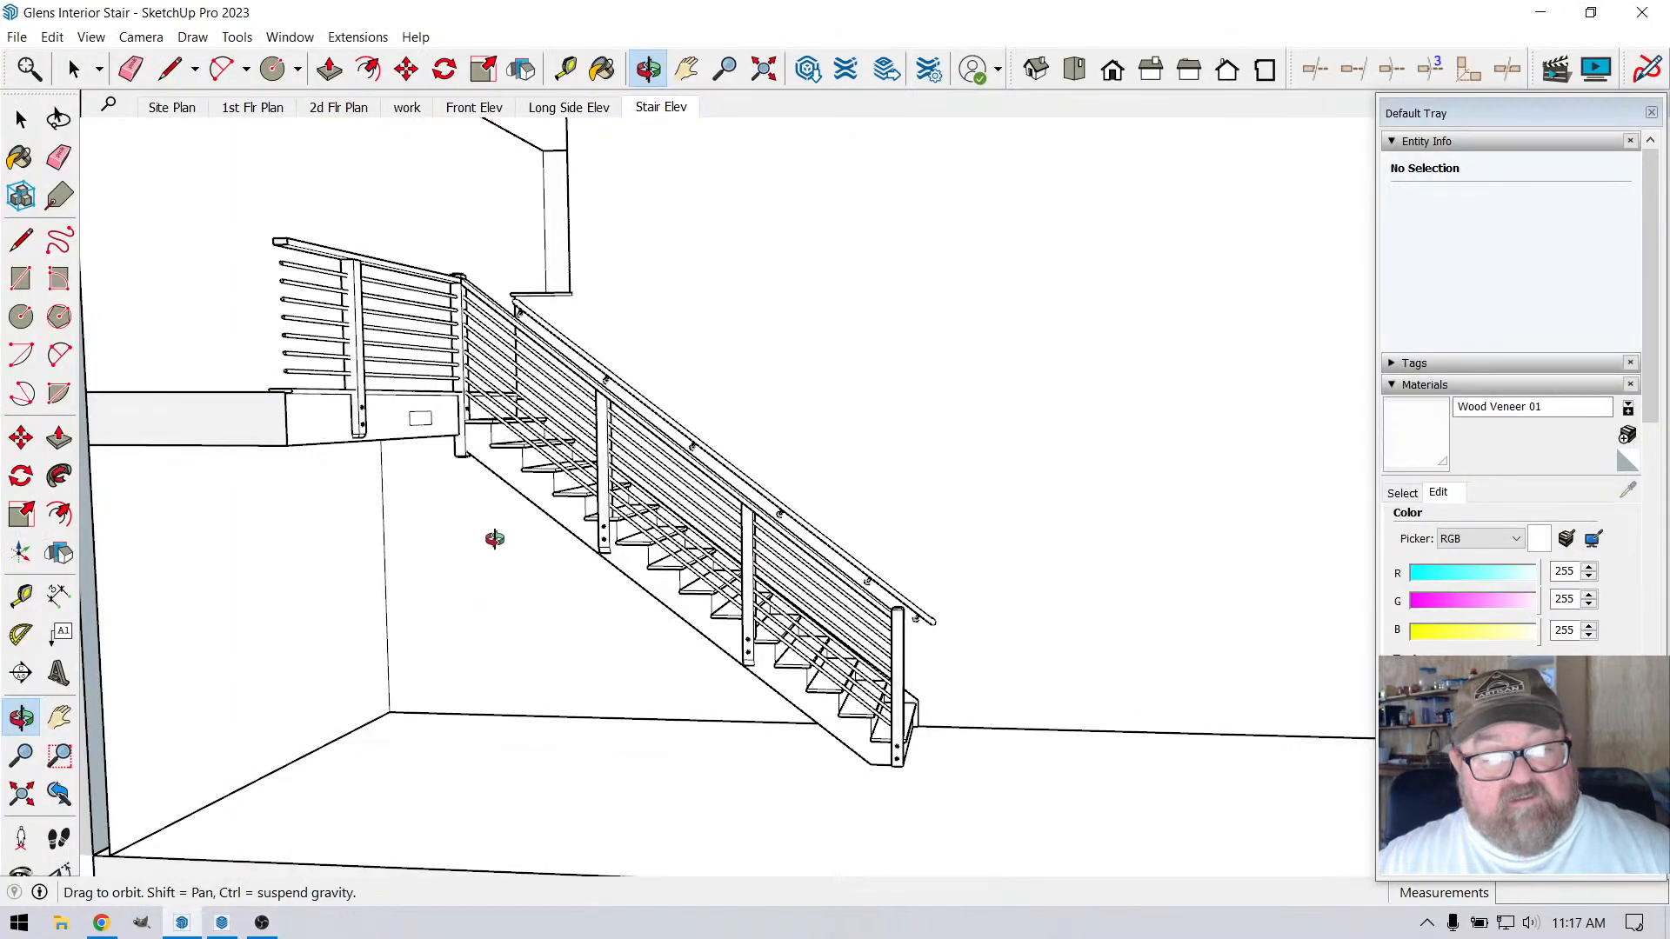
left_click(475, 110)
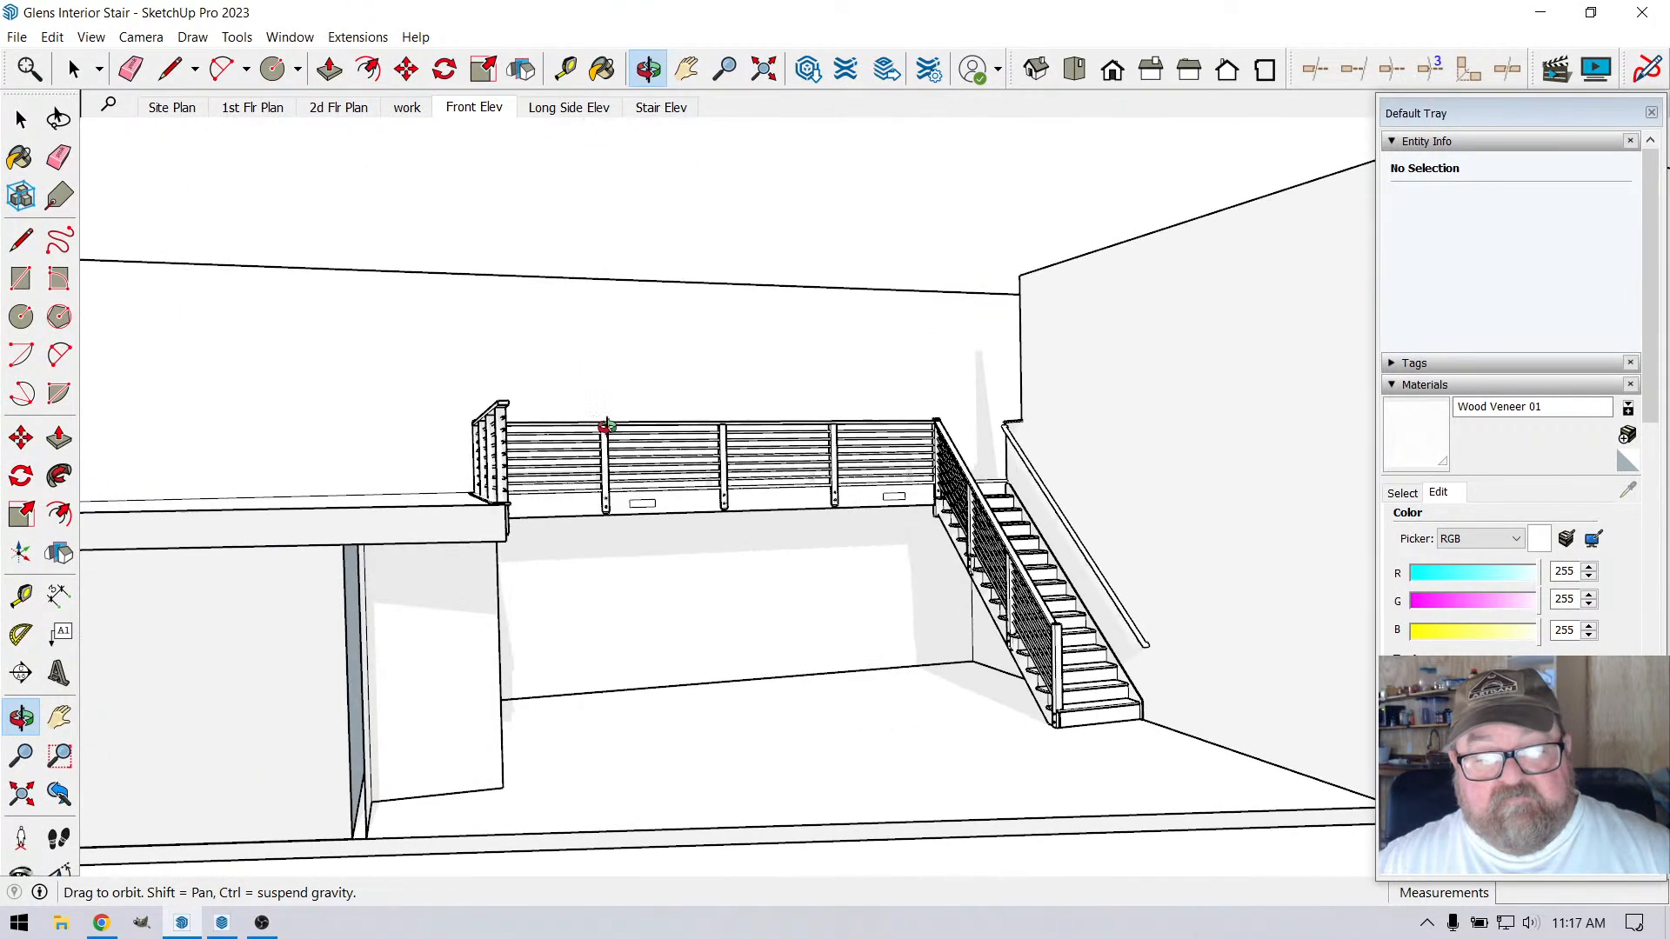
scroll(827, 474, "up", 5)
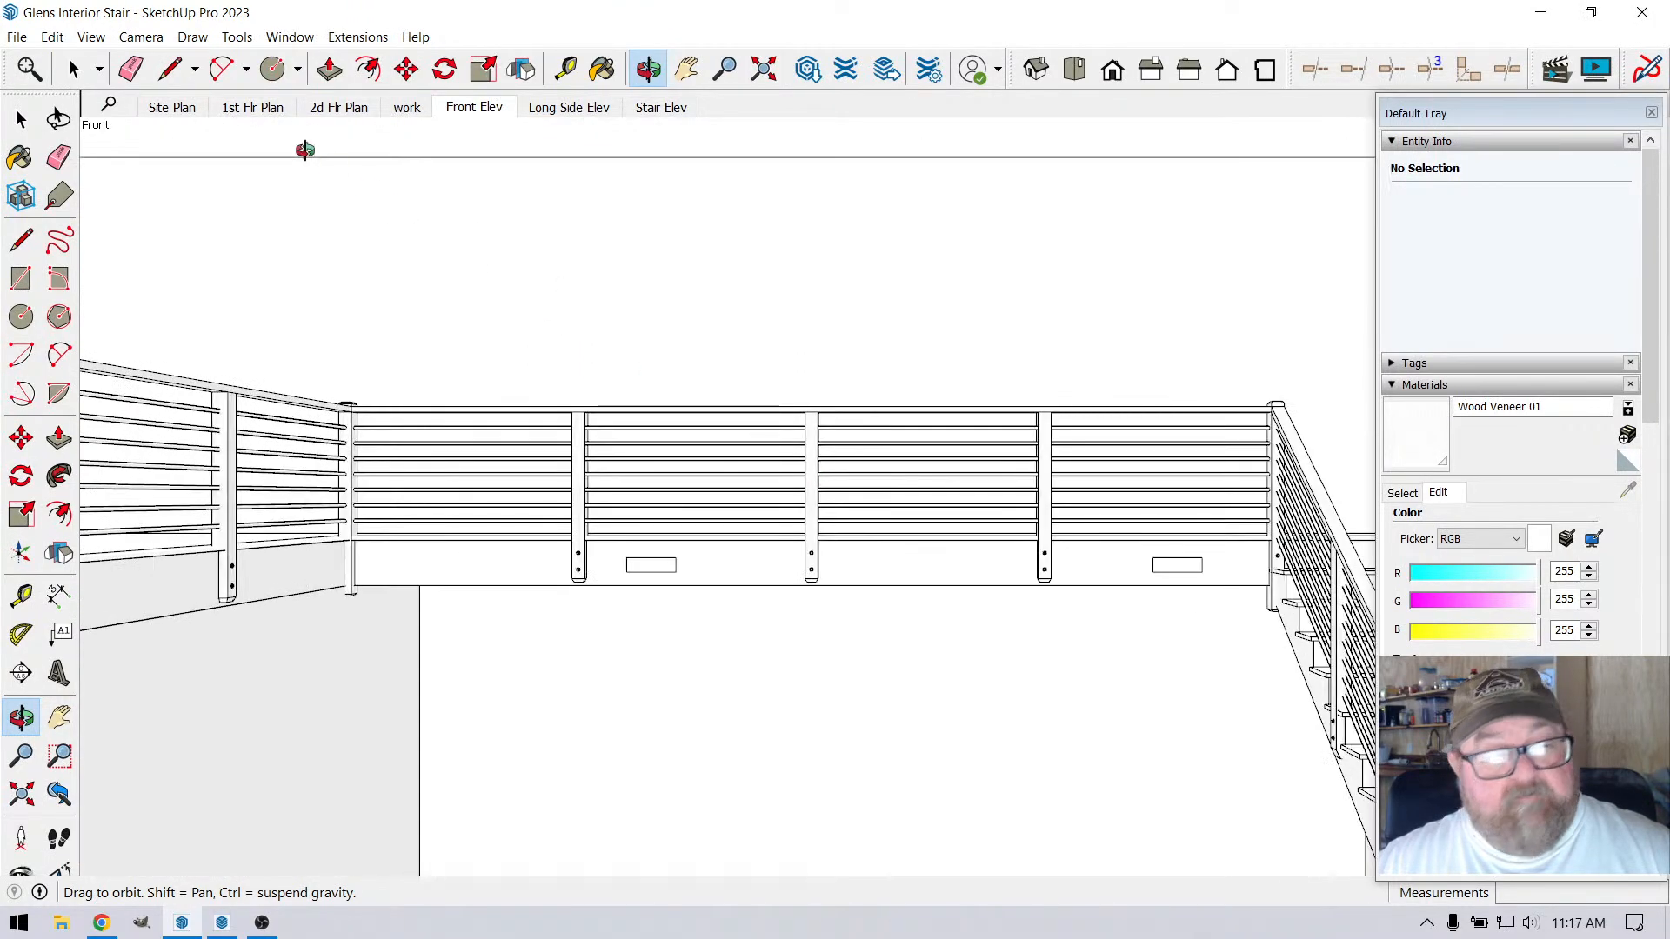
Move the second and third intermediate posts of the front railing together 1/4" toward the stair
key("space")
scroll(841, 509, "up", 2)
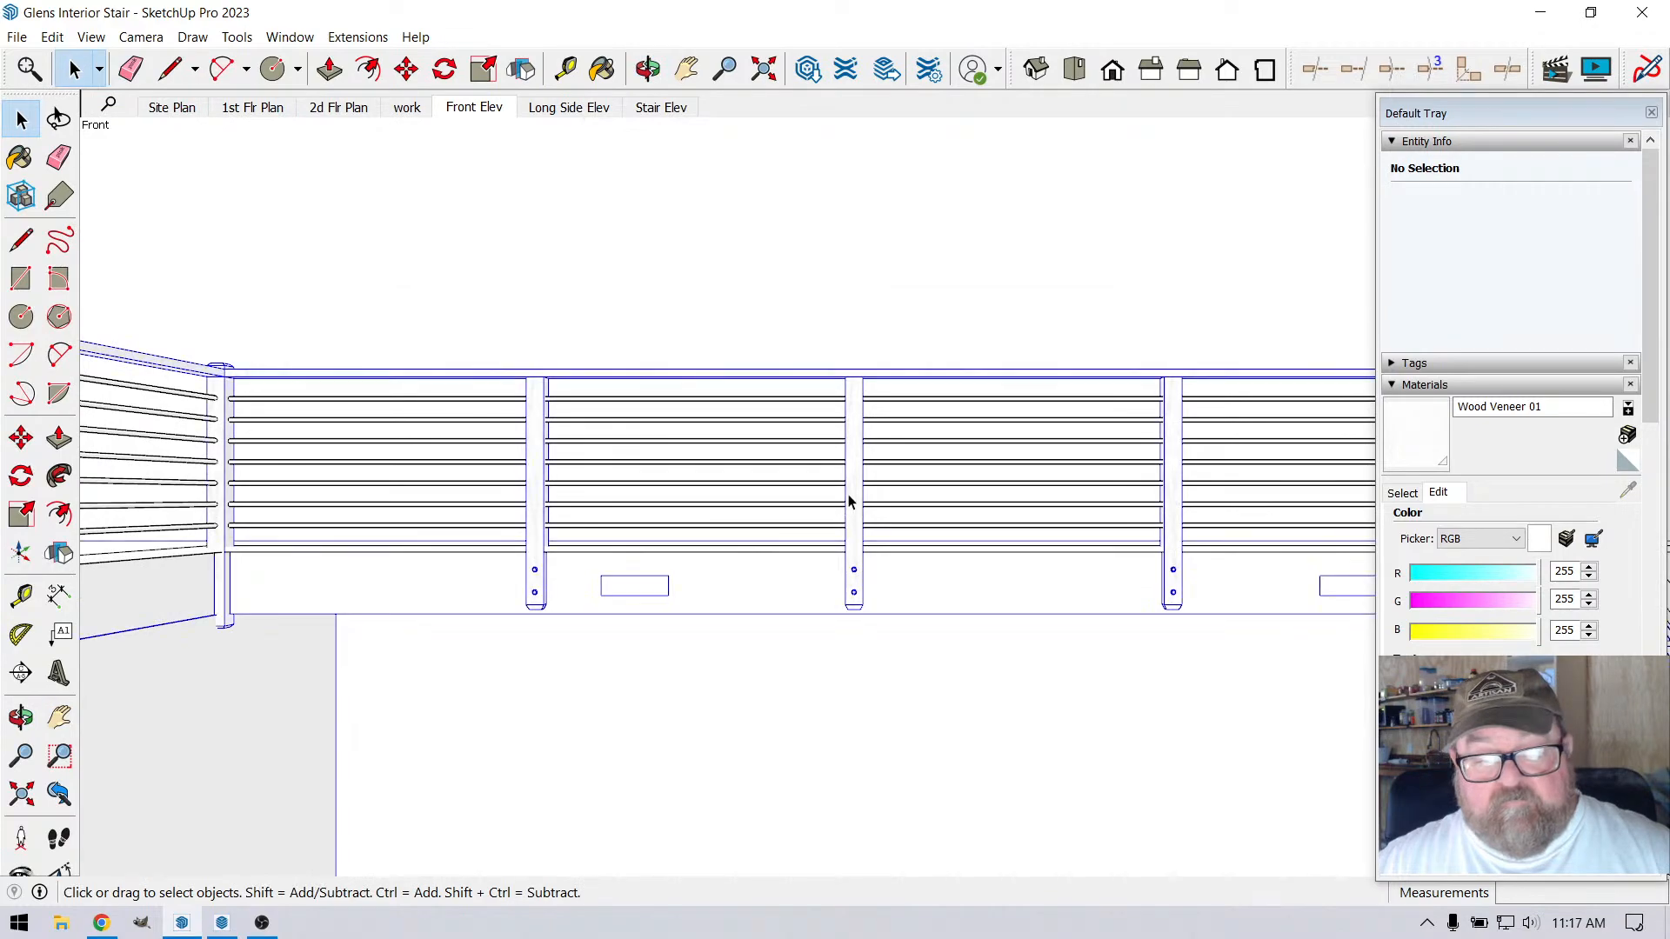
scroll(839, 515, "down", 4)
double_click(850, 494)
left_click(852, 495)
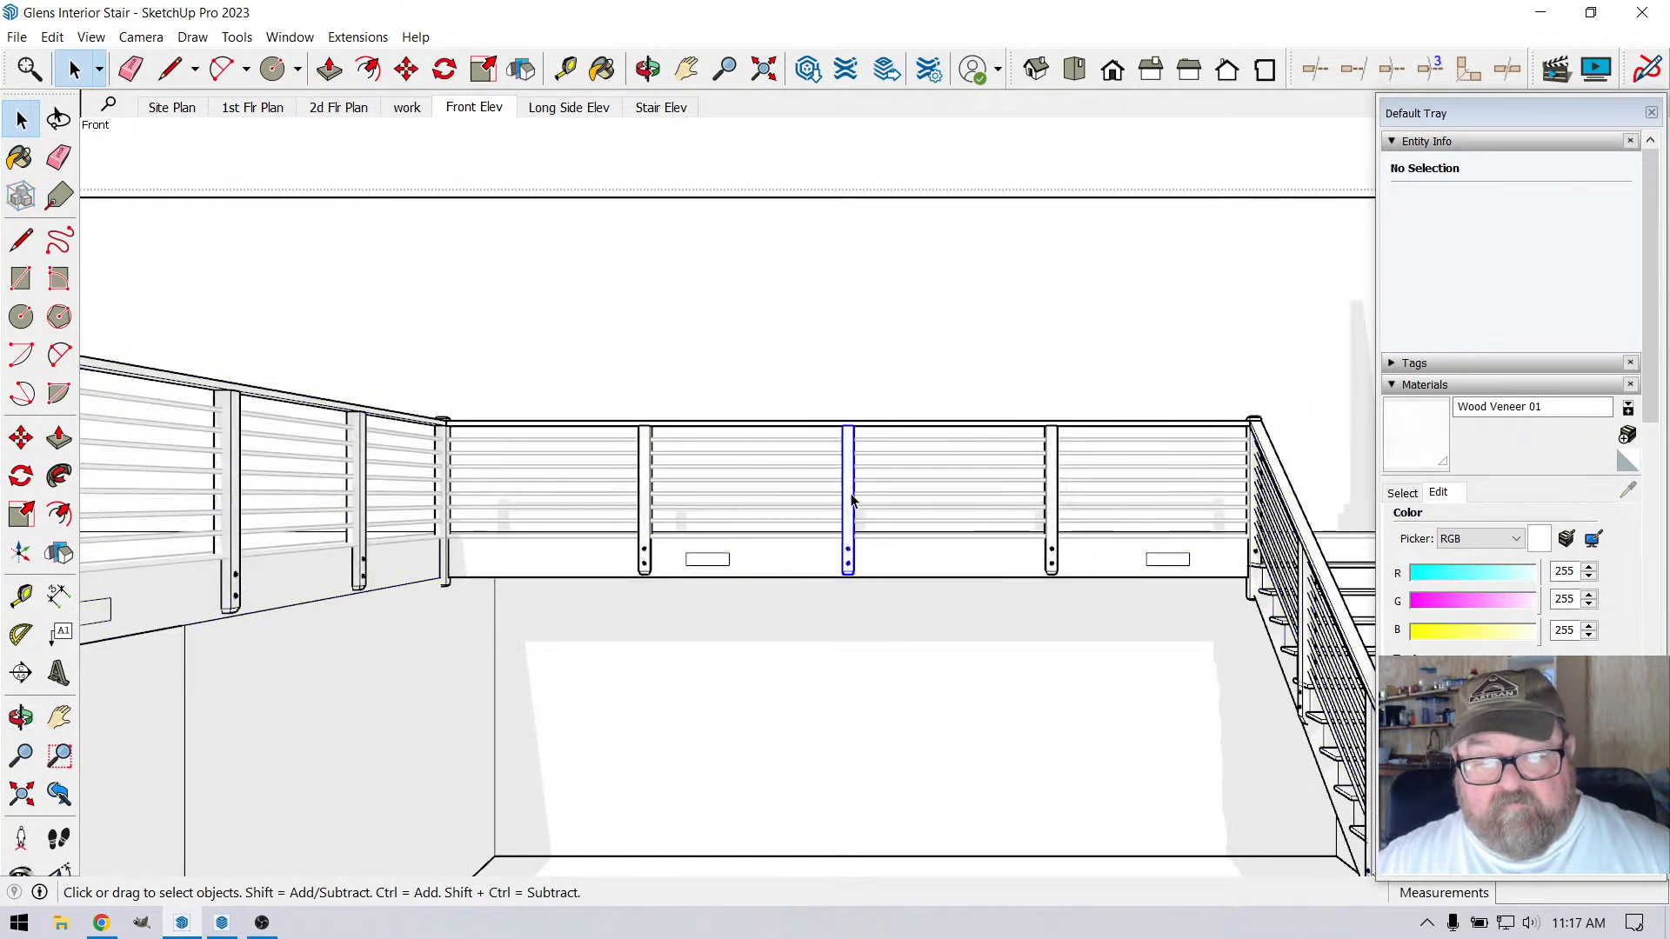
left_click(1052, 506, "ctrl")
left_click(406, 68)
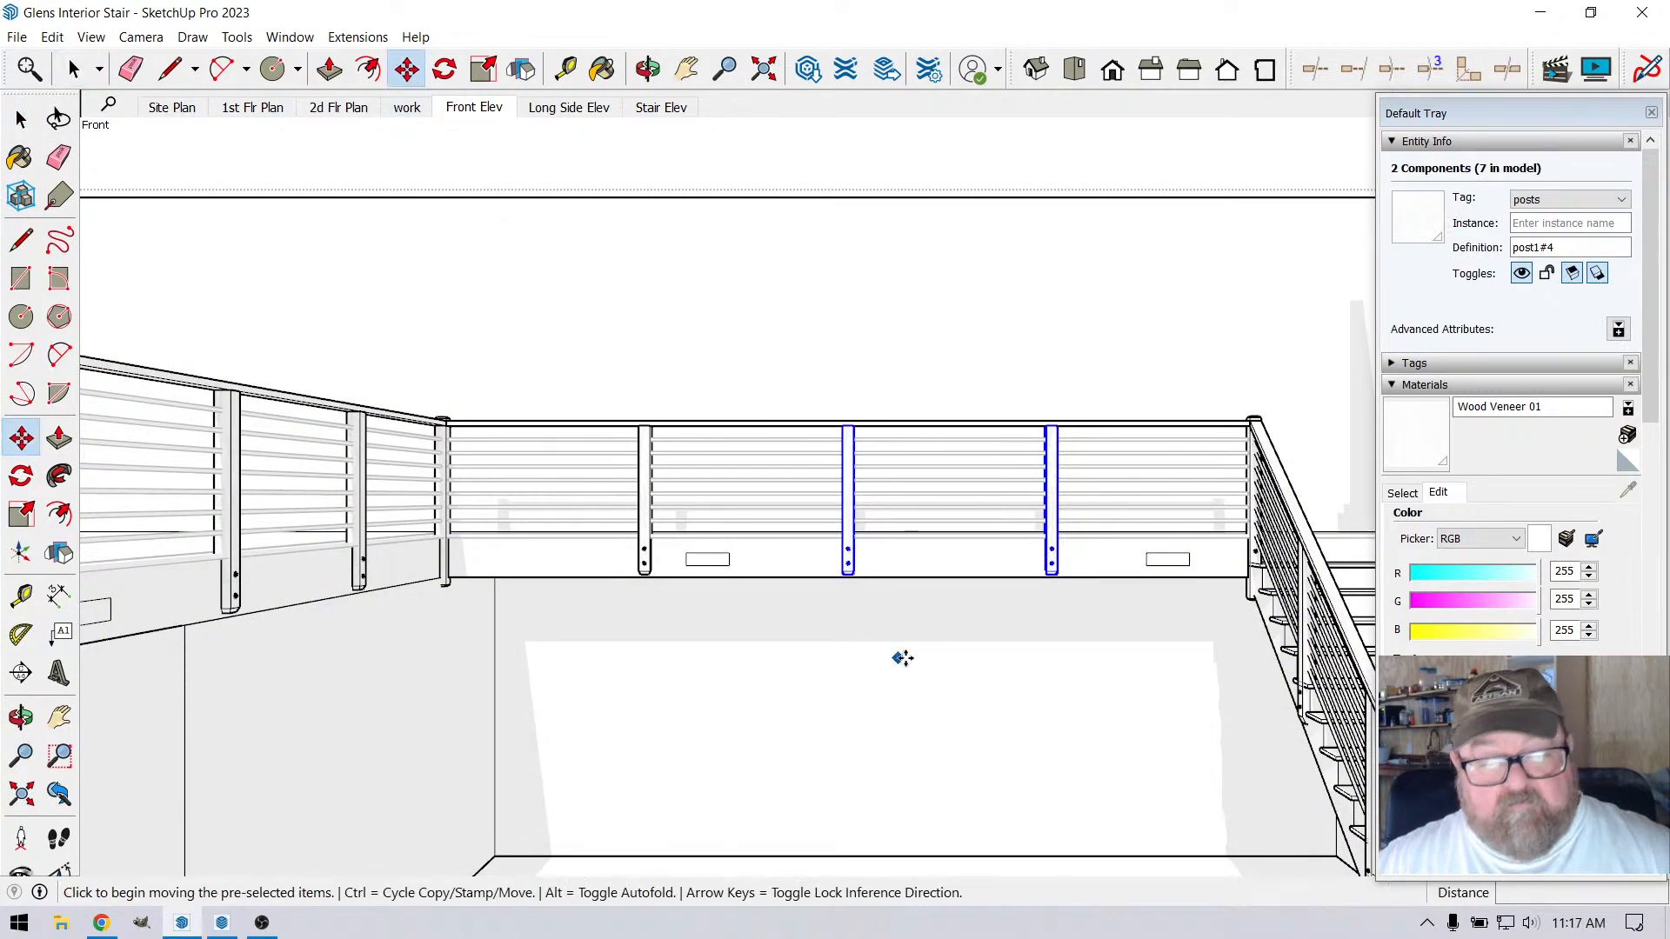
left_click(906, 564)
type("1/4")
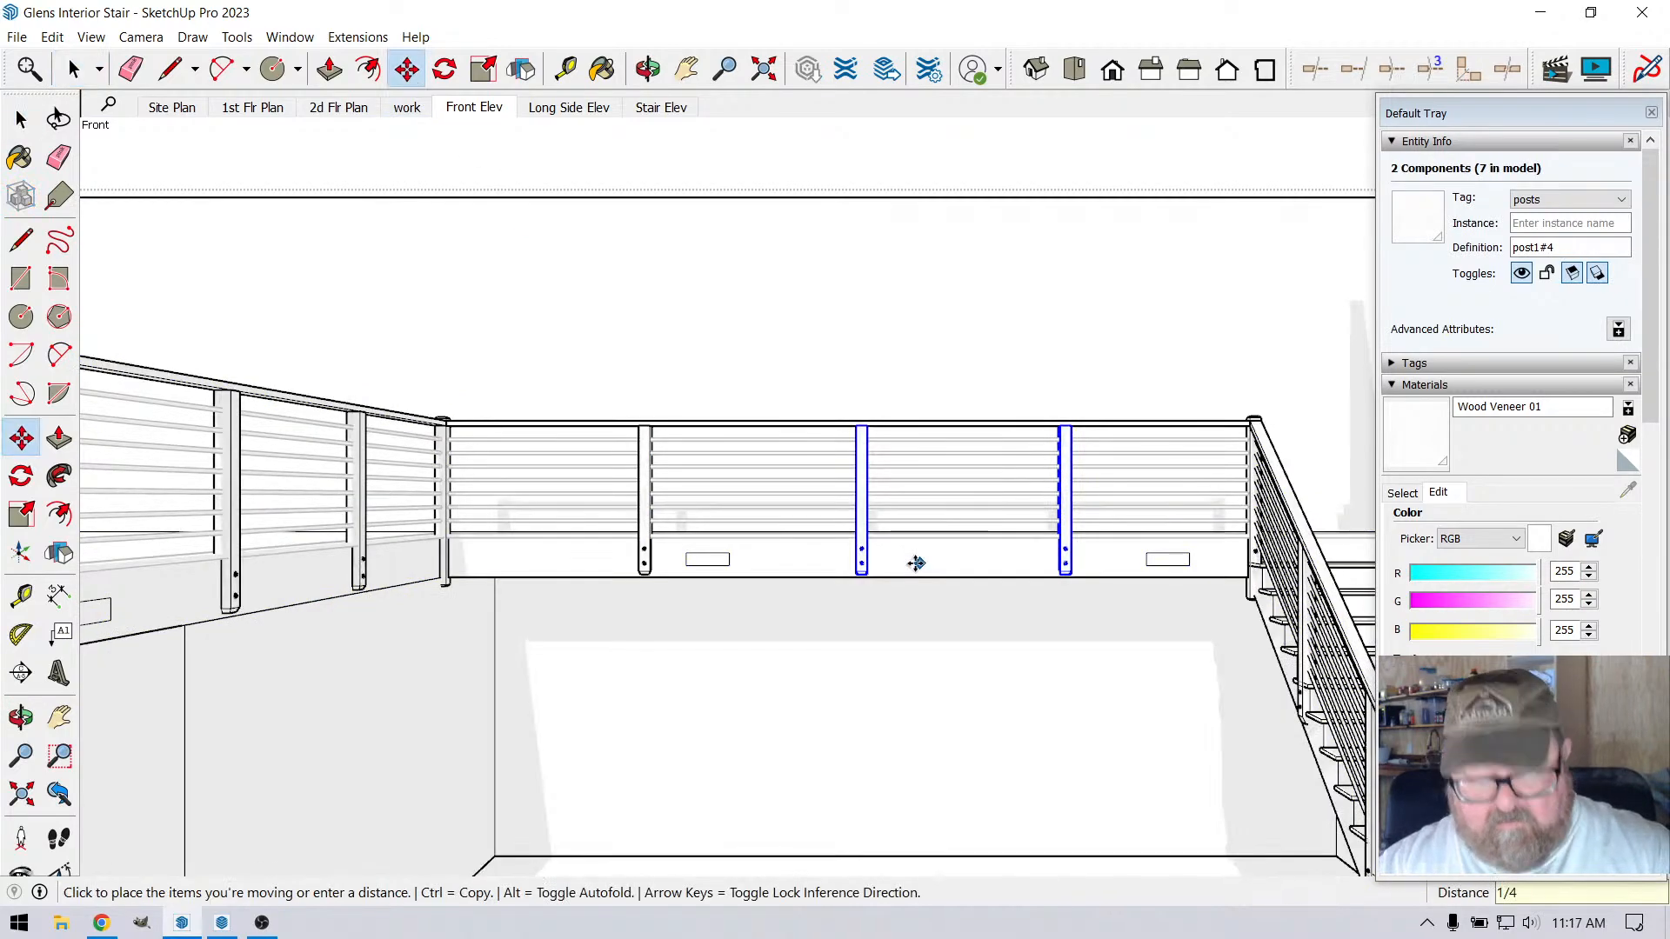
key("Return")
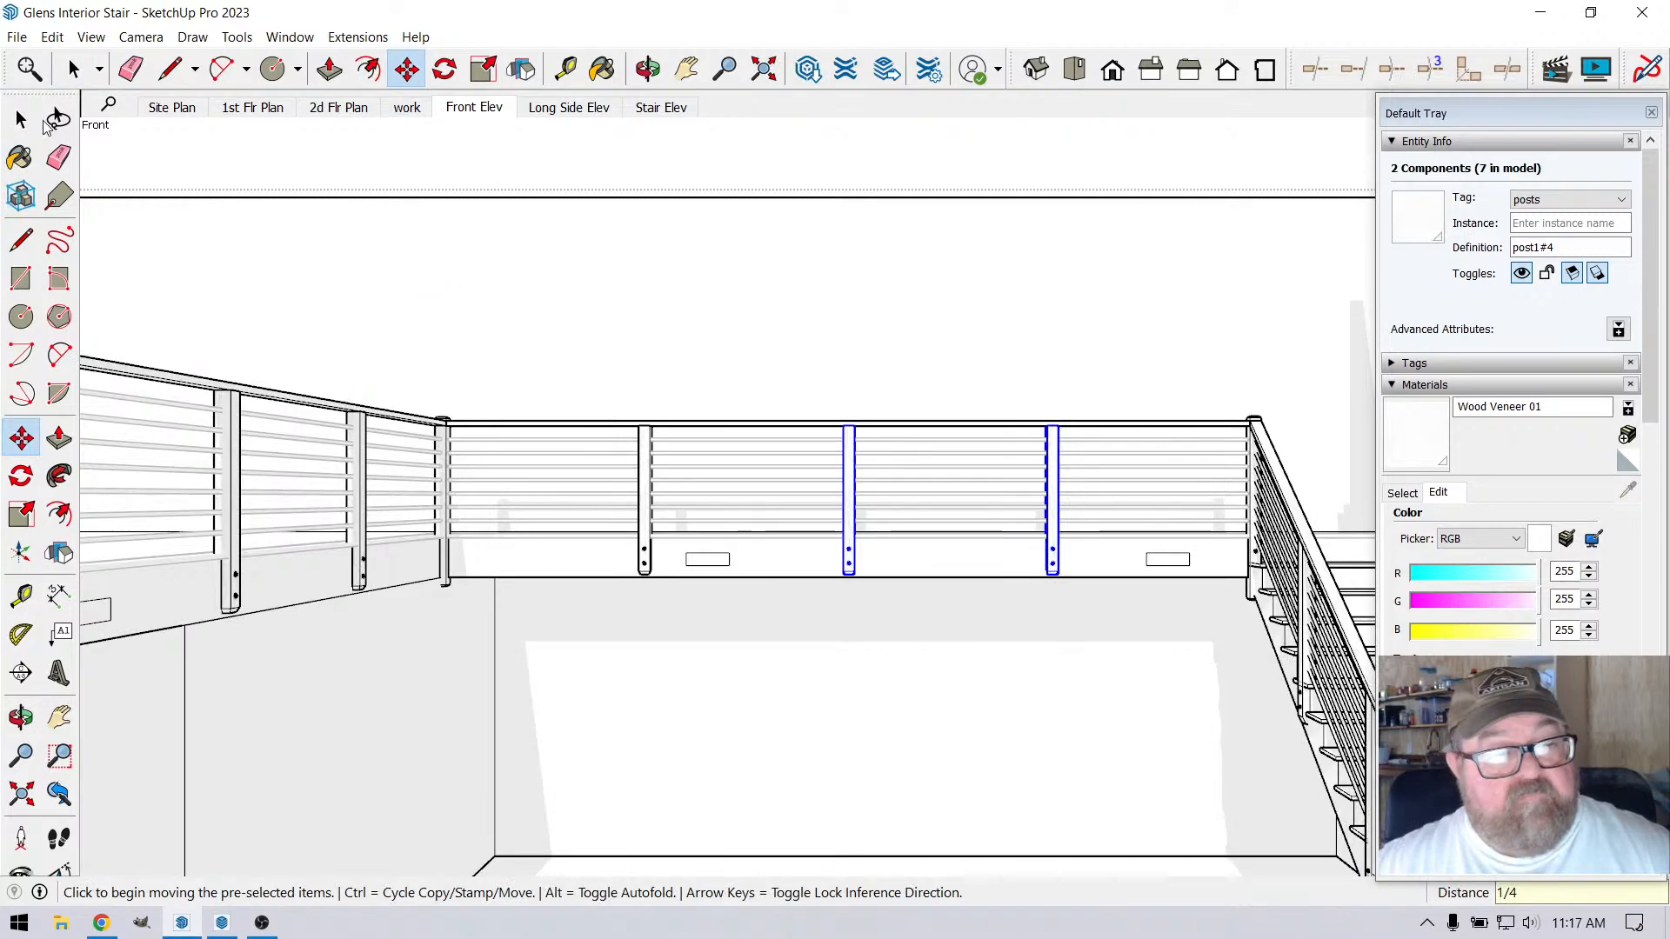
Move only the third intermediate post, nearest the stair, another 1/8" toward the stair
left_click(75, 70)
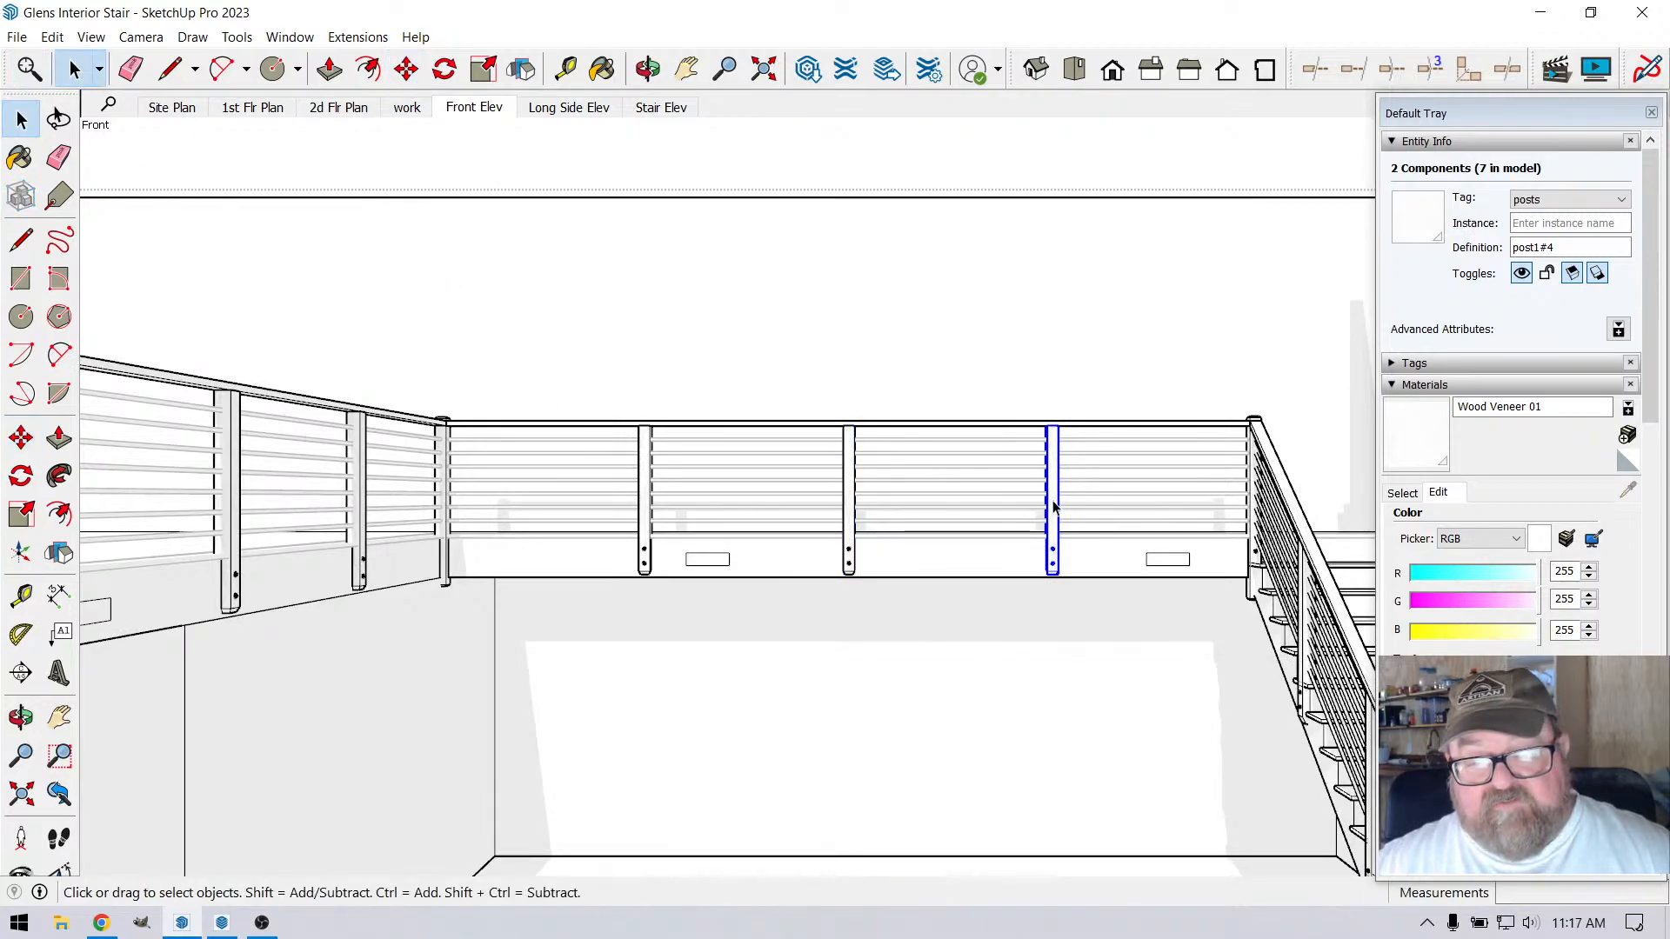
left_click(1052, 503)
left_click(406, 70)
scroll(963, 642, "up", 1)
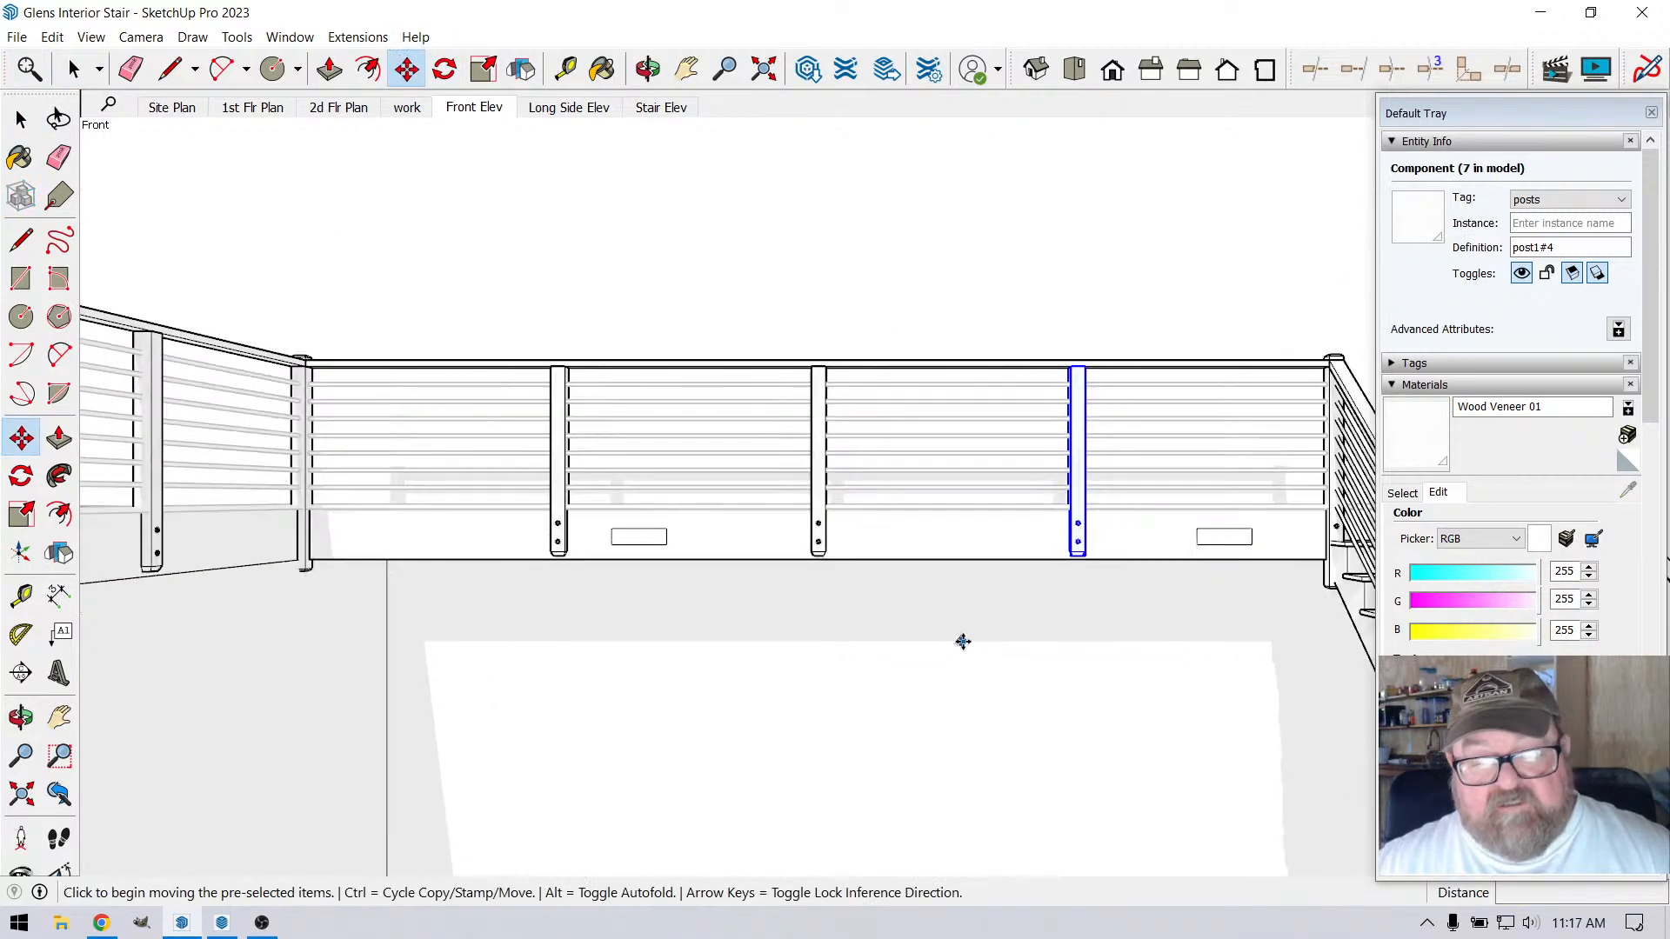
left_click(970, 558)
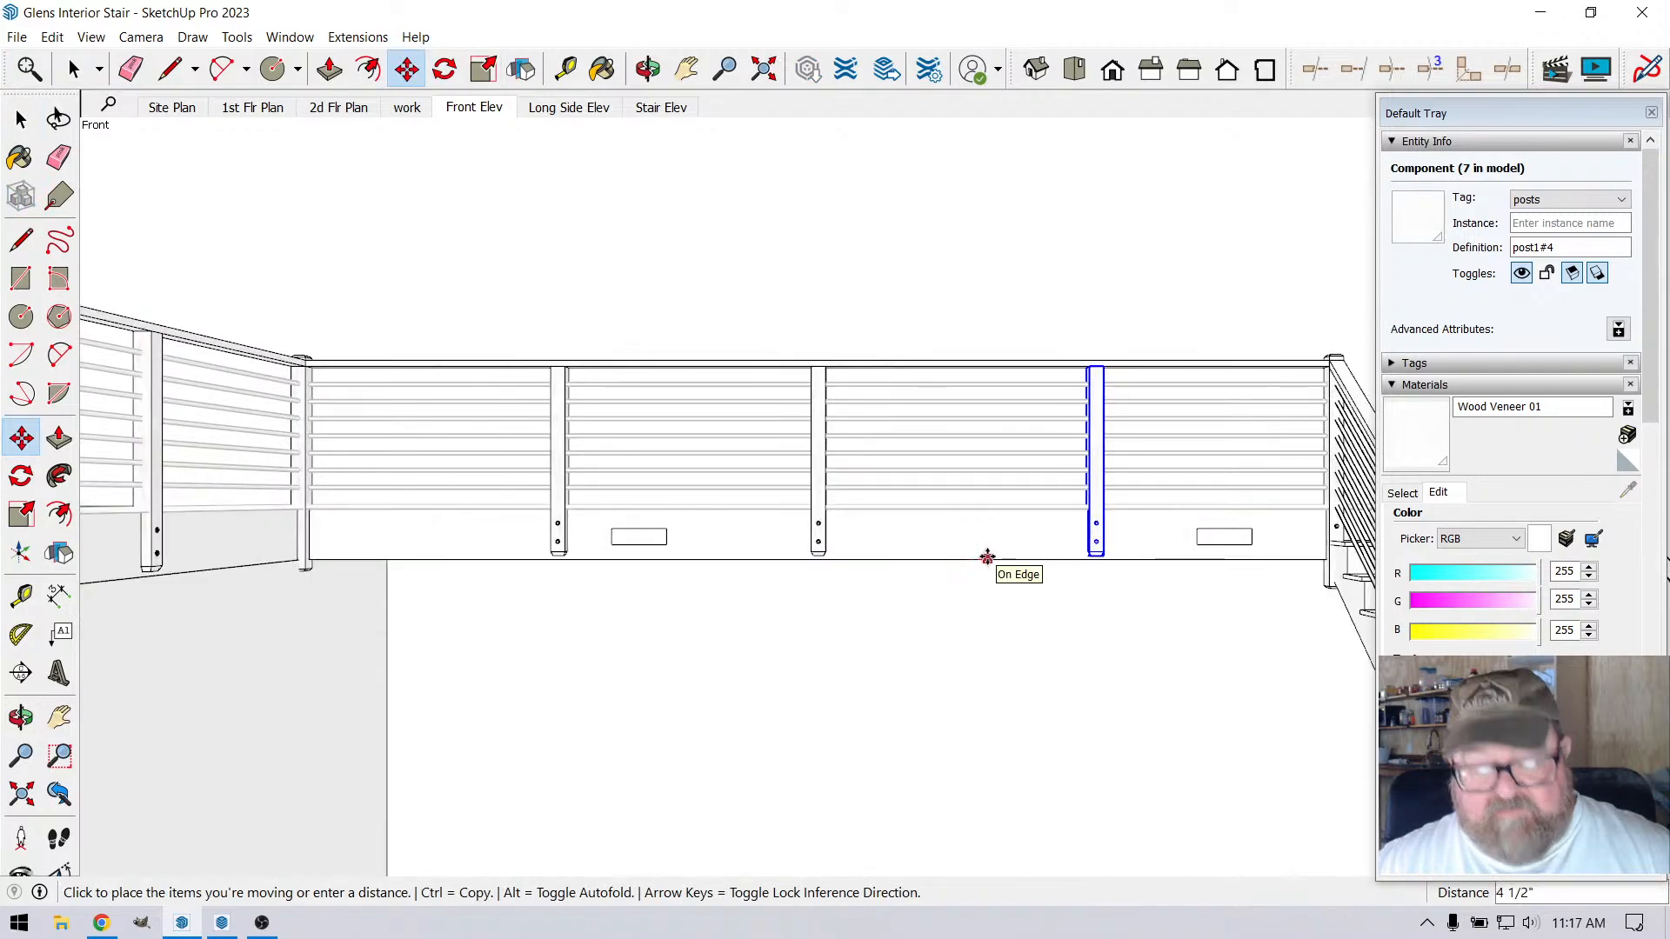
type("1/8")
key("Return")
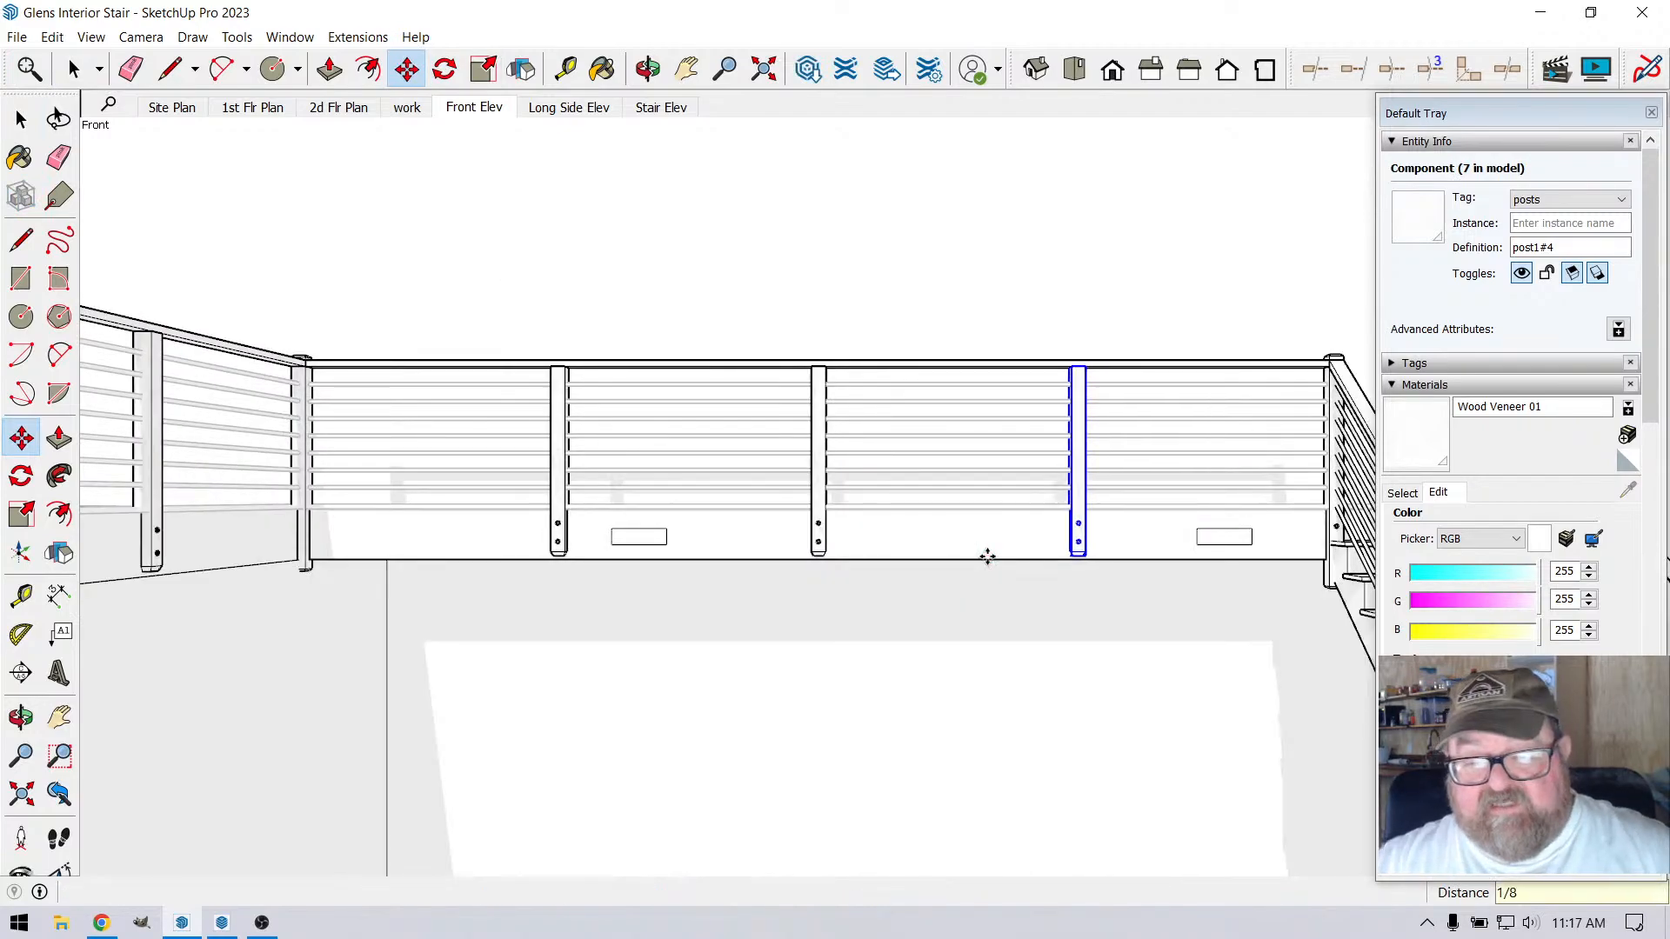
scroll(978, 586, "down", 2)
key("space")
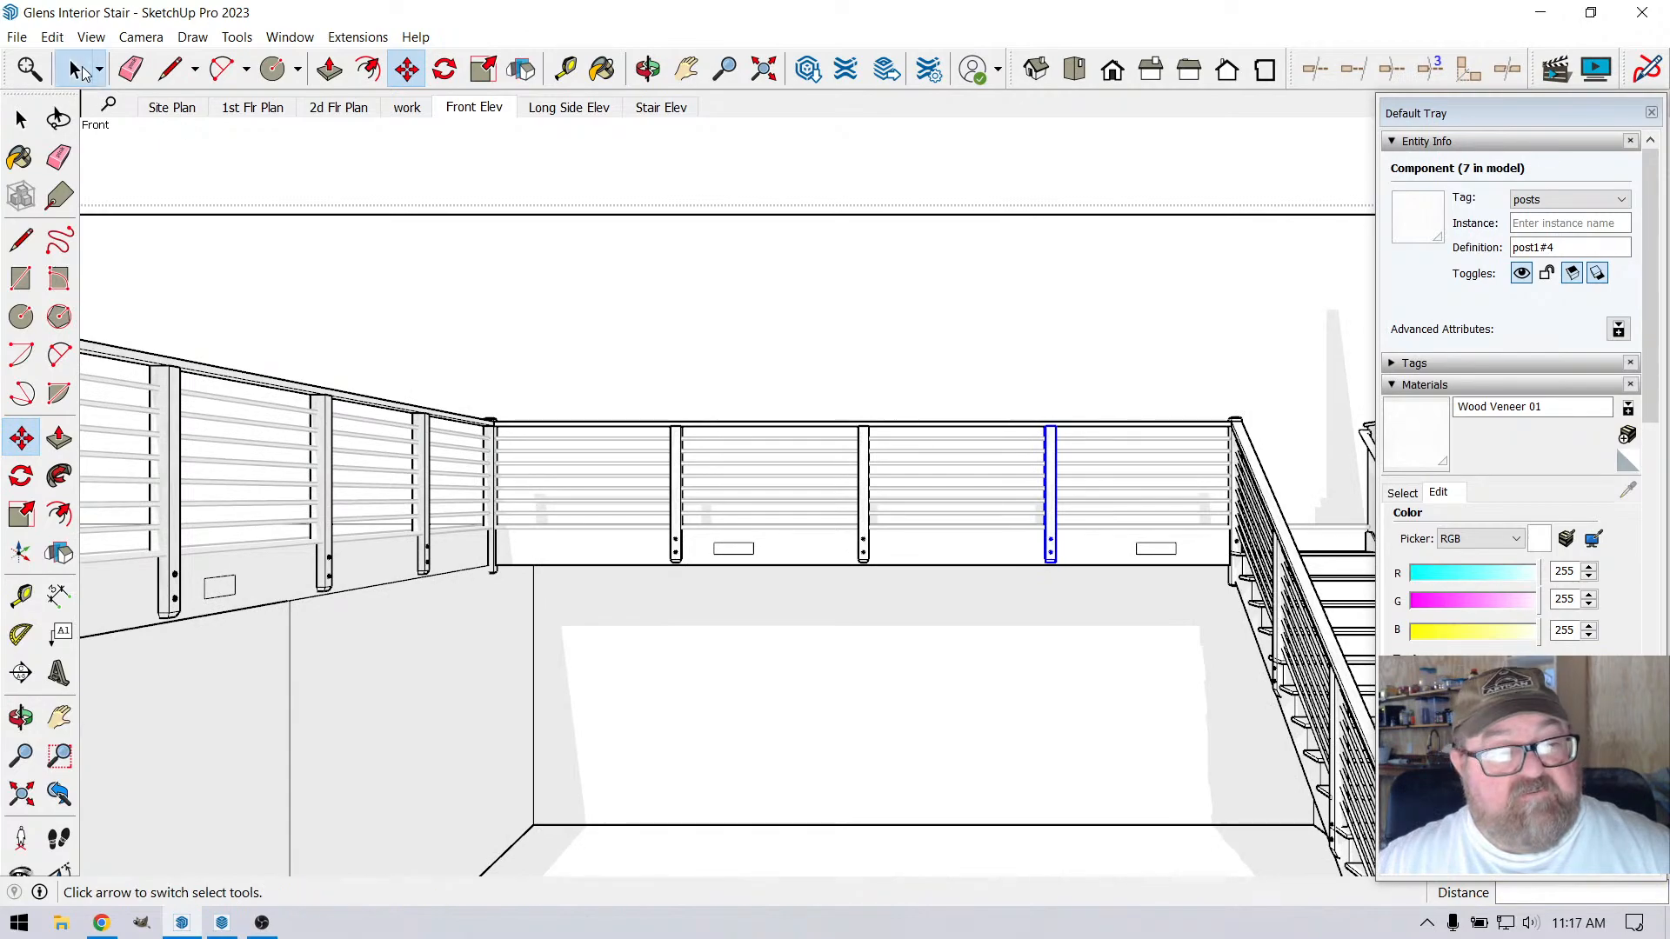
Clear the selection, save the SketchUp model, and switch back to the LayOut sheet
left_click(564, 149)
scroll(659, 353, "down", 2)
scroll(988, 550, "down", 2)
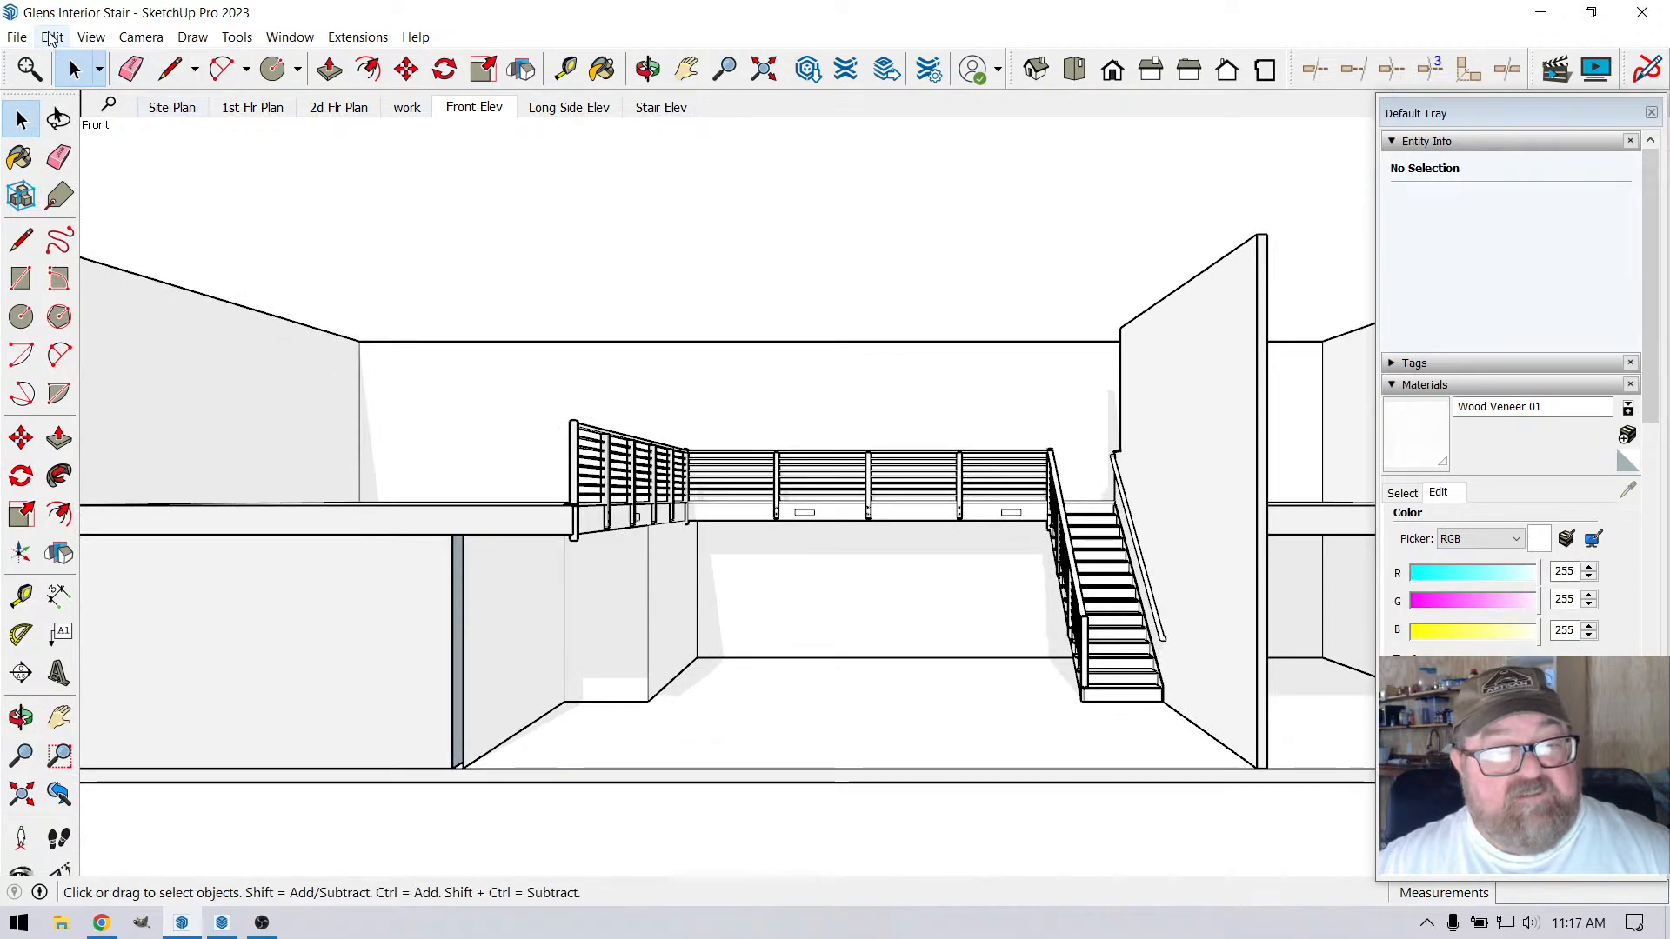
left_click(17, 37)
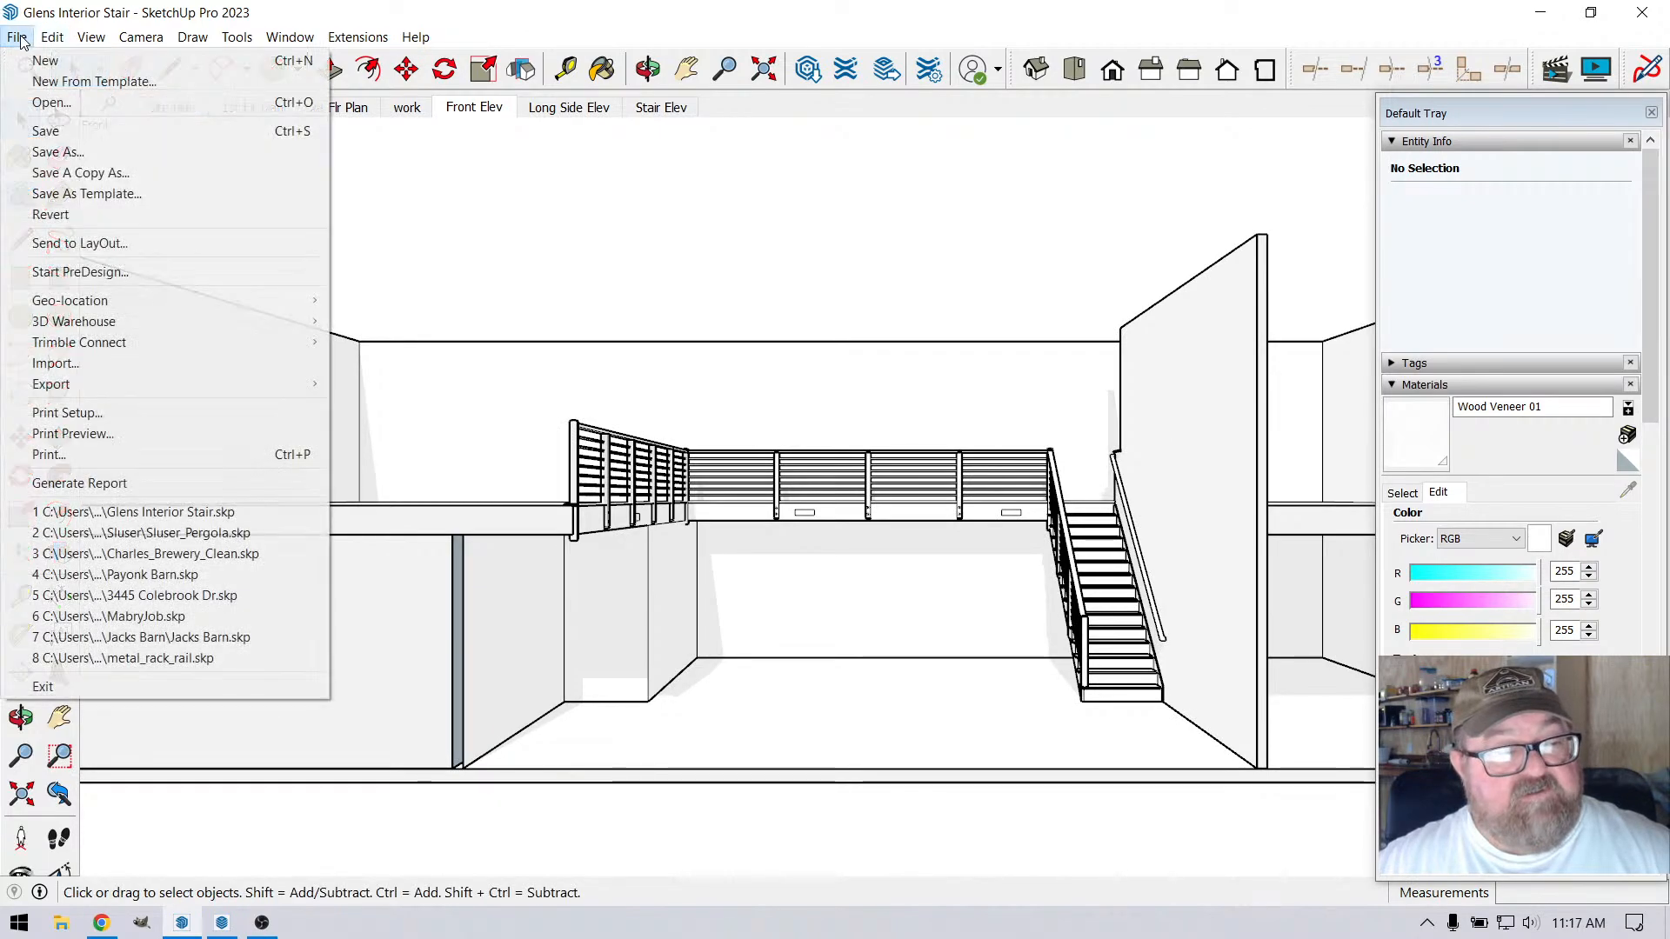
left_click(39, 127)
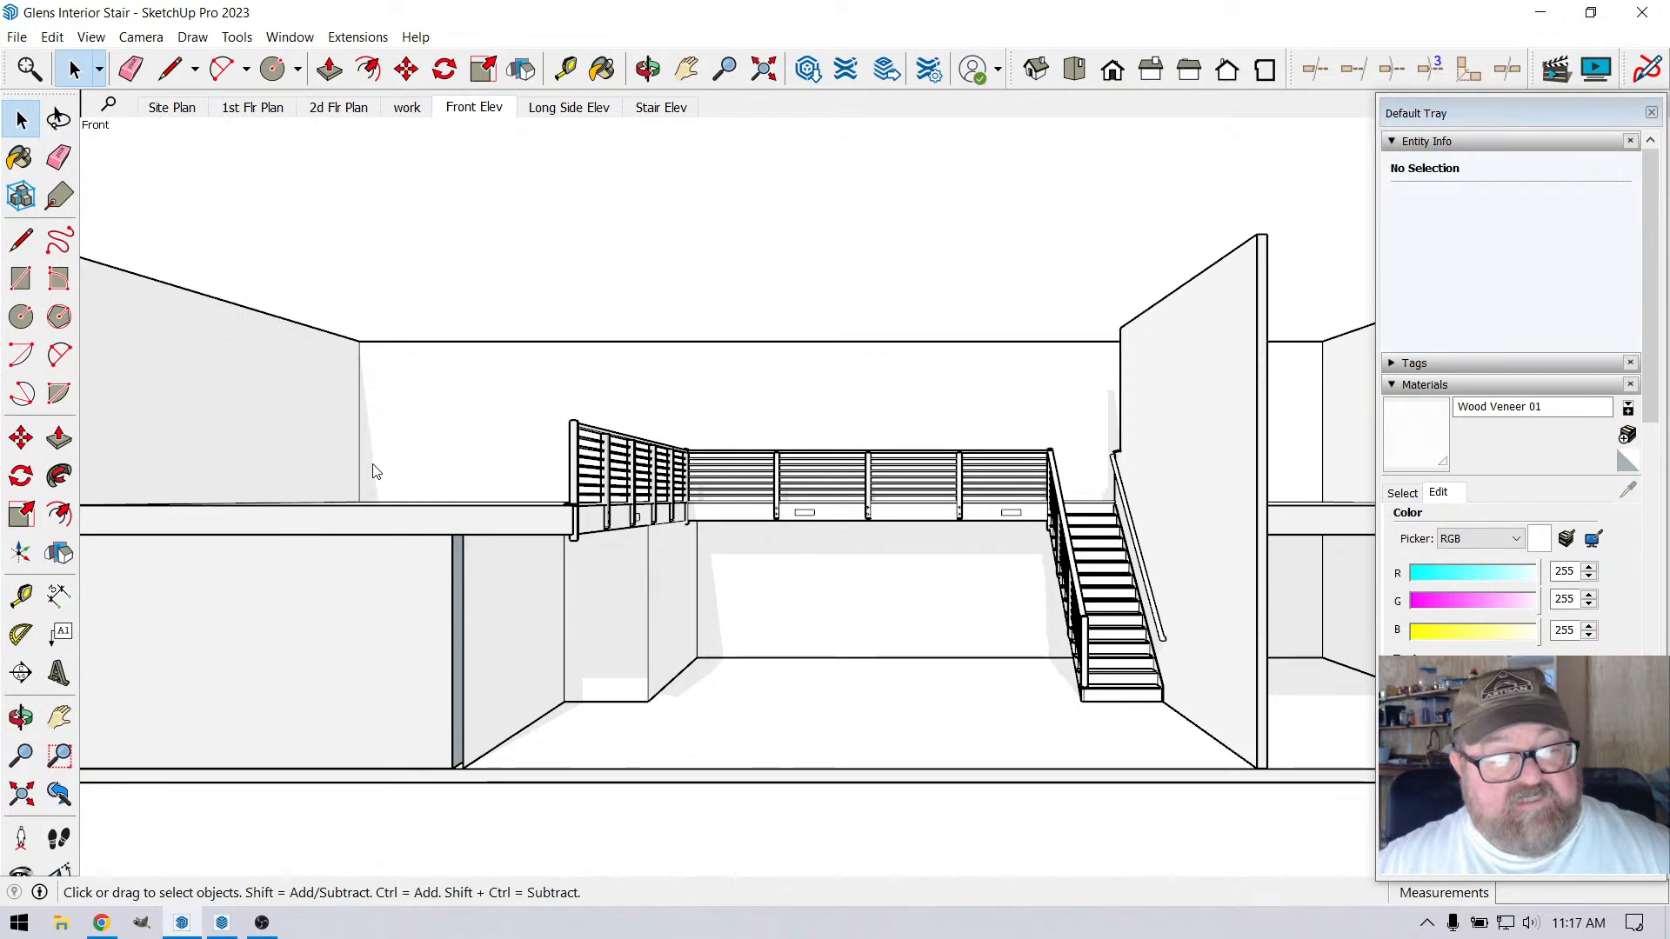
left_click(222, 923)
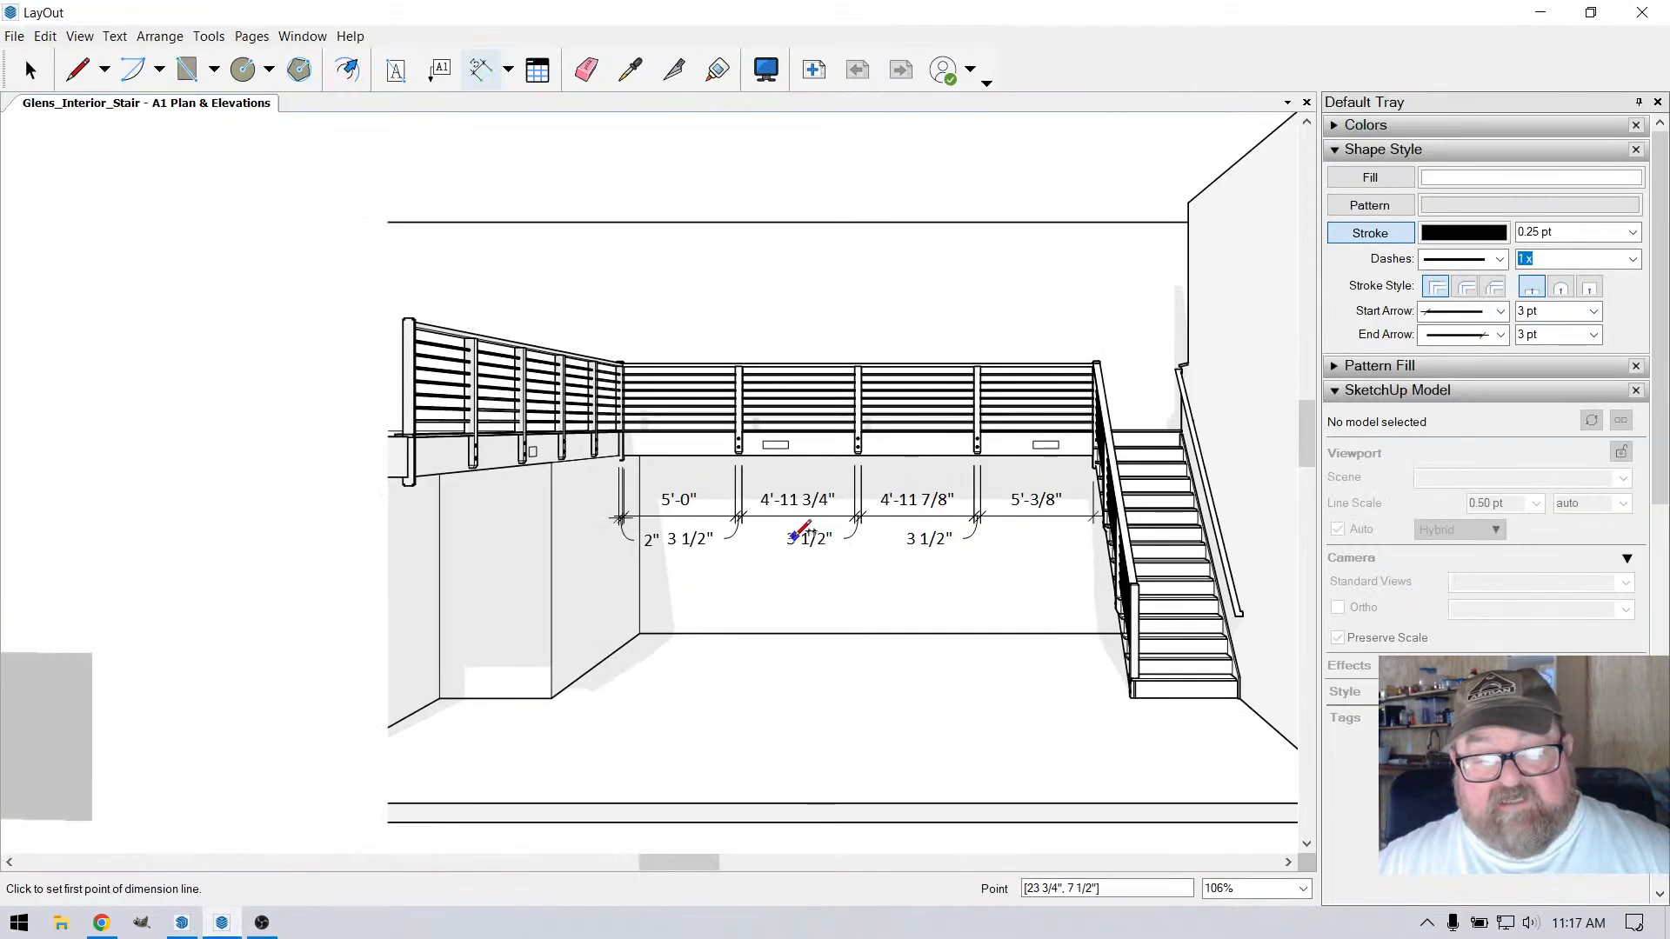
Update the model reference of the Front Elev viewport above the ELEVATION 1 title with the saved post changes
scroll(729, 539, "down", 2)
key("space")
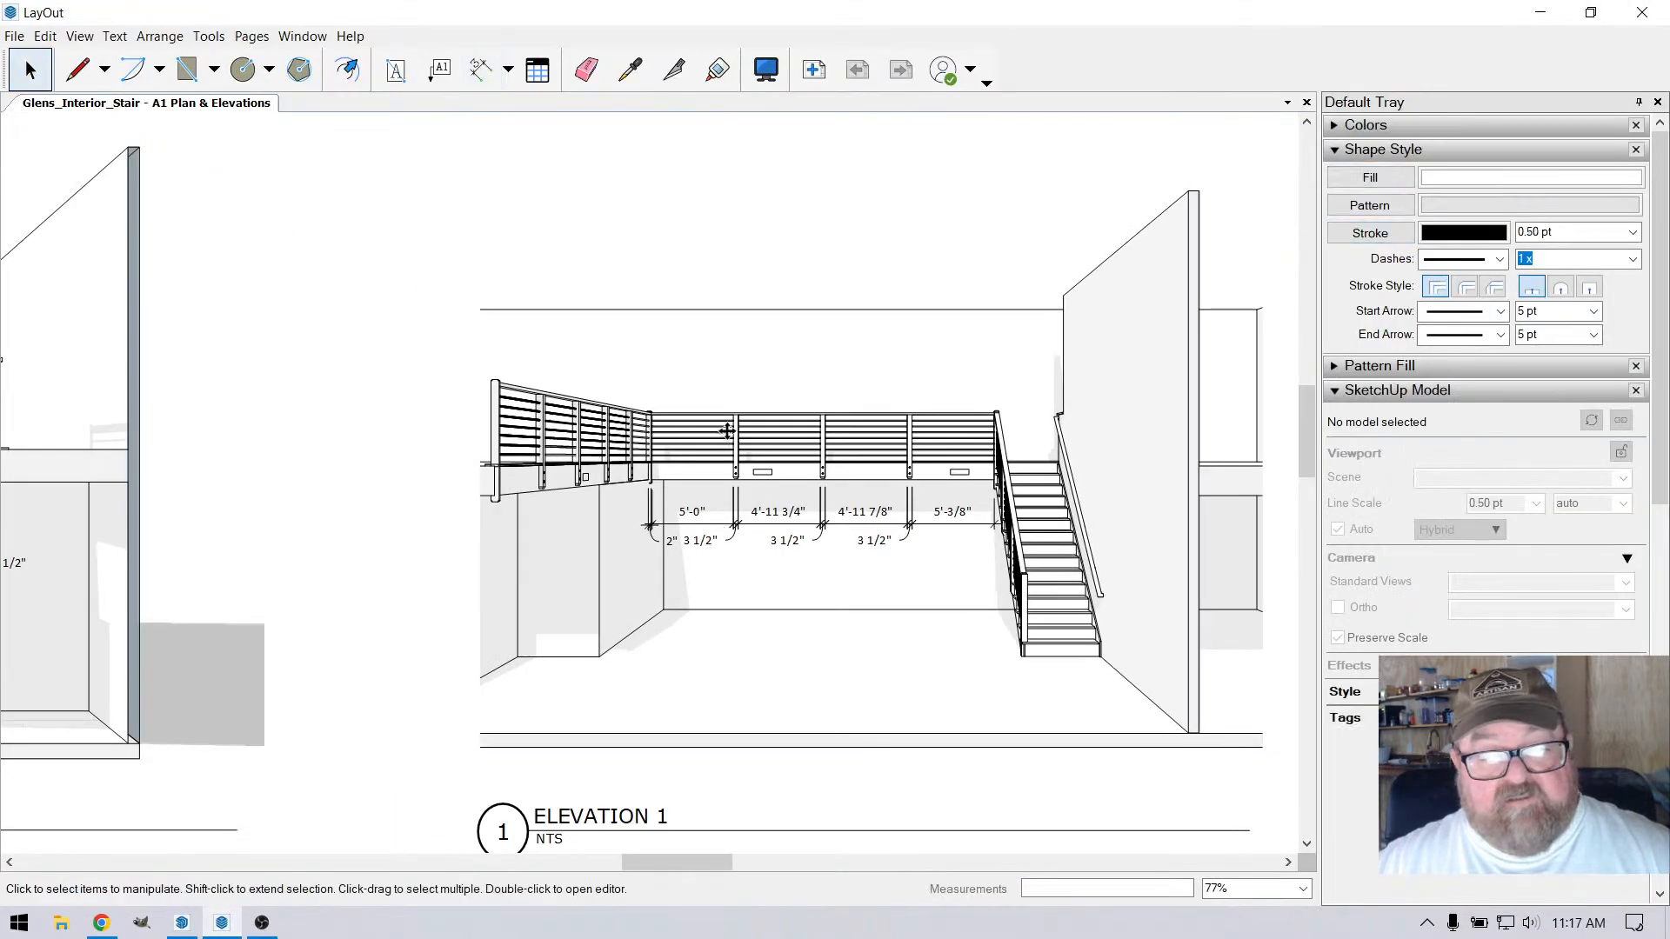
left_click(729, 439)
right_click(729, 440)
left_click(790, 715)
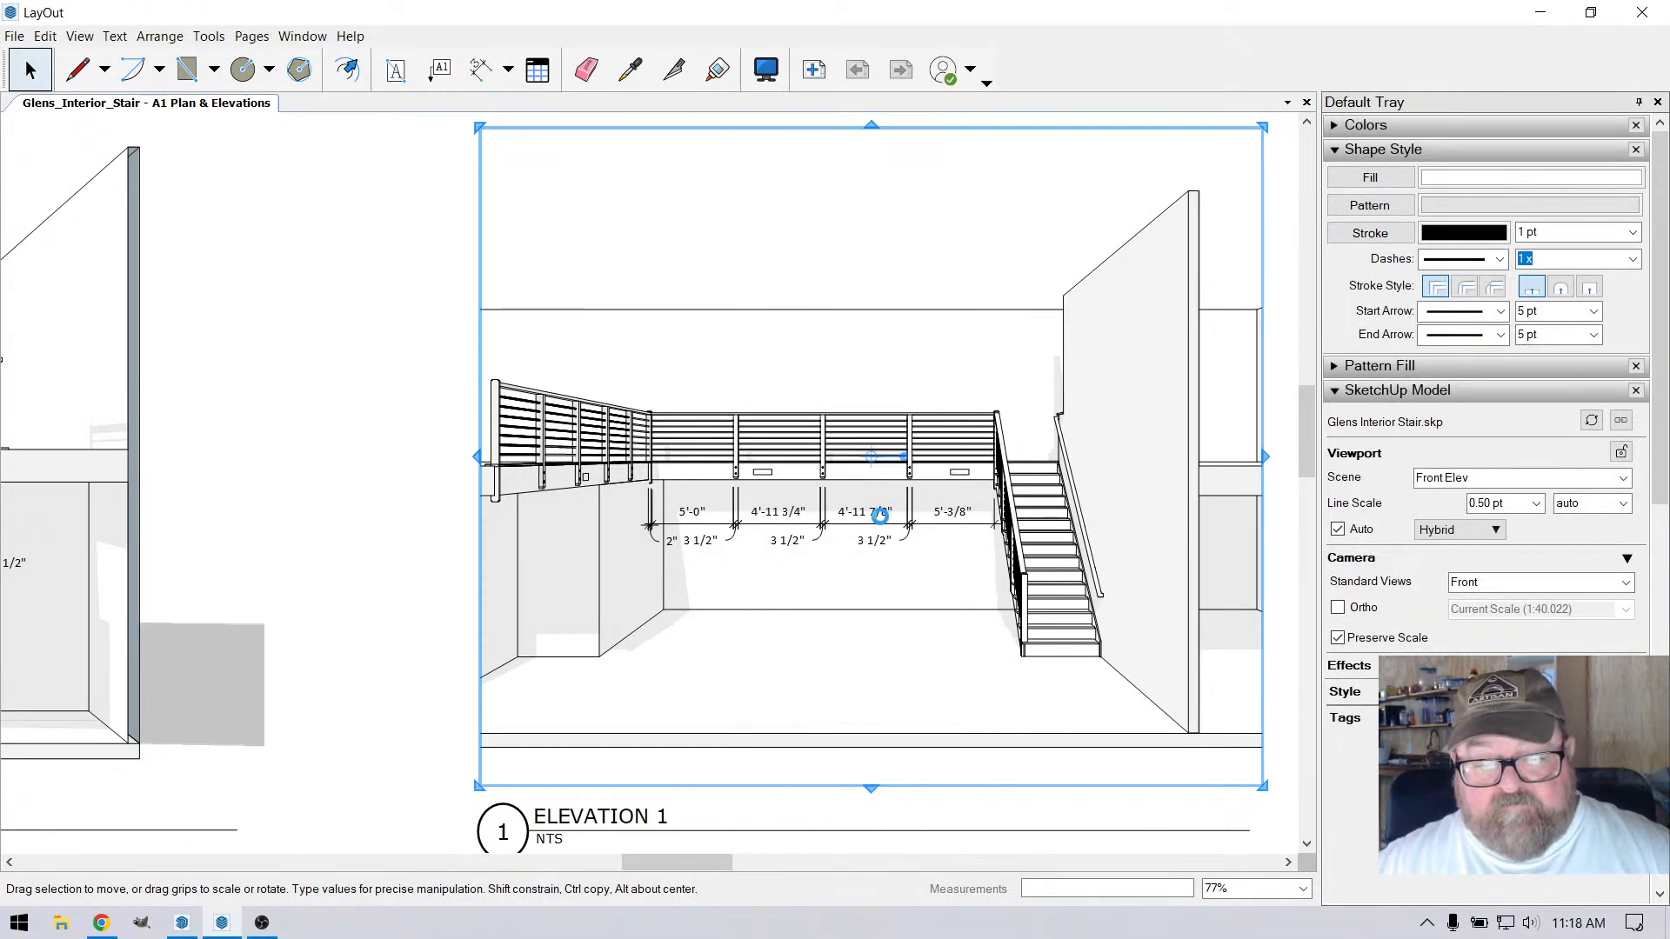
Examine the post spacing dimensions in the updated front elevation, and clear the viewport selection
scroll(861, 529, "up", 4)
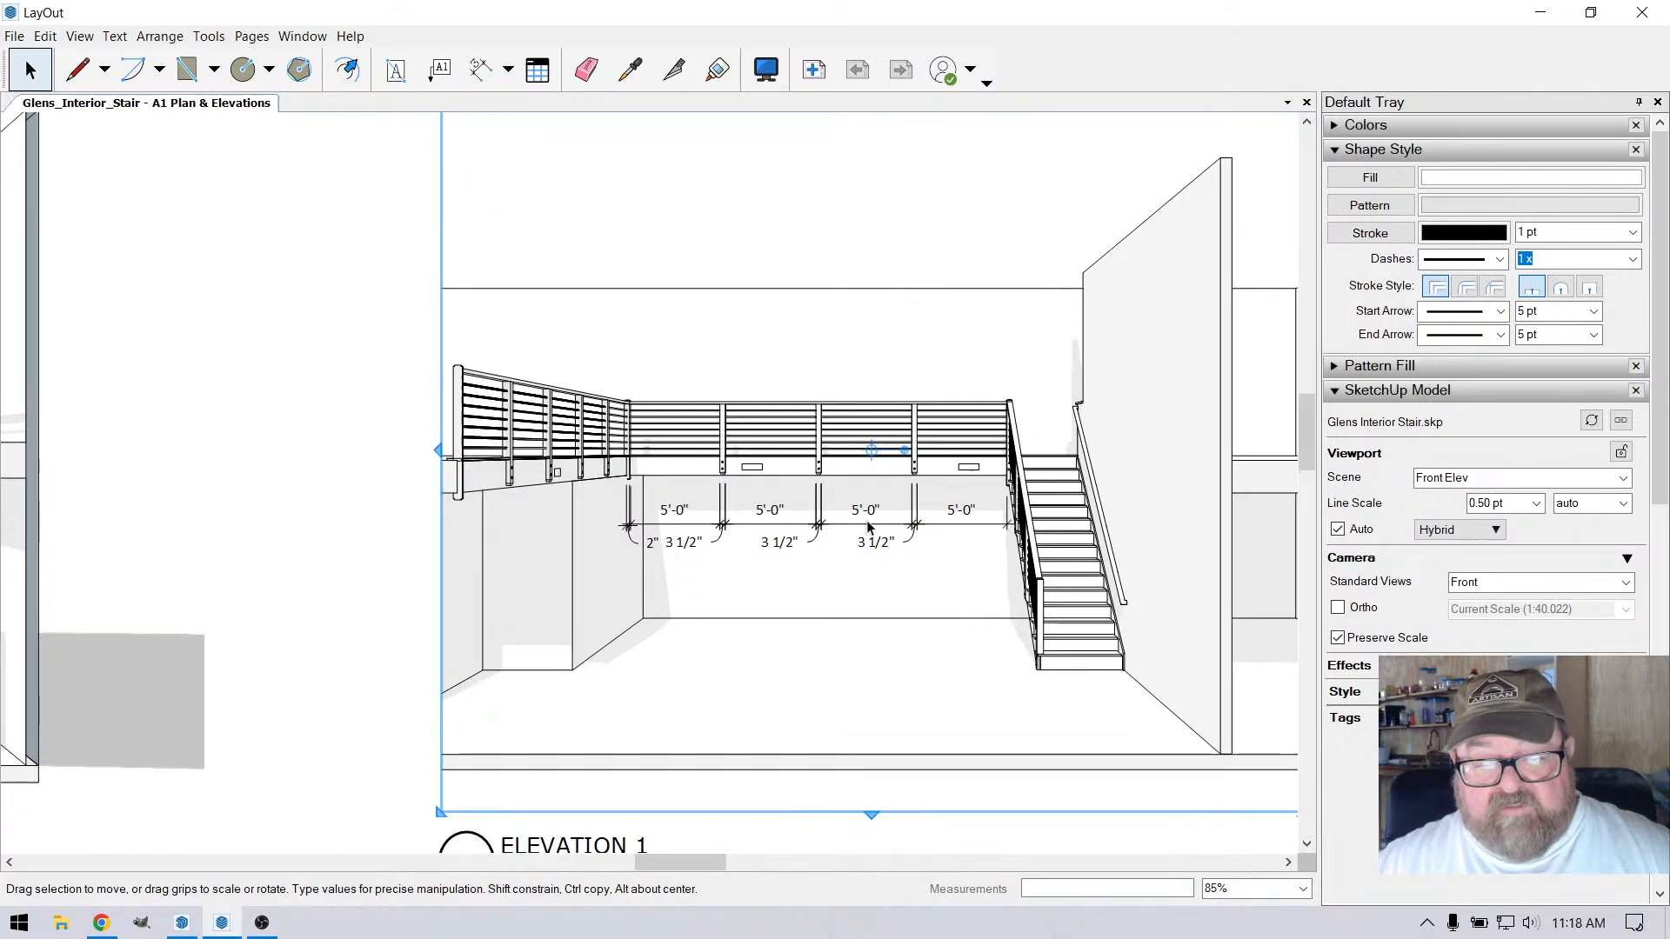
scroll(856, 534, "up", 1)
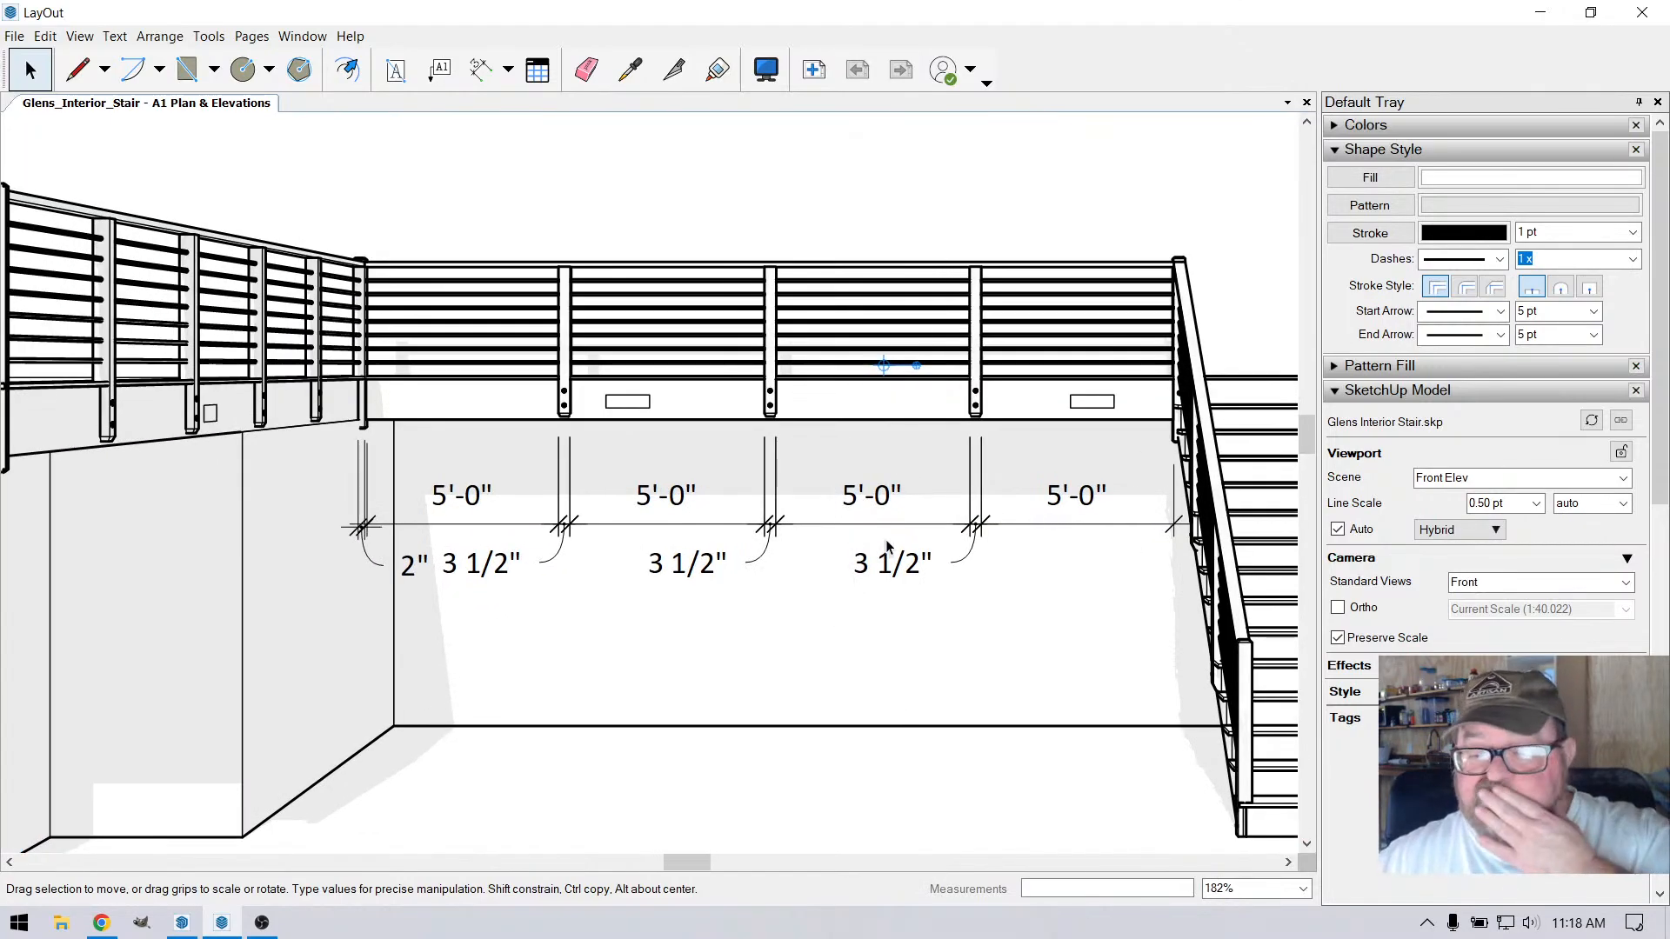
scroll(920, 501, "down", 2)
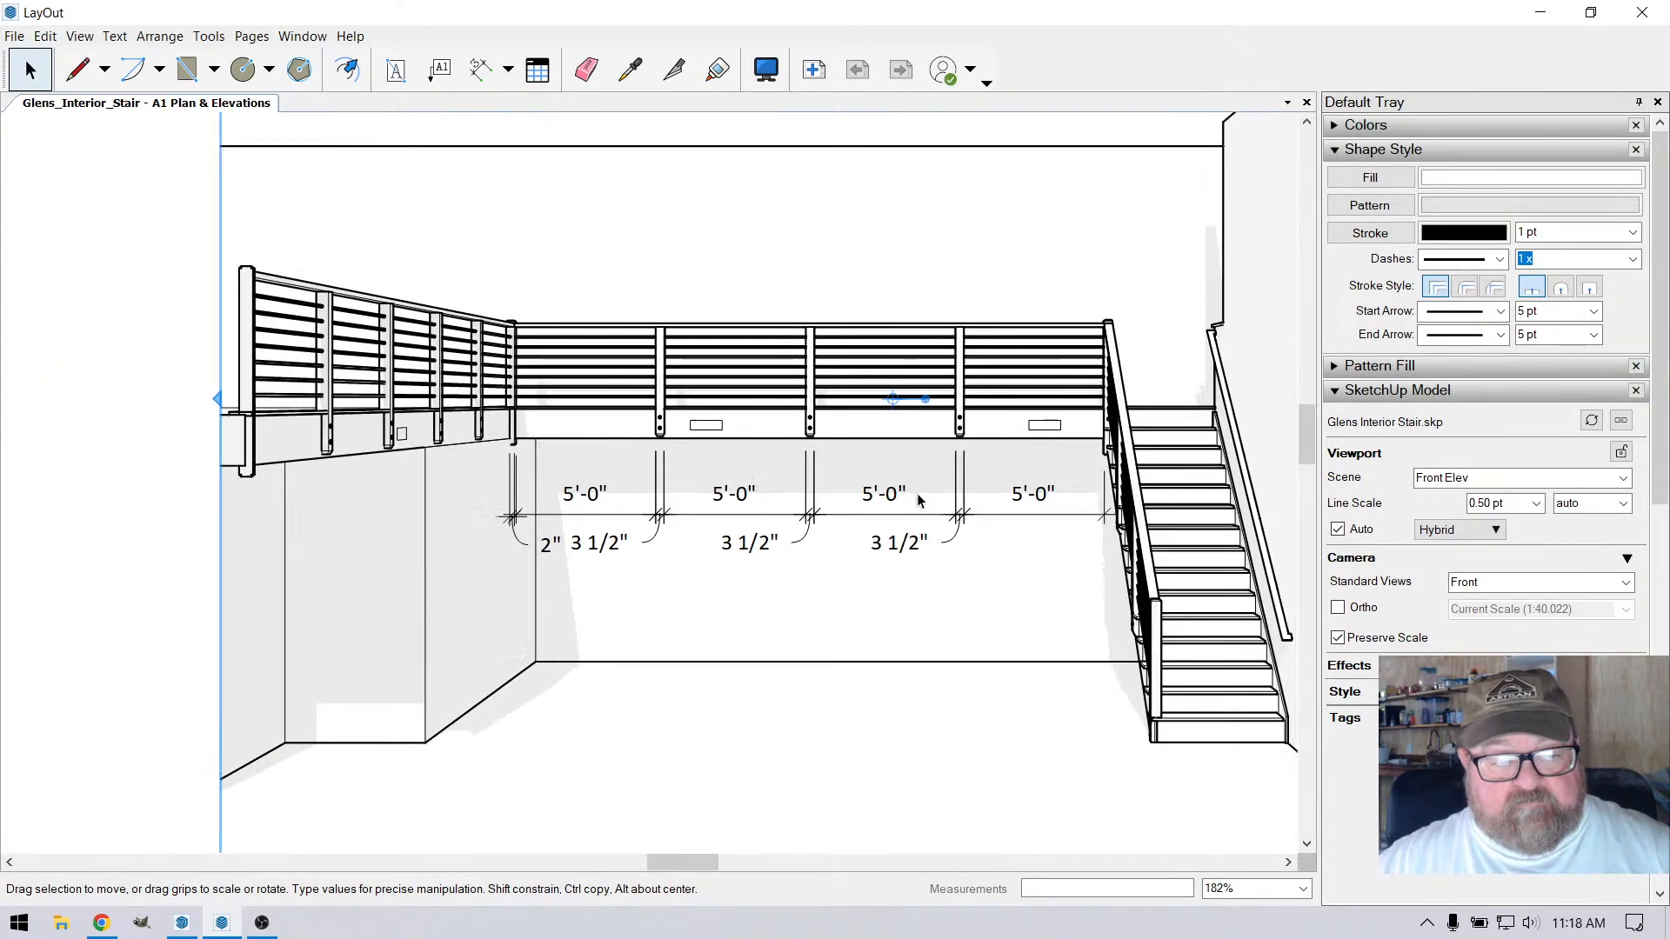
scroll(919, 500, "down", 4)
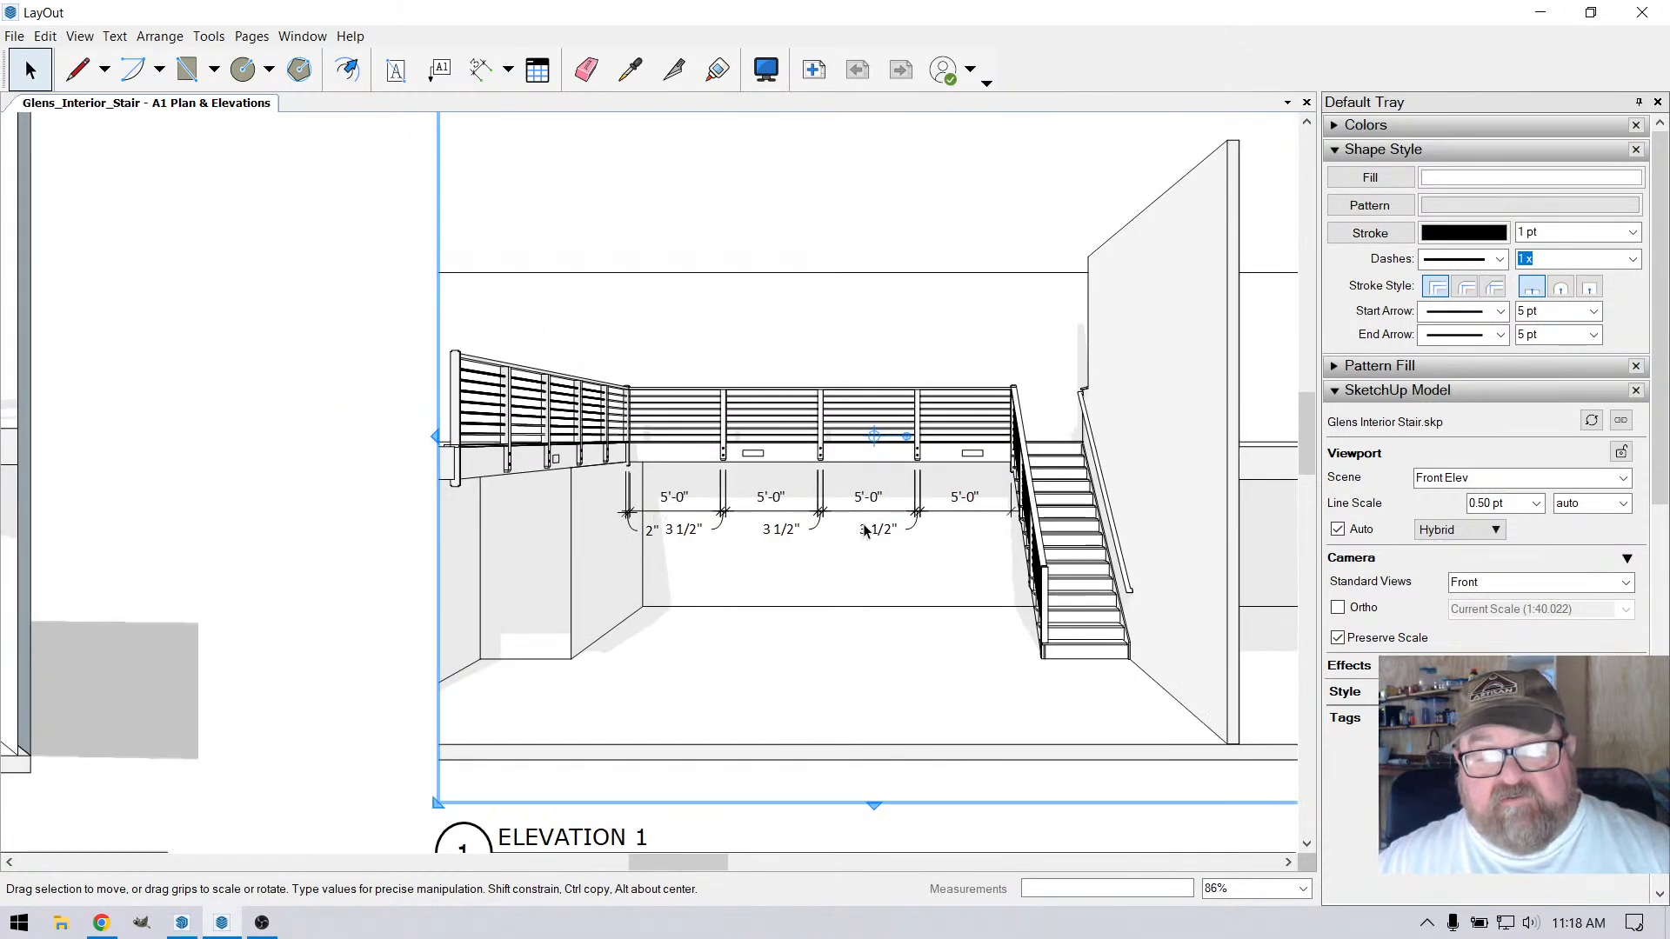
scroll(867, 531, "up", 2)
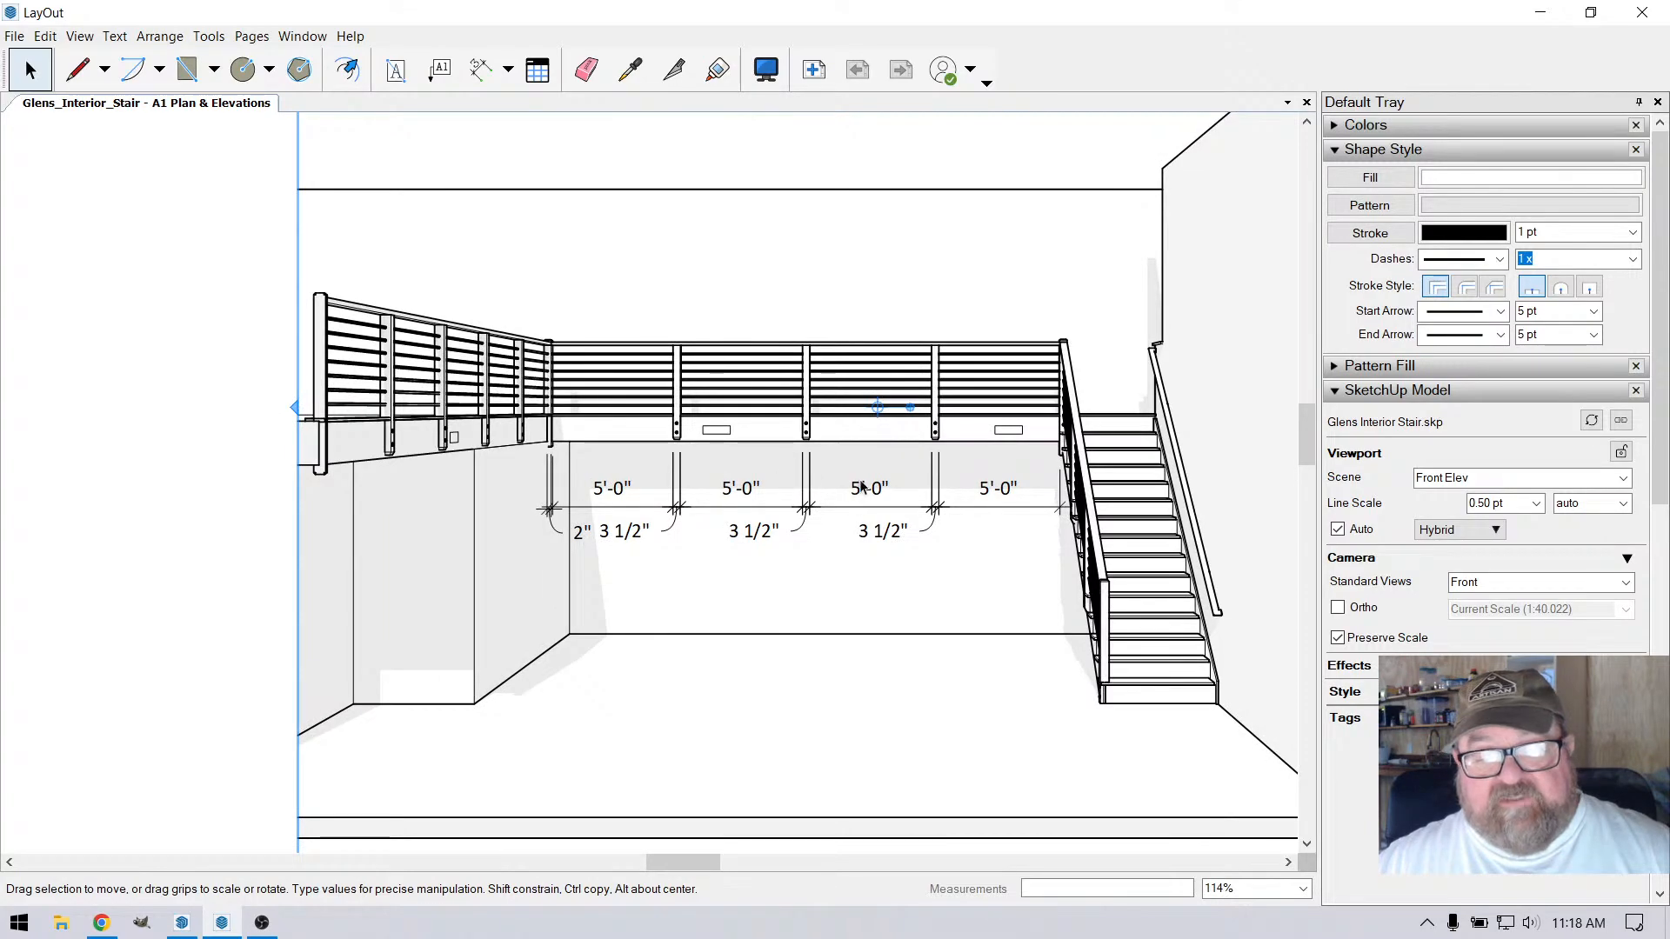
scroll(805, 555, "down", 3)
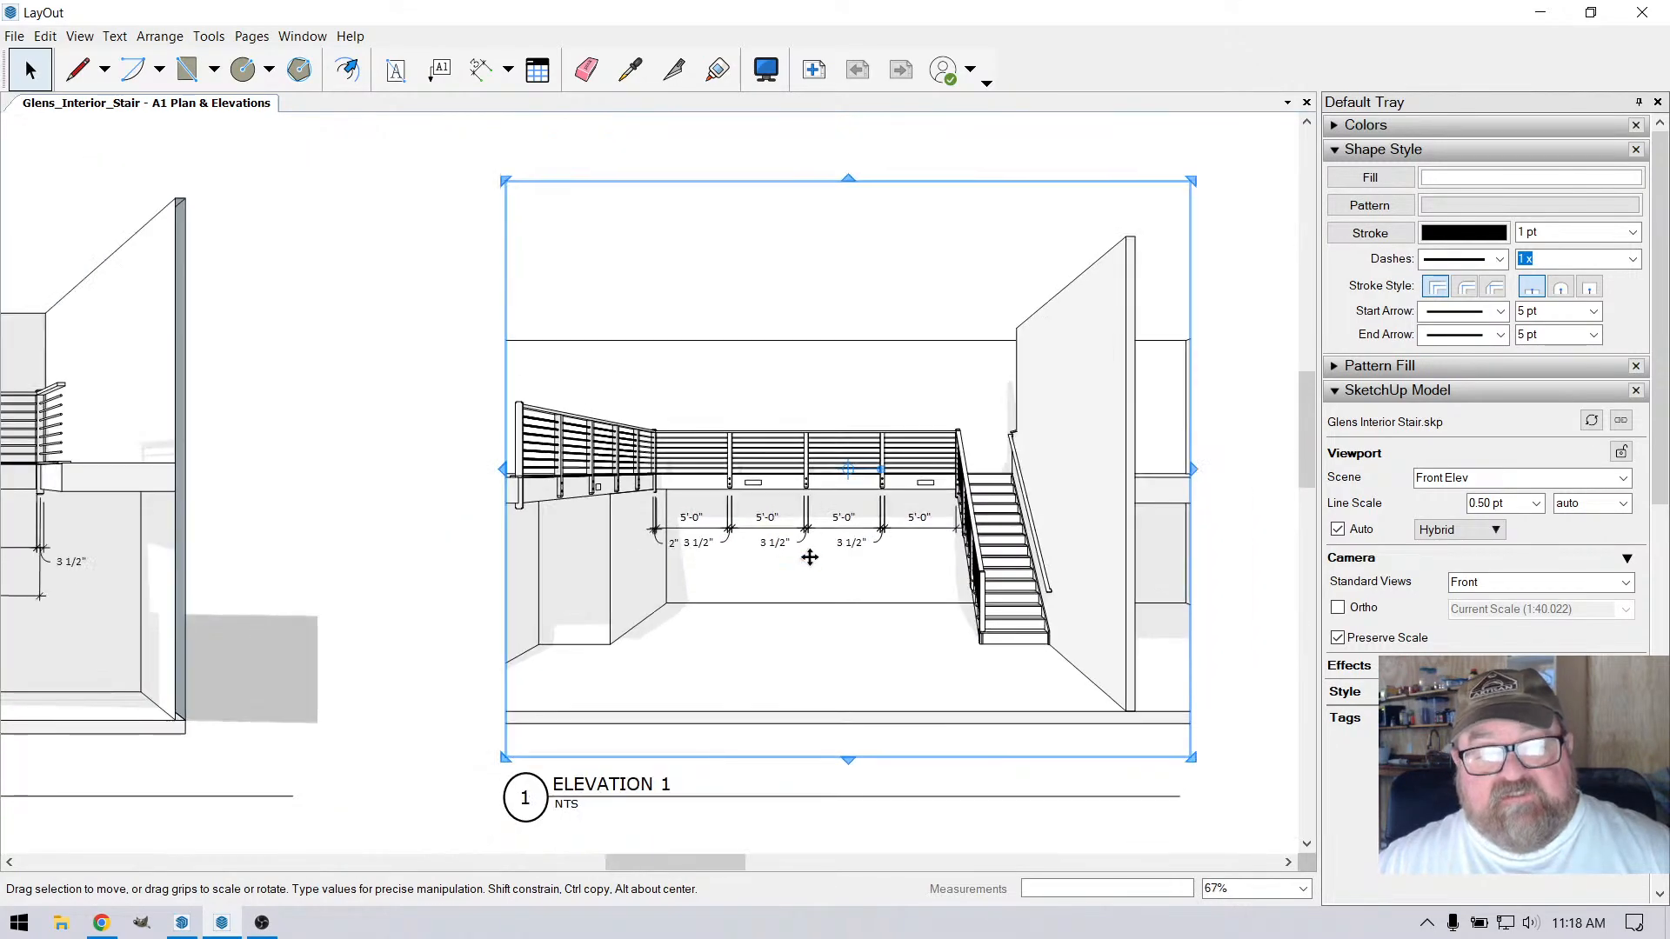
left_click(770, 190)
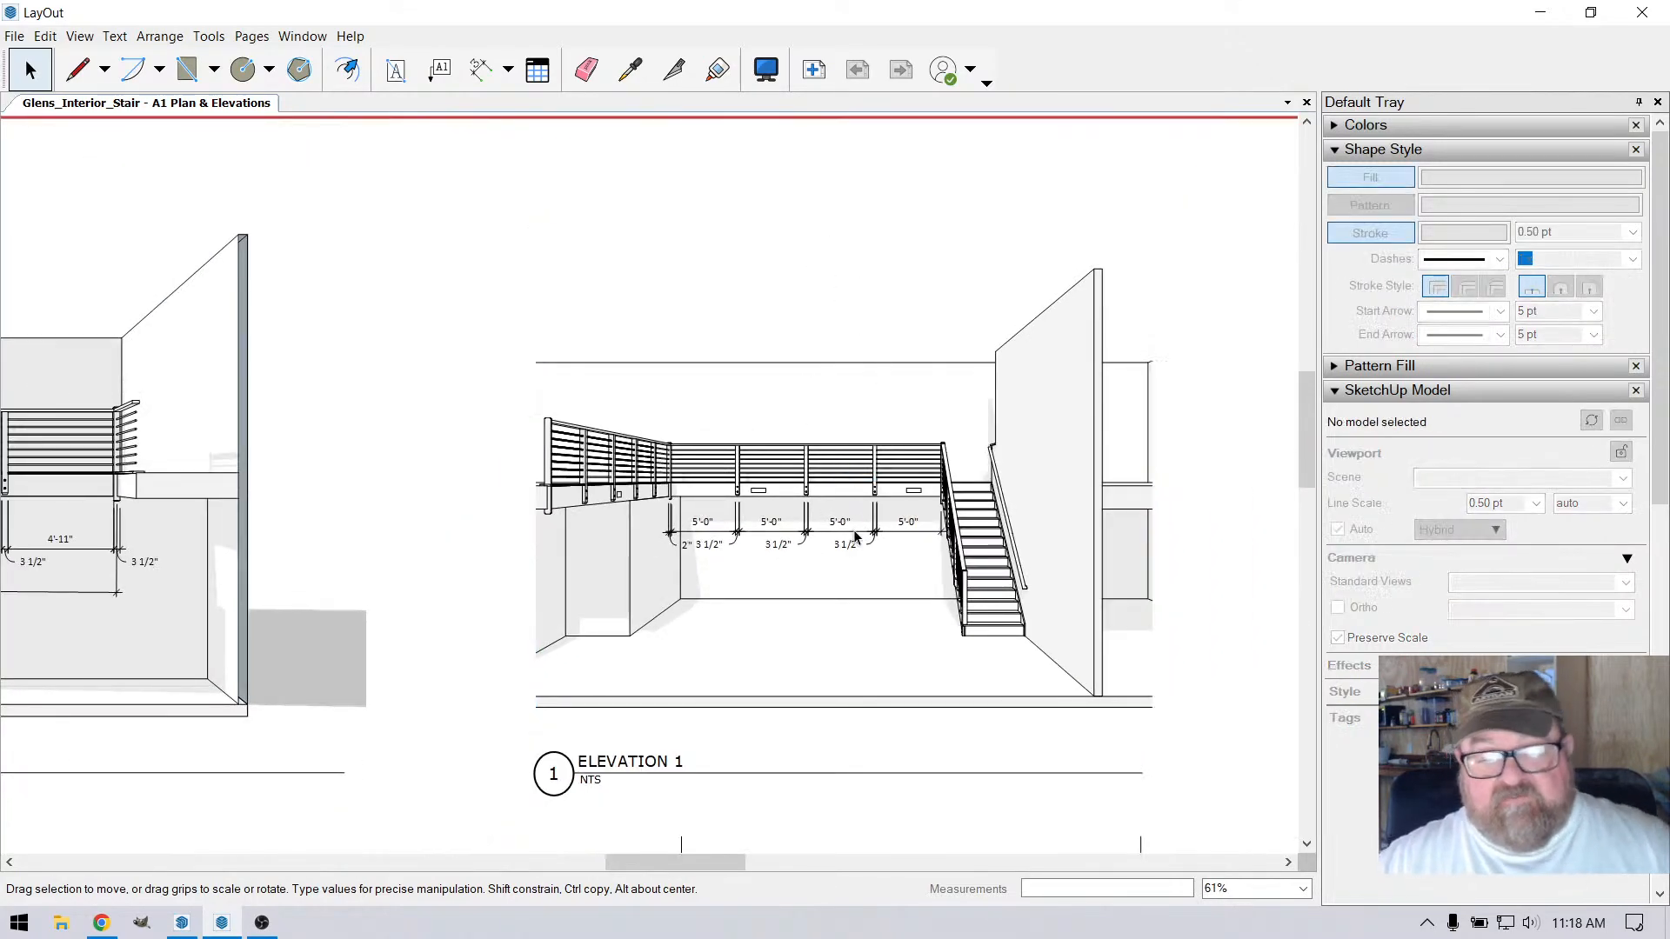
Add an overall linear dimension from the corner post to the stair post, placed below the front railing's post spacing dimensions
scroll(855, 537, "up", 4)
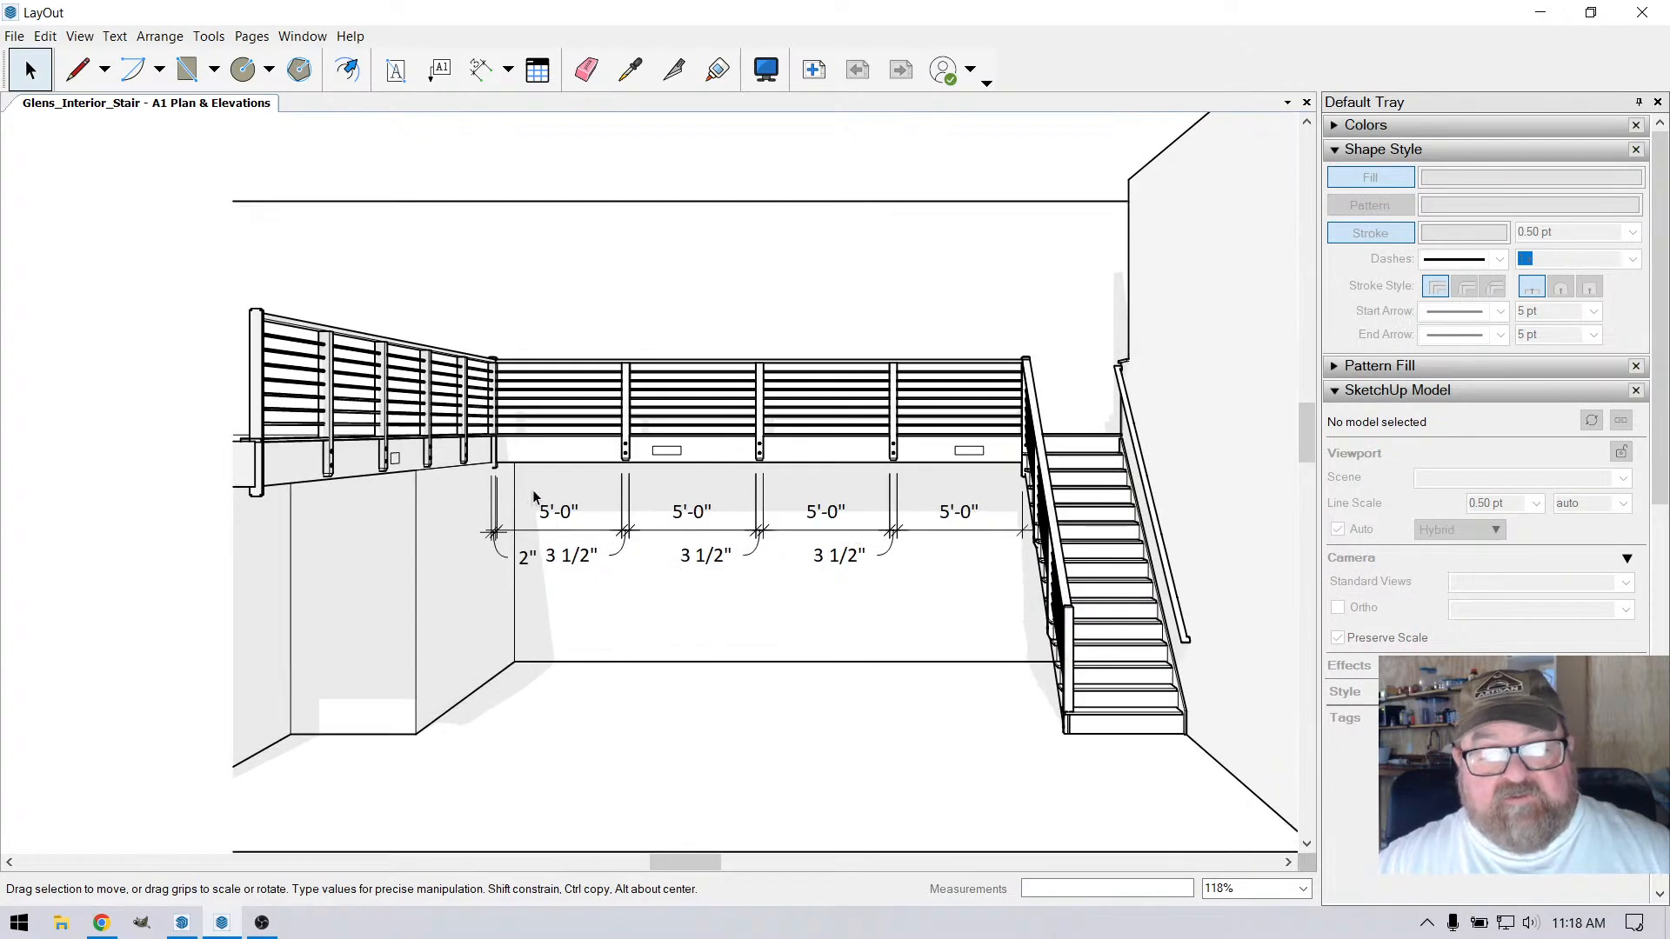
left_click(481, 69)
scroll(517, 529, "up", 3)
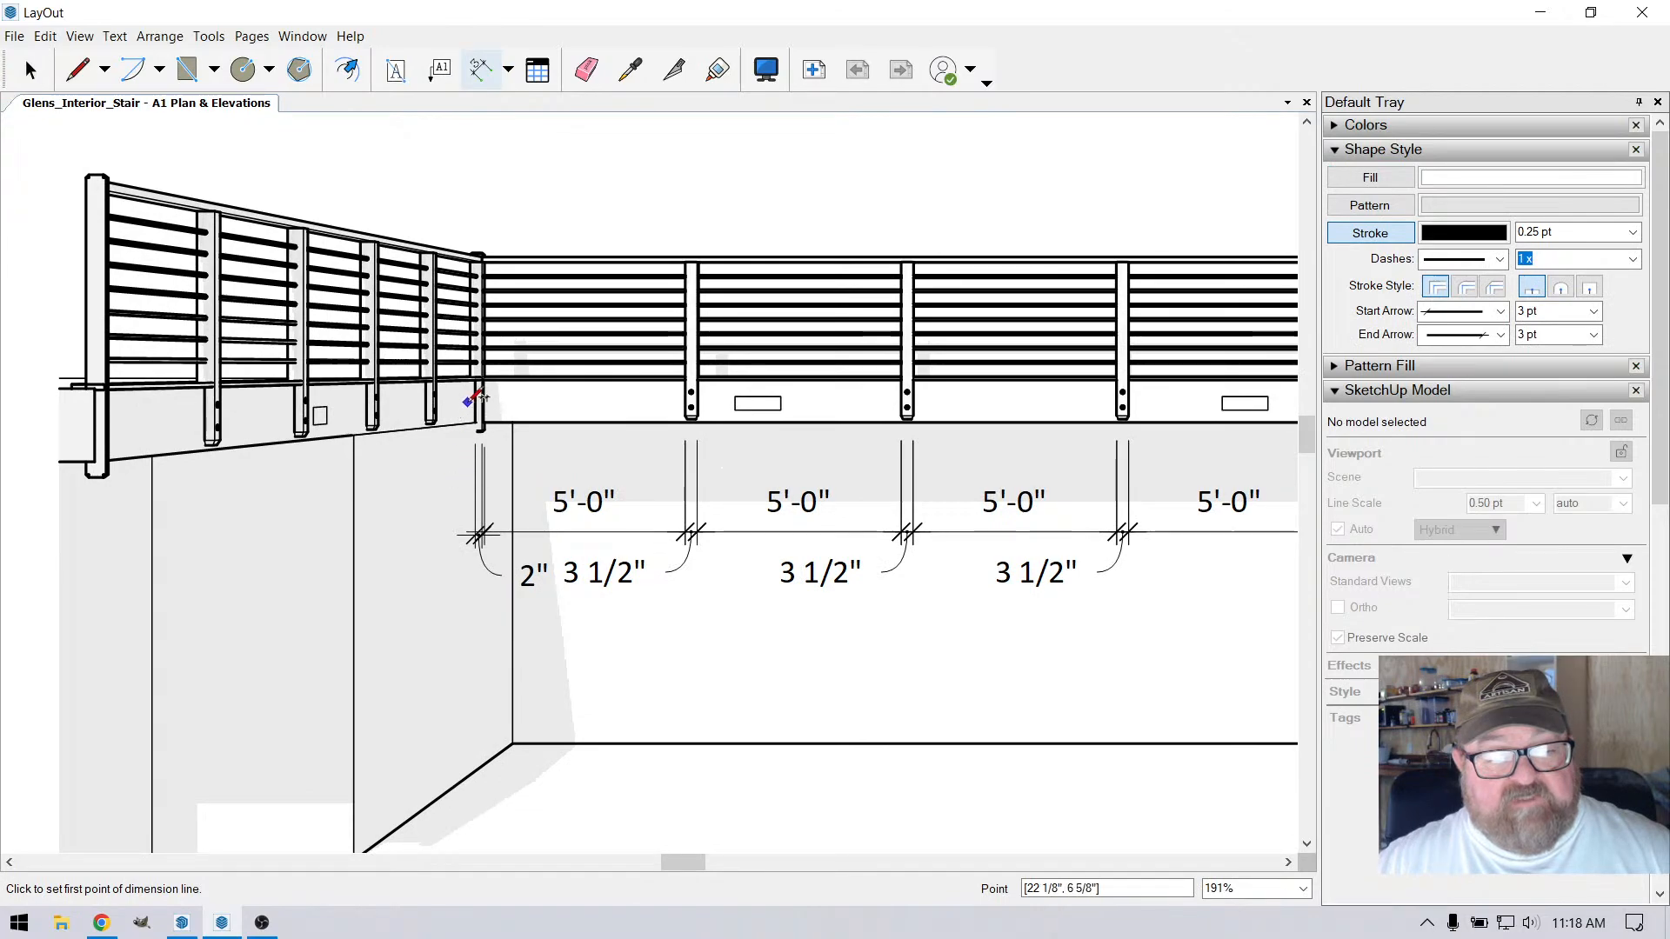
left_click(477, 407)
scroll(609, 470, "down", 4)
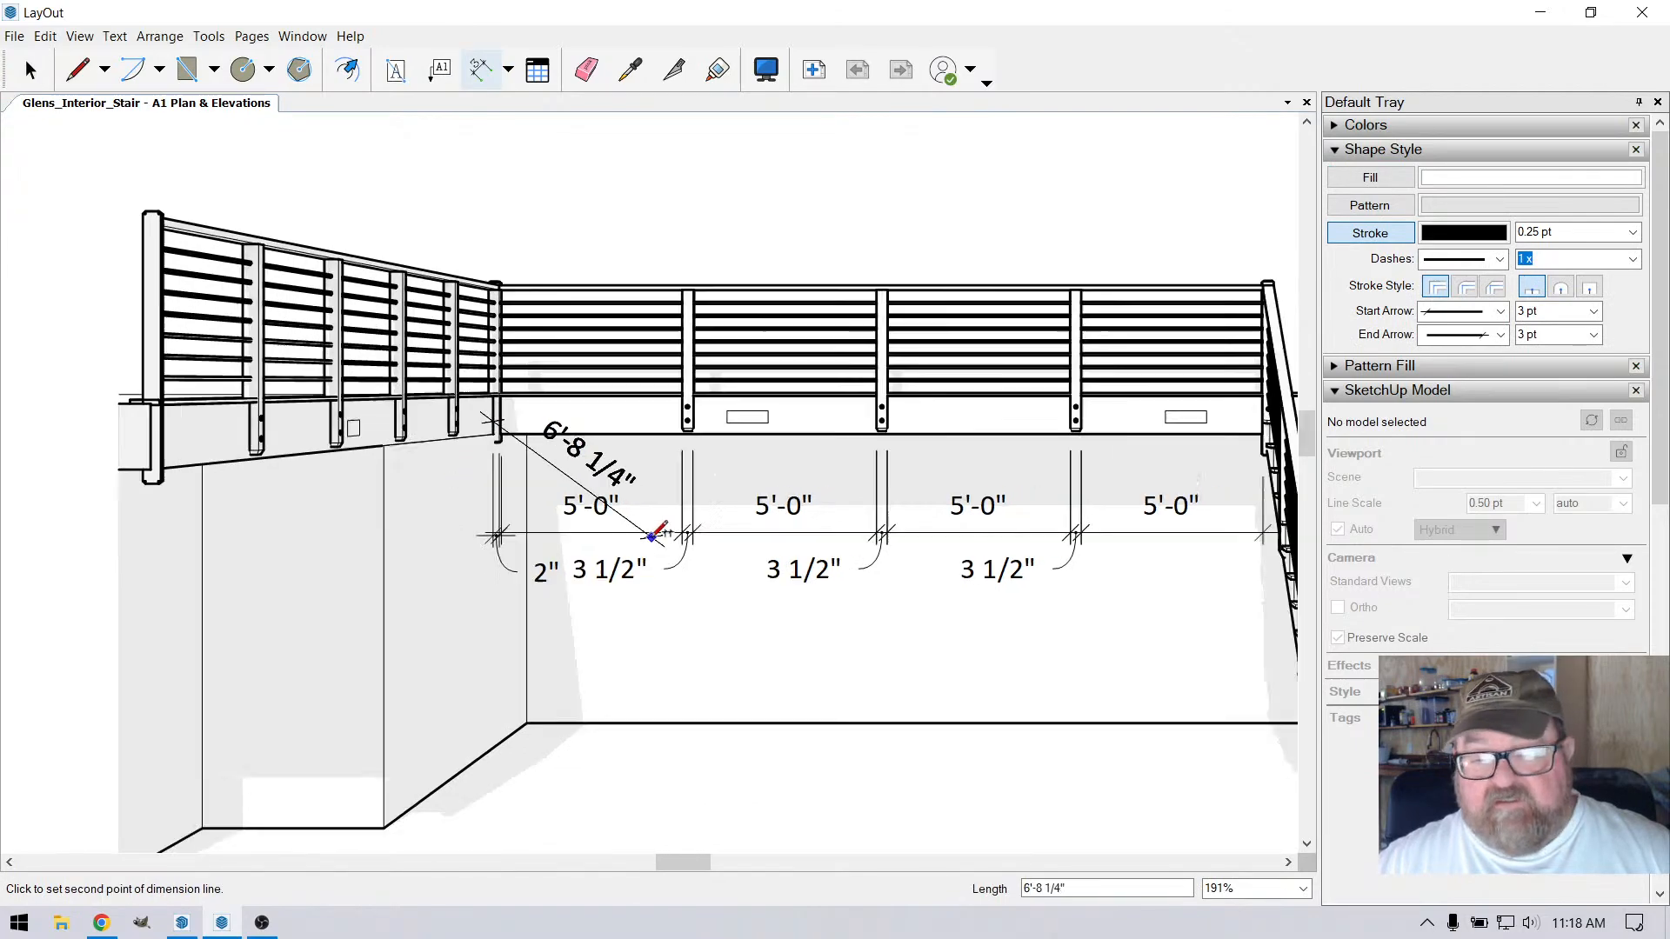
scroll(952, 501, "up", 3)
scroll(870, 496, "down", 2)
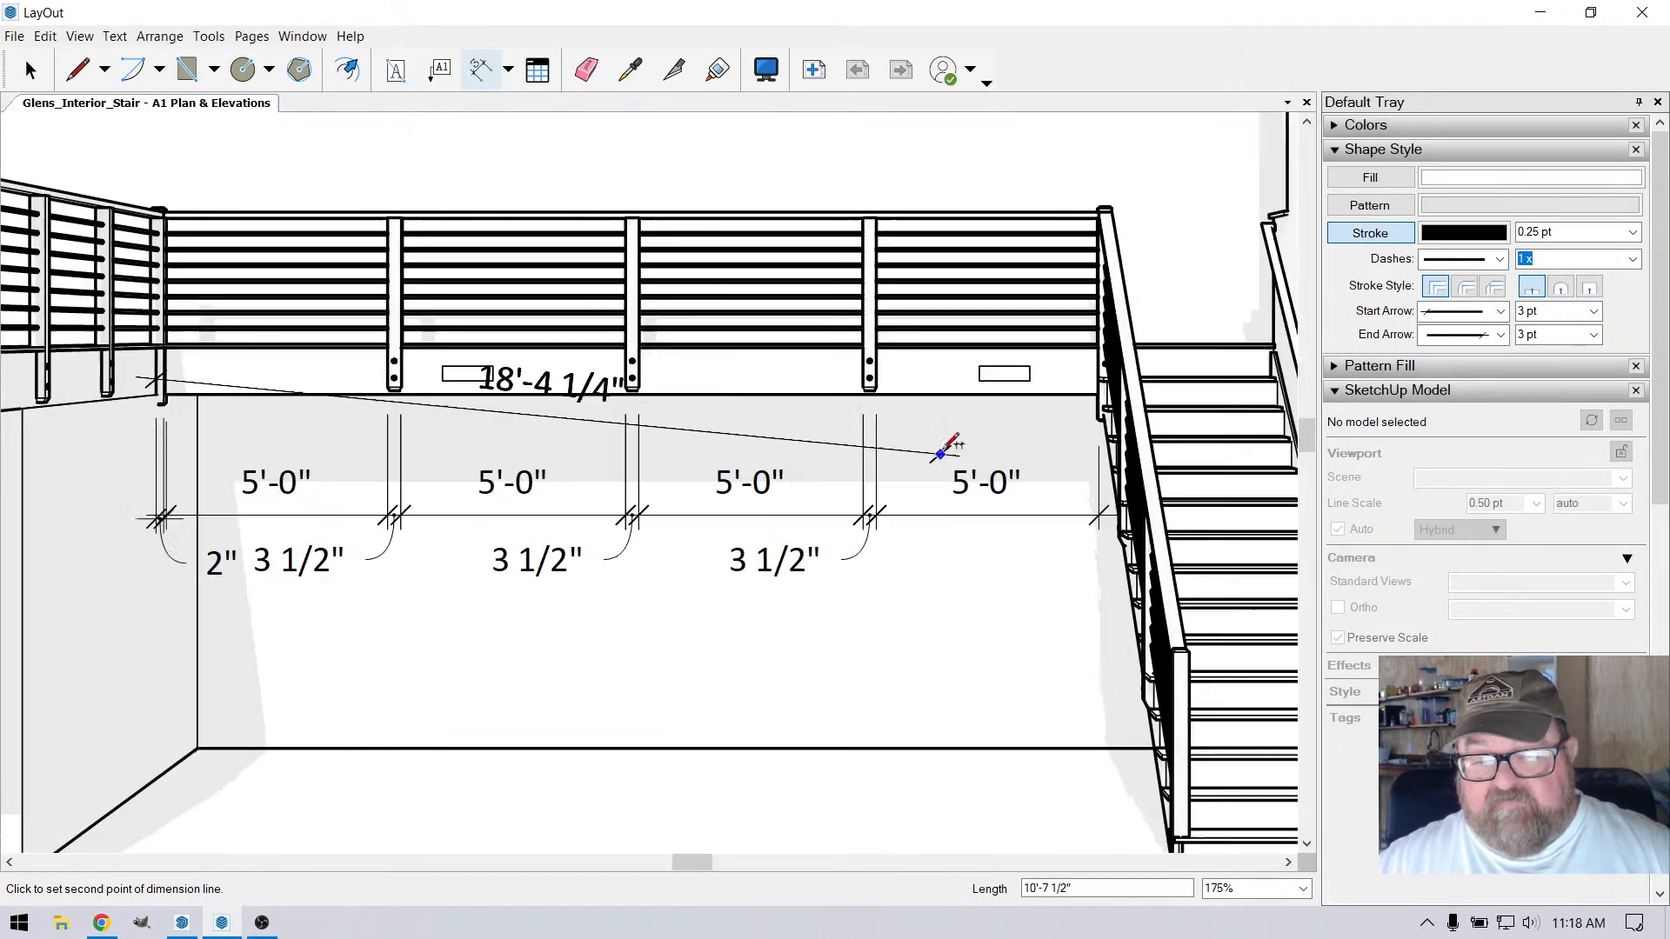
scroll(1000, 417, "up", 5)
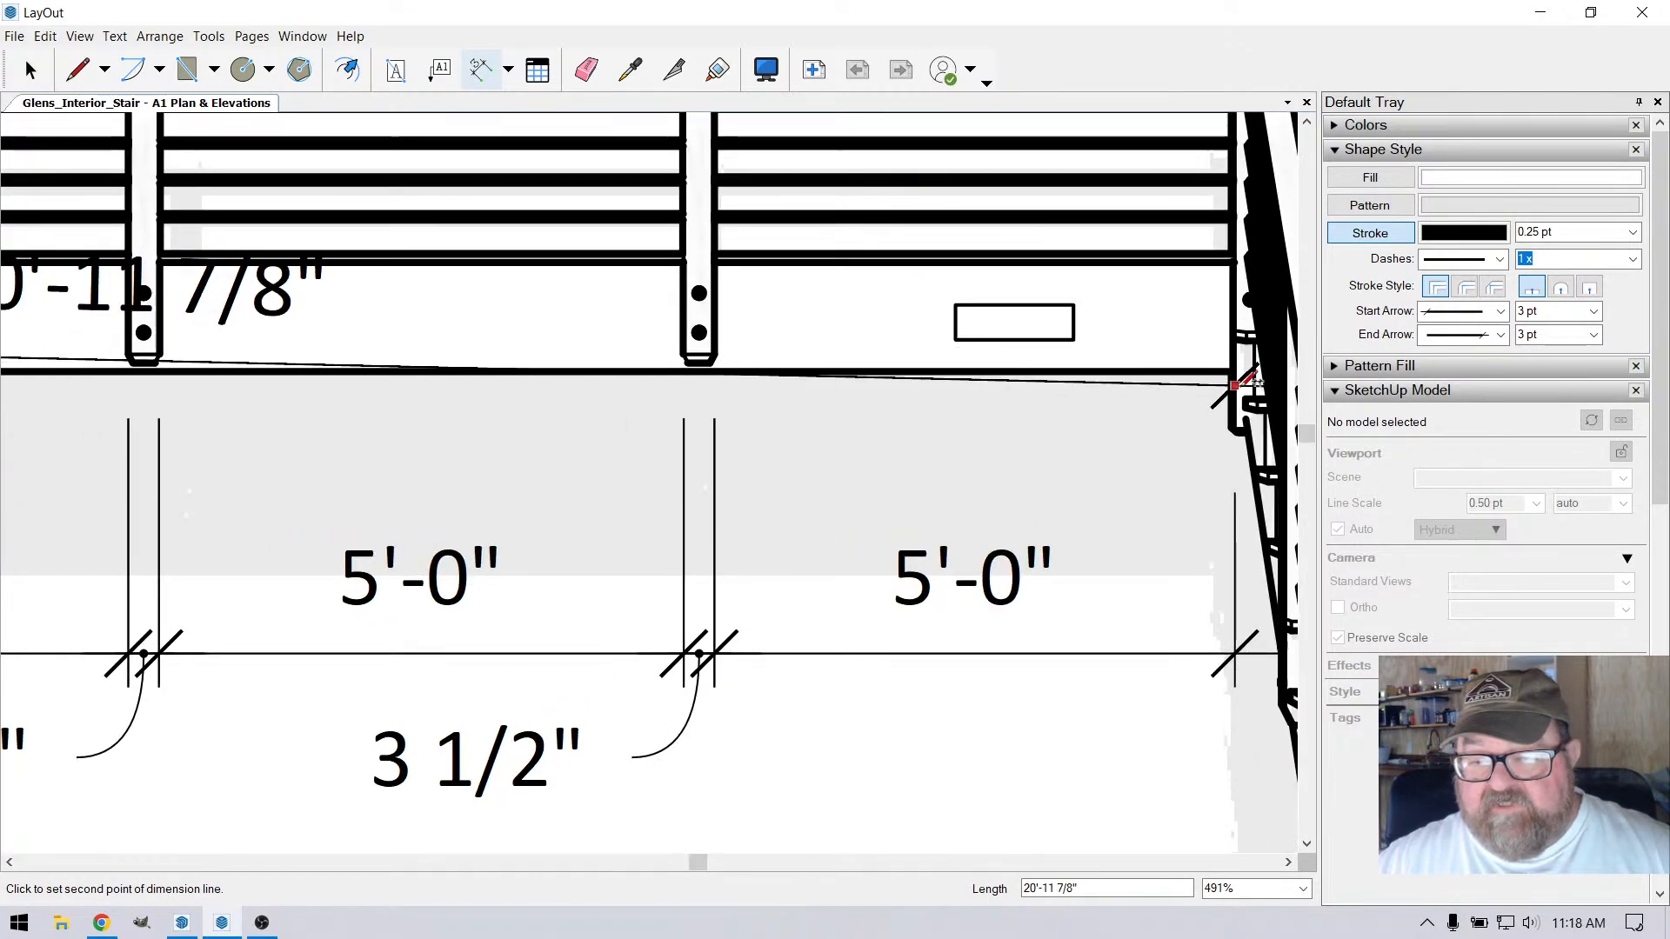
left_click(1261, 383)
scroll(1253, 387, "down", 2)
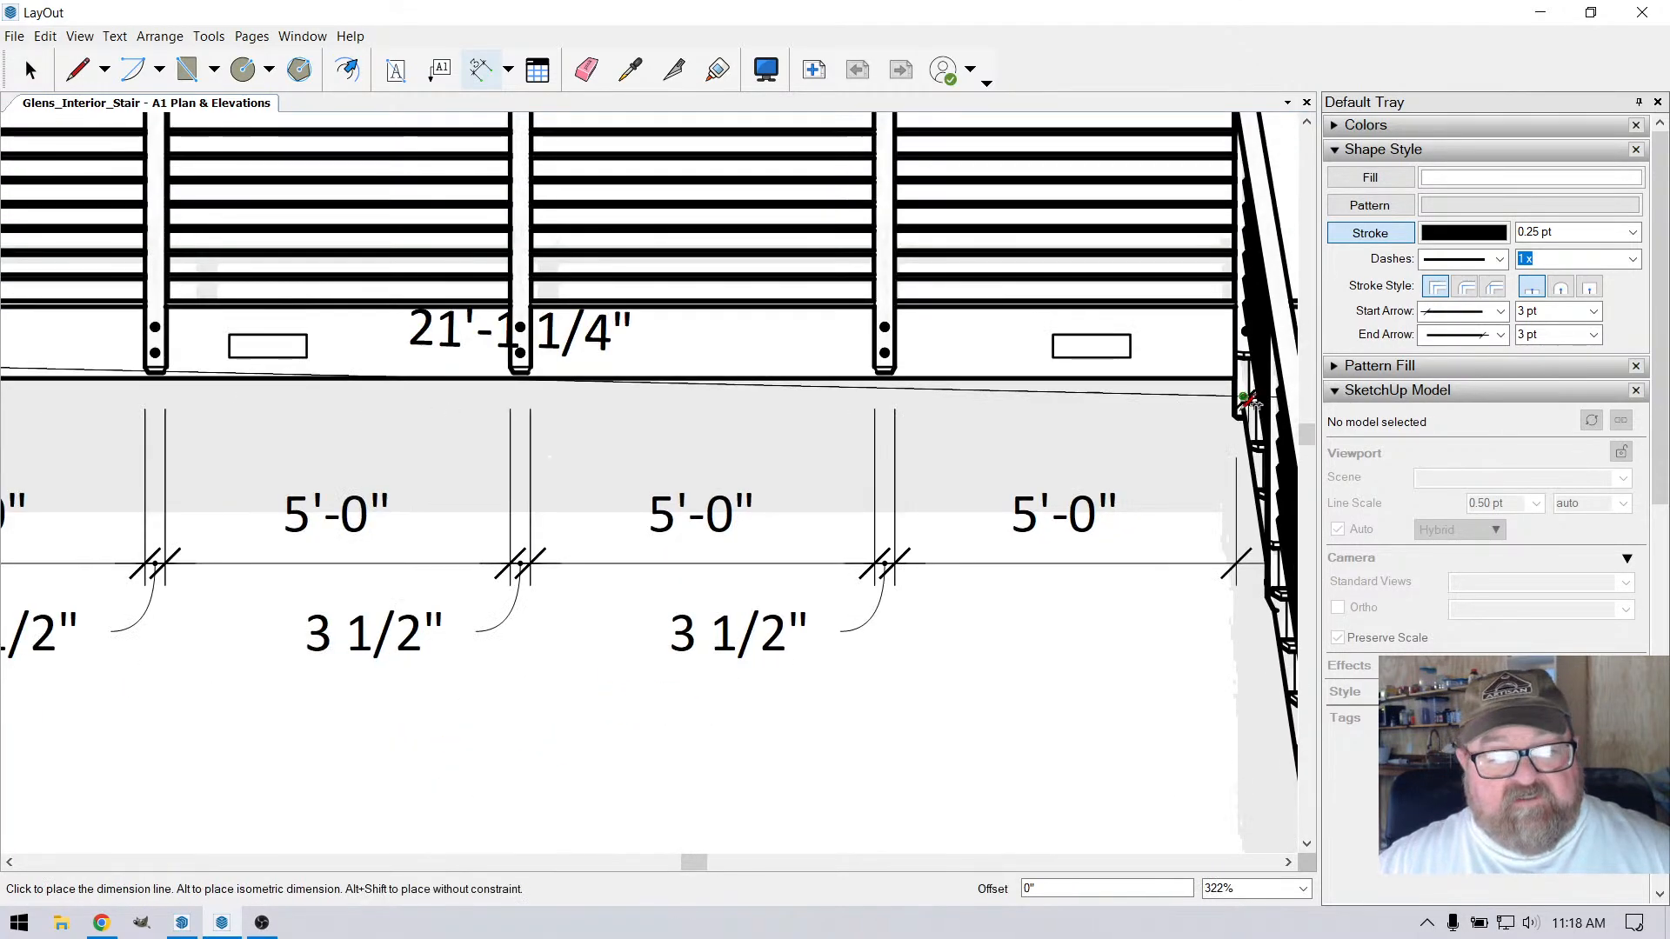
scroll(1230, 478, "down", 1)
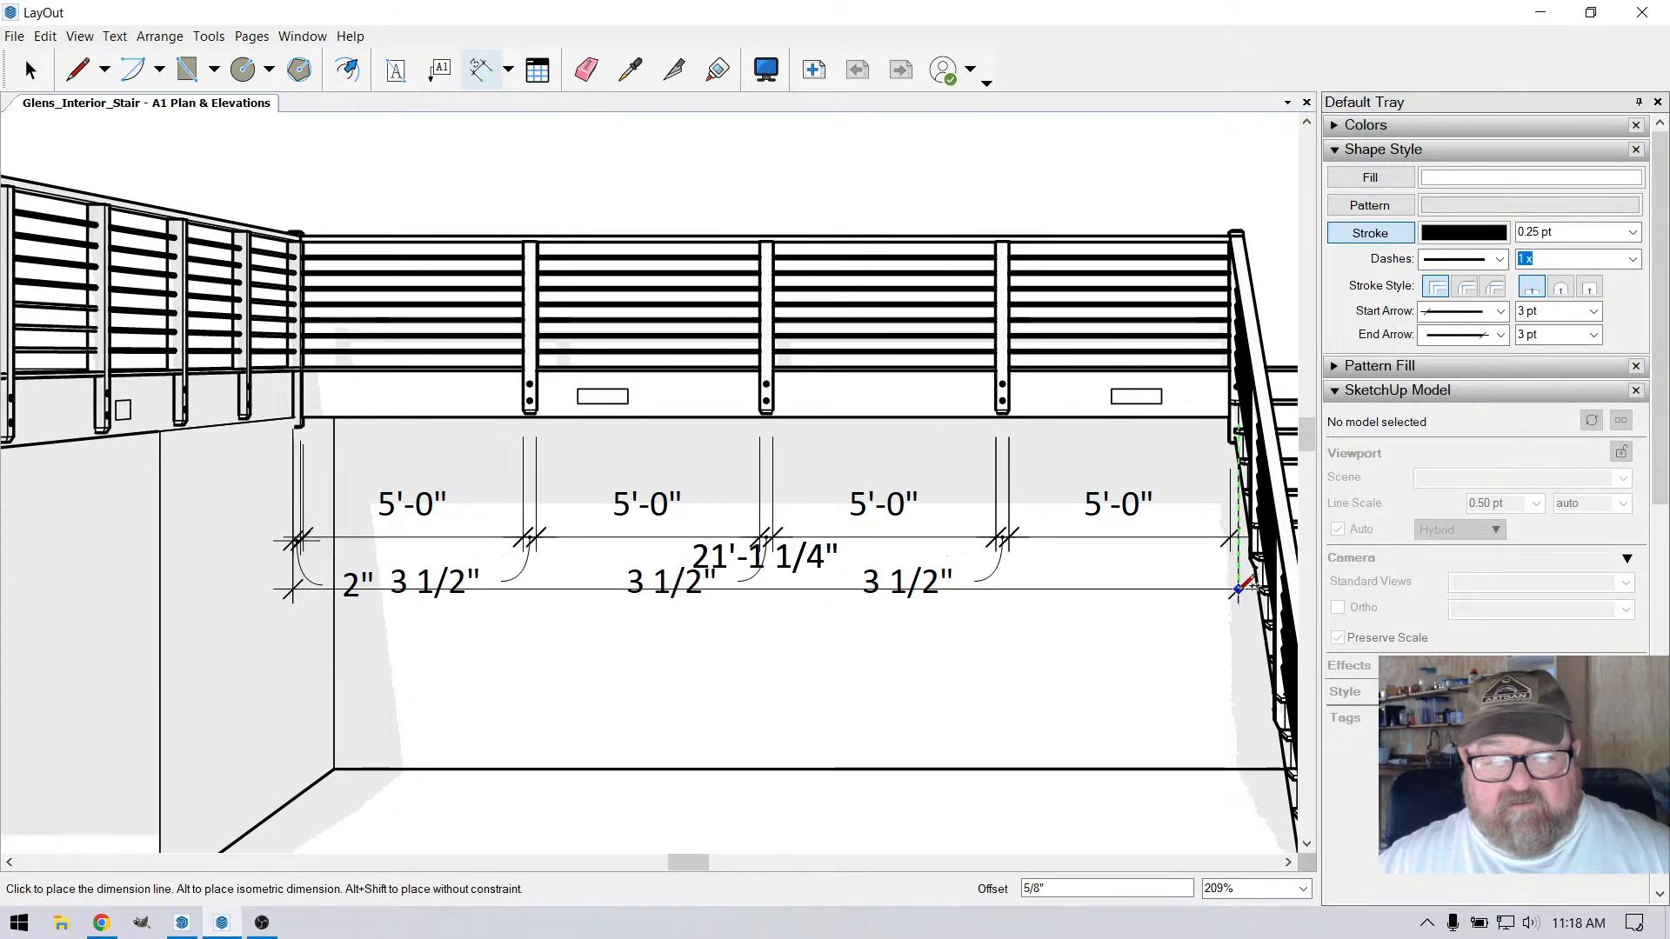
left_click(1239, 657)
scroll(842, 469, "down", 1)
scroll(841, 470, "down", 1)
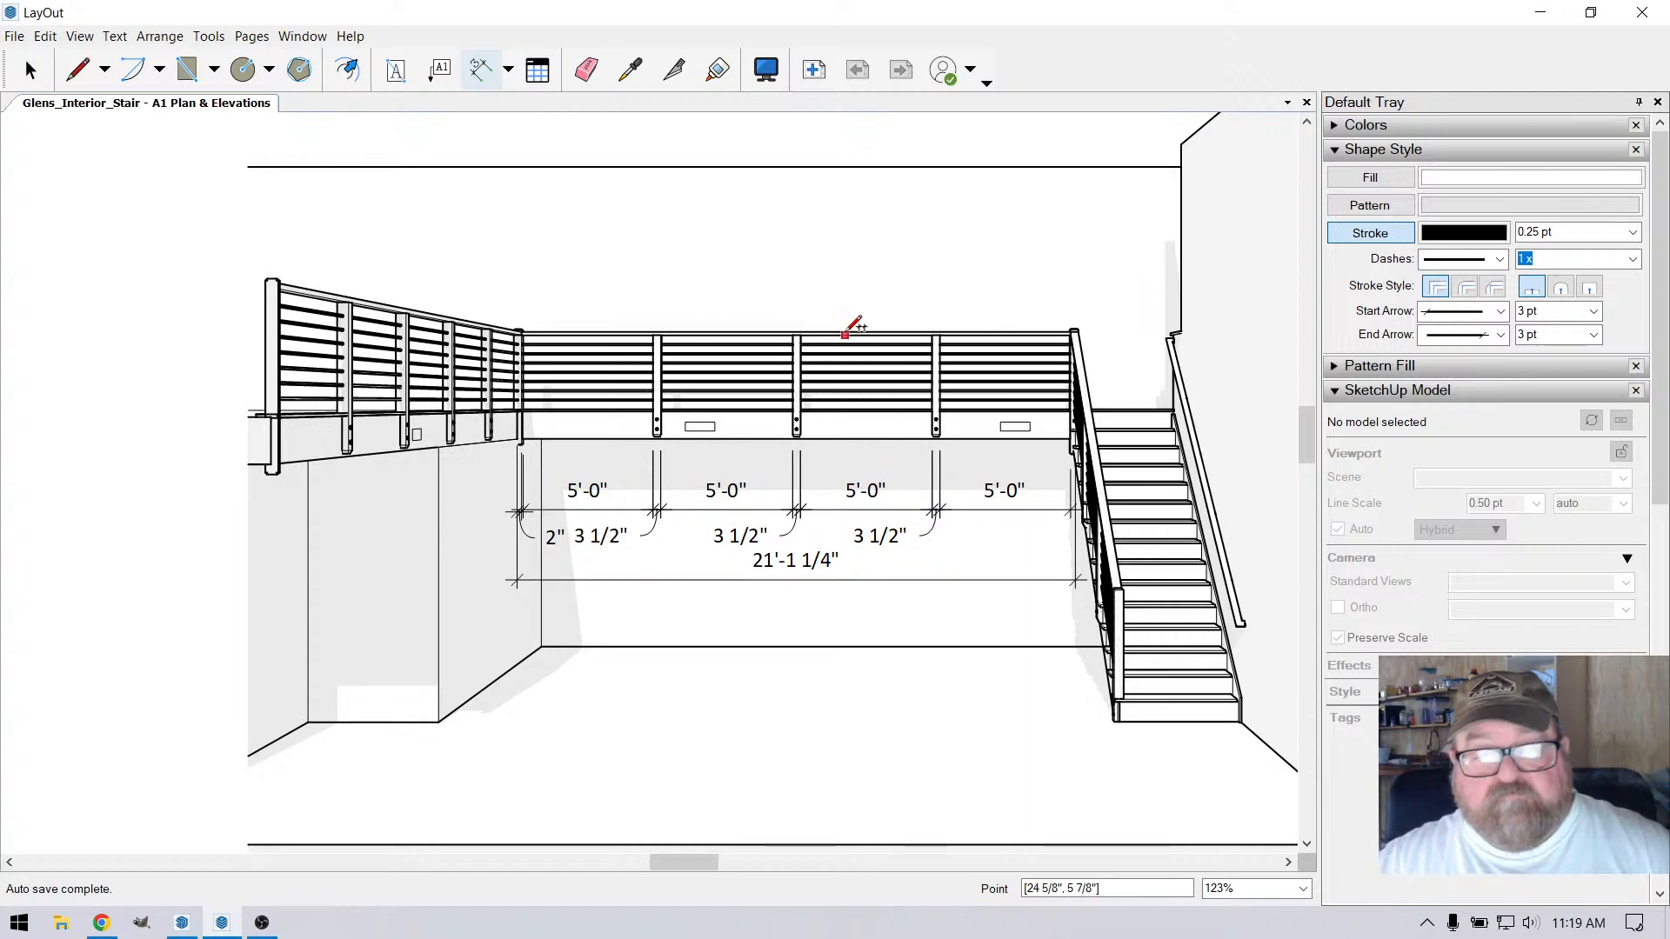
Switch to the SketchUp model and place a vertical guide offset from the front railing's corner post toward the stair
left_click(181, 922)
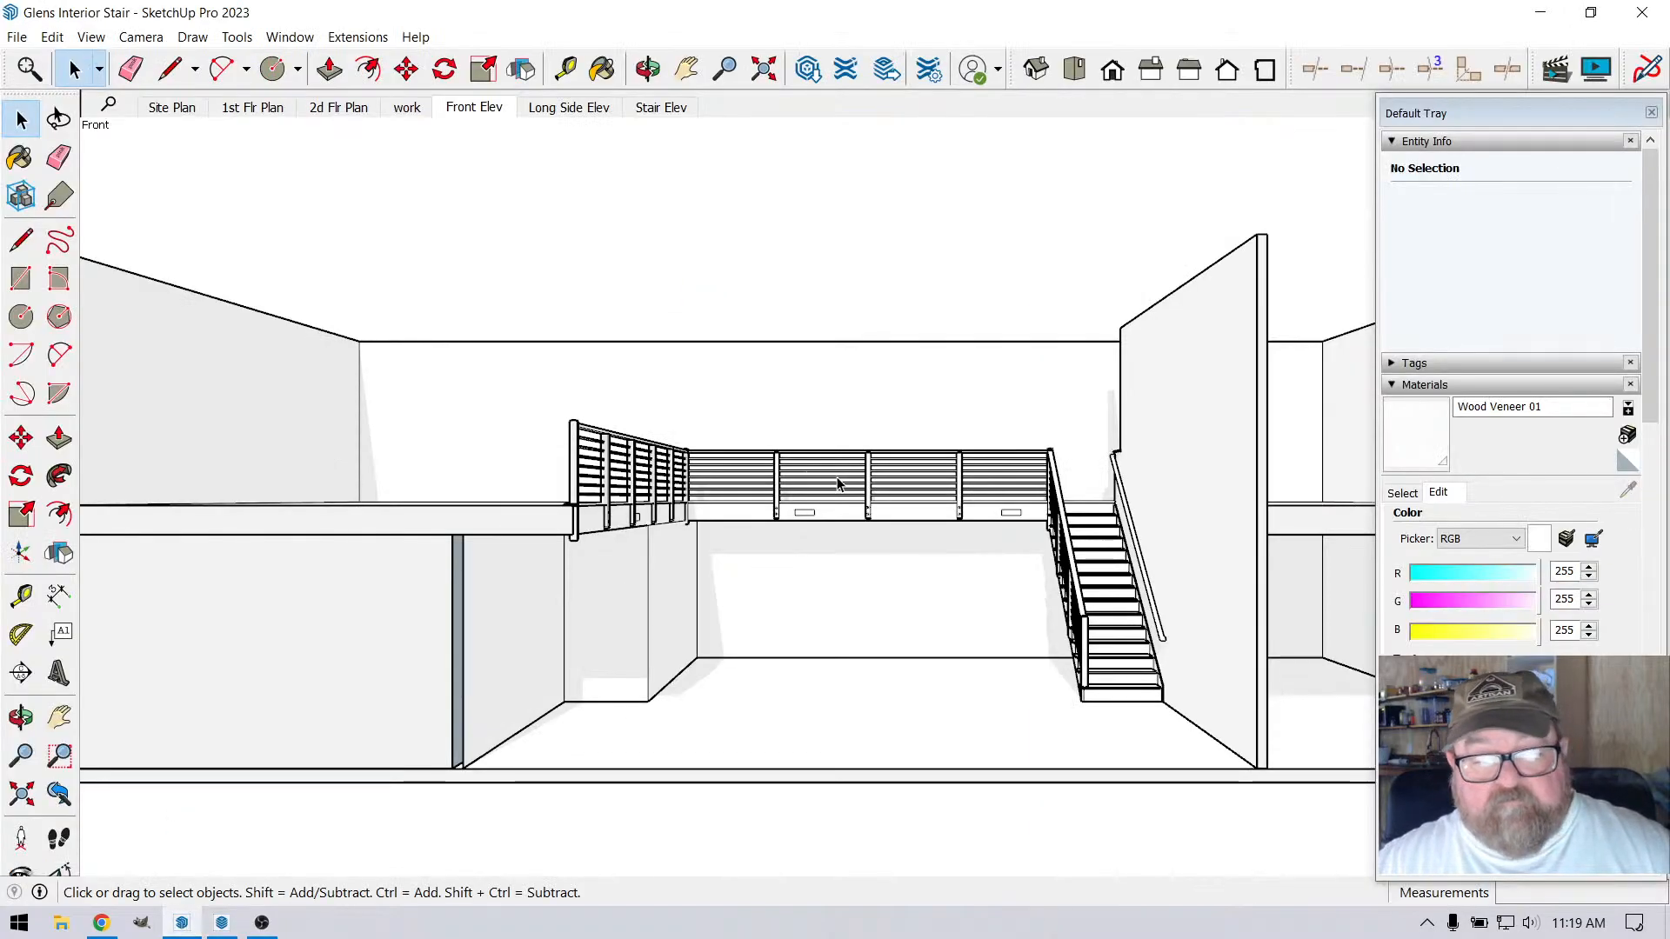
scroll(1051, 515, "up", 3)
scroll(626, 518, "up", 3)
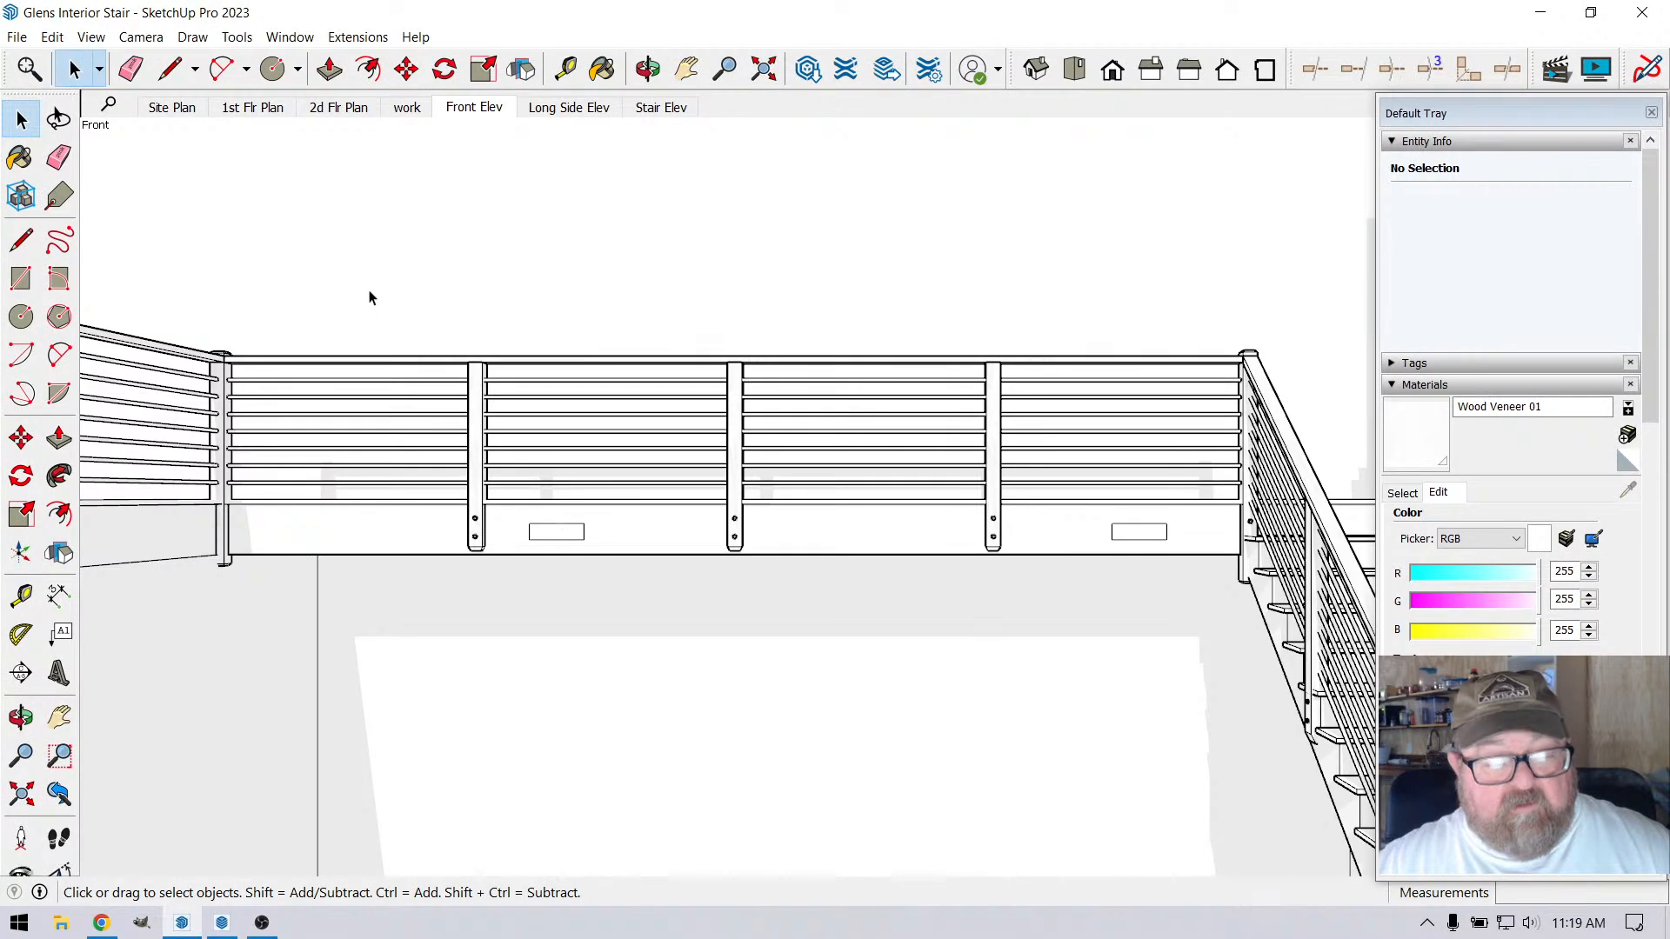
key("t")
scroll(243, 551, "up", 3)
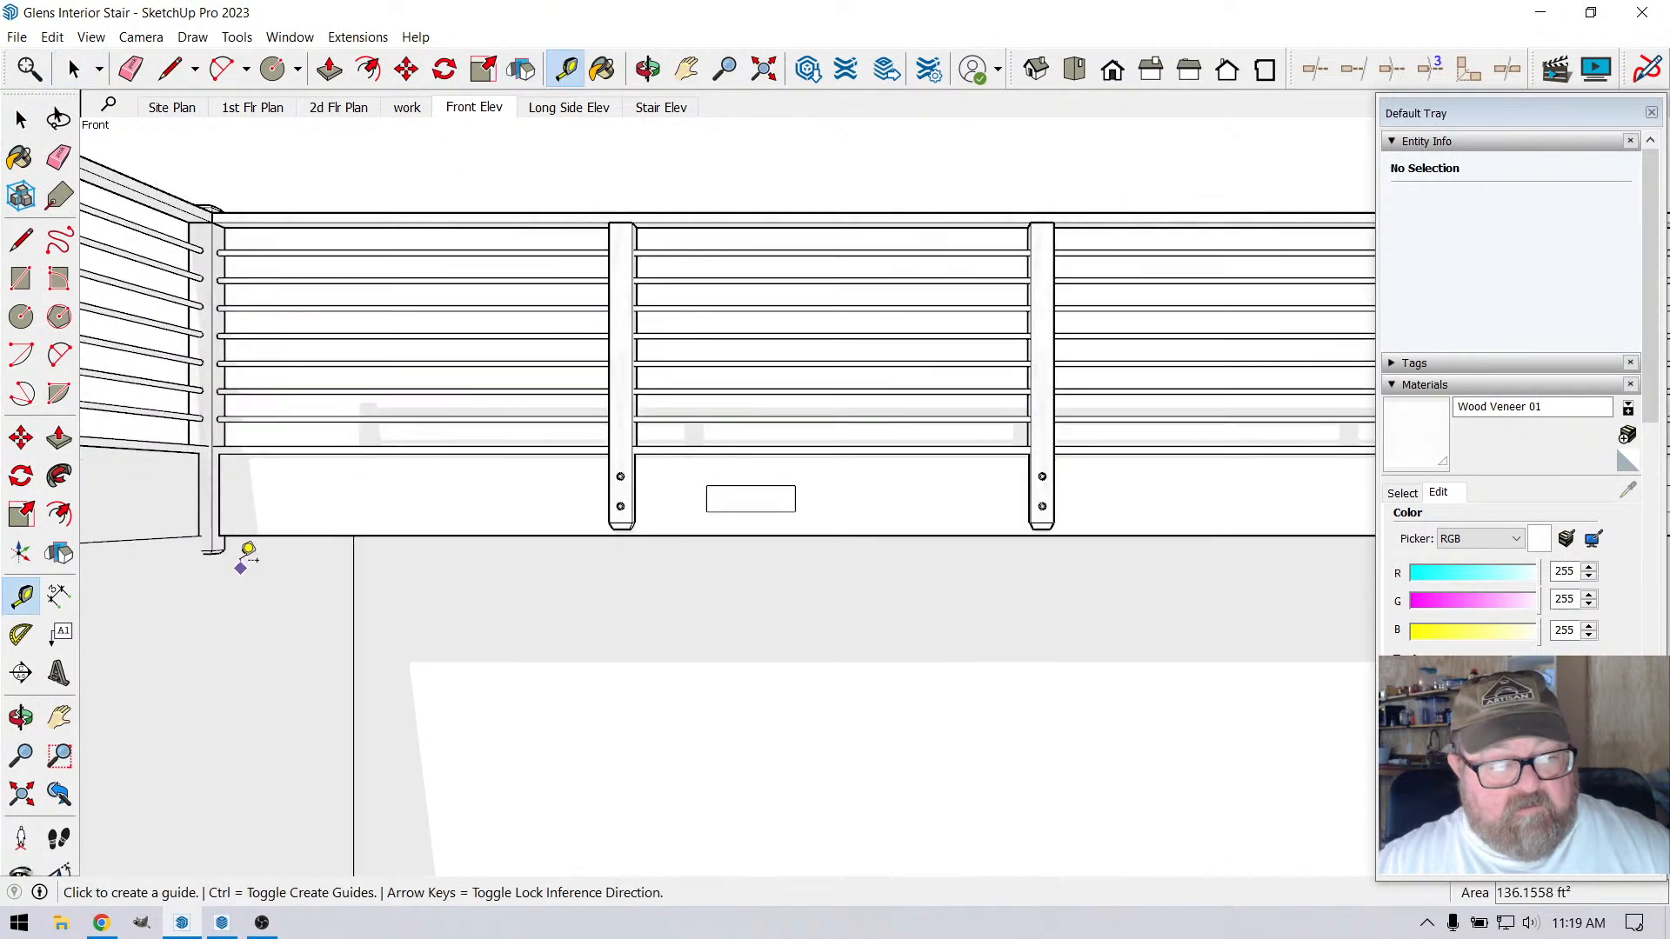
left_click(209, 470)
type("2")
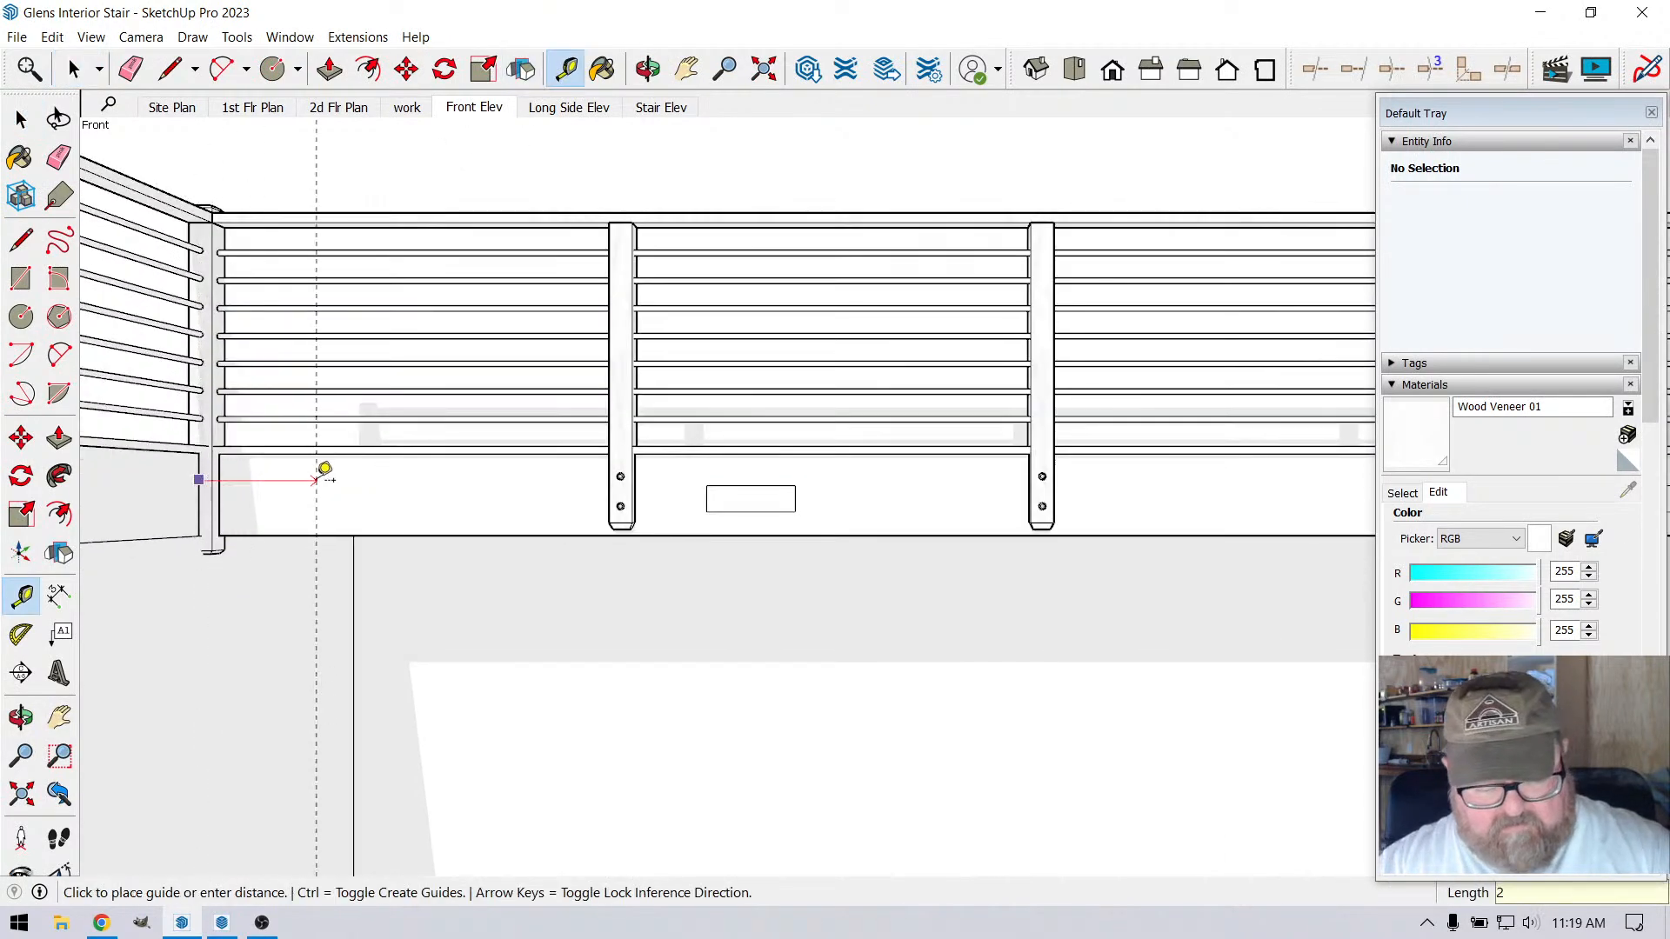
type("5")
key("Return")
Examine where the vertical guide falls against the stair post and treads, from the front and at an angle
scroll(351, 470, "down", 4)
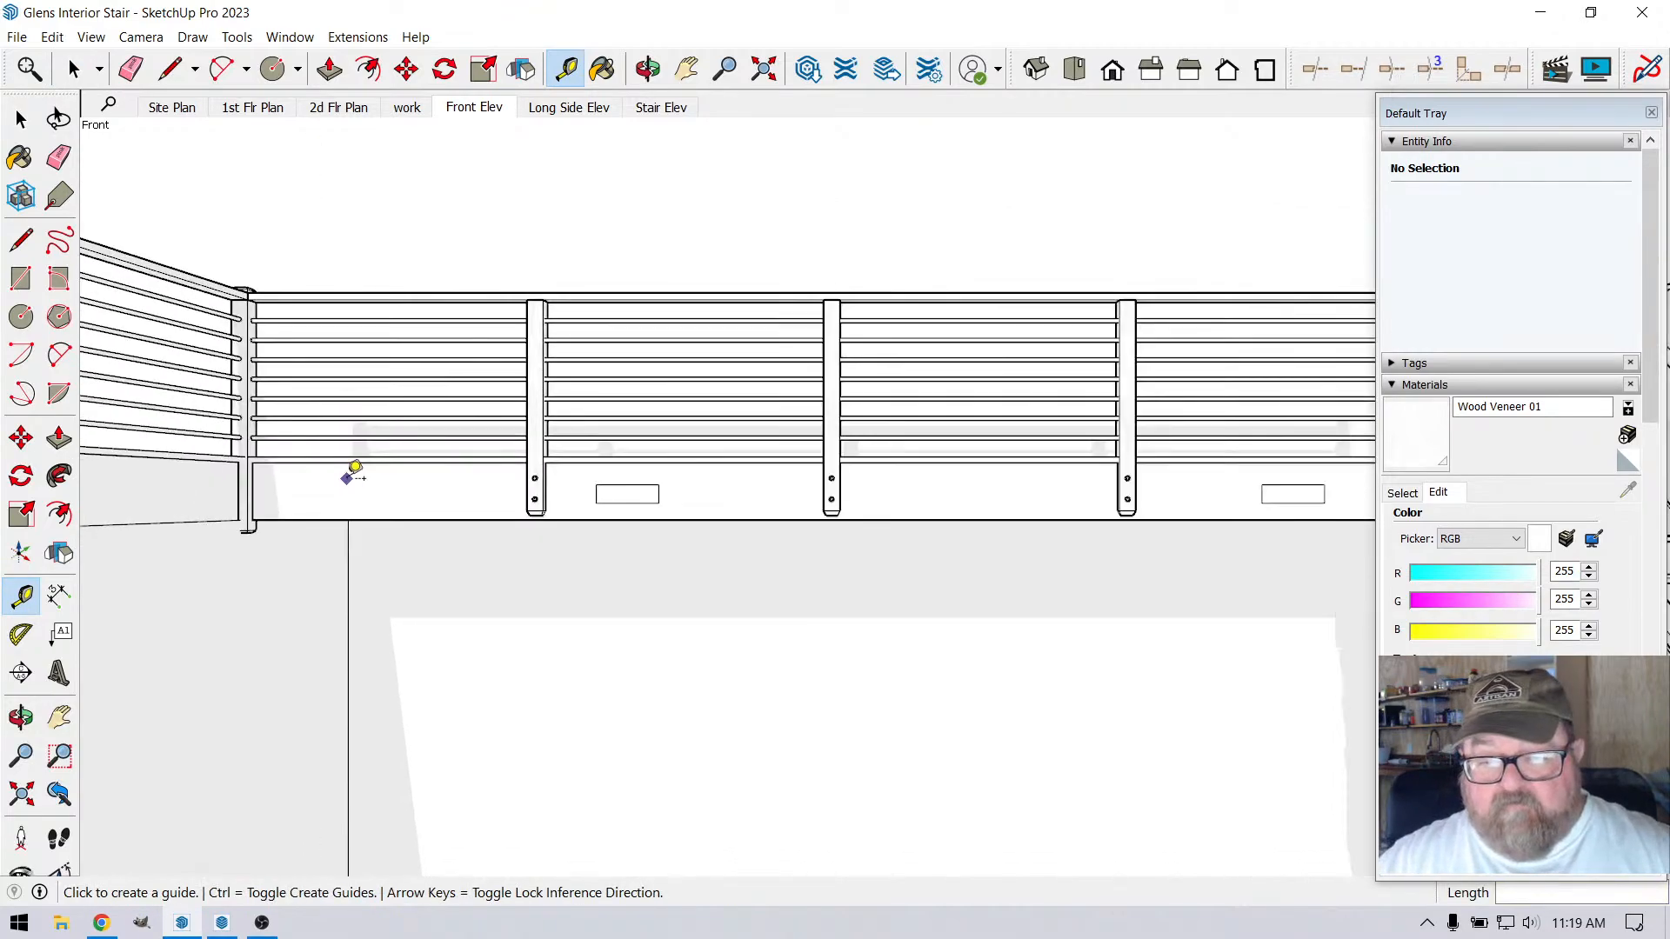
scroll(1193, 478, "up", 5)
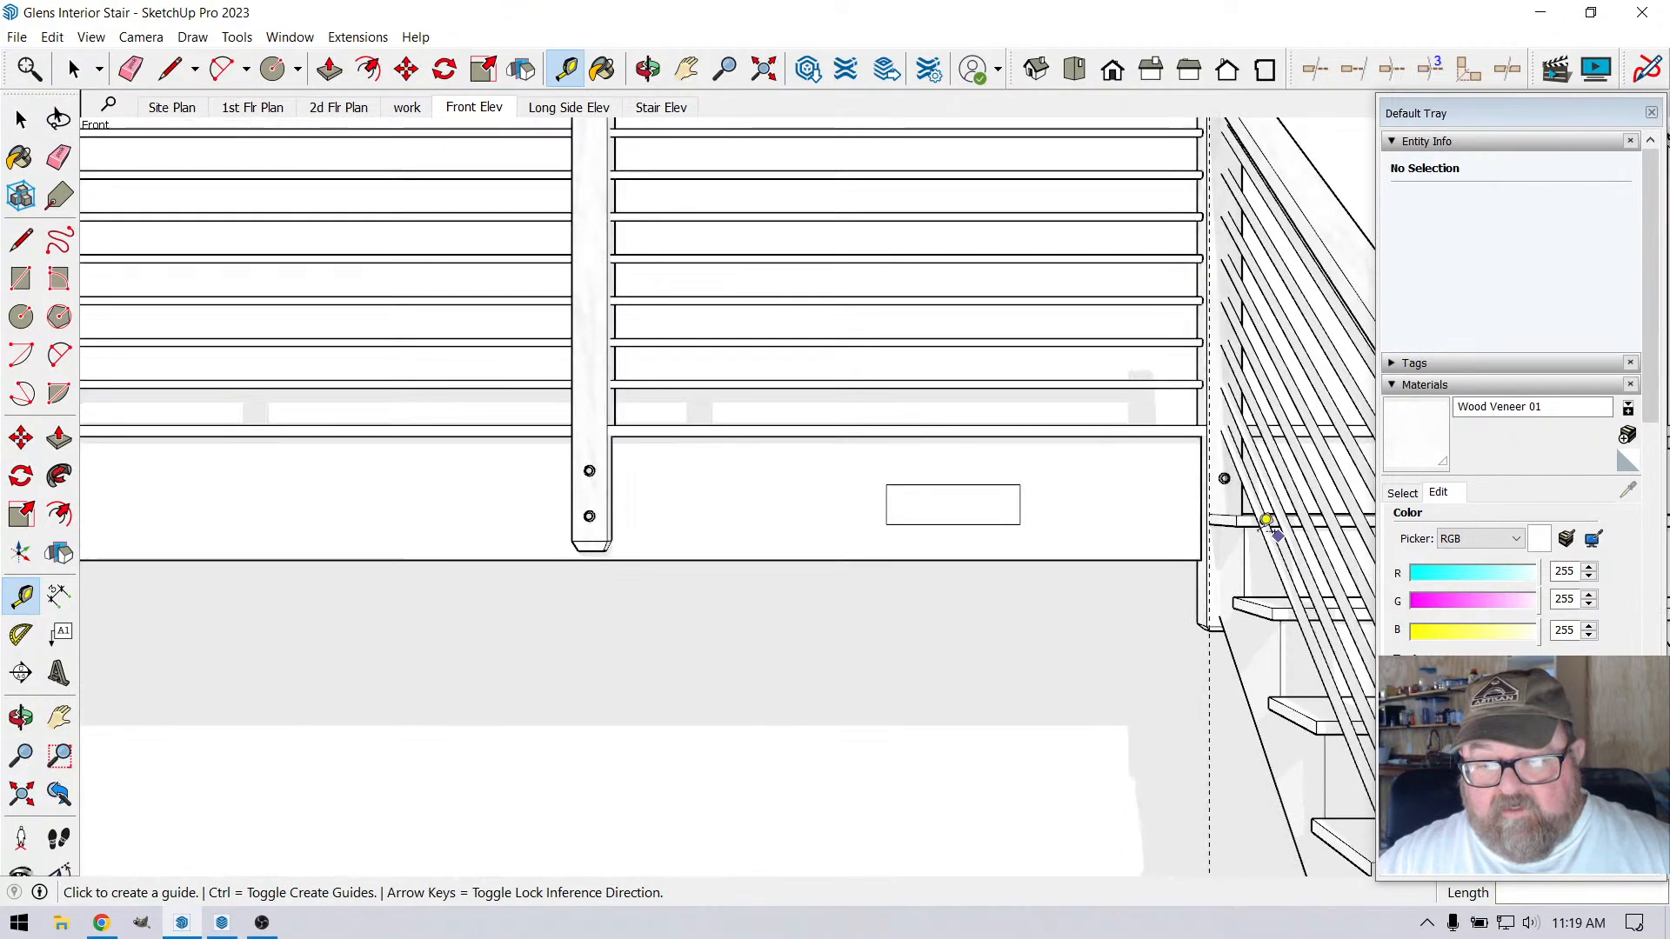
scroll(1217, 579, "up", 4)
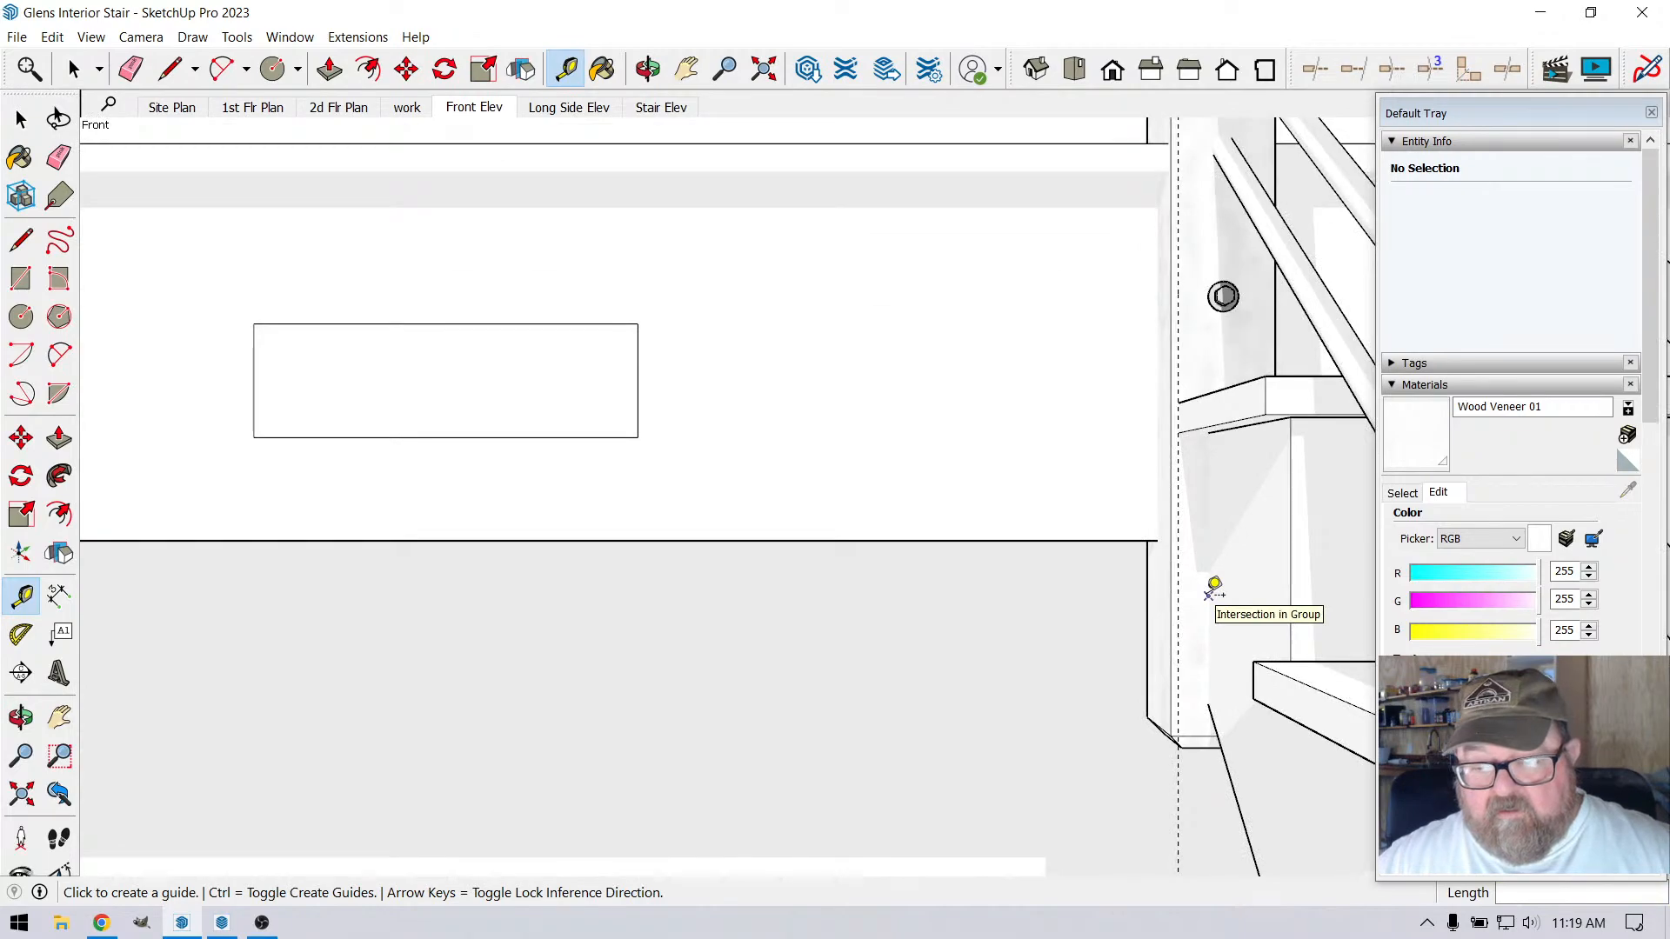
scroll(1184, 470, "down", 2)
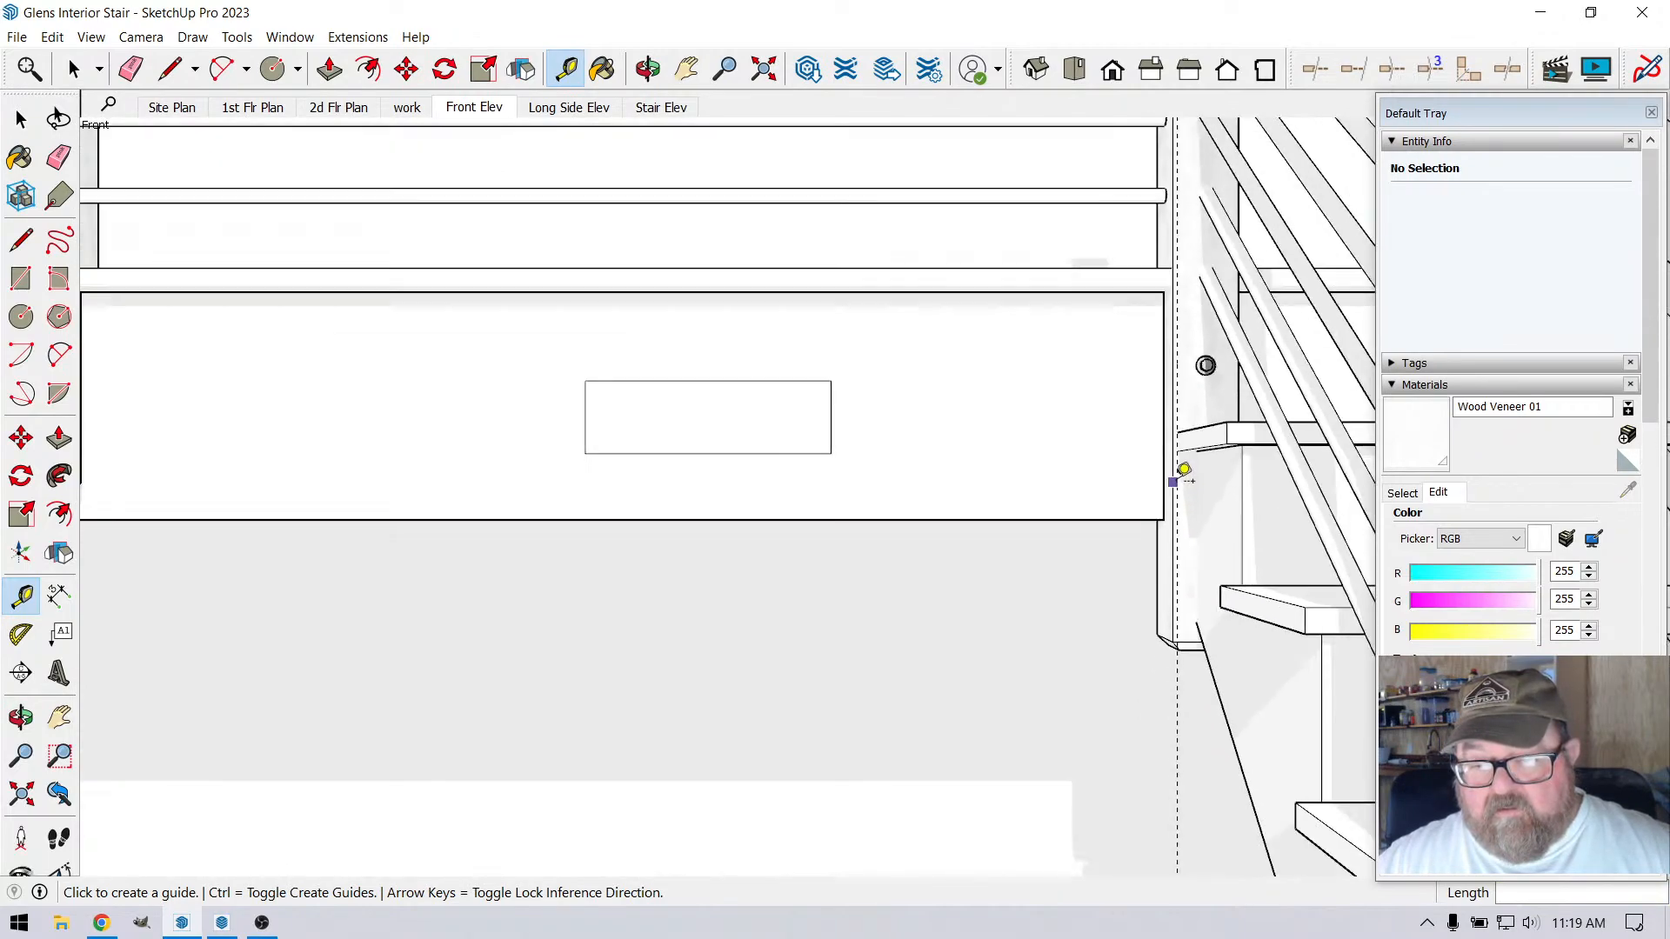
scroll(1185, 487, "down", 1)
scroll(1227, 600, "up", 3)
scroll(1149, 522, "down", 2)
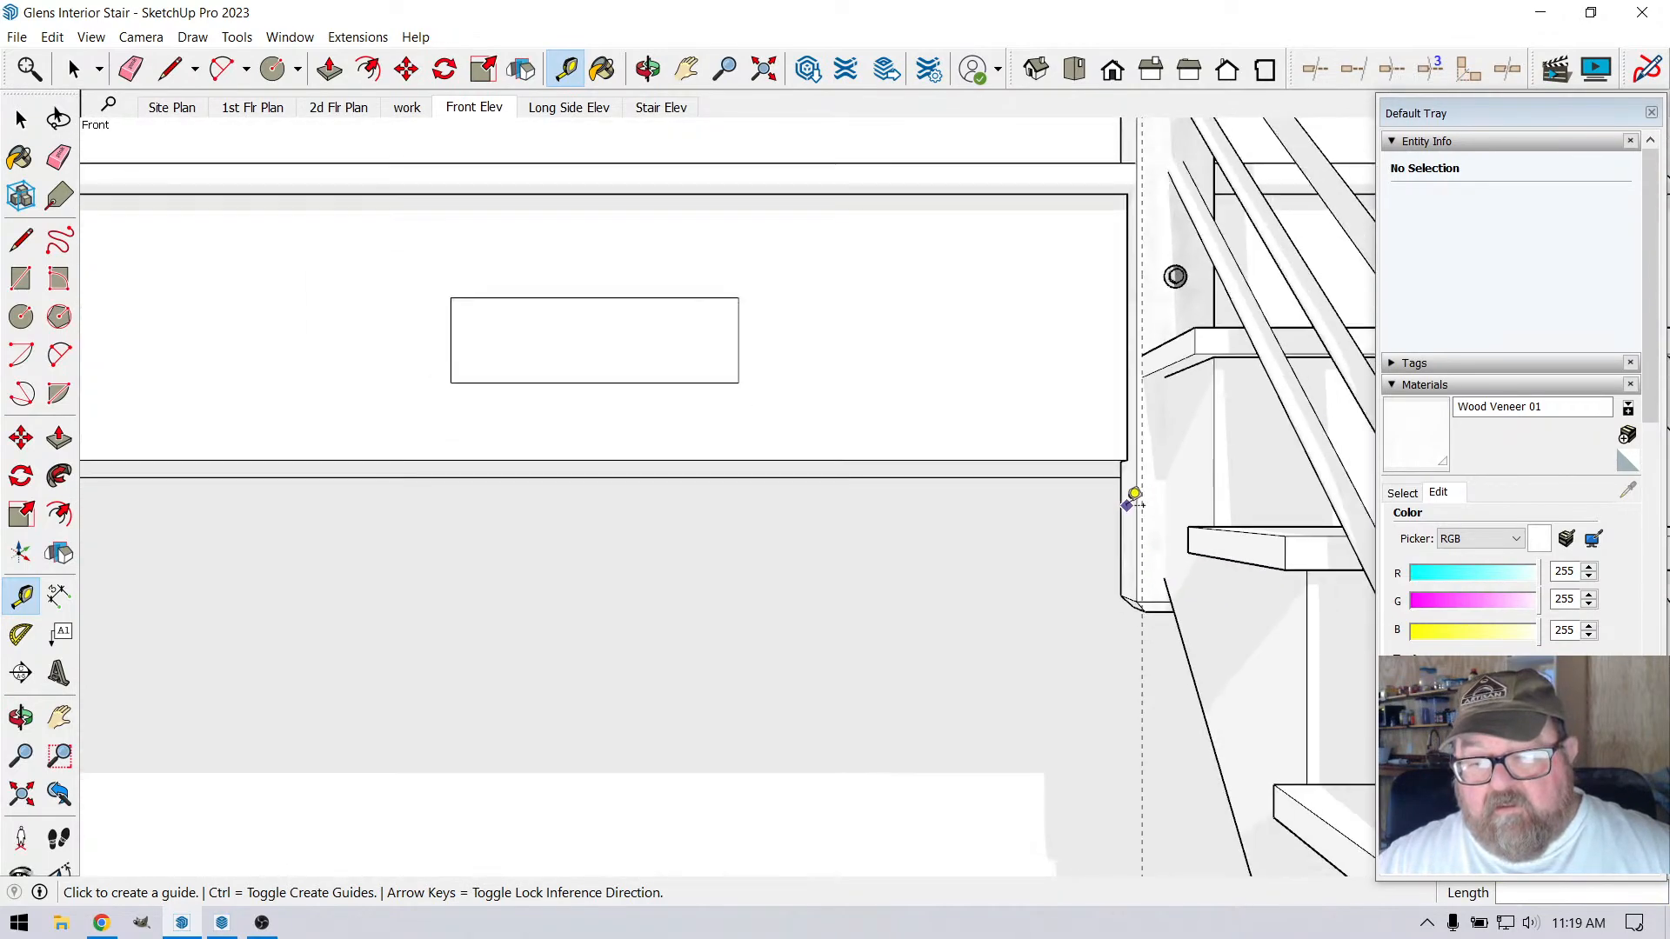
scroll(1132, 500, "down", 5)
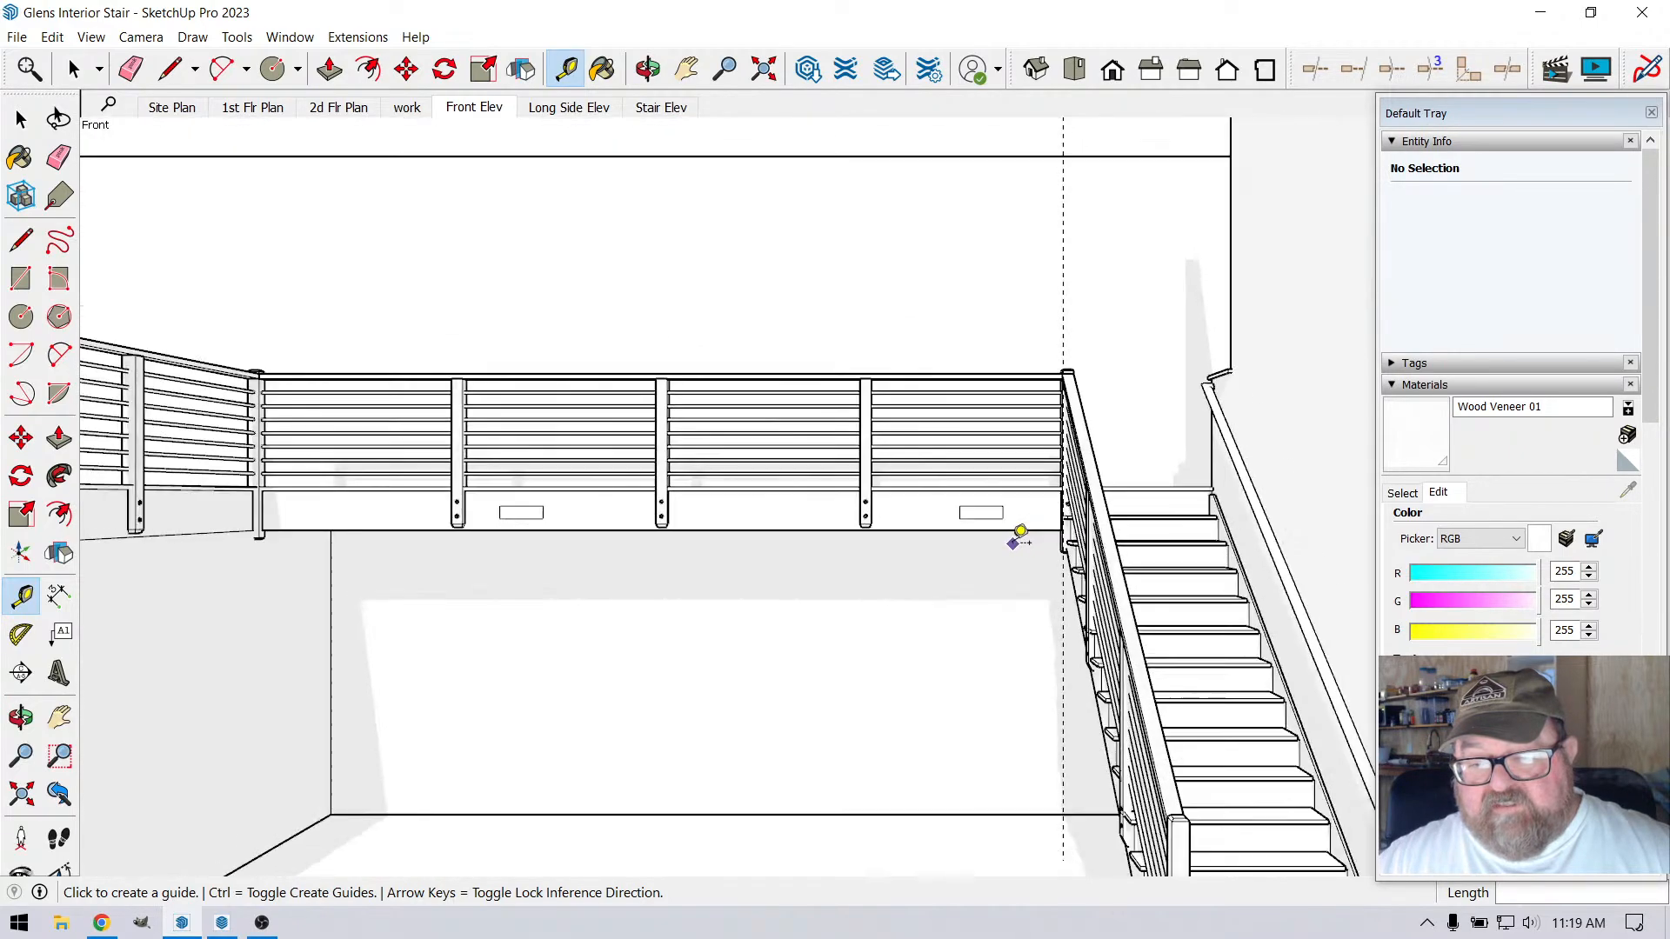
scroll(1019, 535, "up", 5)
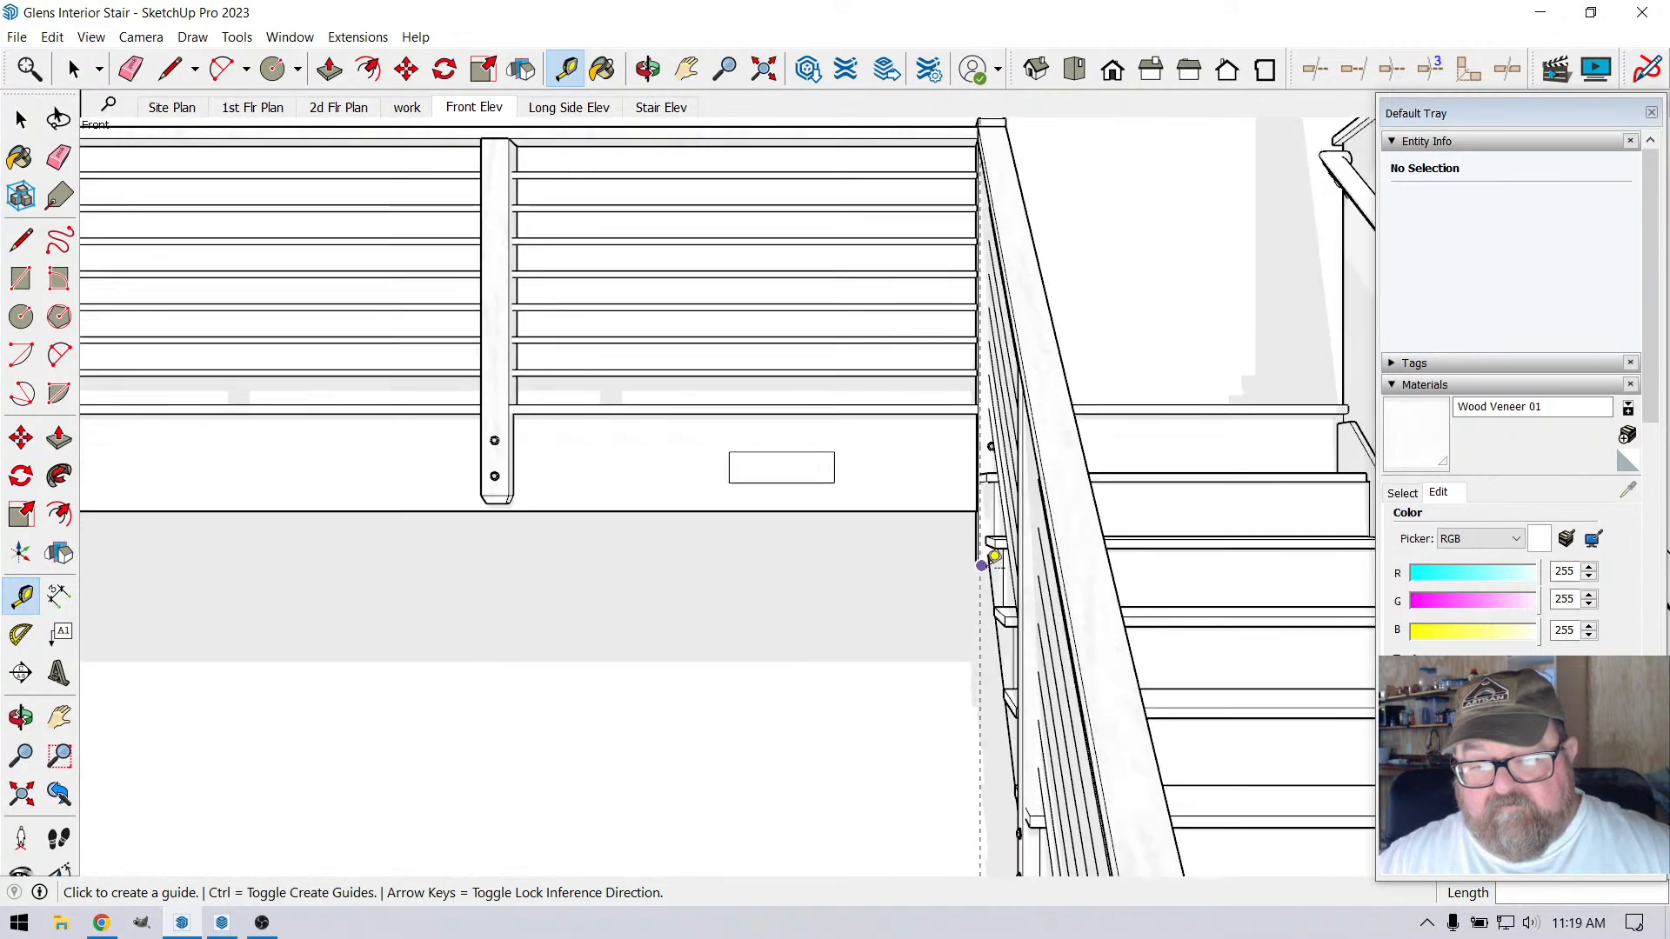
scroll(988, 557, "up", 3)
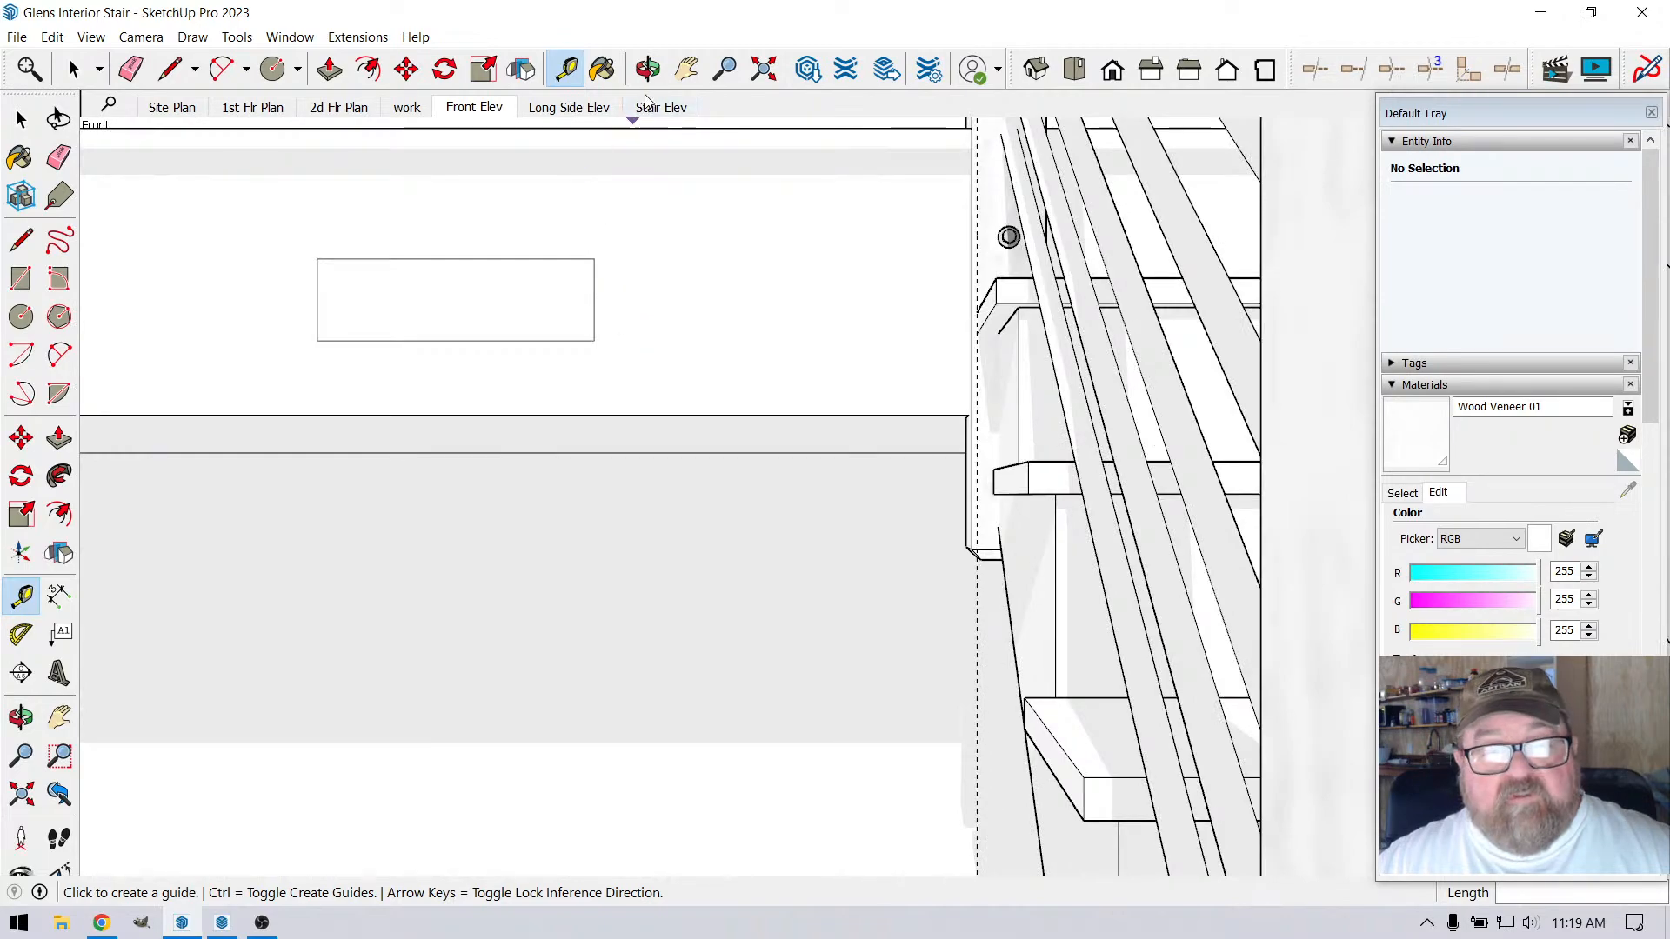
left_click(648, 69)
left_click_drag(768, 335, 930, 434)
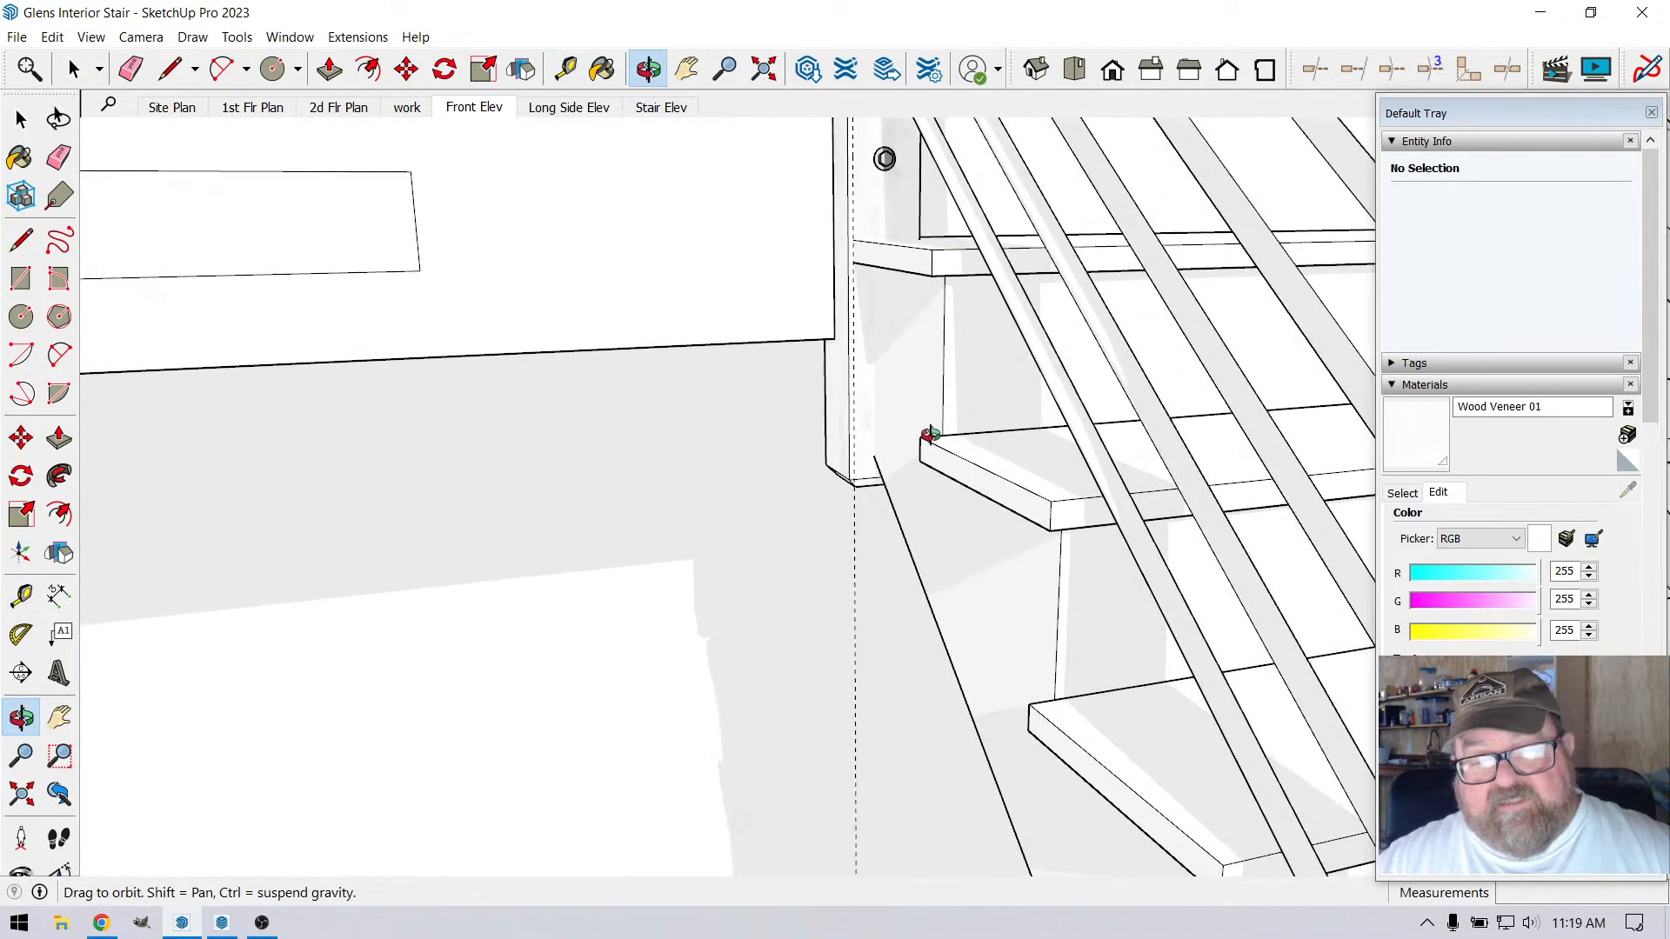
left_click_drag(775, 416, 746, 399)
Open the stair group and its nested treads group for editing
key("space")
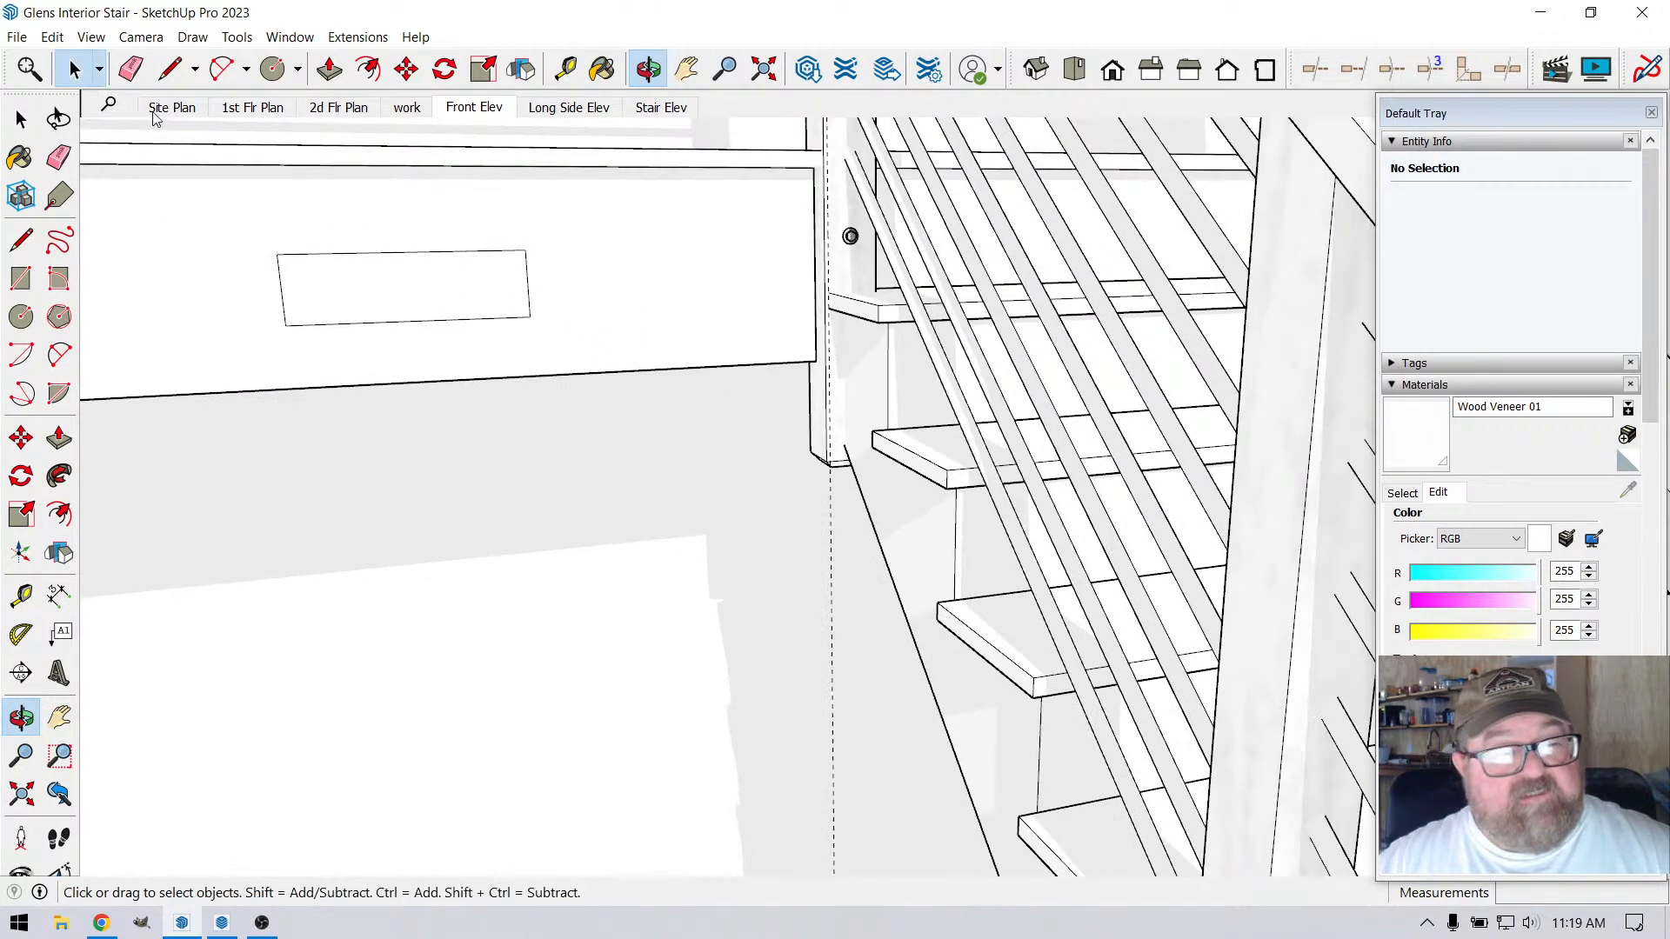
left_click(934, 451)
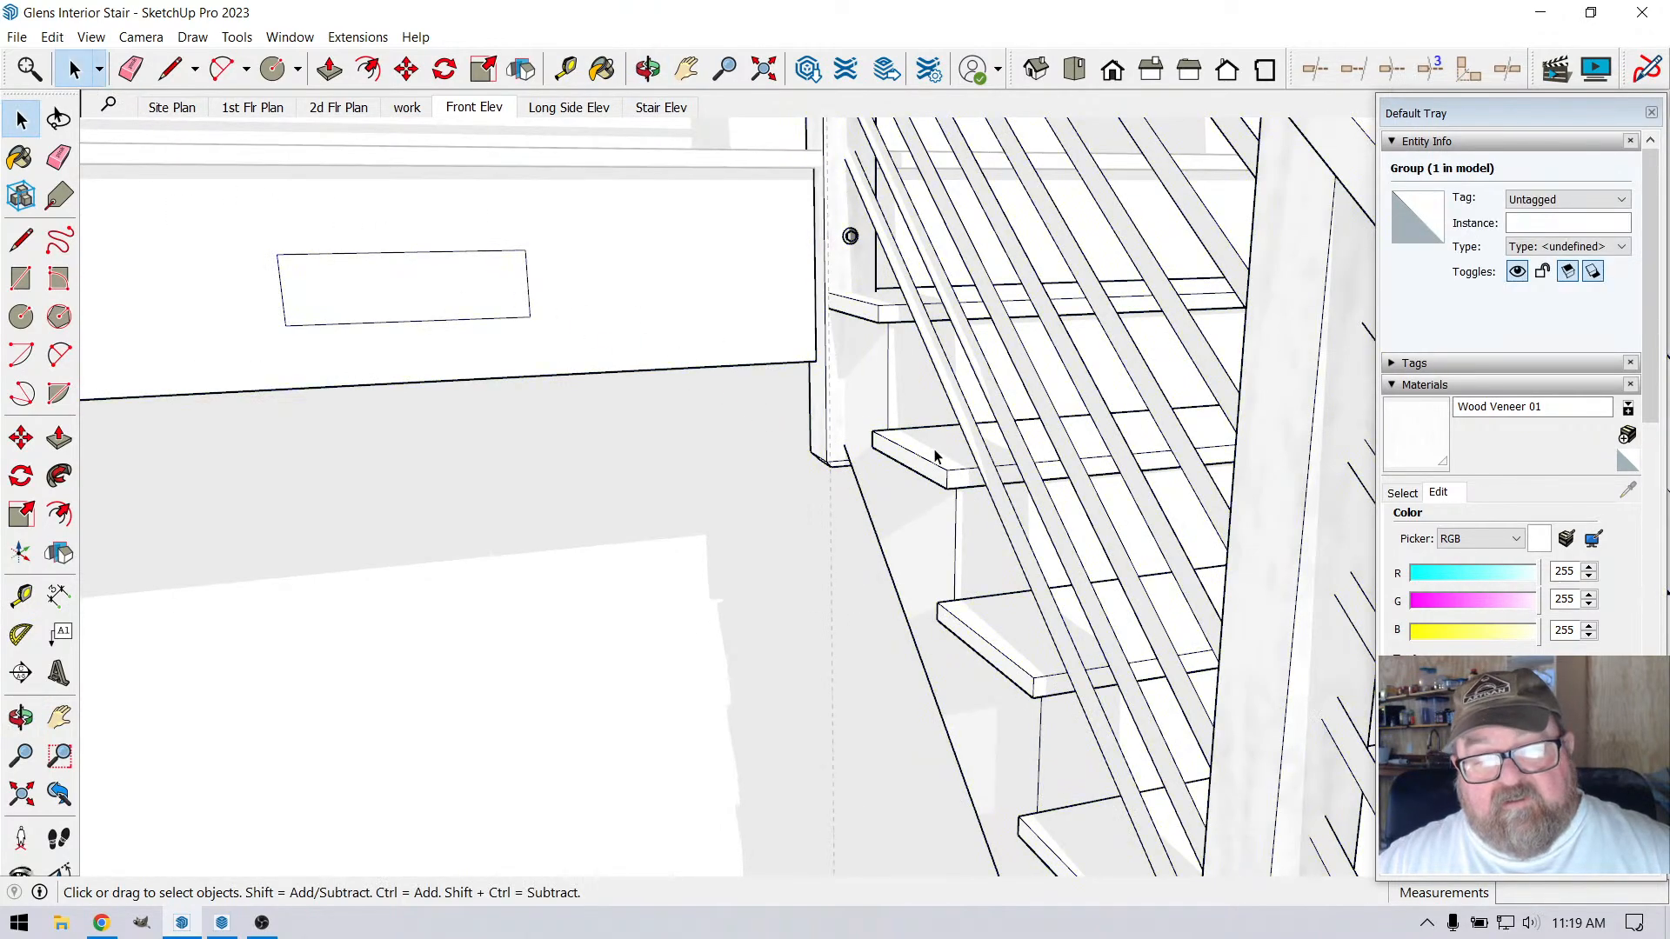
double_click(935, 454)
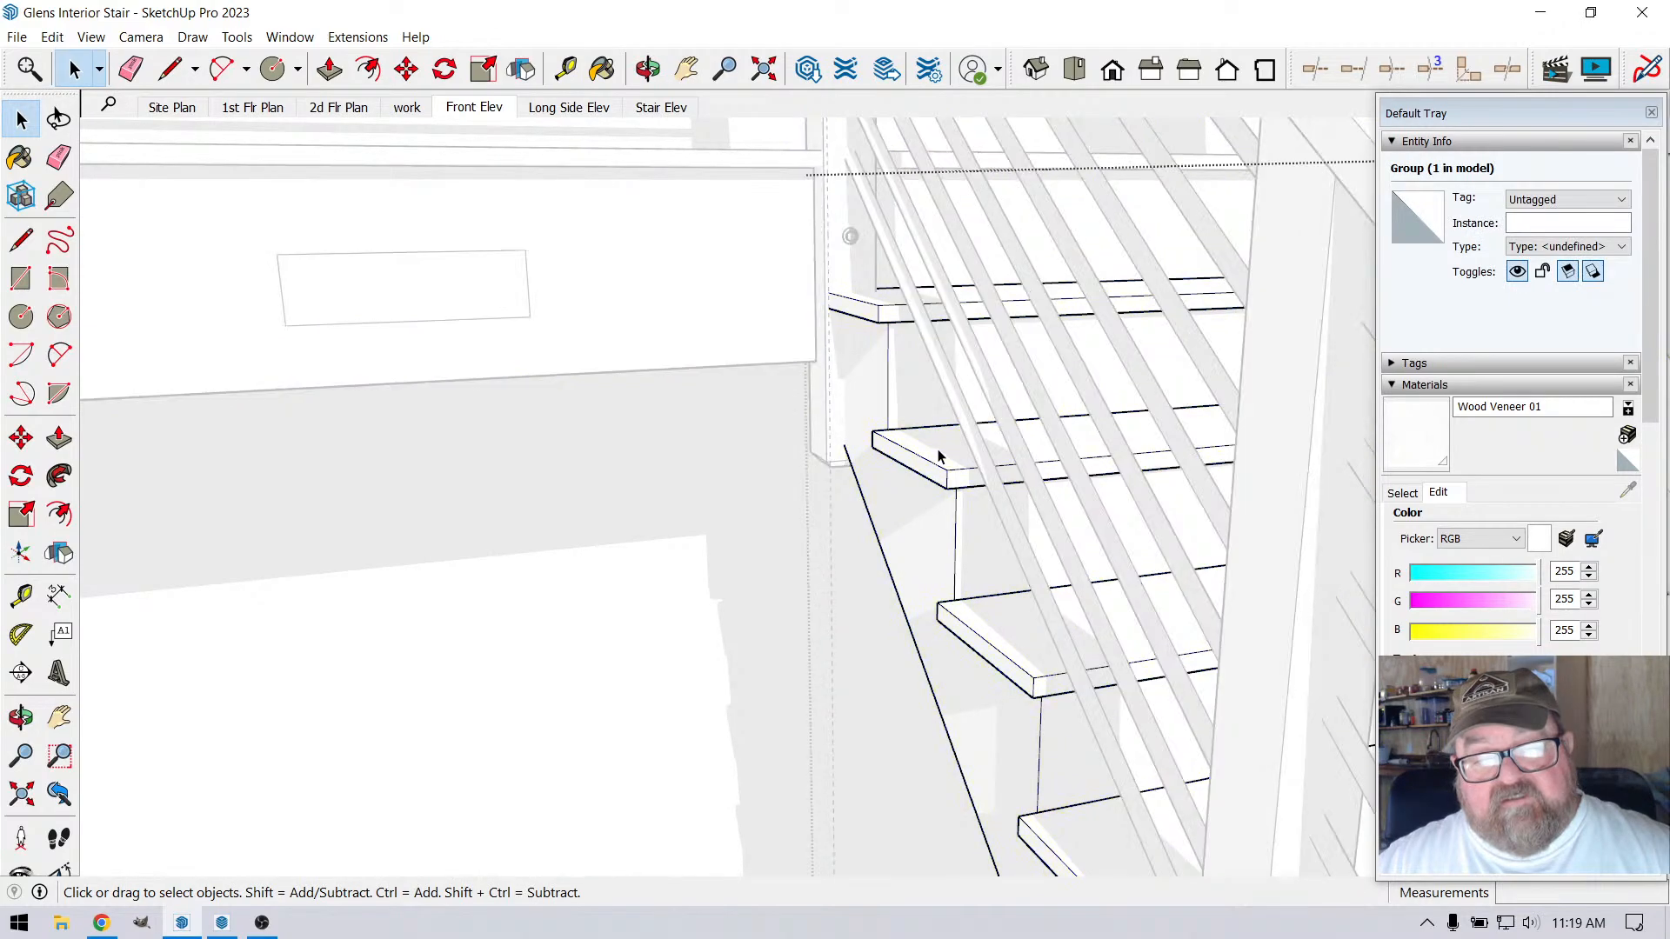
left_click(939, 456)
double_click(939, 456)
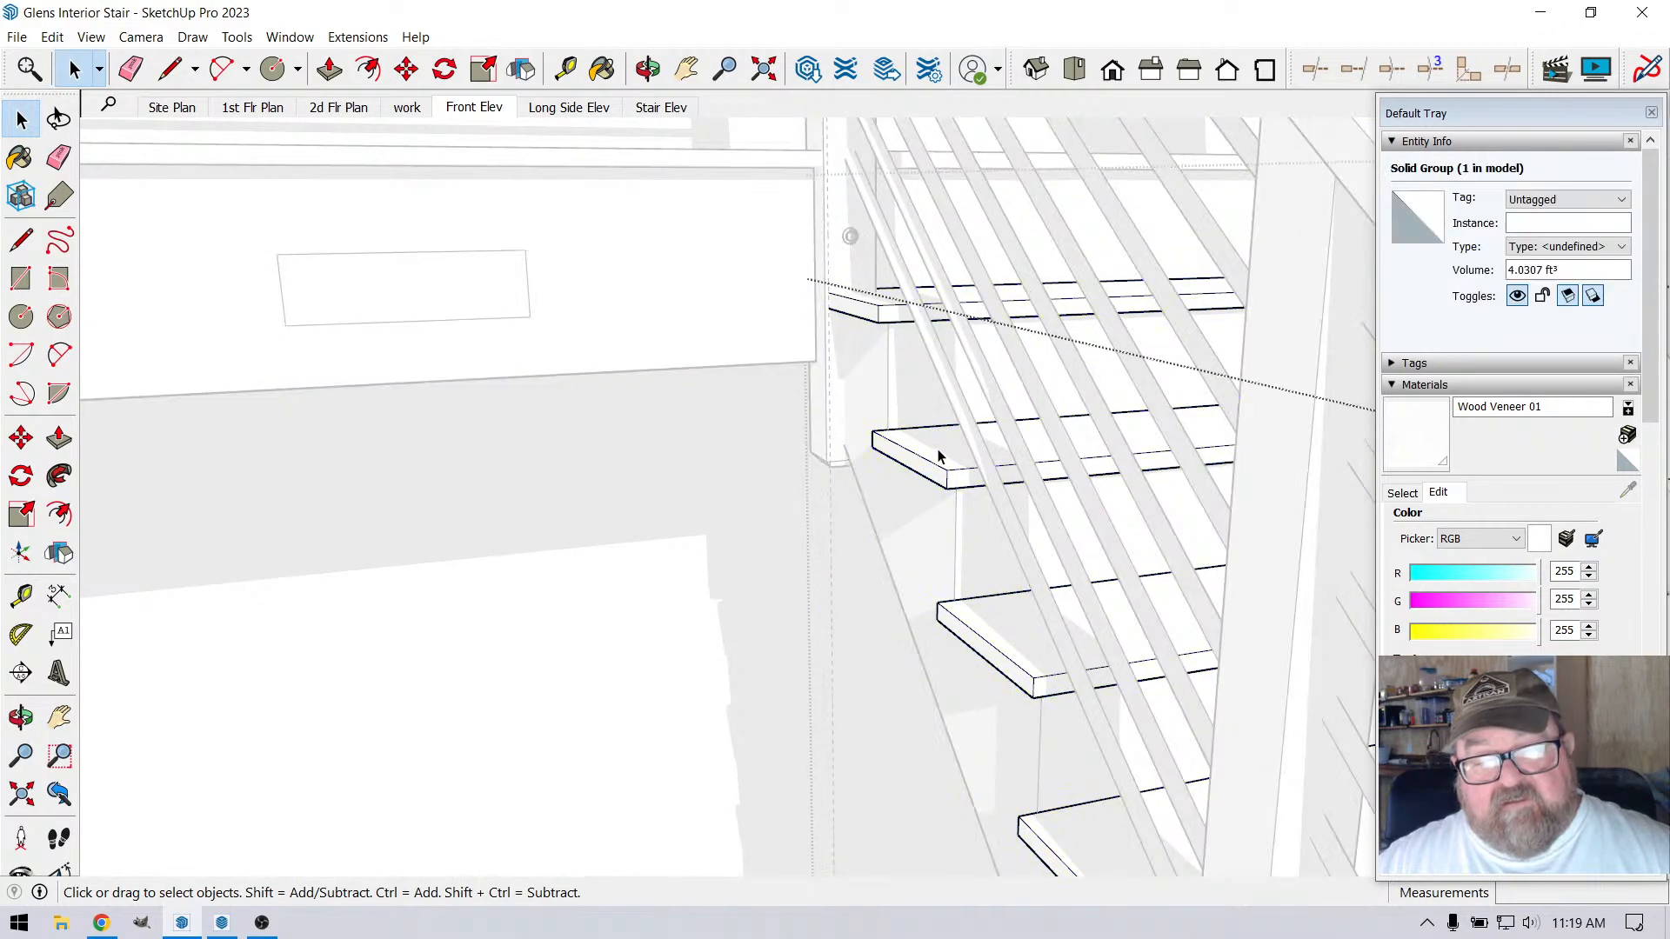
left_click(938, 454)
Try to select only the tread ends along the railing side of the stair, and clear the selection
scroll(909, 417, "down", 5)
scroll(809, 418, "down", 6)
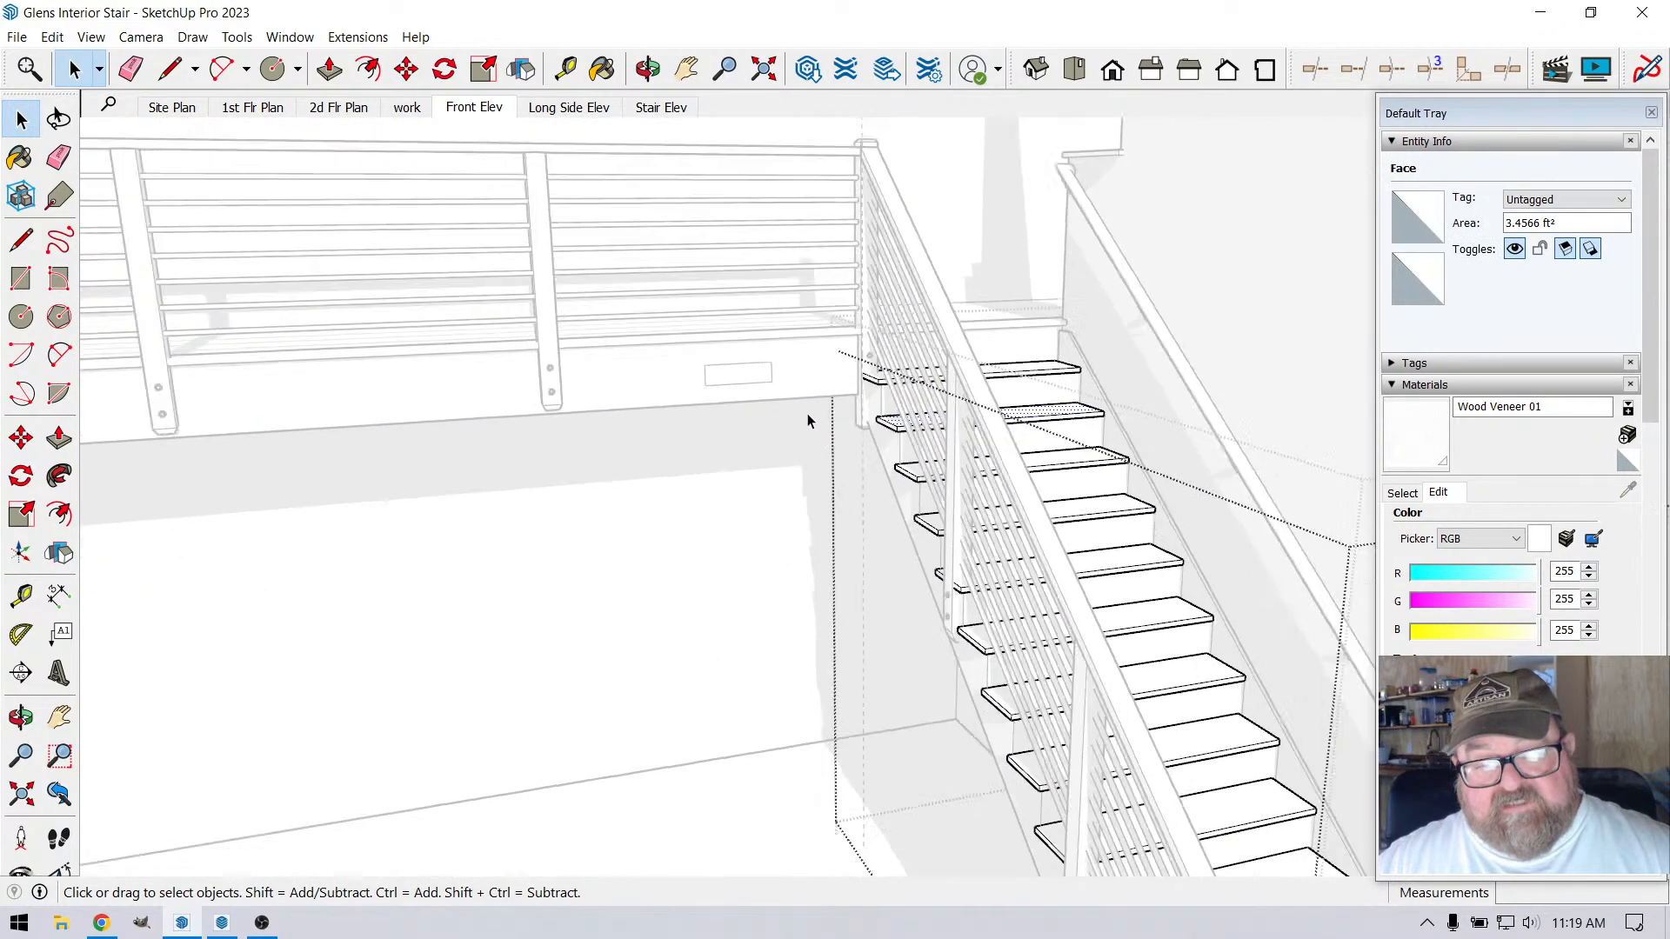
left_click_drag(806, 414, 1000, 817)
scroll(970, 357, "up", 4)
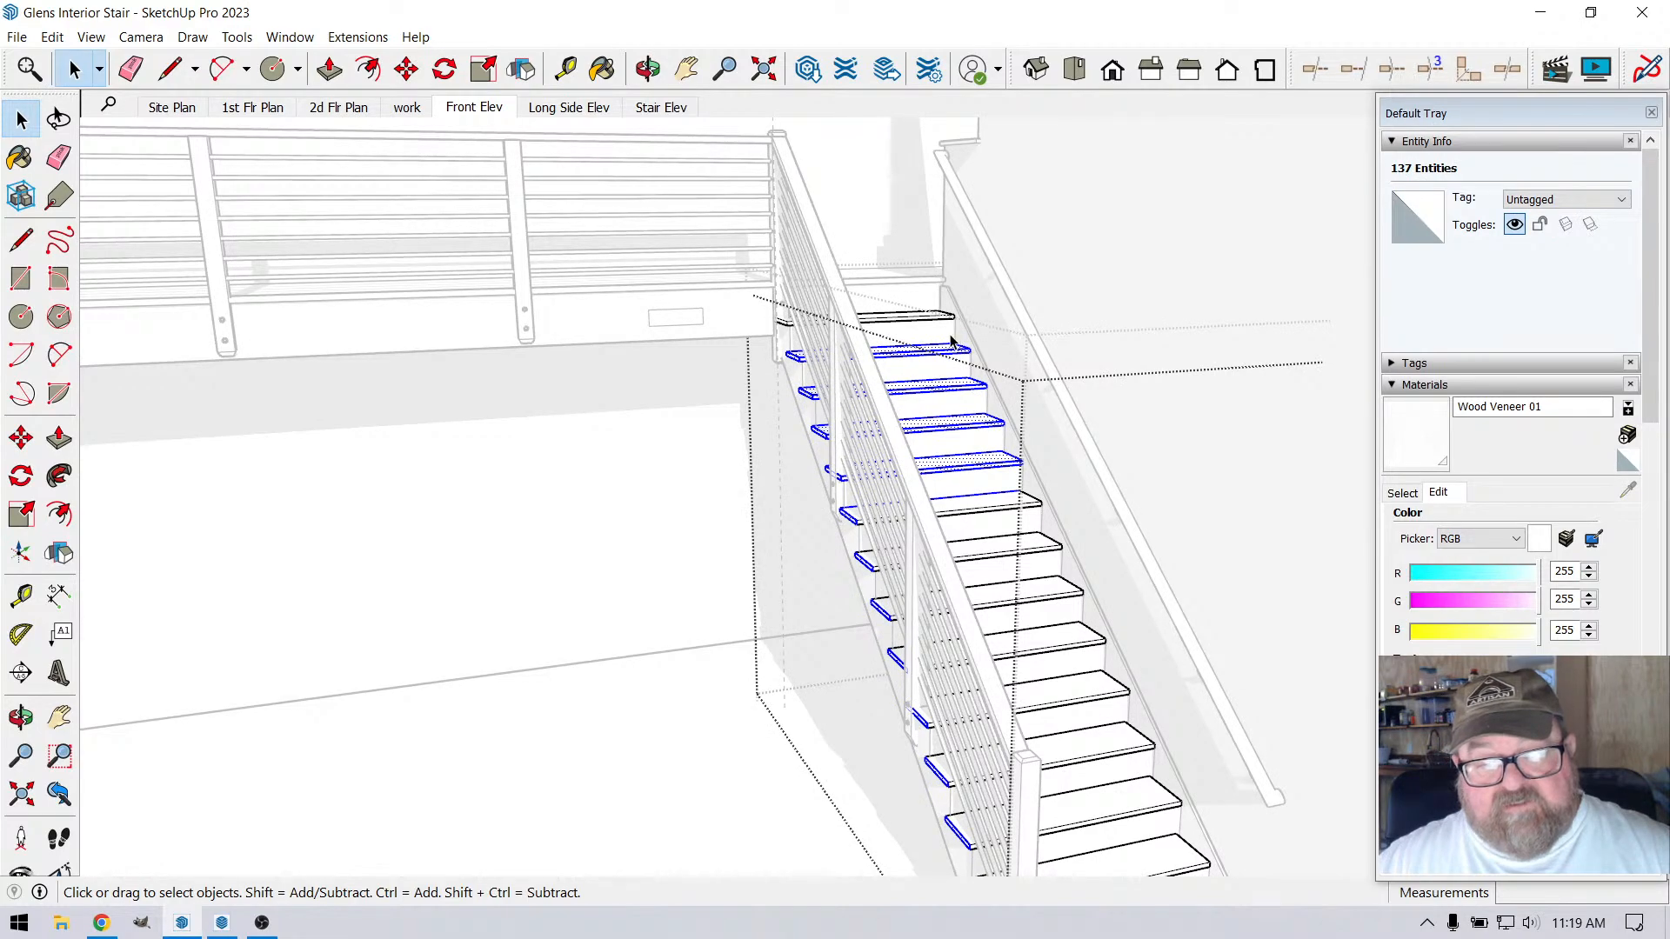
left_click_drag(943, 335, 1041, 503)
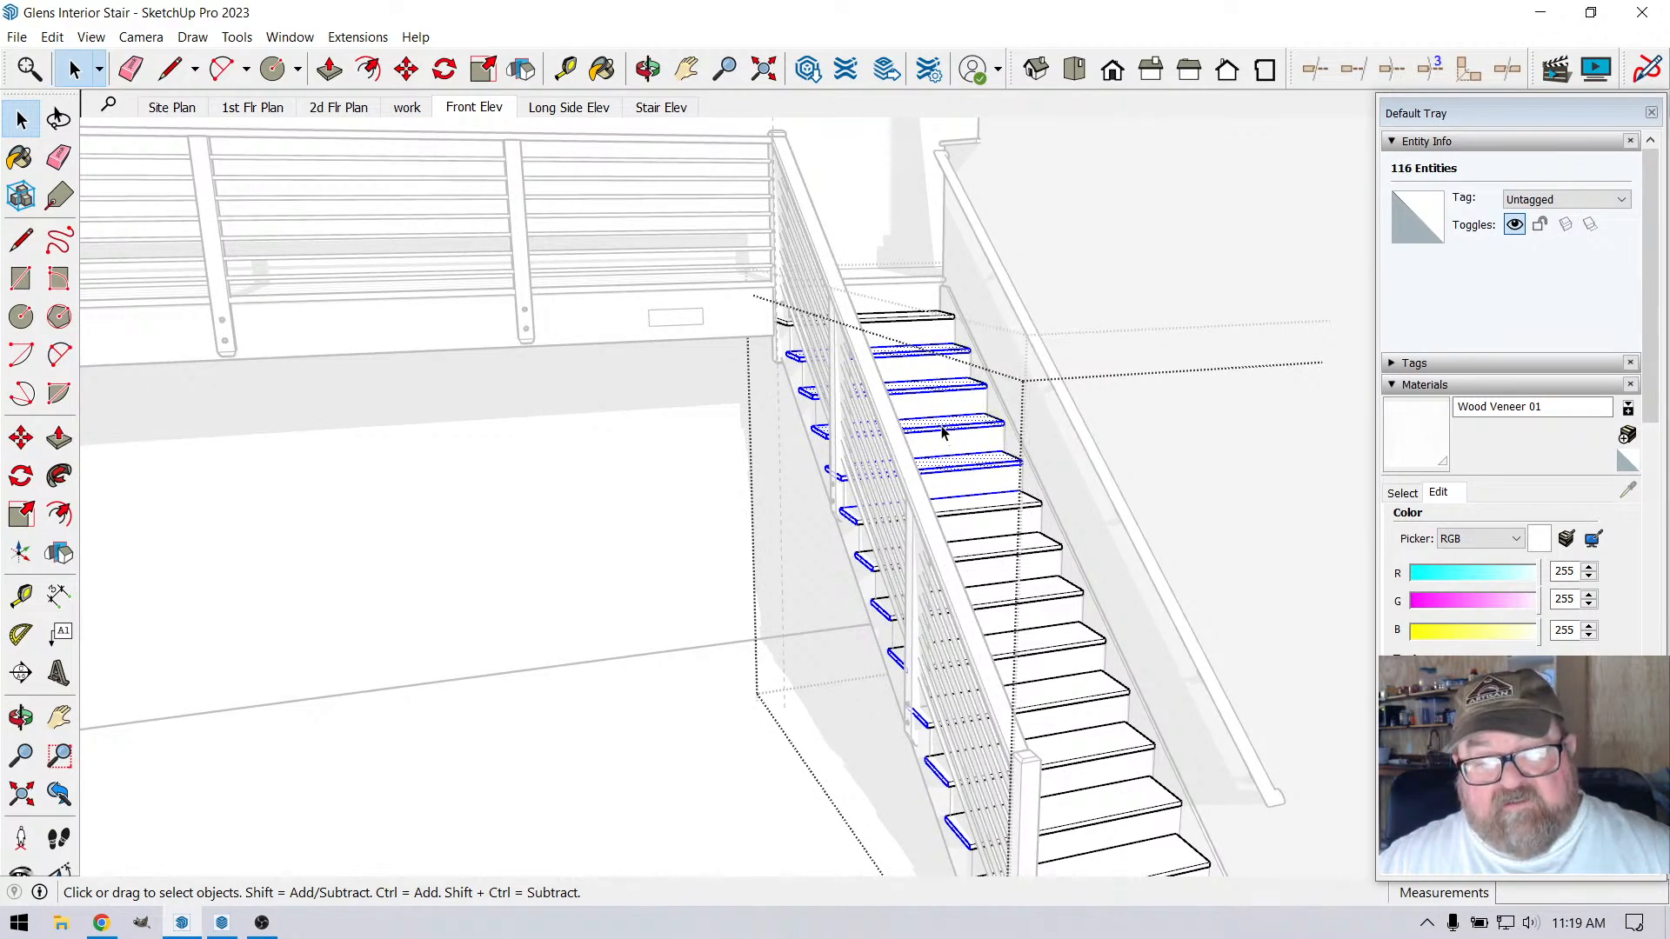
scroll(798, 386, "down", 2)
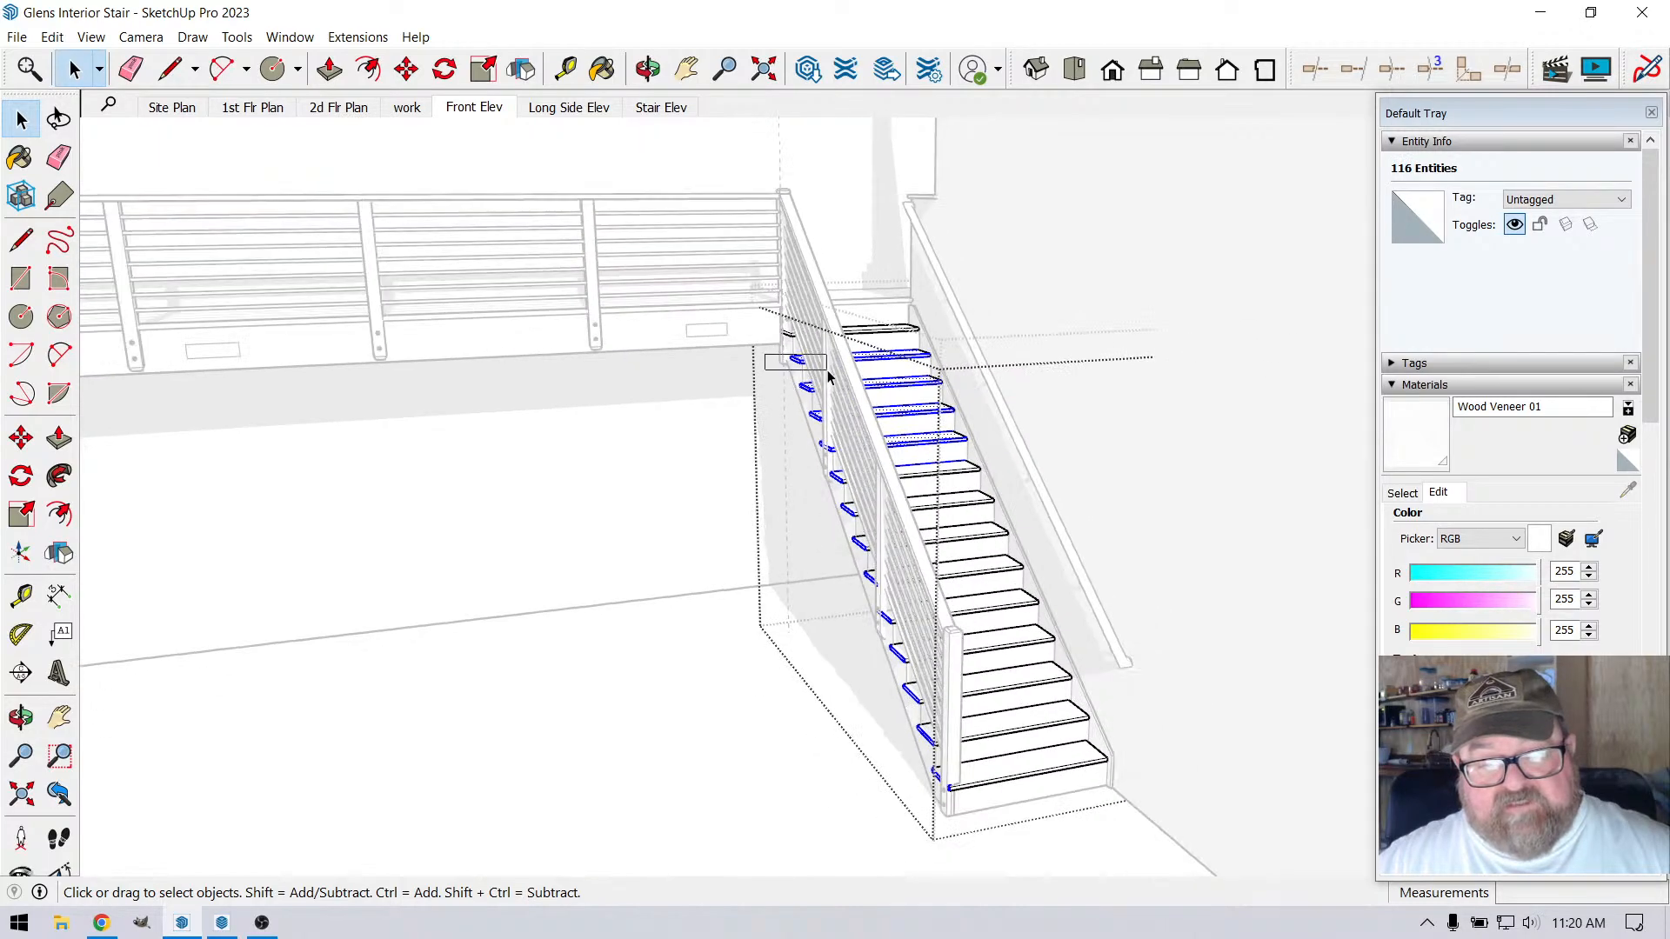
left_click_drag(768, 346, 888, 713)
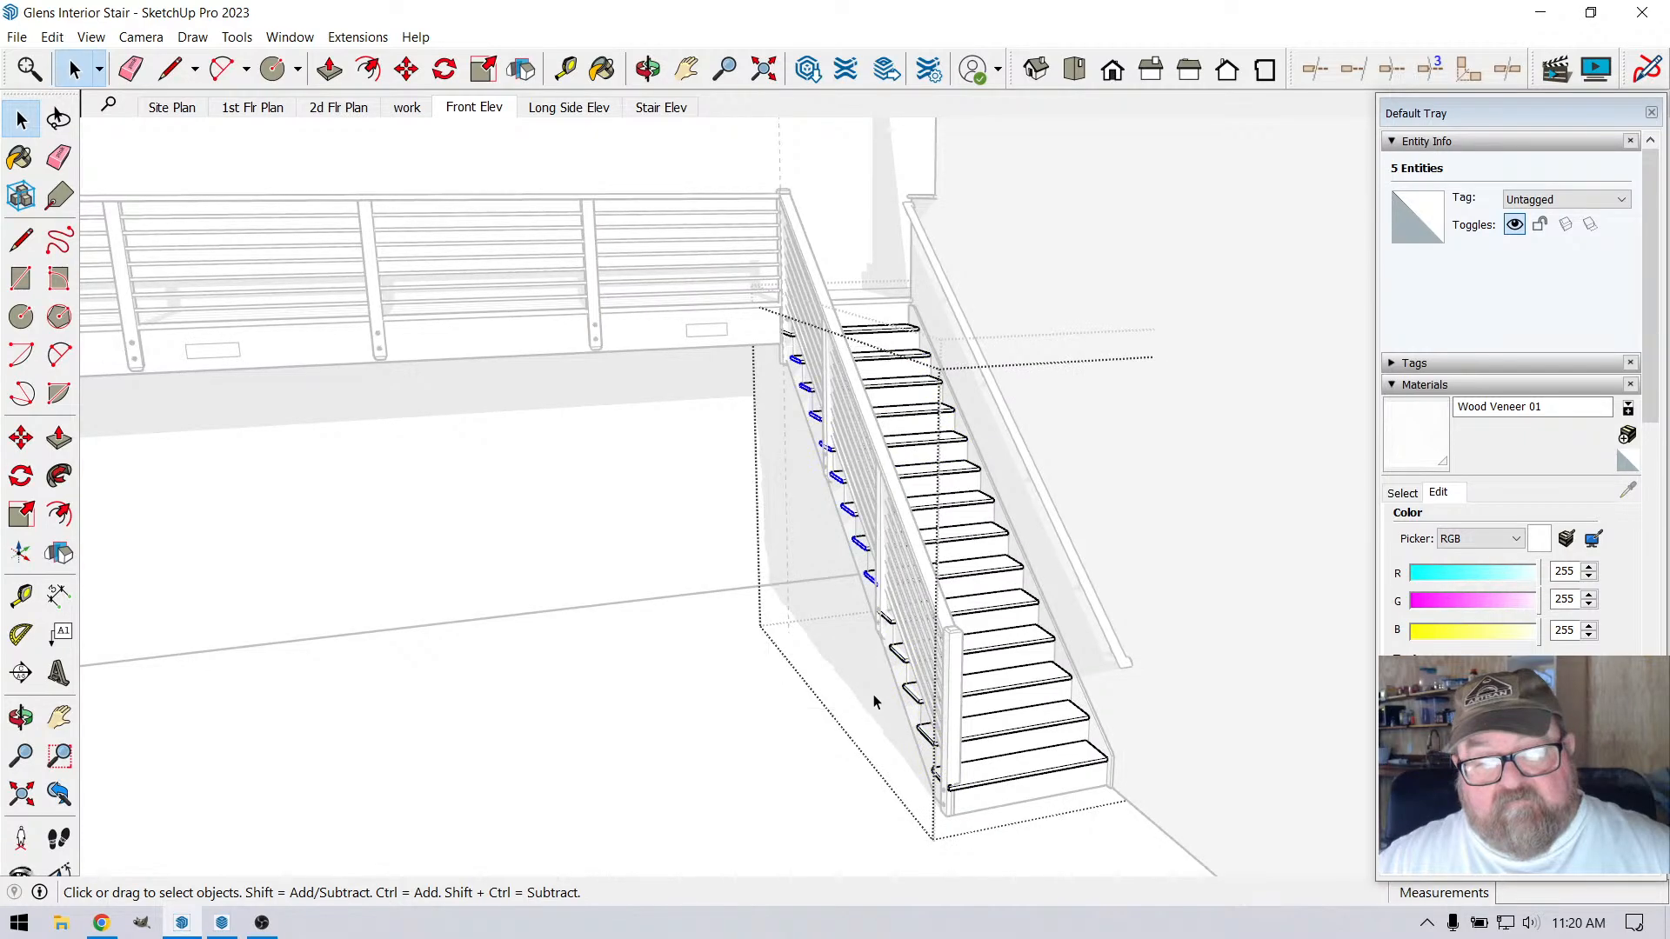
left_click(879, 680)
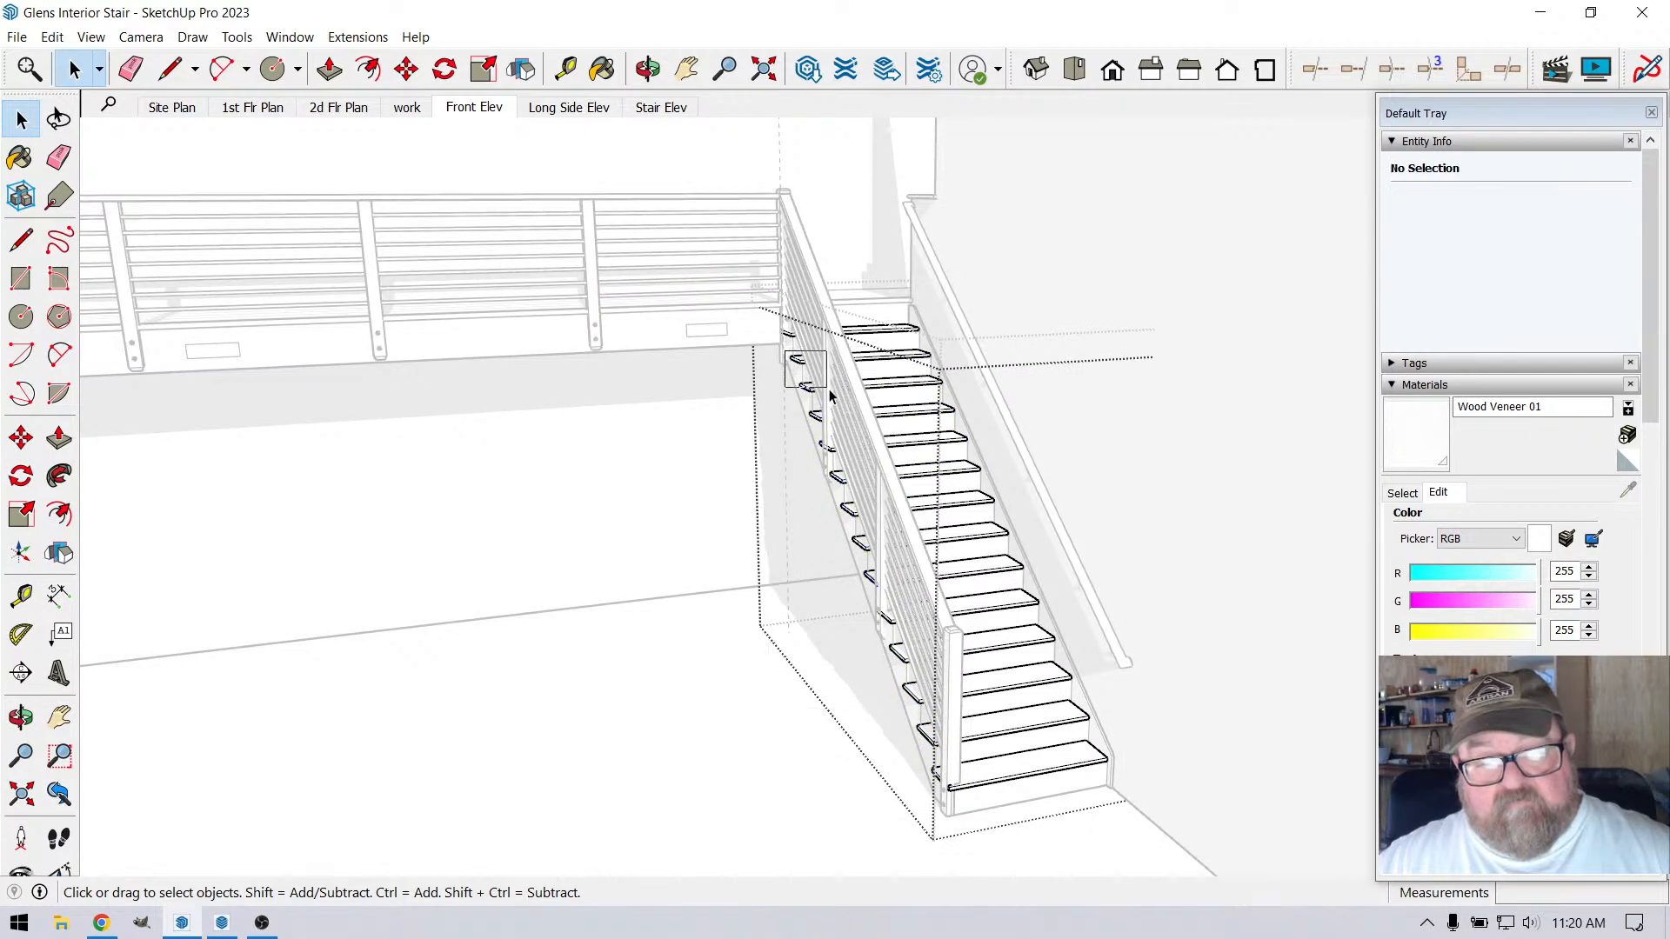
Select the end faces and edges of every tread below the top one along the stair's railing side
left_click_drag(830, 396, 951, 790)
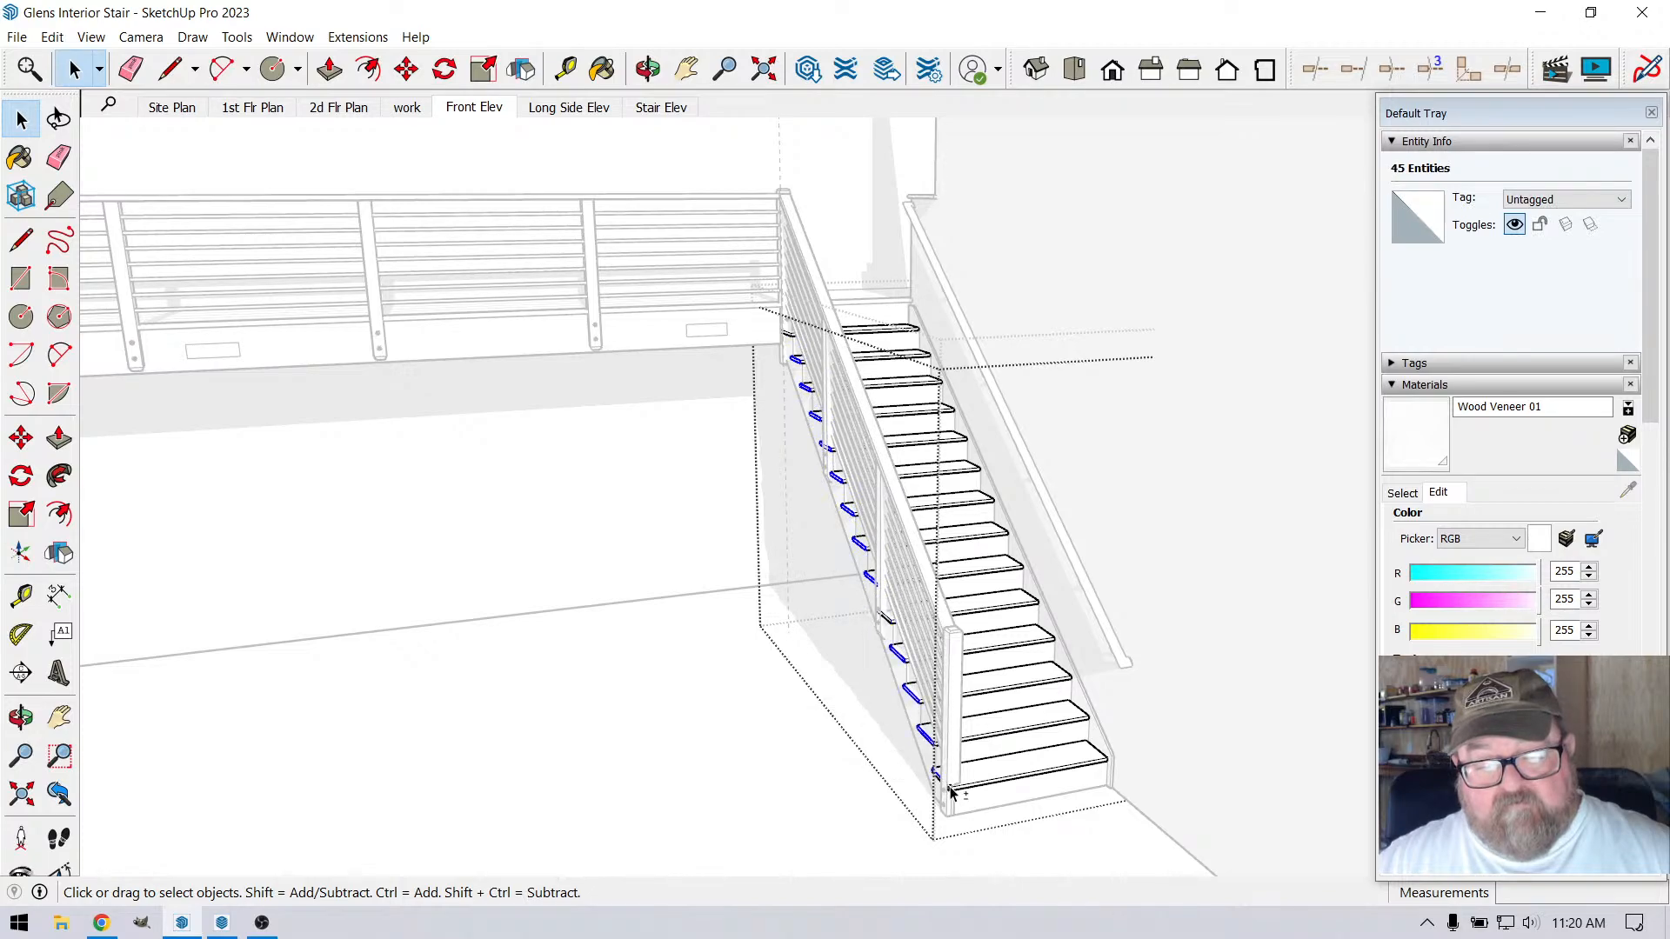
left_click_drag(870, 648, 915, 729, "shift")
left_click_drag(899, 643, 974, 801, "shift")
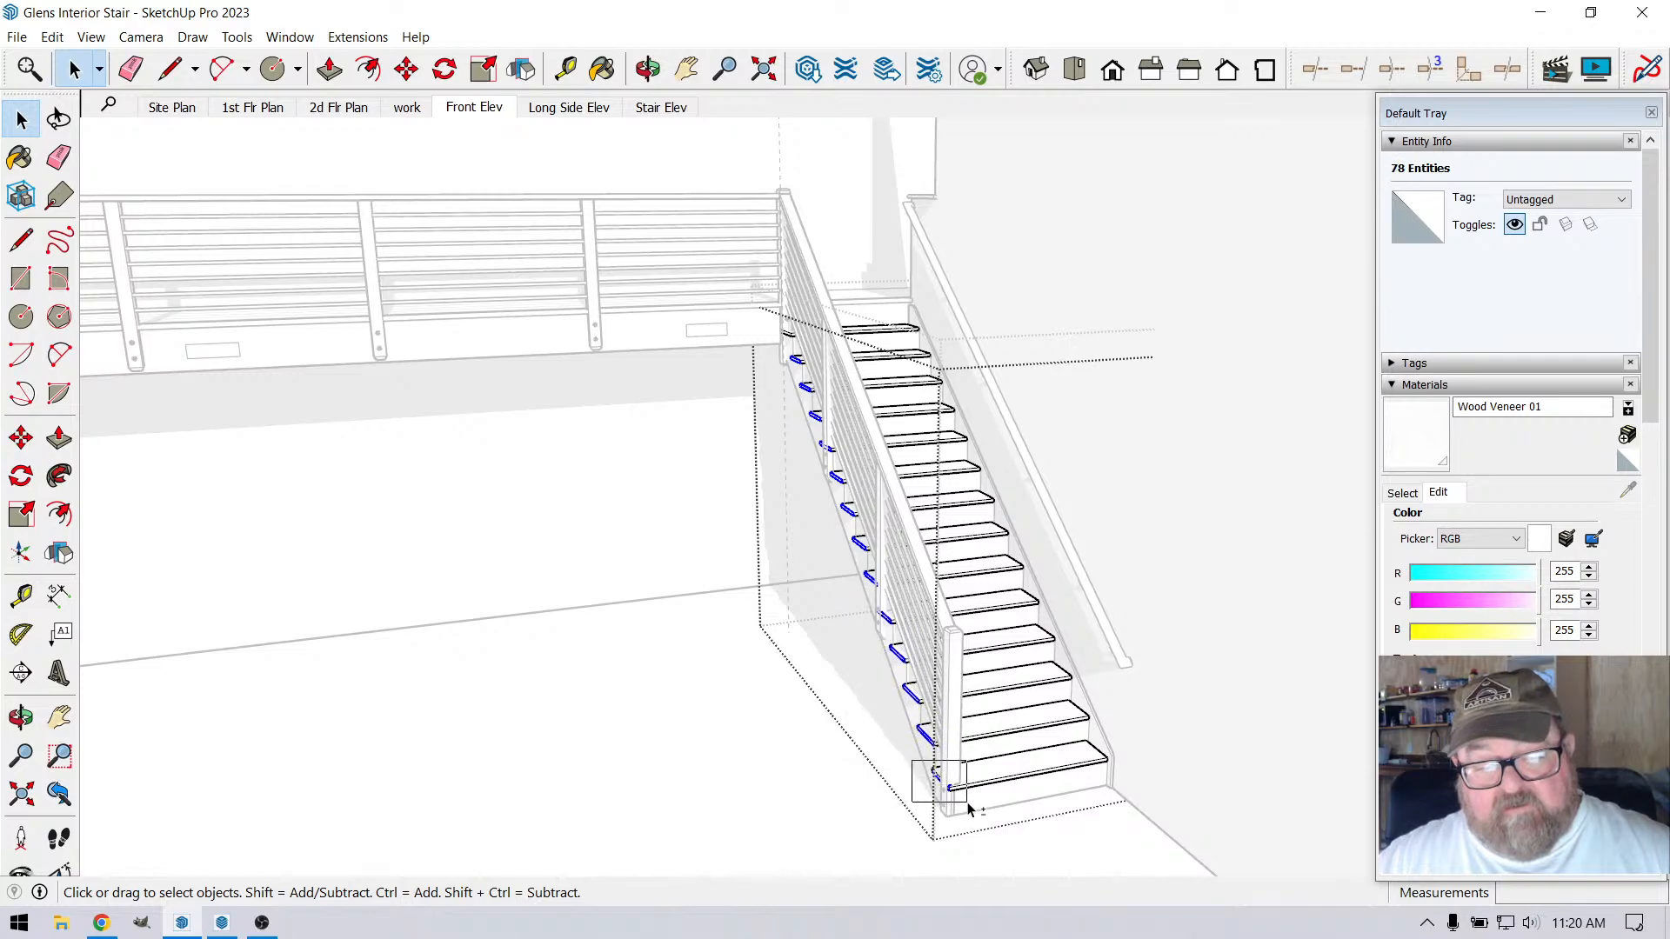
scroll(953, 804, "up", 2)
scroll(953, 805, "up", 4)
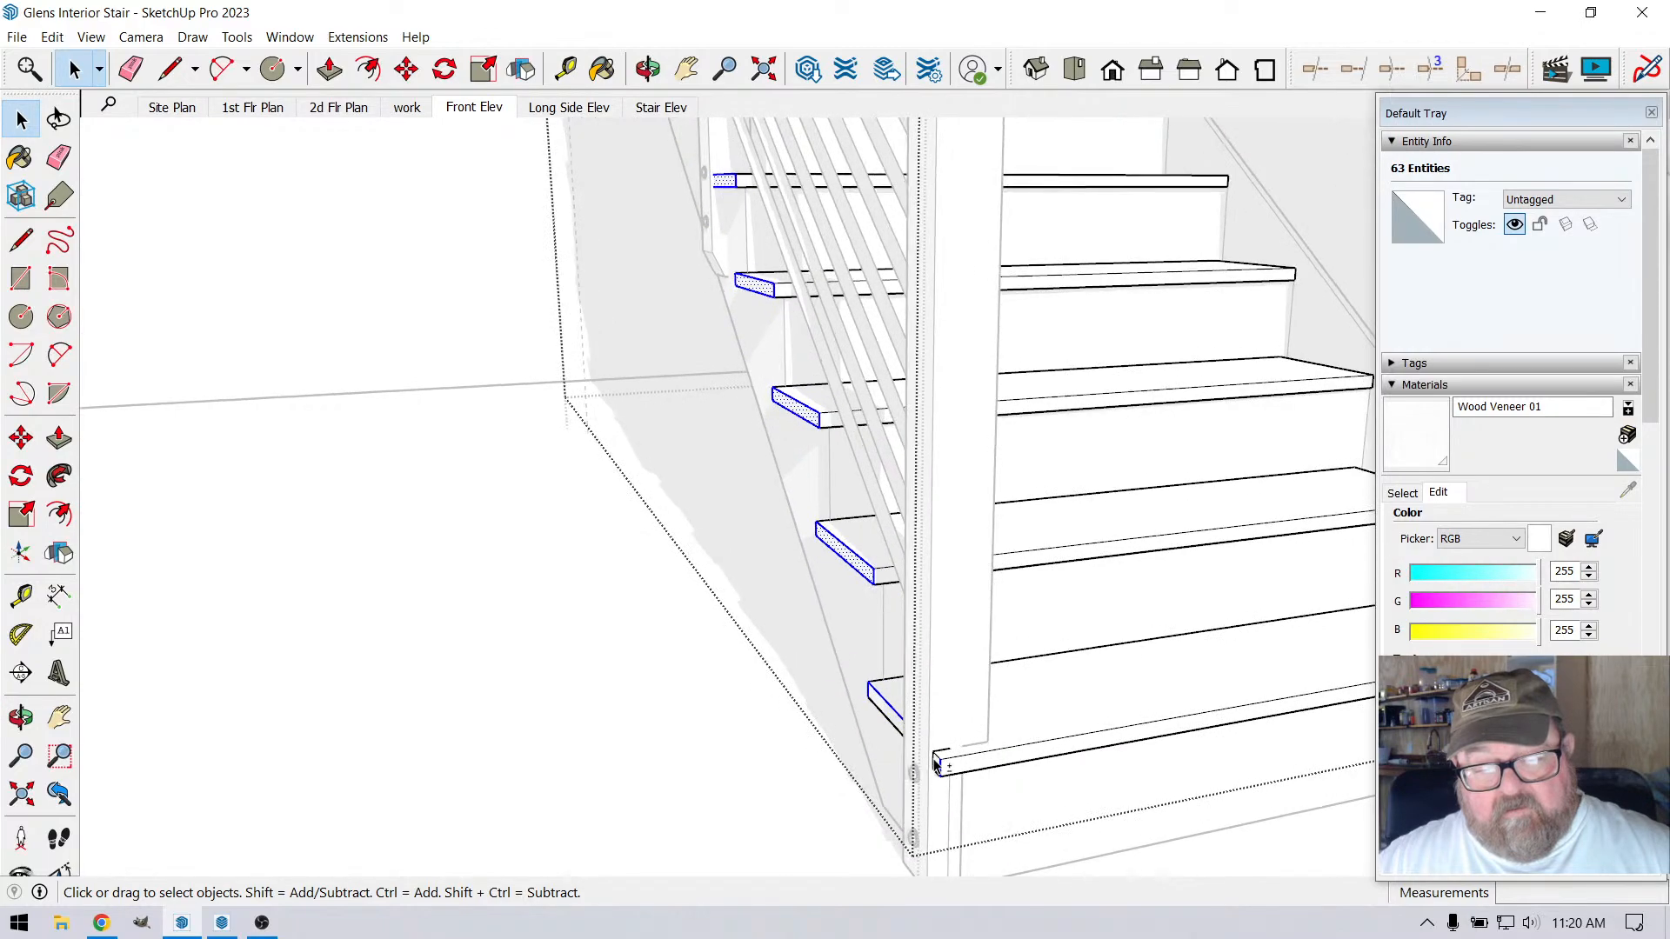
left_click_drag(838, 665, 967, 831, "shift")
scroll(886, 729, "up", 1)
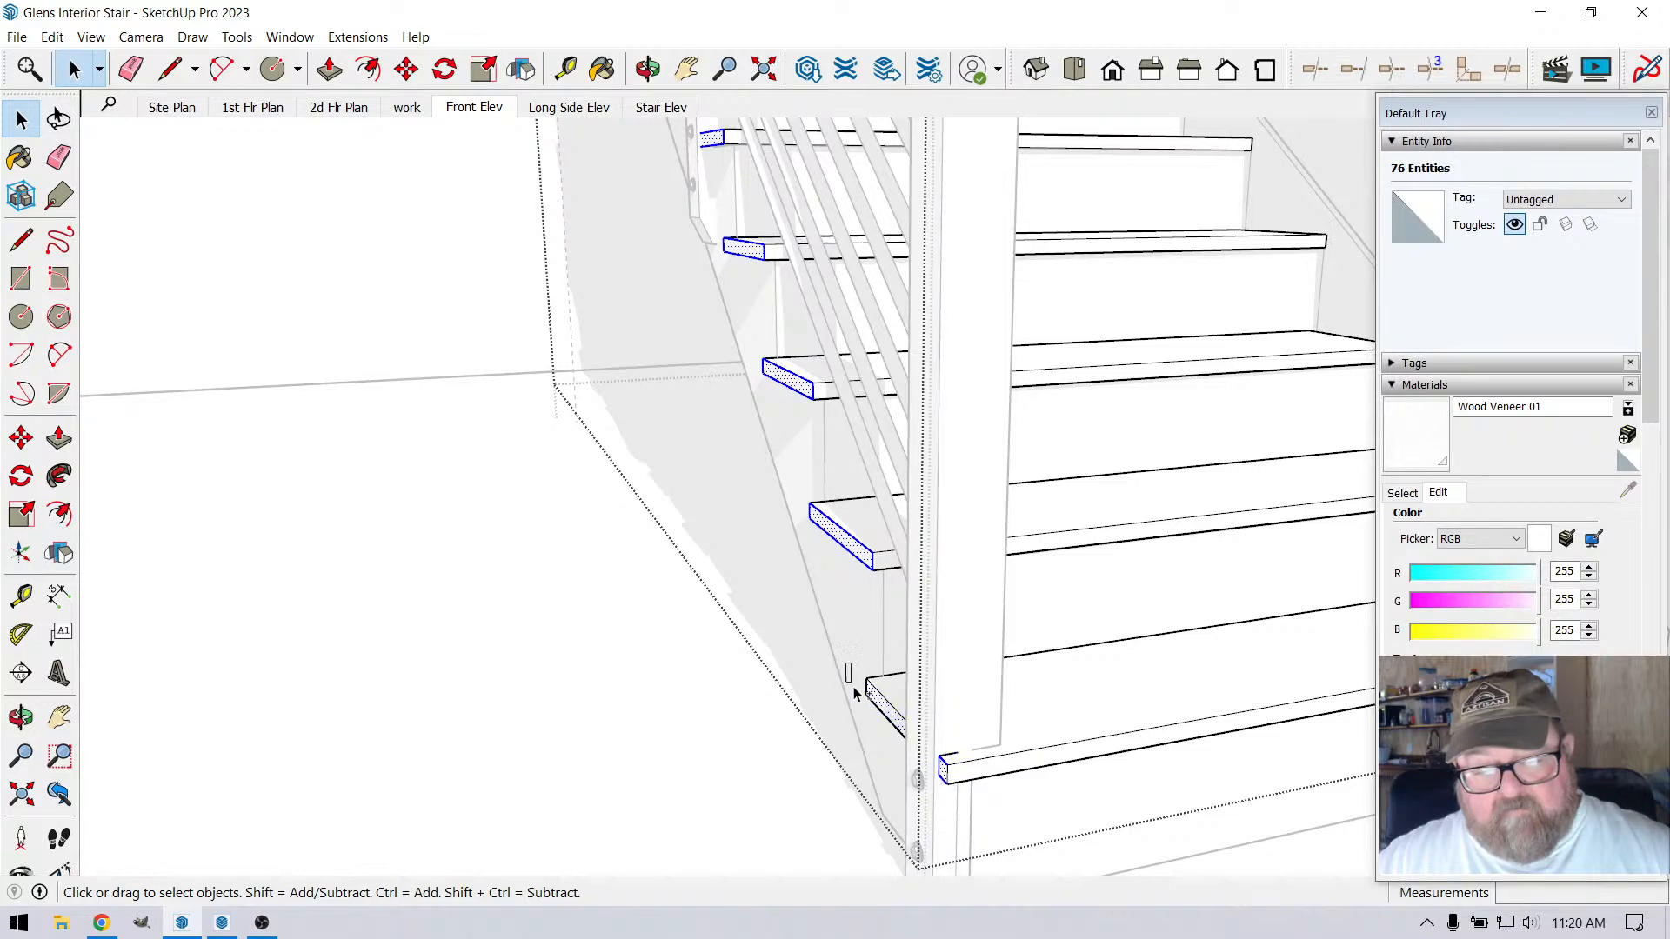
left_click_drag(854, 689, 934, 803, "shift")
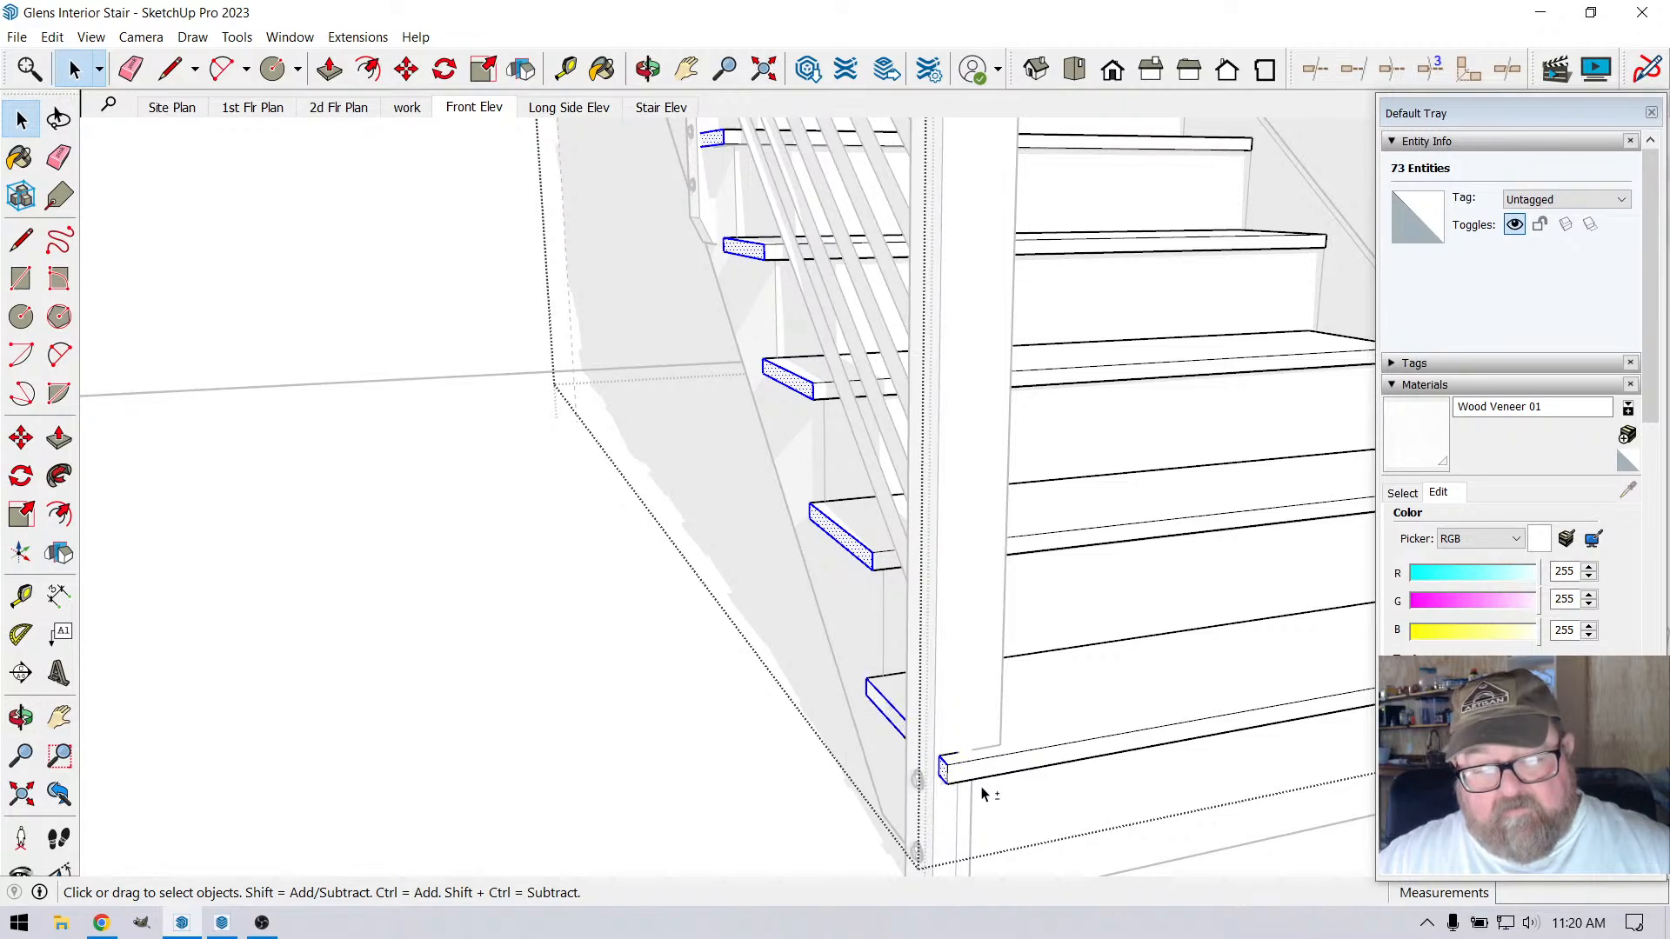
scroll(980, 796, "down", 6)
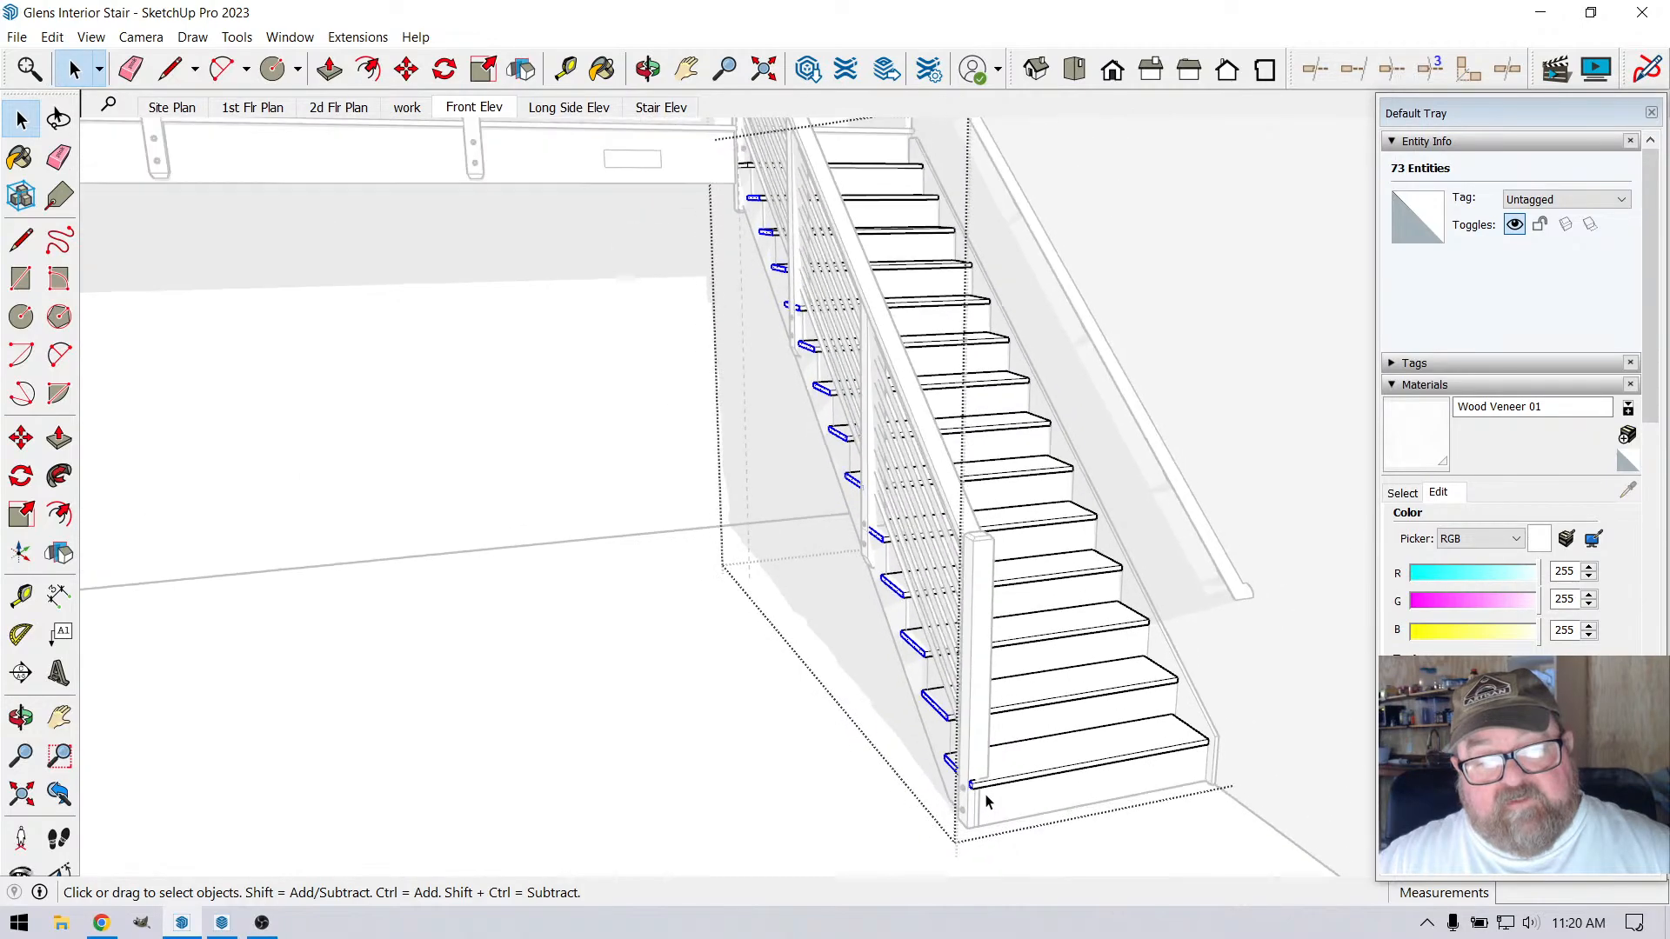
Try to move the selected tread ends from the upper tread's back corner toward the stair post, and leave the treads group
scroll(785, 241, "up", 3)
scroll(786, 241, "up", 6)
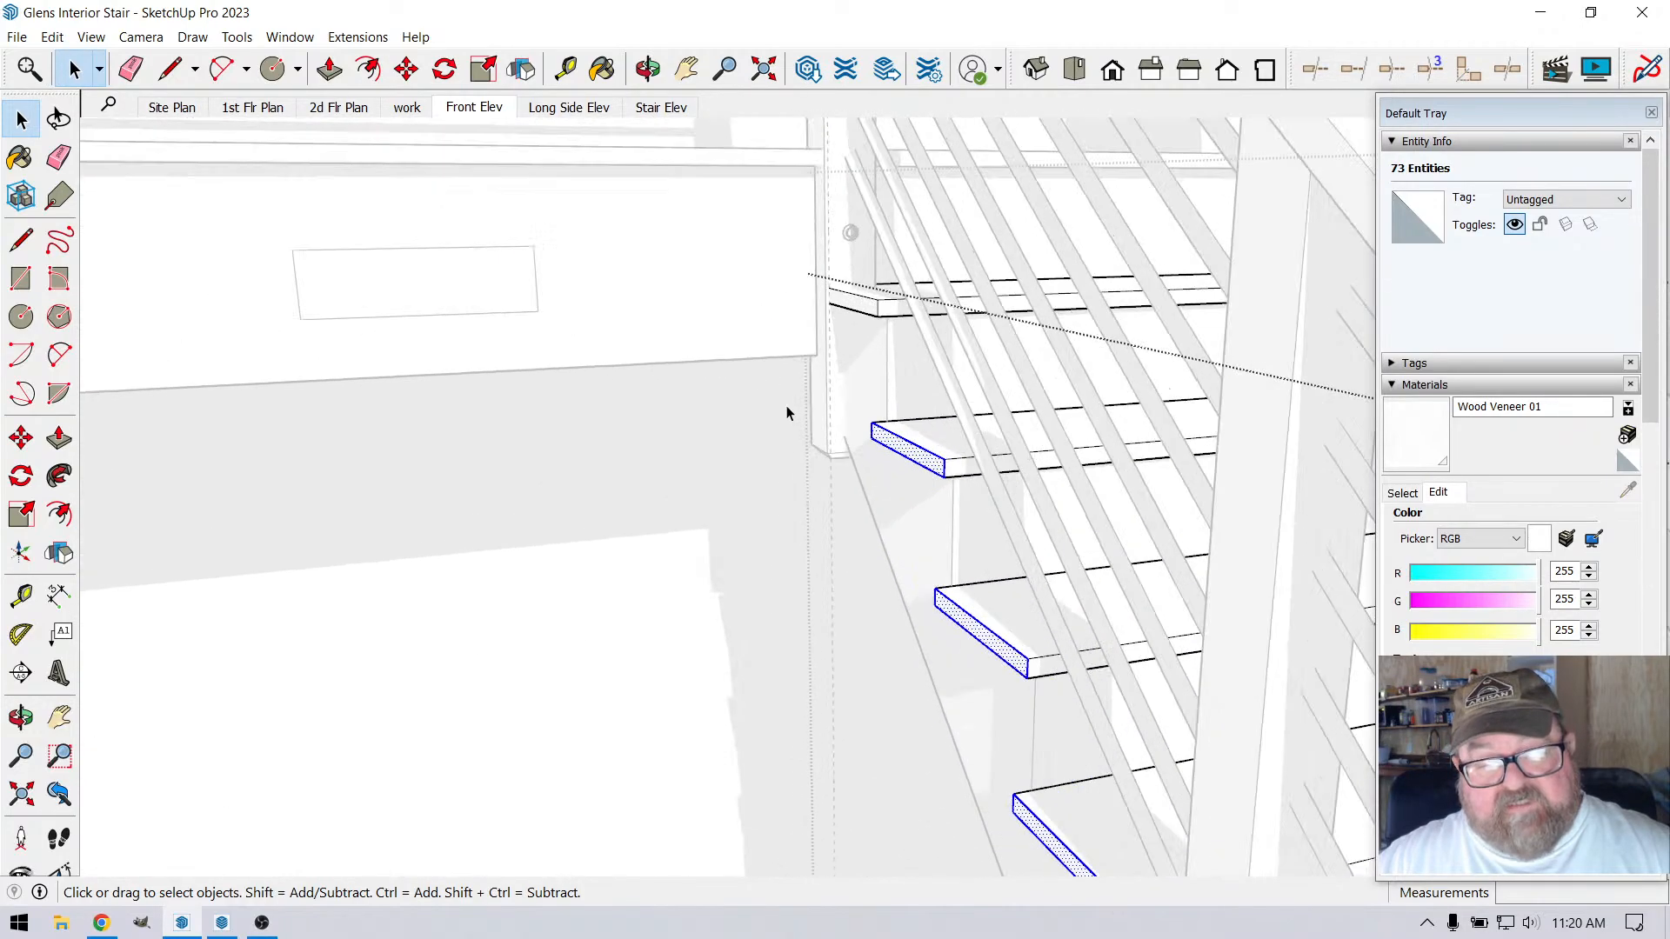
scroll(693, 393, "down", 2)
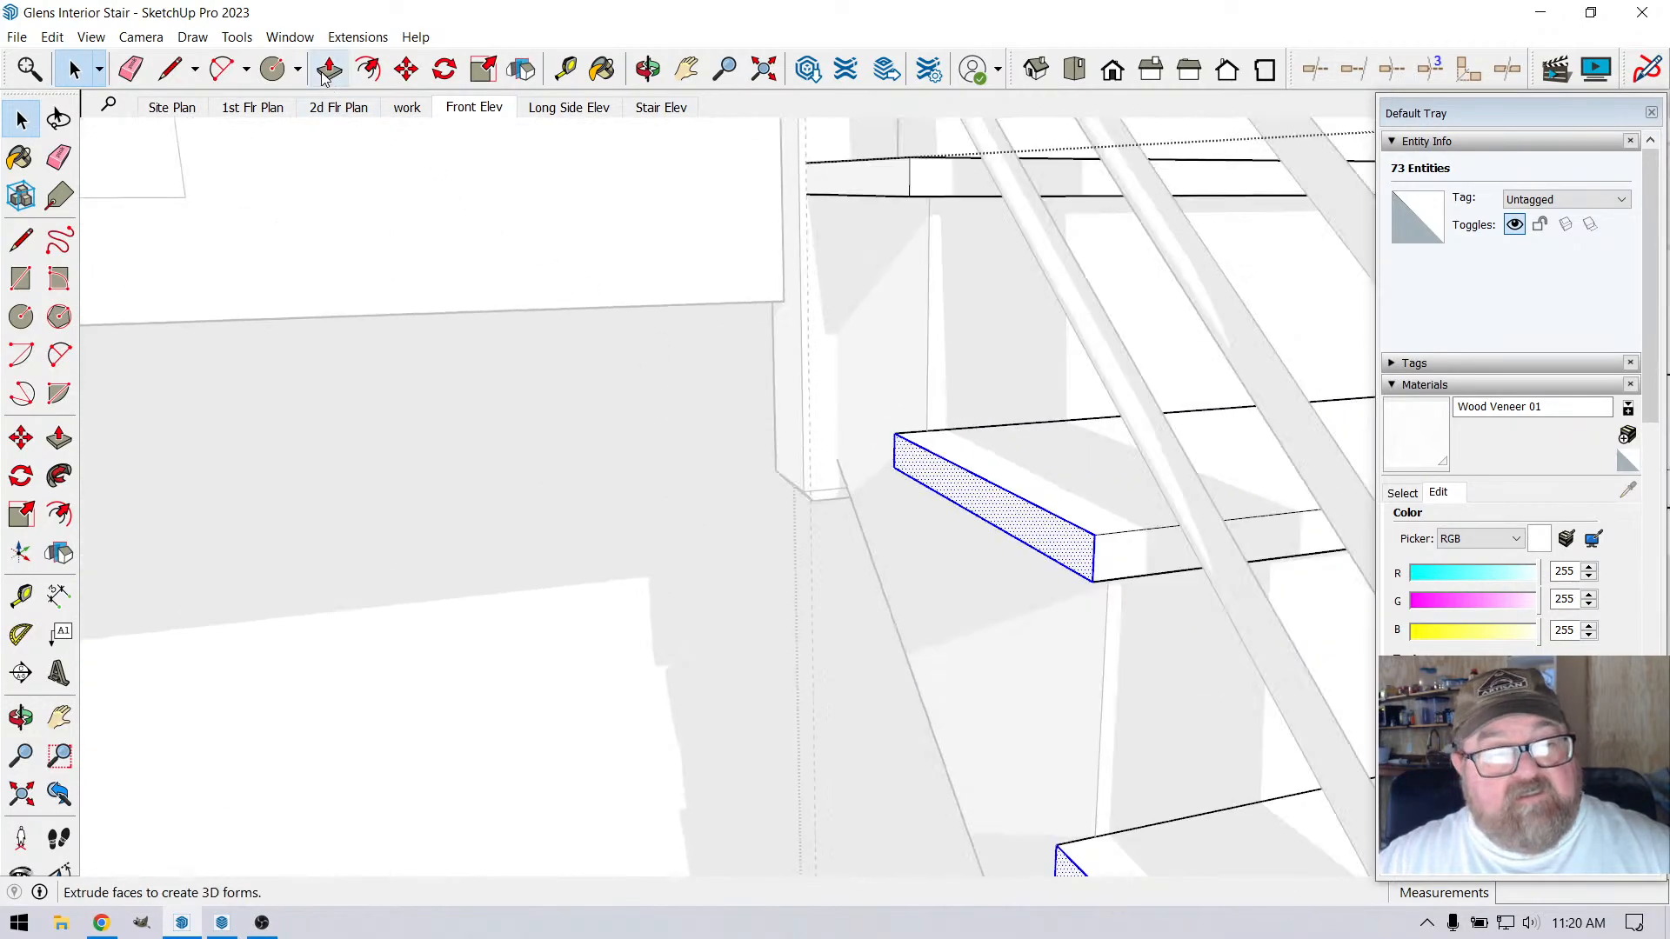
left_click(406, 69)
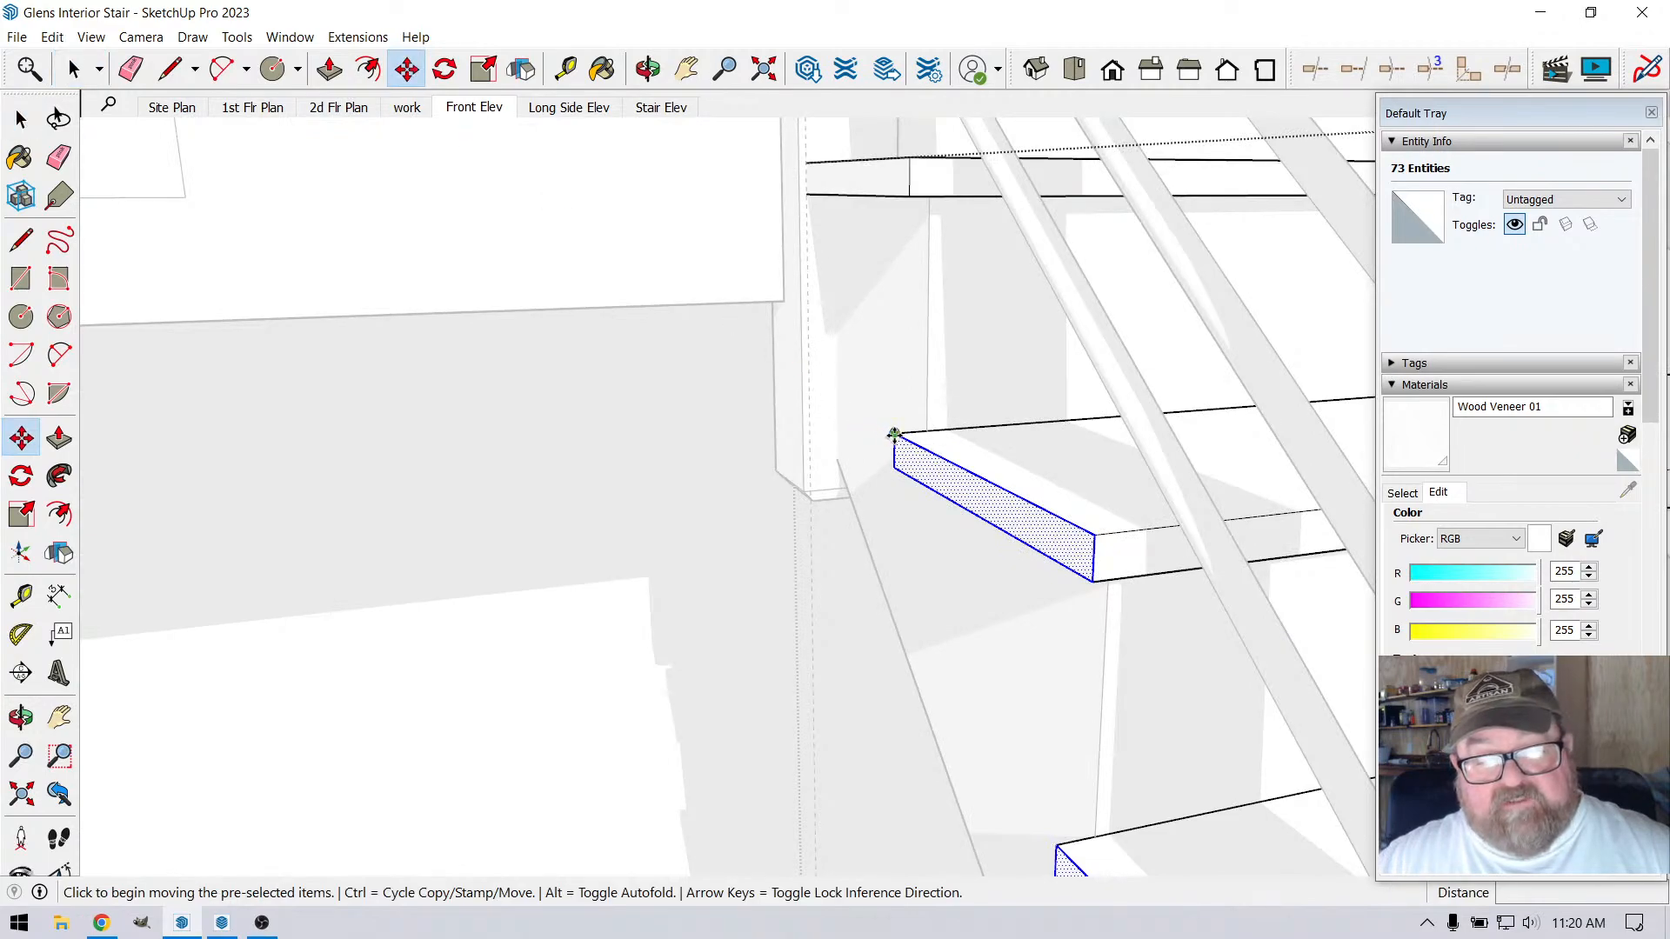
left_click(894, 435)
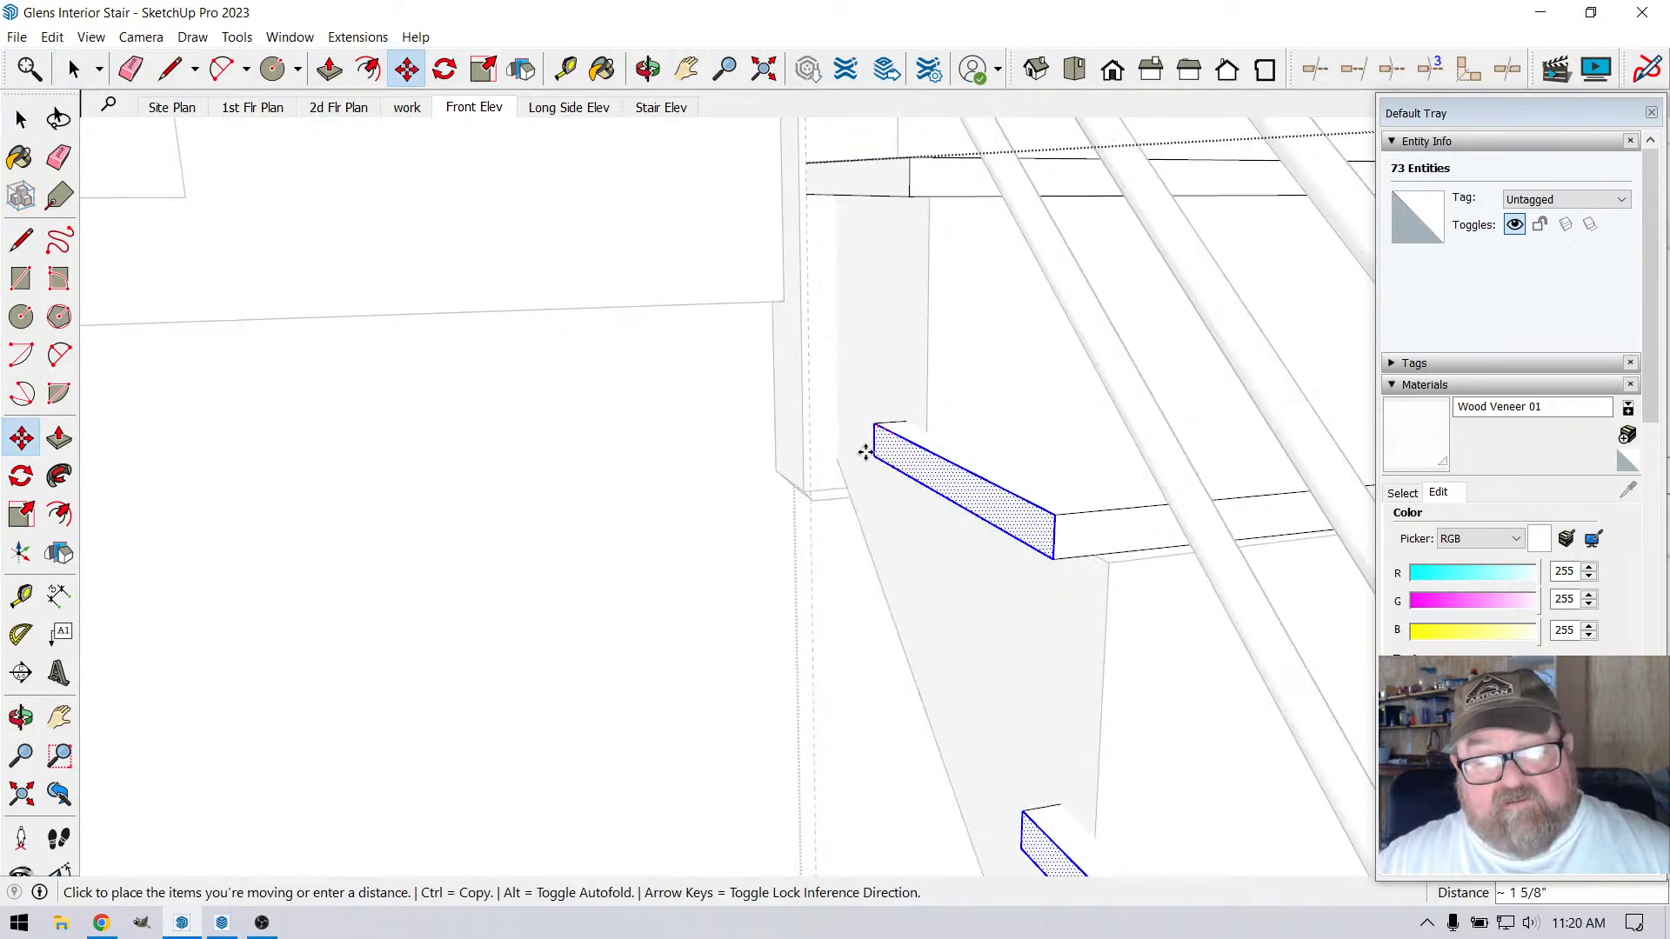
key("Escape")
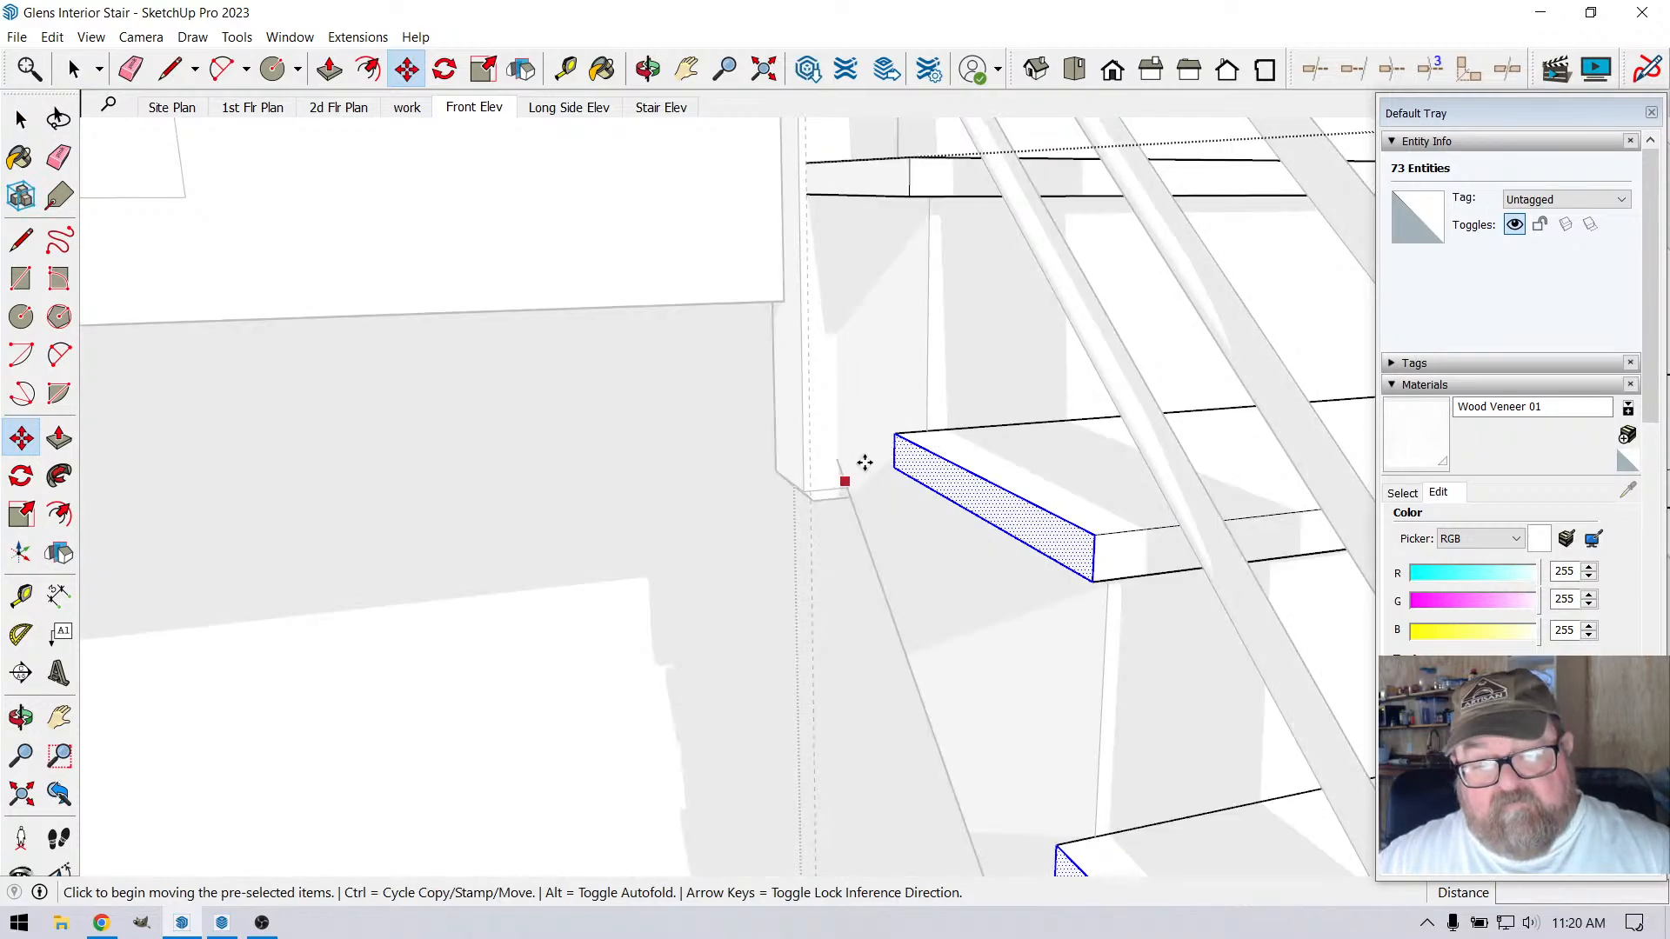
scroll(923, 343, "down", 7)
scroll(687, 375, "down", 8)
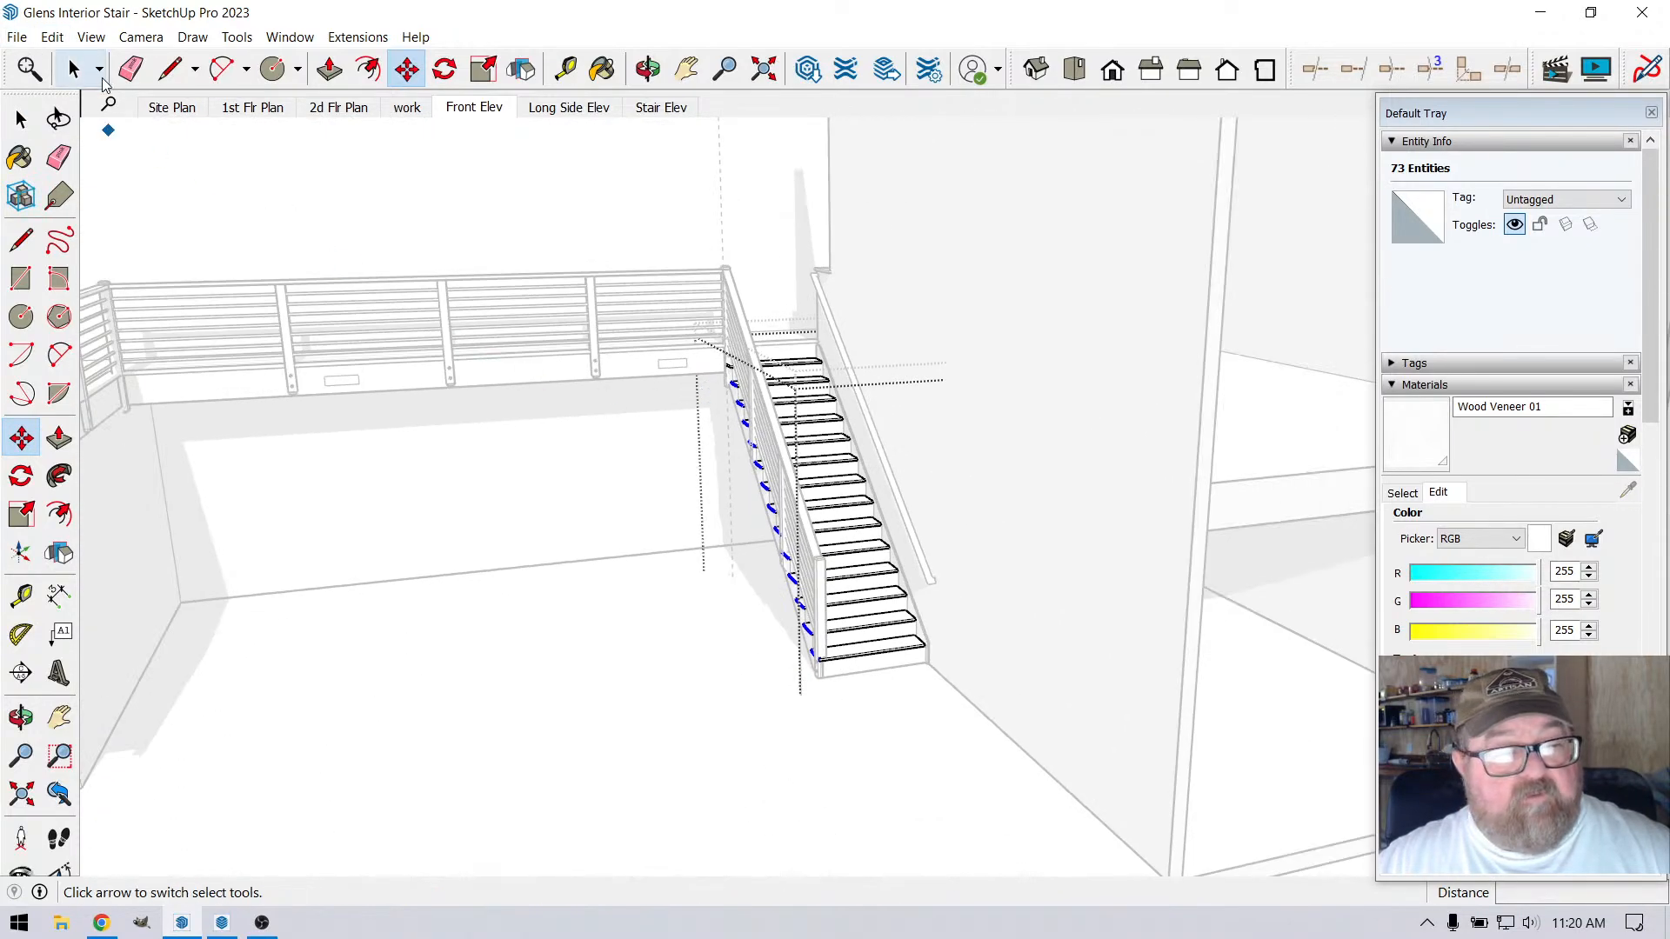
left_click(73, 69)
left_click(533, 454)
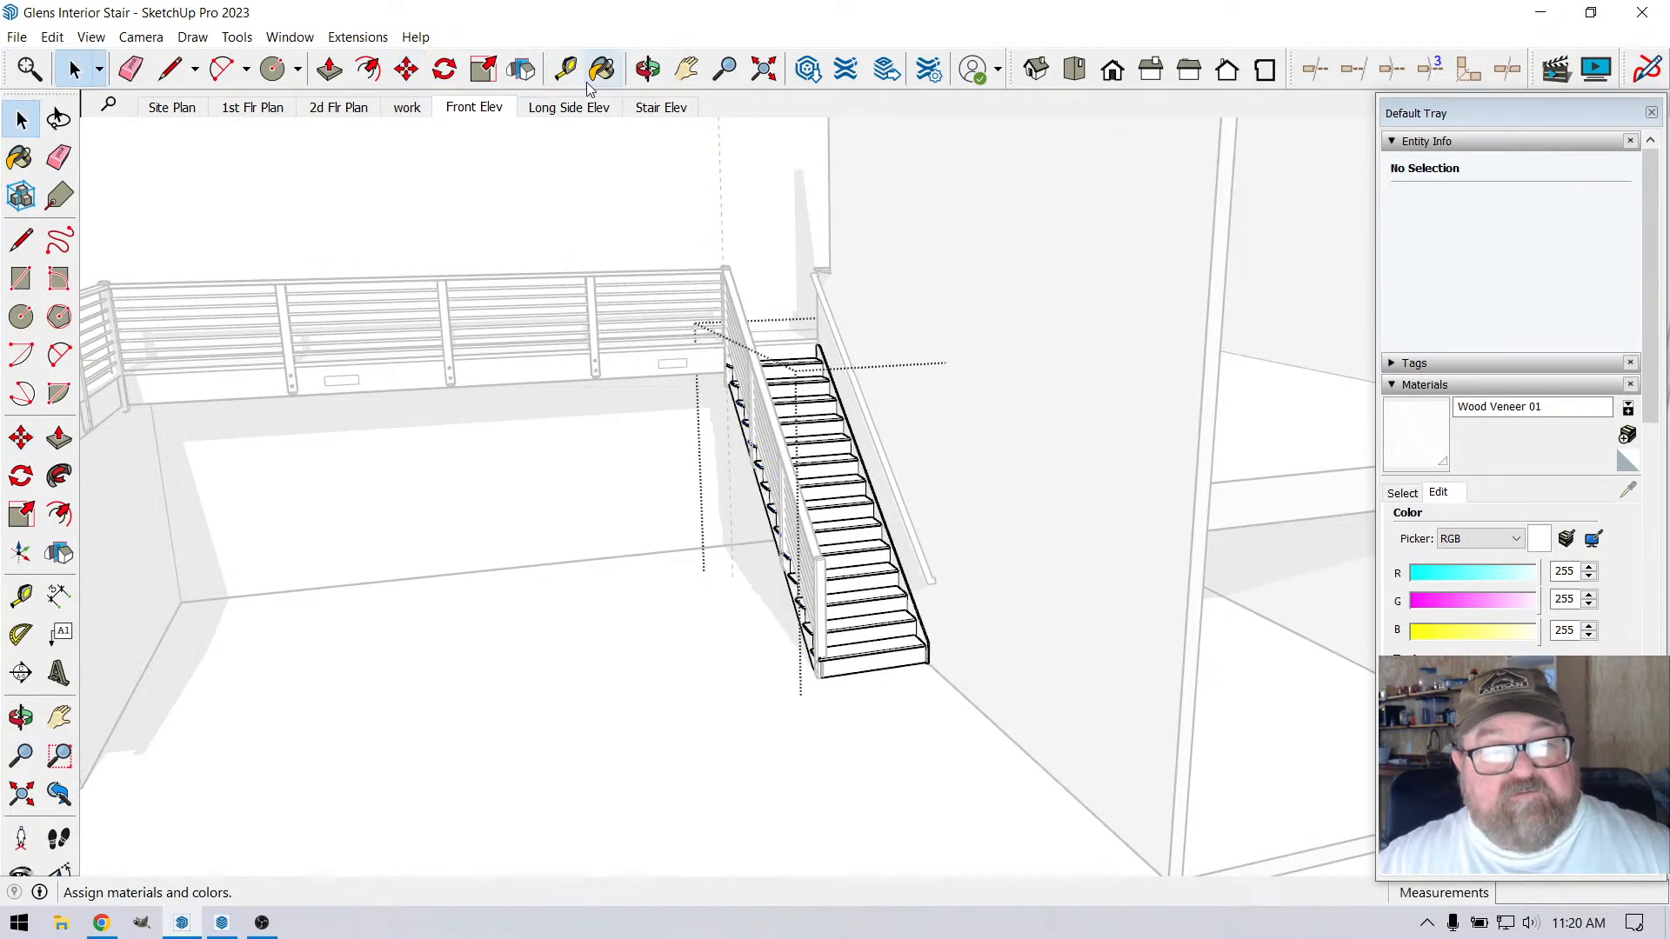
Reopen the nested treads group inside the stair for editing
left_click(838, 534)
scroll(822, 564, "up", 1)
scroll(822, 564, "up", 2)
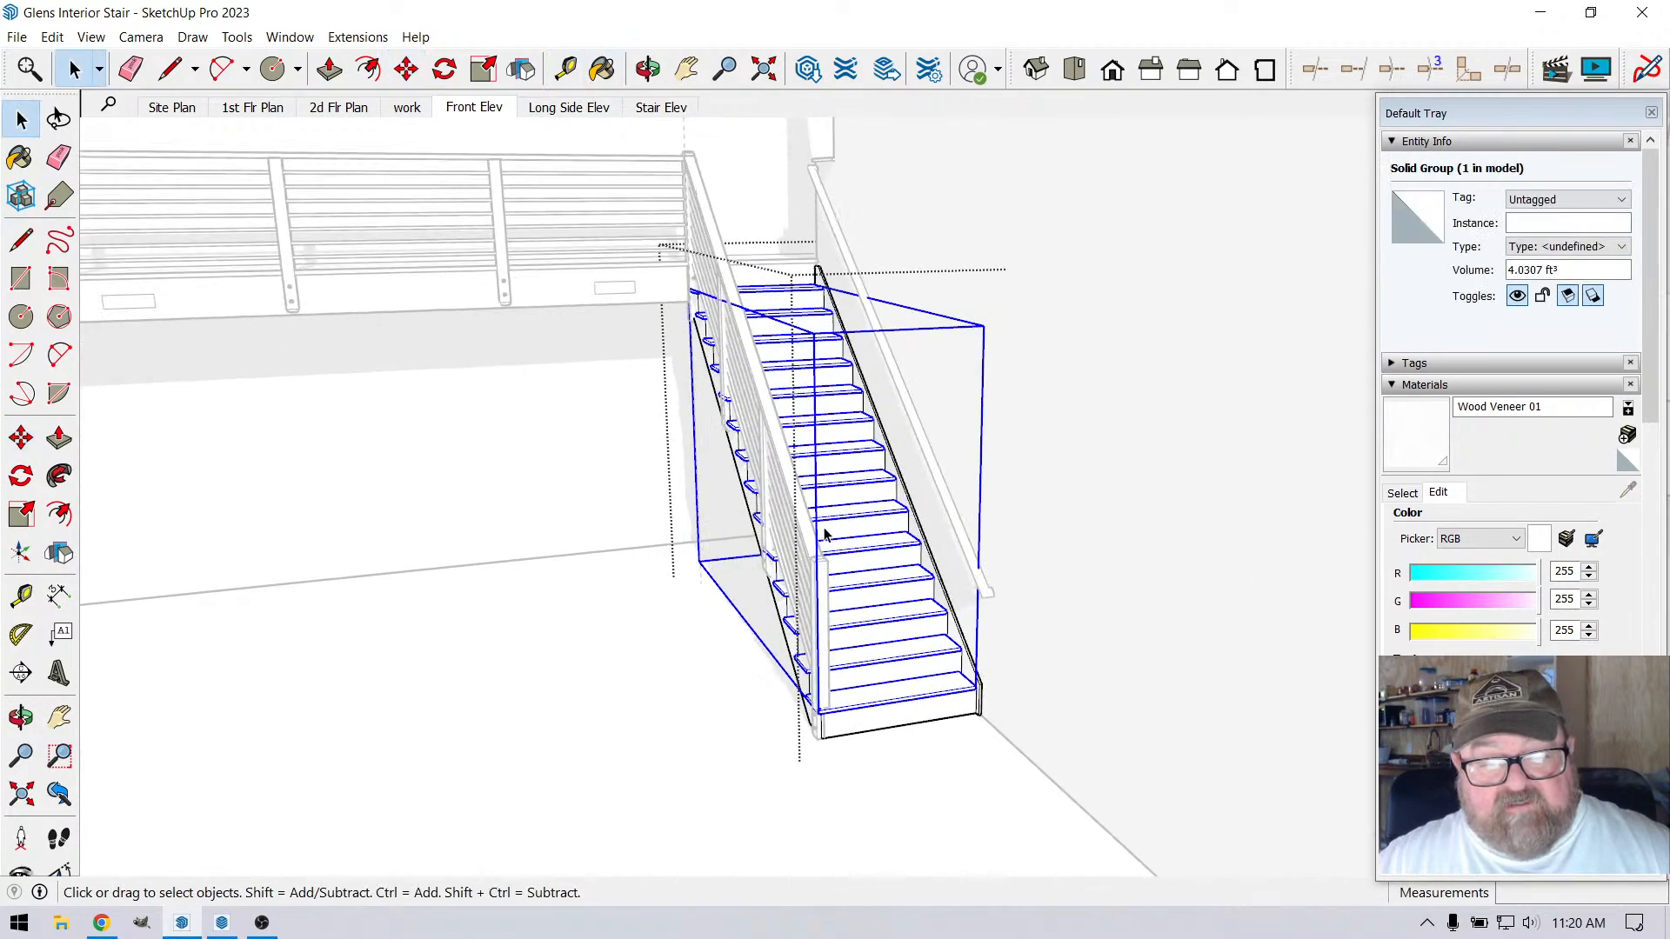
double_click(831, 520)
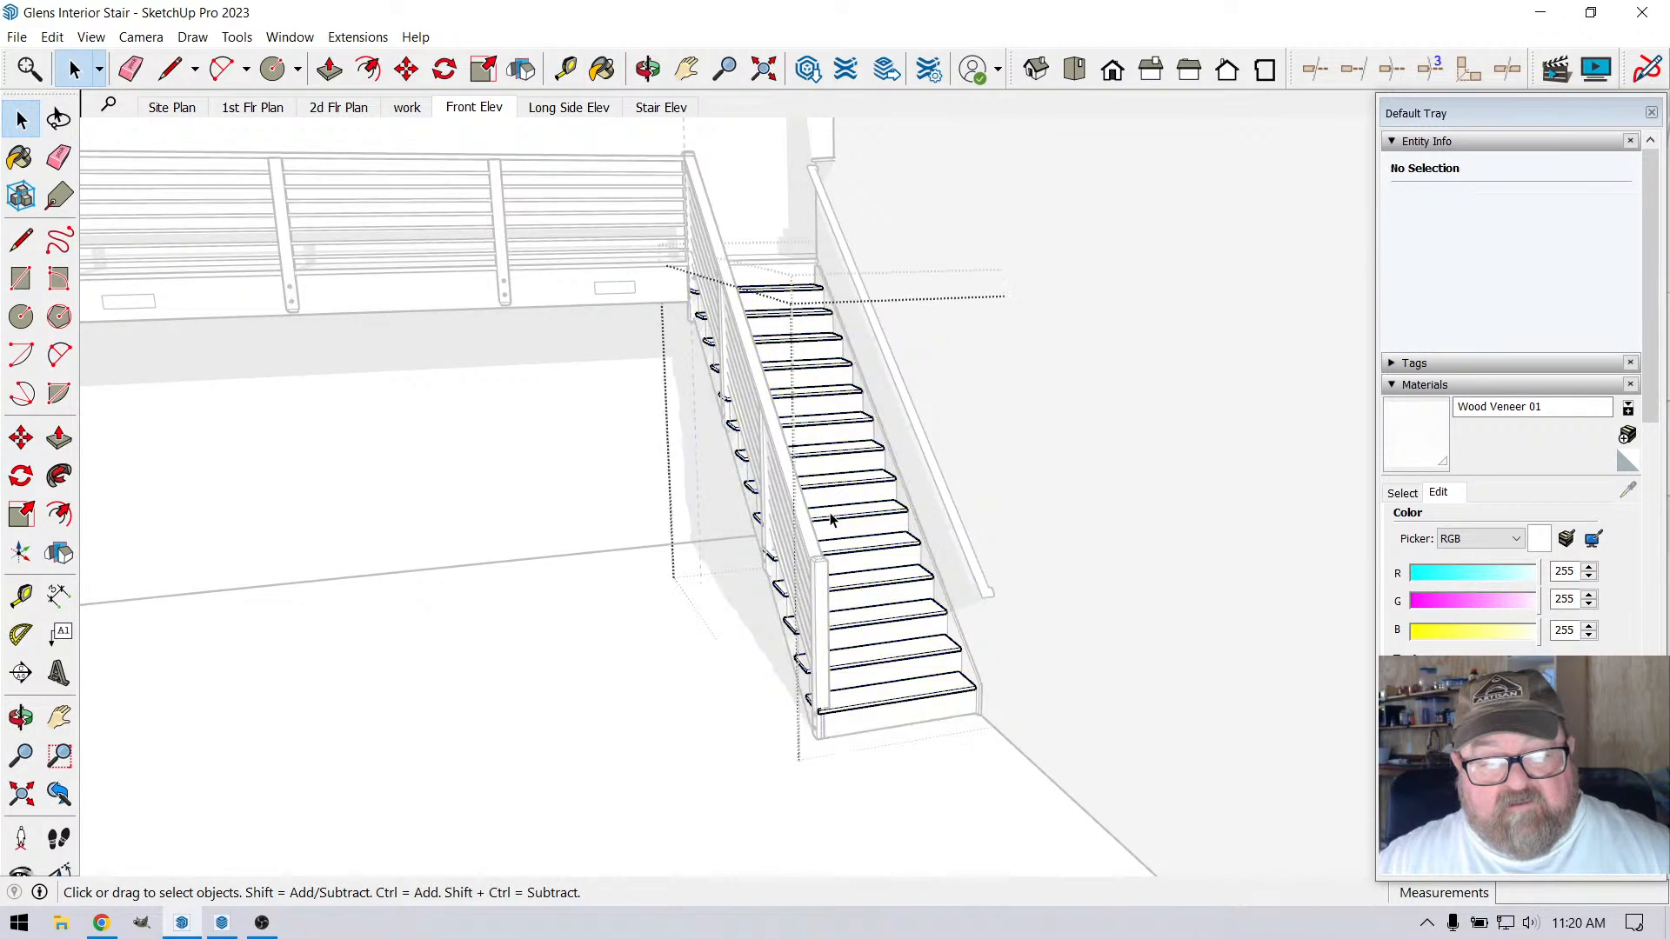
Select the railing-side tread ends from a more frontal view, removing the top tread's end from the selection
key("o")
left_click_drag(799, 581, 711, 585)
left_click(20, 119)
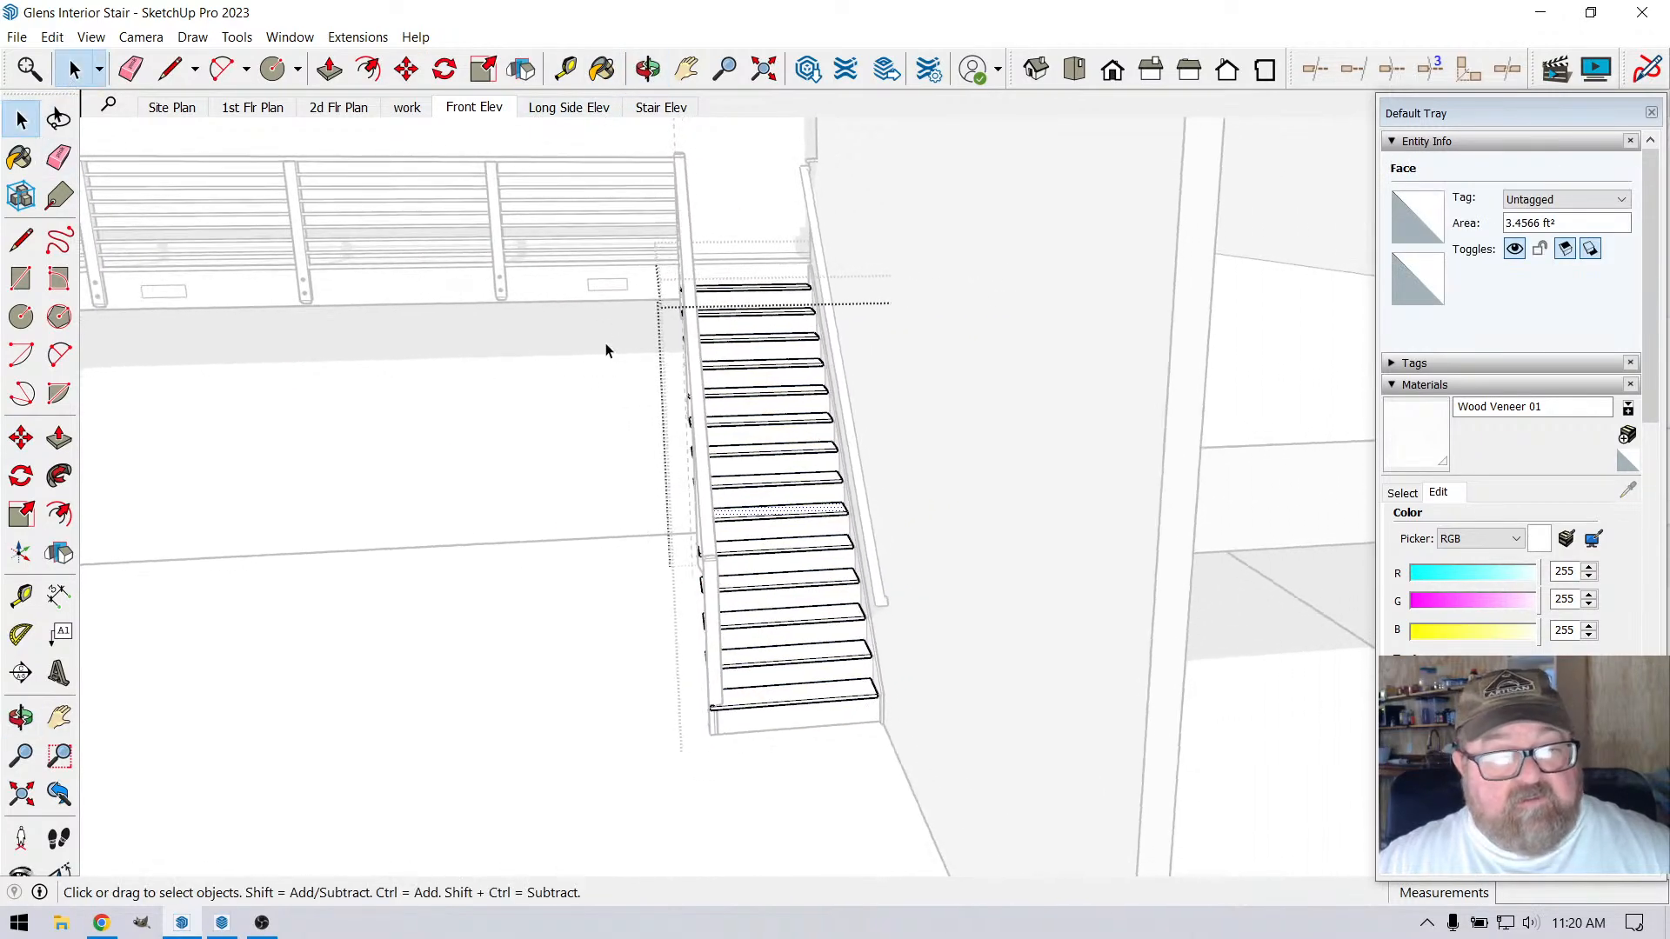
left_click_drag(651, 277, 727, 755)
scroll(609, 347, "up", 5)
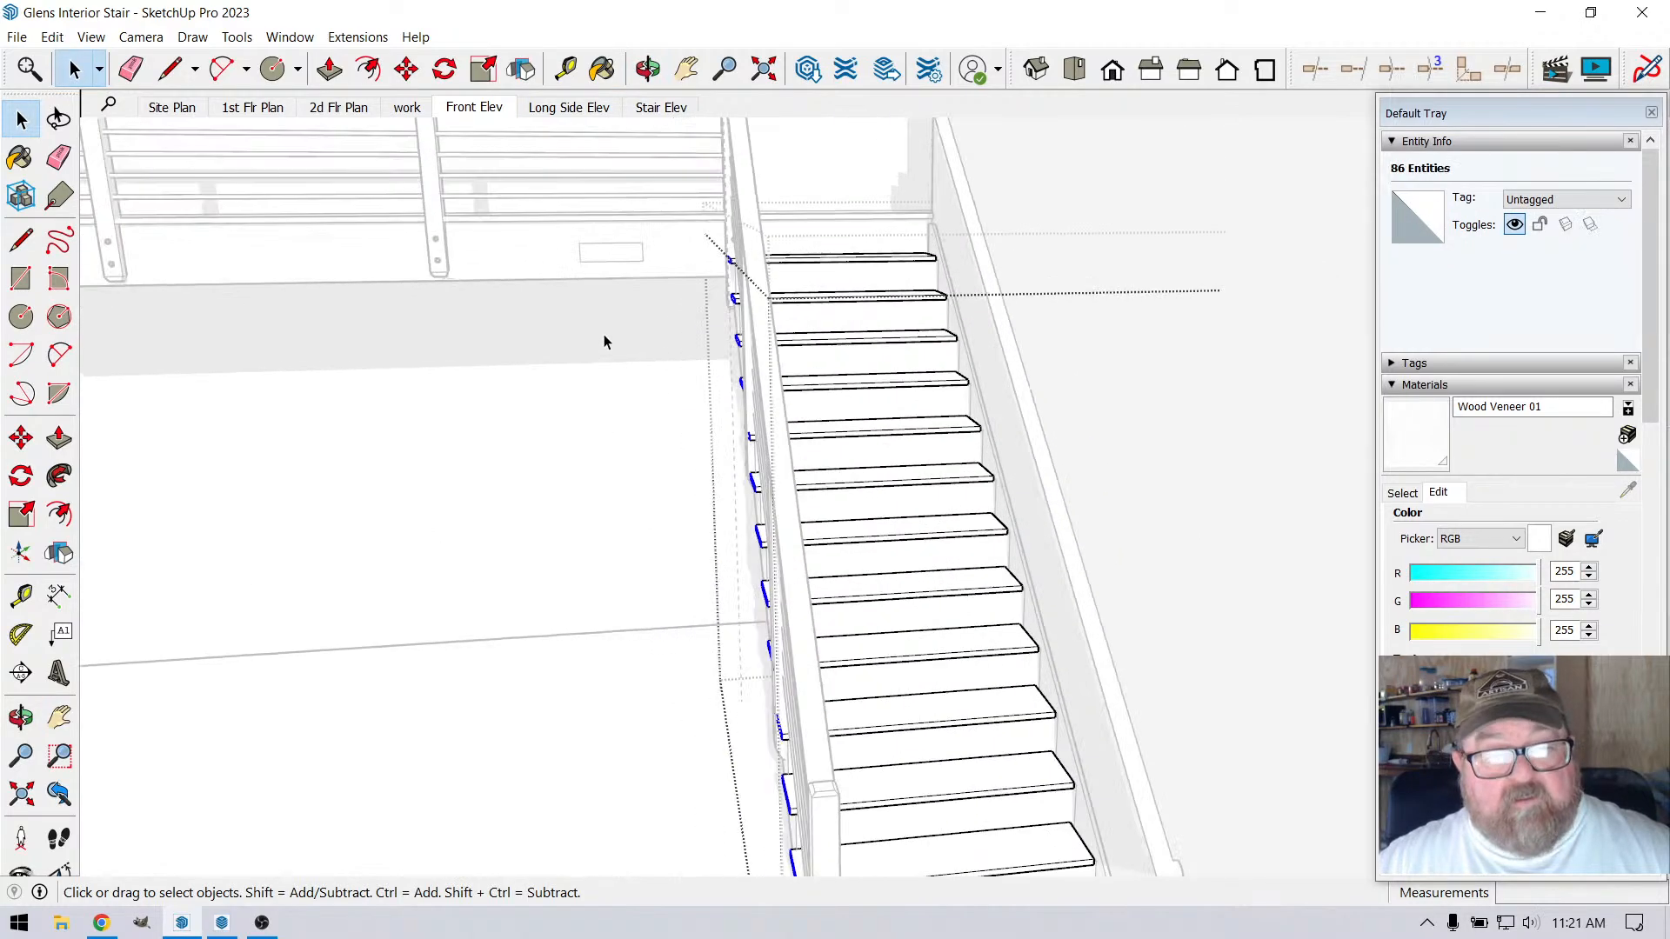
scroll(826, 226, "up", 8)
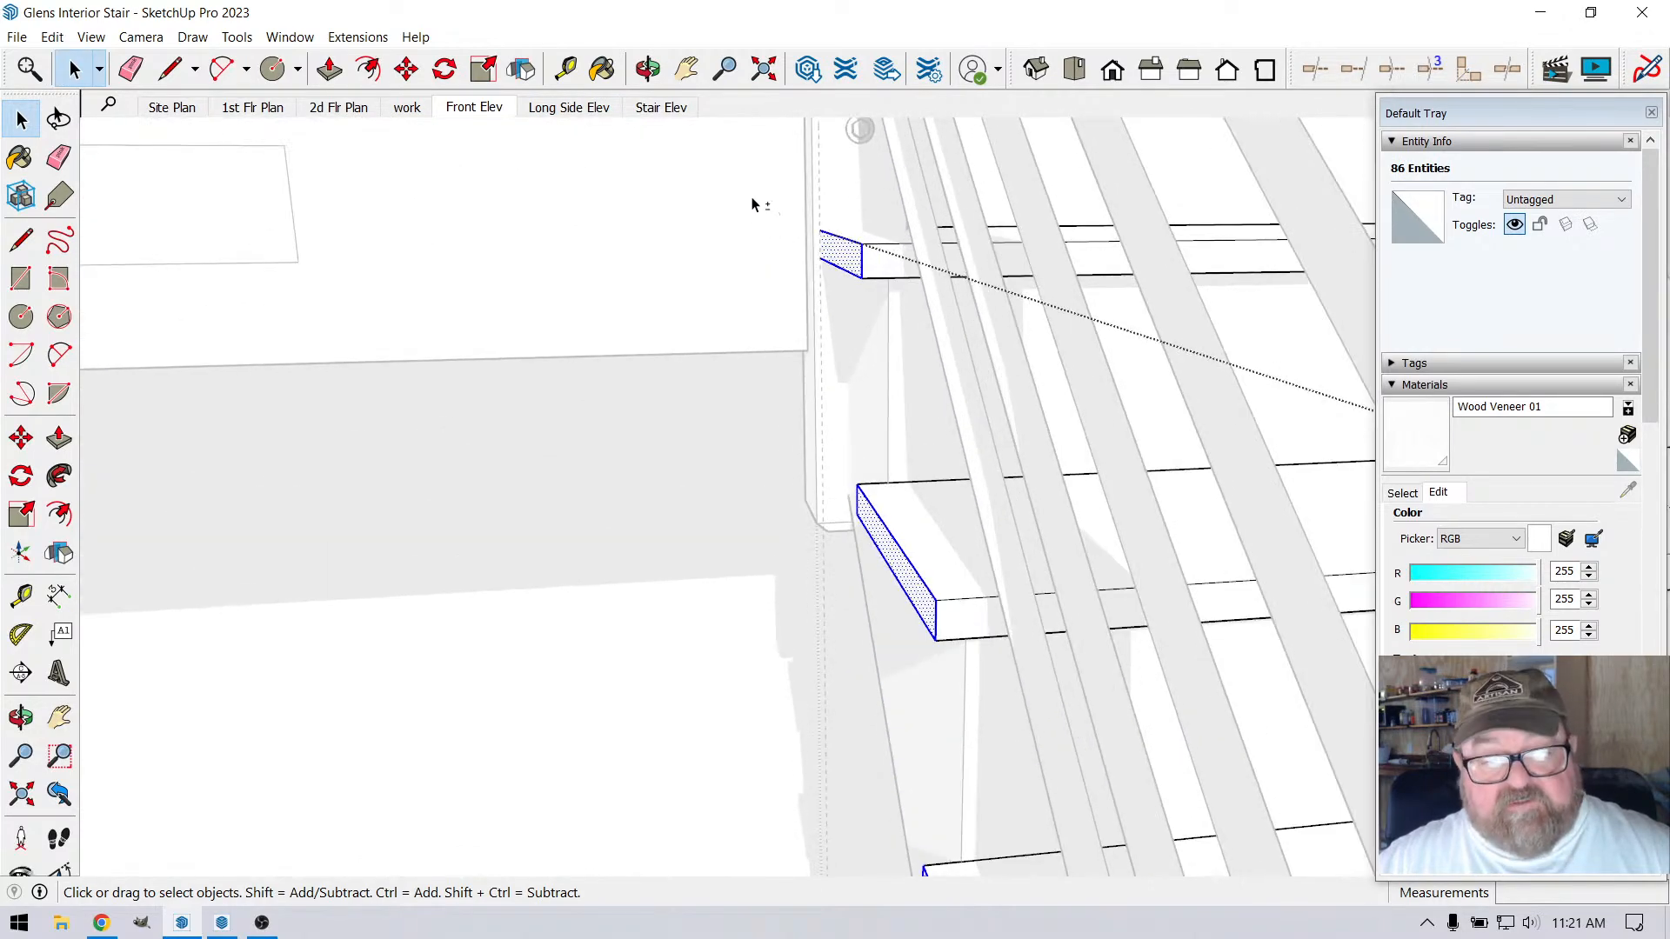
left_click_drag(753, 204, 887, 329, "shift")
scroll(771, 455, "up", 3)
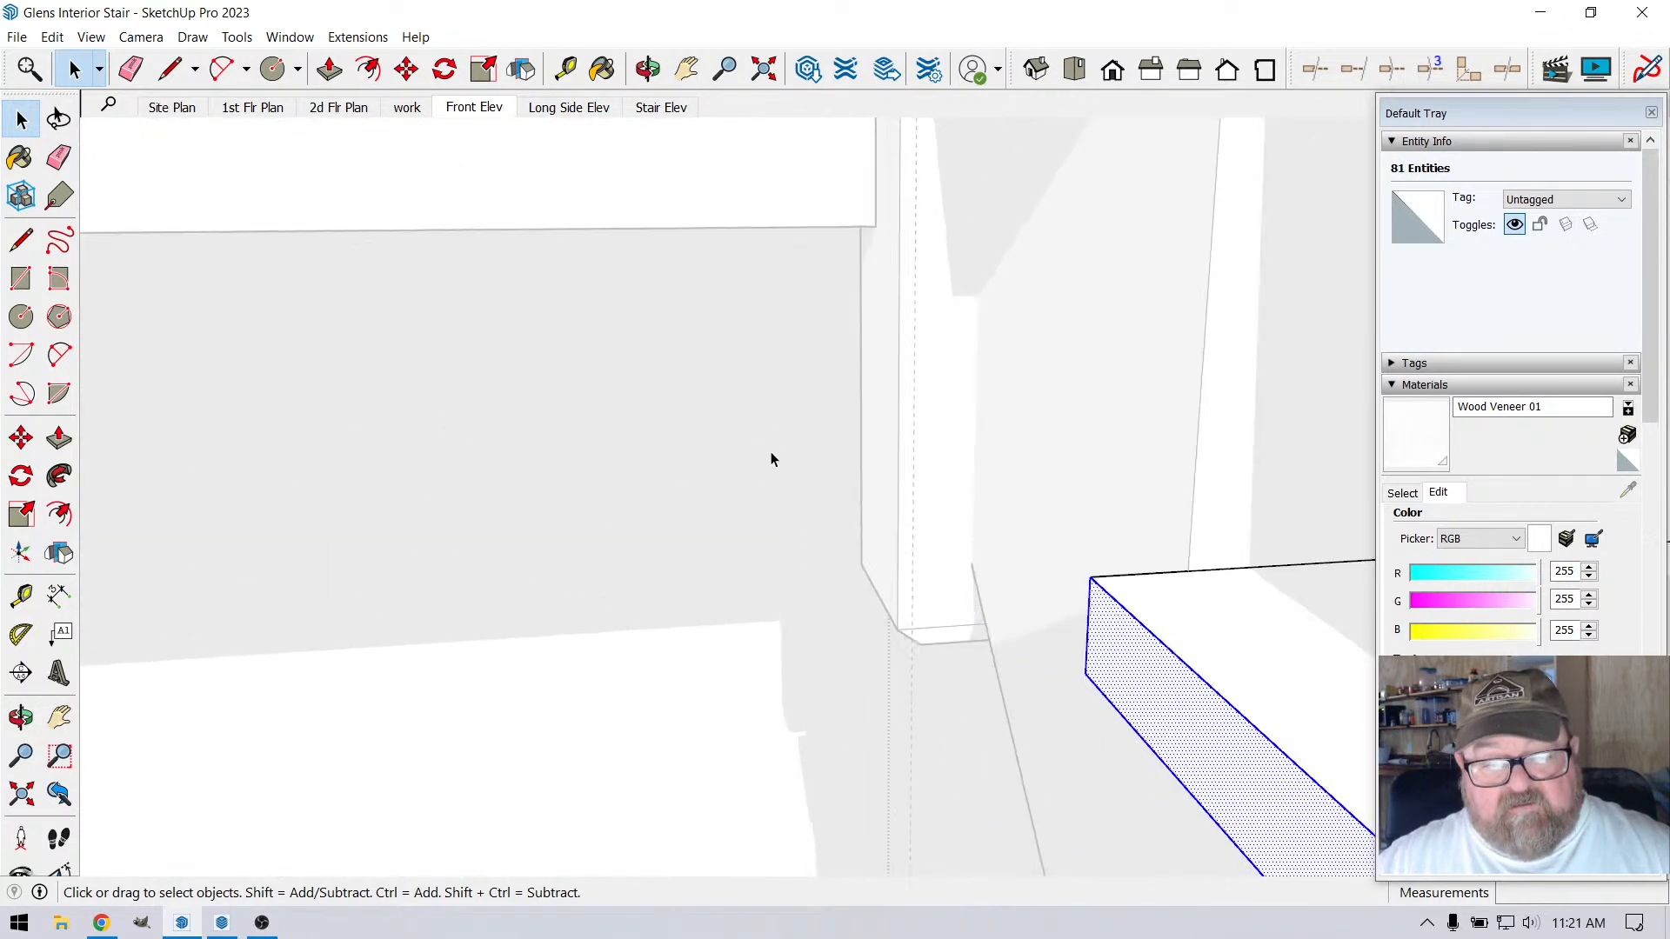
Try to move the selected tread ends along the tread length from the upper tread's back corner, and exit the stair group
scroll(805, 461, "down", 2)
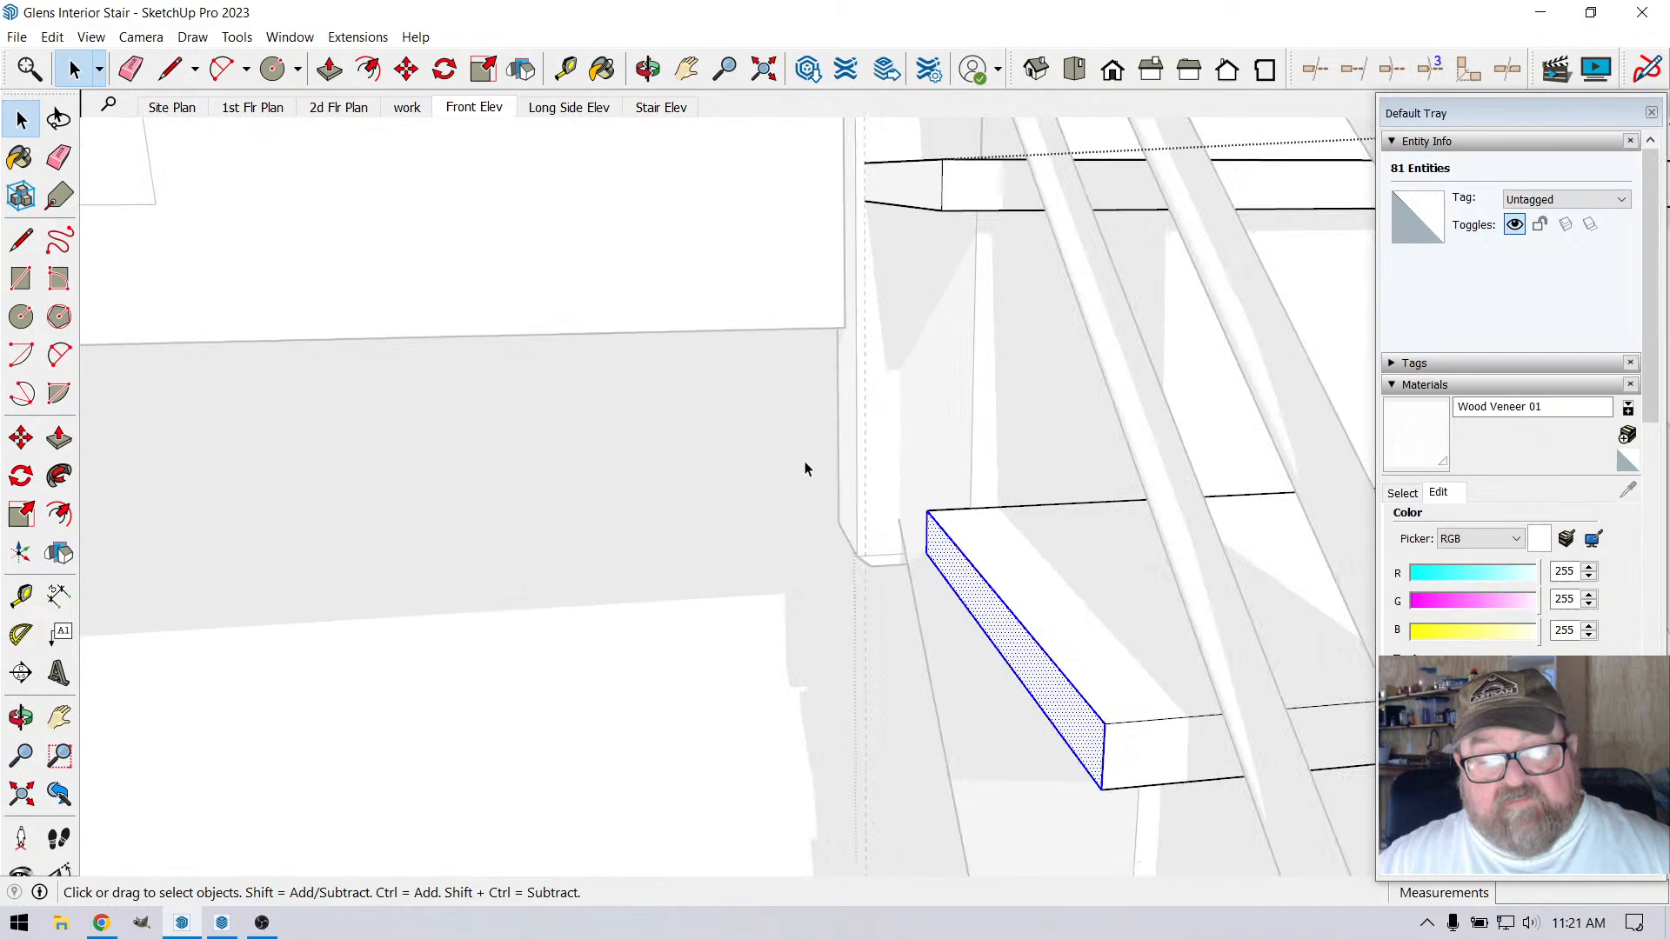
left_click(406, 70)
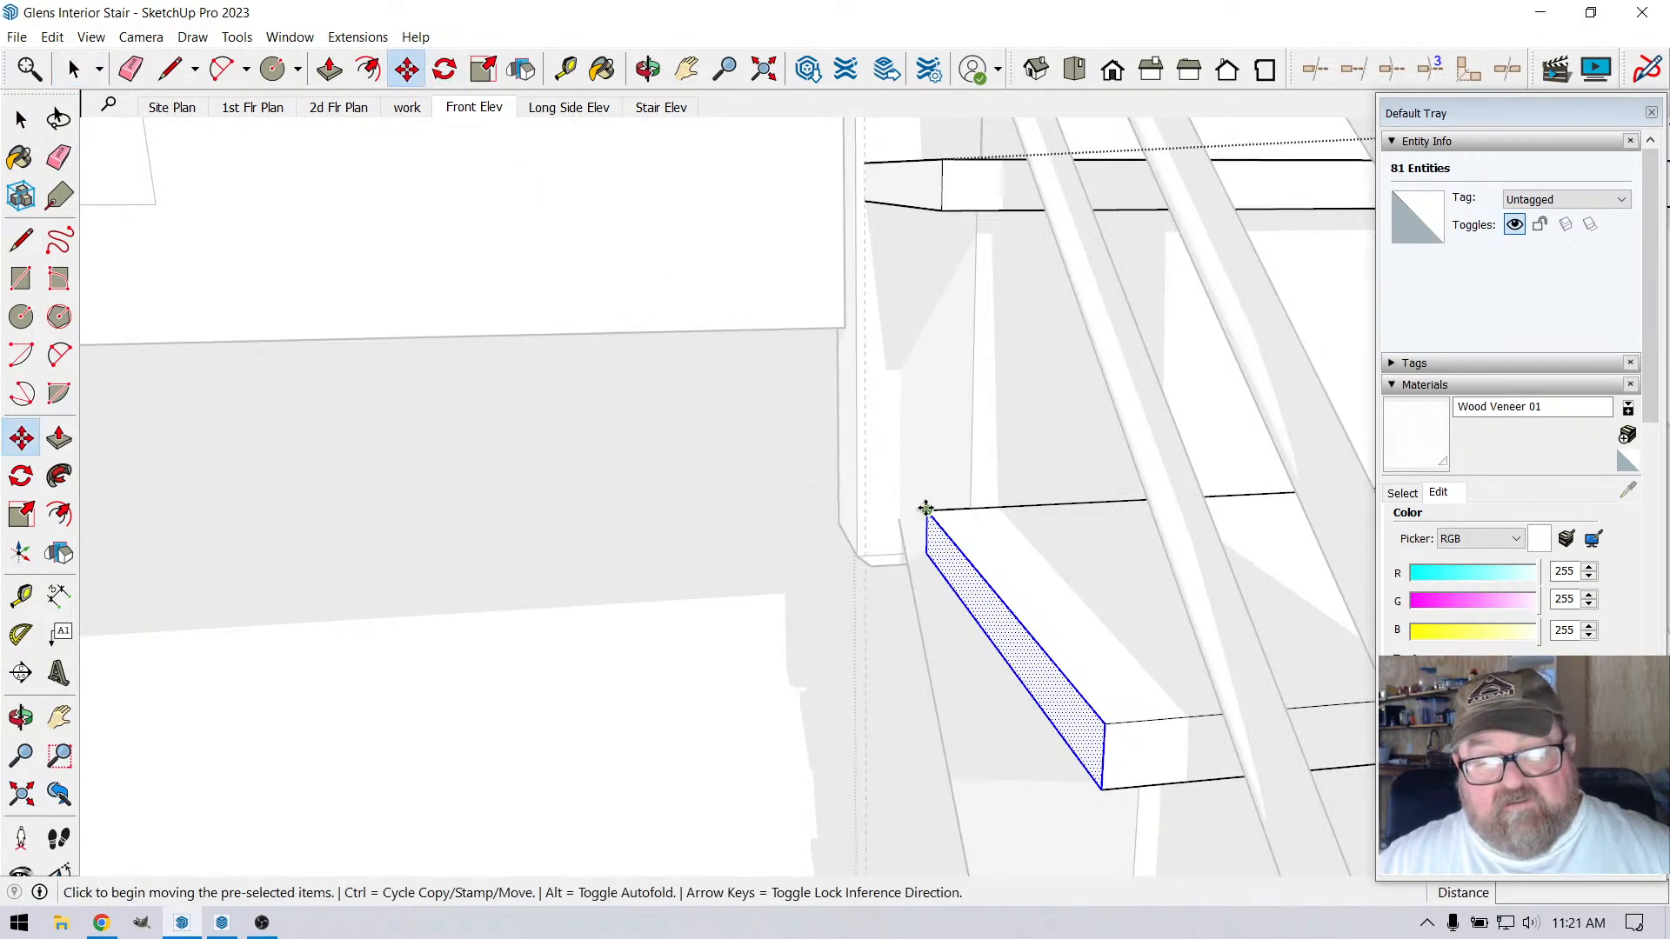
left_click(925, 508)
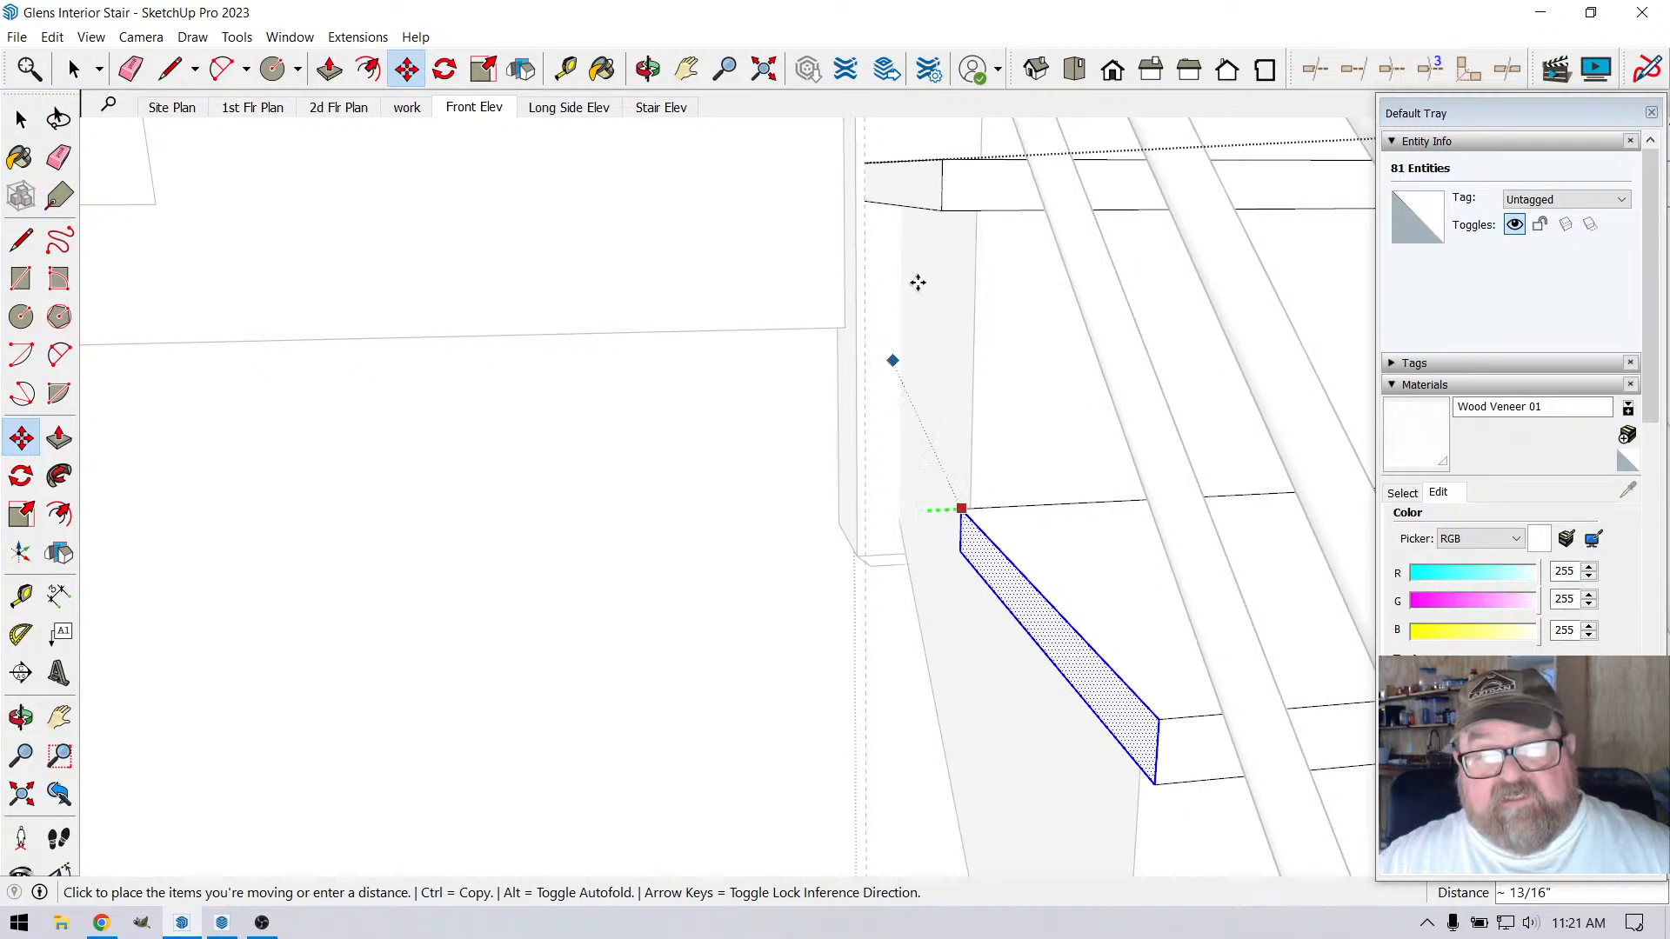
key("Escape")
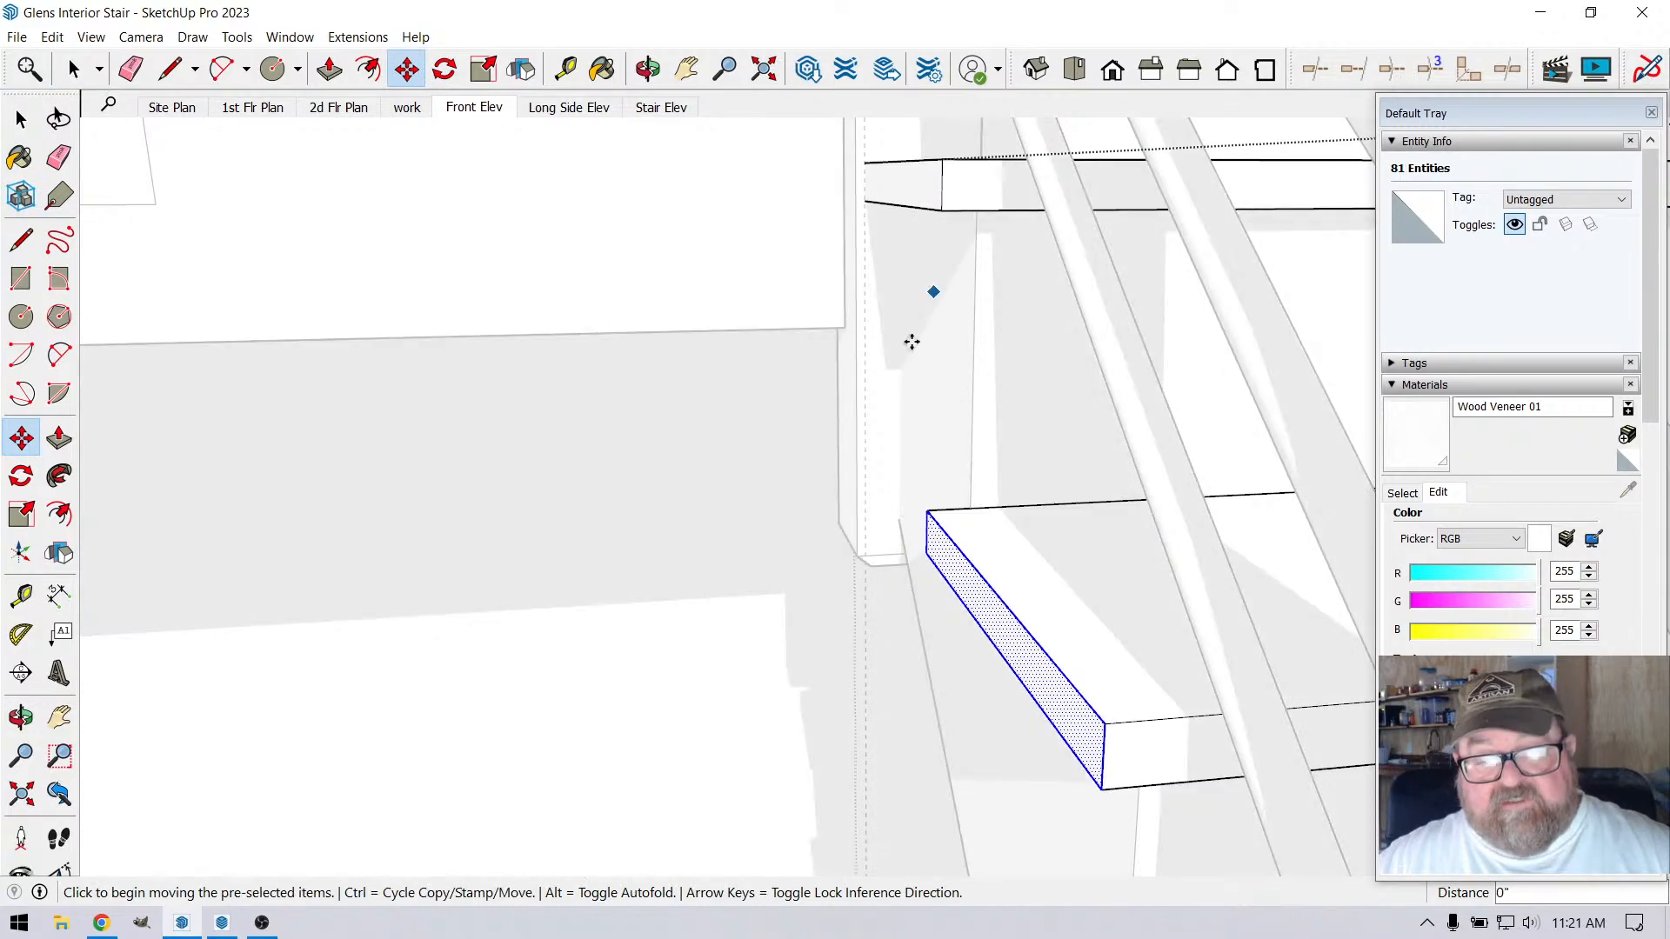
scroll(905, 365, "down", 3)
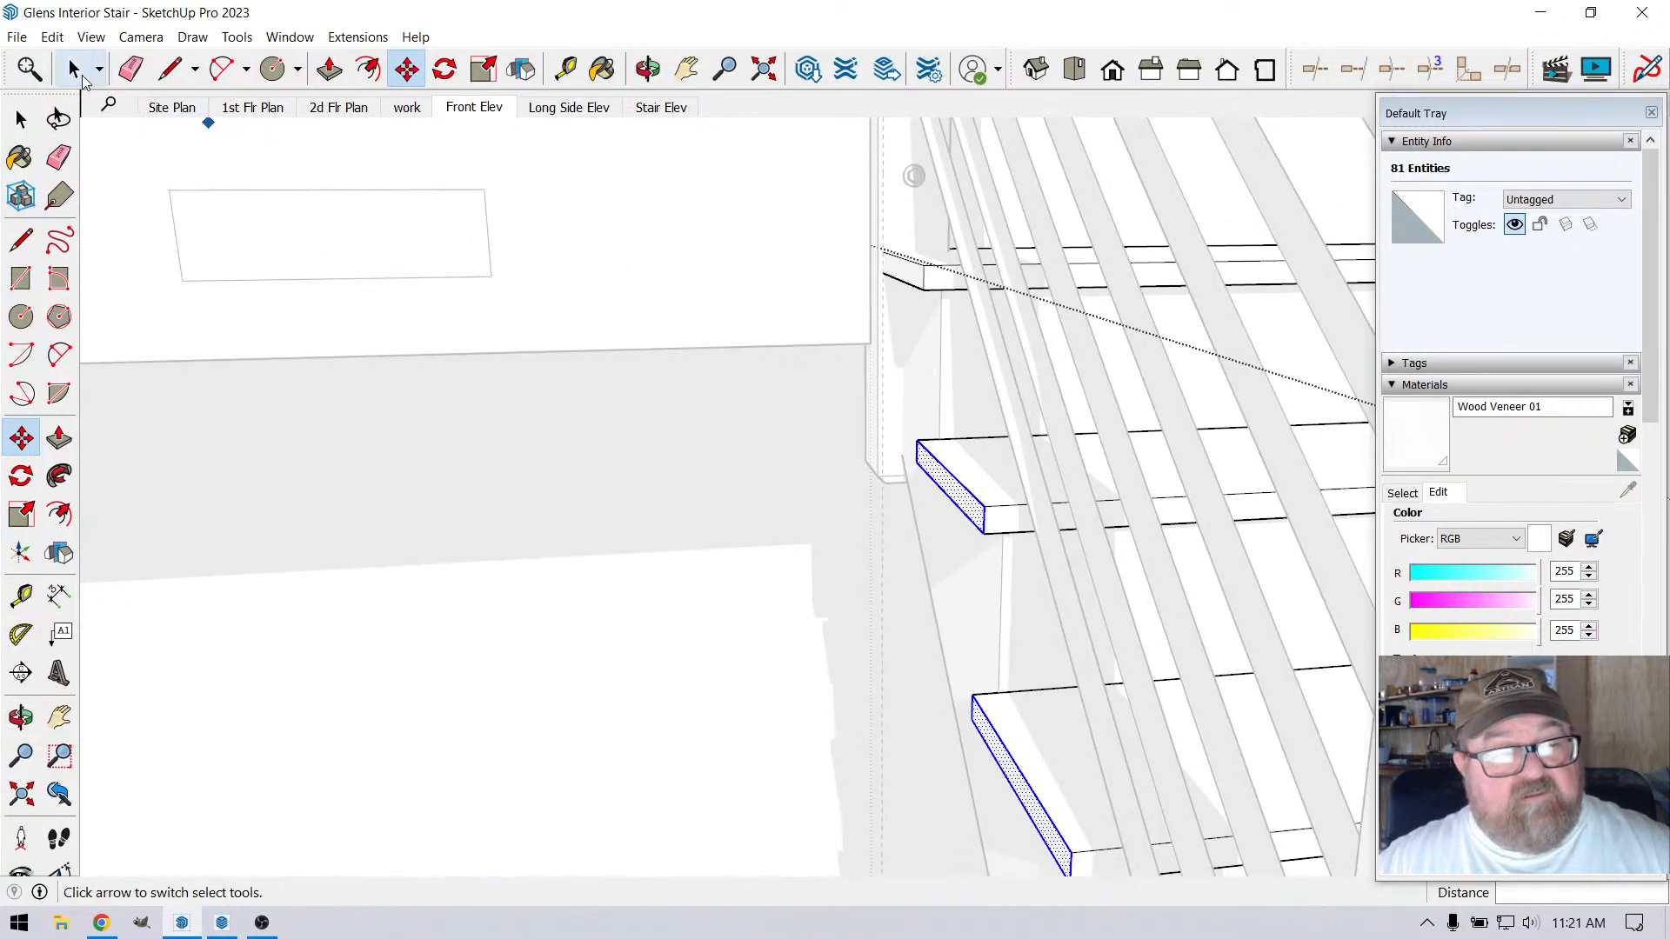
left_click(83, 80)
left_click(697, 461)
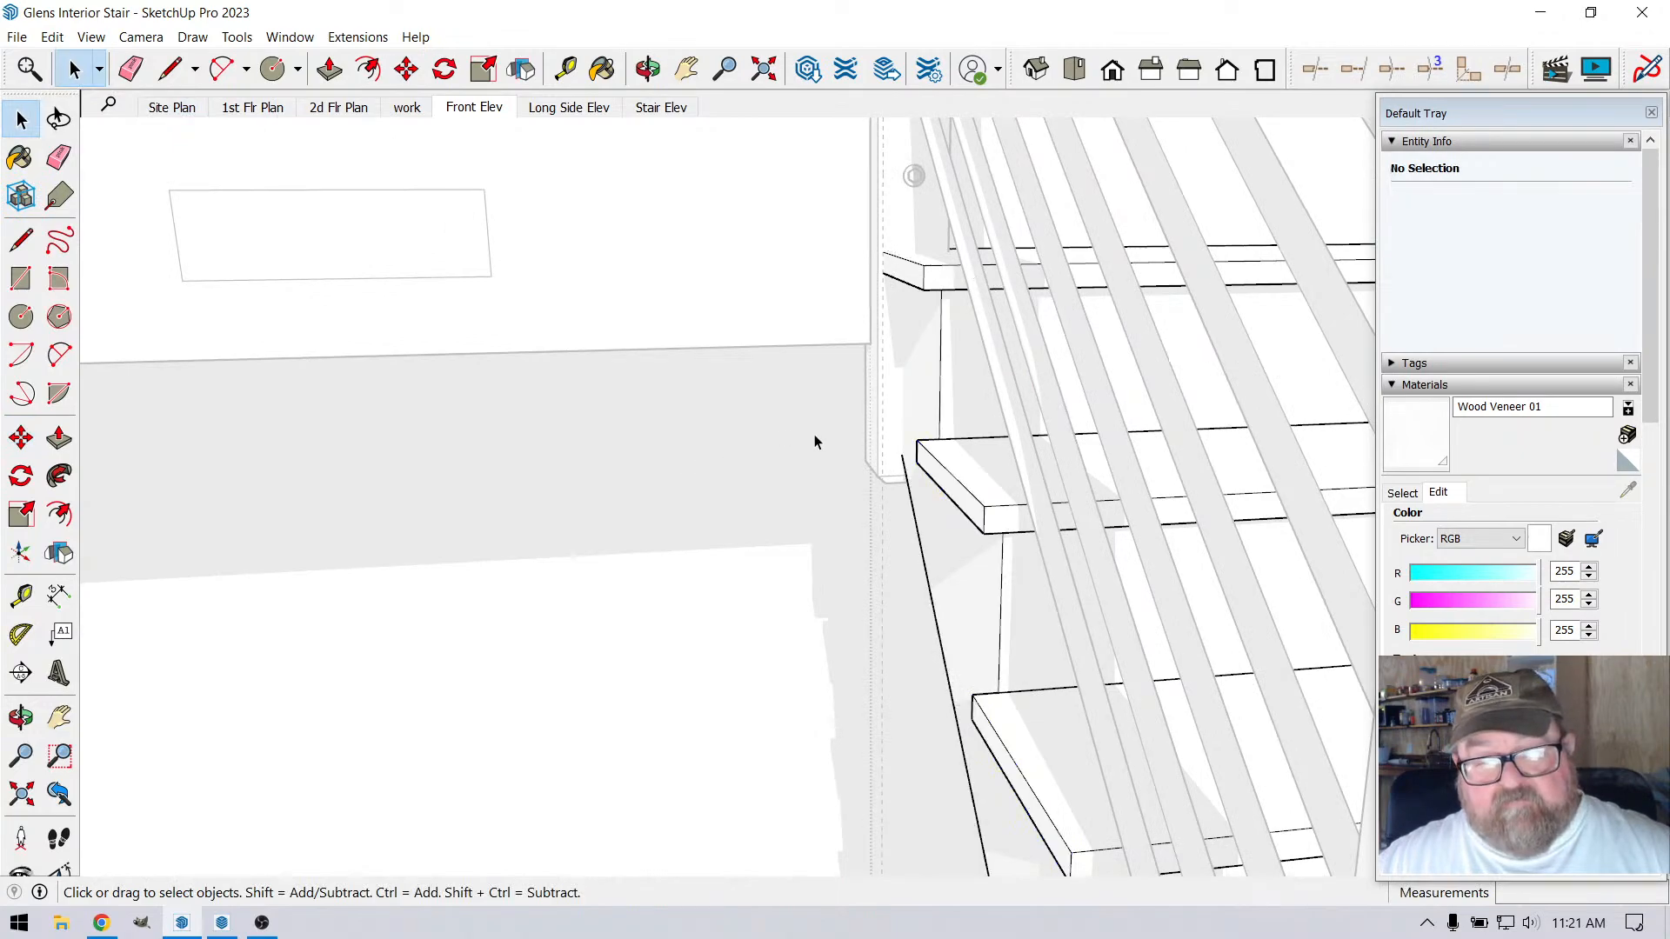
Open the stair group and place a vertical guide offset from the stair post's edge, near the top of the stringer
left_click(941, 541)
left_click(940, 534)
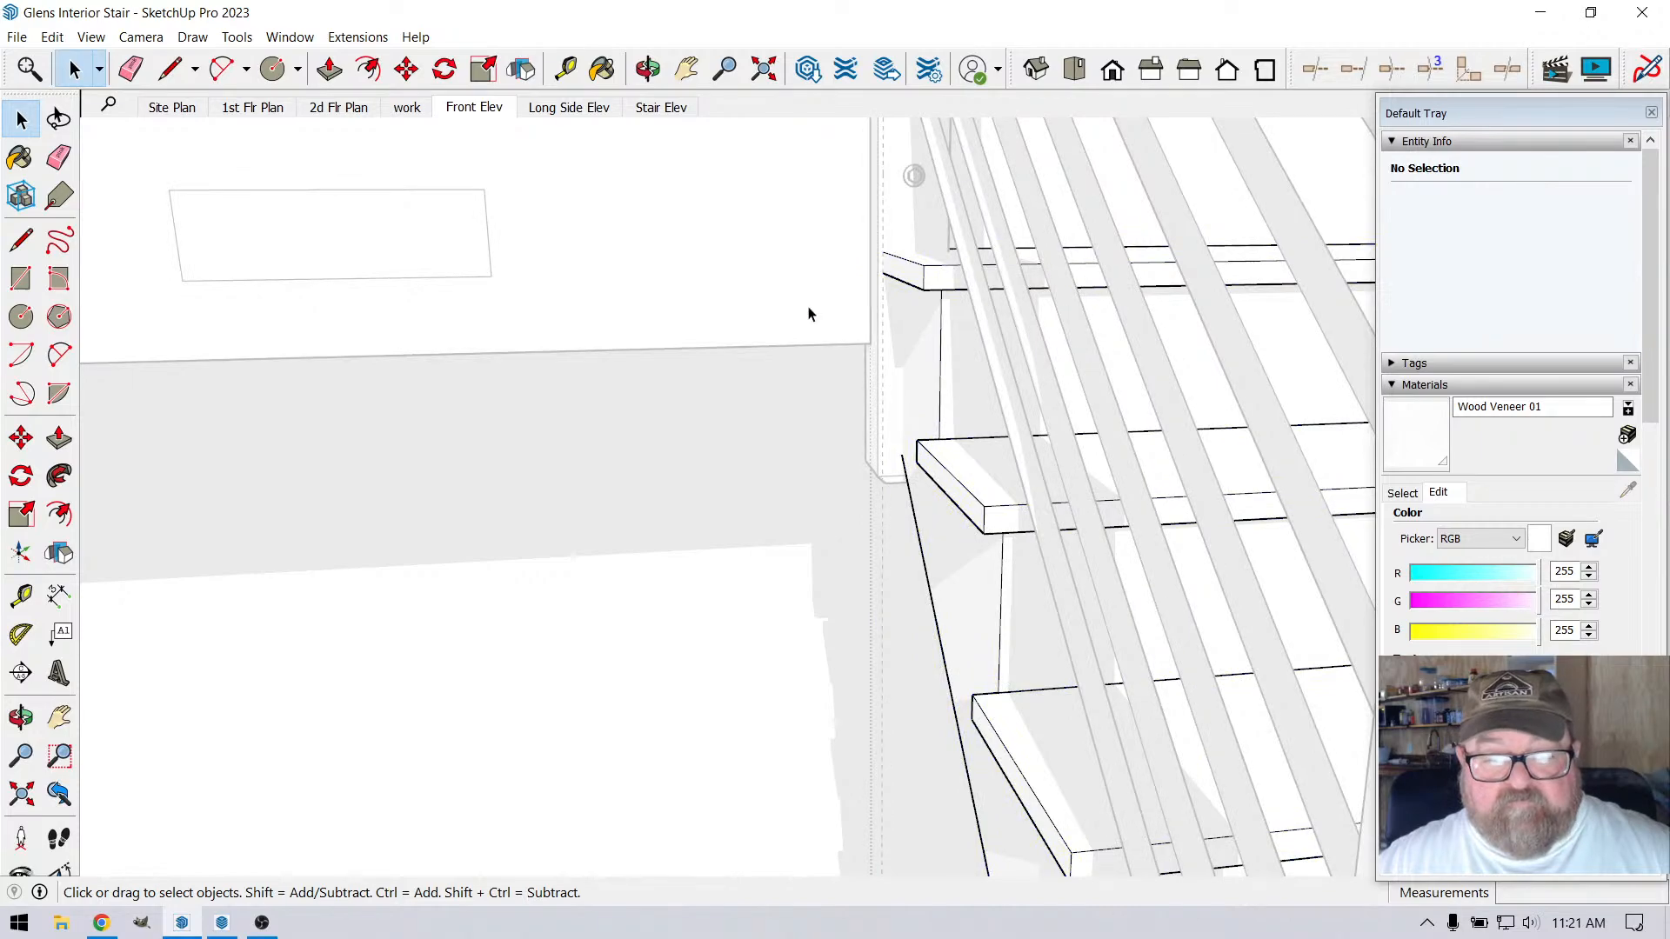
left_click(648, 69)
left_click_drag(721, 247, 943, 384)
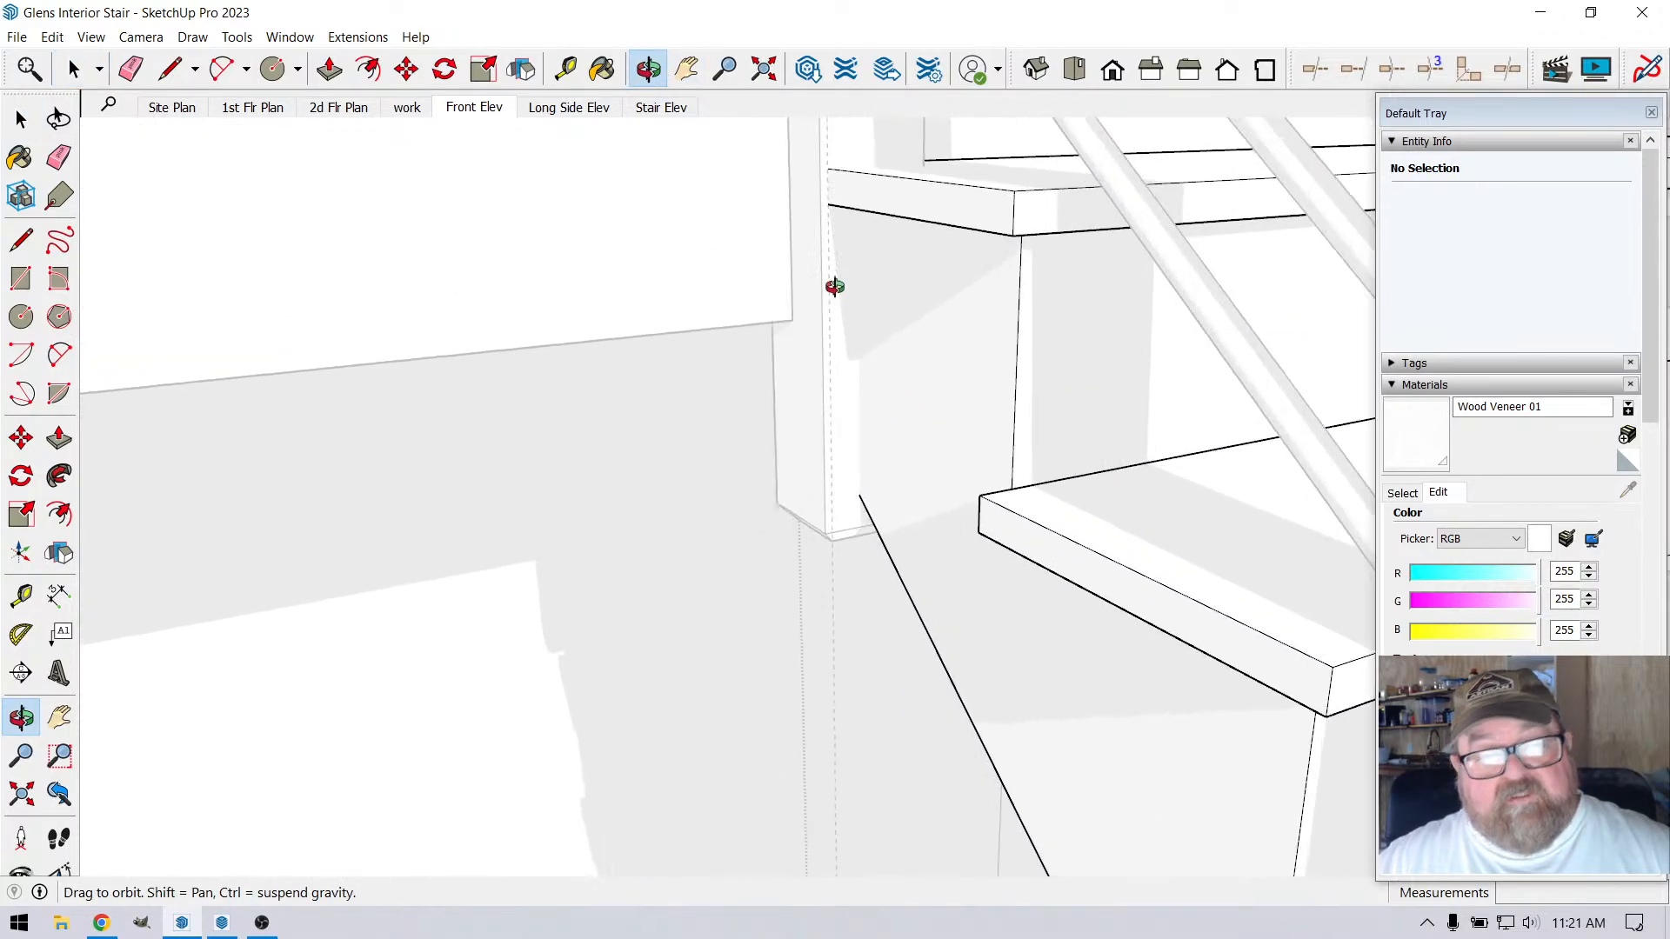
key("t")
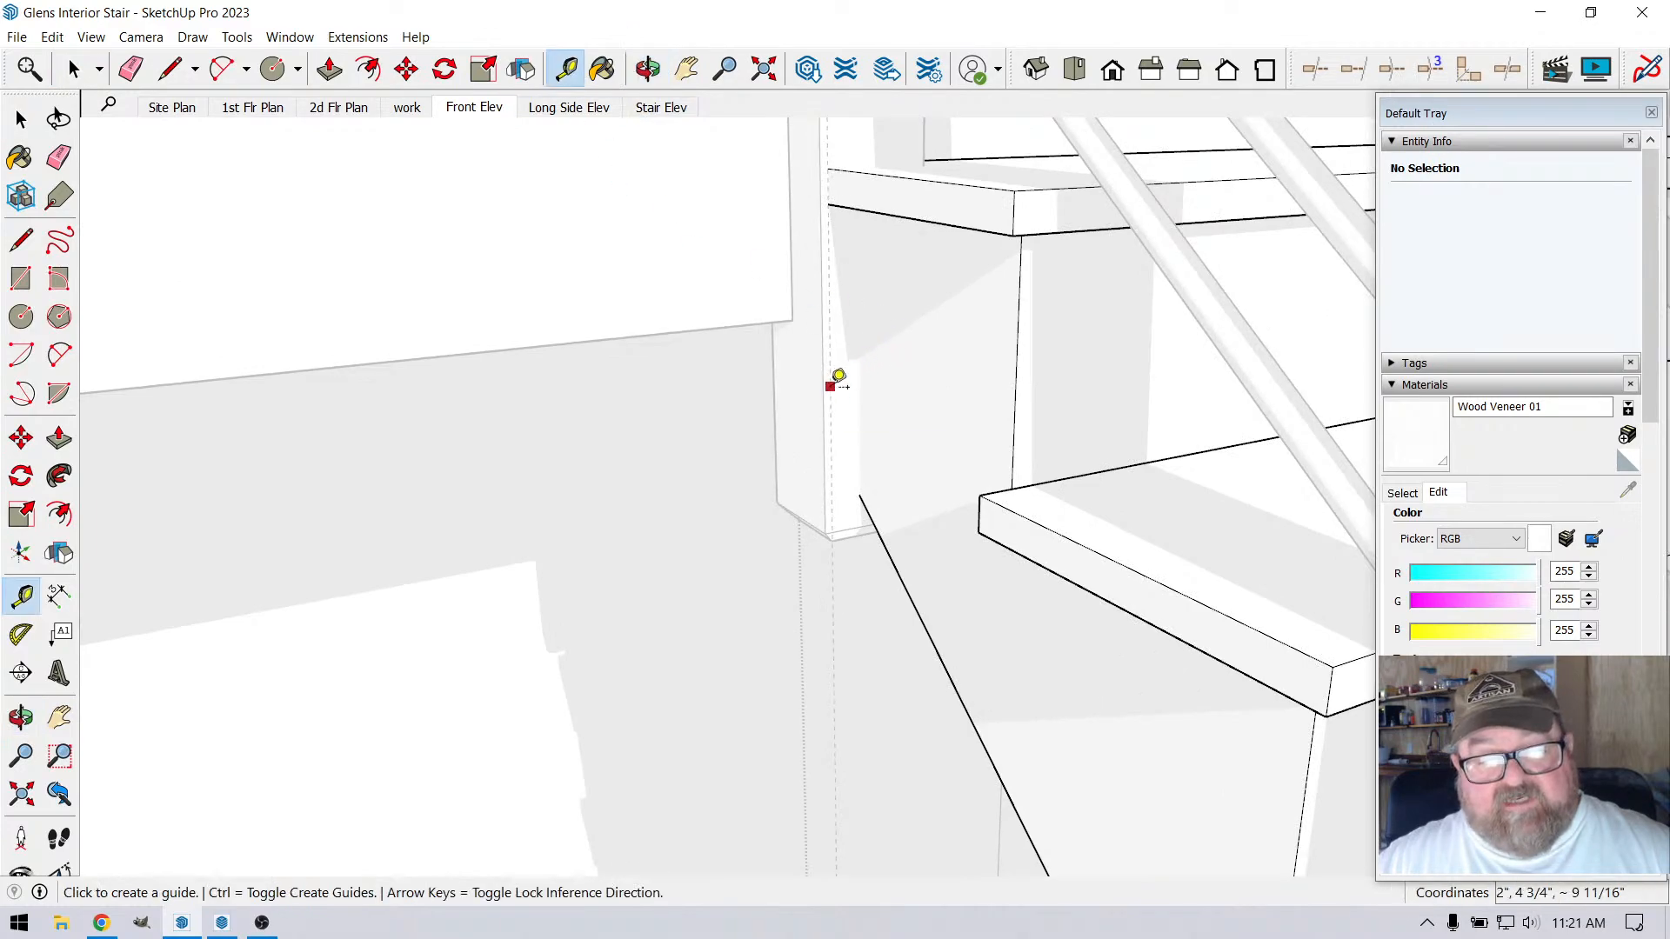
left_click(831, 386)
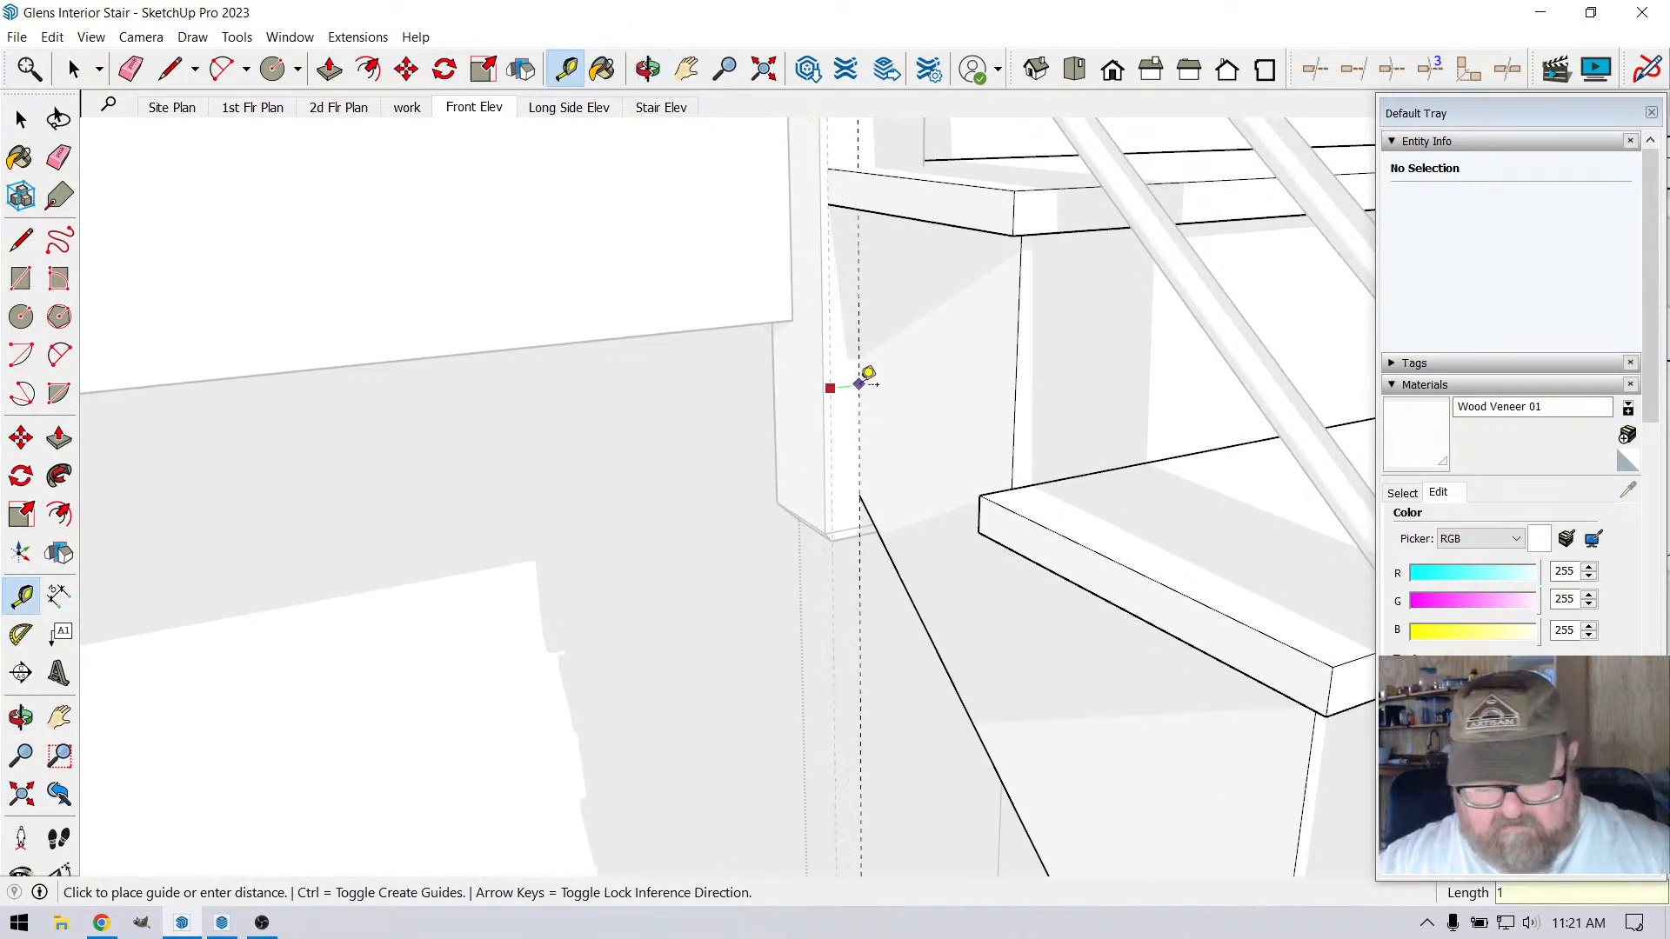
left_click(866, 378)
scroll(826, 361, "up", 2)
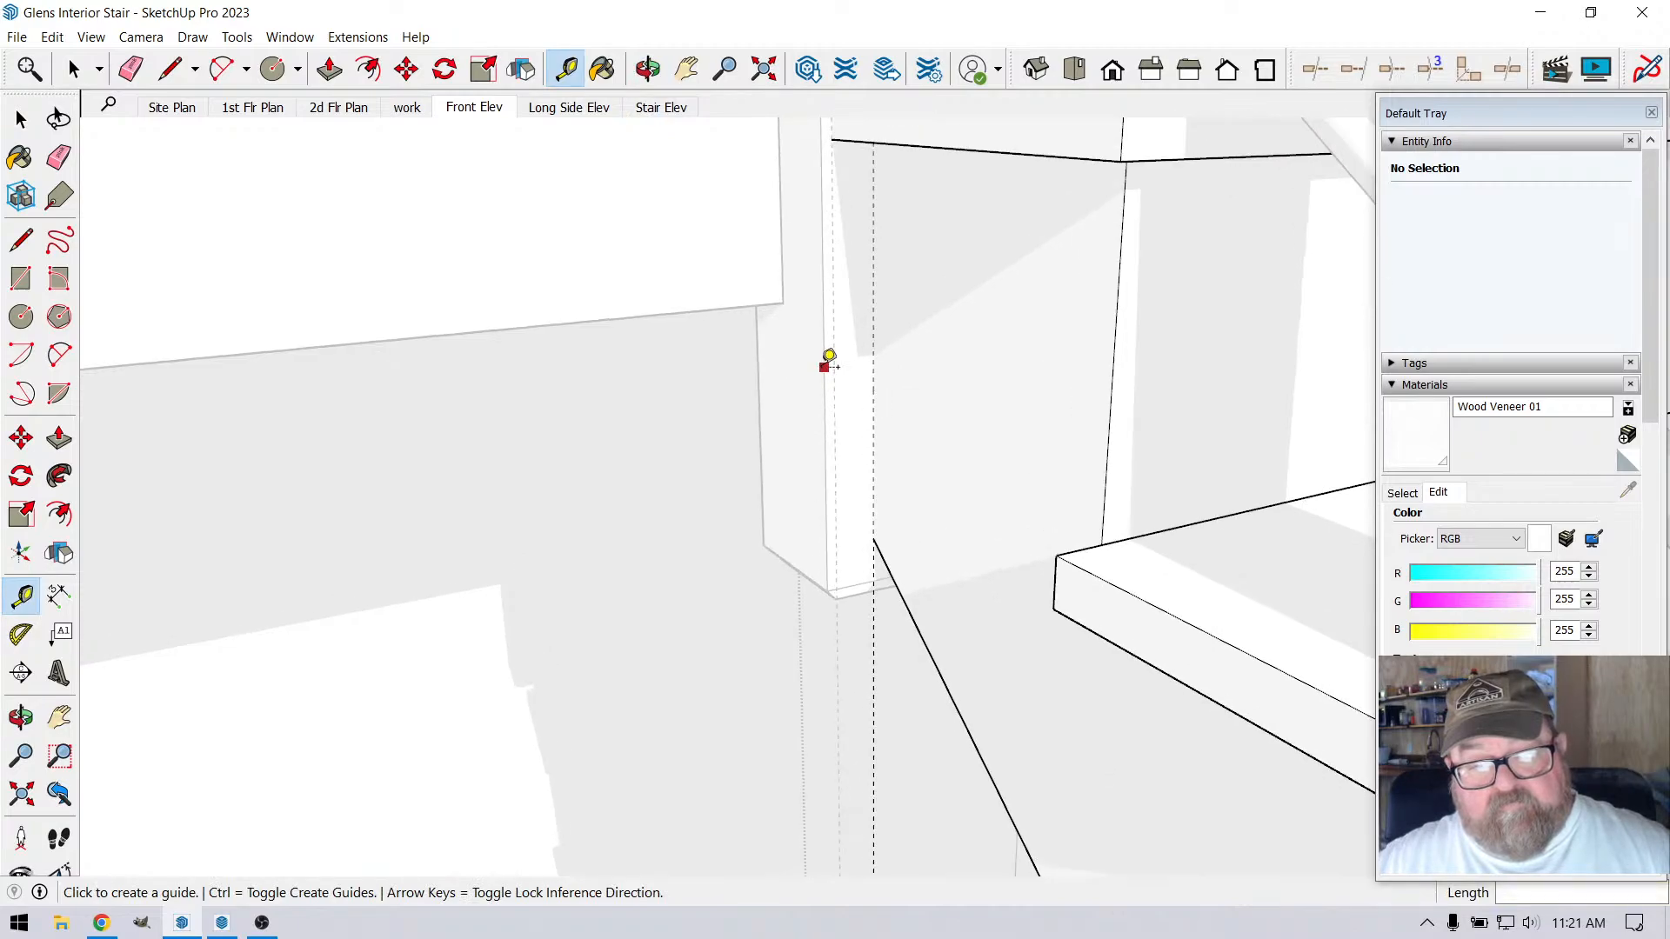
Measure across the stair at the upper tread, from the wall-side stringer to the railing-side tread end
left_click(648, 72)
scroll(865, 535, "up", 4)
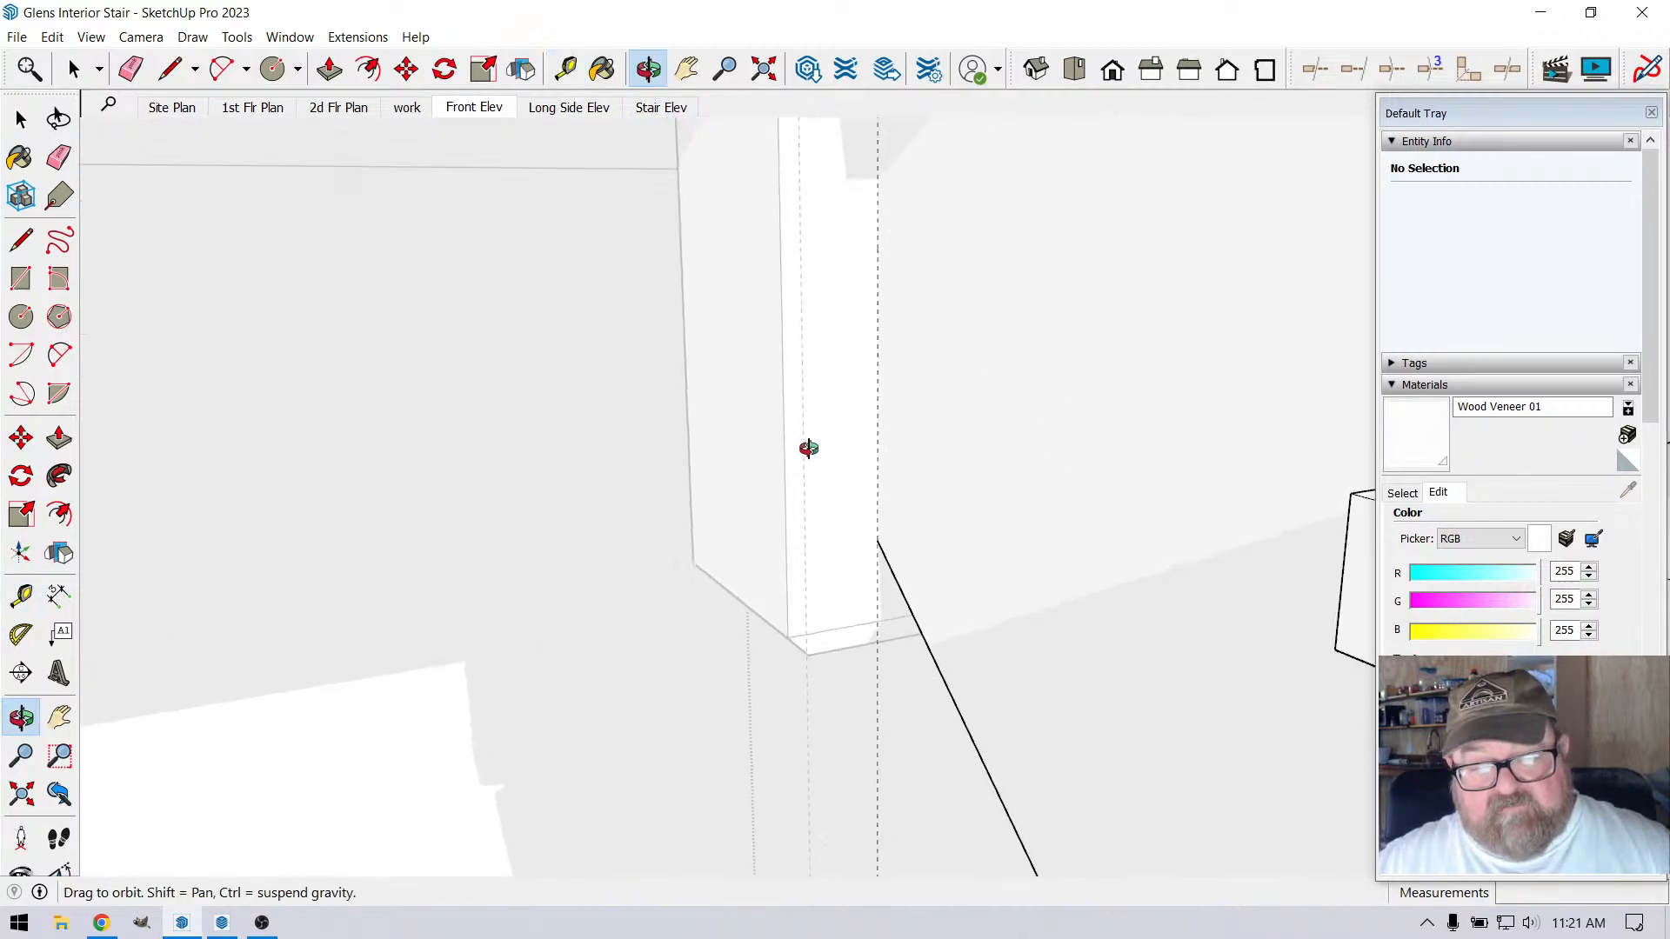
left_click_drag(809, 449, 921, 644)
scroll(826, 660, "down", 6)
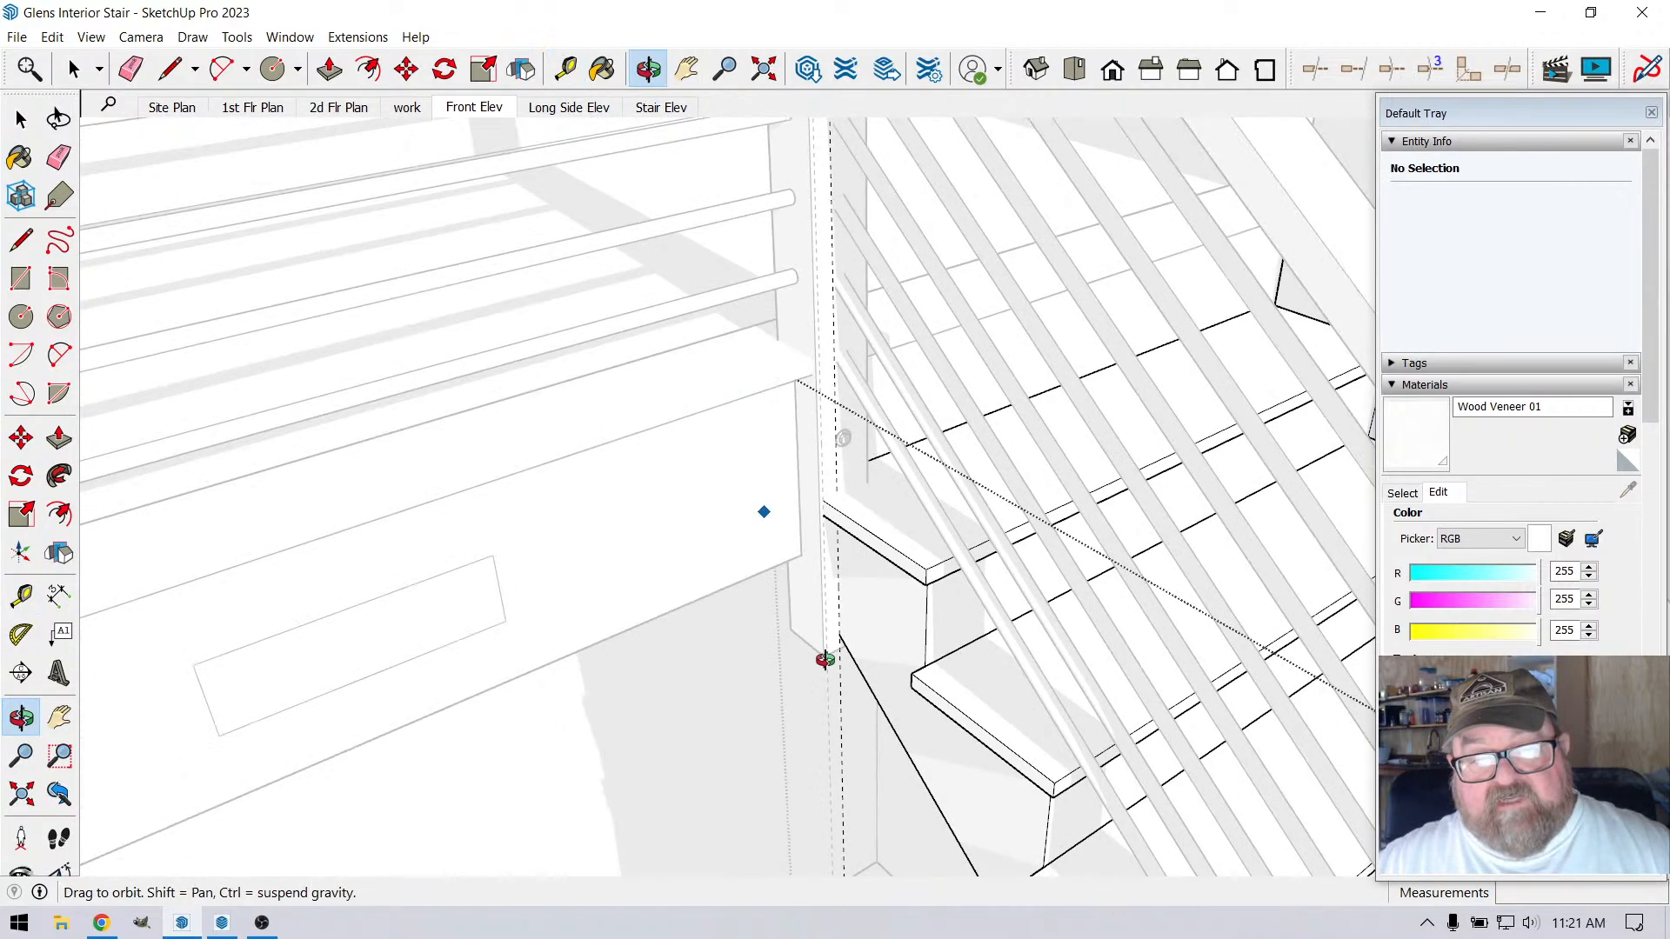
scroll(801, 417, "down", 4)
scroll(765, 434, "down", 3)
scroll(770, 469, "down", 3)
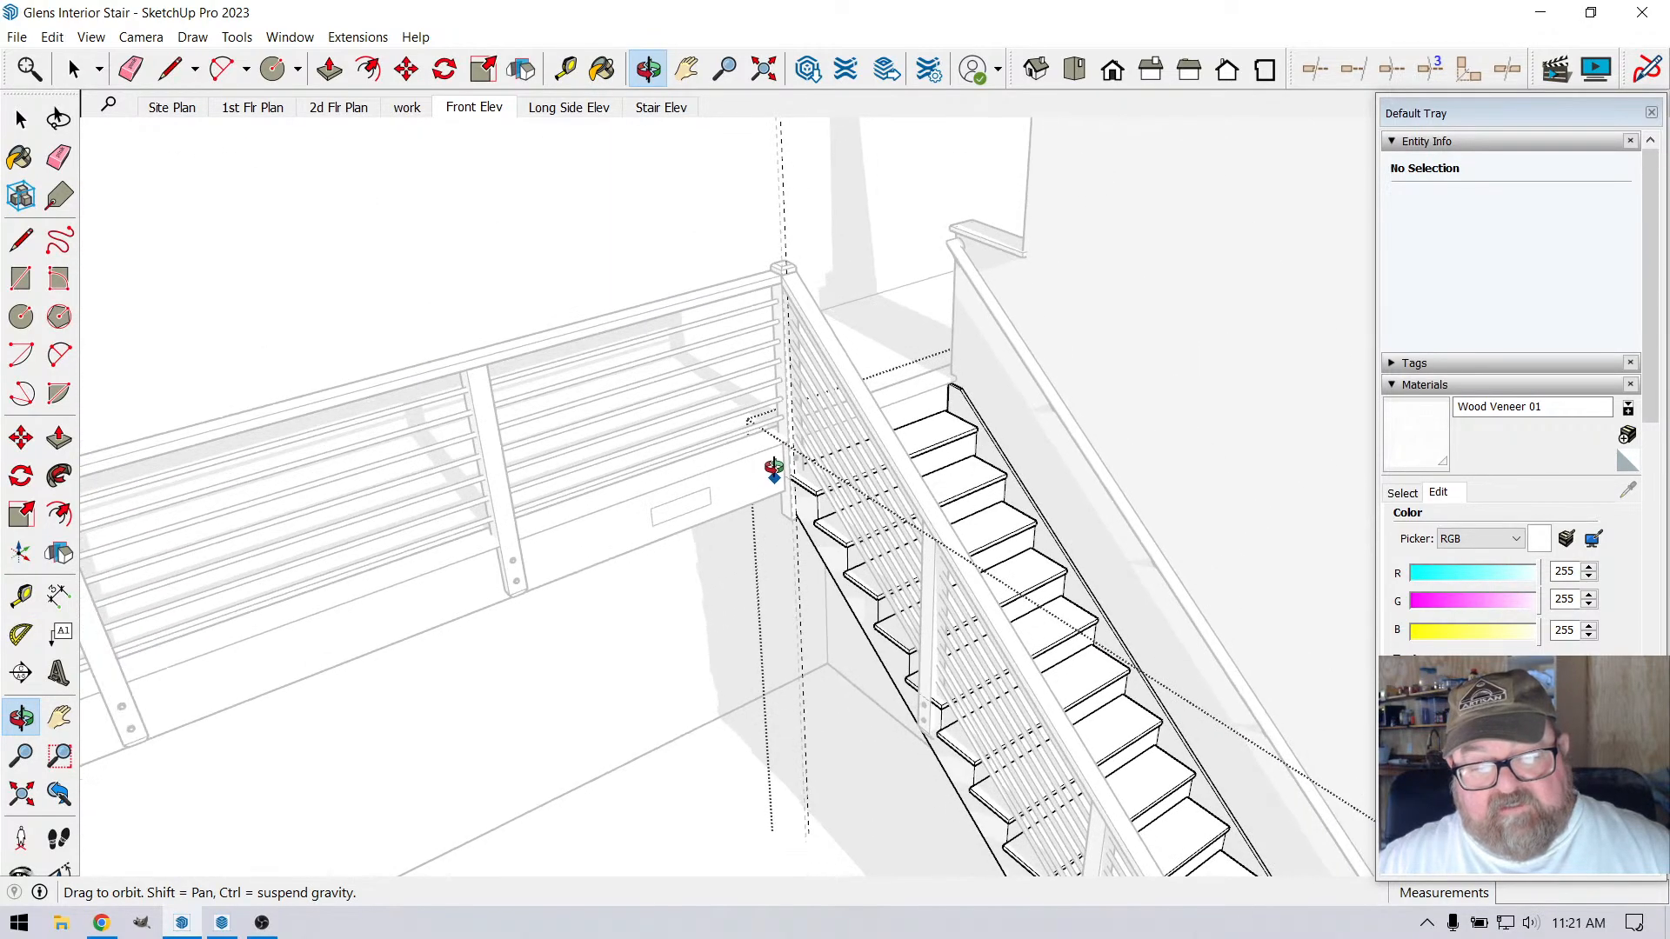
left_click_drag(773, 470, 804, 484)
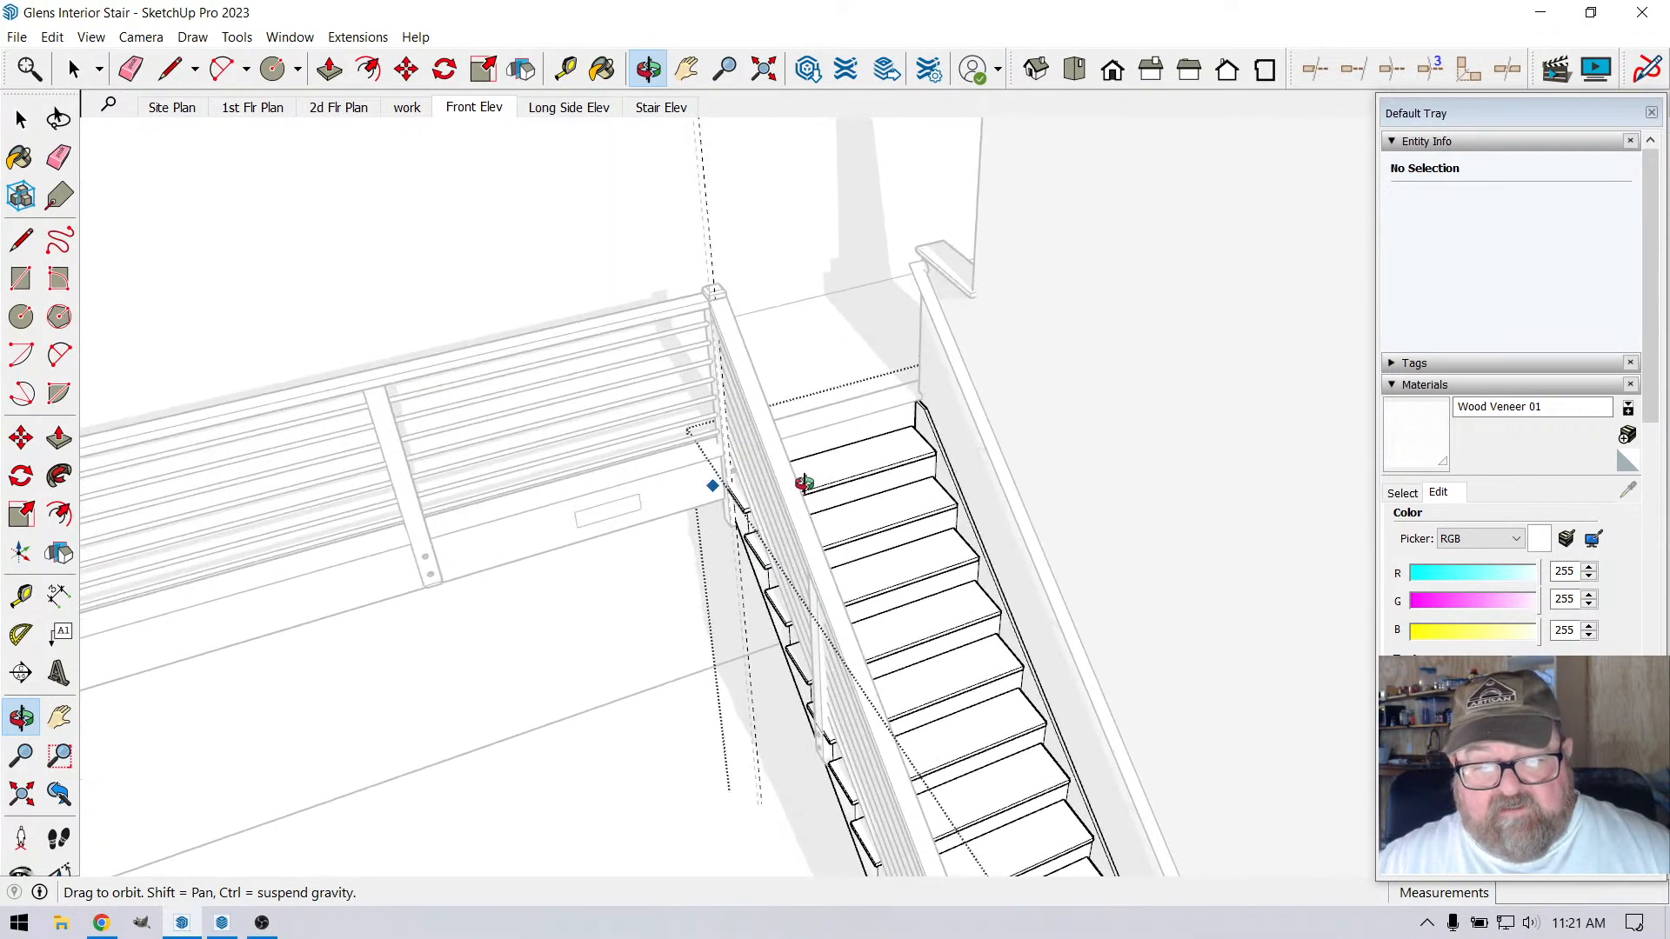
scroll(805, 484, "up", 3)
left_click(566, 68)
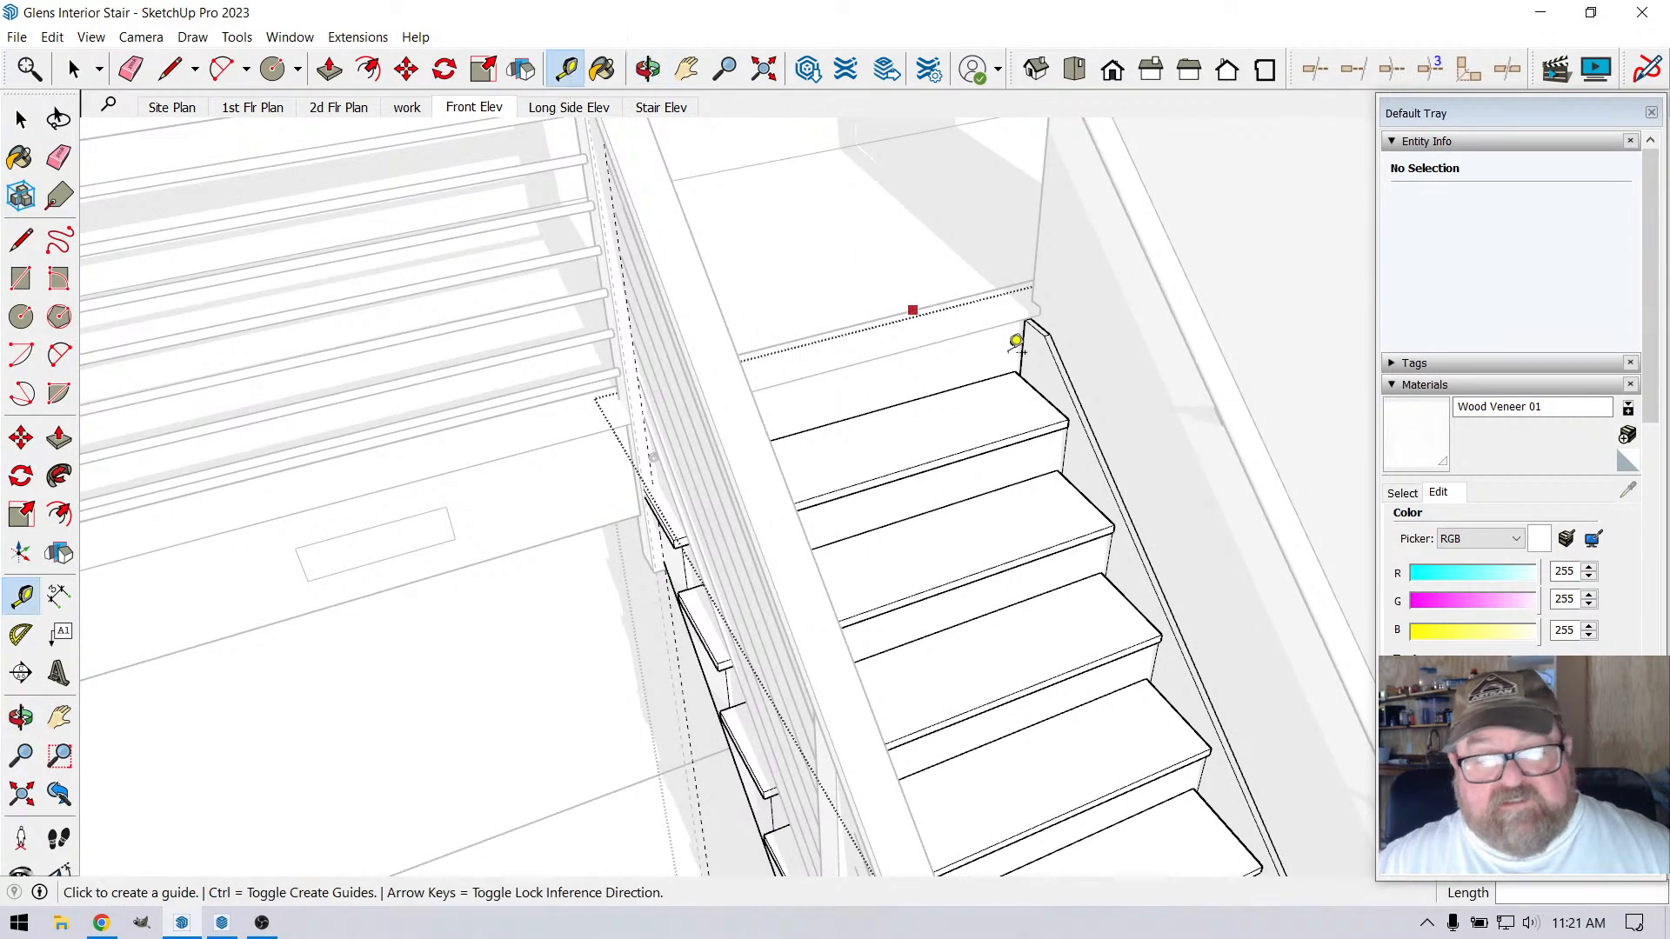
left_click(1076, 393)
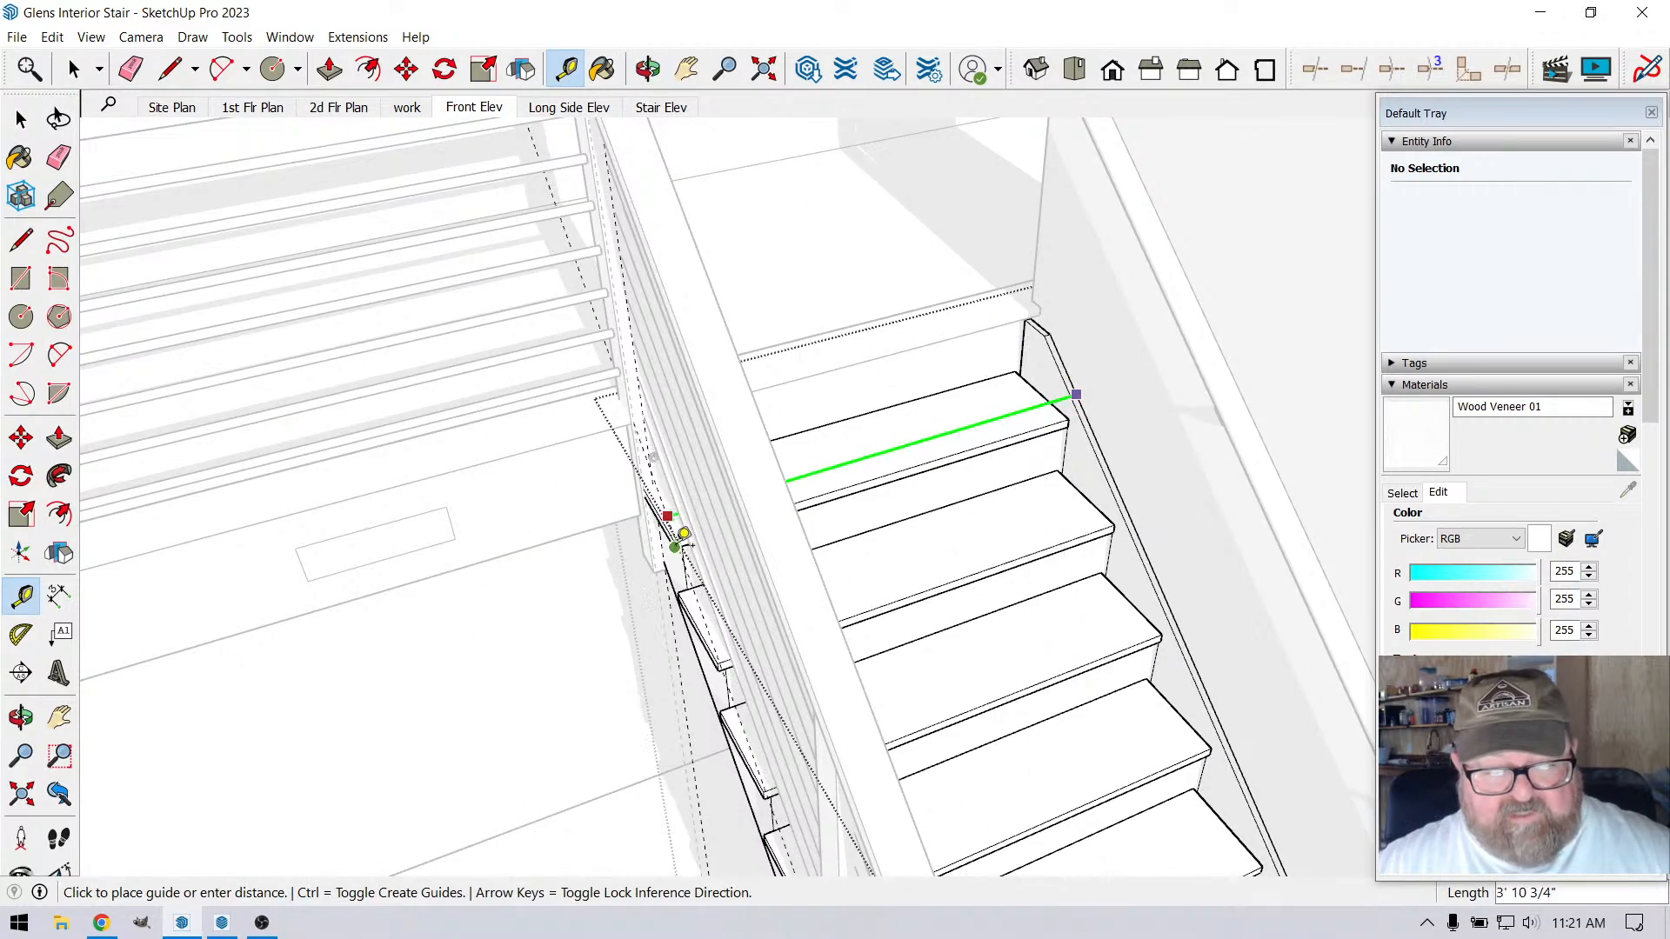
key("Escape")
scroll(1014, 380, "down", 2)
scroll(1015, 381, "down", 6)
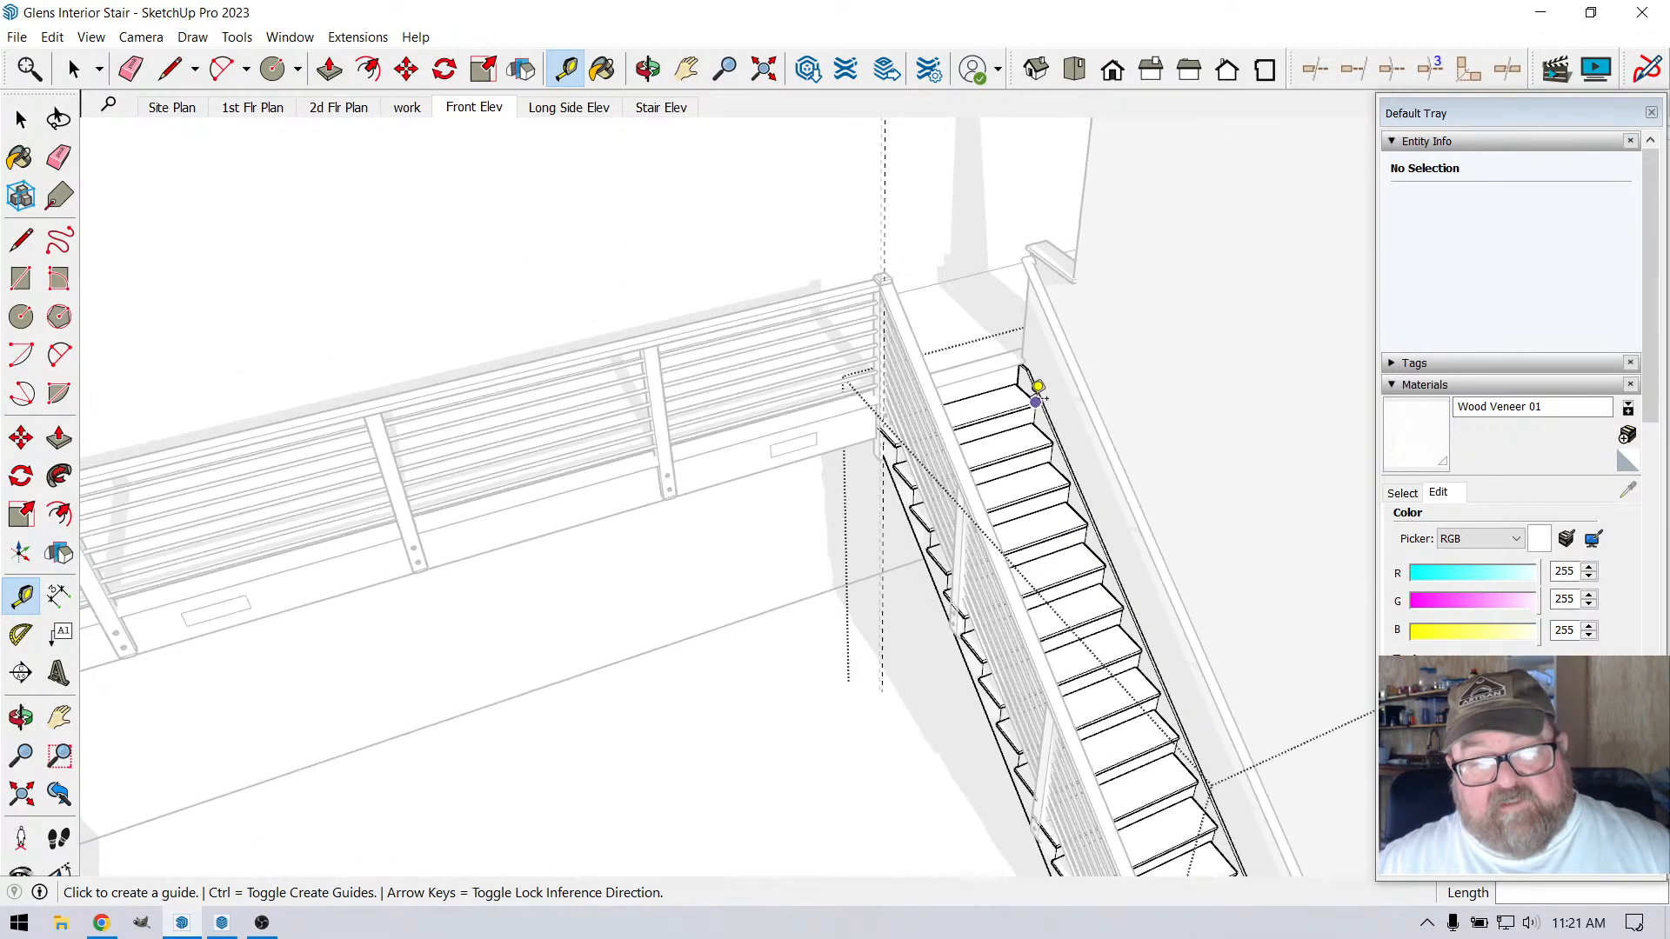
Leave the stair group and delete all guides in the model
left_click(648, 69)
scroll(1009, 470, "down", 2)
left_click_drag(947, 565, 767, 489)
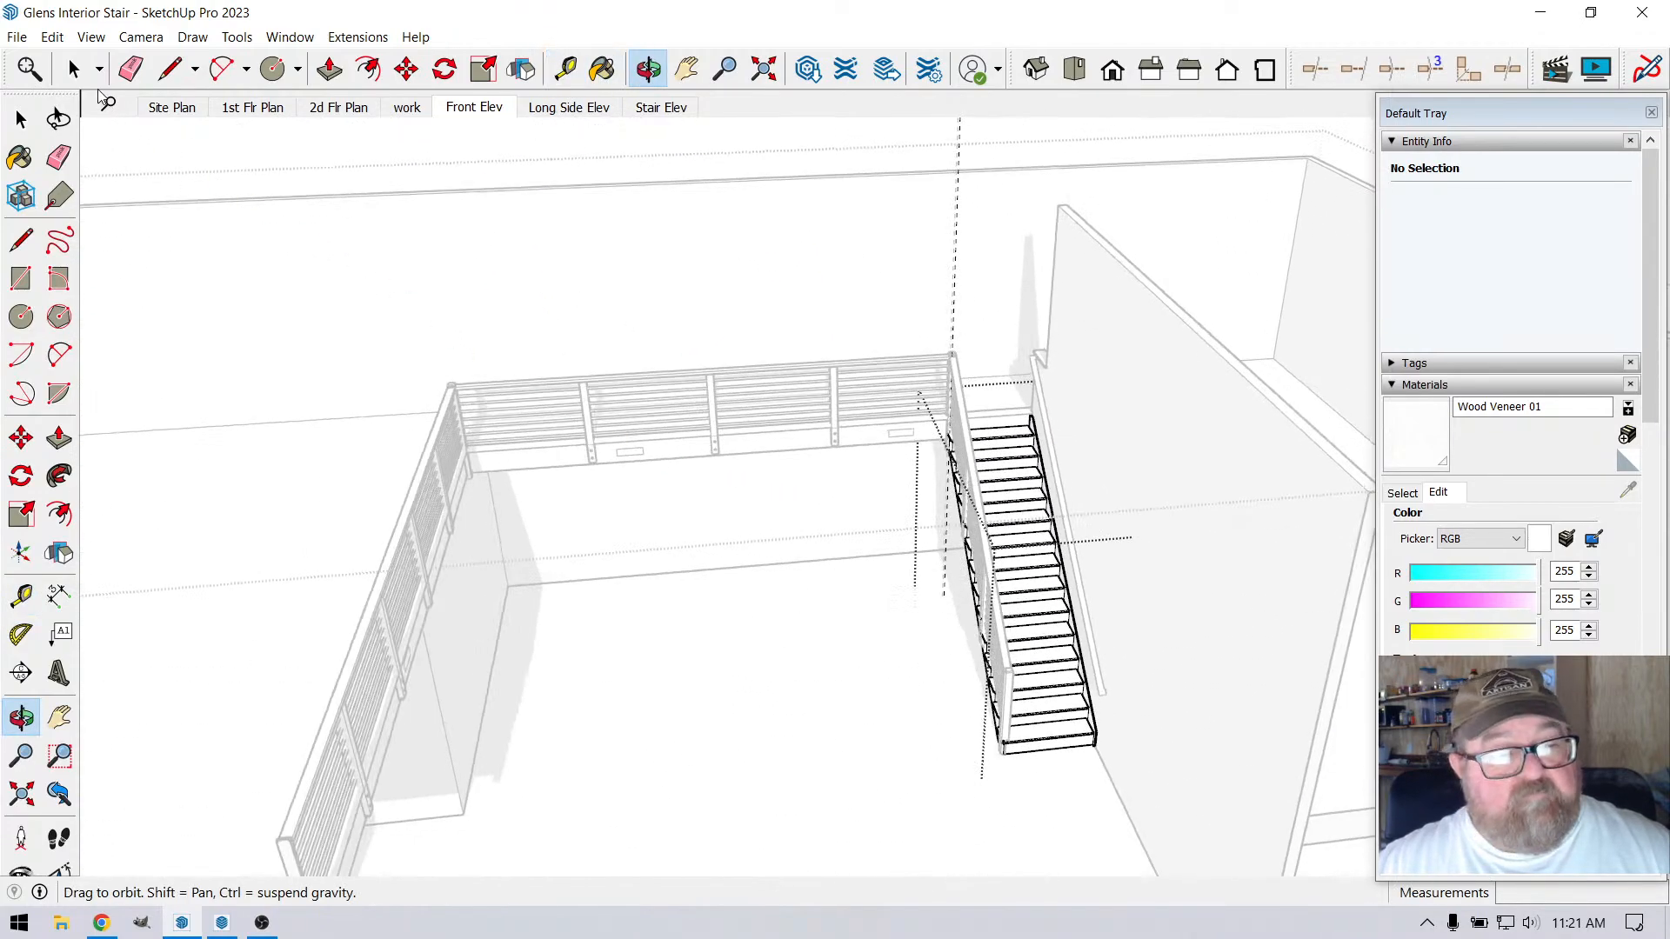
left_click(73, 75)
scroll(931, 566, "down", 5)
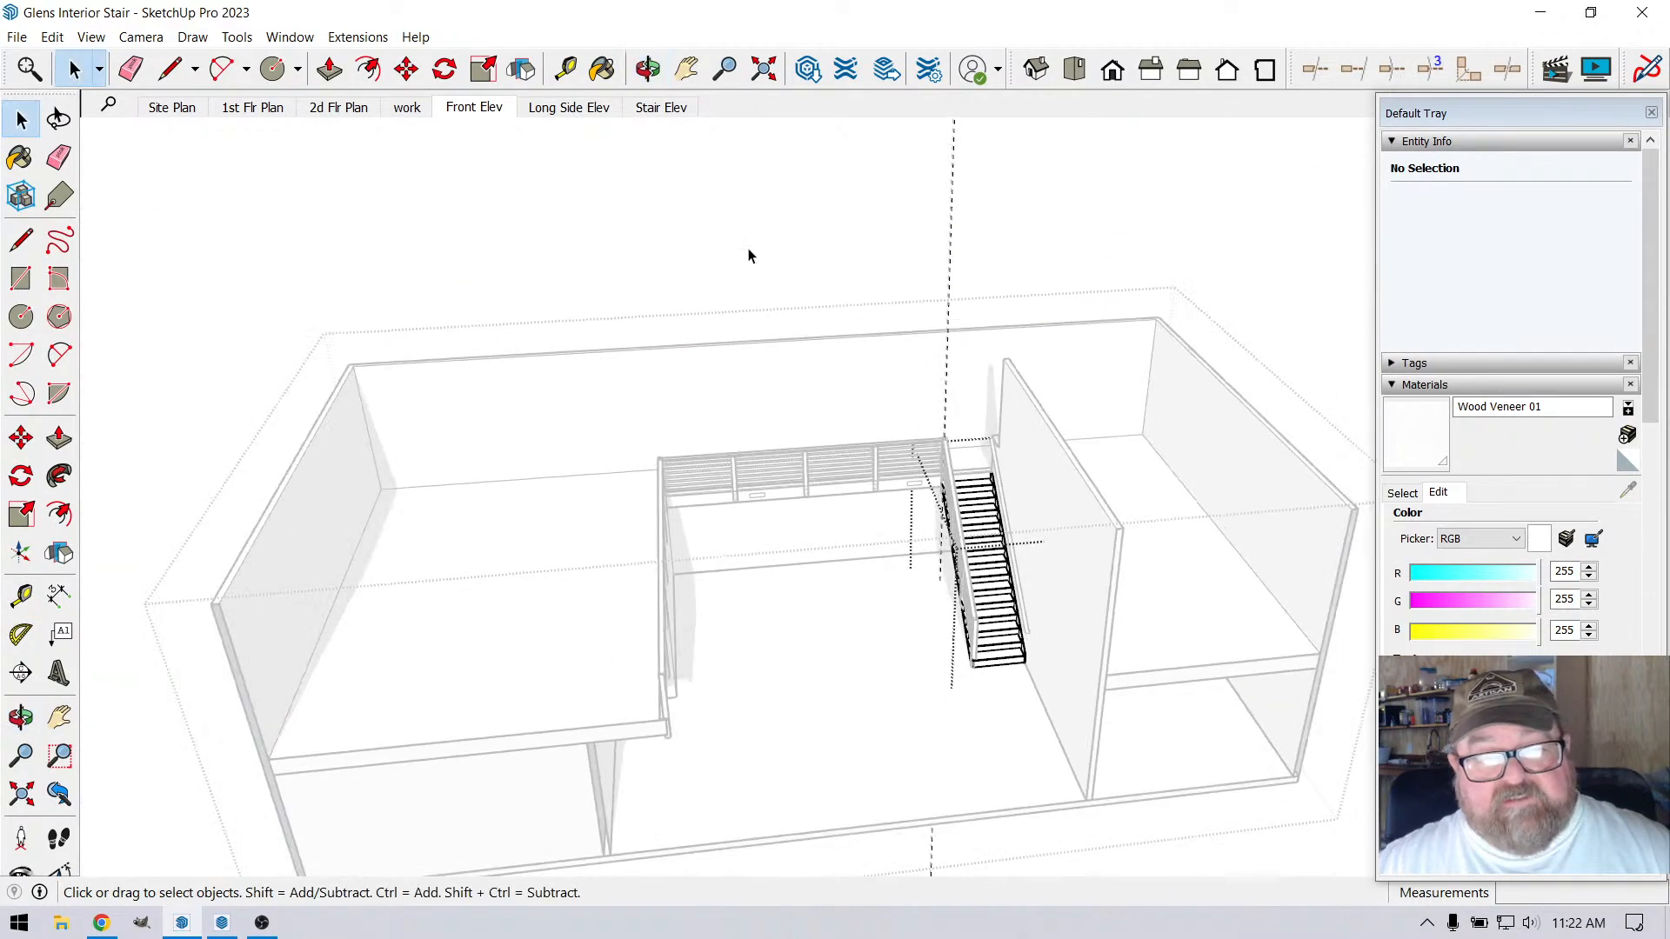
scroll(944, 330, "up", 3)
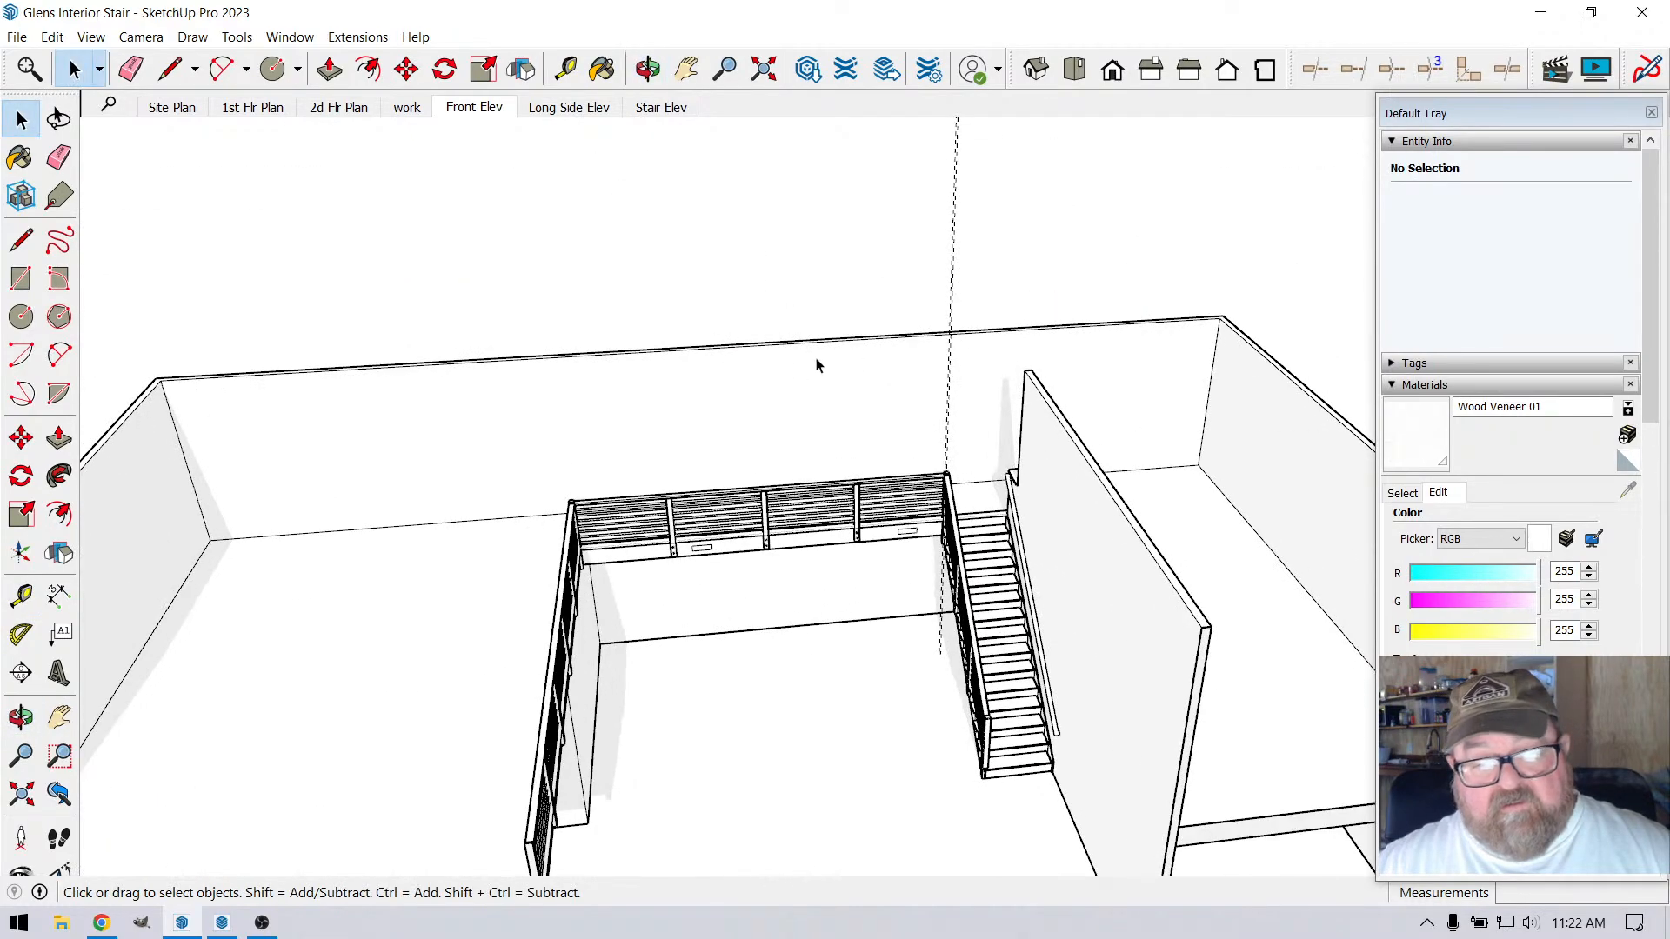
left_click(52, 37)
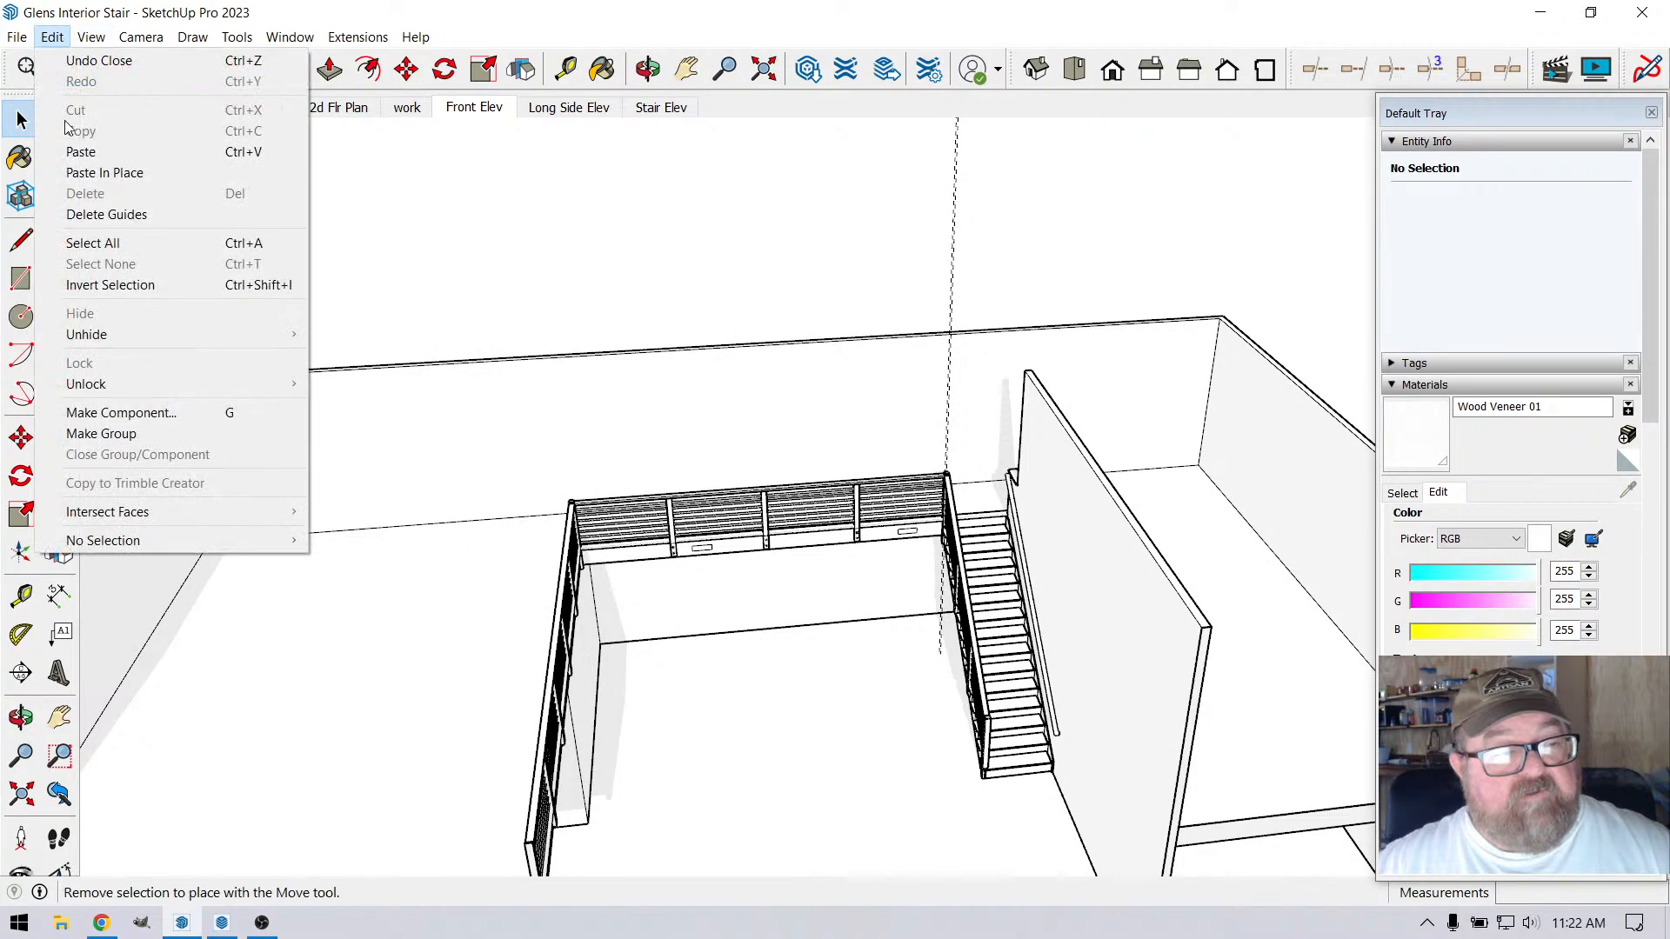
left_click(100, 213)
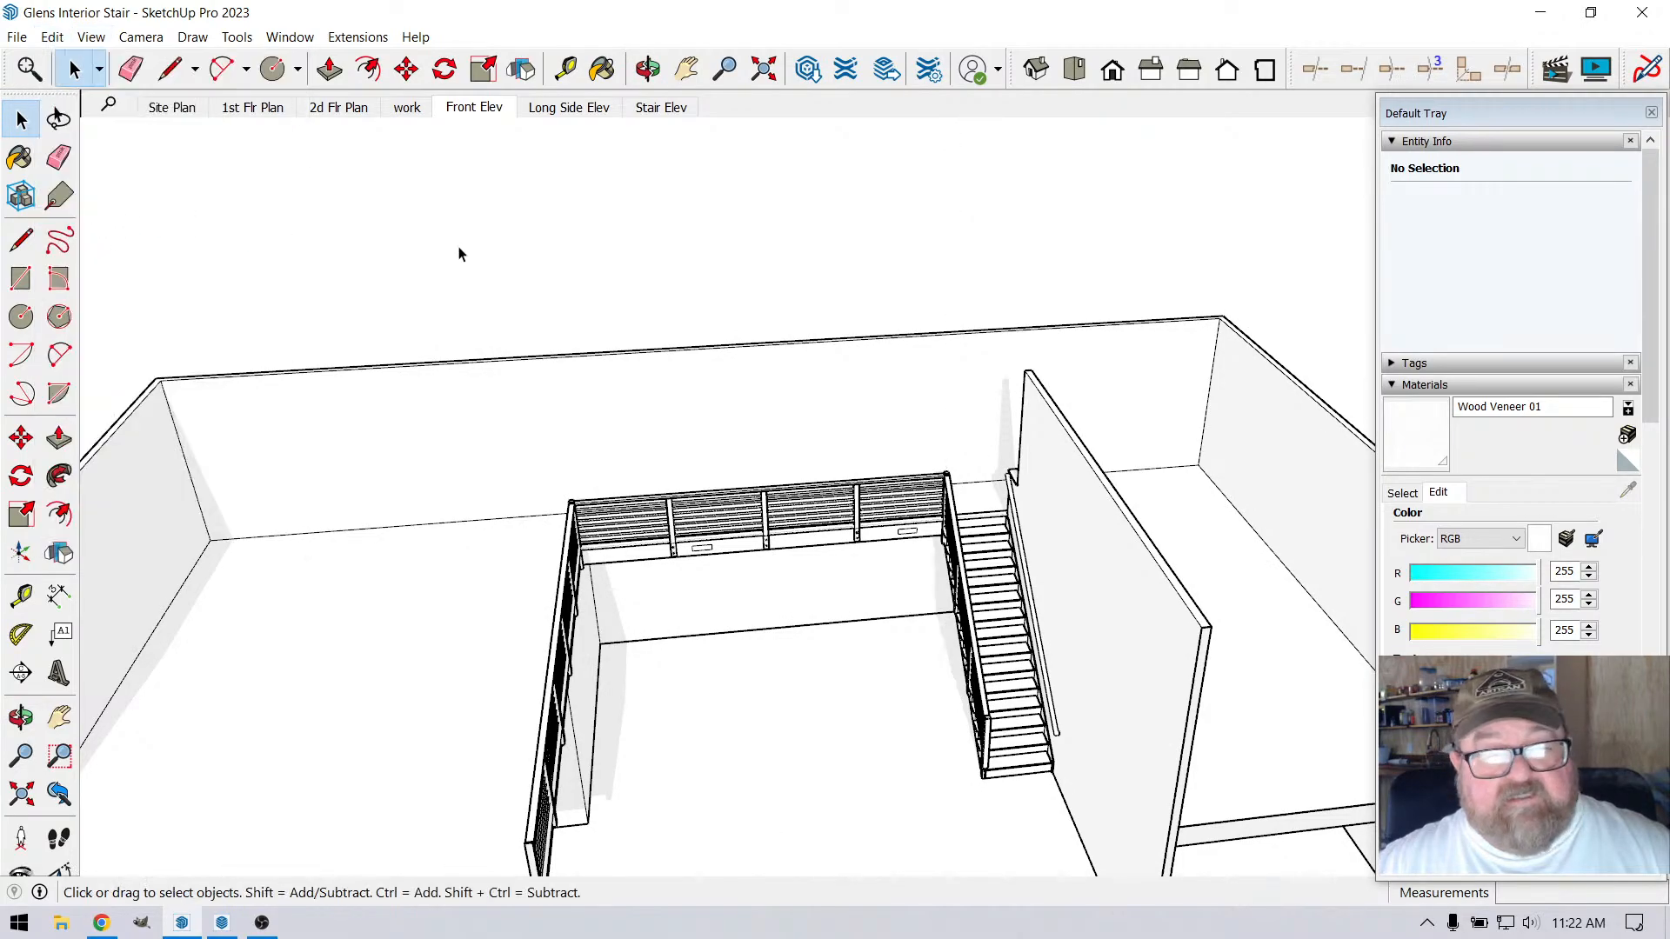
In the Front Elev scene, draw a rectangle about 2 7/16" by 8' 6 3/8" over the cut wall end below the upper floor
left_click(476, 107)
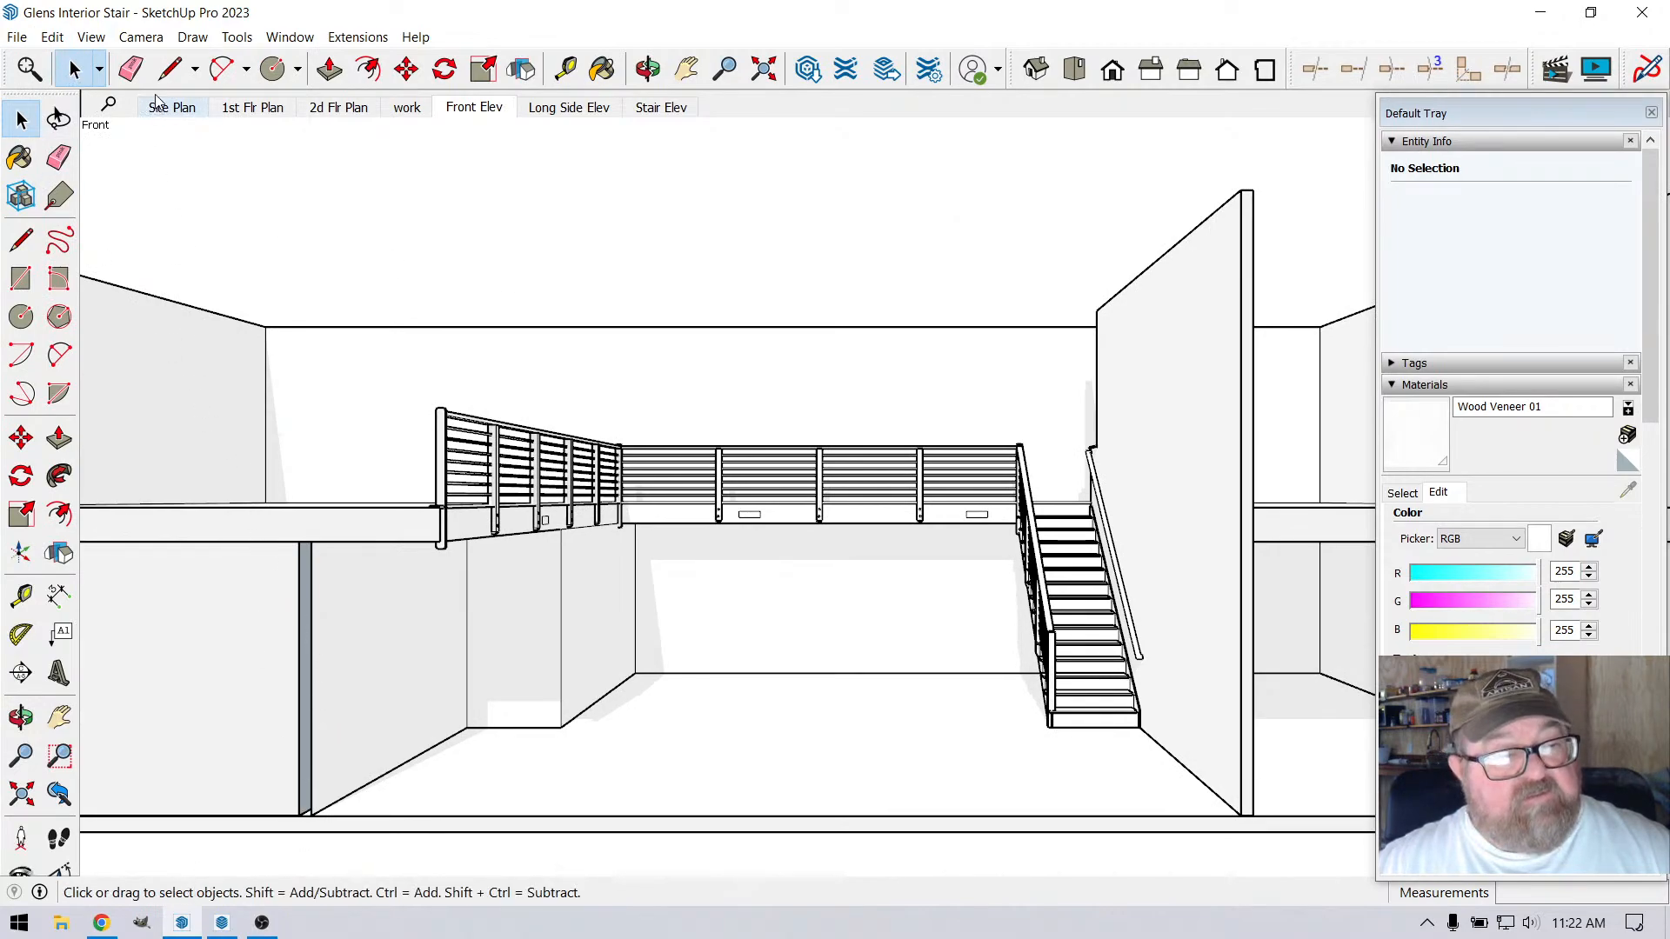
left_click(298, 70)
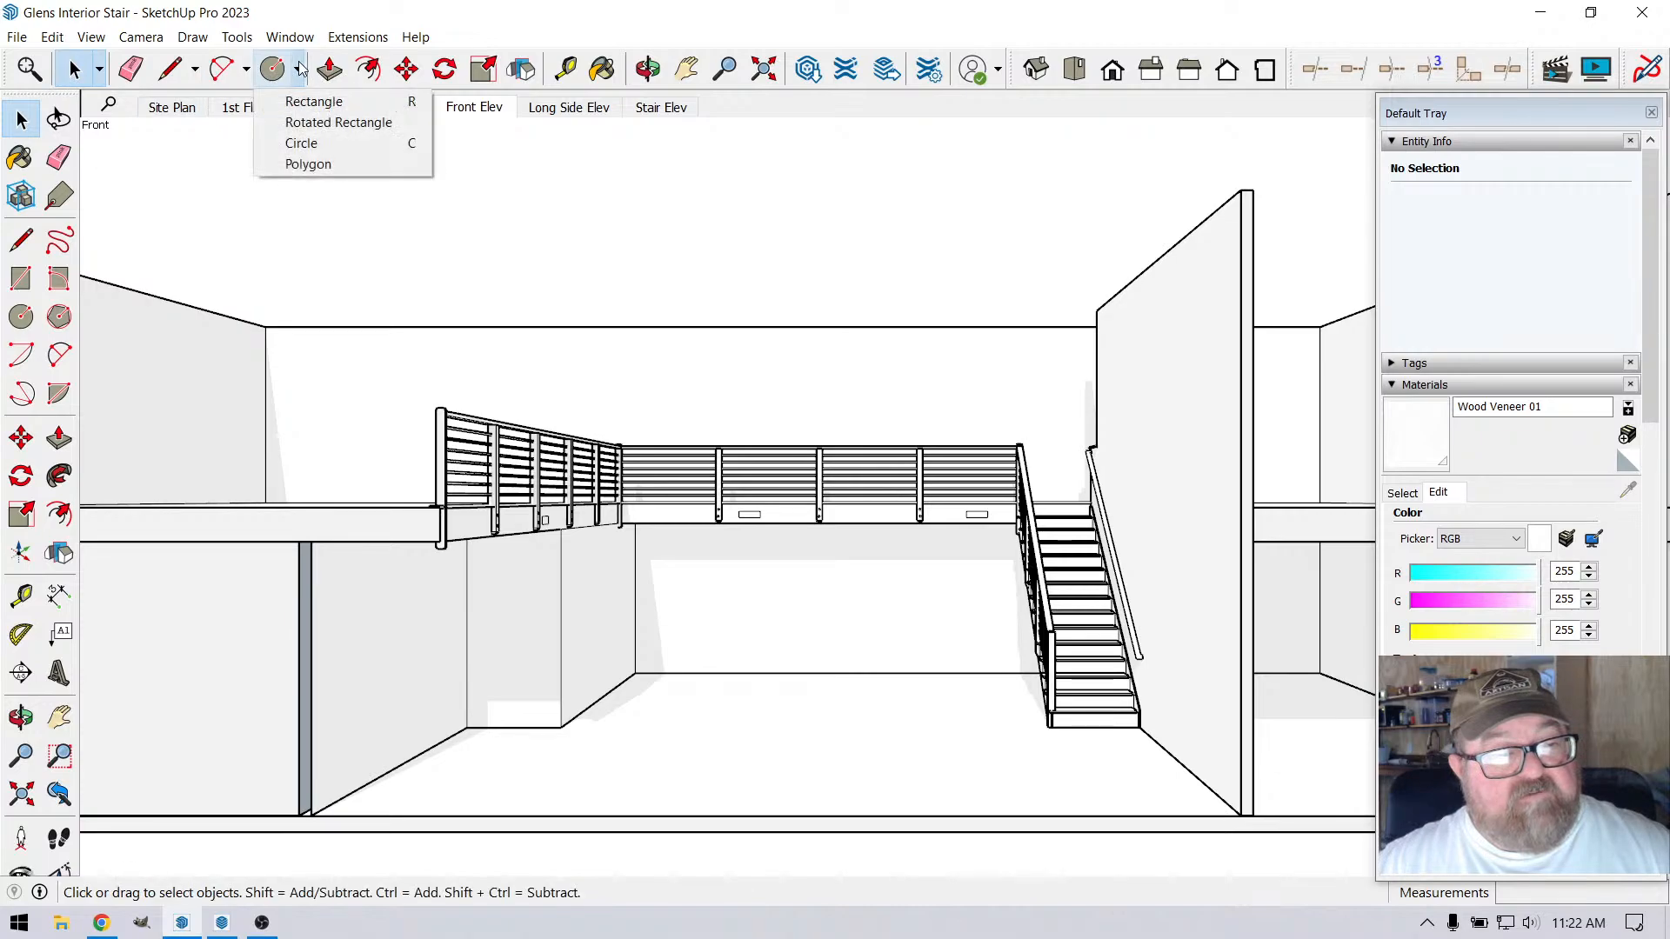
left_click(309, 102)
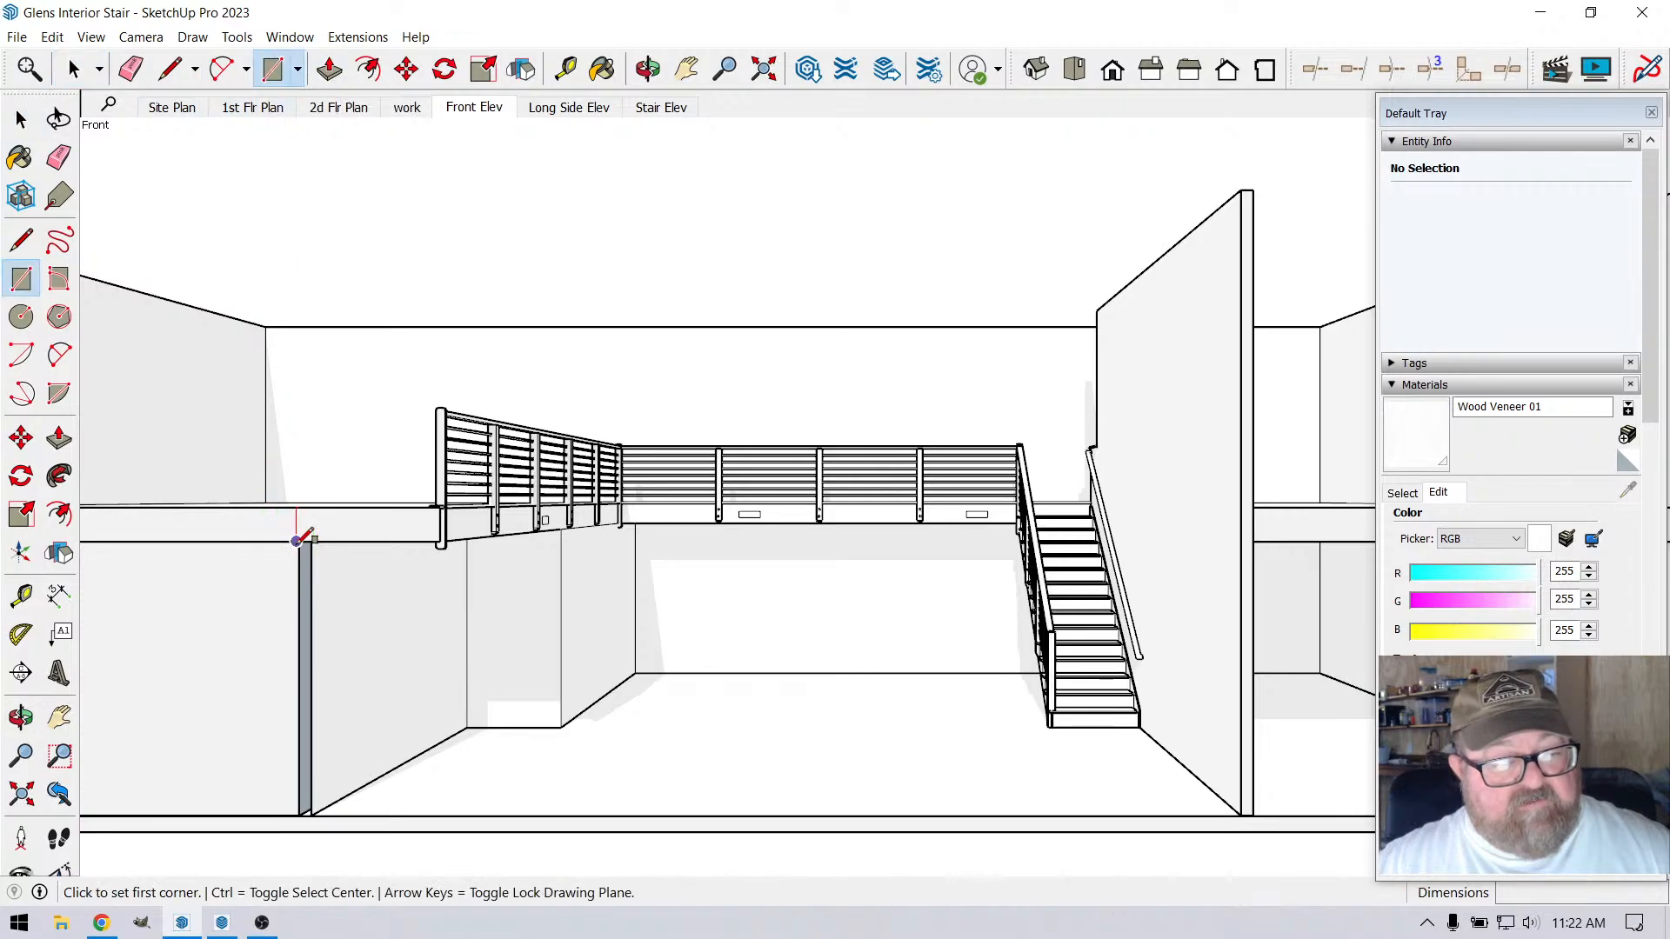
left_click(297, 541)
left_click(318, 813)
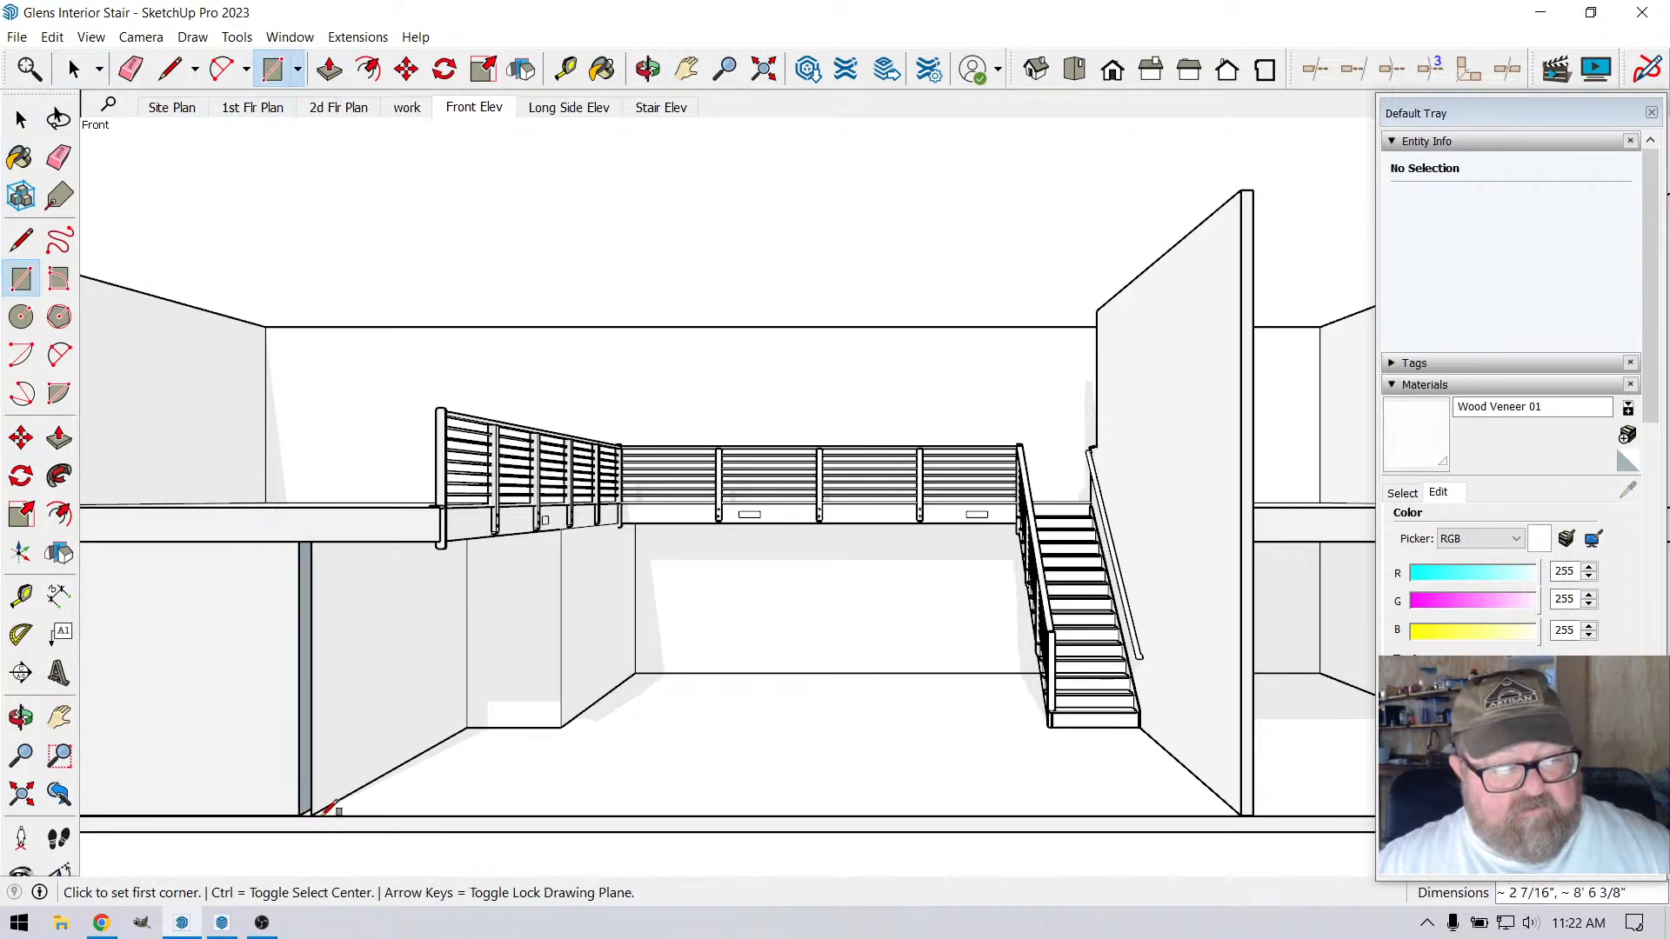
scroll(313, 787, "up", 3)
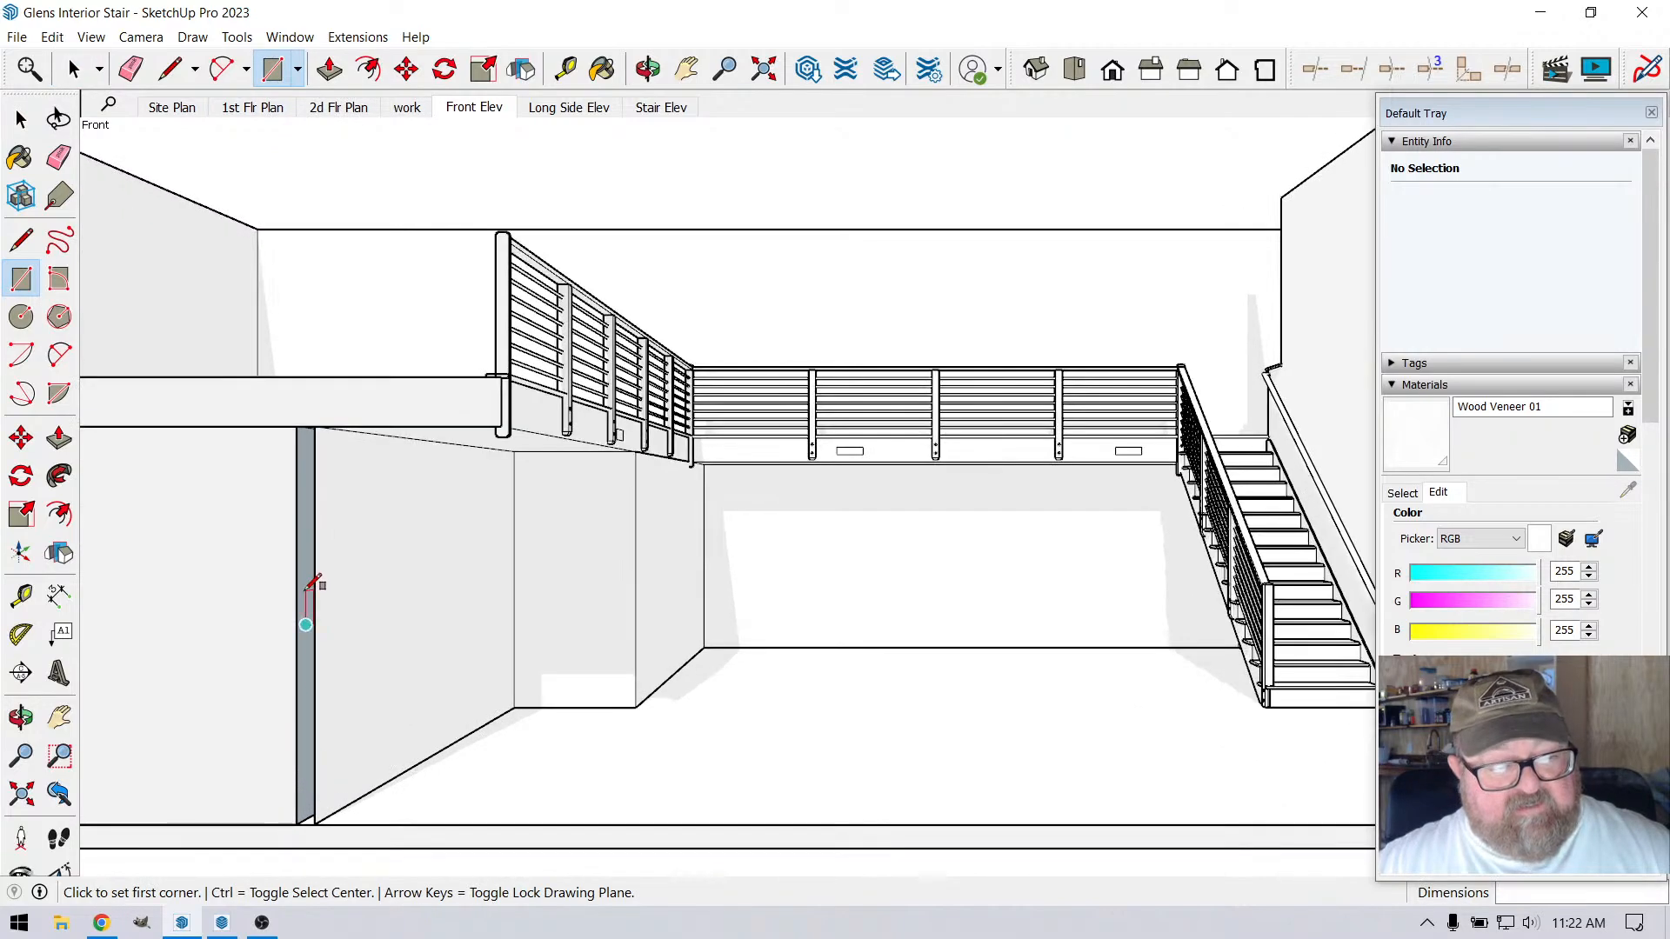
scroll(432, 666, "down", 3)
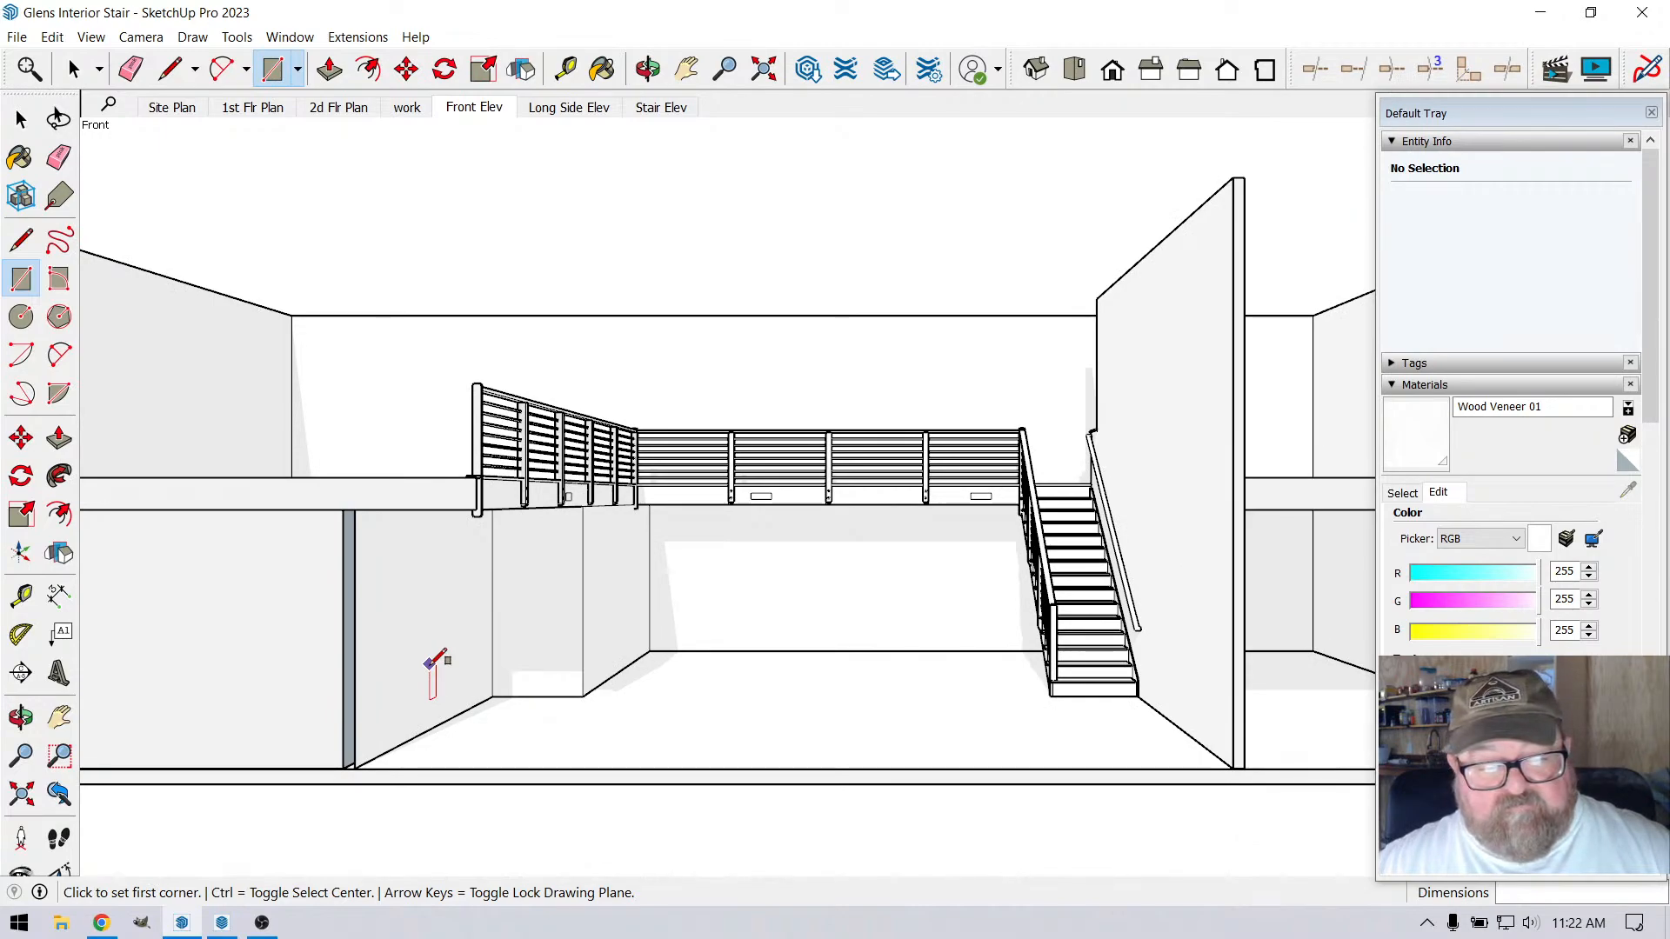
scroll(433, 667, "down", 4)
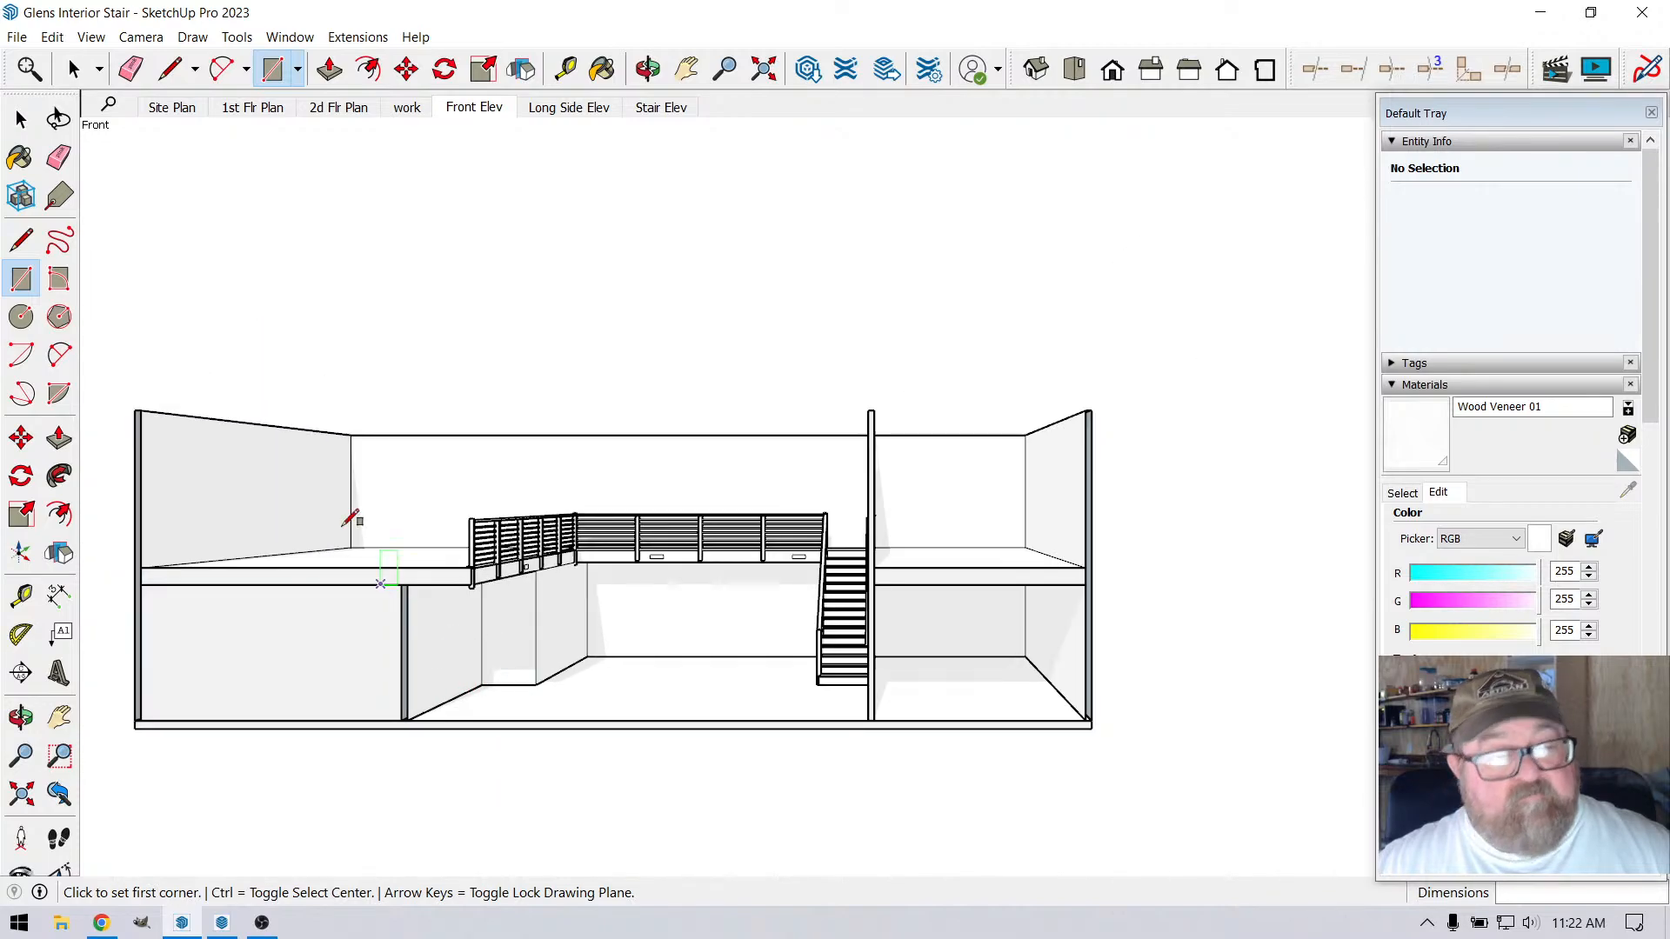
Show the model's section planes and select the Section 1 plane that cuts the front elevation
left_click(90, 36)
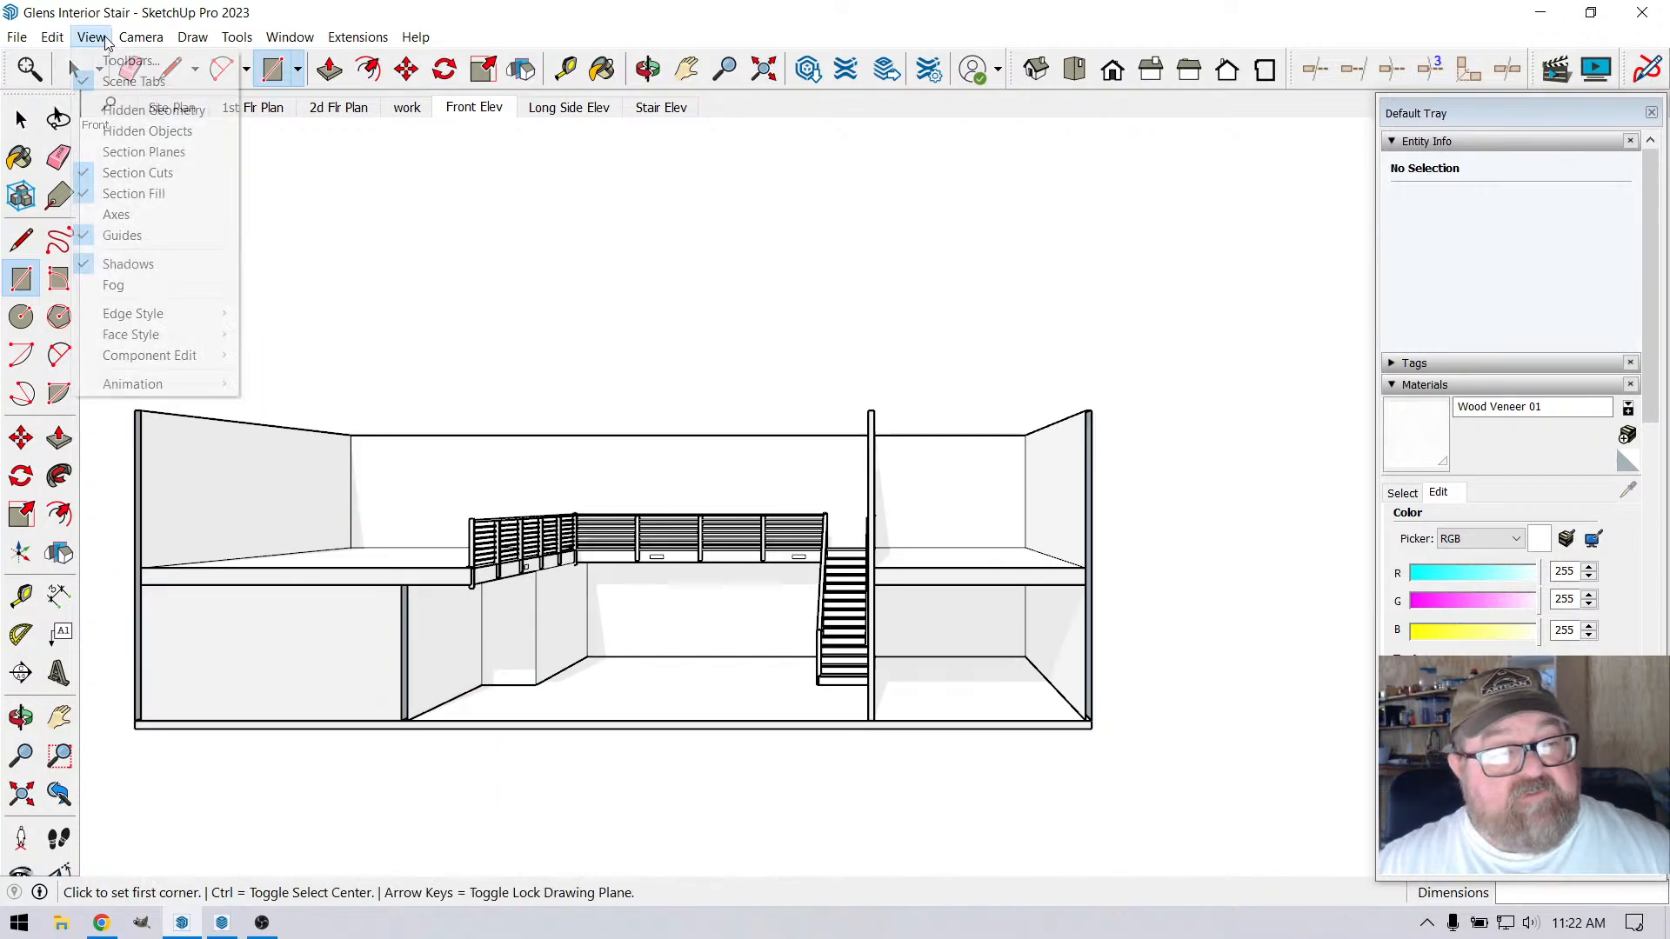
left_click(148, 150)
scroll(559, 641, "down", 4)
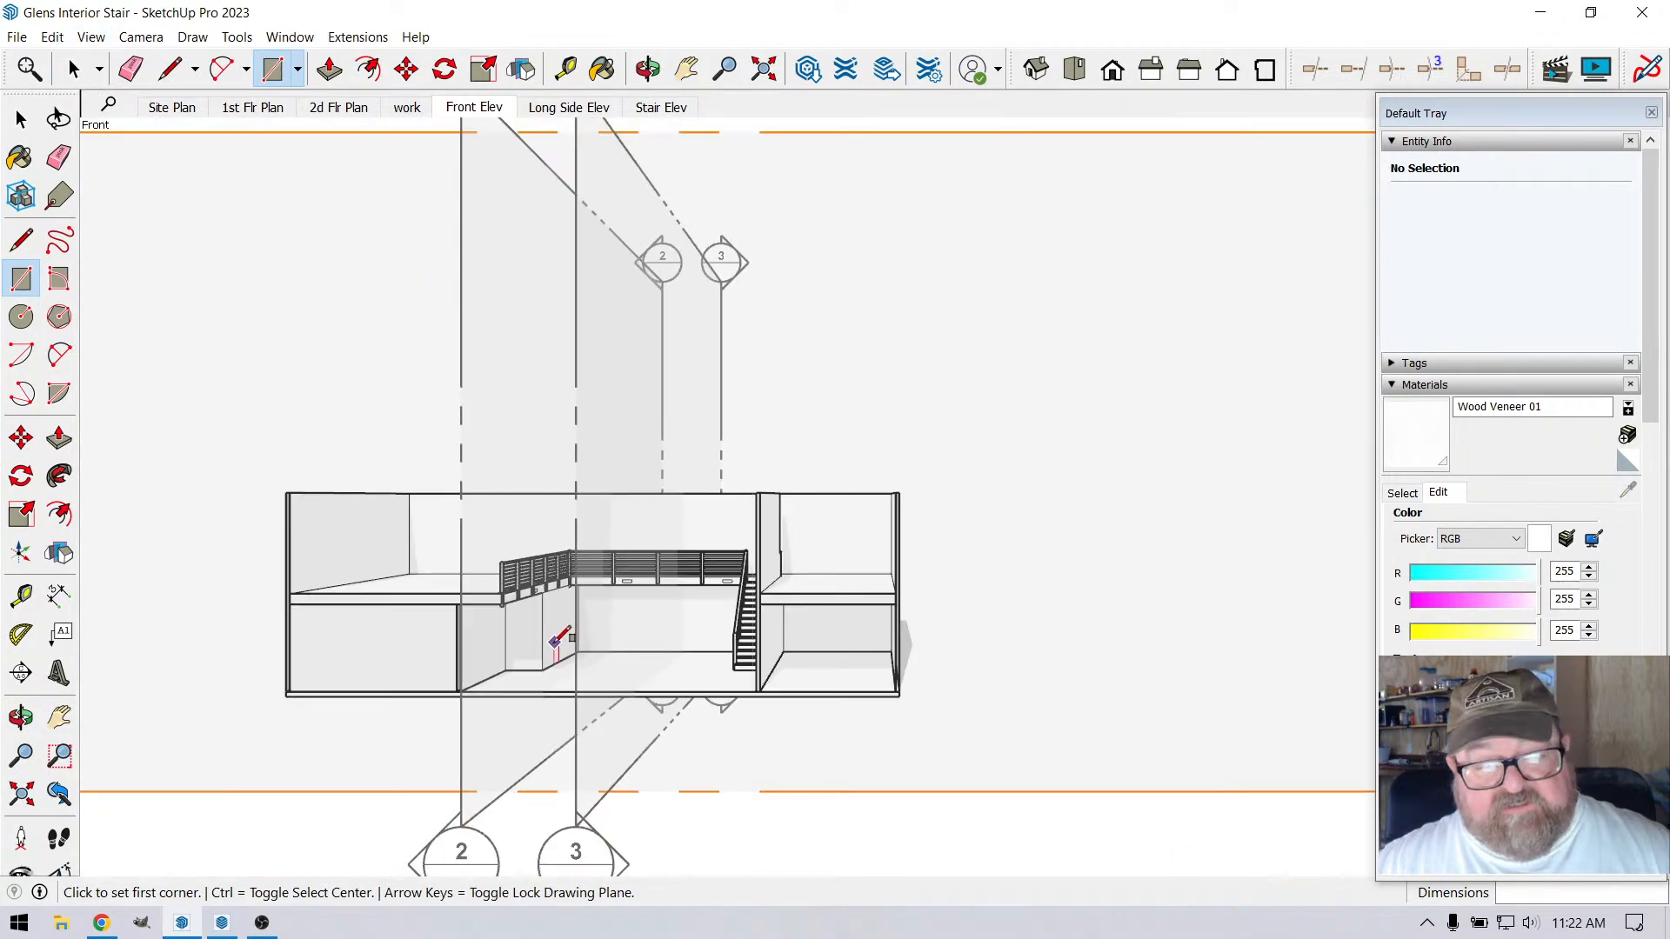
key("space")
left_click(729, 357)
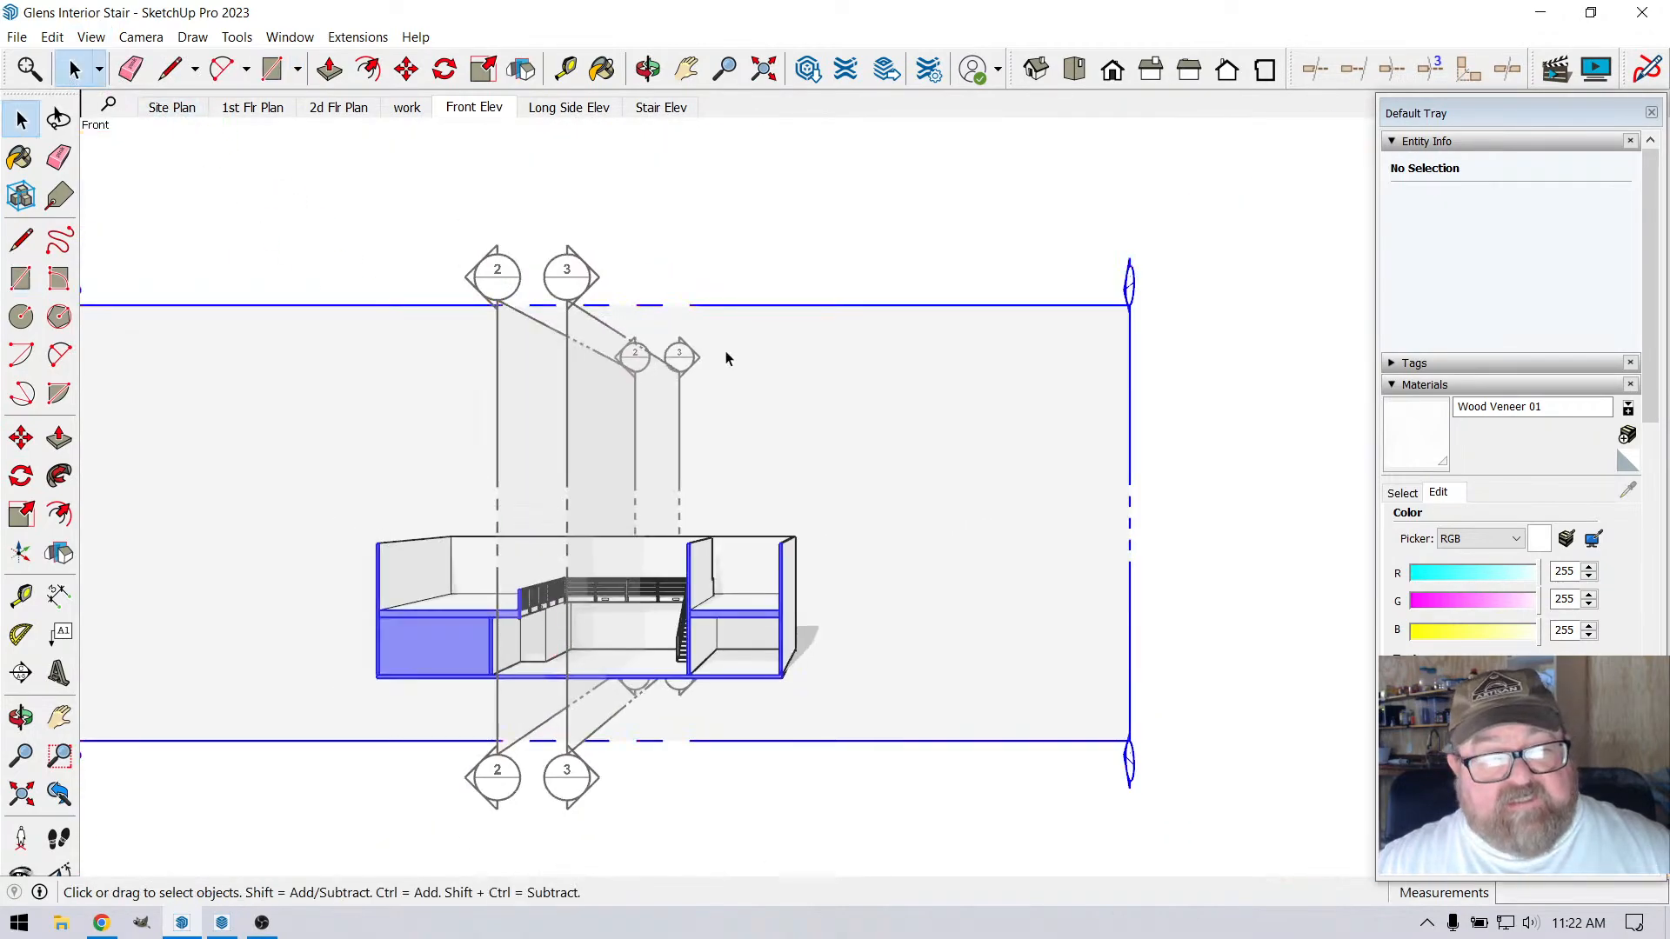
scroll(652, 640, "up", 3)
scroll(656, 649, "up", 1)
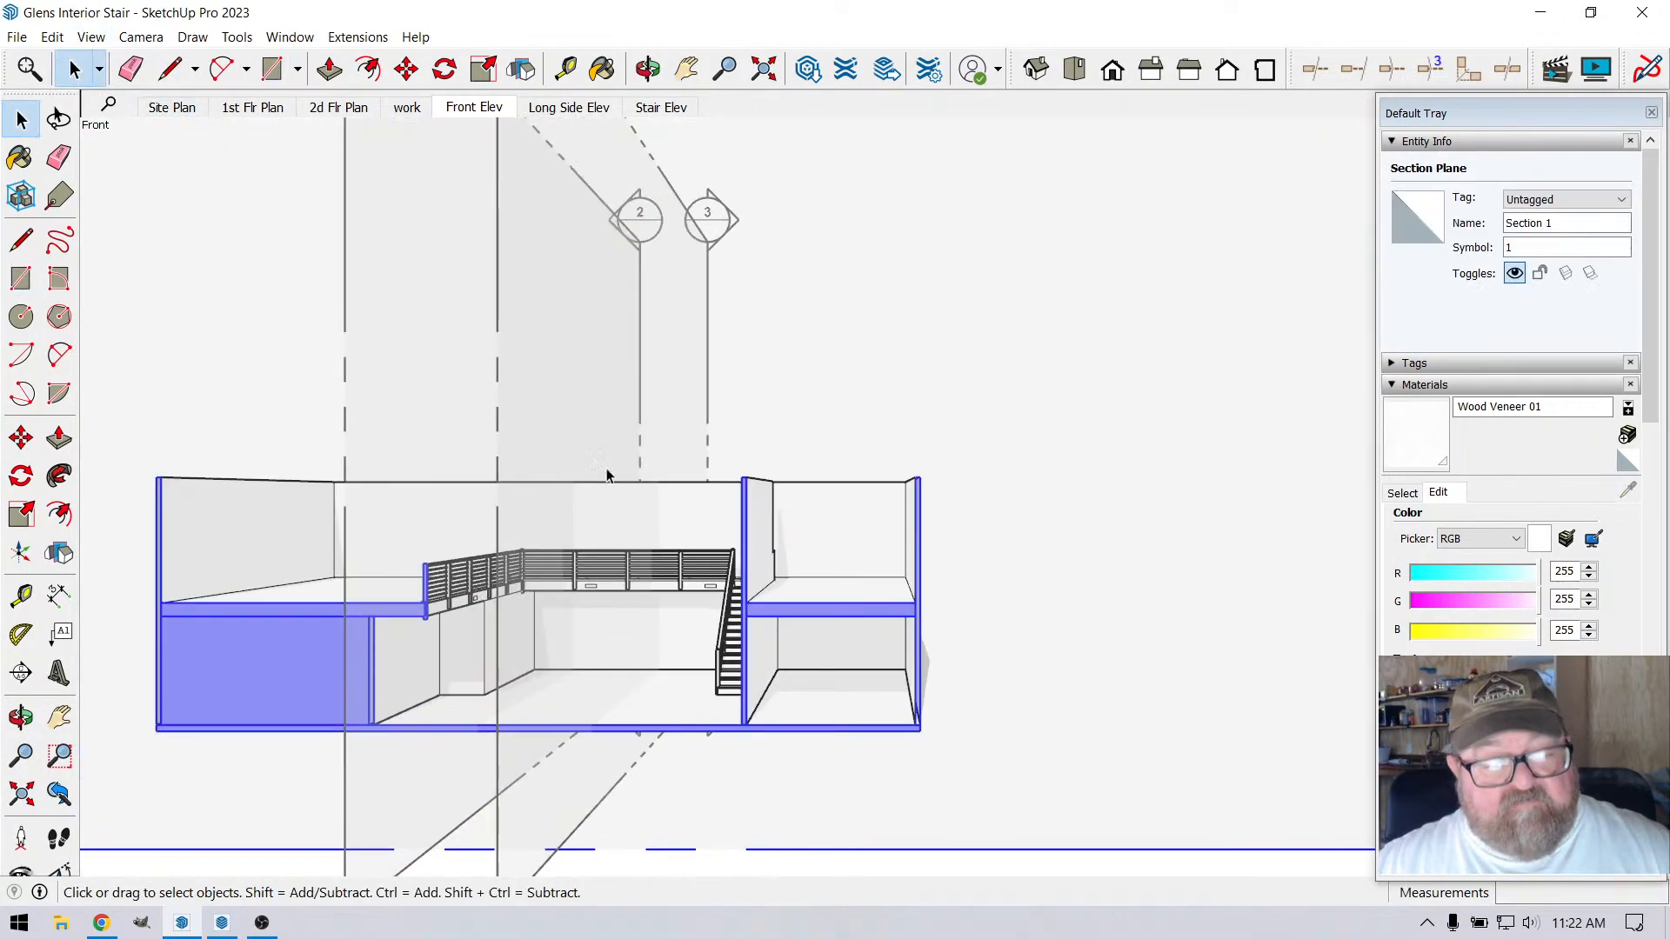
Try to move the selected Section 1 plane a short distance through the building
left_click(406, 69)
scroll(219, 702, "up", 2)
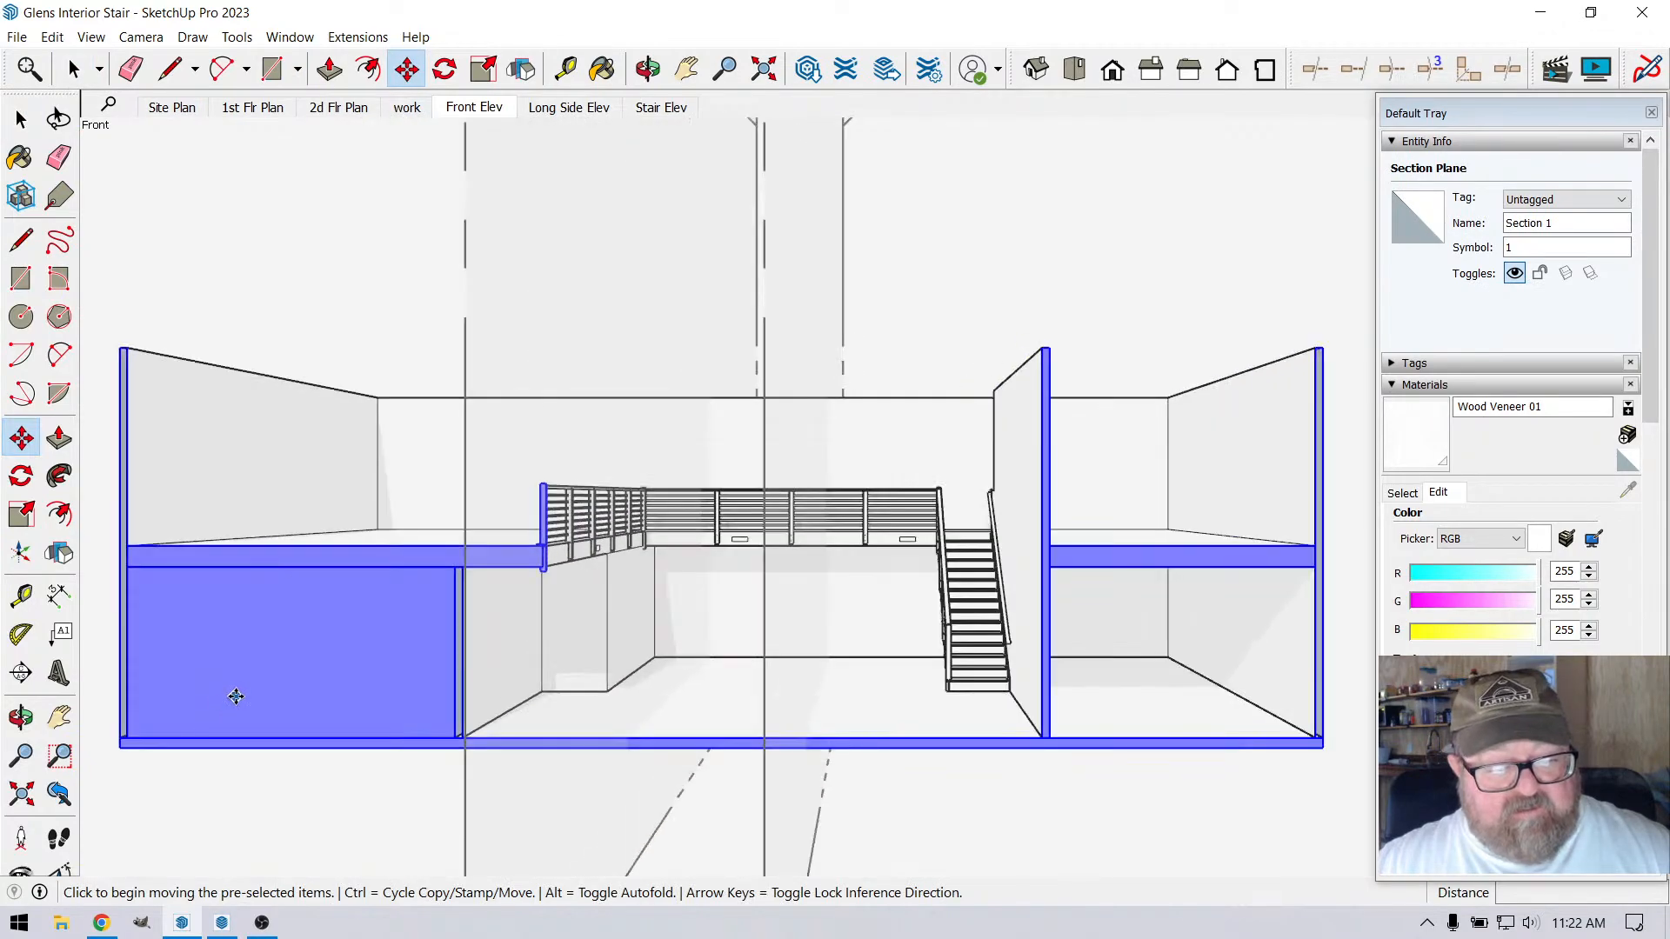
left_click(236, 697)
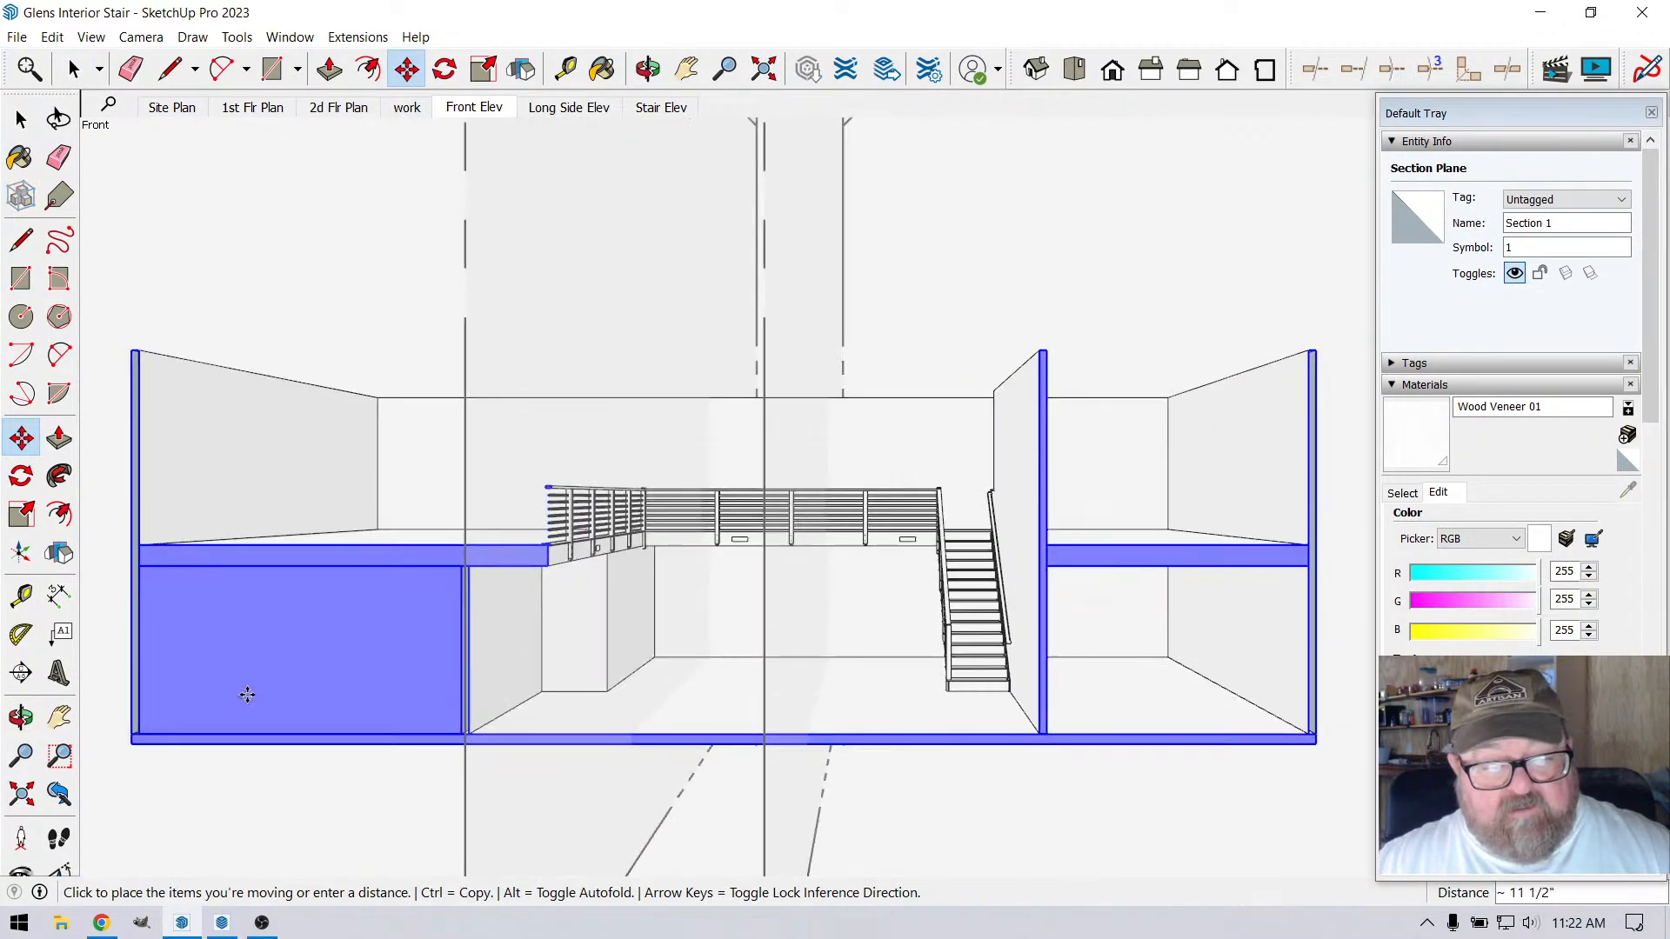
left_click(237, 699)
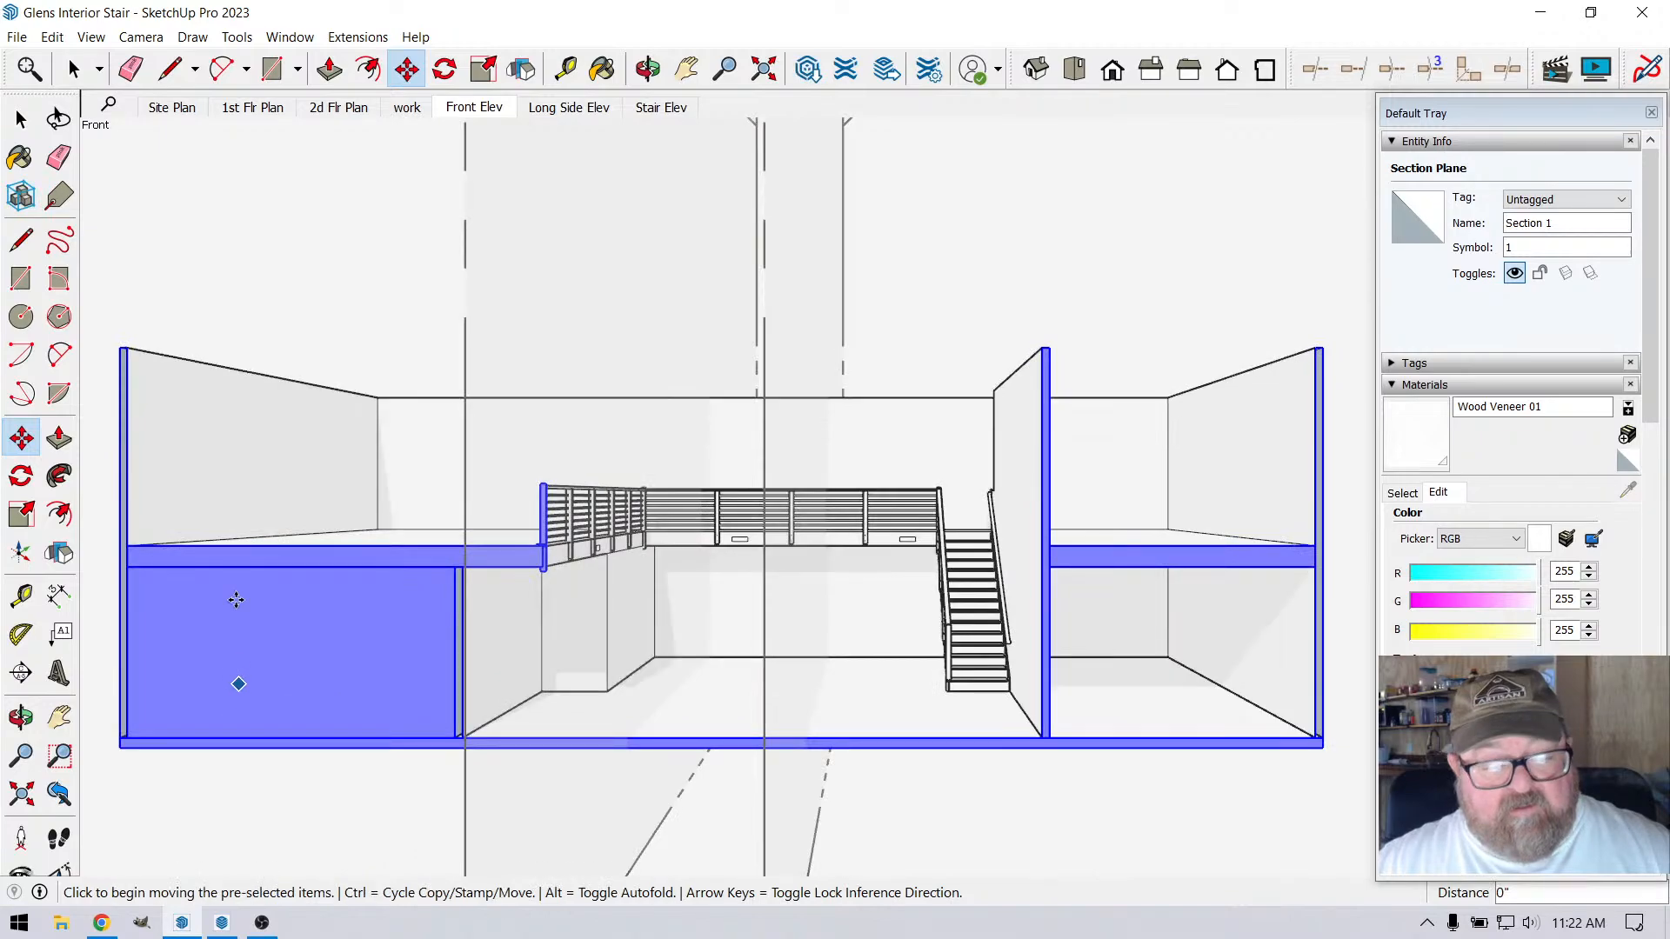
key("space")
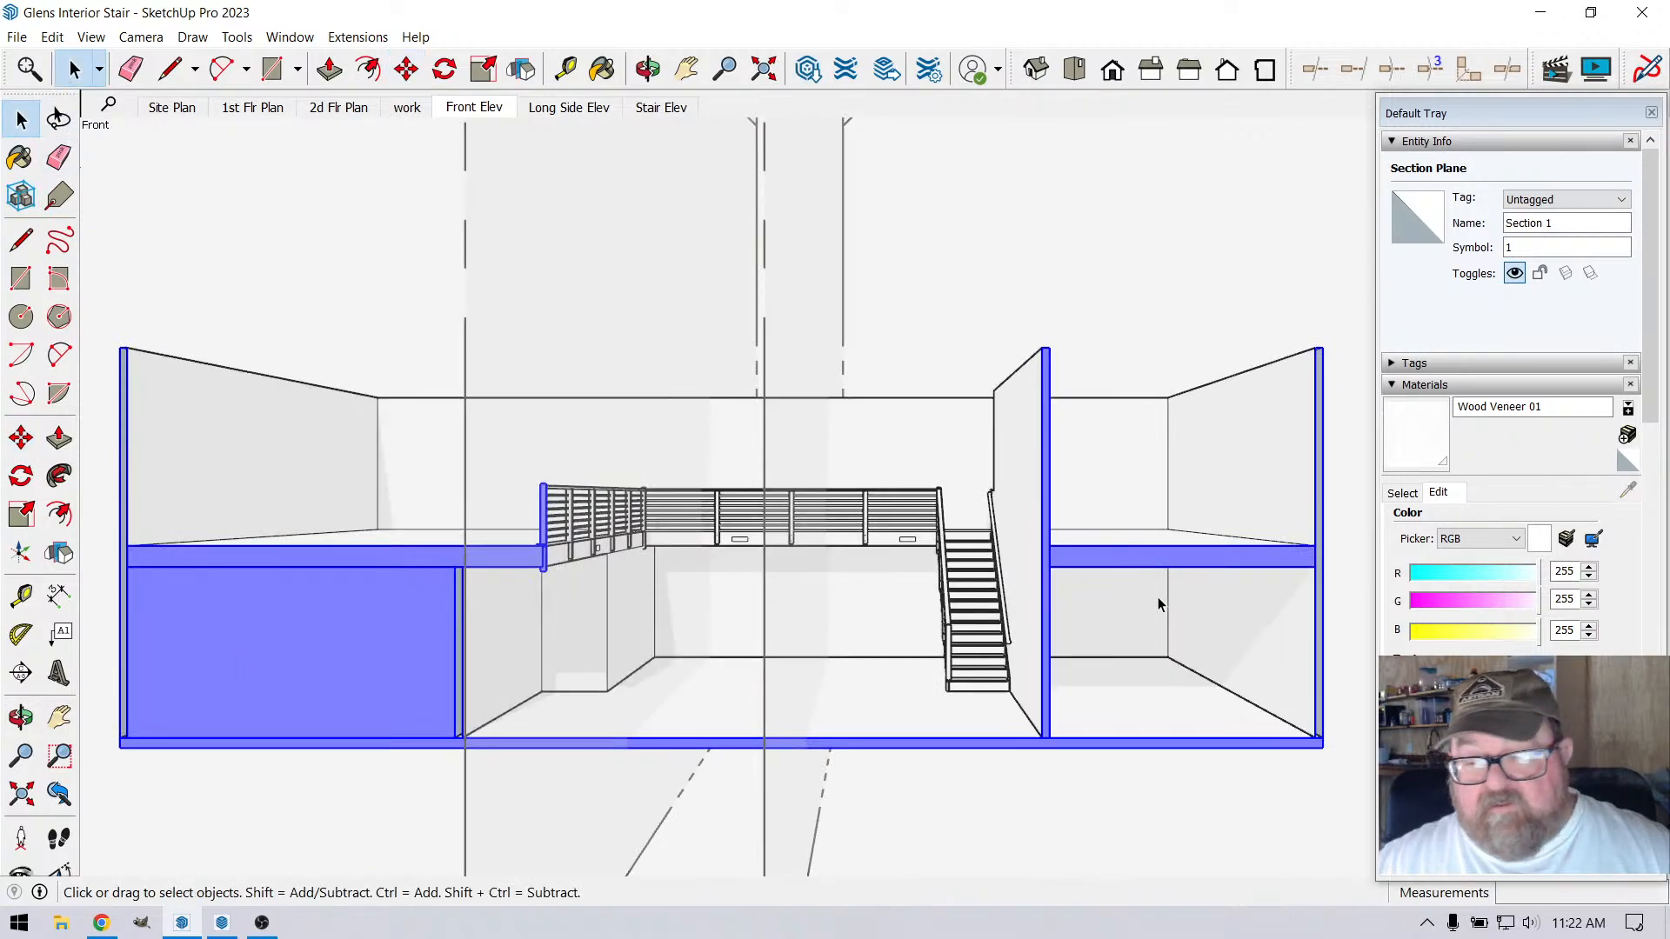
Open the Modeling settings of the Construction Documentation style for editing
left_click(1394, 386)
left_click(1397, 430)
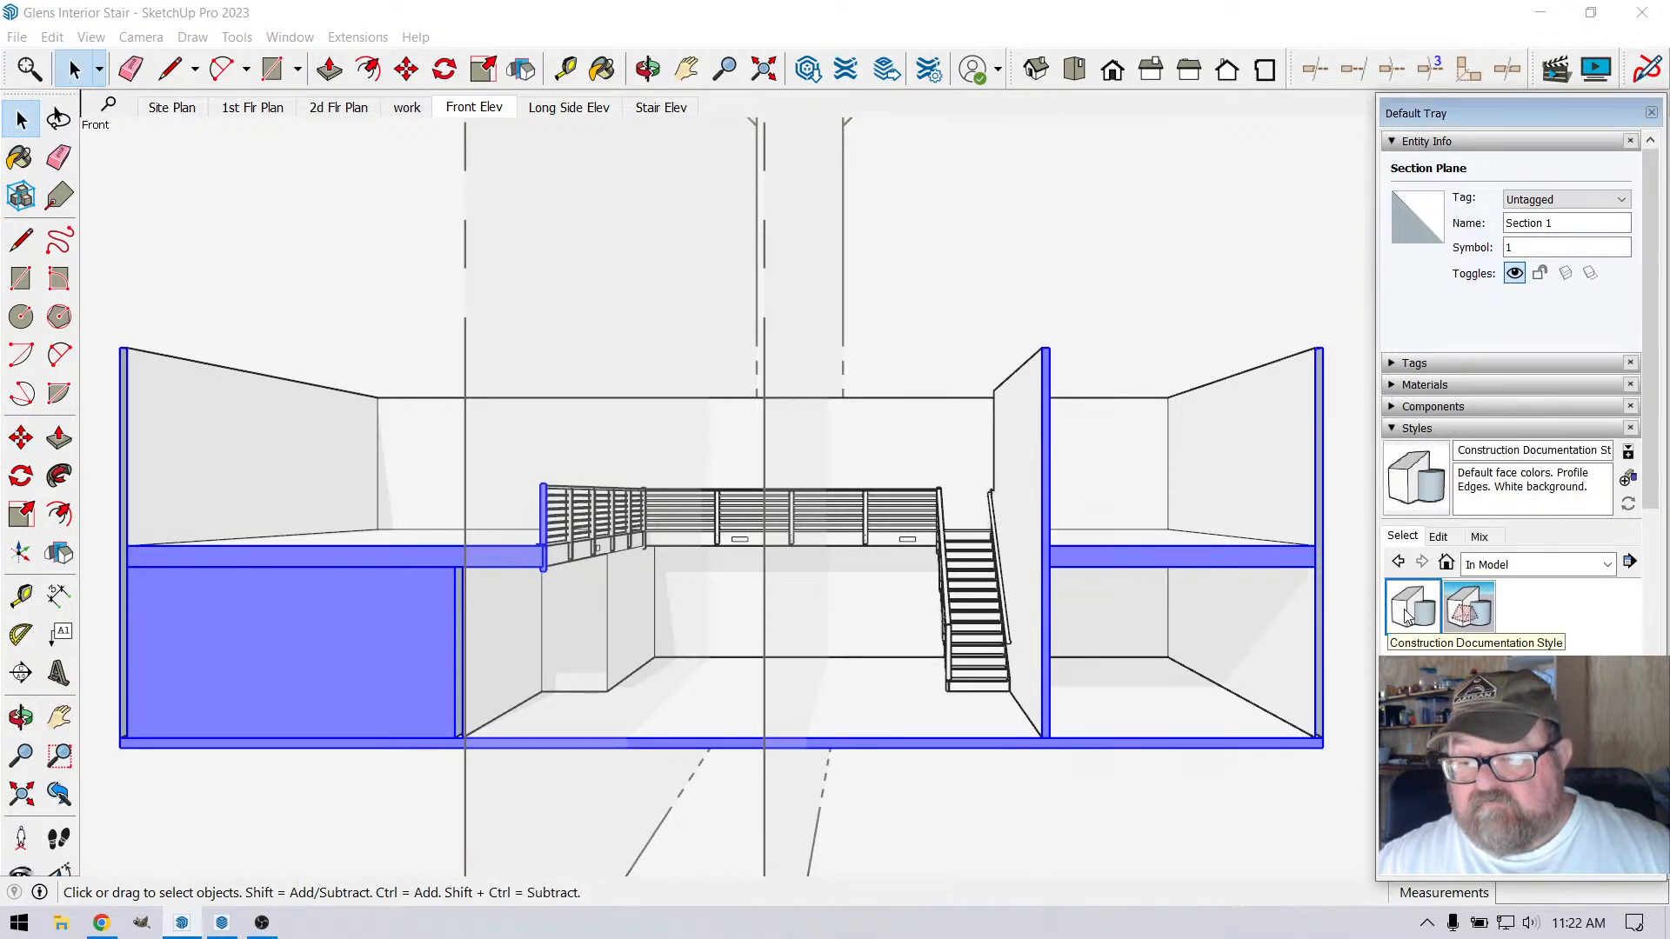
left_click(1437, 538)
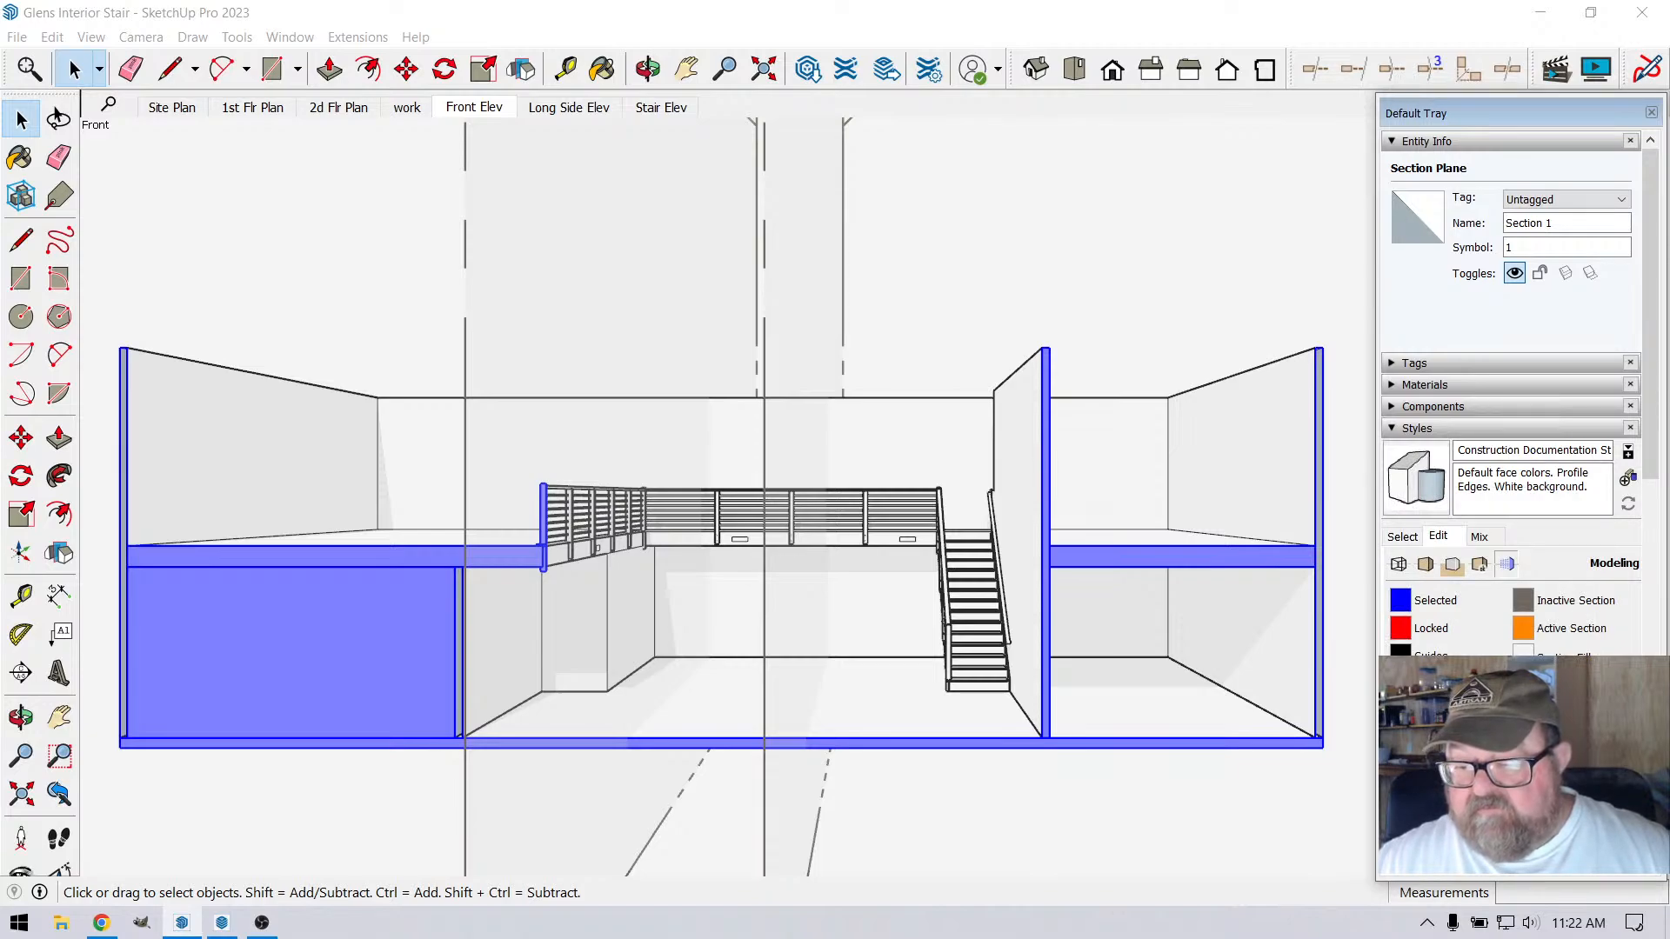
scroll(1423, 626, "down", 3)
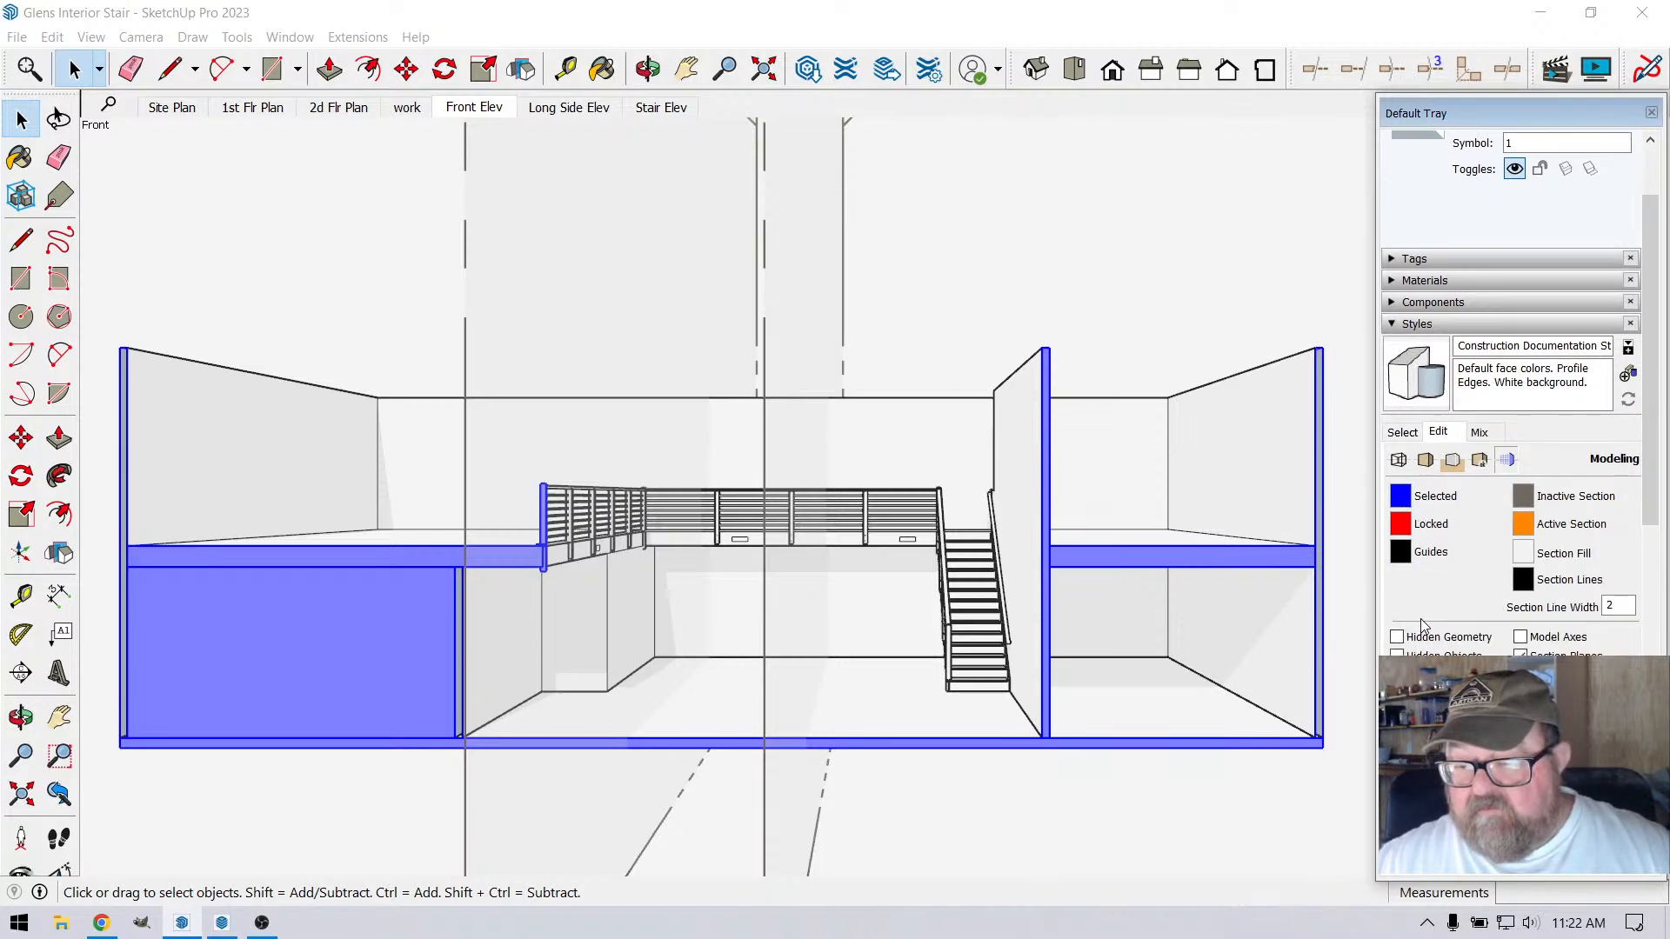
Deselect the Section 1 plane and hide the model's section planes
key("shift+z")
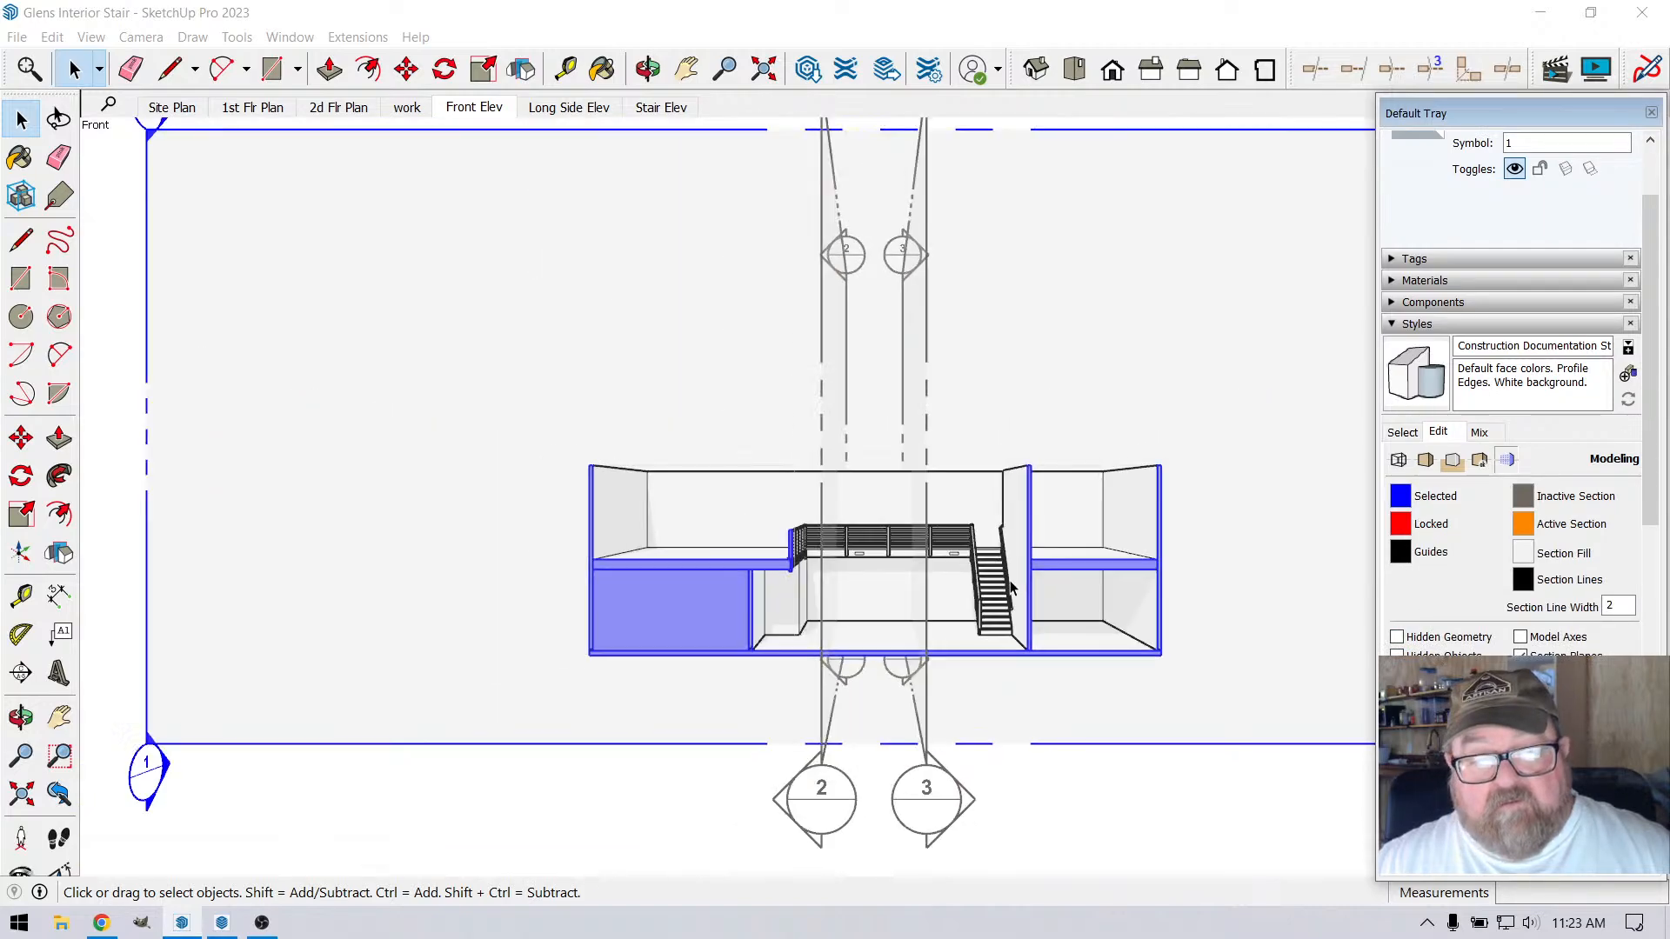
left_click(194, 243)
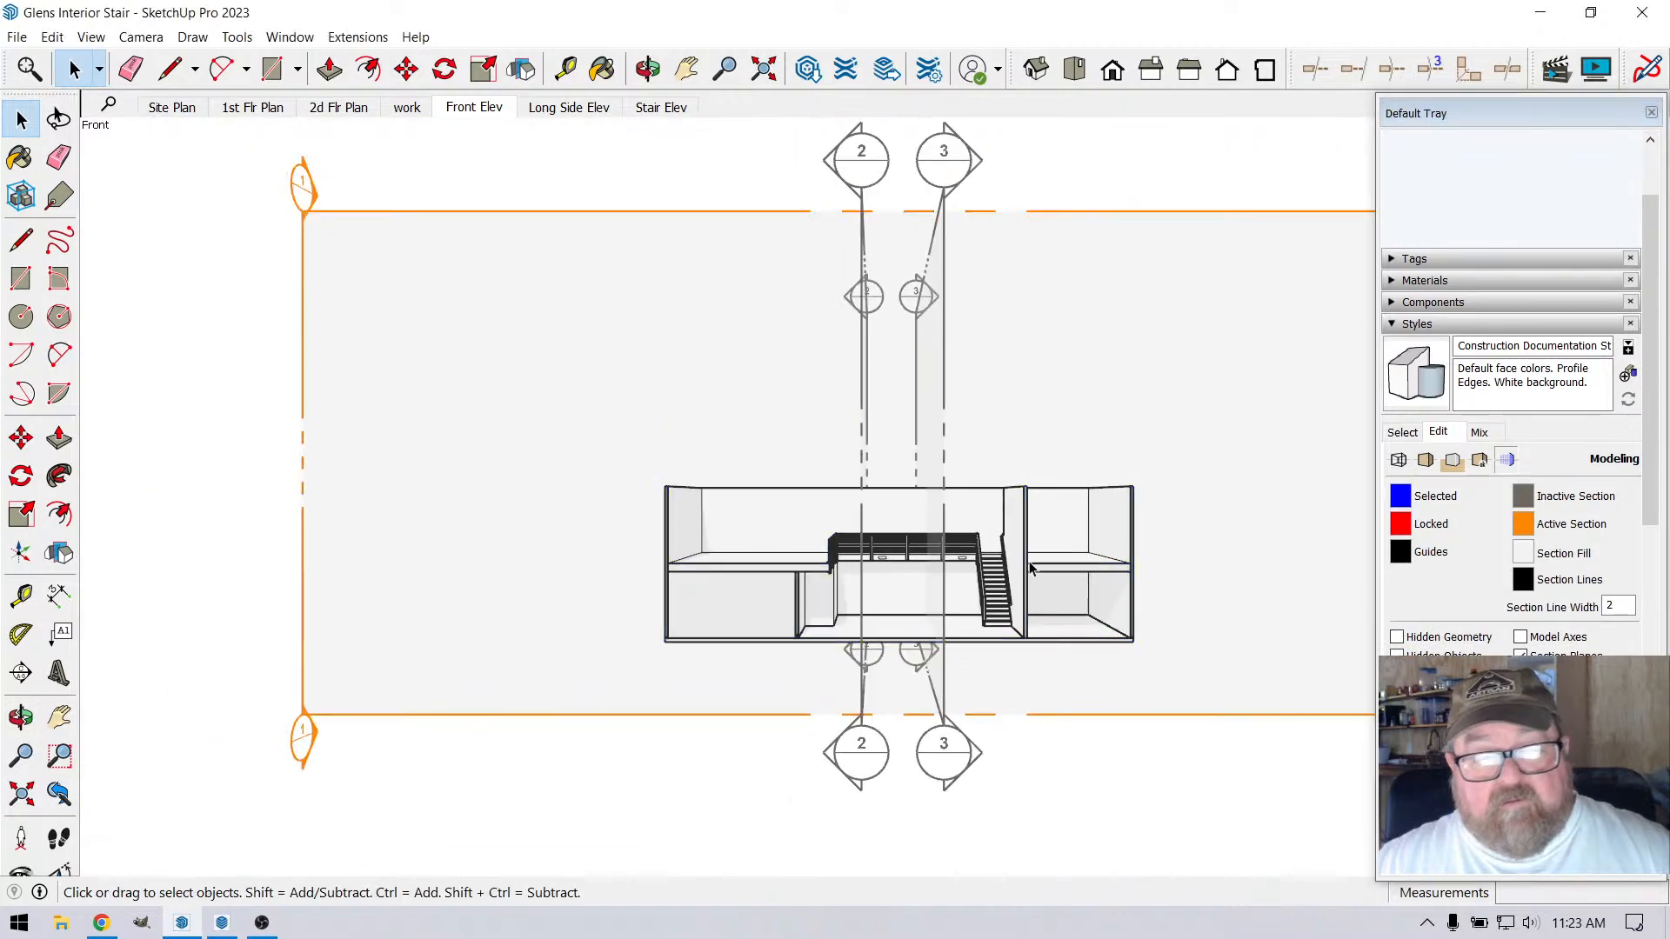
scroll(1136, 586, "up", 5)
left_click(90, 36)
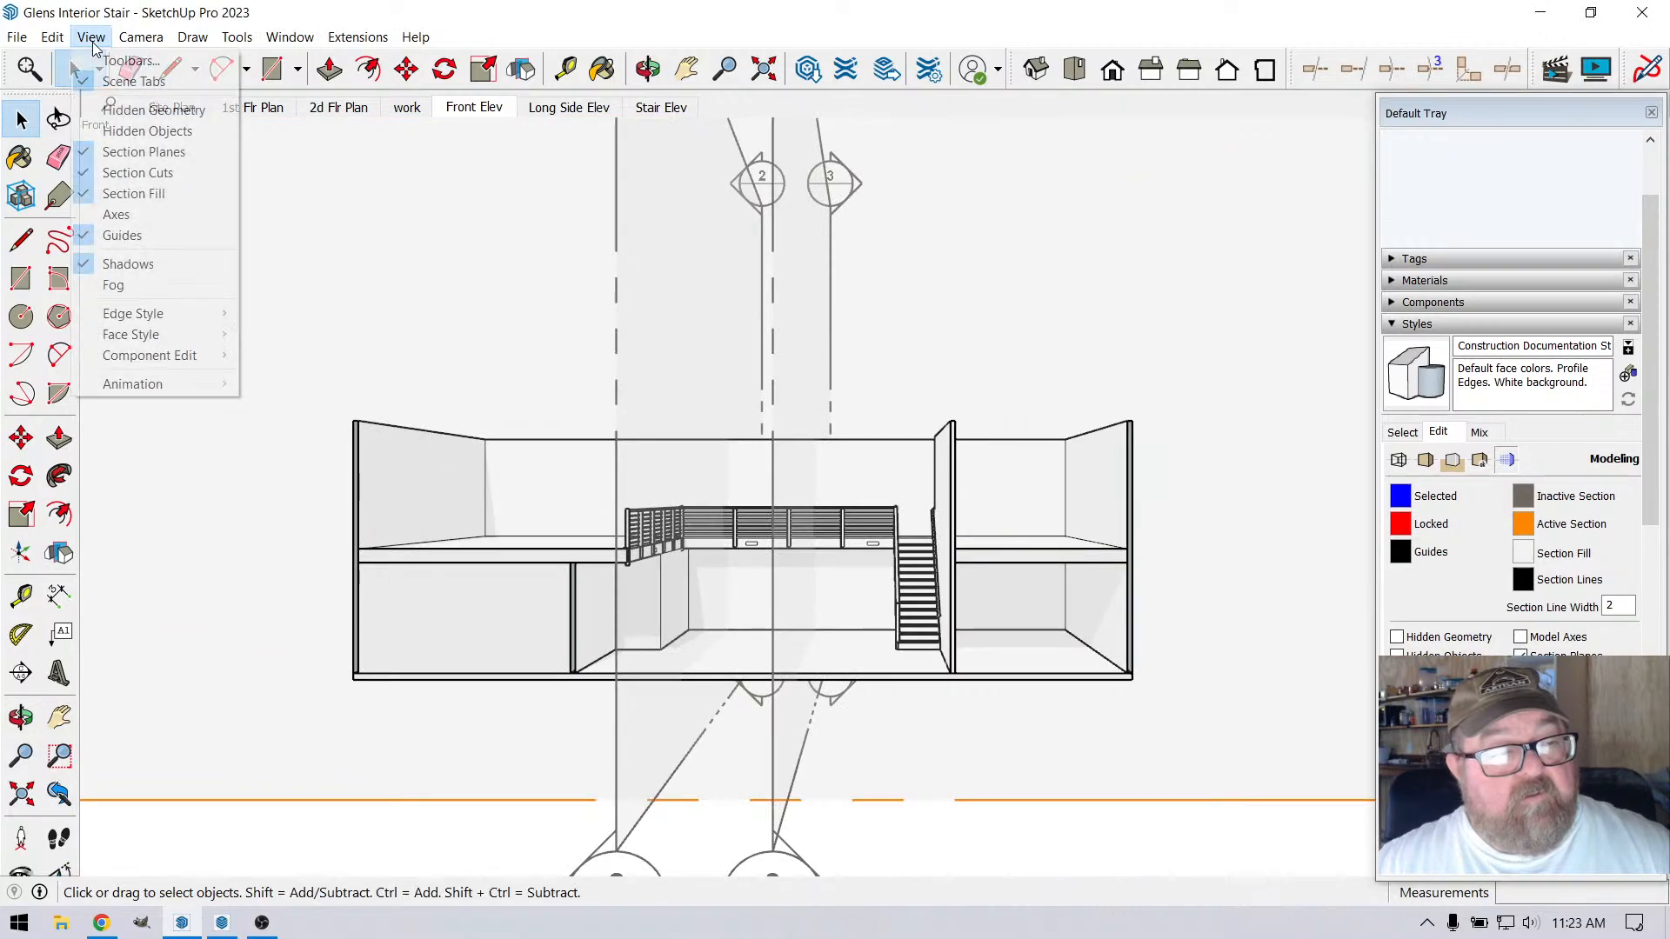
left_click(139, 159)
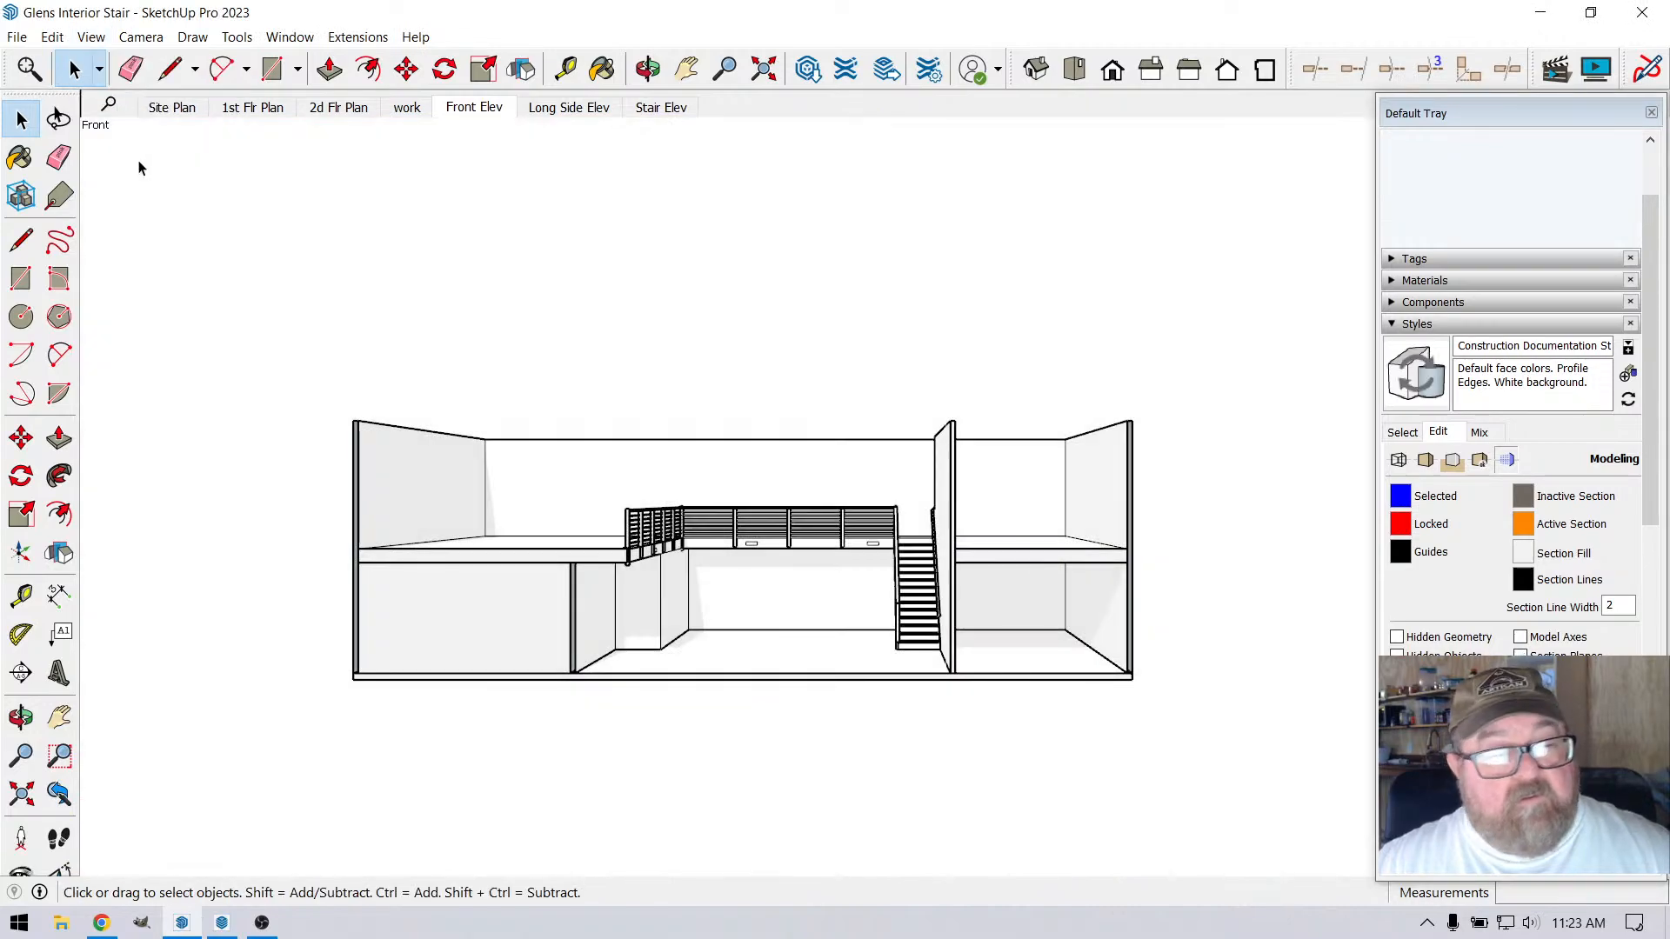
left_click(90, 37)
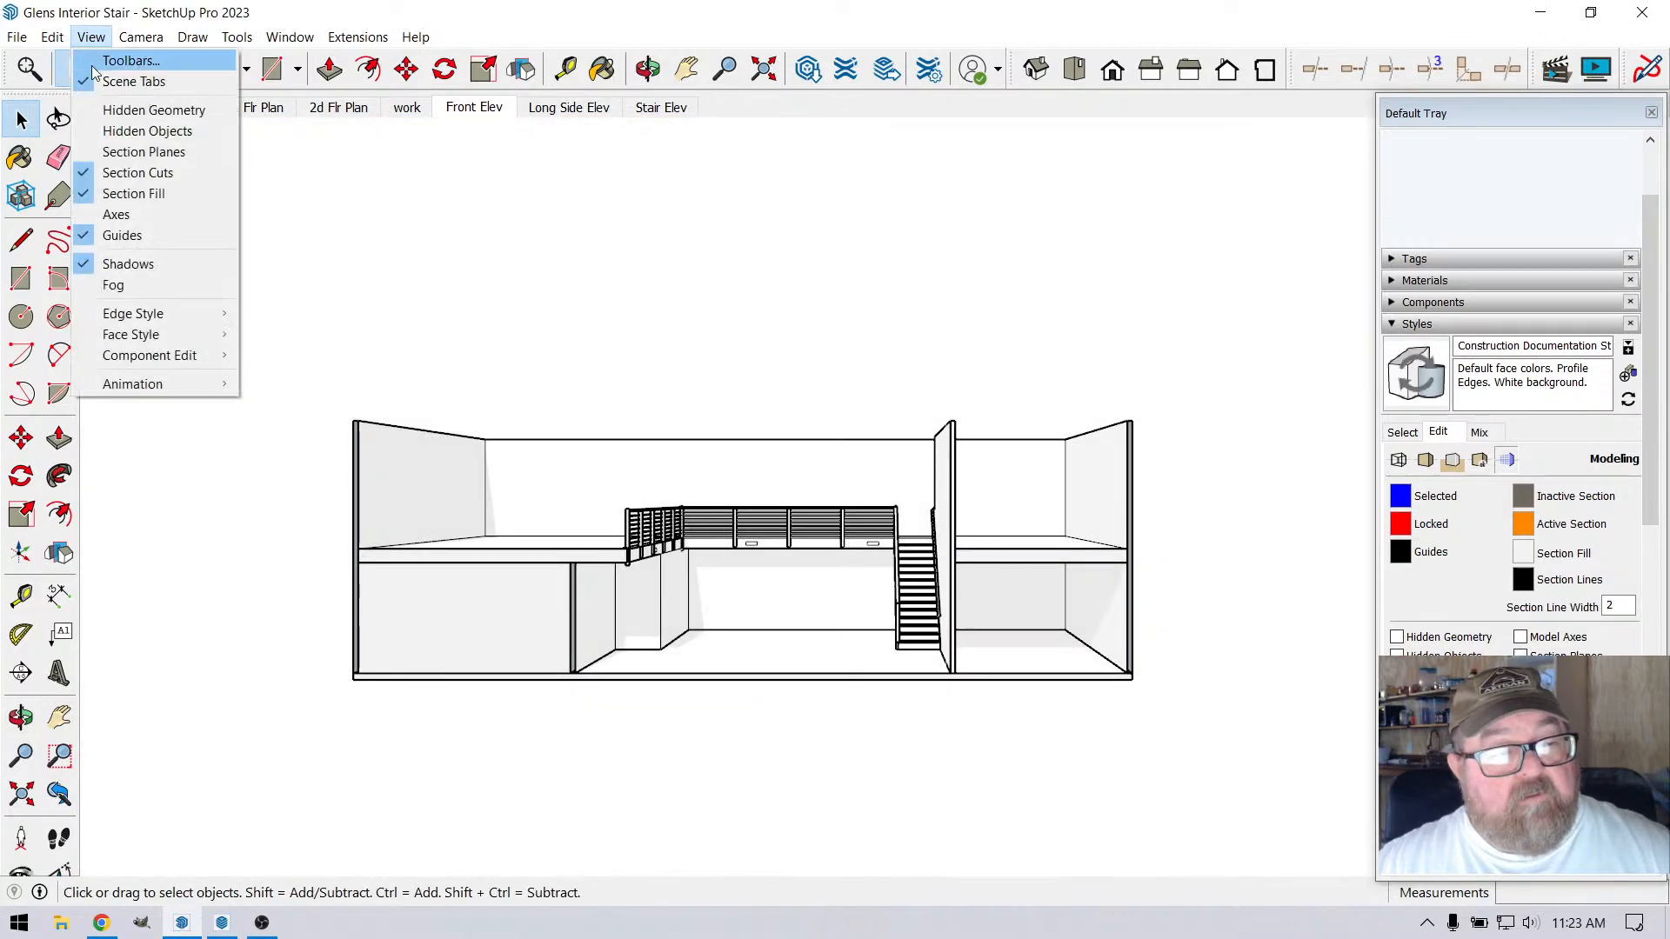
left_click(131, 159)
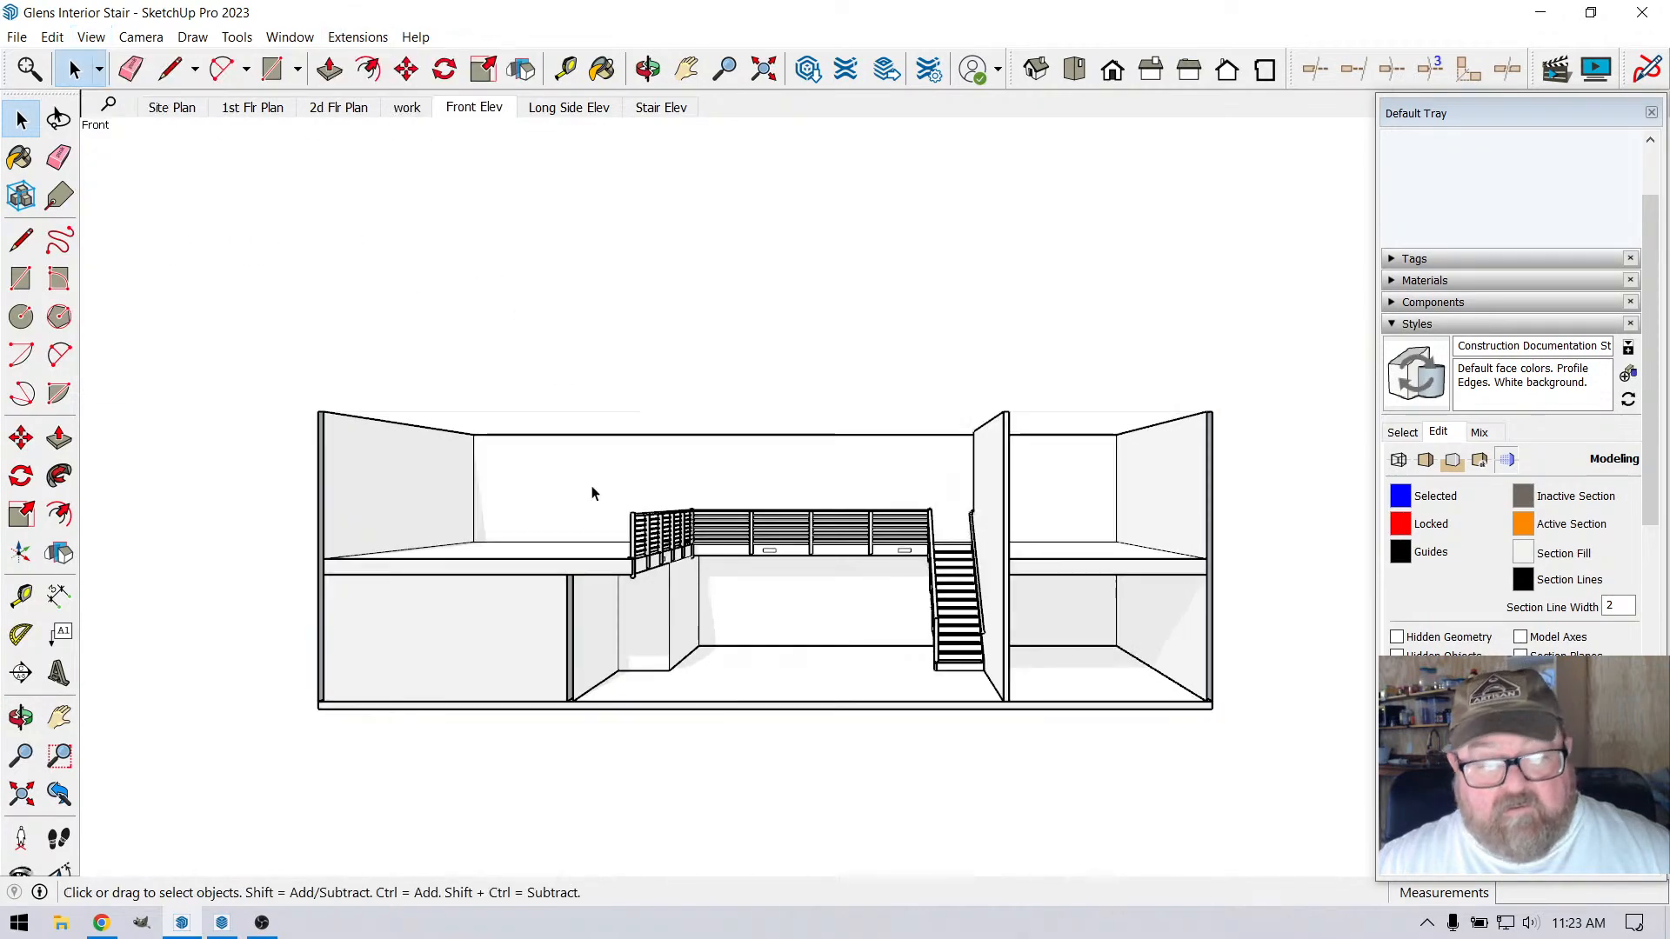
Set the style's section fill colour to white and toggle the section fill off and on again
scroll(592, 493, "up", 4)
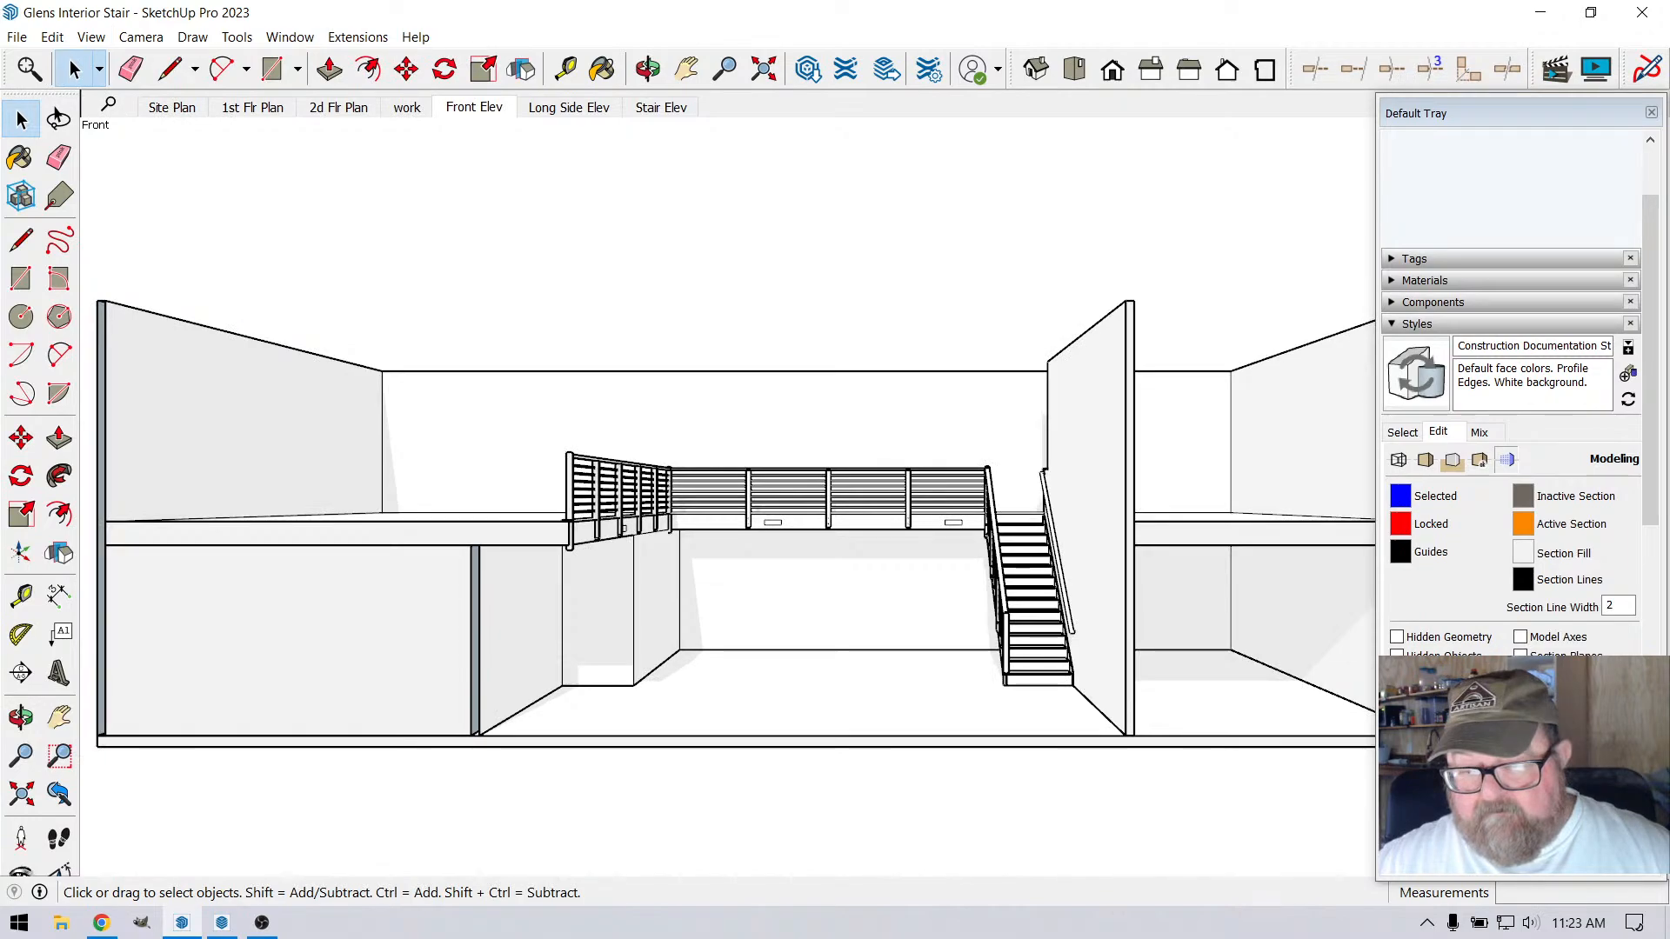
left_click(1523, 553)
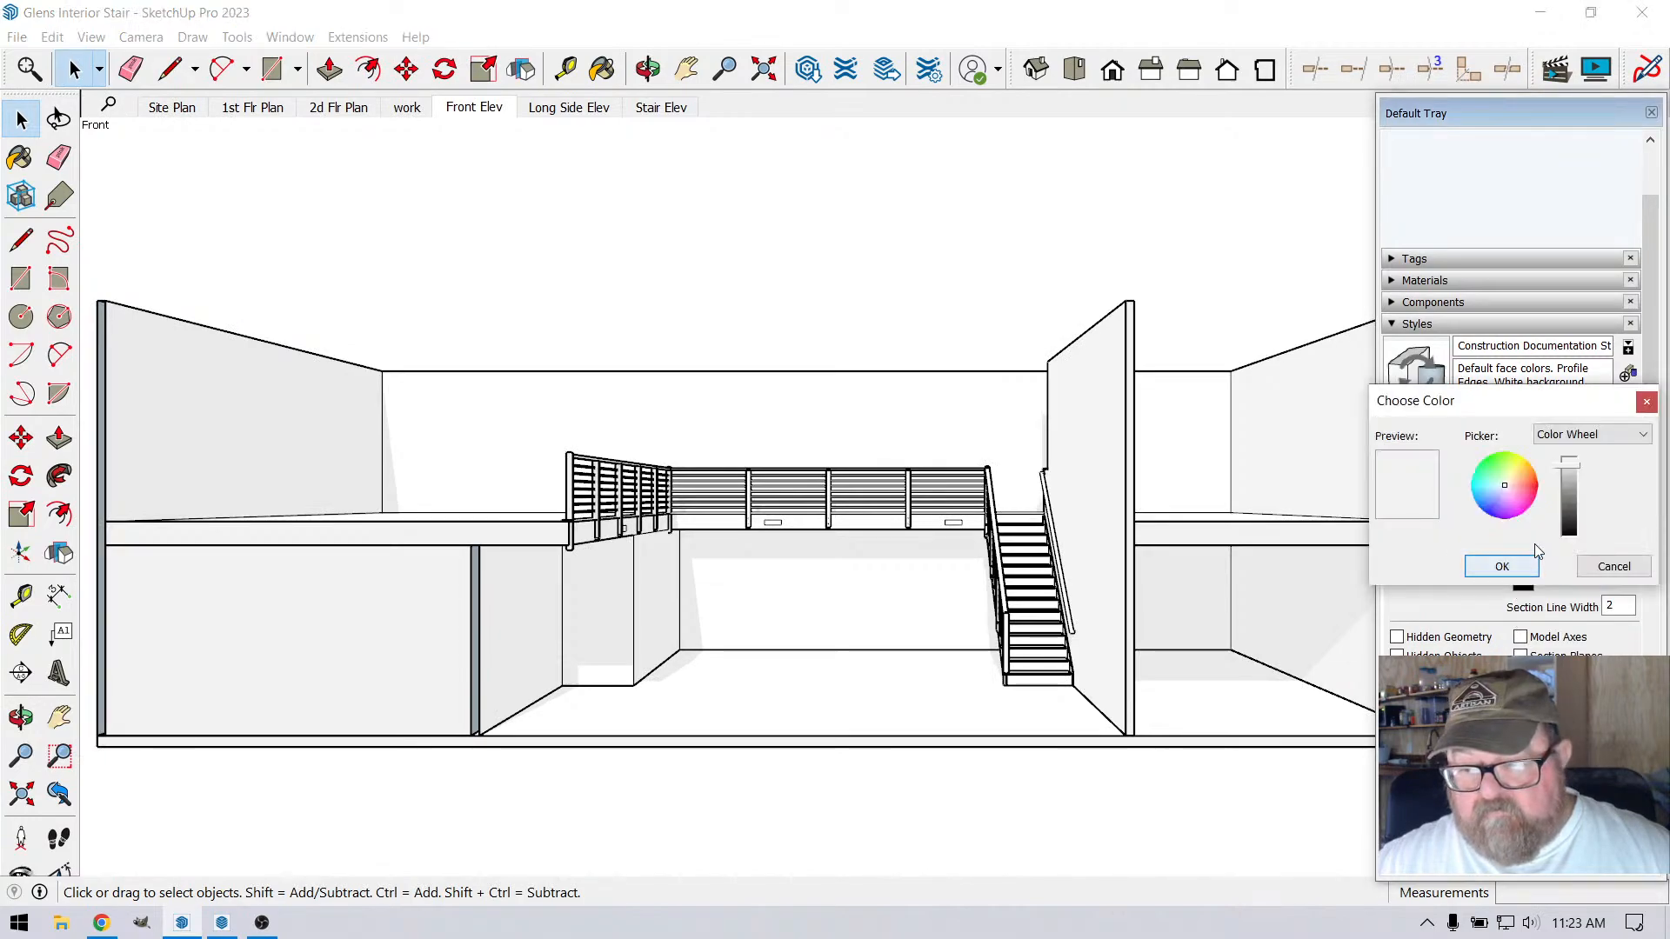
mouse_move(1573, 475)
left_mouse_down()
mouse_move(1573, 503)
mouse_move(1578, 467)
left_mouse_up()
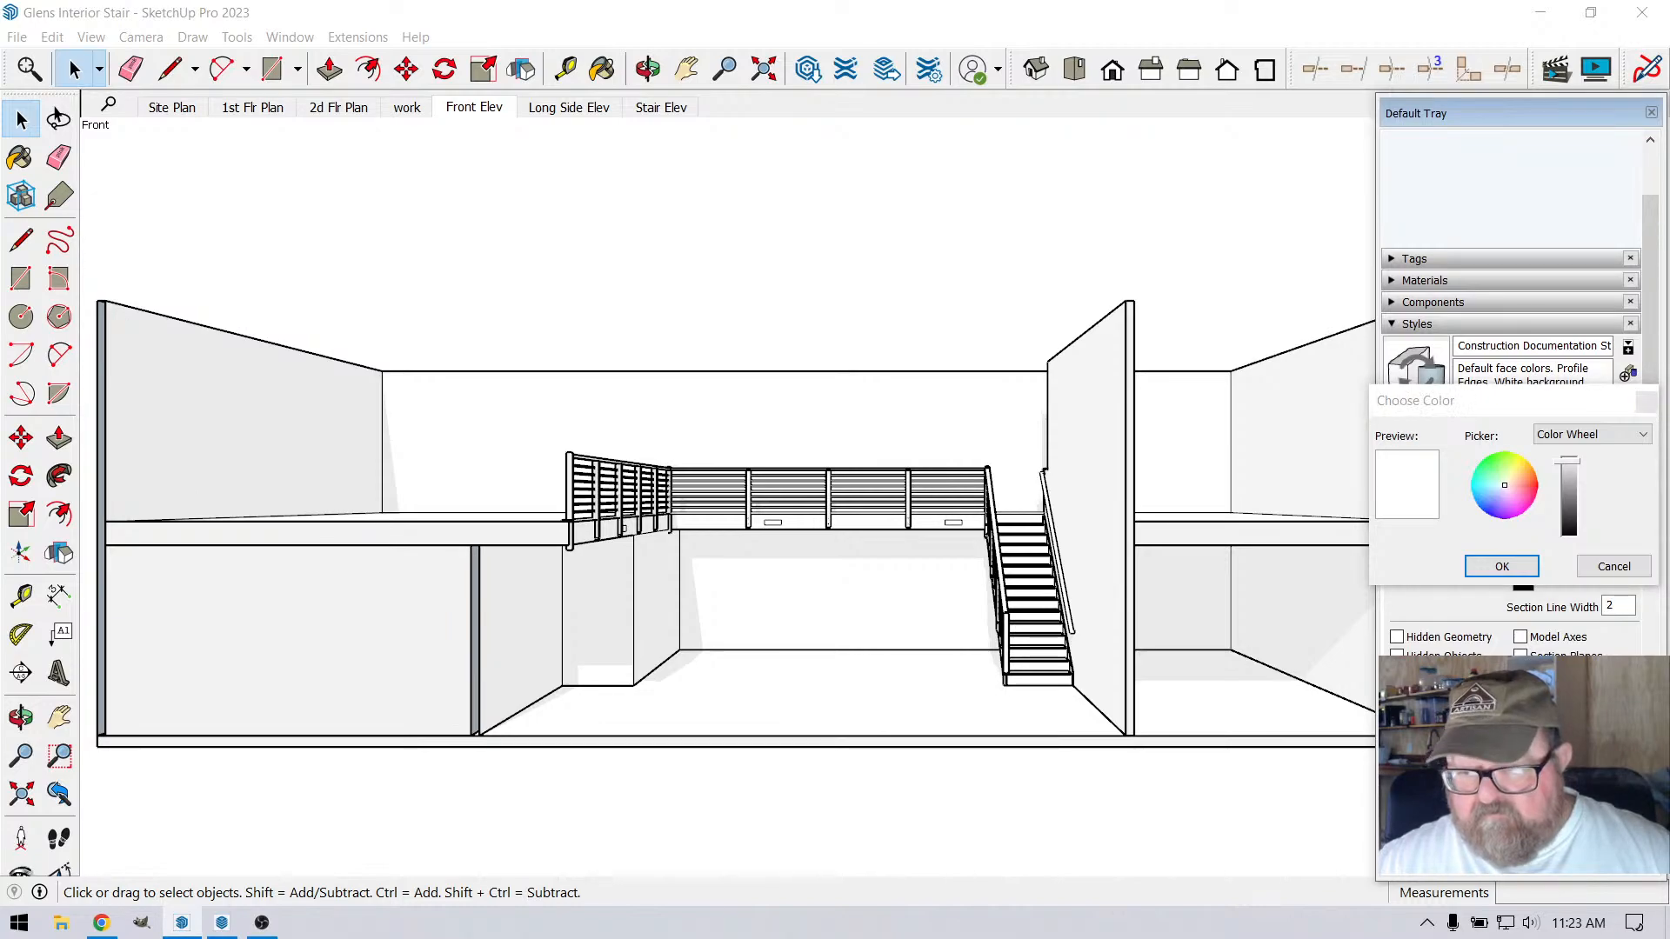
left_click(1527, 574)
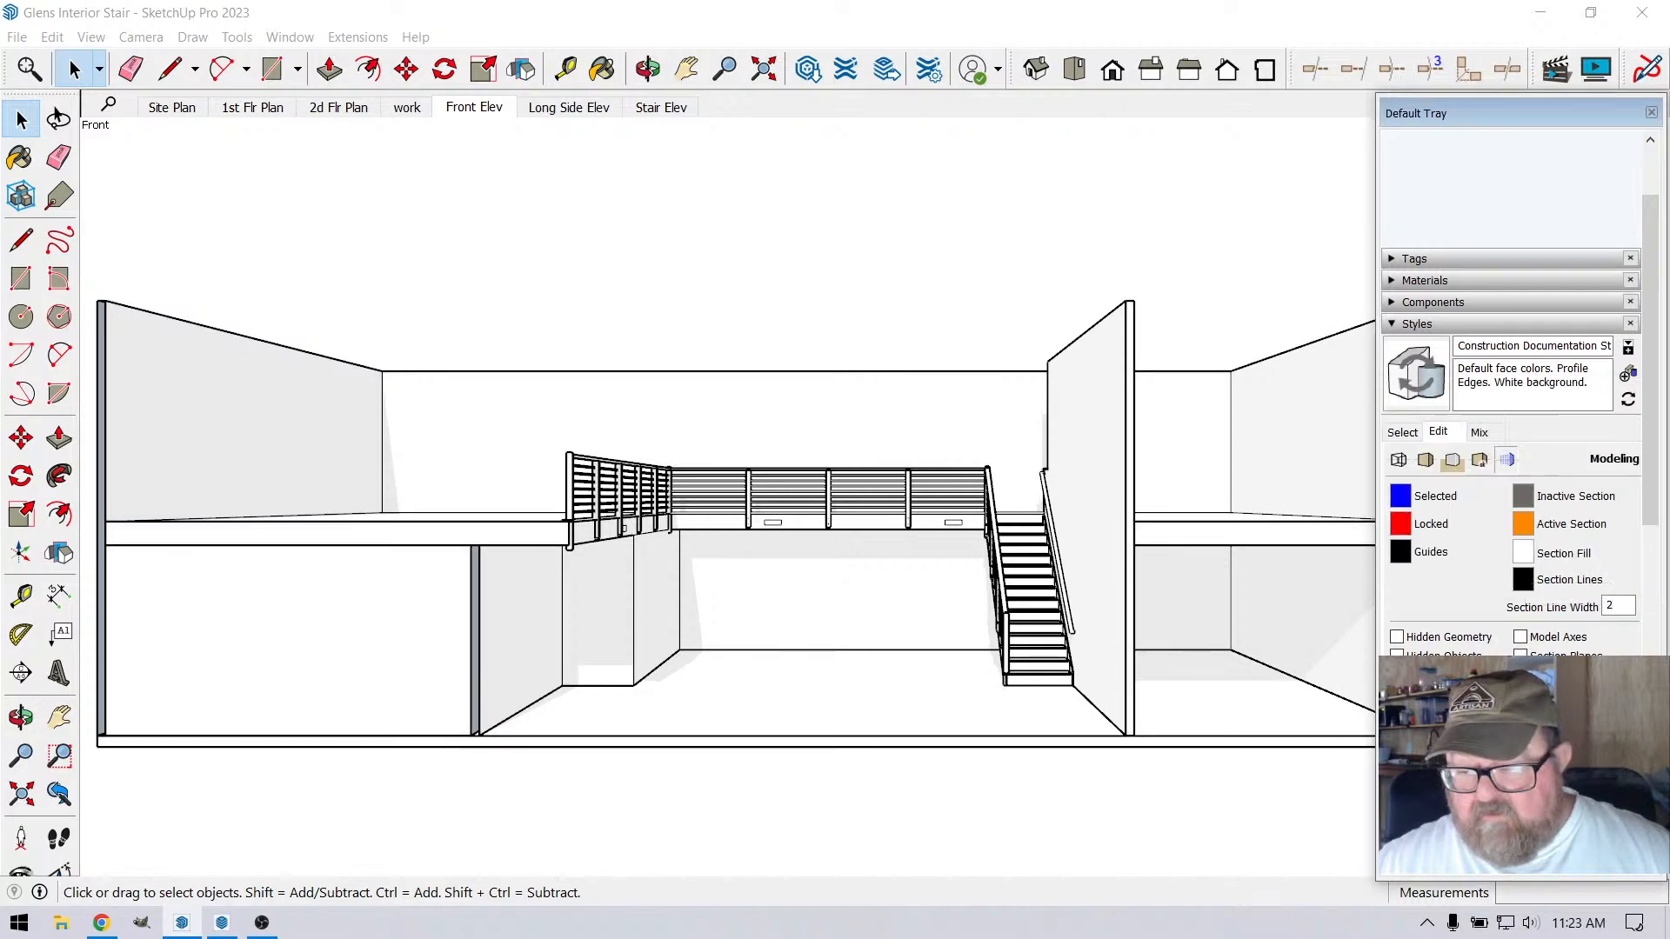
left_click(1520, 691)
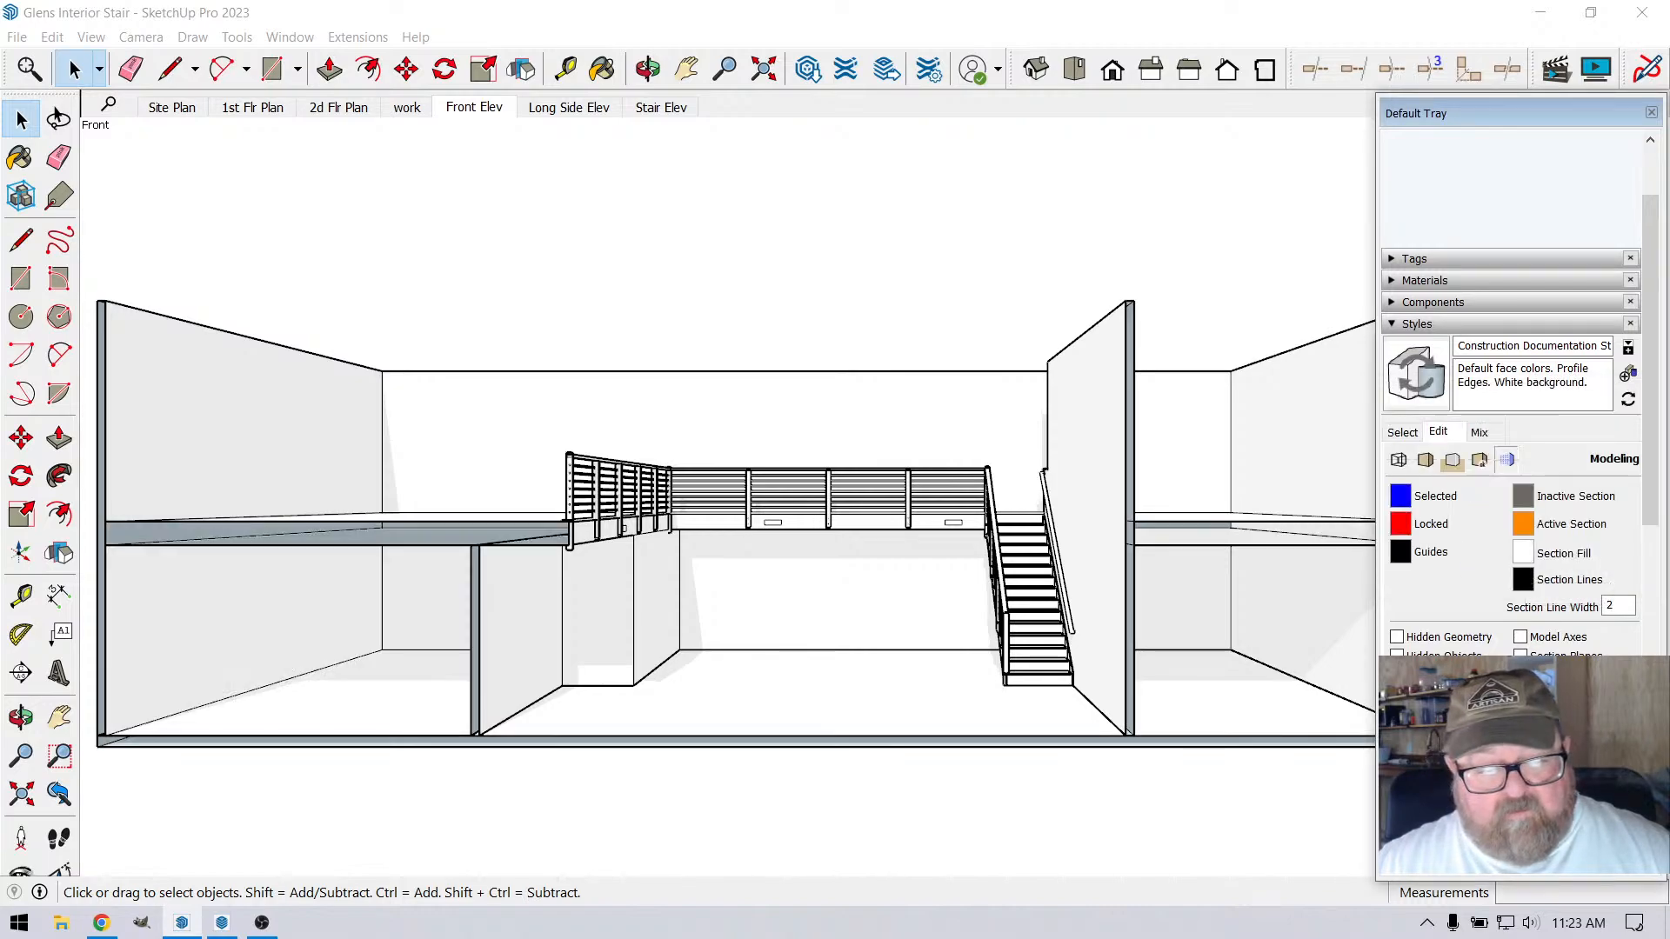
left_click(1520, 692)
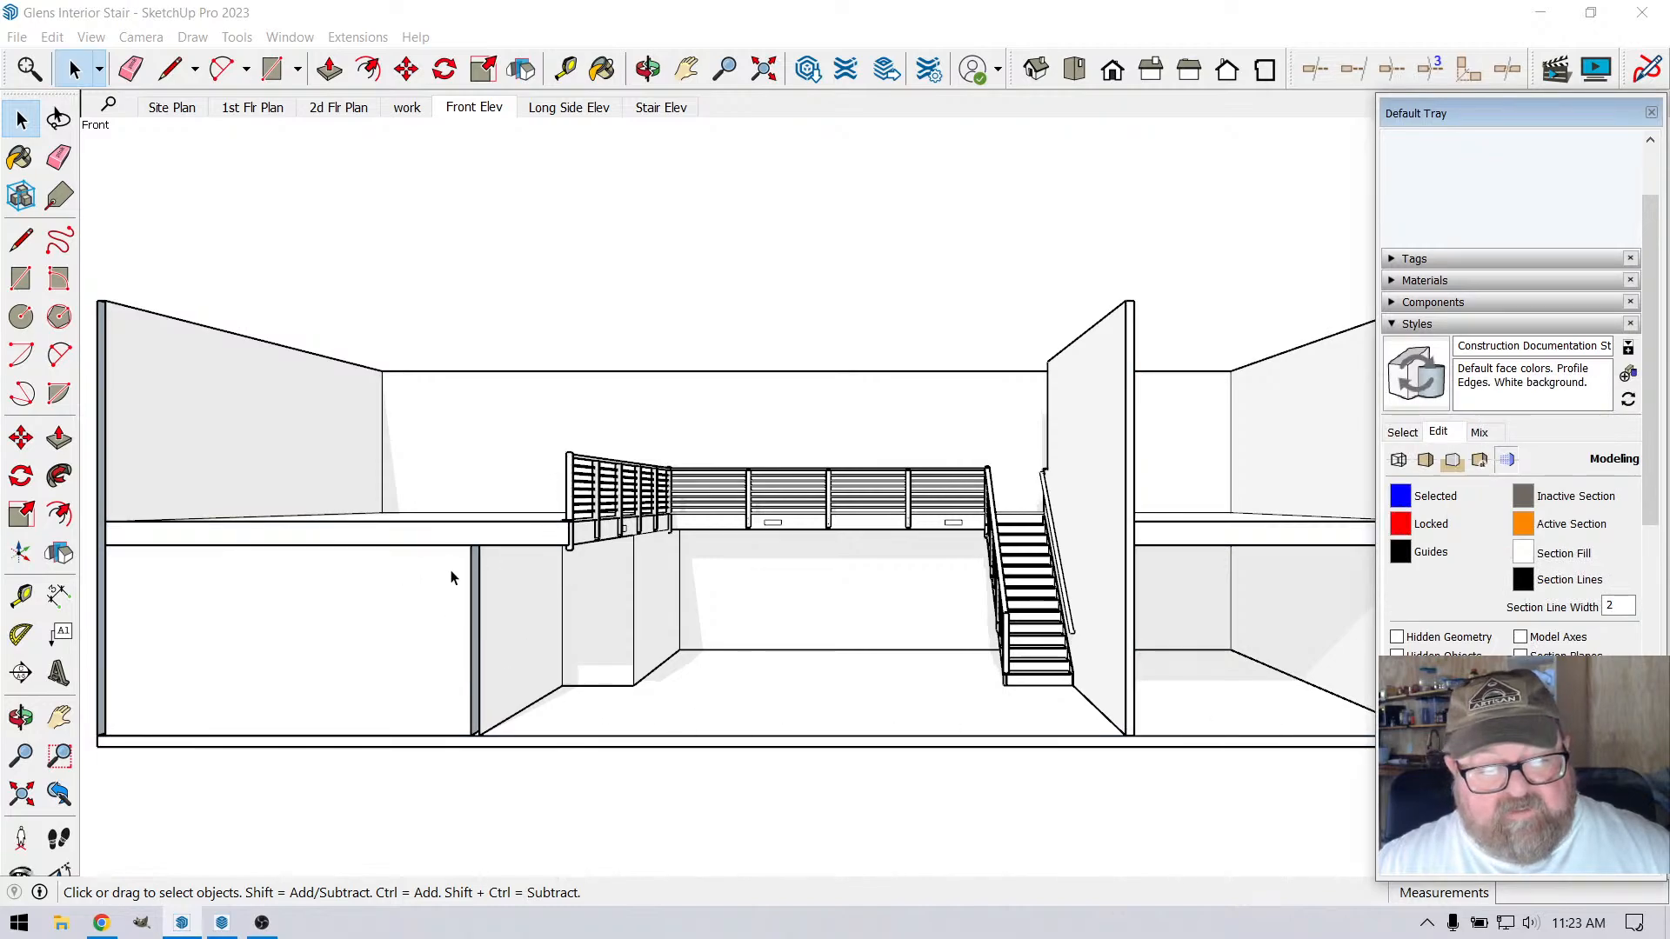
Open the wall group for editing at the unfilled cut wall below the upper floor and select its connected geometry
scroll(500, 741, "up", 6)
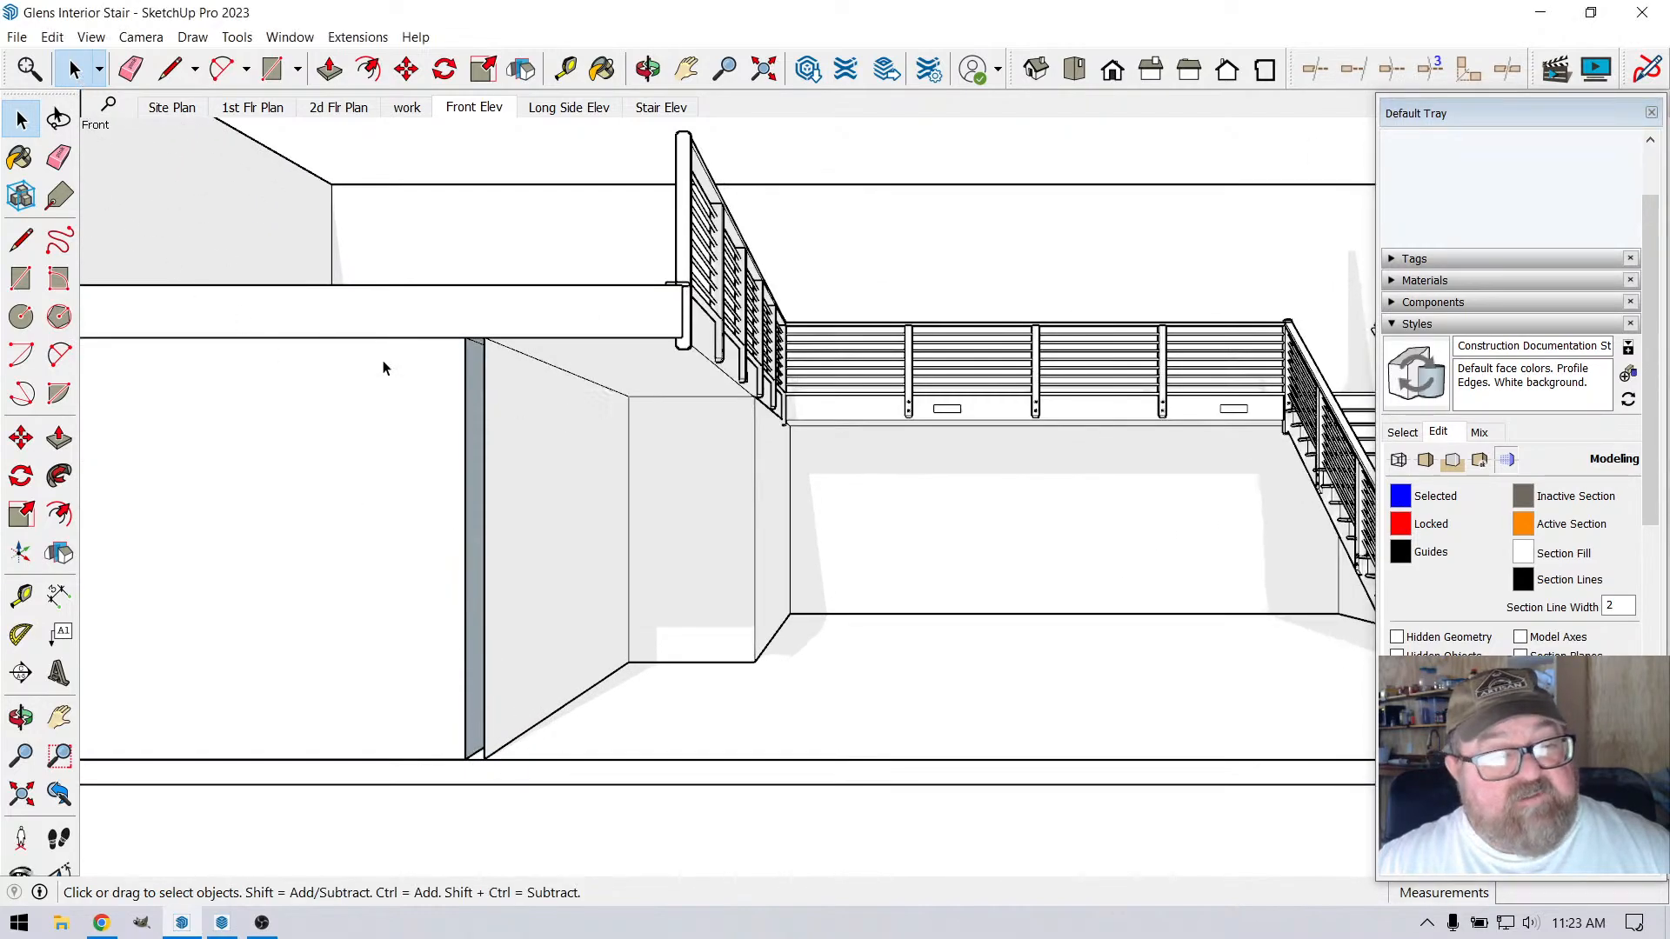
left_click(501, 446)
double_click(531, 456)
triple_click(530, 456)
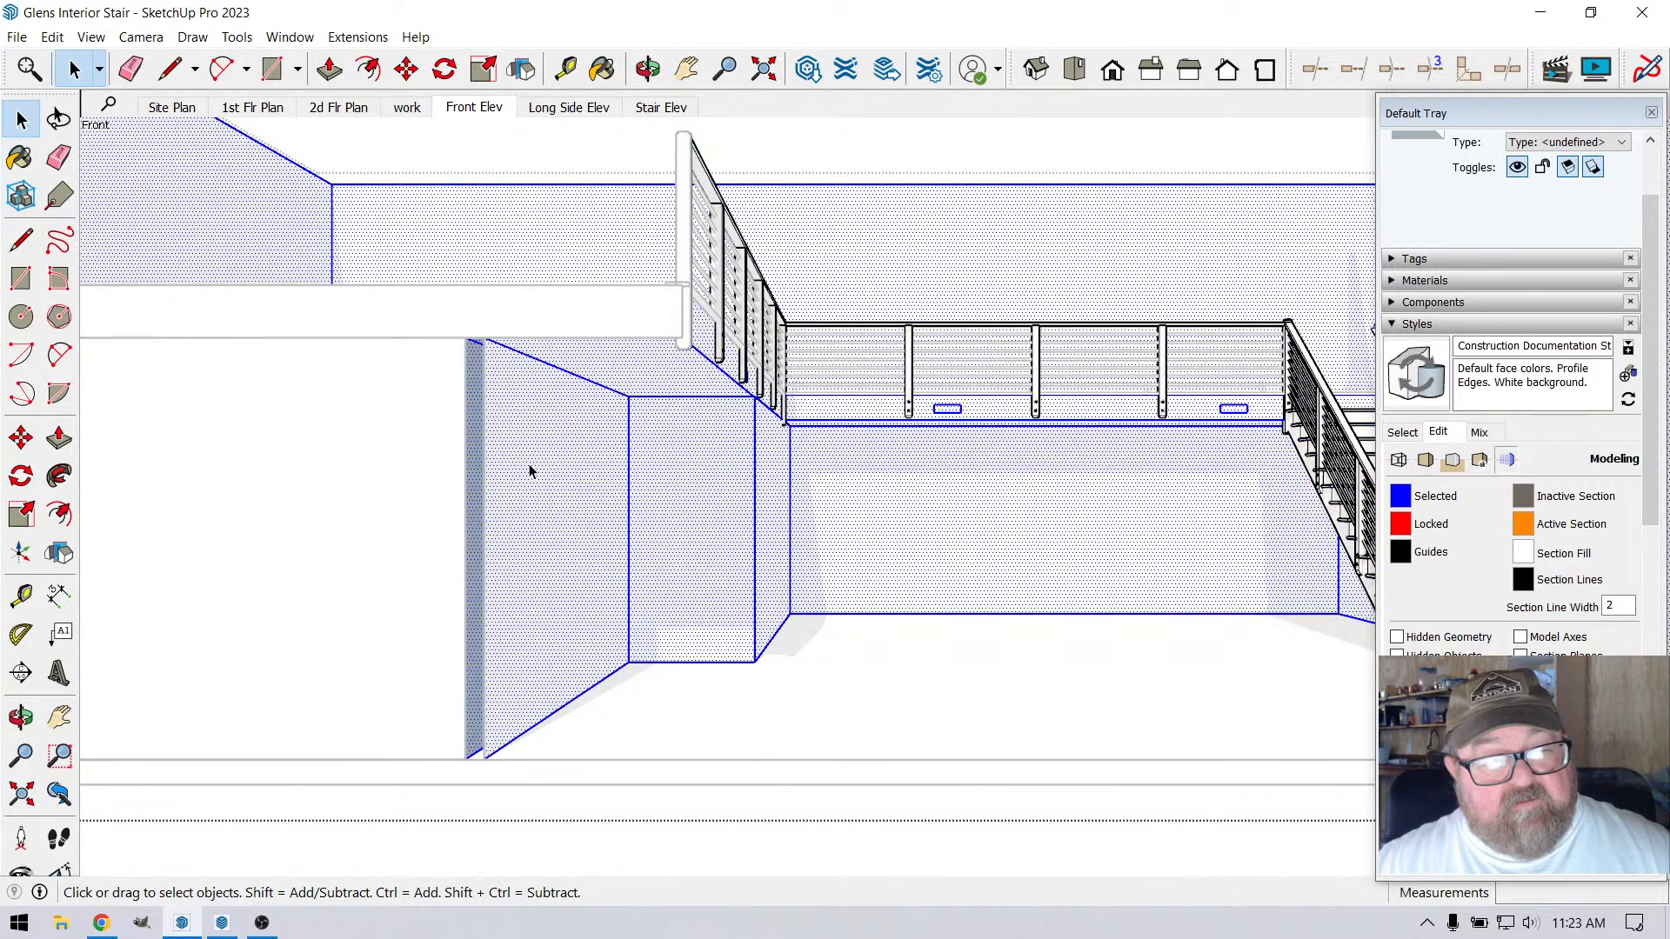
left_click(273, 71)
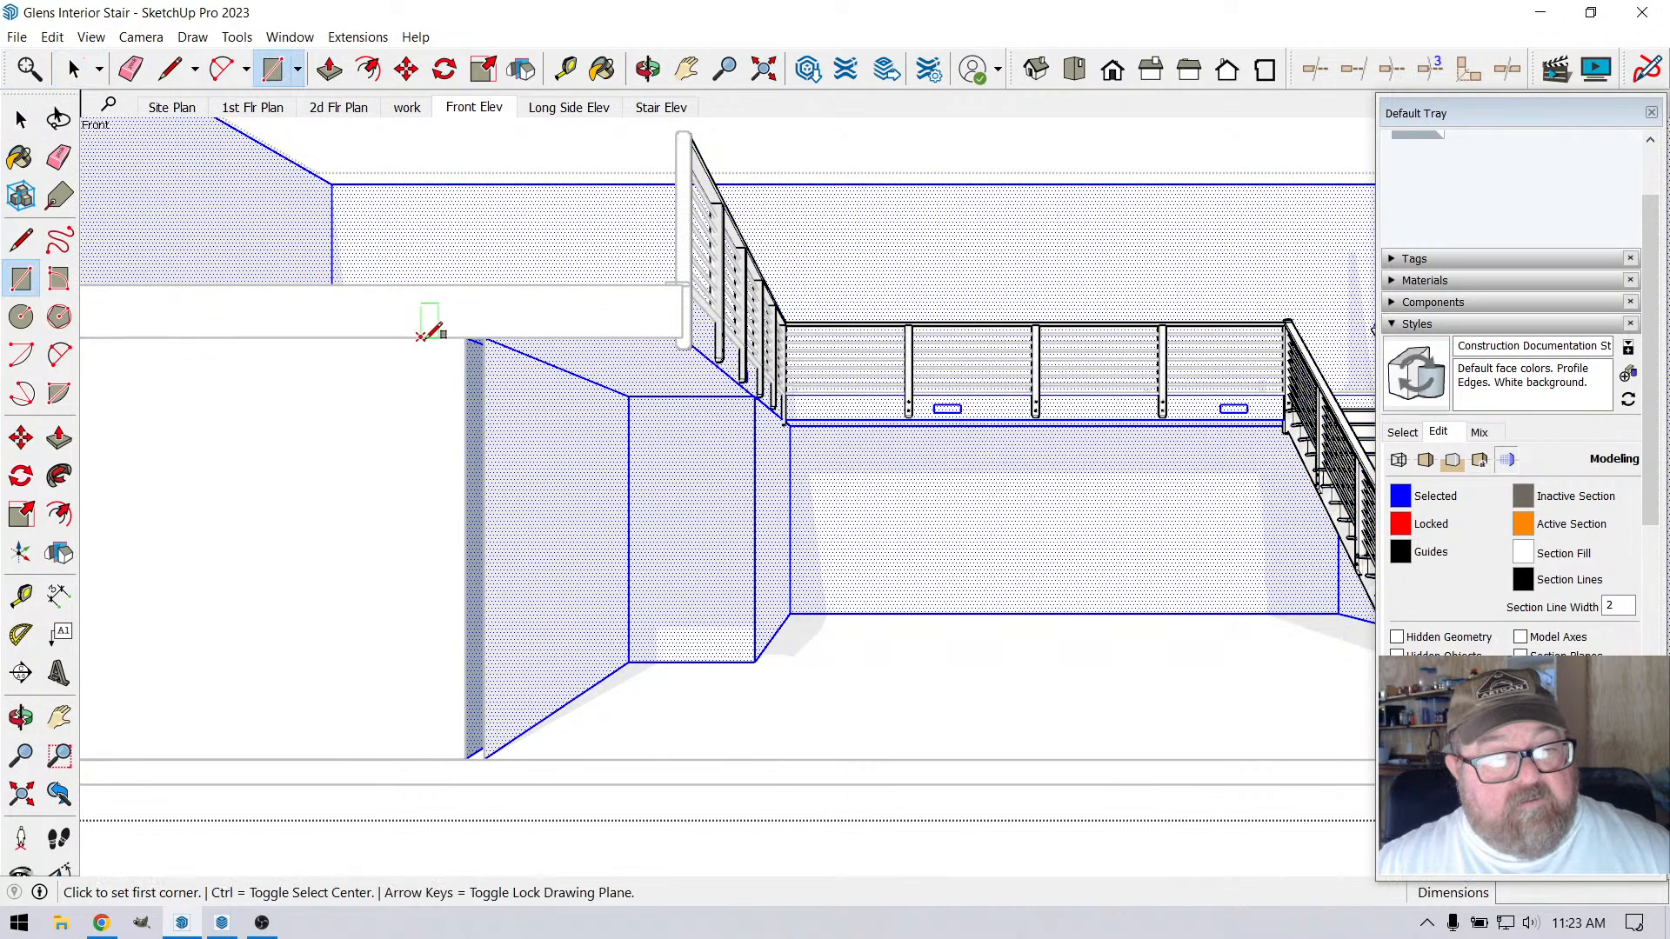
left_click(462, 335)
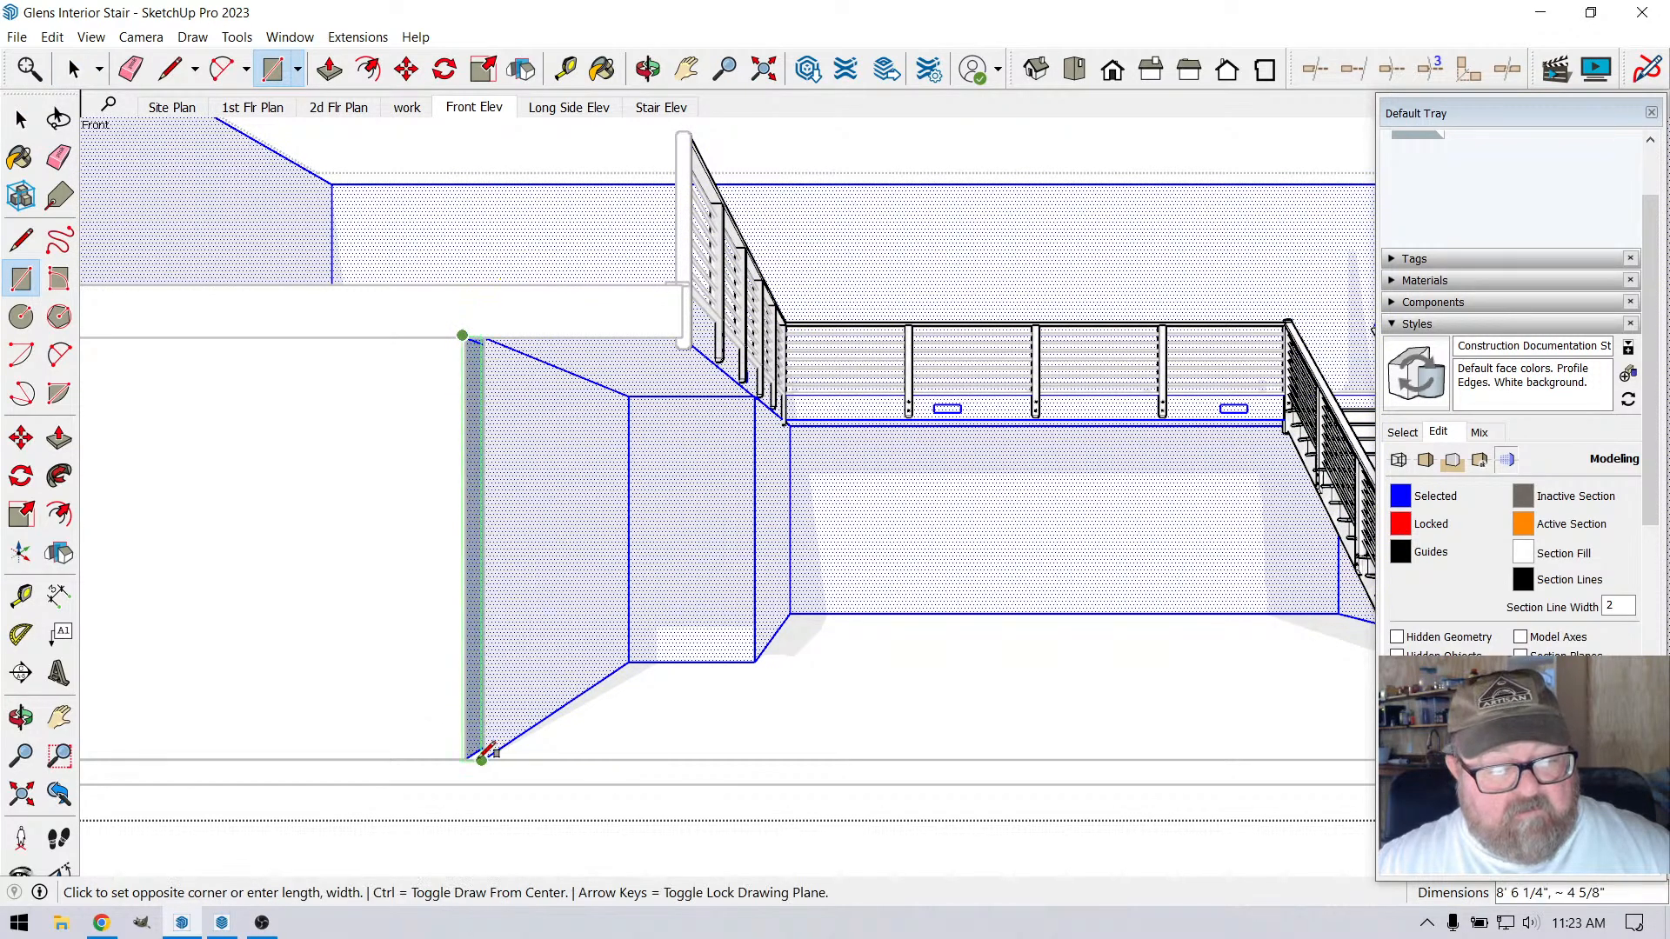
key("Escape")
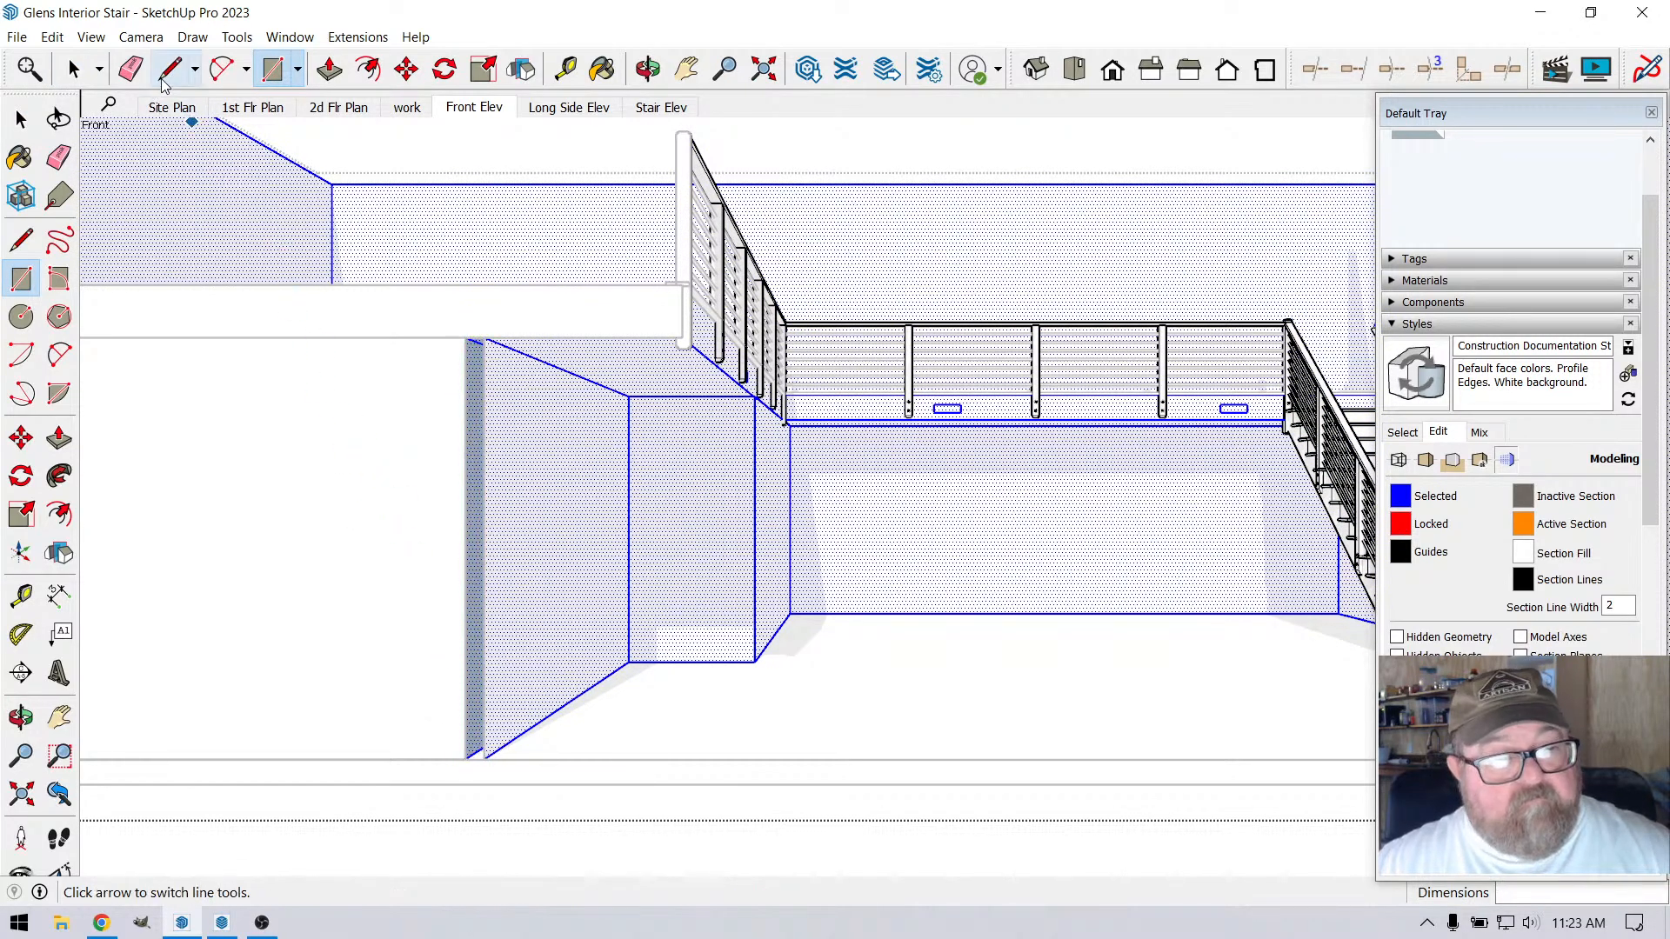
Draw a line about 4 5/8" long across the bottom of the cut wall end below the upper floor
left_click(170, 69)
left_click(466, 754)
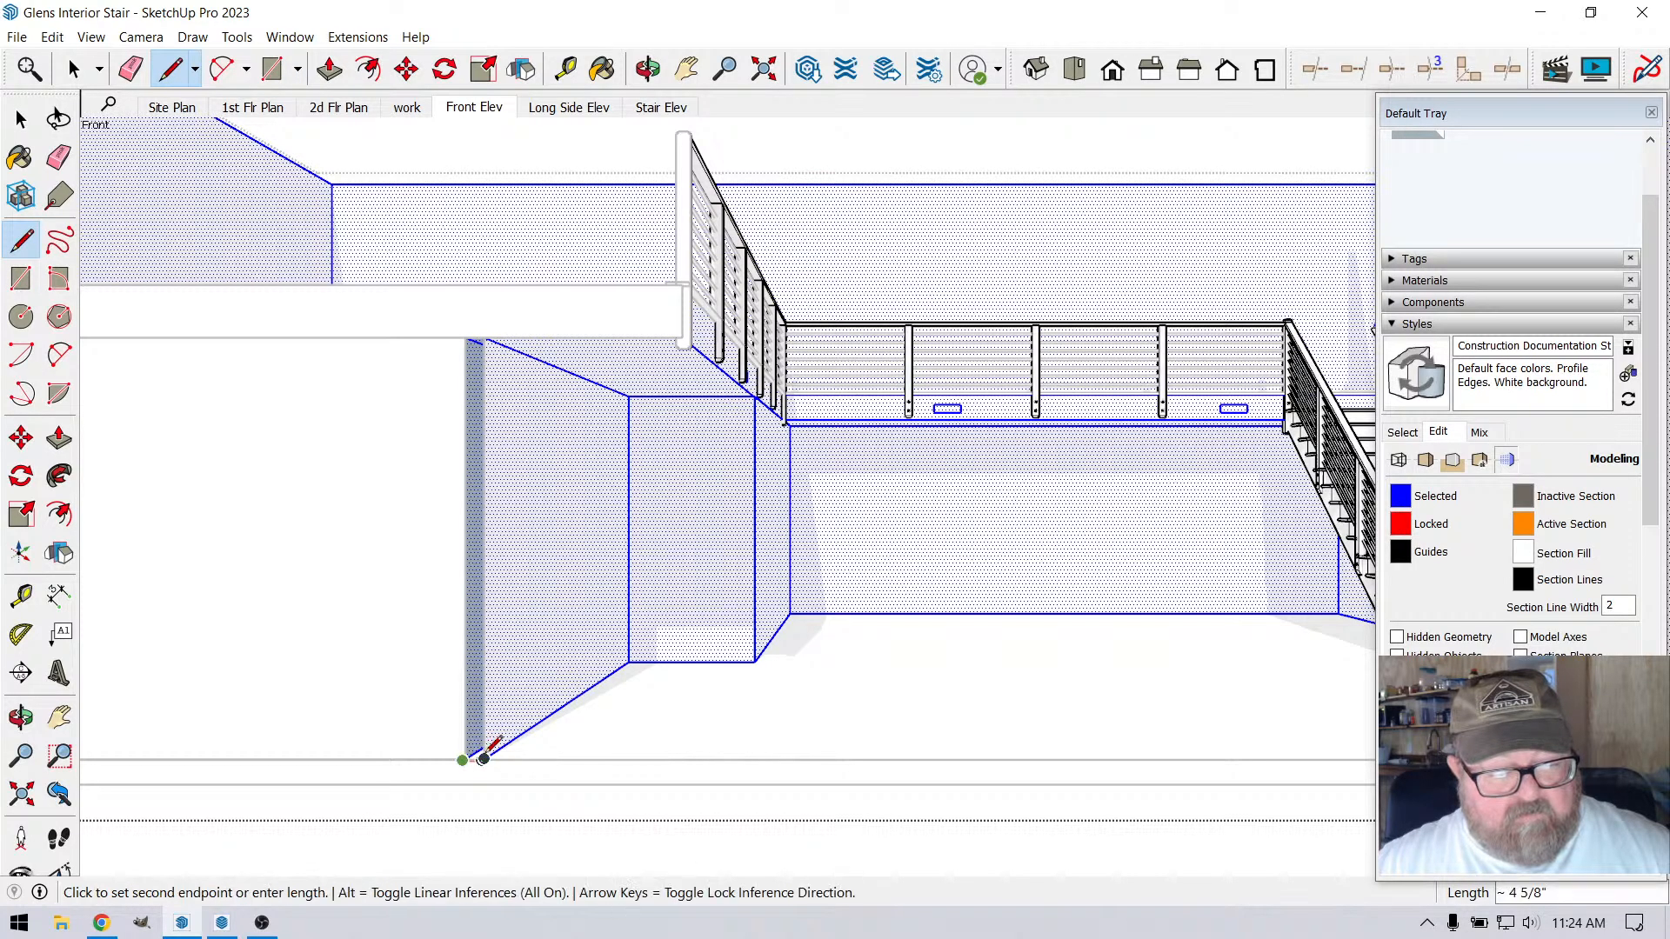
left_click(484, 757)
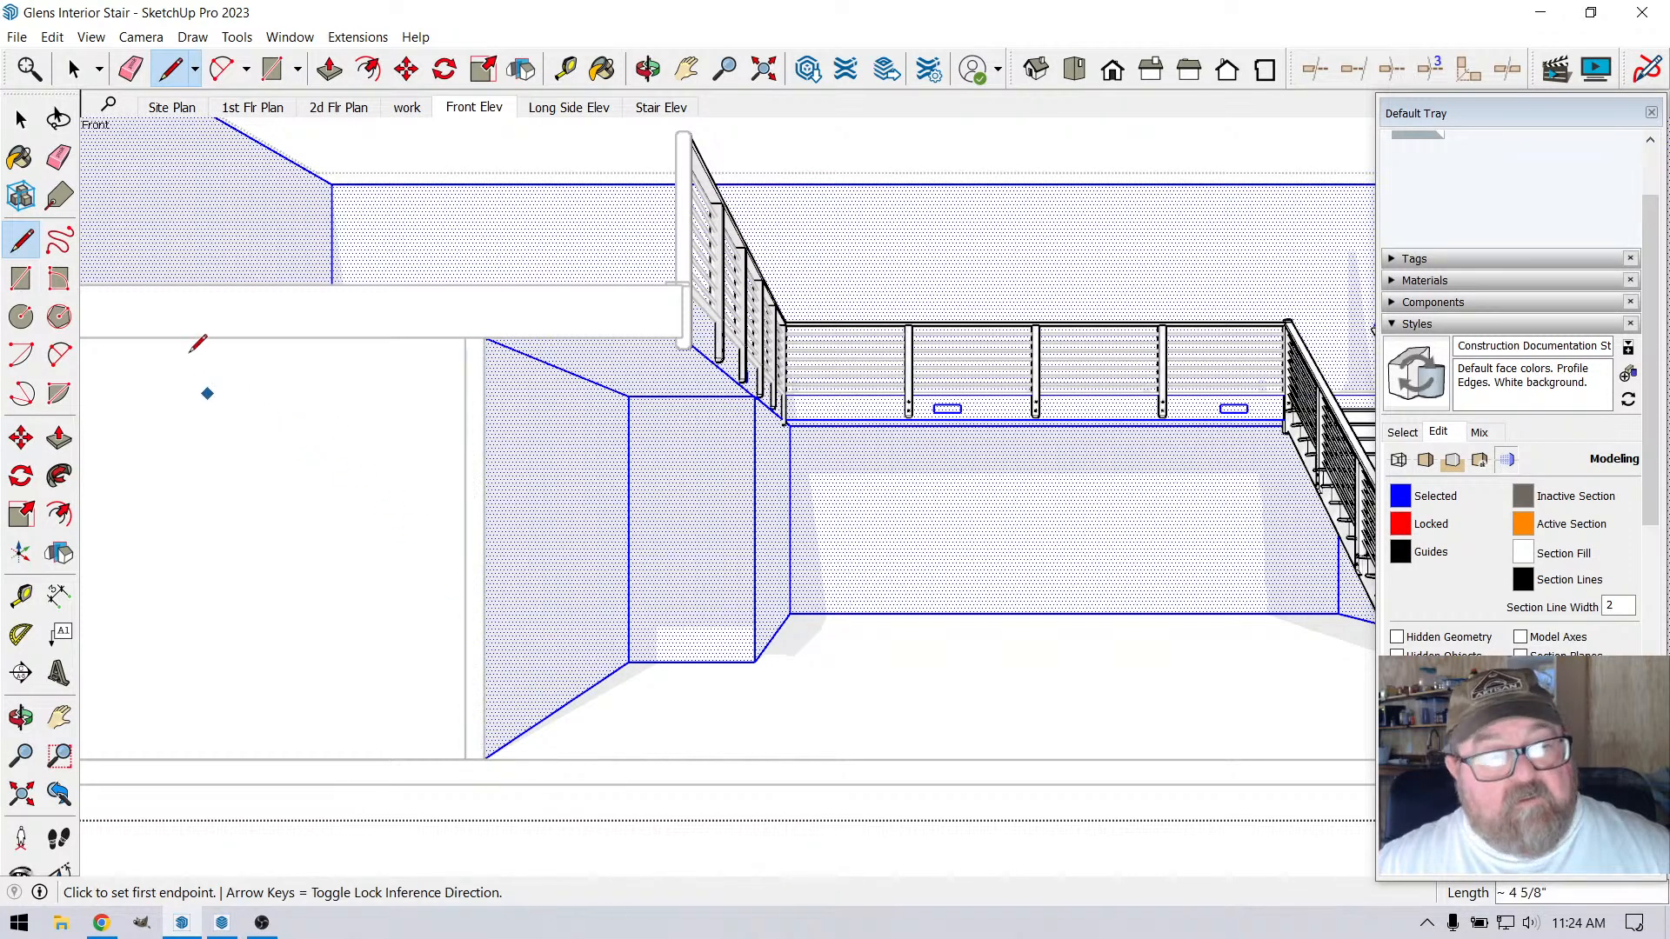
Check the 2d Flr Plan scene, then return to the Front Elev scene and leave the wall group
left_click(74, 69)
left_click(328, 108)
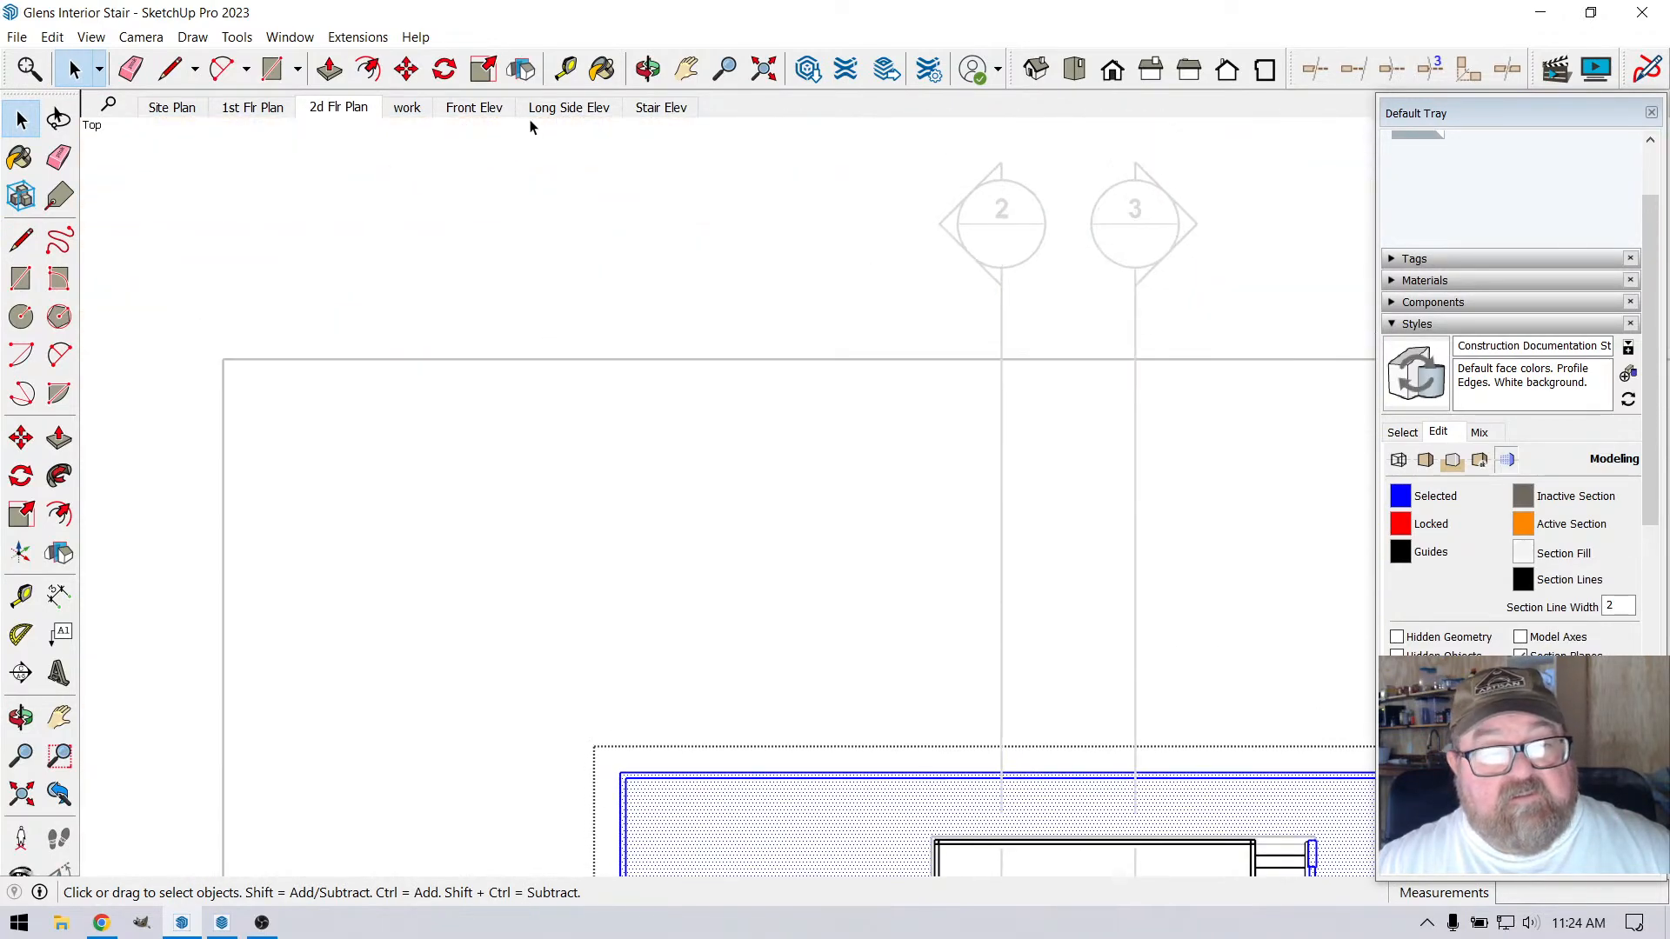
left_click(488, 112)
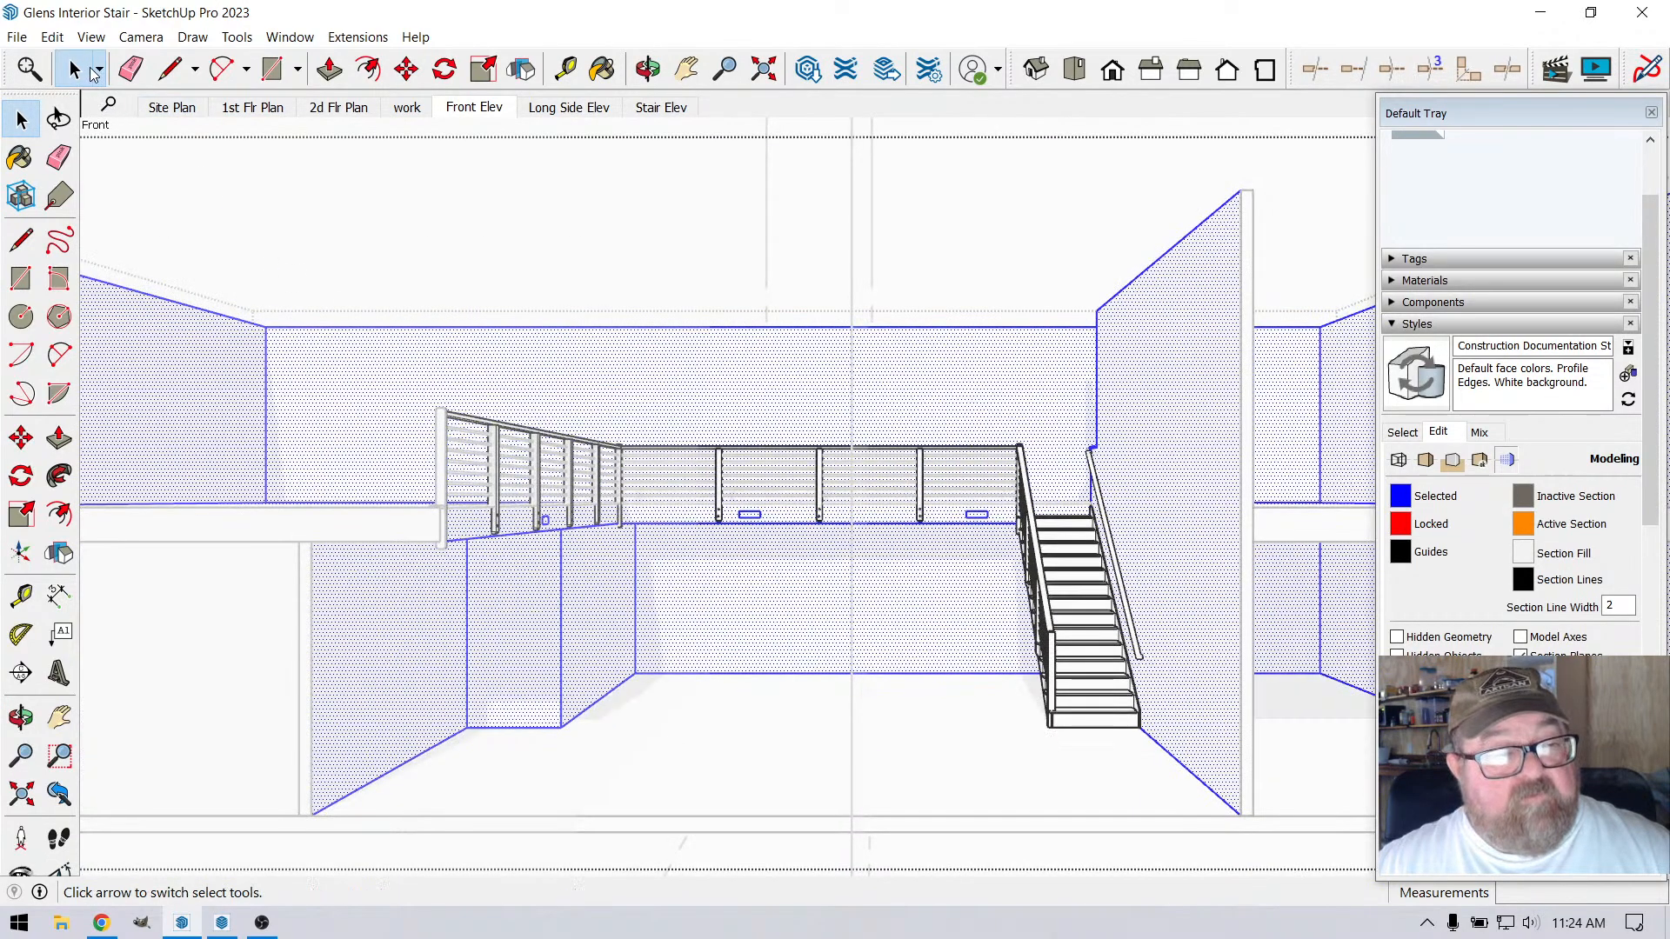
left_click(505, 162)
scroll(766, 300, "down", 3)
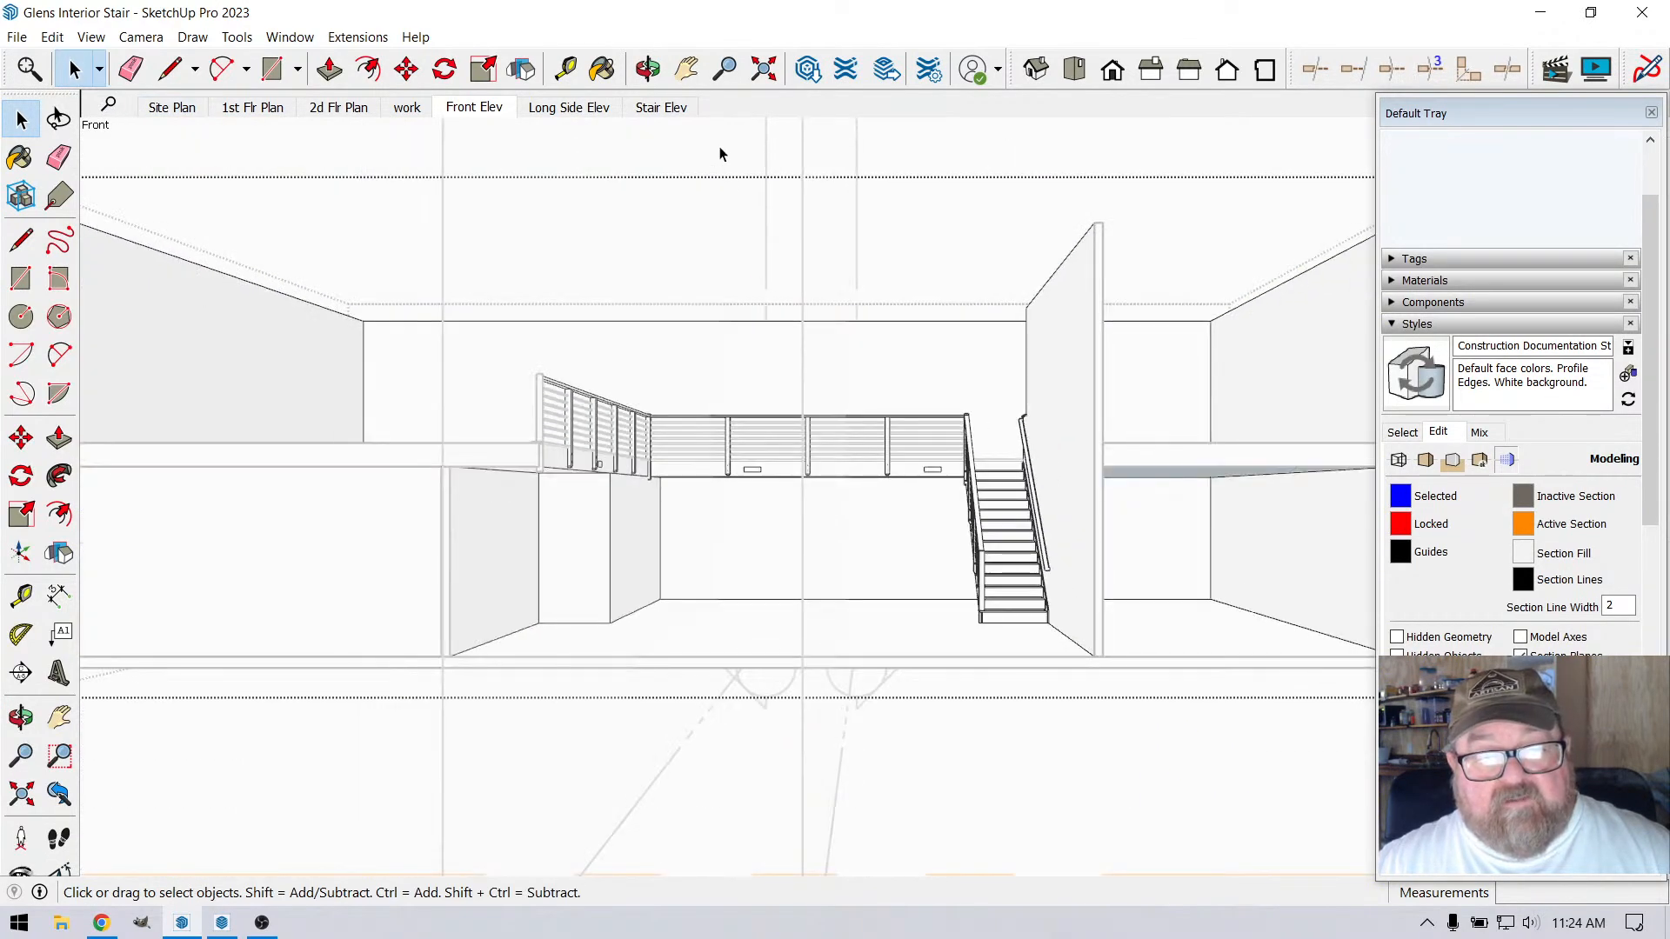
scroll(827, 343, "down", 5)
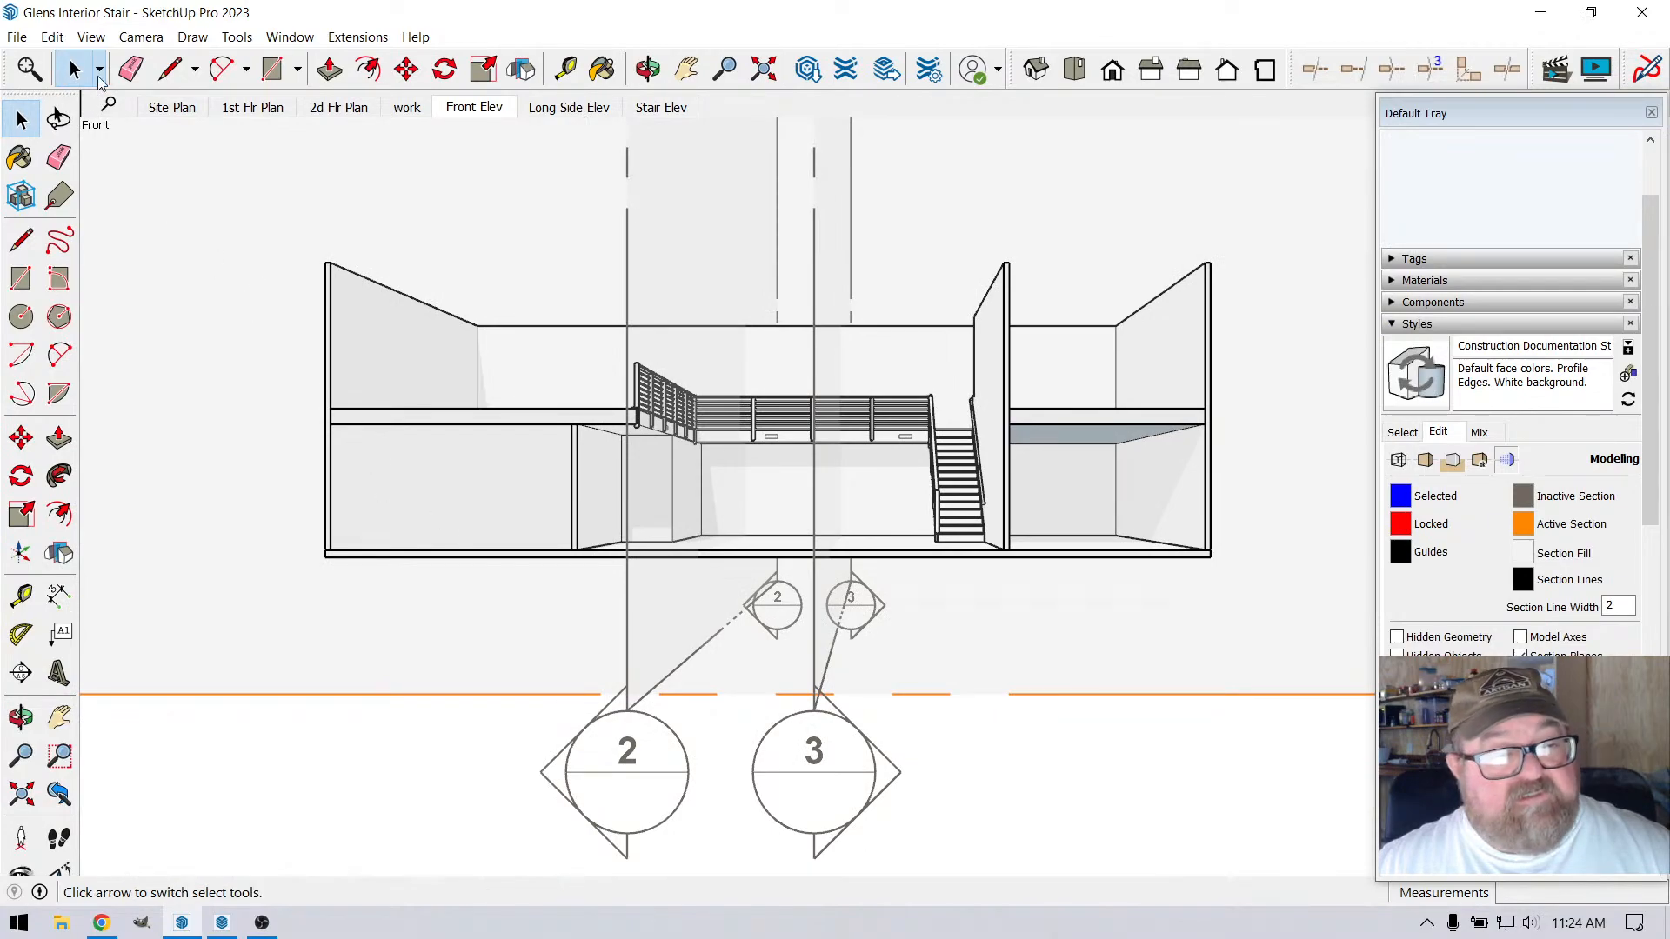
Hide the section planes in the Front Elev scene and update the Construction Documentation style with the change
left_click(91, 37)
left_click(126, 151)
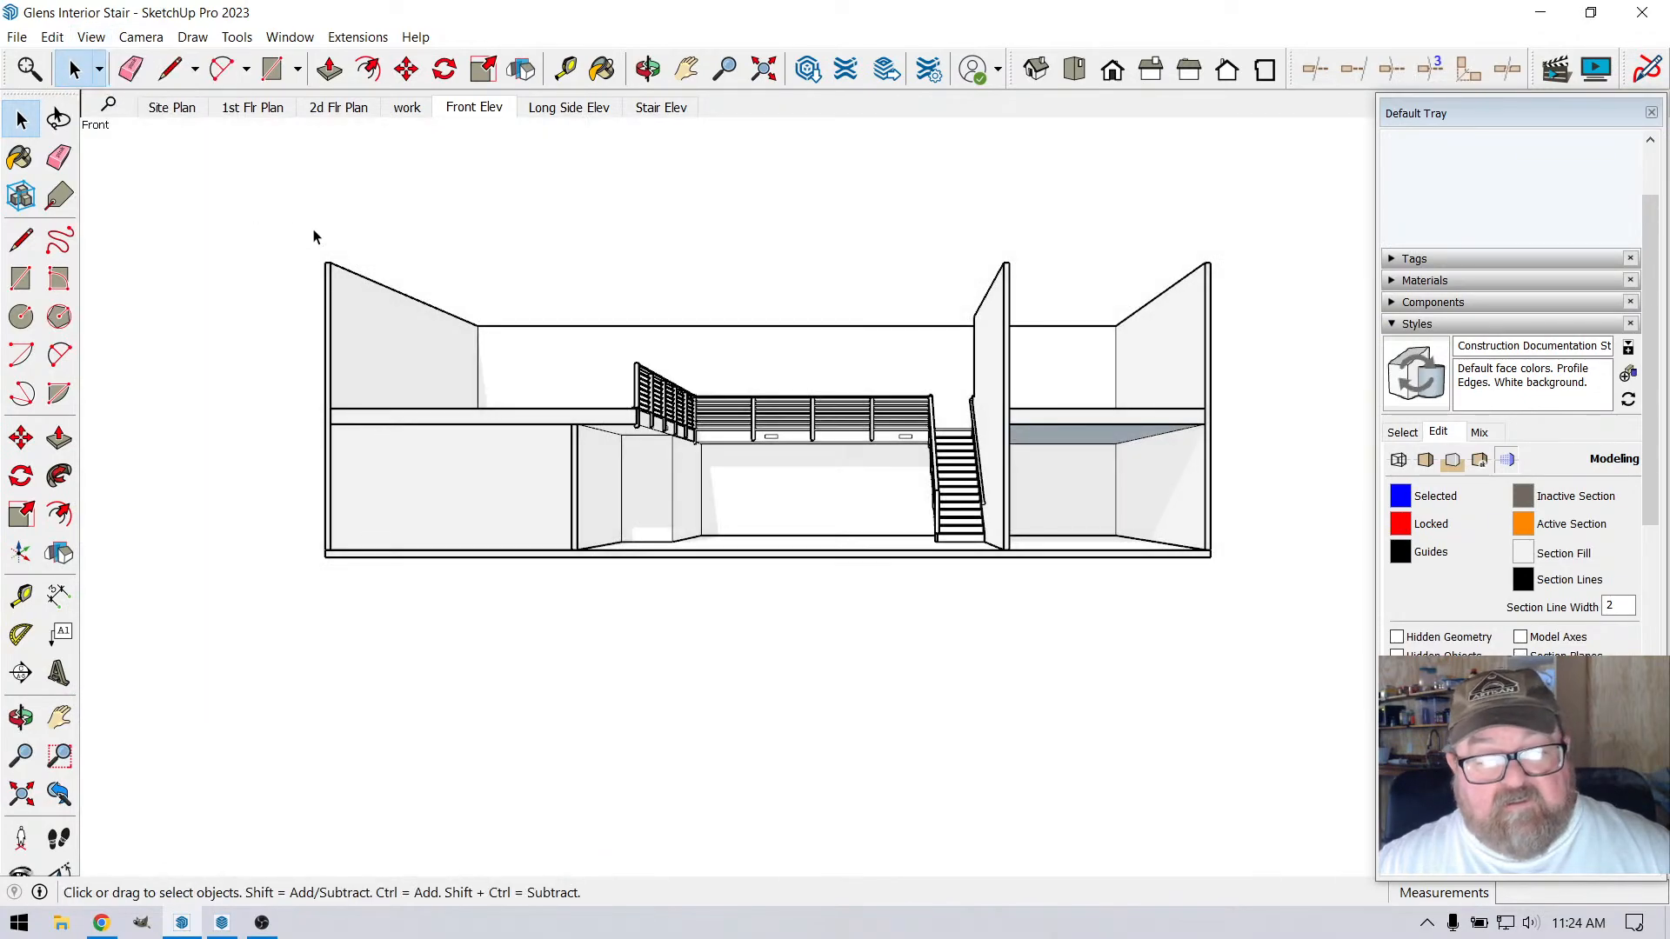
left_click(486, 108)
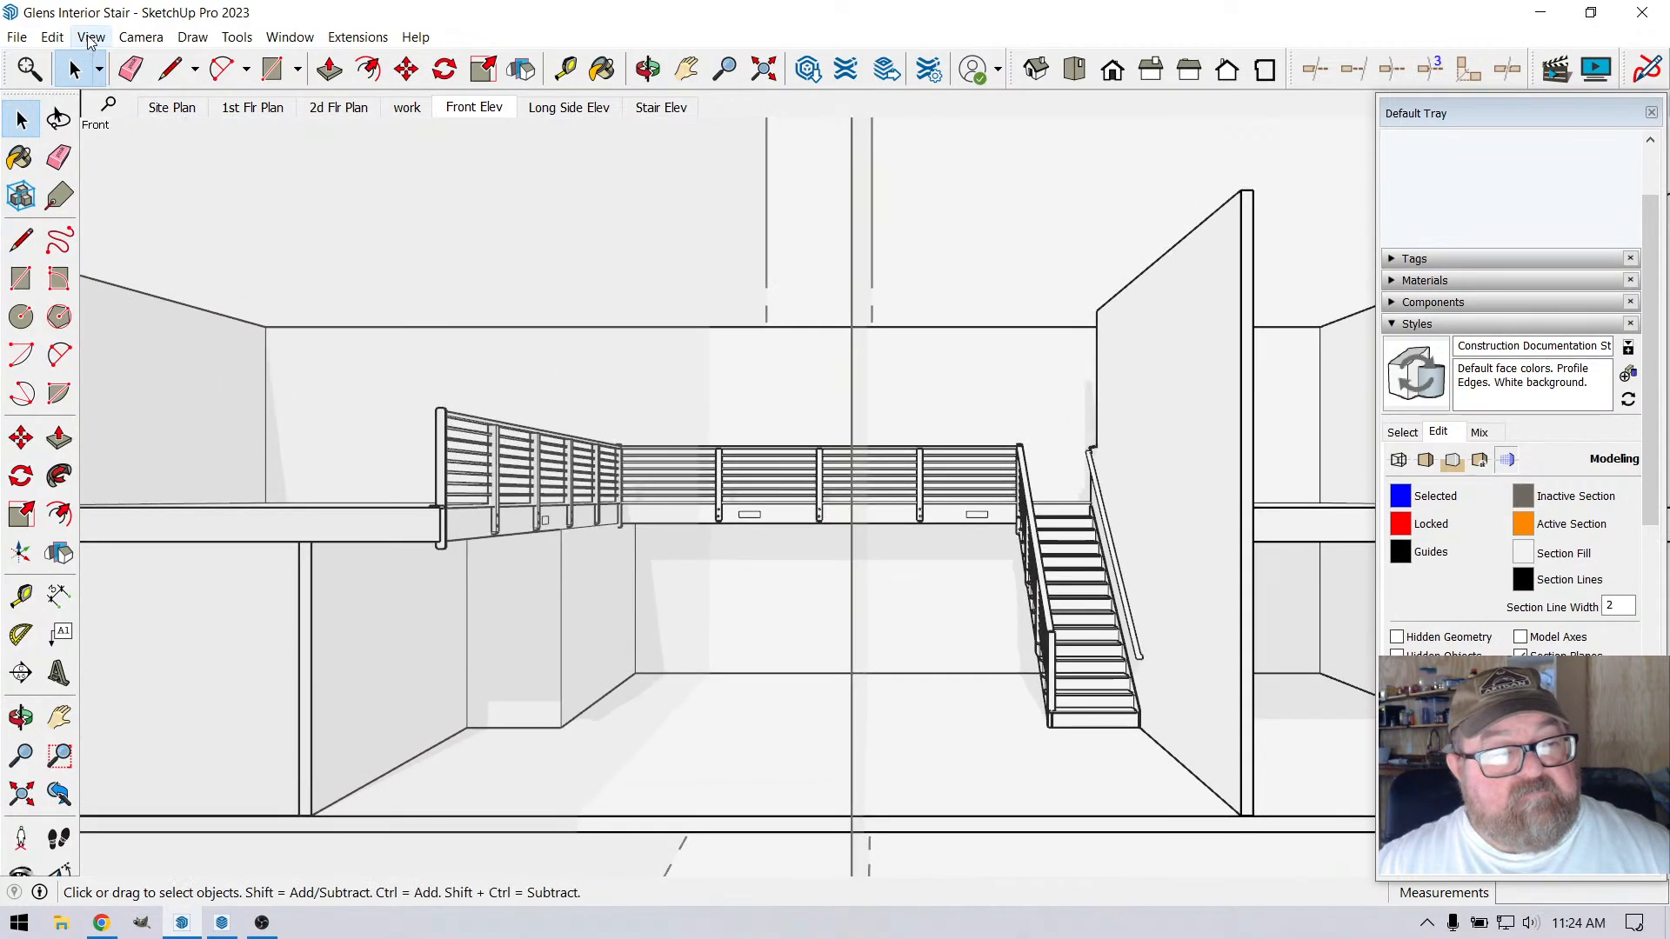
left_click(91, 37)
left_click(126, 153)
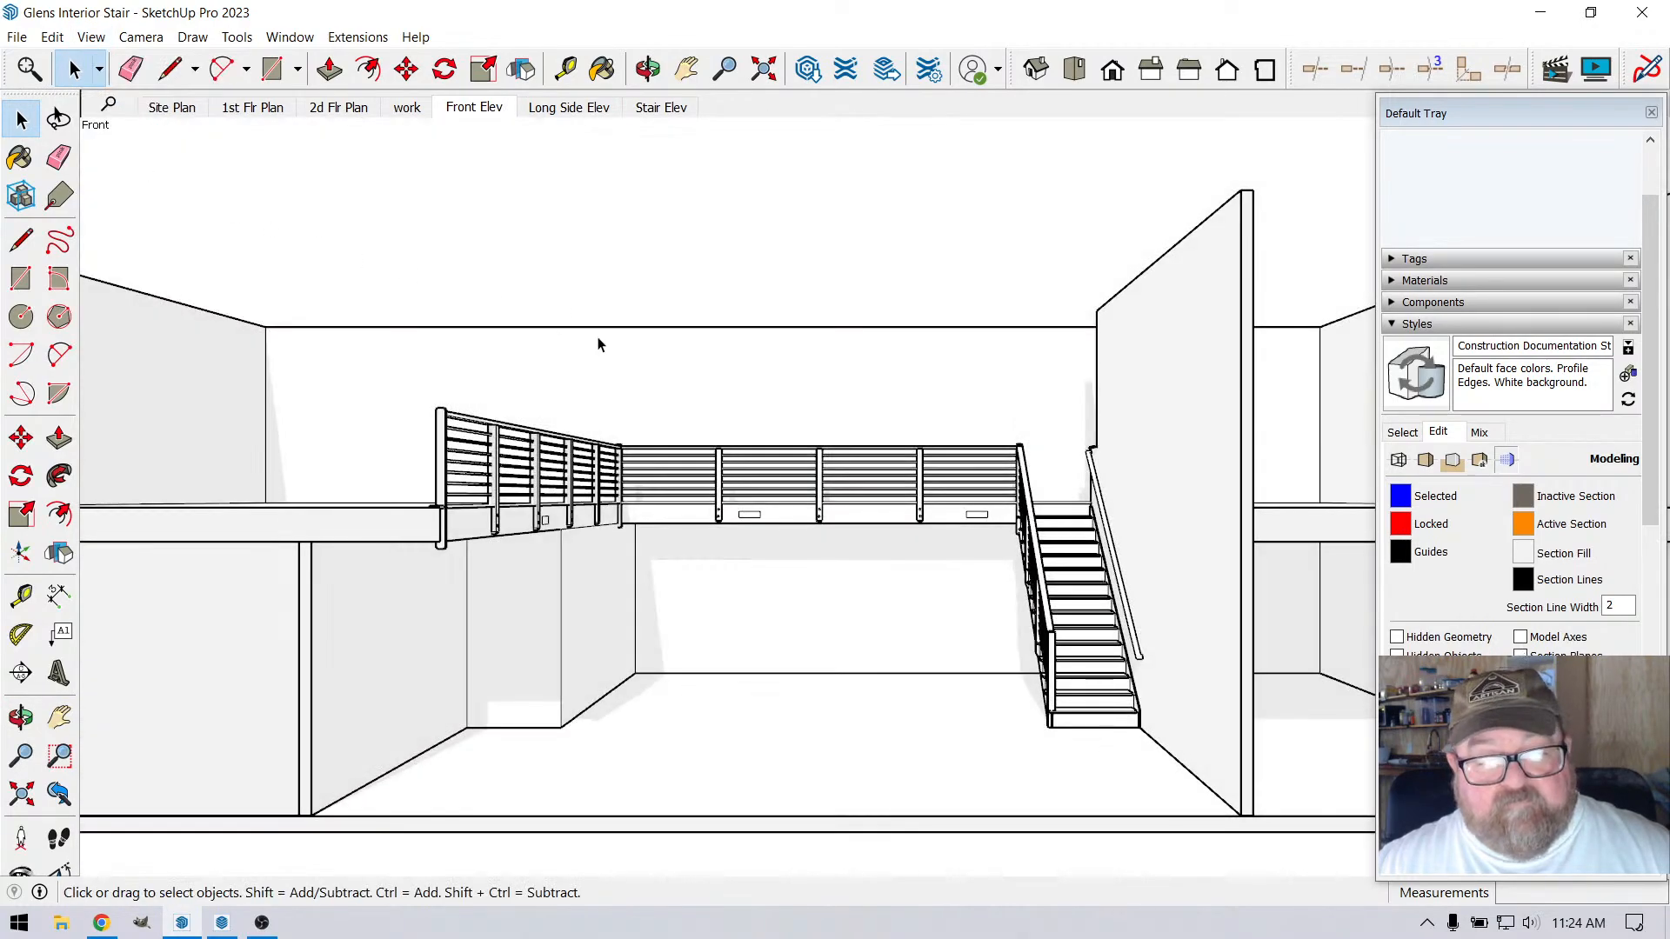
left_click(1418, 385)
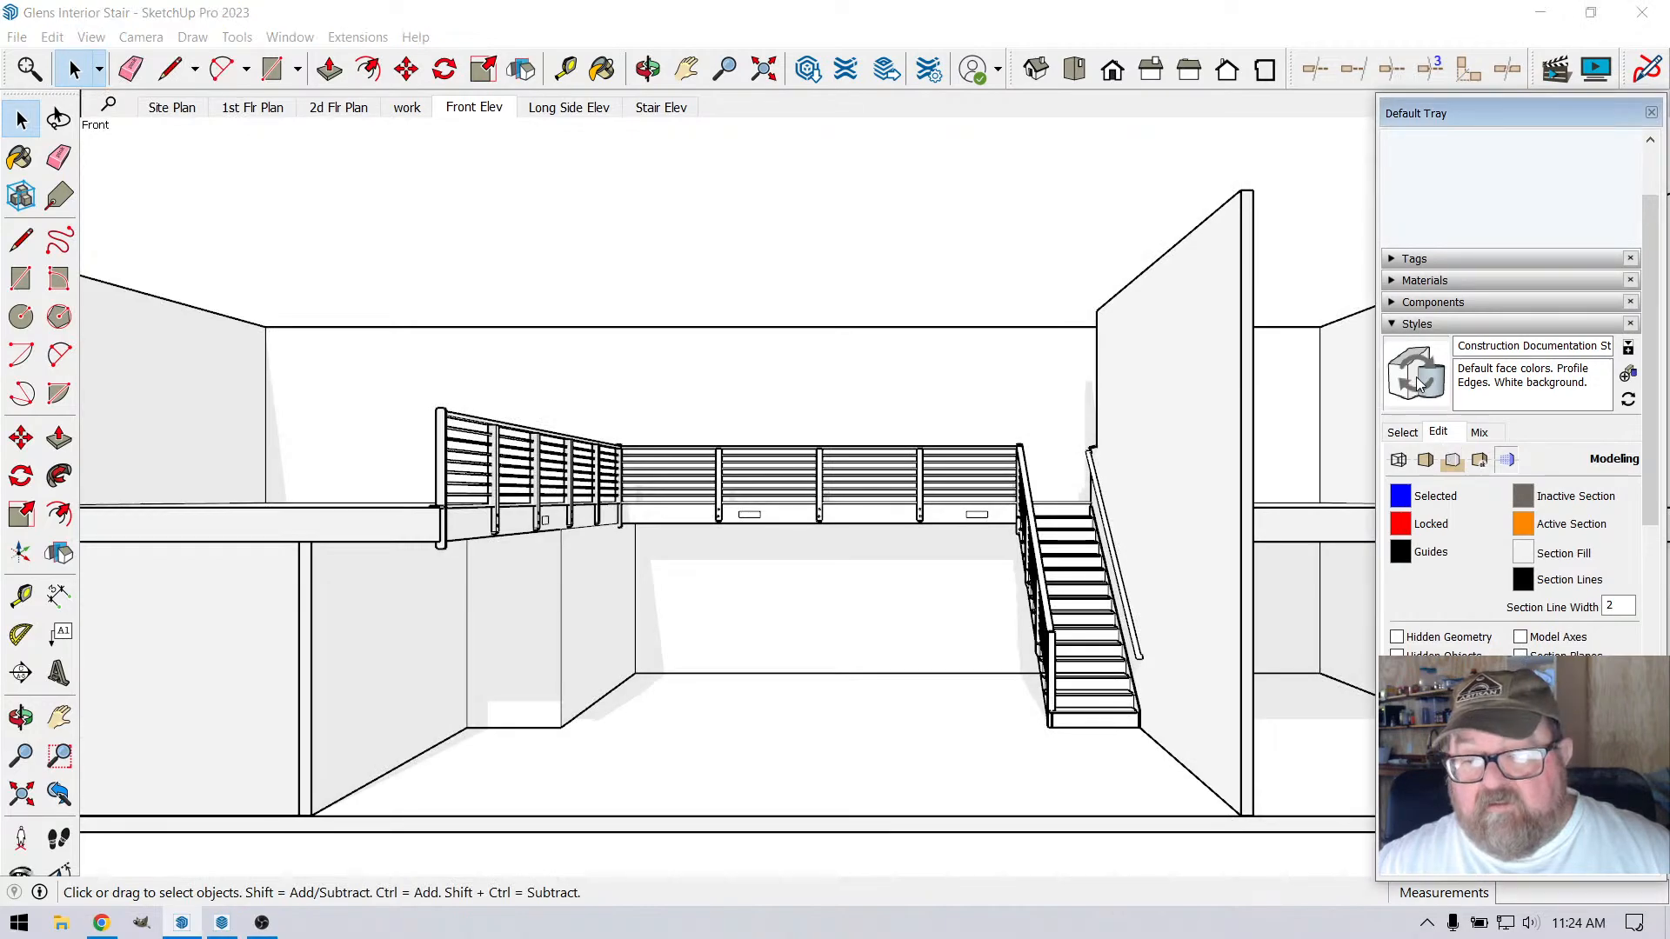
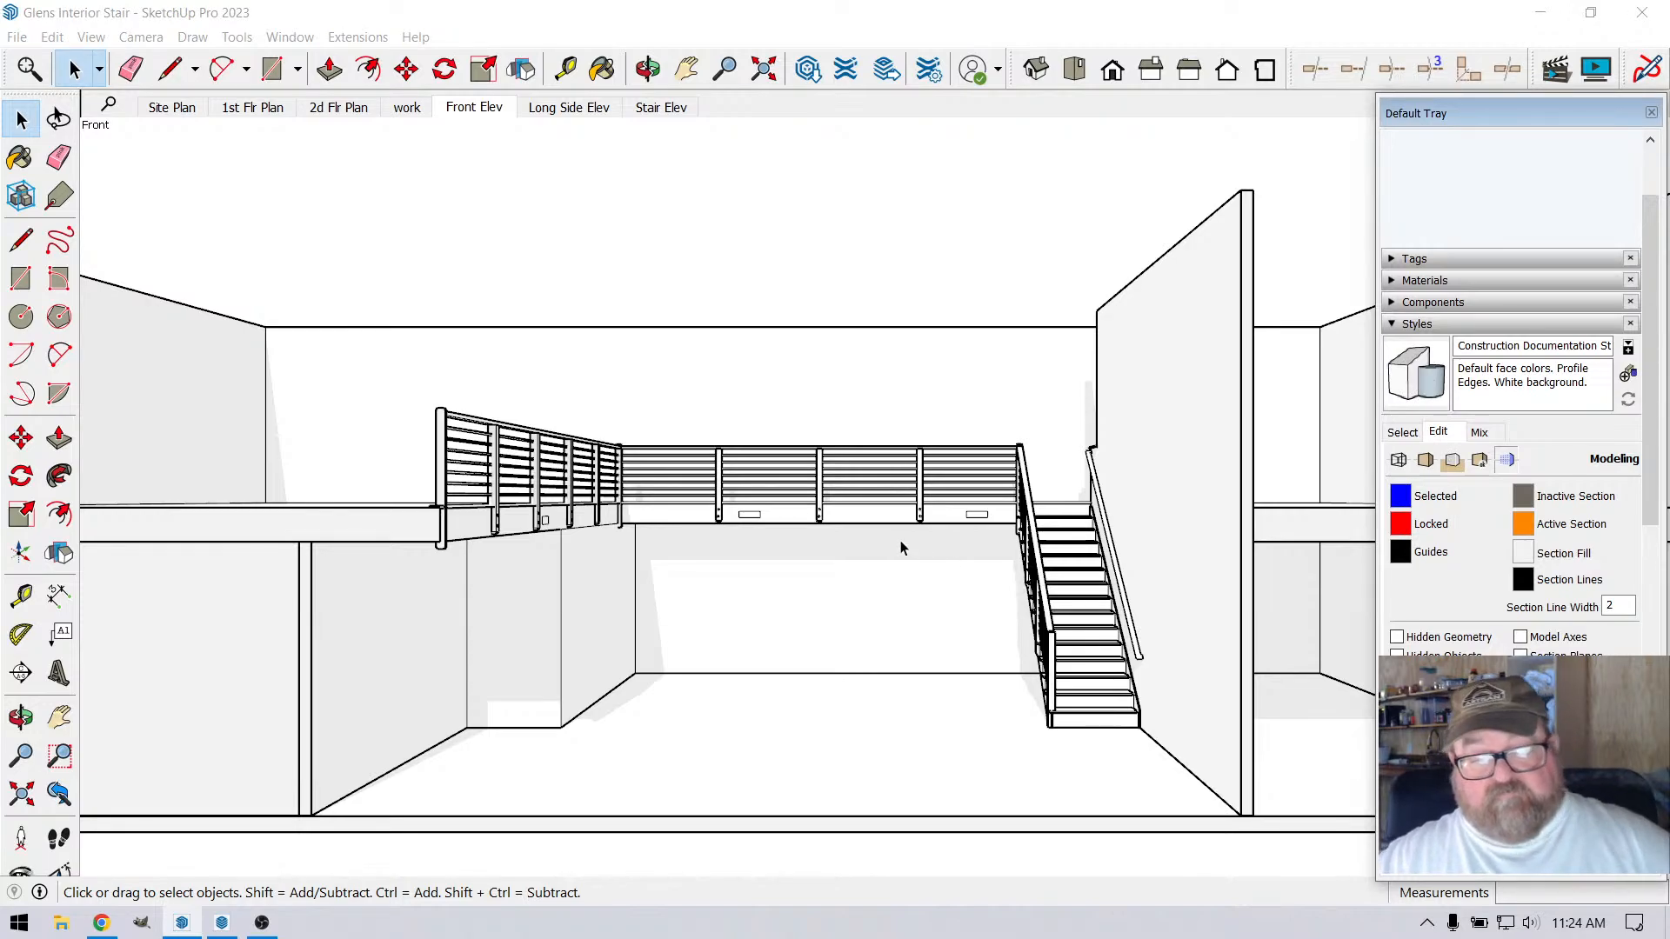
Save the stair model and switch to the Glens_Interior_Stair sheet in LayOut
left_click(16, 37)
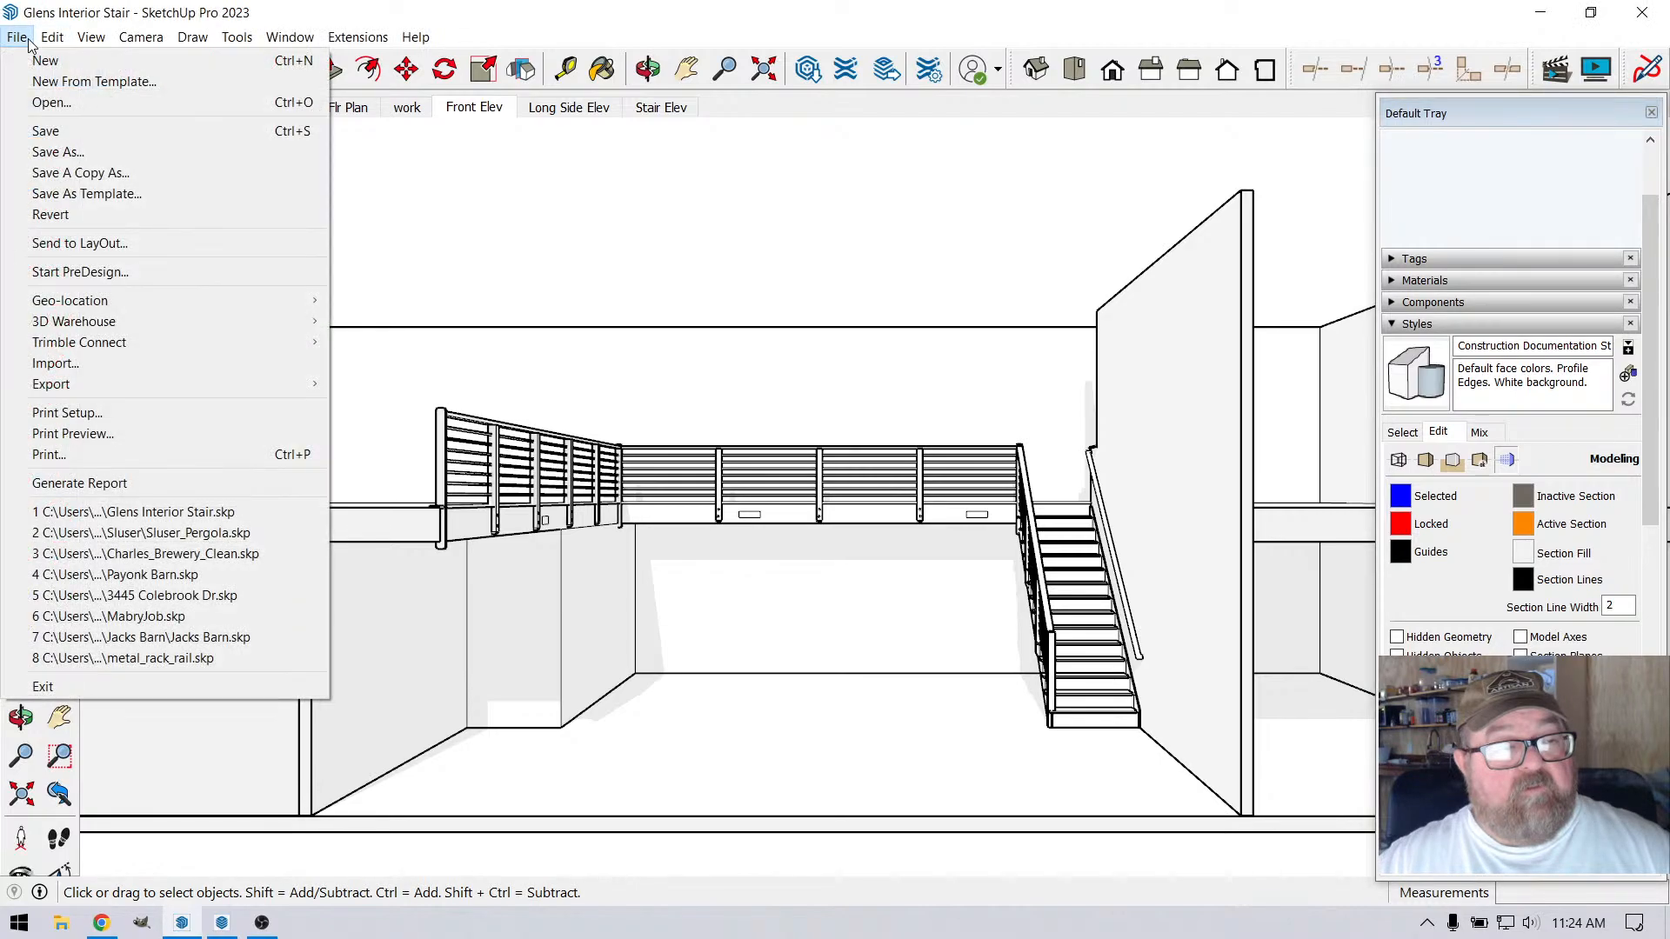
left_click(54, 126)
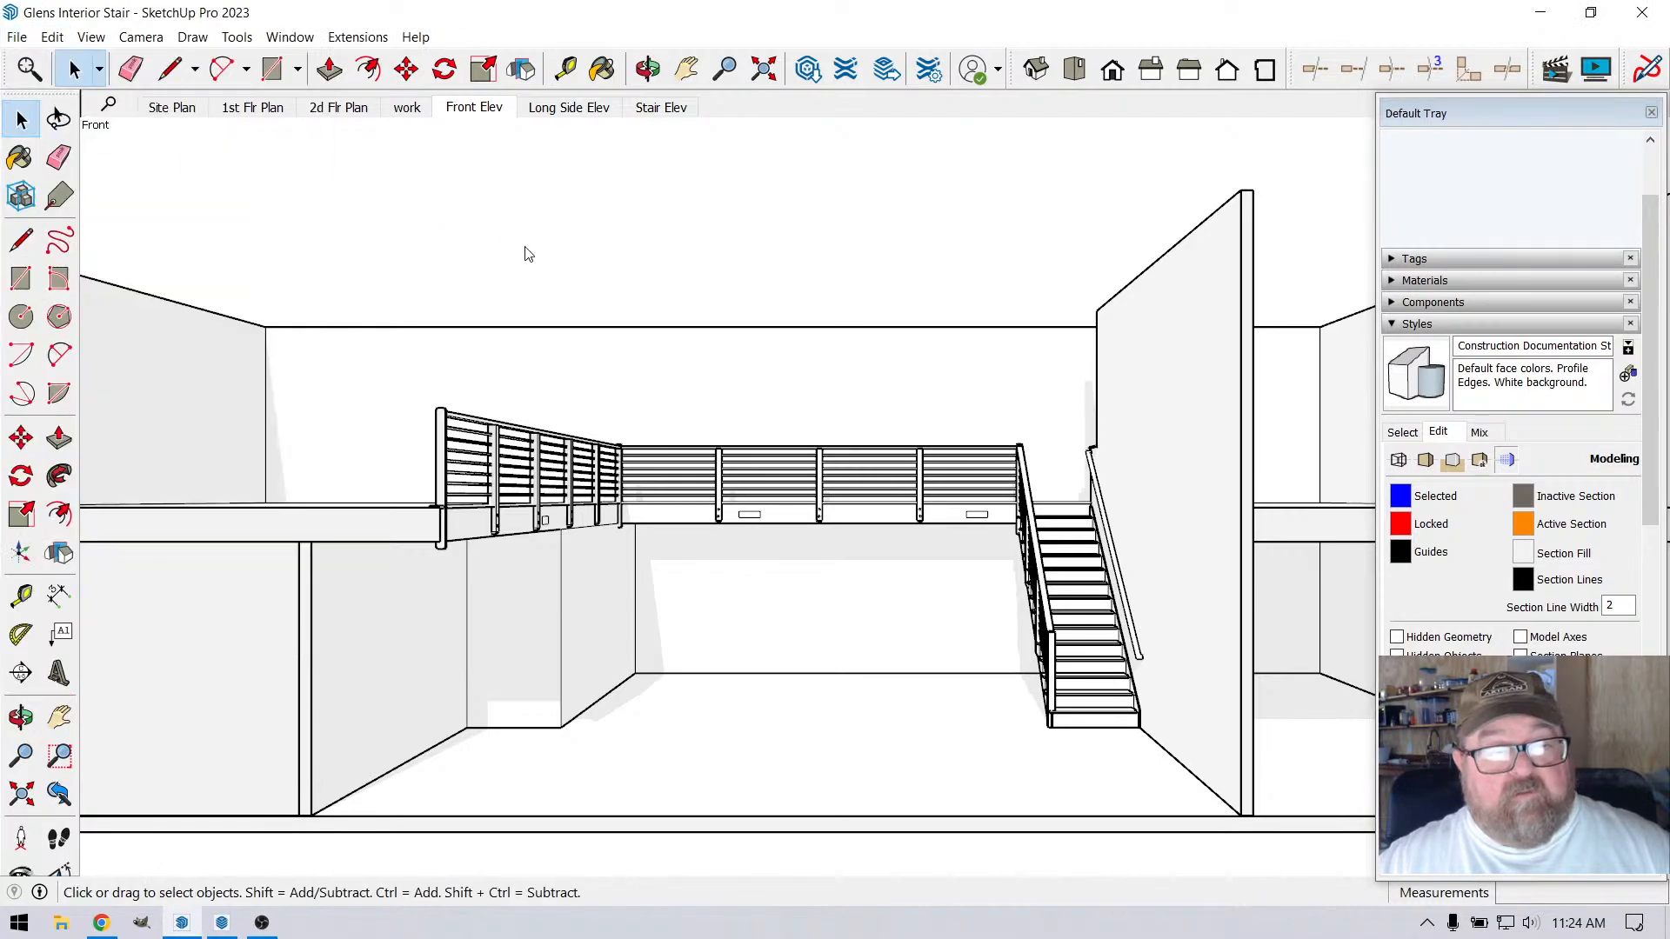
left_click(222, 922)
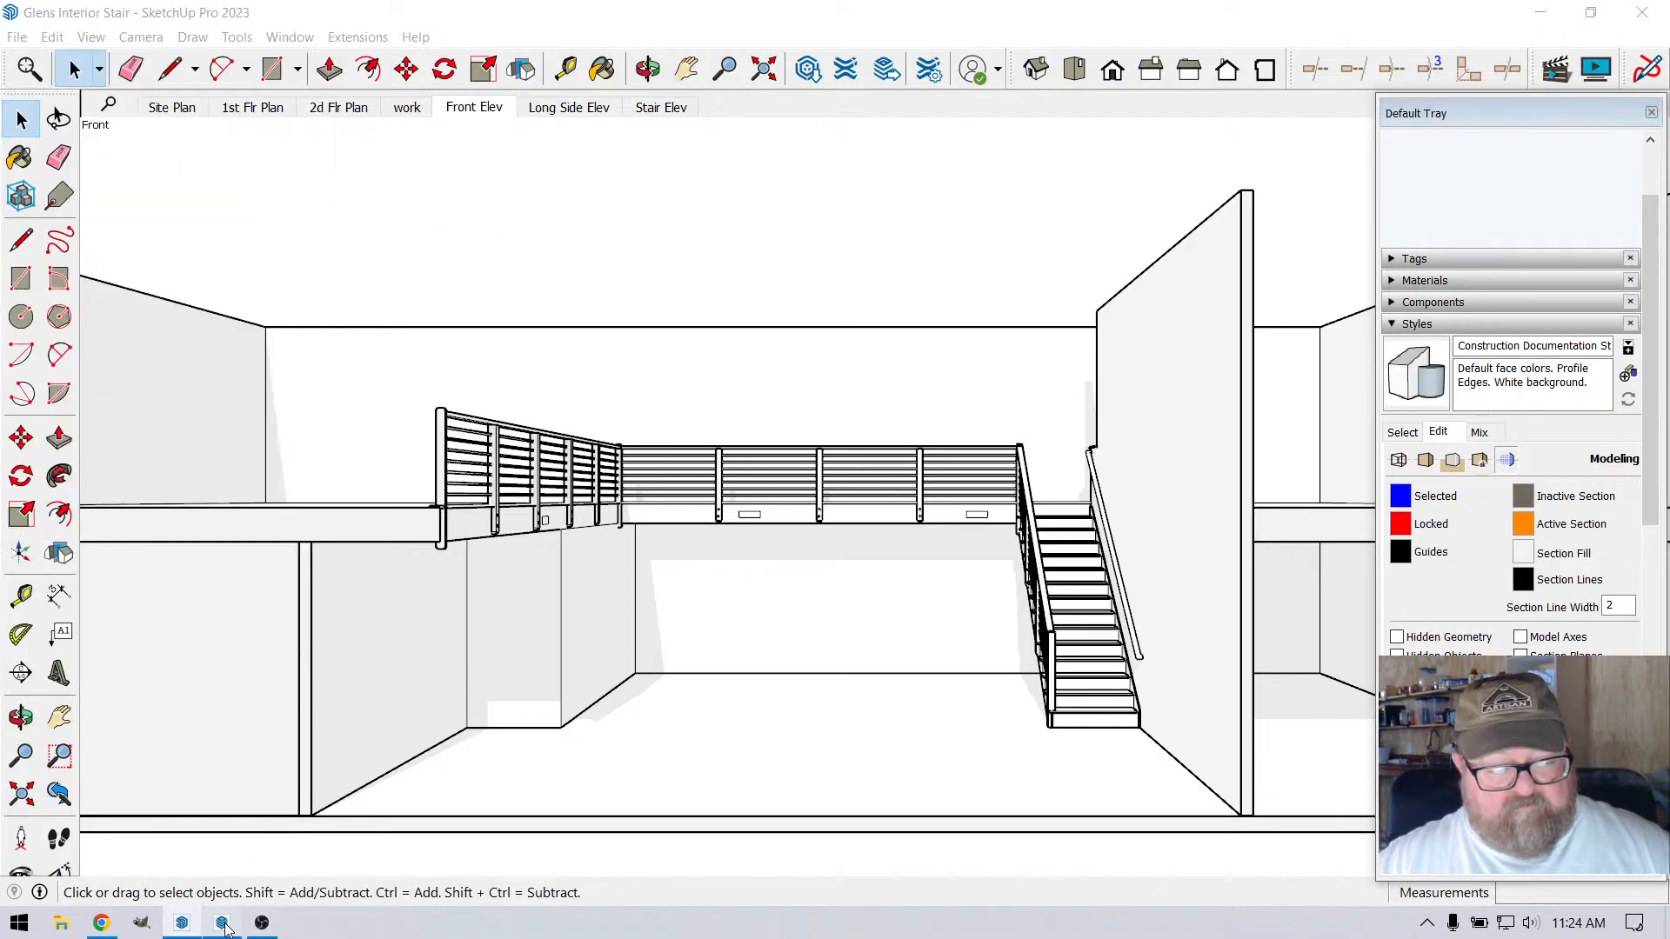
left_click(31, 71)
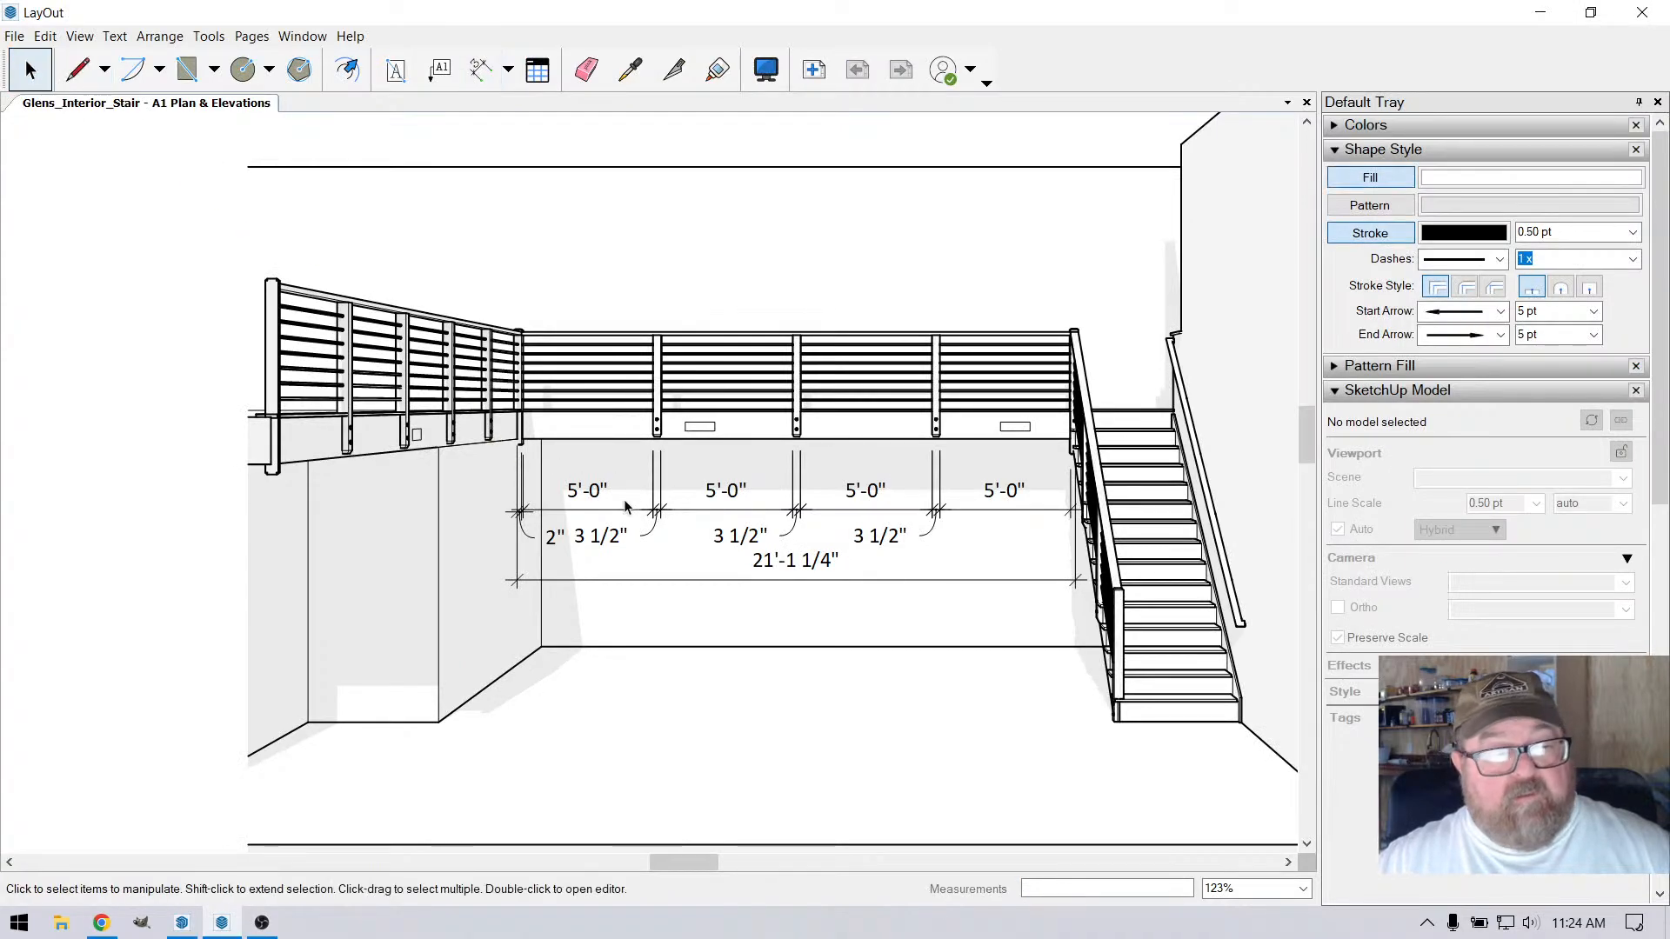
Update the model reference of the Front Elev viewport, then deselect it
left_click(659, 423)
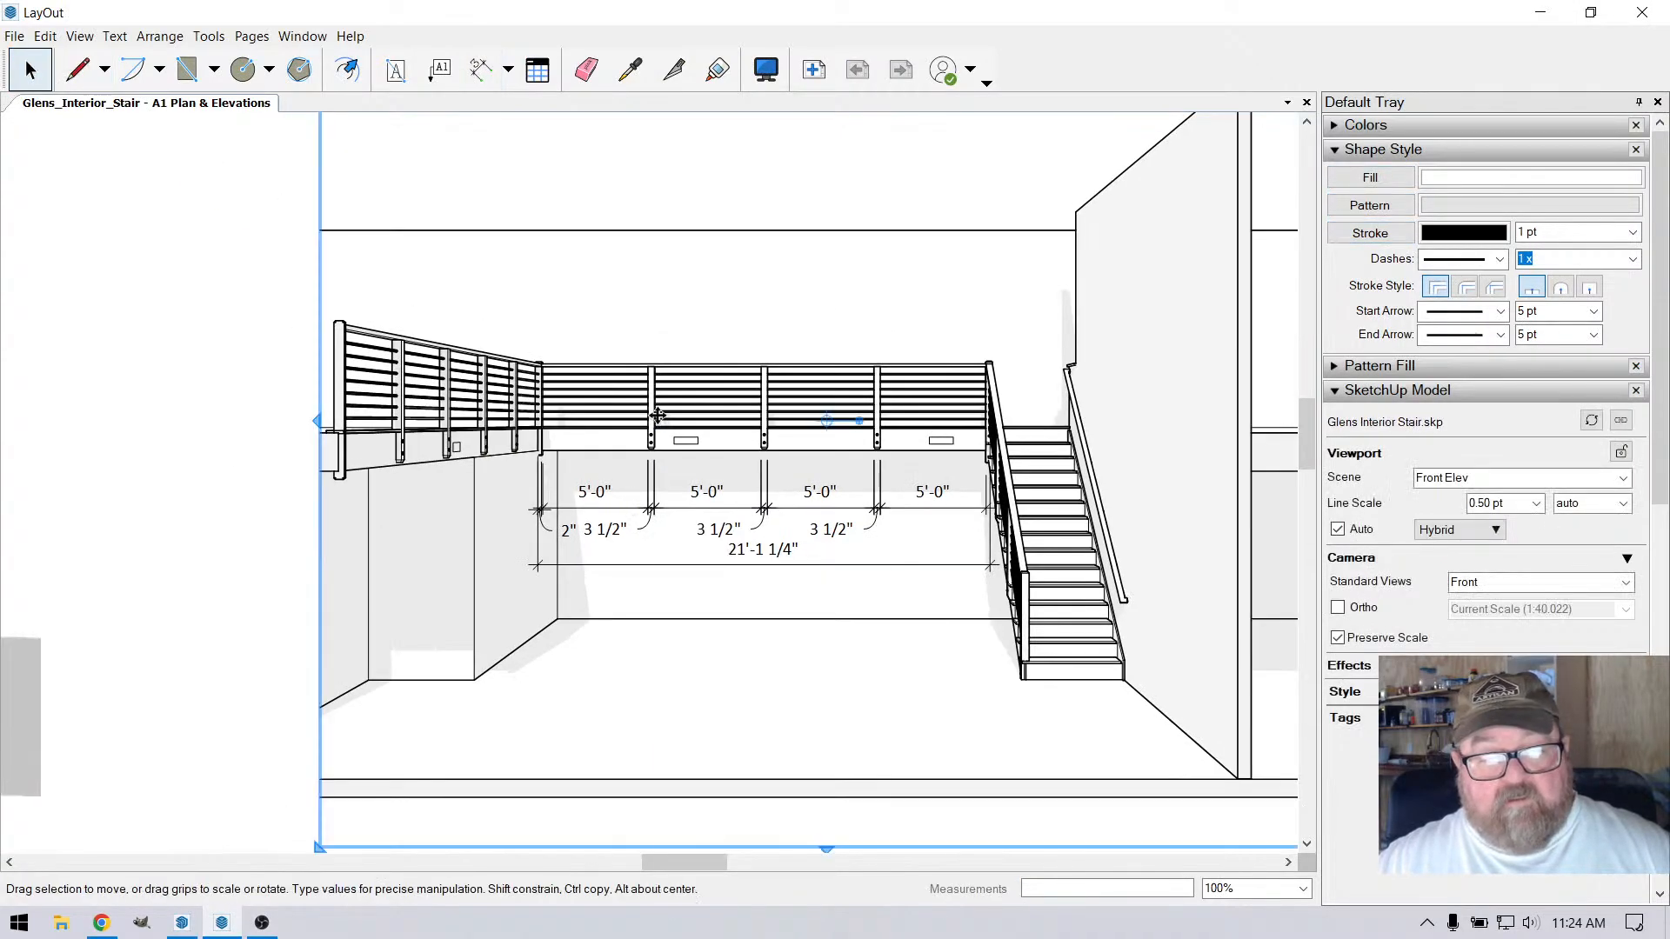
right_click(658, 423)
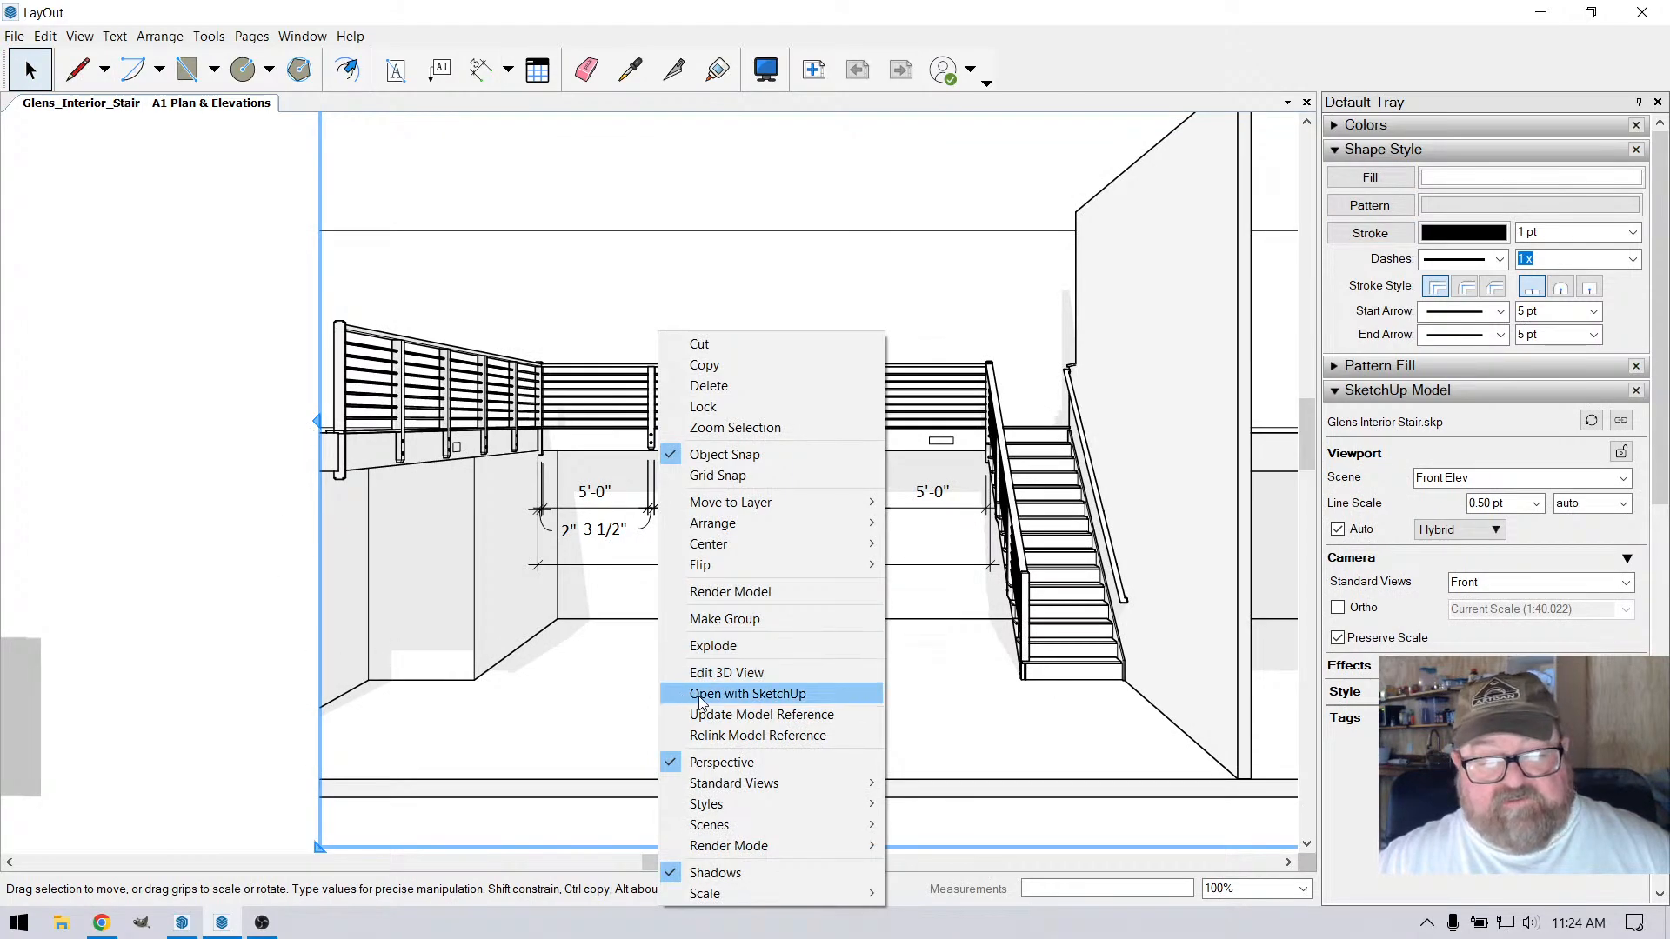
left_click(733, 714)
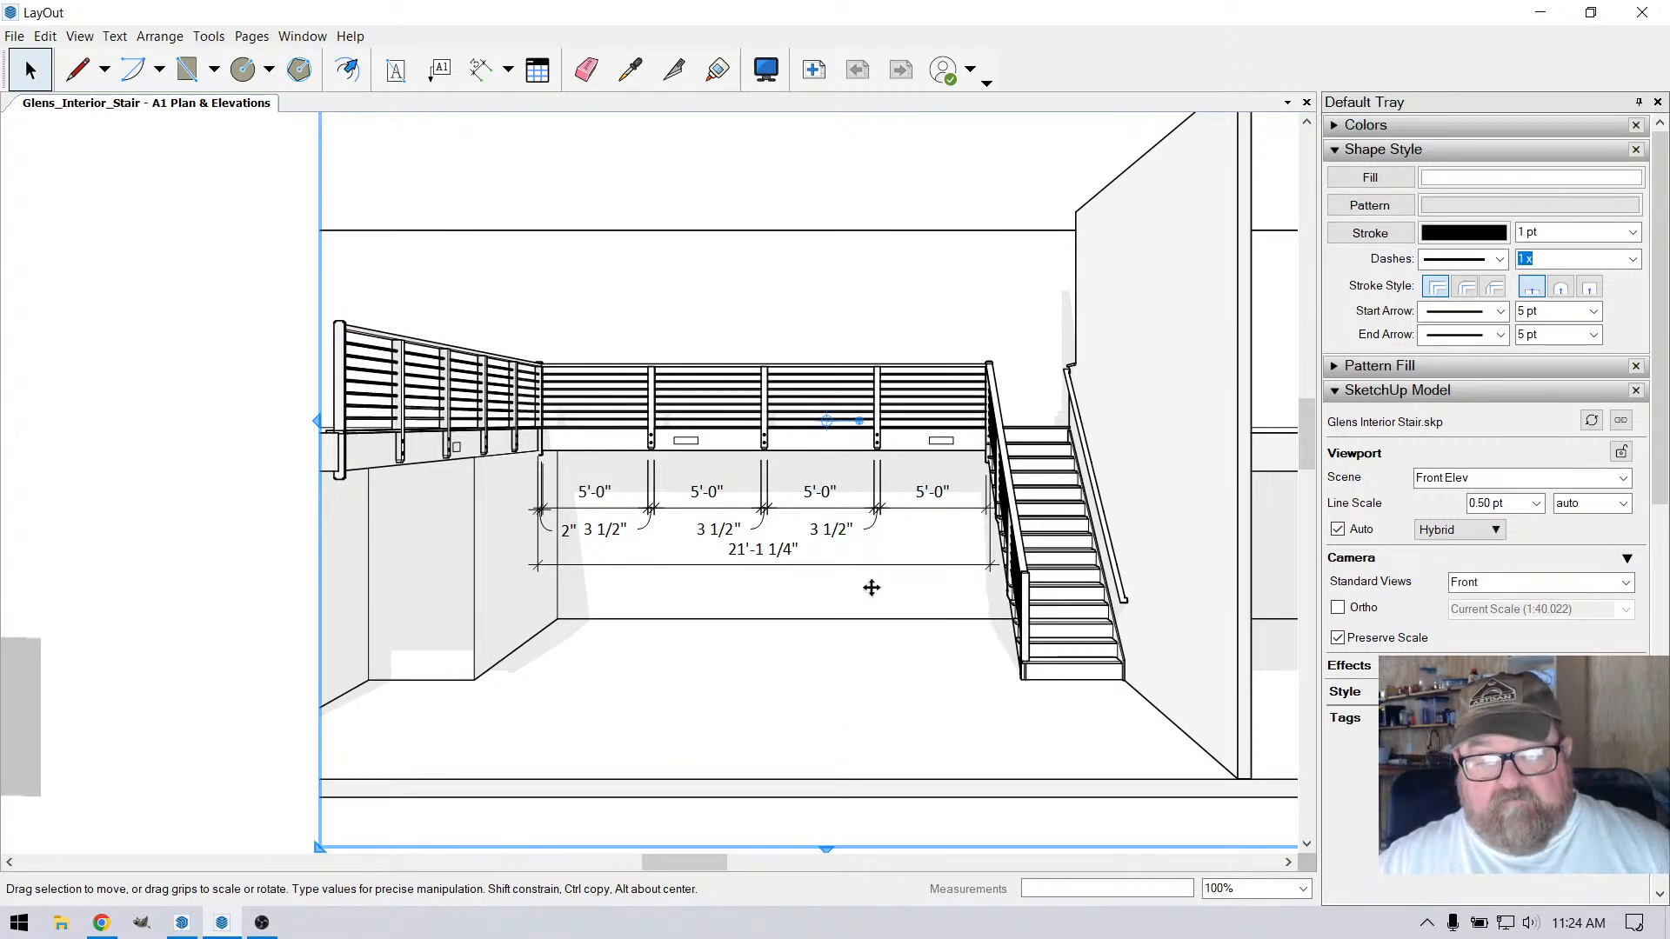
scroll(871, 588, "down", 2)
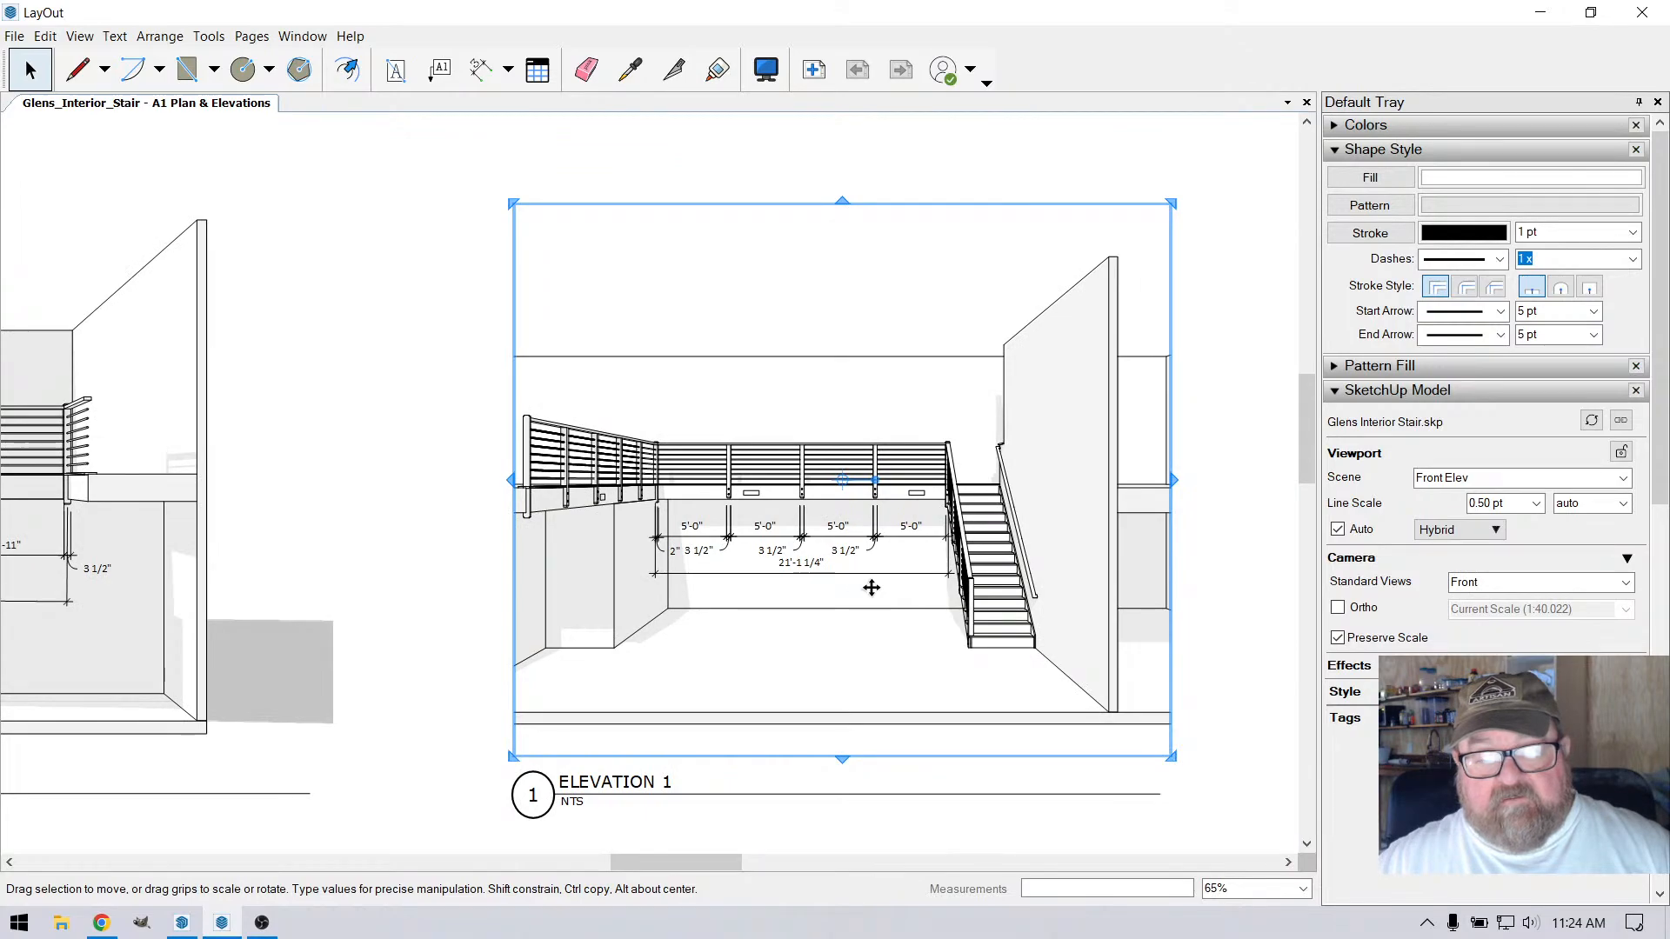
left_click(457, 193)
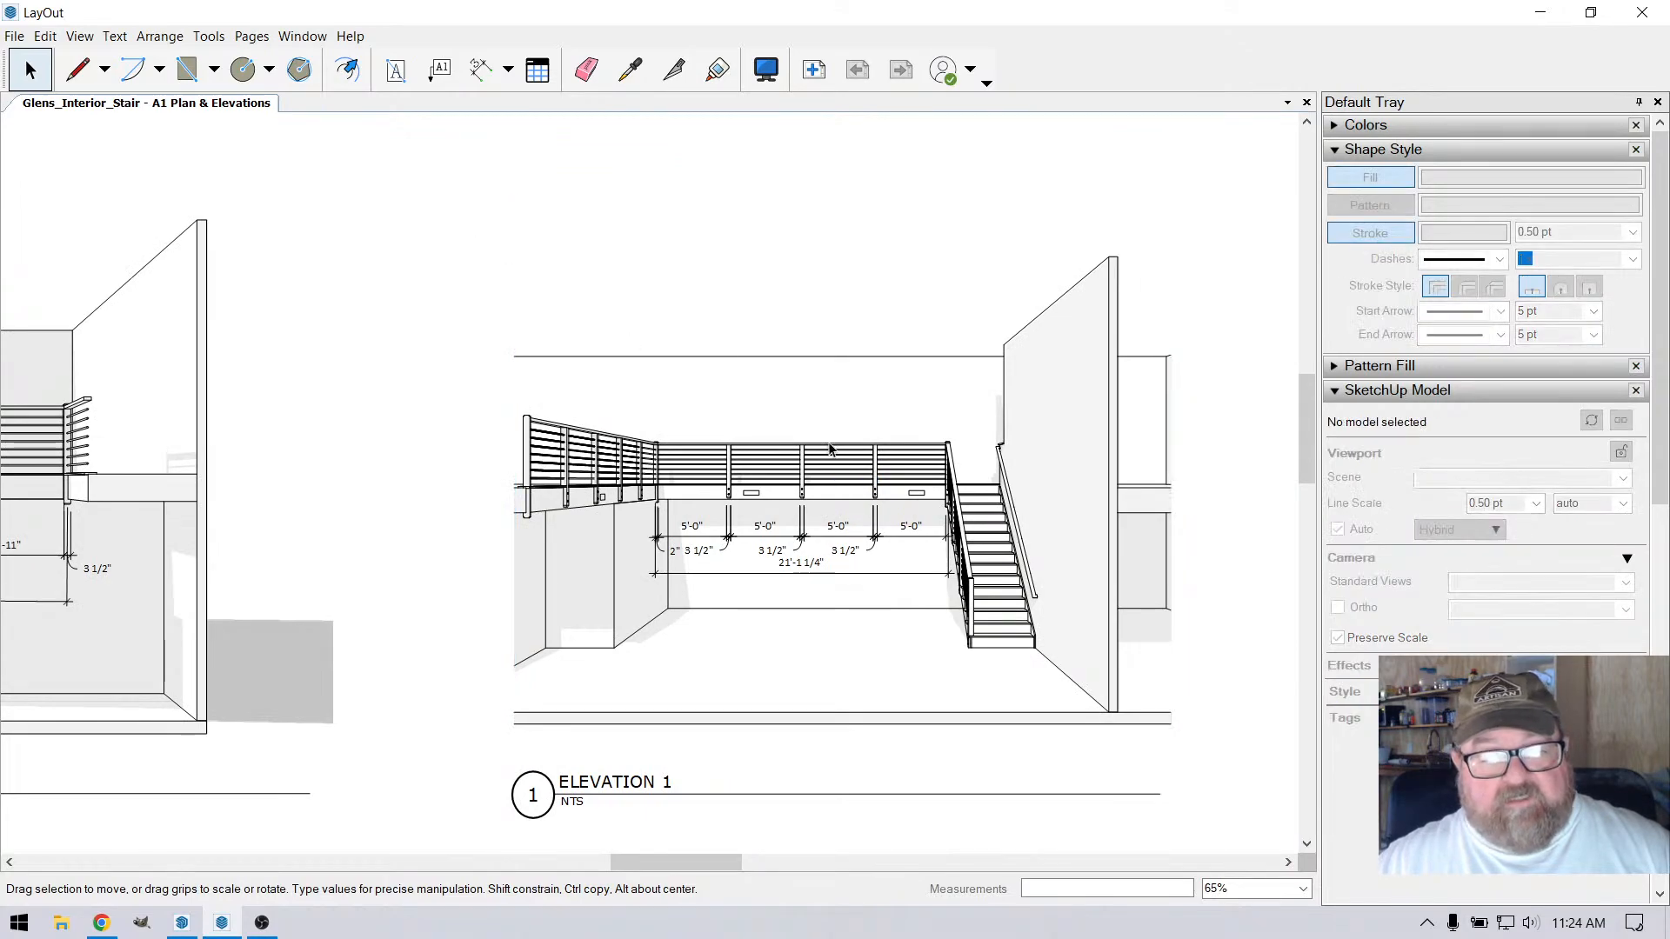
scroll(487, 468, "up", 4)
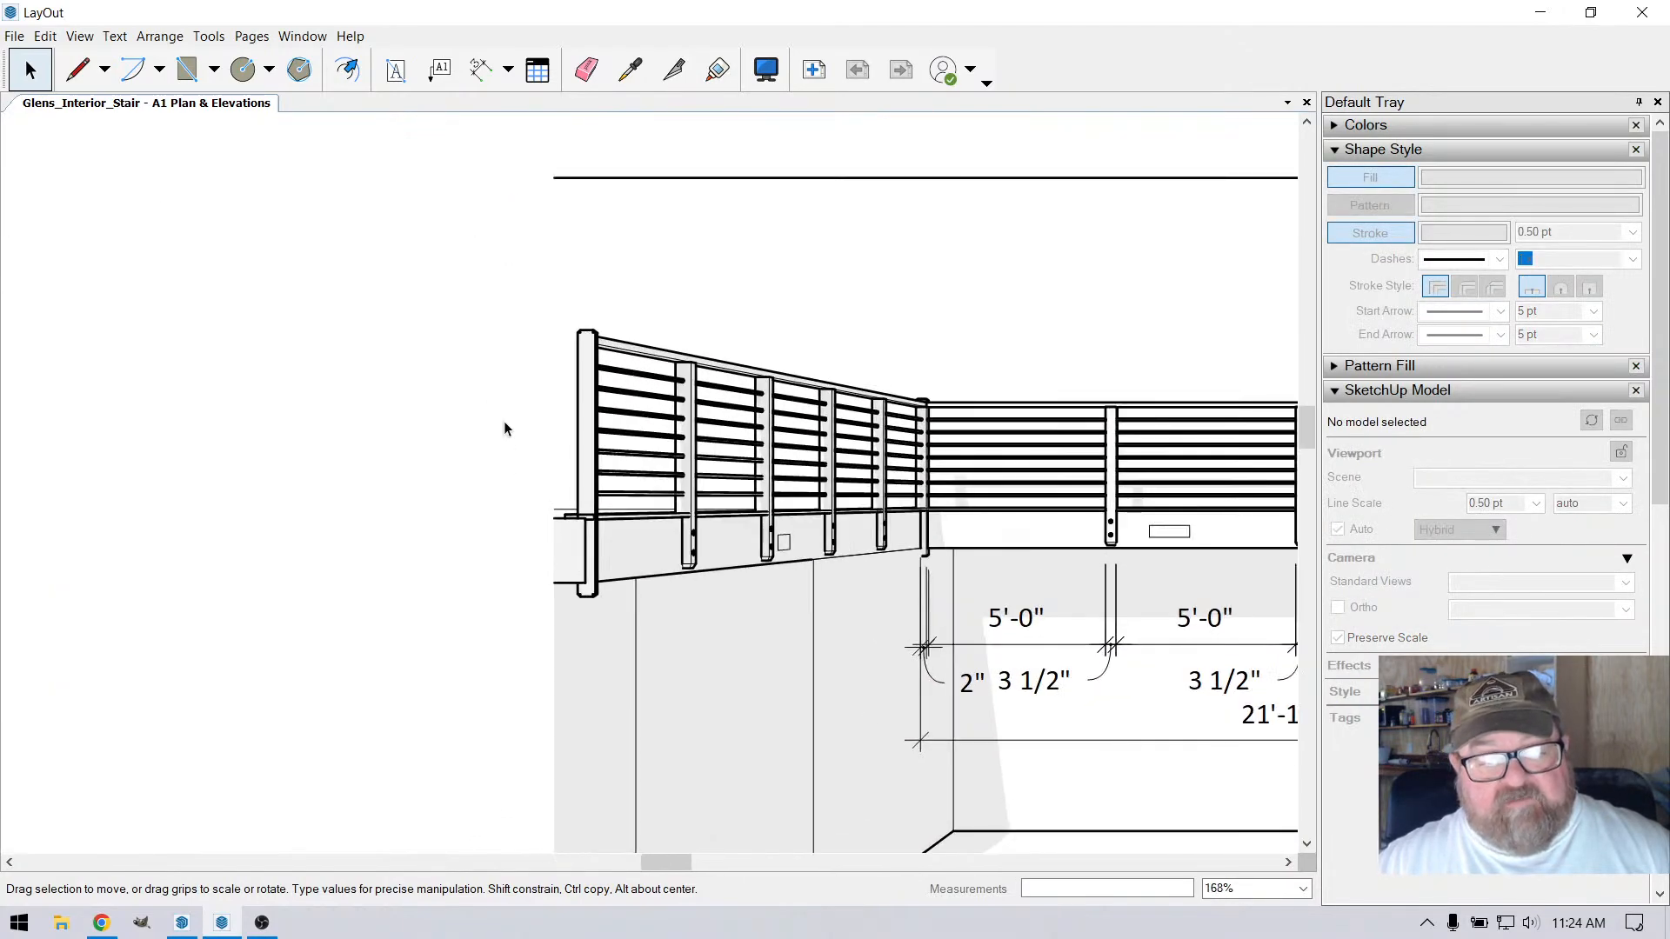
left_click(479, 69)
scroll(531, 383, "up", 1)
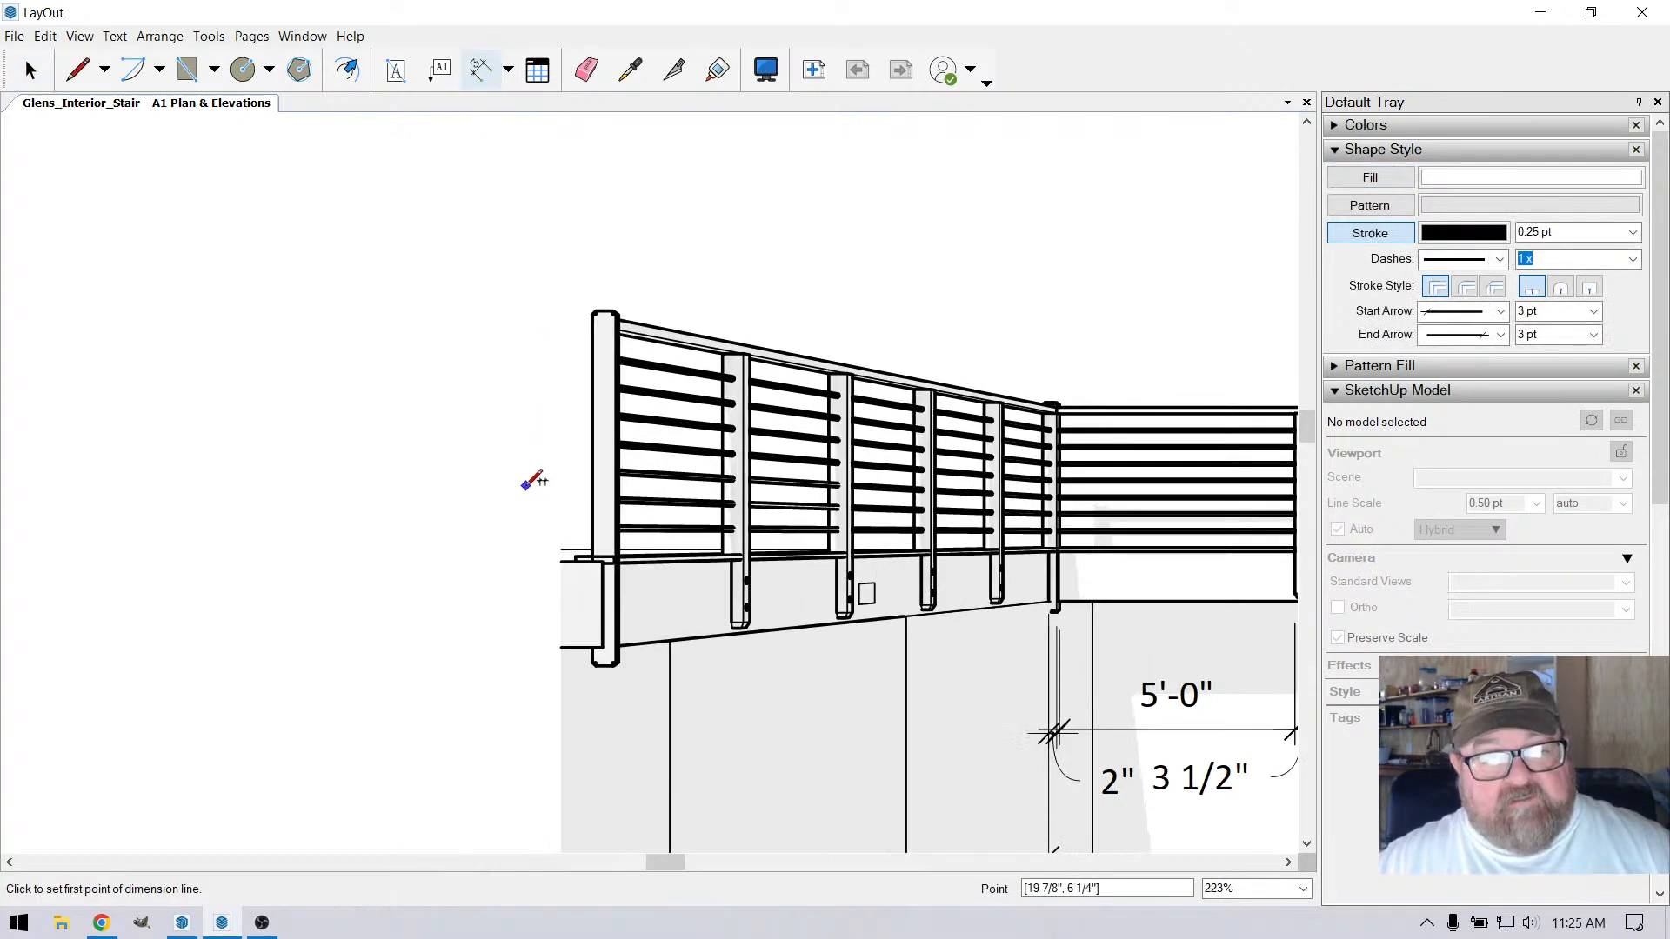
left_click(600, 560)
left_click(620, 317)
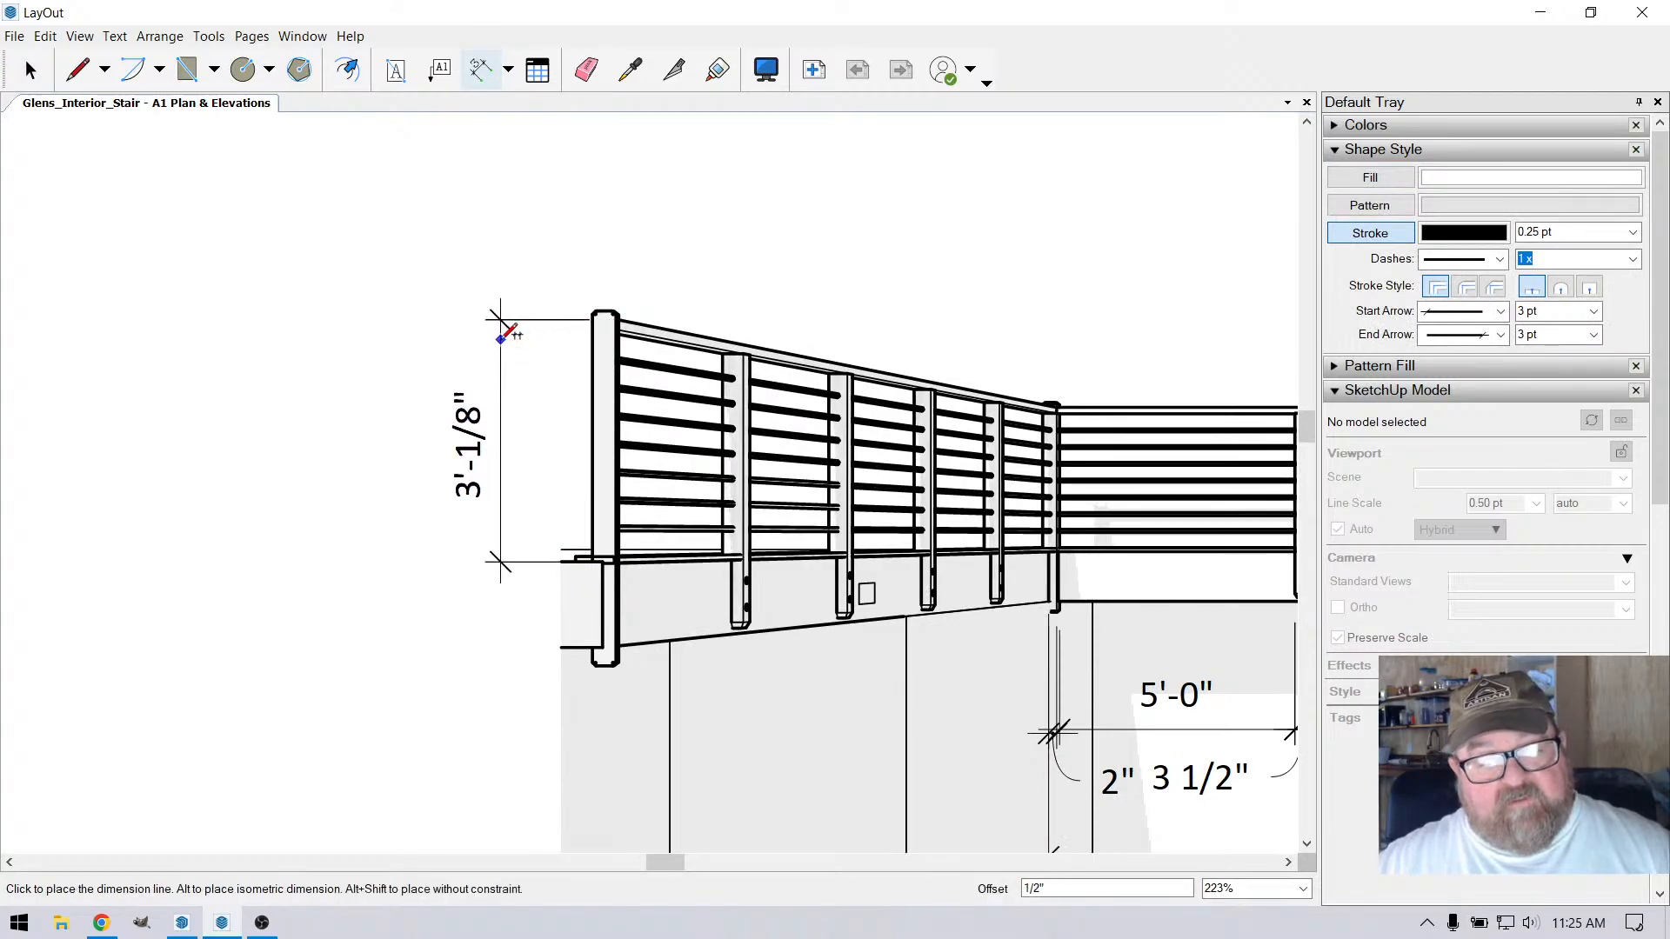
key("Escape")
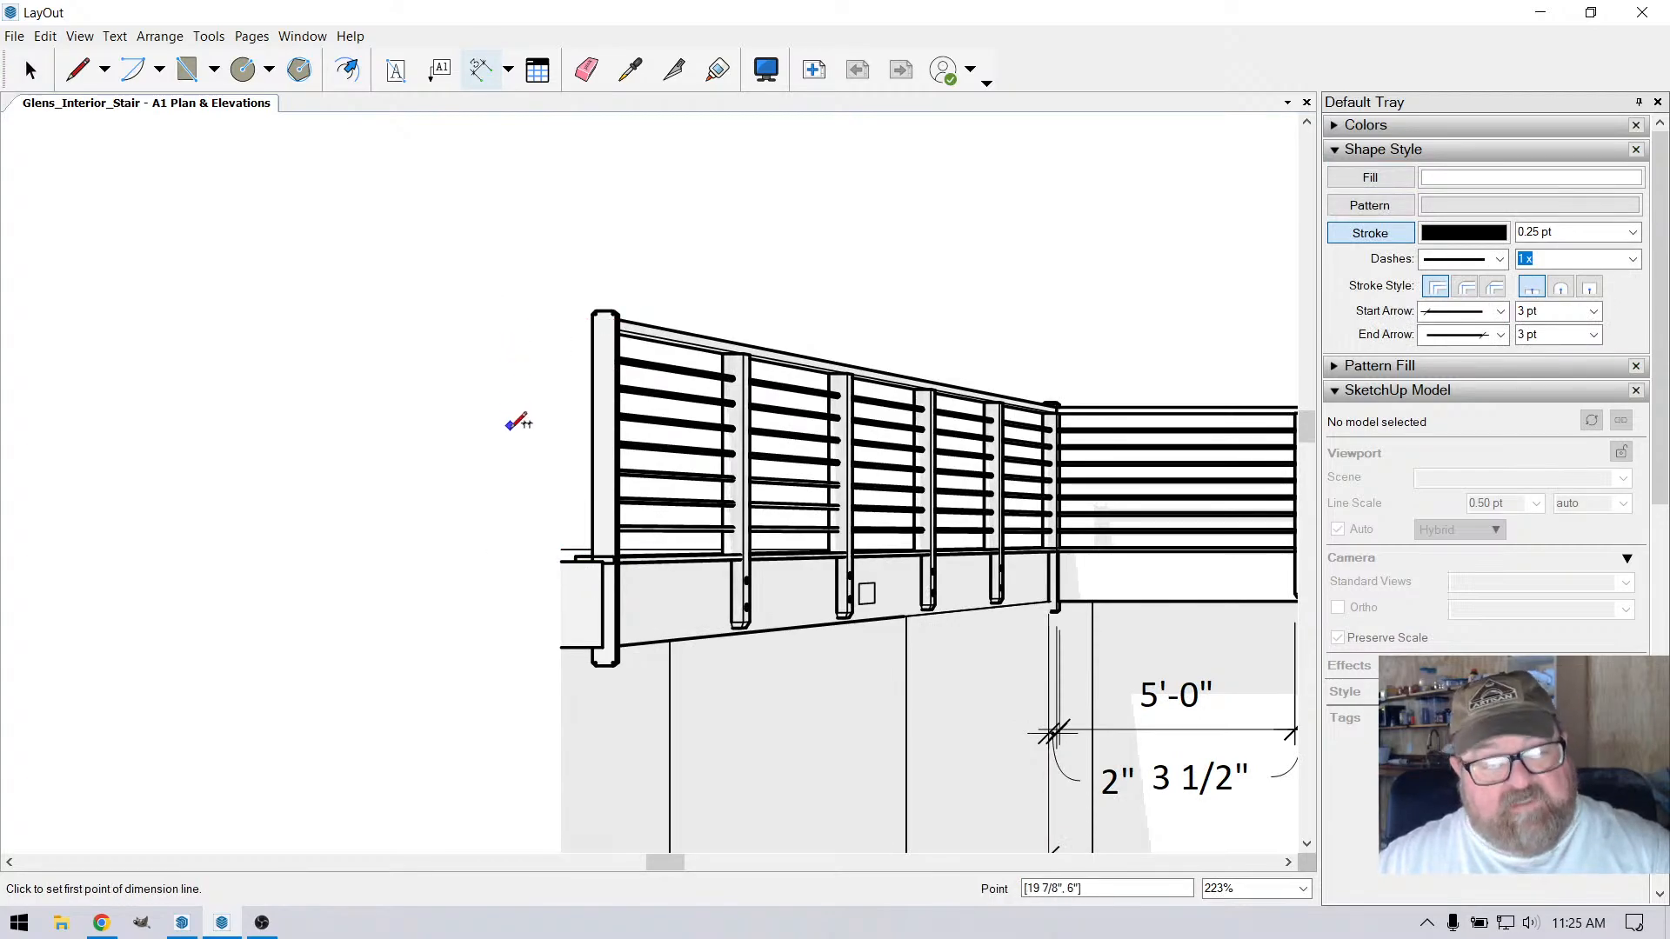
Try a vertical dimension beside the left end post of the front elevation, from the floor edge to the handrail, then undo it
left_click(568, 561)
left_click(560, 315)
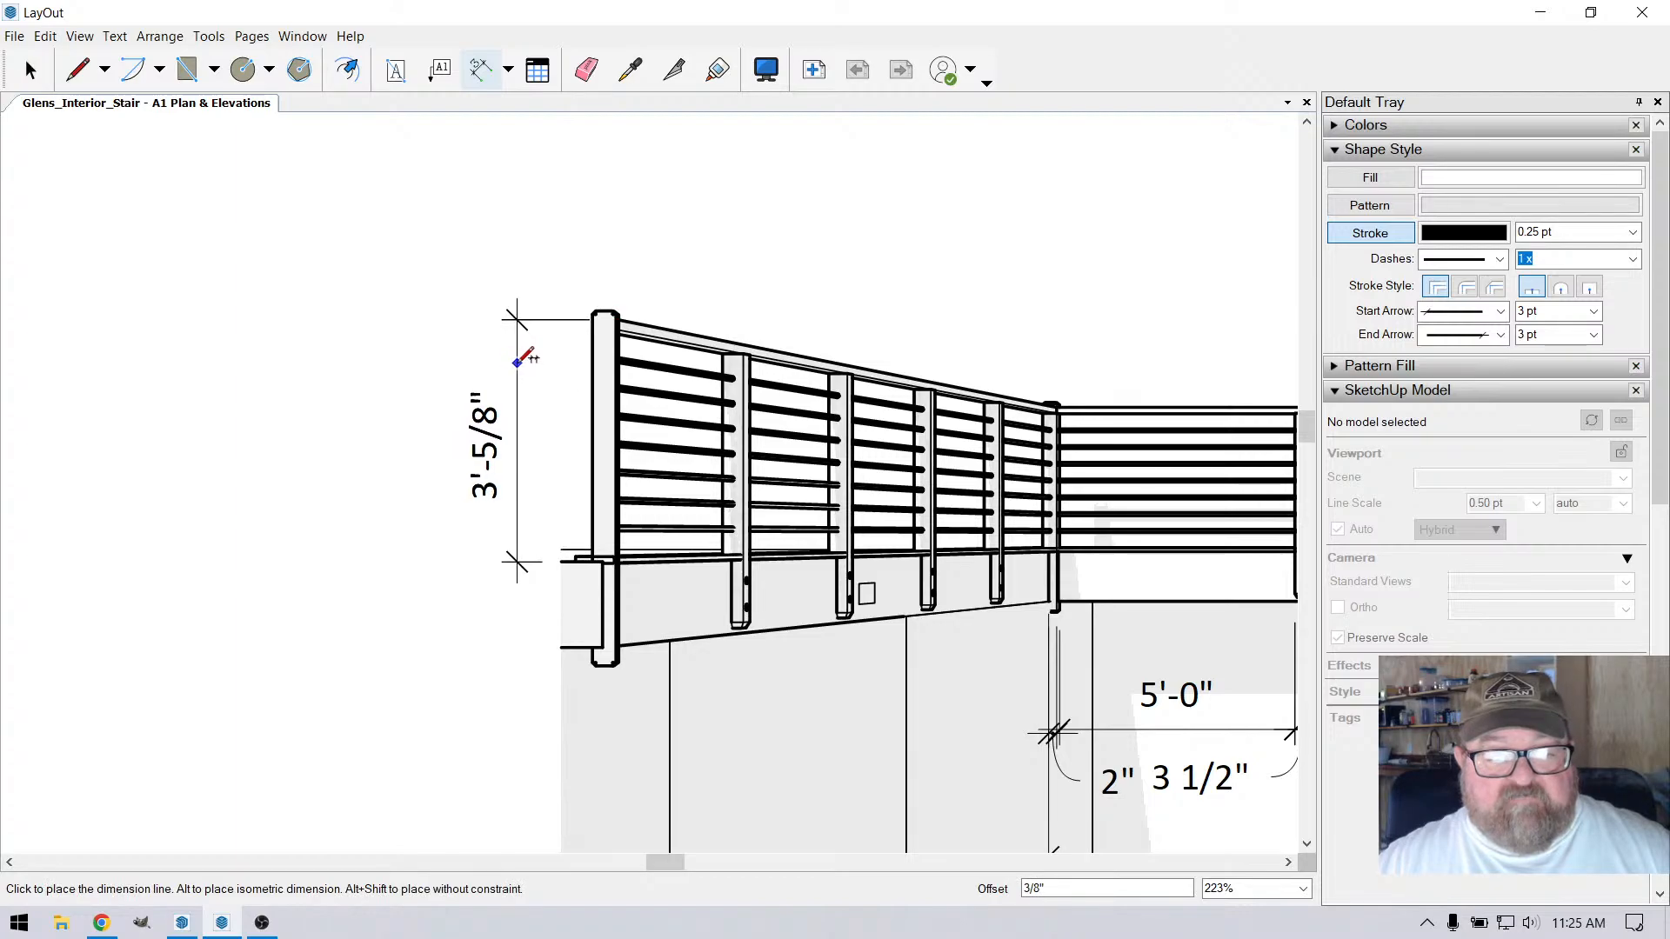
left_click(513, 392)
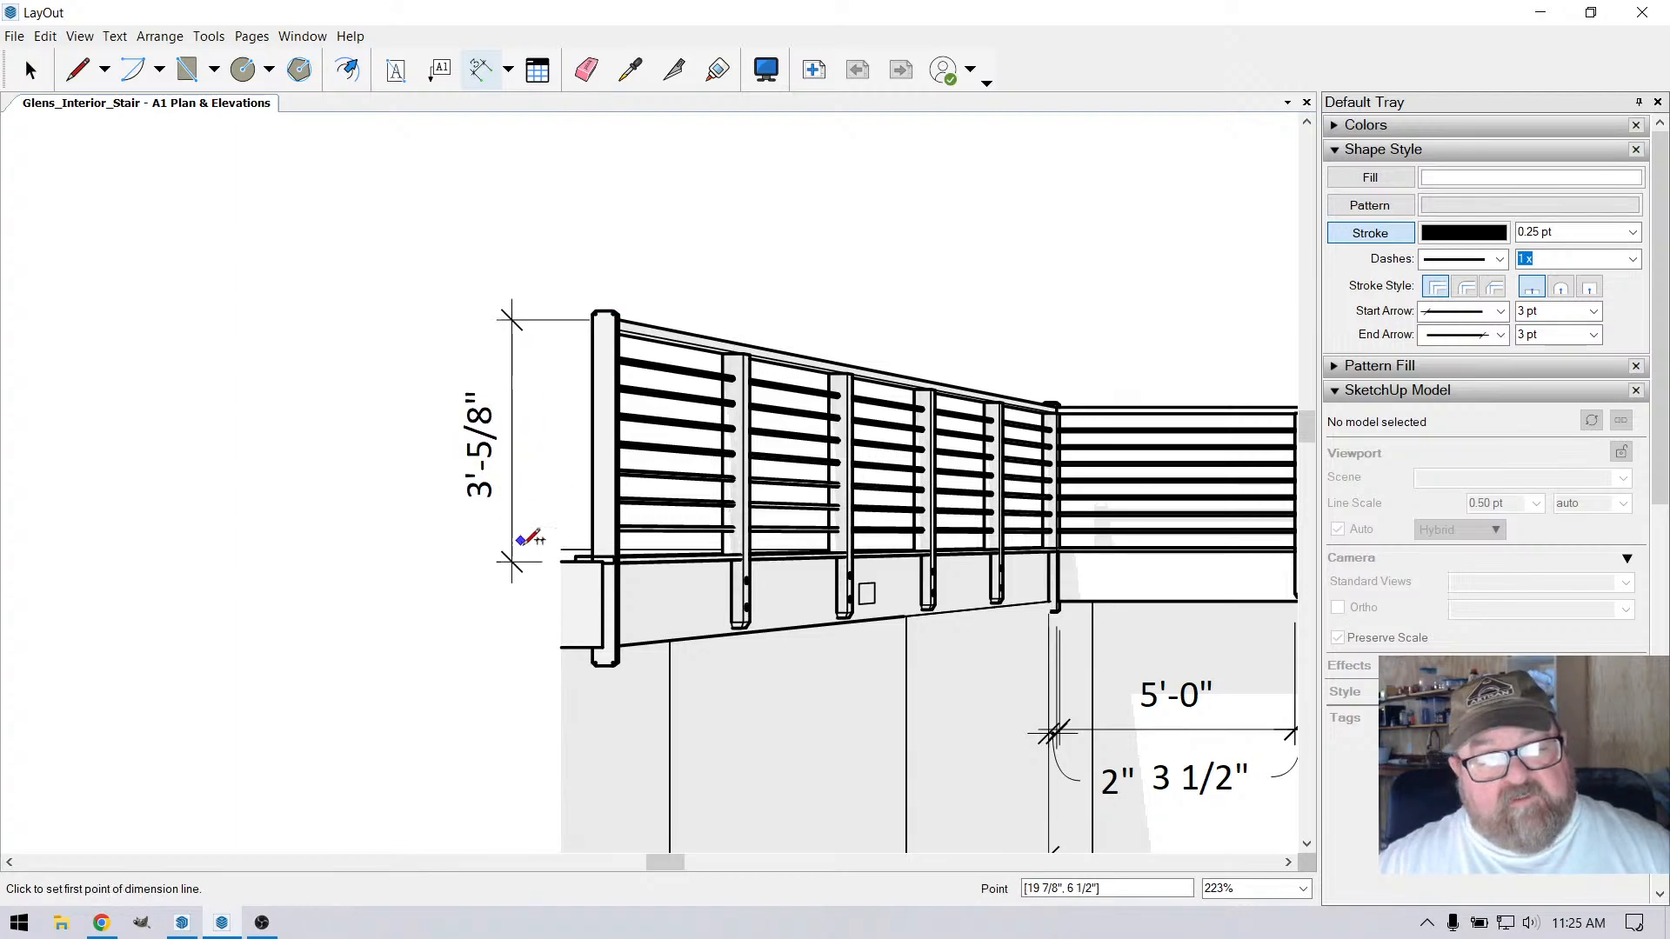
scroll(614, 550, "up", 4)
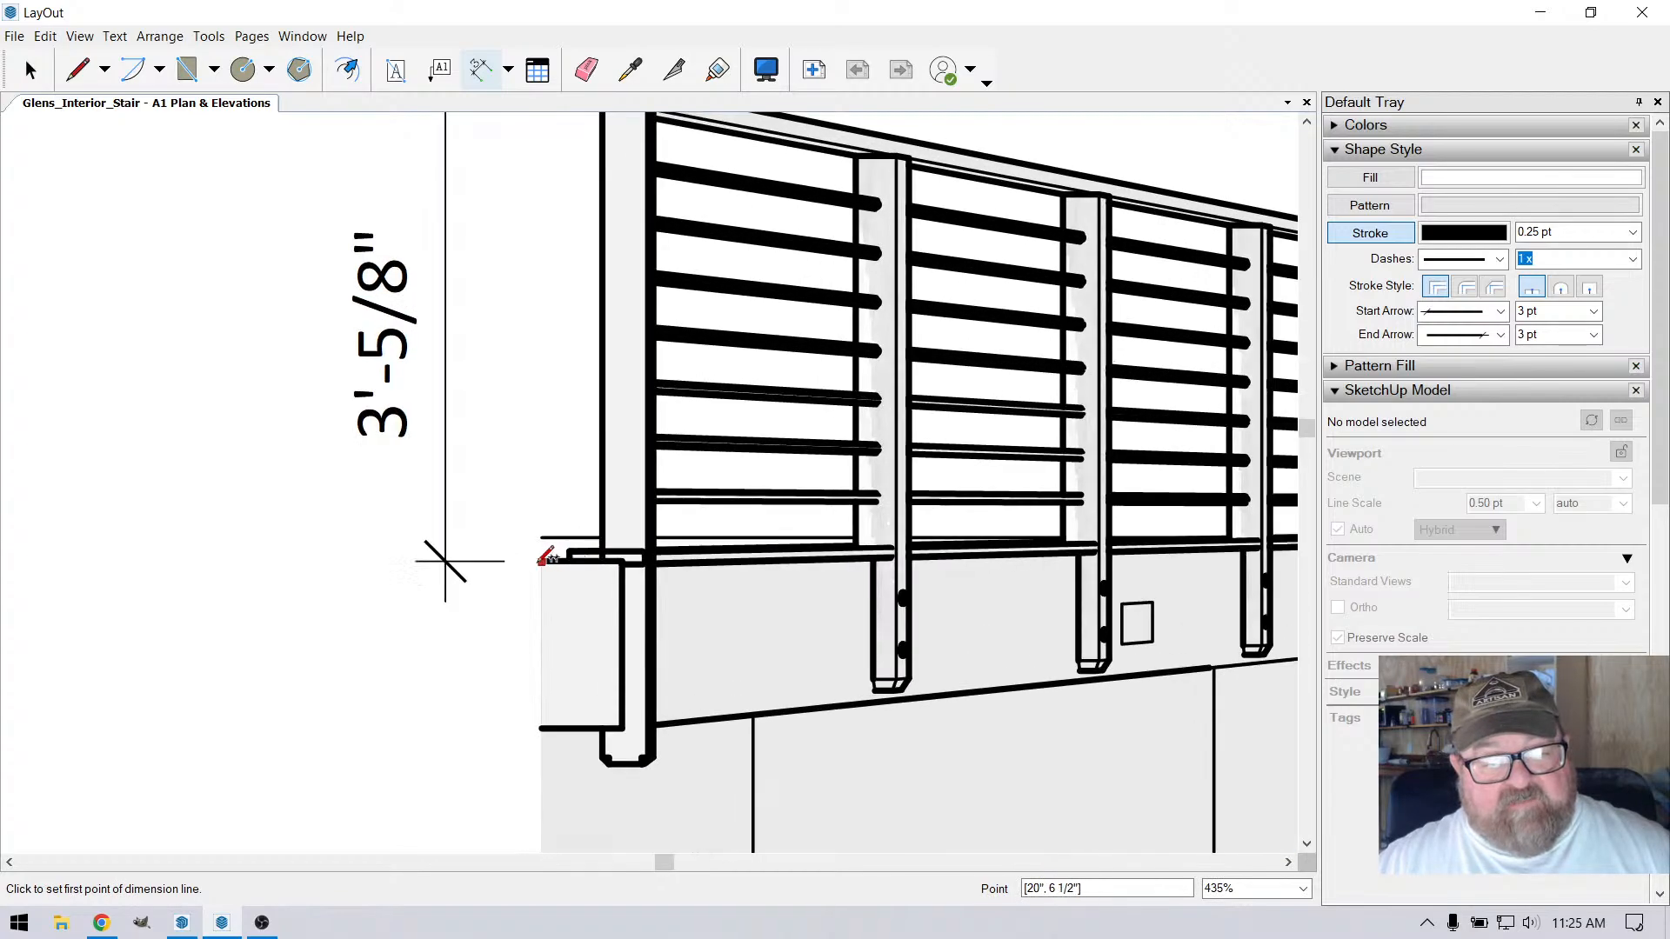
scroll(575, 562, "down", 2)
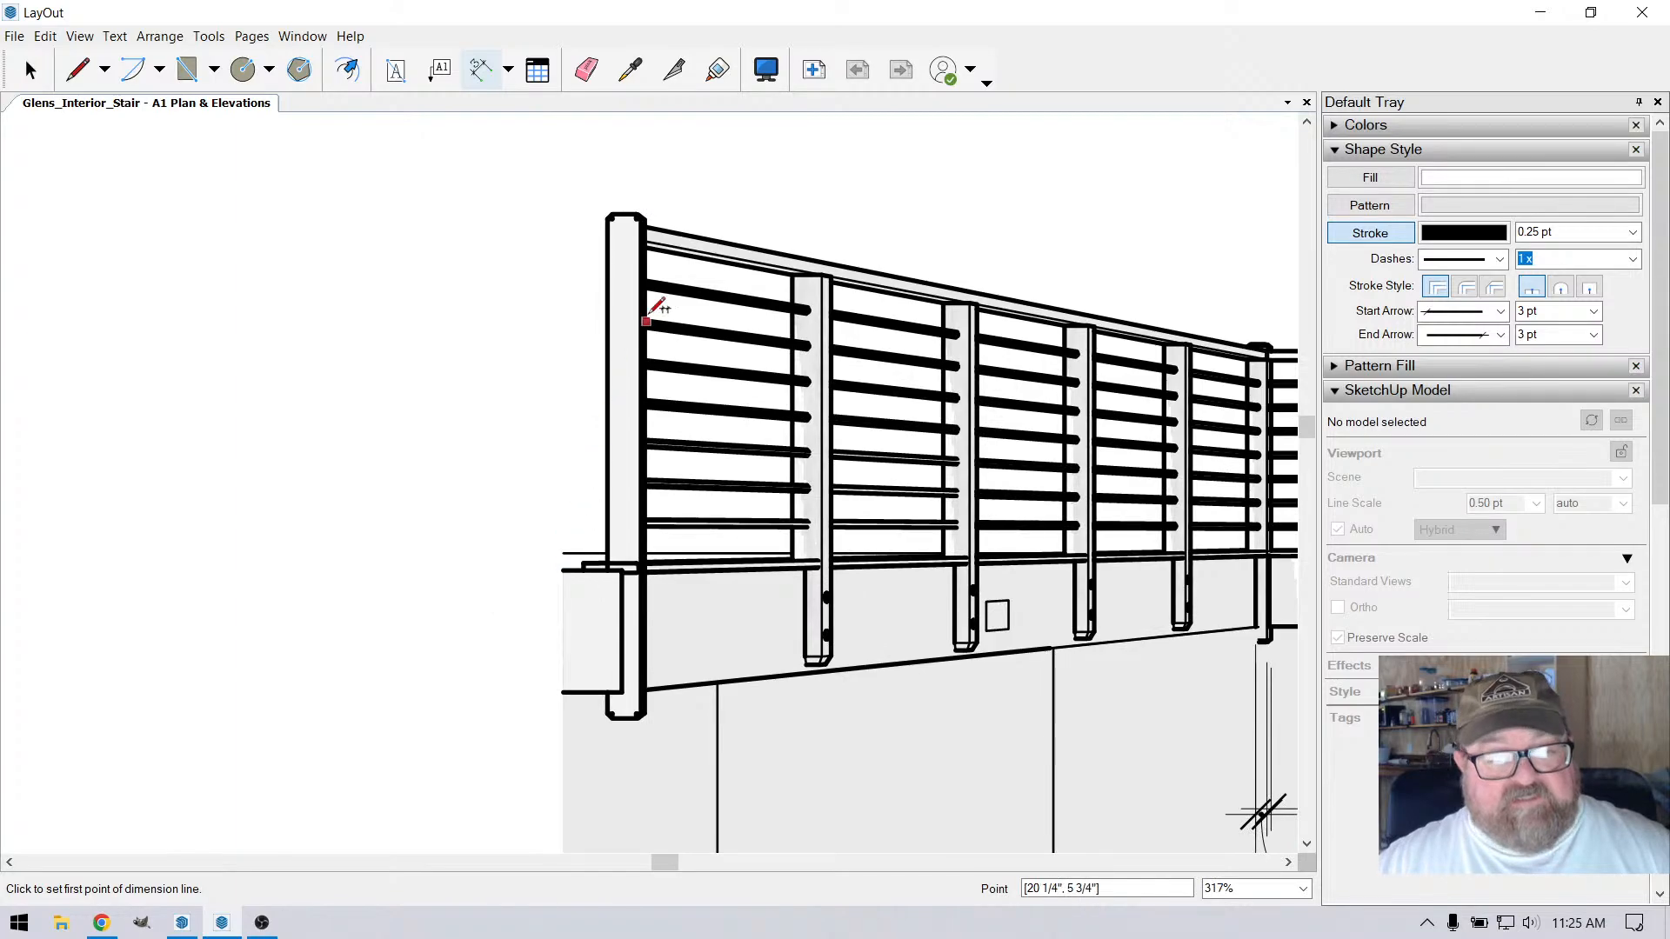
left_click(646, 224)
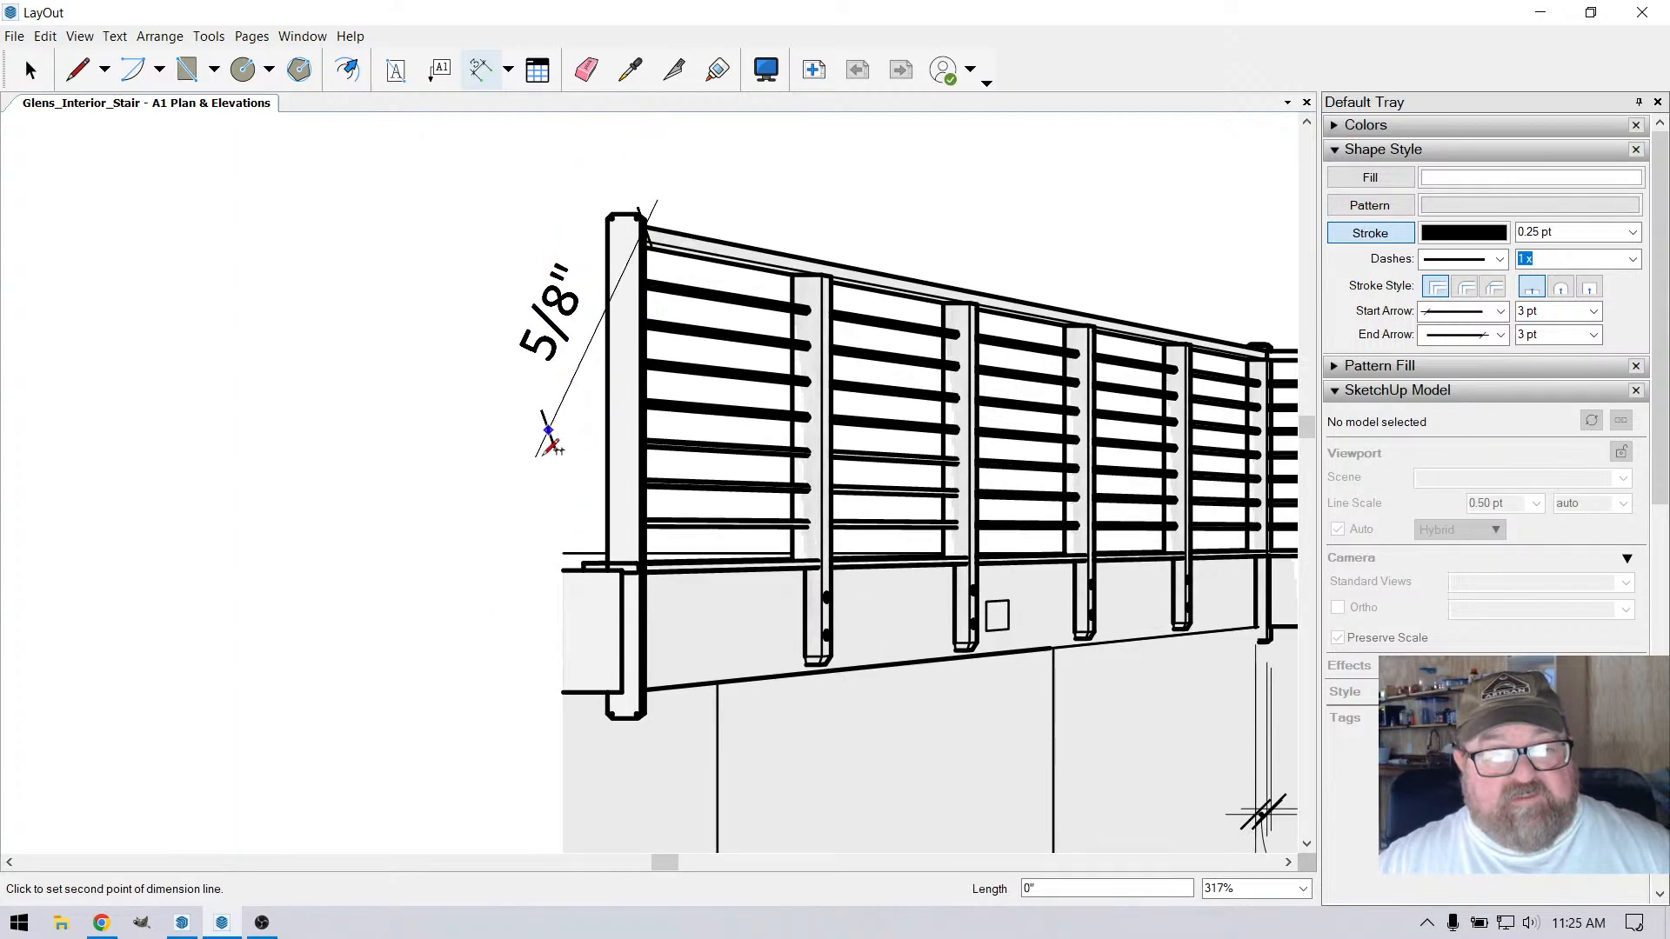
left_click(569, 563)
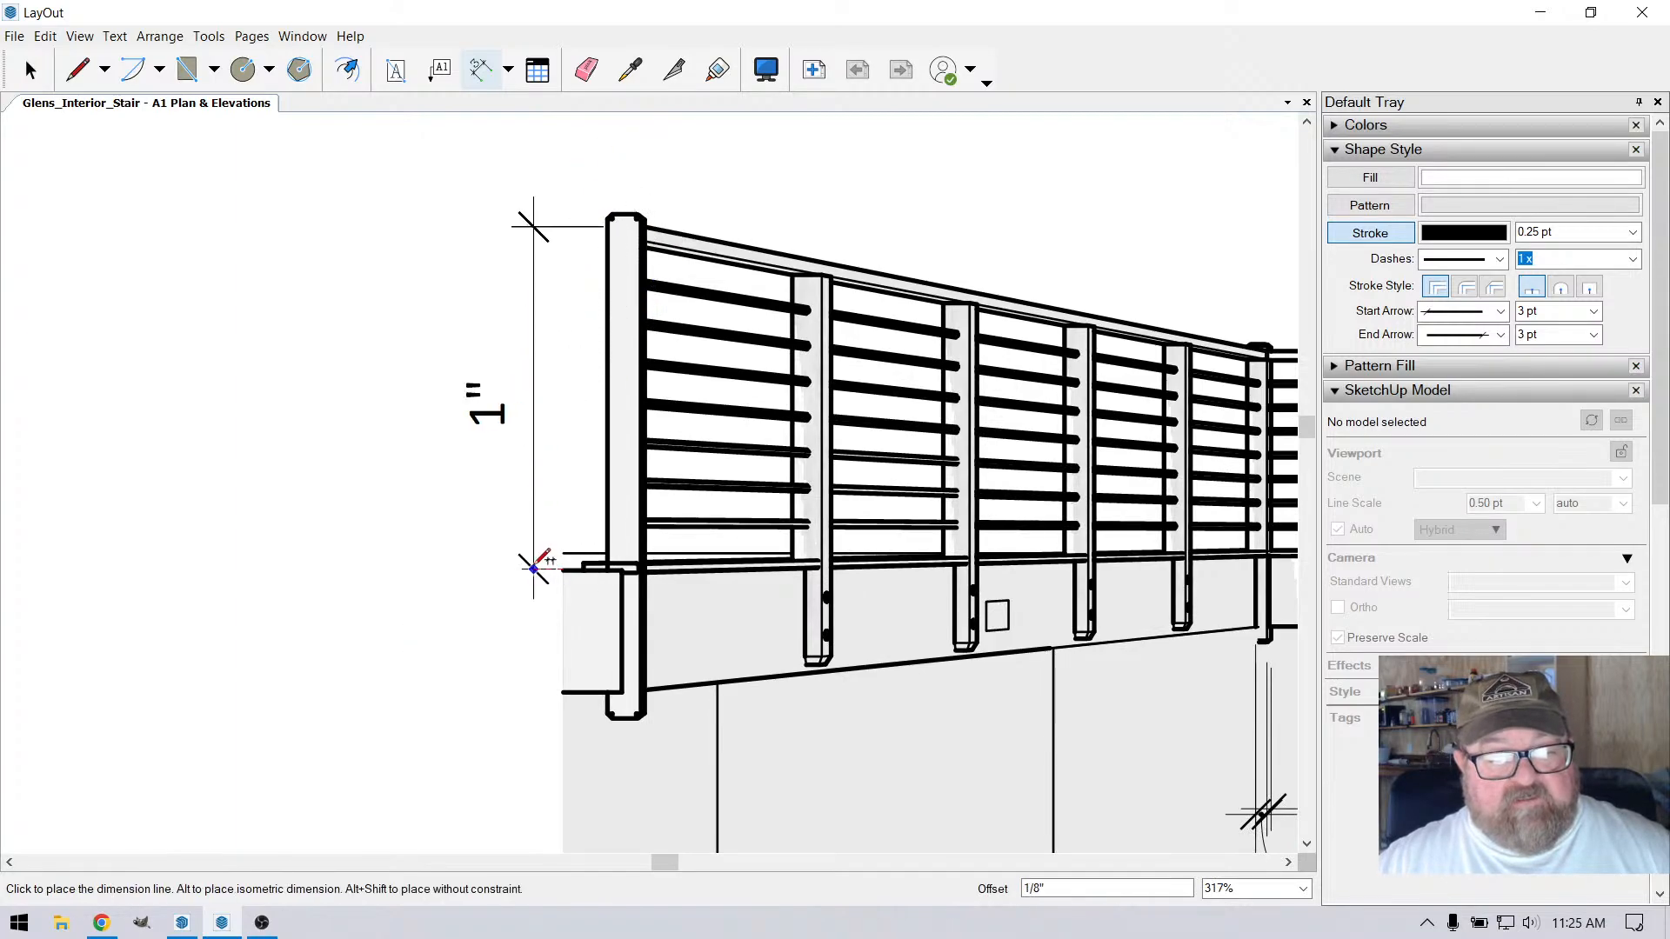
key("Escape")
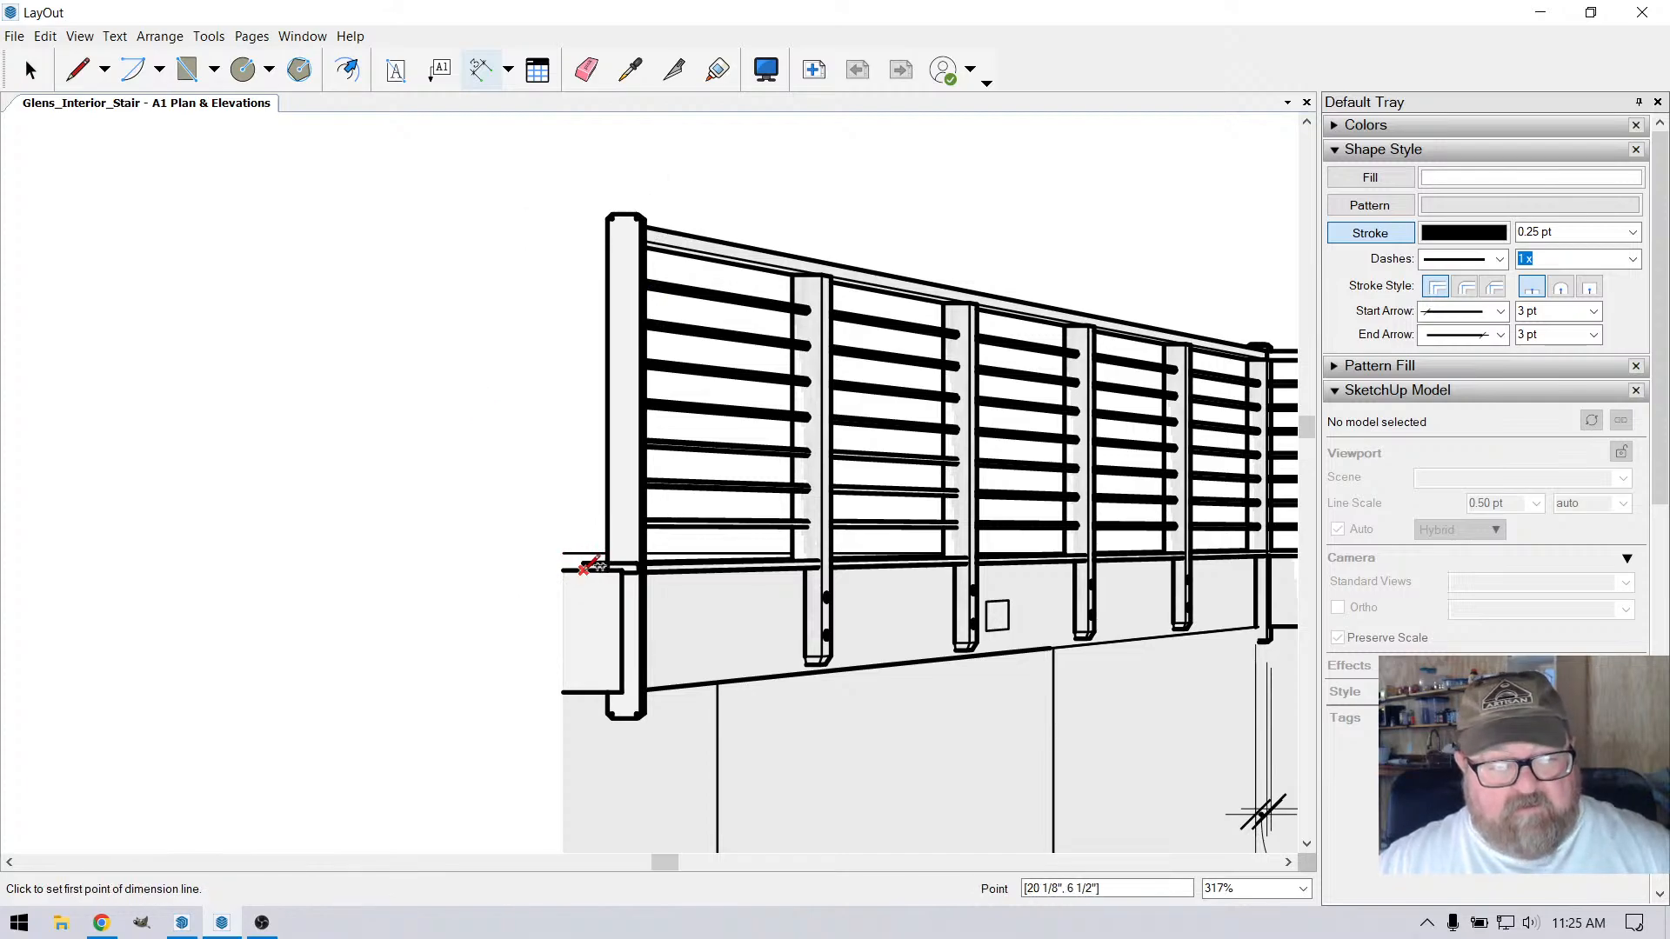
Dimension the railing height in the front elevation from the floor edge to the handrail top, placing it outside the left end post
left_click(583, 569)
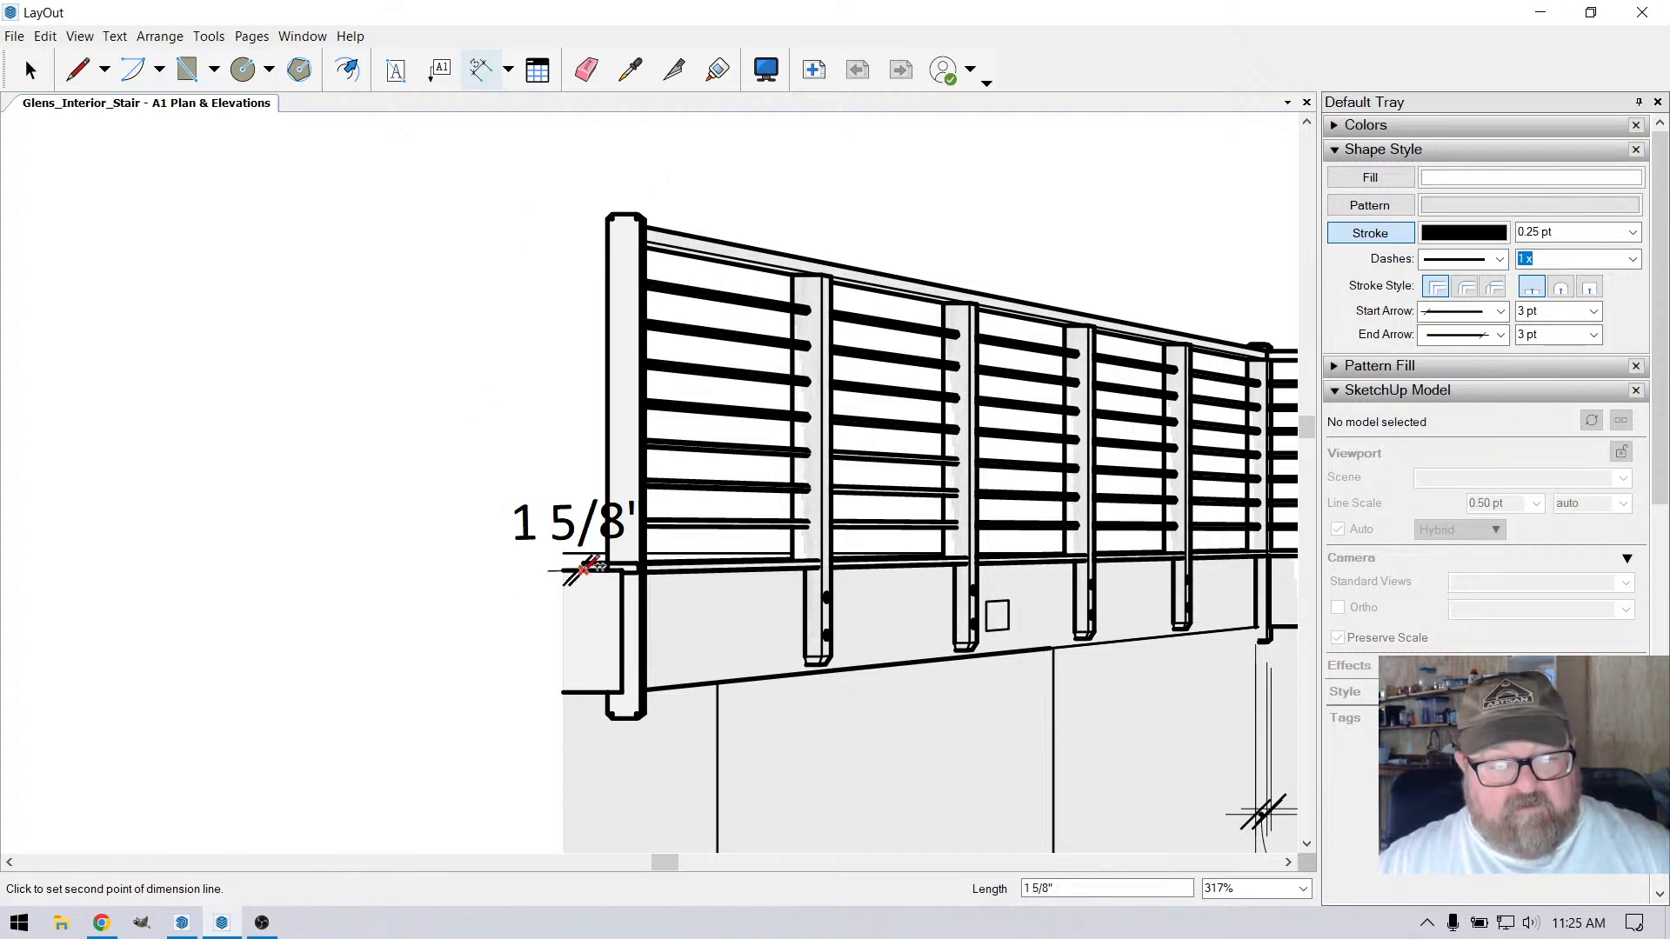
left_click(646, 225)
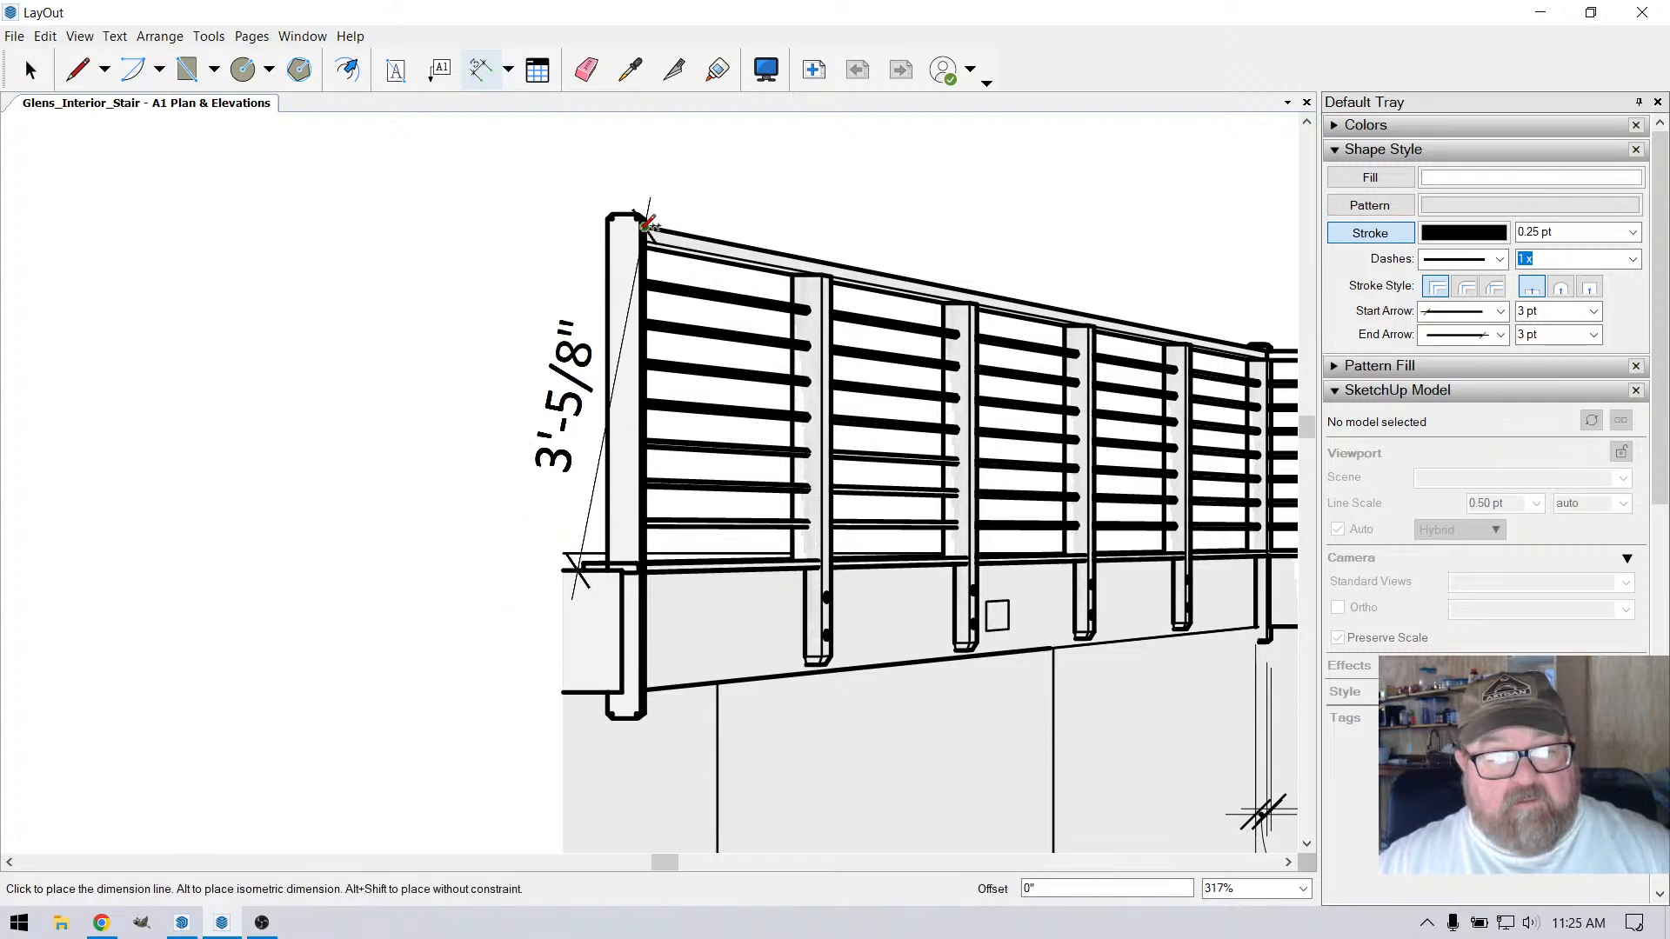
left_click(511, 269)
Extend the Long Side Elev viewport's left edge outward to take in the whole end post and the wall beside it
scroll(526, 357, "down", 5)
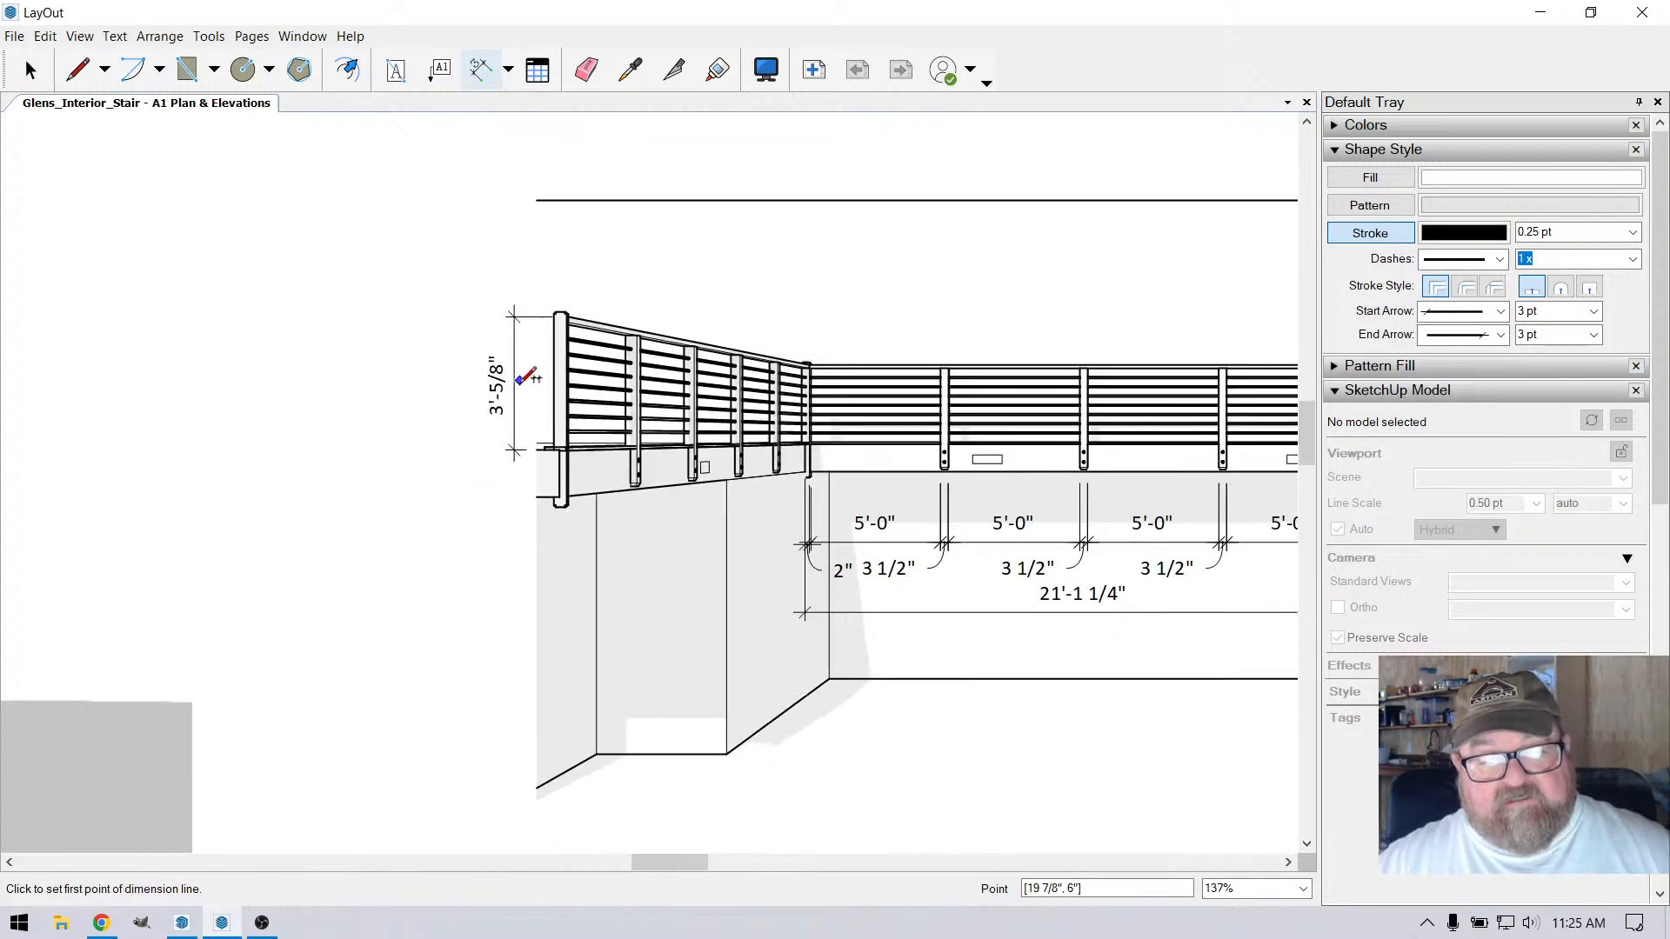
scroll(526, 379, "down", 5)
scroll(913, 513, "down", 4)
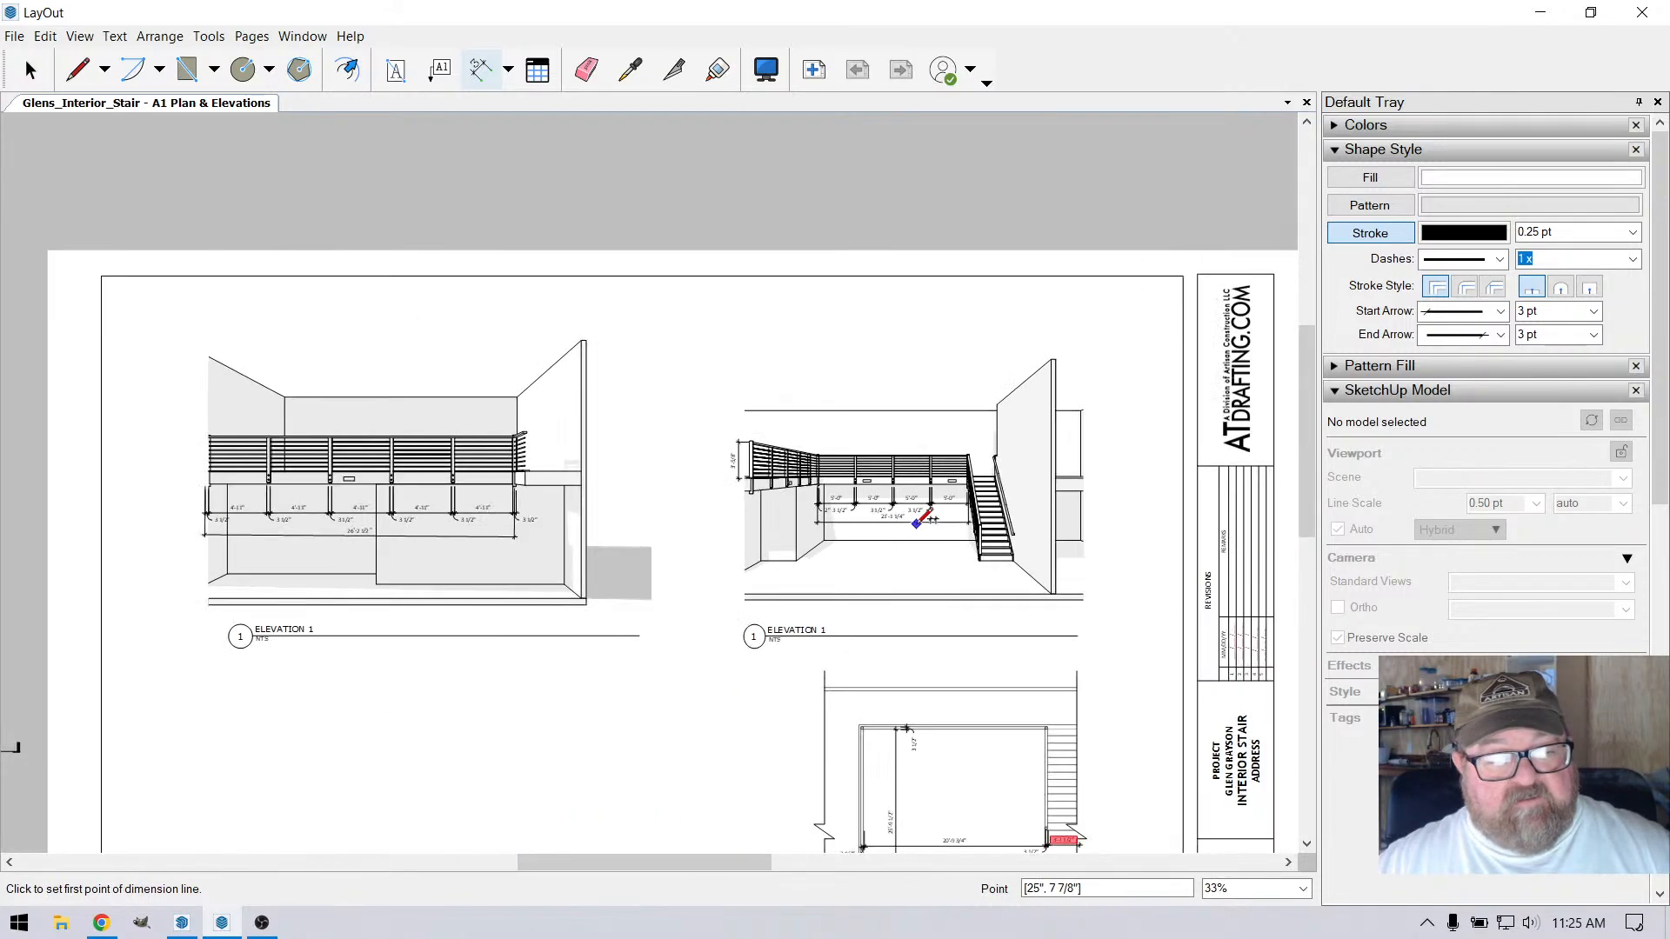
scroll(191, 476, "up", 4)
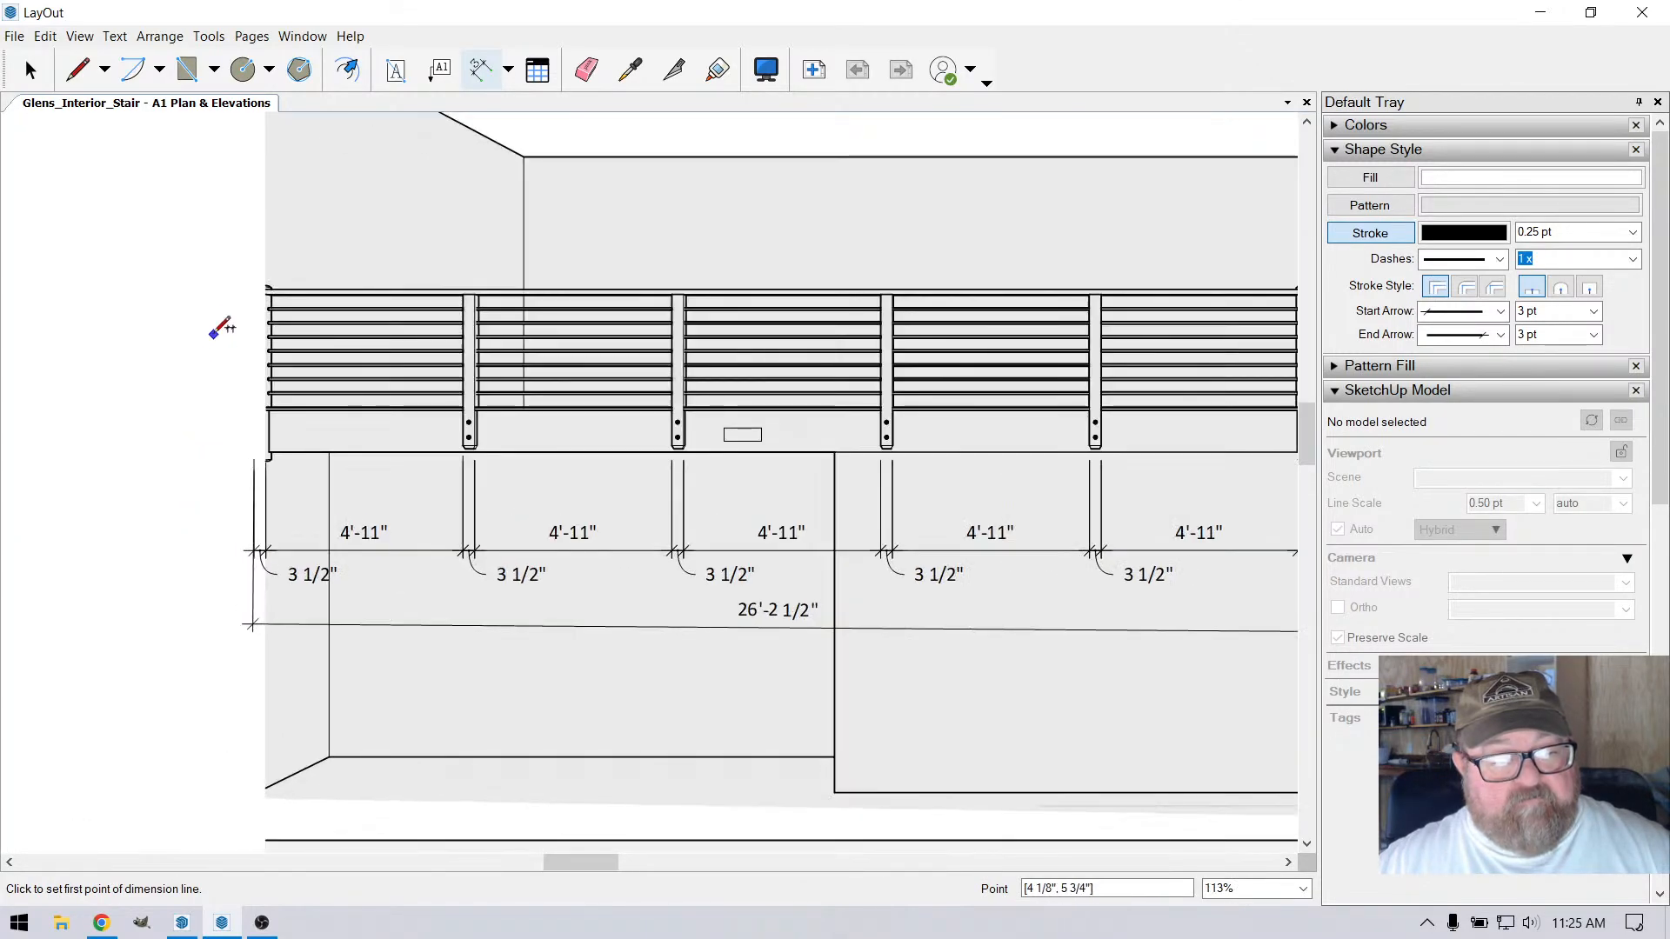
scroll(232, 268, "up", 3)
scroll(383, 331, "down", 2)
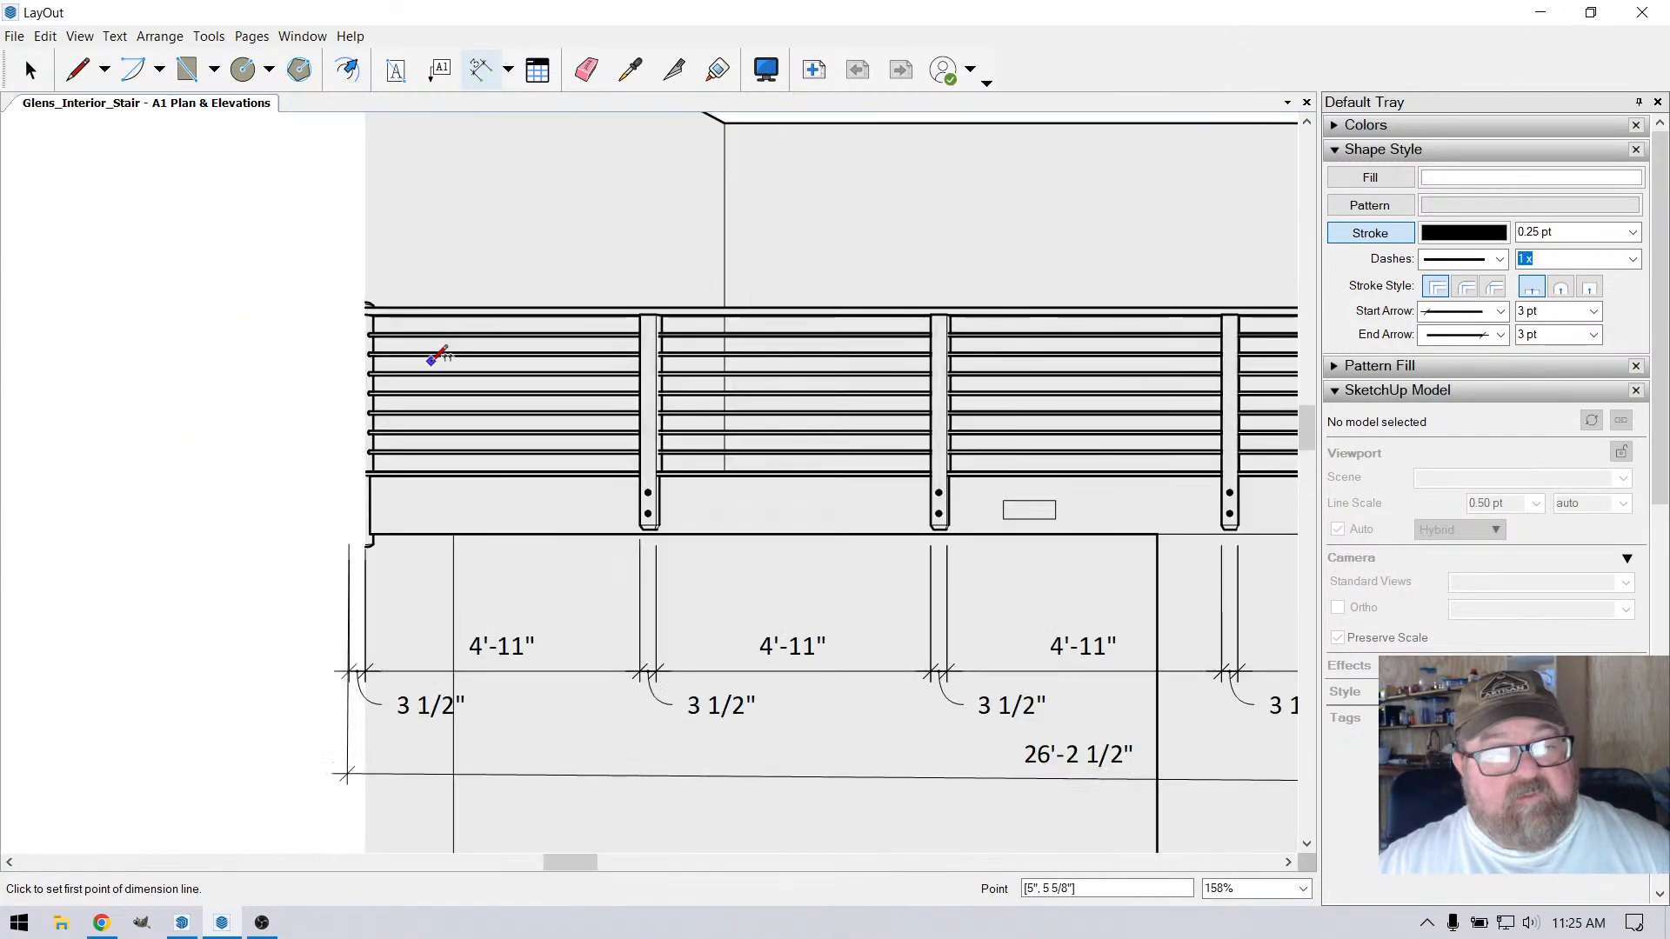
scroll(435, 356, "down", 4)
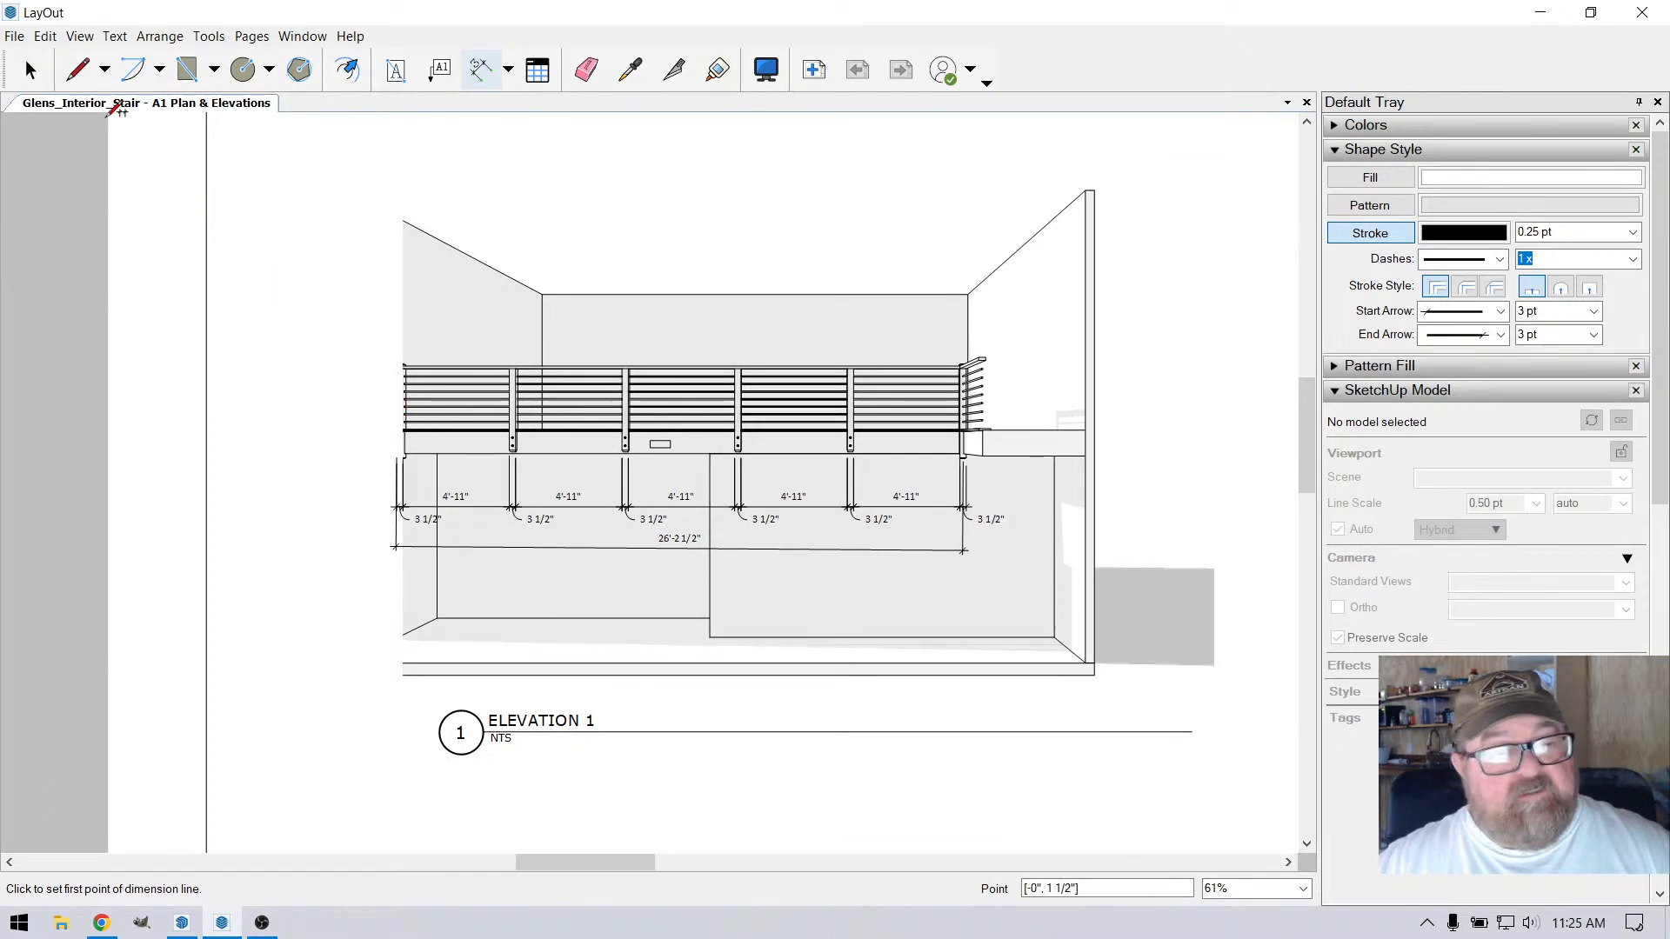
key("l")
key("space")
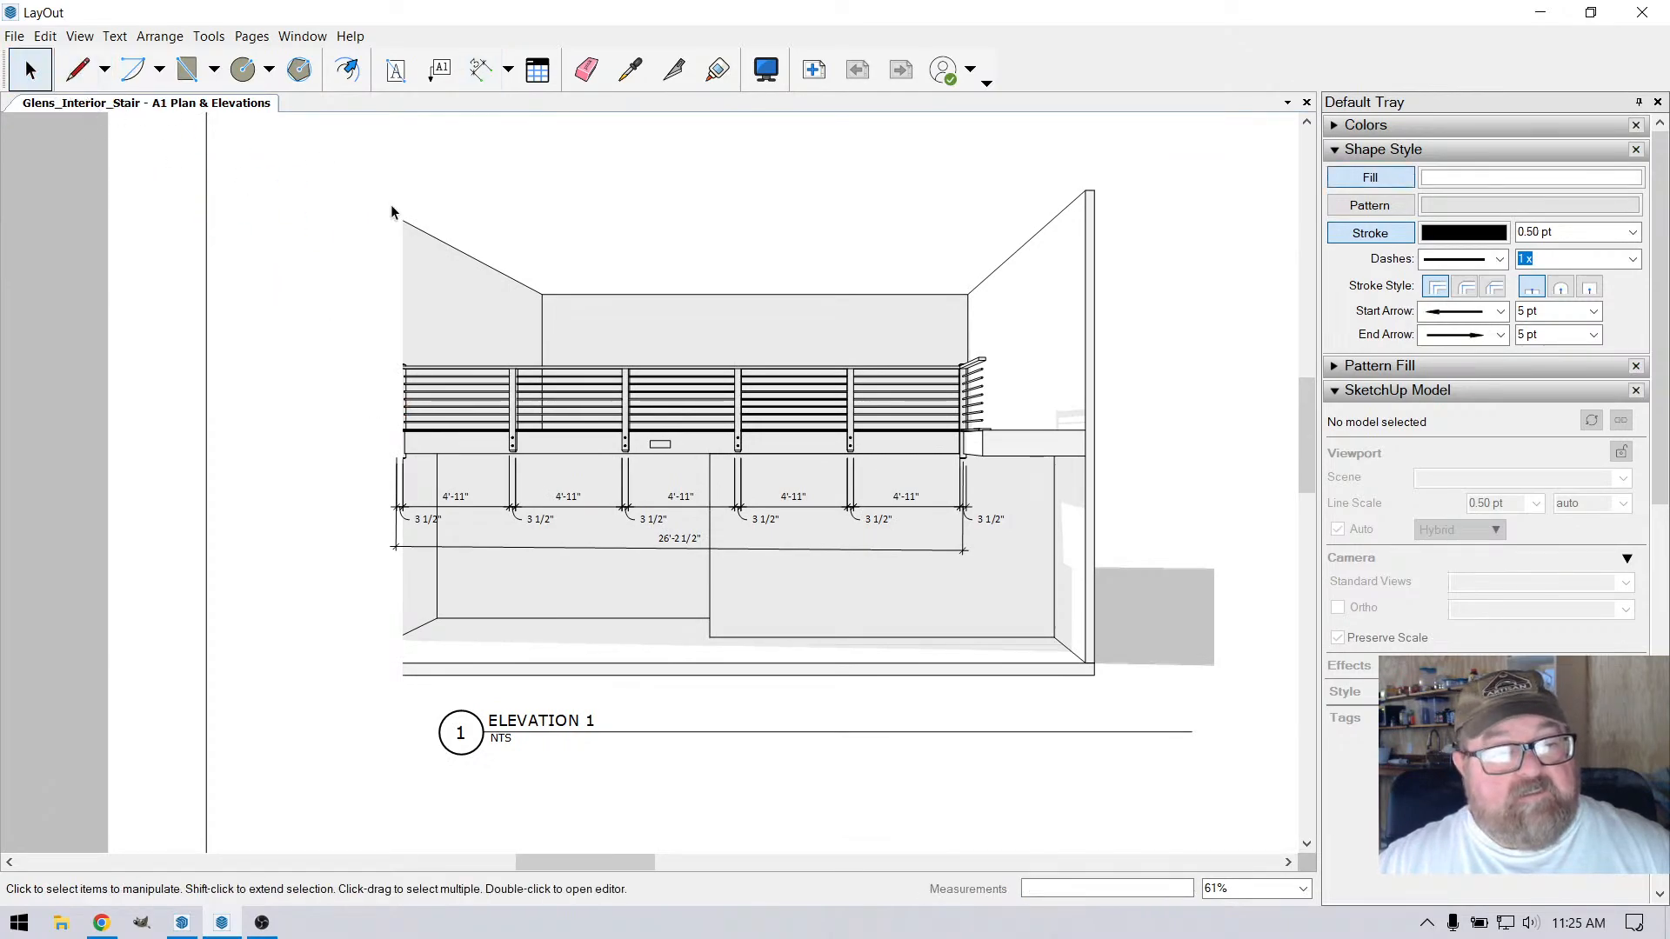
left_click(476, 419)
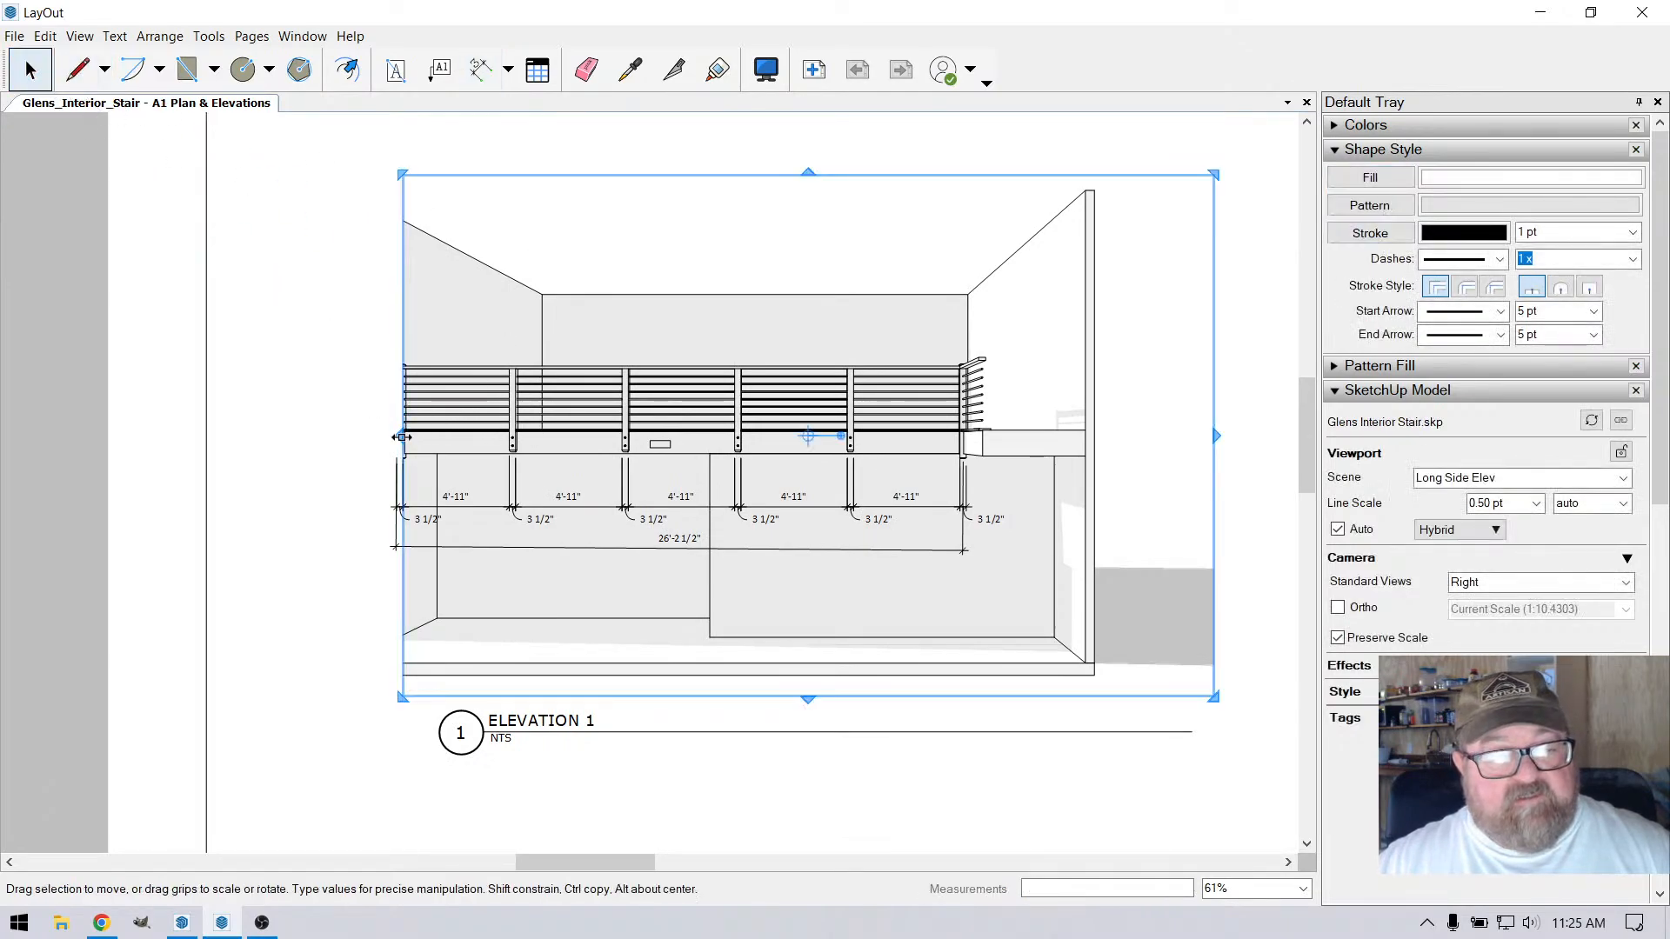
left_click_drag(402, 437, 345, 446)
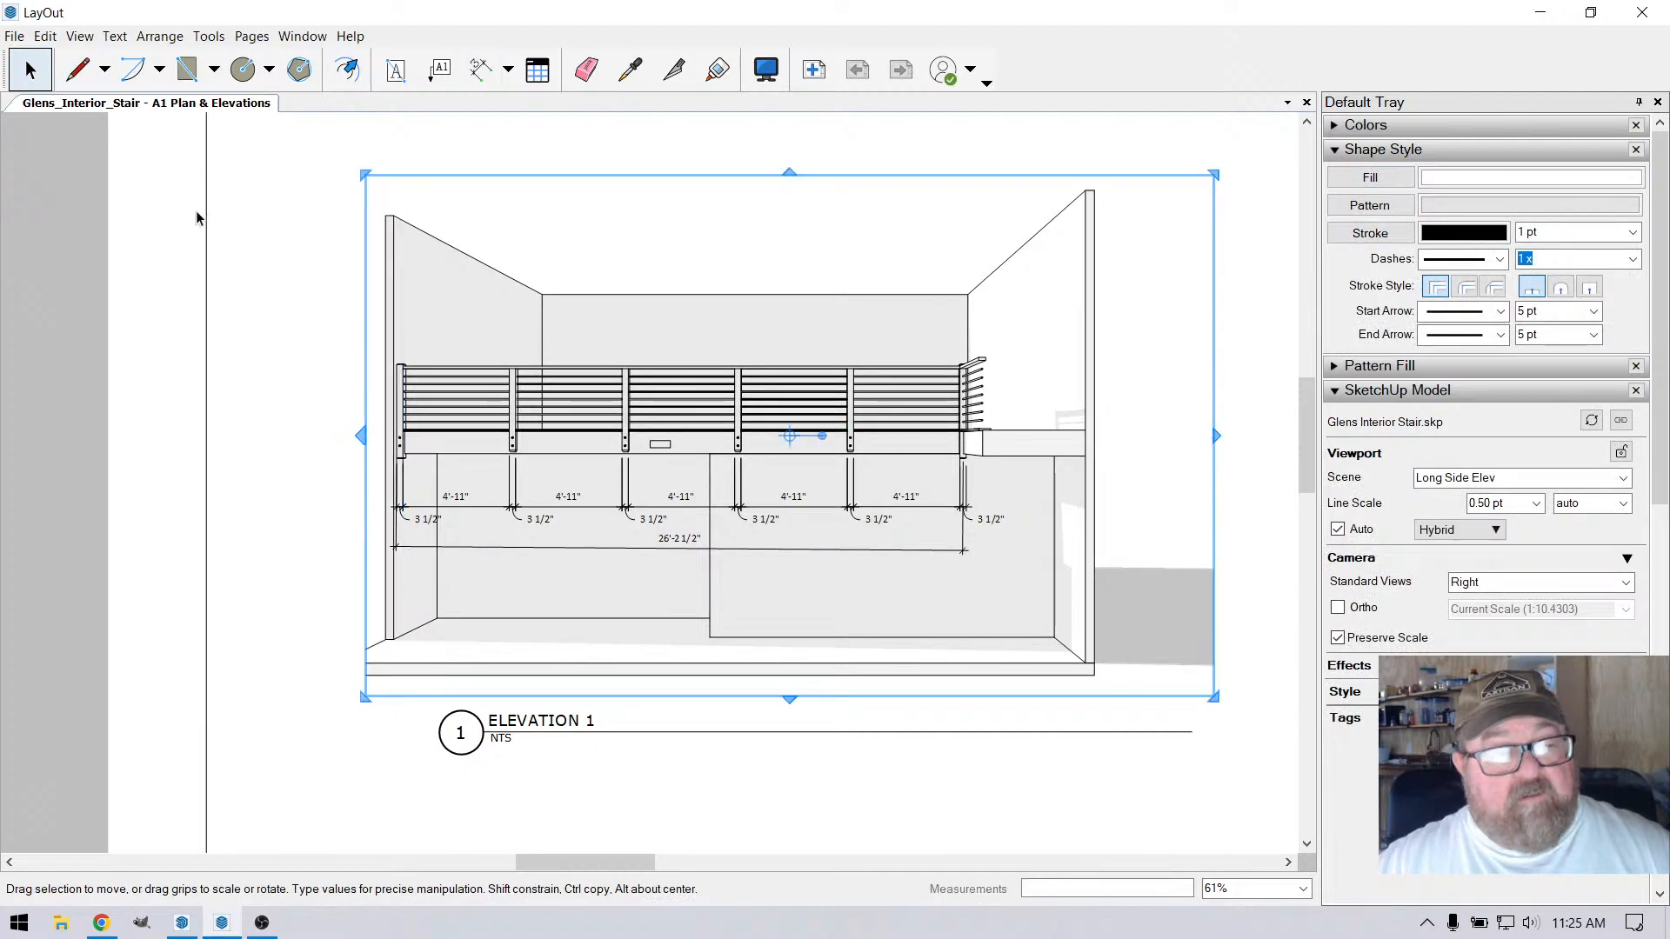
Dimension the railing height in the long side elevation from the floor line to the handrail top, placing it outside the left wall
left_click(481, 69)
scroll(392, 329, "up", 2)
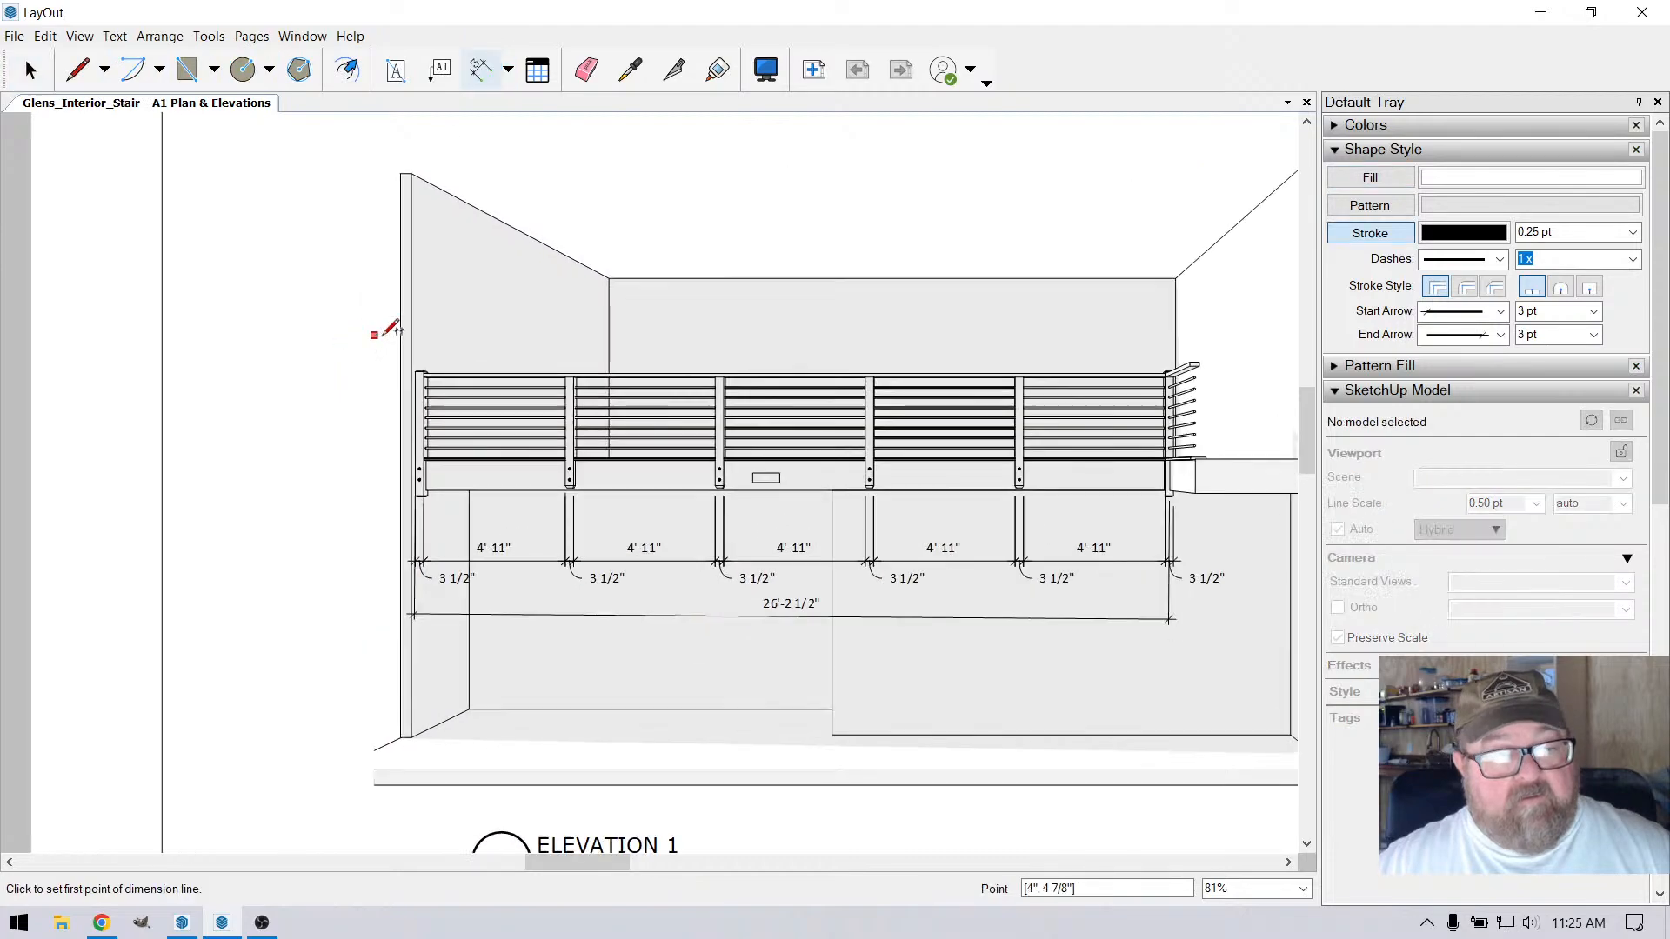
scroll(392, 329, "up", 8)
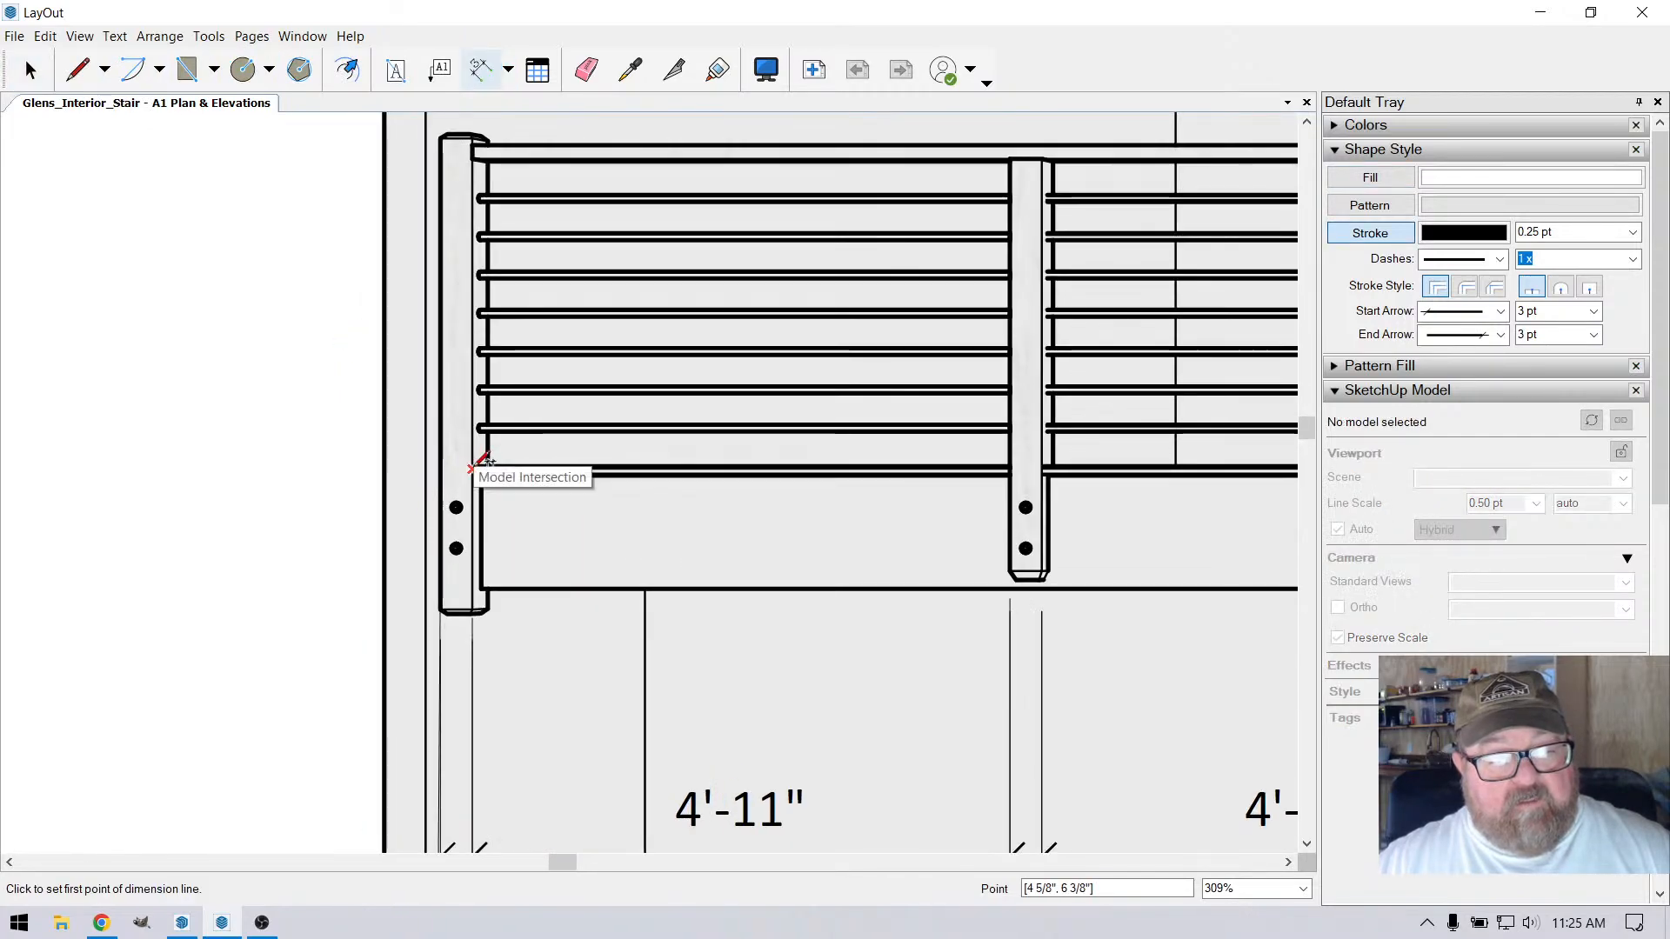
left_click(471, 469)
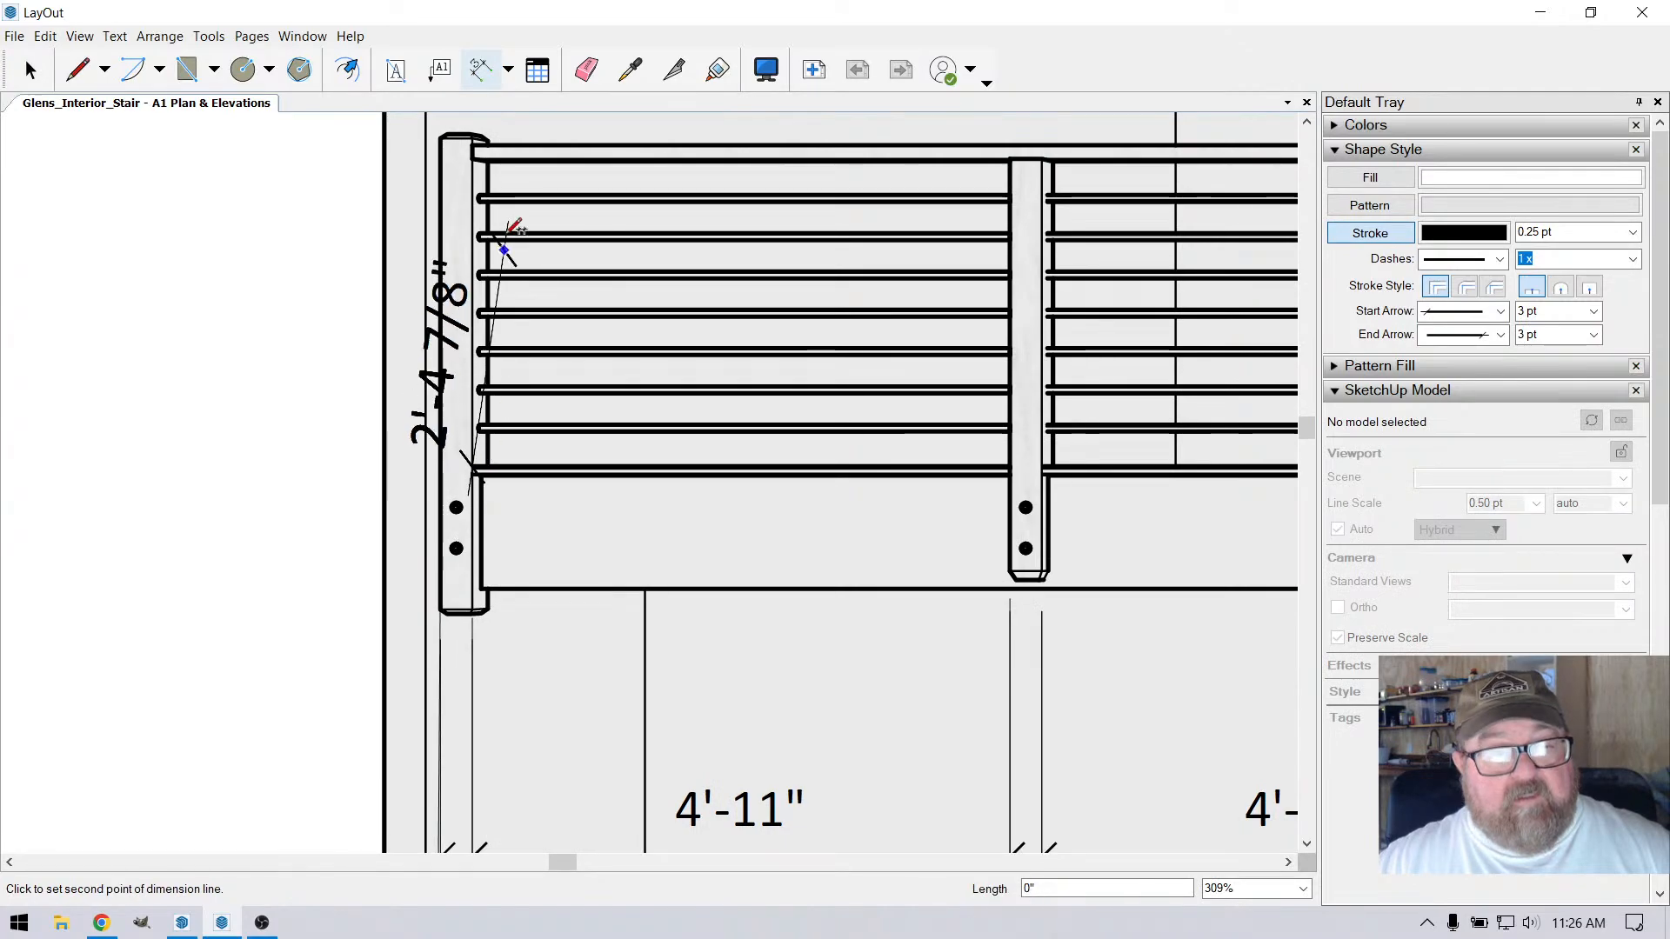
left_click(483, 137)
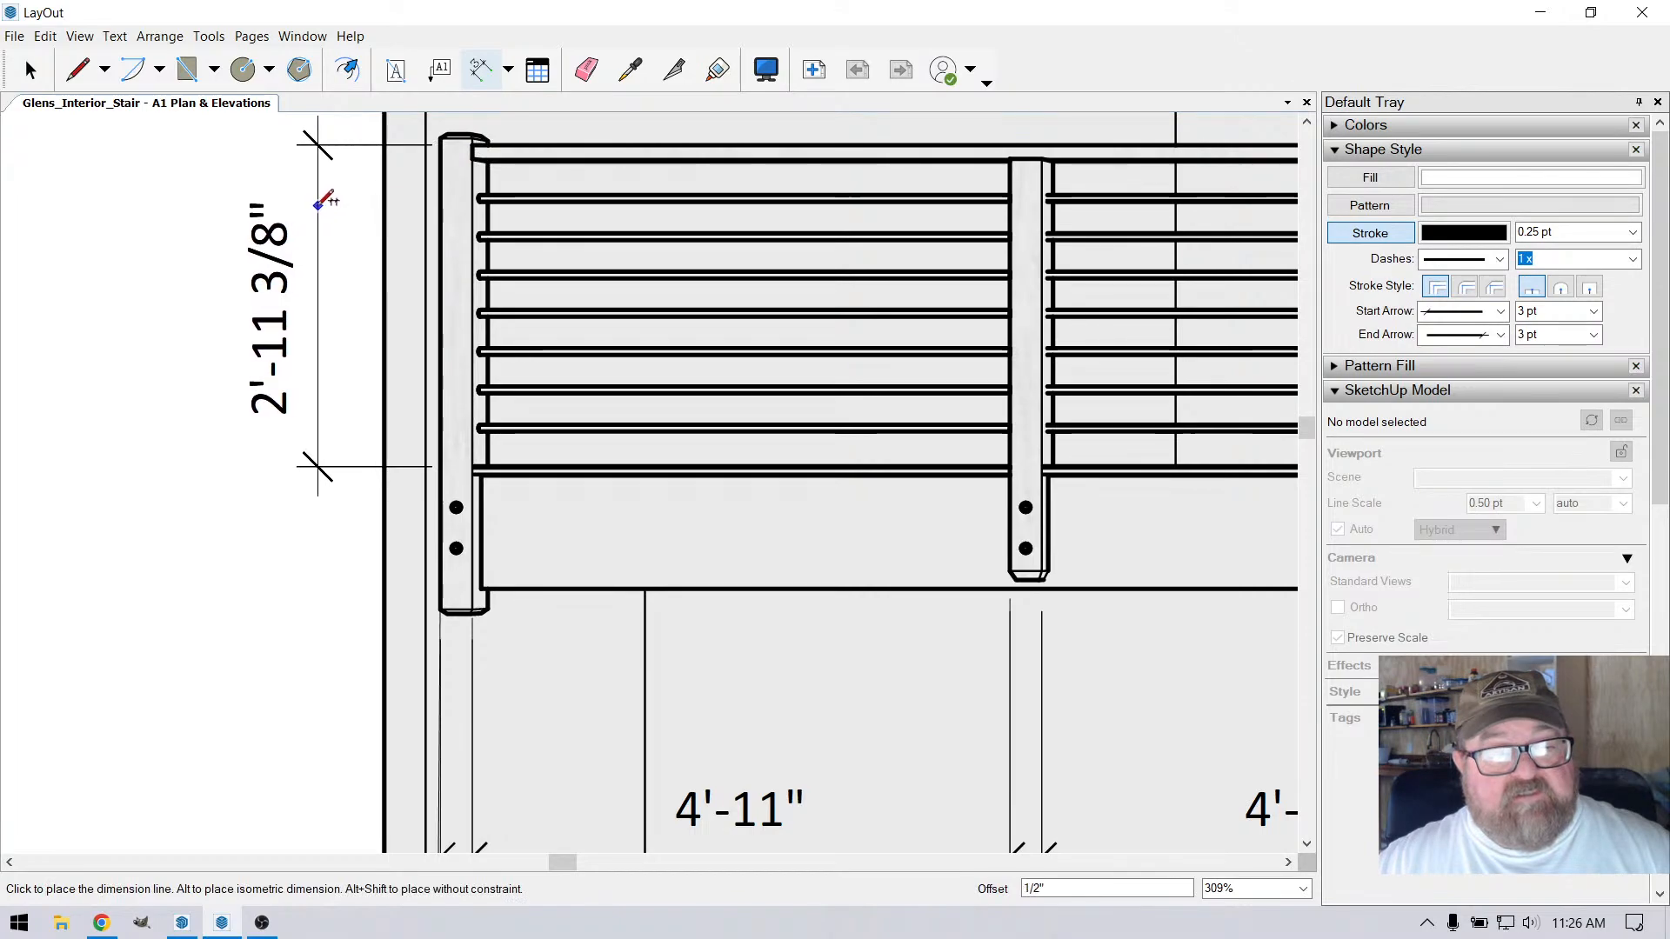
left_click(300, 203)
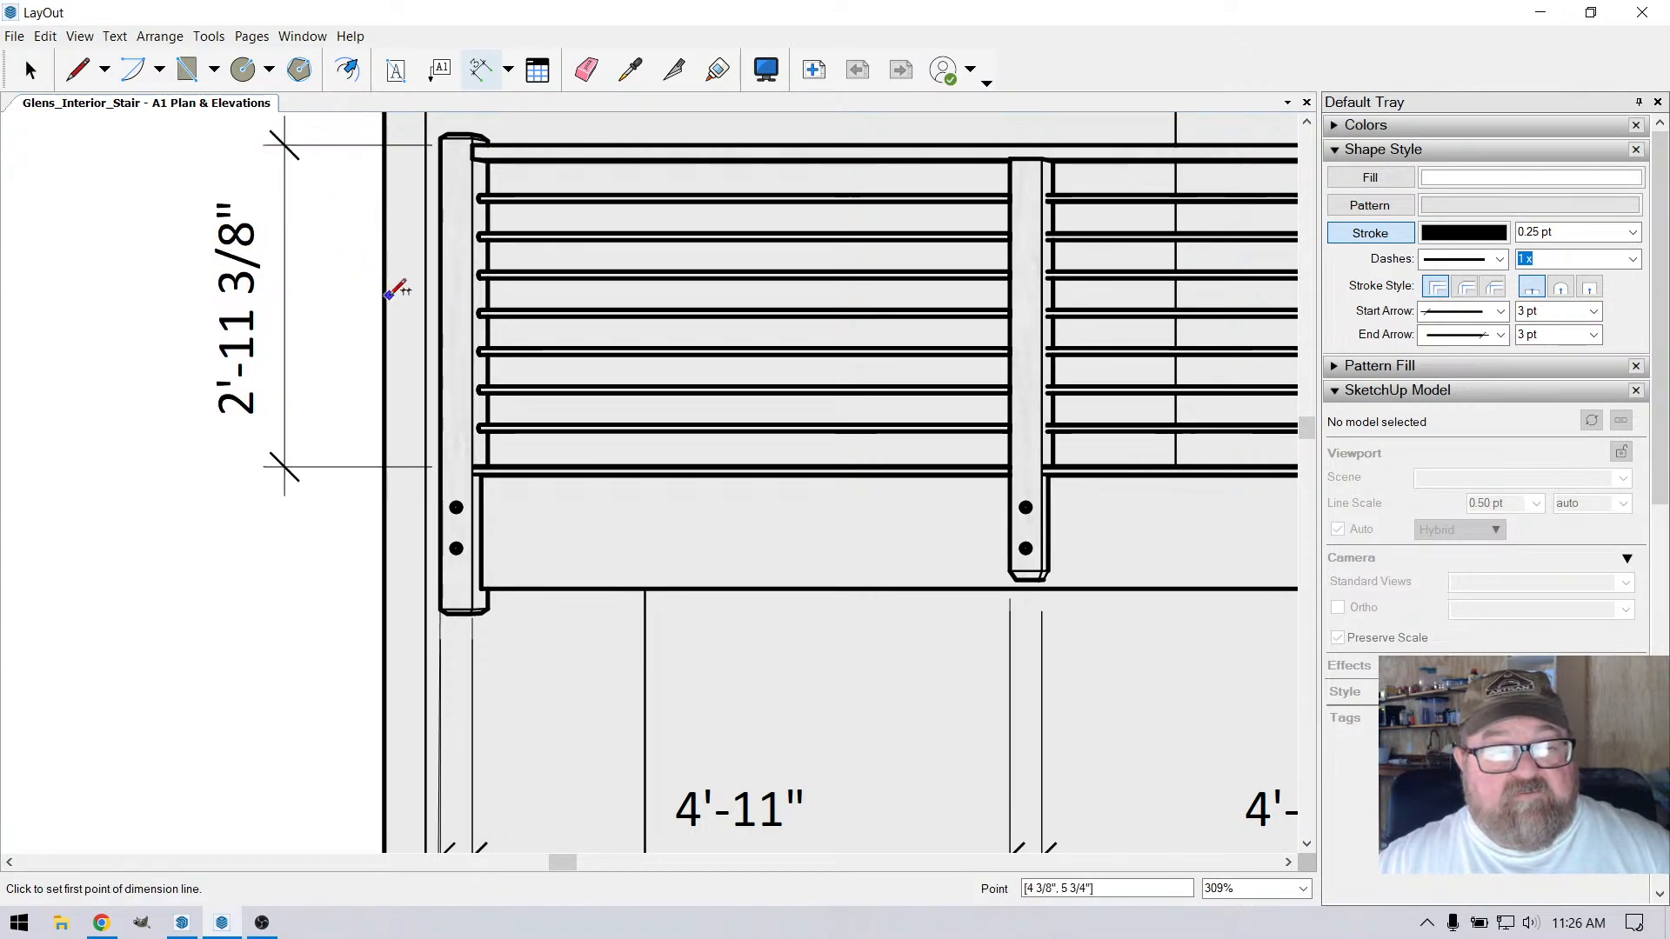
Review the long side elevation's dimensions, the whole sheet, and the floor plan's existing dimensions
scroll(405, 296, "down", 3)
scroll(415, 322, "up", 1)
scroll(409, 333, "up", 1)
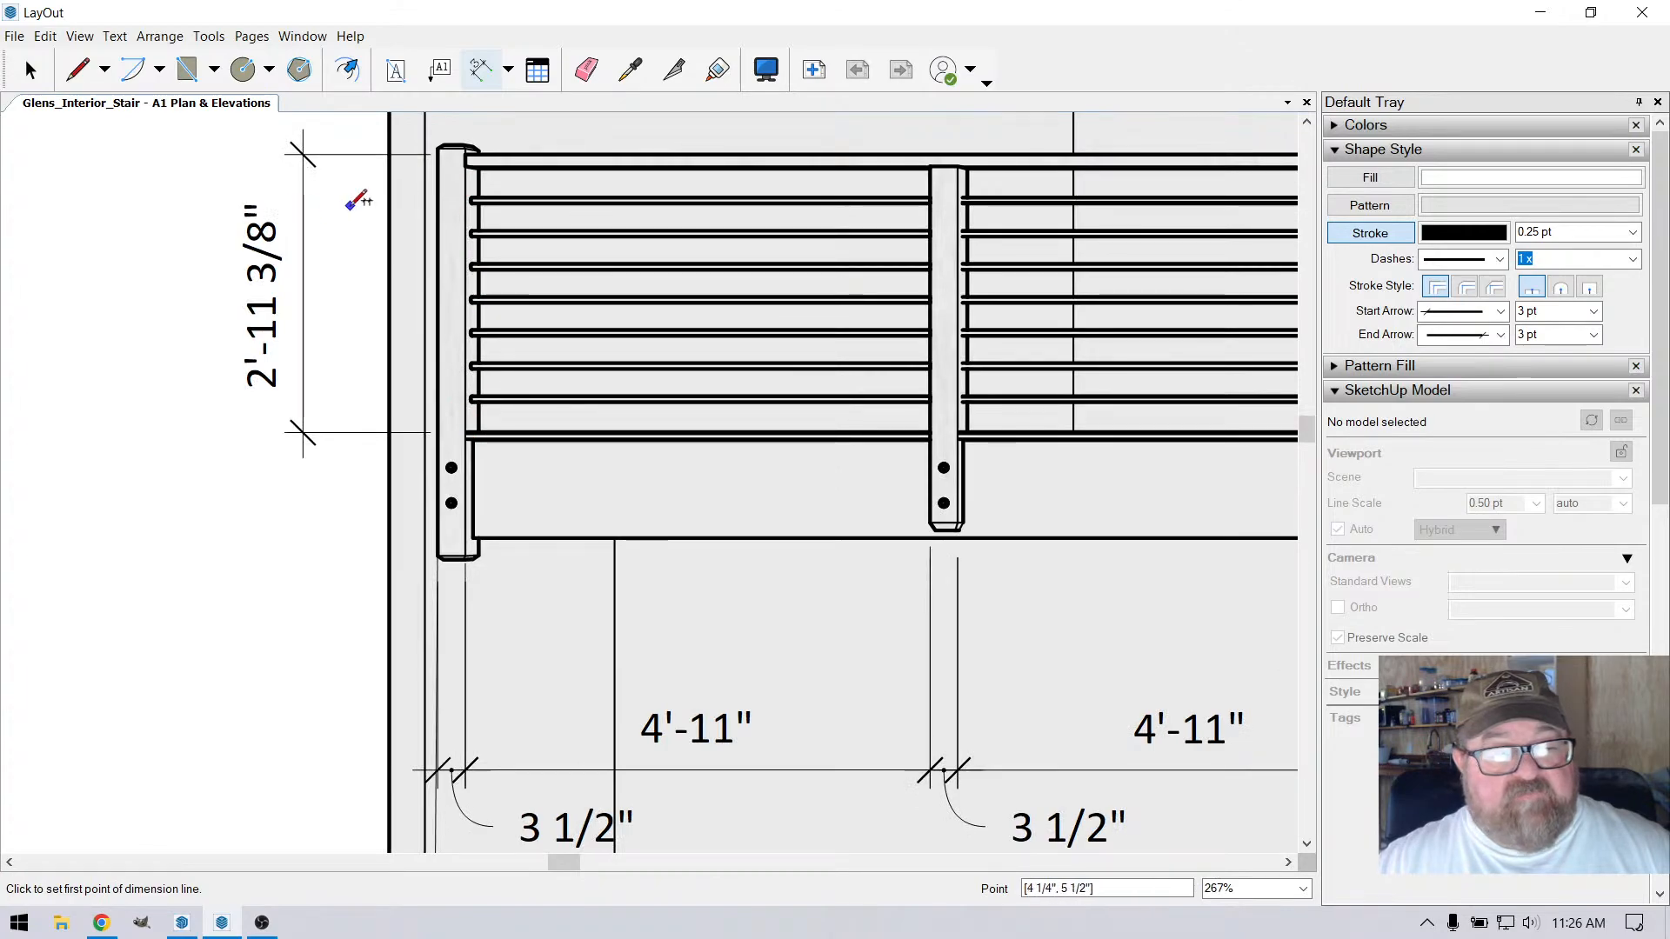
scroll(346, 432, "down", 4)
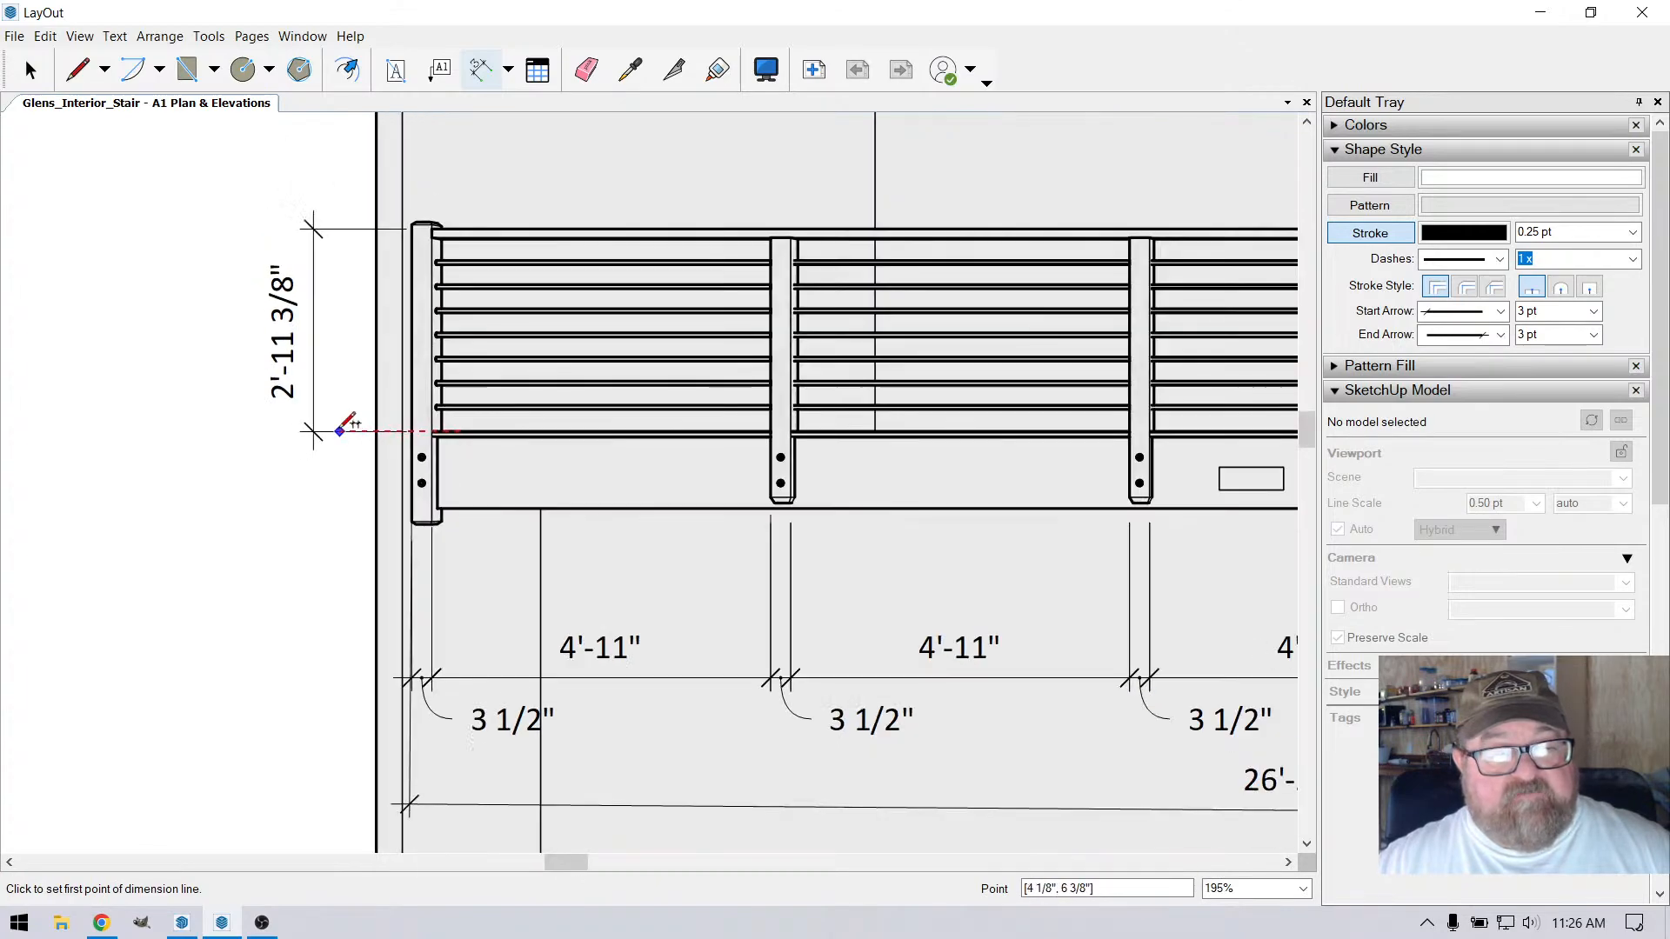
scroll(346, 432, "down", 7)
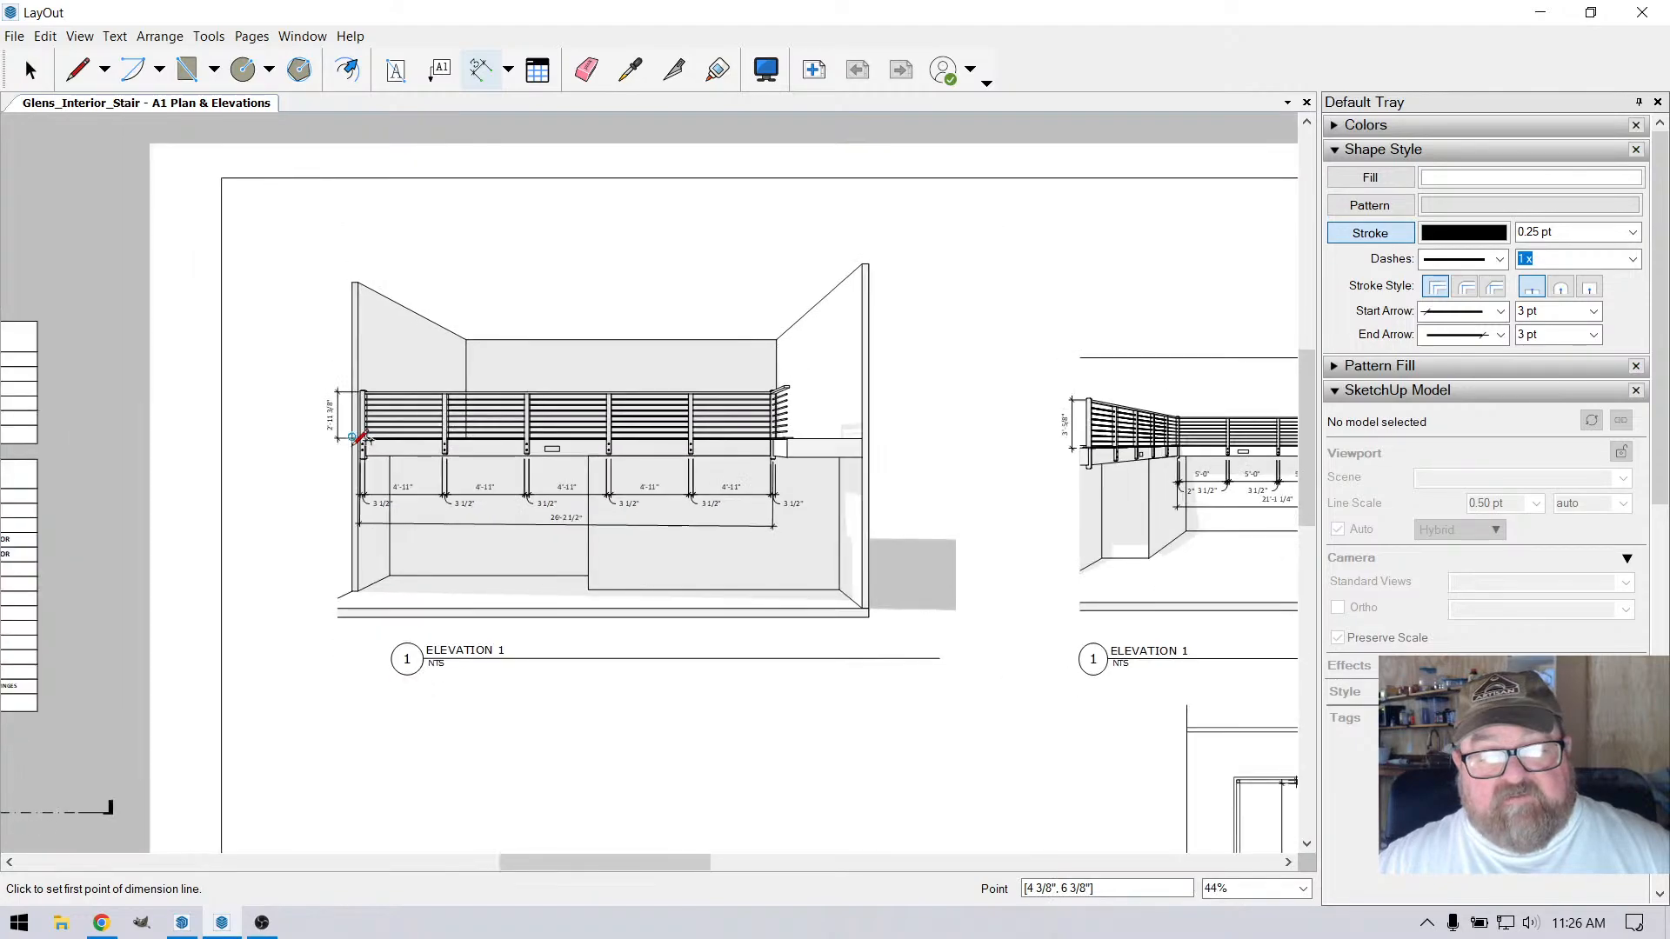
scroll(853, 687, "down", 2)
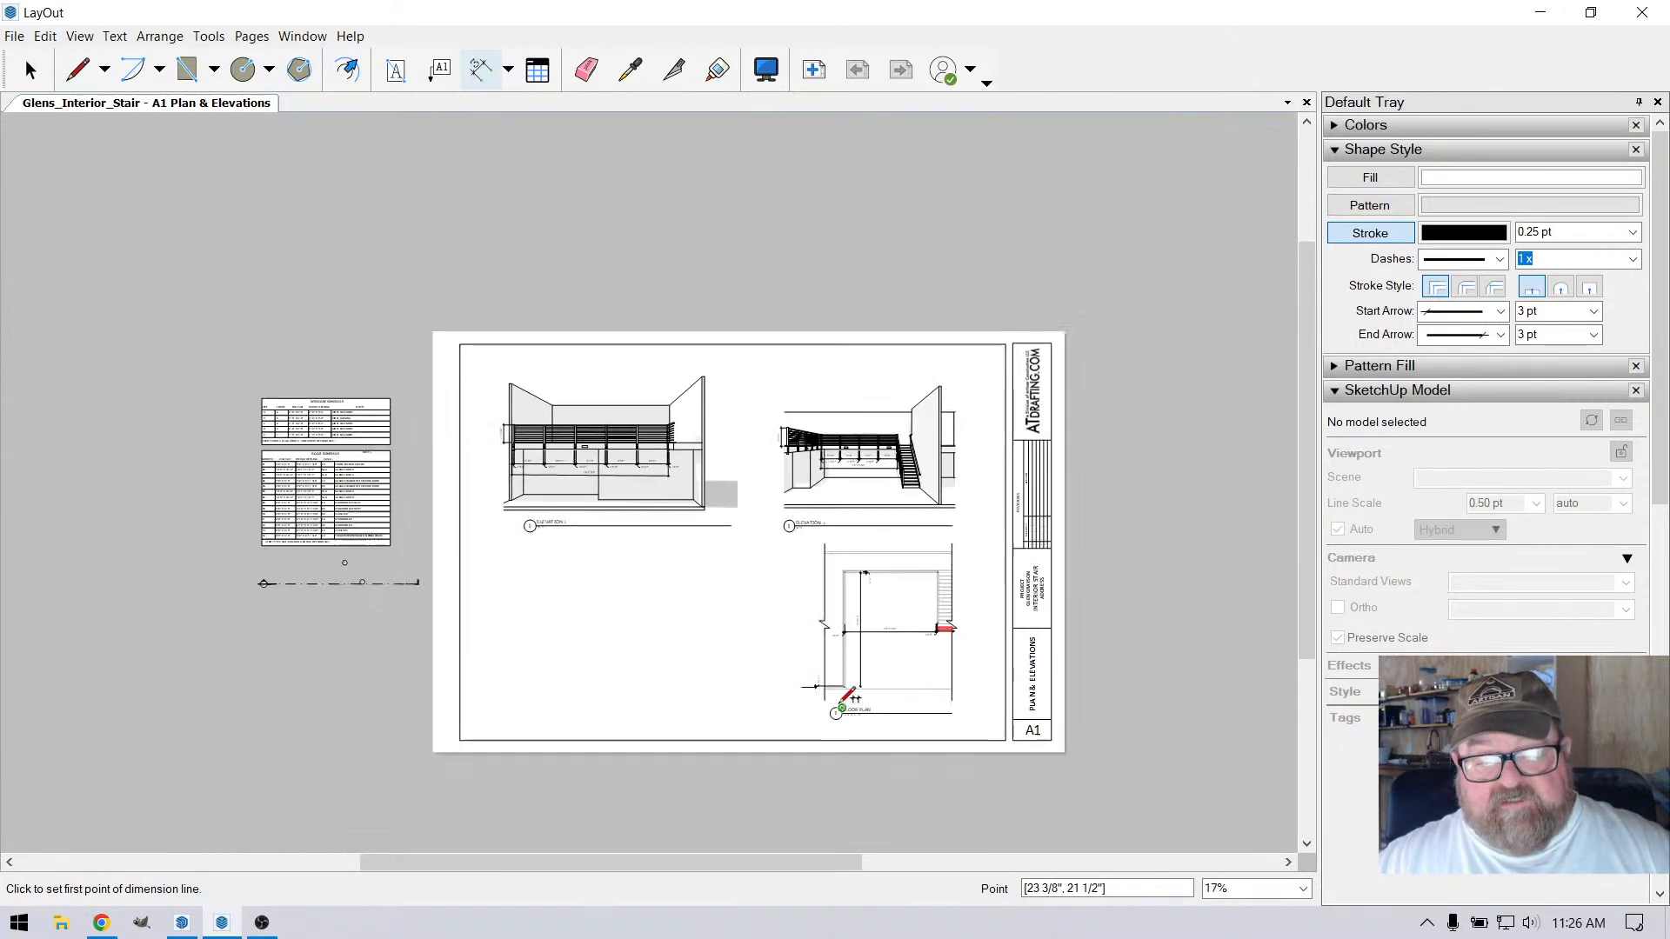
scroll(861, 693, "up", 5)
scroll(989, 638, "up", 2)
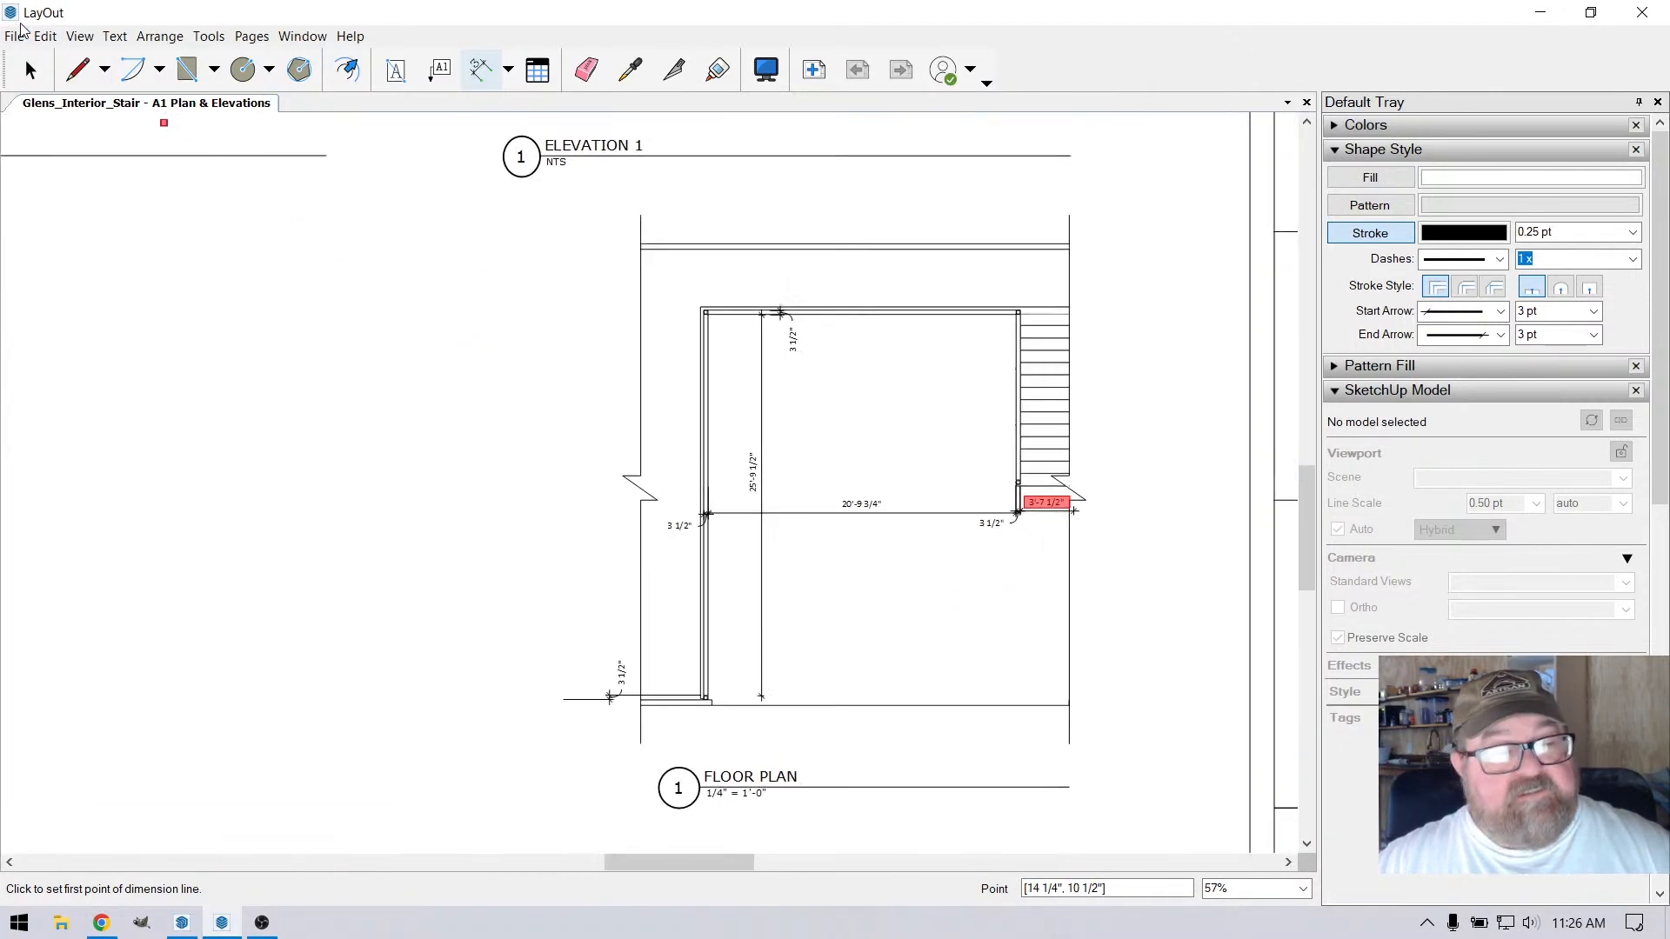
left_click(76, 69)
scroll(902, 435, "up", 2)
scroll(902, 440, "down", 2)
scroll(1104, 522, "up", 2)
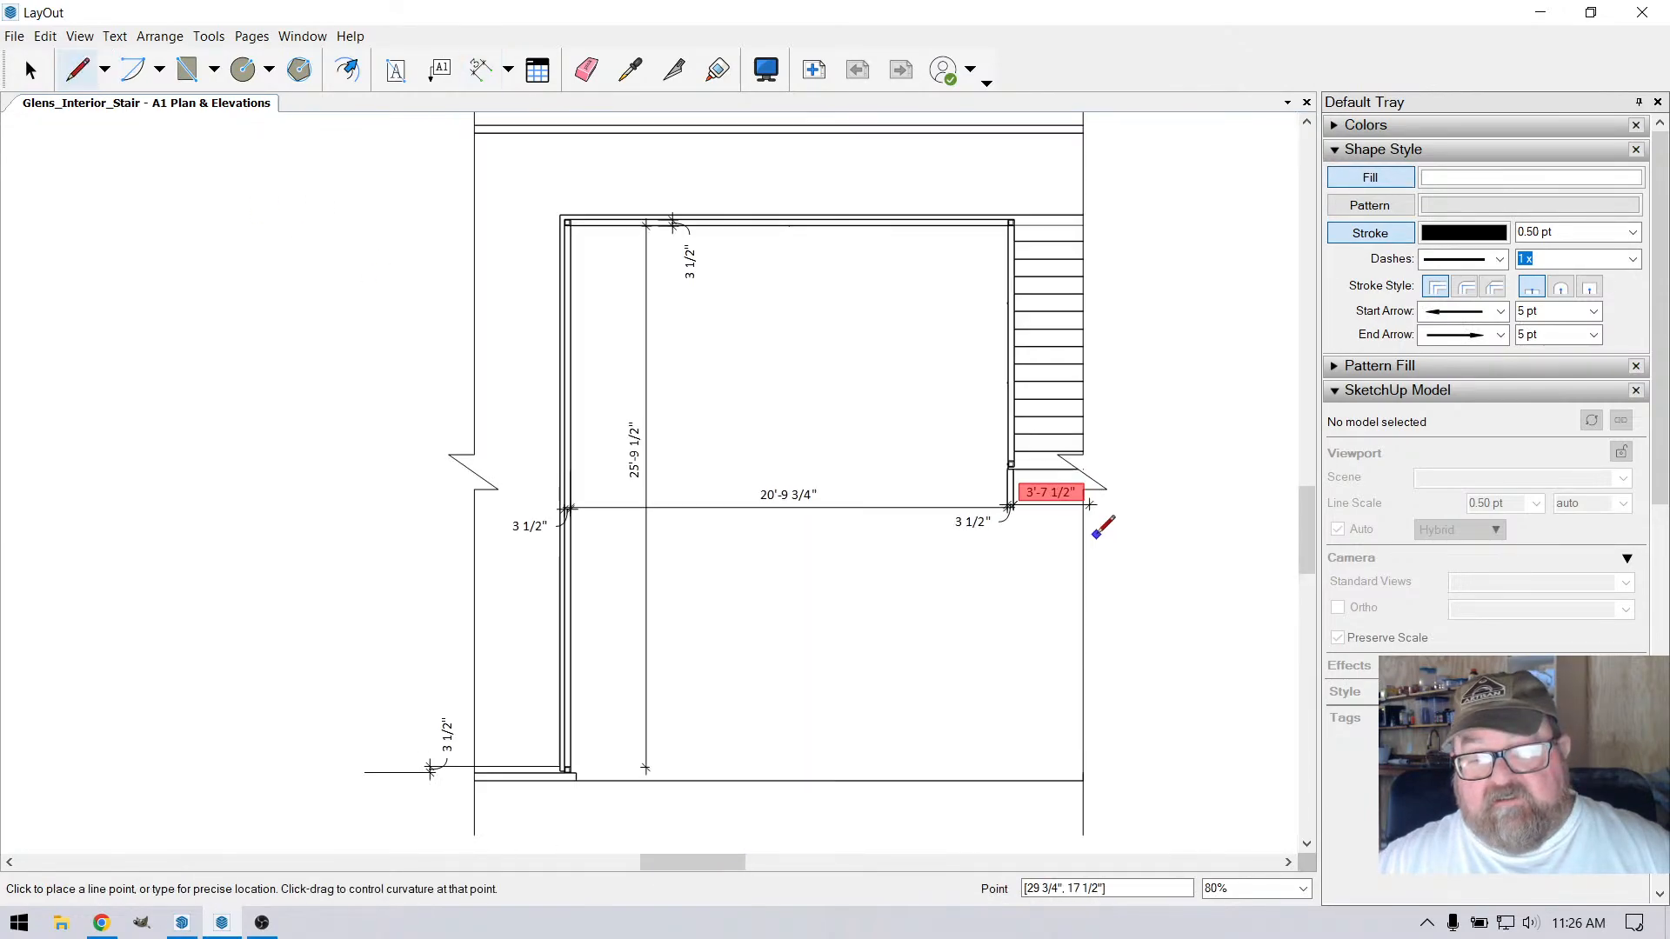
scroll(900, 471, "down", 2)
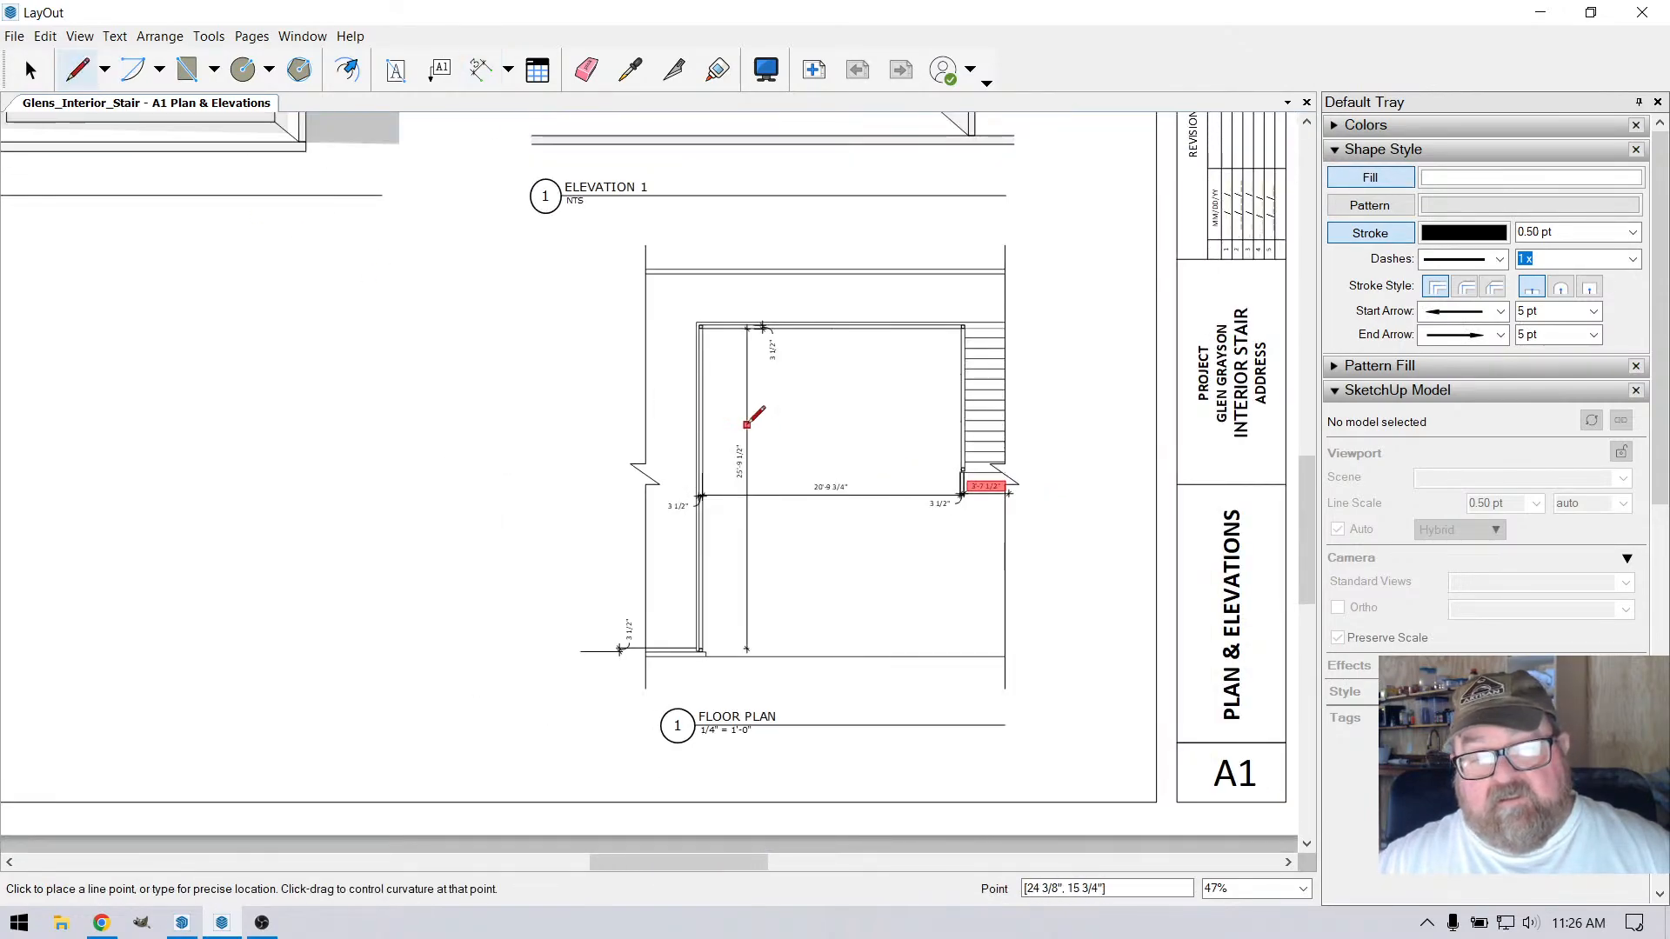
key("space")
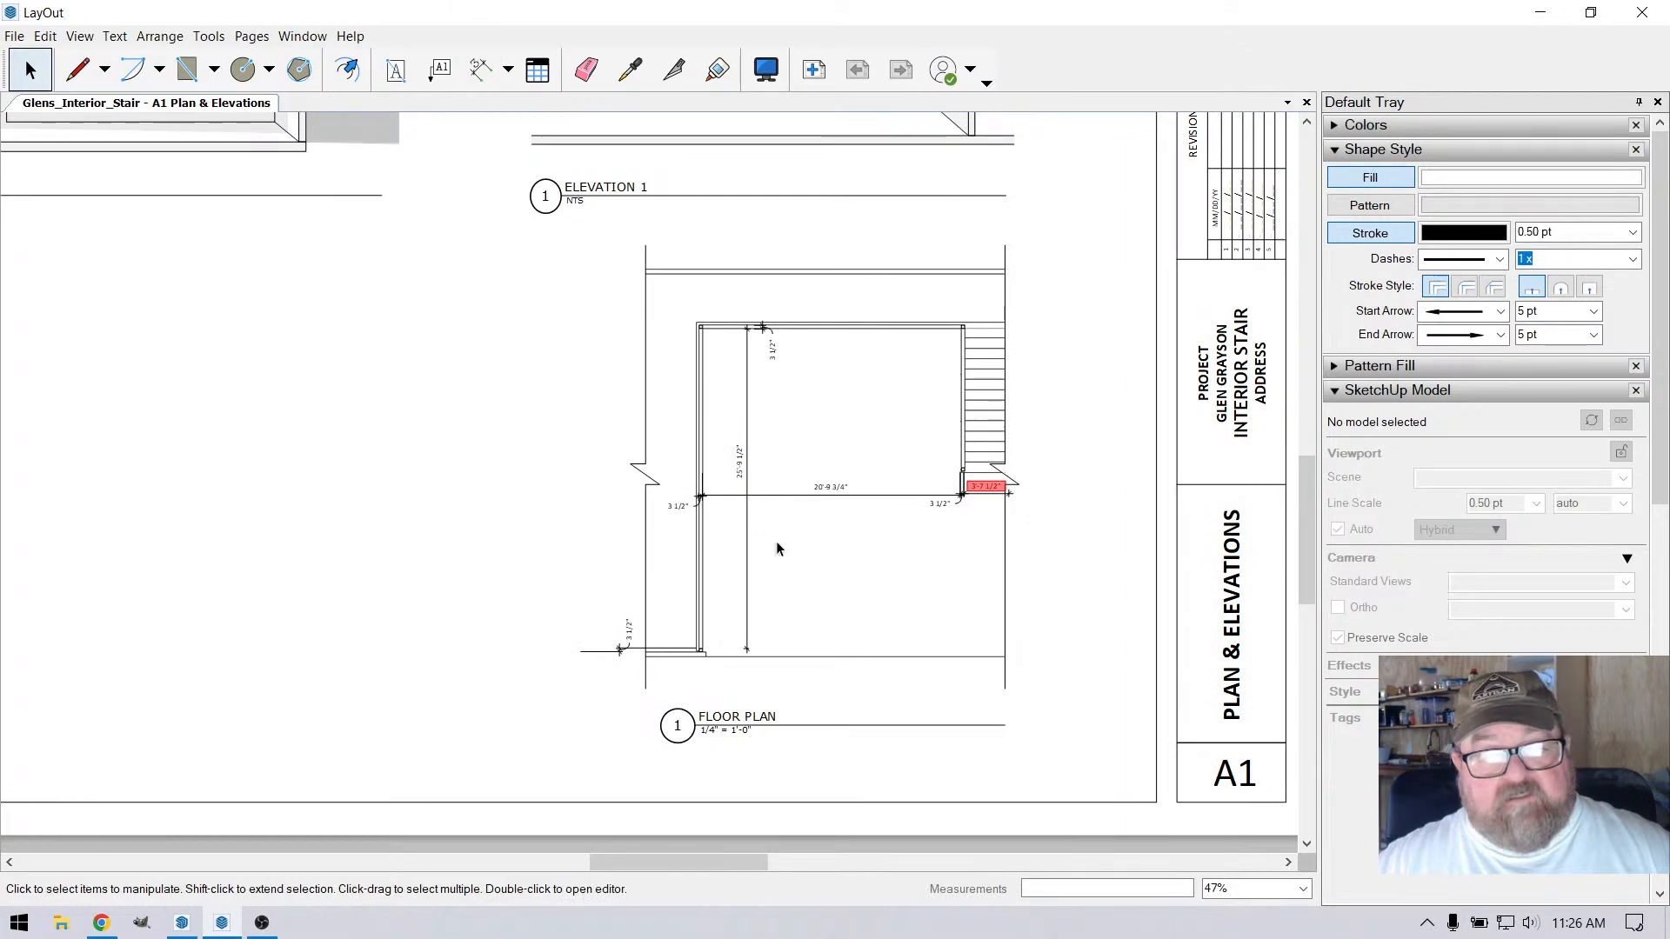
Shift the floor plan viewport leftward and extend its right edge to take in the wall beyond the stair
left_click(802, 416)
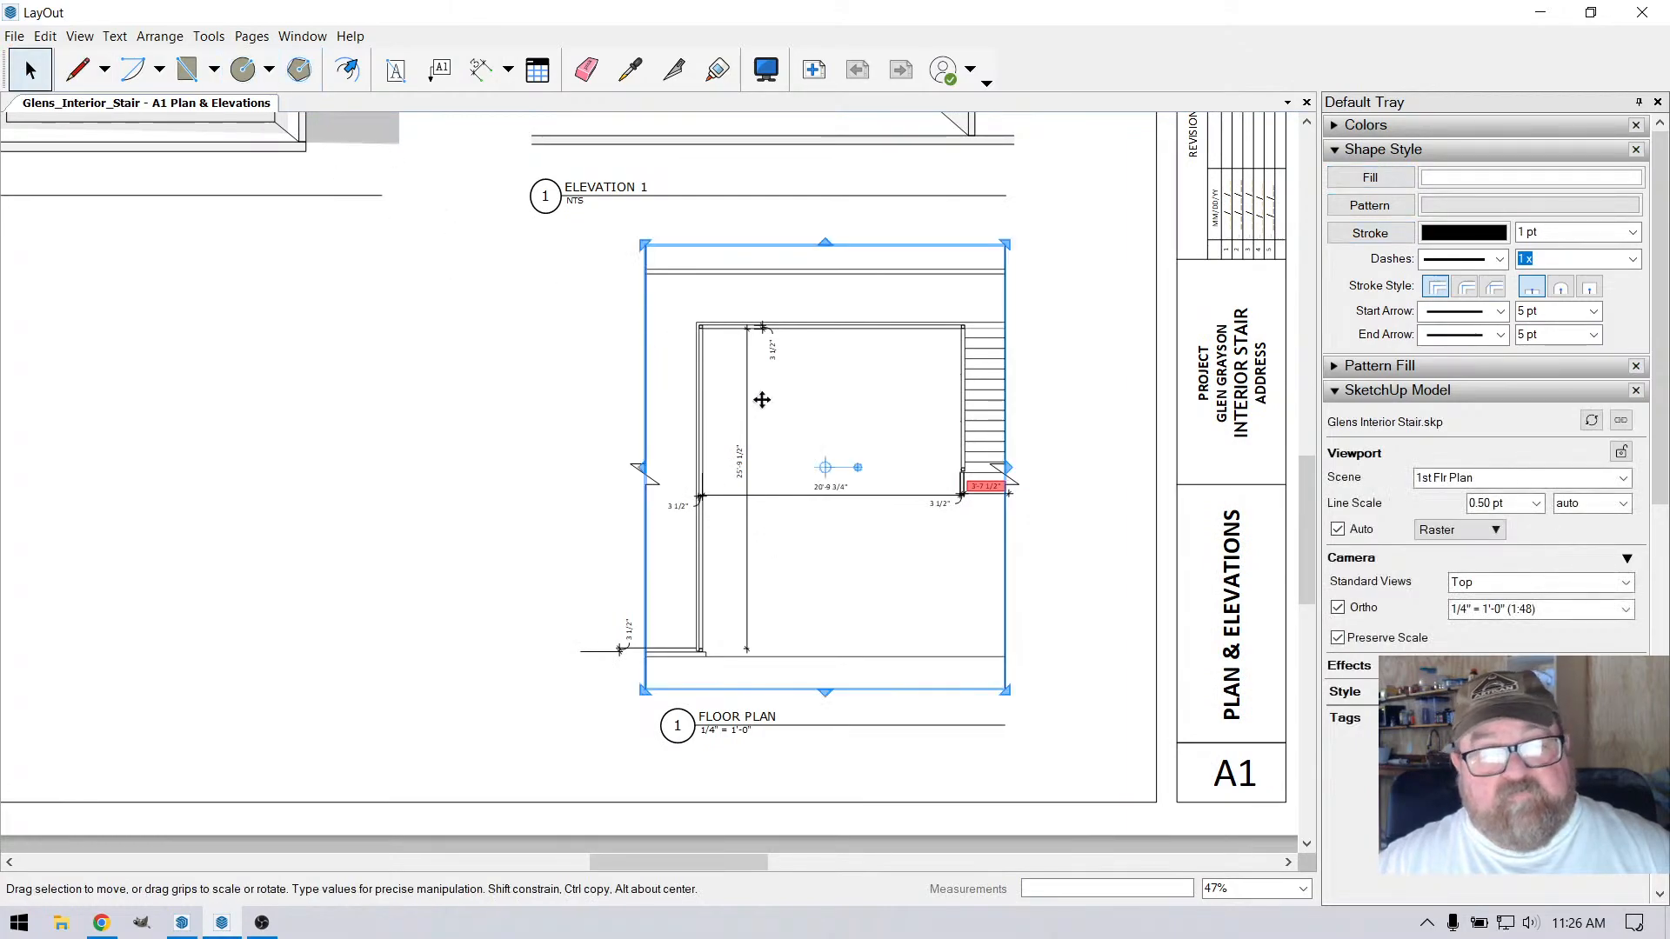
left_click_drag(762, 400, 750, 409)
left_click_drag(989, 465, 1008, 467)
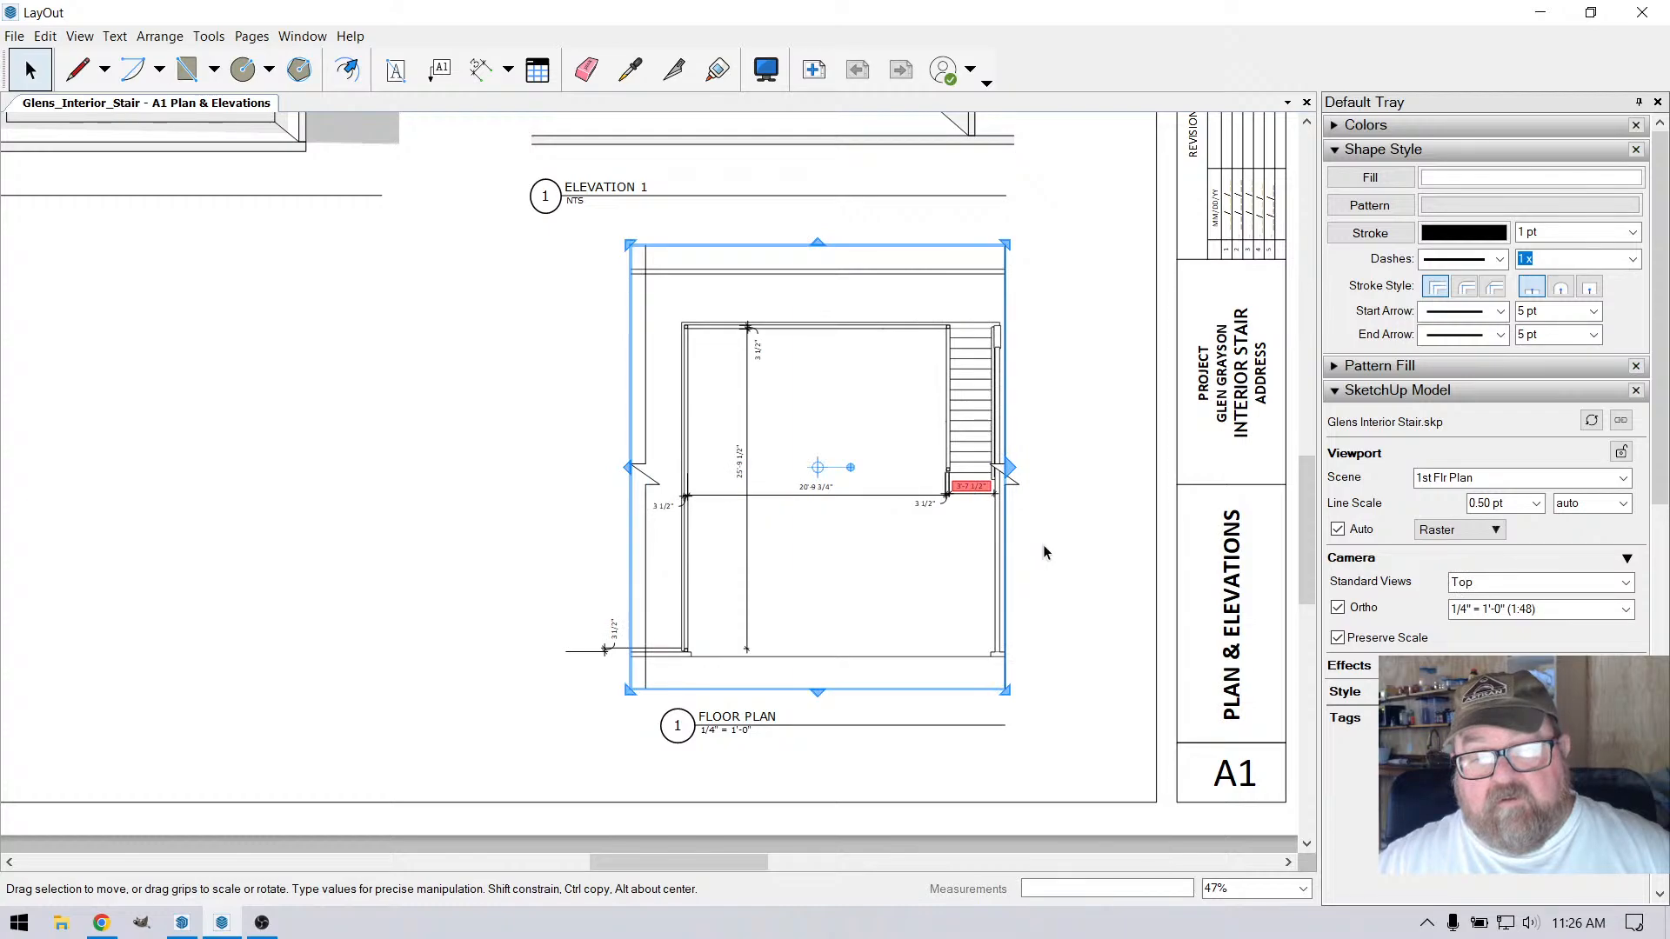
left_click_drag(853, 423, 835, 423)
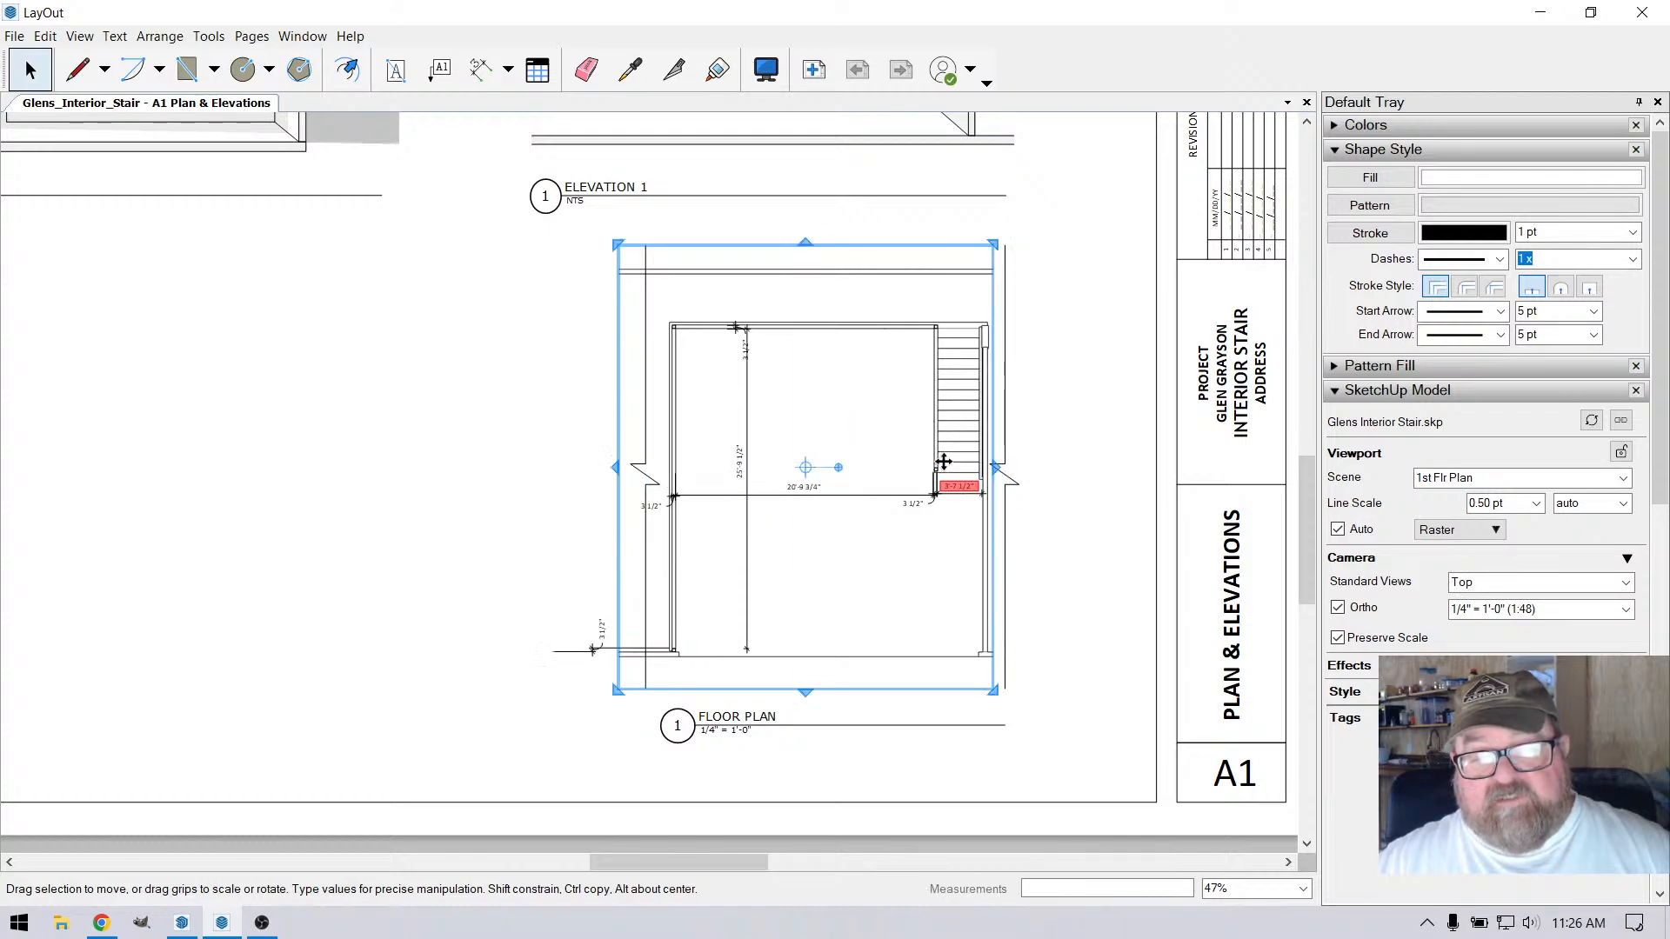
left_click_drag(992, 470, 1006, 470)
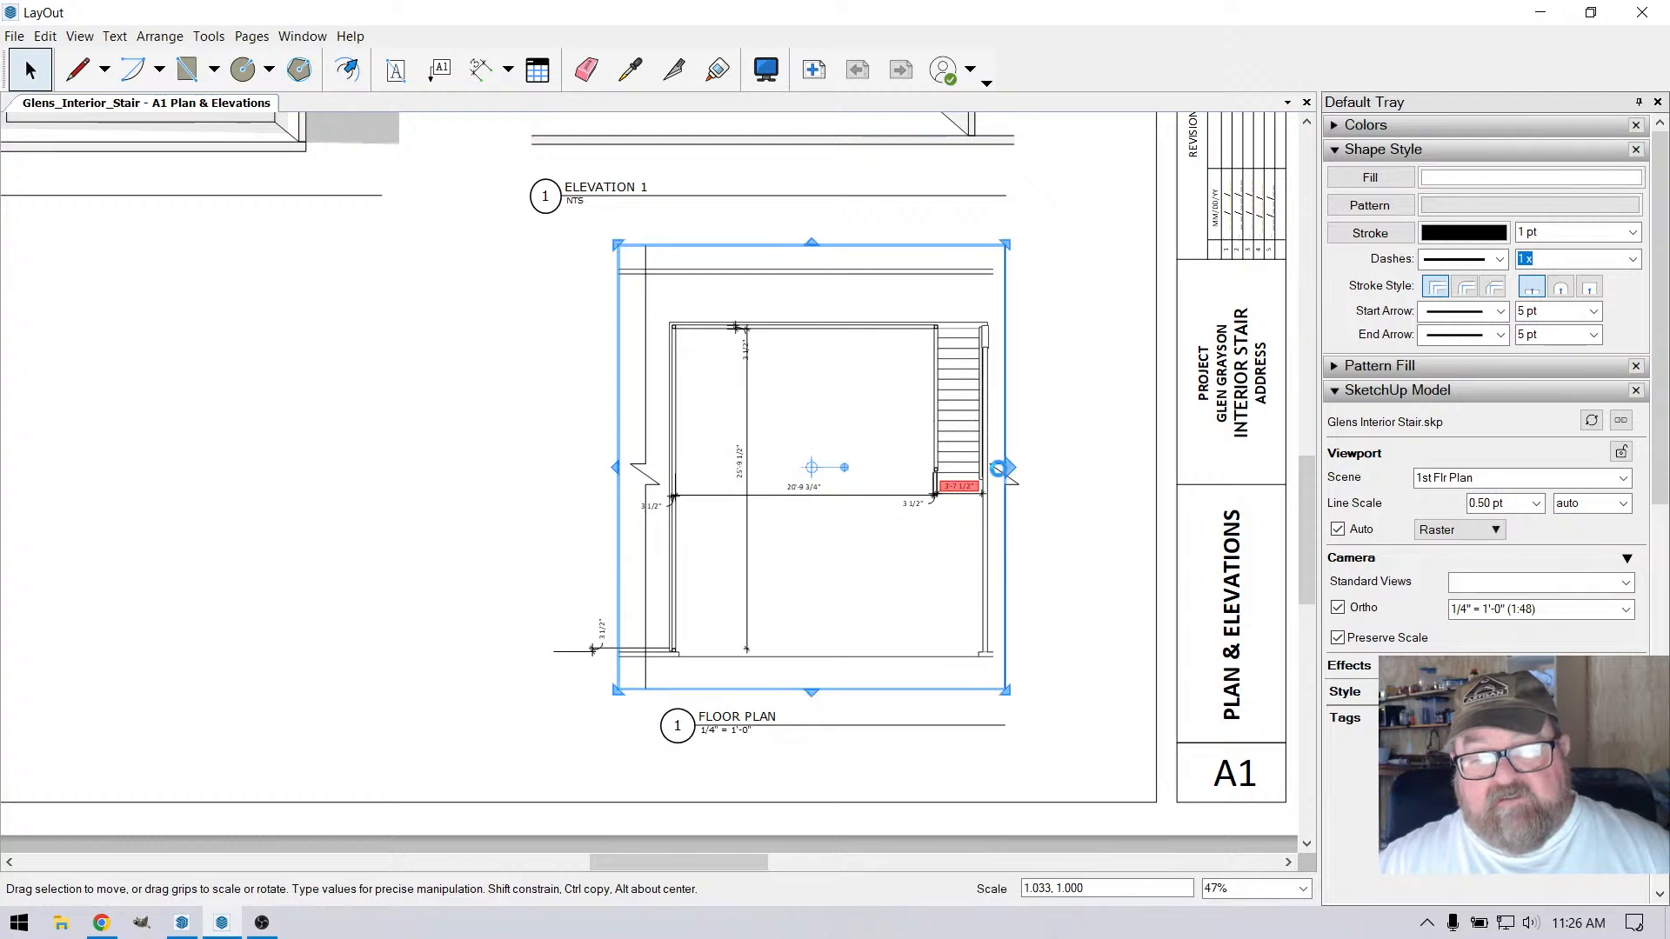
left_click(469, 448)
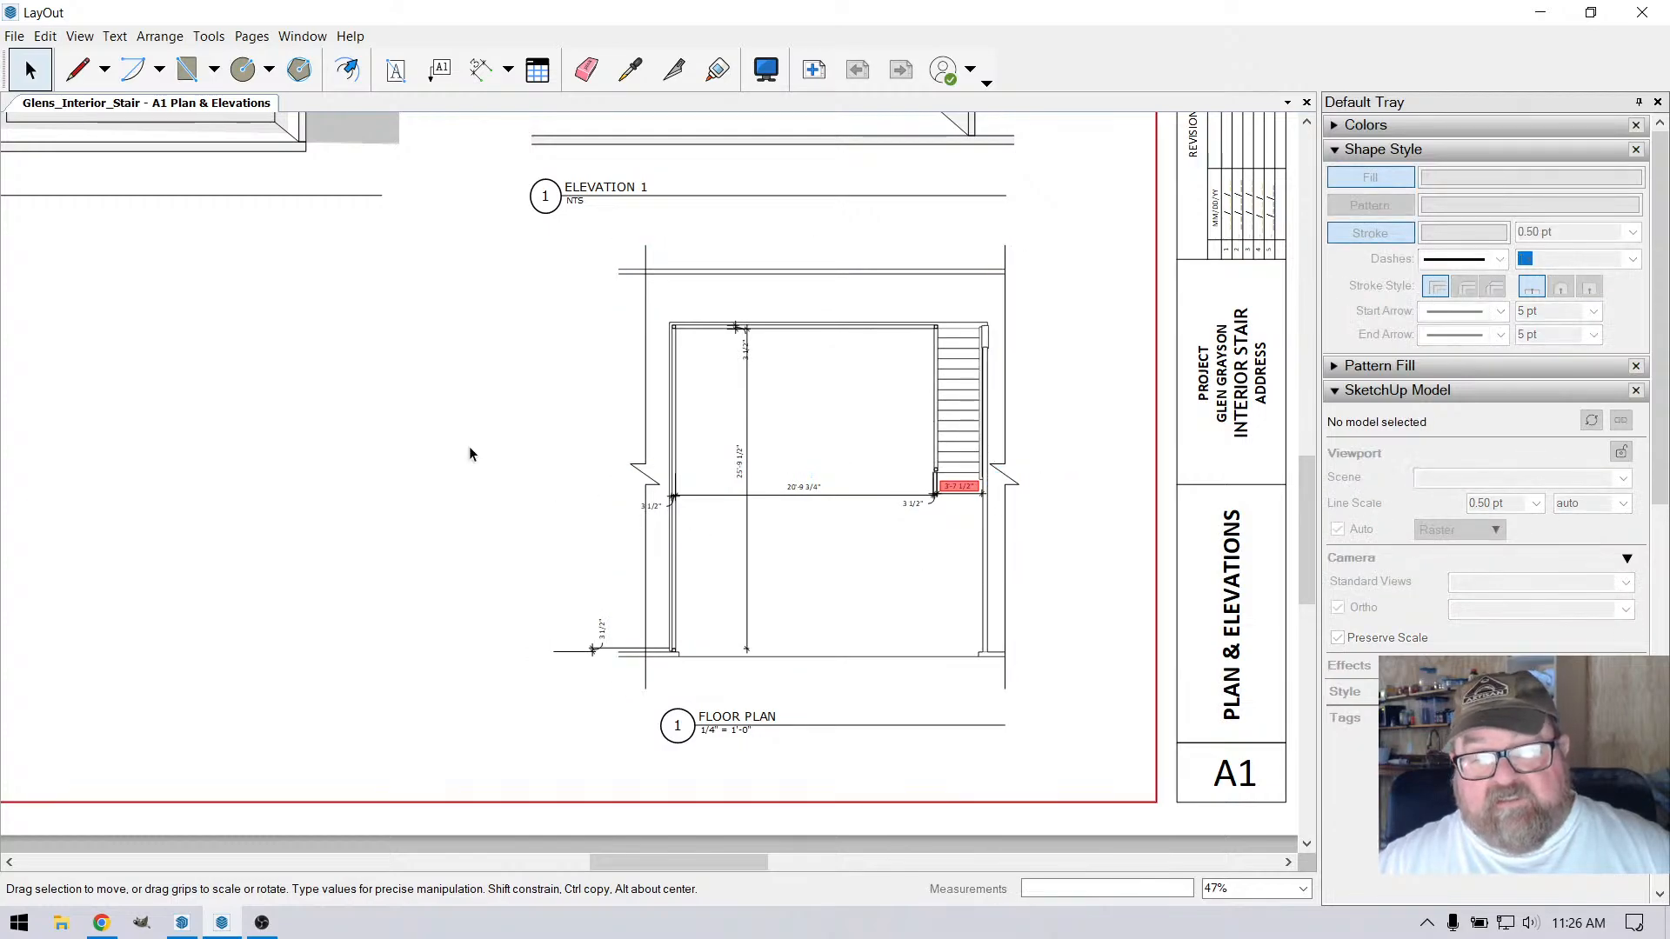
Delete the red-flagged width dimension at the foot of the stair in the floor plan
scroll(793, 551, "up", 3)
left_click(1011, 458)
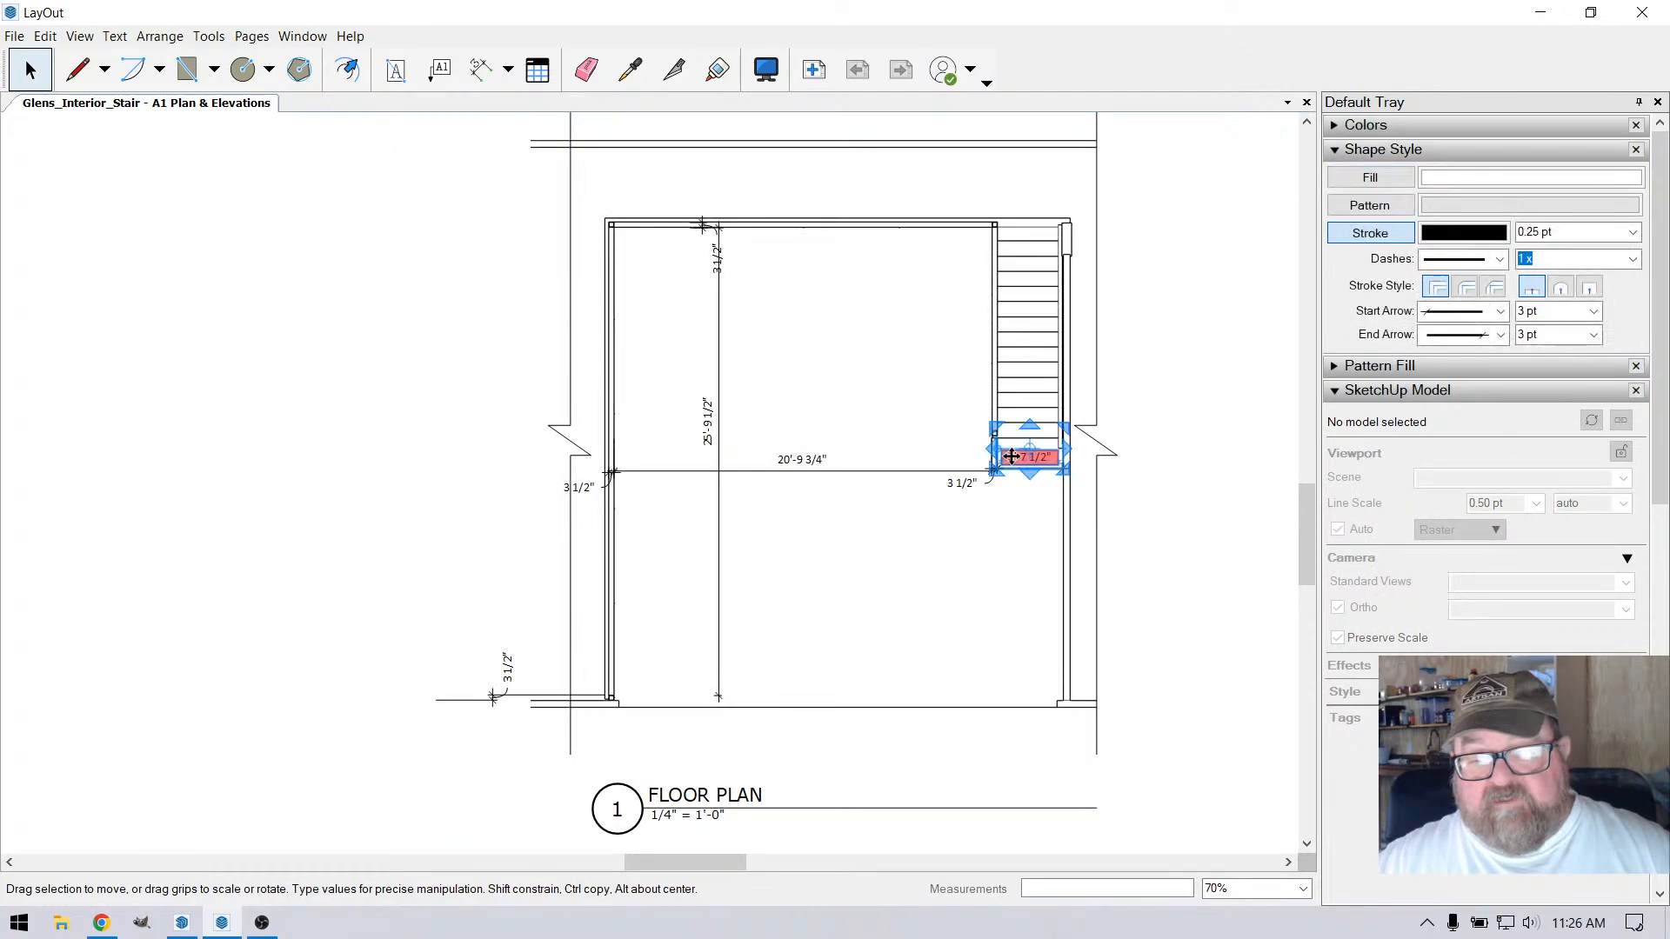
right_click(1012, 459)
left_click(1041, 771)
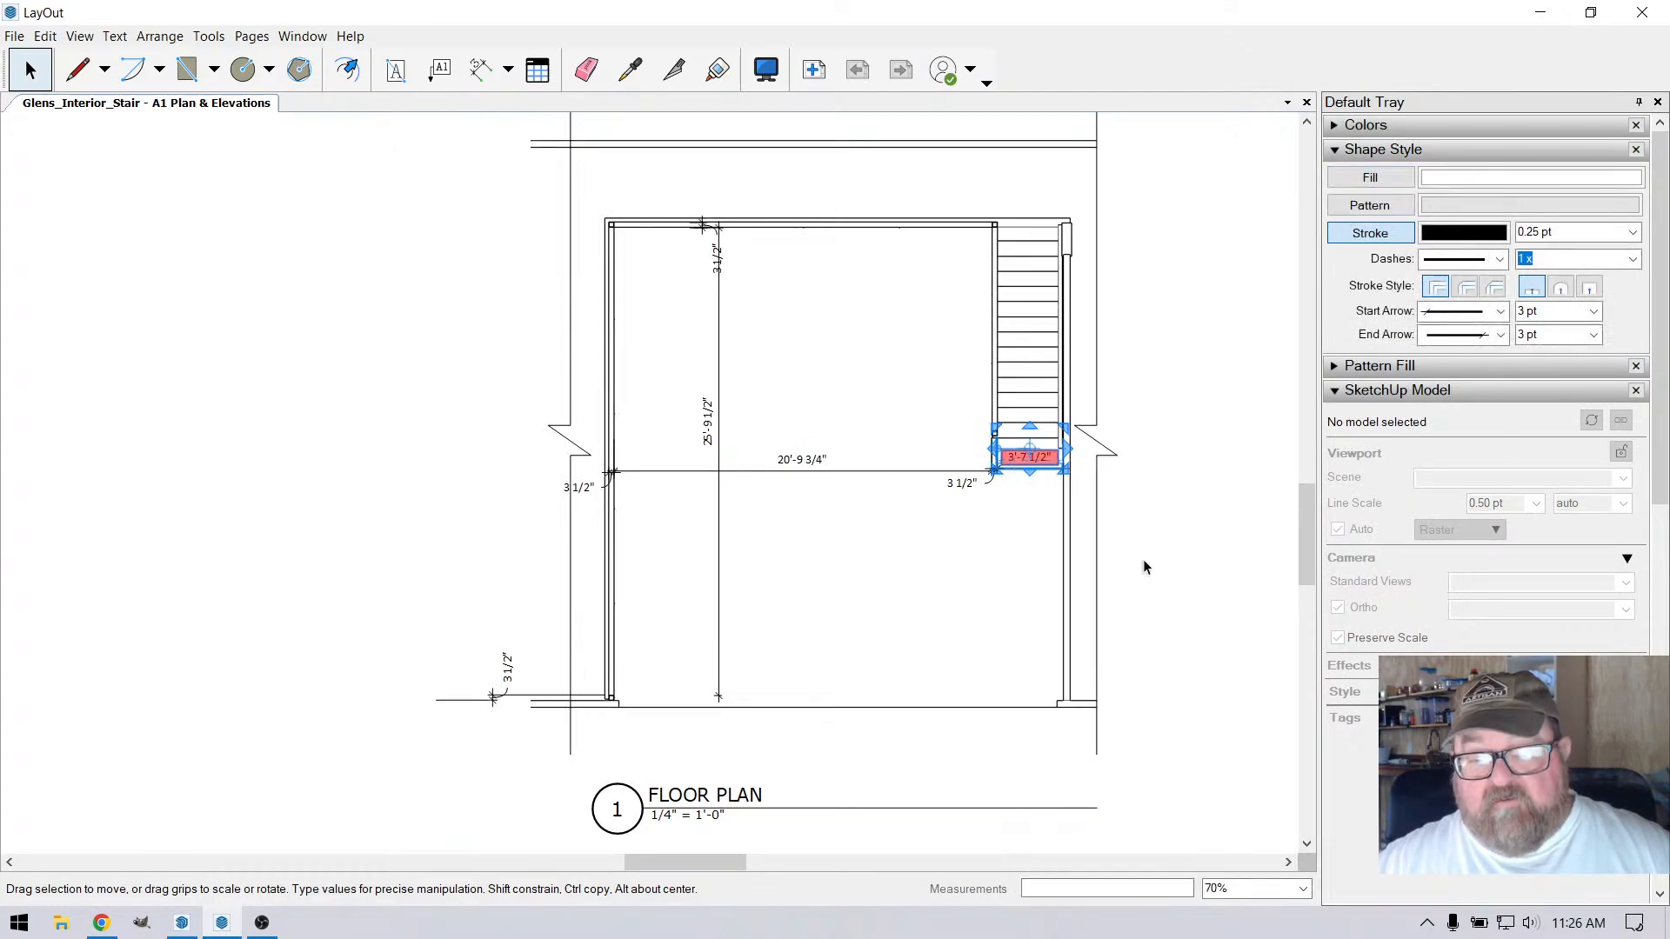
scroll(1023, 494, "up", 2)
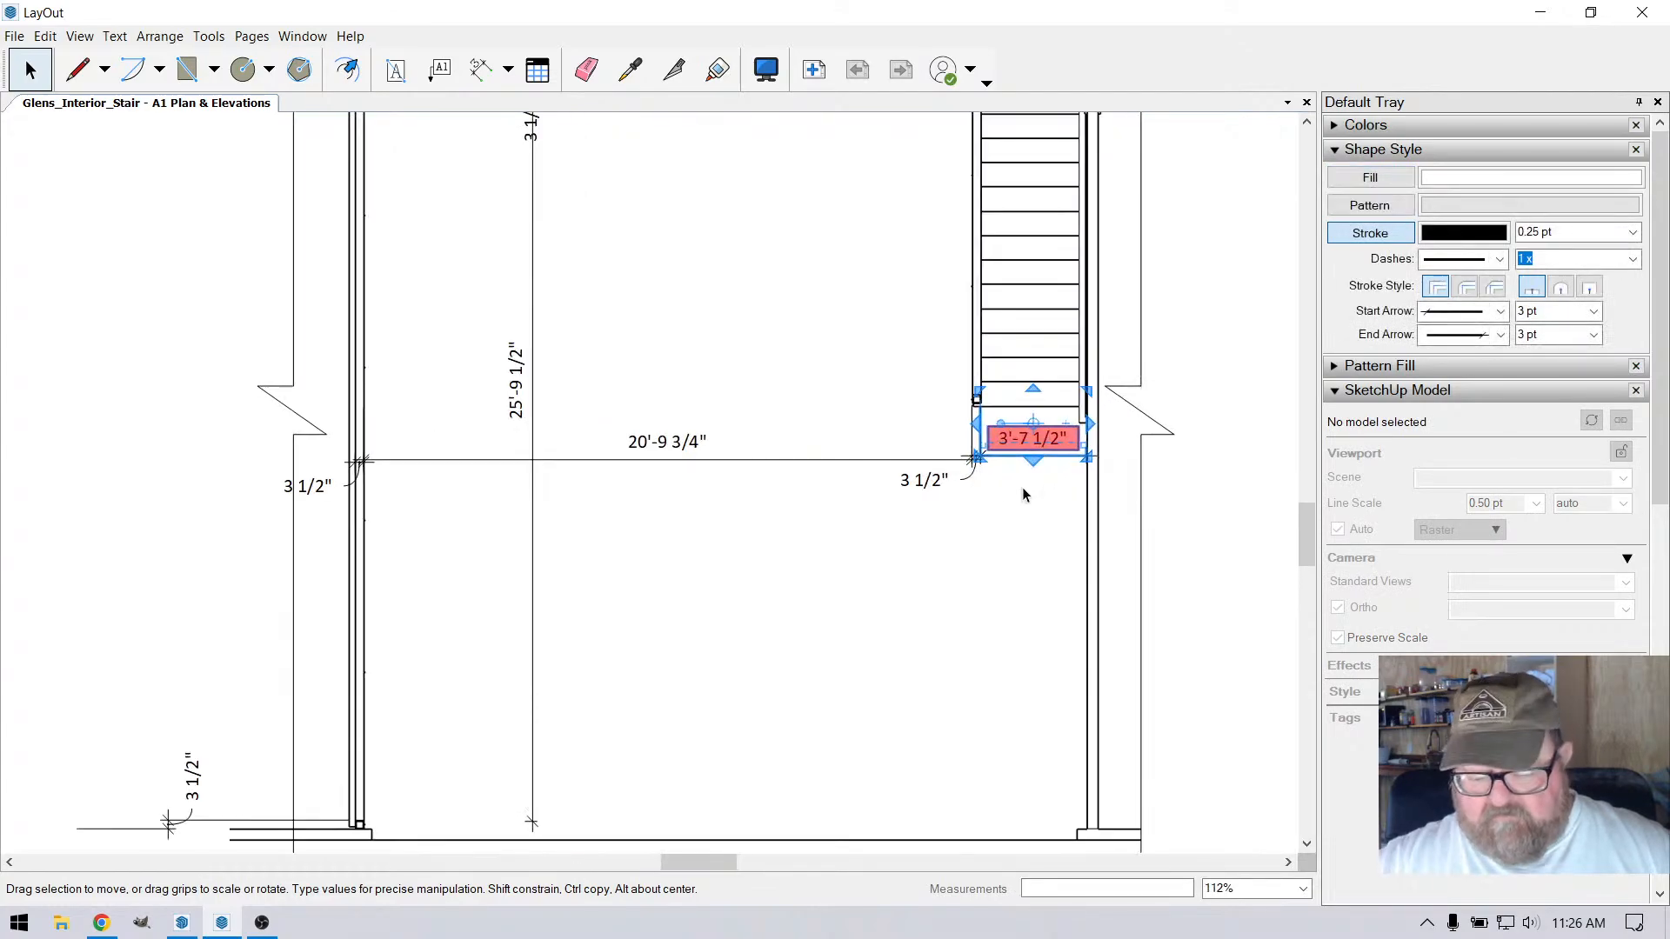
key("Delete")
Dimension the stair width from the wall to the outer corner of the bottom post, aligning it with the adjacent horizontal dimension line
scroll(1025, 465, "up", 4)
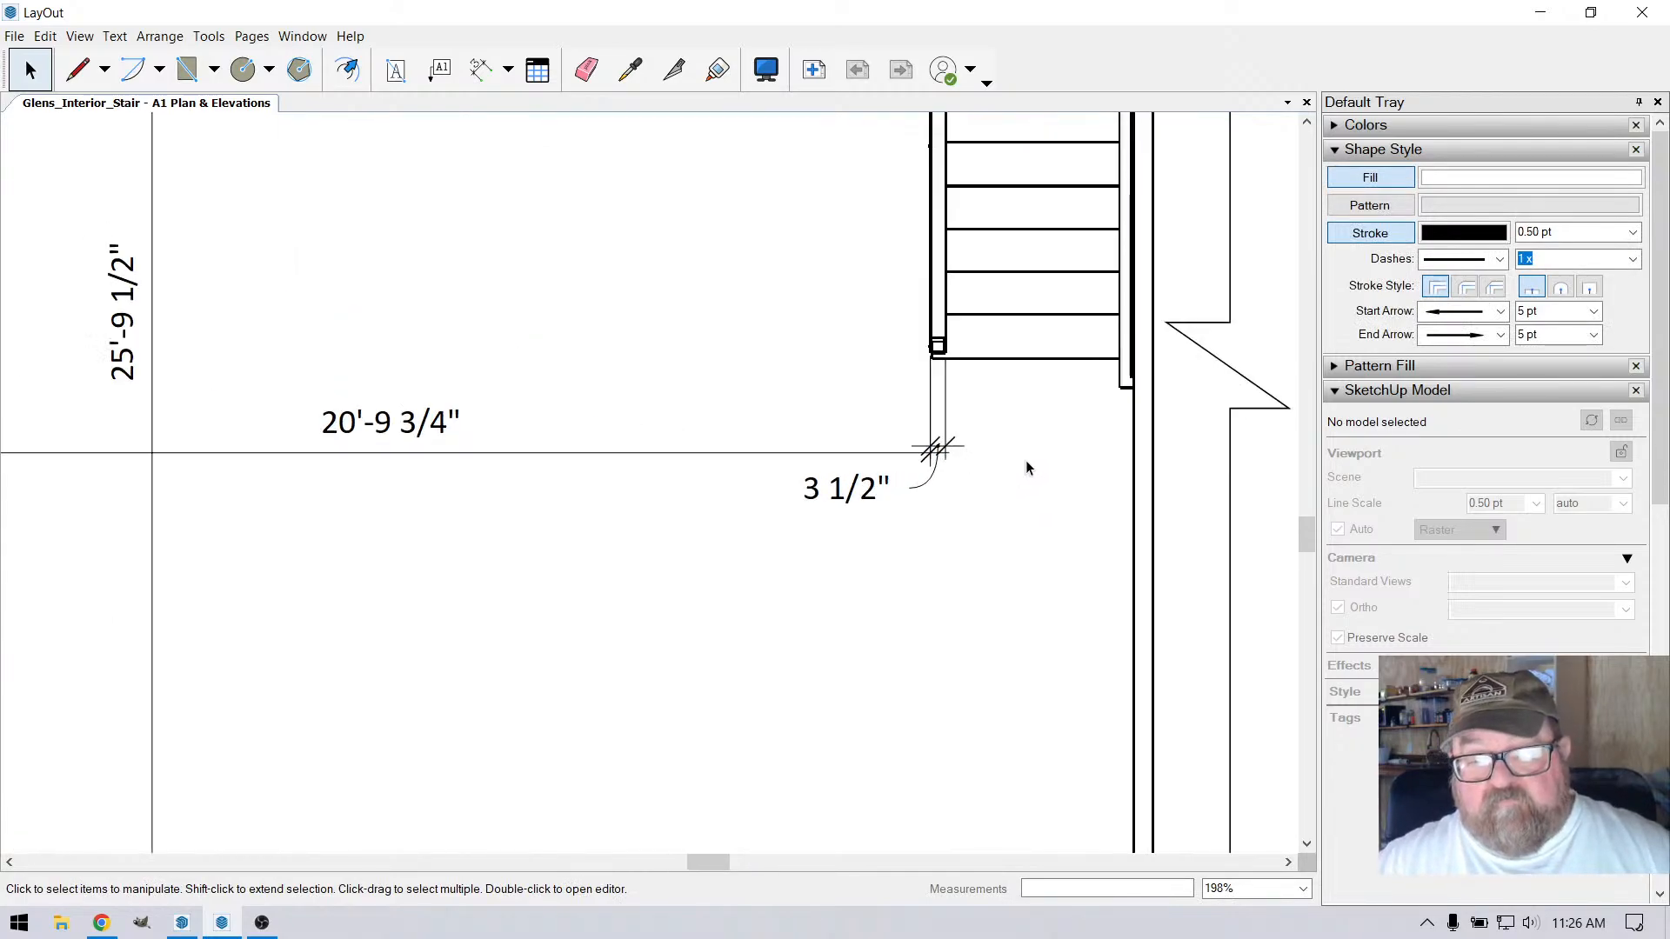
left_click(480, 70)
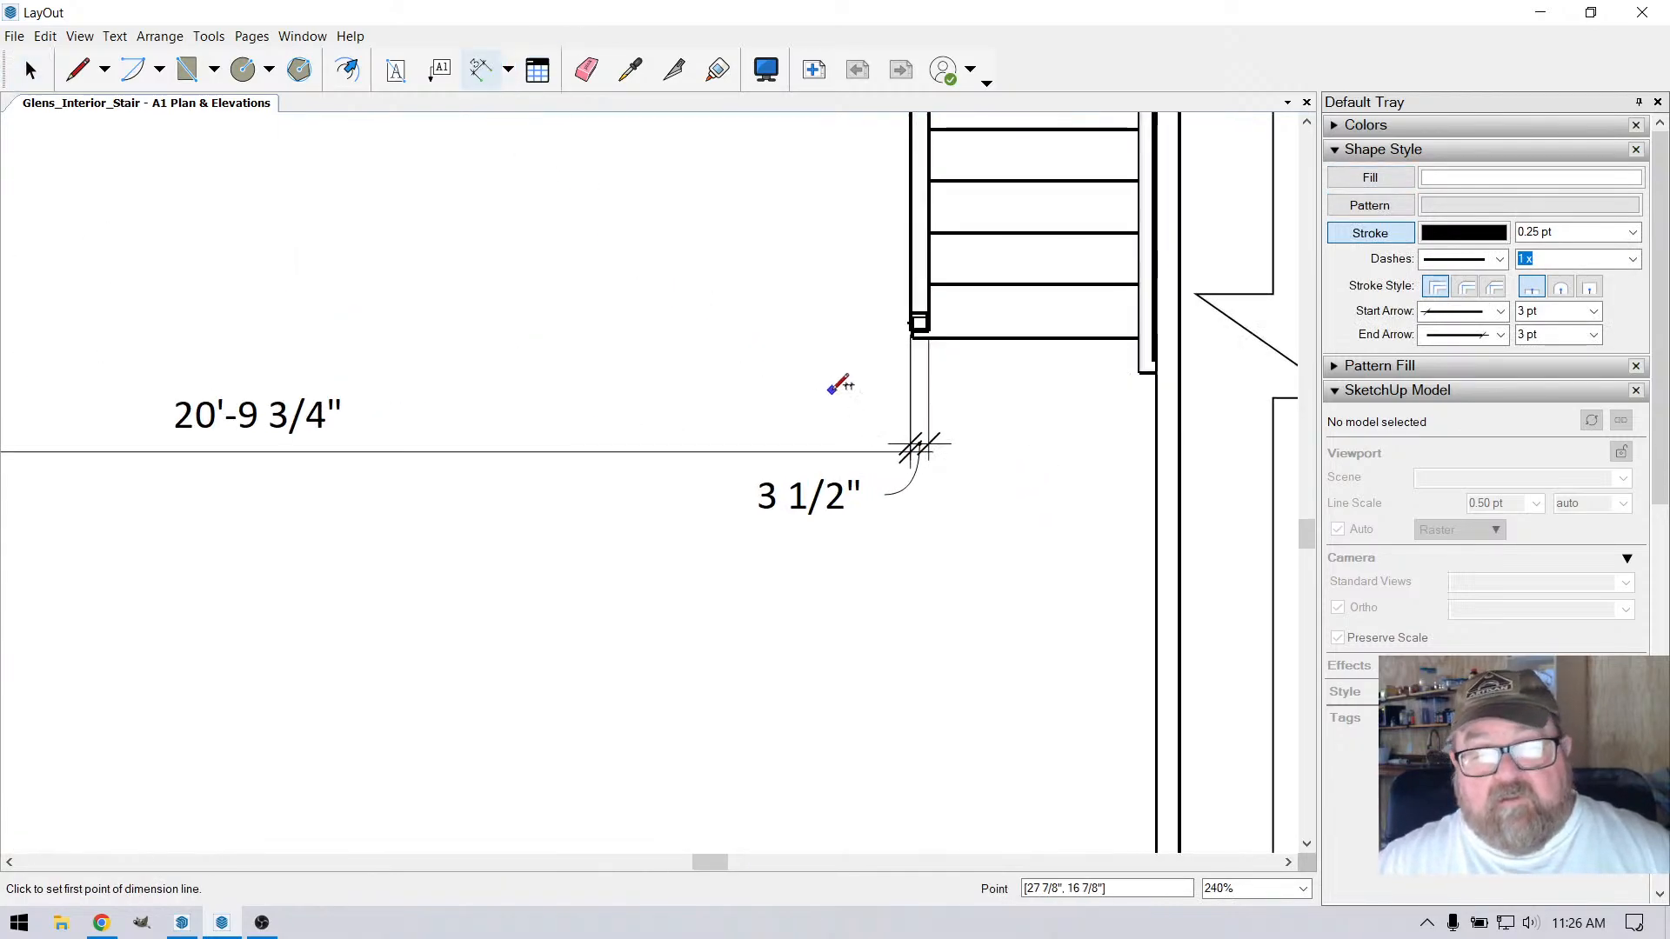
left_click(1156, 386)
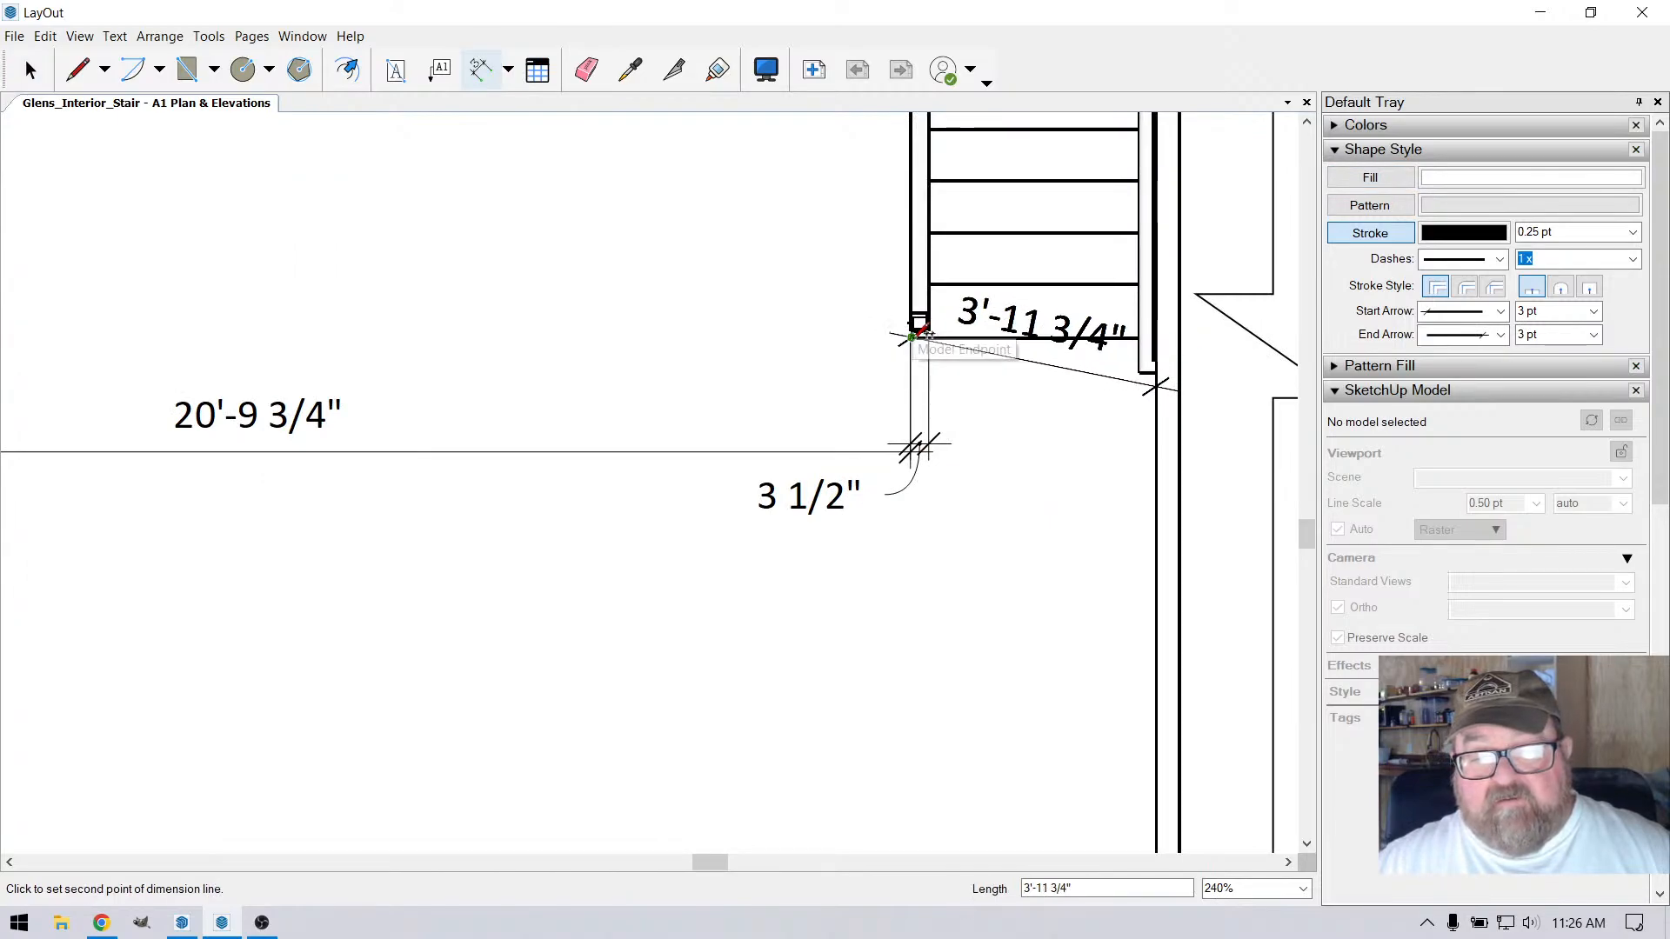
left_click(914, 334)
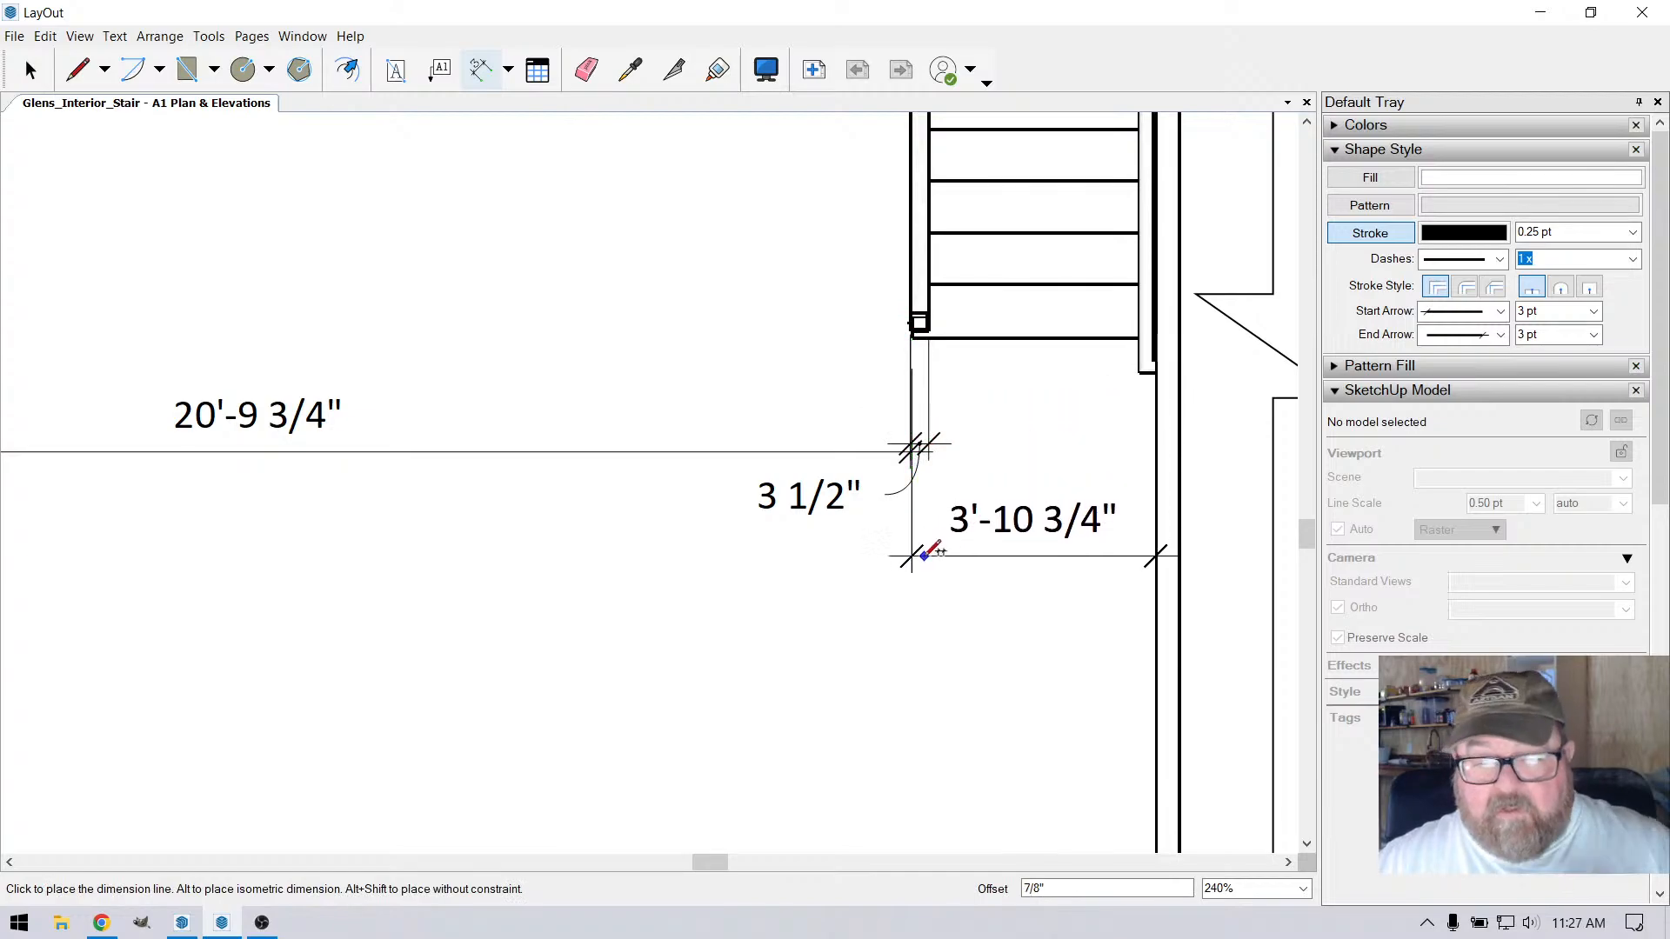
scroll(929, 555, "down", 3)
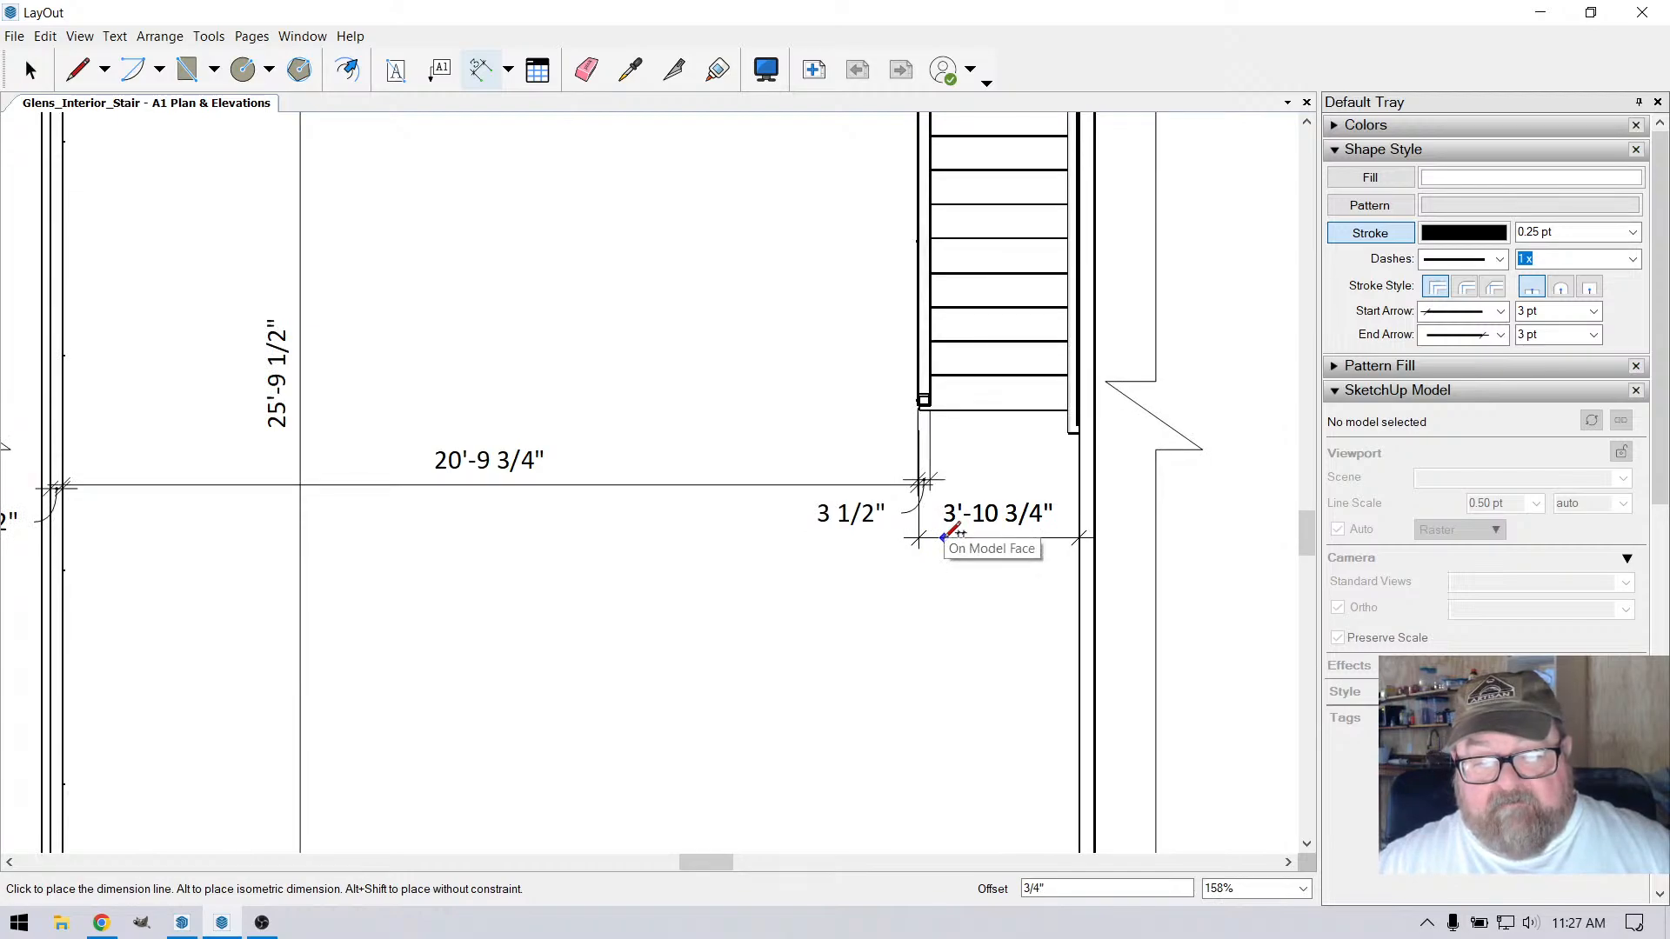
scroll(948, 533, "up", 5)
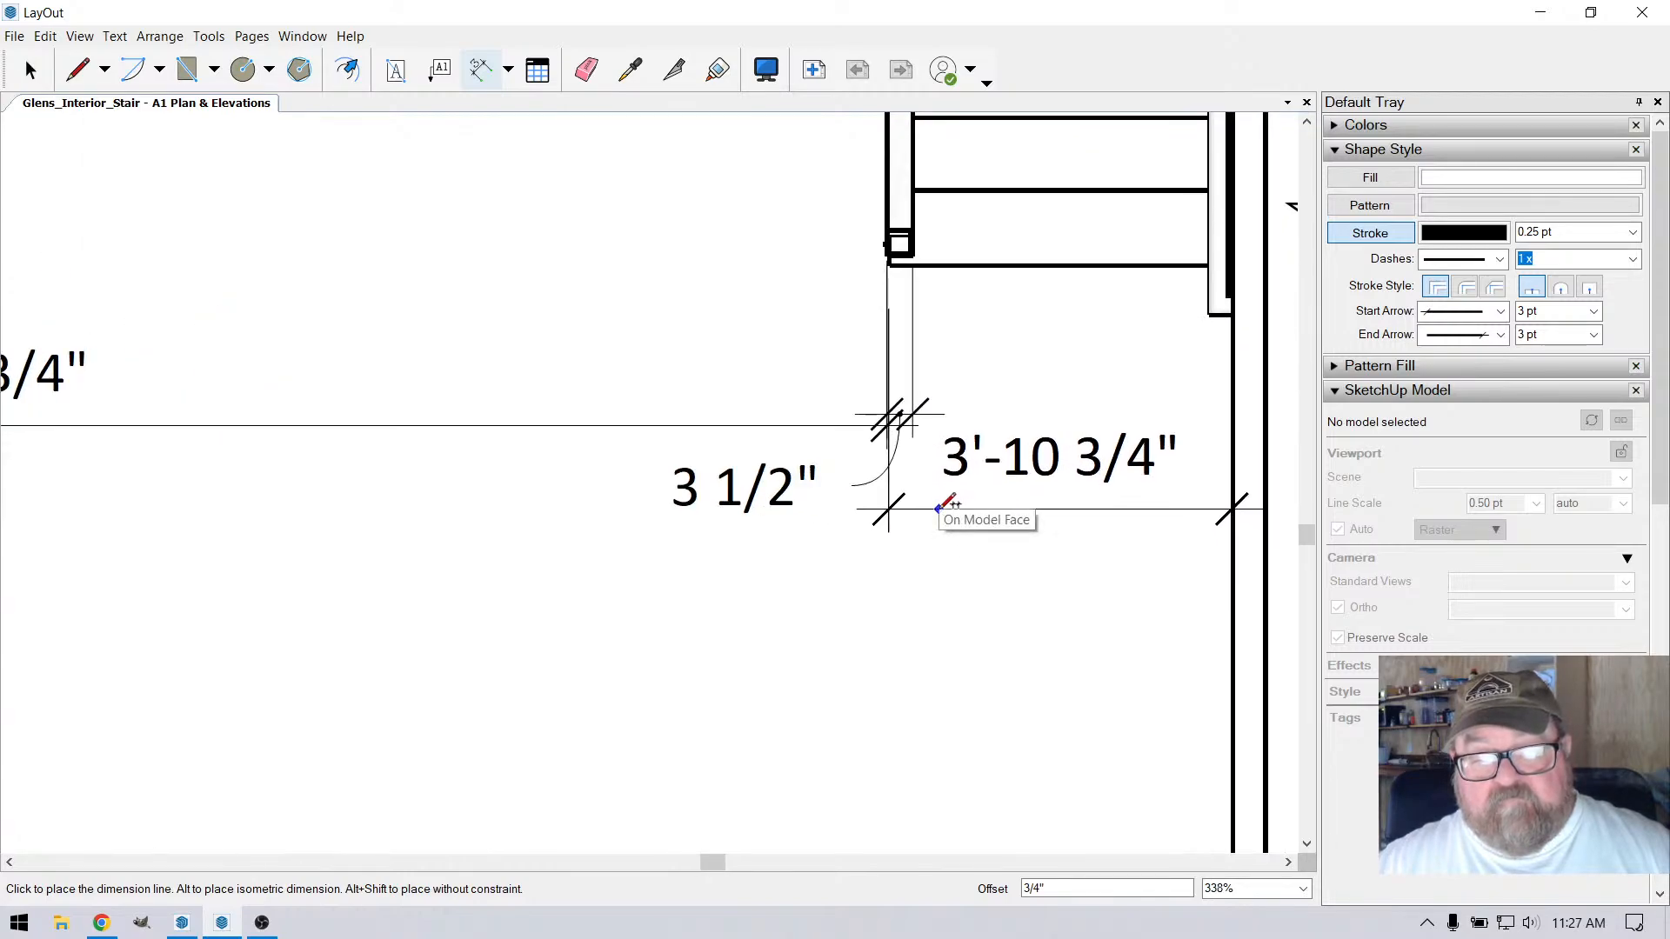
left_click(903, 422)
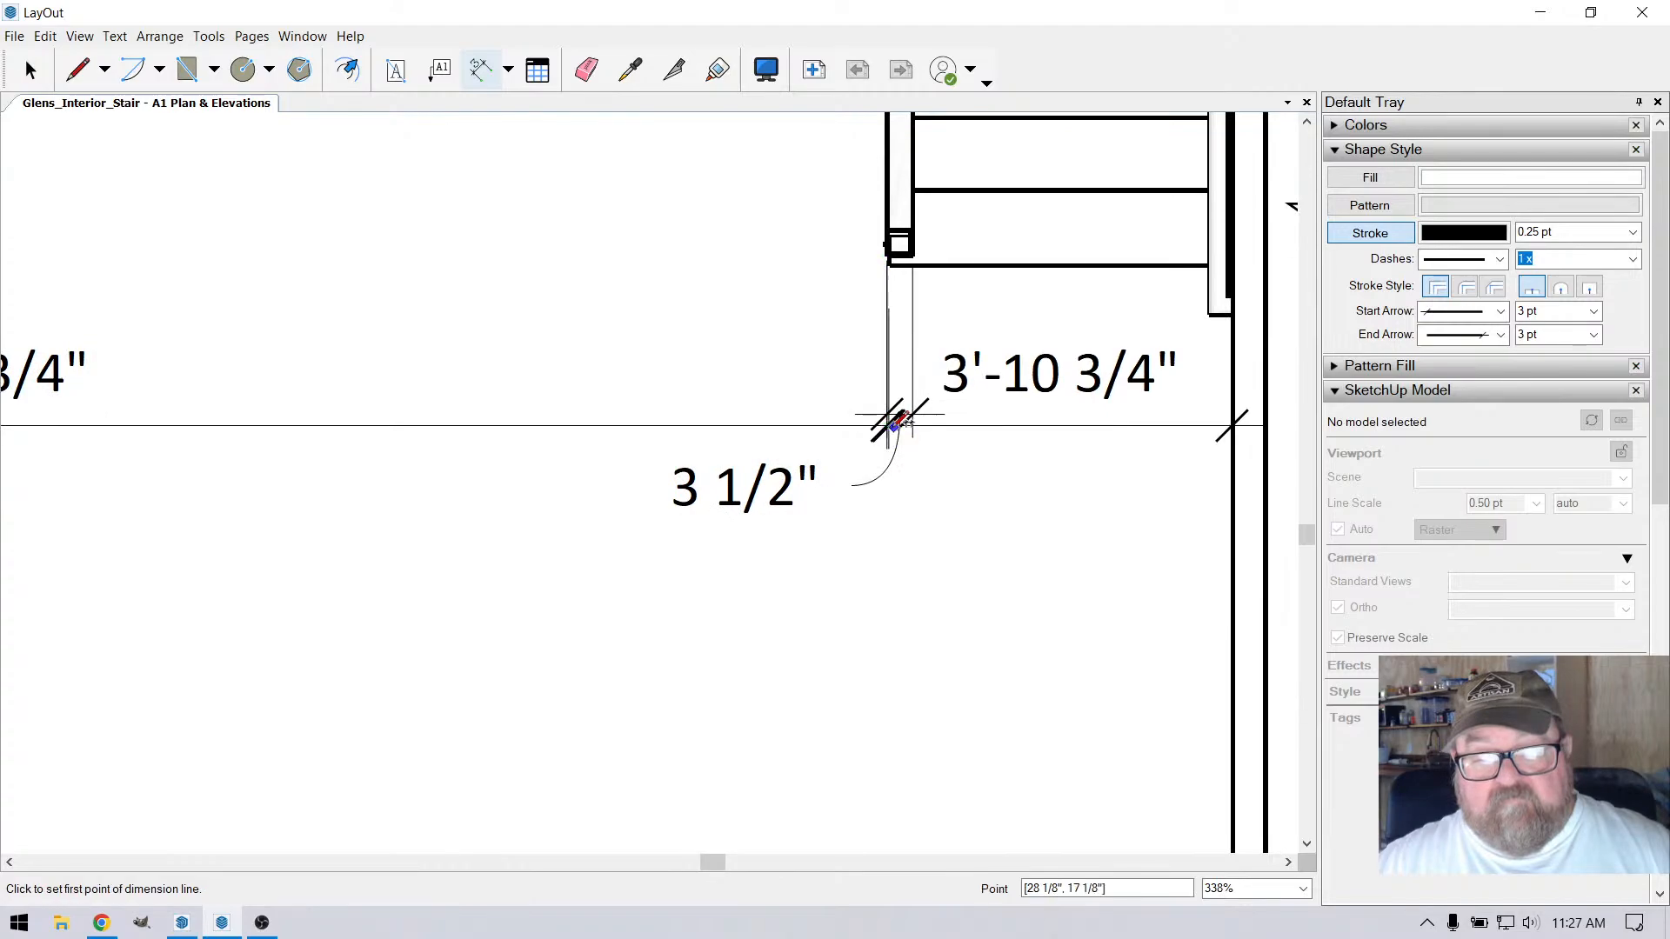
Delete the 3 1/2" post dimension at the foot of the stair in the floor plan
left_click(31, 71)
left_click(755, 474)
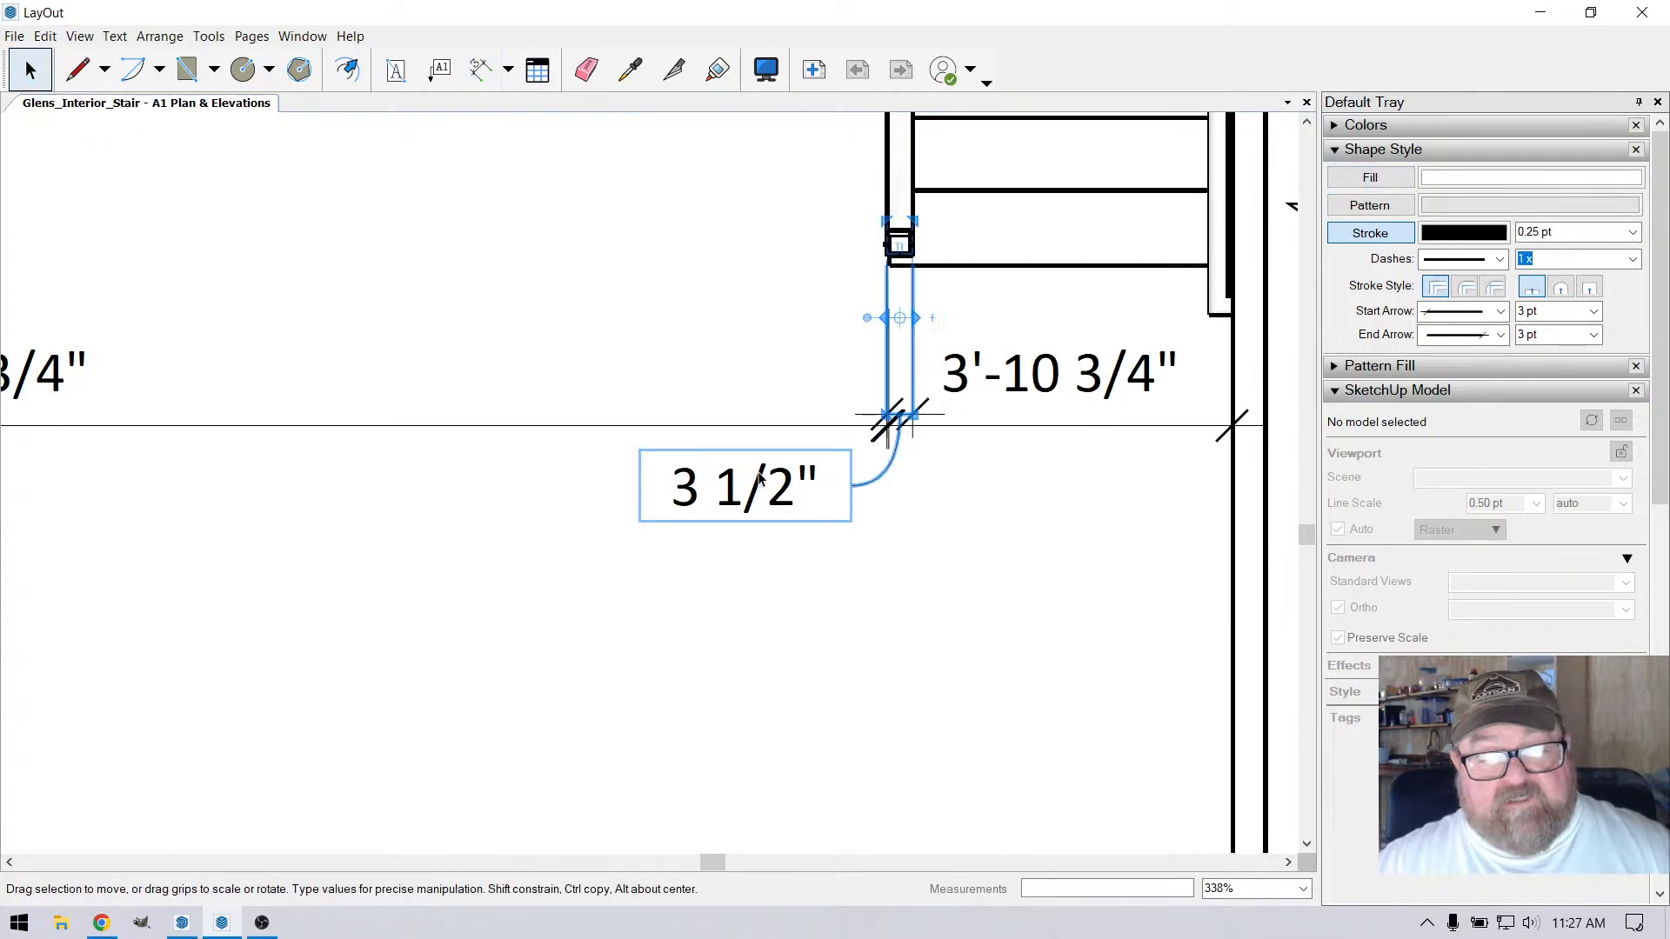
key("Delete")
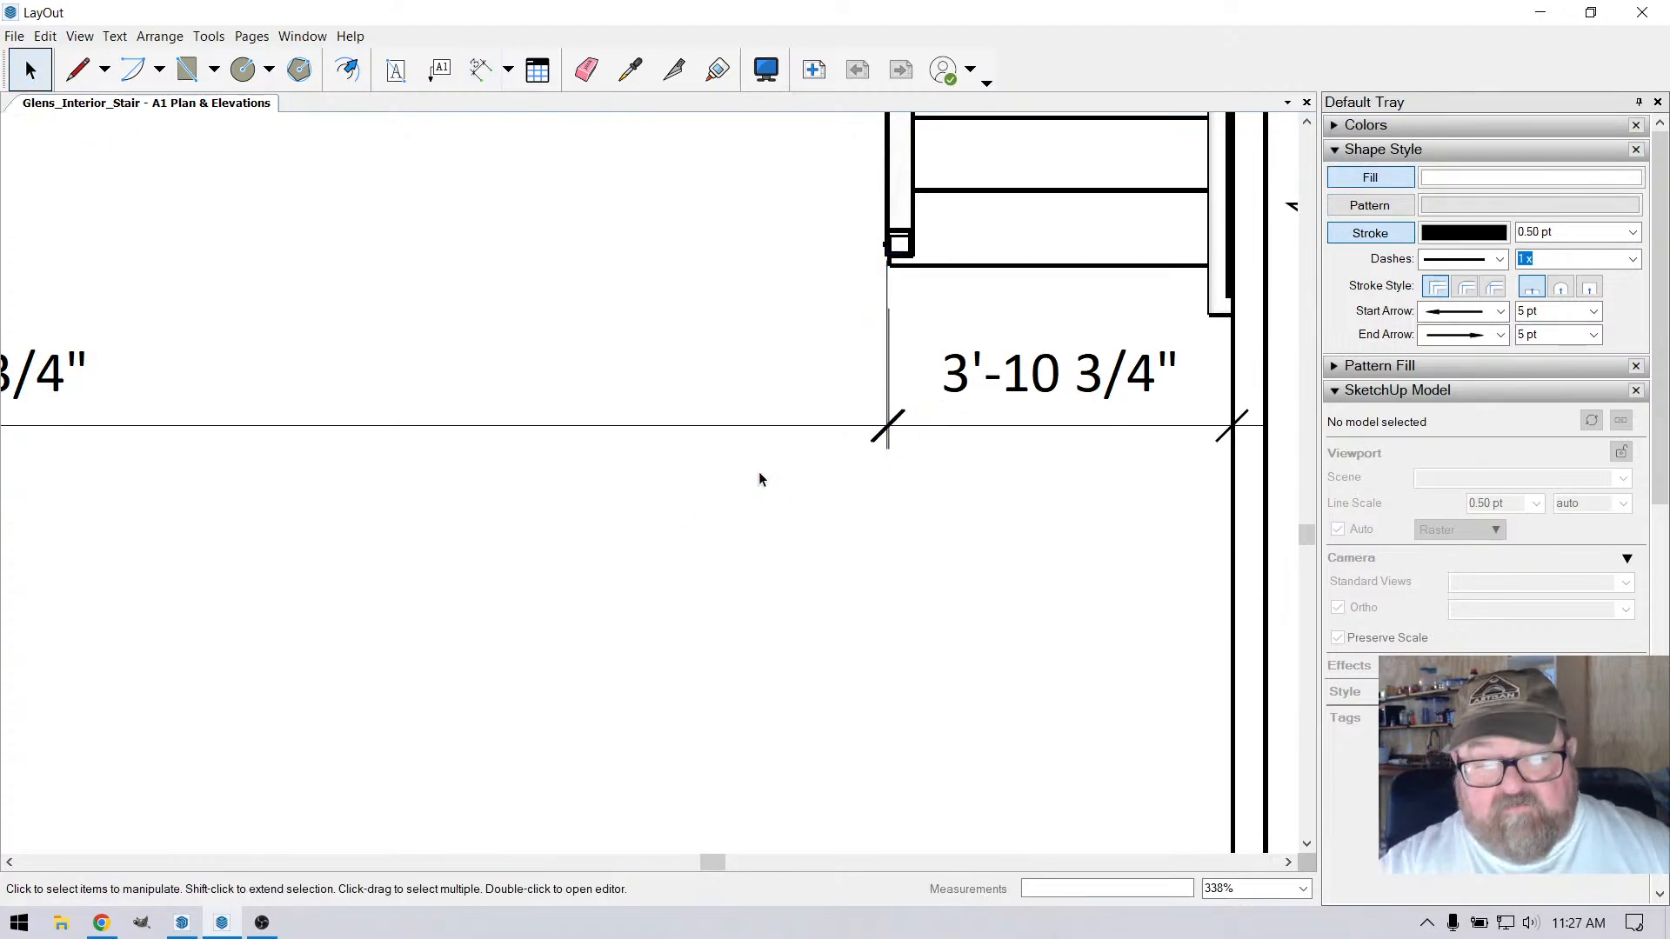
Move the stair-side end of the long horizontal floor plan dimension onto the corner where the stair width dimension ends
left_click(860, 429)
scroll(870, 323, "up", 2)
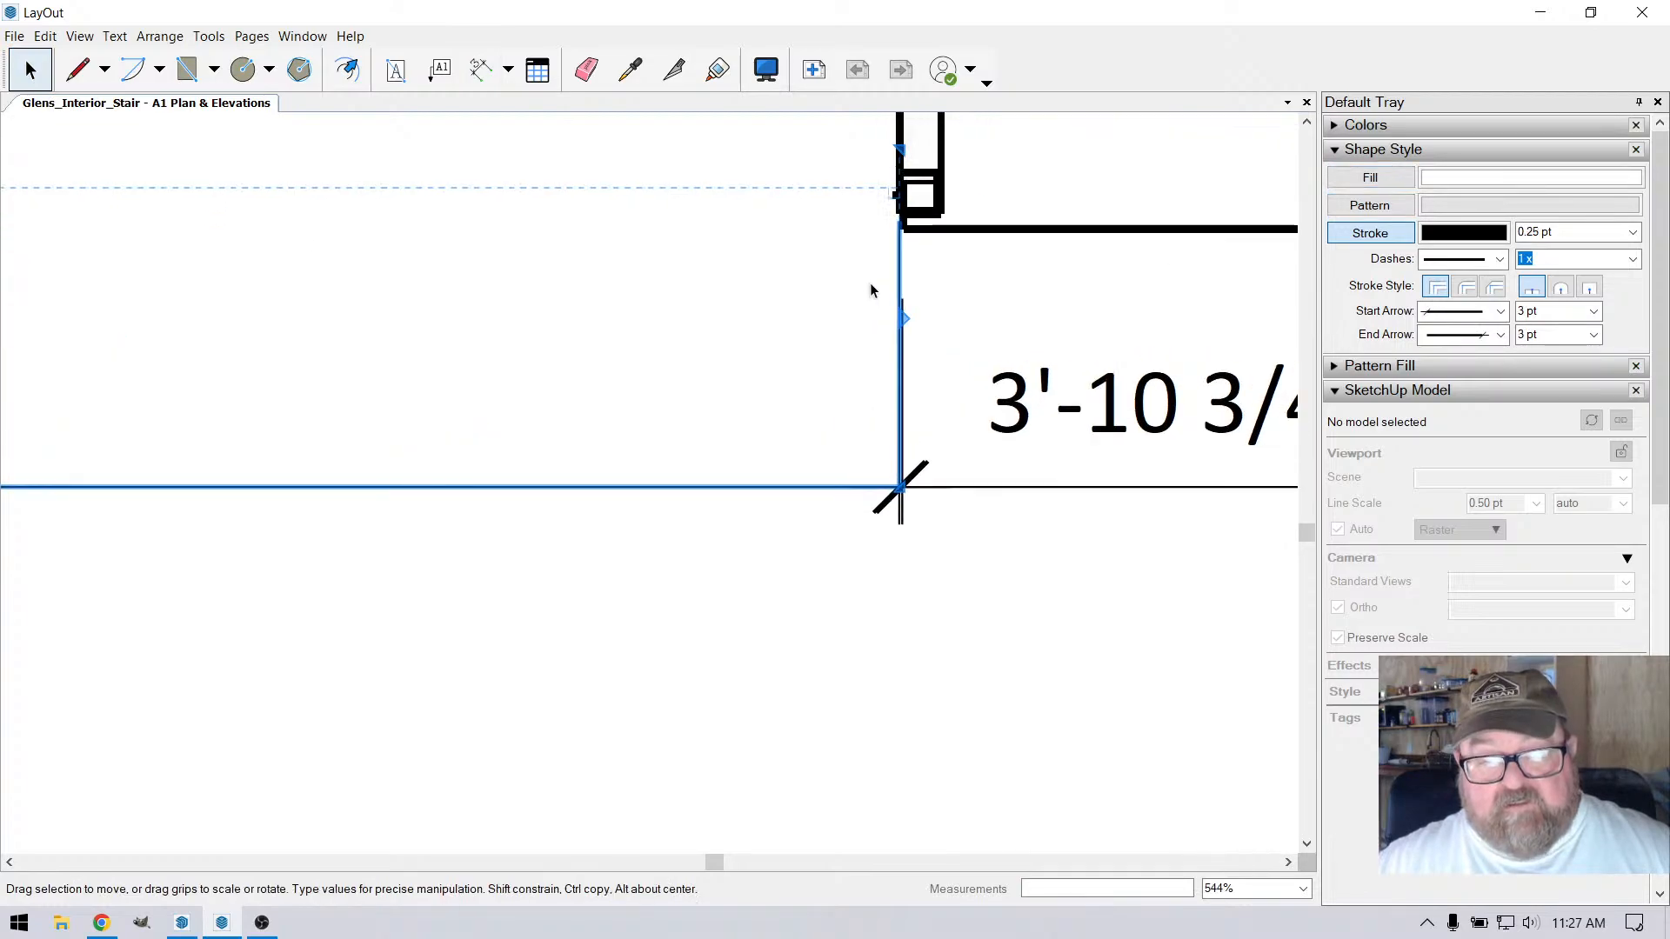
left_click_drag(899, 149, 905, 230)
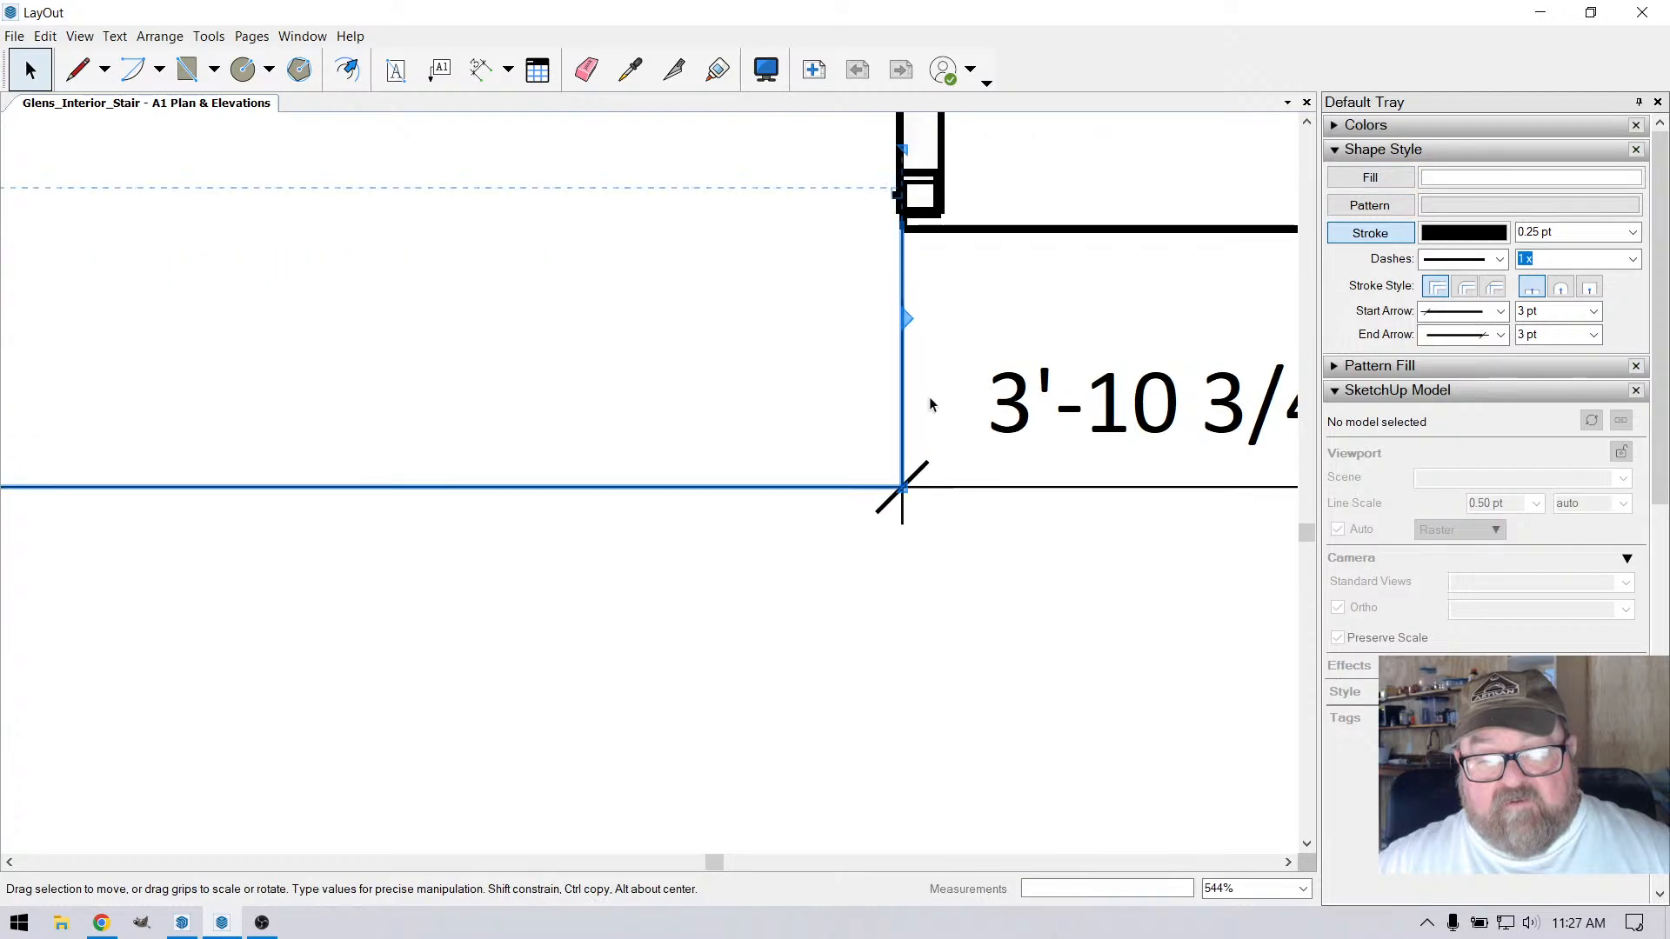
scroll(981, 544, "down", 4)
scroll(1019, 569, "down", 1)
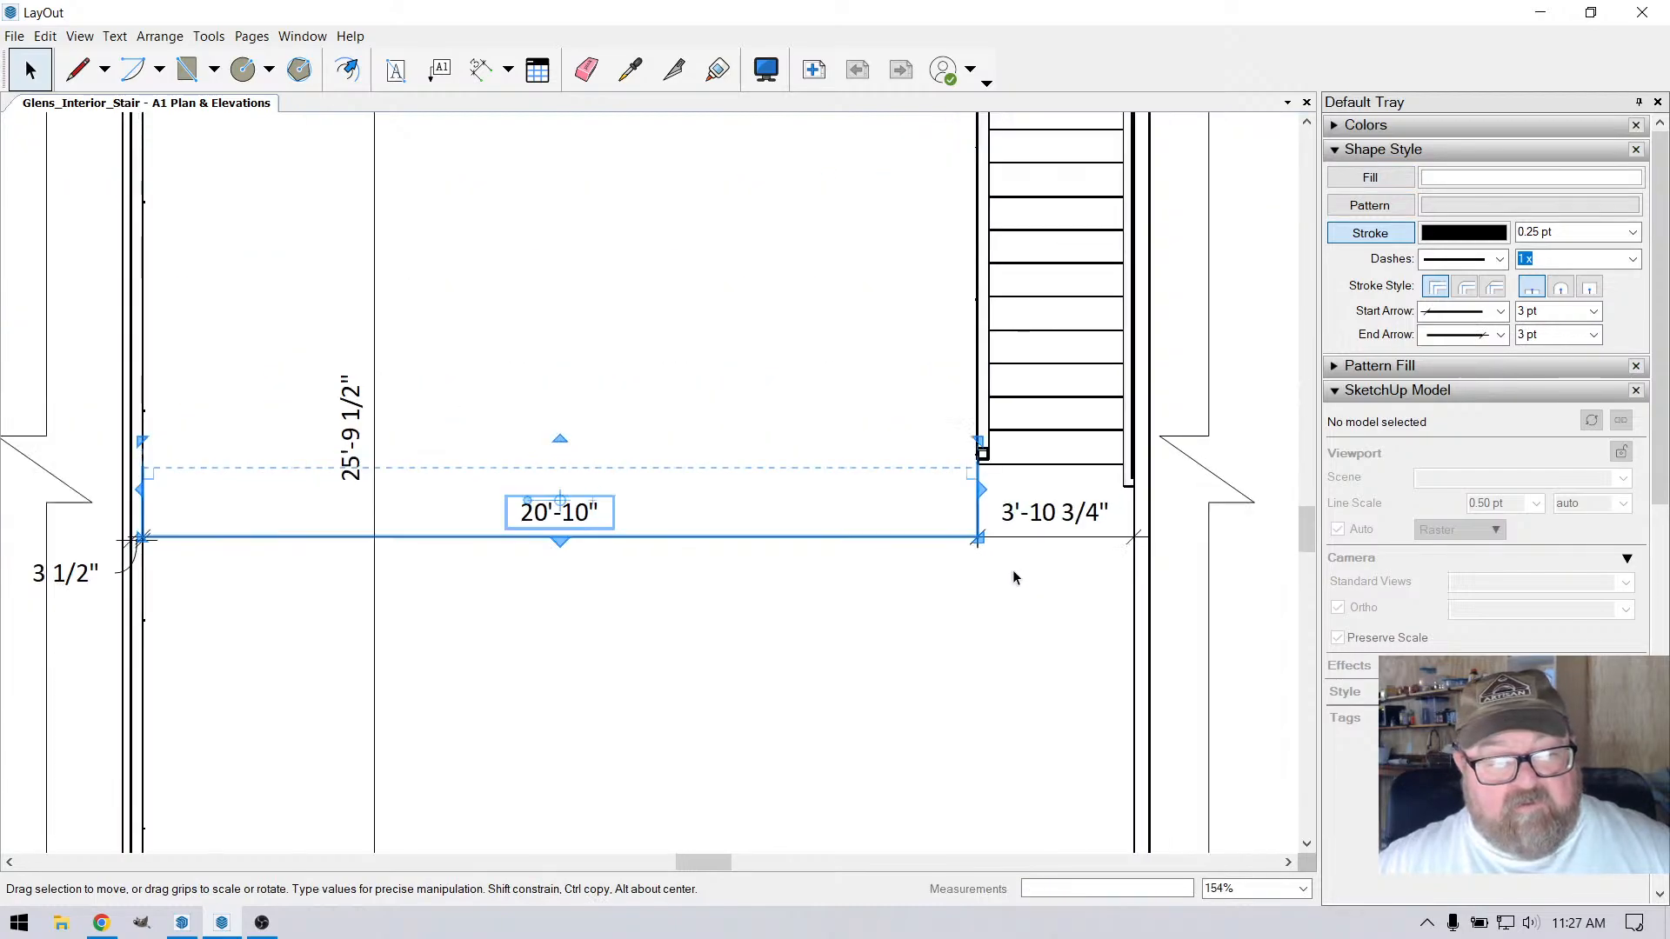
scroll(826, 548, "down", 3)
left_click(355, 331)
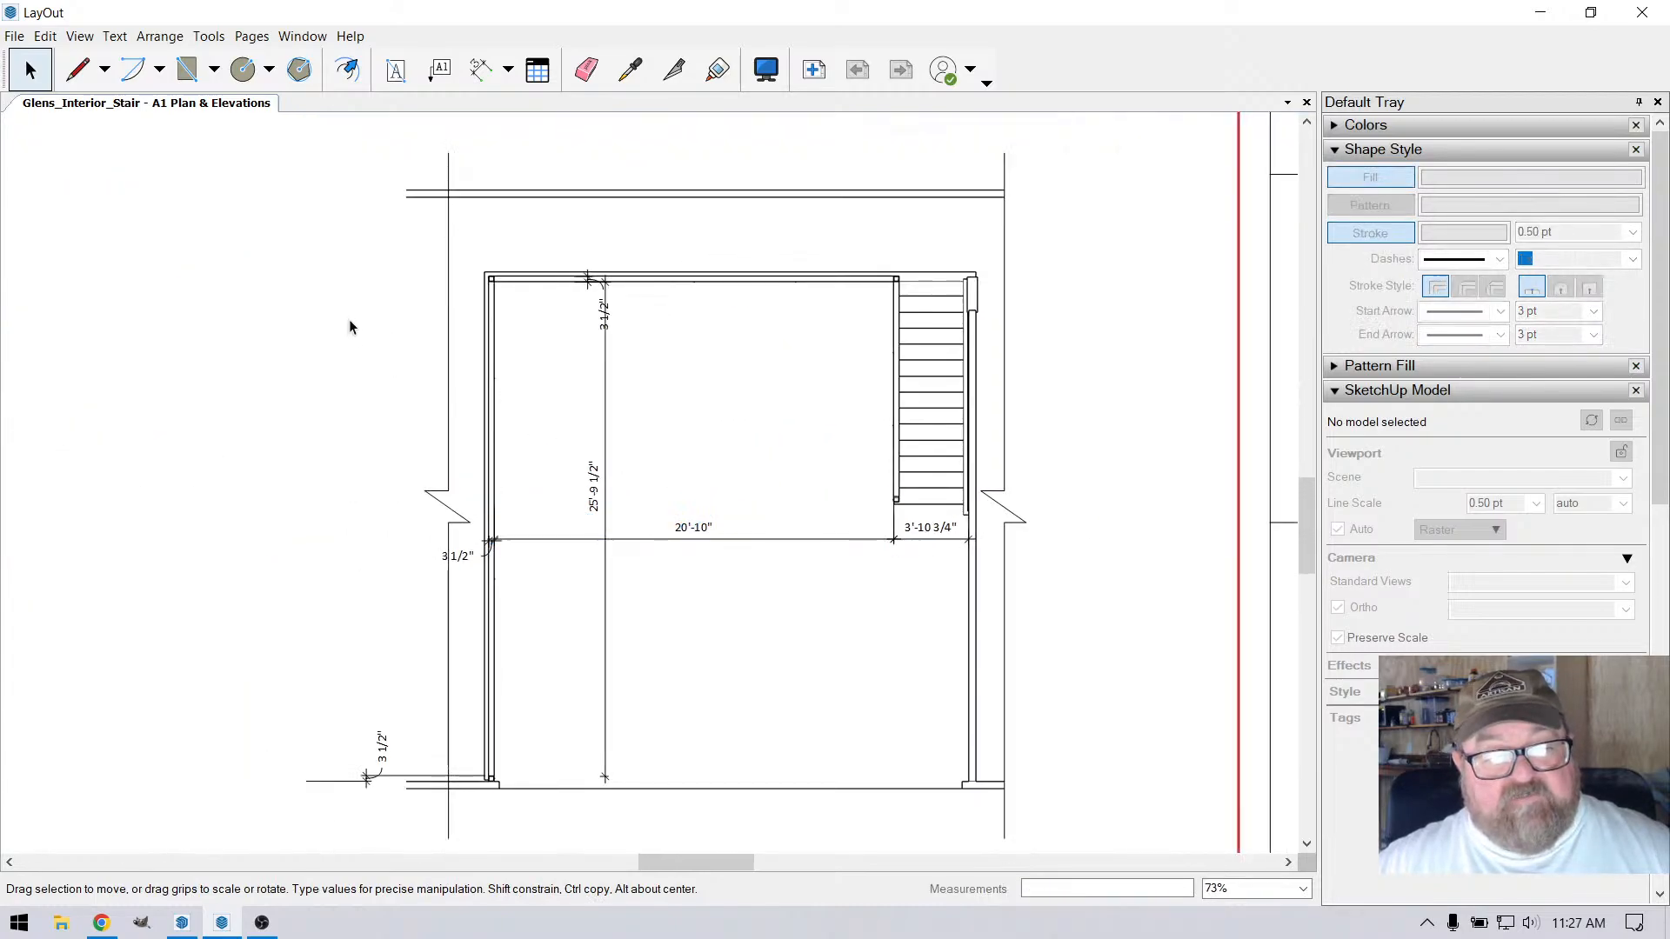
Delete the 3 1/2" dimension across the upper railing in the floor plan
scroll(660, 477, "up", 1)
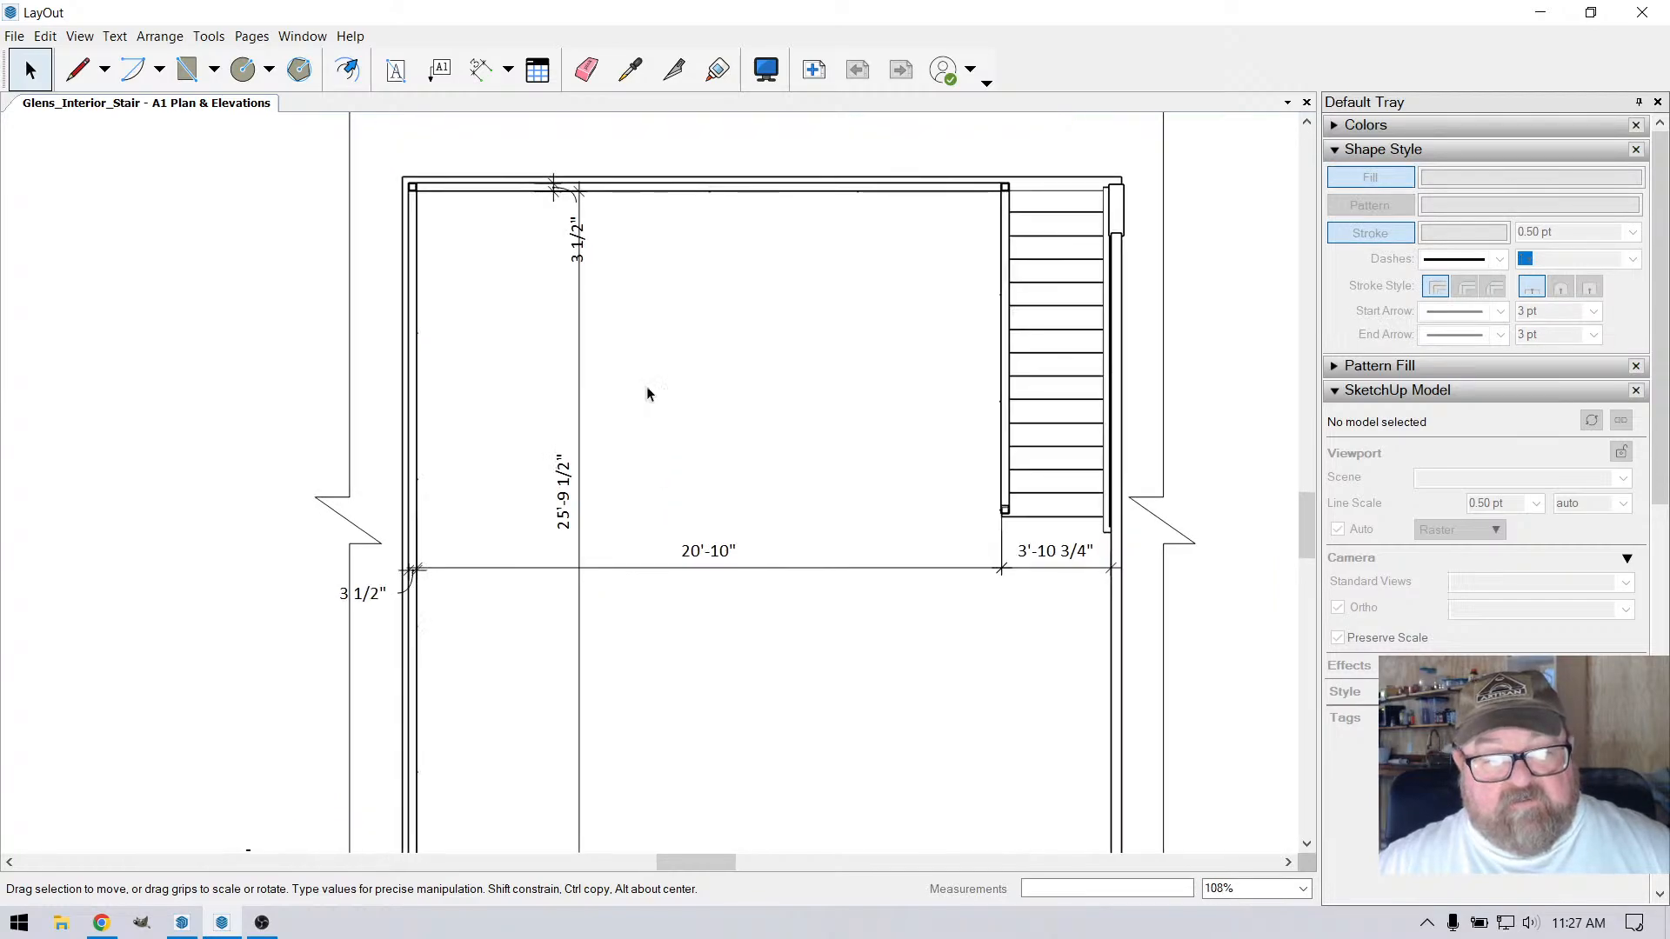
left_click(574, 219)
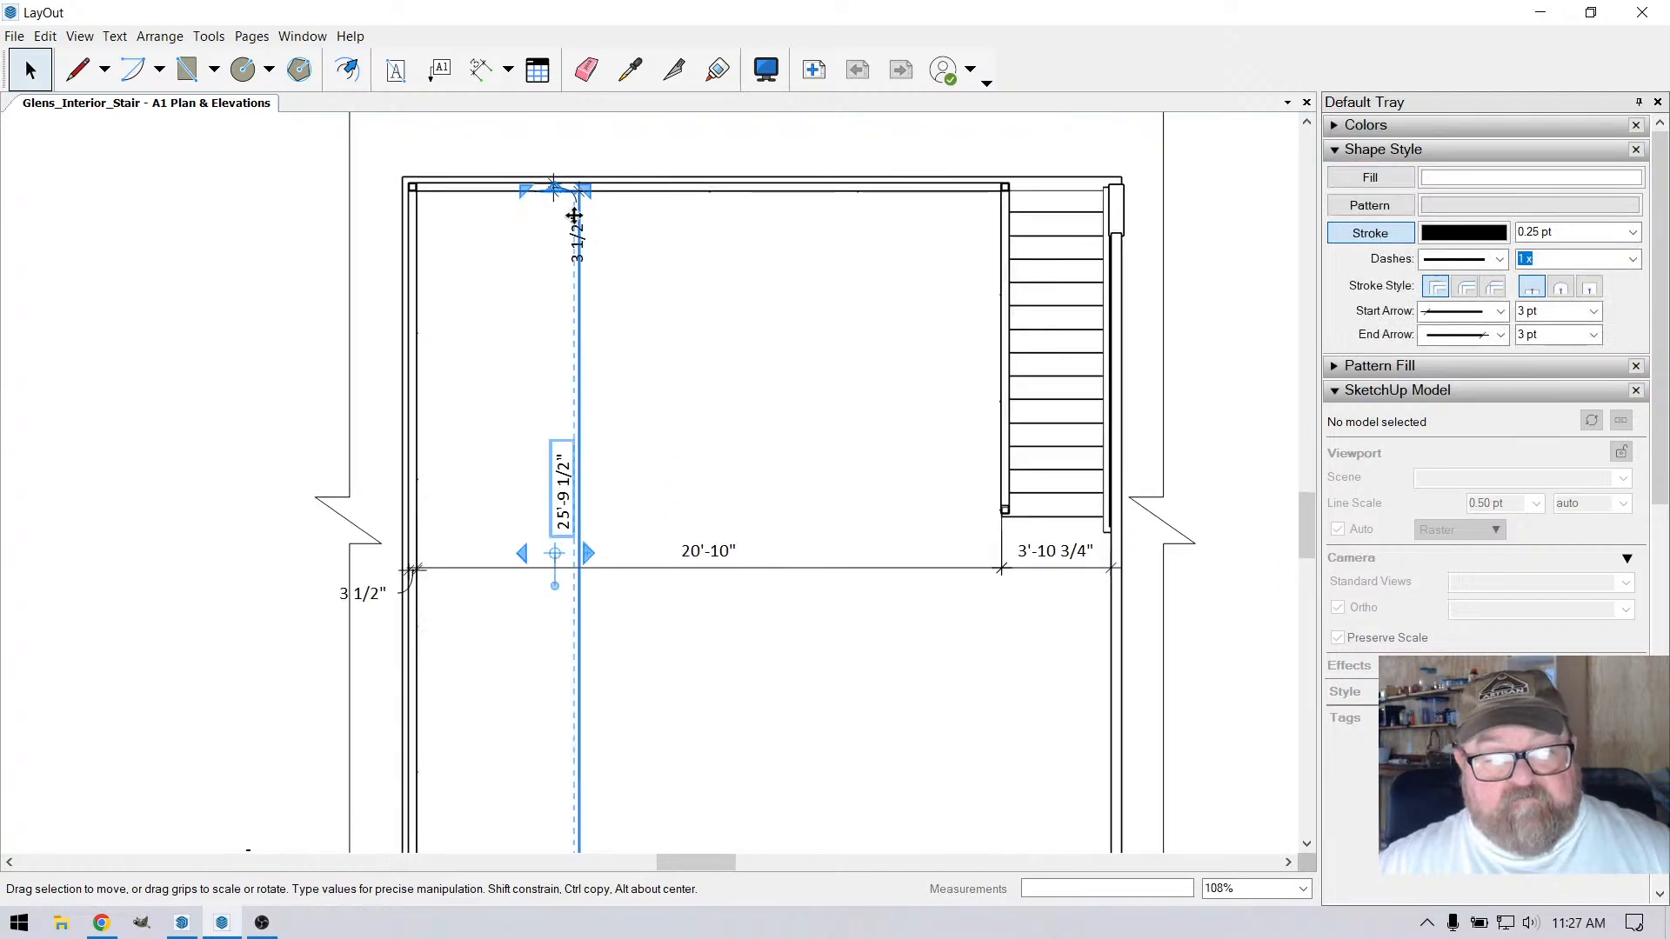
scroll(570, 231, "up", 3)
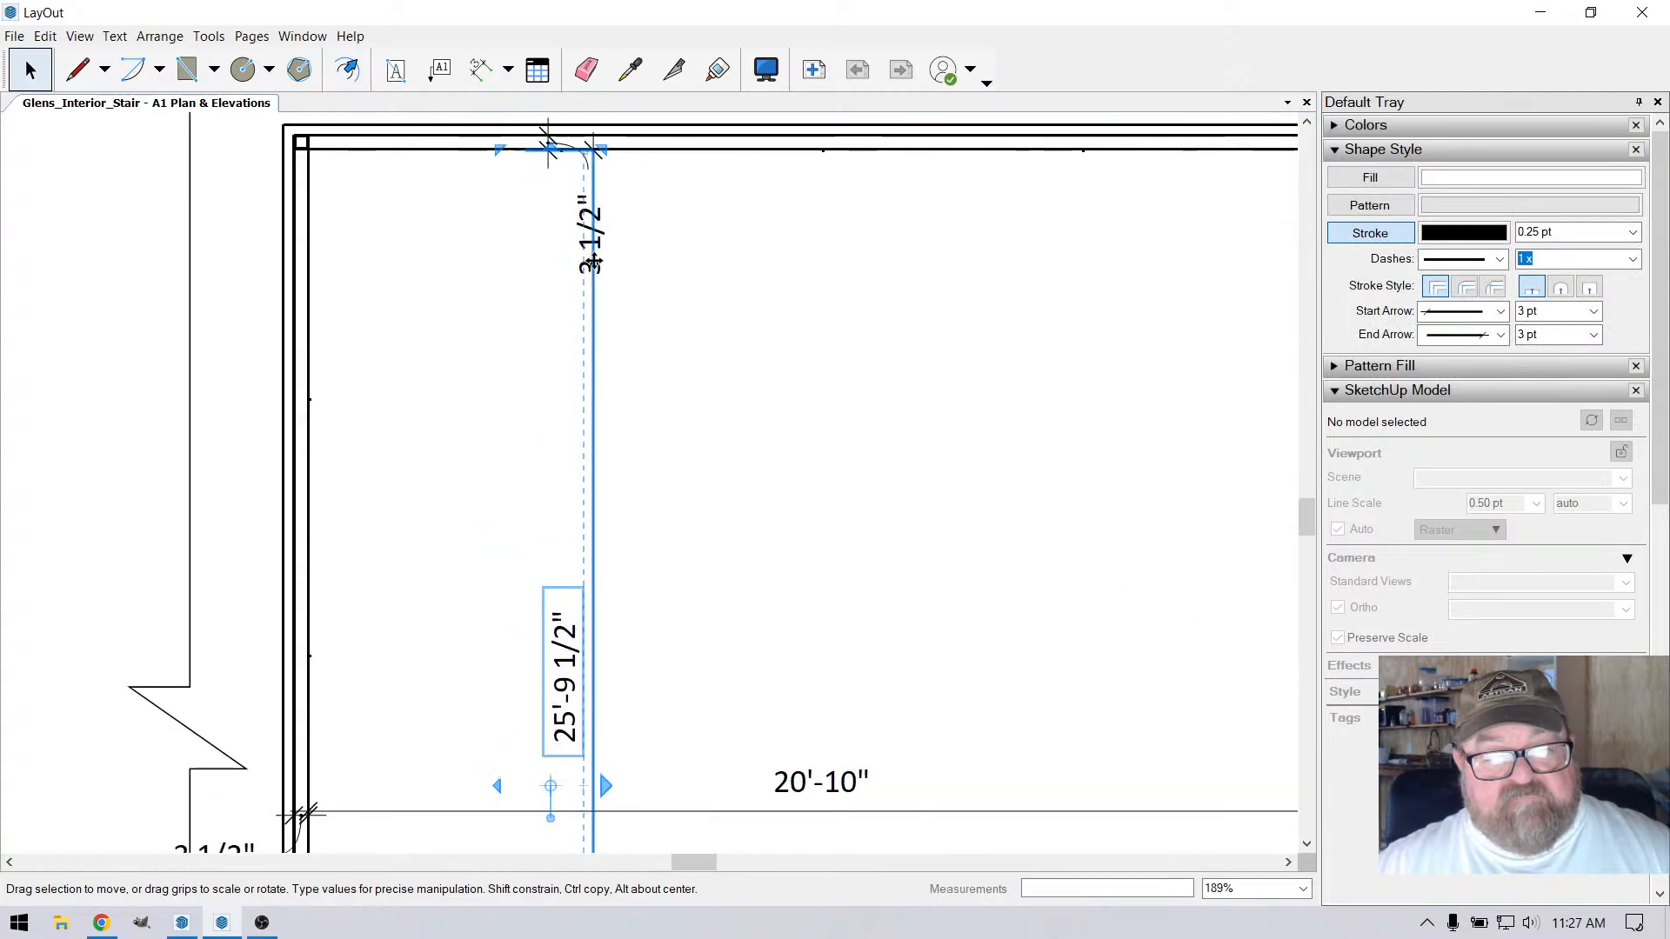
left_click(580, 259)
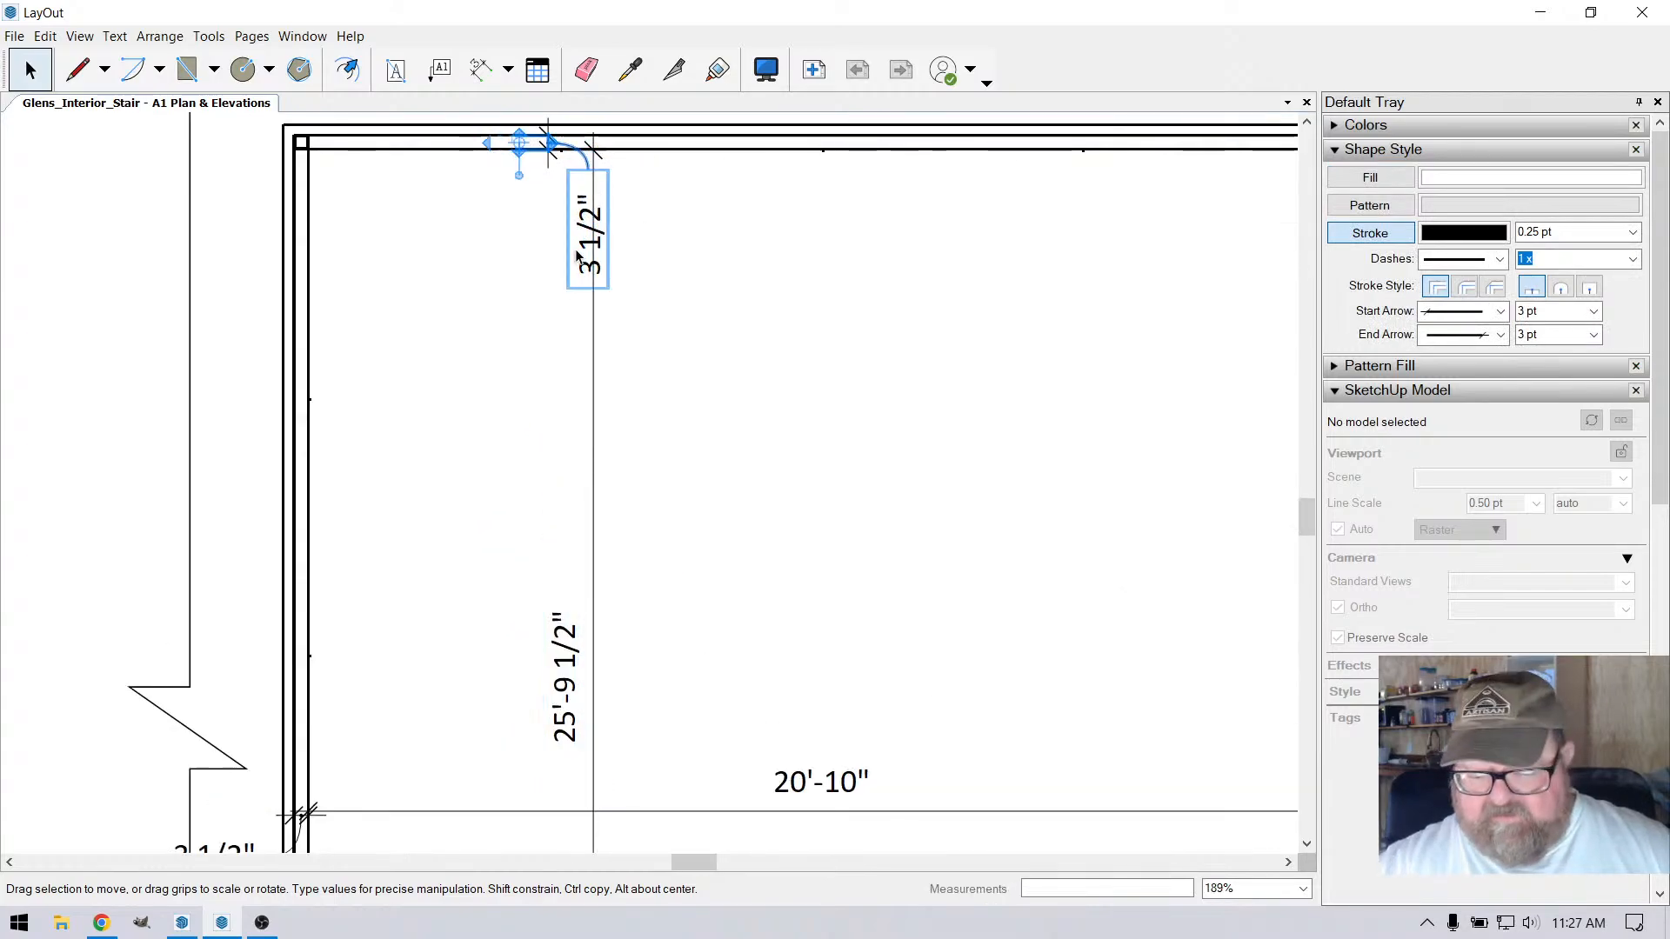
key("Delete")
scroll(575, 249, "down", 3)
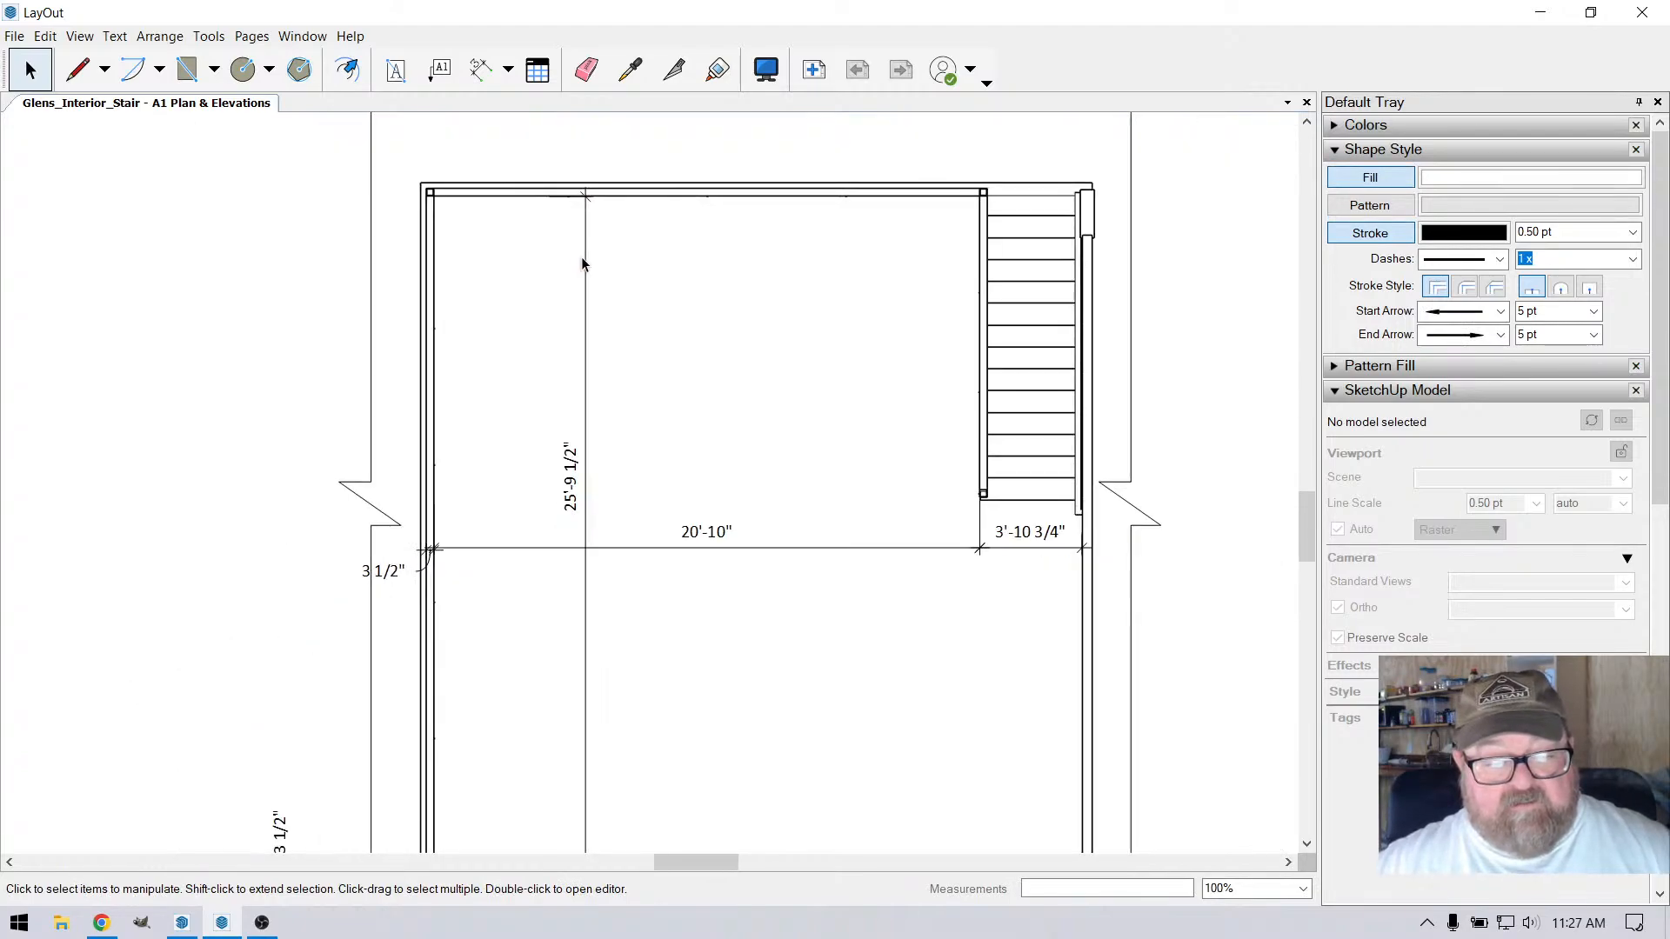
scroll(583, 264, "down", 2)
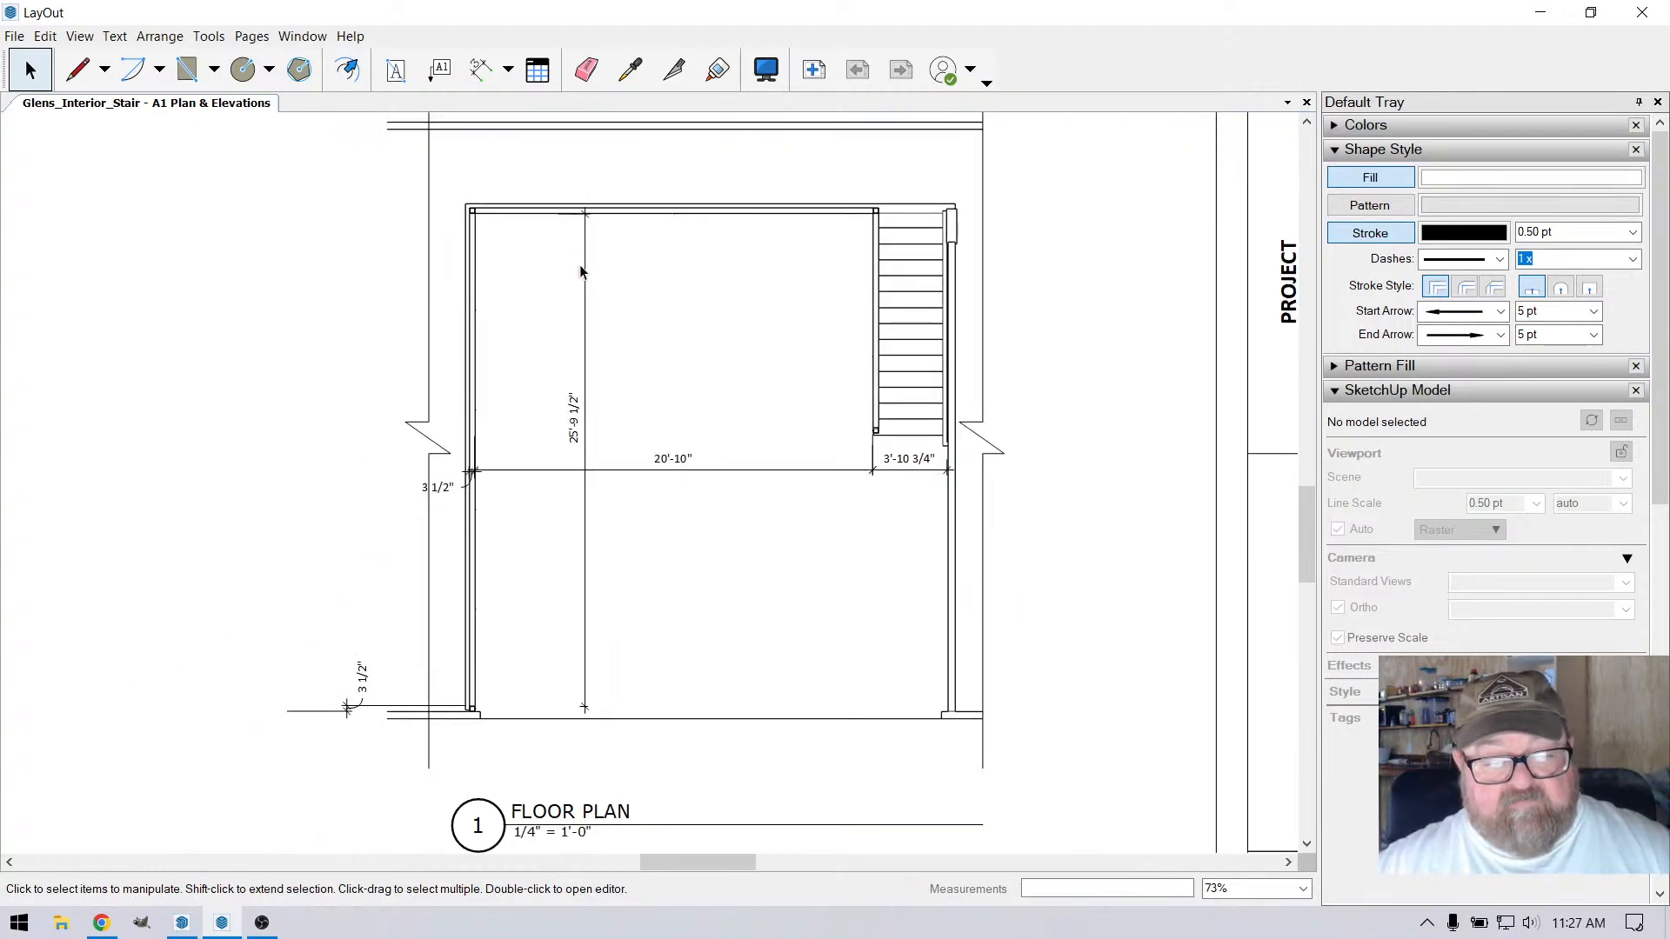
Delete the 3 1/2" dimension across the left-hand railing of the floor plan, beside the 20'-10" dimension
left_click(445, 488)
key("Delete")
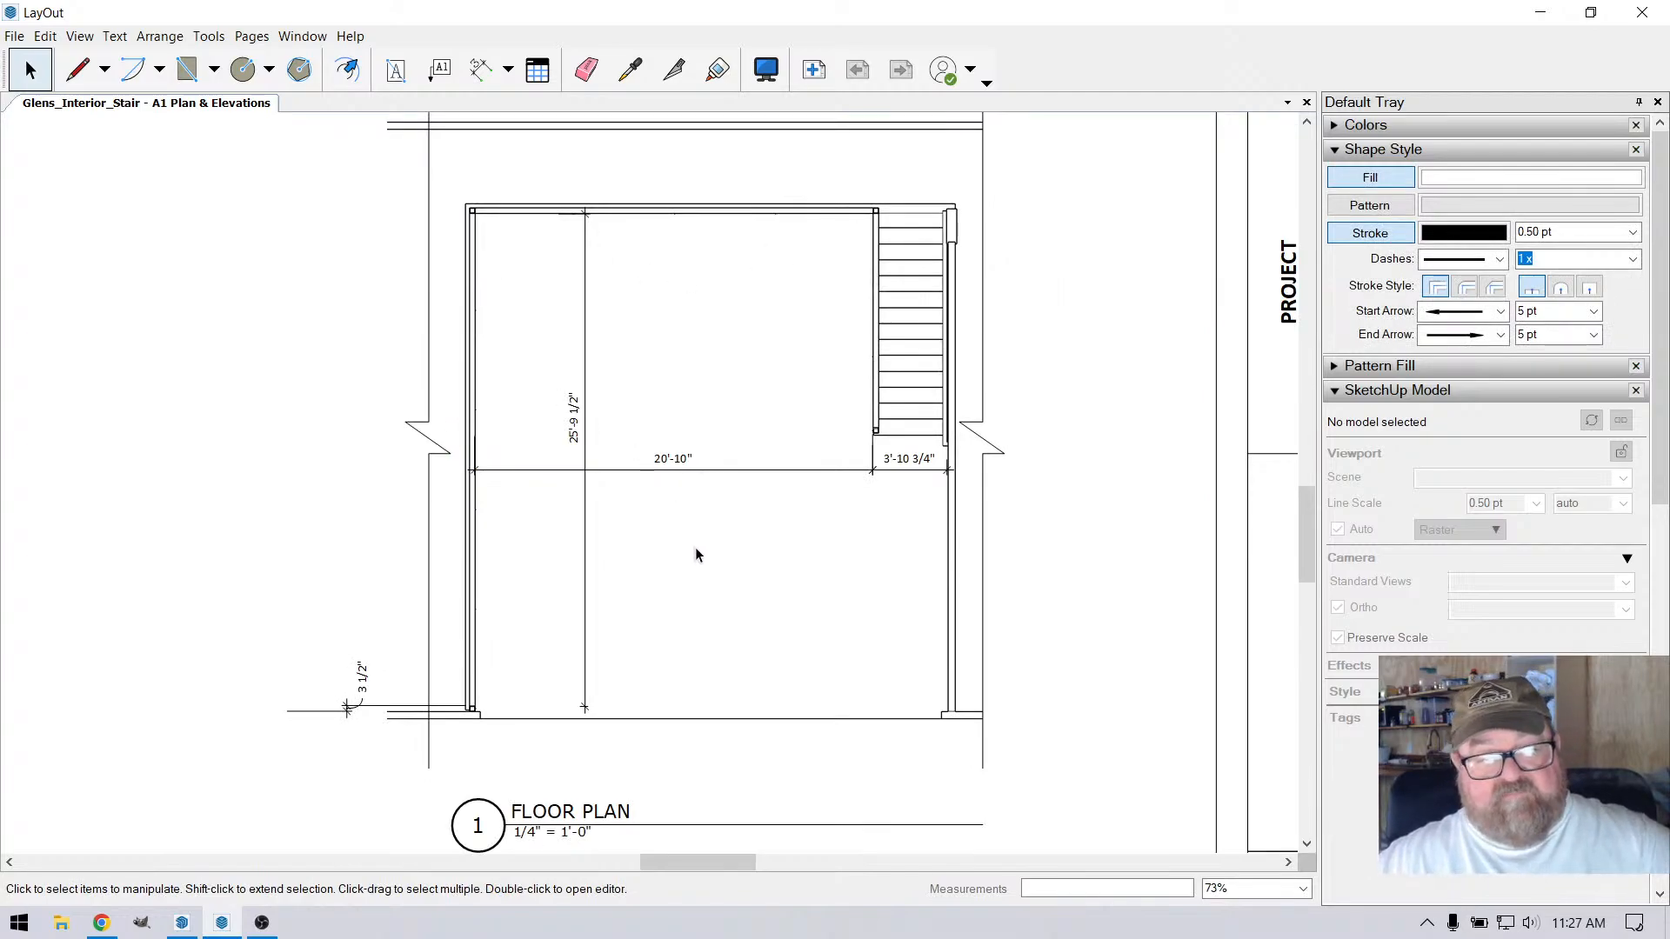
Update the model reference of the floor plan viewport
scroll(696, 576, "down", 4)
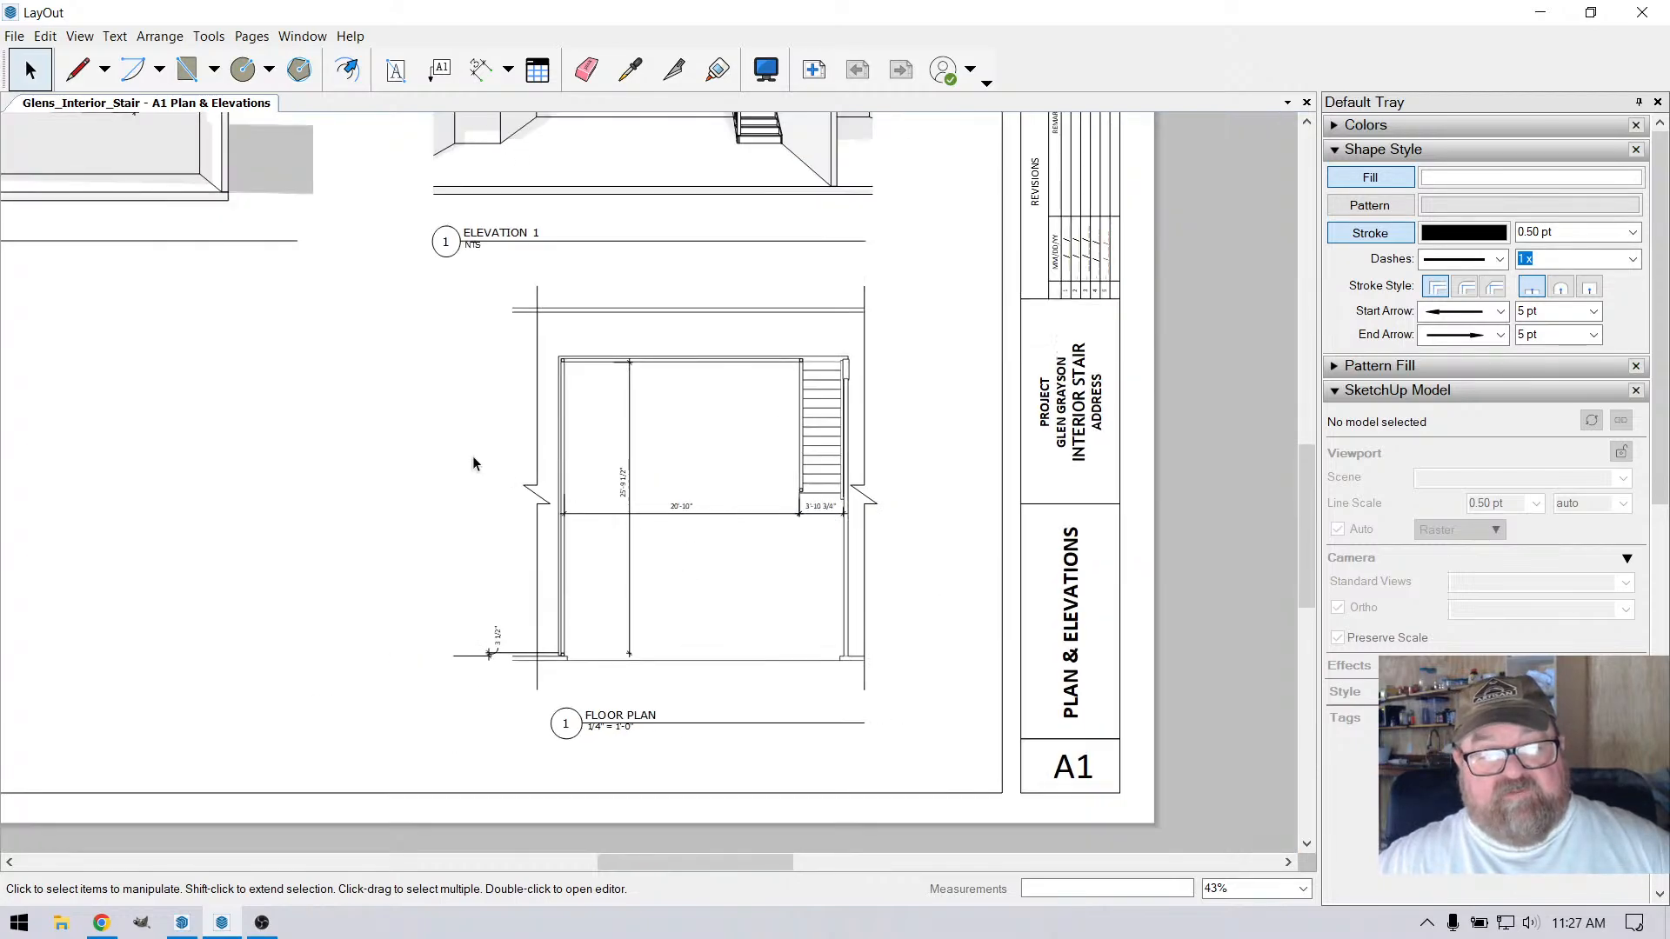
left_click(644, 394)
right_click(649, 391)
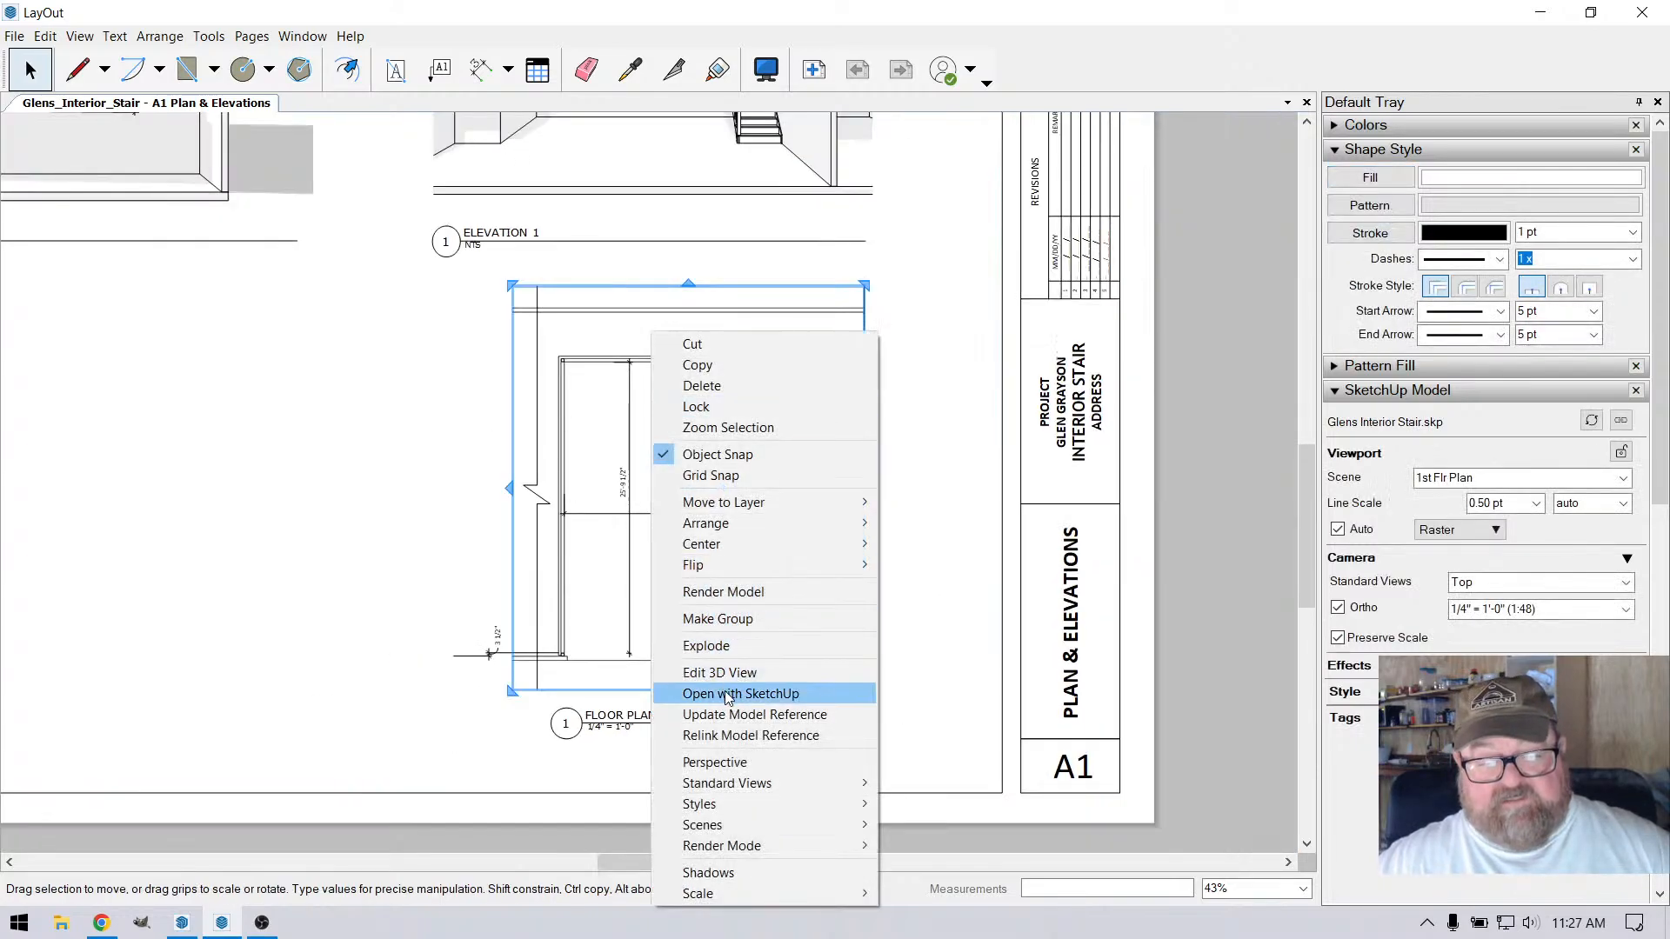
left_click(727, 720)
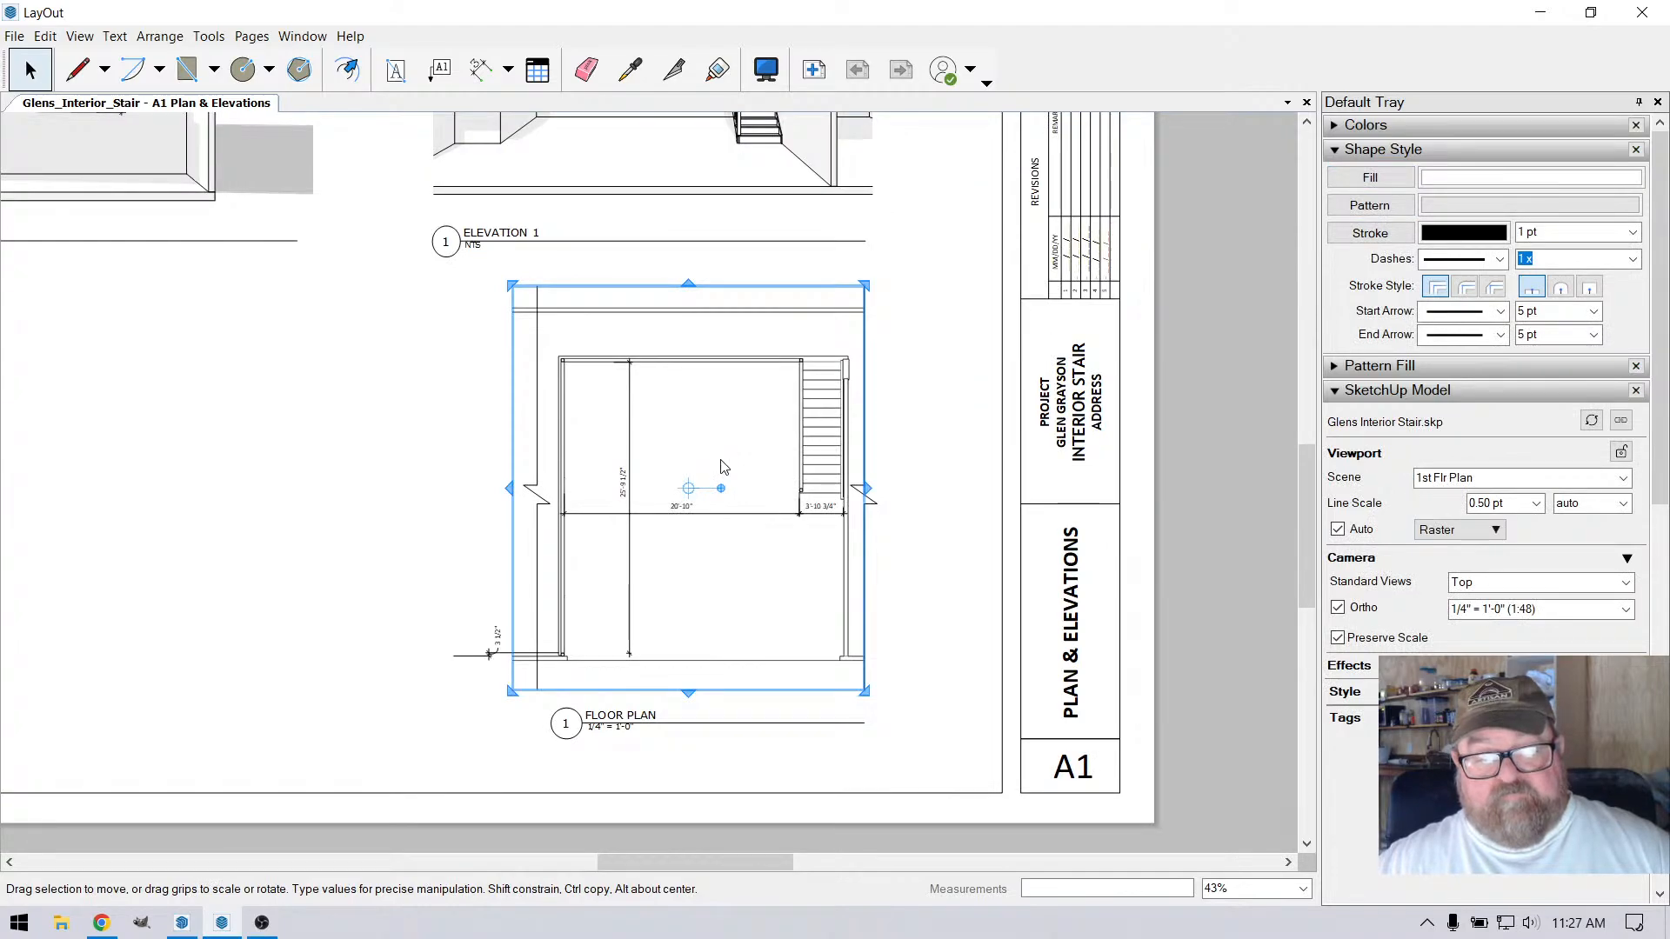
left_click(487, 463)
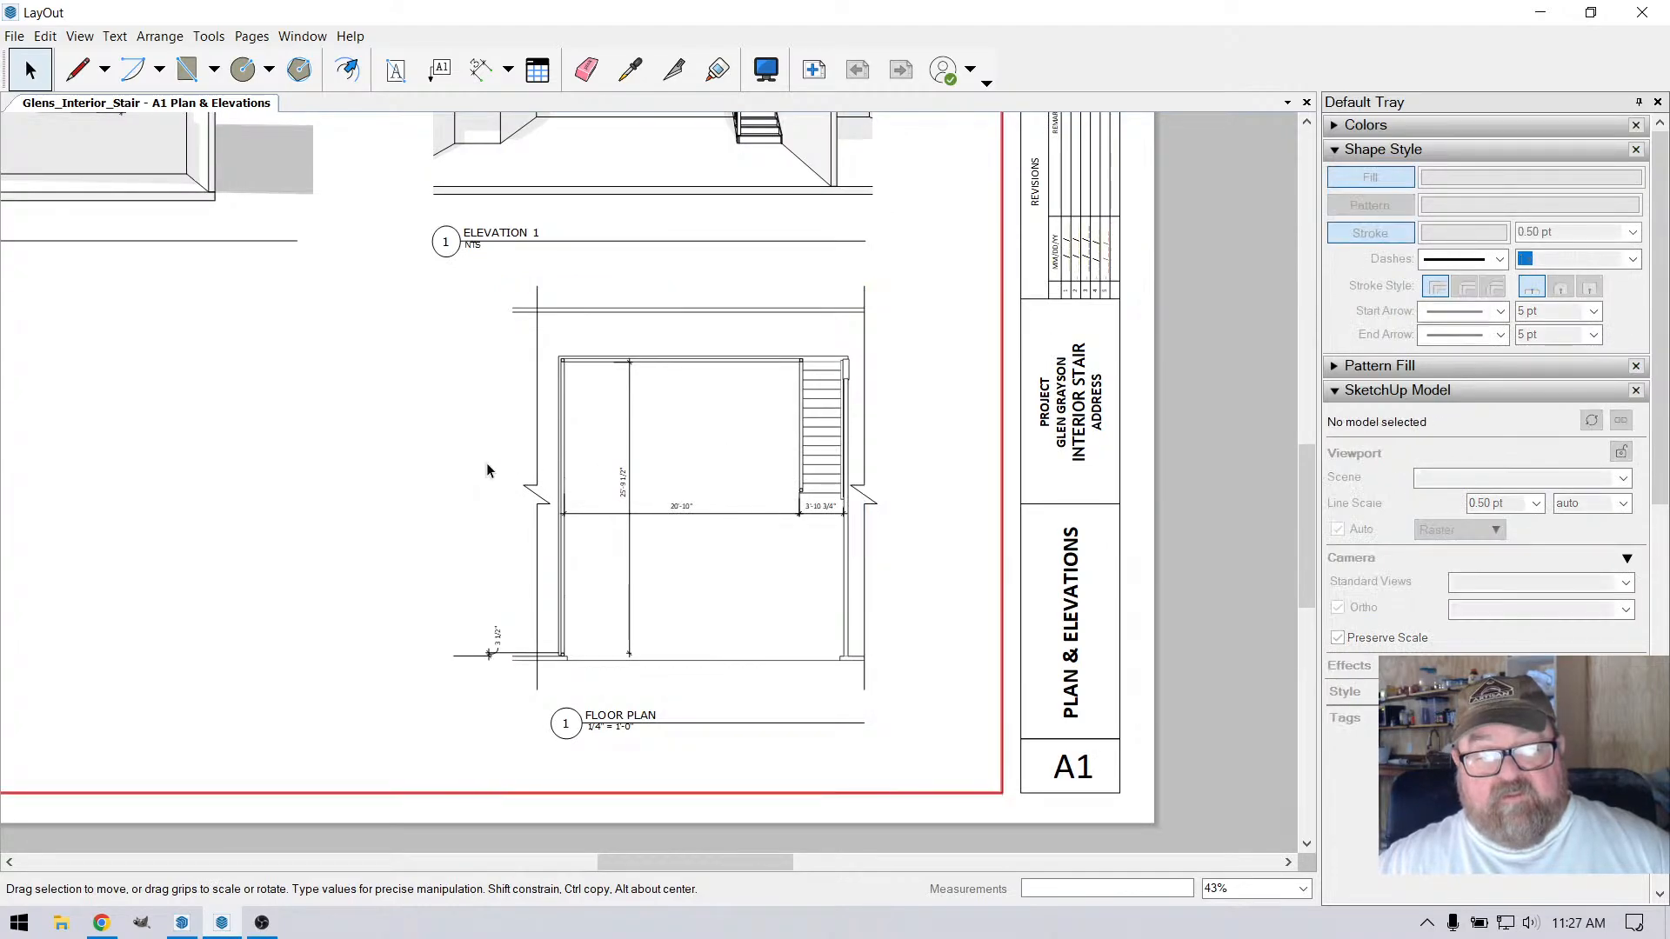
Move the left break line of the floor plan outward onto the left edge of its viewport
scroll(782, 401, "up", 4)
scroll(796, 367, "up", 2)
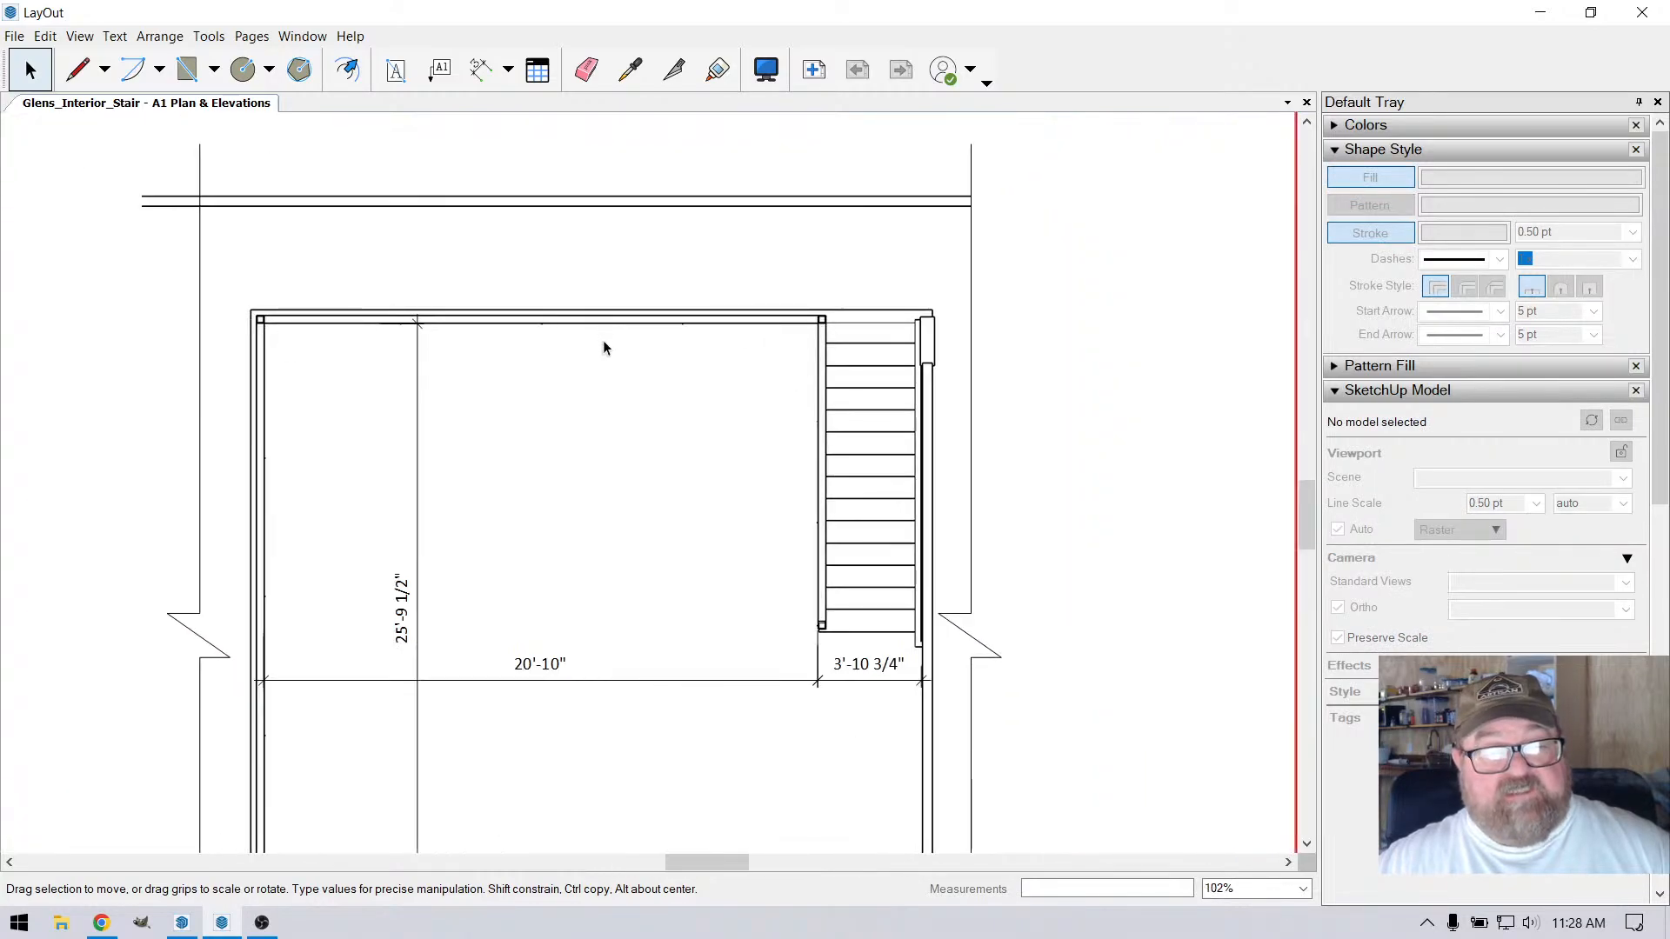
scroll(693, 403, "down", 4)
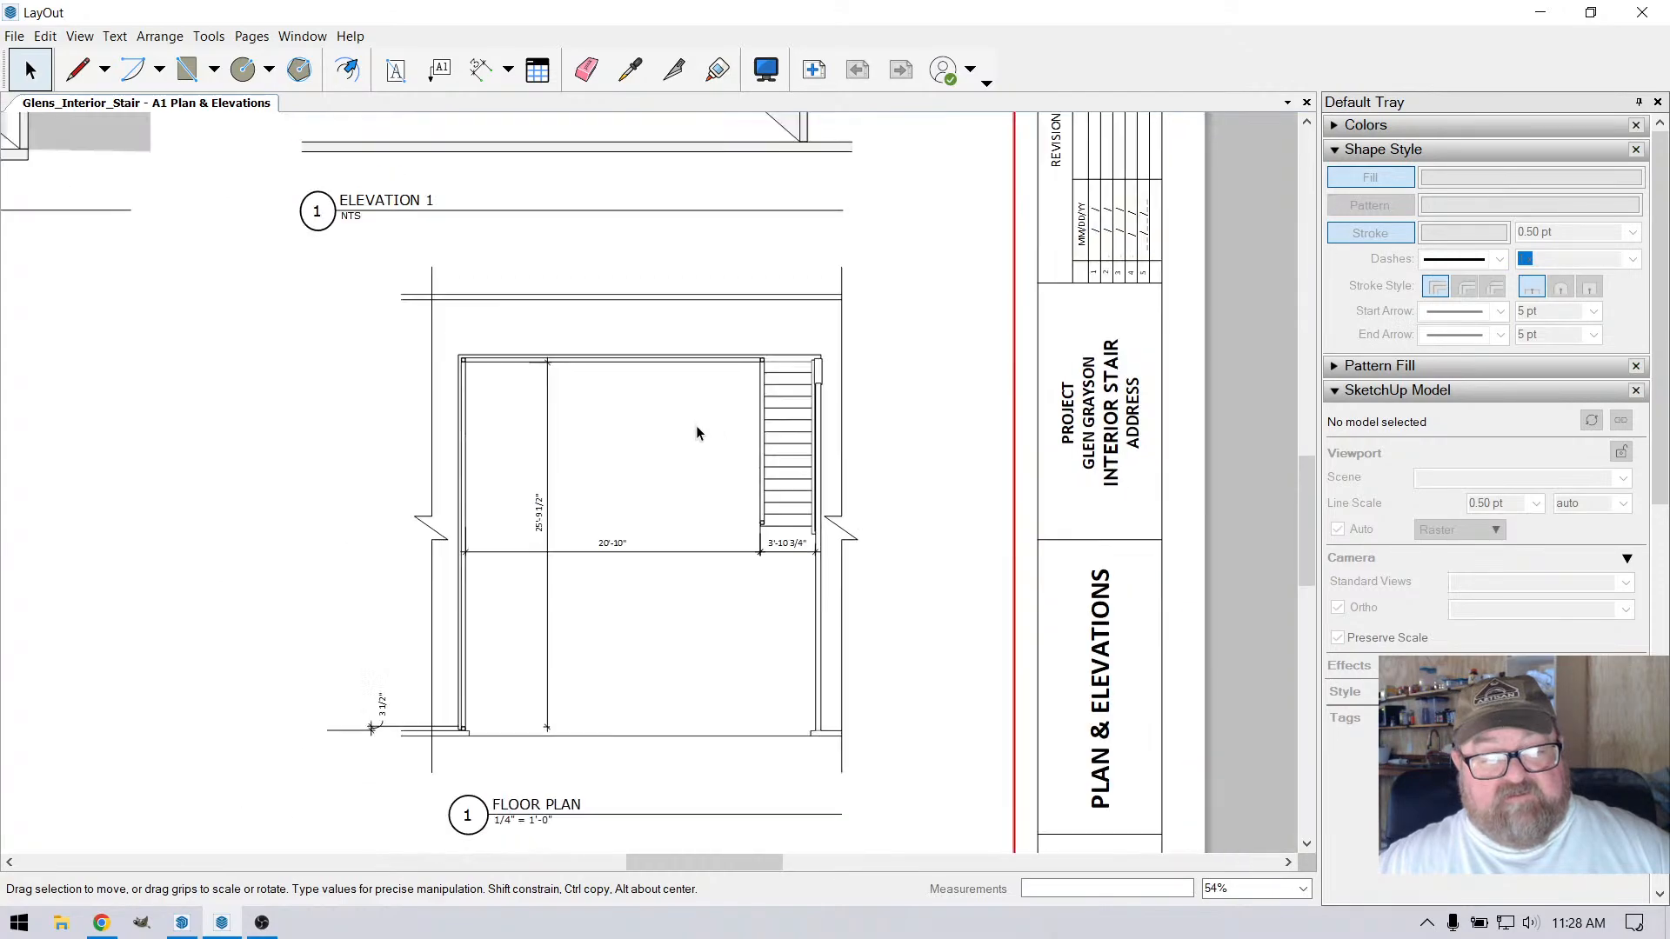
scroll(858, 613, "down", 1)
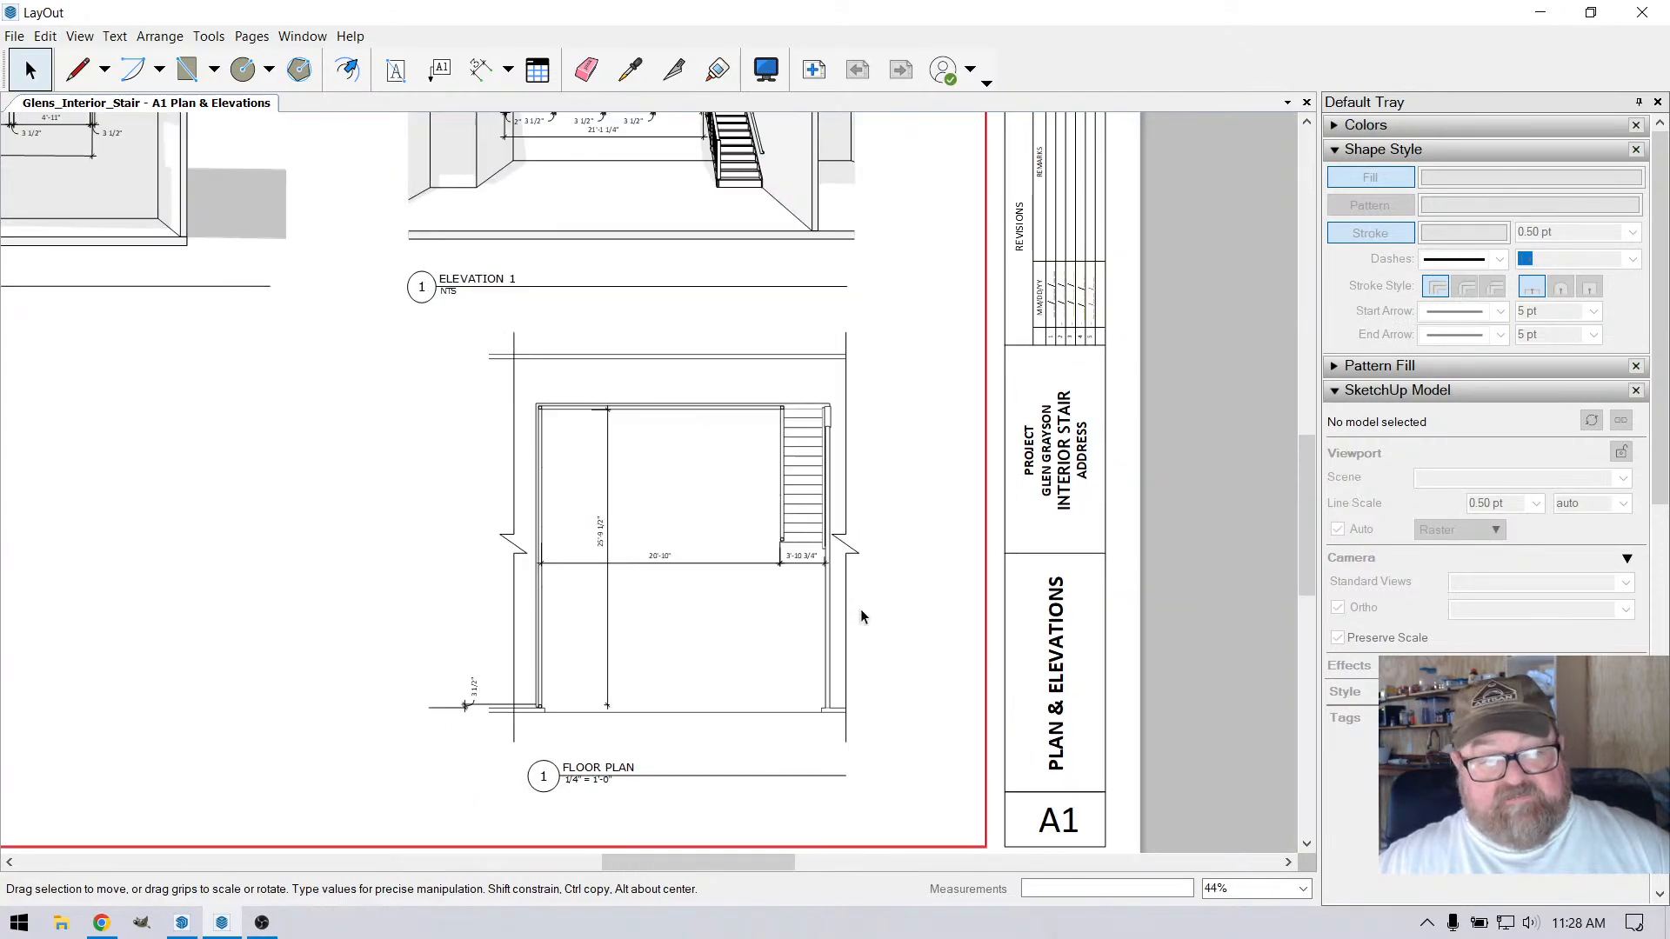
scroll(726, 633, "up", 1)
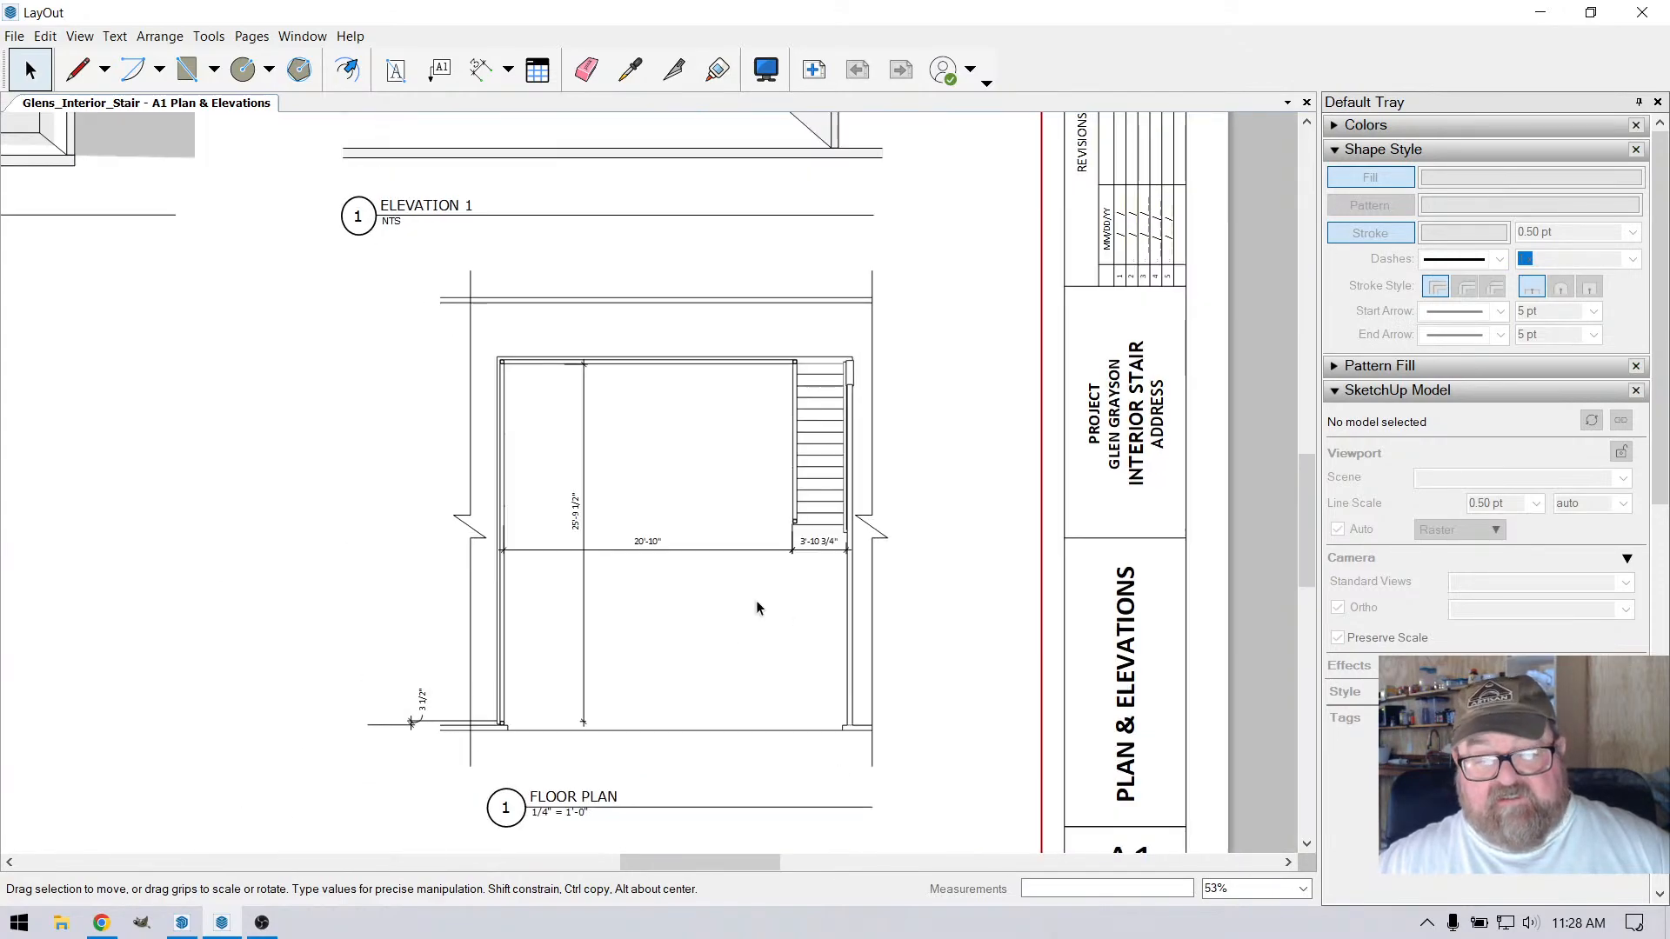
scroll(687, 507, "down", 1)
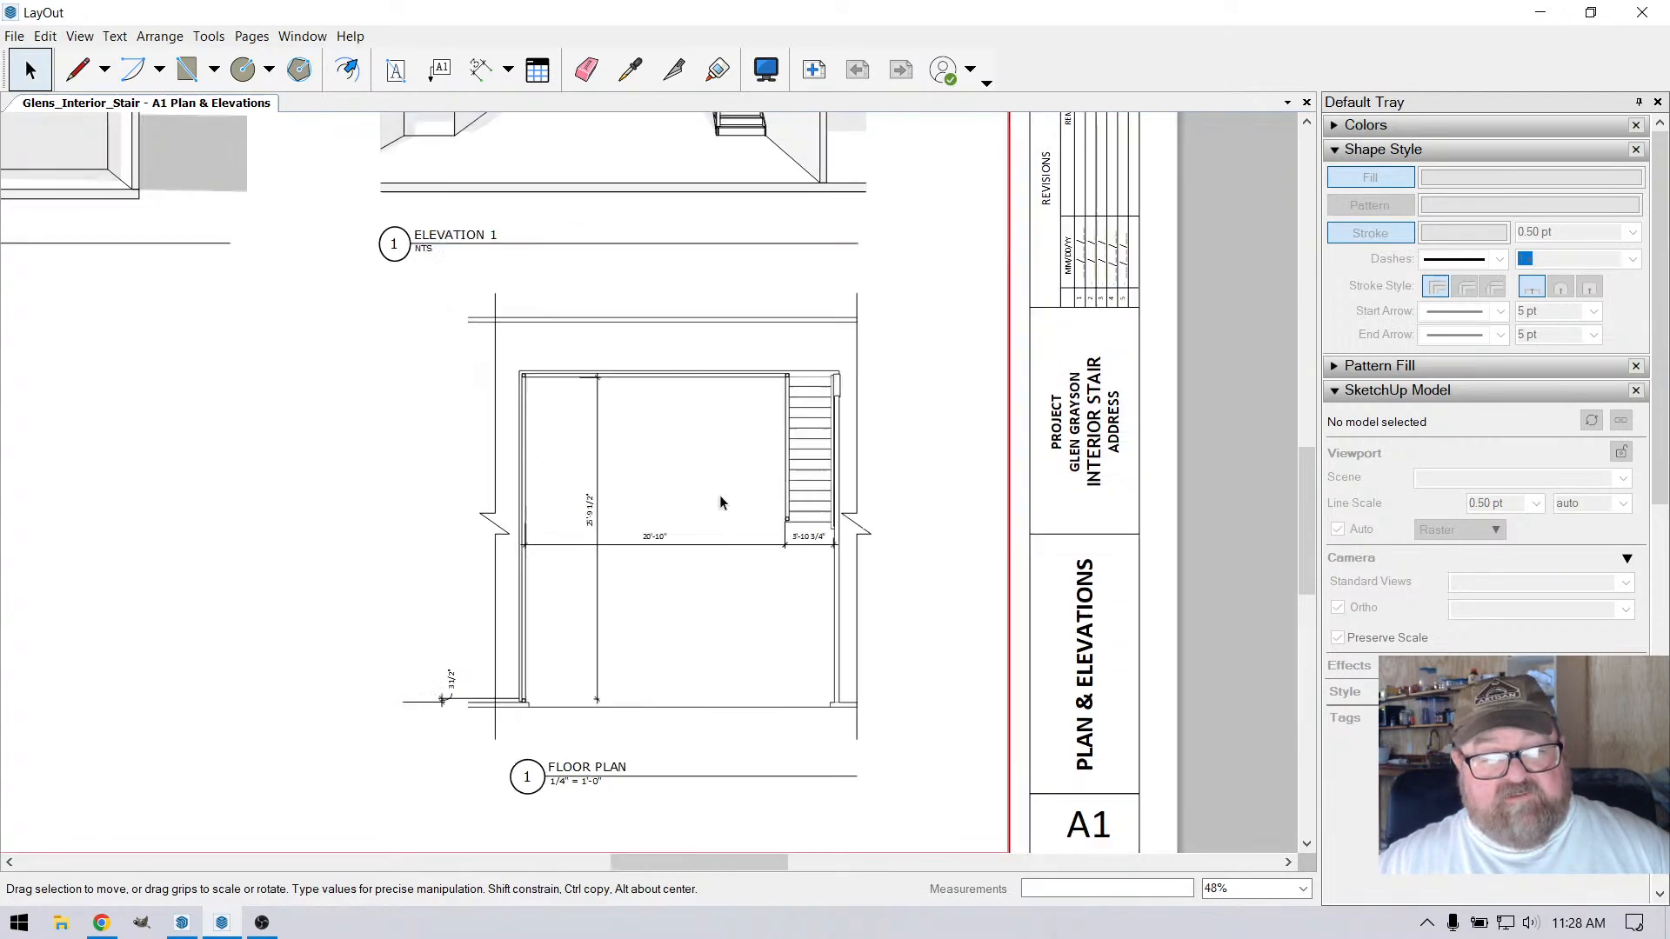
left_click(501, 540)
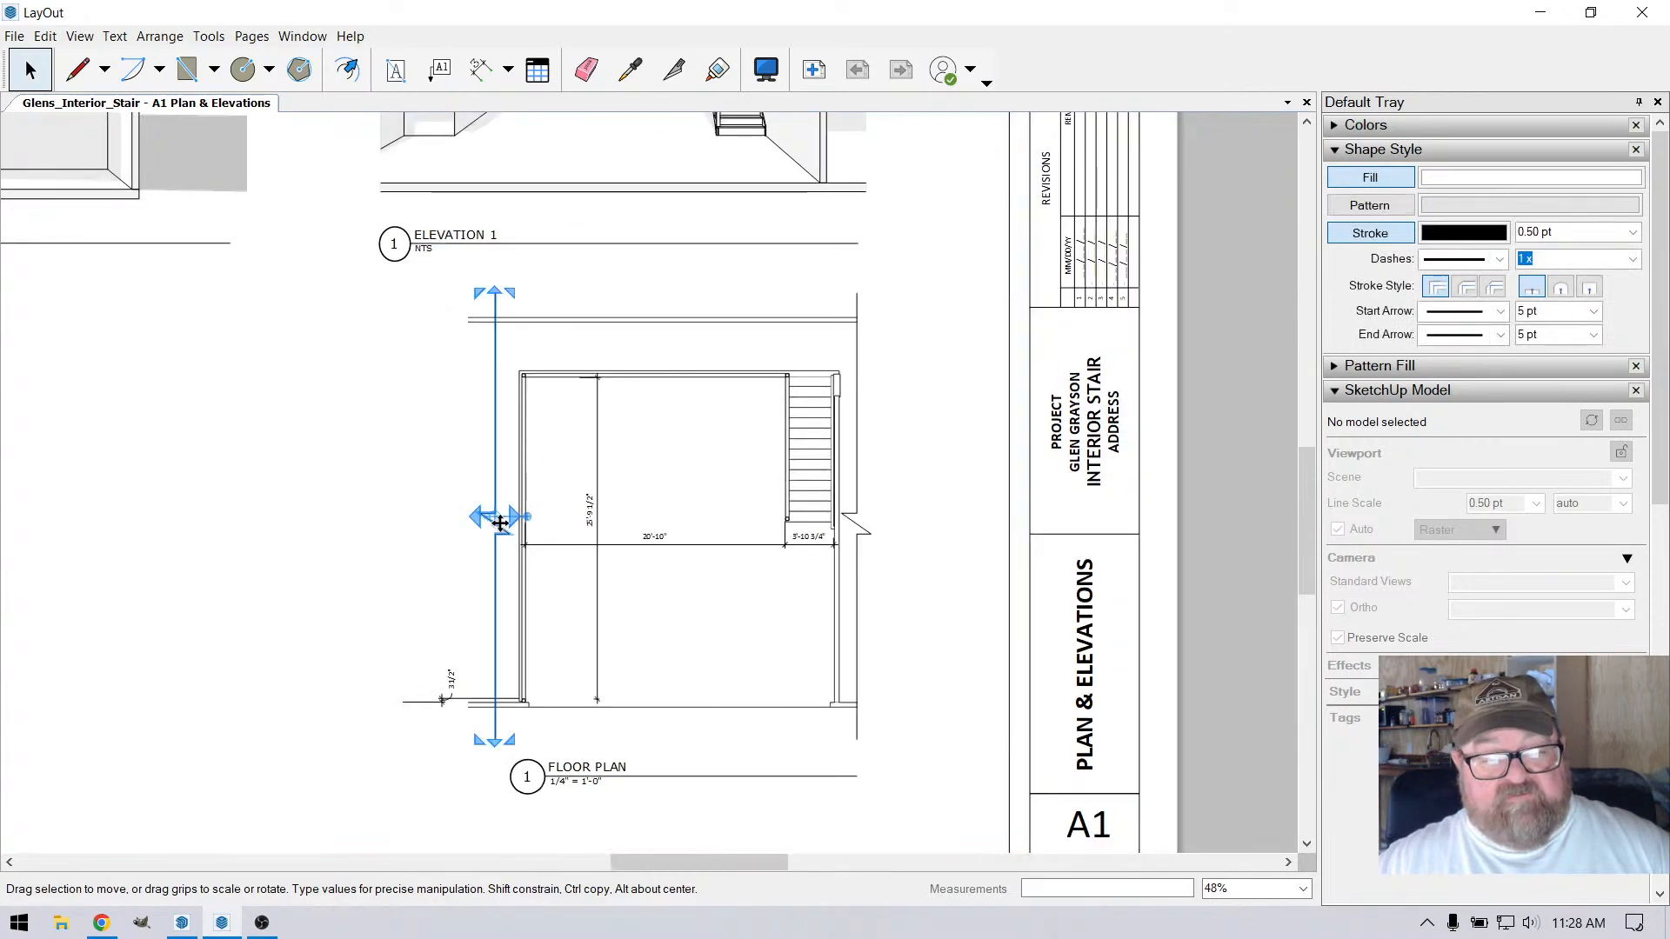
left_click_drag(494, 494, 467, 490)
left_click(390, 503)
Delete the 3 1/2" dimension at the lower-left corner of the floor plan
scroll(407, 702, "up", 3)
scroll(407, 703, "up", 3)
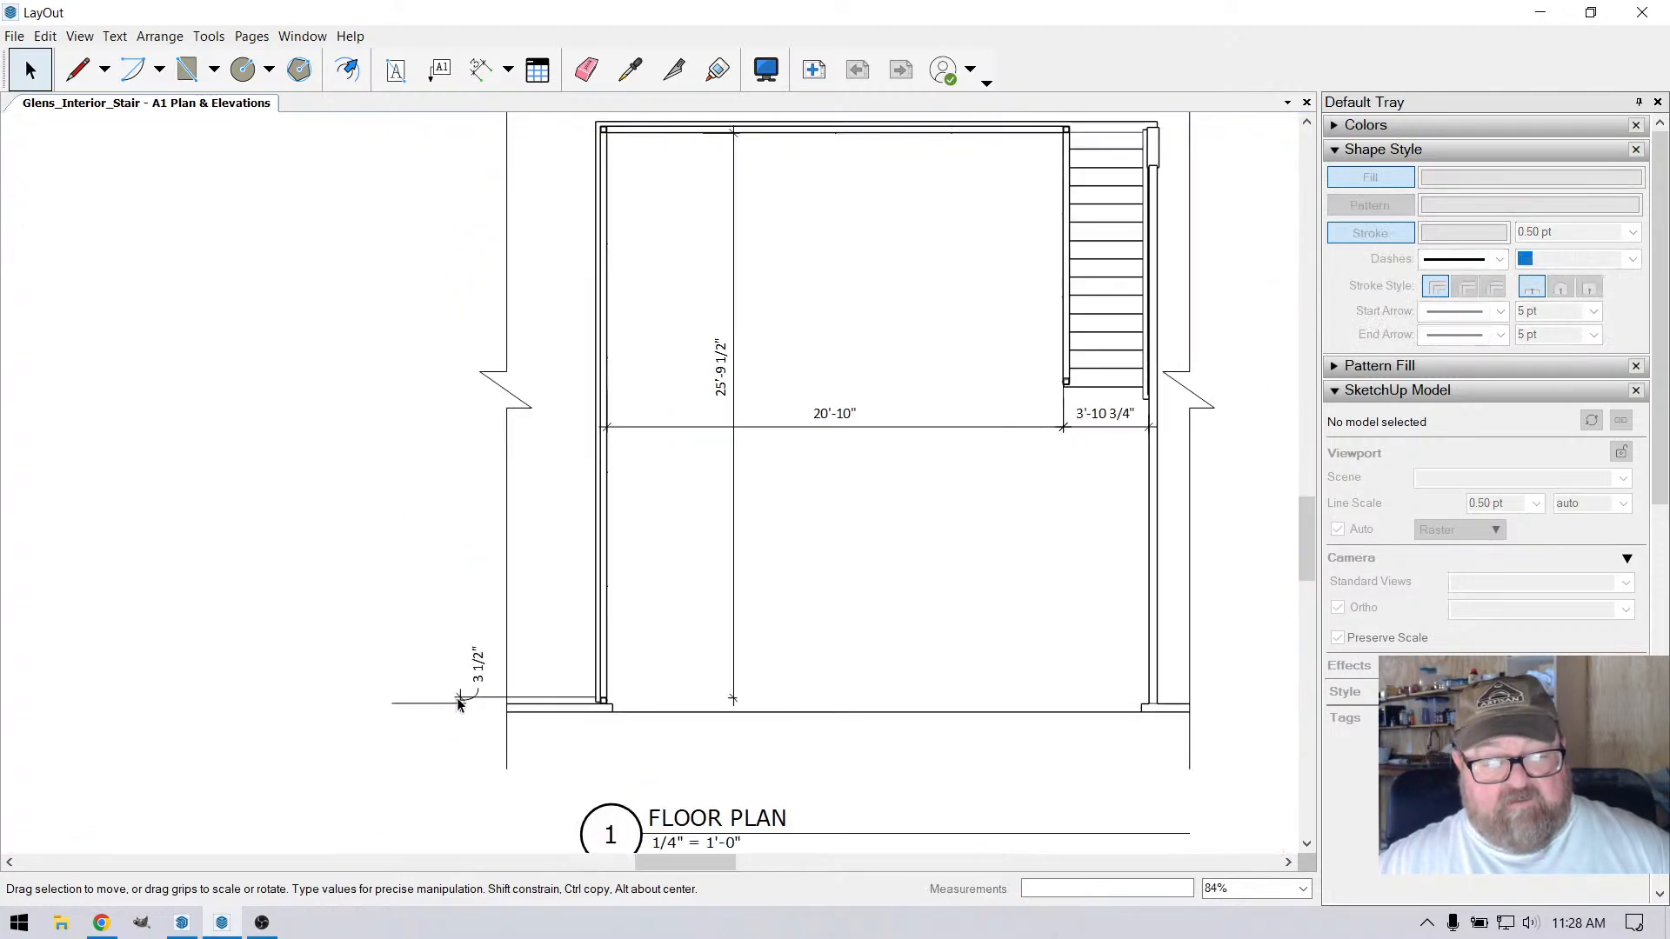
left_click(481, 661)
key("Delete")
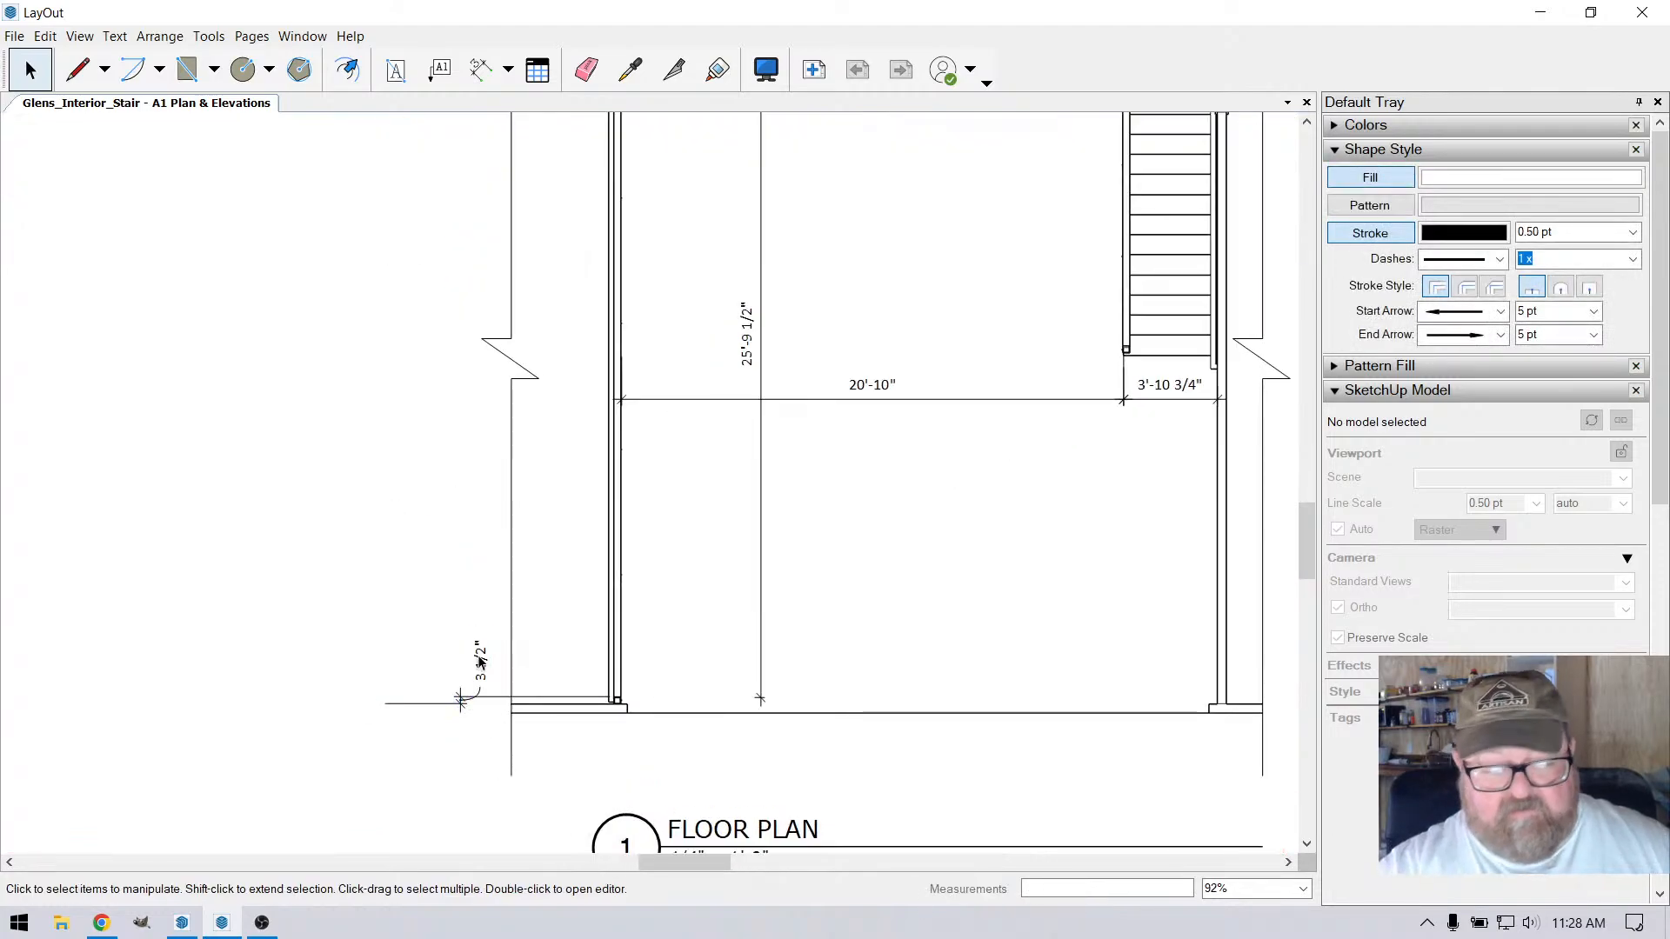
Move the floor plan's right break line outward and widen the viewport so its right edge meets the line
scroll(494, 679, "down", 2)
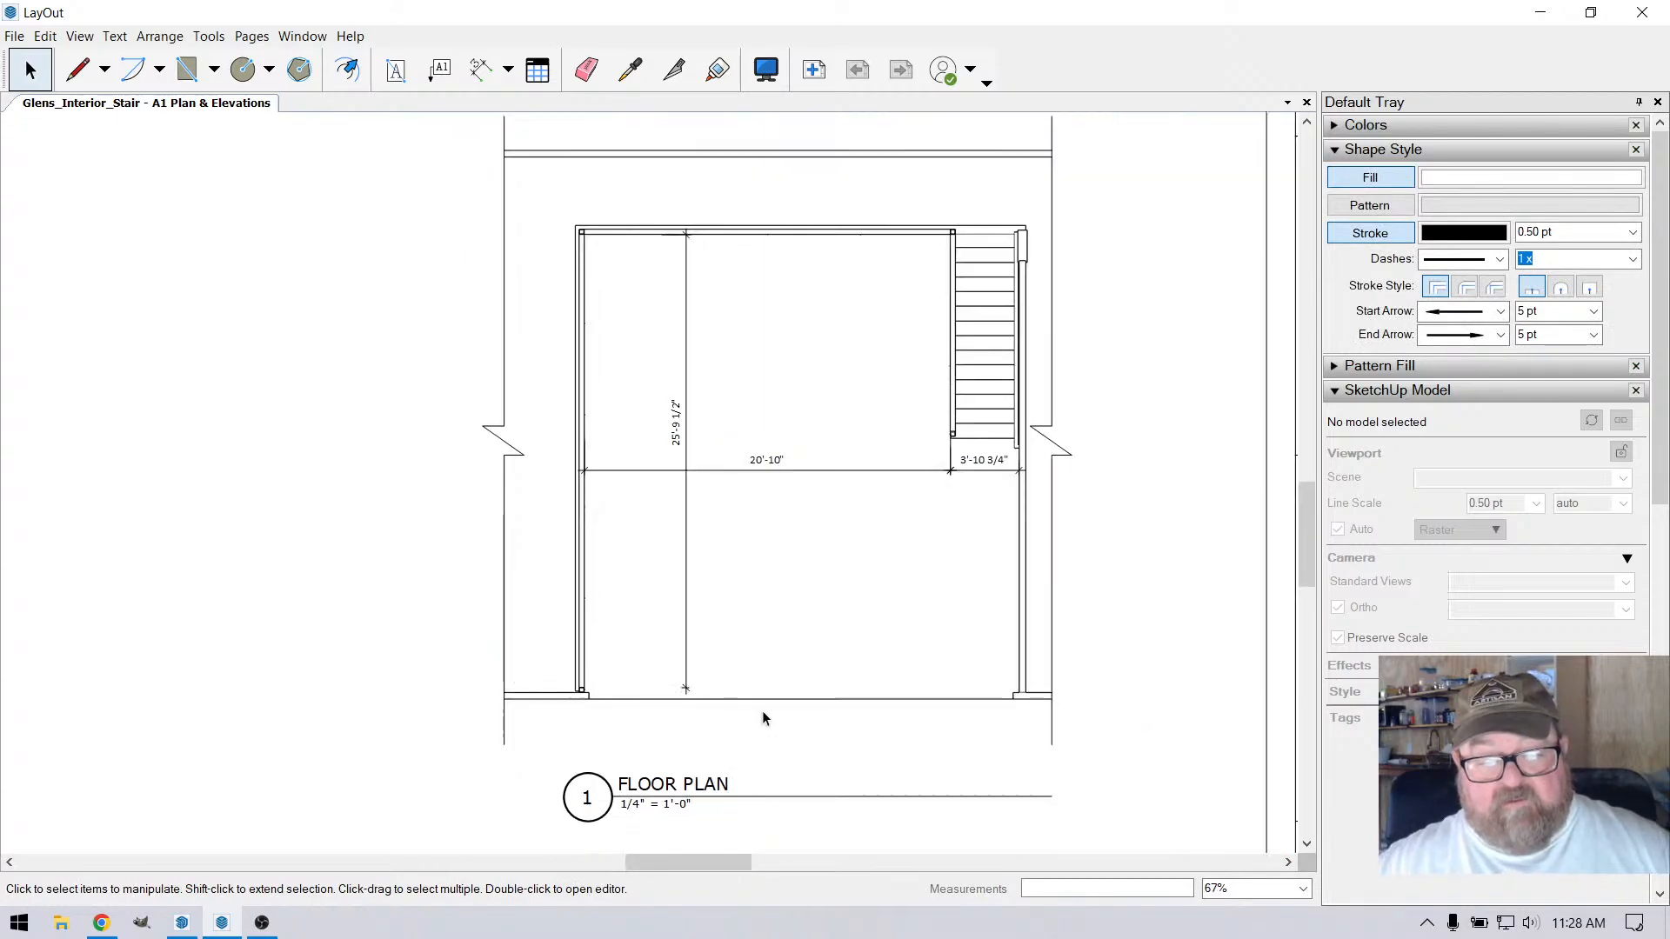
scroll(766, 718, "down", 1)
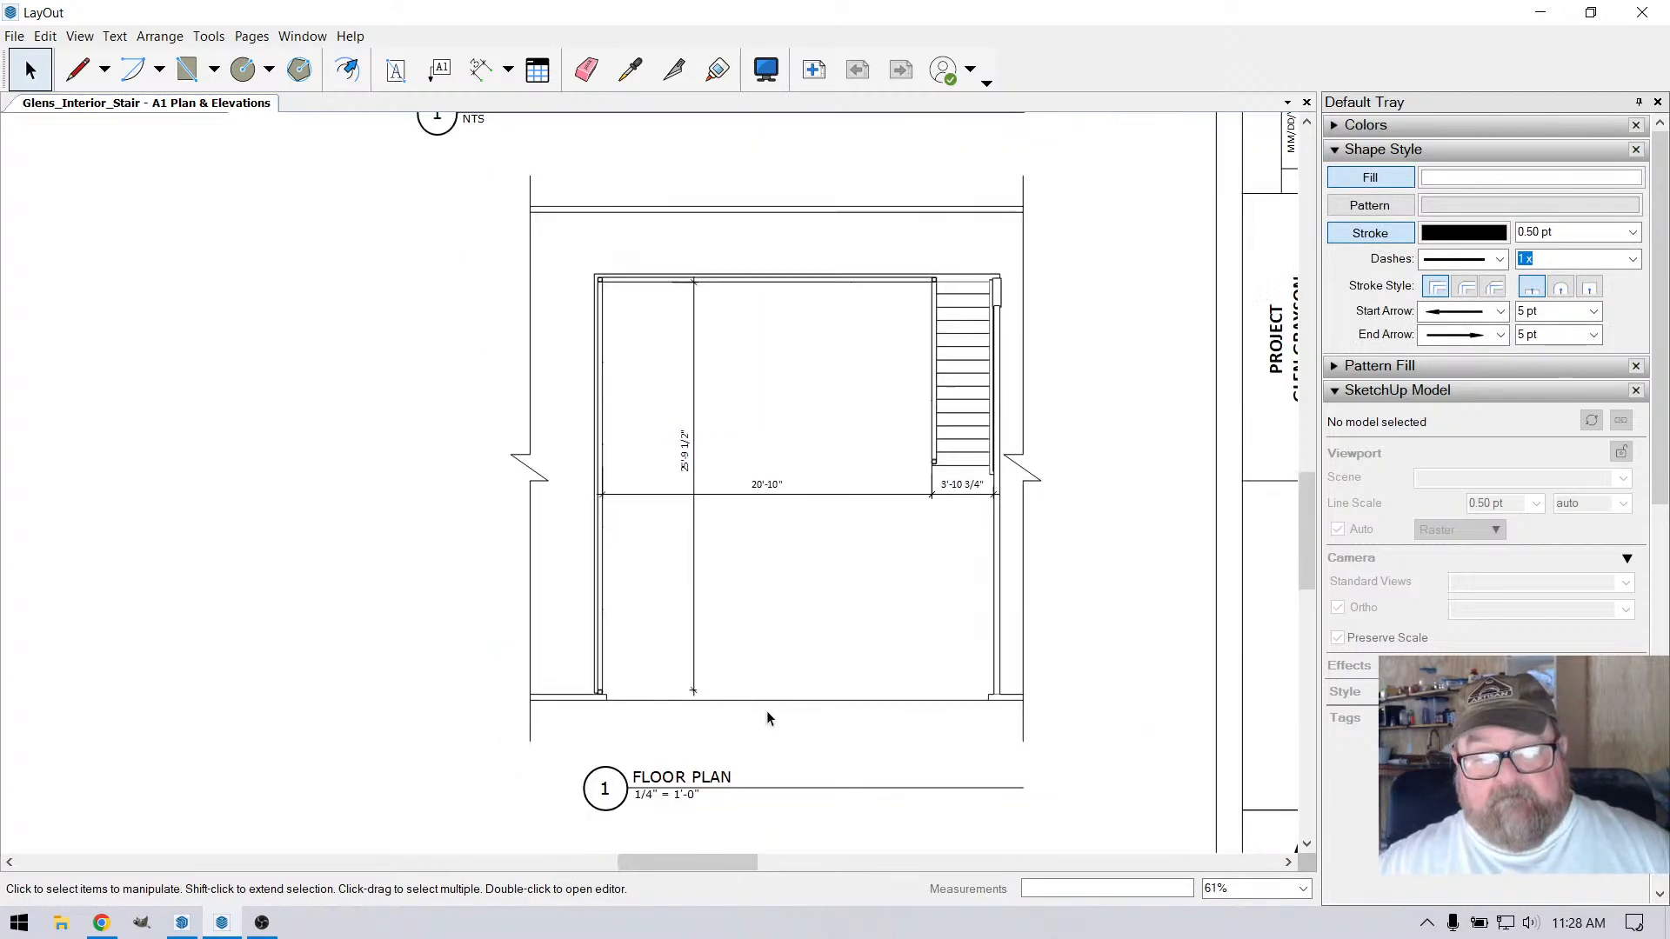
left_click(1042, 482)
mouse_move(1024, 428)
left_mouse_down()
mouse_move(1042, 425)
mouse_move(1039, 456)
left_mouse_up()
left_click(838, 350)
left_click(440, 575)
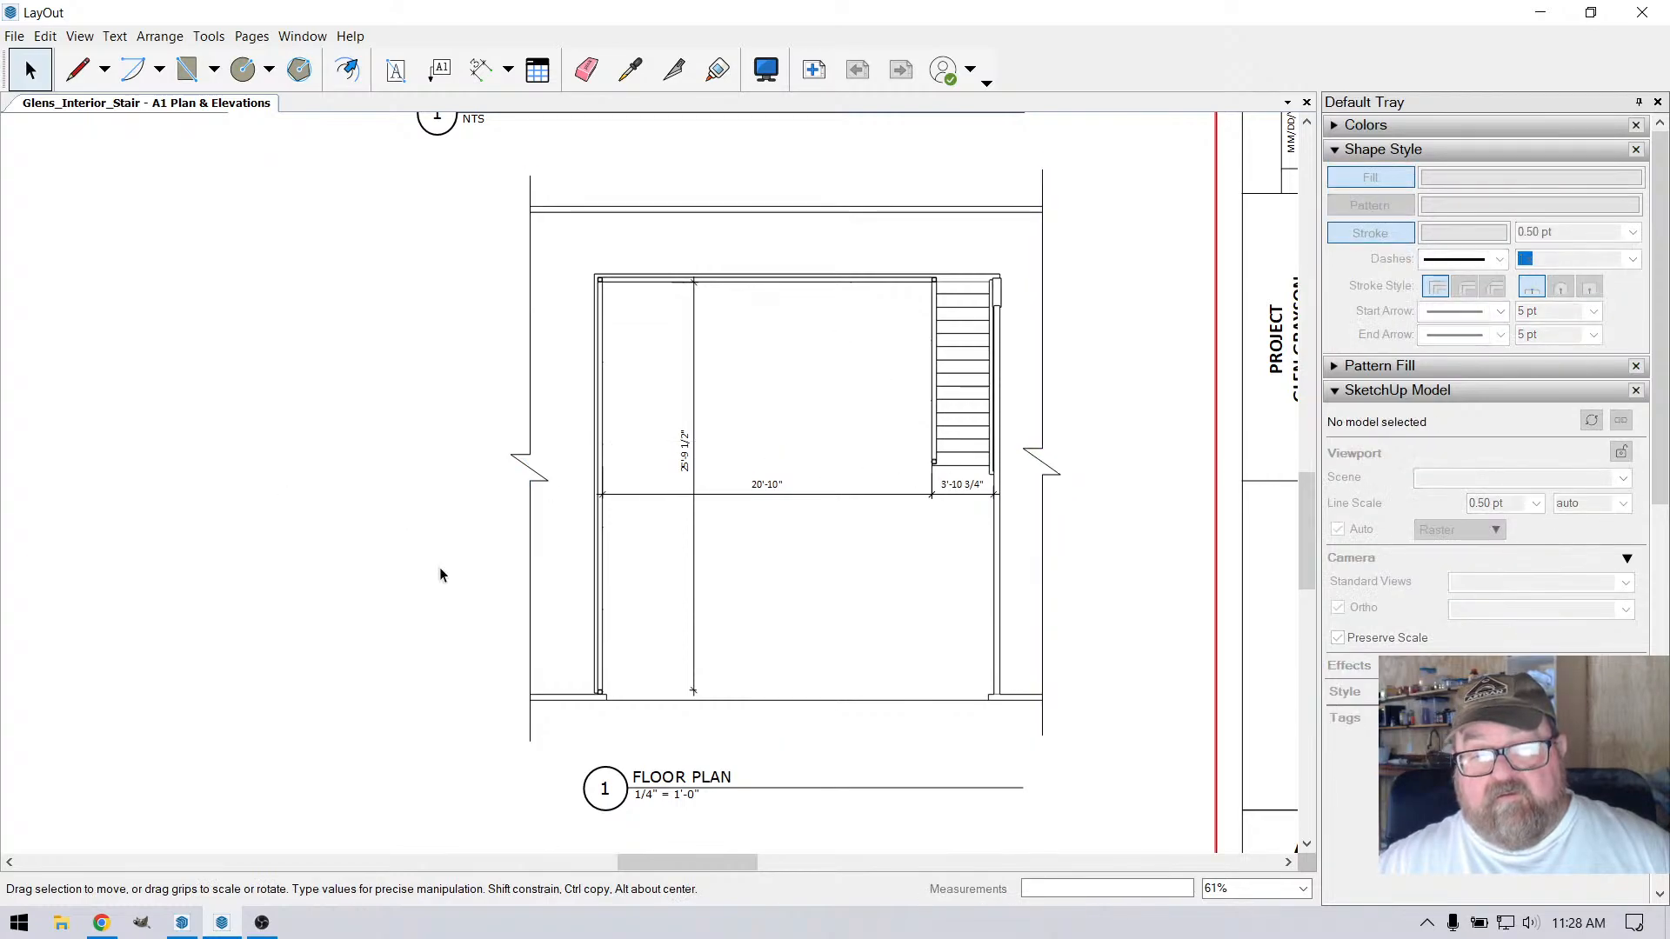
Shift the FLOOR PLAN title block horizontally so its number circle starts beneath the left break line
scroll(825, 644, "down", 1)
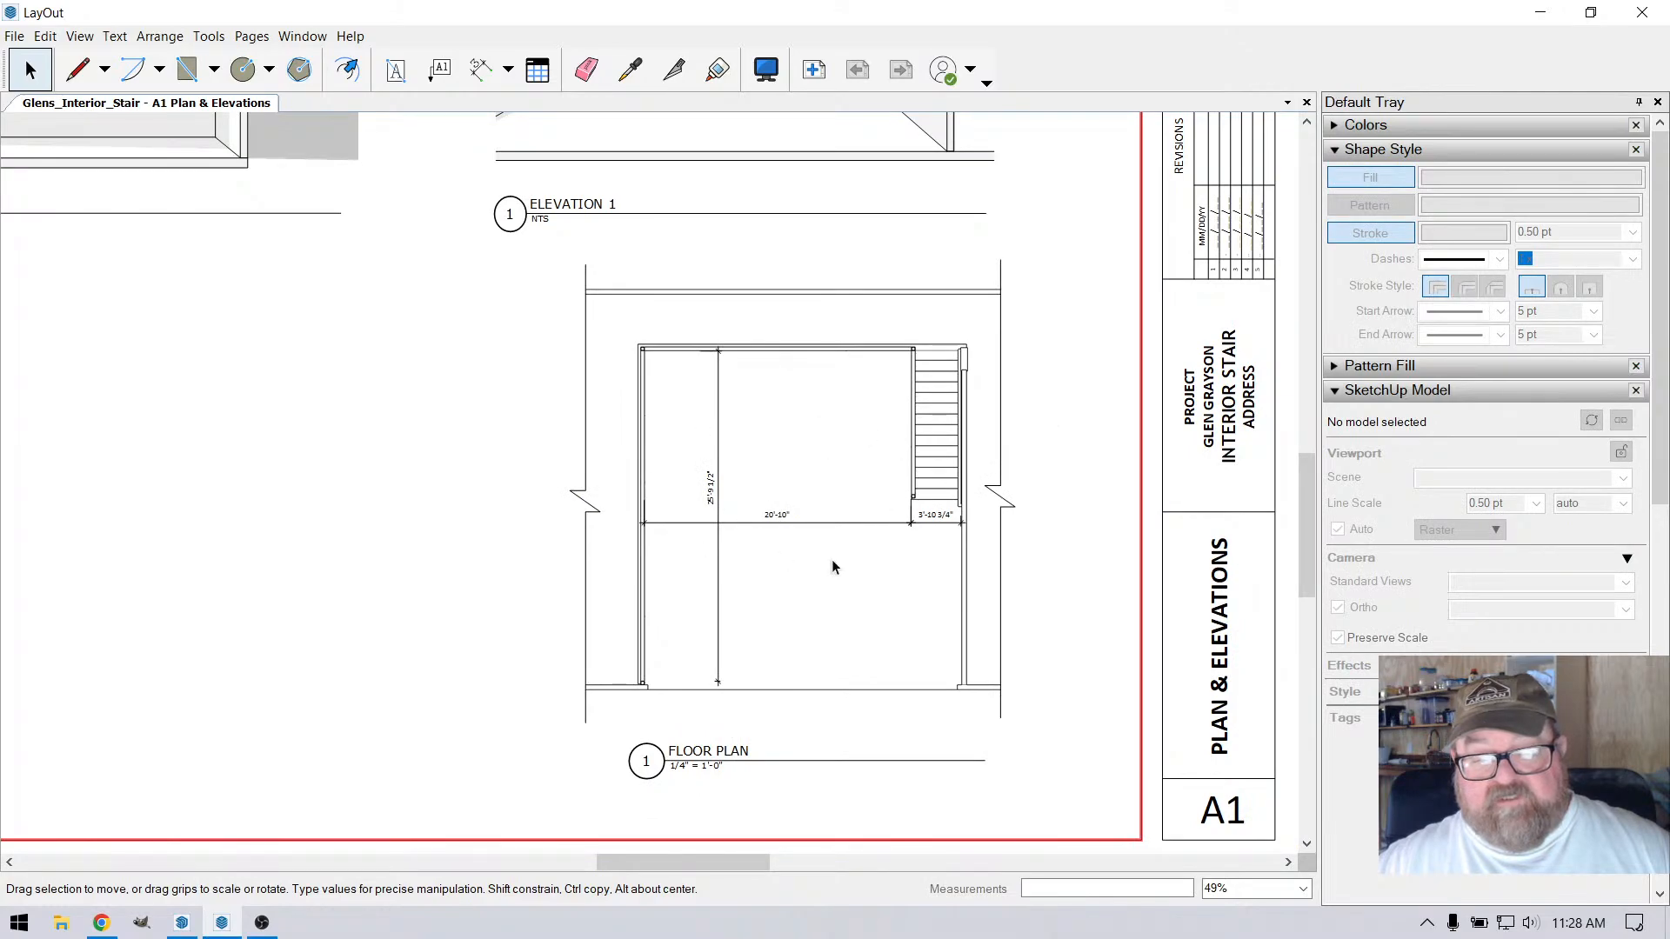
scroll(896, 748, "down", 2)
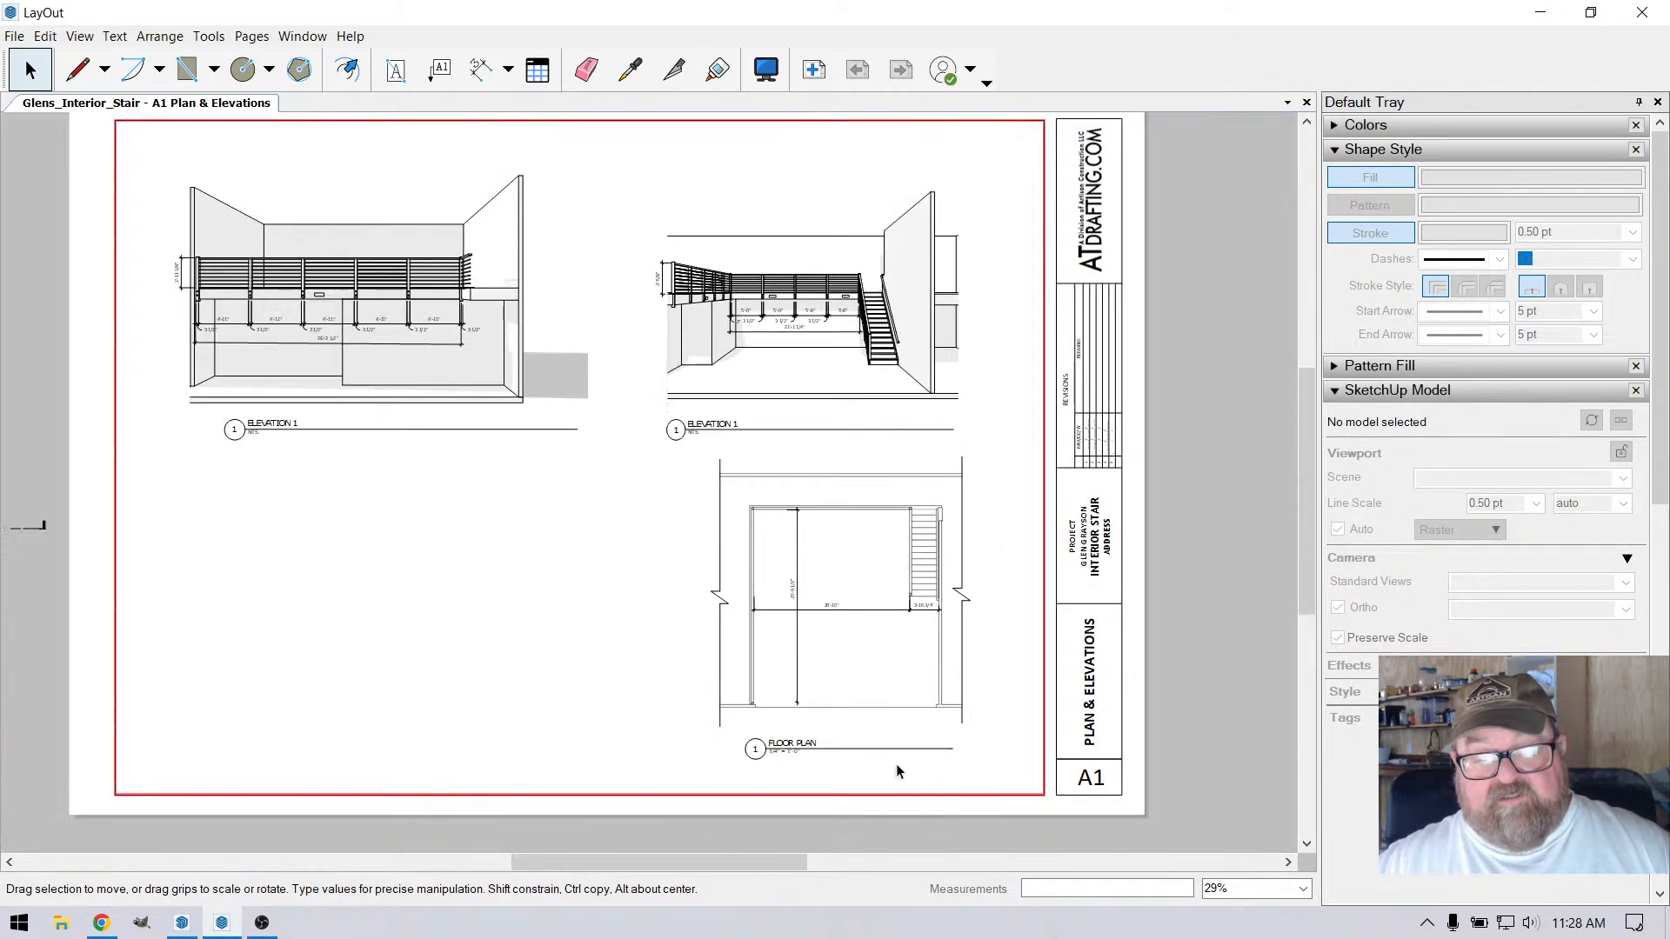
scroll(811, 775, "up", 2)
left_click(769, 735)
scroll(769, 735, "up", 2)
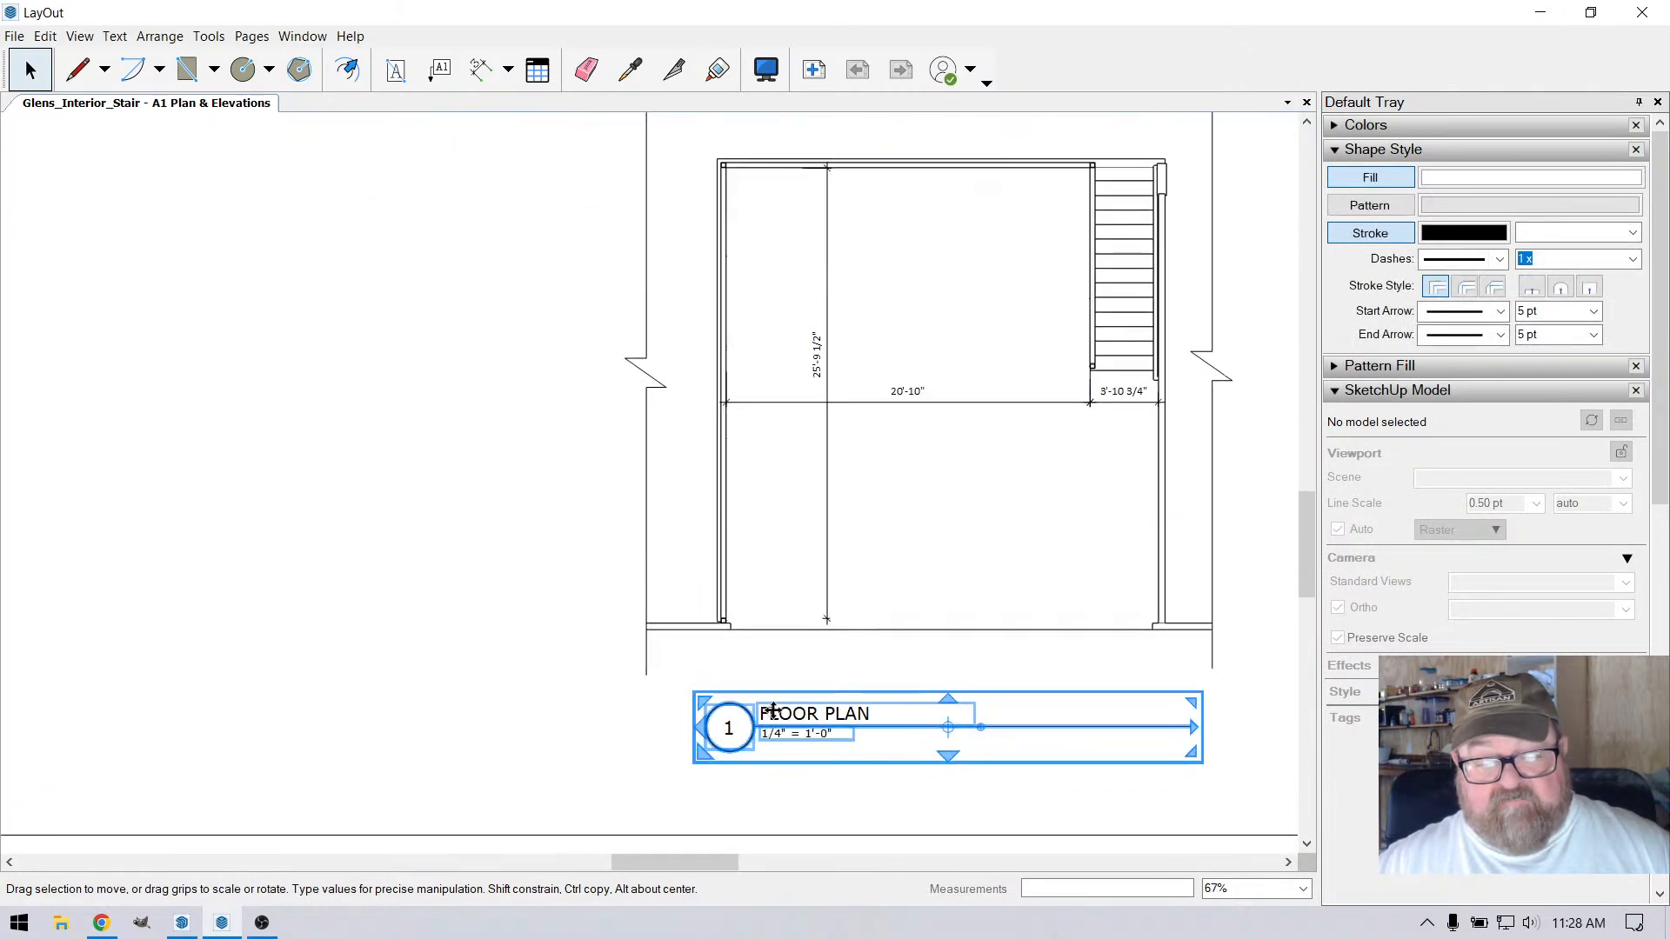
left_click_drag(766, 709, 713, 711)
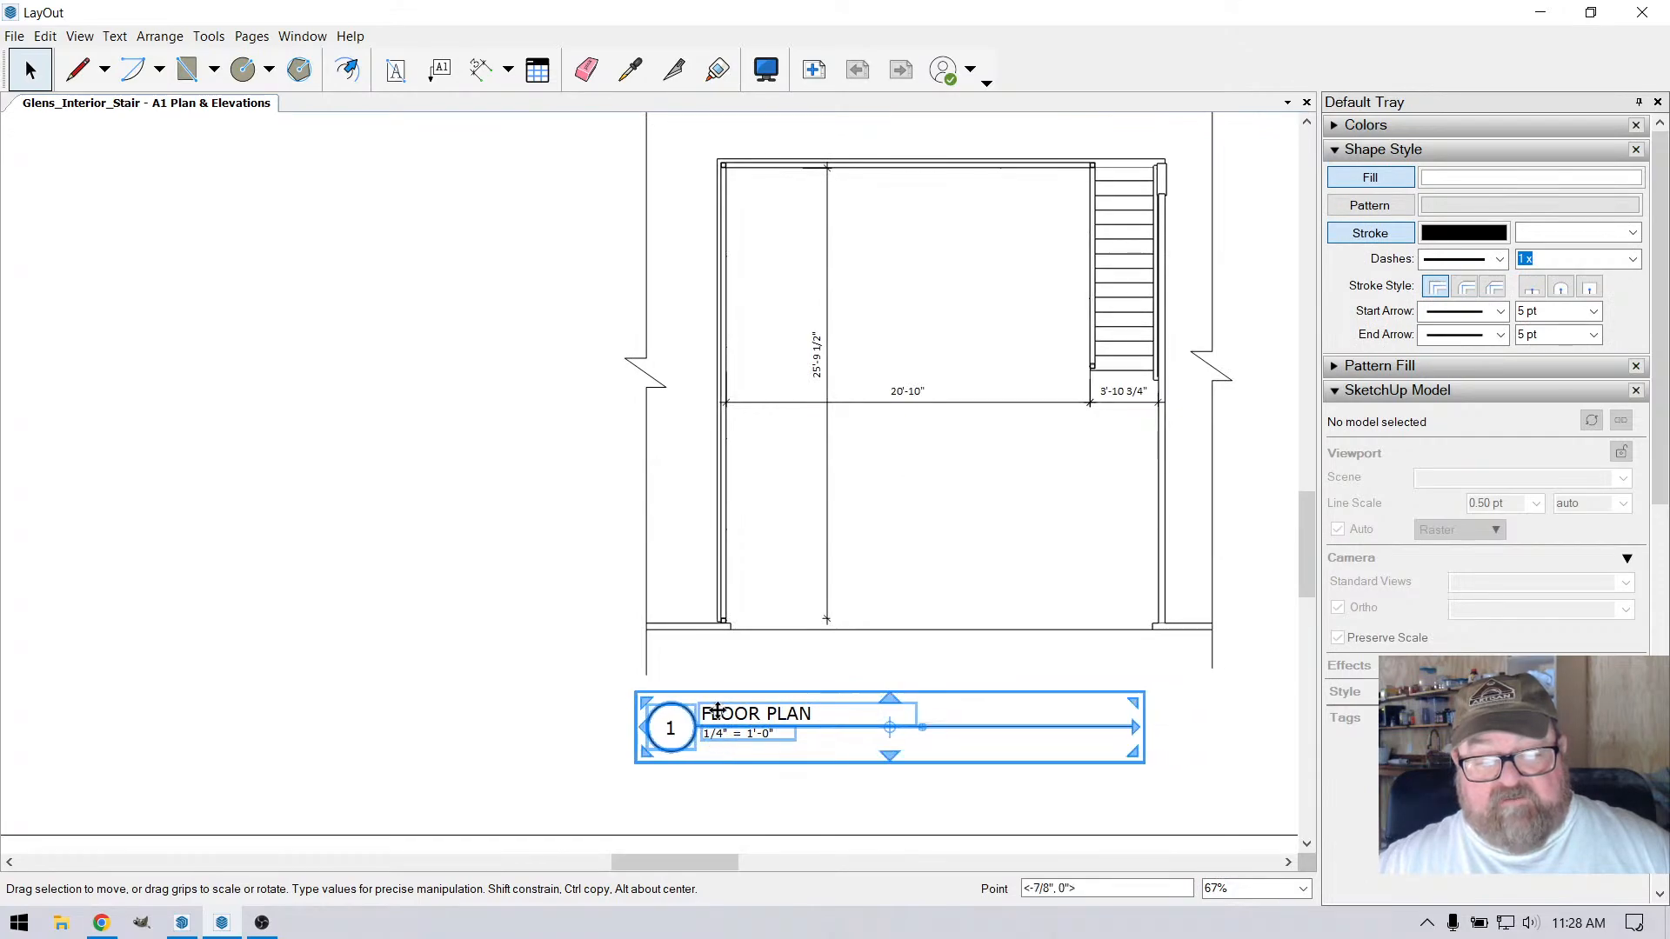
Lengthen the underline inside the FLOOR PLAN title group to line up with the right break line, and leave the group
double_click(1081, 727)
left_click(1125, 728)
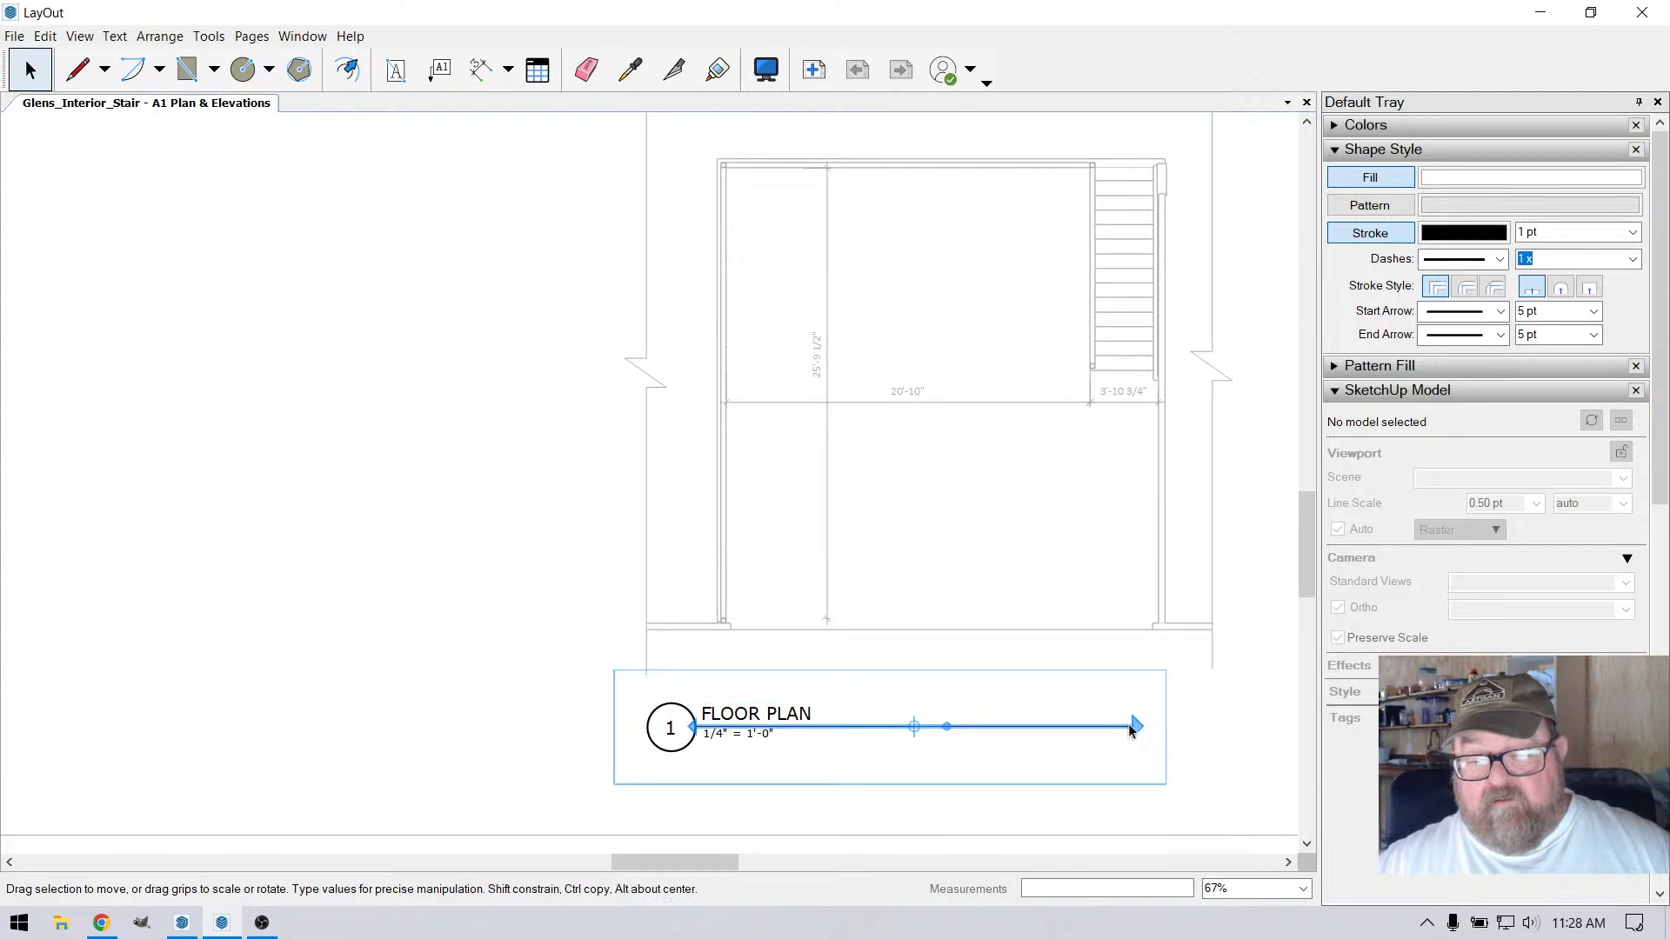
left_click_drag(1131, 730, 1211, 670)
left_click(501, 640)
scroll(870, 763, "down", 2)
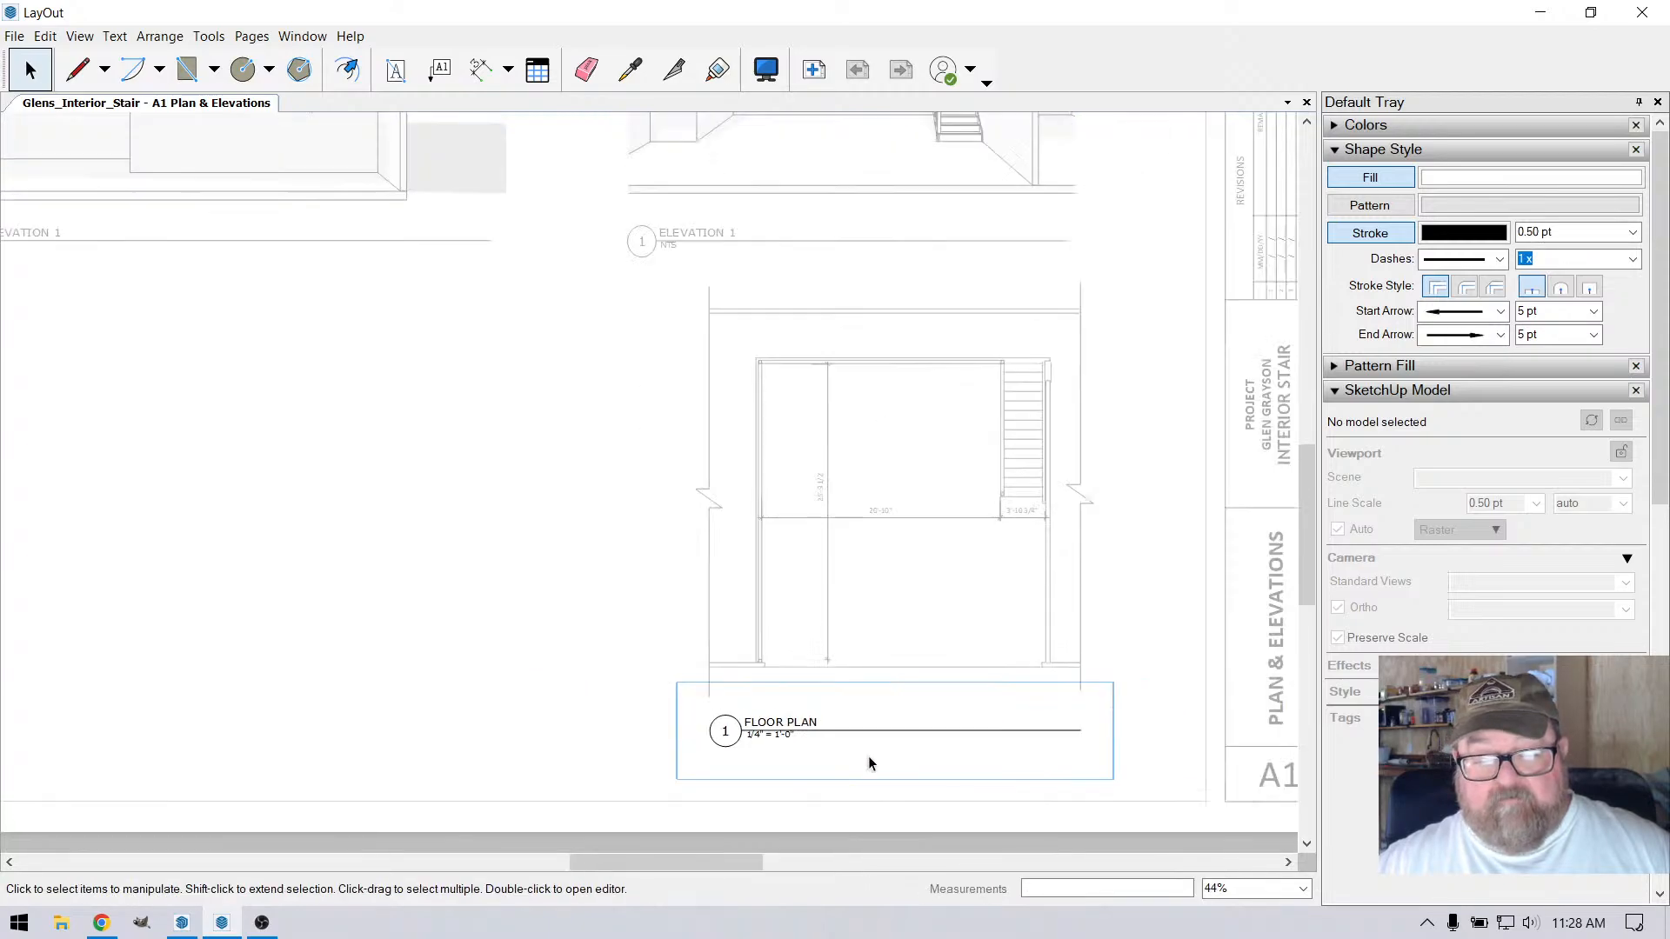
scroll(861, 802, "down", 3)
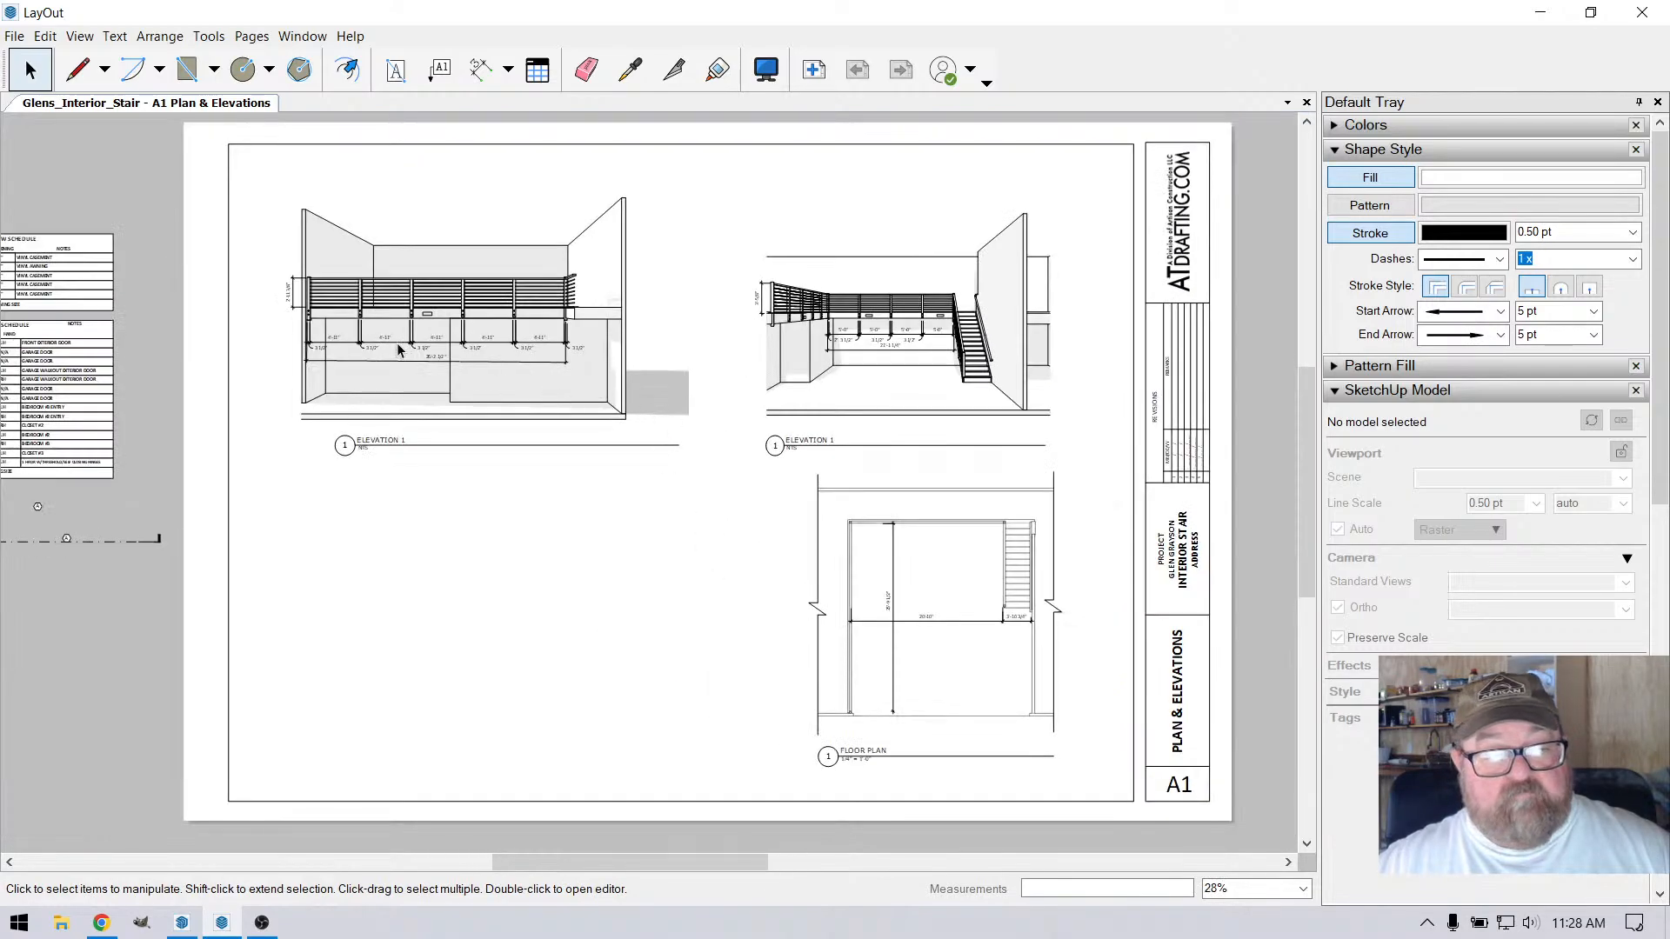
Move the long side elevation viewport and its dimensions to the right over its title, leaving the title in place
scroll(400, 348, "up", 1)
scroll(631, 569, "down", 2)
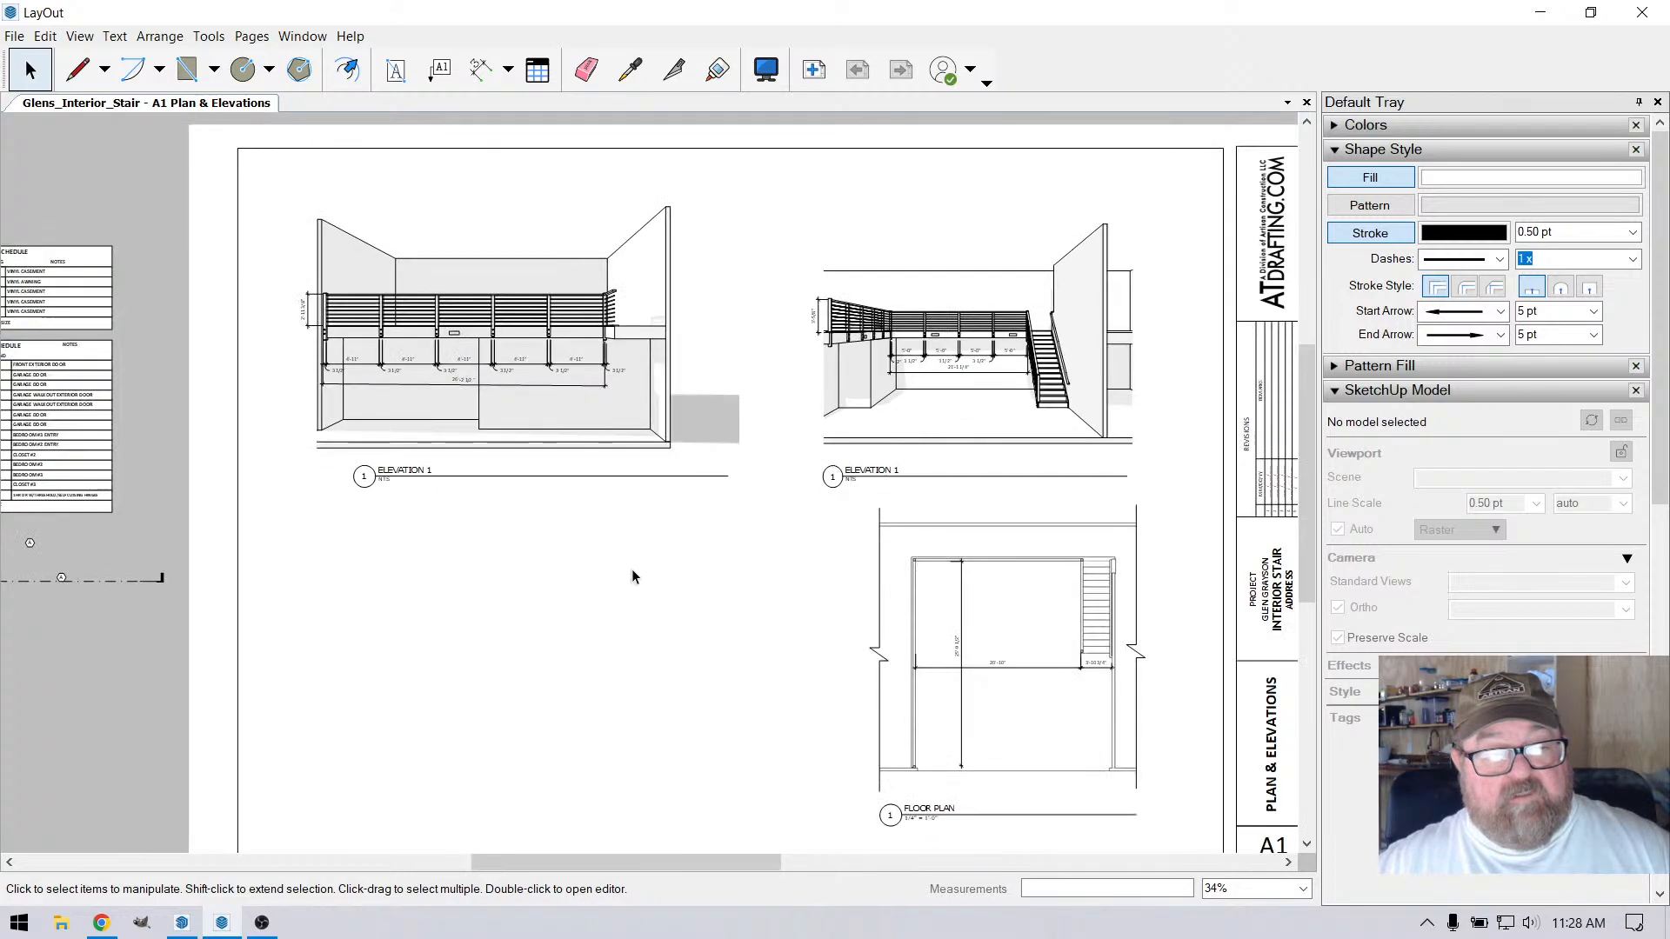
mouse_move(226, 233)
left_mouse_down()
mouse_move(541, 462)
mouse_move(748, 555)
left_mouse_up()
left_click_drag(604, 428, 619, 428)
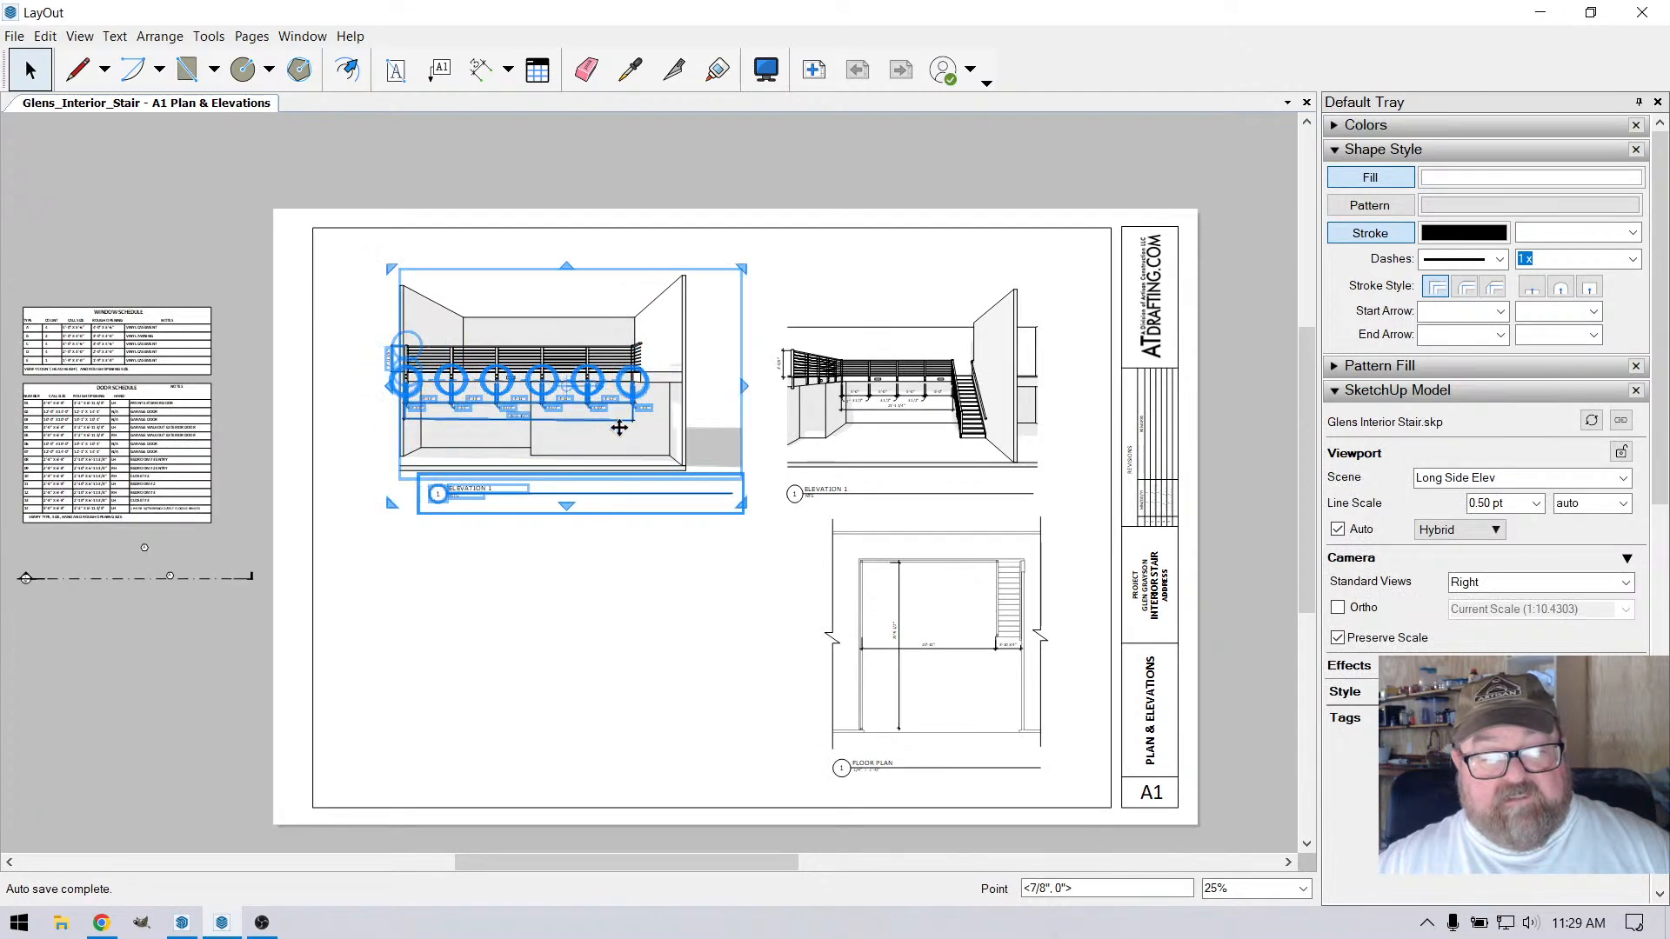
key("ctrl+z")
scroll(442, 488, "up", 1)
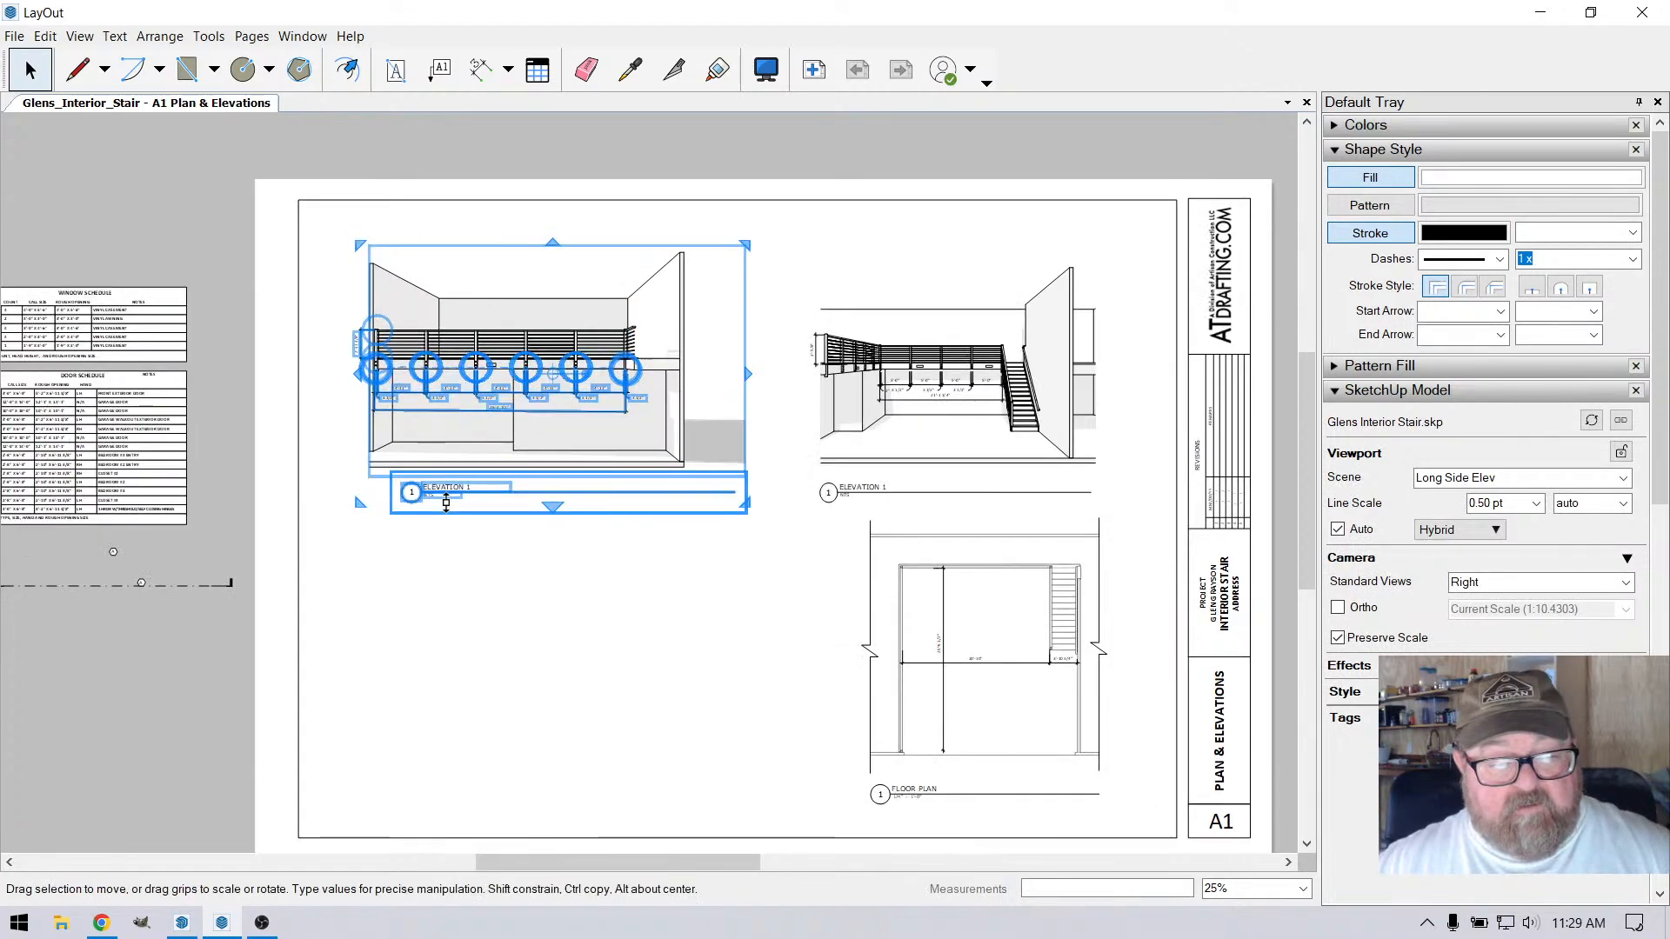
left_click(438, 492, "shift")
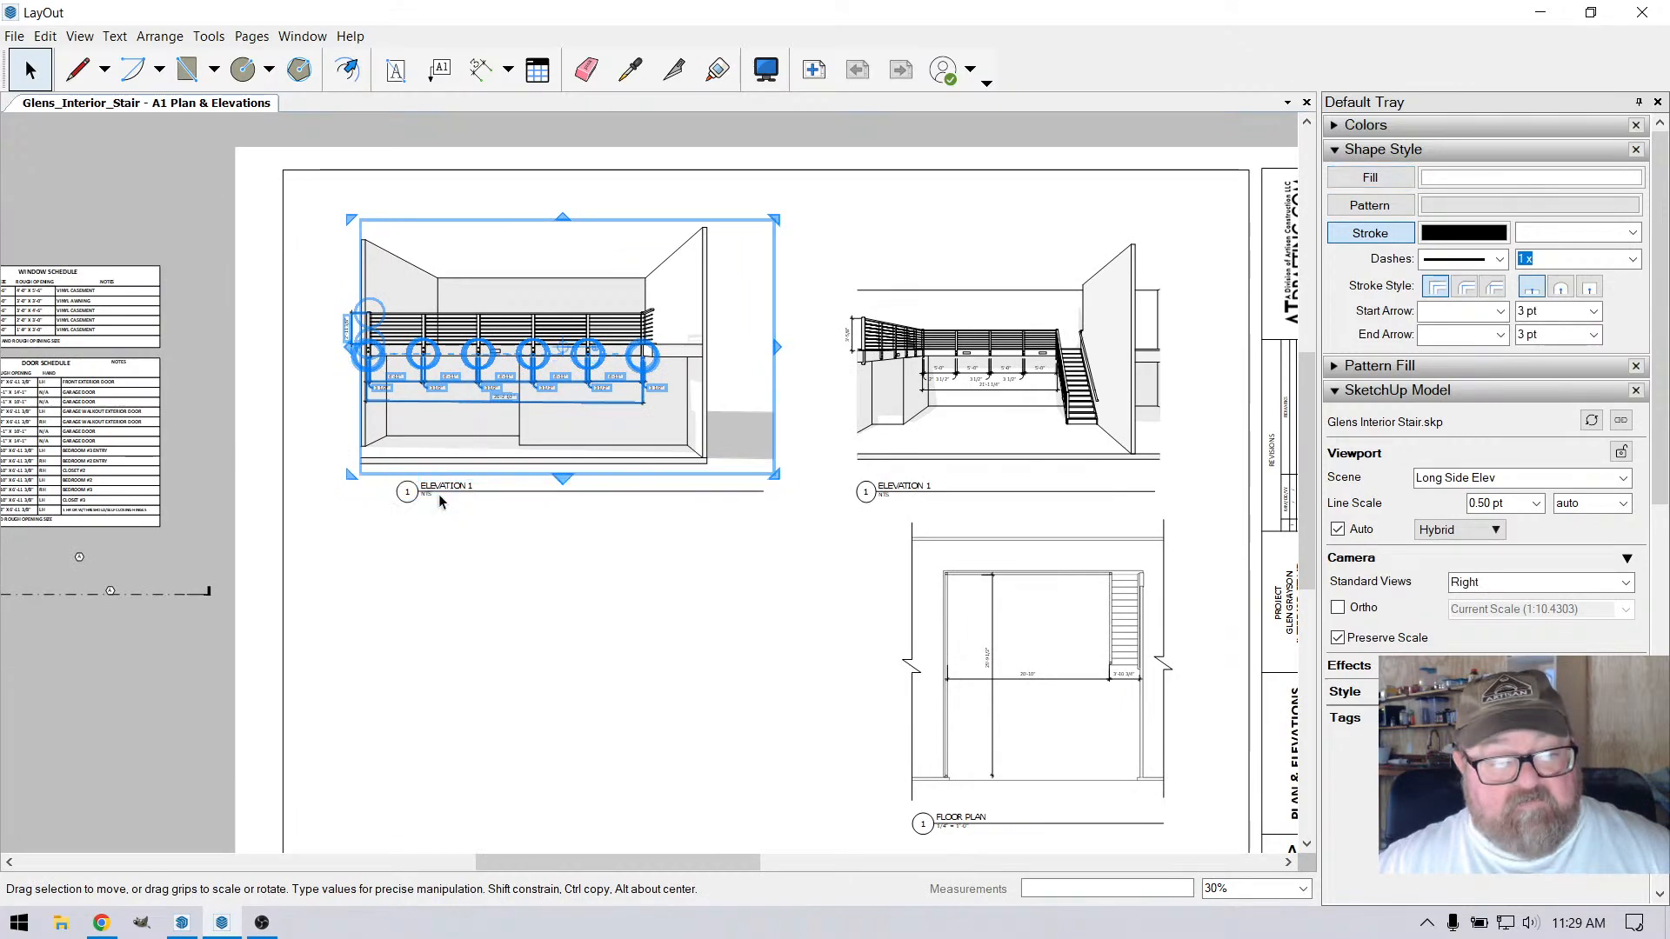
left_click_drag(441, 331, 512, 316)
key("ctrl+z")
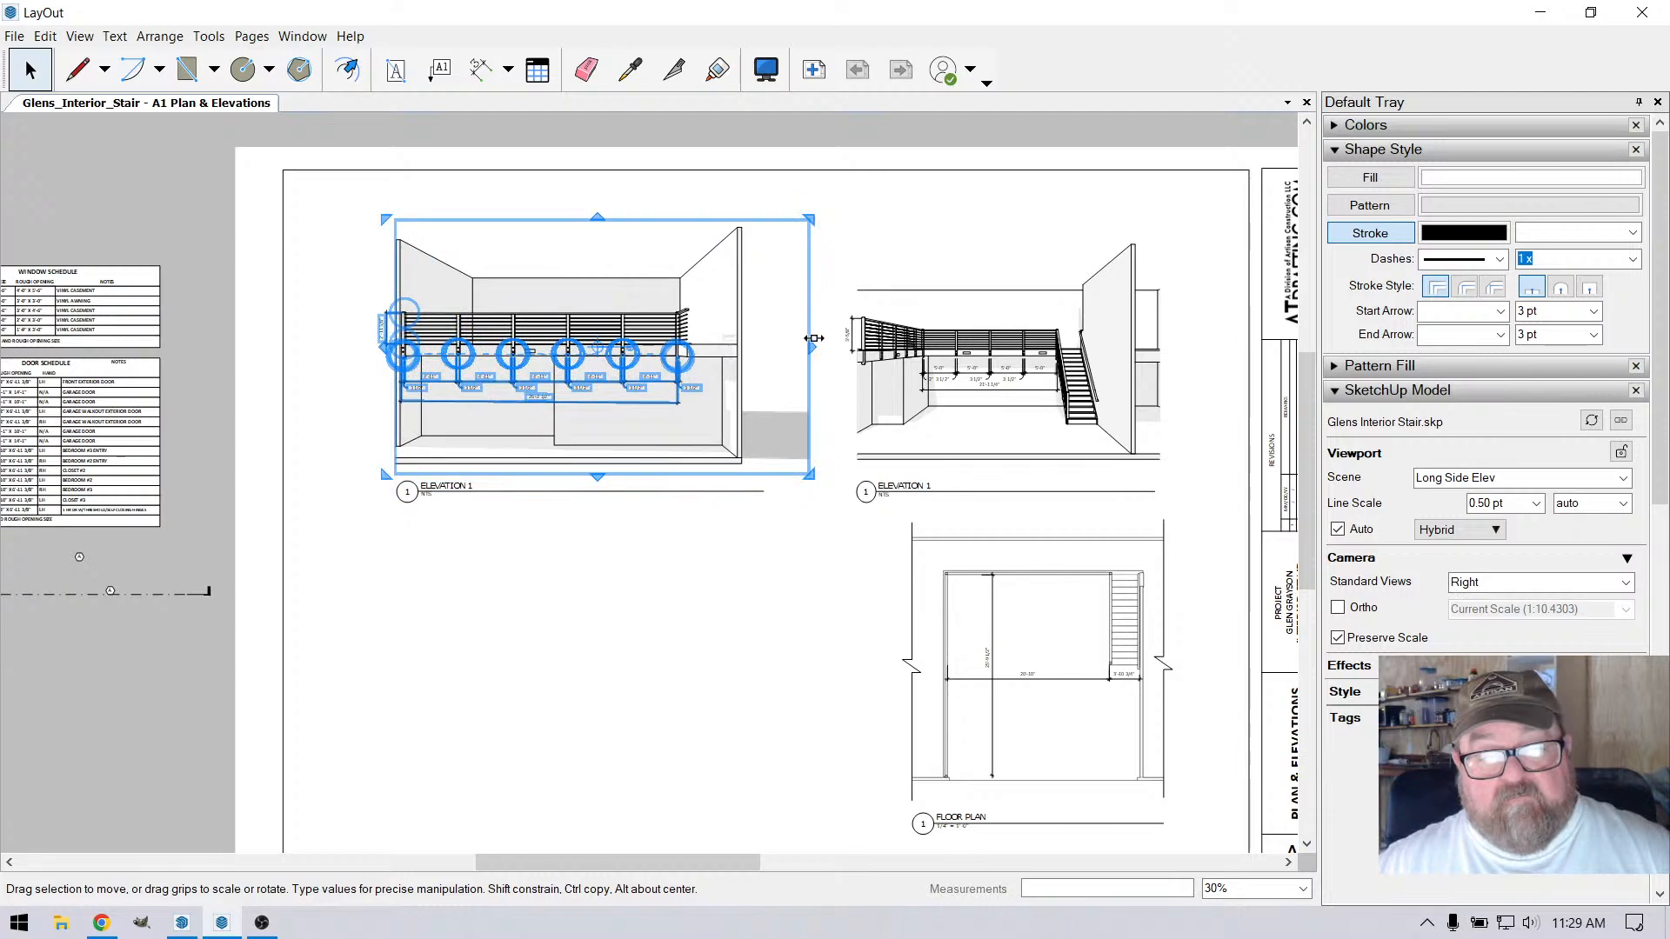
left_click(778, 202)
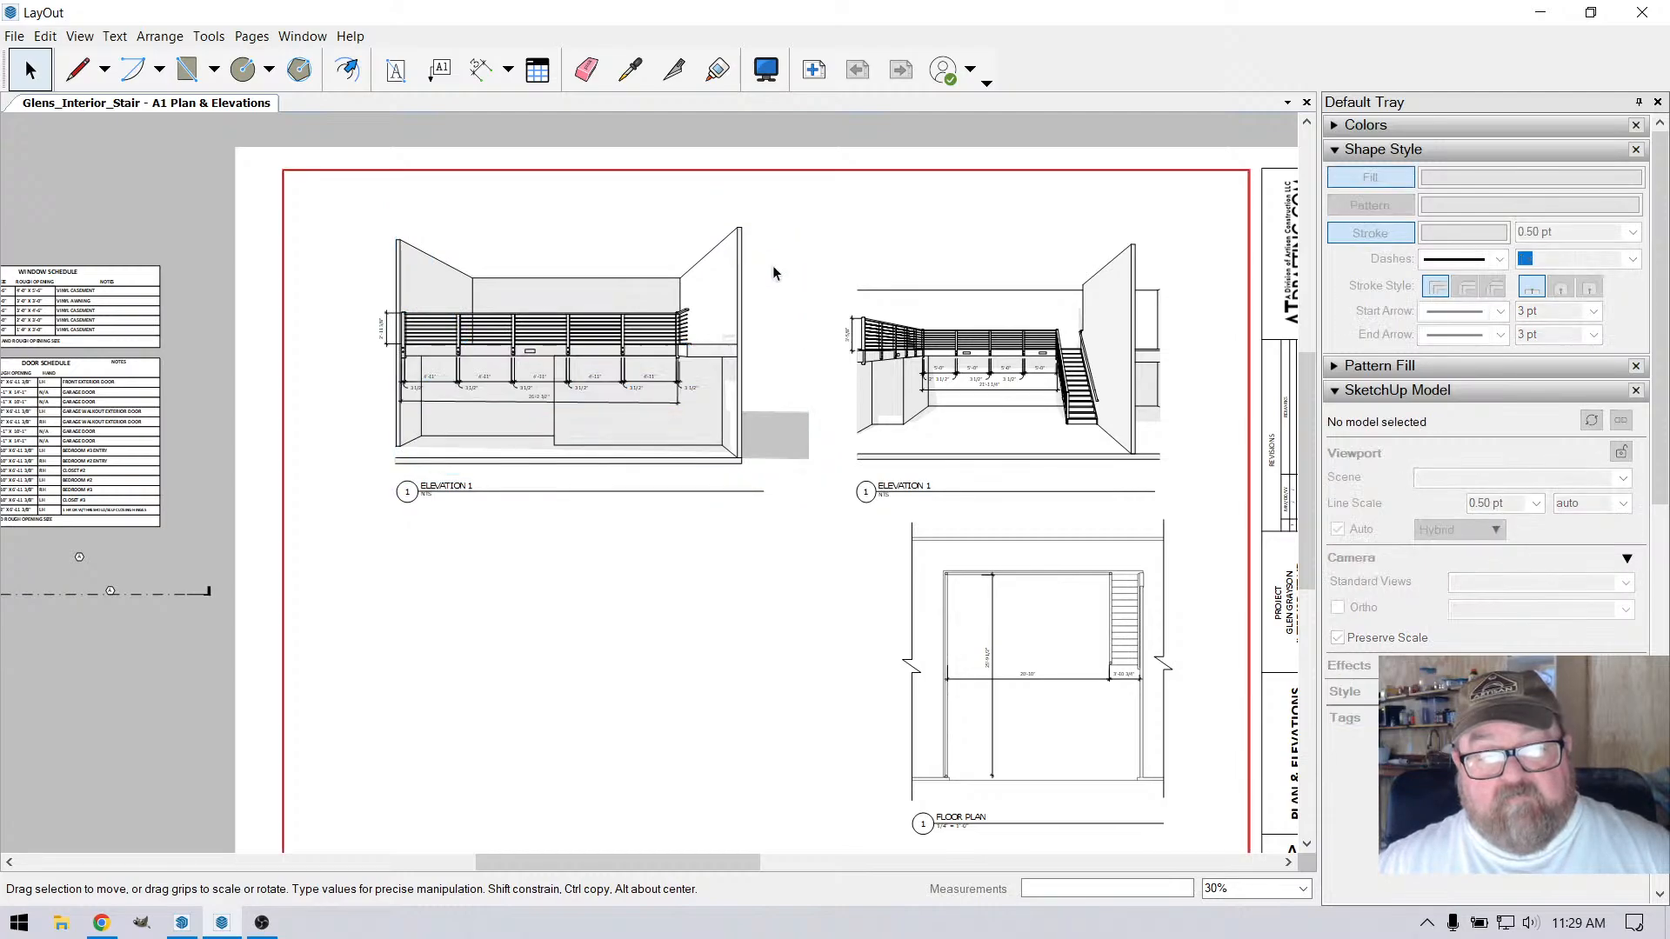
Crop the long side elevation viewport's right edge to just past the wall and extend its left edge slightly beyond the opposite wall
left_click(744, 329)
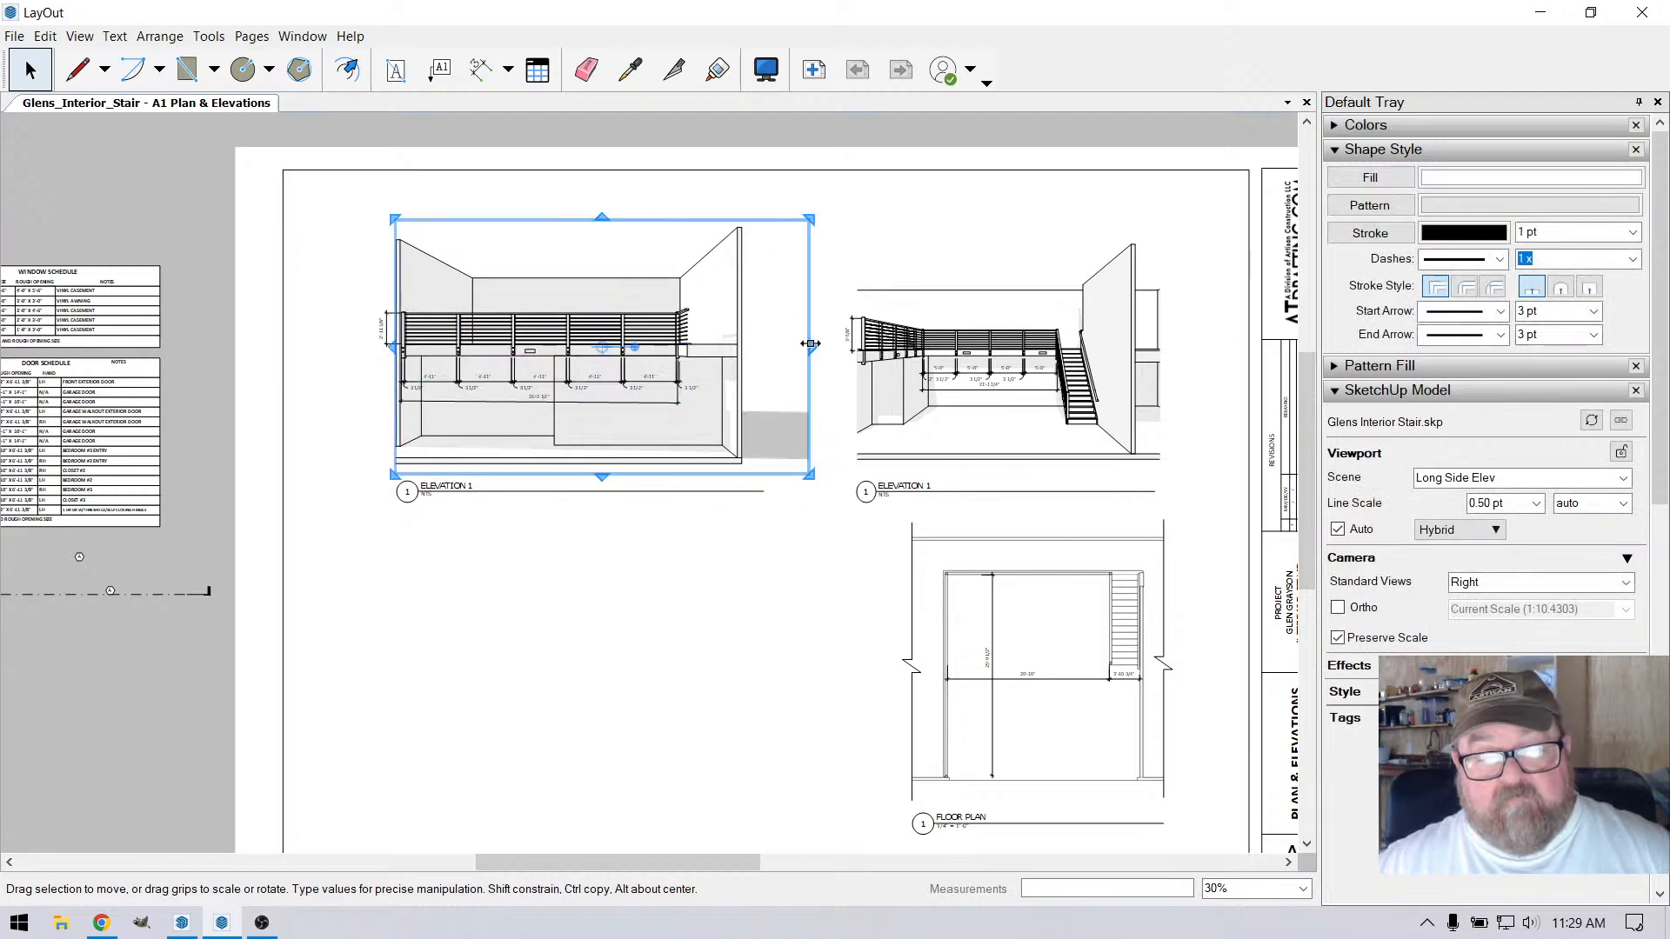
left_click_drag(811, 347, 751, 348)
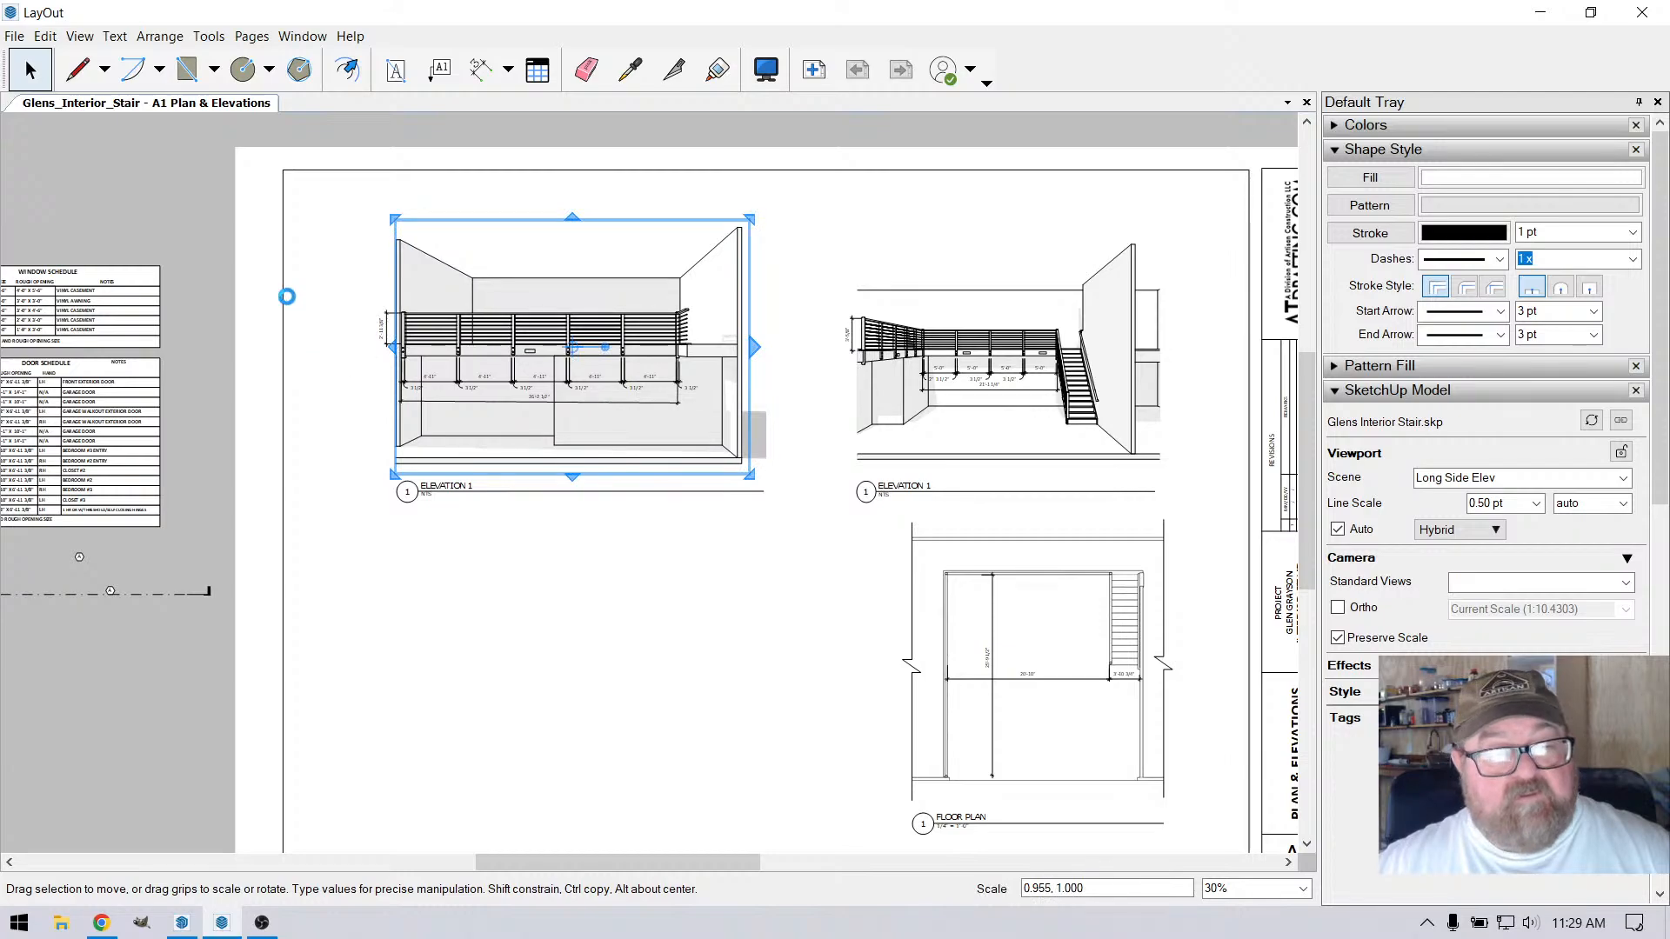
scroll(383, 366, "up", 2)
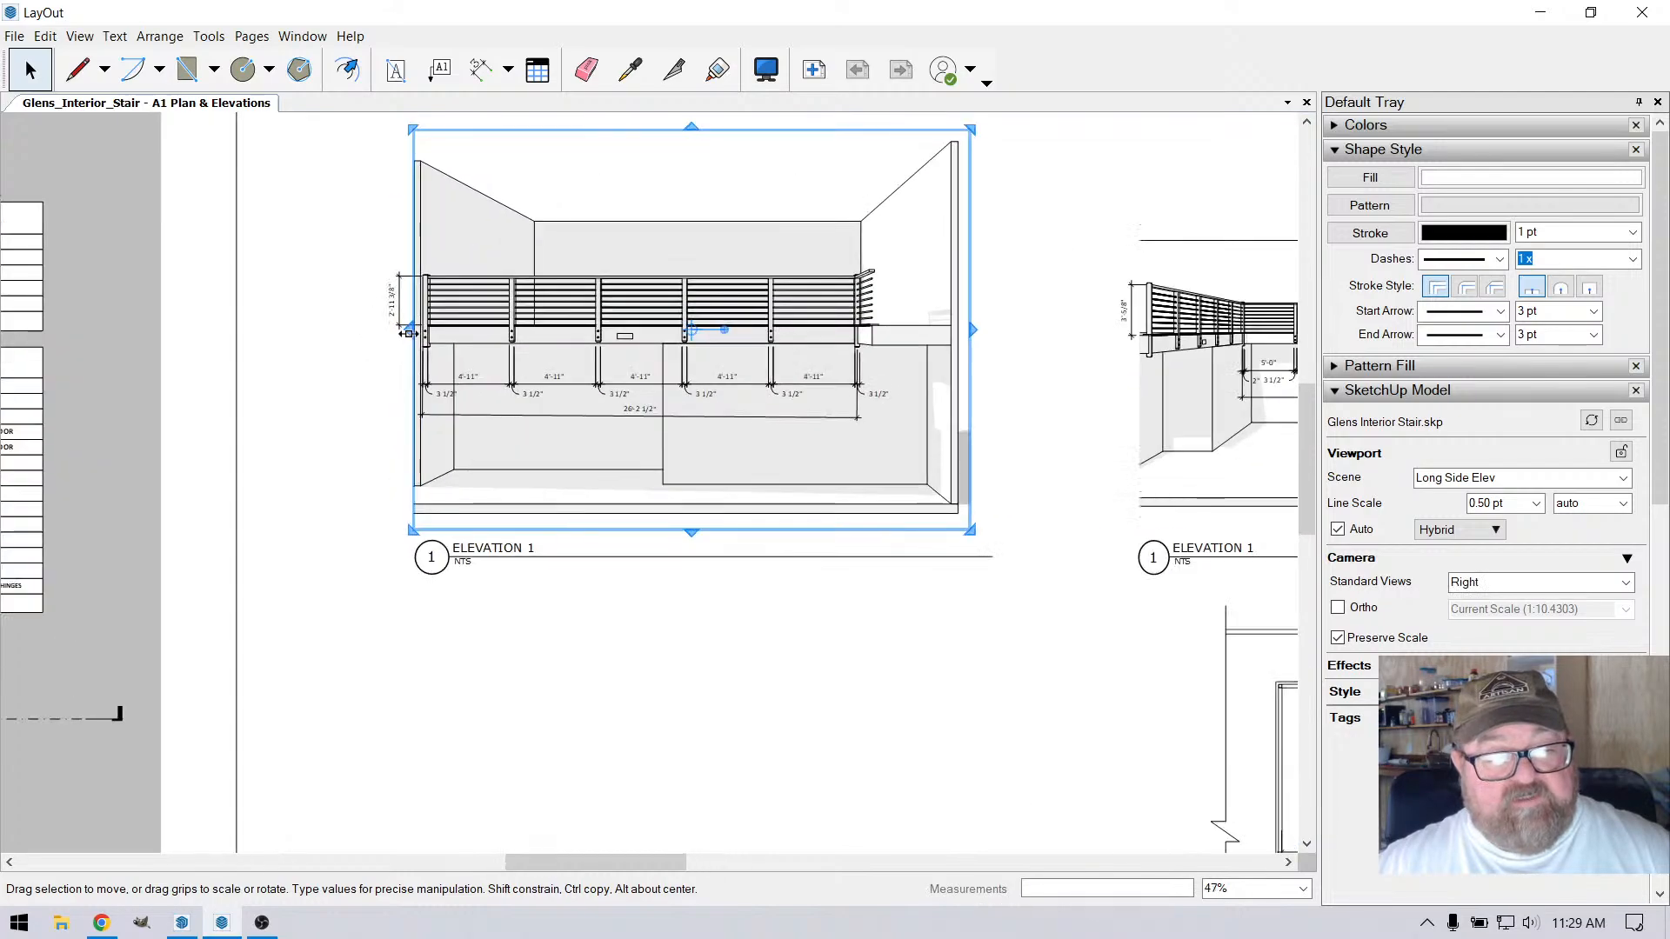
left_click_drag(408, 333, 400, 336)
scroll(316, 358, "up", 2)
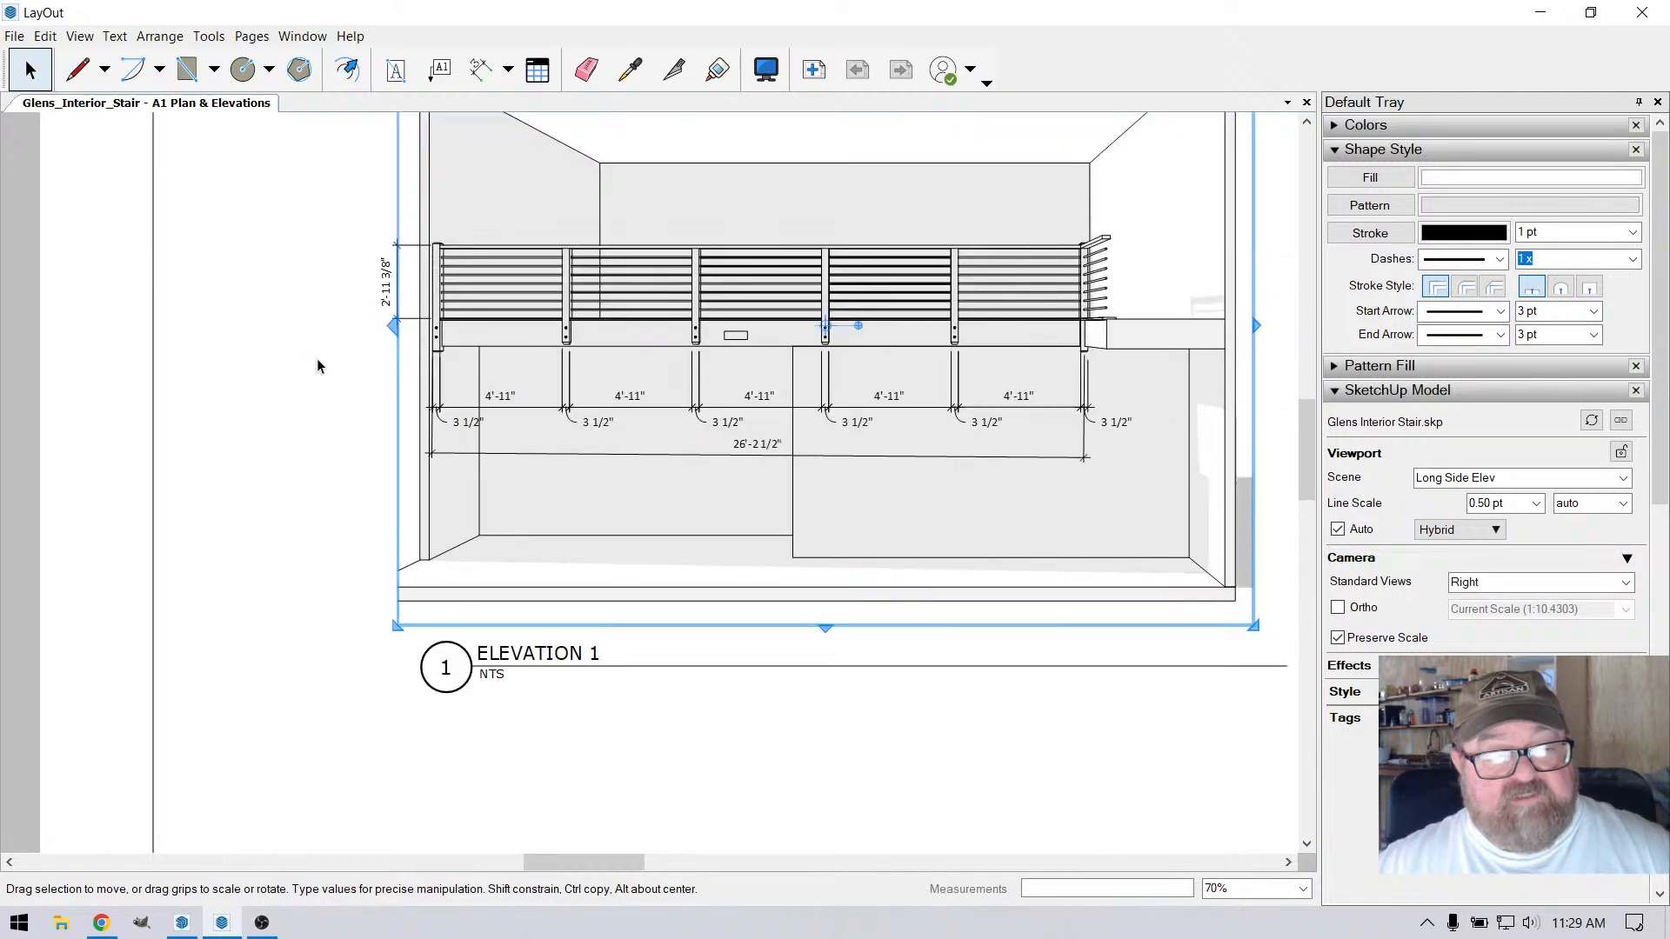
left_click(320, 359)
scroll(592, 440, "down", 2)
scroll(602, 444, "down", 3)
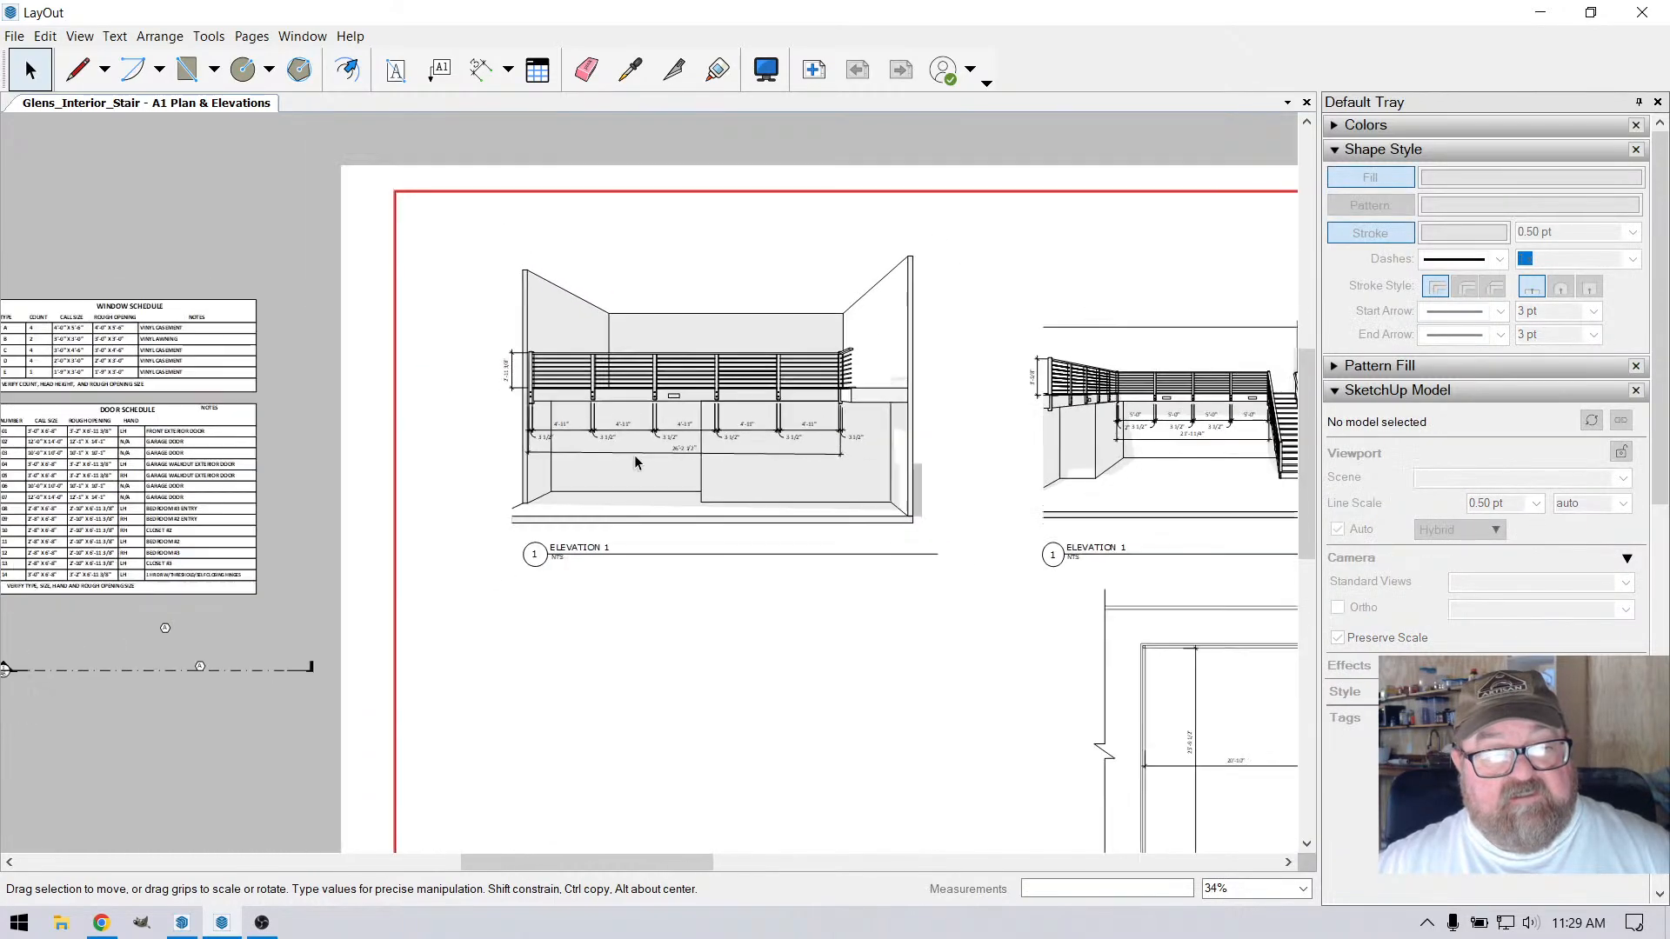
scroll(745, 330, "down", 1)
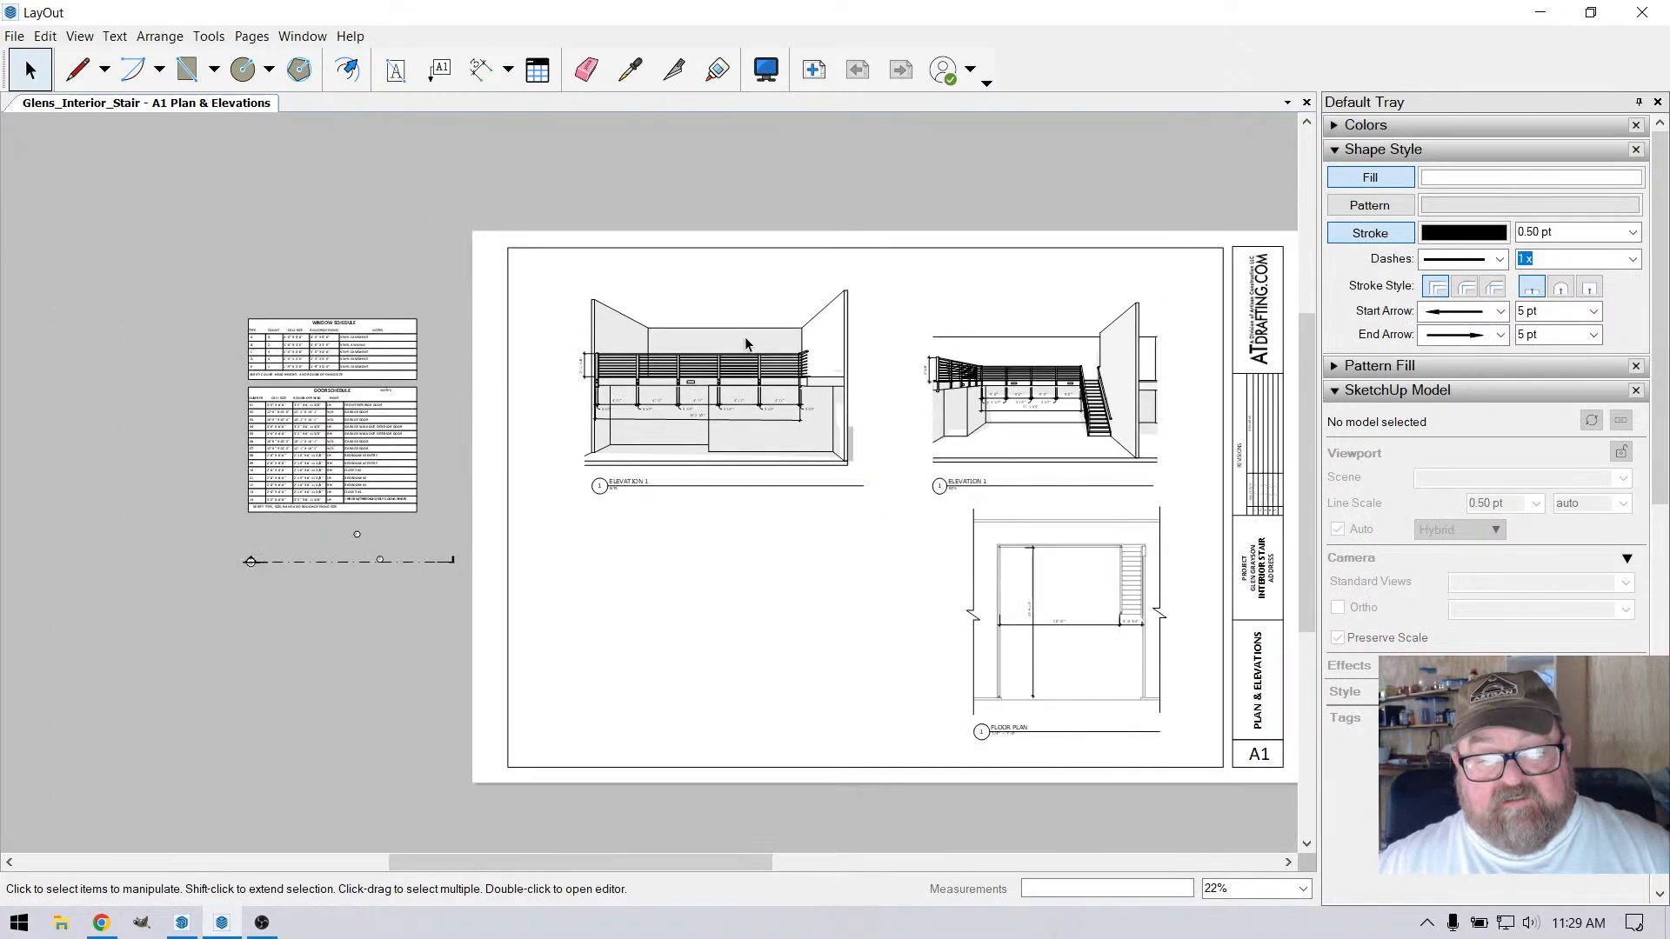
Extend the left edge of the front elevation viewport slightly outward to show more of the side wall
scroll(614, 504, "up", 2)
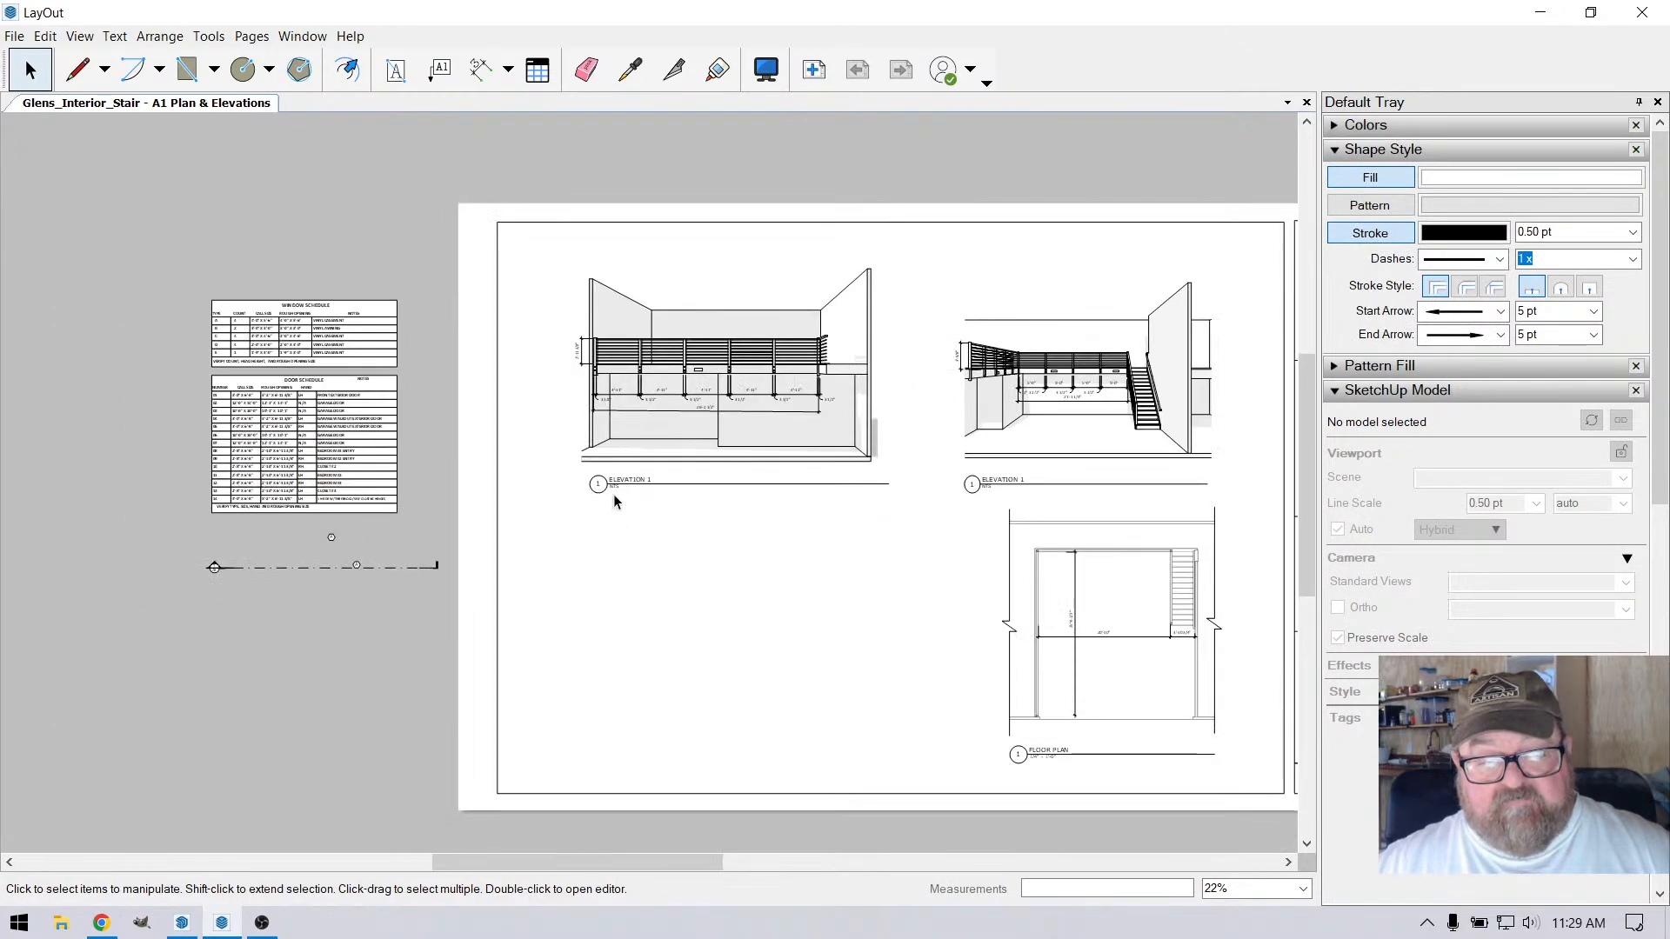
scroll(462, 466, "down", 3)
scroll(826, 550, "up", 2)
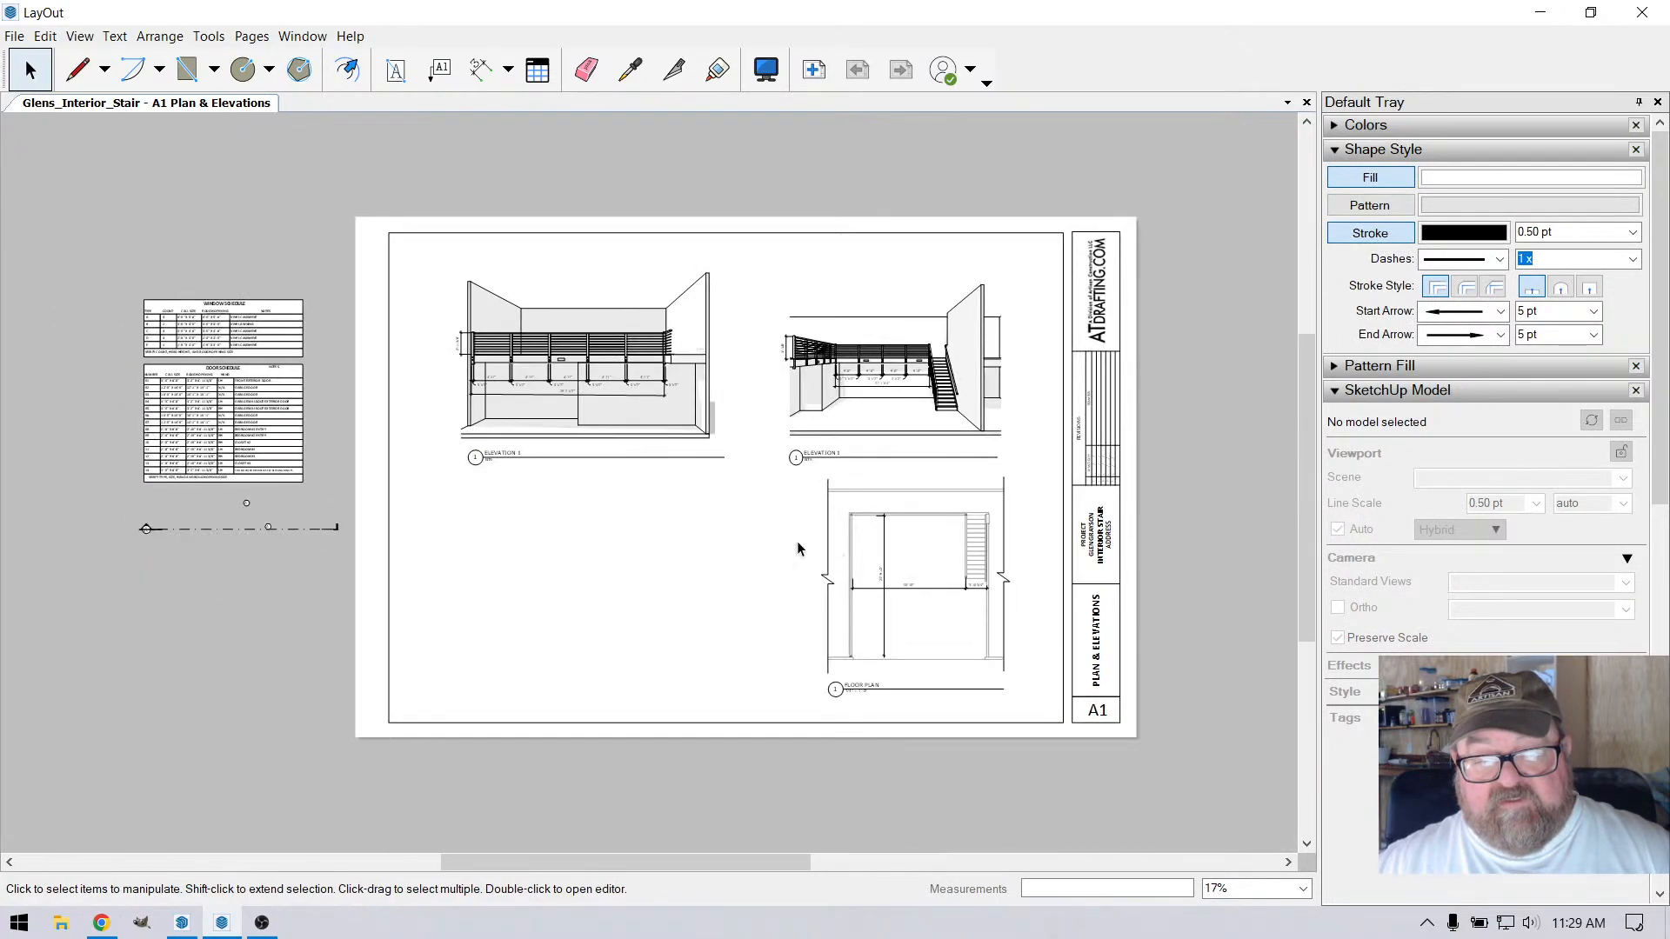
scroll(787, 418, "up", 2)
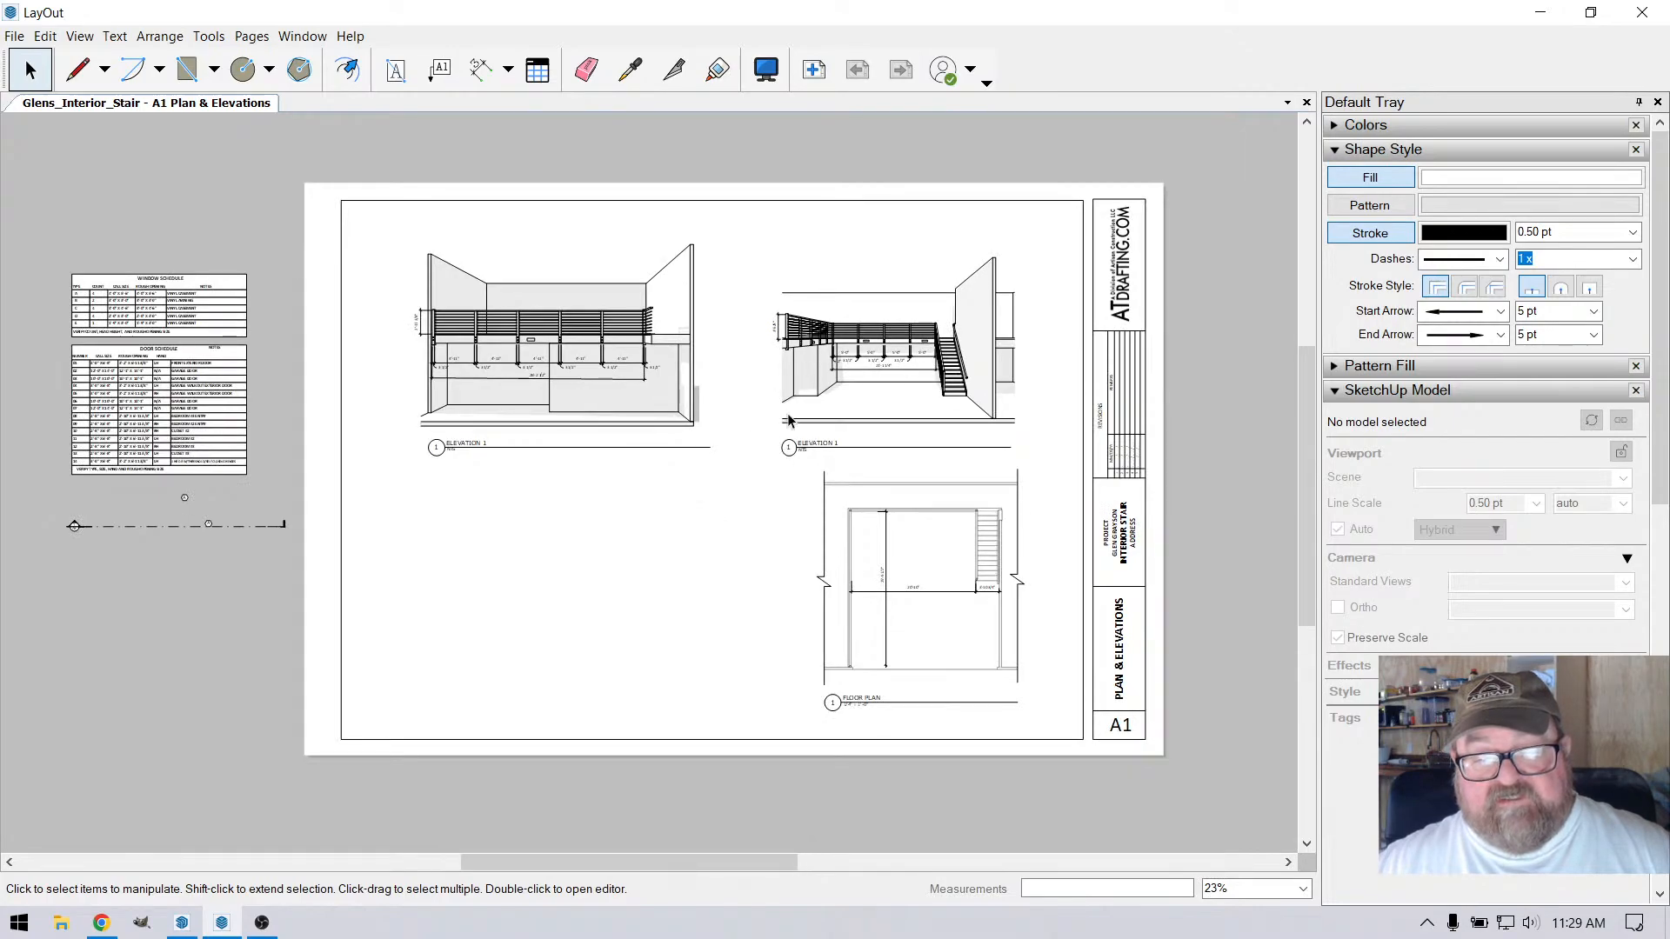
left_click(792, 360)
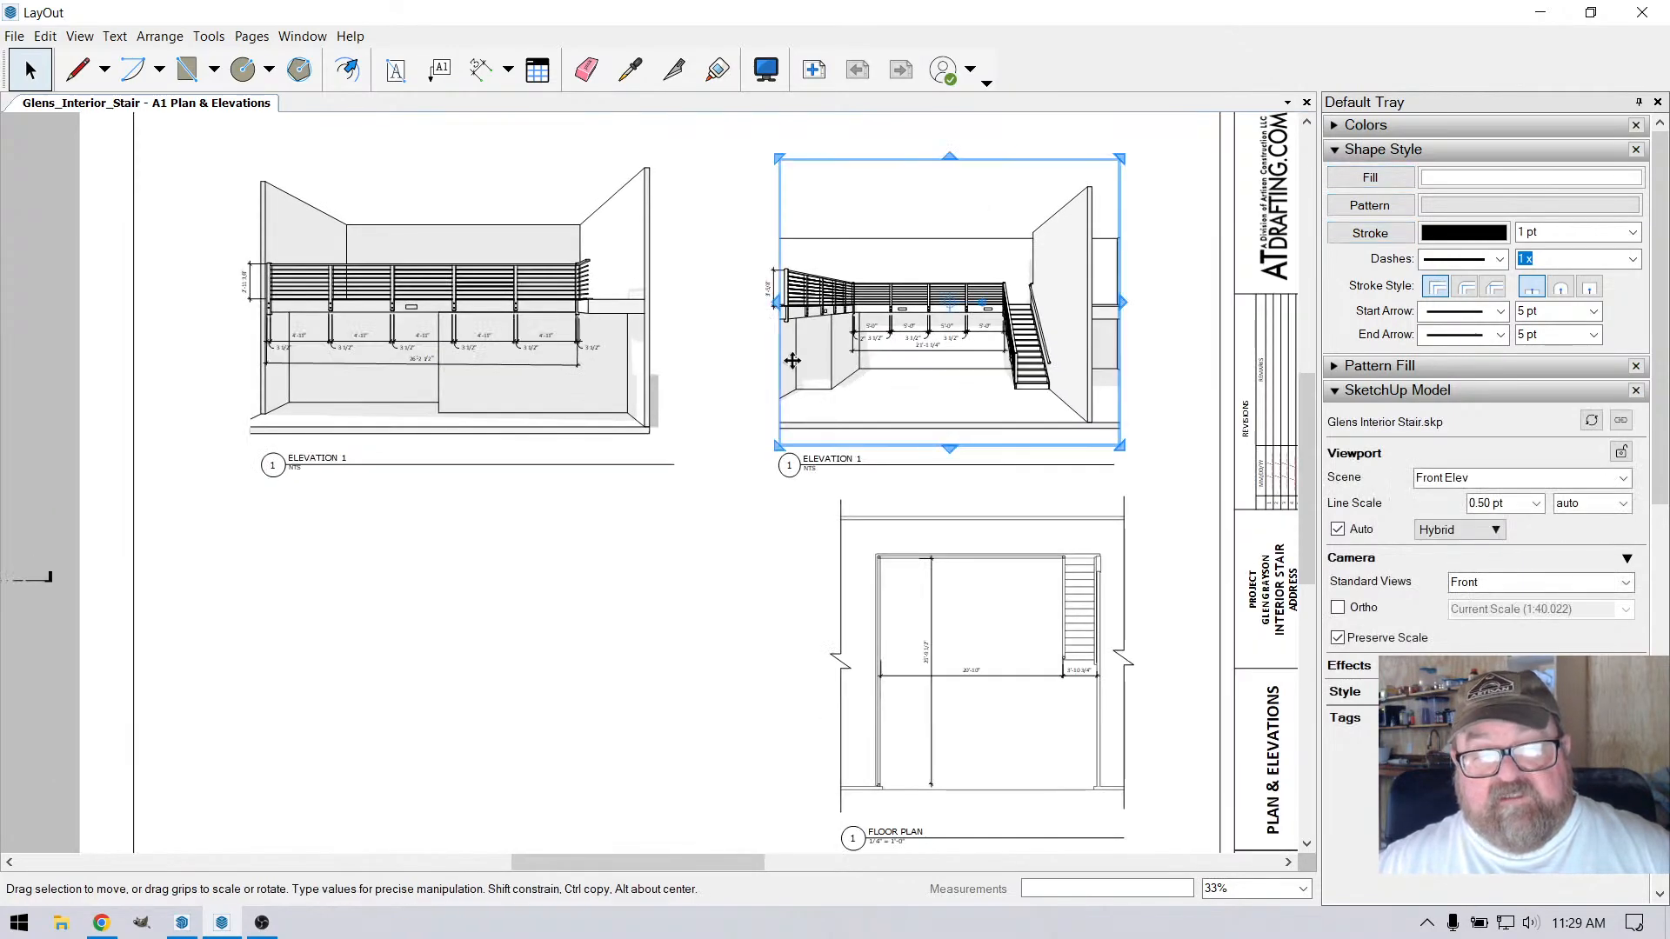
left_click_drag(775, 303, 760, 303)
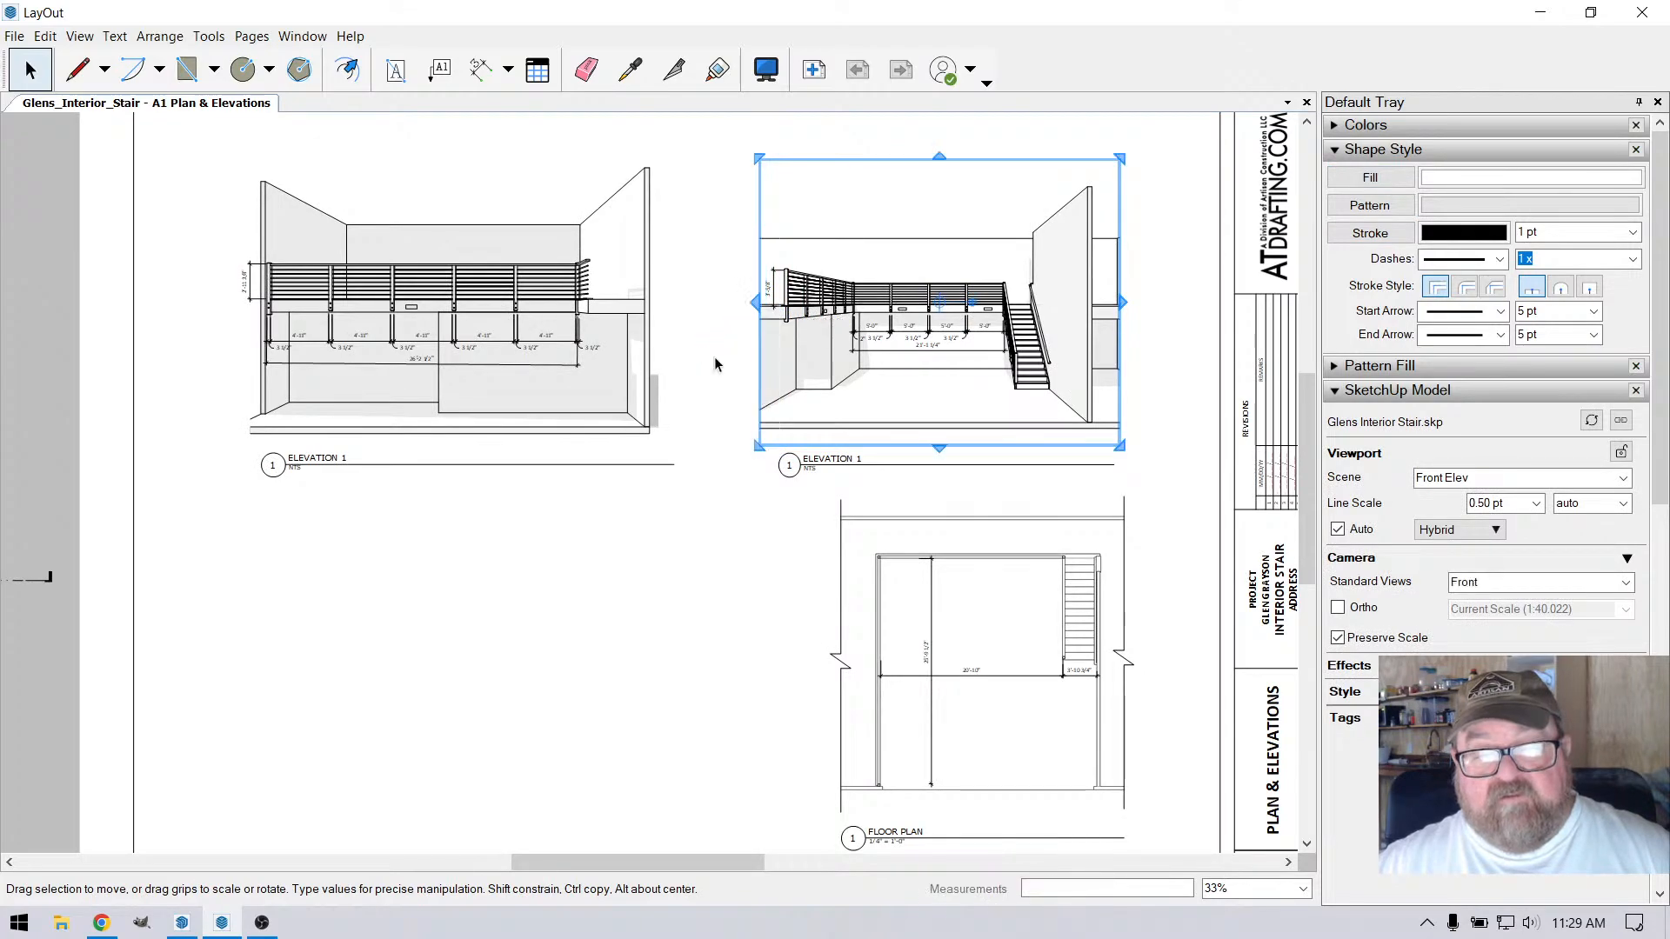
left_click(709, 386)
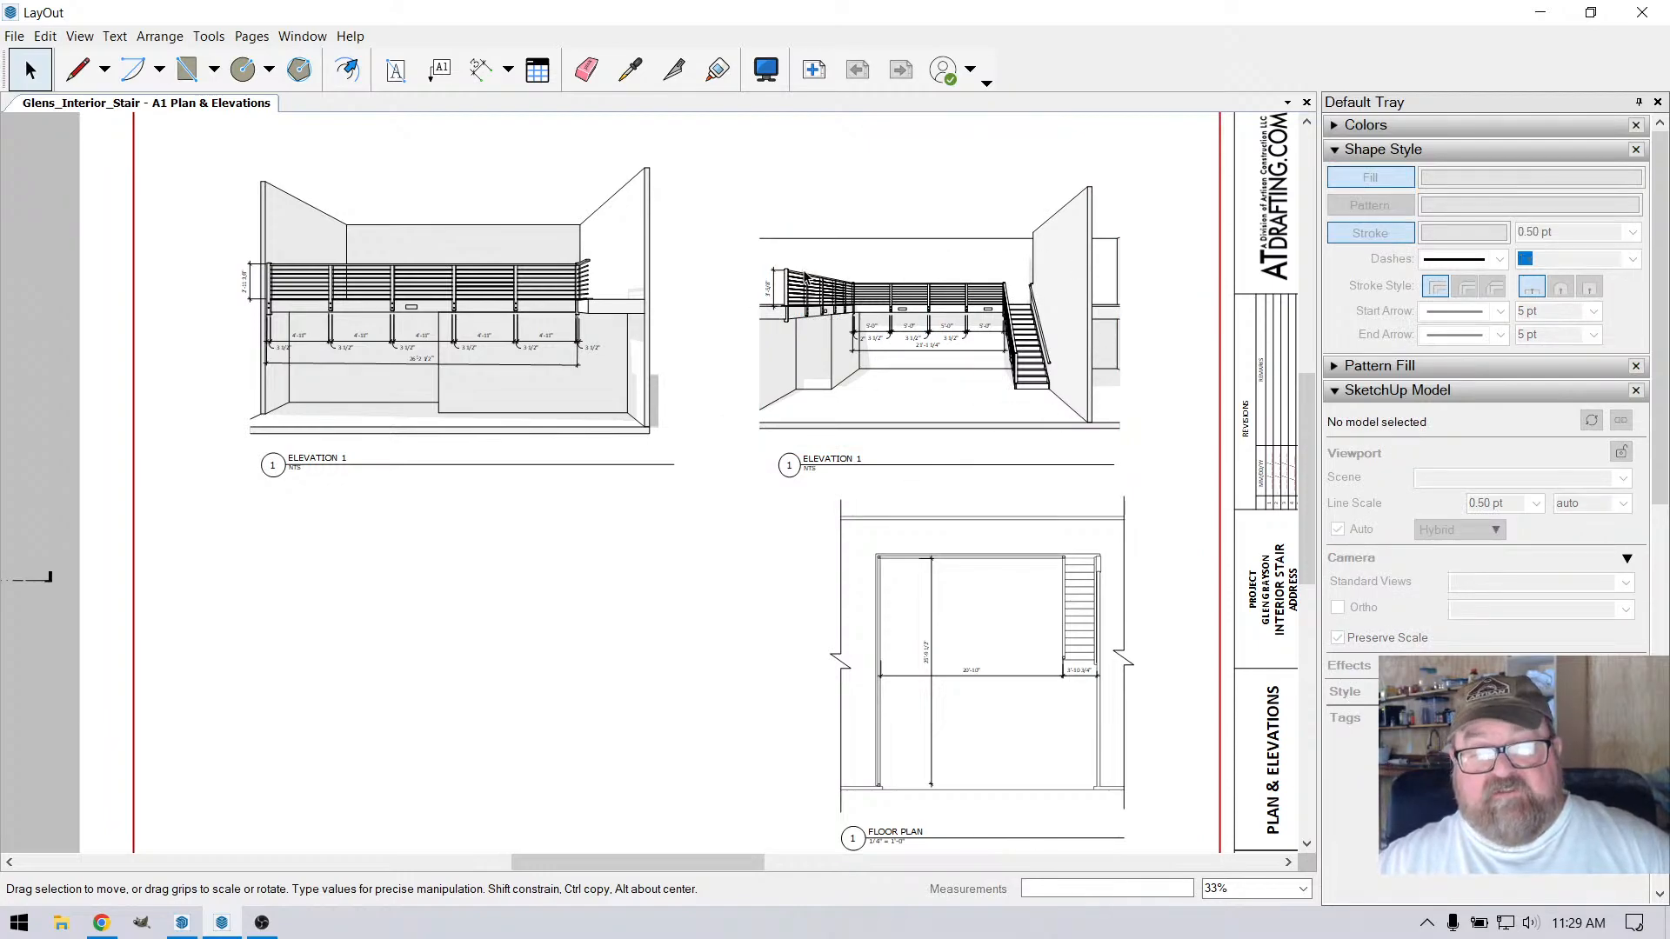
Move the front elevation viewport and its dimensions right so its left edge meets the title's number circle, leaving the title in place
scroll(920, 389, "down", 3)
mouse_move(800, 167)
left_mouse_down()
mouse_move(906, 431)
mouse_move(1078, 457)
left_mouse_up()
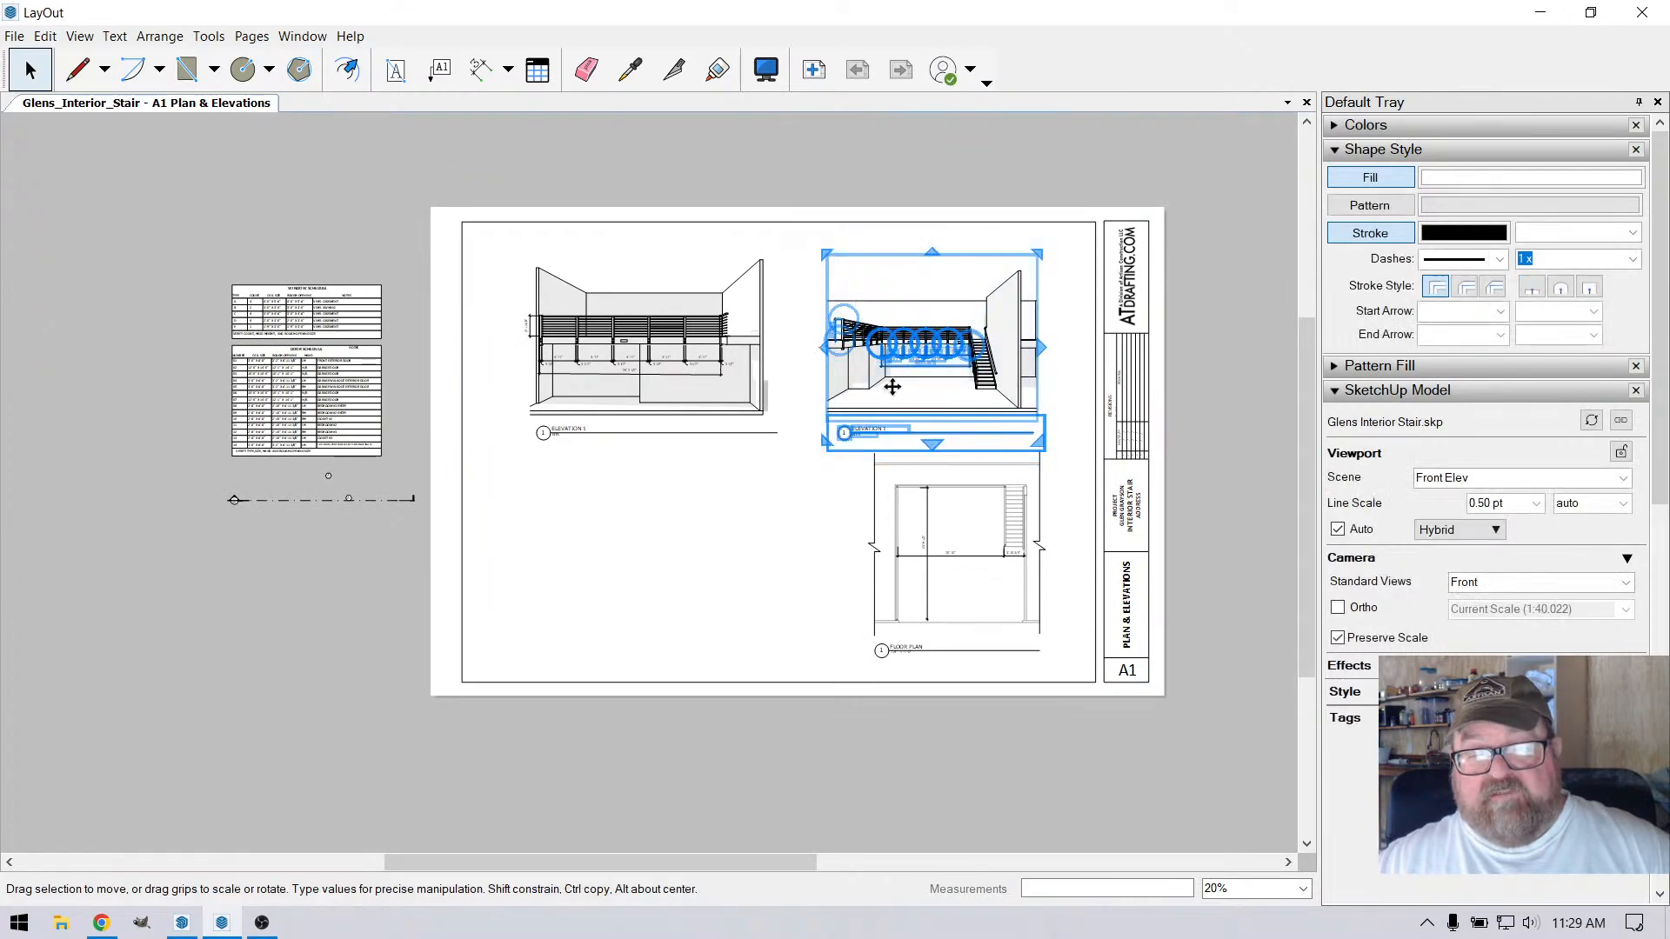
scroll(890, 377, "up", 4)
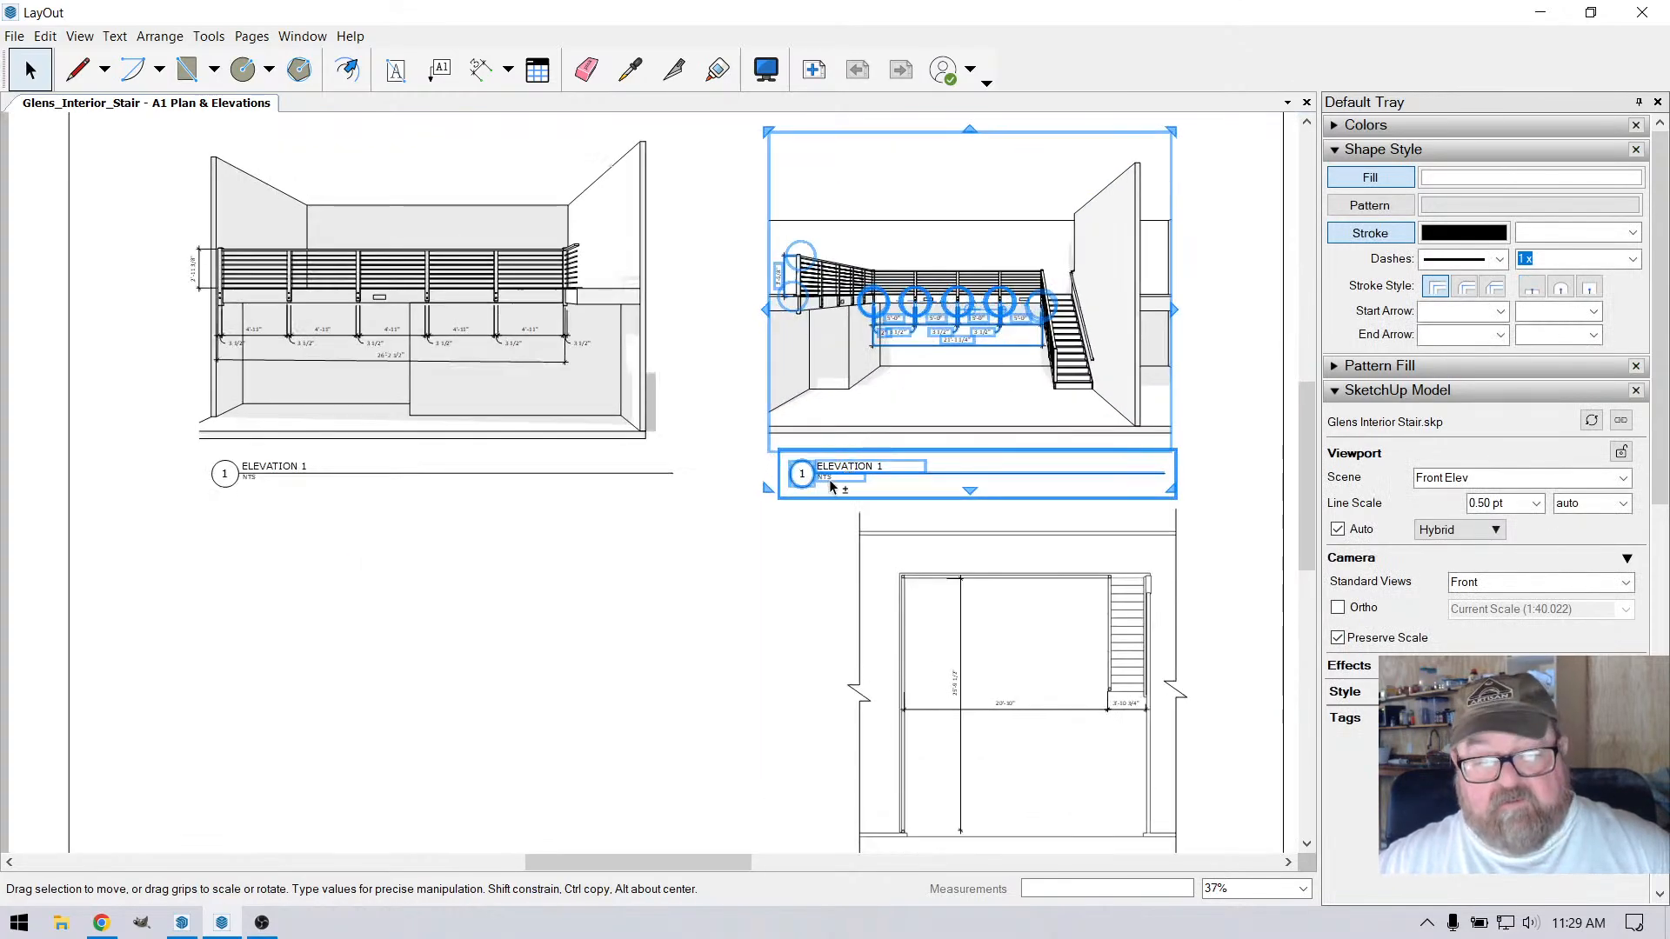
left_click(830, 484, "shift")
left_click_drag(806, 347, 828, 347)
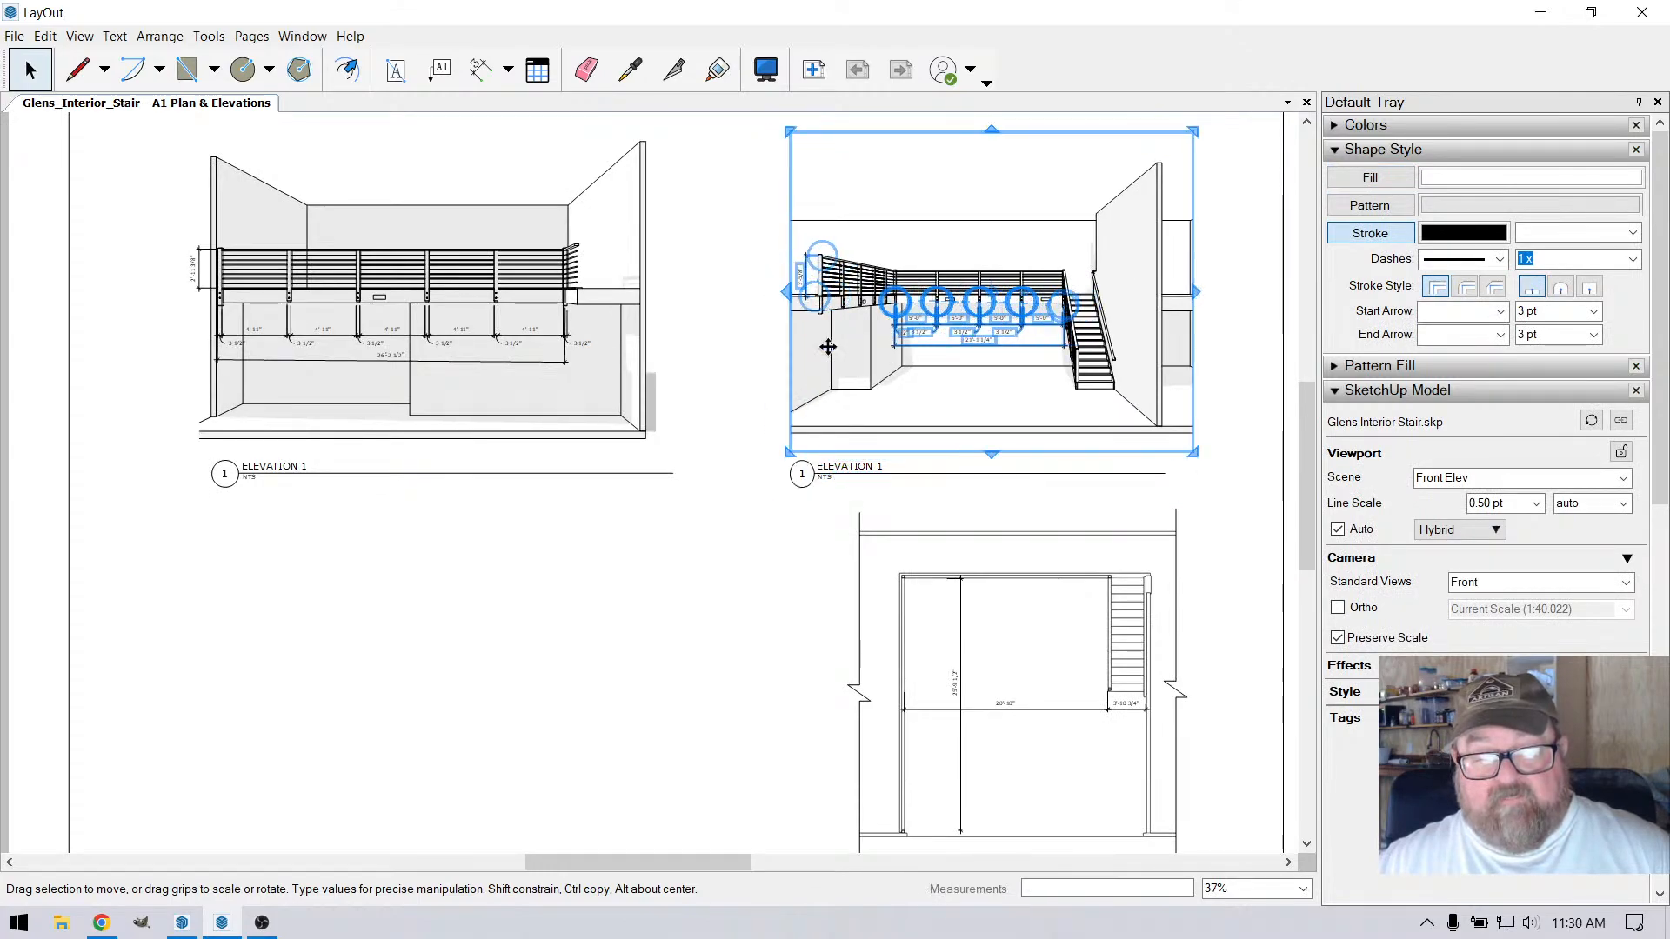
left_click(723, 277)
Crop the front elevation viewport's right edge in line with the floor plan's right break line, and save the document
left_click(1143, 367)
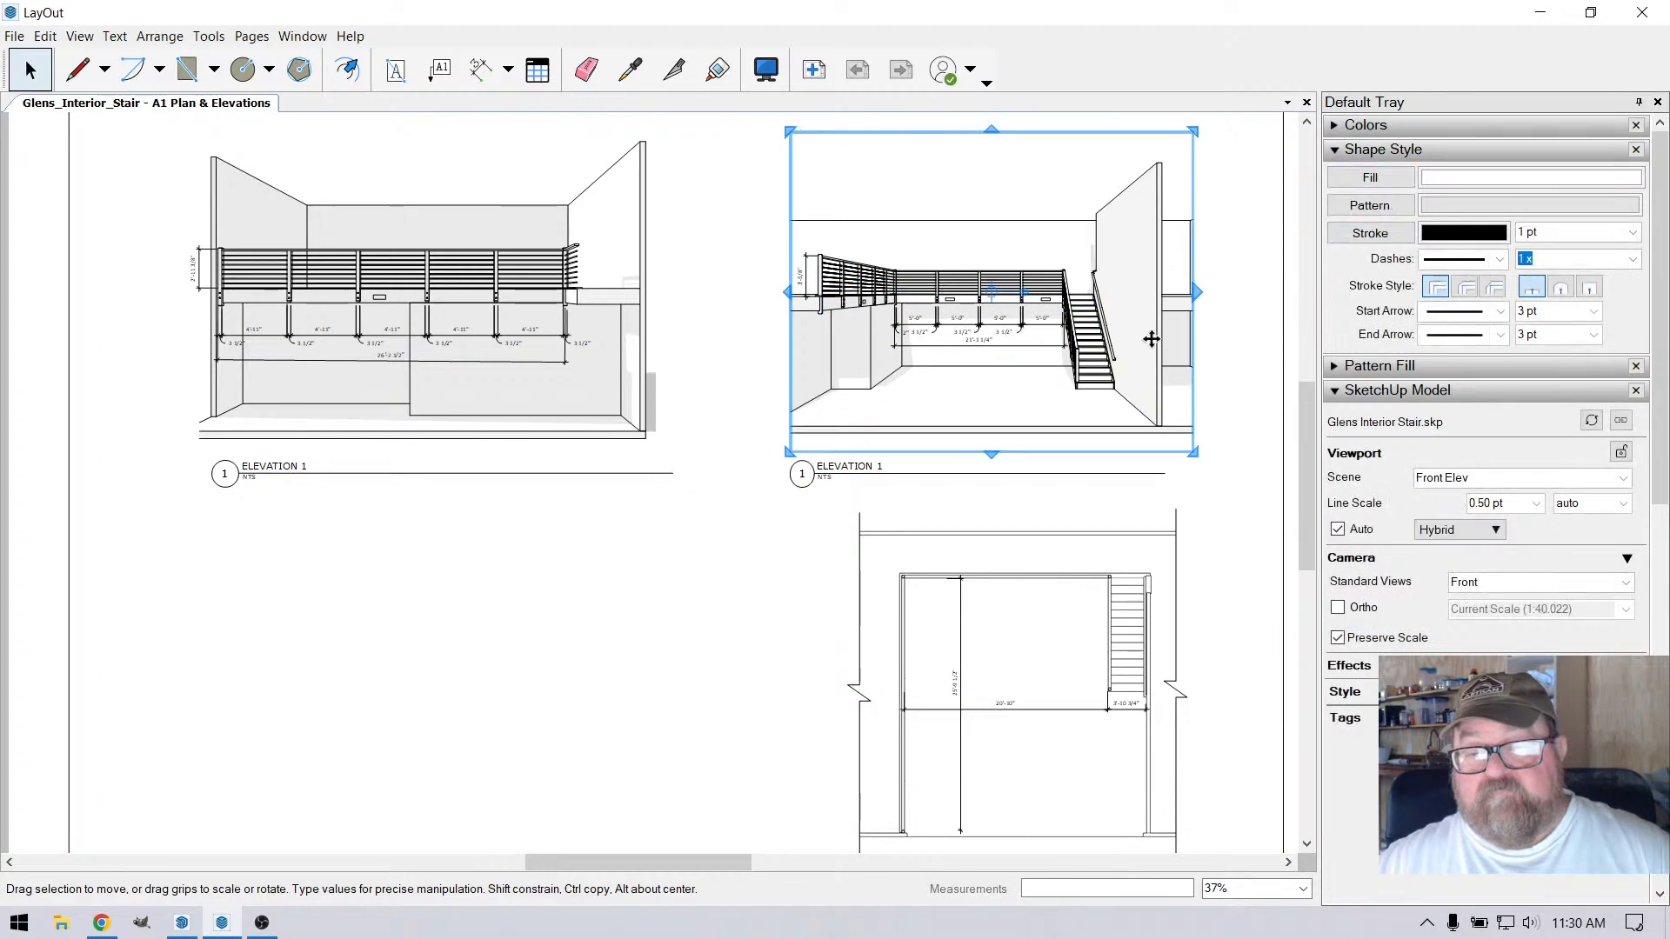
left_click_drag(1201, 291, 1178, 296)
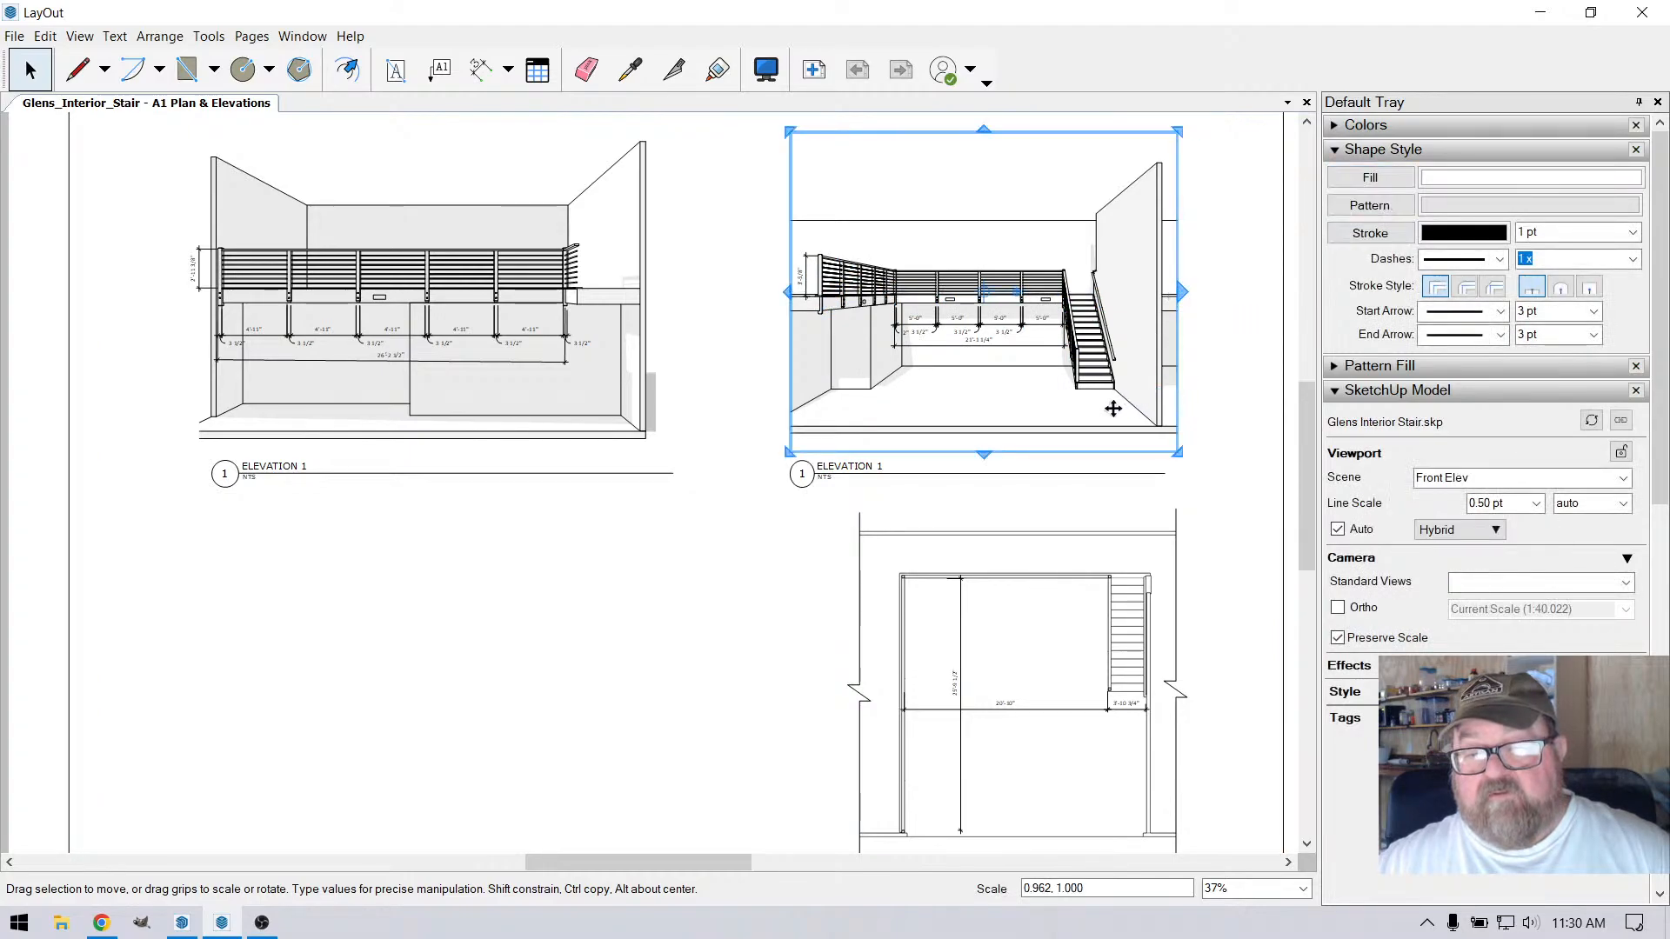
scroll(1092, 414, "down", 1)
scroll(1092, 414, "down", 2)
left_click(895, 177)
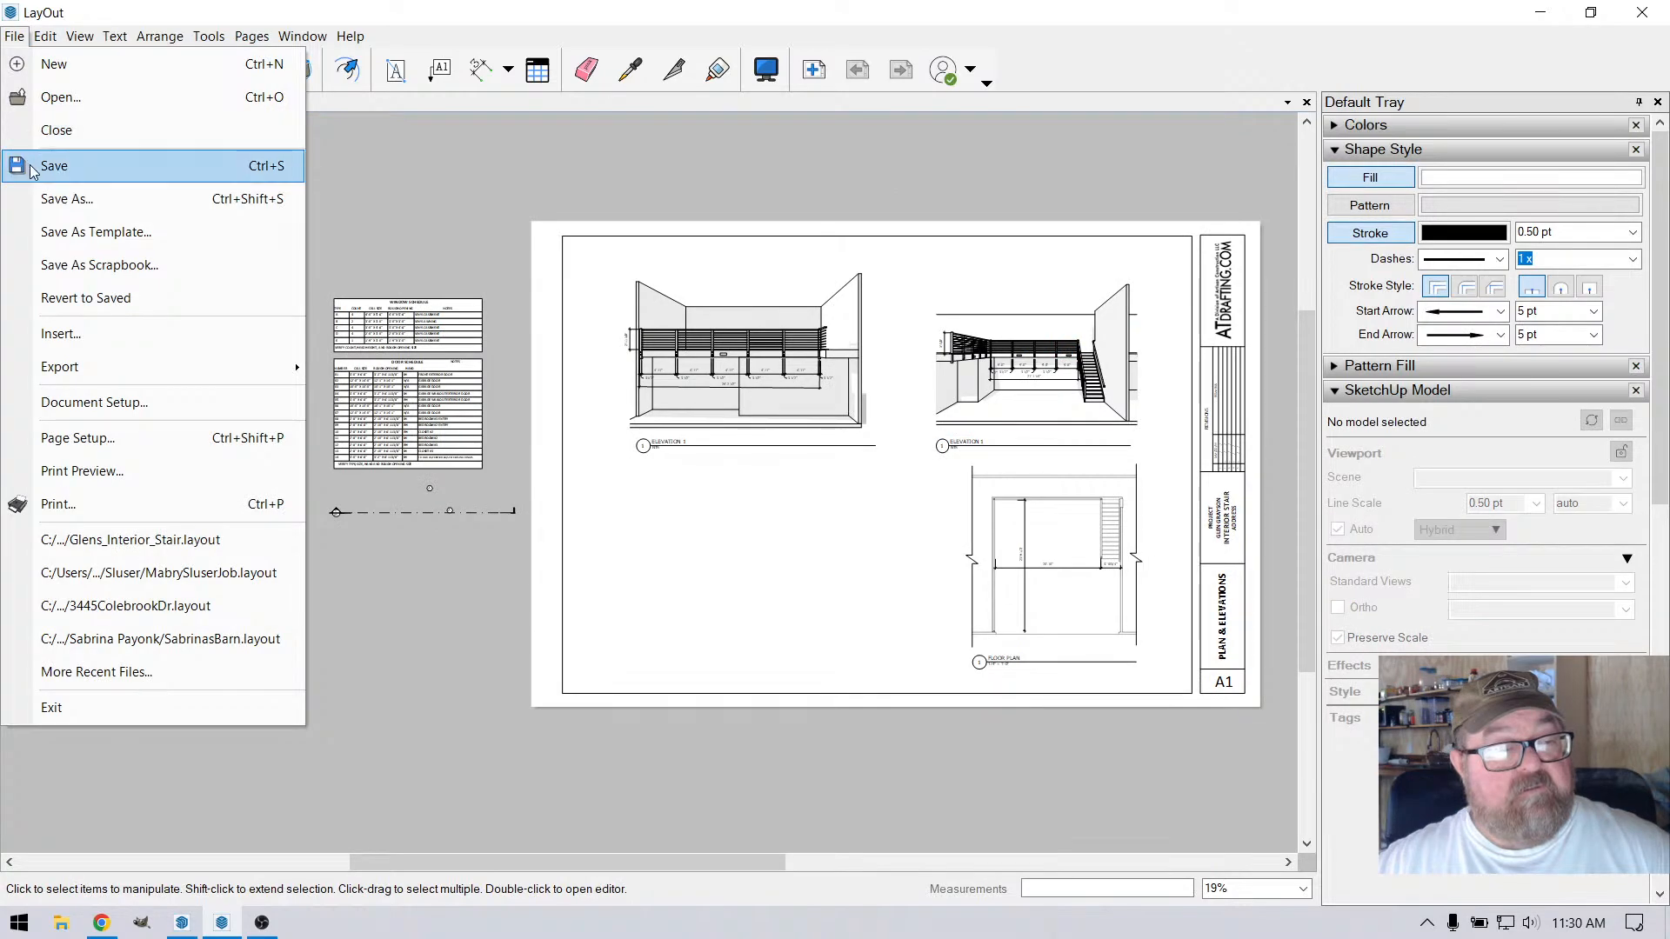
left_click(35, 165)
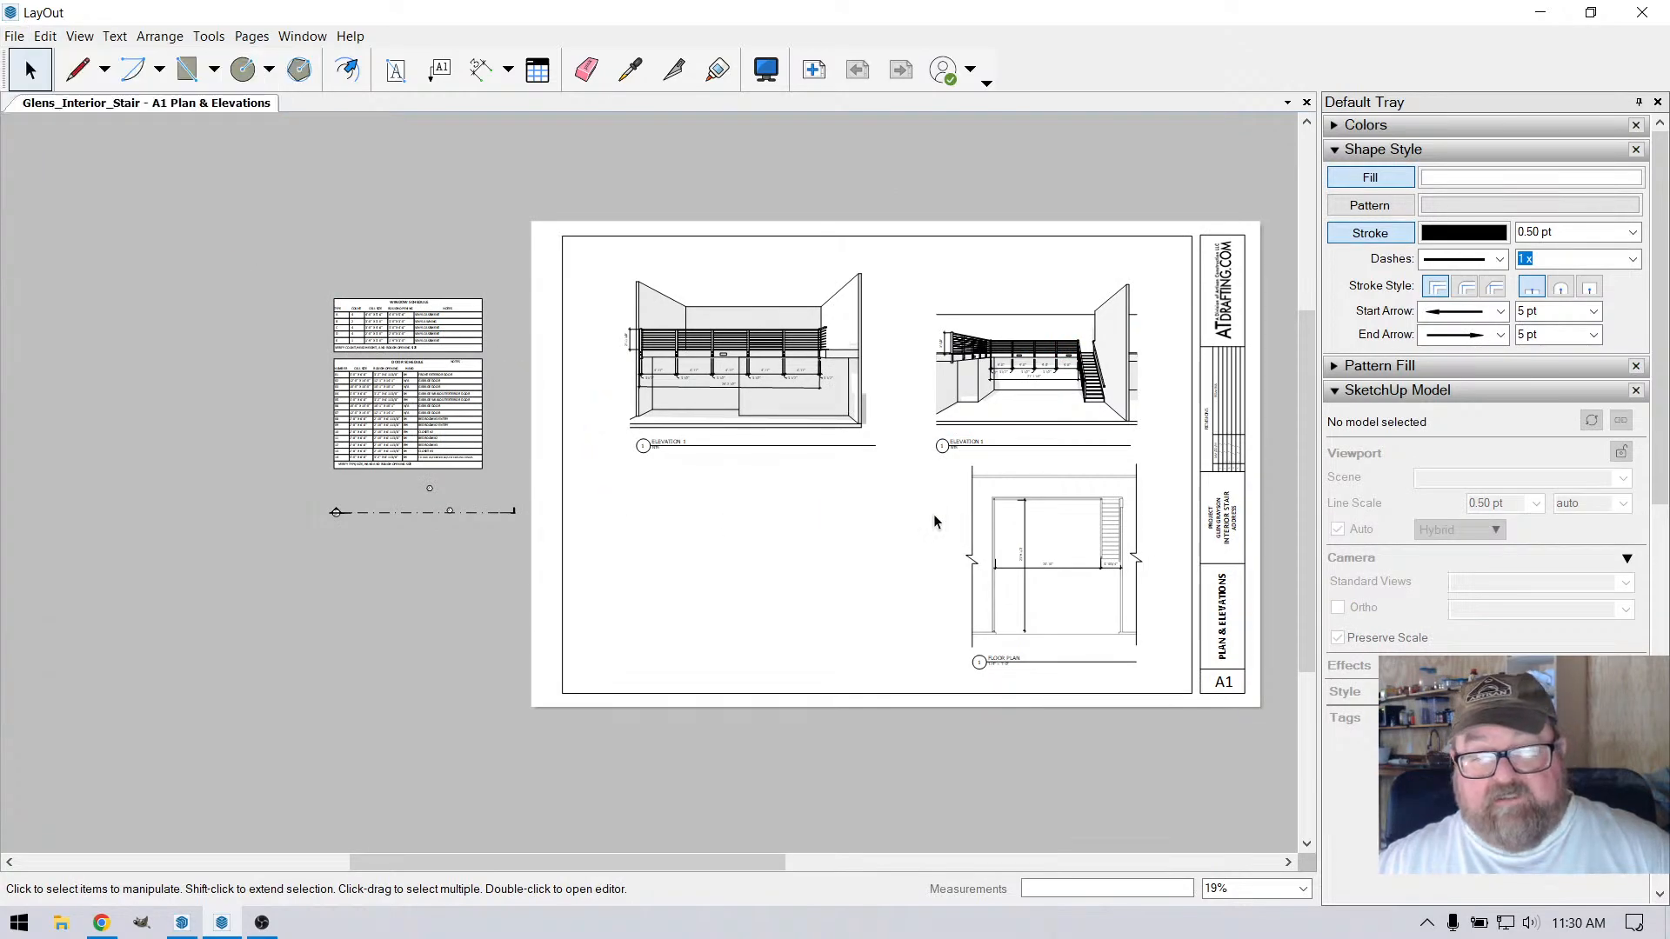
Switch to the stair model in SketchUp and turn on the visibility of the pics tag
scroll(1013, 494, "up", 4)
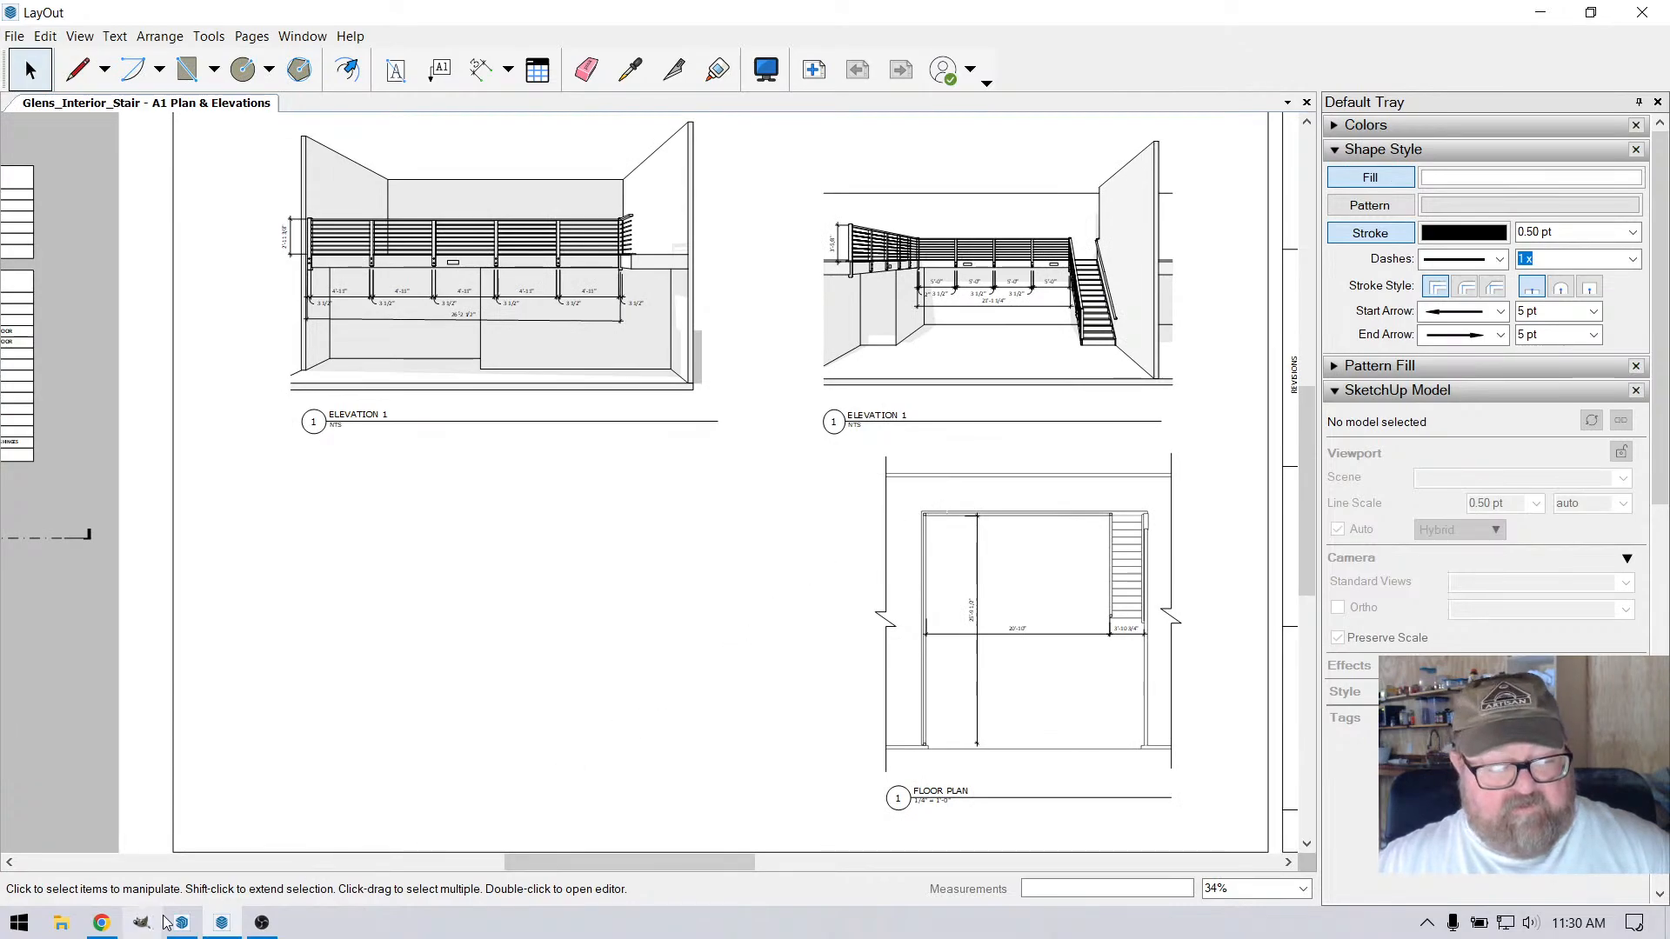
left_click(100, 922)
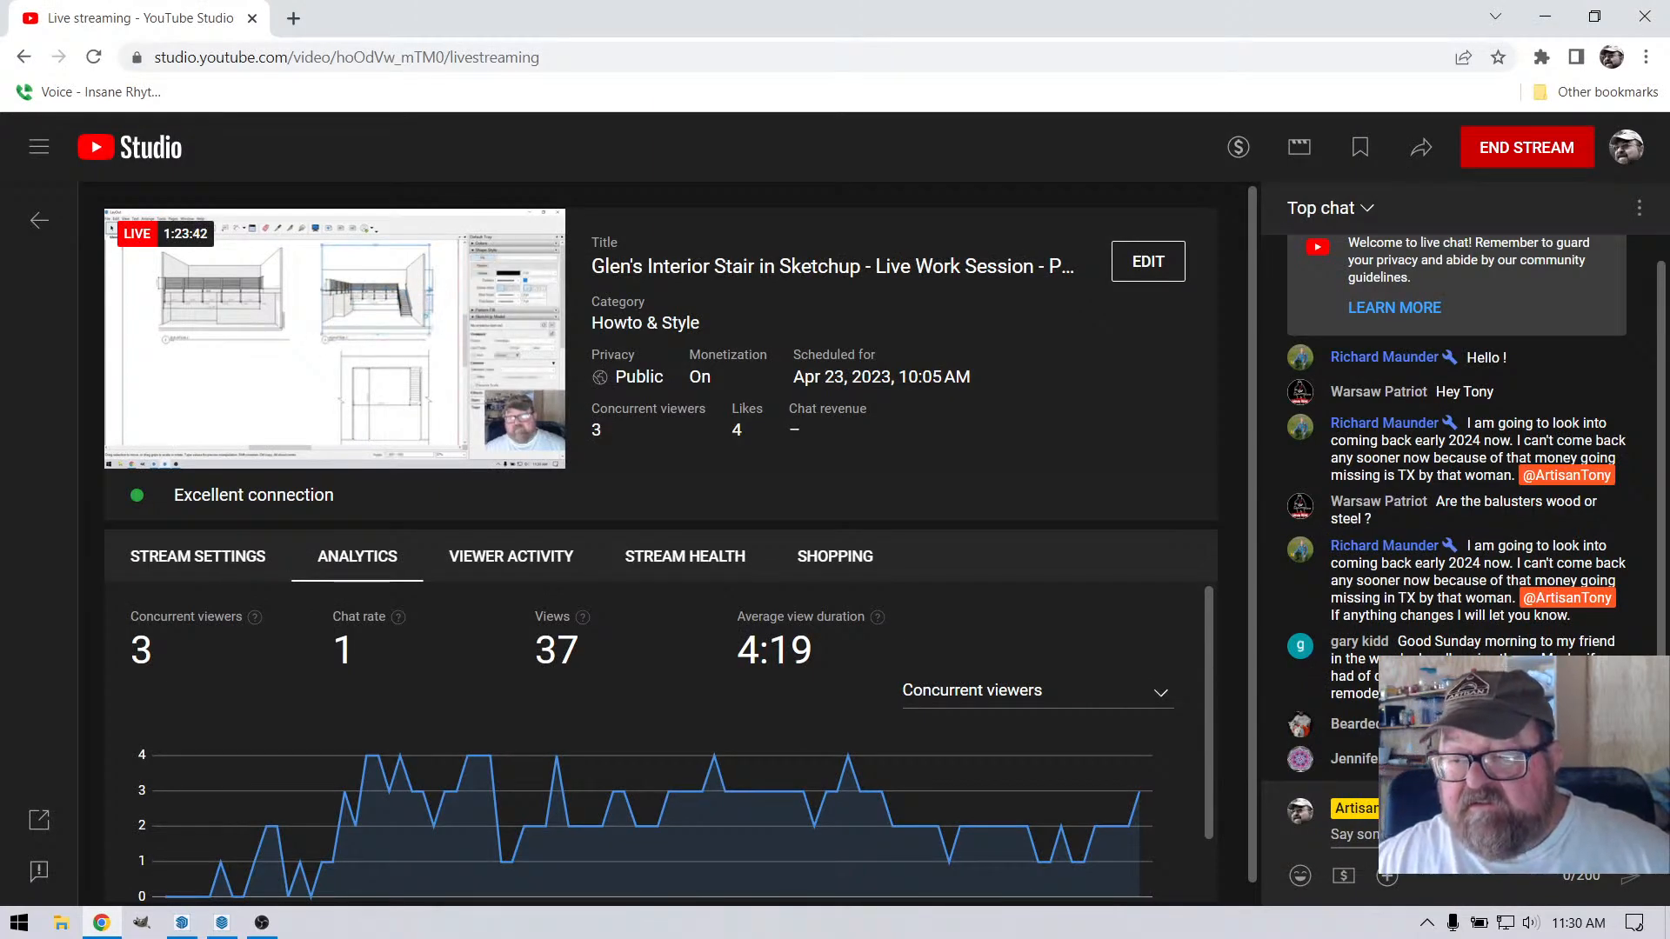
left_click(182, 922)
scroll(866, 593, "up", 2)
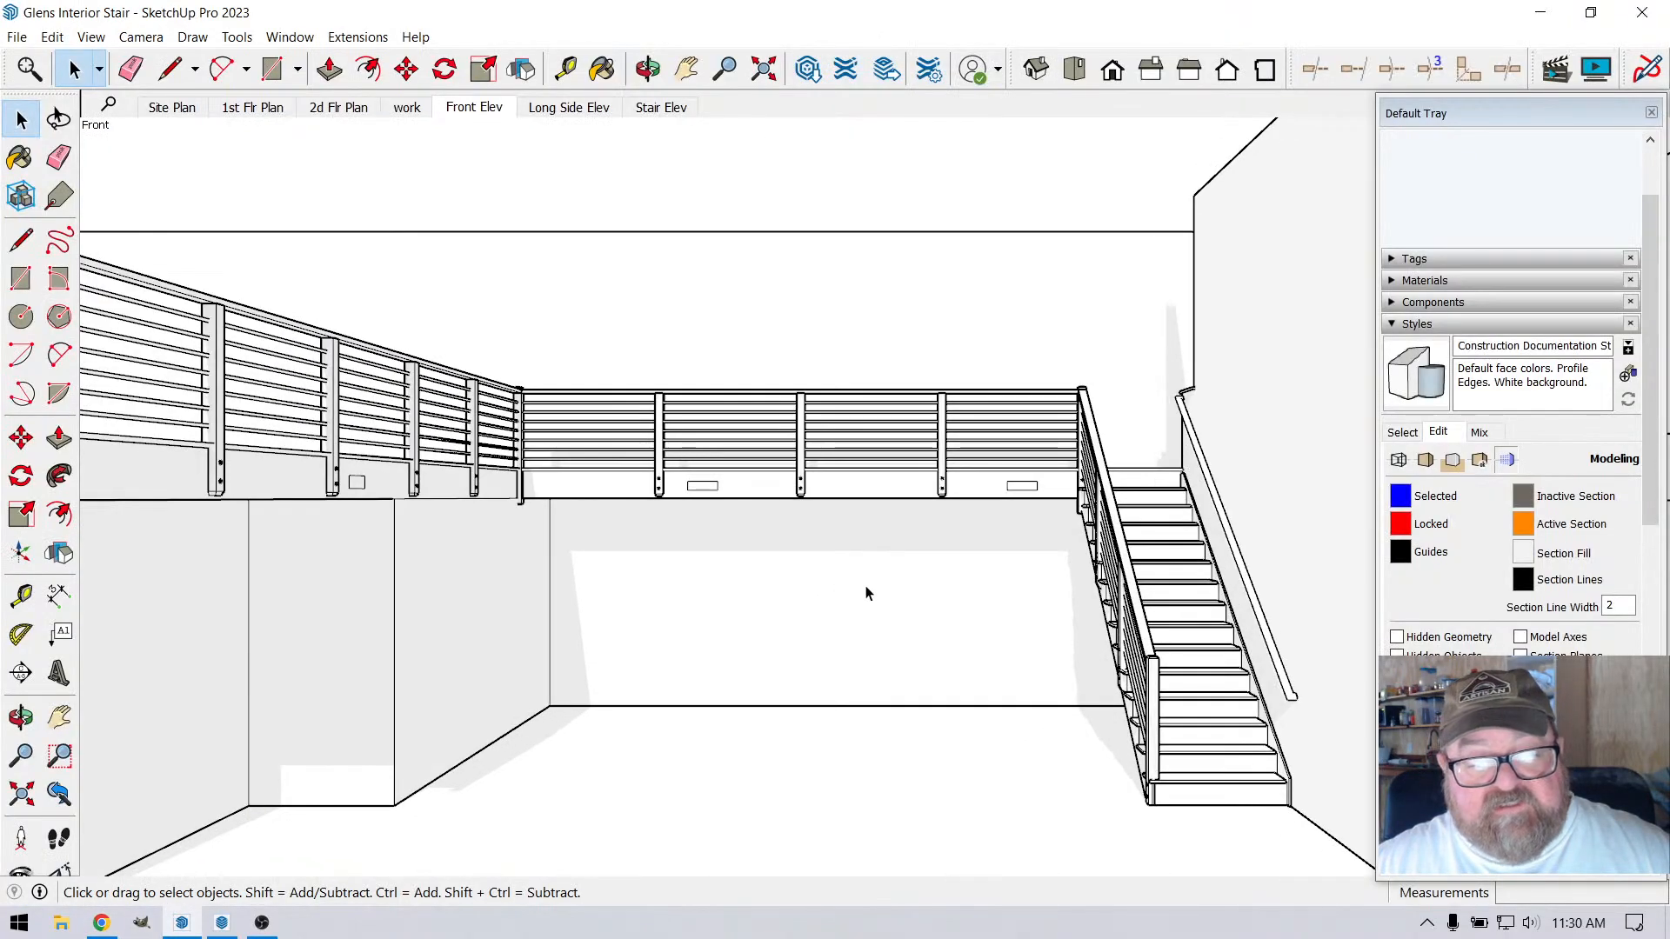
scroll(1015, 657, "down", 10)
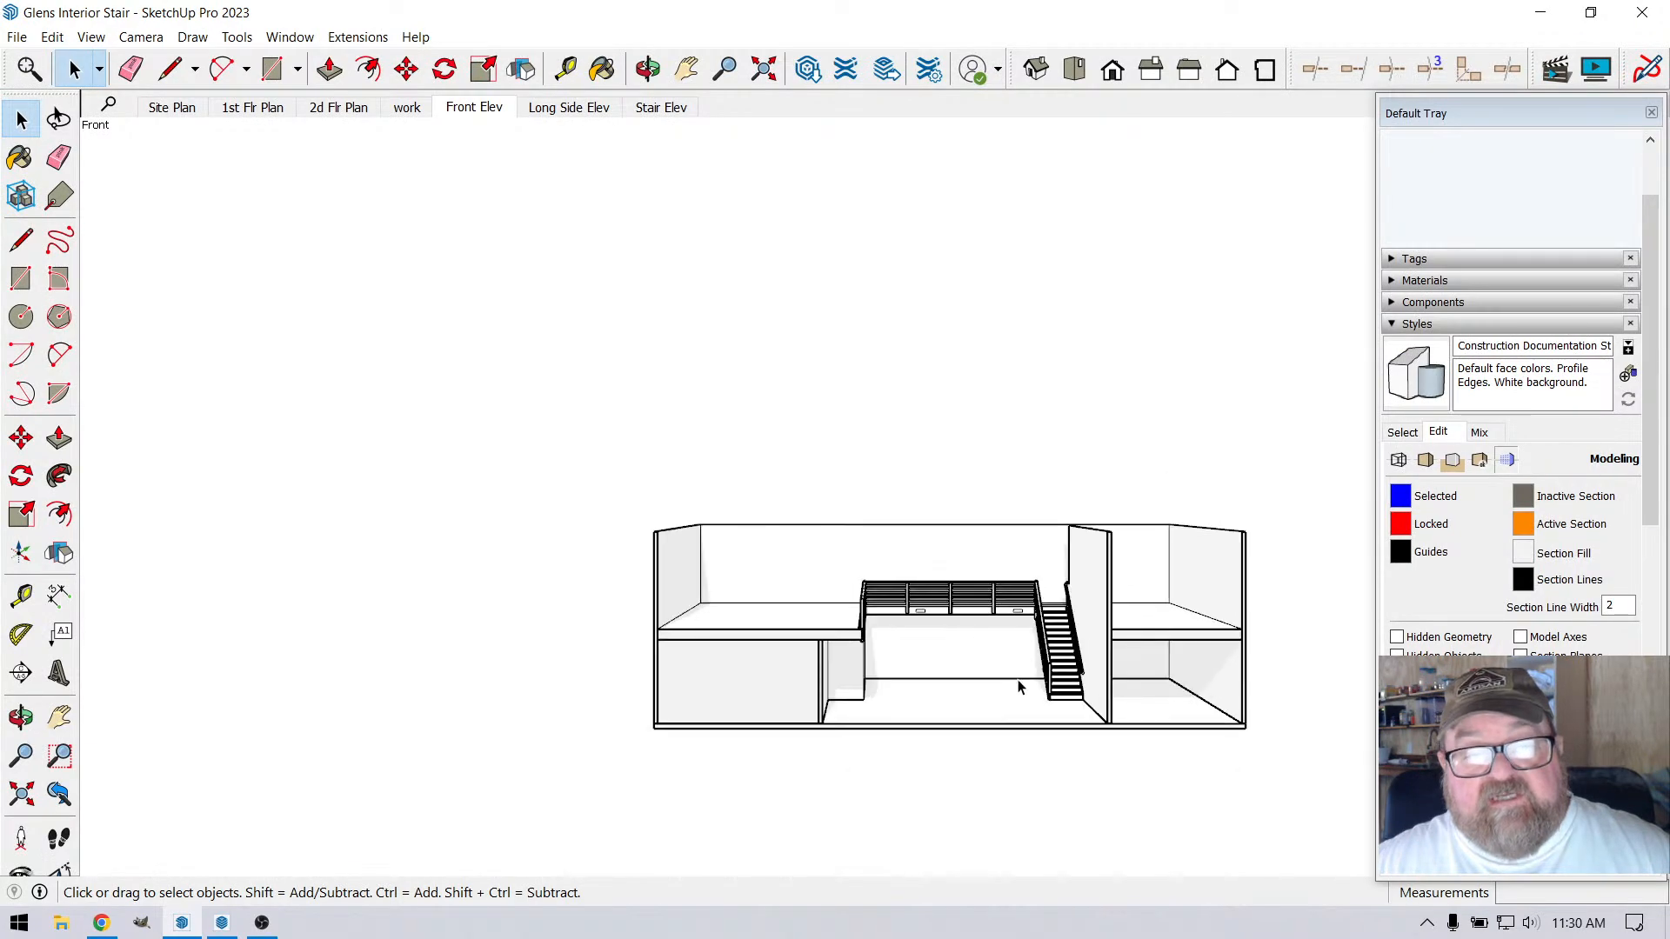
scroll(1192, 739, "up", 3)
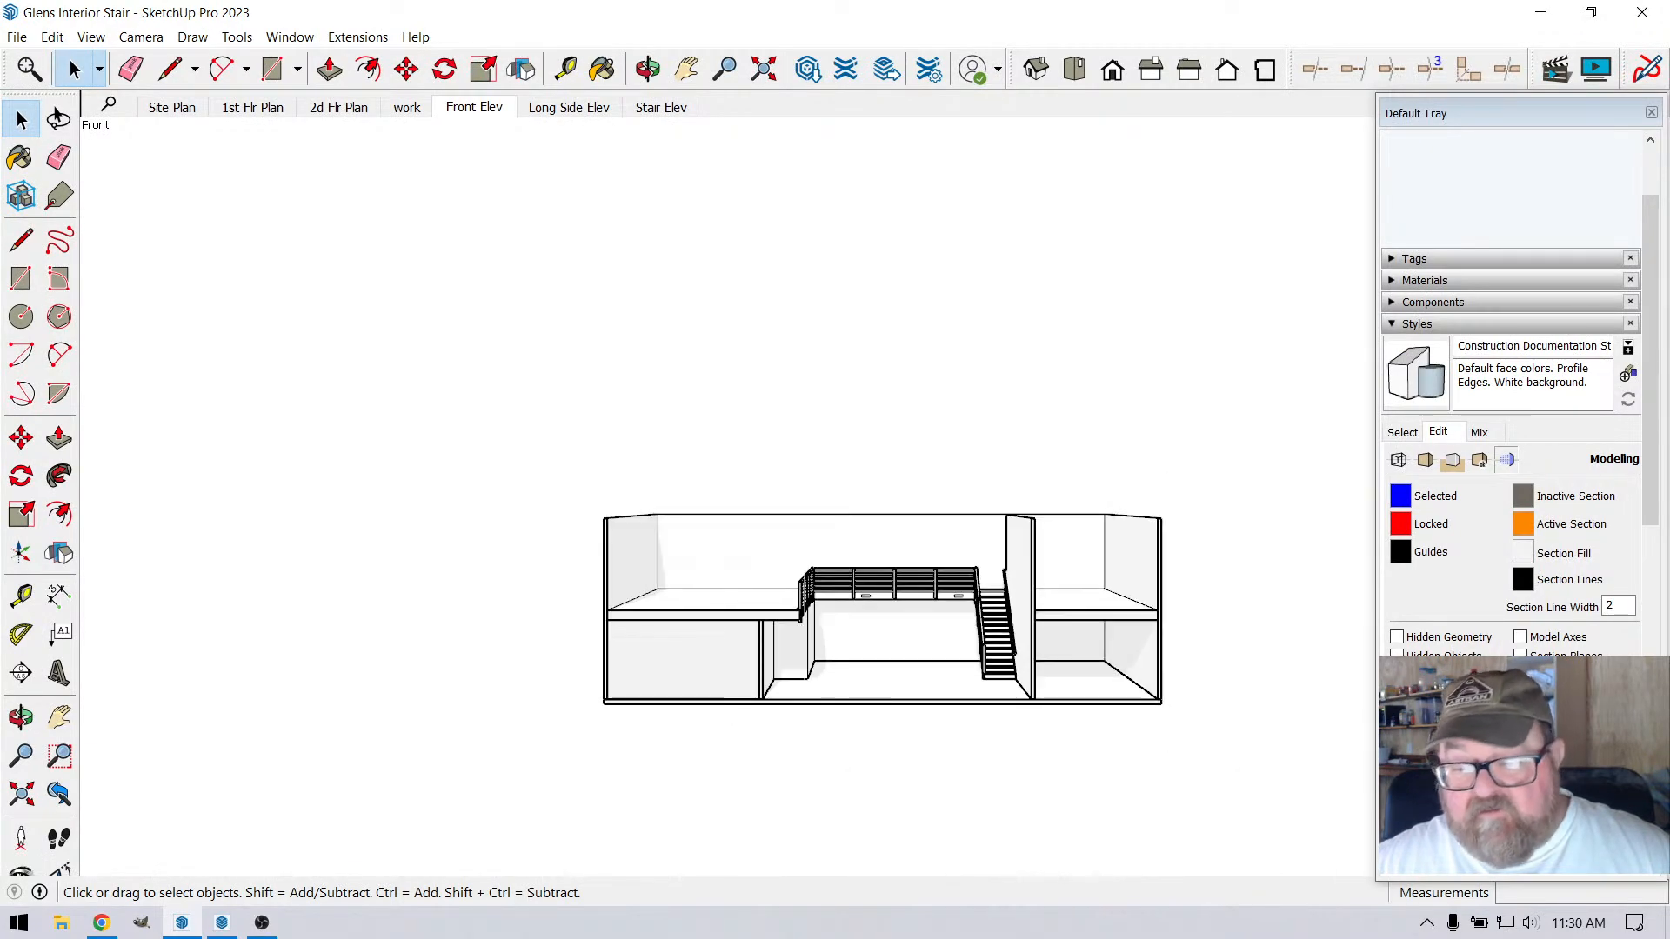
left_click(1411, 259)
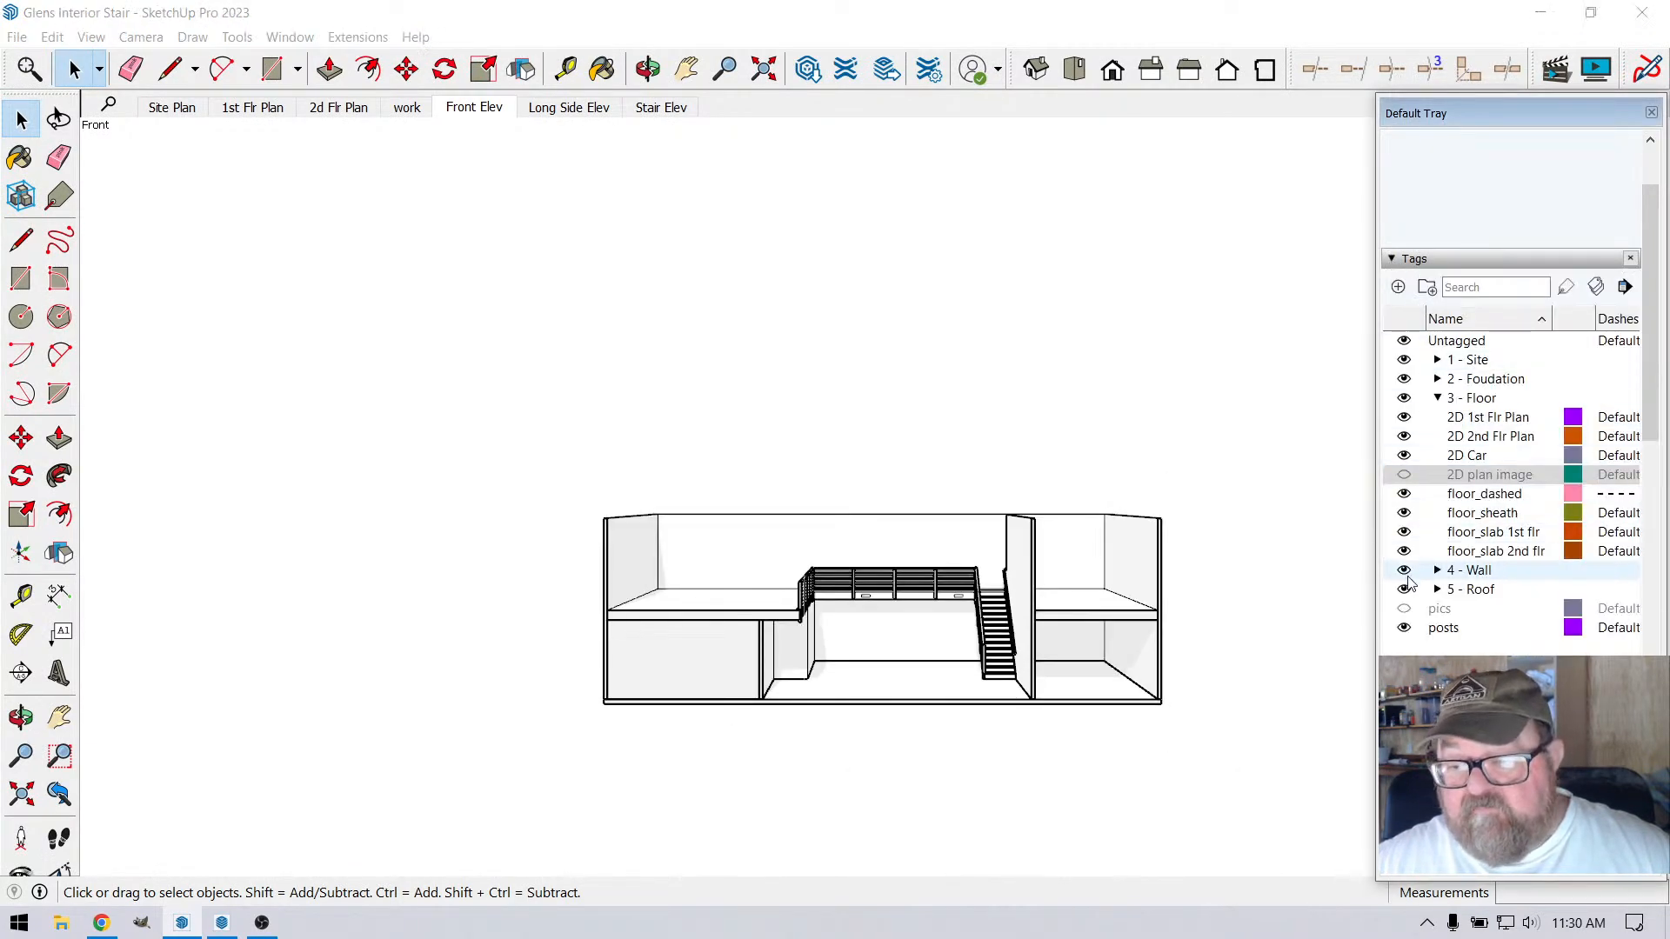
left_click(1405, 609)
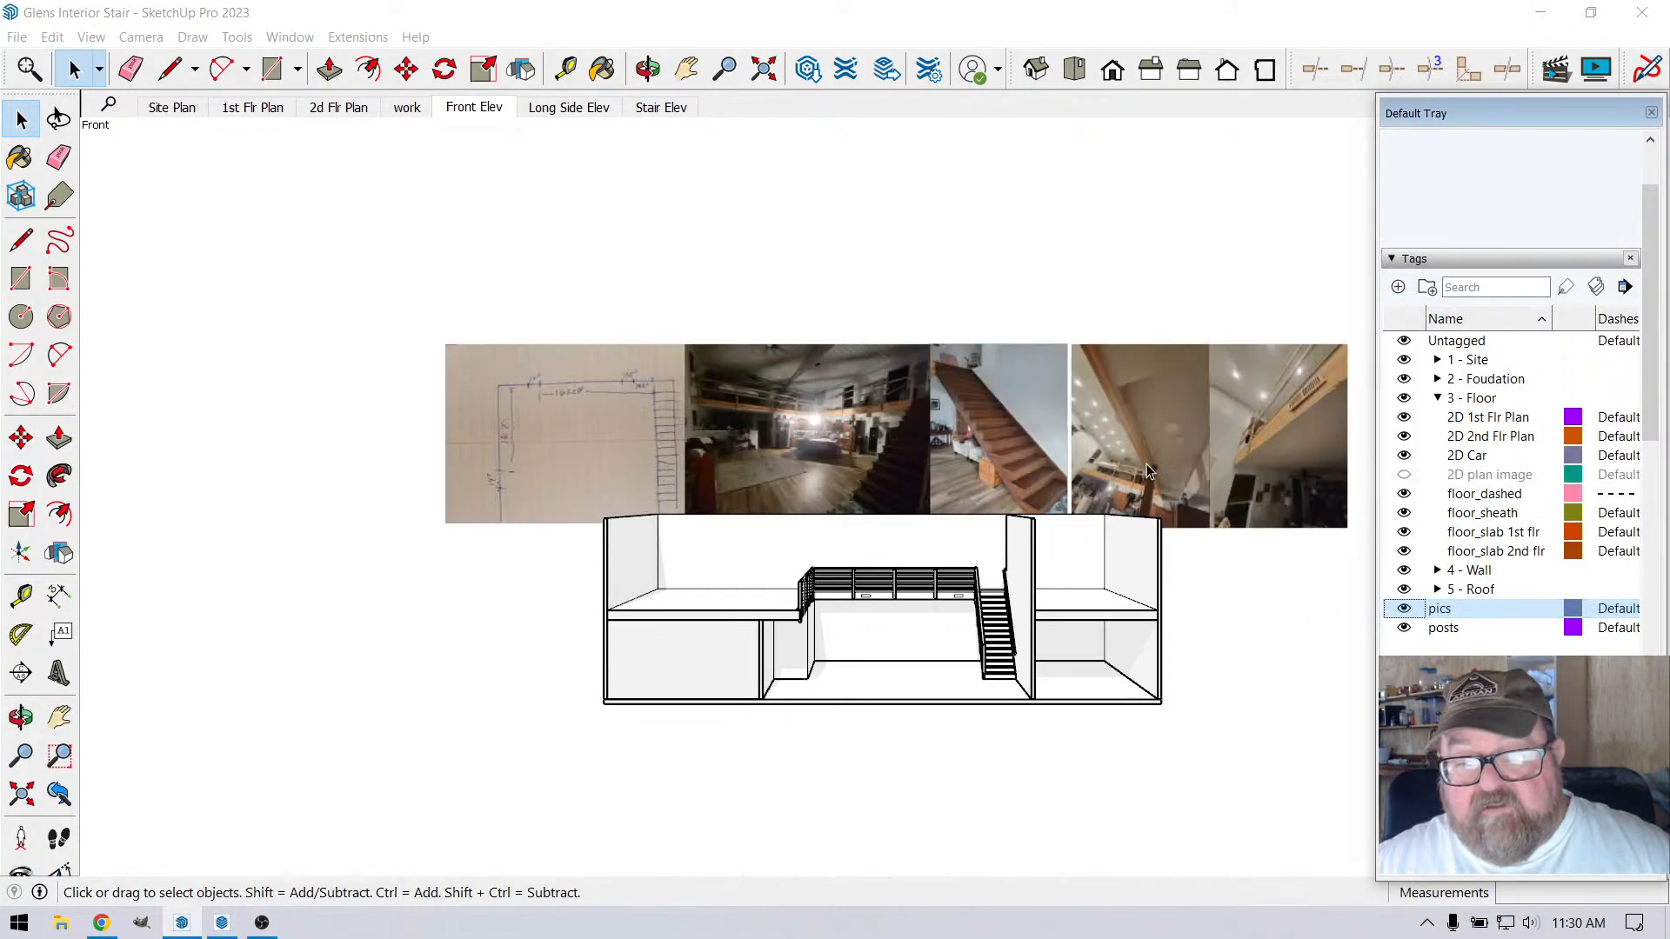
Examine the reference photos above the model for the loft railing posts, the rim board and the existing staircase
scroll(1147, 471, "down", 1)
scroll(1217, 488, "up", 6)
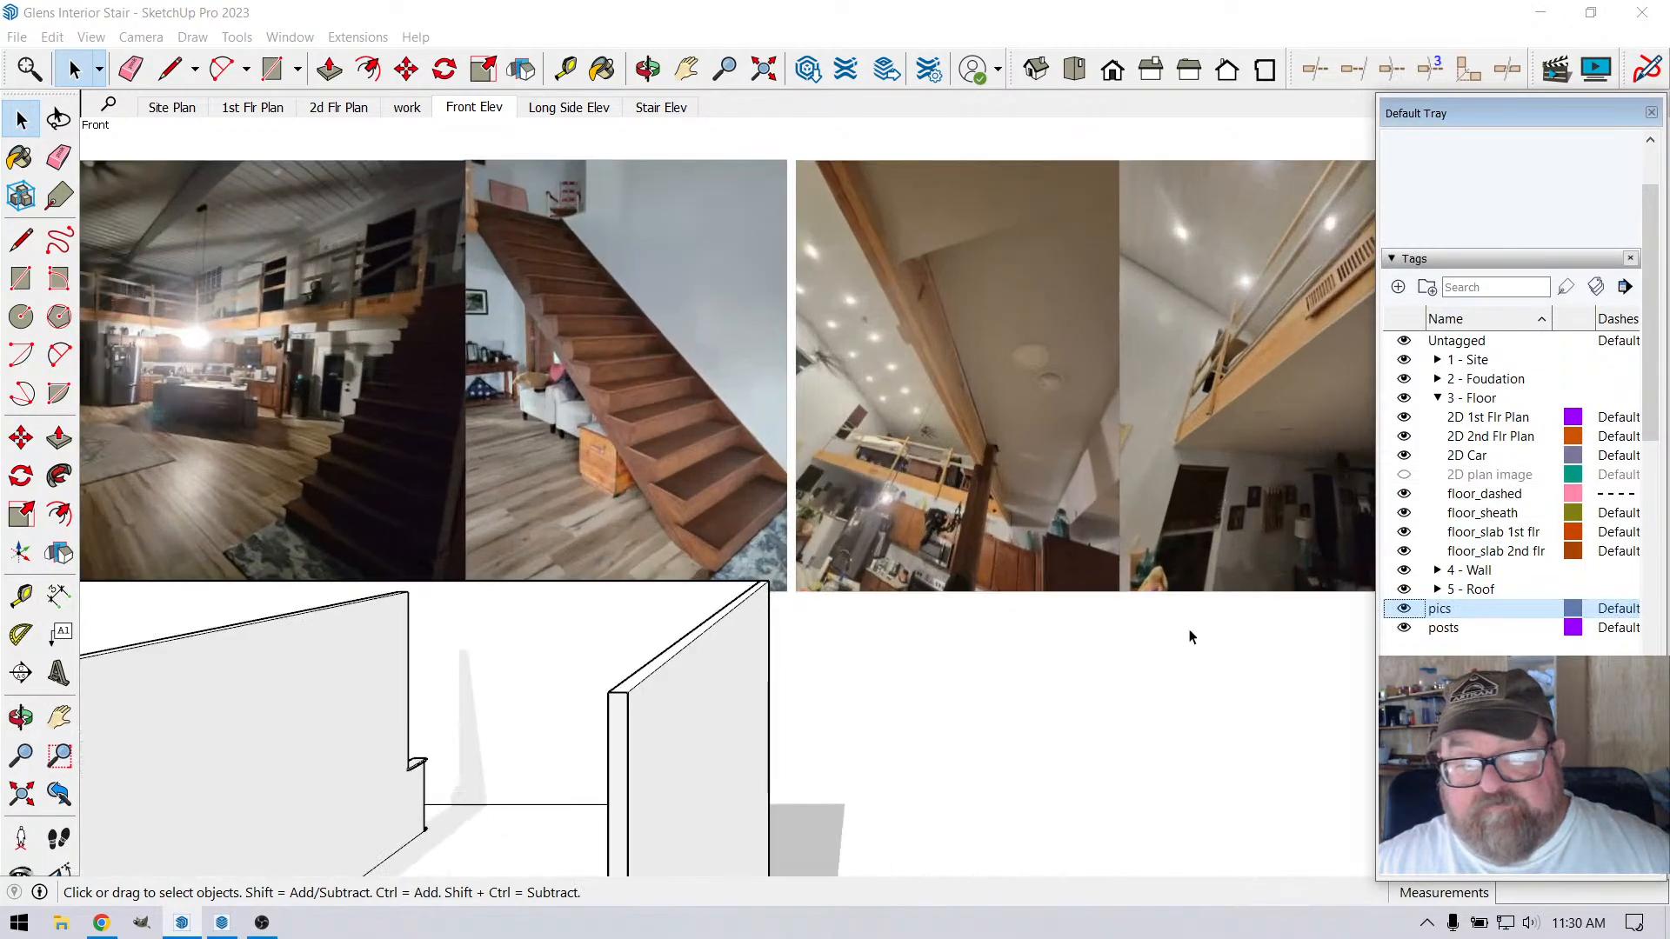
scroll(1189, 653, "down", 3)
scroll(646, 464, "up", 4)
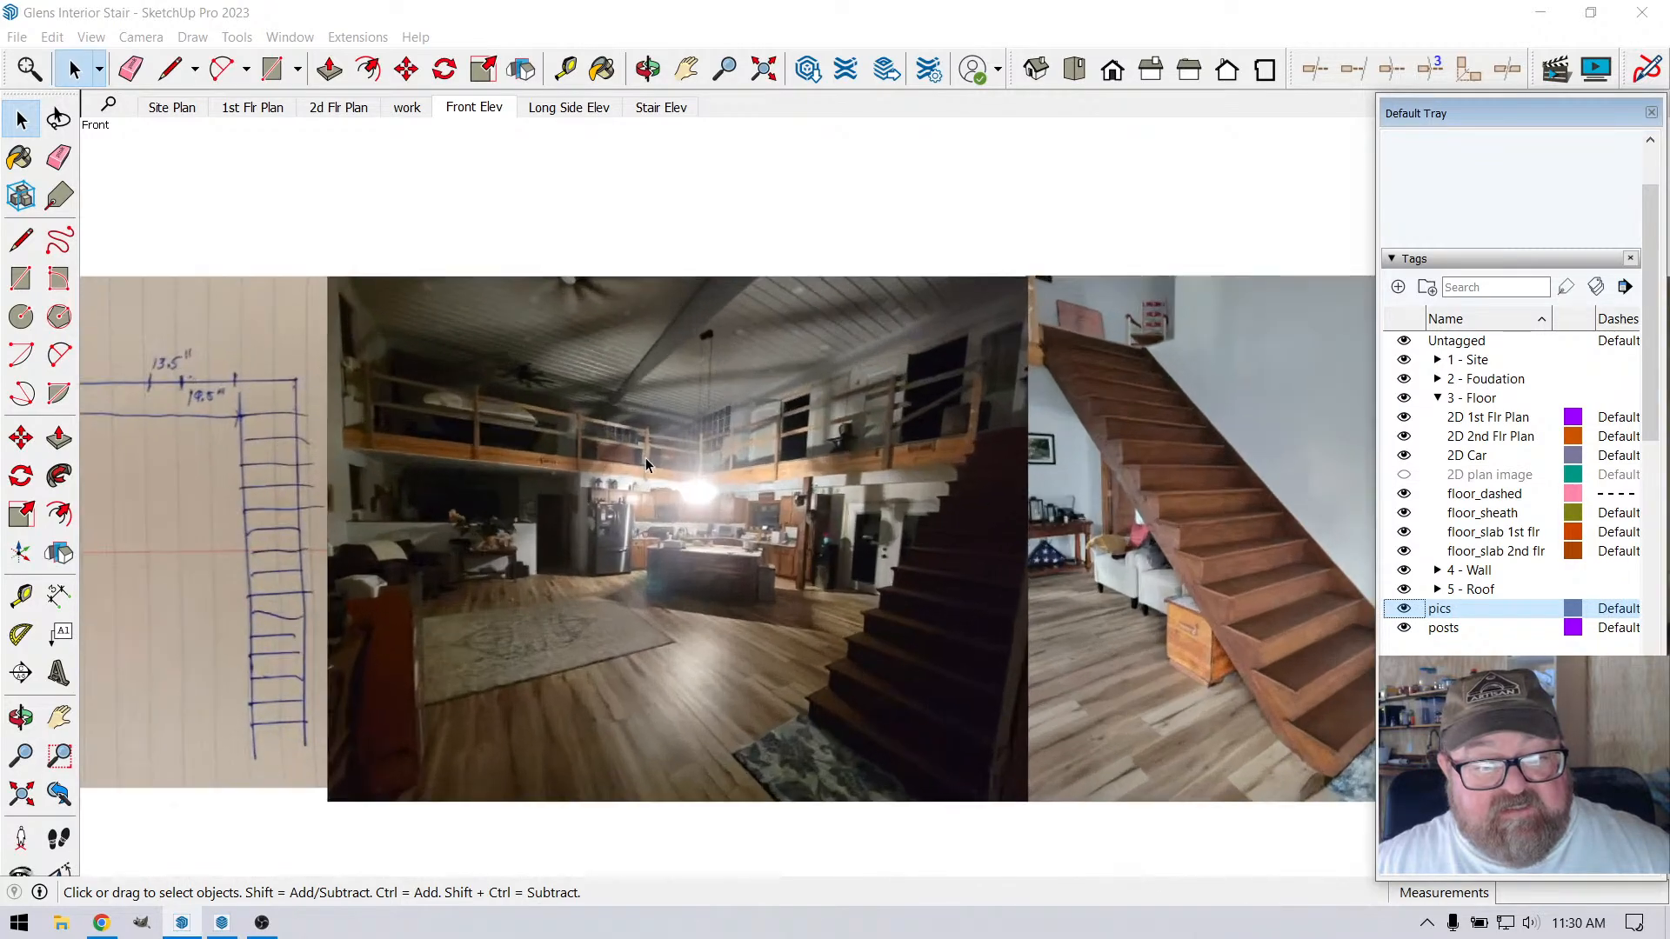
scroll(679, 460, "up", 2)
scroll(700, 454, "up", 2)
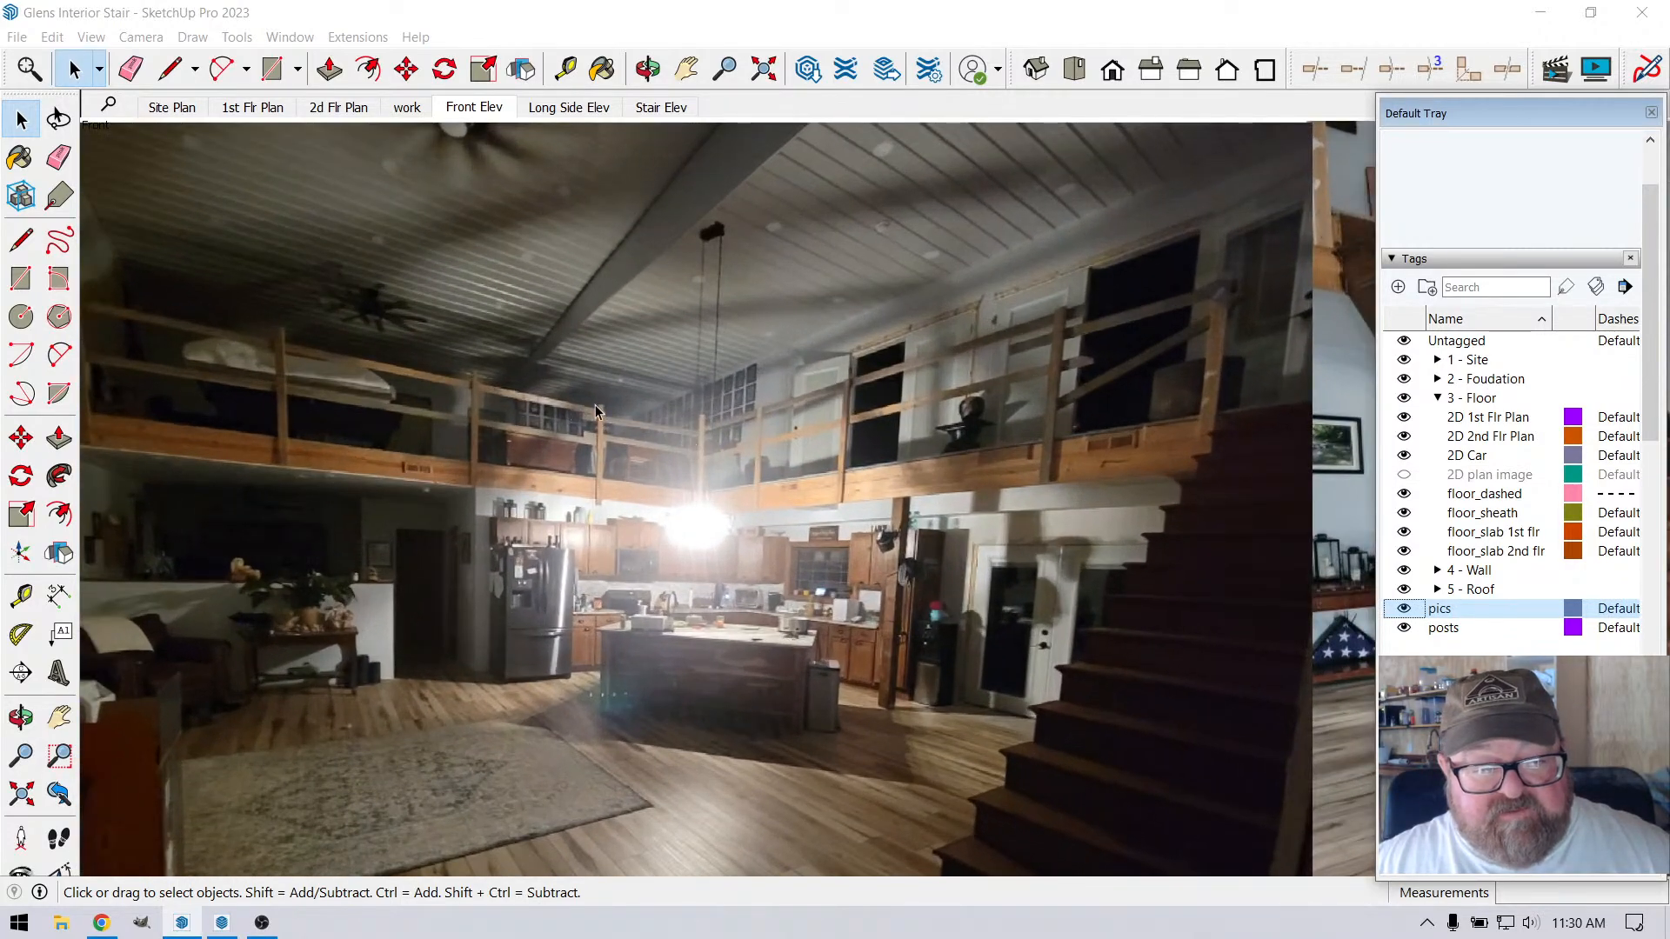
scroll(944, 458, "down", 1)
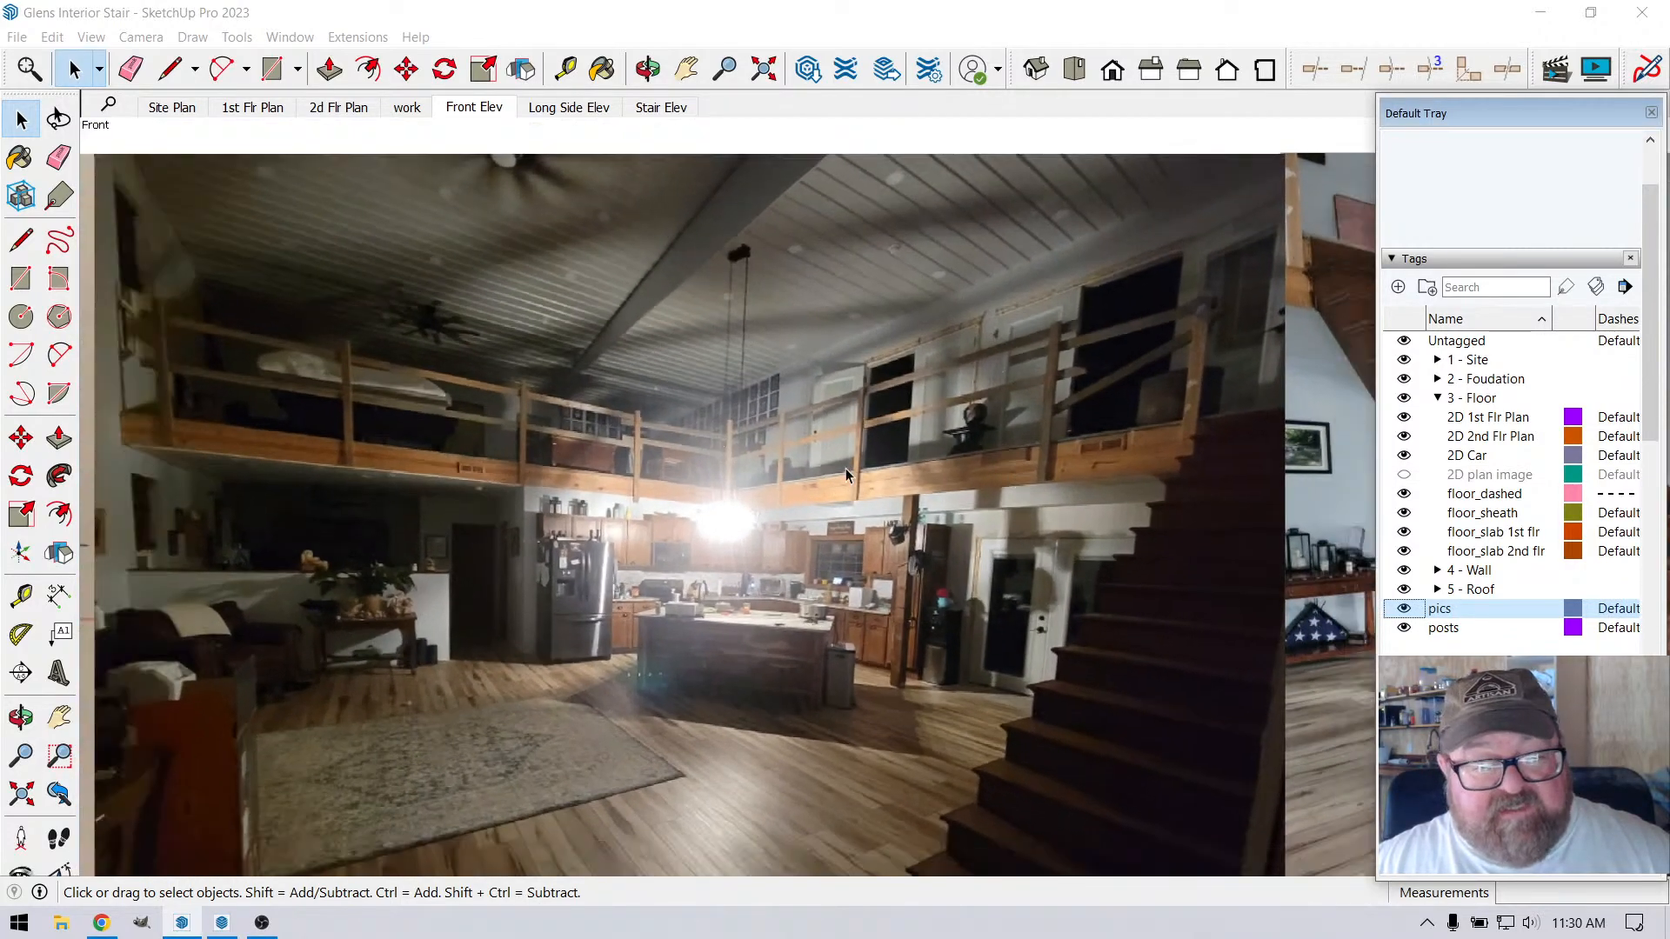
scroll(328, 423, "up", 1)
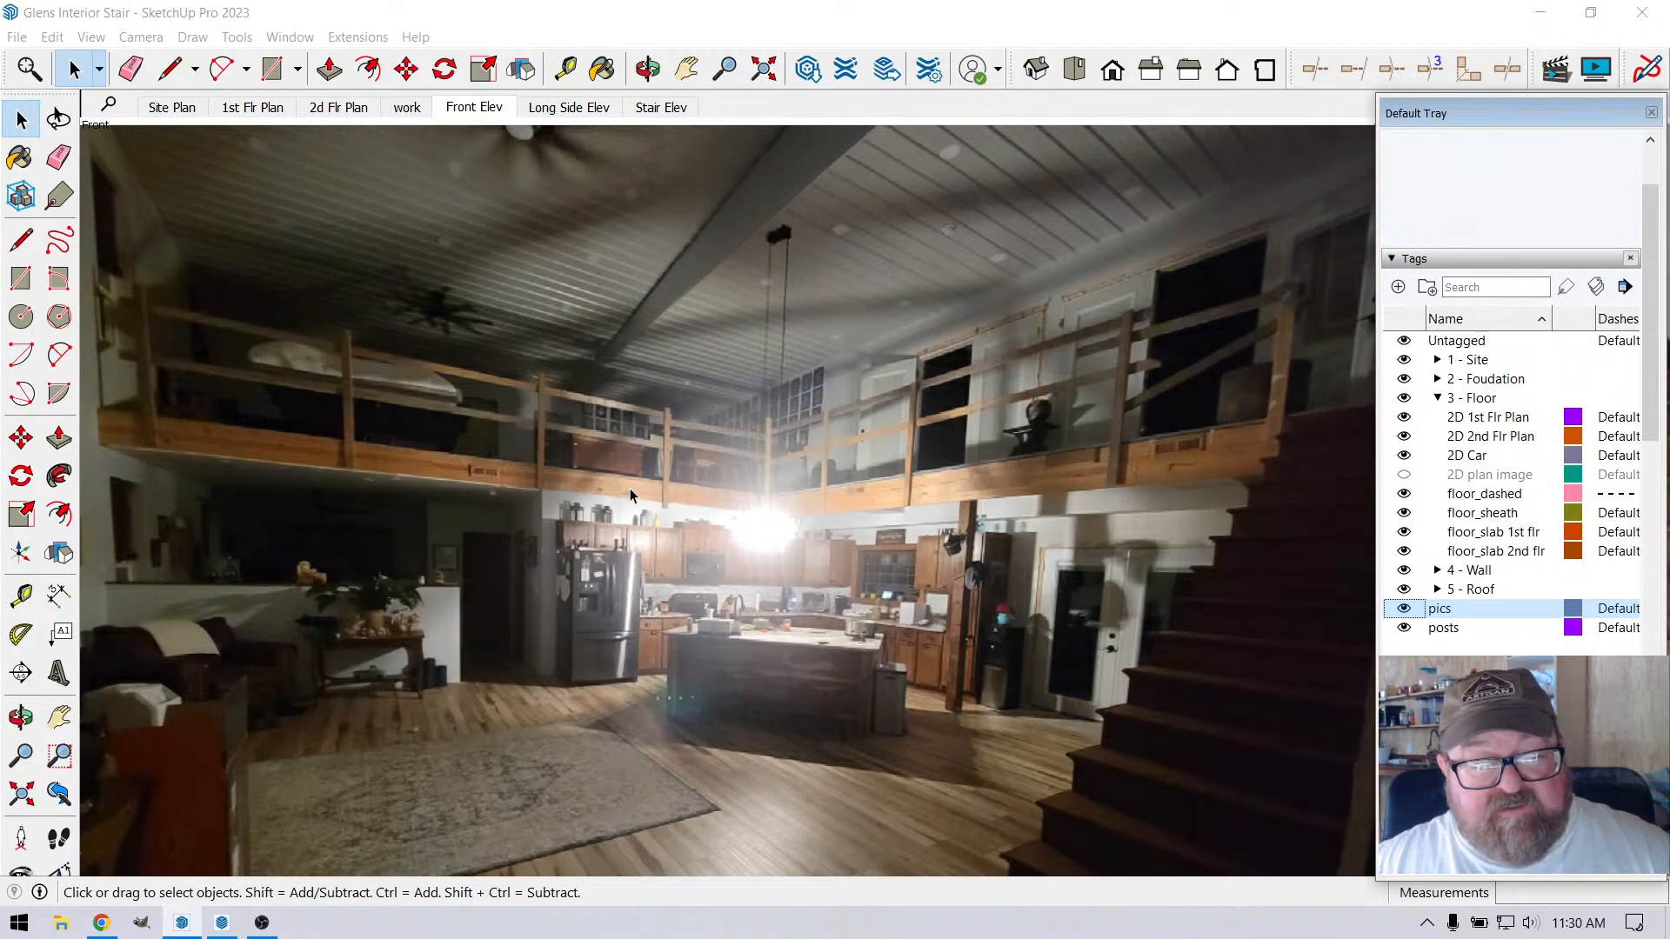
scroll(632, 494, "up", 2)
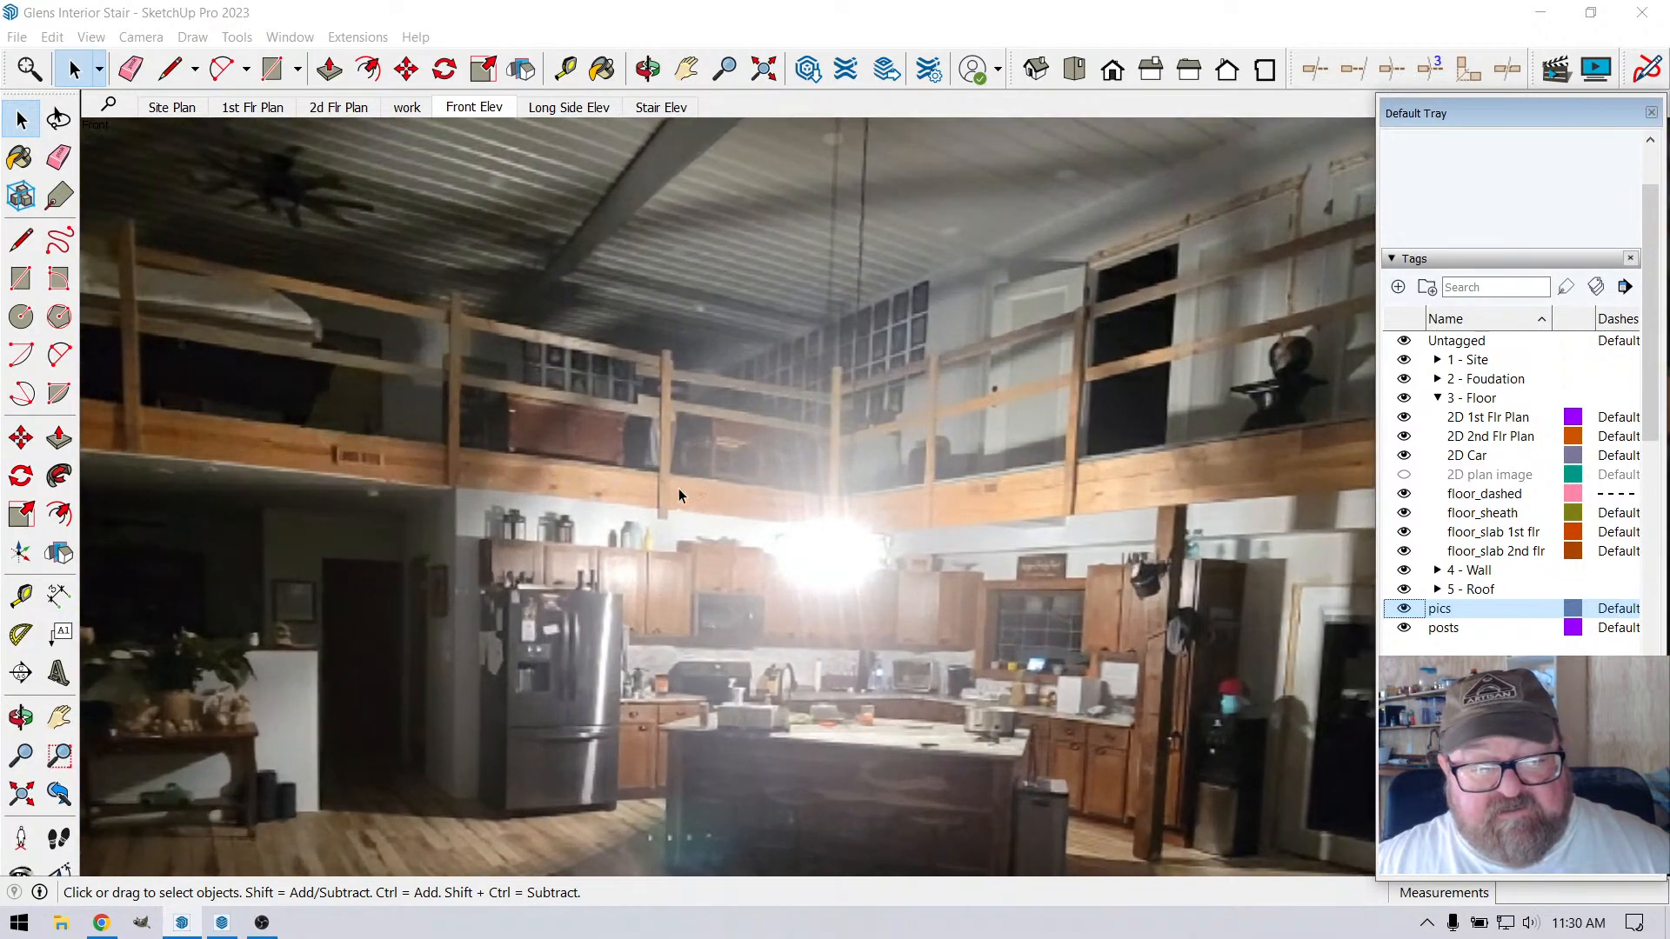
scroll(826, 513, "down", 1)
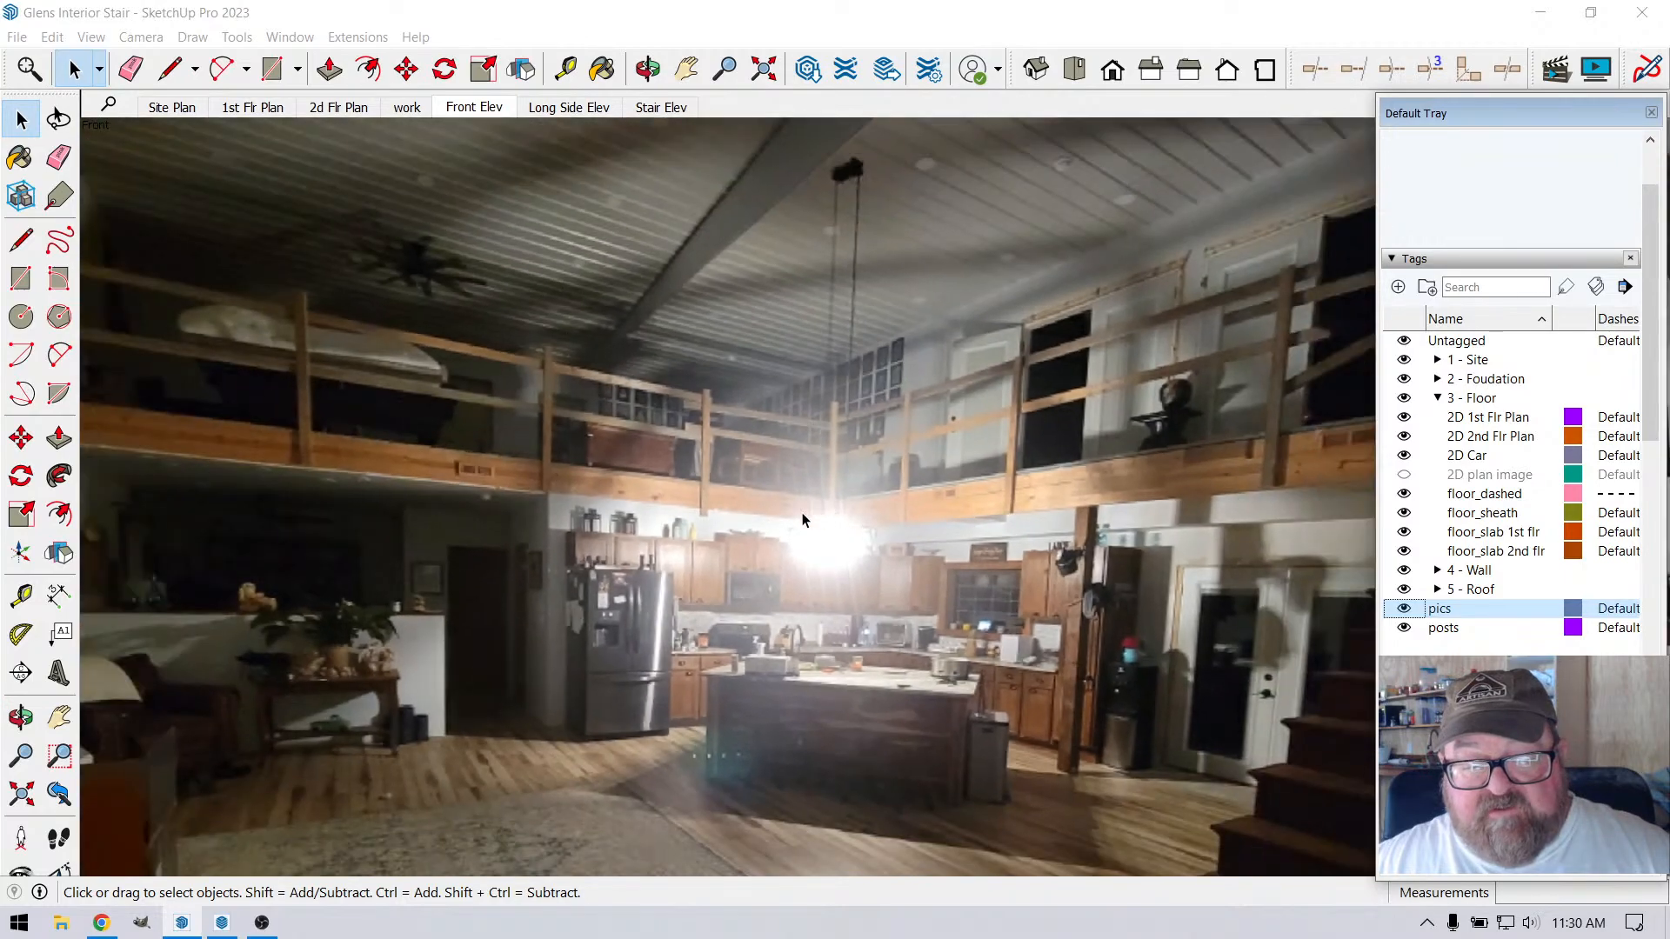
scroll(539, 482, "up", 4)
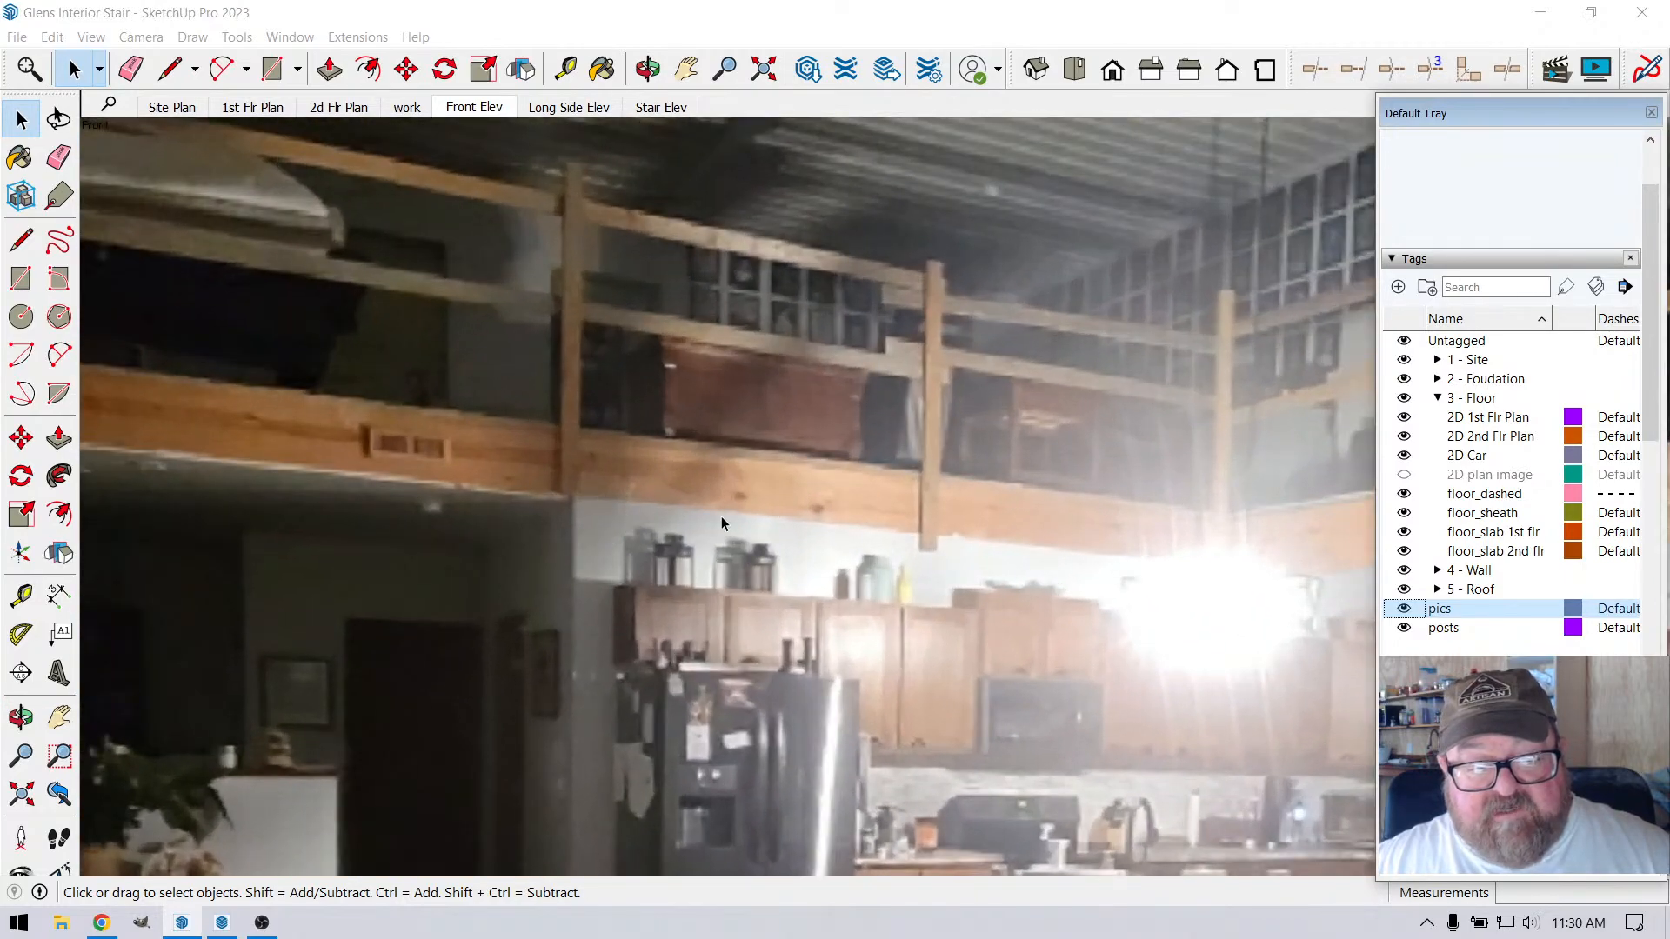
scroll(774, 508, "down", 5)
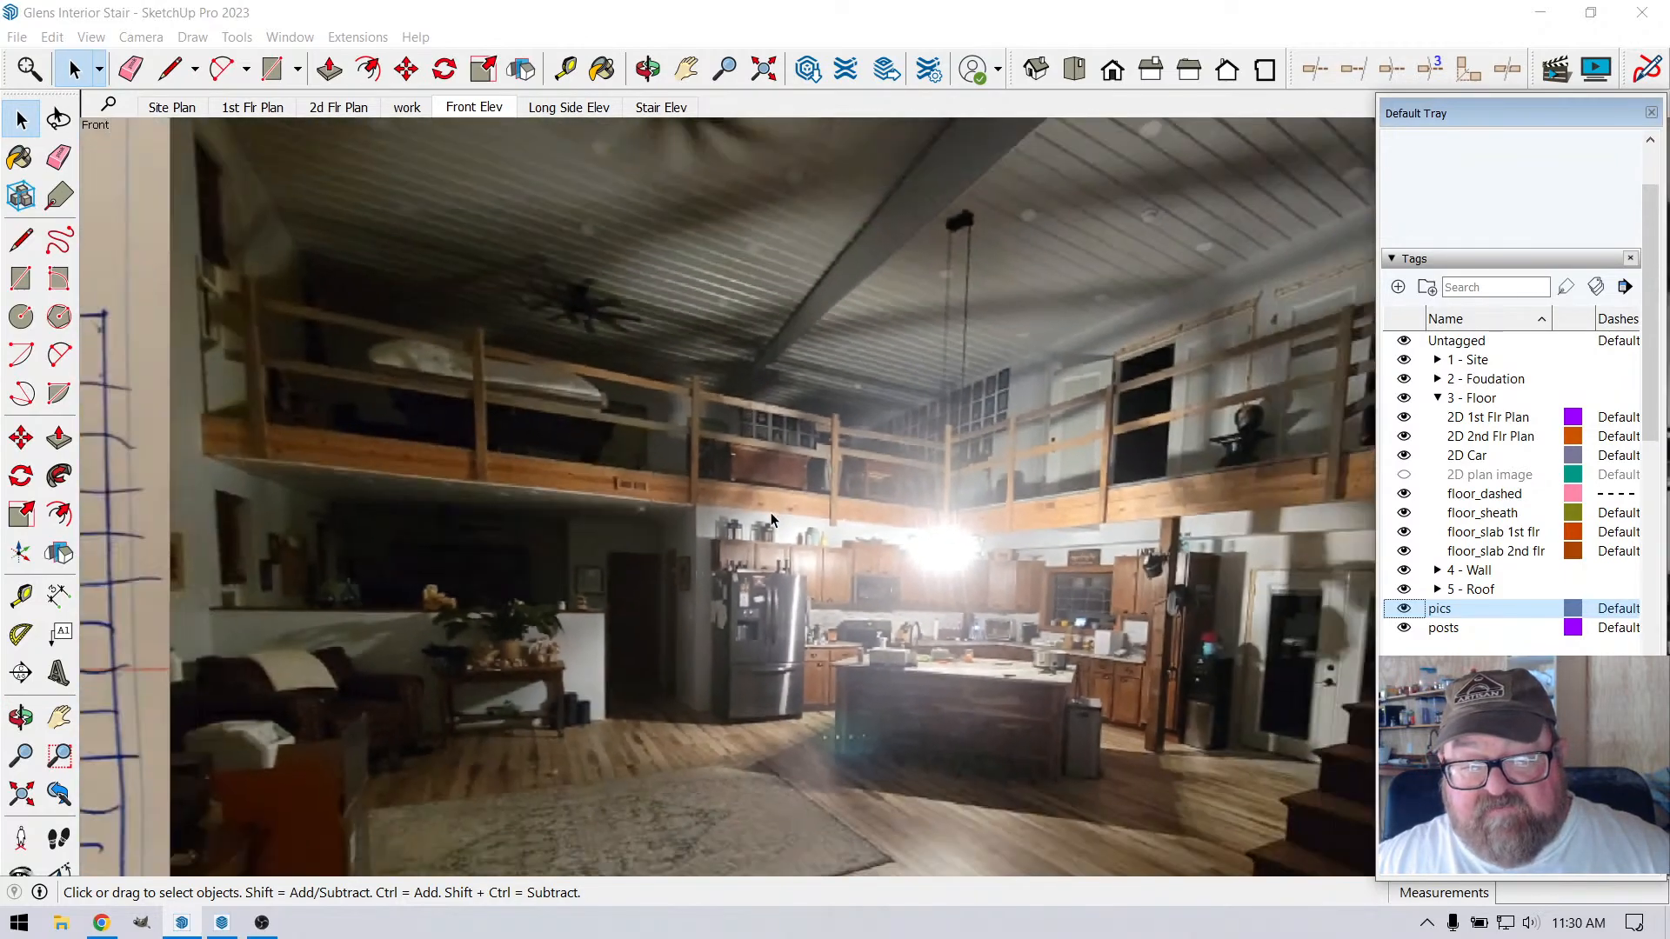
scroll(765, 515, "down", 6)
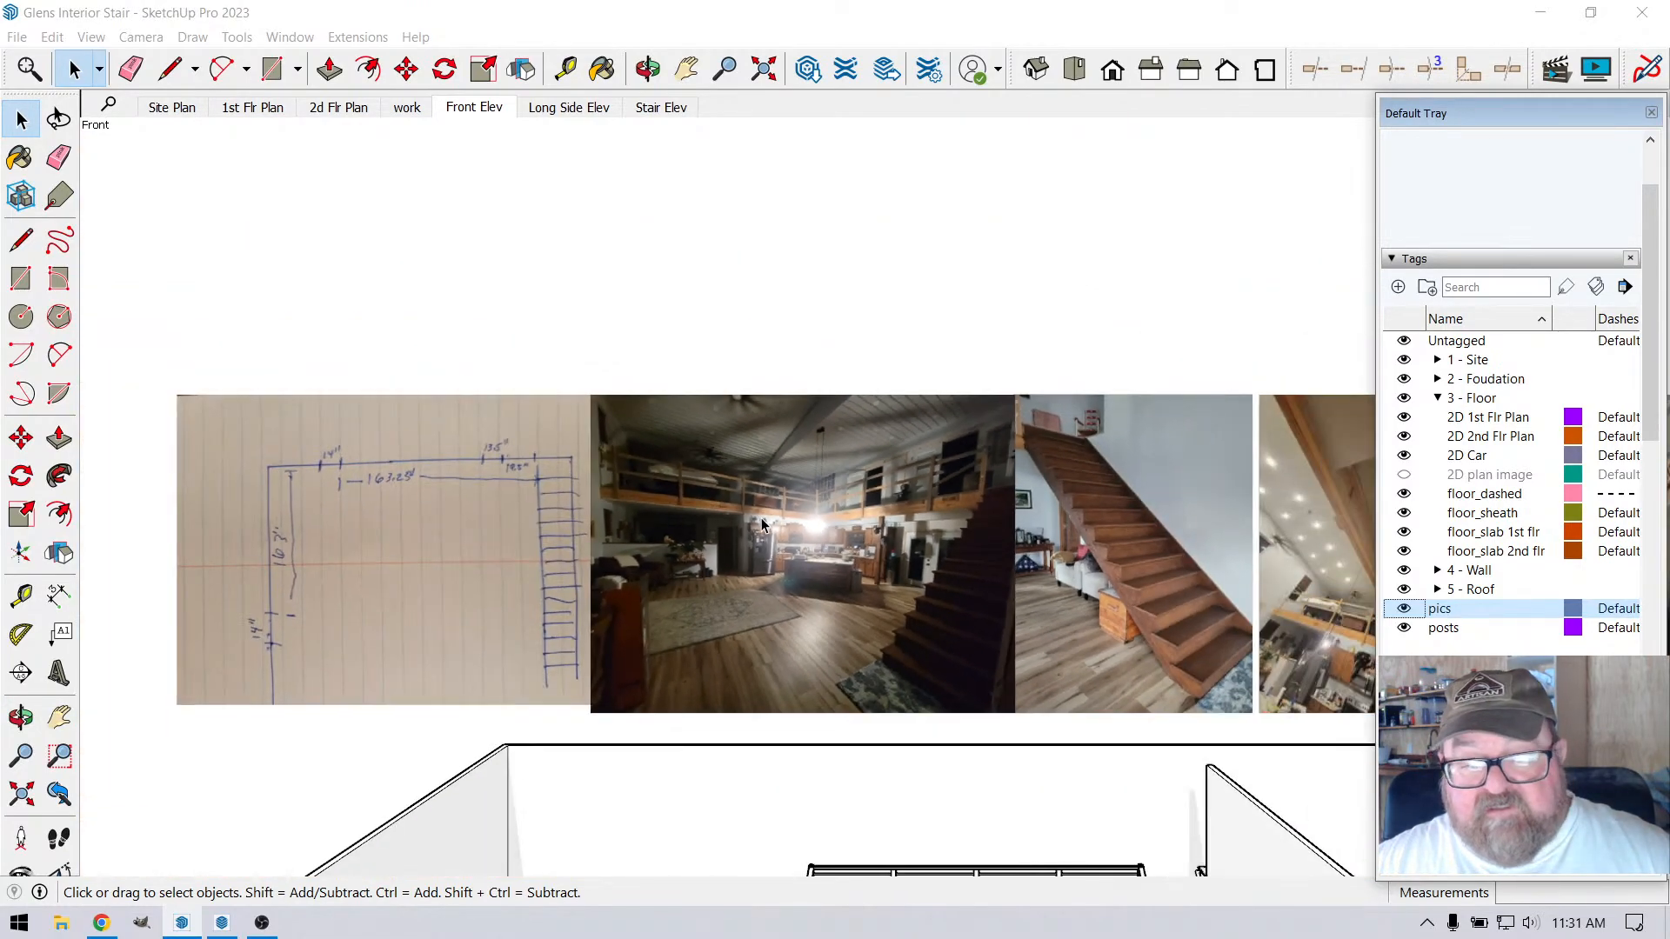
scroll(997, 570, "up", 5)
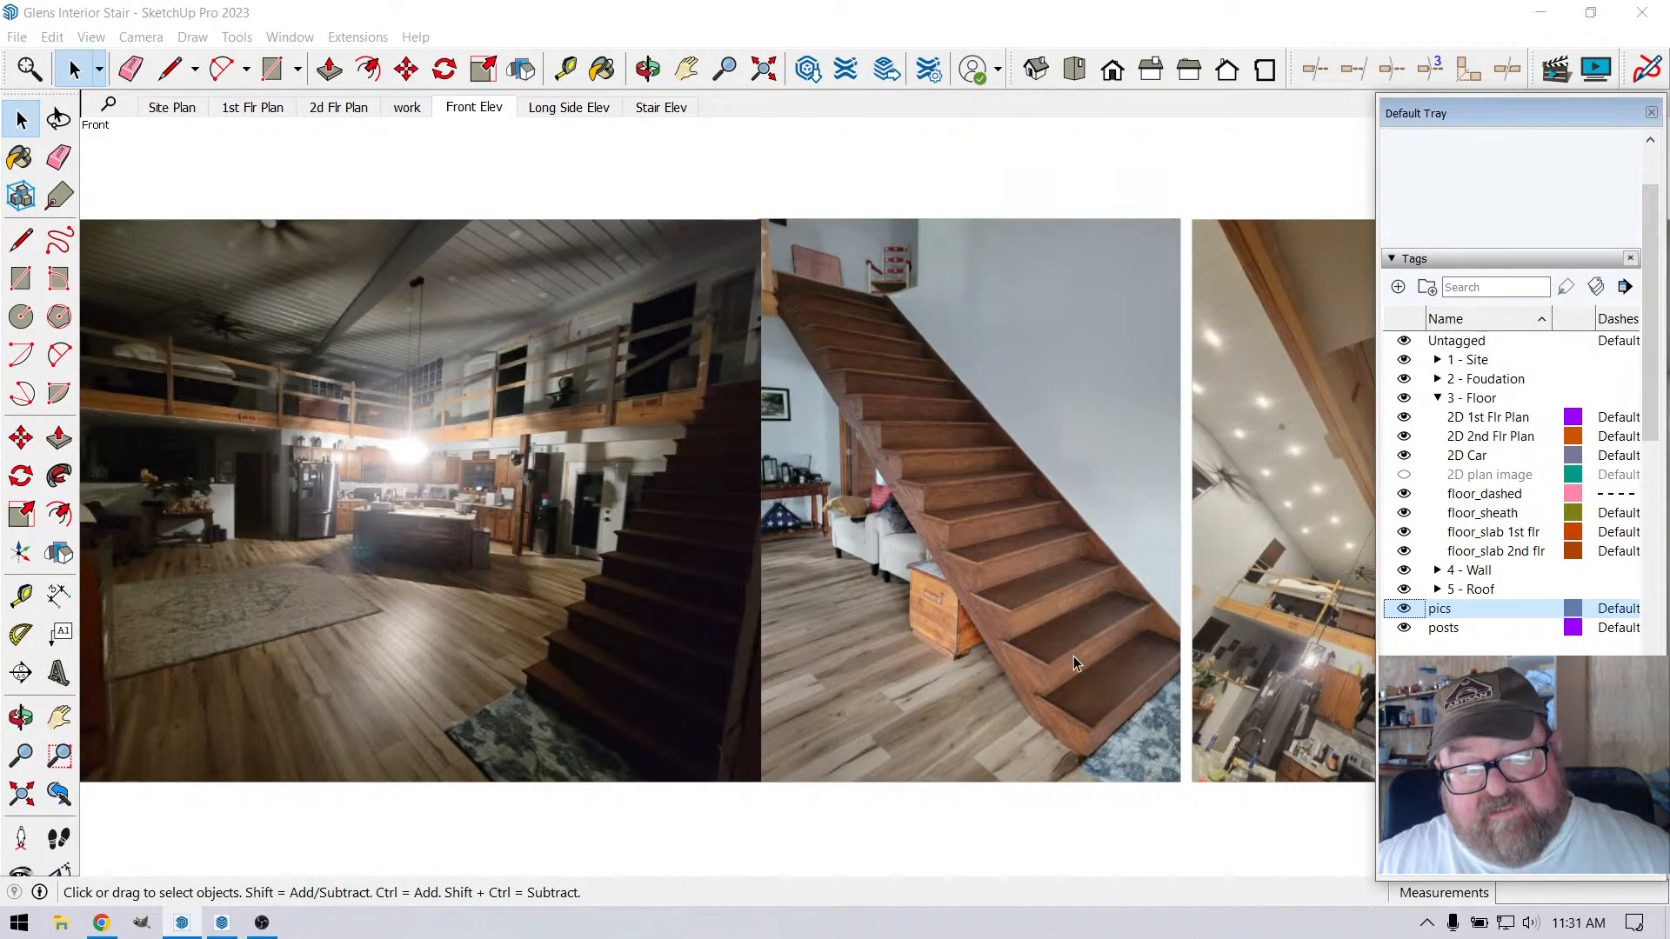
scroll(1063, 638, "up", 2)
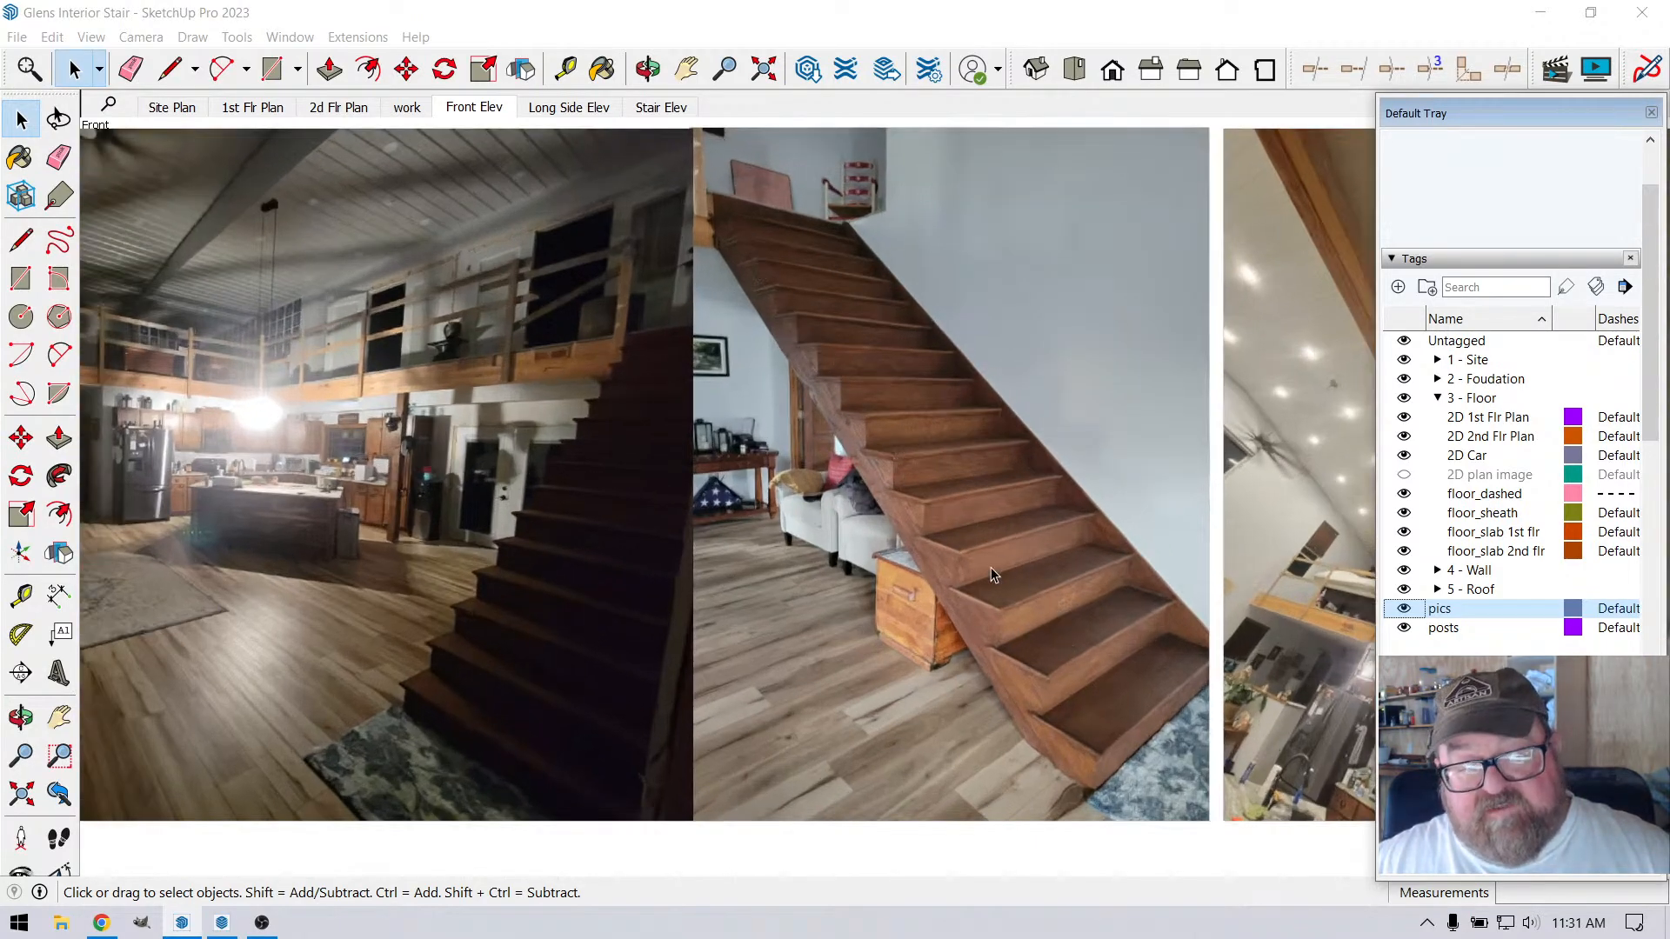
scroll(702, 207, "up", 2)
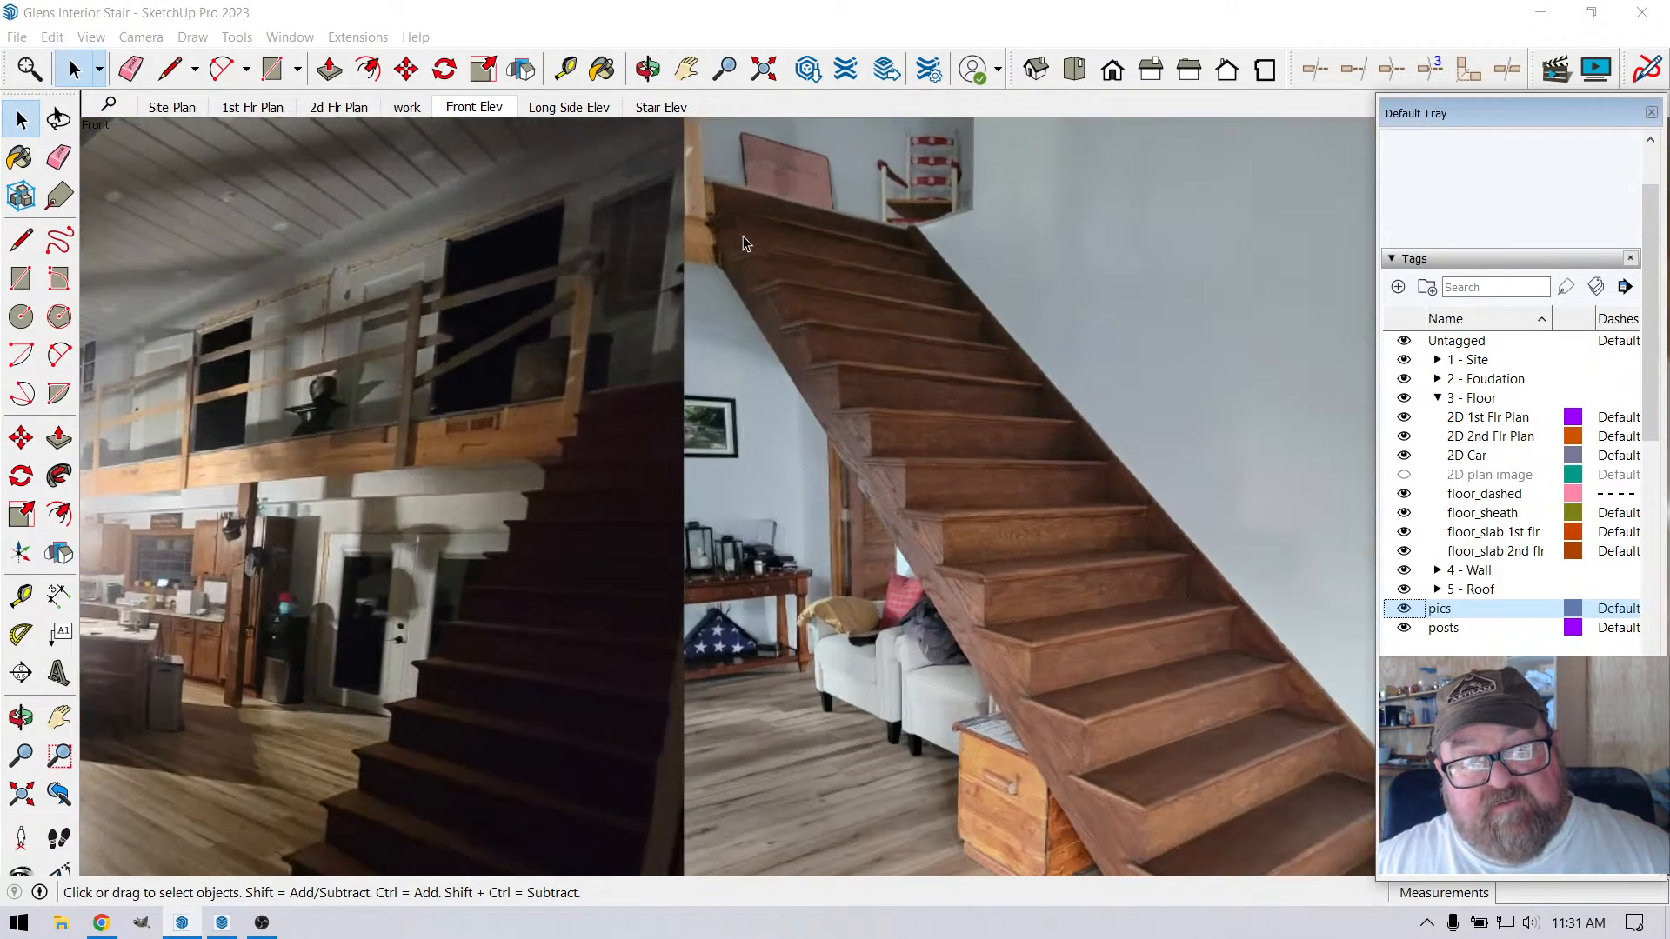
scroll(881, 357, "down", 6)
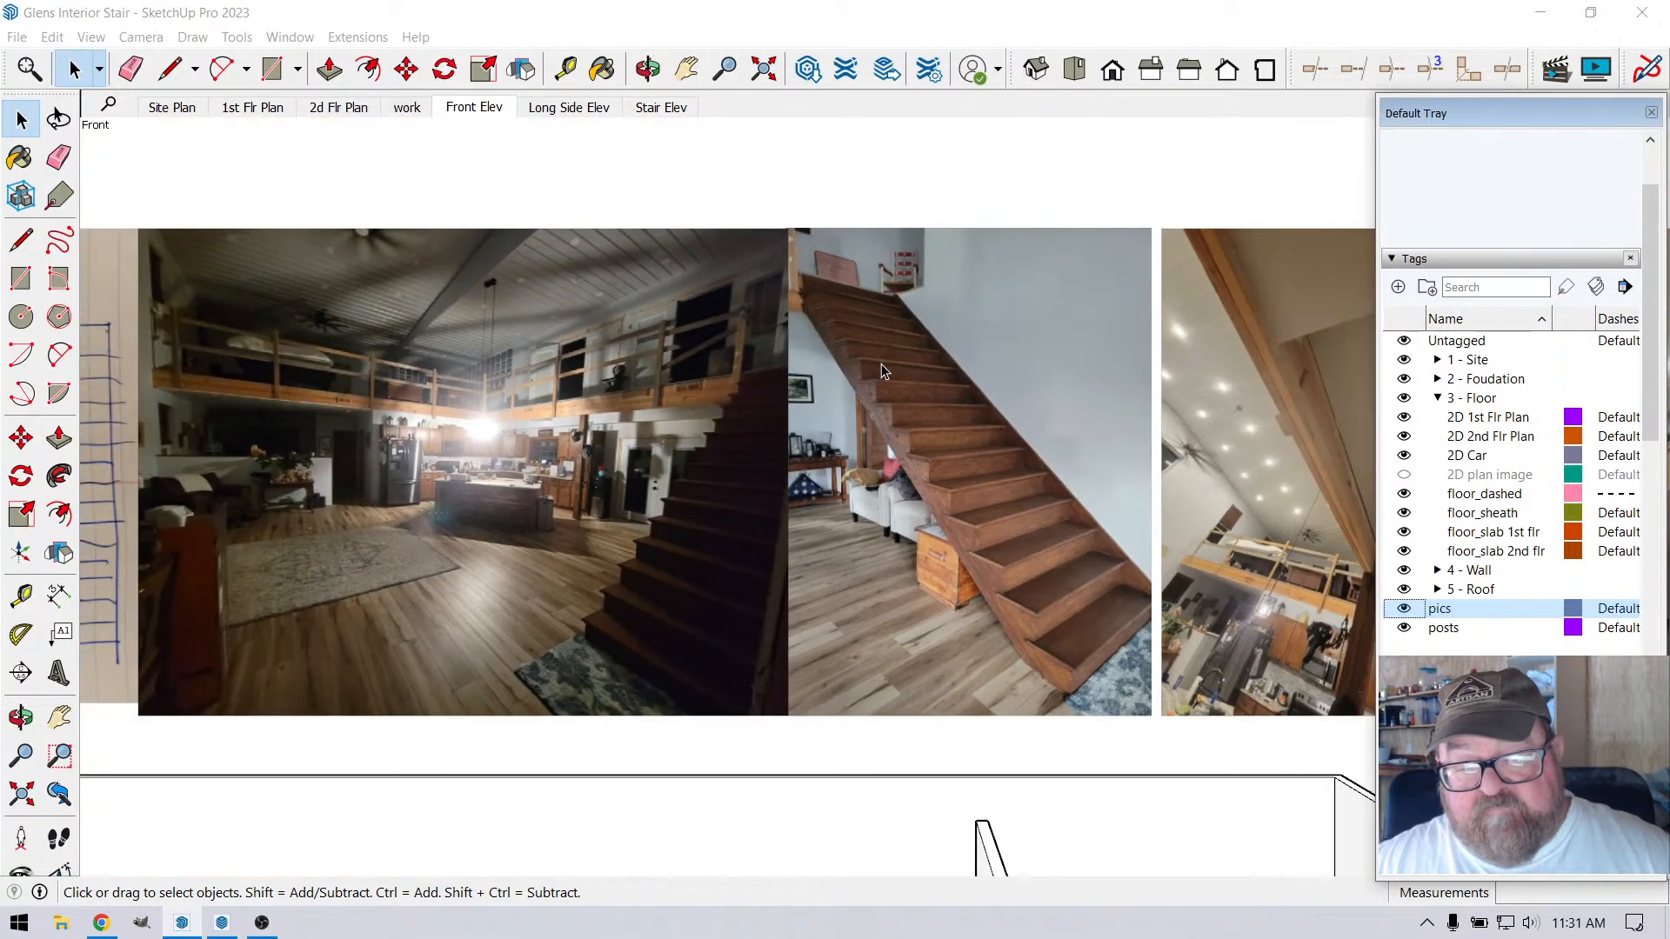
scroll(886, 372, "down", 4)
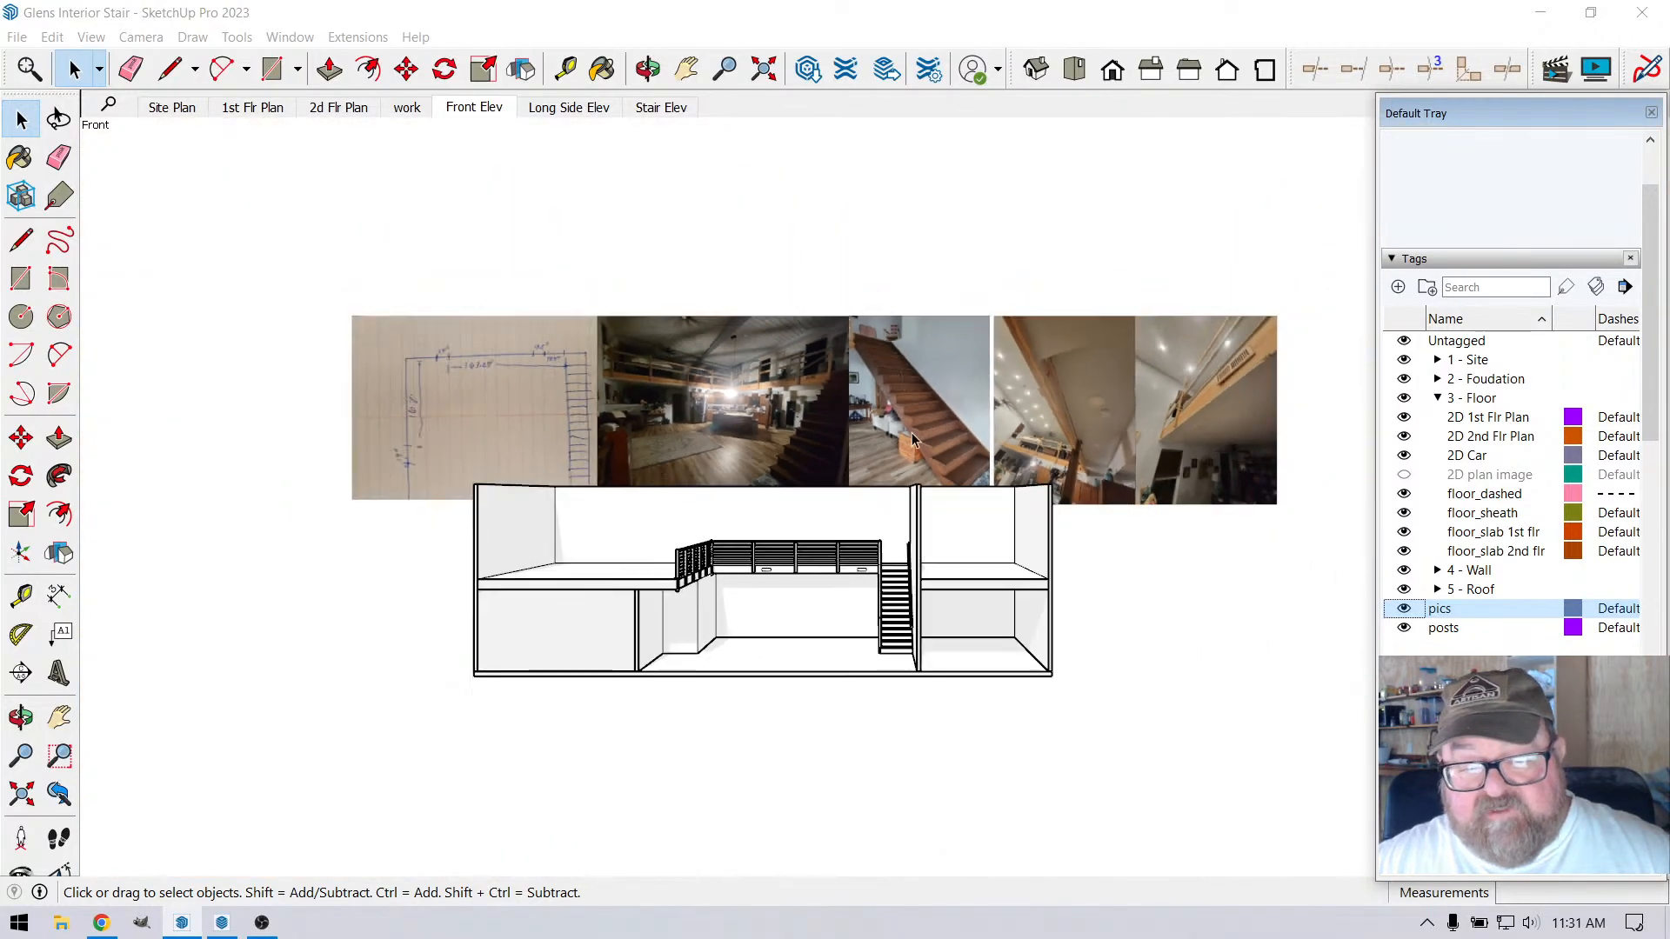
Examine the loft railing, the stair railing and the stair treads up close from the front
scroll(828, 648, "up", 3)
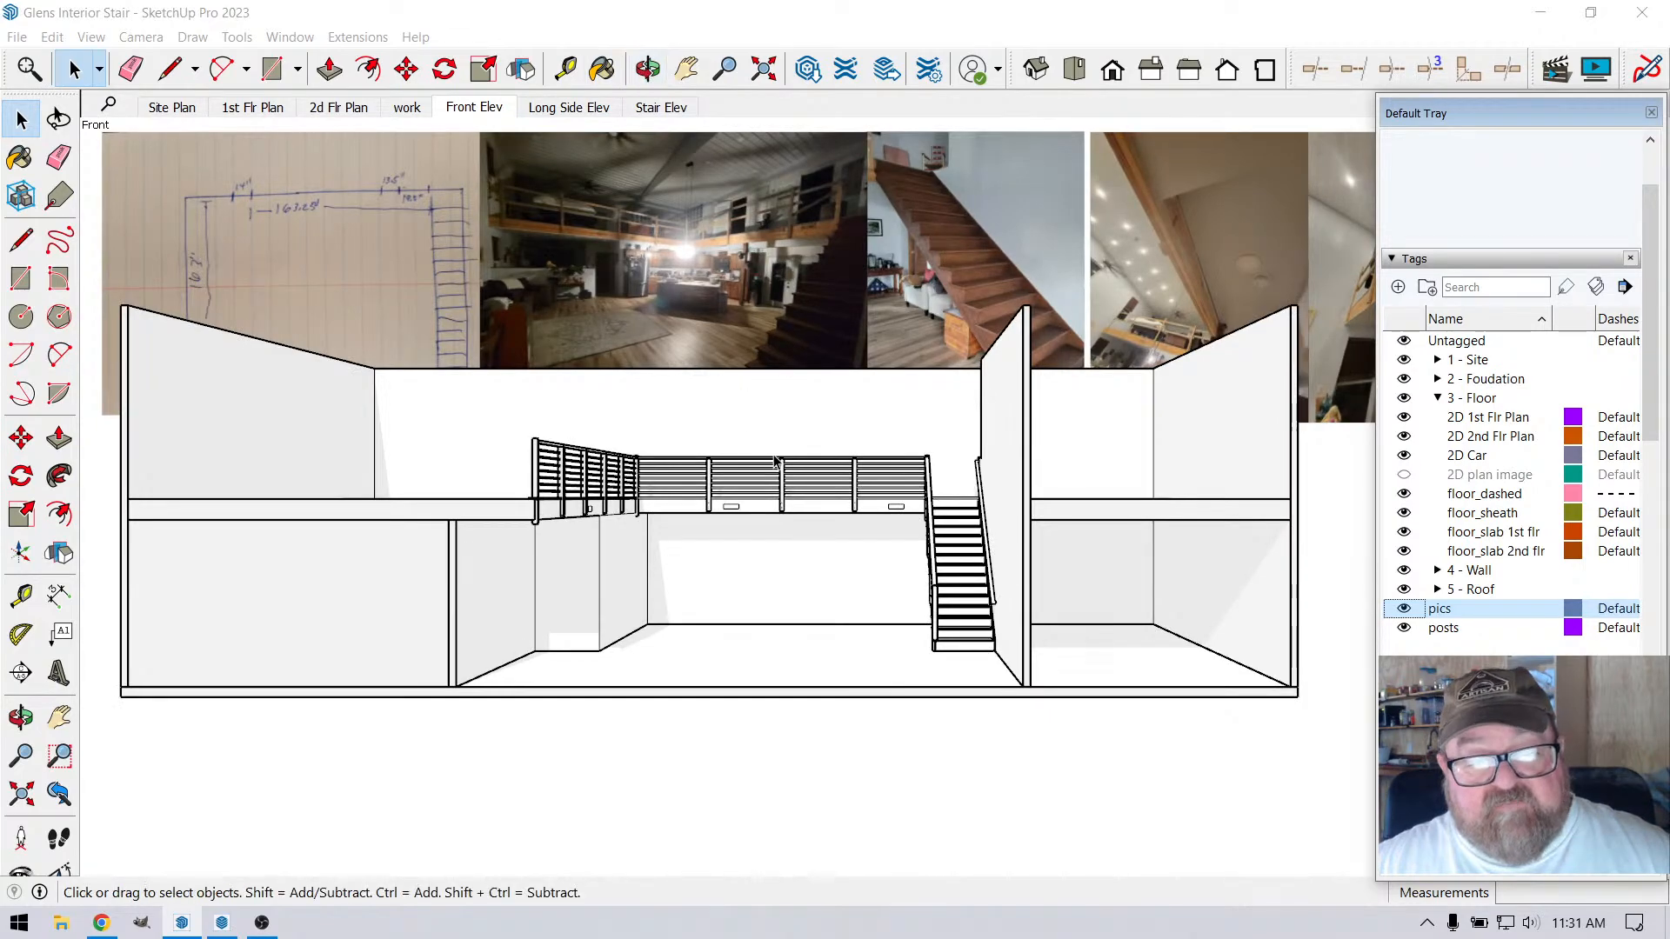
left_click(648, 69)
left_click_drag(875, 459, 1080, 626)
scroll(957, 496, "up", 5)
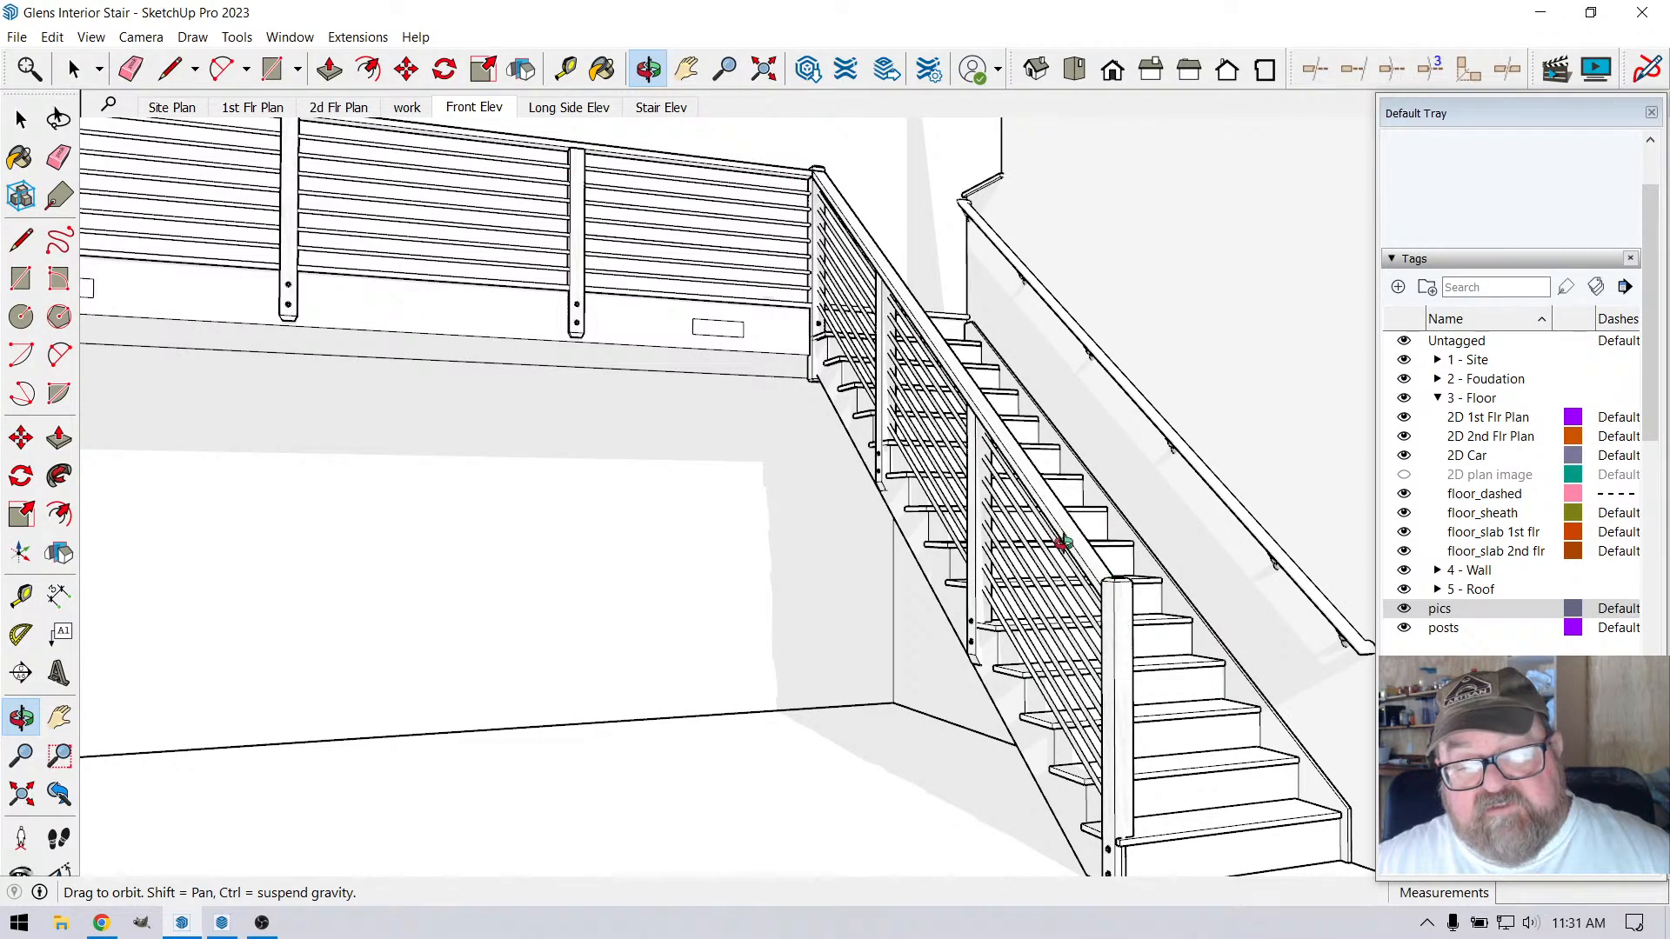
left_click_drag(979, 444, 981, 459)
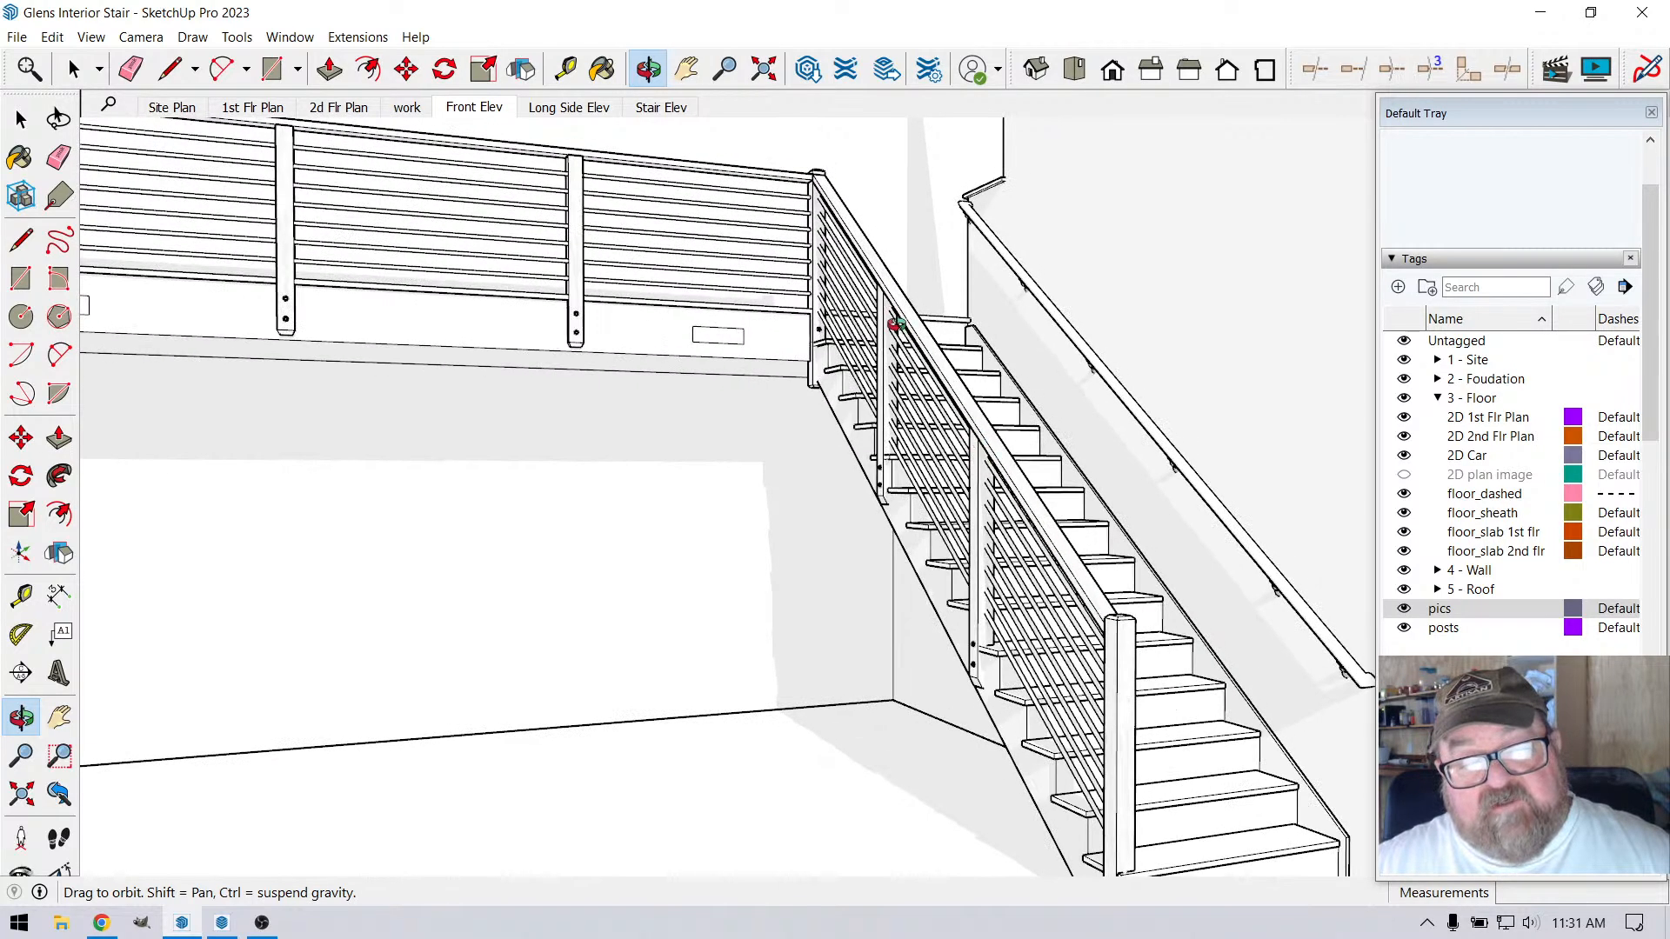
scroll(896, 418, "down", 1)
scroll(1185, 597, "up", 3)
left_click_drag(1241, 599, 504, 269)
left_click_drag(511, 331, 856, 485)
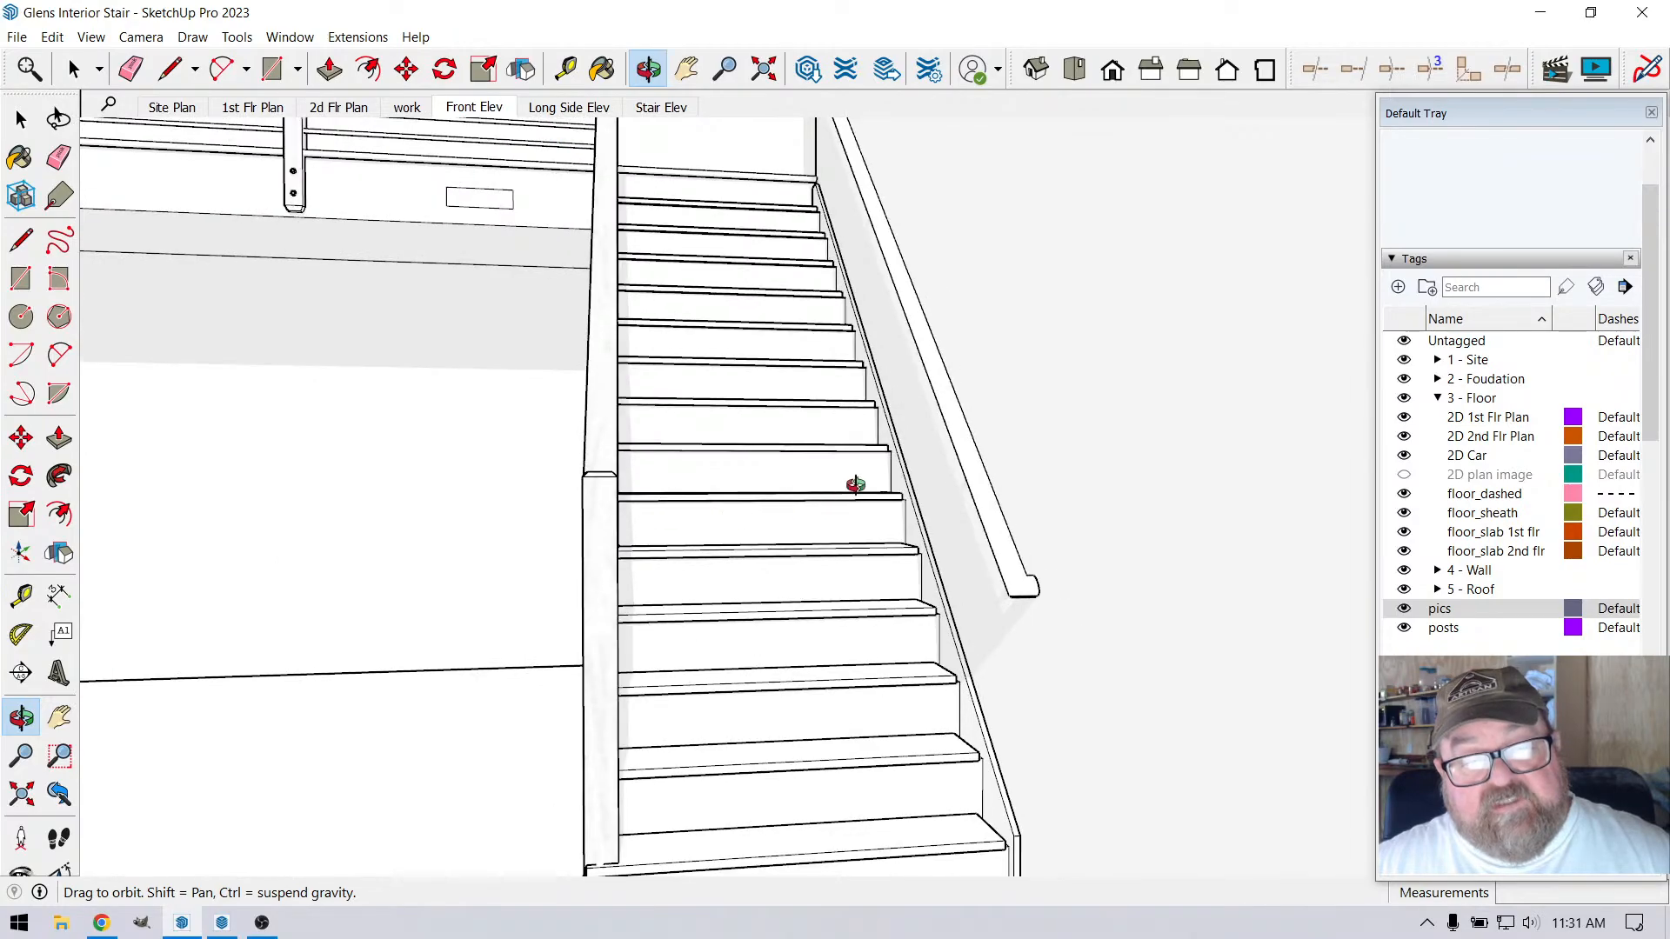
Examine the lower end of the wall handrail and its position beside the stair treads
left_click_drag(943, 444, 1021, 641)
scroll(1021, 644, "up", 10)
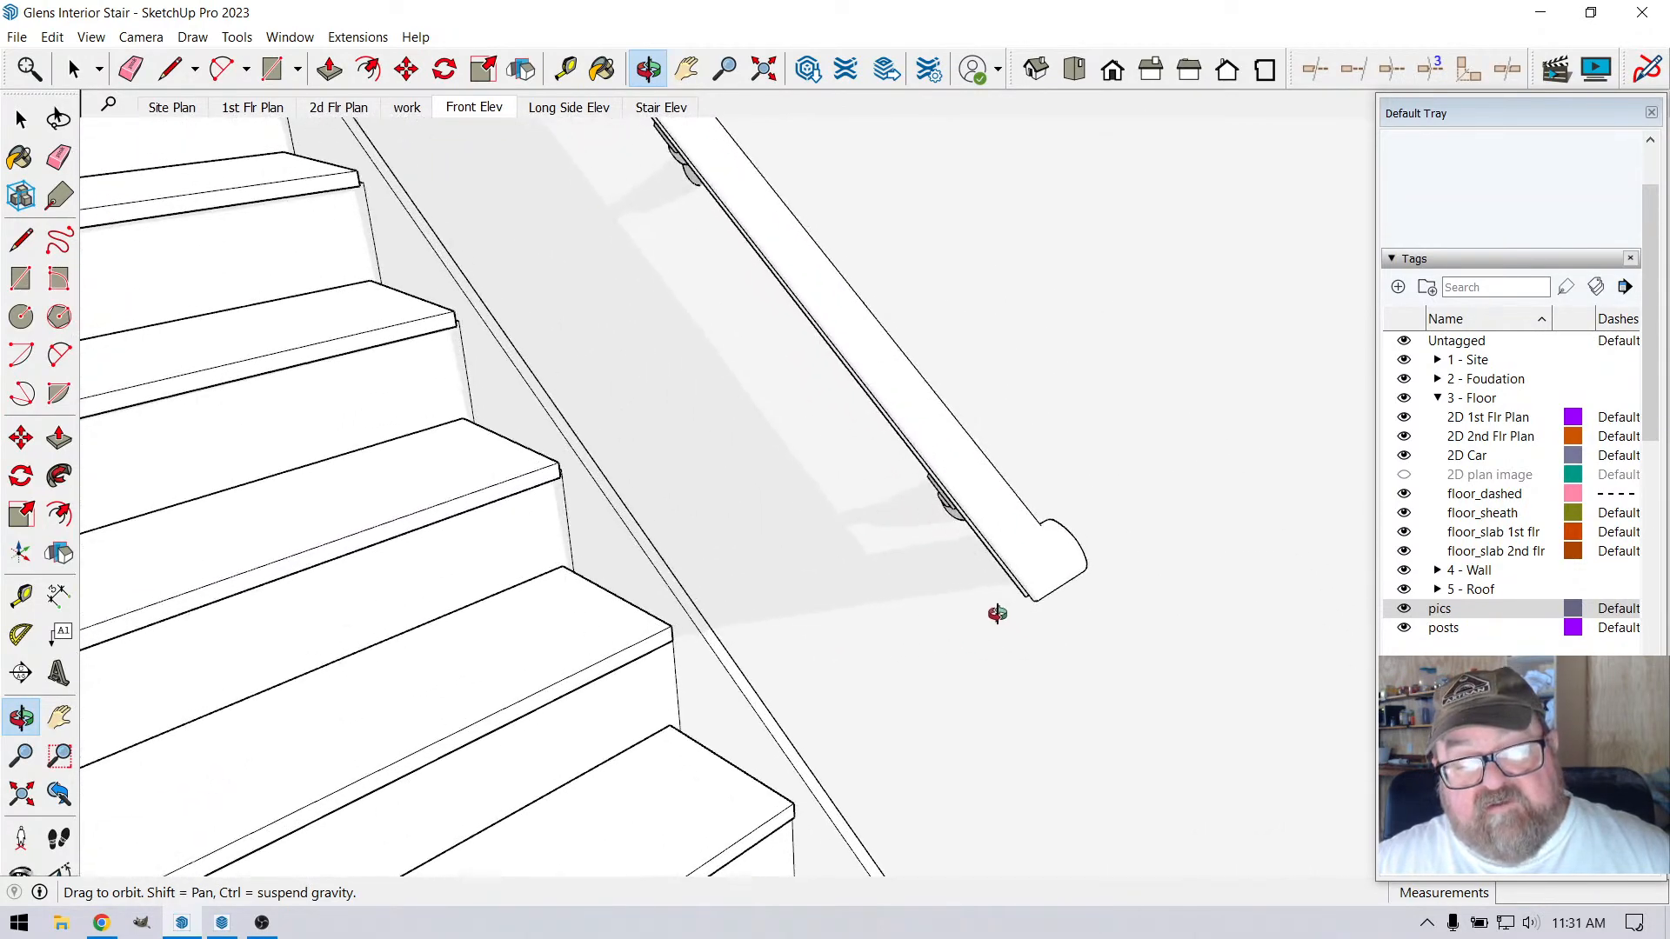
left_click_drag(759, 554, 667, 589)
scroll(667, 589, "up", 2)
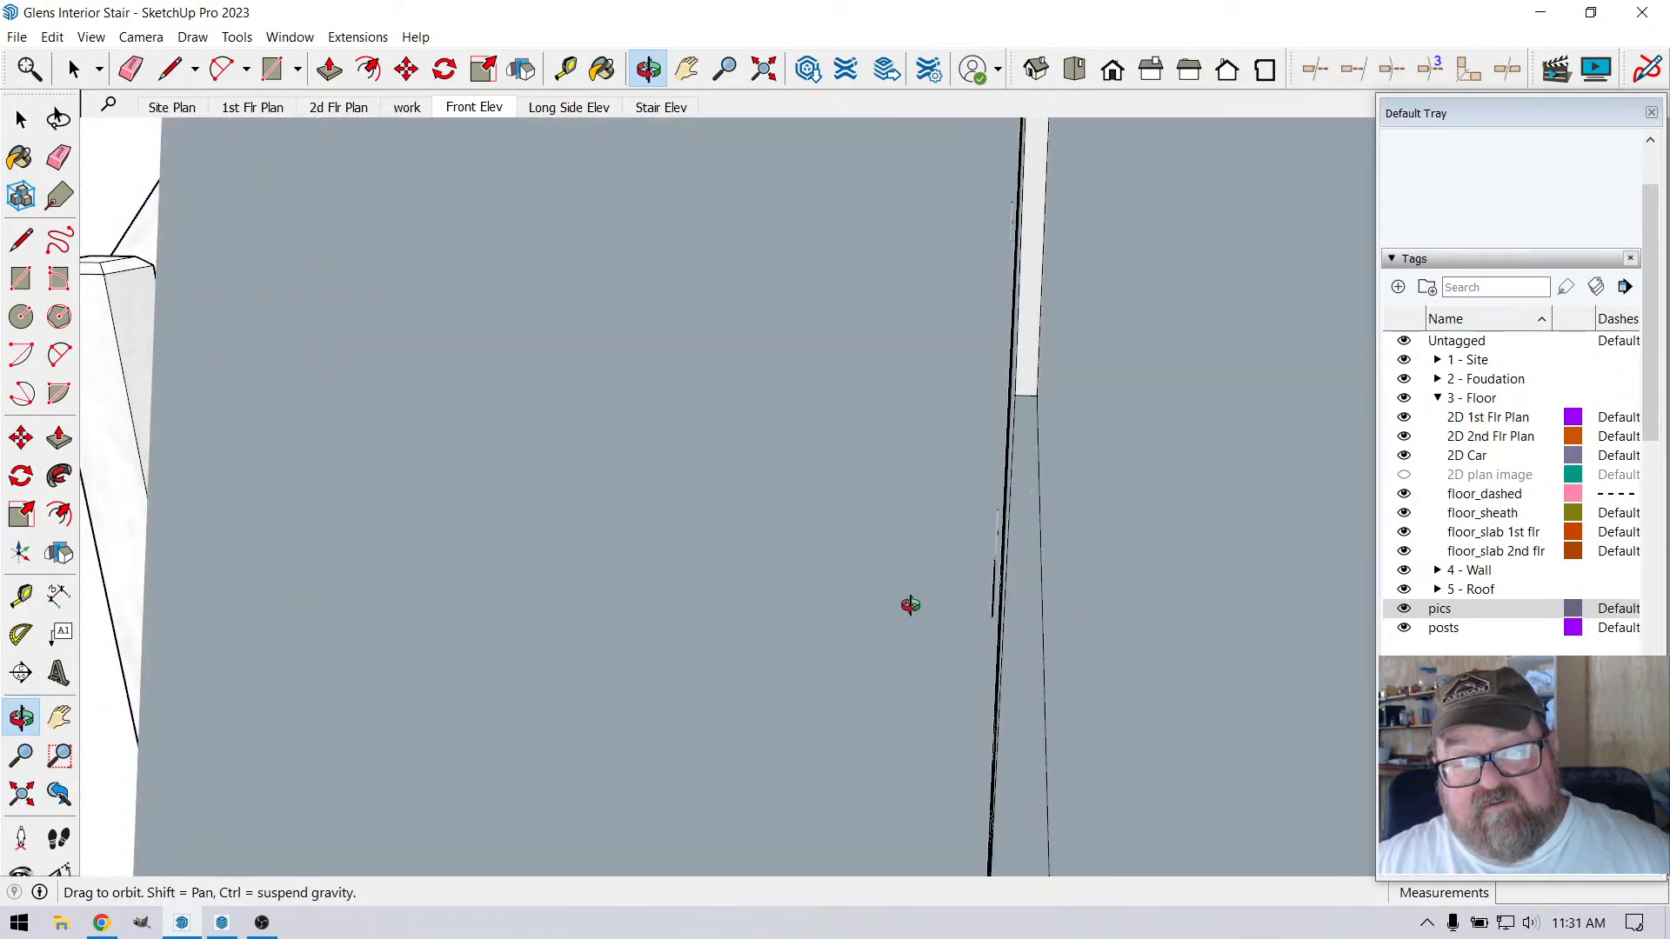
scroll(998, 598, "down", 3)
left_click_drag(997, 599, 1100, 523)
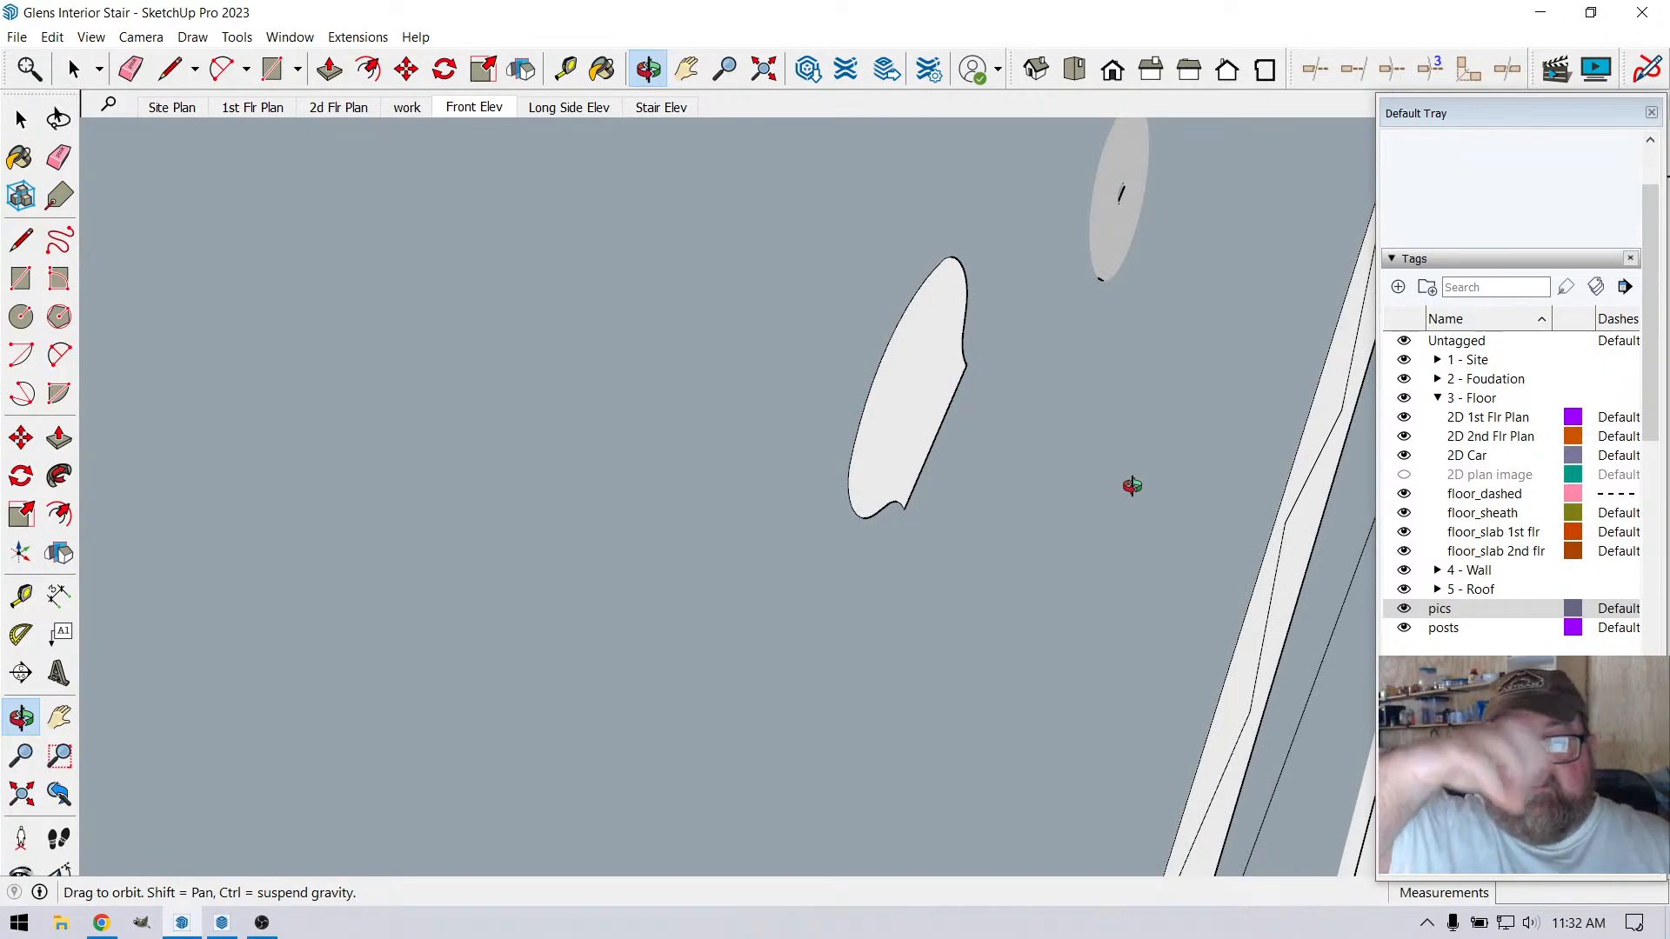
left_click_drag(1014, 467, 1175, 507)
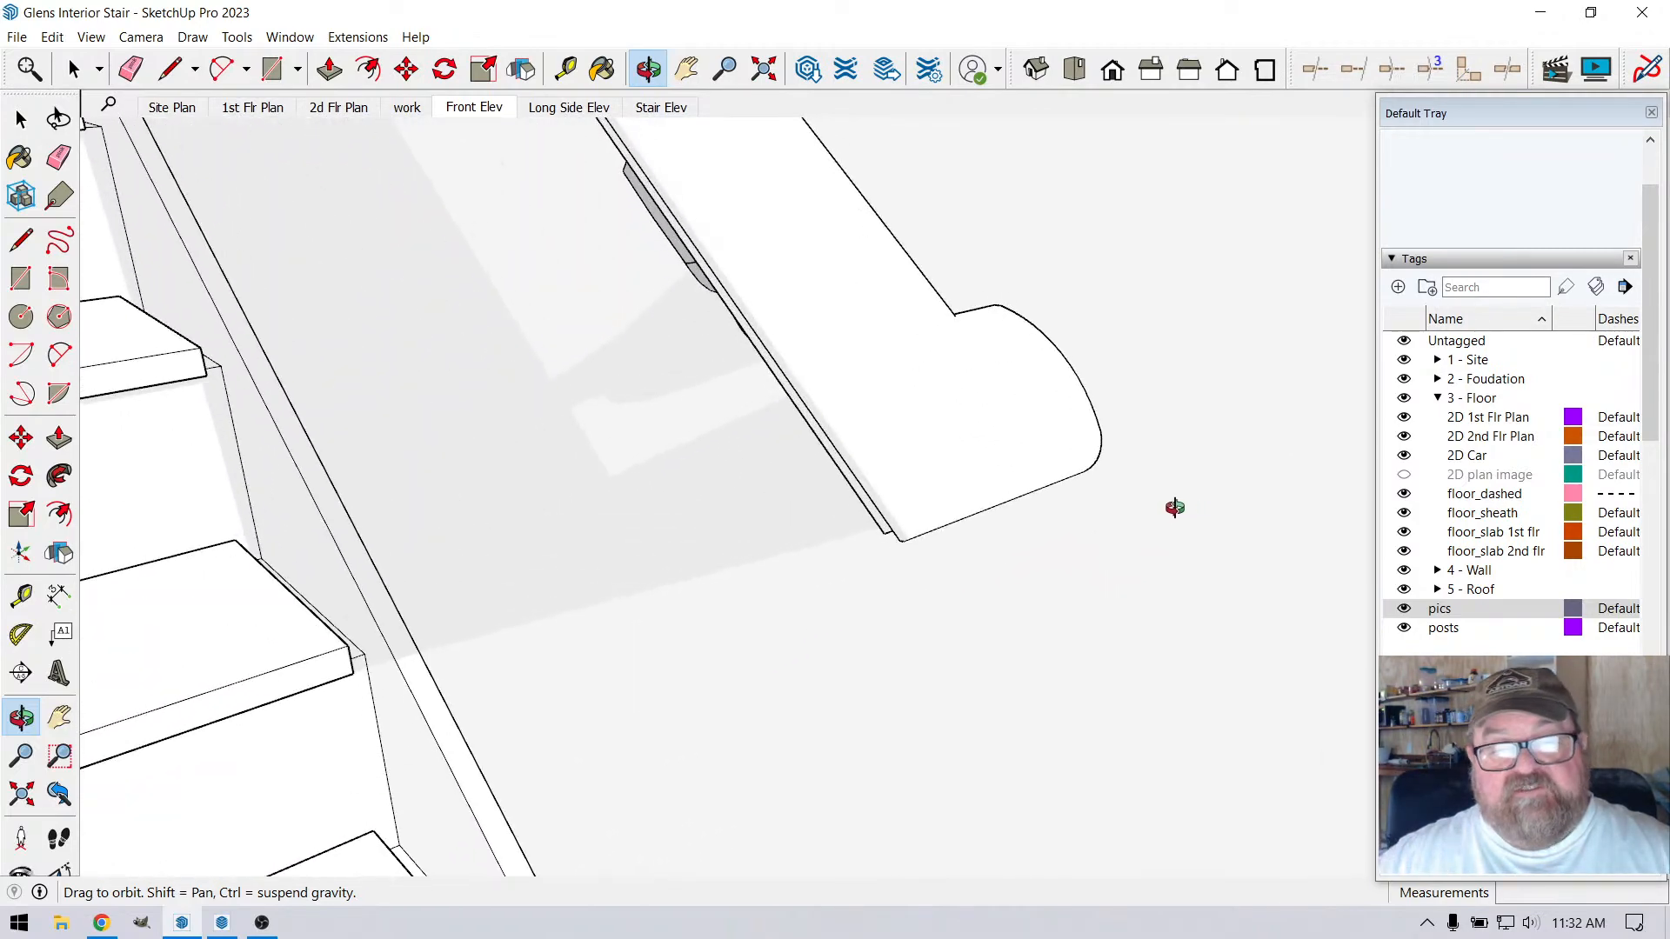
left_click_drag(1036, 326, 961, 300)
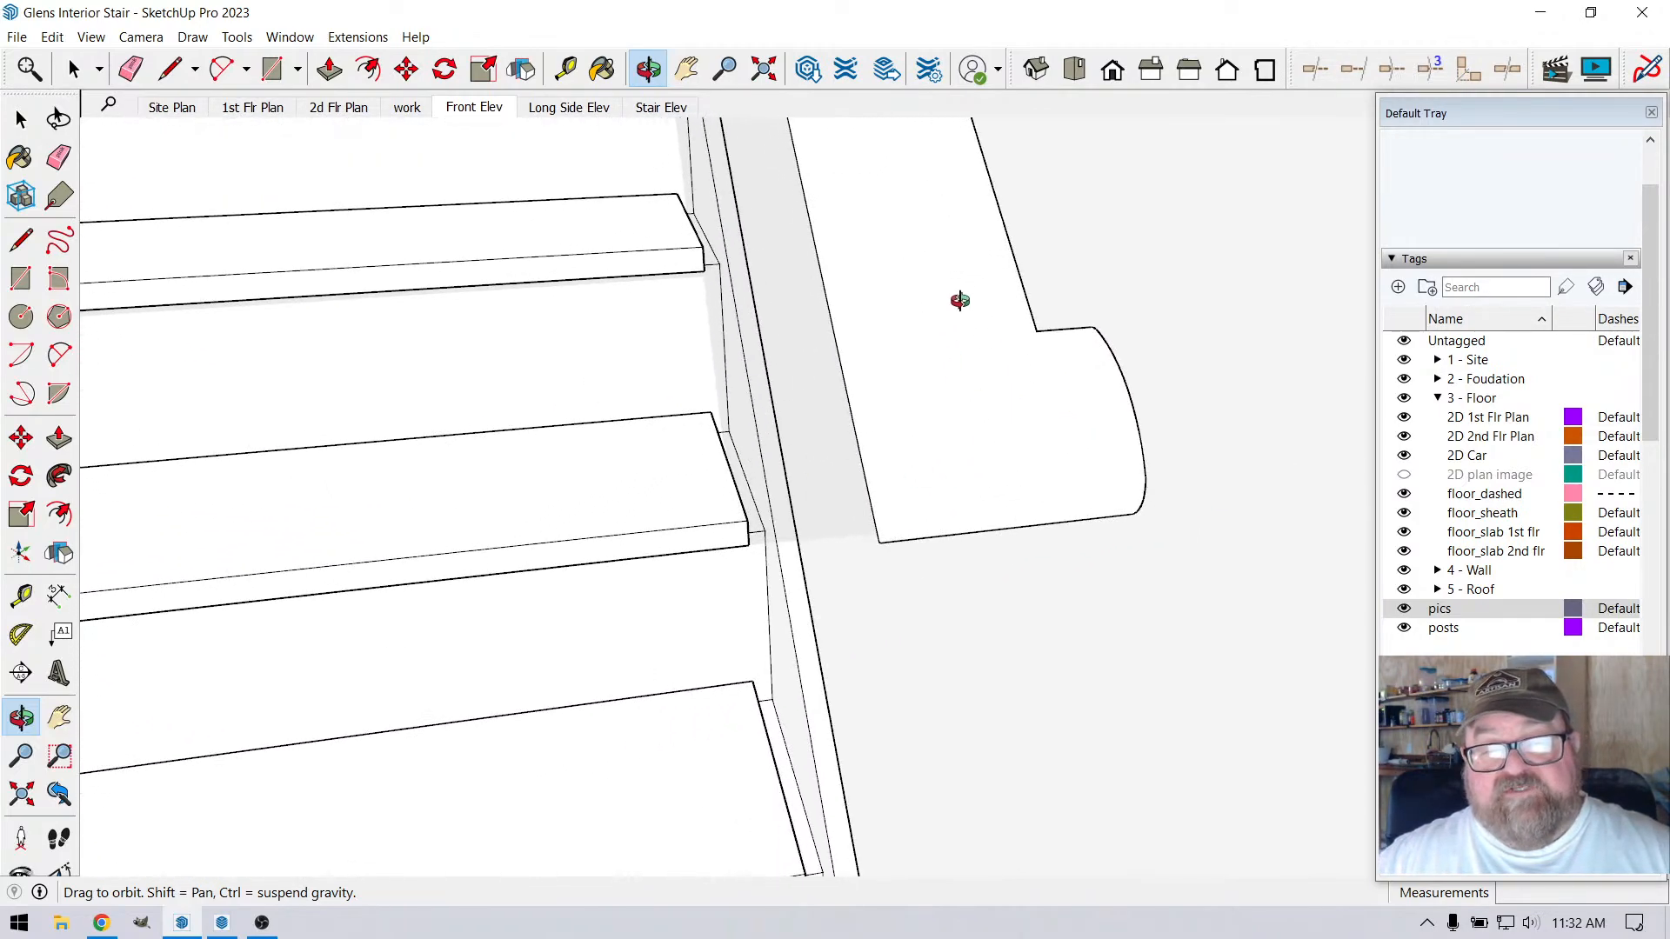
left_click_drag(889, 495, 984, 463)
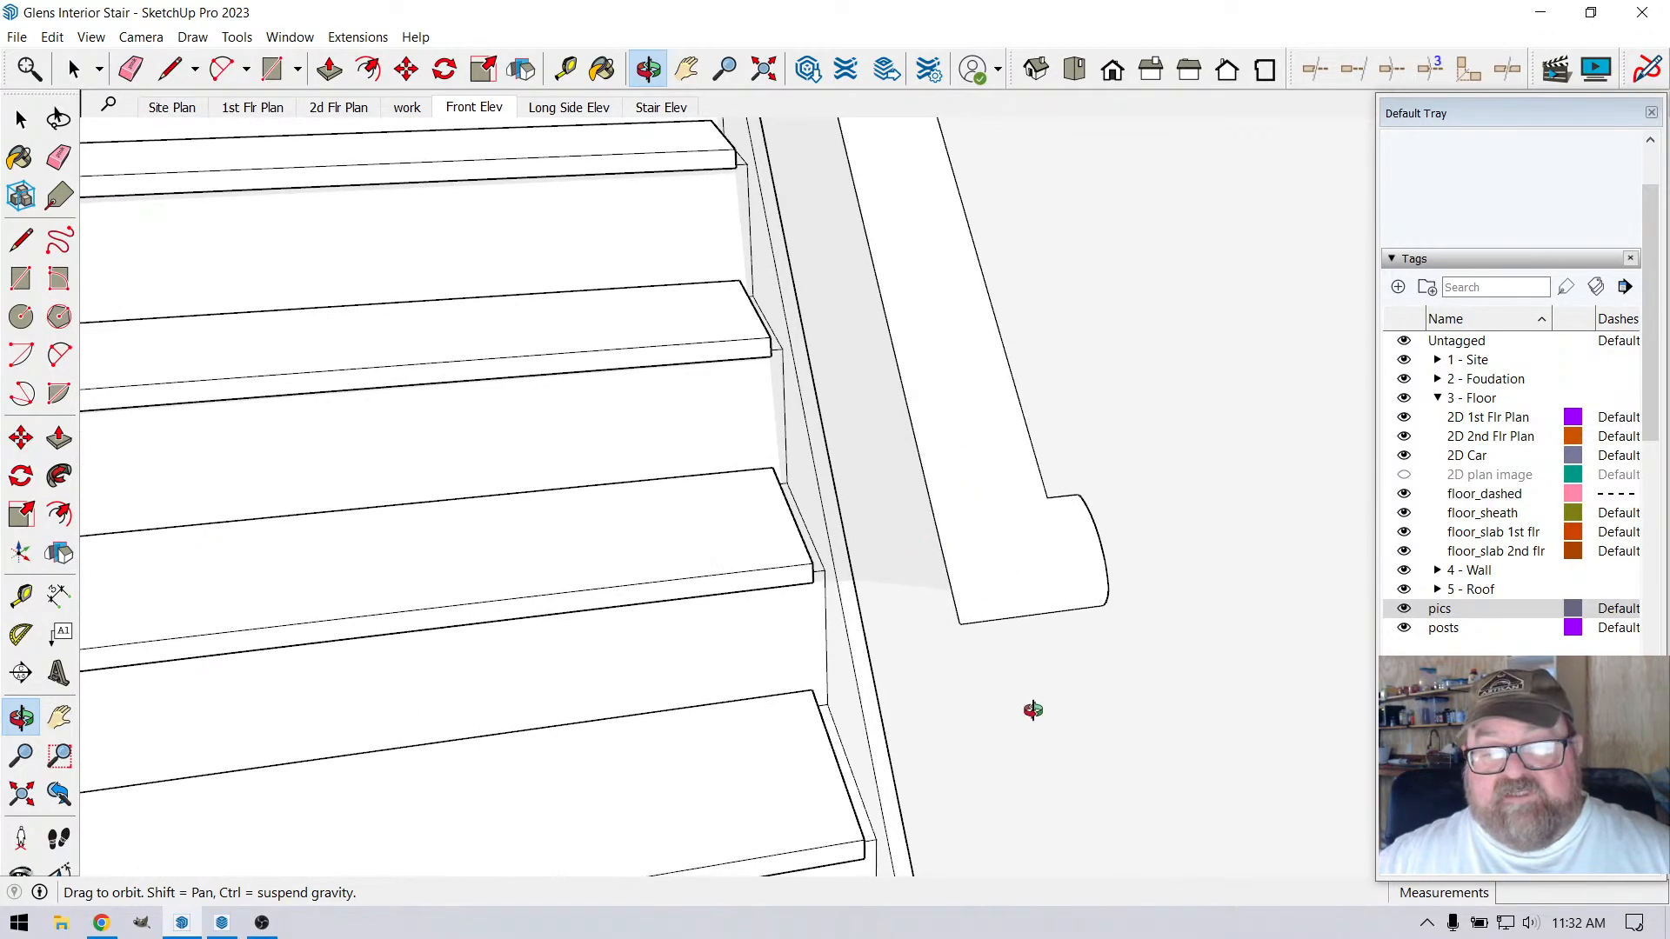
Examine the brackets that hold the handrail to the wall, from the wall's free end looking up the stair
left_click_drag(1034, 711, 958, 339)
scroll(375, 593, "up", 5)
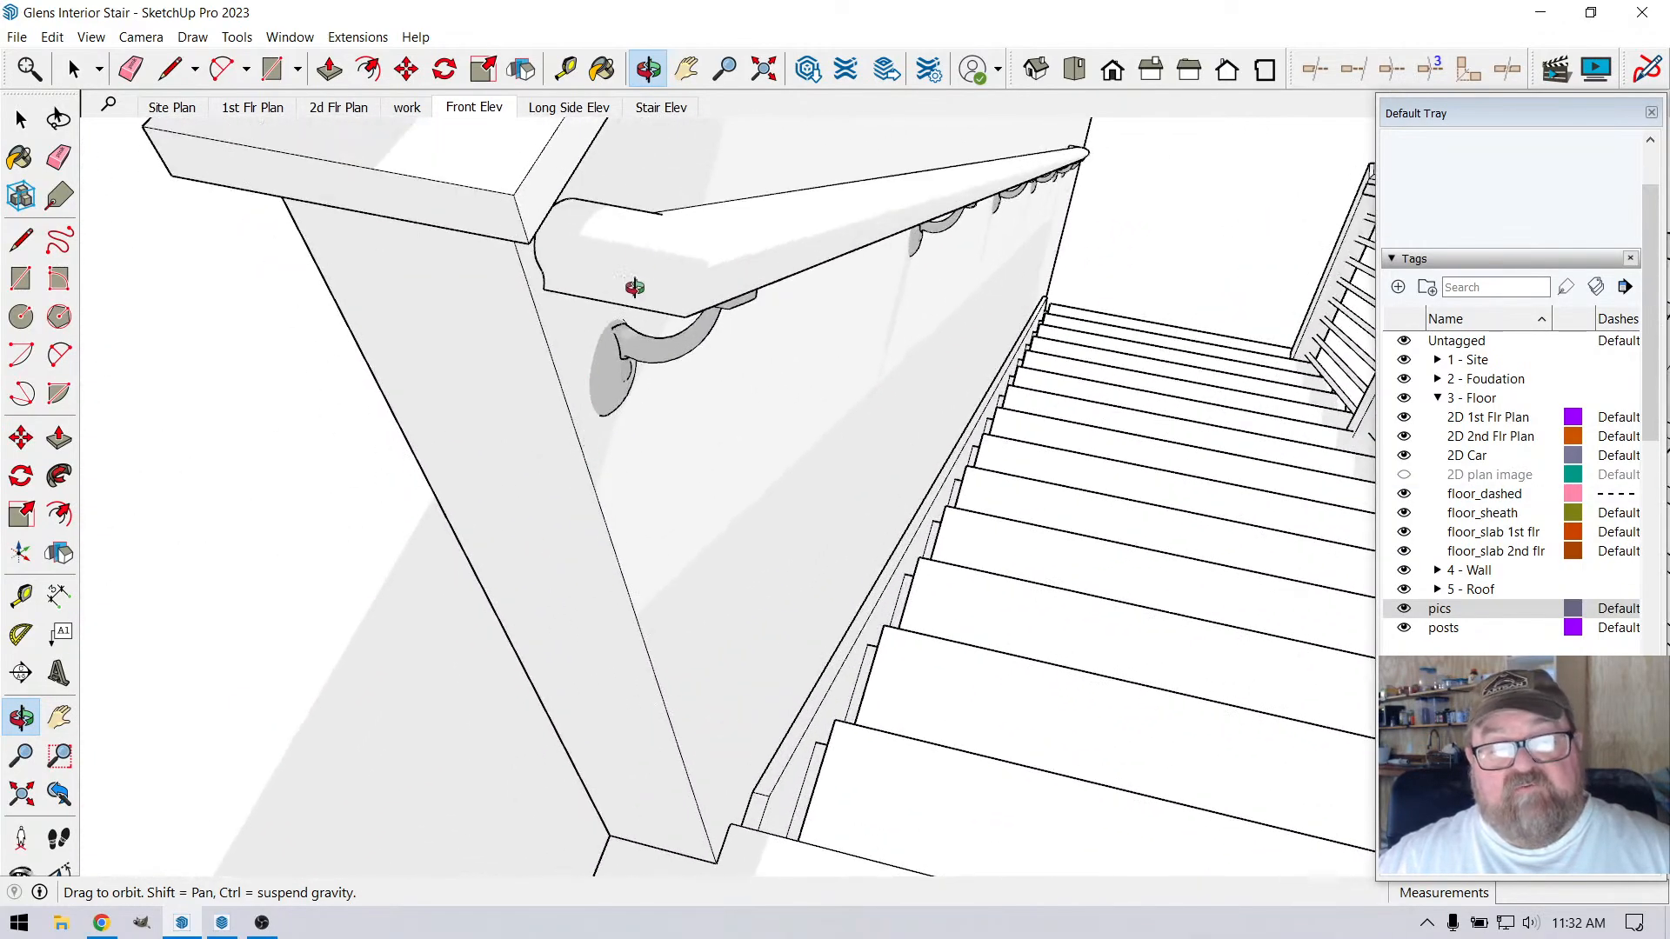
scroll(682, 293, "up", 3)
left_click_drag(682, 294, 670, 204)
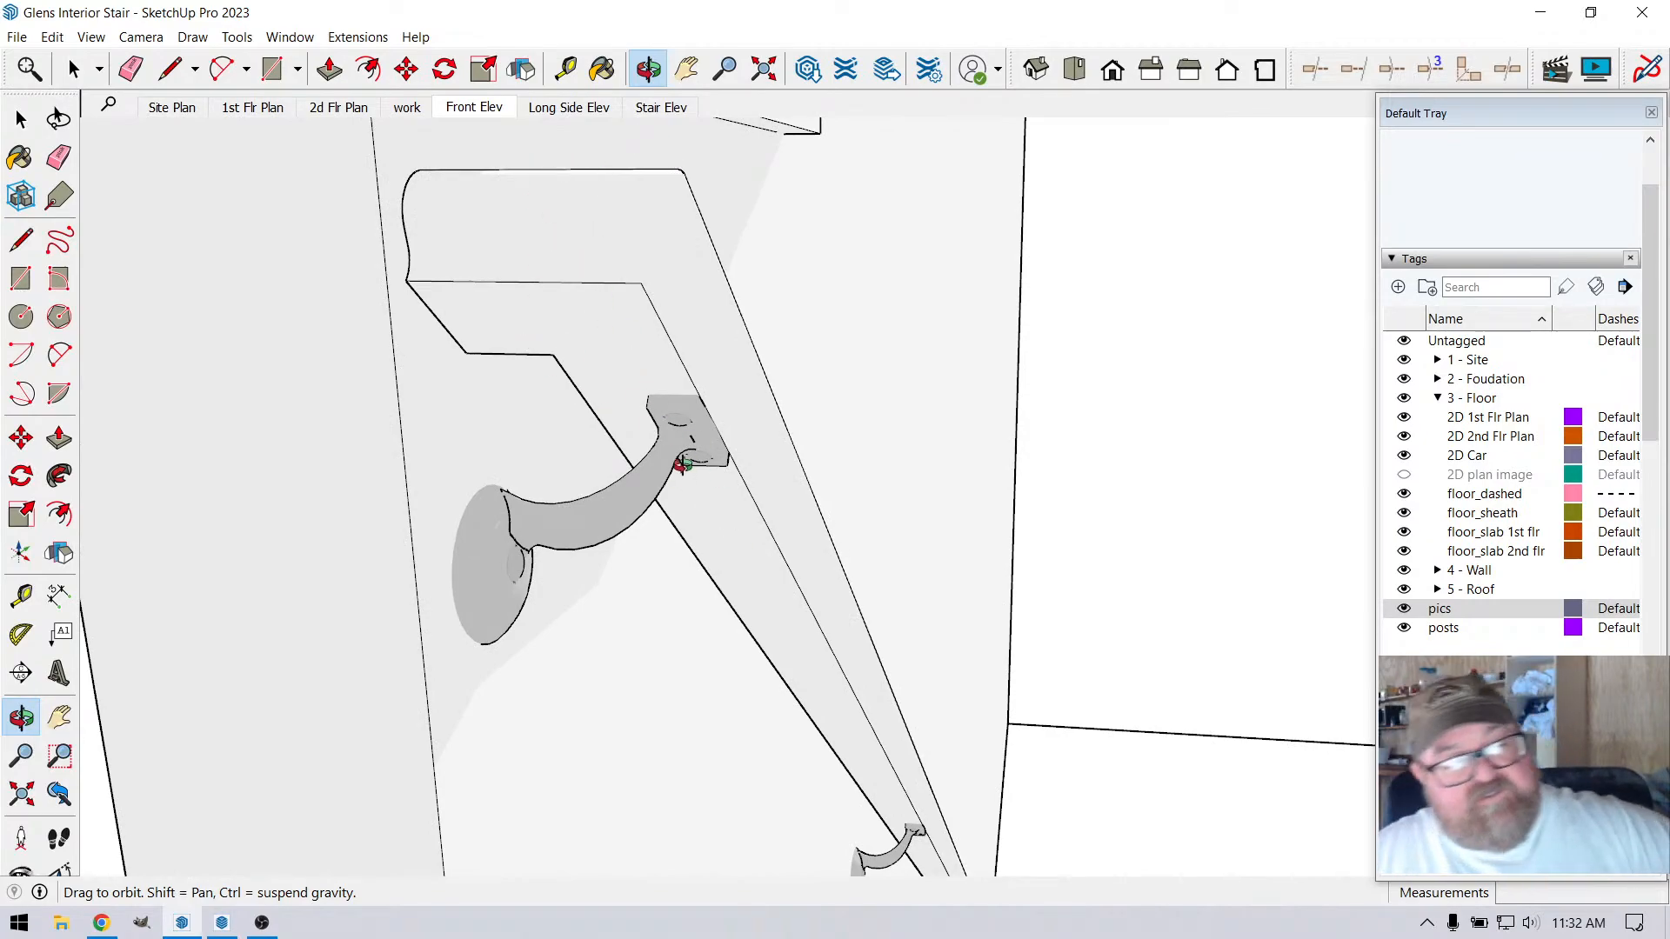
left_click_drag(683, 464, 506, 536)
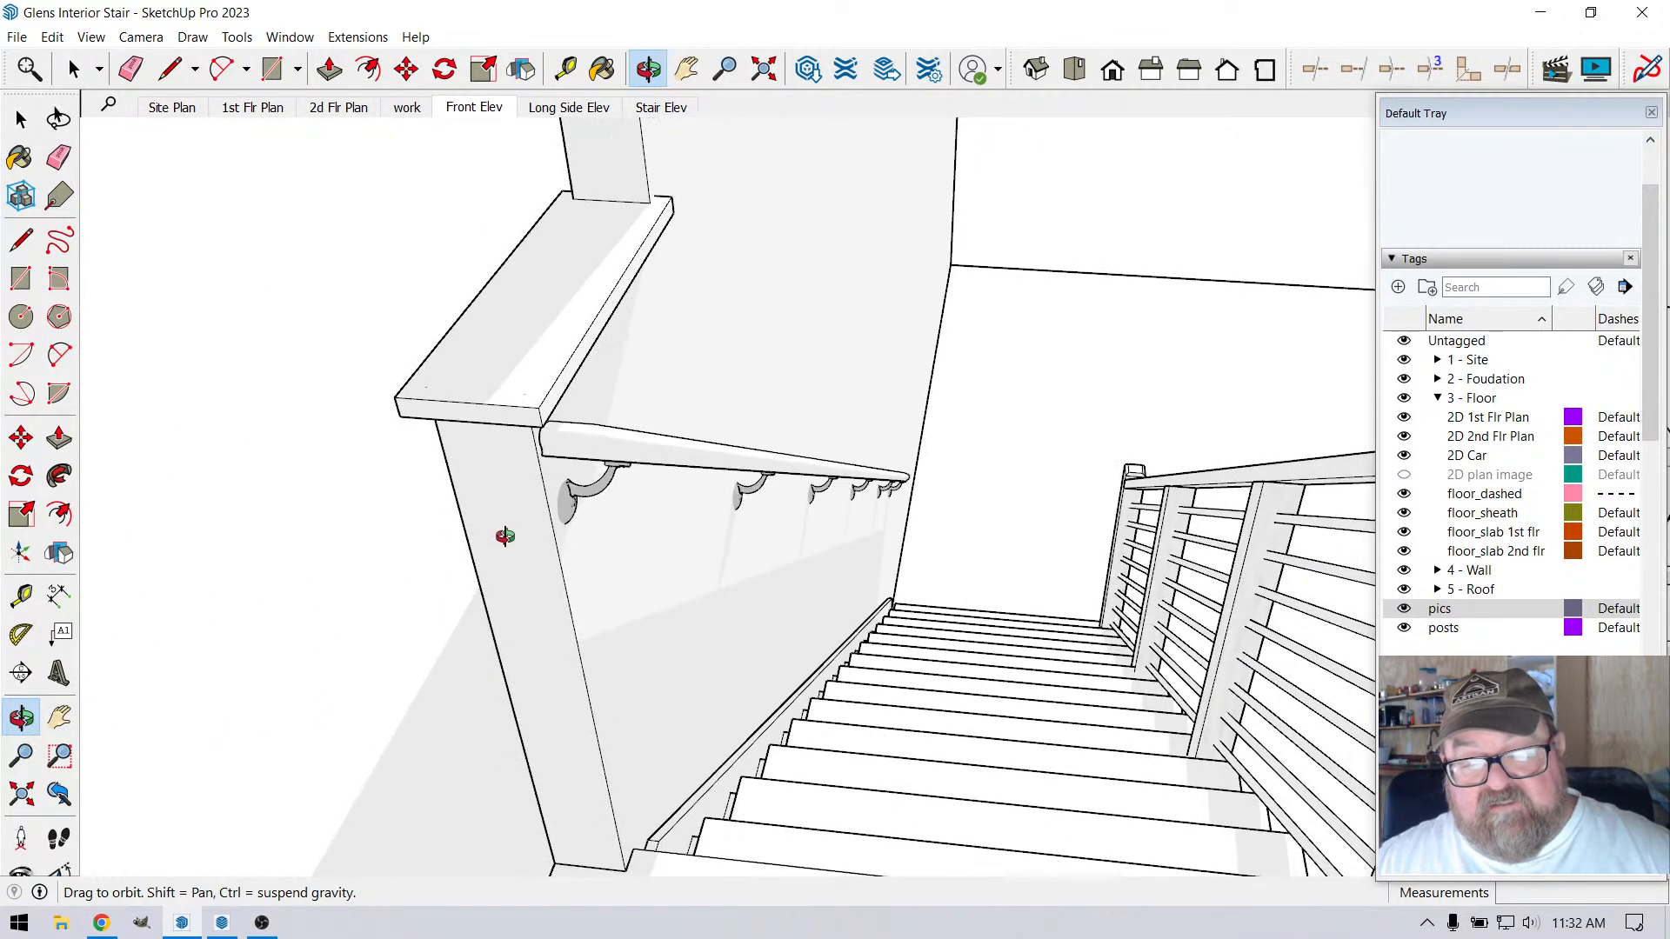
scroll(503, 539, "down", 4)
left_click_drag(911, 314, 308, 439)
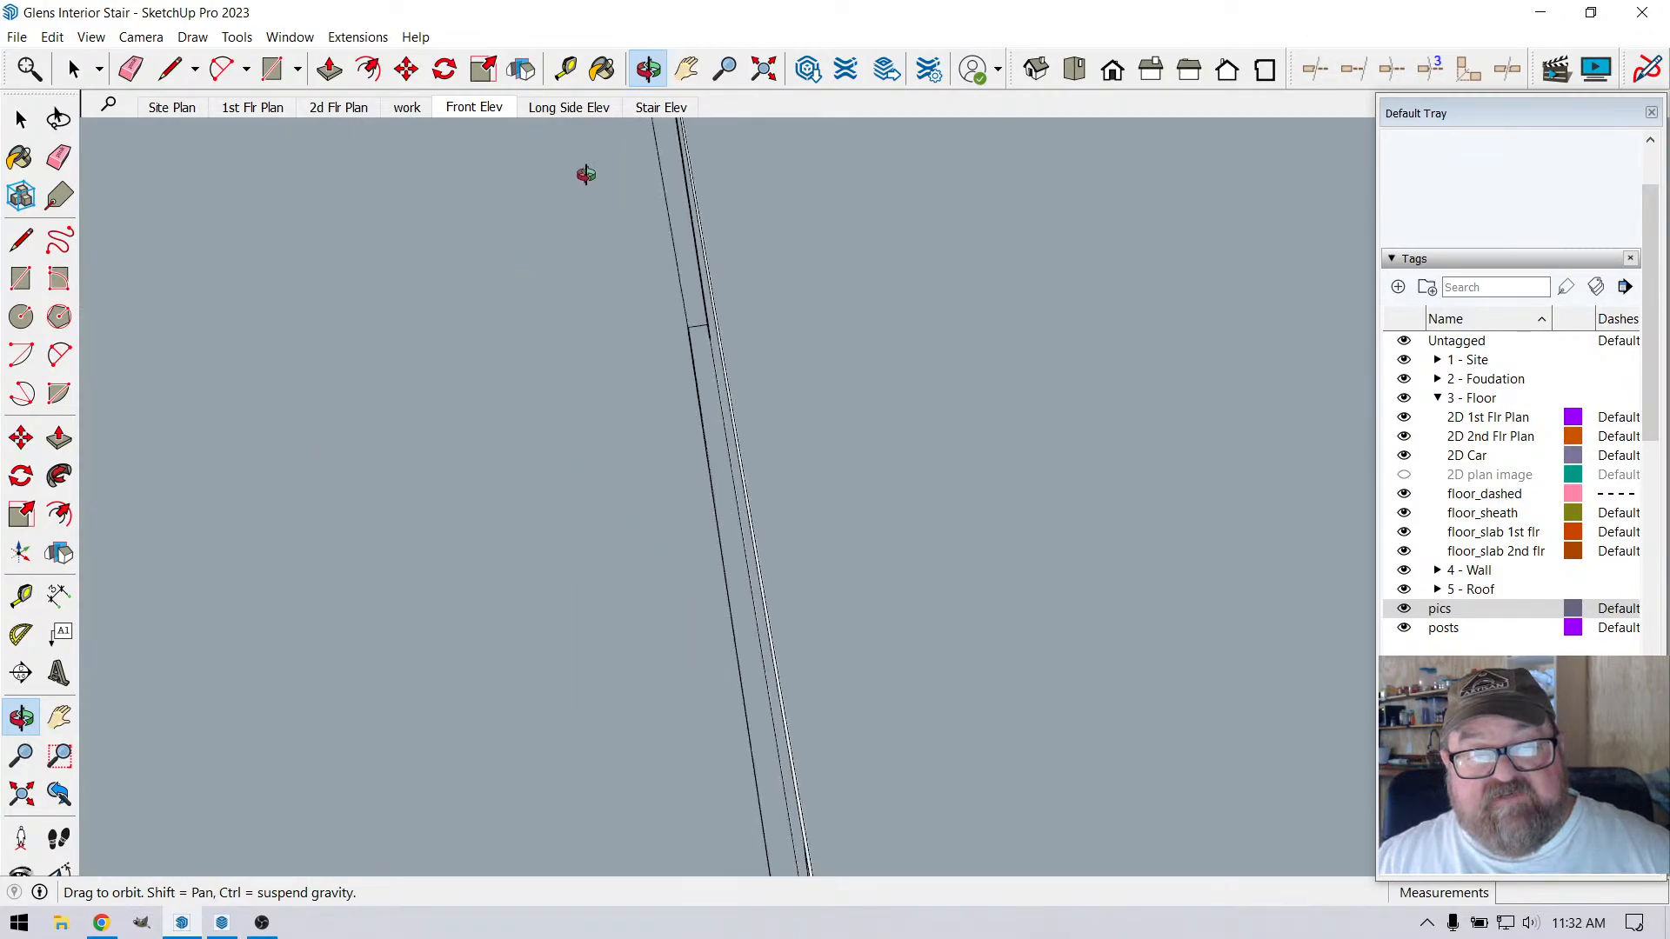
Open the stair group and its nested group of treads for editing
left_click(763, 72)
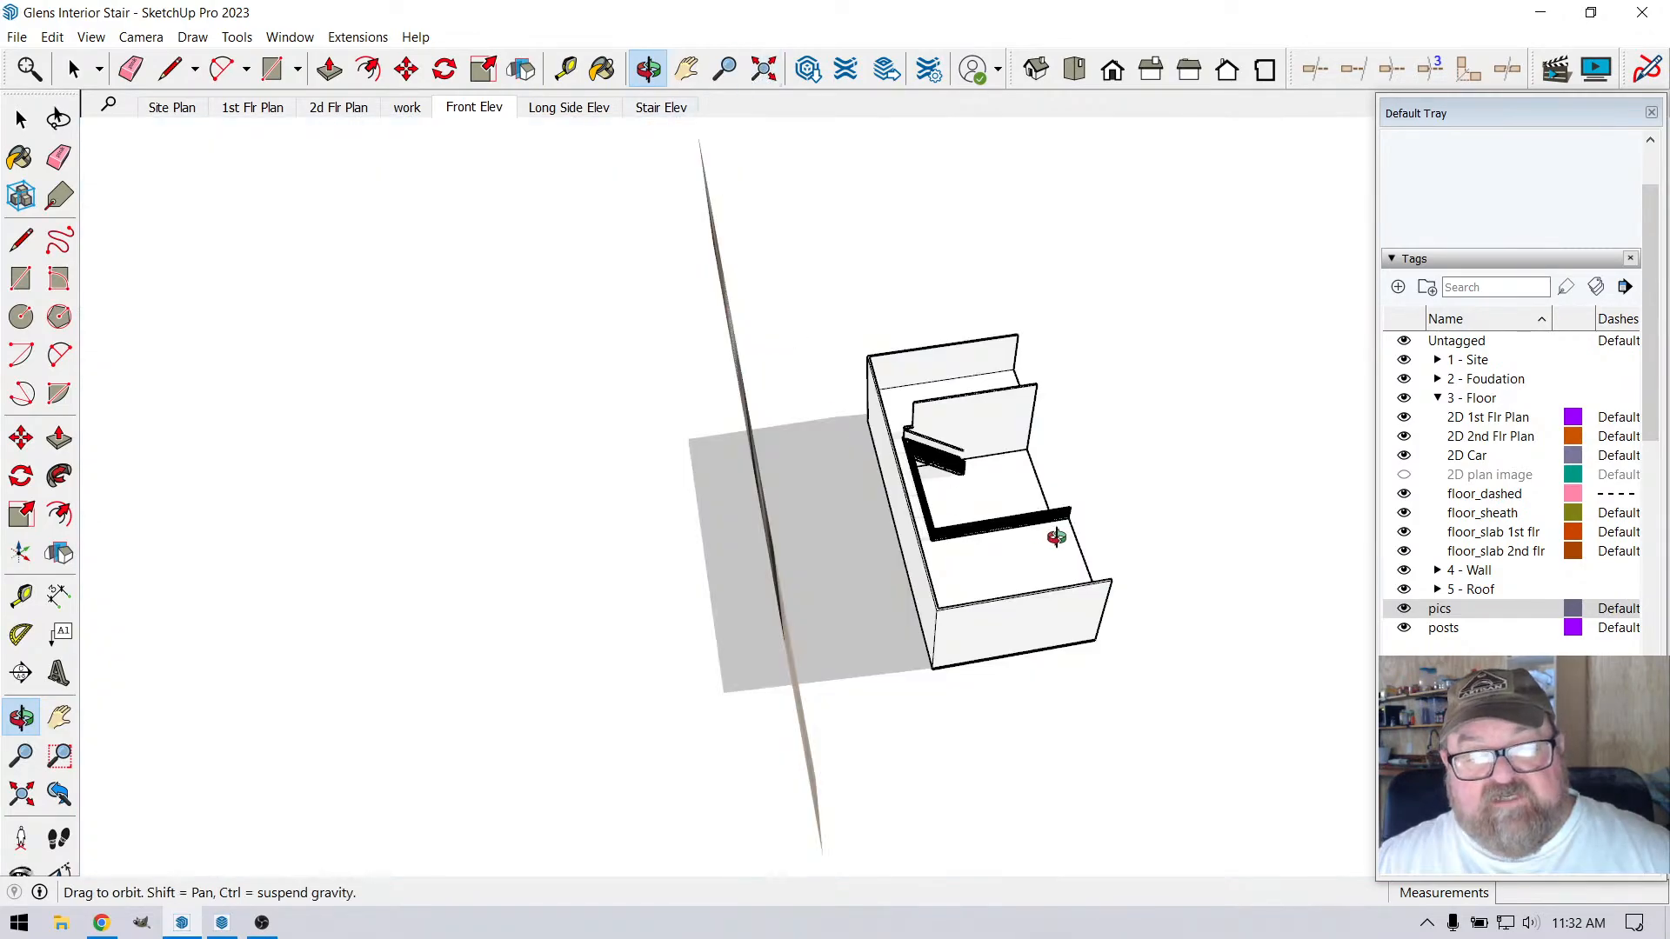
left_click_drag(1055, 540, 545, 490)
scroll(1103, 440, "up", 6)
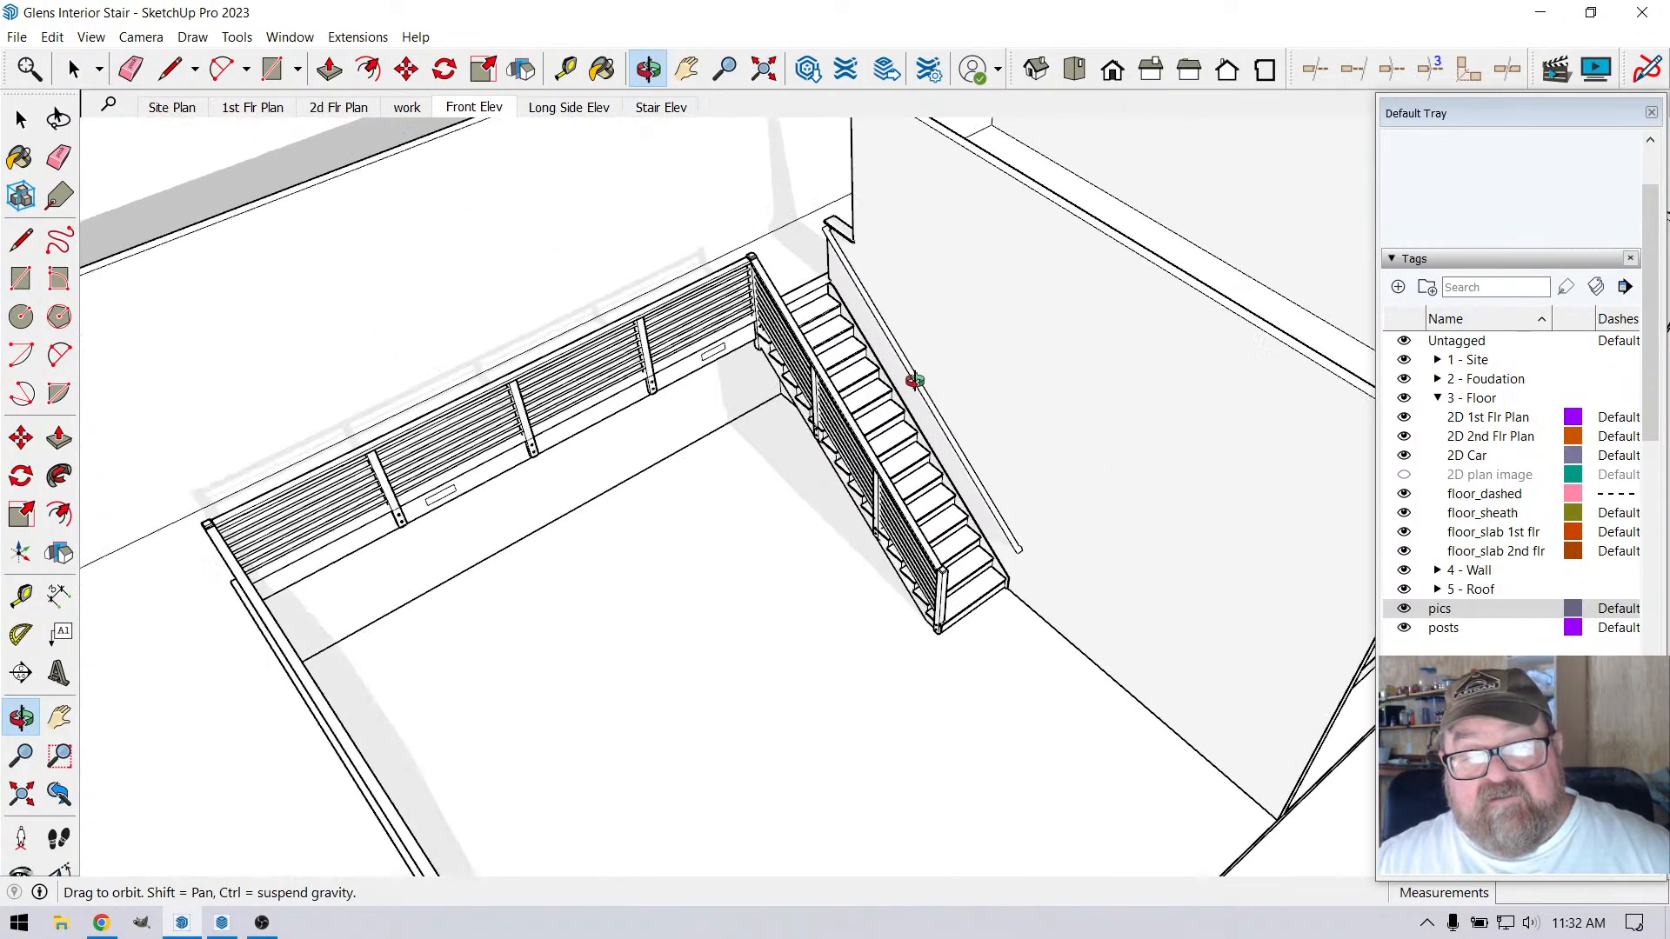
scroll(800, 251, "up", 2)
scroll(800, 251, "up", 8)
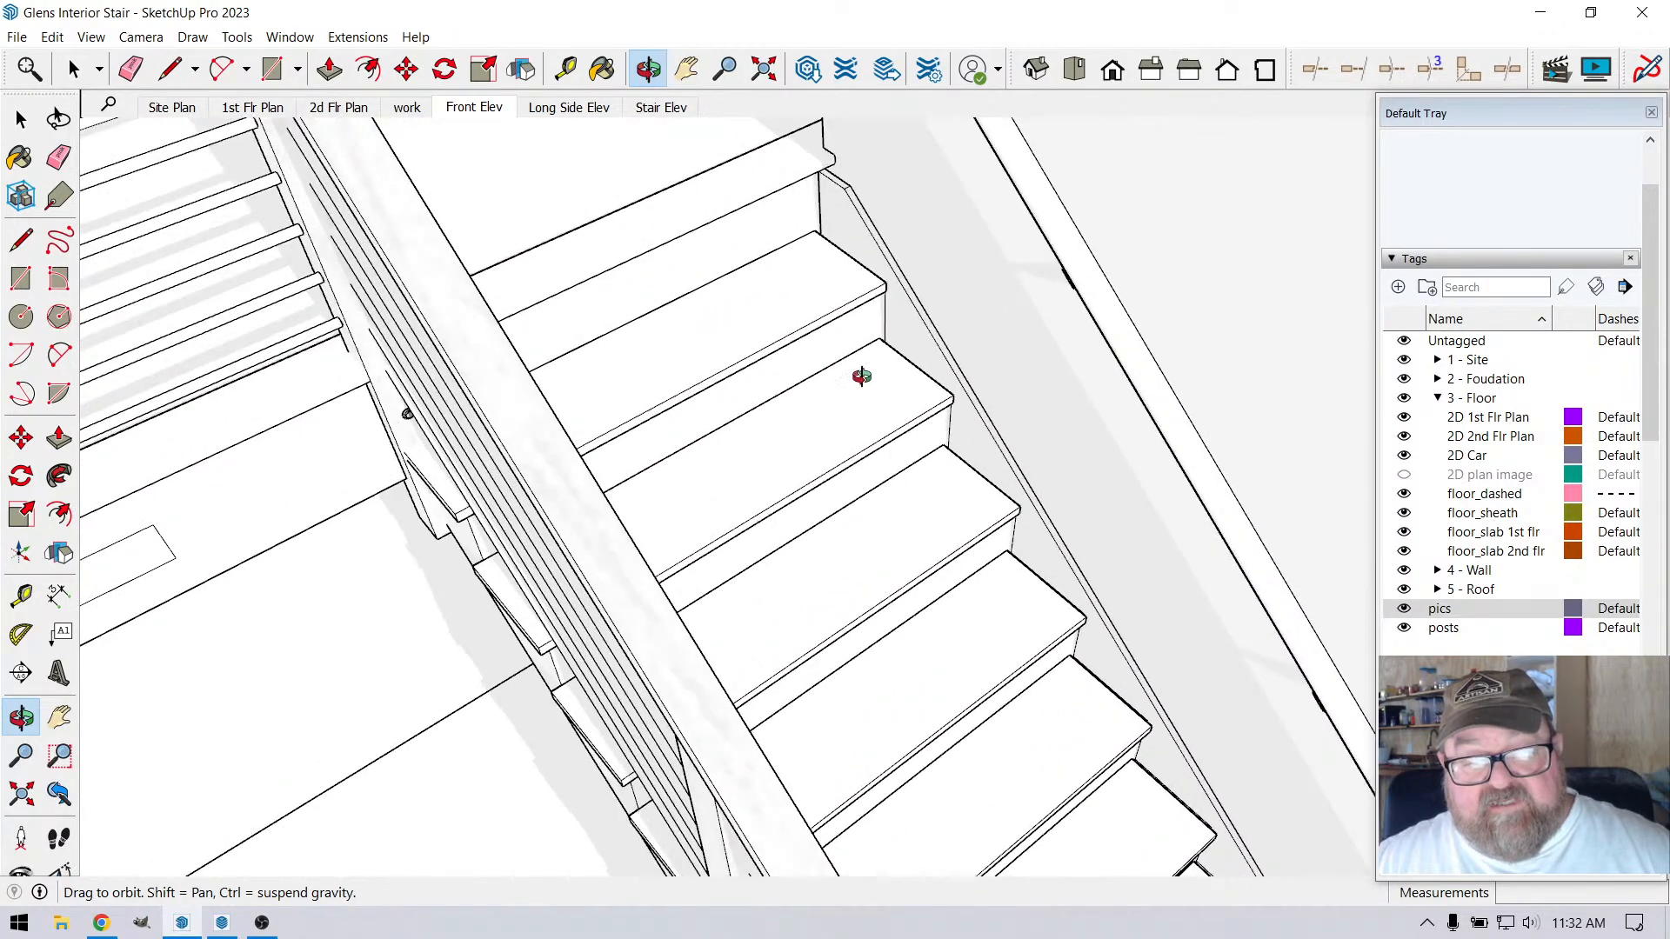
scroll(785, 206, "up", 3)
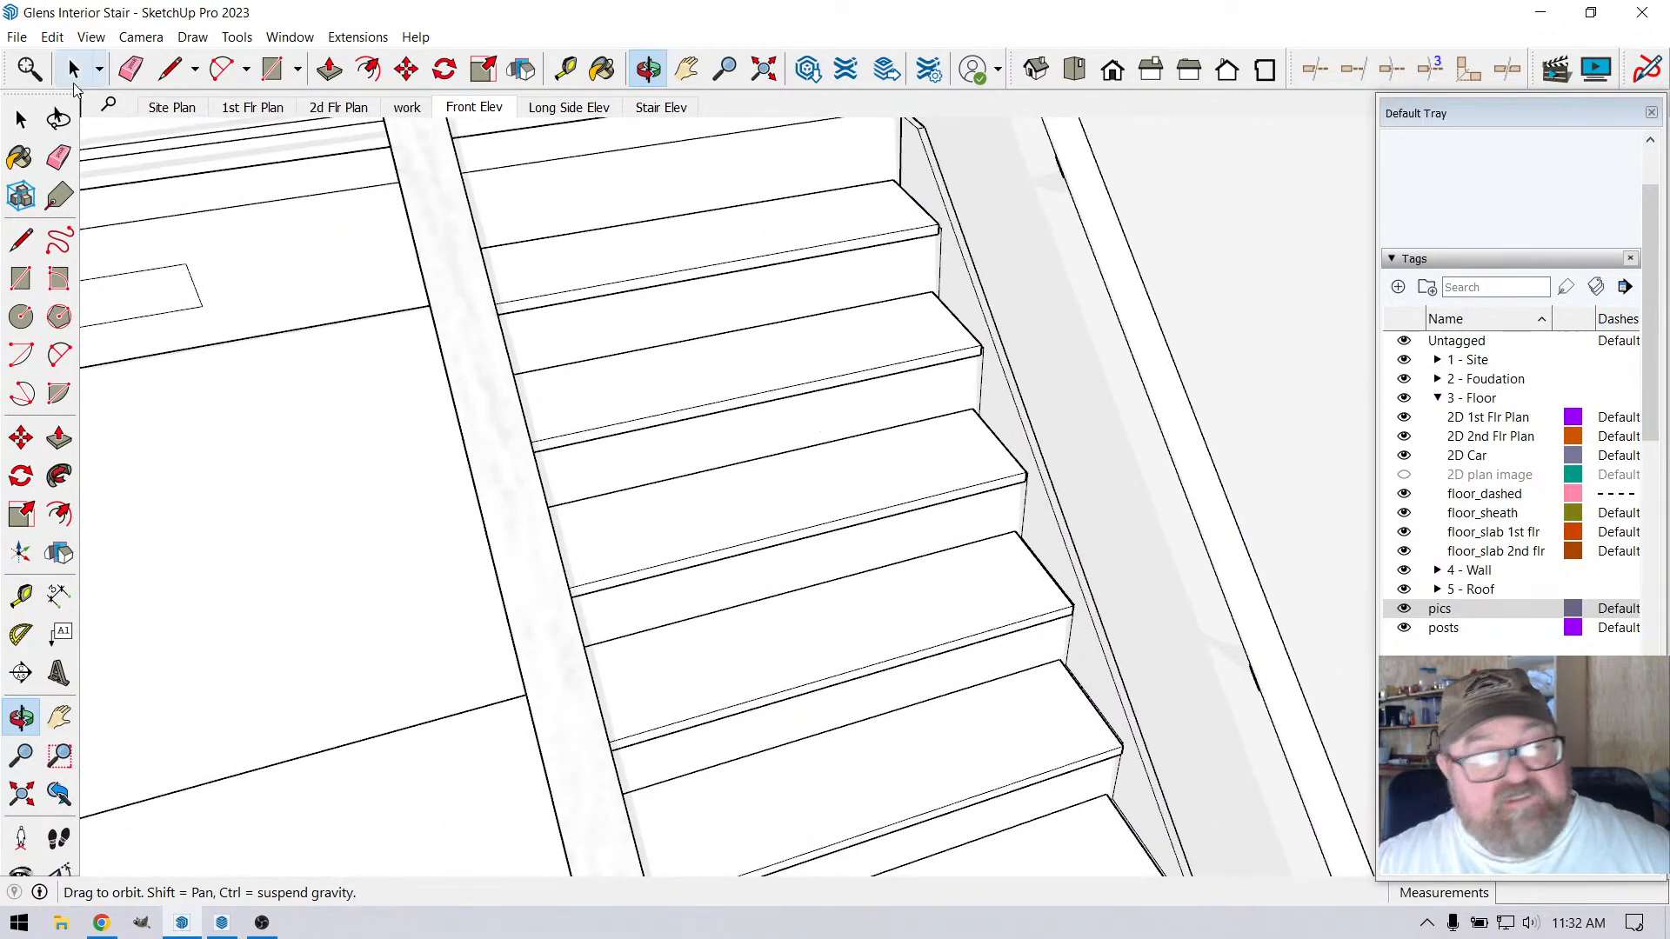
key("space")
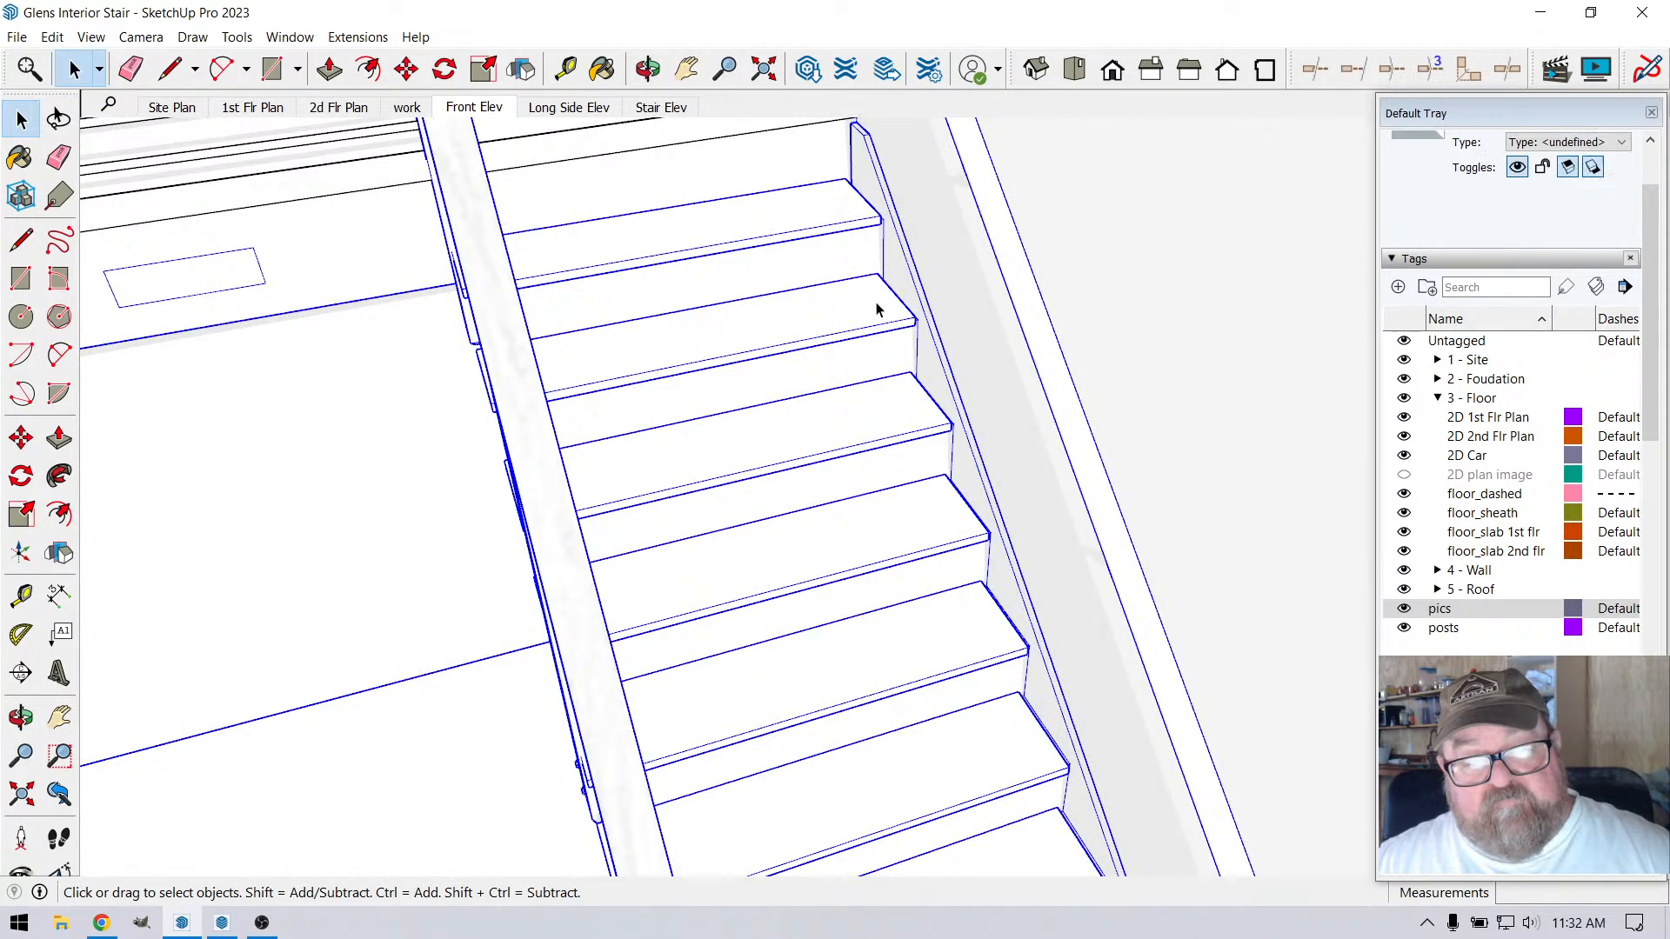
double_click(874, 304)
left_click(871, 301)
double_click(866, 301)
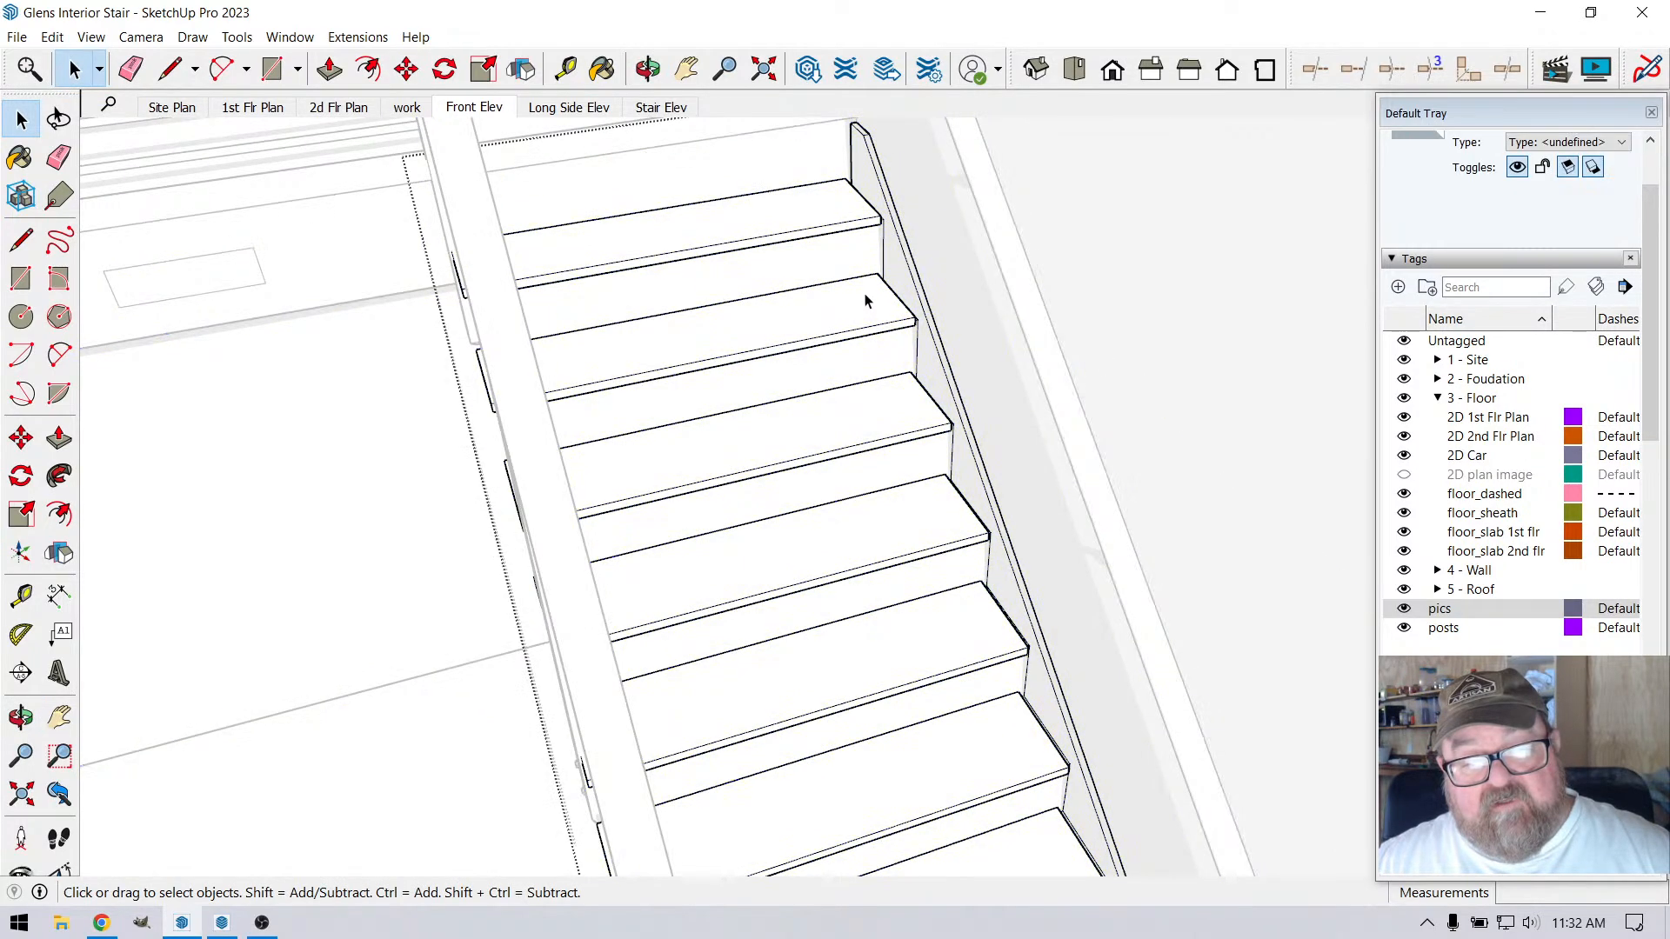
scroll(865, 239, "down", 7)
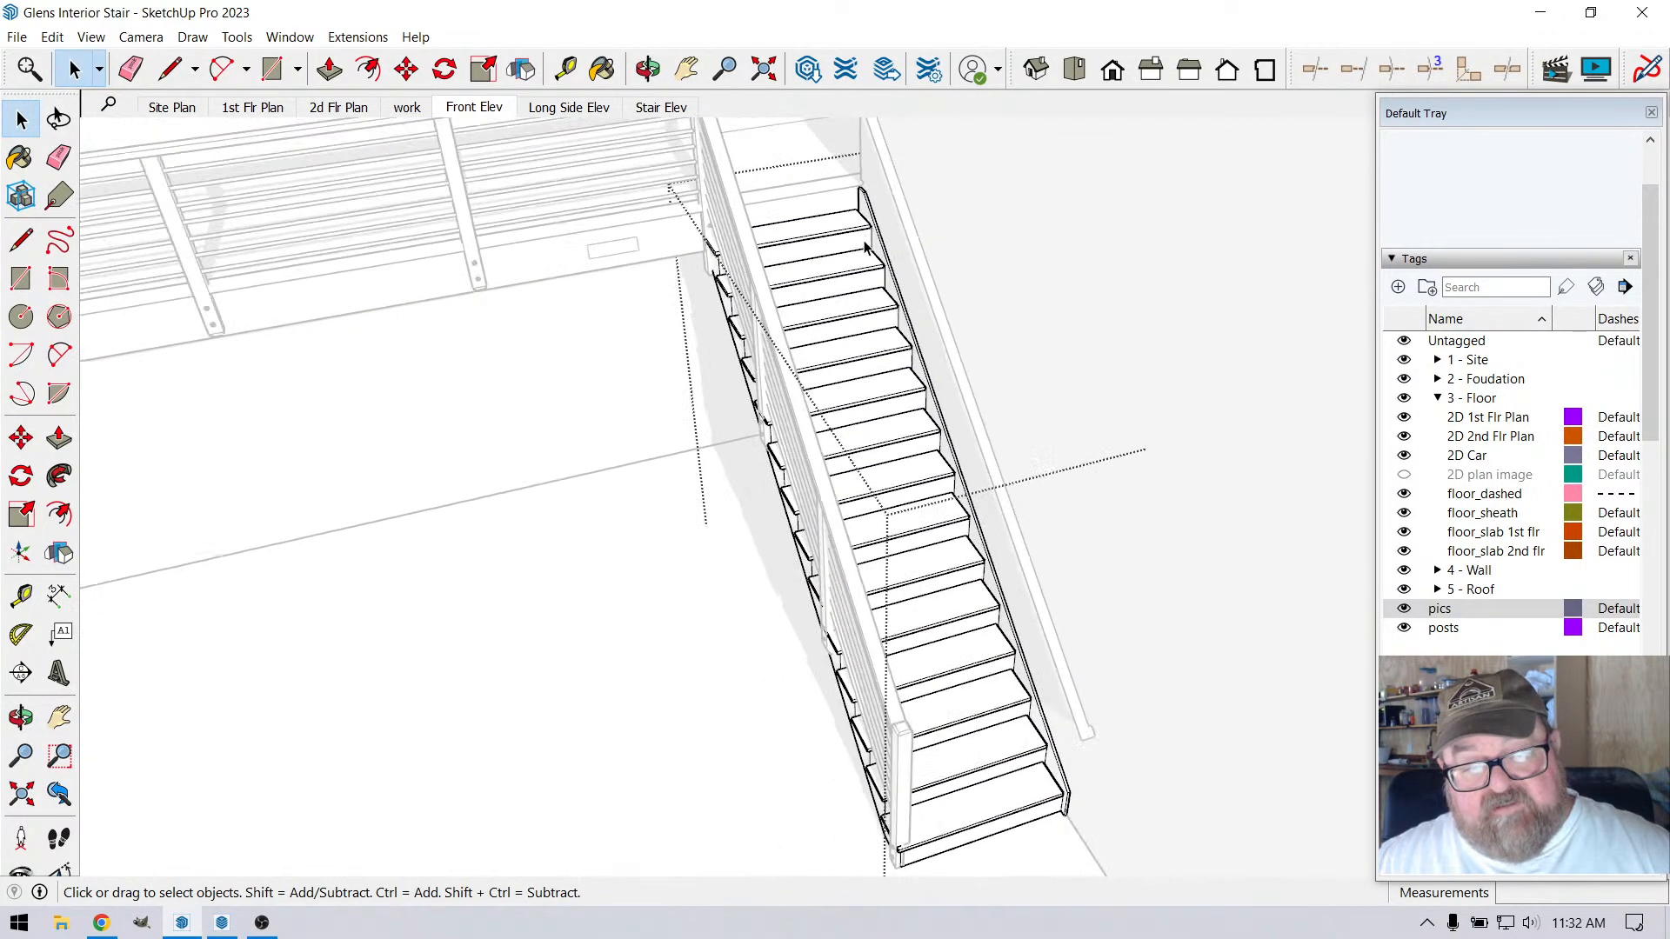
left_click_drag(987, 453, 1048, 666)
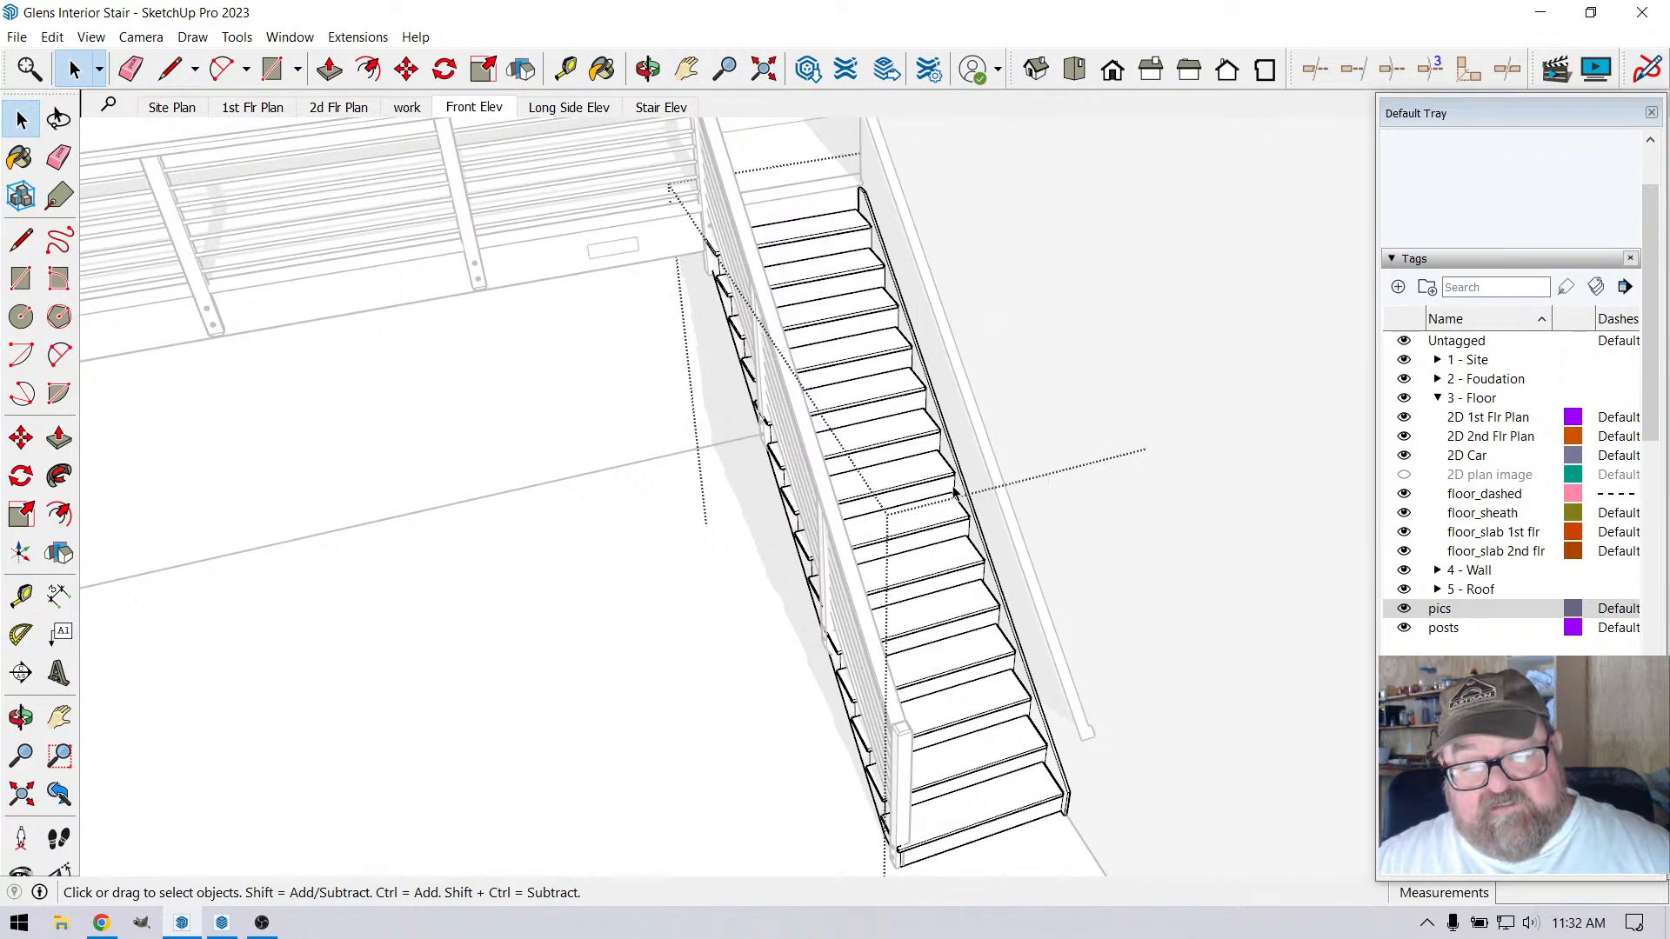
left_click(938, 468)
double_click(938, 468)
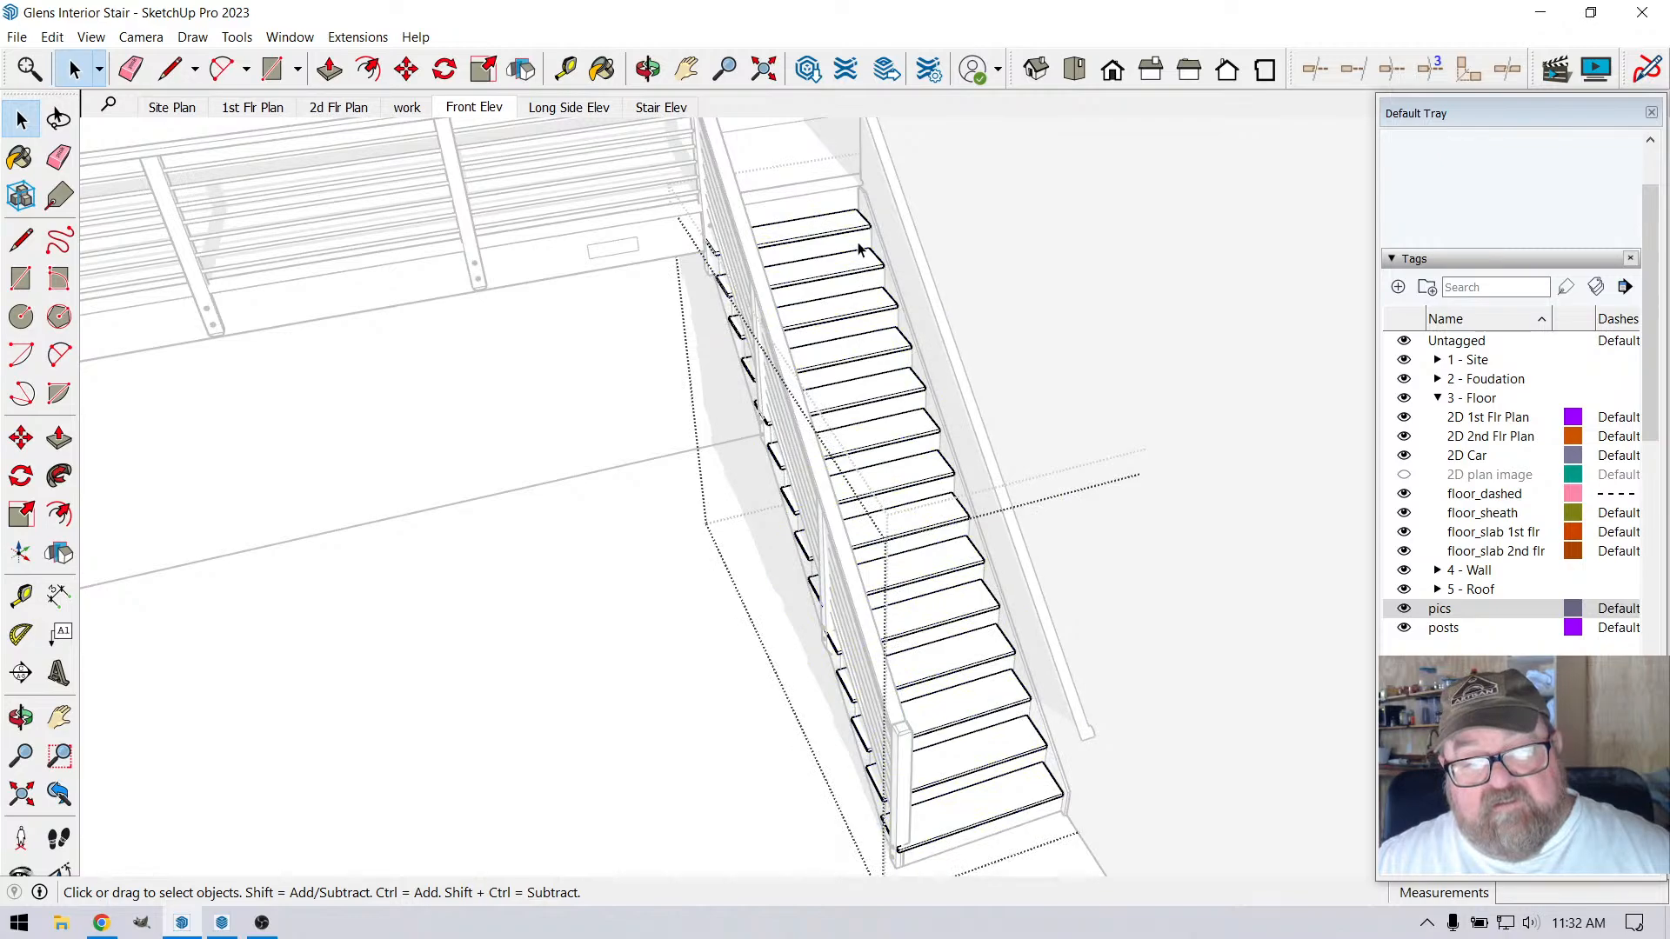
Move the wall-side ends of all the treads 3/4" outward toward the stringer, and close the tread and stair groups
left_click_drag(896, 294, 1098, 671)
scroll(980, 719, "up", 6)
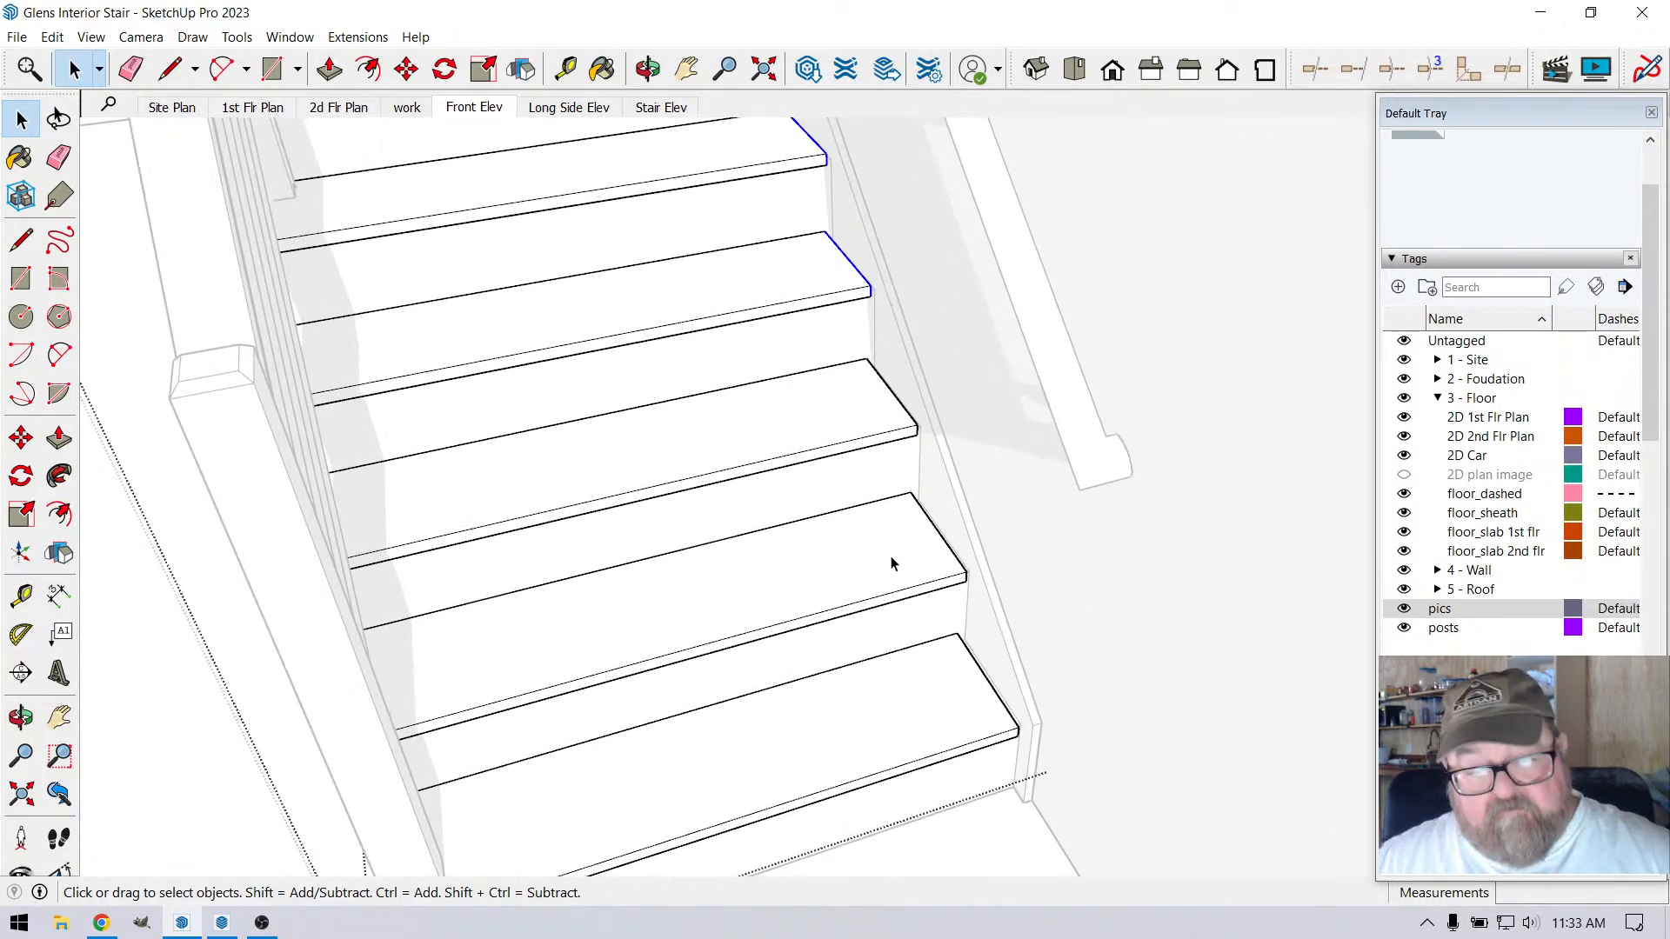
left_click_drag(835, 347, 1044, 789, "shift")
scroll(1030, 739, "up", 6)
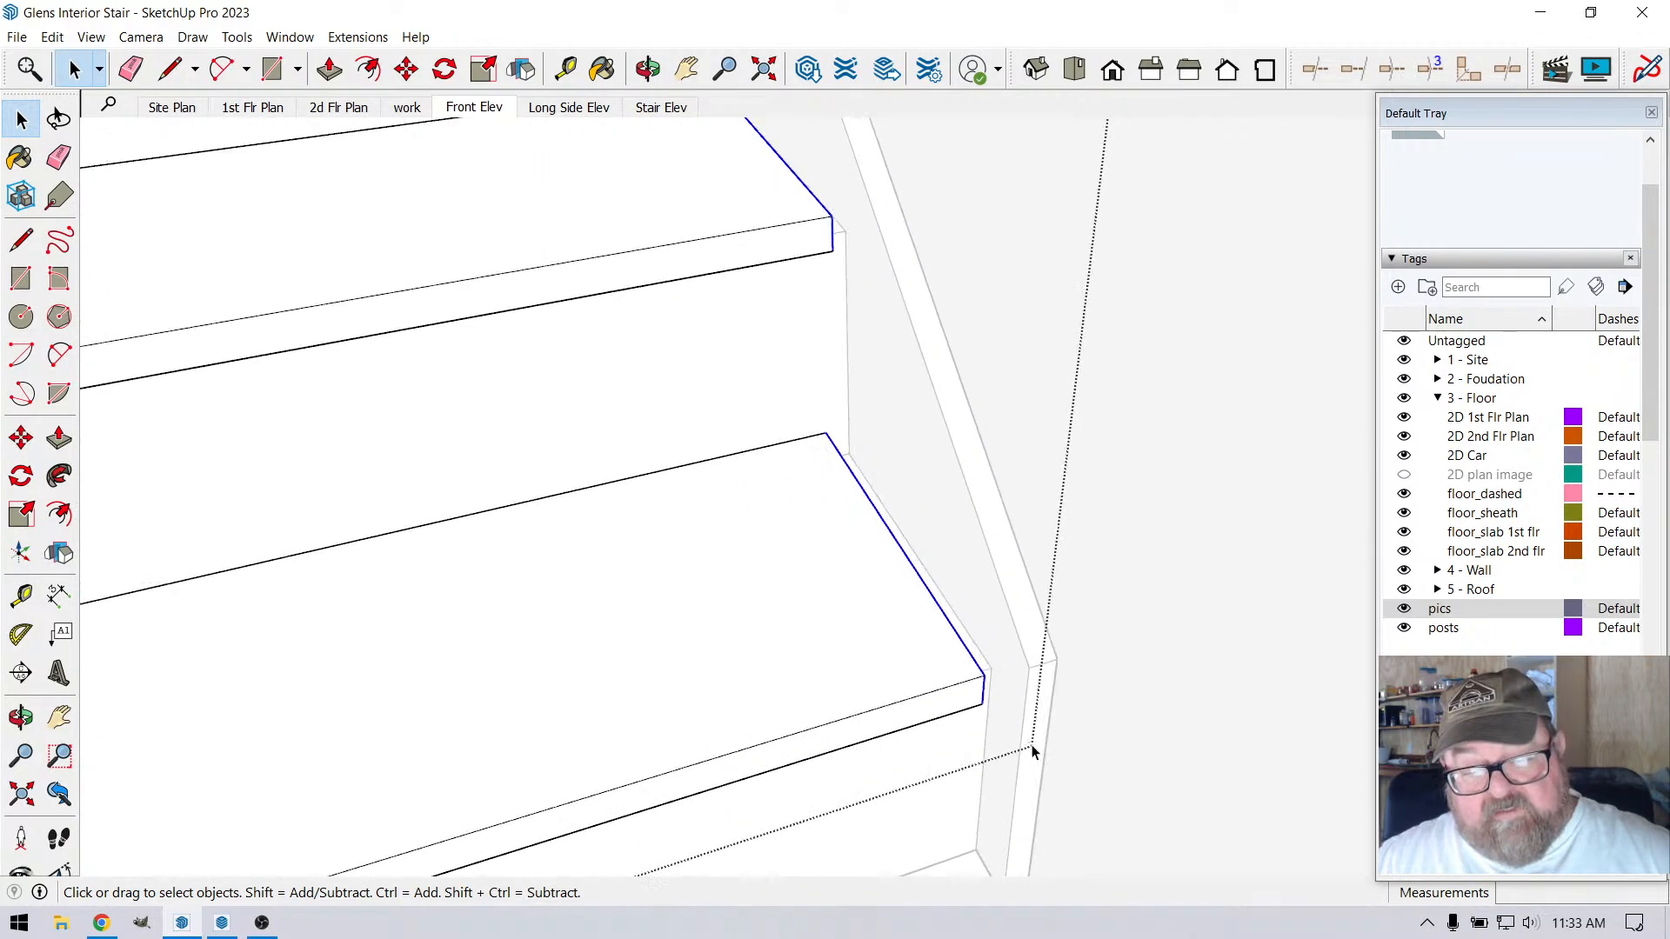
left_click(405, 69)
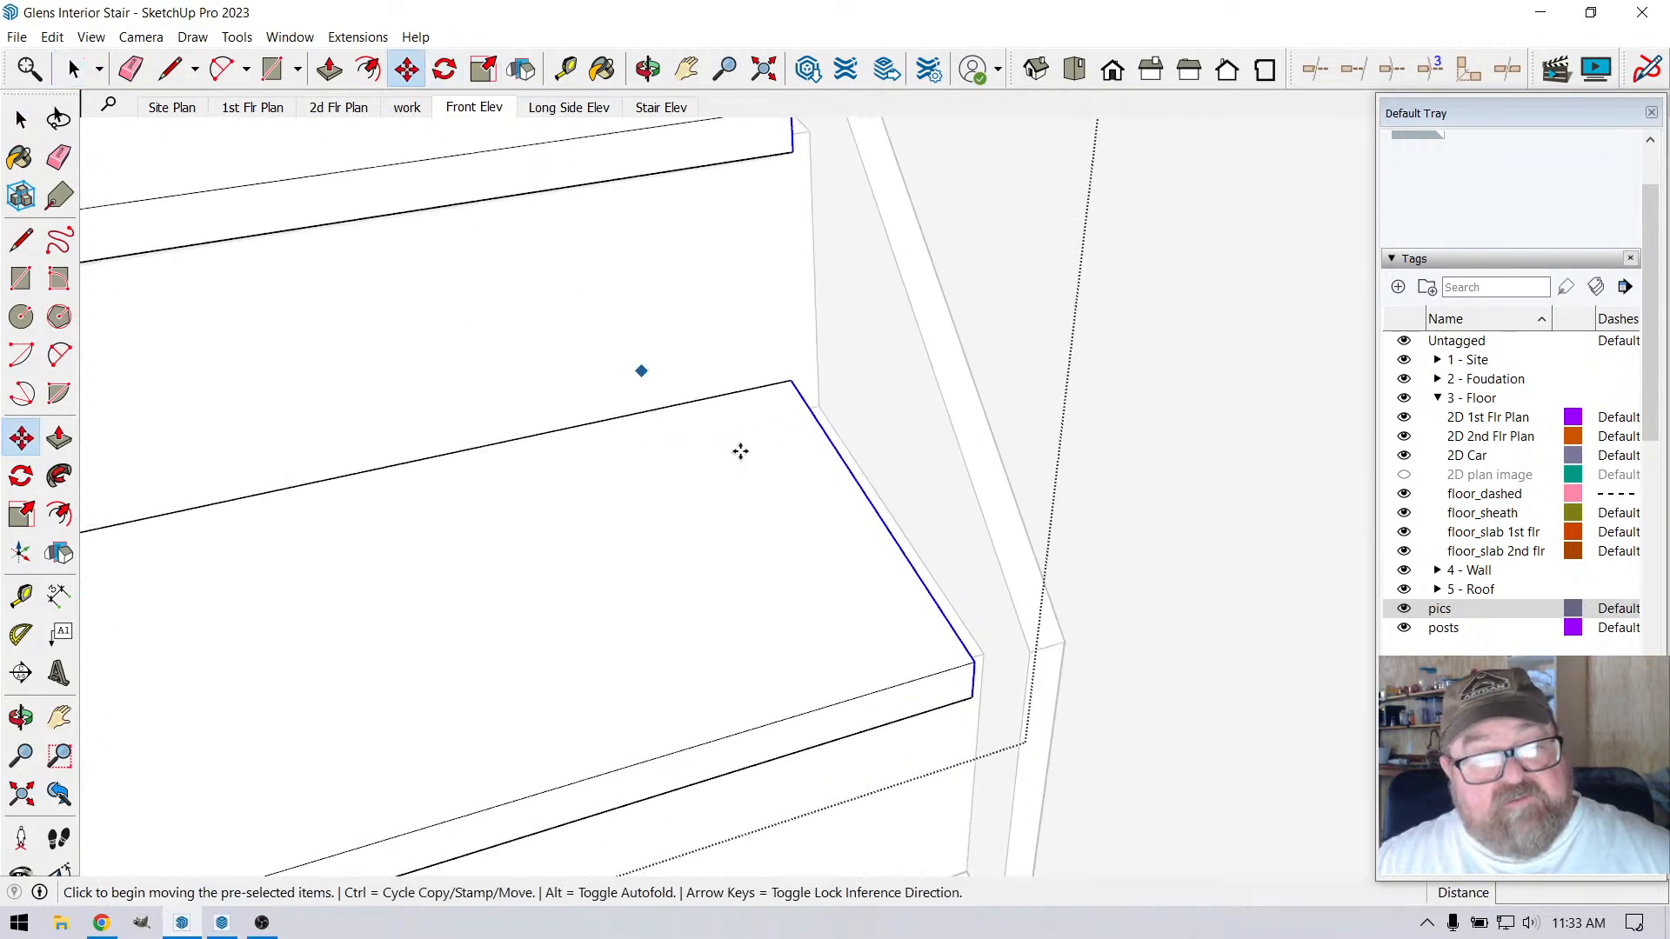
left_click(972, 661)
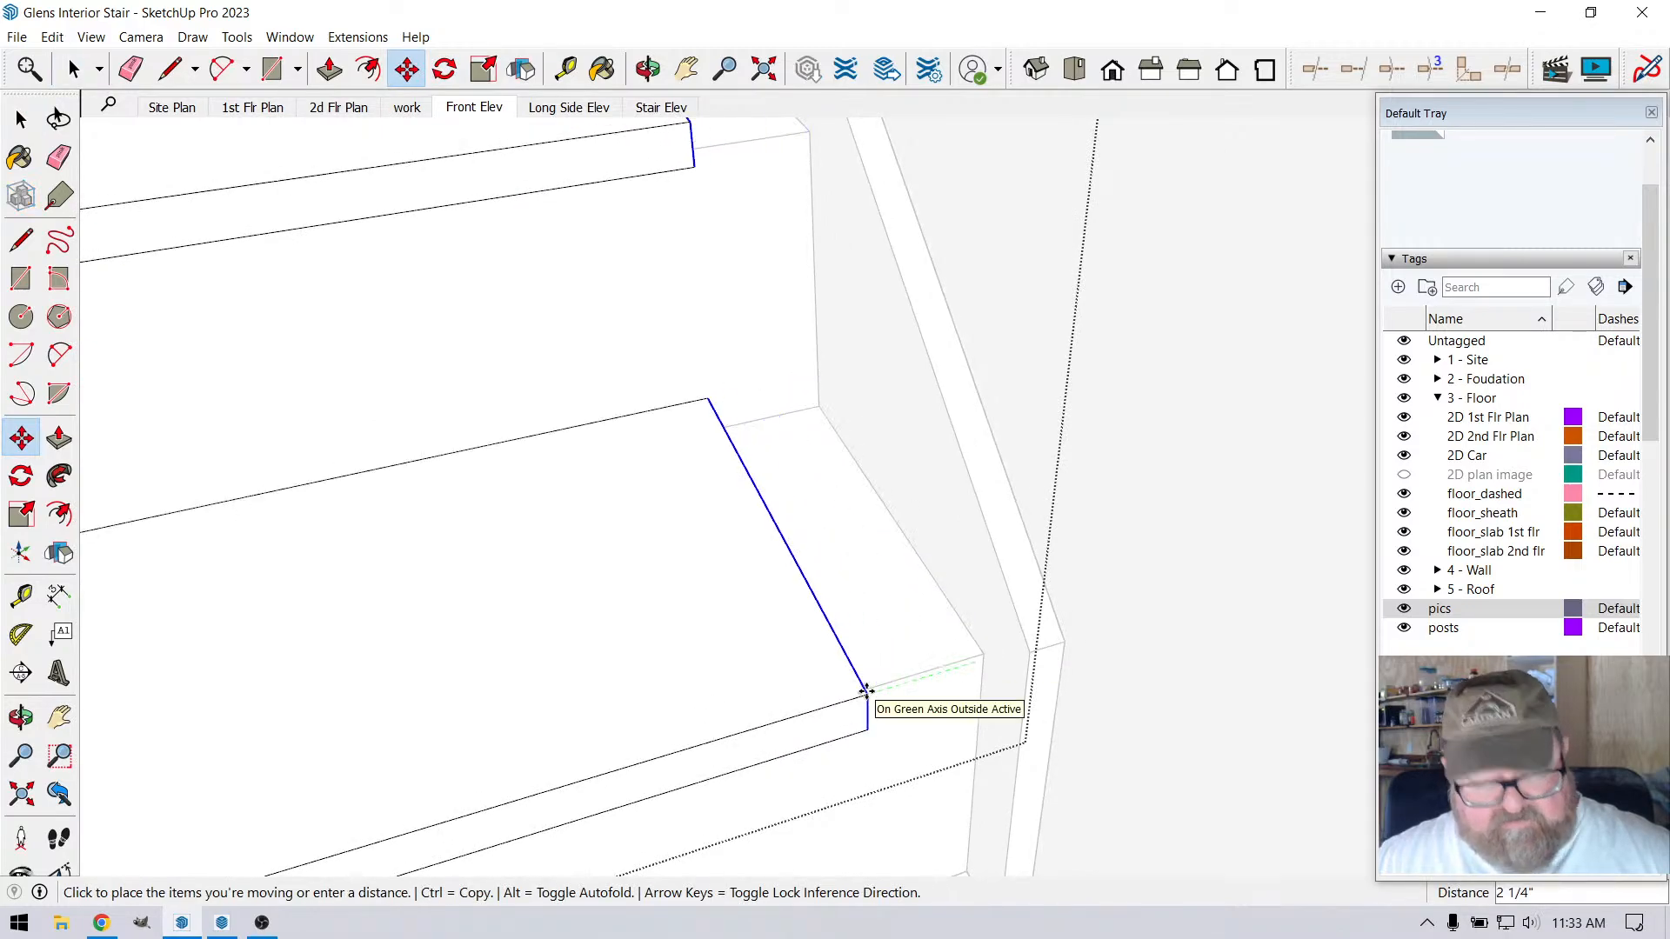
left_click(1029, 654)
scroll(987, 654, "down", 5)
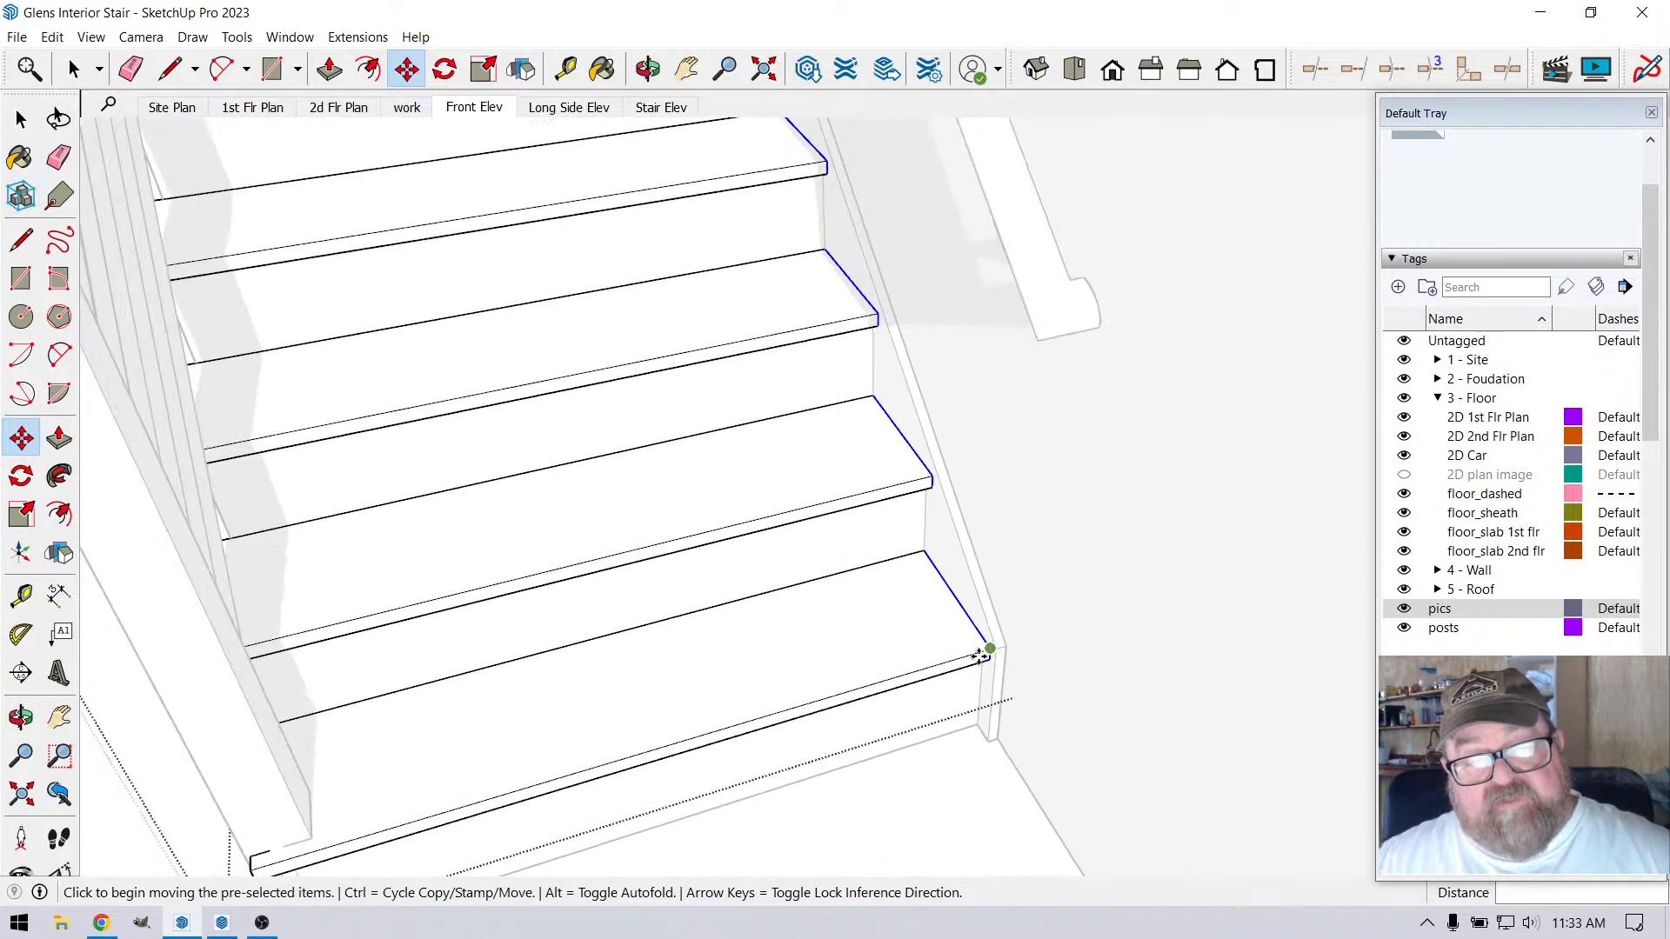
scroll(980, 656, "down", 8)
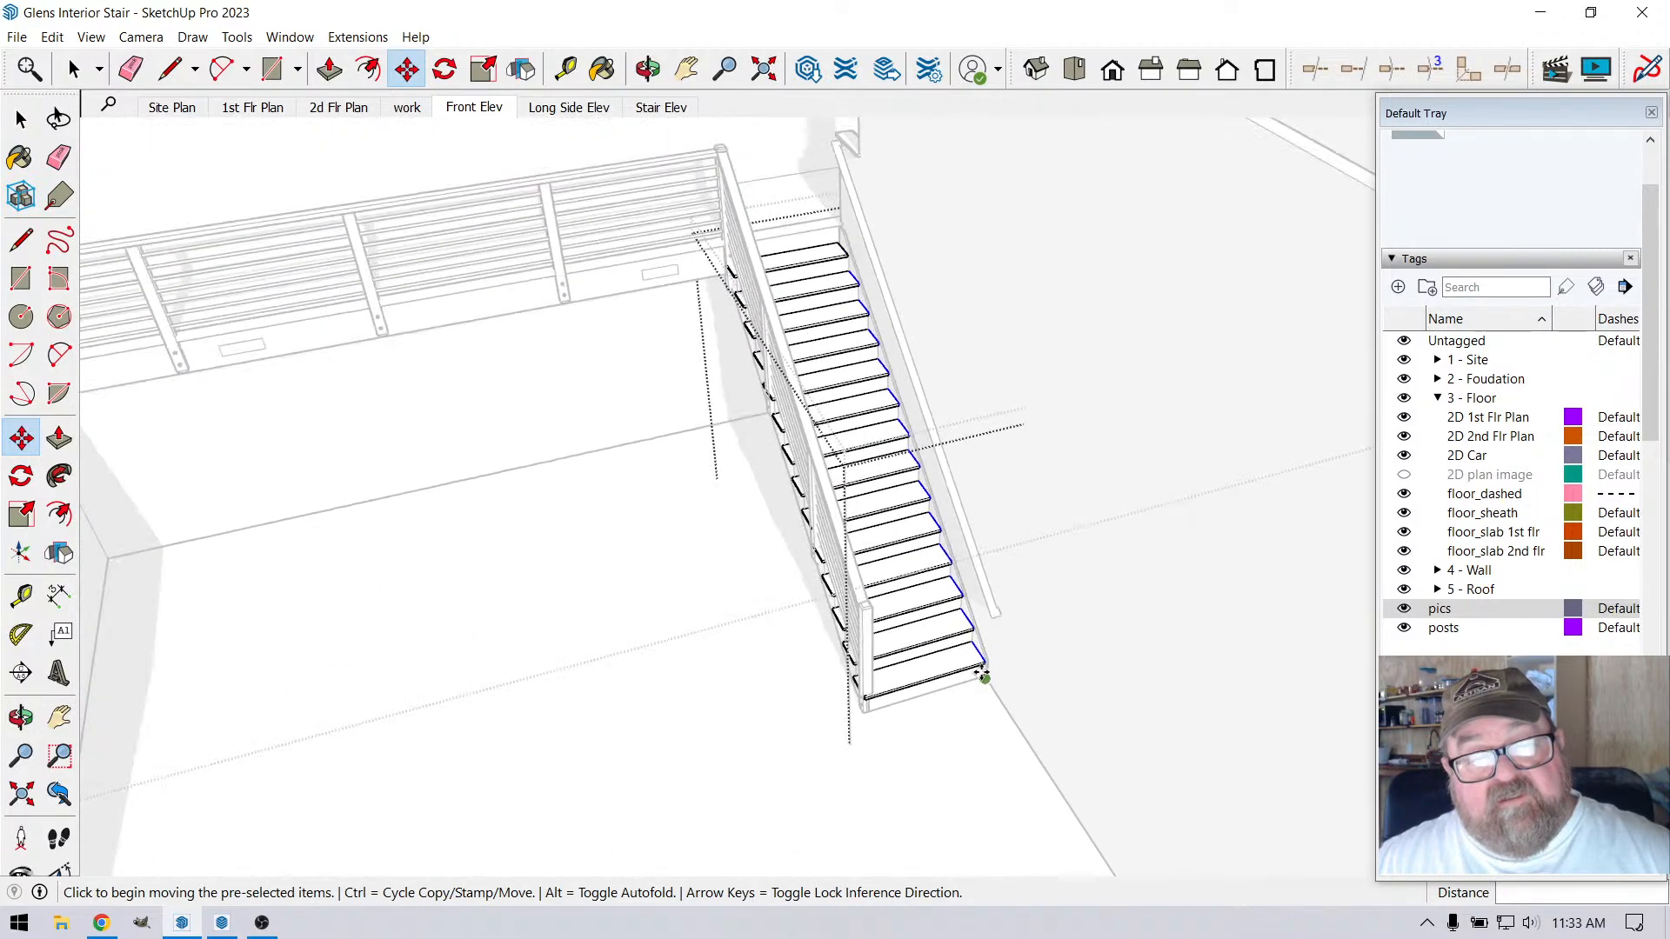
key("space")
scroll(742, 487, "down", 4)
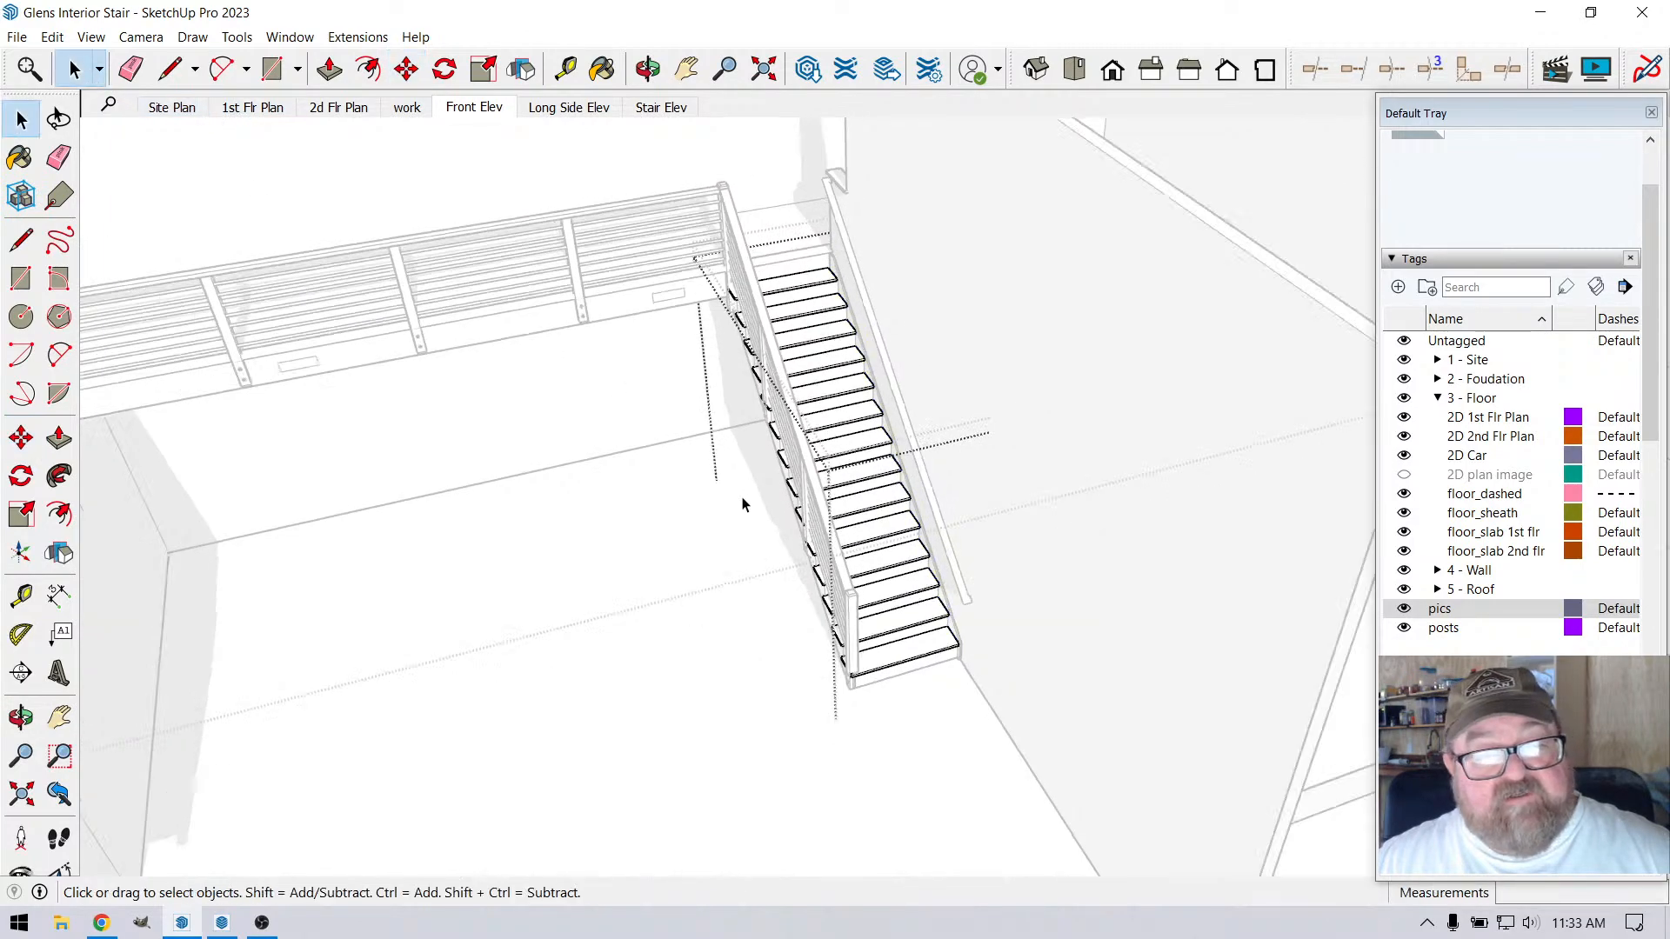
scroll(771, 516, "down", 3)
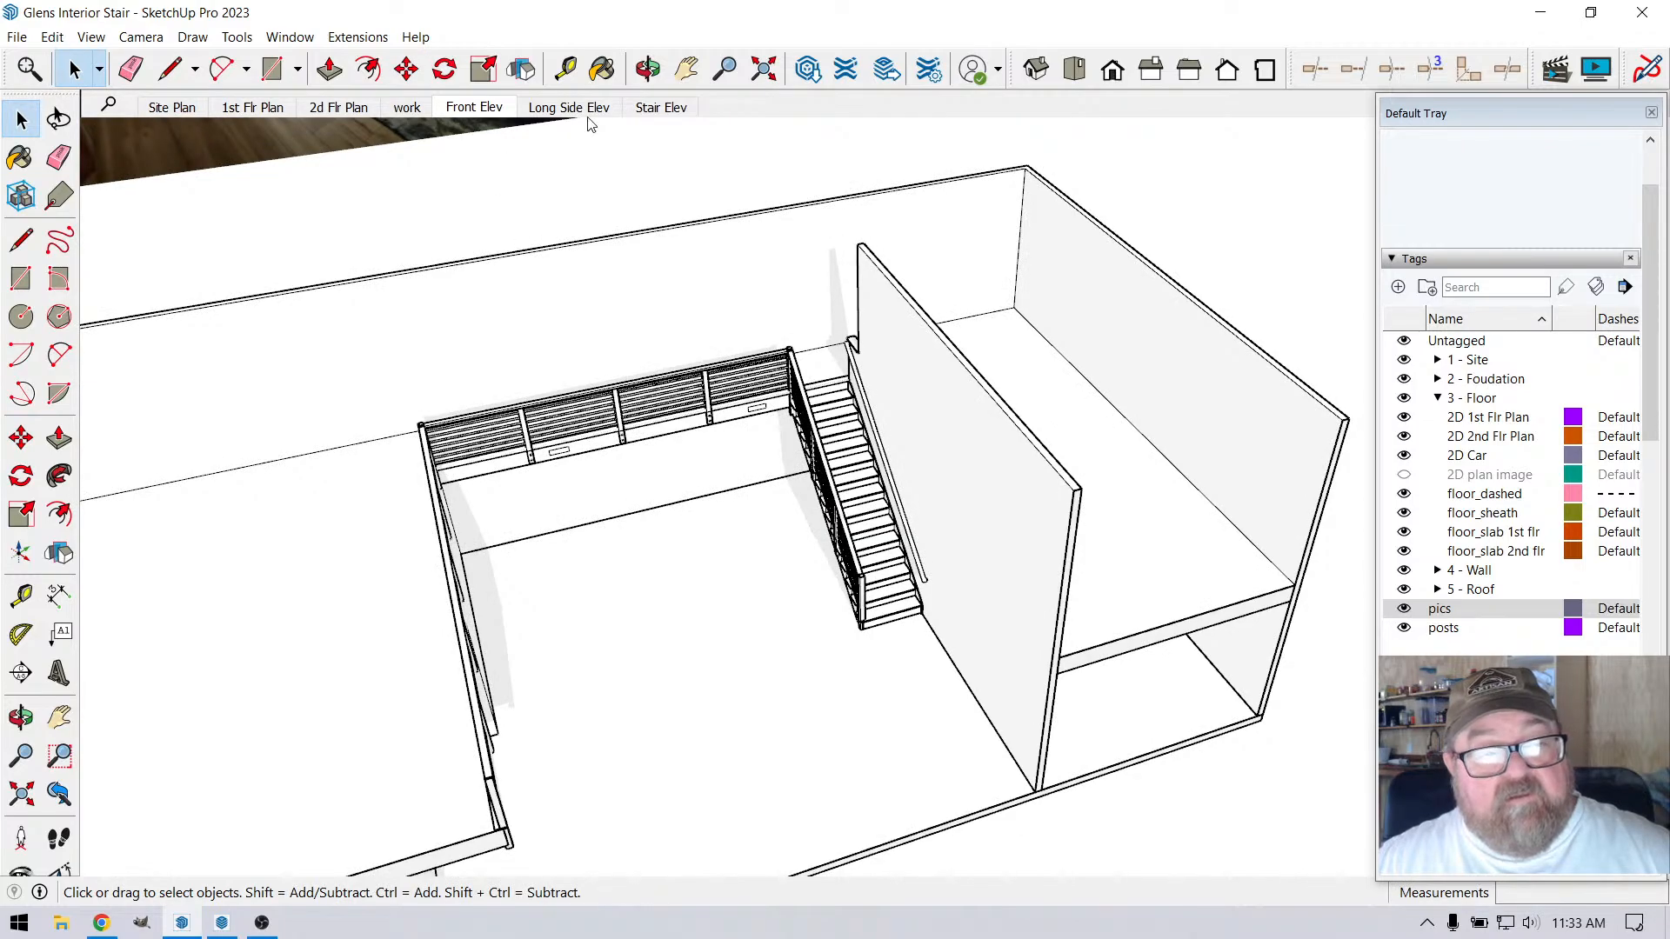
Review the Stair Elev, Front Elev and Long Side Elev scenes, finishing on Stair Elev
left_click(663, 108)
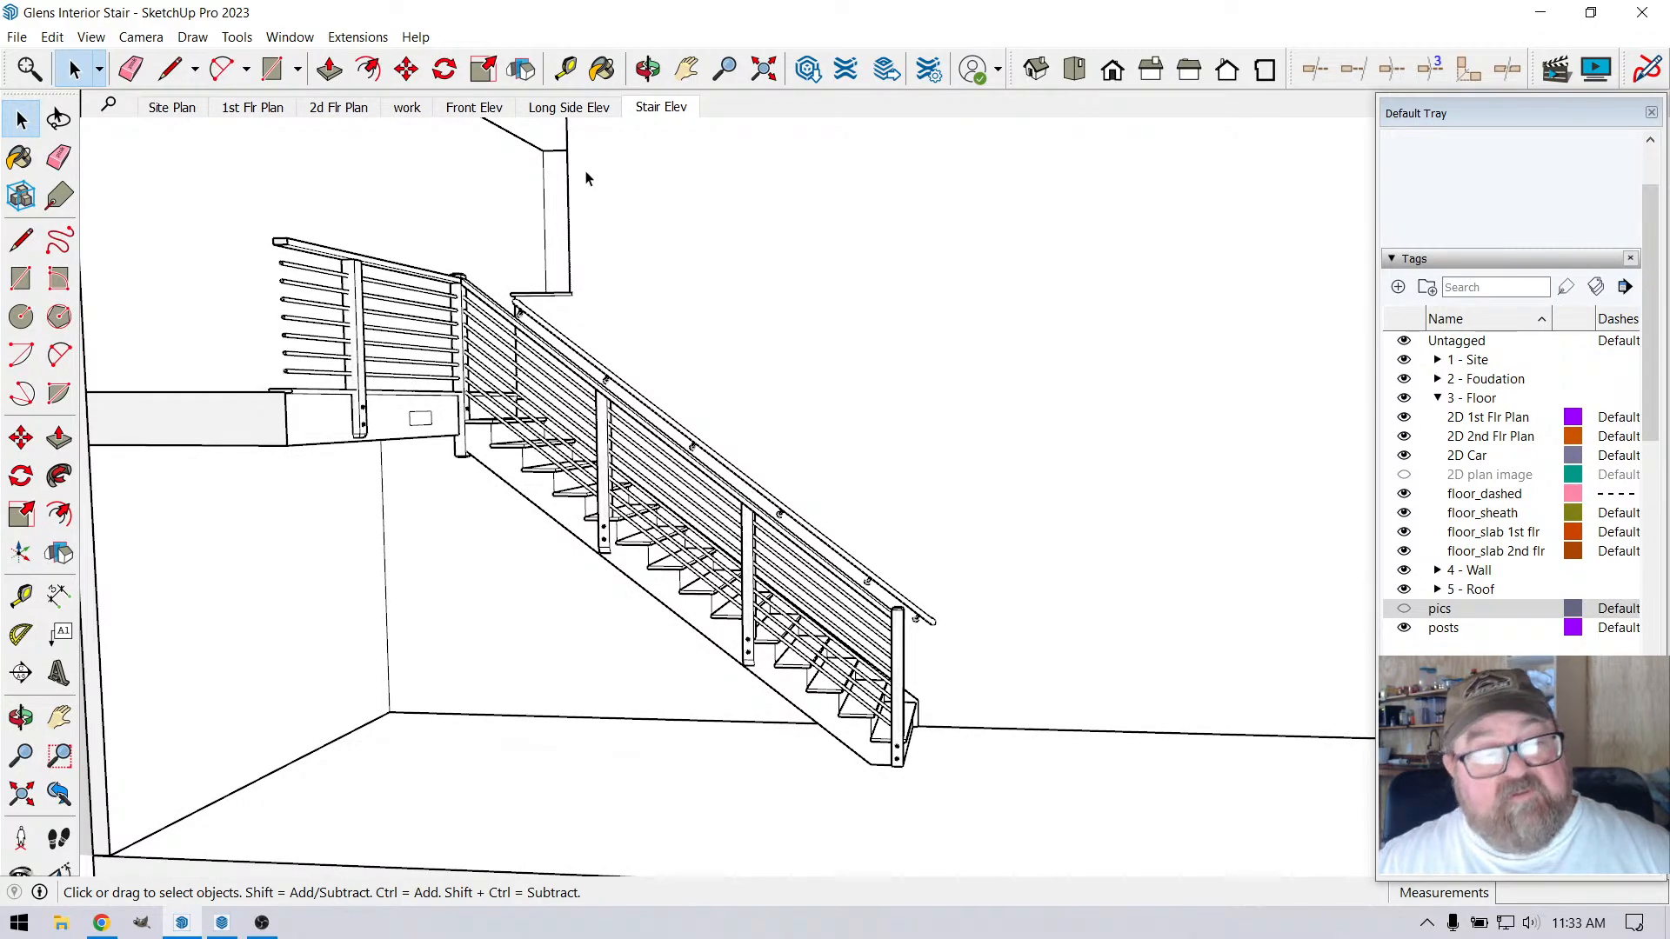
left_click(498, 110)
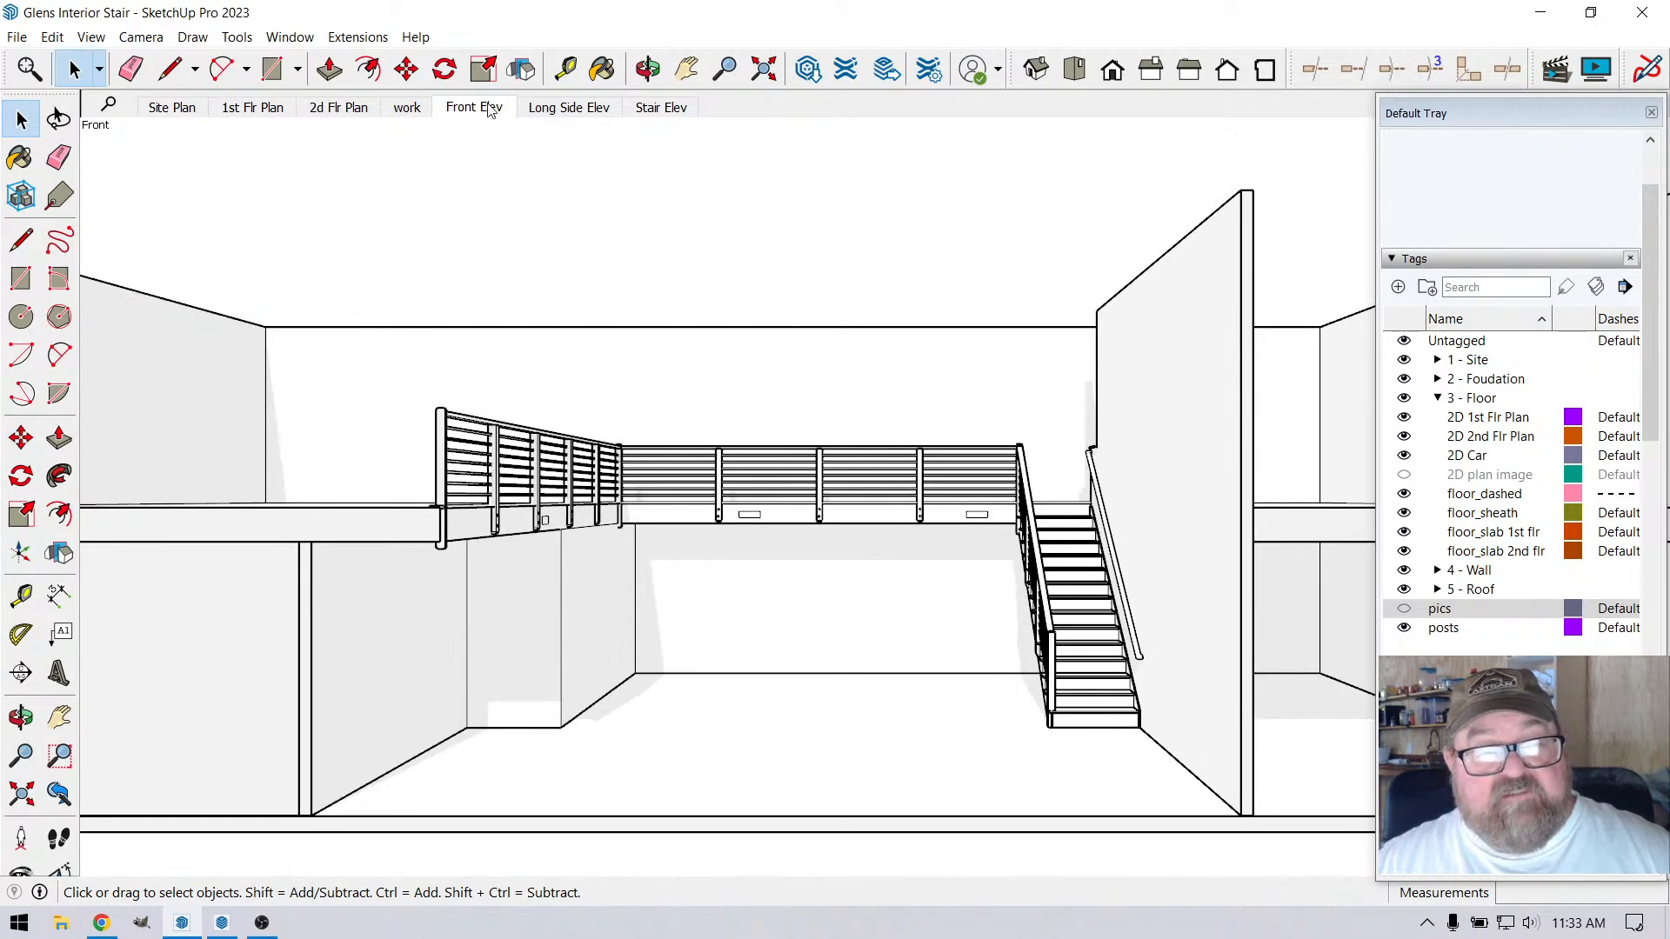
left_click(552, 107)
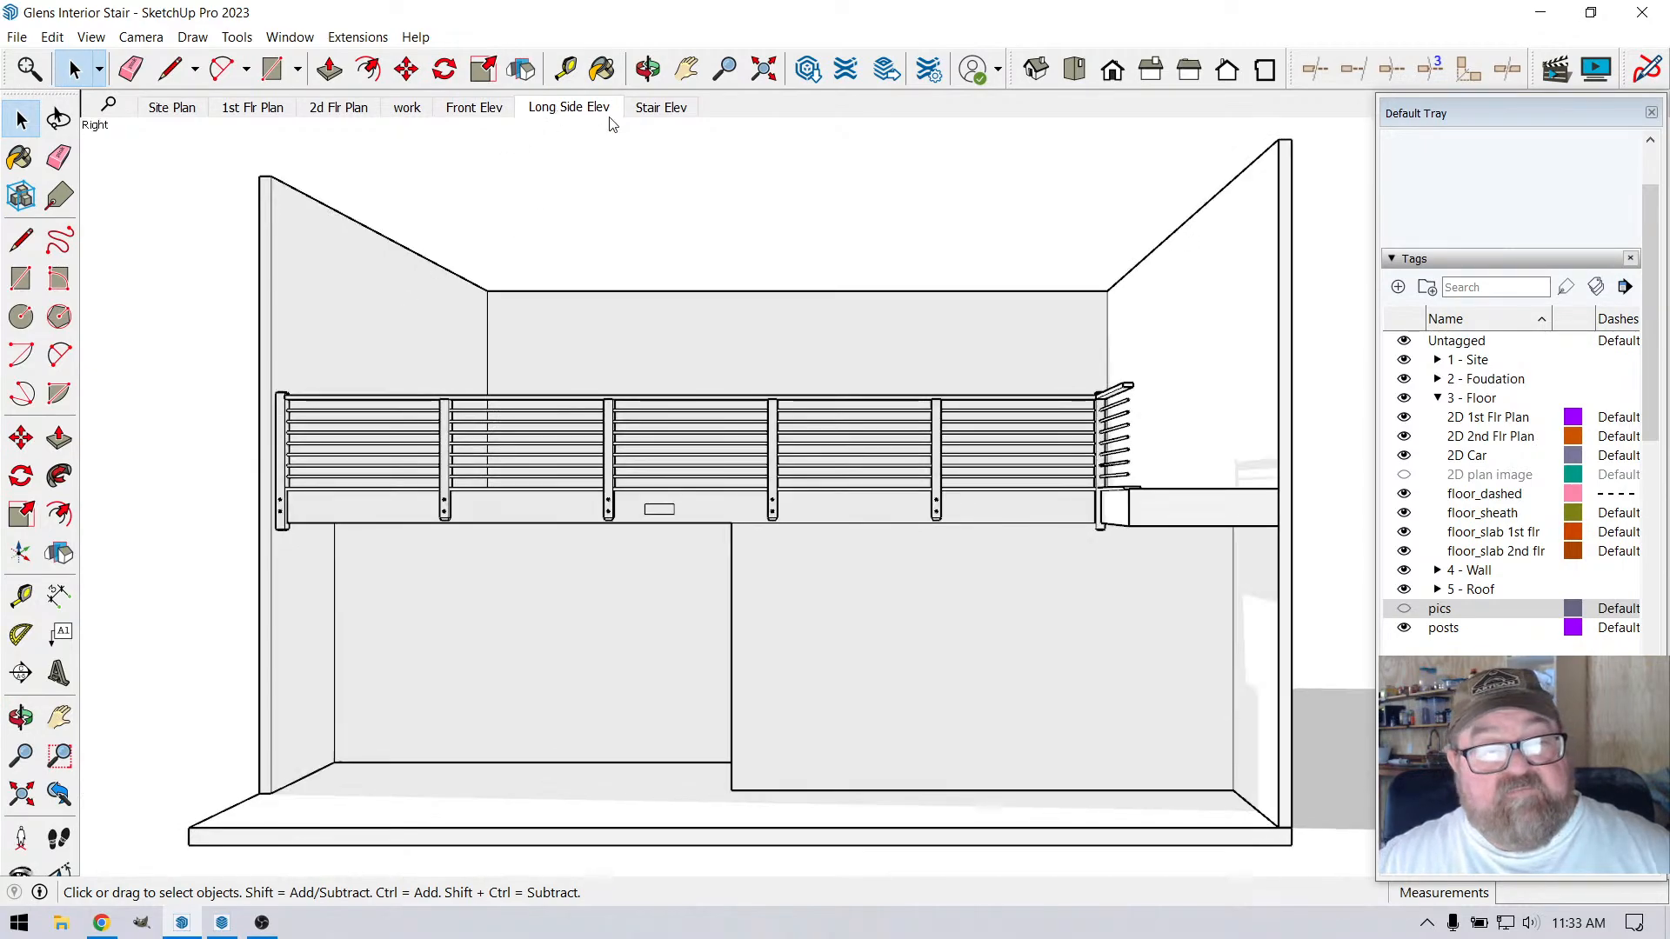
left_click(659, 114)
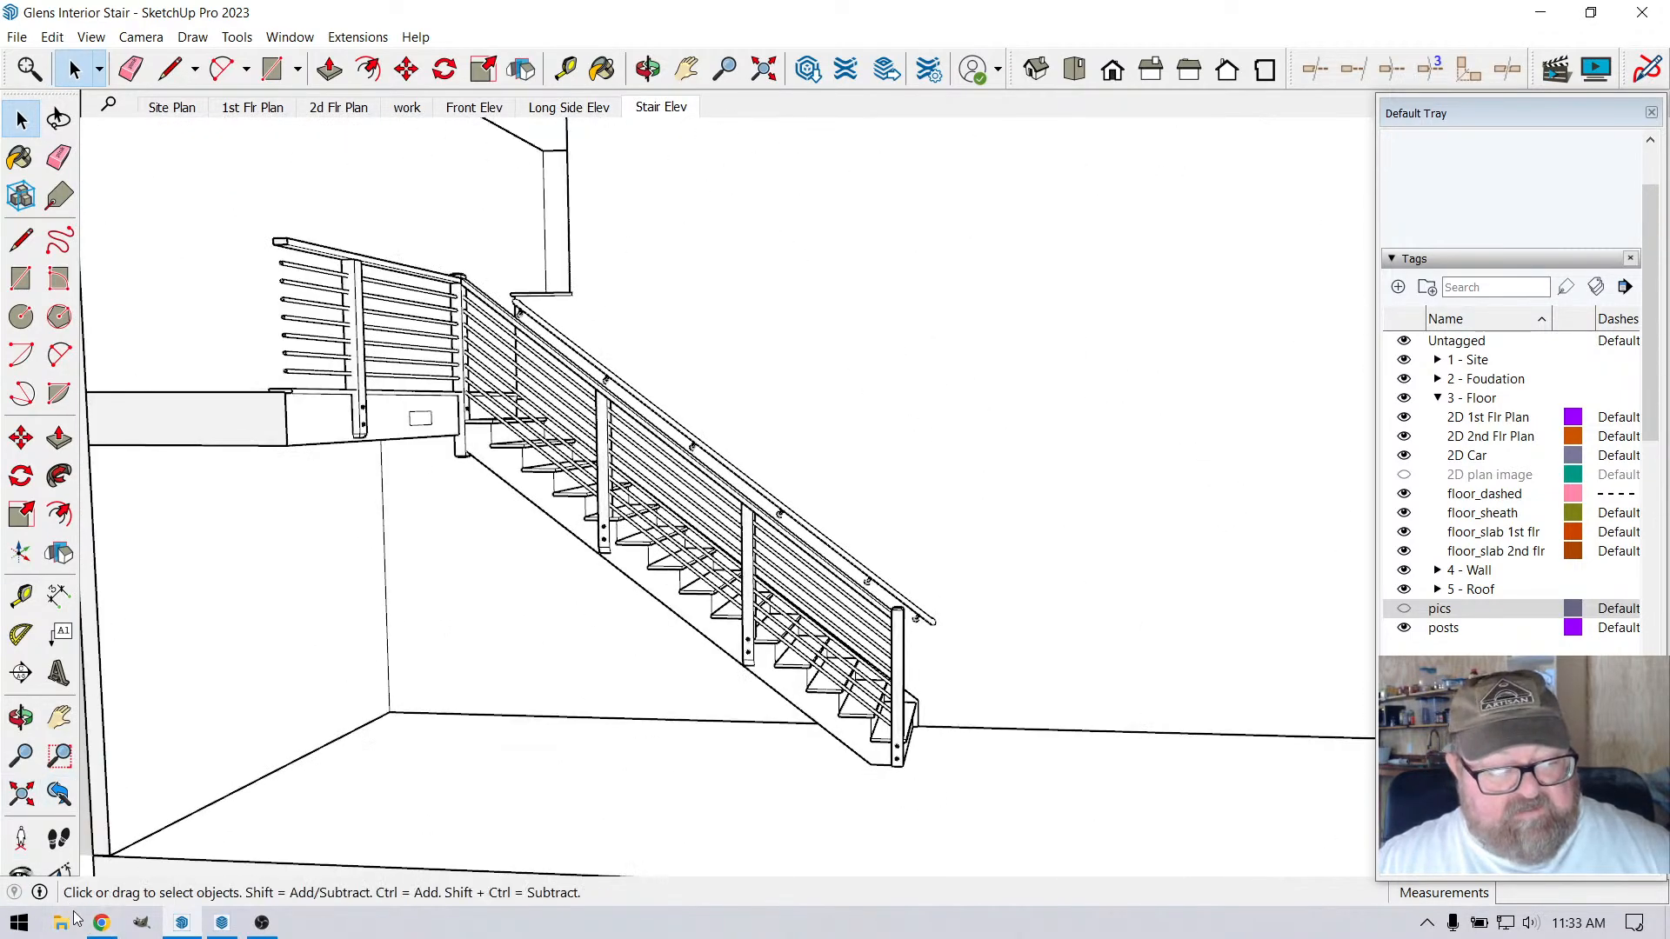
Switch to LayOut and examine the floor edge and railing base at the cut end of the elevation showing the stair
left_click(101, 923)
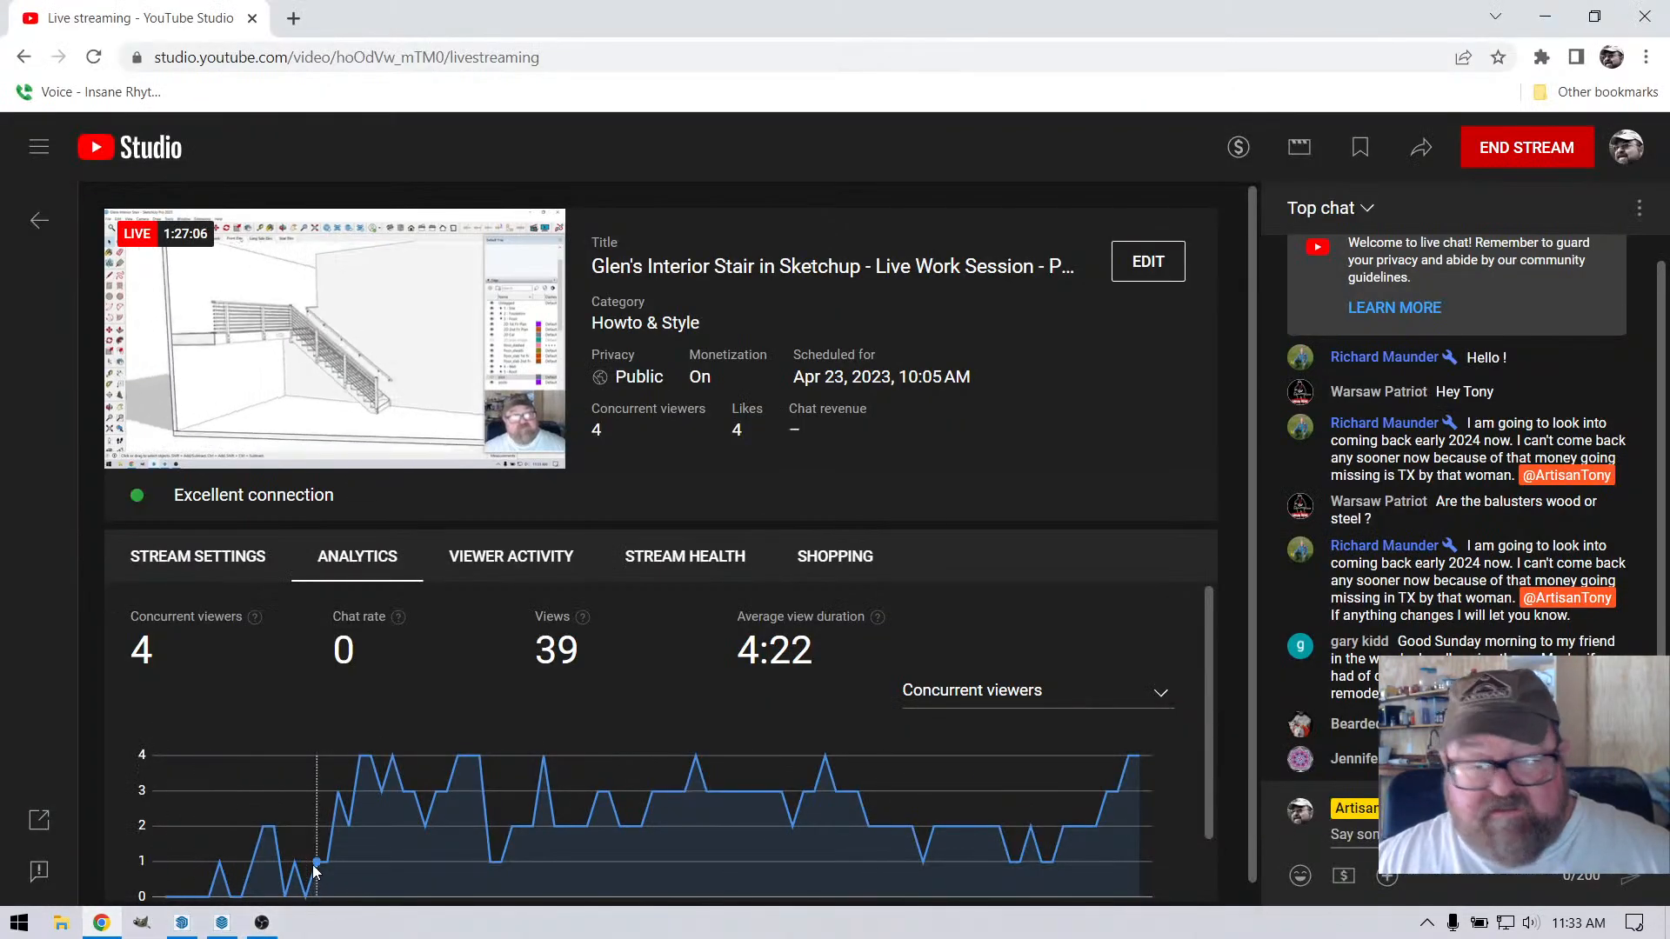
left_click(226, 924)
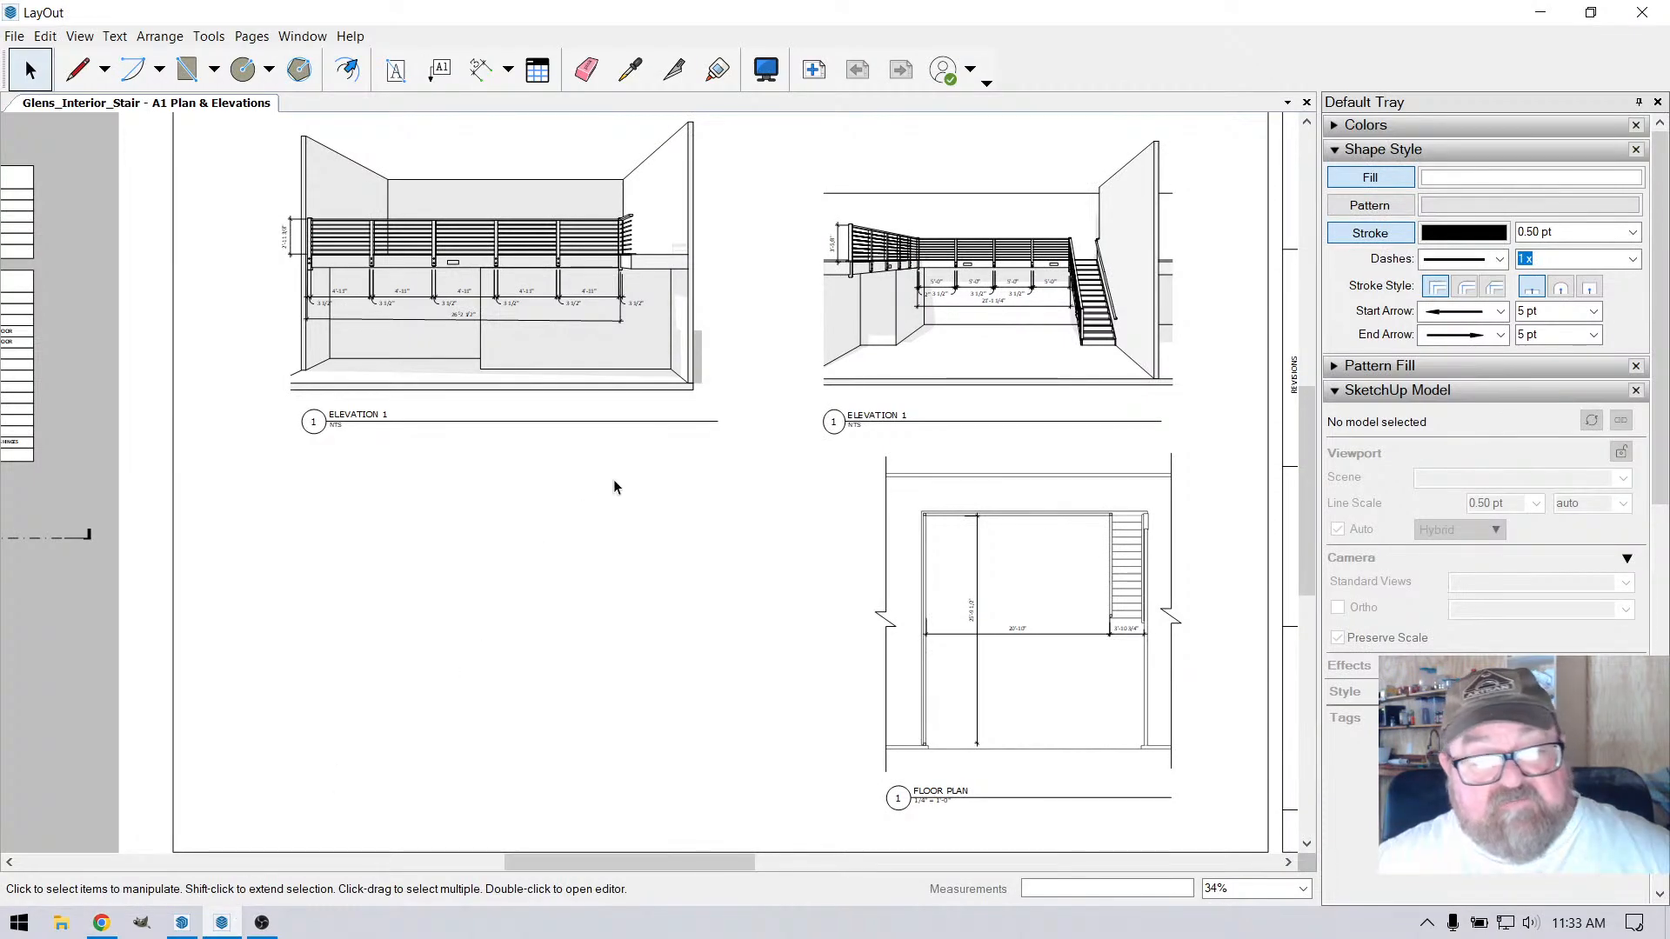
scroll(720, 804, "down", 4)
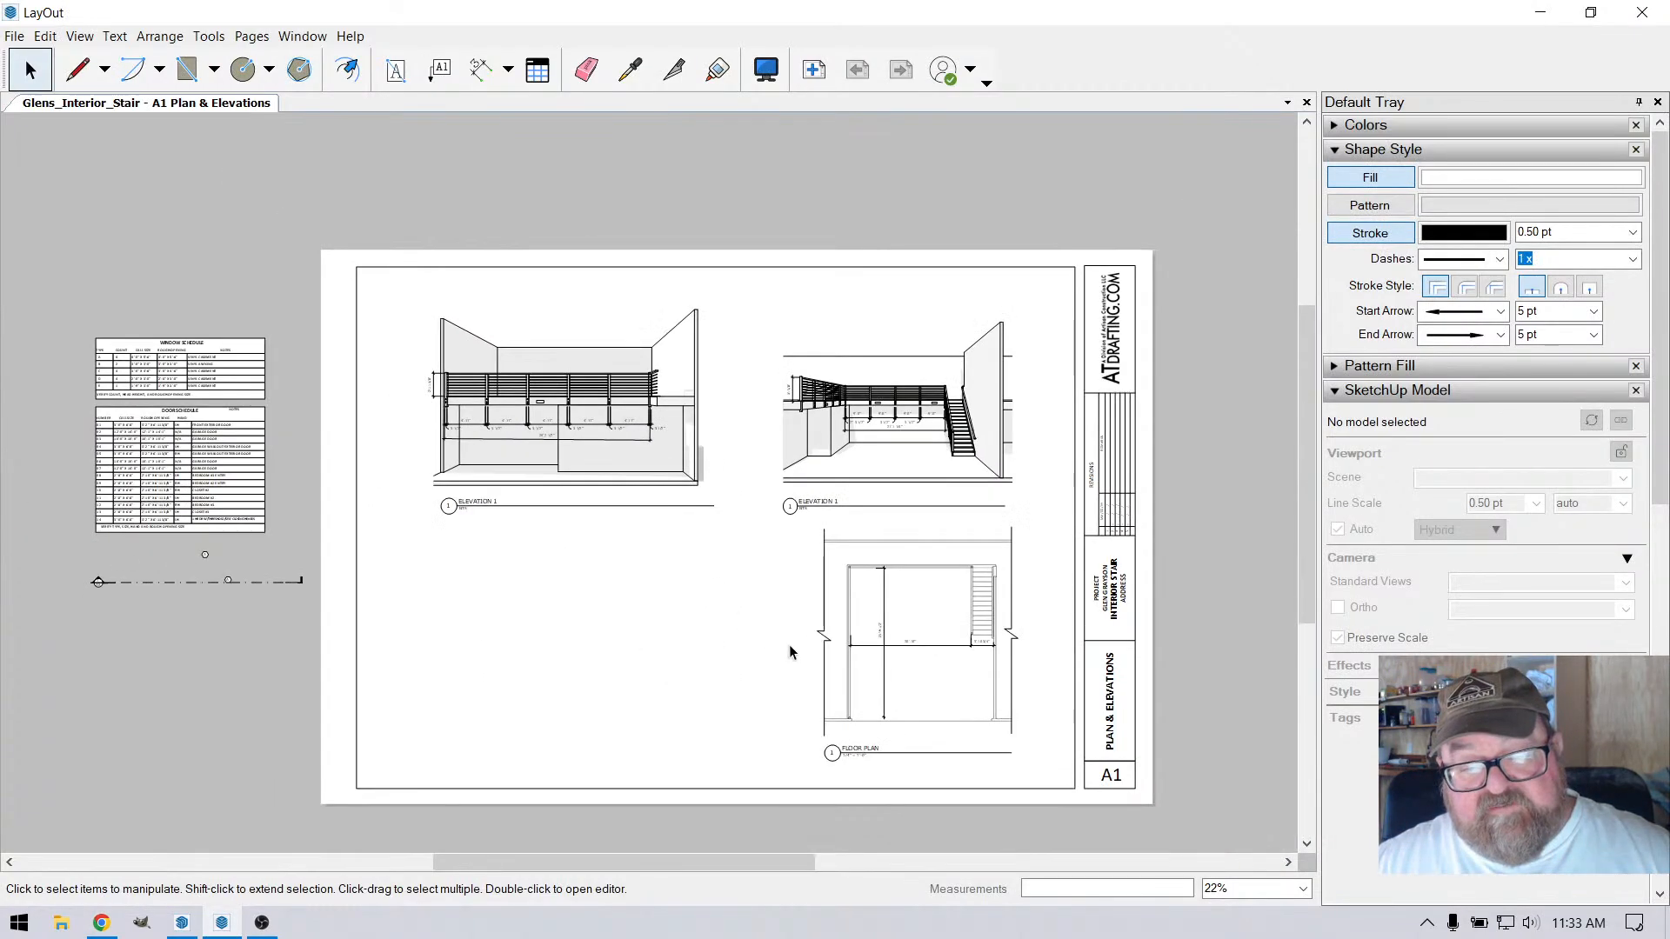
scroll(972, 710, "up", 1)
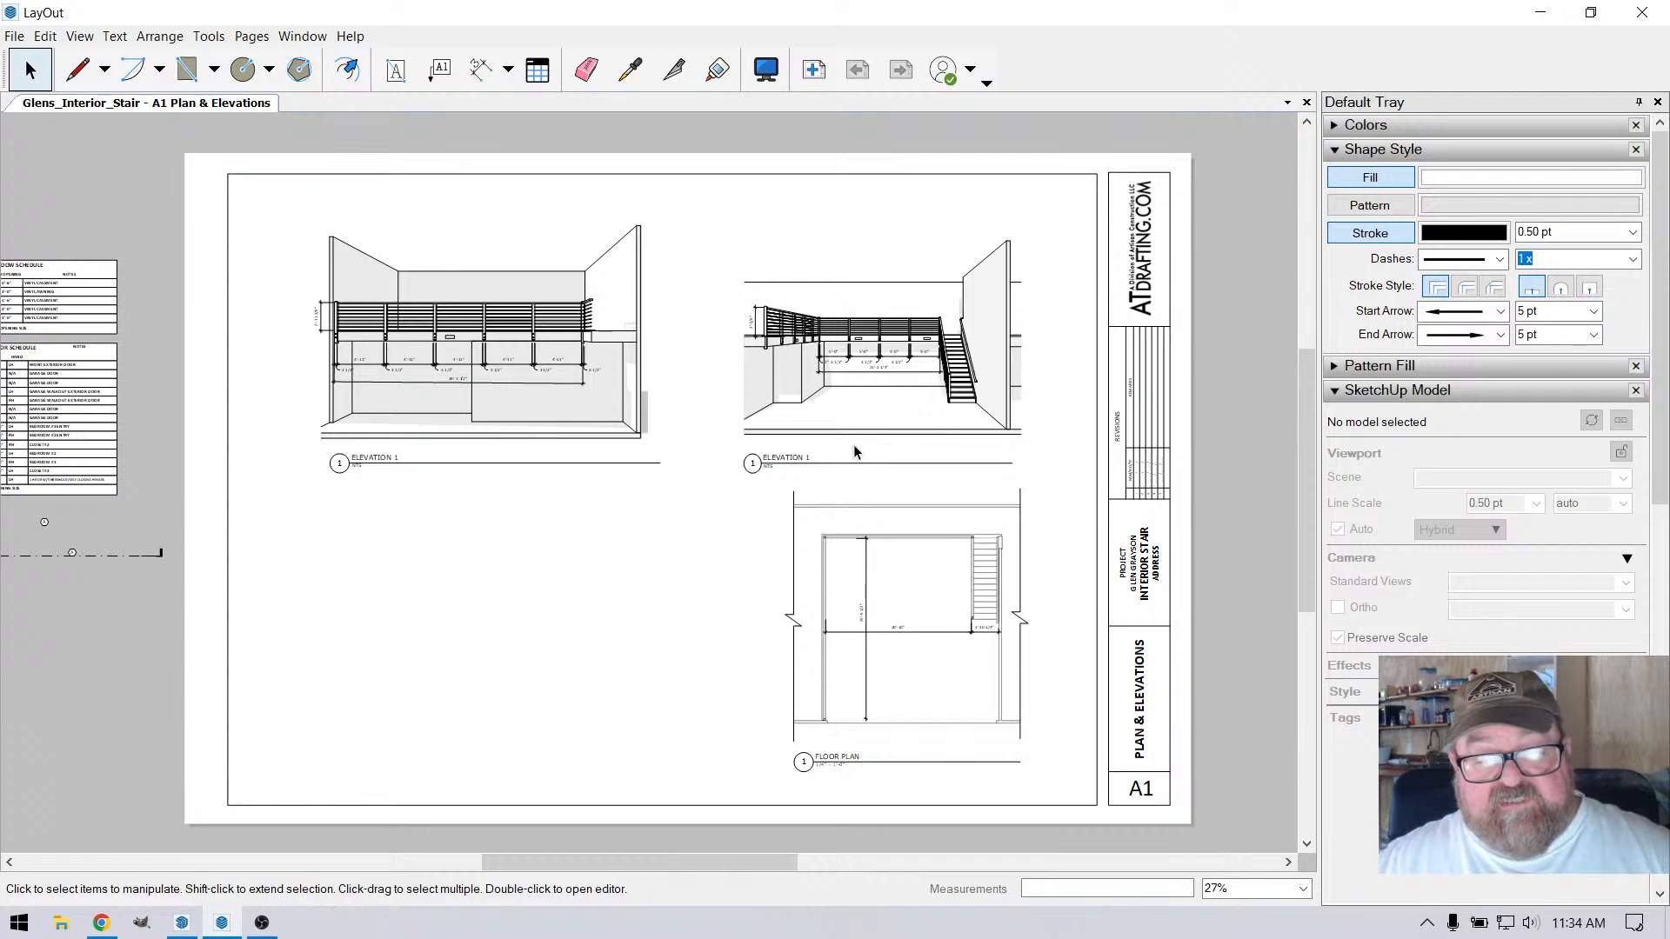
scroll(771, 333, "up", 7)
scroll(771, 333, "up", 15)
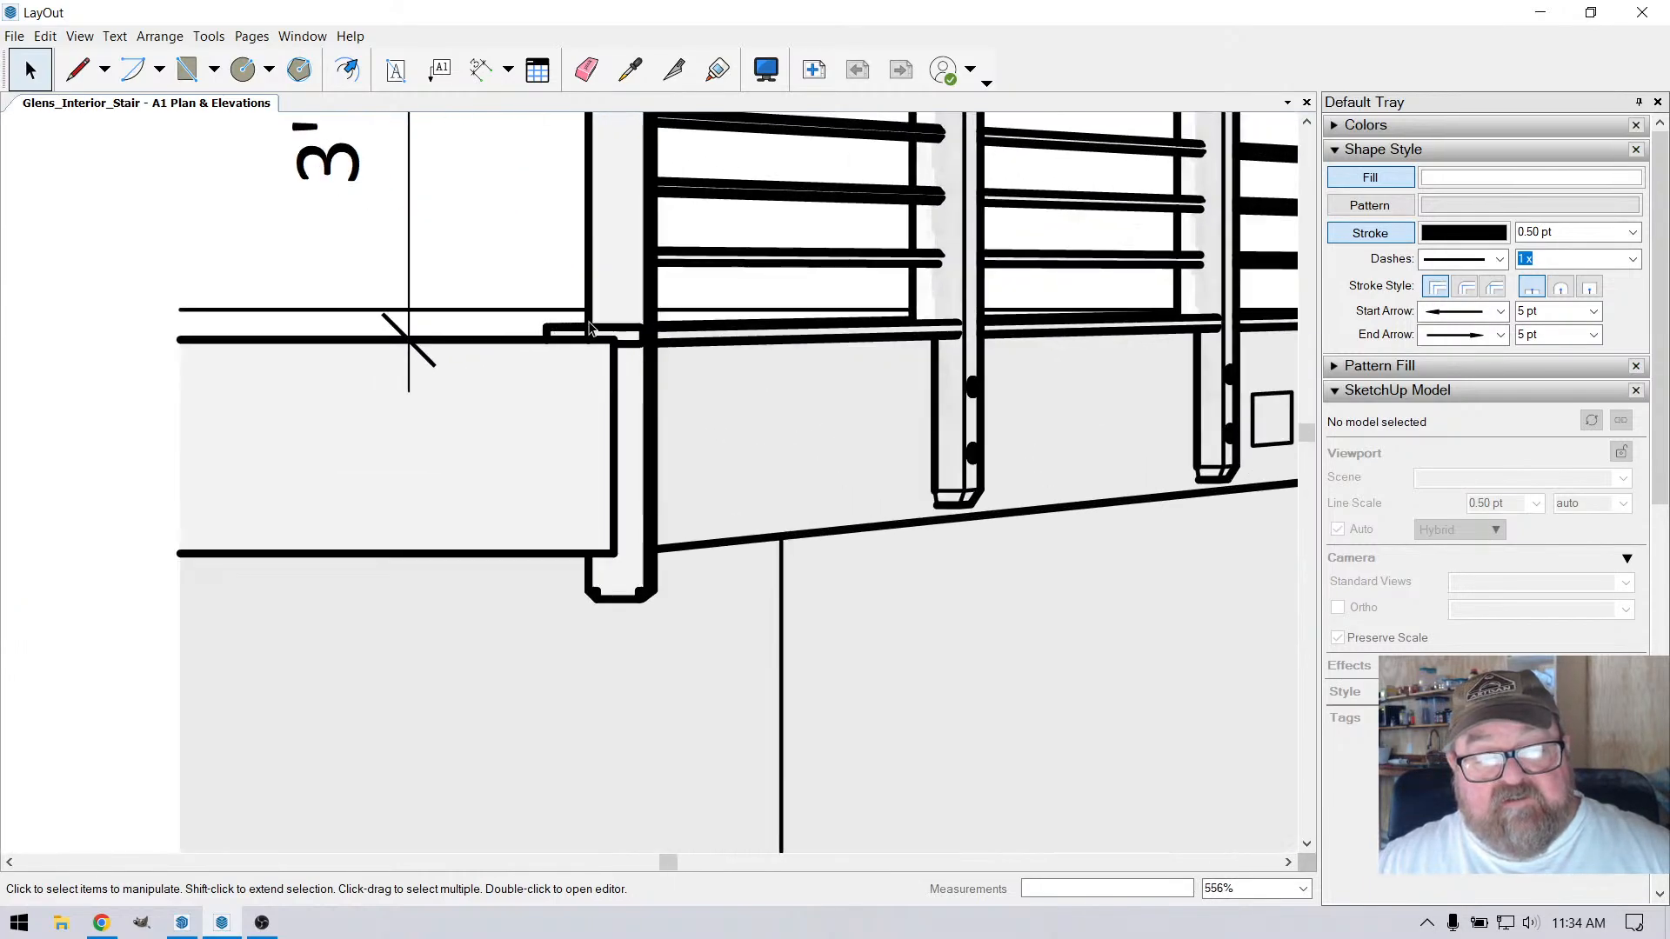
scroll(588, 363, "down", 4)
scroll(585, 362, "up", 3)
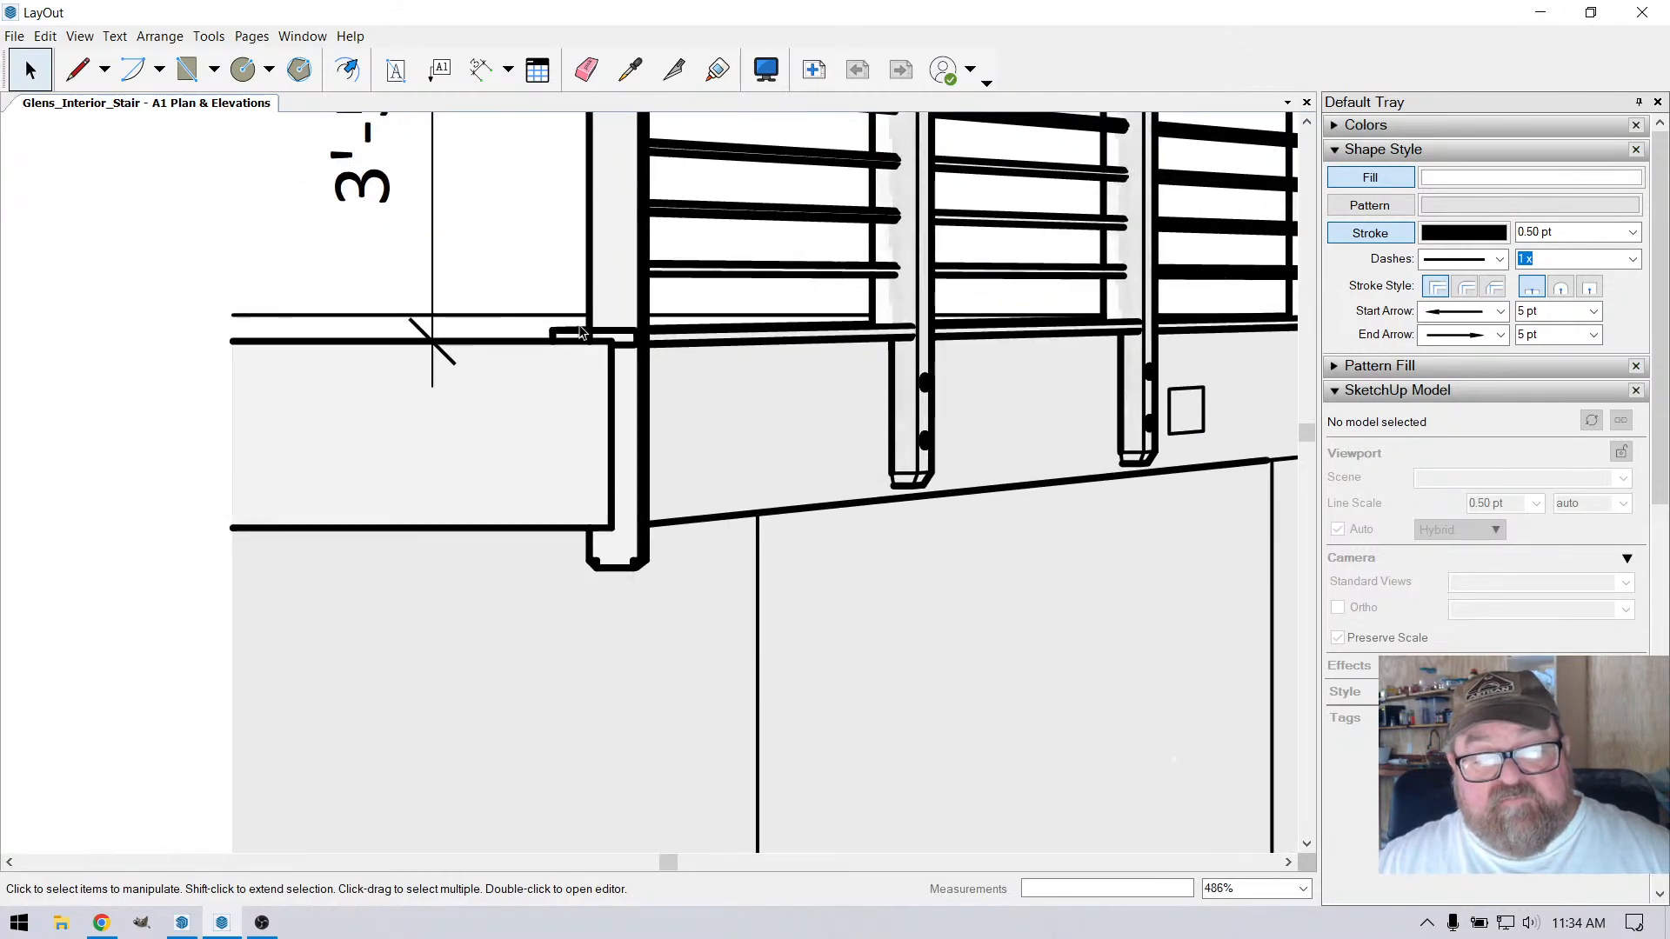
scroll(570, 376, "down", 10)
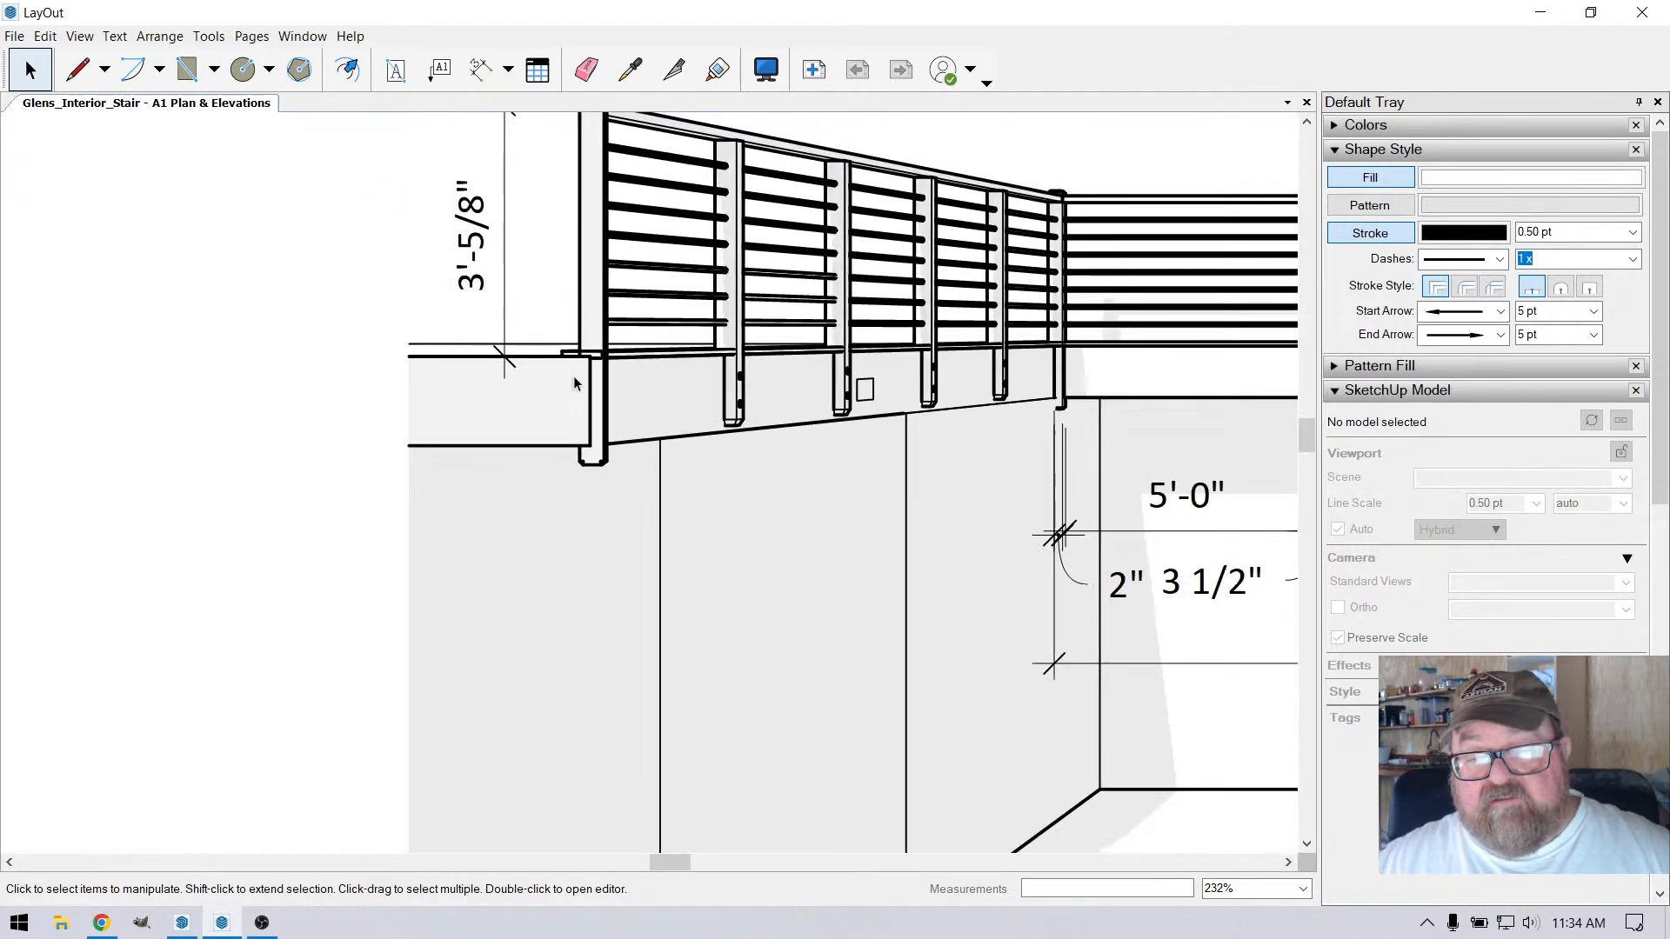
scroll(650, 412, "down", 4)
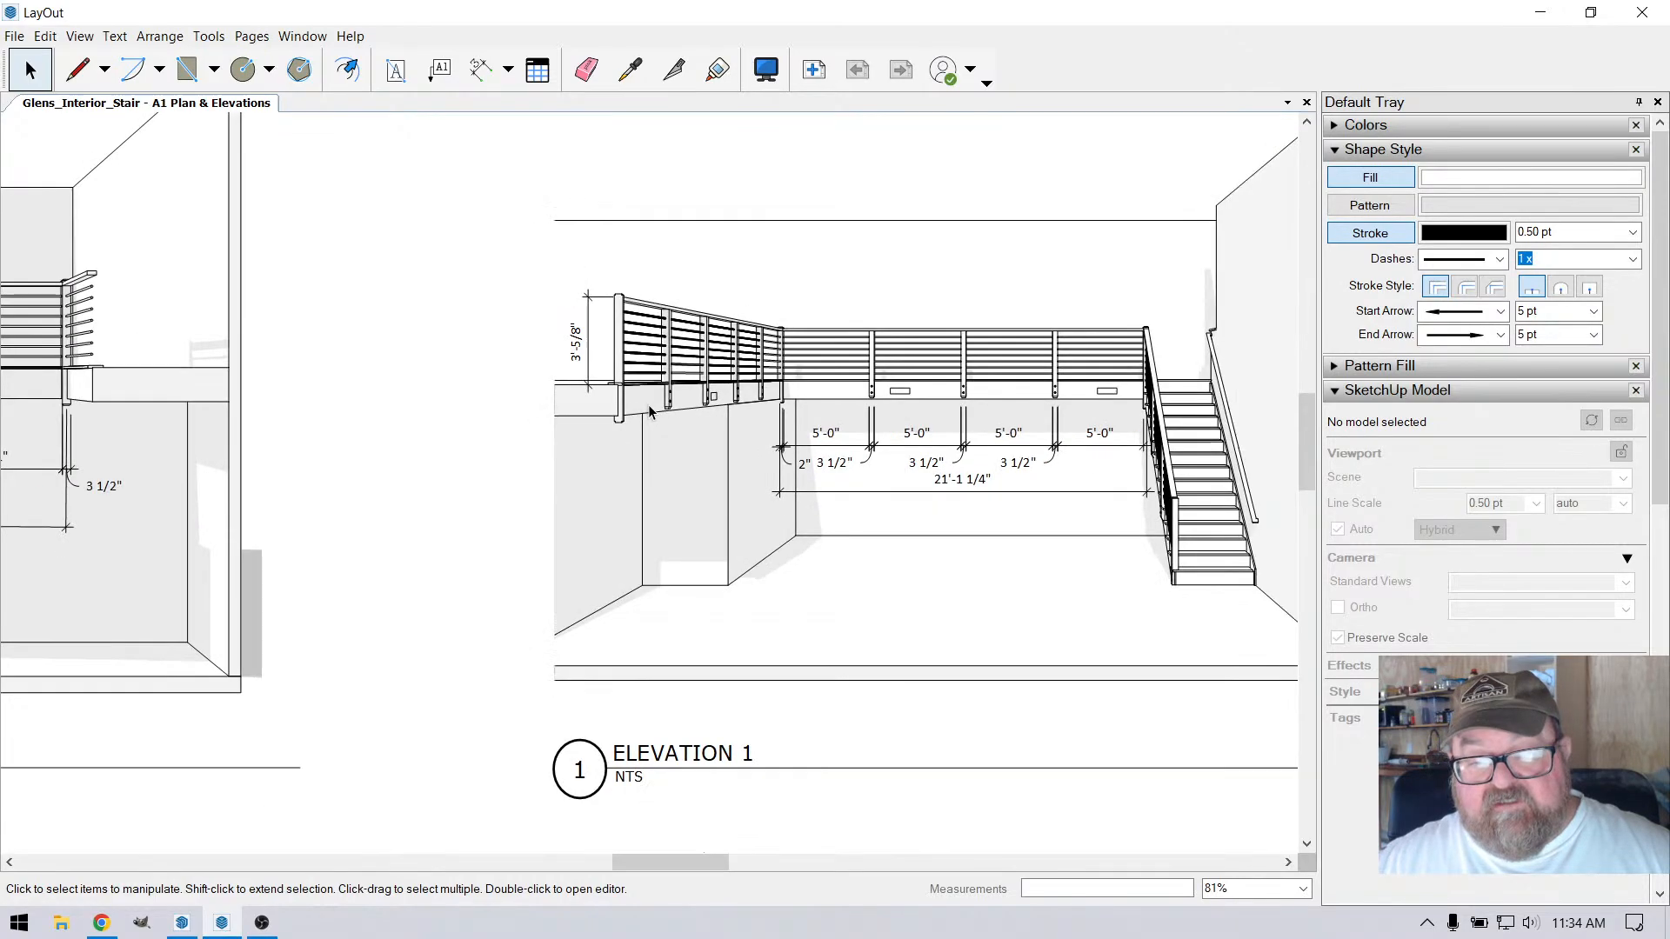
scroll(782, 614, "down", 6)
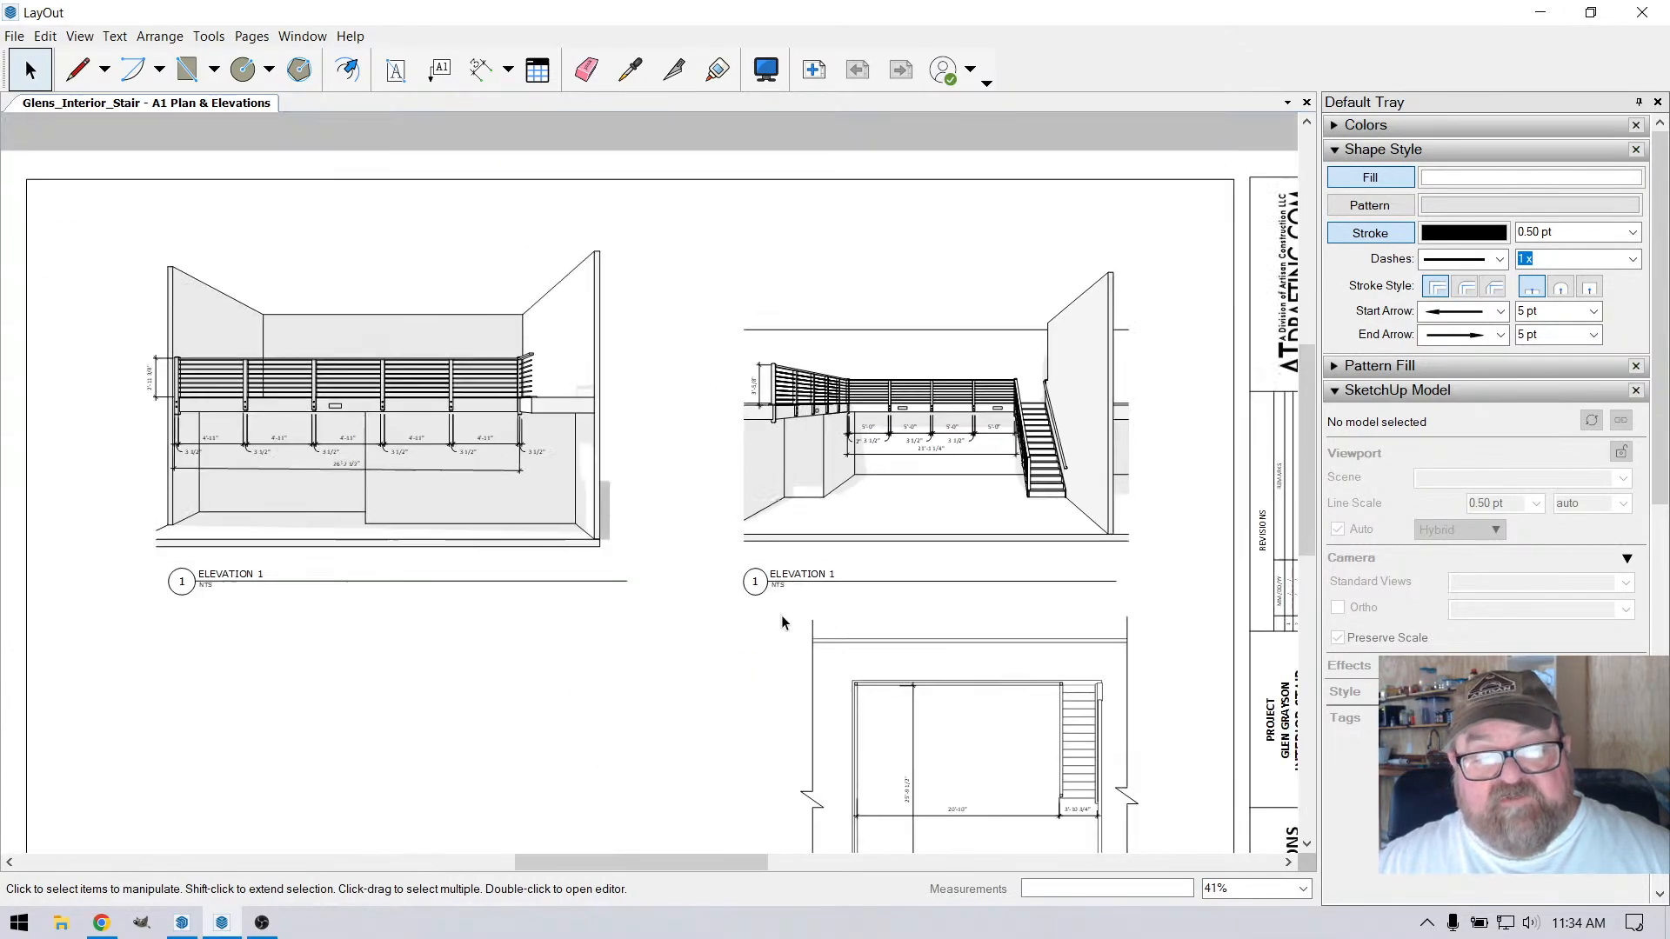
Switch to SketchUp and make the pics tag visible to show the site photos behind the model
left_click(181, 922)
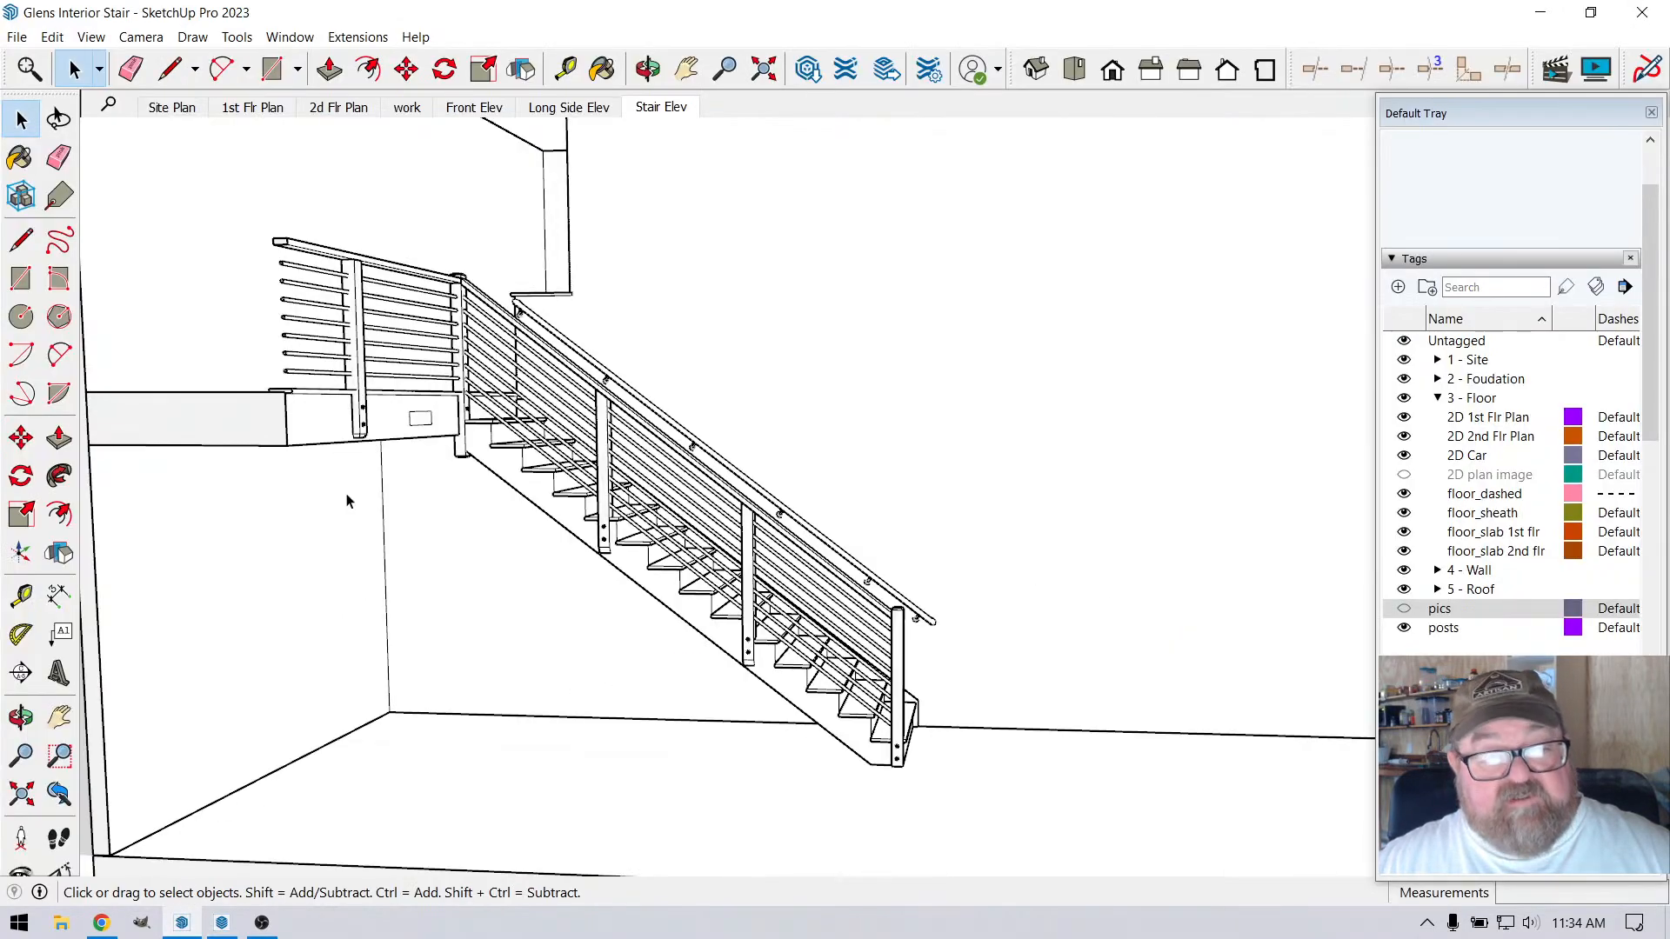
scroll(532, 592, "down", 5)
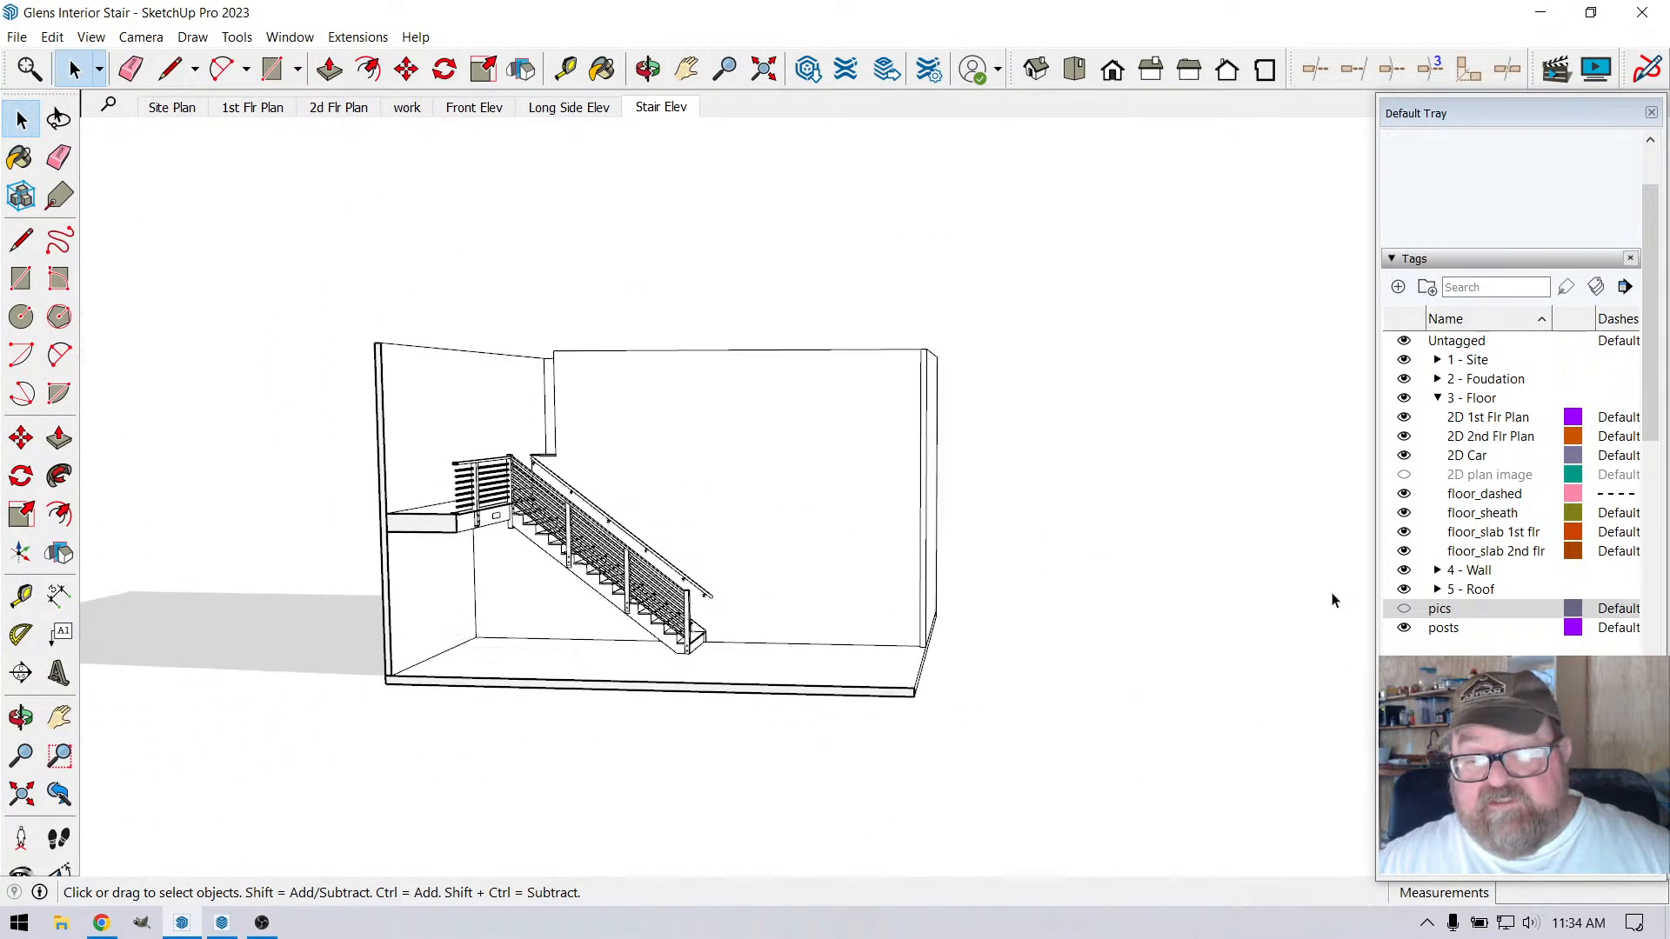
left_click(1440, 609)
left_click(1404, 609)
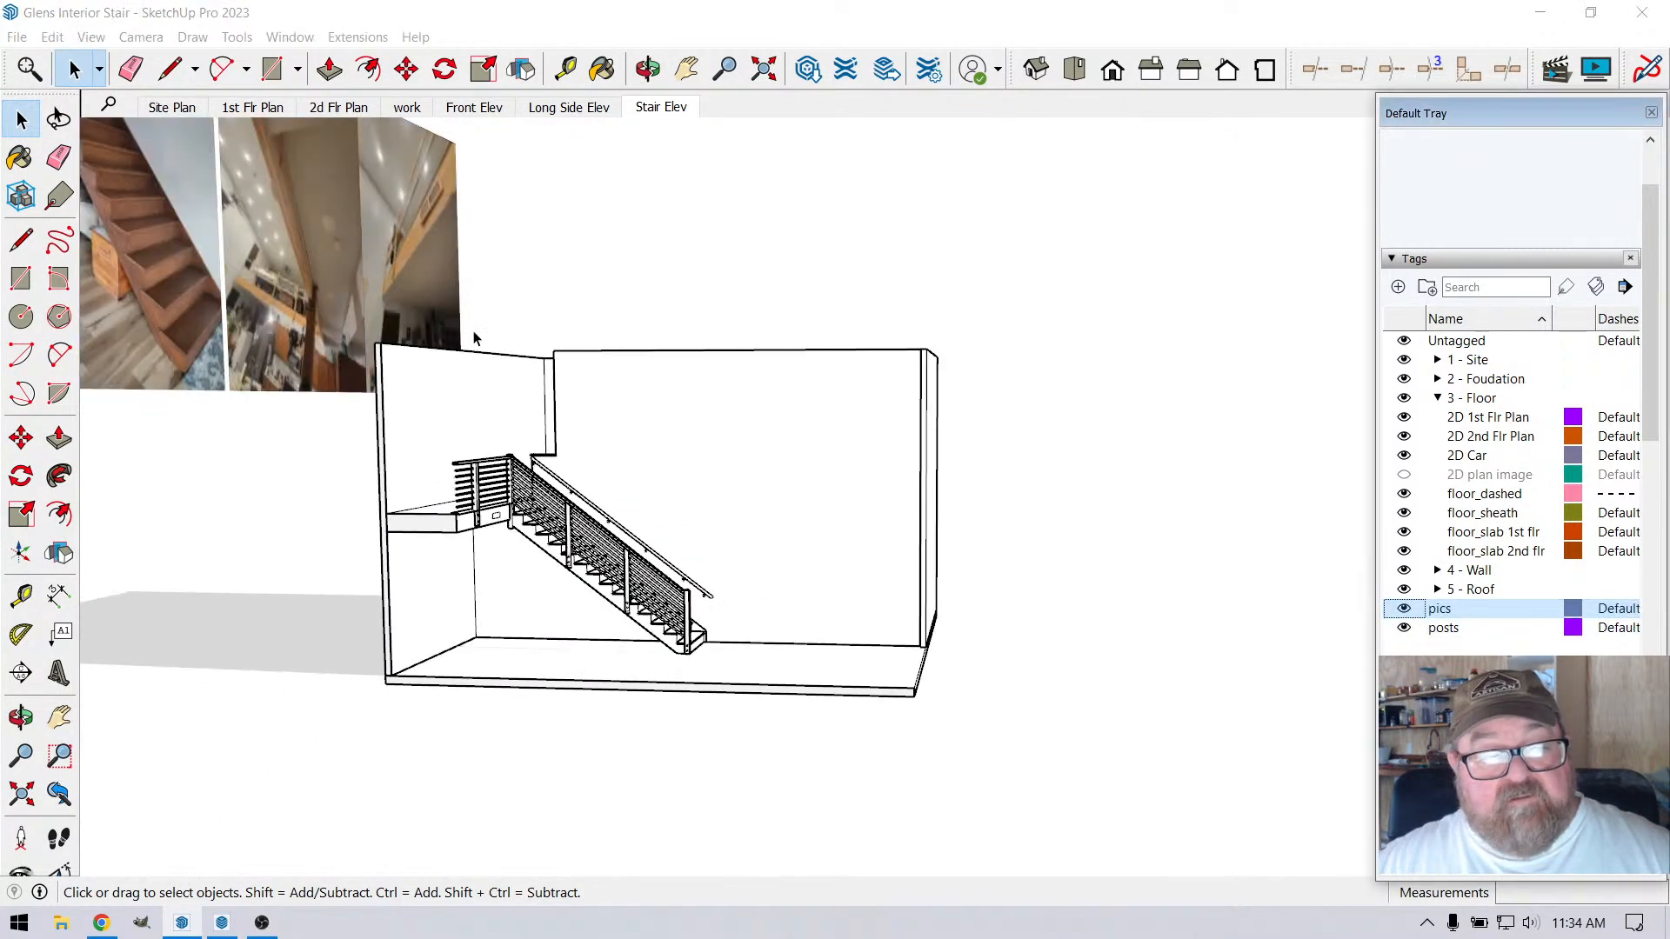
Examine the site photo of the existing stair, focusing on the top landing and the upper treads
left_click(648, 68)
left_click_drag(684, 411, 368, 575)
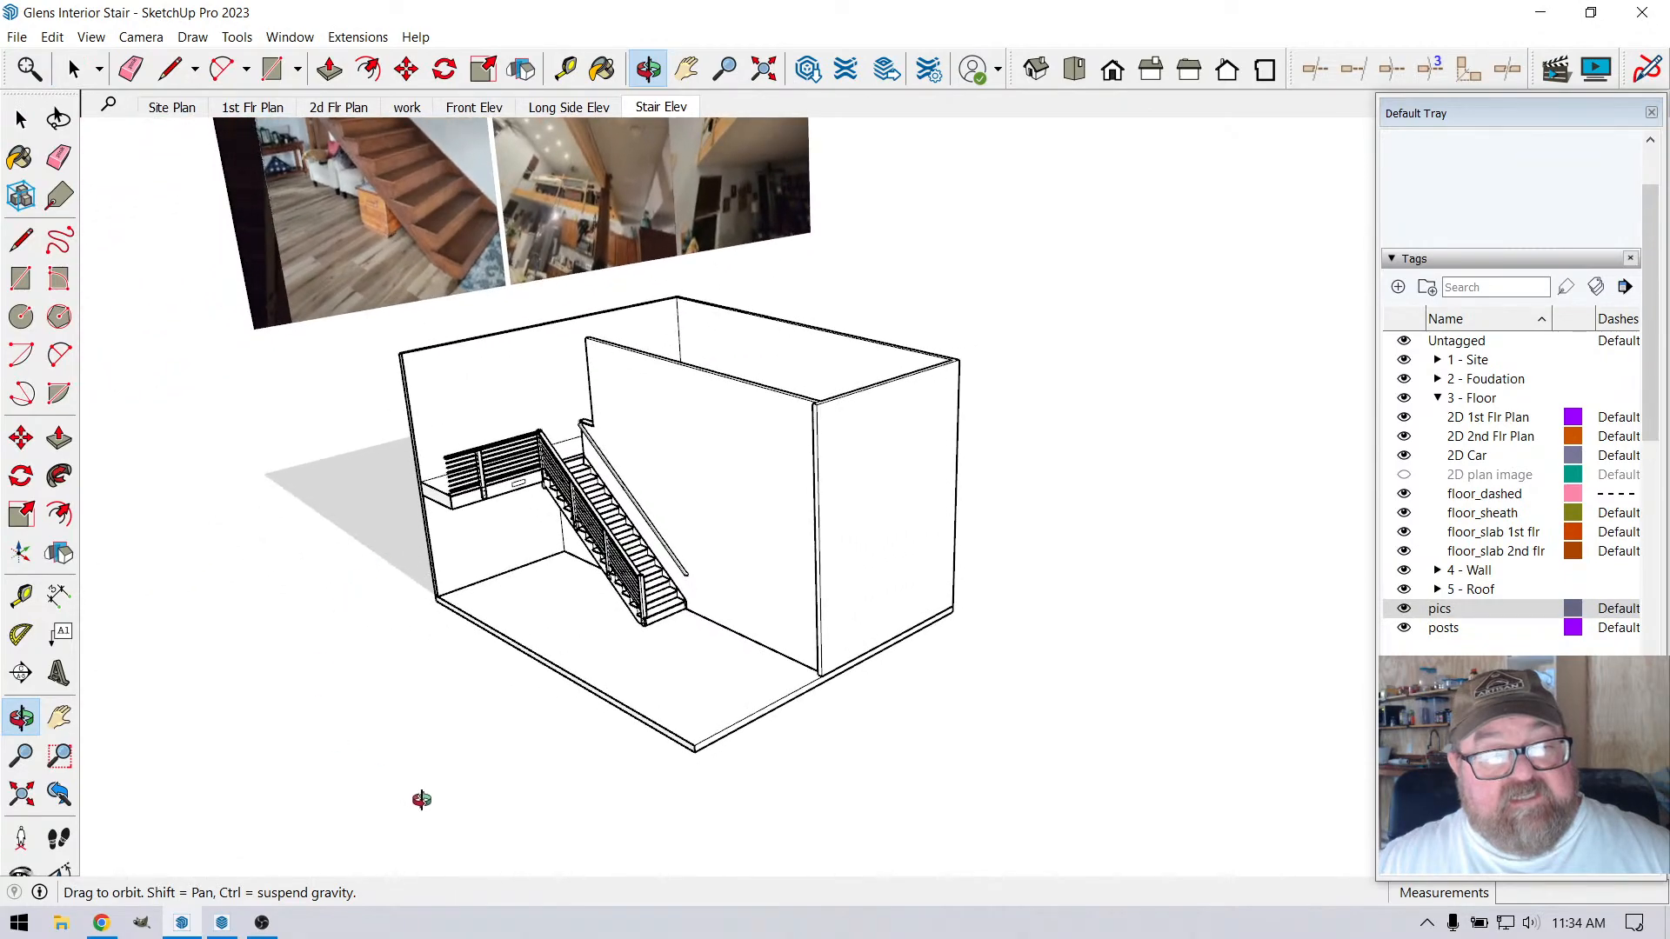
scroll(499, 826, "down", 4)
scroll(361, 213, "up", 8)
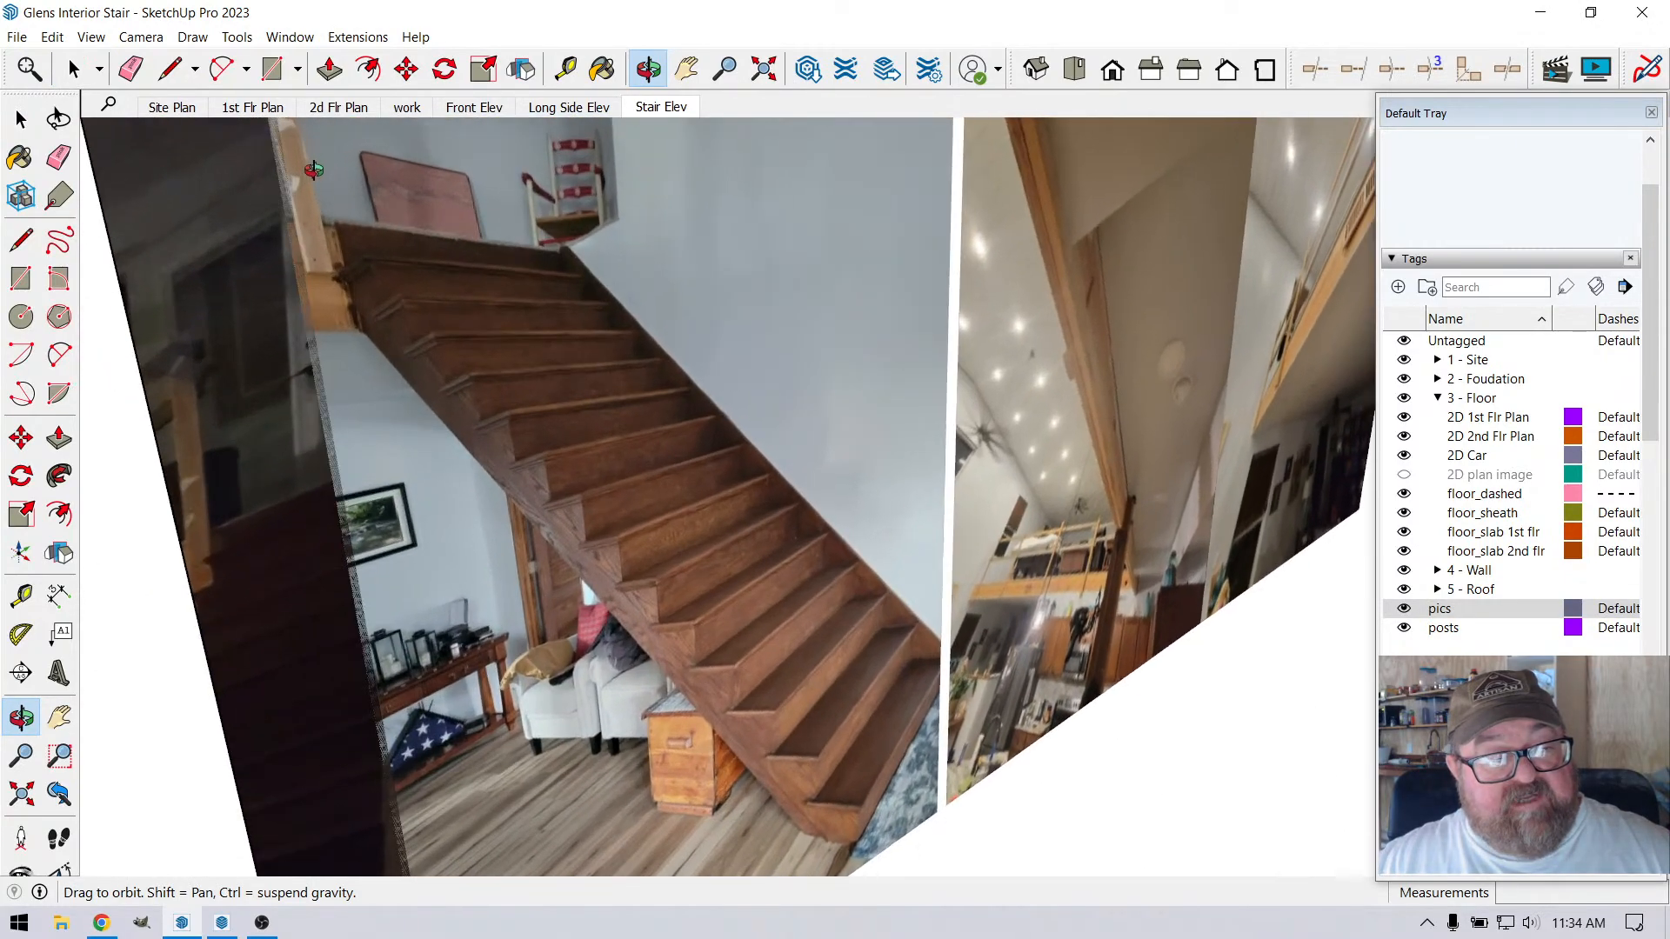
scroll(352, 258, "up", 2)
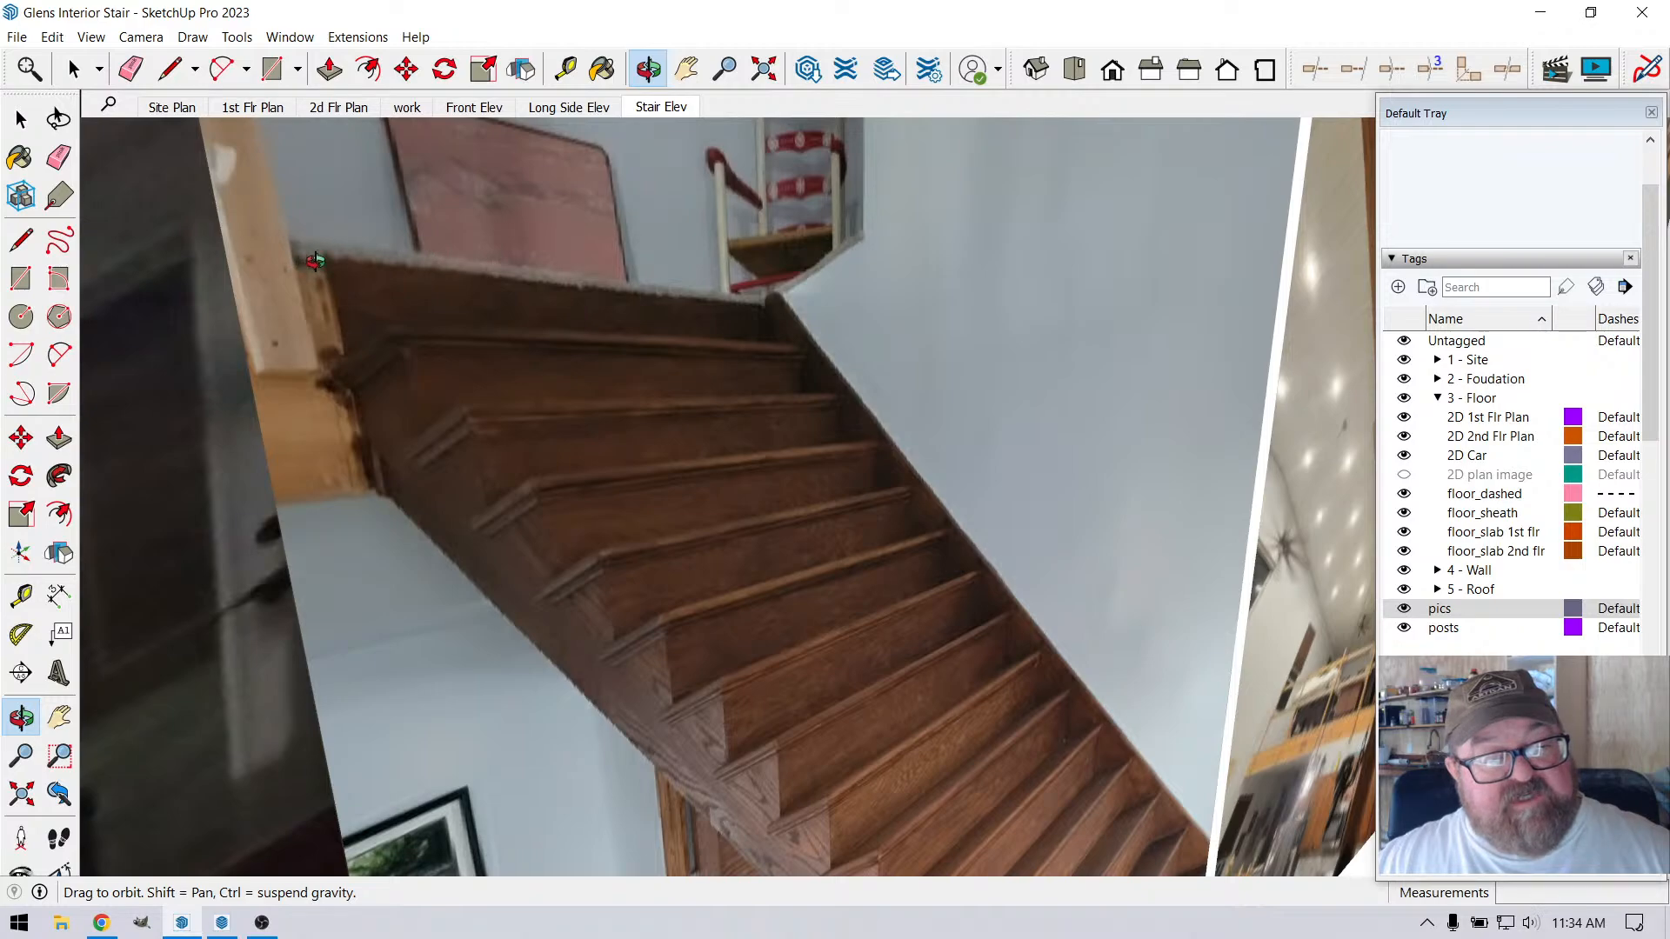
left_click_drag(547, 301, 352, 371)
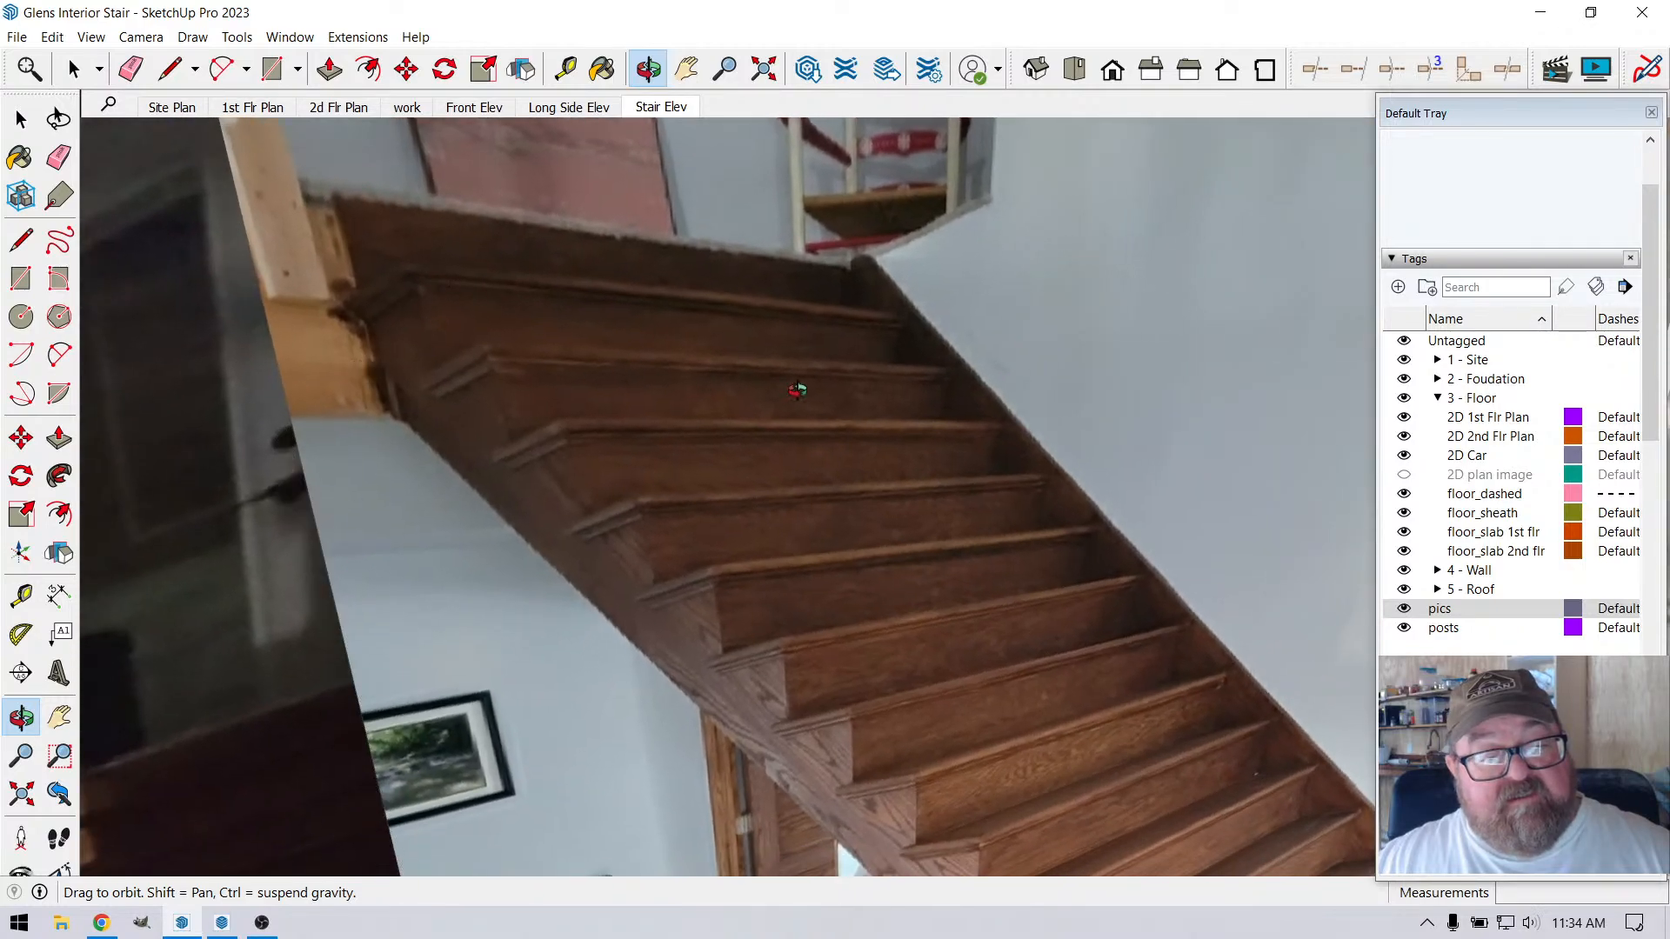
scroll(827, 416, "down", 4)
left_click_drag(720, 396, 599, 401)
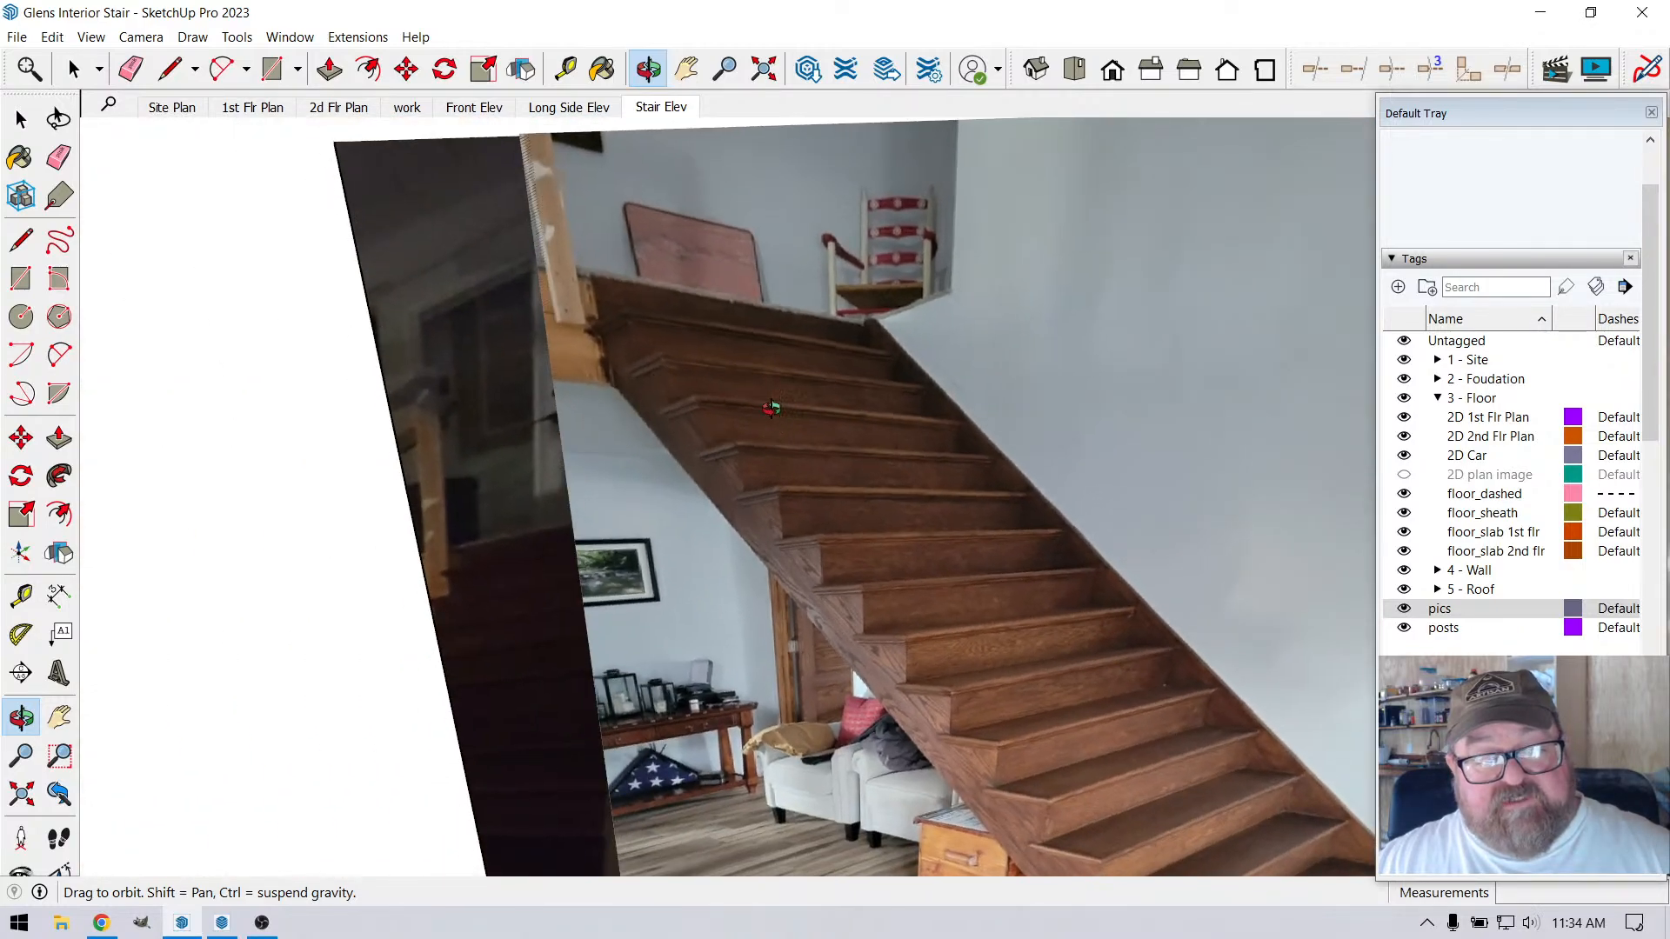
scroll(771, 408, "down", 10)
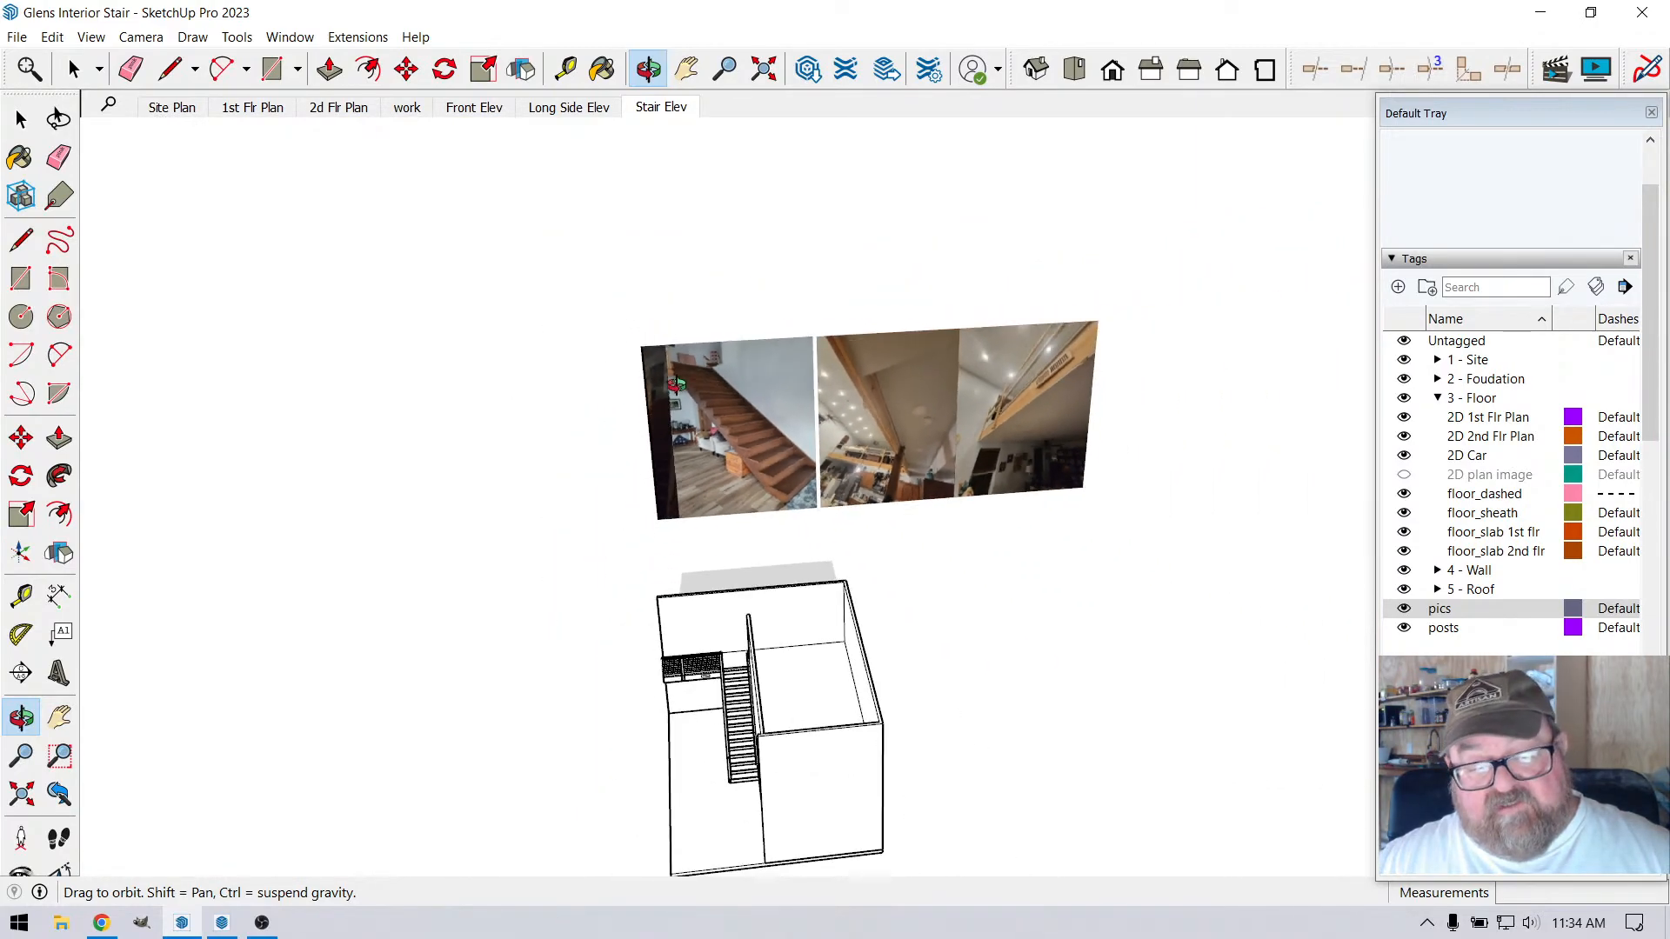
Examine the modelled corner post, top treads and wall handrail where the stair meets the upper floor
scroll(676, 385, "down", 1)
left_click_drag(762, 645, 879, 677)
scroll(791, 687, "up", 7)
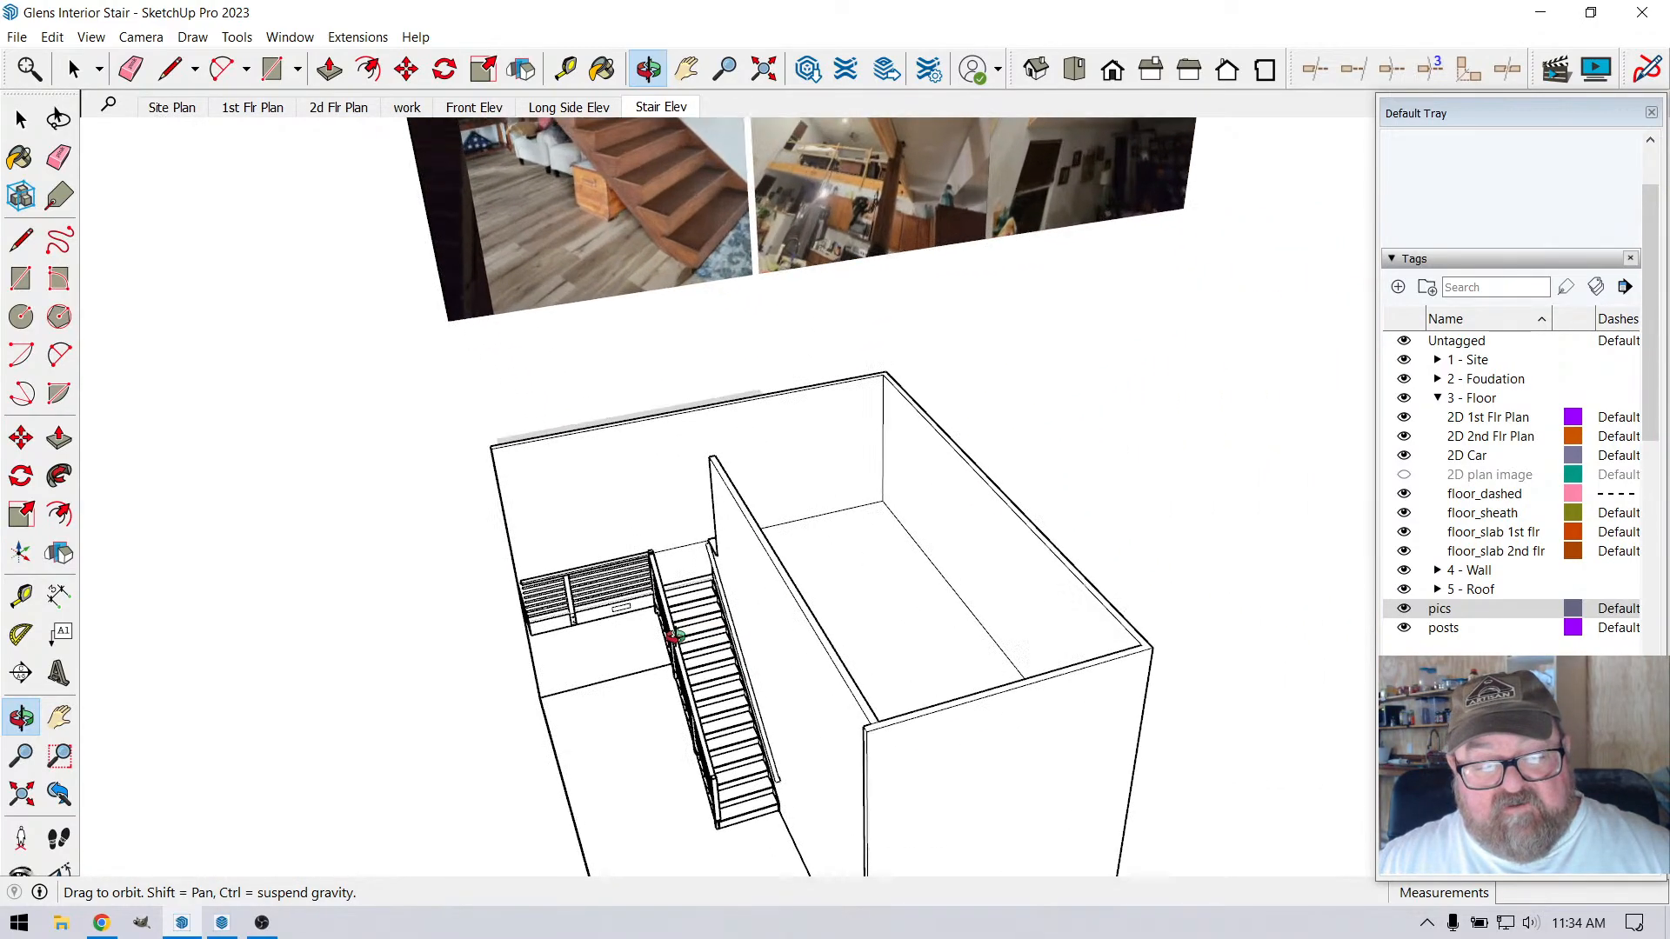
scroll(675, 638, "up", 10)
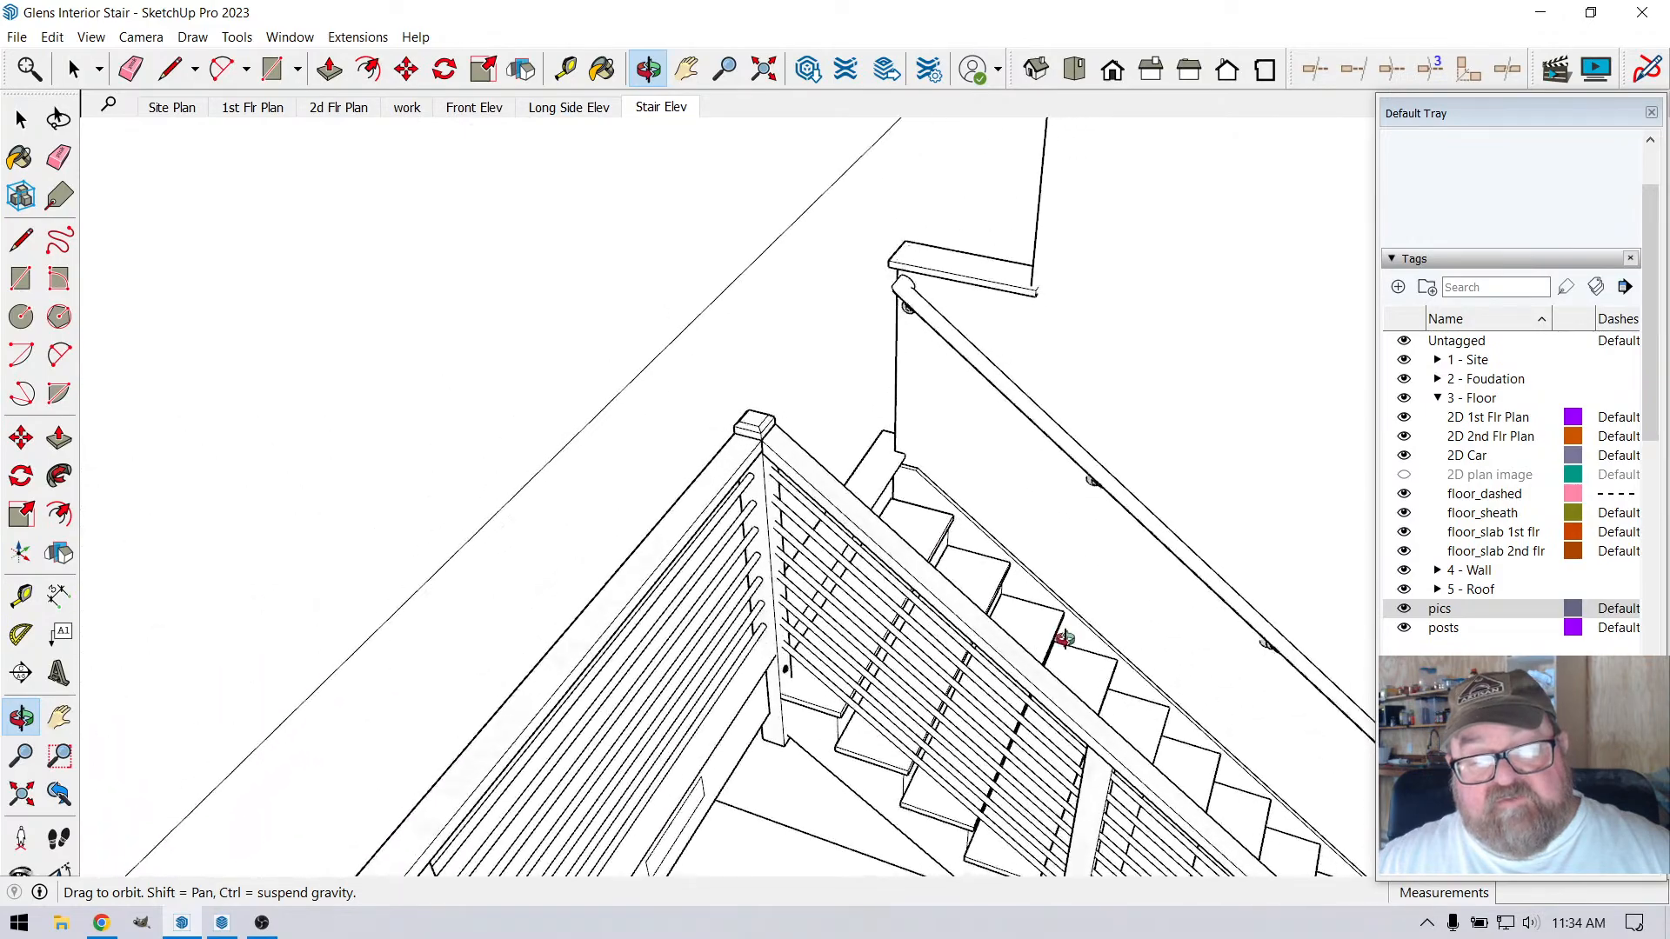
scroll(901, 419, "up", 8)
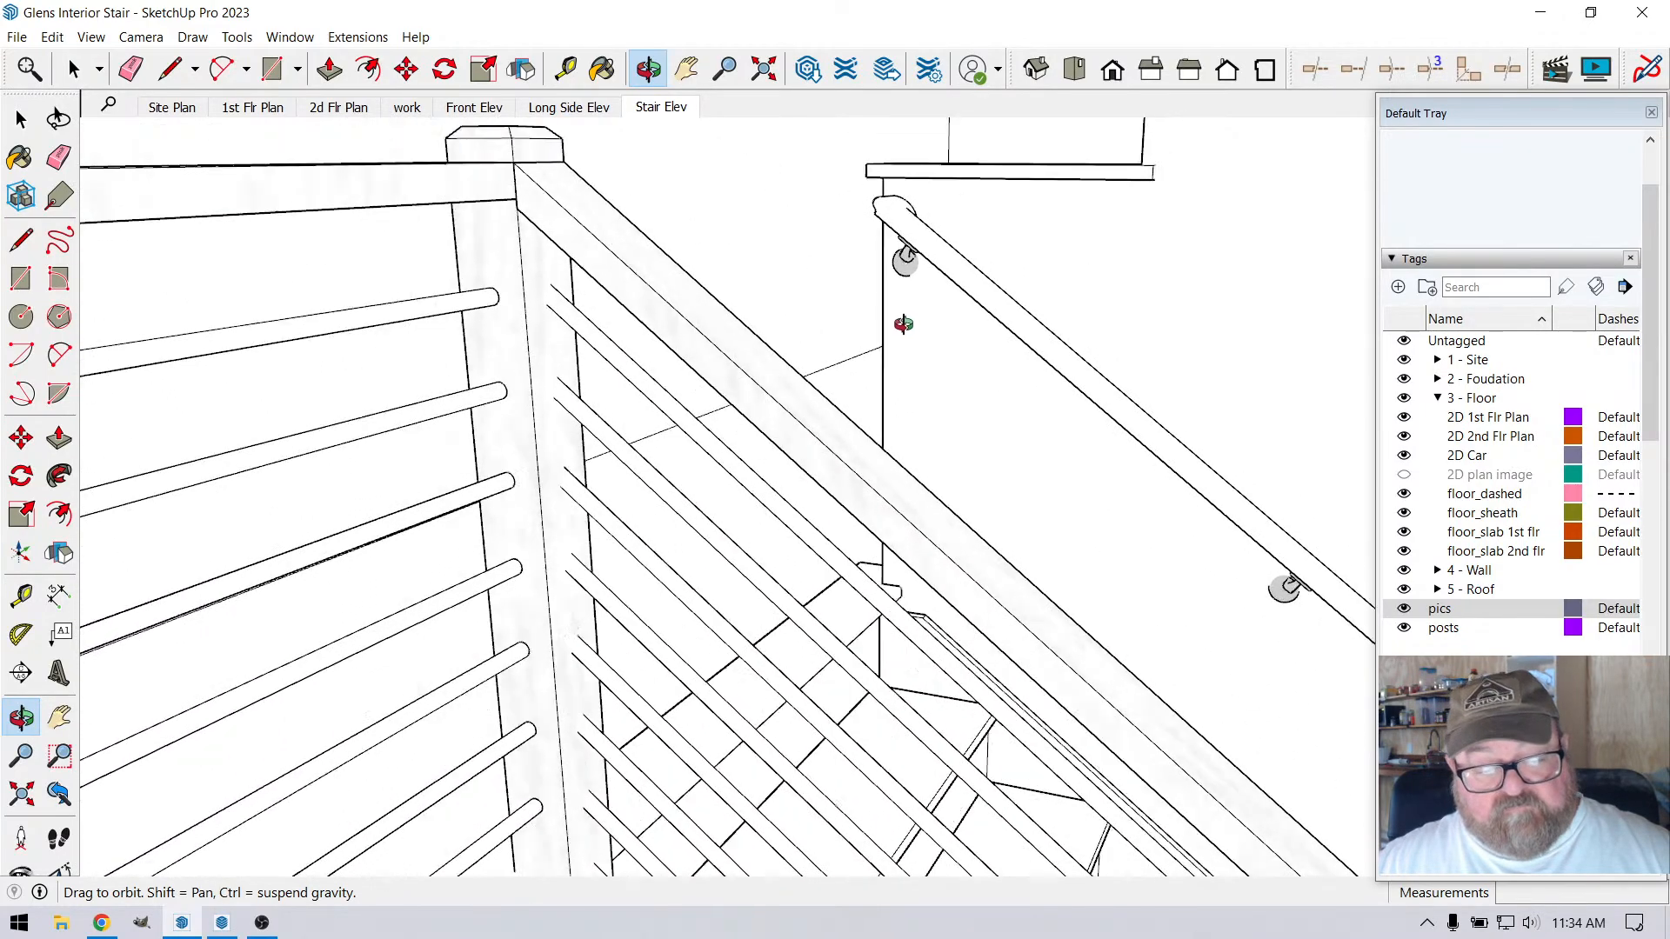
scroll(870, 383, "down", 4)
scroll(757, 548, "up", 6)
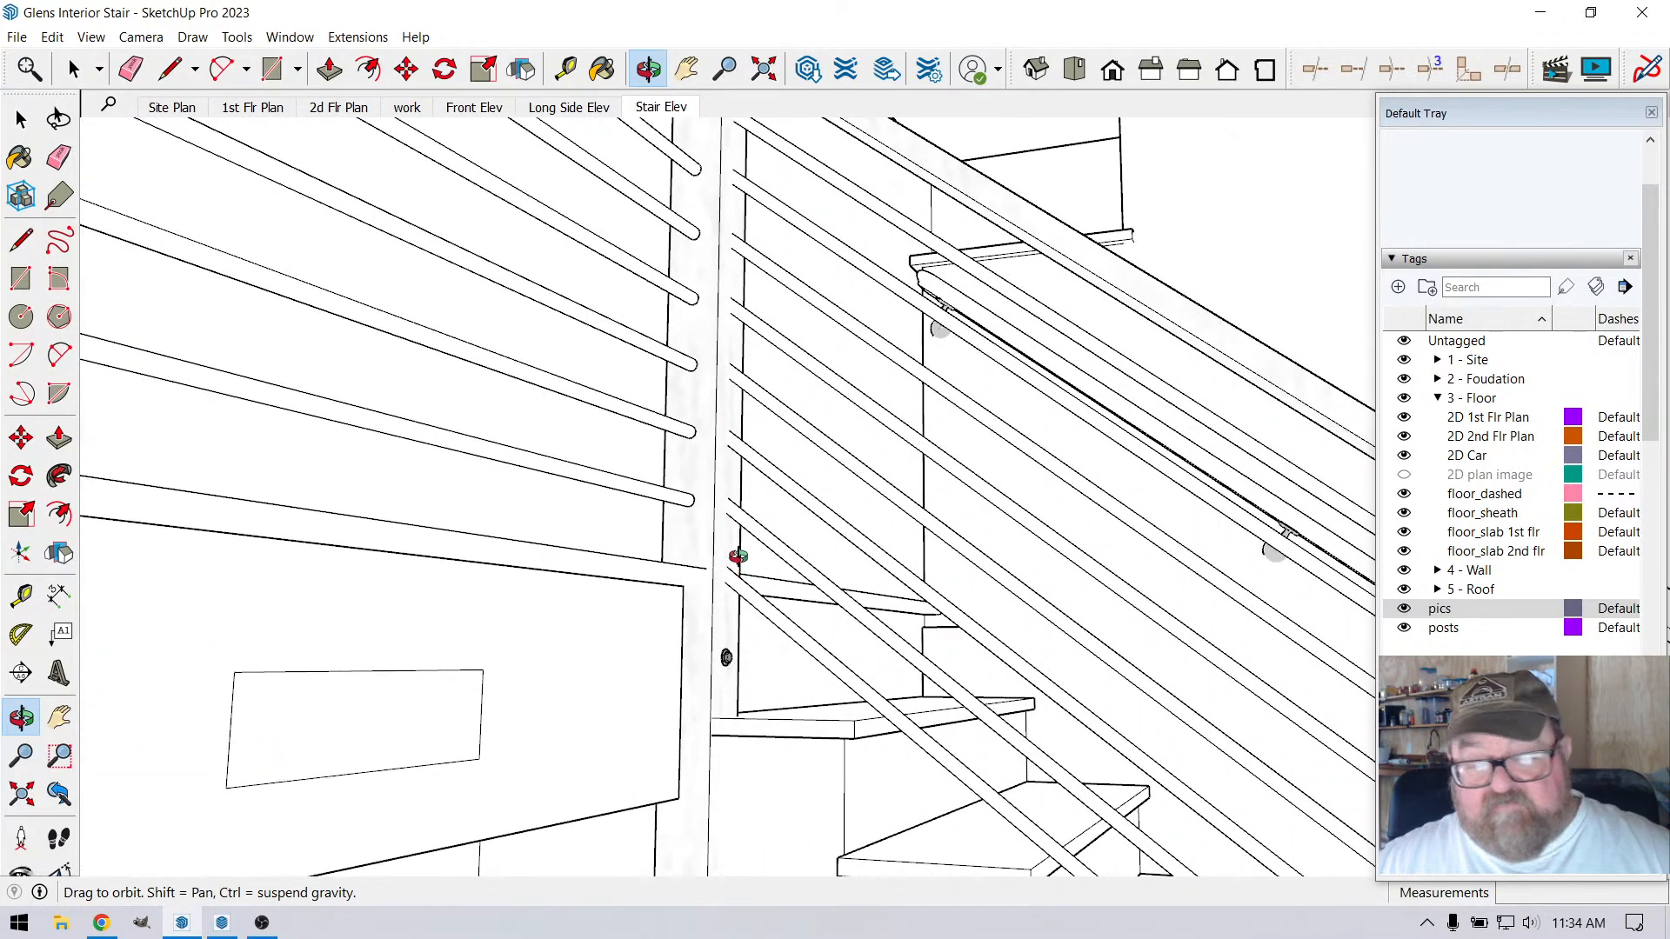
scroll(738, 557, "down", 5)
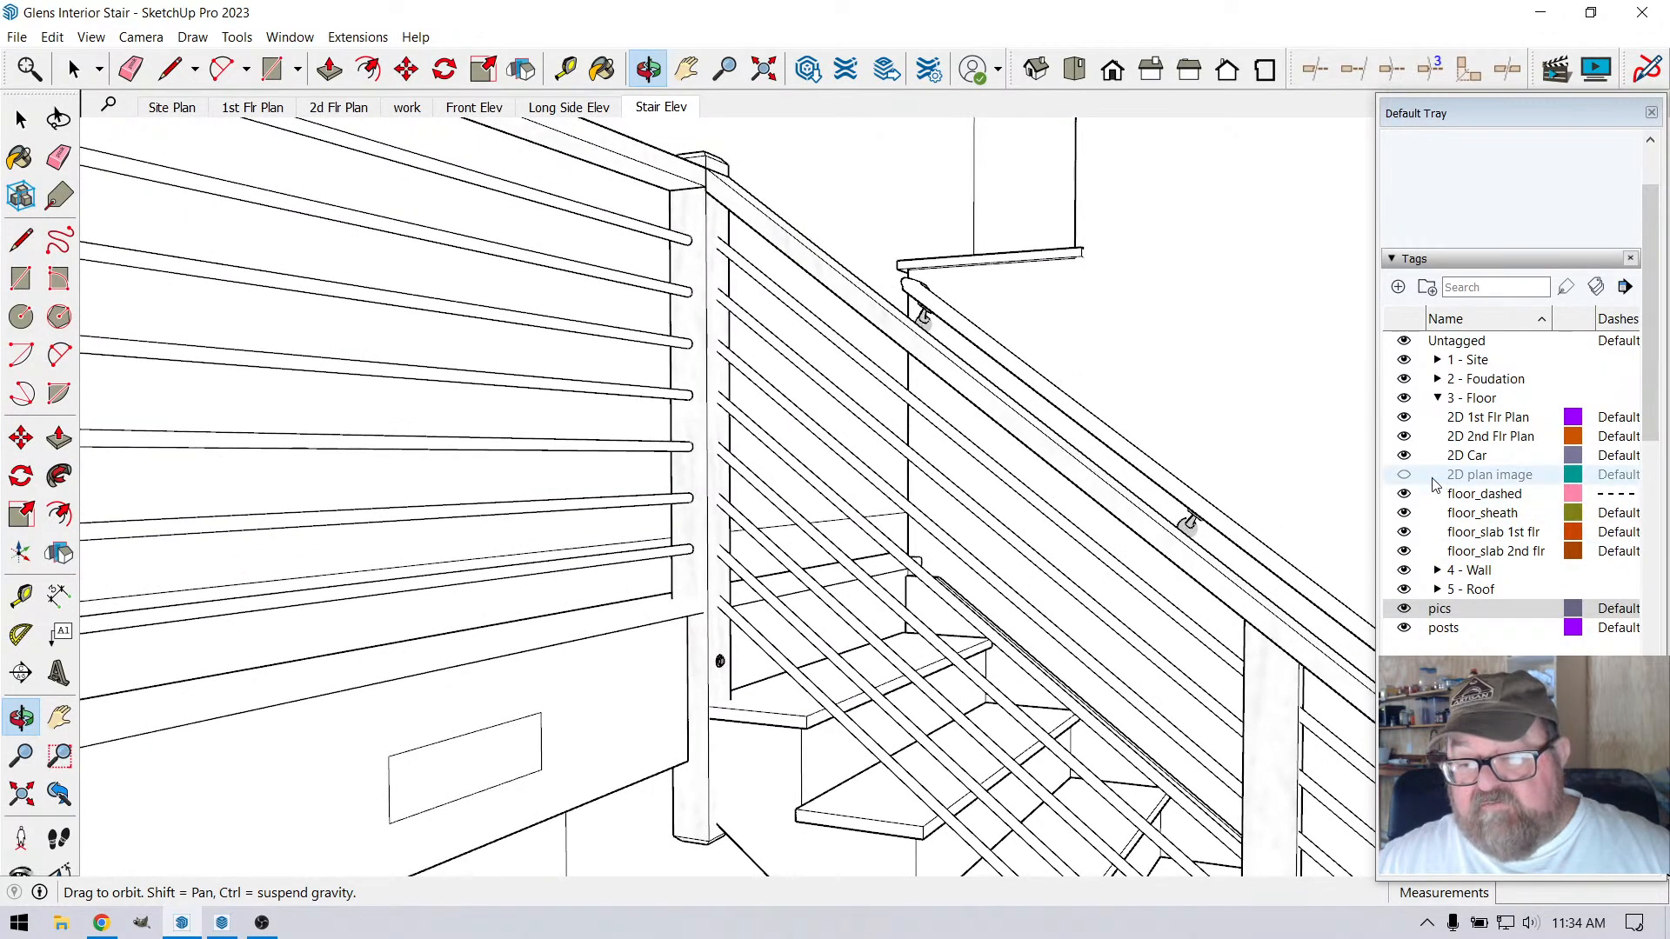
Apply the in-model Simple Style to the model
scroll(1436, 534, "up", 2)
scroll(1429, 636, "down", 3)
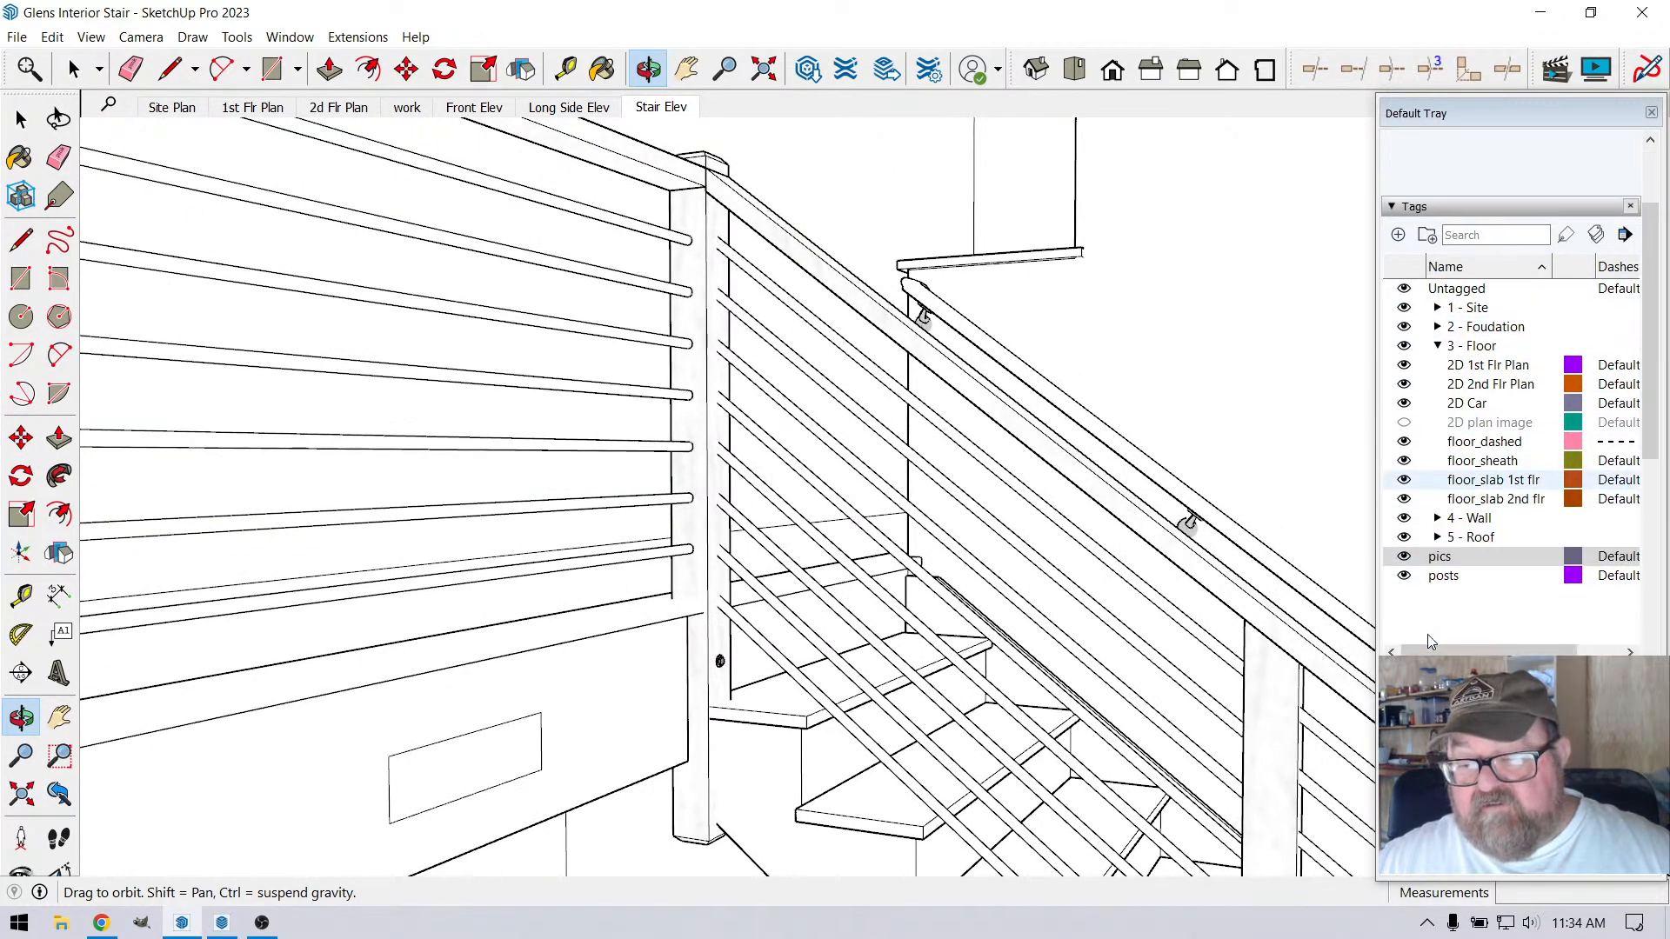
scroll(1431, 635, "up", 3)
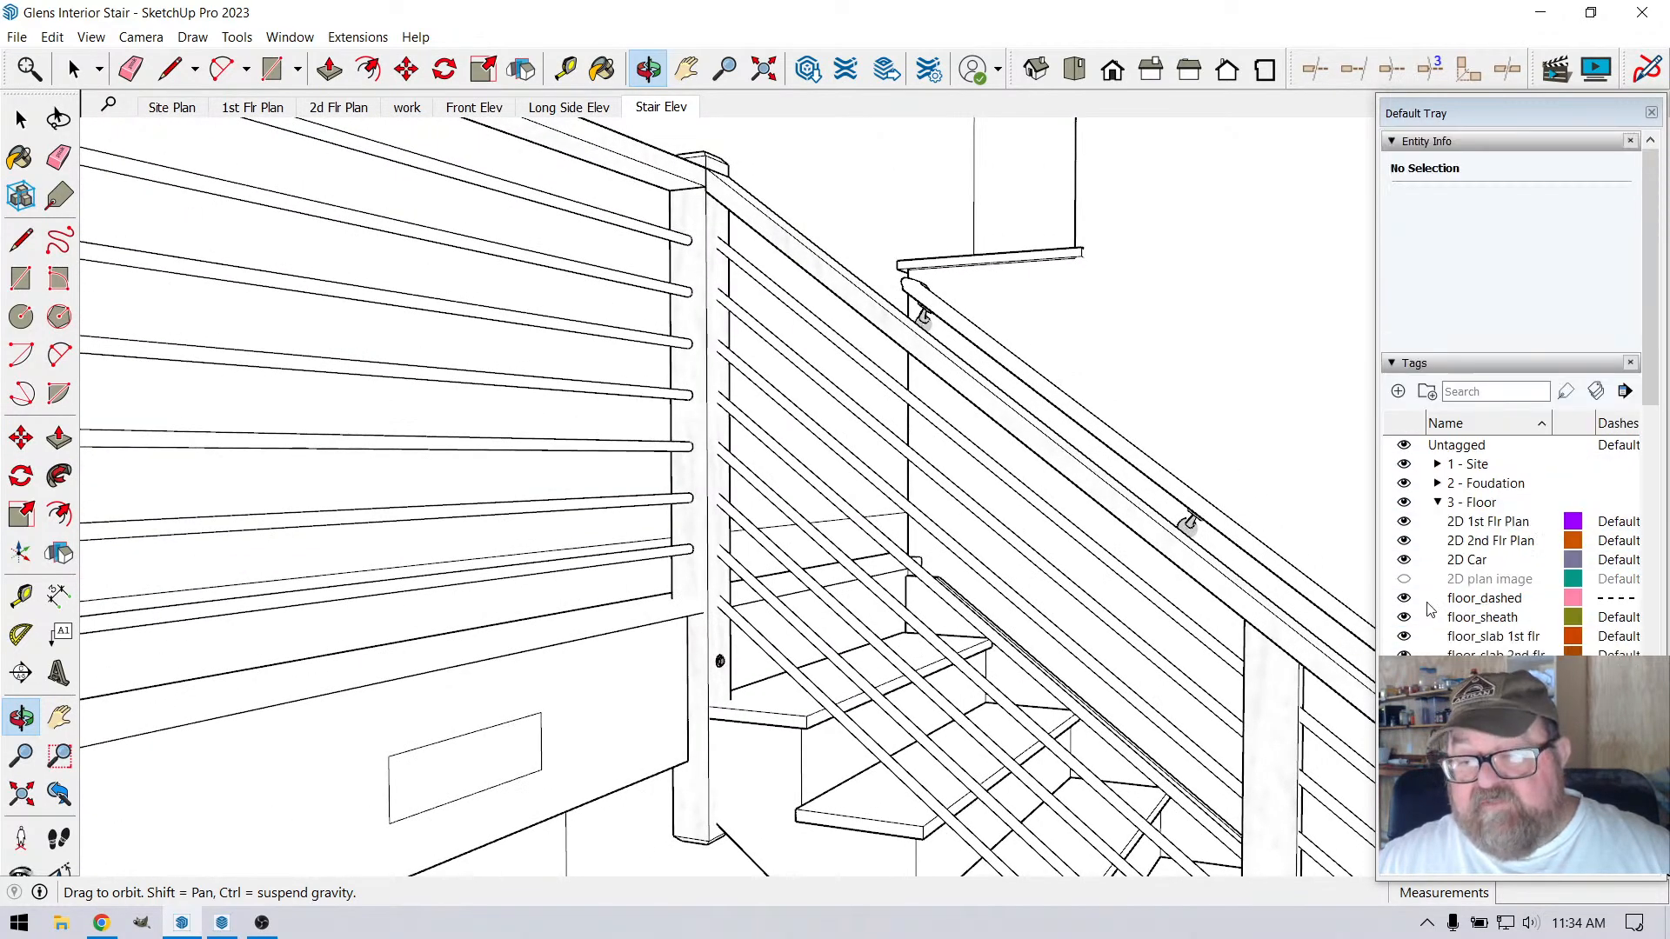
left_click(1393, 364)
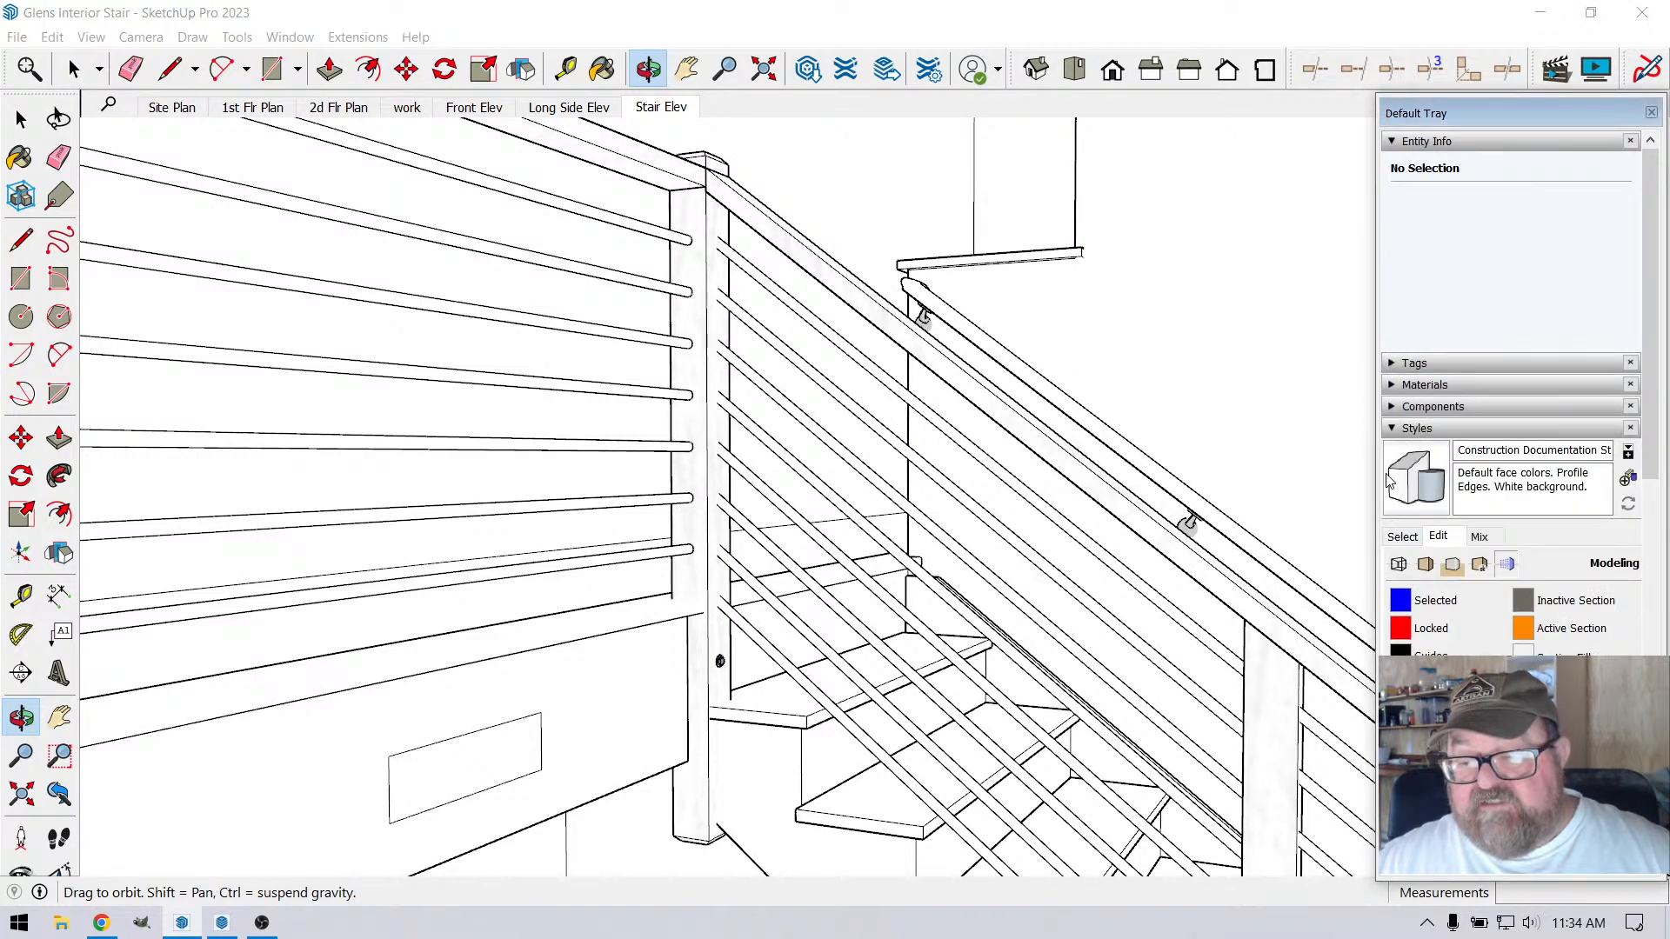
left_click(1403, 537)
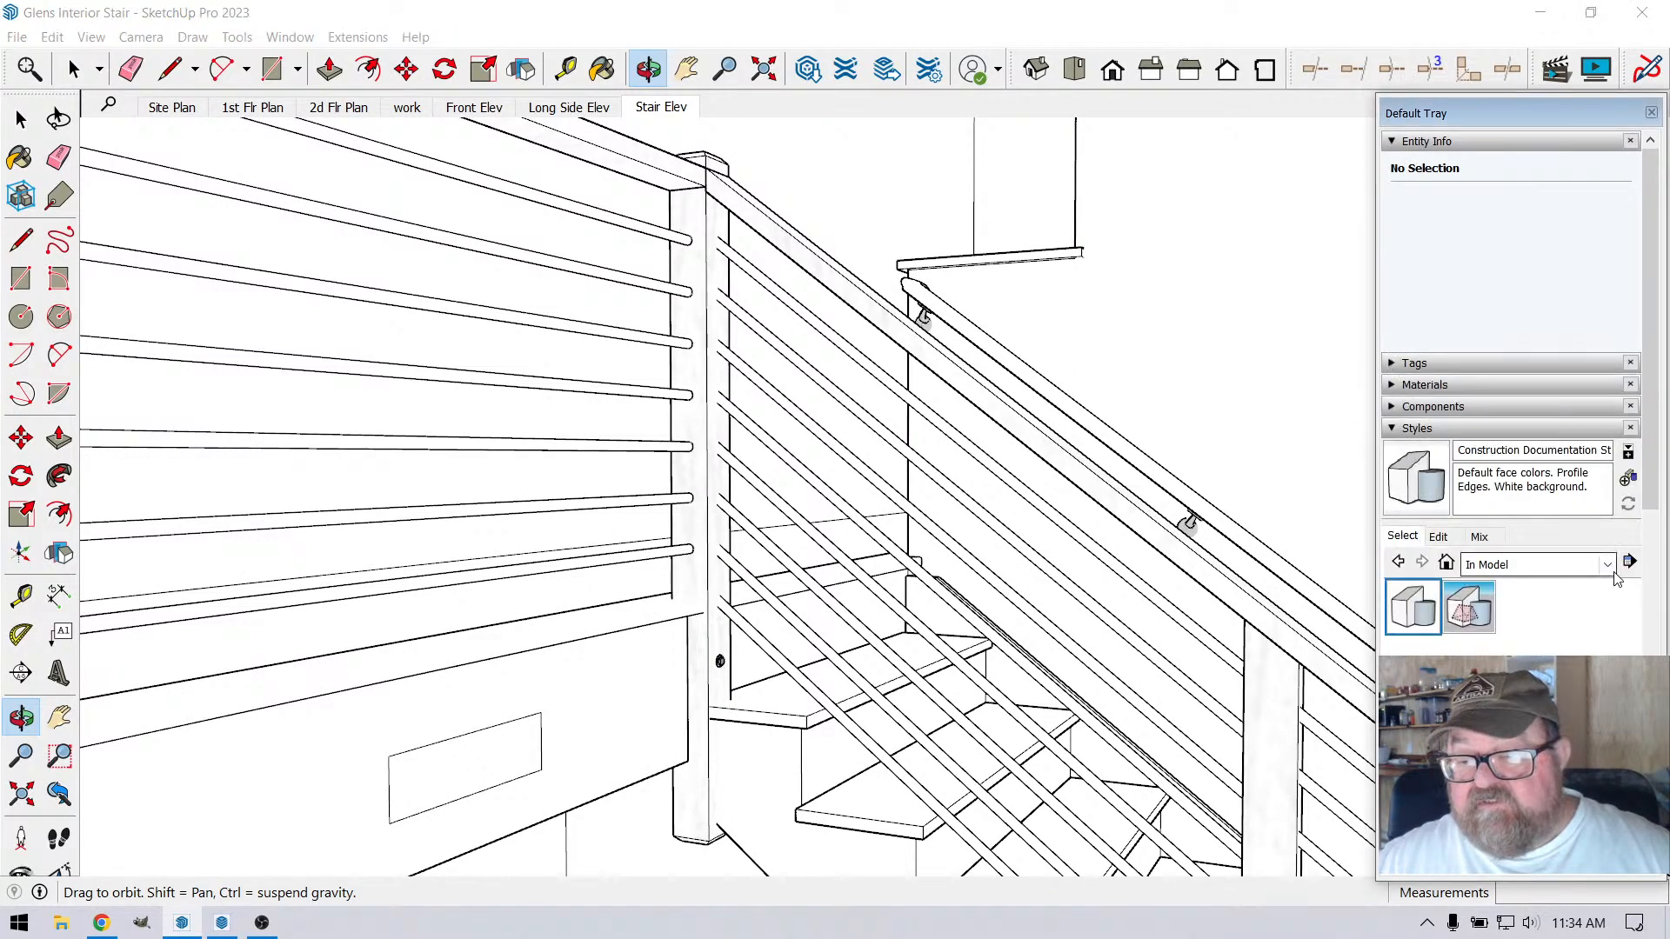
left_click(1469, 606)
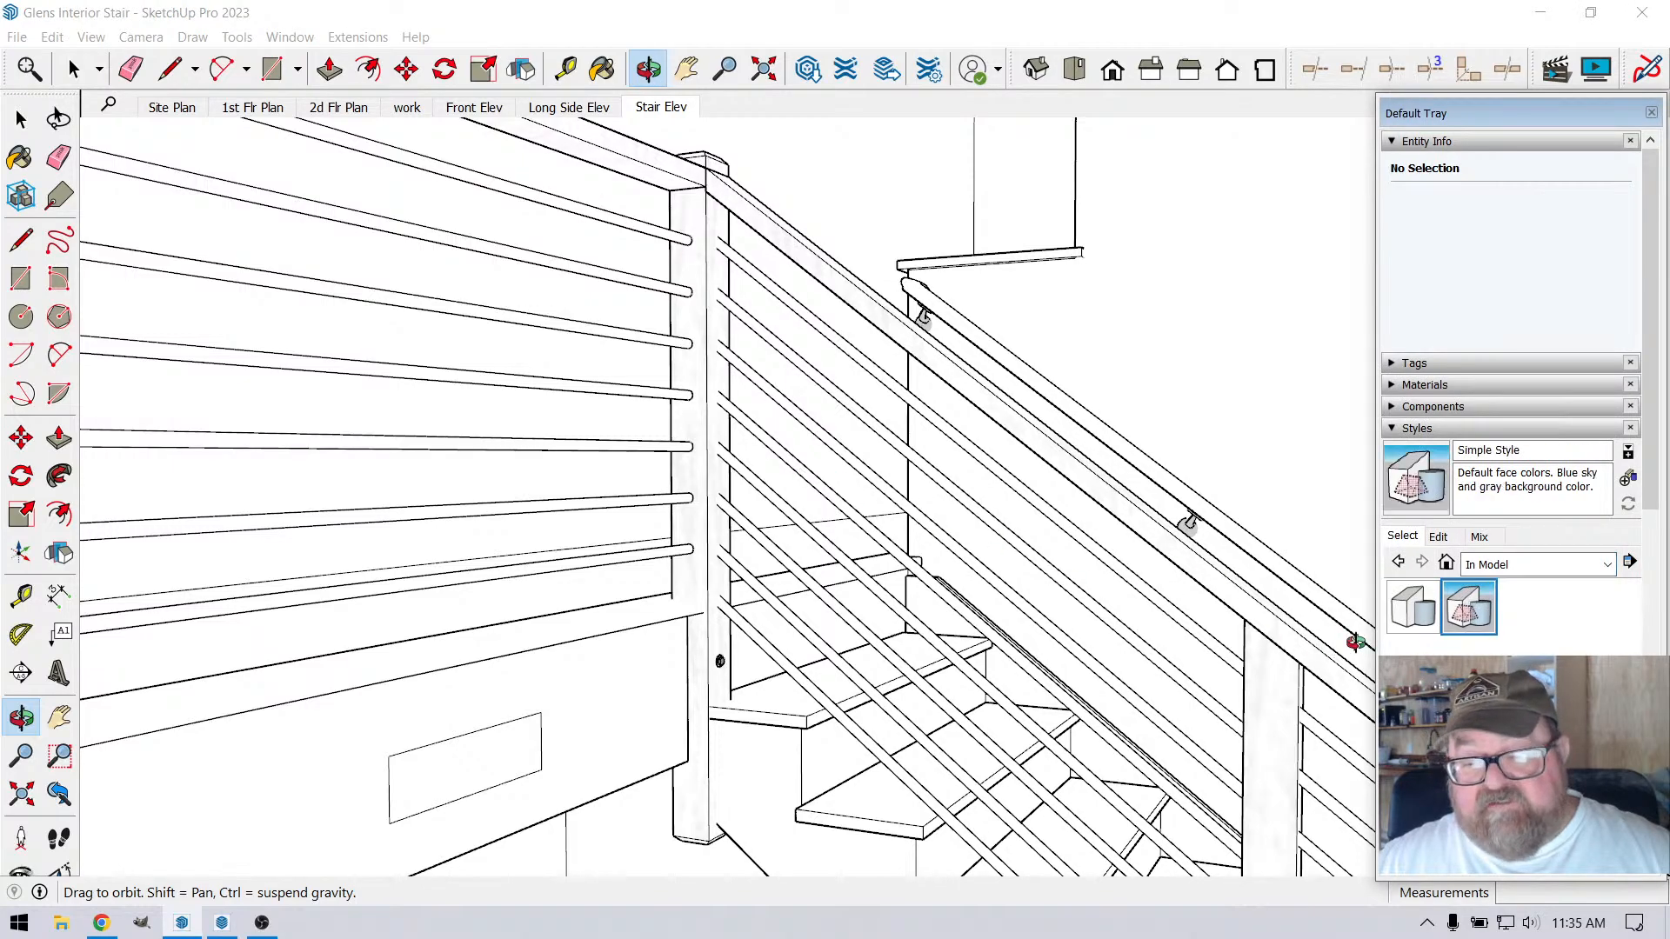
Examine the sectioned upper floor edge and its rounded nosing at the cut end of the railing
left_click_drag(790, 551, 758, 599)
scroll(759, 600, "up", 2)
left_click_drag(587, 608, 693, 652)
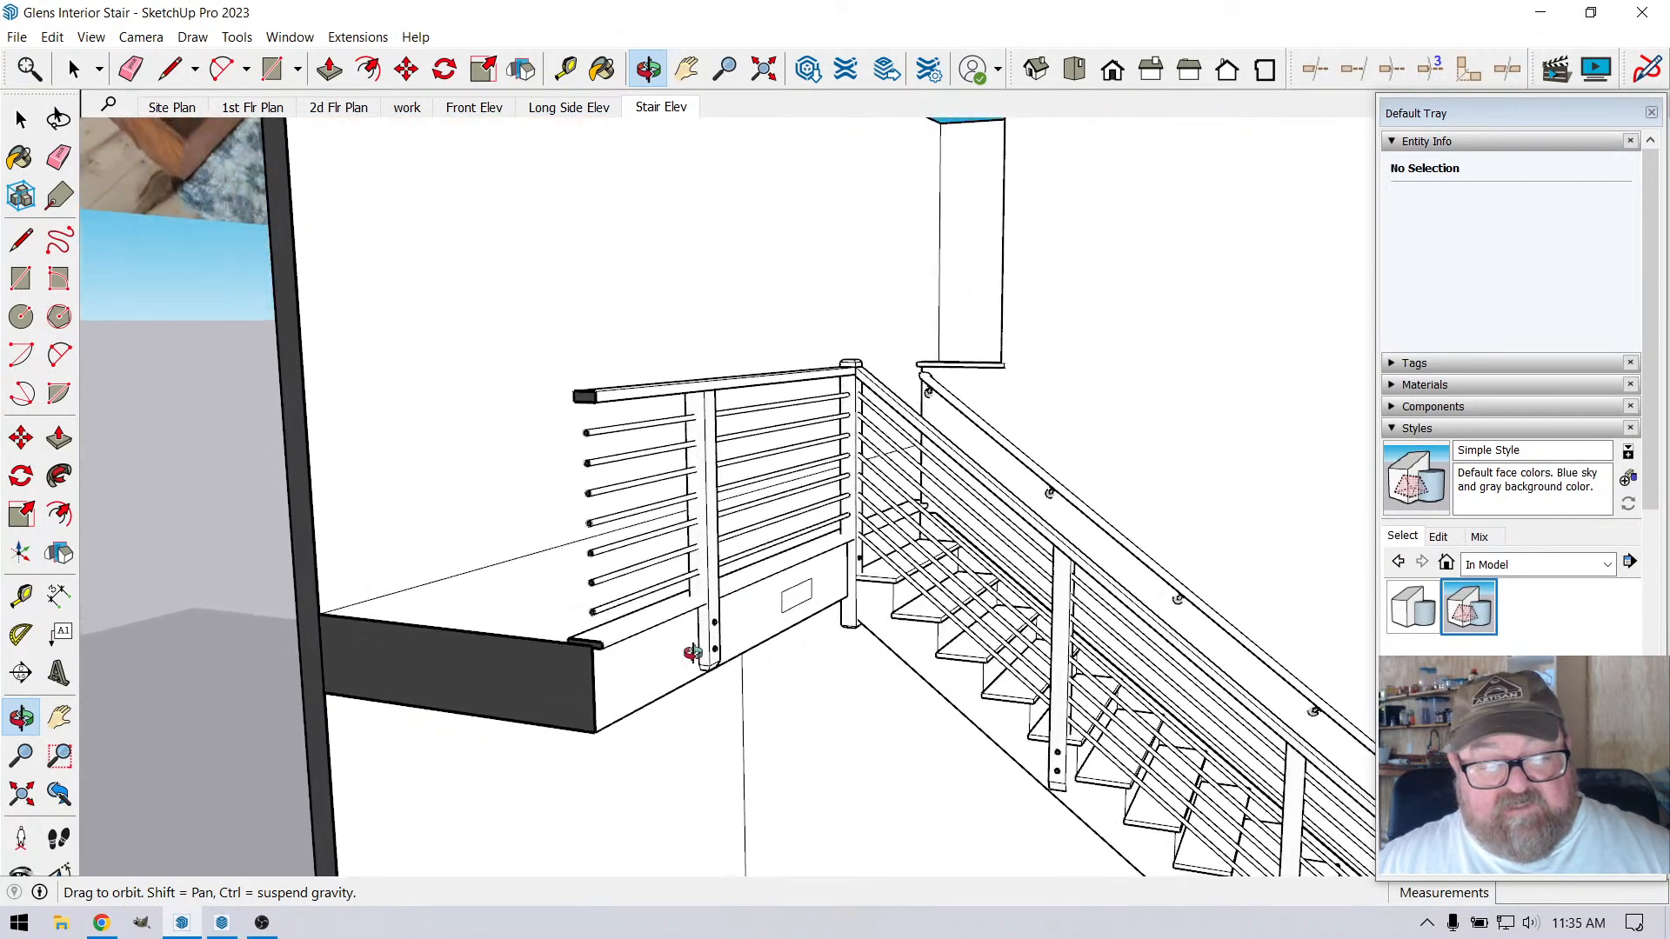
scroll(581, 667, "up", 5)
left_click_drag(561, 612, 555, 560)
left_click_drag(304, 508, 618, 554)
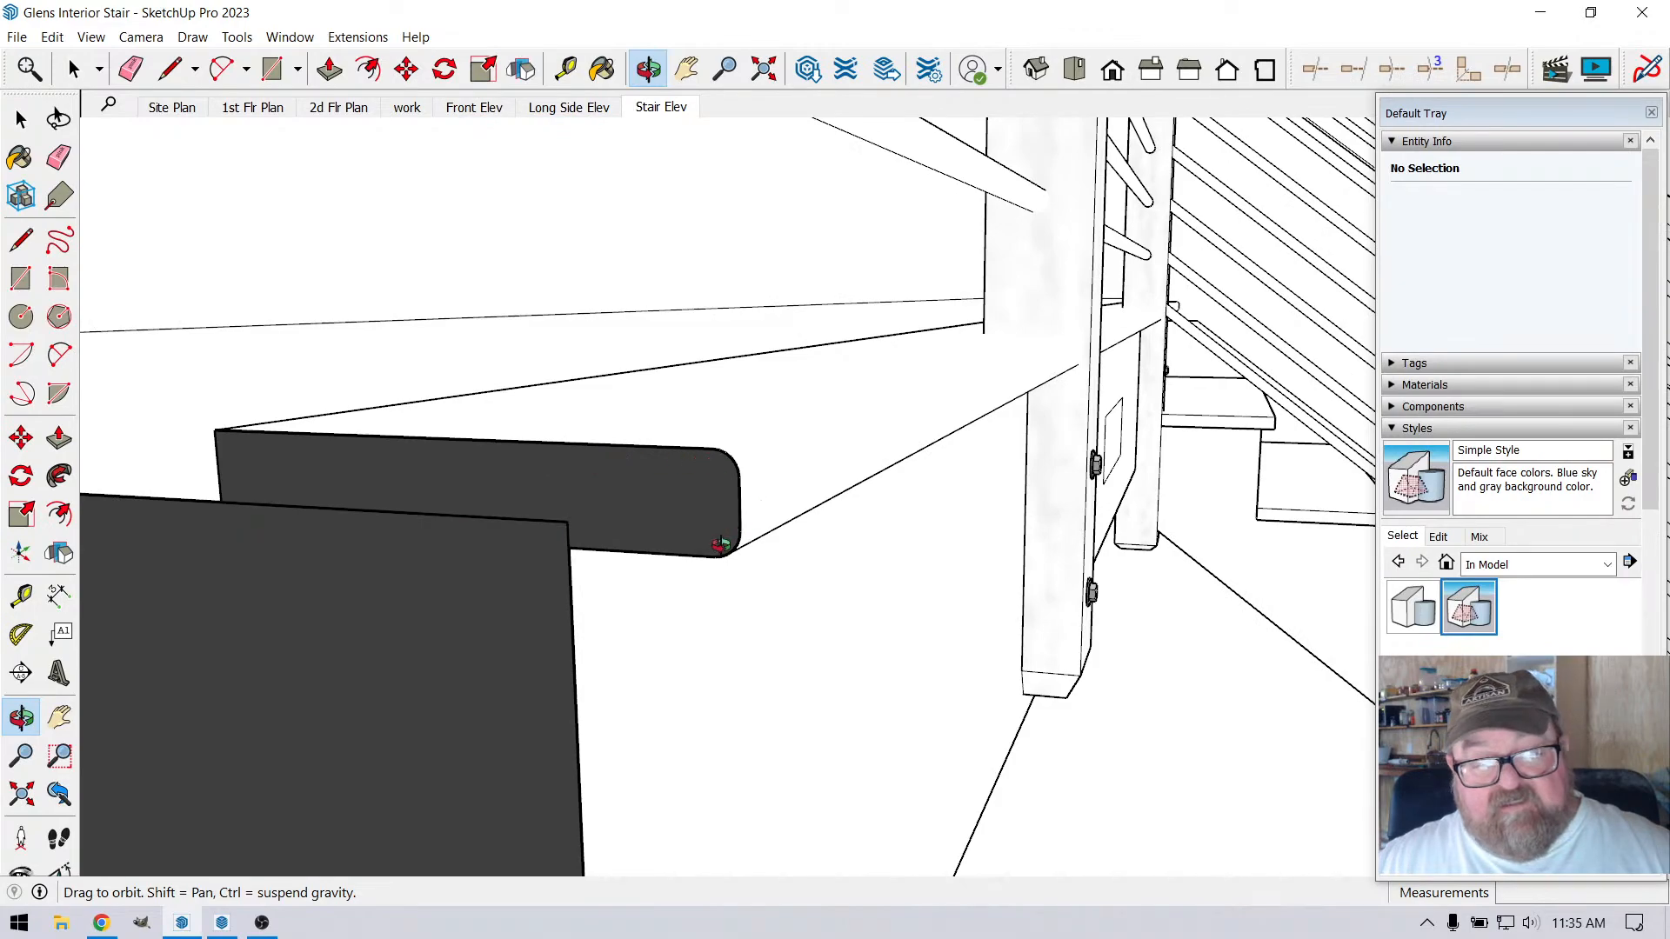
Examine how the railing posts and nosing meet the upper floor's fascia, from below and from the stair side
left_click_drag(729, 479, 858, 570)
scroll(419, 637, "down", 10)
scroll(692, 602, "up", 5)
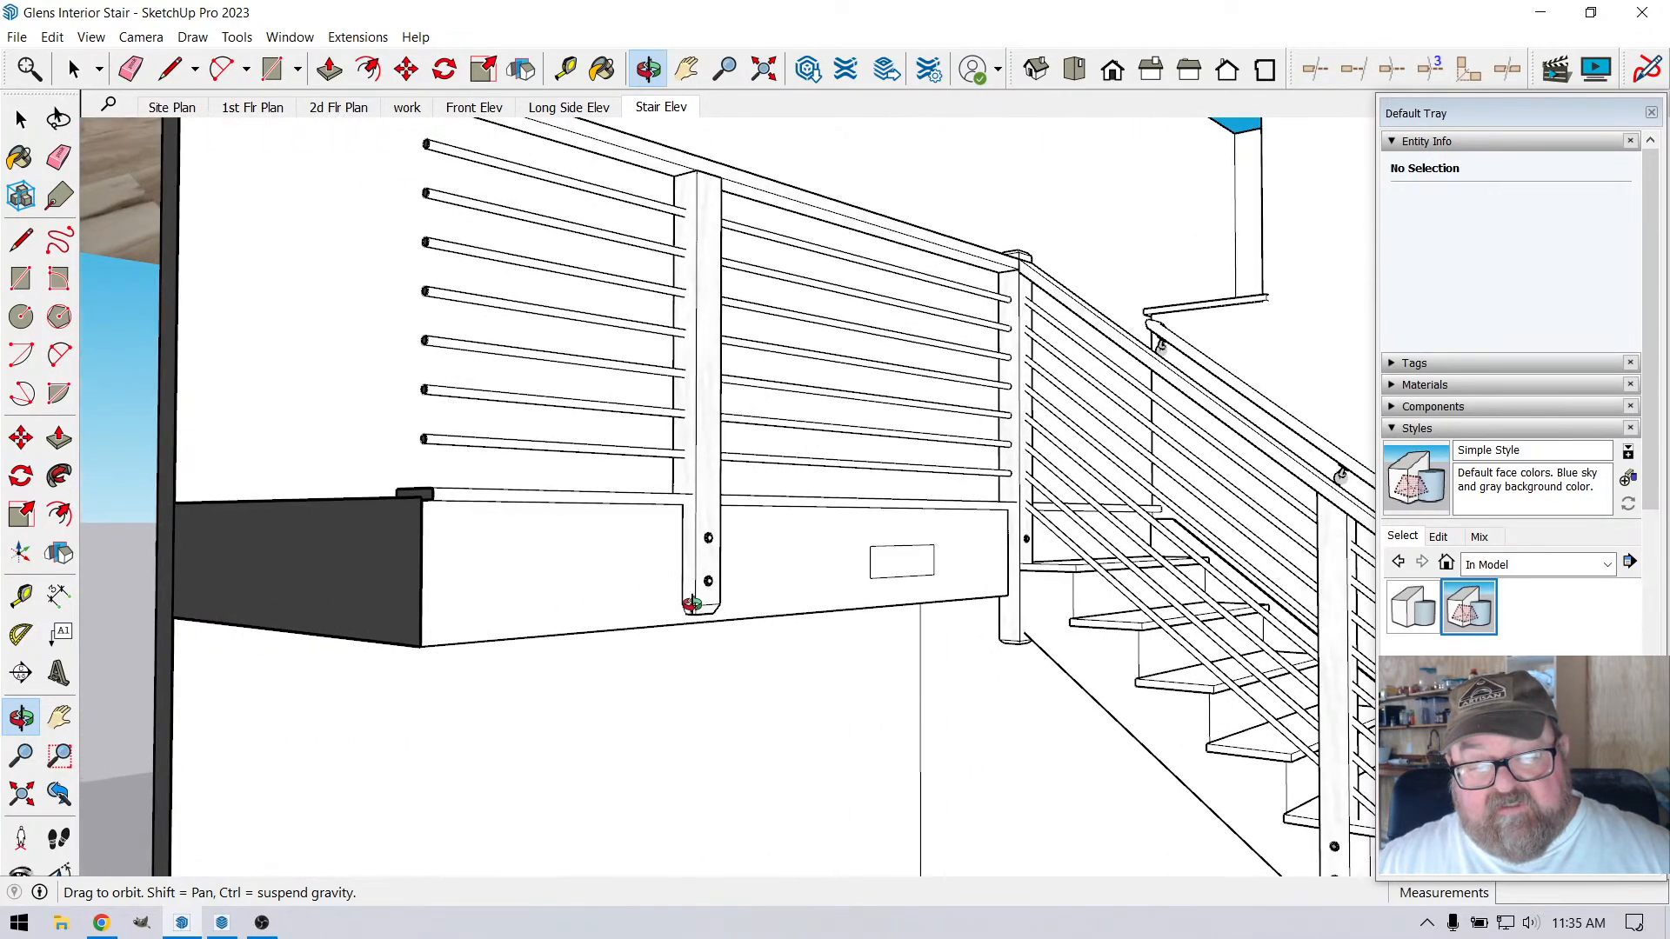
left_click_drag(684, 589, 850, 536)
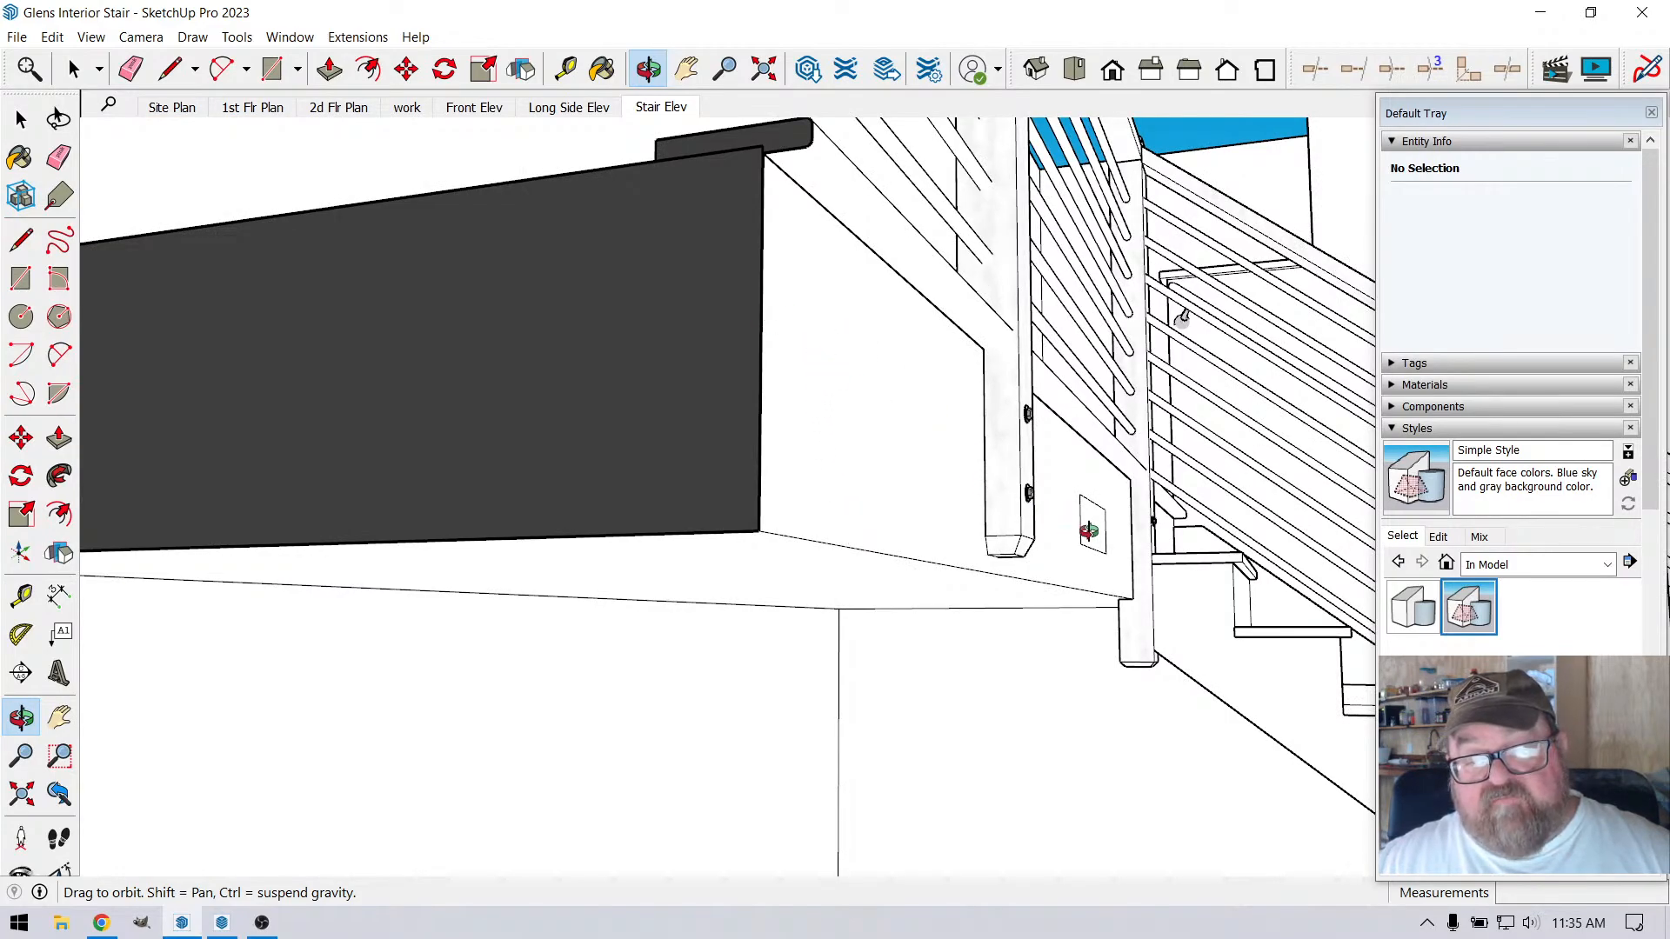
left_click_drag(1089, 531, 837, 659)
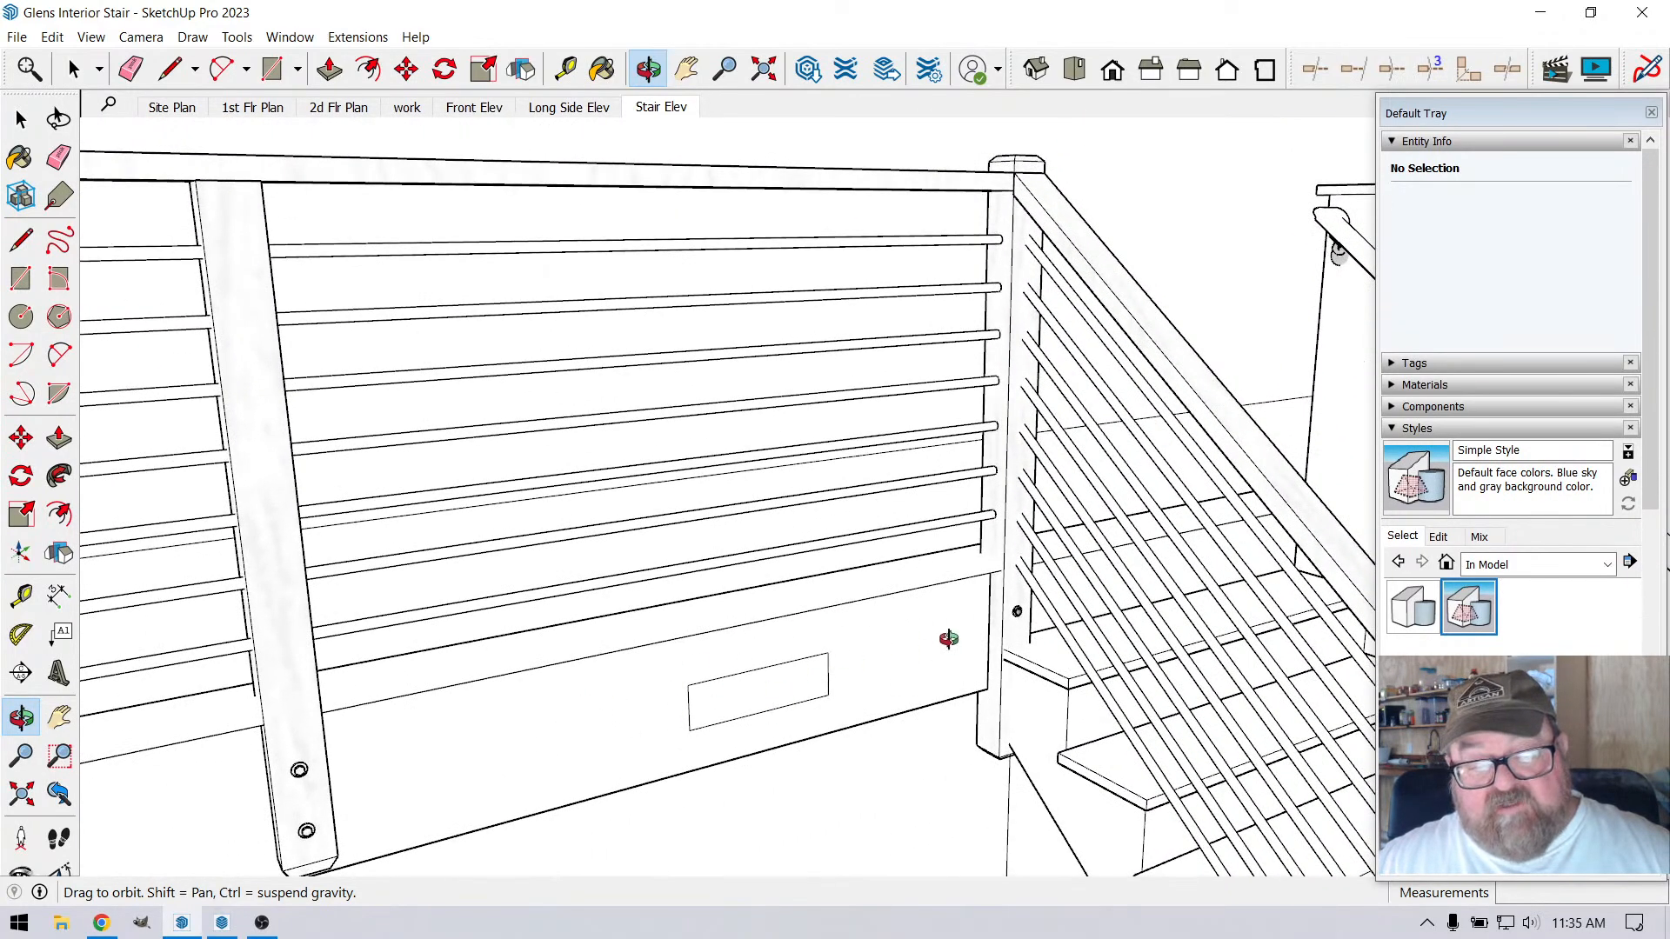
scroll(853, 722, "down", 6)
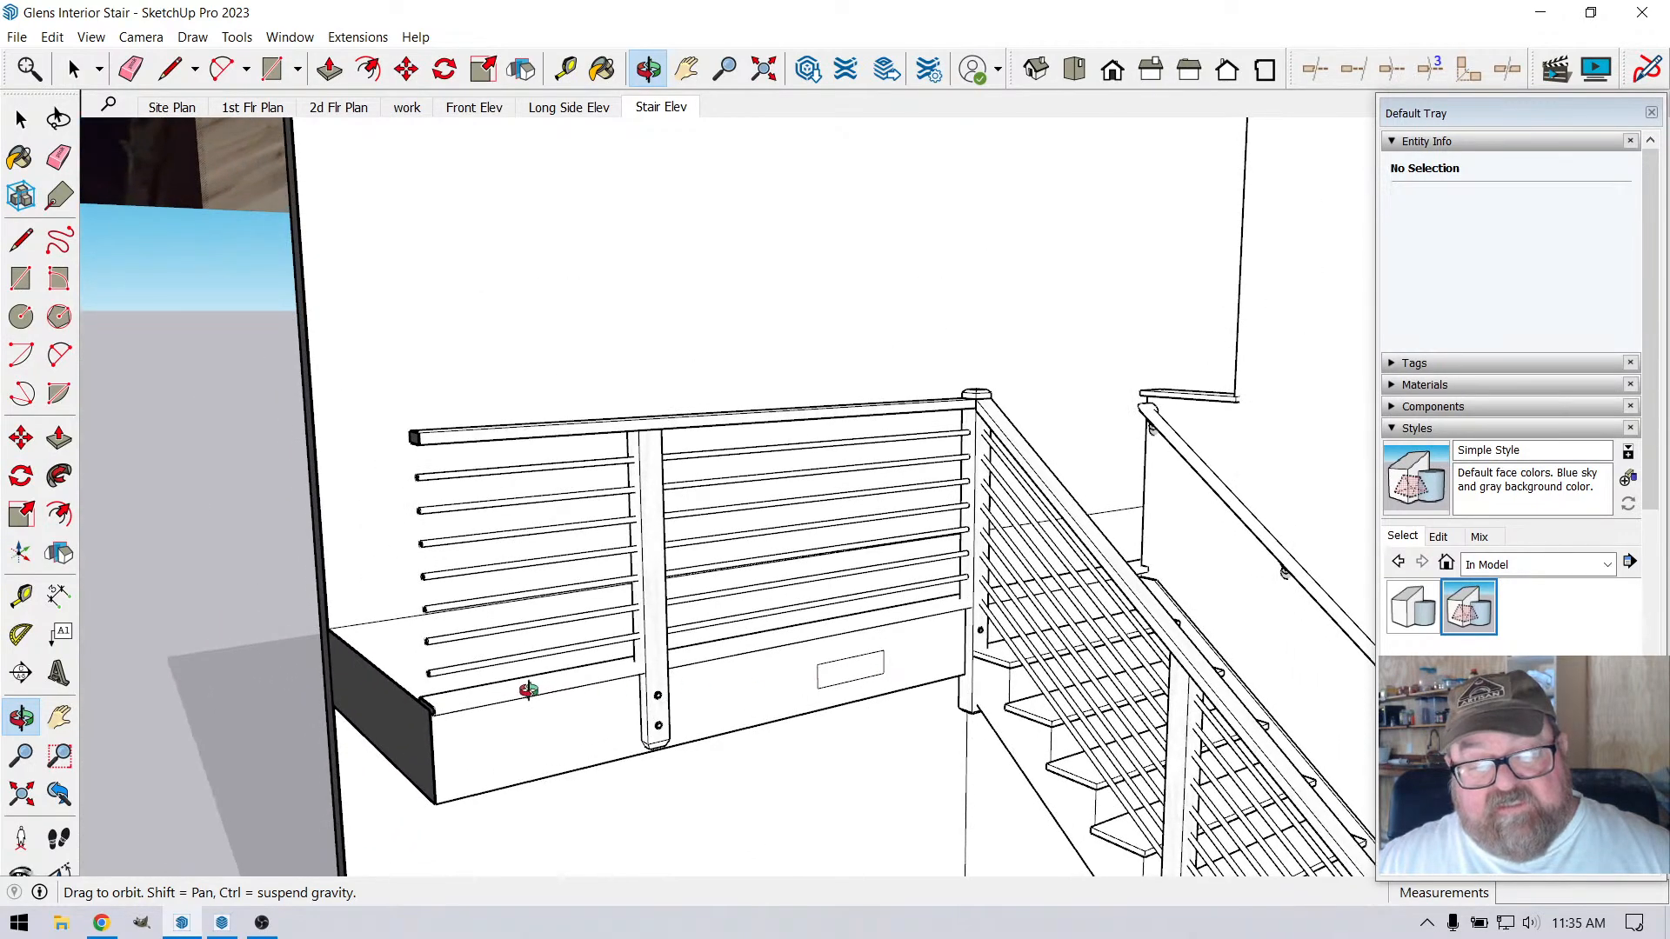
scroll(645, 693, "up", 8)
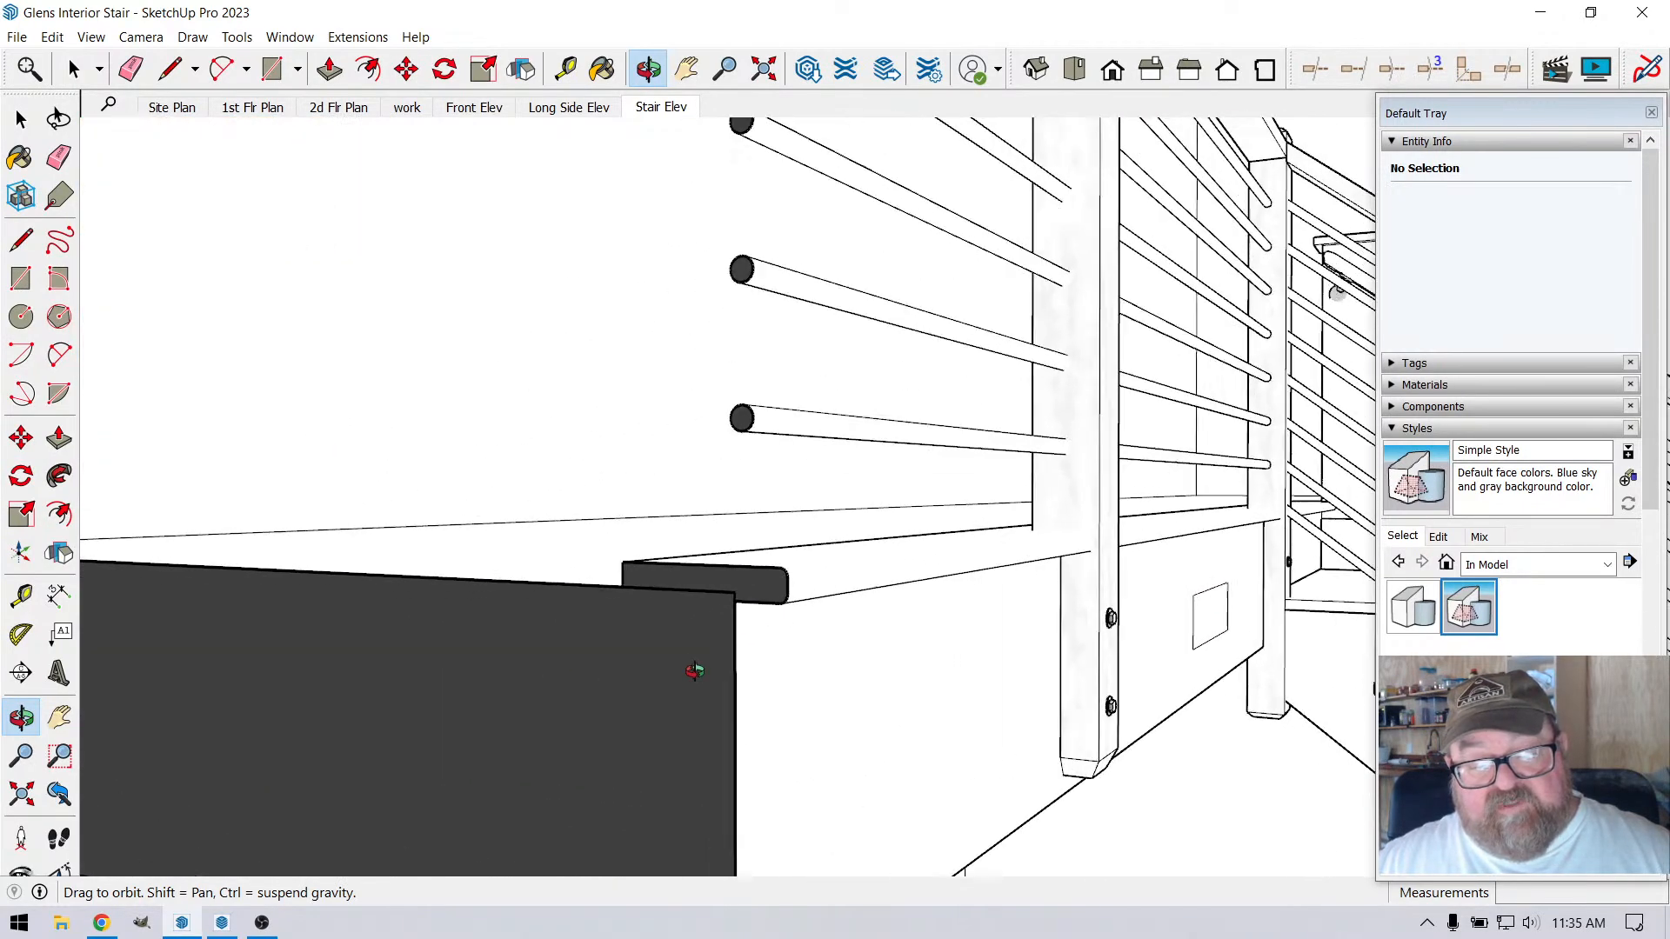
Examine the nosing profile at the sectioned floor edge, the railing's cut end, and the whole stair model below the site photos
scroll(695, 671, "up", 3)
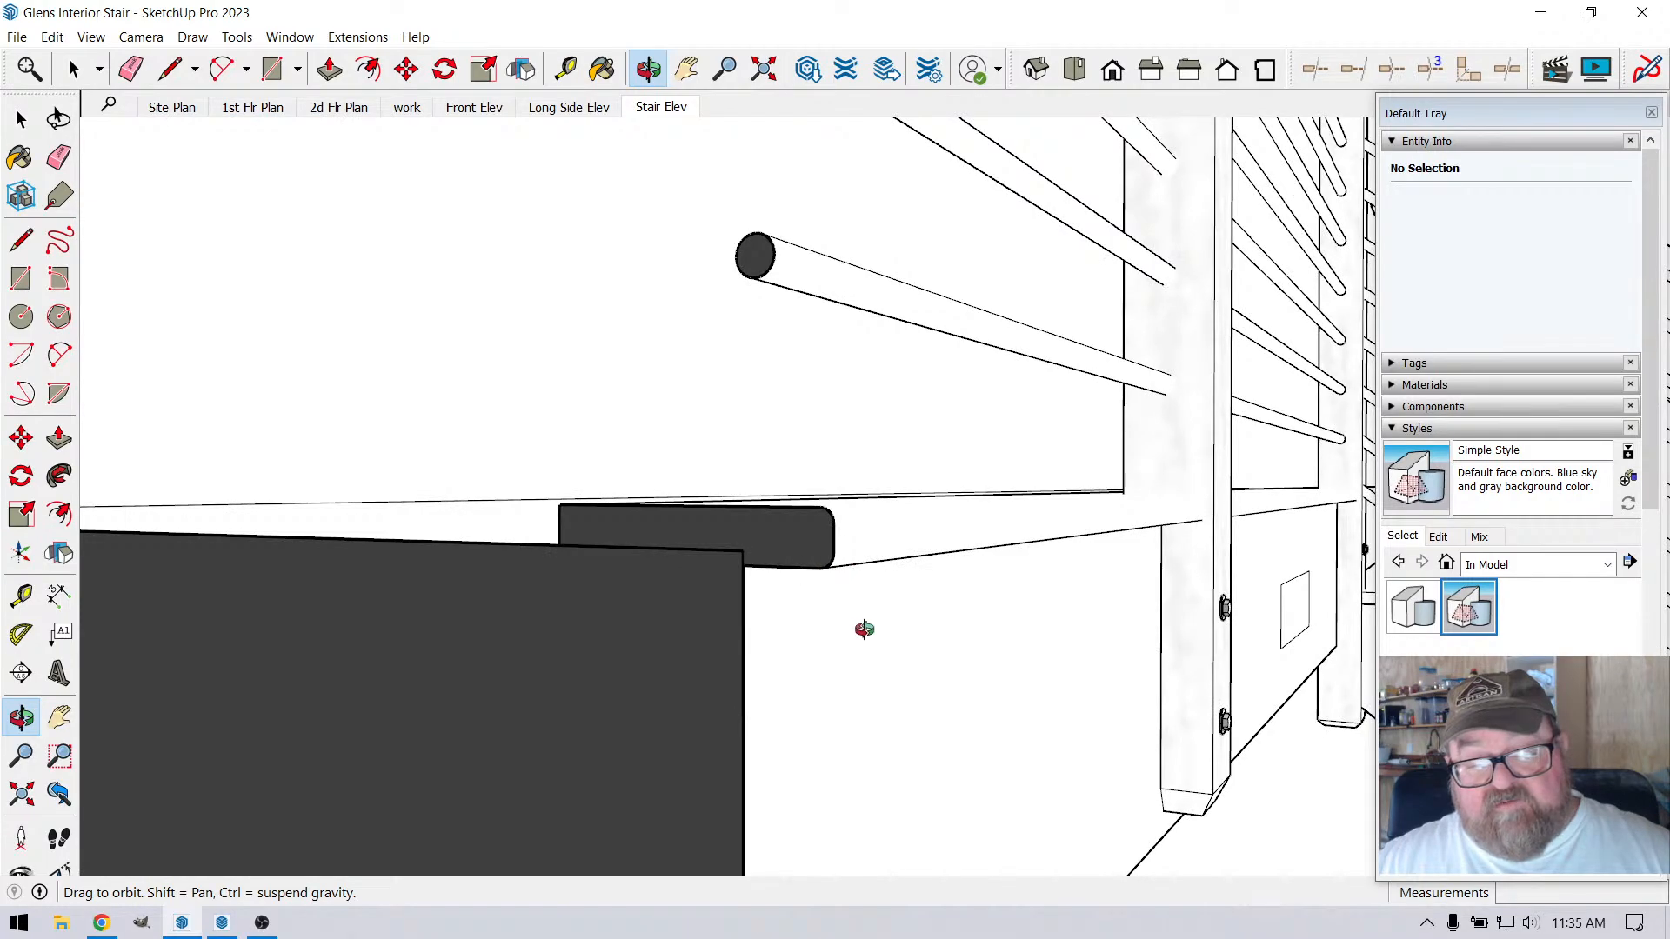
scroll(865, 630, "down", 3)
middle_click_drag(965, 625, 603, 720)
scroll(611, 641, "down", 5)
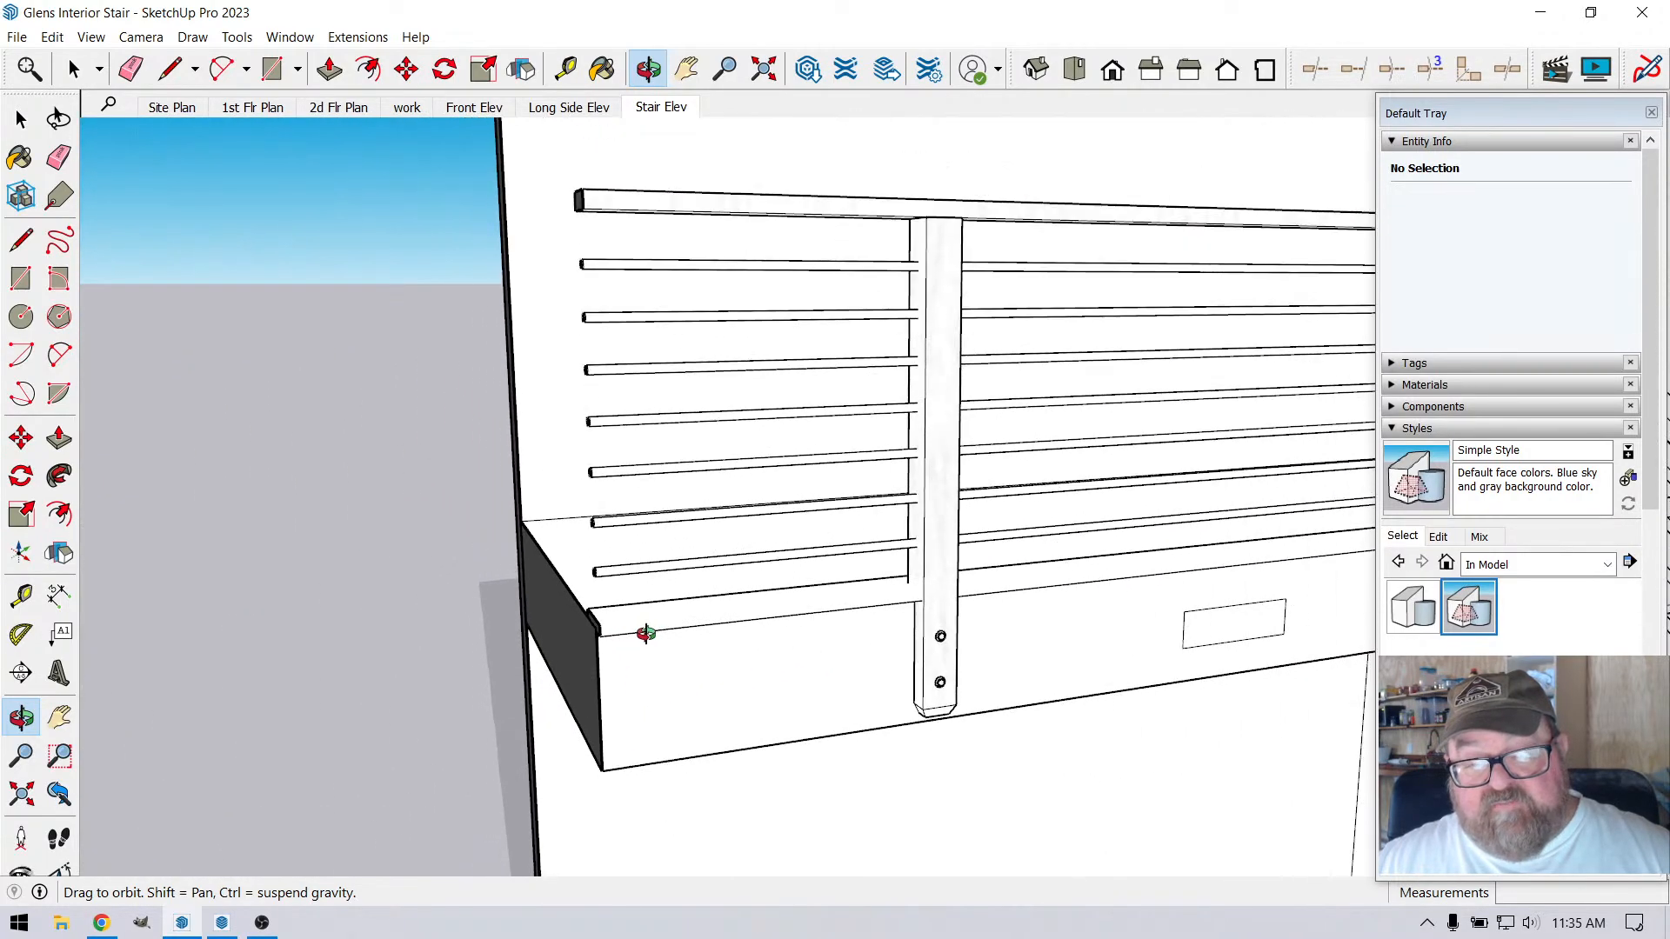
scroll(644, 633, "down", 10)
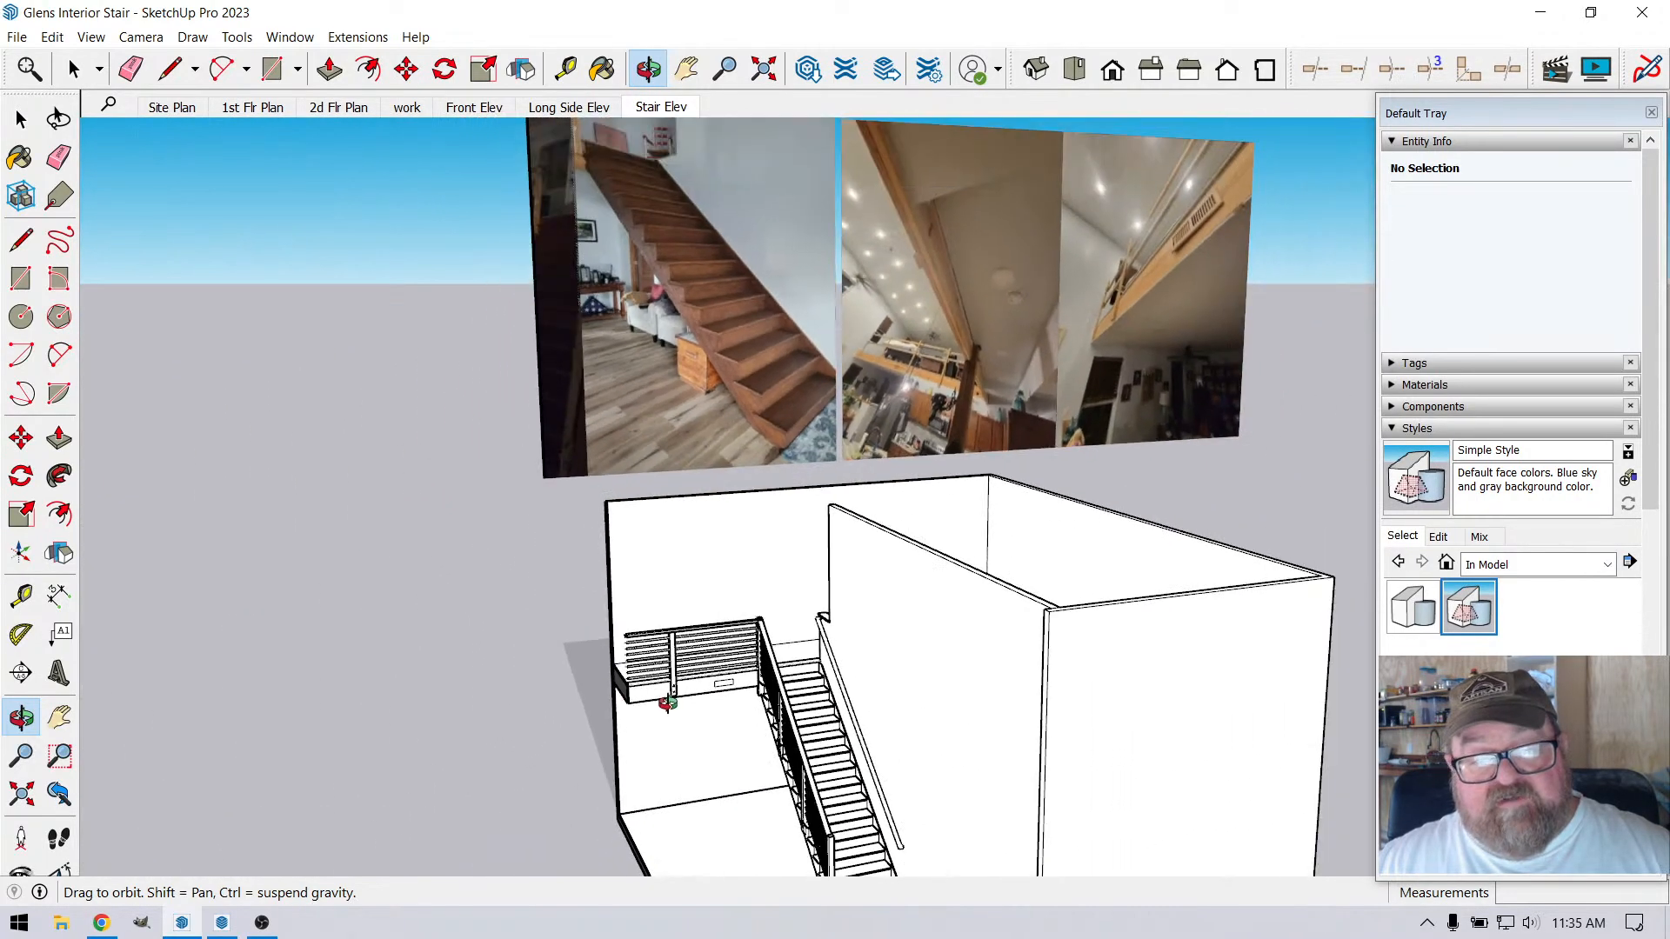
scroll(668, 703, "down", 5)
middle_click_drag(713, 593, 614, 672)
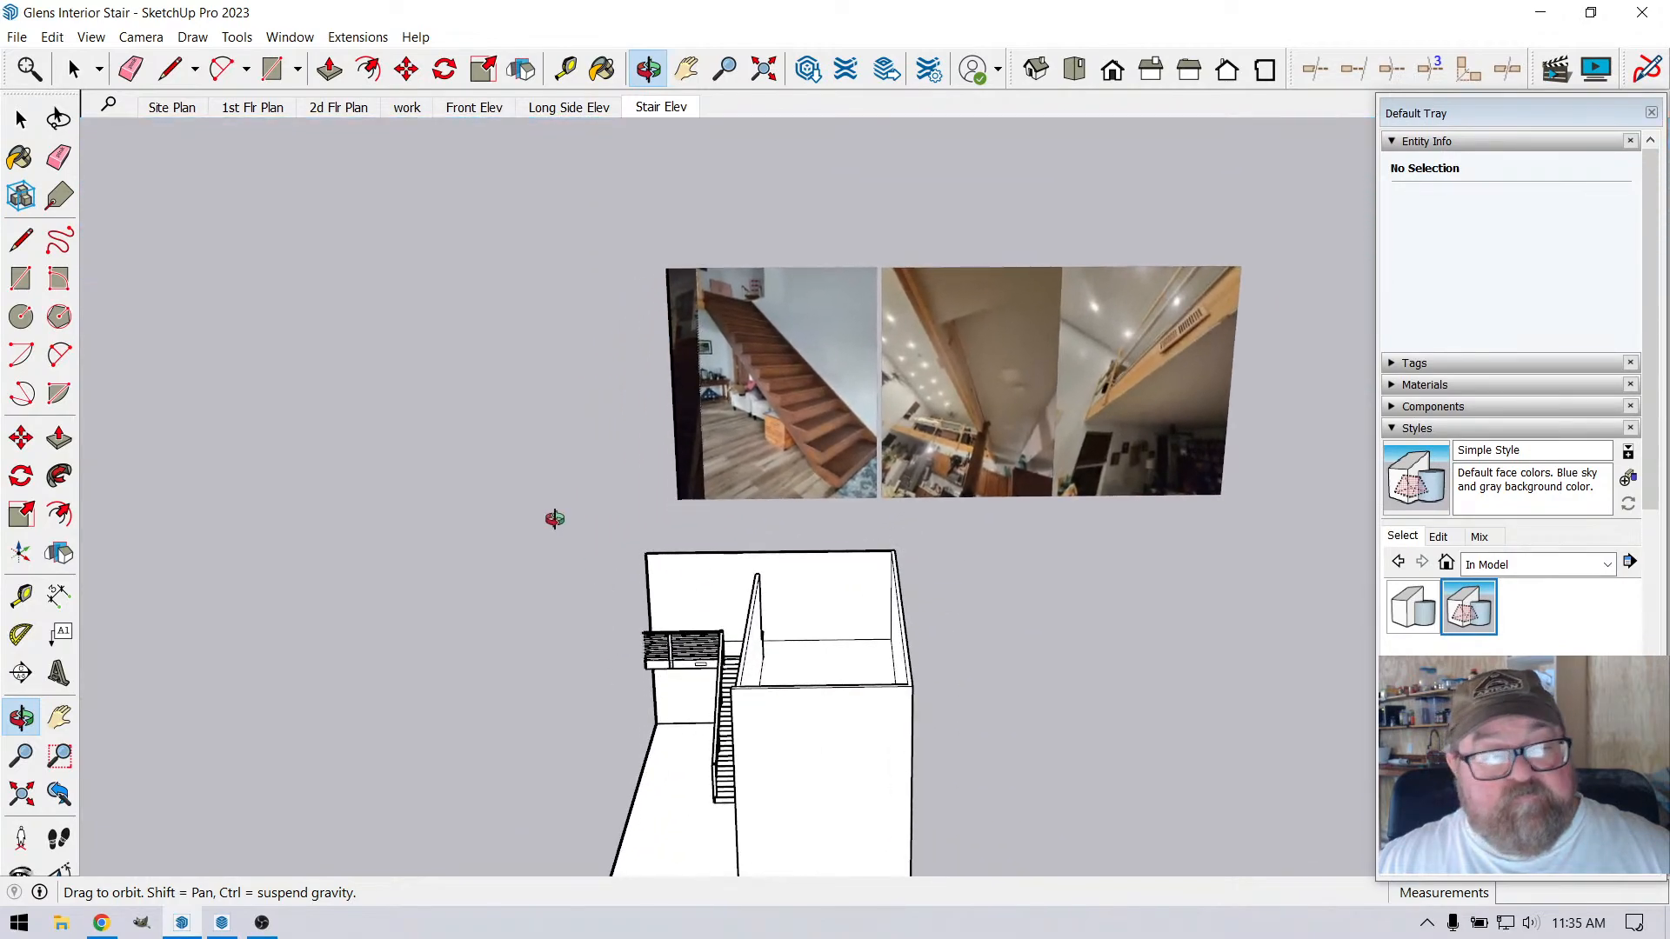
Recall the Front Elev scene and show the model's tag list
left_click(501, 109)
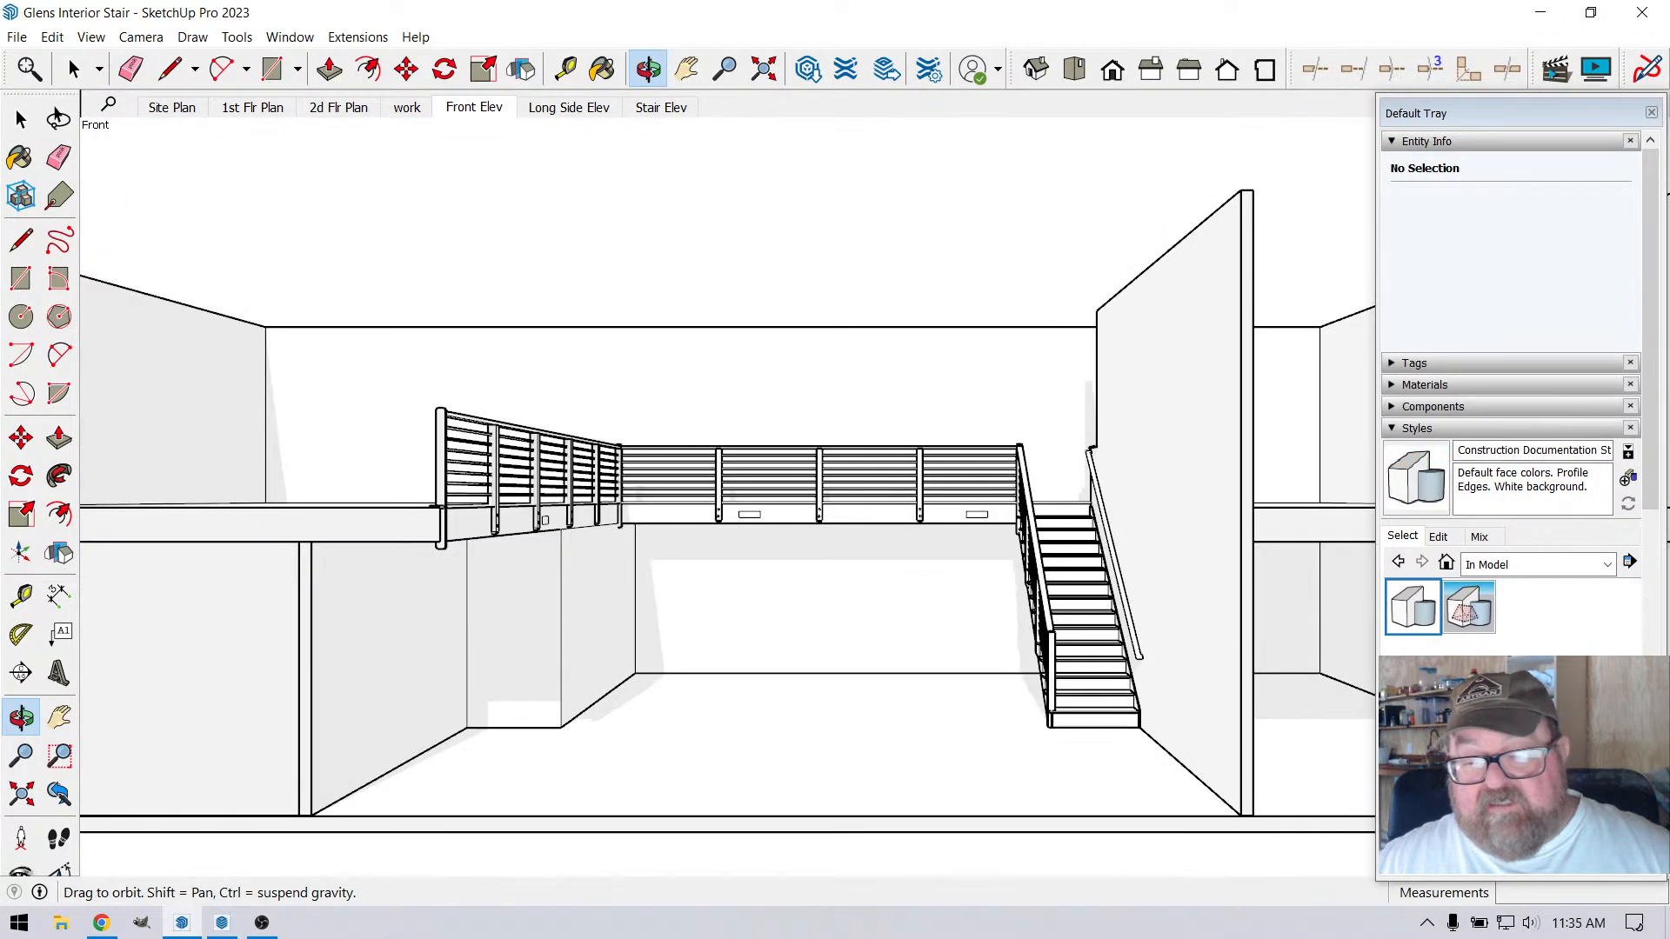
left_click(1394, 366)
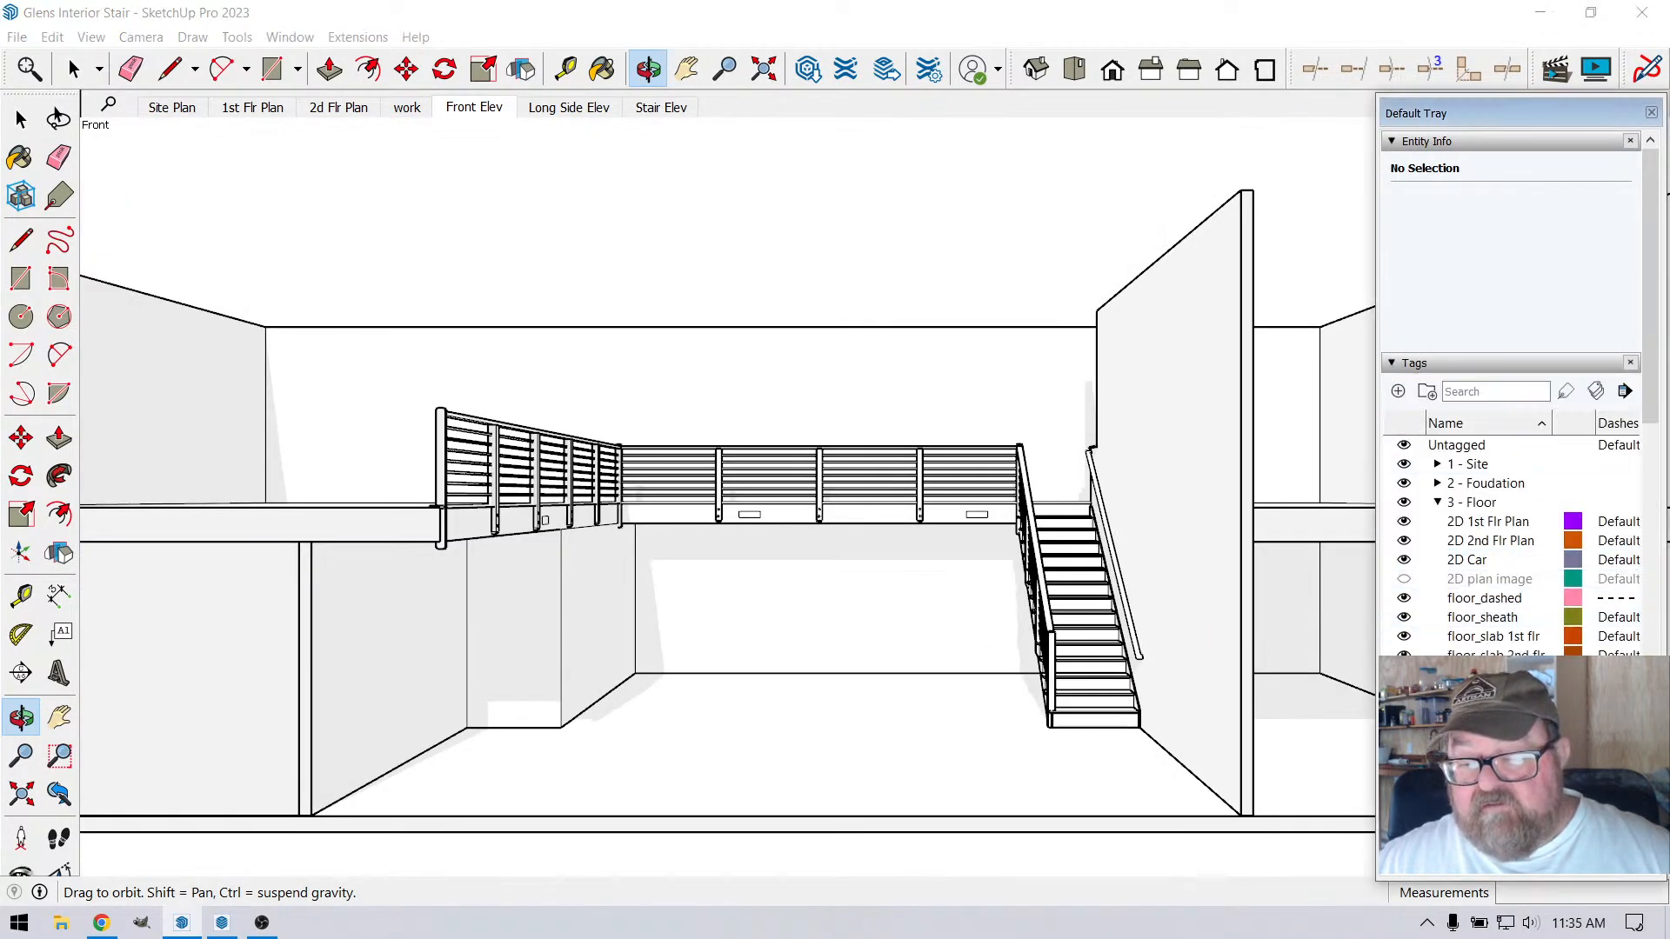
Examine the loft's existing railing posts and wood fascia in the interior site photo above the model
scroll(901, 759, "down", 6)
scroll(870, 334, "up", 3)
scroll(838, 324, "up", 5)
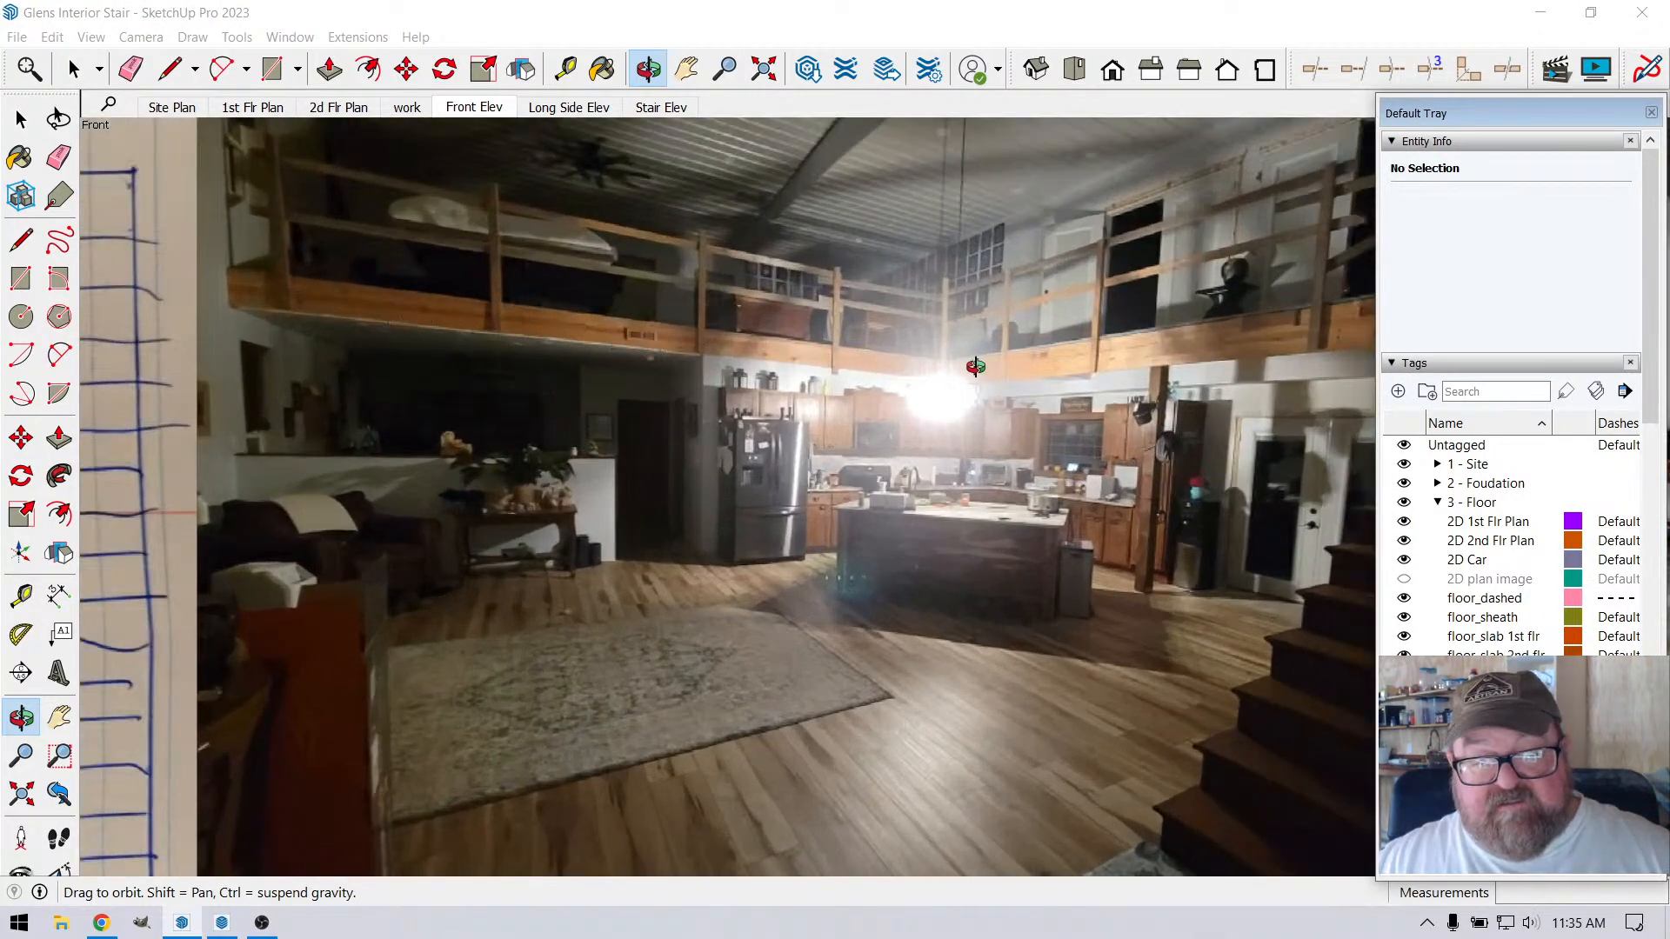
scroll(687, 357, "up", 5)
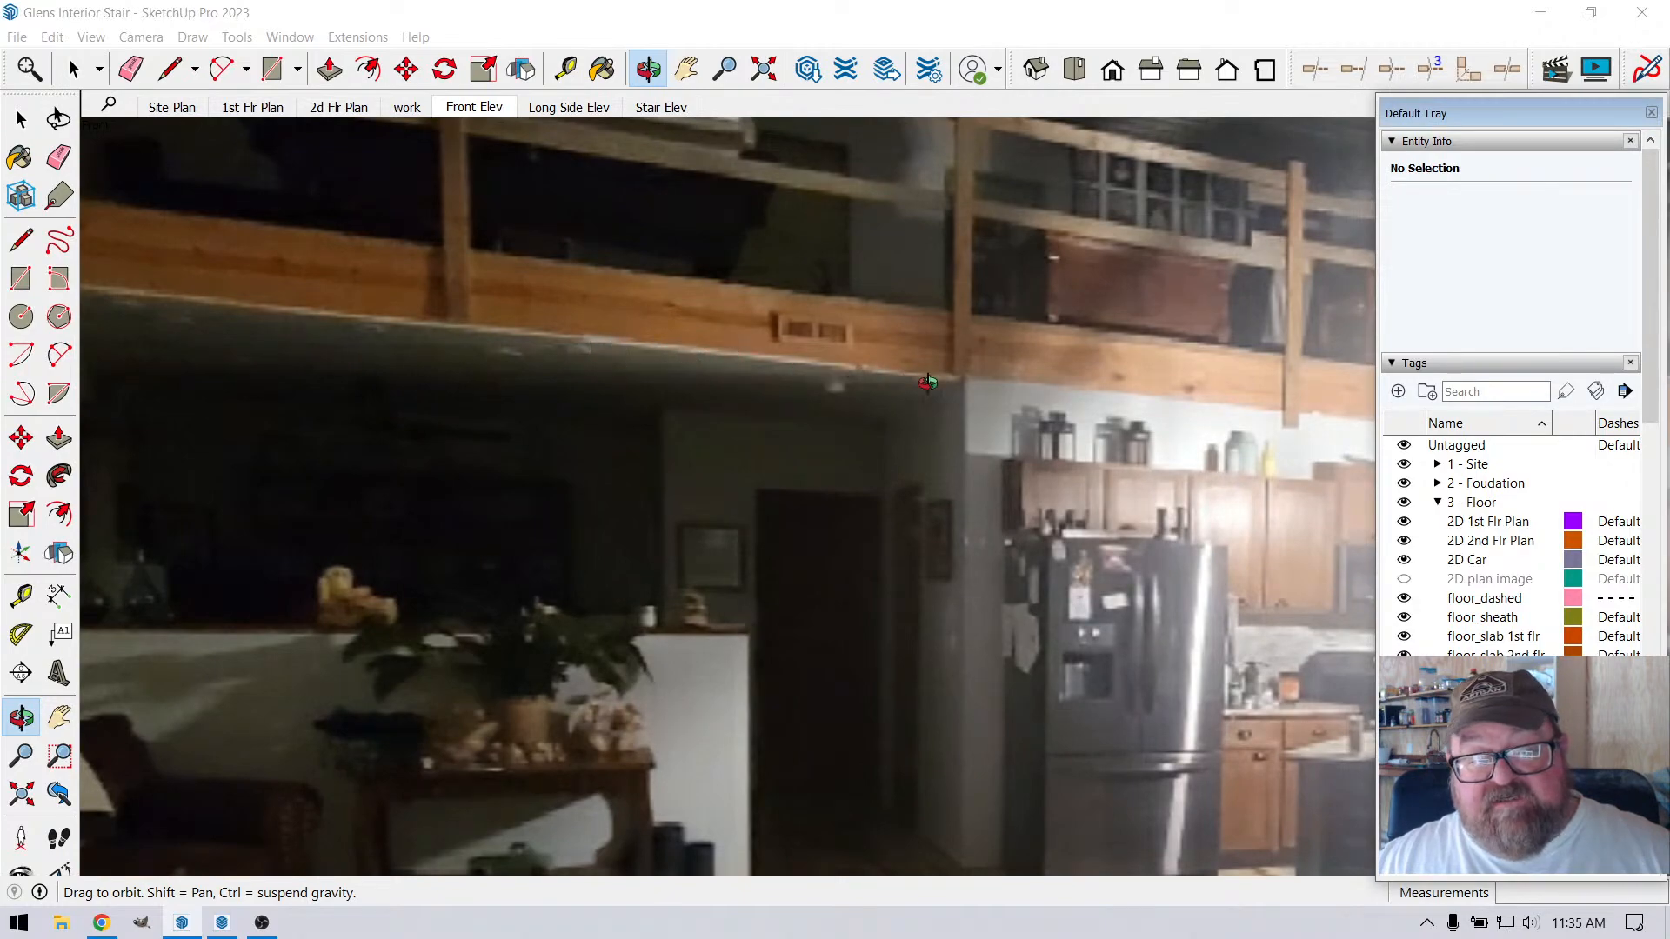
left_click_drag(929, 440, 369, 351)
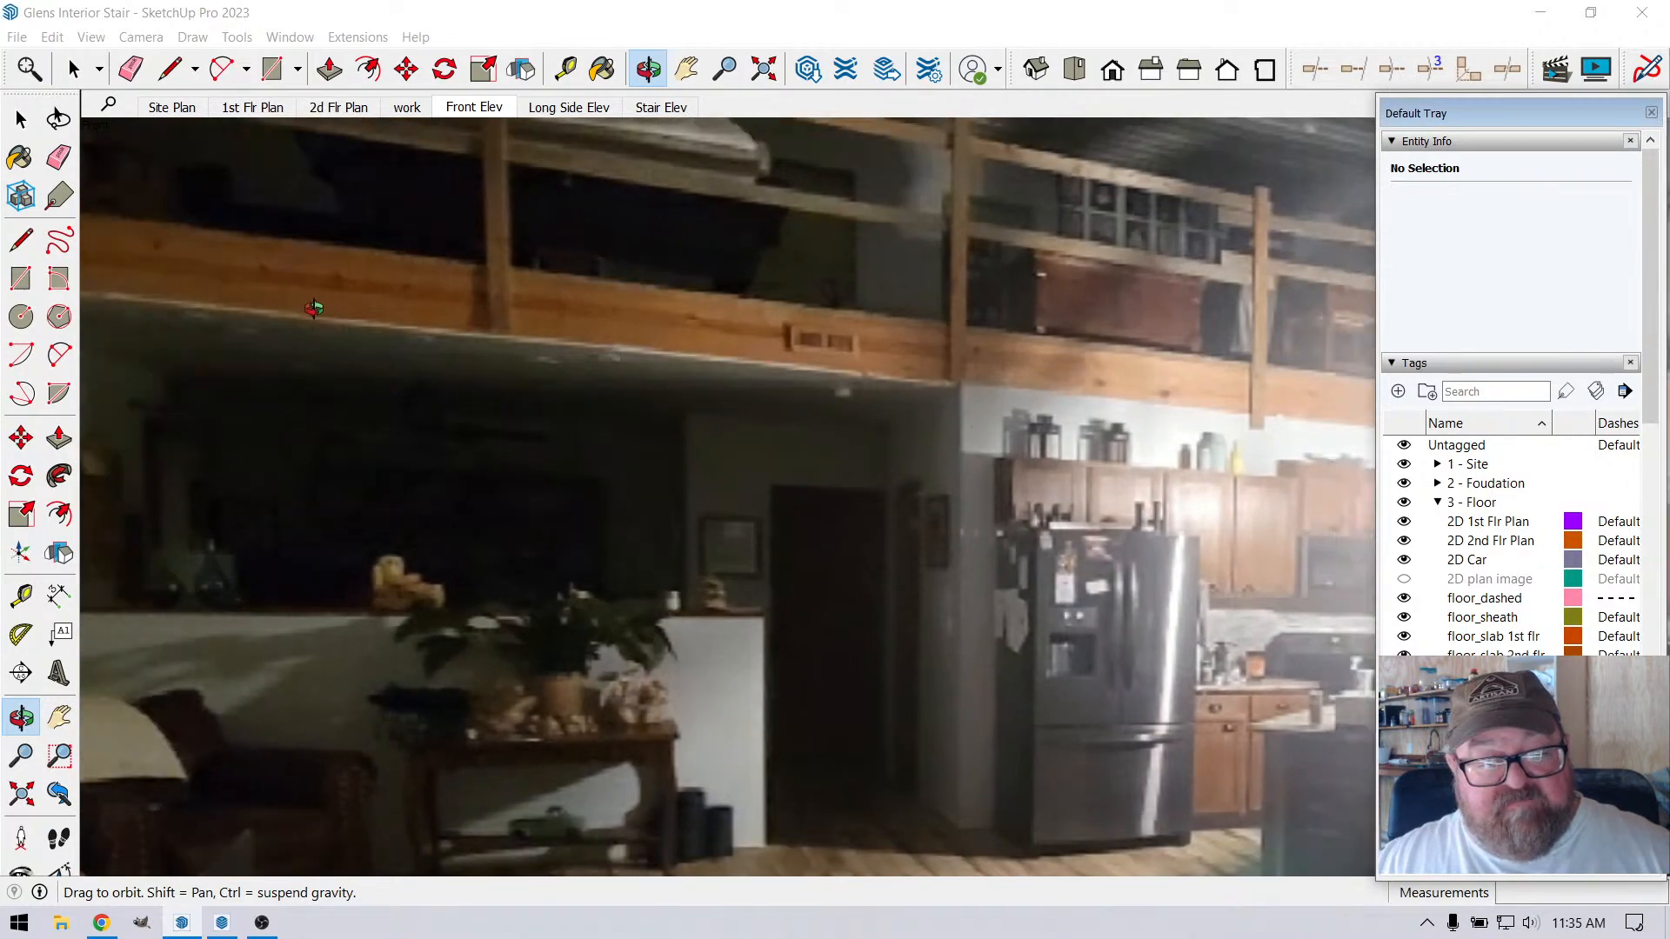
scroll(665, 412, "down", 10)
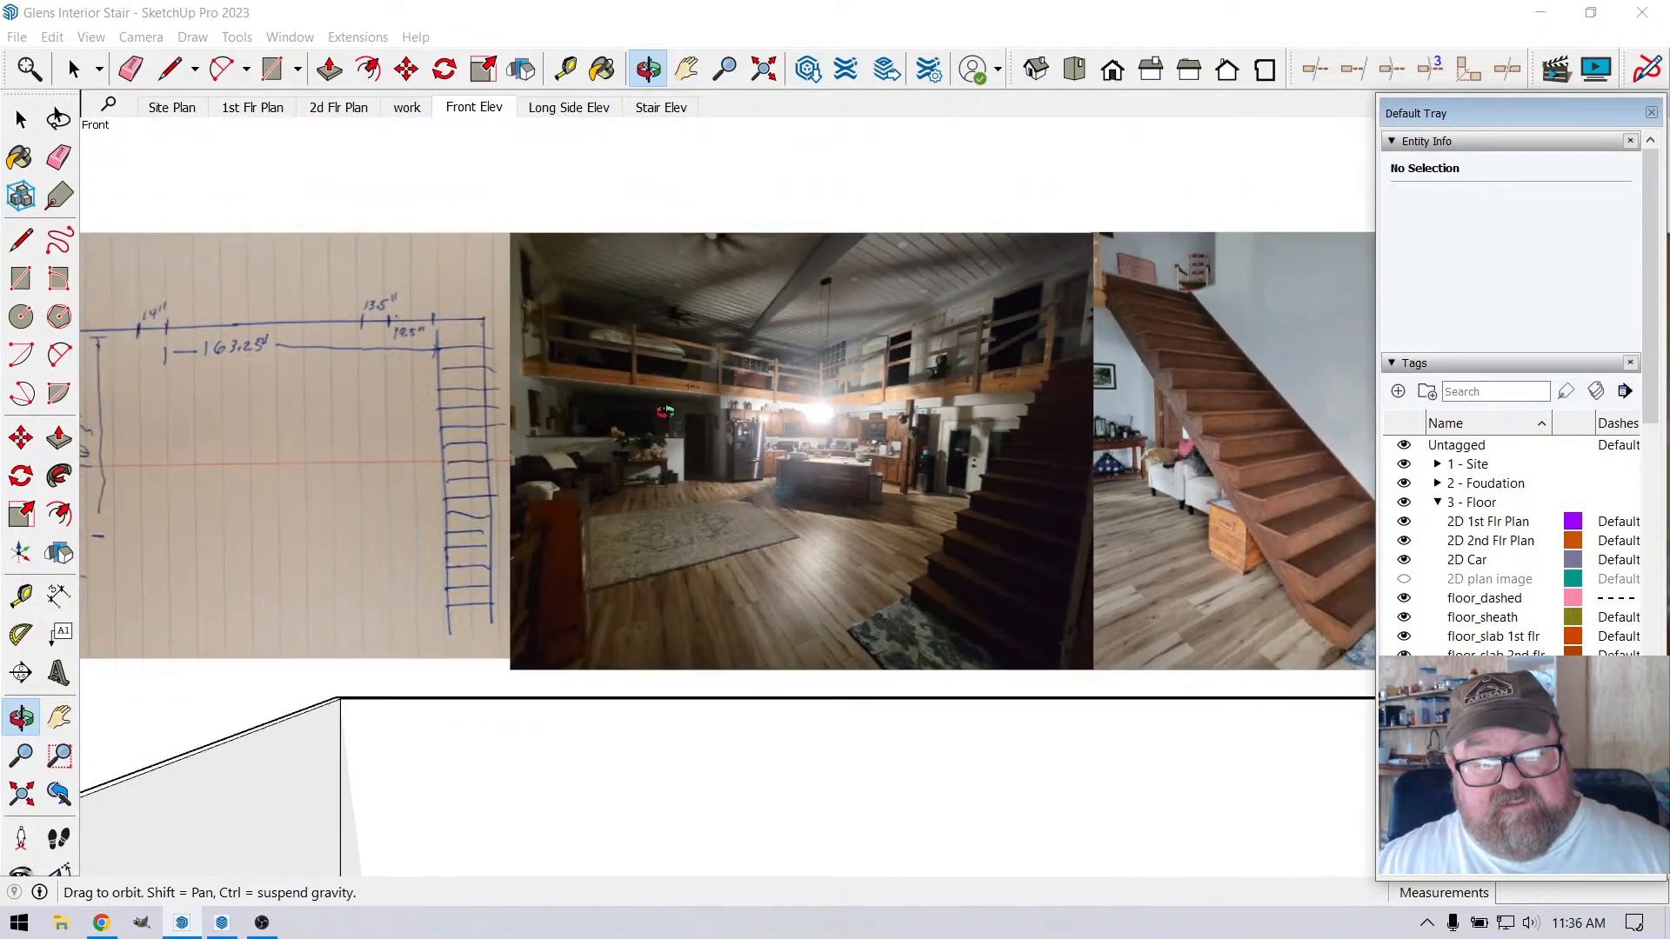
Examine the modelled loft railing, fascia and stair from the front in perspective, below the site photos
scroll(678, 435, "down", 5)
scroll(783, 617, "up", 7)
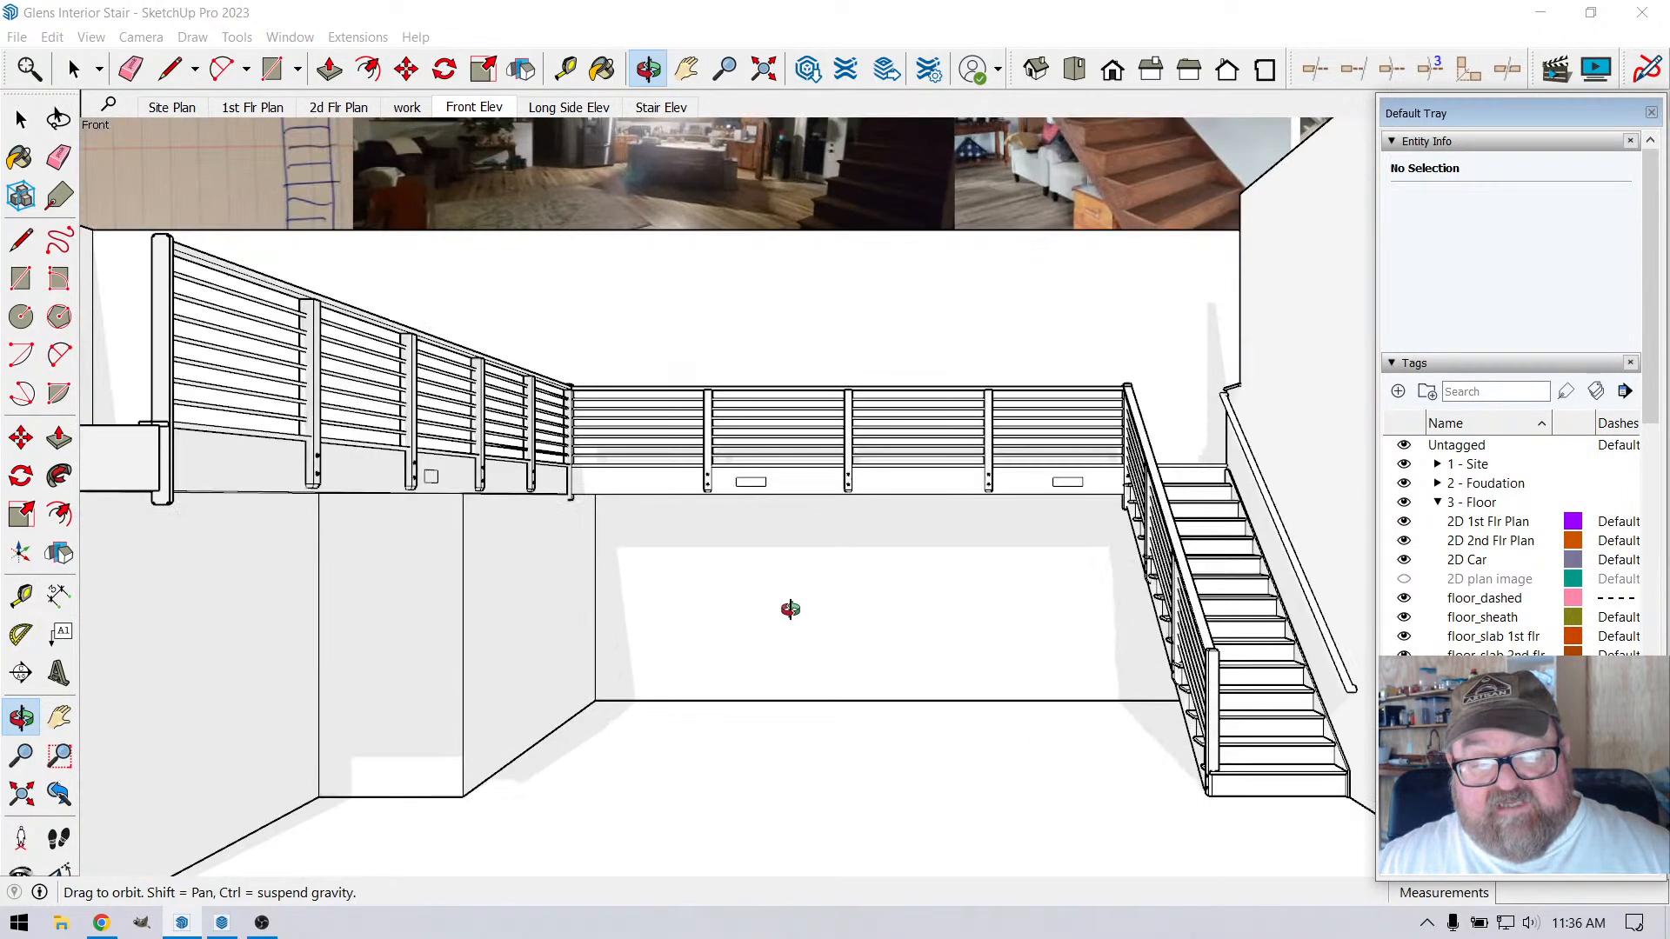
left_click_drag(793, 570, 771, 676)
scroll(870, 520, "down", 3)
left_click_drag(853, 569, 911, 551)
scroll(757, 568, "down", 3)
scroll(900, 598, "up", 4)
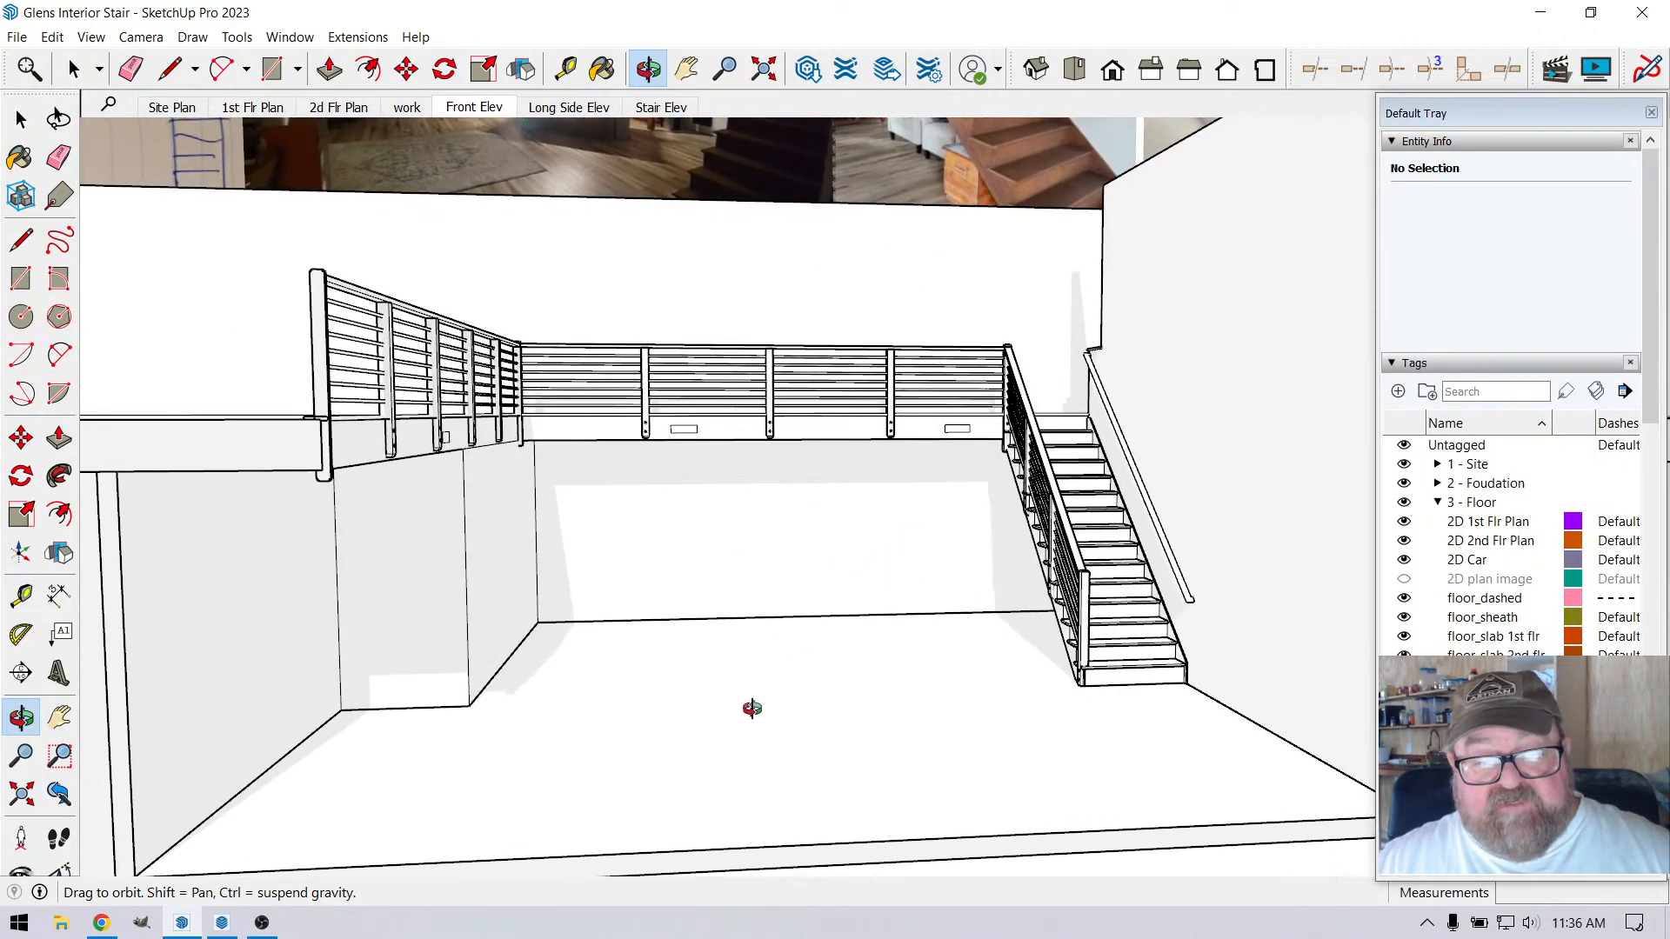
left_click_drag(794, 658, 739, 677)
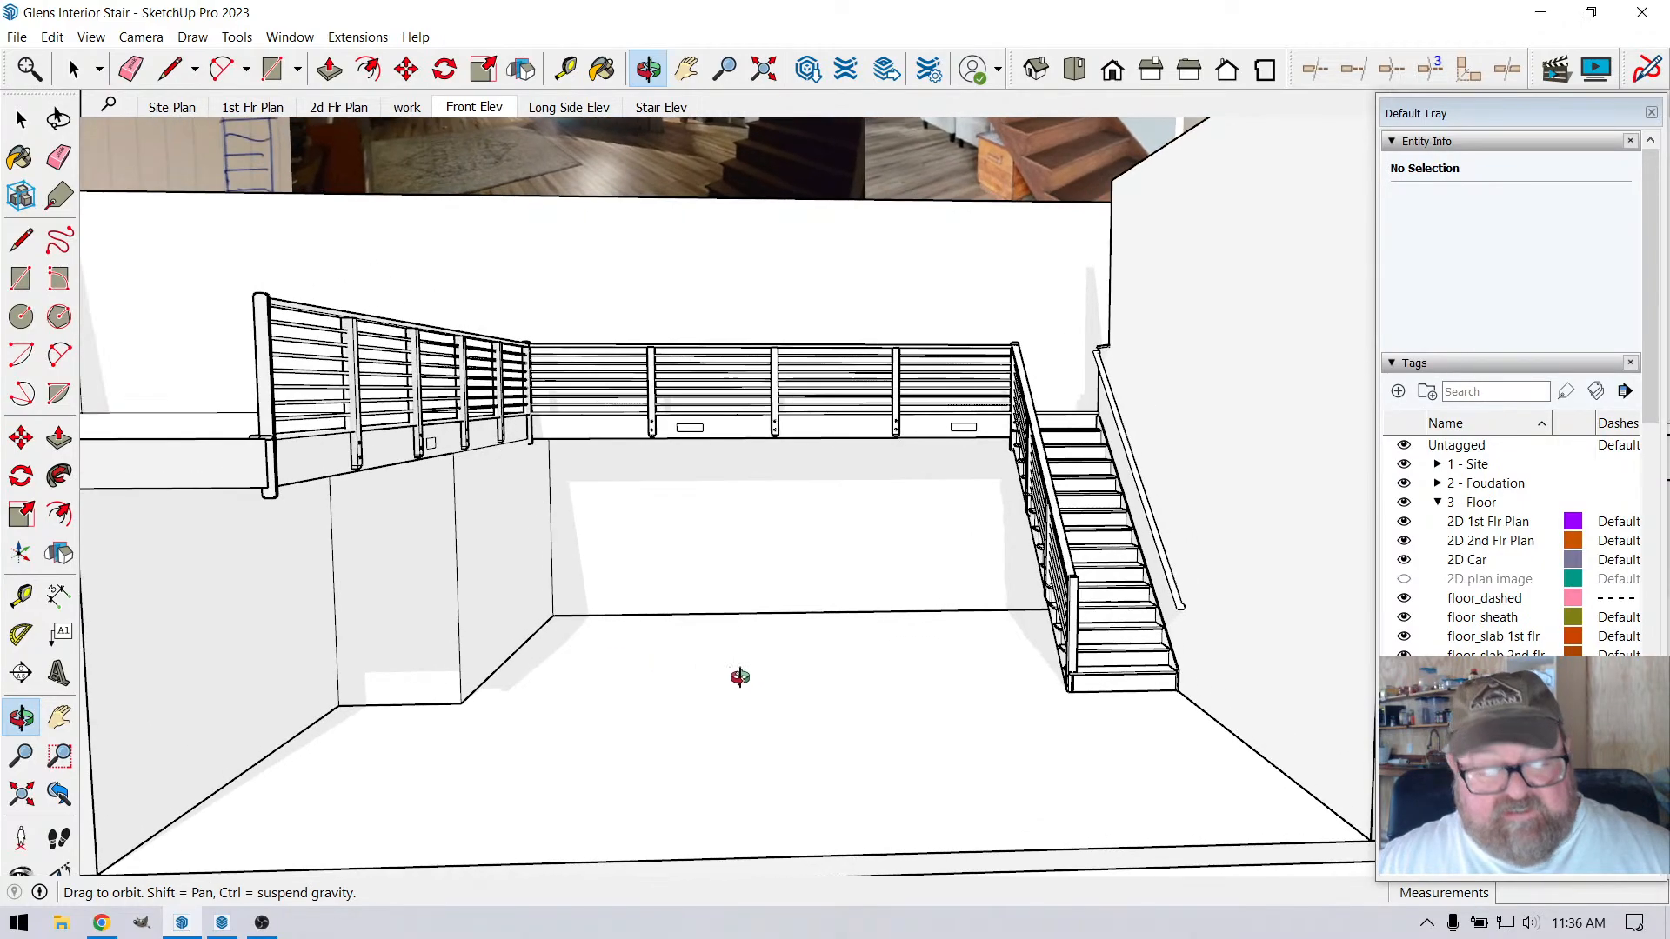
Switch to YouTube Studio in Chrome and end the live stream, confirming the request
left_click(101, 922)
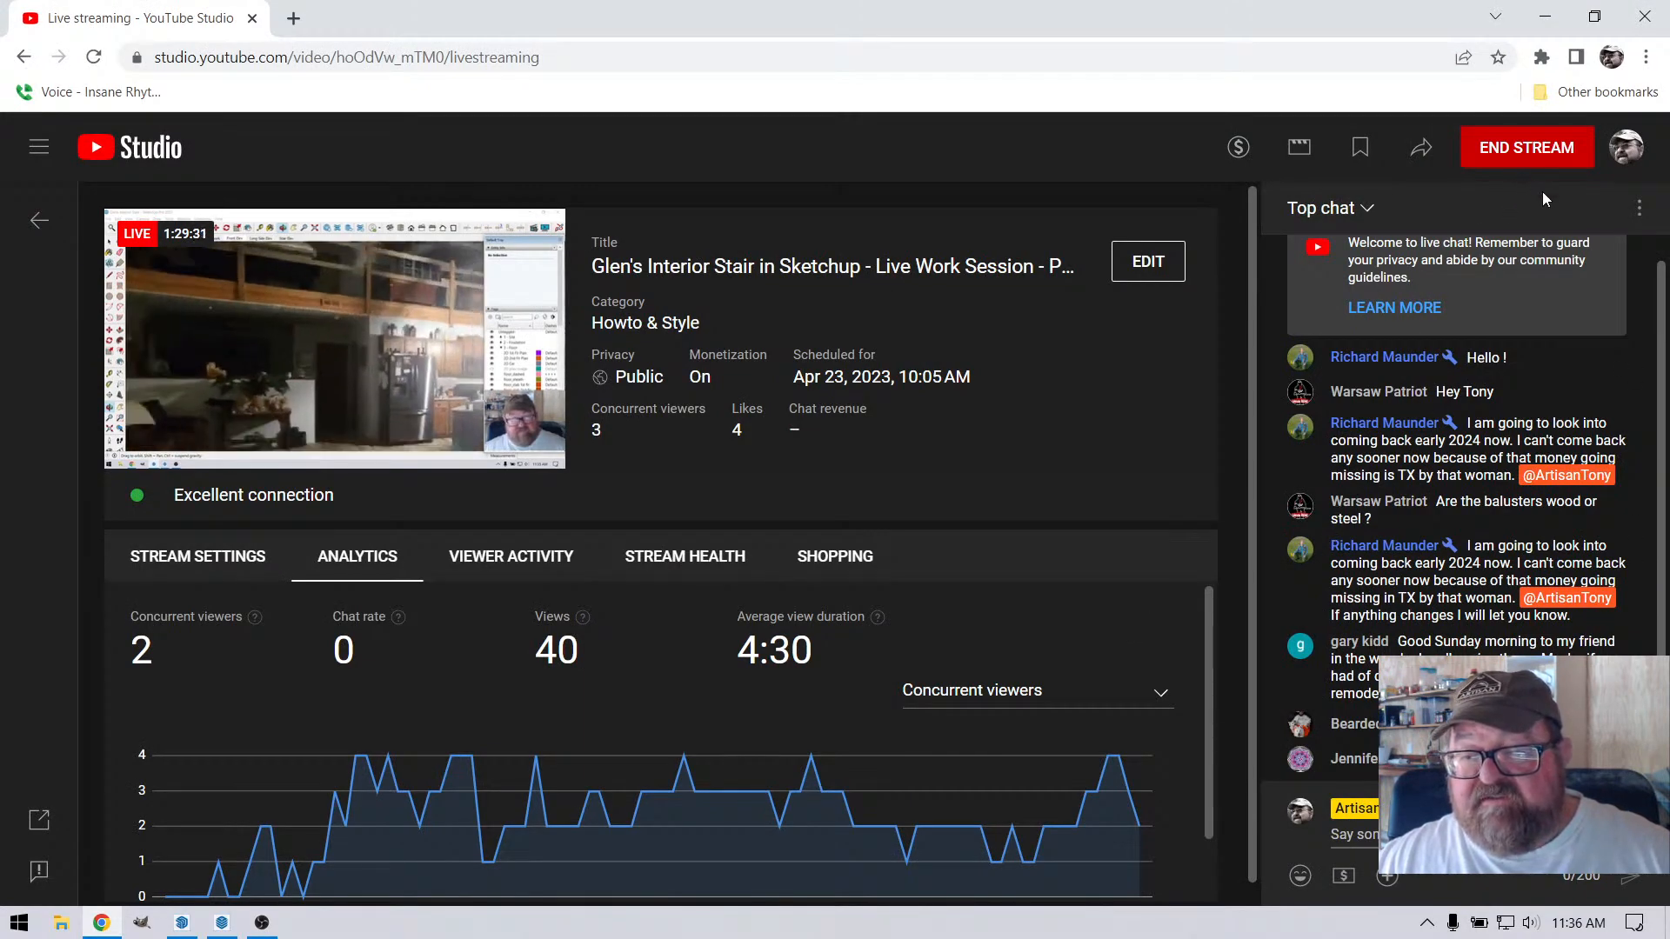
left_click(1555, 146)
left_click(1026, 597)
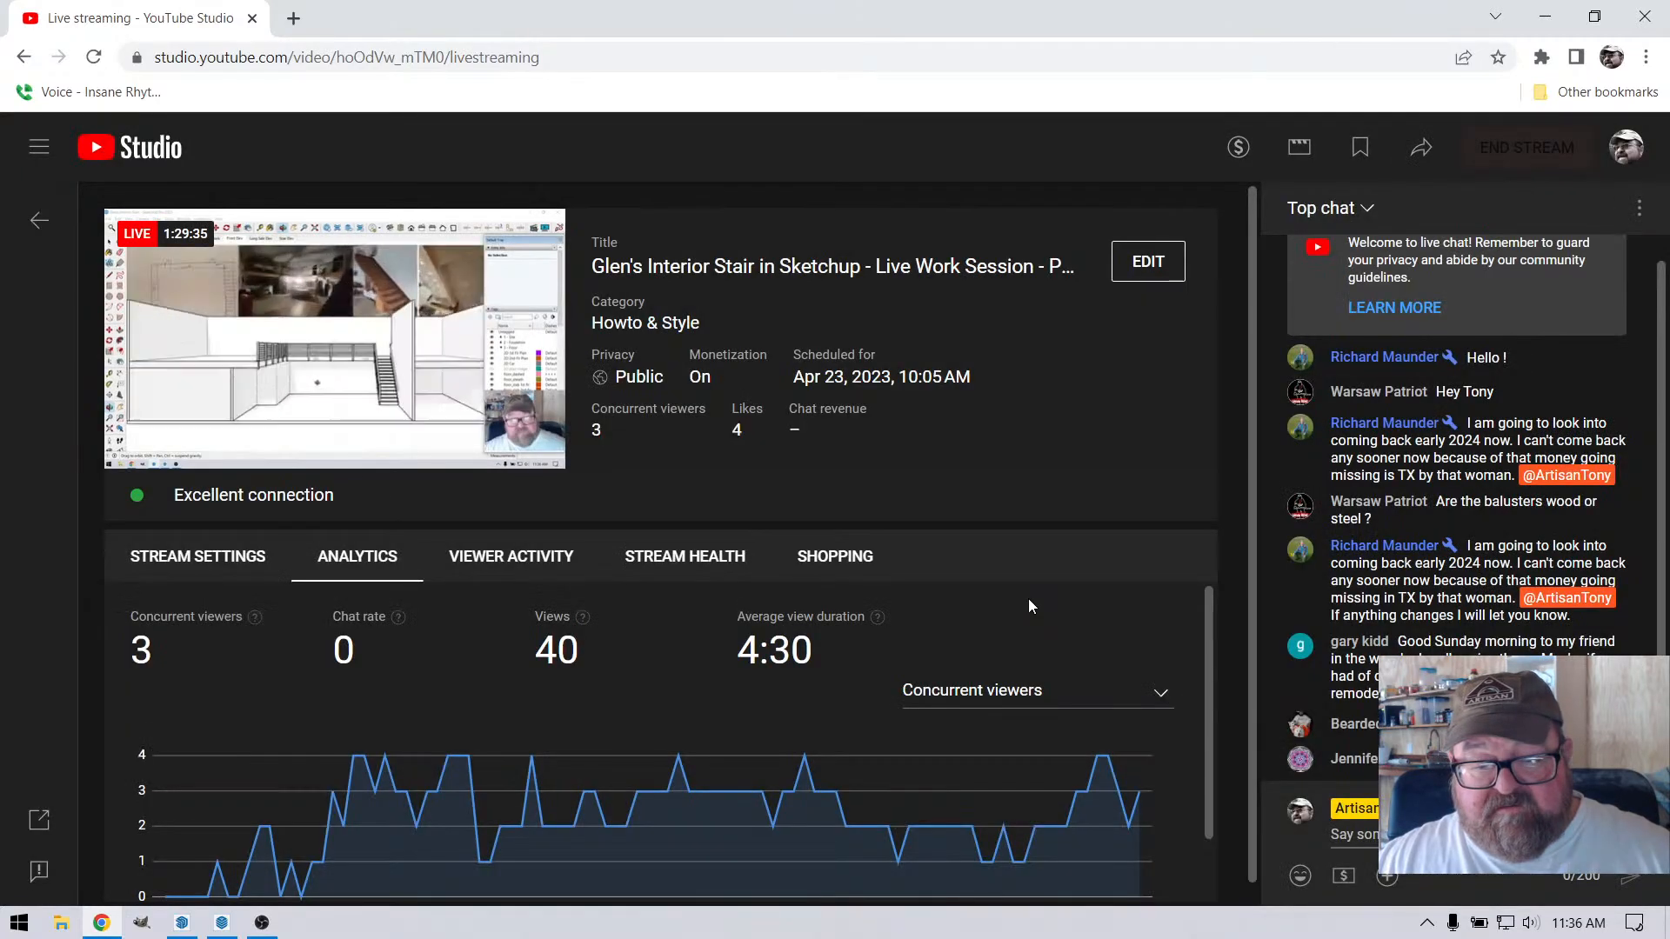